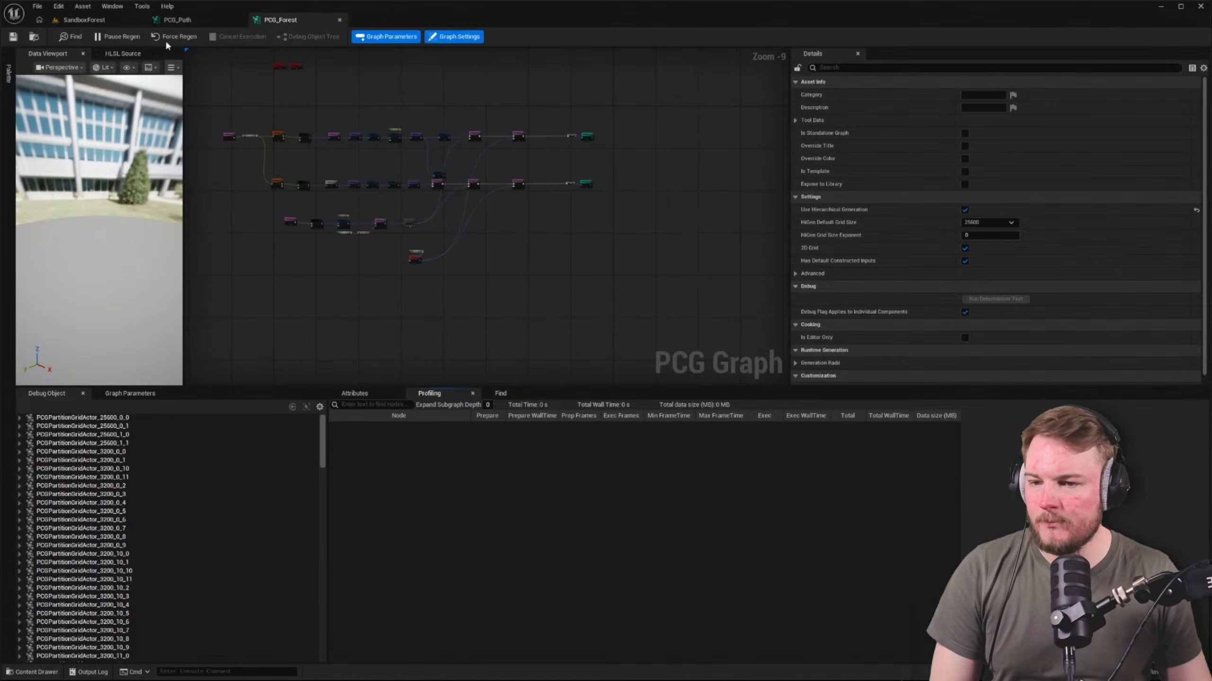
Generate the forest of the PCG_Forest volume in the SandboxForest level and widen the Details area
{"action": "left_click", "coordinate": [108, 20]}
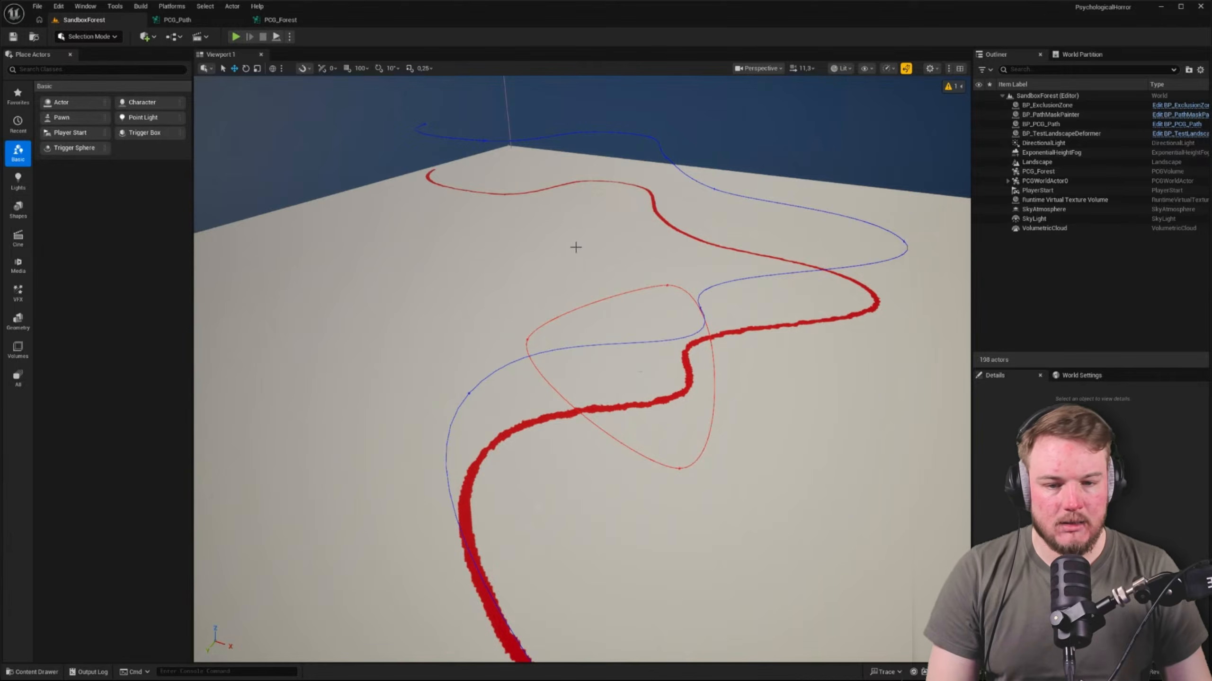
{"action": "right_click_drag", "start_coordinate": [576, 247], "coordinate": [725, 249]}
{"action": "right_click_drag", "start_coordinate": [541, 270], "coordinate": [563, 267]}
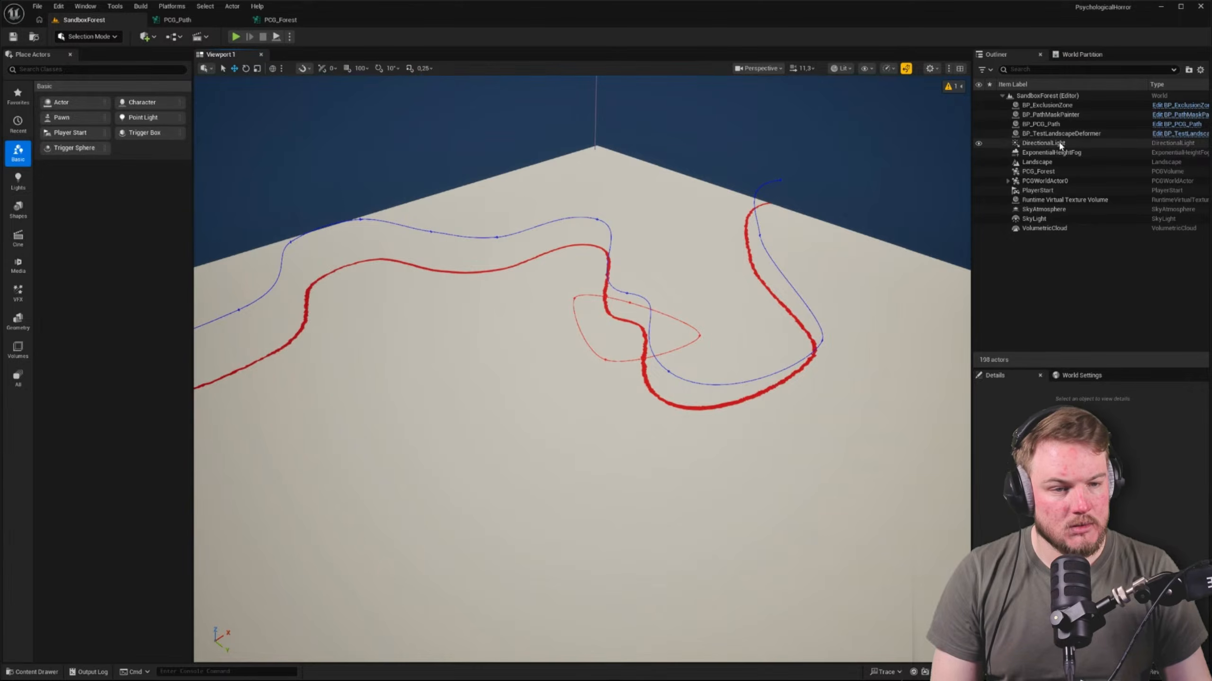
{"action": "left_click", "coordinate": [1056, 171]}
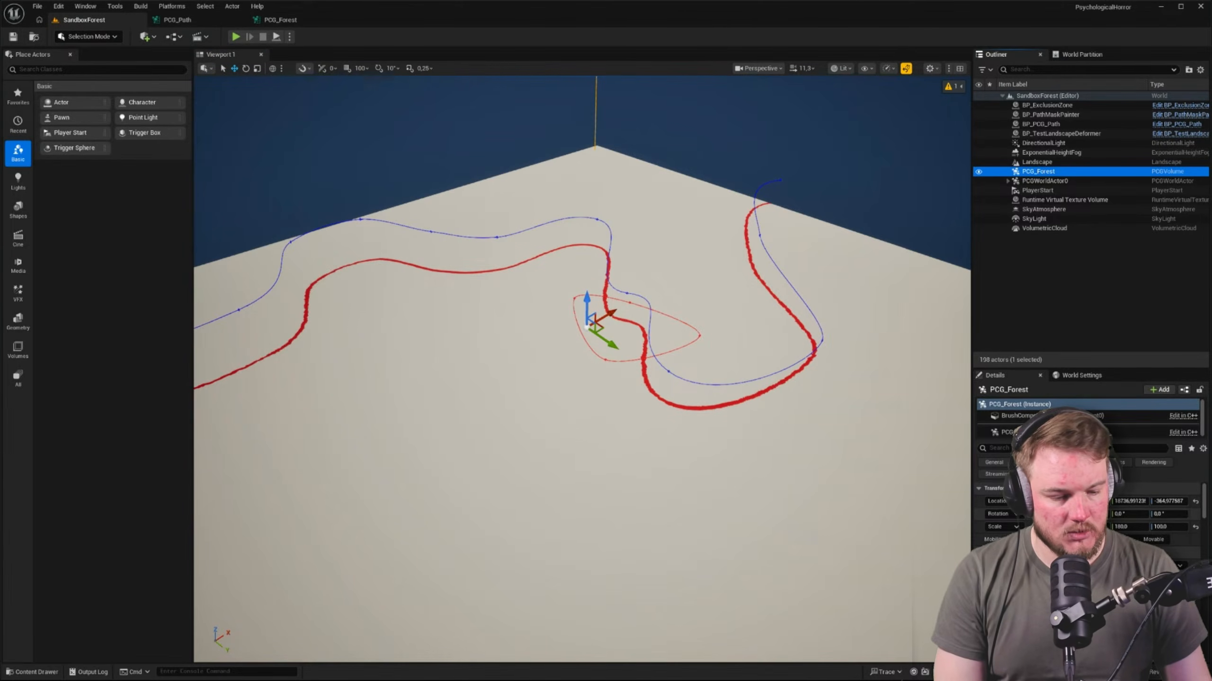
{"action": "scroll", "coordinate": [1087, 506], "scroll_direction": "down", "scroll_amount": 1}
{"action": "left_click", "coordinate": [1088, 556]}
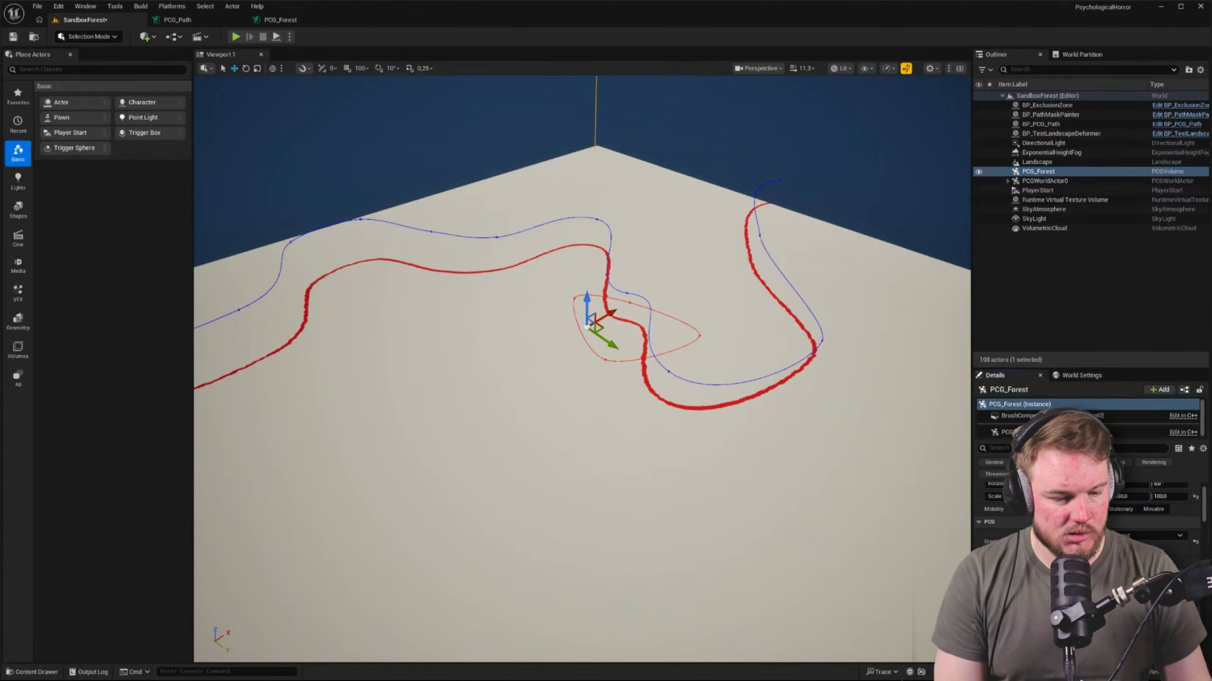
{"action": "right_click_drag", "start_coordinate": [668, 372], "coordinate": [808, 384]}
{"action": "left_click", "coordinate": [668, 372]}
{"action": "key", "text": "s"}
{"action": "key", "text": "a"}
{"action": "left_click", "coordinate": [1087, 172]}
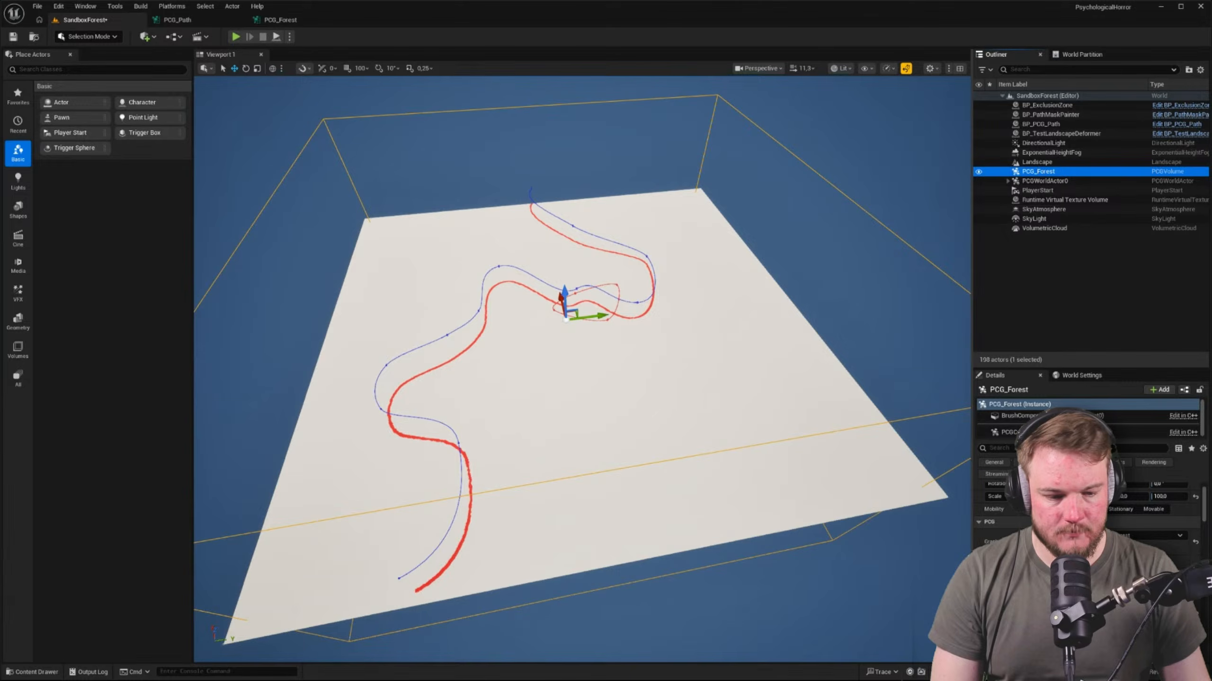
{"action": "left_click_drag", "start_coordinate": [972, 554], "coordinate": [916, 554]}
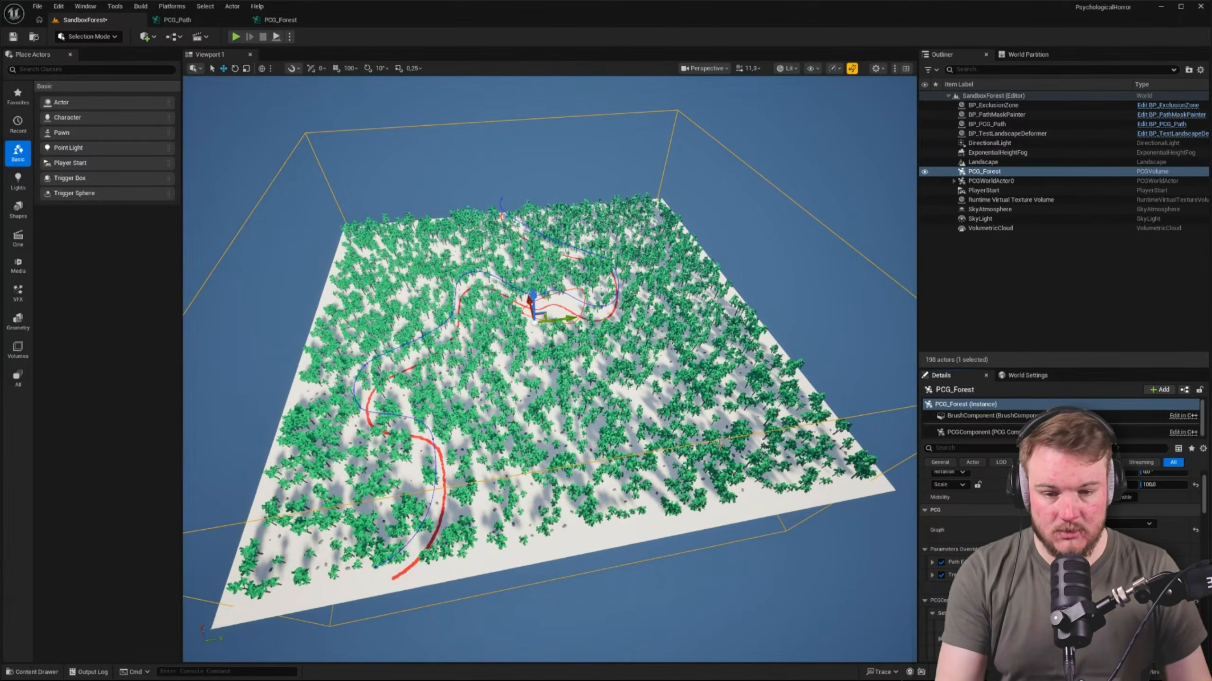
Examine the generated forest from several angles, including the path and the clearing in its middle
{"action": "key", "text": "w"}
{"action": "right_click_drag", "start_coordinate": [549, 369], "coordinate": [411, 382]}
{"action": "scroll", "coordinate": [549, 370], "scroll_direction": "down", "scroll_amount": 2}
{"action": "key", "text": "d"}
{"action": "scroll", "coordinate": [549, 370], "scroll_direction": "down", "scroll_amount": 2}
{"action": "key", "text": "a"}
{"action": "key", "text": "s"}
{"action": "right_click_drag", "start_coordinate": [680, 381], "coordinate": [676, 382]}
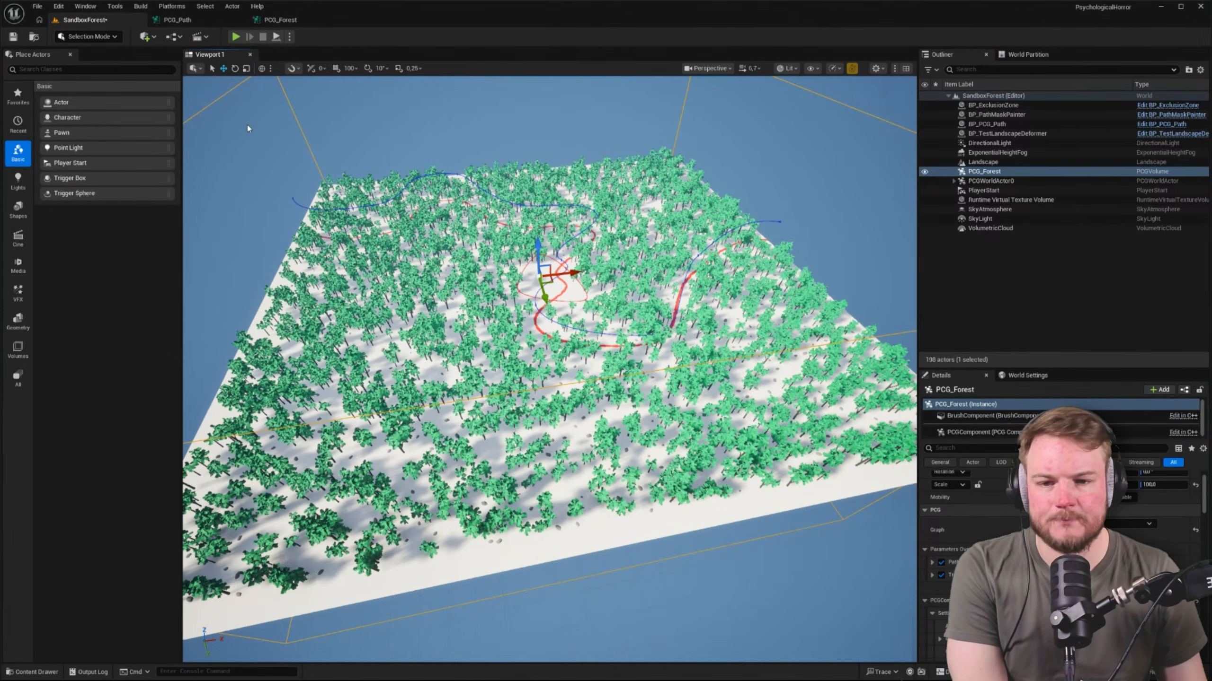
Close the PCG_Path and PCG_Forest graph editors
{"action": "middle_click", "coordinate": [200, 21]}
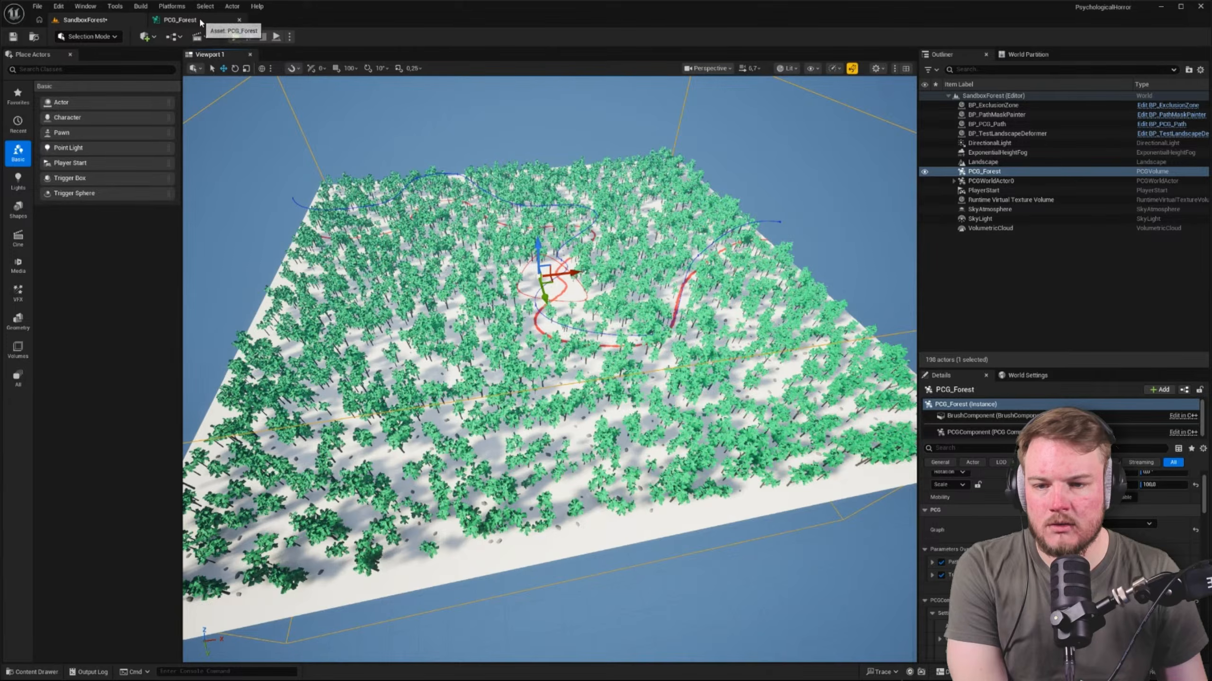
{"action": "left_click", "coordinate": [200, 20]}
{"action": "middle_click", "coordinate": [200, 21]}
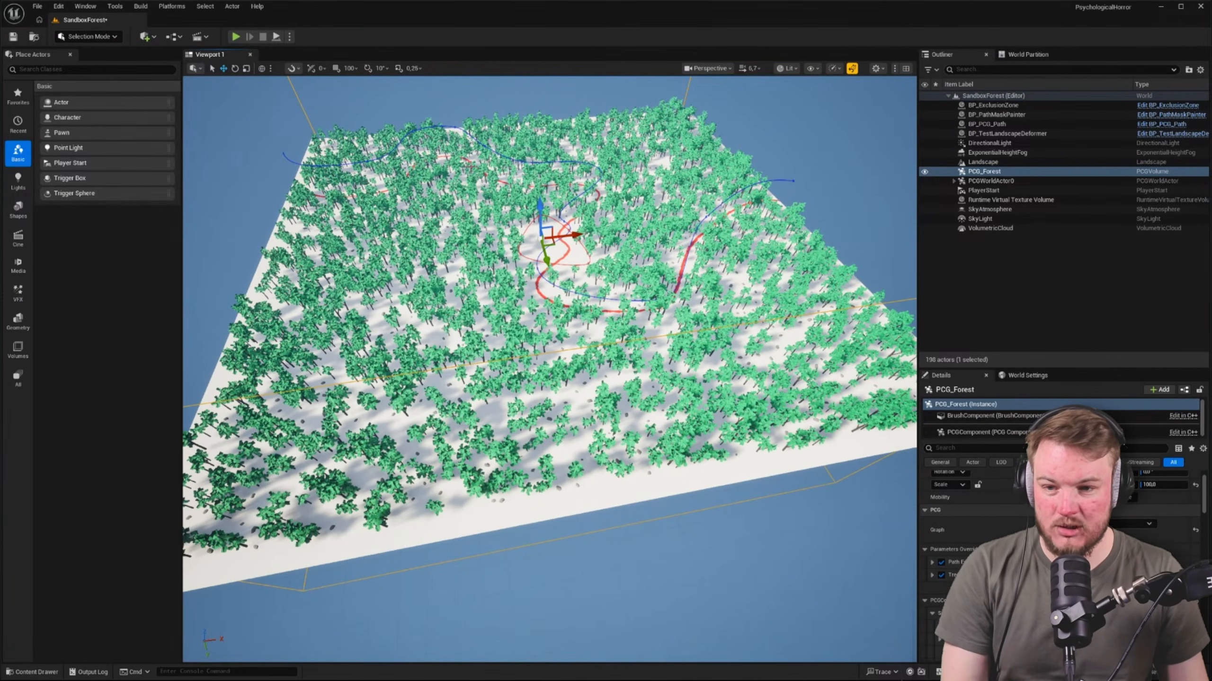
Switch to Landscape mode and activate the Splines tool for managing the landscape
{"action": "key", "text": "shift+2"}
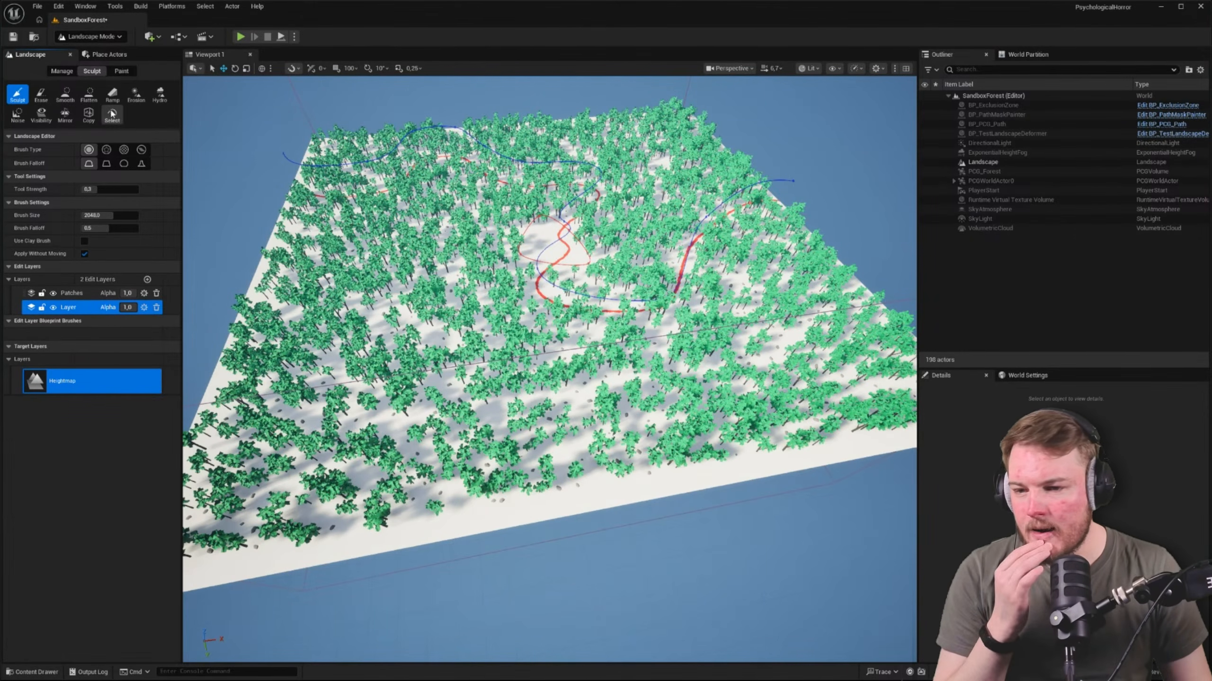
{"action": "left_click", "coordinate": [62, 71]}
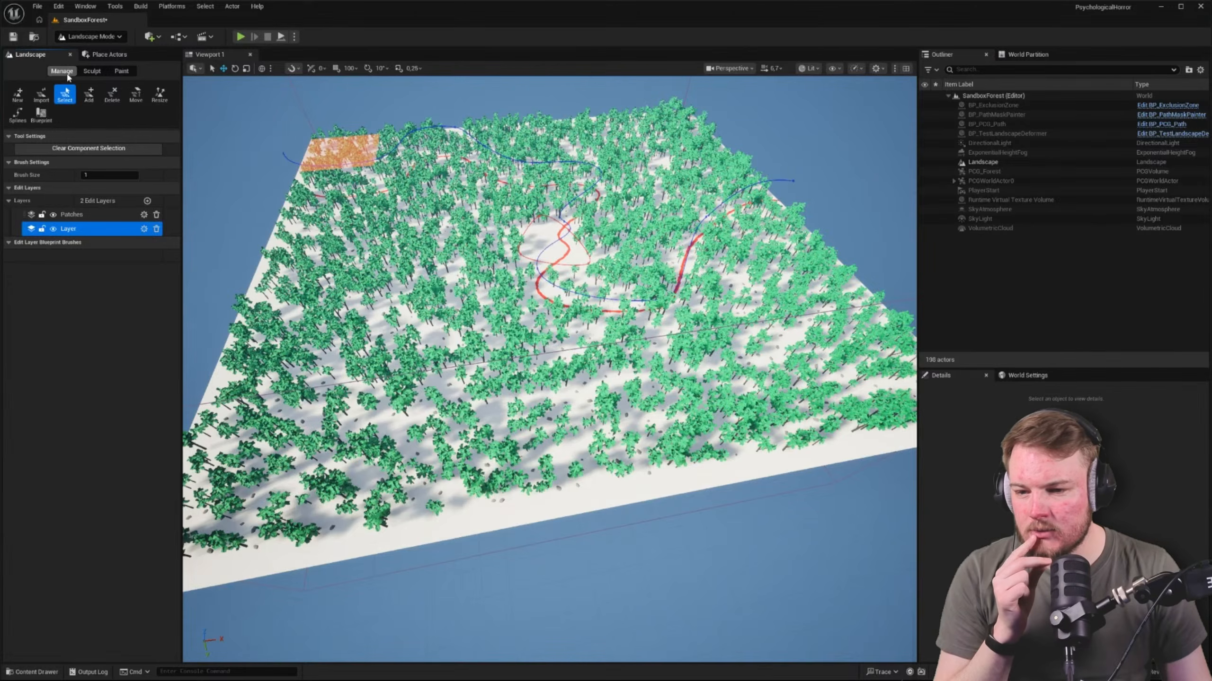
{"action": "left_click", "coordinate": [18, 115]}
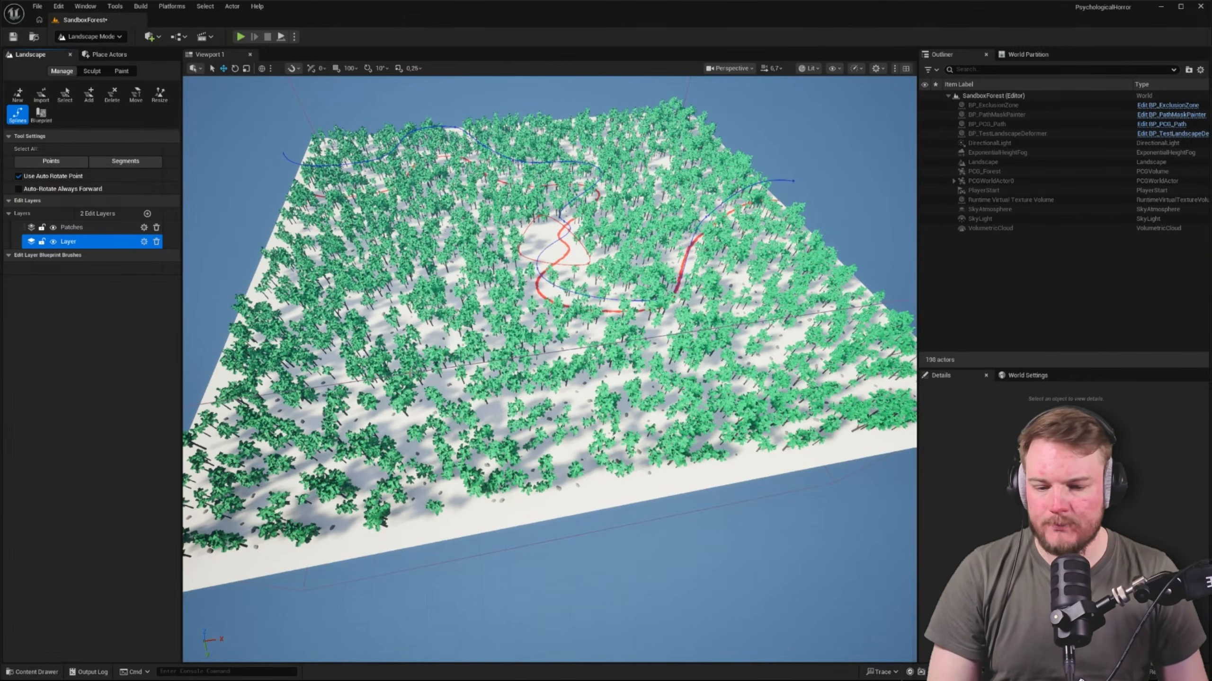
Start a landscape spline near one corner, placing four connected control points along the first side and around the next corner
{"action": "key", "text": "a"}
{"action": "right_click_drag", "start_coordinate": [549, 402], "coordinate": [613, 430]}
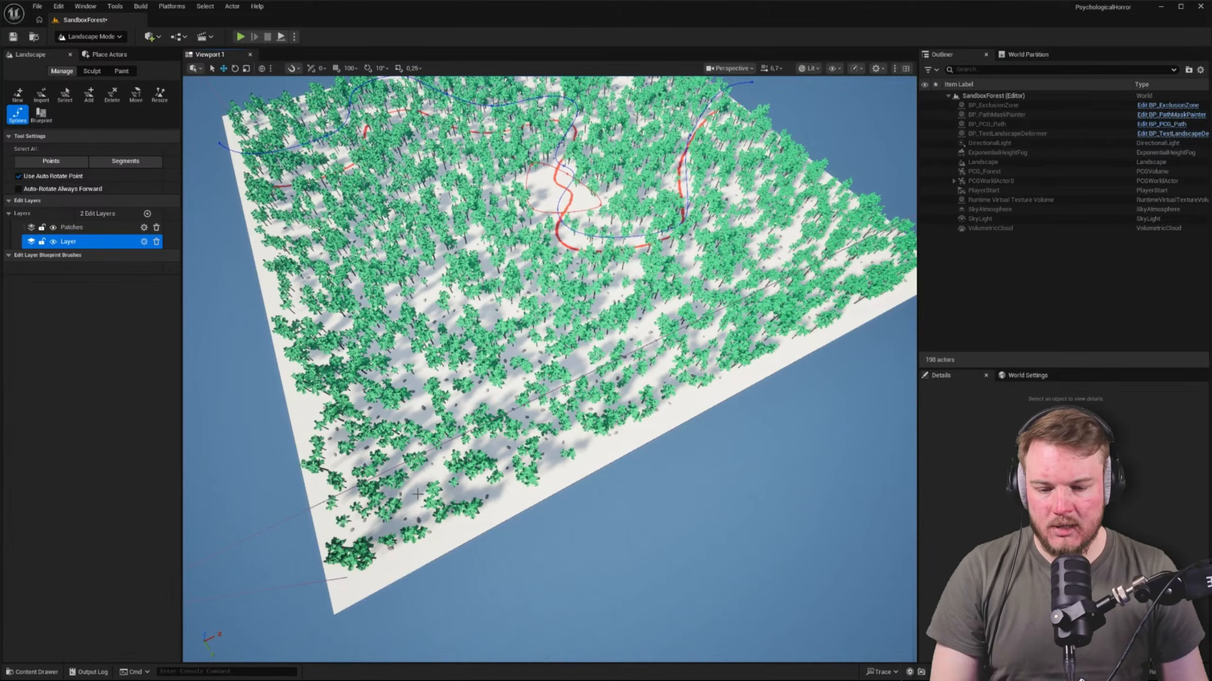
{"action": "left_click", "coordinate": [443, 491], "text": "ctrl"}
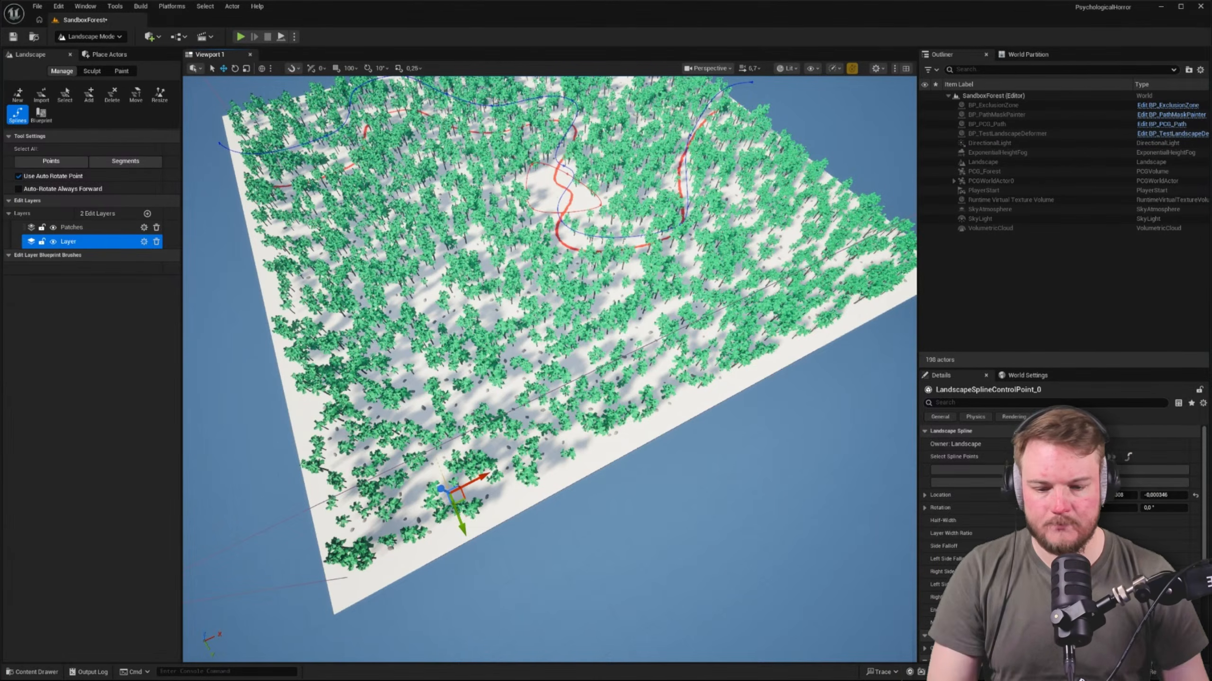
{"action": "mouse_move", "coordinate": [649, 460]}
{"action": "right_mouse_down"}
{"action": "mouse_move", "coordinate": [582, 451]}
{"action": "mouse_move", "coordinate": [649, 460]}
{"action": "right_mouse_up"}
{"action": "left_click", "coordinate": [559, 424], "text": "ctrl"}
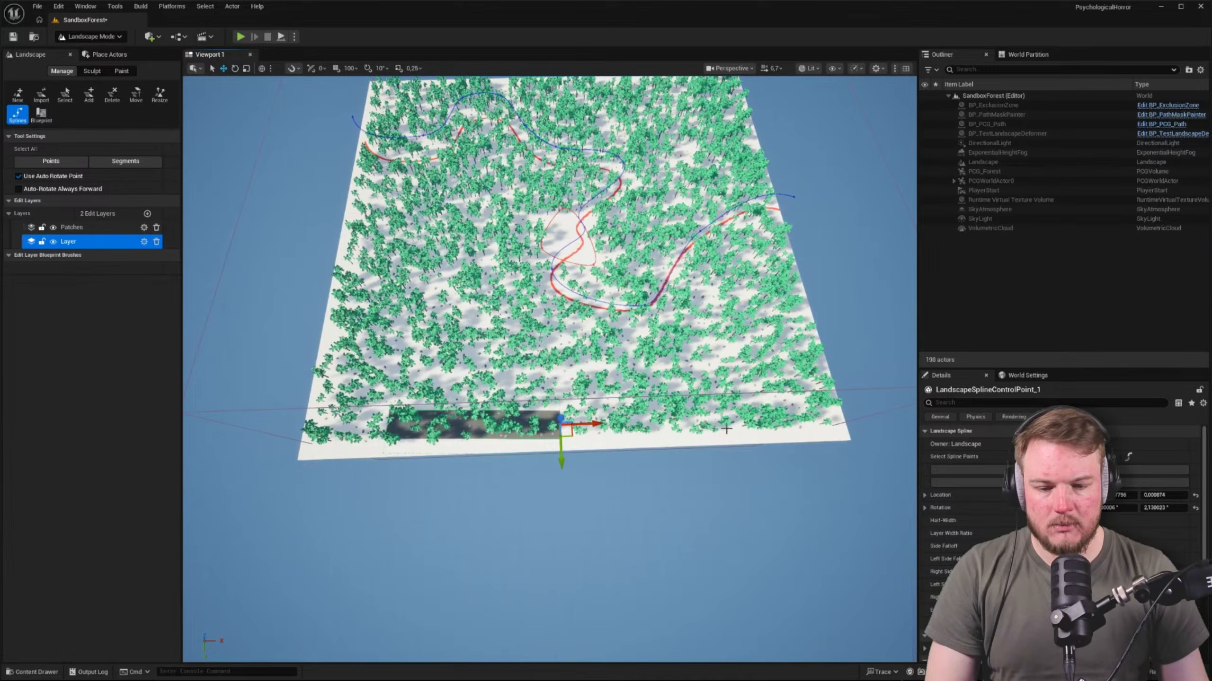
{"action": "left_click", "coordinate": [775, 411], "text": "ctrl"}
{"action": "left_click", "coordinate": [777, 302], "text": "ctrl"}
{"action": "right_click_drag", "start_coordinate": [778, 302], "coordinate": [715, 308]}
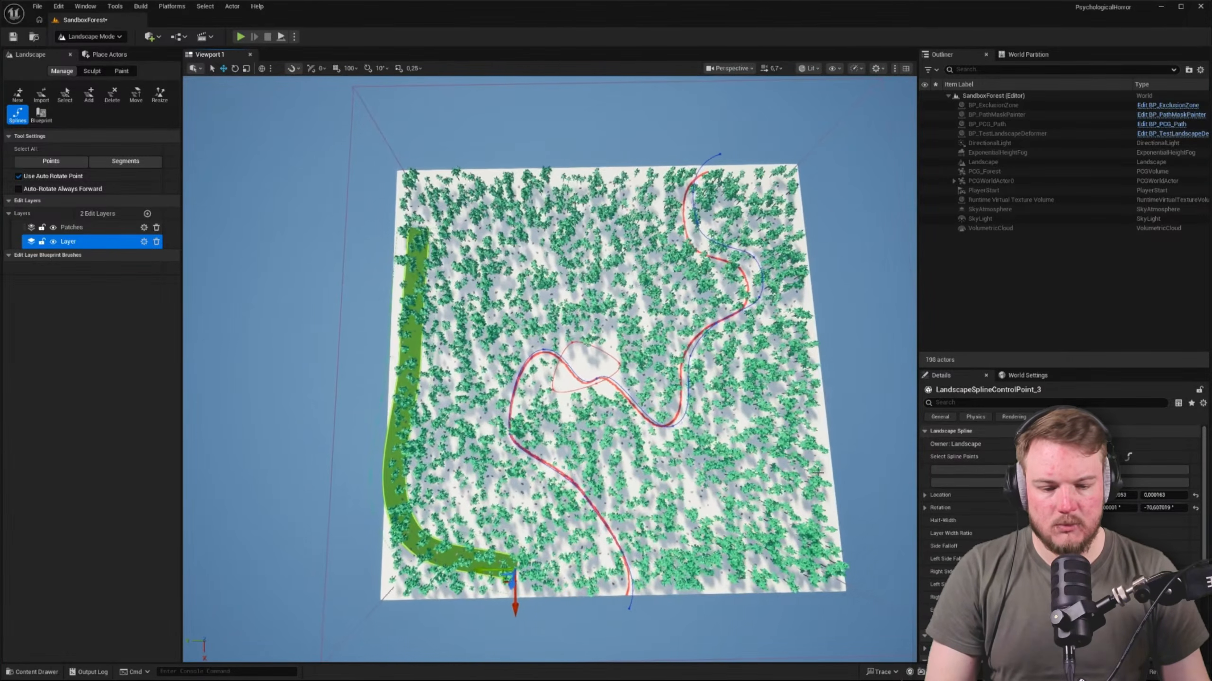
Extend the landscape spline with five more control points around the remaining sides, leaving a gap at the starting corner
{"action": "left_click", "coordinate": [733, 564], "text": "ctrl"}
{"action": "left_click", "coordinate": [798, 420], "text": "ctrl"}
{"action": "left_click", "coordinate": [795, 221], "text": "ctrl"}
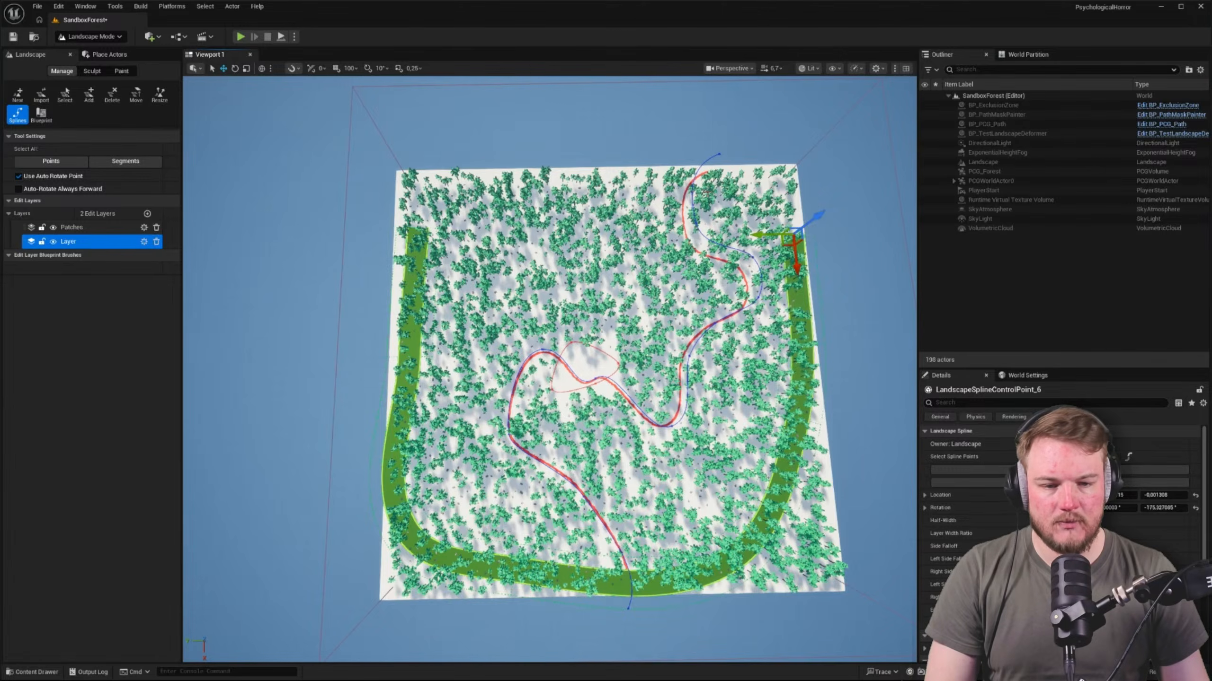
{"action": "left_click", "coordinate": [670, 185], "text": "ctrl"}
{"action": "left_click", "coordinate": [520, 182], "text": "ctrl"}
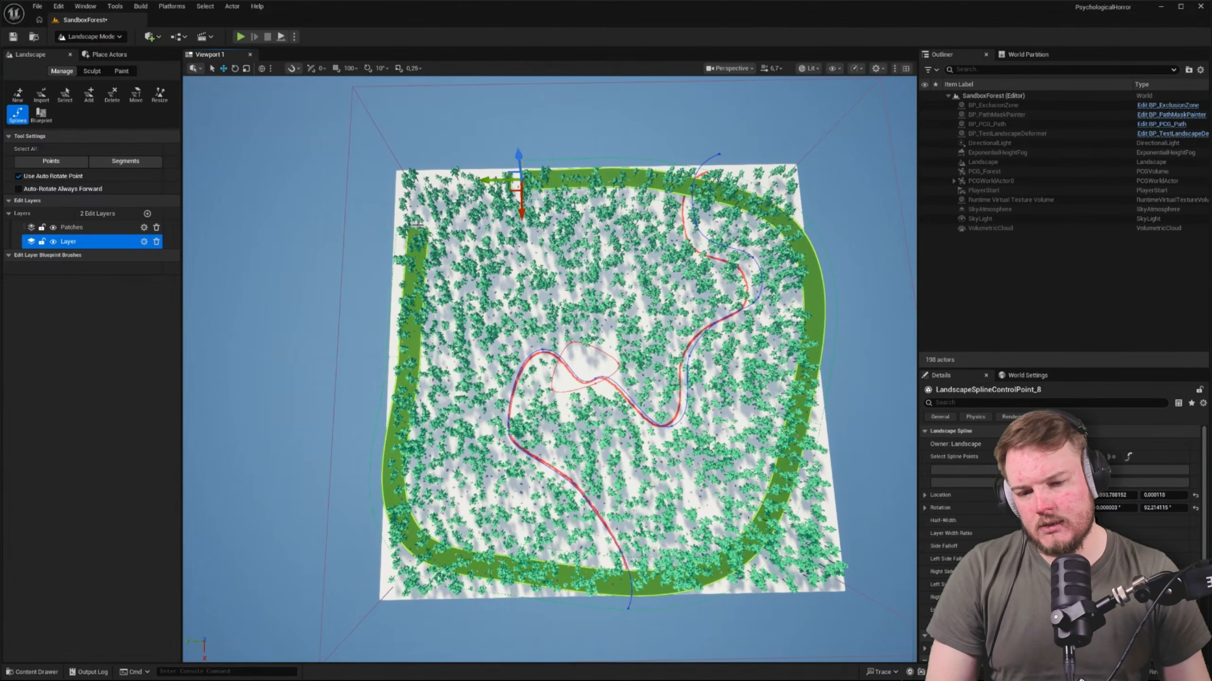
Search the last spline control point's properties for "clo" and clear the search
{"action": "scroll", "coordinate": [969, 501], "scroll_direction": "down", "scroll_amount": 3}
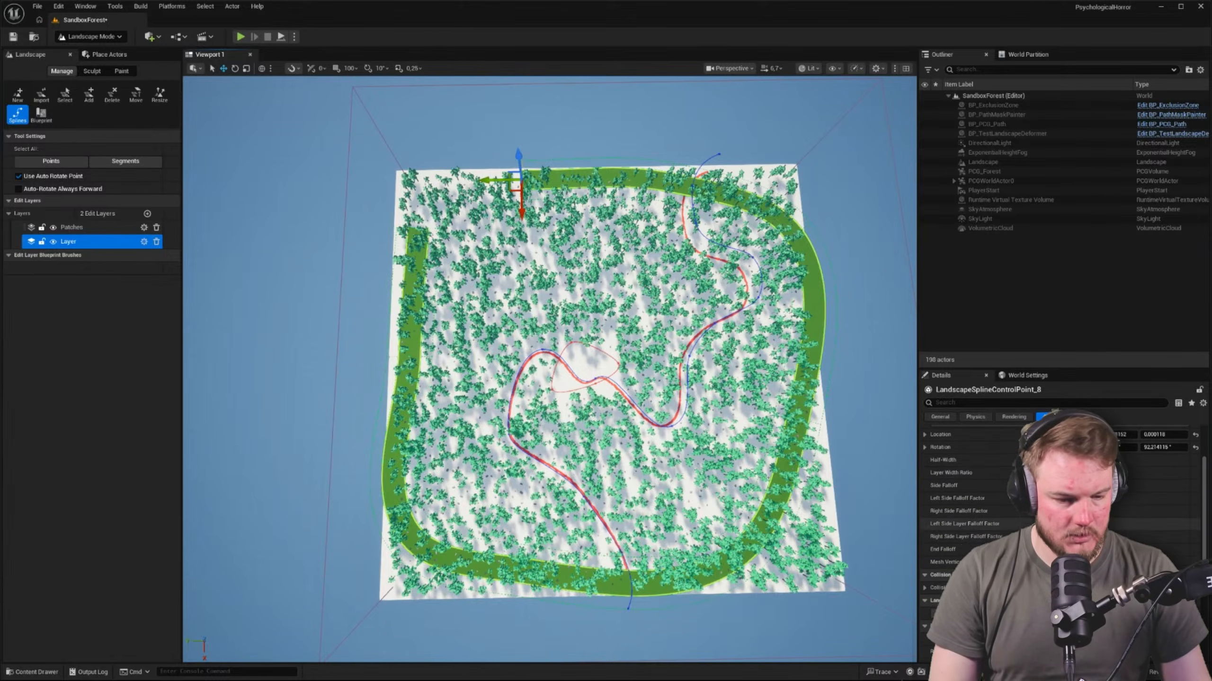
{"action": "left_click", "coordinate": [1030, 402]}
{"action": "type", "text": "close"}
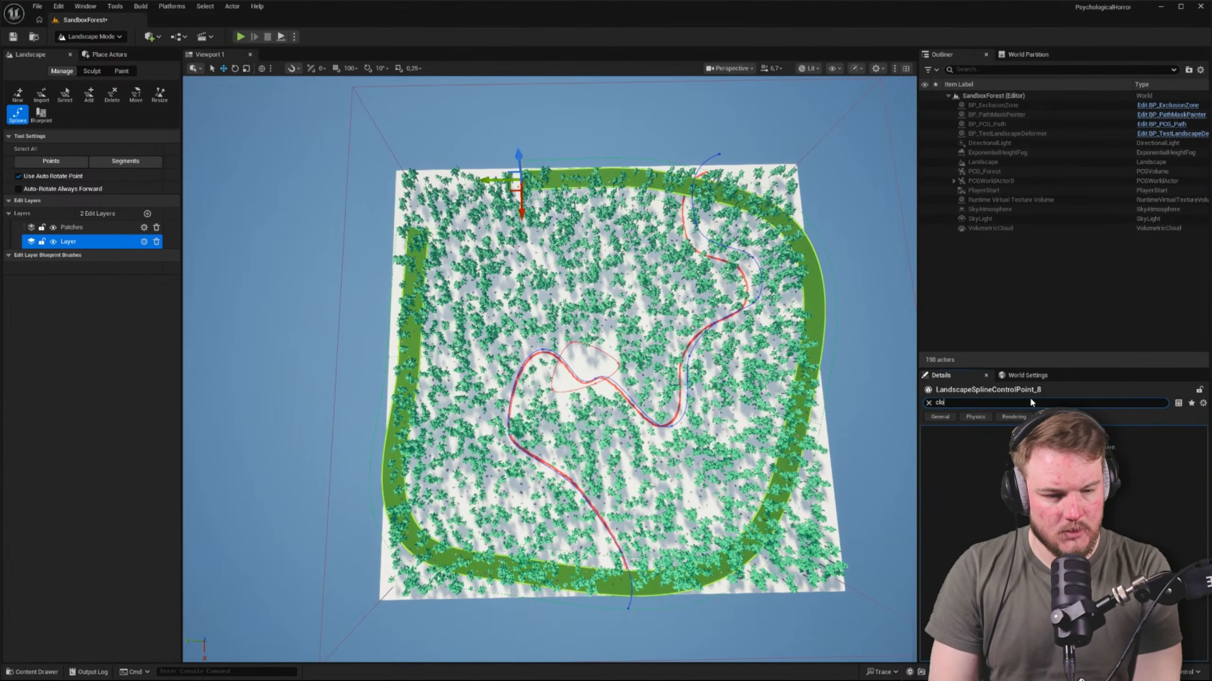
{"action": "key", "text": "BackSpace"}
{"action": "key", "text": "BackSpace"}
{"action": "key", "text": "BackSpace"}
{"action": "key", "text": "BackSpace"}
{"action": "key", "text": "BackSpace"}
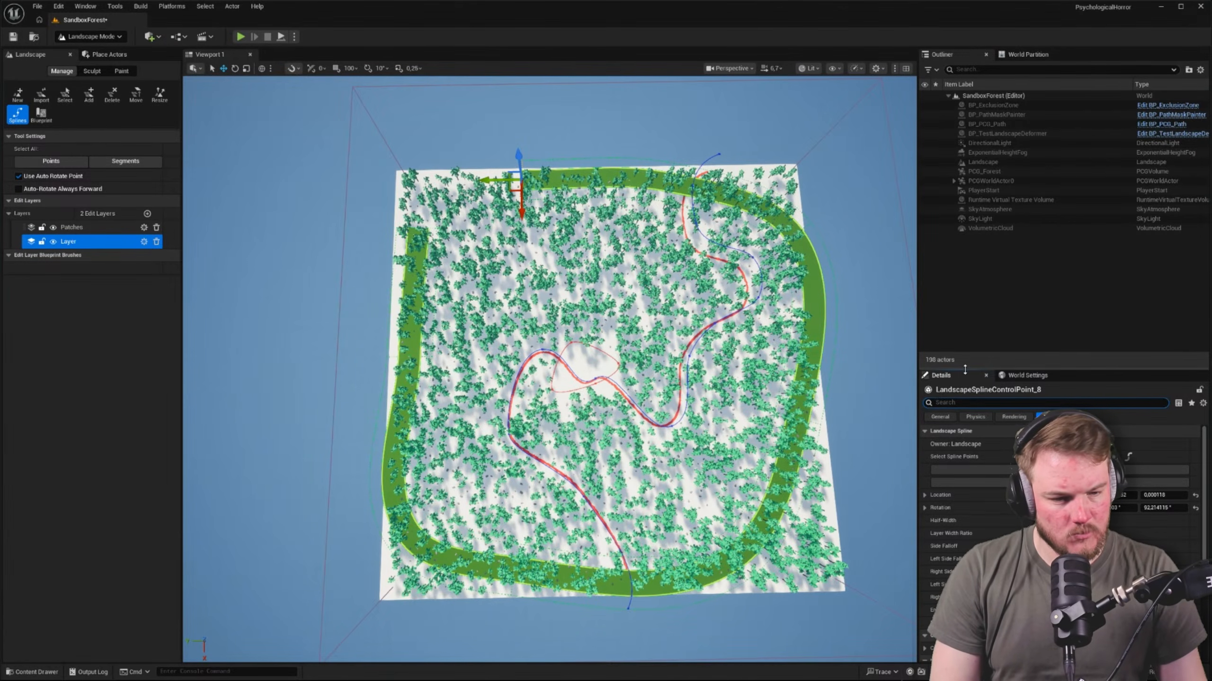
Enlarge the Details area and examine the control point's width, falloff, deformation and mesh properties
{"action": "left_click_drag", "start_coordinate": [965, 367], "coordinate": [970, 260]}
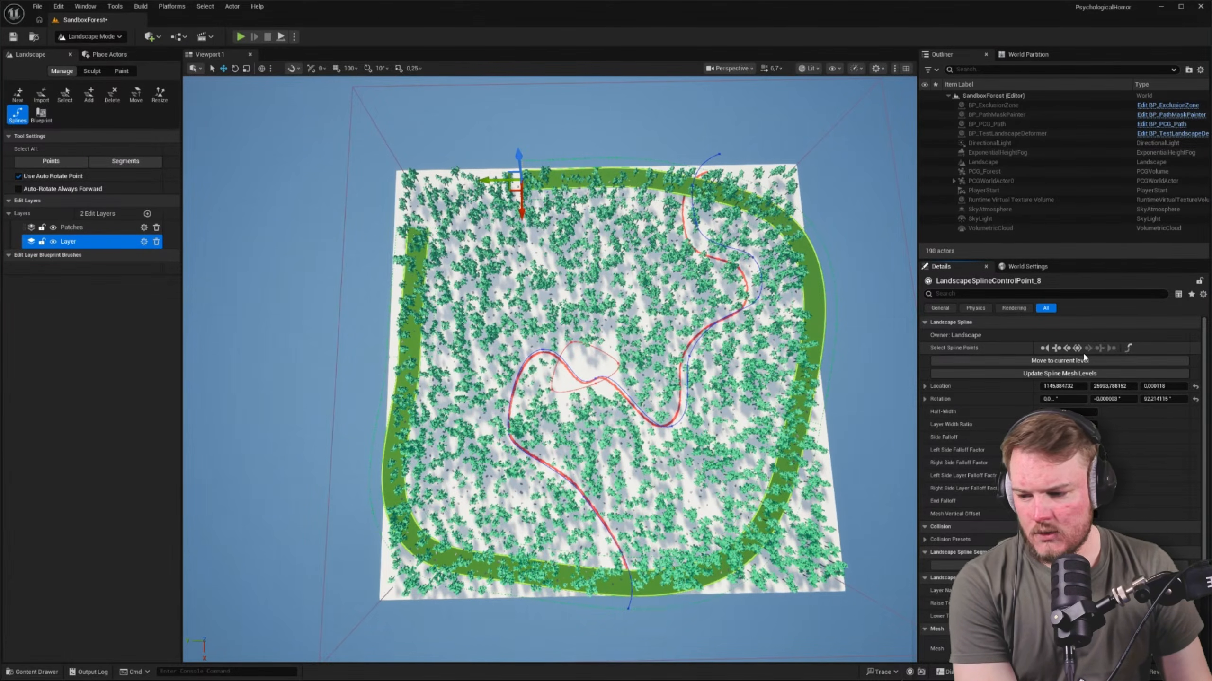
{"action": "scroll", "coordinate": [1109, 432], "scroll_direction": "down", "scroll_amount": 3}
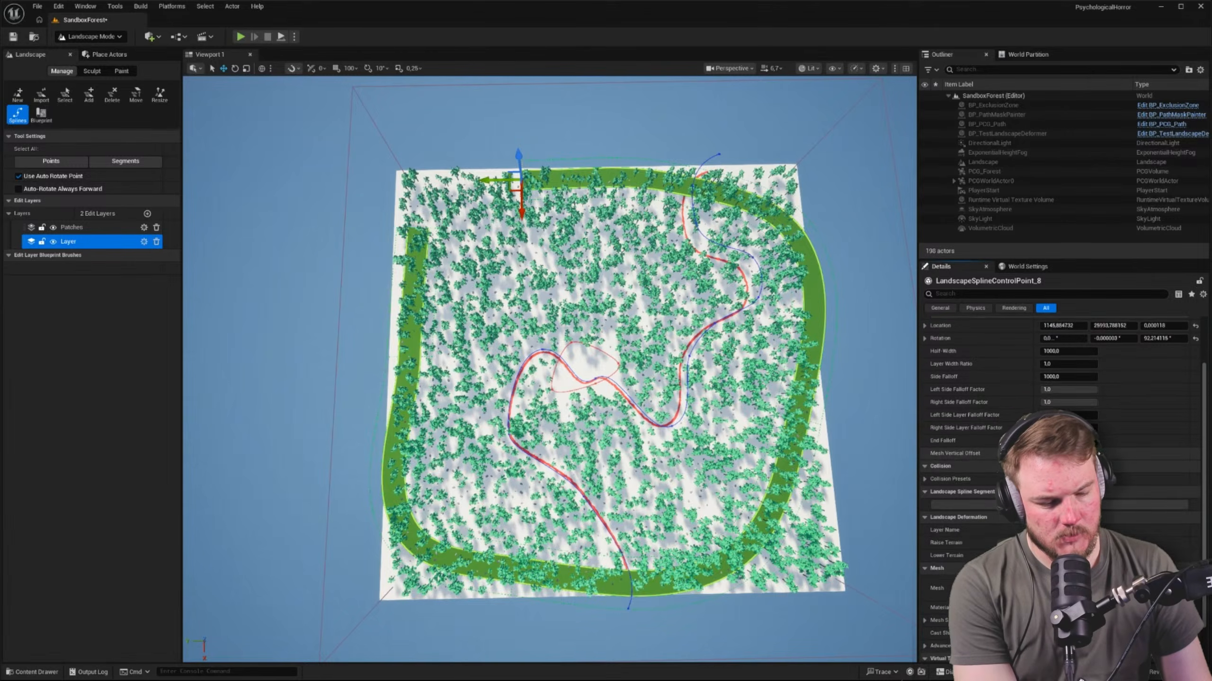
{"action": "scroll", "coordinate": [1064, 372], "scroll_direction": "down", "scroll_amount": 1}
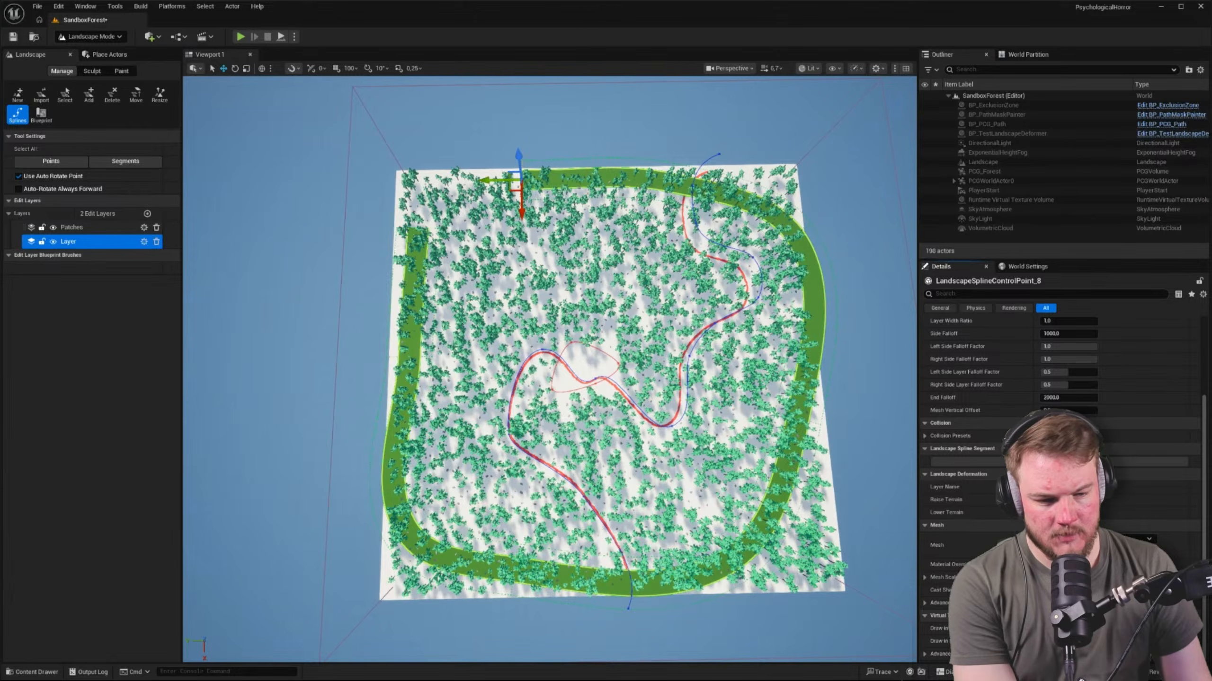
{"action": "scroll", "coordinate": [1058, 430], "scroll_direction": "up", "scroll_amount": 2}
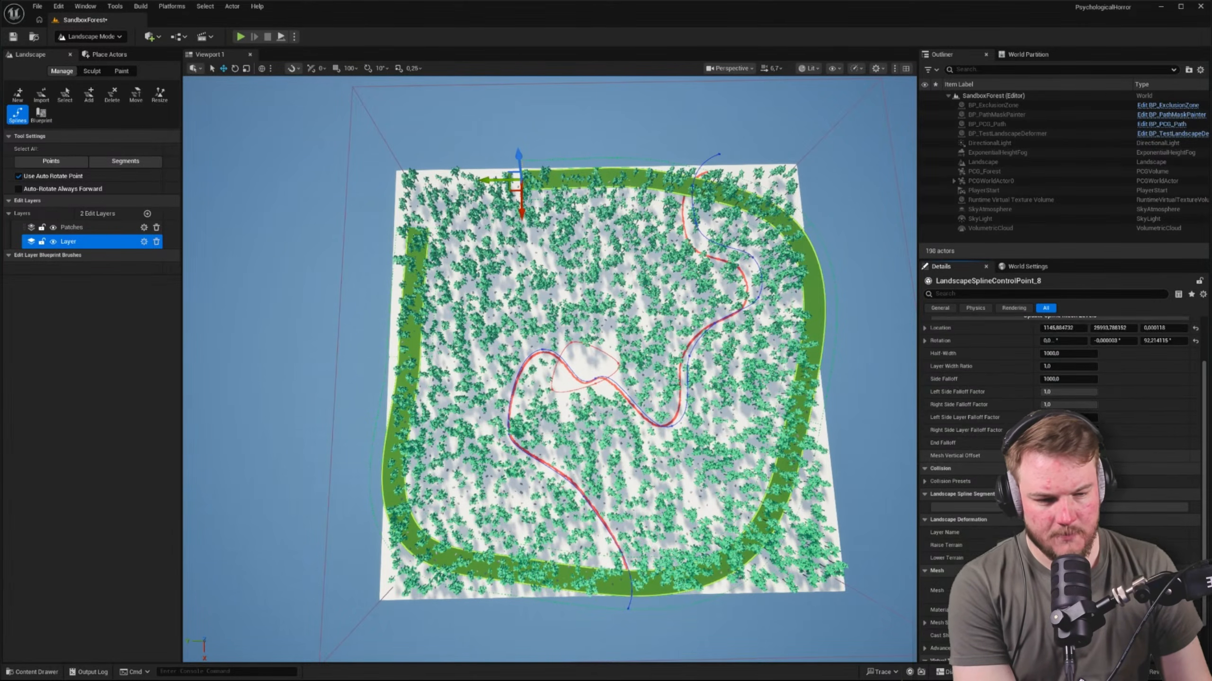
{"action": "scroll", "coordinate": [1059, 382], "scroll_direction": "up", "scroll_amount": 4}
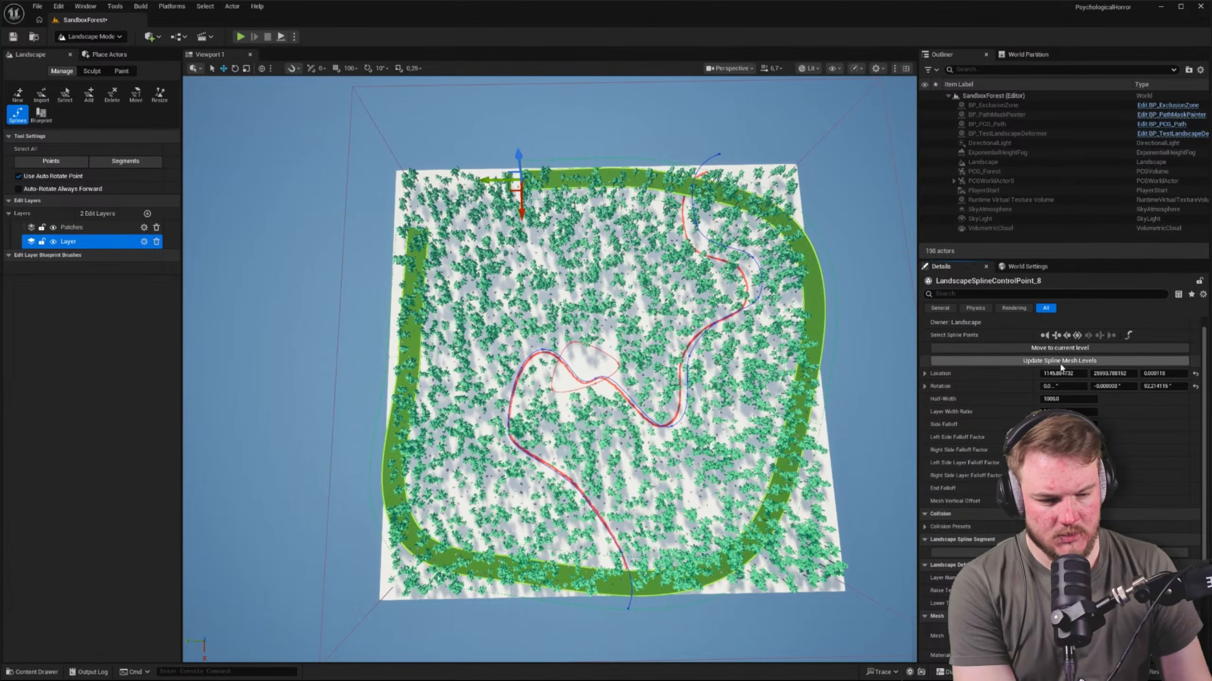
{"action": "scroll", "coordinate": [1061, 366], "scroll_direction": "down", "scroll_amount": 2}
{"action": "scroll", "coordinate": [1058, 368], "scroll_direction": "down", "scroll_amount": 4}
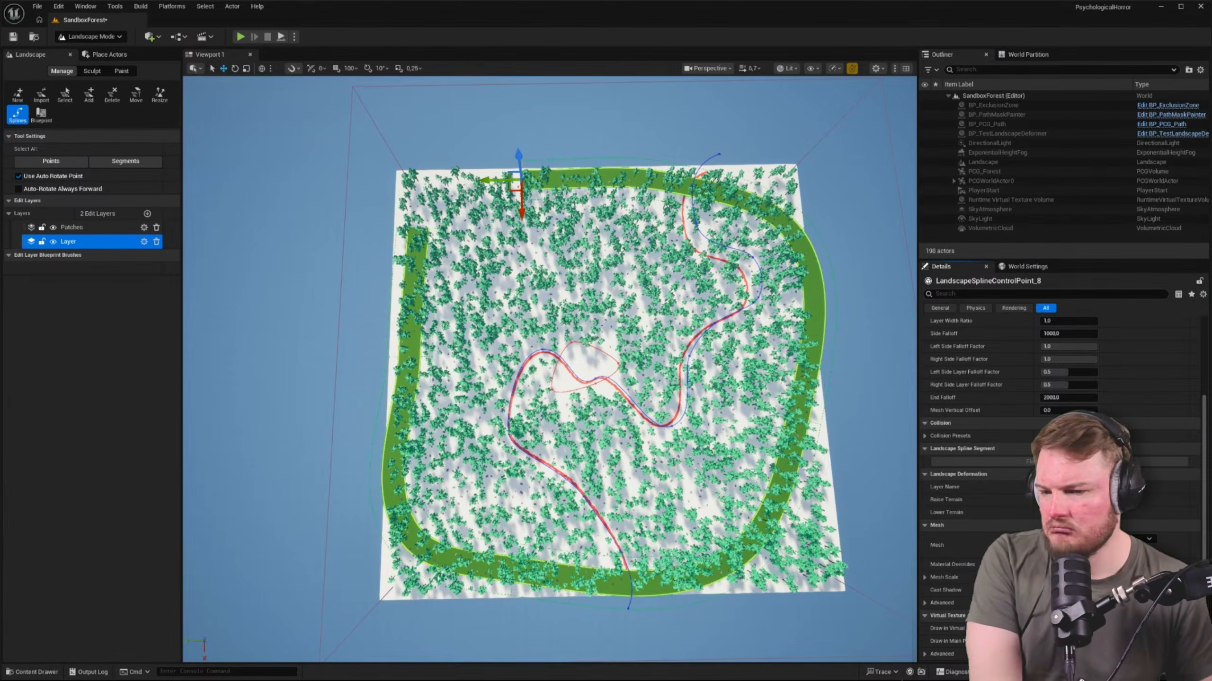
Select all landscape spline segments and open the details of the edit layer named Layer
{"action": "left_click", "coordinate": [117, 165]}
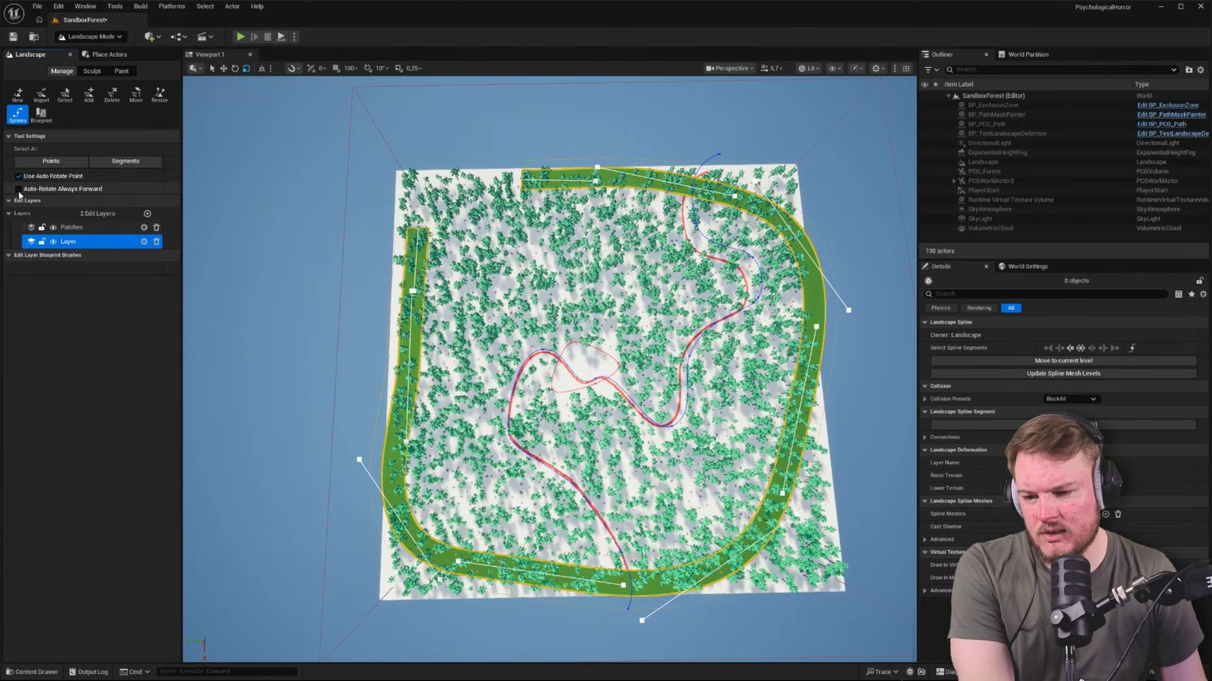
{"action": "left_click", "coordinate": [143, 242]}
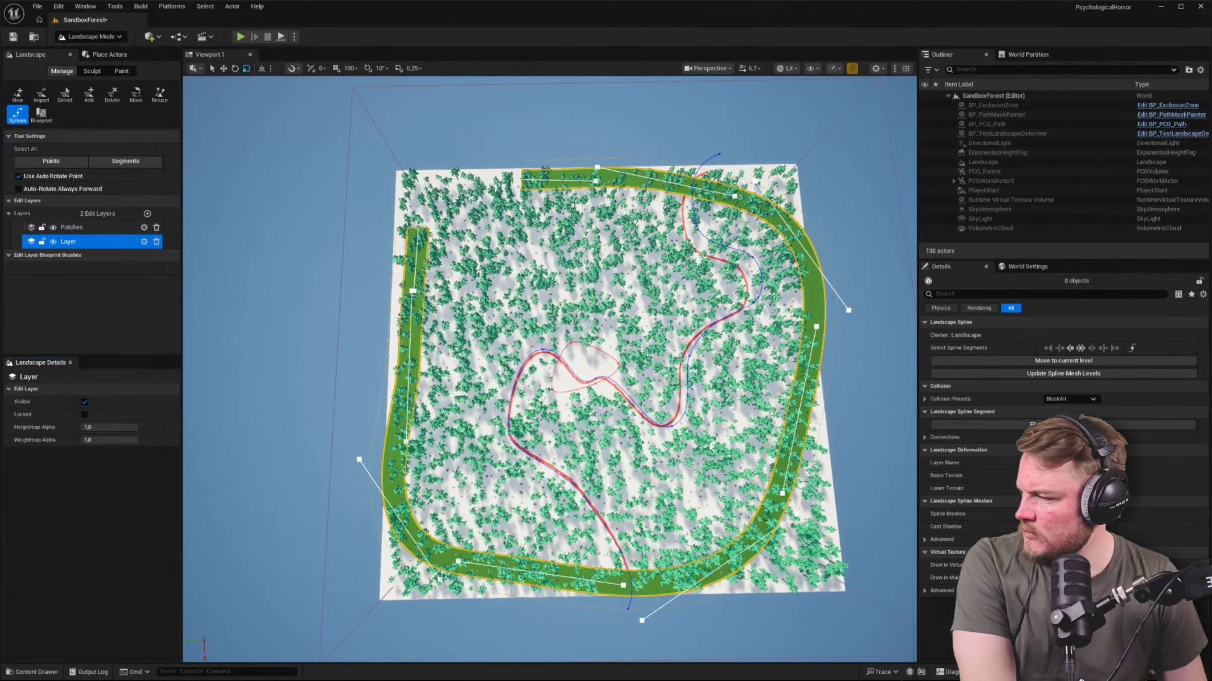
Raise the spline control point on the landscape's outer edge to the height of the tree crowns
{"action": "right_click_drag", "start_coordinate": [548, 367], "coordinate": [507, 262]}
{"action": "key", "text": "w"}
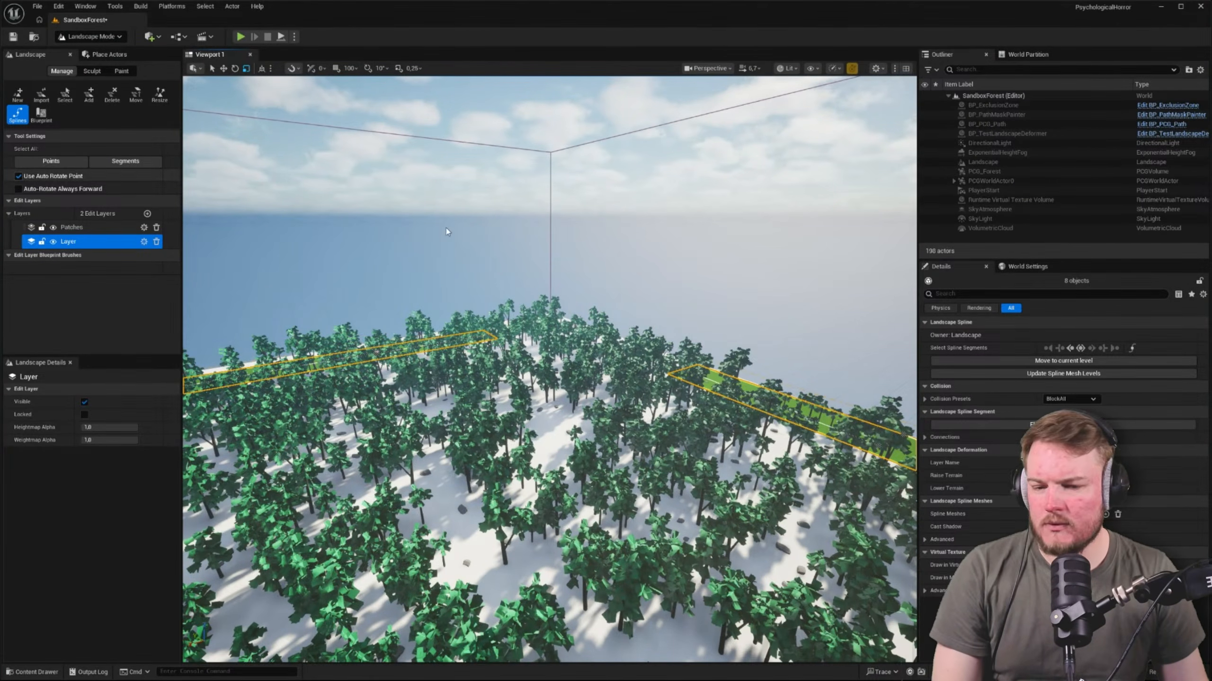
{"action": "right_click_drag", "start_coordinate": [507, 262], "coordinate": [687, 286]}
{"action": "scroll", "coordinate": [643, 255], "scroll_direction": "down", "scroll_amount": 3}
{"action": "scroll", "coordinate": [687, 287], "scroll_direction": "down", "scroll_amount": 1}
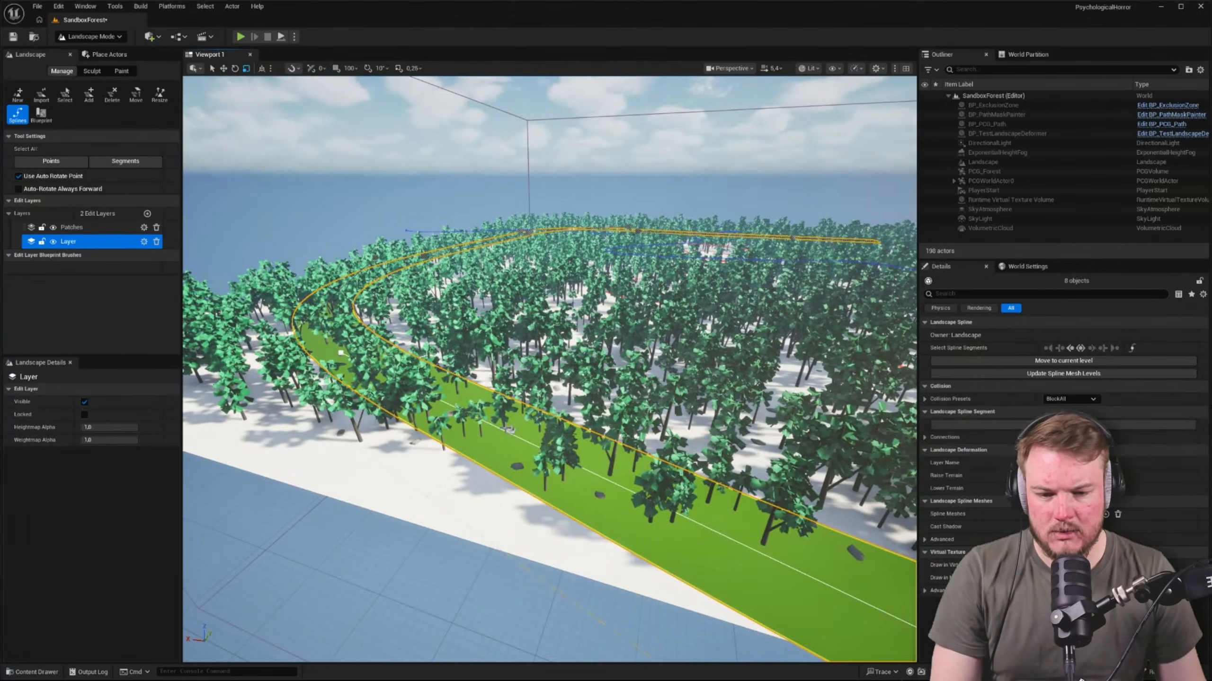
{"action": "left_click", "coordinate": [506, 428]}
{"action": "left_click_drag", "start_coordinate": [512, 409], "coordinate": [509, 375]}
{"action": "key", "text": "q"}
{"action": "right_click_drag", "start_coordinate": [509, 376], "coordinate": [505, 310]}
{"action": "key", "text": "w"}
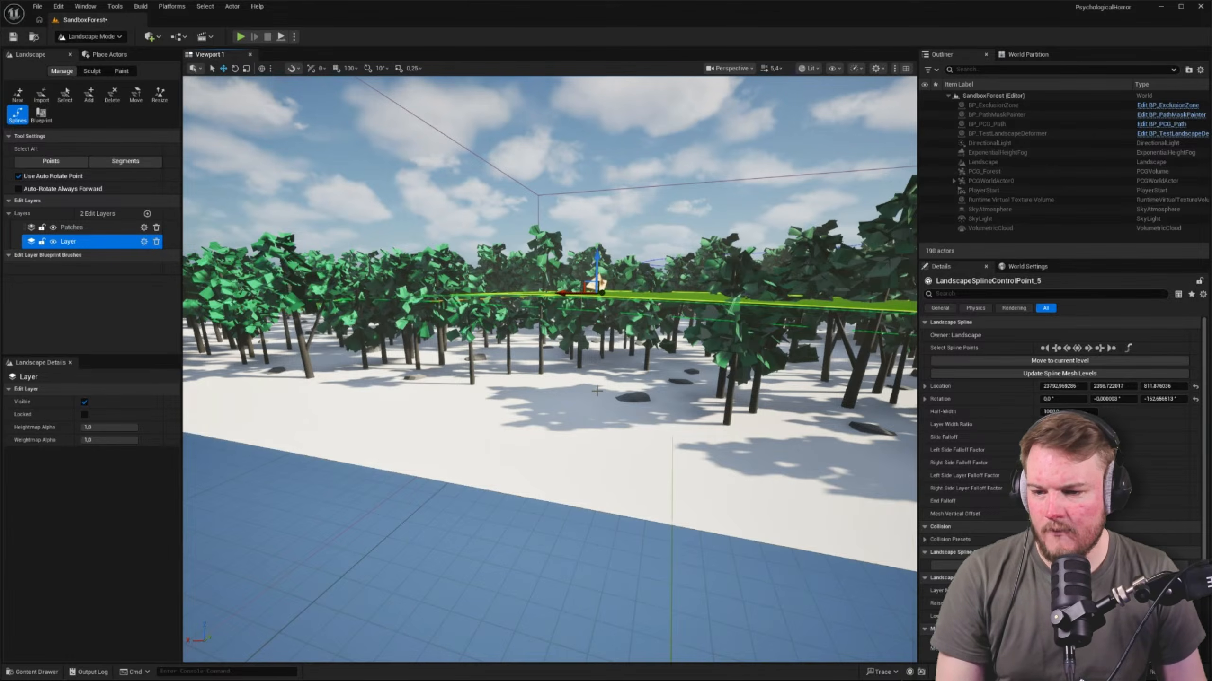
Update the spline mesh levels for all landscape spline segments and check their Connections settings
{"action": "left_click", "coordinate": [125, 161]}
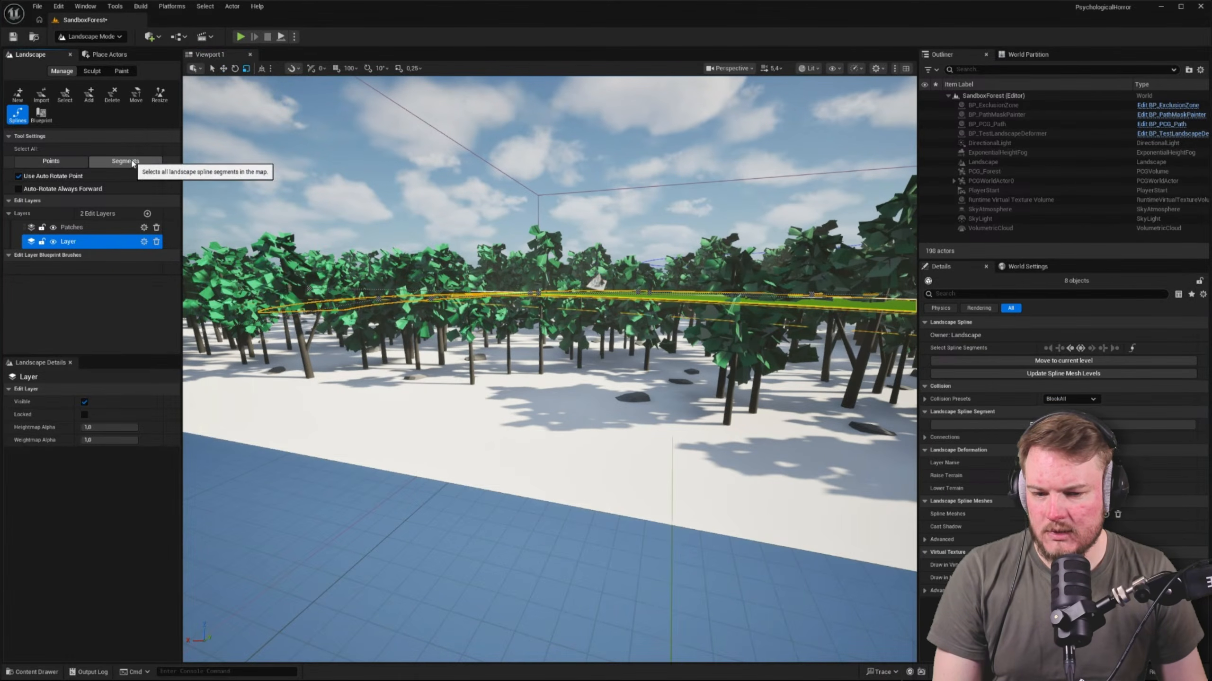
{"action": "left_click", "coordinate": [1040, 376]}
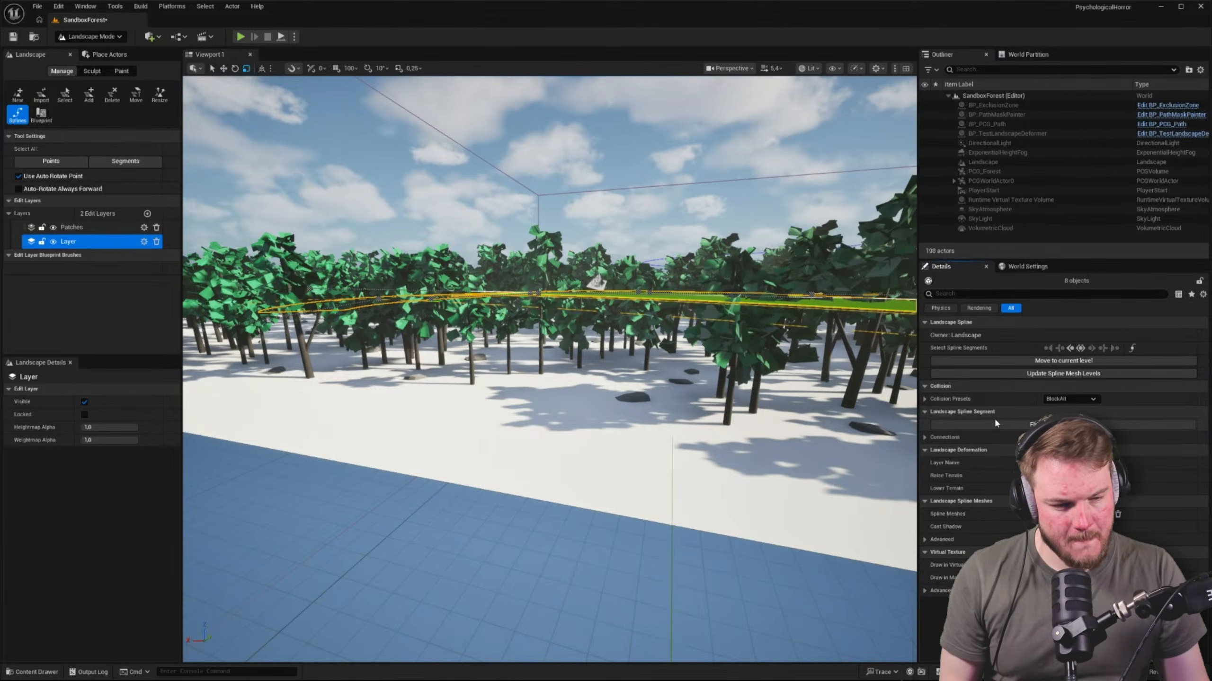
{"action": "left_click", "coordinate": [926, 437]}
{"action": "left_click", "coordinate": [926, 437]}
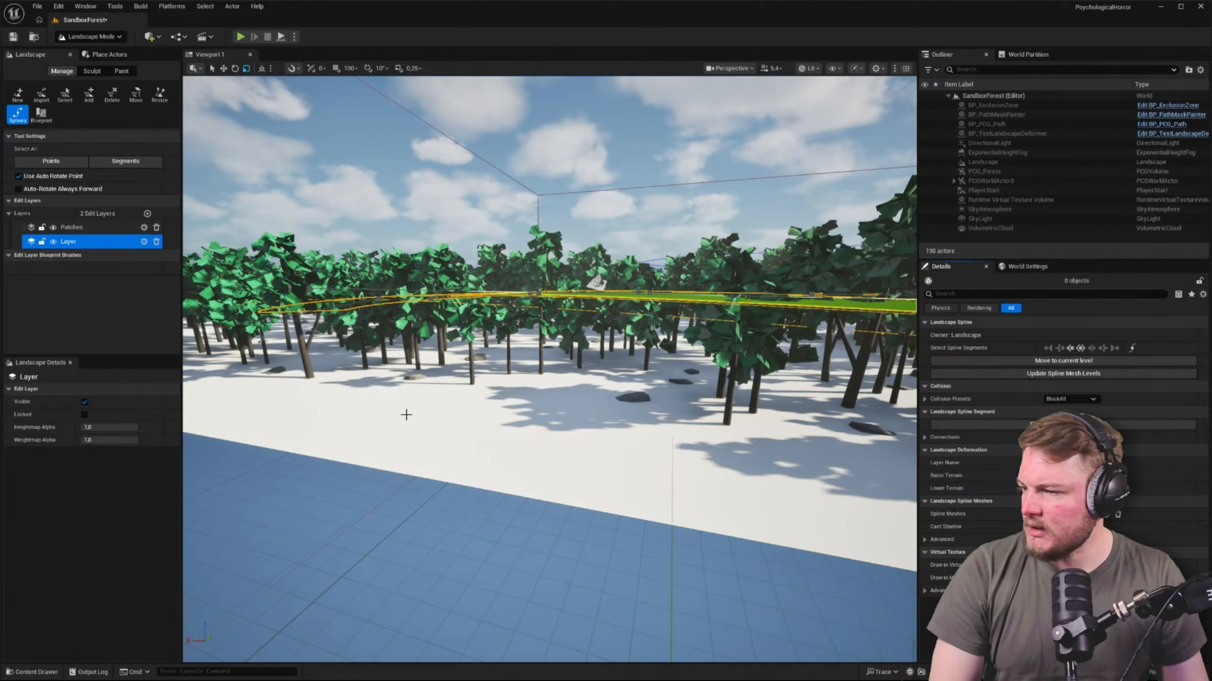
Select the end control point of the landscape spline beside the open corner of the forest
{"action": "key", "text": "ctrl+r"}
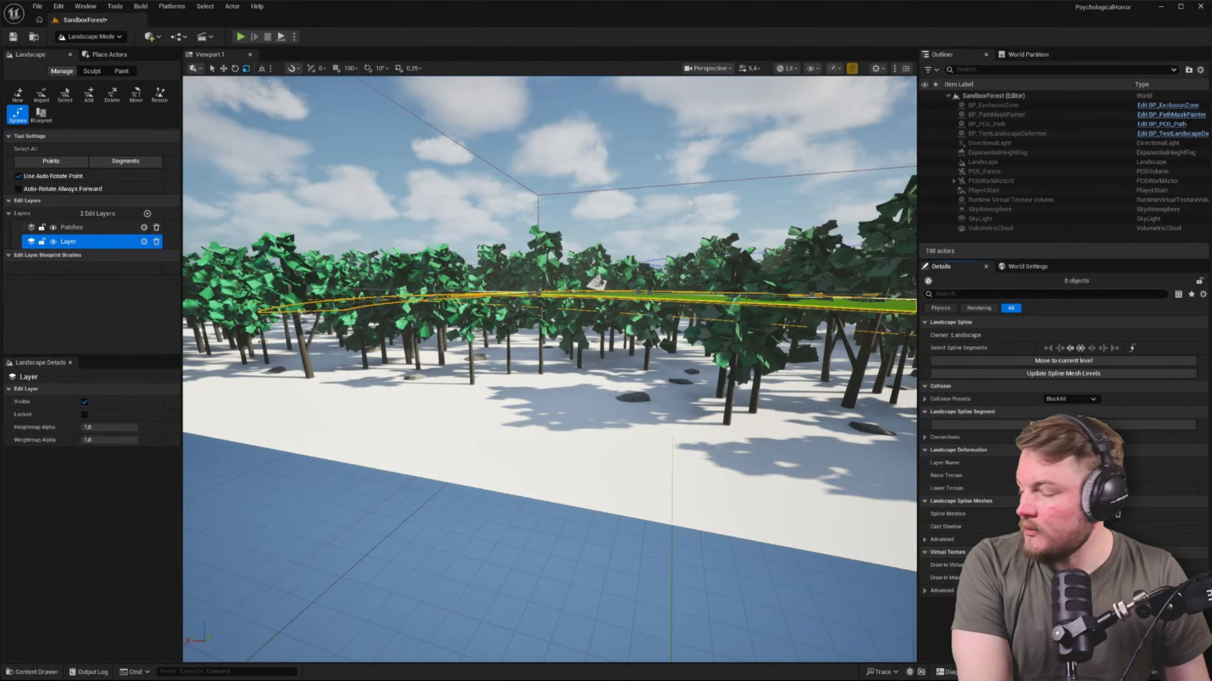
{"action": "right_click_drag", "start_coordinate": [550, 369], "coordinate": [706, 465]}
{"action": "key", "text": "s"}
{"action": "scroll", "coordinate": [550, 369], "scroll_direction": "up", "scroll_amount": 7}
{"action": "key", "text": "w"}
{"action": "key", "text": "w"}
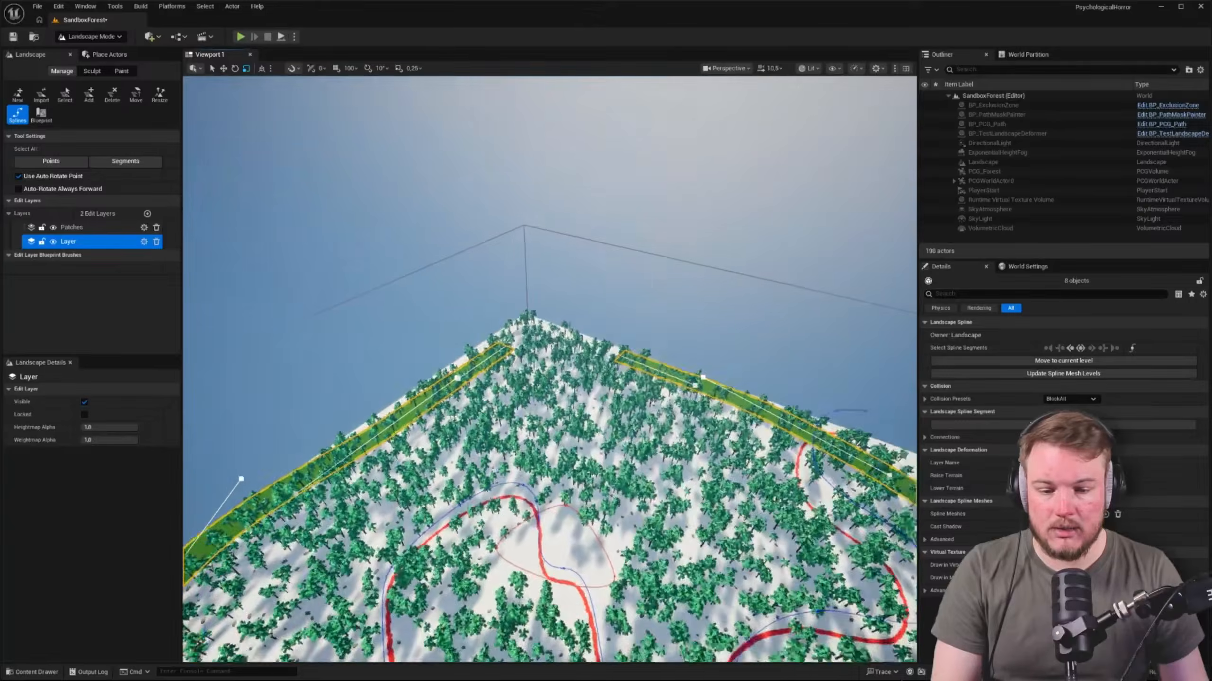
{"action": "right_click_drag", "start_coordinate": [706, 327], "coordinate": [715, 330]}
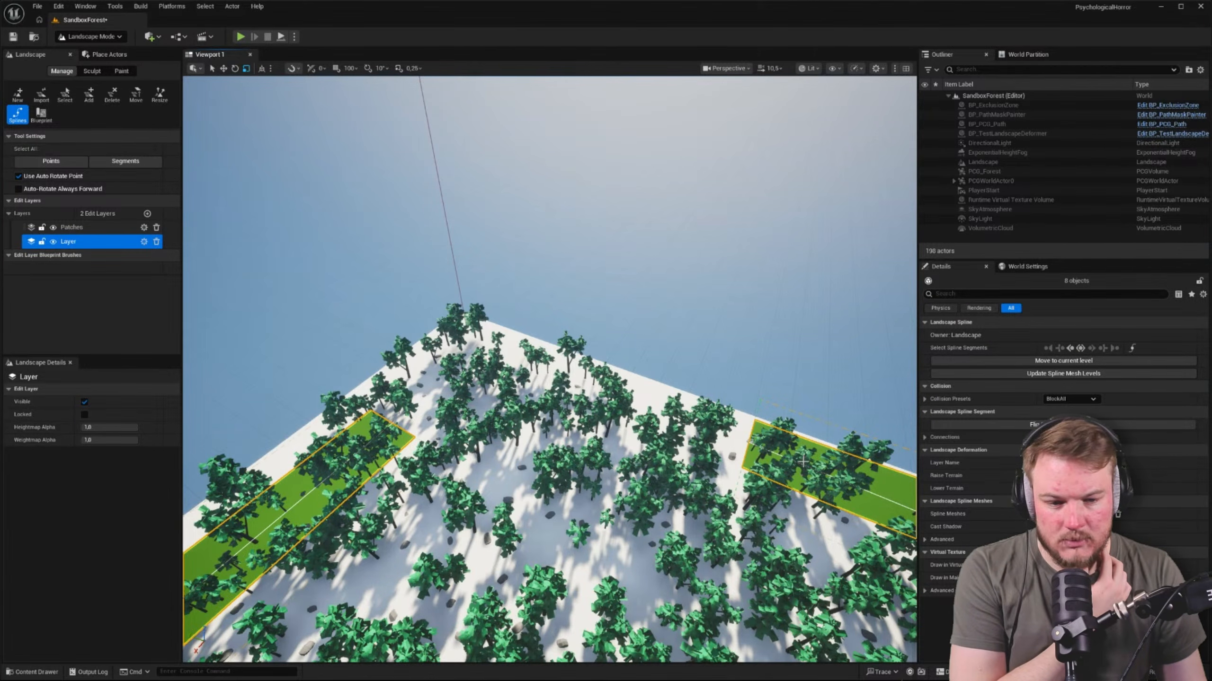
{"action": "left_click", "coordinate": [748, 442]}
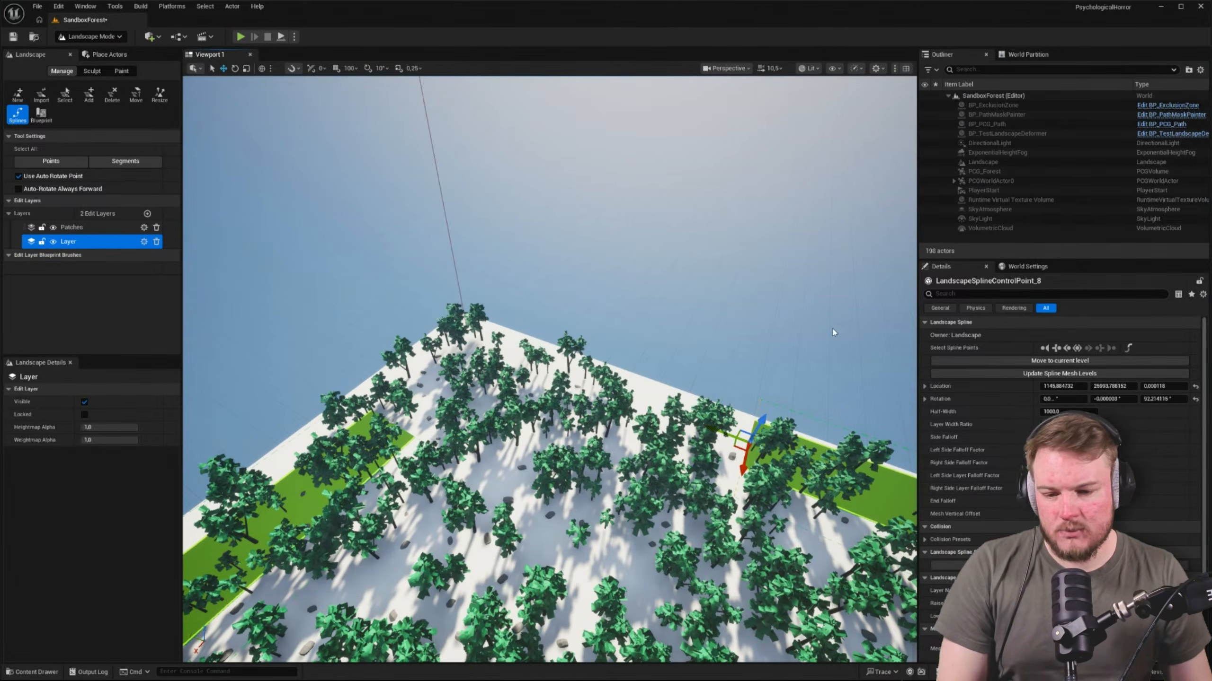
Select the control point at the spline's other open end, across the gap at the landscape corner
{"action": "right_click_drag", "start_coordinate": [832, 329], "coordinate": [870, 349]}
{"action": "key", "text": "w"}
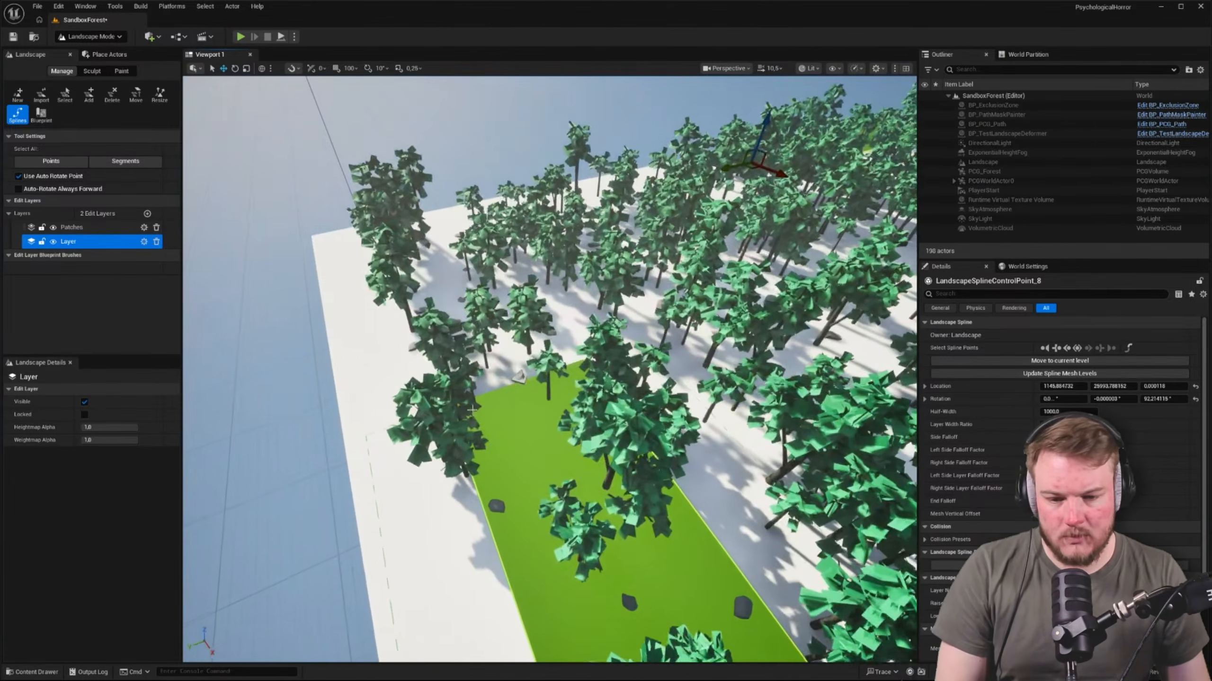
{"action": "left_click", "coordinate": [519, 377]}
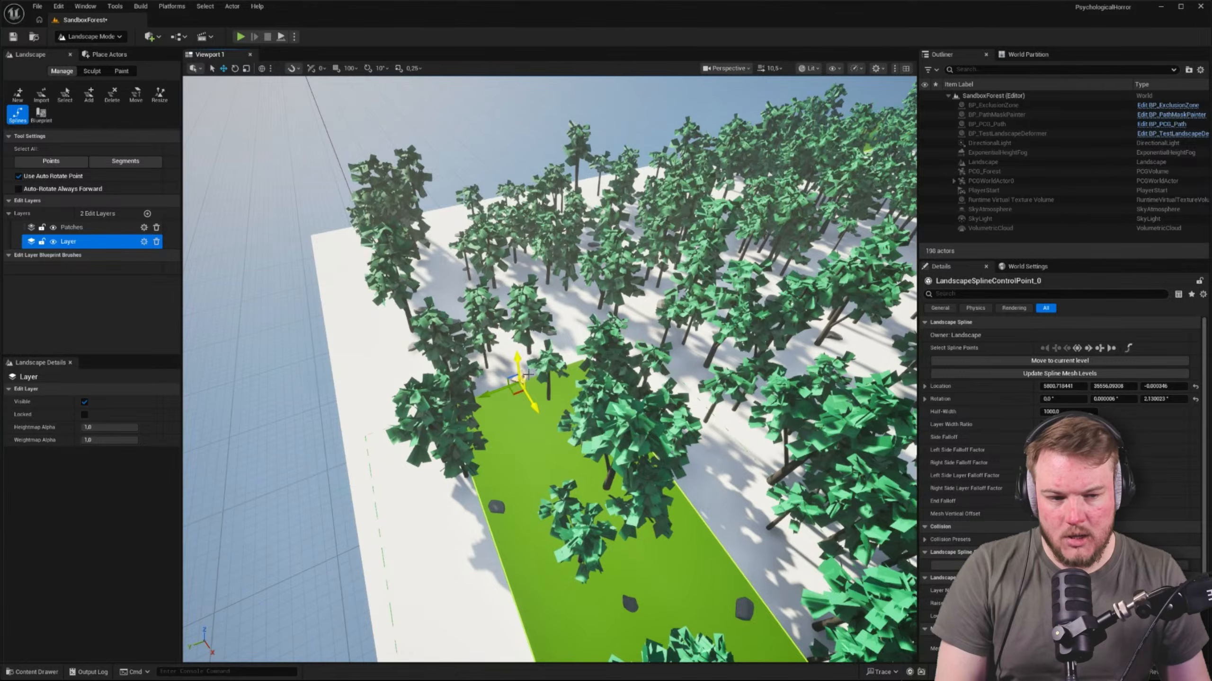
{"action": "key", "text": "s"}
{"action": "right_click_drag", "start_coordinate": [522, 377], "coordinate": [400, 352]}
{"action": "key", "text": "d"}
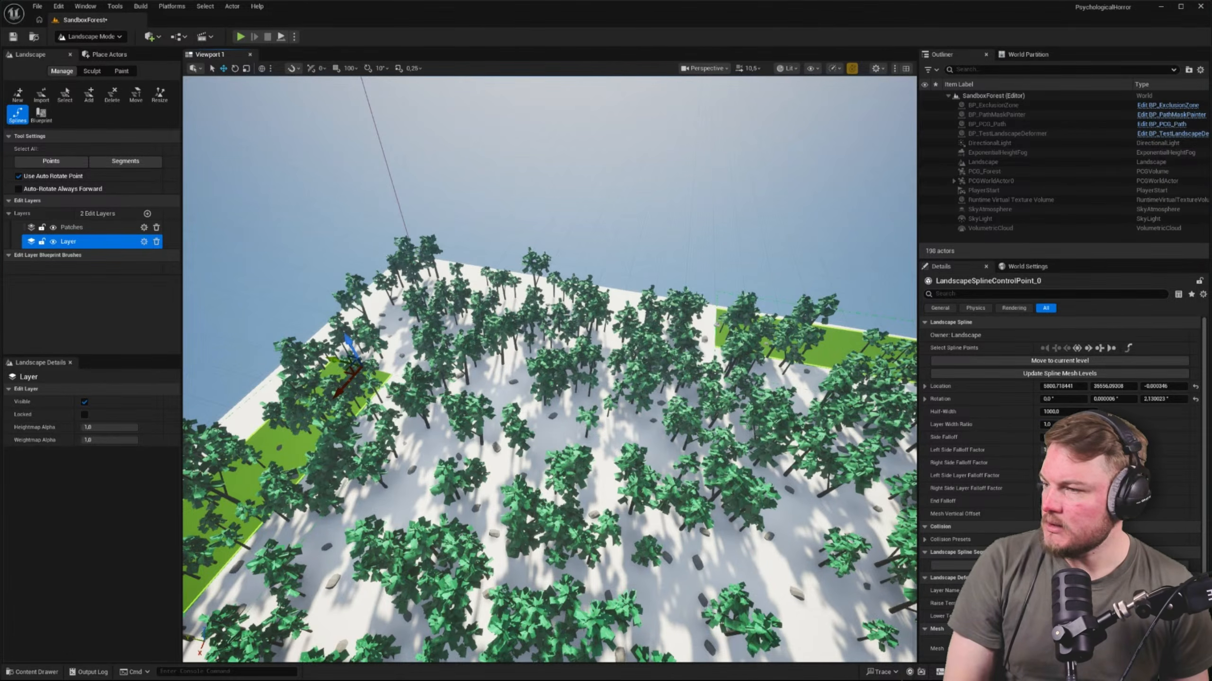
Bring up the Landscape Splines documentation in the browser, enlarge it, and read from joining splines through applying them to the landscape
{"action": "left_click_drag", "start_coordinate": [0, 191], "coordinate": [421, 18]}
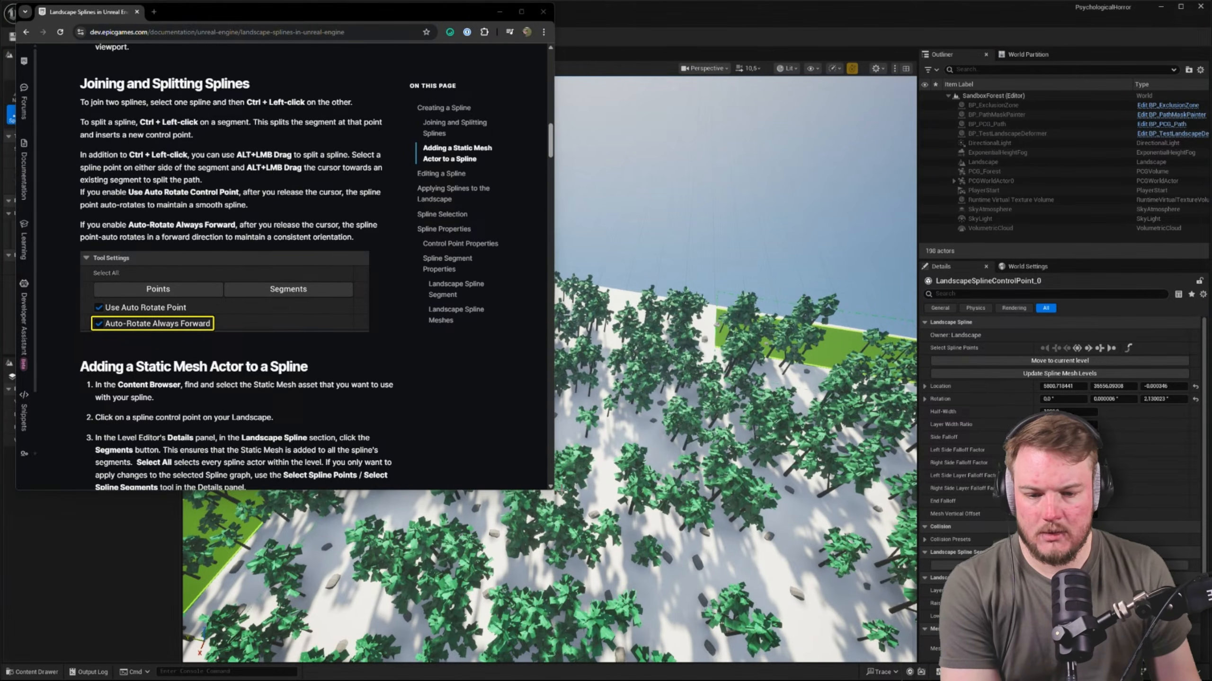
{"action": "left_click_drag", "start_coordinate": [551, 492], "coordinate": [778, 660]}
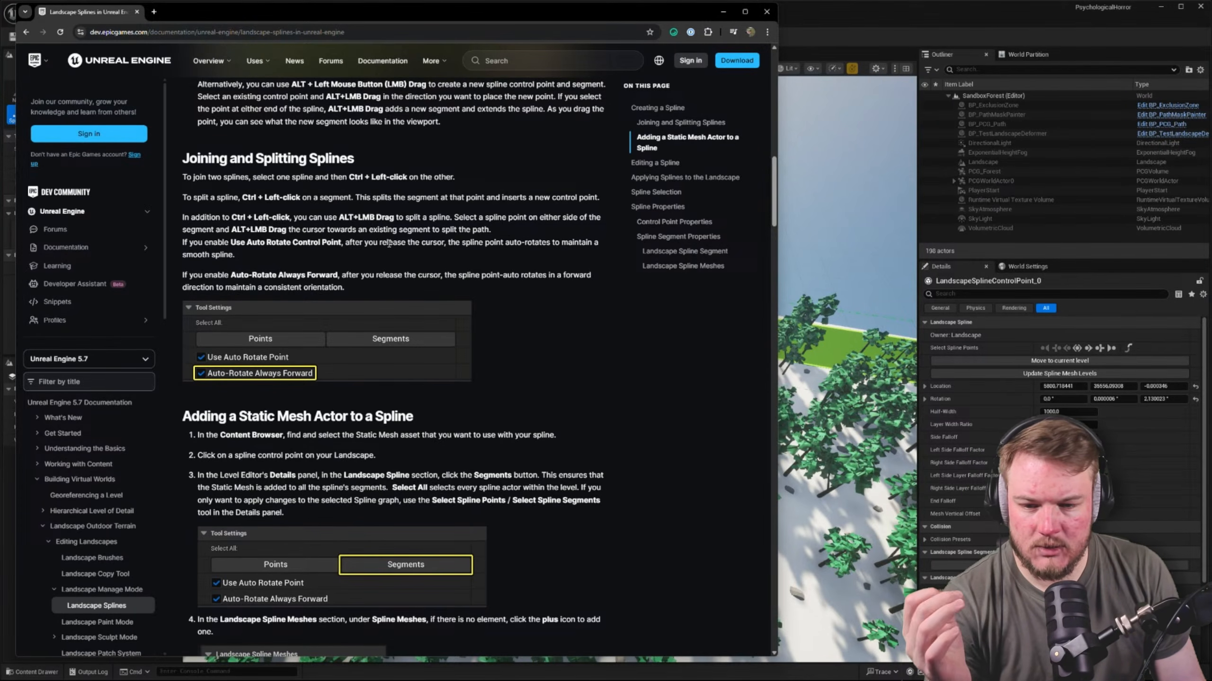
{"action": "scroll", "coordinate": [389, 244], "scroll_direction": "down", "scroll_amount": 1}
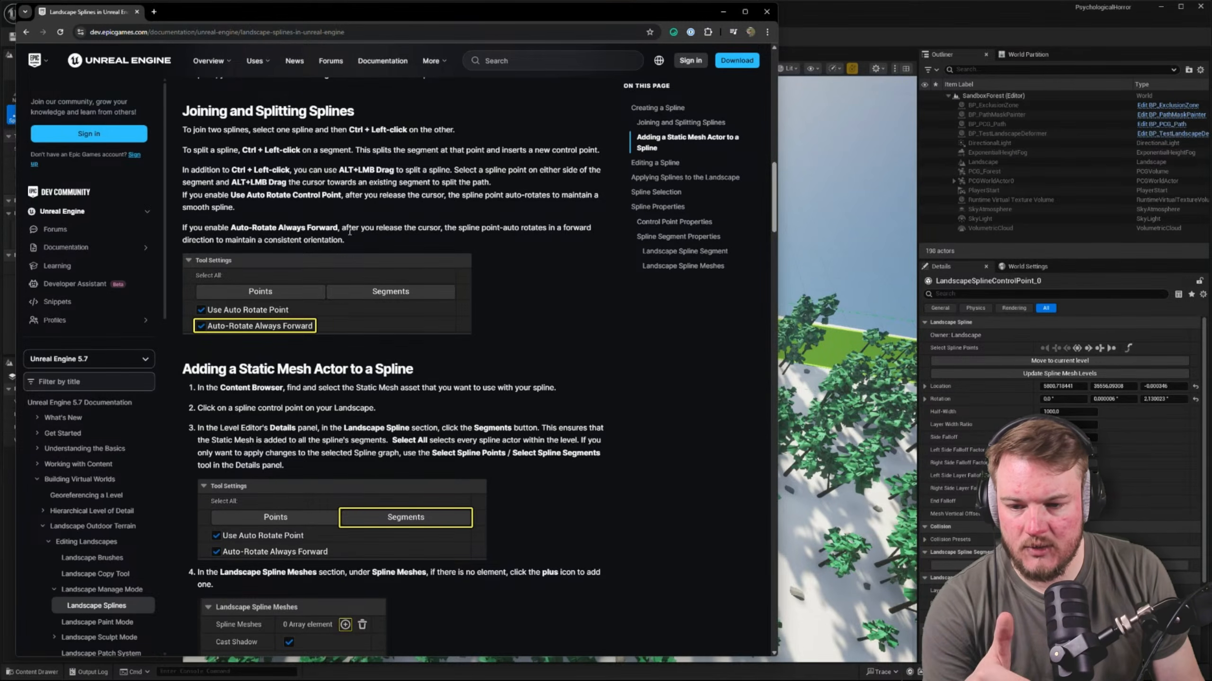
{"action": "scroll", "coordinate": [350, 232], "scroll_direction": "down", "scroll_amount": 2}
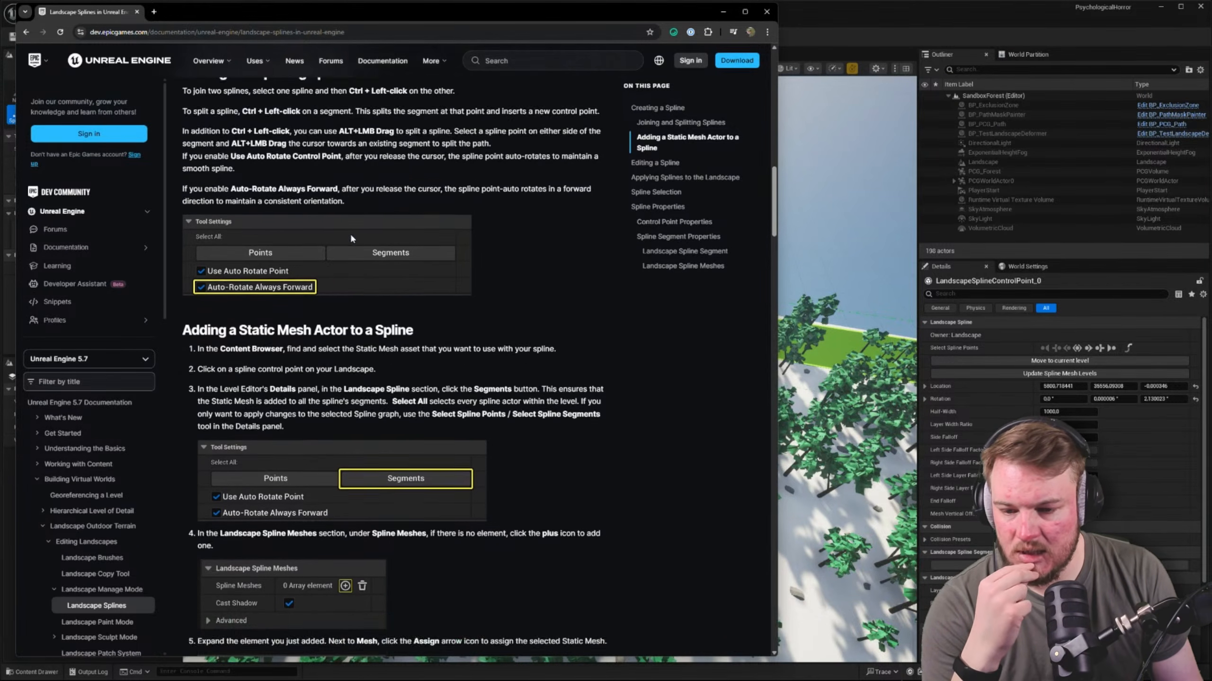
{"action": "scroll", "coordinate": [351, 238], "scroll_direction": "down", "scroll_amount": 2}
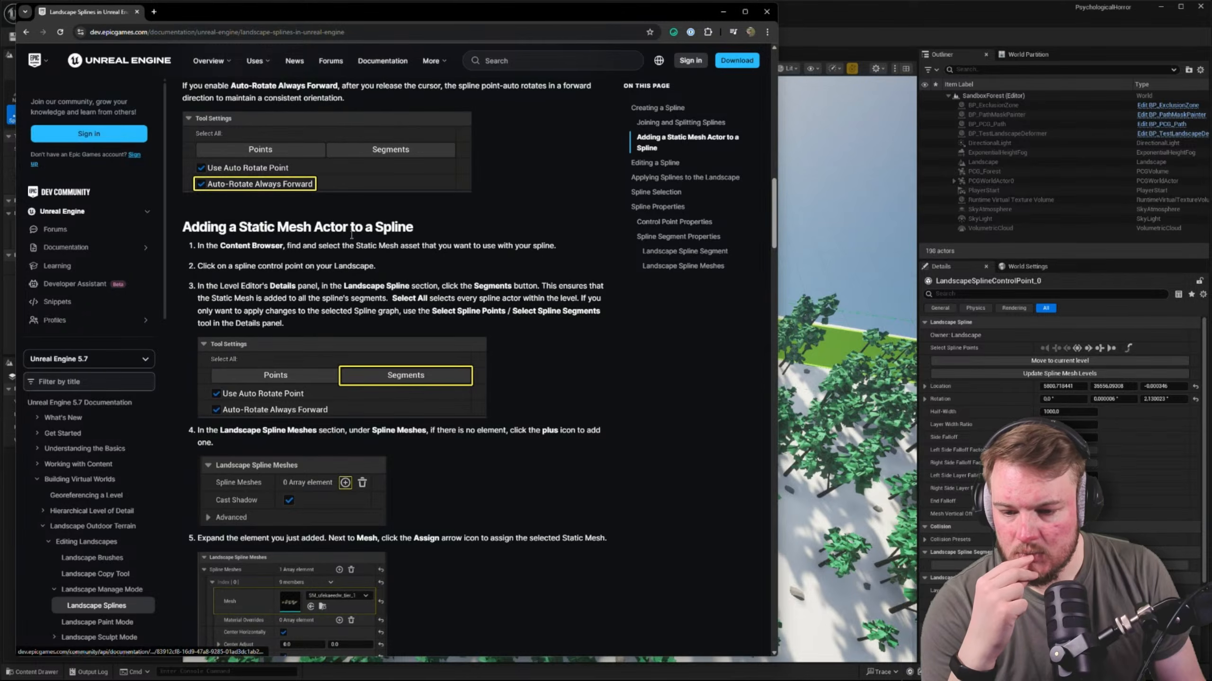
{"action": "scroll", "coordinate": [351, 233], "scroll_direction": "down", "scroll_amount": 1}
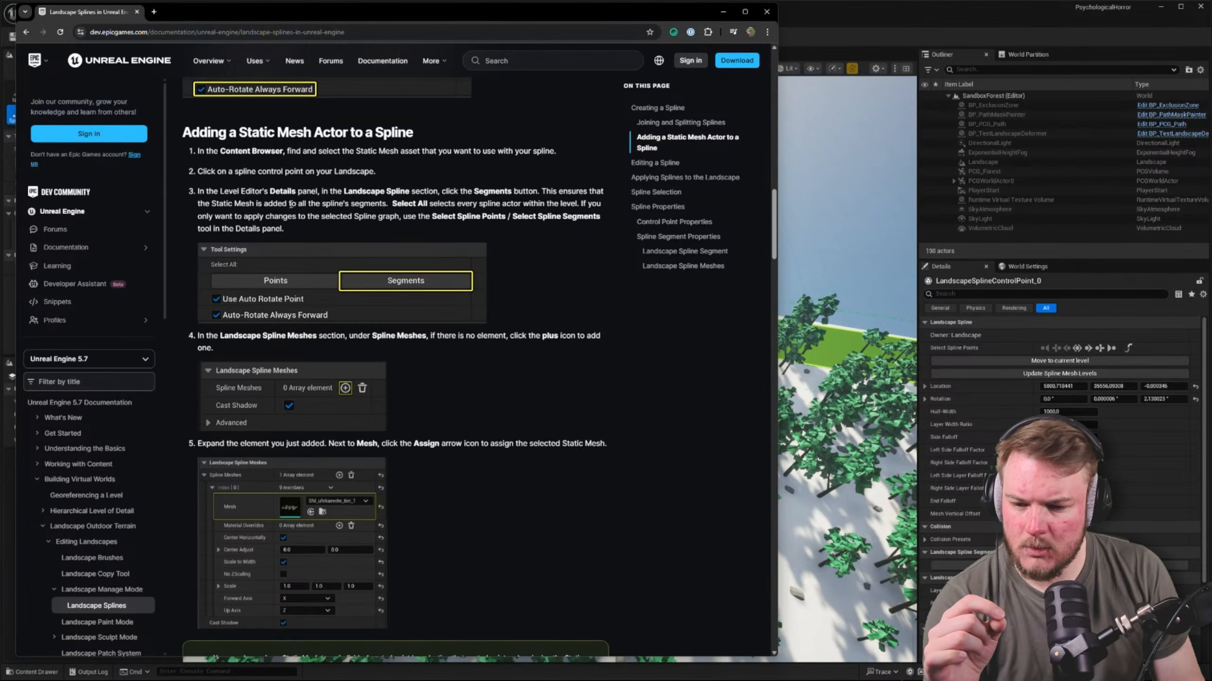
{"action": "scroll", "coordinate": [291, 205], "scroll_direction": "down", "scroll_amount": 2}
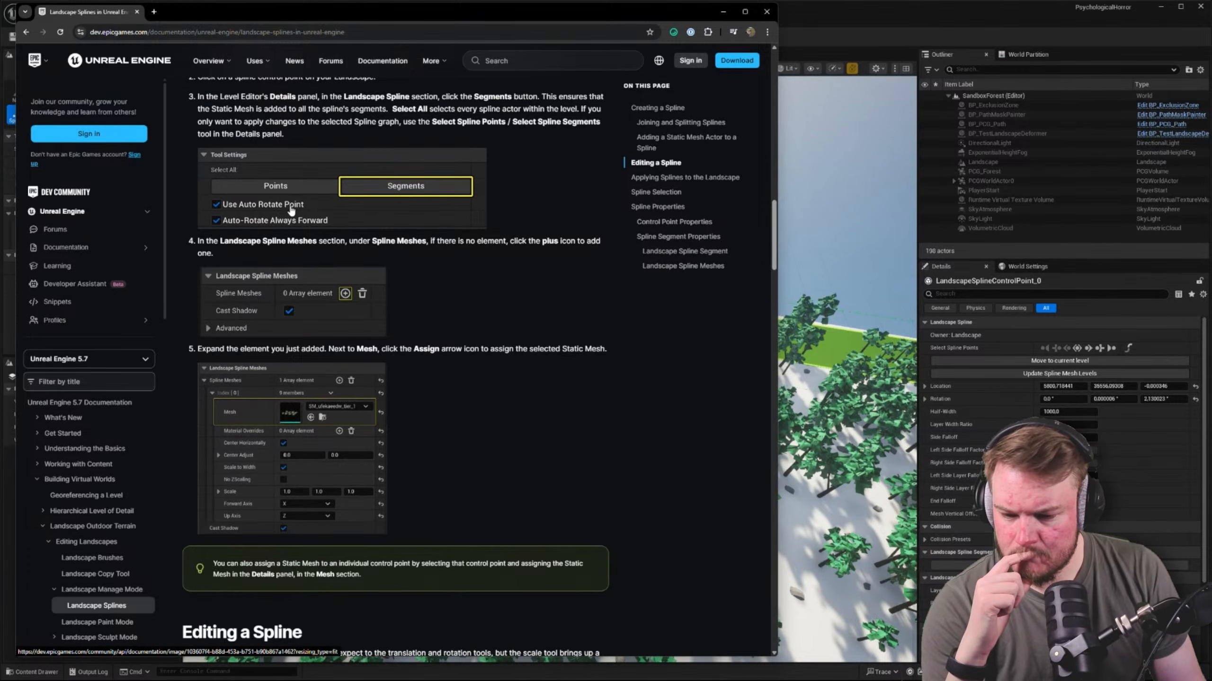
{"action": "scroll", "coordinate": [291, 210], "scroll_direction": "down", "scroll_amount": 7}
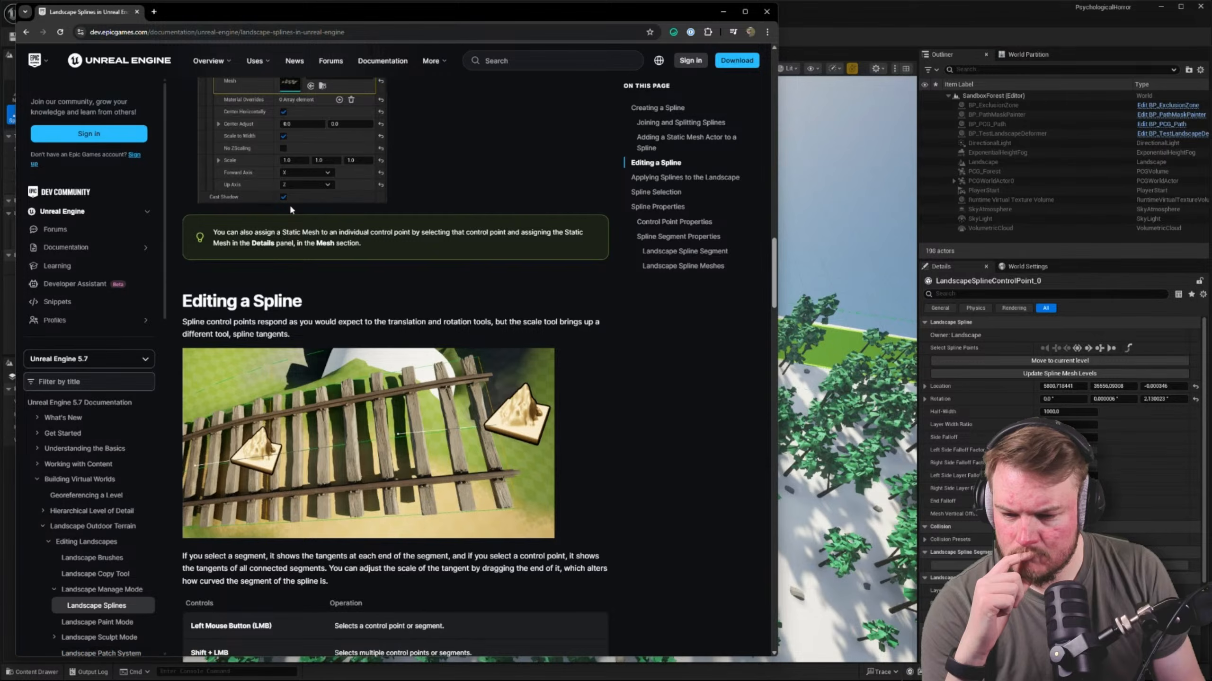
{"action": "scroll", "coordinate": [290, 209], "scroll_direction": "down", "scroll_amount": 15}
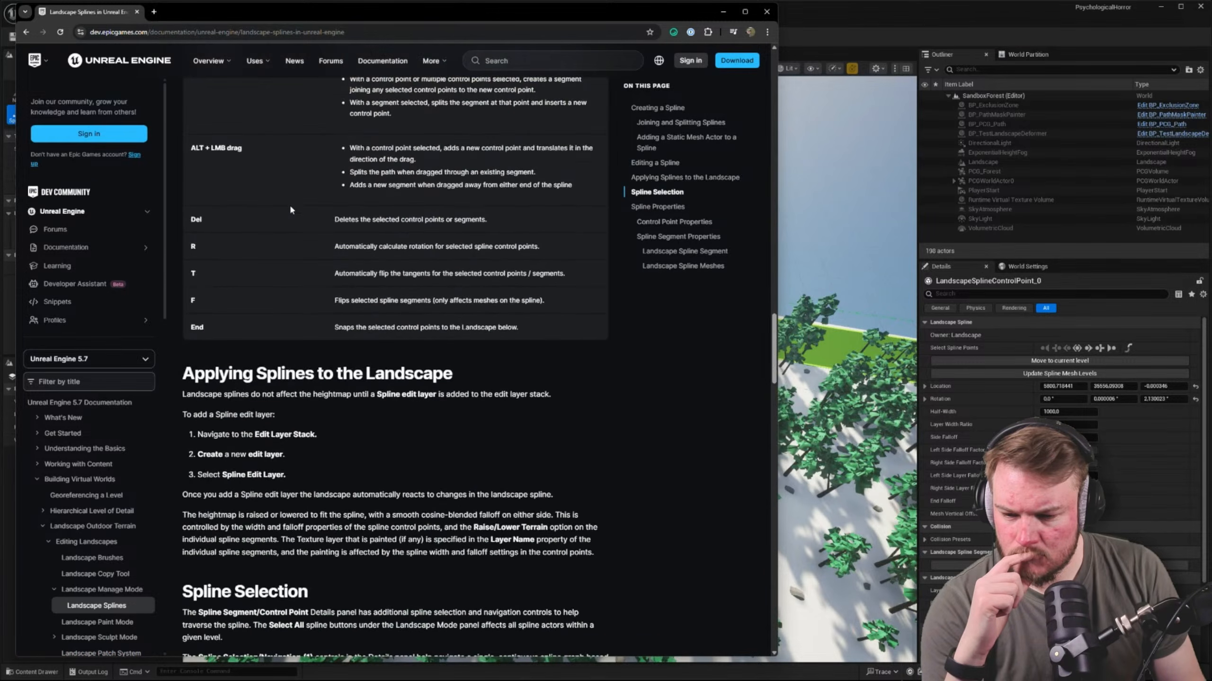
{"action": "scroll", "coordinate": [290, 210], "scroll_direction": "down", "scroll_amount": 2}
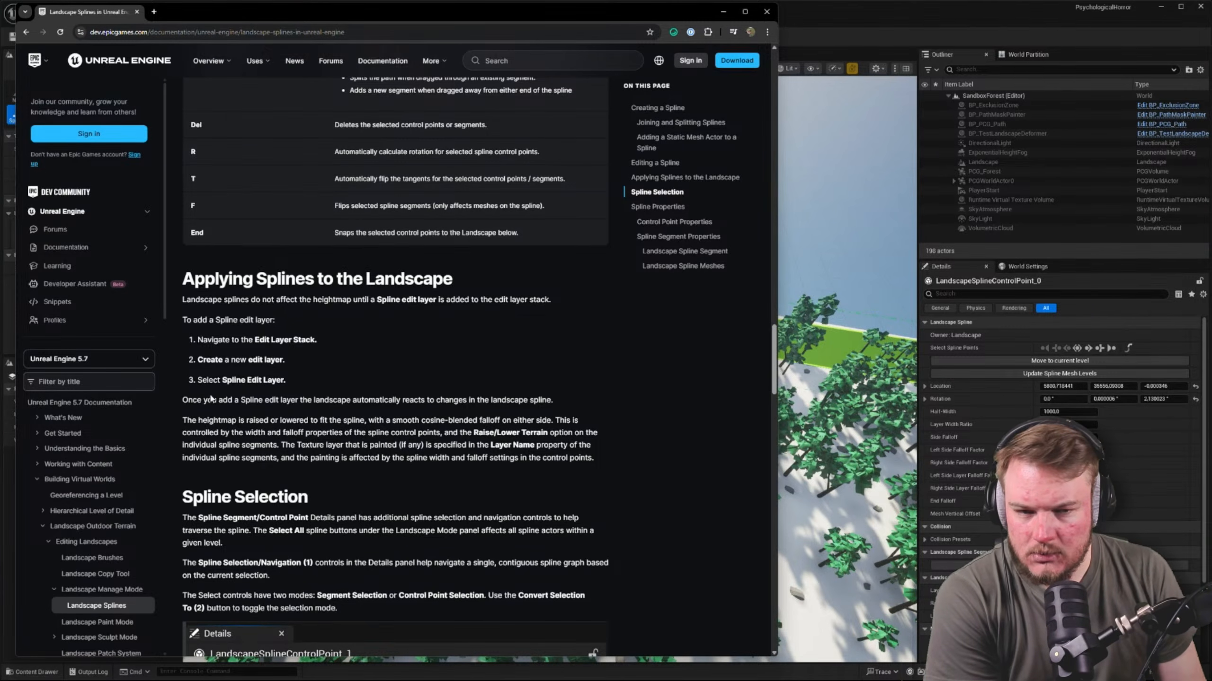
Return to Unreal Editor, add an edit layer of class Landscape Edit Layer Splines, and check the terrain along the raised spline
{"action": "left_click", "coordinate": [810, 26]}
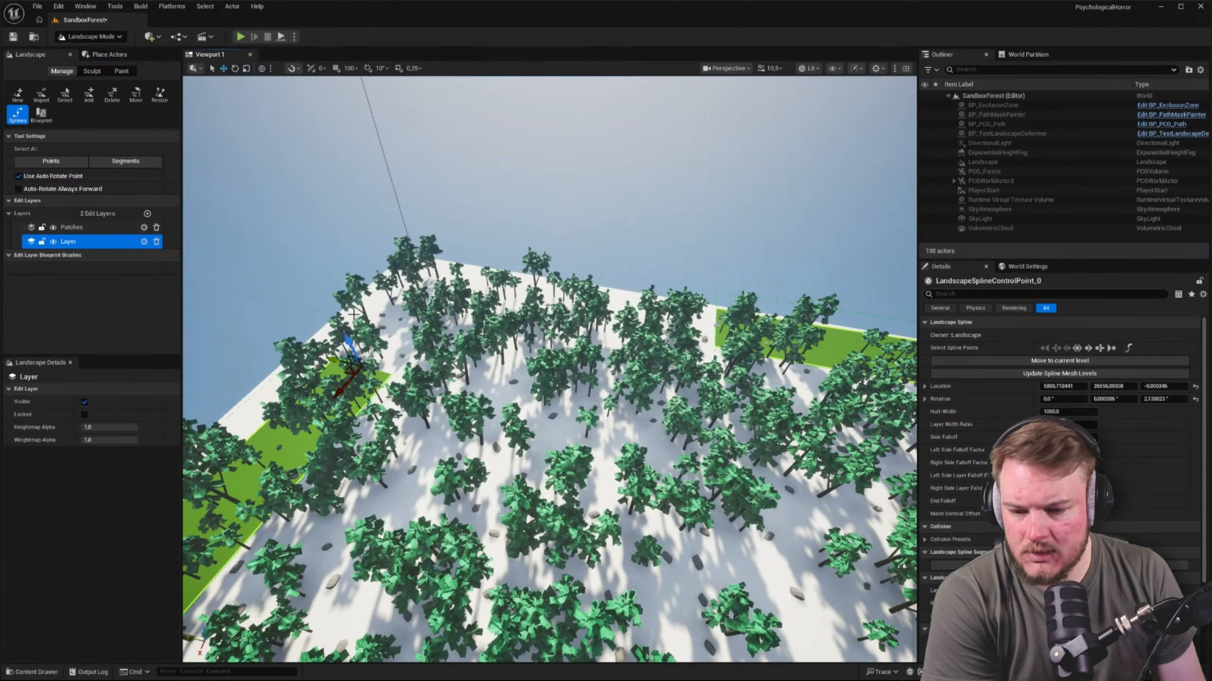
{"action": "left_click", "coordinate": [147, 214]}
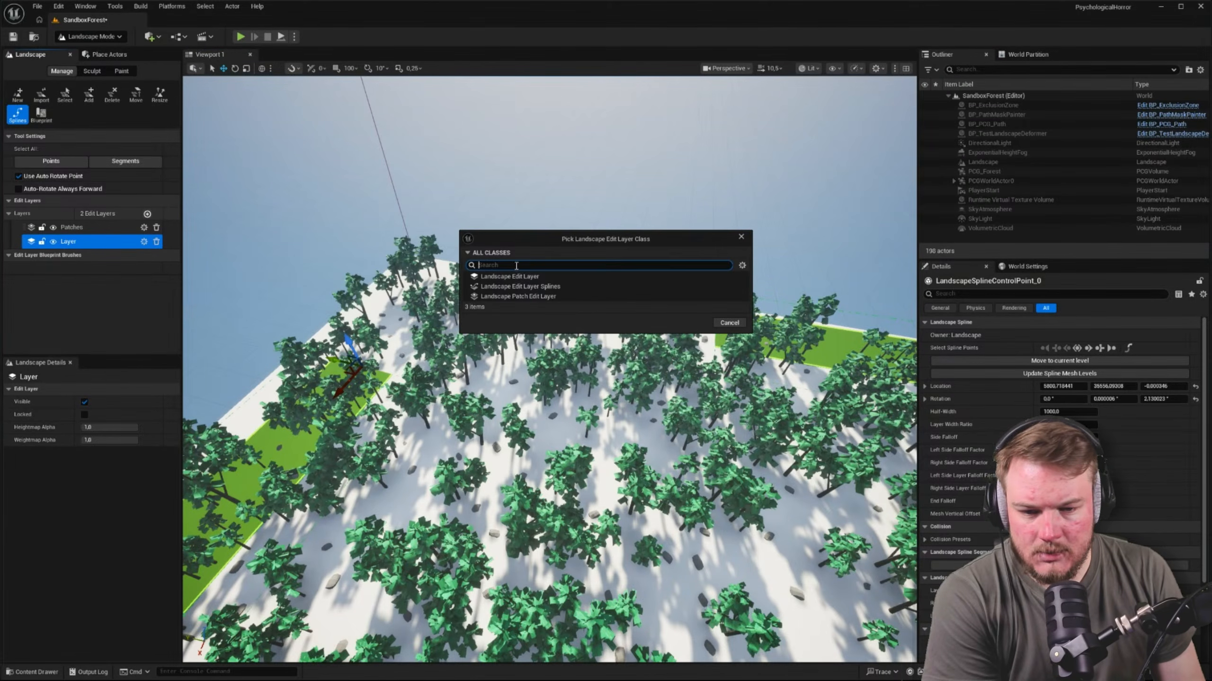
{"action": "left_click", "coordinate": [518, 289]}
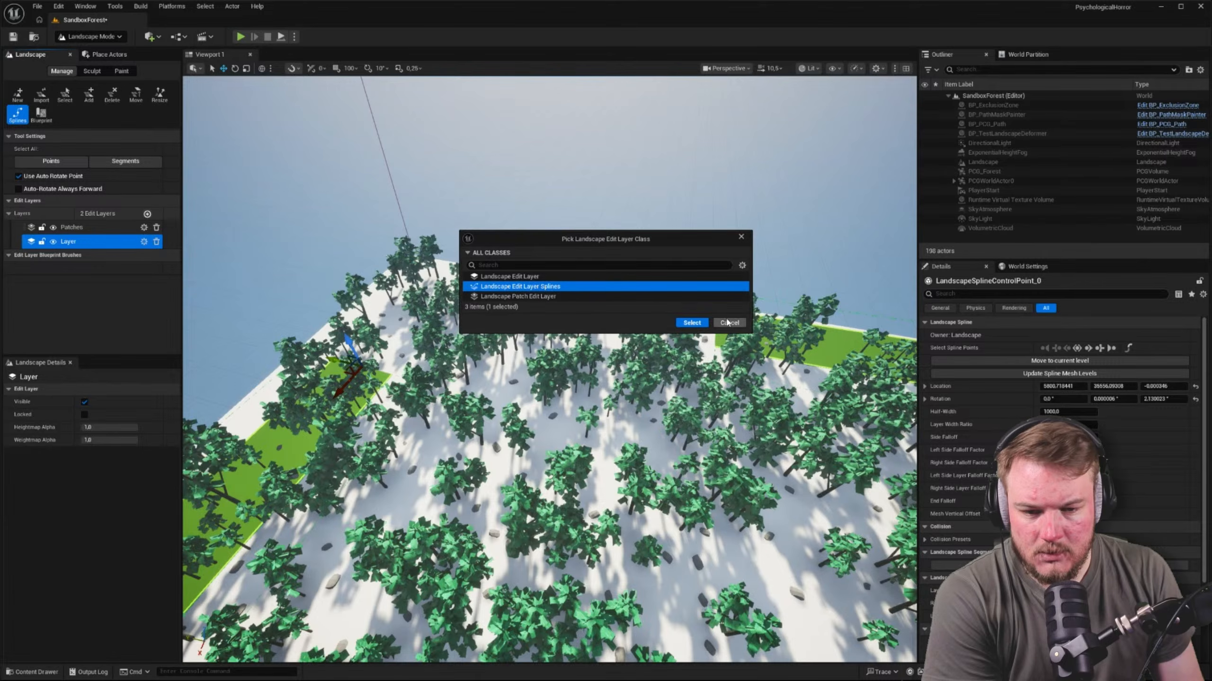
{"action": "left_click", "coordinate": [692, 324]}
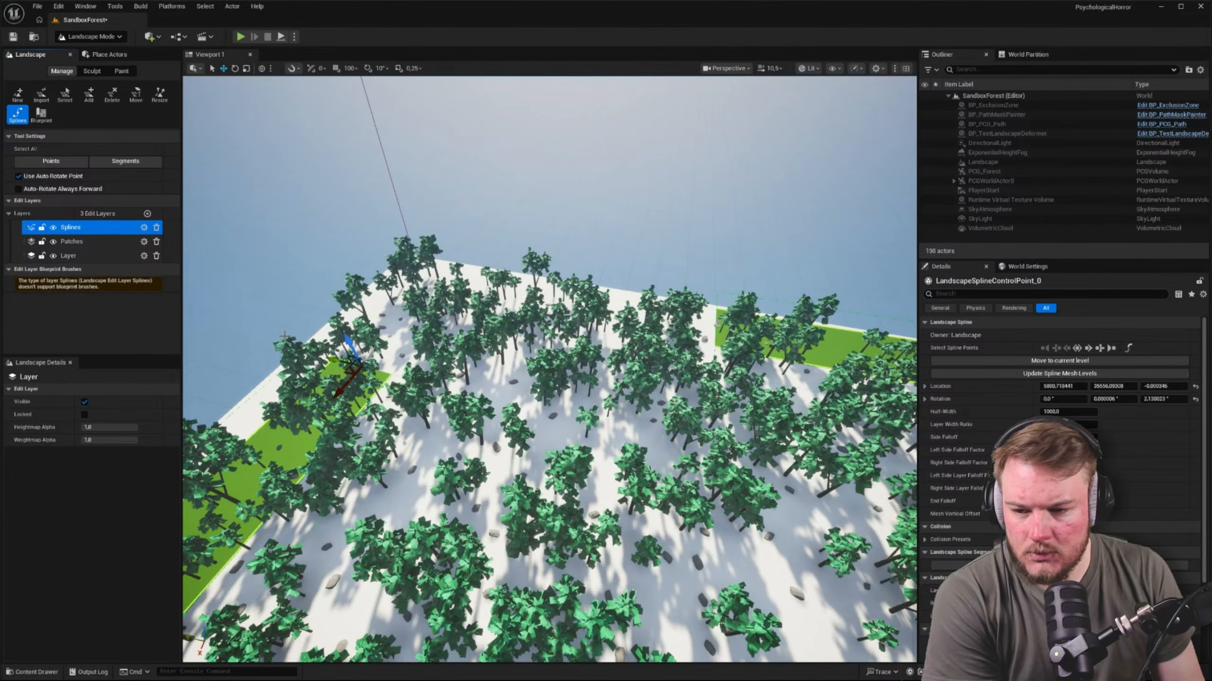
{"action": "right_click_drag", "start_coordinate": [296, 336], "coordinate": [220, 267]}
{"action": "scroll", "coordinate": [596, 291], "scroll_direction": "down", "scroll_amount": 1}
{"action": "scroll", "coordinate": [596, 291], "scroll_direction": "down", "scroll_amount": 3}
{"action": "scroll", "coordinate": [596, 291], "scroll_direction": "down", "scroll_amount": 5}
{"action": "scroll", "coordinate": [596, 291], "scroll_direction": "up", "scroll_amount": 1}
{"action": "right_click_drag", "start_coordinate": [442, 349], "coordinate": [363, 375]}
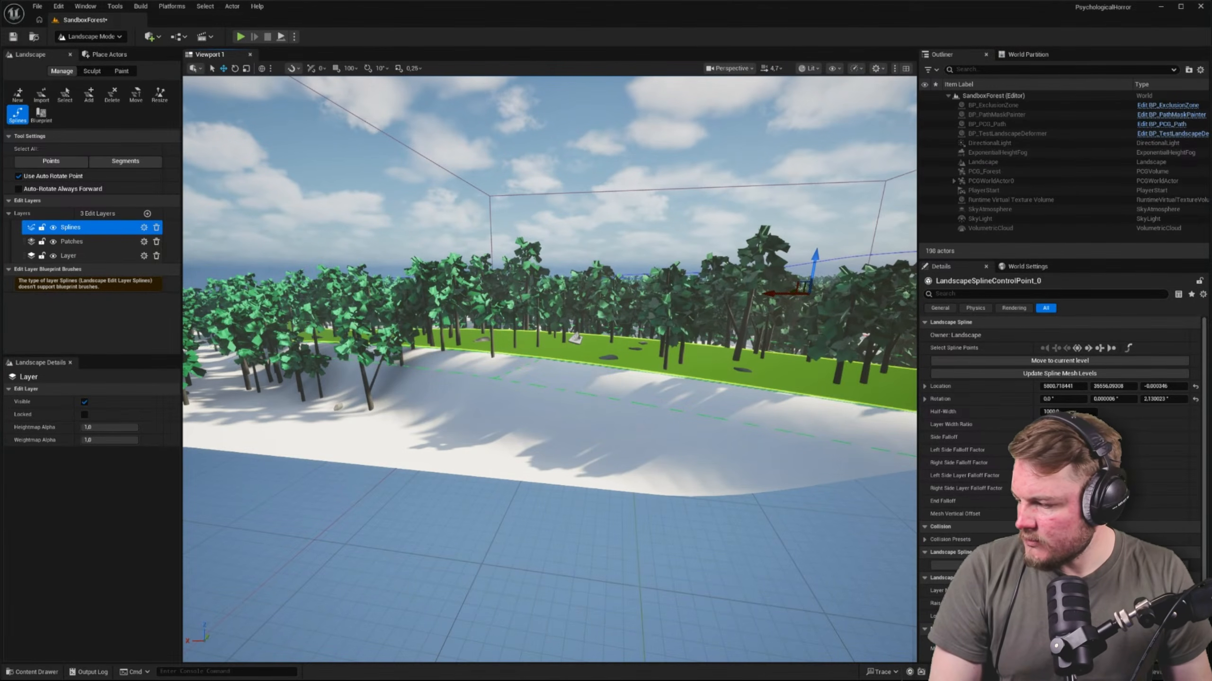
Switch to the browser documentation and read the Applying Splines to the Landscape and Spline Selection sections
{"action": "key", "text": "alt+Tab"}
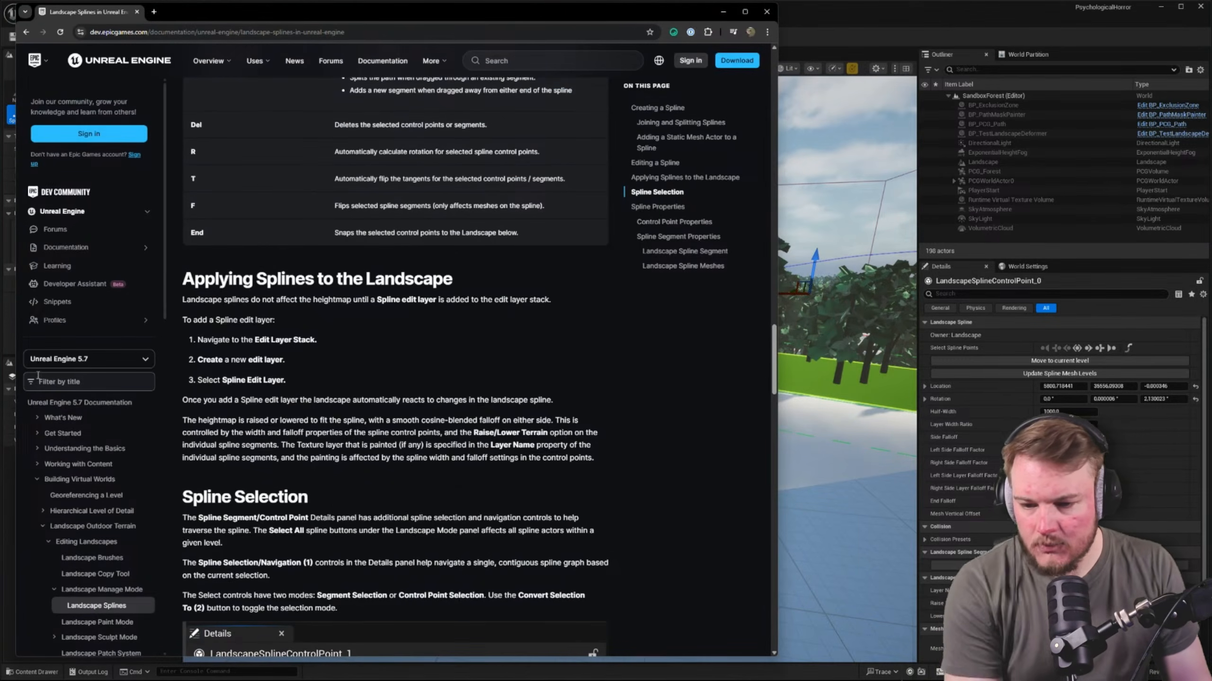
{"action": "scroll", "coordinate": [305, 366], "scroll_direction": "down", "scroll_amount": 2}
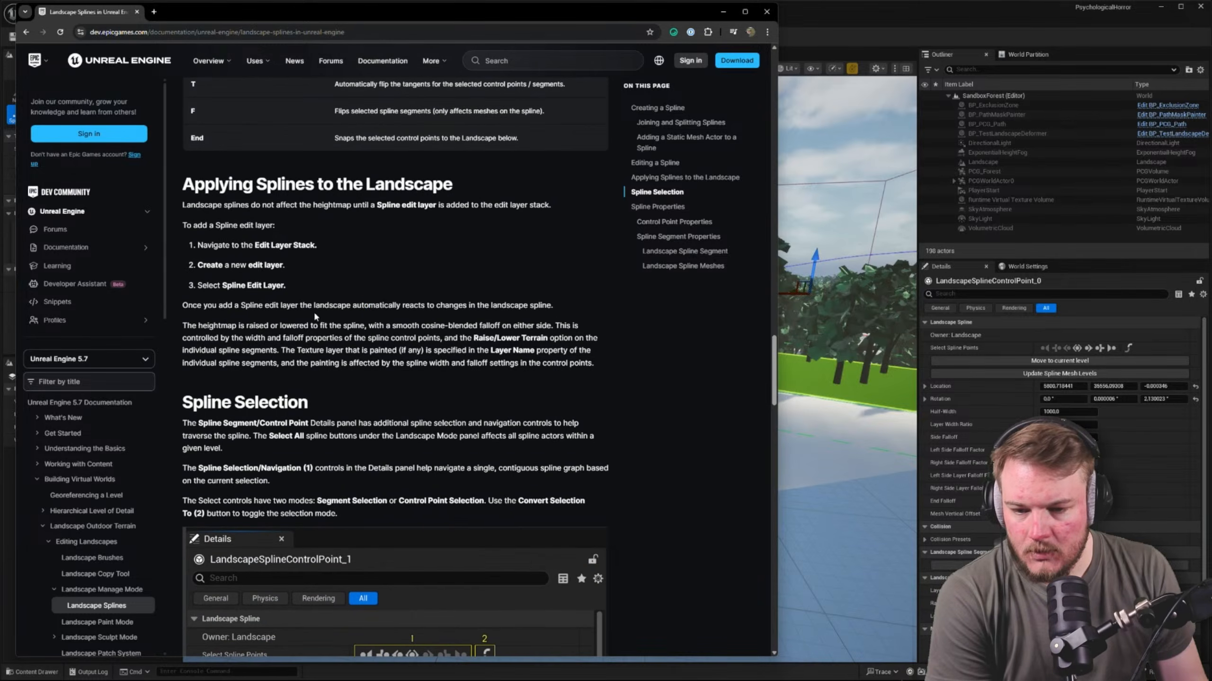
{"action": "left_click_drag", "start_coordinate": [364, 305], "coordinate": [440, 303]}
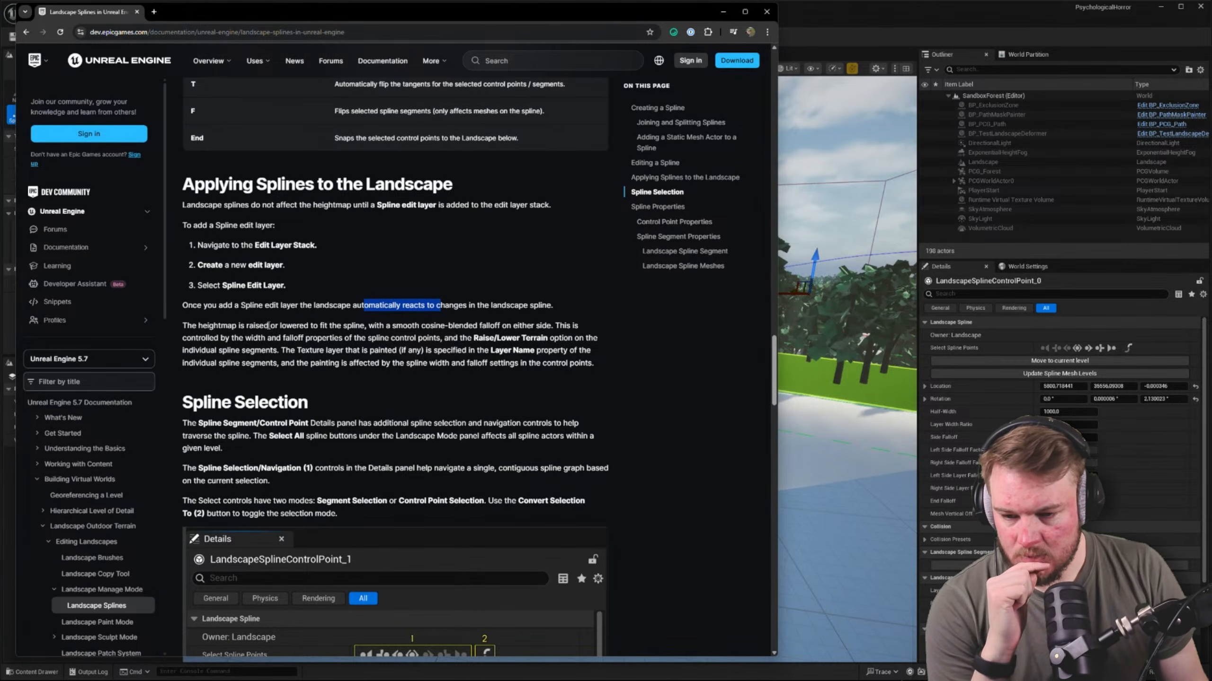
{"action": "left_click_drag", "start_coordinate": [299, 326], "coordinate": [387, 326]}
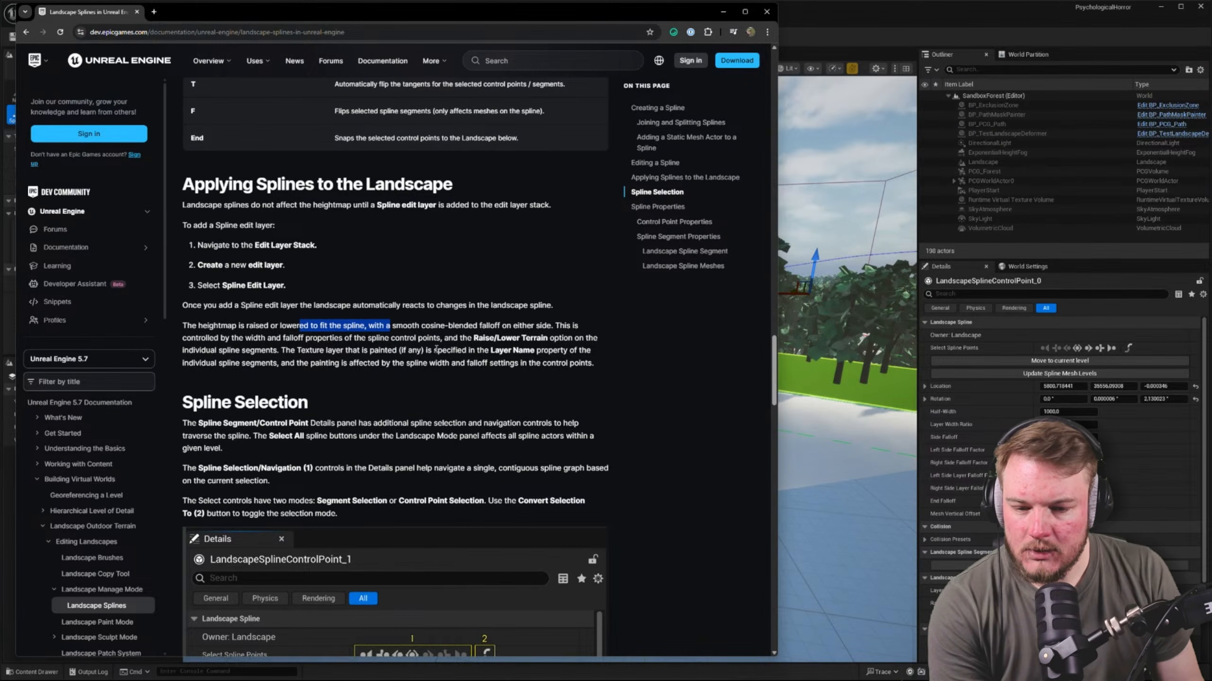
{"action": "scroll", "coordinate": [527, 346], "scroll_direction": "down", "scroll_amount": 5}
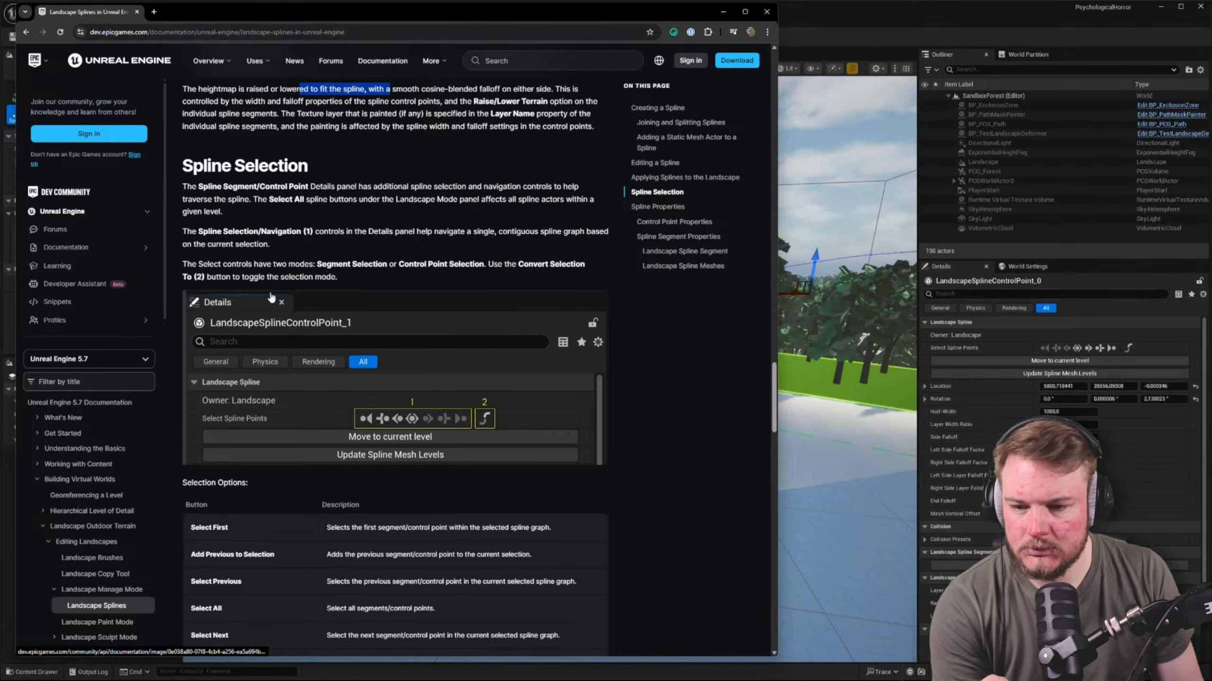
{"action": "left_click_drag", "start_coordinate": [345, 186], "coordinate": [422, 189]}
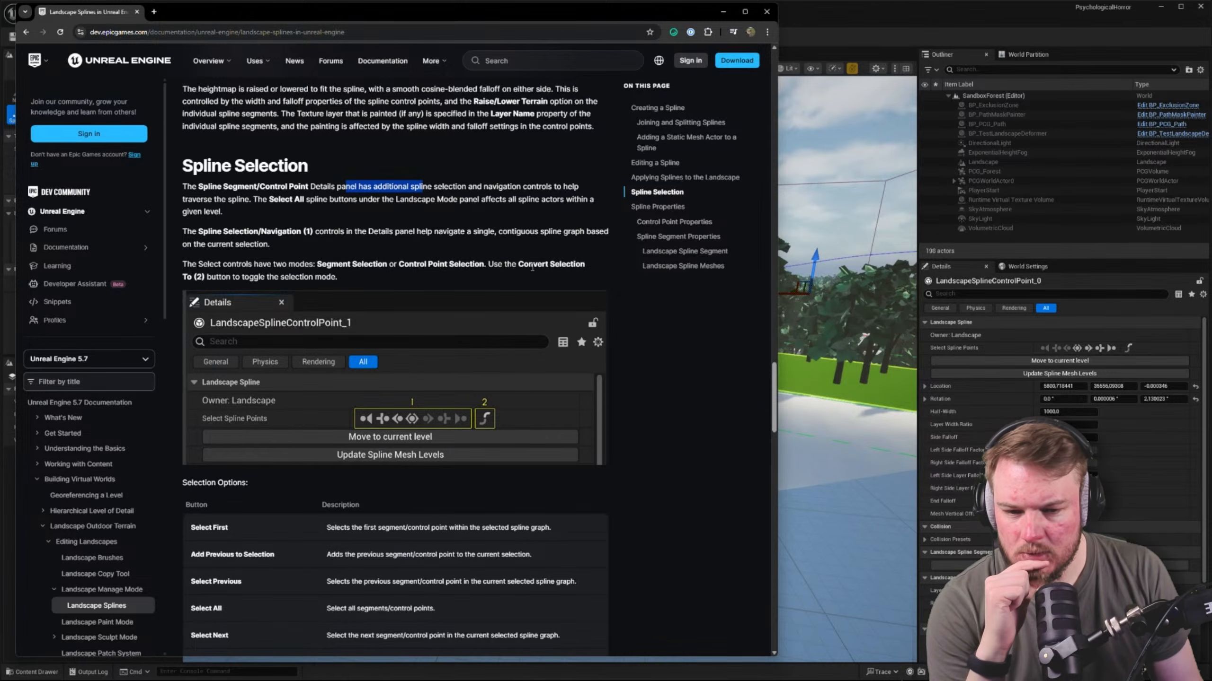
{"action": "scroll", "coordinate": [480, 335], "scroll_direction": "down", "scroll_amount": 2}
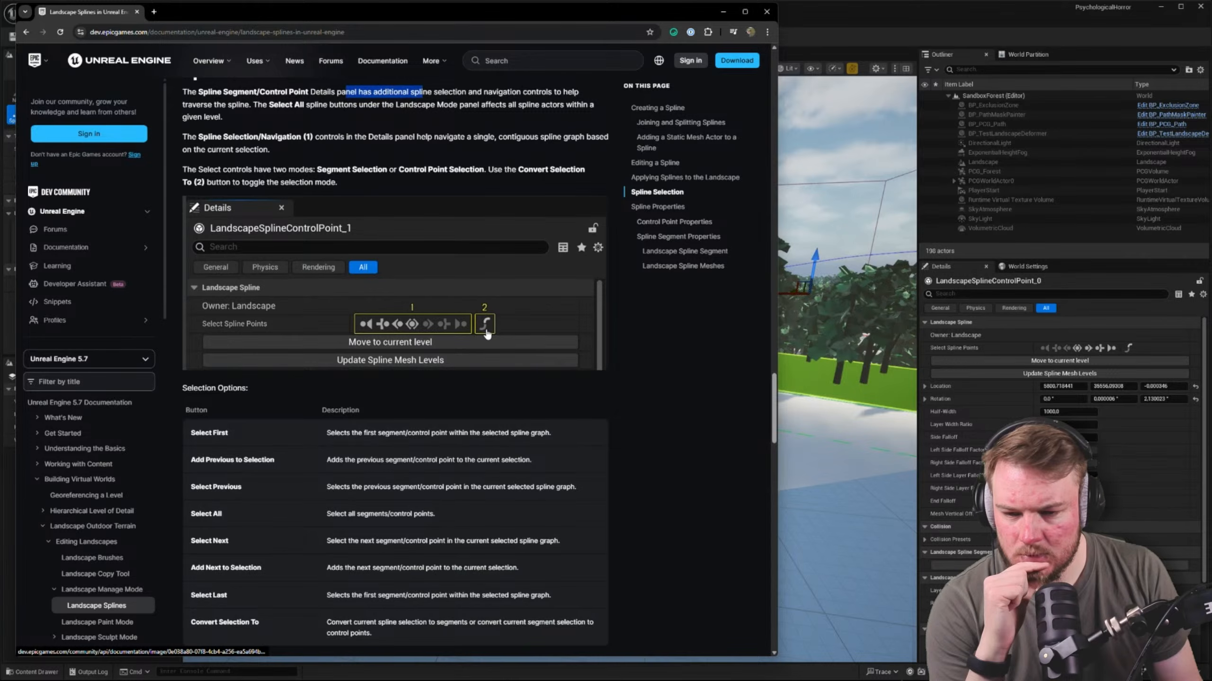
Switch back to Unreal Editor and convert the selected spline control point into a segment selection
{"action": "left_click", "coordinate": [1124, 350]}
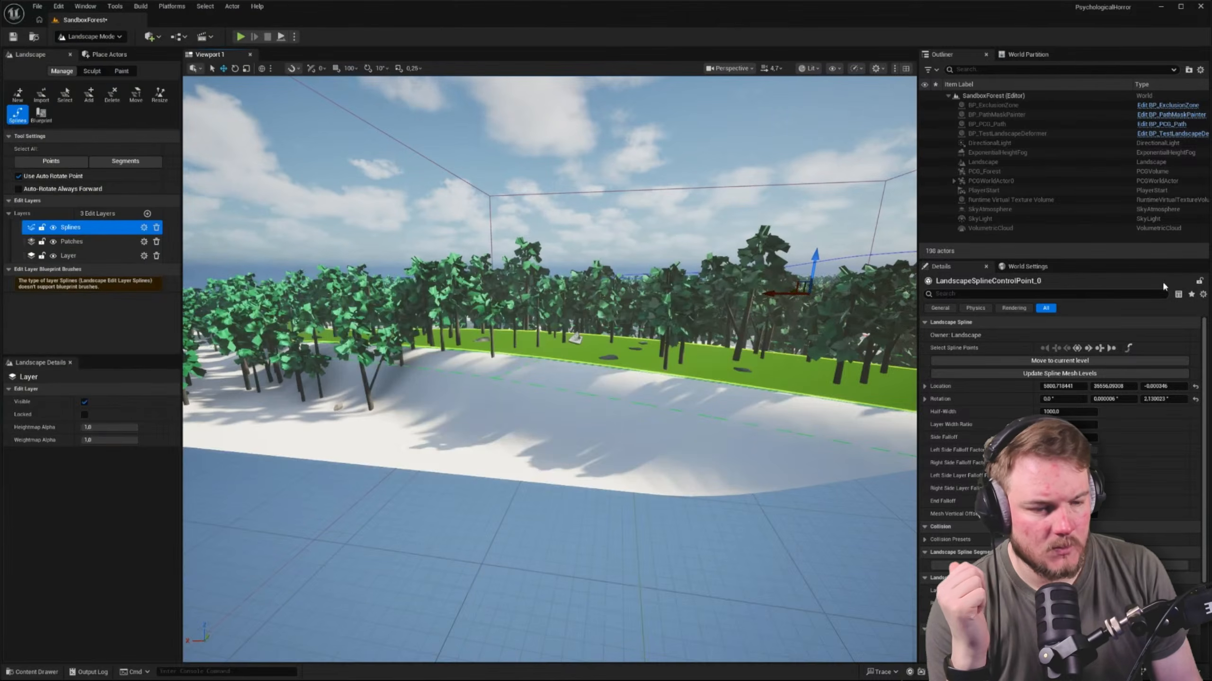
{"action": "left_click", "coordinate": [1126, 350]}
{"action": "key", "text": "f"}
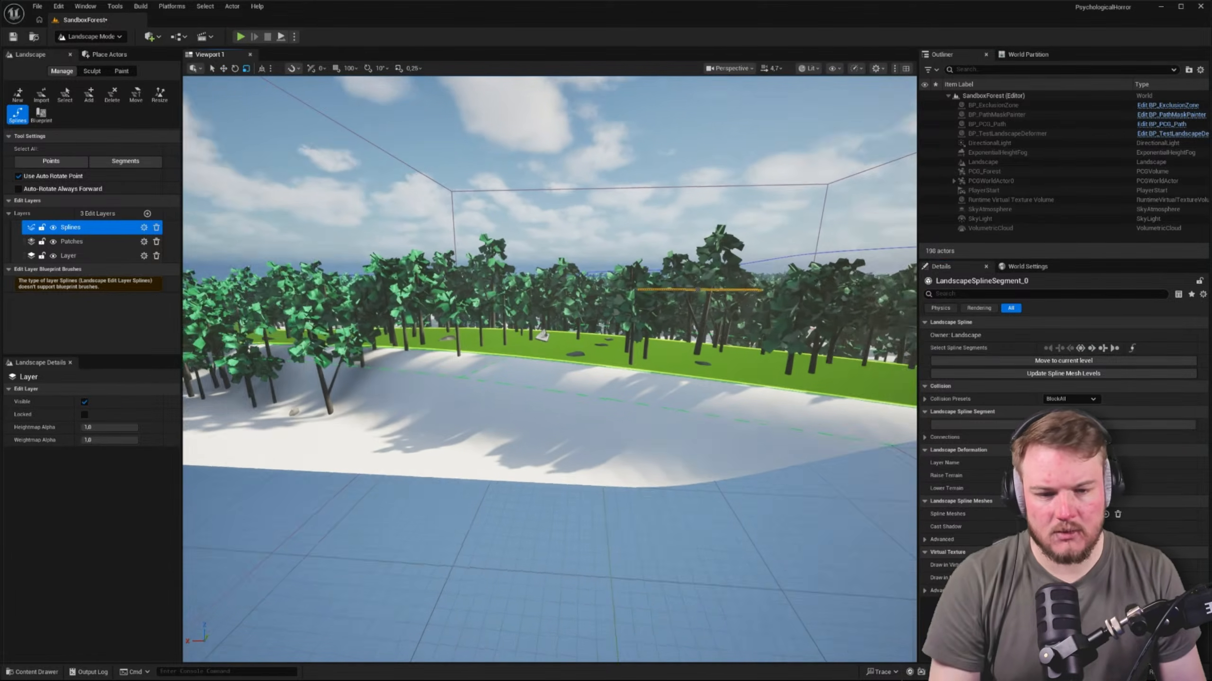
{"action": "key", "text": "s"}
{"action": "right_click_drag", "start_coordinate": [550, 369], "coordinate": [672, 465]}
{"action": "scroll", "coordinate": [567, 374], "scroll_direction": "up", "scroll_amount": 5}
{"action": "key", "text": "w"}
{"action": "key", "text": "a"}
{"action": "key", "text": "s"}
{"action": "key", "text": "w"}
{"action": "key", "text": "s"}
Reselect the control point at the open end of the green spline strip and convert the selection to its segment
{"action": "left_click", "coordinate": [538, 397]}
{"action": "key", "text": "w"}
{"action": "right_click", "coordinate": [644, 354]}
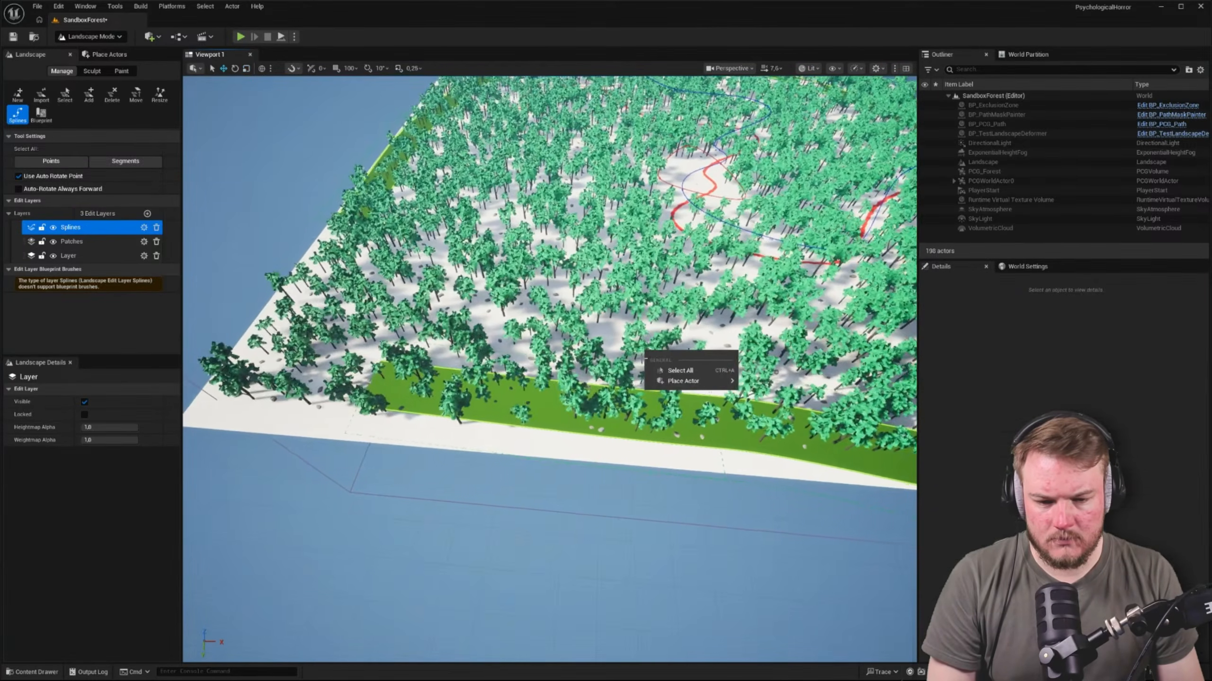
{"action": "key", "text": "w"}
{"action": "right_click_drag", "start_coordinate": [645, 354], "coordinate": [615, 358]}
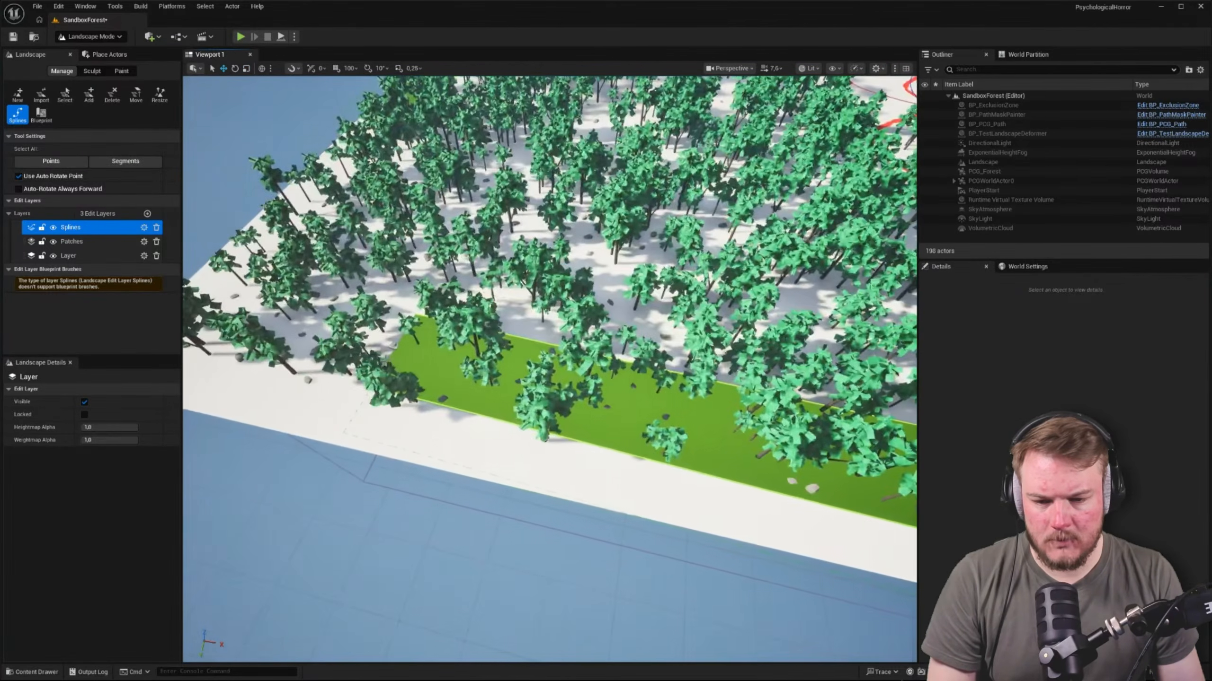
{"action": "left_click", "coordinate": [397, 352]}
{"action": "left_click_drag", "start_coordinate": [396, 358], "coordinate": [373, 359]}
{"action": "key", "text": "s"}
{"action": "right_click_drag", "start_coordinate": [373, 359], "coordinate": [411, 362]}
{"action": "left_click", "coordinate": [1129, 349]}
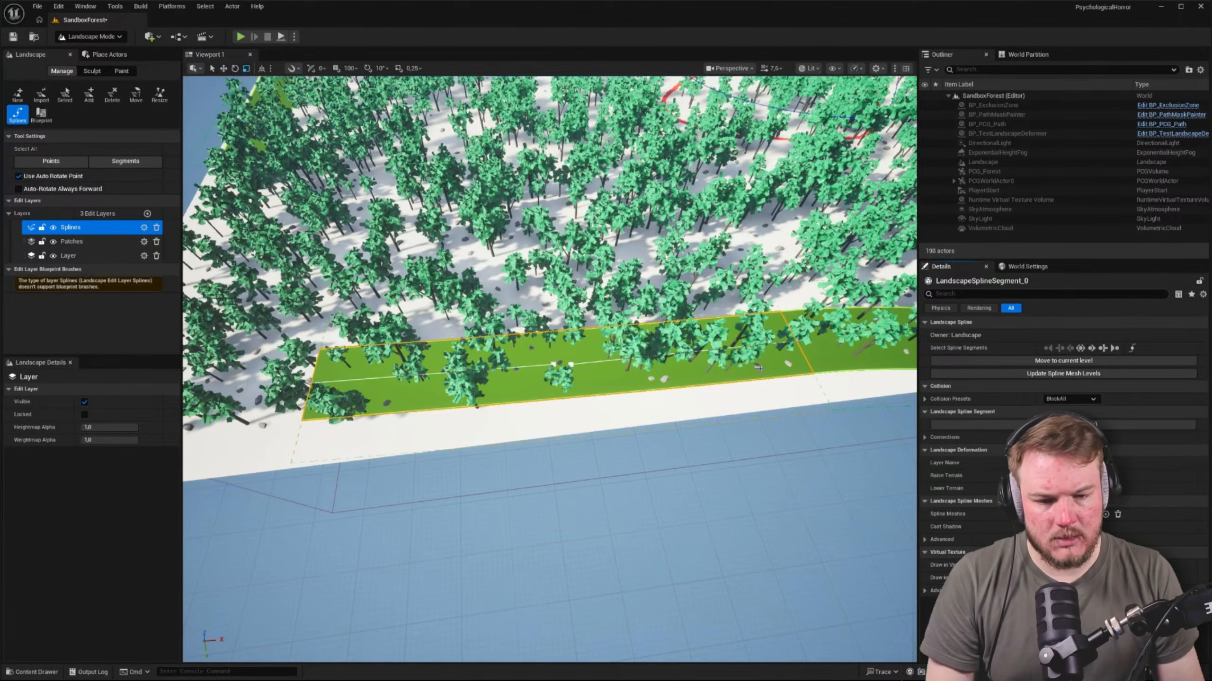
Examine the selected end segment of the spline along the landscape edge and its segment selection controls
{"action": "key", "text": "w"}
{"action": "key", "text": "s"}
{"action": "right_click_drag", "start_coordinate": [396, 384], "coordinate": [505, 340]}
{"action": "key", "text": "d"}
{"action": "key", "text": "a"}
{"action": "key", "text": "w"}
{"action": "key", "text": "w"}
{"action": "key", "text": "a"}
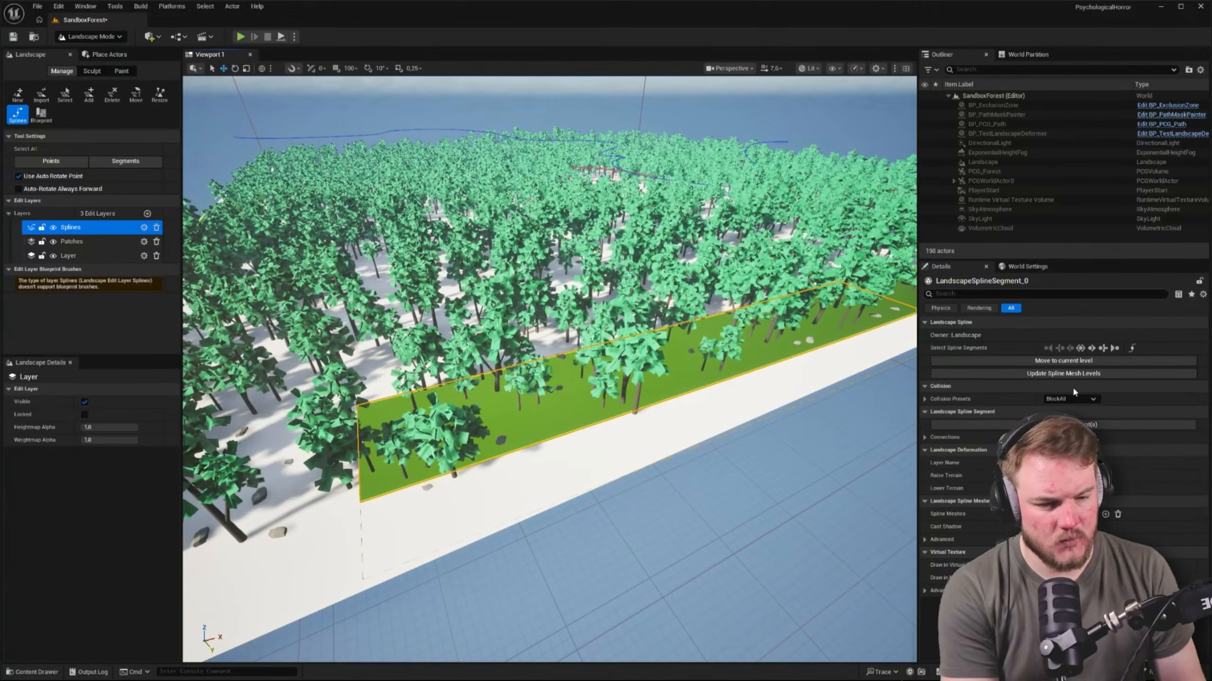
Select the next segment of the landscape spline and view where it runs along the landscape edge
{"action": "left_click", "coordinate": [1092, 349]}
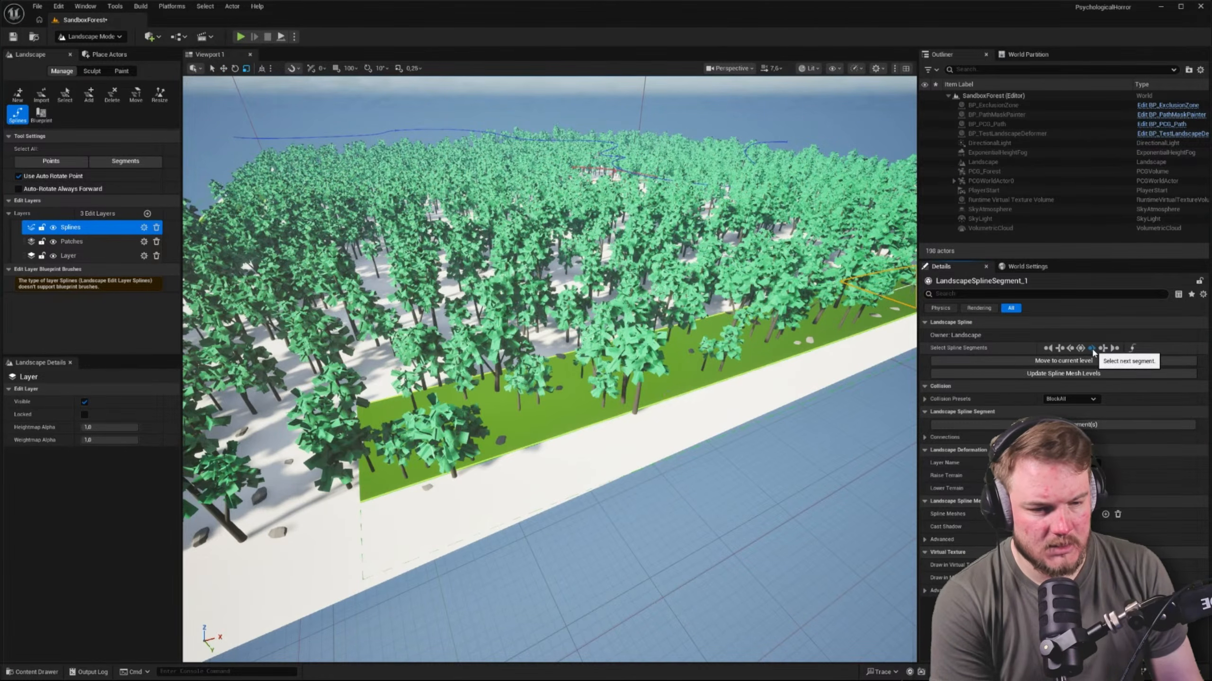
{"action": "right_click_drag", "start_coordinate": [830, 381], "coordinate": [873, 365]}
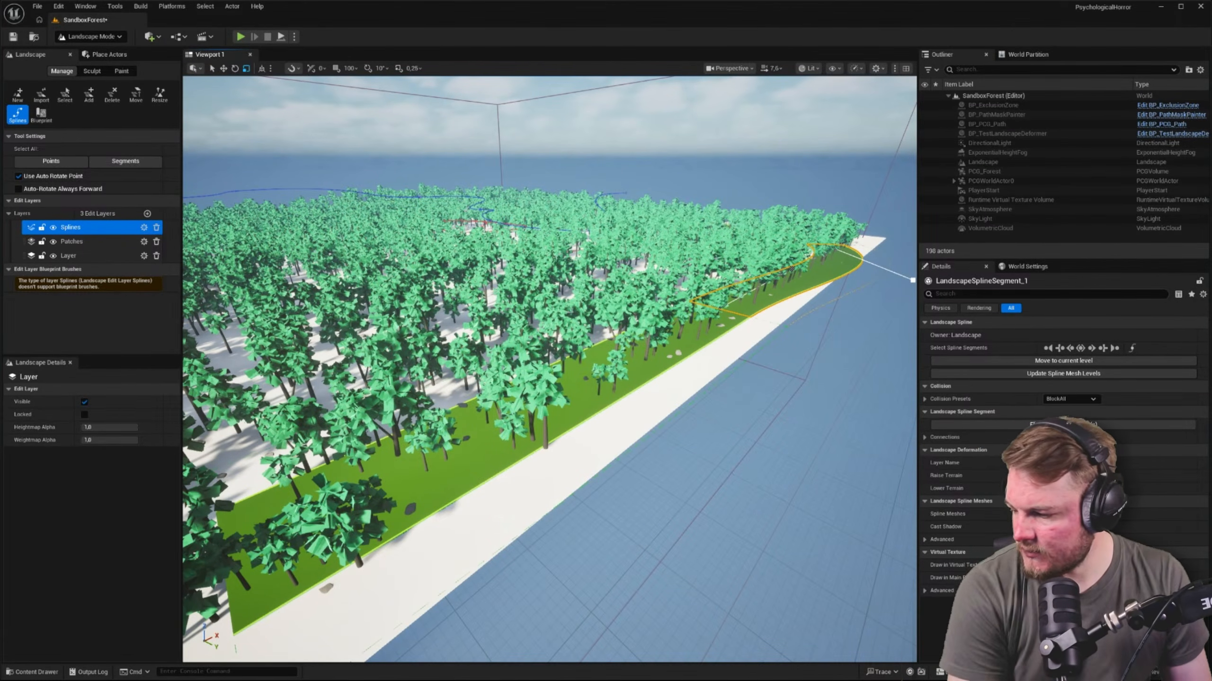
Switch to the browser documentation and search the Landscape Splines page for "loop" and "close"
{"action": "key", "text": "alt+Tab"}
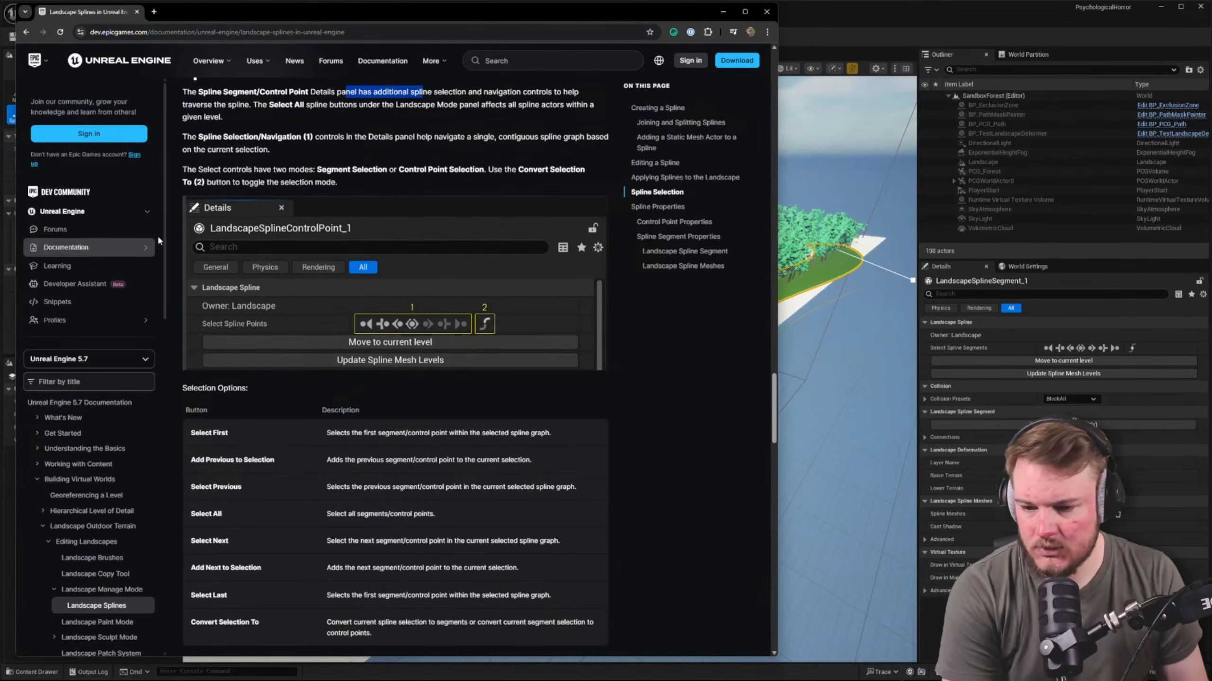
{"action": "scroll", "coordinate": [295, 224], "scroll_direction": "down", "scroll_amount": 5}
{"action": "scroll", "coordinate": [296, 231], "scroll_direction": "down", "scroll_amount": 5}
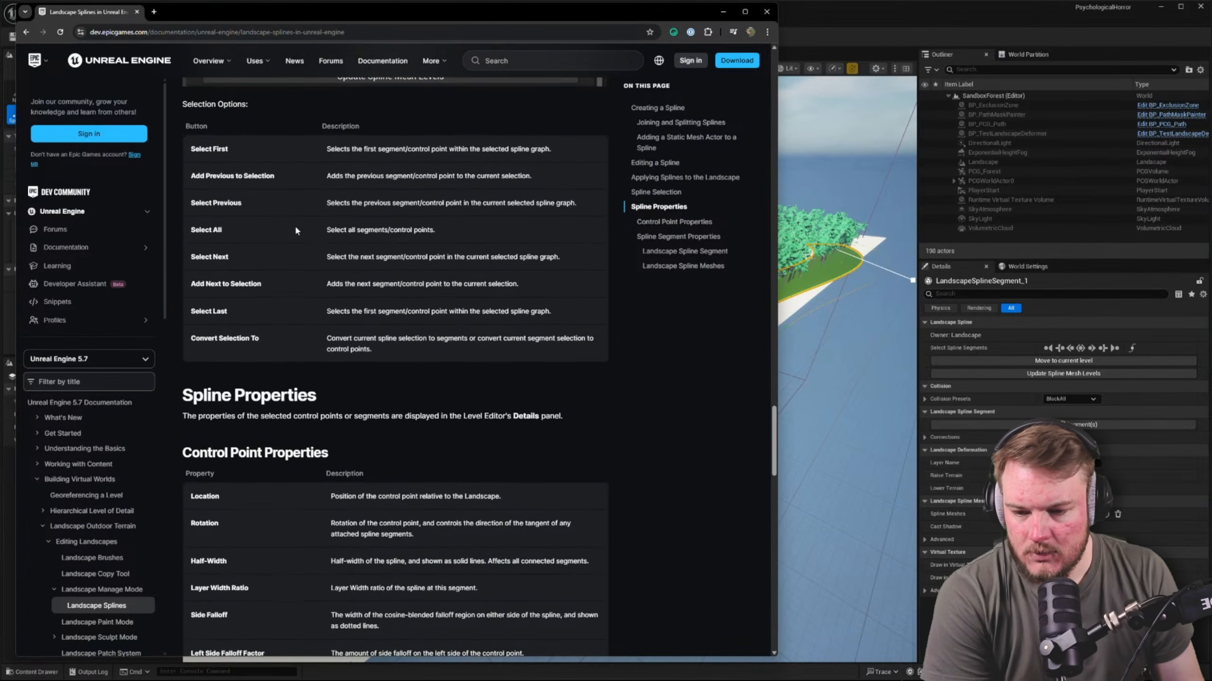
{"action": "left_click_drag", "start_coordinate": [183, 227], "coordinate": [415, 224]}
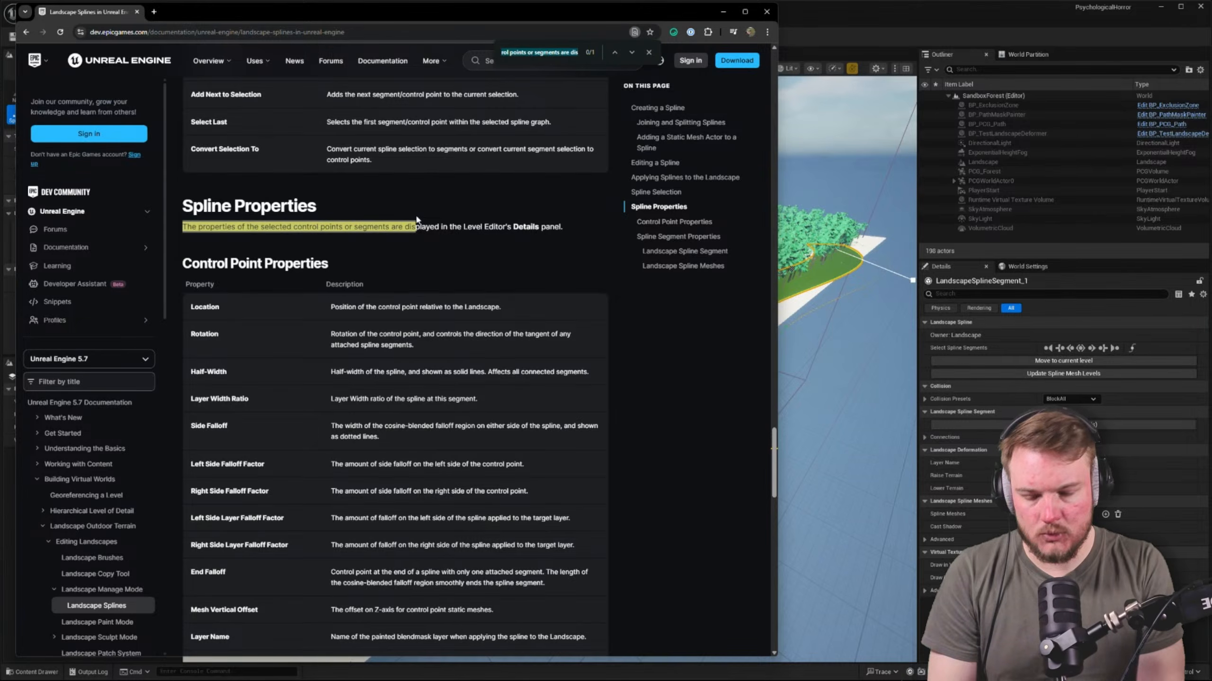
{"action": "type", "text": "loop"}
{"action": "key", "text": "ctrl+a"}
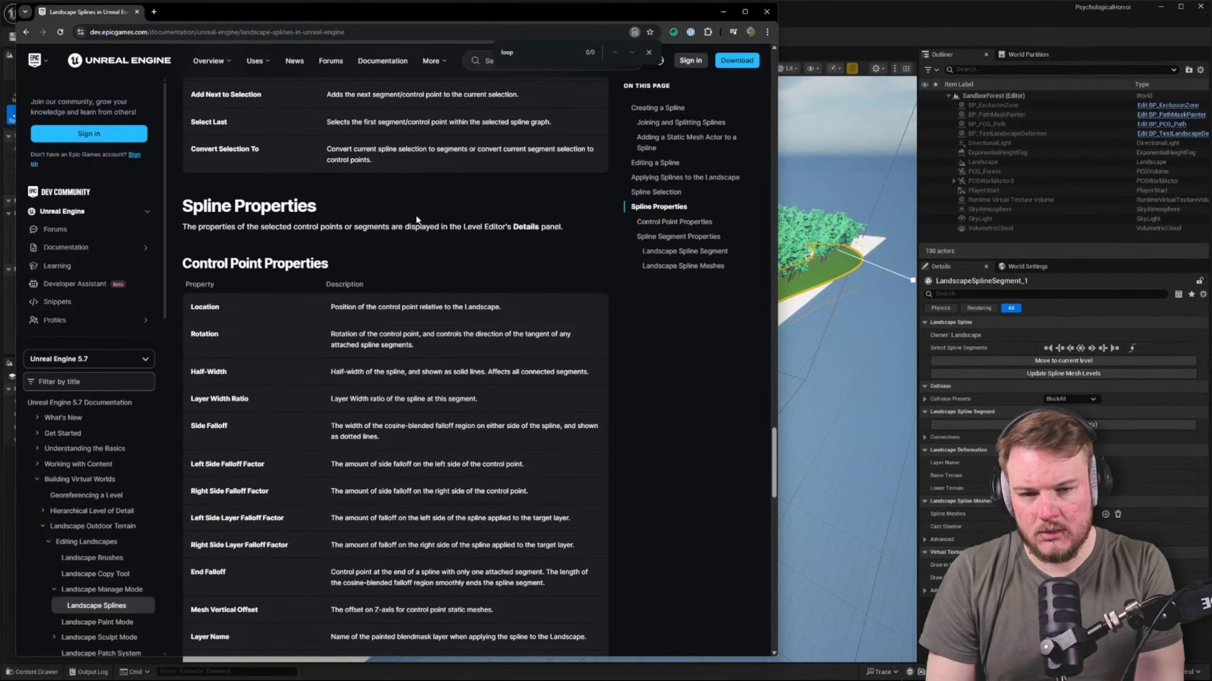
{"action": "type", "text": "close"}
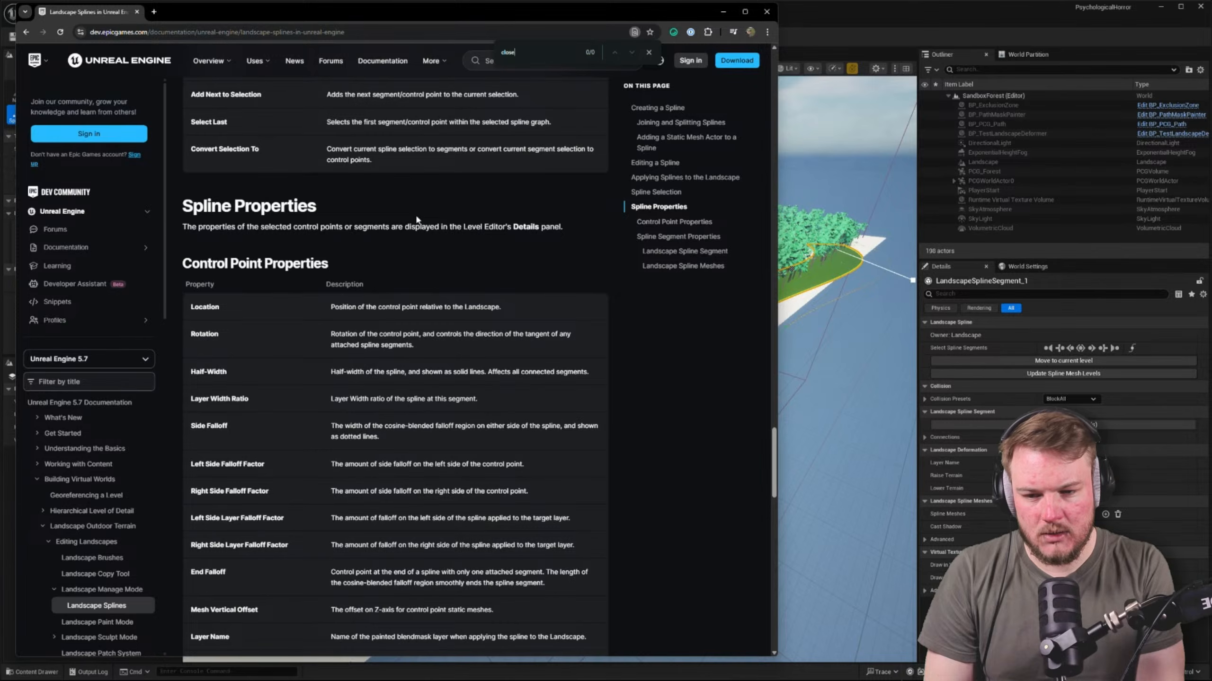
{"action": "key", "text": "ctrl+a"}
{"action": "key", "text": "BackSpace"}
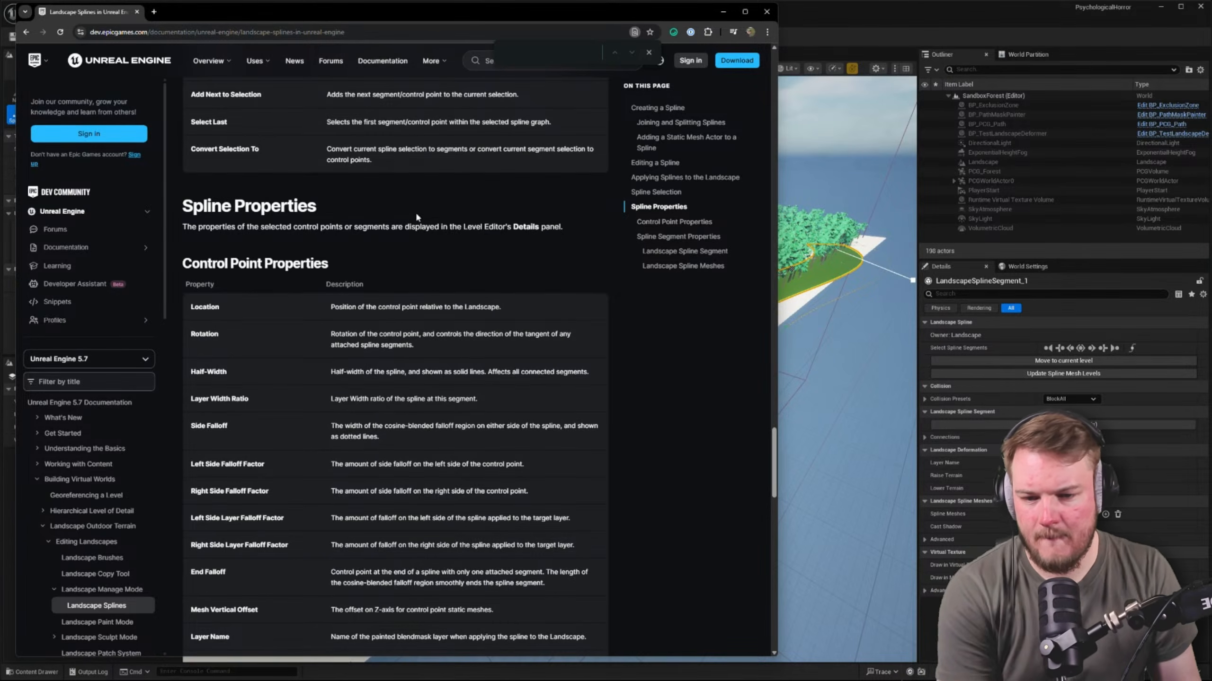
Read the documentation's control point, spline segment, spline mesh and selection option sections for a way to close the spline
{"action": "scroll", "coordinate": [415, 217], "scroll_direction": "down", "scroll_amount": 8}
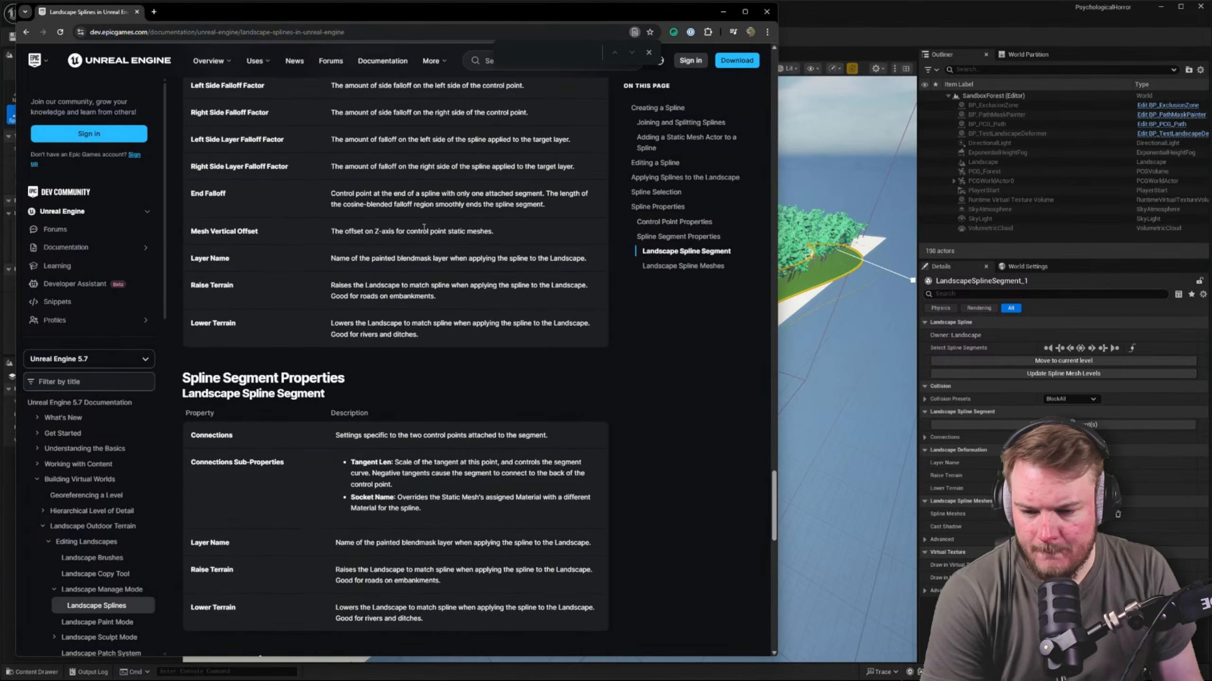
{"action": "scroll", "coordinate": [424, 227], "scroll_direction": "down", "scroll_amount": 6}
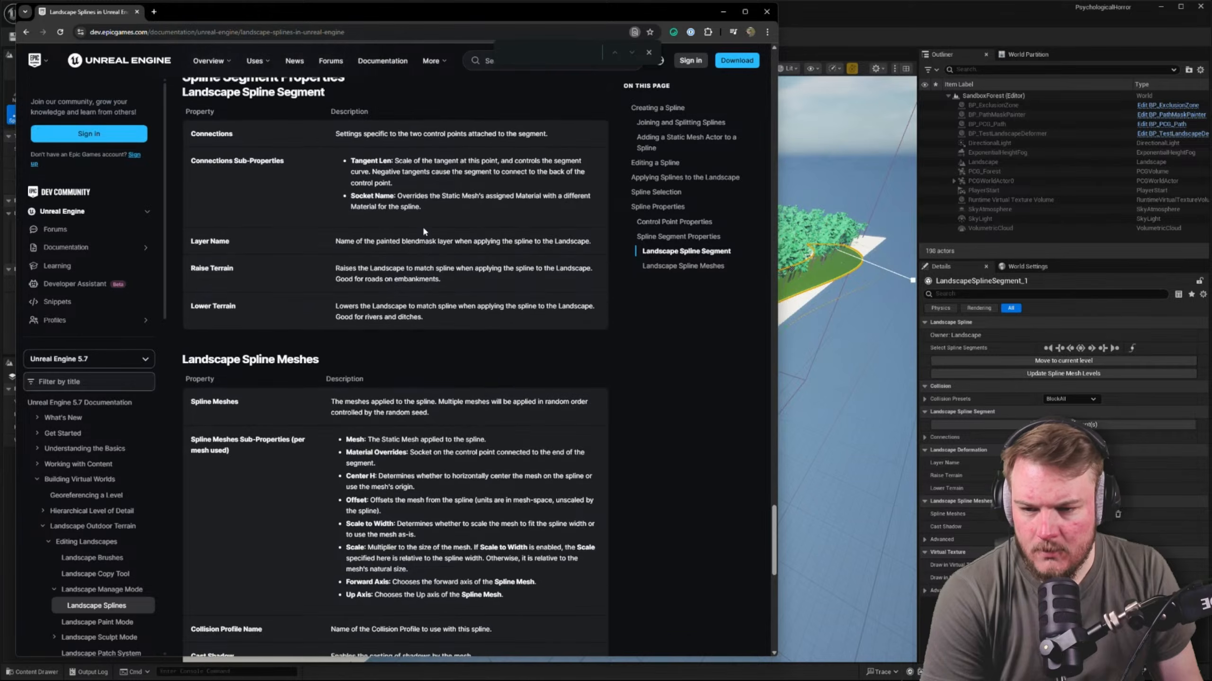
{"action": "scroll", "coordinate": [348, 203], "scroll_direction": "up", "scroll_amount": 1}
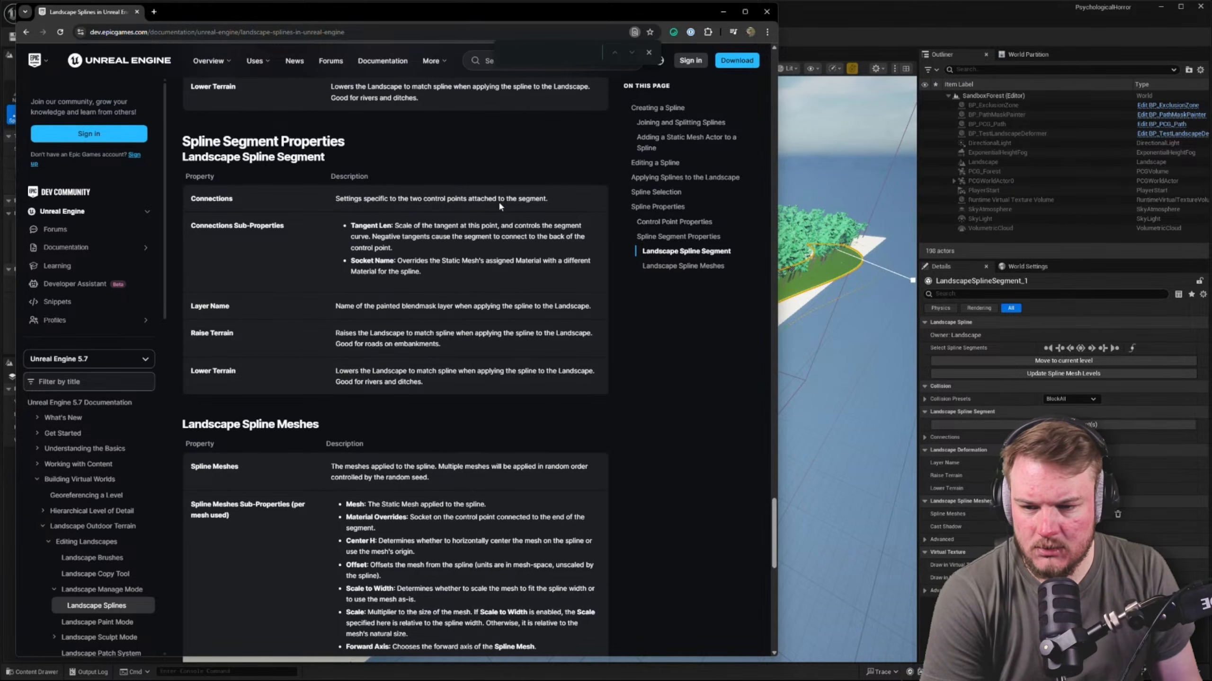
{"action": "scroll", "coordinate": [277, 225], "scroll_direction": "down", "scroll_amount": 3}
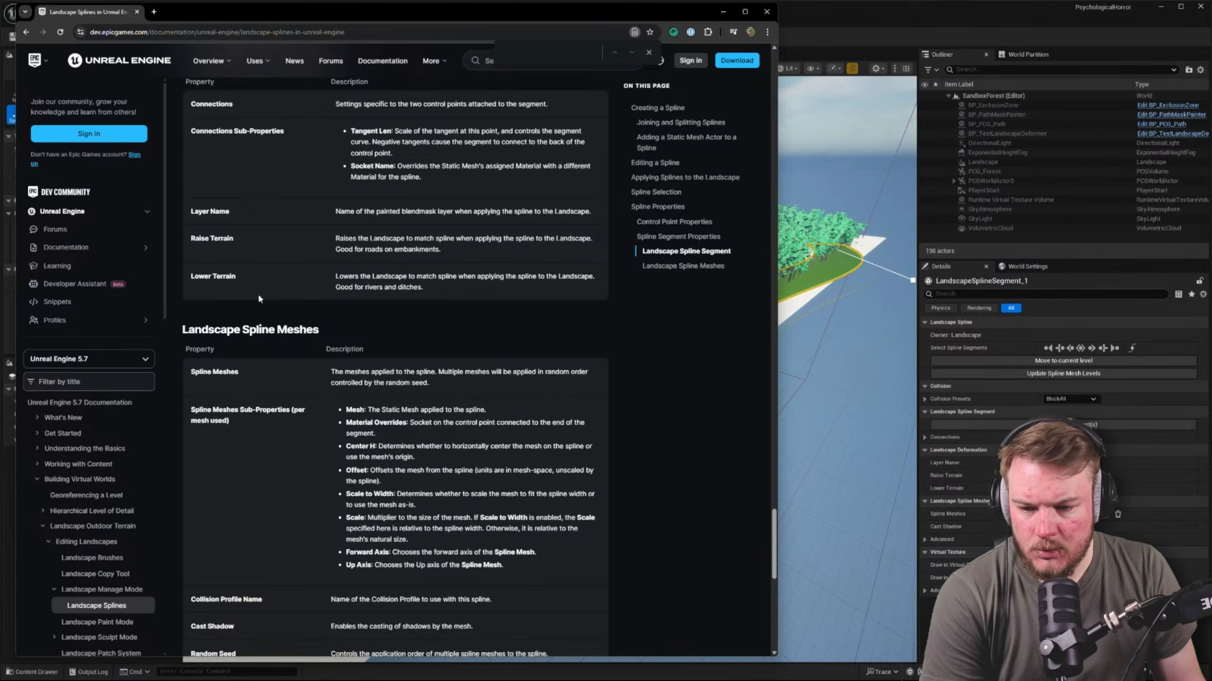
{"action": "scroll", "coordinate": [286, 277], "scroll_direction": "down", "scroll_amount": 1}
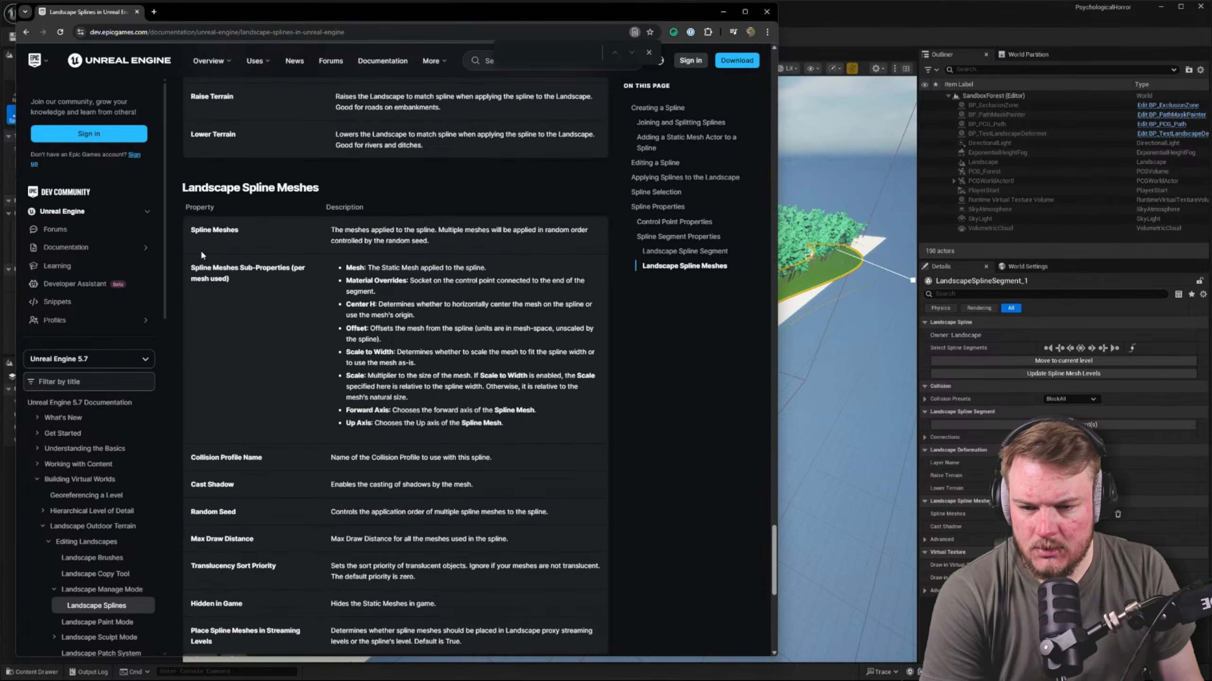
{"action": "scroll", "coordinate": [201, 255], "scroll_direction": "down", "scroll_amount": 3}
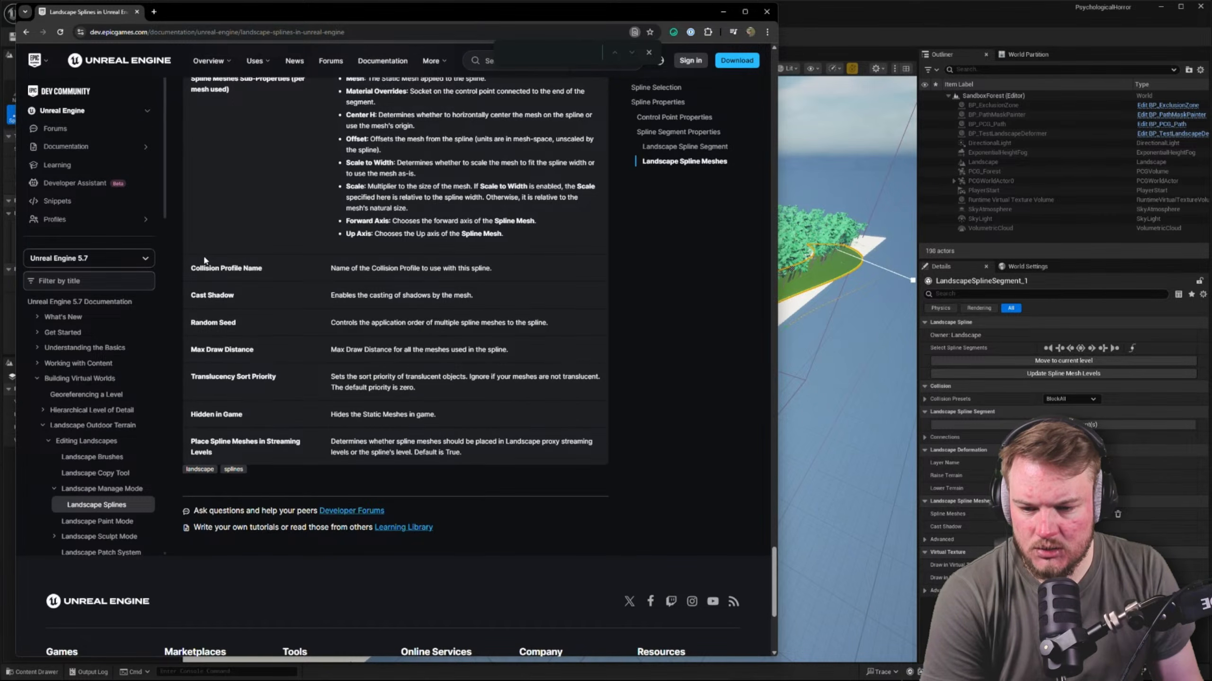
{"action": "scroll", "coordinate": [204, 261], "scroll_direction": "up", "scroll_amount": 15}
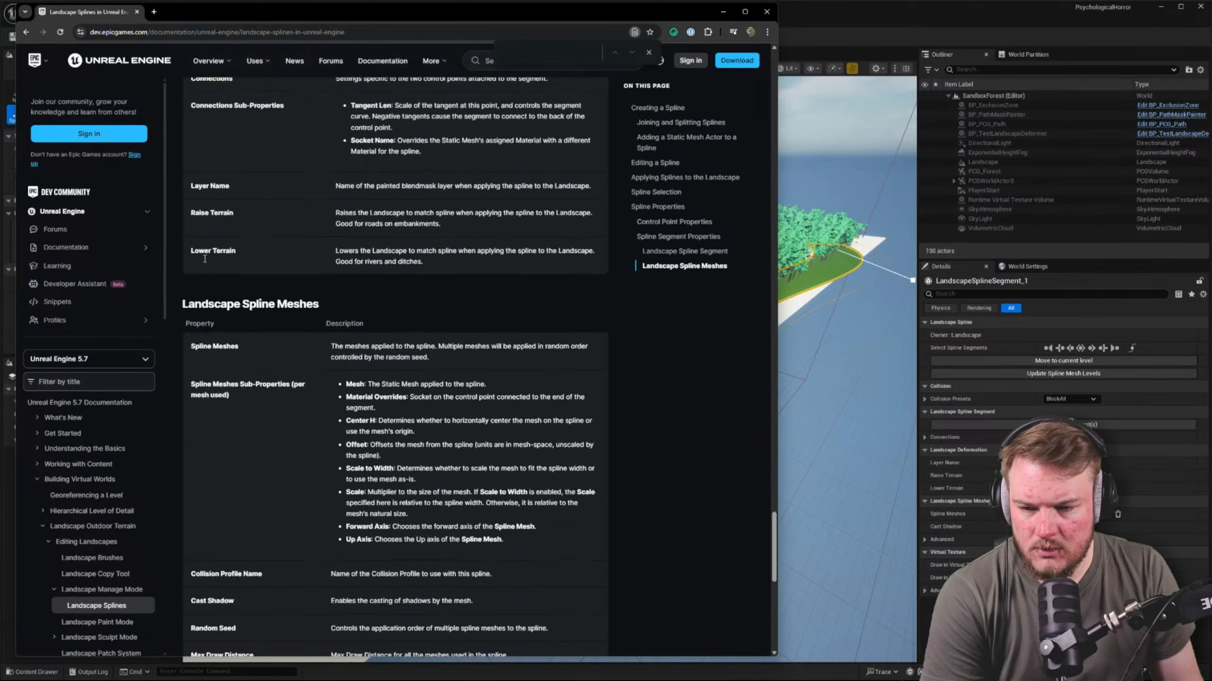
{"action": "scroll", "coordinate": [203, 258], "scroll_direction": "up", "scroll_amount": 2}
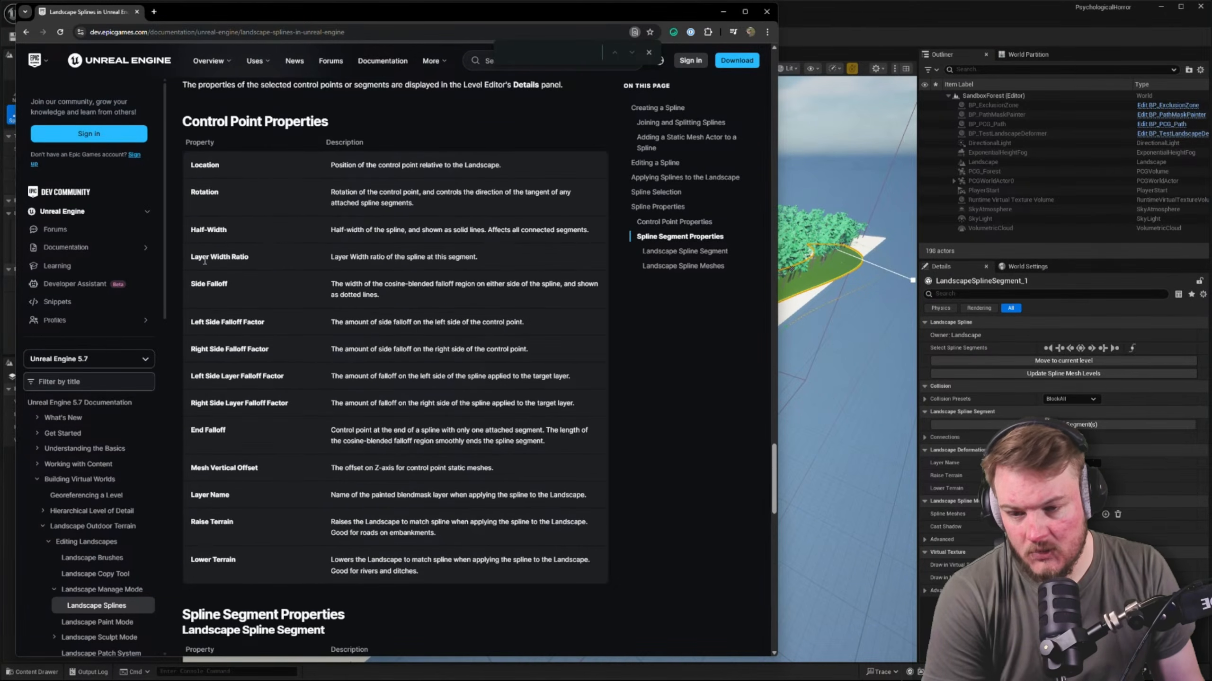
{"action": "scroll", "coordinate": [307, 266], "scroll_direction": "up", "scroll_amount": 3}
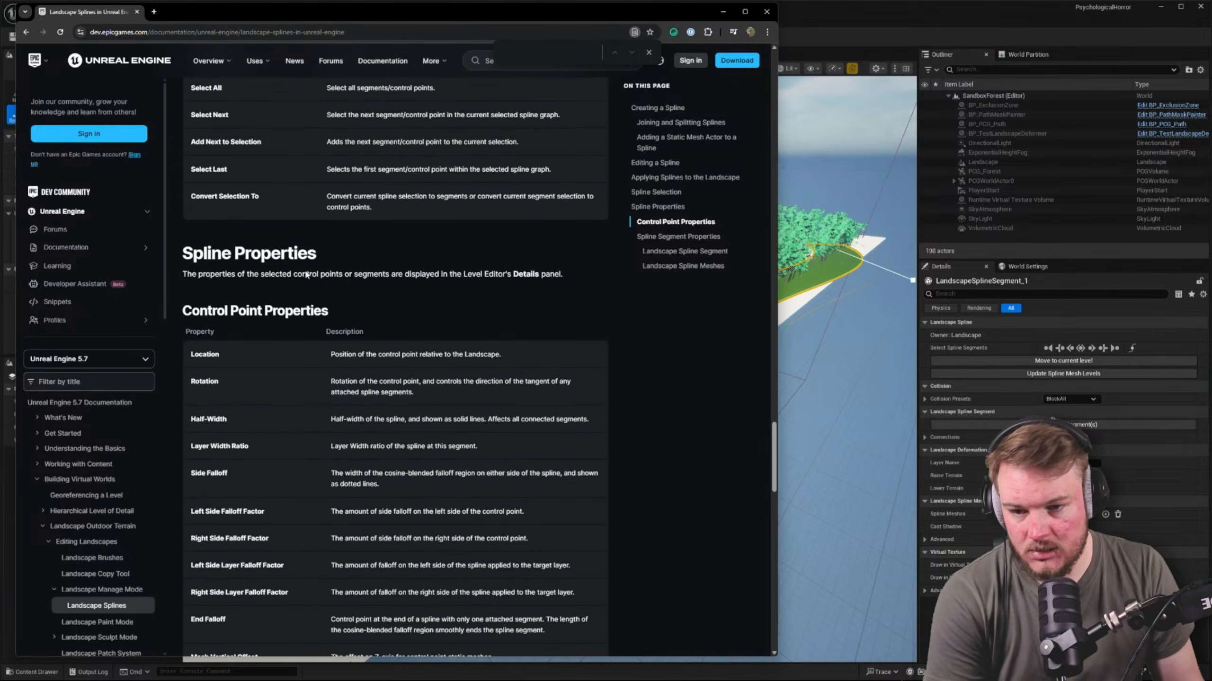
{"action": "scroll", "coordinate": [307, 275], "scroll_direction": "up", "scroll_amount": 3}
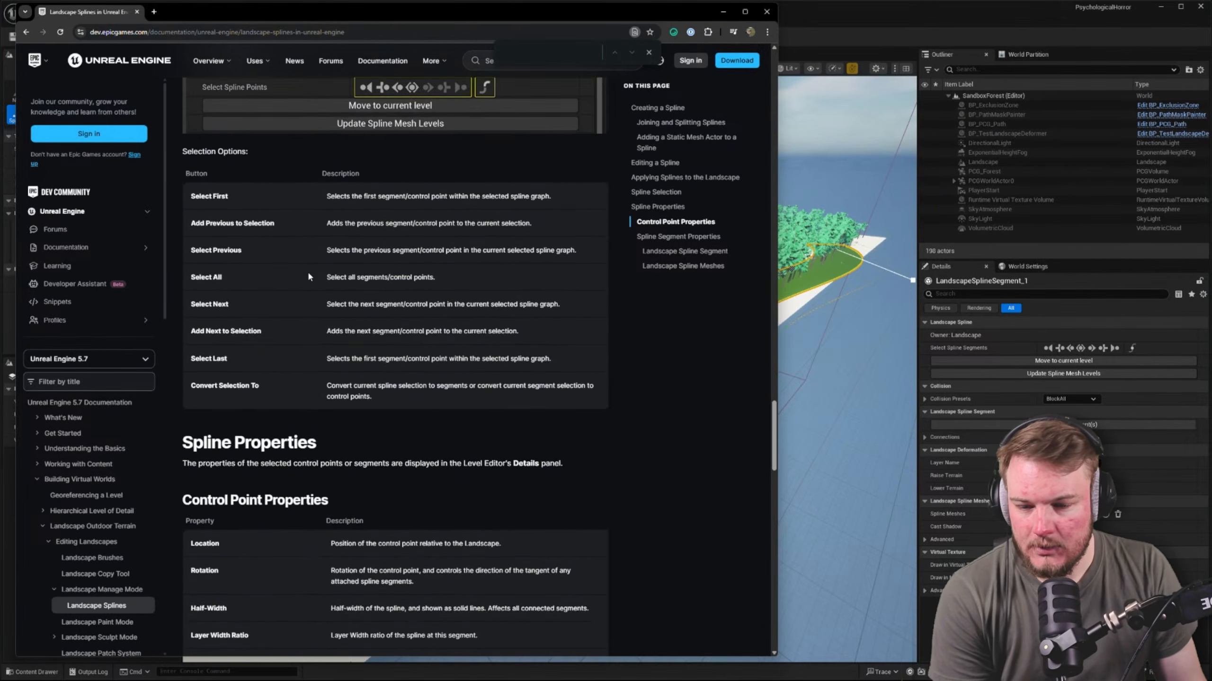
{"action": "scroll", "coordinate": [308, 276], "scroll_direction": "up", "scroll_amount": 2}
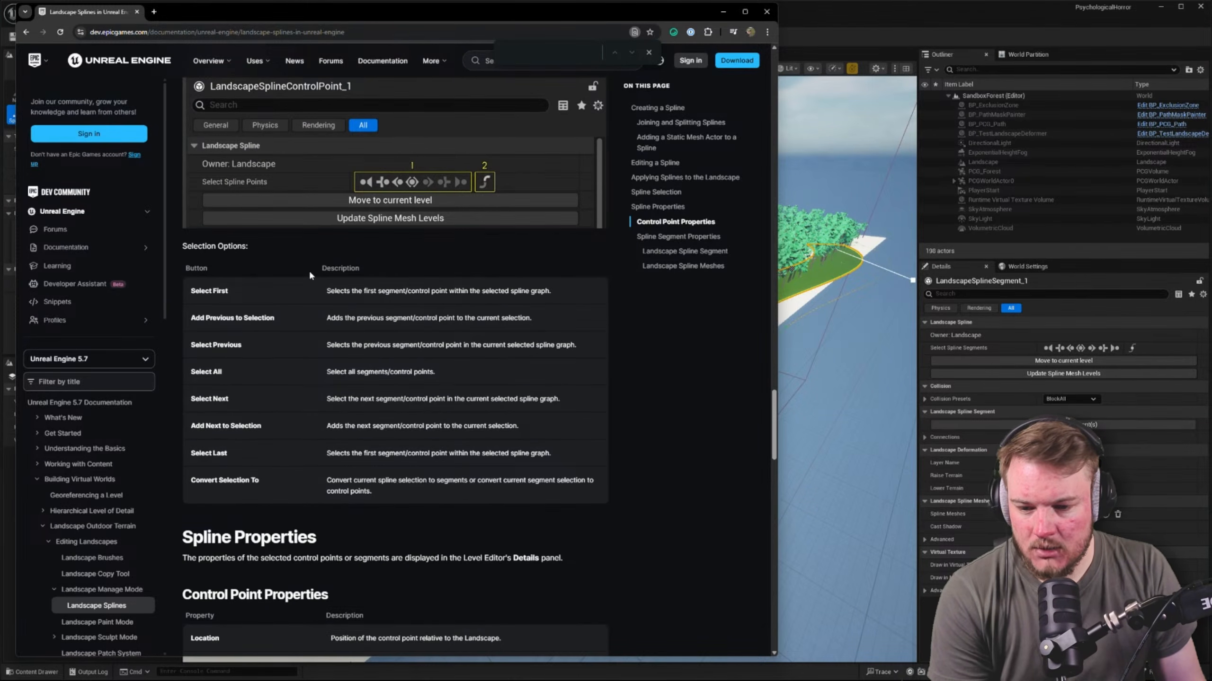
{"action": "scroll", "coordinate": [308, 269], "scroll_direction": "up", "scroll_amount": 3}
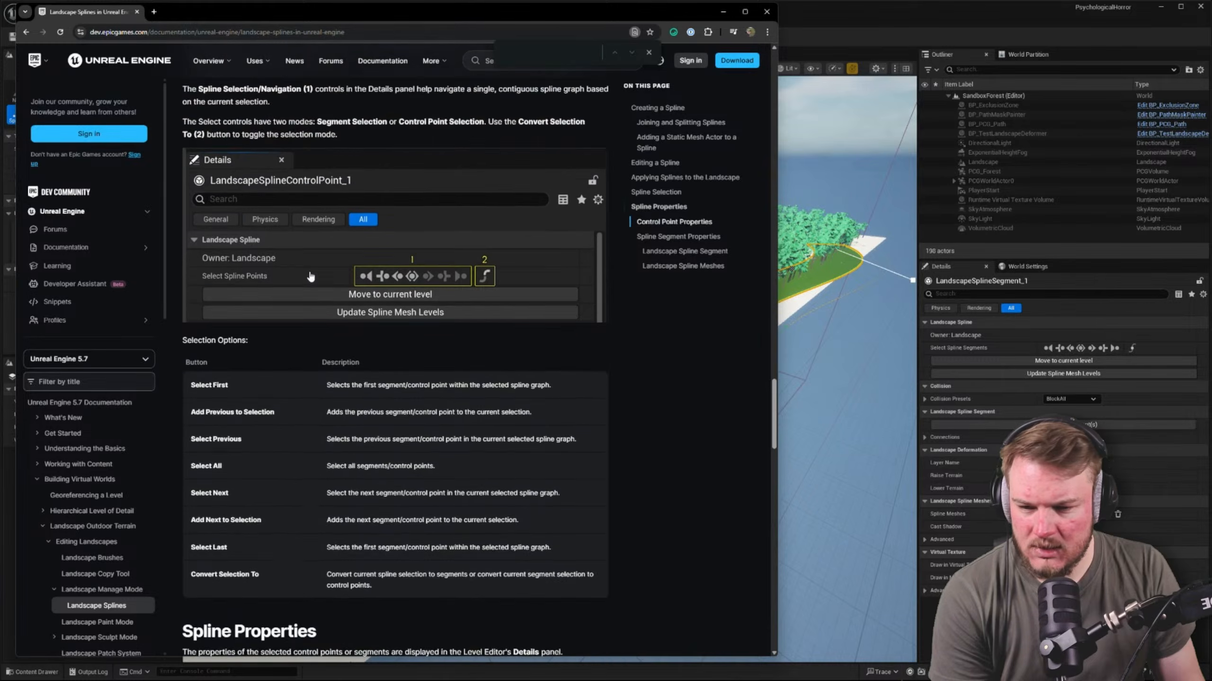
{"action": "scroll", "coordinate": [311, 277], "scroll_direction": "up", "scroll_amount": 3}
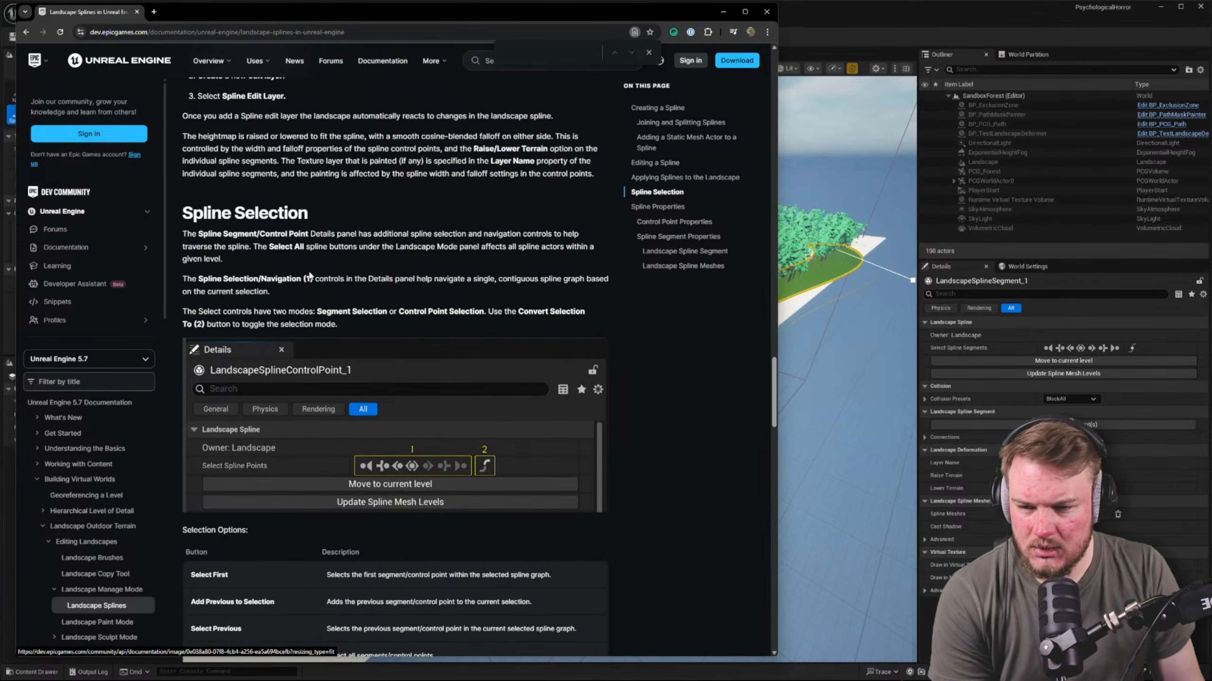
Go to the Joining and Splitting Splines section and highlight the instruction for joining two splines
{"action": "scroll", "coordinate": [284, 211], "scroll_direction": "up", "scroll_amount": 1}
{"action": "scroll", "coordinate": [284, 210], "scroll_direction": "up", "scroll_amount": 4}
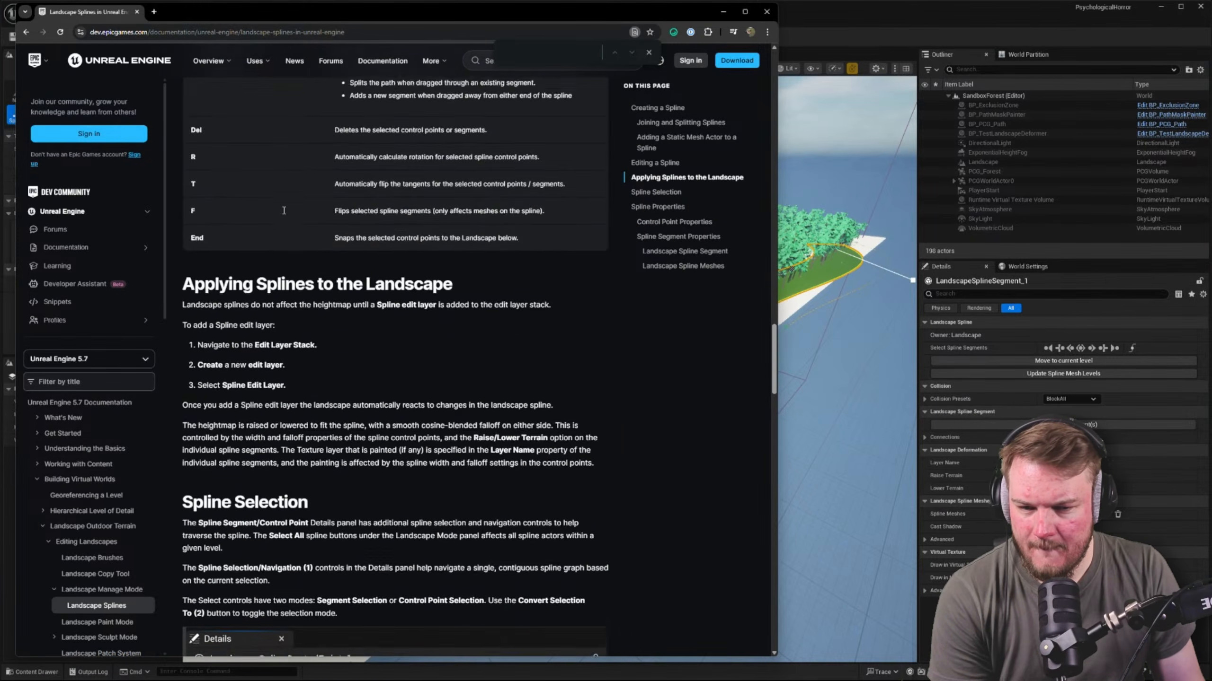
{"action": "left_click", "coordinate": [685, 125]}
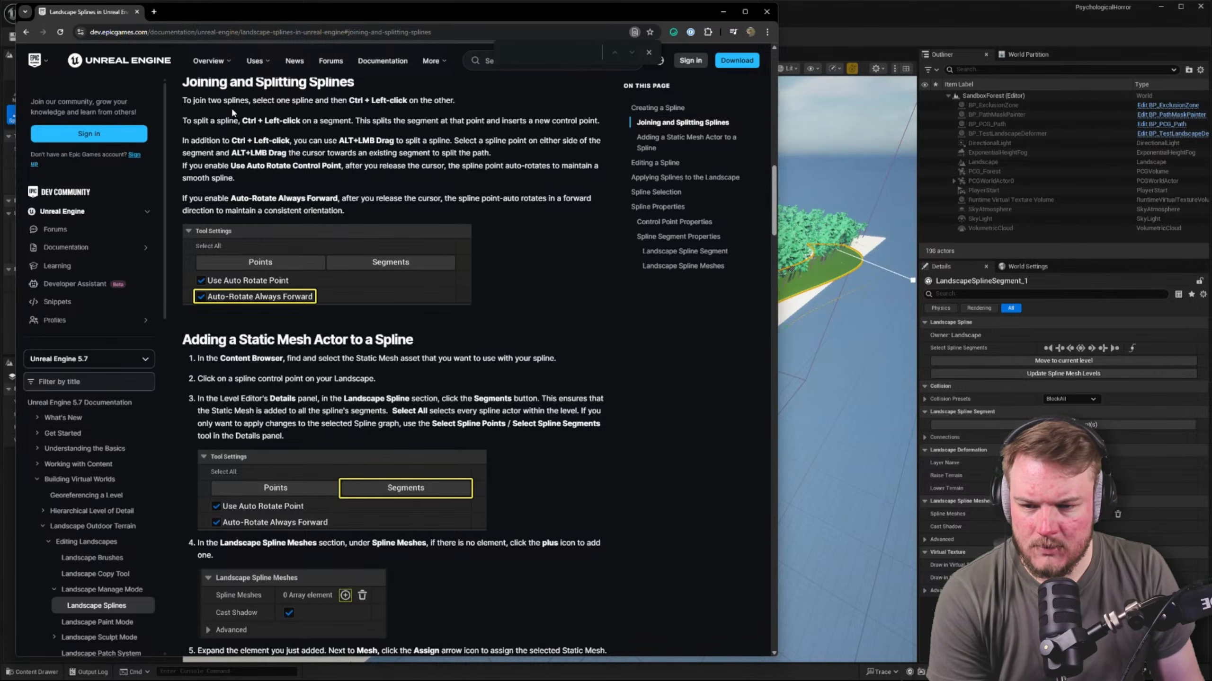
{"action": "left_click_drag", "start_coordinate": [186, 100], "coordinate": [443, 104]}
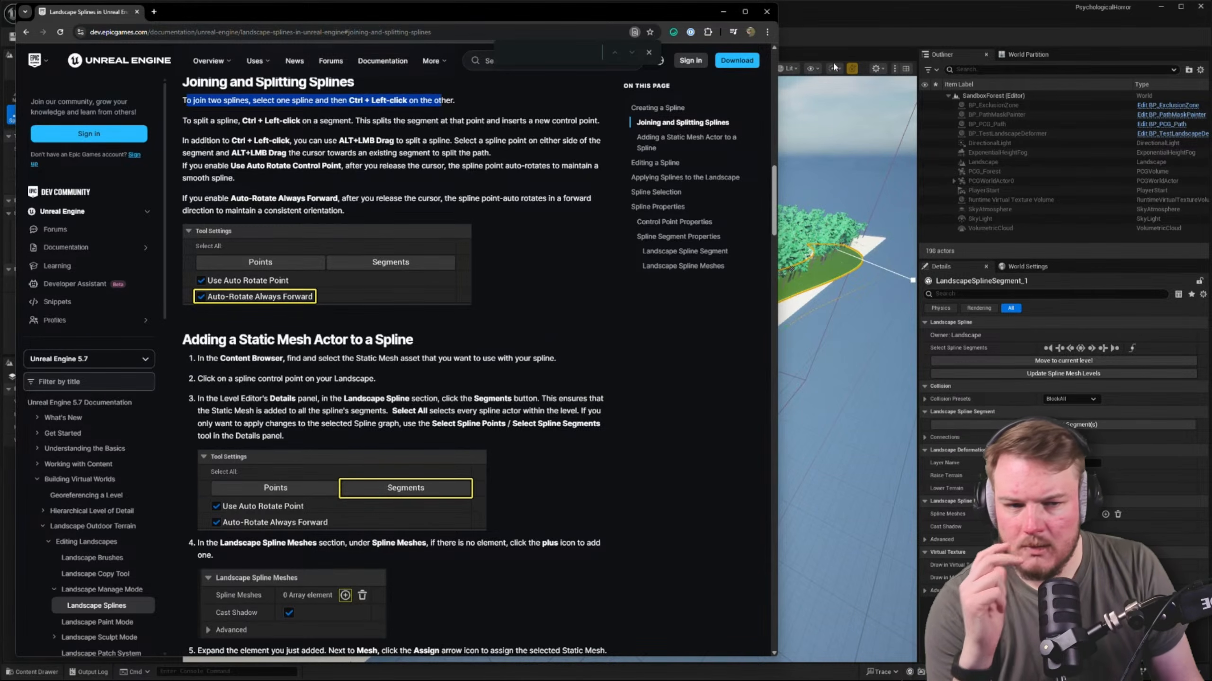
Switch back to Unreal Editor, select an end control point of the spline, and jump to its first and last control points
{"action": "left_click", "coordinate": [863, 34]}
{"action": "key", "text": "w"}
{"action": "right_click_drag", "start_coordinate": [692, 239], "coordinate": [572, 281]}
{"action": "key", "text": "a"}
{"action": "right_click_drag", "start_coordinate": [270, 281], "coordinate": [248, 255]}
{"action": "left_click", "coordinate": [373, 264]}
{"action": "key", "text": "d"}
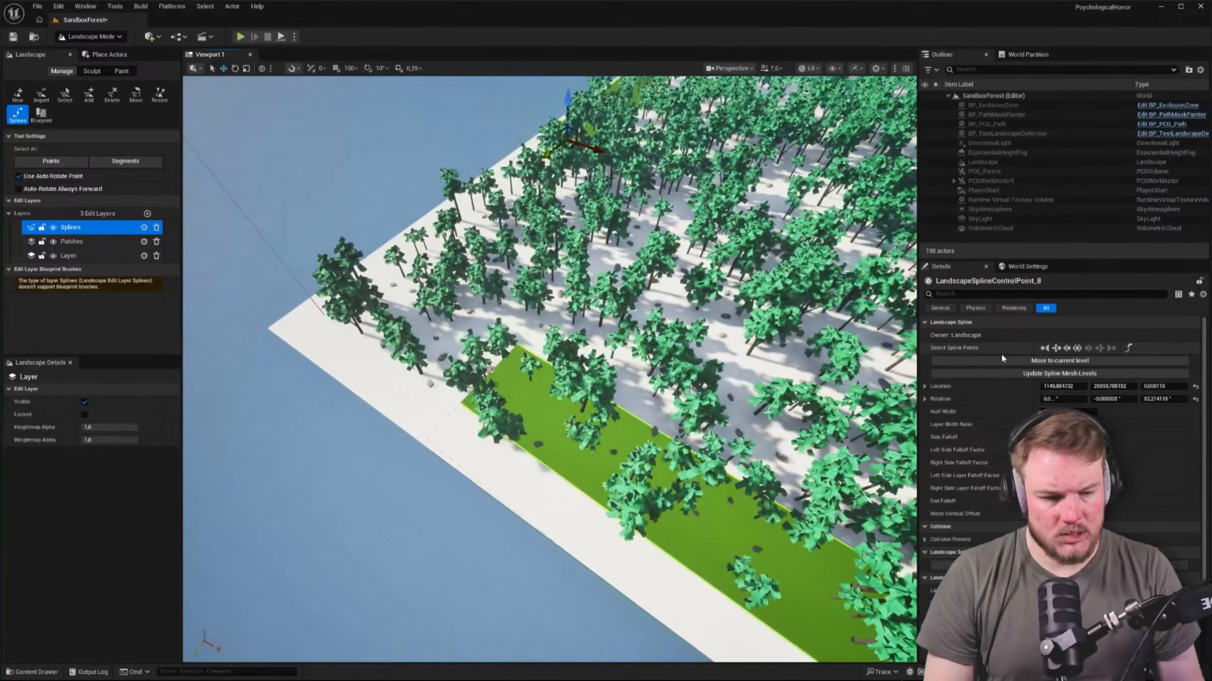
{"action": "left_click", "coordinate": [1043, 348]}
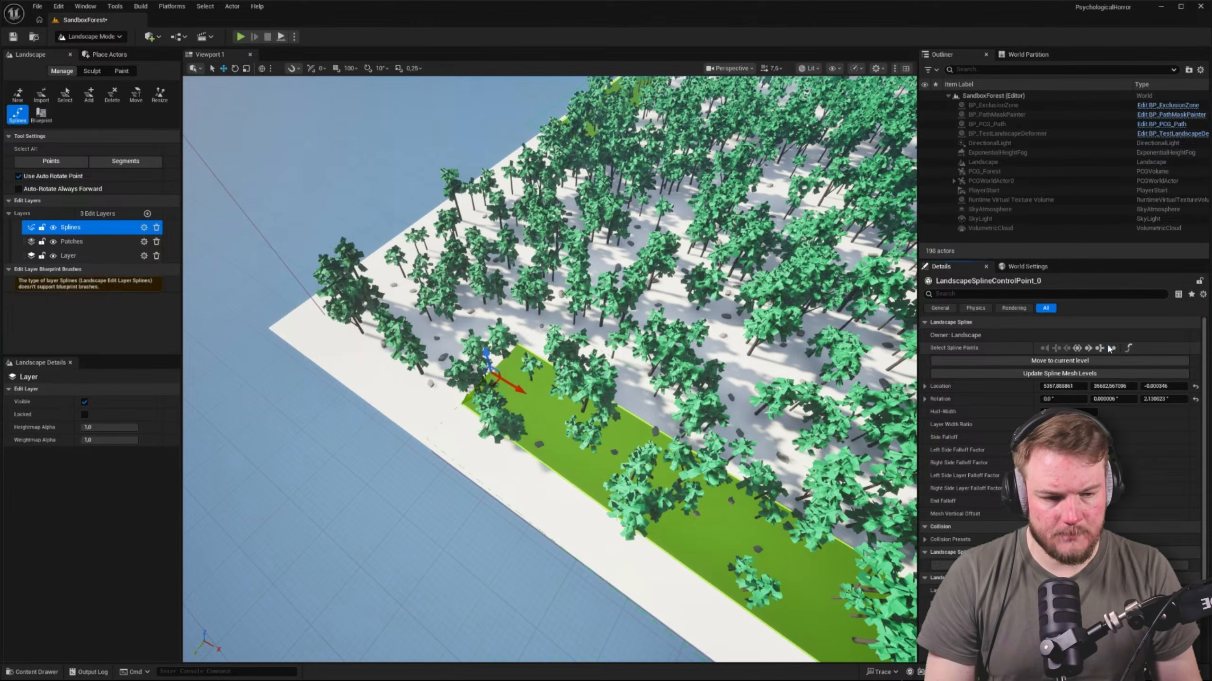
{"action": "left_click", "coordinate": [1108, 349]}
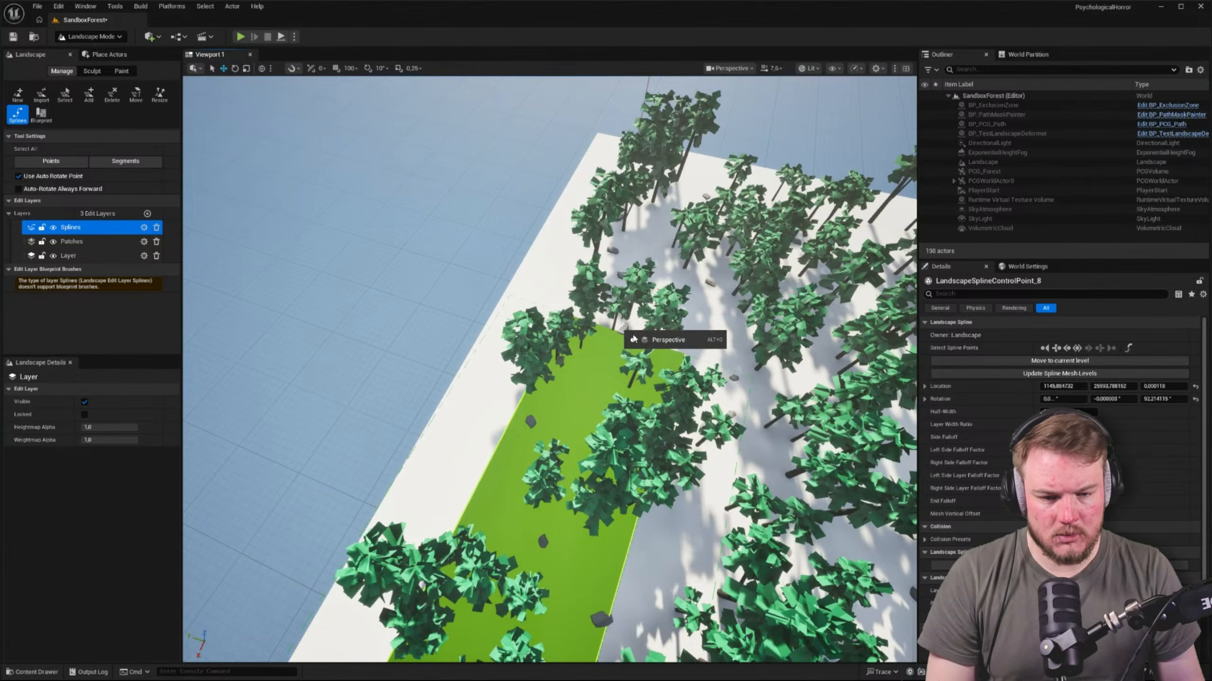
Join the last control point to the first one at the open end, closing the landscape spline around the forest
{"action": "left_click", "coordinate": [637, 341]}
{"action": "right_click_drag", "start_coordinate": [637, 340], "coordinate": [674, 340]}
{"action": "scroll", "coordinate": [682, 339], "scroll_direction": "down", "scroll_amount": 1}
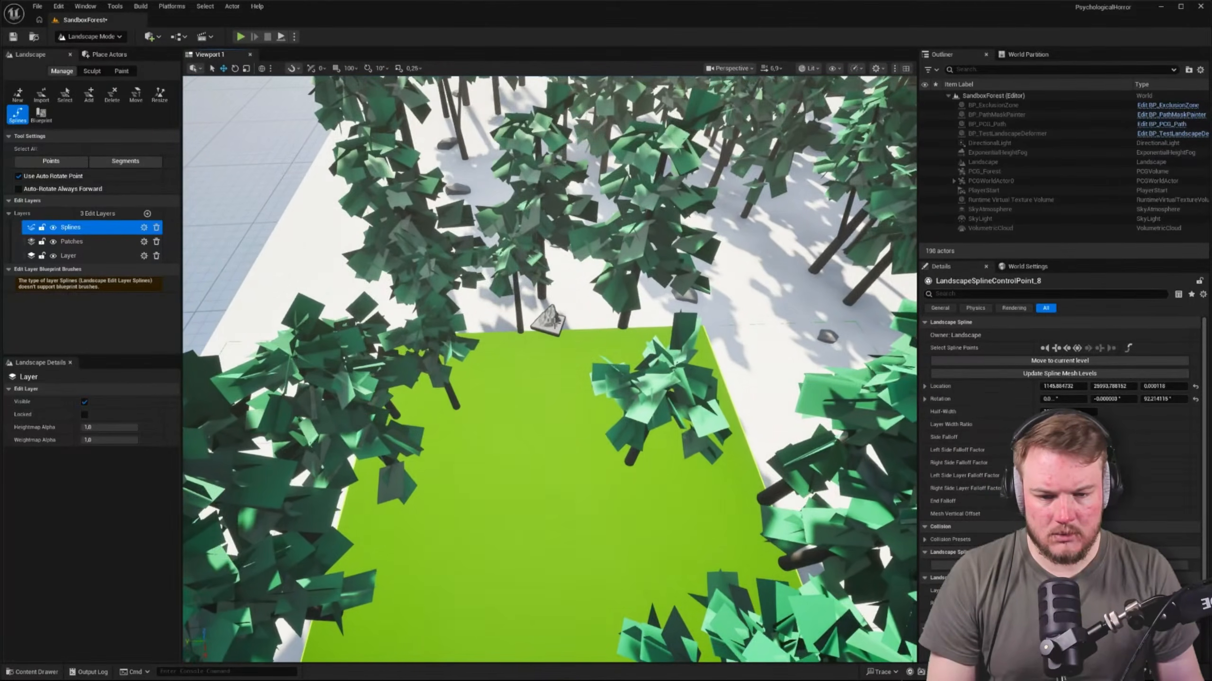
{"action": "left_click", "coordinate": [549, 323], "text": "shift"}
{"action": "right_click_drag", "start_coordinate": [550, 324], "coordinate": [610, 358]}
{"action": "key", "text": "ctrl+z"}
{"action": "scroll", "coordinate": [615, 327], "scroll_direction": "down", "scroll_amount": 2}
{"action": "left_click", "coordinate": [433, 396], "text": "ctrl"}
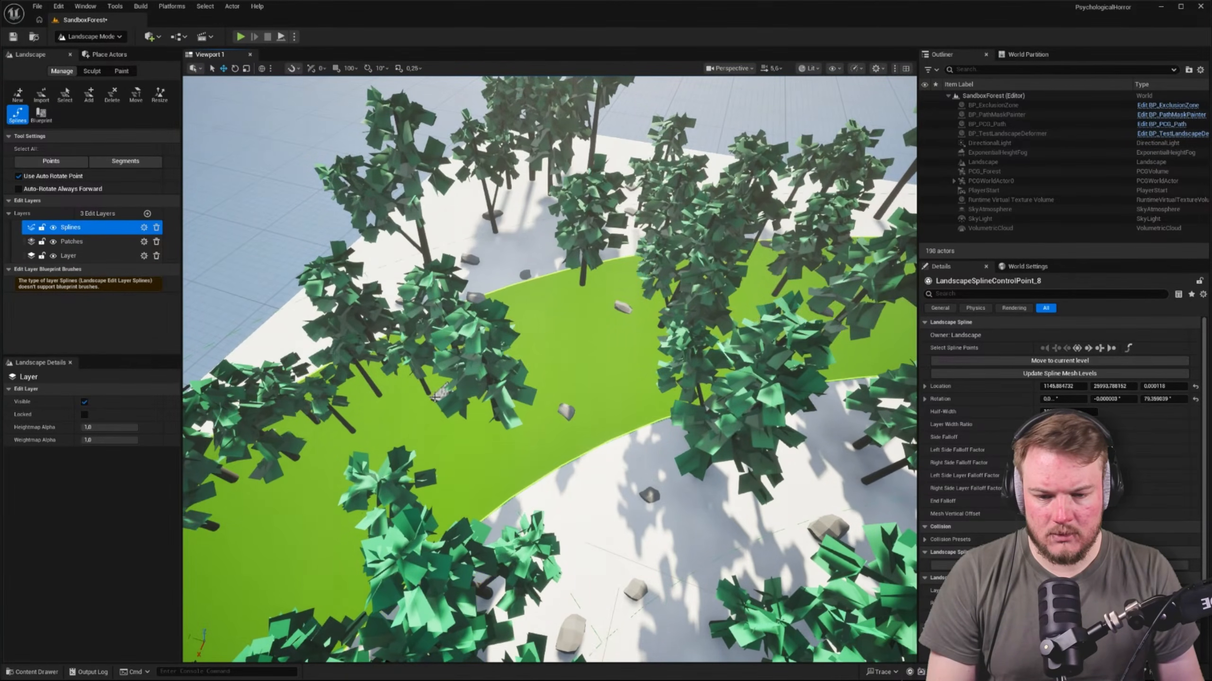
{"action": "right_click_drag", "start_coordinate": [434, 396], "coordinate": [676, 388]}
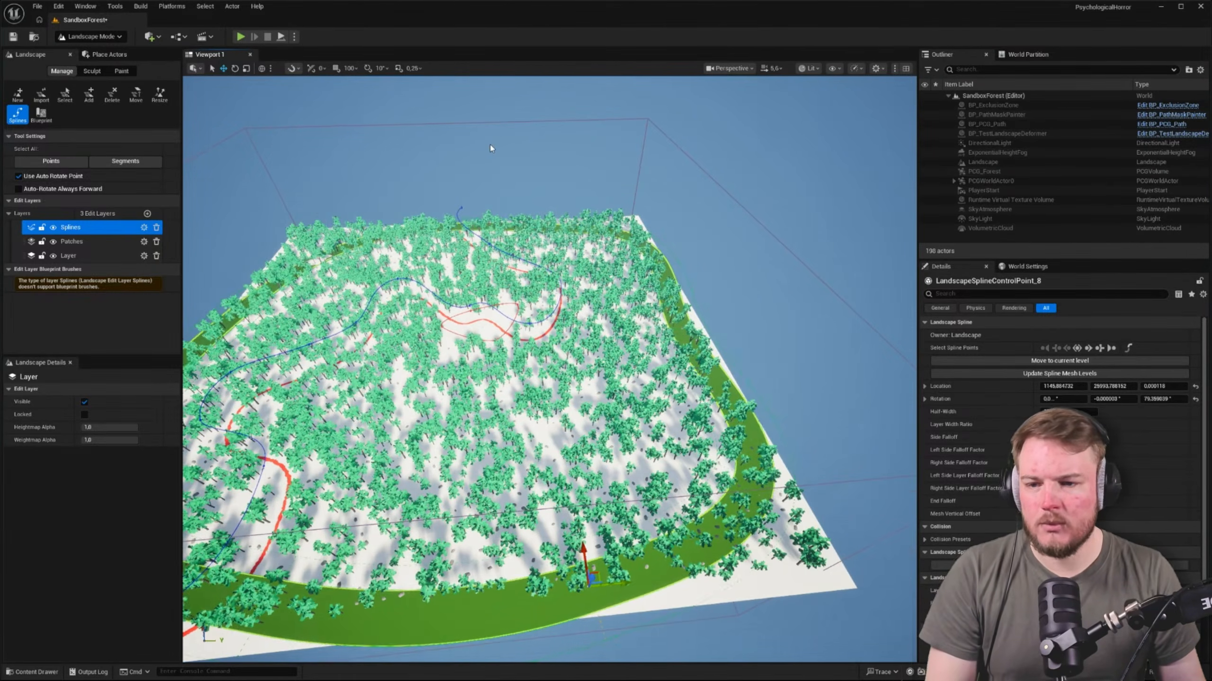
Switch to Selection Mode and hide PCGWorldActor0 to examine the bare landscape without the forest
{"action": "key", "text": "shift+1"}
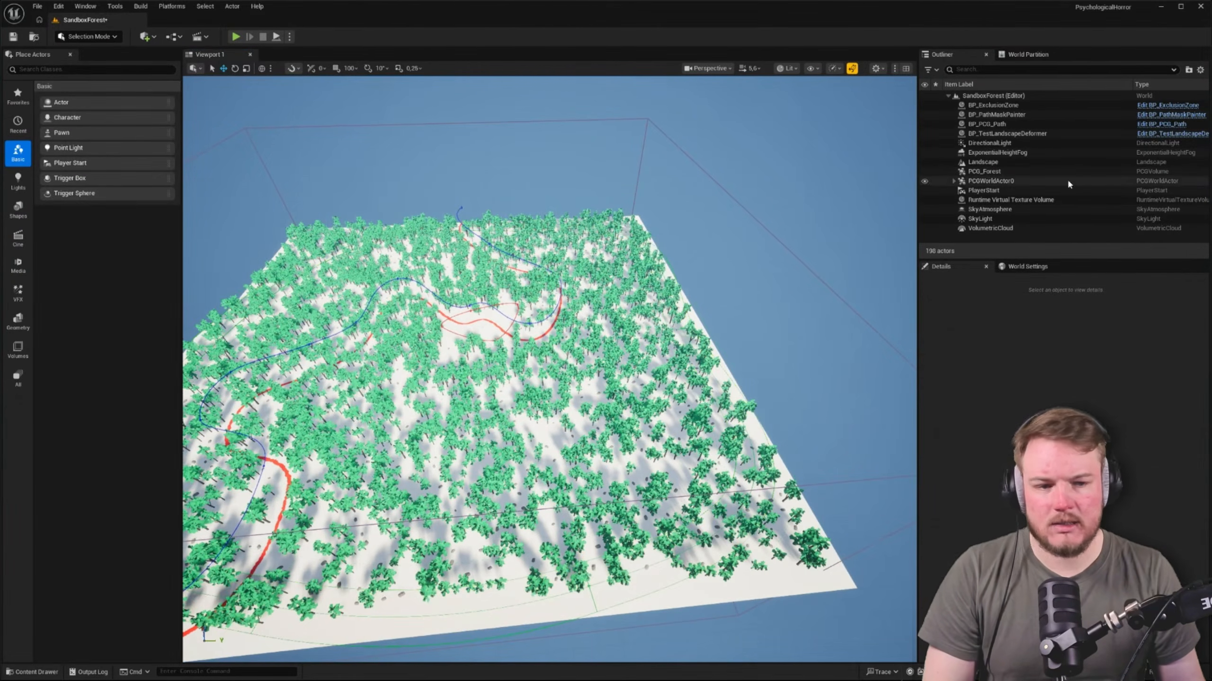
{"action": "left_click", "coordinate": [924, 171]}
{"action": "left_click", "coordinate": [972, 172]}
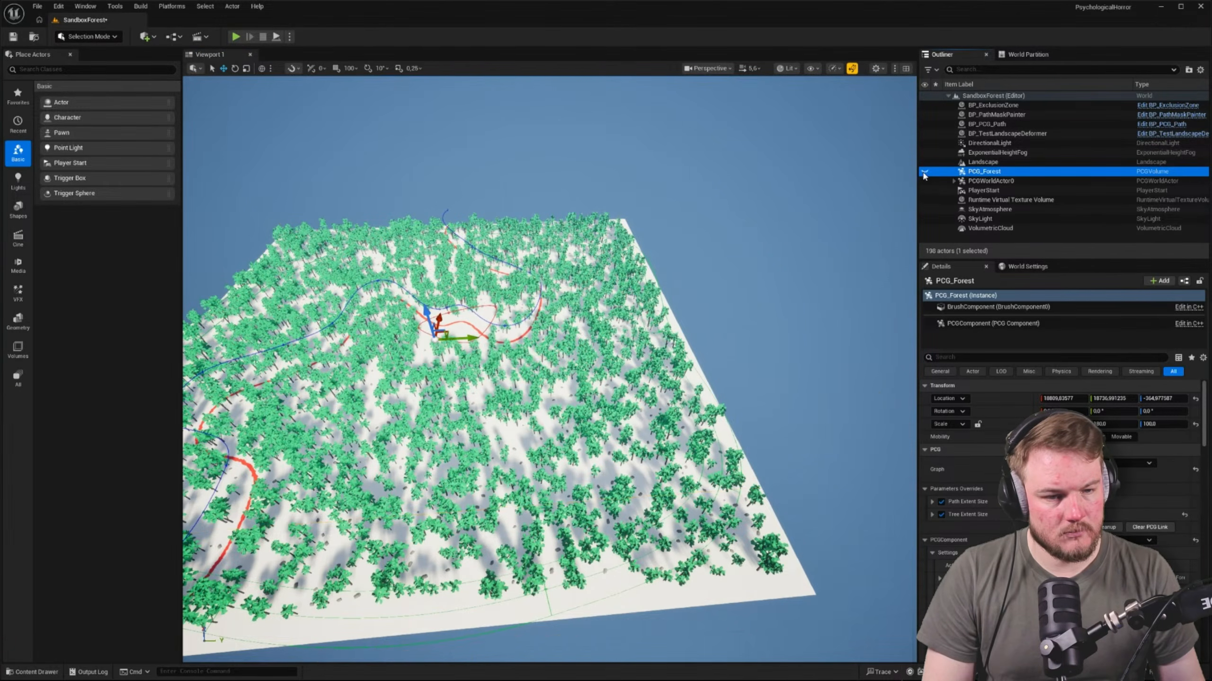
{"action": "left_click", "coordinate": [926, 181]}
{"action": "left_click", "coordinate": [925, 181]}
{"action": "right_click_drag", "start_coordinate": [716, 287], "coordinate": [516, 232]}
{"action": "scroll", "coordinate": [663, 286], "scroll_direction": "up", "scroll_amount": 1}
{"action": "right_click_drag", "start_coordinate": [242, 282], "coordinate": [239, 282]}
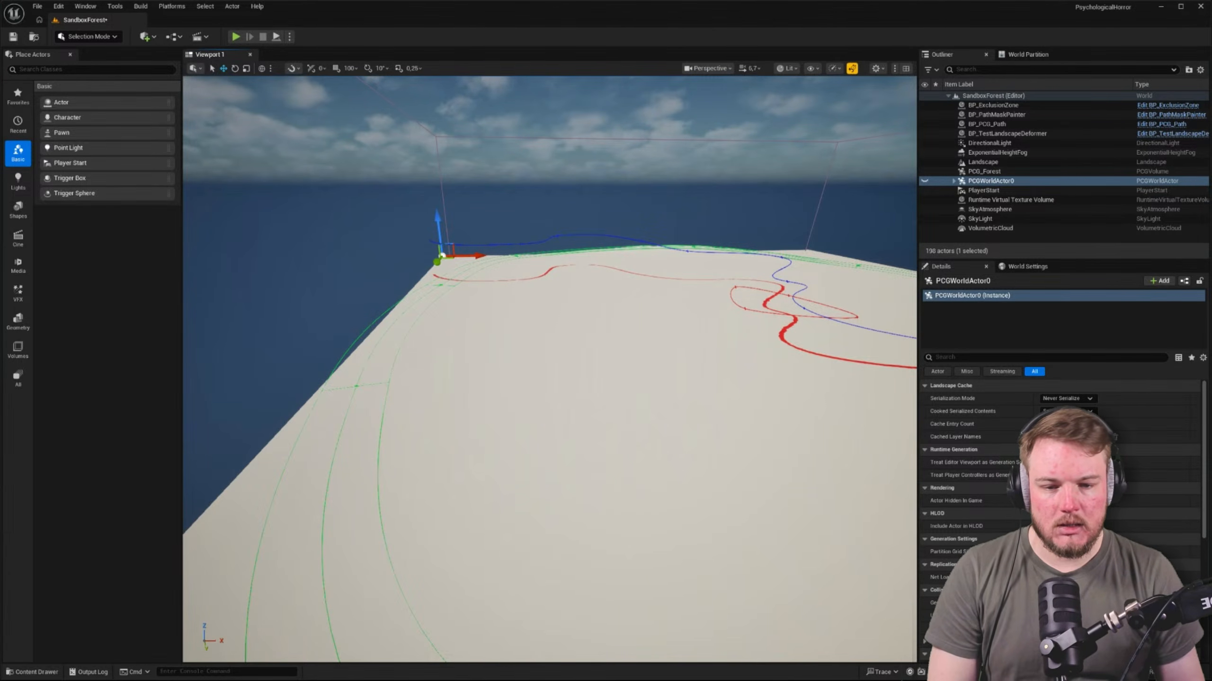
{"action": "right_click_drag", "start_coordinate": [644, 518], "coordinate": [814, 468]}
{"action": "key", "text": "w"}
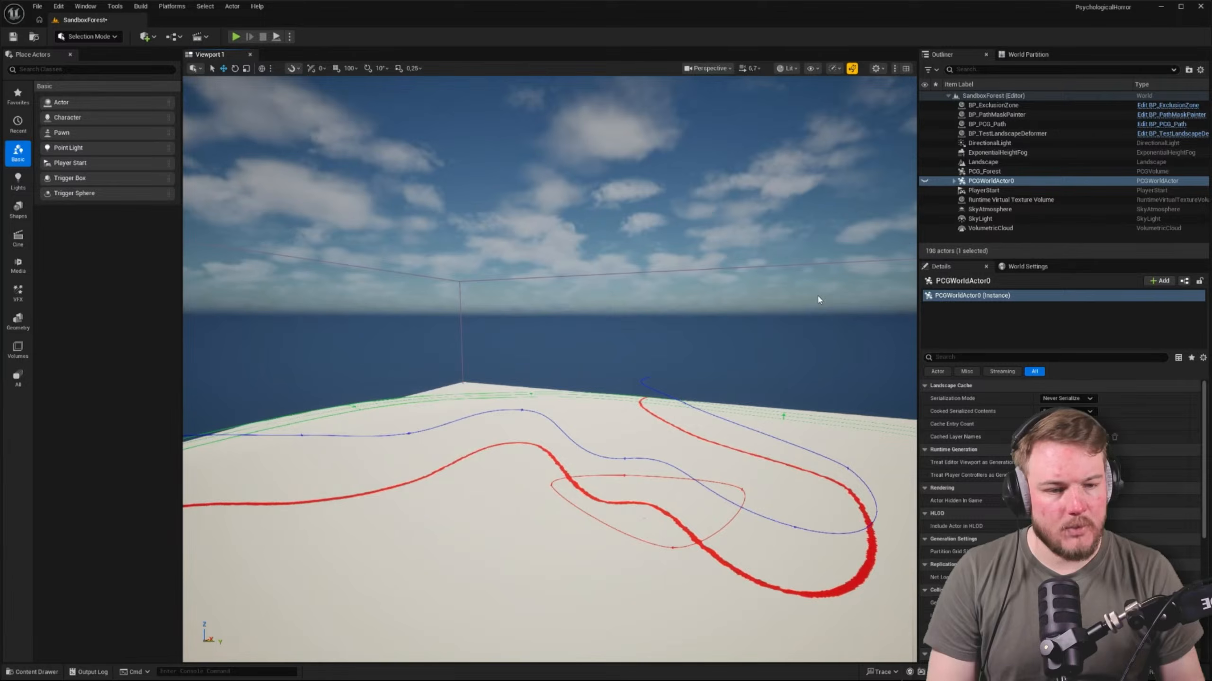
Show PCGWorldActor0 again and examine the terrain slope along the landscape border from outside the forest
{"action": "left_click", "coordinate": [925, 180]}
{"action": "right_click_drag", "start_coordinate": [764, 305], "coordinate": [849, 379]}
{"action": "key", "text": "w"}
{"action": "scroll", "coordinate": [749, 334], "scroll_direction": "up", "scroll_amount": 5}
{"action": "key", "text": "w"}
{"action": "scroll", "coordinate": [820, 353], "scroll_direction": "down", "scroll_amount": 2}
{"action": "key", "text": "q"}
{"action": "scroll", "coordinate": [878, 378], "scroll_direction": "down", "scroll_amount": 4}
{"action": "key", "text": "s"}
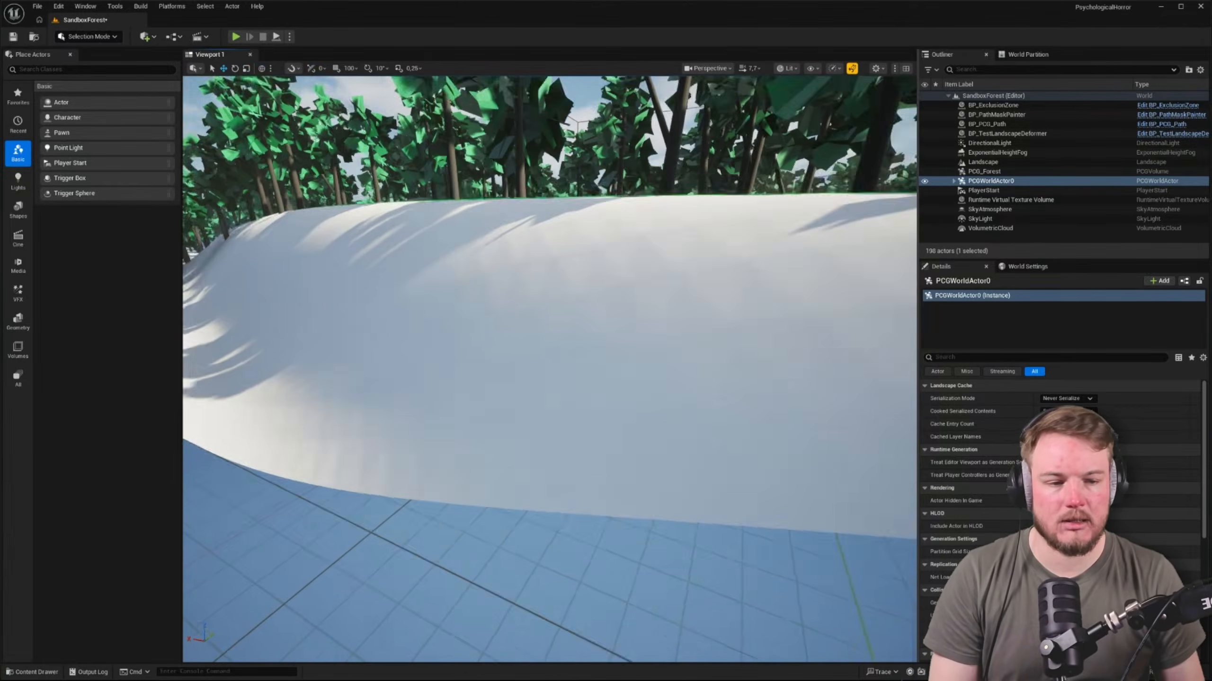
Examine the forest and its border slope from above, select the Landscape, and check the actors nested under PCGWorldActor0
{"action": "key", "text": "e"}
{"action": "mouse_move", "coordinate": [386, 374]}
{"action": "right_mouse_down"}
{"action": "mouse_move", "coordinate": [429, 375]}
{"action": "mouse_move", "coordinate": [265, 389]}
{"action": "mouse_move", "coordinate": [389, 375]}
{"action": "right_mouse_up"}
{"action": "key", "text": "d"}
{"action": "key", "text": "a"}
{"action": "key", "text": "q"}
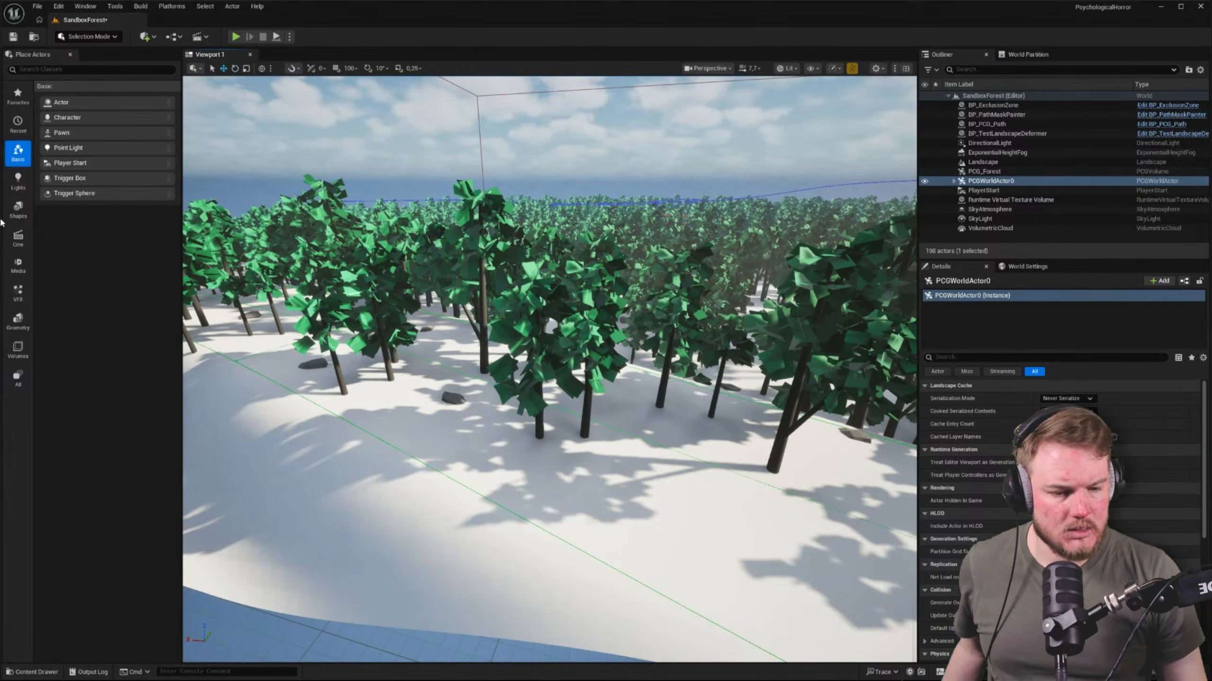
{"action": "right_click_drag", "start_coordinate": [549, 369], "coordinate": [482, 392]}
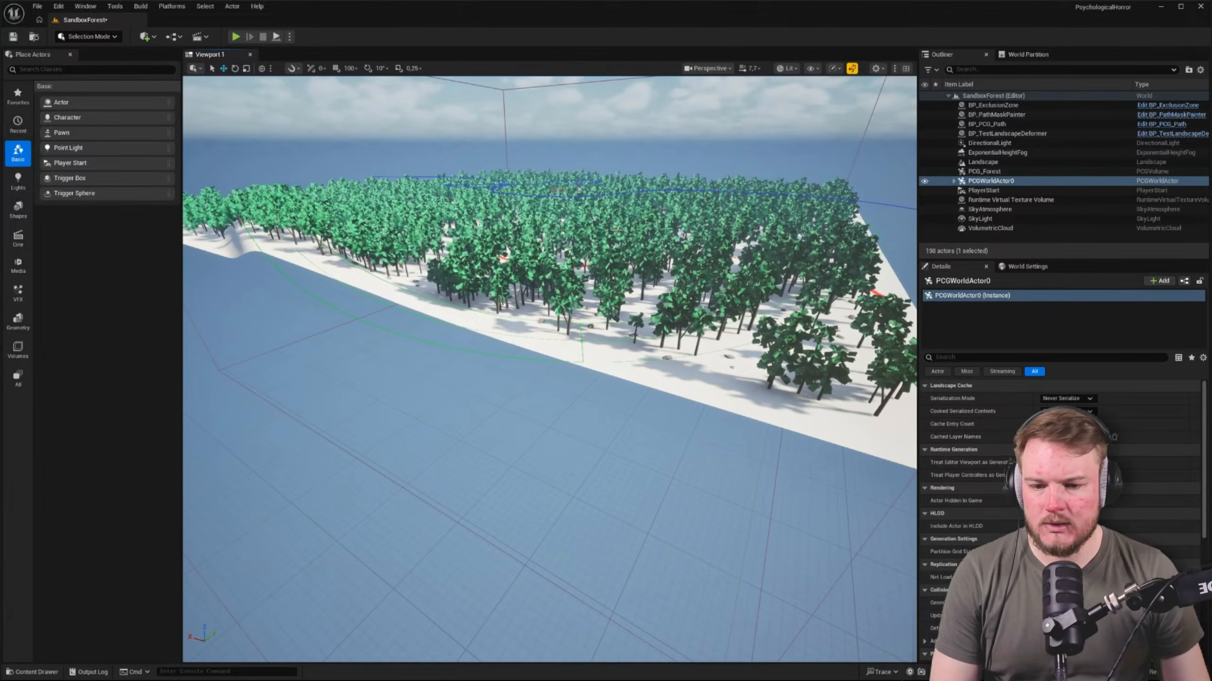
{"action": "left_click", "coordinate": [445, 346]}
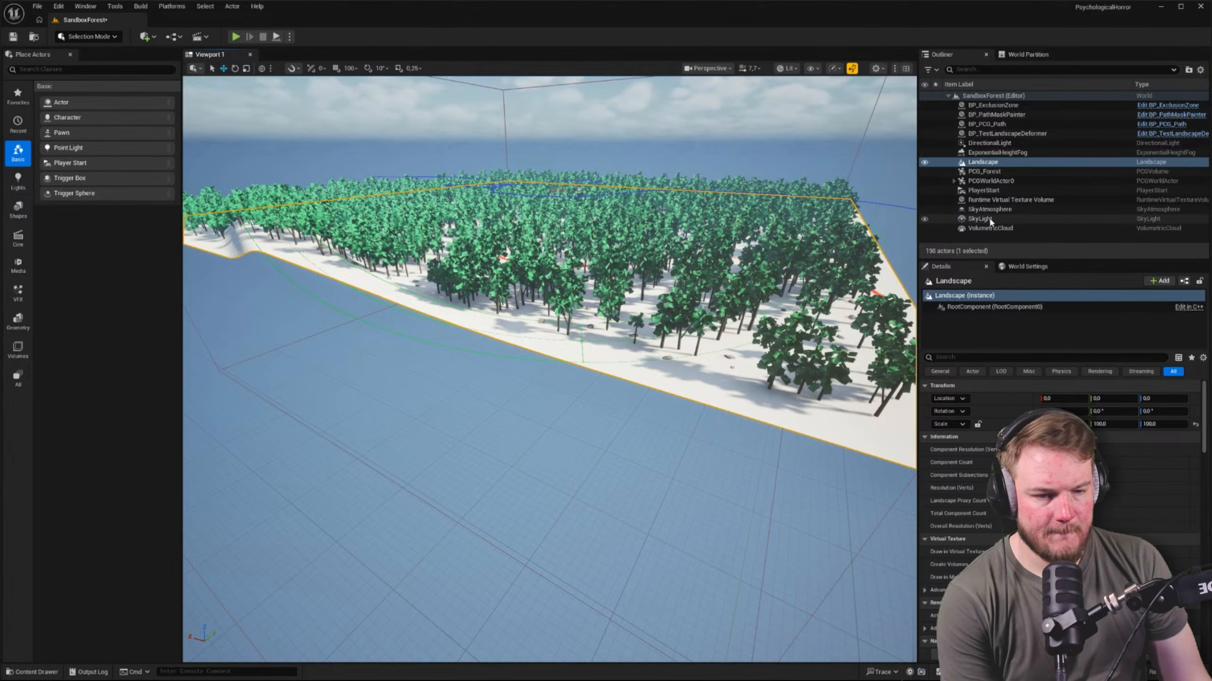
{"action": "left_click", "coordinate": [954, 181]}
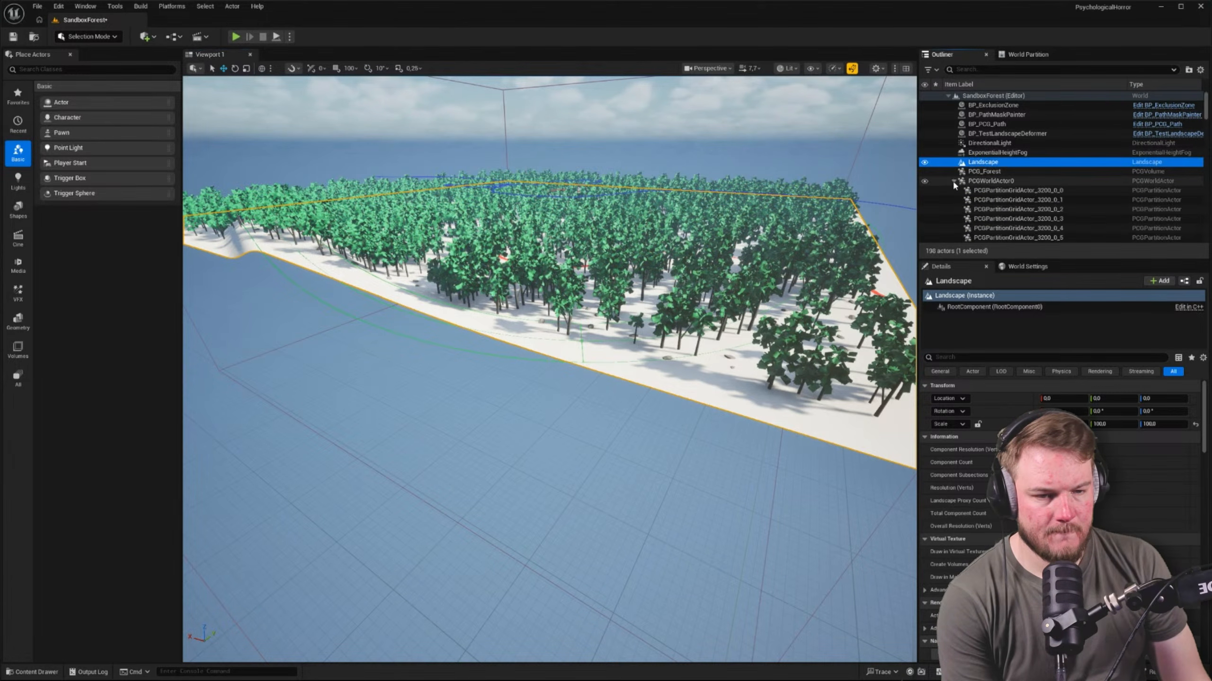
{"action": "left_click", "coordinate": [953, 181]}
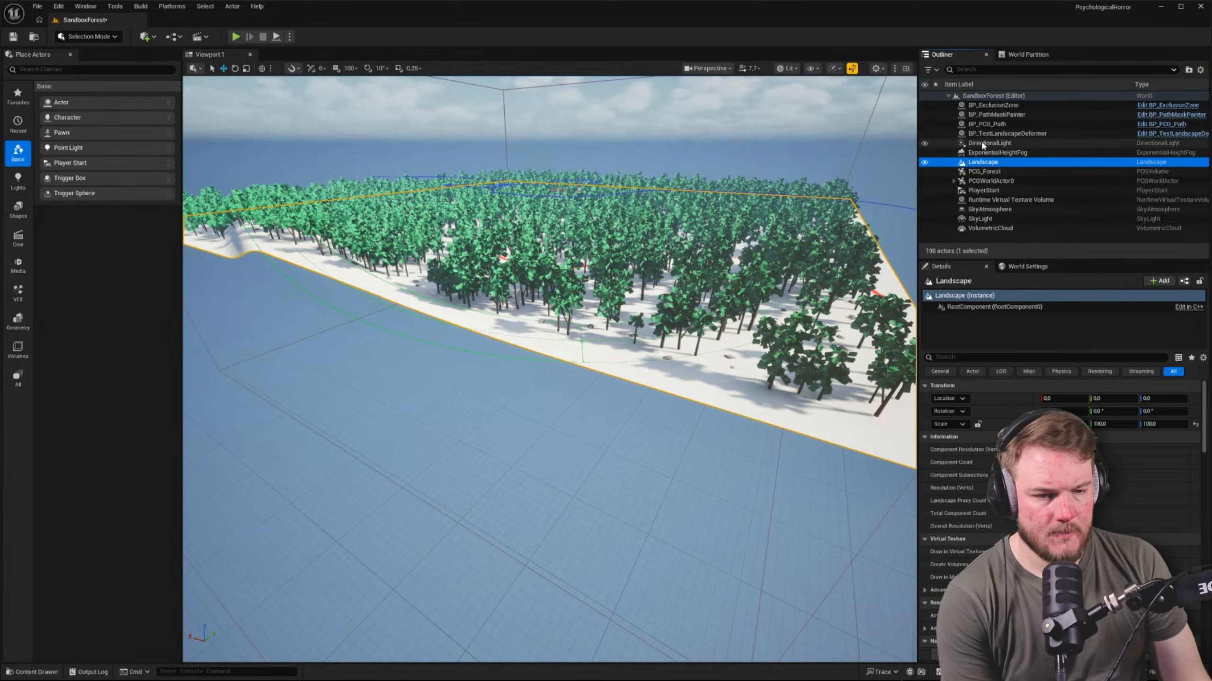
Switch to Landscape Mode and raise the spline control point at the near landscape edge to a Z location of about 836
{"action": "right_click_drag", "start_coordinate": [488, 258], "coordinate": [478, 262]}
{"action": "key", "text": "shift+2"}
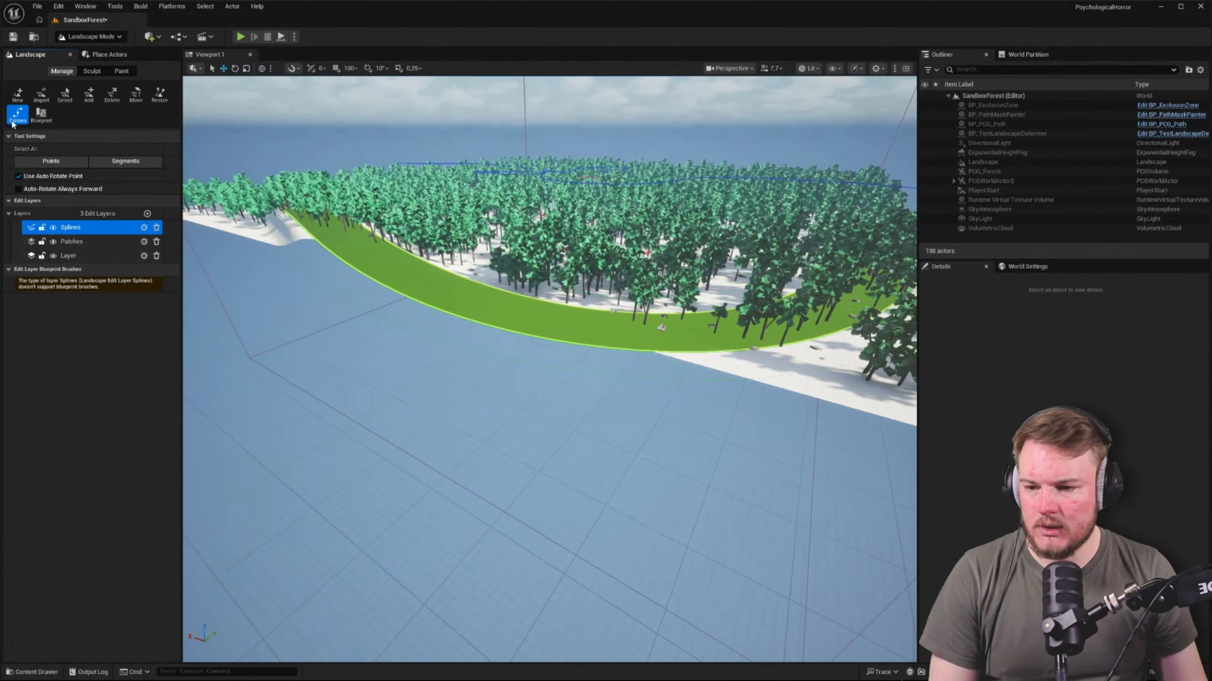
{"action": "right_click_drag", "start_coordinate": [782, 310], "coordinate": [788, 313]}
{"action": "left_click", "coordinate": [619, 267]}
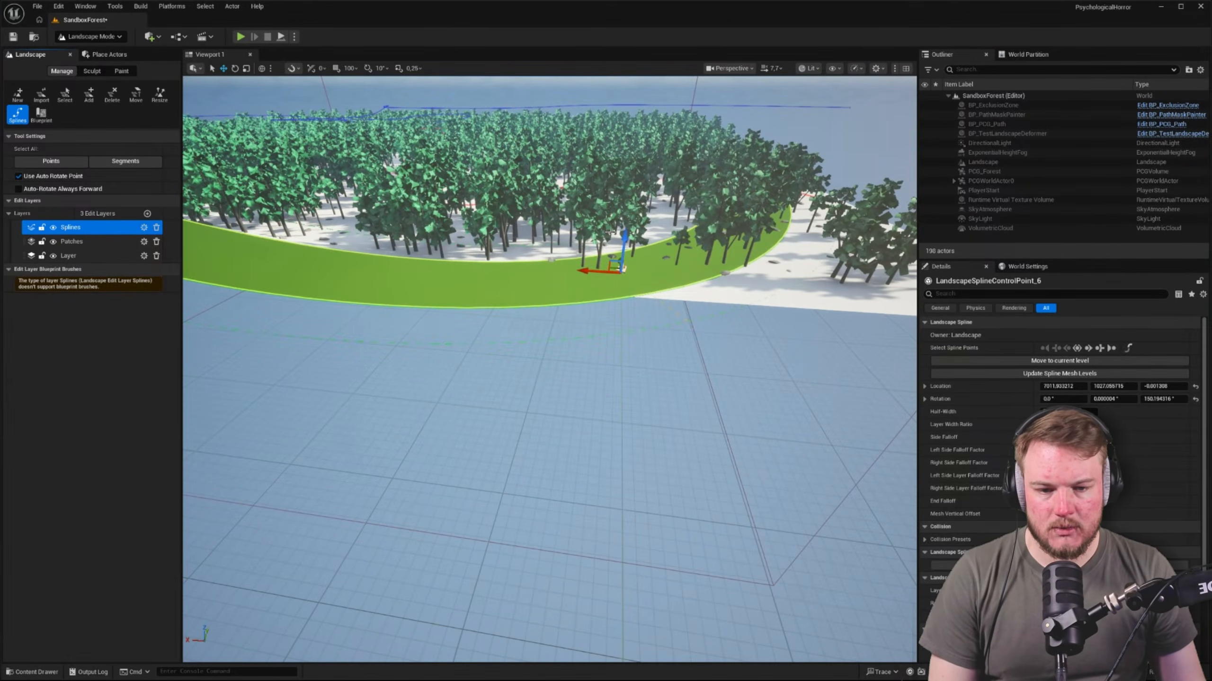
{"action": "left_click_drag", "start_coordinate": [612, 233], "coordinate": [614, 186]}
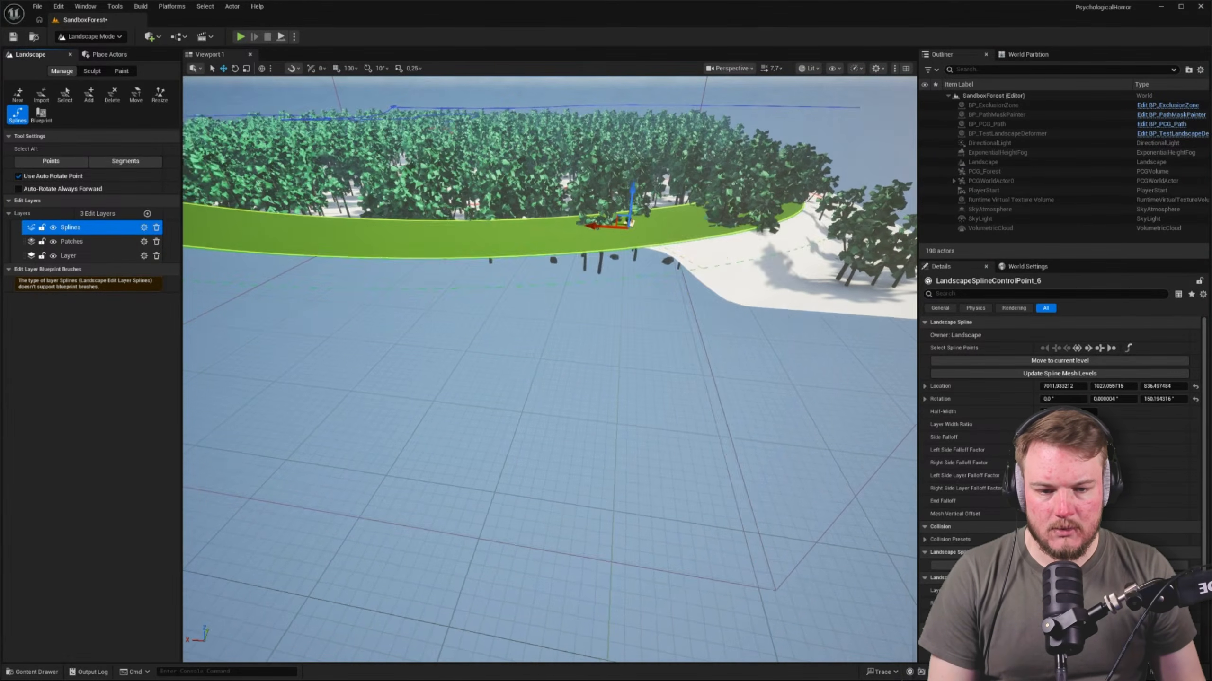
Inspect the terrain raised around the edited control point, and select all control points of the border spline
{"action": "key", "text": "d"}
{"action": "right_click_drag", "start_coordinate": [550, 243], "coordinate": [472, 243]}
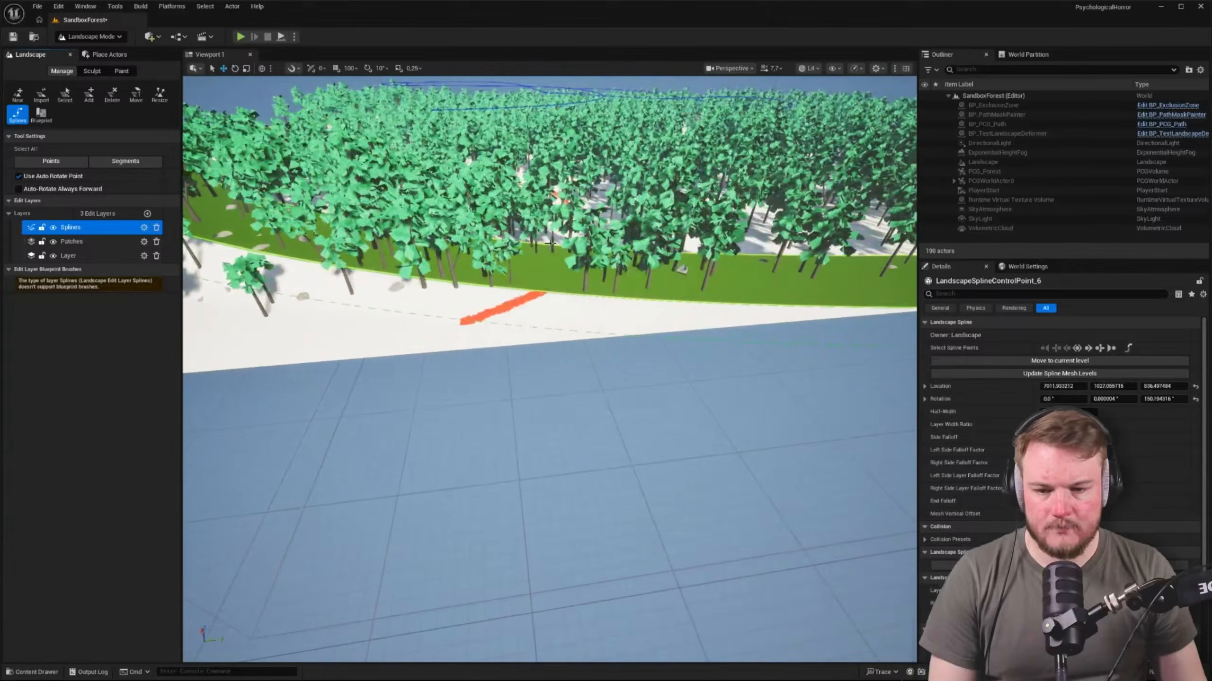
{"action": "key", "text": "a"}
{"action": "right_click_drag", "start_coordinate": [671, 271], "coordinate": [734, 248]}
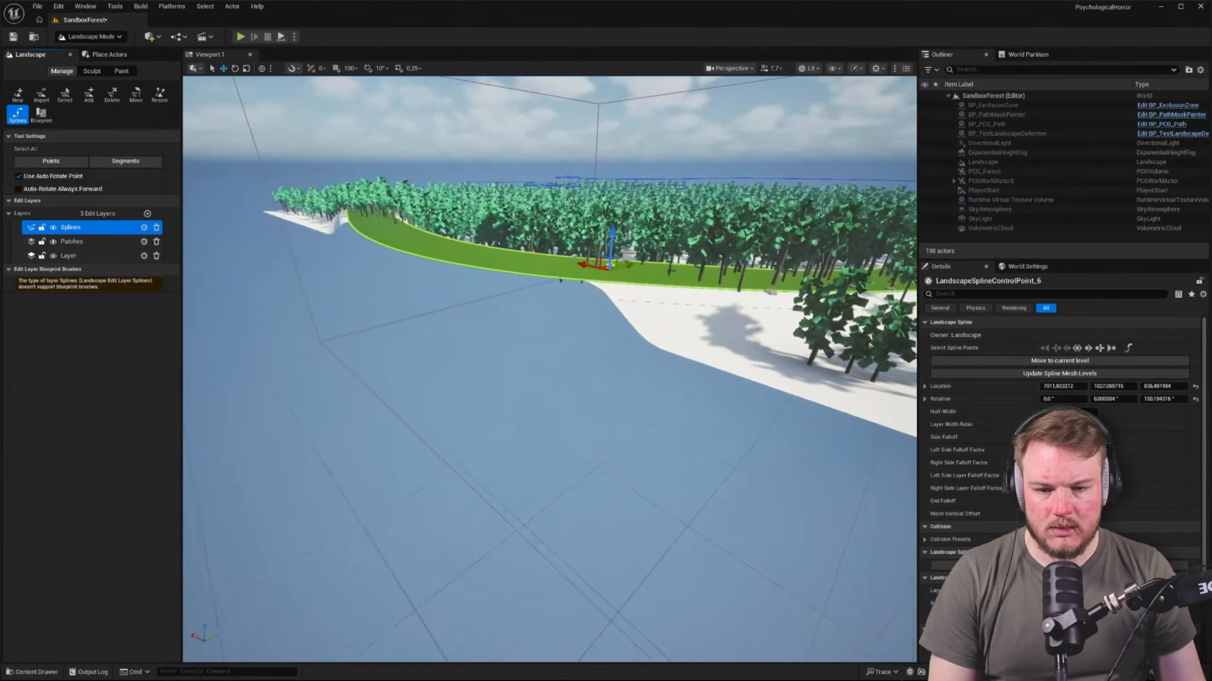
{"action": "right_click_drag", "start_coordinate": [597, 251], "coordinate": [597, 252]}
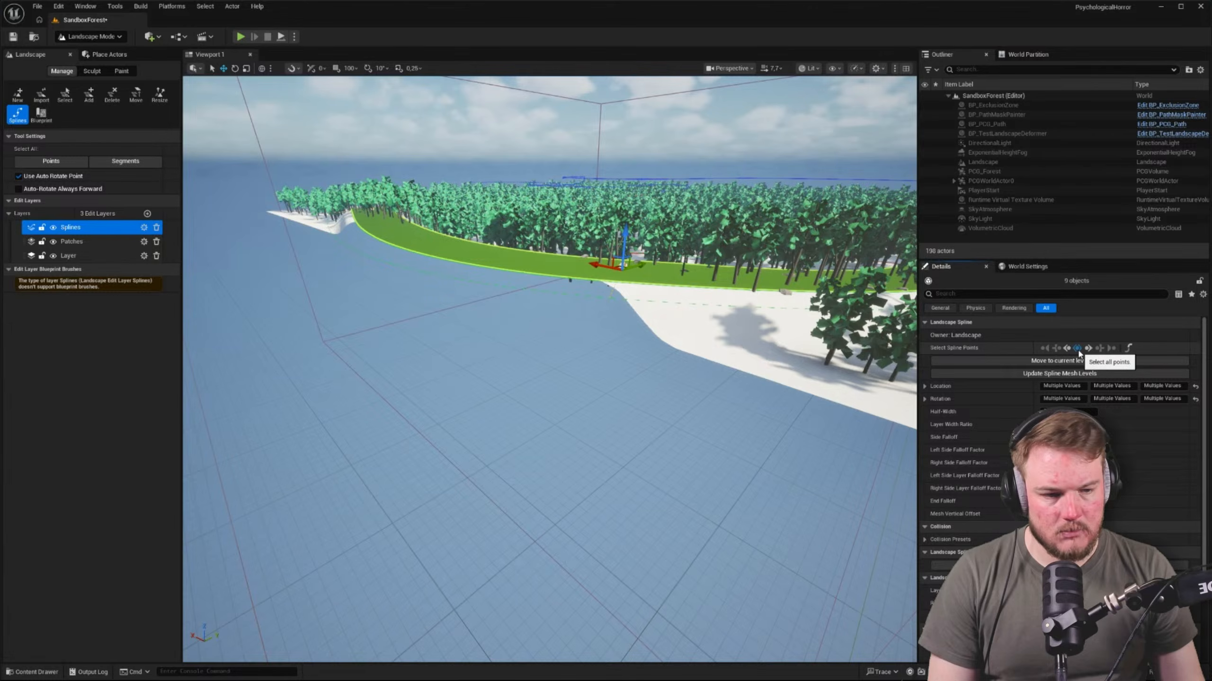
{"action": "key", "text": "d"}
{"action": "mouse_move", "coordinate": [527, 221]}
{"action": "right_mouse_down"}
{"action": "mouse_move", "coordinate": [556, 223]}
{"action": "mouse_move", "coordinate": [527, 222]}
{"action": "right_mouse_up"}
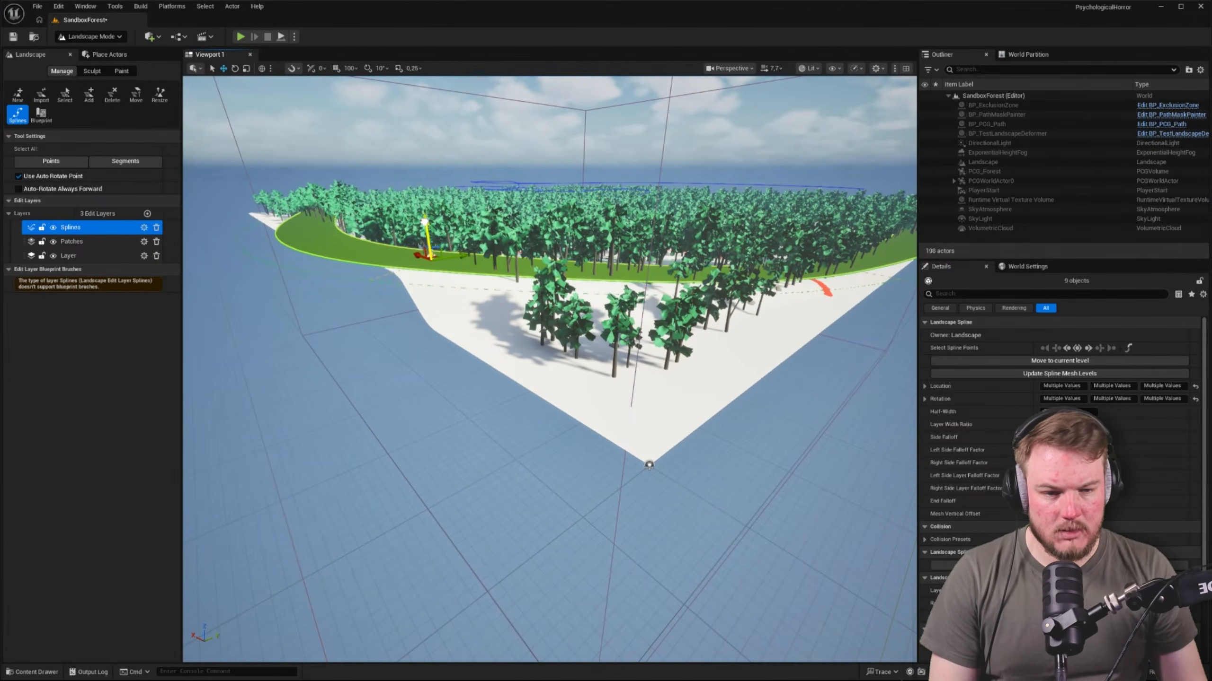
Examine the landscape spline and raised terrain around the forest's perimeter, looking for low stretches of the border
{"action": "key", "text": "d"}
{"action": "mouse_move", "coordinate": [480, 229]}
{"action": "right_mouse_down"}
{"action": "mouse_move", "coordinate": [480, 201]}
{"action": "mouse_move", "coordinate": [479, 213]}
{"action": "mouse_move", "coordinate": [438, 206]}
{"action": "mouse_move", "coordinate": [567, 211]}
{"action": "mouse_move", "coordinate": [574, 253]}
{"action": "mouse_move", "coordinate": [490, 229]}
{"action": "right_mouse_up"}
{"action": "key", "text": "w"}
{"action": "scroll", "coordinate": [439, 206], "scroll_direction": "down", "scroll_amount": 3}
{"action": "key", "text": "w"}
{"action": "key", "text": "s"}
{"action": "key", "text": "w"}
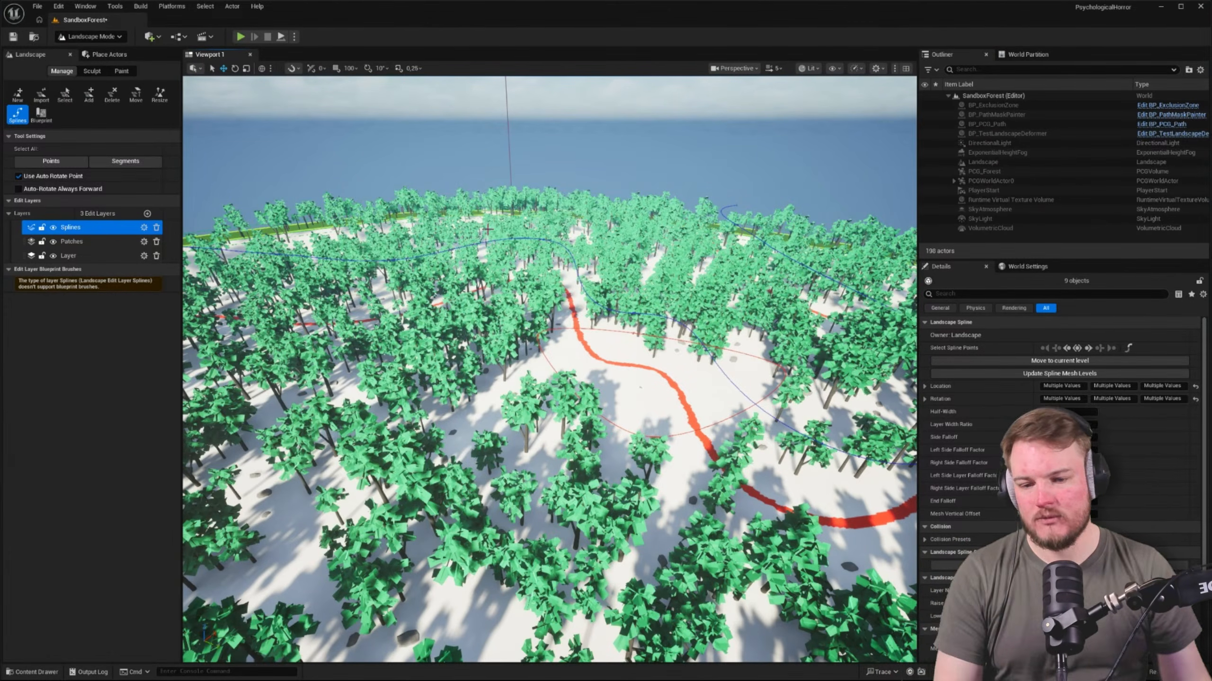
{"action": "key", "text": "w"}
{"action": "right_click_drag", "start_coordinate": [727, 281], "coordinate": [818, 247]}
{"action": "key", "text": "a"}
{"action": "key", "text": "s"}
{"action": "key", "text": "w"}
{"action": "key", "text": "s"}
{"action": "key", "text": "w"}
{"action": "key", "text": "s"}
{"action": "key", "text": "s"}
{"action": "key", "text": "a"}
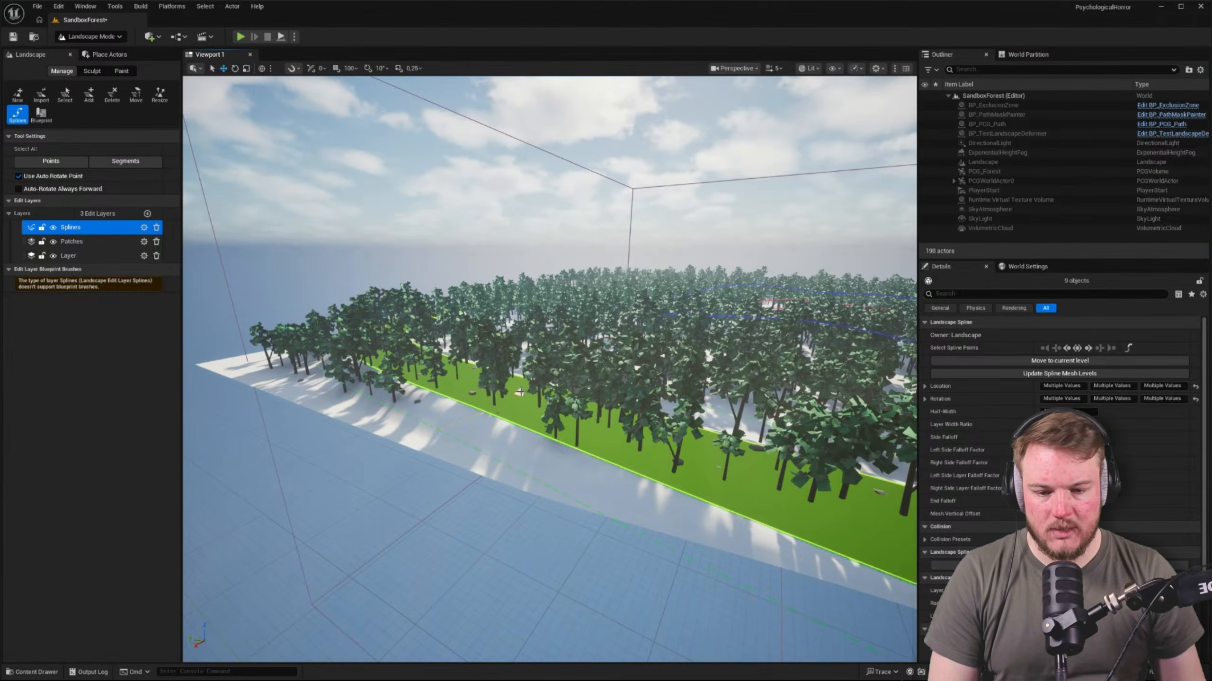
{"action": "right_click_drag", "start_coordinate": [519, 392], "coordinate": [525, 442]}
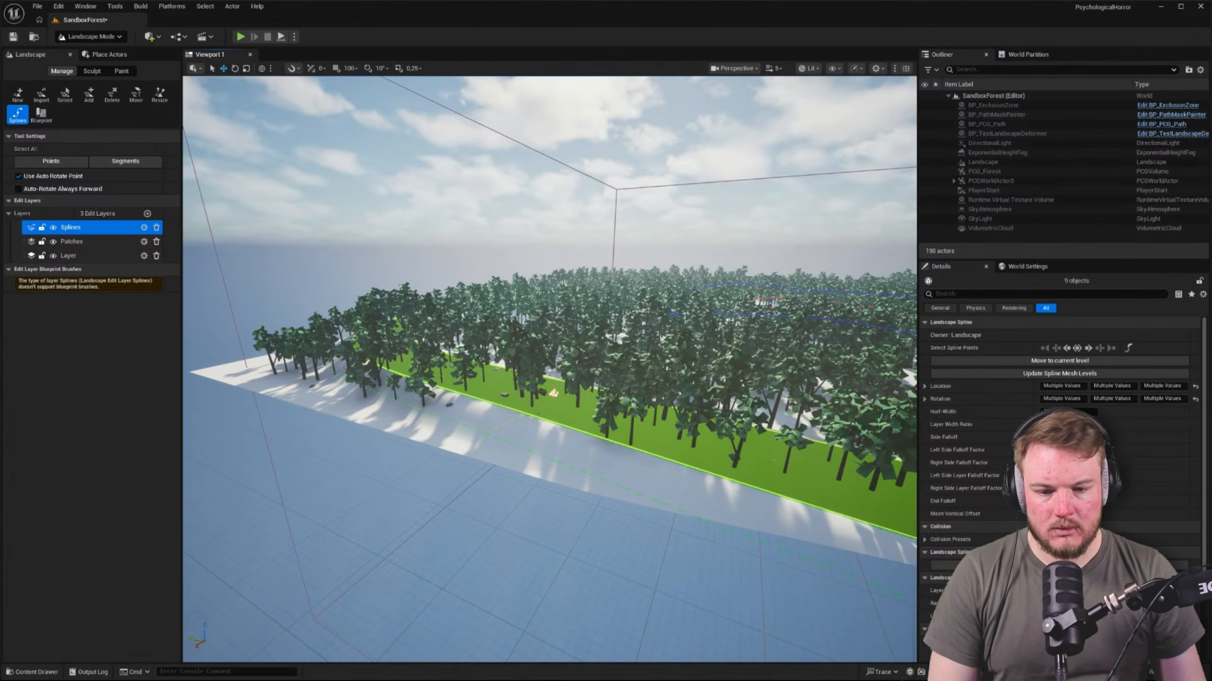
{"action": "right_click_drag", "start_coordinate": [554, 394], "coordinate": [583, 386]}
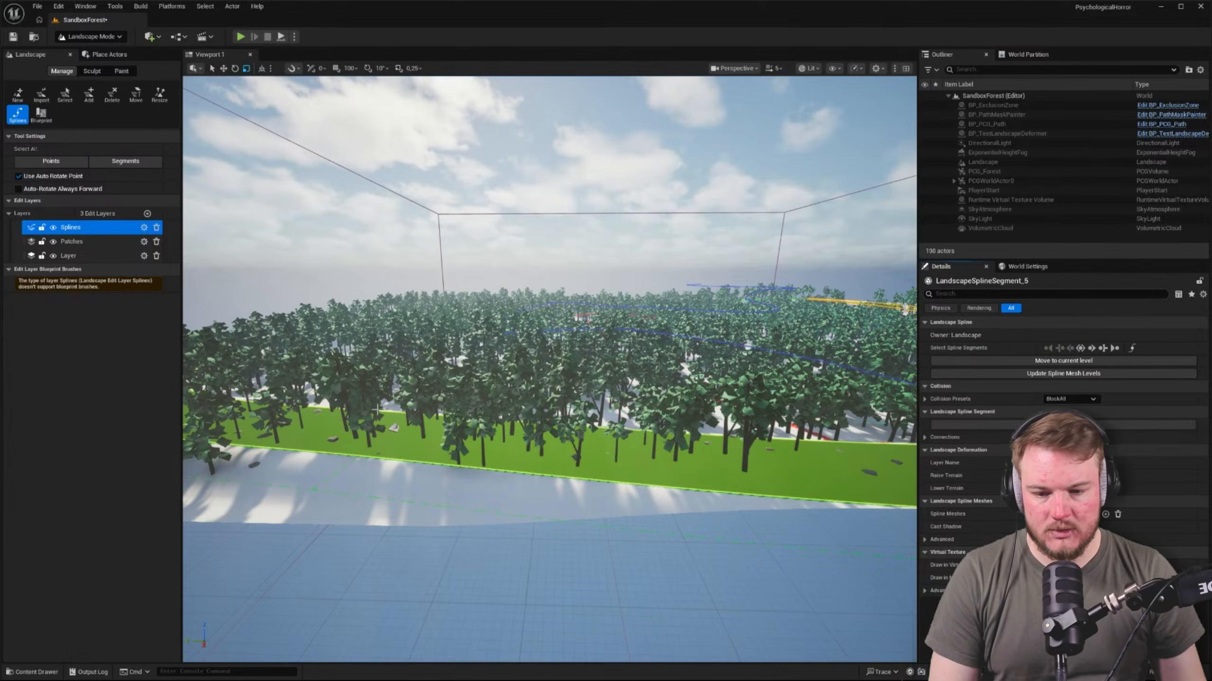
Raise two further control points along the border spline to Z locations of about 764 and 675
{"action": "left_click", "coordinate": [395, 426]}
{"action": "key", "text": "w"}
{"action": "left_click_drag", "start_coordinate": [387, 391], "coordinate": [387, 379]}
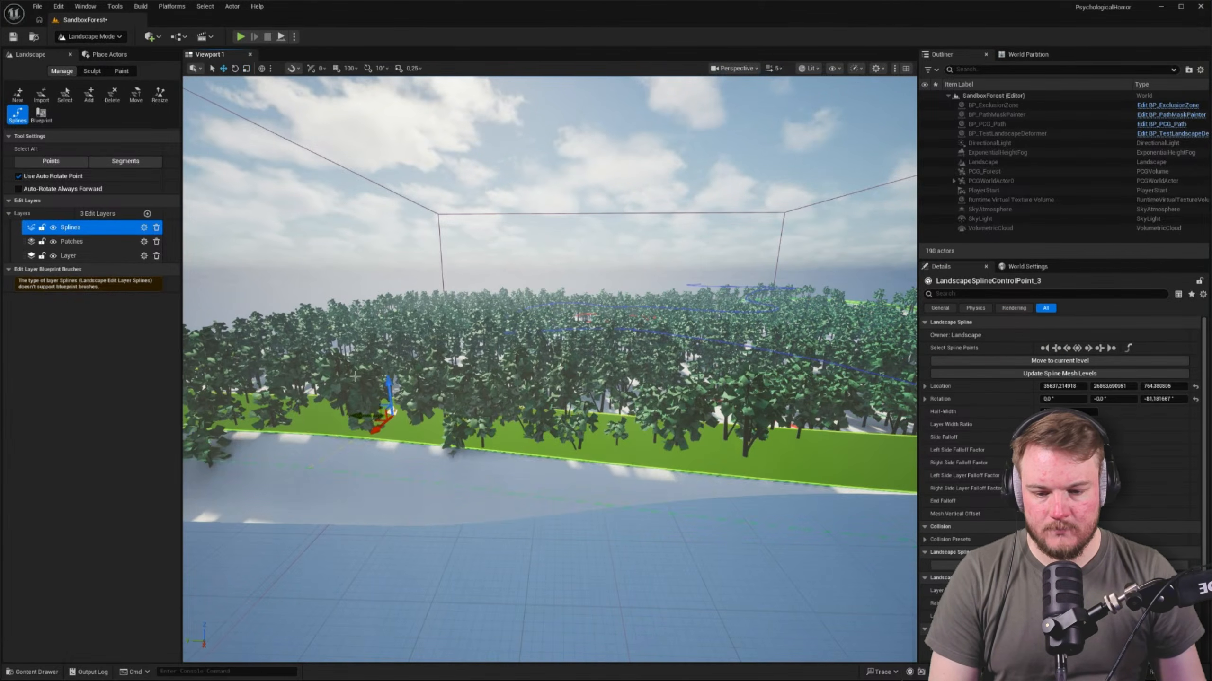
{"action": "right_click_drag", "start_coordinate": [387, 378], "coordinate": [444, 367]}
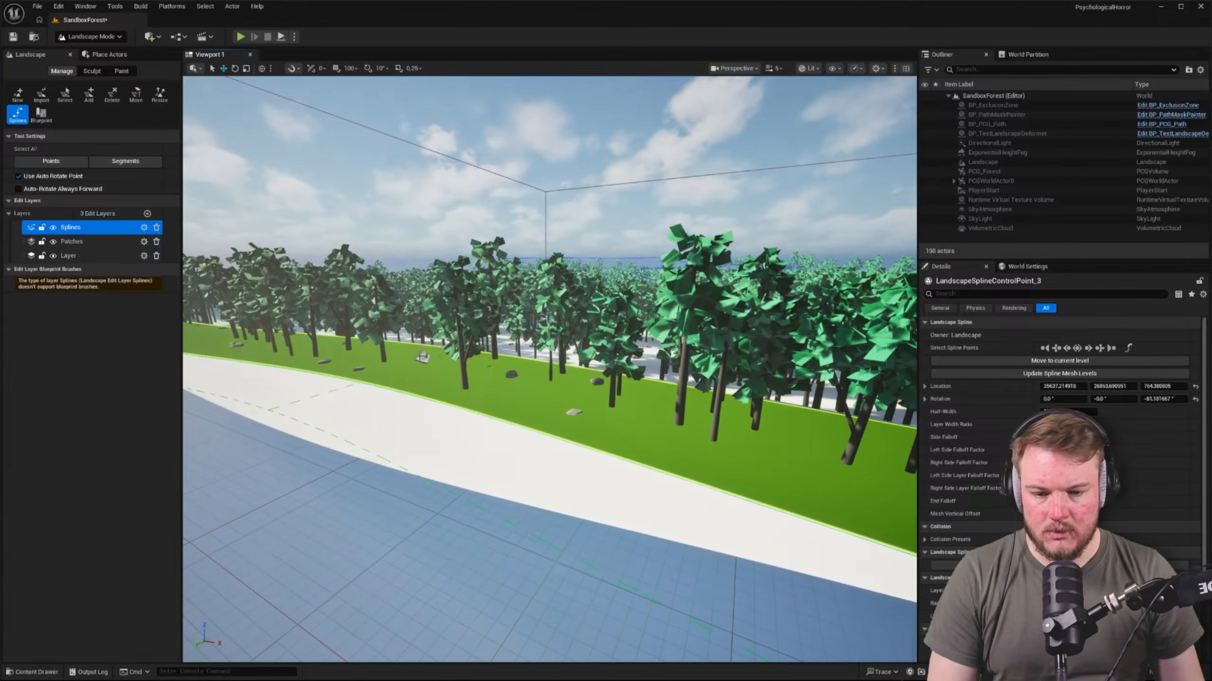
{"action": "left_click_drag", "start_coordinate": [421, 336], "coordinate": [419, 316]}
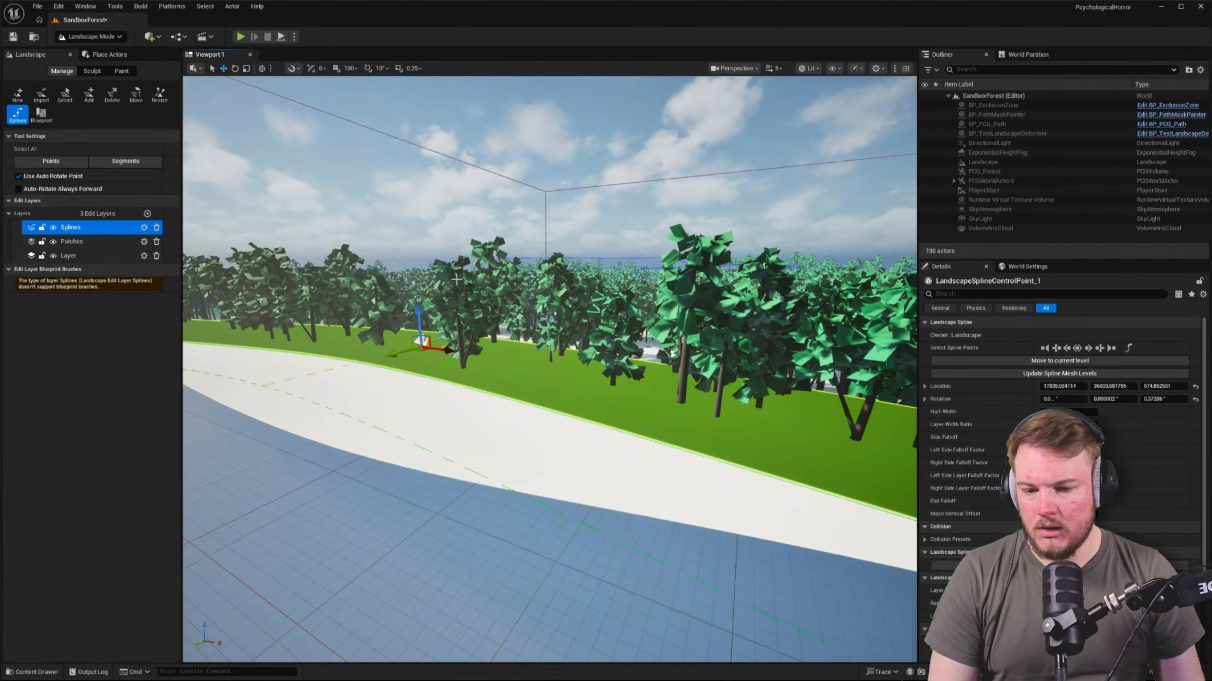
Raise the border spline's control point at the curved corner among the trees to a Z location of about 1268
{"action": "right_click_drag", "start_coordinate": [456, 279], "coordinate": [420, 272]}
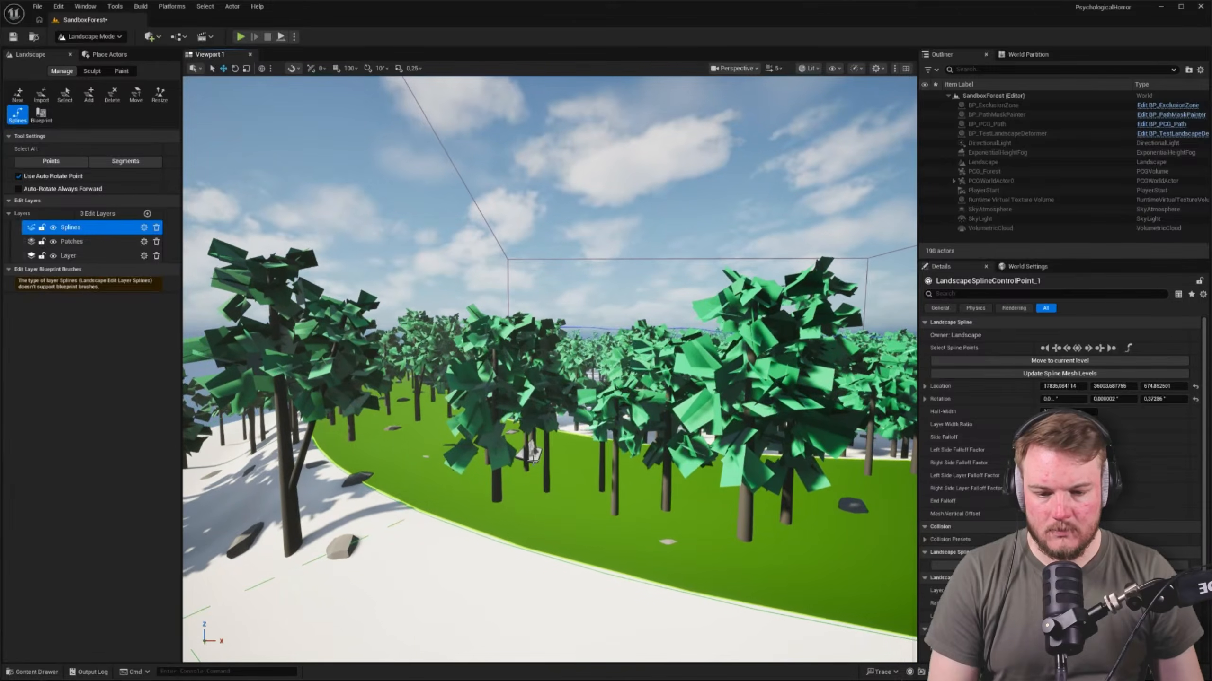
{"action": "left_click_drag", "start_coordinate": [530, 437], "coordinate": [527, 367]}
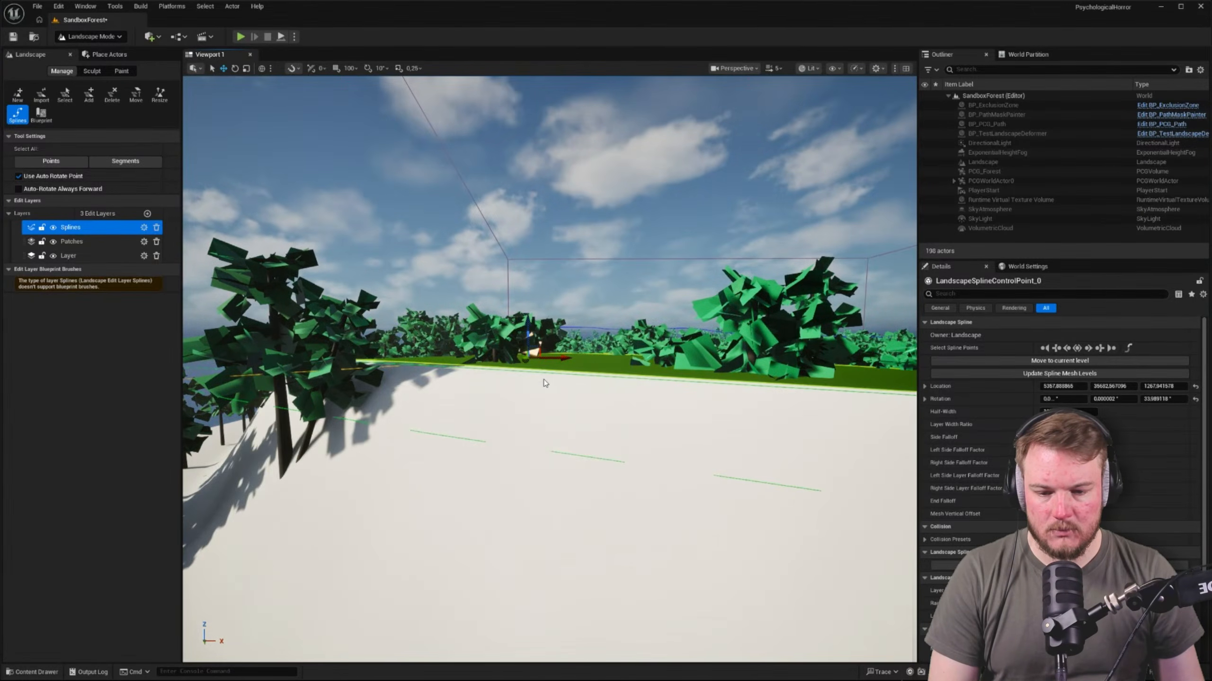
{"action": "right_click_drag", "start_coordinate": [544, 384], "coordinate": [560, 411]}
{"action": "key", "text": "e"}
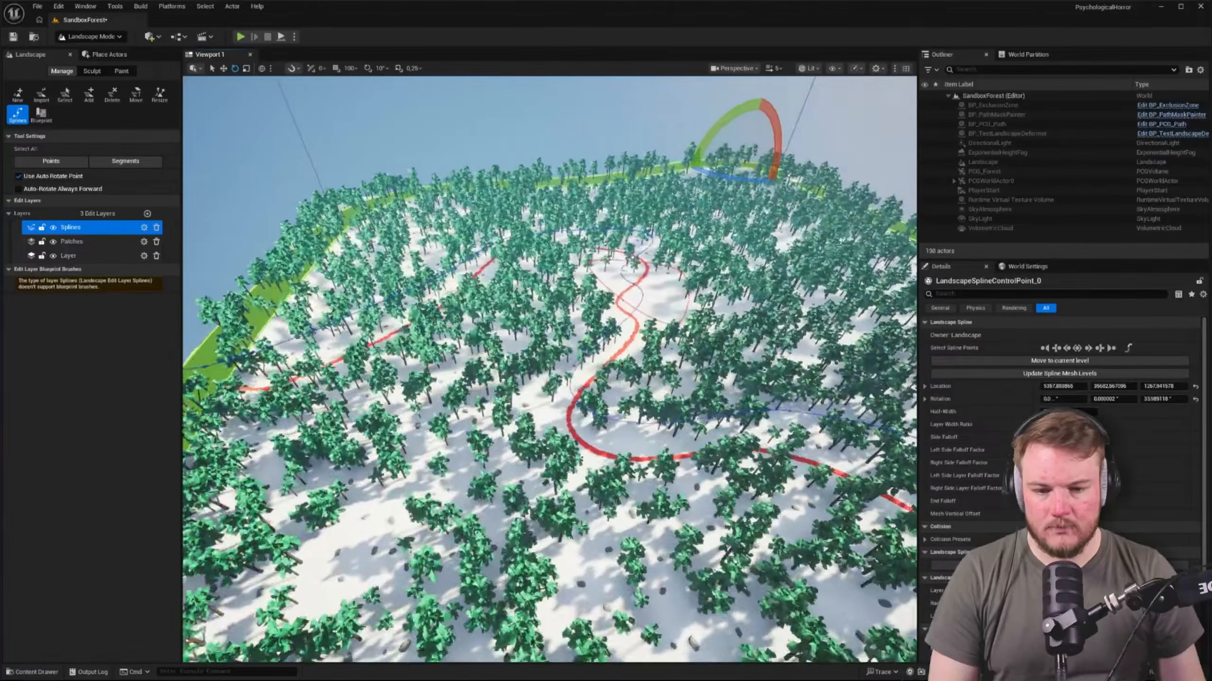
Start a play session and walk through the forest, across the red path, to the raised border hill
{"action": "key", "text": "alt+p"}
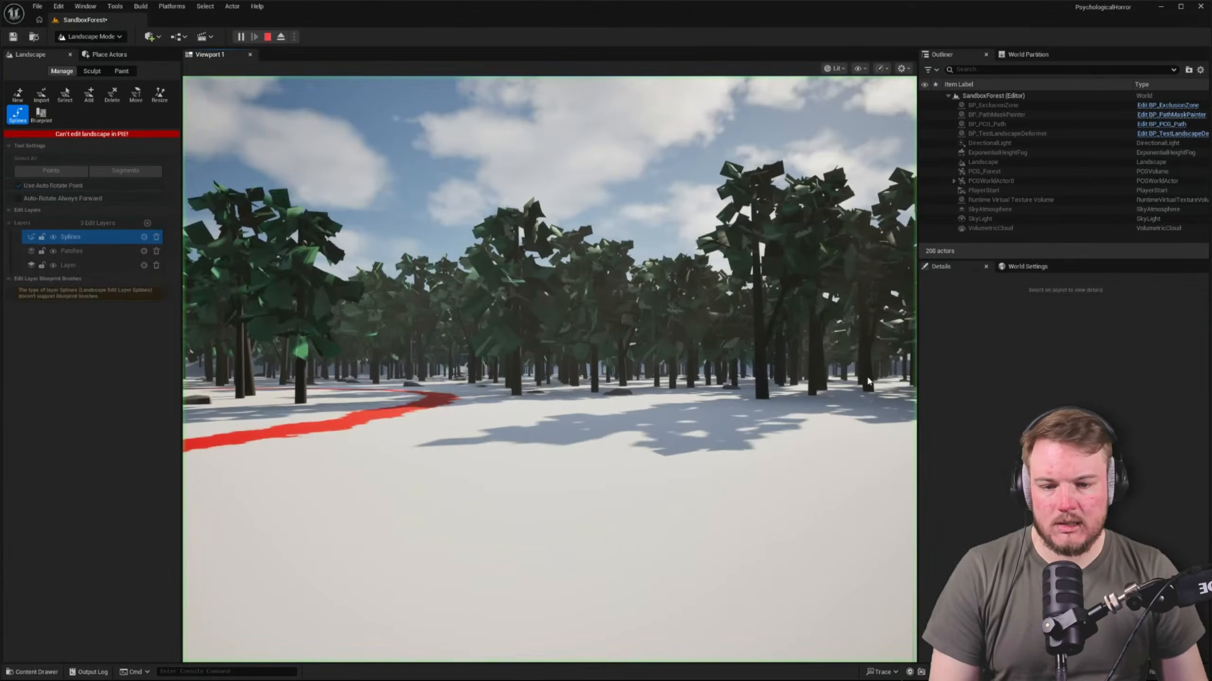
{"action": "left_click", "coordinate": [677, 363]}
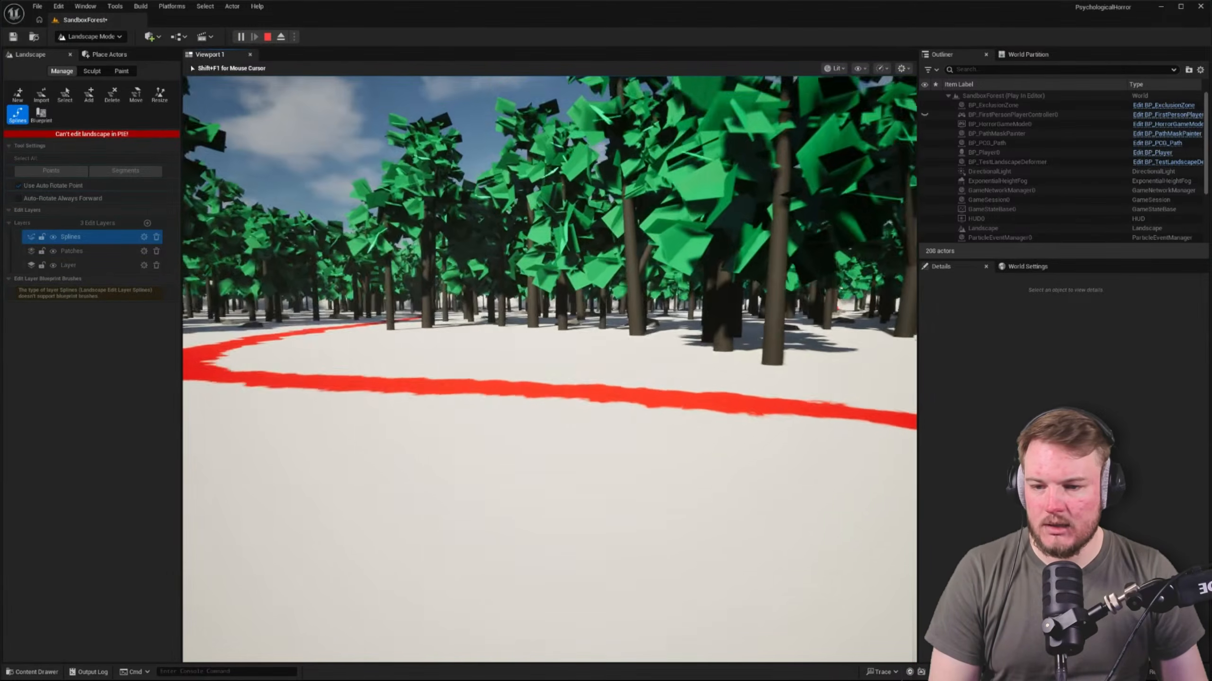
{"action": "key", "text": "w"}
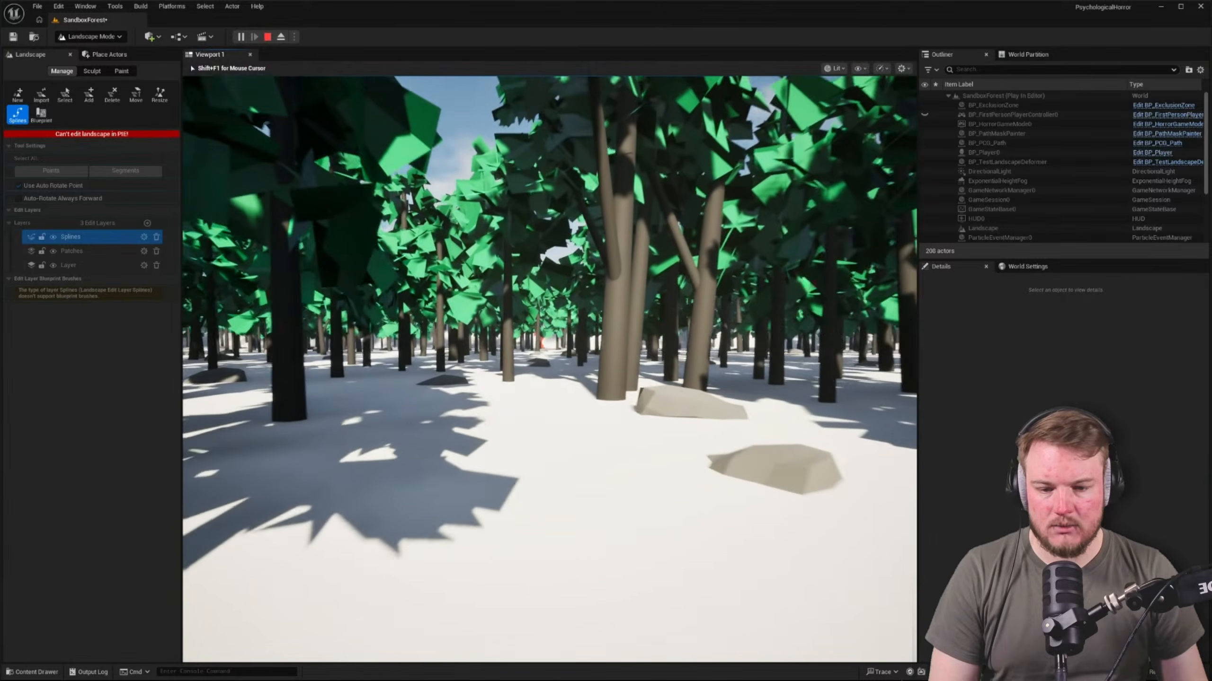
{"action": "key", "text": "w"}
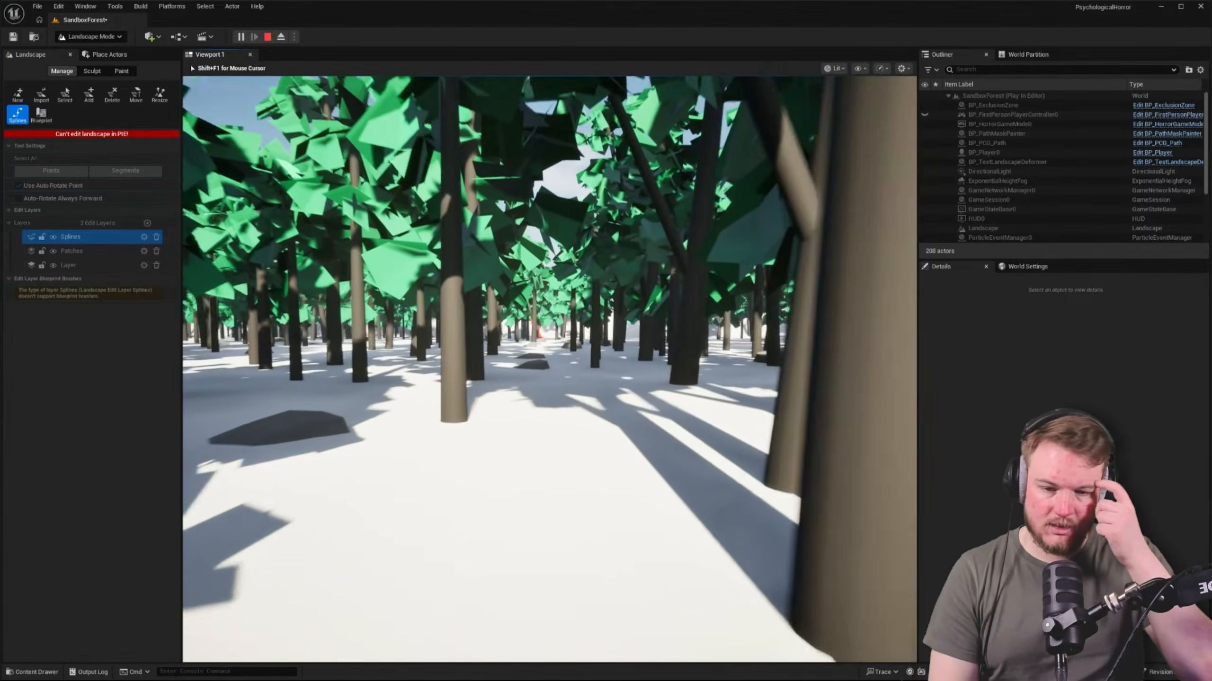
{"action": "key", "text": "w"}
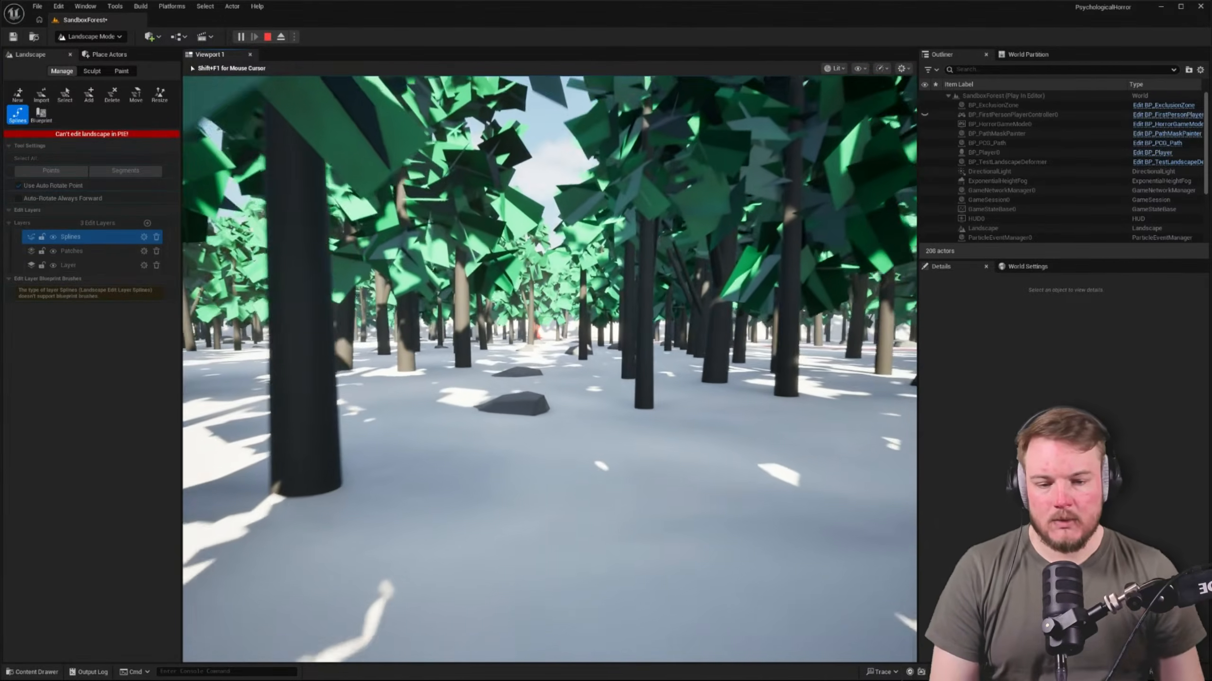
{"action": "key", "text": "w"}
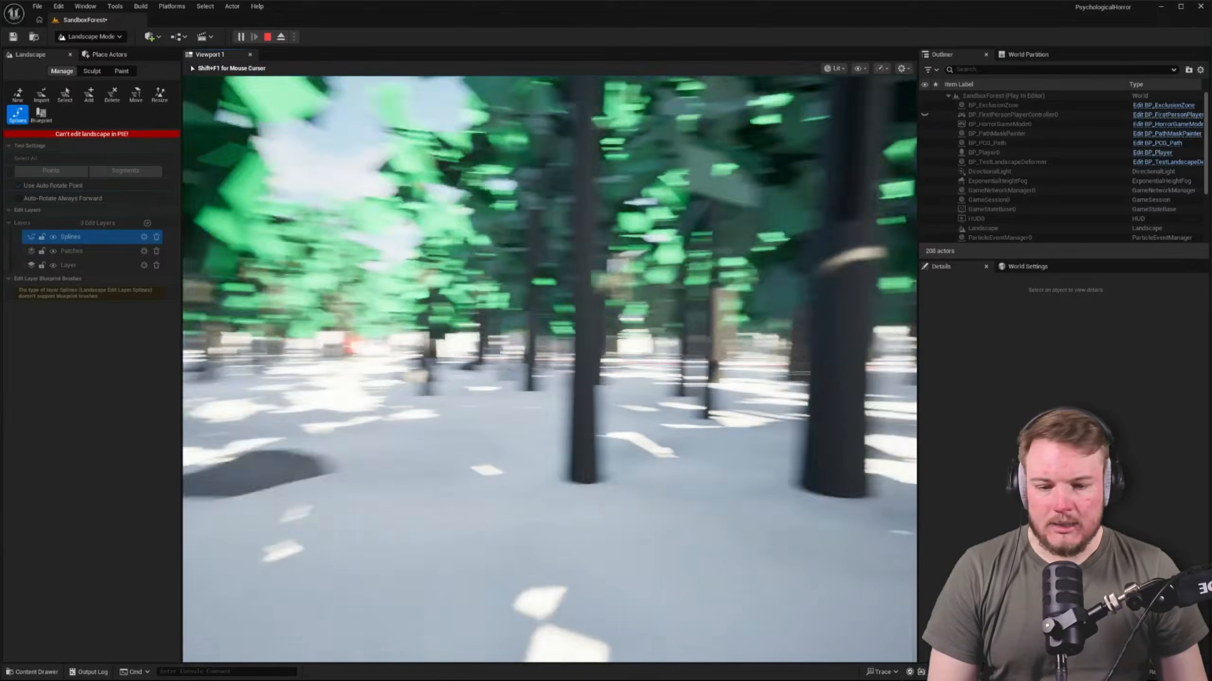
{"action": "key", "text": "w"}
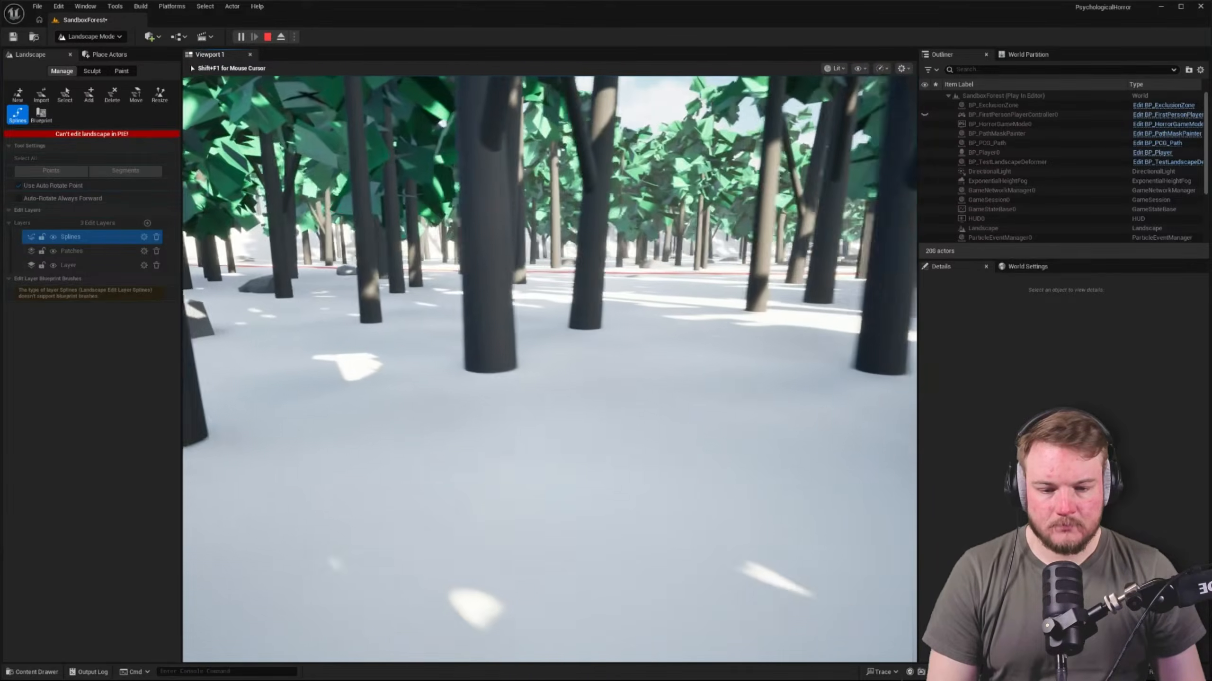
{"action": "key", "text": "w"}
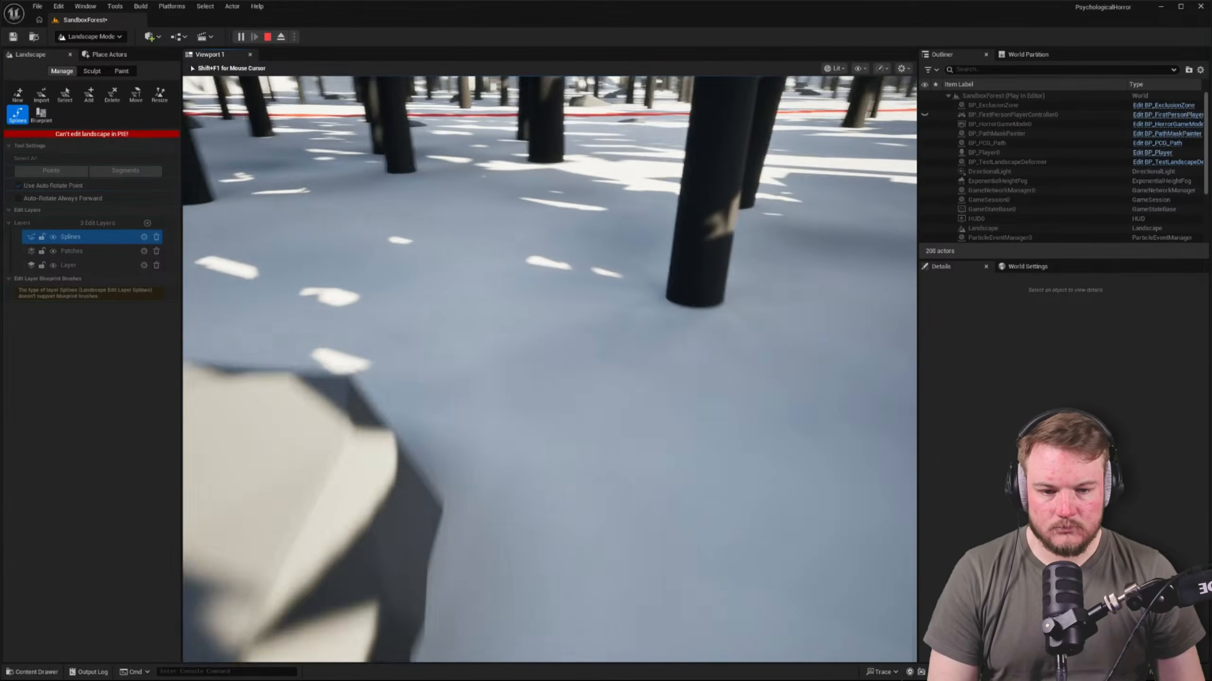
{"action": "key", "text": "w"}
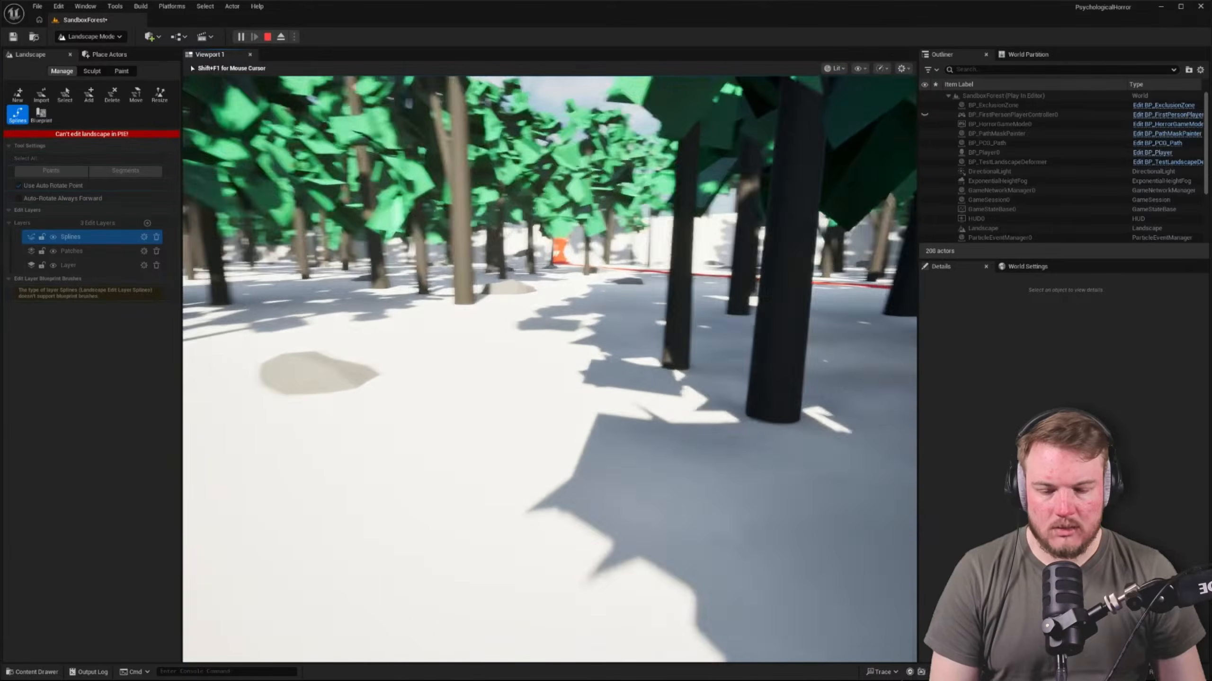
{"action": "key", "text": "w"}
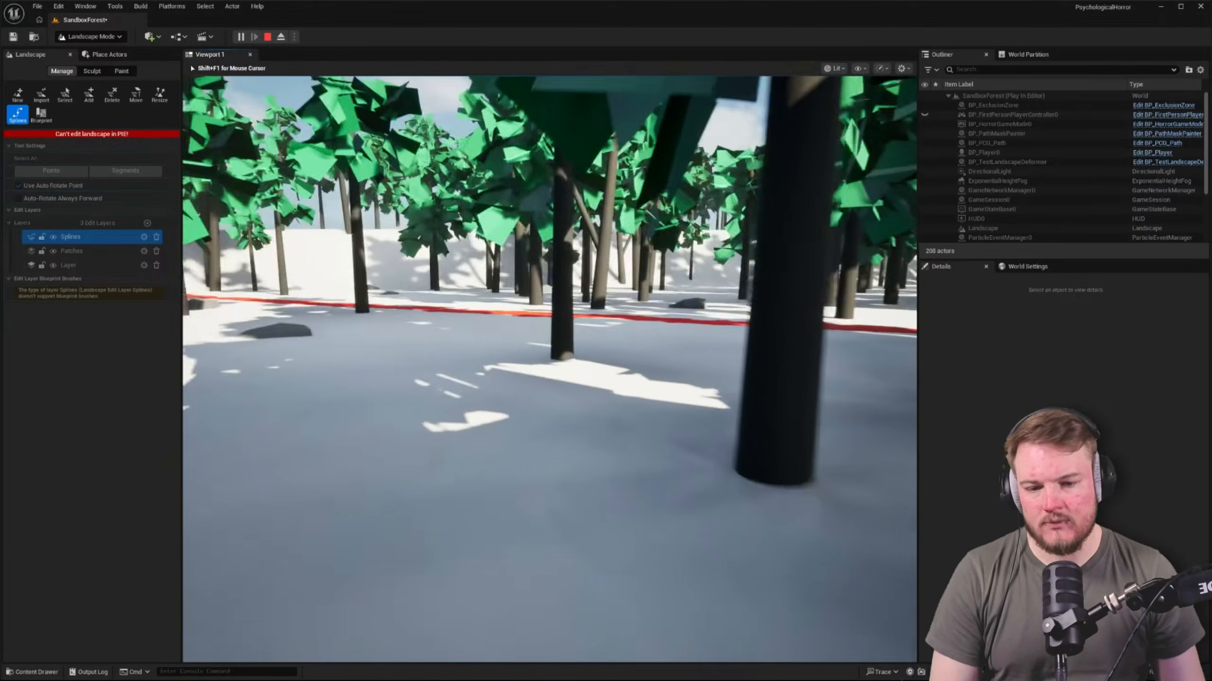
{"action": "key", "text": "w"}
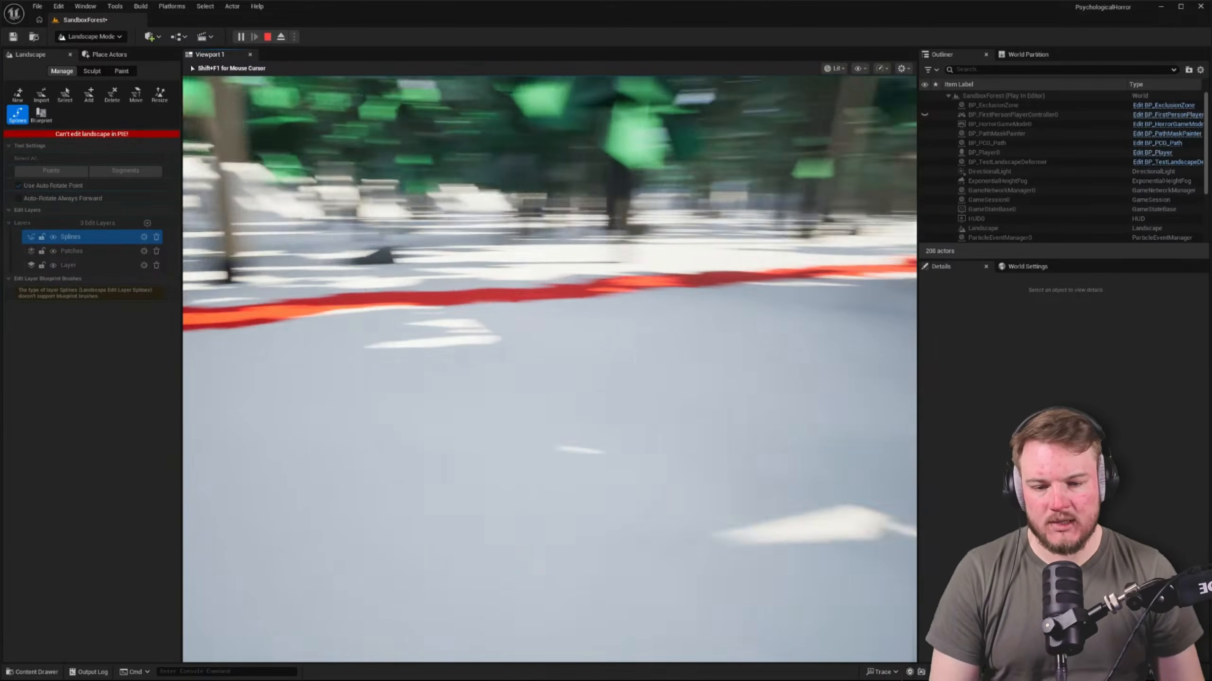
{"action": "key", "text": "w"}
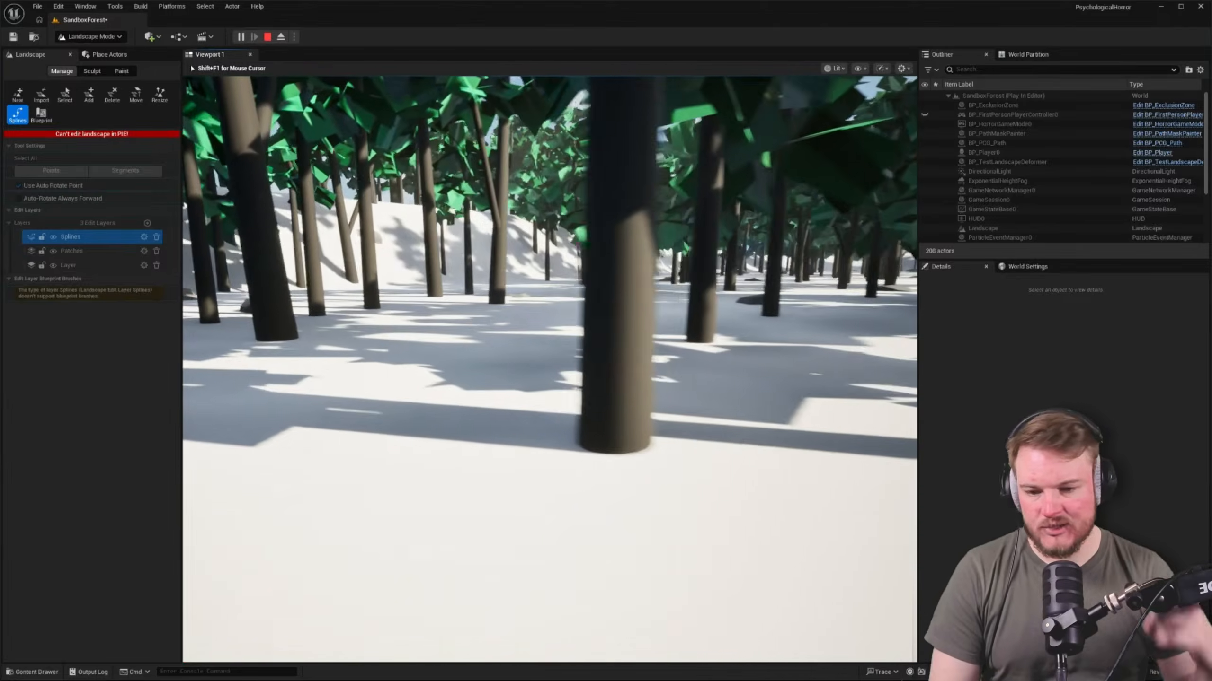
{"action": "key", "text": "w"}
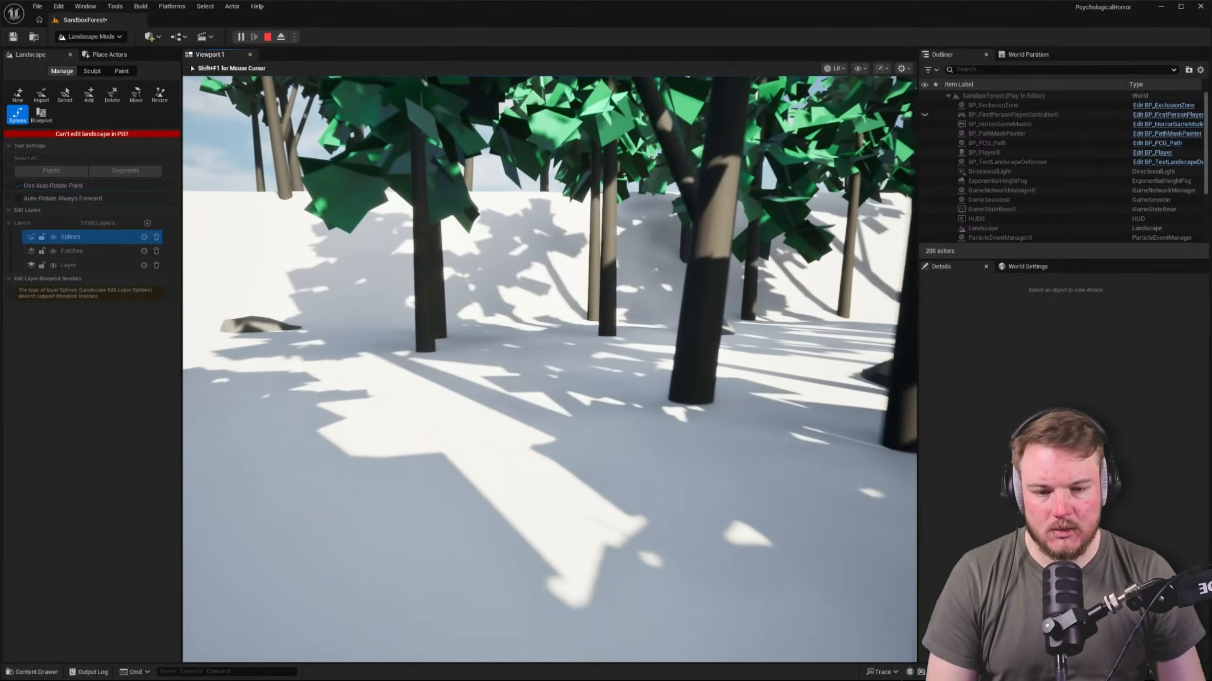
{"action": "key", "text": "w"}
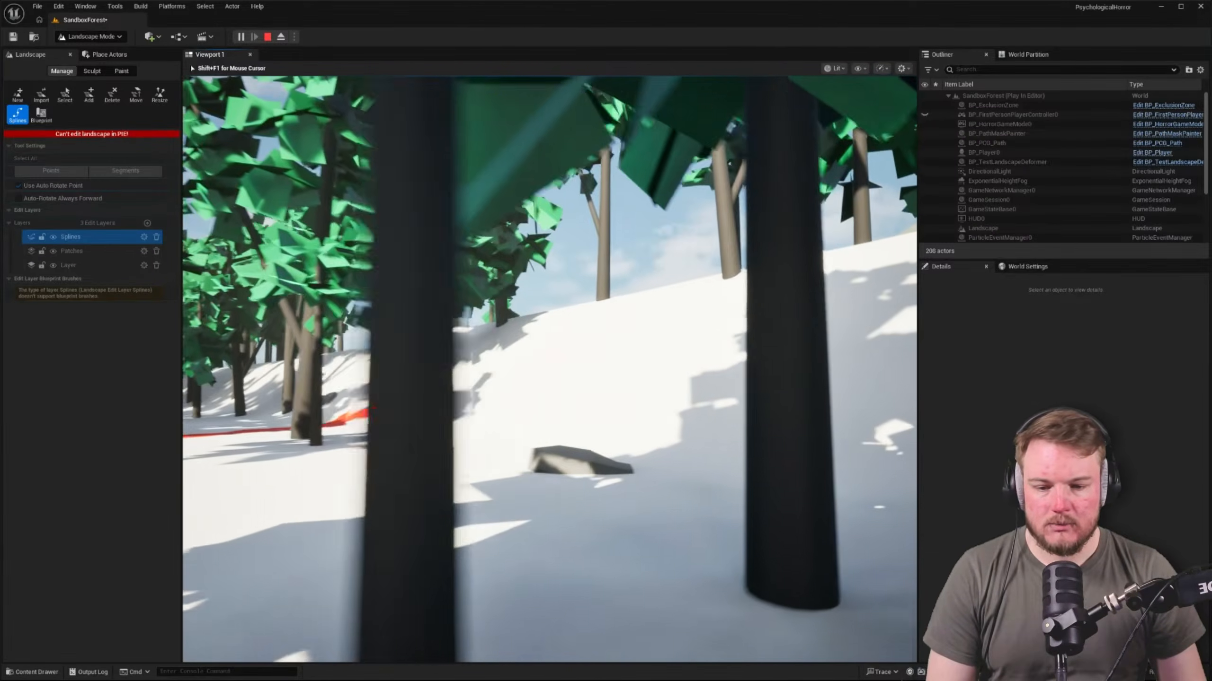
Test climbing the border slope along the painted red path, and end the play session
{"action": "key", "text": "w"}
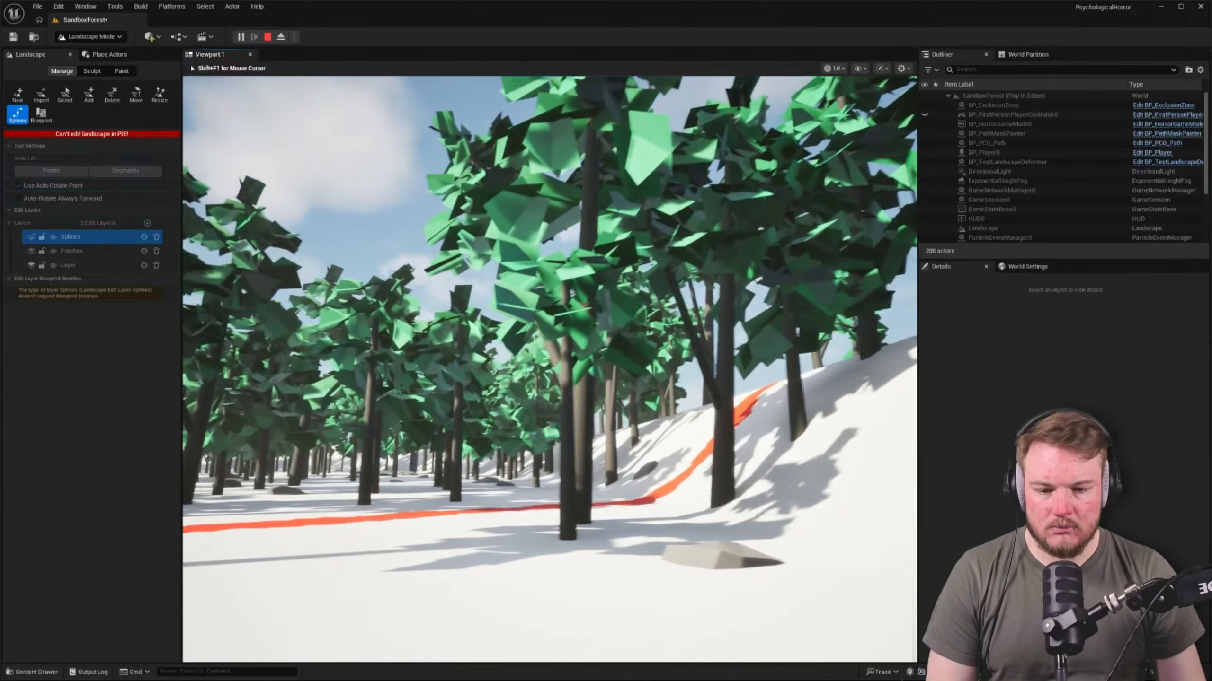
{"action": "key", "text": "w"}
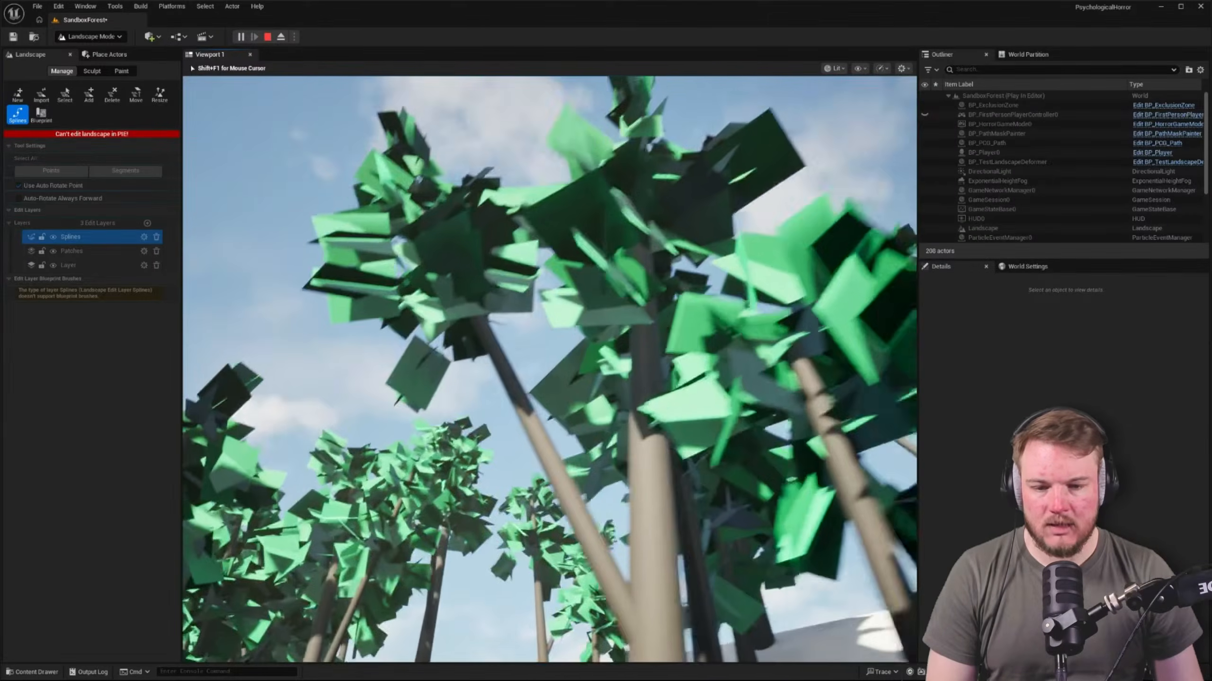
{"action": "key", "text": "w"}
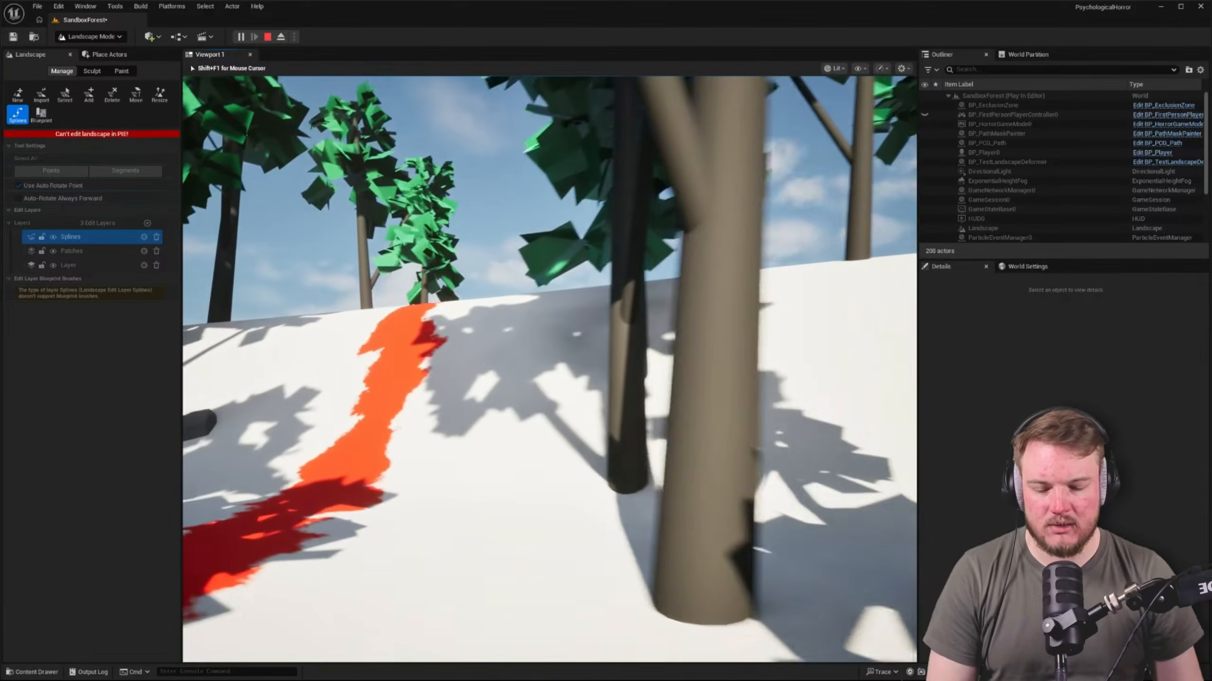
{"action": "key", "text": "w"}
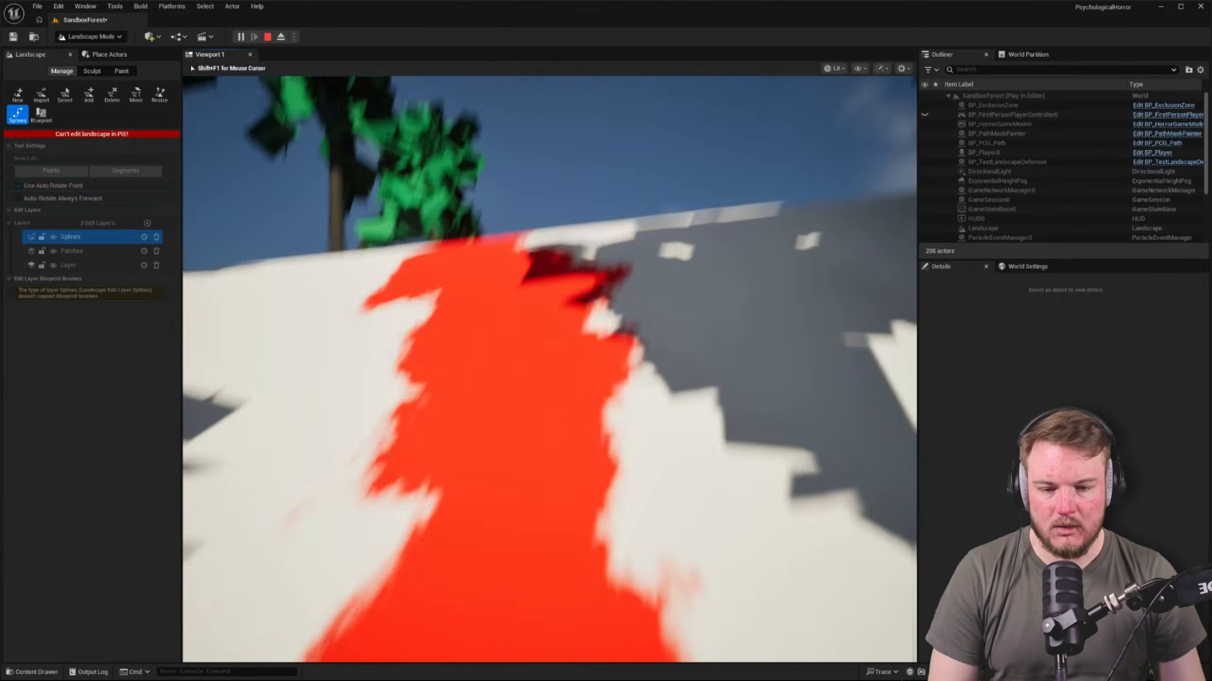
{"action": "key", "text": "w"}
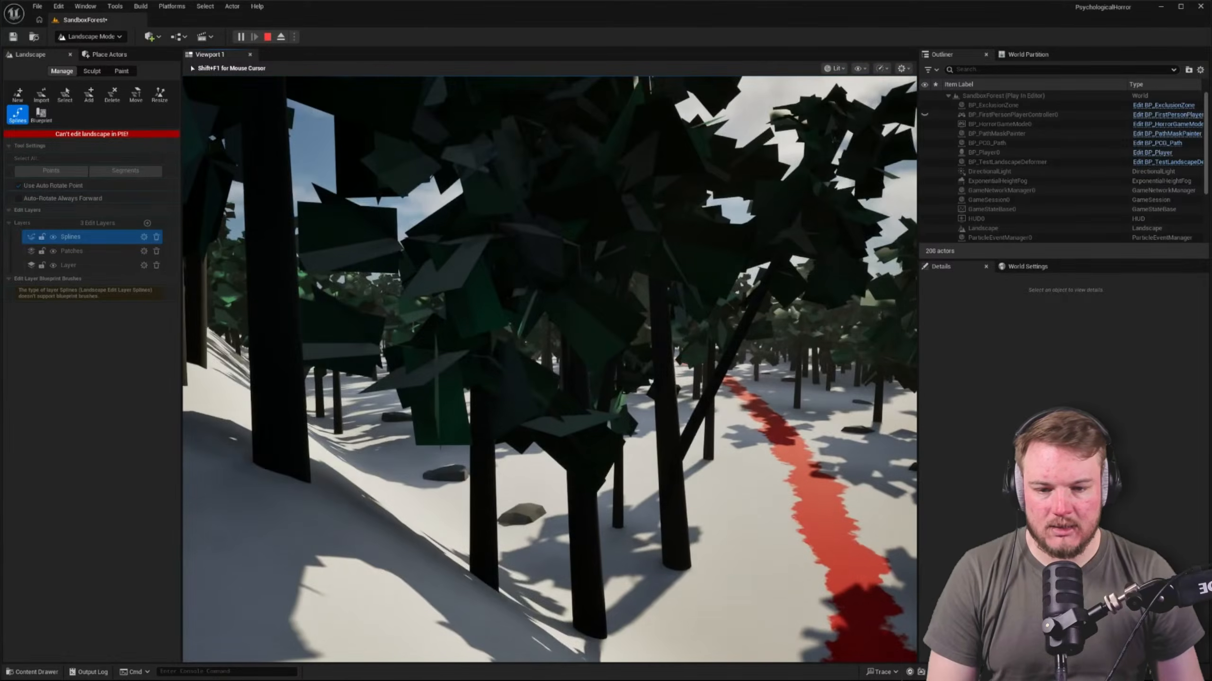
{"action": "key", "text": "w"}
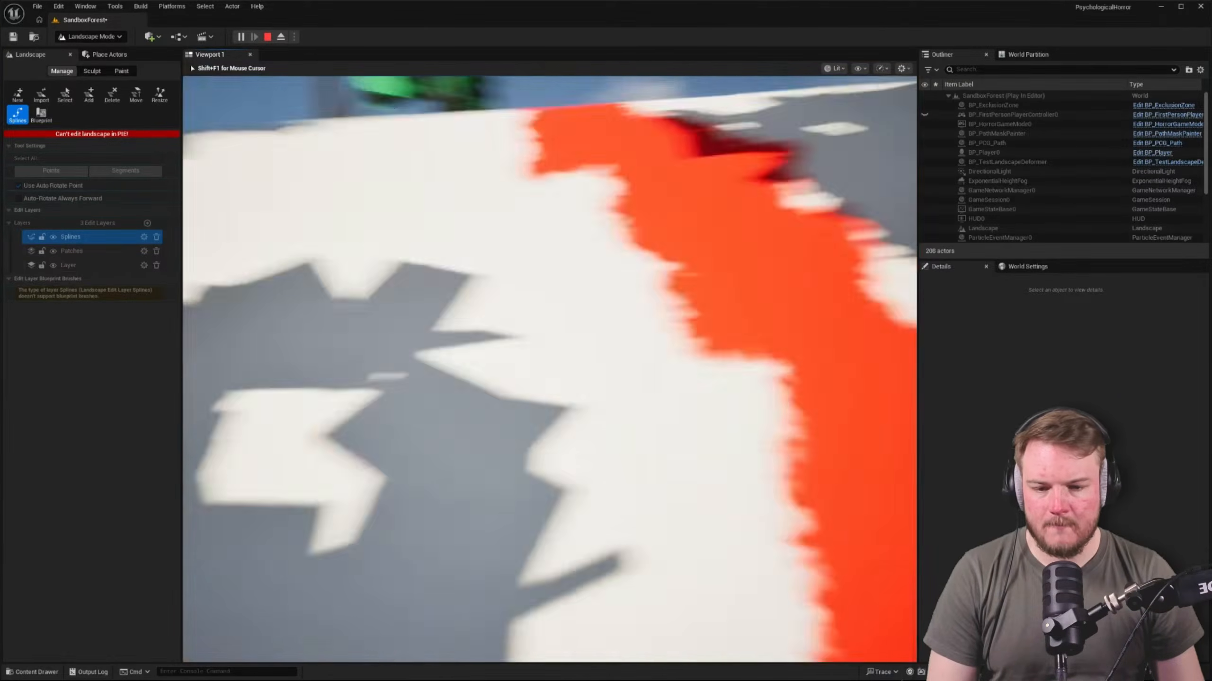
{"action": "key", "text": "w"}
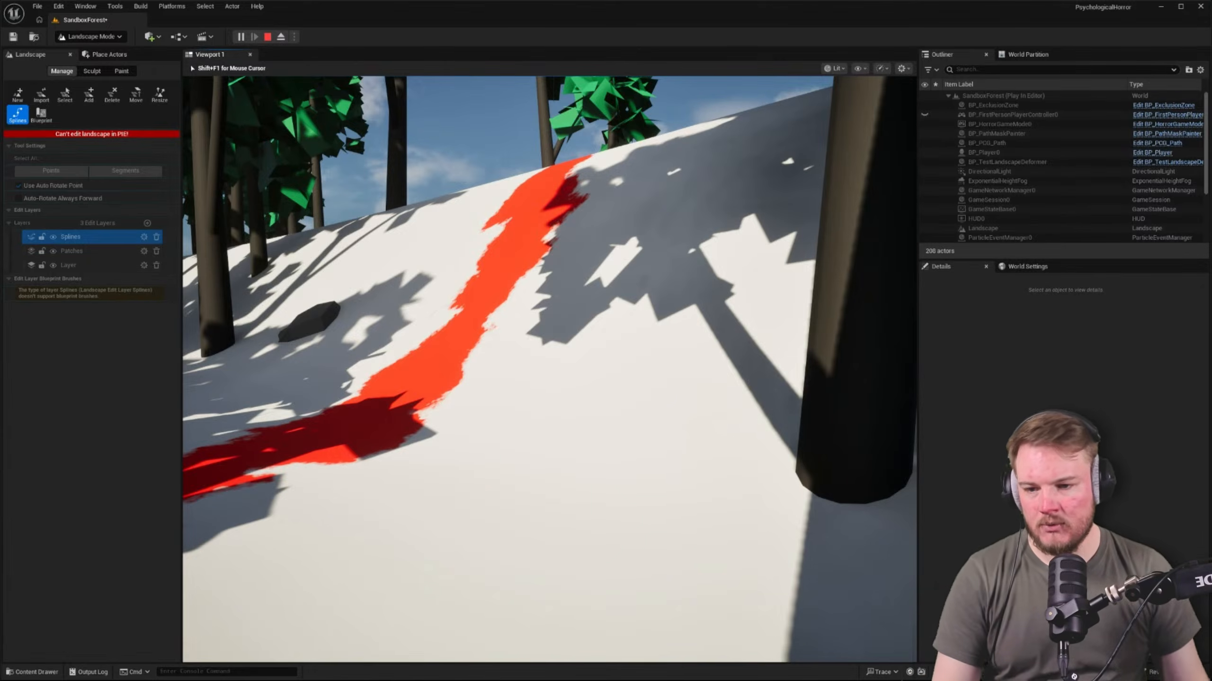
{"action": "key", "text": "Escape"}
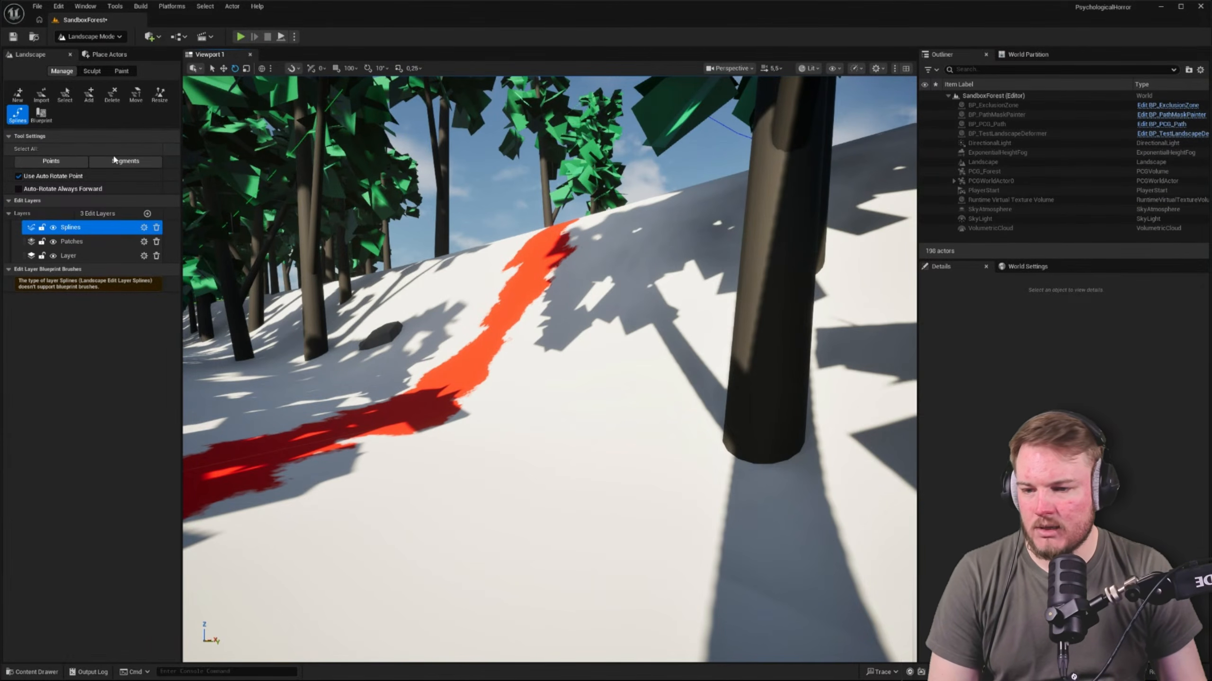
Select all control points of the border landscape spline and change their Side Falloff
{"action": "right_click_drag", "start_coordinate": [667, 306], "coordinate": [708, 306]}
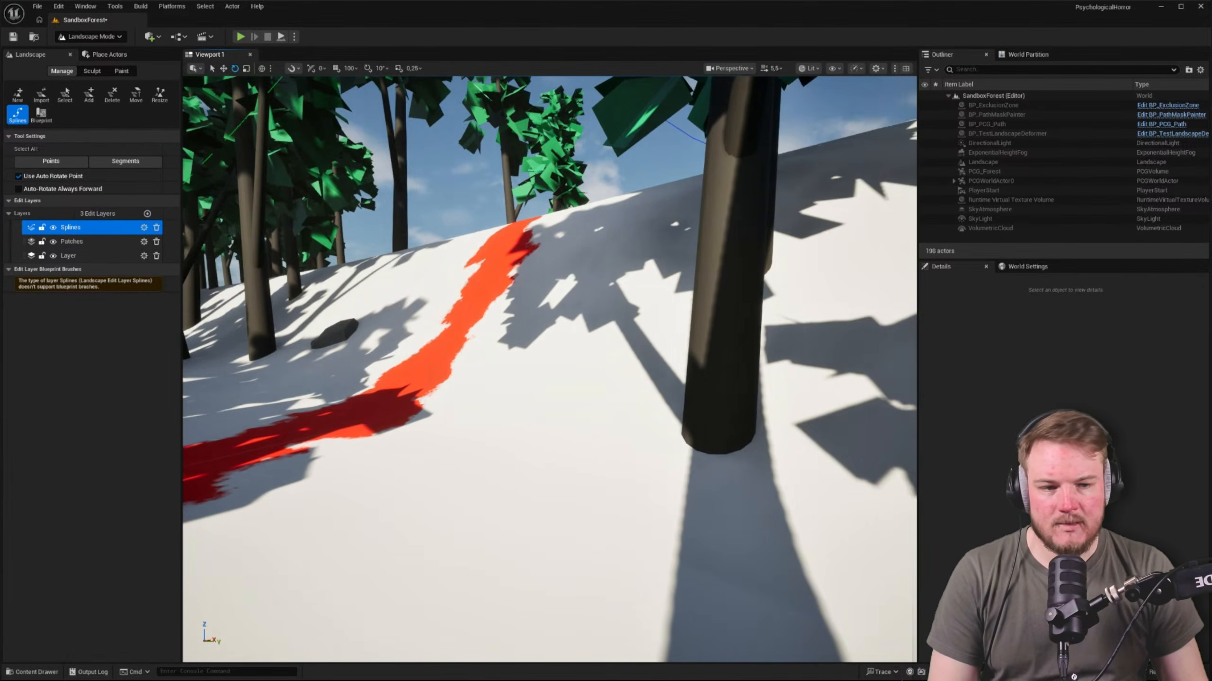
{"action": "key", "text": "shift+1"}
{"action": "right_click_drag", "start_coordinate": [639, 259], "coordinate": [671, 264]}
{"action": "key", "text": "shift+2"}
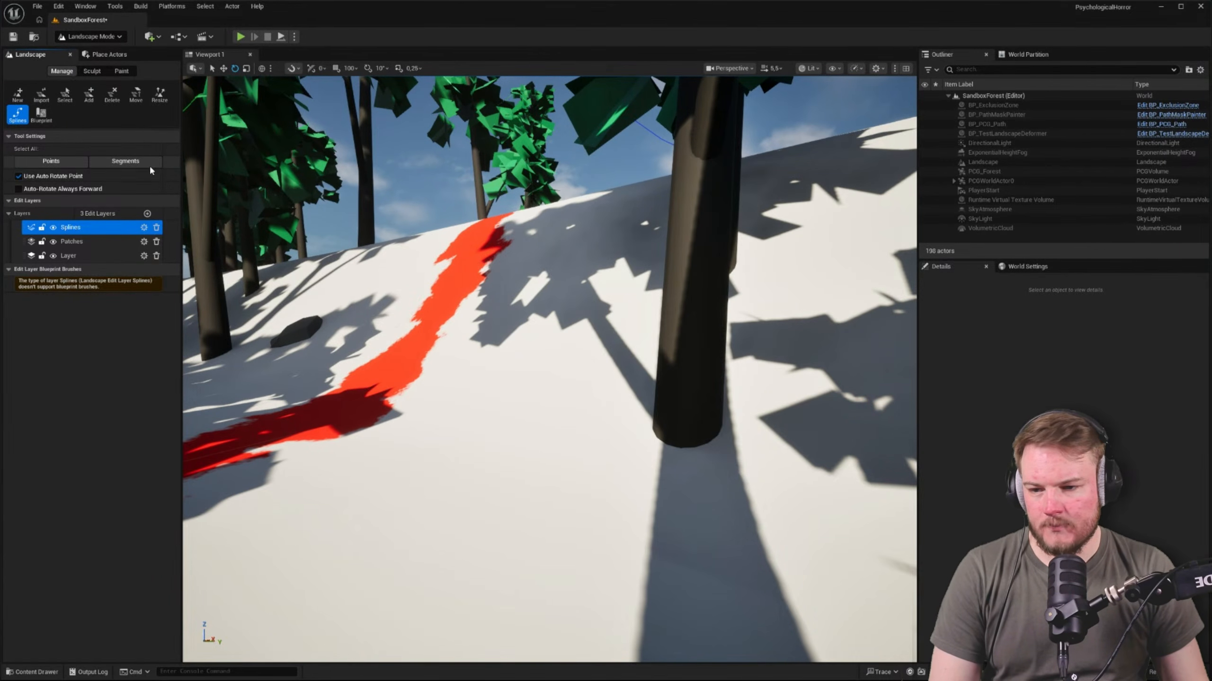
{"action": "key", "text": "s"}
{"action": "right_click_drag", "start_coordinate": [430, 286], "coordinate": [329, 362]}
{"action": "scroll", "coordinate": [419, 287], "scroll_direction": "up", "scroll_amount": 3}
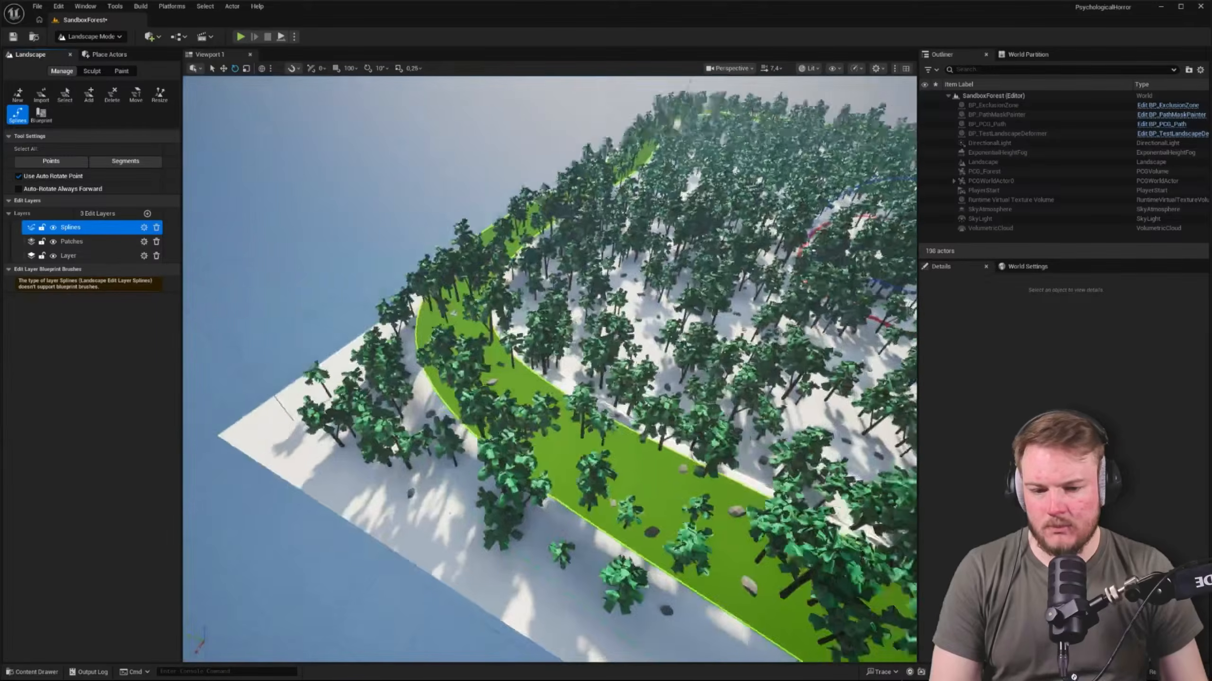
{"action": "key", "text": "w"}
{"action": "right_click_drag", "start_coordinate": [456, 271], "coordinate": [488, 281]}
{"action": "key", "text": "w"}
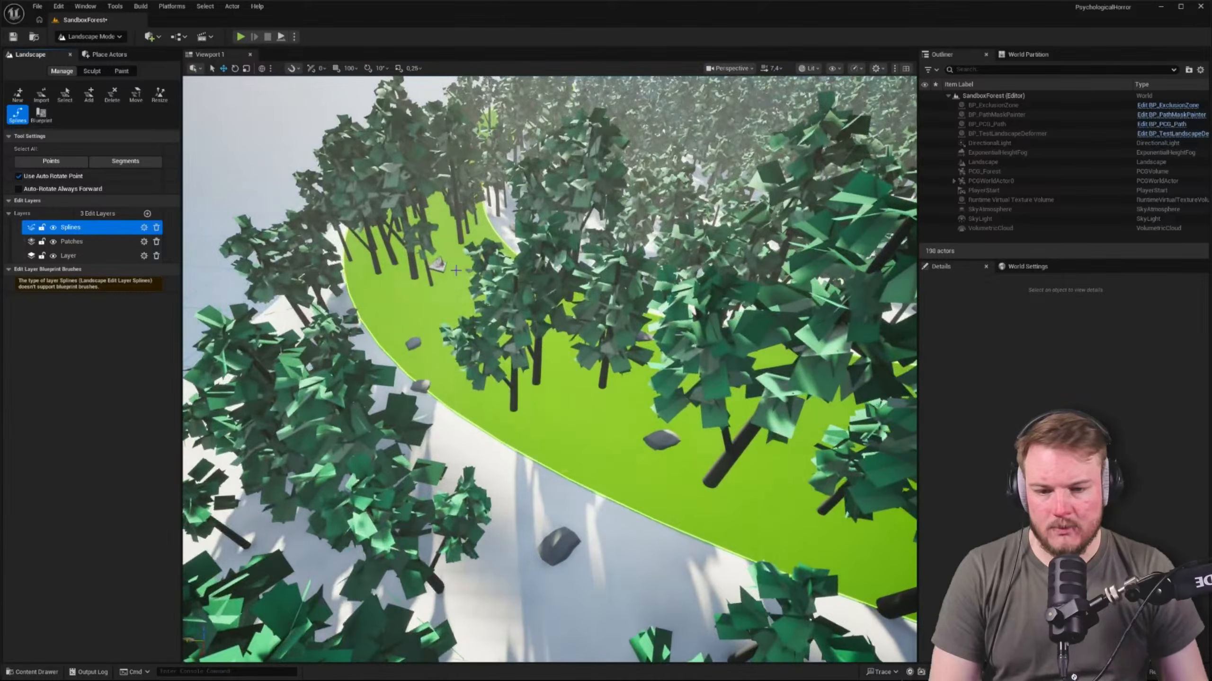
{"action": "left_click", "coordinate": [437, 265]}
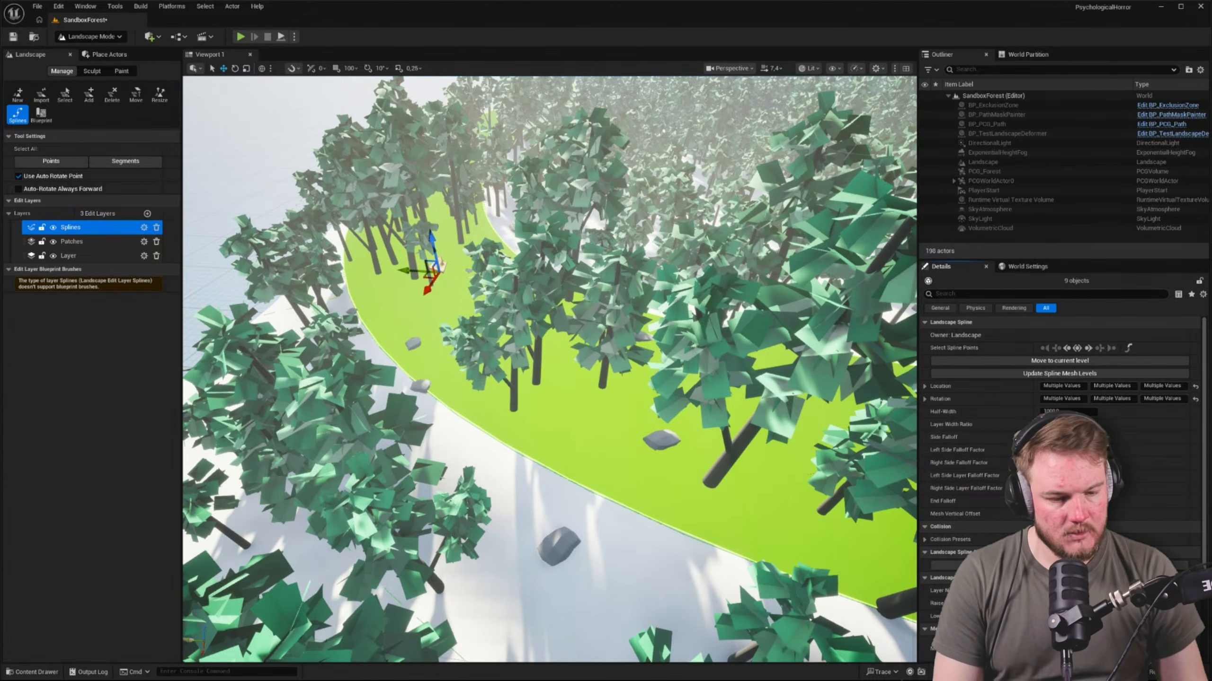
{"action": "key", "text": "Return"}
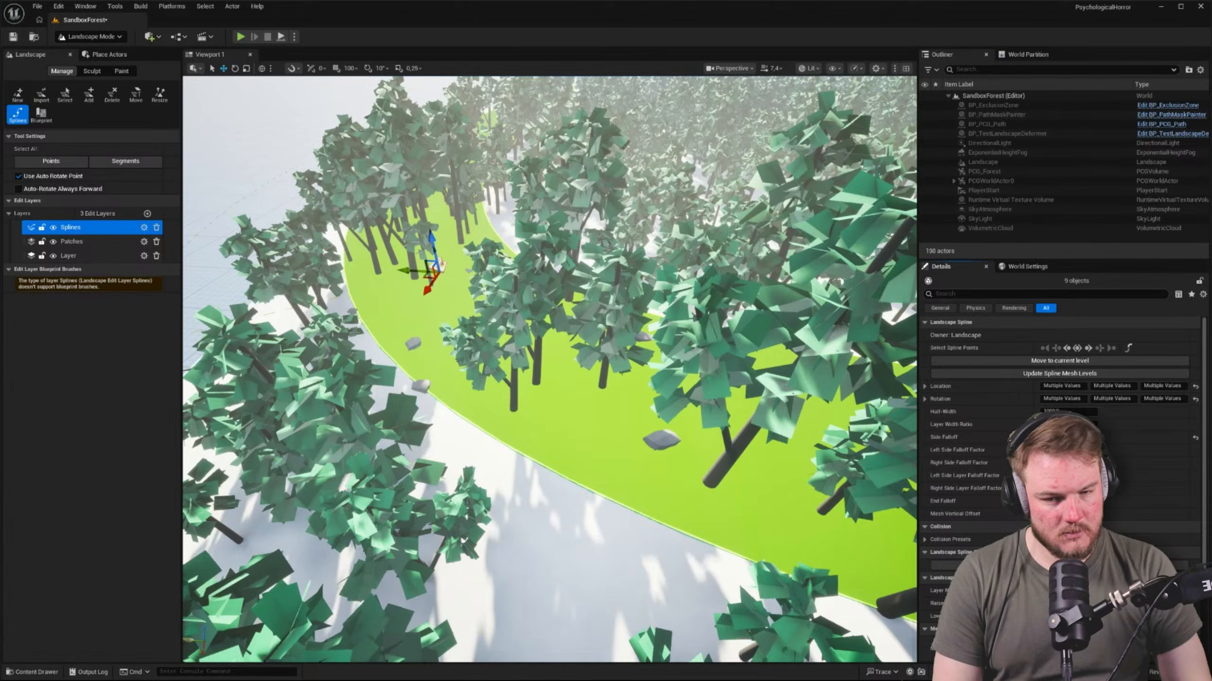
Inspect the border terrain from ground level and set the Half-Width of the selected control points to 500
{"action": "key", "text": "w"}
{"action": "right_click_drag", "start_coordinate": [549, 372], "coordinate": [482, 334]}
{"action": "key", "text": "w"}
{"action": "scroll", "coordinate": [548, 372], "scroll_direction": "down", "scroll_amount": 1}
{"action": "key", "text": "s"}
{"action": "mouse_move", "coordinate": [763, 333]}
{"action": "right_mouse_down"}
{"action": "mouse_move", "coordinate": [744, 406]}
{"action": "mouse_move", "coordinate": [763, 353]}
{"action": "right_mouse_up"}
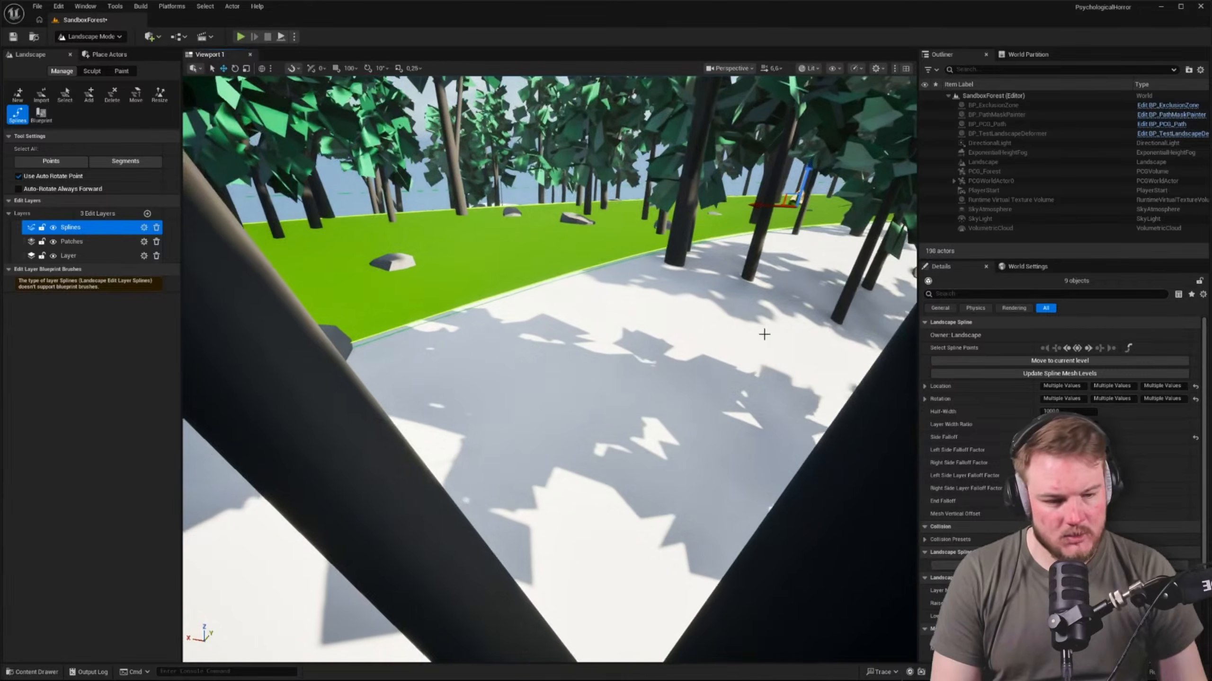
{"action": "key", "text": "w"}
{"action": "right_click_drag", "start_coordinate": [548, 372], "coordinate": [658, 346]}
{"action": "scroll", "coordinate": [549, 373], "scroll_direction": "down", "scroll_amount": 8}
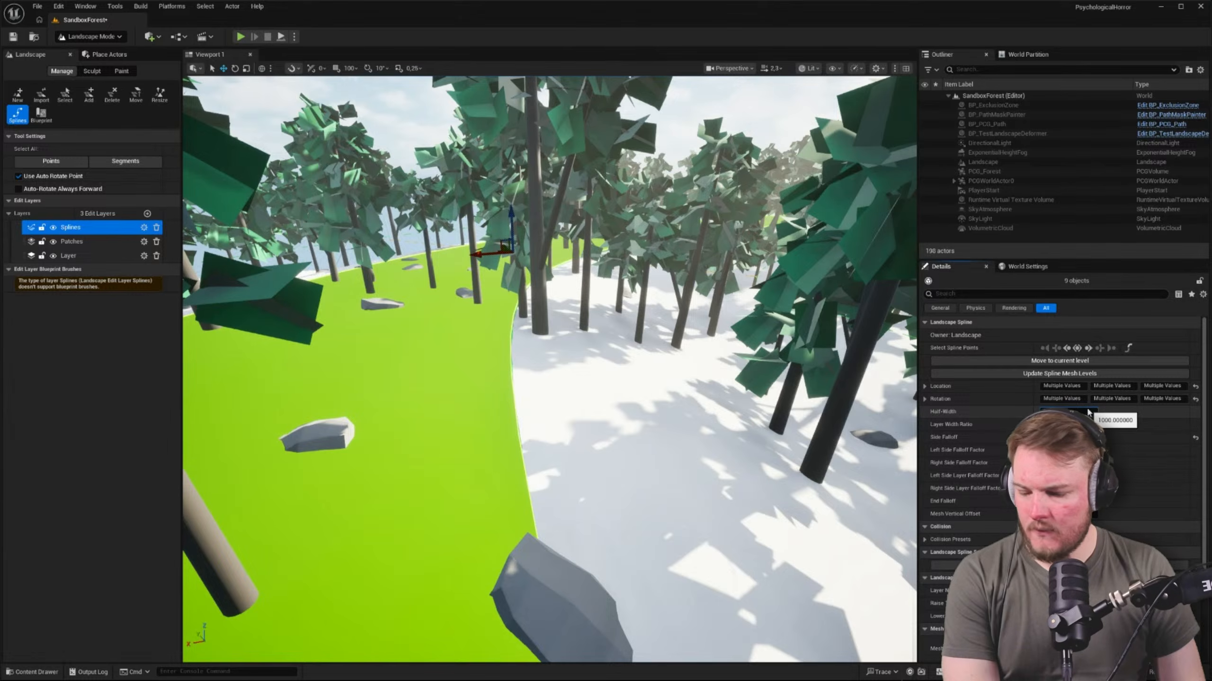
{"action": "type", "text": "500"}
{"action": "key", "text": "Return"}
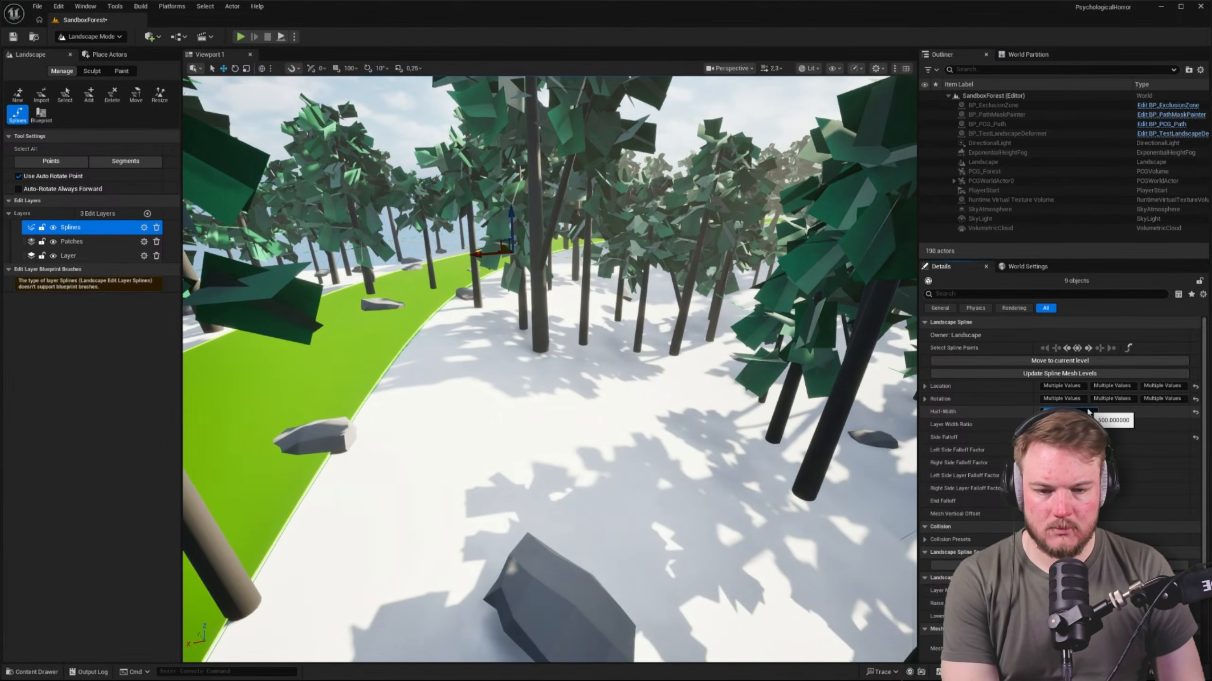
Reduce the selected control points' Half-Width to nearly zero, narrowing the border spline to a thin line
{"action": "right_click_drag", "start_coordinate": [620, 373], "coordinate": [570, 338]}
{"action": "key", "text": "d"}
{"action": "left_click", "coordinate": [1069, 411]}
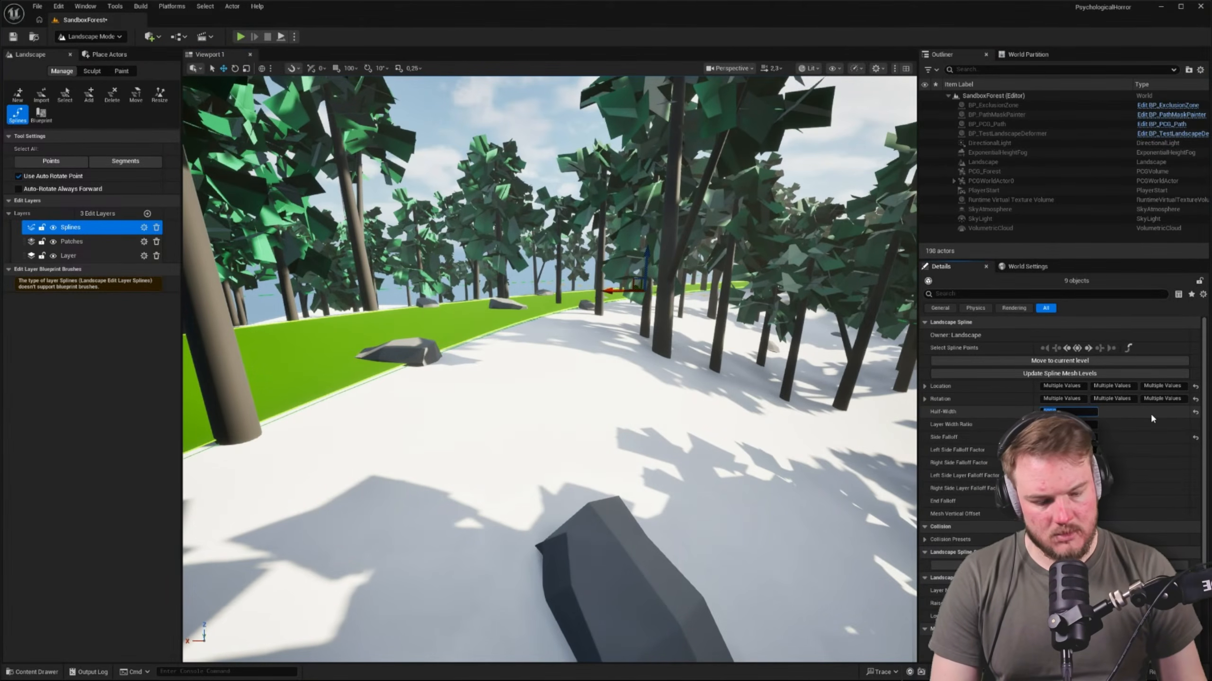
{"action": "key", "text": "BackSpace"}
{"action": "key", "text": "Return"}
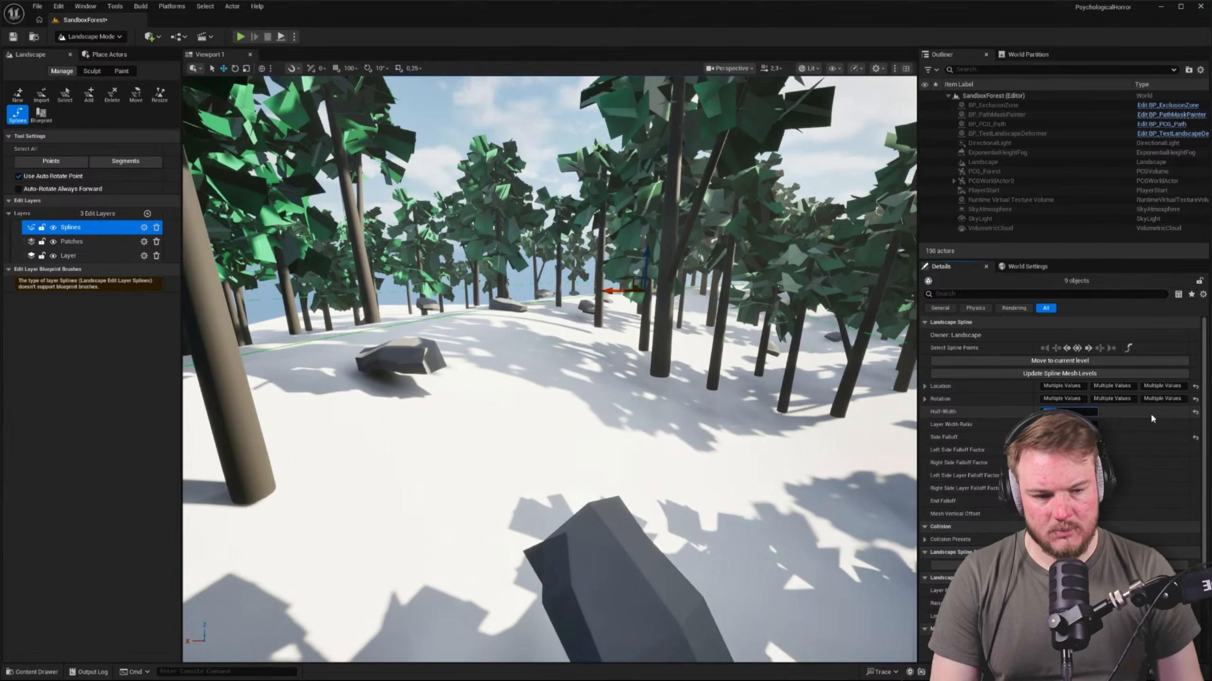
Examine the shape of the ridge along the narrowed border spline among the trees
{"action": "key", "text": "w"}
{"action": "right_click_drag", "start_coordinate": [620, 344], "coordinate": [639, 329]}
{"action": "key", "text": "a"}
{"action": "key", "text": "a"}
{"action": "right_click_drag", "start_coordinate": [519, 406], "coordinate": [519, 406]}
{"action": "key", "text": "d"}
{"action": "key", "text": "q"}
{"action": "key", "text": "e"}
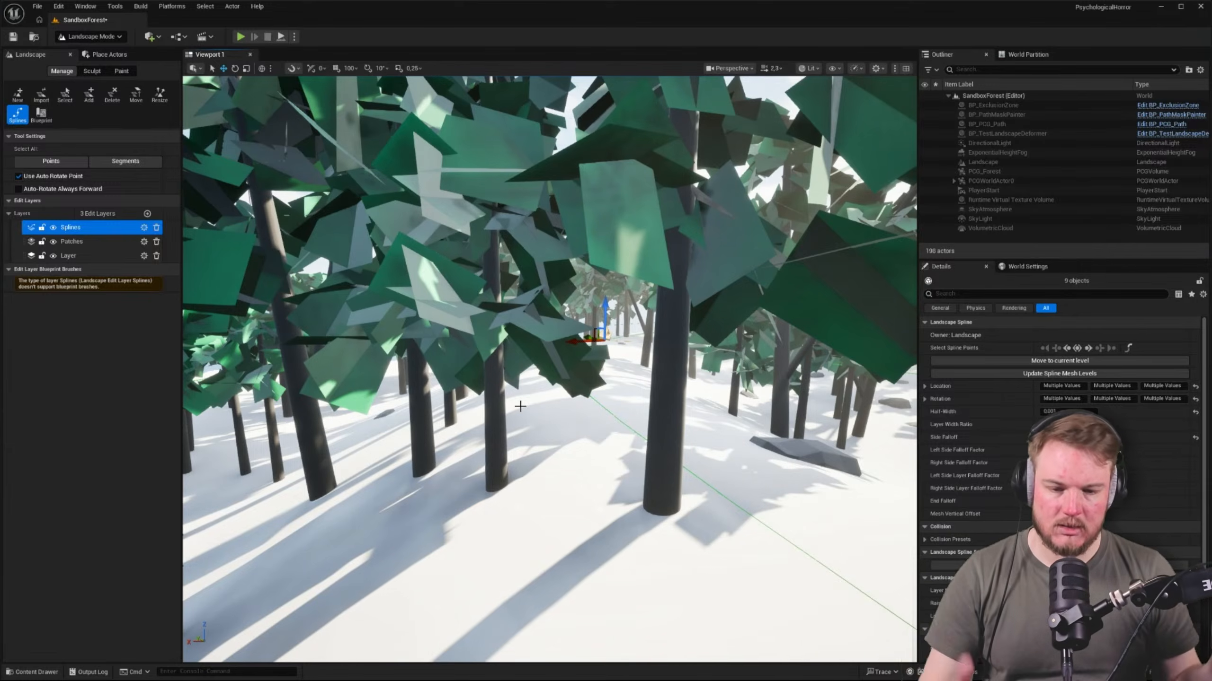
{"action": "right_click_drag", "start_coordinate": [520, 406], "coordinate": [505, 406]}
{"action": "key", "text": "w"}
{"action": "key", "text": "d"}
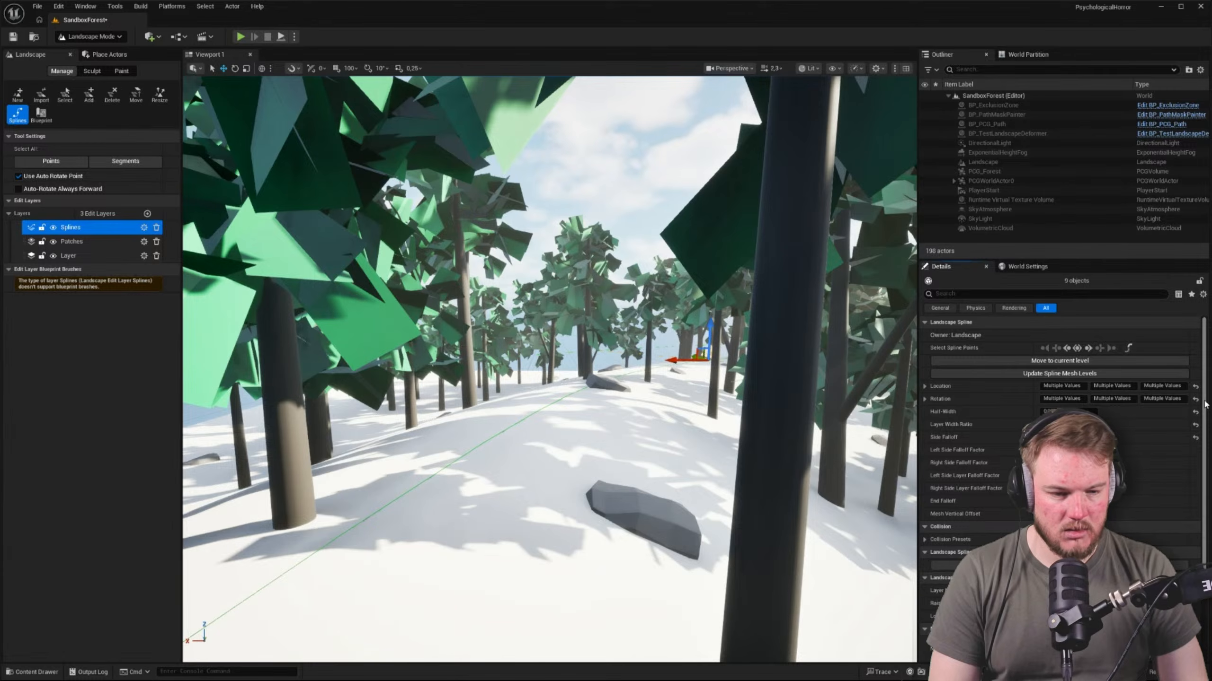
Try a slightly larger Half-Width on the selected control points and narrow the border spline back to a thin line
{"action": "left_click", "coordinate": [1073, 411]}
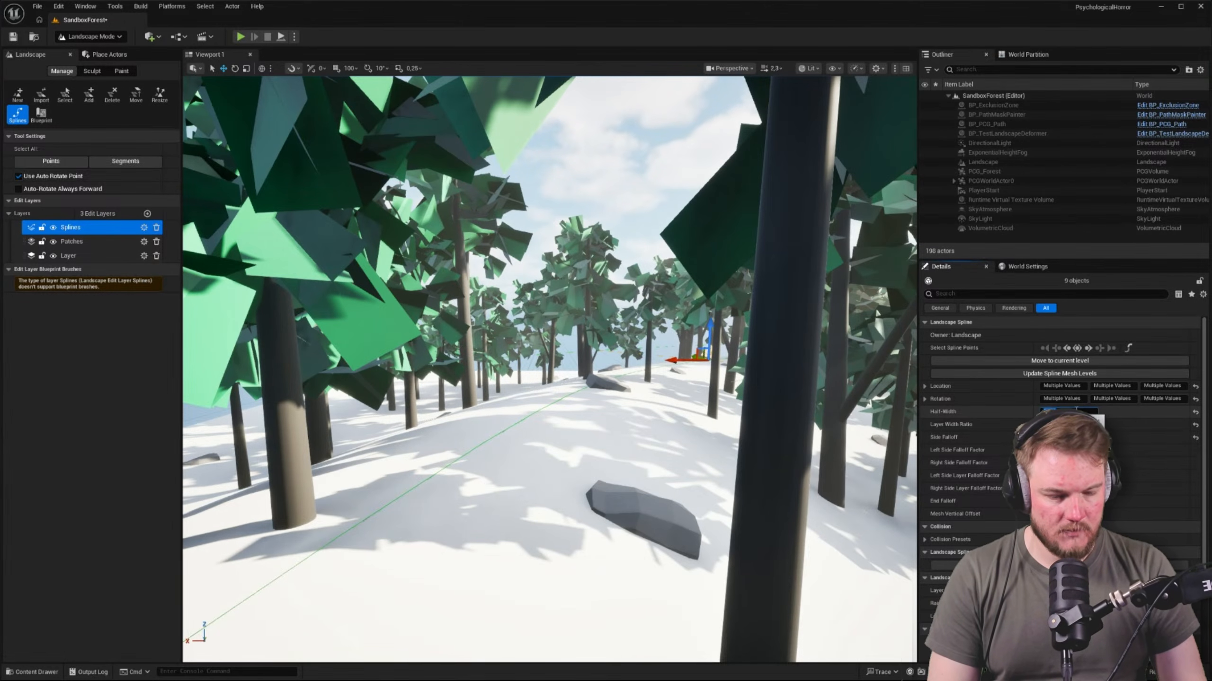
{"action": "type", "text": "500"}
{"action": "key", "text": "Return"}
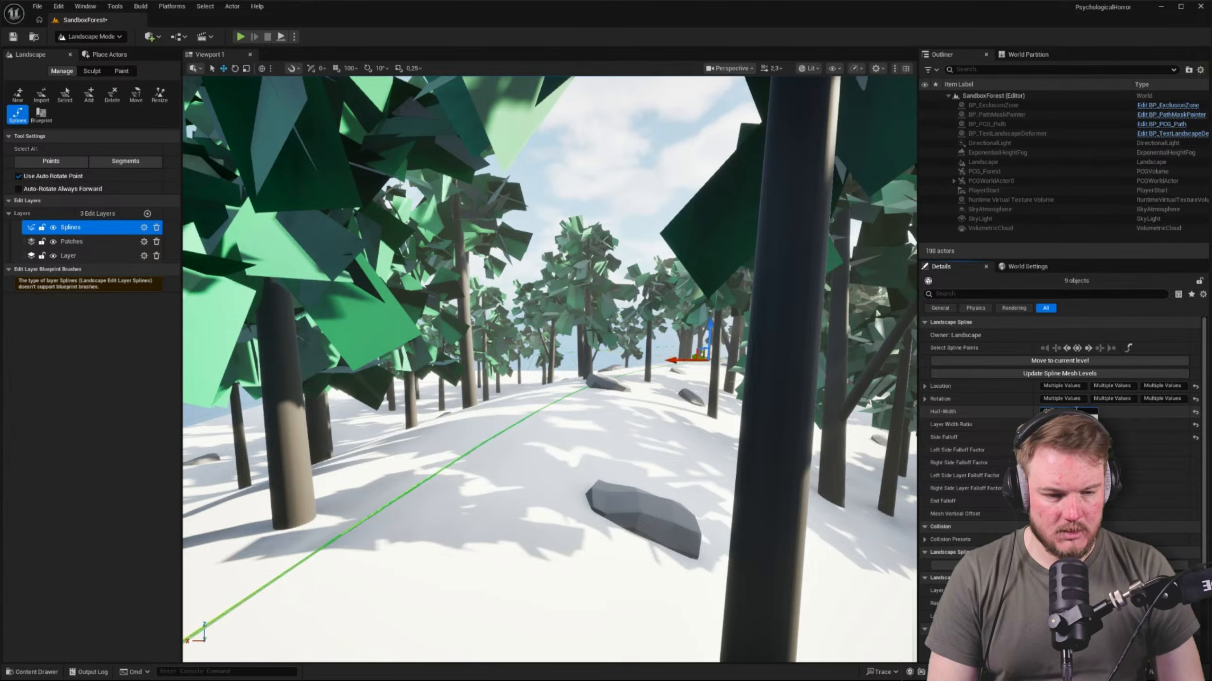
{"action": "key", "text": "Return"}
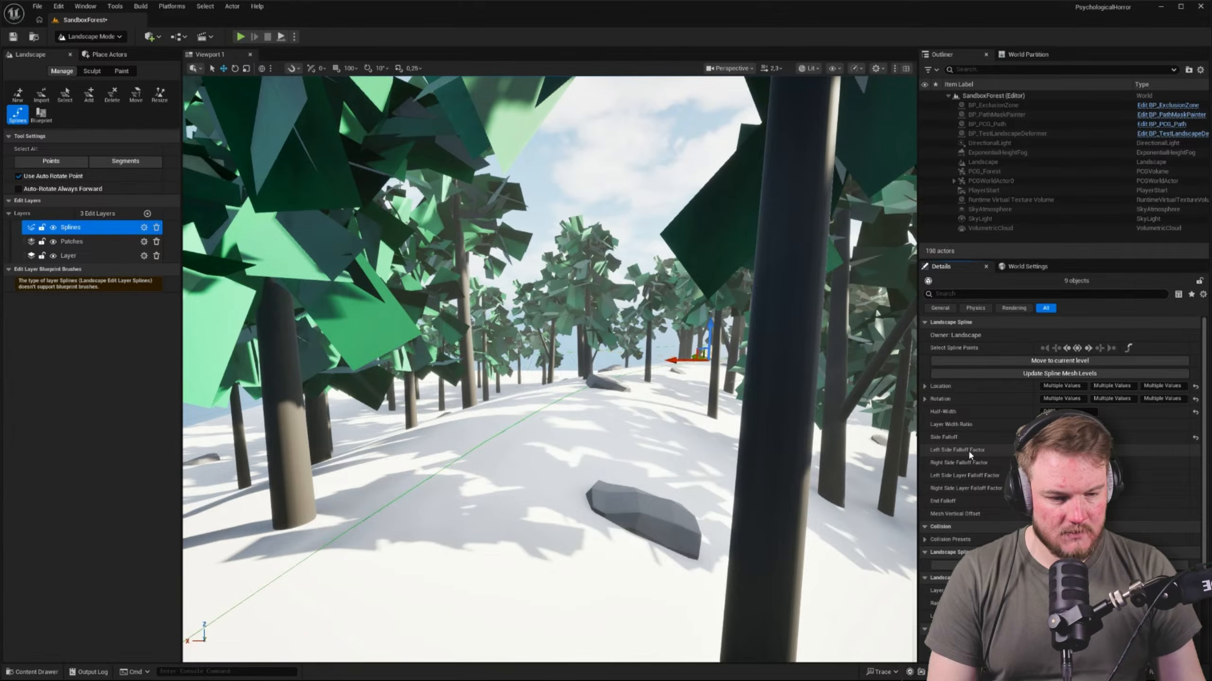
Examine the ridge along the thin border spline from among the trees and from above the forest
{"action": "right_click_drag", "start_coordinate": [716, 406], "coordinate": [777, 424]}
{"action": "key", "text": "s"}
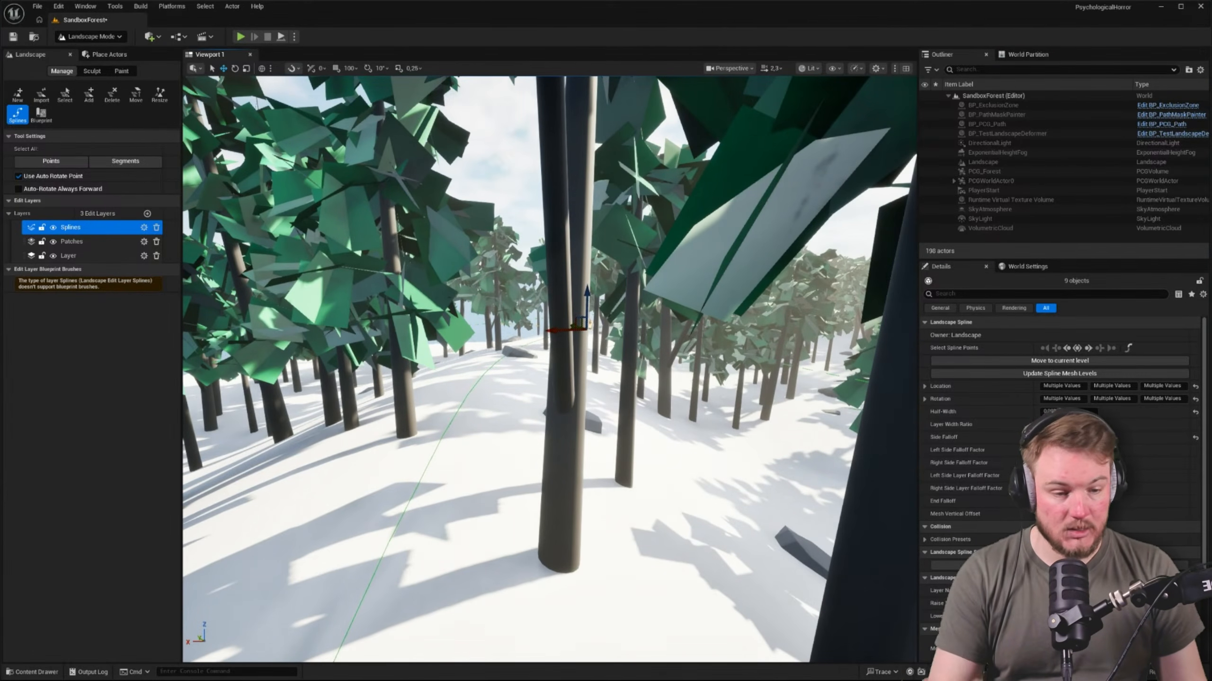
{"action": "key", "text": "e"}
{"action": "right_click_drag", "start_coordinate": [509, 412], "coordinate": [515, 413]}
{"action": "key", "text": "w"}
{"action": "key", "text": "a"}
{"action": "key", "text": "w"}
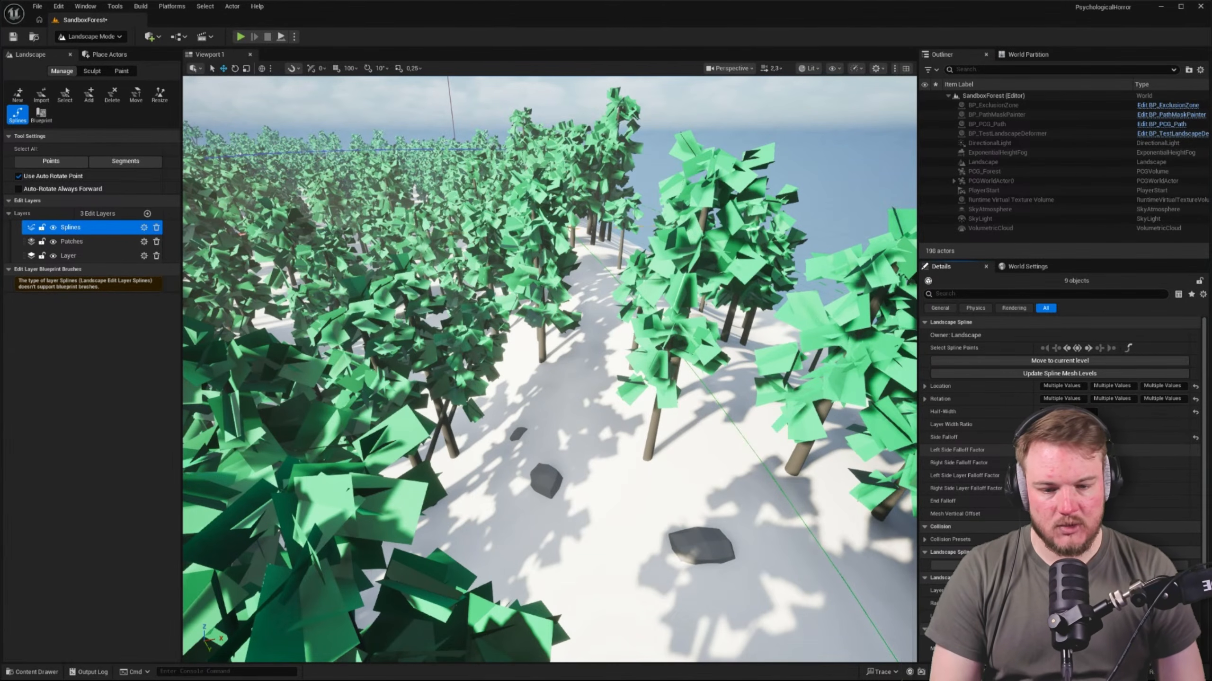
Lower the Left Side Falloff Factor of the selected control points to steepen one side of the border ridge, and inspect the slope
{"action": "right_click_drag", "start_coordinate": [715, 373], "coordinate": [653, 378]}
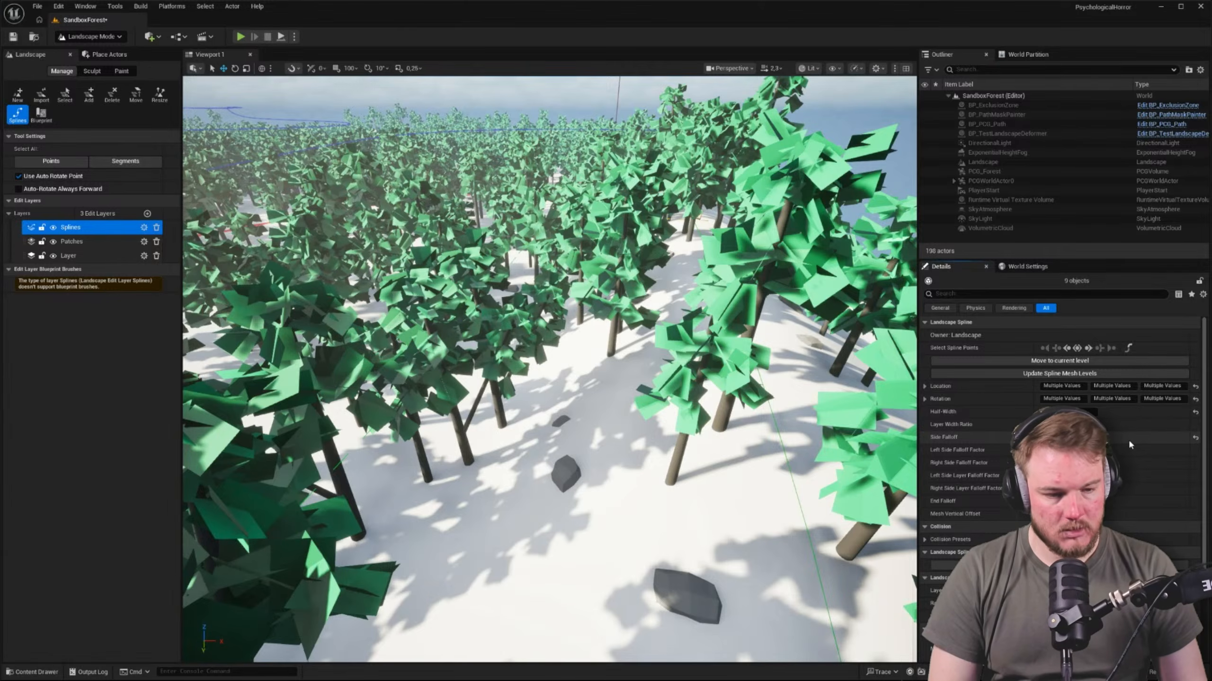
{"action": "key", "text": "Return"}
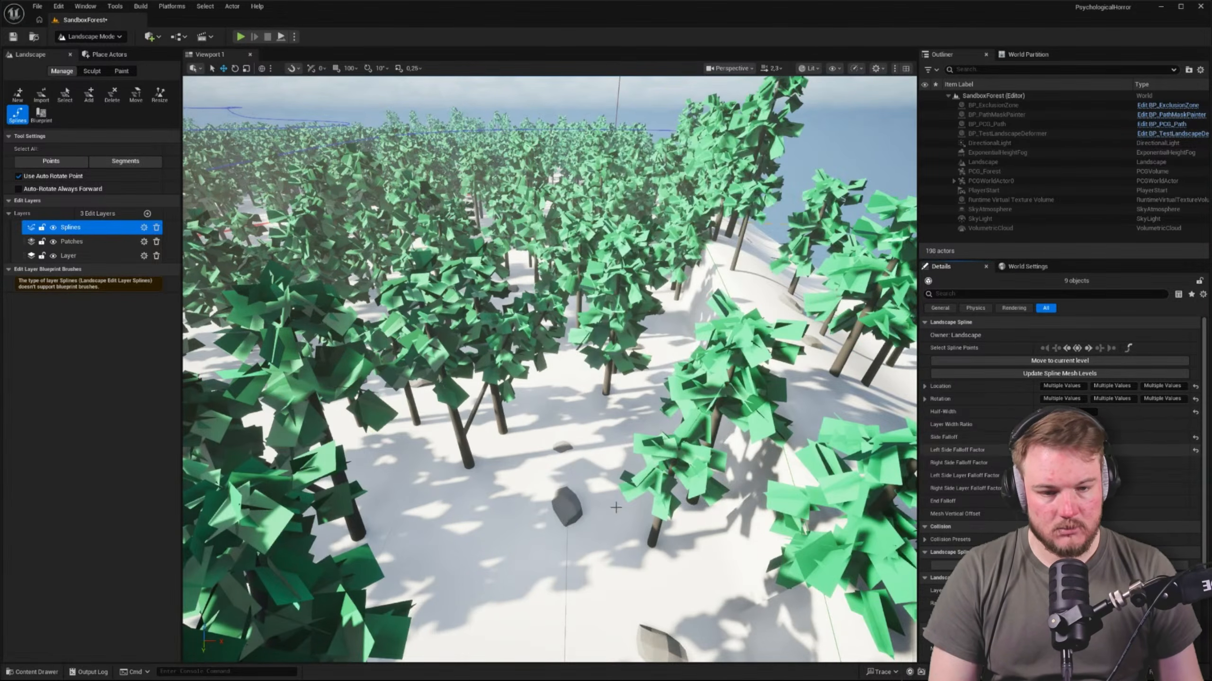
{"action": "right_click_drag", "start_coordinate": [763, 397], "coordinate": [844, 353]}
{"action": "right_click_drag", "start_coordinate": [598, 520], "coordinate": [598, 503]}
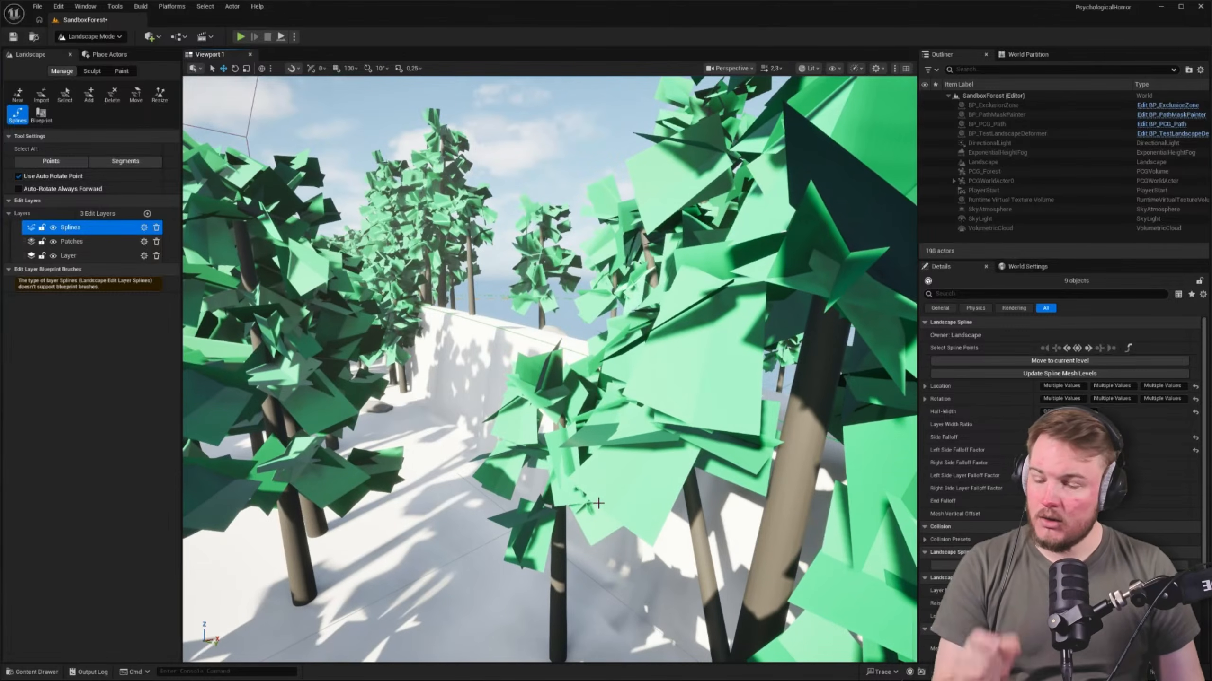
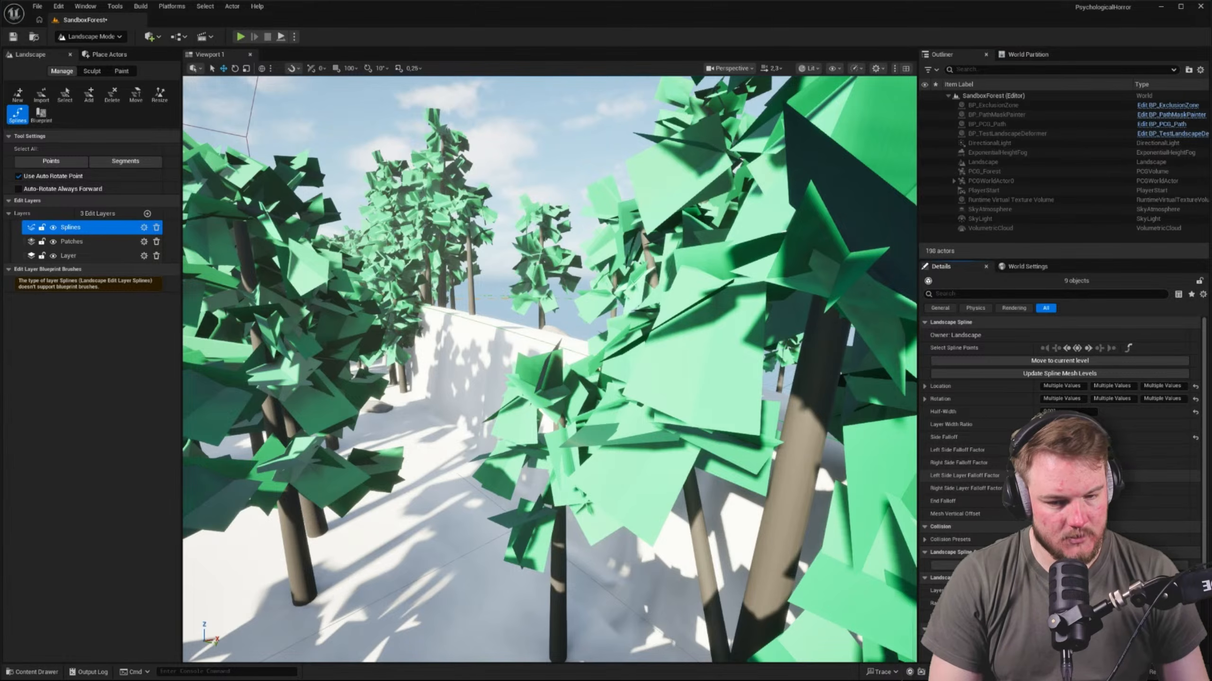
Select a segment of the border spline on the ridge and extend the selection to all connected segments
{"action": "right_click_drag", "start_coordinate": [910, 463], "coordinate": [853, 482]}
{"action": "key", "text": "d"}
{"action": "right_click_drag", "start_coordinate": [515, 457], "coordinate": [515, 454]}
{"action": "key", "text": "s"}
{"action": "key", "text": "e"}
{"action": "left_click", "coordinate": [515, 454]}
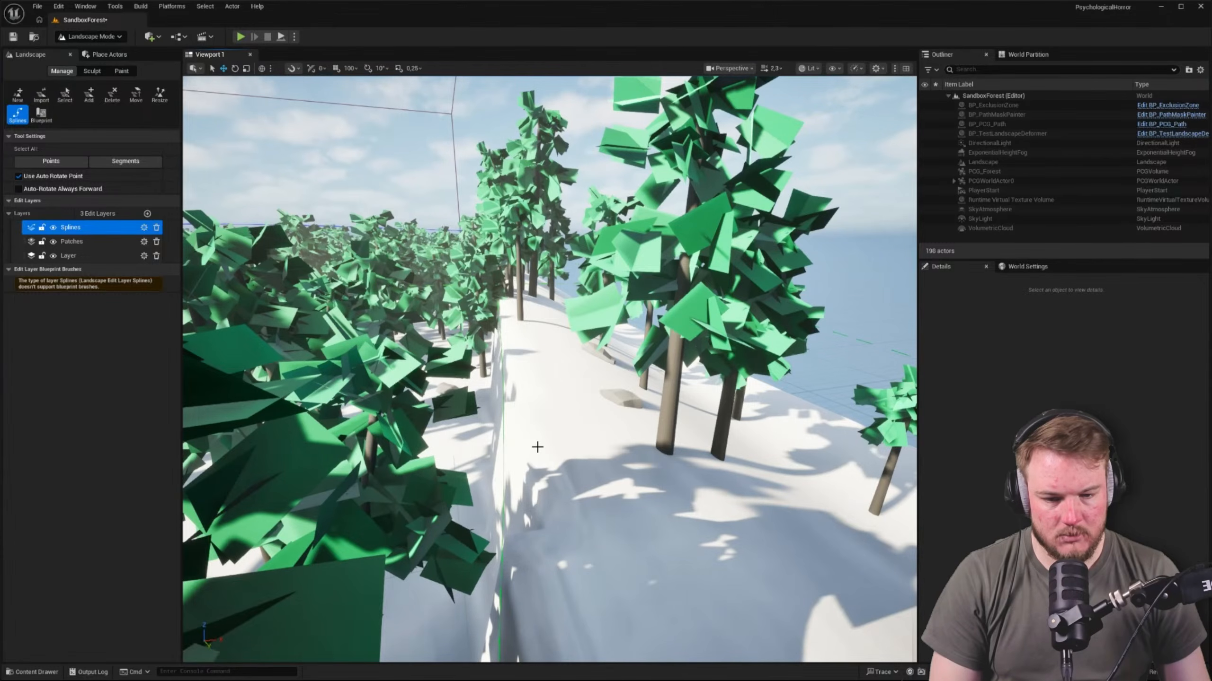
{"action": "left_click", "coordinate": [502, 436]}
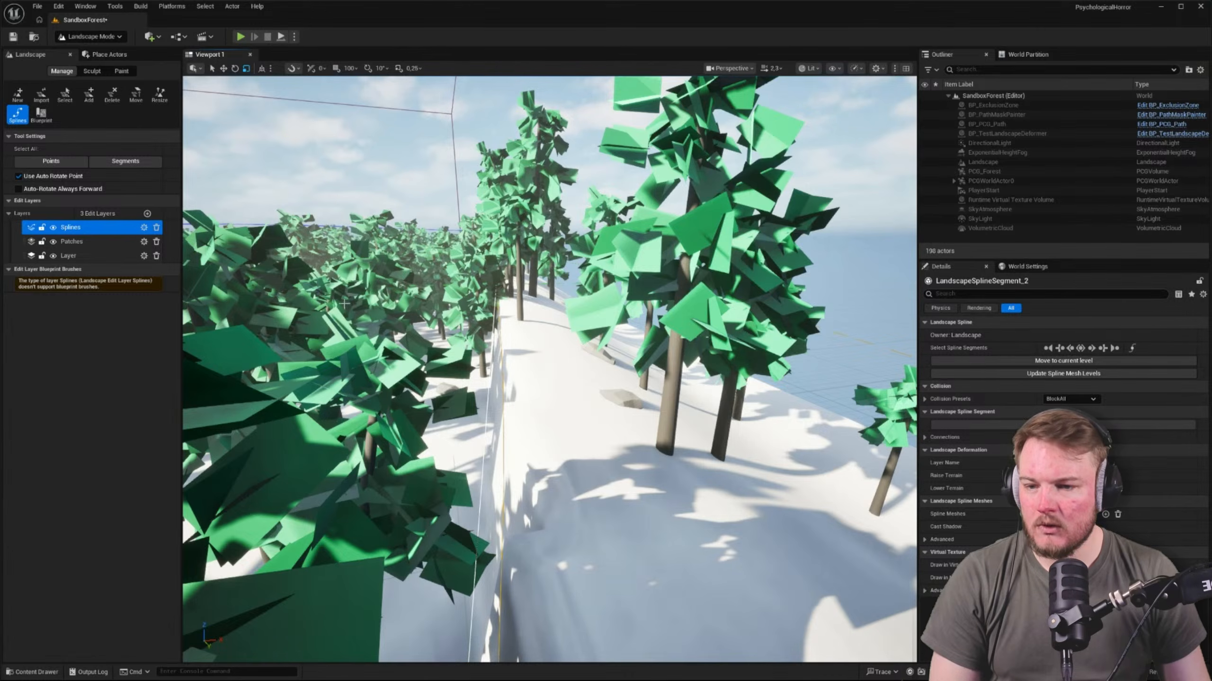
{"action": "left_click", "coordinate": [1080, 349]}
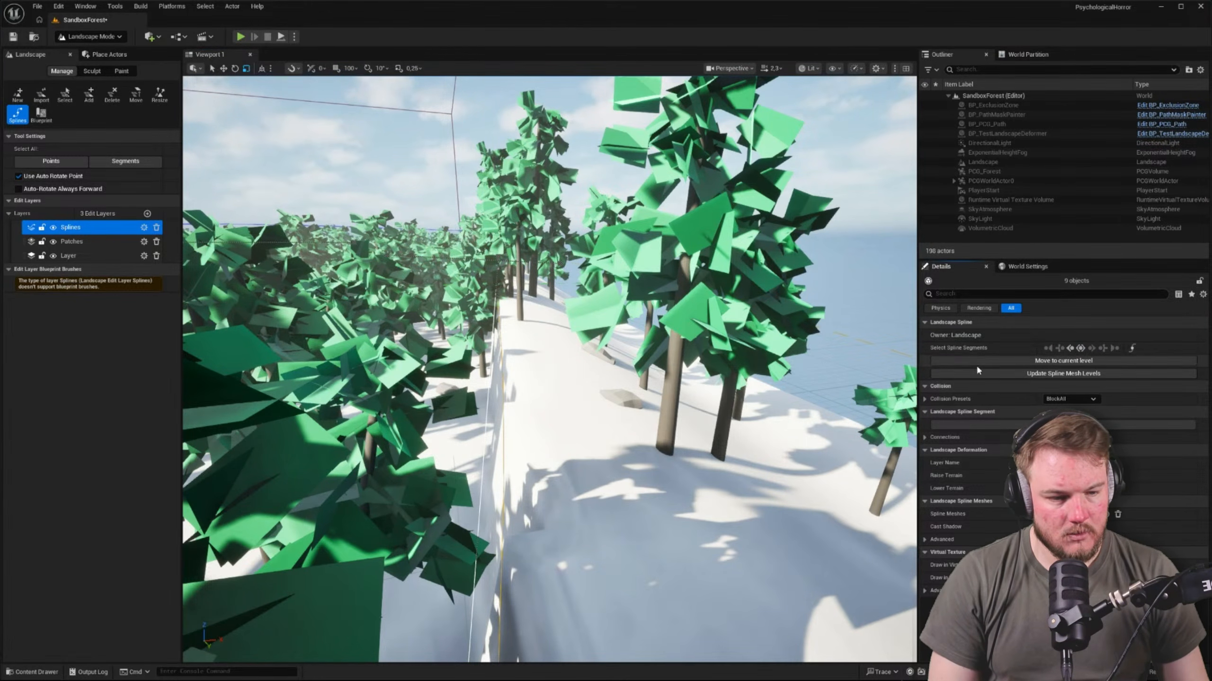
Look through the properties of the selected spline segments, including Connections
{"action": "key", "text": "d"}
{"action": "right_click_drag", "start_coordinate": [562, 424], "coordinate": [530, 424]}
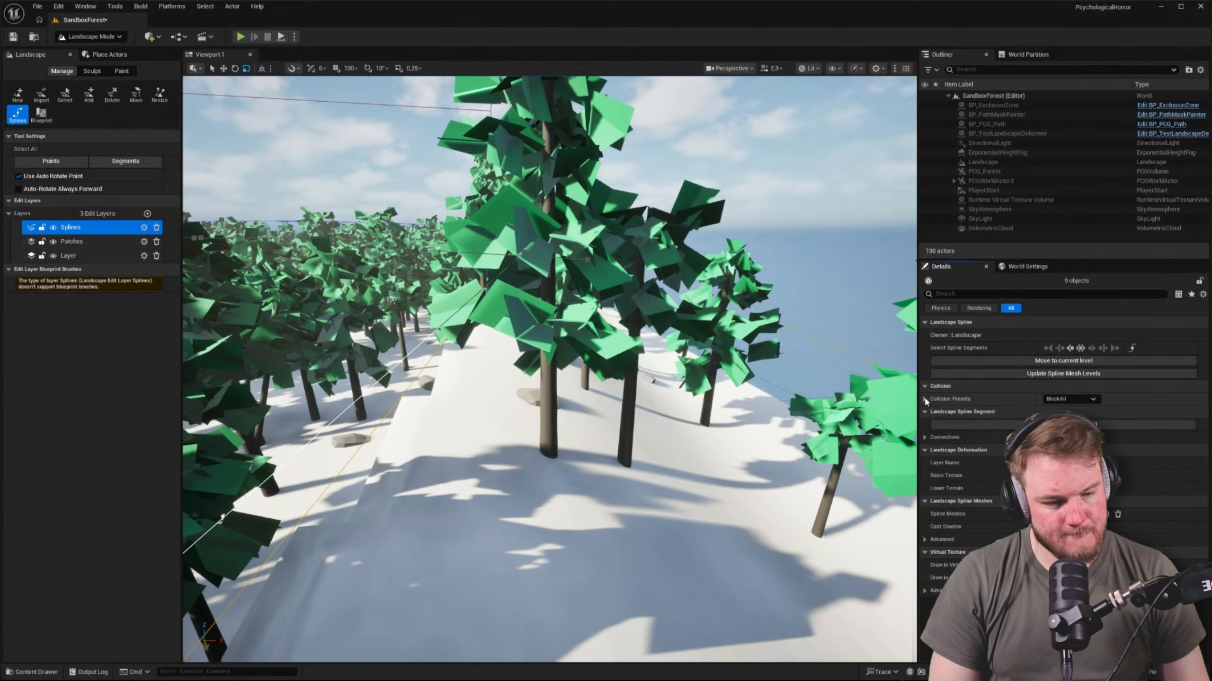
{"action": "left_click", "coordinate": [925, 438]}
{"action": "left_click", "coordinate": [925, 438]}
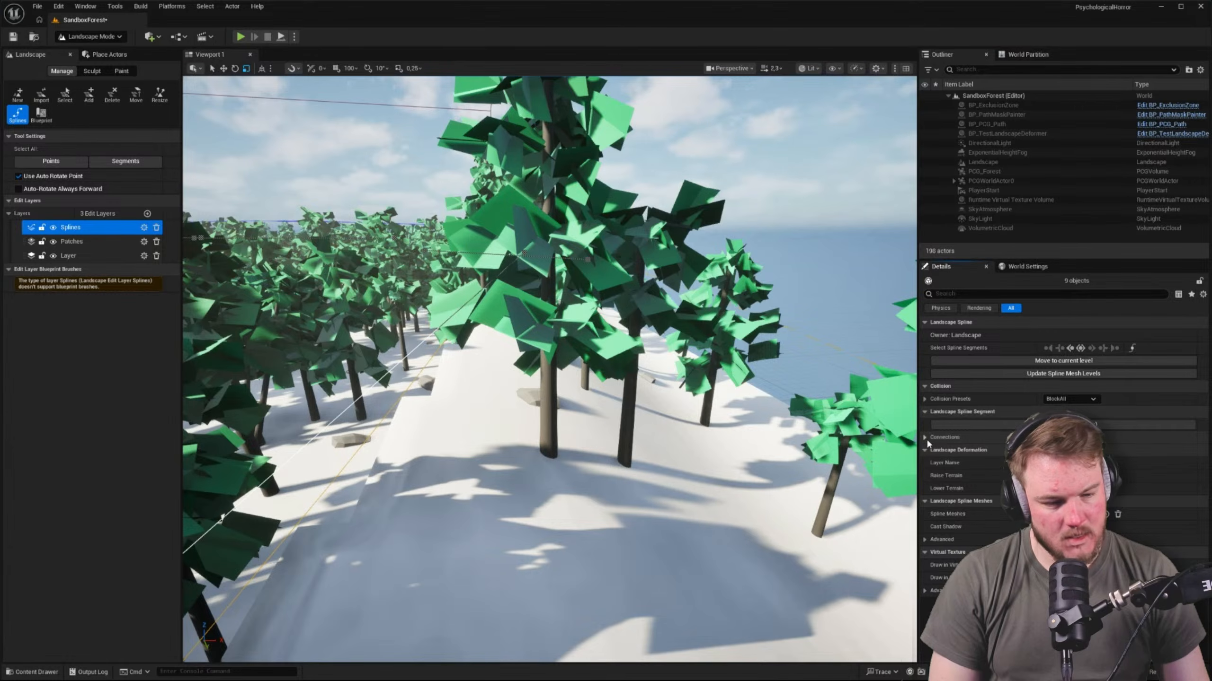
Reselect all connected control points of the border spline and undo the last two landscape spline changes
{"action": "right_click_drag", "start_coordinate": [744, 392], "coordinate": [619, 401]}
{"action": "left_click", "coordinate": [431, 363]}
{"action": "left_click", "coordinate": [1077, 348]}
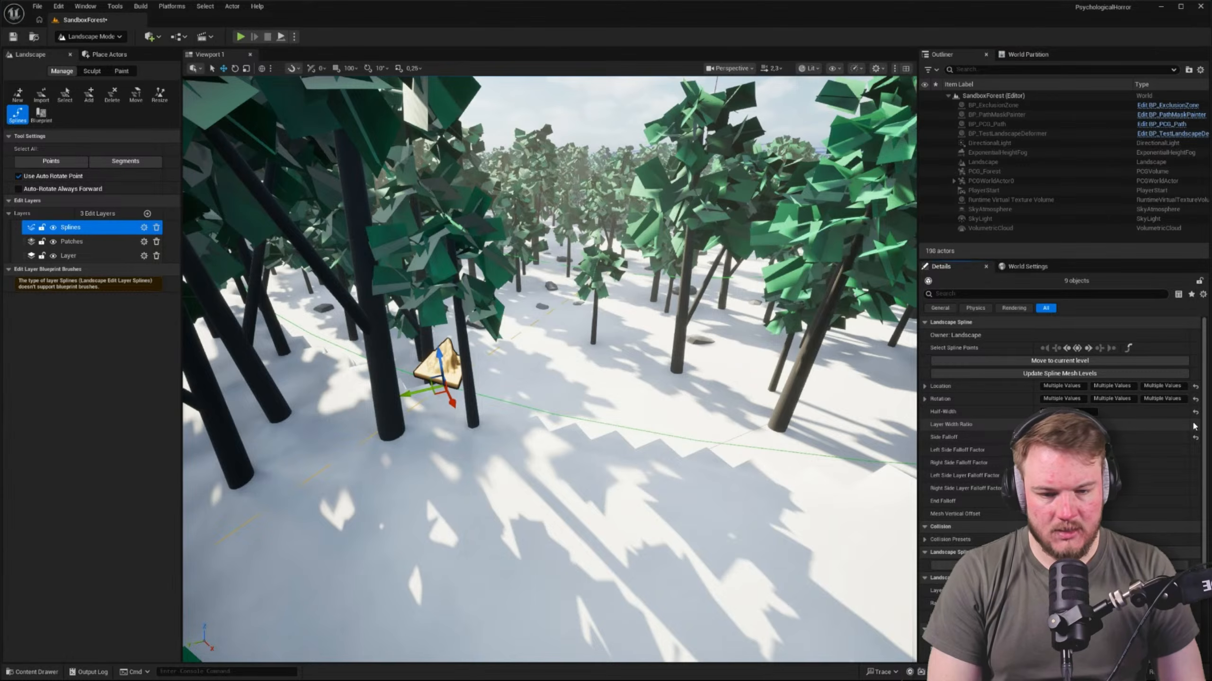
{"action": "key", "text": "ctrl+z"}
{"action": "key", "text": "ctrl+z"}
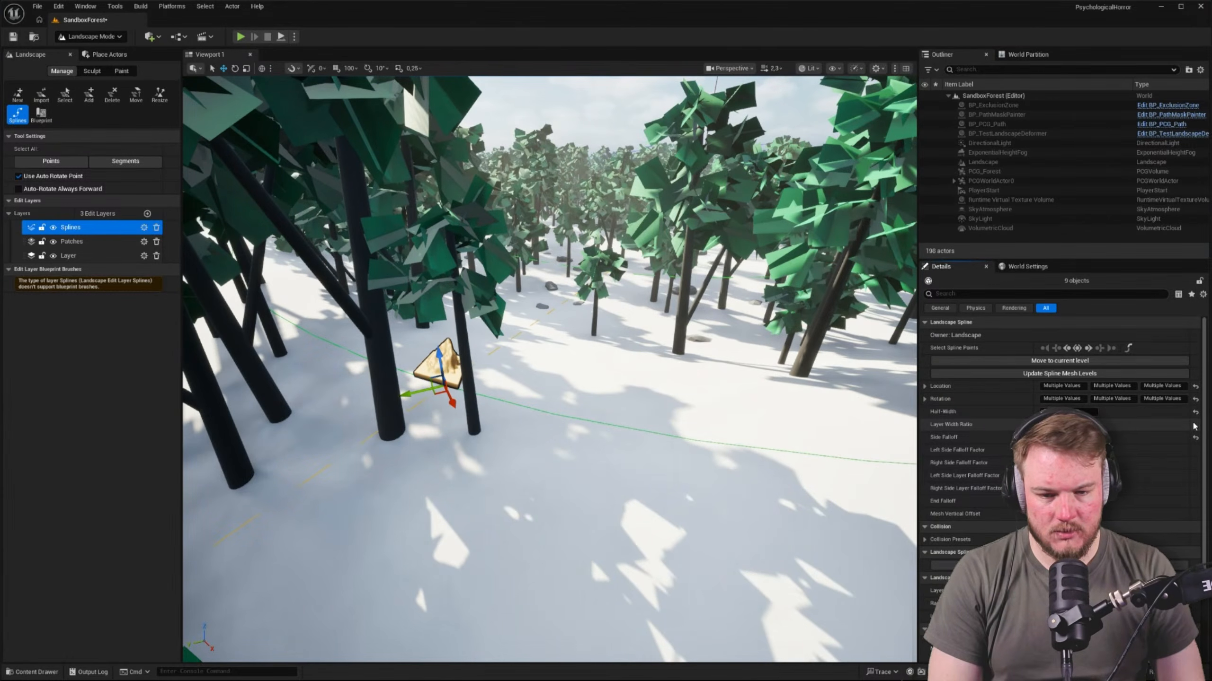
Adjust the Left Side Layer Falloff Factor and End Falloff of the selected control points, checking the ridge up close and from above
{"action": "right_click_drag", "start_coordinate": [846, 377], "coordinate": [773, 382]}
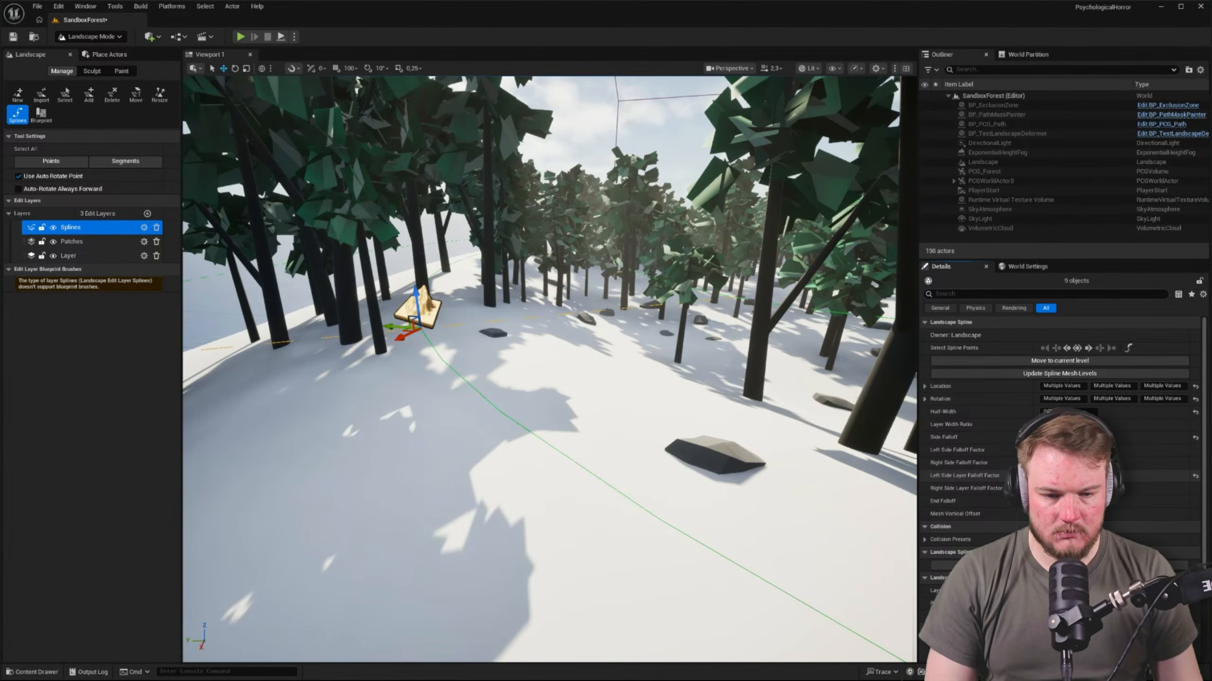
{"action": "right_click_drag", "start_coordinate": [858, 430], "coordinate": [890, 424]}
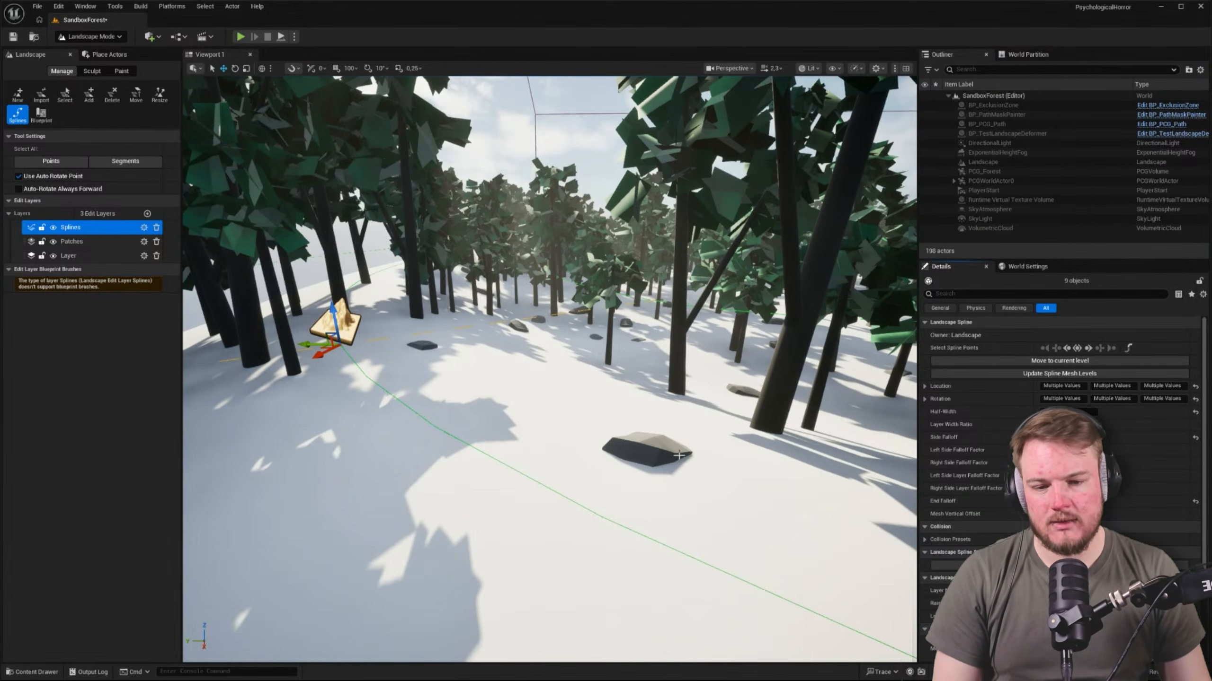
{"action": "key", "text": "e"}
{"action": "right_click_drag", "start_coordinate": [679, 455], "coordinate": [561, 464]}
{"action": "scroll", "coordinate": [679, 456], "scroll_direction": "up", "scroll_amount": 5}
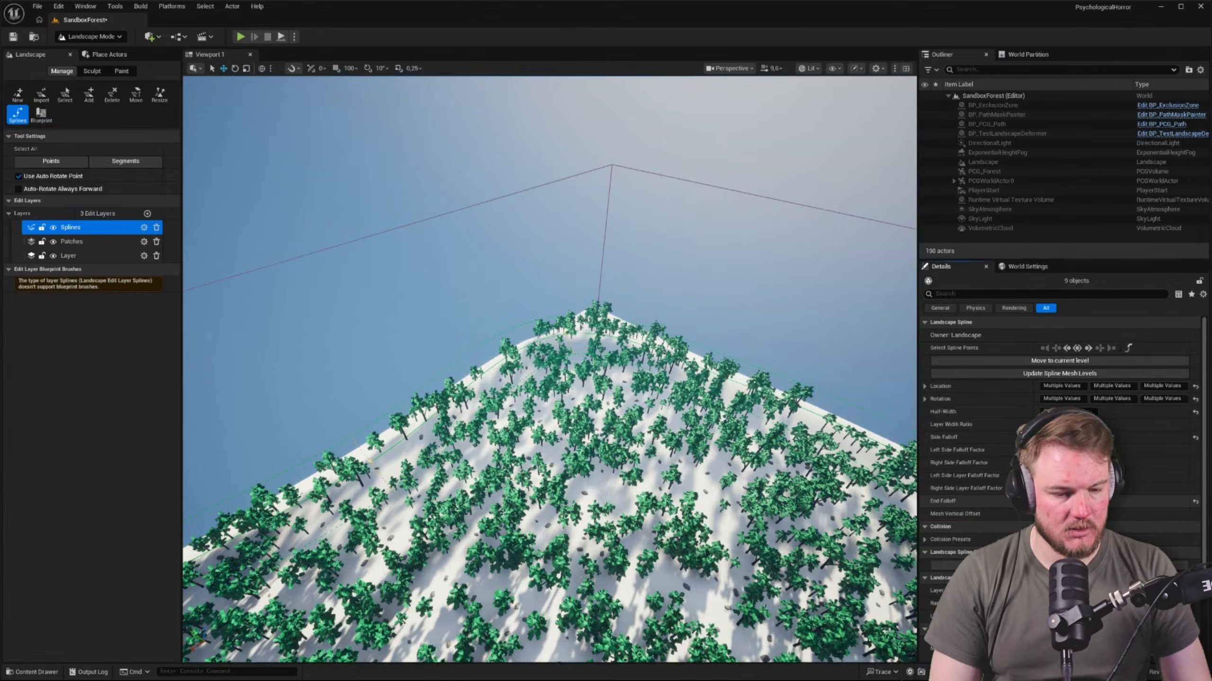
Try a different Mesh Vertical Offset on the selected control points, inspect the ridge among the trees, and restore the offset to 0
{"action": "scroll", "coordinate": [923, 456], "scroll_direction": "down", "scroll_amount": 2}
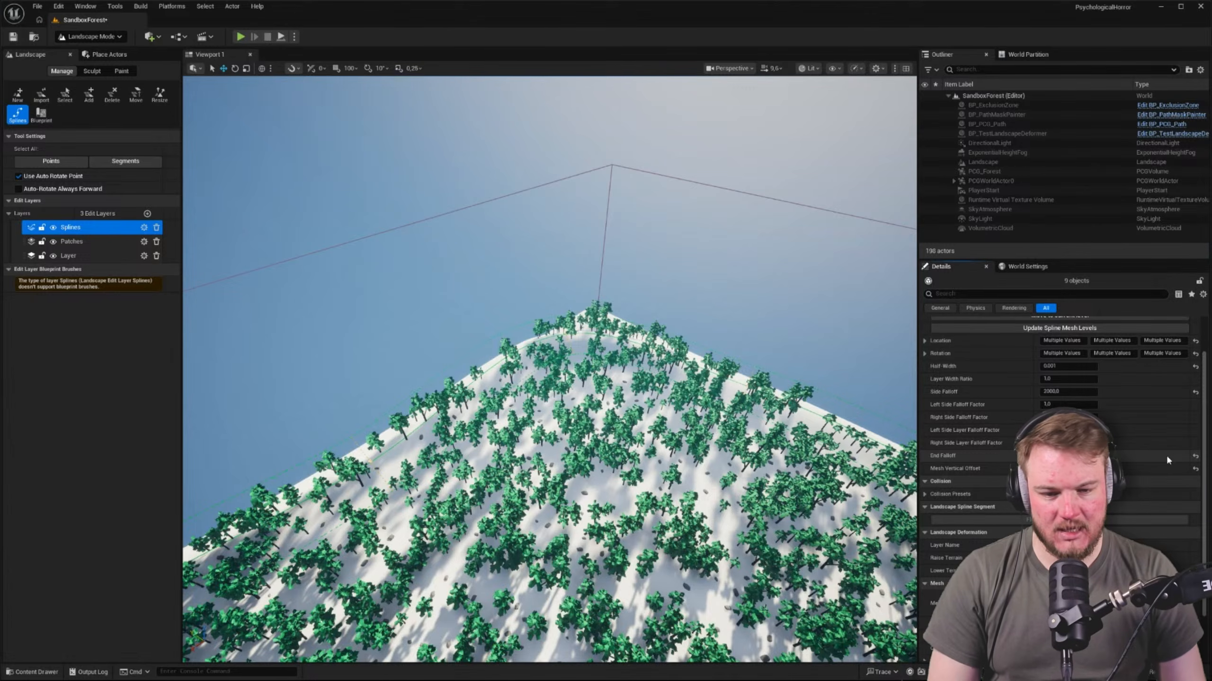
{"action": "key", "text": "Return"}
{"action": "key", "text": "w"}
{"action": "right_click_drag", "start_coordinate": [549, 370], "coordinate": [482, 312]}
{"action": "scroll", "coordinate": [205, 310], "scroll_direction": "down", "scroll_amount": 1}
{"action": "key", "text": "w"}
{"action": "scroll", "coordinate": [467, 301], "scroll_direction": "down", "scroll_amount": 11}
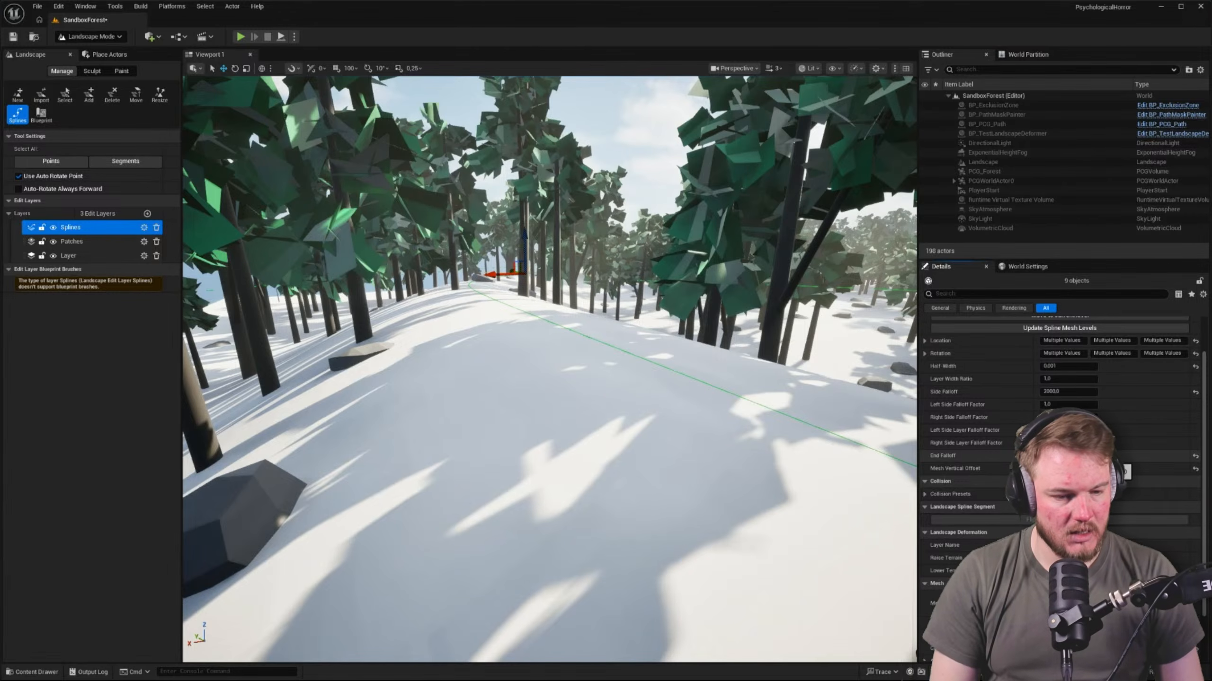
{"action": "scroll", "coordinate": [1059, 382], "scroll_direction": "down", "scroll_amount": 1}
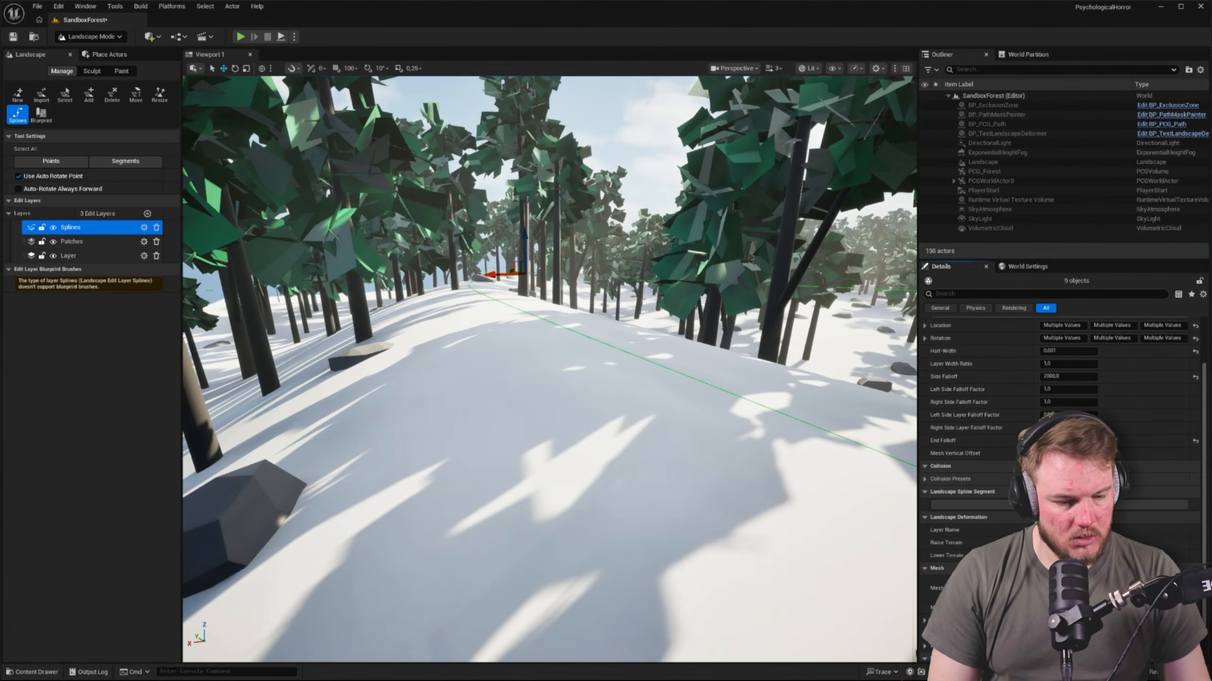
{"action": "scroll", "coordinate": [1009, 516], "scroll_direction": "down", "scroll_amount": 1}
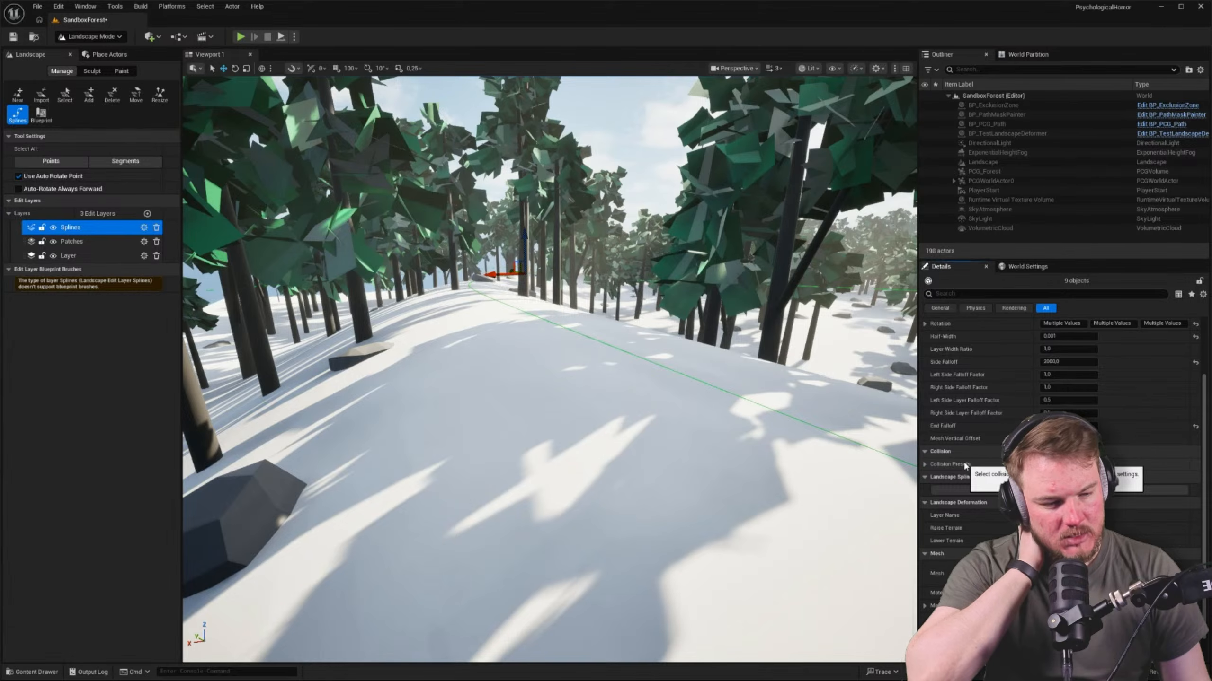
{"action": "scroll", "coordinate": [964, 464], "scroll_direction": "down", "scroll_amount": 2}
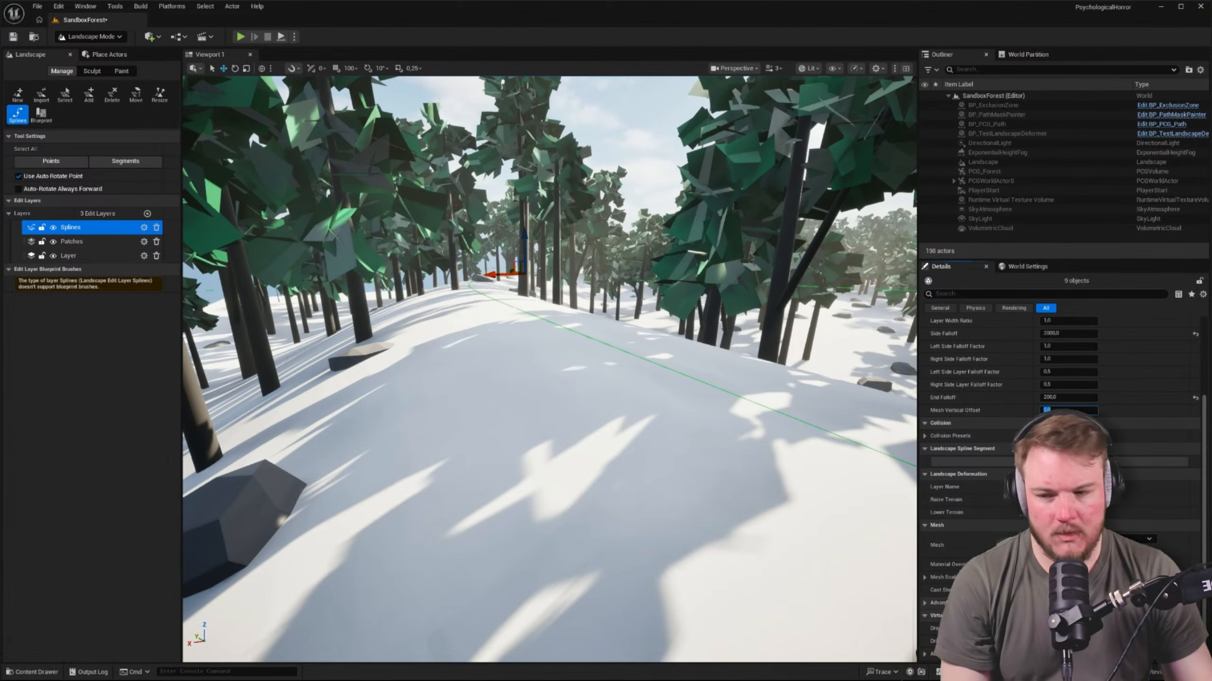
Examine the forest edge around the border spline from above and reread the control points' width and falloff properties
{"action": "key", "text": "s"}
{"action": "right_click_drag", "start_coordinate": [451, 169], "coordinate": [415, 239]}
{"action": "key", "text": "w"}
{"action": "right_click_drag", "start_coordinate": [595, 325], "coordinate": [456, 306]}
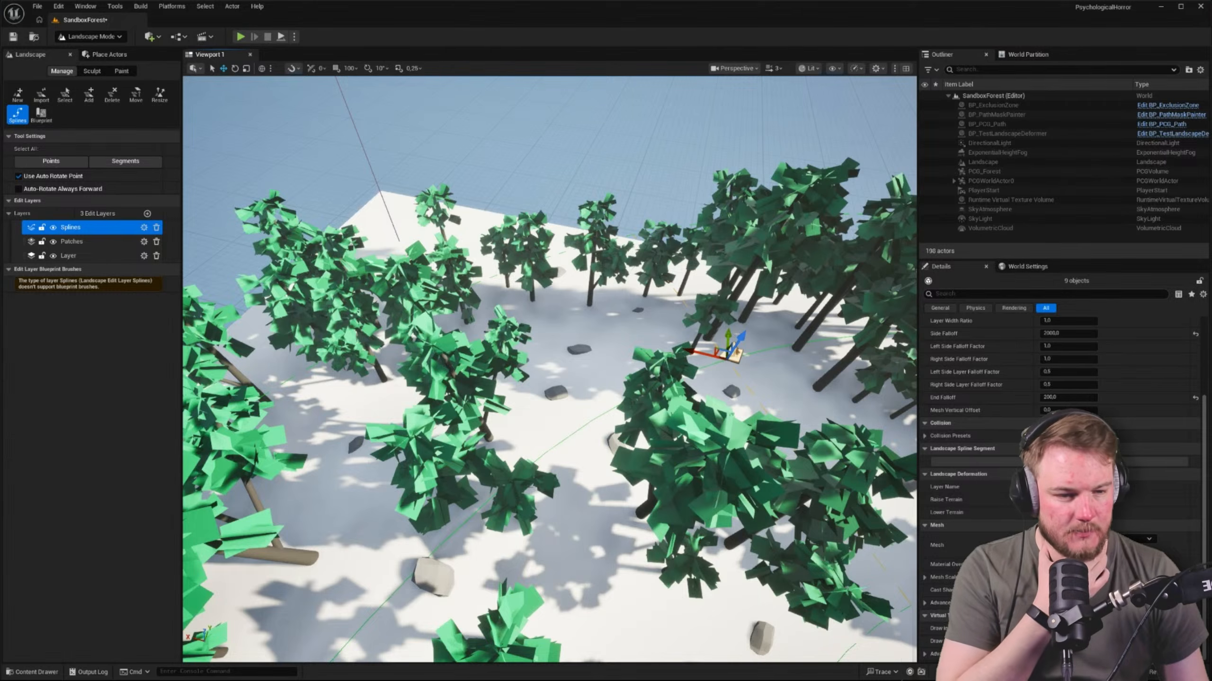
{"action": "scroll", "coordinate": [1002, 362], "scroll_direction": "up", "scroll_amount": 3}
{"action": "scroll", "coordinate": [1059, 367], "scroll_direction": "up", "scroll_amount": 1}
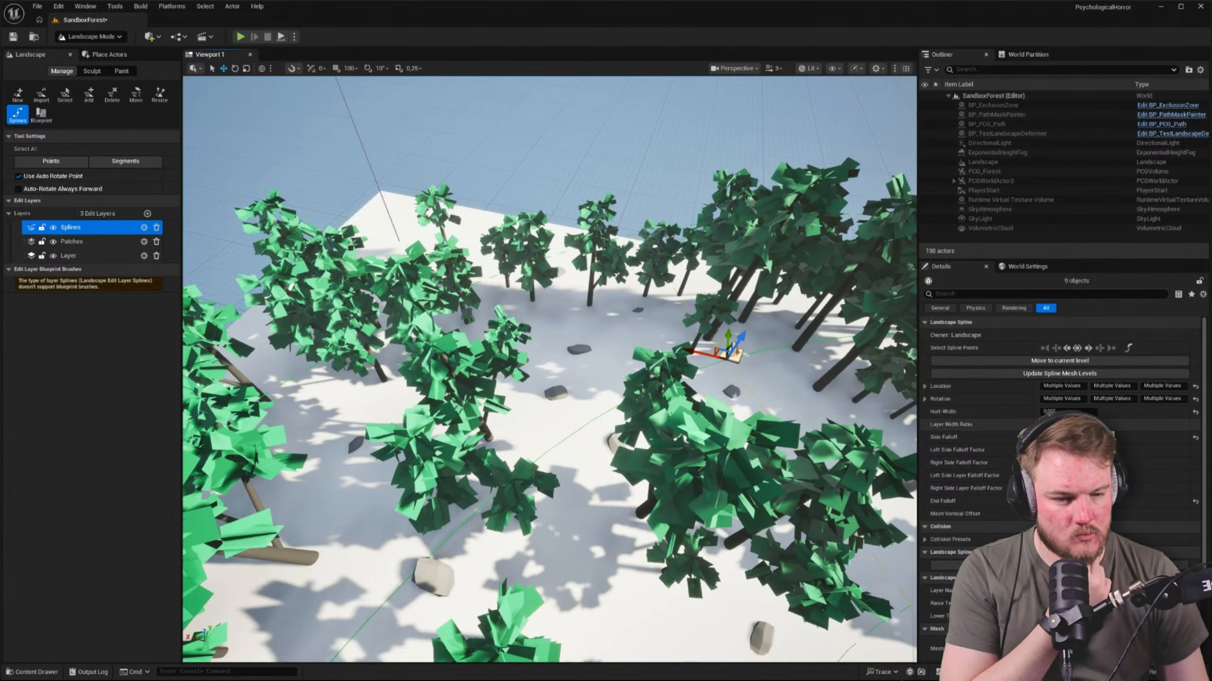
{"action": "scroll", "coordinate": [986, 511], "scroll_direction": "down", "scroll_amount": 3}
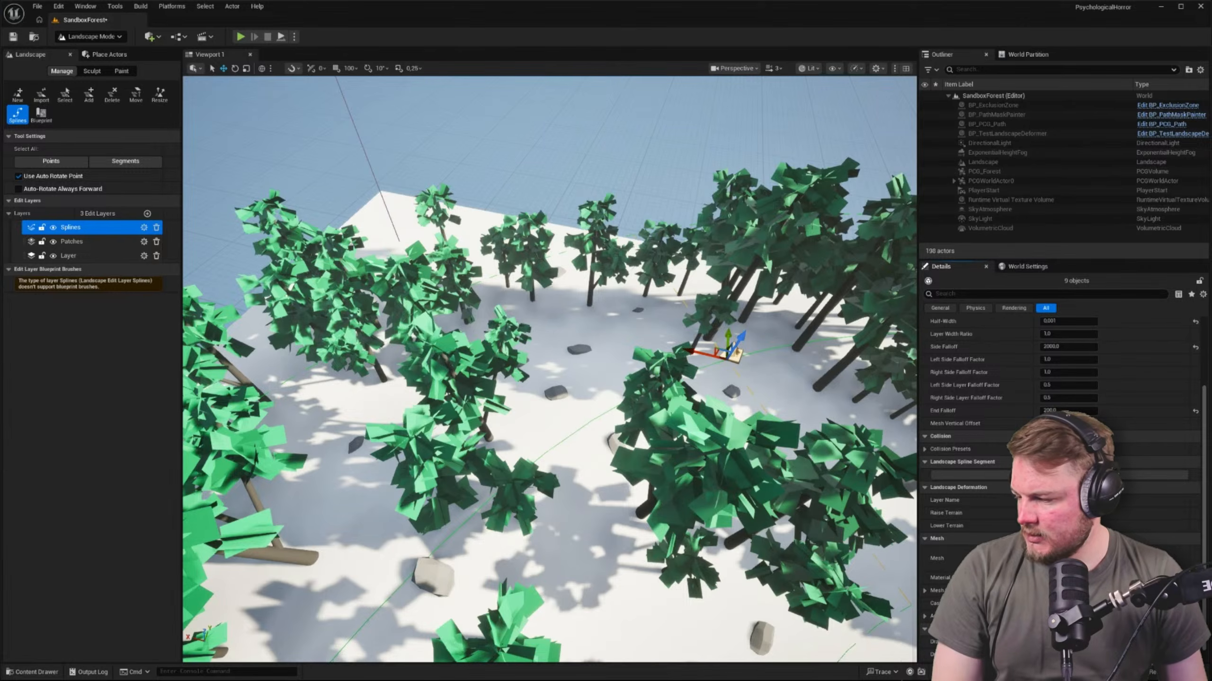
Switch to the Landscape Splines documentation in the browser, search the page for "name" and read about the Layer Name property
{"action": "key", "text": "alt+Tab"}
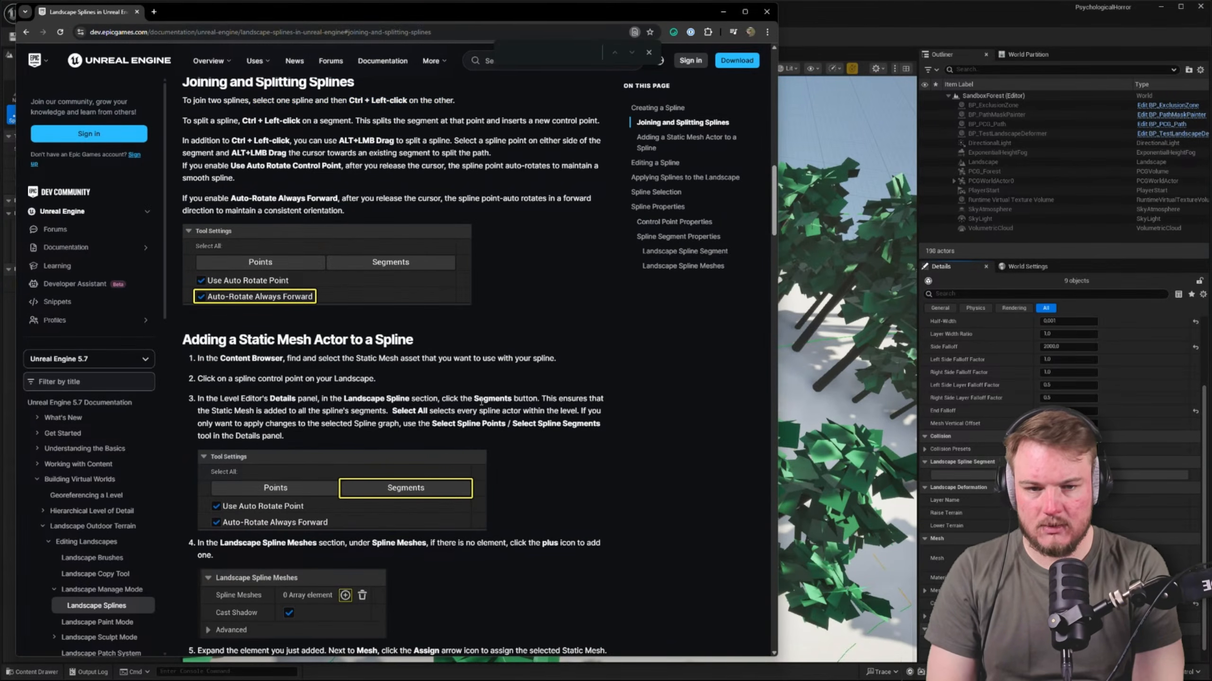
{"action": "type", "text": "name"}
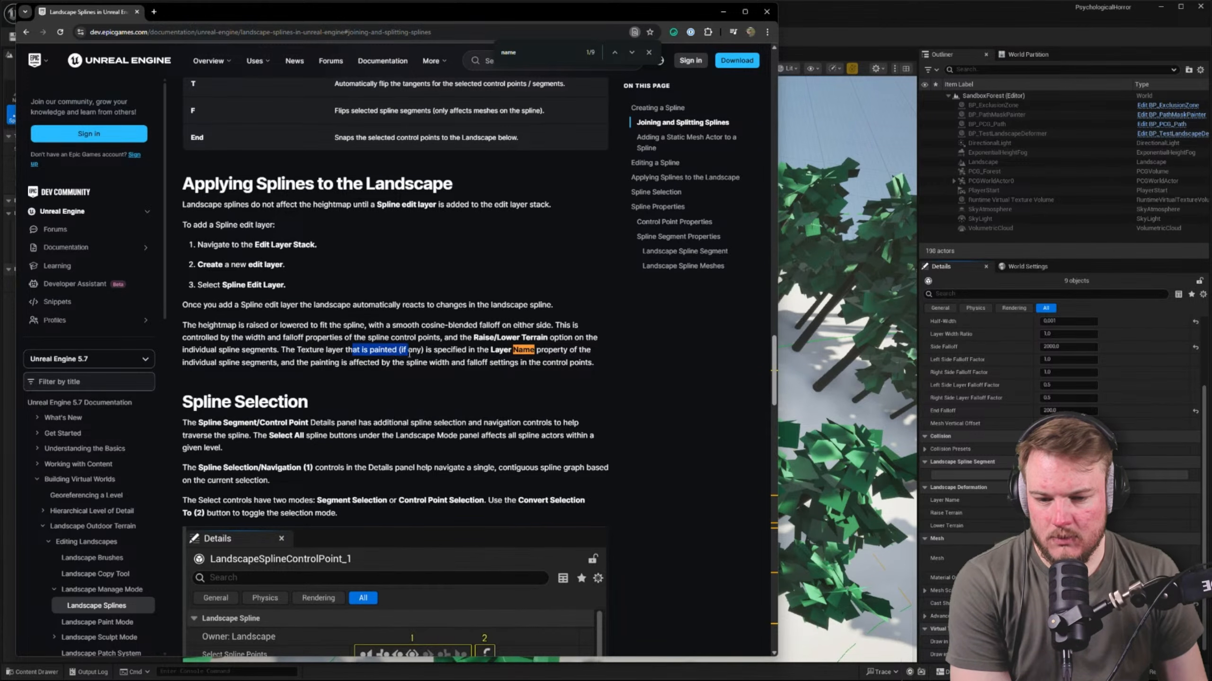
{"action": "left_click_drag", "start_coordinate": [278, 349], "coordinate": [325, 350]}
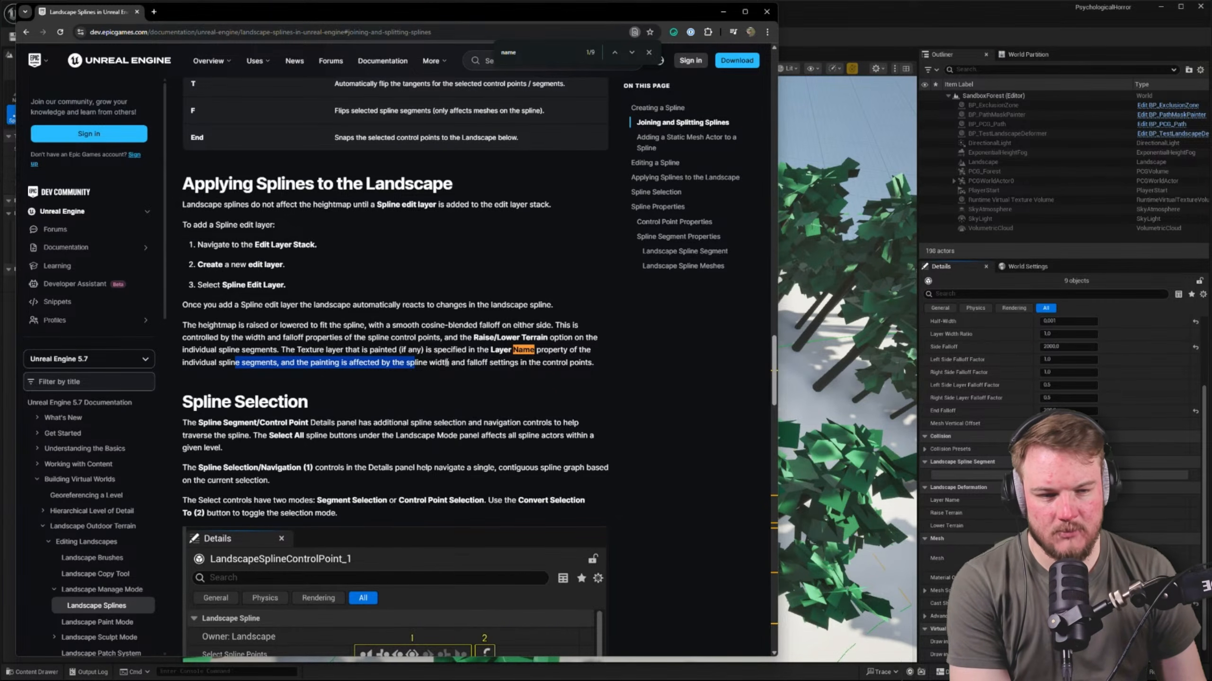
Return to Unreal Editor, select the PCG_Forest volume in Selection Mode and open the PCG_Forest graph from the PCG/Forest folder
{"action": "left_click", "coordinate": [867, 26]}
{"action": "right_click_drag", "start_coordinate": [634, 289], "coordinate": [771, 276]}
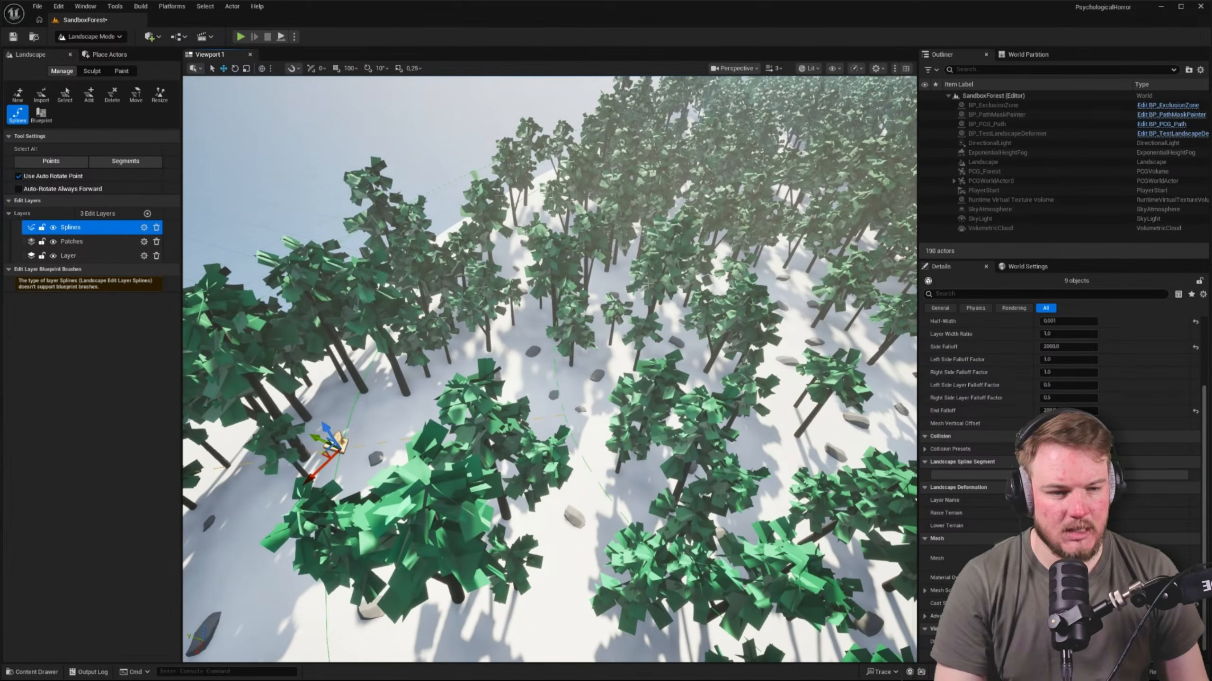
{"action": "key", "text": "shift+1"}
{"action": "left_click", "coordinate": [983, 171]}
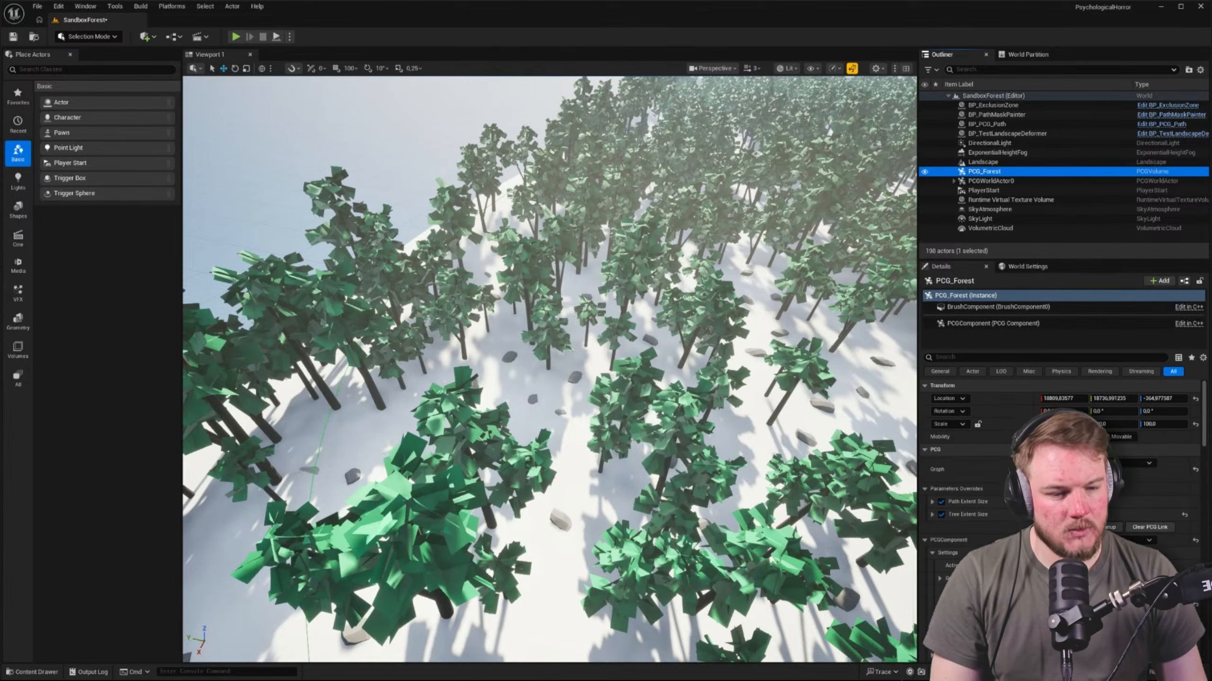
{"action": "left_click", "coordinate": [1081, 475]}
{"action": "left_click", "coordinate": [380, 451]}
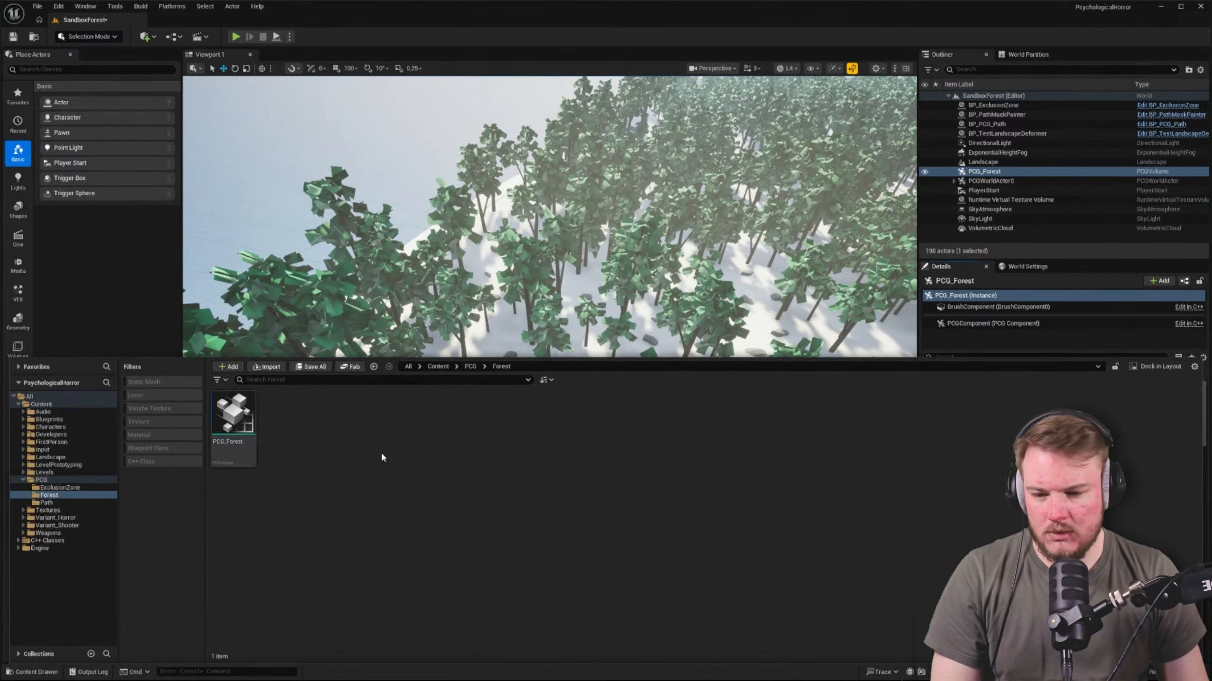
{"action": "left_click", "coordinate": [231, 413]}
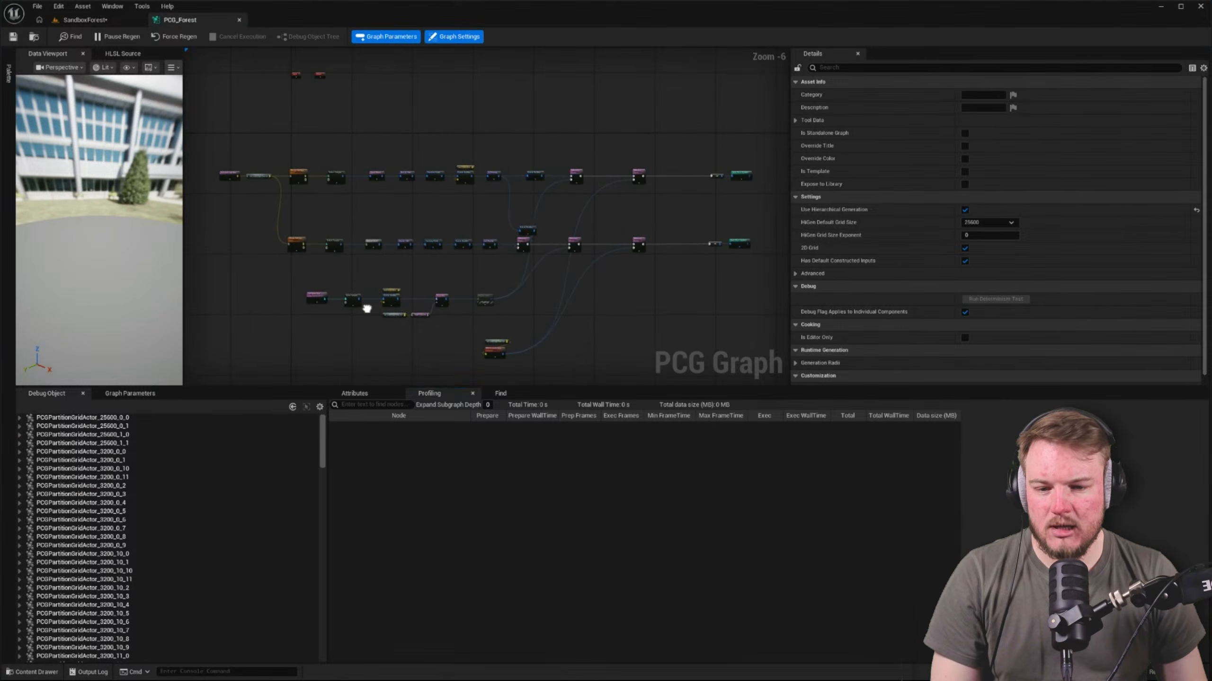
Enlarge the PCG graph's working area by shrinking the profiling, details and data preview areas around it
{"action": "right_click_drag", "start_coordinate": [367, 306], "coordinate": [365, 254]}
{"action": "left_click_drag", "start_coordinate": [721, 388], "coordinate": [721, 505]}
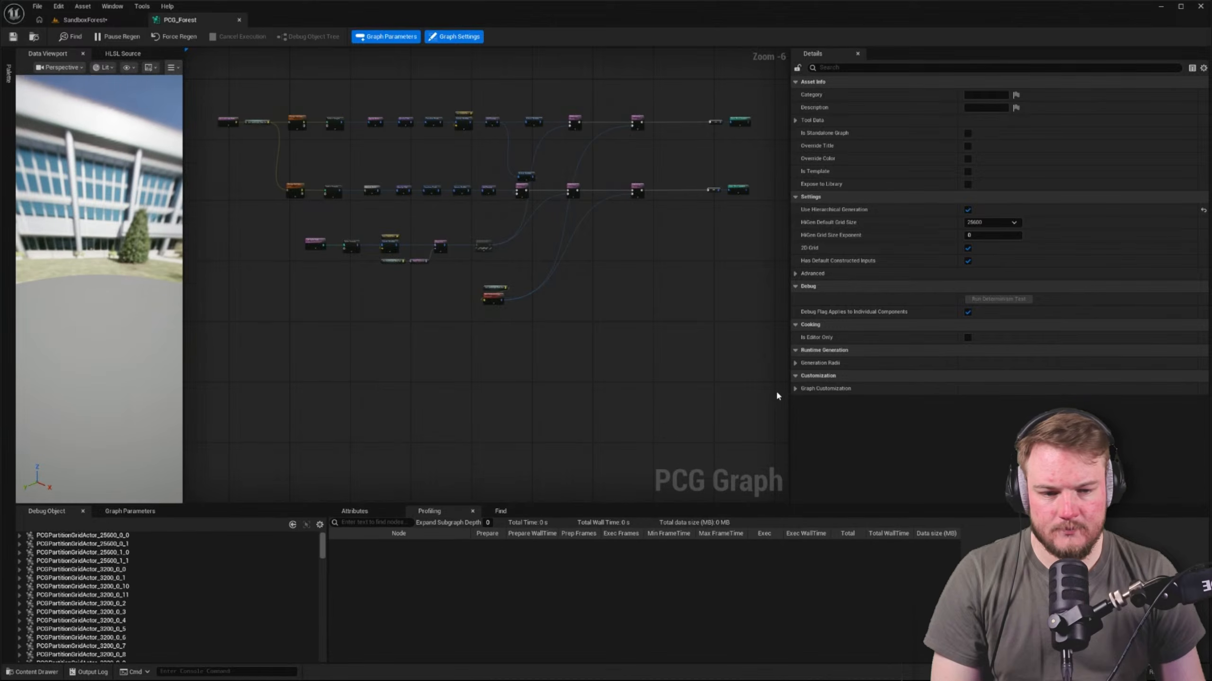
{"action": "left_click_drag", "start_coordinate": [792, 352], "coordinate": [992, 352]}
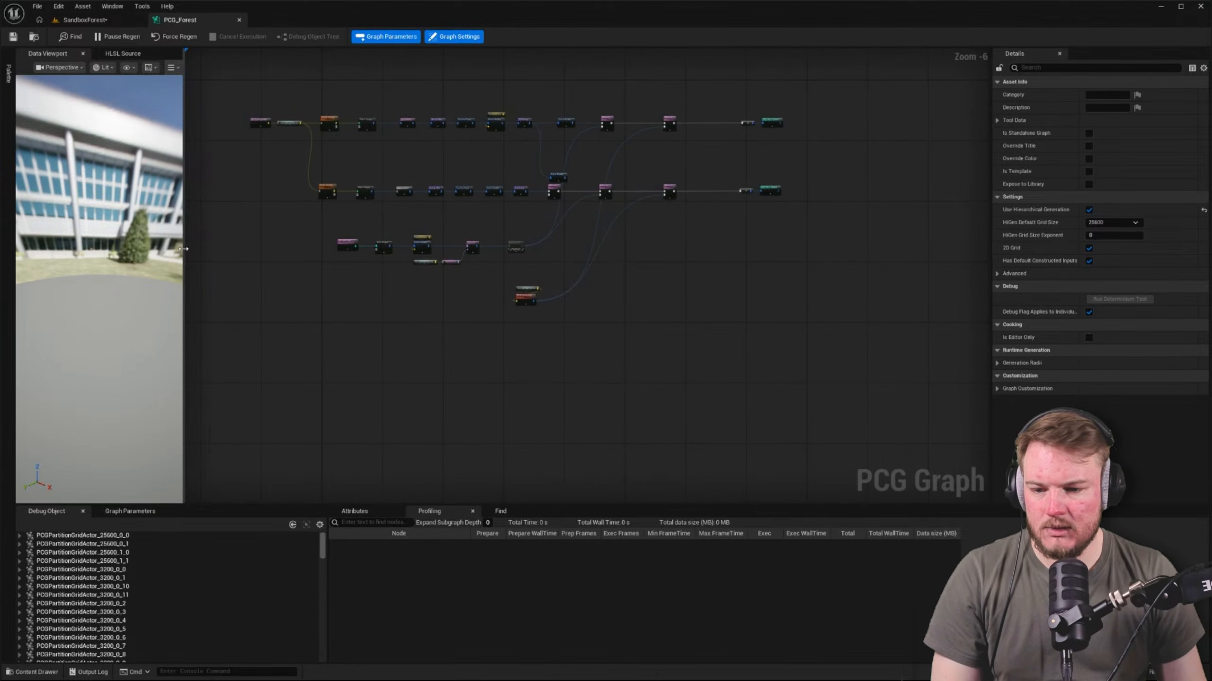
{"action": "left_click_drag", "start_coordinate": [184, 249], "coordinate": [17, 250]}
Add a Get Spline Data node in the empty graph space below the path and exclusion zone nodes
{"action": "right_click_drag", "start_coordinate": [197, 276], "coordinate": [433, 174]}
{"action": "scroll", "coordinate": [339, 328], "scroll_direction": "up", "scroll_amount": 2}
{"action": "scroll", "coordinate": [339, 328], "scroll_direction": "down", "scroll_amount": 1}
{"action": "scroll", "coordinate": [381, 385], "scroll_direction": "up", "scroll_amount": 1}
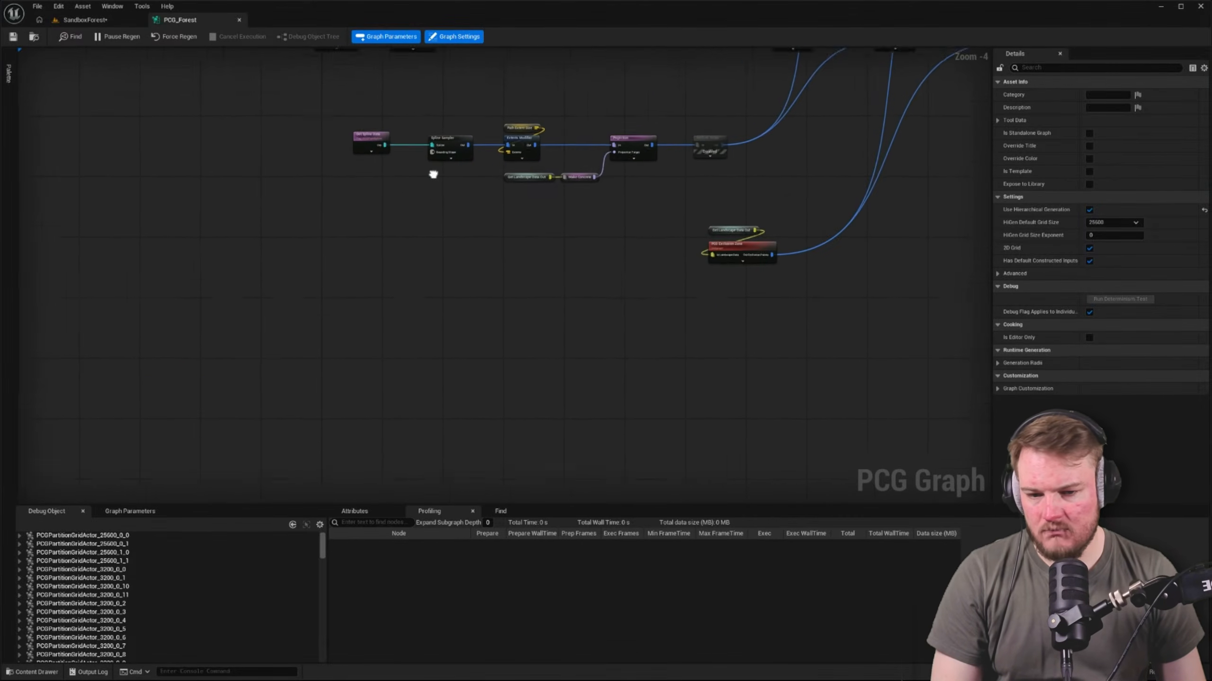
{"action": "scroll", "coordinate": [422, 310], "scroll_direction": "up", "scroll_amount": 1}
{"action": "right_click", "coordinate": [428, 354]}
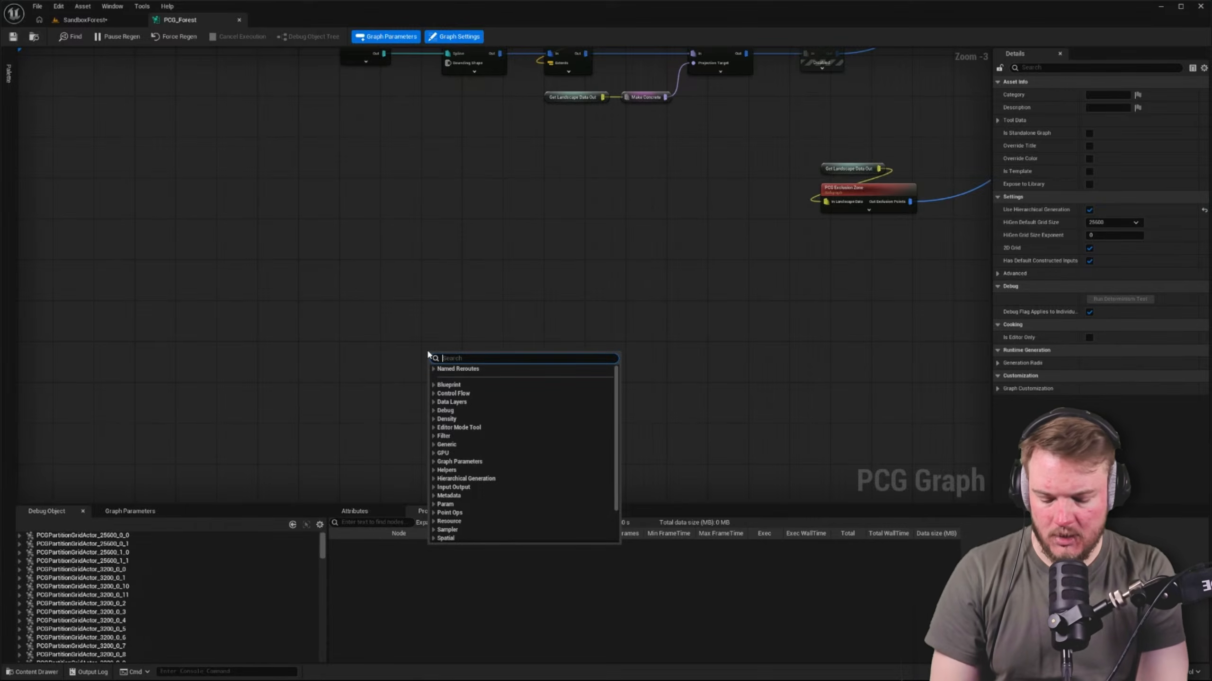
{"action": "type", "text": "get spl"}
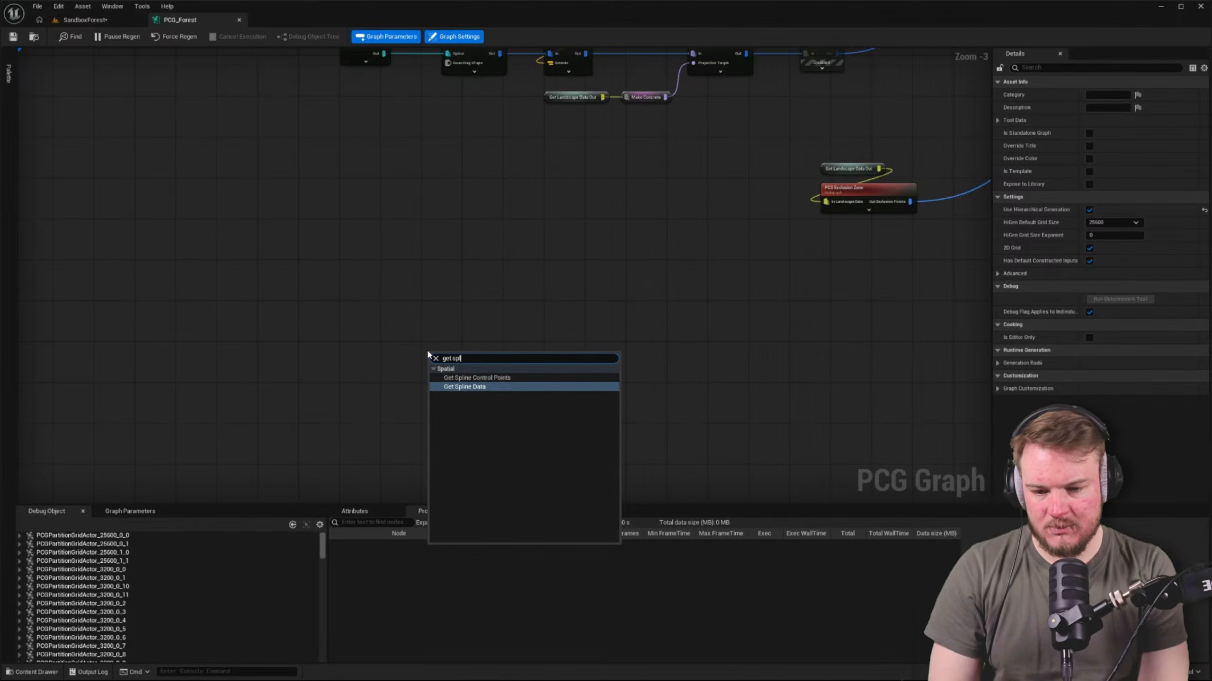
{"action": "key", "text": "Return"}
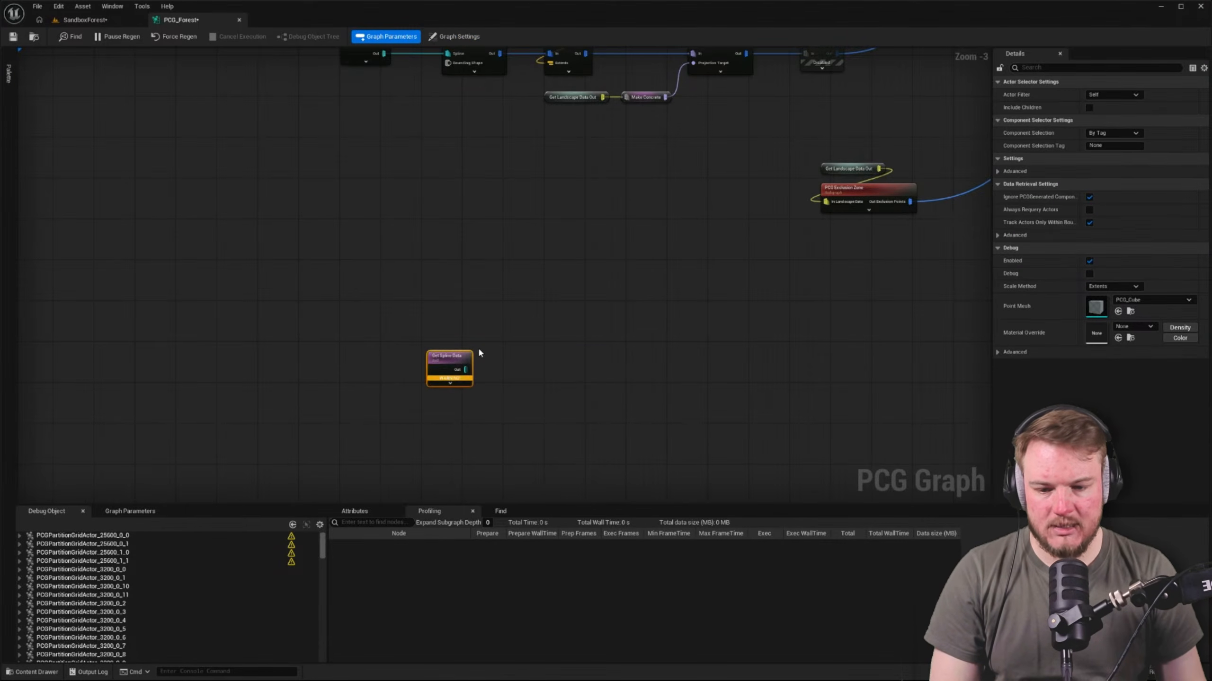
{"action": "scroll", "coordinate": [480, 351], "scroll_direction": "up", "scroll_amount": 3}
{"action": "right_click_drag", "start_coordinate": [491, 375], "coordinate": [447, 356]}
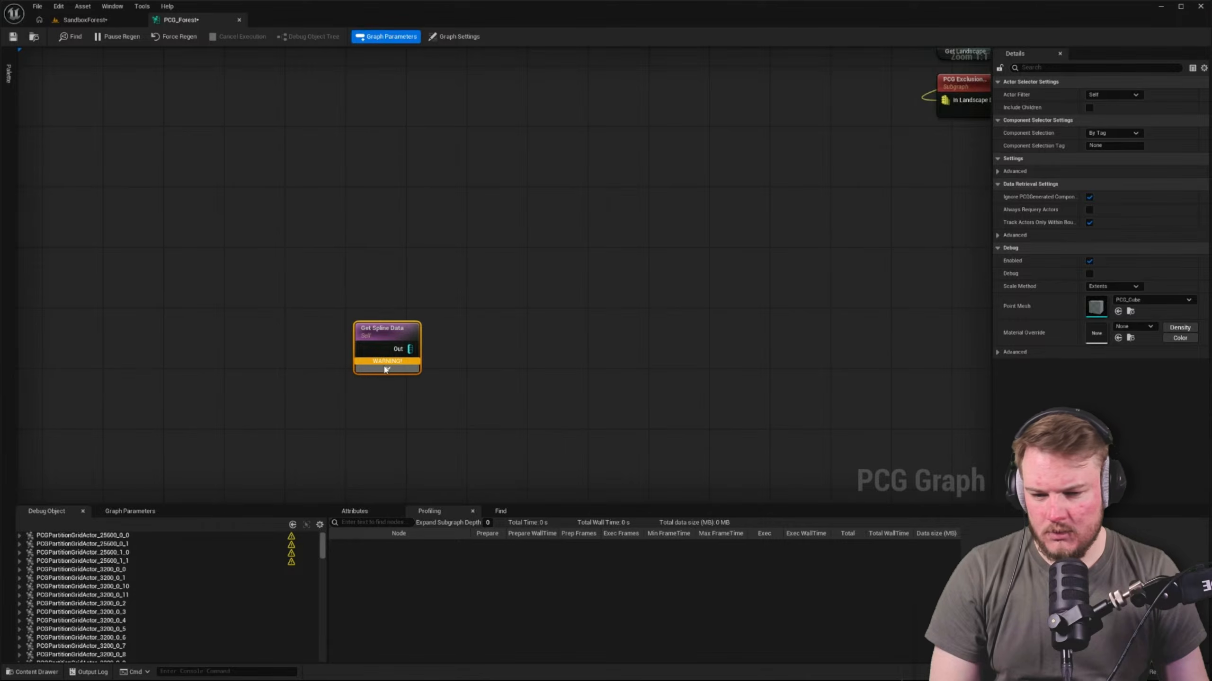
Set the Get Spline Data node's component selection to By Class with LandscapeComponent as the class
{"action": "mouse_move", "coordinate": [387, 365]}
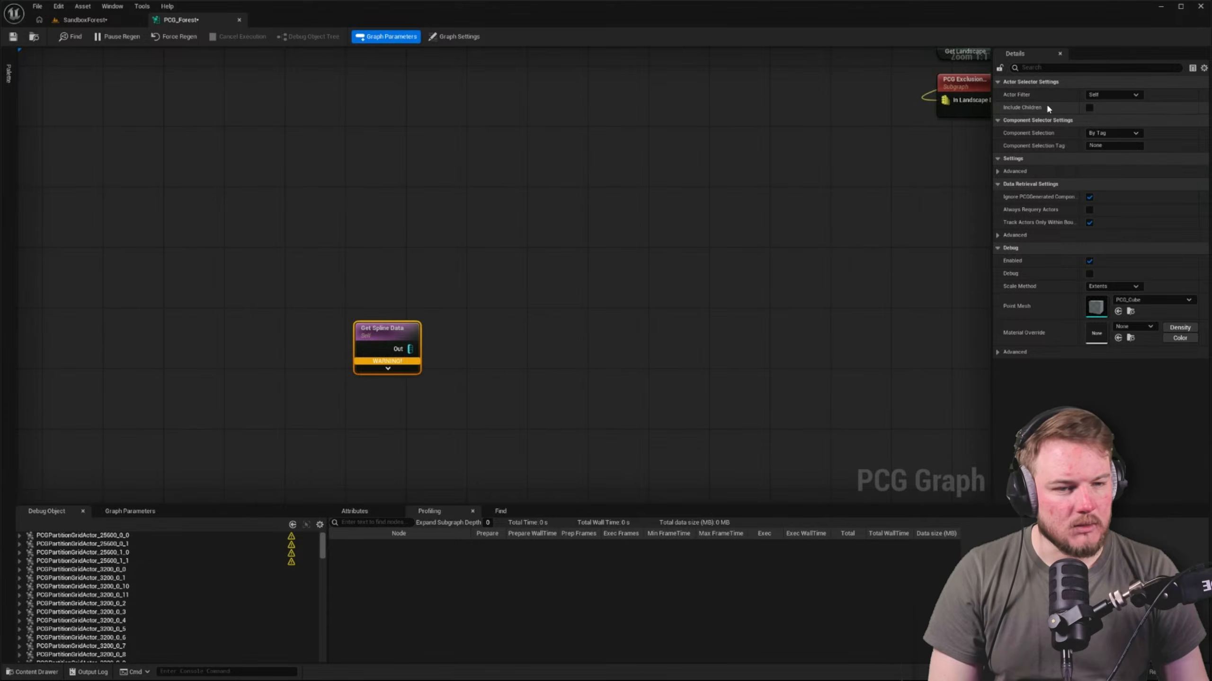
{"action": "left_click", "coordinate": [1107, 95]}
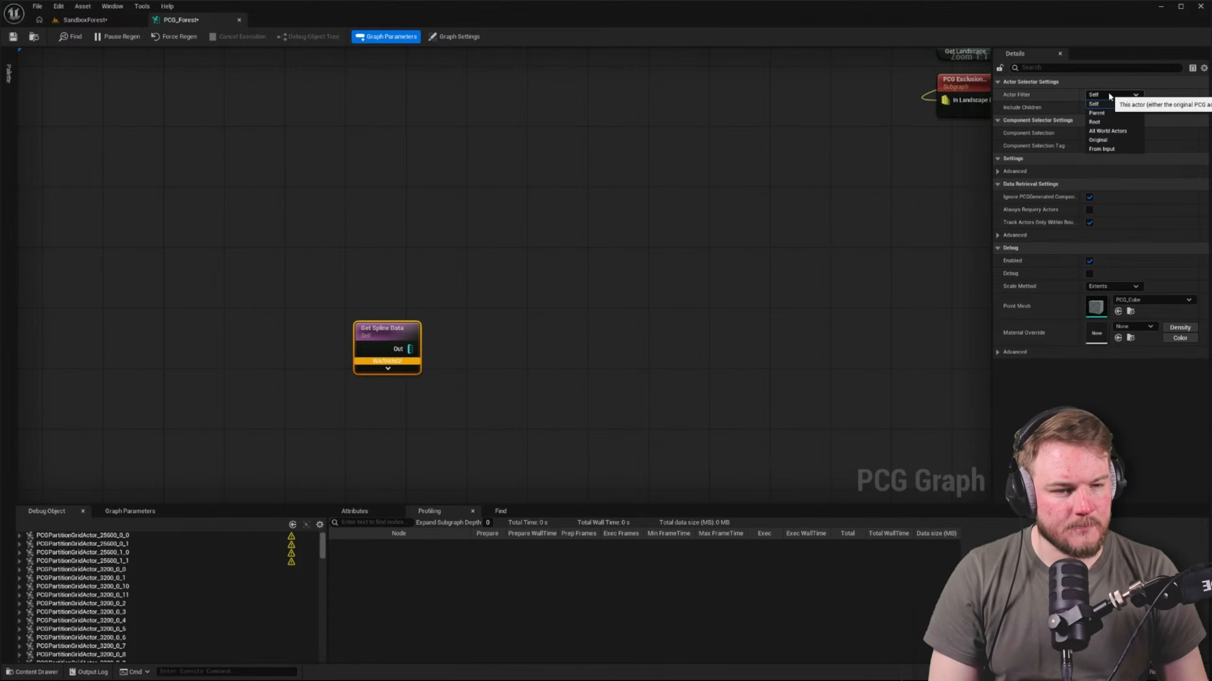
{"action": "left_click", "coordinate": [1108, 95]}
{"action": "left_click", "coordinate": [1109, 131]}
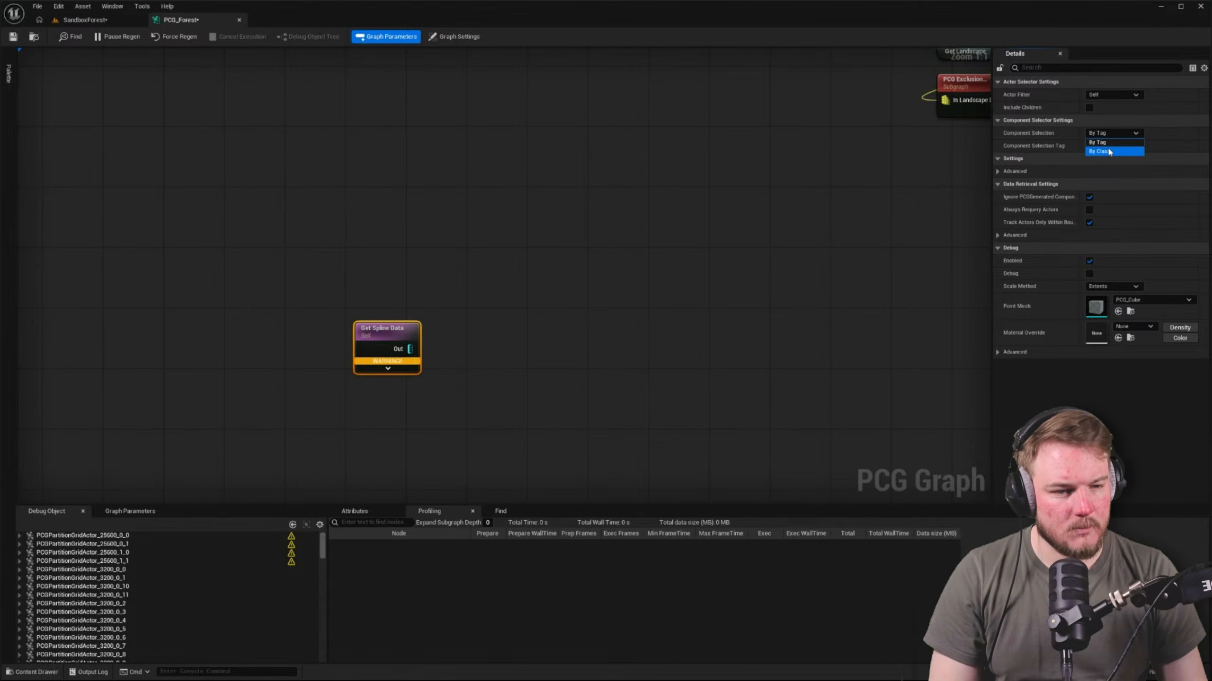
{"action": "left_click", "coordinate": [1108, 151]}
{"action": "left_click", "coordinate": [1105, 147]}
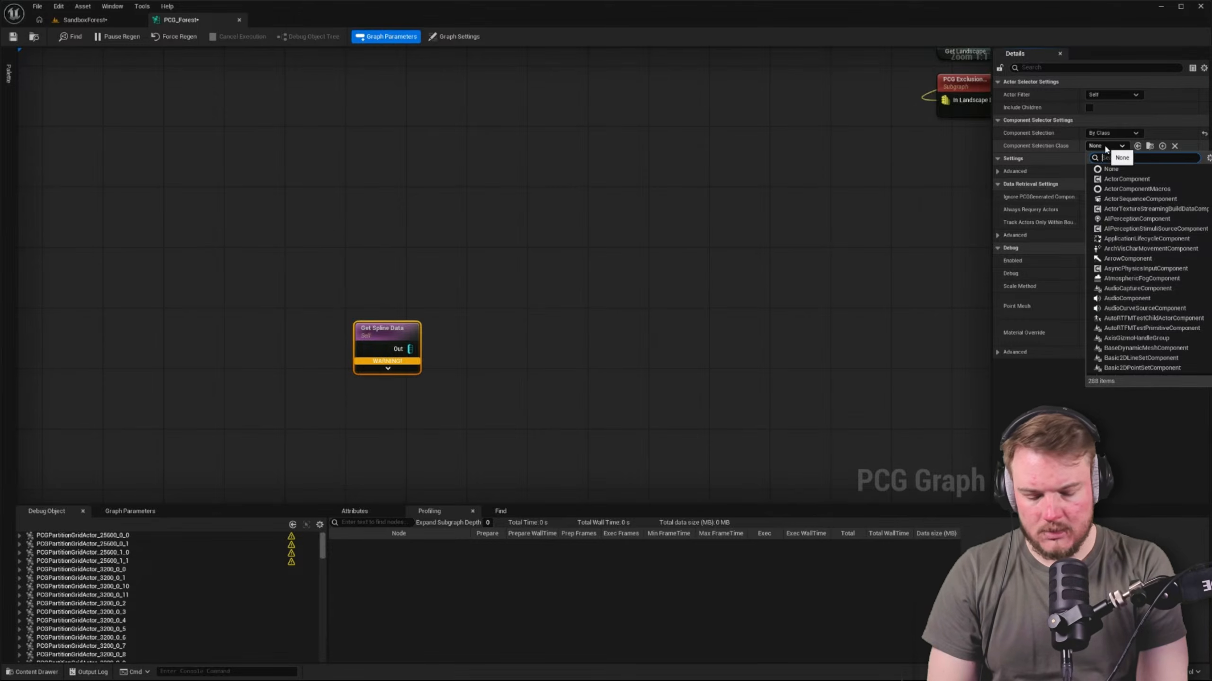
{"action": "type", "text": "landsc"}
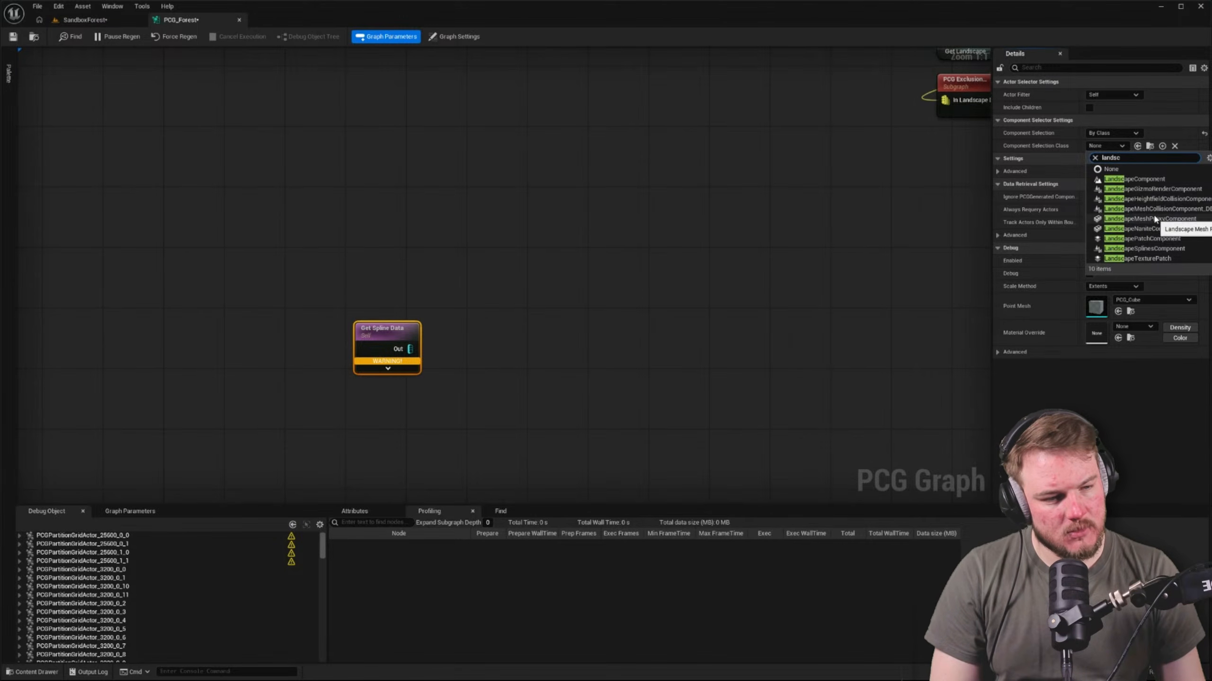
{"action": "left_click", "coordinate": [1153, 179]}
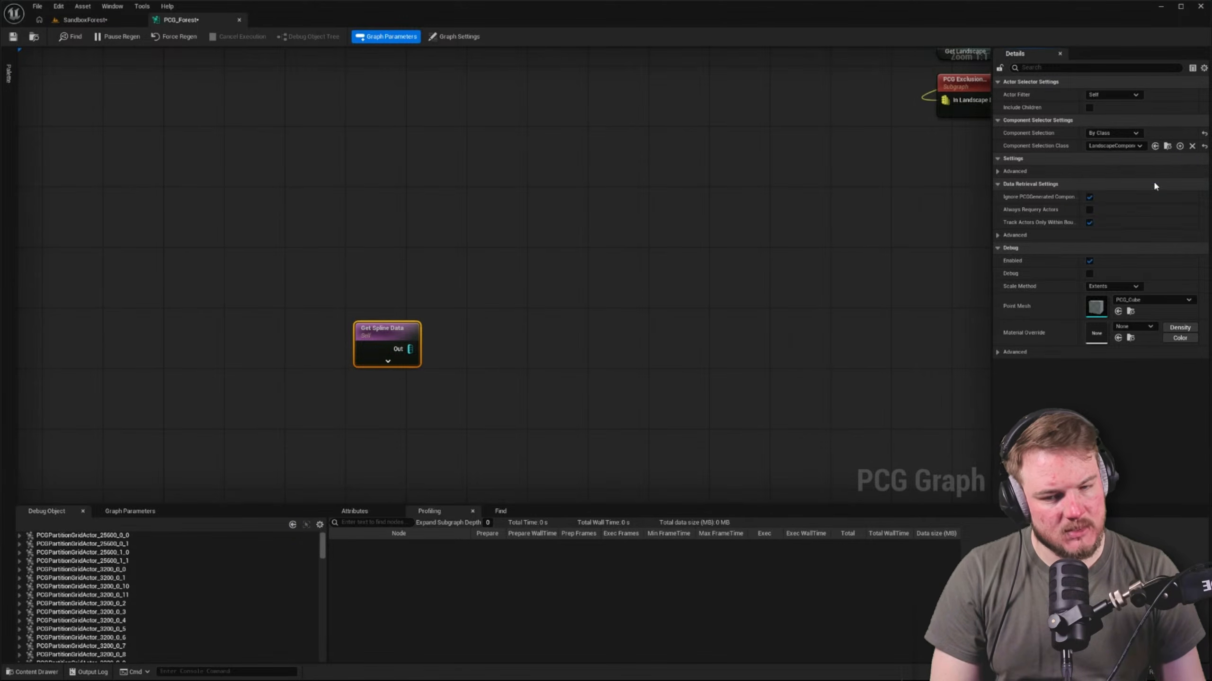
Try connecting the Get Spline Data output to an Extents Modifier node with debug display turned on
{"action": "left_click", "coordinate": [637, 310]}
{"action": "right_click_drag", "start_coordinate": [637, 310], "coordinate": [457, 296]}
{"action": "left_click_drag", "start_coordinate": [227, 334], "coordinate": [306, 329]}
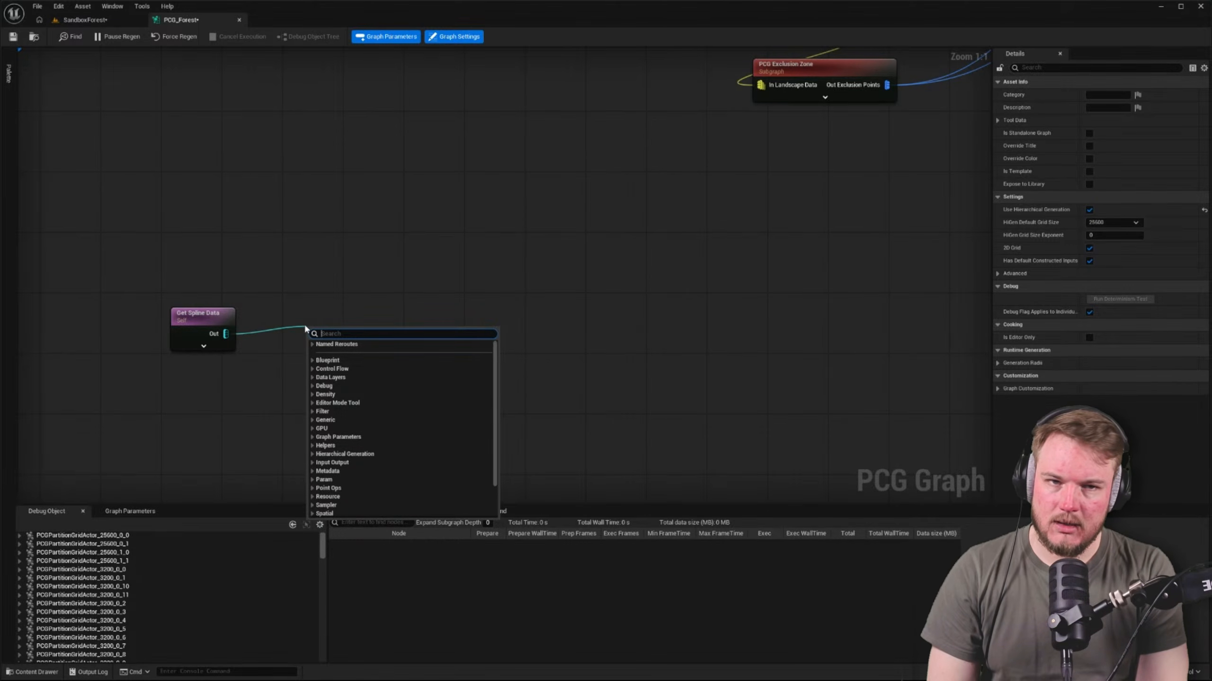
{"action": "type", "text": "extent"}
{"action": "key", "text": "Return"}
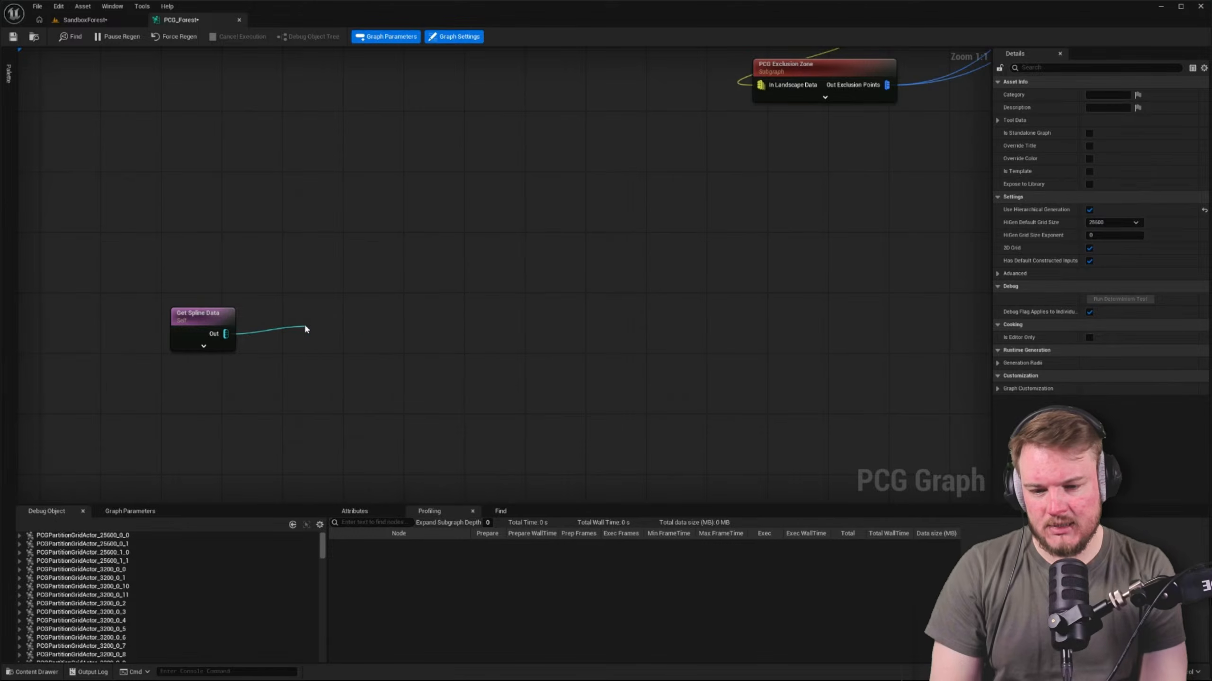
{"action": "left_click_drag", "start_coordinate": [272, 304], "coordinate": [454, 332]}
{"action": "left_click", "coordinate": [464, 311]}
{"action": "left_click", "coordinate": [453, 331]}
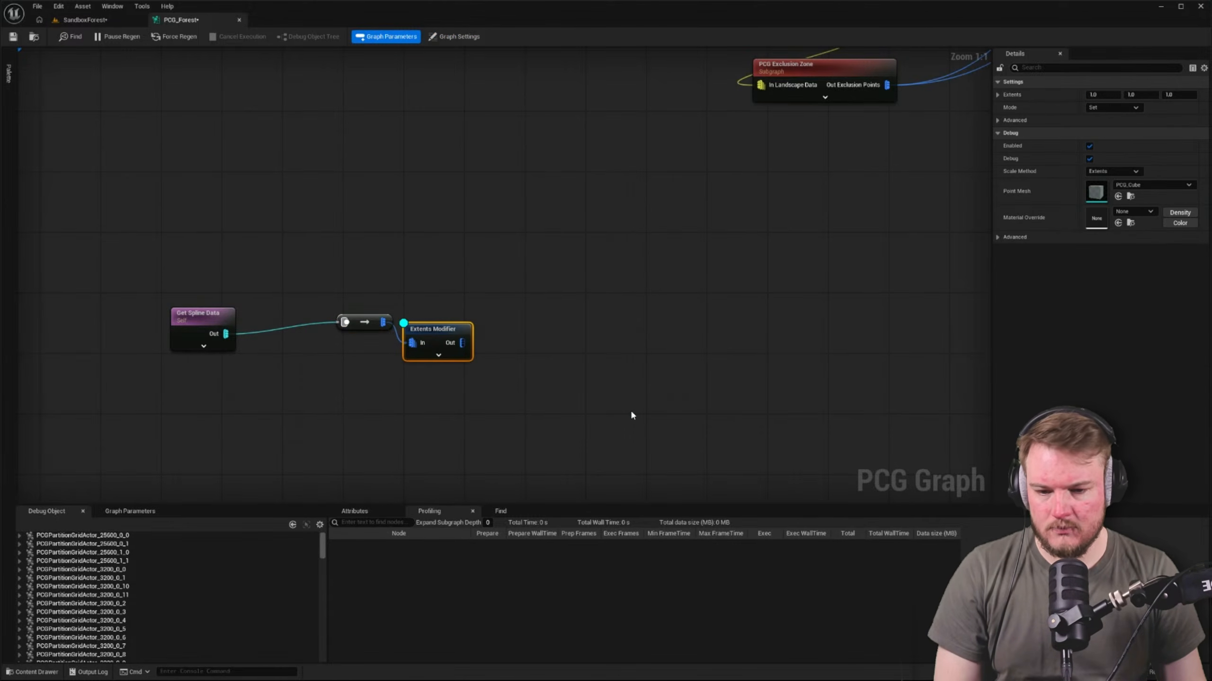
{"action": "left_click", "coordinate": [455, 263]}
Switch to the SandboxForest level and check along the forest's border for debug points from the spline data
{"action": "left_click", "coordinate": [102, 22]}
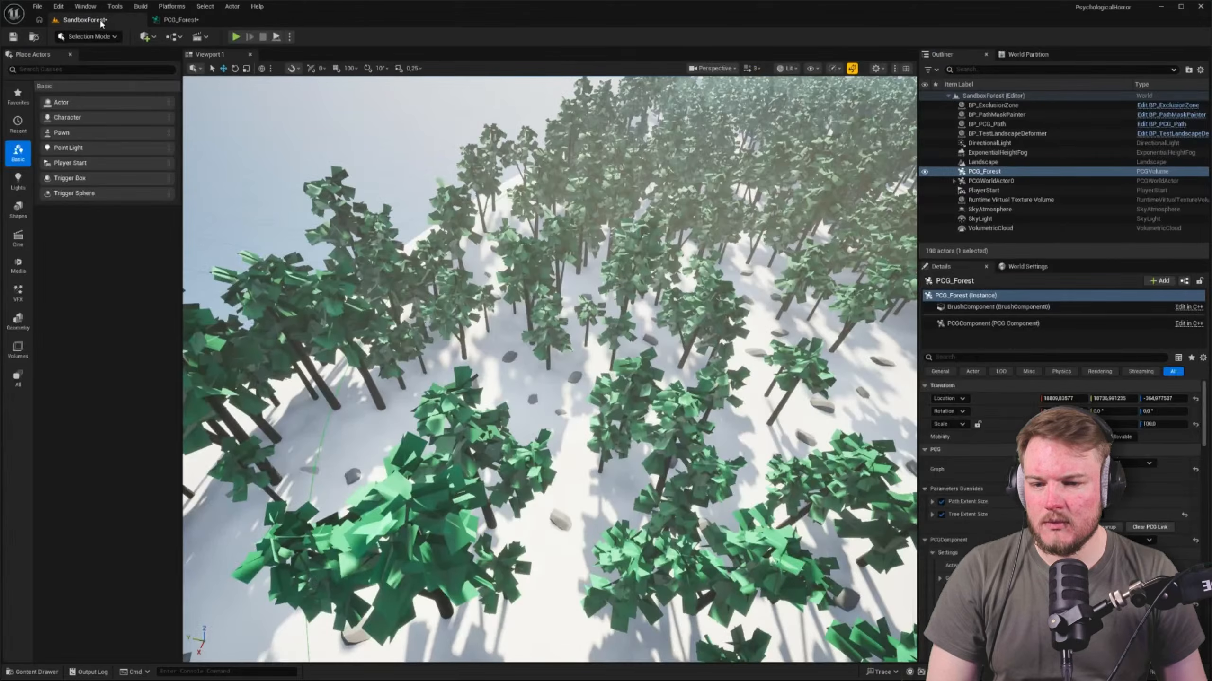
{"action": "right_click_drag", "start_coordinate": [500, 306], "coordinate": [868, 233]}
{"action": "right_click_drag", "start_coordinate": [562, 338], "coordinate": [515, 329]}
{"action": "scroll", "coordinate": [562, 338], "scroll_direction": "up", "scroll_amount": 1}
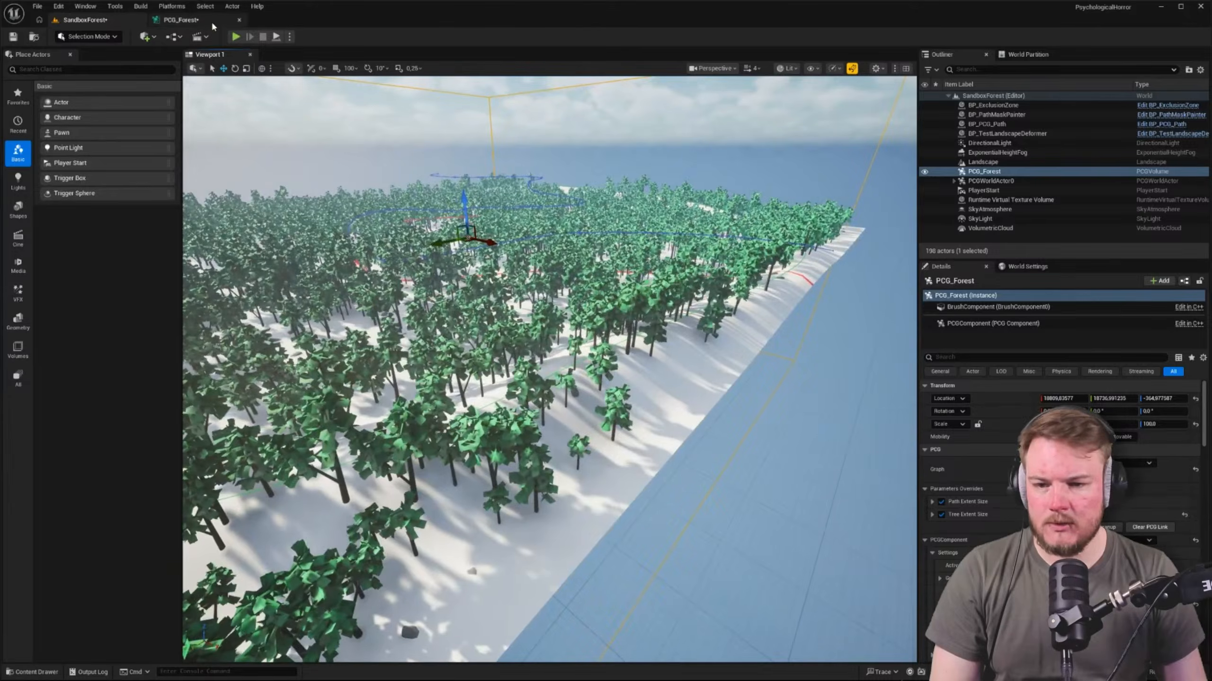
Return to the PCG_Forest graph and delete the Extents Modifier together with the conversion node before it
{"action": "left_click", "coordinate": [181, 19]}
{"action": "right_click_drag", "start_coordinate": [420, 227], "coordinate": [496, 195]}
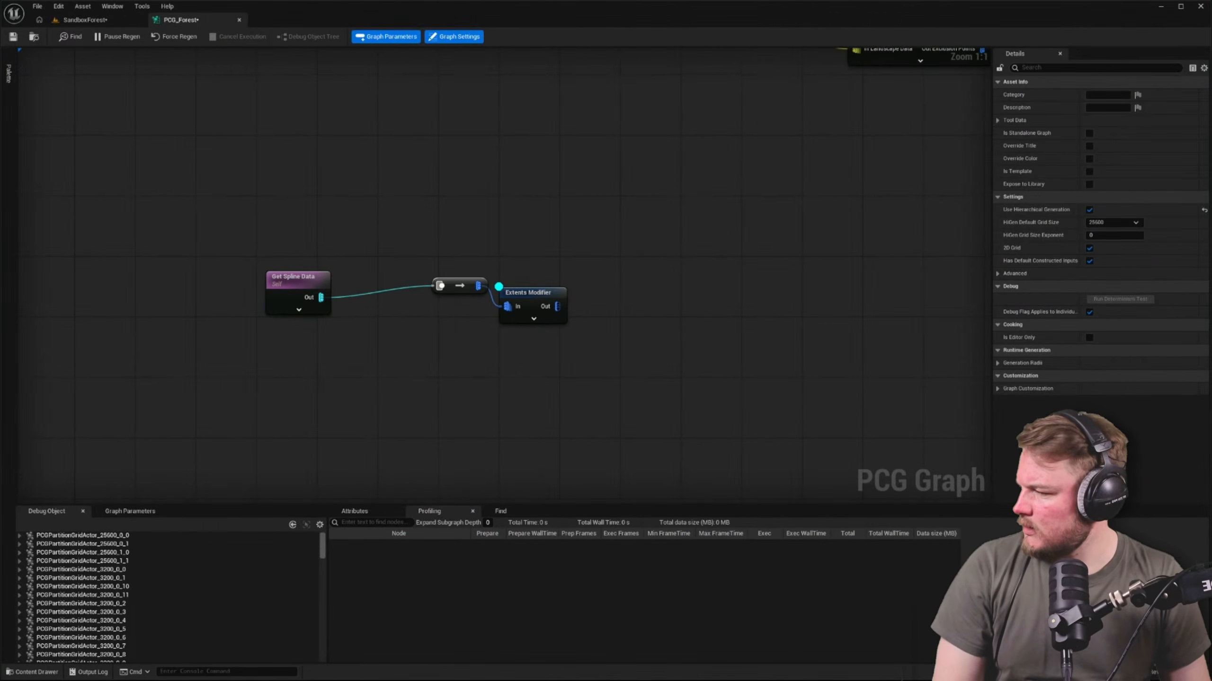
{"action": "left_click_drag", "start_coordinate": [431, 247], "coordinate": [525, 316]}
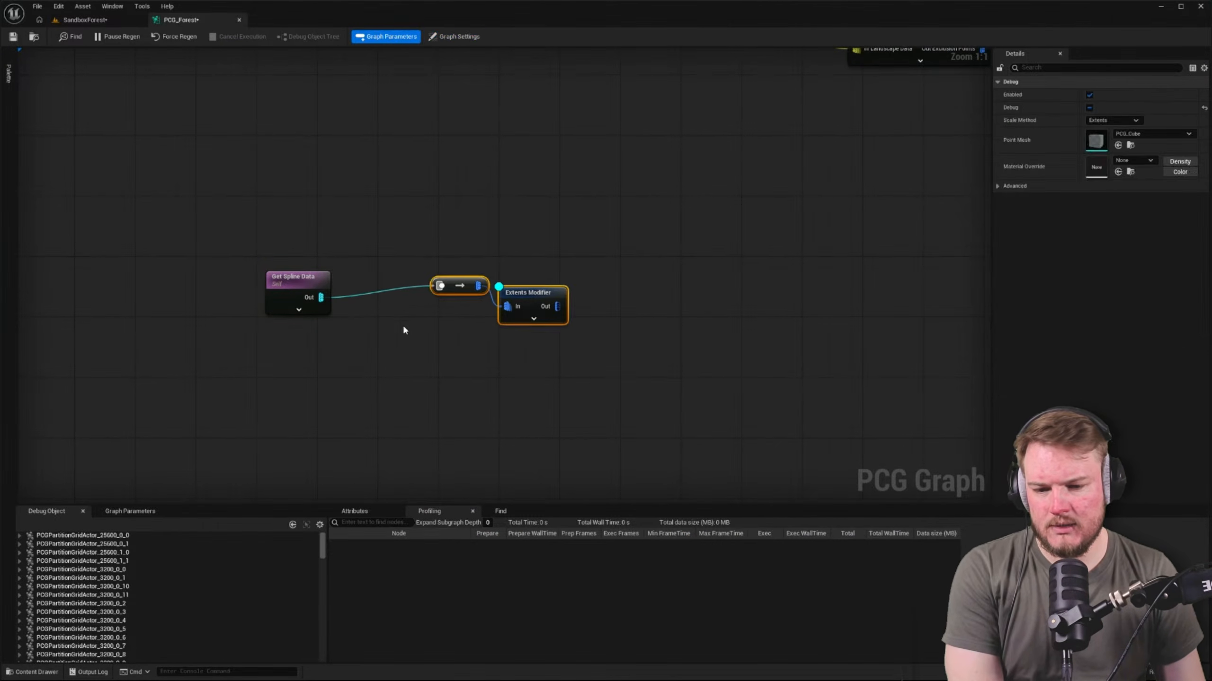
{"action": "key", "text": "Delete"}
Add a Spline Sampler node fed by the Get Spline Data output and align it level with that node
{"action": "left_click_drag", "start_coordinate": [322, 297], "coordinate": [419, 288]}
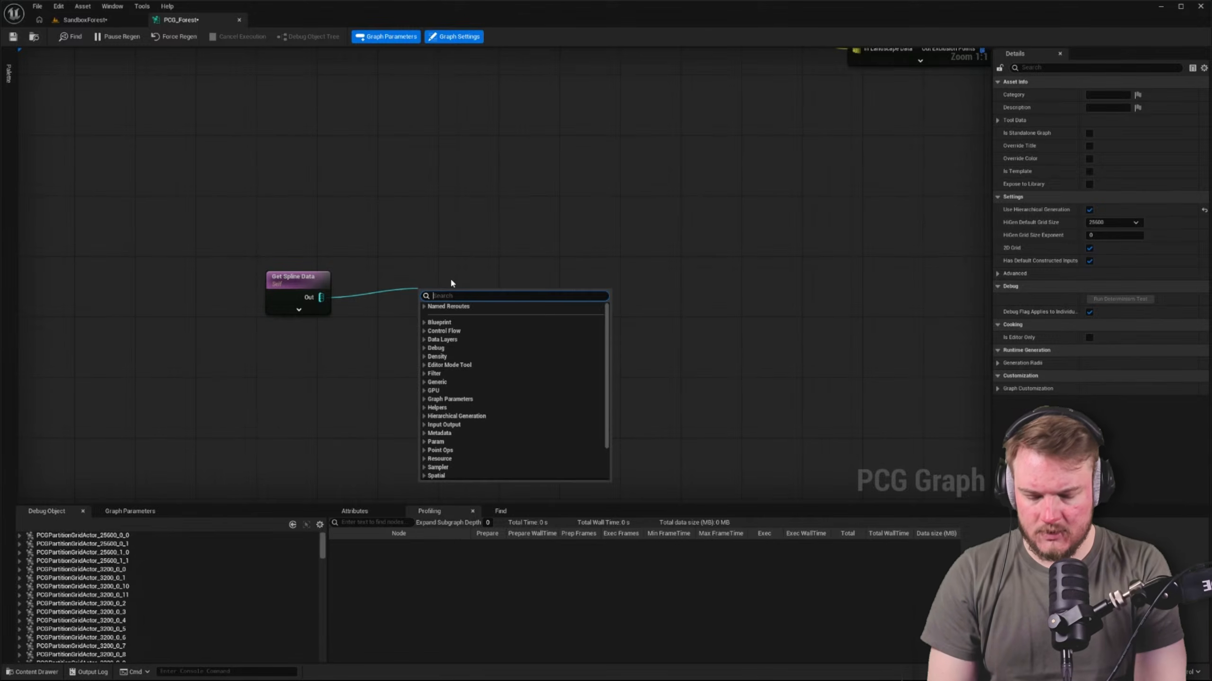
{"action": "type", "text": "sample"}
{"action": "key", "text": "Down"}
{"action": "key", "text": "Down"}
{"action": "key", "text": "Down"}
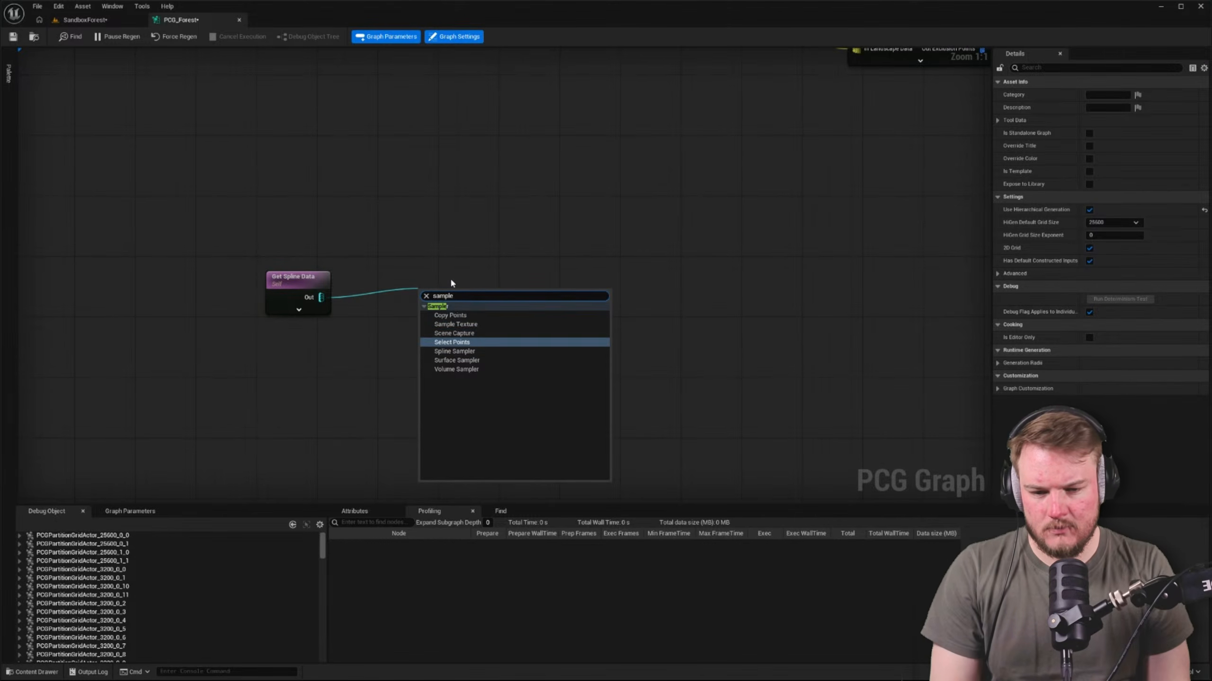
{"action": "key", "text": "Return"}
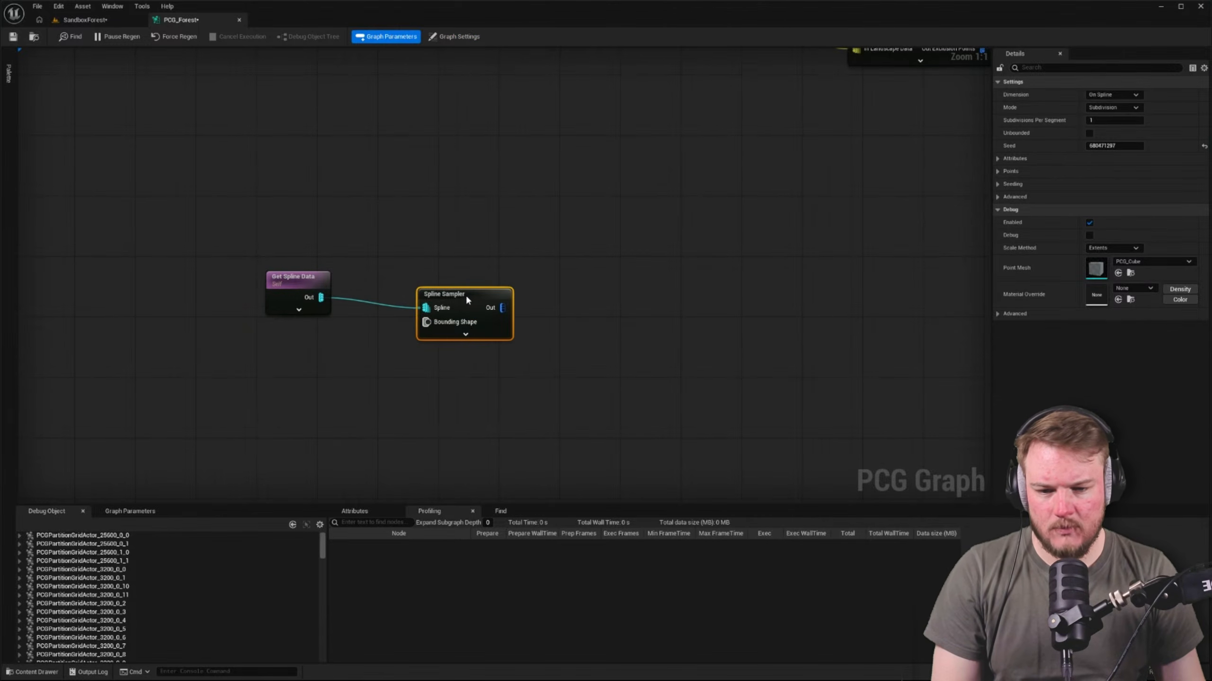
{"action": "left_click_drag", "start_coordinate": [467, 297], "coordinate": [462, 291]}
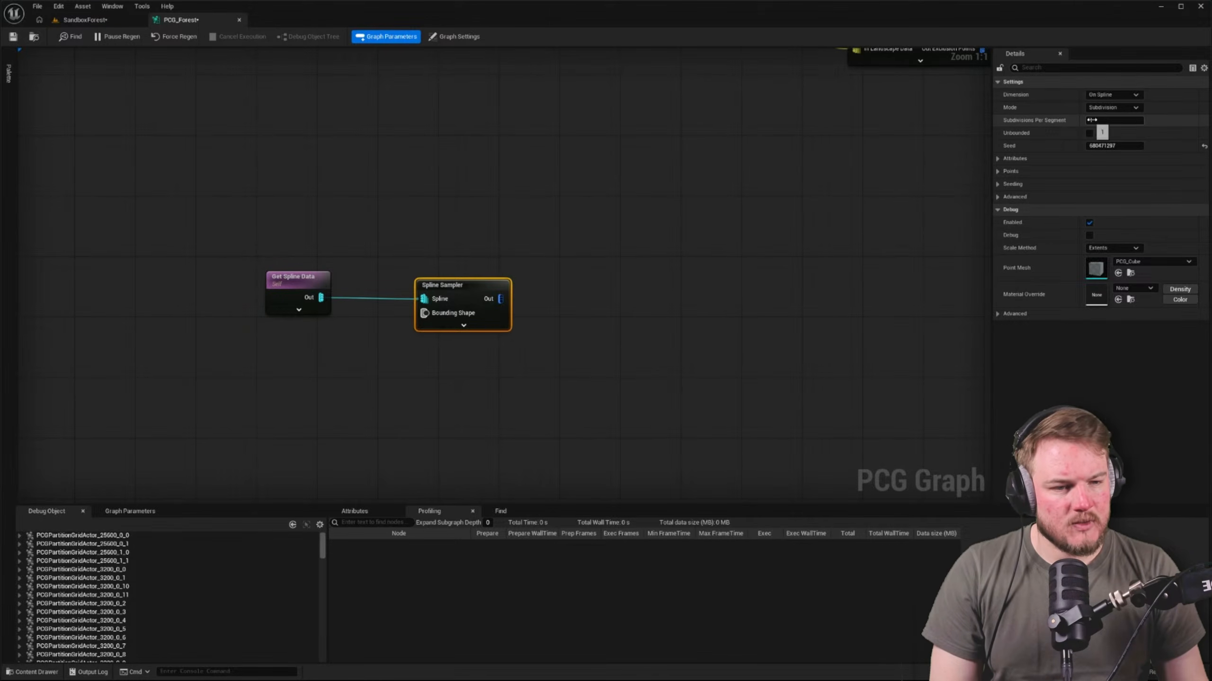
Review the Spline Sampler's dimension and mode options, keeping On Spline and Subdivision
{"action": "left_click", "coordinate": [1116, 95]}
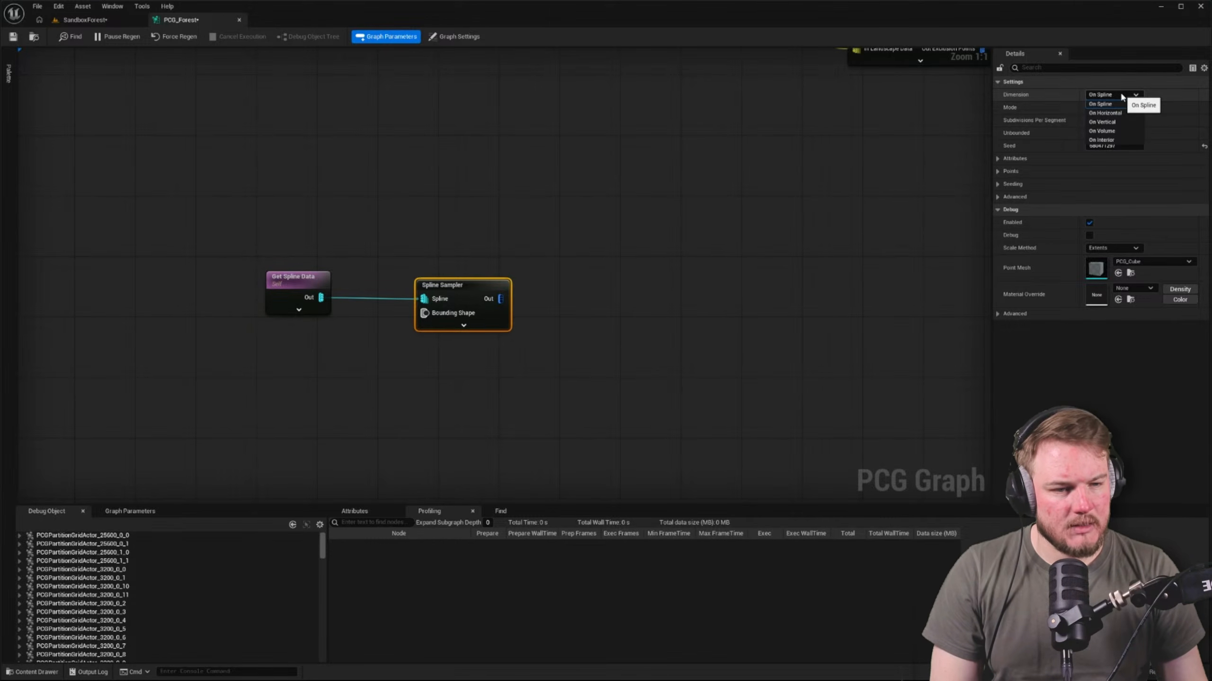
{"action": "left_click", "coordinate": [1116, 105]}
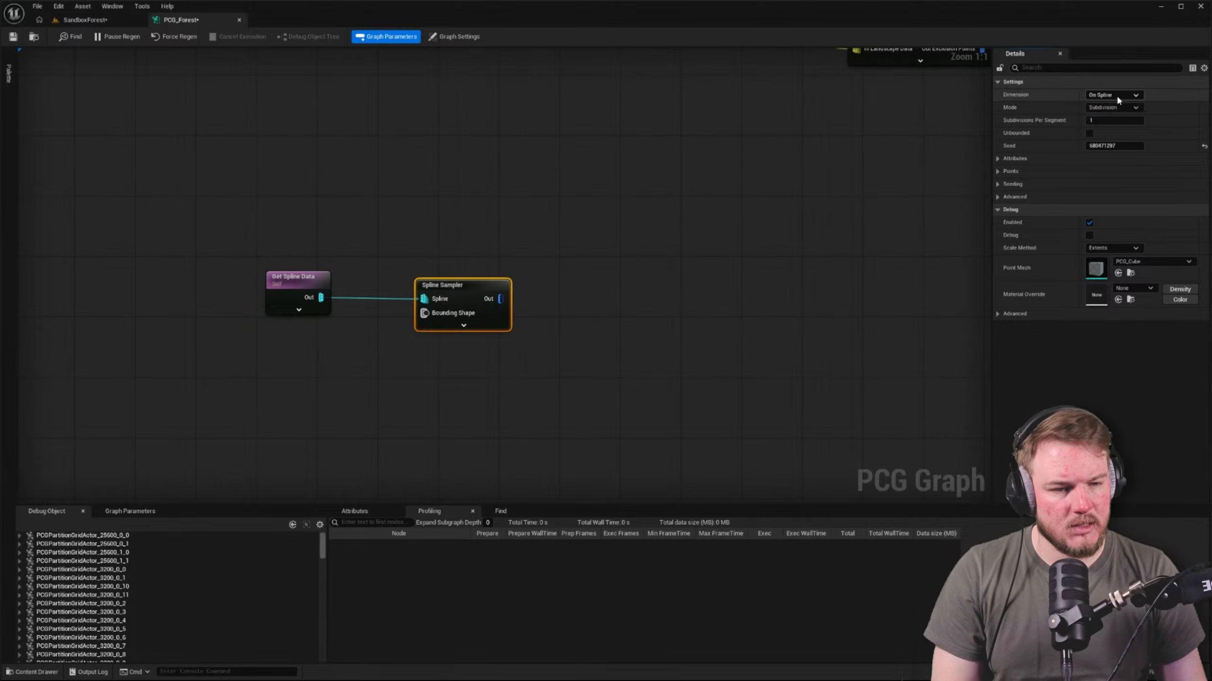
{"action": "left_click", "coordinate": [1120, 107]}
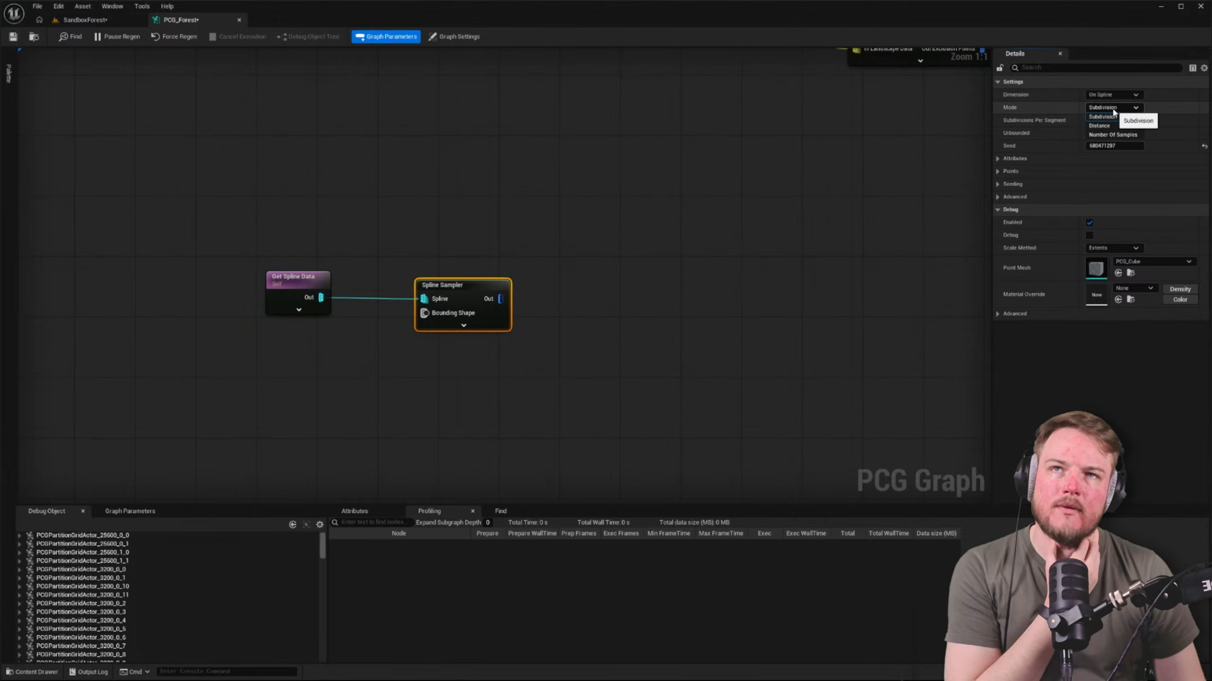
{"action": "left_click", "coordinate": [732, 197]}
Examine the Get Landscape Data node's settings at the start of the graph, and view the PCG_Forest volume in the SandboxForest level
{"action": "scroll", "coordinate": [718, 189], "scroll_direction": "down", "scroll_amount": 5}
{"action": "right_click_drag", "start_coordinate": [687, 176], "coordinate": [535, 414]}
{"action": "scroll", "coordinate": [241, 146], "scroll_direction": "up", "scroll_amount": 3}
{"action": "right_click_drag", "start_coordinate": [239, 61], "coordinate": [234, 129]}
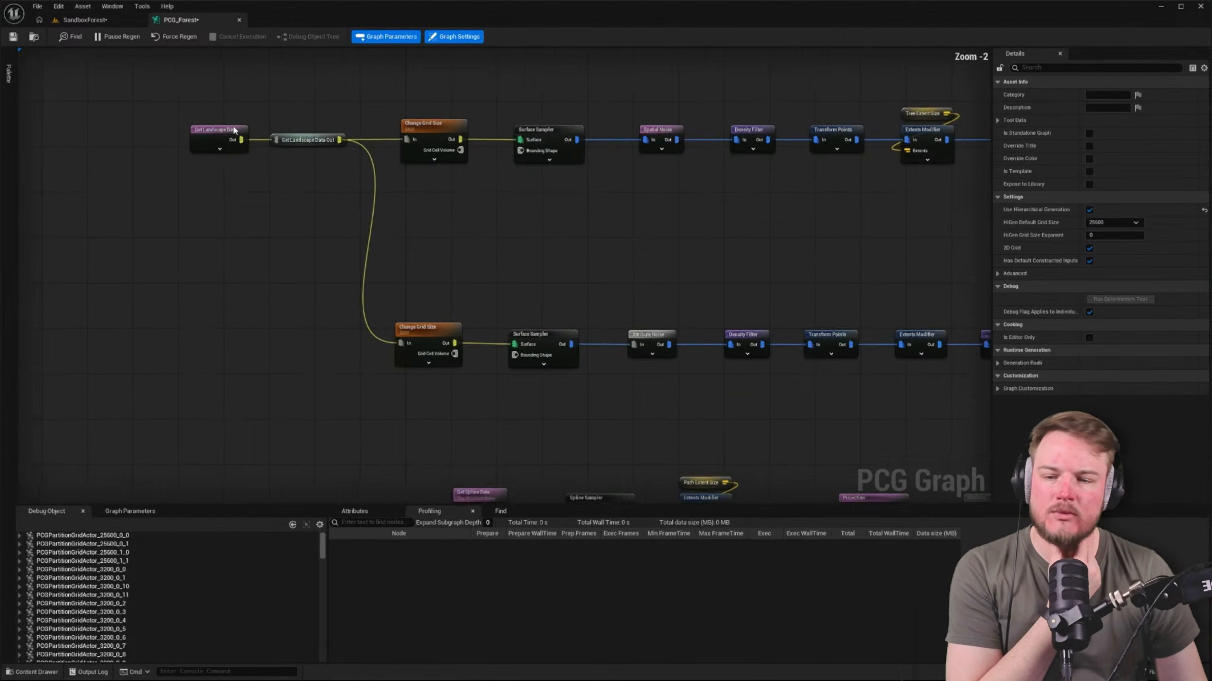
{"action": "scroll", "coordinate": [234, 130], "scroll_direction": "up", "scroll_amount": 2}
{"action": "right_click_drag", "start_coordinate": [284, 264], "coordinate": [215, 136]}
{"action": "right_click_drag", "start_coordinate": [275, 201], "coordinate": [320, 302]}
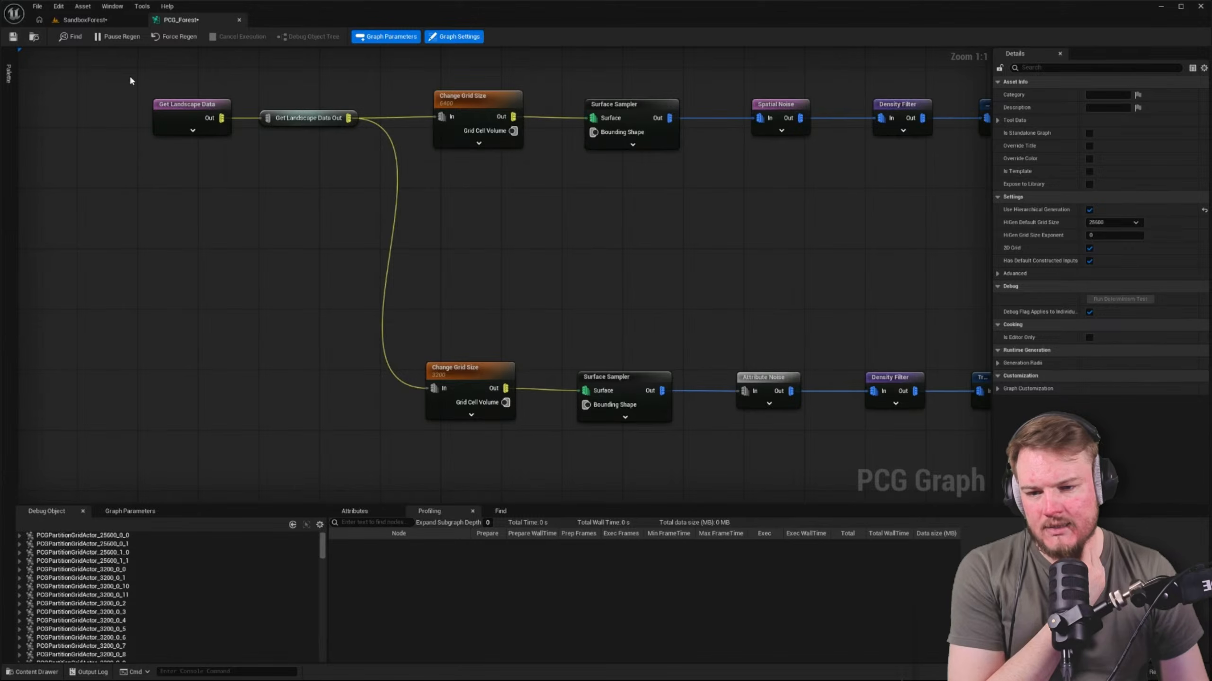
{"action": "left_click_drag", "start_coordinate": [115, 77], "coordinate": [232, 163]}
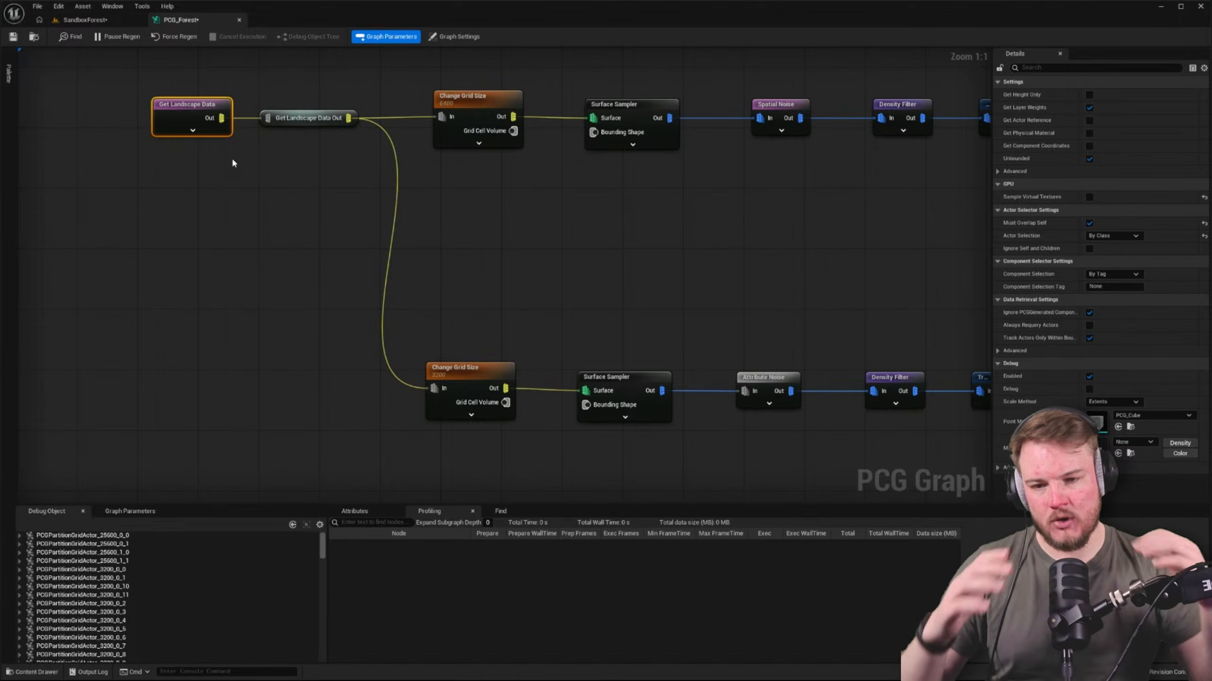
{"action": "left_click", "coordinate": [83, 19]}
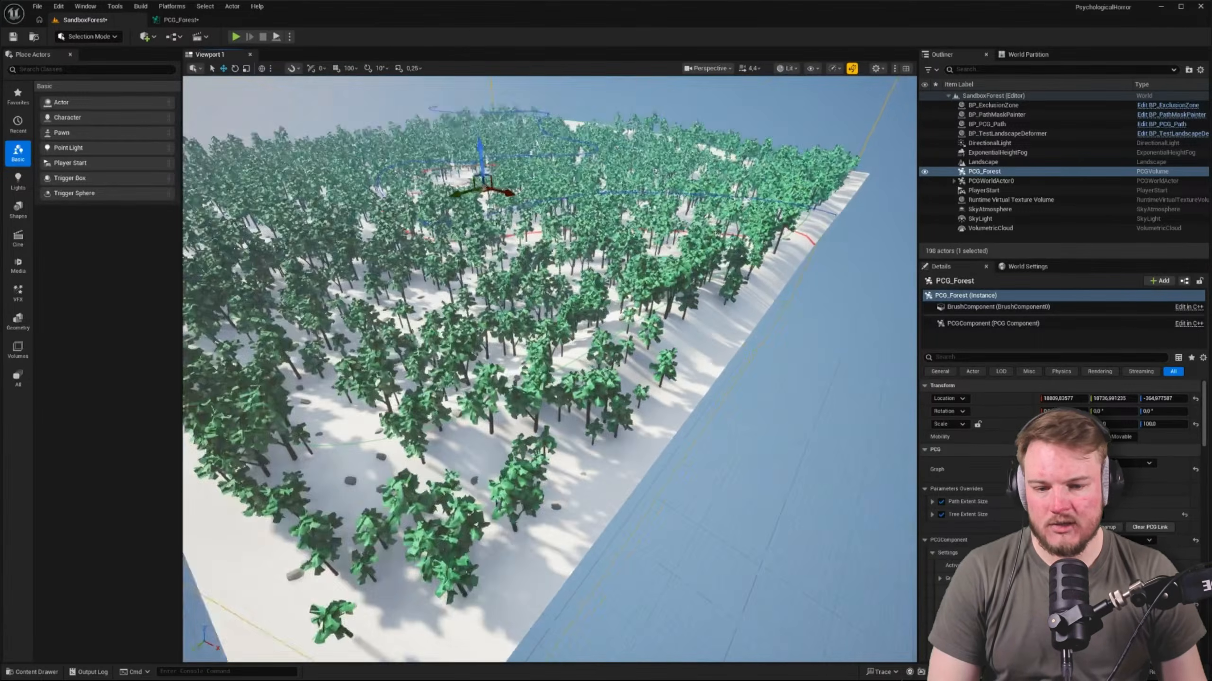
{"action": "key", "text": "f"}
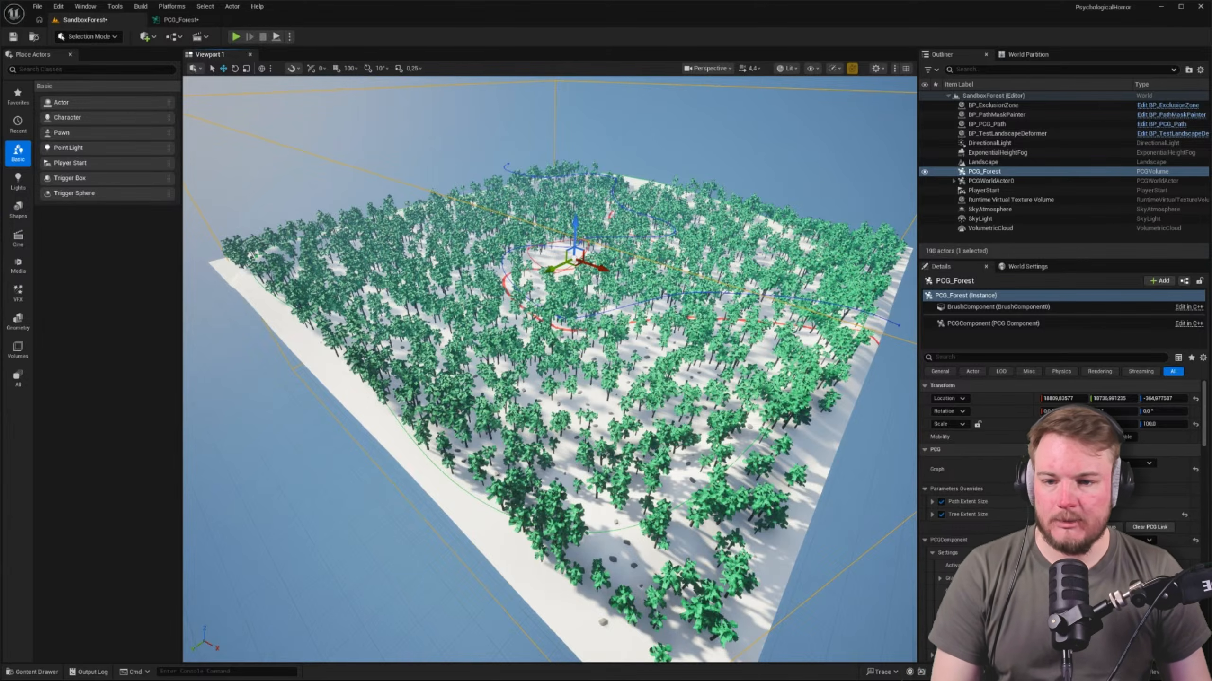
Back in the PCG_Forest graph, add an Extents Modifier node connected to the Spline Sampler's output
{"action": "left_click", "coordinate": [179, 19]}
{"action": "right_click_drag", "start_coordinate": [634, 458], "coordinate": [616, 310]}
{"action": "scroll", "coordinate": [620, 319], "scroll_direction": "down", "scroll_amount": 4}
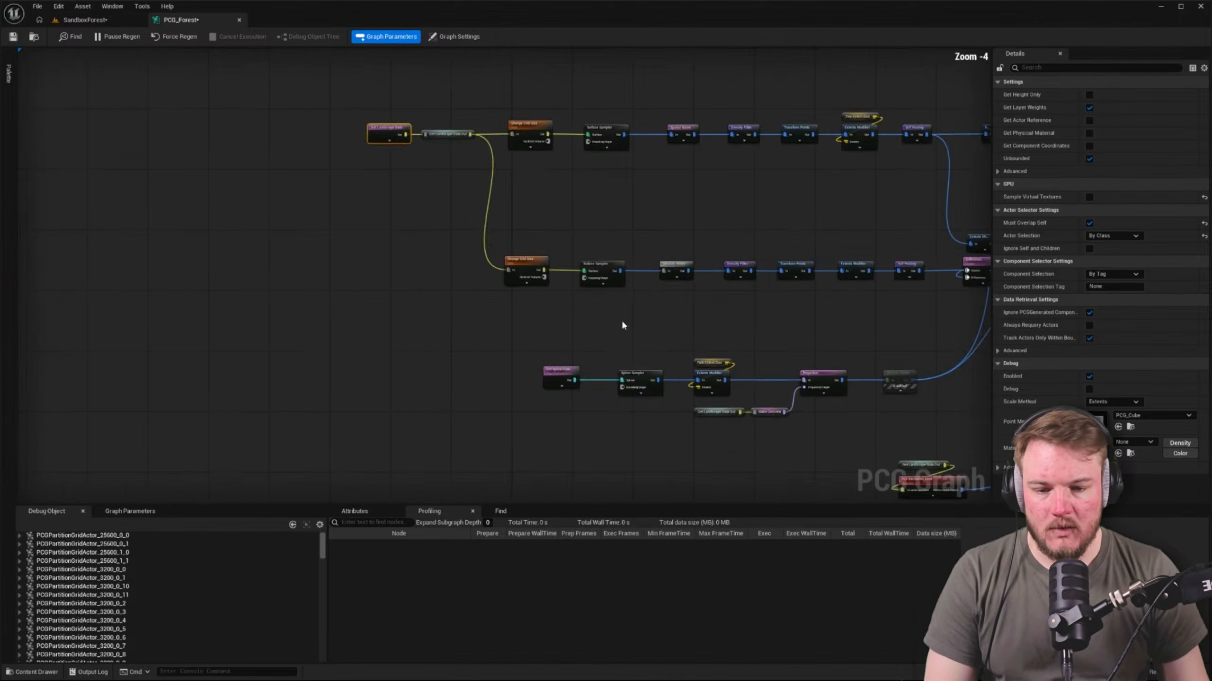
{"action": "right_click_drag", "start_coordinate": [587, 446], "coordinate": [565, 332]}
{"action": "scroll", "coordinate": [565, 332], "scroll_direction": "up", "scroll_amount": 4}
{"action": "right_click_drag", "start_coordinate": [778, 340], "coordinate": [677, 191]}
{"action": "scroll", "coordinate": [682, 206], "scroll_direction": "down", "scroll_amount": 3}
{"action": "right_click_drag", "start_coordinate": [739, 317], "coordinate": [570, 280]}
{"action": "scroll", "coordinate": [570, 280], "scroll_direction": "up", "scroll_amount": 1}
{"action": "scroll", "coordinate": [586, 231], "scroll_direction": "up", "scroll_amount": 2}
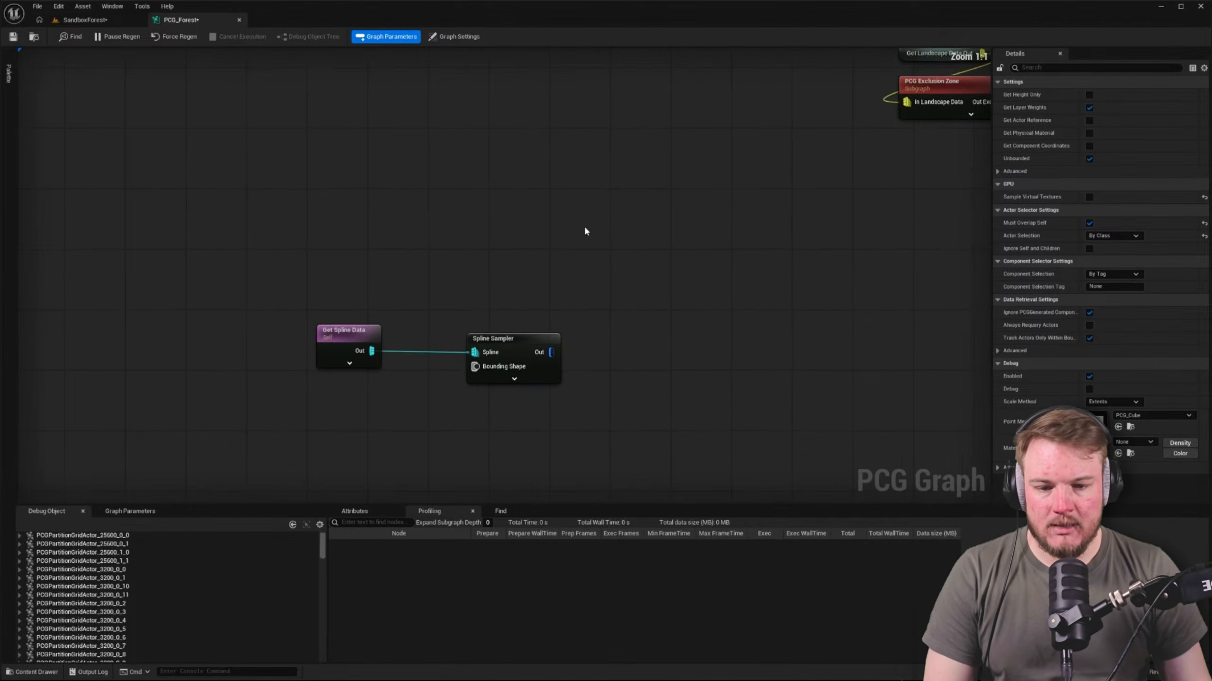
{"action": "right_click_drag", "start_coordinate": [680, 294], "coordinate": [597, 245]}
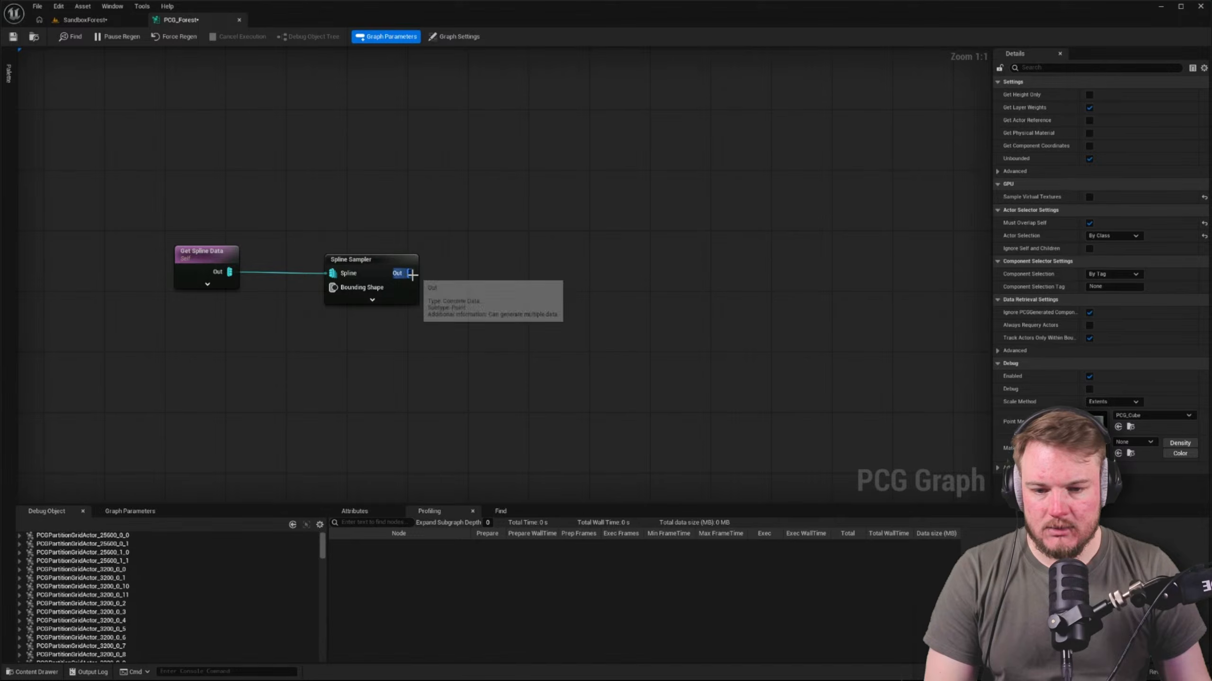
{"action": "left_click_drag", "start_coordinate": [409, 273], "coordinate": [552, 259]}
{"action": "type", "text": "extents"}
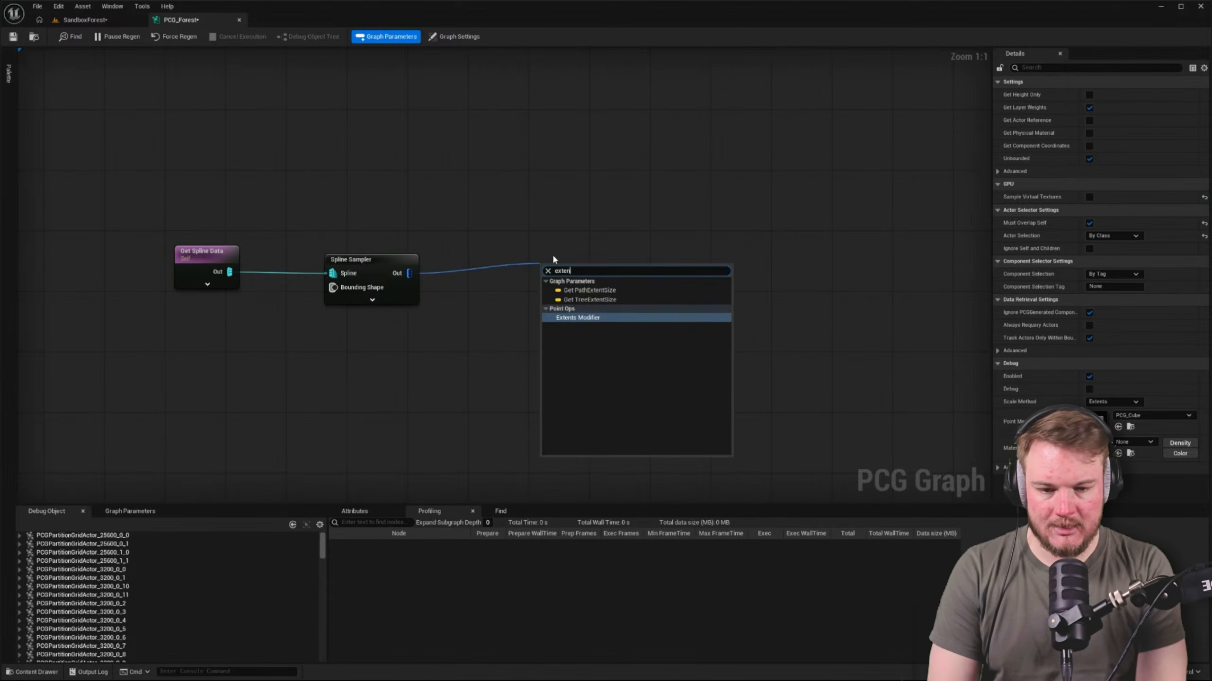
{"action": "key", "text": "Return"}
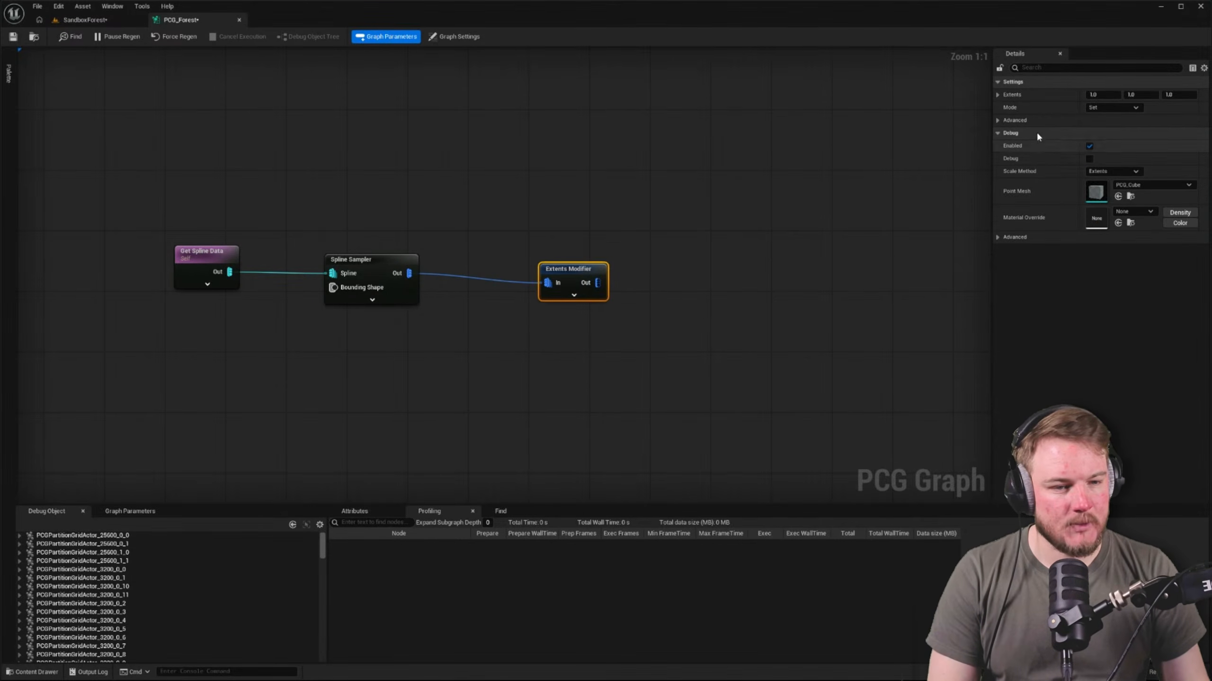
Set the Extents Modifier's extents to 10 on all three axes
{"action": "left_click", "coordinate": [1100, 95]}
{"action": "type", "text": "10"}
{"action": "key", "text": "Tab"}
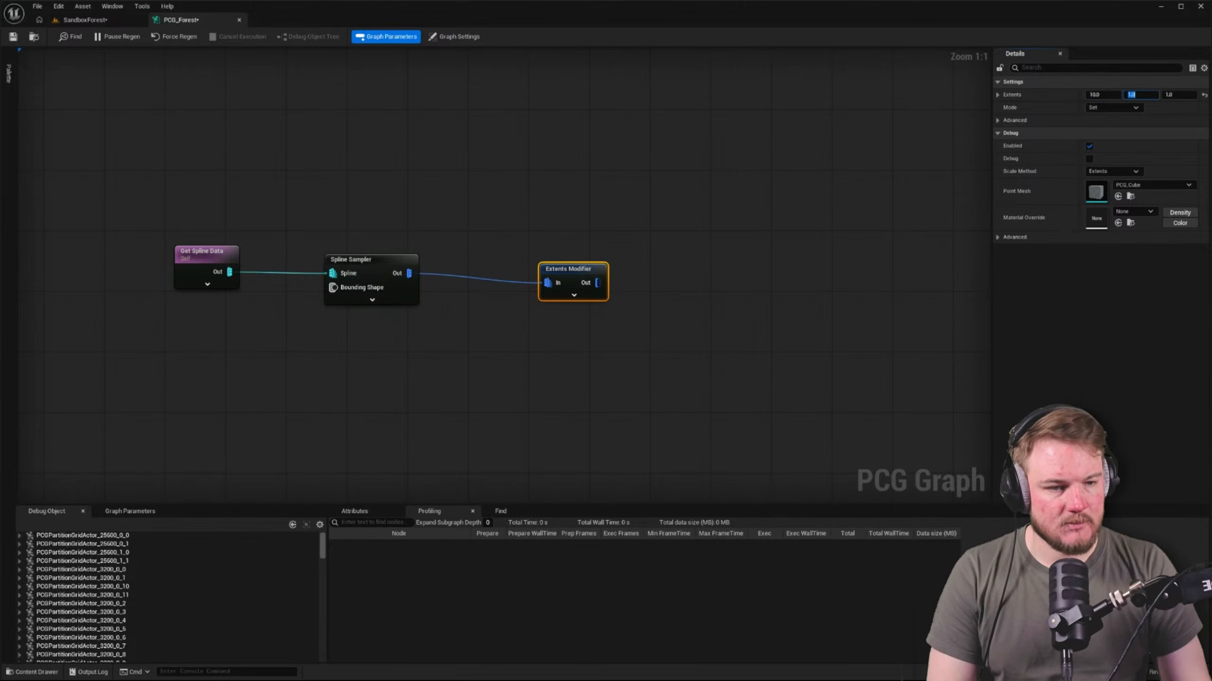
{"action": "type", "text": "10"}
{"action": "key", "text": "Tab"}
{"action": "type", "text": "10"}
{"action": "left_click", "coordinate": [771, 144]}
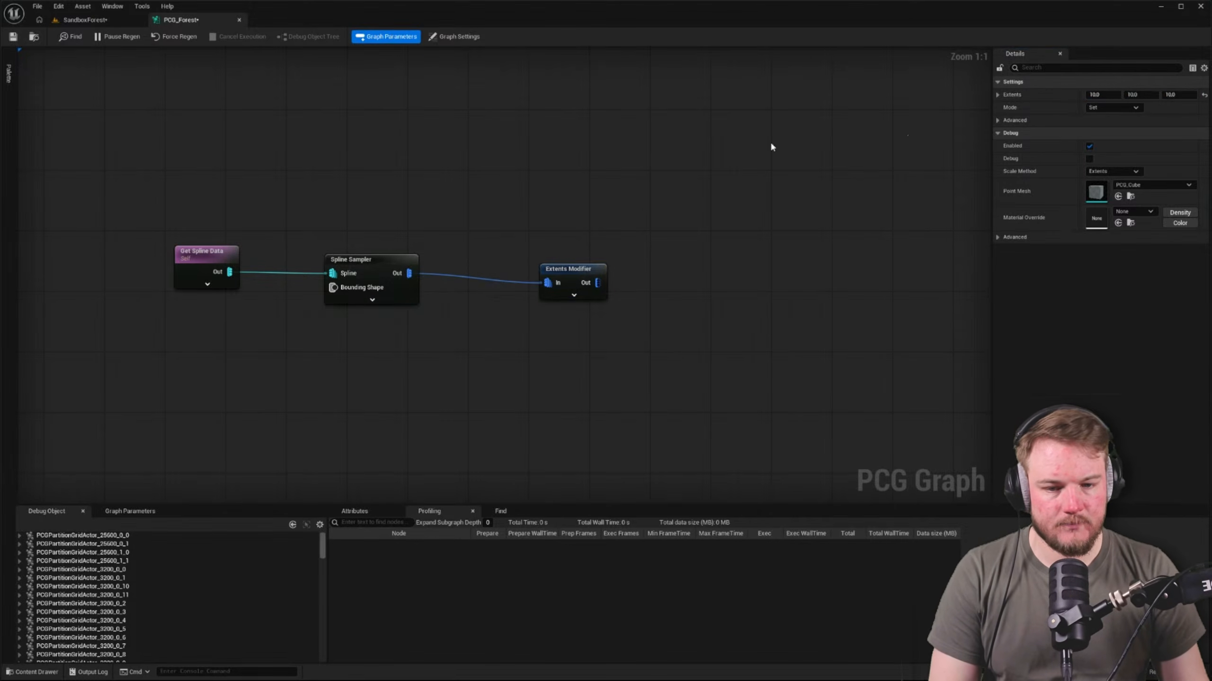
Turn on debug display for the Extents Modifier node after the Spline Sampler
{"action": "left_click_drag", "start_coordinate": [496, 215], "coordinate": [754, 407]}
{"action": "key", "text": "d"}
{"action": "left_click", "coordinate": [779, 255]}
Switch to the SandboxForest level and inspect the forest for debug cubes from the sampled spline
{"action": "left_click", "coordinate": [86, 20]}
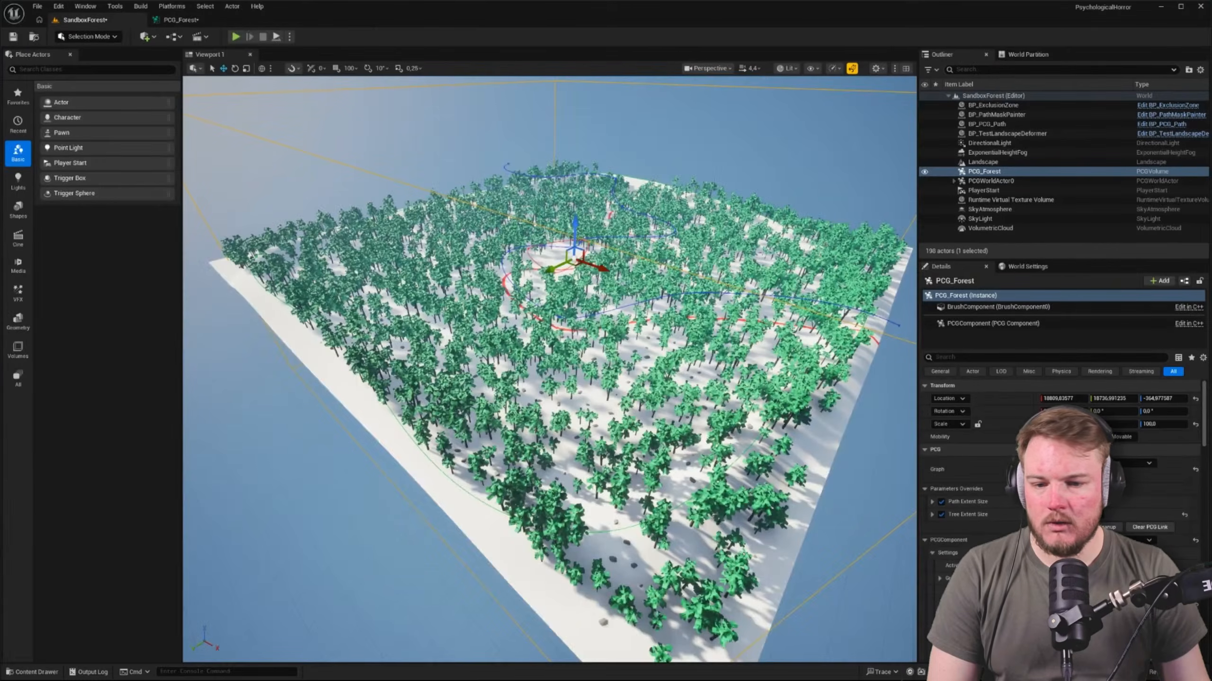
{"action": "key", "text": "w"}
{"action": "right_click_drag", "start_coordinate": [477, 306], "coordinate": [683, 309]}
{"action": "key", "text": "d"}
In the PCG_Forest graph, set the Spline Sampler's mode to Distance with a distance increment of 500
{"action": "left_click", "coordinate": [184, 20]}
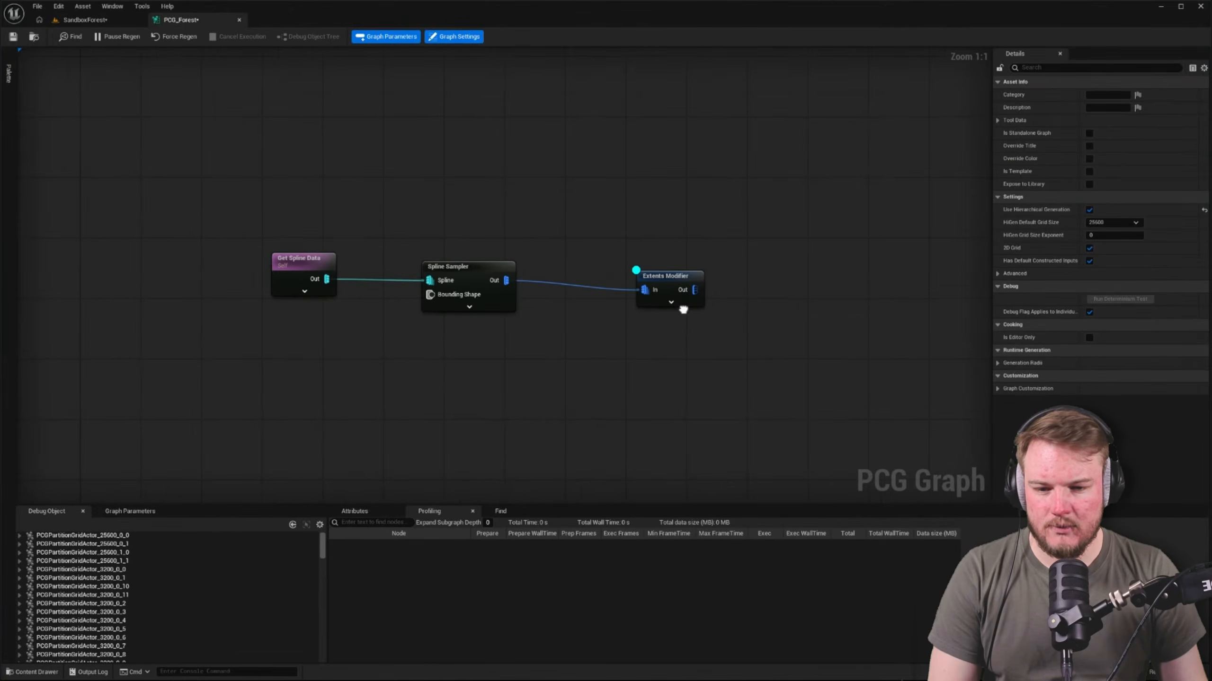
{"action": "left_click", "coordinate": [458, 264]}
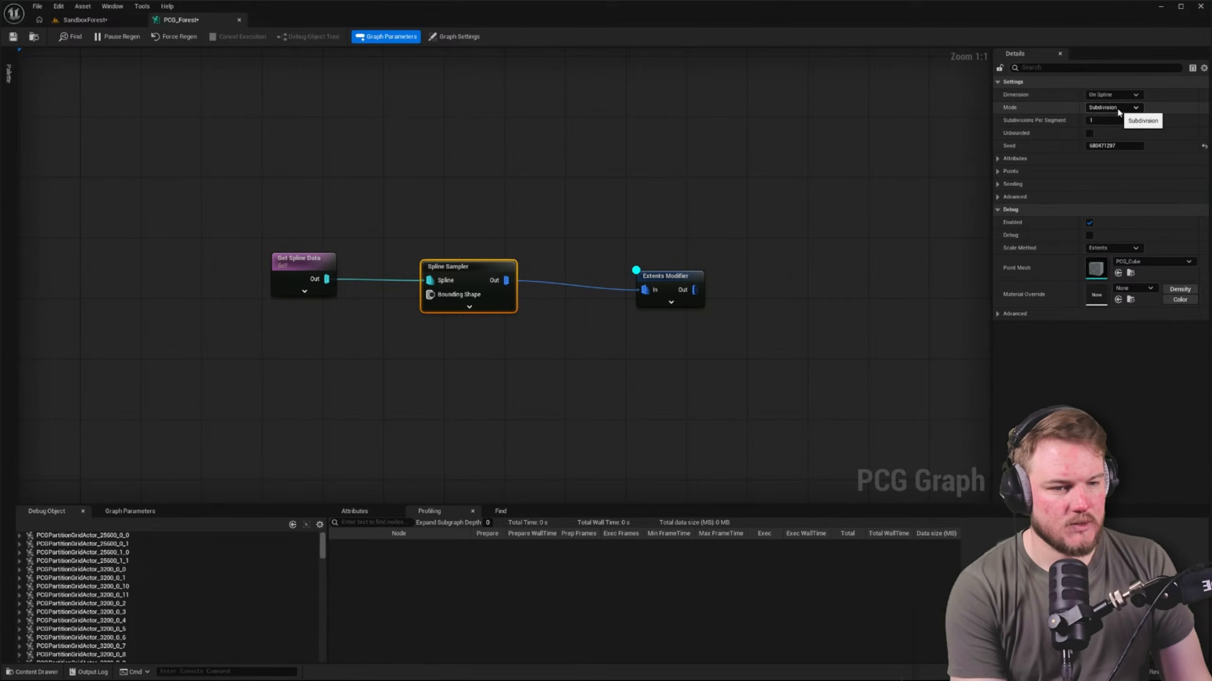
{"action": "left_click", "coordinate": [1118, 108]}
{"action": "left_click", "coordinate": [1114, 129]}
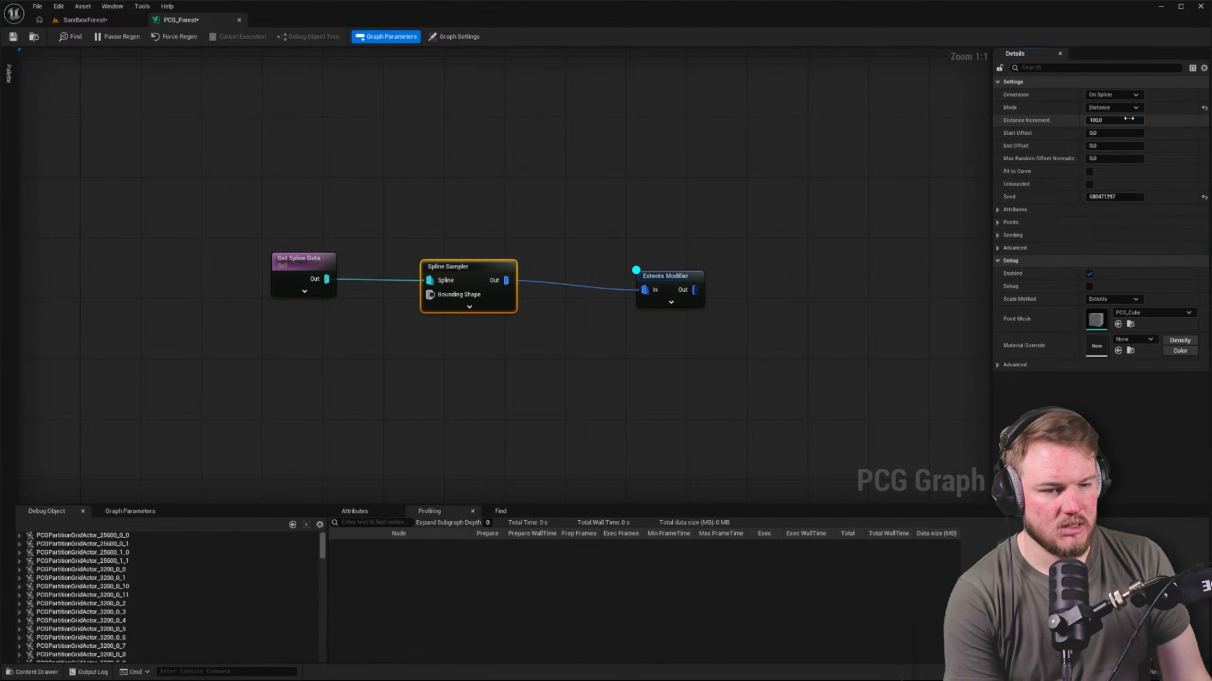
{"action": "left_click", "coordinate": [1128, 119]}
{"action": "type", "text": "500"}
{"action": "key", "text": "Return"}
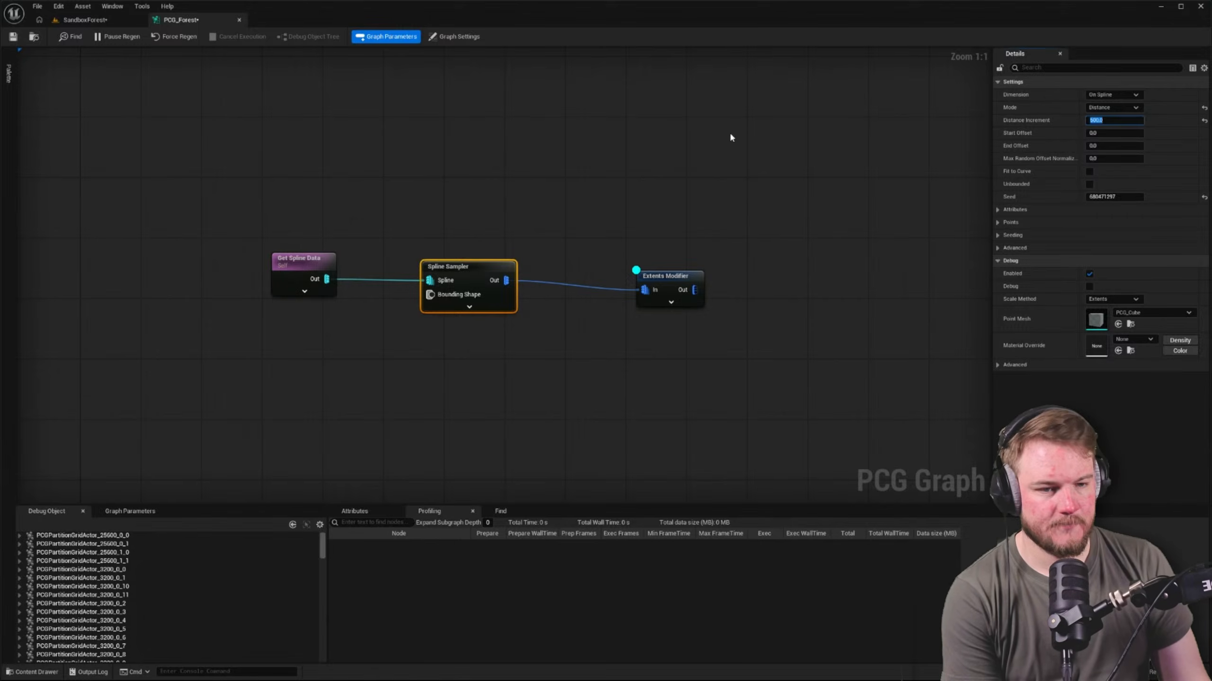
Hide PCGWorldActor0 in the SandboxForest level and inspect the bare landscape's border spline for debug cubes
{"action": "left_click", "coordinate": [85, 19]}
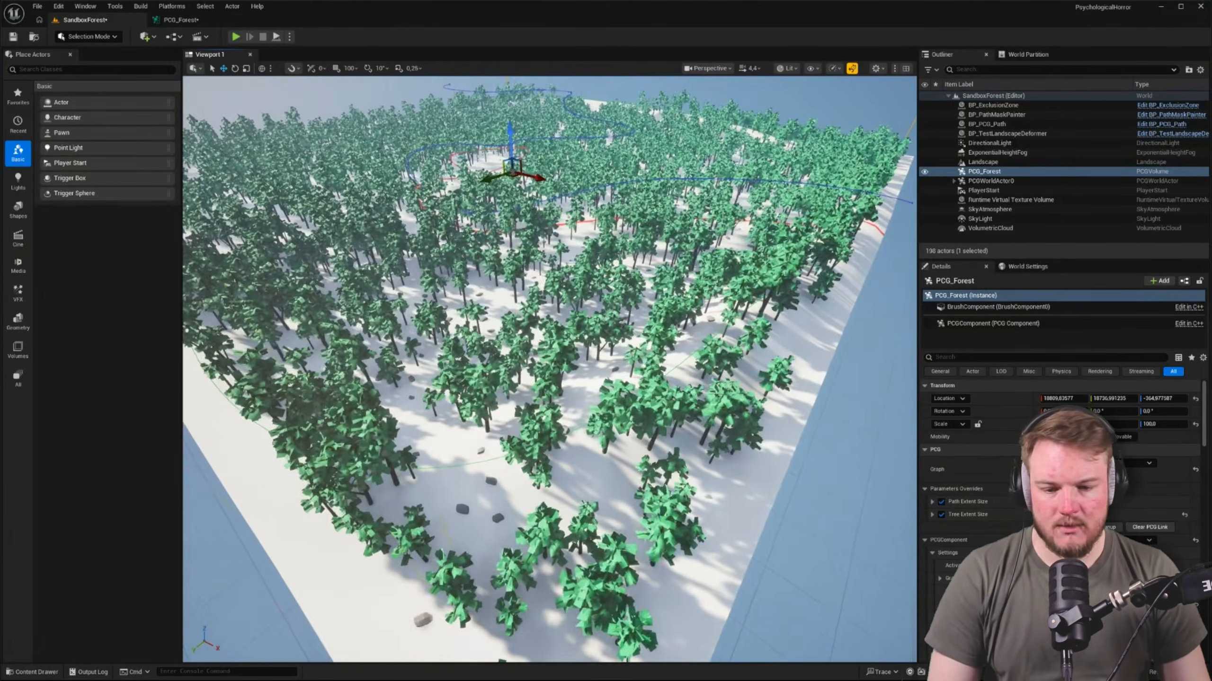
{"action": "right_click_drag", "start_coordinate": [549, 370], "coordinate": [711, 358]}
{"action": "scroll", "coordinate": [549, 370], "scroll_direction": "down", "scroll_amount": 2}
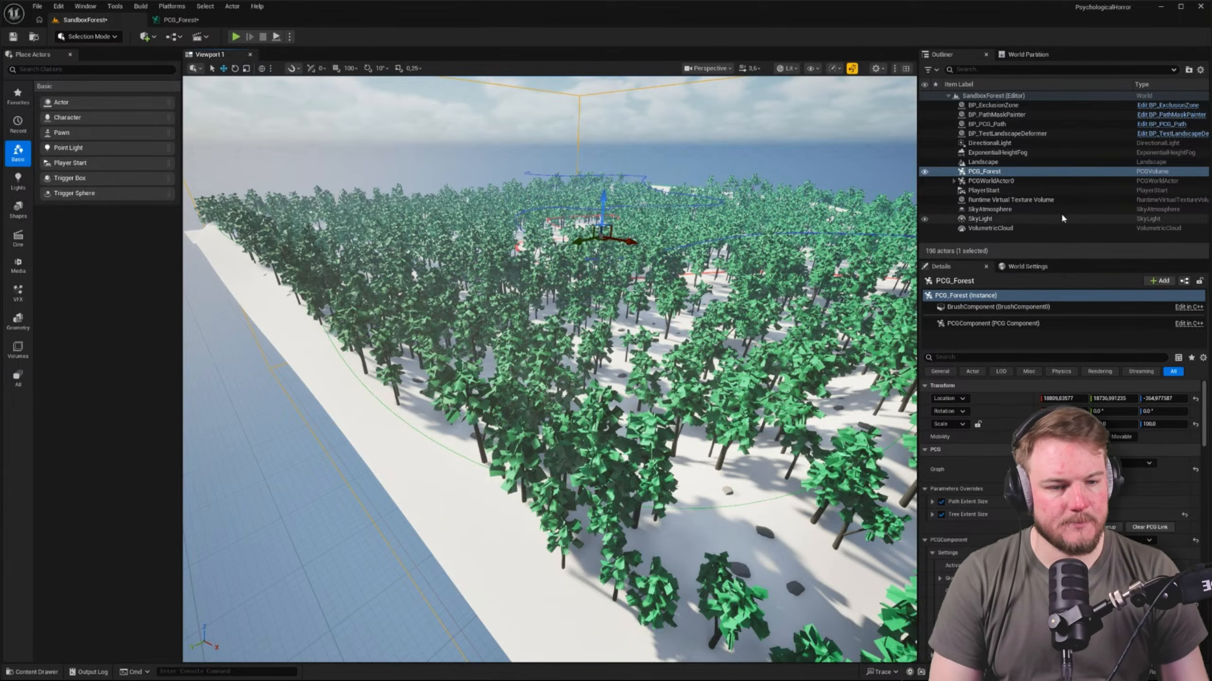
{"action": "left_click", "coordinate": [925, 181]}
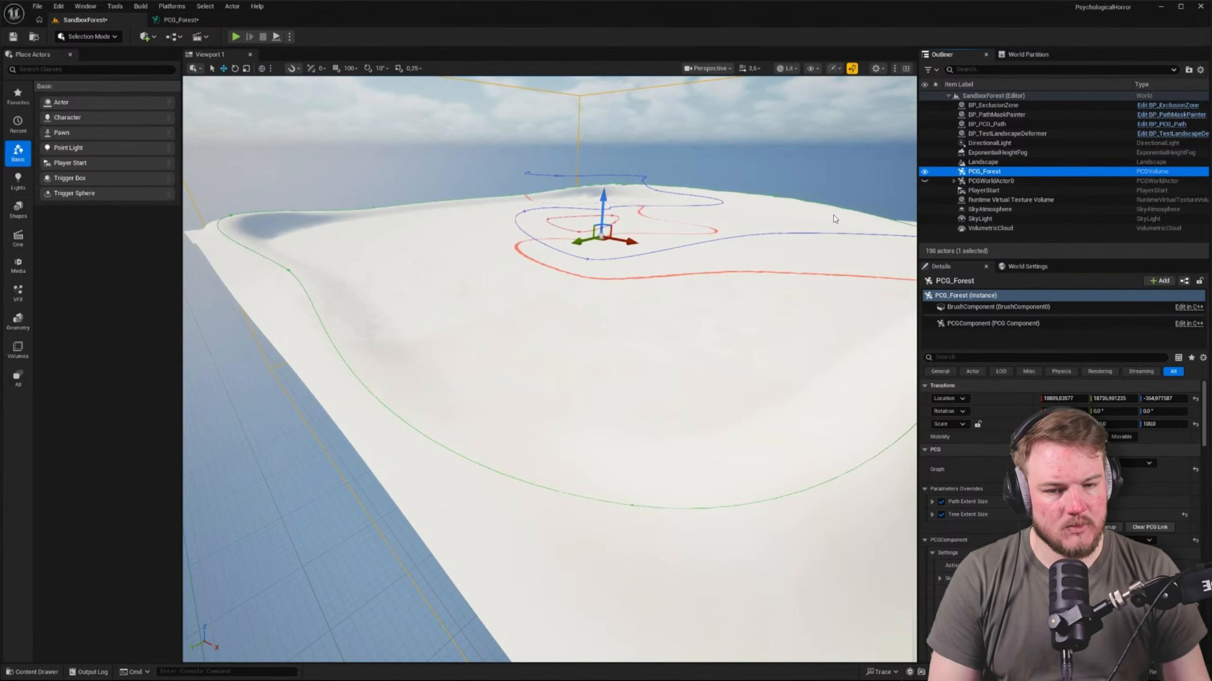
{"action": "right_click_drag", "start_coordinate": [668, 335], "coordinate": [810, 303]}
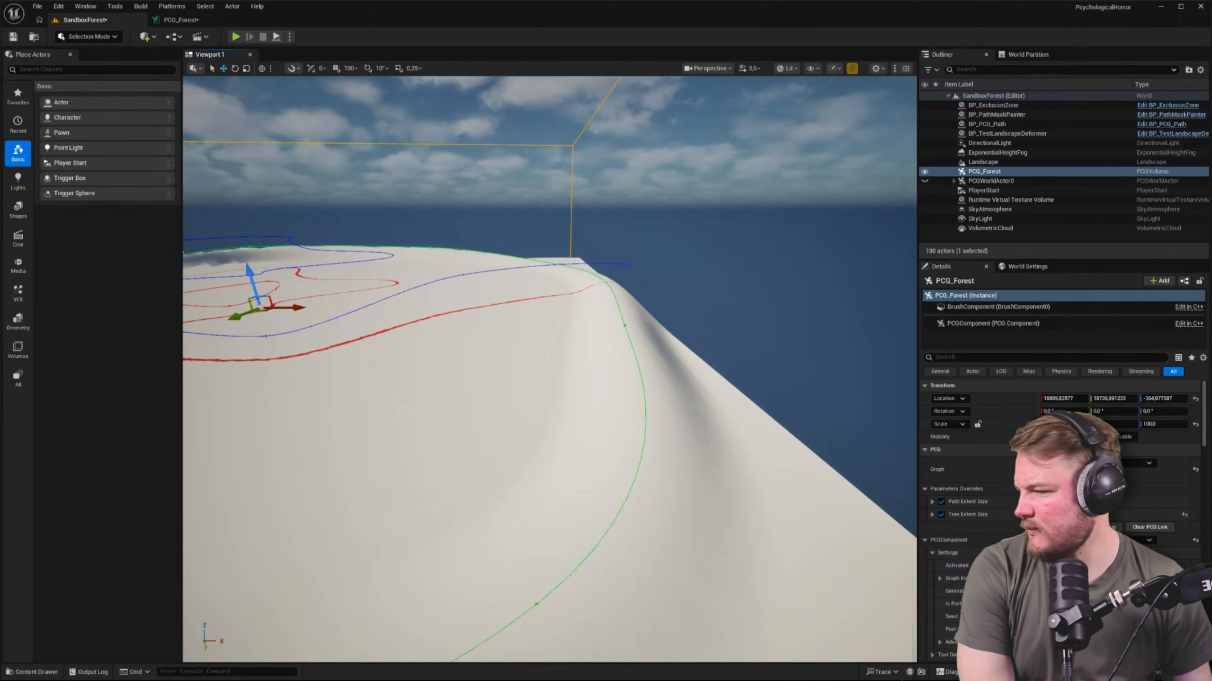
{"action": "left_click", "coordinate": [179, 19]}
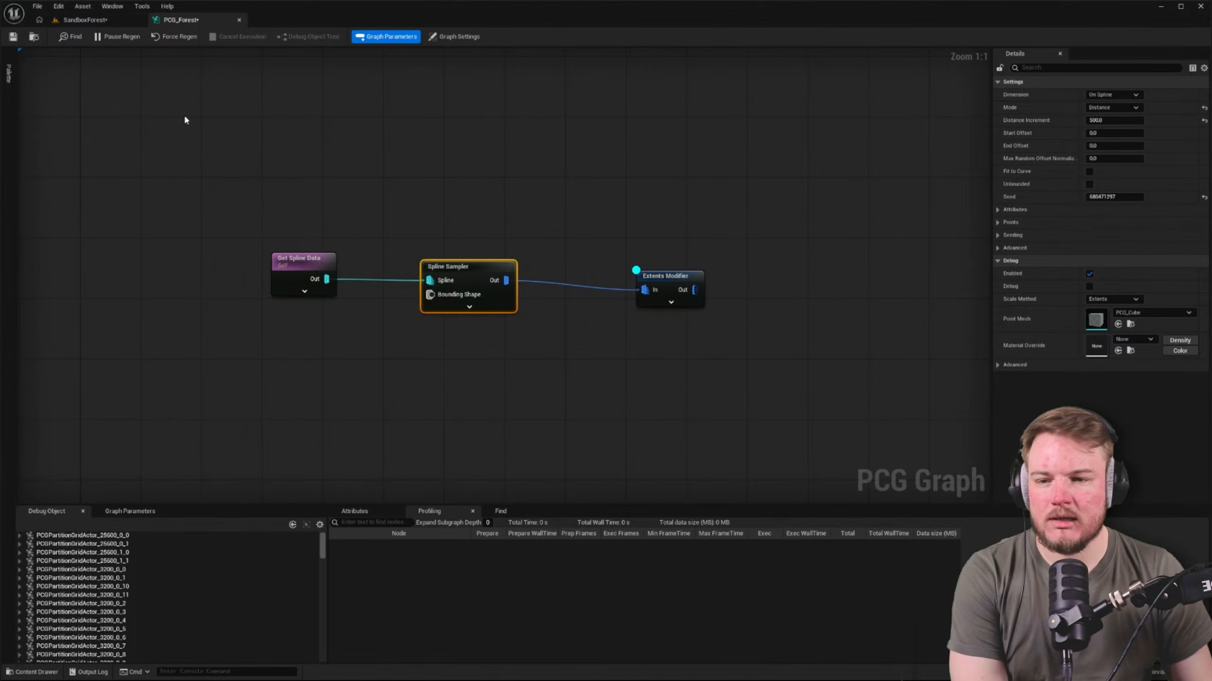
{"action": "left_click", "coordinate": [115, 19]}
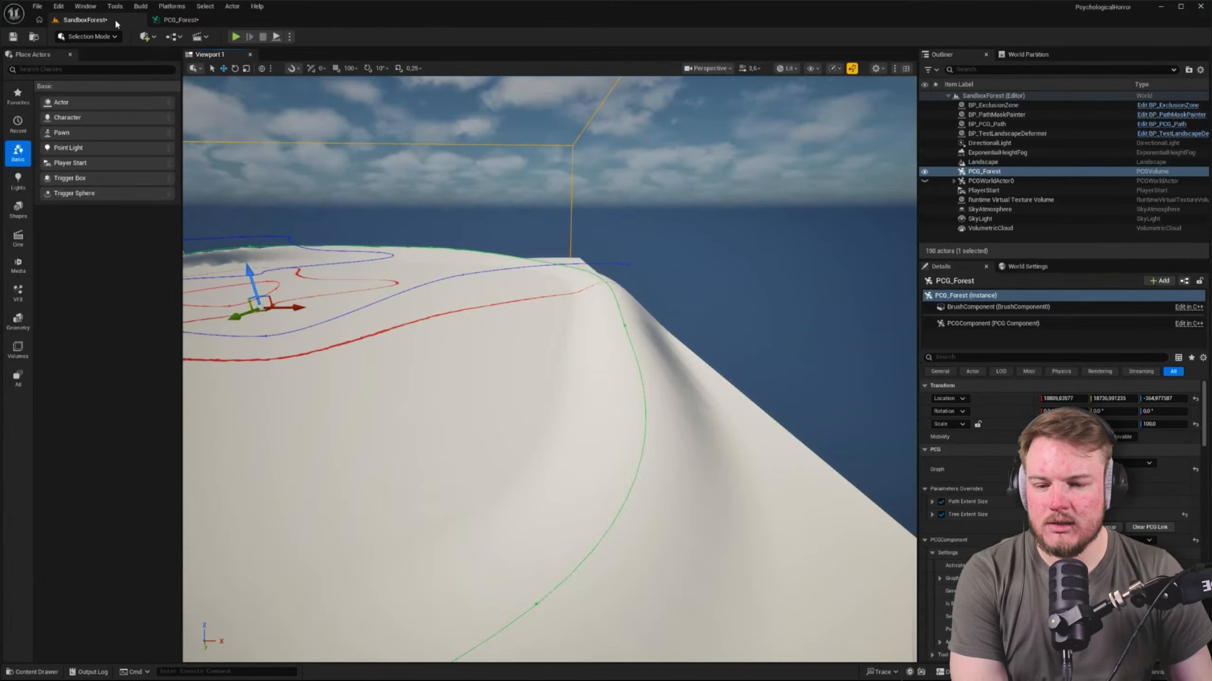
{"action": "mouse_move", "coordinate": [691, 225]}
{"action": "right_mouse_down"}
{"action": "mouse_move", "coordinate": [539, 229]}
{"action": "mouse_move", "coordinate": [691, 244]}
{"action": "mouse_move", "coordinate": [537, 217]}
{"action": "mouse_move", "coordinate": [835, 224]}
{"action": "mouse_move", "coordinate": [716, 253]}
{"action": "mouse_move", "coordinate": [744, 248]}
{"action": "mouse_move", "coordinate": [681, 208]}
{"action": "right_mouse_up"}
{"action": "scroll", "coordinate": [537, 217], "scroll_direction": "up", "scroll_amount": 5}
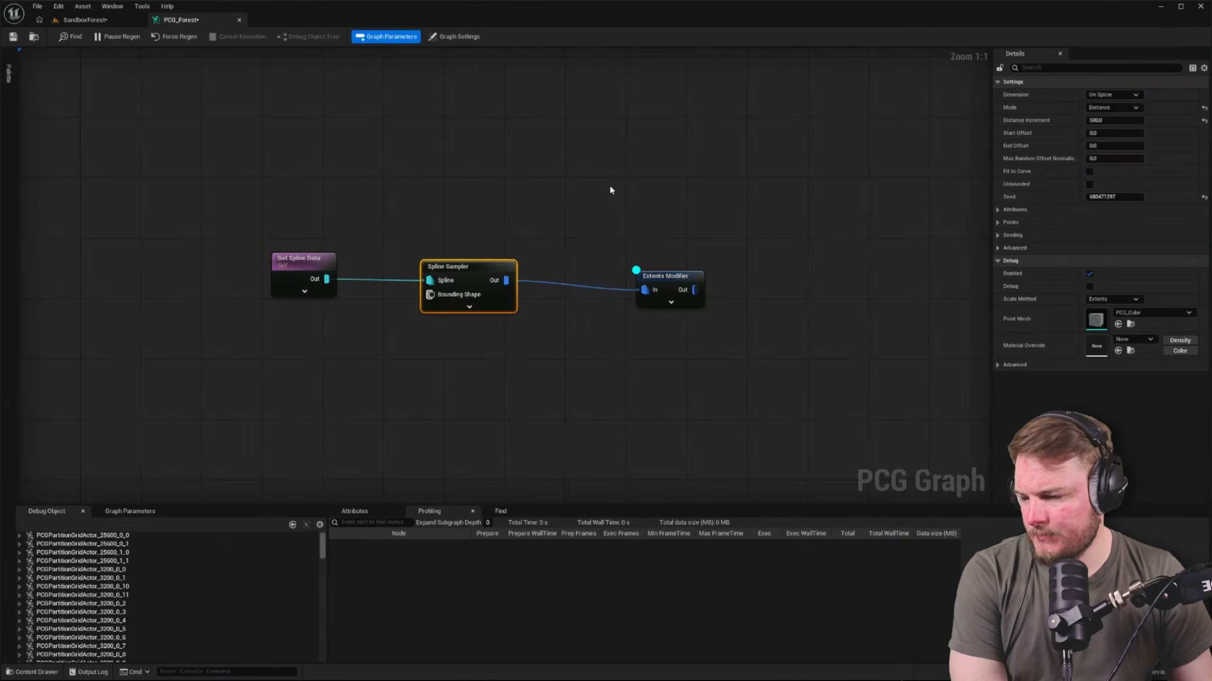
Enable Unbounded on the Spline Sampler in the PCG_Forest graph, and save and force-regenerate the graph
{"action": "left_click", "coordinate": [180, 20]}
{"action": "left_click", "coordinate": [666, 276]}
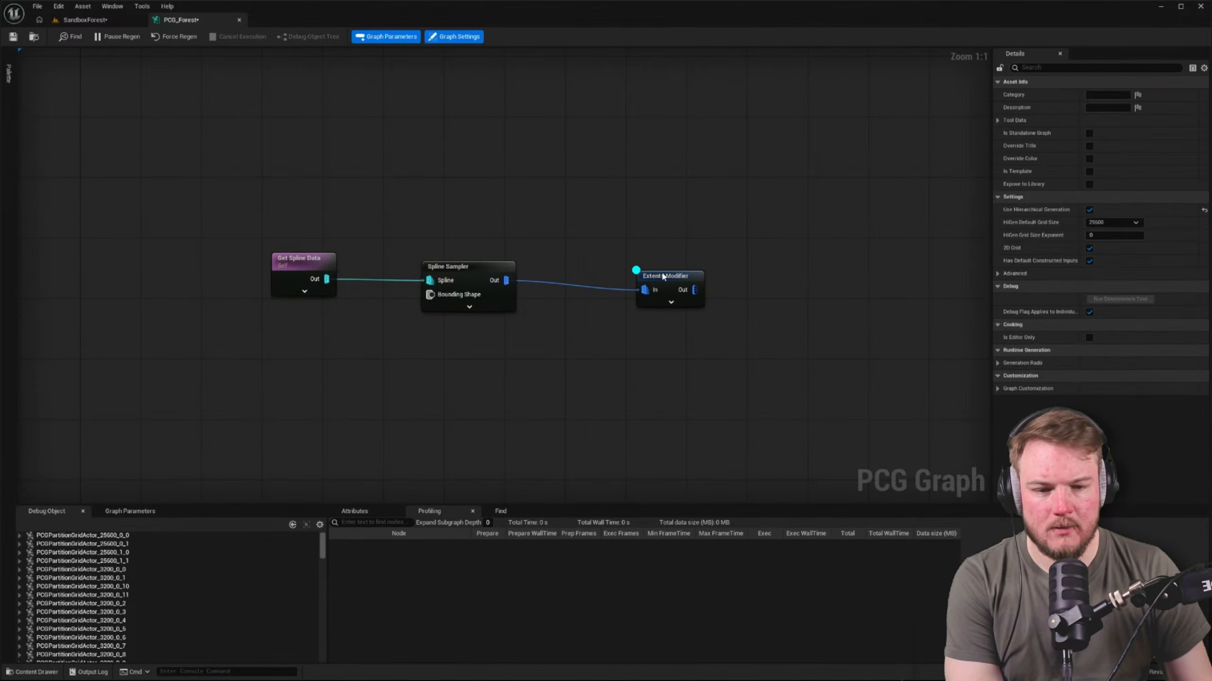
{"action": "left_click", "coordinate": [447, 267]}
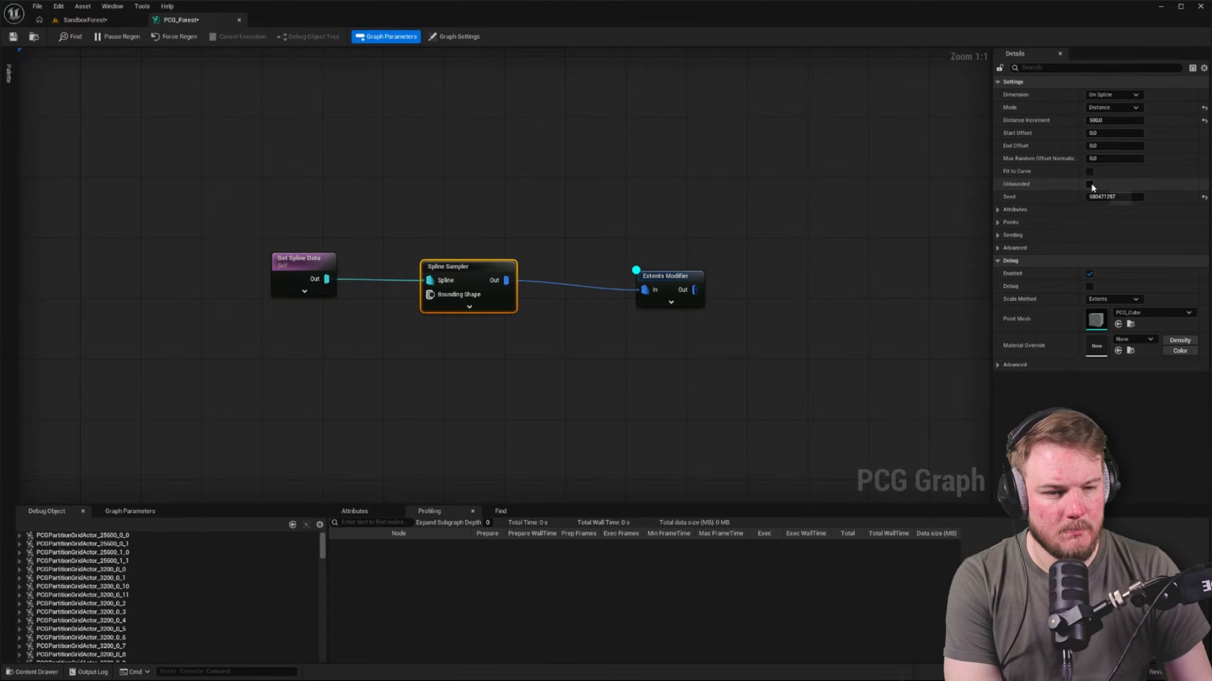
{"action": "left_click", "coordinate": [453, 37]}
{"action": "key", "text": "ctrl+s"}
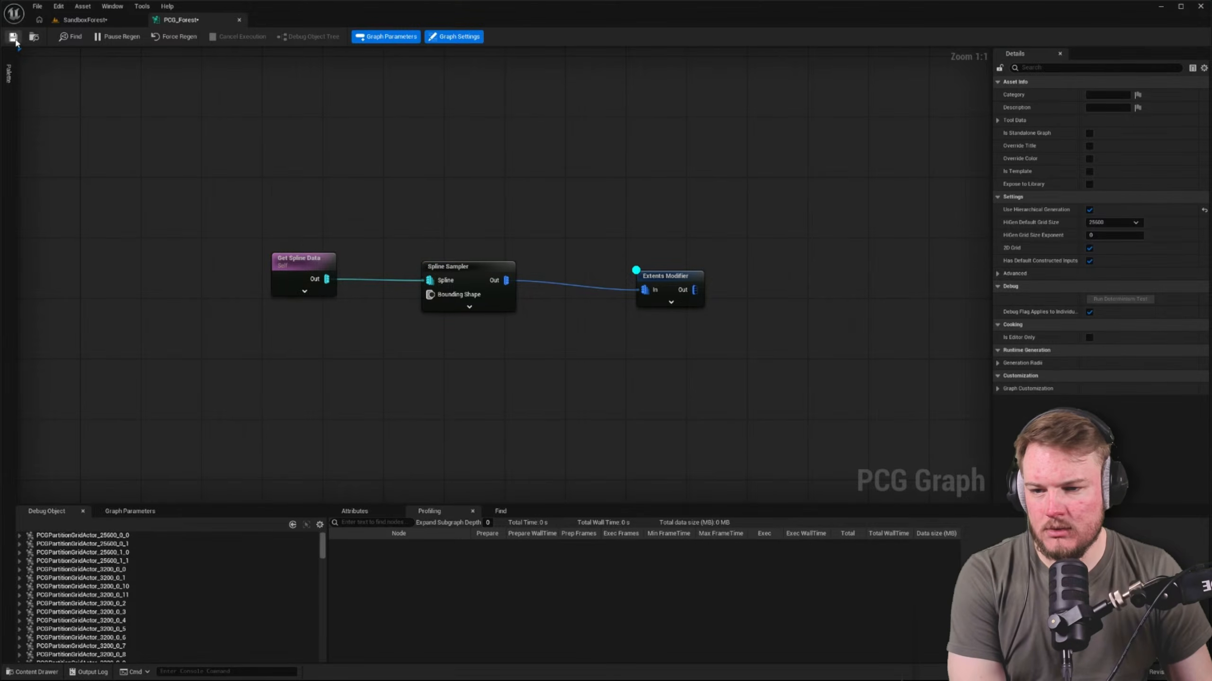
{"action": "left_click", "coordinate": [177, 37]}
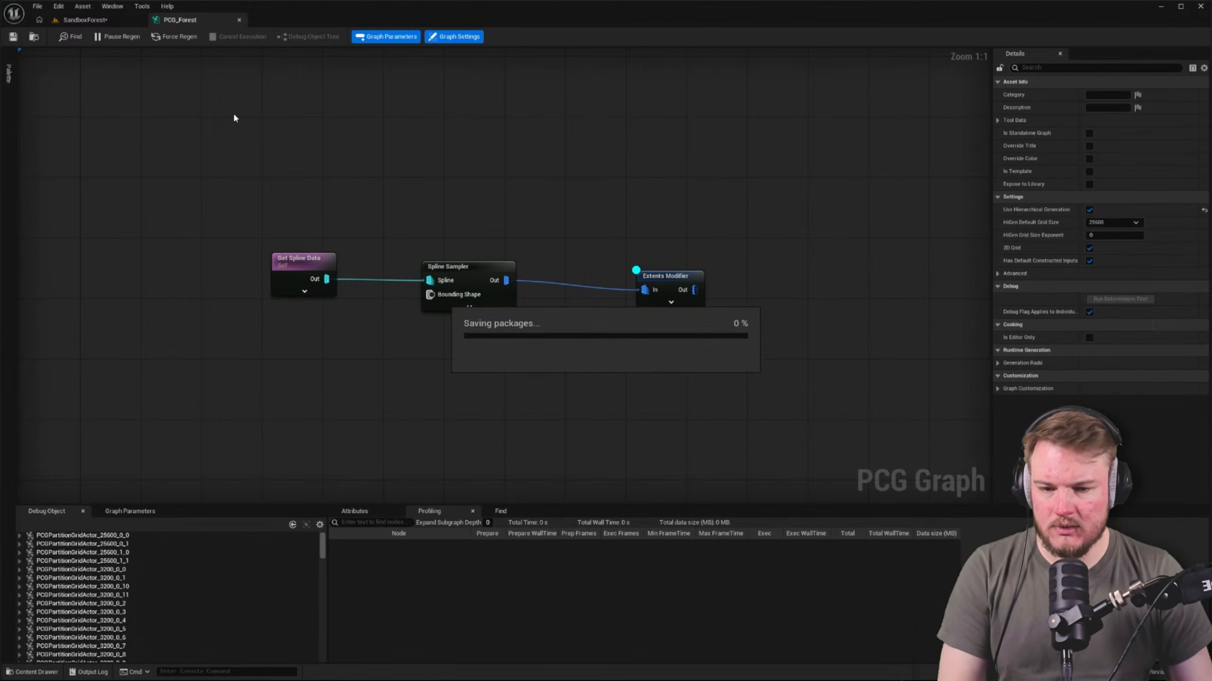
Check the landscape in the SandboxForest level for debug cubes after the graph's regeneration
{"action": "left_click", "coordinate": [84, 20]}
{"action": "right_click_drag", "start_coordinate": [413, 201], "coordinate": [298, 156]}
{"action": "key", "text": "w"}
{"action": "scroll", "coordinate": [413, 201], "scroll_direction": "up", "scroll_amount": 5}
In the PCG_Forest graph, review the Extents Modifier's settings and look through the partition grid actors in an enlarged debug object list
{"action": "left_click", "coordinate": [199, 22]}
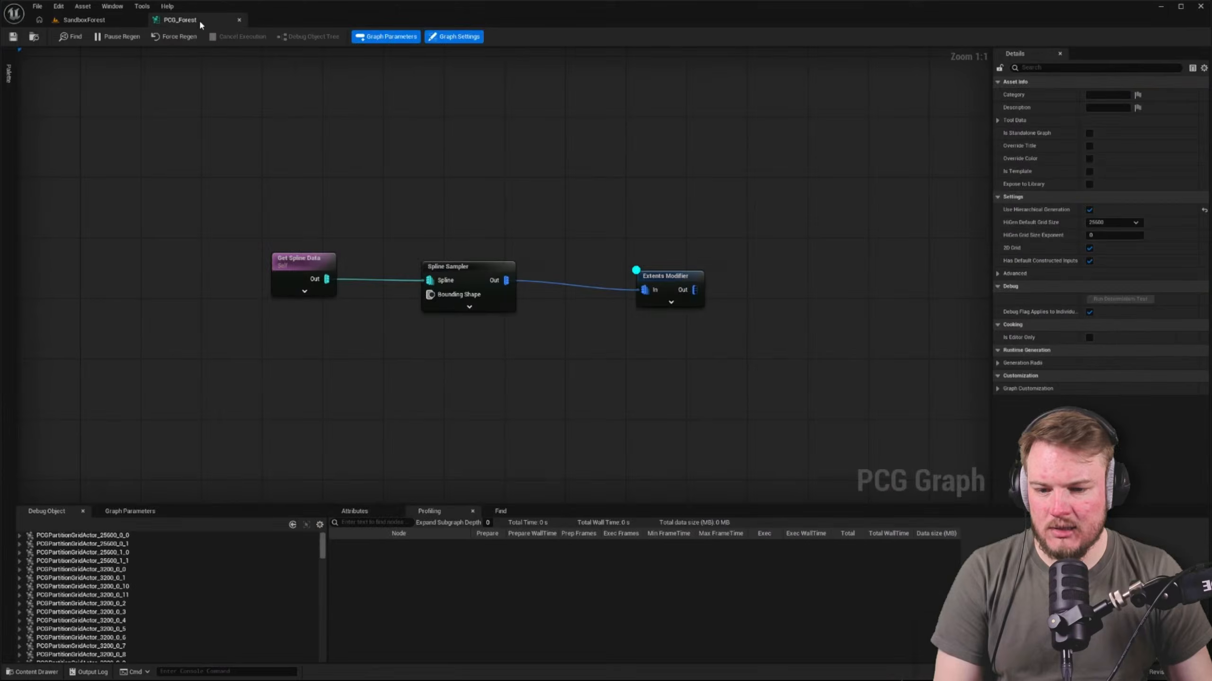
{"action": "left_click", "coordinate": [675, 278]}
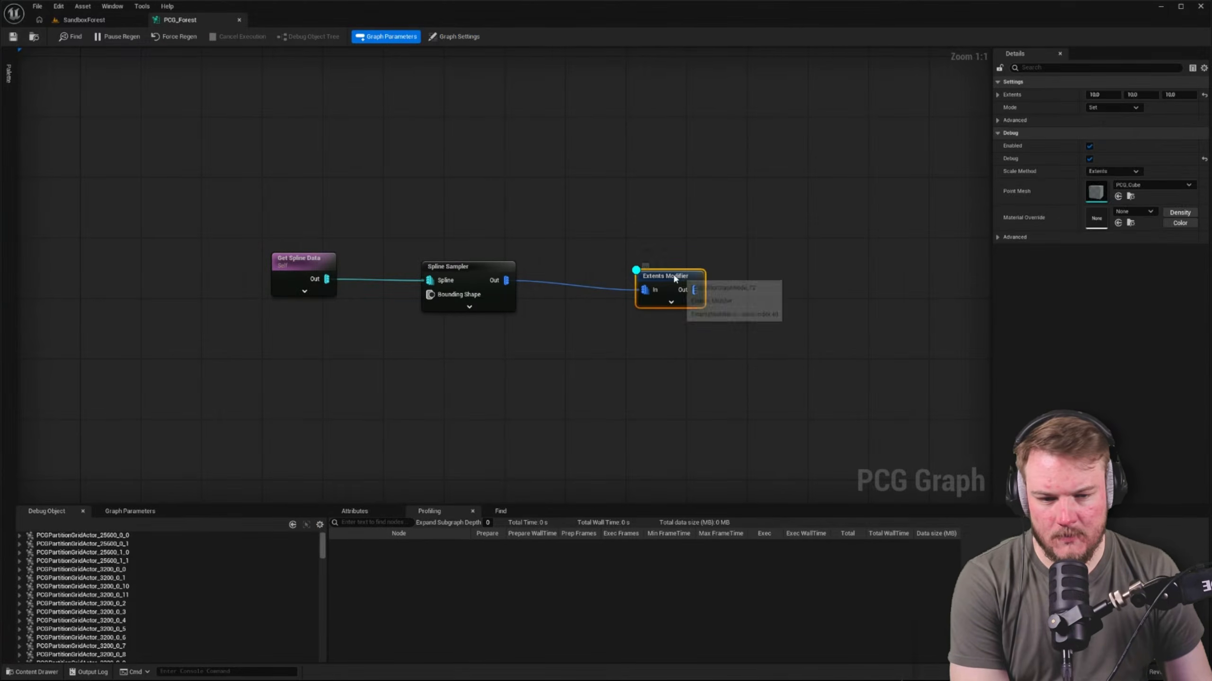
{"action": "right_click_drag", "start_coordinate": [549, 377], "coordinate": [461, 352]}
{"action": "left_click_drag", "start_coordinate": [238, 504], "coordinate": [238, 414]}
{"action": "scroll", "coordinate": [145, 485], "scroll_direction": "down", "scroll_amount": 15}
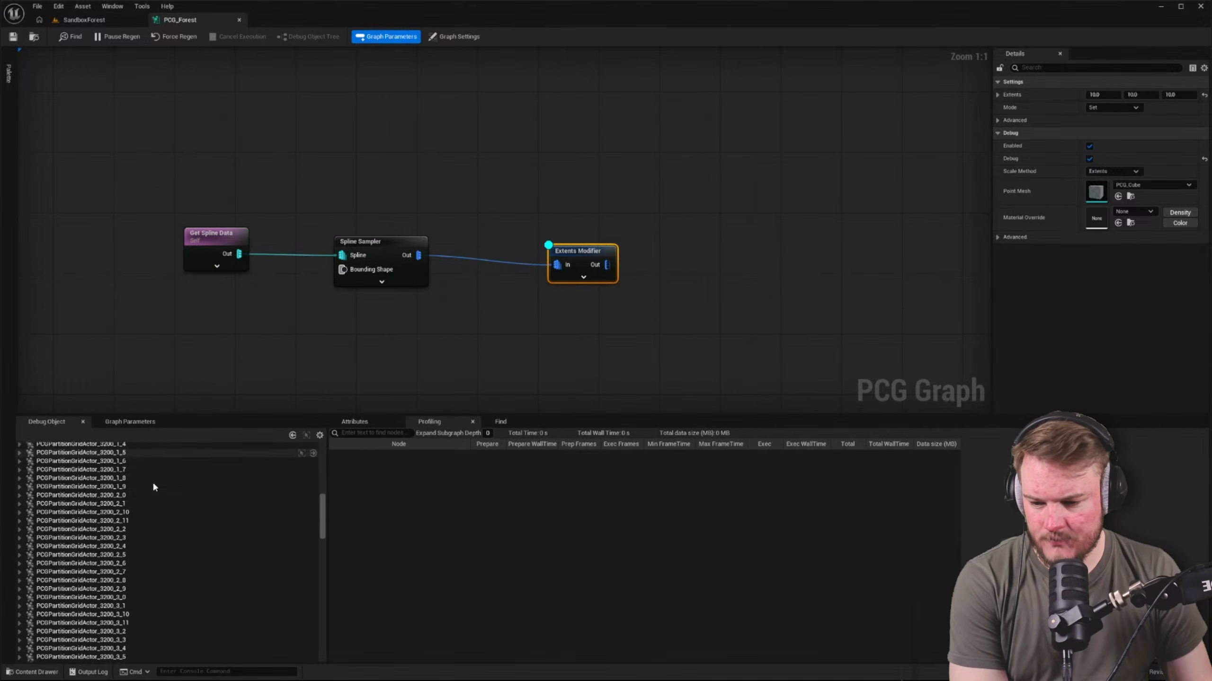
{"action": "scroll", "coordinate": [151, 478], "scroll_direction": "down", "scroll_amount": 15}
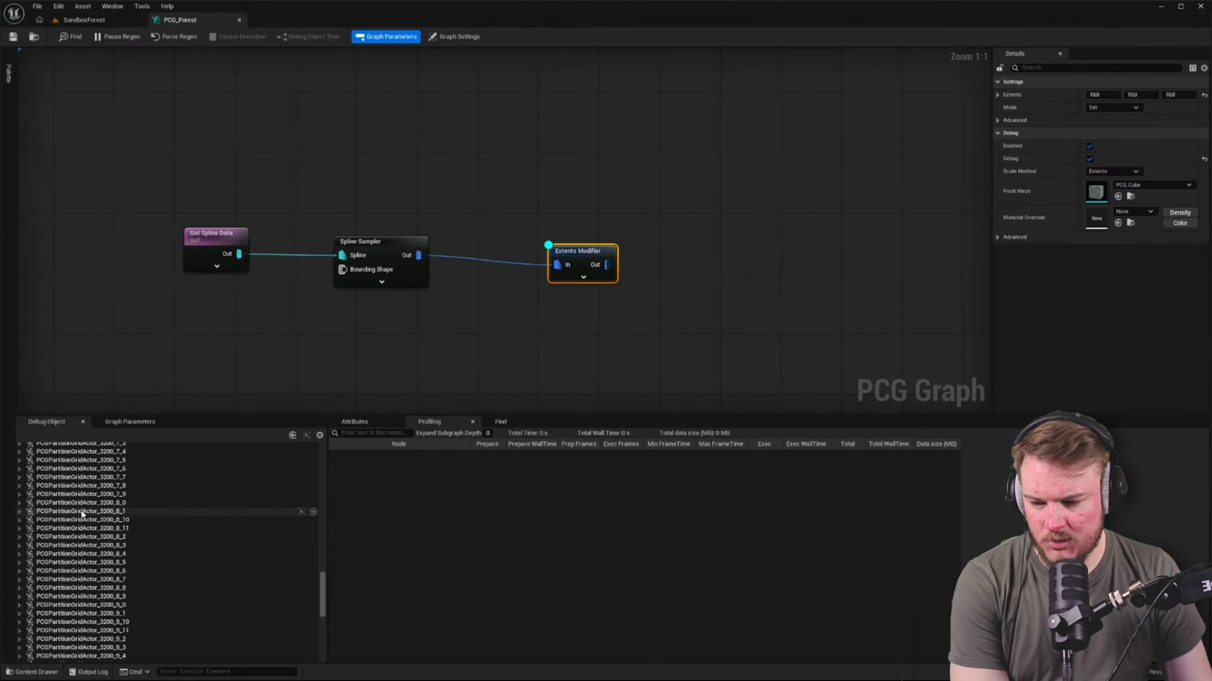
{"action": "scroll", "coordinate": [83, 516], "scroll_direction": "up", "scroll_amount": 2}
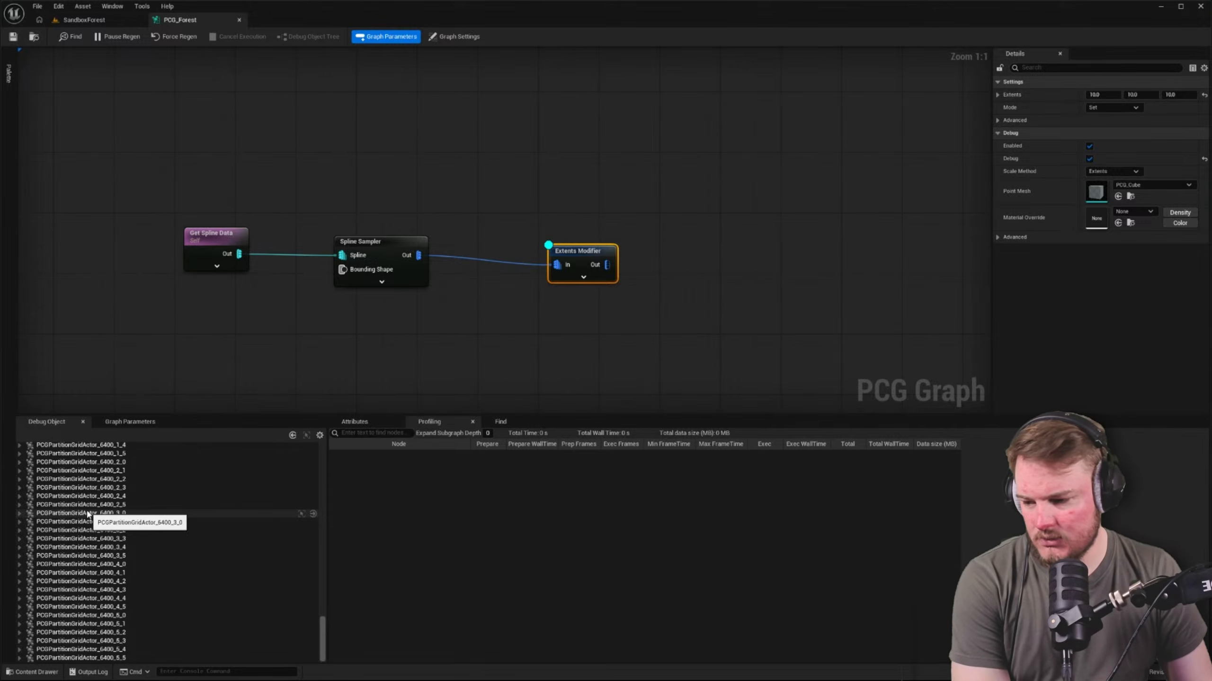
{"action": "scroll", "coordinate": [85, 519], "scroll_direction": "up", "scroll_amount": 9}
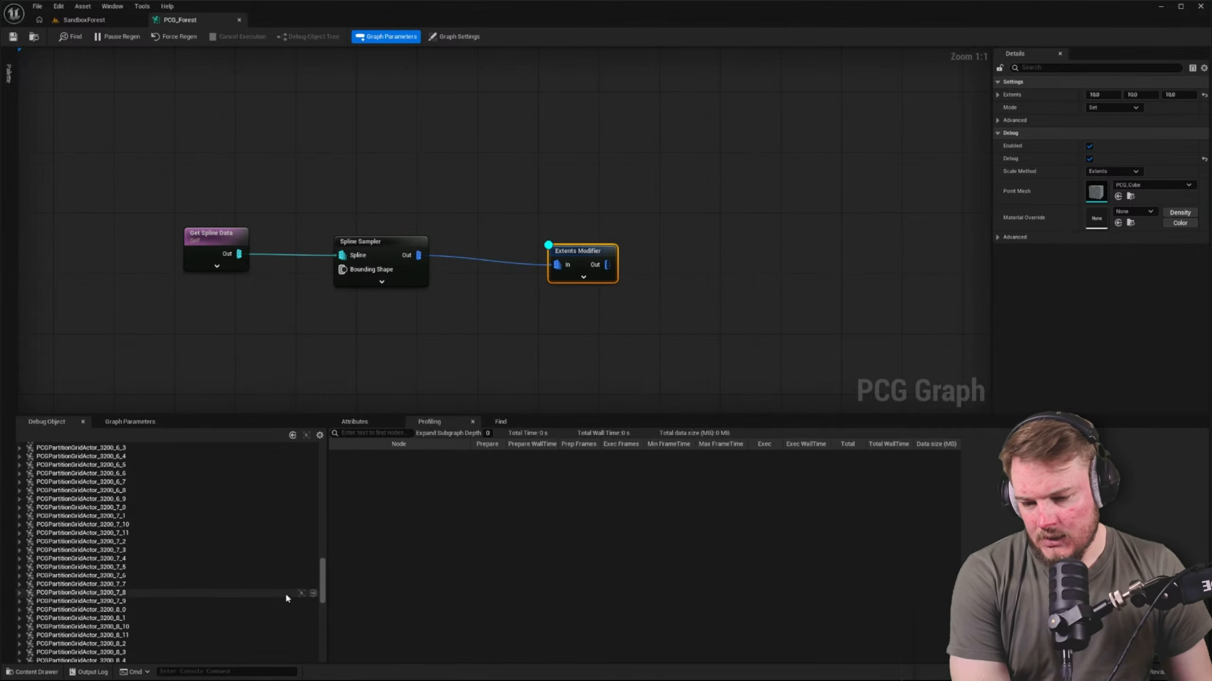
{"action": "left_click_drag", "start_coordinate": [322, 594], "coordinate": [324, 442]}
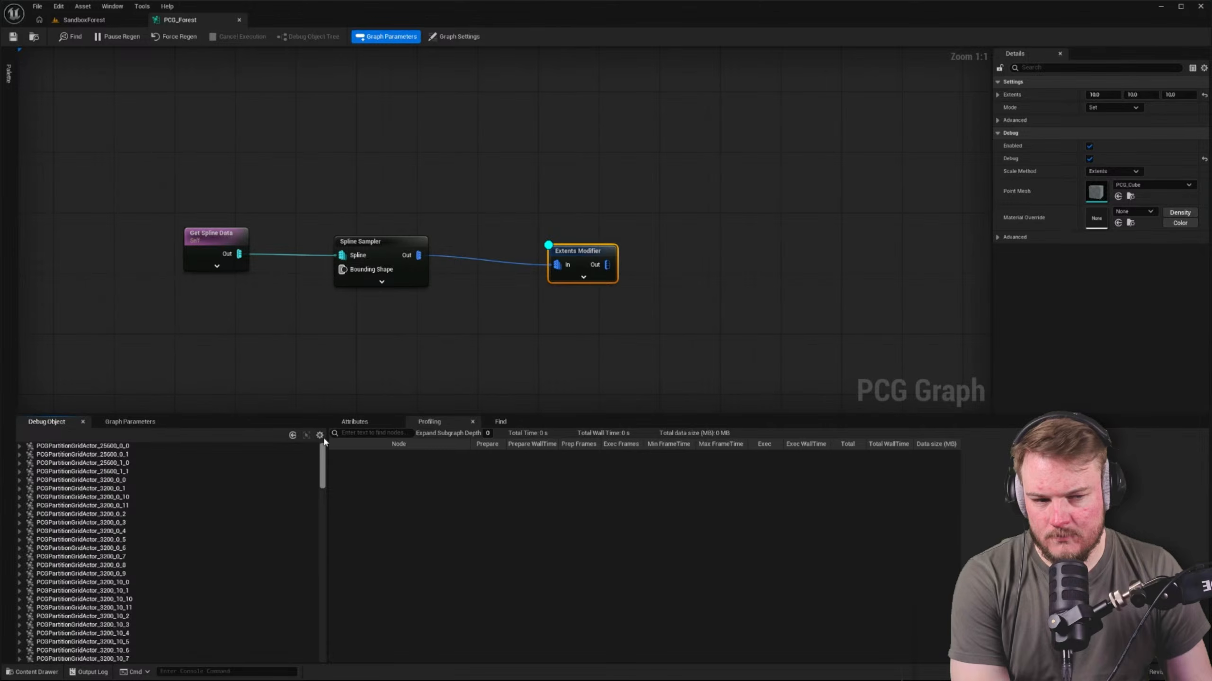
Arrange the Spline Sampler and Extents Modifier nodes in a compact row after Get Spline Data
{"action": "left_click", "coordinate": [405, 302]}
{"action": "left_click", "coordinate": [403, 281]}
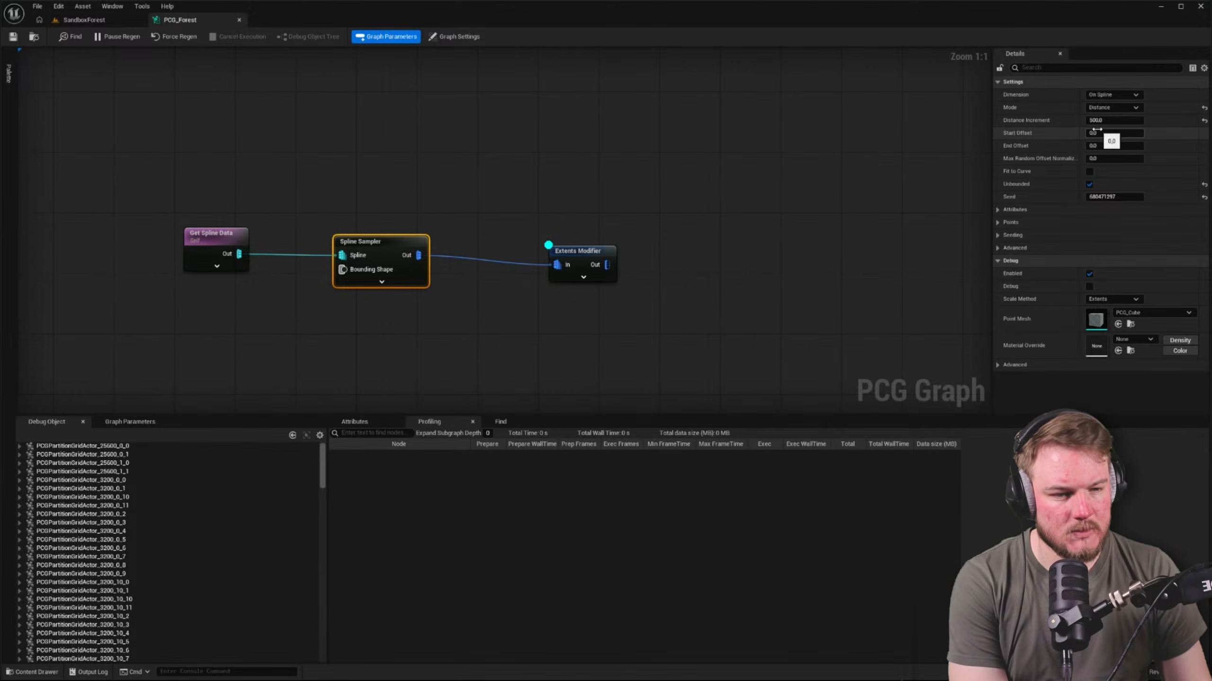
{"action": "left_click_drag", "start_coordinate": [581, 260], "coordinate": [517, 248]}
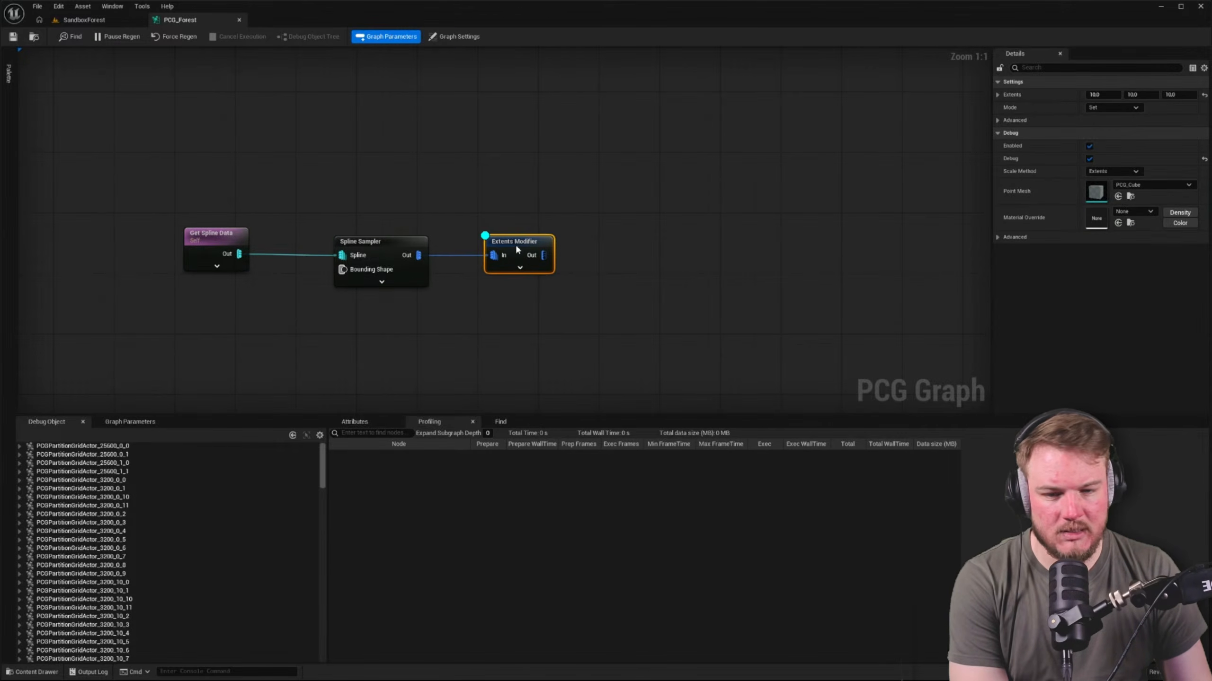
{"action": "left_click", "coordinate": [622, 214]}
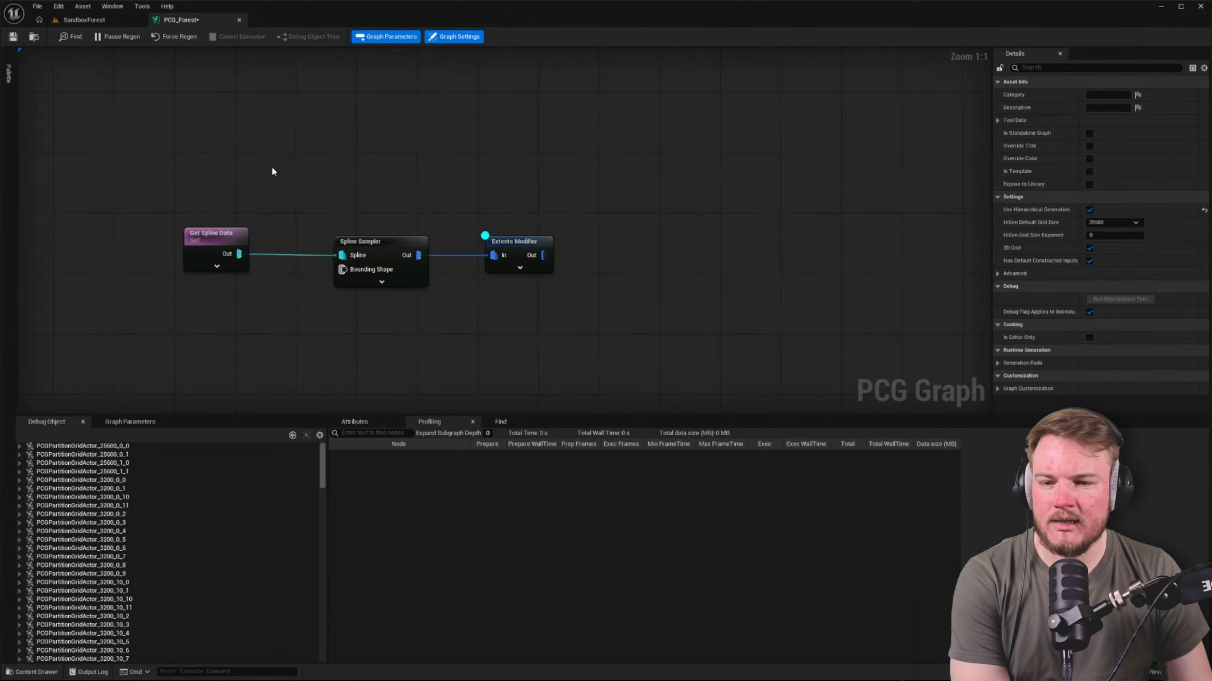
{"action": "left_click_drag", "start_coordinate": [666, 175], "coordinate": [377, 250]}
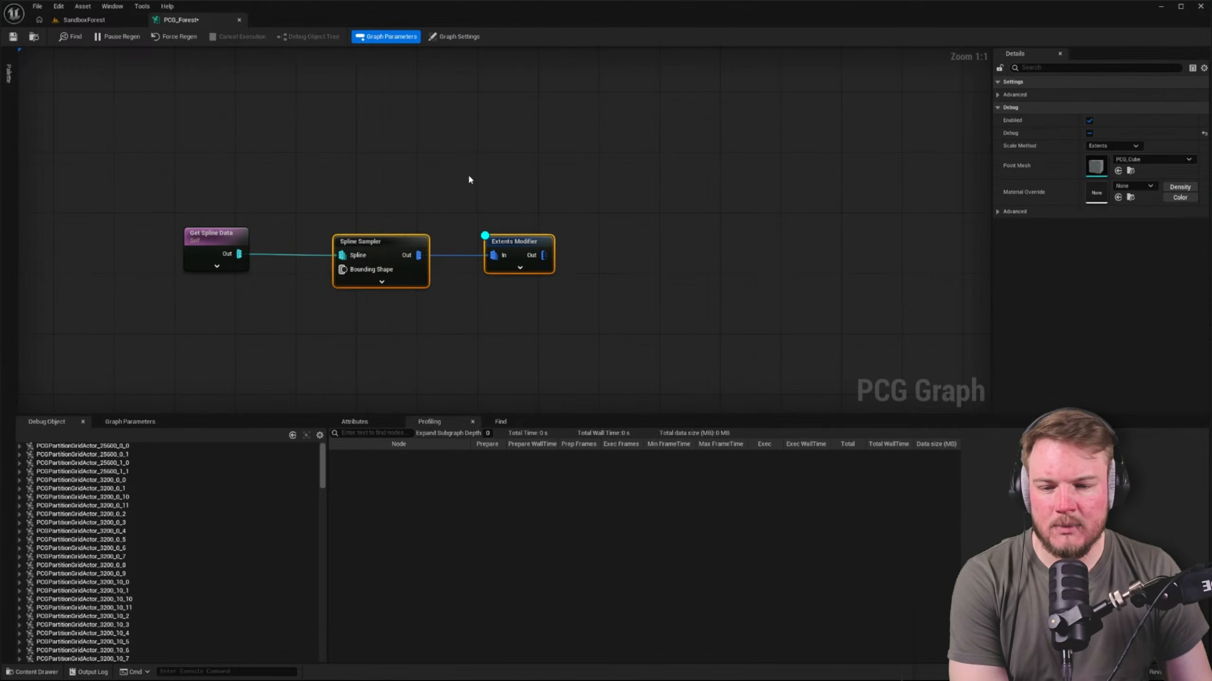
{"action": "right_click_drag", "start_coordinate": [468, 176], "coordinate": [600, 169]}
{"action": "left_click_drag", "start_coordinate": [532, 236], "coordinate": [501, 236]}
{"action": "left_click", "coordinate": [681, 244]}
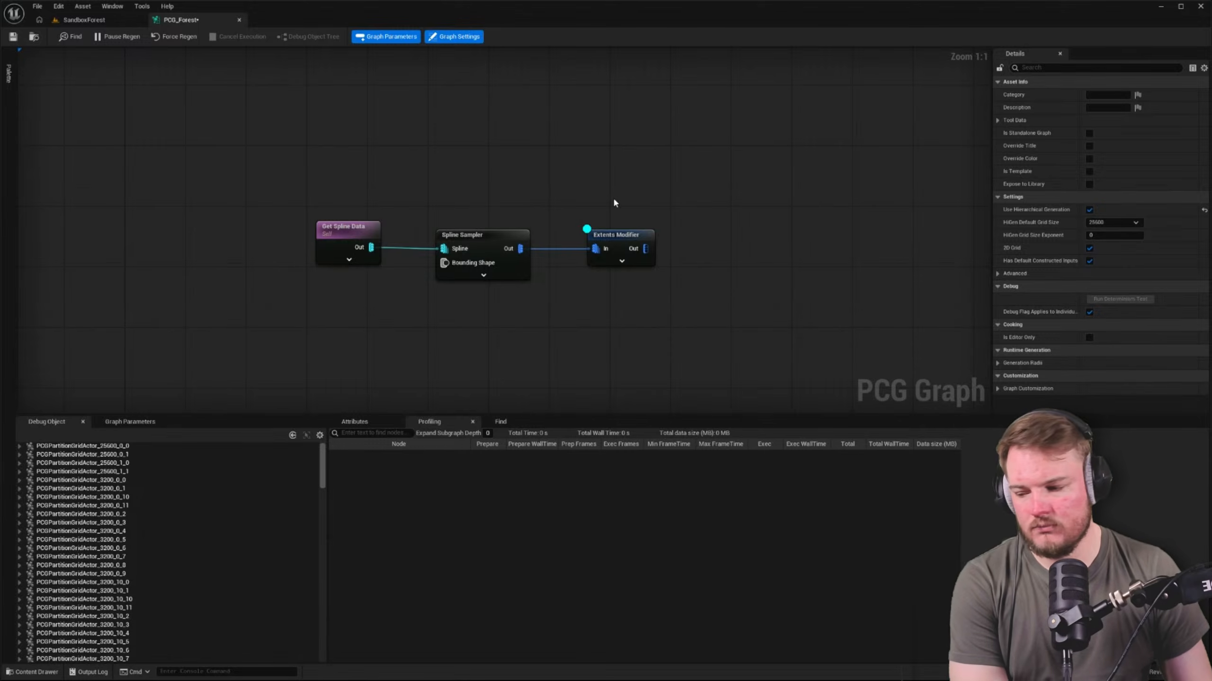
{"action": "right_click_drag", "start_coordinate": [598, 199], "coordinate": [626, 197]}
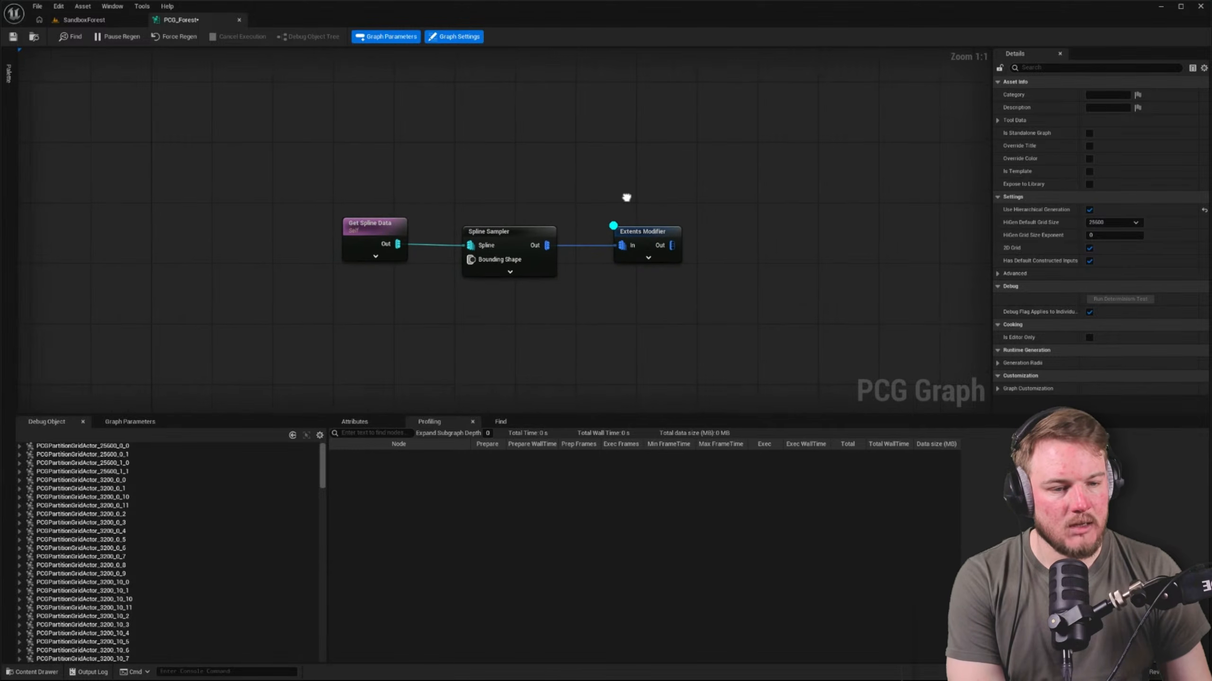
{"action": "left_click", "coordinate": [661, 231]}
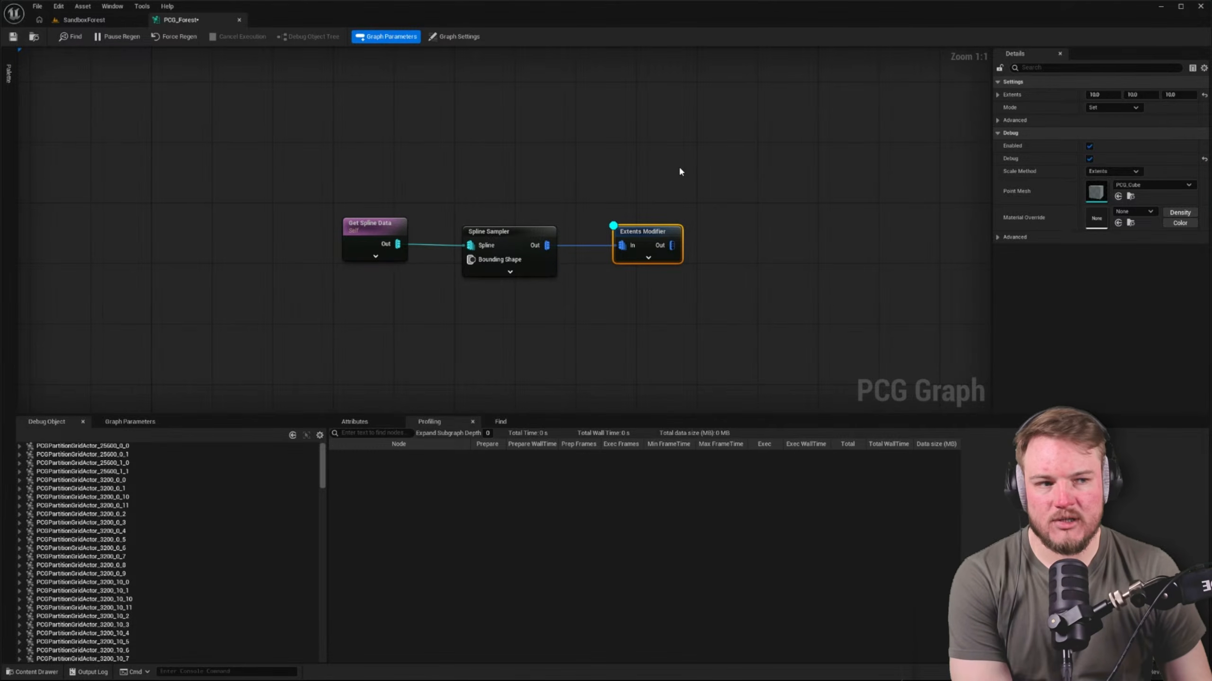
{"action": "left_click", "coordinate": [522, 153]}
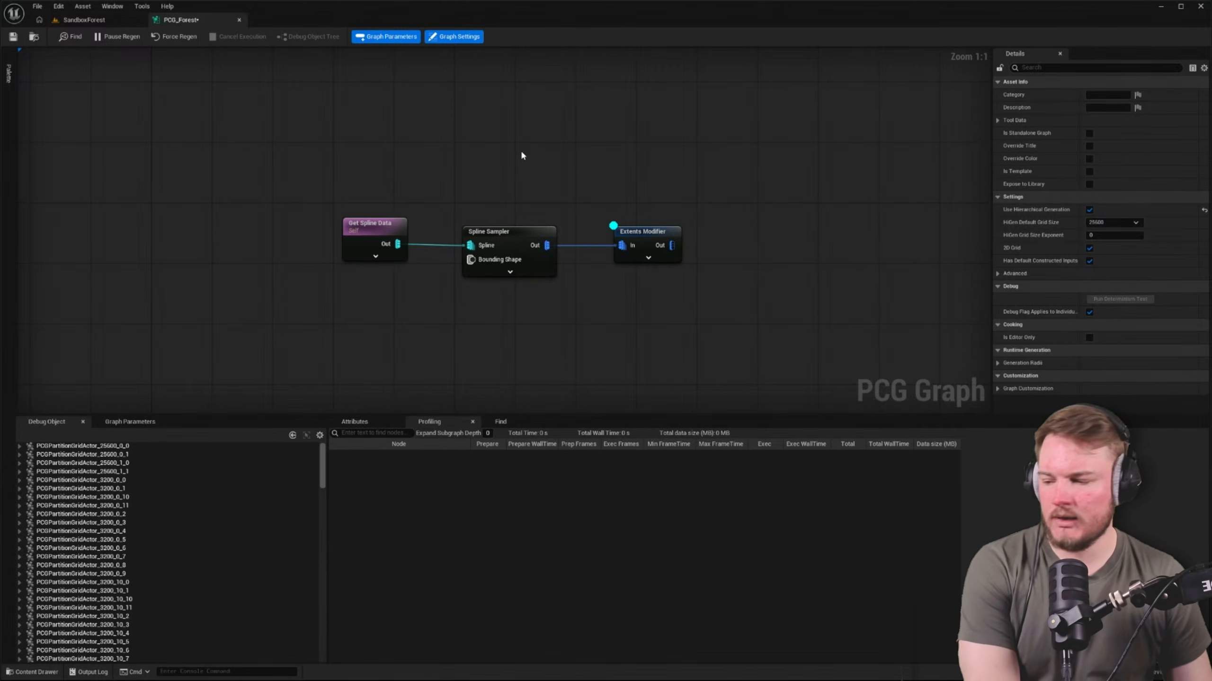
Fly along the landscape's border in the SandboxForest level and examine the green spline for sampled points
{"action": "left_click", "coordinate": [98, 20]}
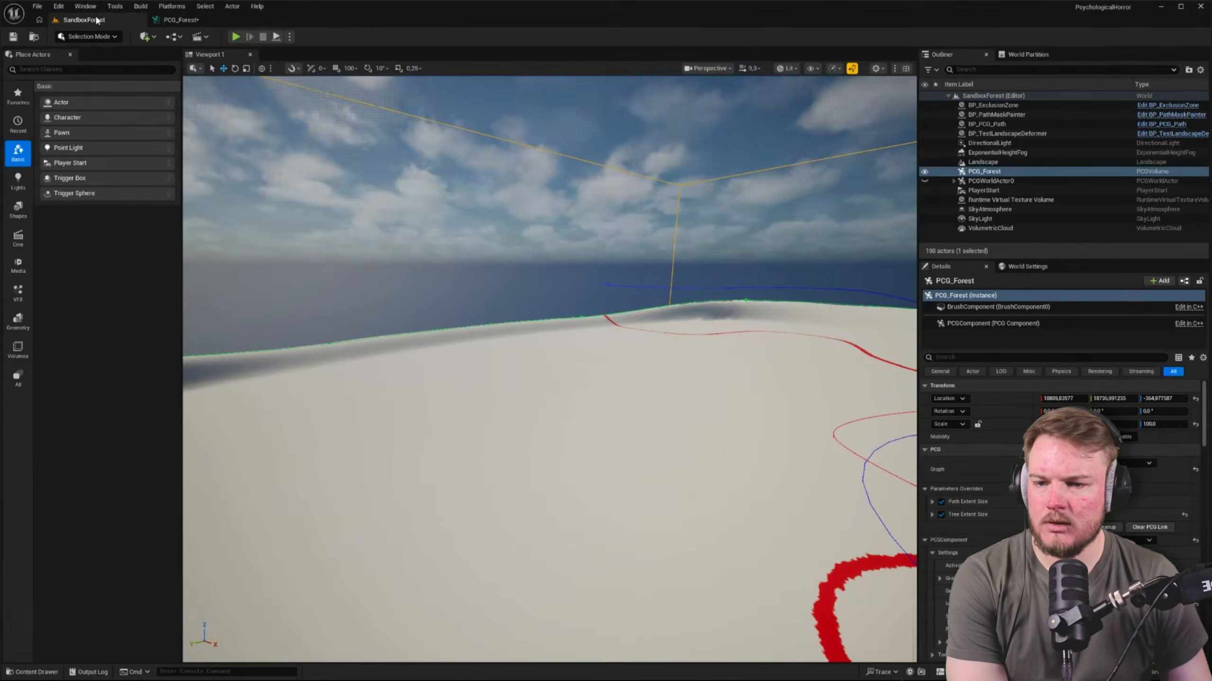
{"action": "right_click_drag", "start_coordinate": [291, 98], "coordinate": [14, 133]}
{"action": "key", "text": "a"}
{"action": "key", "text": "w"}
{"action": "key", "text": "a"}
{"action": "key", "text": "e"}
{"action": "right_click_drag", "start_coordinate": [426, 209], "coordinate": [431, 210]}
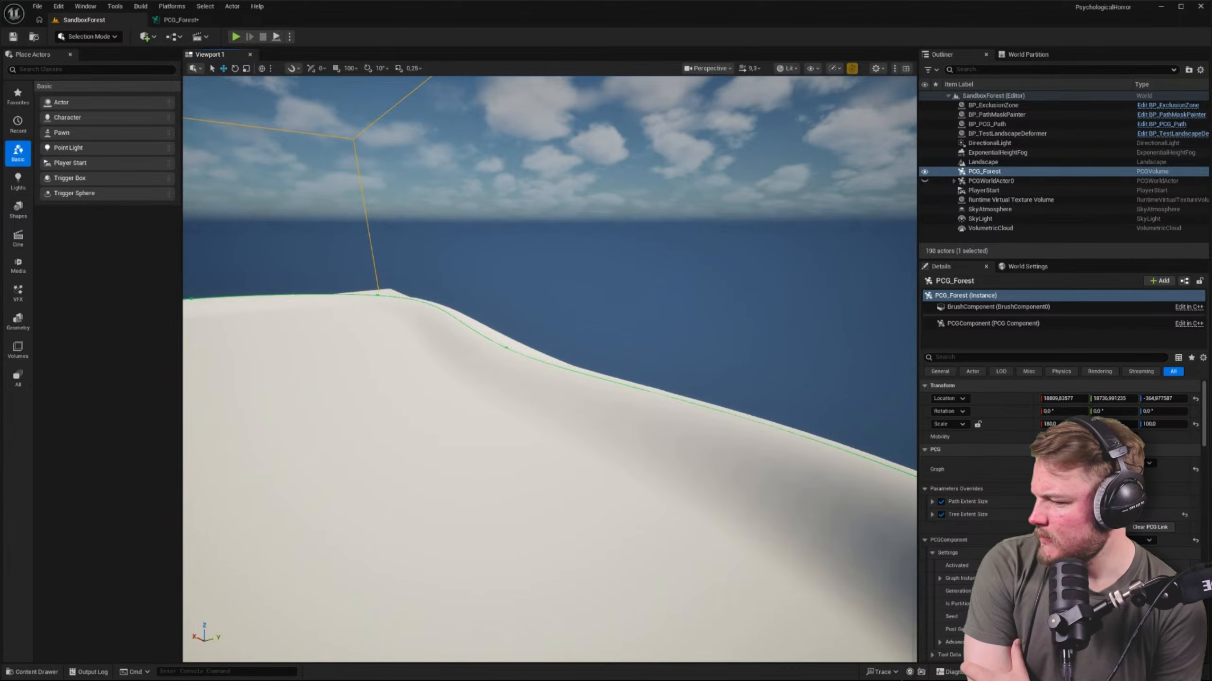
In the PCG_Forest graph, search Get Spline Data's component selection classes for landscape components
{"action": "left_click", "coordinate": [212, 21]}
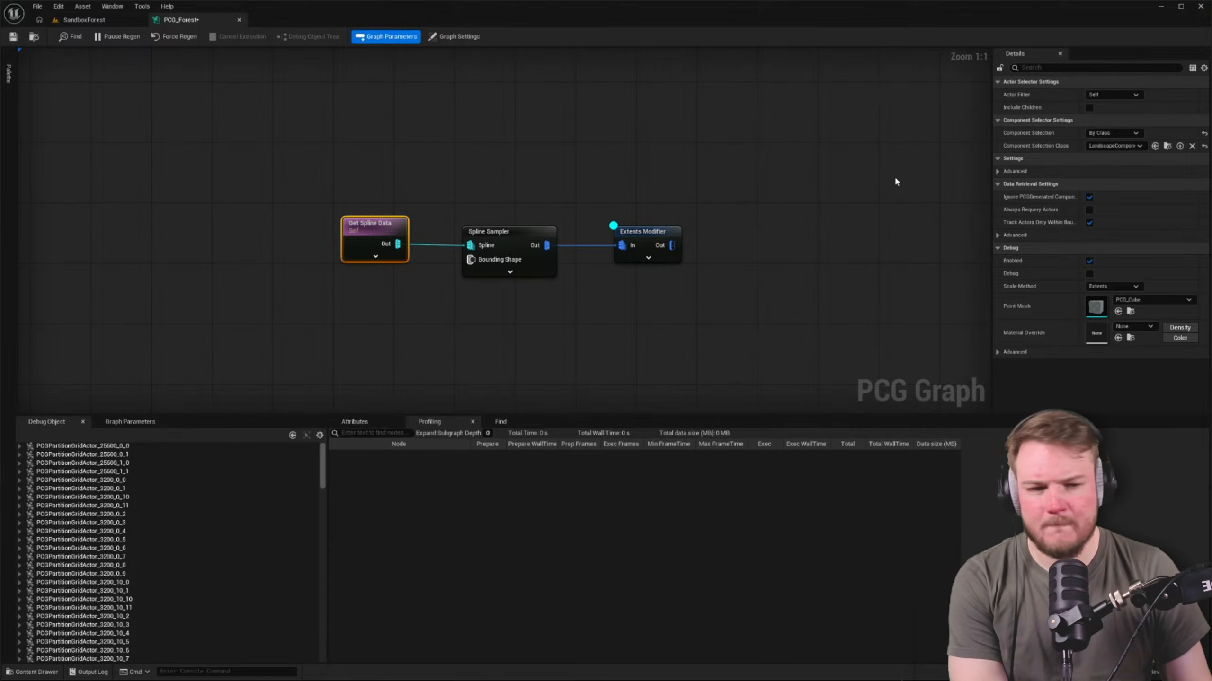
{"action": "left_click", "coordinate": [1138, 146]}
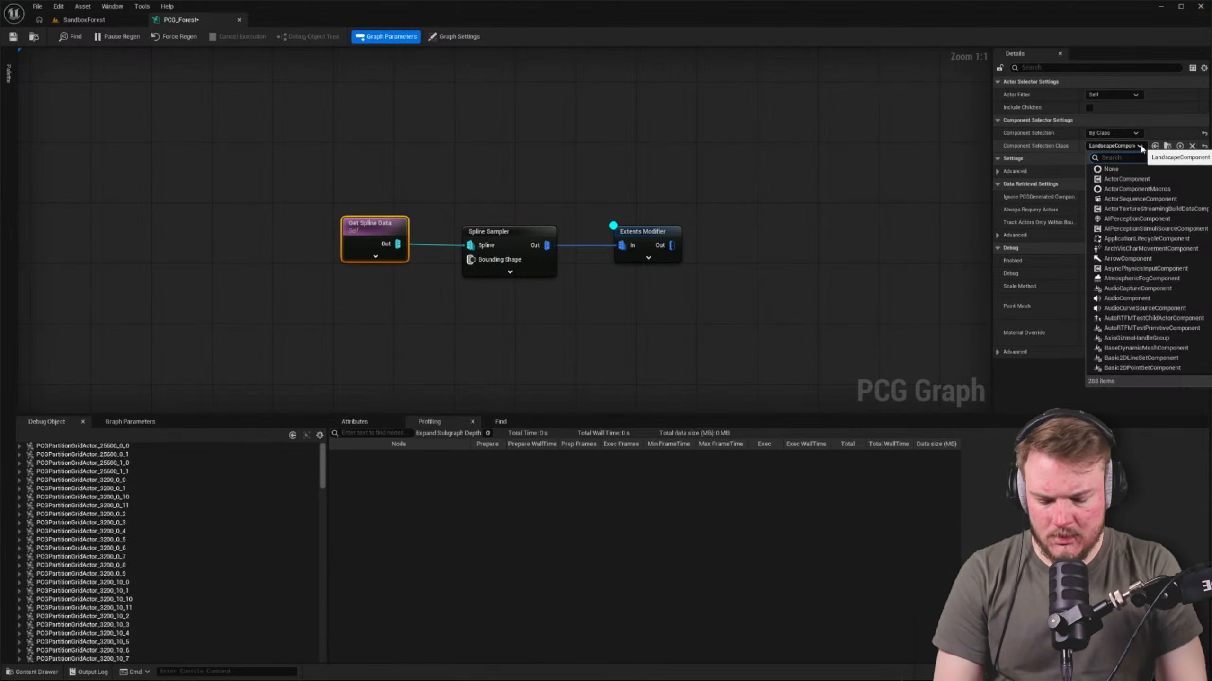
{"action": "type", "text": "landsca"}
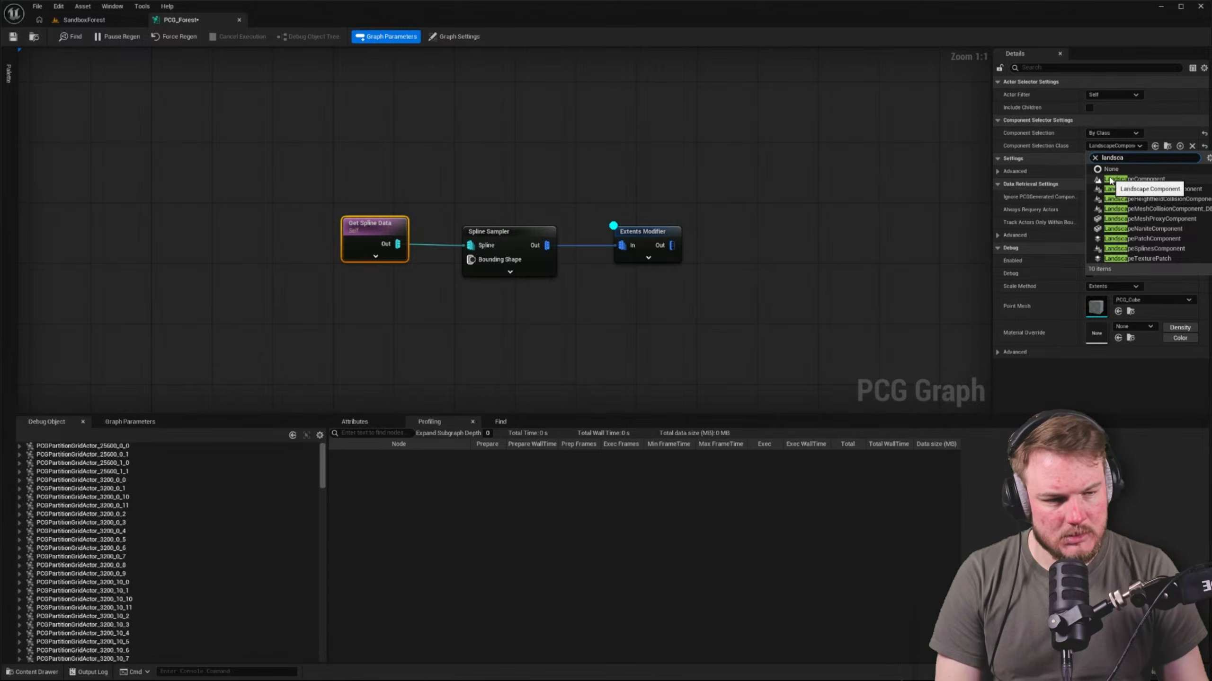
{"action": "left_click", "coordinate": [708, 145]}
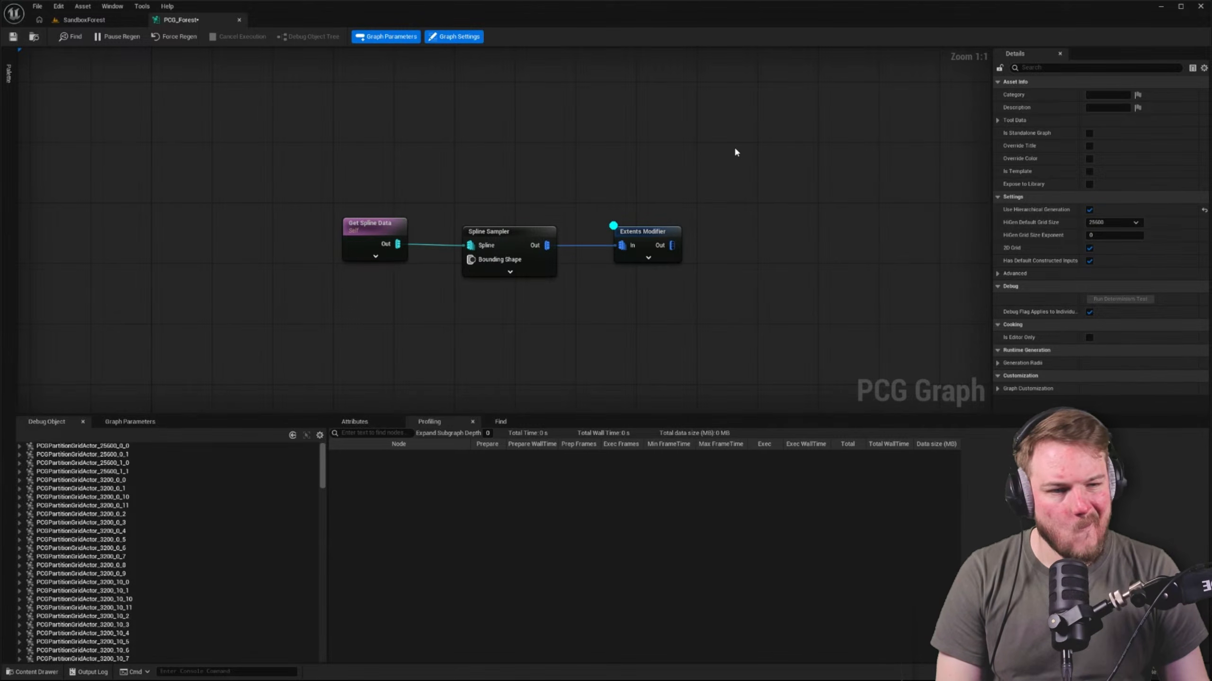
Set the Get Spline Data node's Actor Filter to All World Actors
{"action": "left_click", "coordinate": [394, 233]}
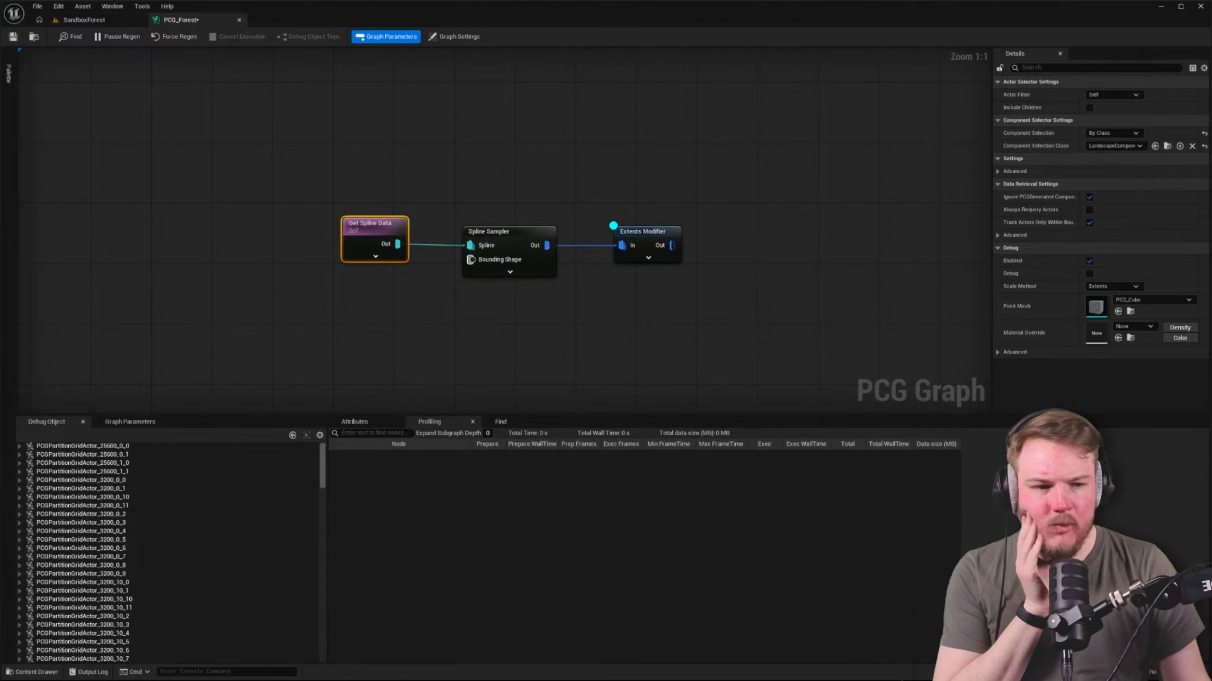
{"action": "left_click", "coordinate": [1136, 95]}
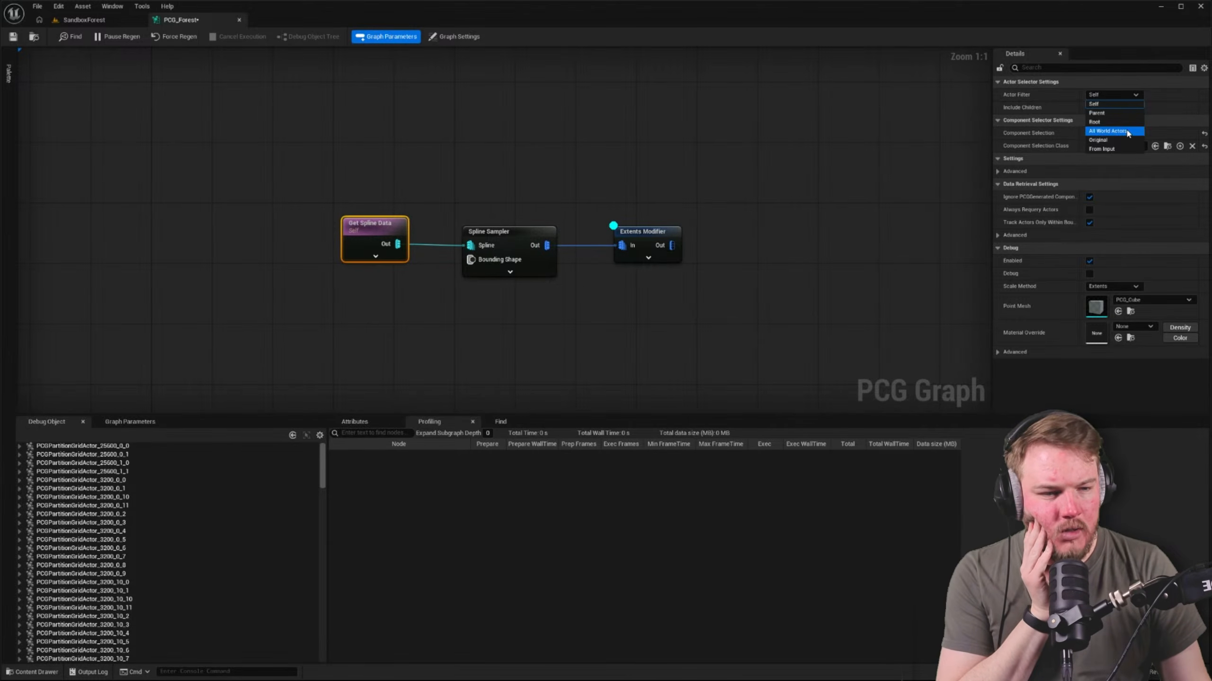
{"action": "left_click", "coordinate": [1107, 130]}
{"action": "left_click", "coordinate": [409, 140]}
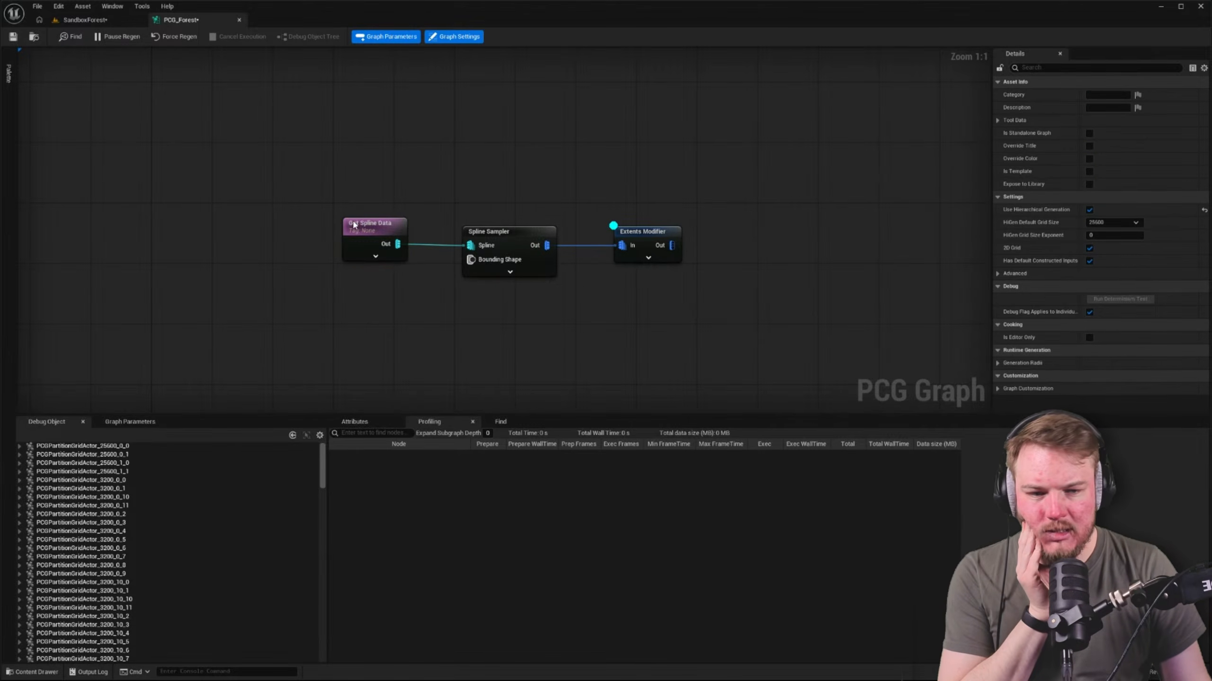
Make Get Spline Data select actors By Class, with Landscape as the actor selection class
{"action": "left_click", "coordinate": [374, 238]}
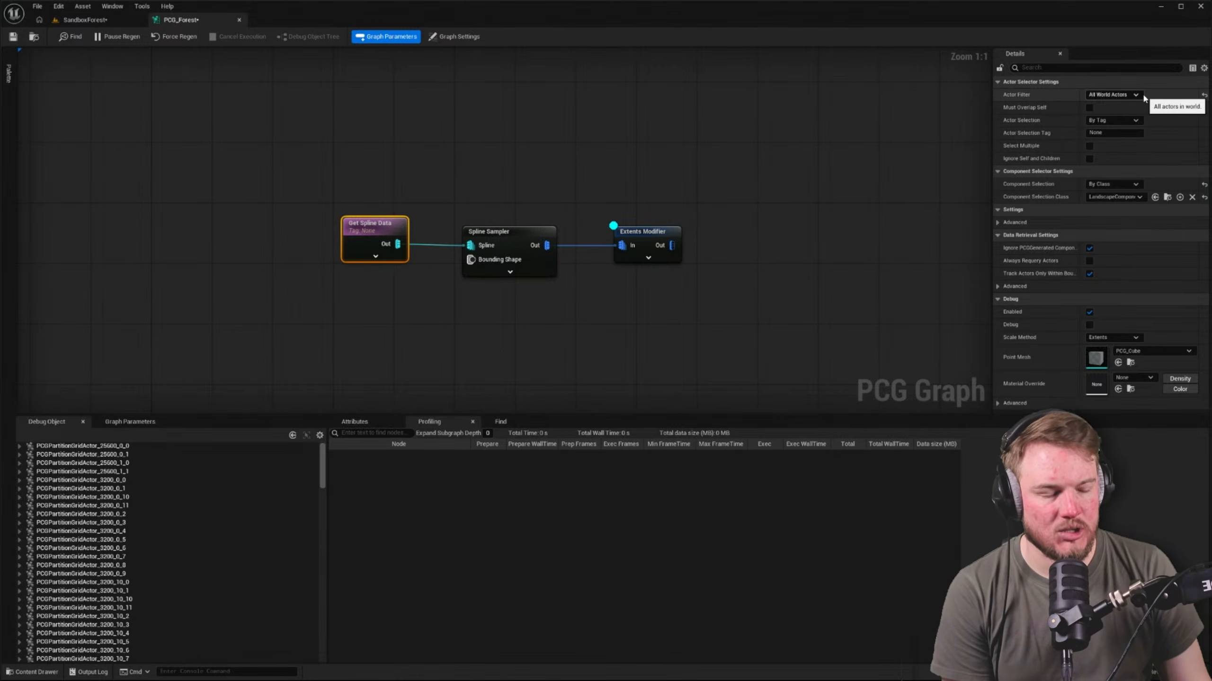
{"action": "left_click", "coordinate": [1105, 120]}
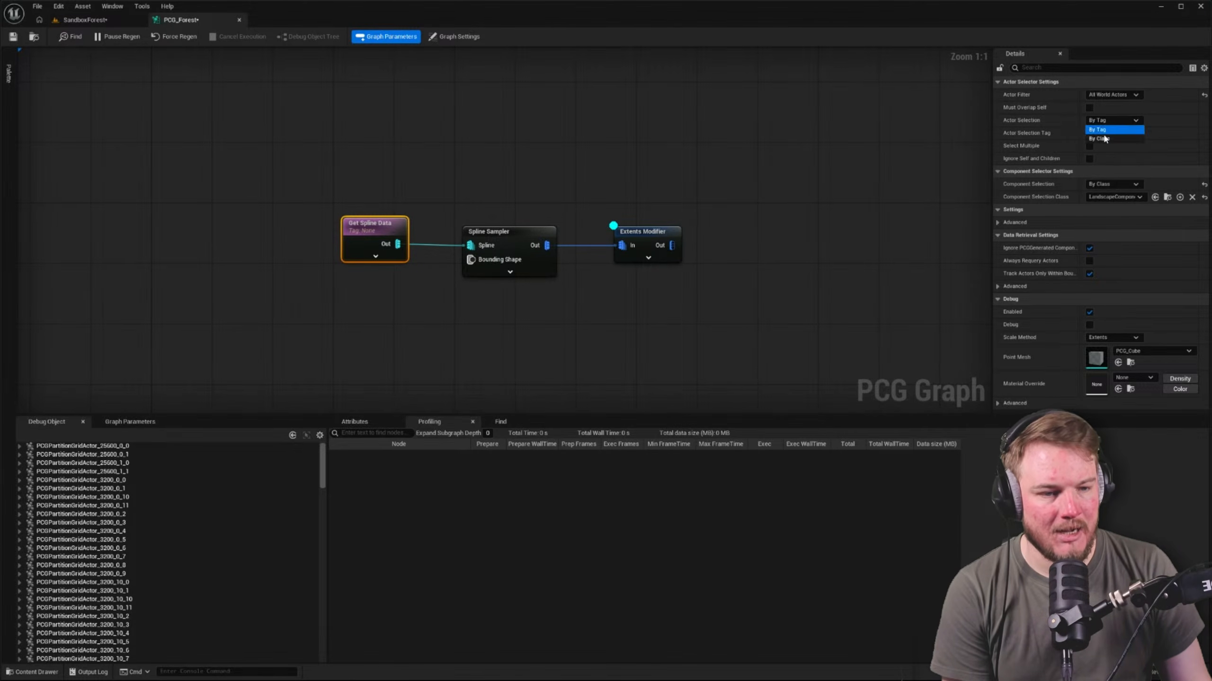
{"action": "left_click", "coordinate": [1107, 130]}
{"action": "left_click", "coordinate": [1116, 134]}
{"action": "type", "text": "landsca"}
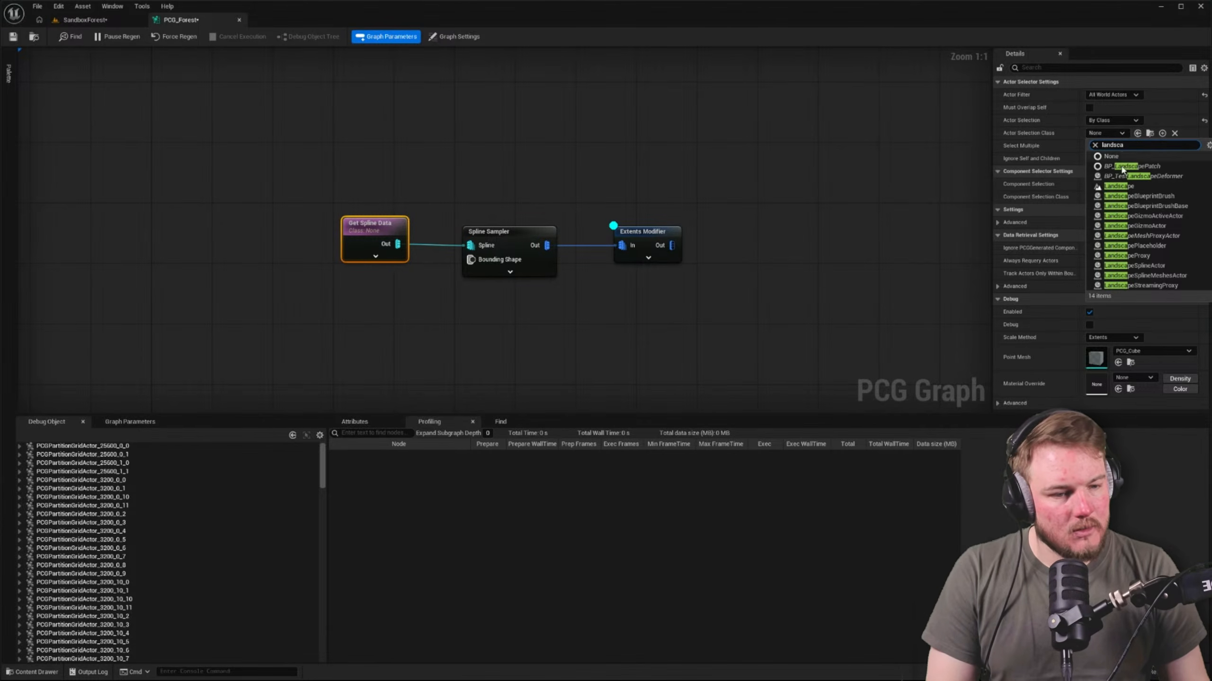
{"action": "left_click", "coordinate": [1118, 186]}
{"action": "left_click", "coordinate": [583, 169]}
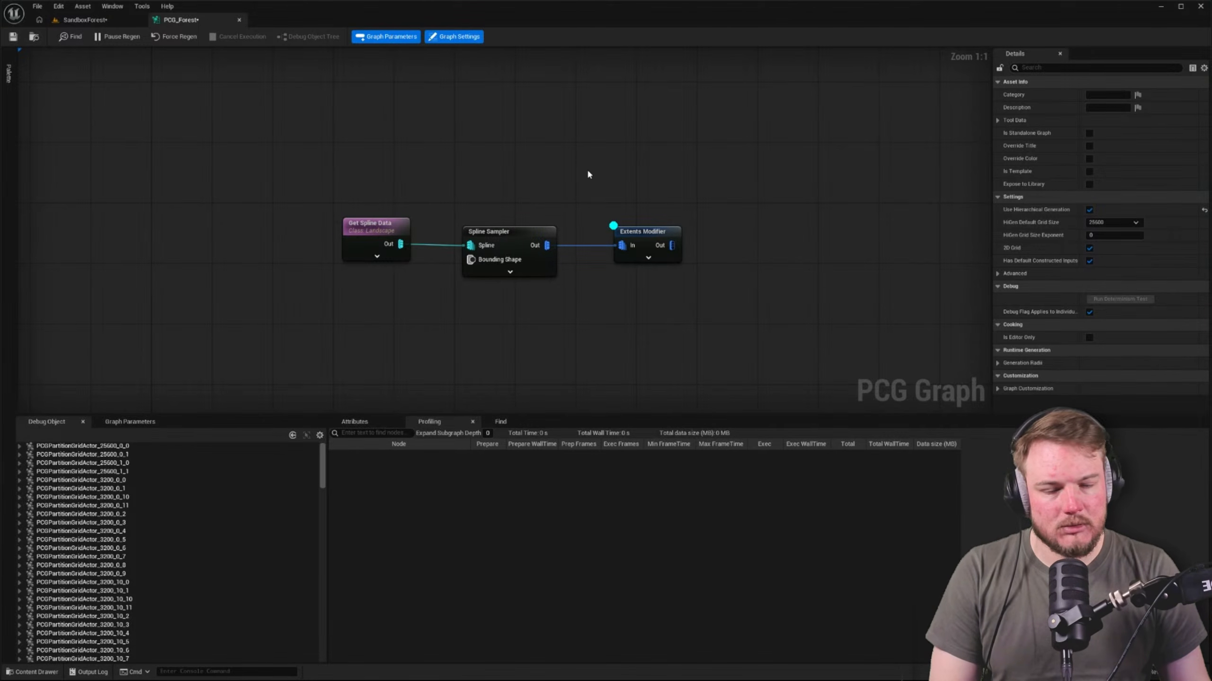
Review the settings of the Extents Modifier, Spline Sampler and Get Spline Data nodes in the PCG_Forest graph
{"action": "left_click", "coordinate": [535, 238]}
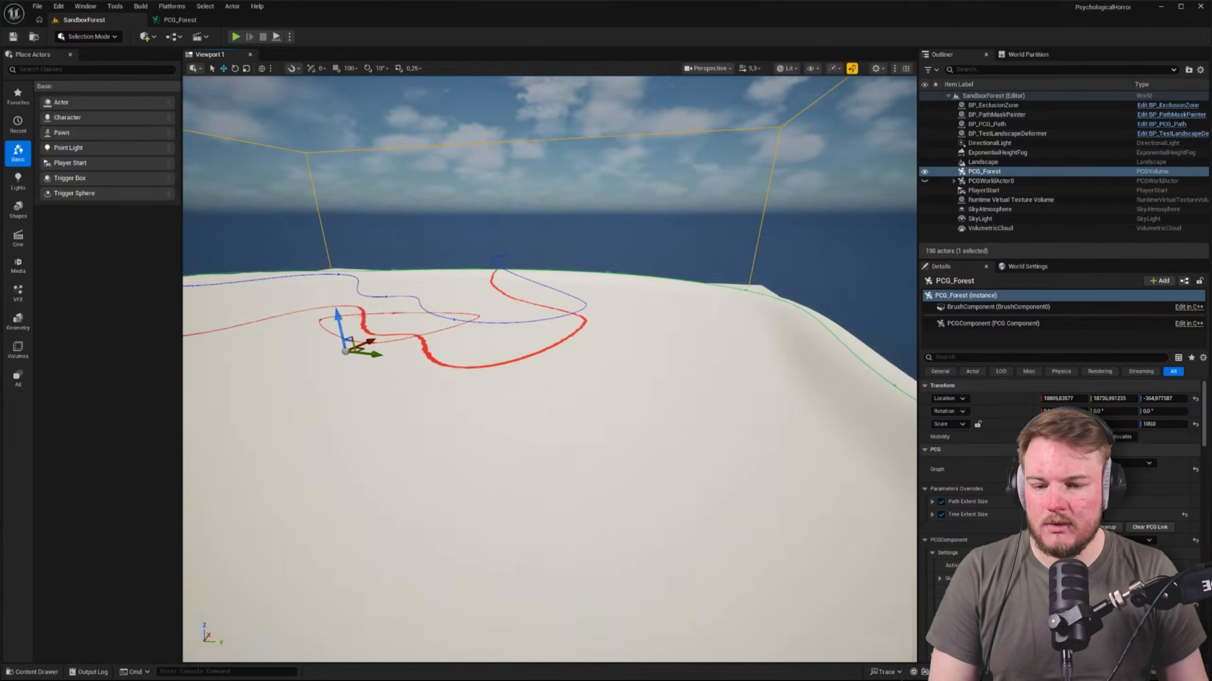
{"action": "left_click", "coordinate": [180, 20]}
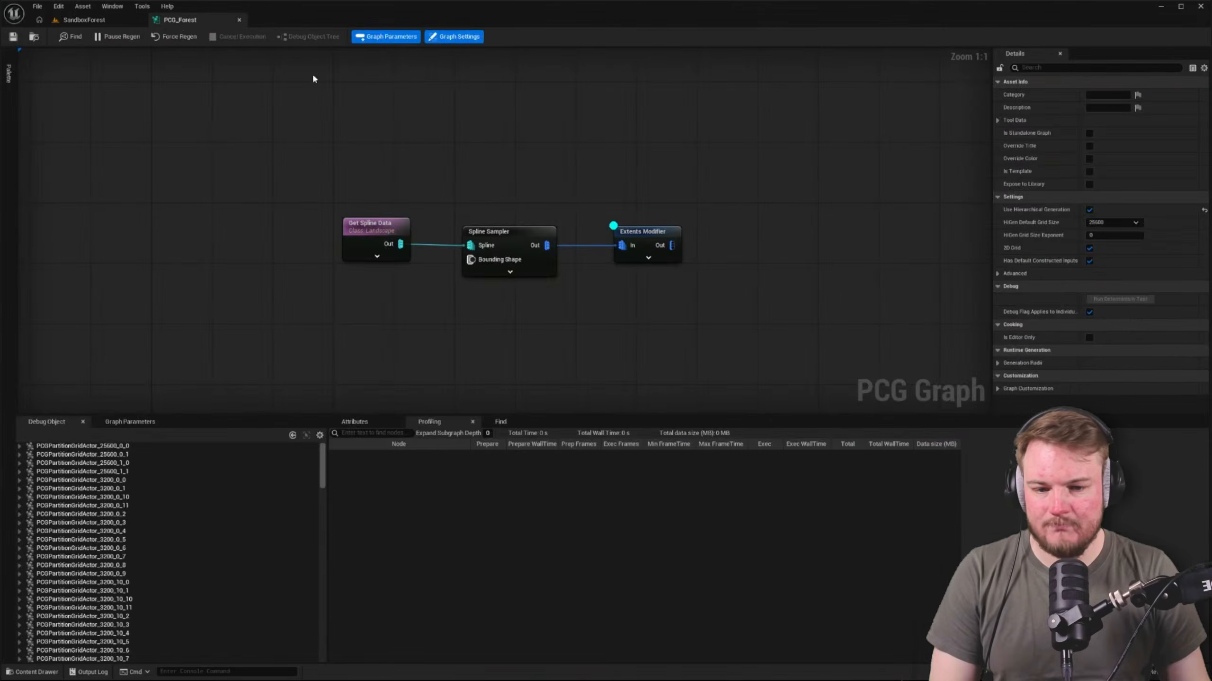
{"action": "left_click", "coordinate": [661, 231]}
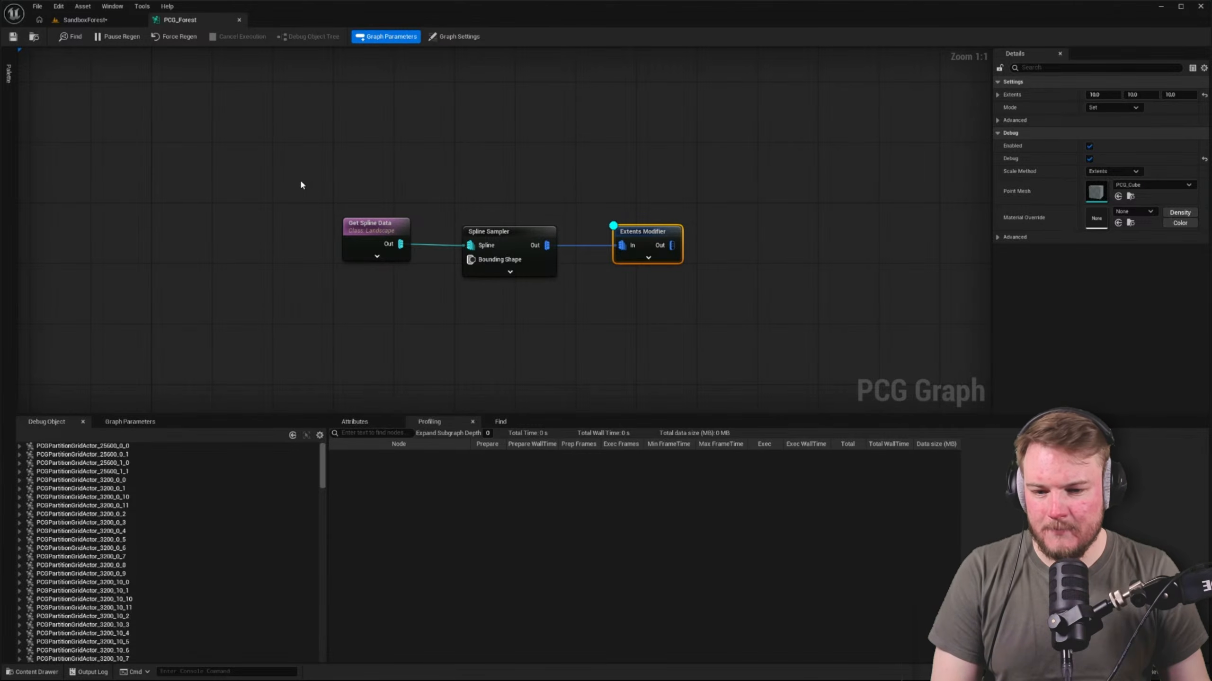
{"action": "left_click", "coordinate": [540, 229]}
{"action": "left_click", "coordinate": [360, 230]}
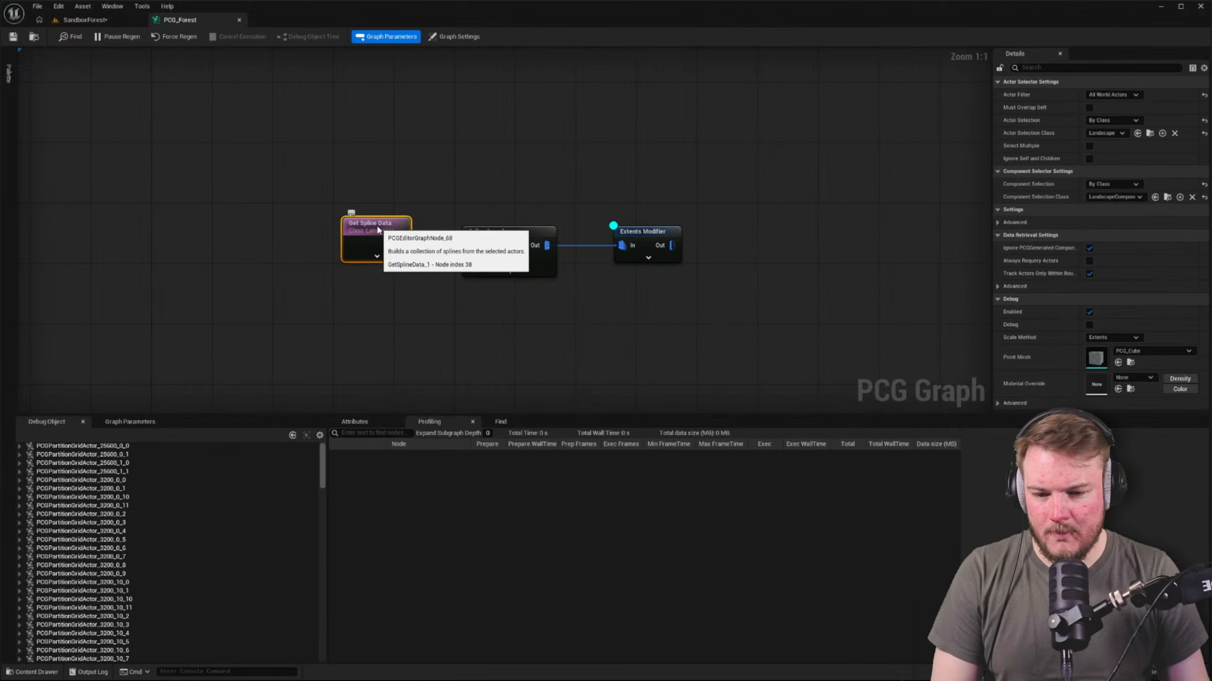
Fly around the SandboxForest landscape at a higher camera speed and check its border spline for debug cubes
{"action": "left_click", "coordinate": [73, 21]}
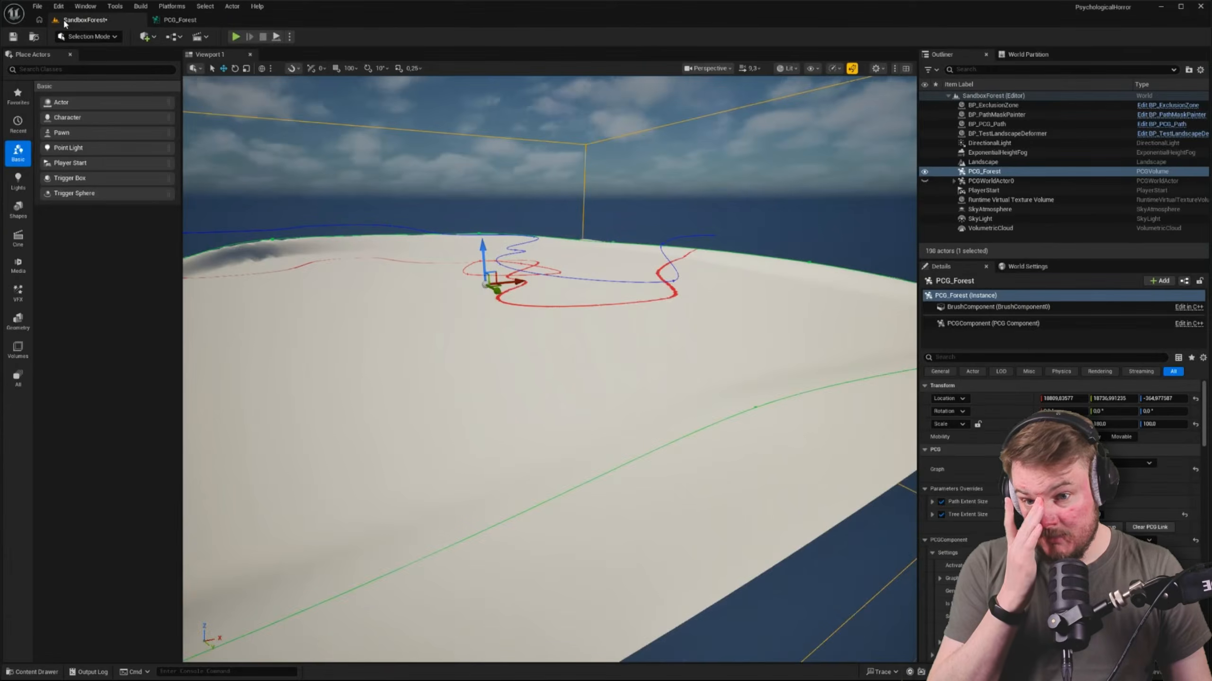
{"action": "key", "text": "w"}
{"action": "scroll", "coordinate": [408, 174], "scroll_direction": "up", "scroll_amount": 1}
{"action": "right_click_drag", "start_coordinate": [408, 174], "coordinate": [528, 212]}
{"action": "key", "text": "a"}
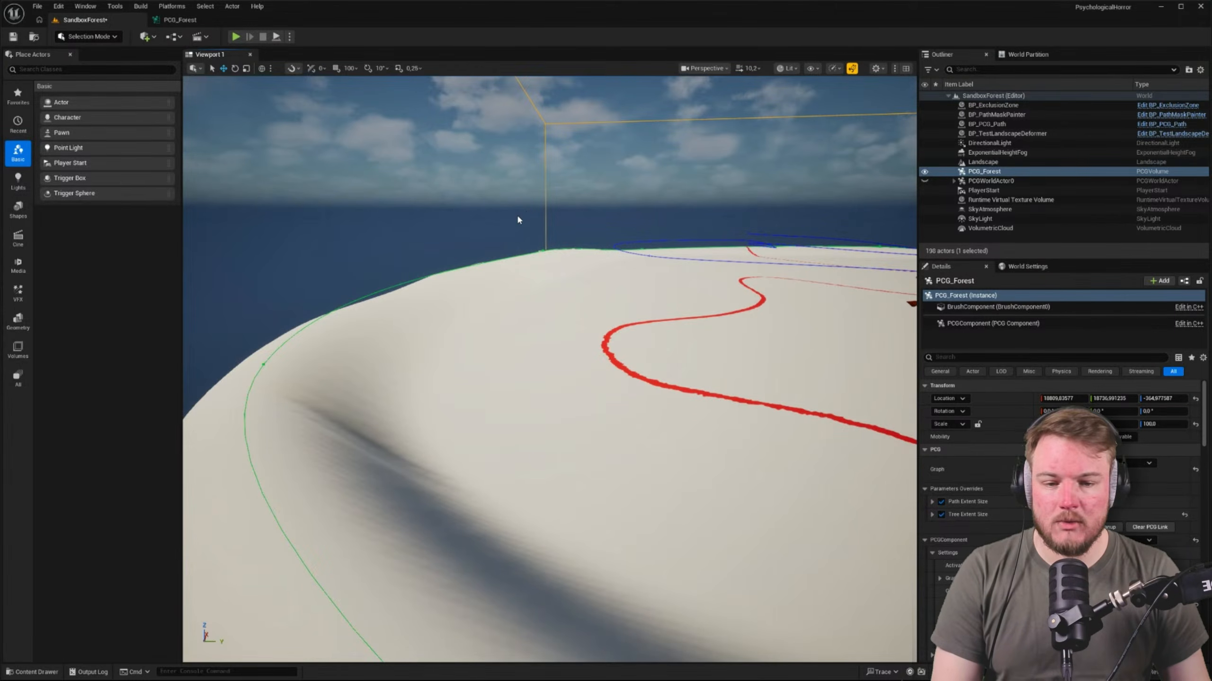
{"action": "right_click_drag", "start_coordinate": [517, 214], "coordinate": [552, 237]}
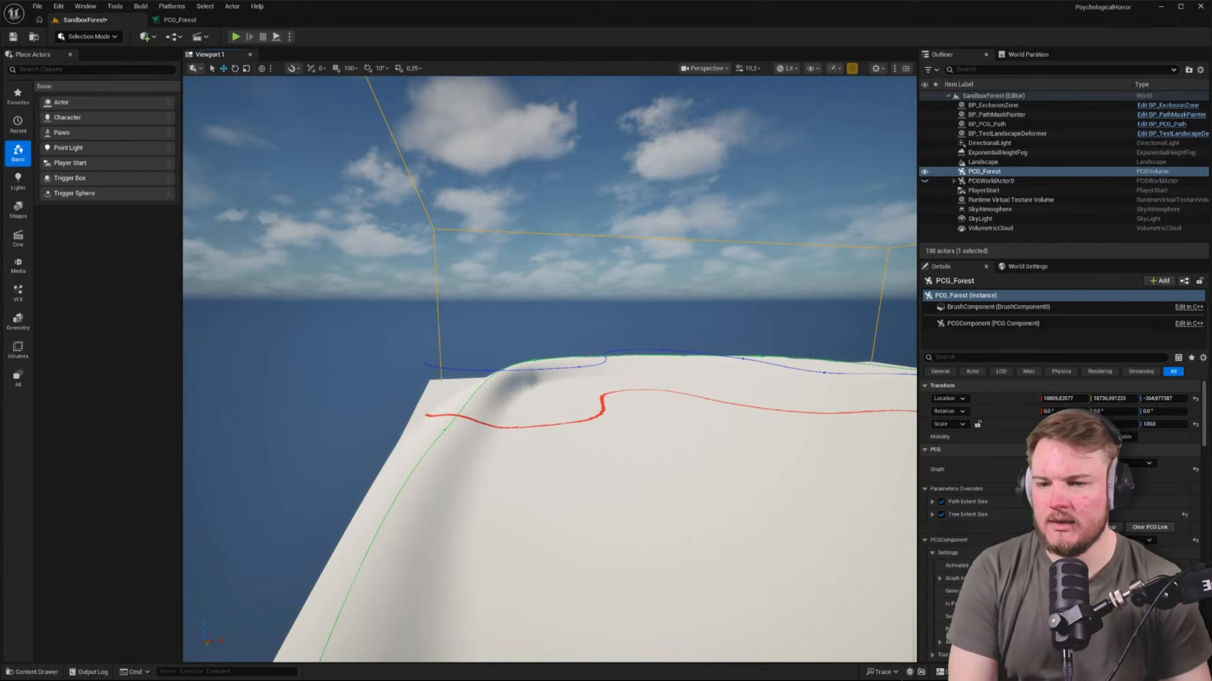
In the PCG_Forest graph, check the Spline Sampler's distance increment and set the Extents Modifier's extents to 1000 on all three axes
{"action": "left_click", "coordinate": [187, 20]}
{"action": "left_click", "coordinate": [510, 231]}
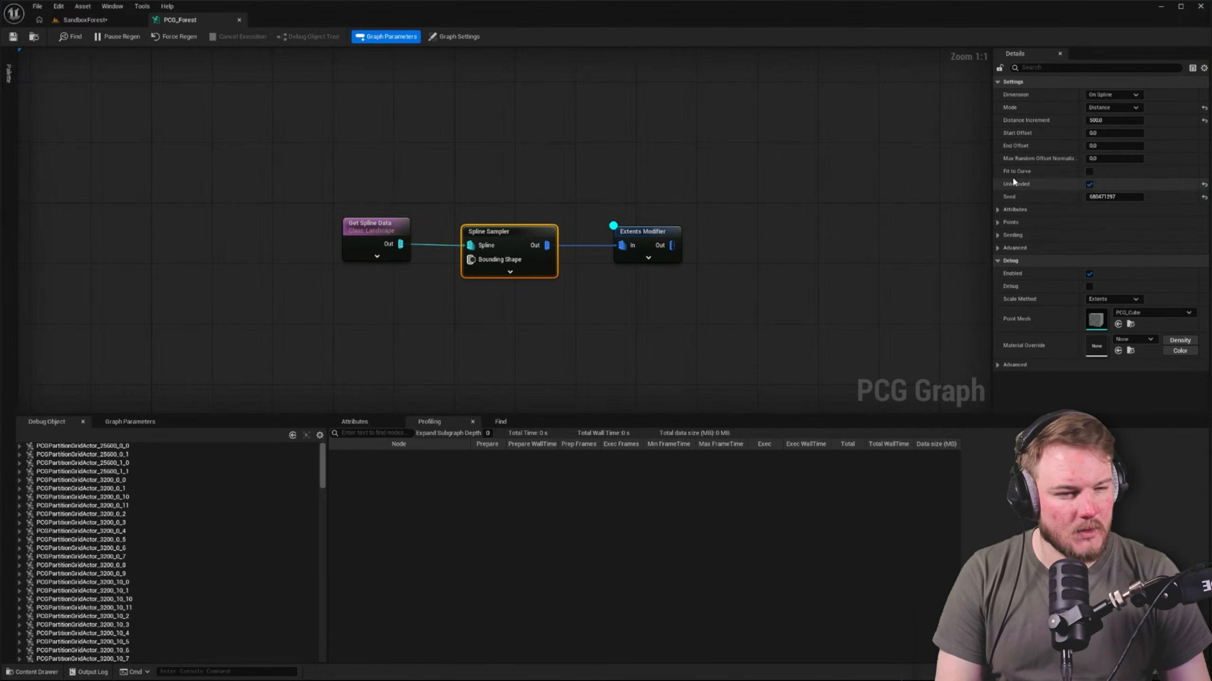
{"action": "left_click", "coordinate": [1128, 120]}
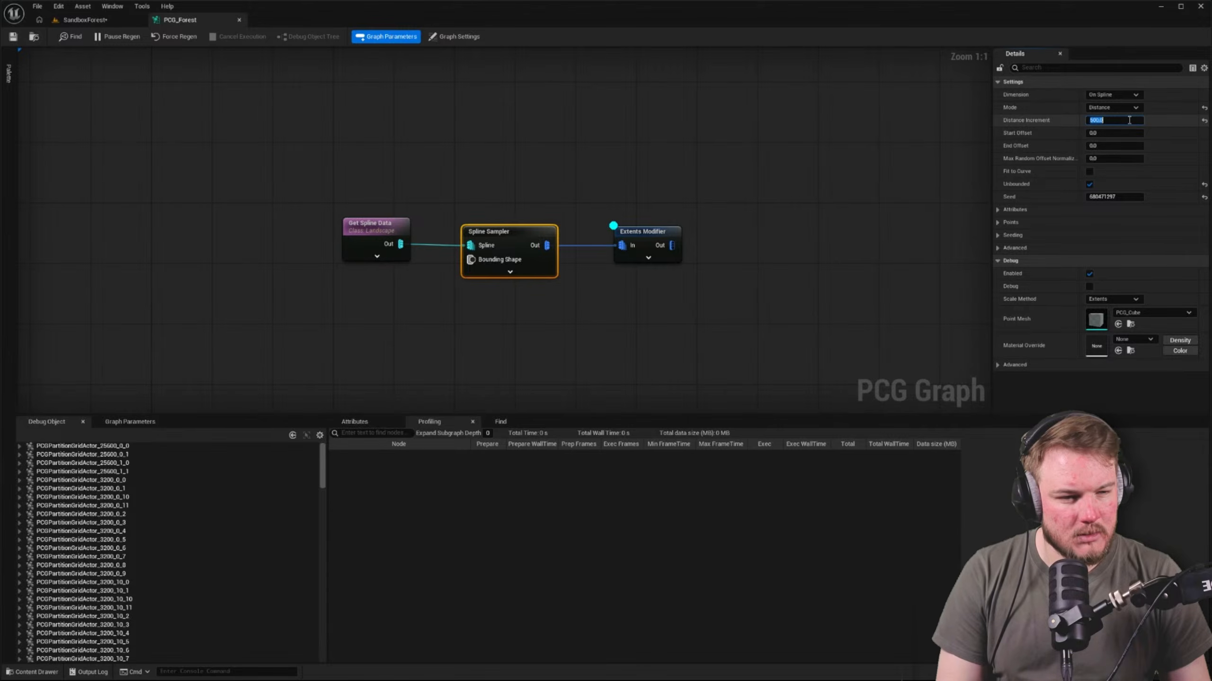
{"action": "left_click", "coordinate": [647, 242]}
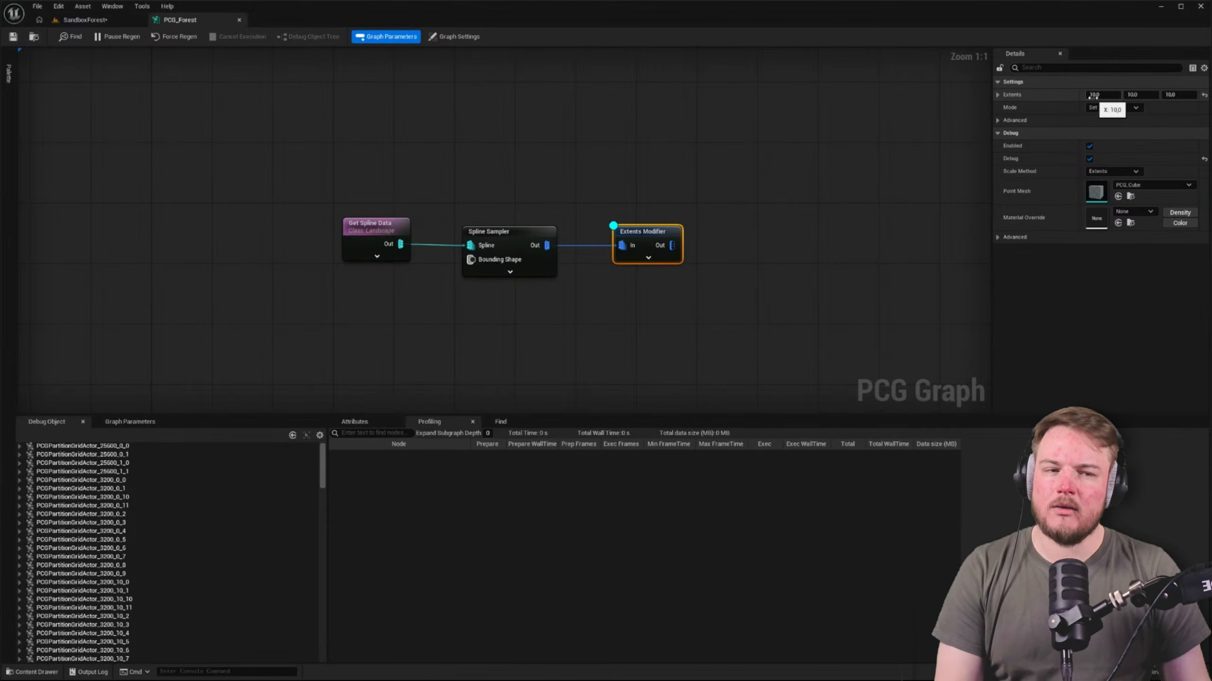
{"action": "left_click", "coordinate": [1096, 94]}
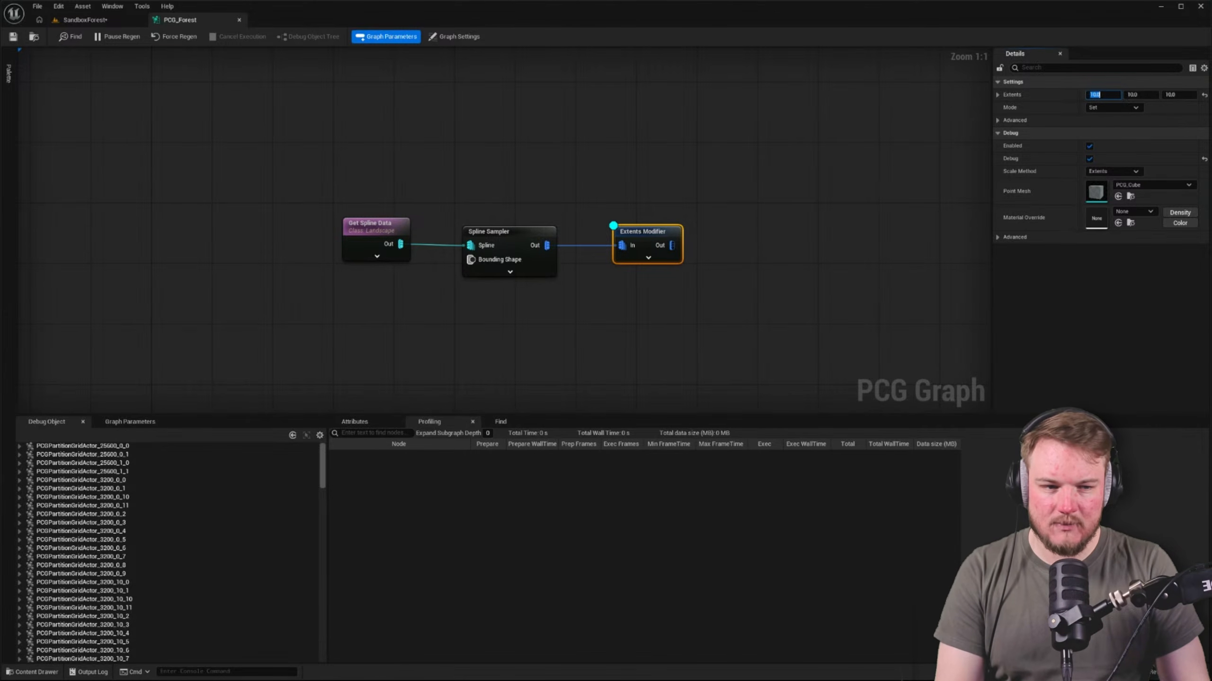
{"action": "type", "text": "100"}
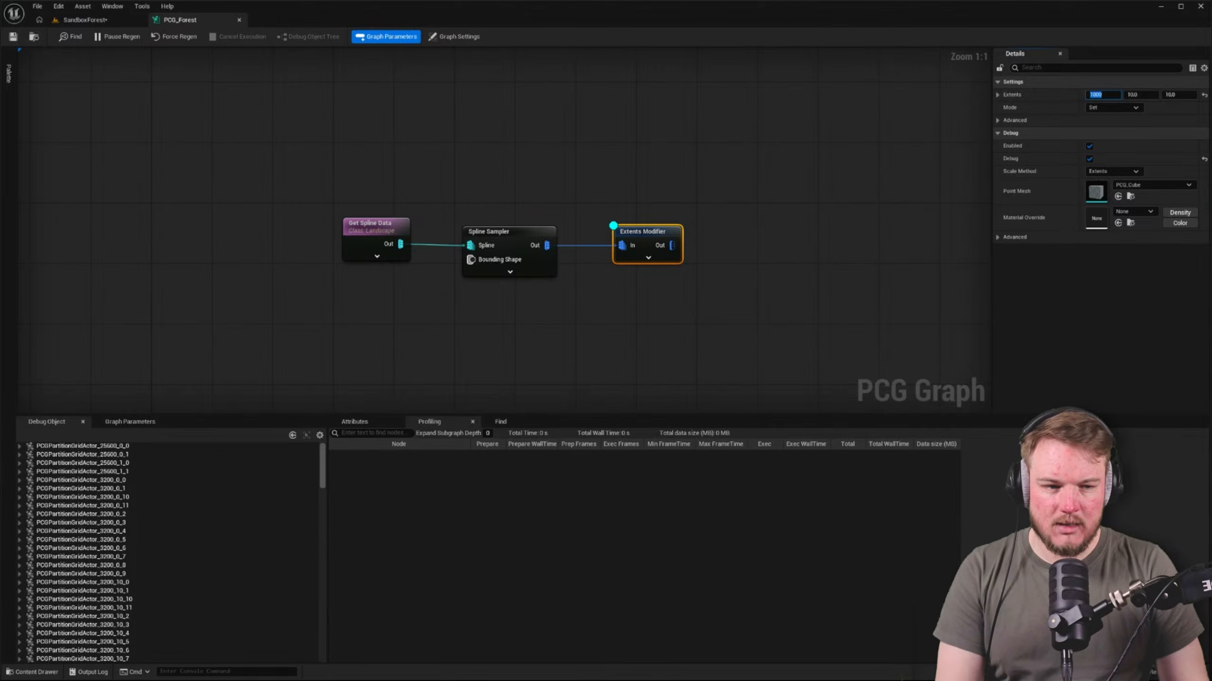
{"action": "key", "text": "Tab"}
{"action": "type", "text": "1000"}
{"action": "key", "text": "Tab"}
{"action": "type", "text": "1000"}
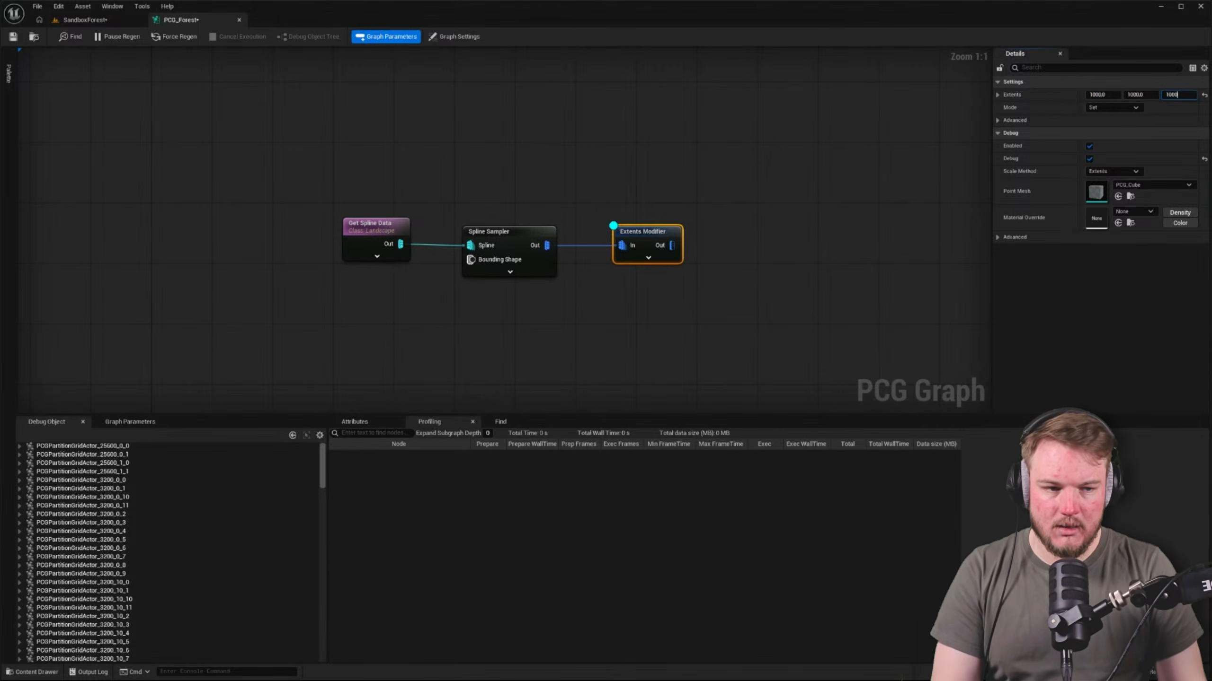
{"action": "key", "text": "Return"}
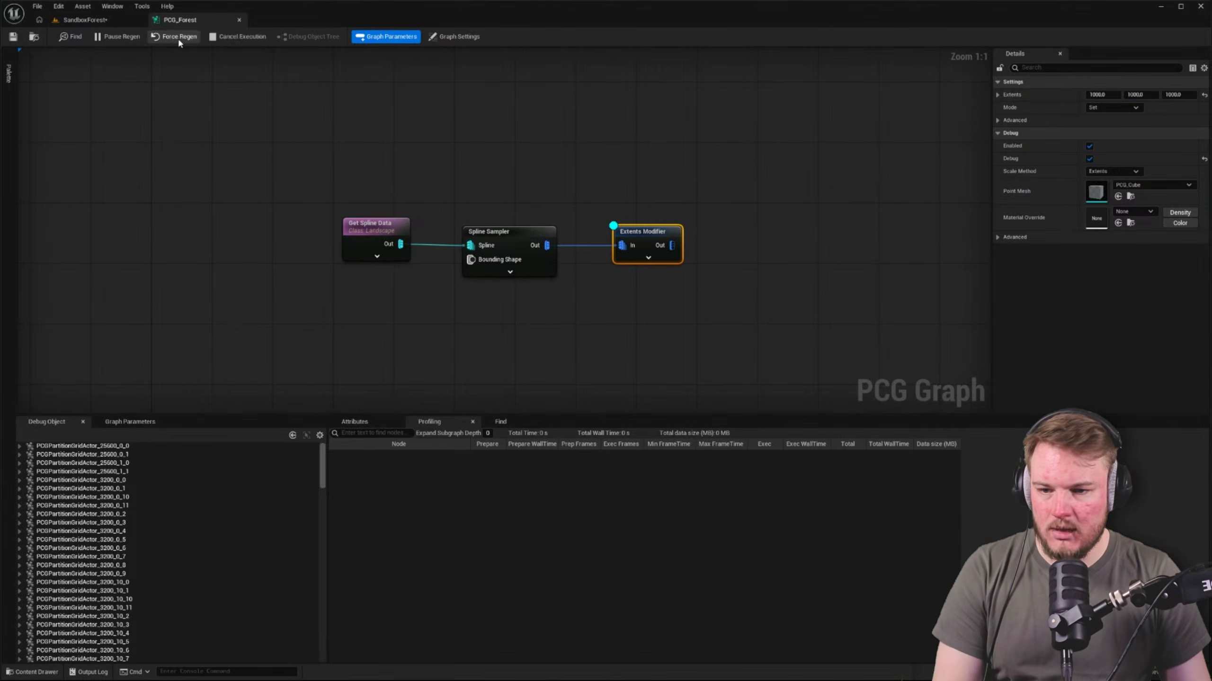
Examine the SandboxForest landscape's border for enlarged debug cubes, briefly hiding the editor overlays with Game View
{"action": "left_click", "coordinate": [108, 18]}
{"action": "right_click_drag", "start_coordinate": [549, 370], "coordinate": [796, 372]}
{"action": "scroll", "coordinate": [511, 288], "scroll_direction": "down", "scroll_amount": 3}
{"action": "right_click_drag", "start_coordinate": [511, 288], "coordinate": [439, 320]}
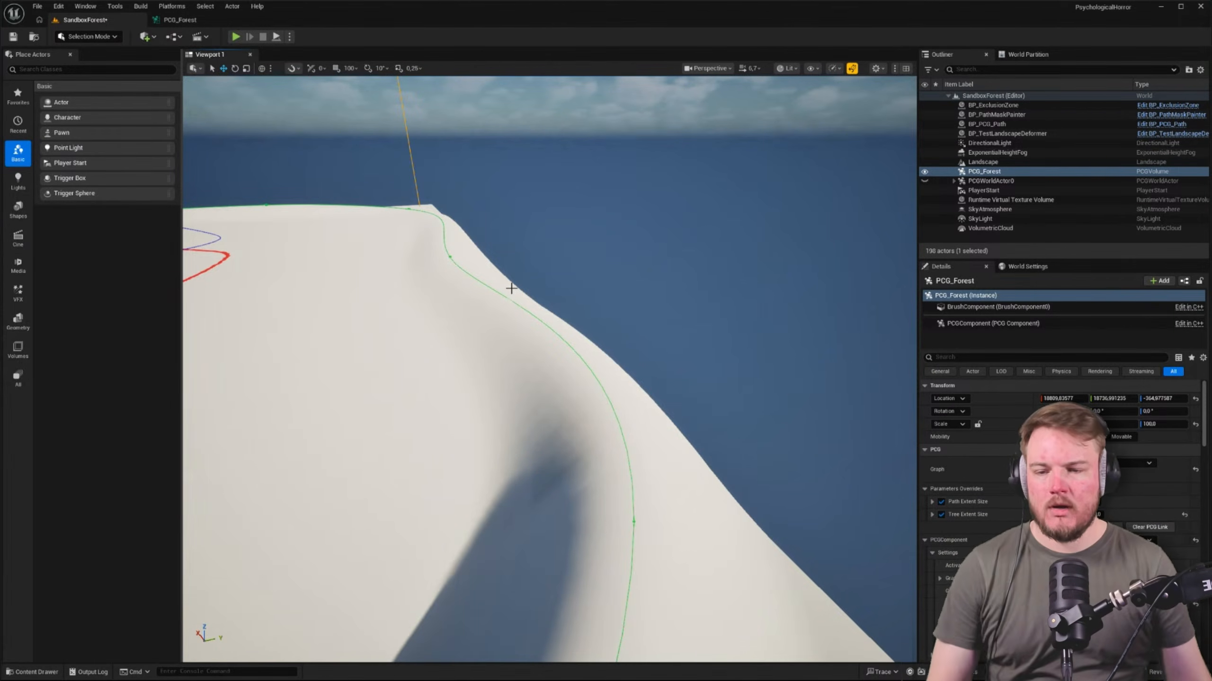
{"action": "key", "text": "f"}
{"action": "key", "text": "g"}
{"action": "key", "text": "g"}
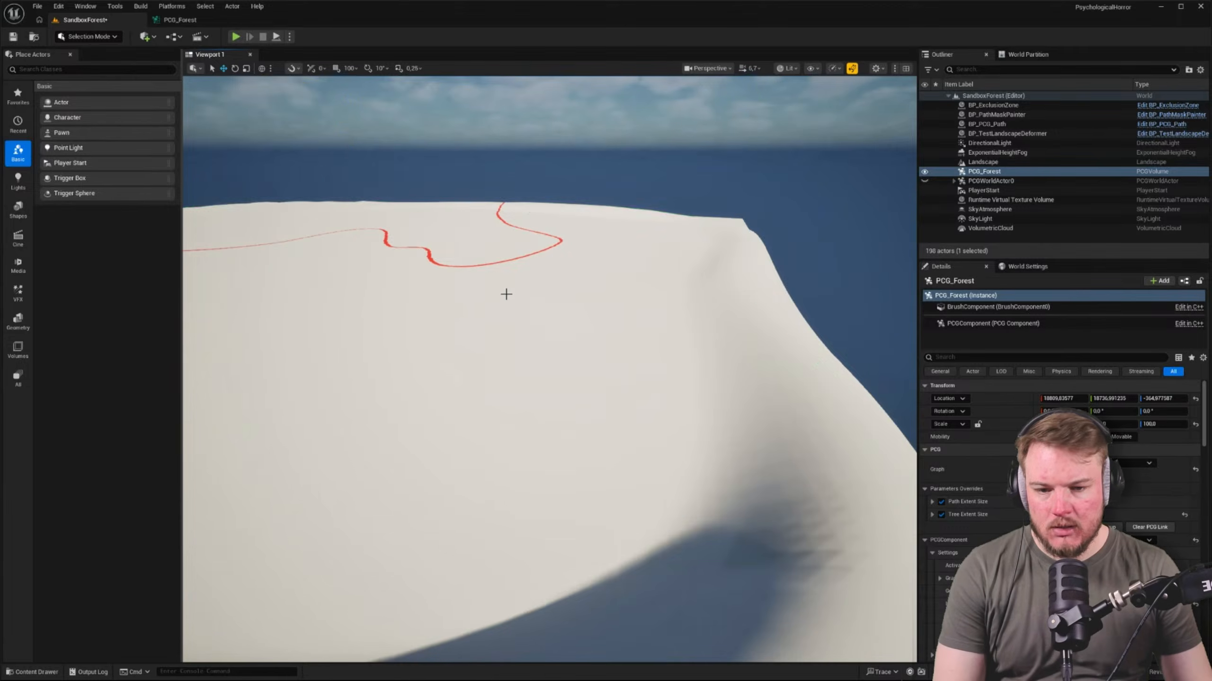
{"action": "right_click_drag", "start_coordinate": [557, 295], "coordinate": [372, 262]}
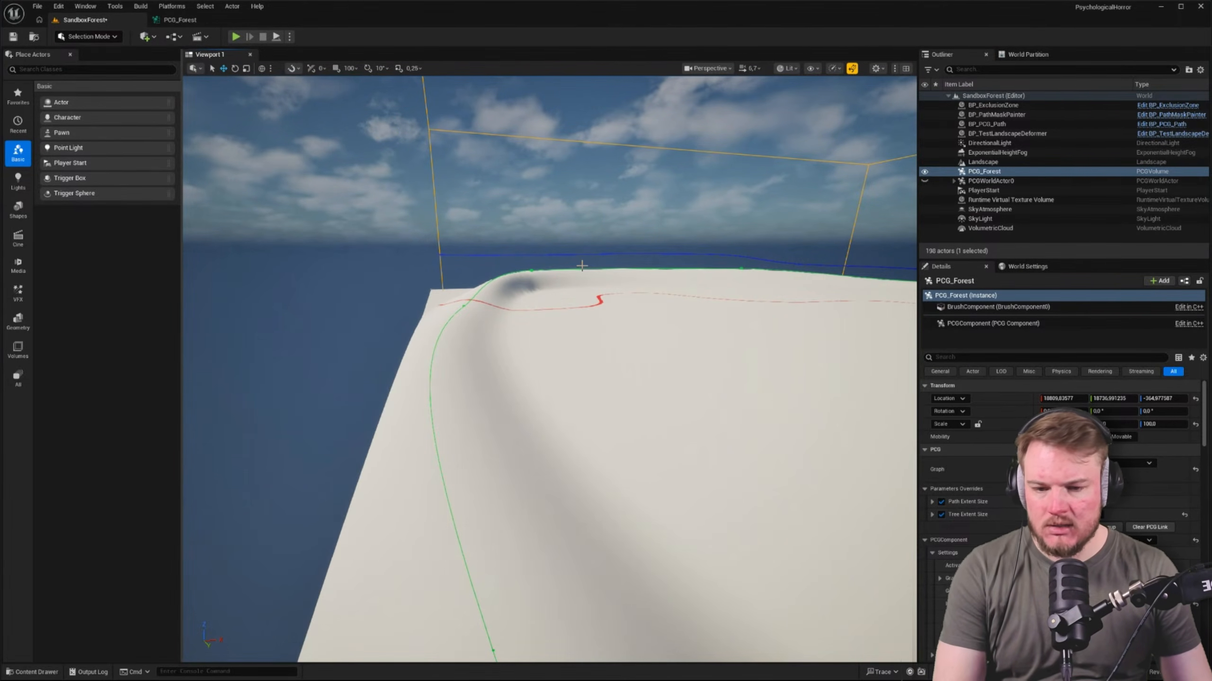
{"action": "right_click_drag", "start_coordinate": [582, 266], "coordinate": [563, 217]}
In Landscape mode, select all control points of the border spline and increase their Half-Width
{"action": "key", "text": "shift+2"}
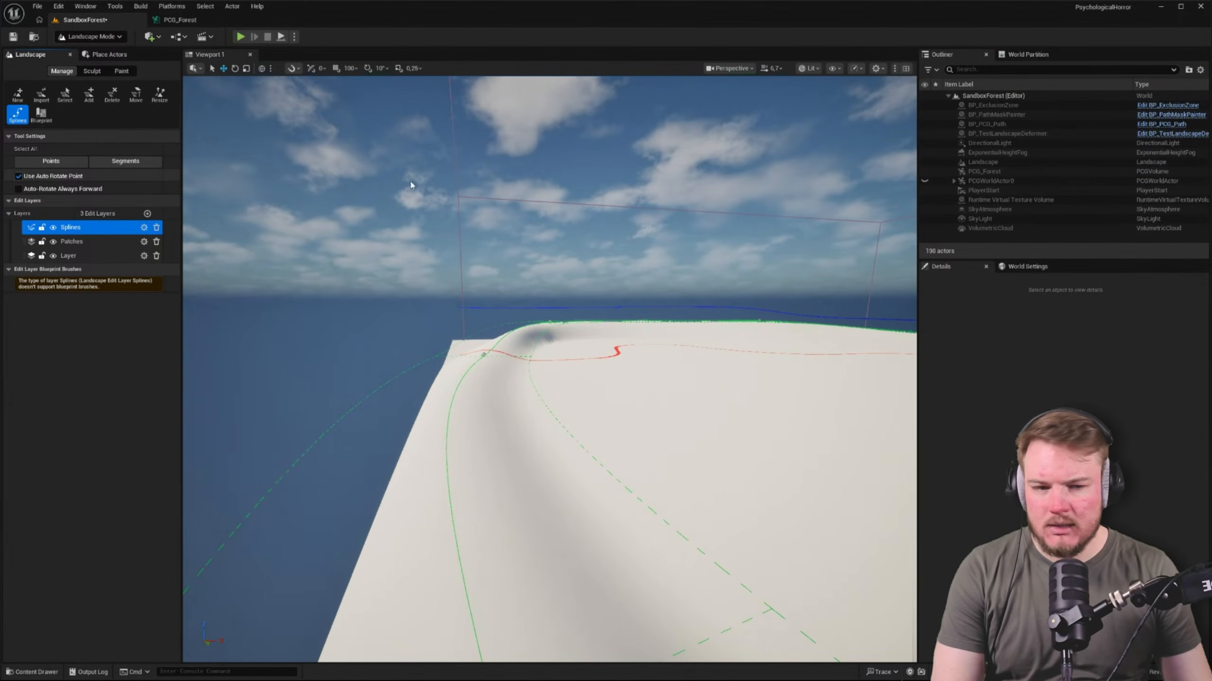
{"action": "left_click", "coordinate": [484, 354]}
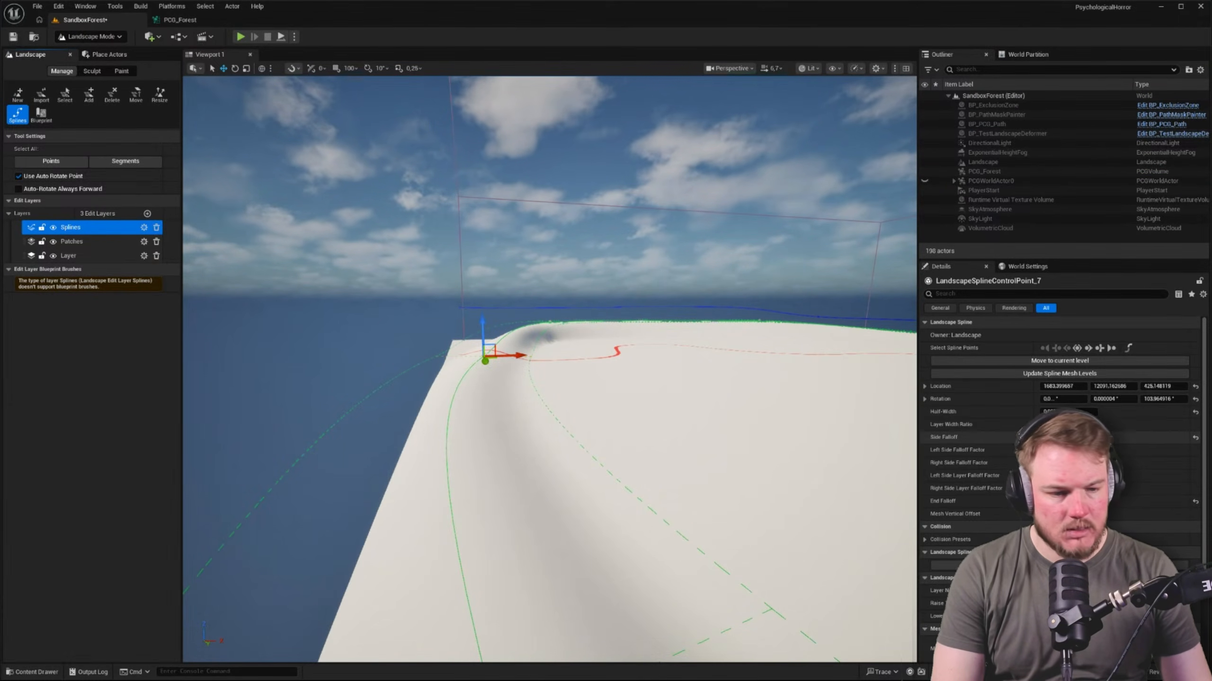
{"action": "left_click", "coordinate": [1076, 348]}
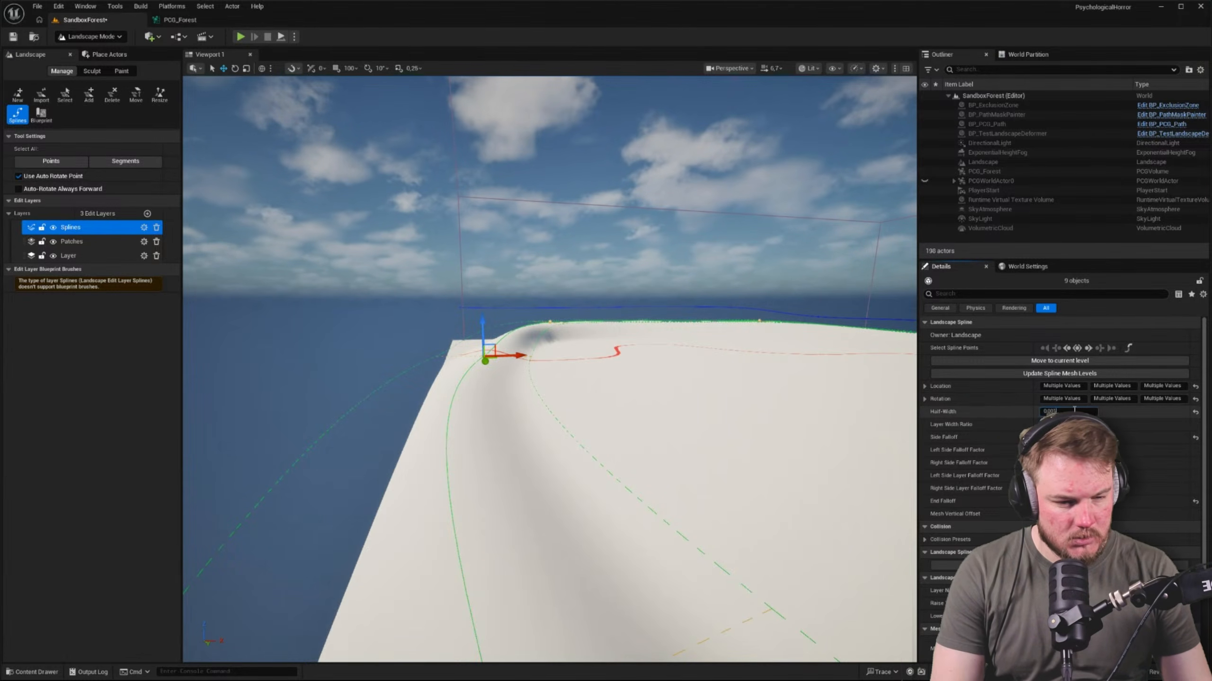
{"action": "left_click", "coordinate": [1091, 411]}
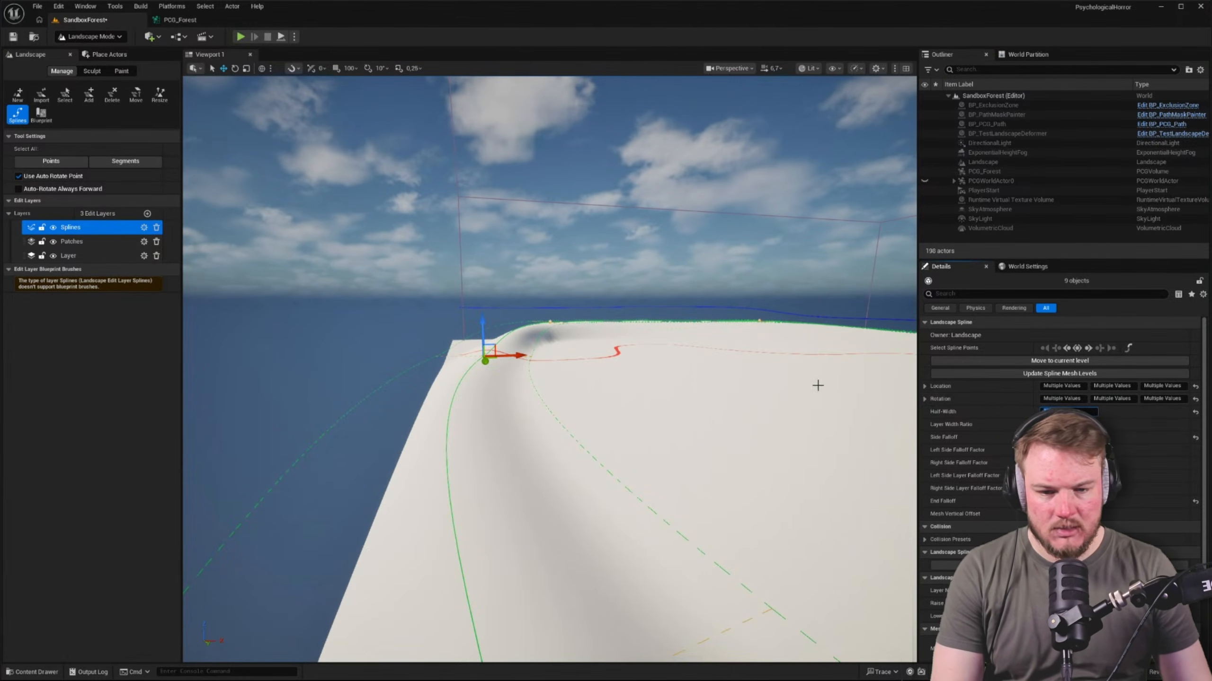
{"action": "key", "text": "Return"}
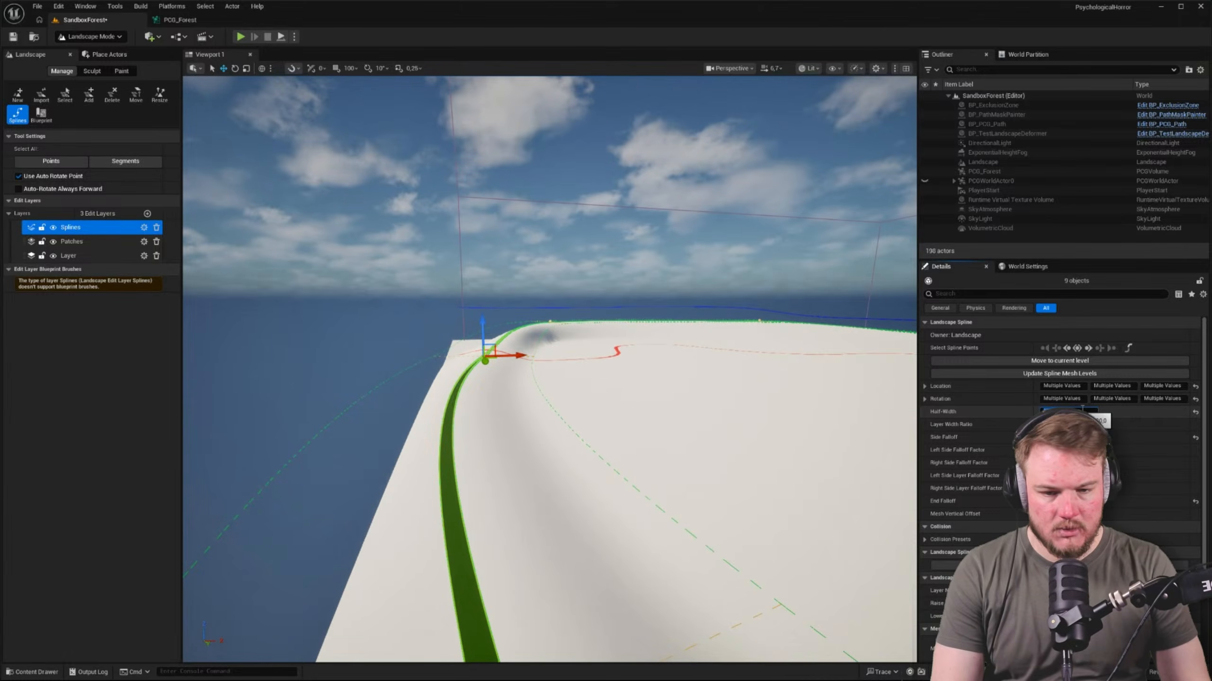
Fly along the widened border spline and over the landscape to inspect its new width
{"action": "key", "text": "w"}
{"action": "mouse_move", "coordinate": [548, 199]}
{"action": "right_mouse_down"}
{"action": "mouse_move", "coordinate": [701, 206]}
{"action": "mouse_move", "coordinate": [772, 248]}
{"action": "mouse_move", "coordinate": [668, 243]}
{"action": "mouse_move", "coordinate": [556, 195]}
{"action": "right_mouse_up"}
{"action": "key", "text": "d"}
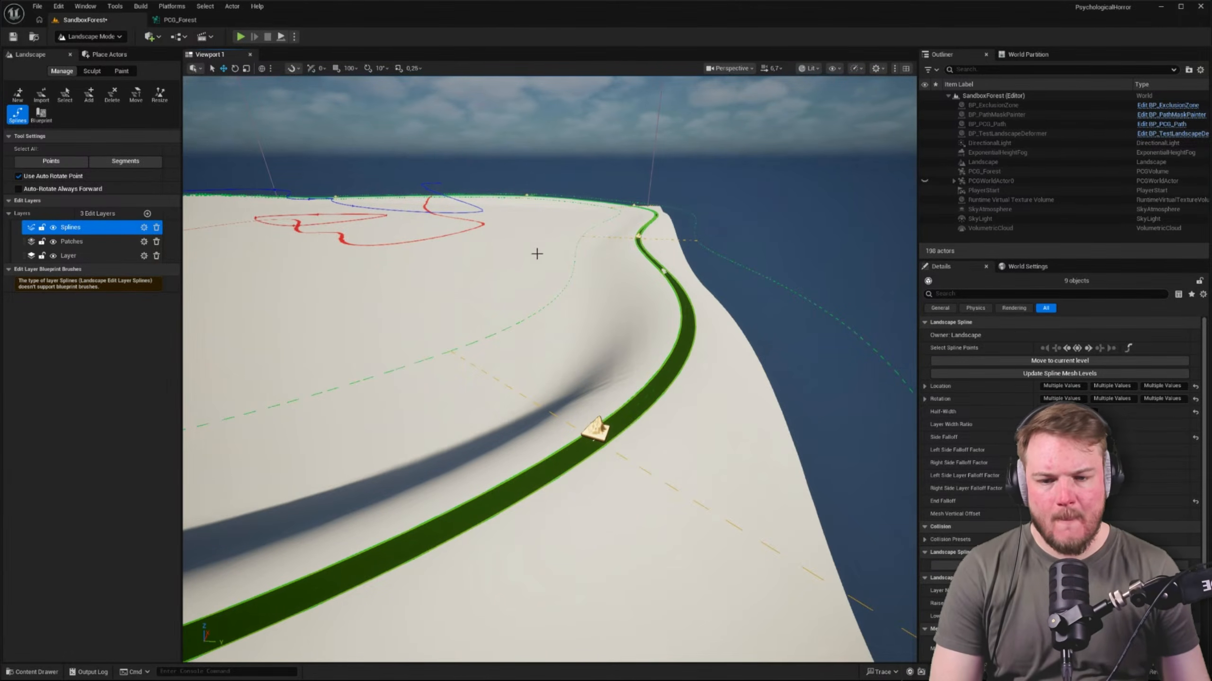
{"action": "right_click_drag", "start_coordinate": [537, 254], "coordinate": [441, 253]}
{"action": "key", "text": "e"}
{"action": "key", "text": "w"}
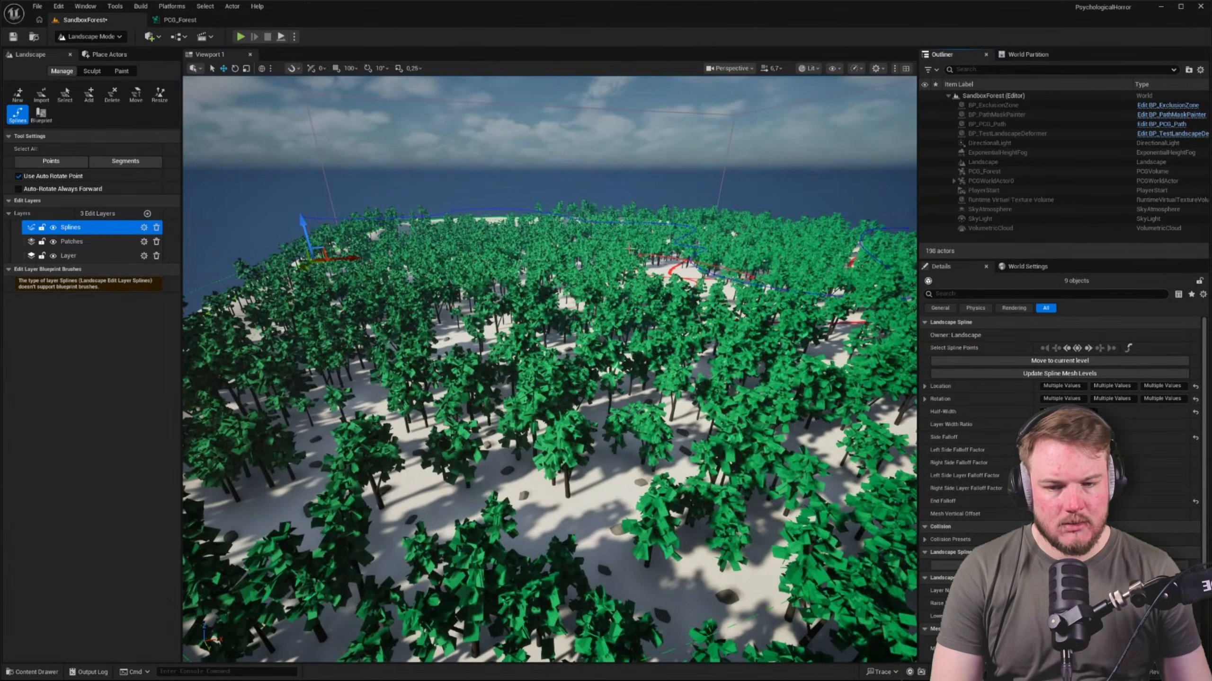
Force a regeneration of the PCG_Forest graph and check the border spline in the SandboxForest level for debug points
{"action": "key", "text": "w"}
{"action": "mouse_move", "coordinate": [549, 334]}
{"action": "right_mouse_down"}
{"action": "mouse_move", "coordinate": [520, 321]}
{"action": "mouse_move", "coordinate": [744, 330]}
{"action": "mouse_move", "coordinate": [675, 329]}
{"action": "right_mouse_up"}
{"action": "key", "text": "s"}
{"action": "key", "text": "d"}
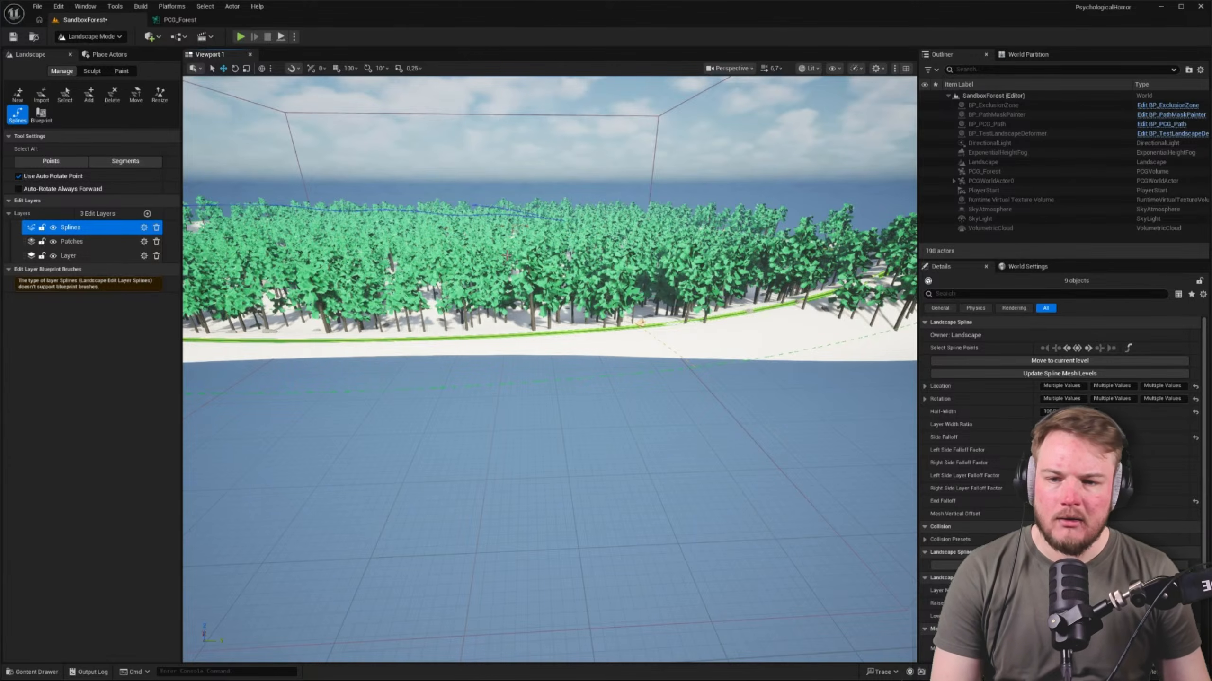
{"action": "left_click", "coordinate": [177, 21]}
{"action": "left_click", "coordinate": [174, 38]}
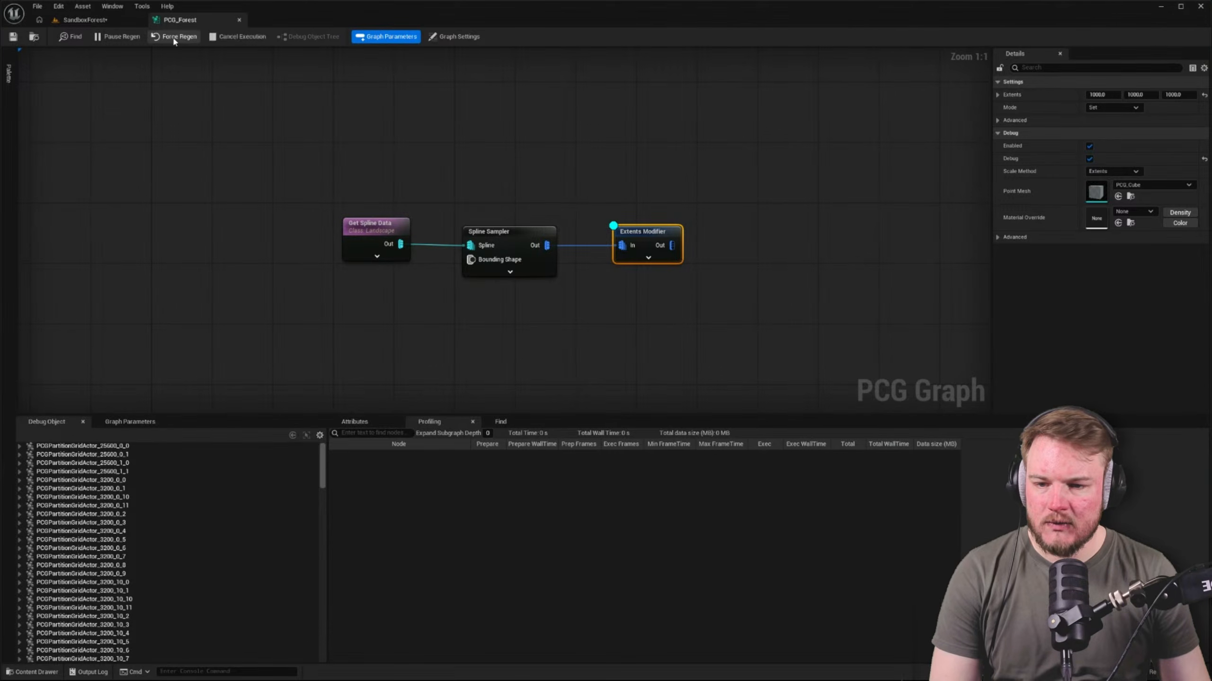
{"action": "left_click", "coordinate": [113, 21]}
{"action": "right_click_drag", "start_coordinate": [549, 306], "coordinate": [465, 310]}
{"action": "key", "text": "w"}
{"action": "key", "text": "w"}
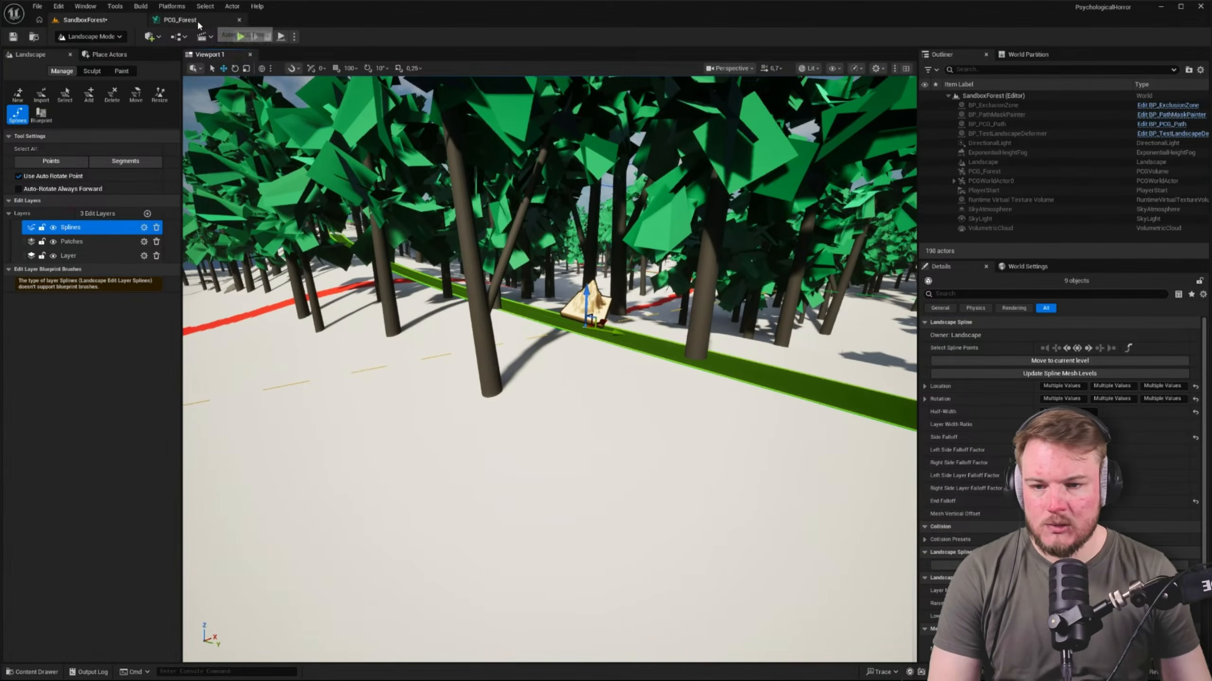
In the PCG_Forest graph, set the Extents Modifier's extents to 10000 on all three axes
{"action": "left_click", "coordinate": [177, 19]}
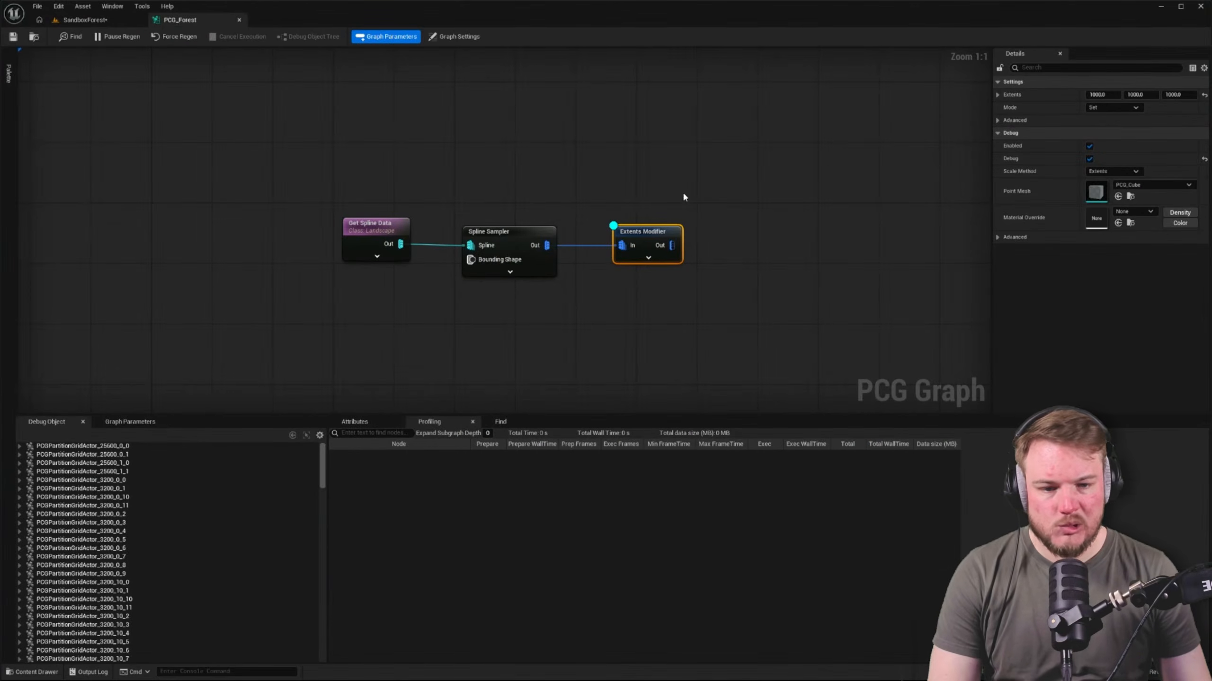
{"action": "left_click", "coordinate": [1117, 94]}
{"action": "key", "text": "Right"}
{"action": "type", "text": "*10"}
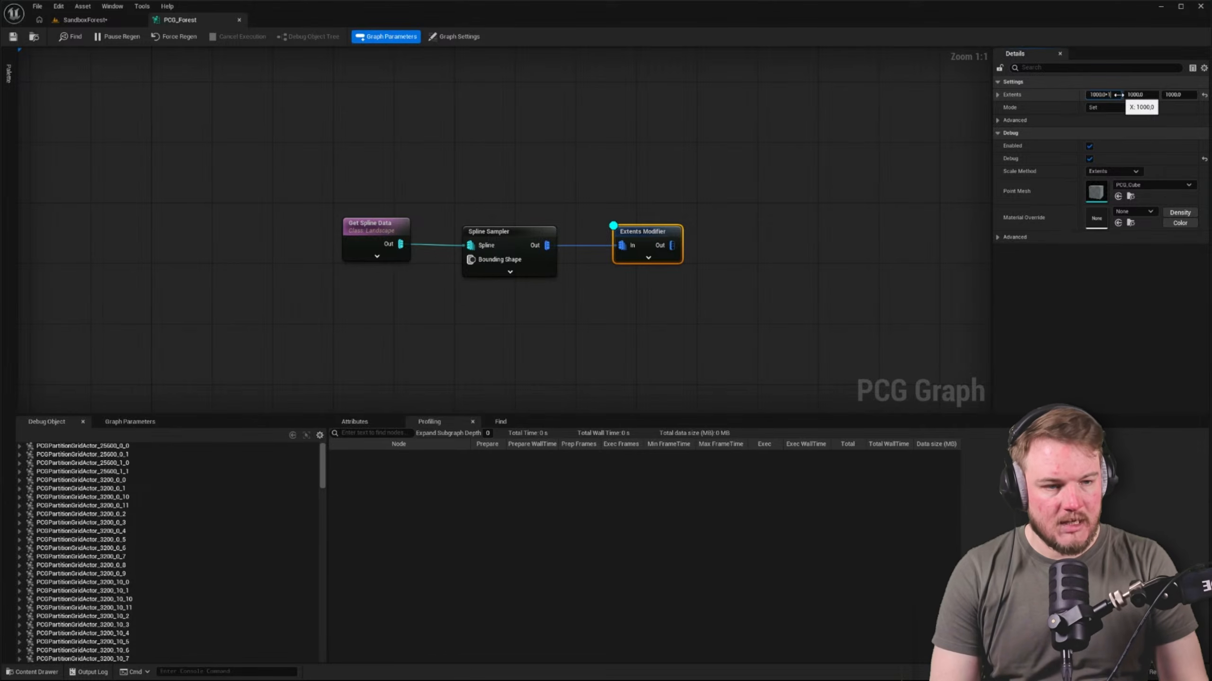
{"action": "key", "text": "Return"}
{"action": "key", "text": "Tab"}
{"action": "key", "text": "Right"}
{"action": "type", "text": "*10"}
{"action": "key", "text": "Tab"}
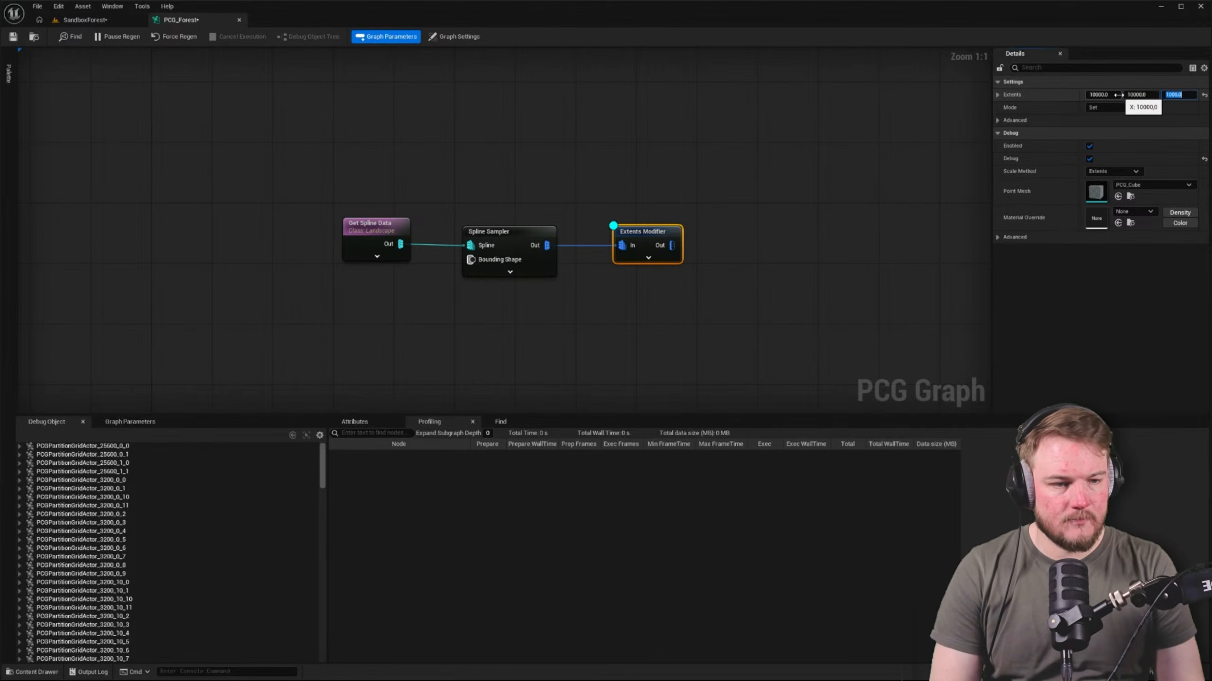
{"action": "key", "text": "Right"}
{"action": "type", "text": "*10"}
{"action": "key", "text": "Return"}
{"action": "left_click", "coordinate": [110, 80]}
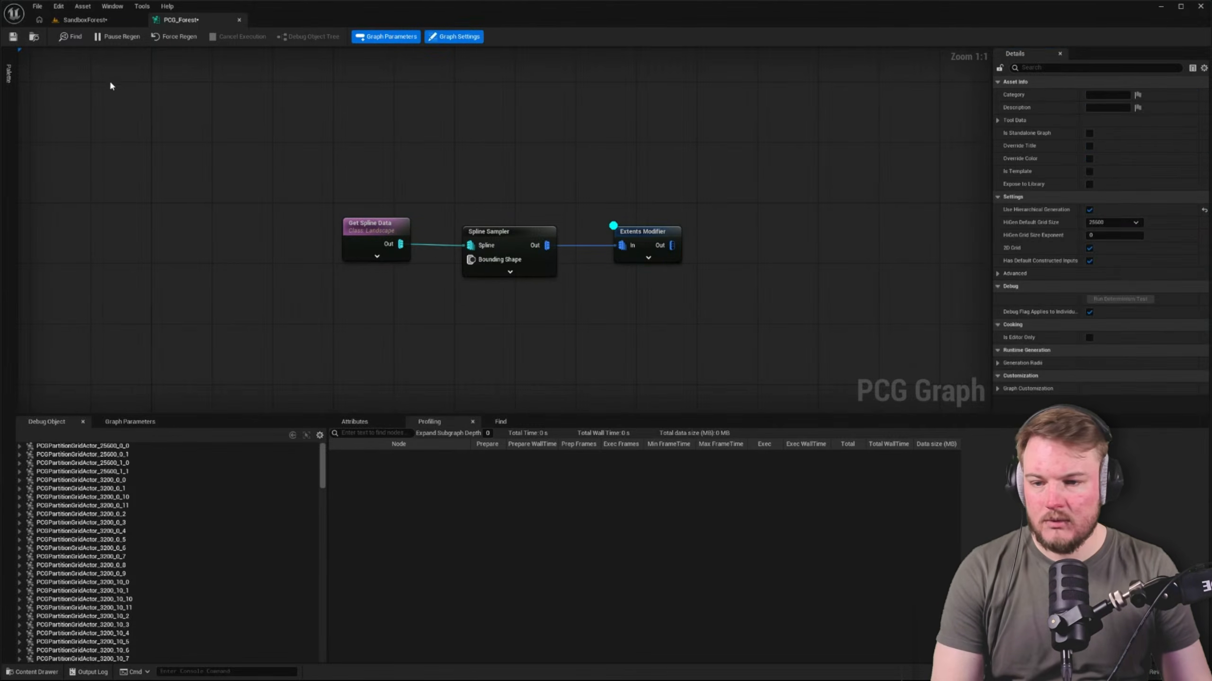
{"action": "left_click", "coordinate": [113, 42]}
Look for the enlarged debug cubes along the SandboxForest border spline, checking back with the PCG_Forest graph
{"action": "left_click", "coordinate": [80, 20]}
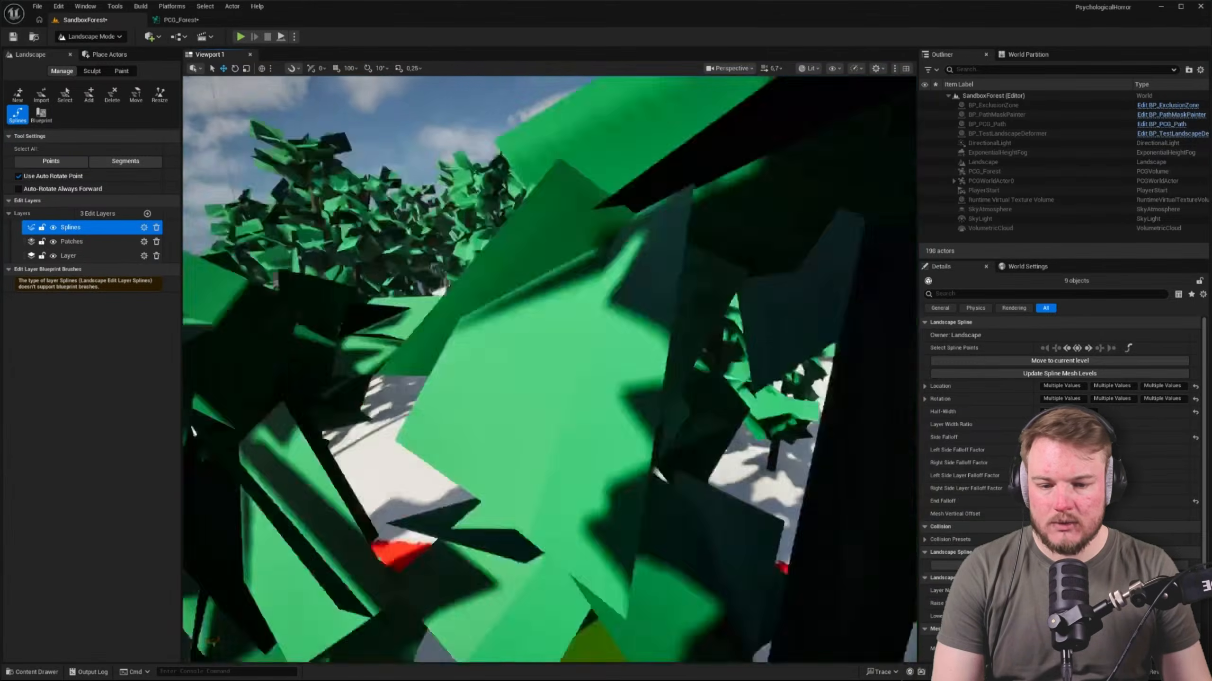
{"action": "right_click_drag", "start_coordinate": [549, 370], "coordinate": [565, 406]}
{"action": "scroll", "coordinate": [549, 370], "scroll_direction": "down", "scroll_amount": 6}
{"action": "left_click", "coordinate": [181, 19]}
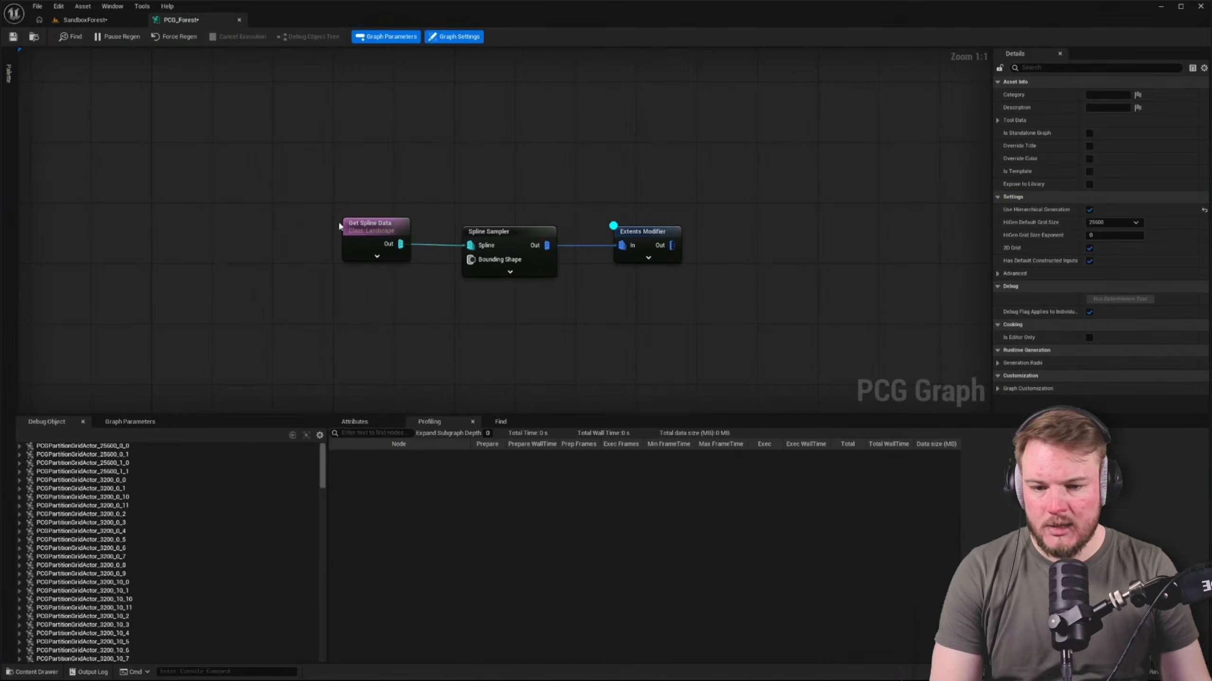
{"action": "left_click", "coordinate": [510, 236]}
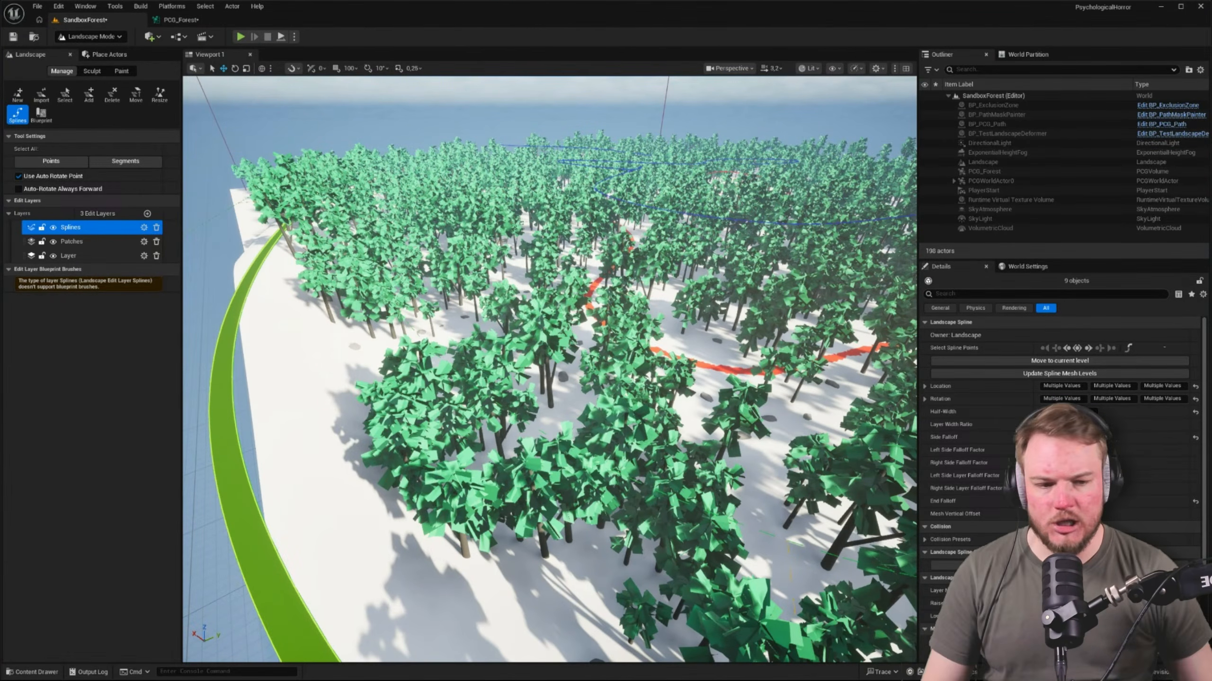
{"action": "right_click_drag", "start_coordinate": [549, 370], "coordinate": [744, 377]}
{"action": "key", "text": "d"}
{"action": "scroll", "coordinate": [582, 211], "scroll_direction": "down", "scroll_amount": 2}
{"action": "right_click_drag", "start_coordinate": [582, 211], "coordinate": [486, 239]}
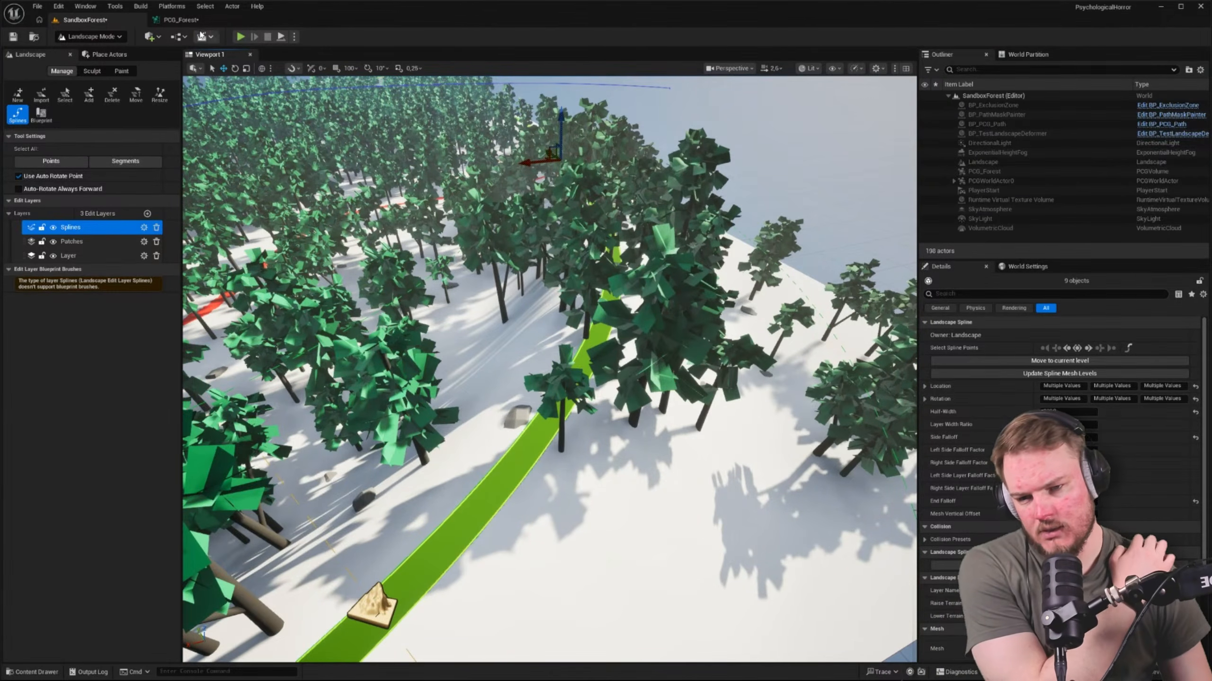
{"action": "left_click", "coordinate": [181, 19]}
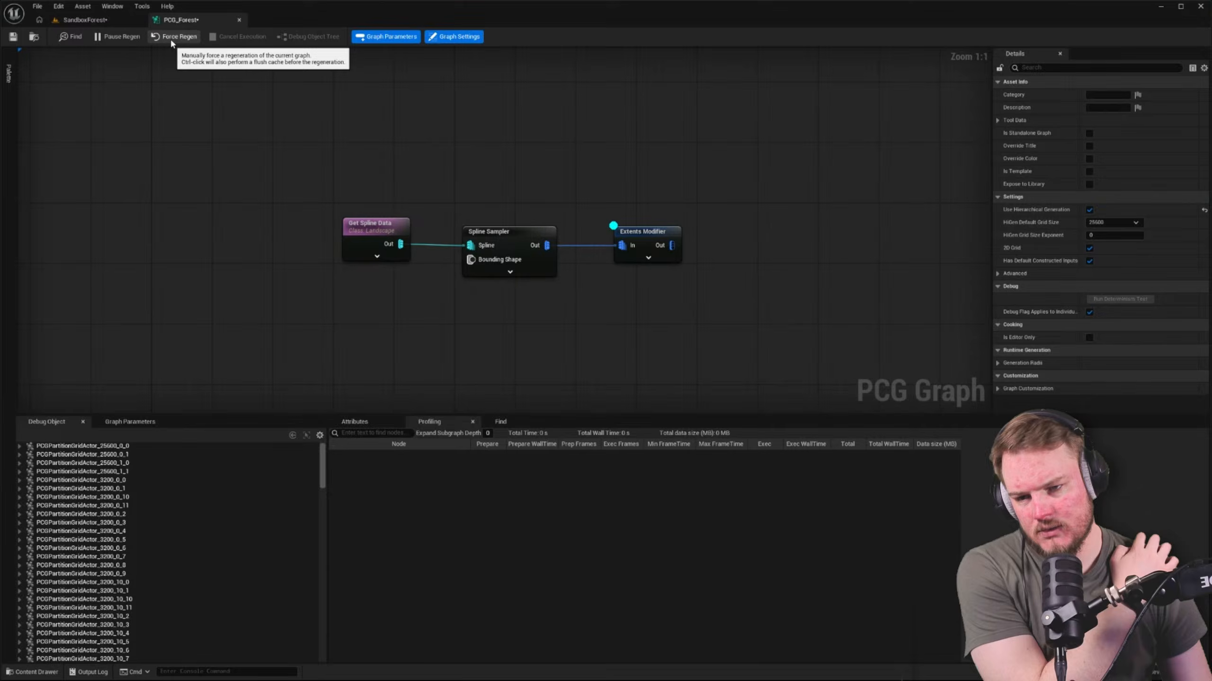
{"action": "left_click", "coordinate": [115, 22]}
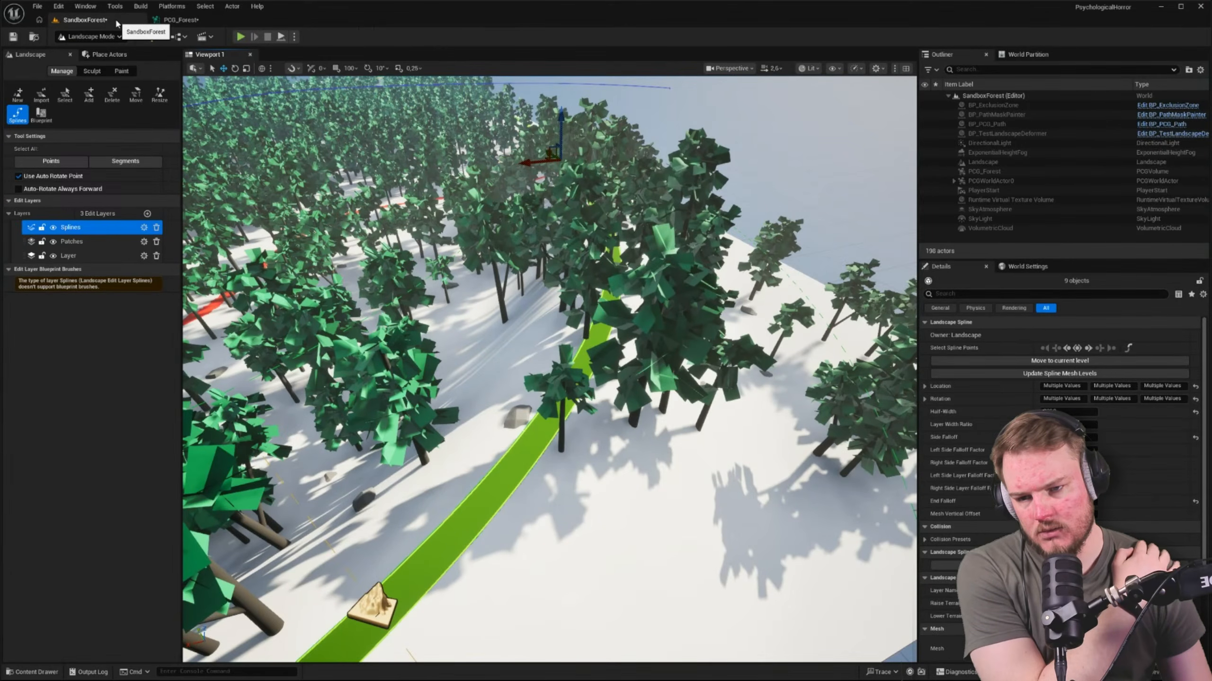
{"action": "right_click_drag", "start_coordinate": [501, 267], "coordinate": [446, 267]}
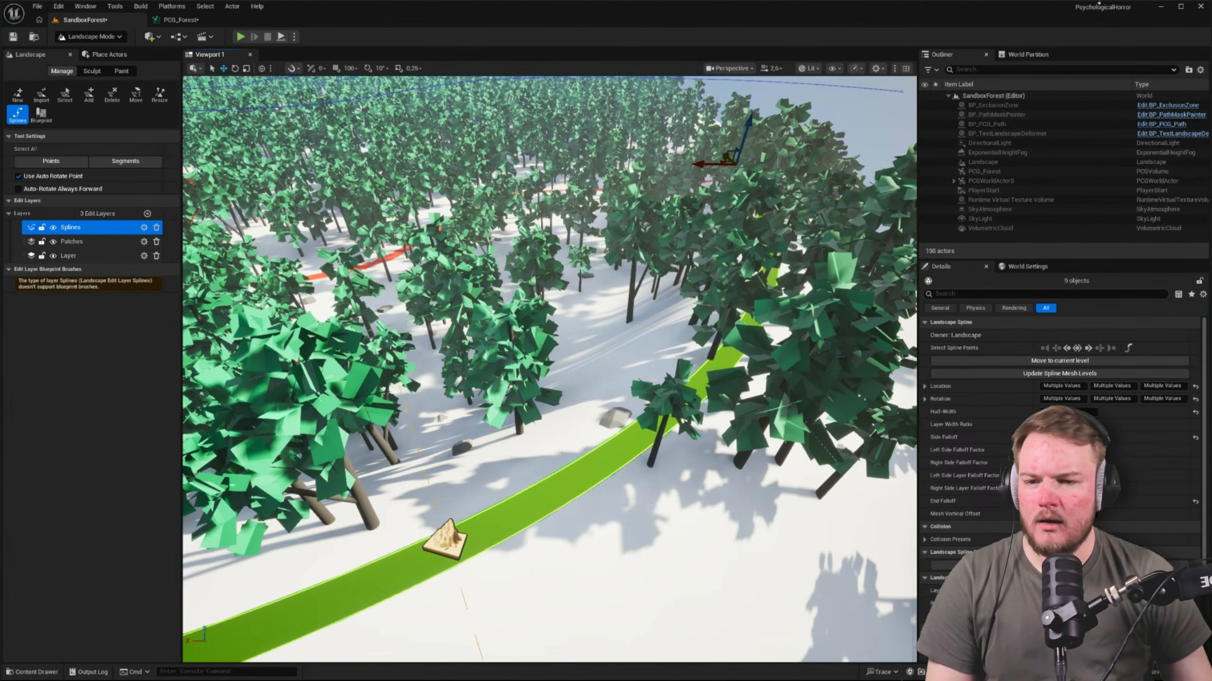
In the PCG_Forest graph, select PCGPartitionGridActor_25600_0_0 in the debug object list and check the level
{"action": "left_click", "coordinate": [181, 19]}
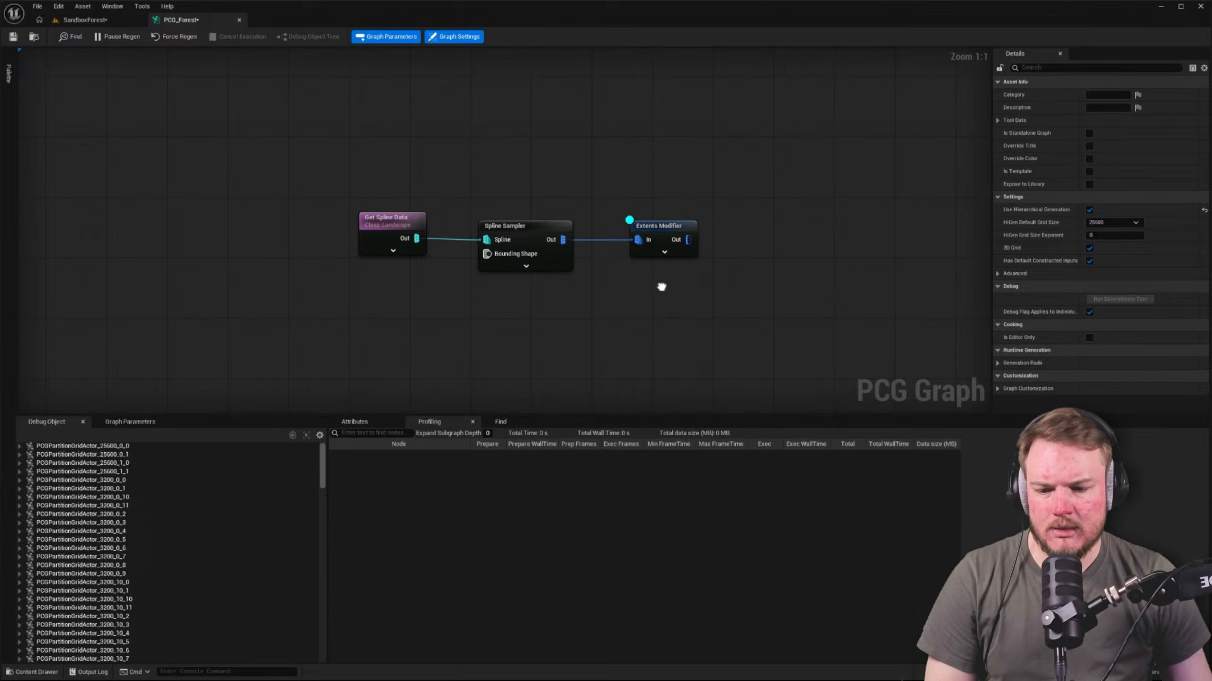
{"action": "left_click", "coordinate": [57, 446]}
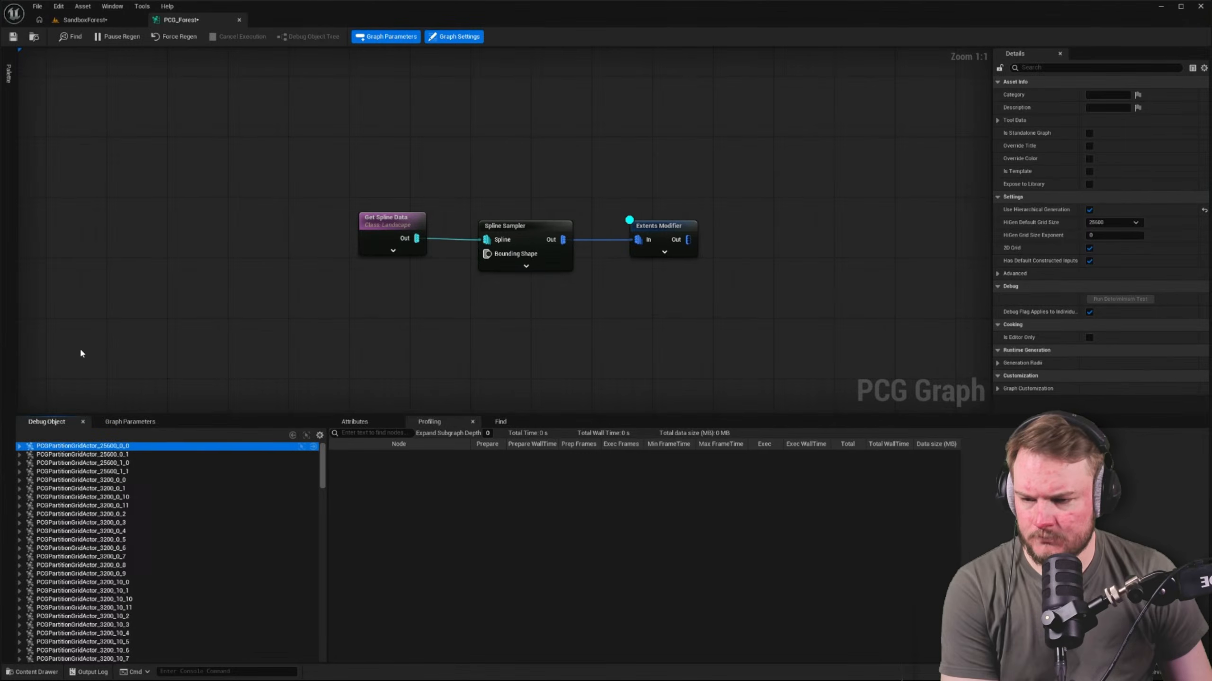
{"action": "left_click", "coordinate": [86, 24]}
{"action": "left_click", "coordinate": [164, 21]}
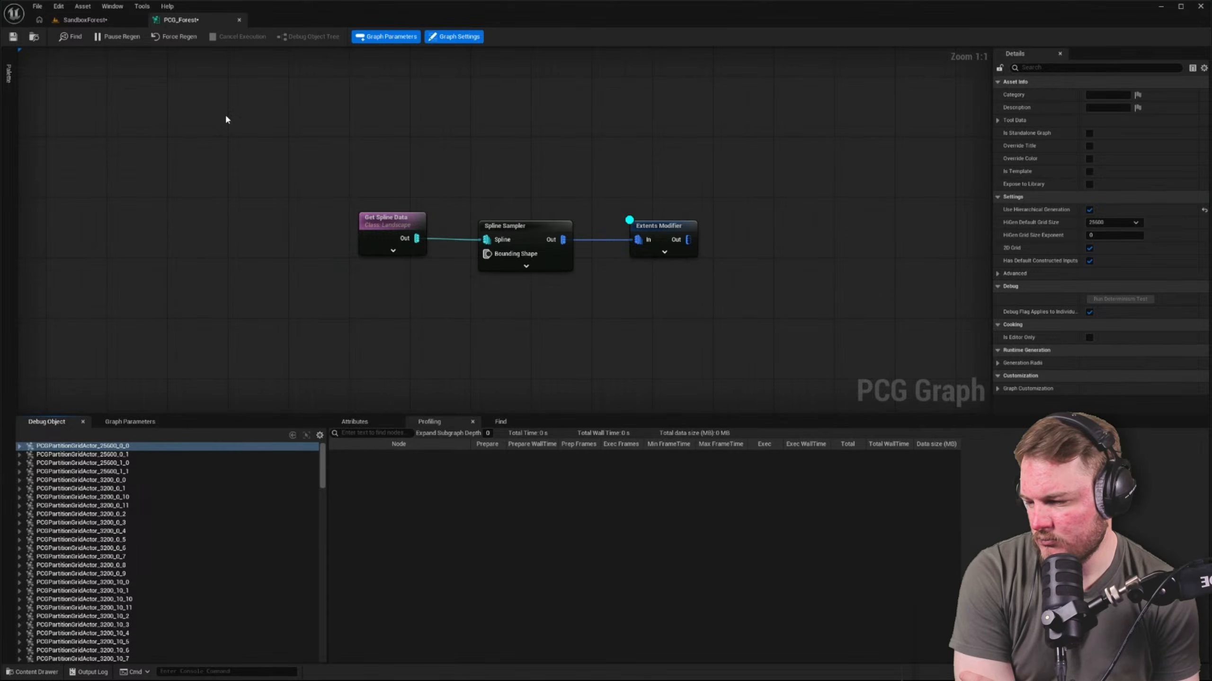
{"action": "key", "text": "Tab"}
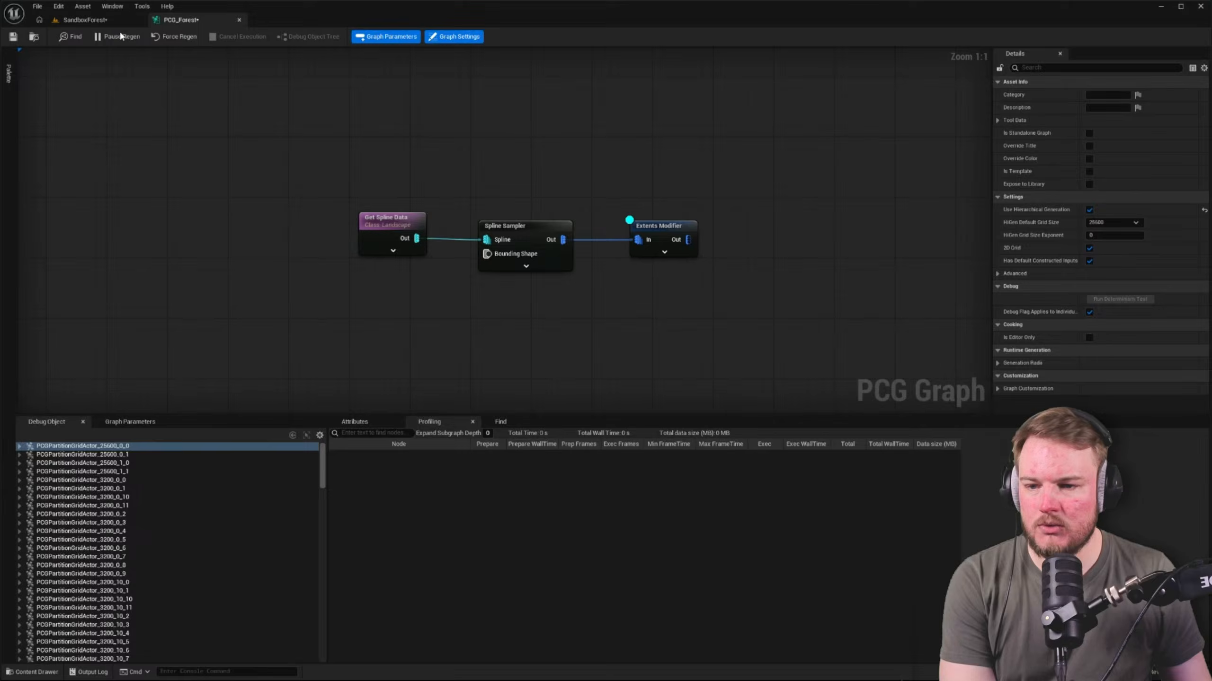
Fly over the SandboxForest landscape and examine the forest edge for debug points along the spline
{"action": "left_click", "coordinate": [106, 20]}
{"action": "right_click_drag", "start_coordinate": [677, 212], "coordinate": [859, 143]}
{"action": "key", "text": "w"}
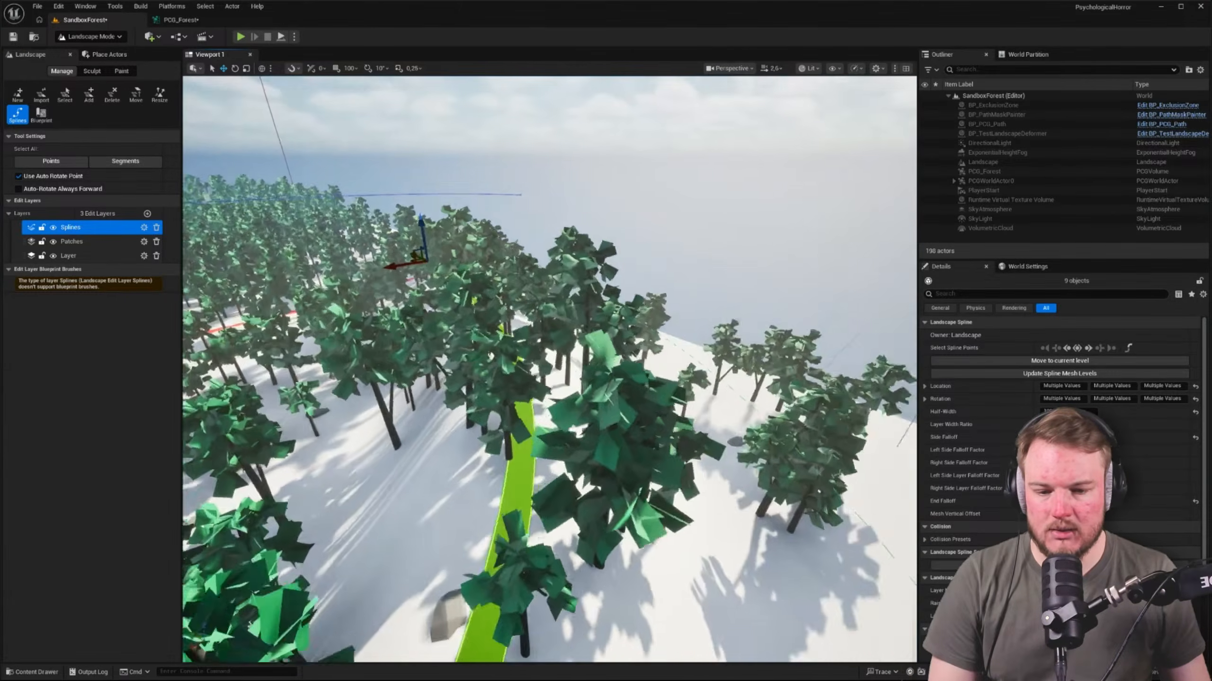
{"action": "key", "text": "s"}
{"action": "key", "text": "a"}
{"action": "right_click_drag", "start_coordinate": [339, 77], "coordinate": [306, 74]}
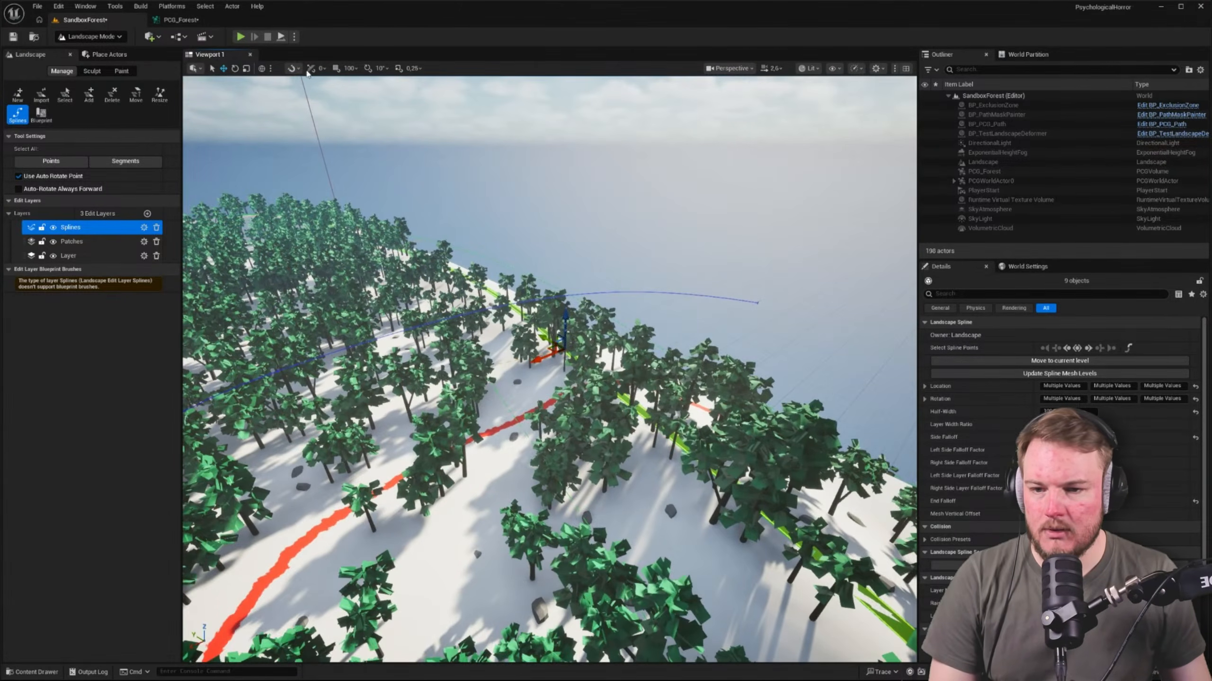
In the PCG_Forest graph, set the Spline Sampler's mode to Subdivision
{"action": "left_click", "coordinate": [181, 19]}
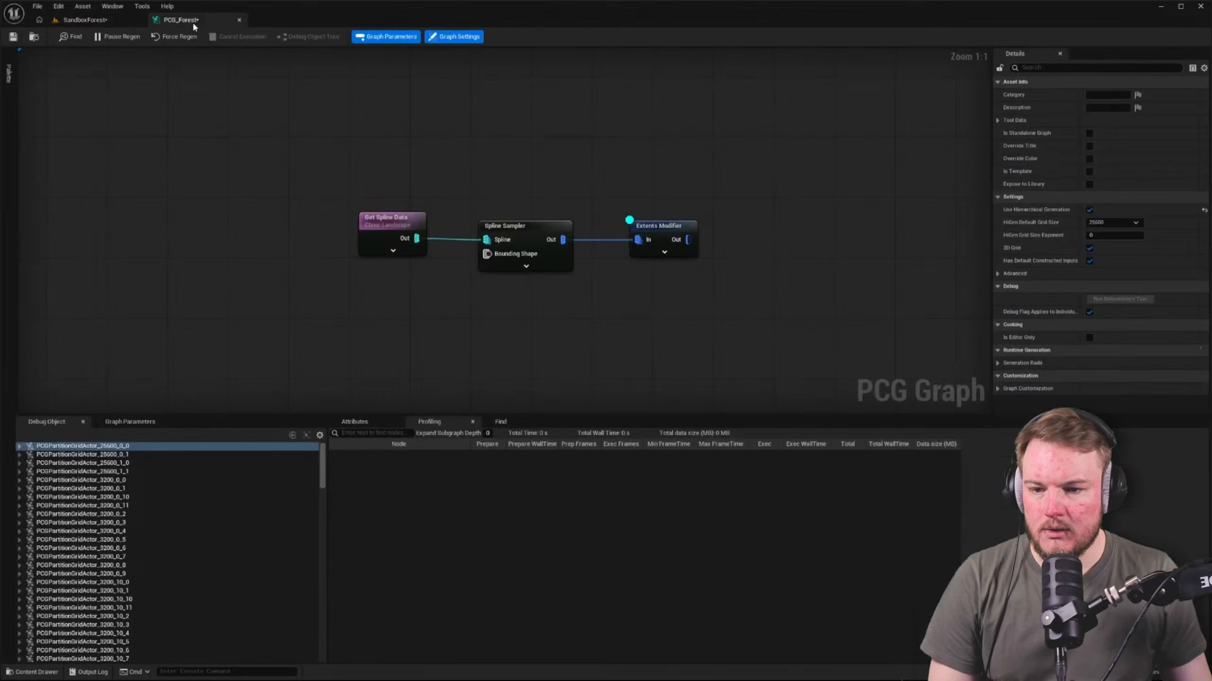
{"action": "left_click", "coordinate": [540, 232]}
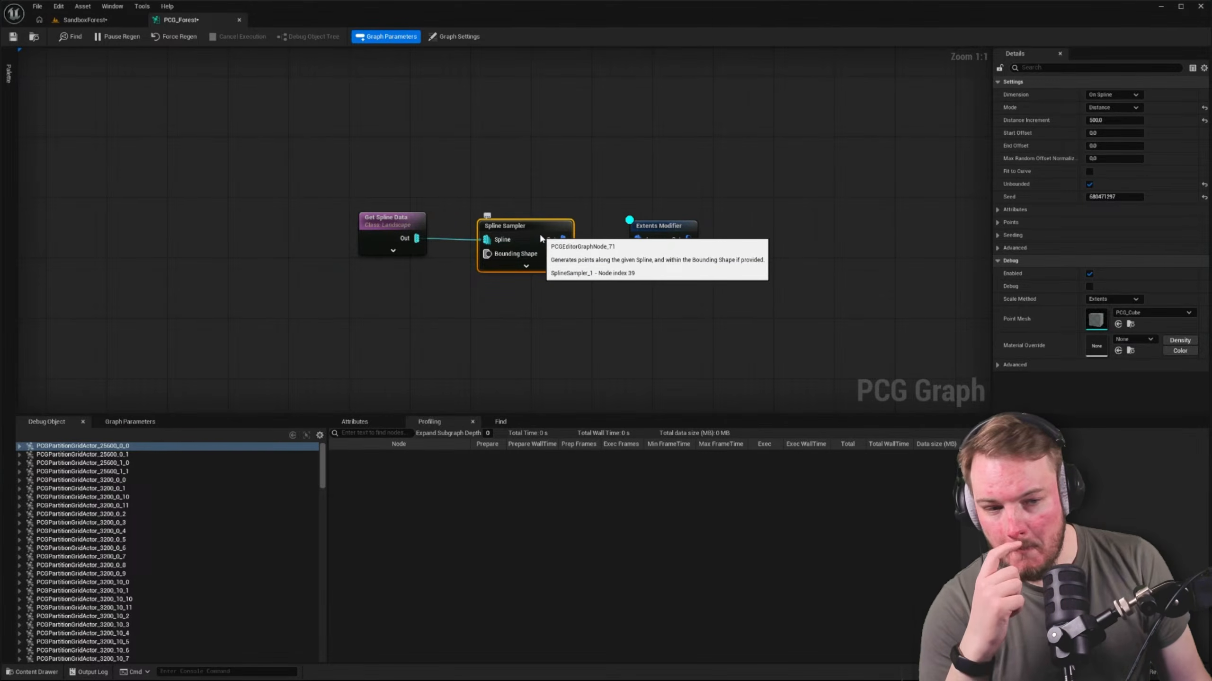
{"action": "left_click", "coordinate": [619, 156]}
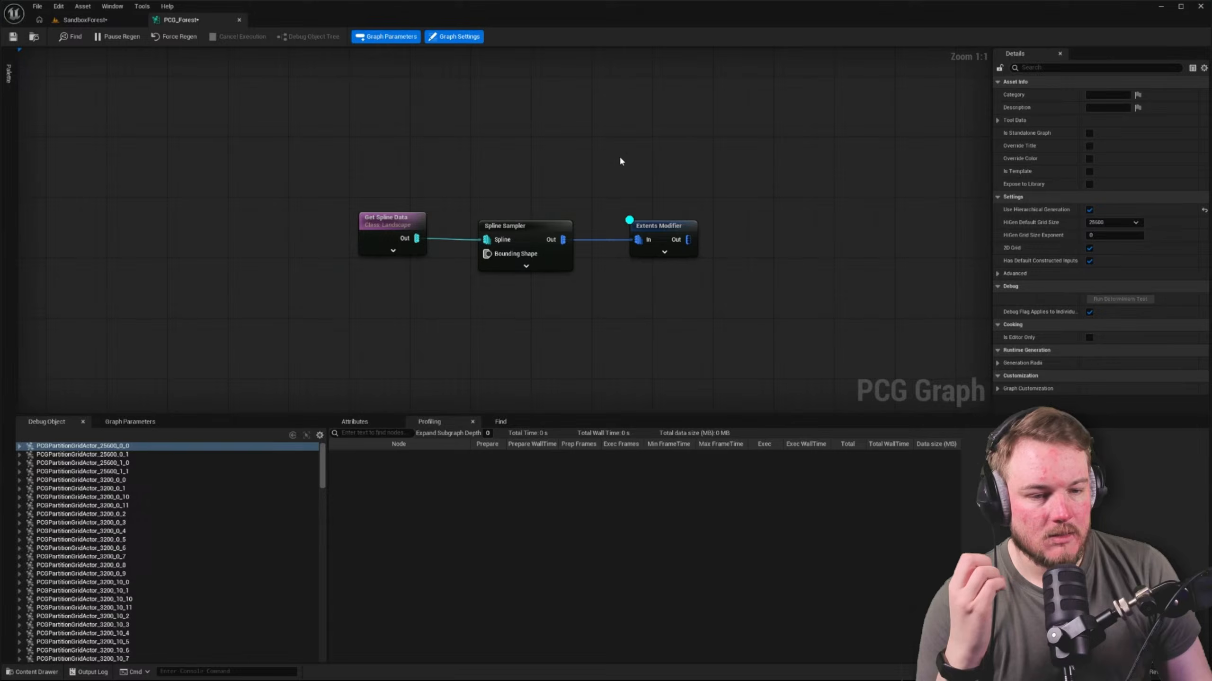
{"action": "left_click", "coordinate": [527, 226]}
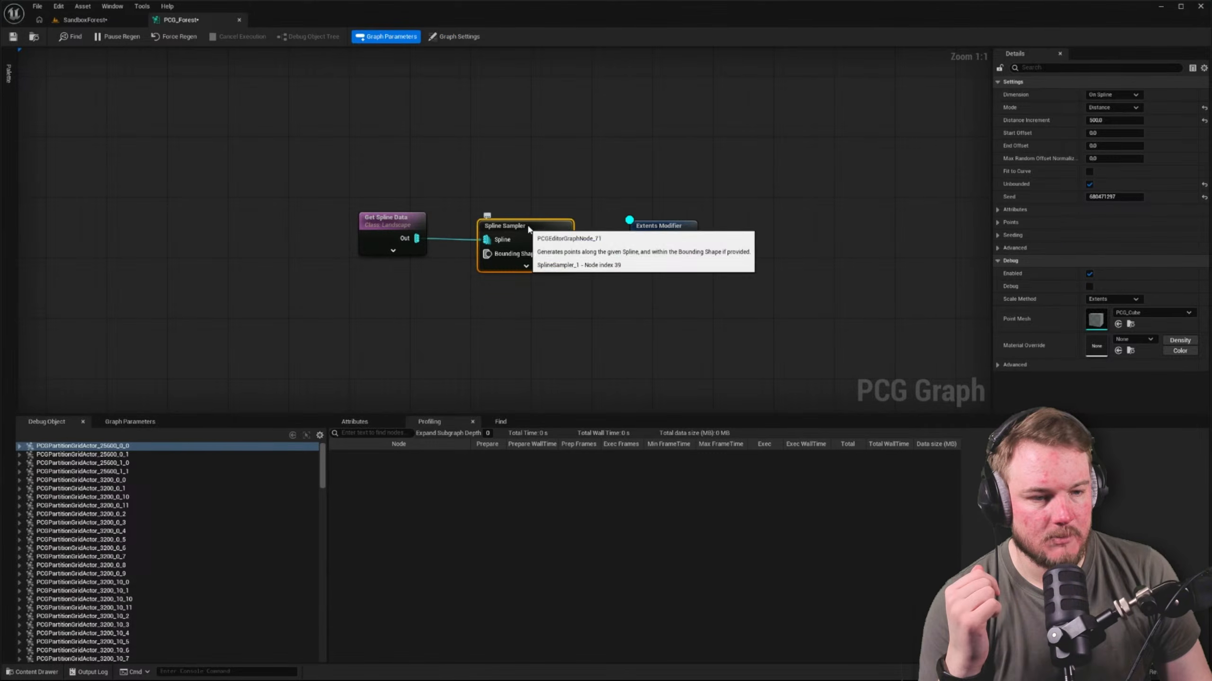
{"action": "left_click", "coordinate": [1113, 108]}
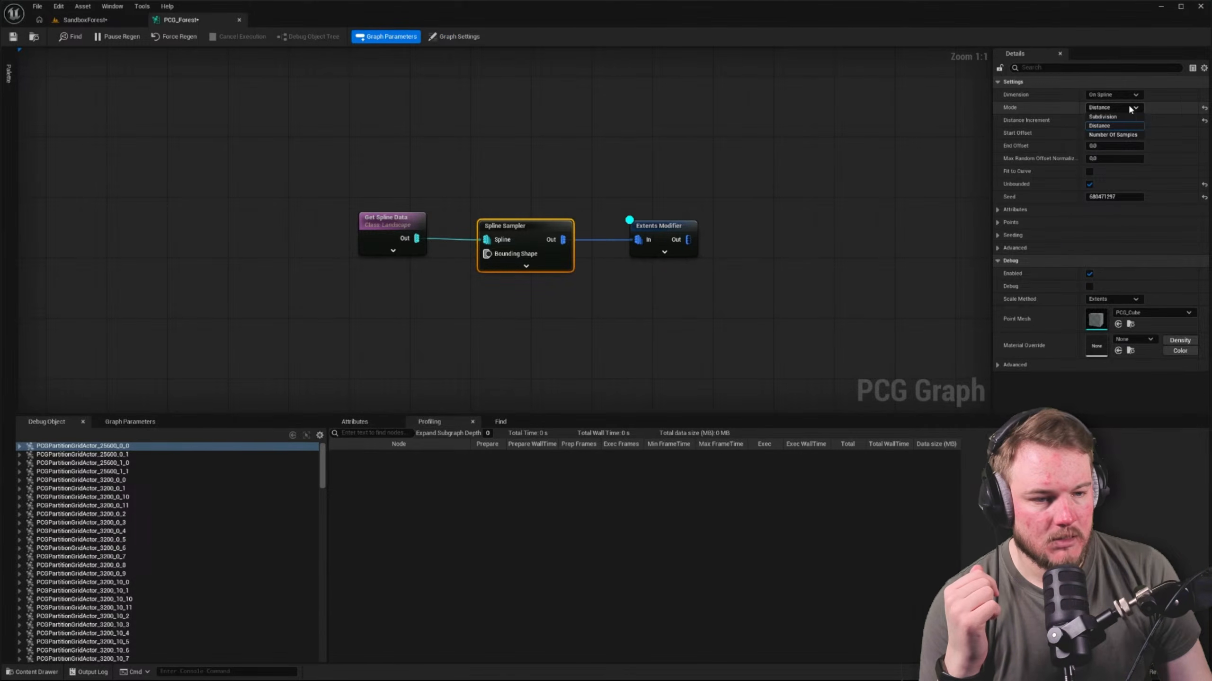
{"action": "left_click", "coordinate": [1111, 125]}
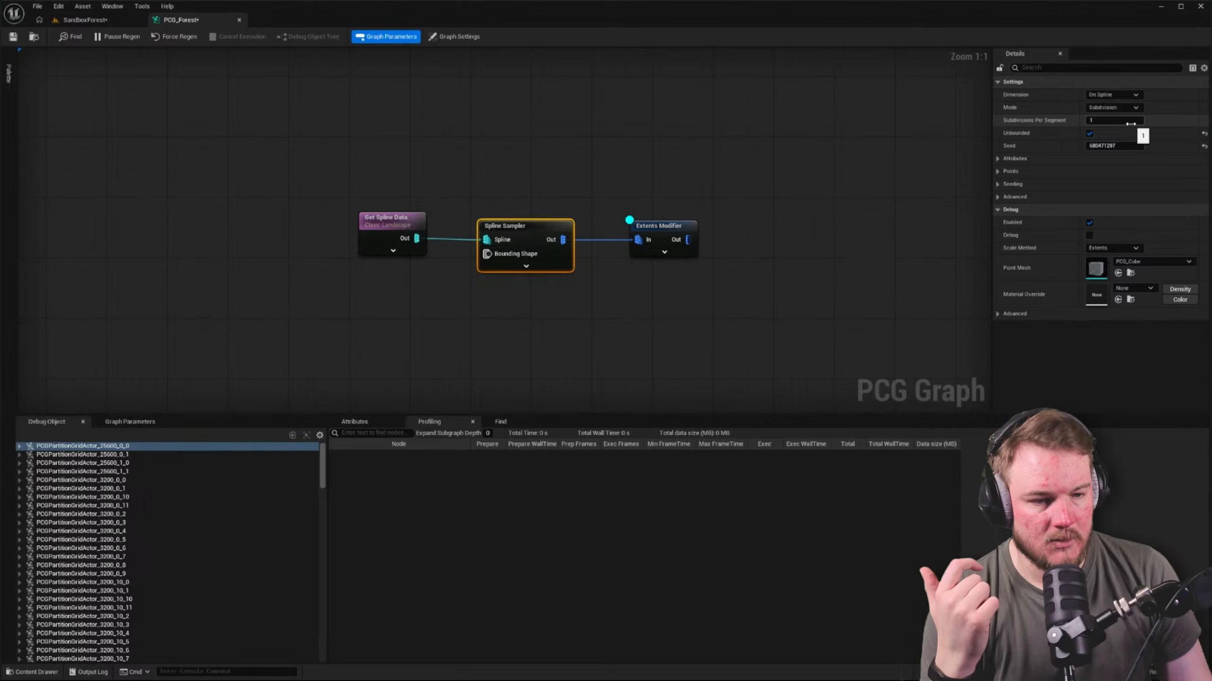
{"action": "left_click", "coordinate": [29, 70]}
Inspect the border spline in the SandboxForest level and check the map's World Partition state
{"action": "left_click", "coordinate": [83, 20]}
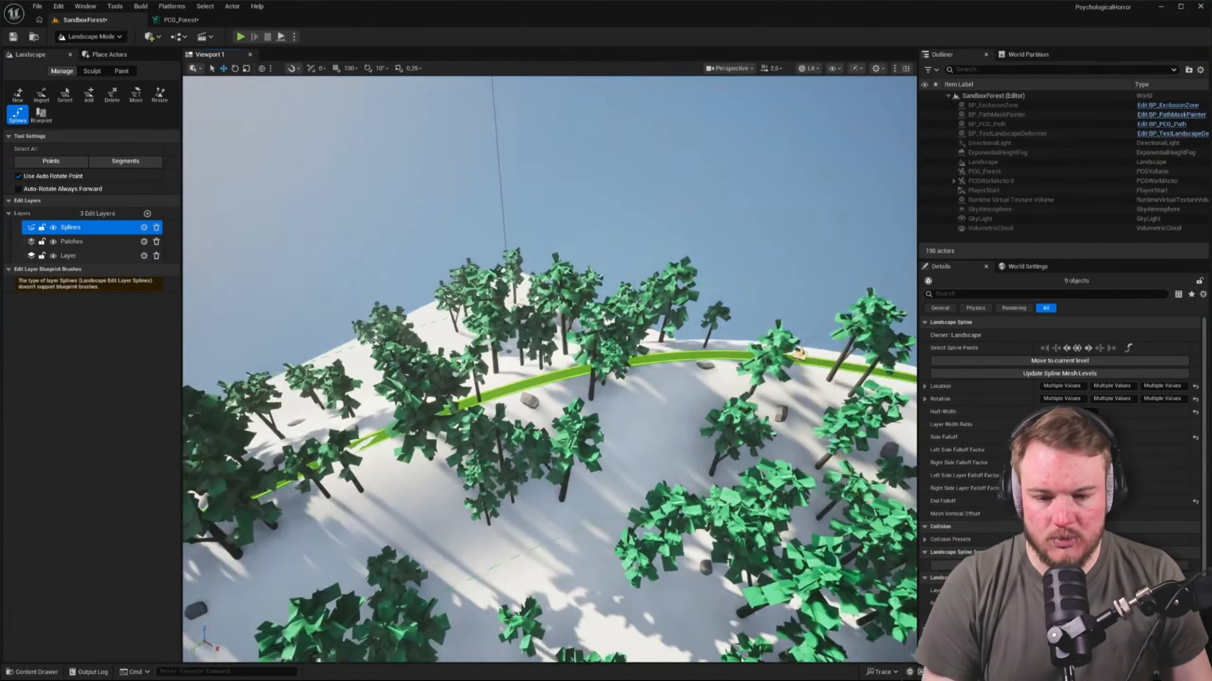
{"action": "right_click_drag", "start_coordinate": [549, 370], "coordinate": [725, 384]}
{"action": "right_click_drag", "start_coordinate": [540, 224], "coordinate": [676, 217]}
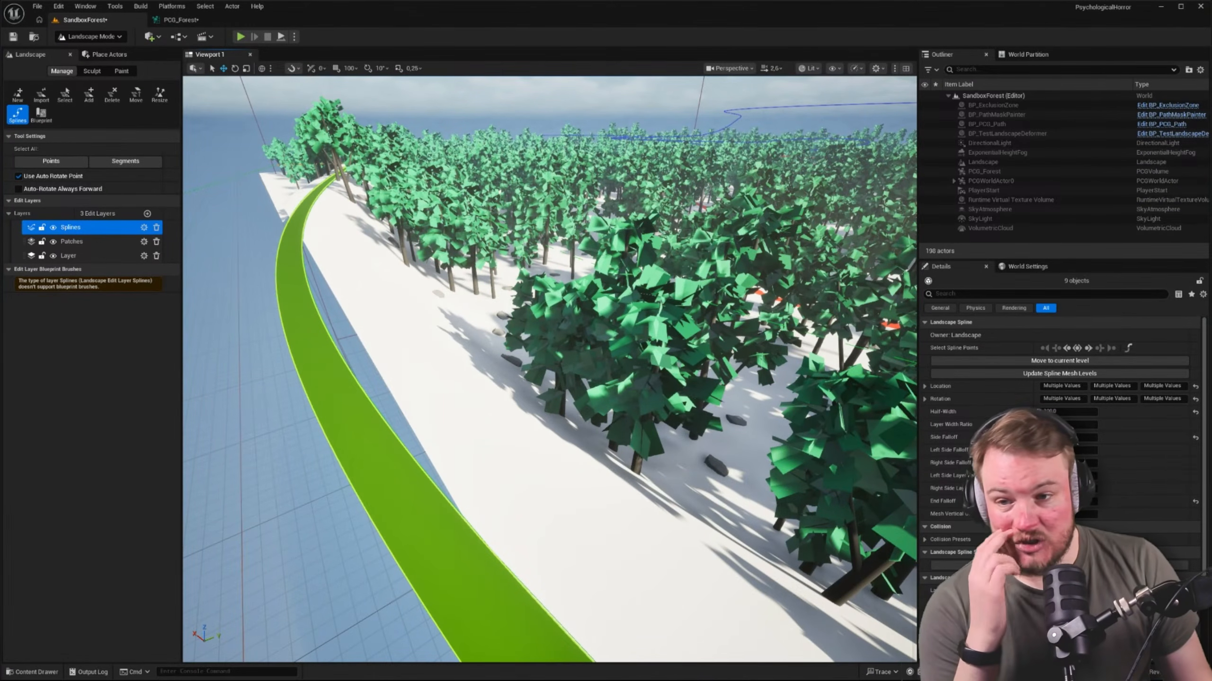
{"action": "left_click", "coordinate": [1028, 54]}
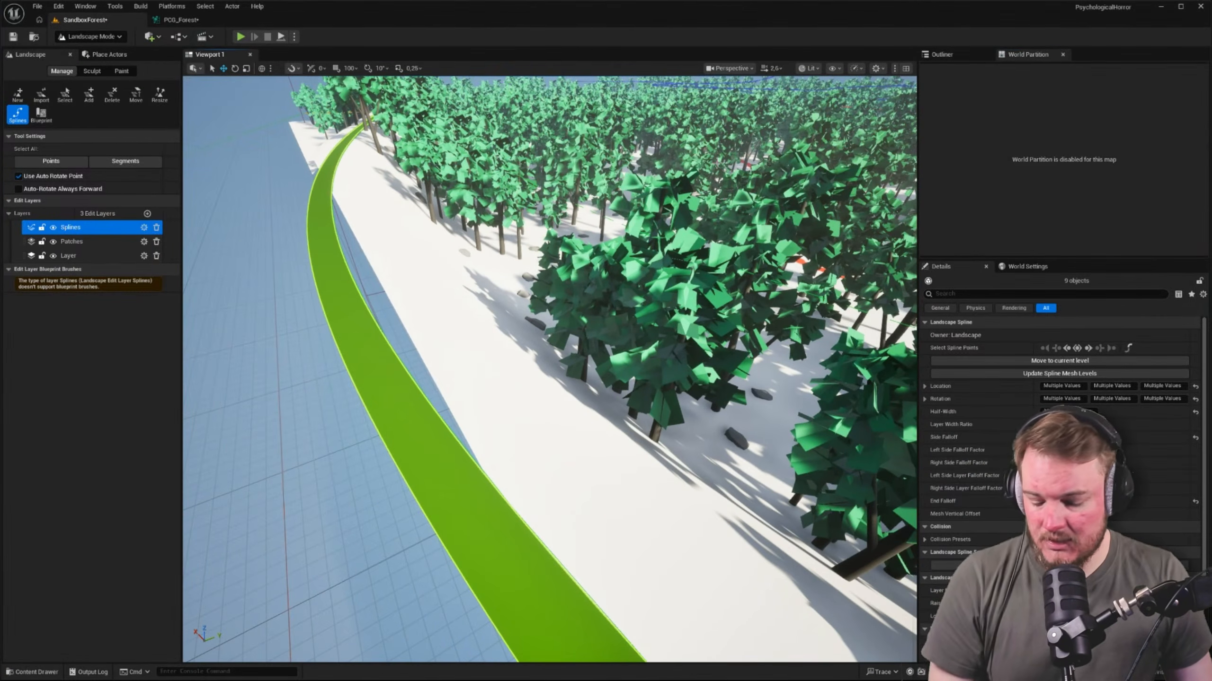
Switch to Selection mode and inspect partition grid actors 3200_0_0 and 3200_0_2 under PCGWorldActor0
{"action": "key", "text": "shift+1"}
{"action": "left_click", "coordinate": [942, 54]}
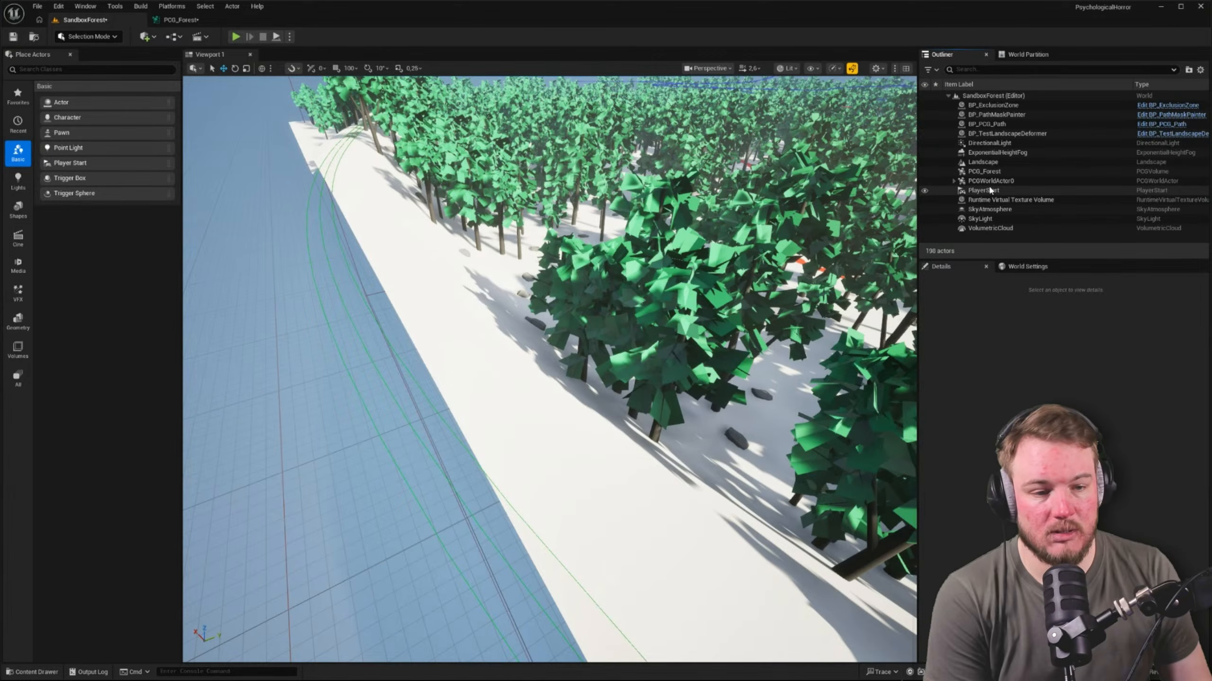
{"action": "left_click", "coordinate": [954, 182]}
{"action": "left_click", "coordinate": [980, 191]}
{"action": "scroll", "coordinate": [981, 191], "scroll_direction": "down", "scroll_amount": 1}
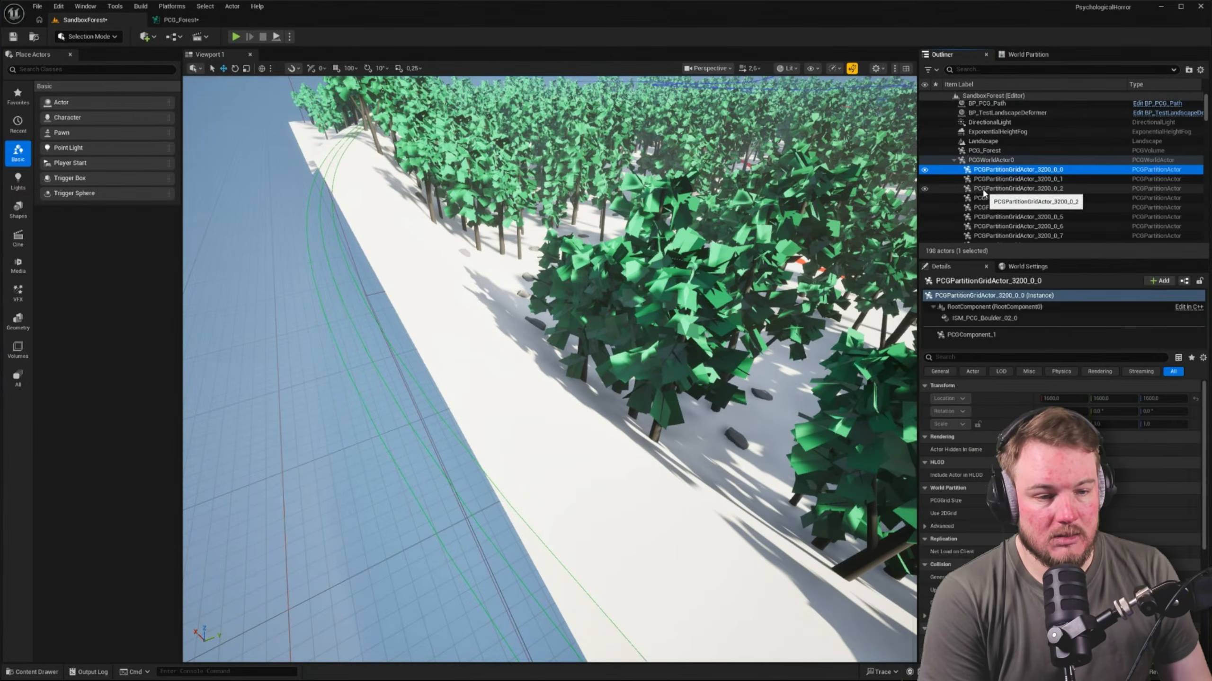
{"action": "left_click", "coordinate": [1002, 190]}
{"action": "scroll", "coordinate": [1002, 191], "scroll_direction": "up", "scroll_amount": 2}
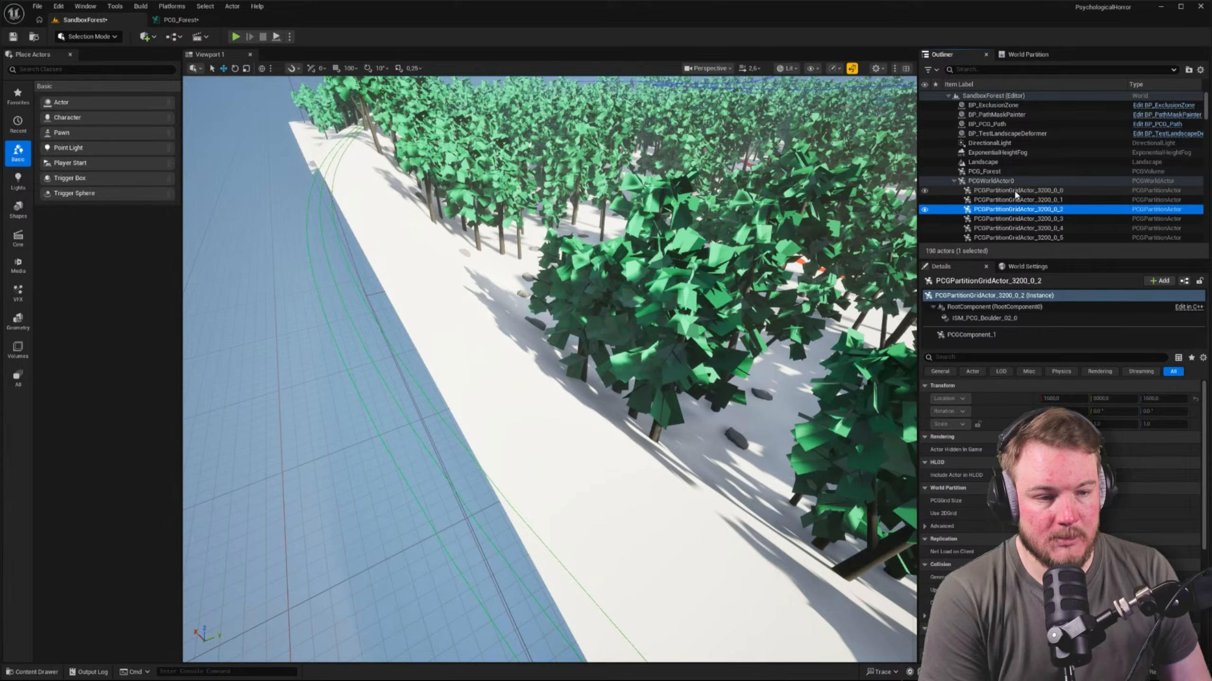
Examine the separate landscape spline node chain in relation to the other branches of the PCG_Forest graph
{"action": "left_click", "coordinate": [181, 19]}
{"action": "scroll", "coordinate": [662, 316], "scroll_direction": "down", "scroll_amount": 5}
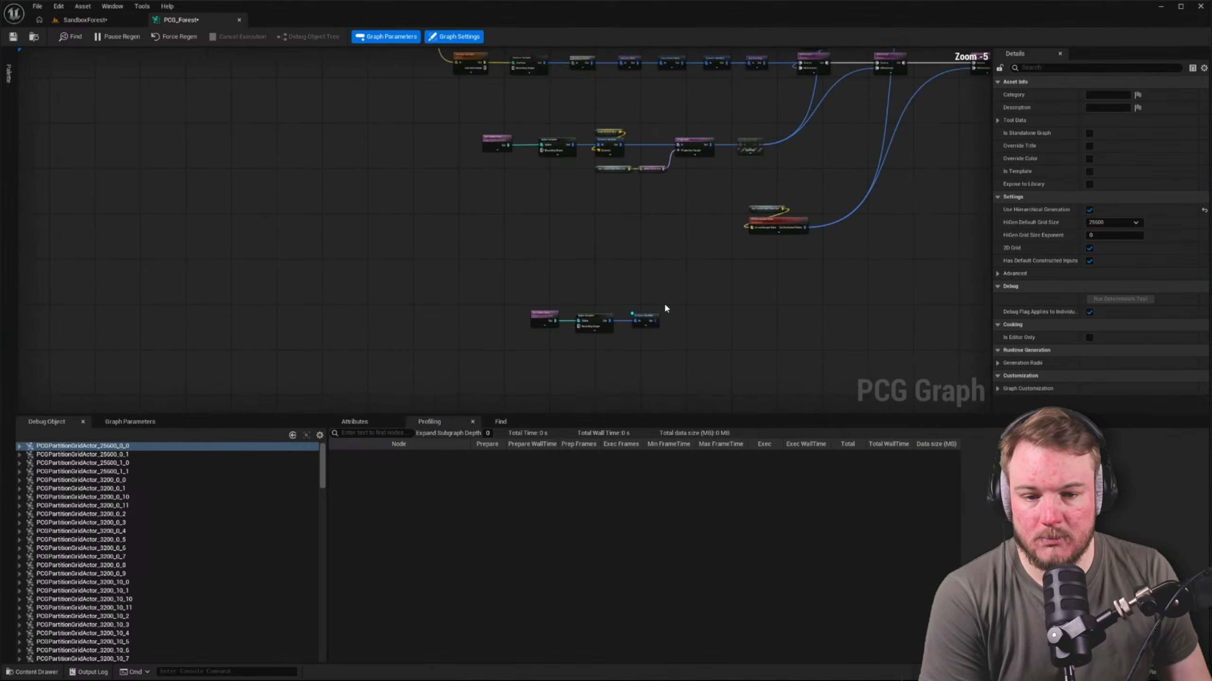
{"action": "right_click_drag", "start_coordinate": [662, 308], "coordinate": [549, 326]}
{"action": "left_click_drag", "start_coordinate": [336, 295], "coordinate": [574, 371]}
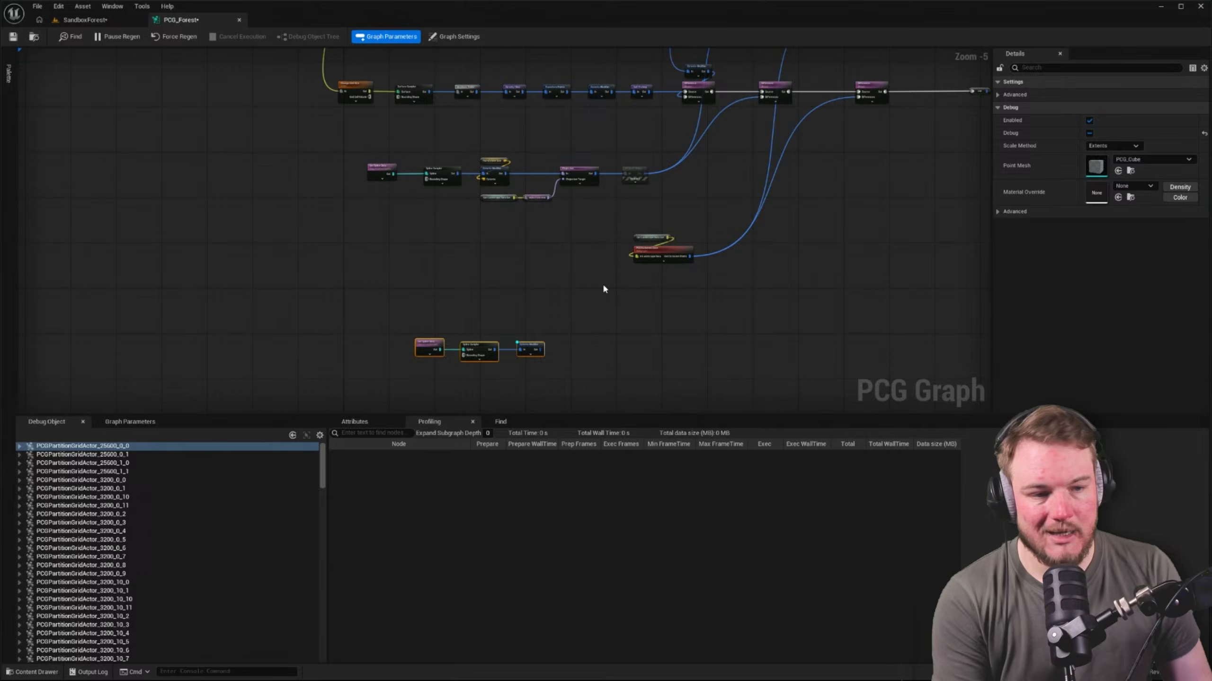
{"action": "left_click", "coordinate": [531, 339]}
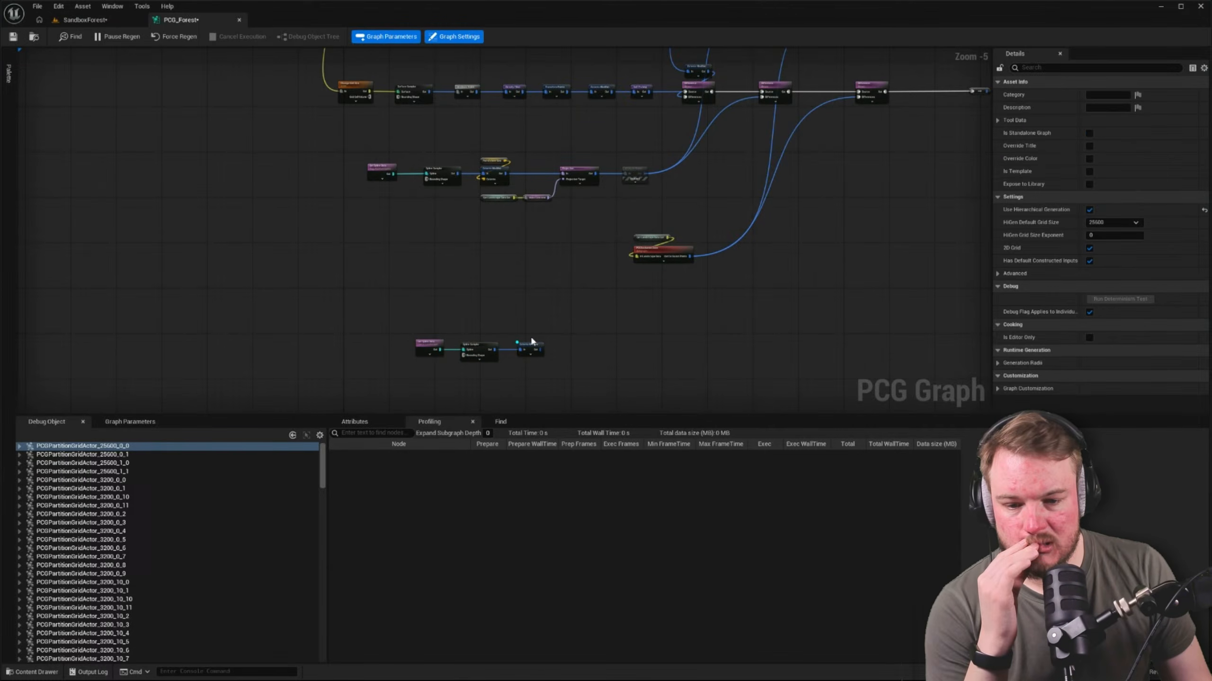
Set the Extents Modifier's extents to 1000 on all three axes in the landscape spline chain, keeping its mode as Set
{"action": "left_click", "coordinate": [531, 344]}
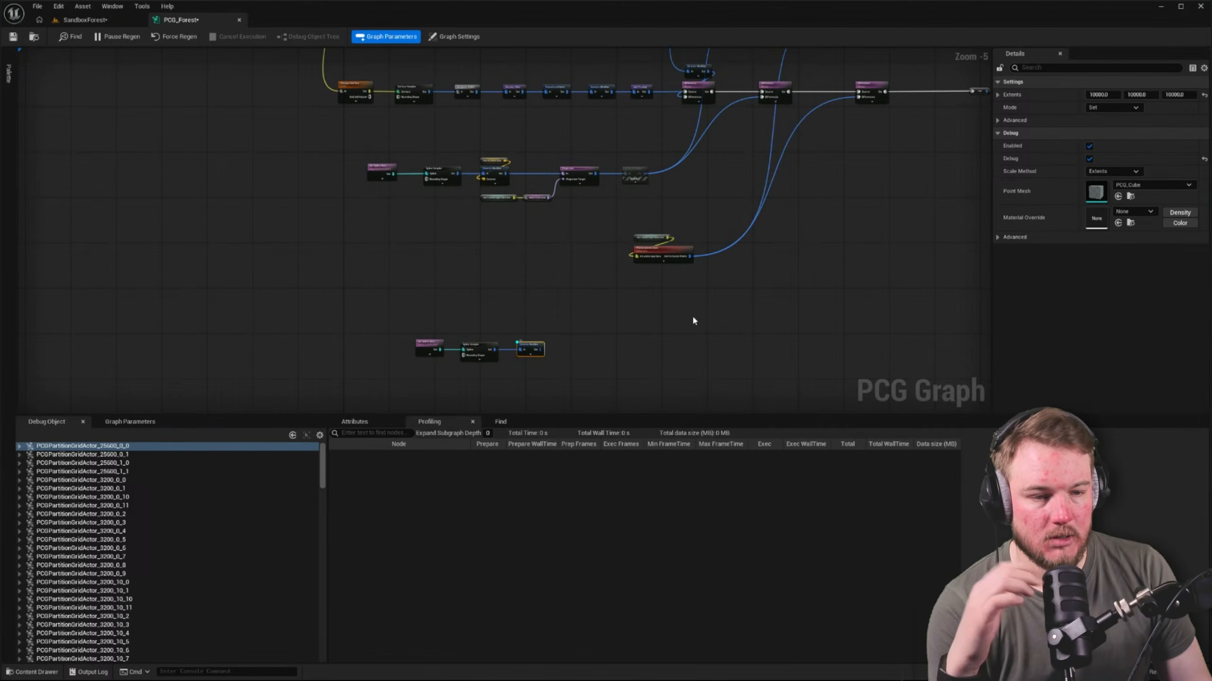
{"action": "left_click", "coordinate": [1102, 95]}
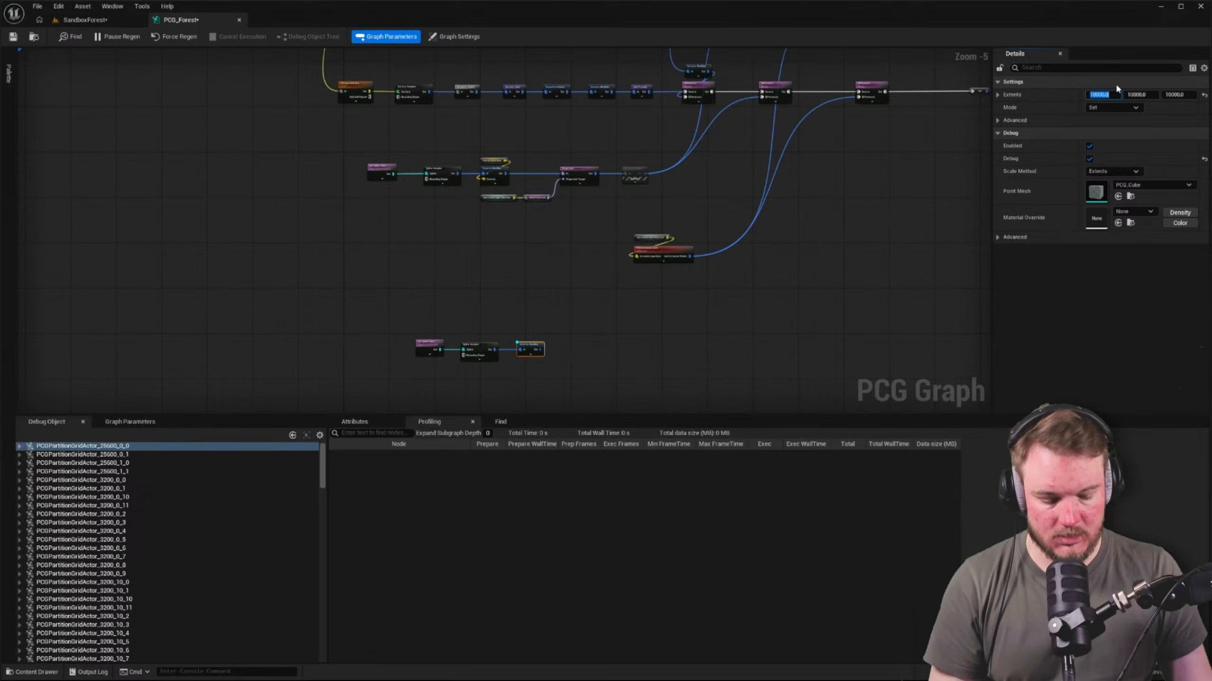
{"action": "type", "text": "1000"}
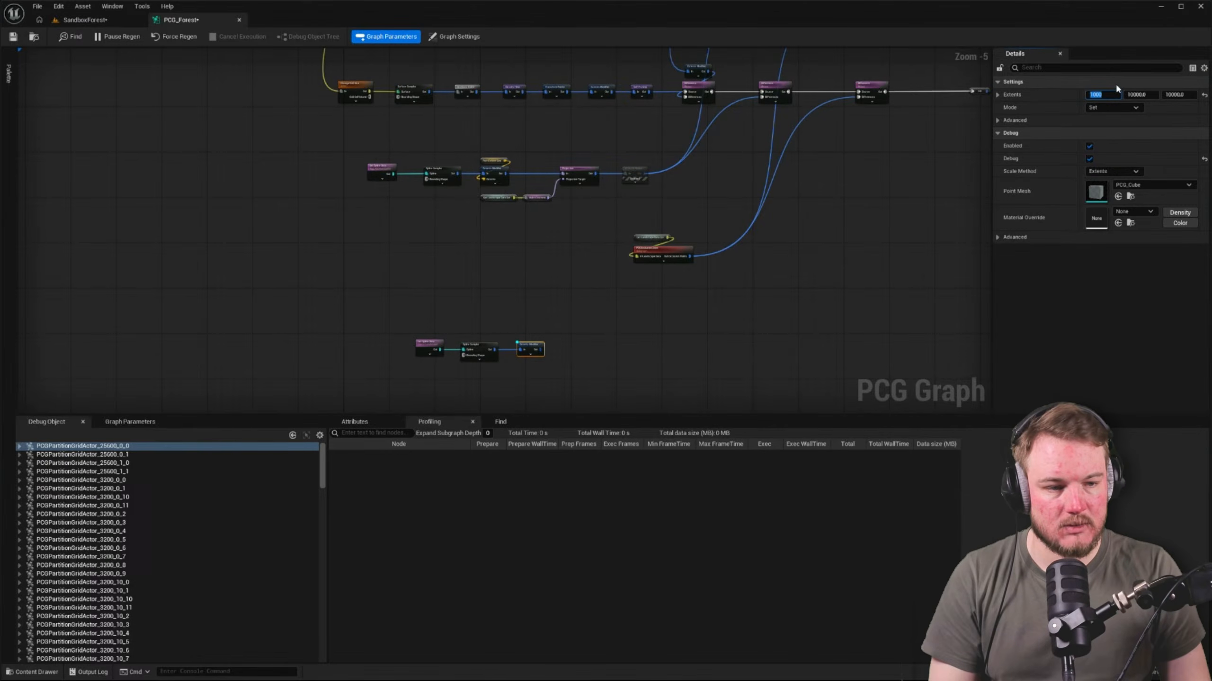
{"action": "key", "text": "ctrl+c"}
{"action": "key", "text": "Tab"}
{"action": "key", "text": "ctrl+v"}
{"action": "key", "text": "Tab"}
{"action": "key", "text": "ctrl+v"}
{"action": "key", "text": "Return"}
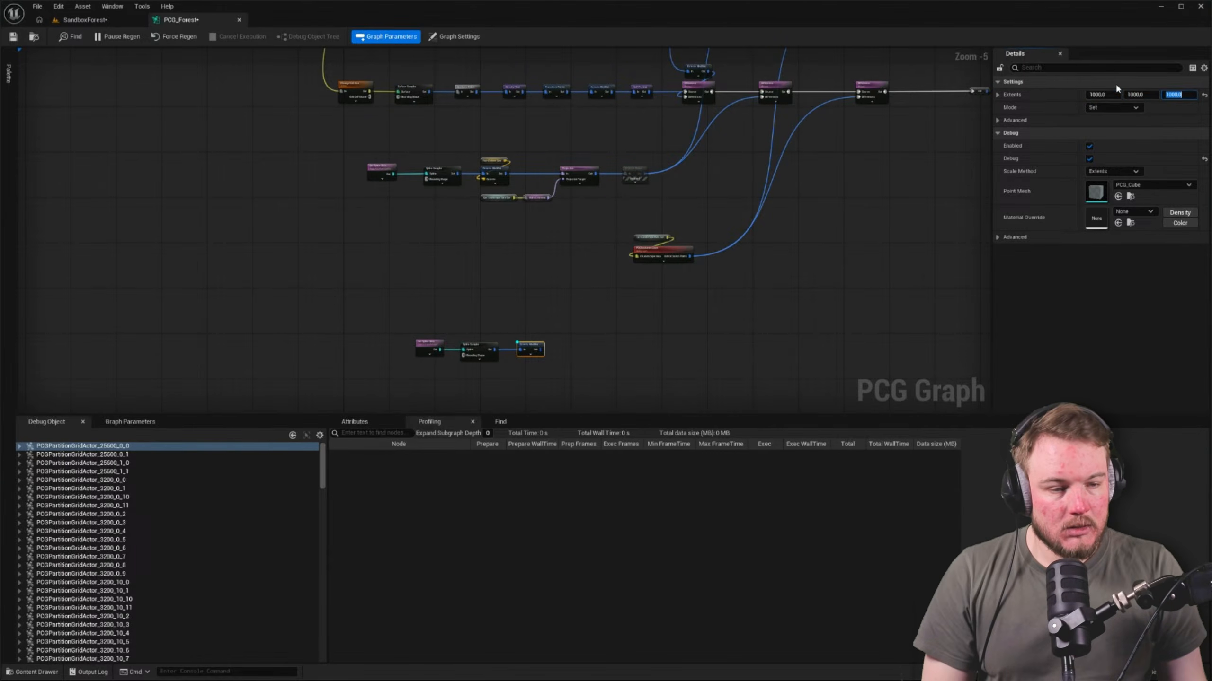
{"action": "left_click", "coordinate": [1092, 109]}
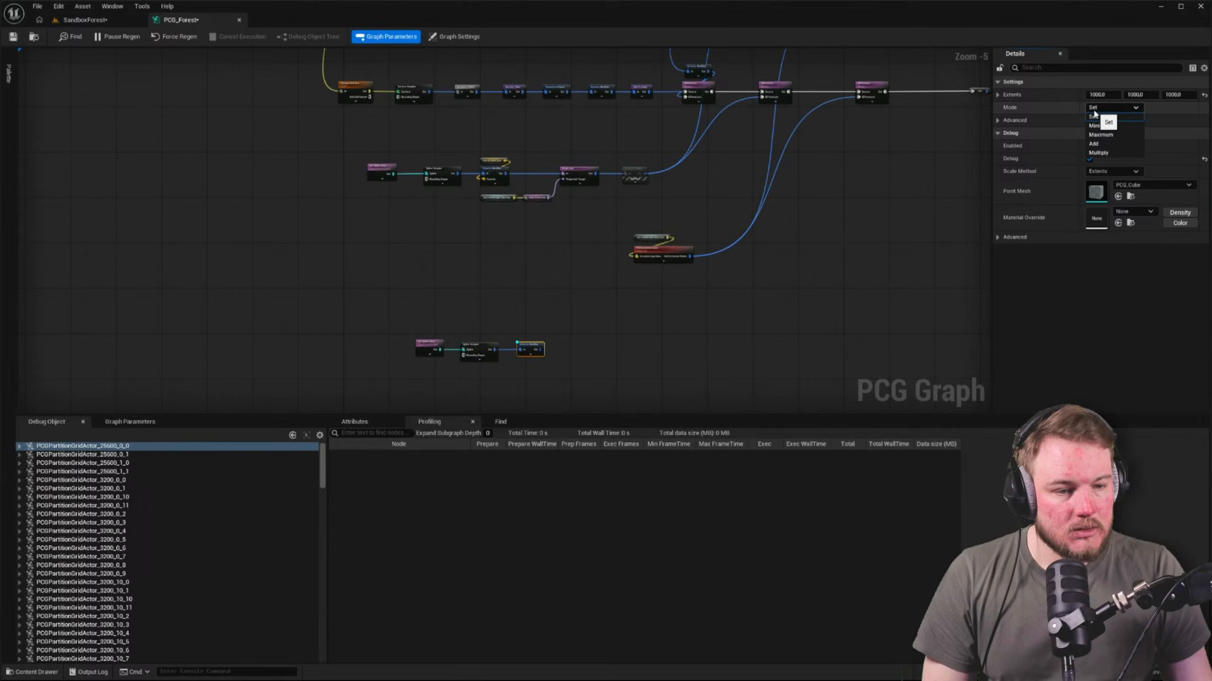
{"action": "left_click", "coordinate": [1100, 110]}
Move debugging from the Extents Modifier to the Spline Sampler and check the border spline in the SandboxForest level
{"action": "scroll", "coordinate": [534, 352], "scroll_direction": "up", "scroll_amount": 6}
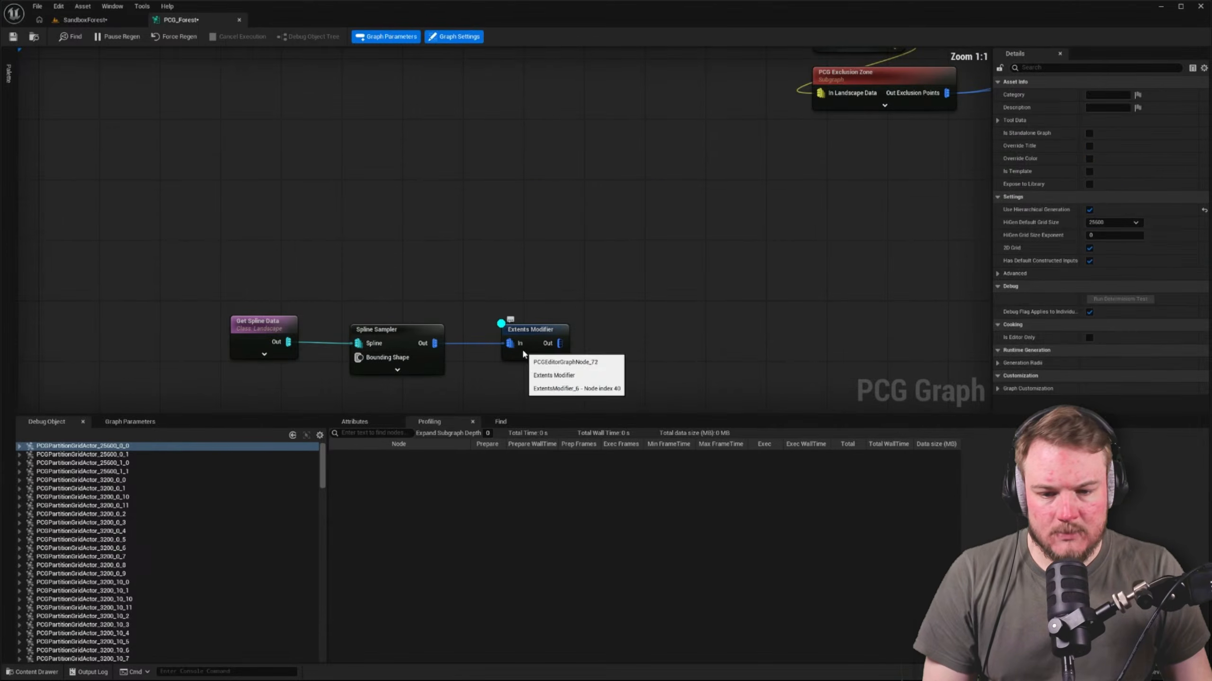
{"action": "left_click", "coordinate": [429, 332]}
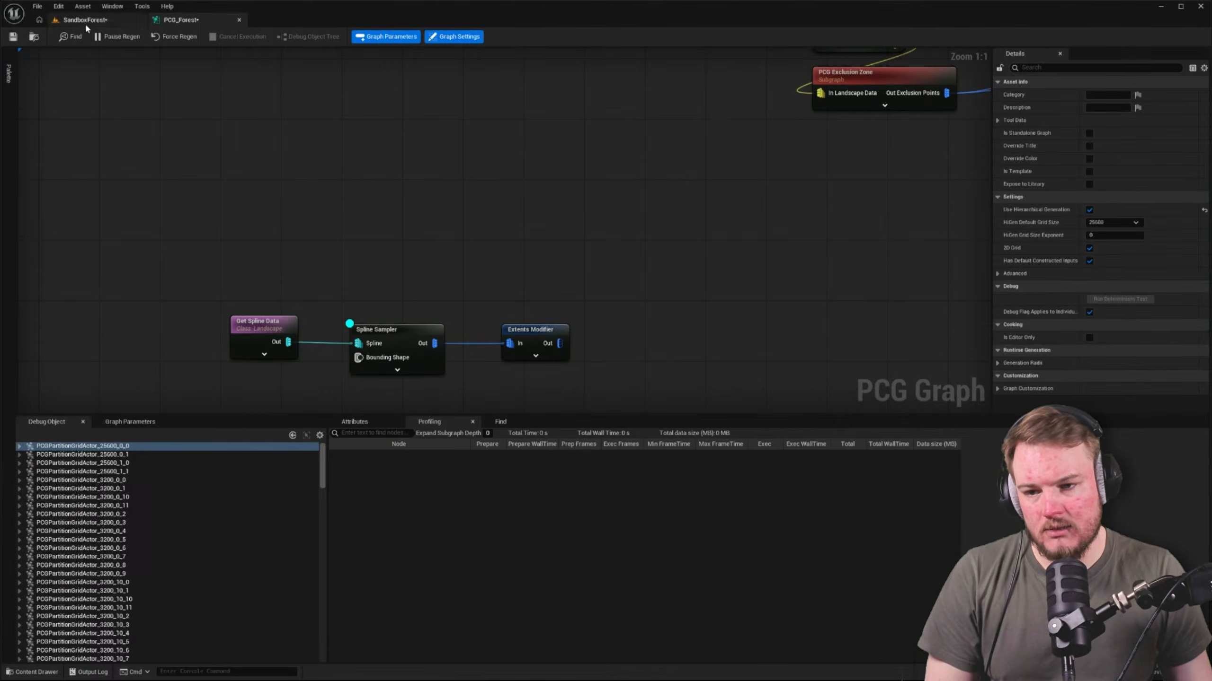
{"action": "left_click", "coordinate": [85, 19]}
{"action": "mouse_move", "coordinate": [548, 368]}
{"action": "right_mouse_down"}
{"action": "mouse_move", "coordinate": [716, 363]}
{"action": "mouse_move", "coordinate": [649, 329]}
{"action": "mouse_move", "coordinate": [539, 341]}
{"action": "mouse_move", "coordinate": [534, 355]}
{"action": "mouse_move", "coordinate": [615, 351]}
{"action": "mouse_move", "coordinate": [625, 370]}
{"action": "mouse_move", "coordinate": [539, 367]}
{"action": "right_mouse_up"}
{"action": "key", "text": "Escape"}
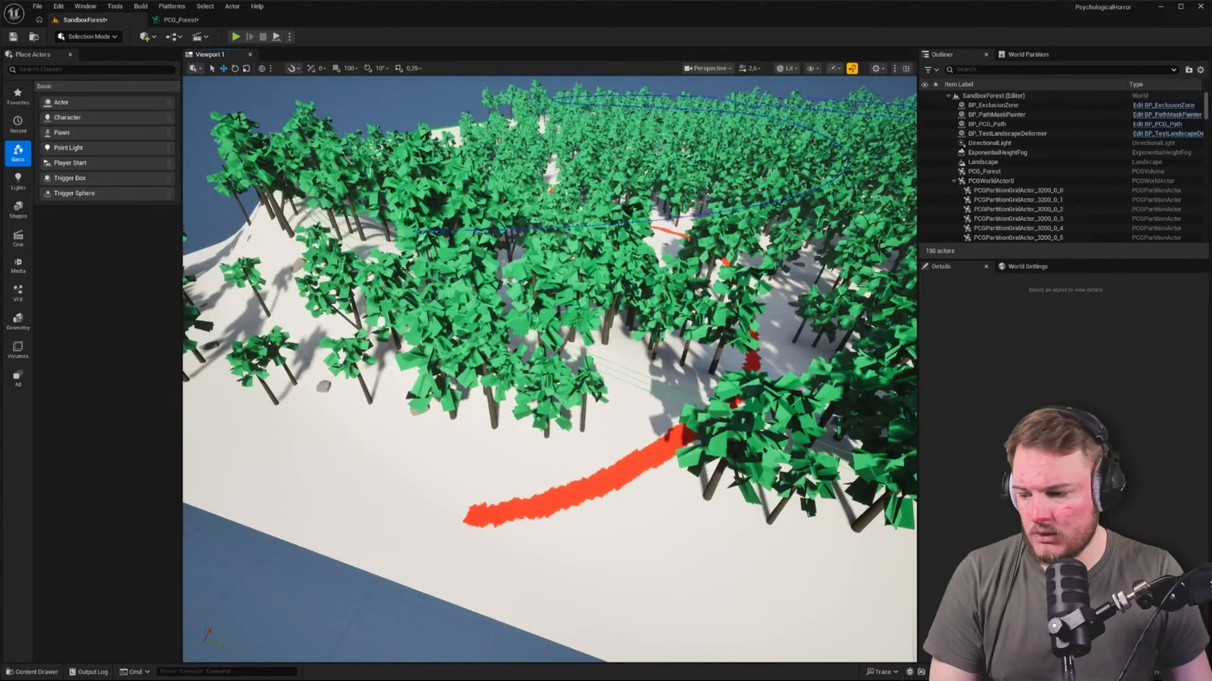
{"action": "right_click_drag", "start_coordinate": [477, 232], "coordinate": [828, 243]}
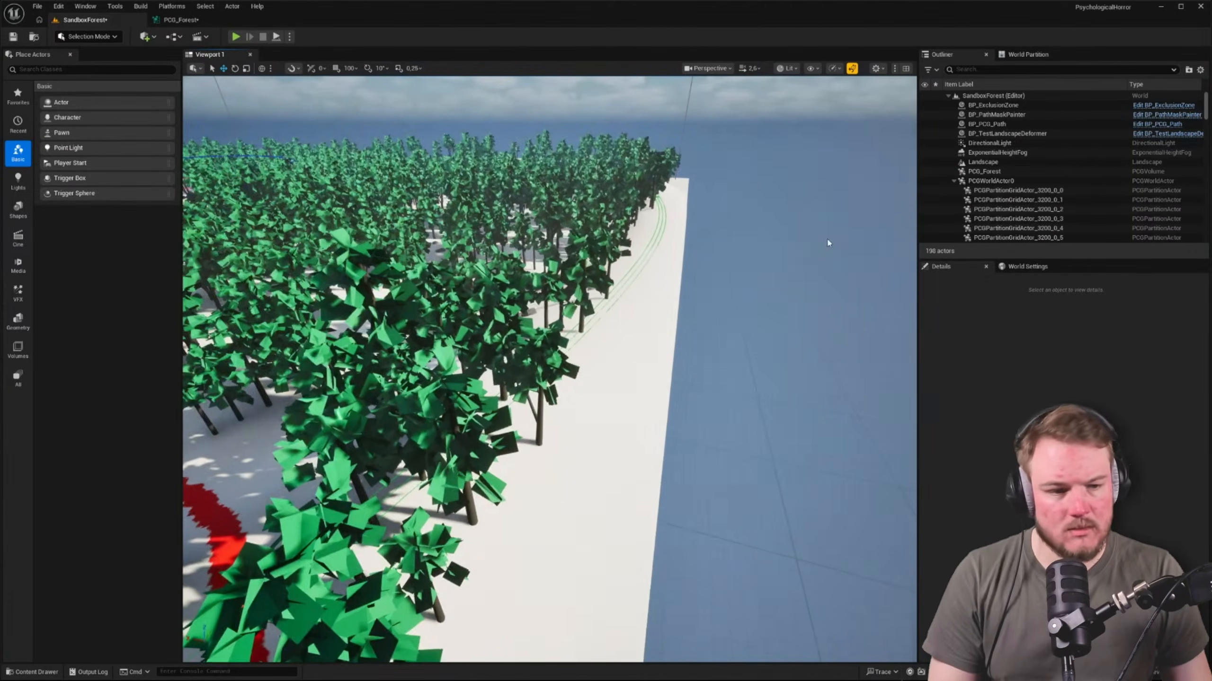
Collapse PCGWorldActor0 and hide it together with its partition actors to expose the bare landscape
{"action": "left_click", "coordinate": [954, 181]}
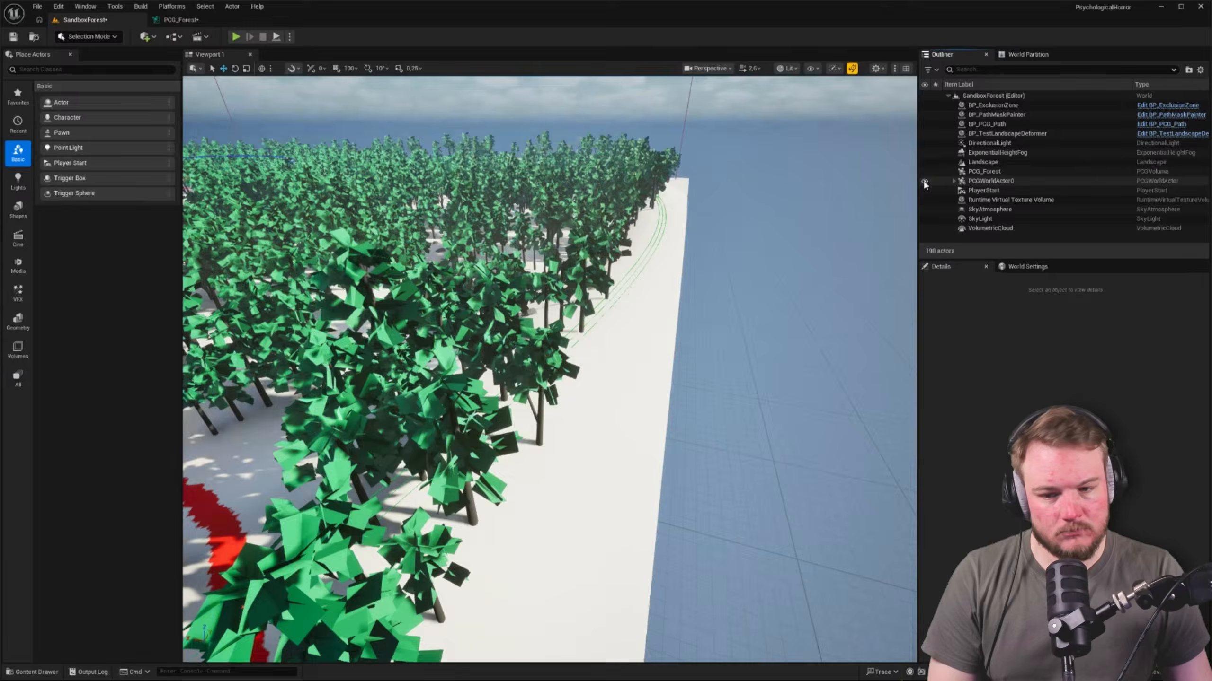
{"action": "left_click", "coordinate": [924, 181]}
{"action": "right_click_drag", "start_coordinate": [589, 249], "coordinate": [452, 255]}
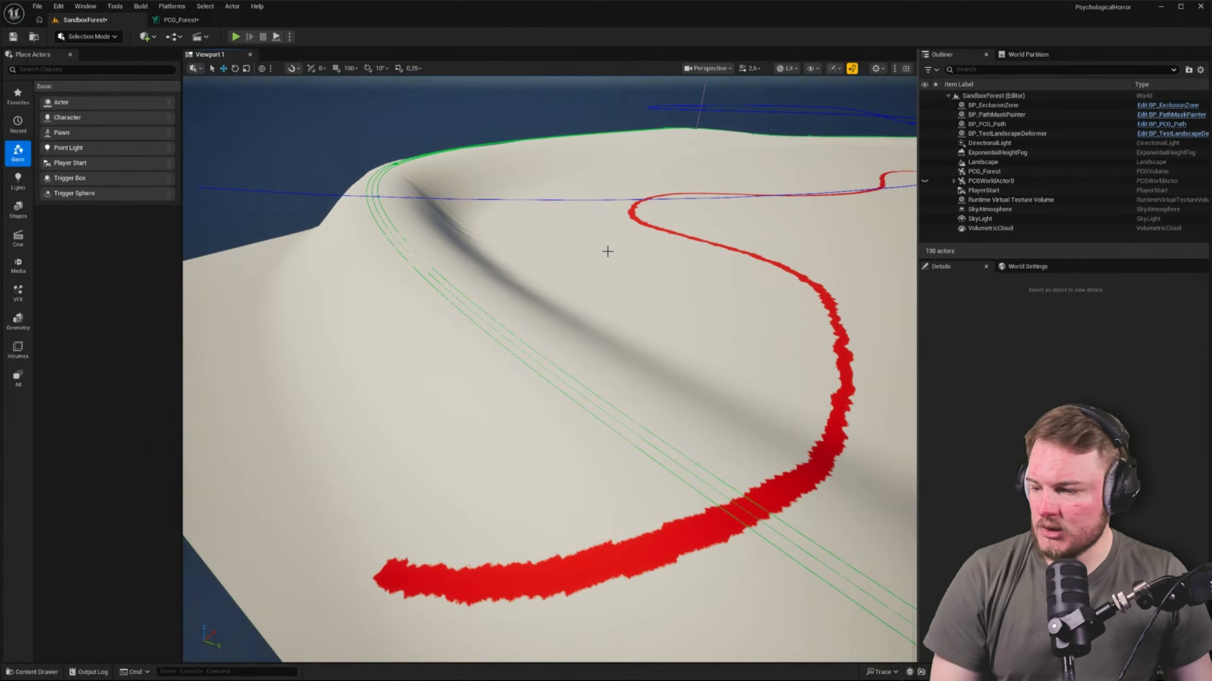
Examine the border spline around the bare landscape for debug points, trying the Wireframe and Unlit view modes before returning to Lit
{"action": "right_click_drag", "start_coordinate": [564, 263], "coordinate": [744, 272]}
{"action": "key", "text": "w"}
{"action": "key", "text": "a"}
{"action": "key", "text": "a"}
{"action": "key", "text": "alt+2"}
{"action": "key", "text": "a"}
{"action": "key", "text": "alt+3"}
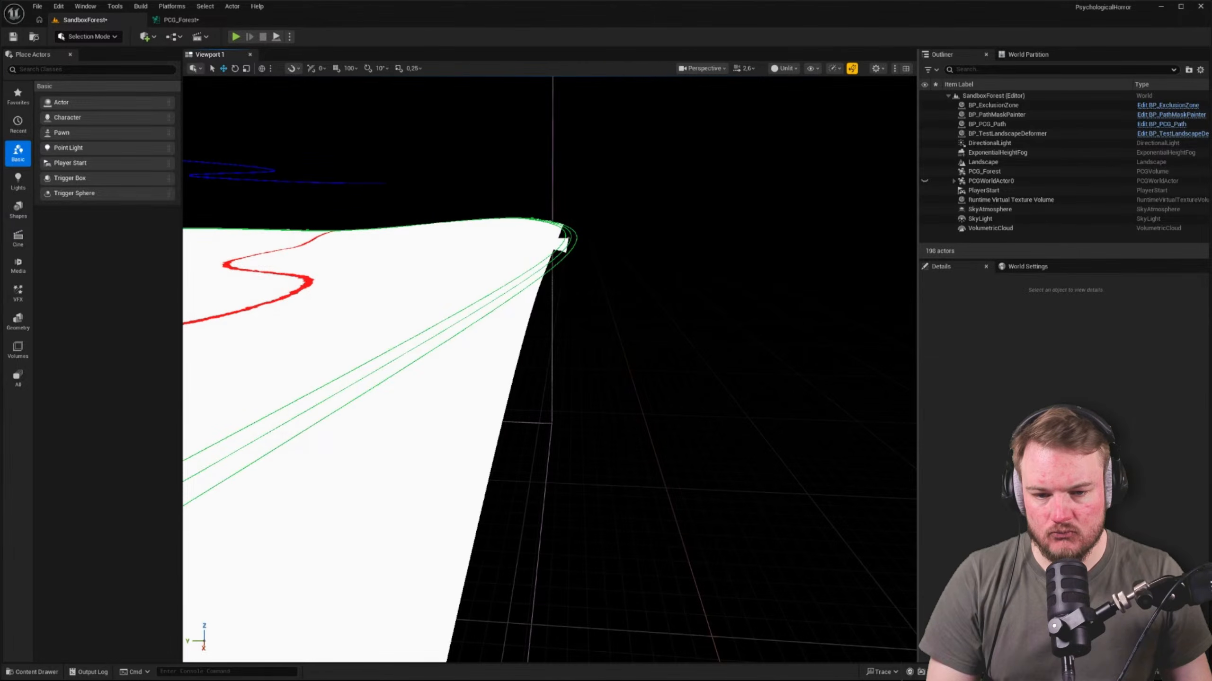
{"action": "key", "text": "d"}
{"action": "right_click_drag", "start_coordinate": [563, 272], "coordinate": [405, 284]}
{"action": "key", "text": "alt+4"}
{"action": "key", "text": "d"}
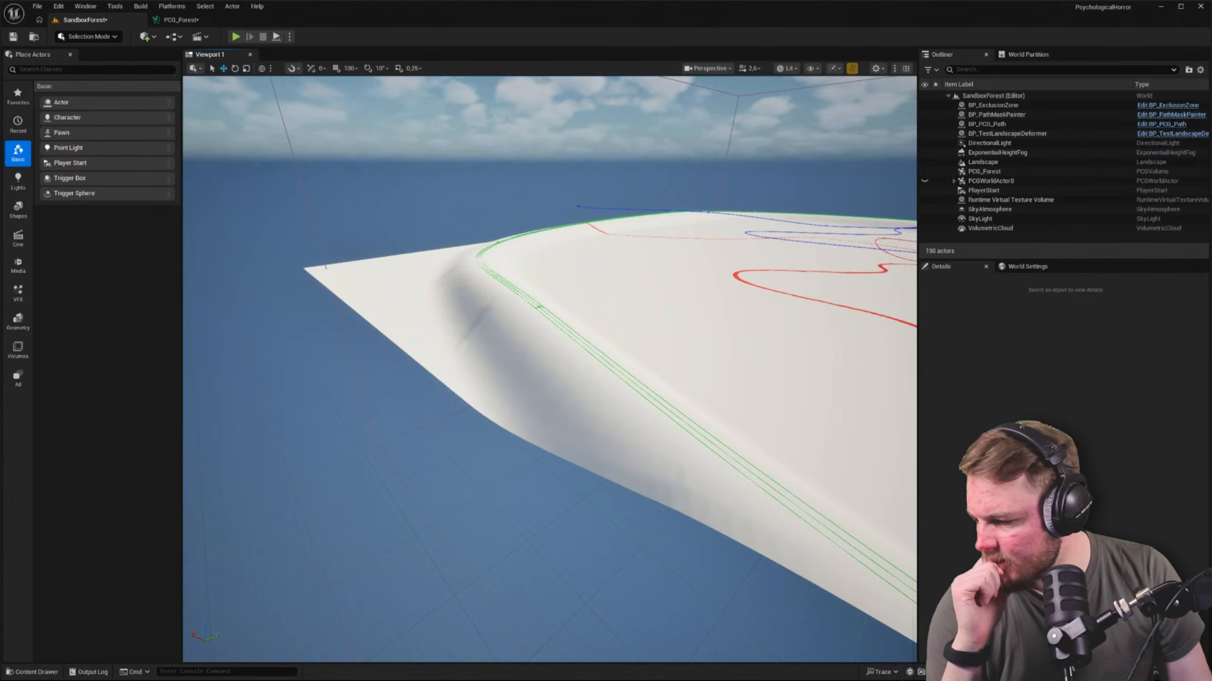
{"action": "right_click_drag", "start_coordinate": [413, 307], "coordinate": [569, 295]}
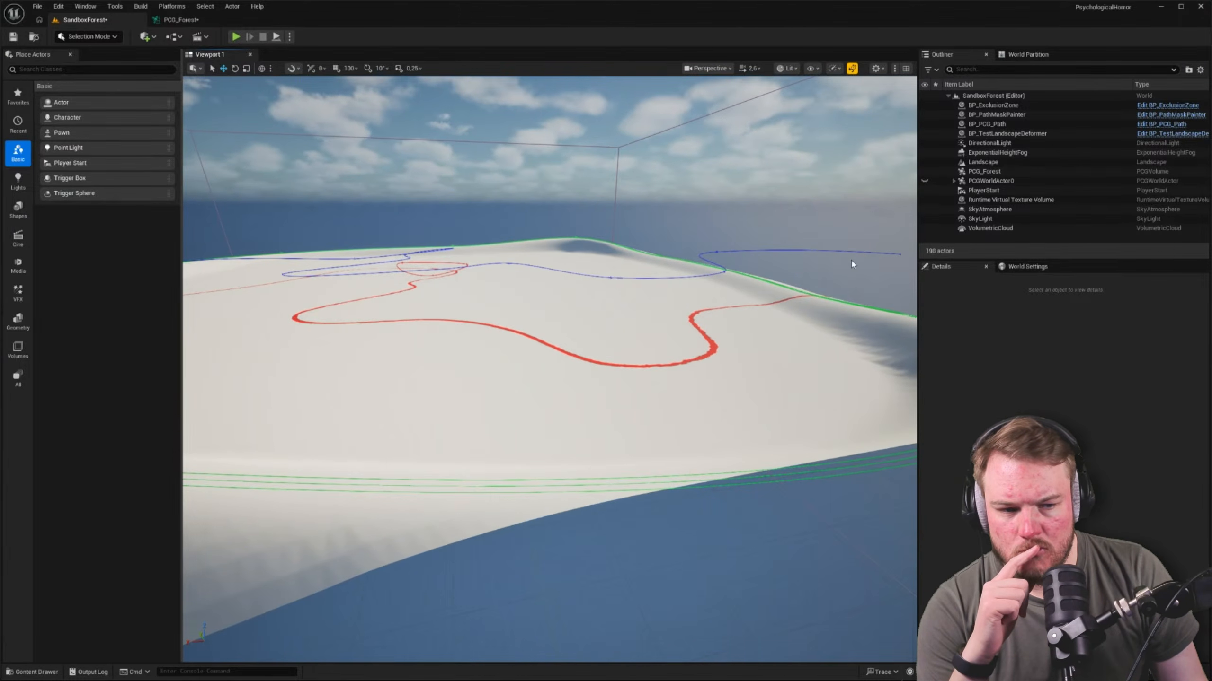
Make PCGWorldActor0 visible again in the SandboxForest level
{"action": "left_click", "coordinate": [987, 181]}
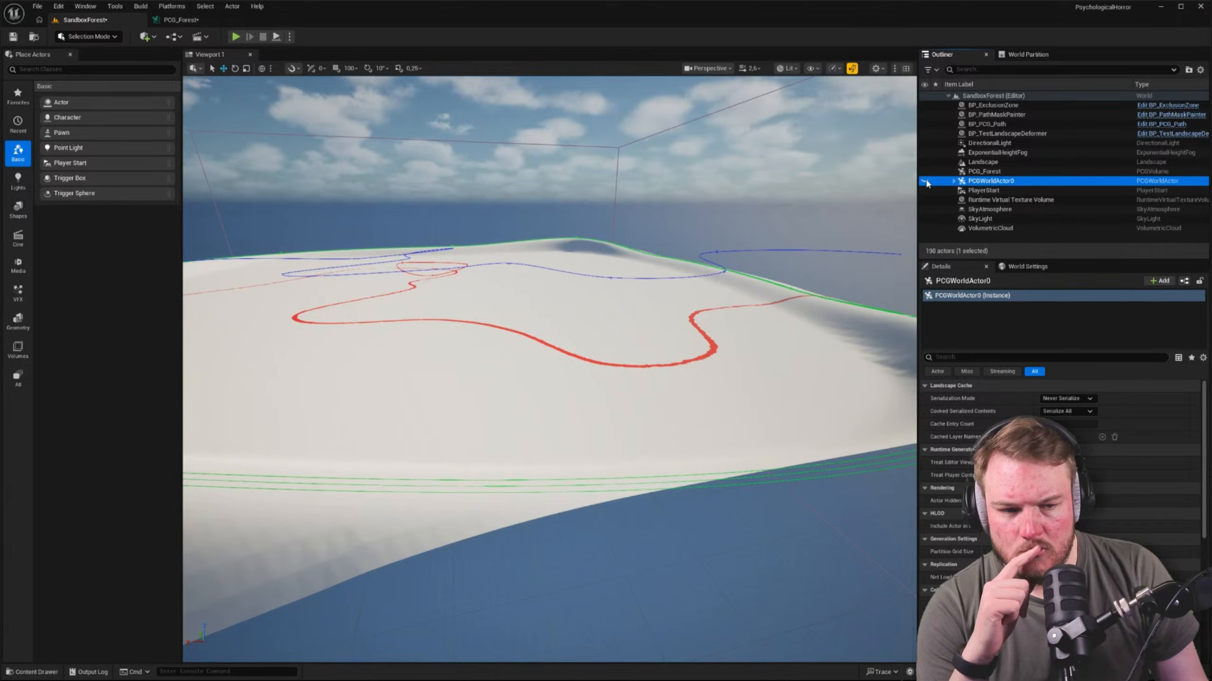
{"action": "left_click", "coordinate": [926, 181]}
Disable the two Static Mesh Spawner nodes in the PCG_Forest graph and check the landscape border in the SandboxForest level
{"action": "left_click", "coordinate": [180, 19]}
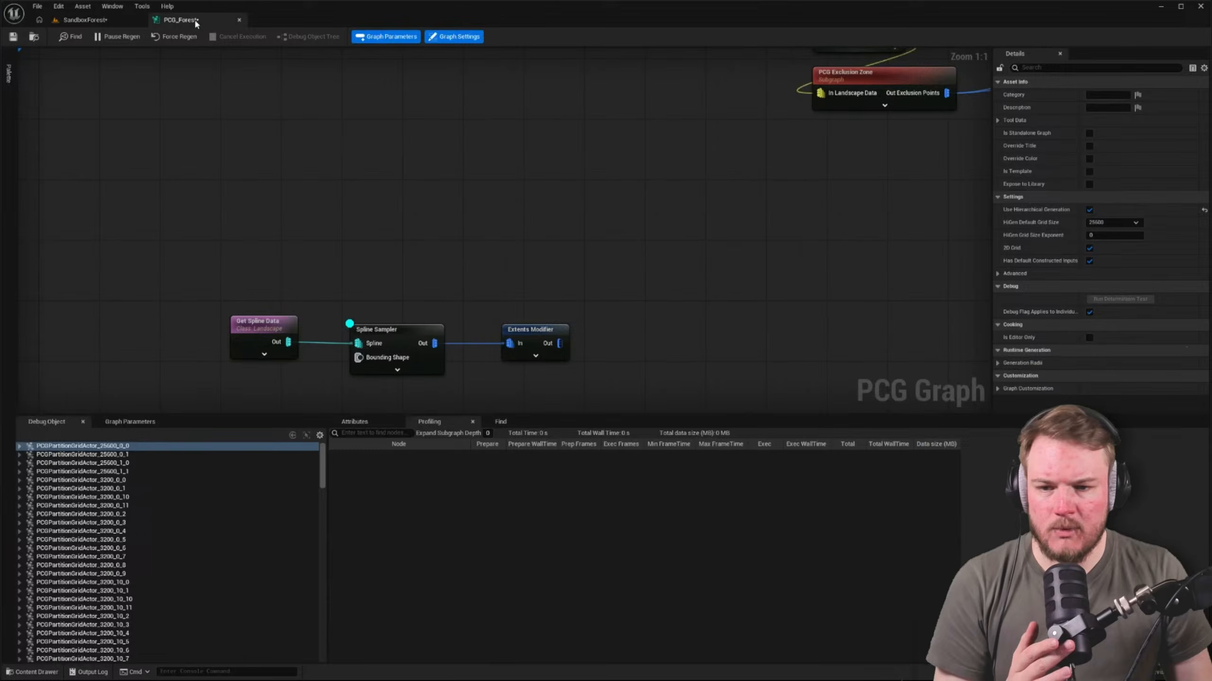
{"action": "scroll", "coordinate": [541, 189], "scroll_direction": "down", "scroll_amount": 5}
{"action": "right_click_drag", "start_coordinate": [571, 304], "coordinate": [498, 328]}
{"action": "scroll", "coordinate": [604, 166], "scroll_direction": "up", "scroll_amount": 3}
{"action": "left_click_drag", "start_coordinate": [695, 83], "coordinate": [617, 354]}
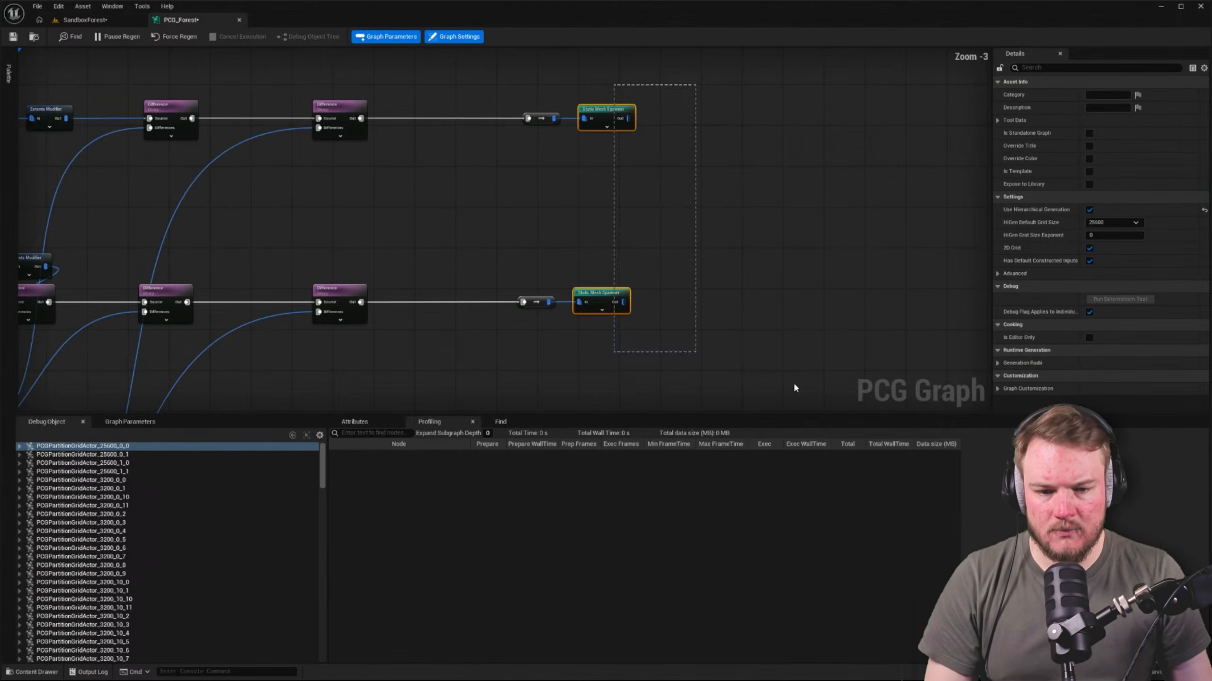
{"action": "key", "text": "e"}
{"action": "left_click", "coordinate": [460, 207]}
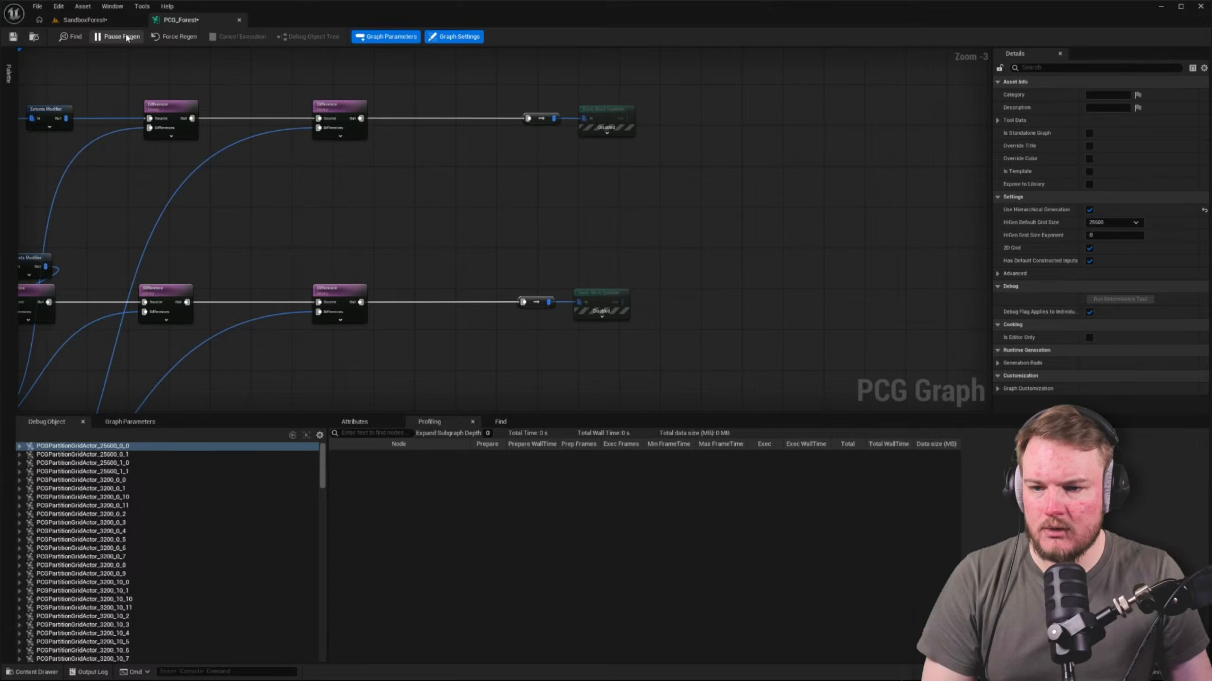
{"action": "left_click", "coordinate": [81, 19]}
{"action": "mouse_move", "coordinate": [592, 197]}
{"action": "right_mouse_down"}
{"action": "mouse_move", "coordinate": [548, 200]}
{"action": "mouse_move", "coordinate": [593, 197]}
{"action": "right_mouse_up"}
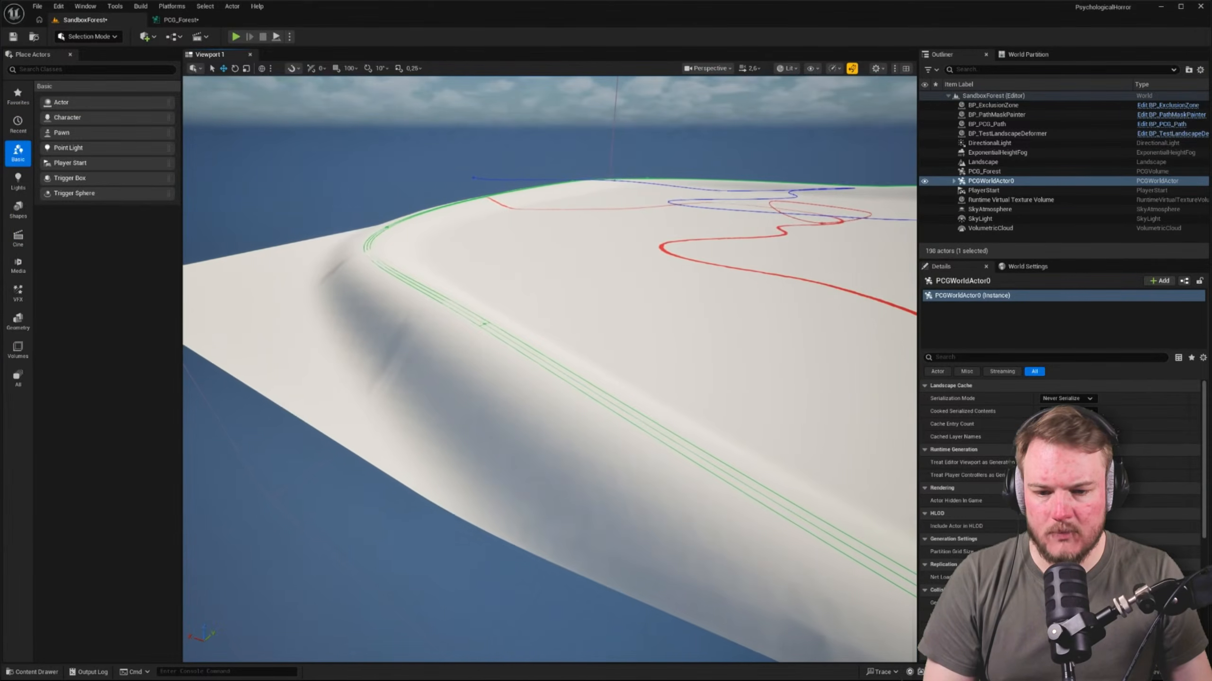
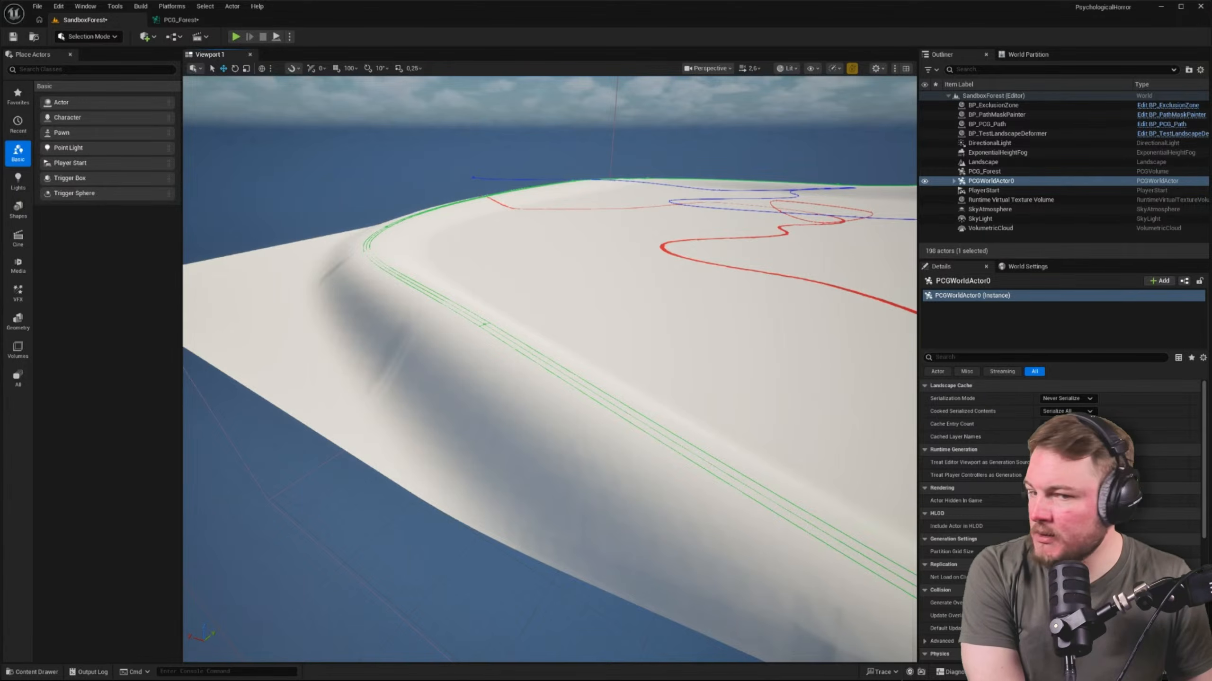
Switch to the browser and play the Scanner Sombre Launch Trailer on YouTube, pausing it partway through
{"action": "left_click_drag", "start_coordinate": [1, 224], "coordinate": [450, 70]}
{"action": "left_click_drag", "start_coordinate": [543, 65], "coordinate": [631, 1]}
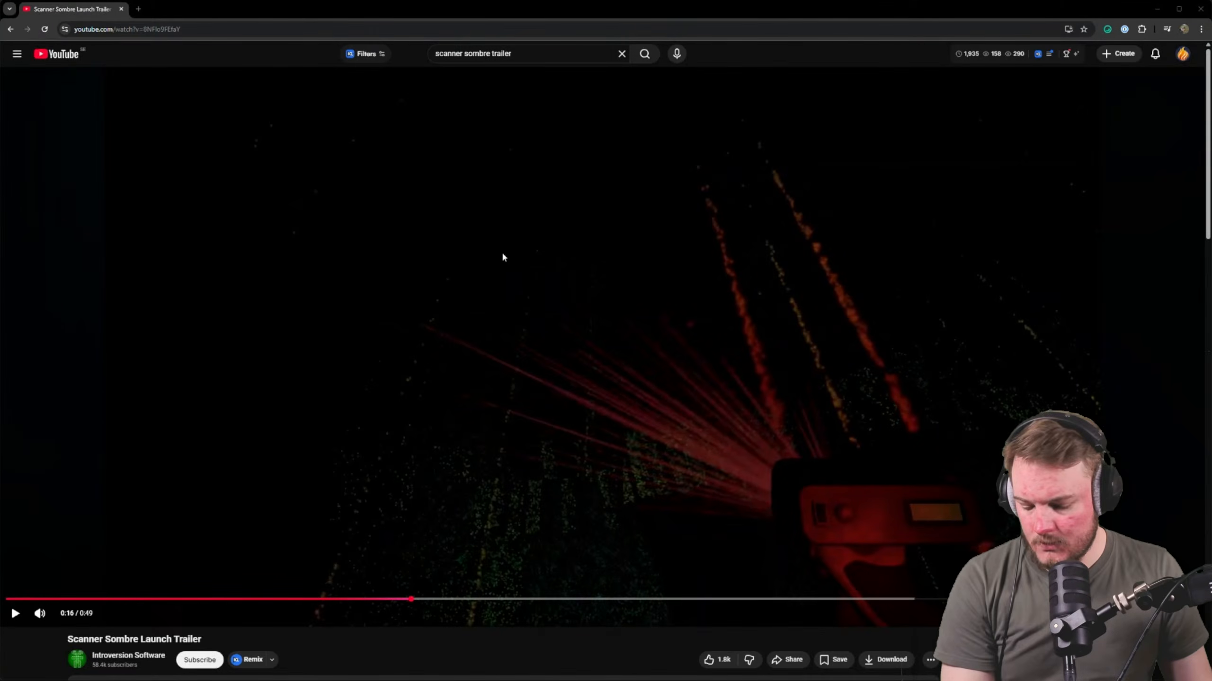
{"action": "left_click", "coordinate": [594, 280]}
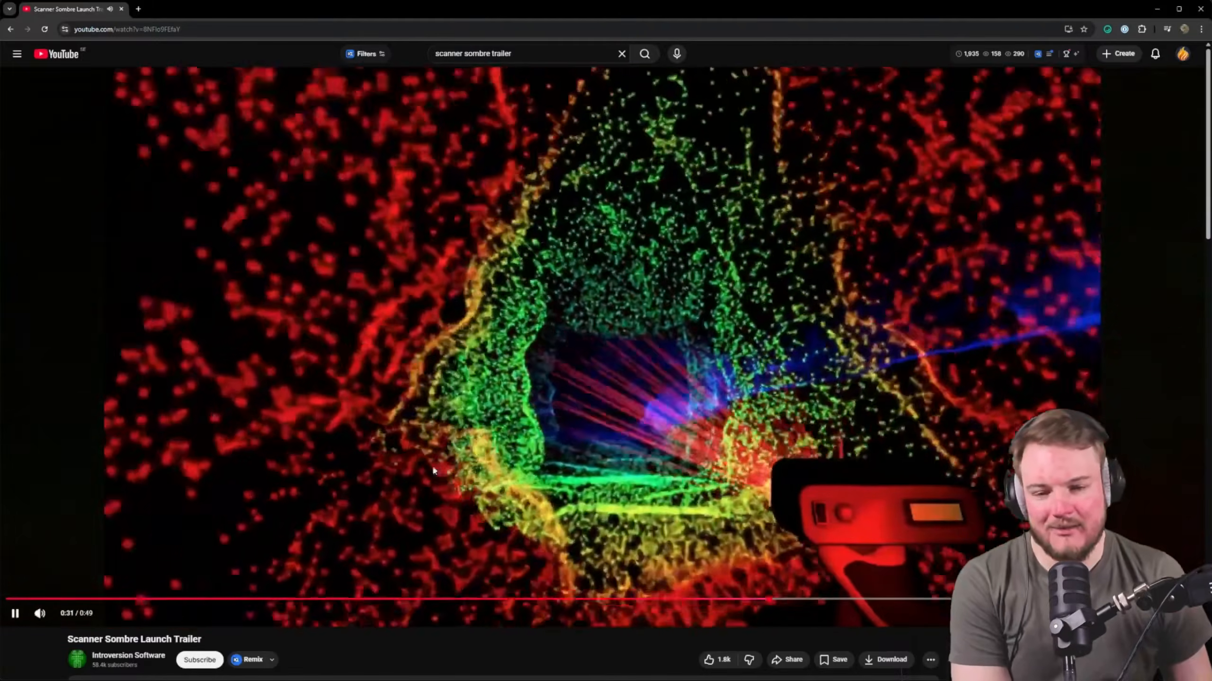
{"action": "left_click", "coordinate": [474, 458]}
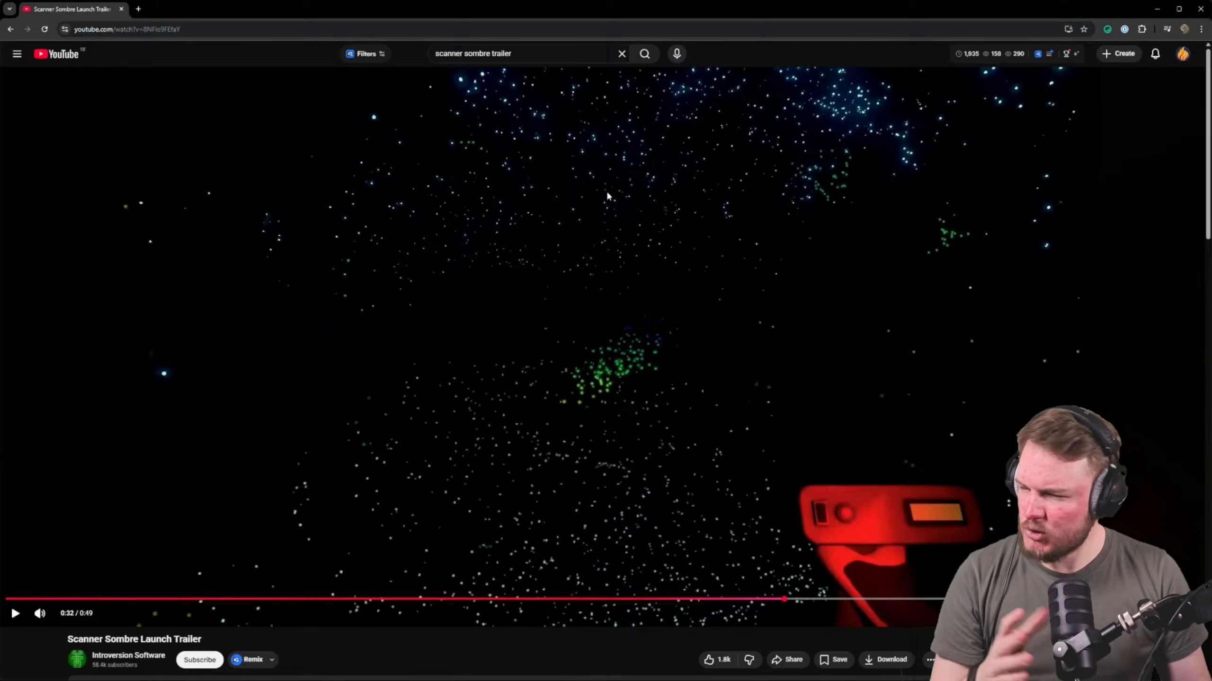
Skip through the Scanner Sombre trailer to its point-cloud scanning scenes, play on to the title card and pause it
{"action": "left_click", "coordinate": [1005, 599]}
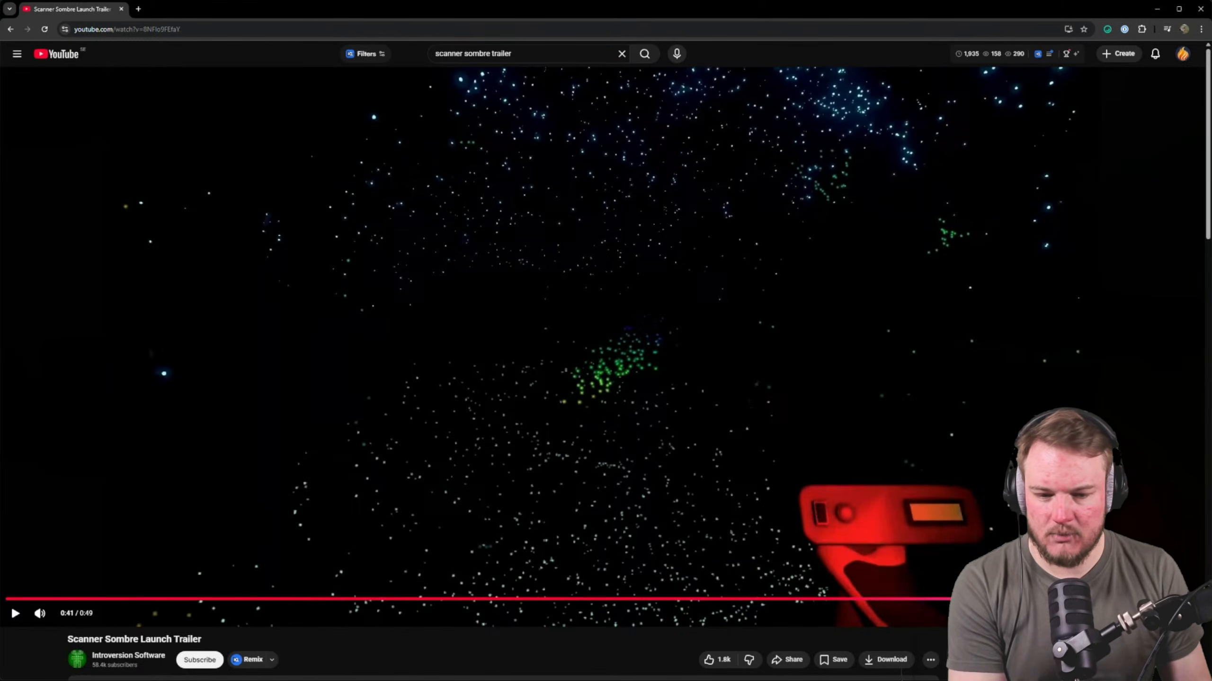
{"action": "left_click", "coordinate": [766, 600]}
{"action": "left_click", "coordinate": [528, 600]}
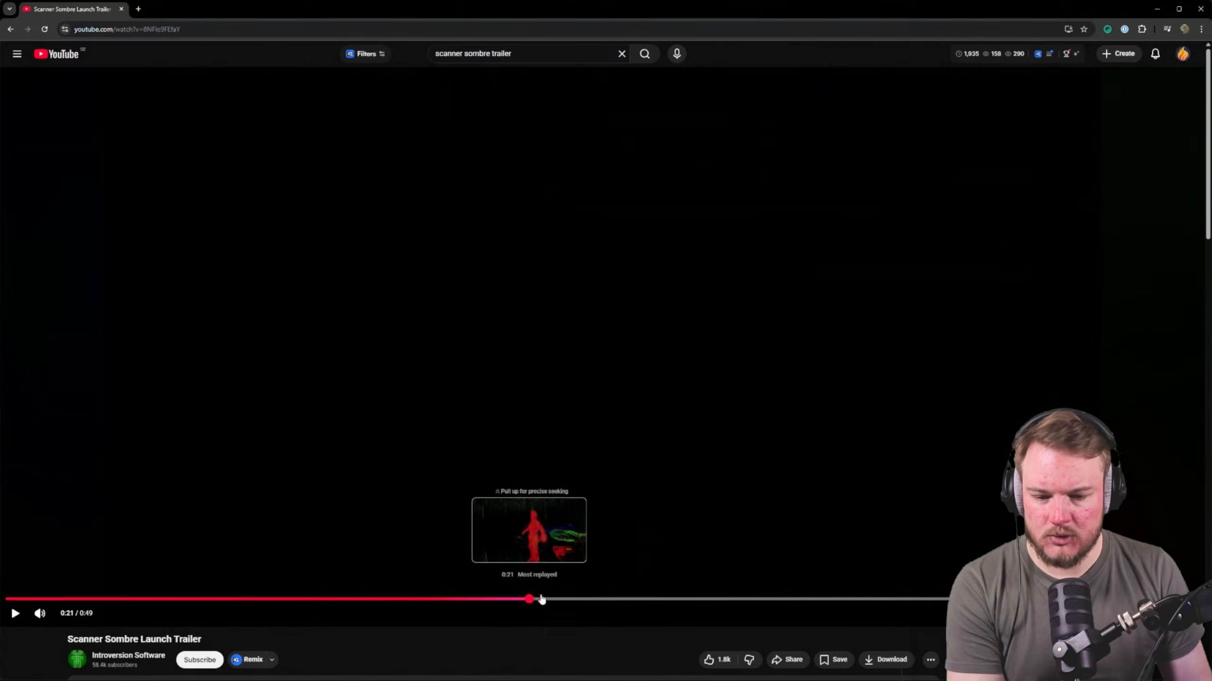
{"action": "left_click", "coordinate": [548, 600]}
{"action": "left_click", "coordinate": [623, 599]}
{"action": "key", "text": "space"}
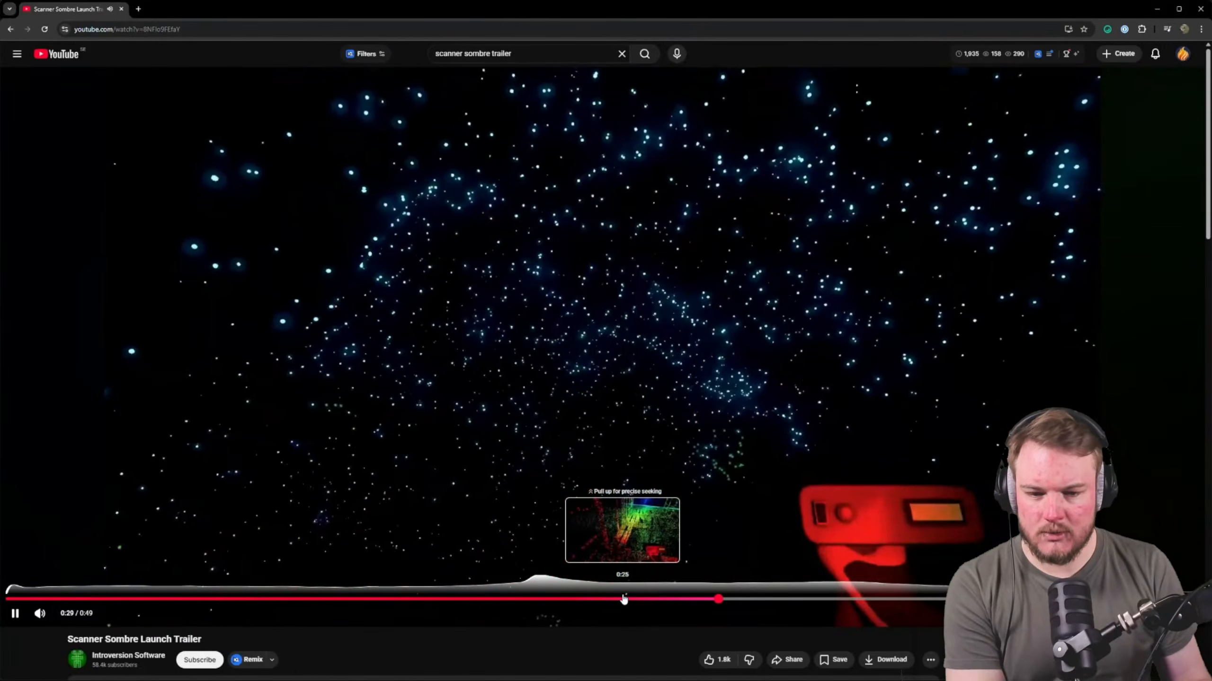
{"action": "key", "text": "Right"}
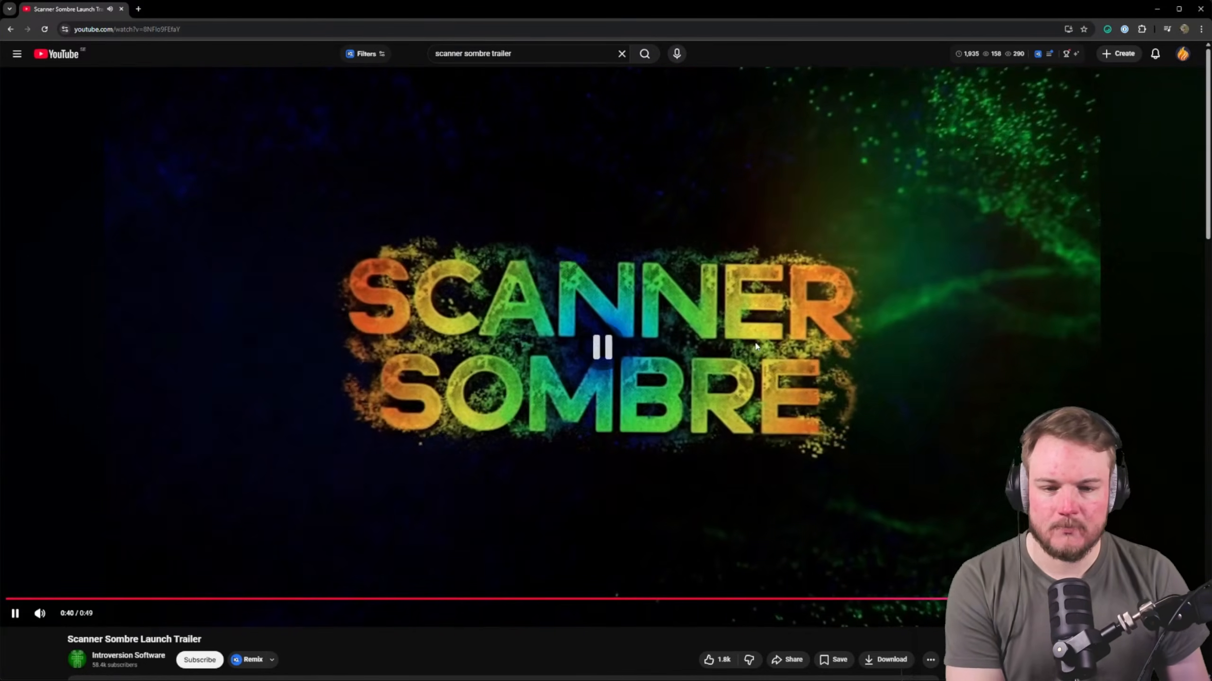
{"action": "left_click", "coordinate": [764, 348]}
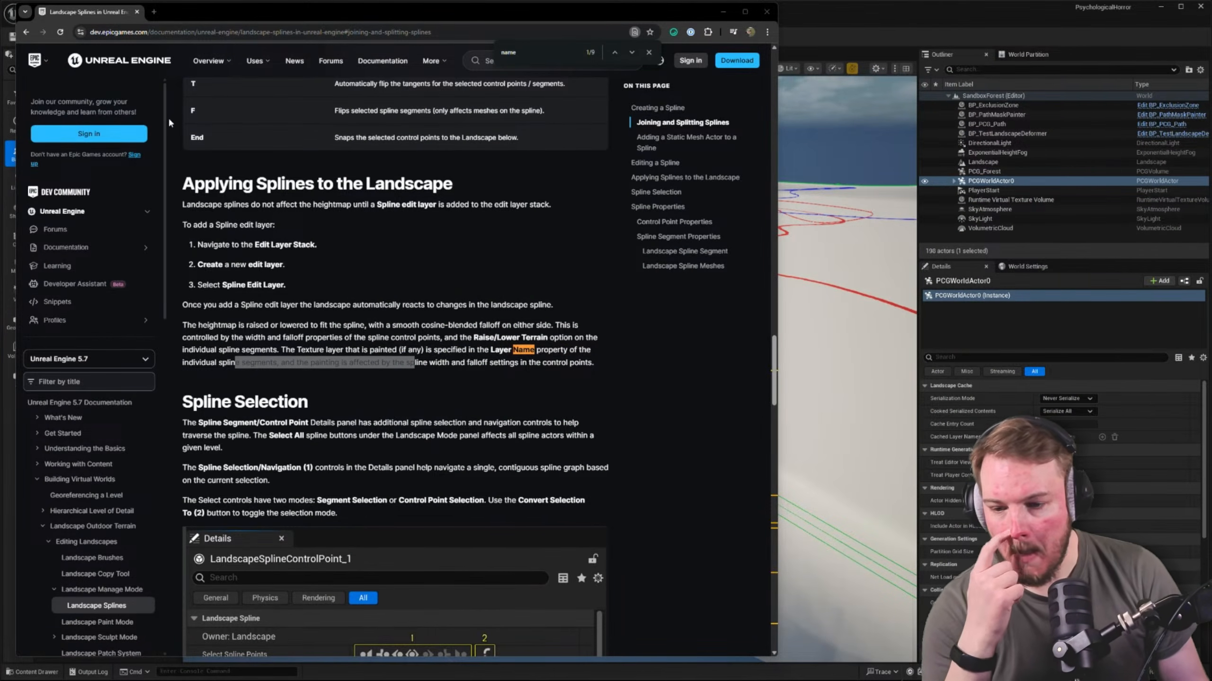
Switch back to Unreal Editor and inspect the settings of the Get Landscape Data node in the PCG_Forest graph
{"action": "left_click", "coordinate": [928, 53]}
{"action": "left_click", "coordinate": [185, 19]}
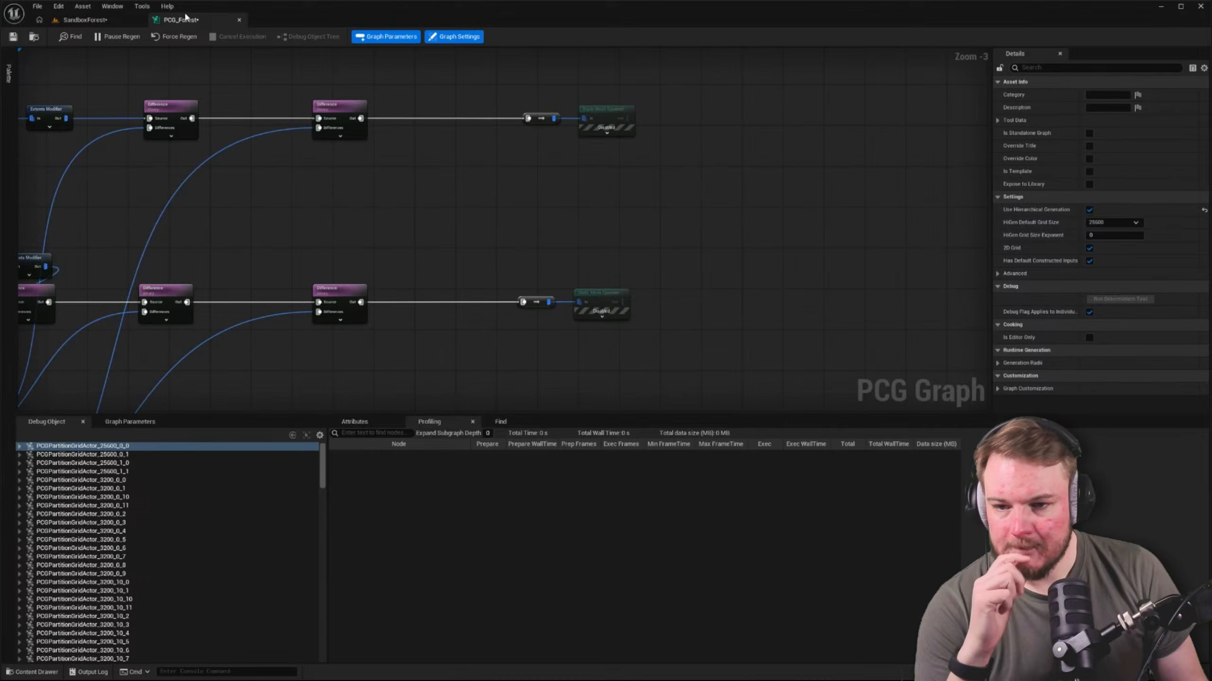
{"action": "scroll", "coordinate": [261, 116], "scroll_direction": "down", "scroll_amount": 5}
{"action": "scroll", "coordinate": [301, 156], "scroll_direction": "up", "scroll_amount": 8}
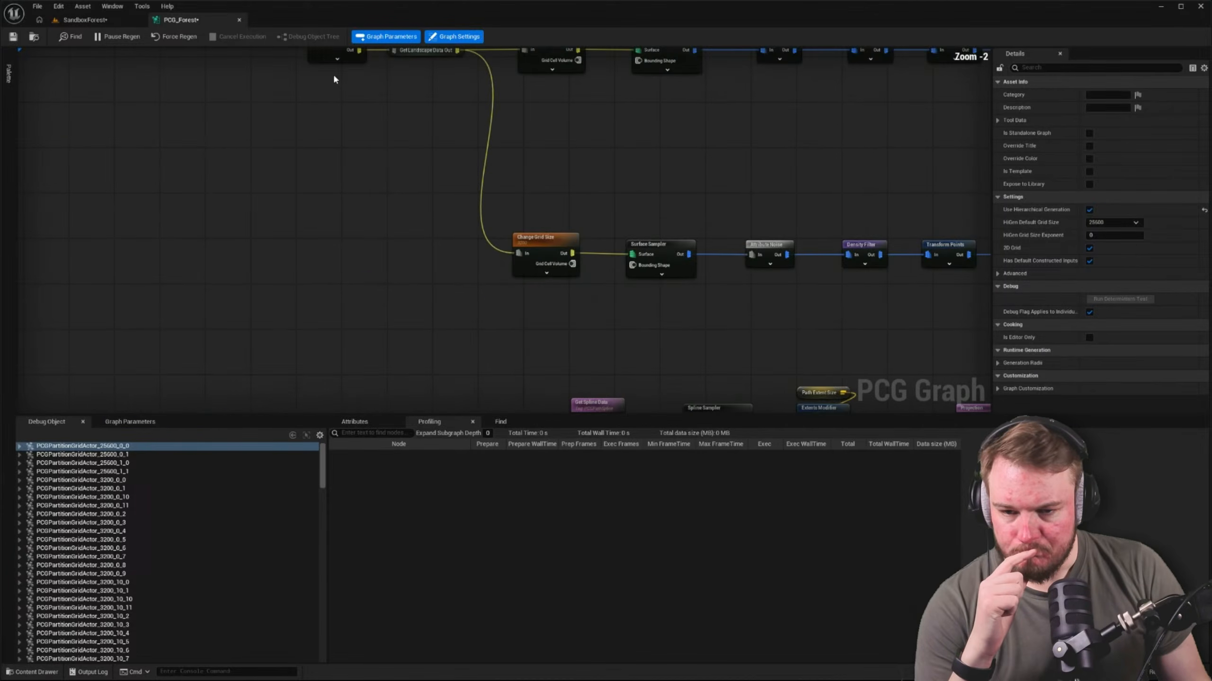
{"action": "scroll", "coordinate": [324, 146], "scroll_direction": "down", "scroll_amount": 6}
{"action": "scroll", "coordinate": [414, 248], "scroll_direction": "up", "scroll_amount": 6}
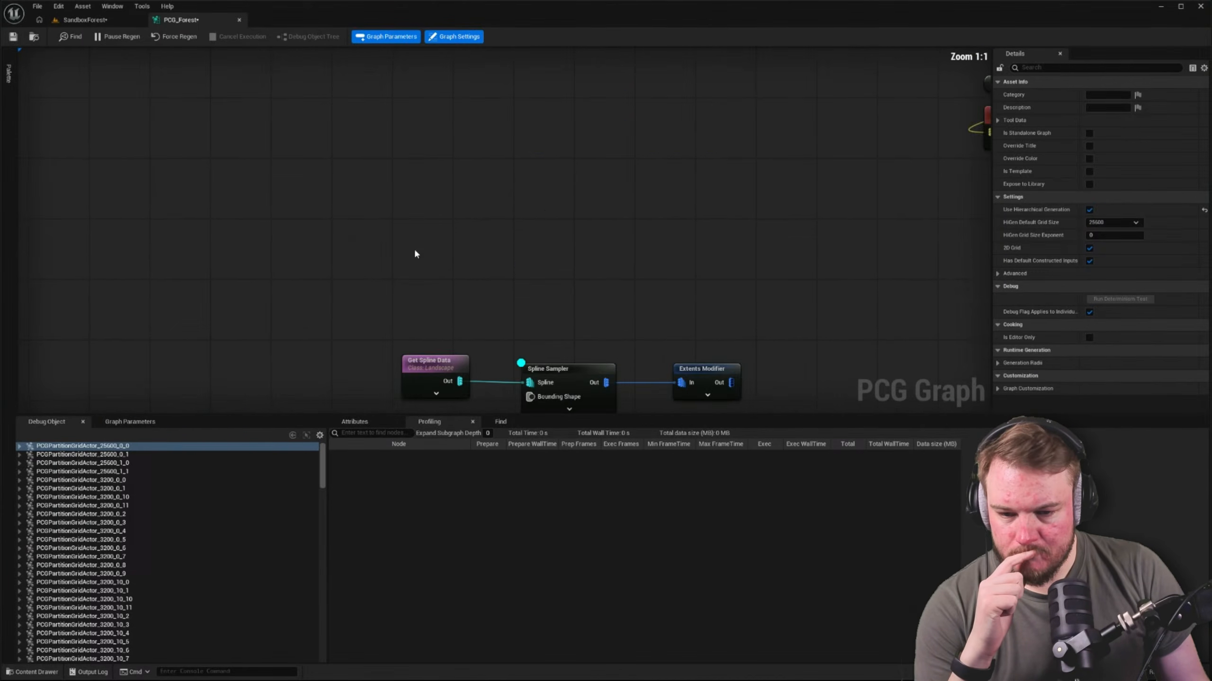
{"action": "scroll", "coordinate": [368, 224], "scroll_direction": "down", "scroll_amount": 2}
{"action": "right_click_drag", "start_coordinate": [282, 75], "coordinate": [365, 349]}
{"action": "mouse_move", "coordinate": [293, 129]}
{"action": "right_mouse_down"}
{"action": "mouse_move", "coordinate": [334, 229]}
{"action": "mouse_move", "coordinate": [239, 147]}
{"action": "mouse_move", "coordinate": [297, 264]}
{"action": "right_mouse_up"}
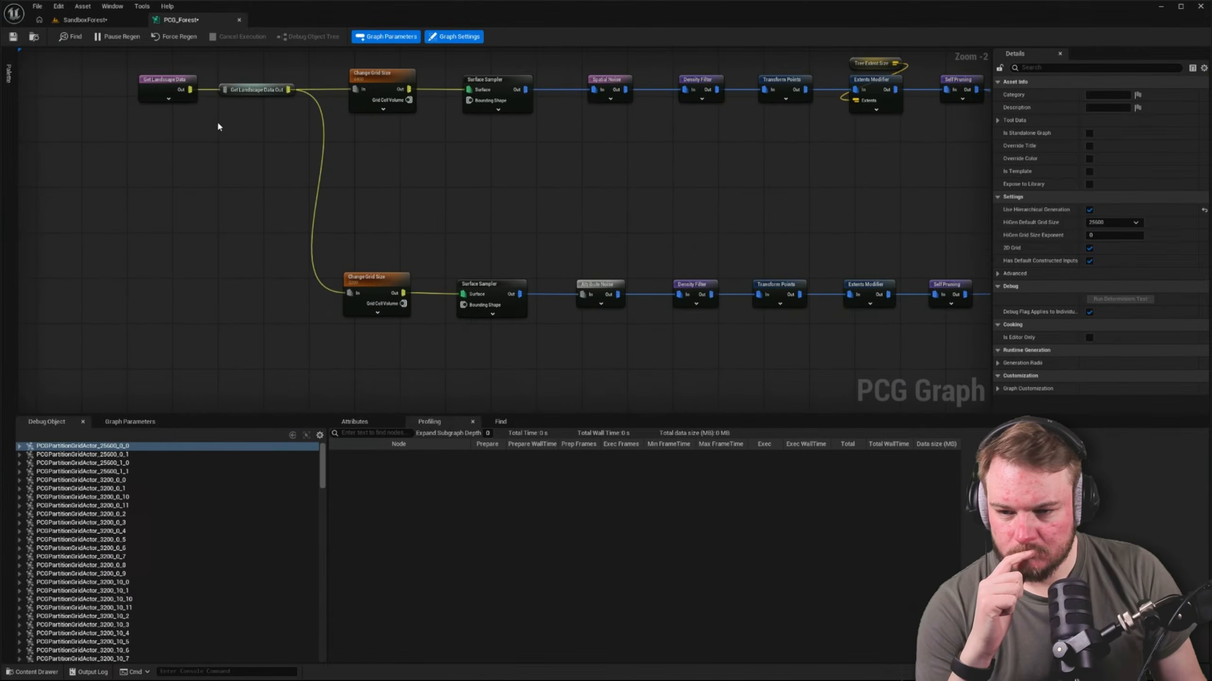
{"action": "left_click", "coordinate": [171, 83]}
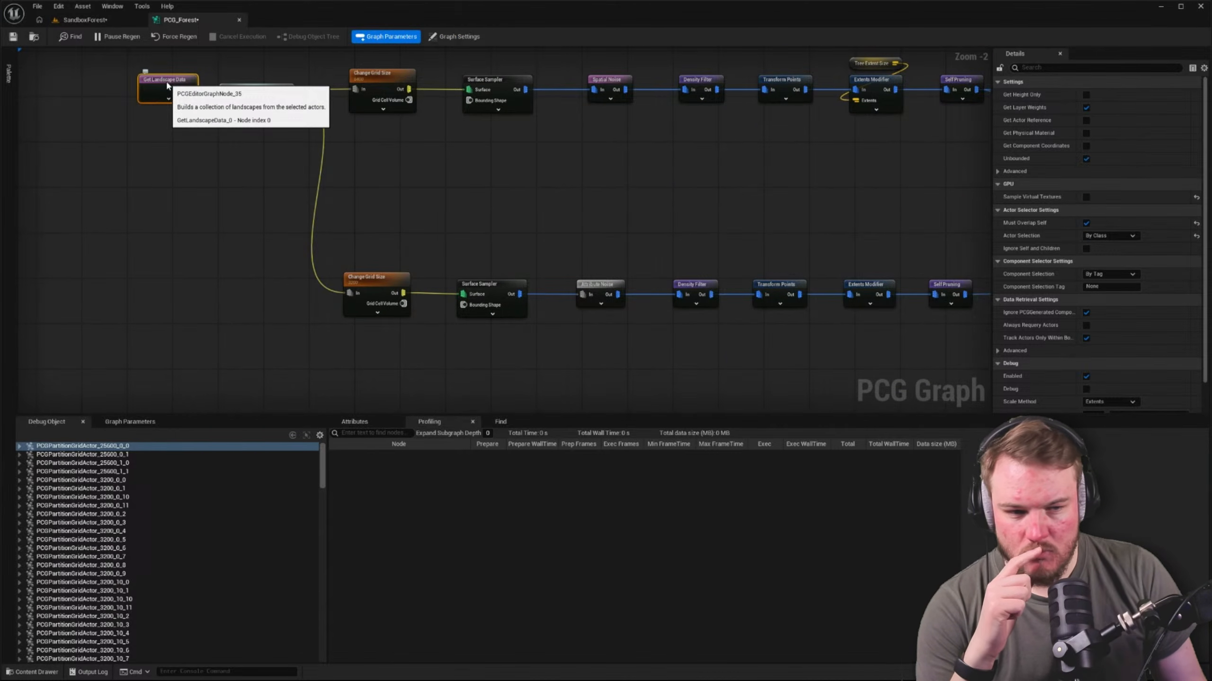
Set the Get Spline Data node's actor selection class to LandscapeSplineActor and move the node clear of the Spline Sampler
{"action": "scroll", "coordinate": [167, 84], "scroll_direction": "down", "scroll_amount": 1}
{"action": "scroll", "coordinate": [191, 136], "scroll_direction": "down", "scroll_amount": 1}
{"action": "right_click_drag", "start_coordinate": [372, 356], "coordinate": [318, 138]}
{"action": "right_click_drag", "start_coordinate": [436, 311], "coordinate": [412, 234]}
{"action": "scroll", "coordinate": [327, 291], "scroll_direction": "up", "scroll_amount": 4}
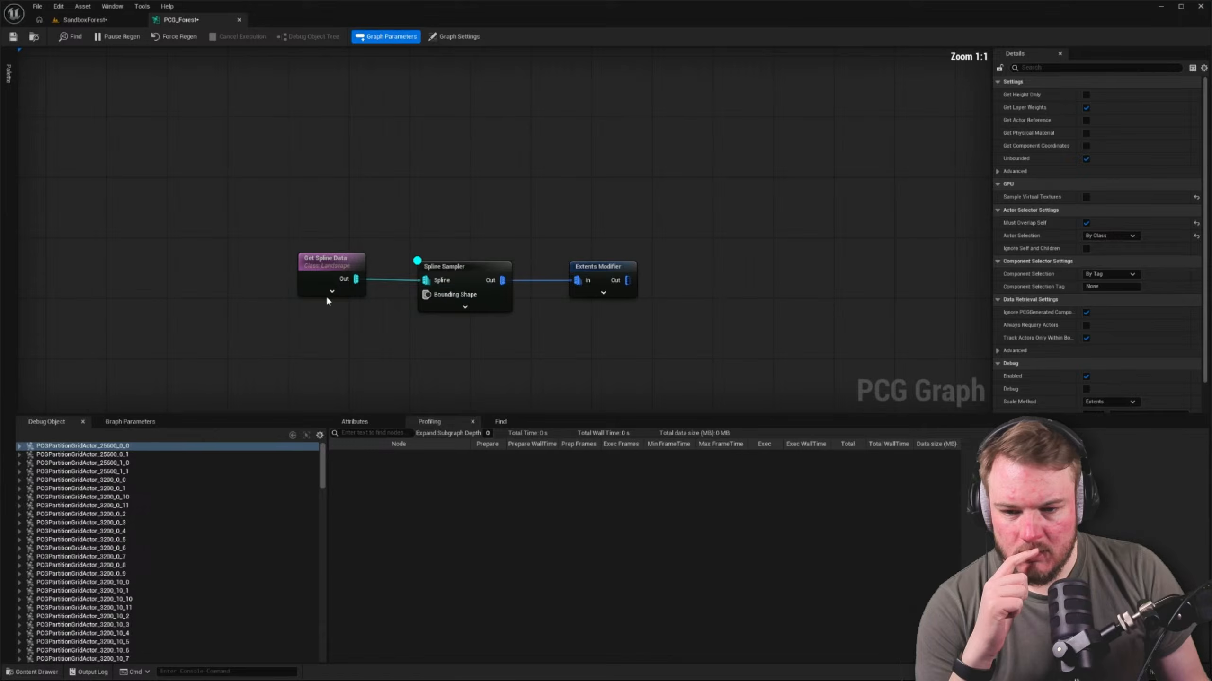
{"action": "left_click", "coordinate": [333, 262]}
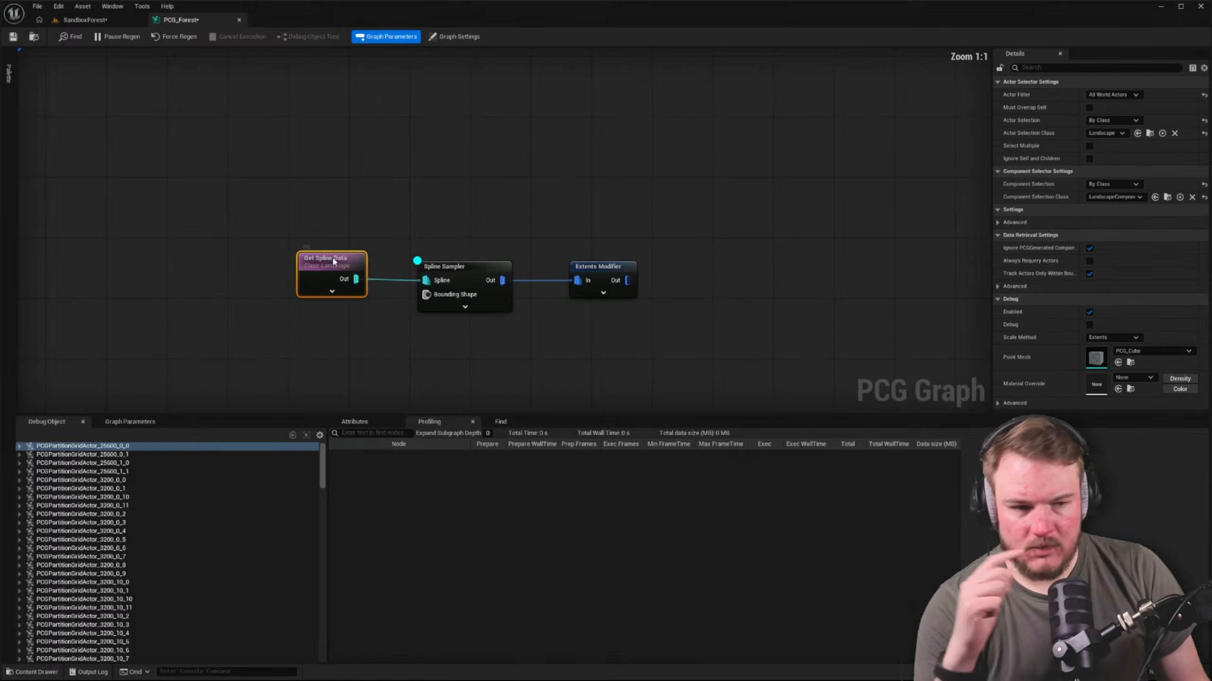
{"action": "left_click", "coordinate": [1107, 122]}
{"action": "left_click", "coordinate": [1107, 133]}
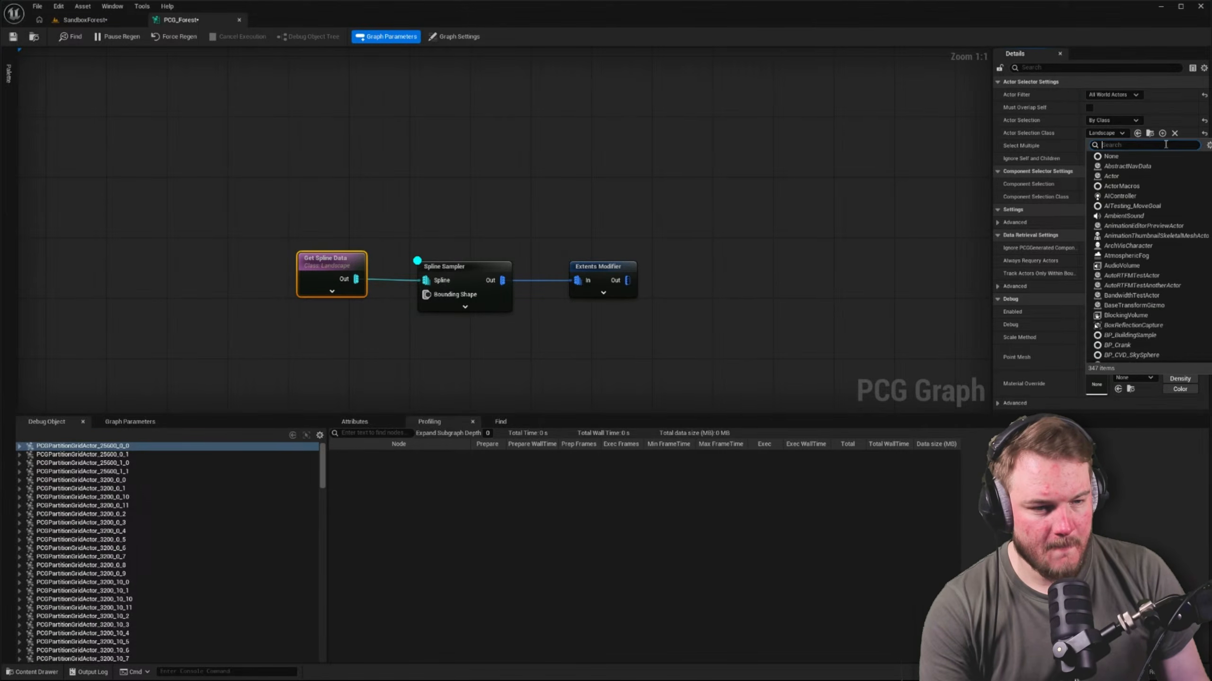
{"action": "type", "text": "Landscap"}
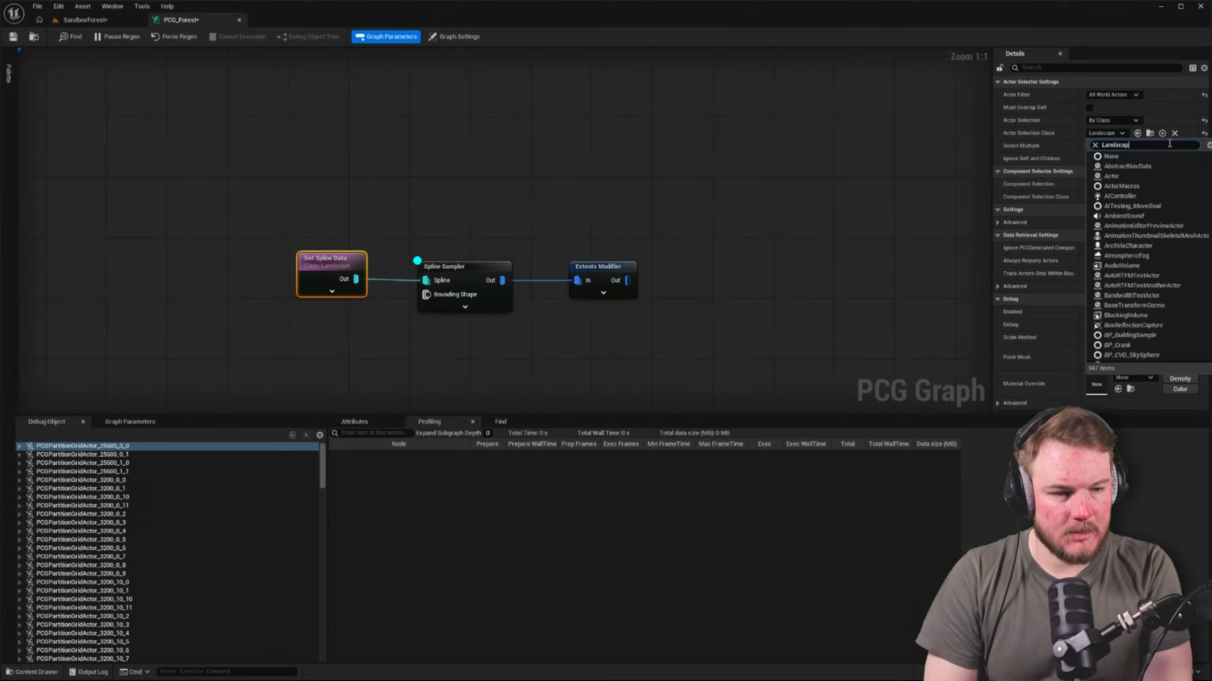
{"action": "type", "text": "e"}
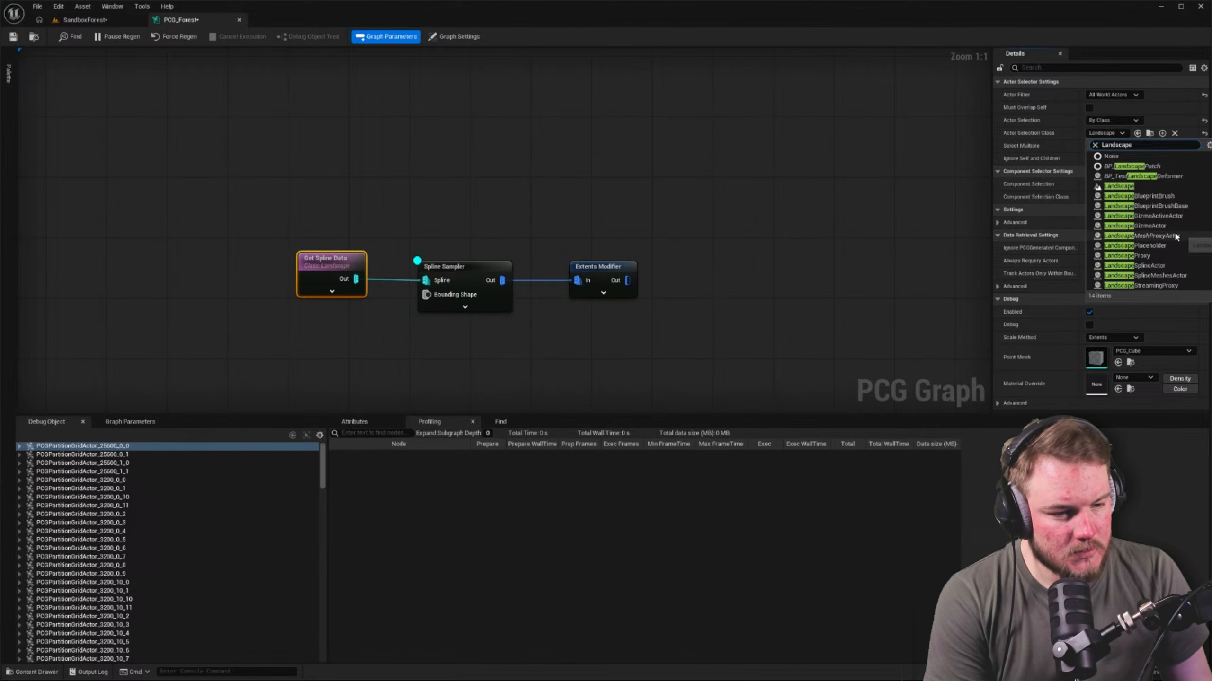
{"action": "left_click", "coordinate": [1188, 270]}
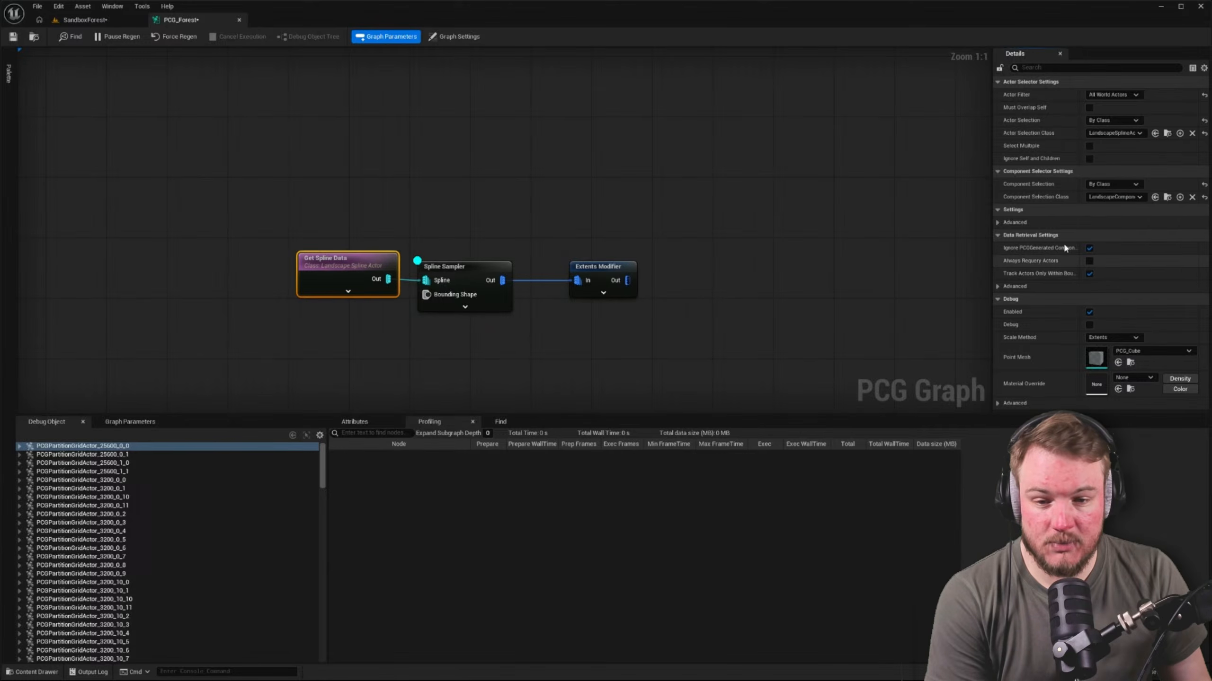
{"action": "left_click_drag", "start_coordinate": [364, 259], "coordinate": [310, 259]}
{"action": "left_click", "coordinate": [337, 226]}
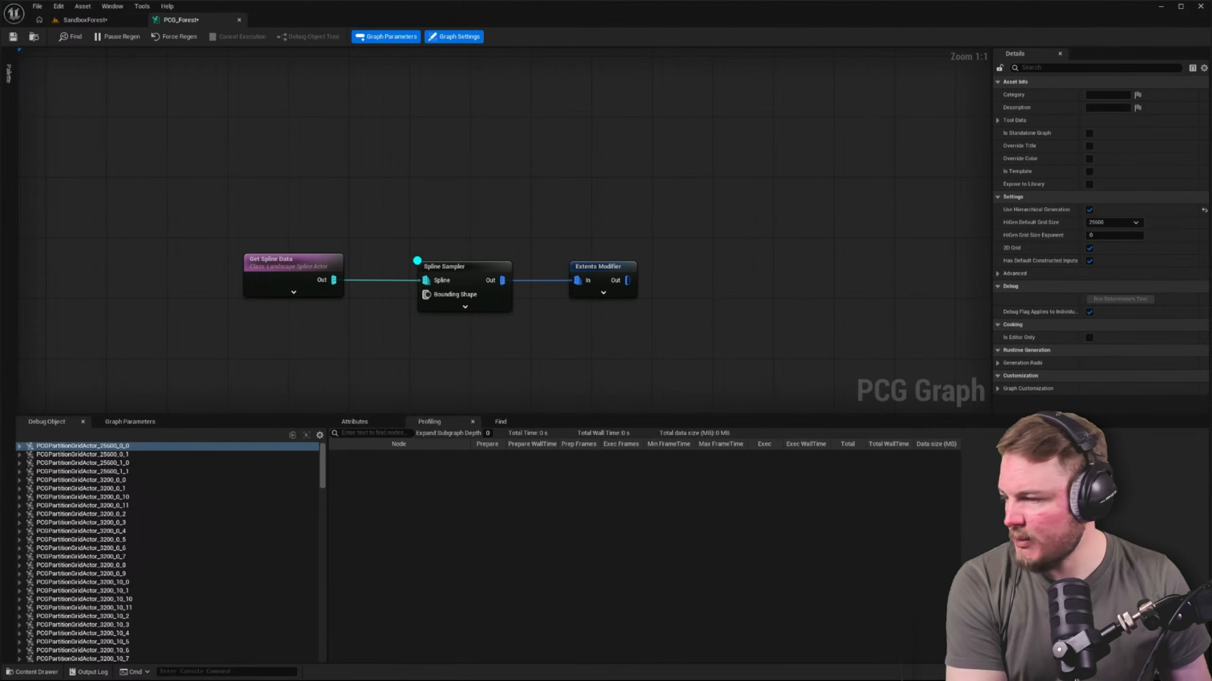
Check the landscape border in the SandboxForest level for debug points from the landscape spline
{"action": "key", "text": "super+d"}
{"action": "key", "text": "super+d"}
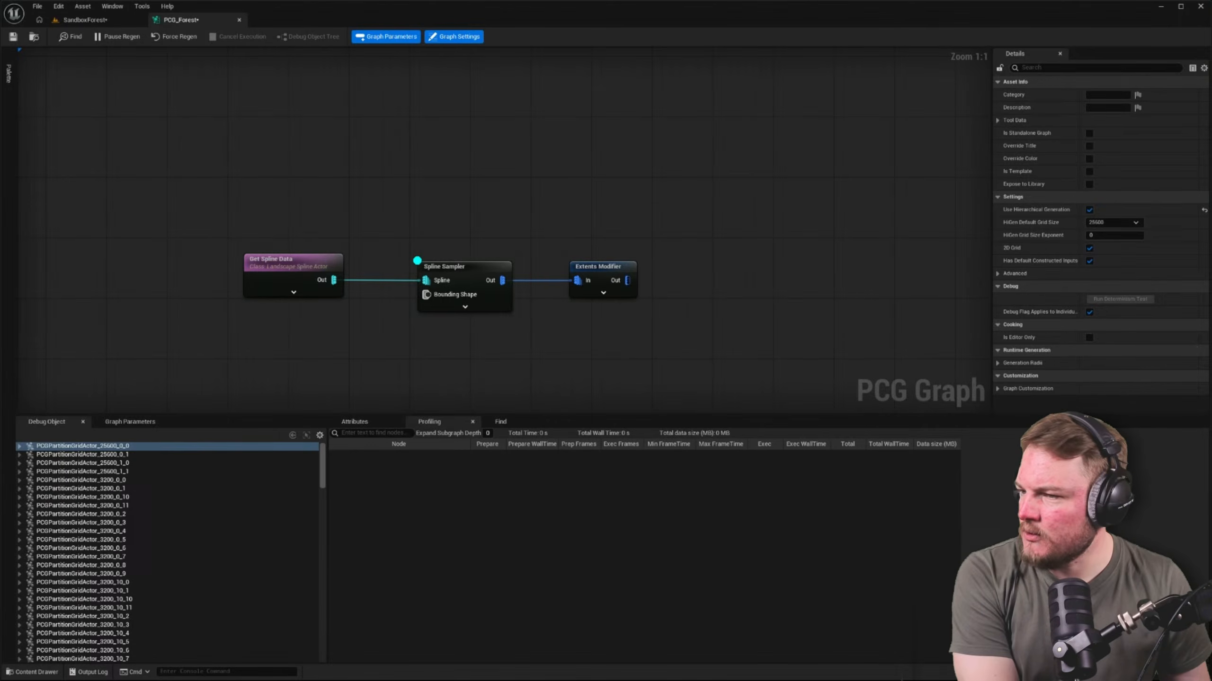
{"action": "left_click", "coordinate": [108, 19]}
{"action": "left_click", "coordinate": [184, 19]}
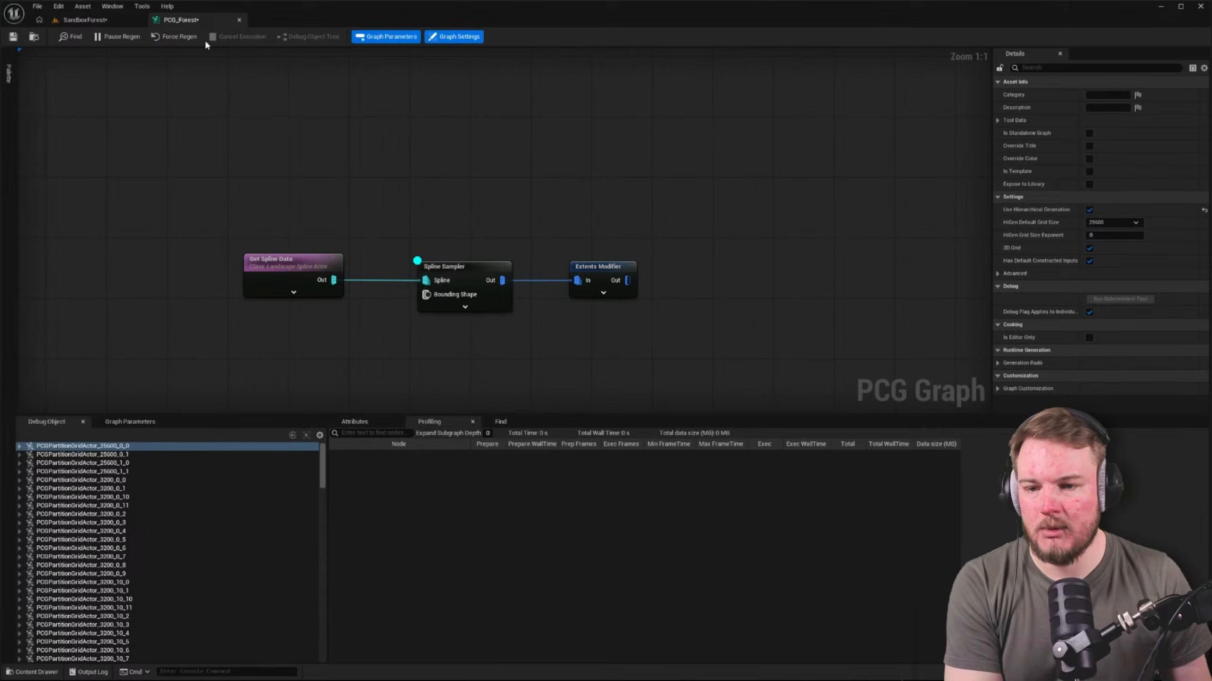
{"action": "left_click", "coordinate": [85, 19]}
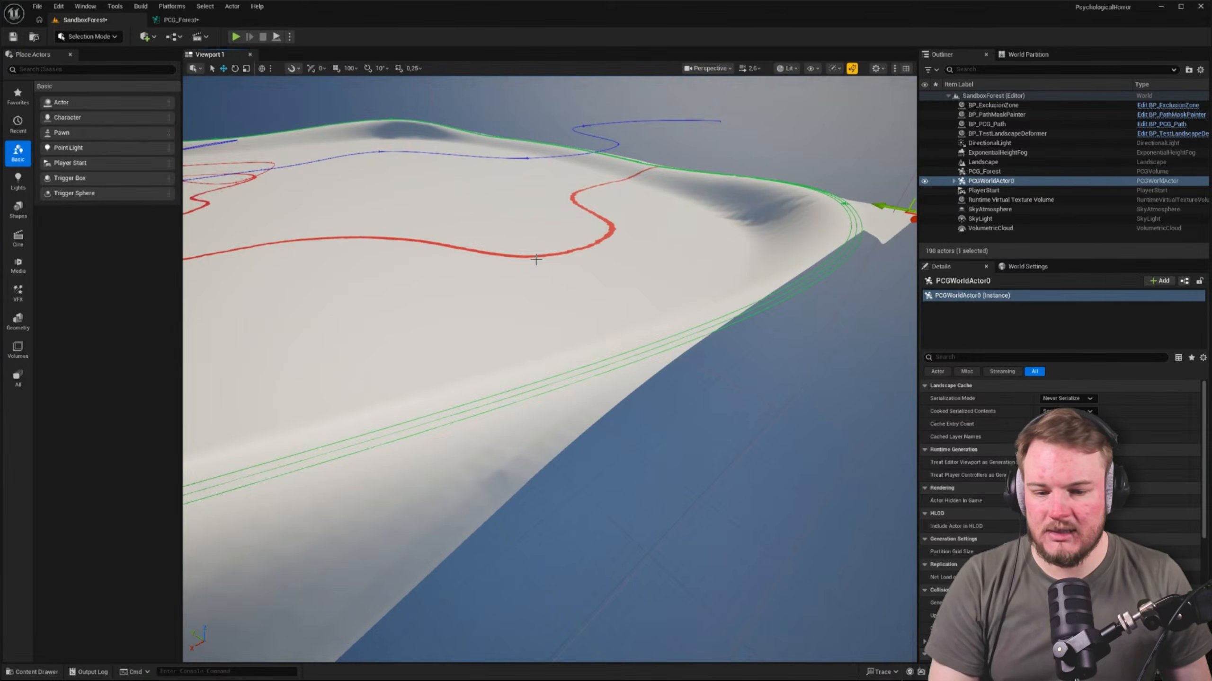
Move the debug display from the Spline Sampler to the Extents Modifier and inspect the border spline in the SandboxForest level
{"action": "left_click", "coordinate": [181, 19]}
{"action": "left_click", "coordinate": [630, 270]}
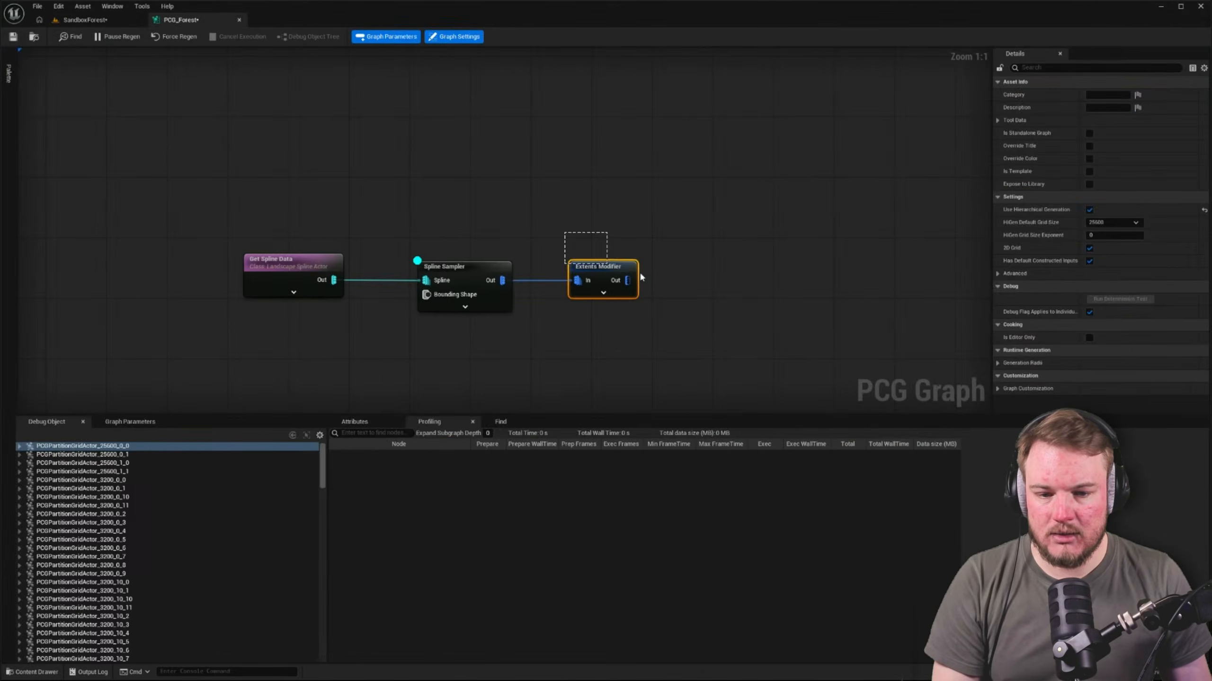
{"action": "left_click", "coordinate": [626, 206]}
{"action": "left_click", "coordinate": [52, 20]}
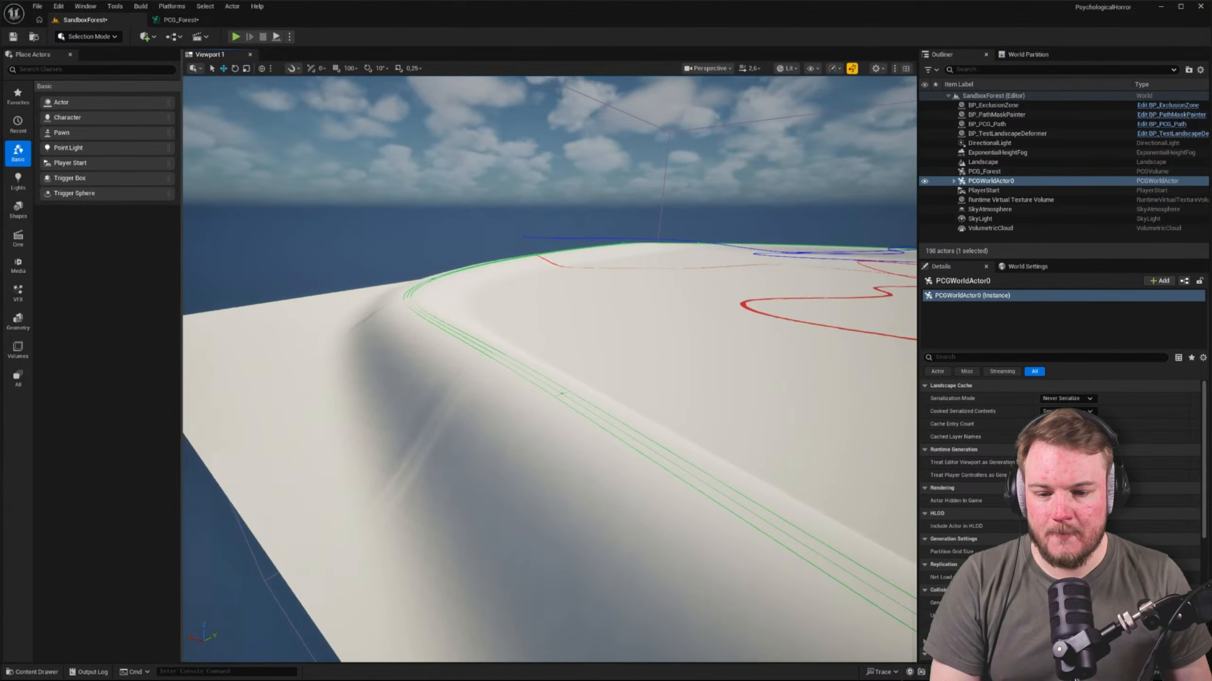
{"action": "right_click_drag", "start_coordinate": [642, 247], "coordinate": [642, 247]}
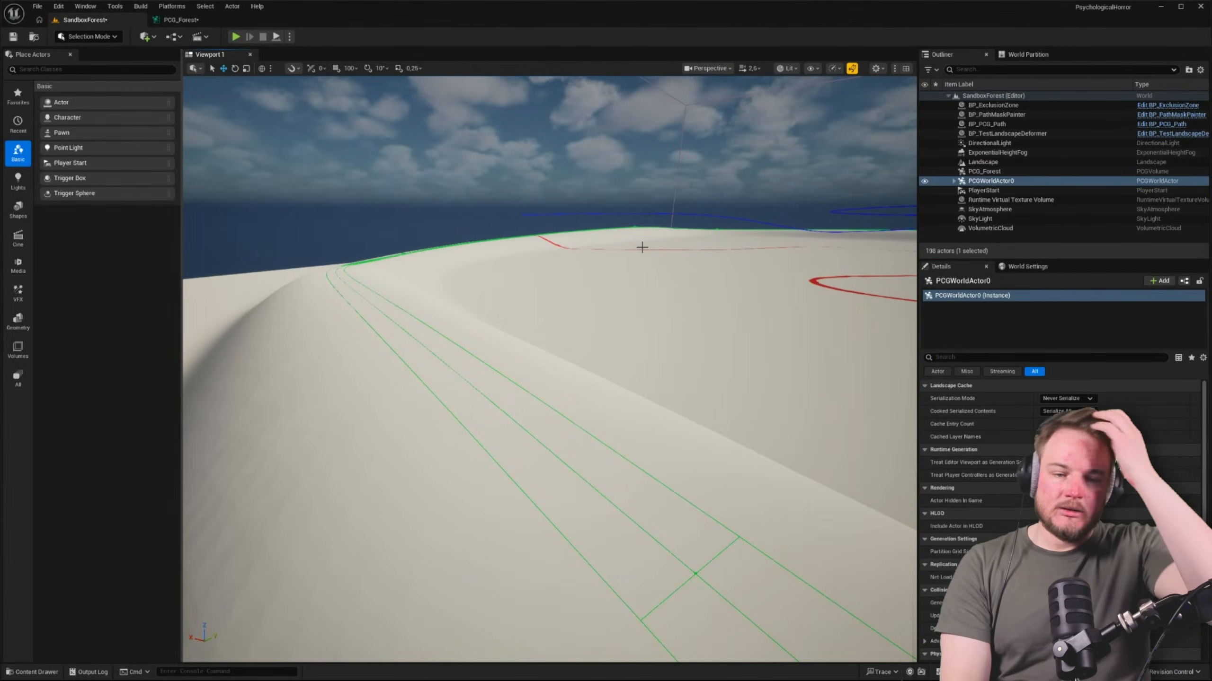
{"action": "right_click_drag", "start_coordinate": [642, 247], "coordinate": [641, 247]}
Select the Landscape in the SandboxForest level and look through its virtual texture, rendering, Nanite and landscape settings
{"action": "right_click_drag", "start_coordinate": [400, 383], "coordinate": [403, 376]}
{"action": "left_click", "coordinate": [400, 383]}
{"action": "scroll", "coordinate": [403, 376], "scroll_direction": "up", "scroll_amount": 2}
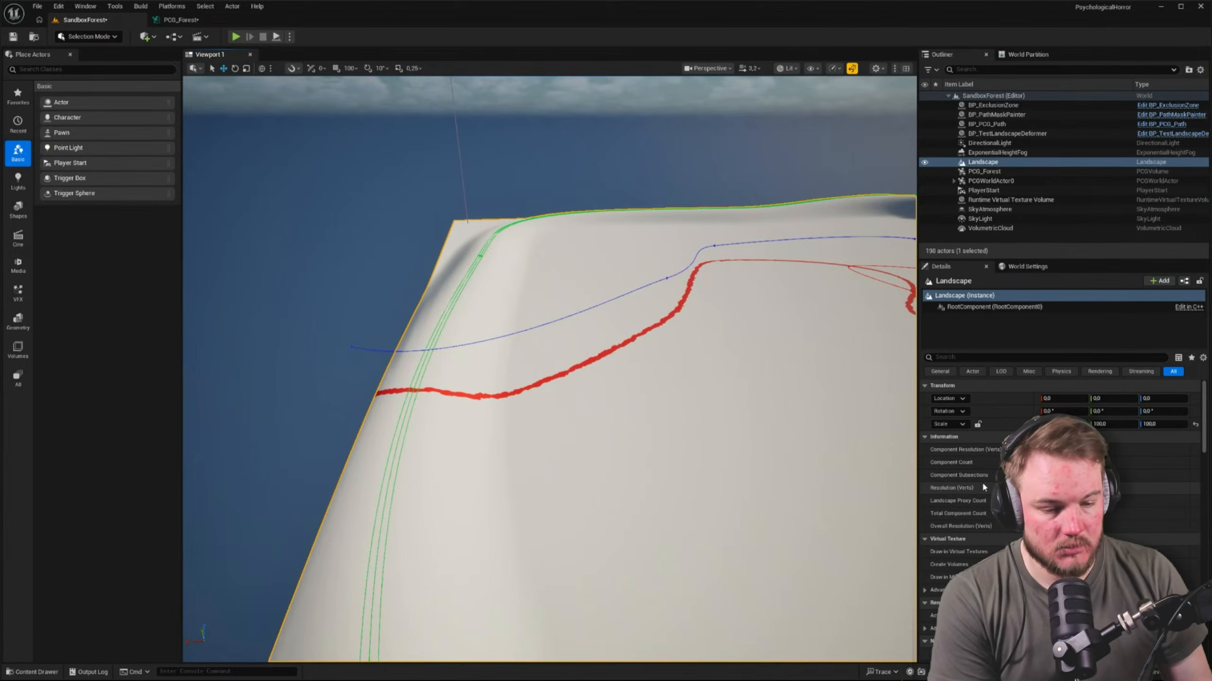
{"action": "scroll", "coordinate": [982, 484], "scroll_direction": "down", "scroll_amount": 1}
{"action": "scroll", "coordinate": [983, 484], "scroll_direction": "down", "scroll_amount": 5}
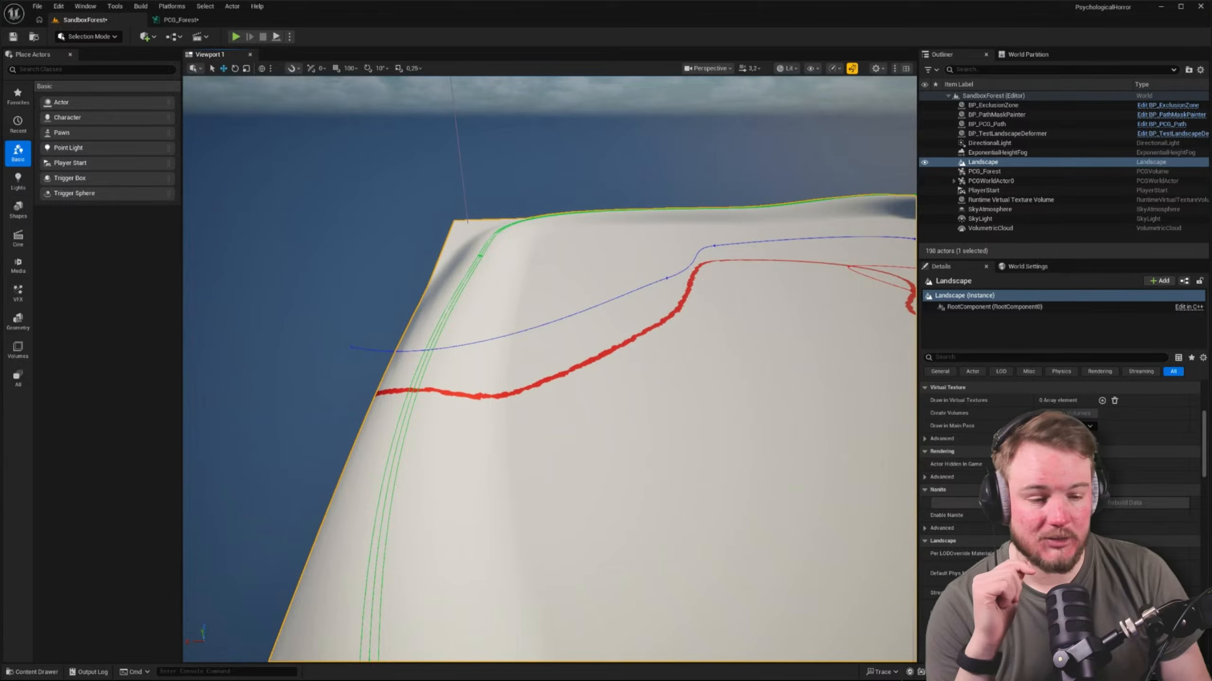
{"action": "scroll", "coordinate": [1058, 477], "scroll_direction": "down", "scroll_amount": 3}
{"action": "scroll", "coordinate": [1059, 477], "scroll_direction": "down", "scroll_amount": 1}
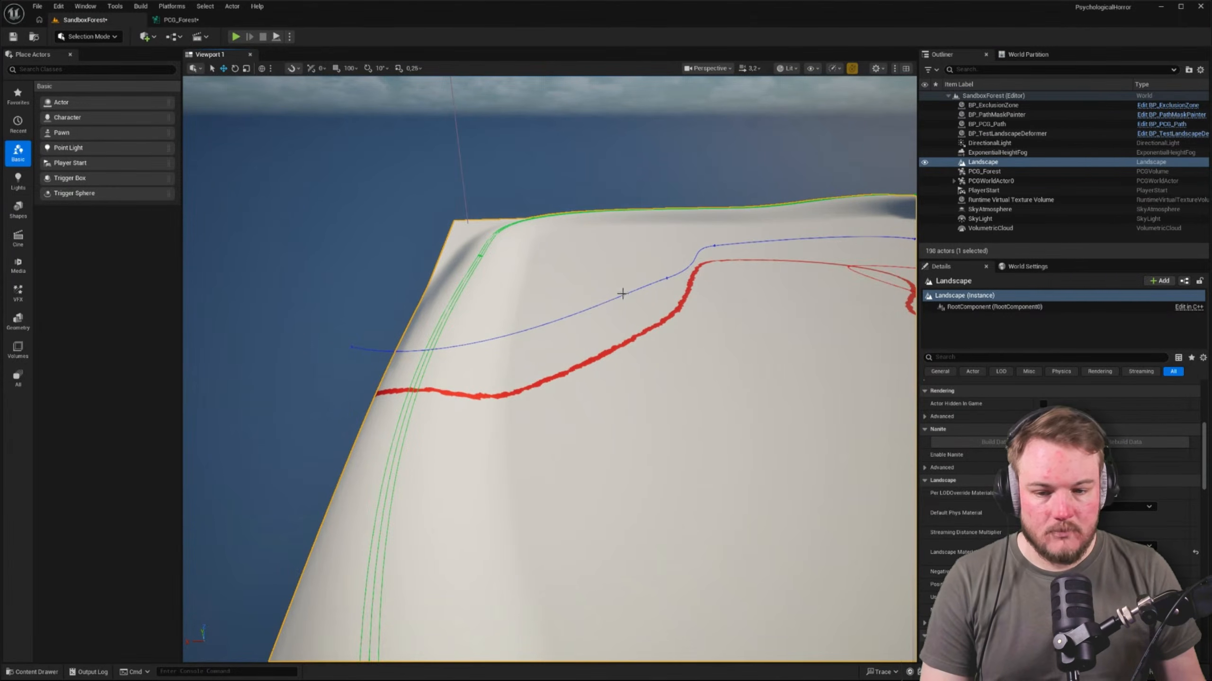
{"action": "scroll", "coordinate": [604, 297], "scroll_direction": "up", "scroll_amount": 5}
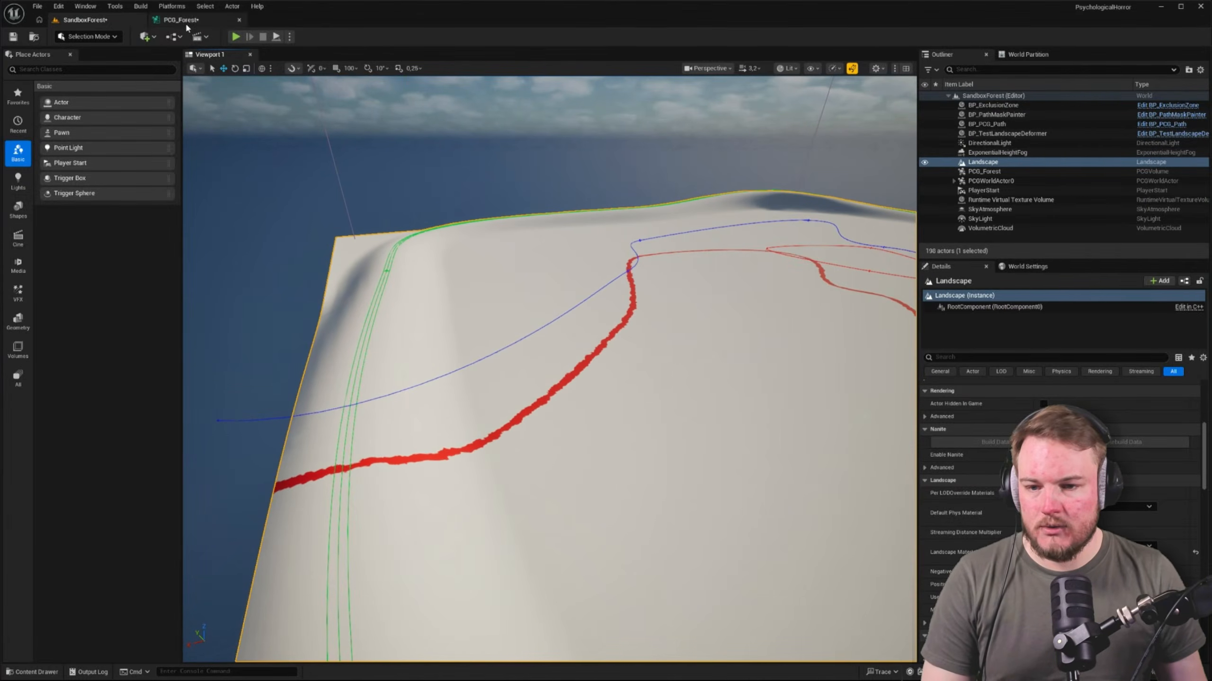
Add a Static Mesh Spawner fed by the Extents Modifier output in the PCG_Forest graph and line it up with the chain
{"action": "left_click", "coordinate": [184, 20]}
{"action": "right_click_drag", "start_coordinate": [613, 275], "coordinate": [506, 246]}
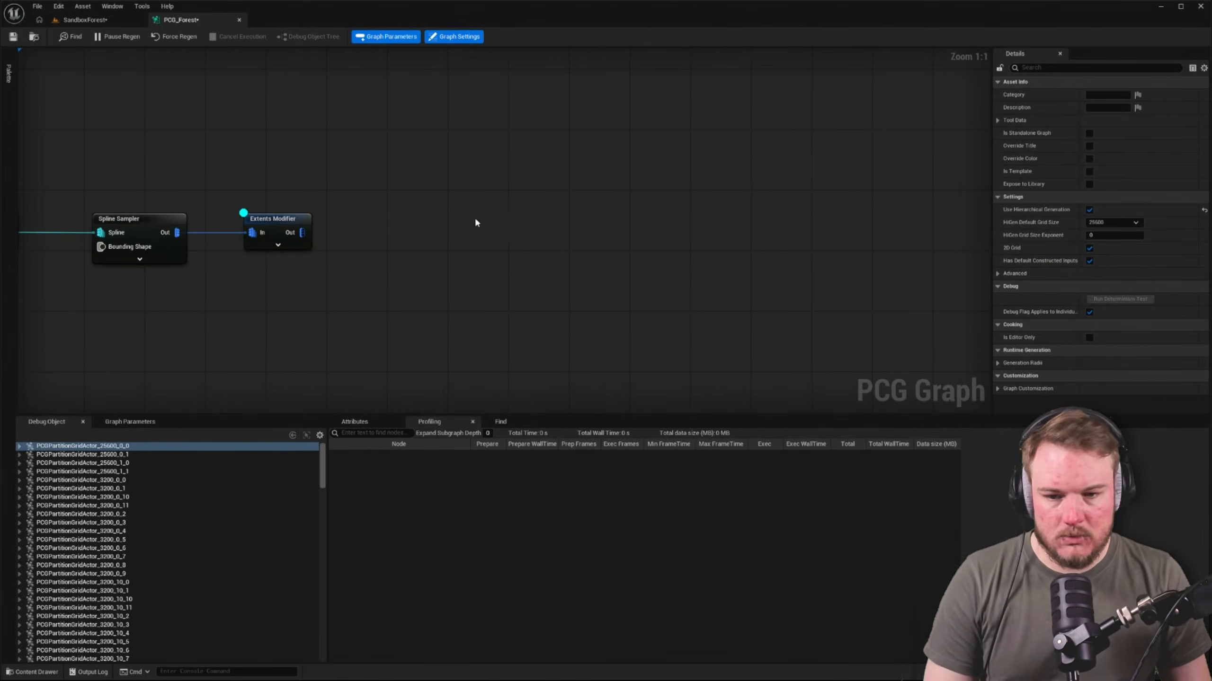
{"action": "left_click_drag", "start_coordinate": [309, 234], "coordinate": [548, 236]}
{"action": "type", "text": "stati"}
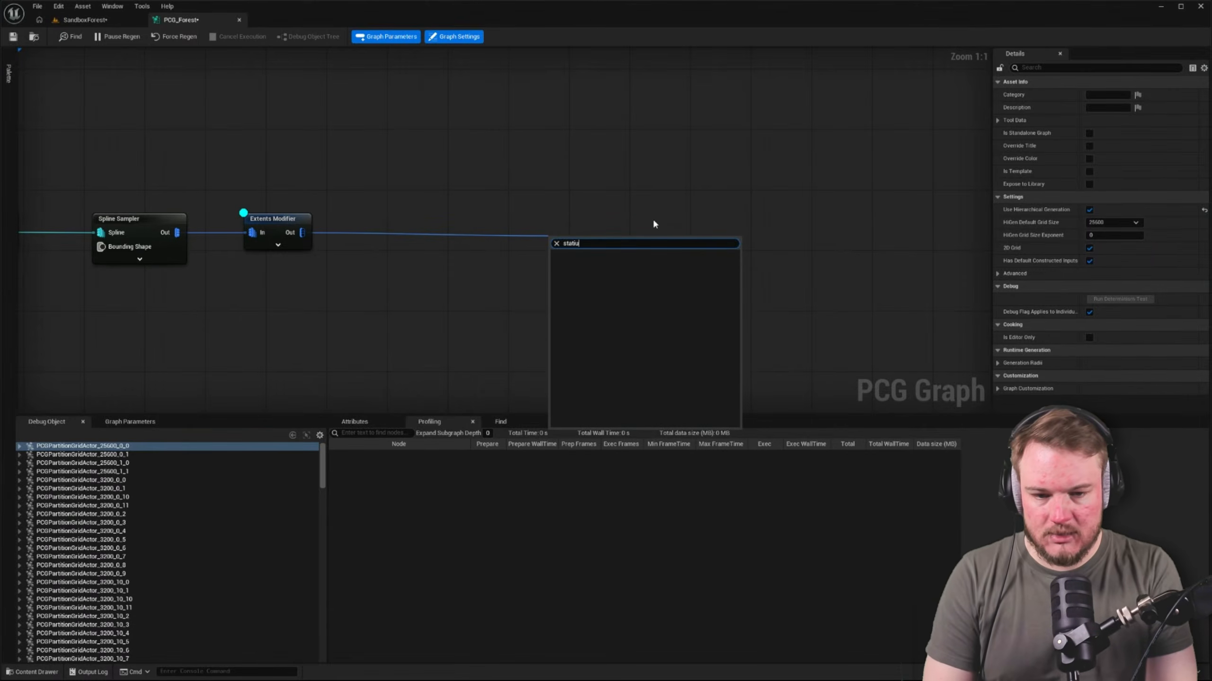
{"action": "key", "text": "Return"}
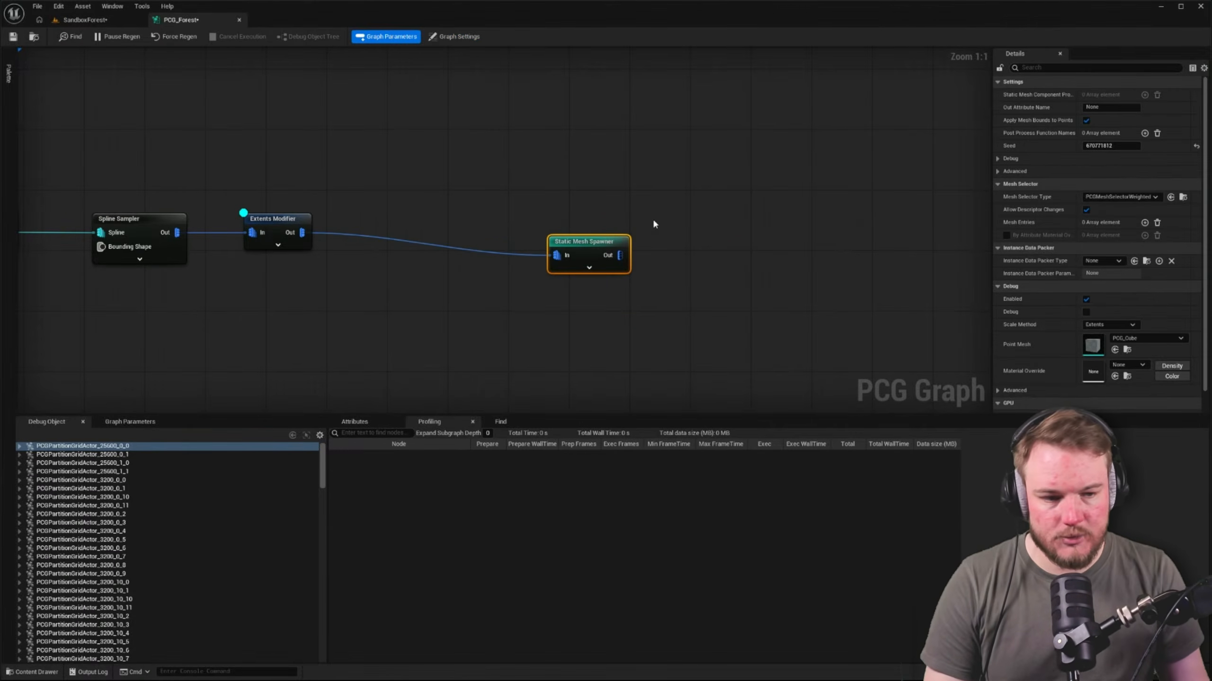
{"action": "left_click_drag", "start_coordinate": [598, 245], "coordinate": [625, 231]}
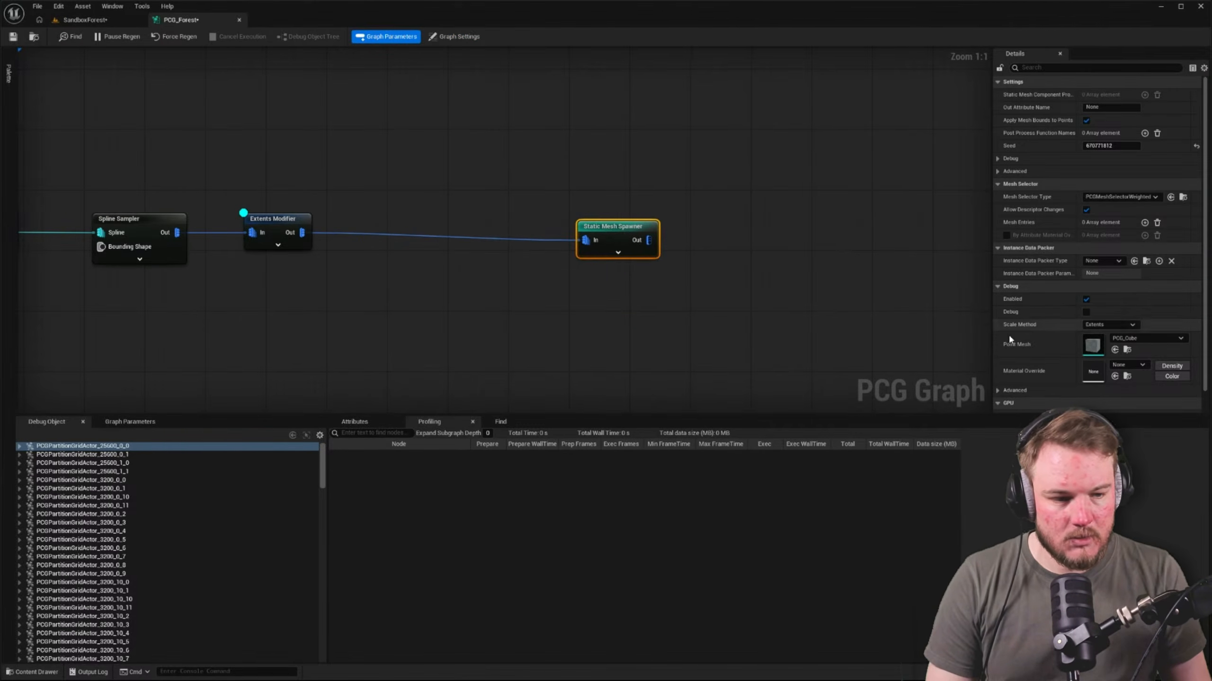
{"action": "scroll", "coordinate": [1102, 353], "scroll_direction": "down", "scroll_amount": 1}
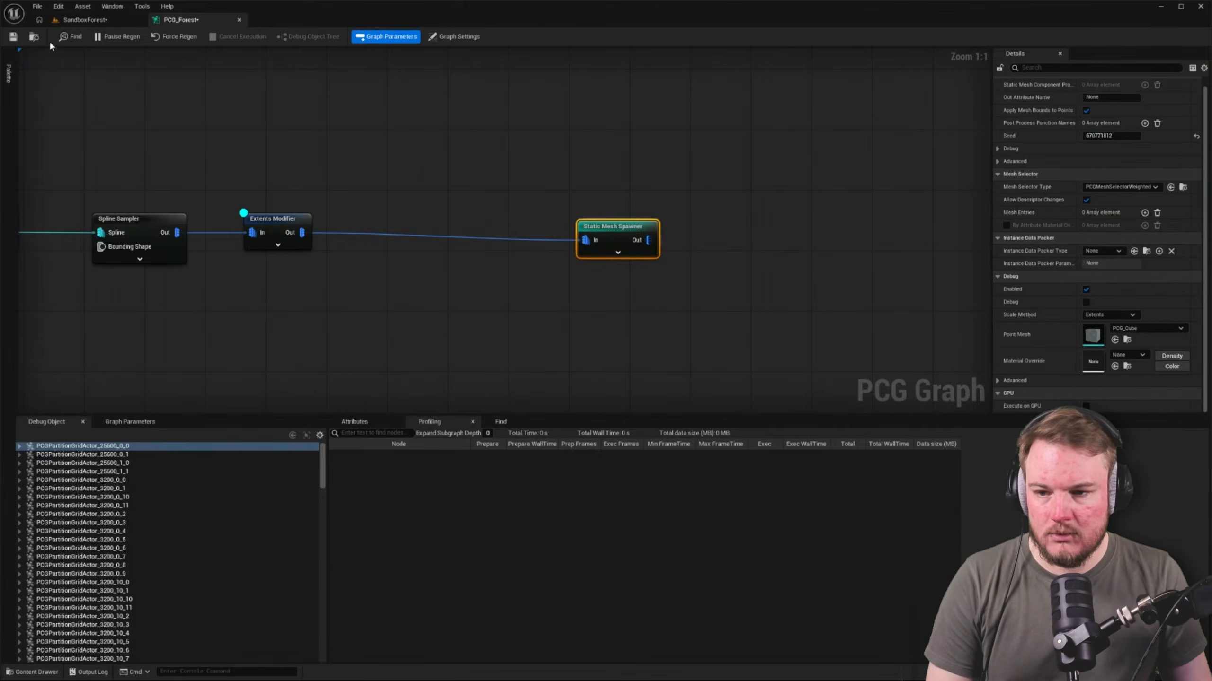
Check the landscape border in the SandboxForest level with the Static Mesh Spawner attached to the spline chain
{"action": "left_click", "coordinate": [83, 20]}
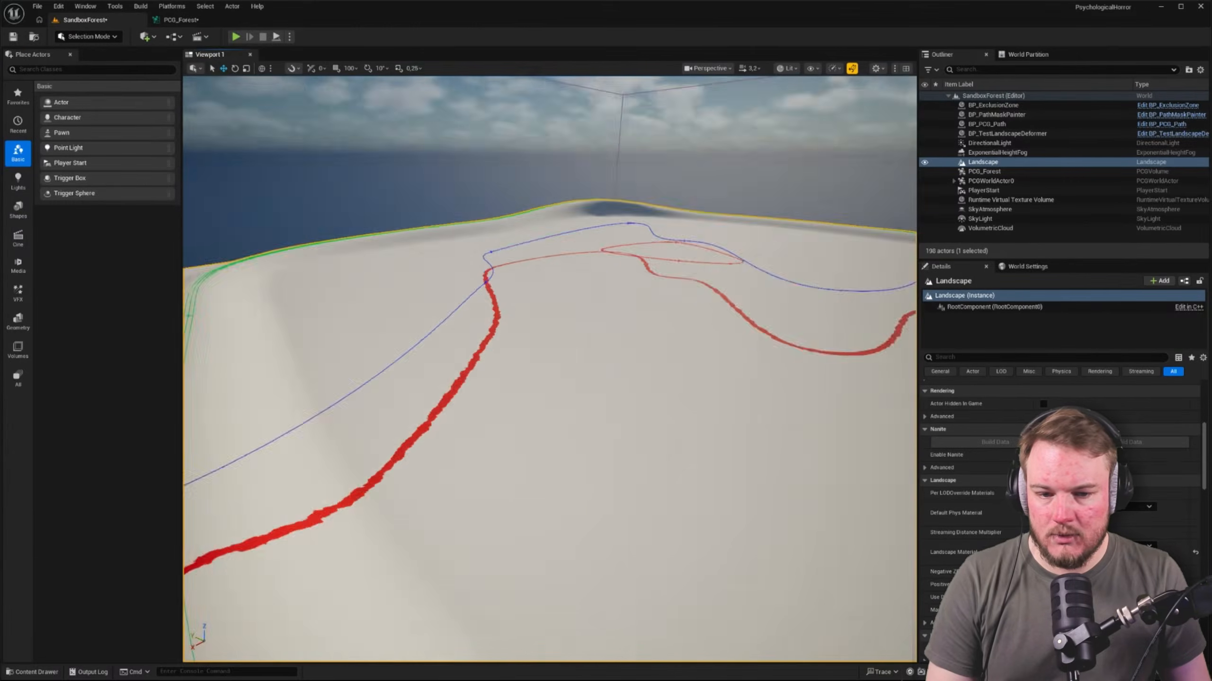
{"action": "mouse_move", "coordinate": [548, 367]}
{"action": "right_mouse_down"}
{"action": "mouse_move", "coordinate": [739, 365]}
{"action": "mouse_move", "coordinate": [754, 348]}
{"action": "mouse_move", "coordinate": [567, 359]}
{"action": "right_mouse_up"}
{"action": "scroll", "coordinate": [620, 365], "scroll_direction": "up", "scroll_amount": 5}
{"action": "key", "text": "w"}
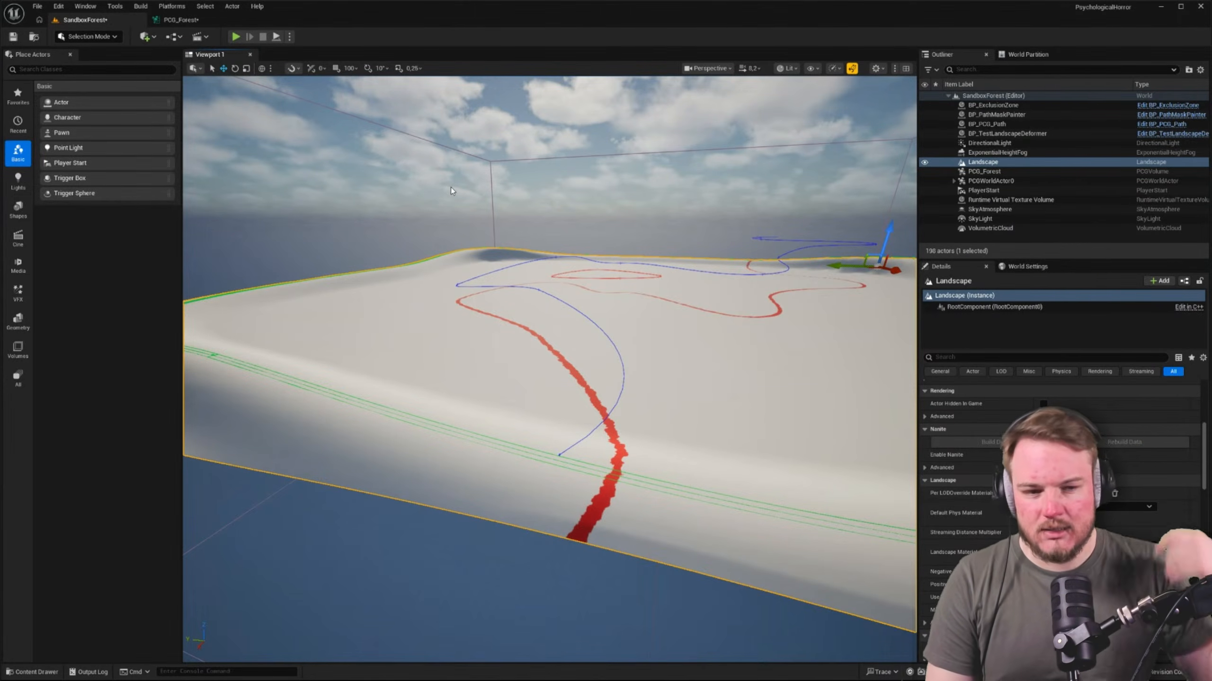
Set the actor selection class of the landscape Get Spline Data node in the PCG_Forest graph to Landscape
{"action": "left_click", "coordinate": [211, 18]}
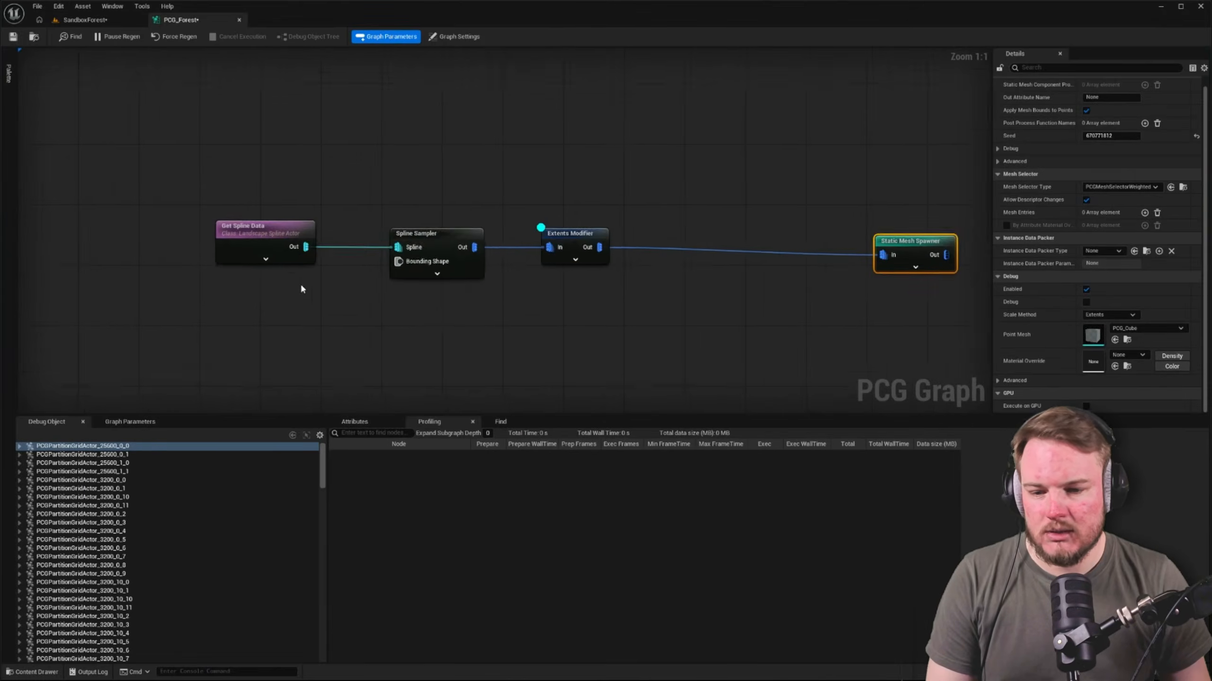
{"action": "left_click", "coordinate": [265, 239]}
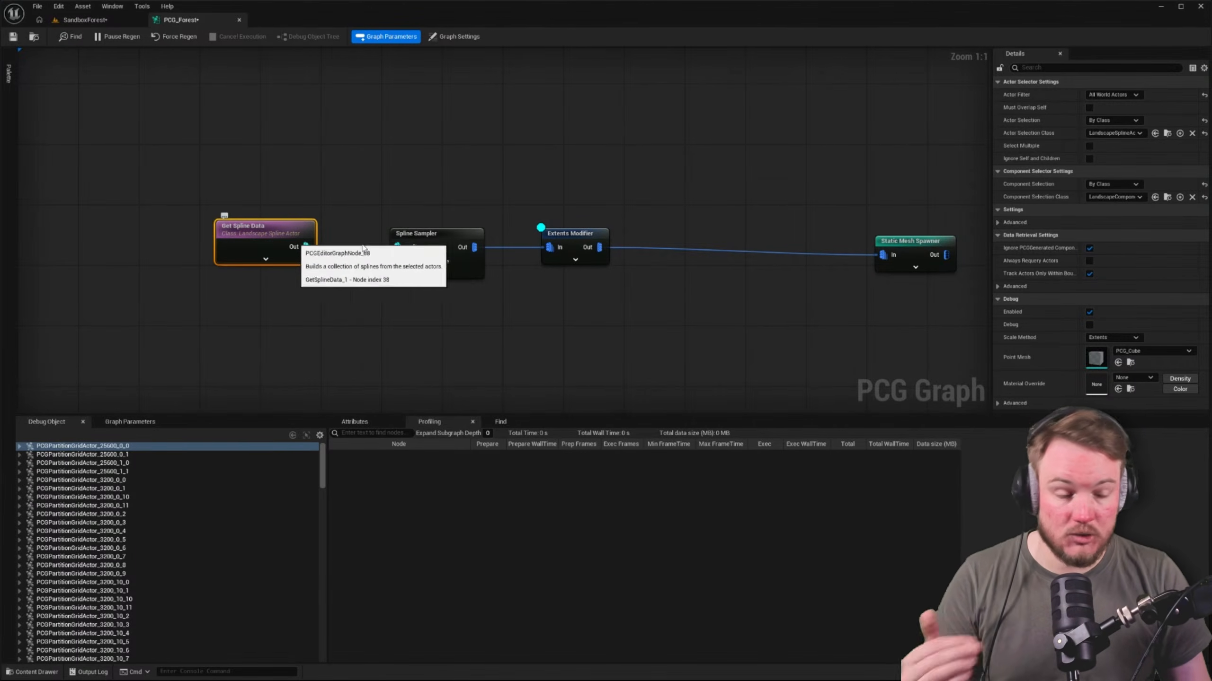
{"action": "left_click", "coordinate": [1144, 135]}
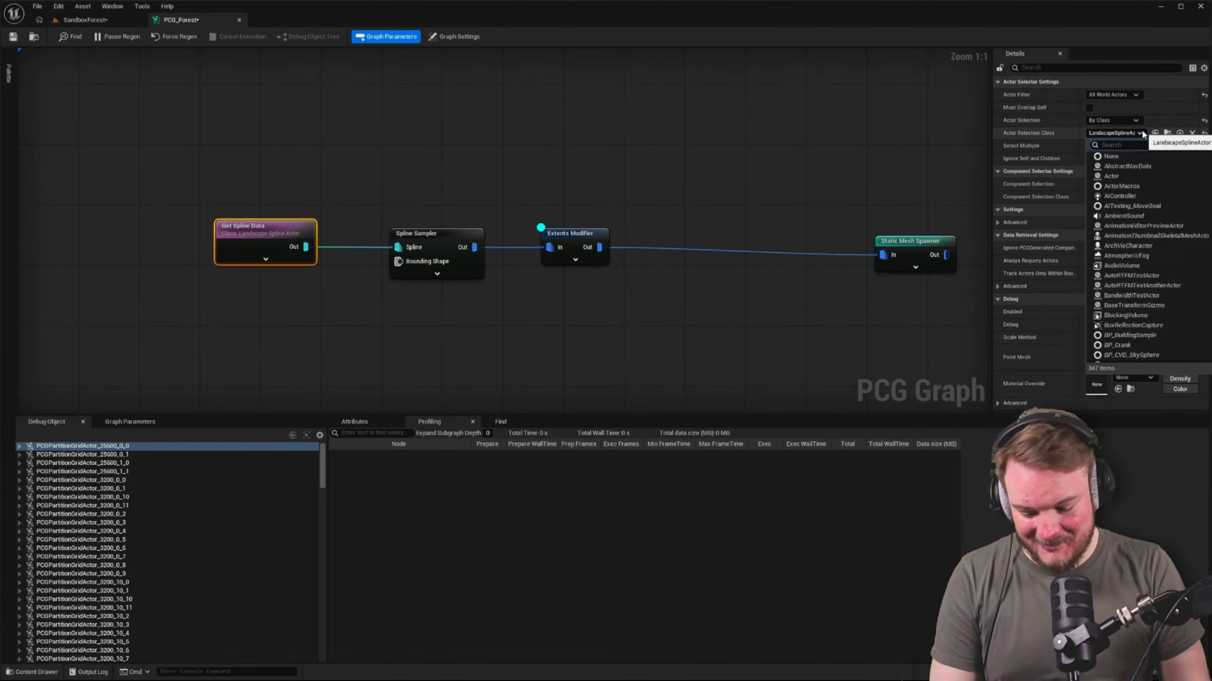
{"action": "type", "text": "a"}
{"action": "type", "text": "ln"}
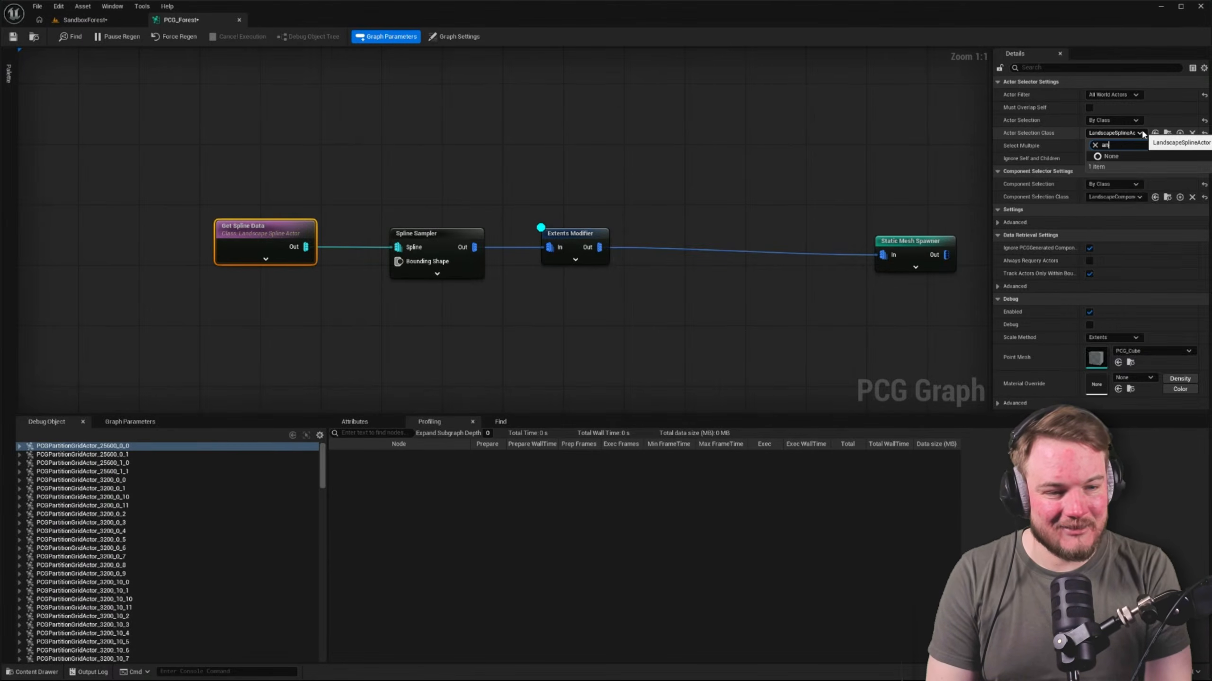
{"action": "key", "text": "BackSpace"}
{"action": "key", "text": "BackSpace"}
{"action": "key", "text": "BackSpace"}
{"action": "type", "text": "lands"}
{"action": "key", "text": "Down"}
{"action": "key", "text": "Down"}
{"action": "key", "text": "Down"}
{"action": "key", "text": "Down"}
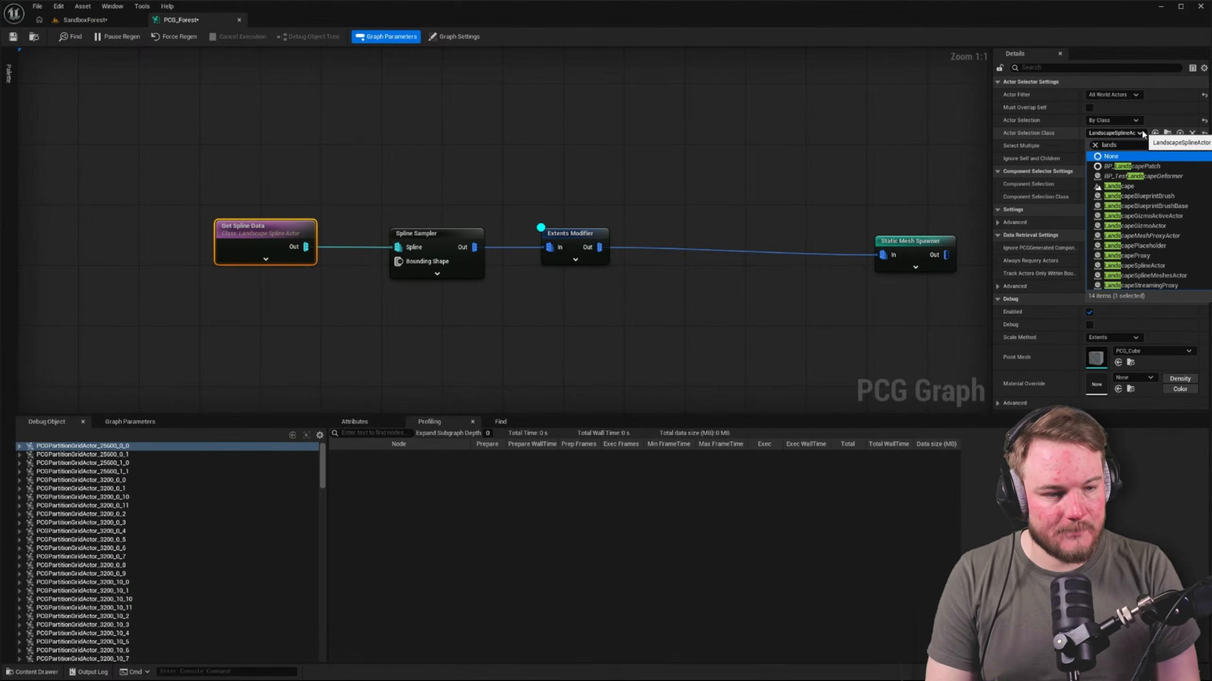
{"action": "key", "text": "Return"}
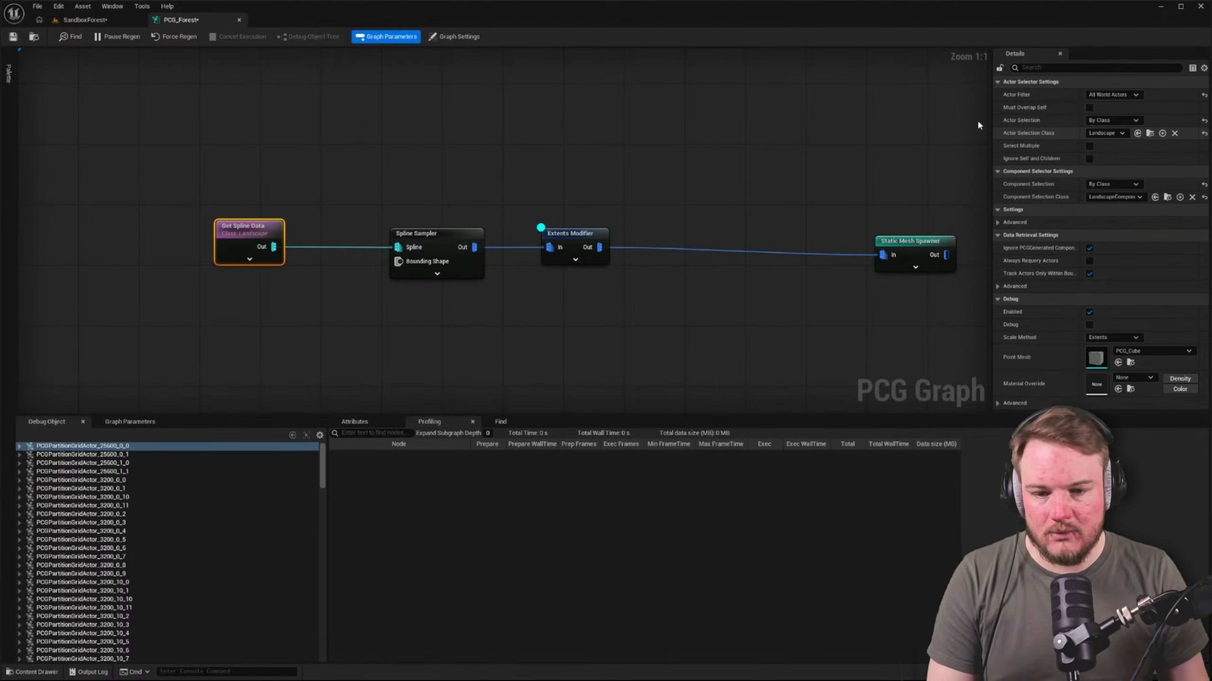
Clear the debug display from the Extents Modifier and from the Static Mesh Spawner in the landscape spline chain
{"action": "left_click", "coordinate": [569, 166]}
{"action": "left_click", "coordinate": [919, 241]}
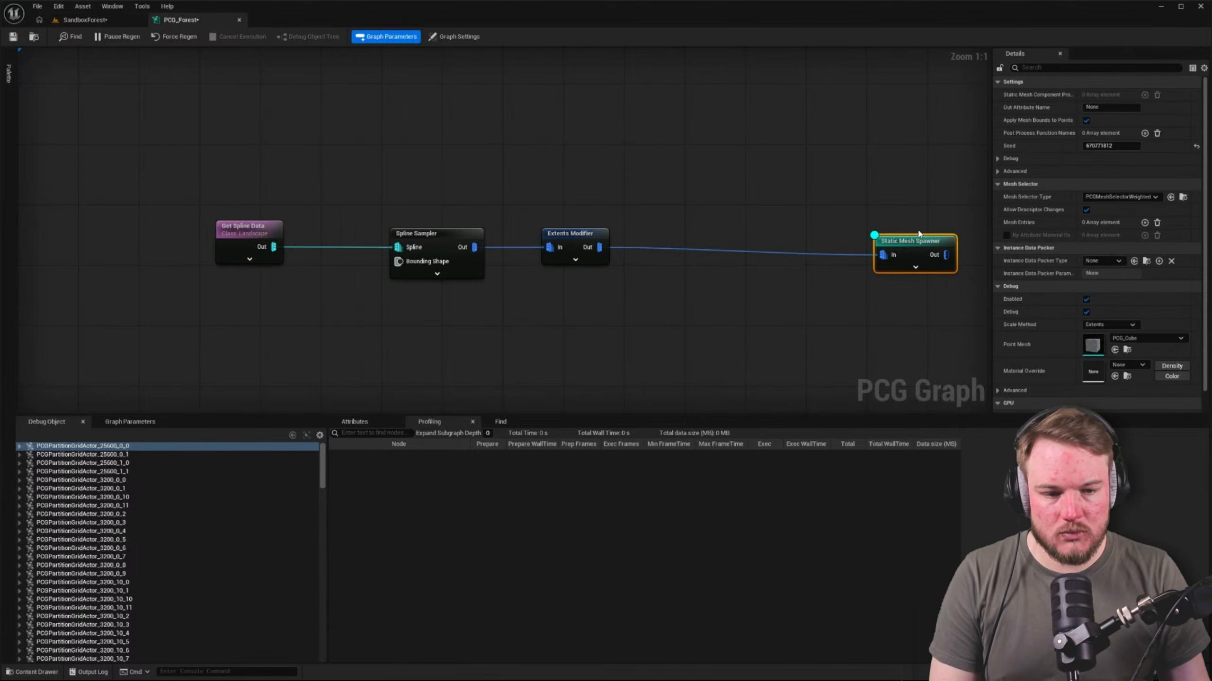
{"action": "left_click", "coordinate": [706, 162]}
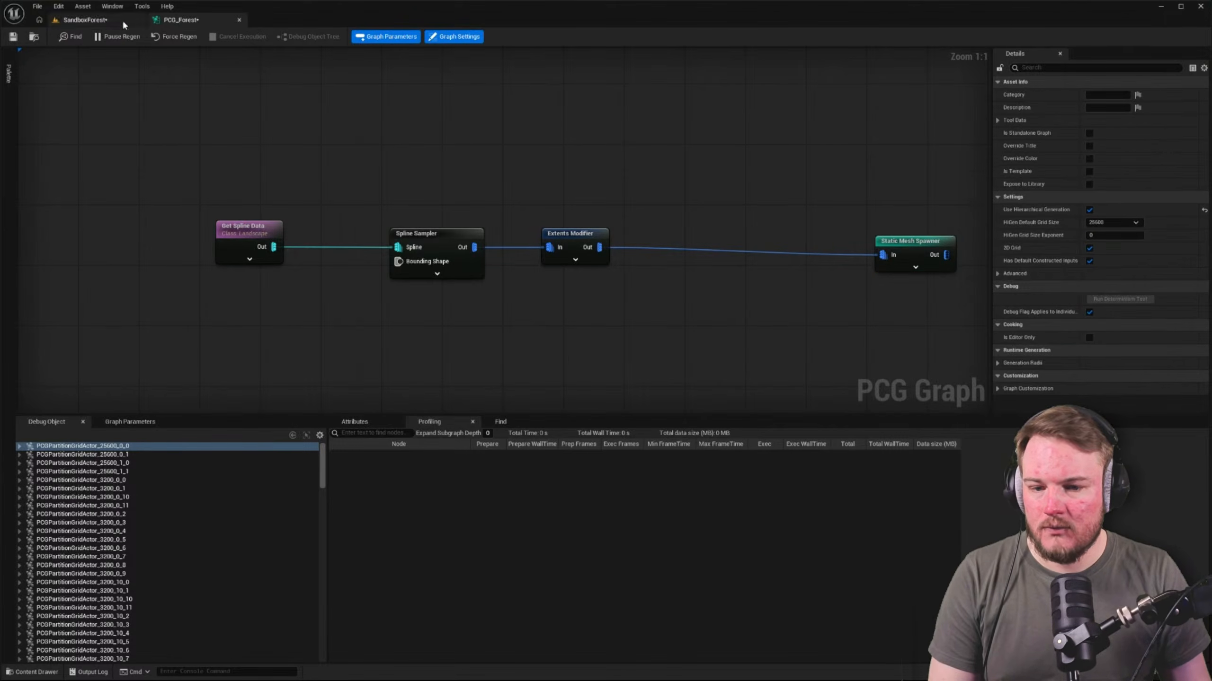
Inspect the whole landscape border spline in the SandboxForest level from above for generated points
{"action": "left_click", "coordinate": [83, 20]}
{"action": "key", "text": "a"}
{"action": "scroll", "coordinate": [550, 370], "scroll_direction": "down", "scroll_amount": 2}
{"action": "right_click_drag", "start_coordinate": [550, 370], "coordinate": [718, 368]}
{"action": "key", "text": "s"}
{"action": "key", "text": "s"}
{"action": "right_click_drag", "start_coordinate": [540, 213], "coordinate": [408, 287]}
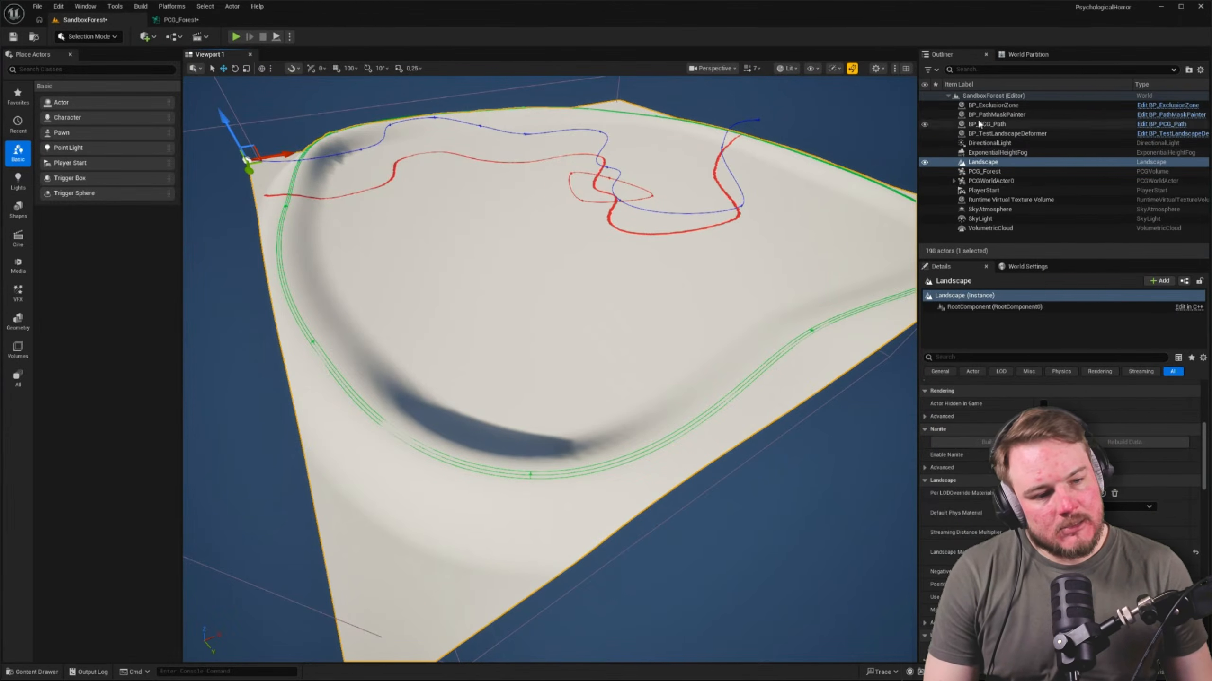
{"action": "right_click_drag", "start_coordinate": [691, 267], "coordinate": [615, 225]}
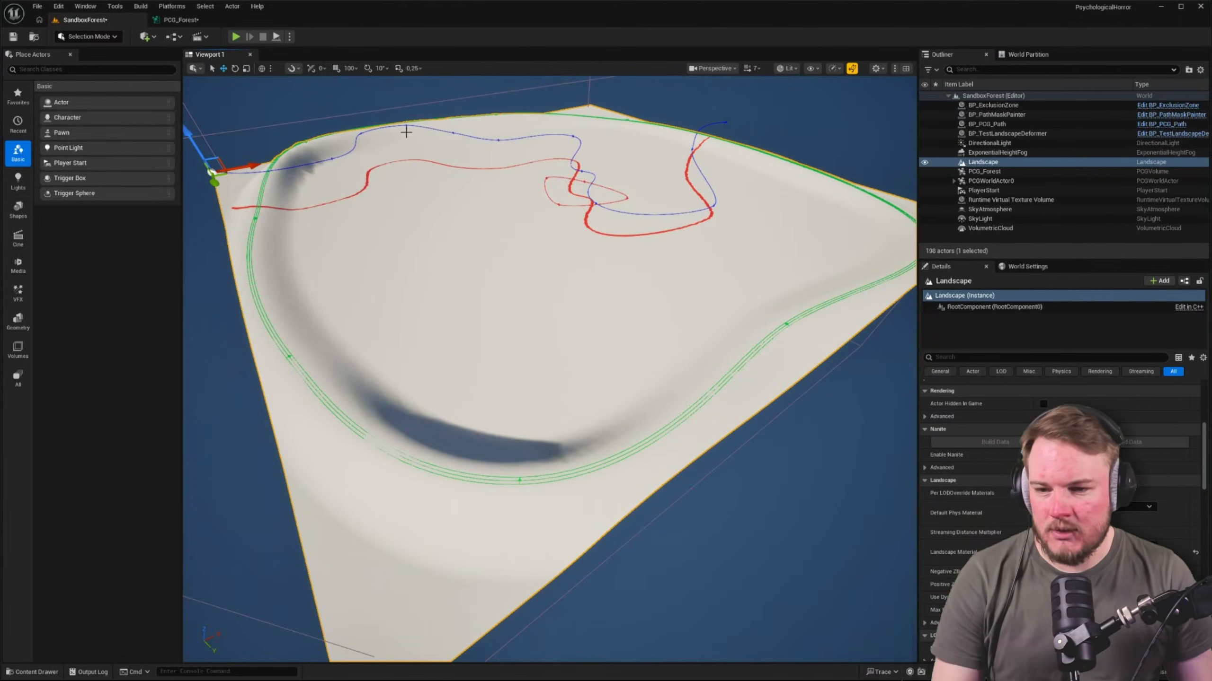
{"action": "right_click_drag", "start_coordinate": [407, 132], "coordinate": [418, 113]}
Save all changes and open the SandboxSampledHeightTerrain level from the favorite levels
{"action": "key", "text": "ctrl+shift+s"}
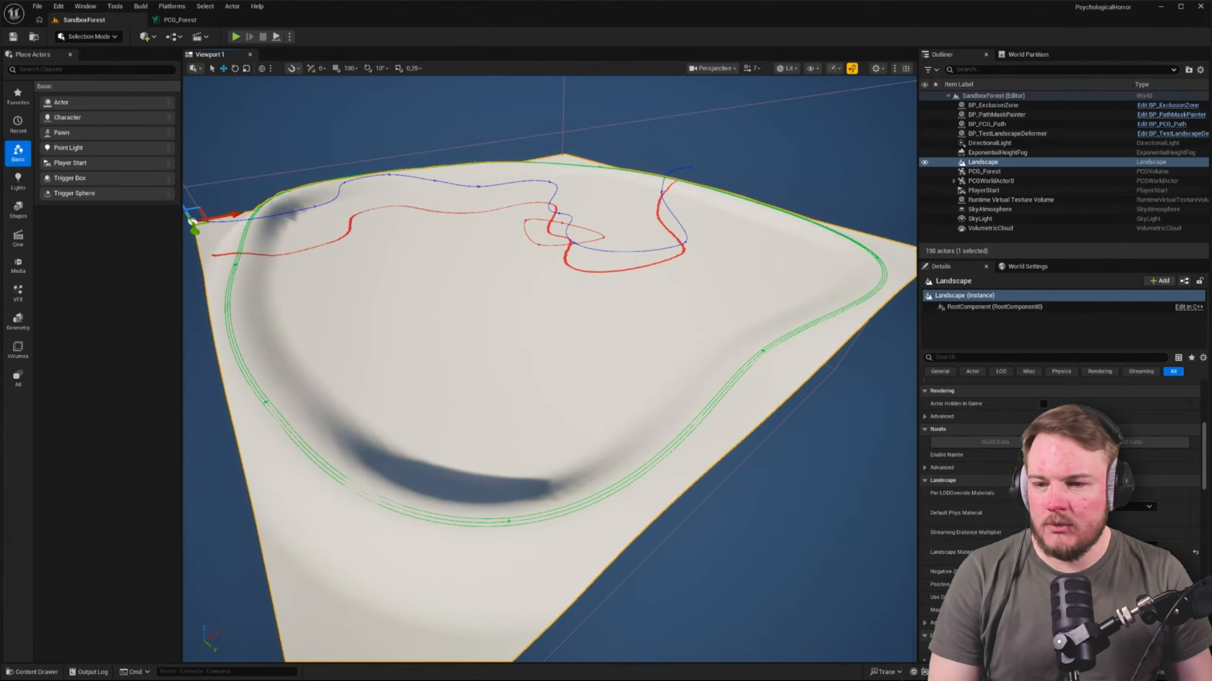
{"action": "left_click", "coordinate": [37, 6]}
{"action": "mouse_move", "coordinate": [72, 65]}
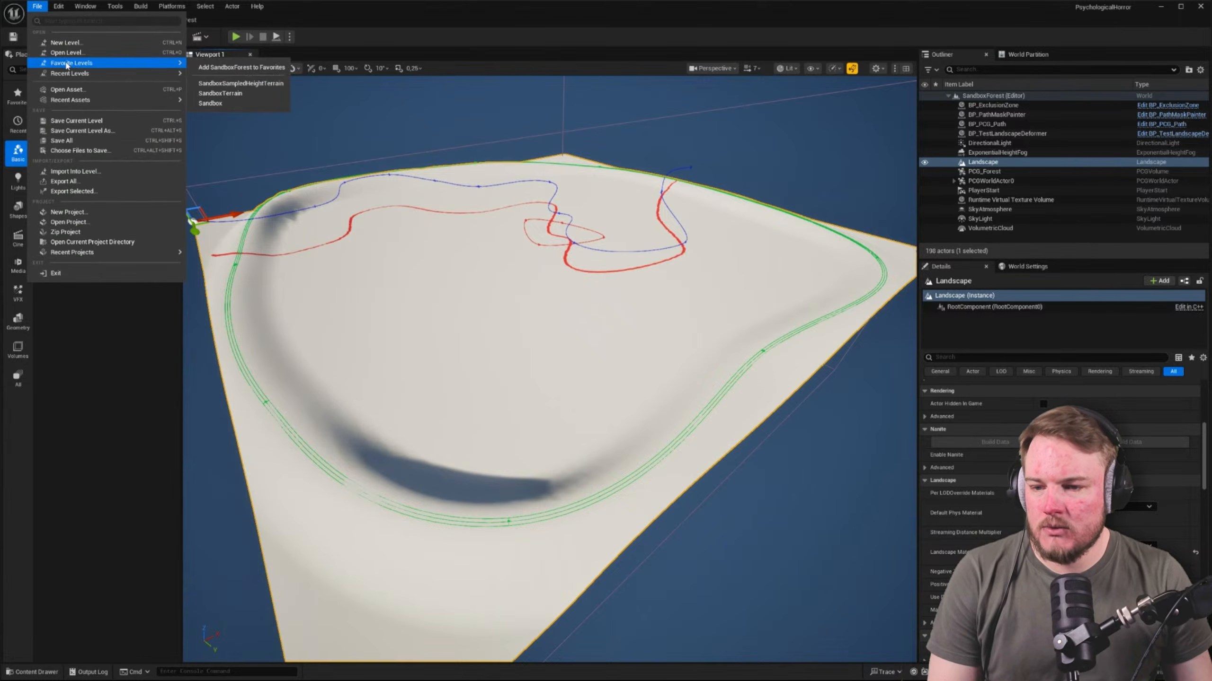
{"action": "left_click", "coordinate": [286, 83]}
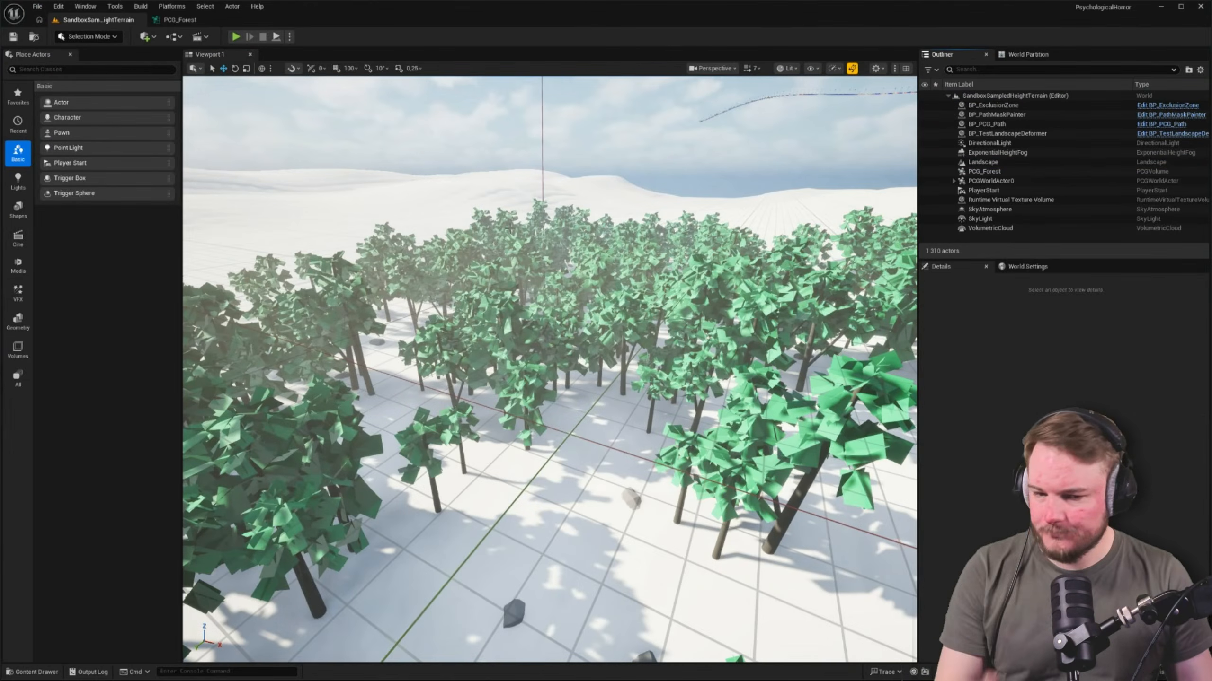
Inspect the generated forest from above and the partition grid actors listed under PCGWorldActor0
{"action": "right_click_drag", "start_coordinate": [494, 213], "coordinate": [496, 260]}
{"action": "scroll", "coordinate": [494, 212], "scroll_direction": "up", "scroll_amount": 3}
{"action": "scroll", "coordinate": [494, 213], "scroll_direction": "up", "scroll_amount": 5}
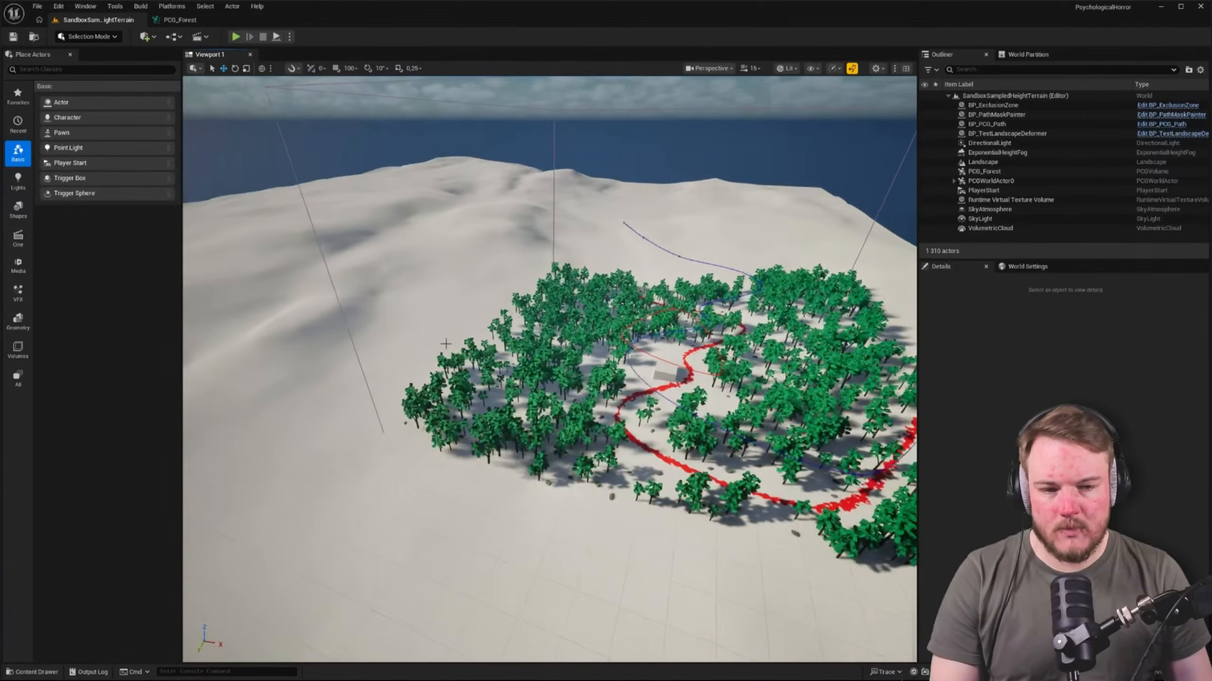
{"action": "left_click", "coordinate": [954, 181]}
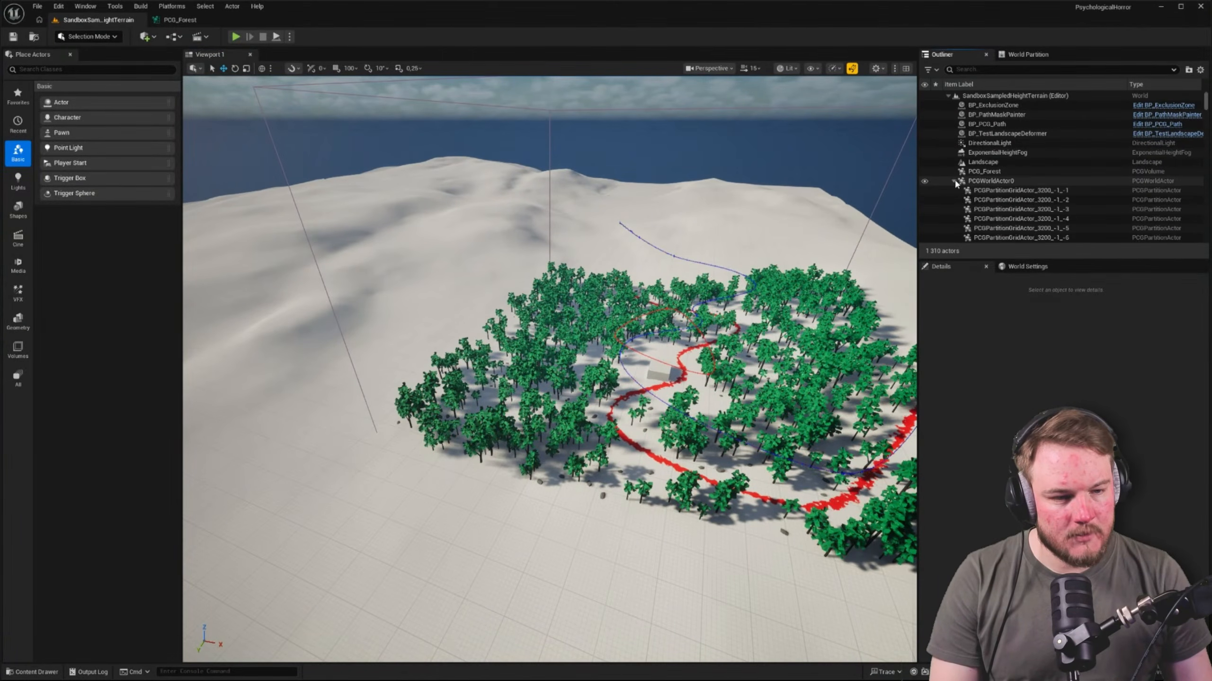
{"action": "scroll", "coordinate": [954, 178], "scroll_direction": "down", "scroll_amount": 3}
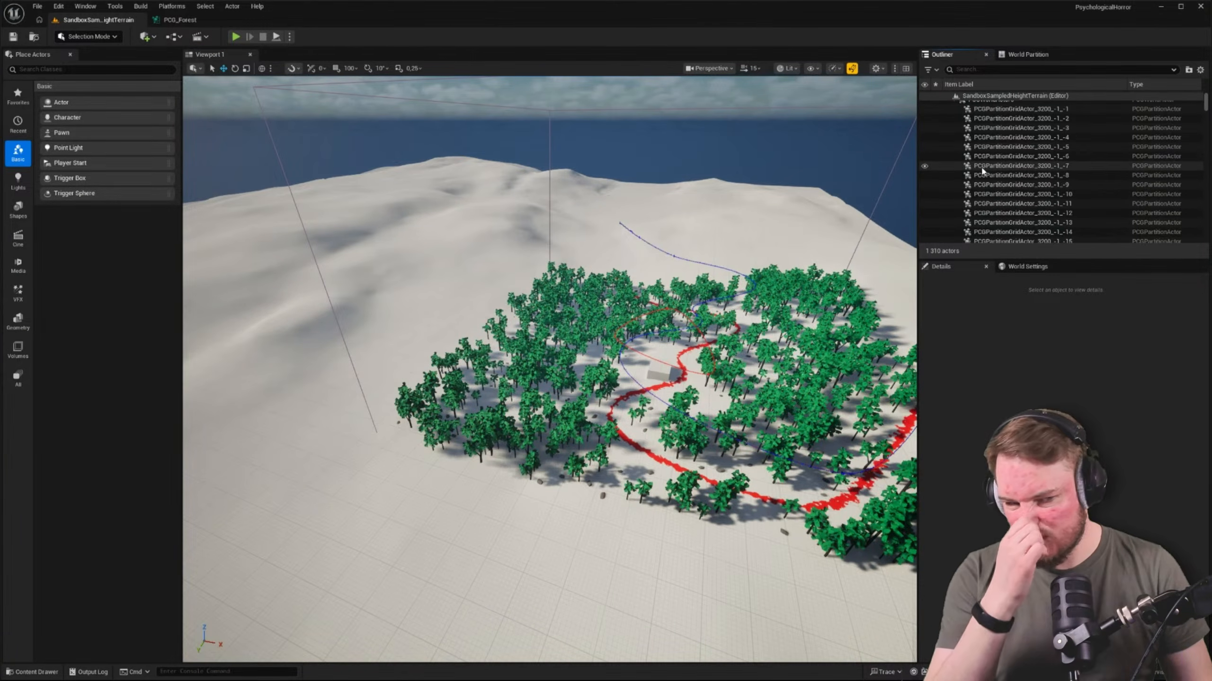
{"action": "scroll", "coordinate": [983, 166], "scroll_direction": "up", "scroll_amount": 1}
{"action": "scroll", "coordinate": [1011, 174], "scroll_direction": "up", "scroll_amount": 2}
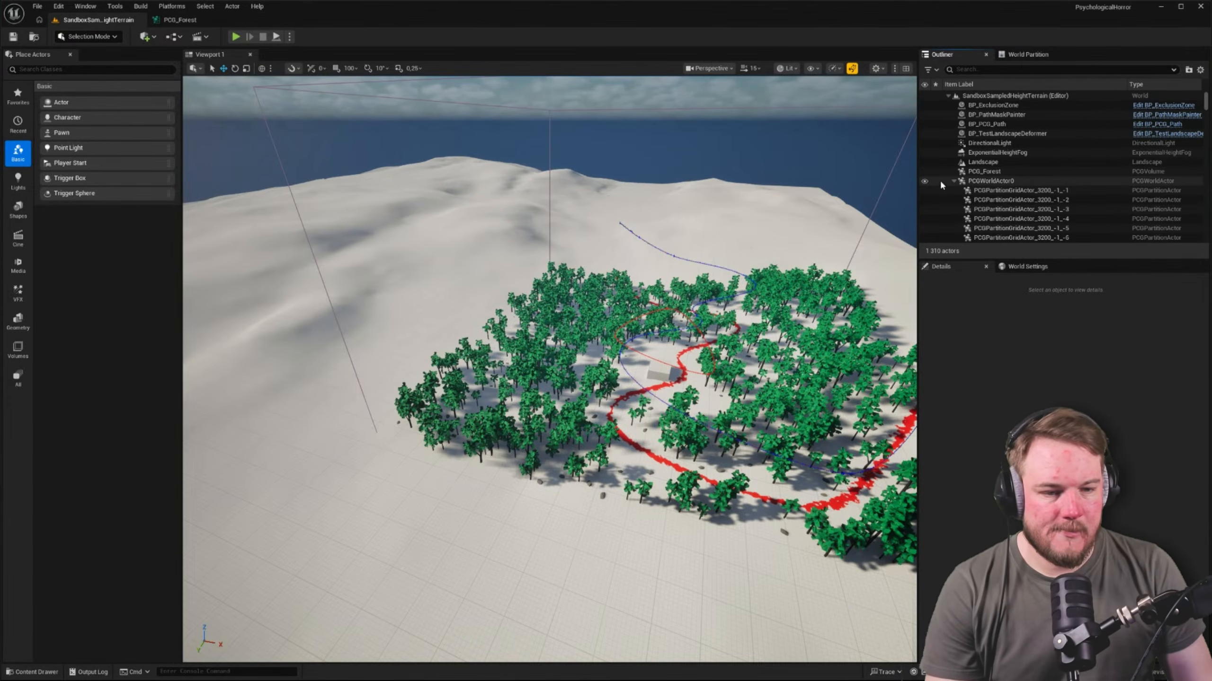
{"action": "left_click", "coordinate": [953, 181]}
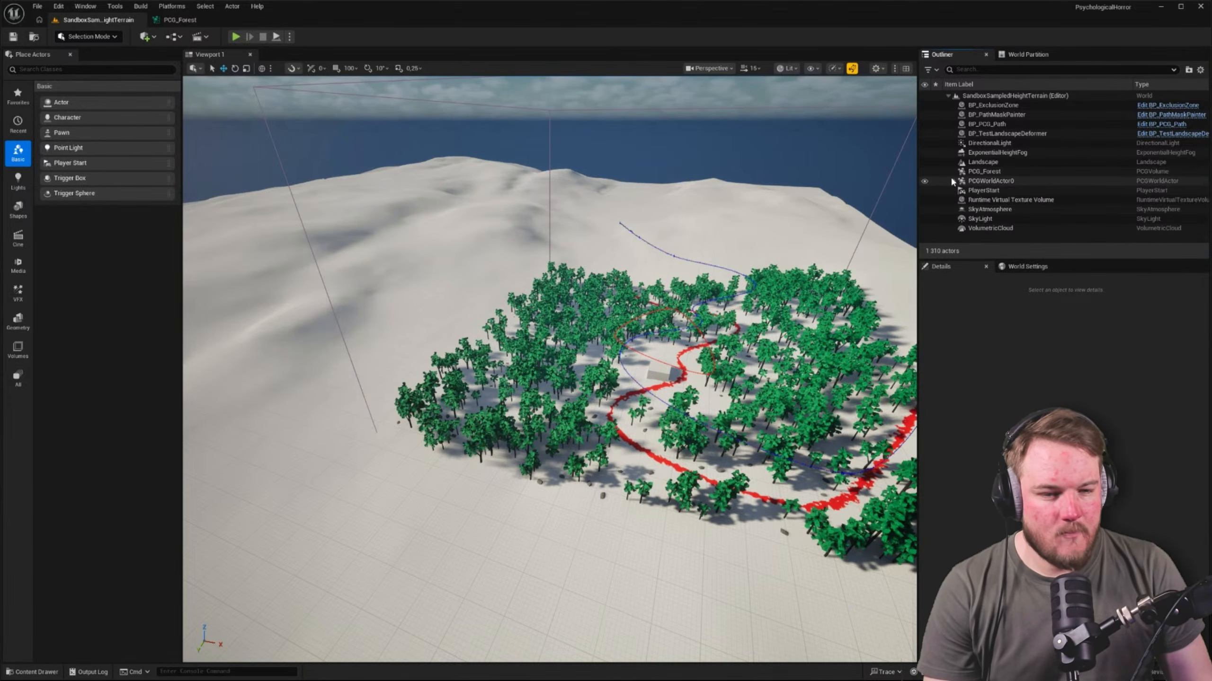
{"action": "left_click", "coordinate": [953, 181]}
{"action": "left_click", "coordinate": [987, 192]}
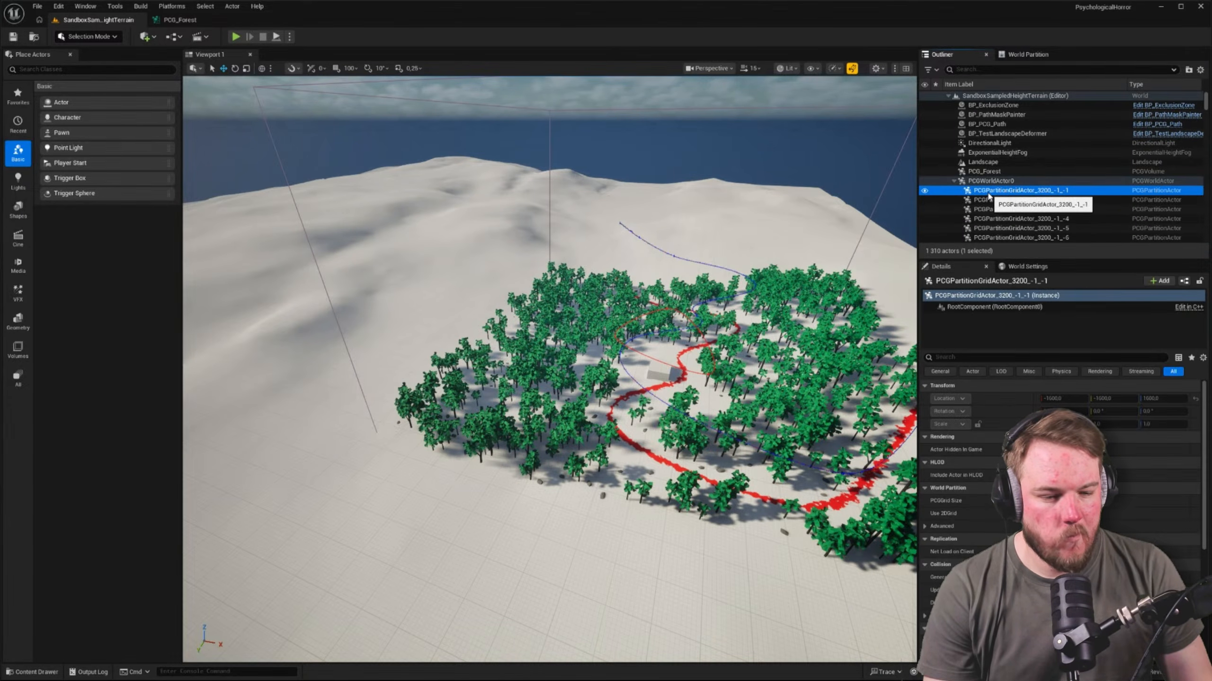
{"action": "right_click", "coordinate": [987, 195]}
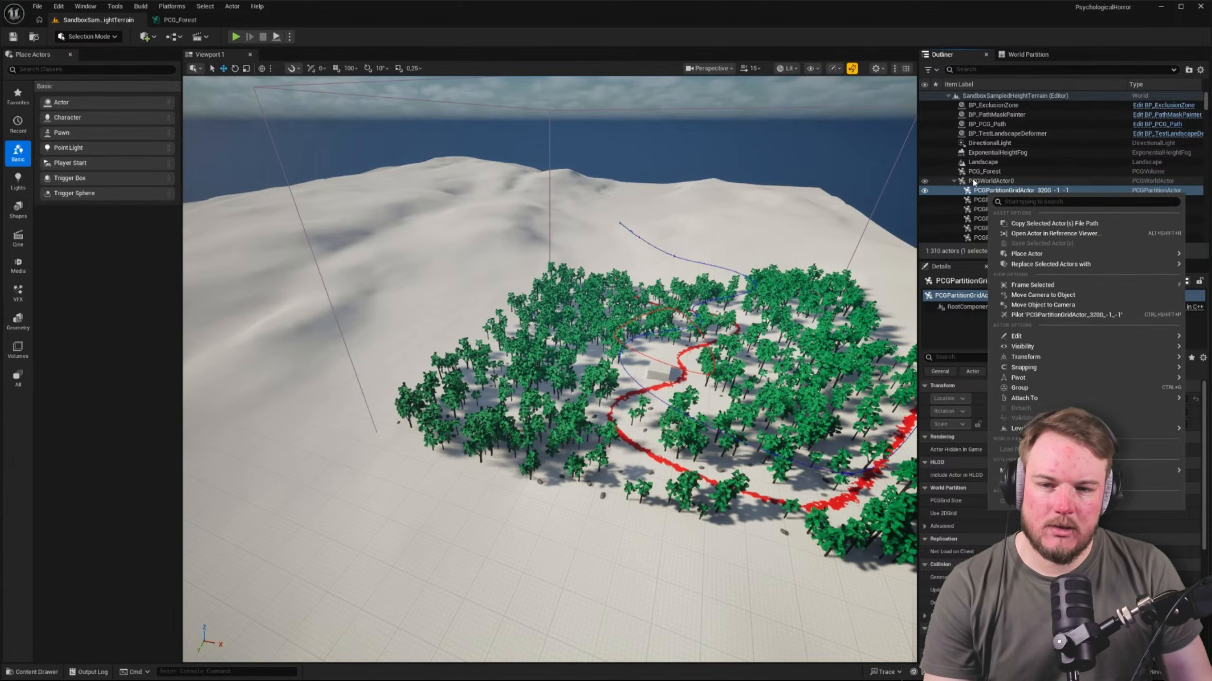
Examine the Get Landscape Data branches and the upper Change Grid Size node in the PCG_Forest graph
{"action": "left_click", "coordinate": [183, 20]}
{"action": "scroll", "coordinate": [488, 203], "scroll_direction": "down", "scroll_amount": 5}
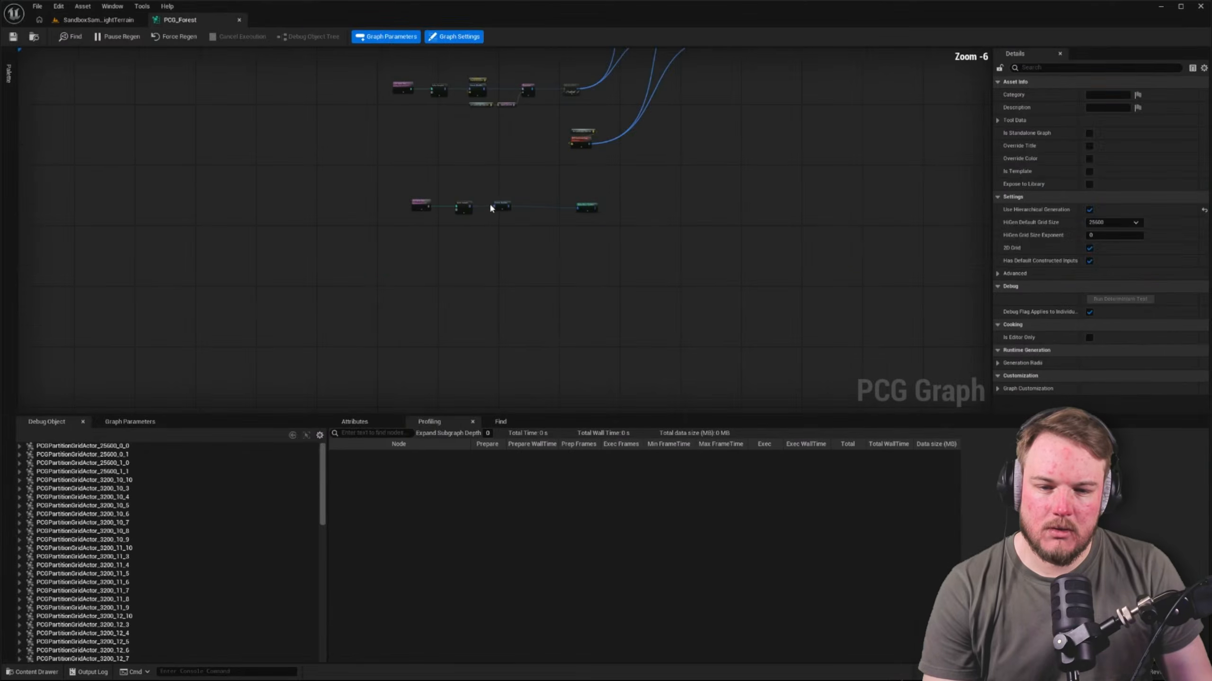
{"action": "scroll", "coordinate": [428, 220], "scroll_direction": "up", "scroll_amount": 5}
{"action": "right_click_drag", "start_coordinate": [428, 219], "coordinate": [634, 470]}
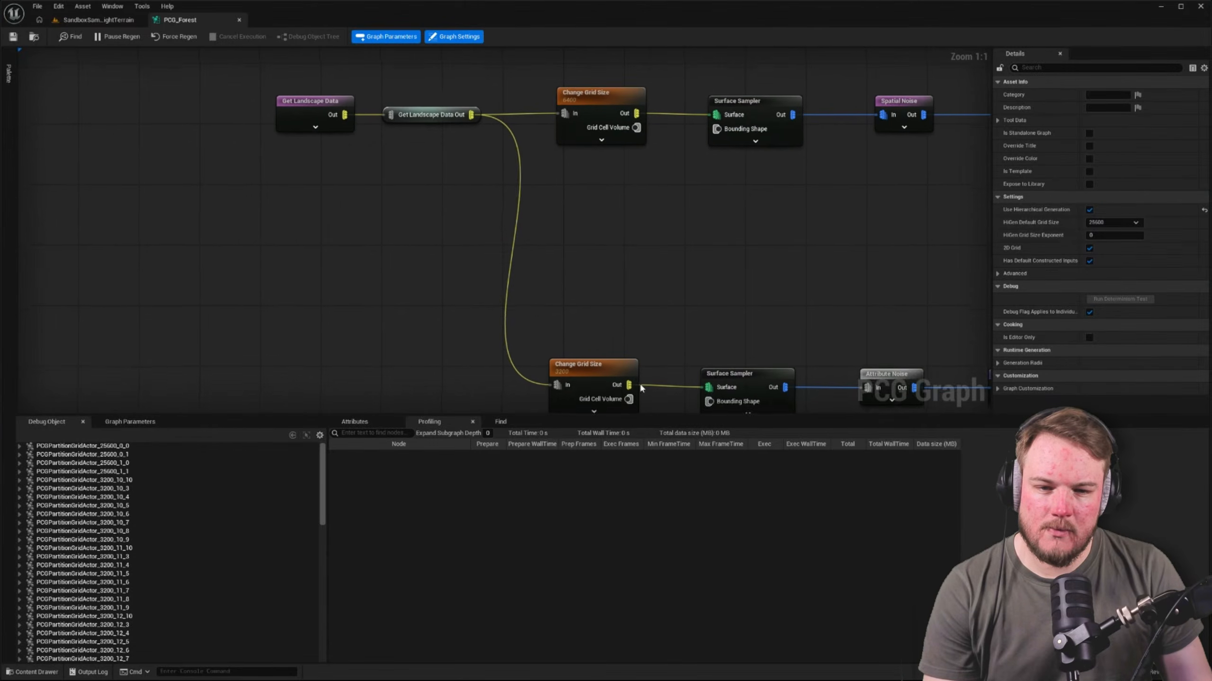
{"action": "right_click_drag", "start_coordinate": [666, 213], "coordinate": [601, 220]}
{"action": "left_click", "coordinate": [529, 105]}
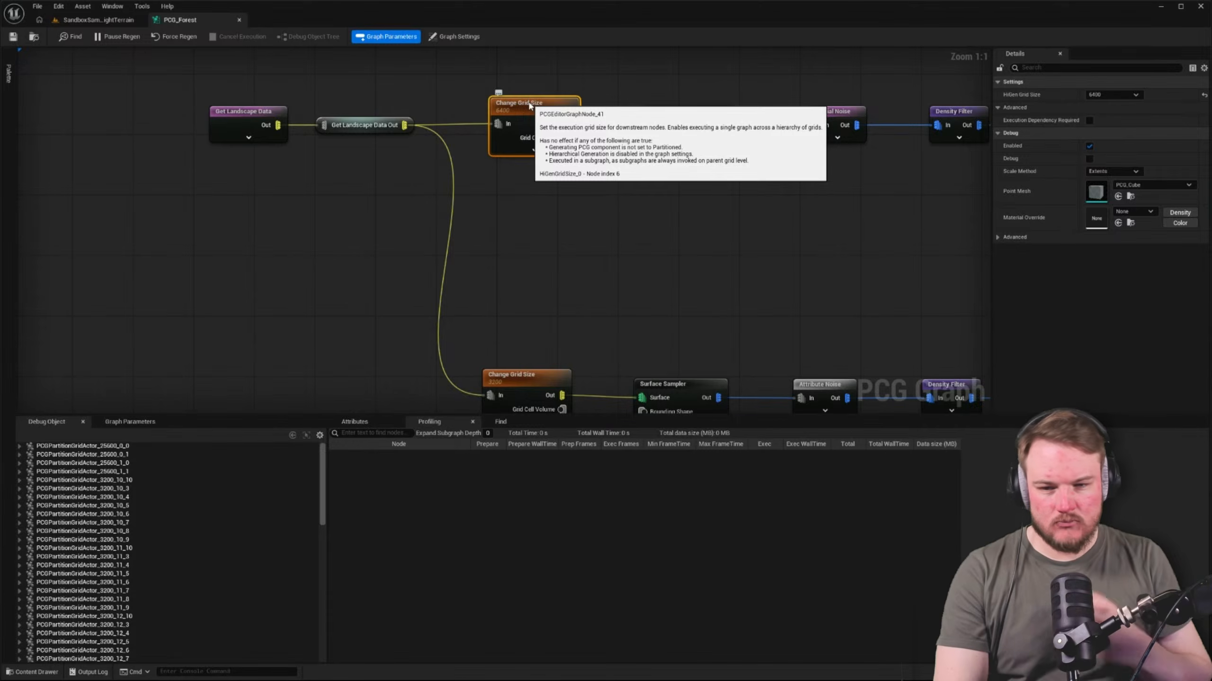
Copy the Get Landscape Data node and paste it below the path's Get Spline Data node
{"action": "left_click", "coordinate": [263, 113]}
{"action": "right_click_drag", "start_coordinate": [371, 200], "coordinate": [373, 158]}
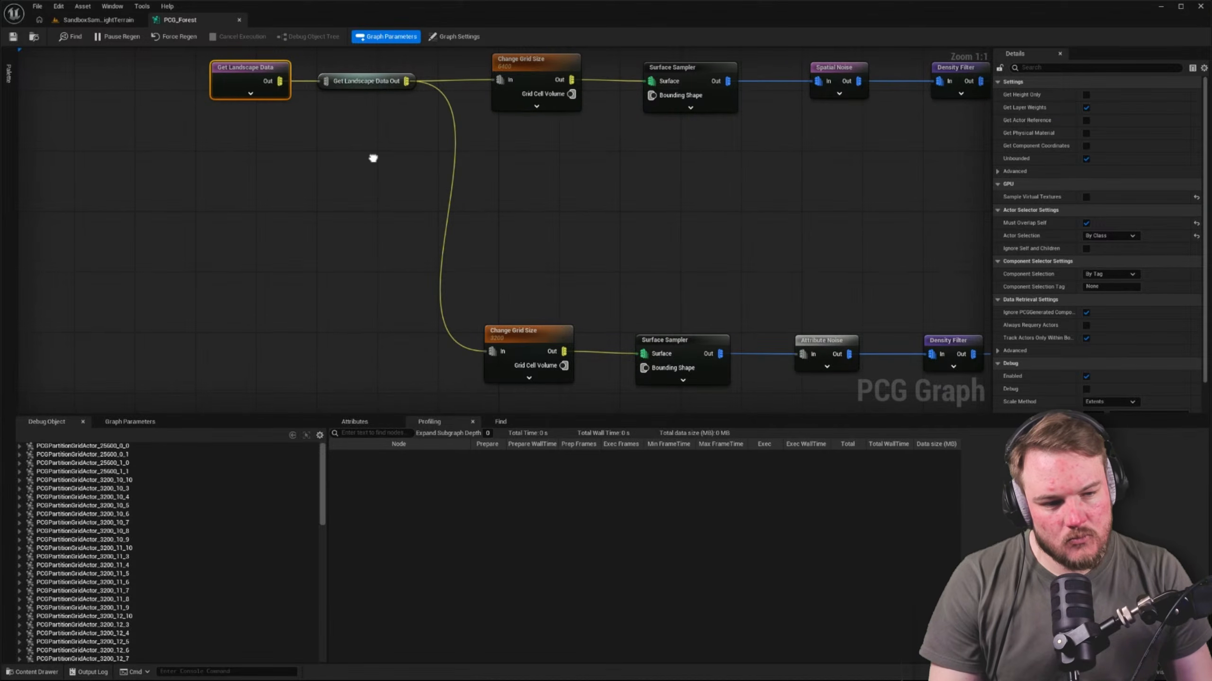
{"action": "right_click_drag", "start_coordinate": [373, 158], "coordinate": [372, 156]}
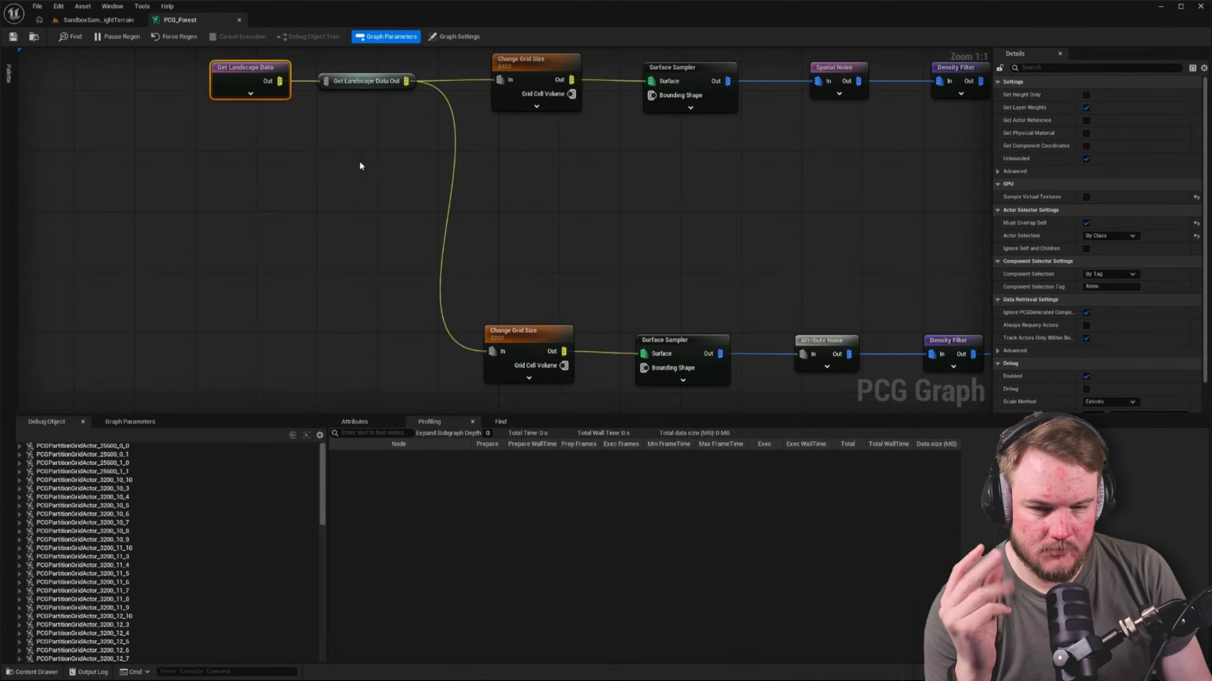
{"action": "scroll", "coordinate": [364, 186], "scroll_direction": "down", "scroll_amount": 3}
{"action": "right_click_drag", "start_coordinate": [367, 222], "coordinate": [326, 54]}
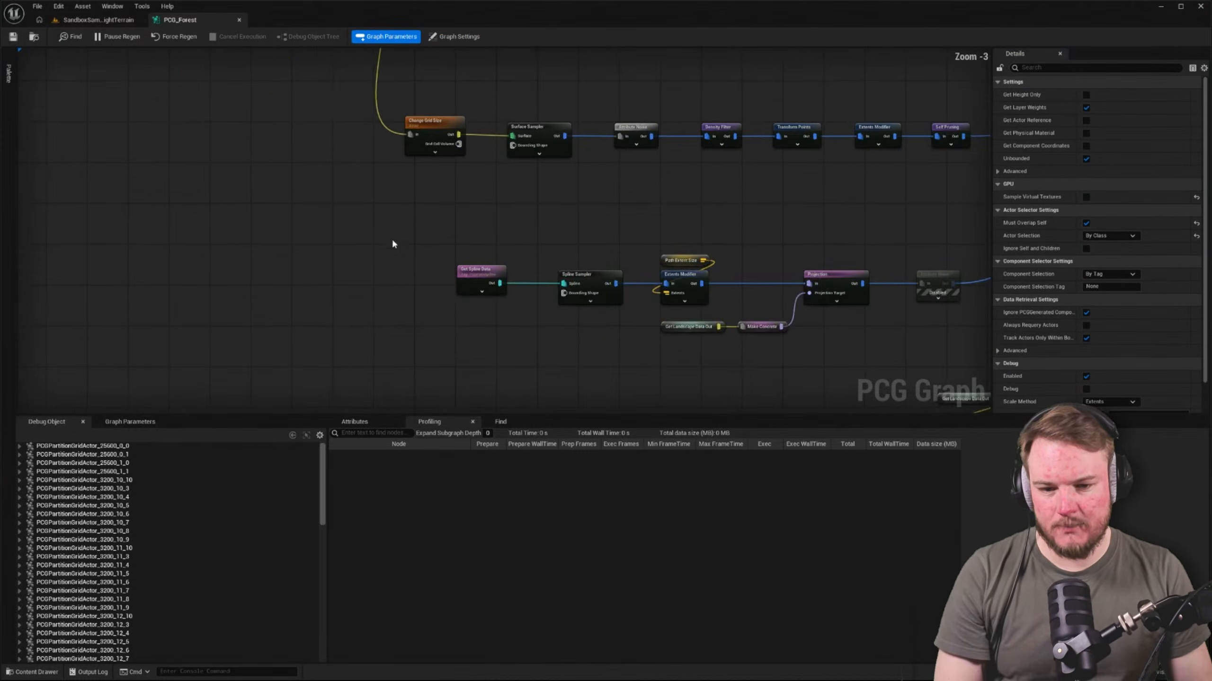
{"action": "right_click_drag", "start_coordinate": [392, 239], "coordinate": [376, 152]}
{"action": "scroll", "coordinate": [437, 281], "scroll_direction": "up", "scroll_amount": 3}
{"action": "key", "text": "ctrl+v"}
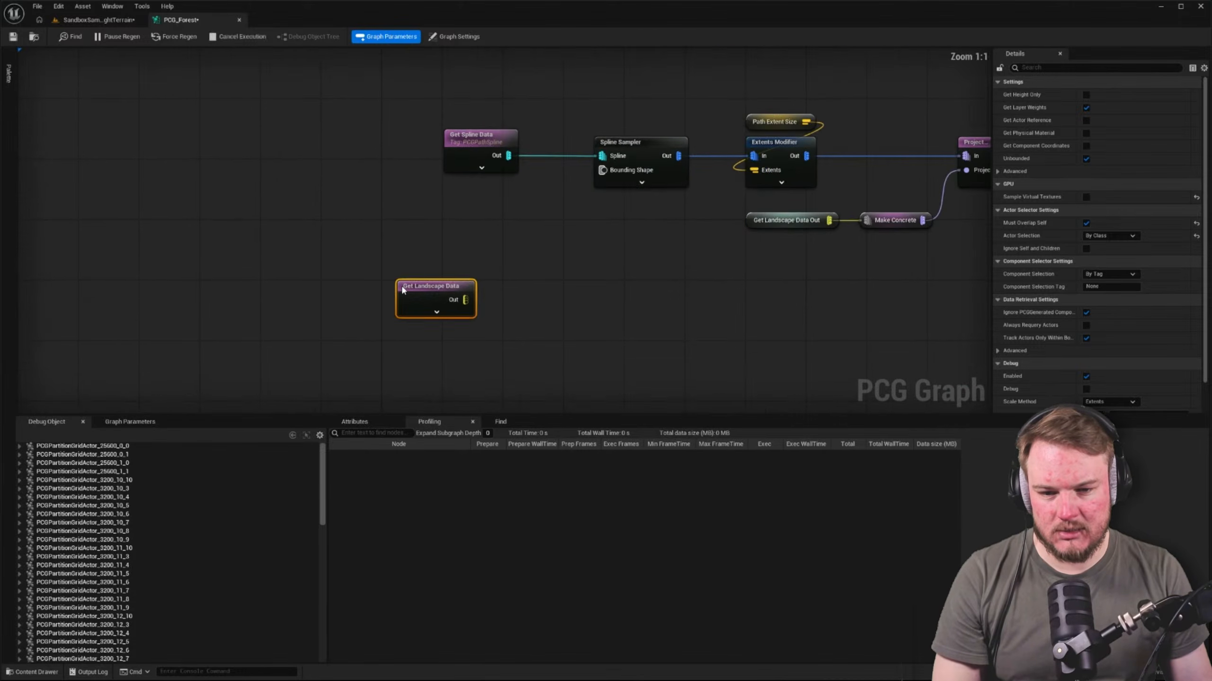
{"action": "right_click_drag", "start_coordinate": [418, 190], "coordinate": [388, 176]}
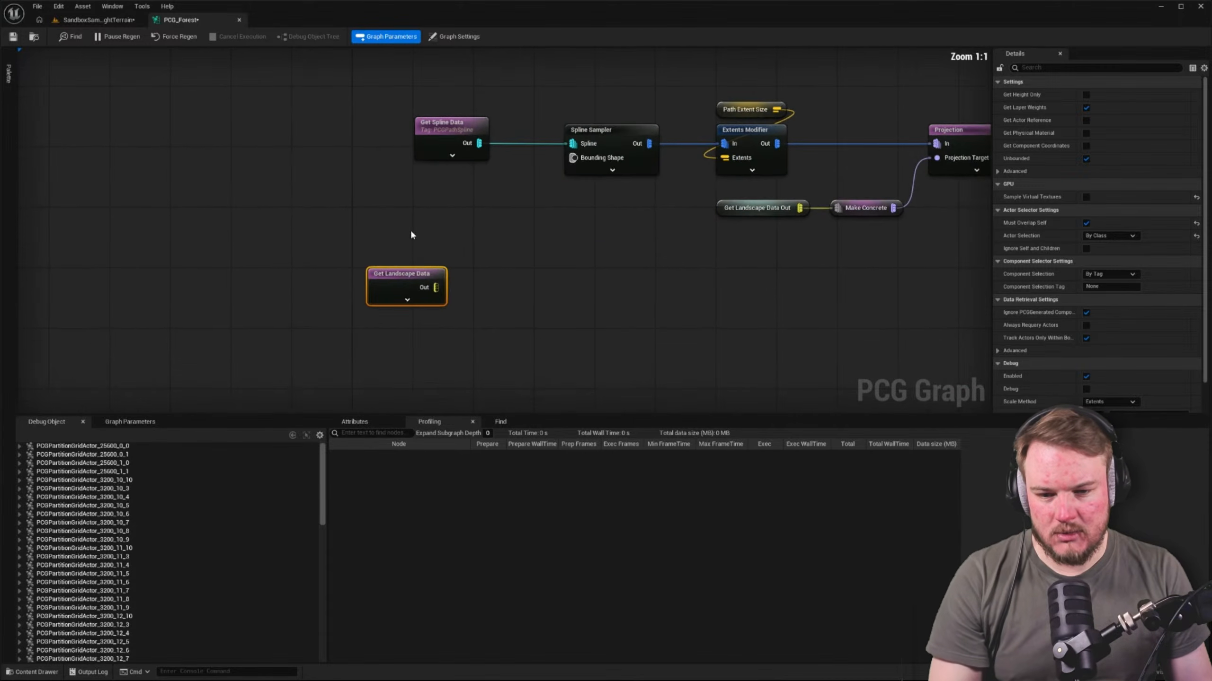
Set the copied Get Landscape Data node's component selection to By Class with LandscapeSplinesComponent as the class
{"action": "left_click", "coordinate": [468, 278]}
{"action": "left_click", "coordinate": [412, 275]}
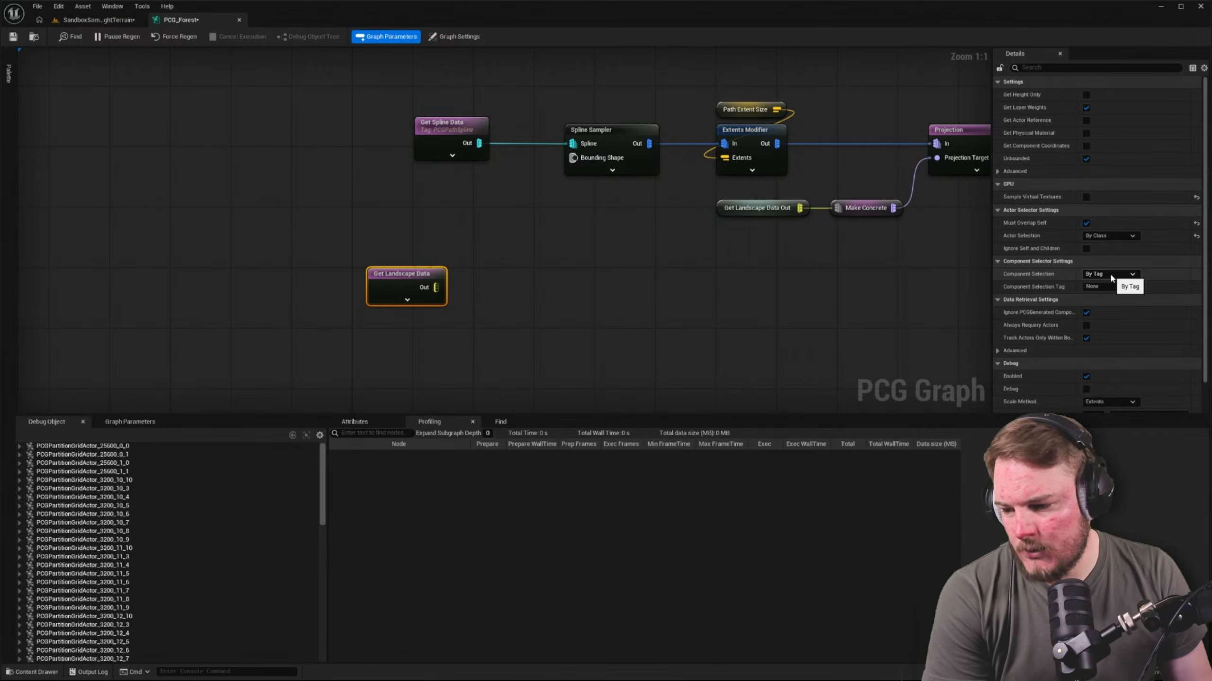
{"action": "left_click", "coordinate": [1109, 291]}
{"action": "left_click", "coordinate": [1119, 287]}
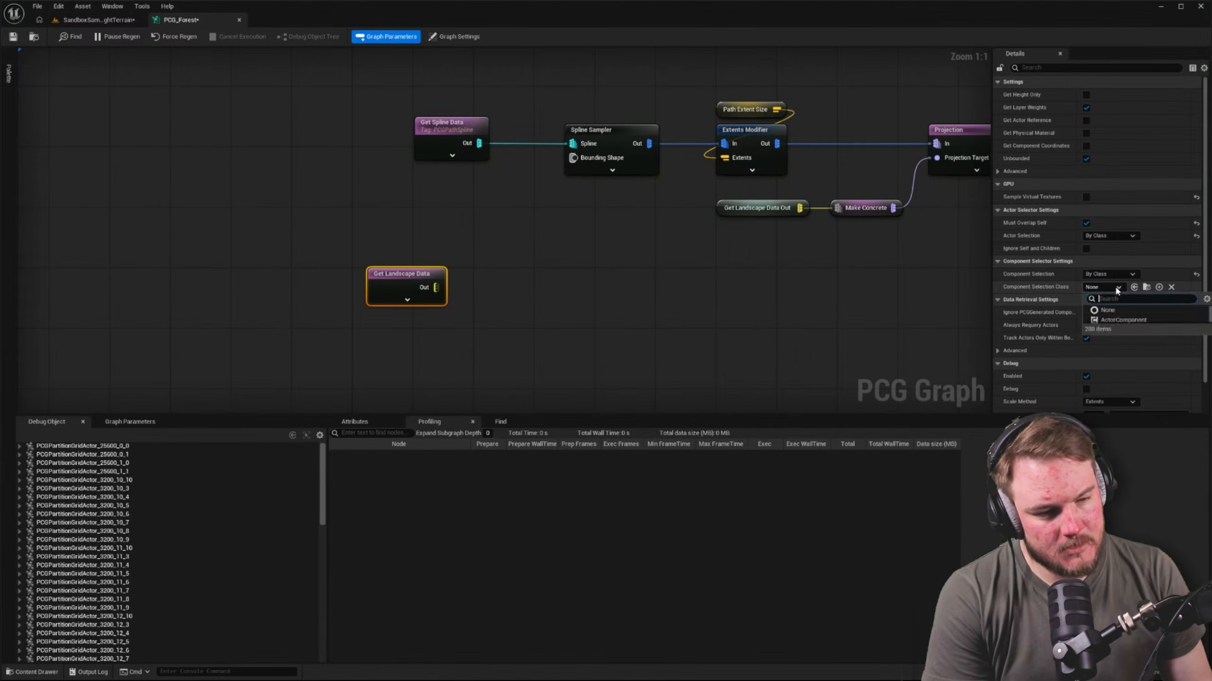
{"action": "type", "text": "landscape"}
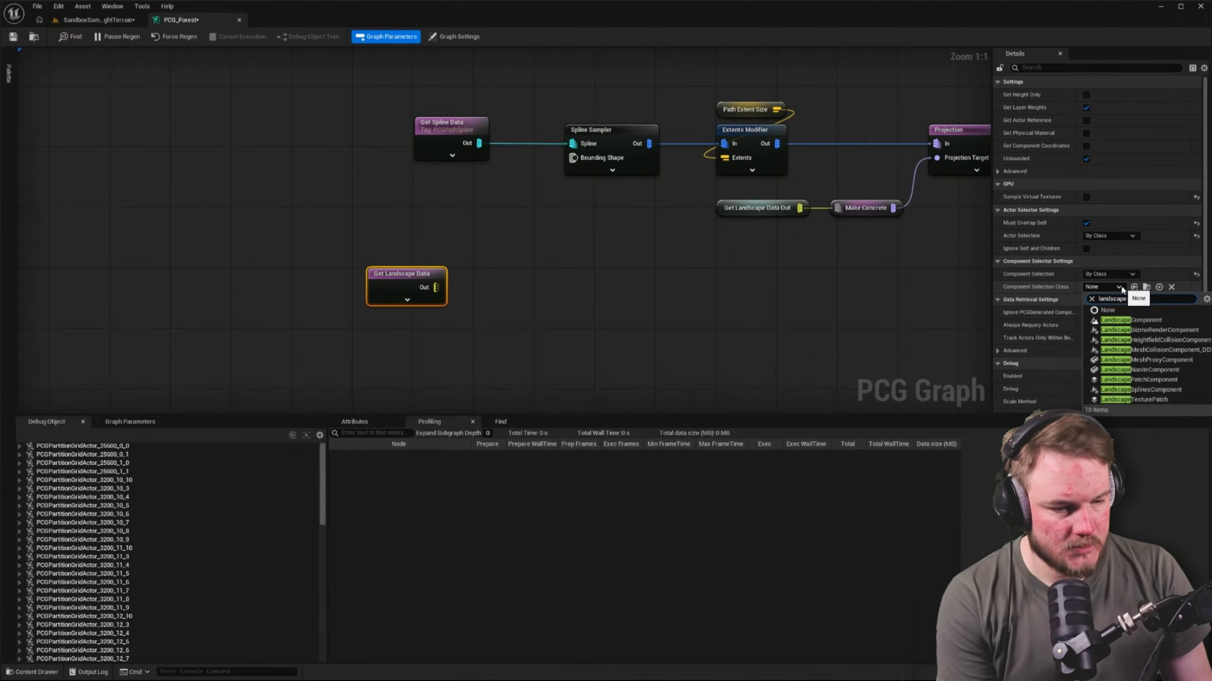
{"action": "left_click", "coordinate": [1165, 389]}
{"action": "left_click", "coordinate": [733, 337]}
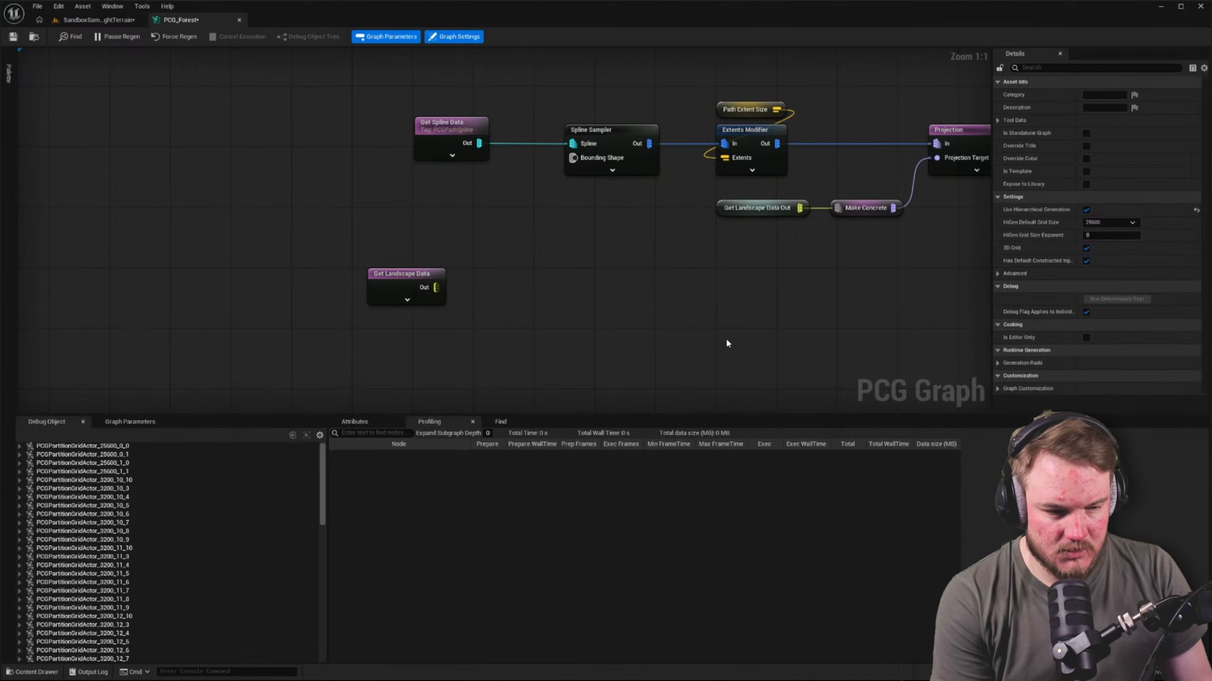
{"action": "right_click_drag", "start_coordinate": [607, 311], "coordinate": [577, 358]}
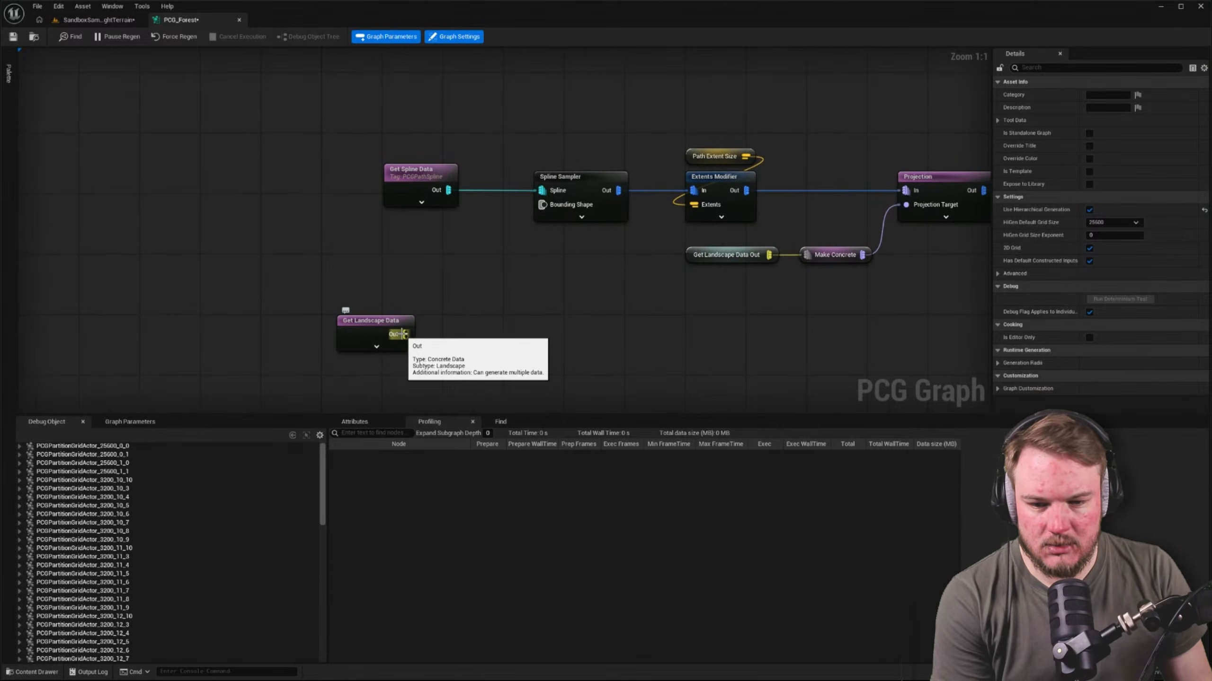
Add a Surface Sampler node fed by the copied Get Landscape Data node's output
{"action": "left_click_drag", "start_coordinate": [403, 334], "coordinate": [512, 298]}
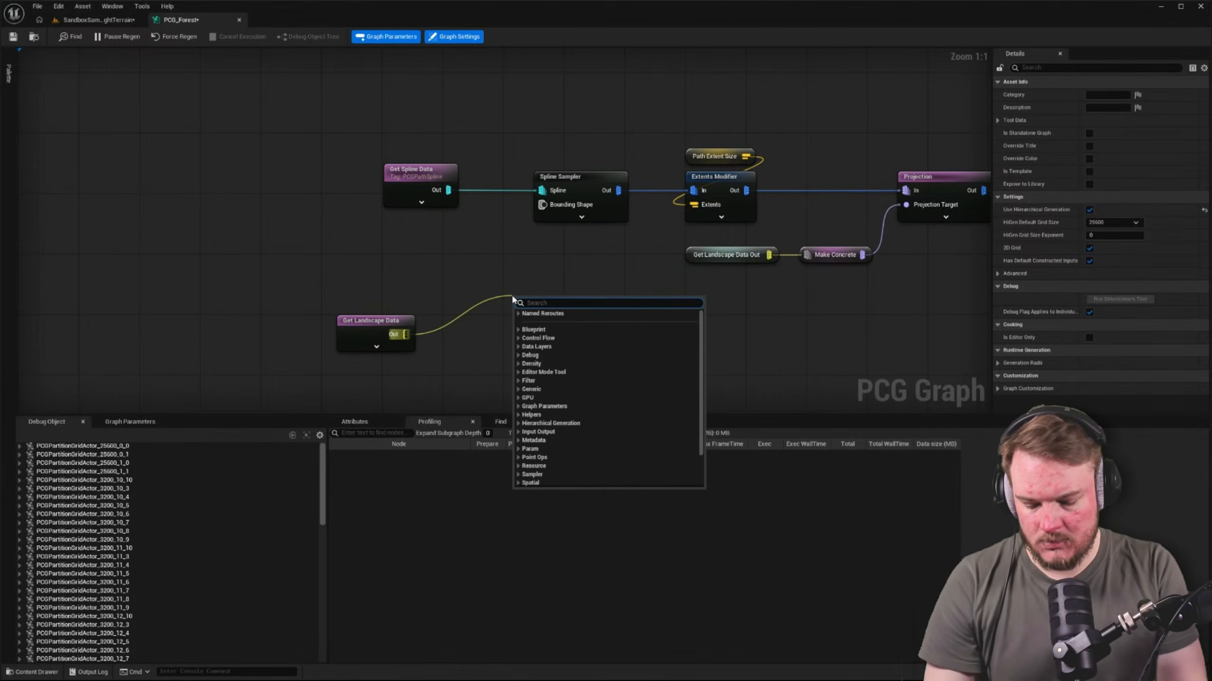
{"action": "type", "text": "sampel"}
{"action": "key", "text": "BackSpace"}
{"action": "key", "text": "BackSpace"}
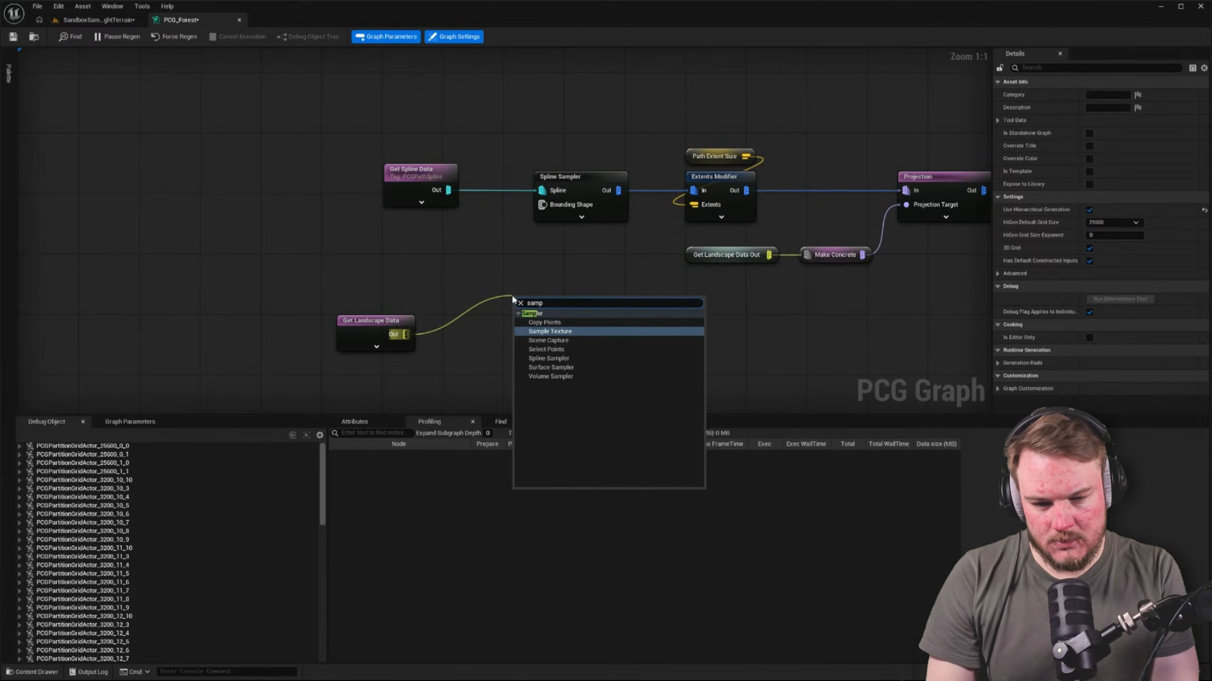
{"action": "key", "text": "Down"}
{"action": "key", "text": "Down"}
{"action": "key", "text": "Down"}
{"action": "key", "text": "Down"}
{"action": "key", "text": "Return"}
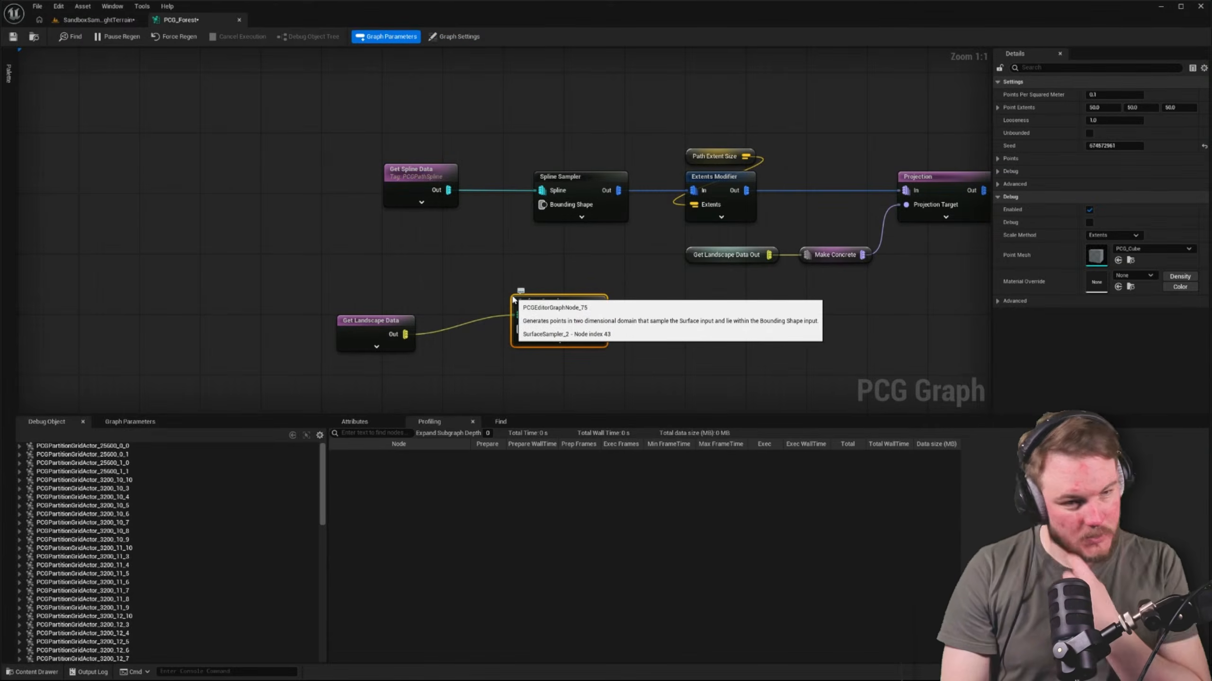
Delete the copied Get Landscape Data node together with its Surface Sampler
{"action": "left_click_drag", "start_coordinate": [414, 308], "coordinate": [751, 399]}
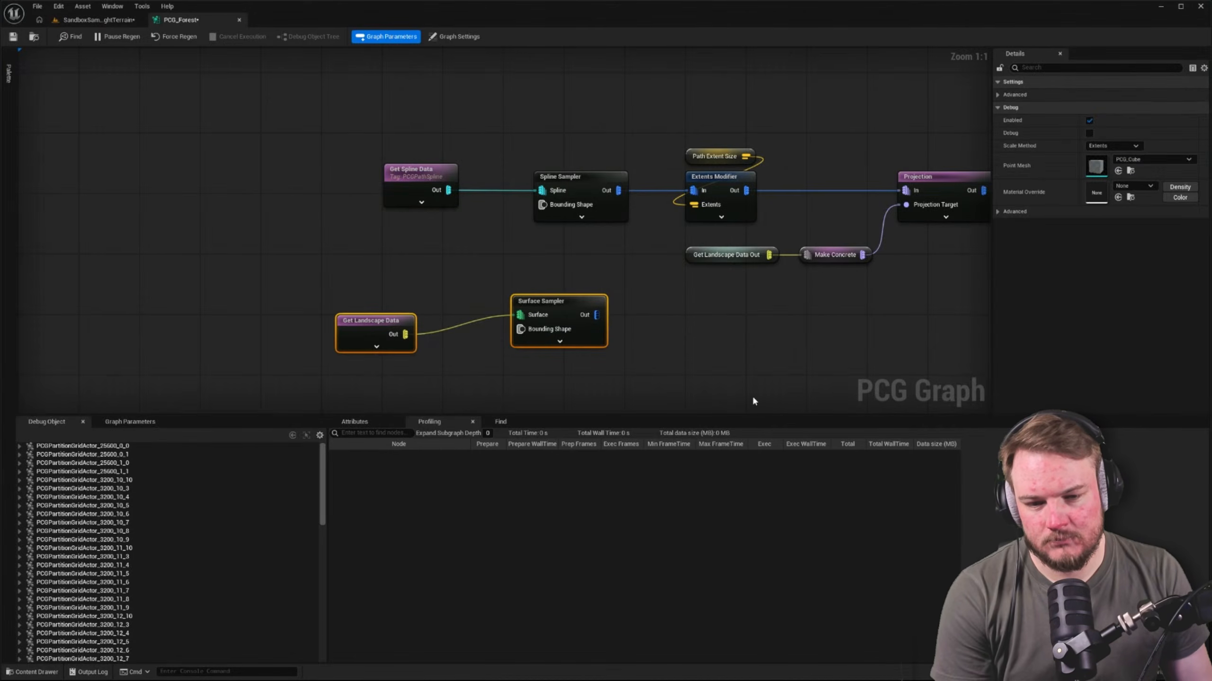
{"action": "key", "text": "Delete"}
Compare the settings of the path's Get Spline Data node with those of the Landscape-class Get Spline Data node
{"action": "right_click_drag", "start_coordinate": [471, 253], "coordinate": [334, 260]}
{"action": "left_click", "coordinate": [281, 187]}
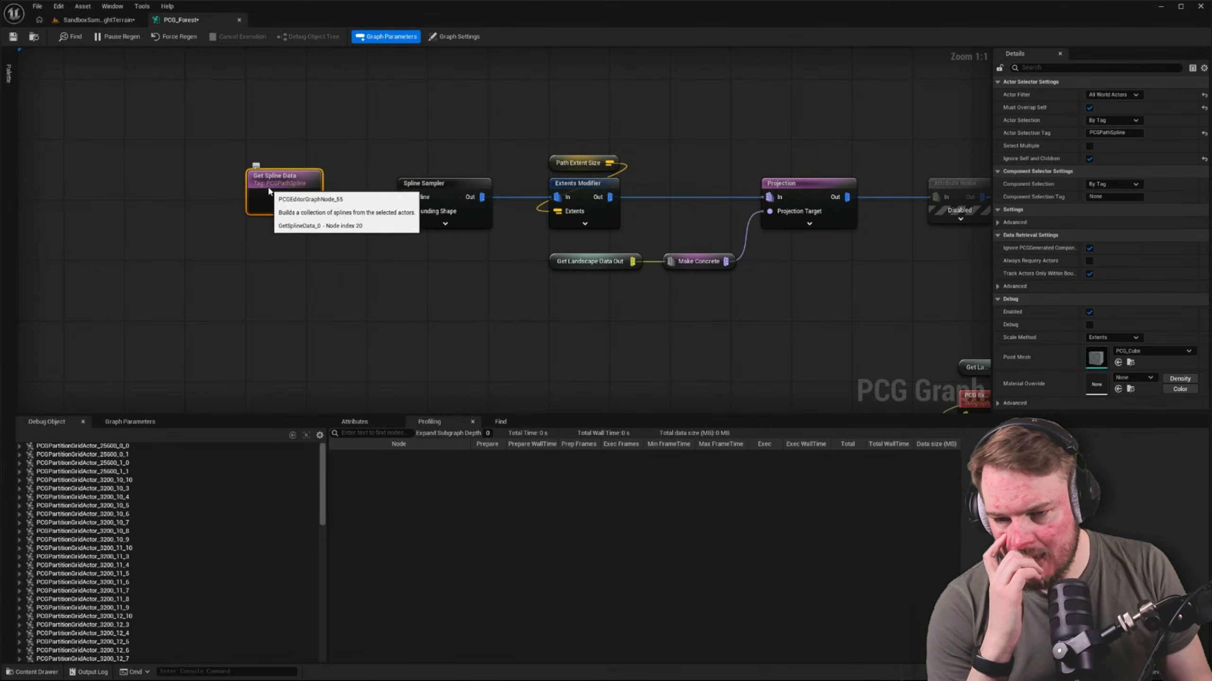
{"action": "scroll", "coordinate": [313, 227], "scroll_direction": "down", "scroll_amount": 7}
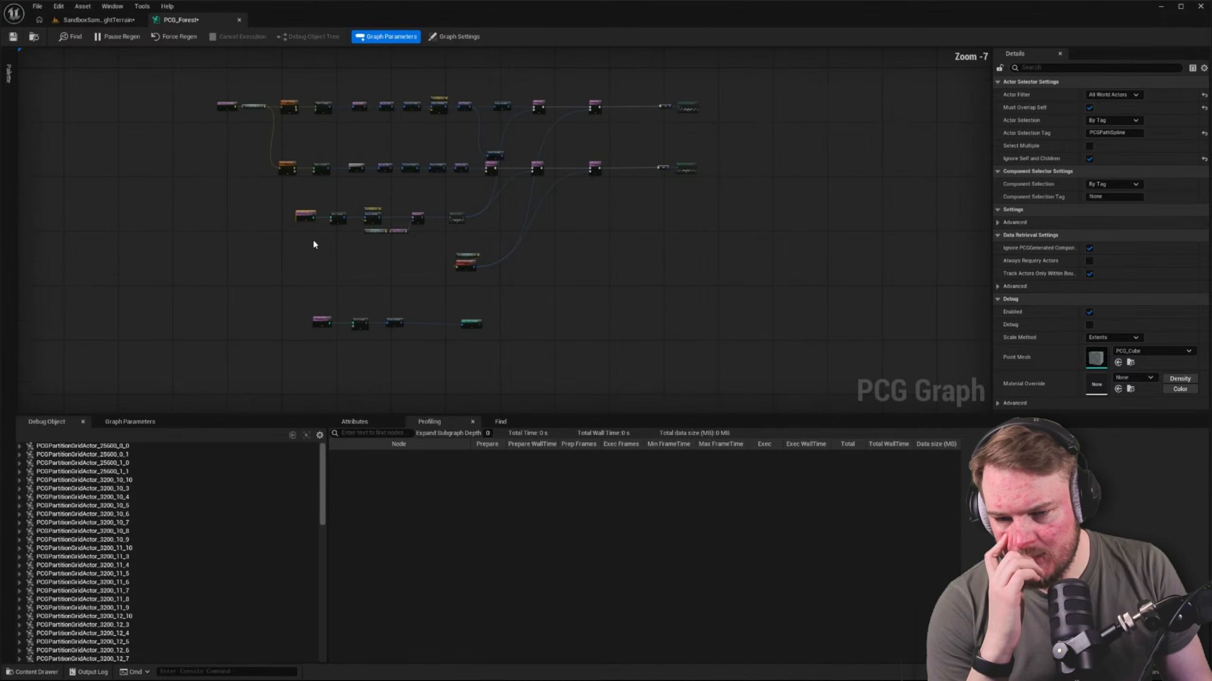
{"action": "scroll", "coordinate": [313, 244], "scroll_direction": "up", "scroll_amount": 7}
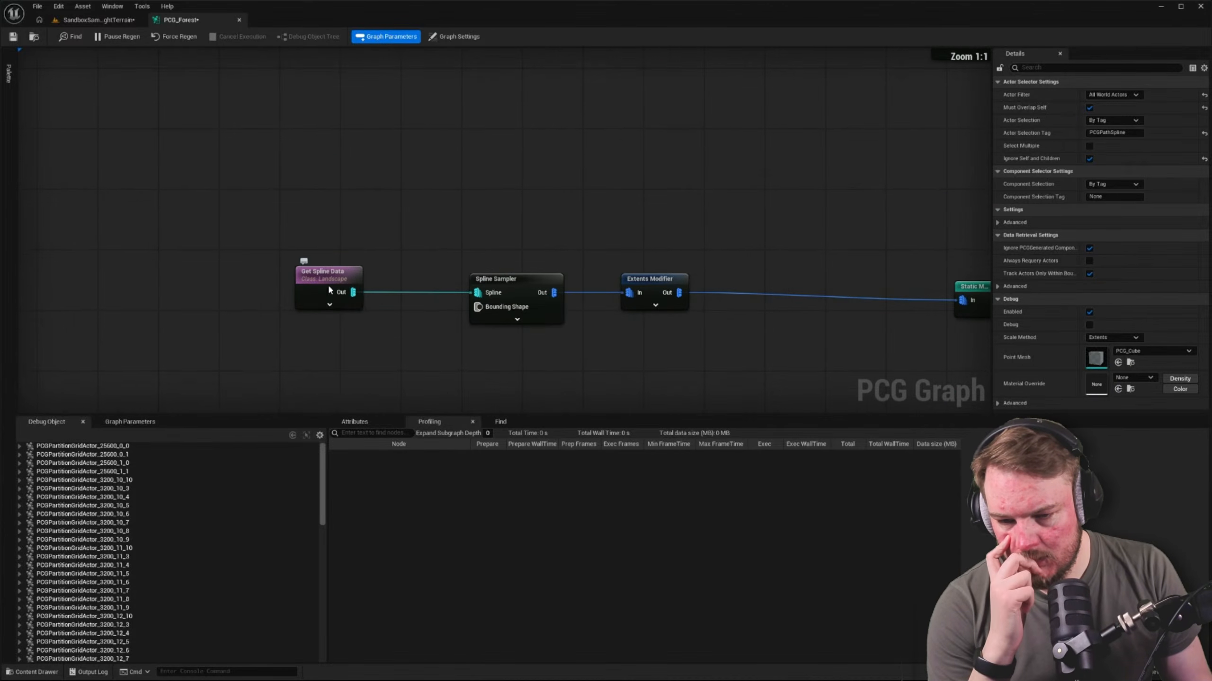
{"action": "left_click", "coordinate": [328, 289]}
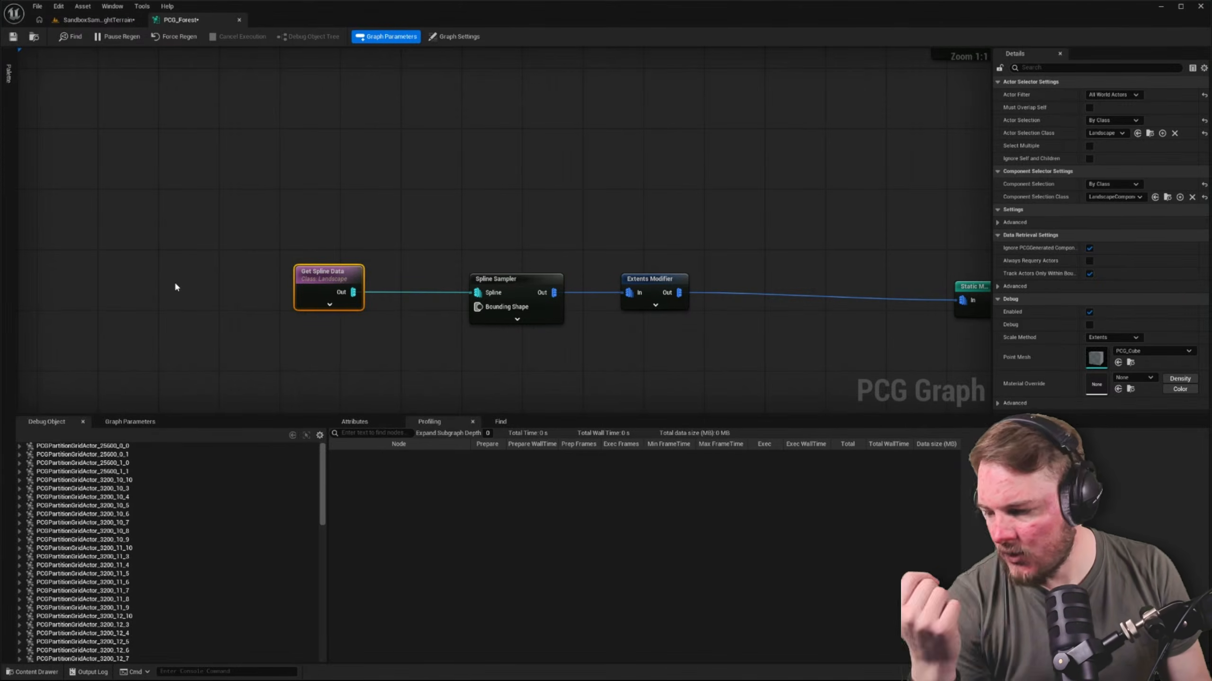
Move the Spline Sampler closer to the Landscape-class Get Spline Data node
{"action": "right_click_drag", "start_coordinate": [200, 267], "coordinate": [225, 274]}
{"action": "left_click", "coordinate": [526, 294]}
{"action": "left_click_drag", "start_coordinate": [527, 294], "coordinate": [449, 295]}
{"action": "right_click_drag", "start_coordinate": [460, 276], "coordinate": [437, 268]}
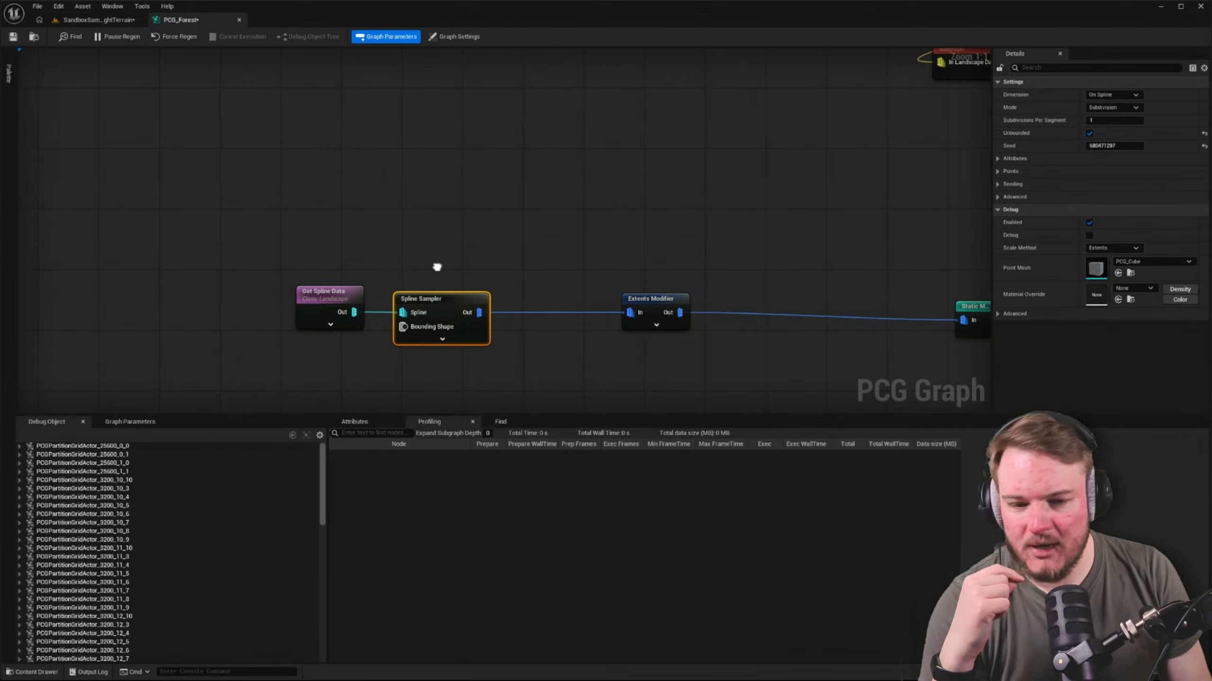
Review the Extents Modifier and Spline Sampler settings in the landscape spline branch
{"action": "right_click_drag", "start_coordinate": [632, 286], "coordinate": [526, 290]}
{"action": "left_click", "coordinate": [529, 300]}
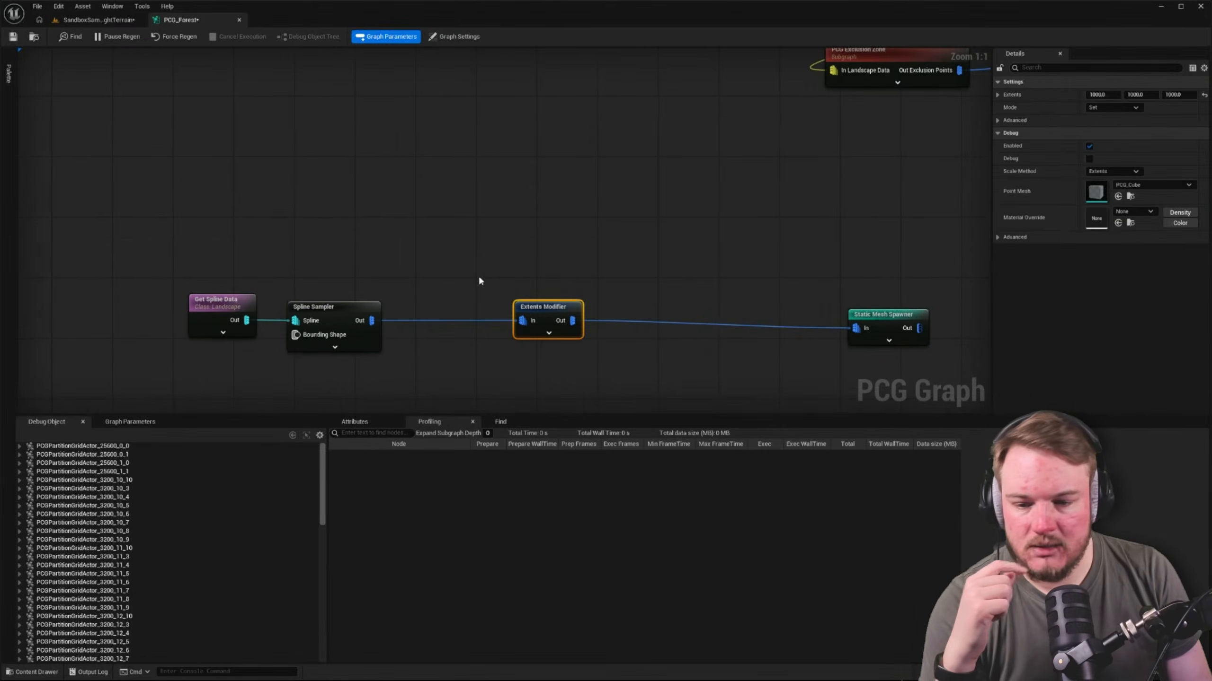
{"action": "right_click_drag", "start_coordinate": [465, 263], "coordinate": [459, 308]}
{"action": "left_click", "coordinate": [354, 323]}
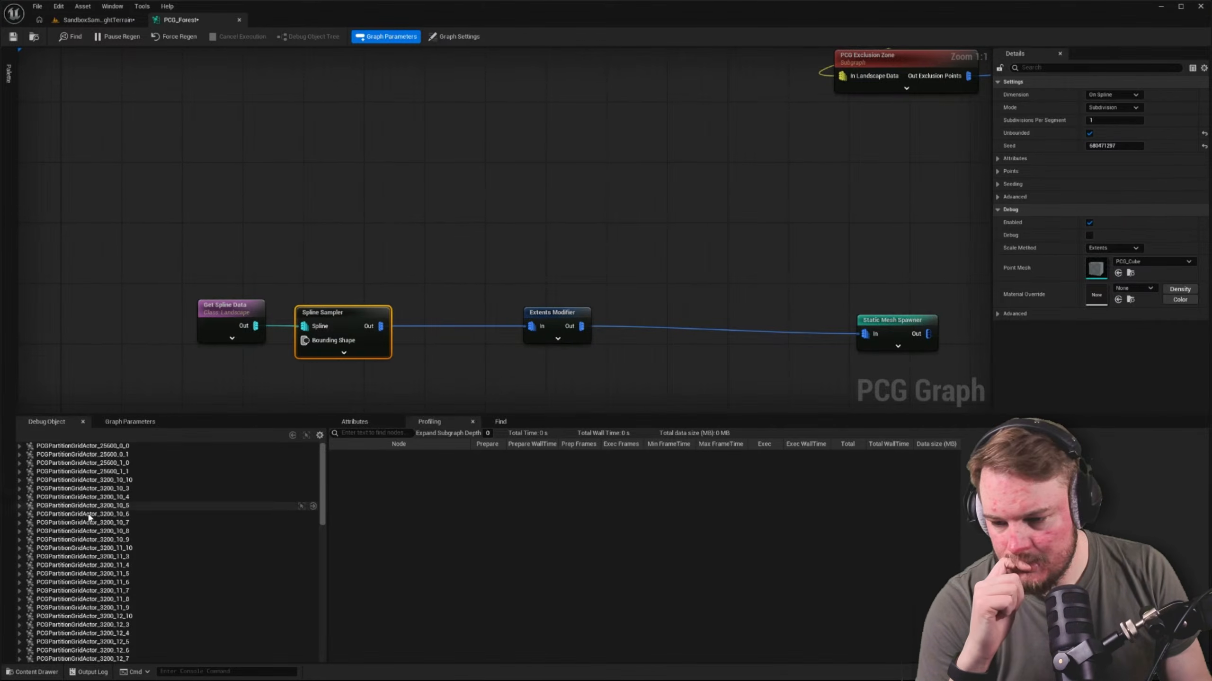
{"action": "left_click", "coordinate": [550, 137]}
{"action": "right_click_drag", "start_coordinate": [616, 153], "coordinate": [453, 124]}
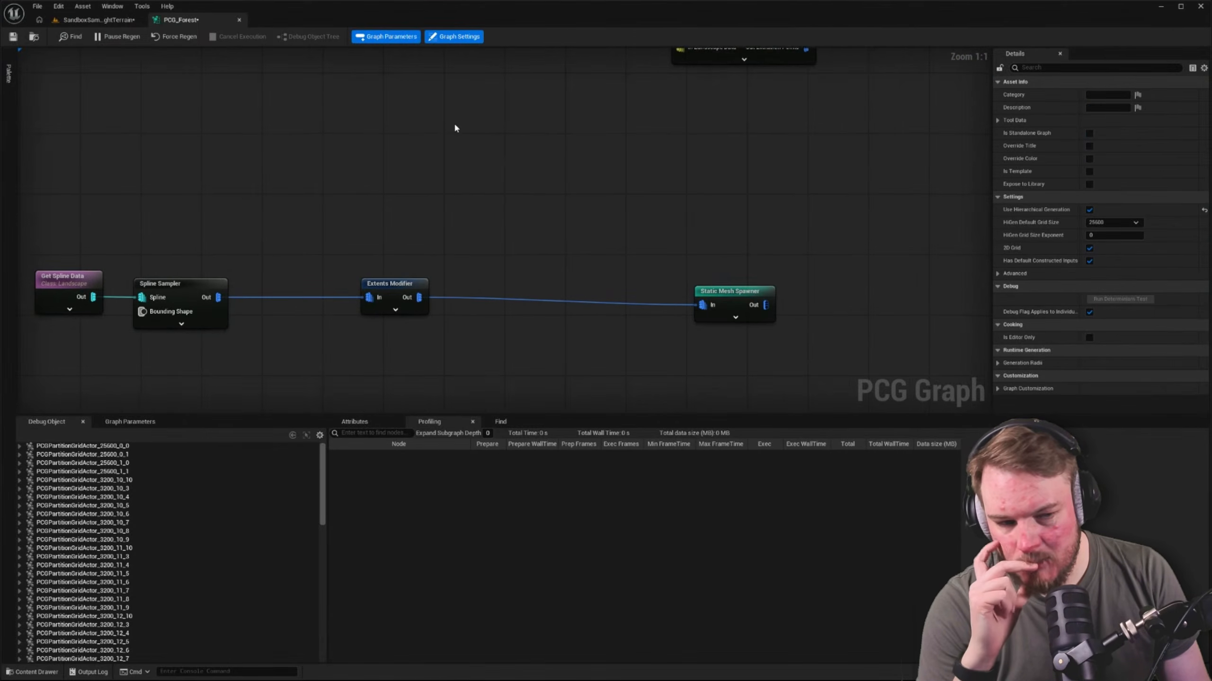
Open the recent level SandboxForest without saving the changes to SandboxSampledHeightTerrain
{"action": "left_click", "coordinate": [98, 20]}
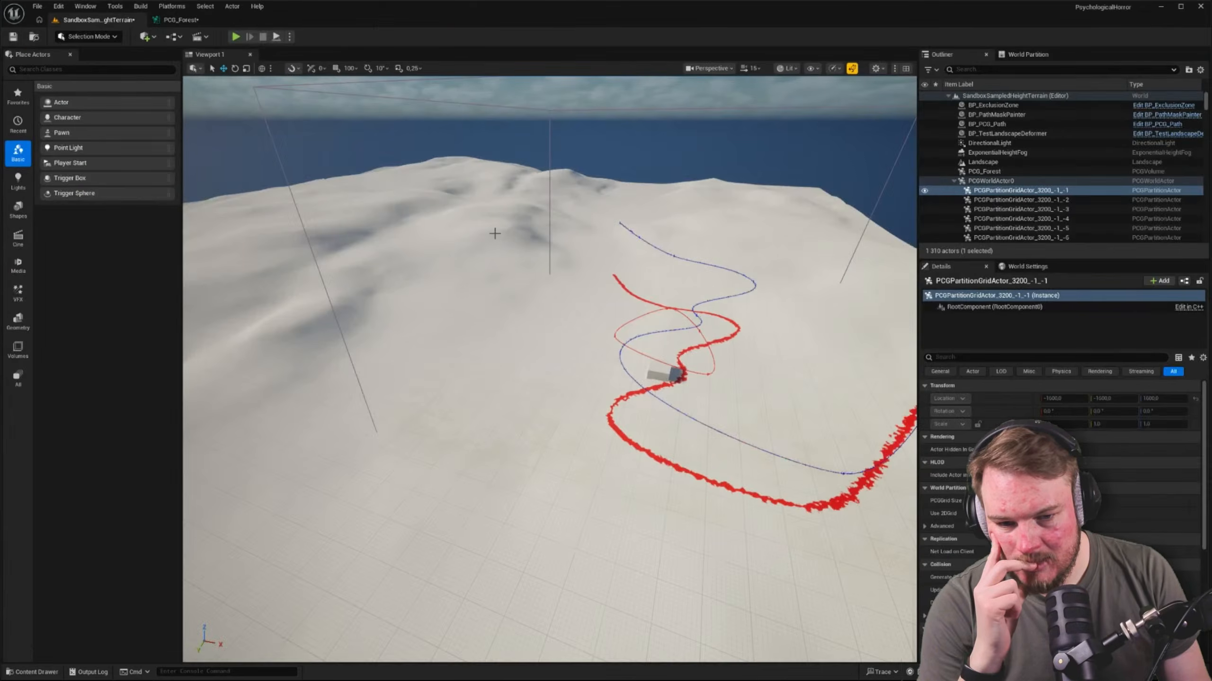
{"action": "mouse_move", "coordinate": [498, 233]}
{"action": "right_mouse_down"}
{"action": "mouse_move", "coordinate": [556, 239]}
{"action": "mouse_move", "coordinate": [496, 232]}
{"action": "right_mouse_up"}
{"action": "left_click", "coordinate": [35, 6]}
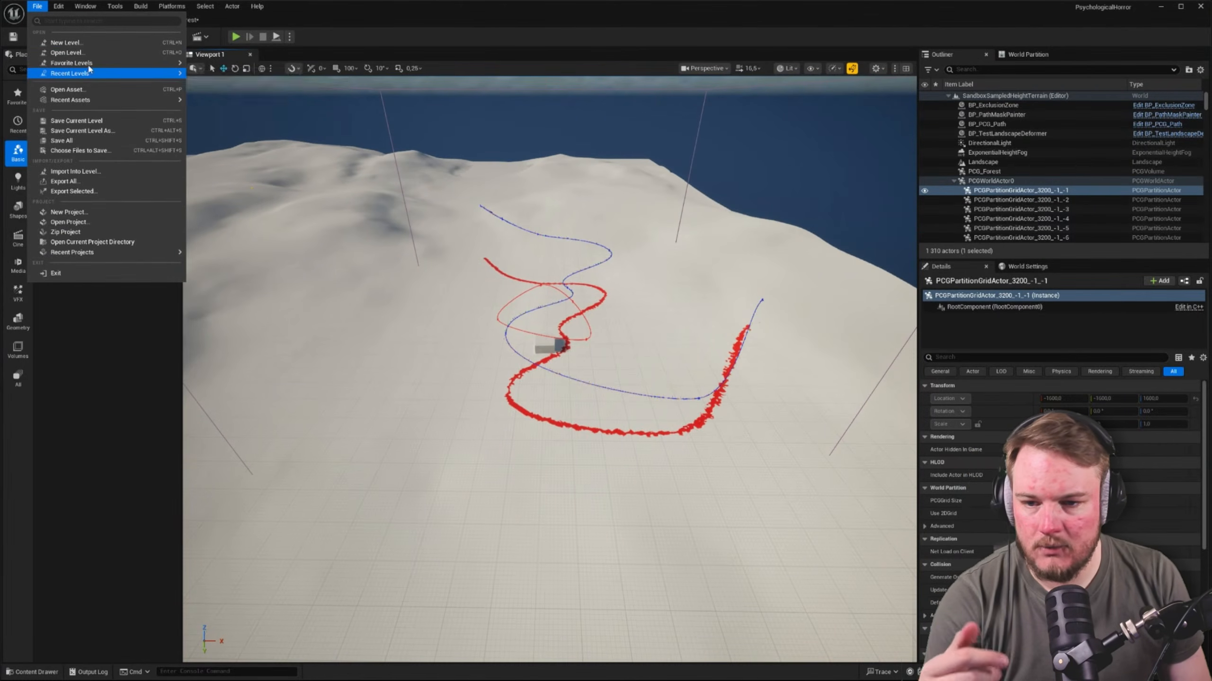
{"action": "mouse_move", "coordinate": [129, 74]}
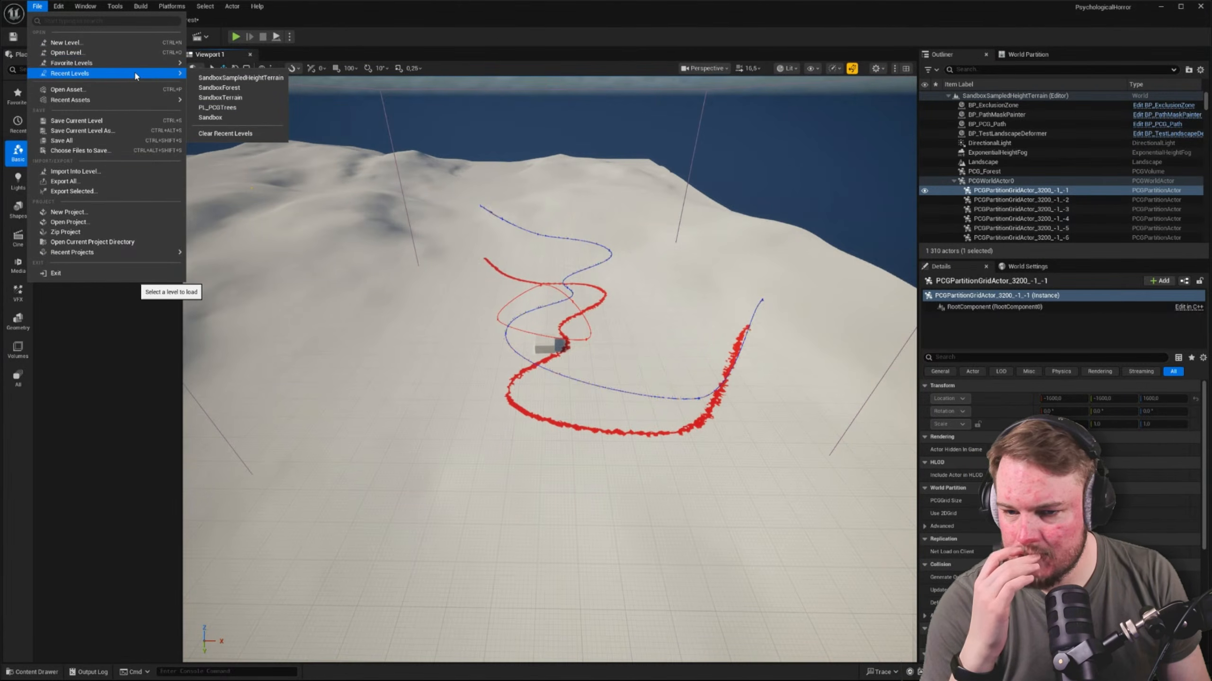
{"action": "left_click", "coordinate": [257, 78]}
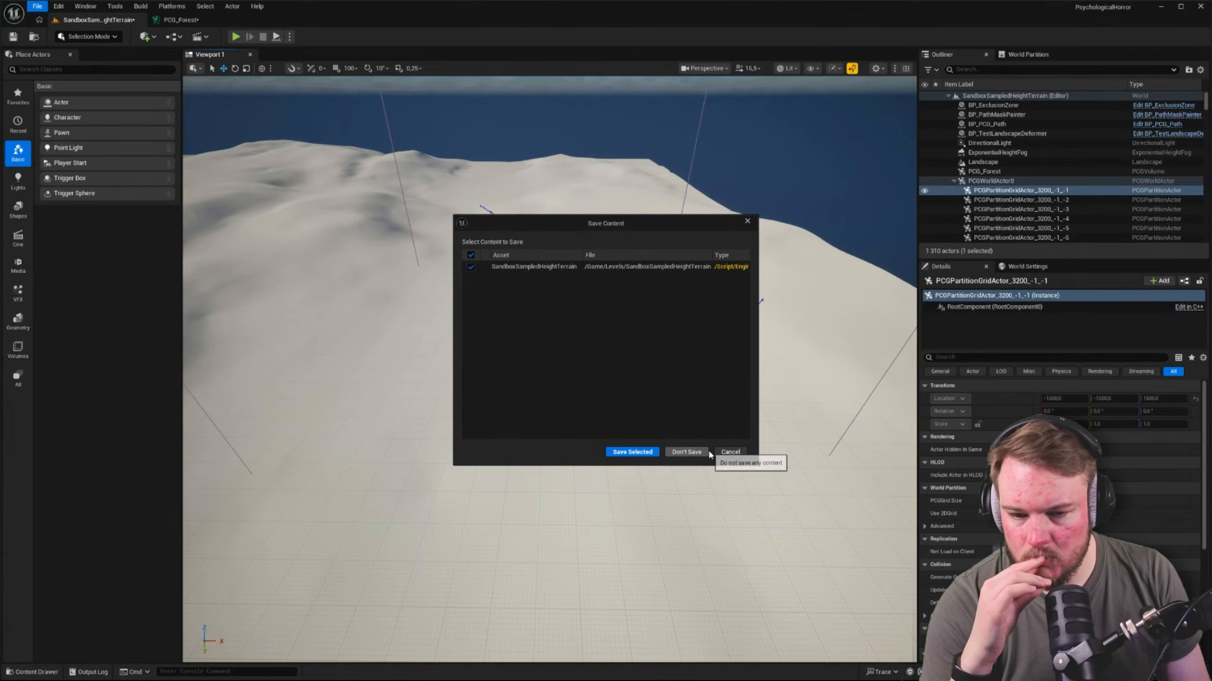
{"action": "left_click", "coordinate": [687, 452]}
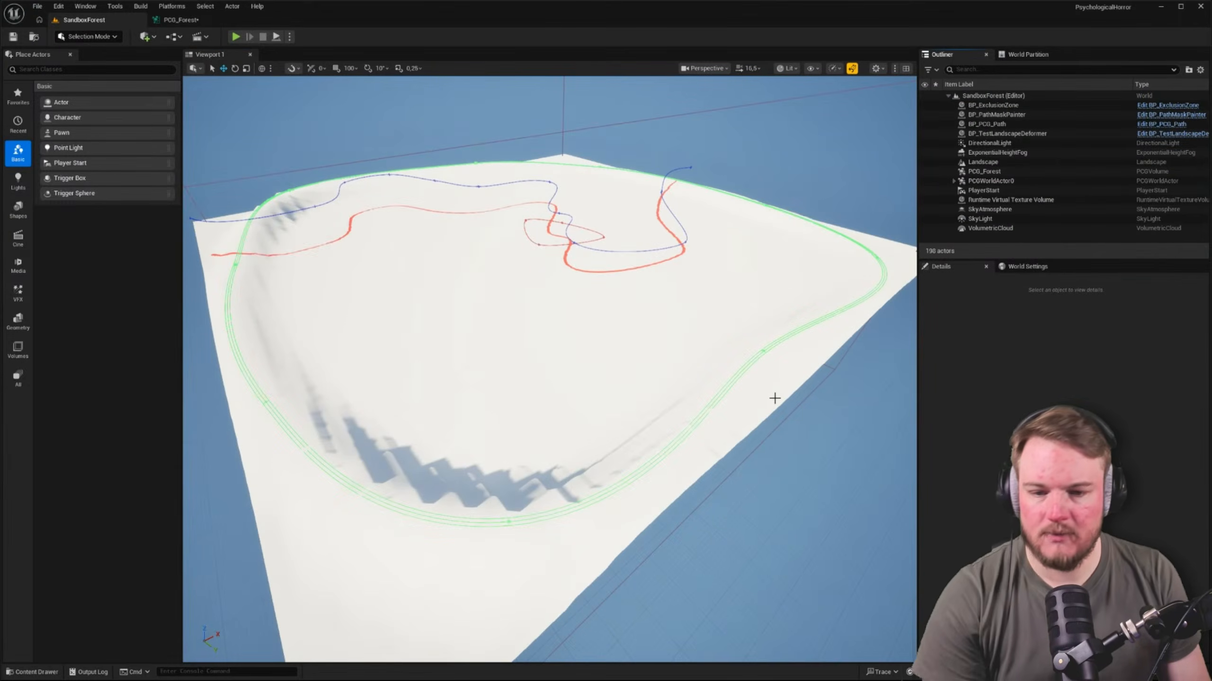
Inspect the landscape spline bordering the SandboxForest terrain in the viewport
{"action": "key", "text": "w"}
{"action": "right_click_drag", "start_coordinate": [774, 398], "coordinate": [738, 371]}
{"action": "scroll", "coordinate": [774, 398], "scroll_direction": "down", "scroll_amount": 6}
{"action": "key", "text": "a"}
Debug the PCG_Forest component of PCGPartitionGridActor_25600_0_0 and bring up the attributes view for the PCG_Forest graph
{"action": "left_click", "coordinate": [196, 20]}
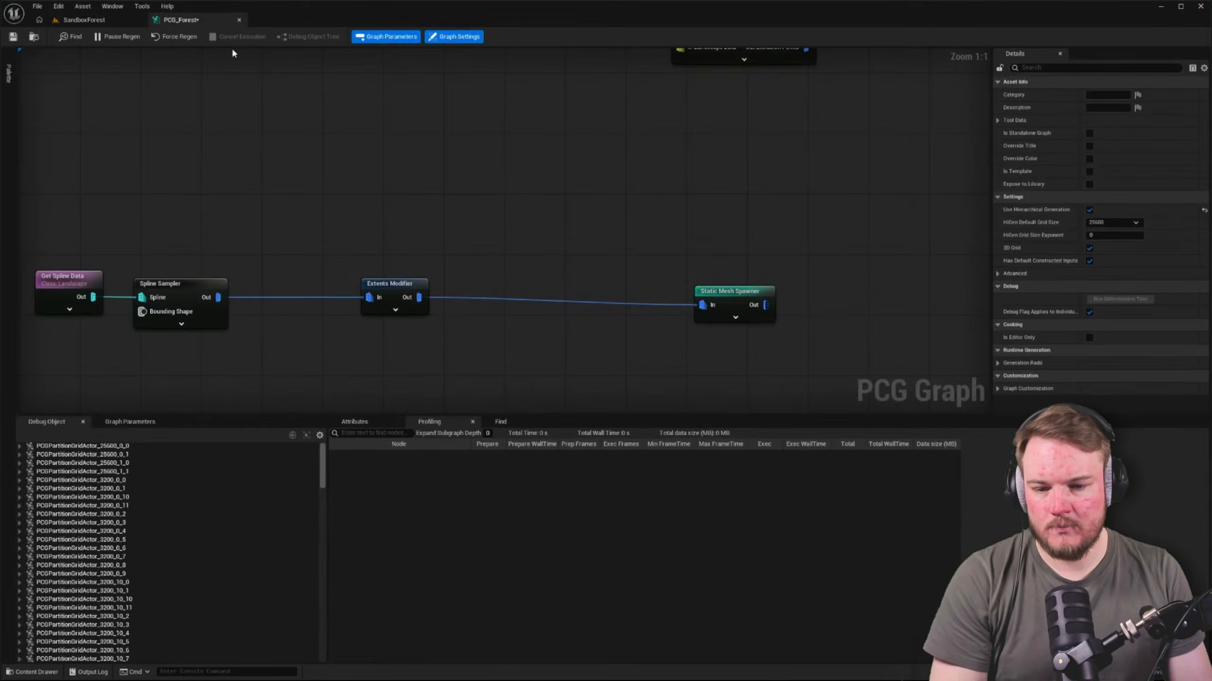
{"action": "left_click", "coordinate": [290, 282]}
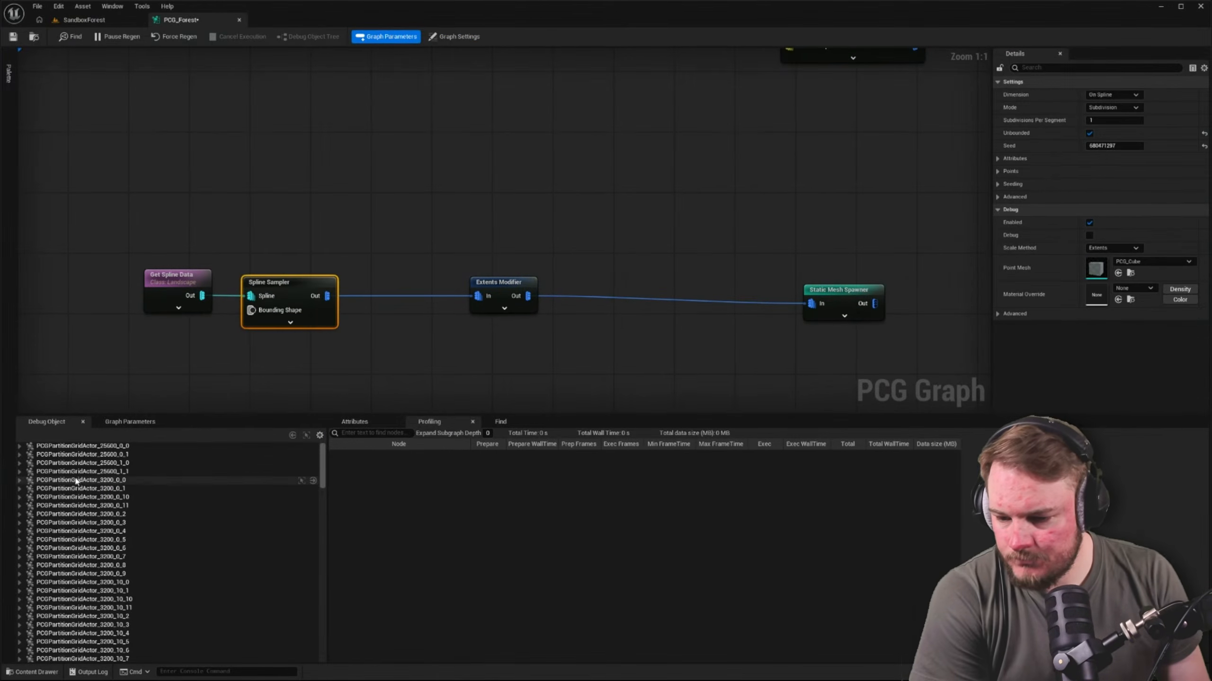
{"action": "right_click_drag", "start_coordinate": [73, 290], "coordinate": [174, 304]}
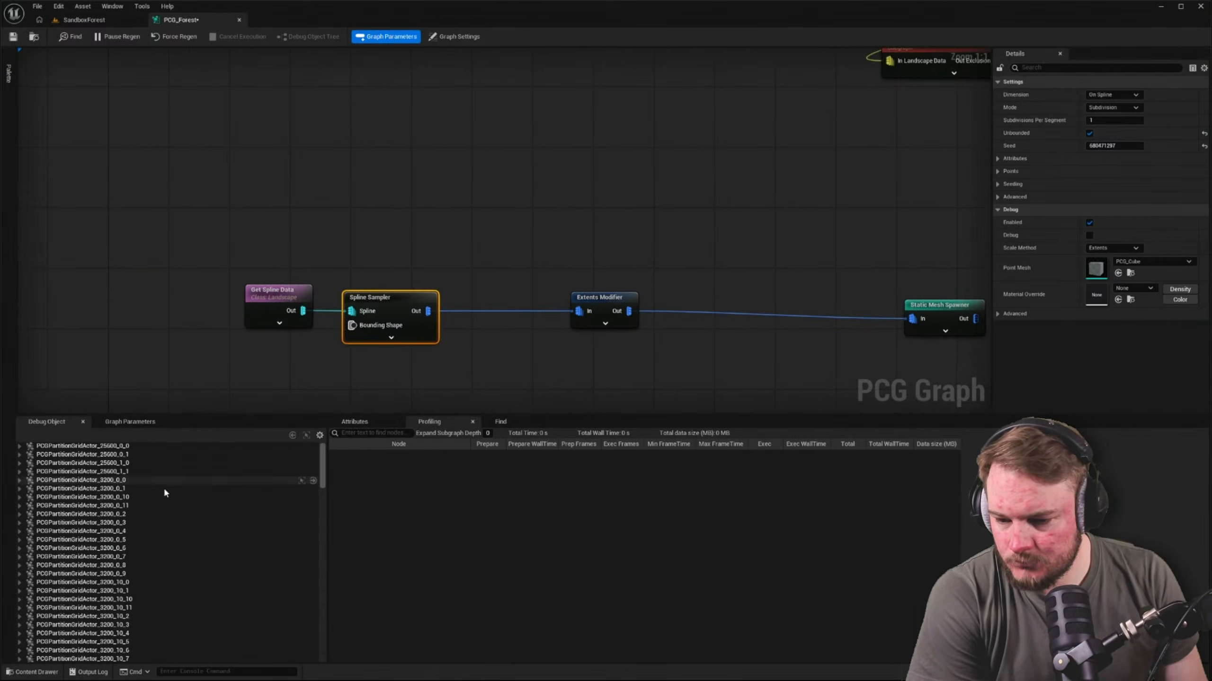
{"action": "left_click", "coordinate": [19, 446]}
{"action": "left_click", "coordinate": [50, 455]}
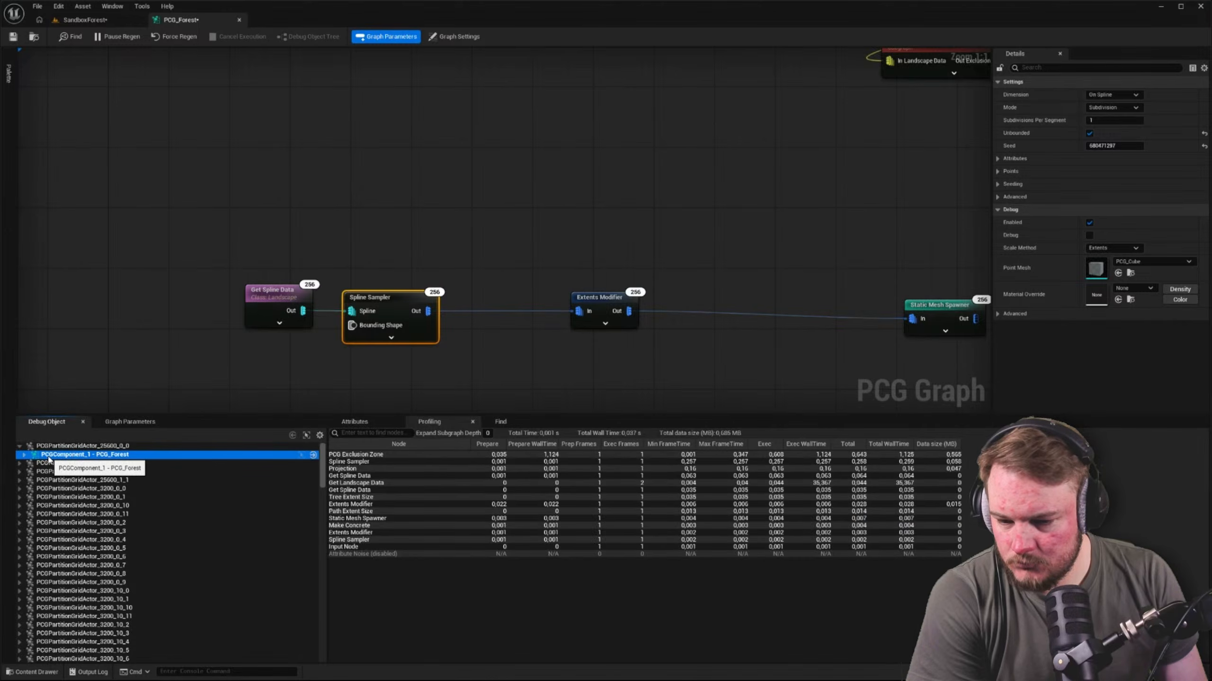
{"action": "left_click", "coordinate": [343, 403]}
{"action": "left_click", "coordinate": [354, 422]}
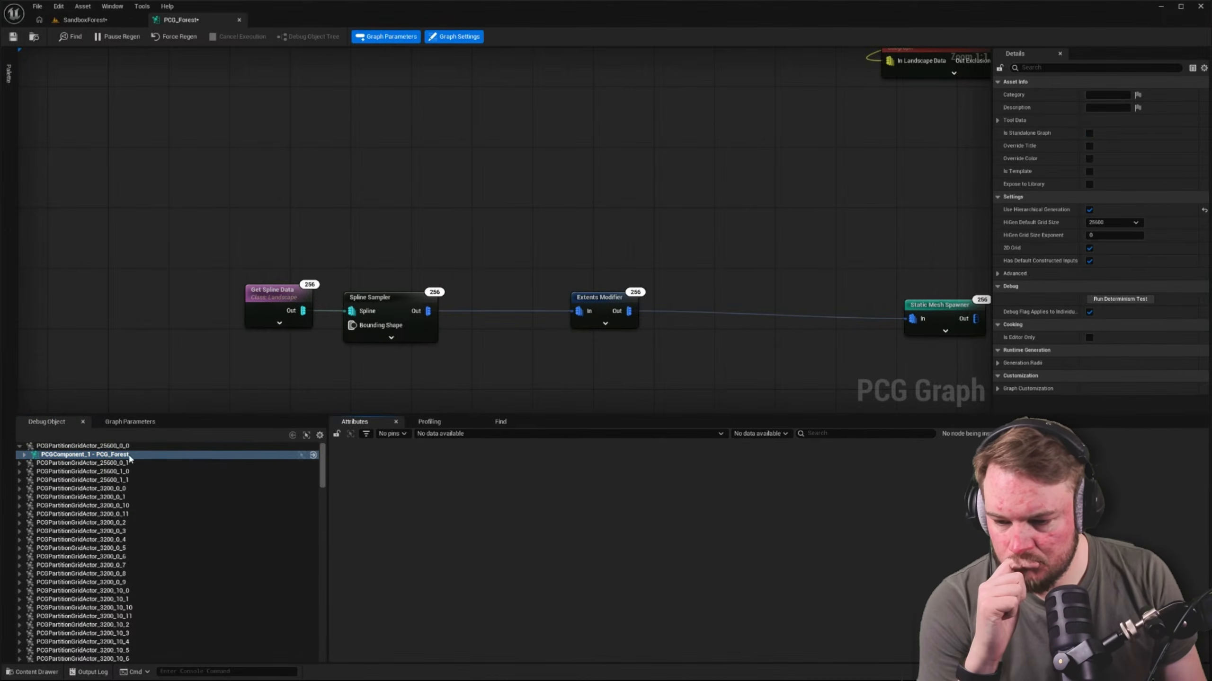
Examine the PCG_Forest component and its PCG_ExclusionZone subgraph under PCGPartitionGridActor_25600_0_1 as debug objects
{"action": "left_click", "coordinate": [111, 448]}
{"action": "left_click", "coordinate": [106, 463]}
{"action": "left_click", "coordinate": [20, 463]}
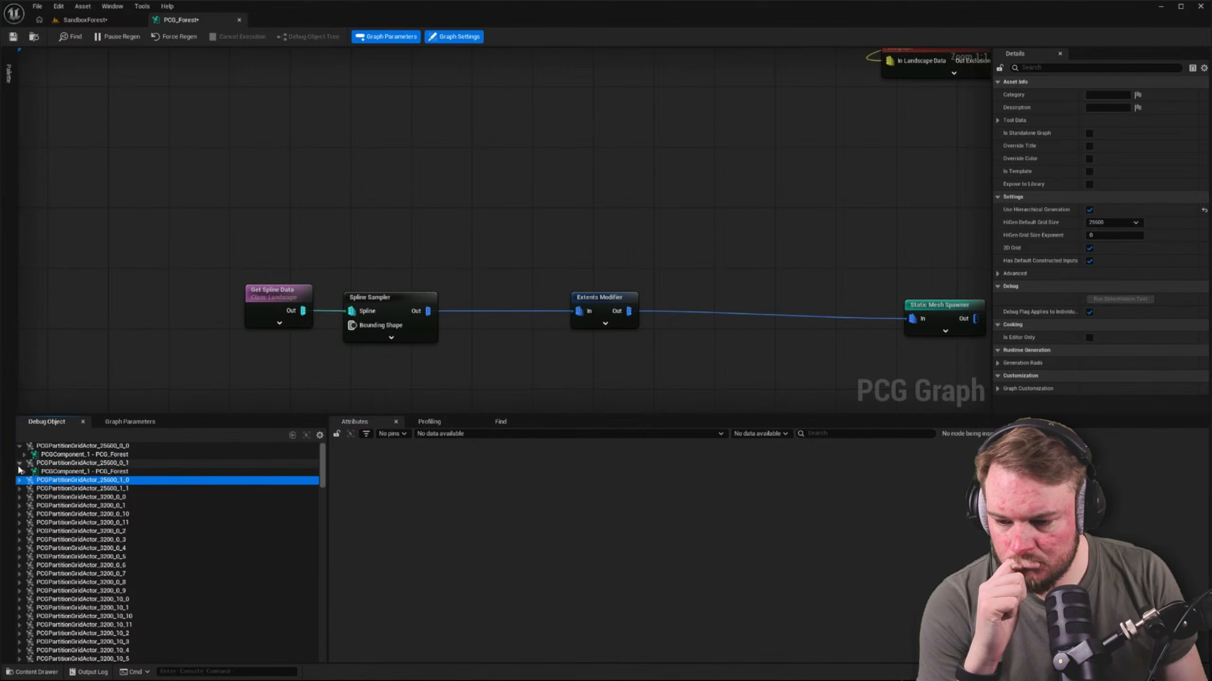
{"action": "left_click", "coordinate": [24, 472]}
{"action": "left_click", "coordinate": [66, 481]}
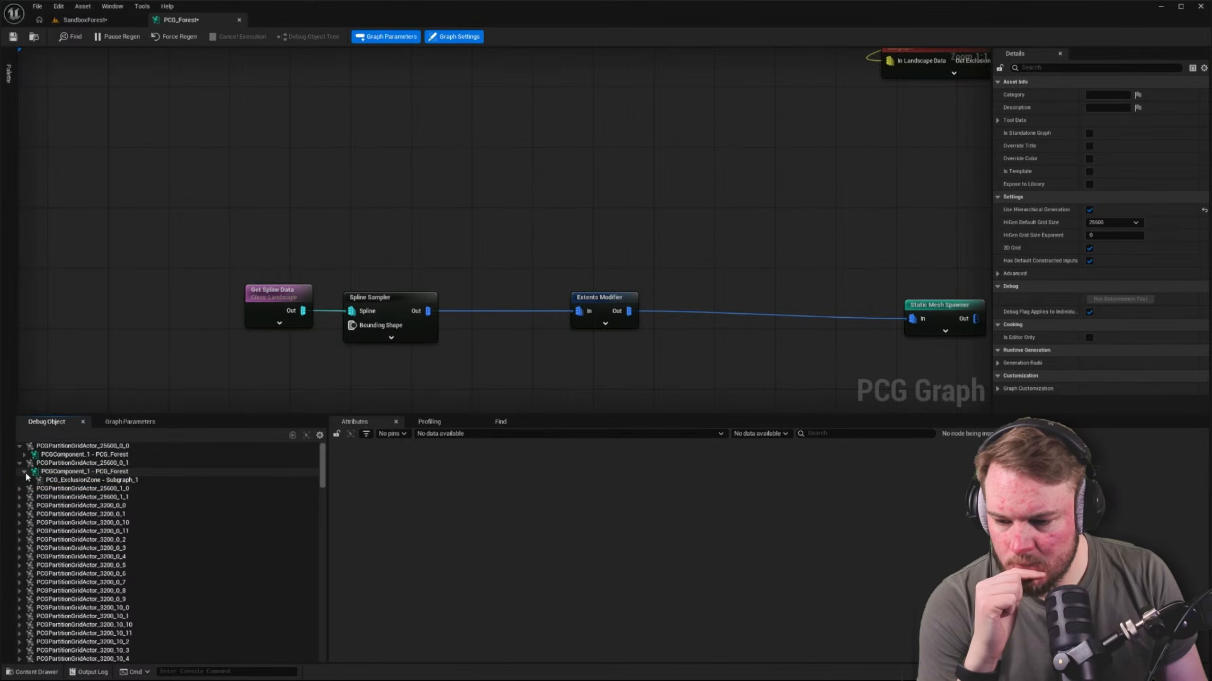
{"action": "left_click", "coordinate": [24, 472]}
{"action": "left_click", "coordinate": [67, 481]}
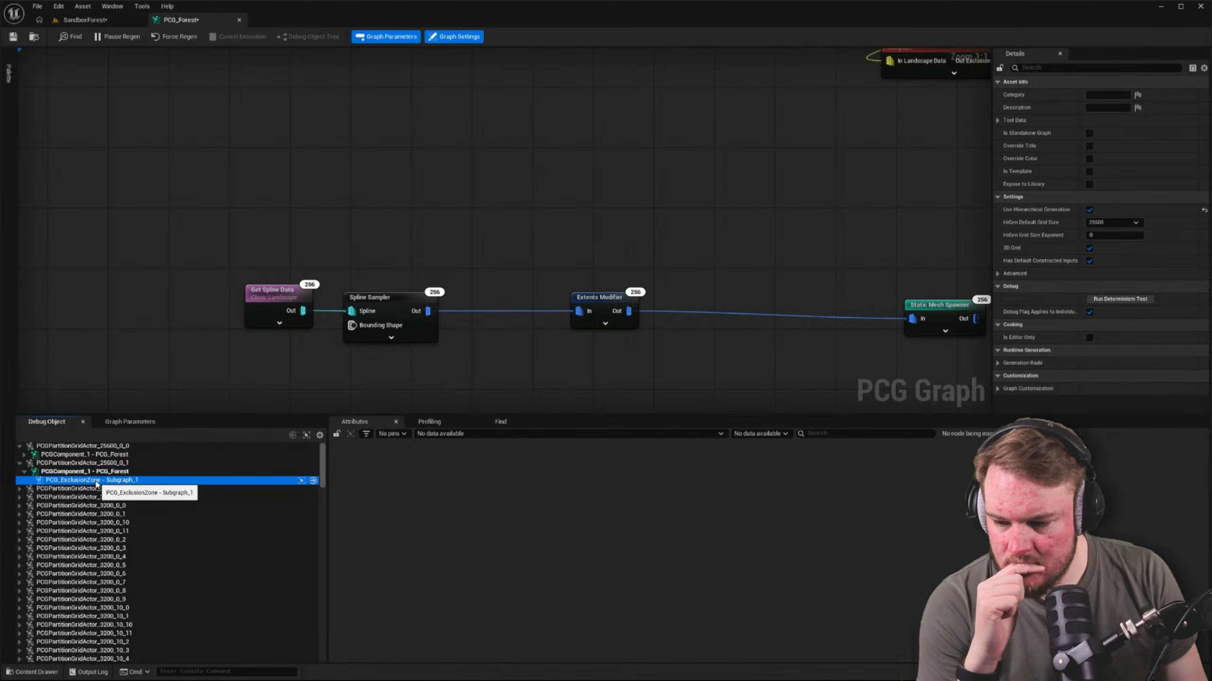
{"action": "left_click", "coordinate": [24, 471]}
{"action": "left_click", "coordinate": [20, 463]}
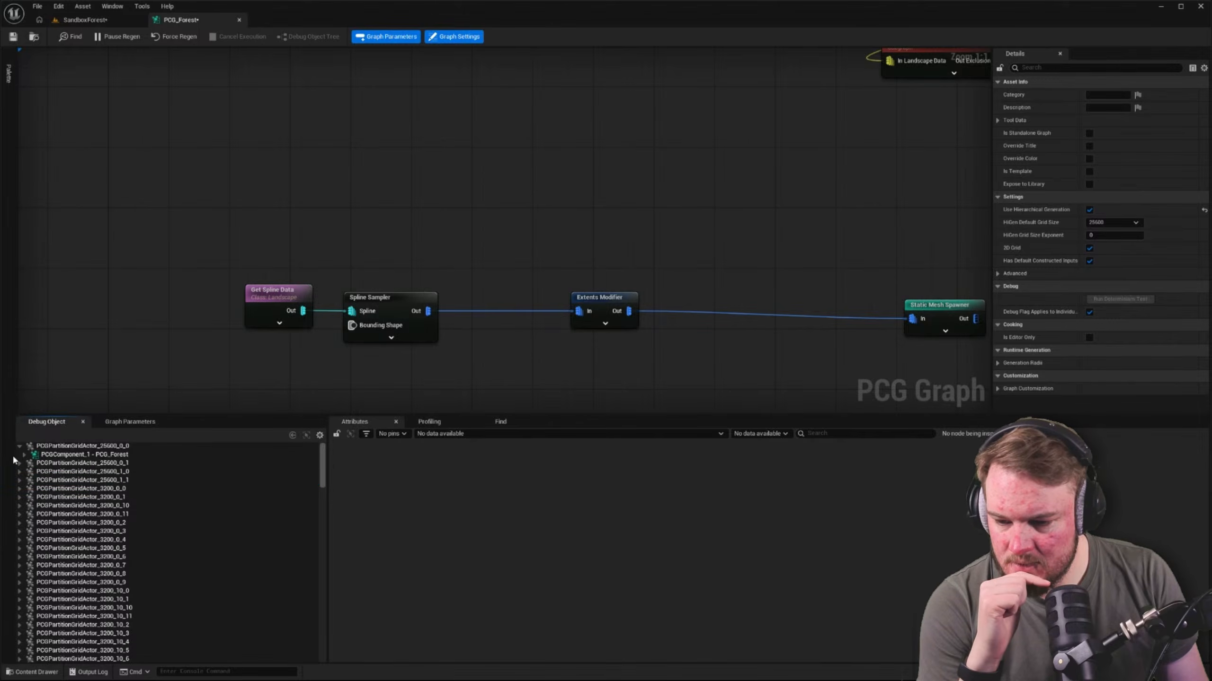
{"action": "left_click", "coordinate": [19, 446]}
Look through the 3200-size partition grid actors and the display options of the debug object list
{"action": "scroll", "coordinate": [262, 338], "scroll_direction": "down", "scroll_amount": 7}
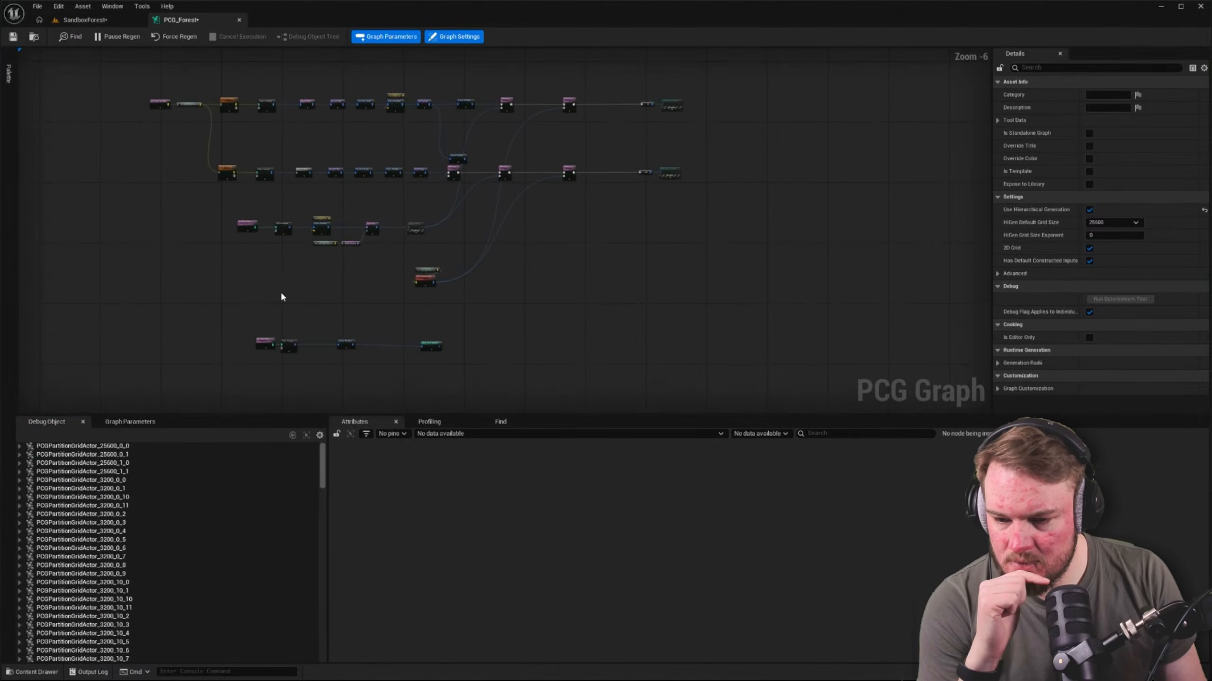
{"action": "left_click", "coordinate": [93, 539]}
{"action": "left_click", "coordinate": [94, 565]}
{"action": "scroll", "coordinate": [94, 568], "scroll_direction": "down", "scroll_amount": 5}
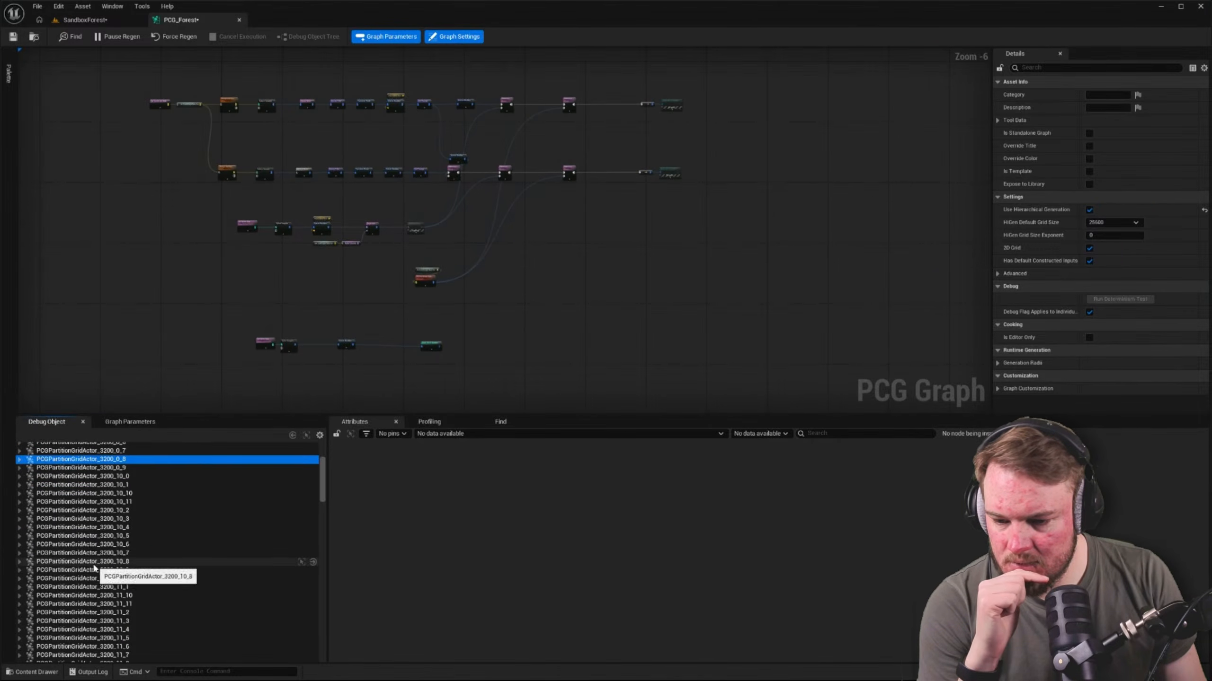
{"action": "scroll", "coordinate": [95, 567], "scroll_direction": "up", "scroll_amount": 1}
{"action": "left_click", "coordinate": [94, 560]}
{"action": "left_click", "coordinate": [319, 435]}
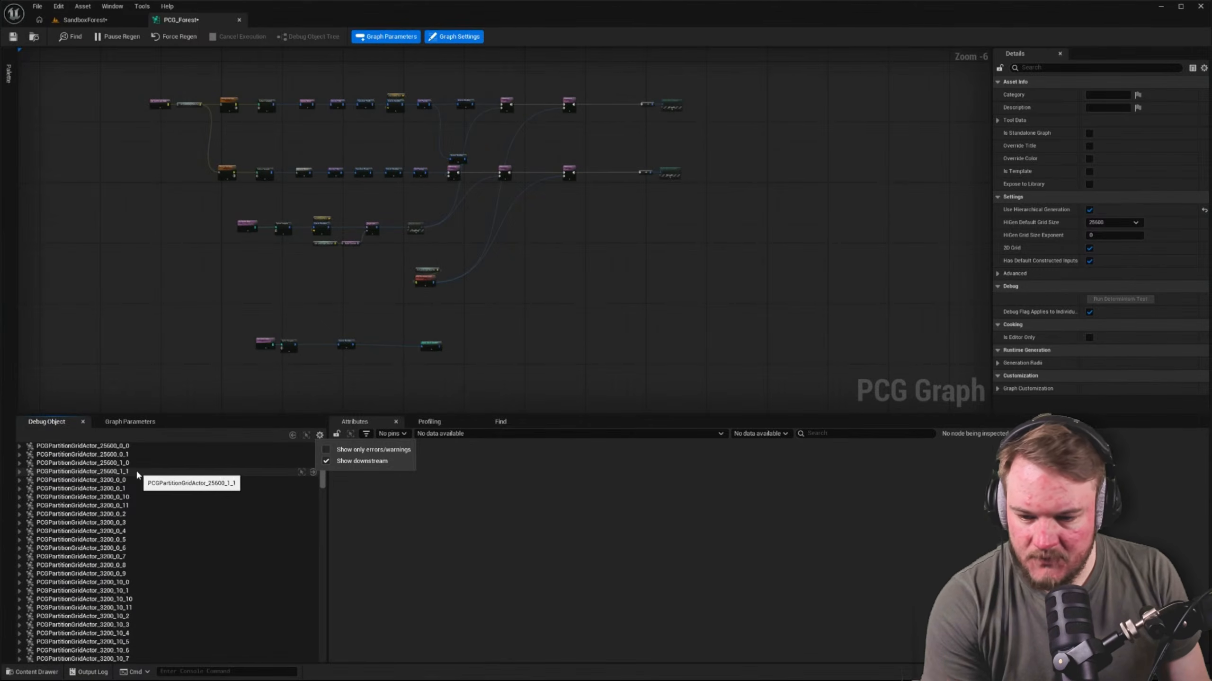
{"action": "scroll", "coordinate": [216, 491], "scroll_direction": "down", "scroll_amount": 5}
{"action": "left_click", "coordinate": [310, 502]}
{"action": "left_click_drag", "start_coordinate": [321, 504], "coordinate": [299, 463]}
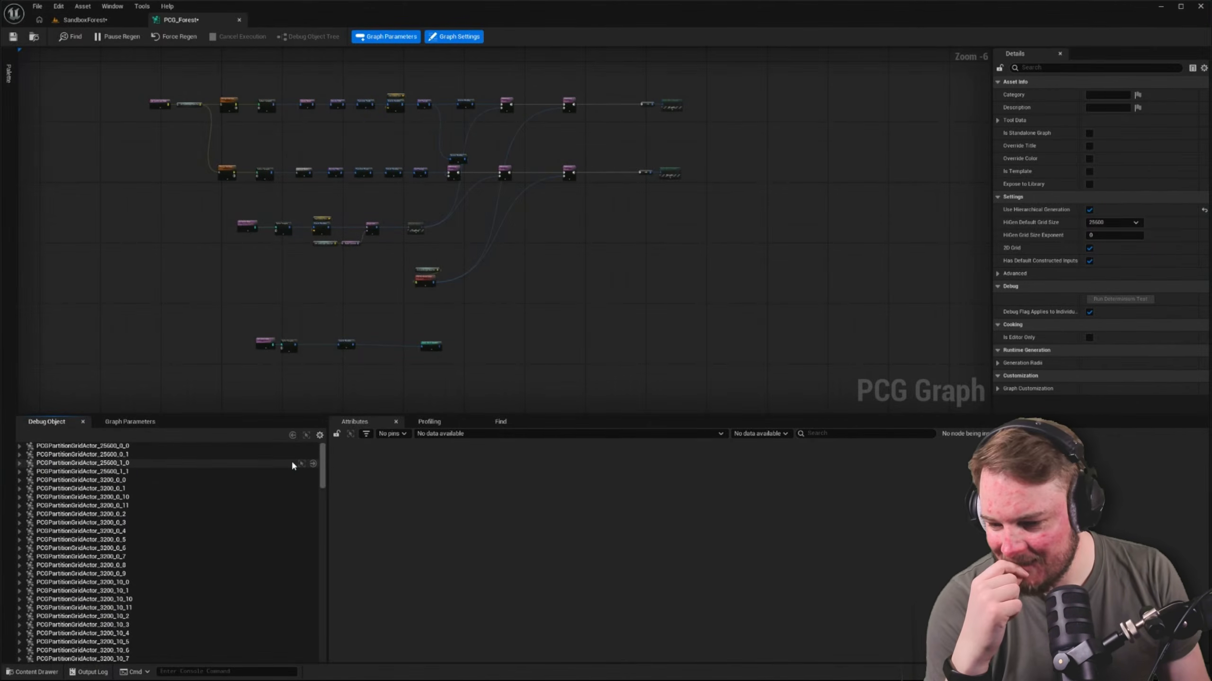
{"action": "mouse_move", "coordinate": [322, 466]}
{"action": "left_mouse_down"}
{"action": "mouse_move", "coordinate": [315, 653]}
{"action": "mouse_move", "coordinate": [318, 446]}
{"action": "left_mouse_up"}
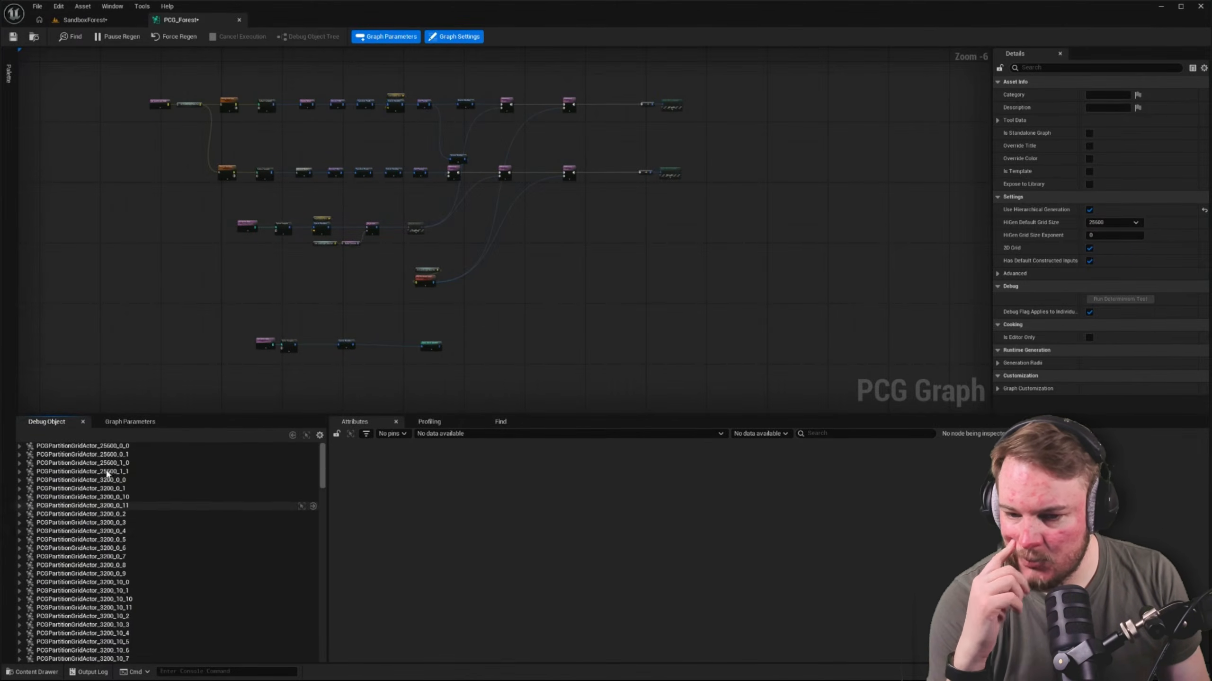
Enable debug display on the landscape spline branch's Static Mesh Spawner and check the result in the SandboxForest viewport
{"action": "scroll", "coordinate": [482, 258], "scroll_direction": "up", "scroll_amount": 5}
{"action": "left_click", "coordinate": [631, 324]}
{"action": "right_click_drag", "start_coordinate": [654, 283], "coordinate": [701, 267]}
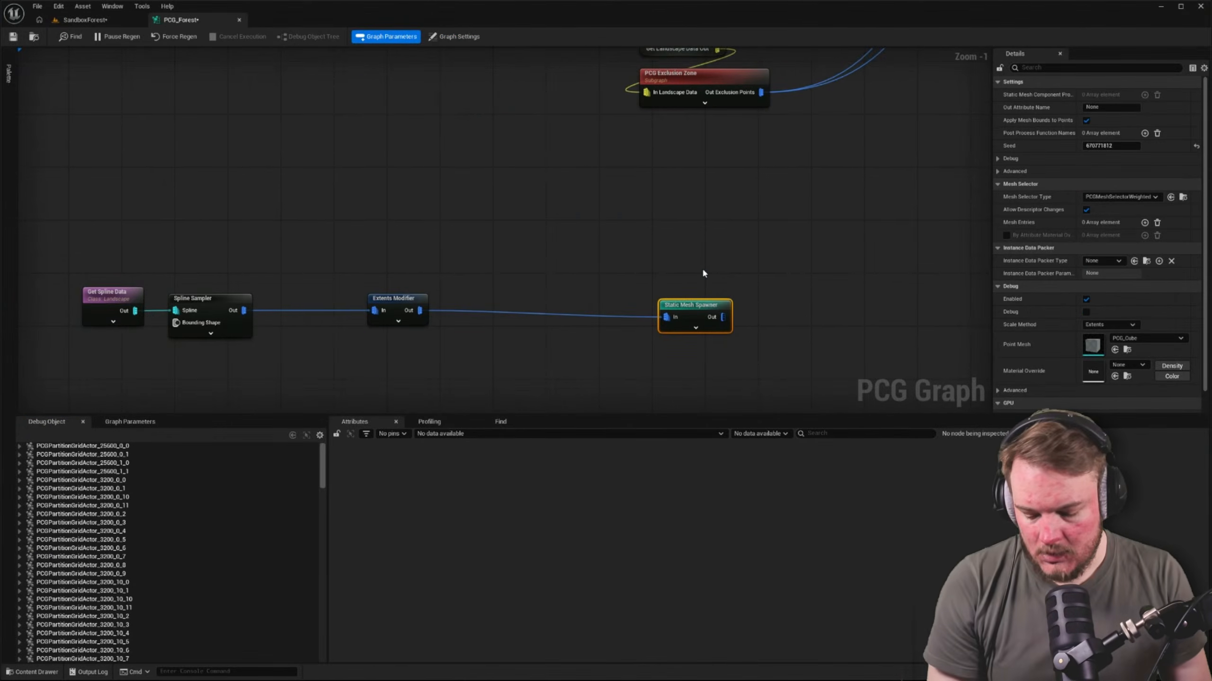
{"action": "left_click", "coordinate": [454, 37]}
{"action": "left_click", "coordinate": [98, 21]}
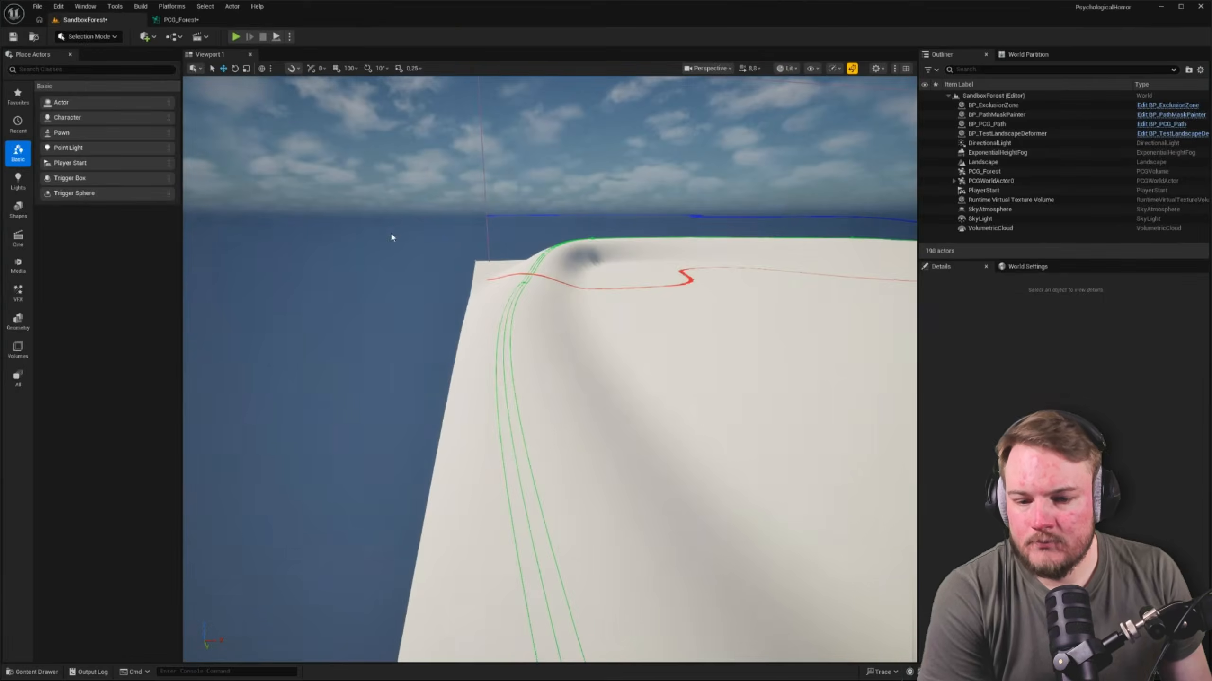
{"action": "right_click_drag", "start_coordinate": [390, 232], "coordinate": [422, 250]}
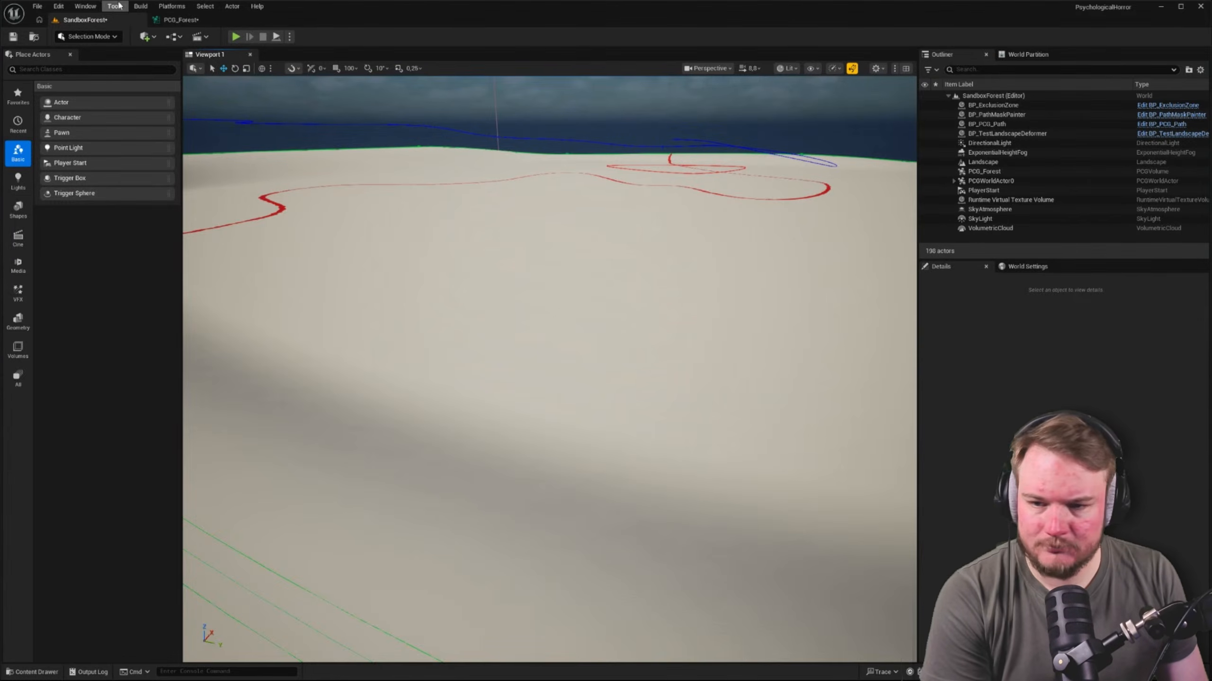
{"action": "left_click", "coordinate": [183, 19]}
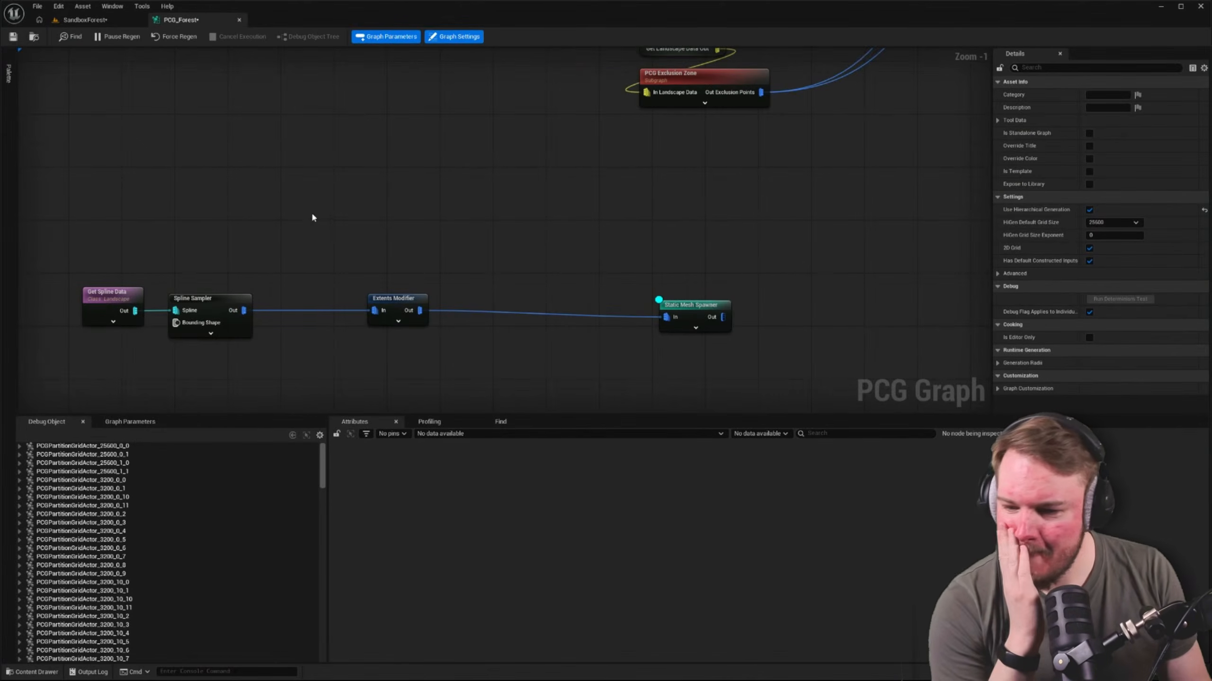
Move the landscape spline branch's Extents Modifier and Static Mesh Spawner nodes closer to the Spline Sampler in a compact row
{"action": "right_click_drag", "start_coordinate": [313, 217], "coordinate": [397, 237]}
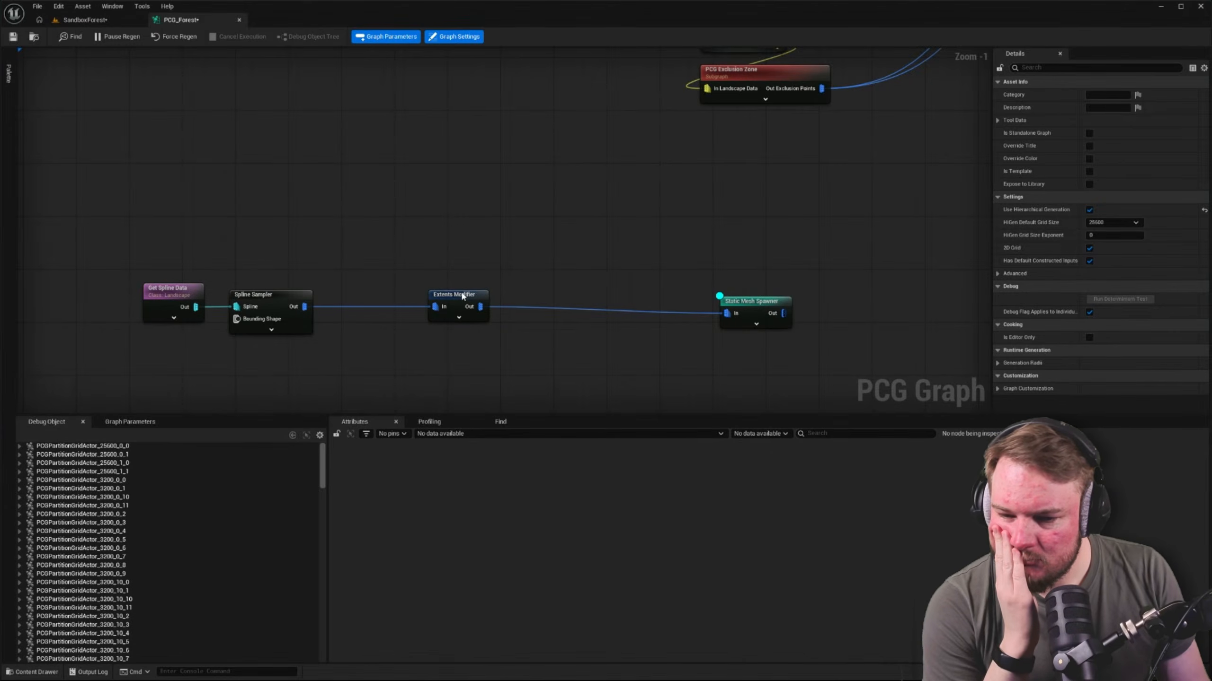
{"action": "left_click_drag", "start_coordinate": [464, 294], "coordinate": [384, 294]}
{"action": "left_click", "coordinate": [687, 306]}
{"action": "left_click_drag", "start_coordinate": [751, 300], "coordinate": [491, 300]}
{"action": "left_click", "coordinate": [447, 260]}
{"action": "right_click_drag", "start_coordinate": [630, 238], "coordinate": [706, 232]}
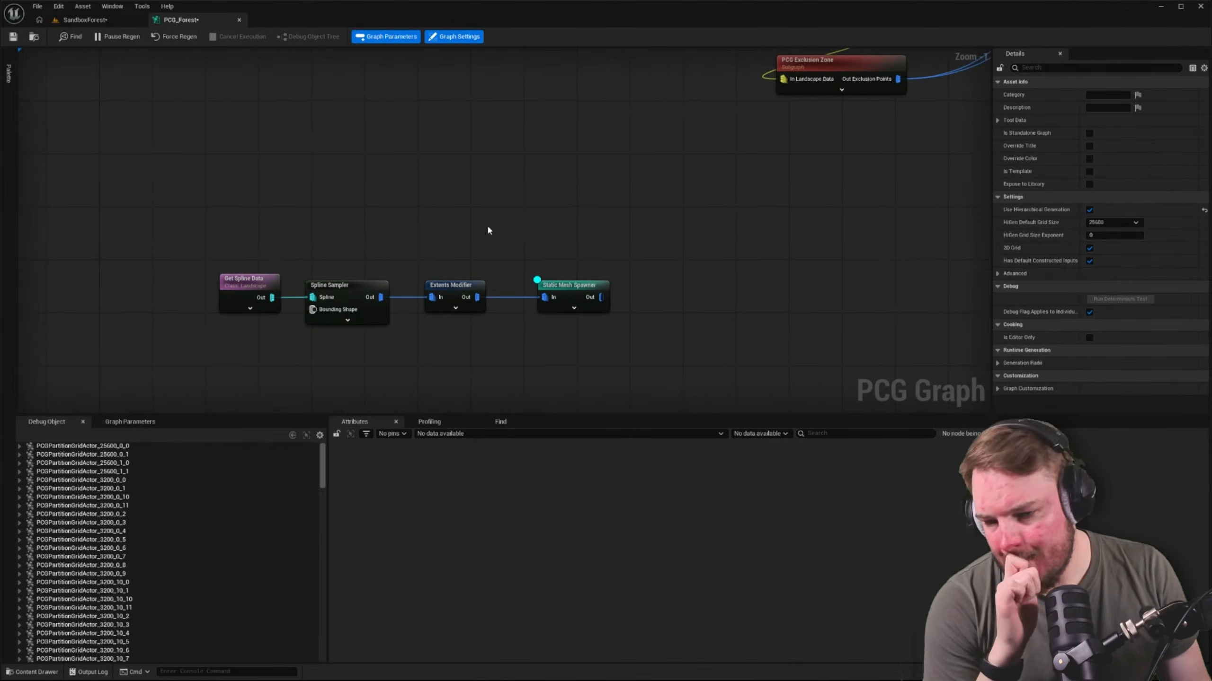
Add an empty Subgraph node above the landscape spline branch and cut the branch's four nodes from PCG_Forest
{"action": "left_click_drag", "start_coordinate": [199, 226], "coordinate": [814, 337]}
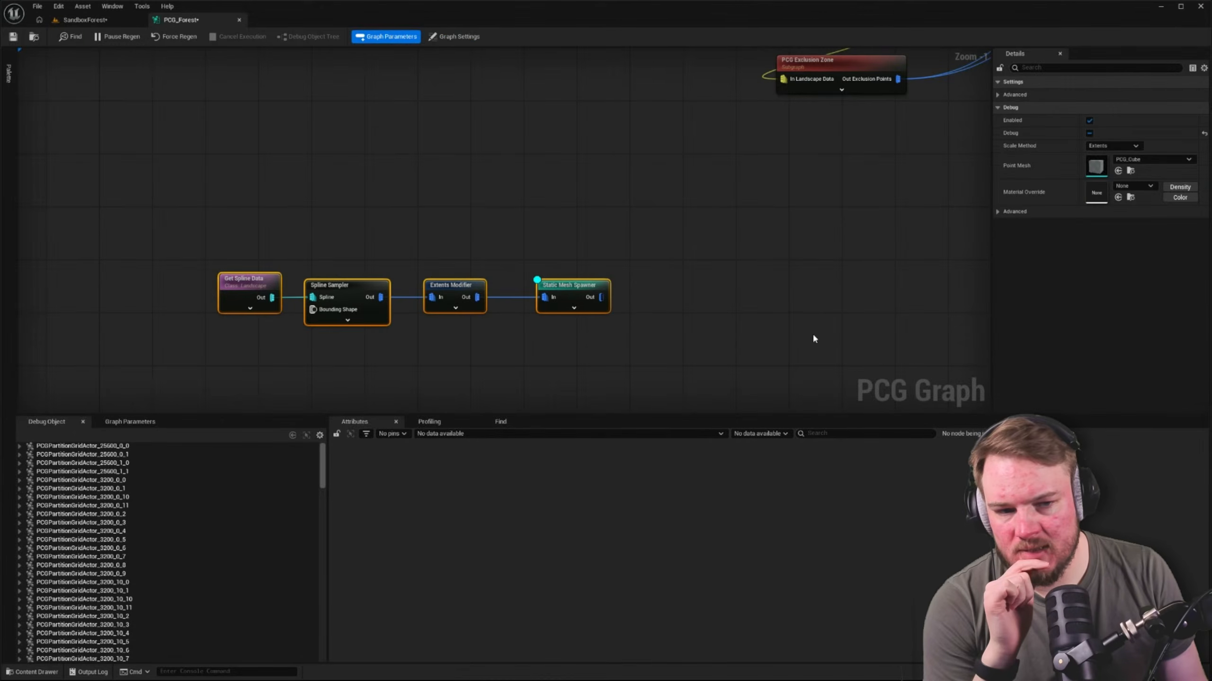
{"action": "right_click", "coordinate": [441, 163]}
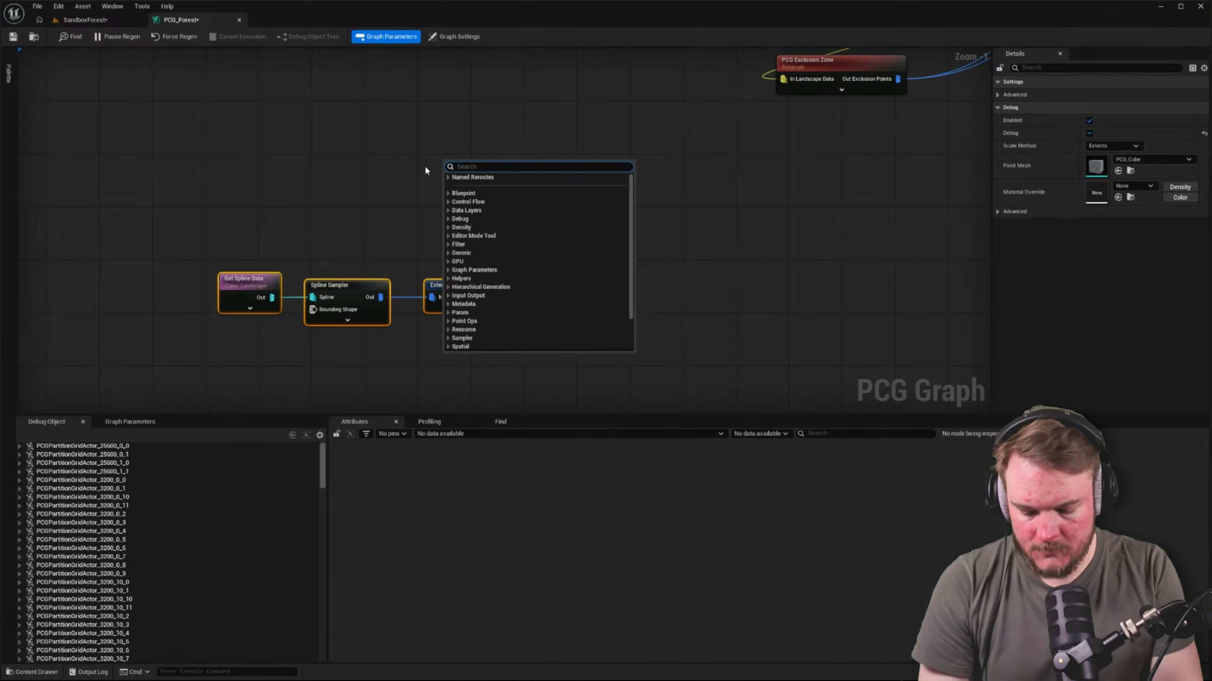
{"action": "type", "text": "sub"}
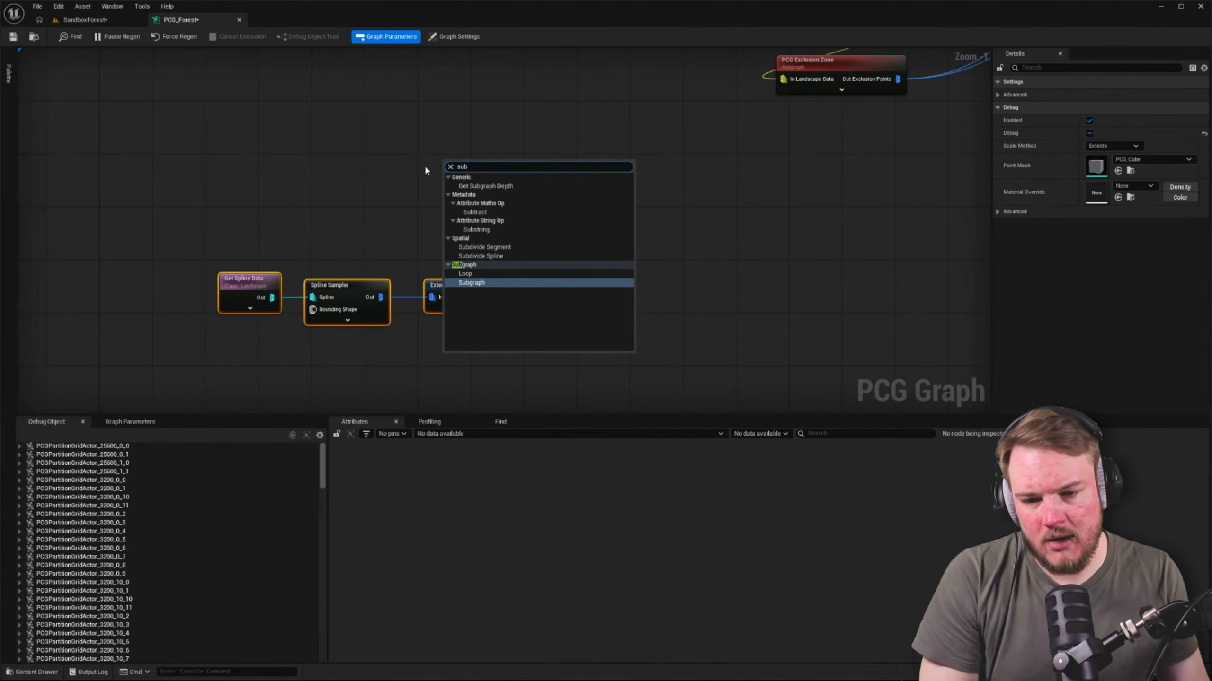
{"action": "left_click", "coordinate": [480, 283]}
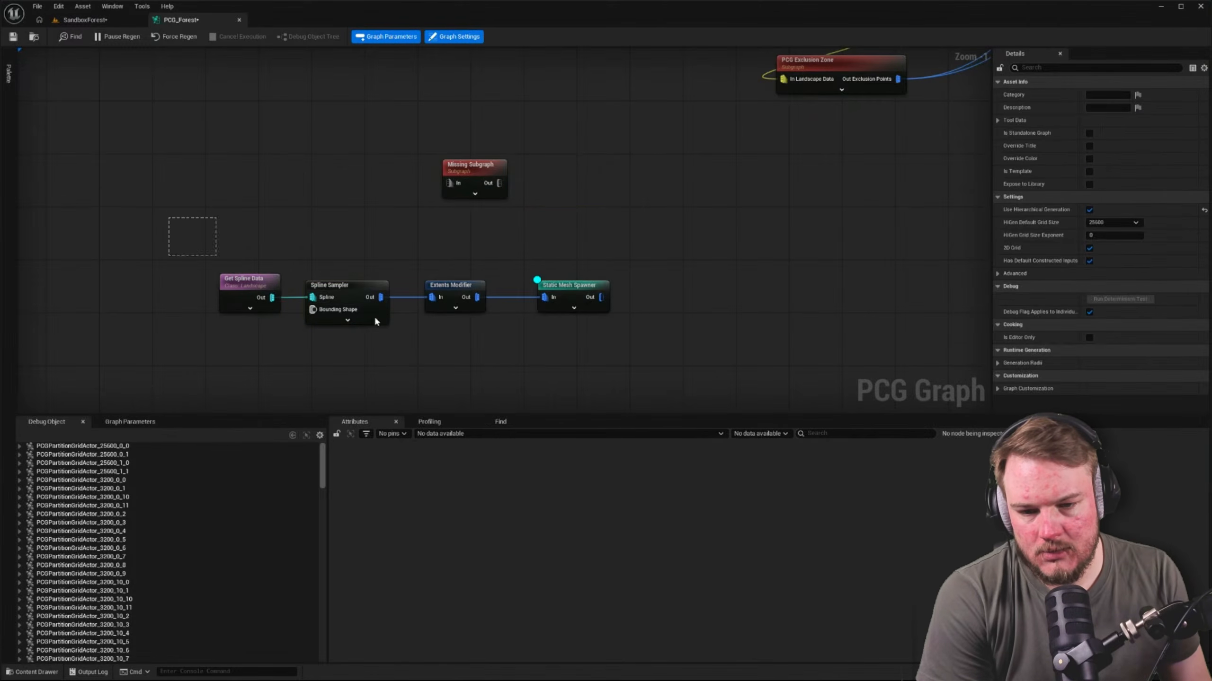
{"action": "left_click_drag", "start_coordinate": [374, 321], "coordinate": [792, 396]}
{"action": "key", "text": "Delete"}
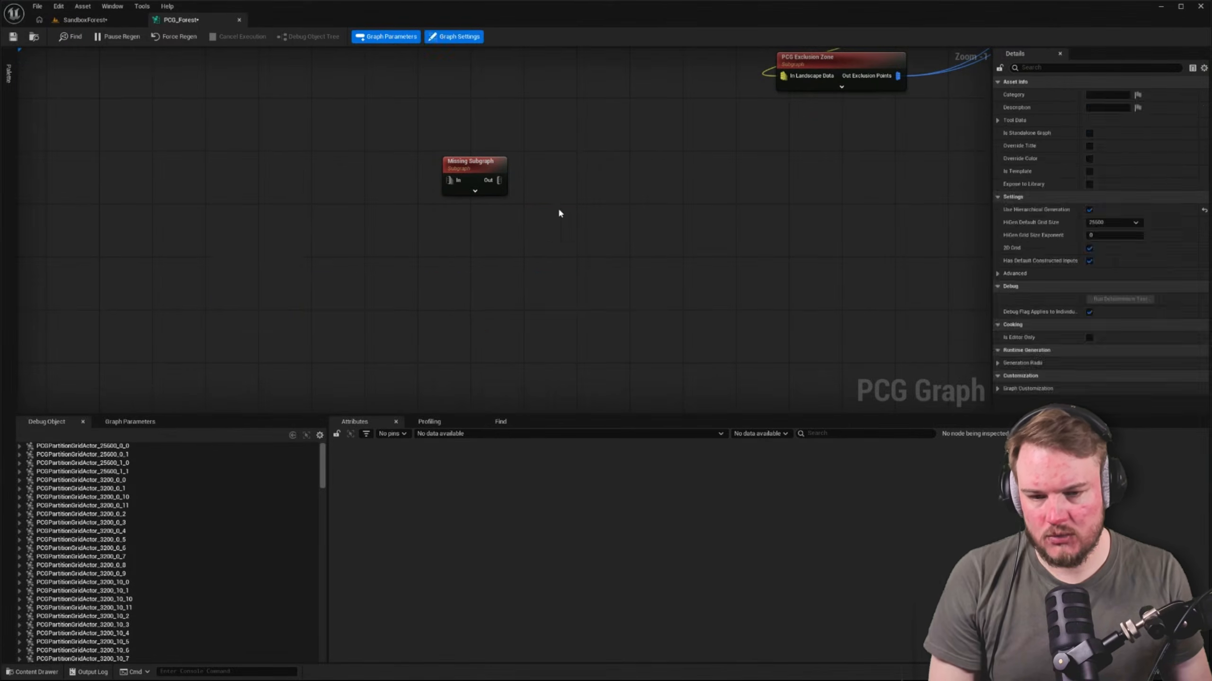
Locate the PCG Exclusion Zone node's graph asset in the project content and go up to the PCG folder
{"action": "left_click", "coordinate": [480, 163]}
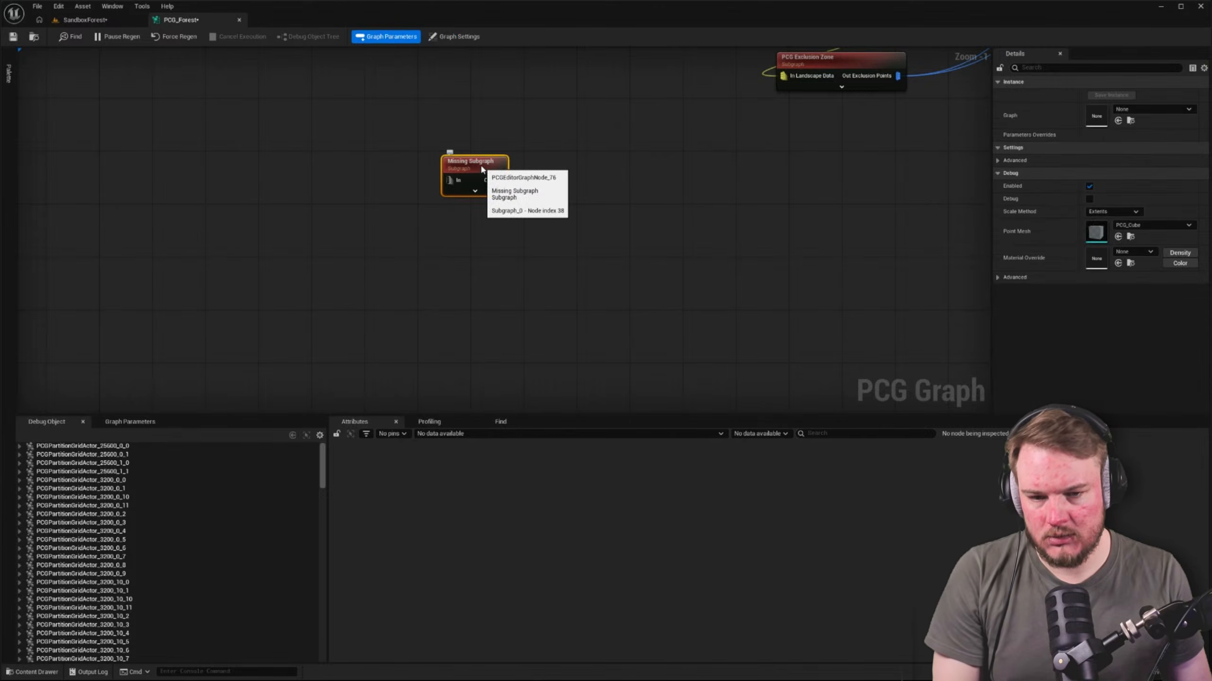
{"action": "left_click", "coordinate": [854, 61]}
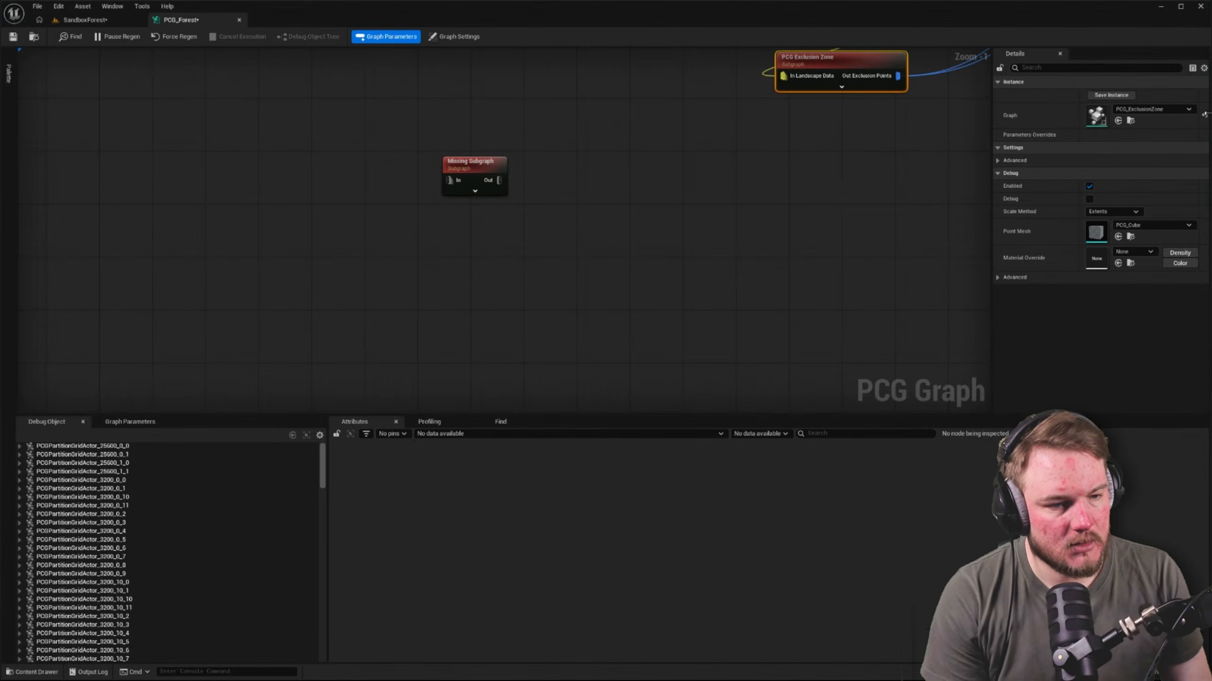
{"action": "left_click_drag", "start_coordinate": [468, 163], "coordinate": [517, 203]}
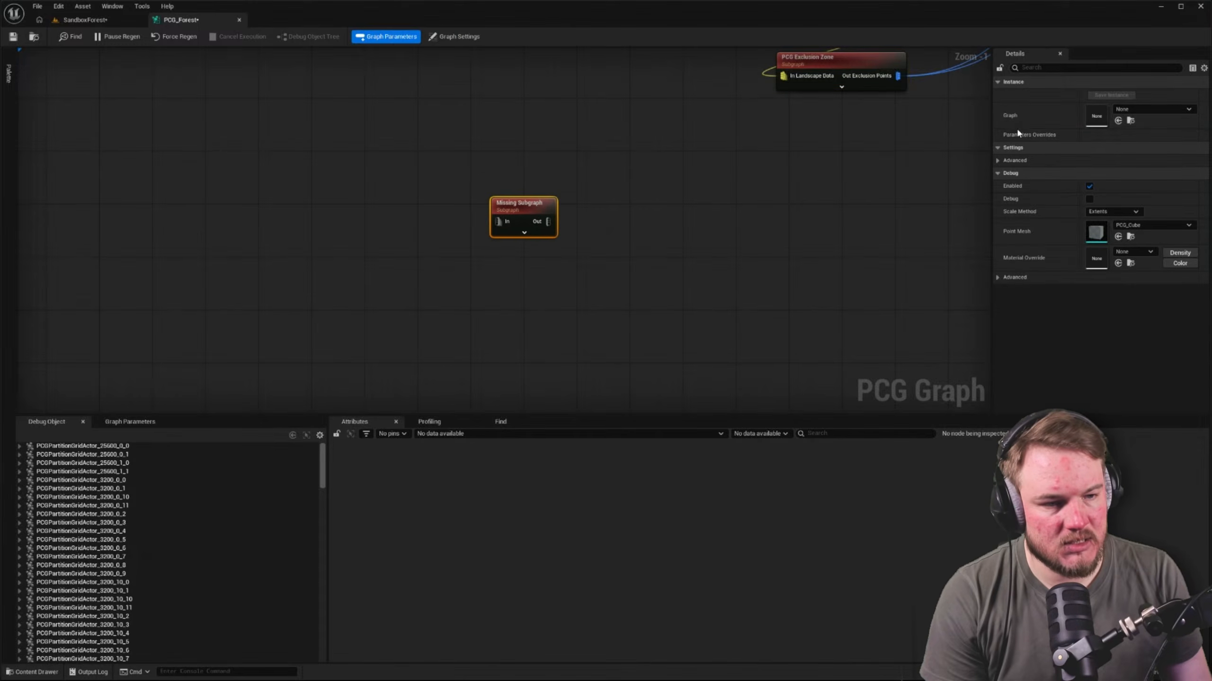
{"action": "left_click", "coordinate": [882, 72]}
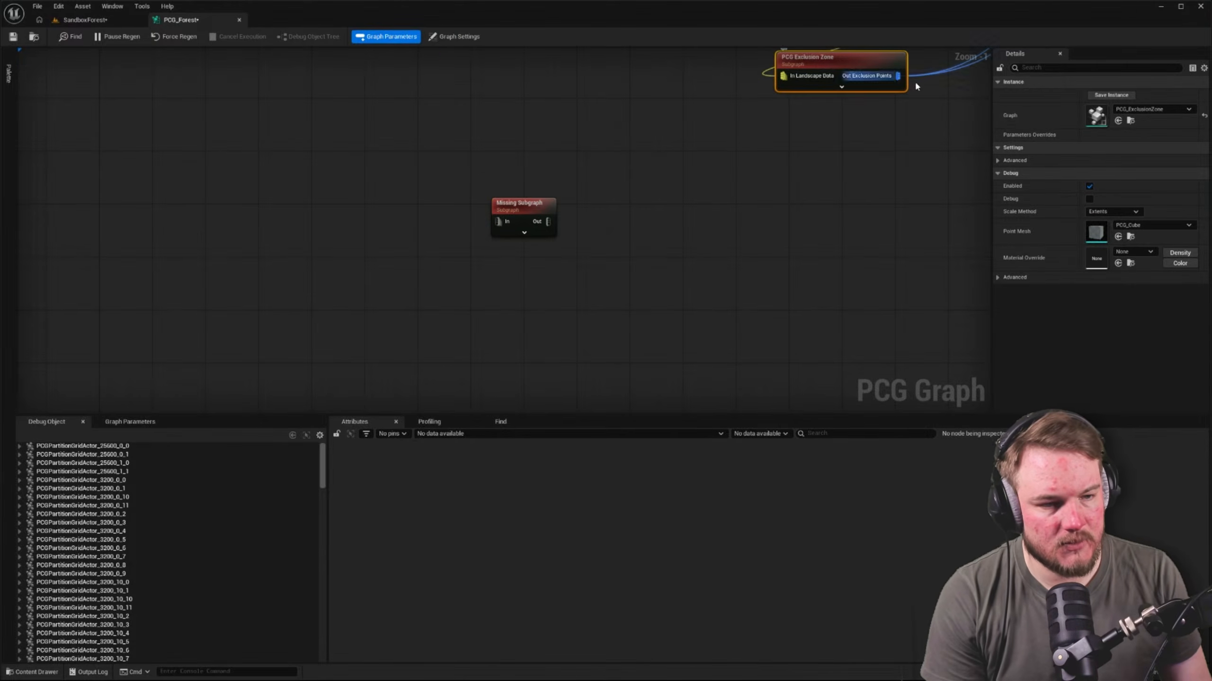
{"action": "left_click", "coordinate": [1131, 120]}
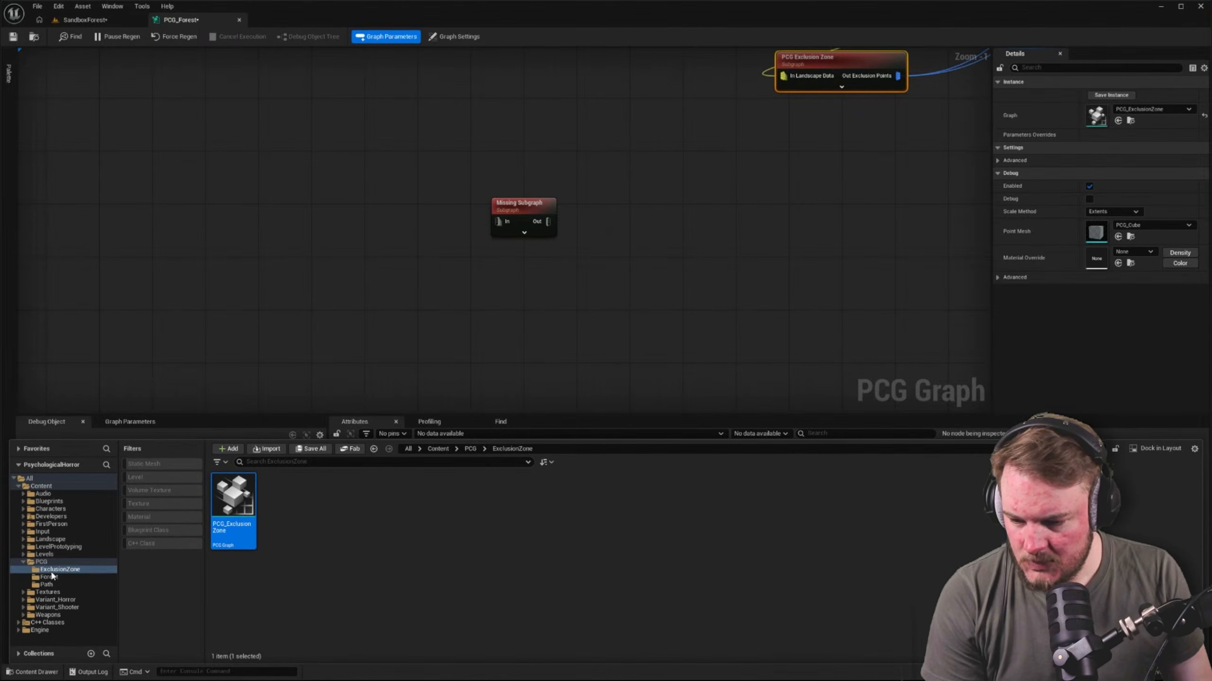
{"action": "left_click", "coordinate": [47, 585]}
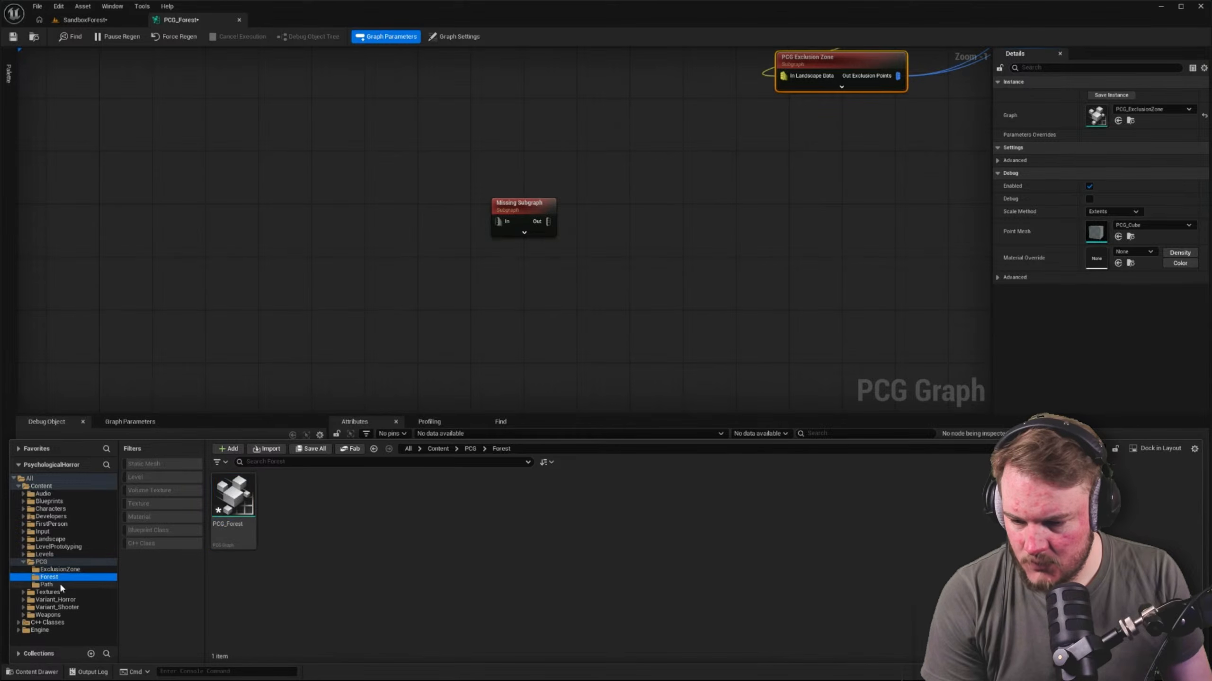
{"action": "left_click", "coordinate": [88, 562]}
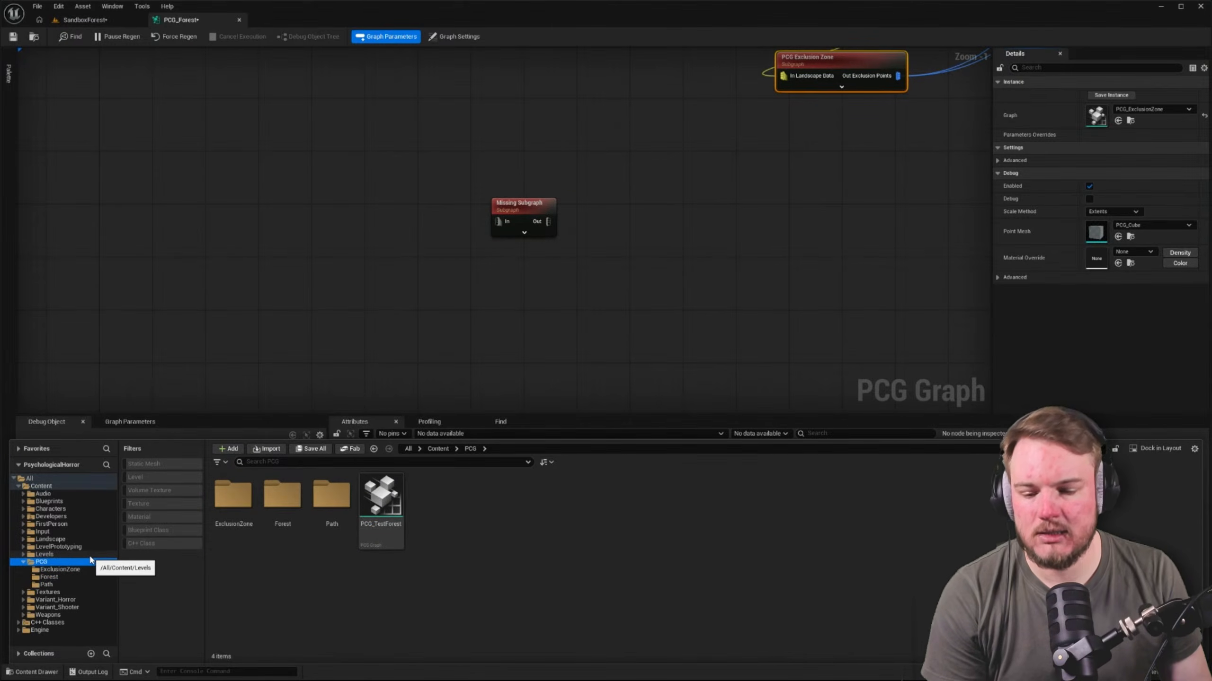
Create a new folder named LandscapeSpline inside the PCG folder
{"action": "key", "text": "ctrl+shift+n"}
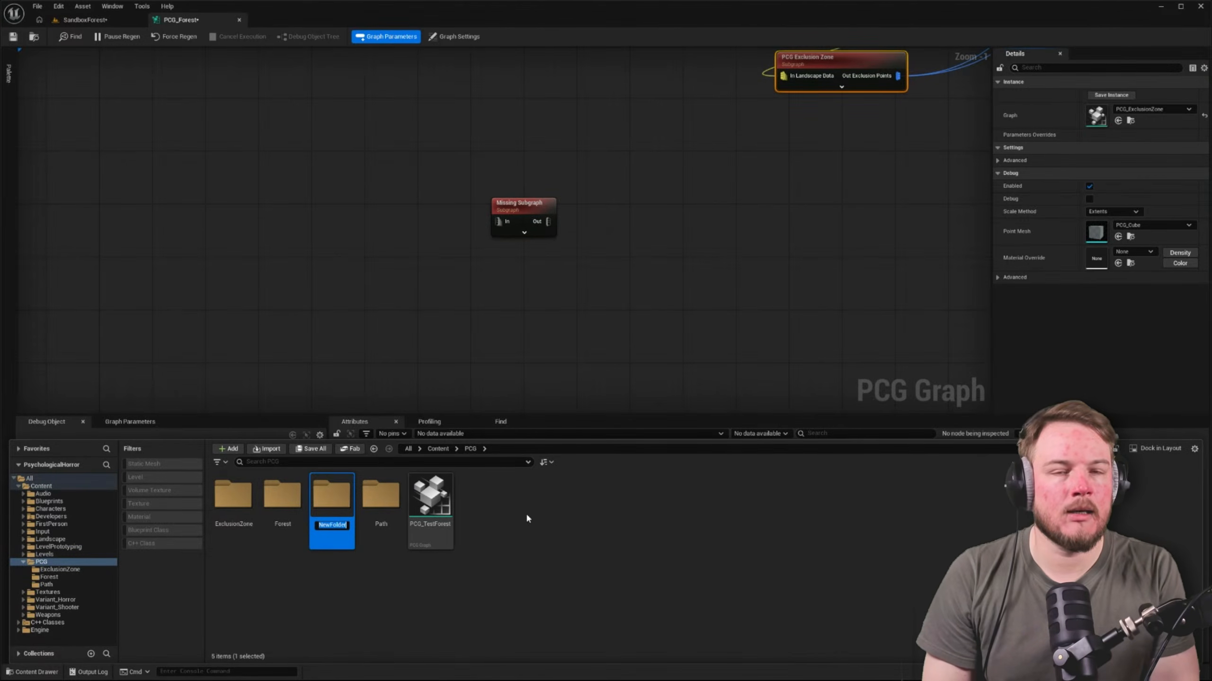
{"action": "type", "text": "Landscape"}
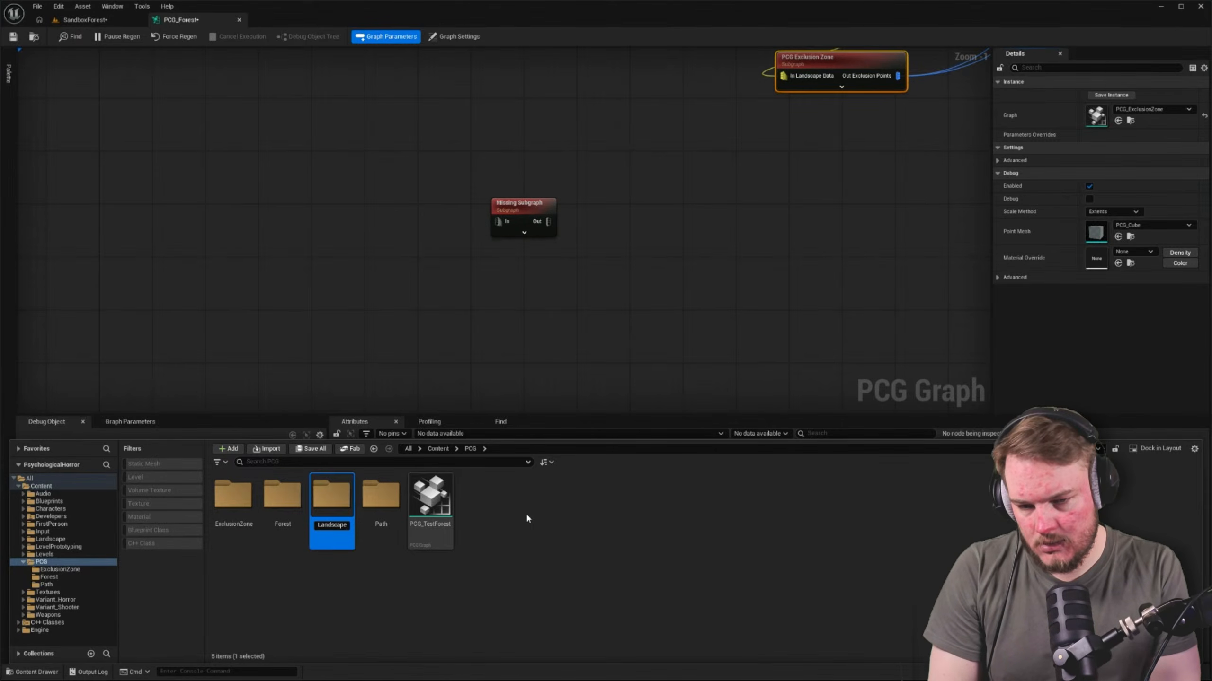
{"action": "type", "text": "SPline"}
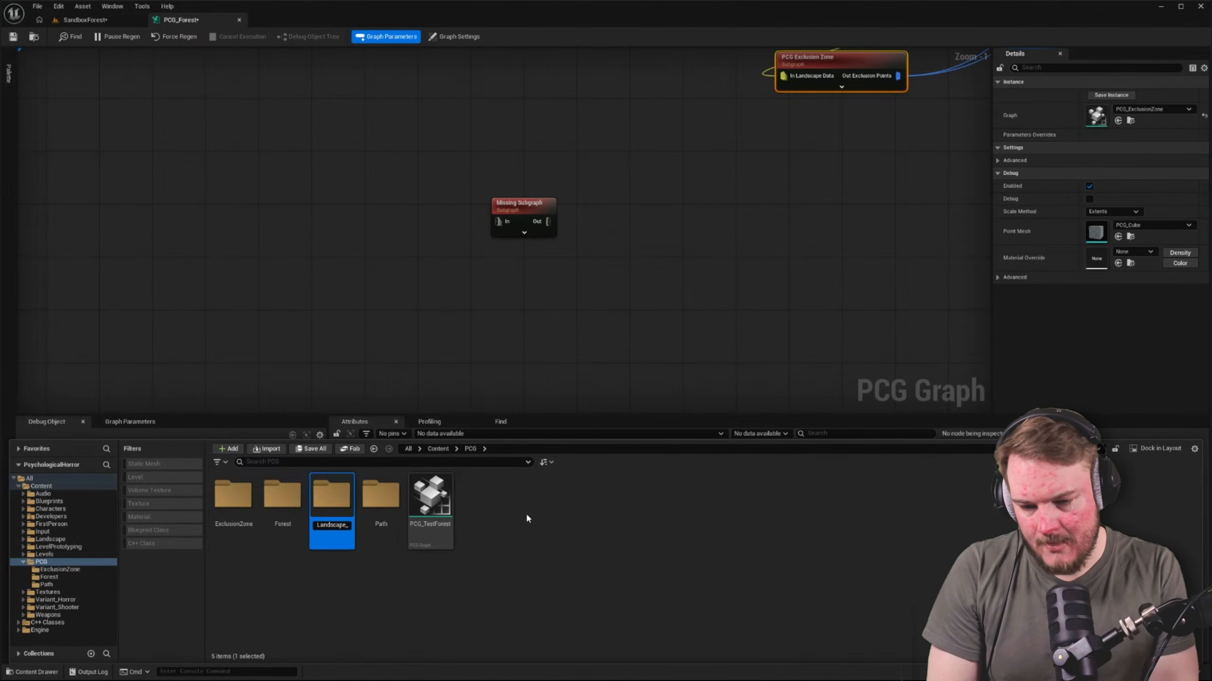
{"action": "key", "text": "BackSpace"}
{"action": "key", "text": "BackSpace"}
{"action": "key", "text": "BackSpace"}
{"action": "key", "text": "BackSpace"}
{"action": "key", "text": "BackSpace"}
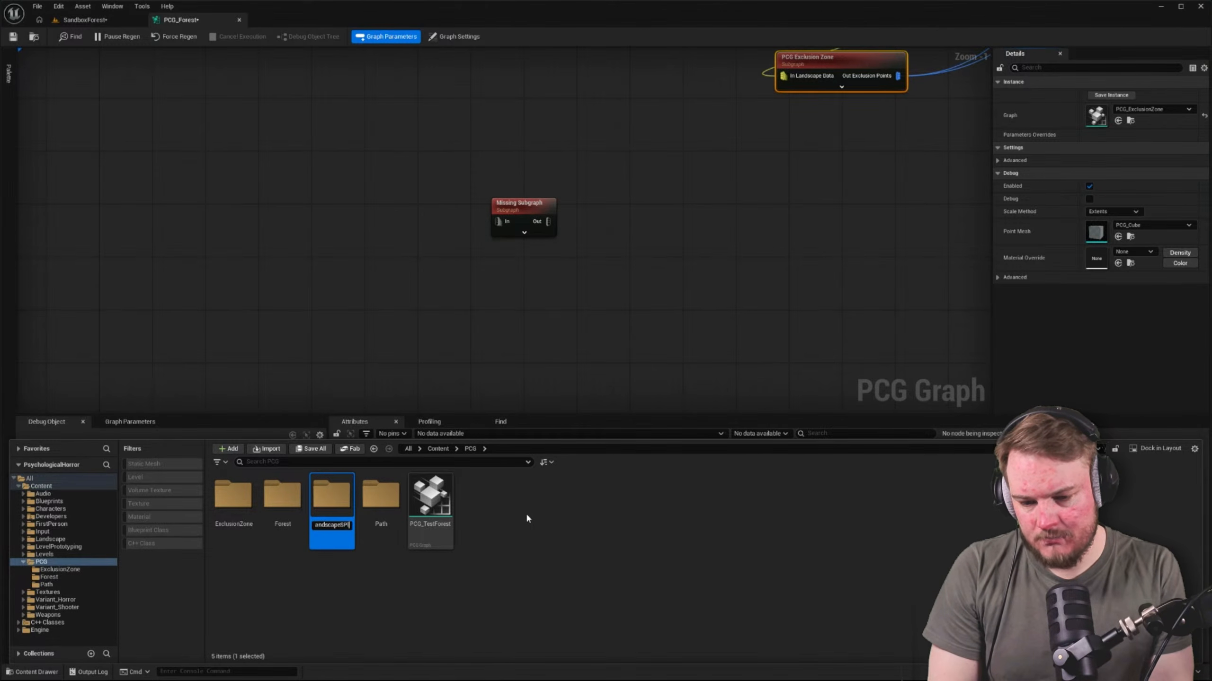
{"action": "key", "text": "BackSpace"}
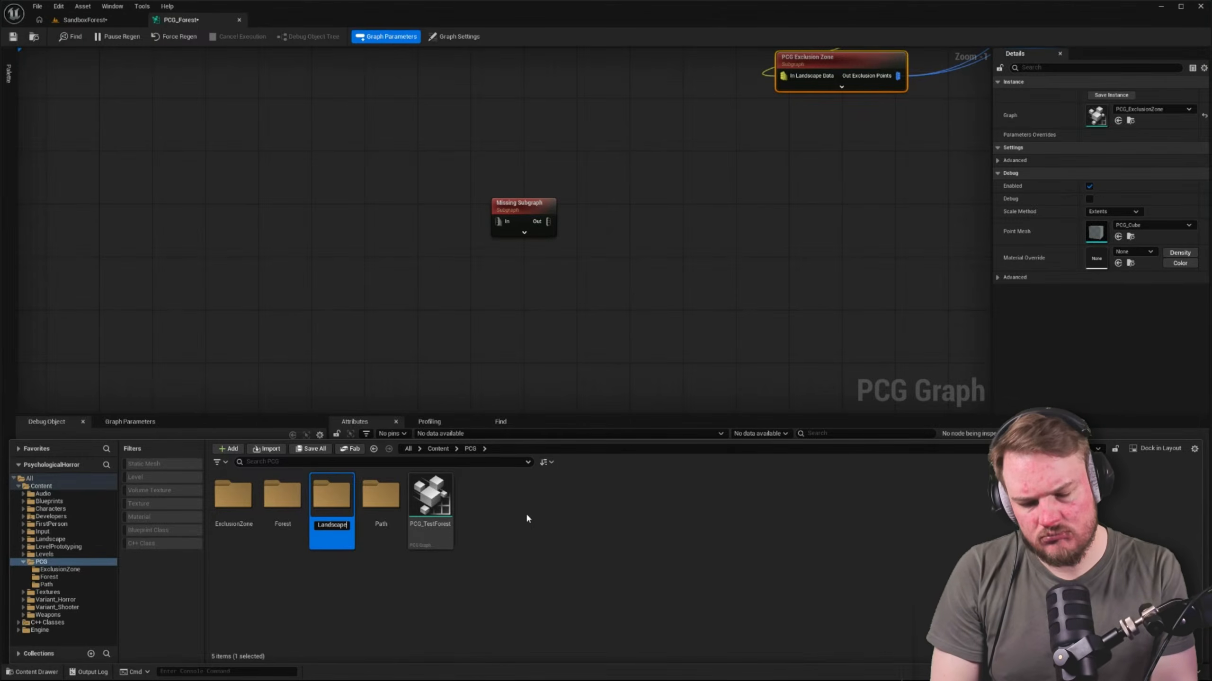
{"action": "type", "text": "Spline"}
{"action": "key", "text": "Return"}
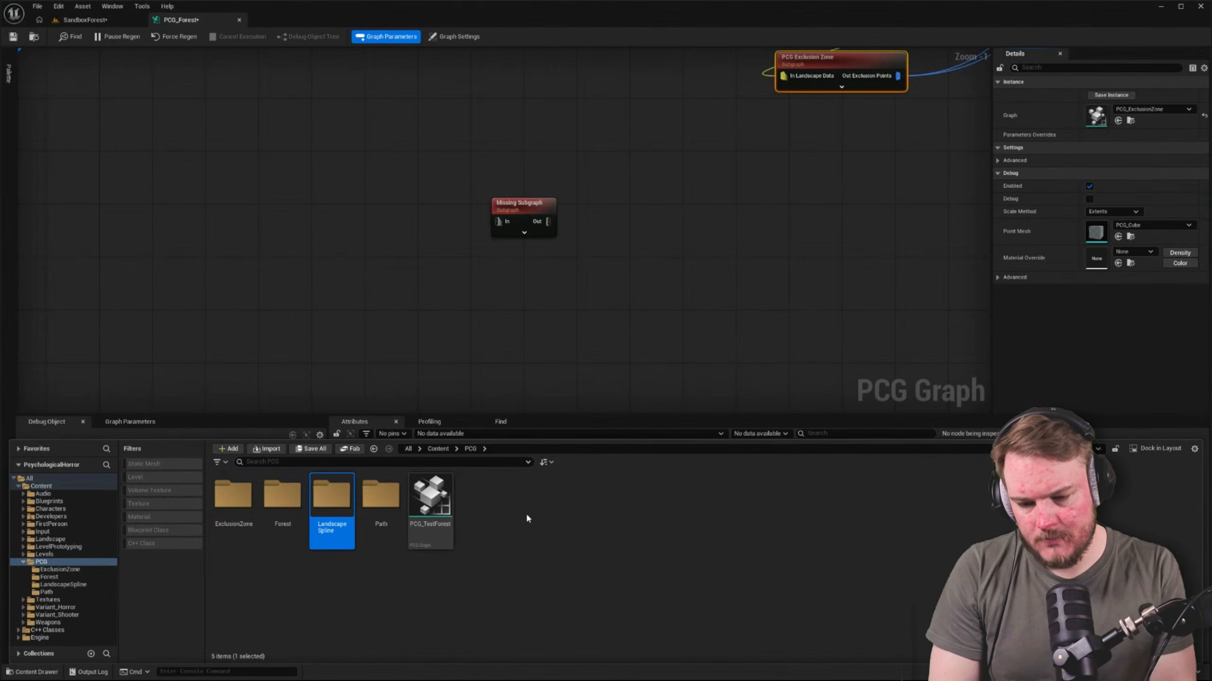
Create an empty PCG graph named PCG_LandscapeSpline inside the LandscapeSpline folder
{"action": "key", "text": "Return"}
{"action": "right_click", "coordinate": [512, 501]}
{"action": "mouse_move", "coordinate": [567, 466]}
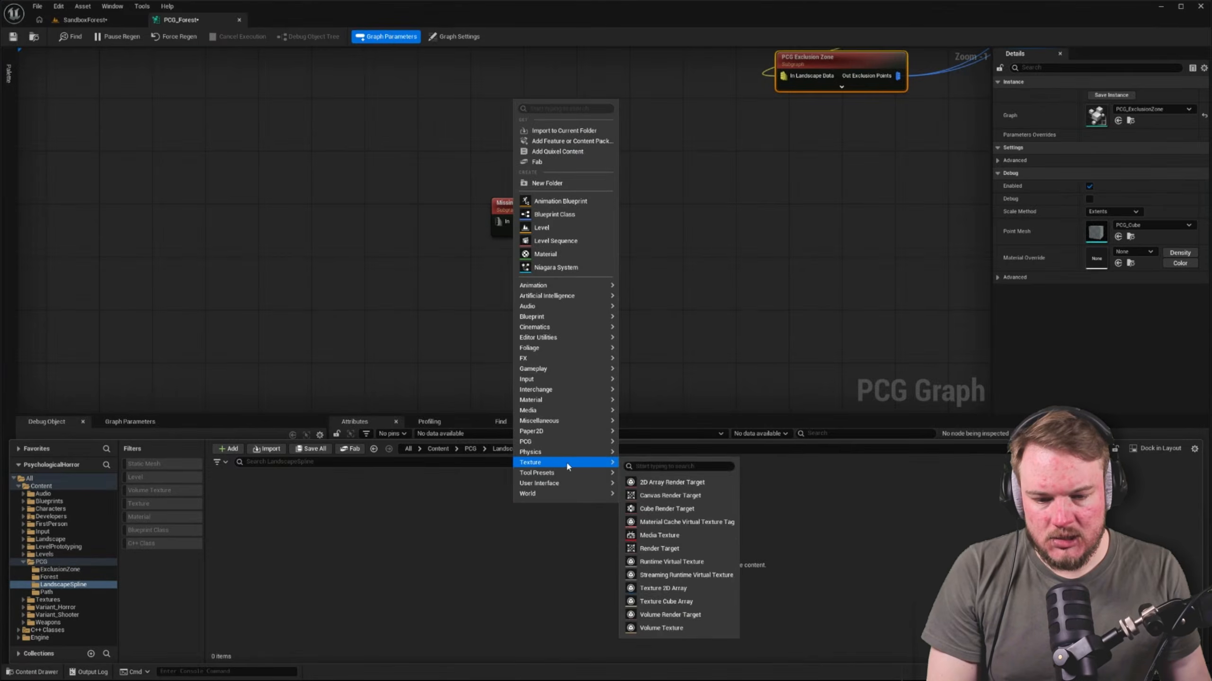
{"action": "mouse_move", "coordinate": [570, 443]}
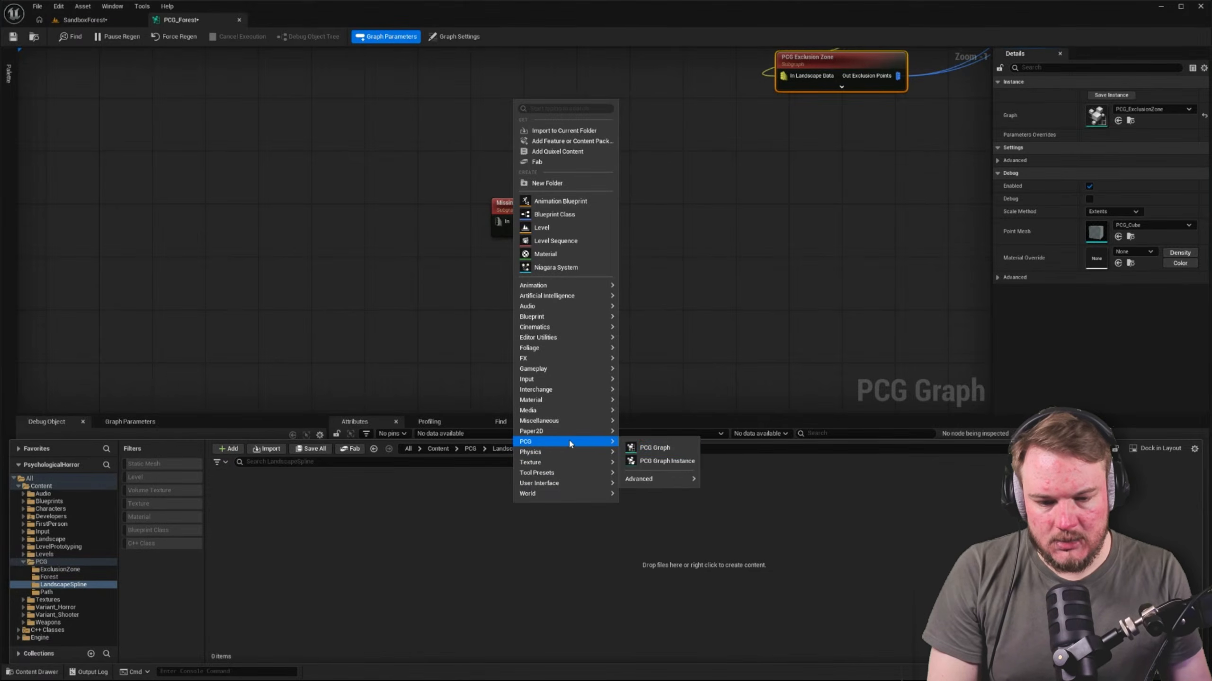
{"action": "left_click", "coordinate": [666, 449]}
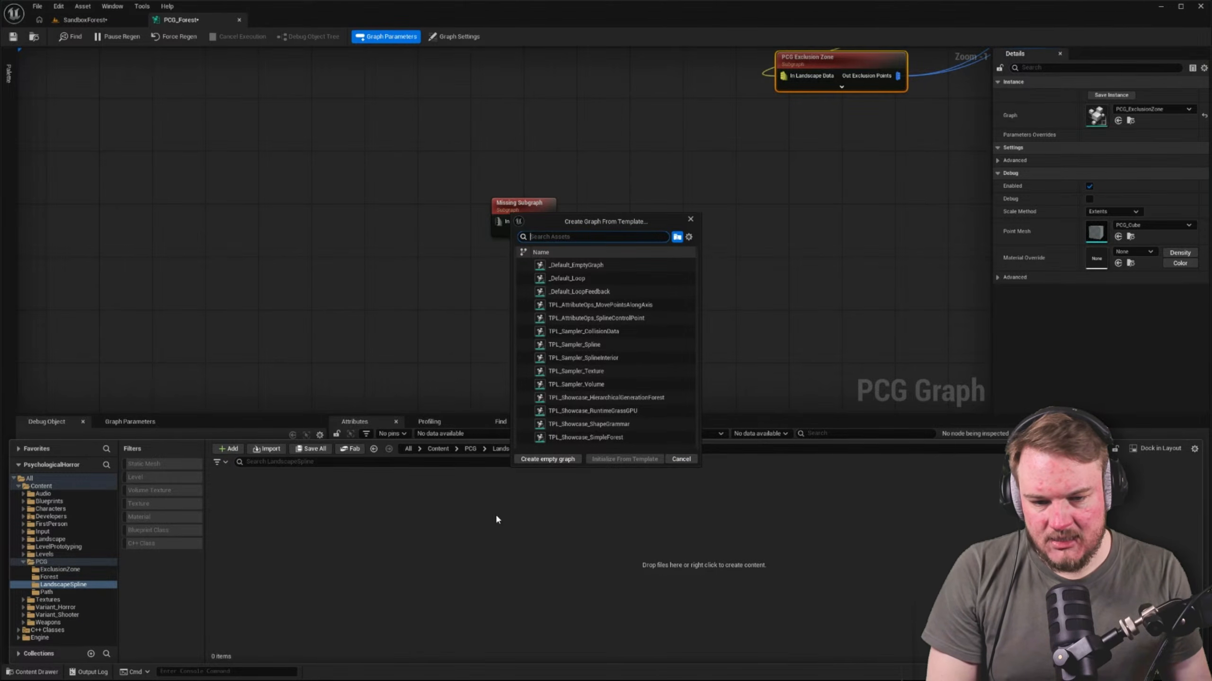
{"action": "left_click", "coordinate": [547, 460]}
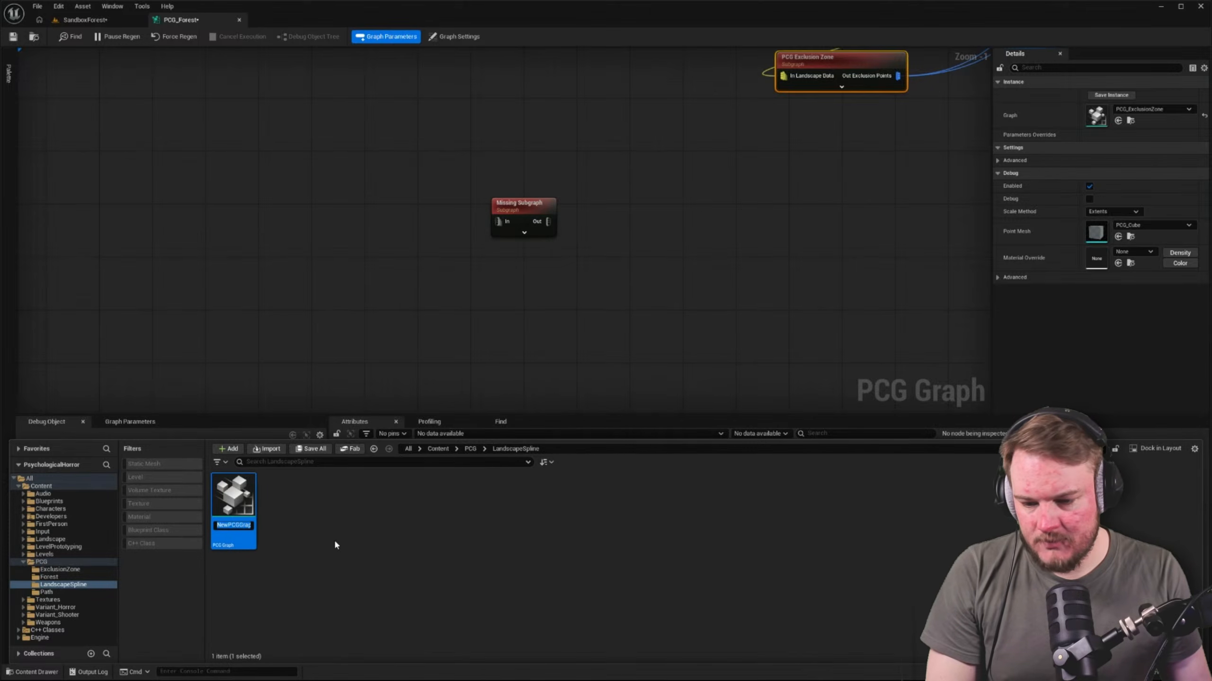
{"action": "type", "text": "PCG"}
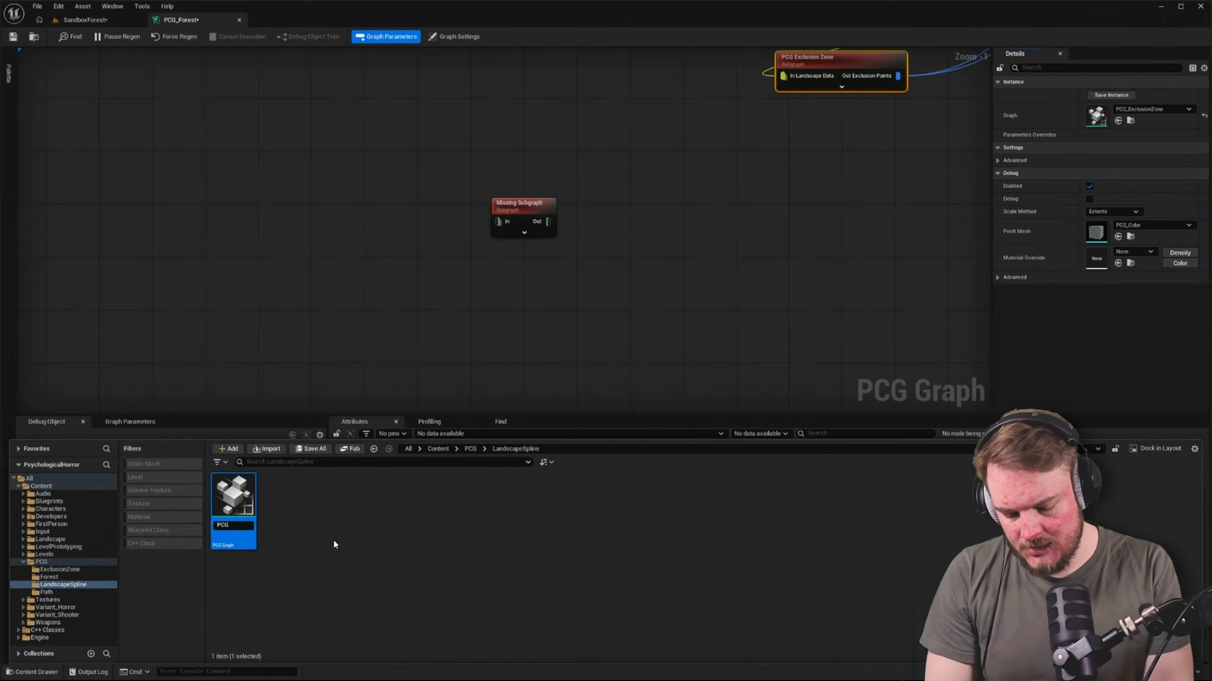
{"action": "type", "text": "_LandscapeSplein"}
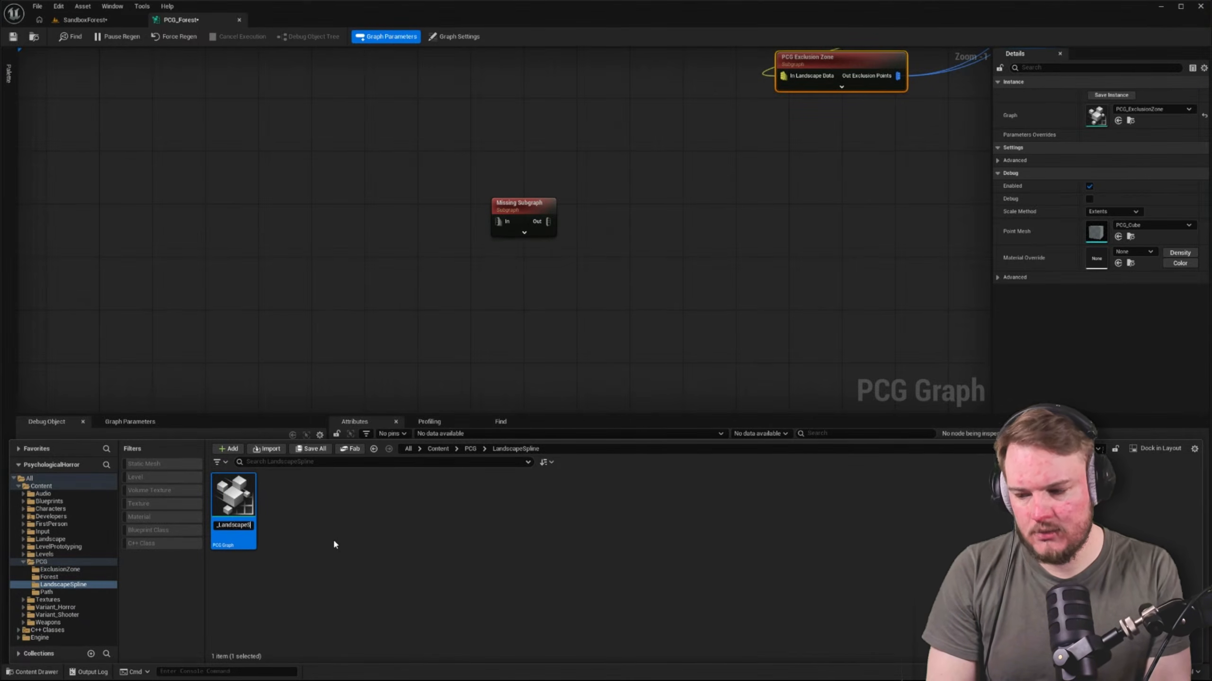
{"action": "key", "text": "BackSpace"}
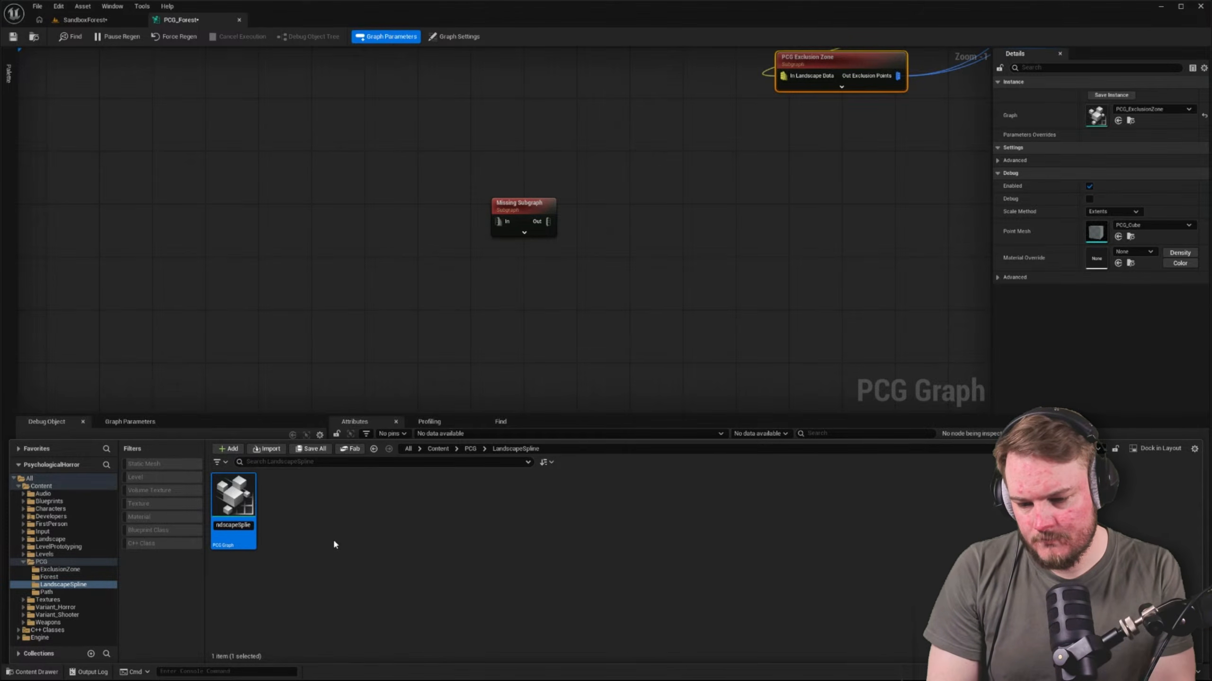
{"action": "type", "text": "n"}
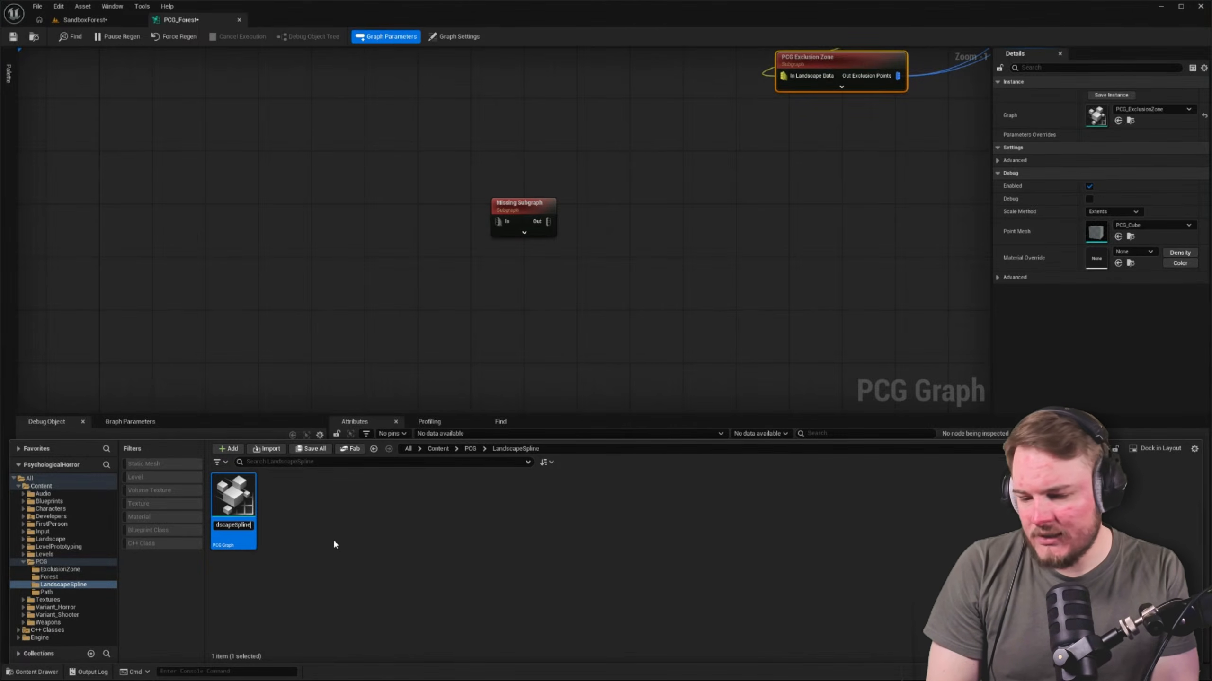
{"action": "key", "text": "Return"}
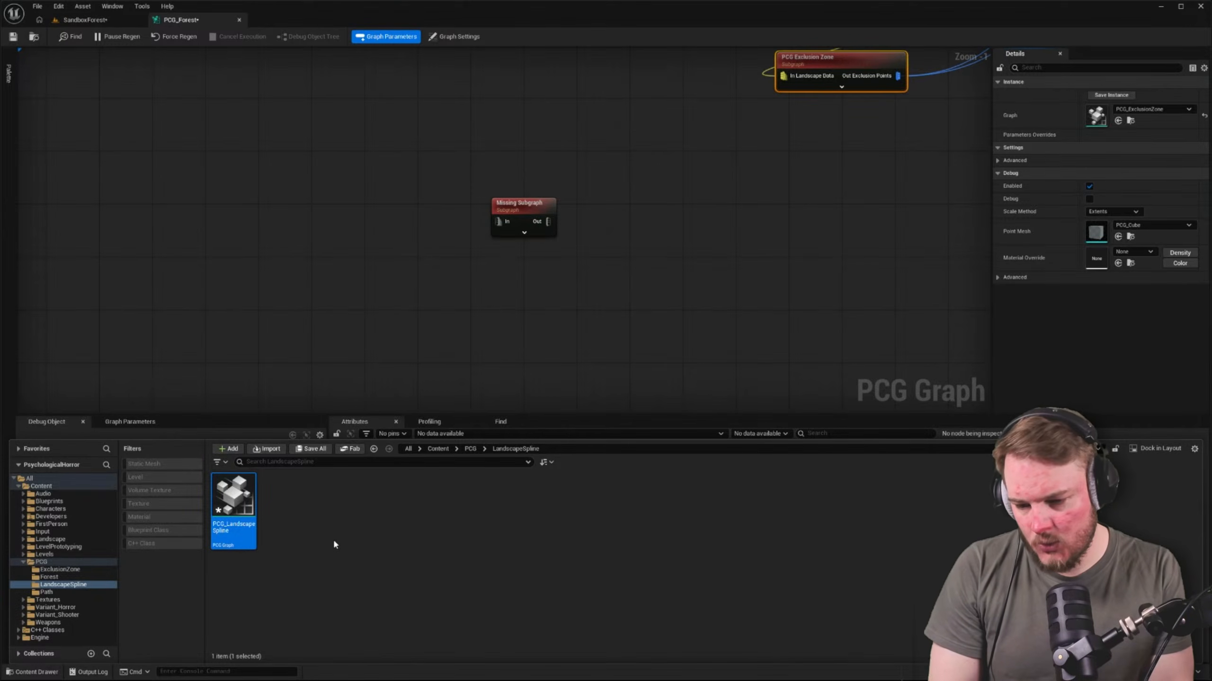
Open PCG_LandscapeSpline docked alongside PCG_Forest and paste the four landscape spline nodes into it
{"action": "key", "text": "Return"}
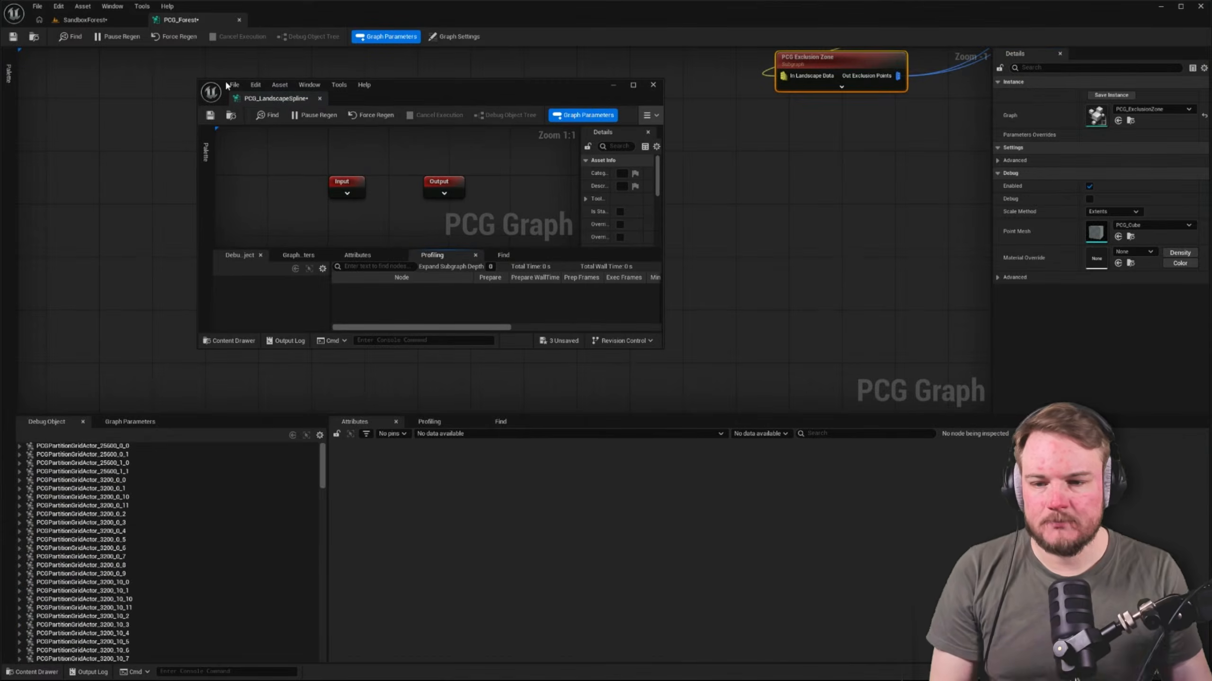
{"action": "left_click_drag", "start_coordinate": [277, 99], "coordinate": [294, 21]}
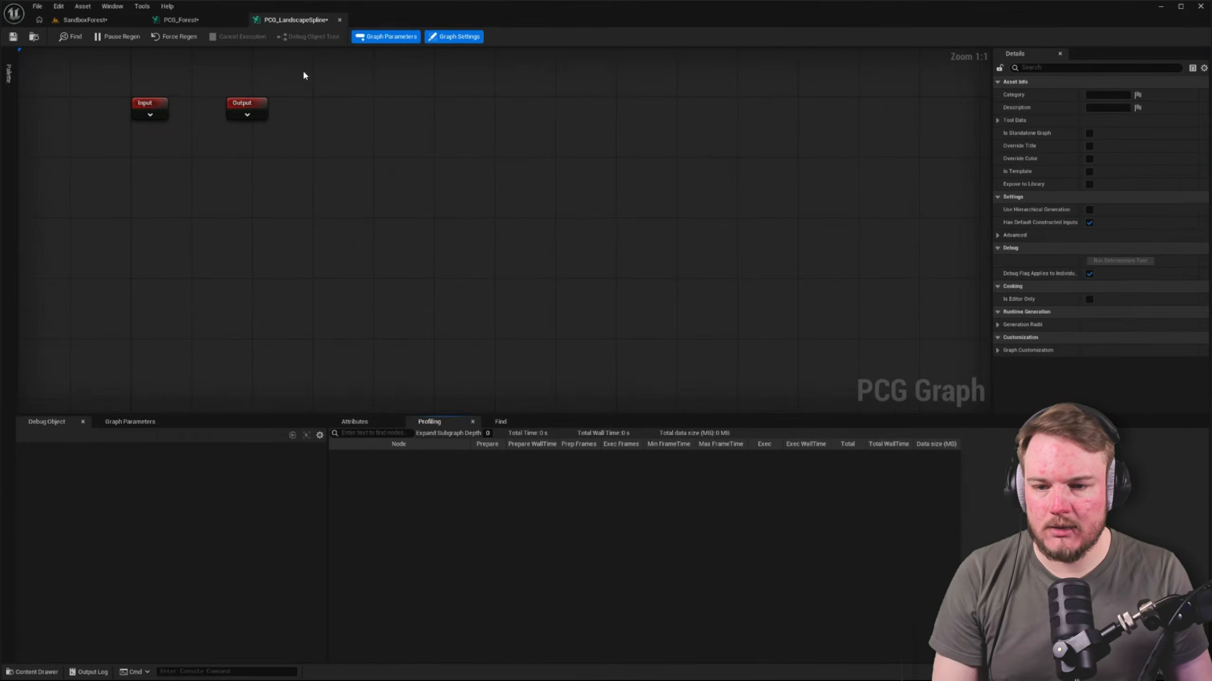
{"action": "key", "text": "ctrl+v"}
{"action": "left_click", "coordinate": [316, 167]}
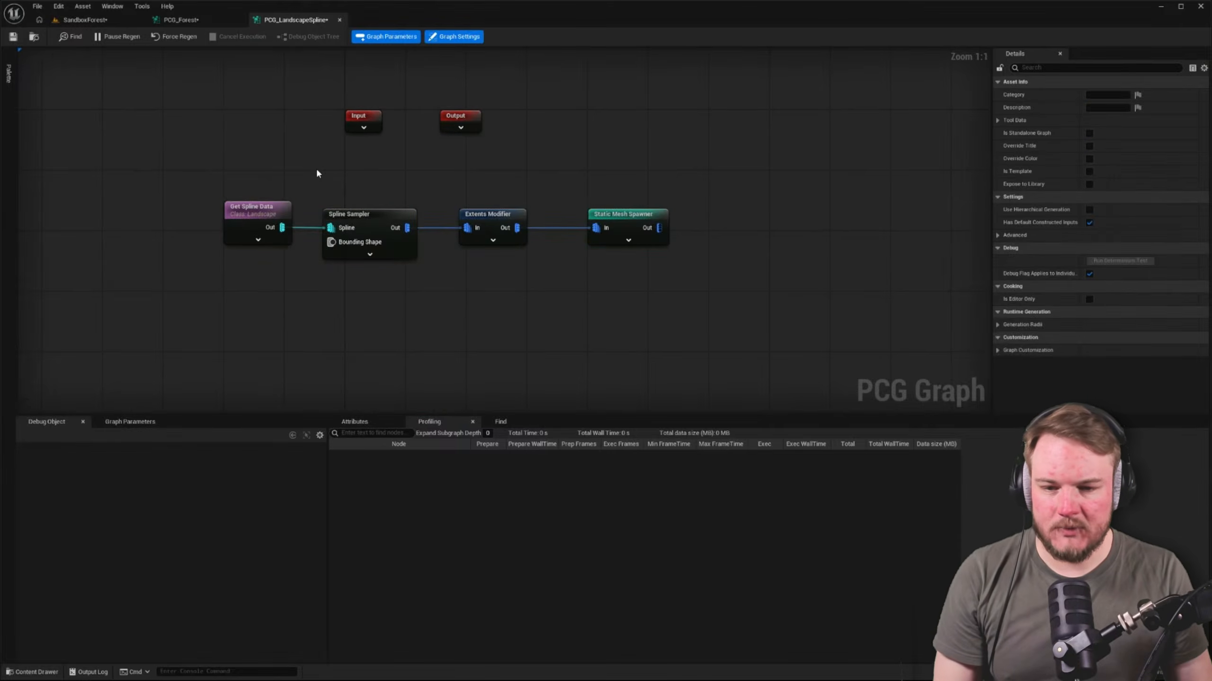
{"action": "right_click_drag", "start_coordinate": [317, 168], "coordinate": [323, 194]}
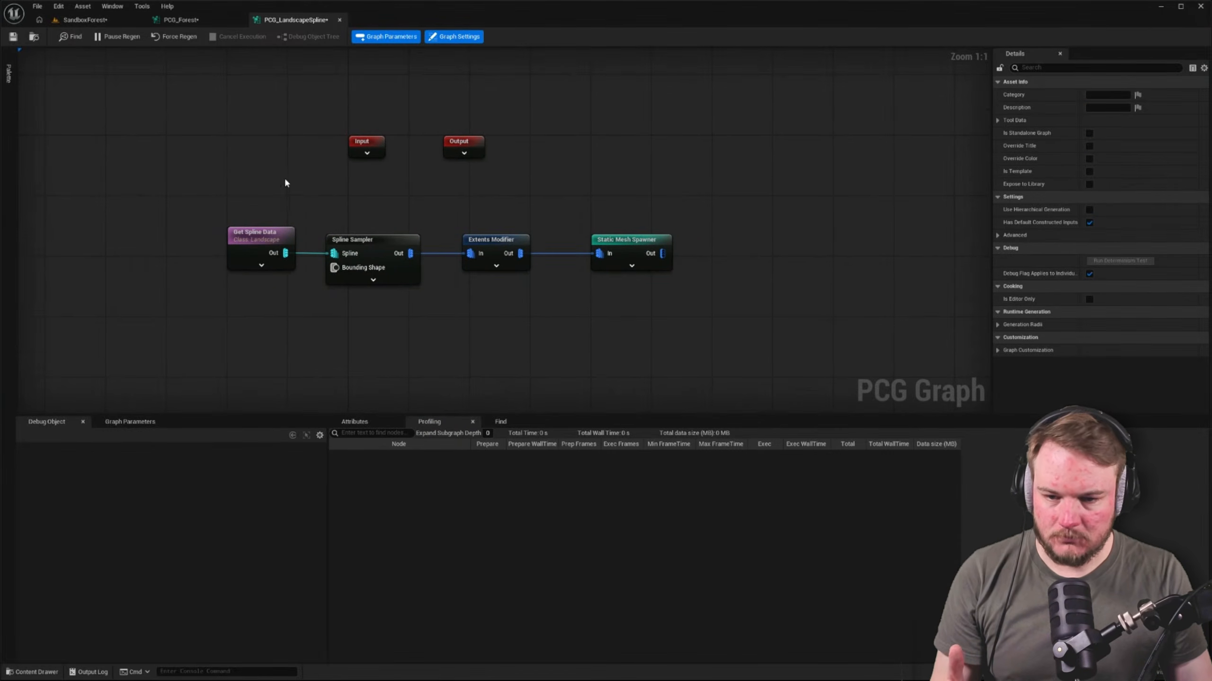
Review the Input node of PCG_LandscapeSpline and the Missing Subgraph node in PCG_Forest
{"action": "left_click", "coordinate": [362, 141]}
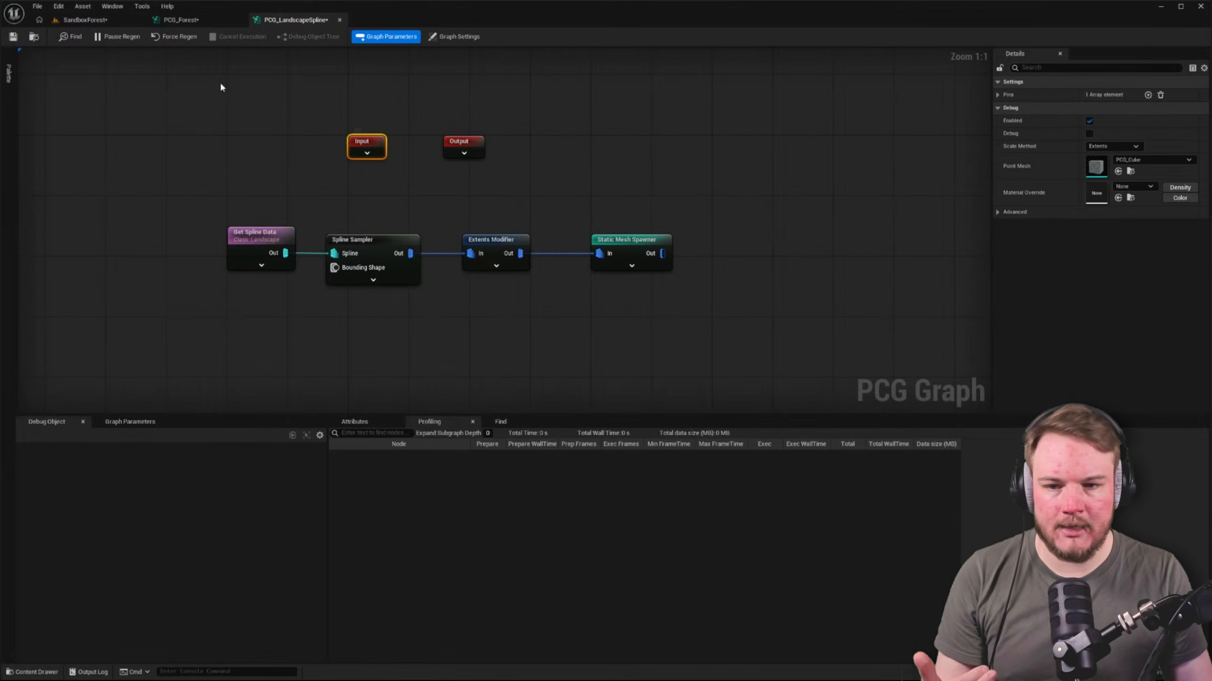
{"action": "left_click", "coordinate": [204, 21]}
{"action": "right_click_drag", "start_coordinate": [699, 143], "coordinate": [695, 227]}
{"action": "left_click", "coordinate": [695, 227]}
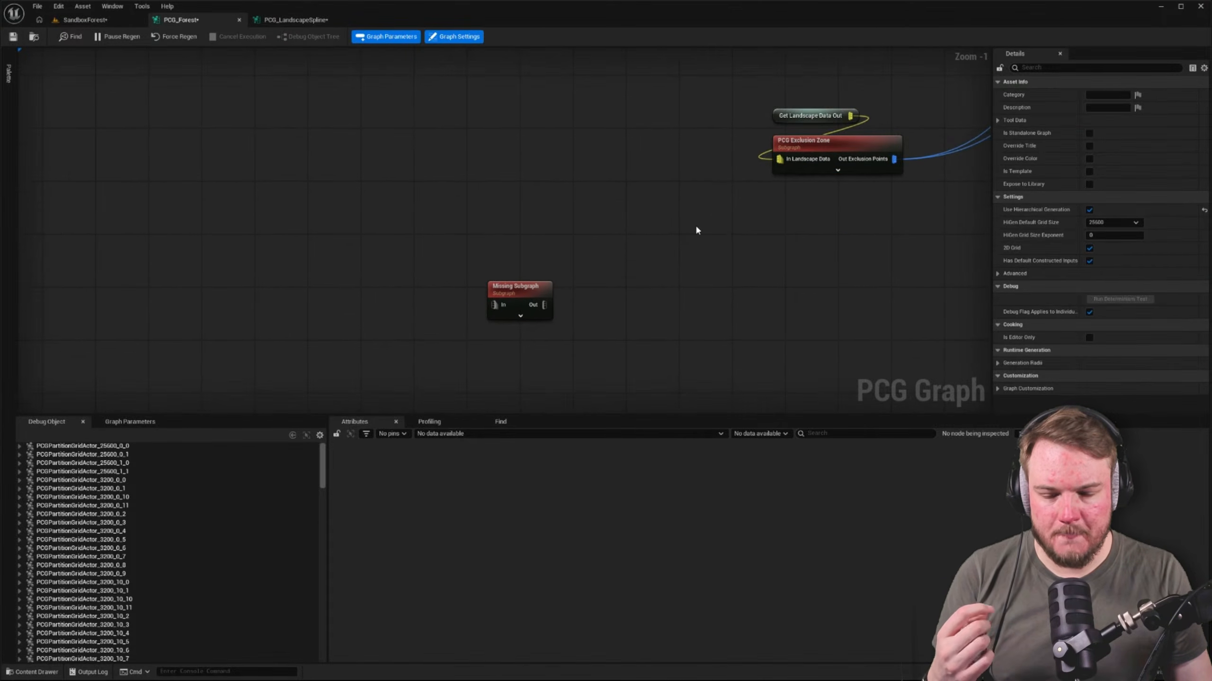
{"action": "left_click", "coordinate": [495, 285]}
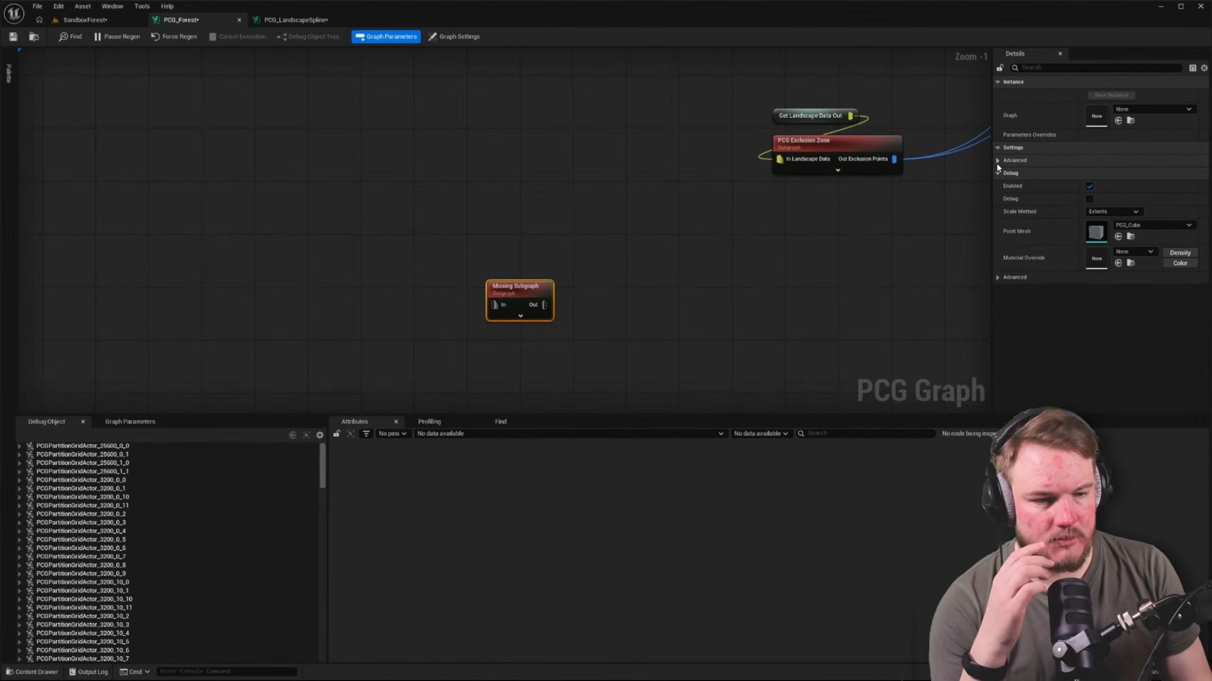
Remove all pins from the Input node of the PCG_LandscapeSpline graph
{"action": "left_click", "coordinate": [279, 19]}
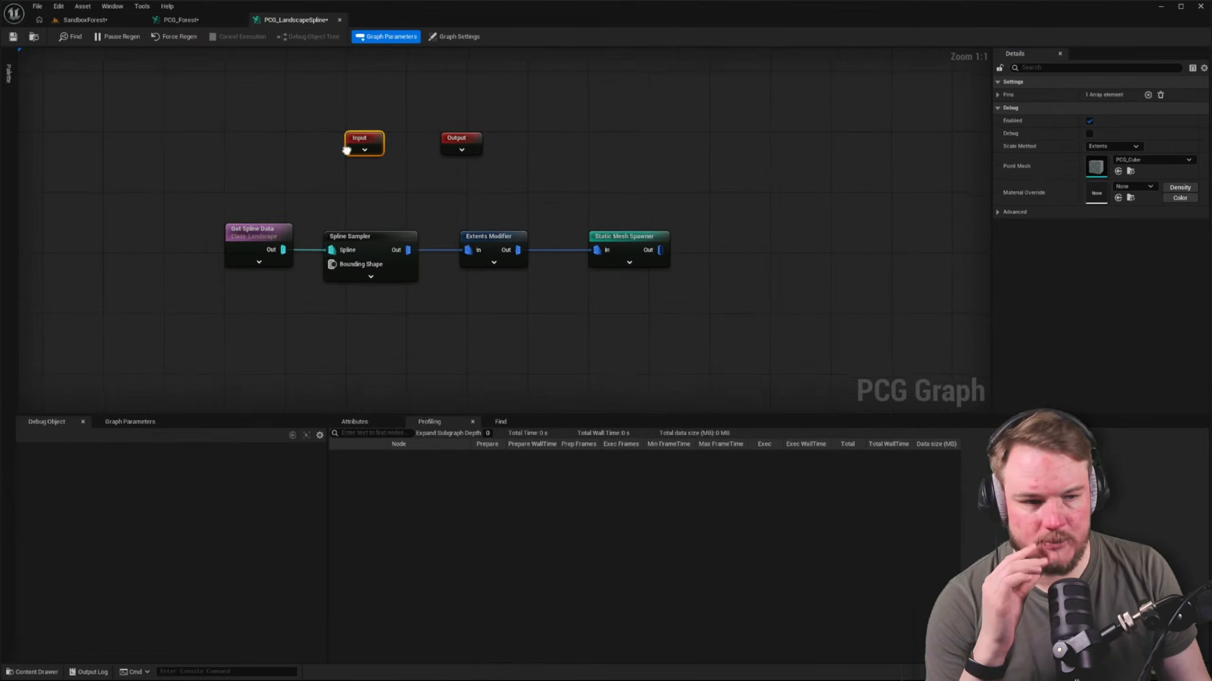
{"action": "right_click_drag", "start_coordinate": [347, 150], "coordinate": [345, 148]}
{"action": "left_click", "coordinate": [260, 144]}
{"action": "left_click", "coordinate": [368, 139]}
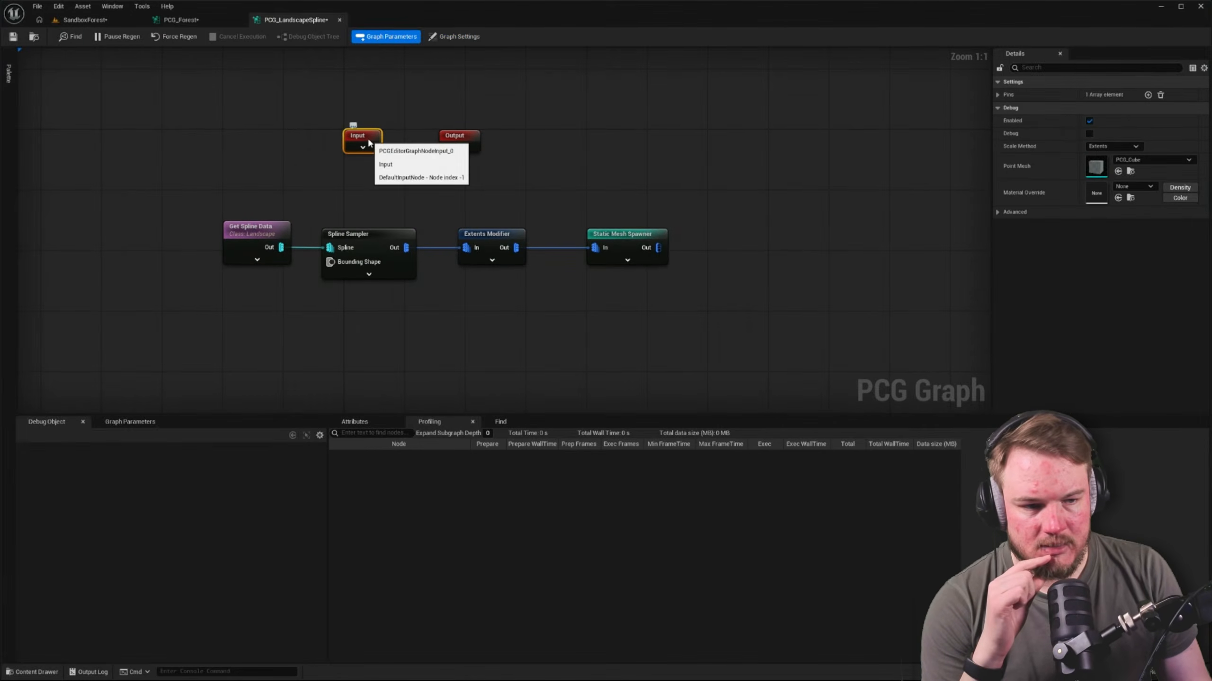
{"action": "left_click", "coordinate": [998, 95]}
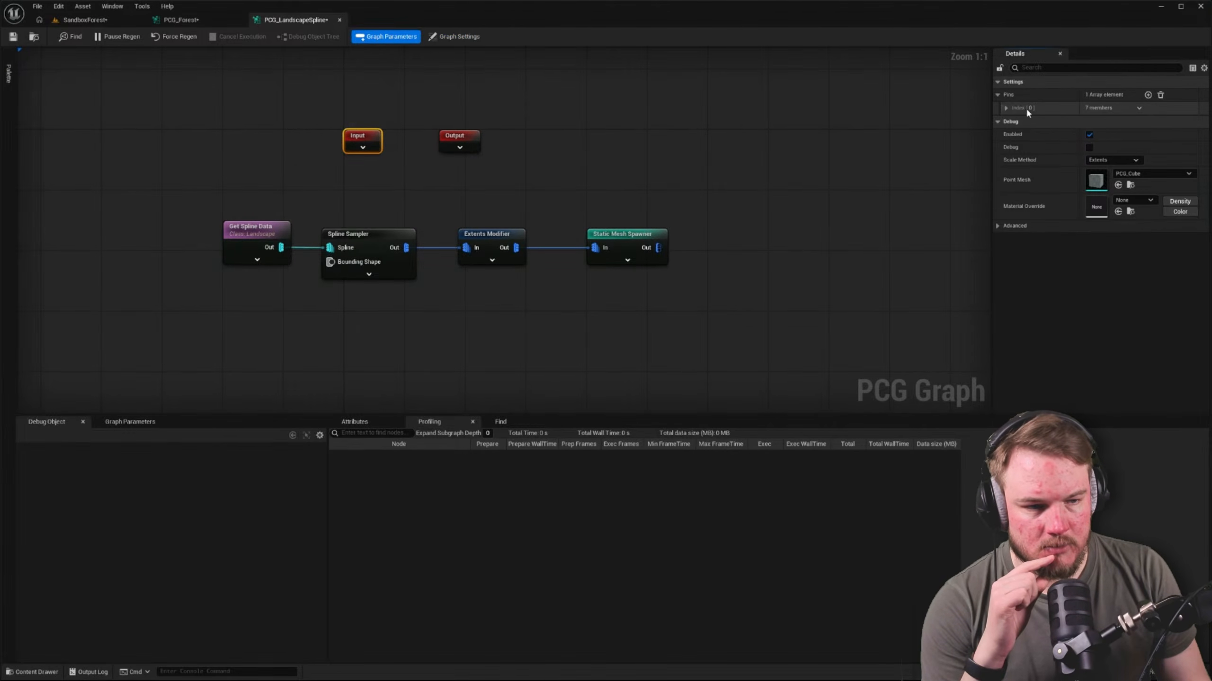
{"action": "left_click", "coordinate": [1006, 108]}
{"action": "left_click", "coordinate": [1160, 95]}
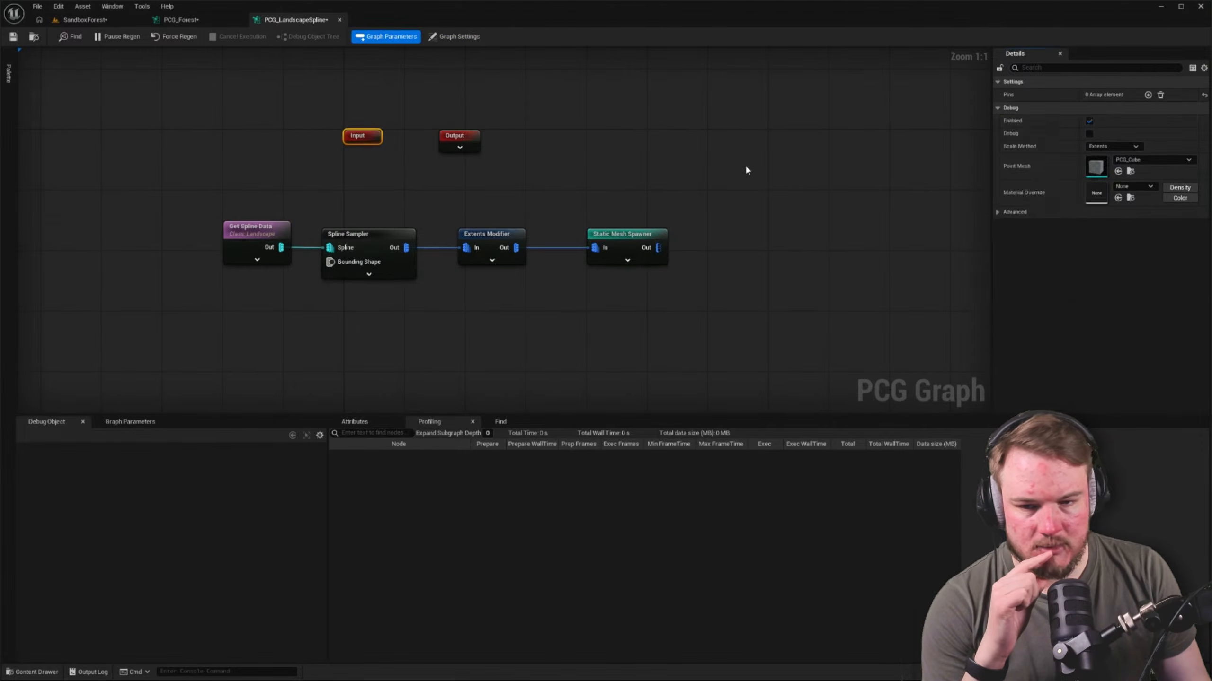
{"action": "left_click", "coordinate": [240, 116]}
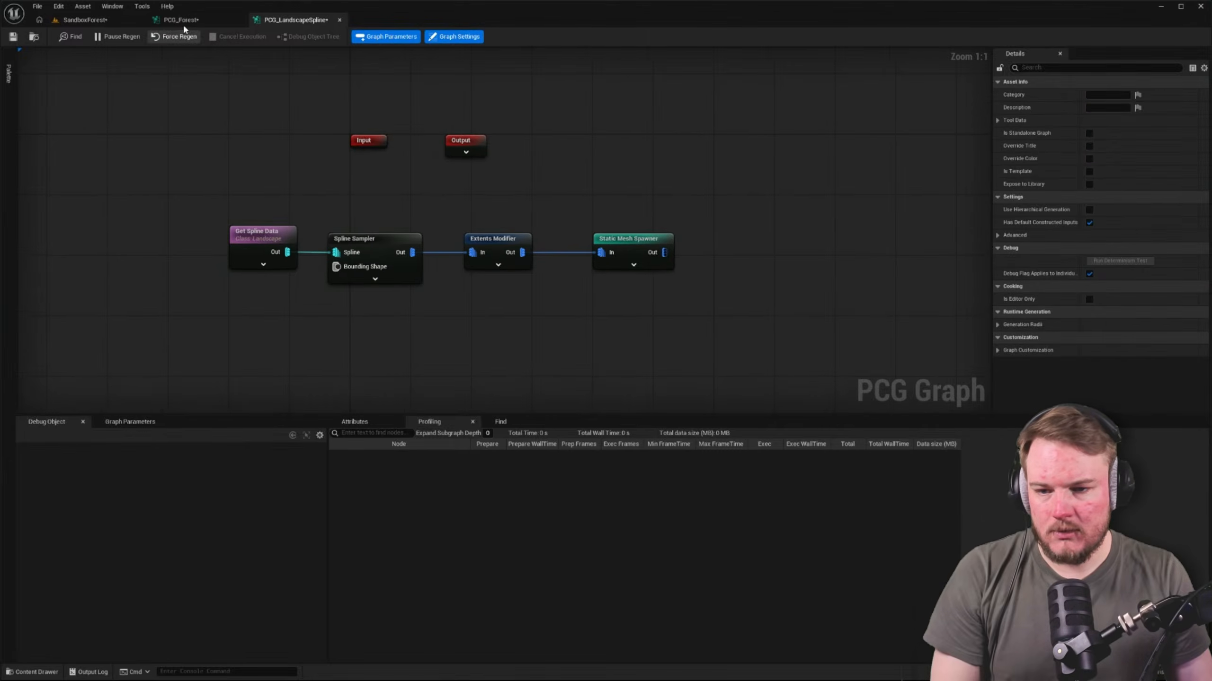
Assign the PCG_LandscapeSpline graph to the Missing Subgraph node in PCG_Forest
{"action": "left_click", "coordinate": [183, 23]}
{"action": "key", "text": "ctrl+space"}
{"action": "right_click_drag", "start_coordinate": [459, 282], "coordinate": [335, 221]}
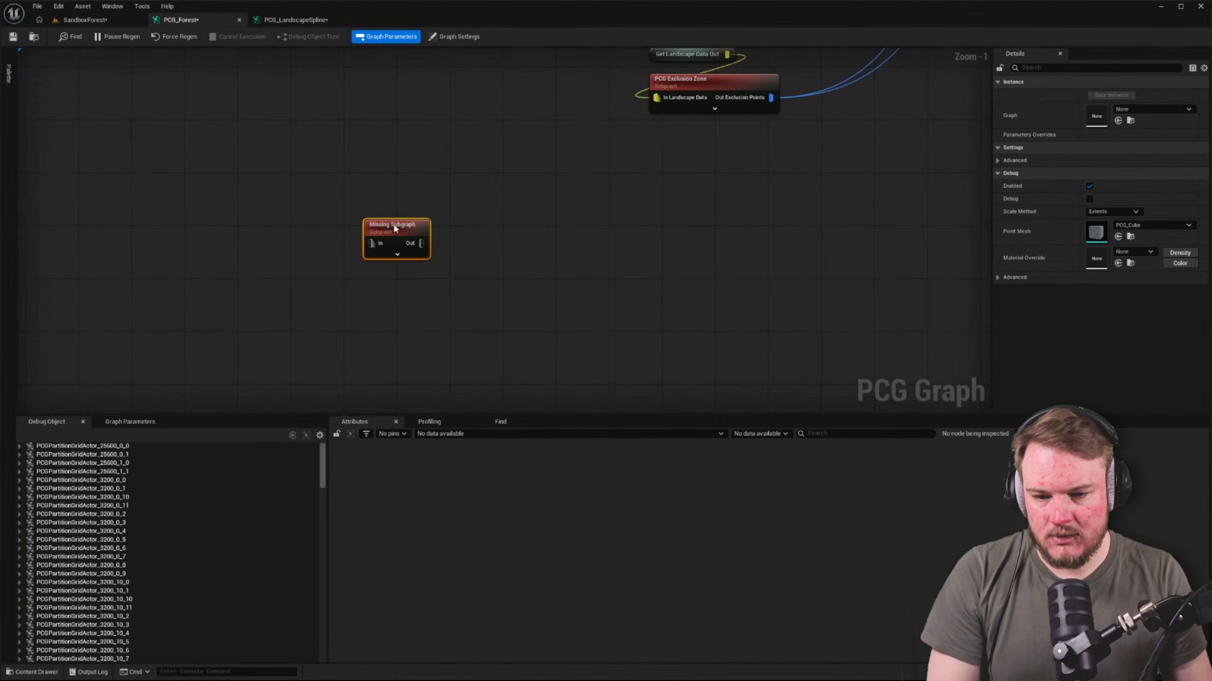
{"action": "left_click", "coordinate": [1122, 114]}
{"action": "type", "text": "land"}
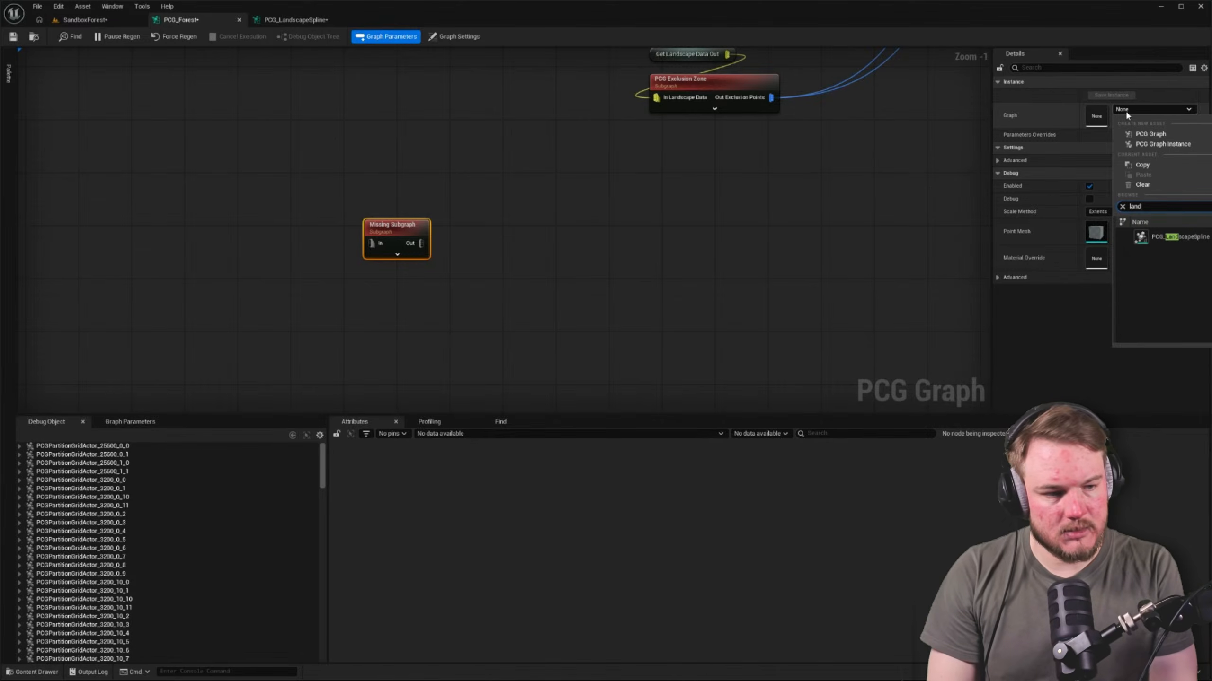
{"action": "key", "text": "Down"}
{"action": "key", "text": "Return"}
{"action": "left_click", "coordinate": [686, 274]}
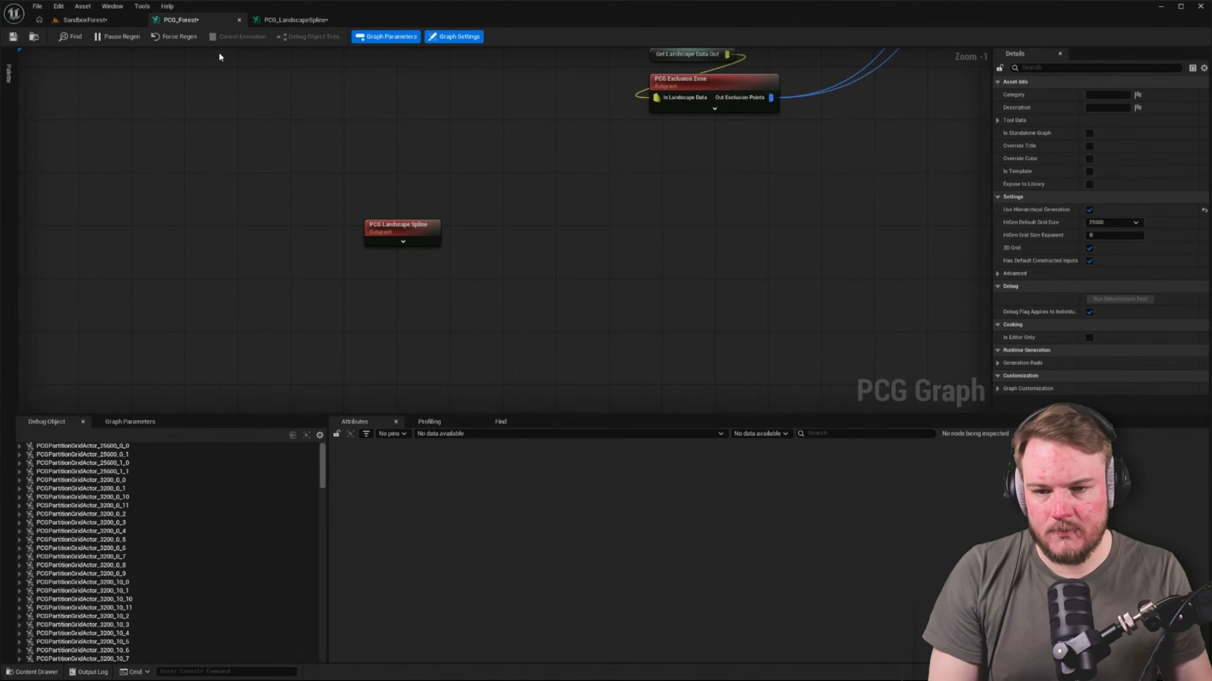
Examine the pins of the PCG Landscape Spline node and the Output node's pin settings inside PCG_LandscapeSpline
{"action": "left_click_drag", "start_coordinate": [420, 225], "coordinate": [545, 250]}
{"action": "left_click", "coordinate": [537, 226]}
{"action": "right_click_drag", "start_coordinate": [537, 225], "coordinate": [452, 221]}
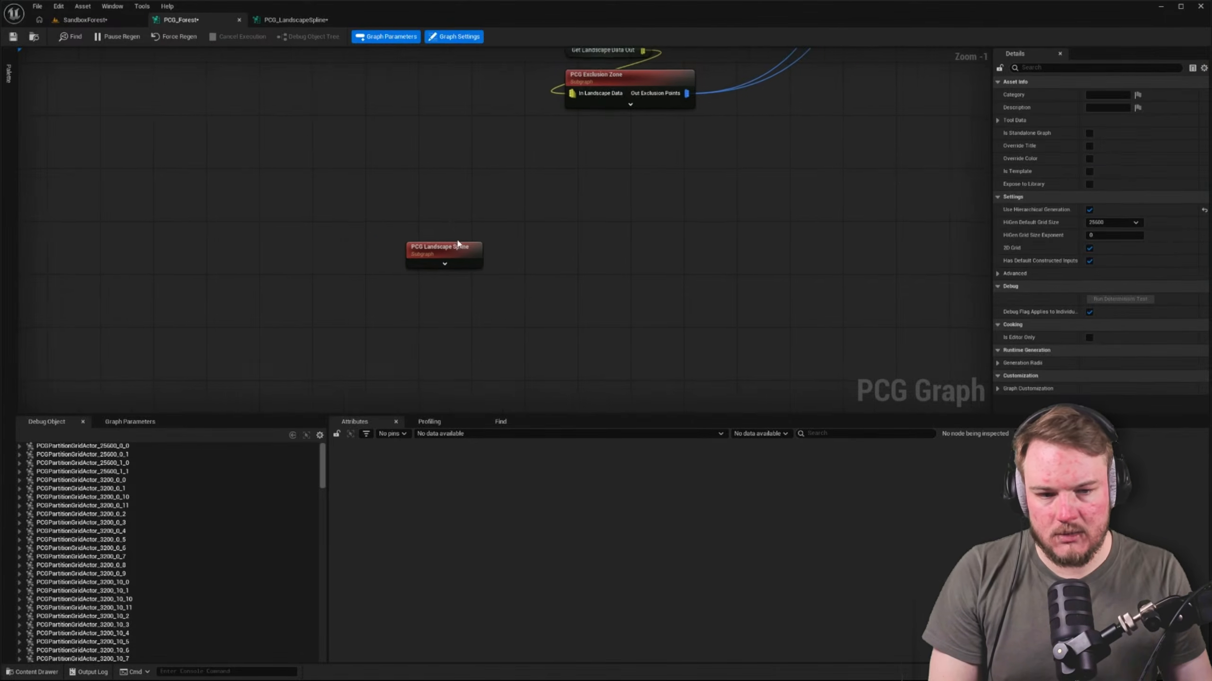
{"action": "left_click", "coordinate": [455, 249]}
{"action": "left_click", "coordinate": [300, 20]}
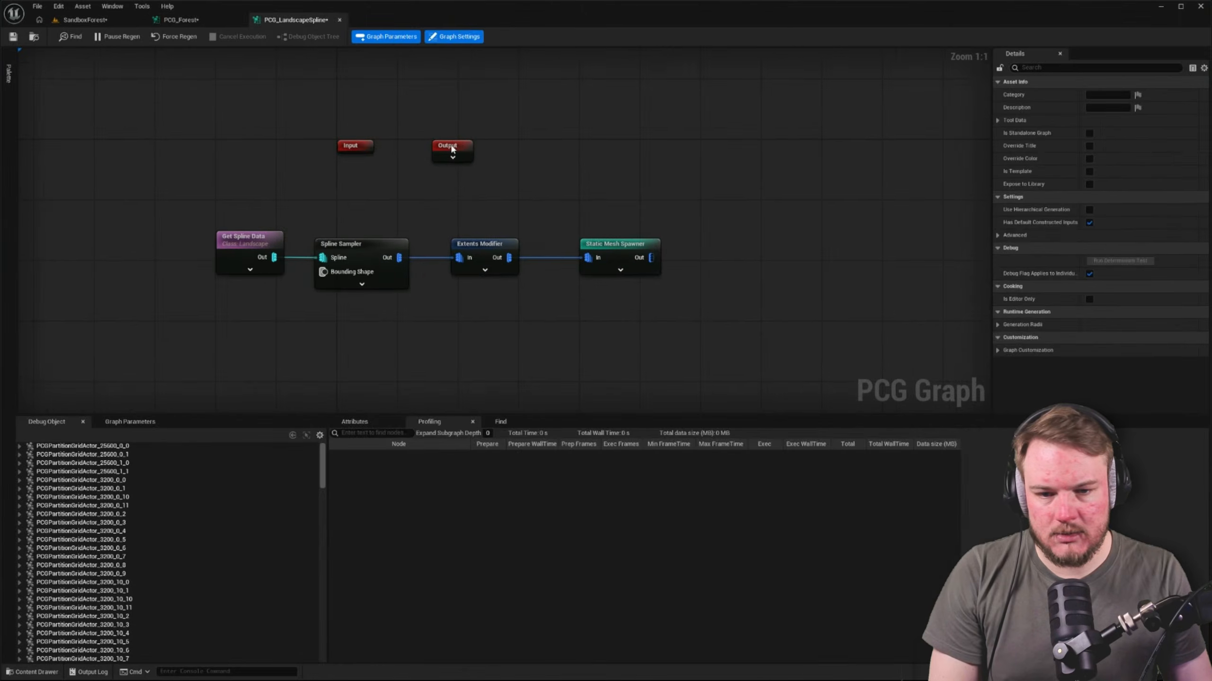
{"action": "left_click", "coordinate": [996, 94]}
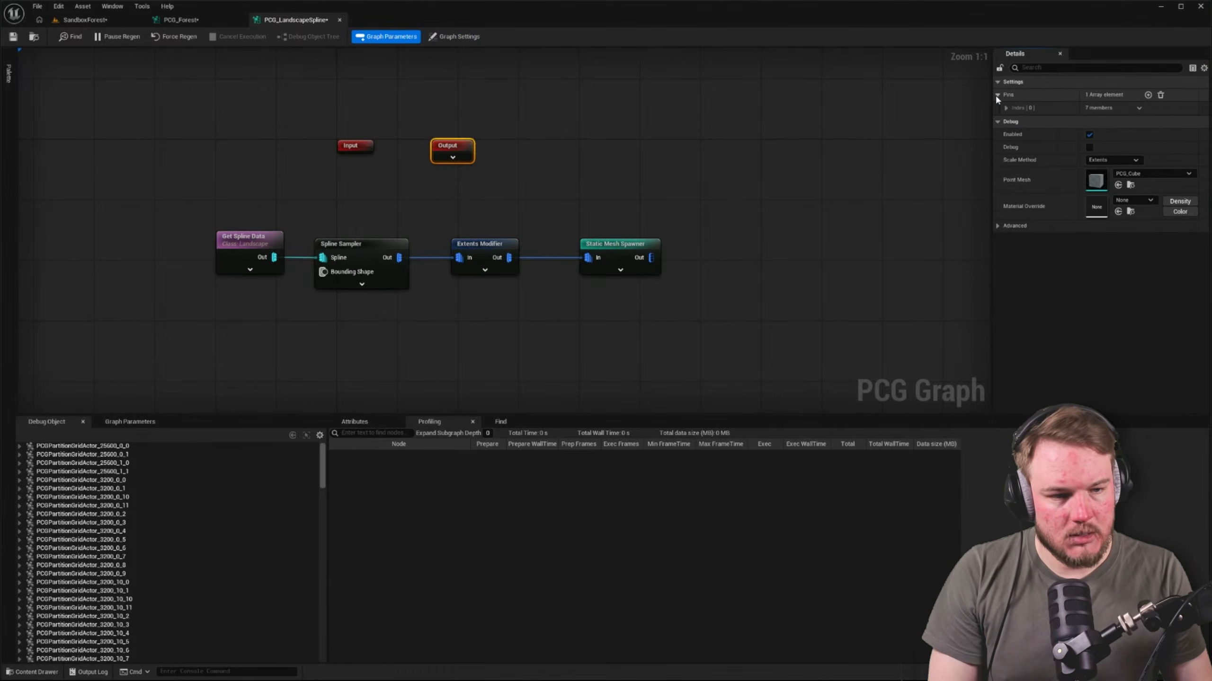
{"action": "left_click", "coordinate": [1008, 108]}
{"action": "right_click_drag", "start_coordinate": [727, 119], "coordinate": [670, 123]}
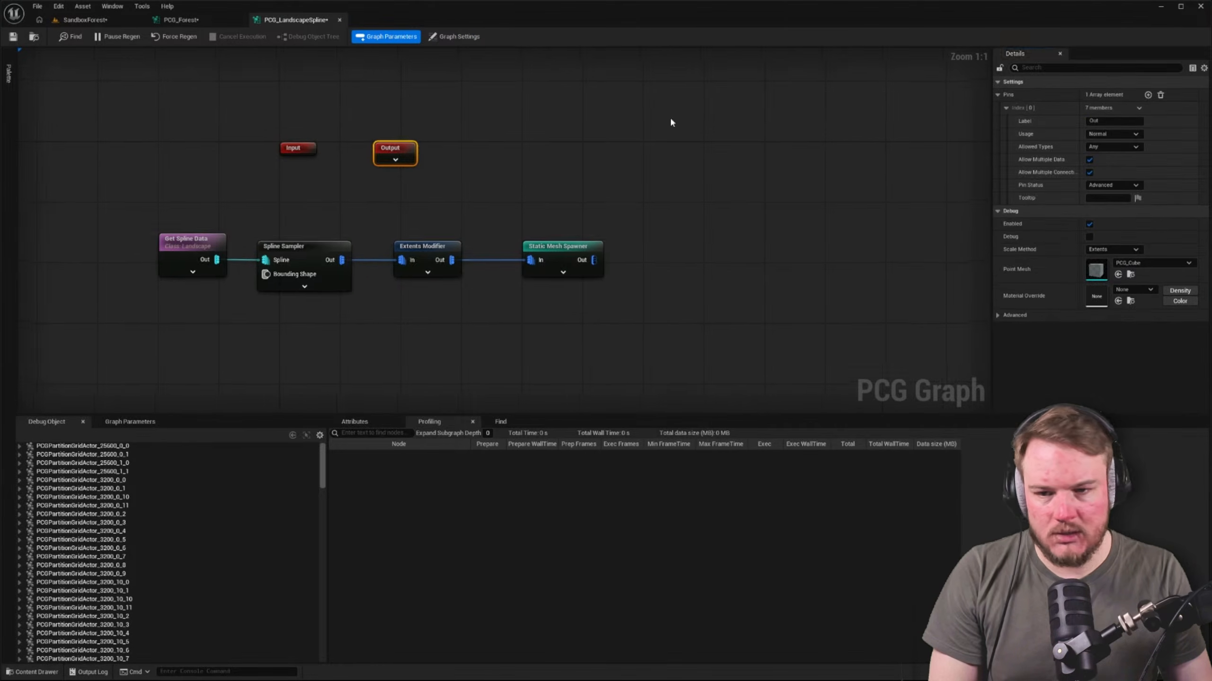
Open the PCG_ExclusionZone graph from its node in PCG_Forest and examine how its Output node is set up
{"action": "left_click", "coordinate": [181, 19]}
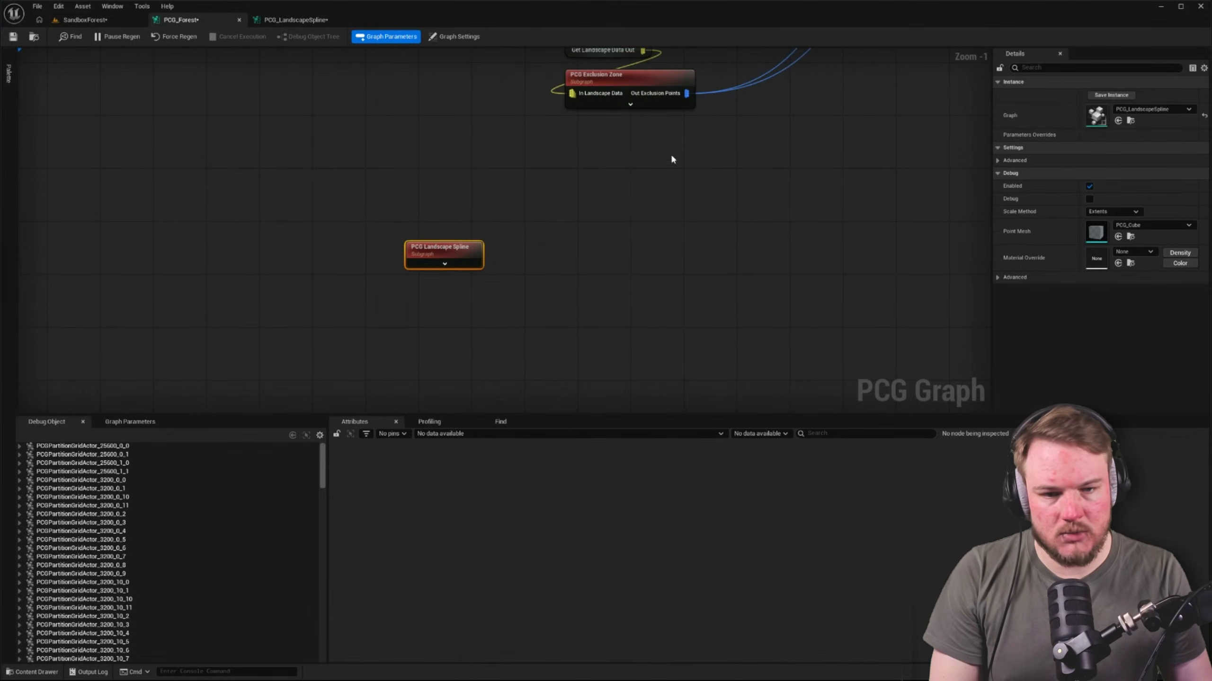
{"action": "left_click", "coordinate": [620, 77]}
{"action": "left_click", "coordinate": [1130, 120]}
{"action": "double_click", "coordinate": [234, 486]}
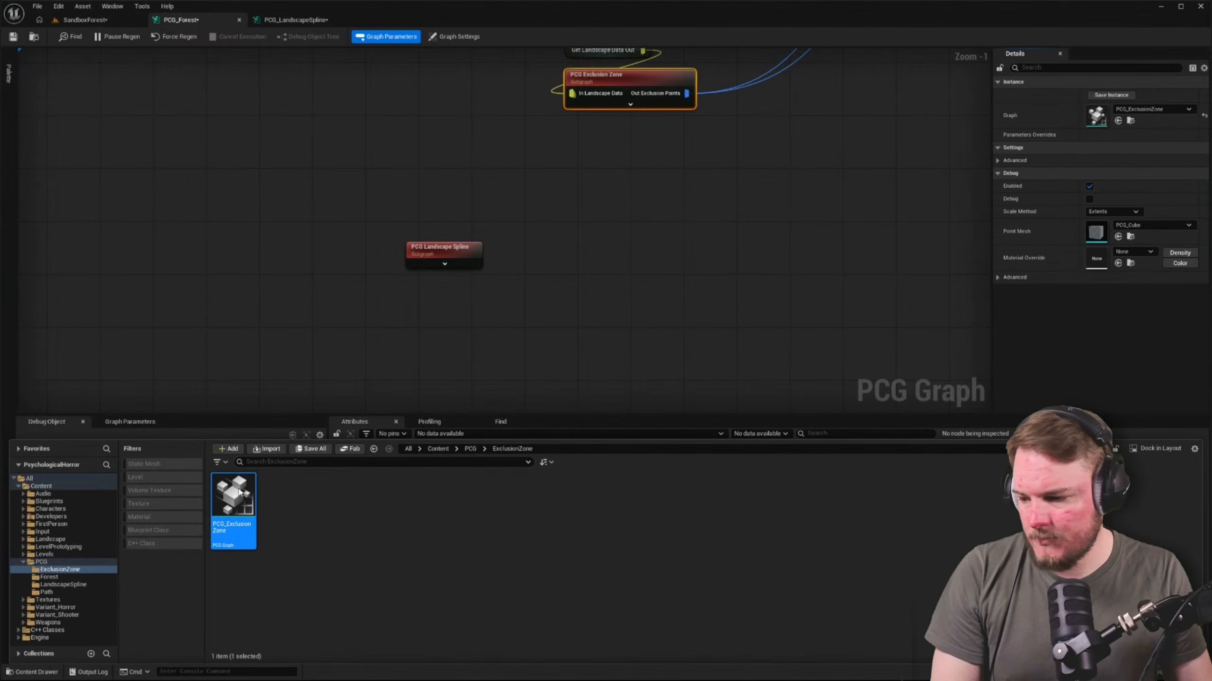
{"action": "right_click_drag", "start_coordinate": [291, 306], "coordinate": [321, 308]}
{"action": "scroll", "coordinate": [404, 376], "scroll_direction": "down", "scroll_amount": 7}
{"action": "scroll", "coordinate": [432, 313], "scroll_direction": "up", "scroll_amount": 7}
{"action": "left_click", "coordinate": [763, 203]}
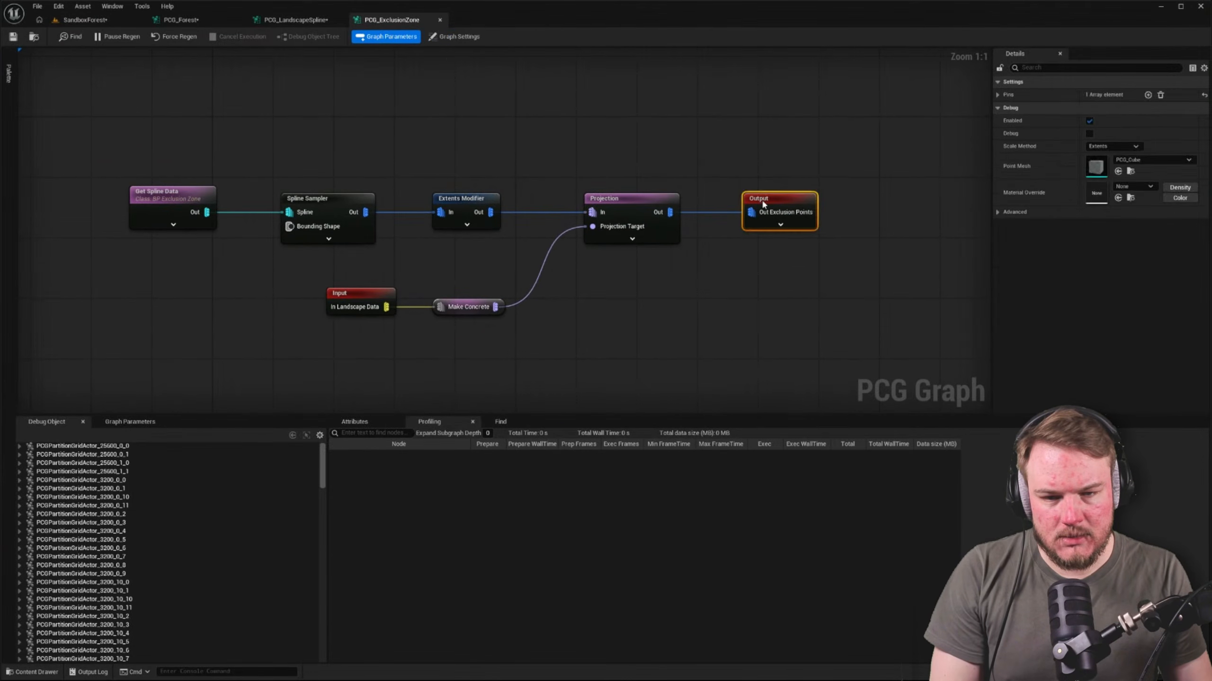
{"action": "left_click", "coordinate": [376, 66]}
Place the Output node after the Static Mesh Spawner in PCG_LandscapeSpline, connect the spawner's Out to it and save the graph
{"action": "left_click", "coordinate": [295, 20]}
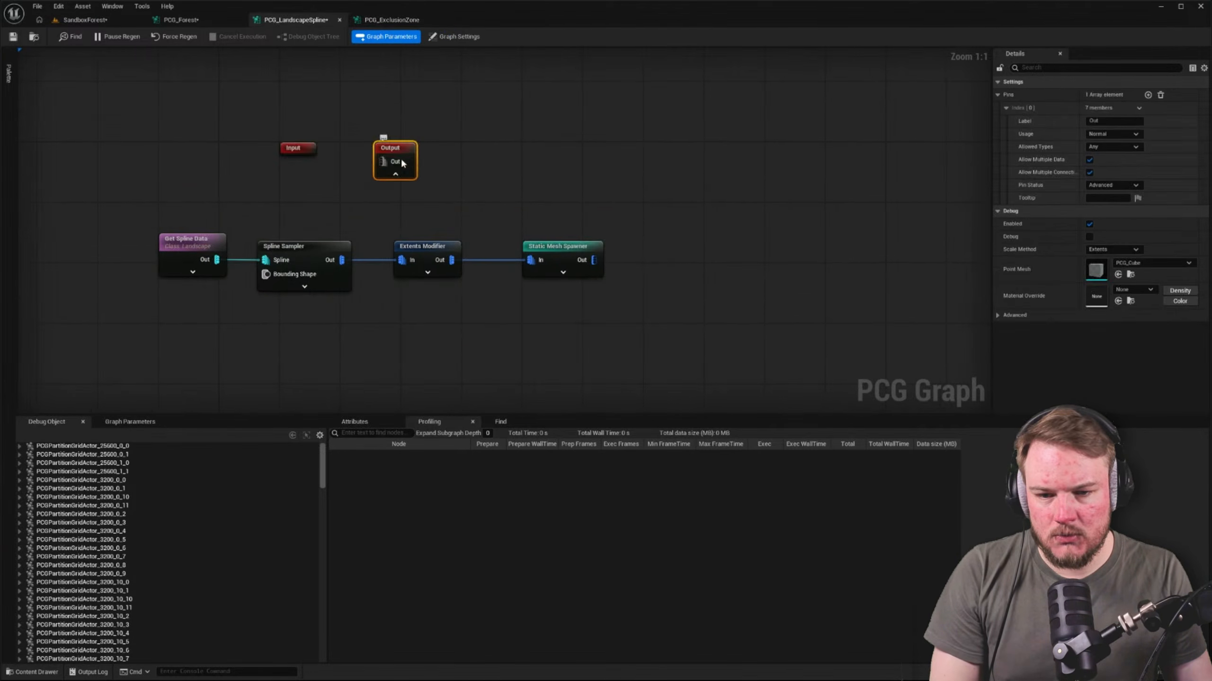
{"action": "left_click_drag", "start_coordinate": [400, 145], "coordinate": [860, 205]}
{"action": "left_click", "coordinate": [629, 265]}
{"action": "left_click_drag", "start_coordinate": [595, 260], "coordinate": [736, 246]}
{"action": "left_click", "coordinate": [590, 183]}
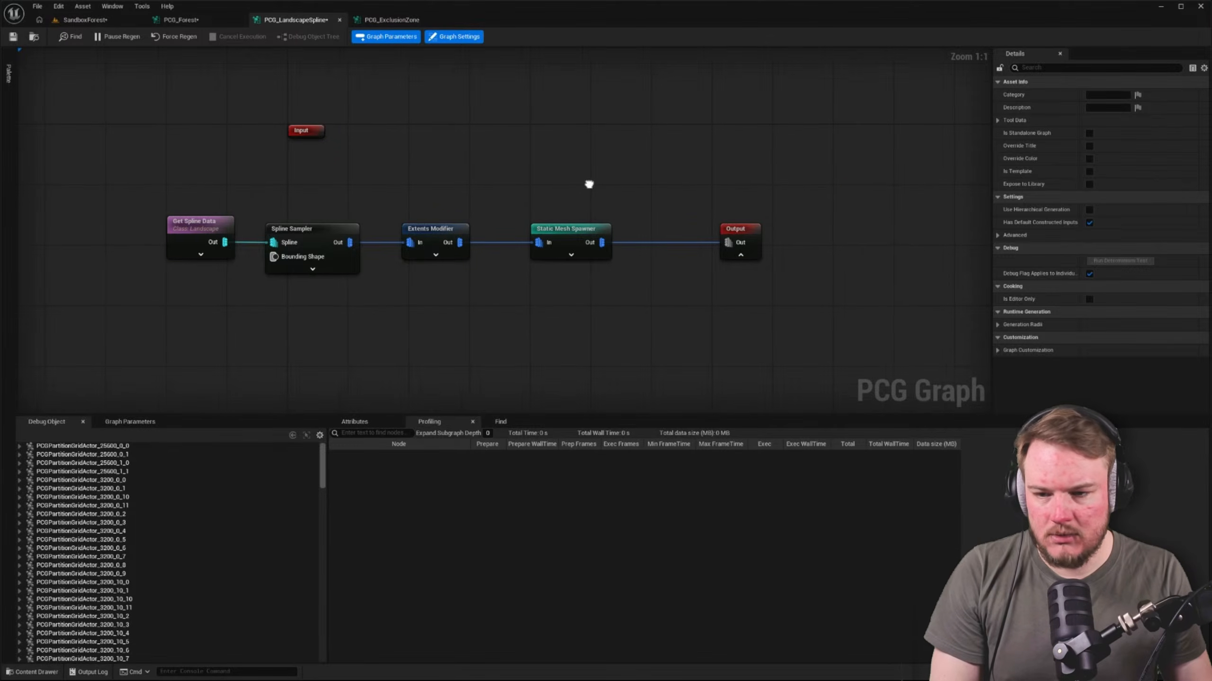
{"action": "left_click", "coordinate": [12, 36]}
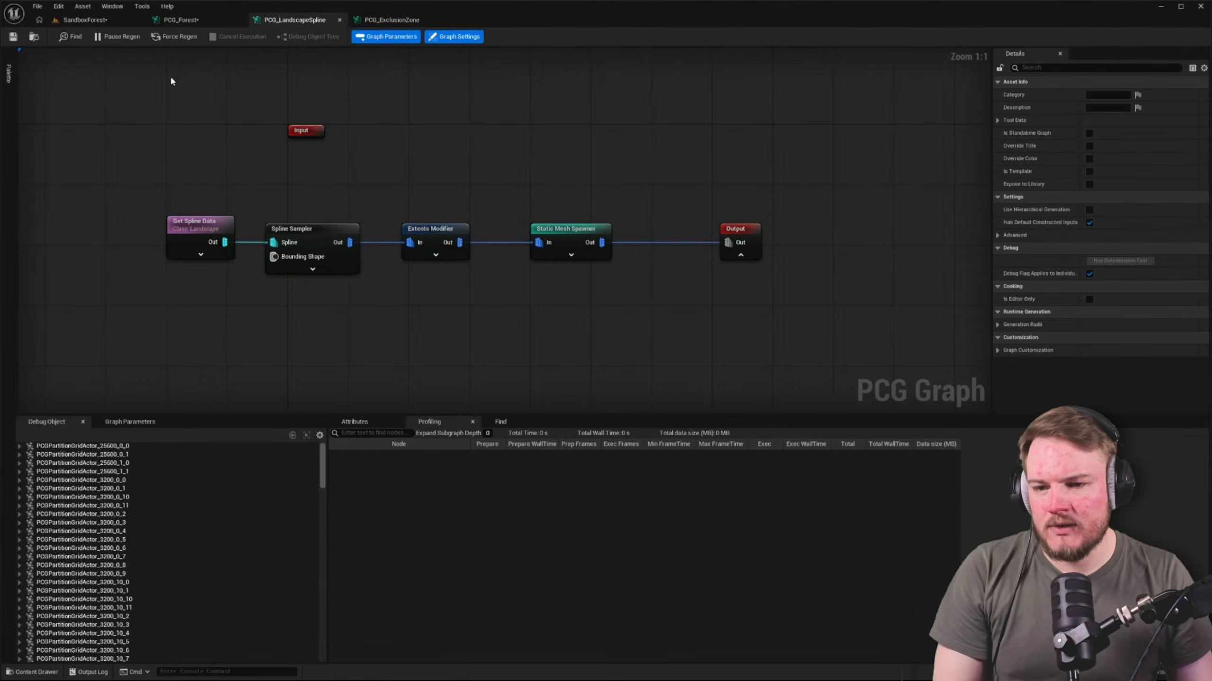
Check the PCG Landscape Spline node in PCG_Forest and inspect the landscape spline in SandboxForest for spawned meshes
{"action": "left_click", "coordinate": [205, 21]}
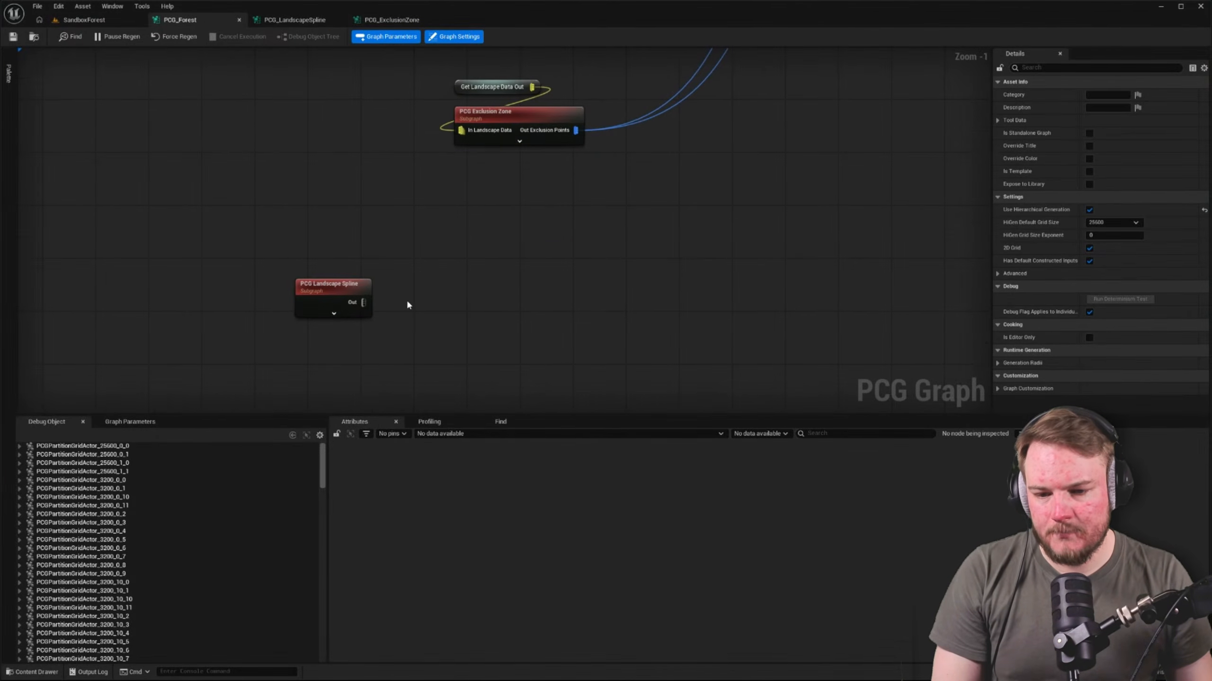
{"action": "left_click", "coordinate": [334, 289]}
{"action": "left_click", "coordinate": [186, 111]}
{"action": "left_click", "coordinate": [104, 21]}
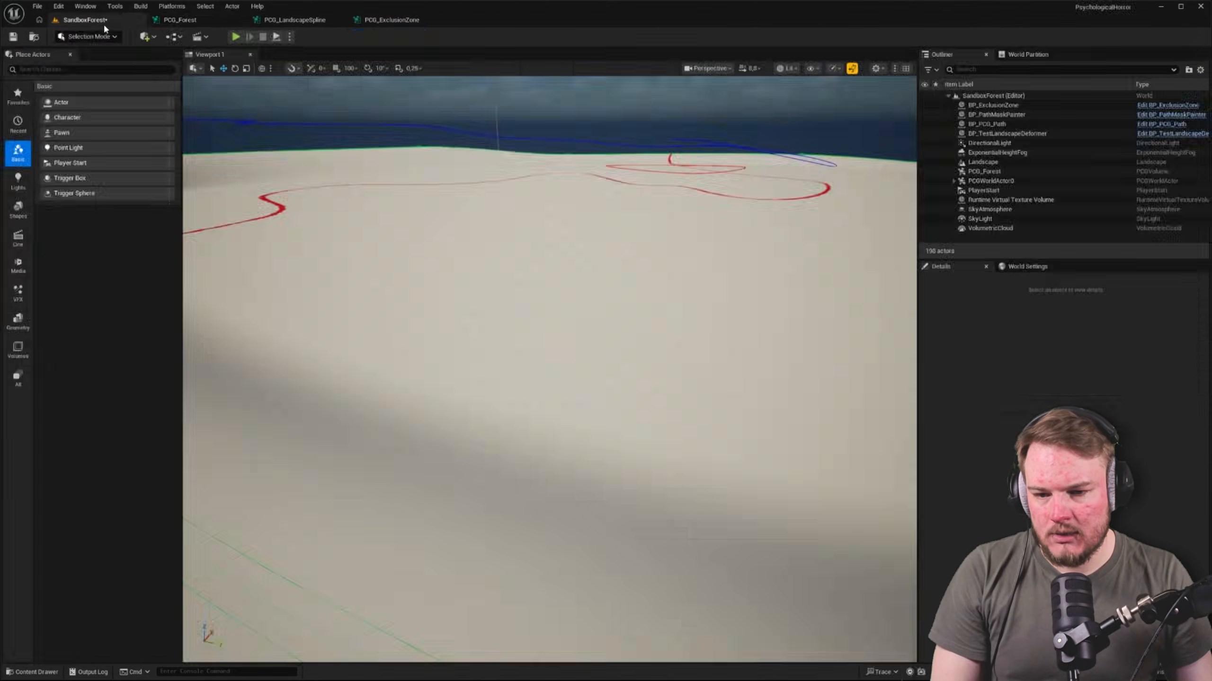
{"action": "right_click_drag", "start_coordinate": [443, 153], "coordinate": [603, 105]}
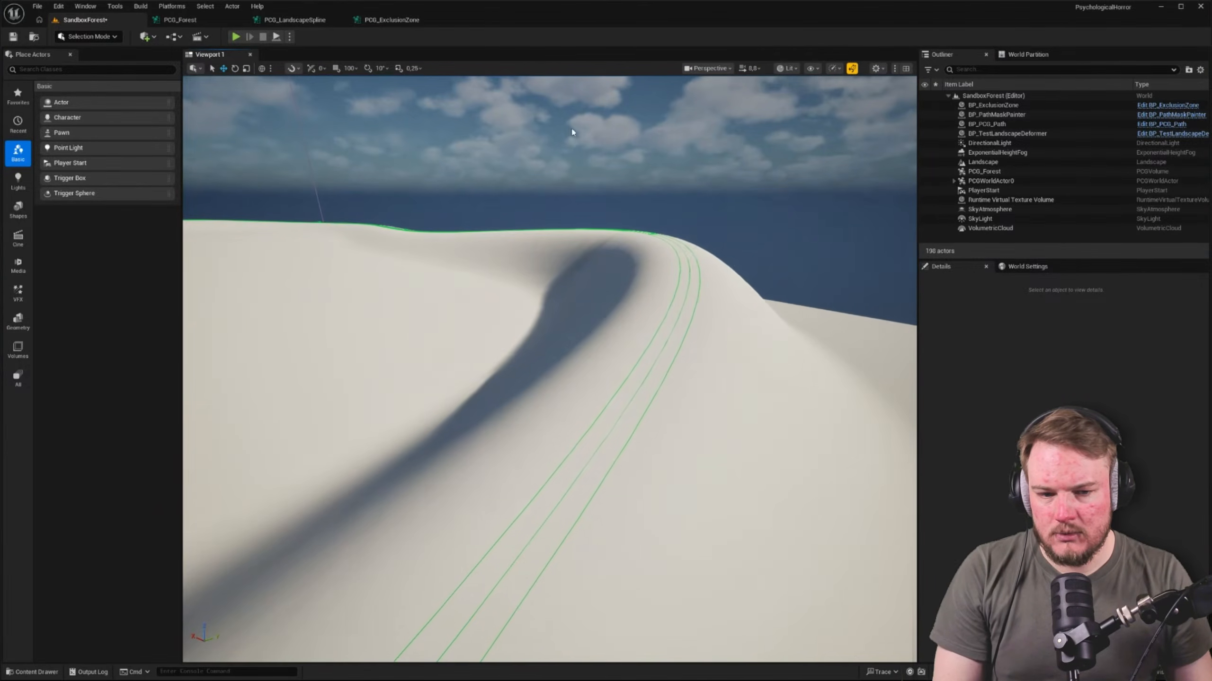
{"action": "right_click_drag", "start_coordinate": [453, 128], "coordinate": [441, 128]}
{"action": "right_click_drag", "start_coordinate": [522, 238], "coordinate": [498, 237]}
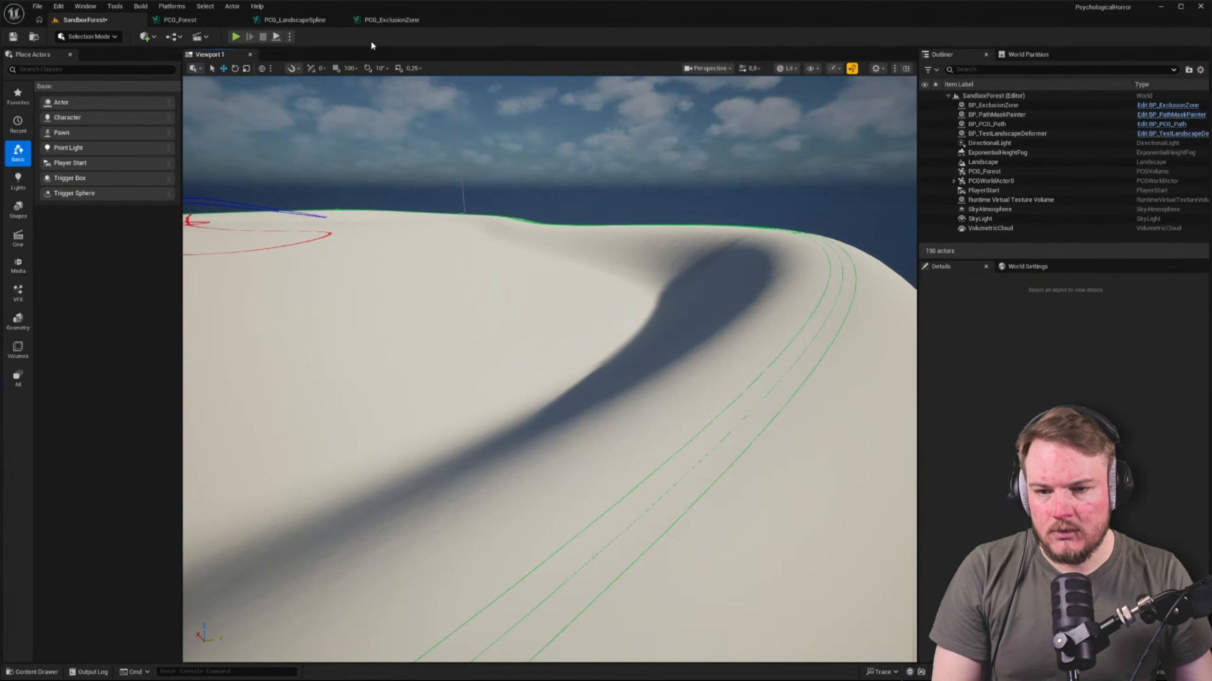
Compare PCG_ExclusionZone with PCG_LandscapeSpline and inspect the settings and attribute data of the landscape spline nodes
{"action": "left_click", "coordinate": [381, 22]}
{"action": "left_click_drag", "start_coordinate": [797, 149], "coordinate": [899, 291]}
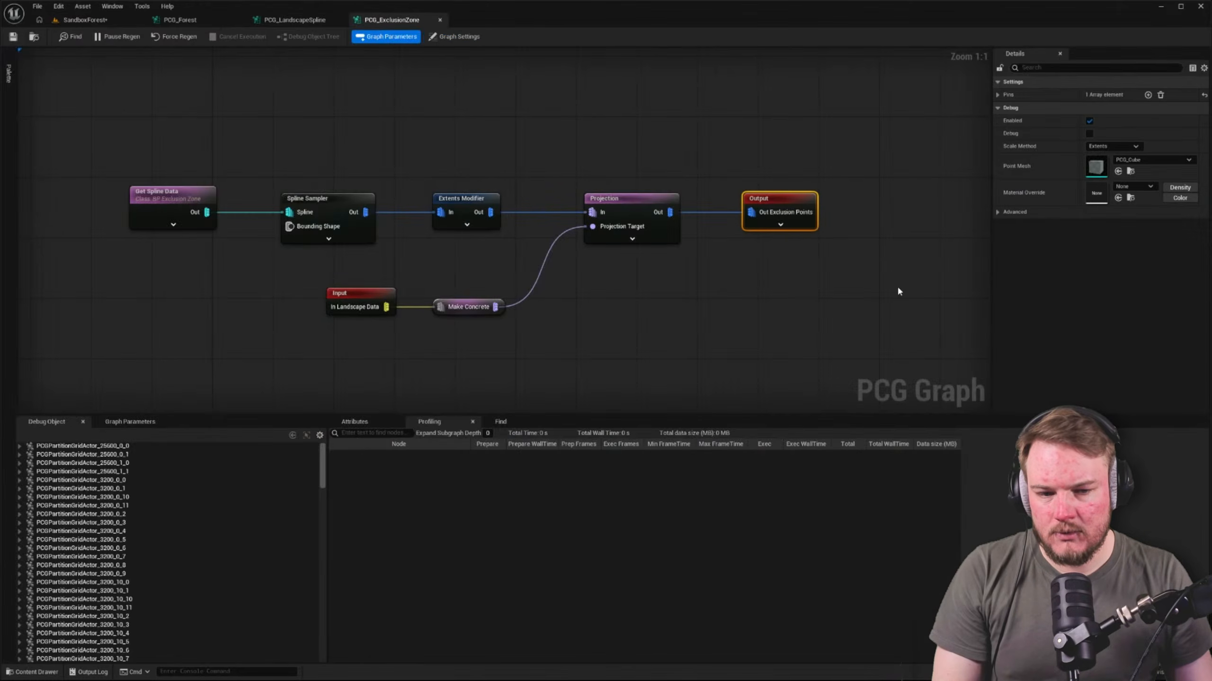
{"action": "left_click", "coordinate": [295, 19]}
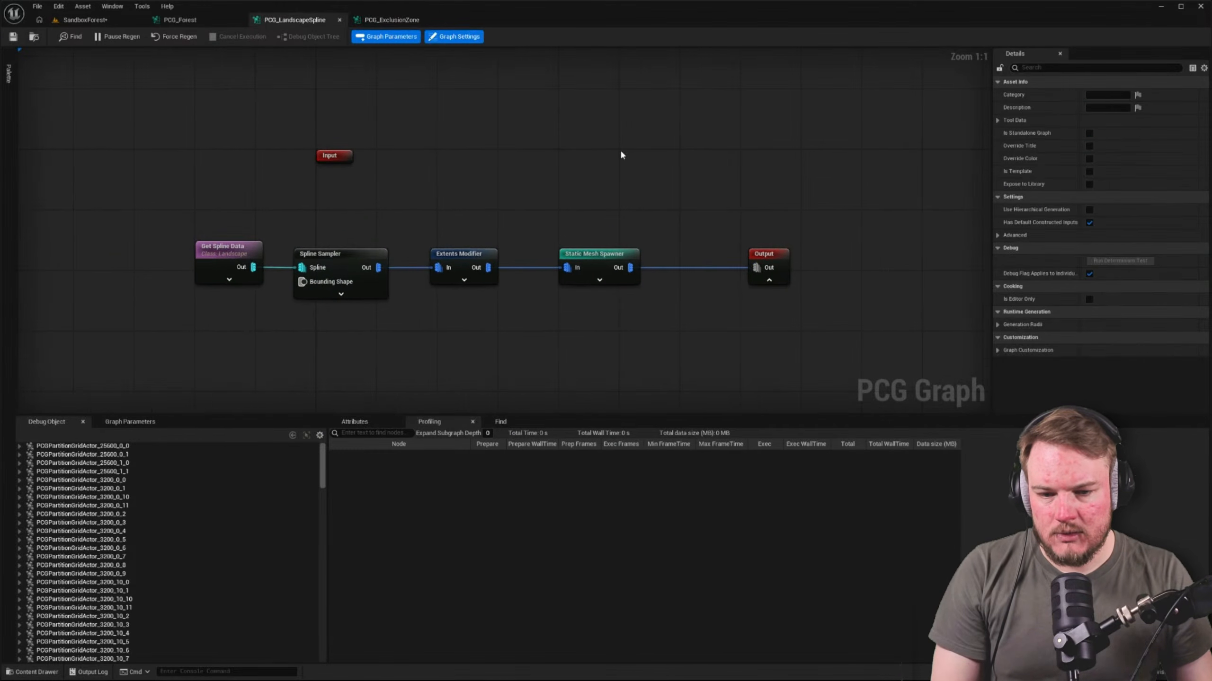
{"action": "left_click", "coordinate": [269, 233]}
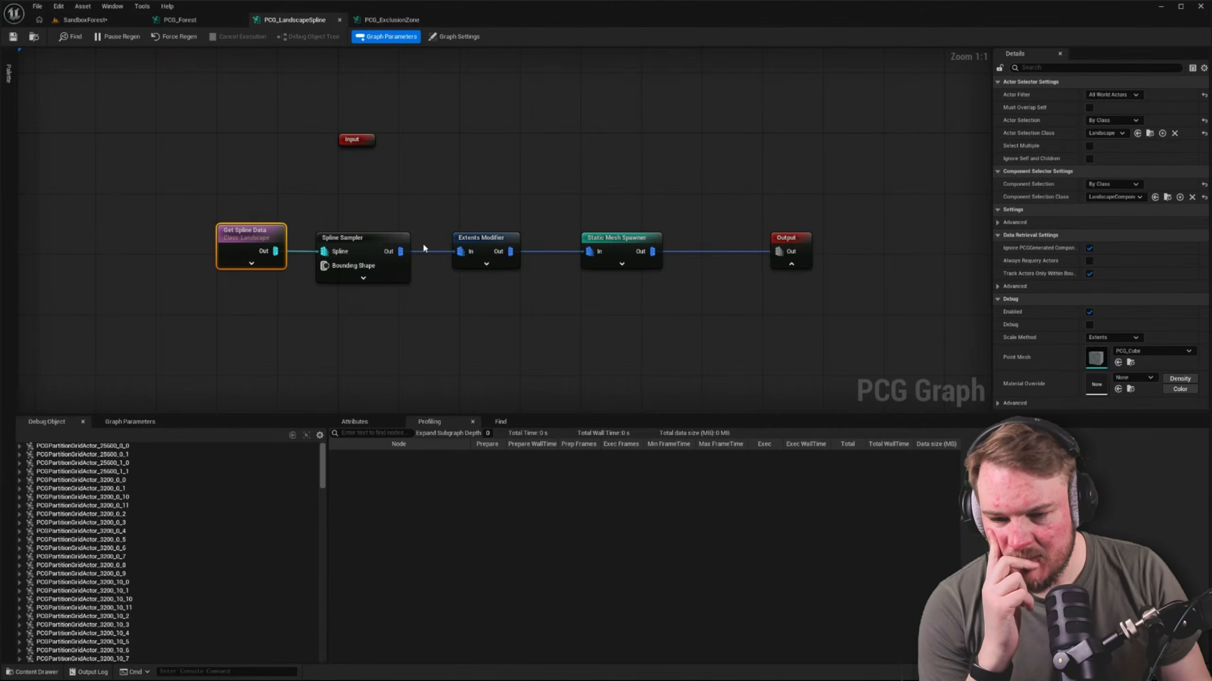
{"action": "left_click", "coordinate": [377, 240]}
{"action": "left_click", "coordinate": [354, 422]}
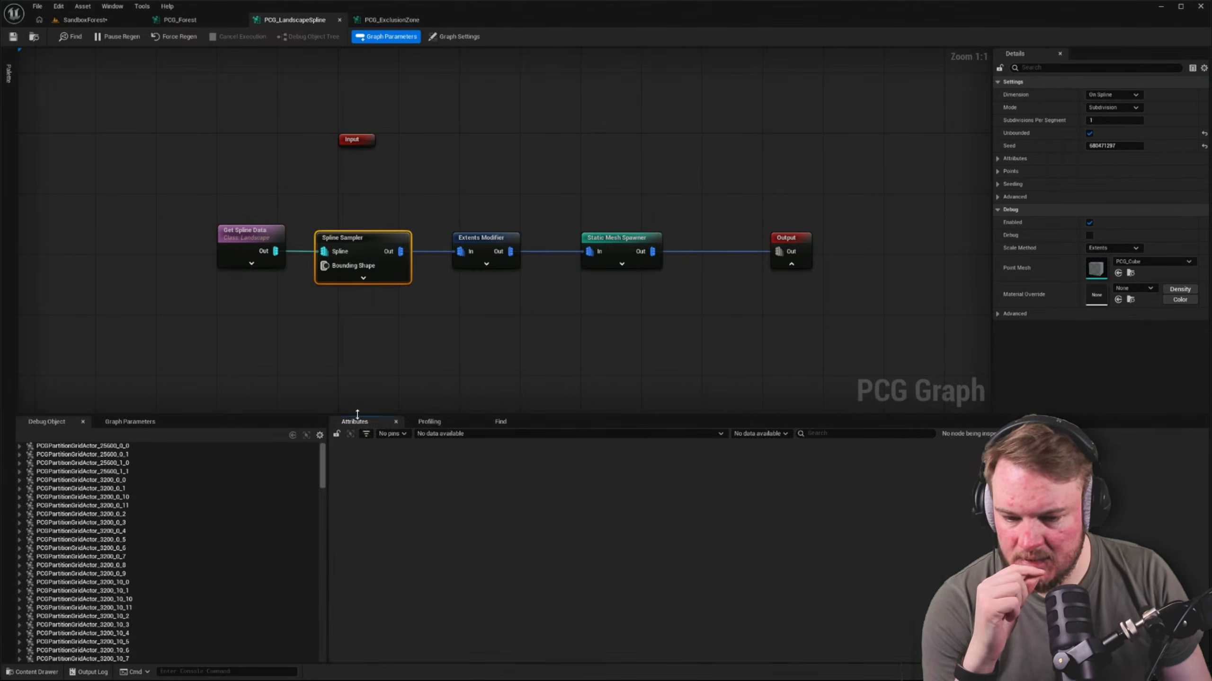
{"action": "left_click", "coordinate": [486, 236]}
{"action": "left_click", "coordinate": [787, 238]}
{"action": "left_click", "coordinate": [389, 230]}
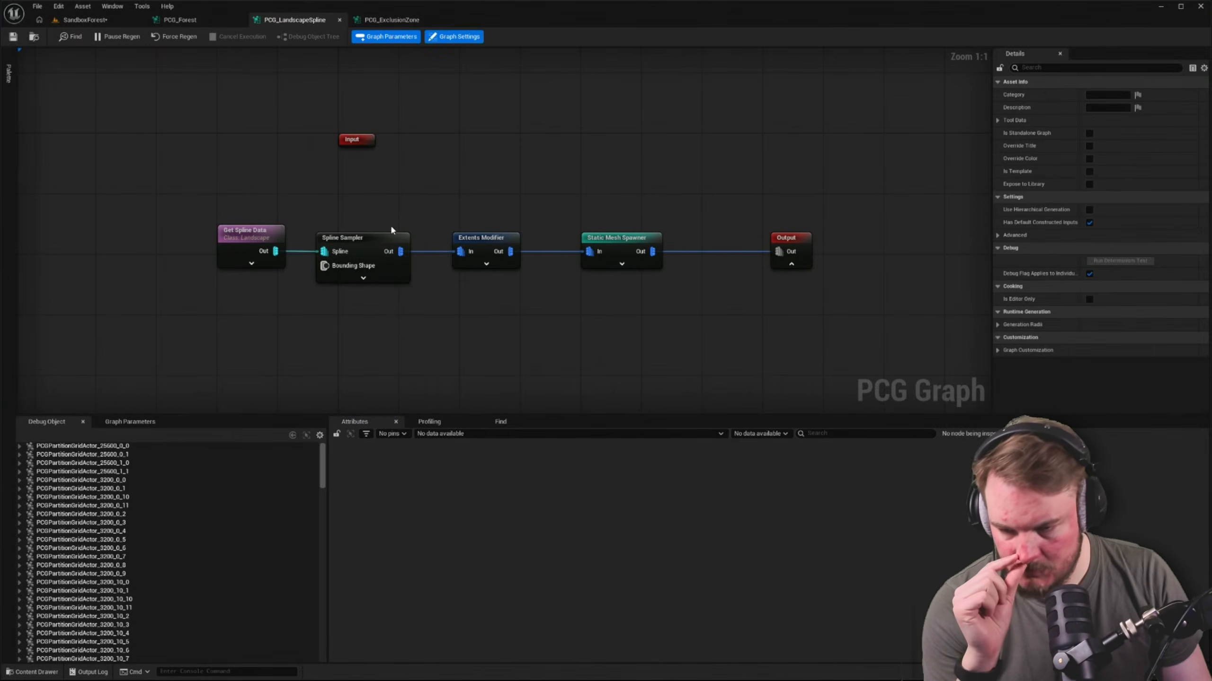
Check the Get Spline Data settings and the debug objects under PCGPartitionGridActor_25600_0_0 for the landscape spline graph
{"action": "left_click", "coordinate": [259, 233]}
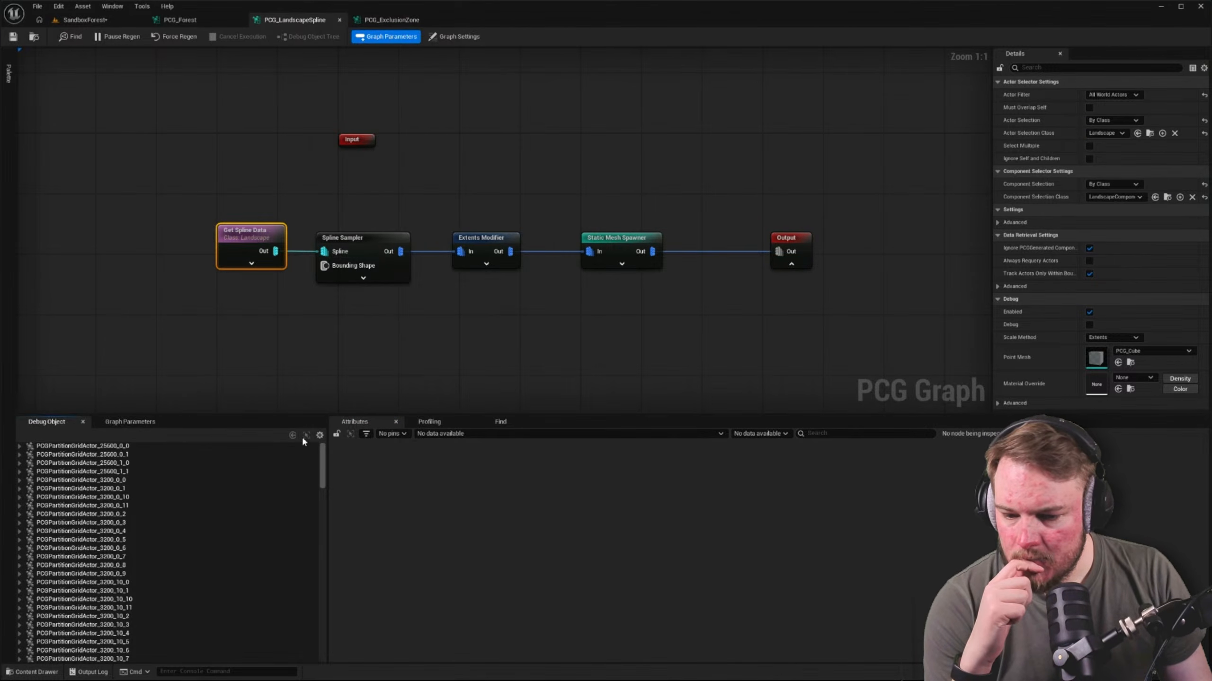
{"action": "left_click", "coordinate": [19, 446]}
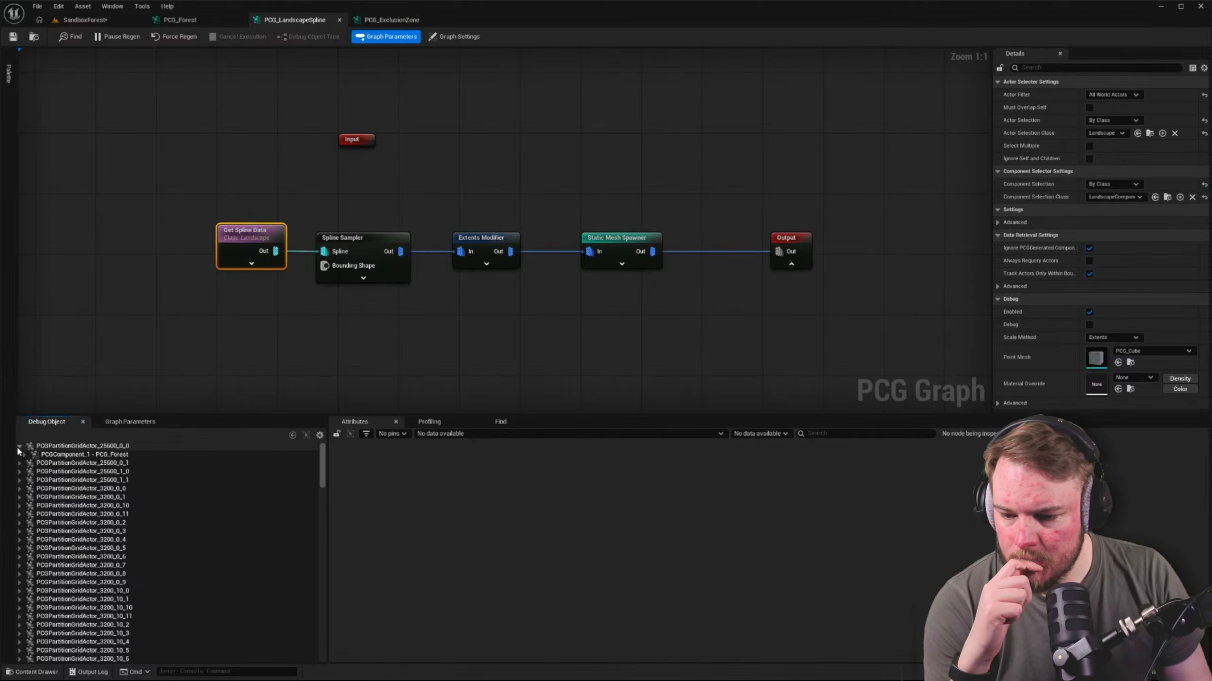
{"action": "left_click", "coordinate": [19, 447]}
{"action": "left_click", "coordinate": [155, 352]}
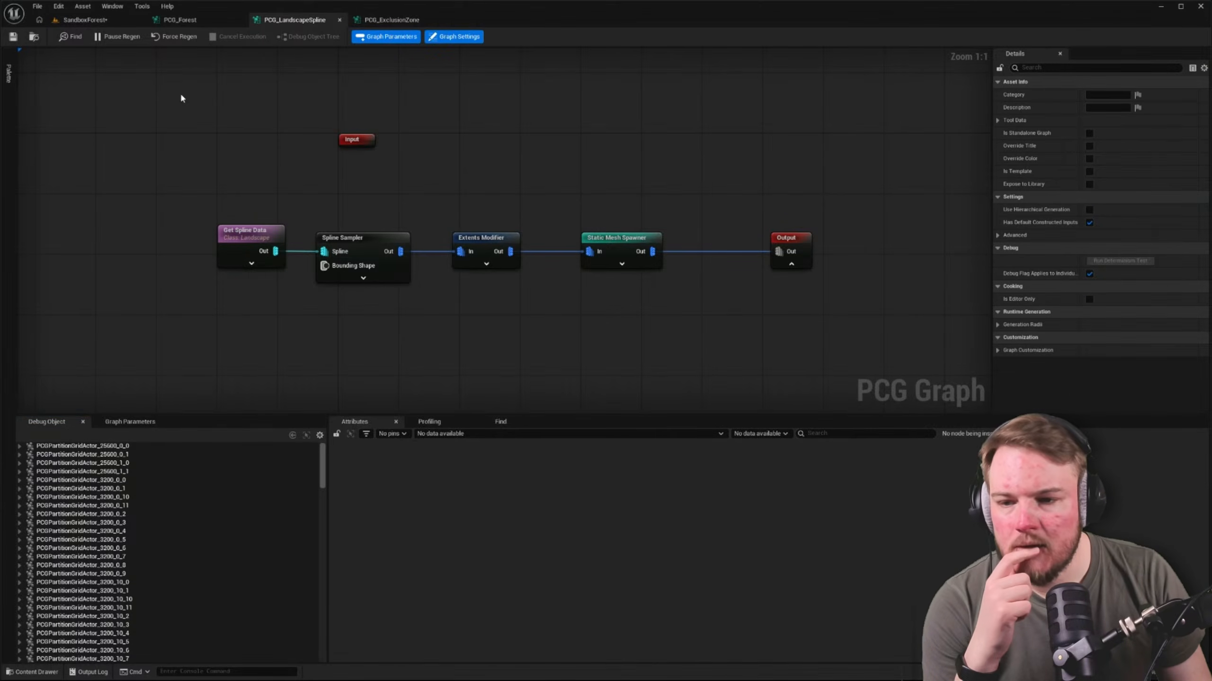
Disable both Change Grid Size nodes in the PCG_Forest graph
{"action": "left_click", "coordinate": [112, 19]}
{"action": "left_click", "coordinate": [196, 20]}
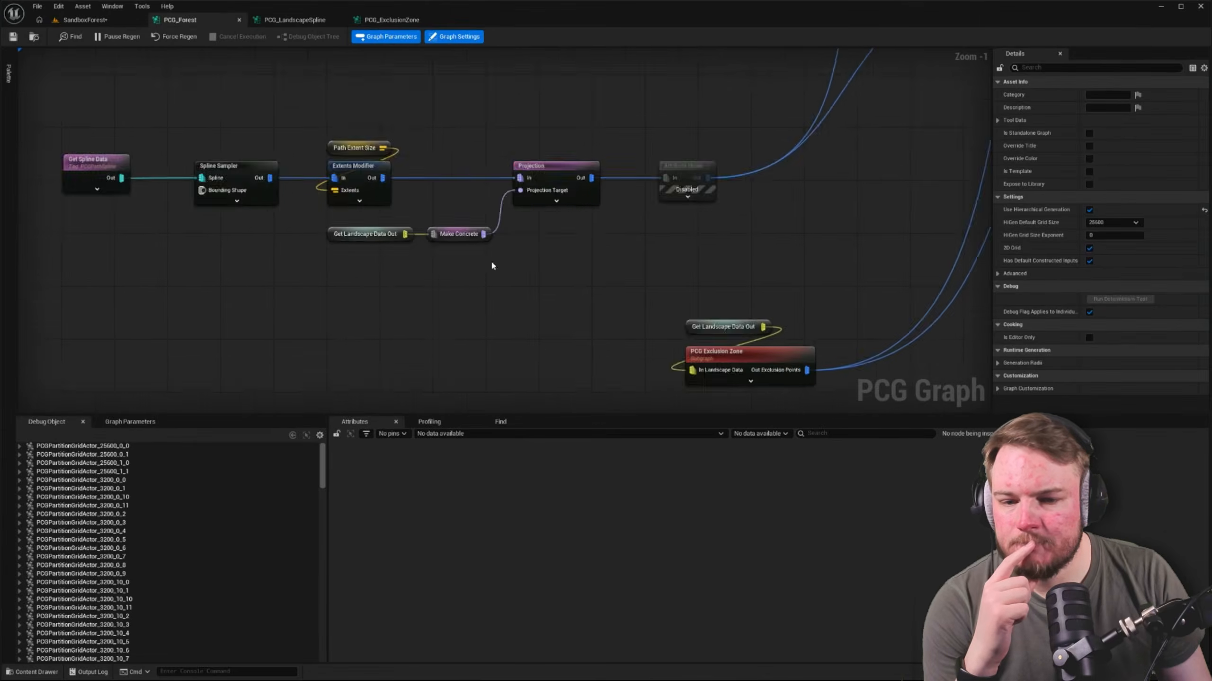
{"action": "scroll", "coordinate": [492, 266], "scroll_direction": "down", "scroll_amount": 5}
{"action": "scroll", "coordinate": [411, 135], "scroll_direction": "up", "scroll_amount": 3}
{"action": "left_click_drag", "start_coordinate": [411, 135], "coordinate": [469, 381]}
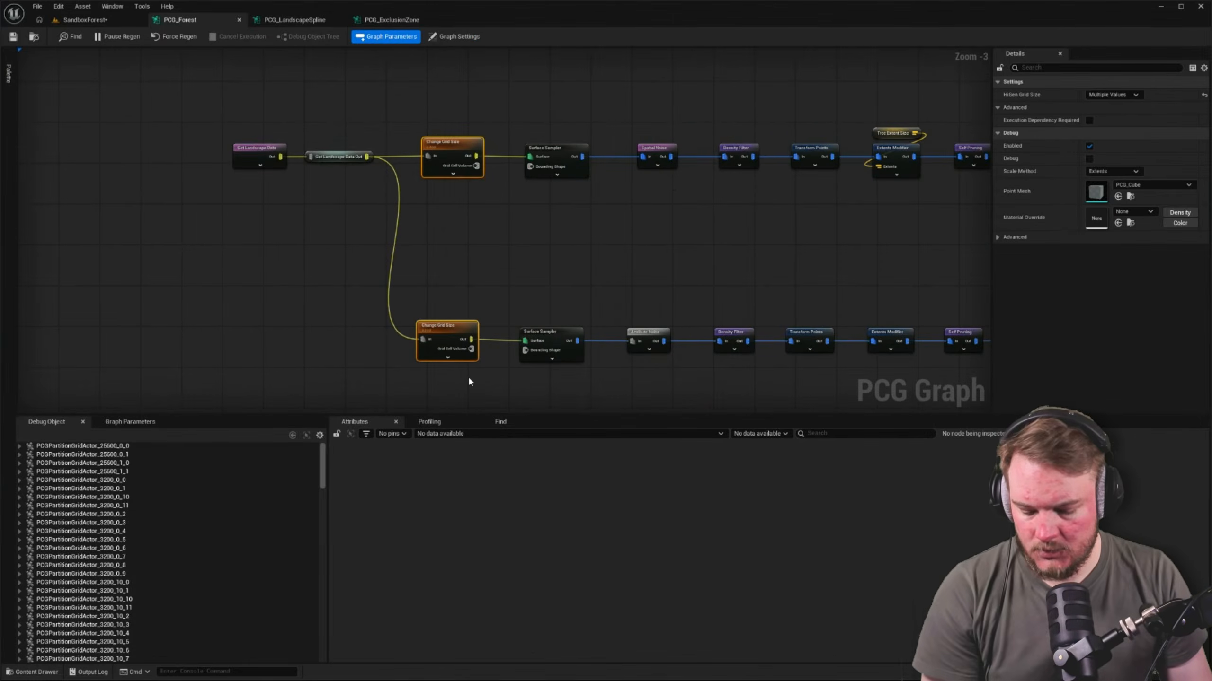
{"action": "key", "text": "e"}
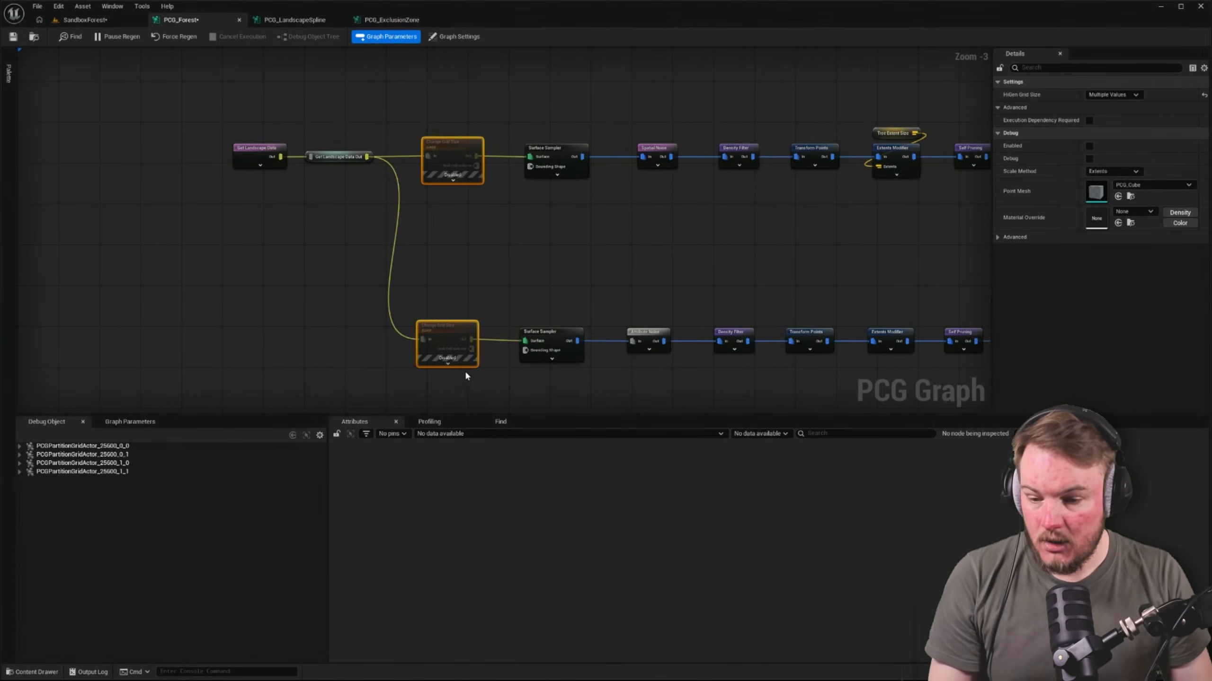
{"action": "left_click", "coordinate": [273, 310]}
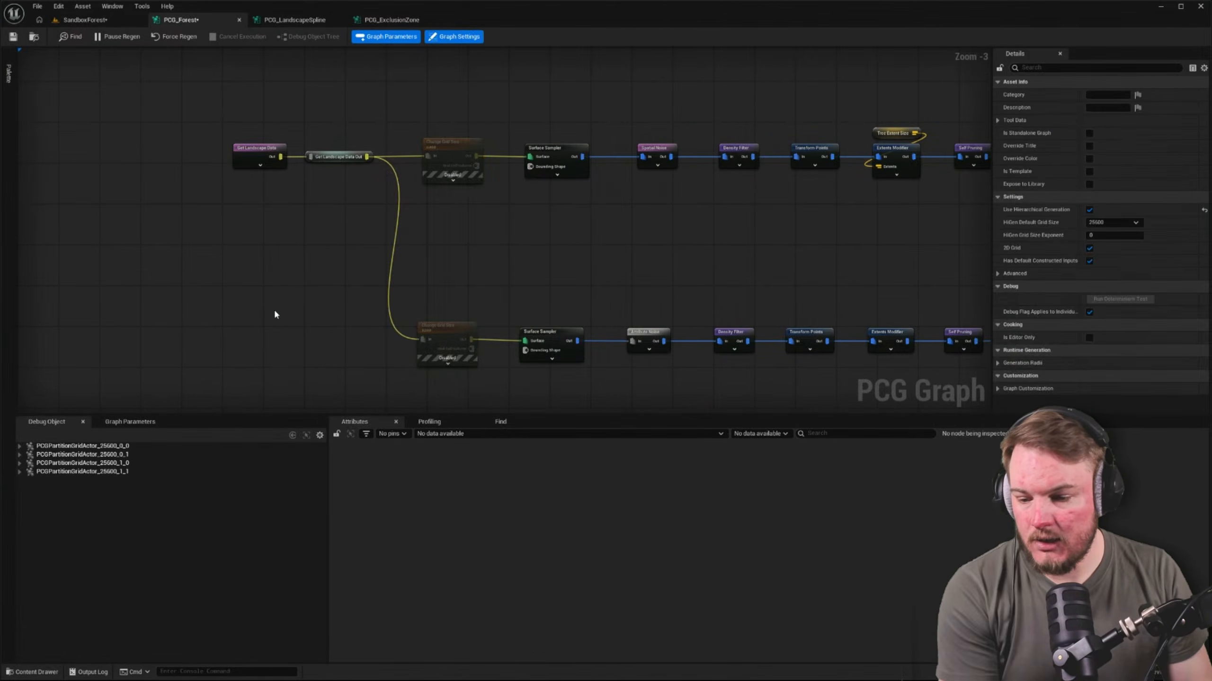
Debug the PCG_Forest component of PCGPartitionGridActor_25600_0_0 and inspect the PCG Landscape Spline node's settings
{"action": "left_click", "coordinate": [21, 446]}
{"action": "left_click", "coordinate": [38, 455]}
{"action": "right_click_drag", "start_coordinate": [230, 373], "coordinate": [161, 282]}
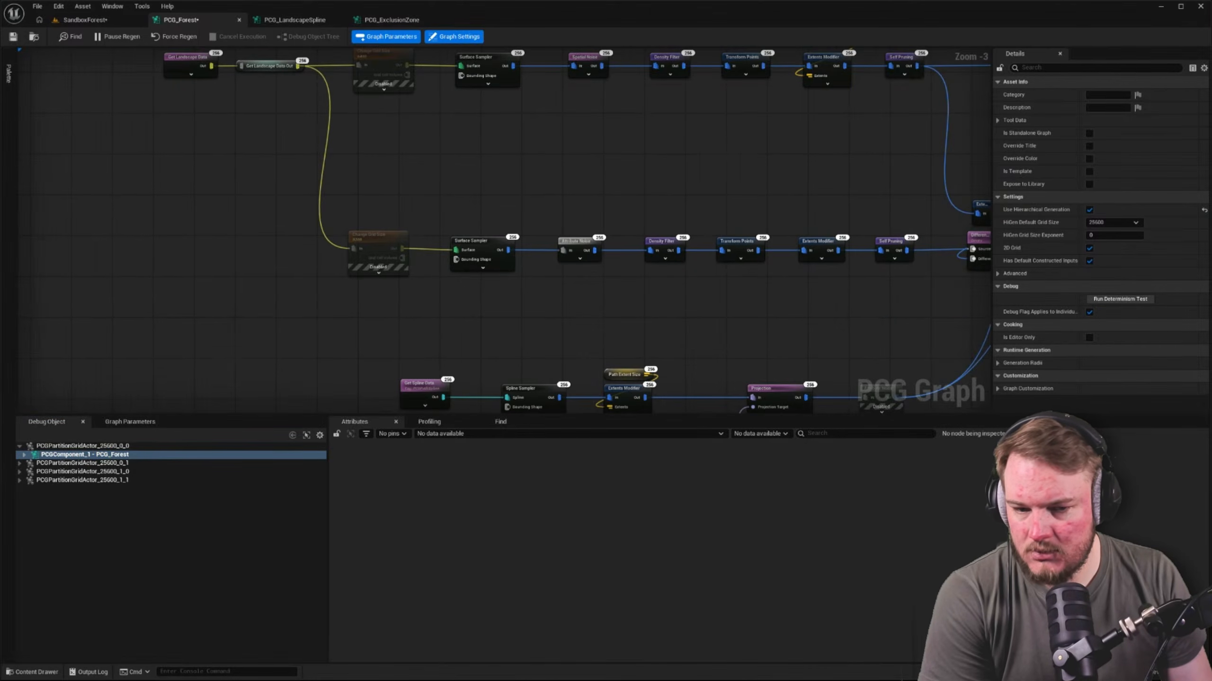
{"action": "scroll", "coordinate": [150, 212], "scroll_direction": "down", "scroll_amount": 2}
{"action": "right_click_drag", "start_coordinate": [267, 253], "coordinate": [174, 143]}
{"action": "scroll", "coordinate": [372, 345], "scroll_direction": "up", "scroll_amount": 3}
{"action": "right_click_drag", "start_coordinate": [369, 305], "coordinate": [281, 244]}
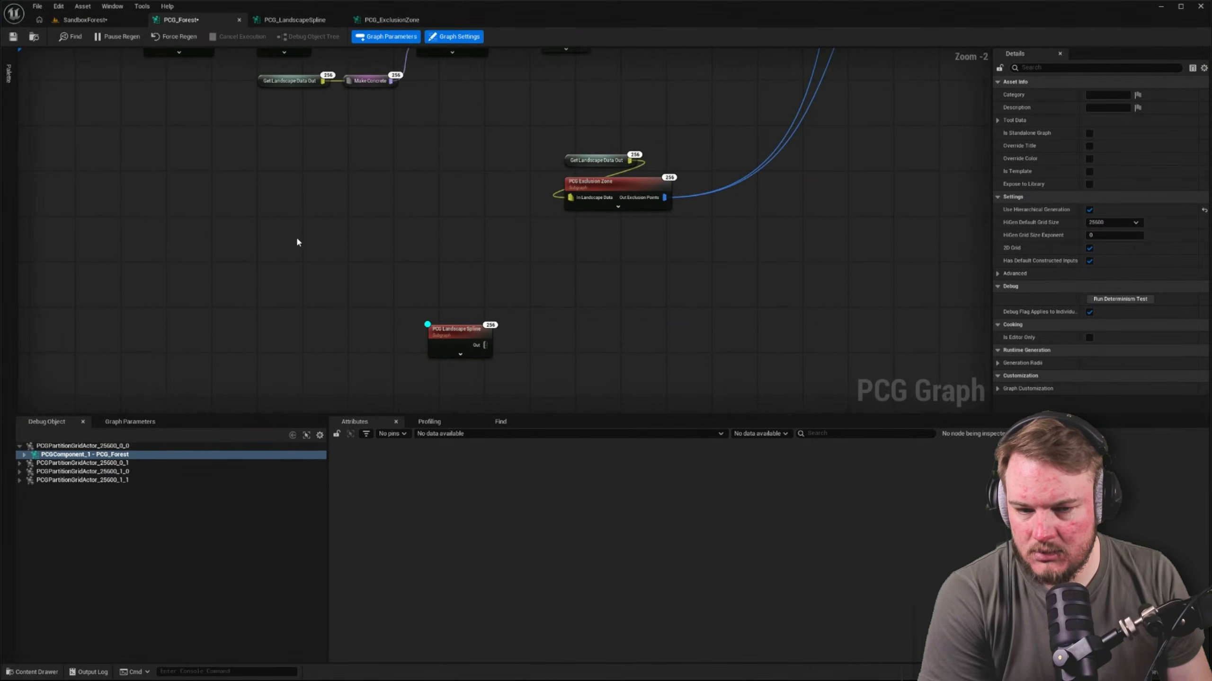
{"action": "left_click", "coordinate": [470, 334]}
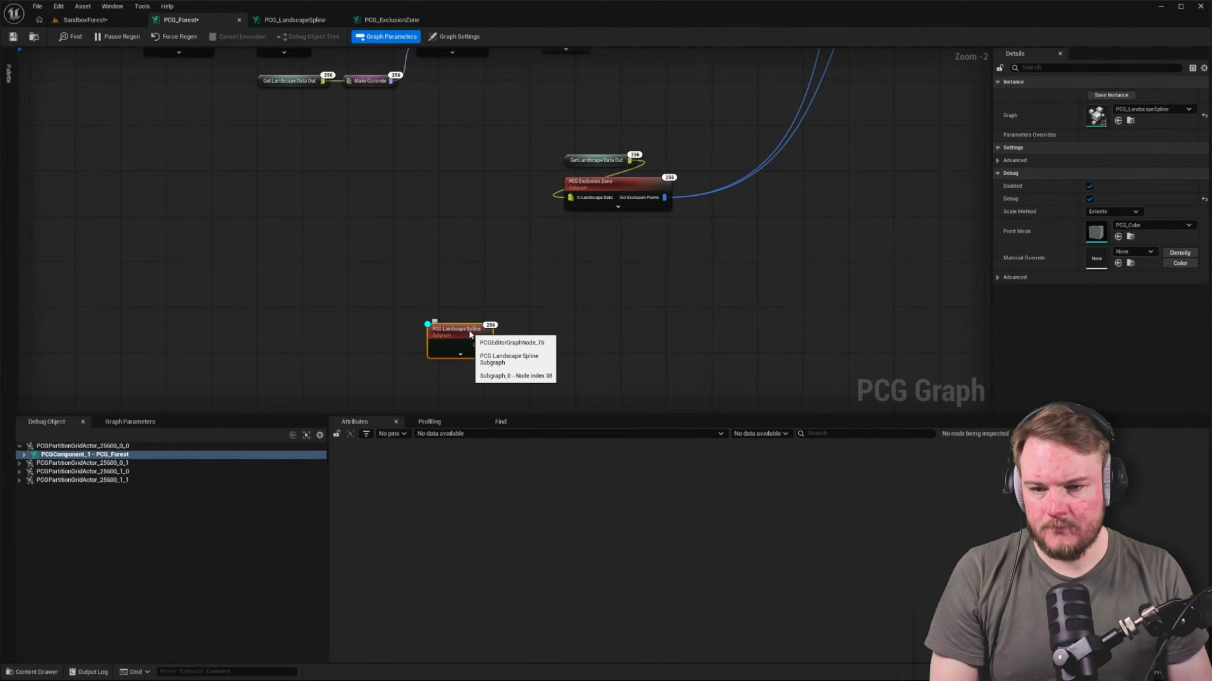
Copy the Get Spline Data, Spline Sampler, Extents Modifier and Static Mesh Spawner chain from PCG_LandscapeSpline into PCG_Forest
{"action": "double_click", "coordinate": [470, 334]}
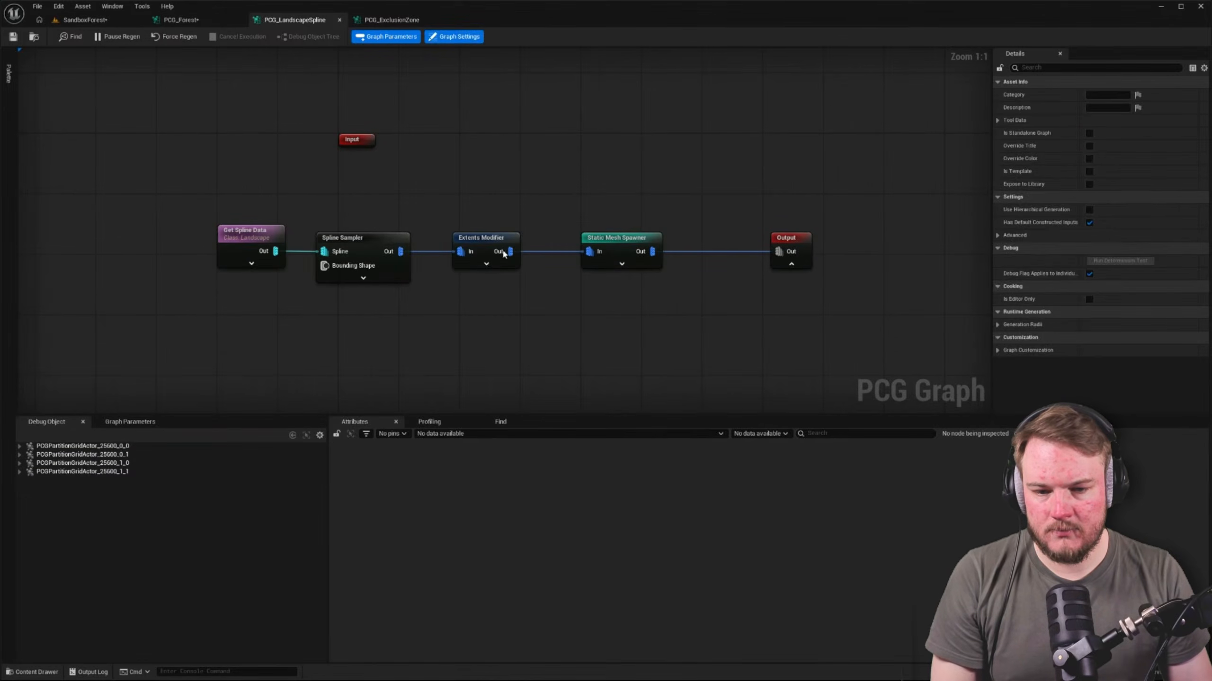
{"action": "left_click_drag", "start_coordinate": [189, 185], "coordinate": [668, 320]}
{"action": "left_click", "coordinate": [181, 19]}
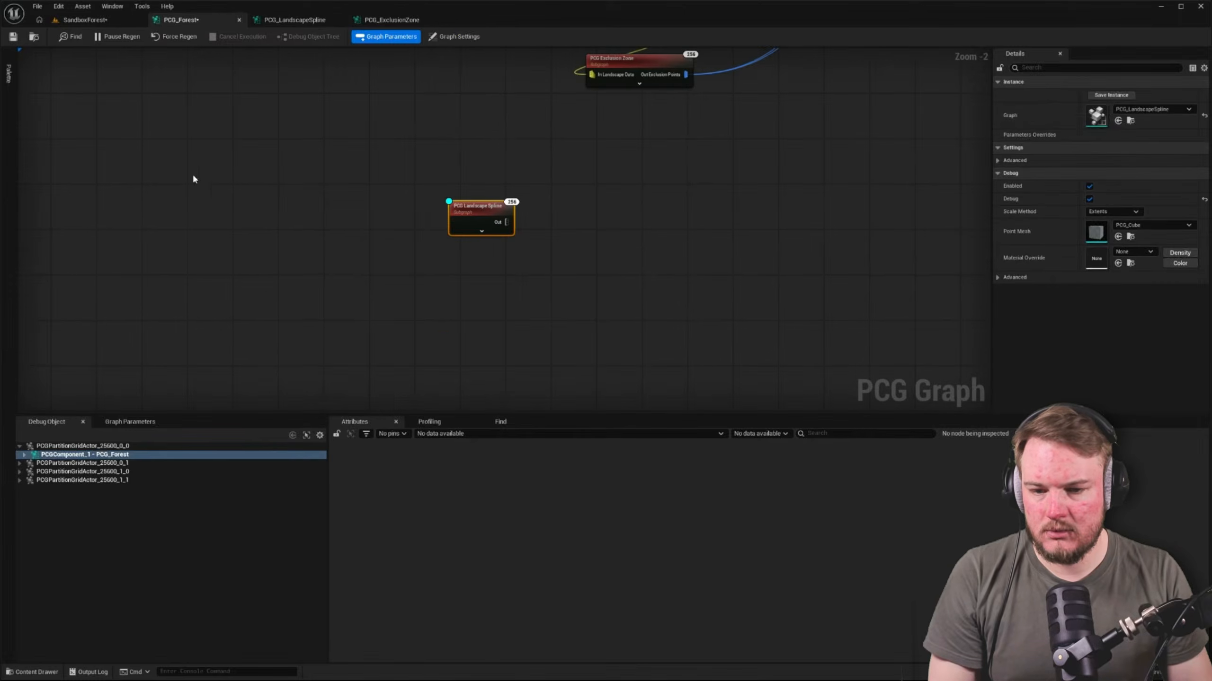
{"action": "key", "text": "ctrl+v"}
Disable the PCG Landscape Spline subgraph node and move it above the pasted spline chain
{"action": "left_click", "coordinate": [479, 222]}
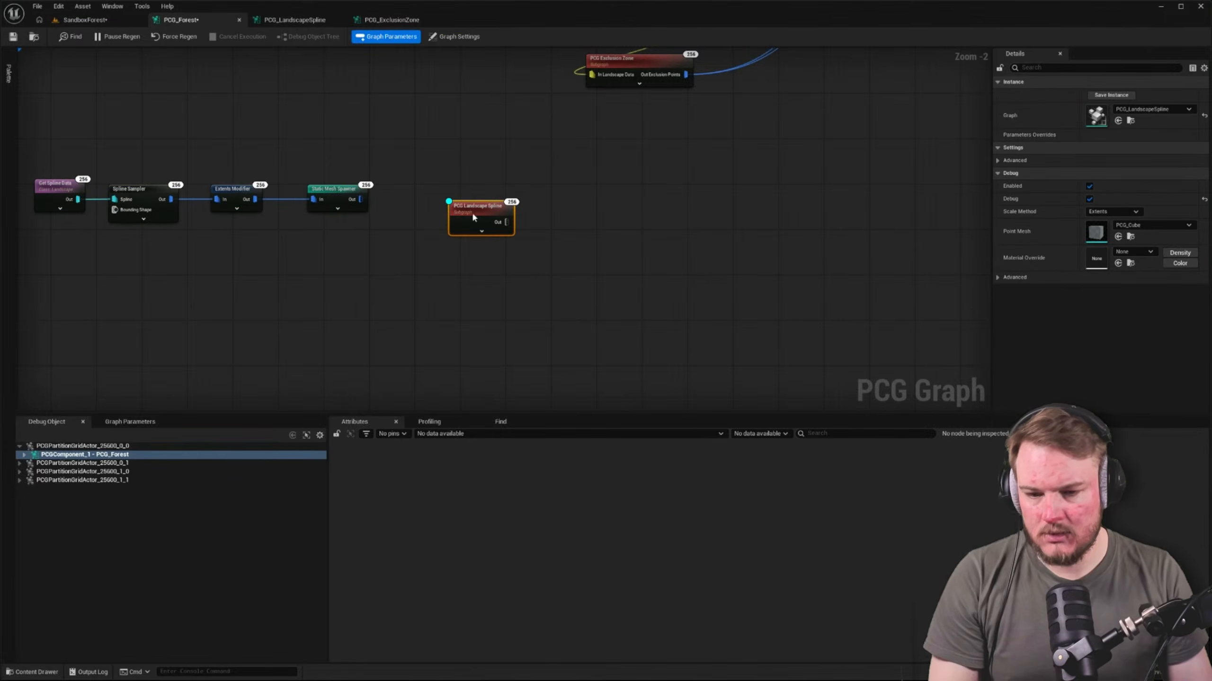
{"action": "key", "text": "e"}
{"action": "right_click_drag", "start_coordinate": [472, 214], "coordinate": [614, 295]}
{"action": "left_click_drag", "start_coordinate": [616, 291], "coordinate": [277, 124]}
{"action": "right_click_drag", "start_coordinate": [265, 196], "coordinate": [252, 157]}
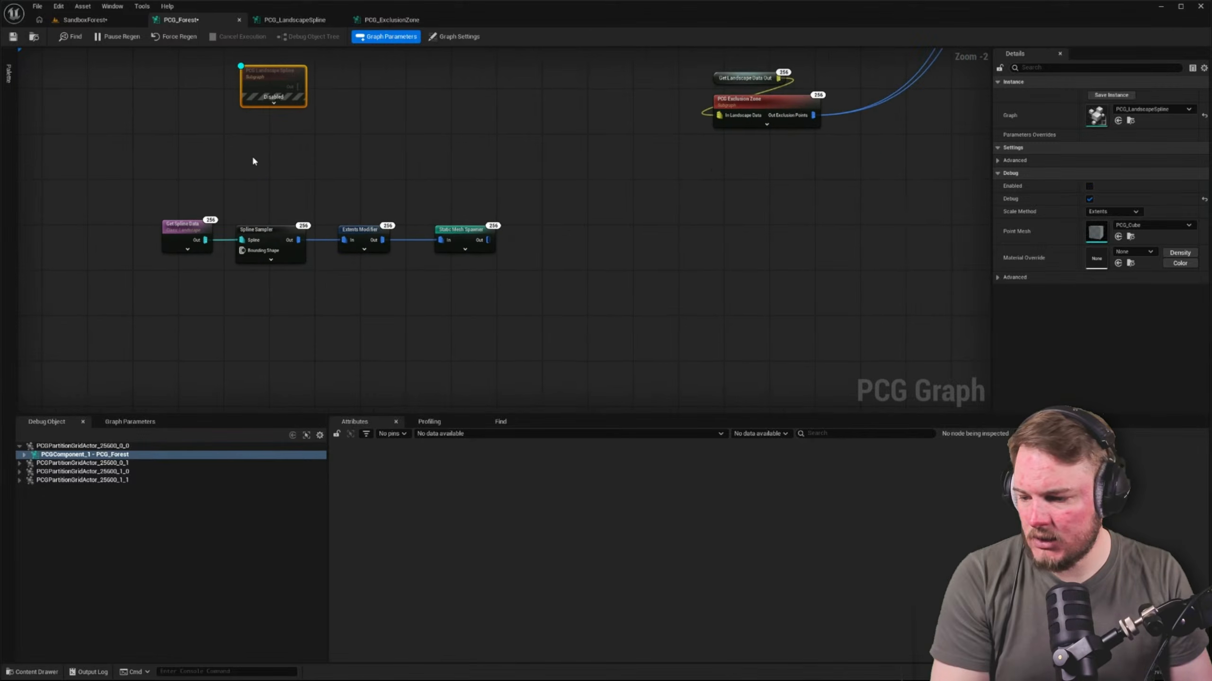
{"action": "left_click", "coordinate": [204, 163]}
Turn on debug for the pasted Static Mesh Spawner and check the landscape spline in SandboxForest
{"action": "left_click", "coordinate": [478, 230]}
{"action": "key", "text": "alt+d"}
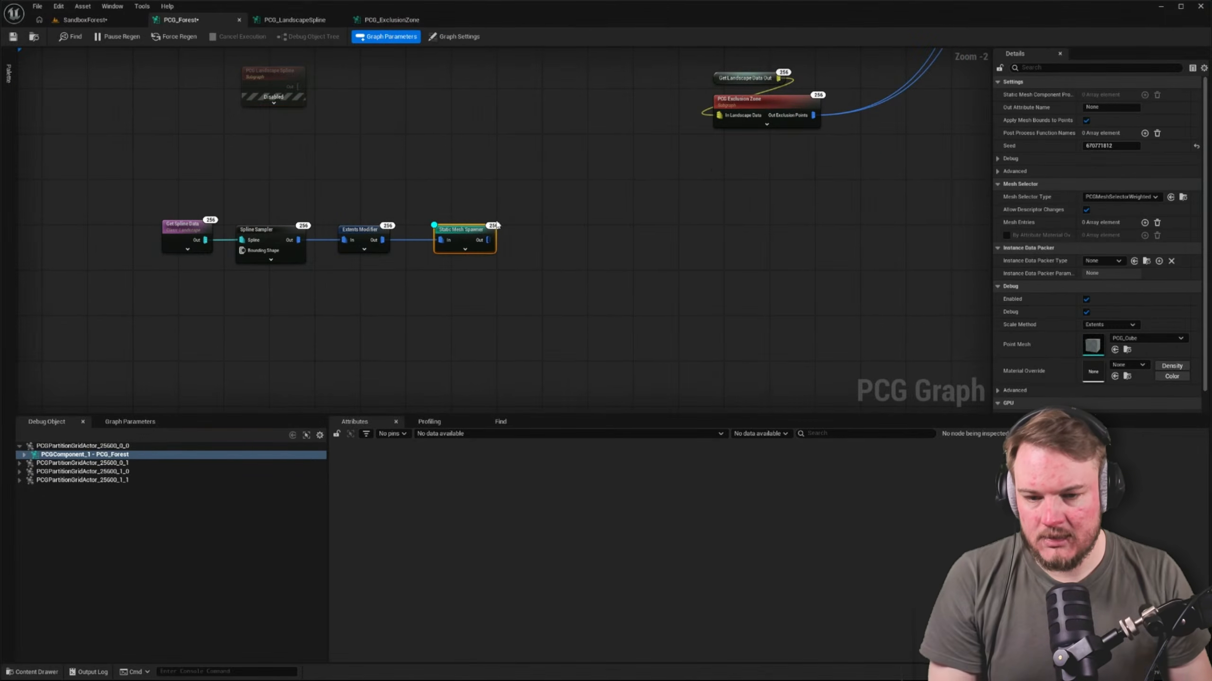
{"action": "left_click", "coordinate": [400, 166]}
{"action": "left_click", "coordinate": [85, 19]}
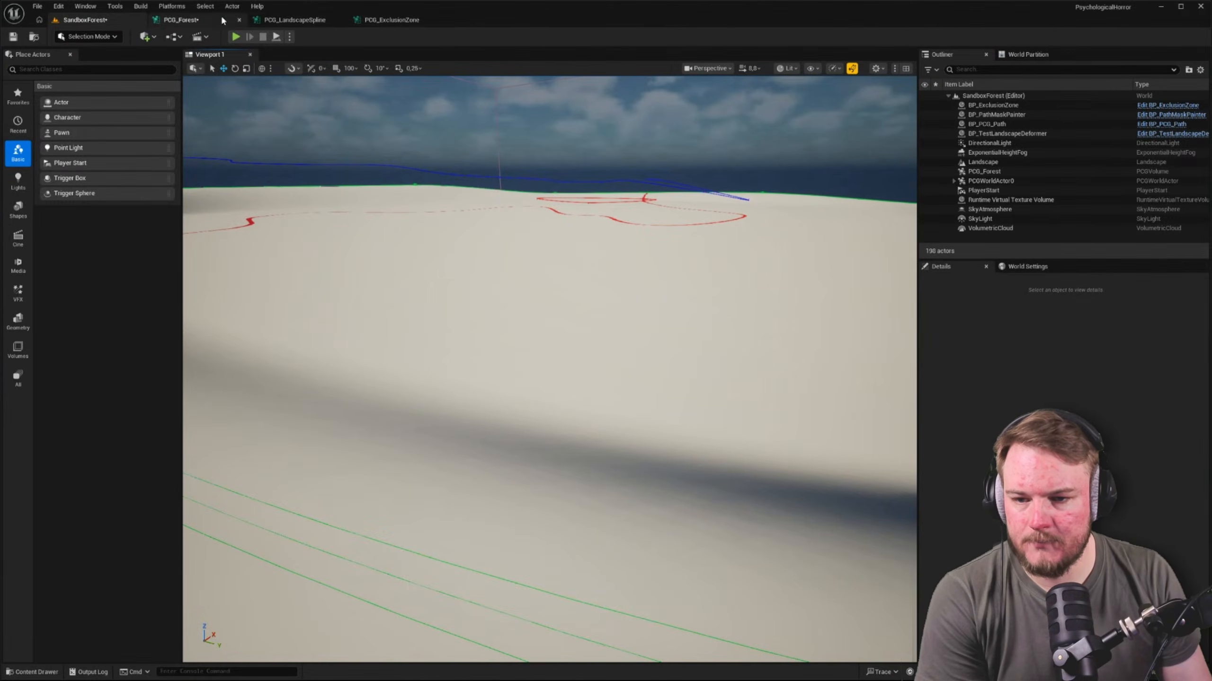
{"action": "left_click", "coordinate": [220, 17]}
{"action": "right_click_drag", "start_coordinate": [191, 179], "coordinate": [258, 181]}
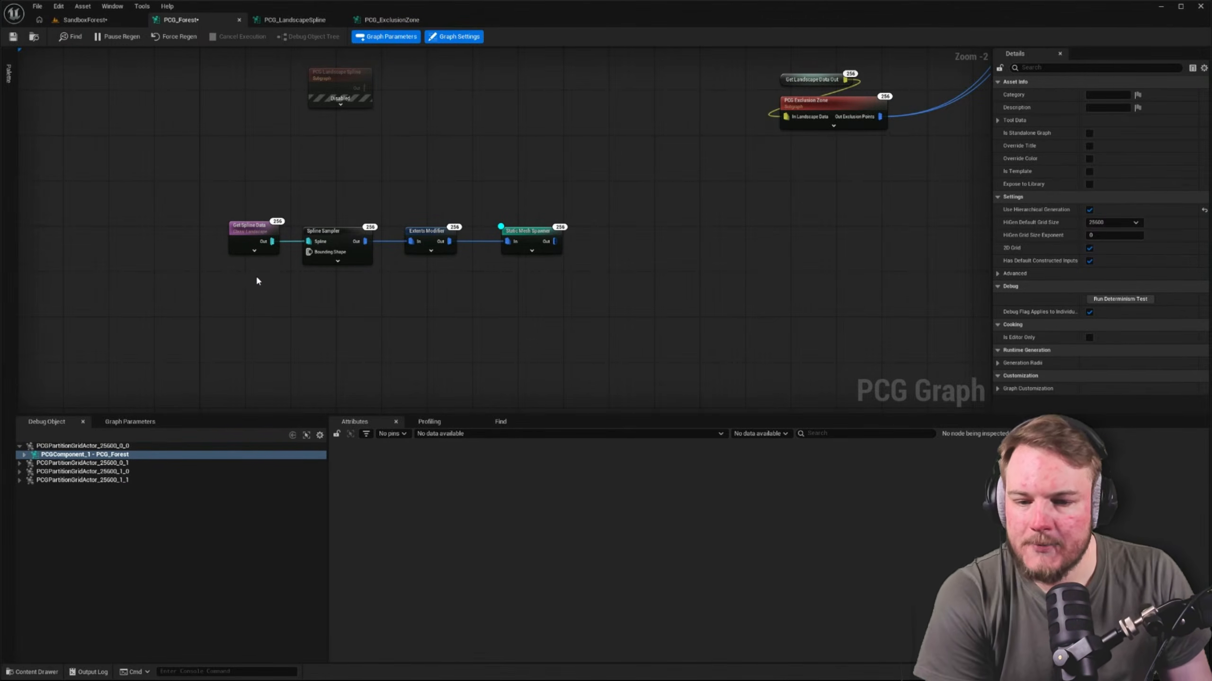
Expand the PCG_Forest components of all four partition grid actors to examine which subgraphs they contain
{"action": "left_click", "coordinate": [19, 463]}
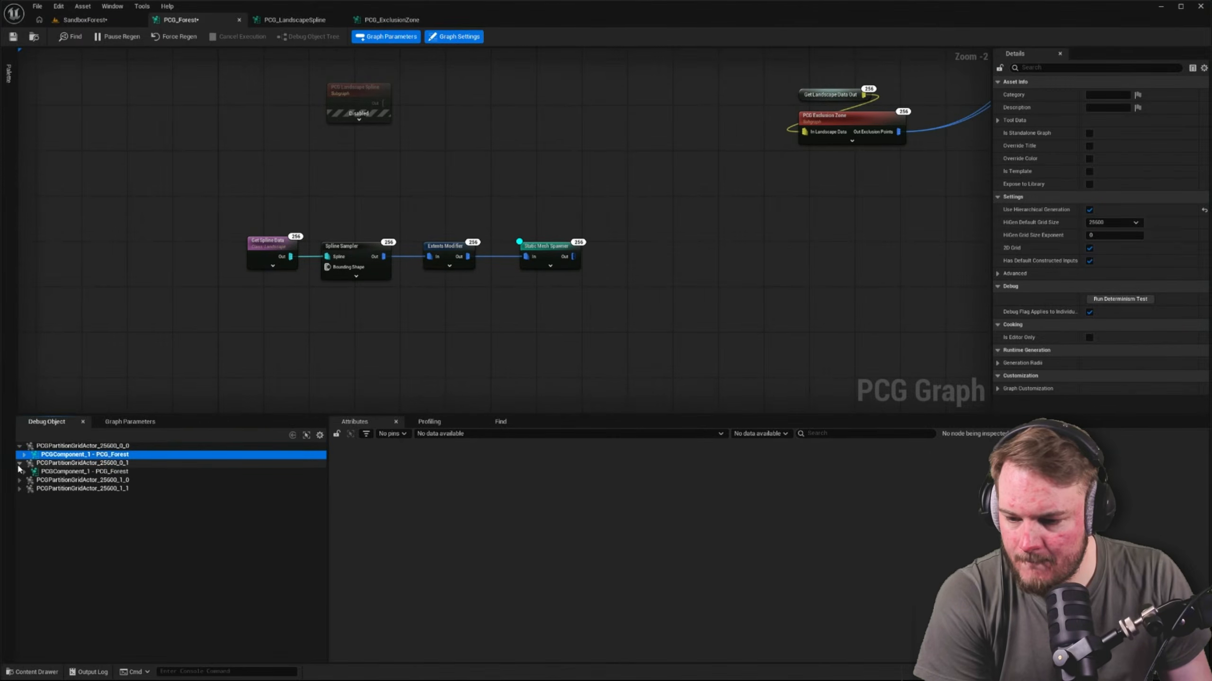
{"action": "left_click", "coordinate": [39, 471]}
{"action": "left_click", "coordinate": [24, 471]}
{"action": "left_click", "coordinate": [38, 454]}
{"action": "left_click", "coordinate": [24, 455]}
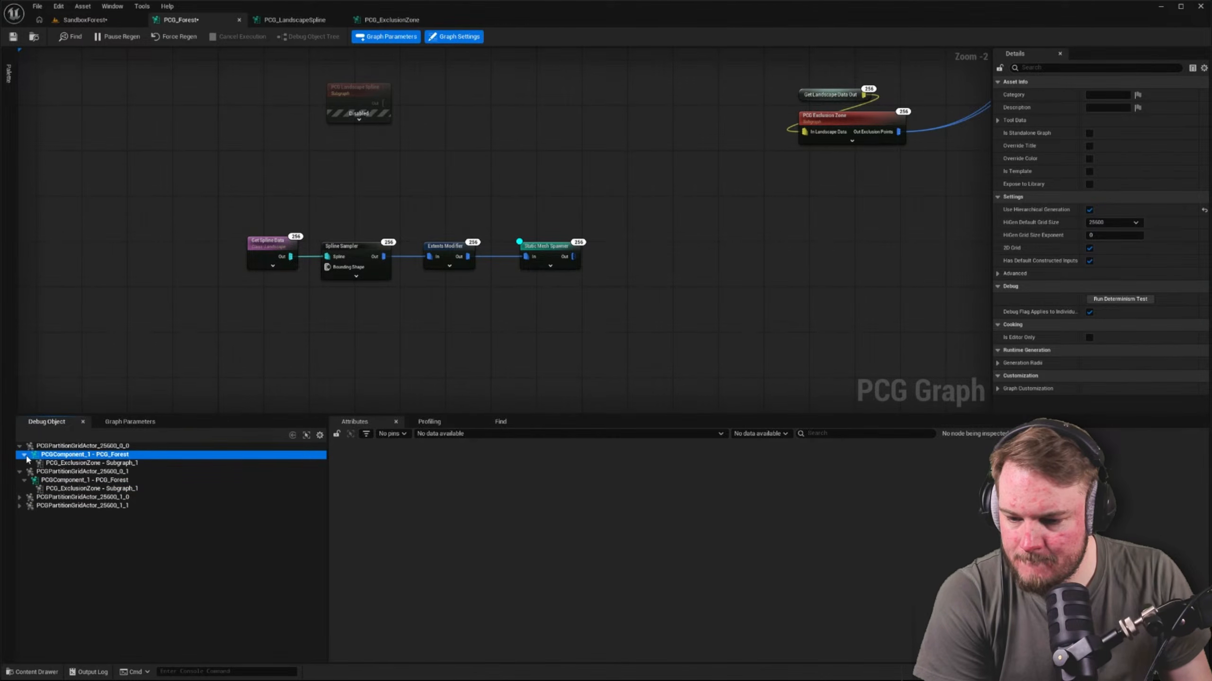
{"action": "left_click", "coordinate": [19, 497]}
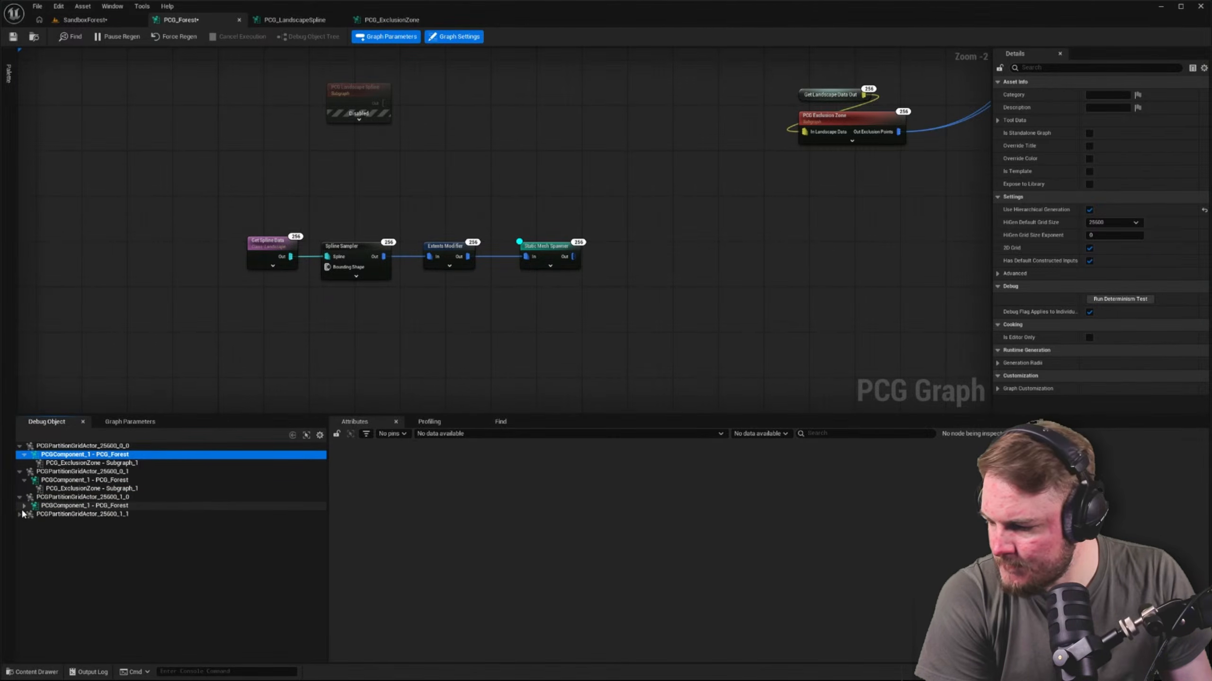
{"action": "left_click", "coordinate": [24, 506]}
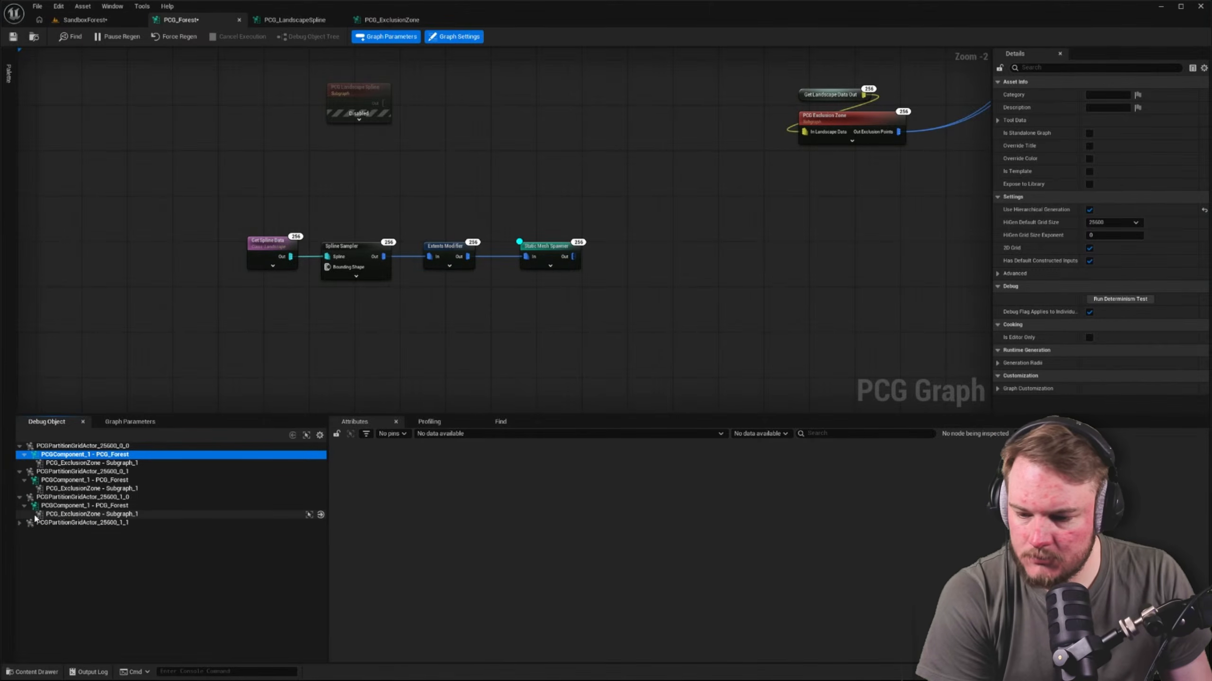
{"action": "left_click", "coordinate": [18, 523]}
{"action": "left_click", "coordinate": [24, 531]}
{"action": "left_click", "coordinate": [93, 540]}
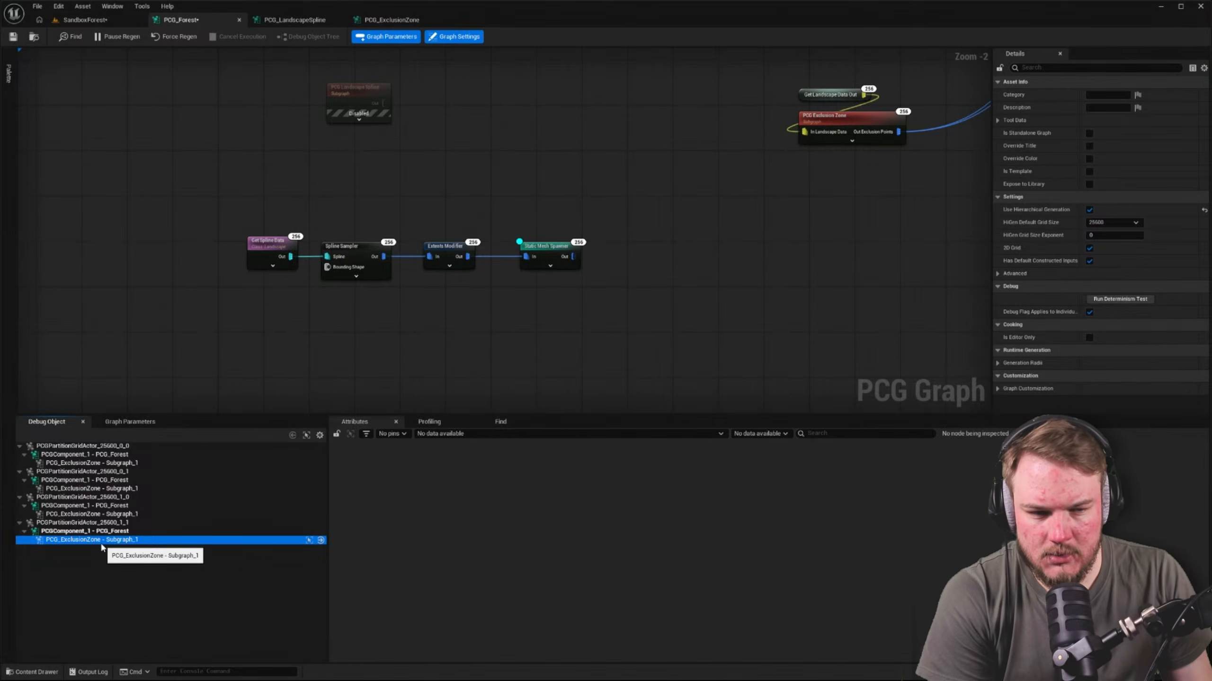
Go through the debug entries from PCGPartitionGridActor_25600_1_1 up to the PCG_Forest component of 25600_0_0
{"action": "left_click", "coordinate": [102, 523]}
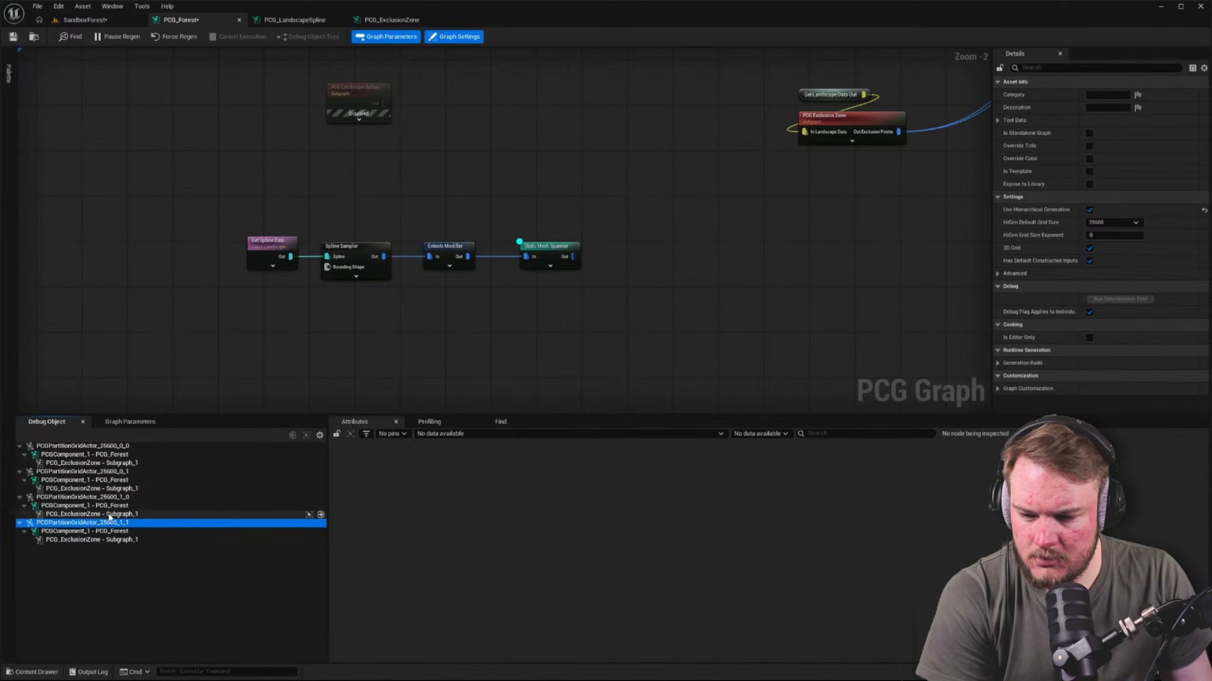
{"action": "left_click", "coordinate": [110, 514]}
{"action": "left_click", "coordinate": [110, 506]}
{"action": "left_click", "coordinate": [110, 498]}
{"action": "left_click", "coordinate": [113, 489]}
{"action": "left_click", "coordinate": [113, 481]}
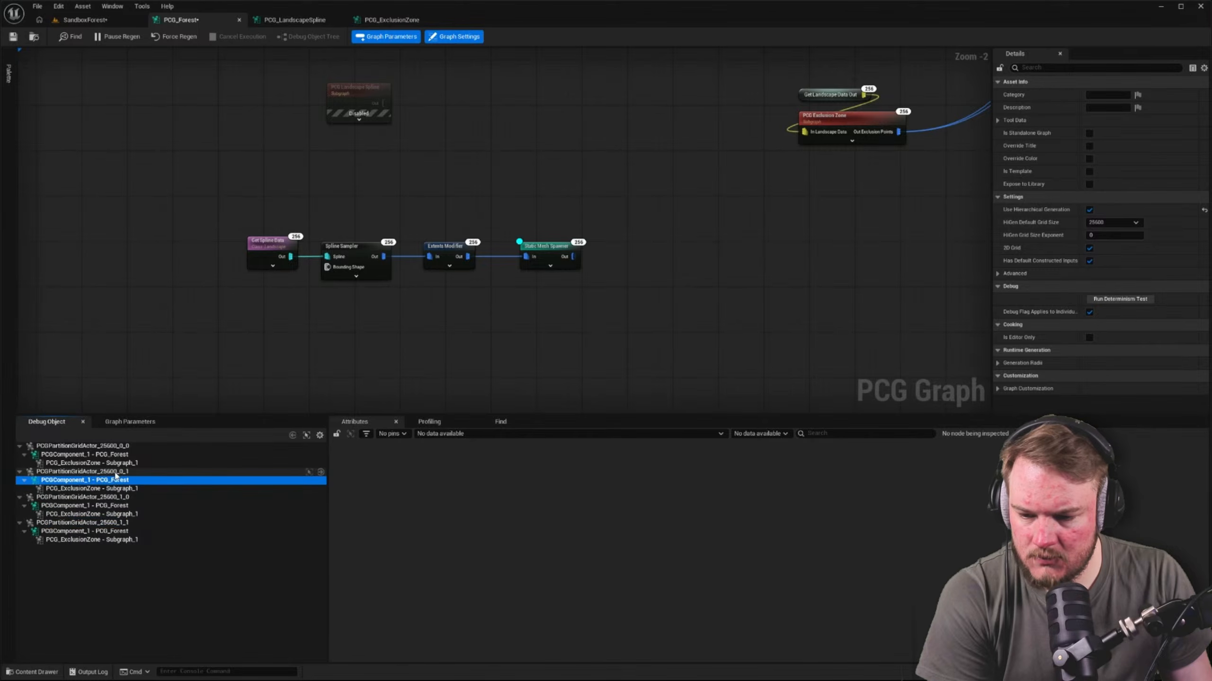
{"action": "left_click", "coordinate": [115, 472]}
{"action": "left_click", "coordinate": [119, 462]}
{"action": "left_click", "coordinate": [120, 455]}
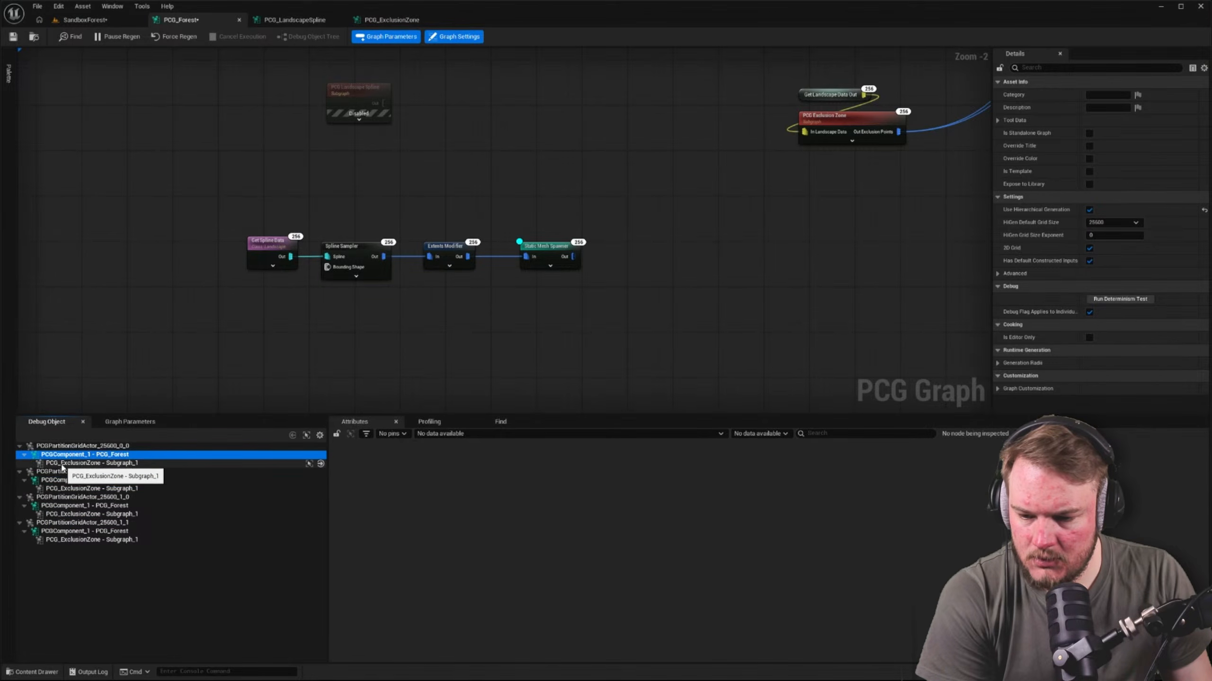
Compare the PCG Exclusion Zone node with its PCG_ExclusionZone debug entry under PCGPartitionGridActor_25600_0_0
{"action": "right_click_drag", "start_coordinate": [755, 285], "coordinate": [571, 351]}
{"action": "left_click_drag", "start_coordinate": [570, 129], "coordinate": [872, 303]}
{"action": "right_click_drag", "start_coordinate": [576, 297], "coordinate": [717, 344]}
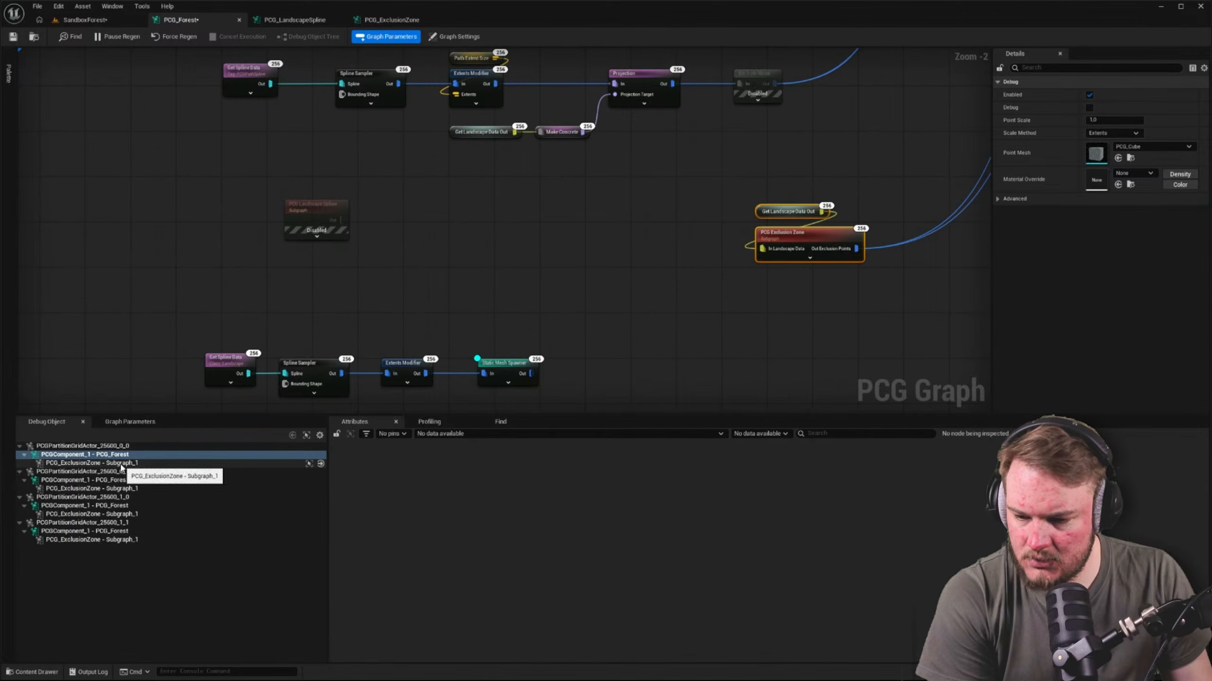
{"action": "left_click", "coordinate": [85, 464]}
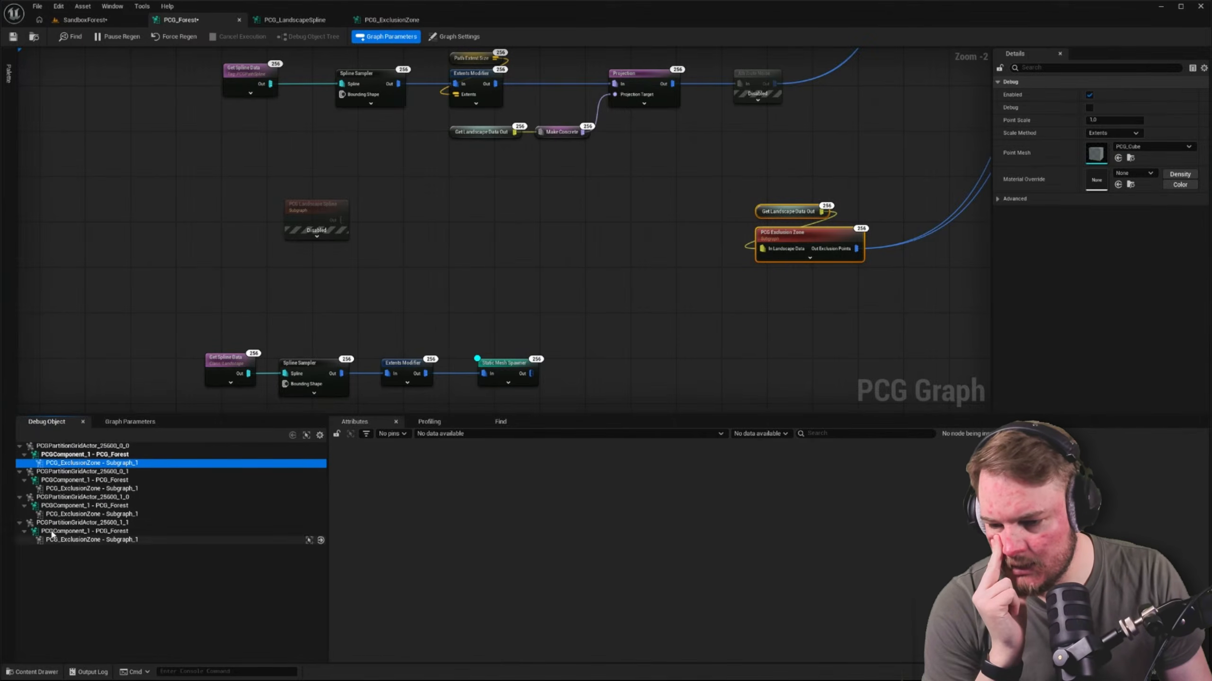
{"action": "right_click_drag", "start_coordinate": [738, 346], "coordinate": [676, 343]}
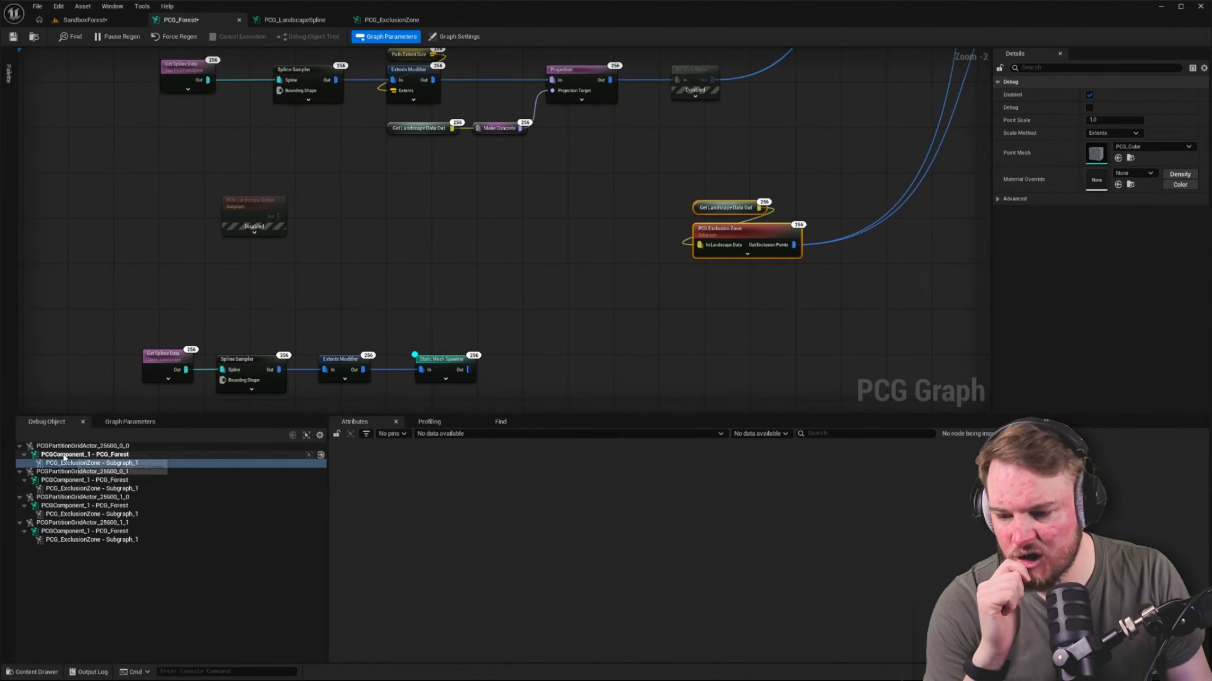
{"action": "left_click", "coordinate": [99, 456]}
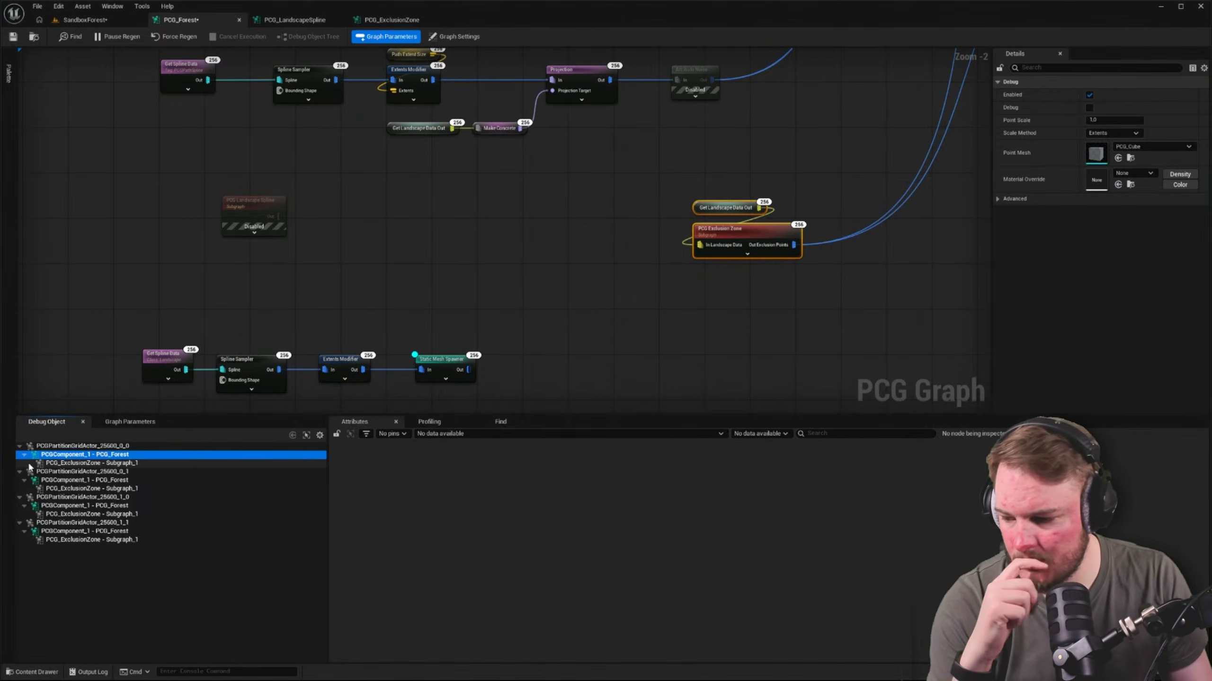
Collapse the PCG_Forest component entries, then check the pasted Spline Sampler's settings against the partition grid actors
{"action": "left_click", "coordinate": [23, 454]}
{"action": "left_click", "coordinate": [24, 472]}
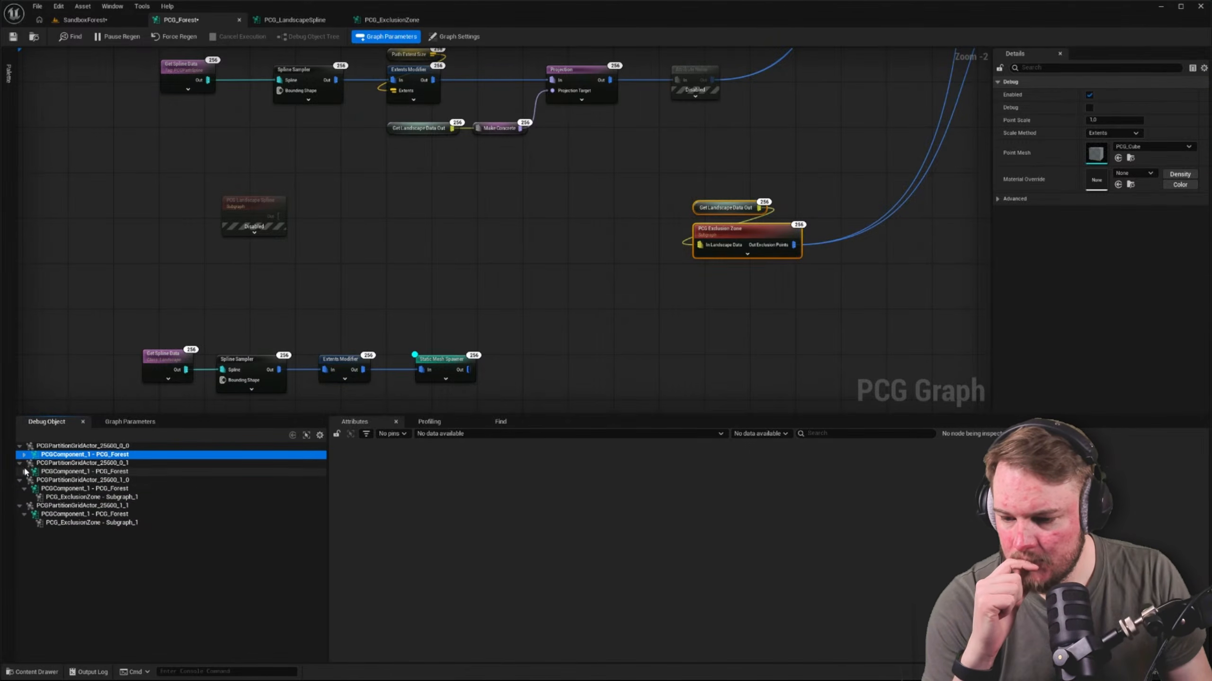
{"action": "left_click", "coordinate": [24, 489]}
{"action": "left_click", "coordinate": [25, 497]}
{"action": "left_click", "coordinate": [24, 506]}
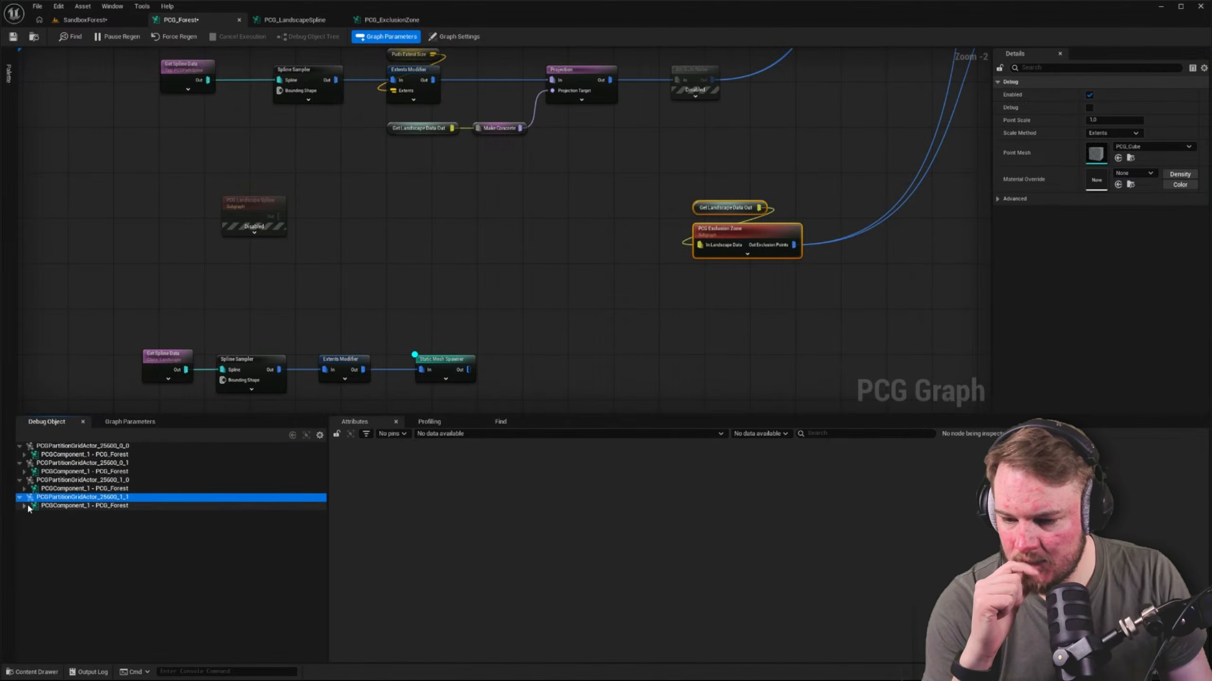
{"action": "left_click", "coordinate": [320, 318]}
{"action": "left_click", "coordinate": [266, 372]}
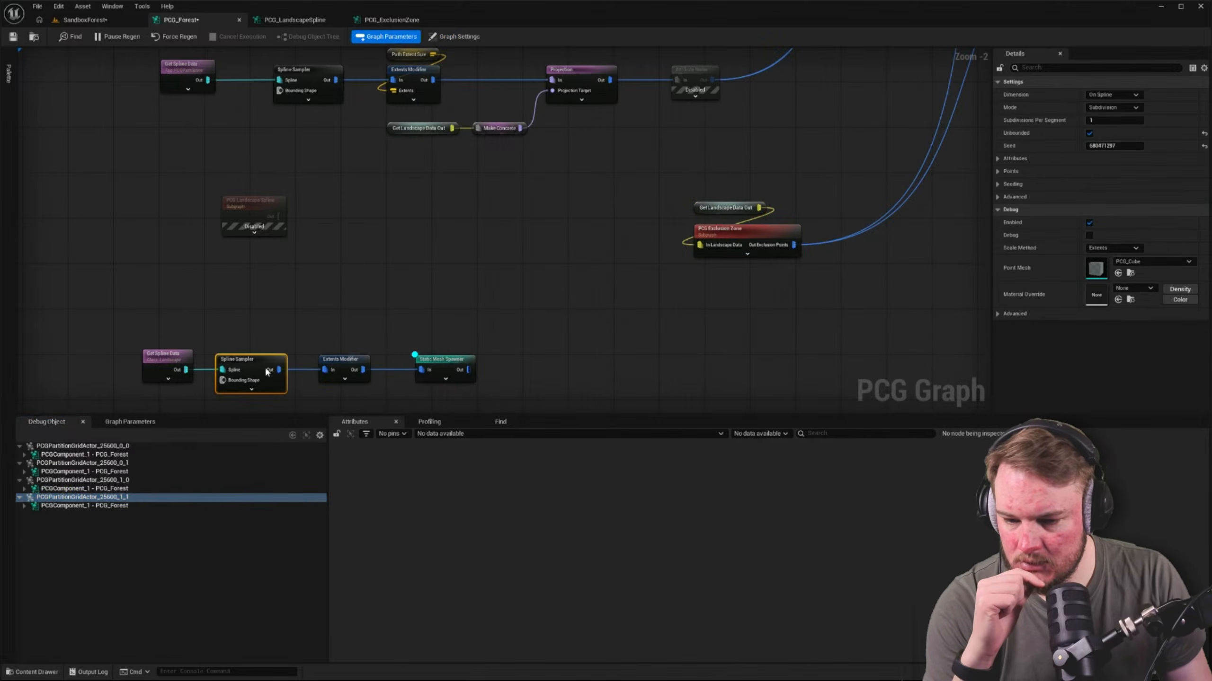
{"action": "left_click", "coordinate": [113, 446]}
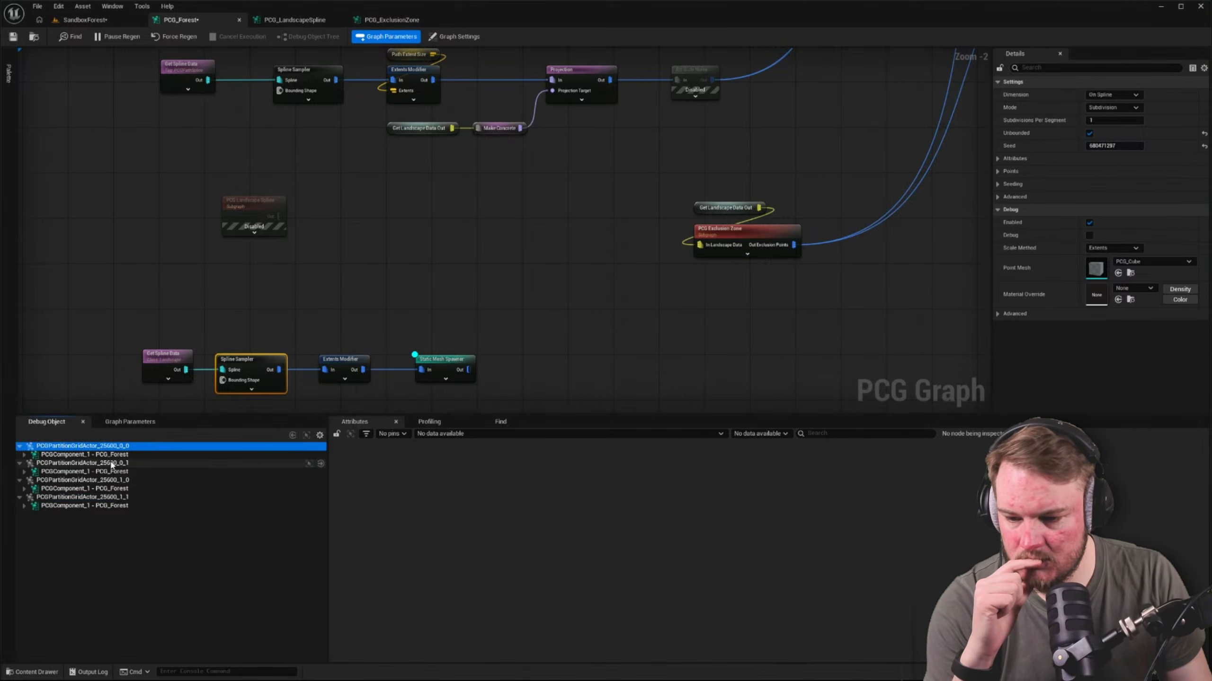
{"action": "left_click", "coordinate": [113, 480]}
{"action": "left_click", "coordinate": [113, 497]}
{"action": "left_click", "coordinate": [113, 446]}
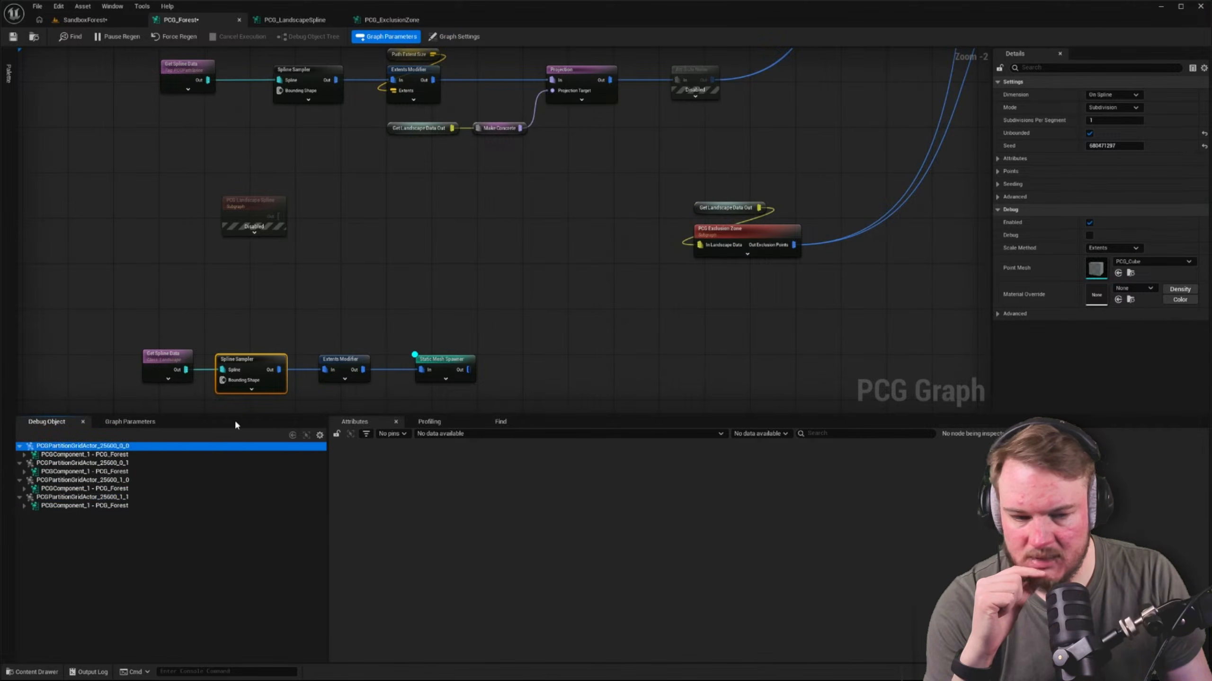
Turn on debug for the Surface Sampler in the upper tree chain and check the profiling data
{"action": "right_click_drag", "start_coordinate": [431, 151], "coordinate": [524, 276]}
{"action": "right_click_drag", "start_coordinate": [374, 77], "coordinate": [424, 235]}
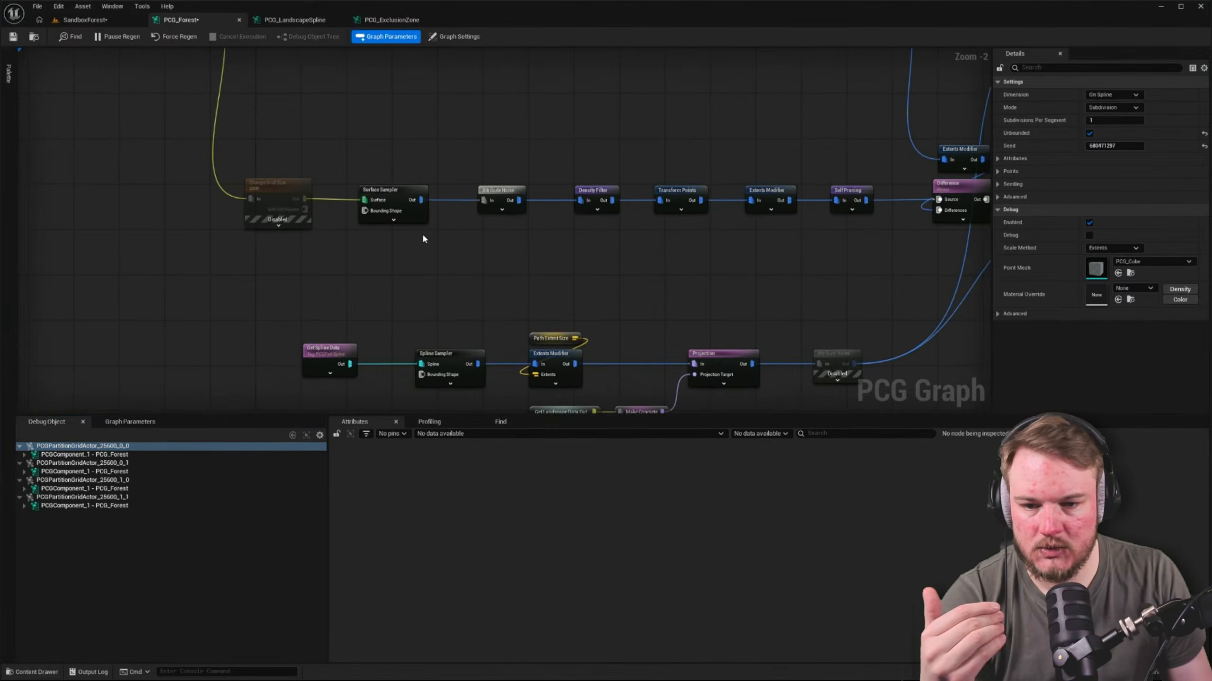
{"action": "right_click_drag", "start_coordinate": [343, 57], "coordinate": [416, 238]}
{"action": "left_click", "coordinate": [464, 169]}
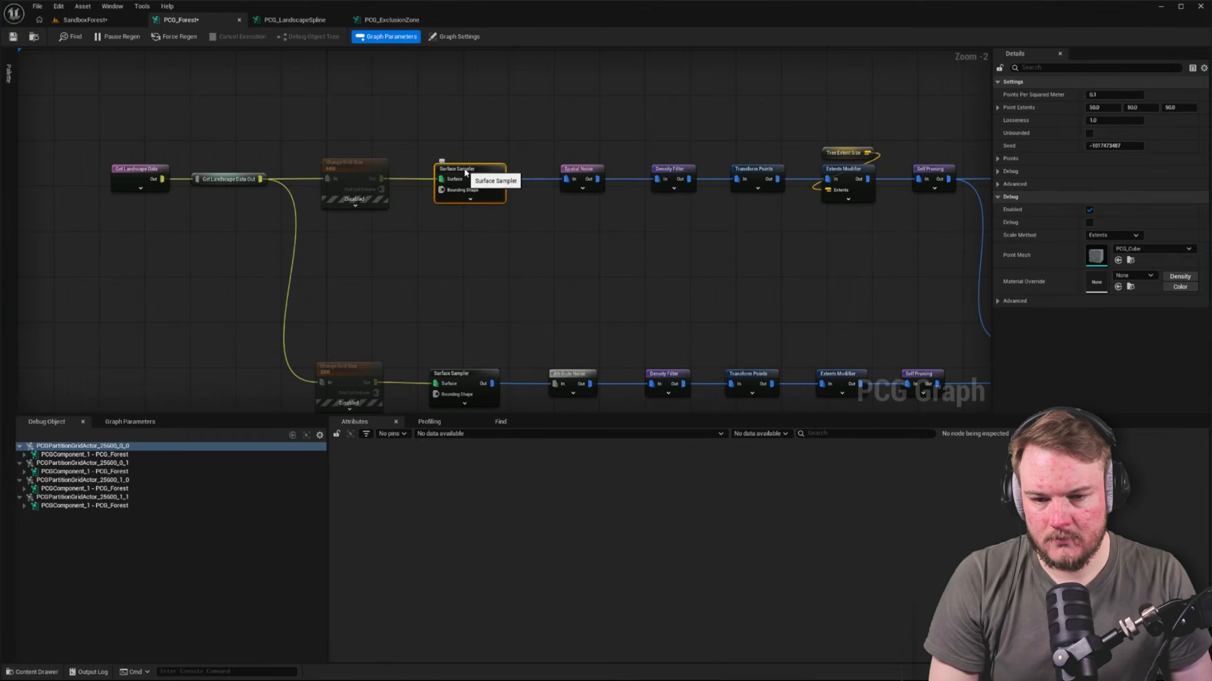
{"action": "key", "text": "d"}
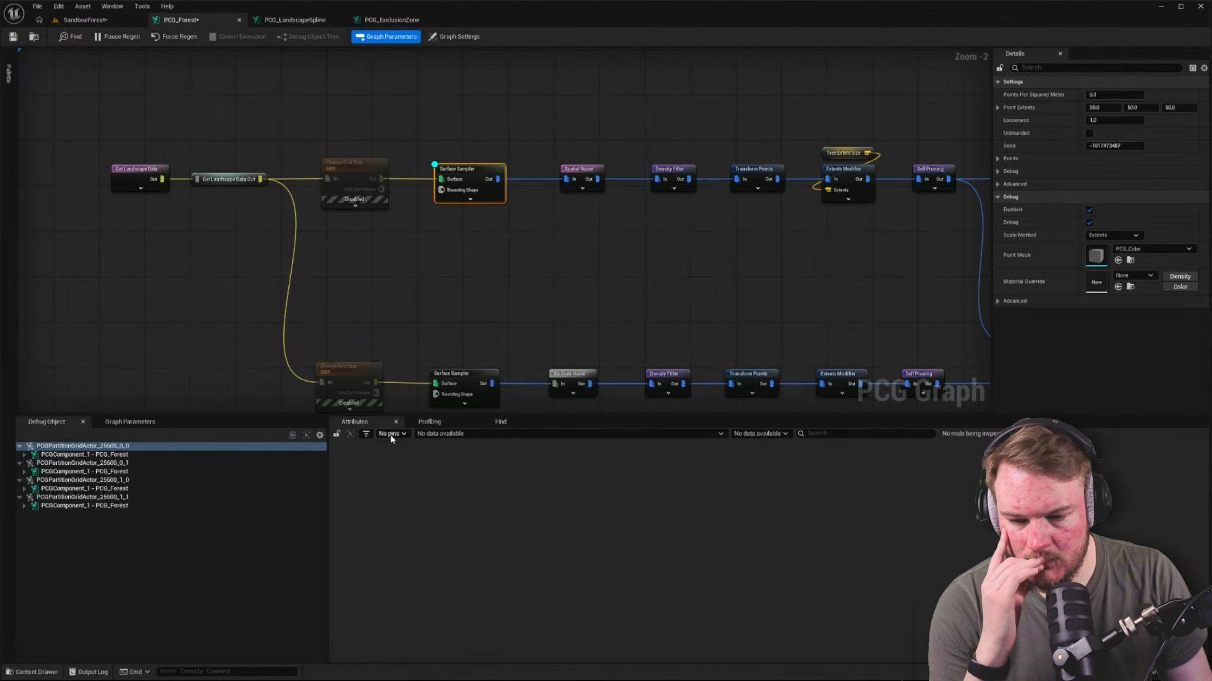
{"action": "left_click", "coordinate": [455, 424]}
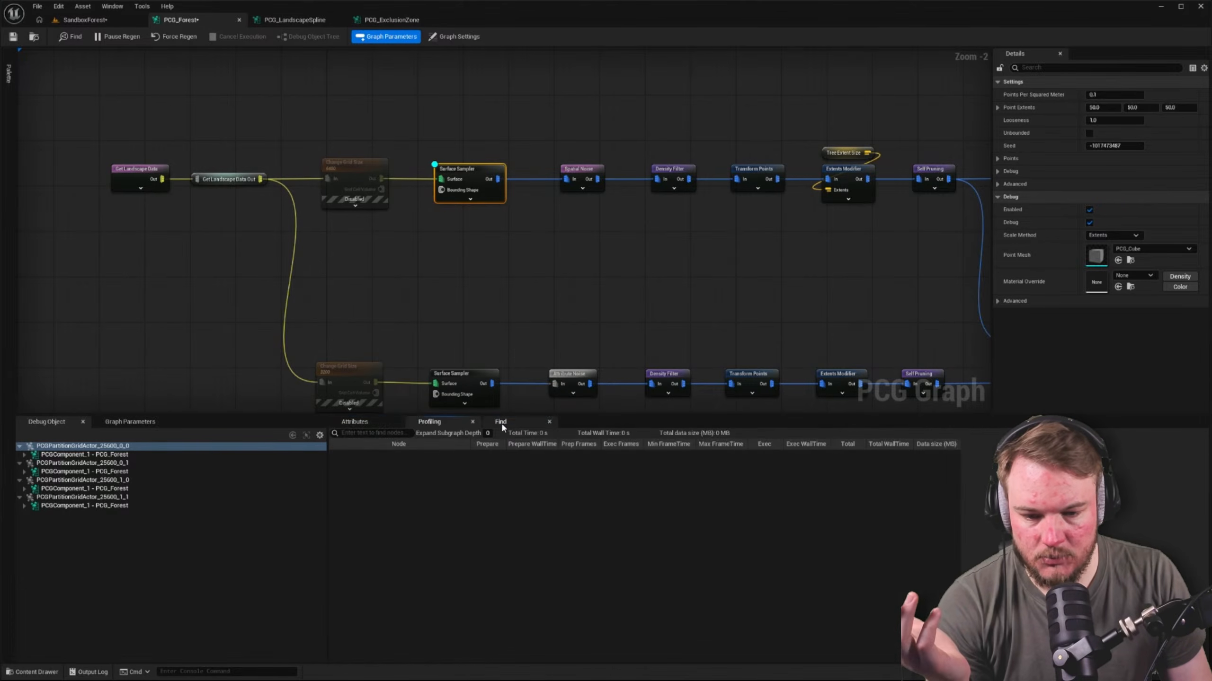
Bring up the attributes data, then disable all nodes below the upper tree chain, including the spline and exclusion zone branches
{"action": "left_click", "coordinate": [502, 423]}
{"action": "left_click", "coordinate": [434, 422]}
{"action": "left_click", "coordinate": [362, 422]}
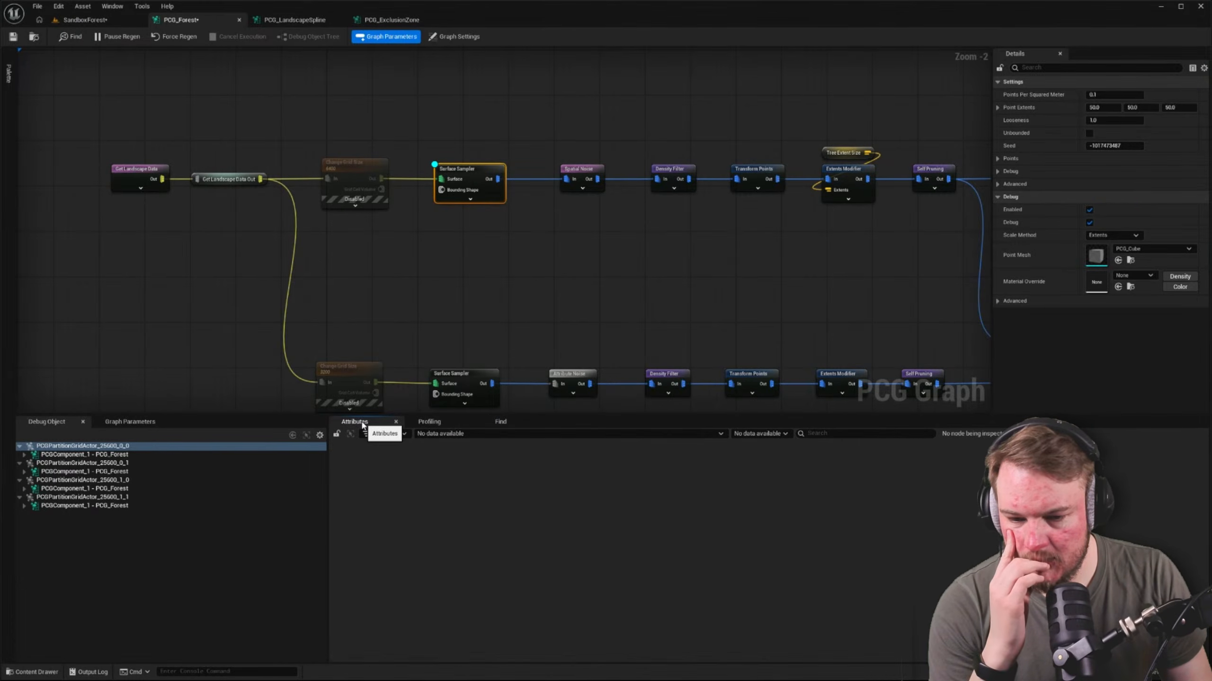
{"action": "right_click_drag", "start_coordinate": [199, 347], "coordinate": [172, 300]}
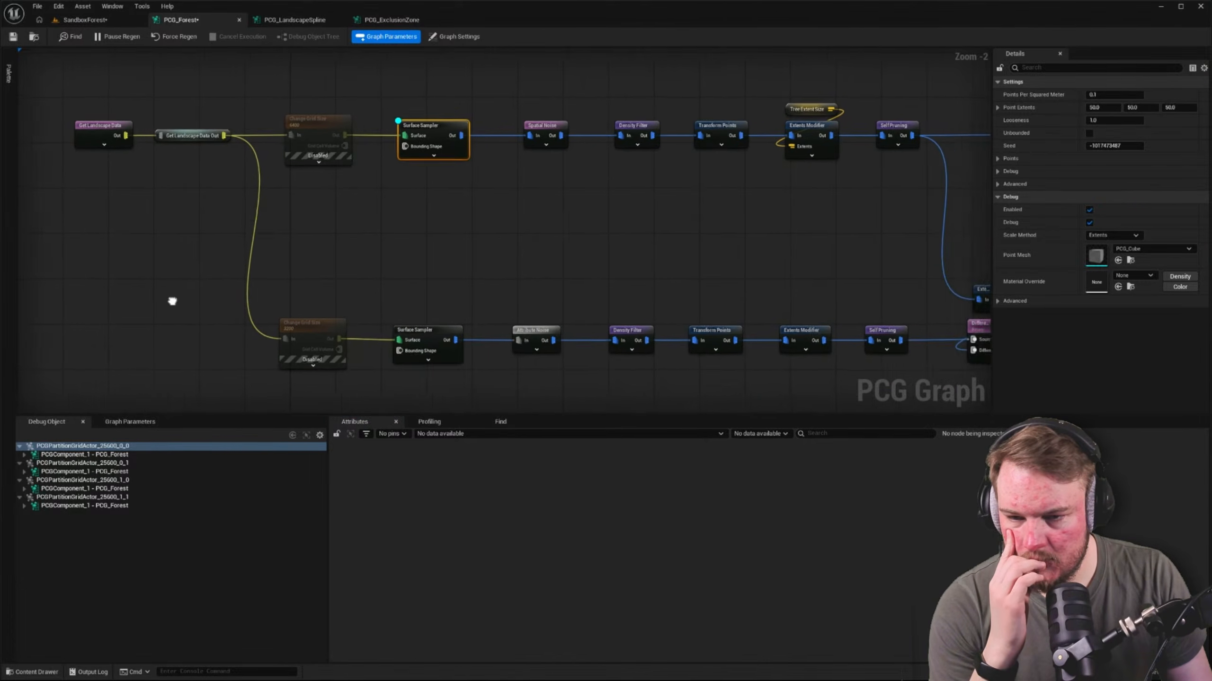
{"action": "scroll", "coordinate": [429, 215], "scroll_direction": "down", "scroll_amount": 4}
{"action": "right_click_drag", "start_coordinate": [530, 209], "coordinate": [549, 172]}
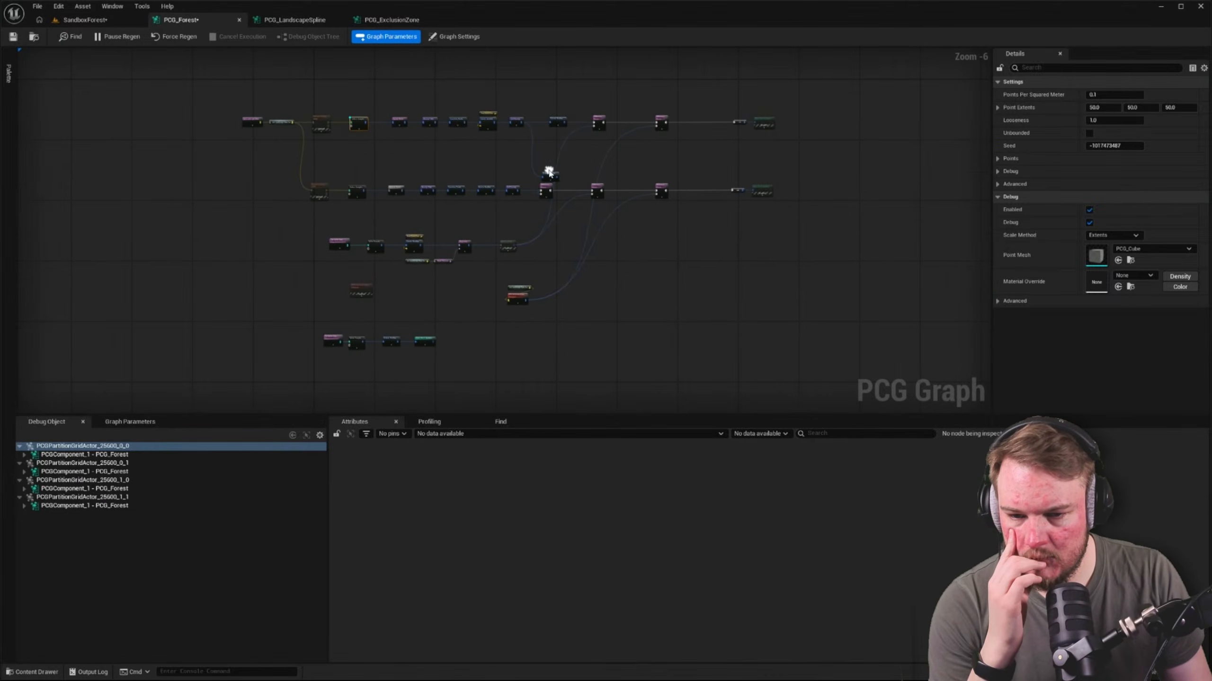
{"action": "left_click_drag", "start_coordinate": [227, 179], "coordinate": [839, 371]}
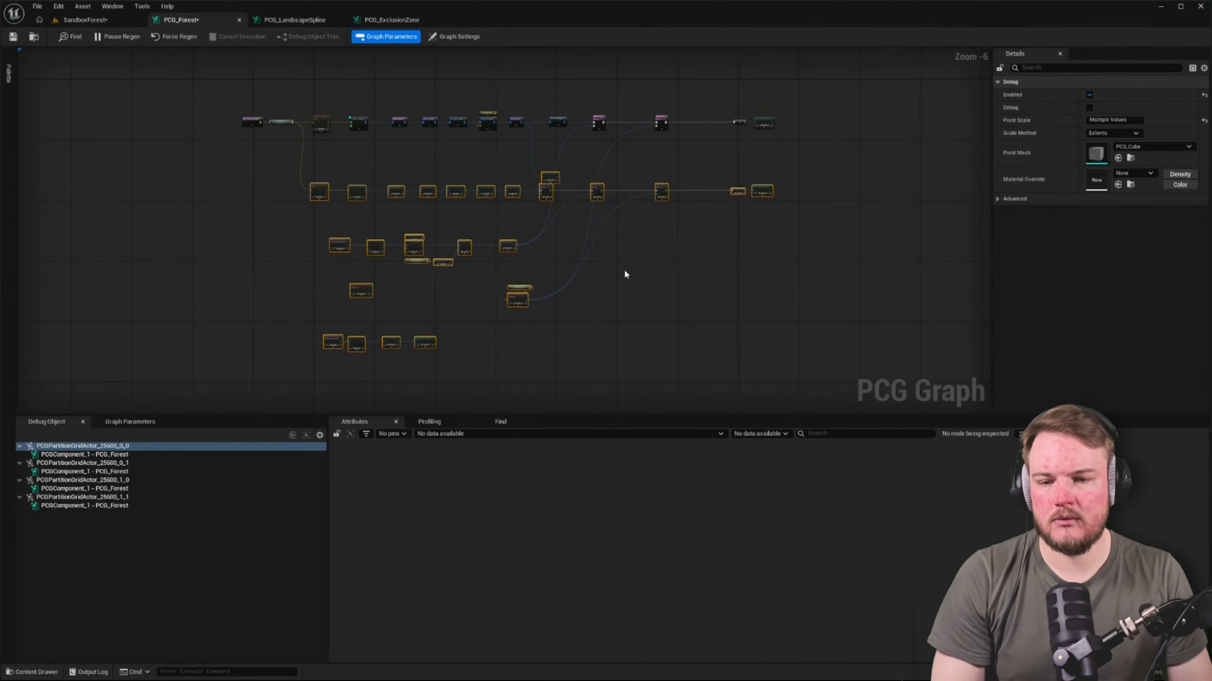
{"action": "scroll", "coordinate": [343, 128], "scroll_direction": "up", "scroll_amount": 5}
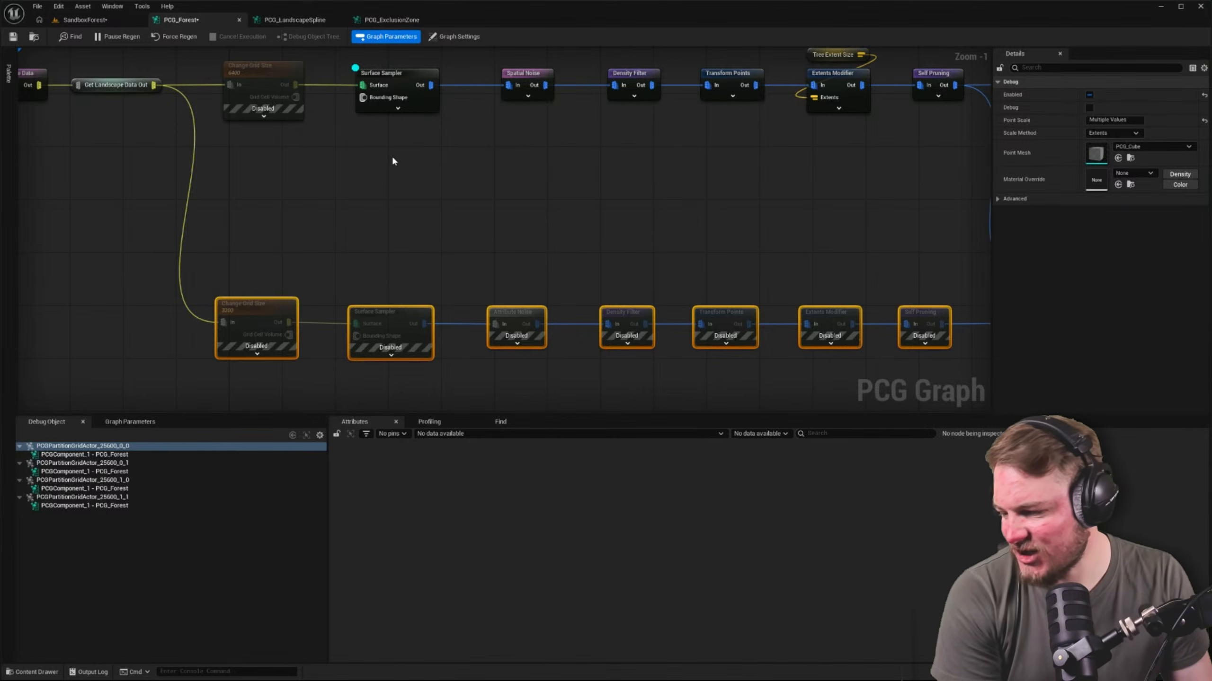
{"action": "left_click", "coordinate": [384, 167]}
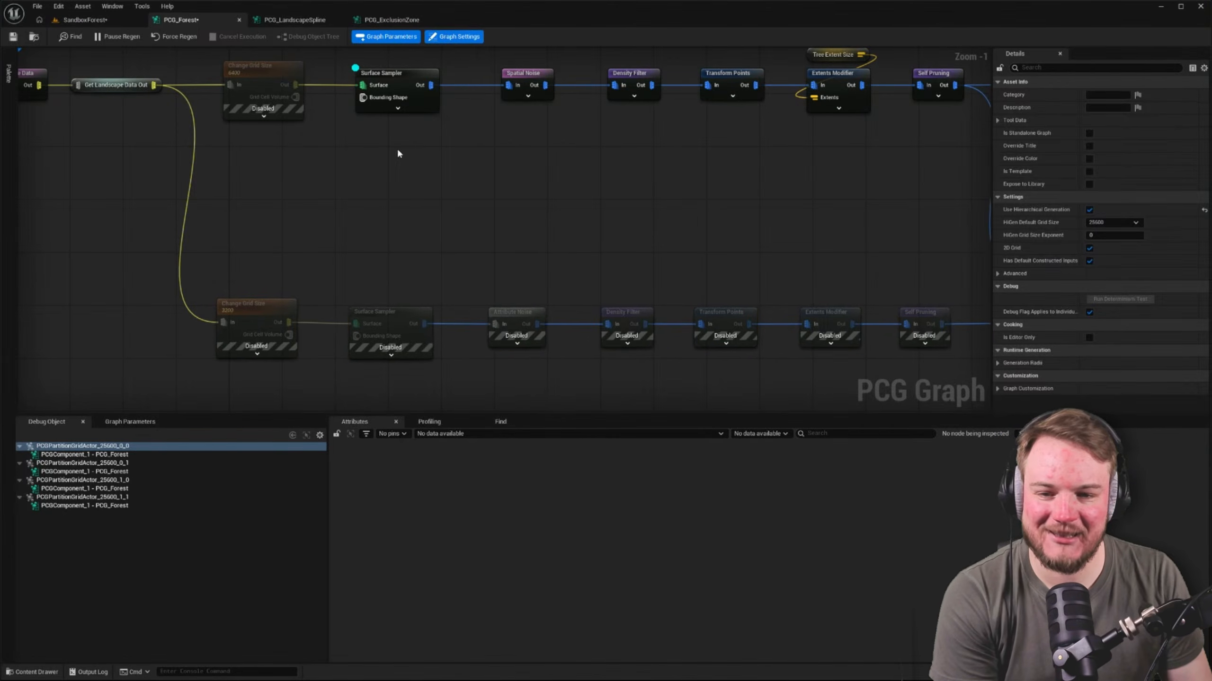
Disable the upper tree chain from its Surface Sampler through to the Static Mesh Spawner
{"action": "right_click_drag", "start_coordinate": [399, 151], "coordinate": [435, 160]}
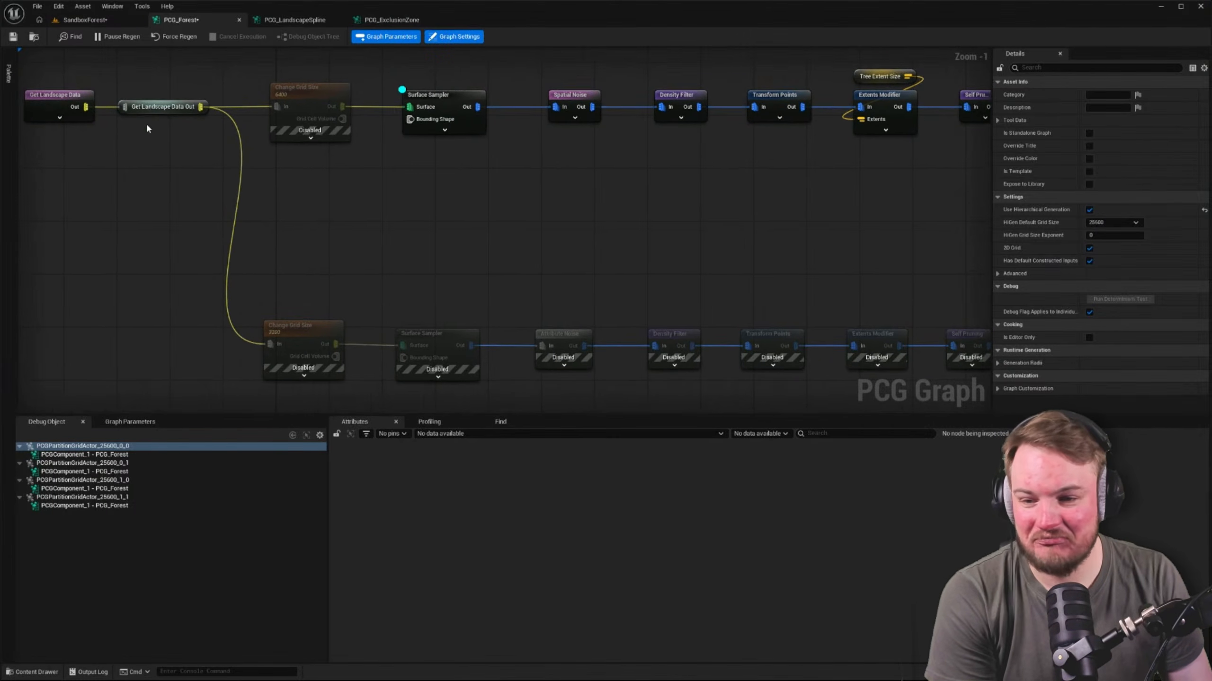
{"action": "left_click", "coordinate": [150, 108]}
{"action": "scroll", "coordinate": [416, 174], "scroll_direction": "down", "scroll_amount": 6}
{"action": "right_click_drag", "start_coordinate": [416, 174], "coordinate": [303, 176]}
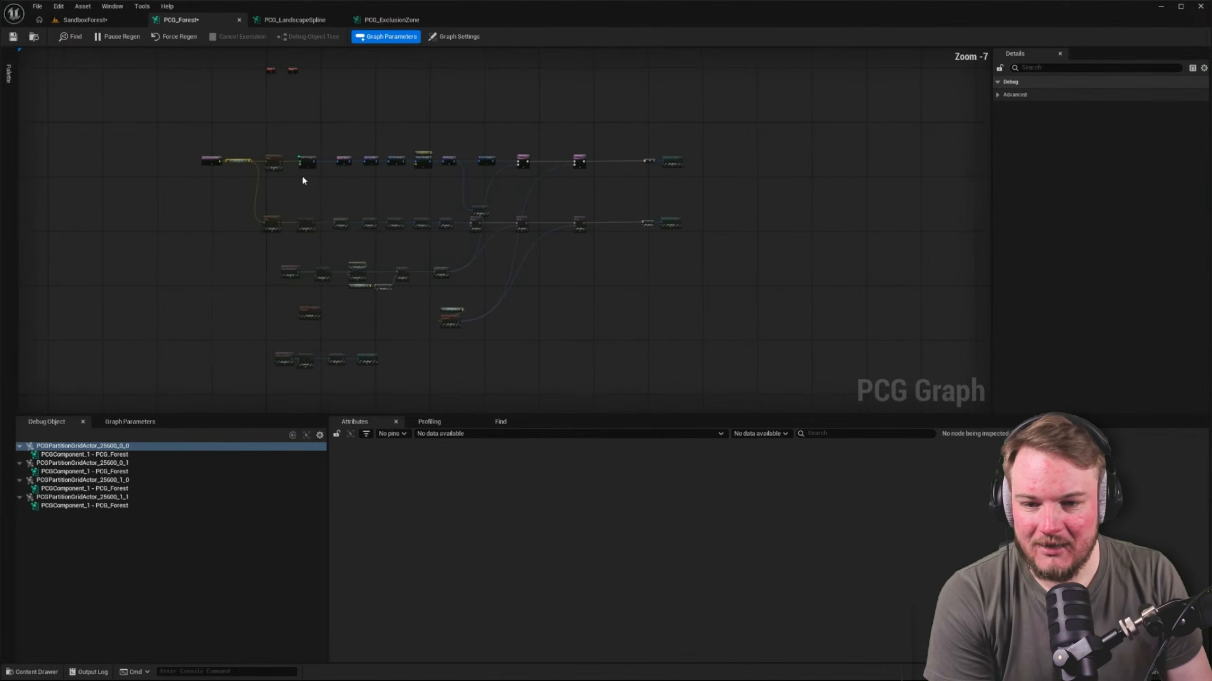
{"action": "left_click_drag", "start_coordinate": [302, 139], "coordinate": [728, 201]}
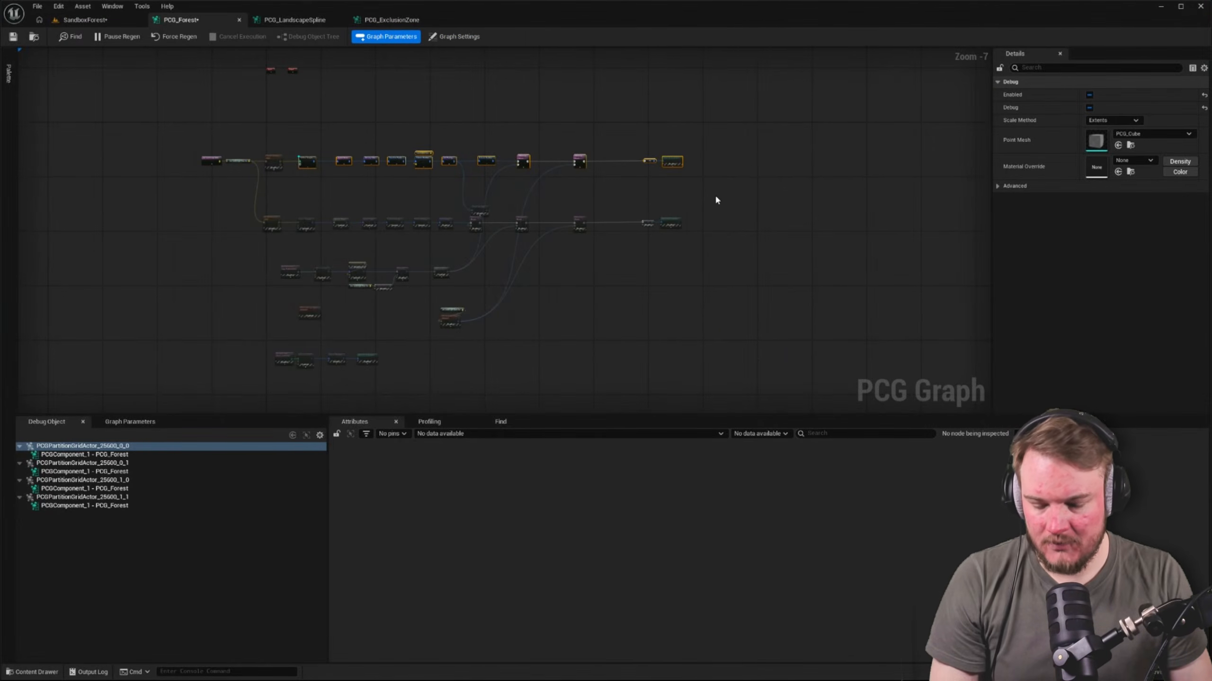
{"action": "key", "text": "e"}
{"action": "right_click_drag", "start_coordinate": [375, 195], "coordinate": [524, 233]}
{"action": "scroll", "coordinate": [415, 207], "scroll_direction": "up", "scroll_amount": 3}
{"action": "left_click", "coordinate": [362, 204]}
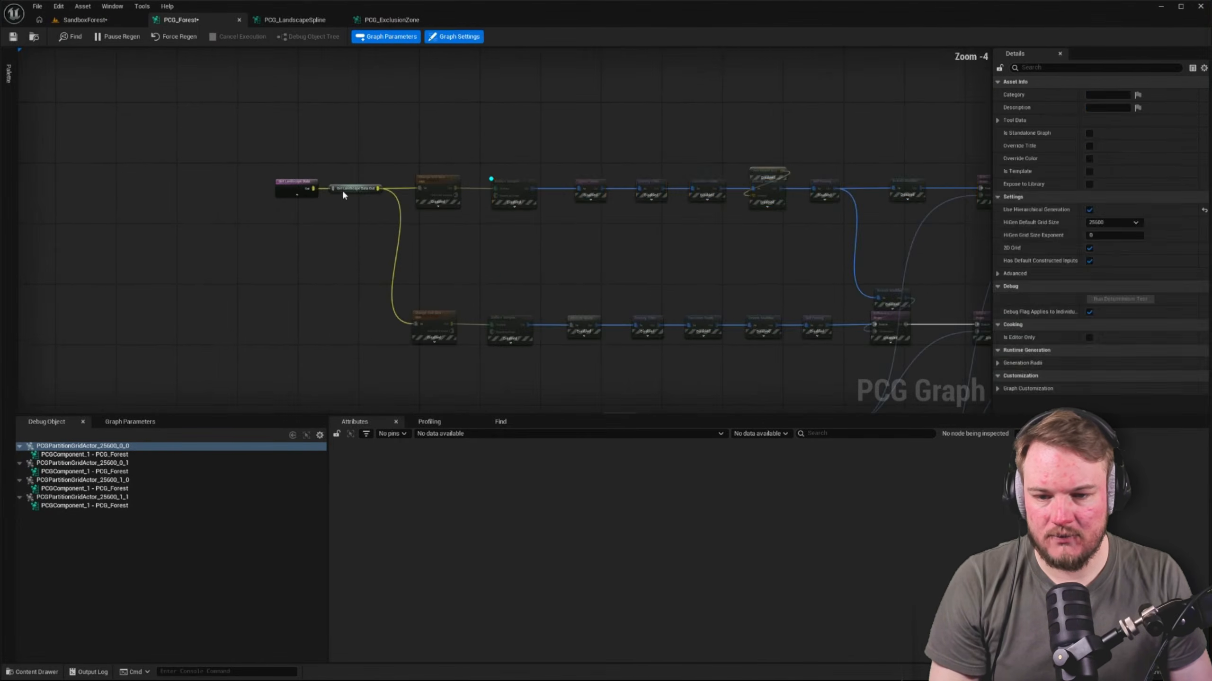
{"action": "left_click", "coordinate": [341, 189]}
{"action": "scroll", "coordinate": [339, 231], "scroll_direction": "up", "scroll_amount": 4}
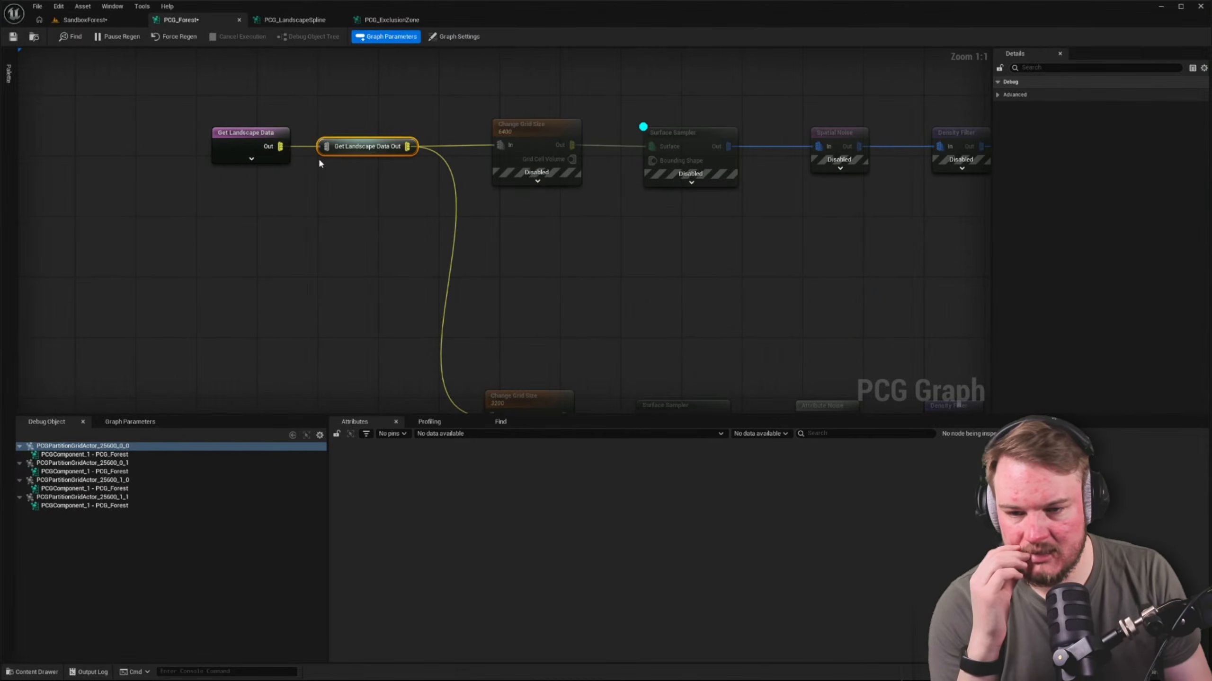
{"action": "left_click", "coordinate": [349, 301]}
{"action": "right_click_drag", "start_coordinate": [367, 273], "coordinate": [354, 292]}
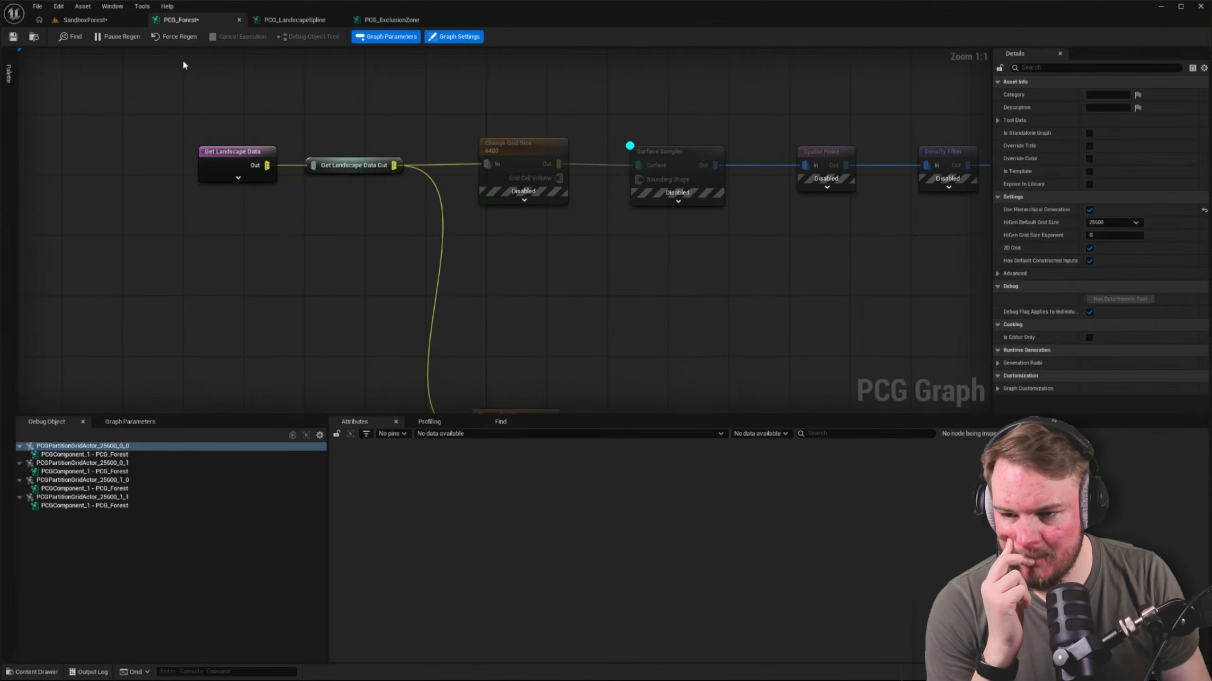
{"action": "right_click_drag", "start_coordinate": [347, 126], "coordinate": [303, 197]}
{"action": "left_click", "coordinate": [316, 234]}
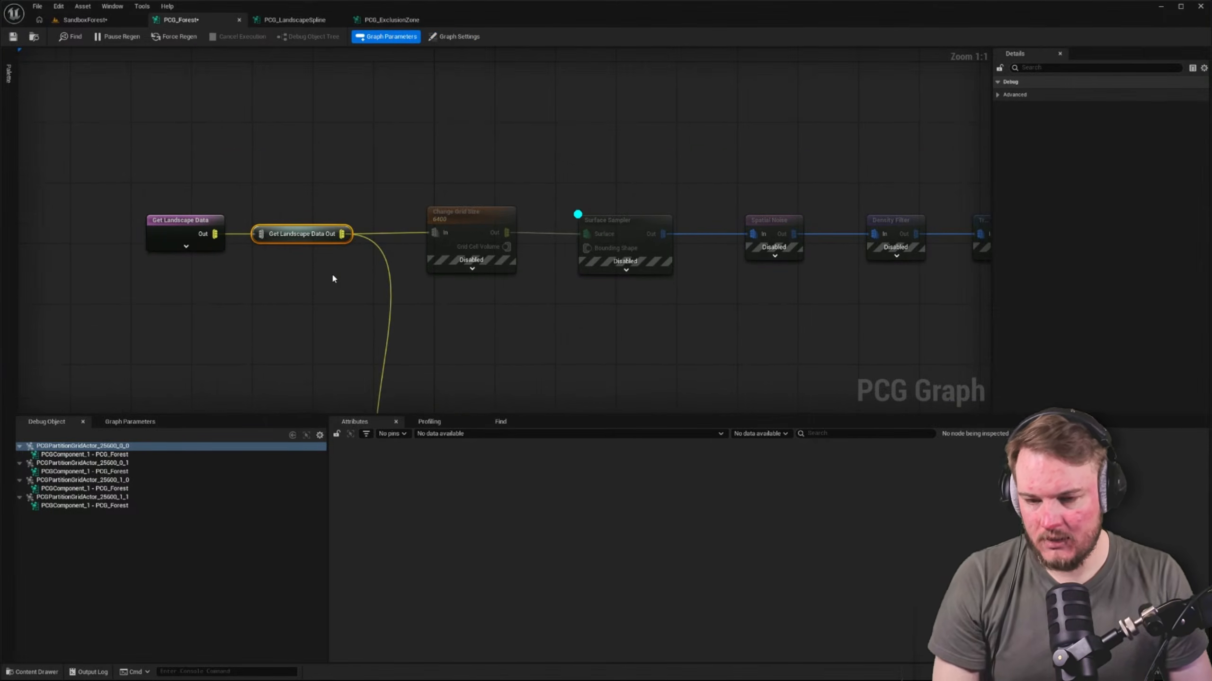
Re-enable only the upper chain's Surface Sampler with debug on and view its points in the SandboxForest level
{"action": "left_click_drag", "start_coordinate": [427, 160], "coordinate": [611, 173]}
{"action": "left_click_drag", "start_coordinate": [618, 182], "coordinate": [638, 241]}
{"action": "key", "text": "e"}
{"action": "left_click", "coordinate": [648, 159]}
{"action": "left_click", "coordinate": [653, 222]}
{"action": "key", "text": "d"}
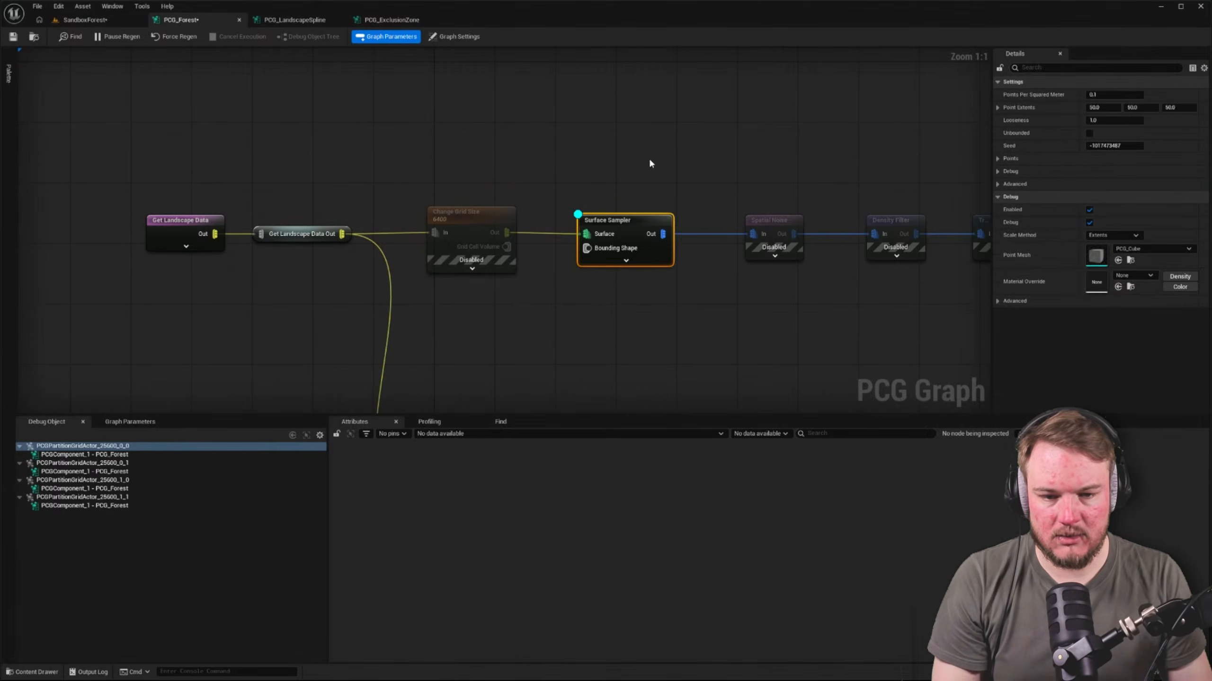
{"action": "left_click", "coordinate": [650, 159]}
{"action": "left_click", "coordinate": [63, 21]}
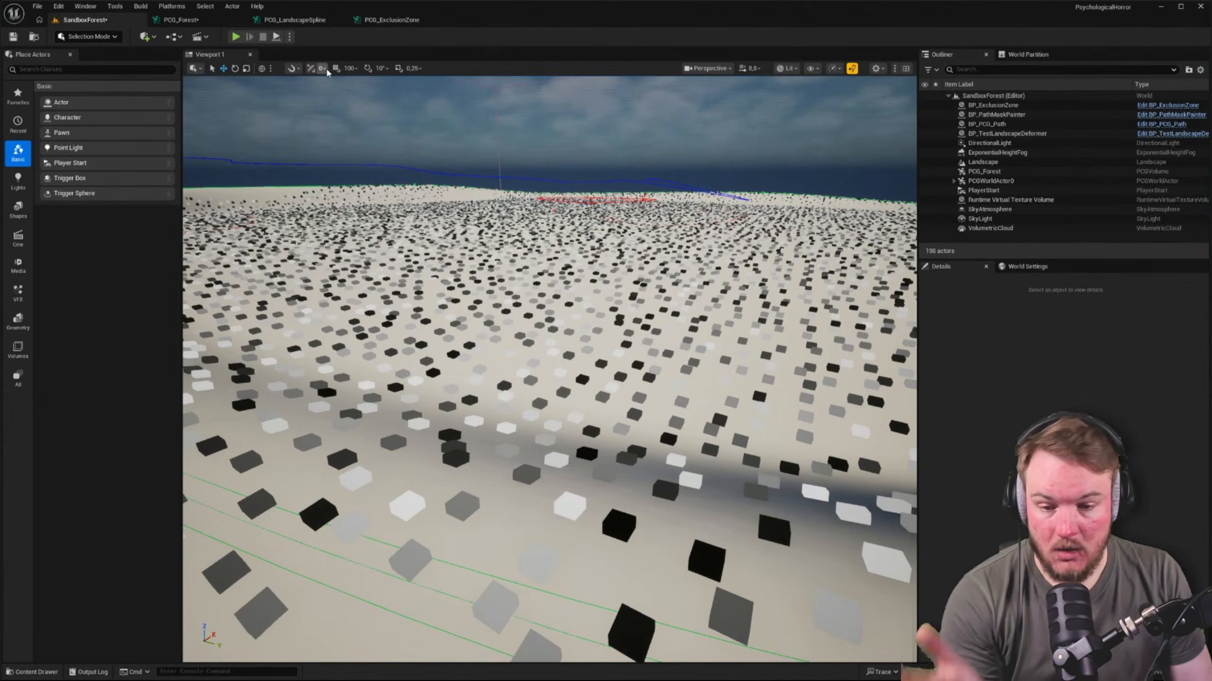
Inspect the upper Surface Sampler's output in PCG_Forest for the component under PCGPartitionGridActor_25600_0_0
{"action": "left_click", "coordinate": [300, 20]}
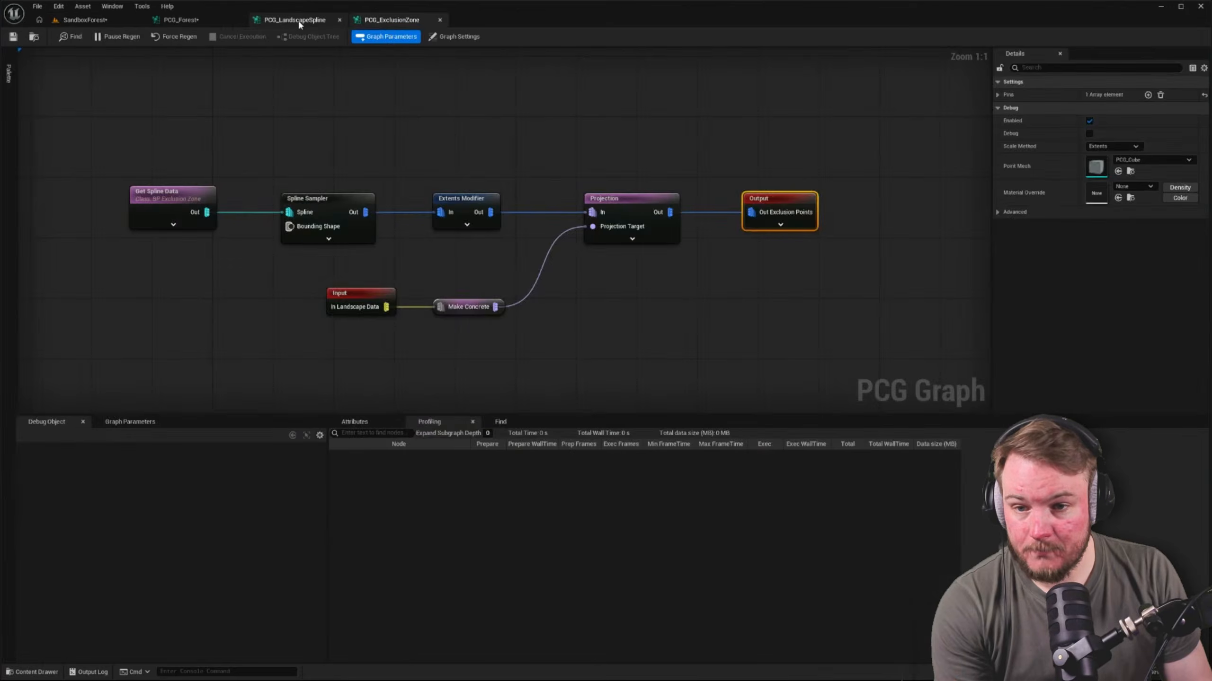
{"action": "left_click", "coordinate": [196, 21]}
{"action": "left_click", "coordinate": [624, 223]}
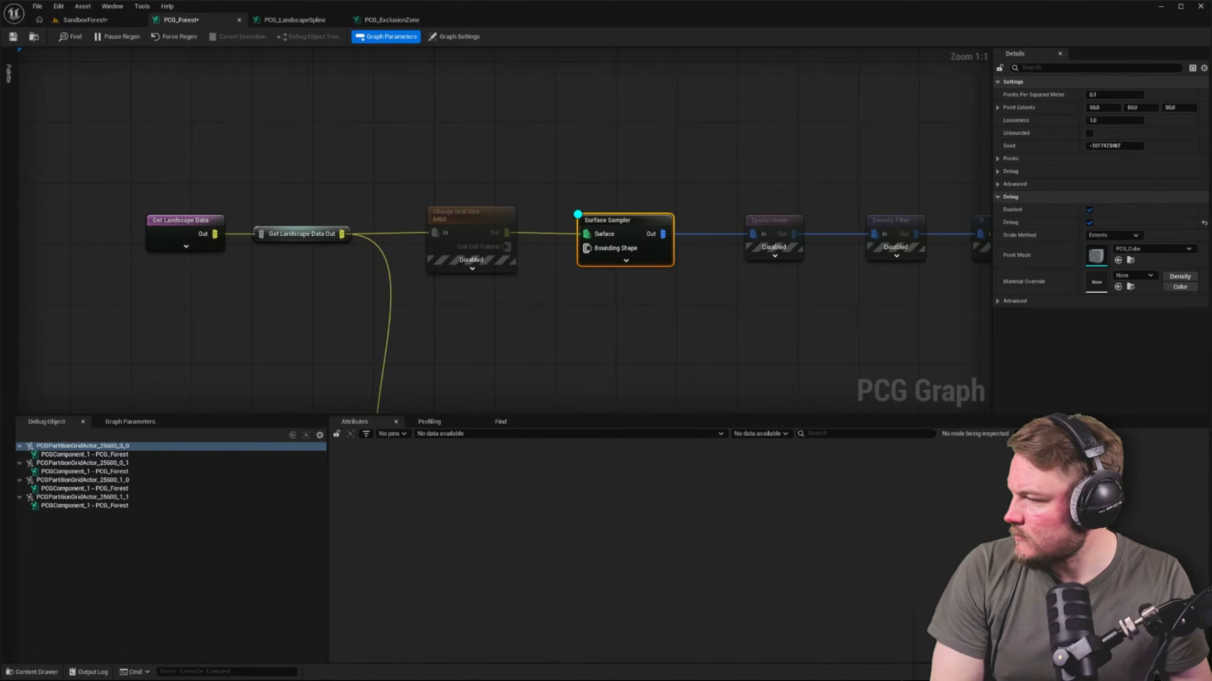
{"action": "left_click", "coordinate": [503, 187]}
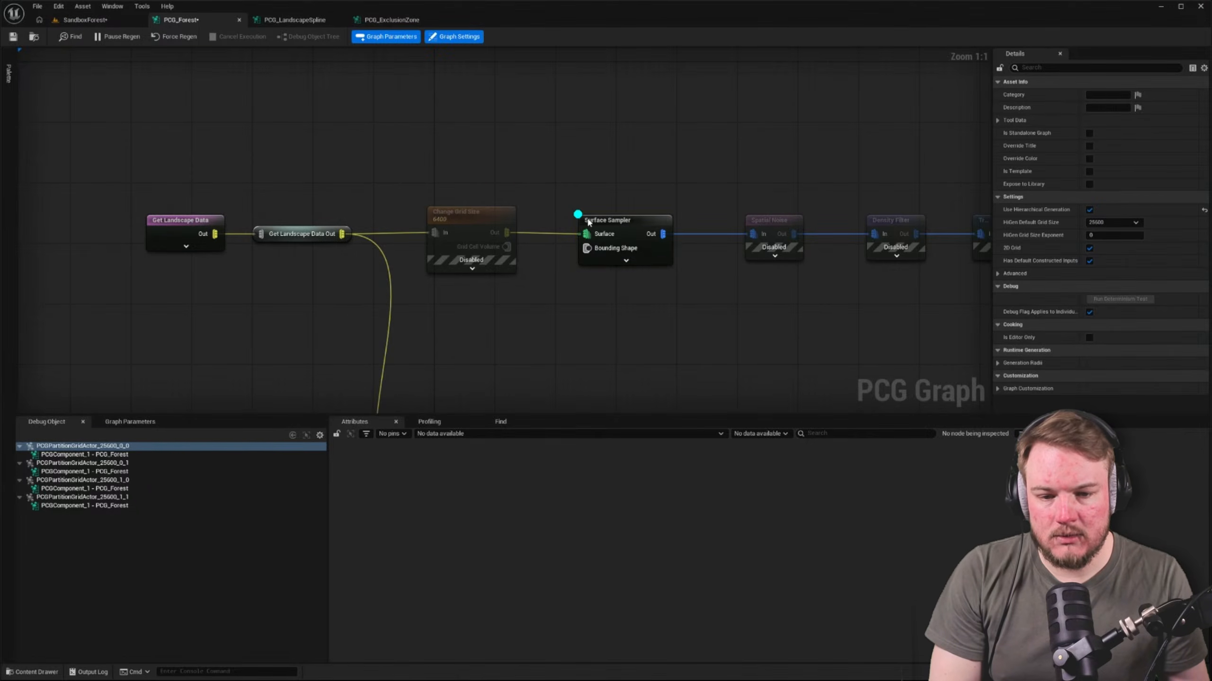
{"action": "left_click", "coordinate": [588, 222]}
{"action": "key", "text": "a"}
{"action": "left_click", "coordinate": [488, 371]}
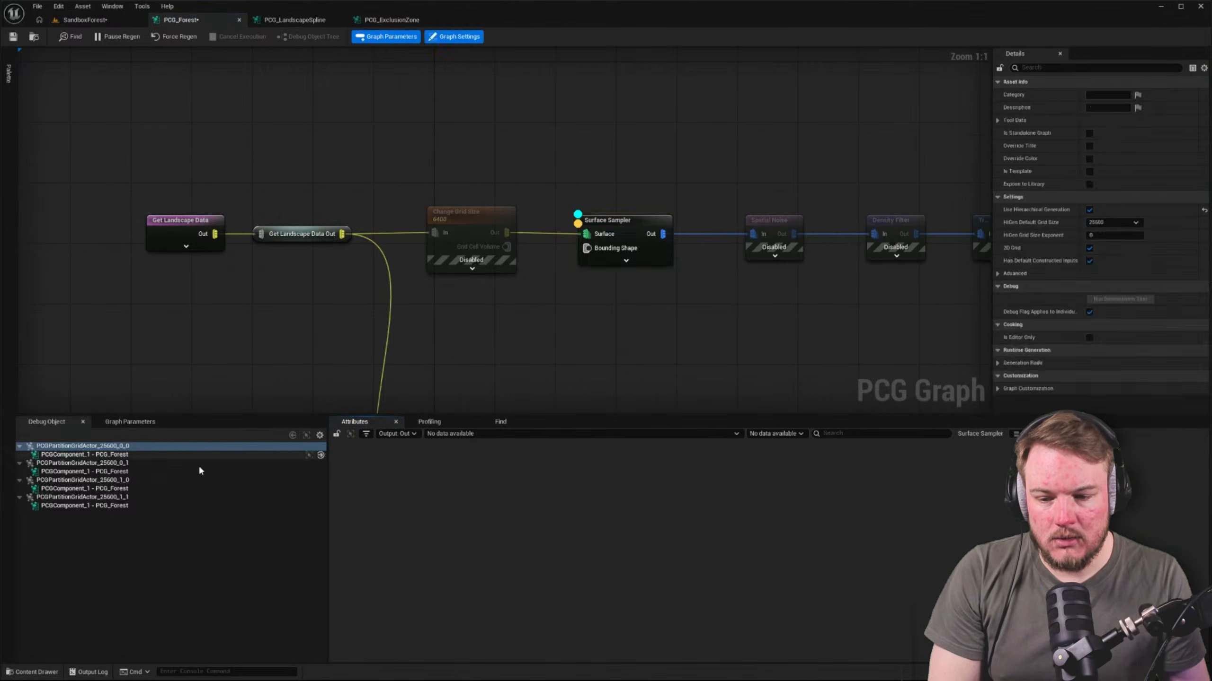
{"action": "left_click", "coordinate": [125, 457]}
{"action": "left_click", "coordinate": [125, 461]}
{"action": "left_click", "coordinate": [125, 457]}
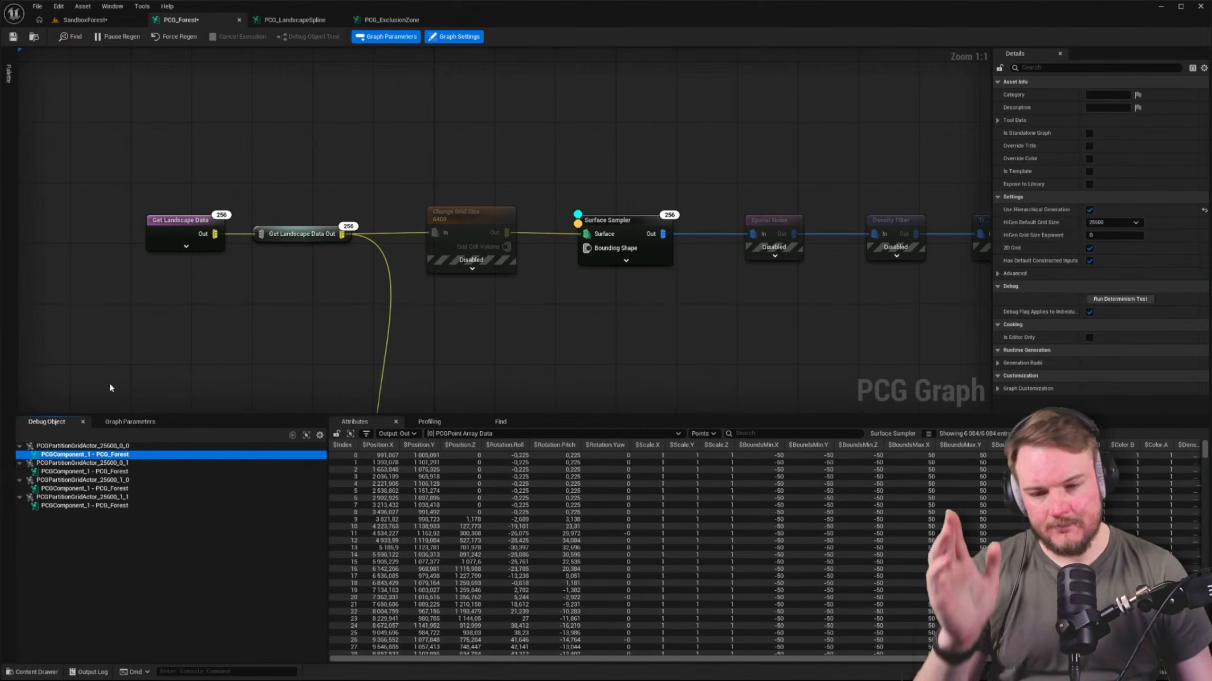
Re-enable the nodes that follow the Surface Samplers in both the upper and lower tree chains
{"action": "scroll", "coordinate": [603, 230], "scroll_direction": "down", "scroll_amount": 3}
{"action": "right_click_drag", "start_coordinate": [461, 233], "coordinate": [308, 163]}
{"action": "scroll", "coordinate": [366, 160], "scroll_direction": "down", "scroll_amount": 2}
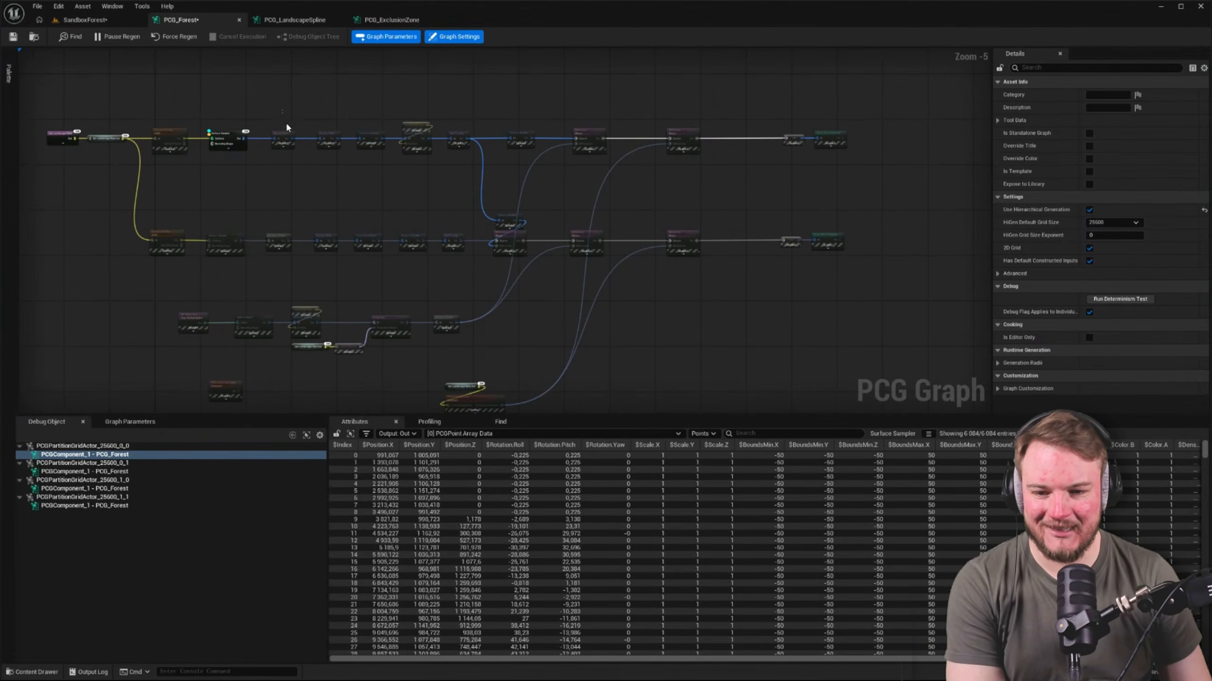
{"action": "left_click_drag", "start_coordinate": [282, 110], "coordinate": [861, 291]}
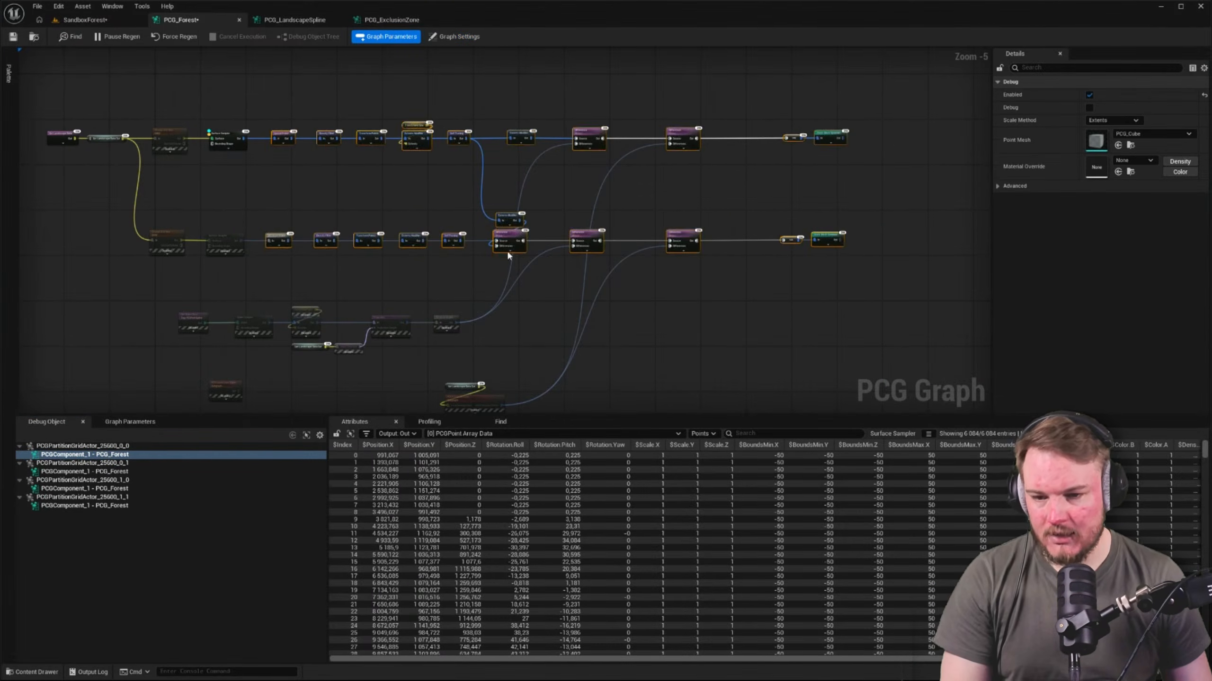
{"action": "scroll", "coordinate": [162, 179], "scroll_direction": "up", "scroll_amount": 3}
{"action": "left_click", "coordinate": [162, 179]}
{"action": "right_click_drag", "start_coordinate": [238, 189], "coordinate": [281, 208]}
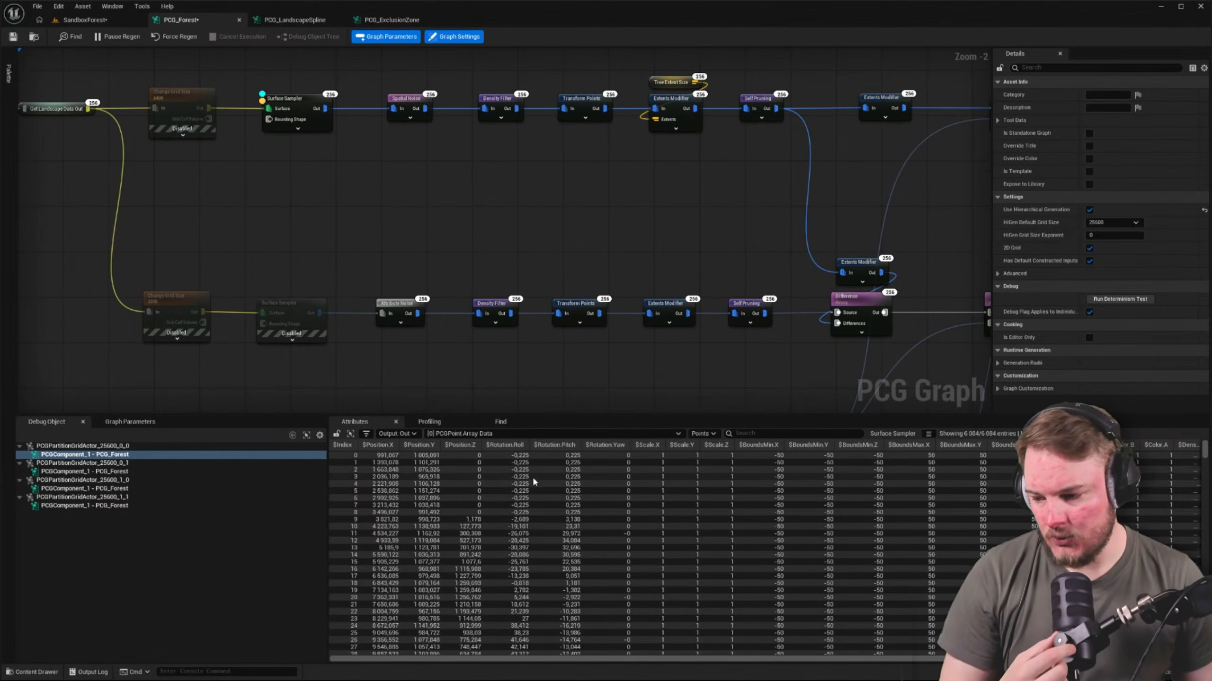
{"action": "scroll", "coordinate": [322, 191], "scroll_direction": "up", "scroll_amount": 2}
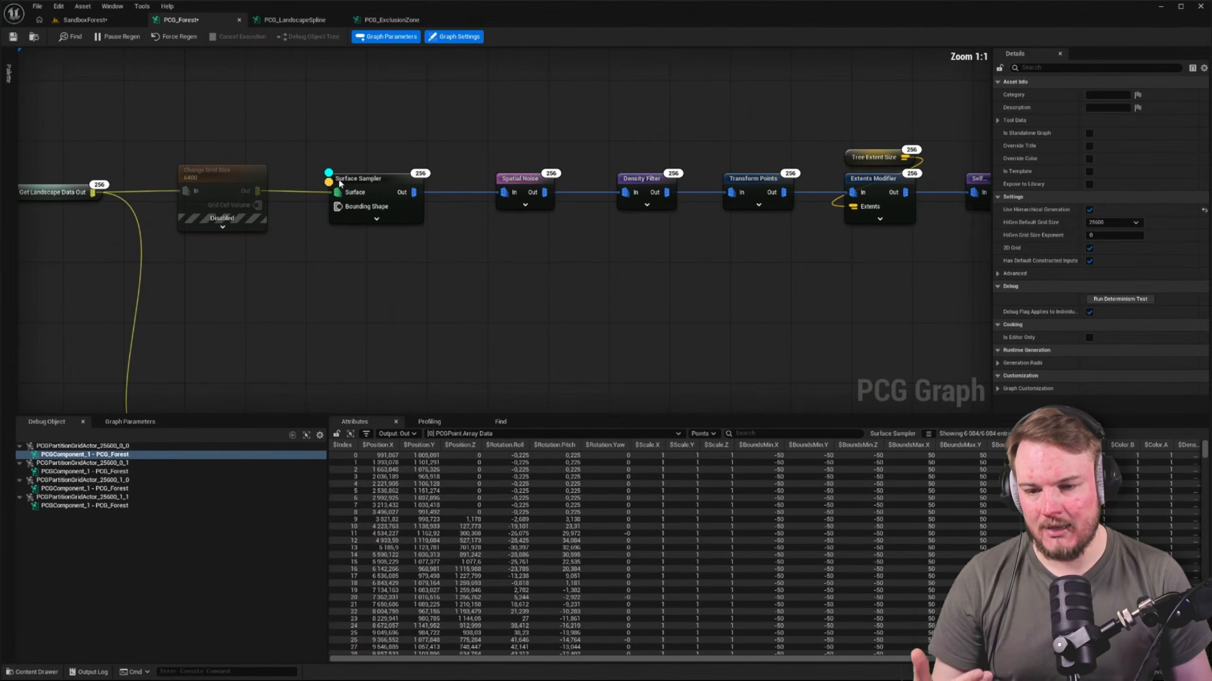
Check the upper Surface Sampler's settings, then inspect the output data of the same chain's Static Mesh Spawner
{"action": "left_click", "coordinate": [340, 182]}
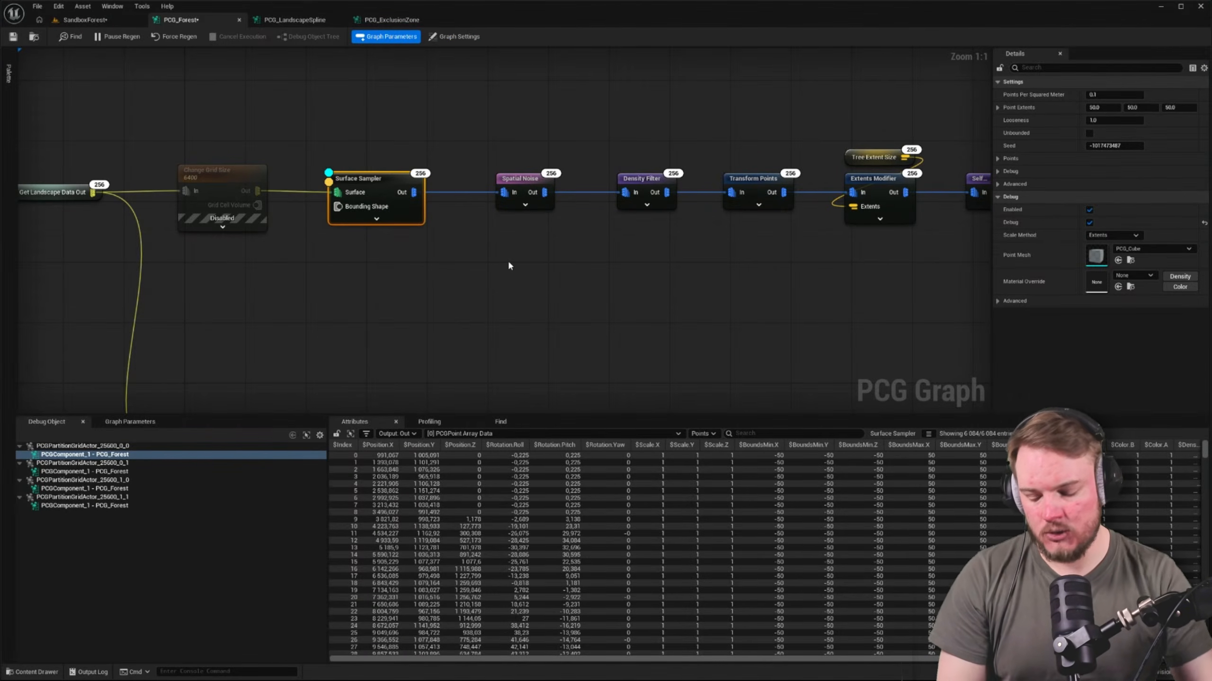
{"action": "scroll", "coordinate": [570, 271], "scroll_direction": "down", "scroll_amount": 7}
{"action": "right_click_drag", "start_coordinate": [570, 271], "coordinate": [442, 221]}
{"action": "scroll", "coordinate": [442, 221], "scroll_direction": "up", "scroll_amount": 3}
{"action": "right_click_drag", "start_coordinate": [813, 209], "coordinate": [637, 204]}
{"action": "left_click", "coordinate": [948, 161]}
{"action": "key", "text": "a"}
Re-enable the path spline branch and the PCG Exclusion Zone node with its landscape data input
{"action": "right_click_drag", "start_coordinate": [423, 269], "coordinate": [570, 91]}
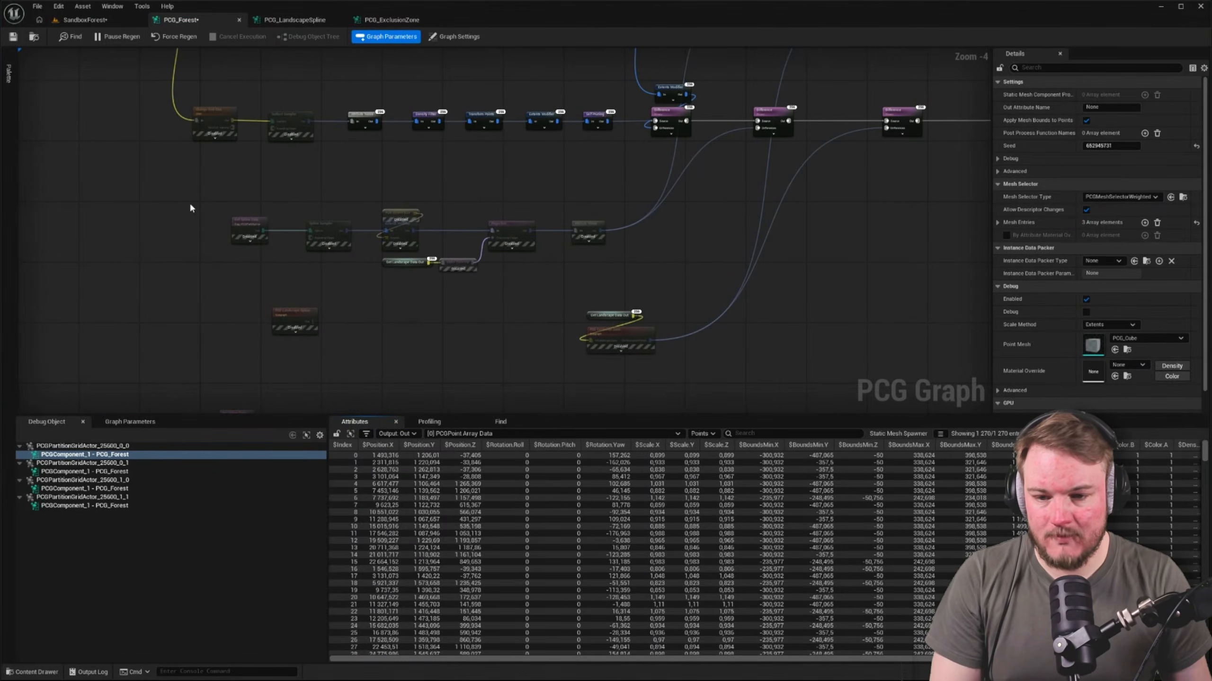
{"action": "left_click_drag", "start_coordinate": [190, 204], "coordinate": [591, 266]}
{"action": "key", "text": "e"}
{"action": "left_click", "coordinate": [483, 318]}
{"action": "right_click_drag", "start_coordinate": [483, 319], "coordinate": [539, 310]}
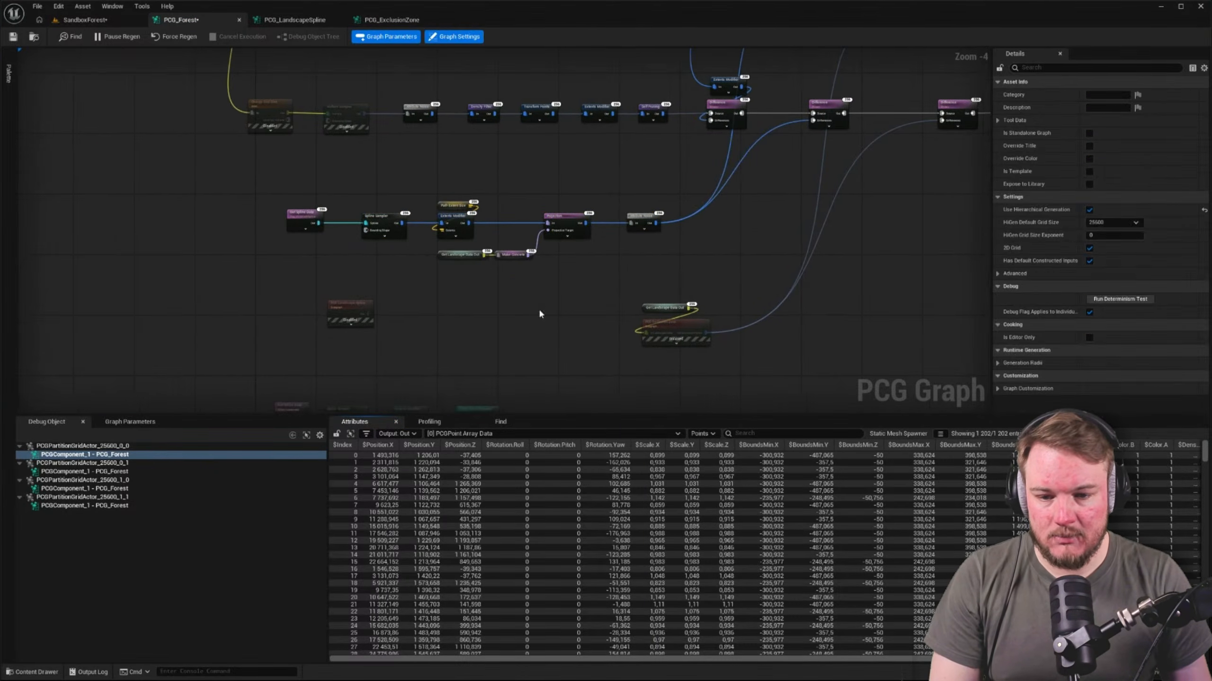
{"action": "left_click_drag", "start_coordinate": [541, 315], "coordinate": [865, 405]}
{"action": "key", "text": "e"}
{"action": "left_click", "coordinate": [525, 345]}
{"action": "right_click_drag", "start_coordinate": [357, 310], "coordinate": [464, 323]}
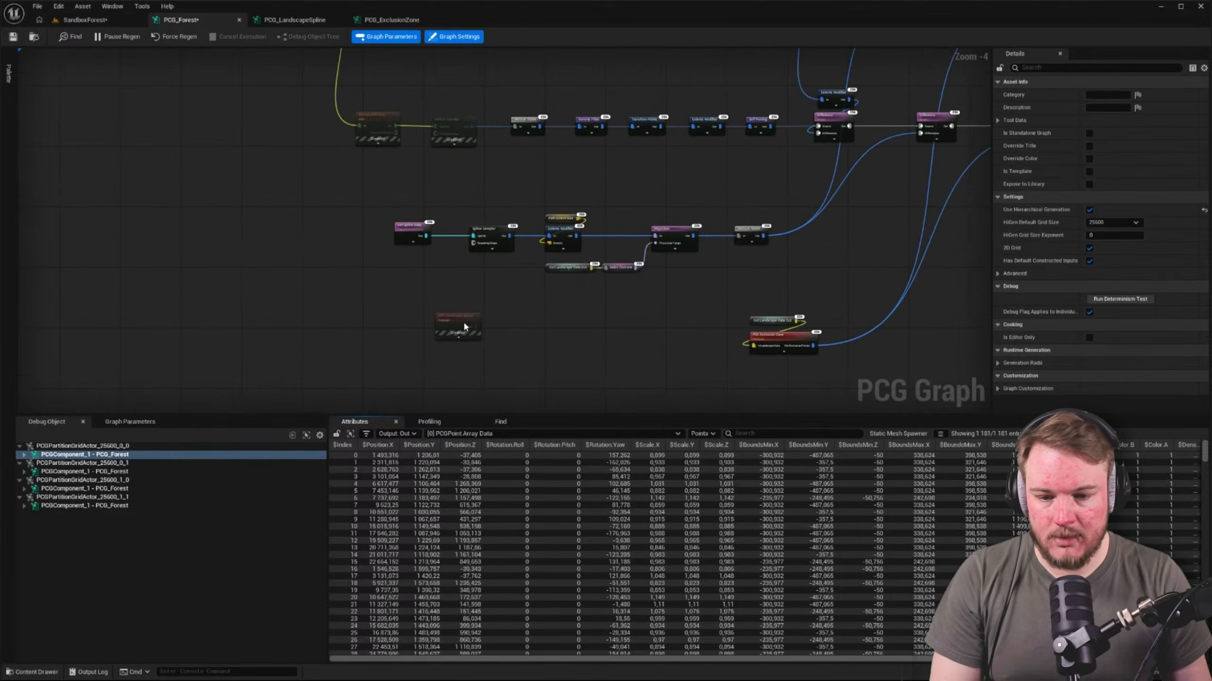
Delete the disabled, unconnected PCG_LandscapeSpline subgraph node below the path spline branch
{"action": "left_click", "coordinate": [464, 326]}
{"action": "right_click_drag", "start_coordinate": [544, 324], "coordinate": [546, 148]}
{"action": "key", "text": "Delete"}
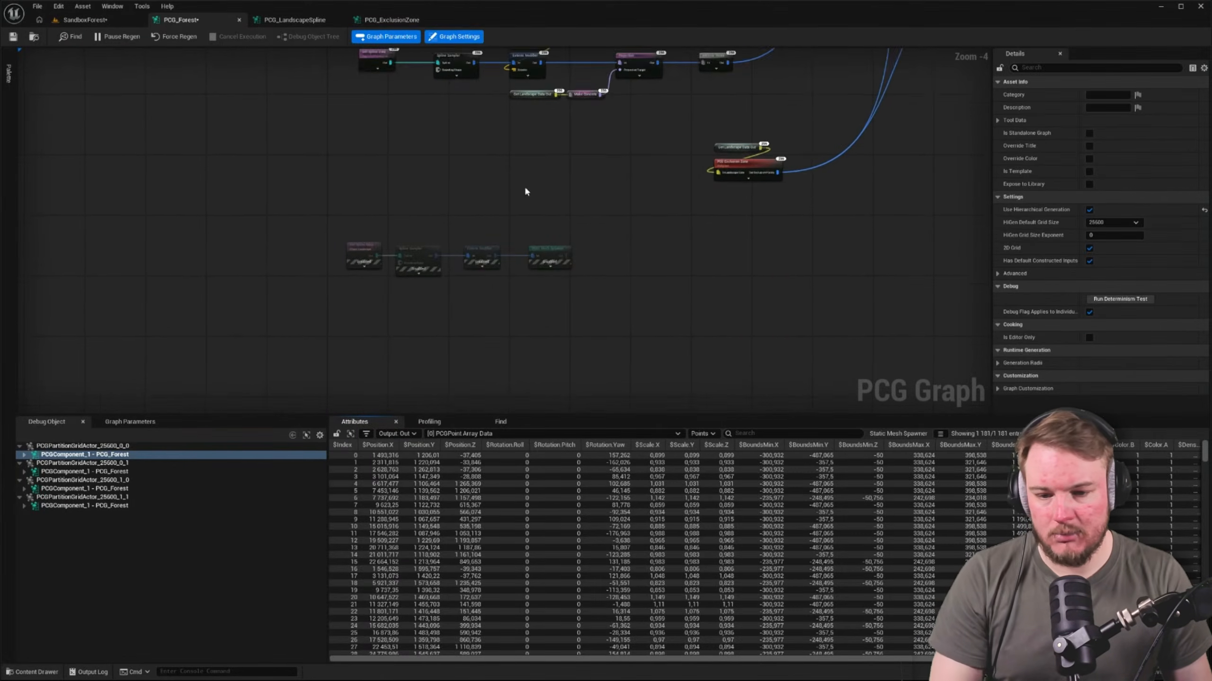
Re-enable the Get Spline Data and Spline Sampler nodes in the landscape spline chain
{"action": "scroll", "coordinate": [434, 262], "scroll_direction": "up", "scroll_amount": 4}
{"action": "left_click", "coordinate": [280, 228]}
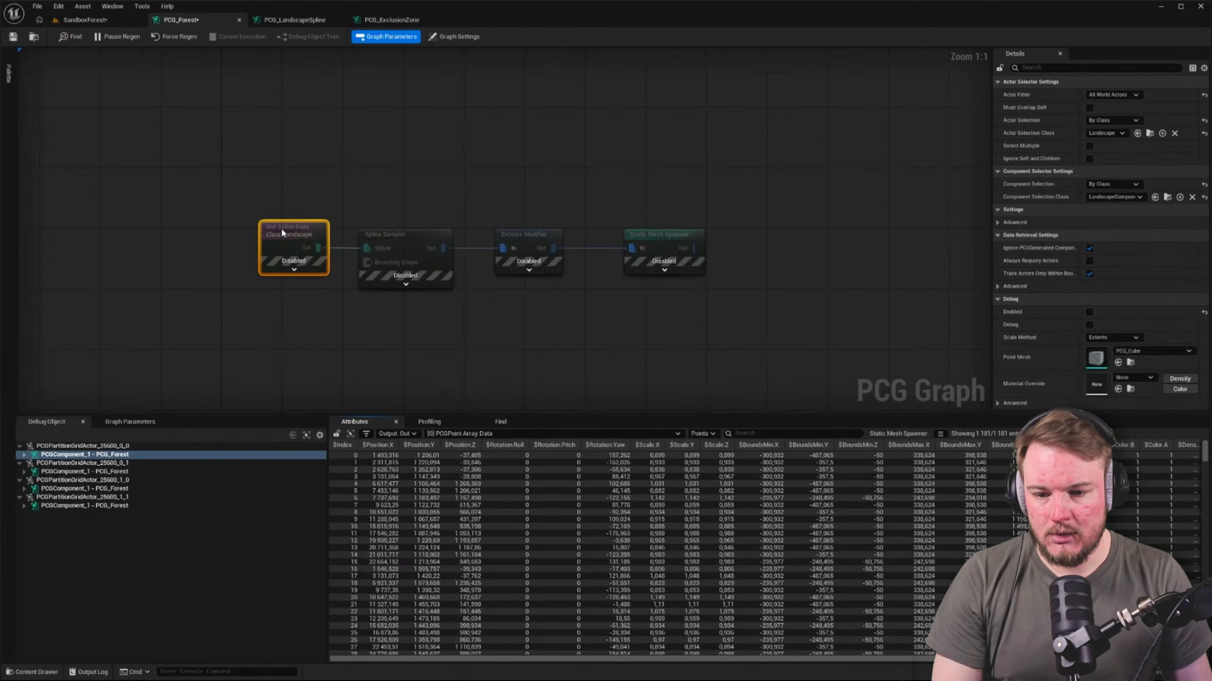
{"action": "left_click", "coordinate": [400, 235]}
{"action": "key", "text": "e"}
{"action": "left_click_drag", "start_coordinate": [206, 184], "coordinate": [334, 236]}
{"action": "key", "text": "e"}
Turn on debug for the landscape Spline Sampler and inspect its output and that of Get Spline Data
{"action": "left_click_drag", "start_coordinate": [392, 203], "coordinate": [444, 258]}
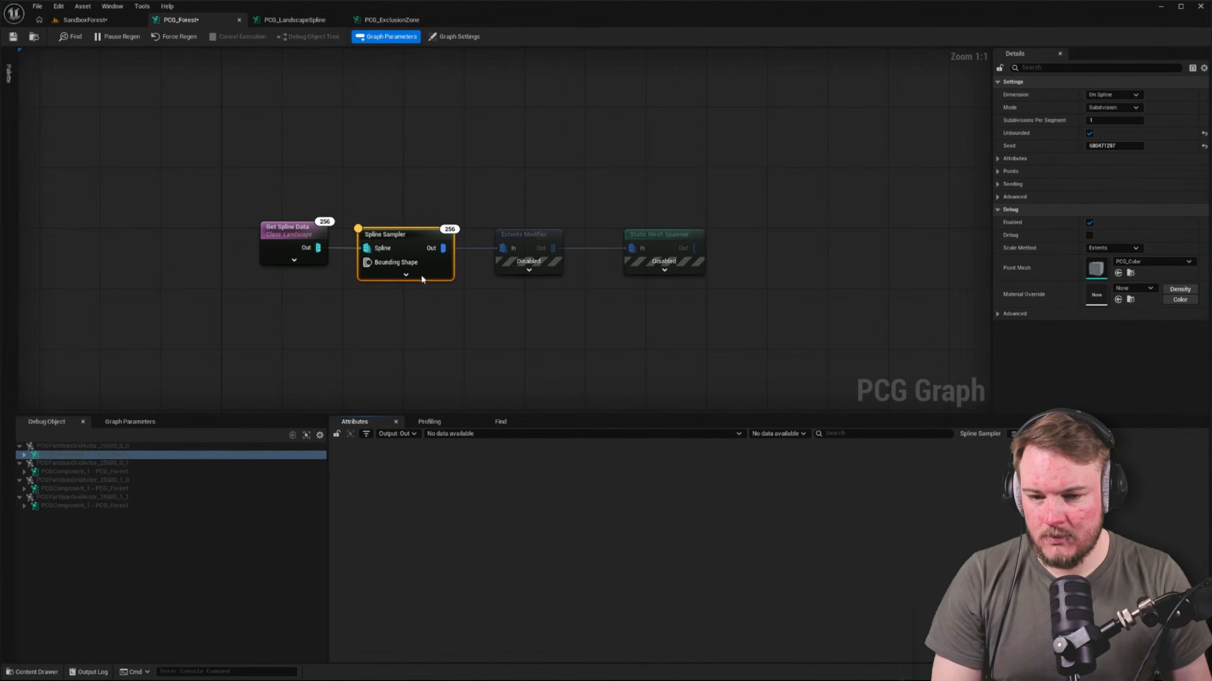
{"action": "left_click", "coordinate": [425, 197]}
{"action": "left_click", "coordinate": [315, 235]}
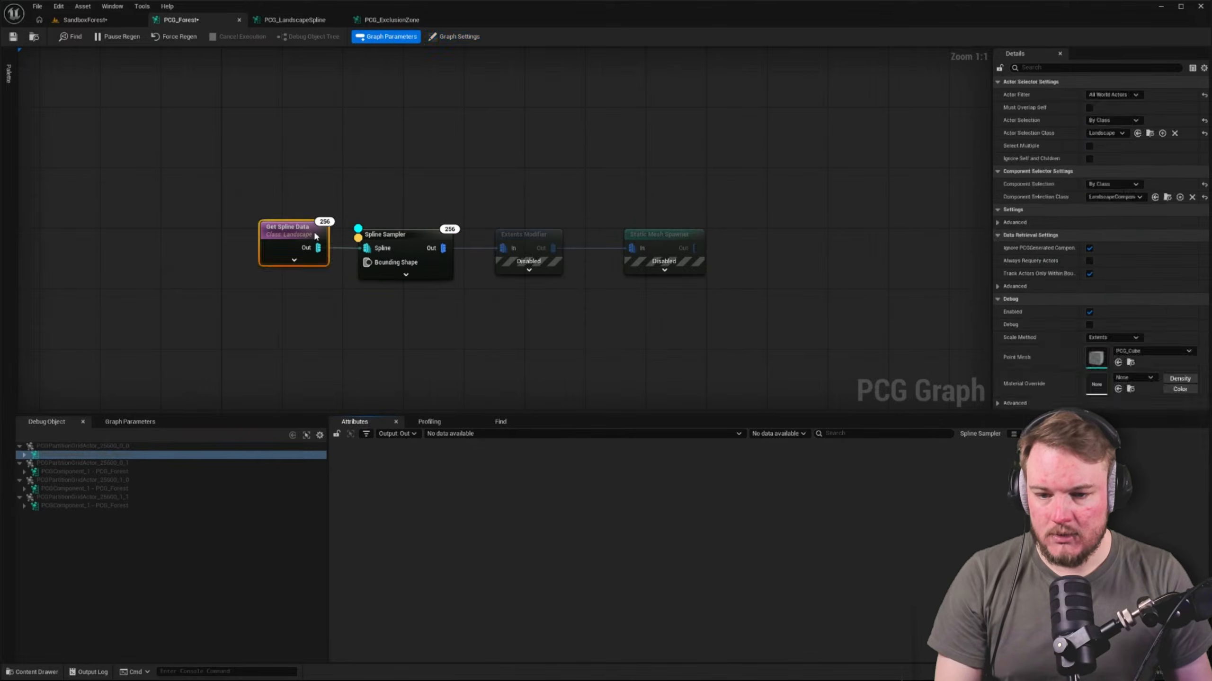
{"action": "key", "text": "a"}
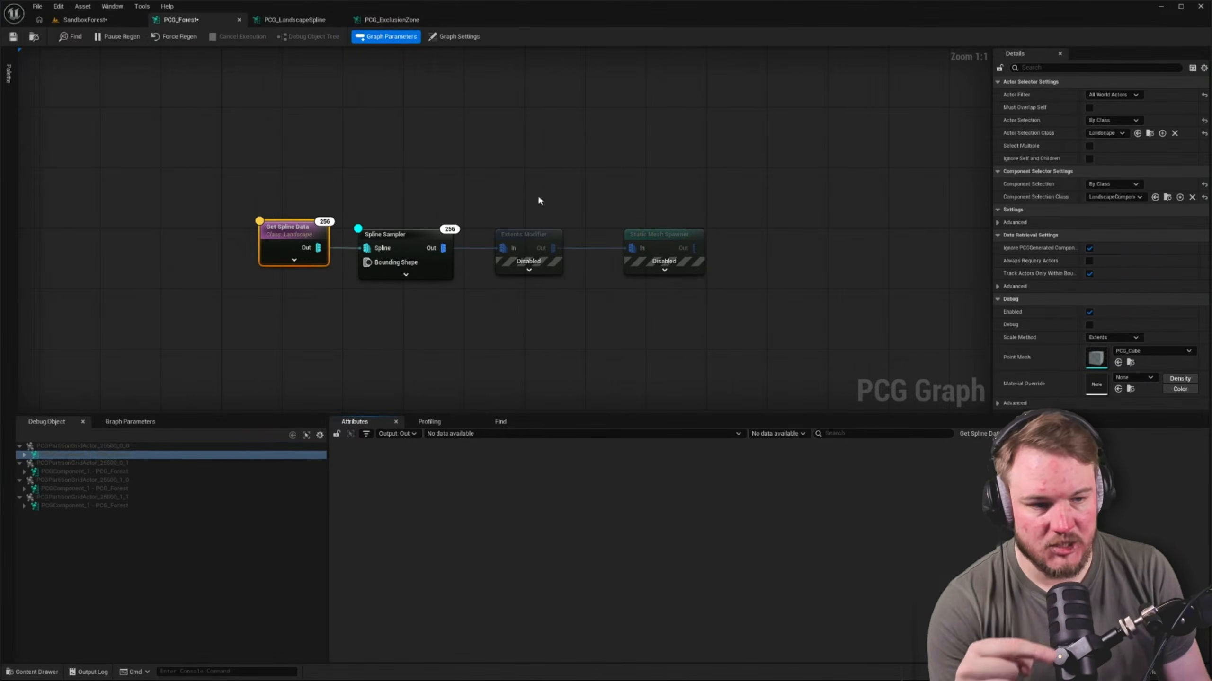
Set the landscape Get Spline Data node's Actor Selection Class to LandscapeSplineActor and shift the Extents Modifier node slightly
{"action": "left_click", "coordinate": [1121, 134]}
{"action": "type", "text": "landscape"}
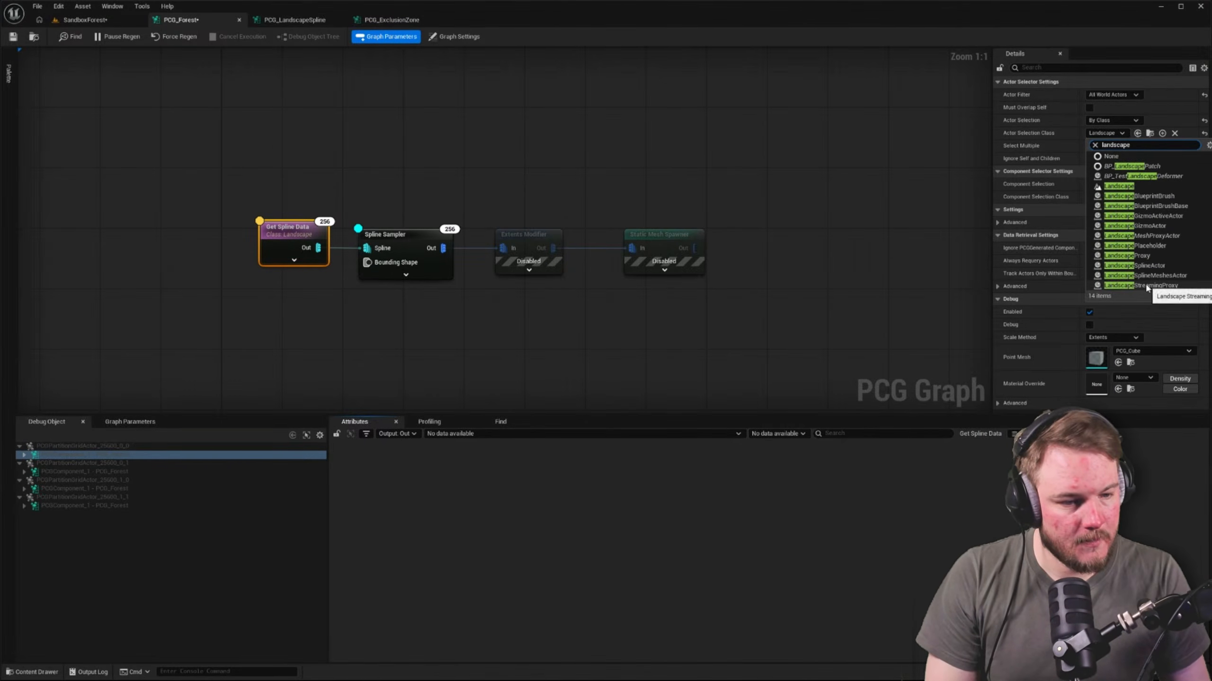
{"action": "left_click", "coordinate": [1158, 265]}
{"action": "left_click_drag", "start_coordinate": [524, 234], "coordinate": [516, 234]}
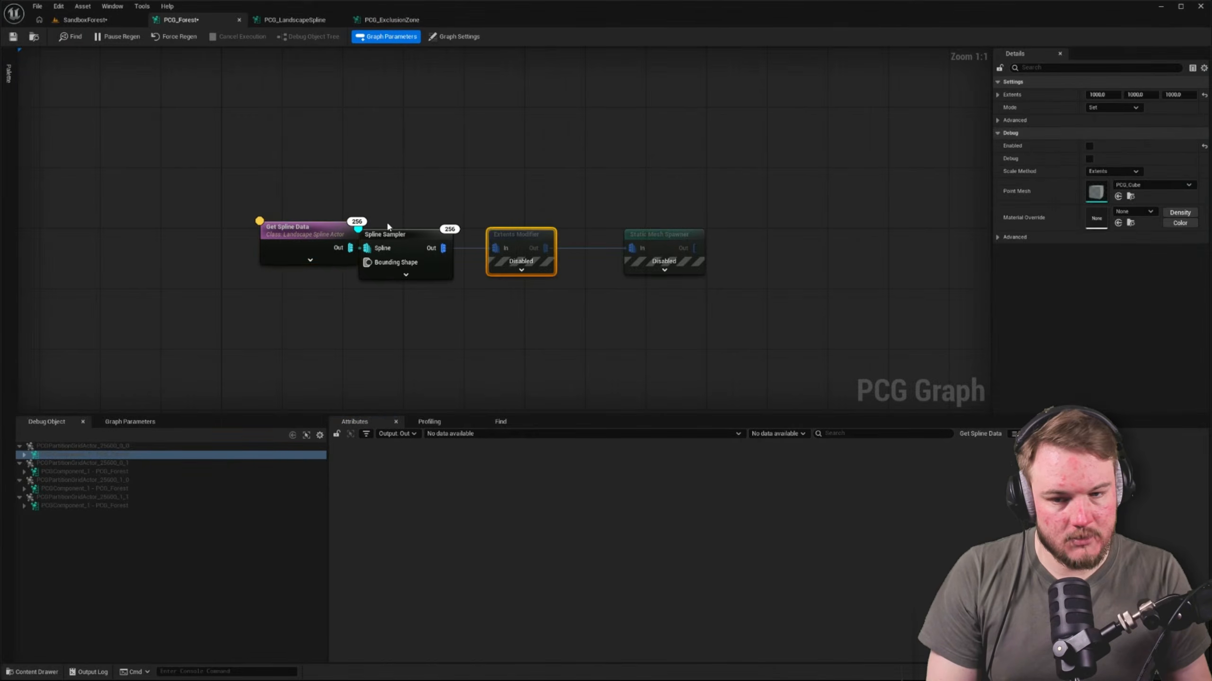
Move the landscape Get Spline Data node clear of the Spline Sampler and select the first partition grid actor as debug object
{"action": "left_click_drag", "start_coordinate": [287, 227], "coordinate": [195, 228]}
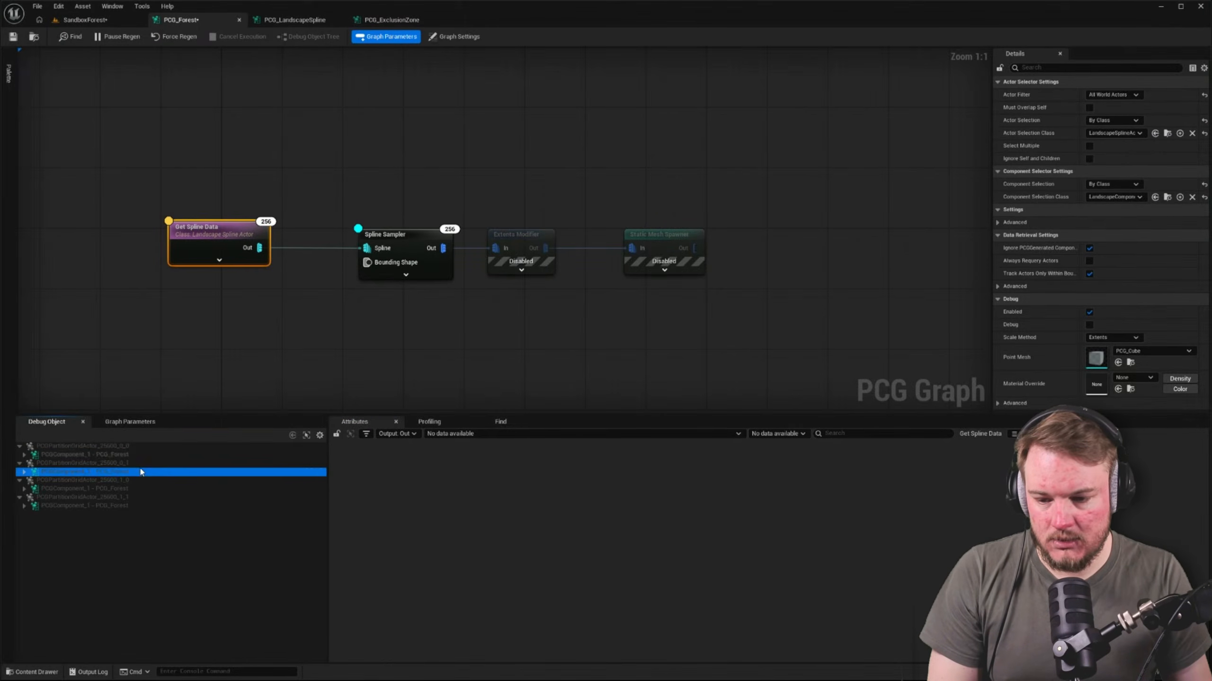
{"action": "left_click", "coordinate": [137, 456]}
{"action": "left_click", "coordinate": [197, 343]}
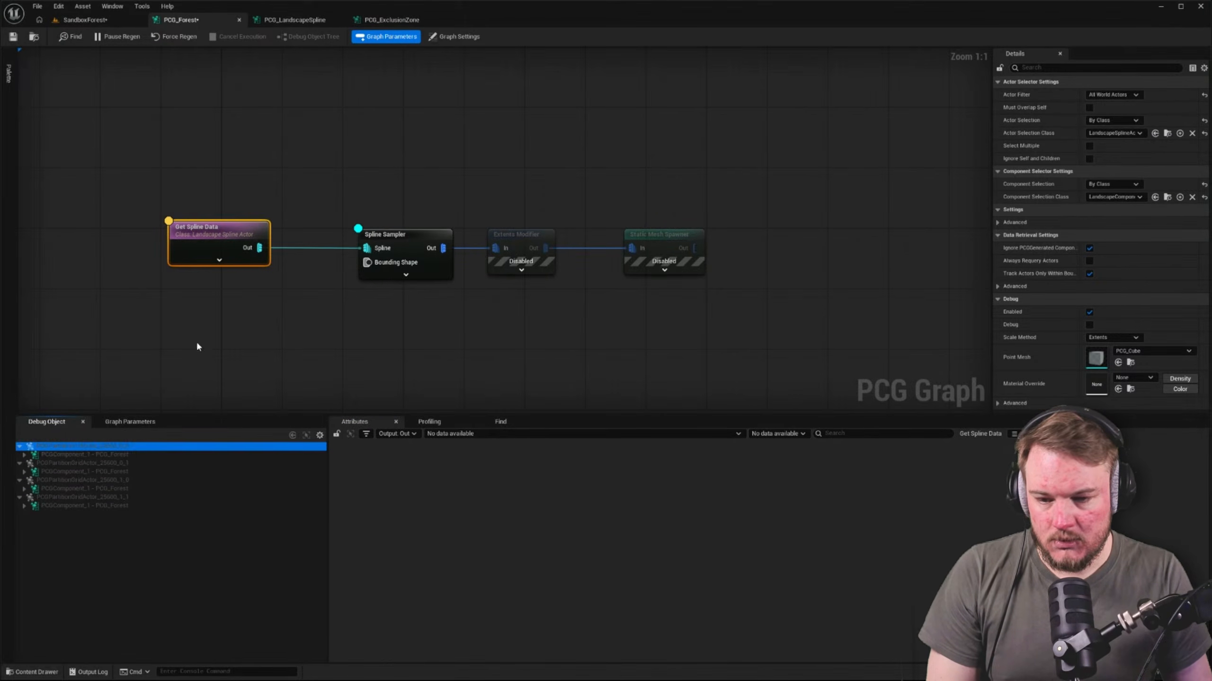
{"action": "left_click", "coordinate": [417, 234]}
{"action": "left_click", "coordinate": [343, 136]}
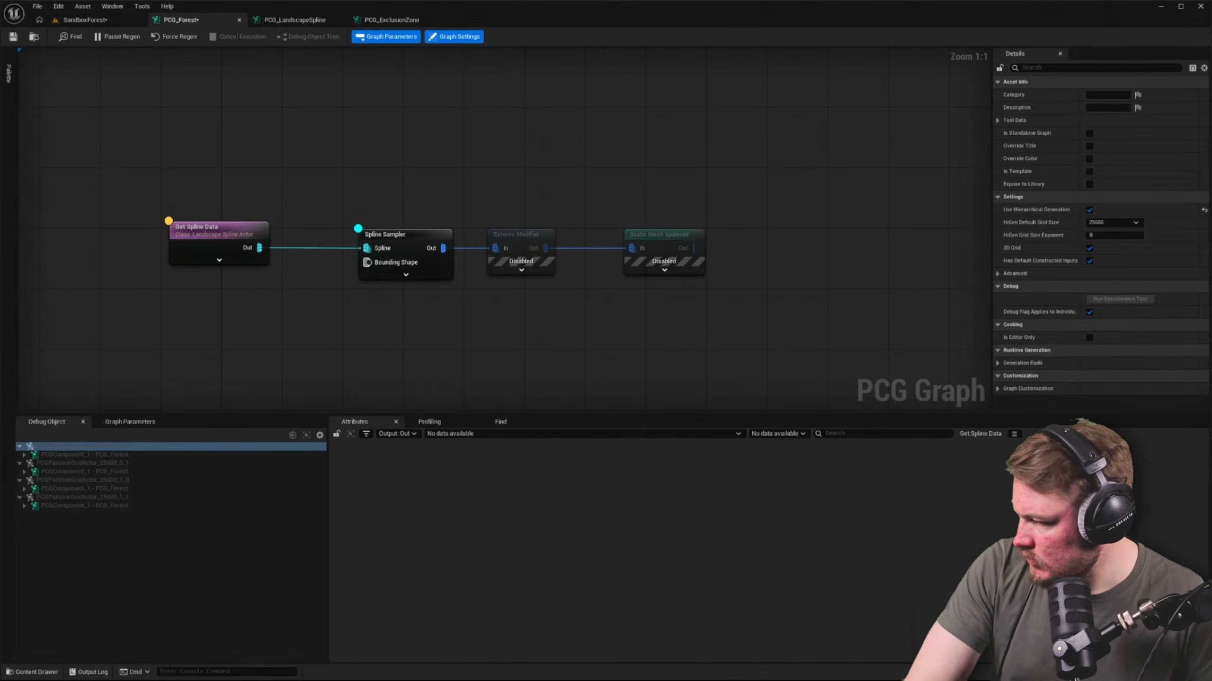
In the SandboxForest level, enter Landscape mode and examine the settings of the Splines edit layer
{"action": "left_click", "coordinate": [85, 19]}
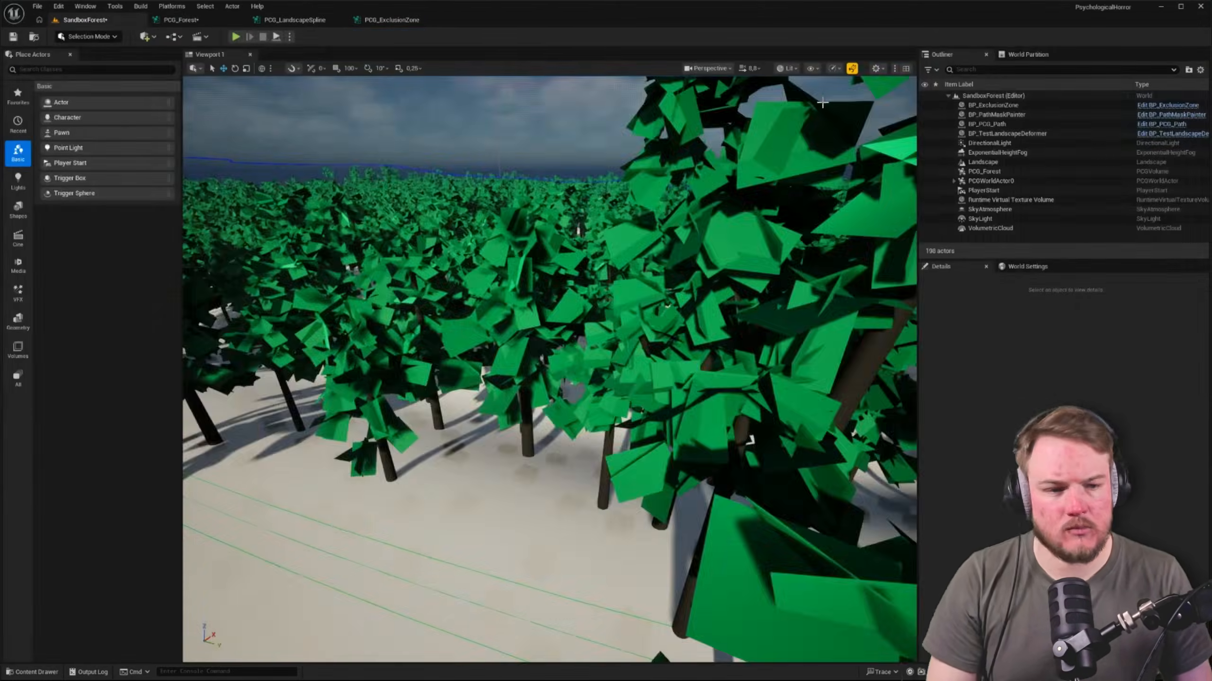
{"action": "left_click", "coordinate": [983, 163]}
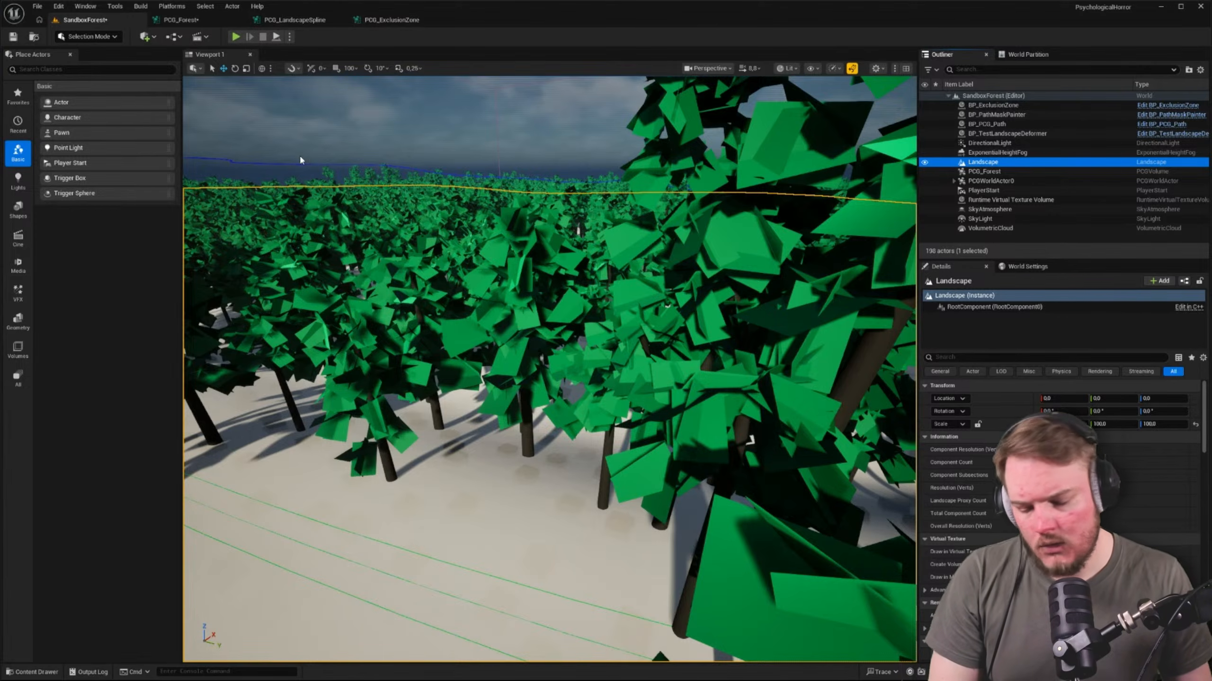
{"action": "key", "text": "shift+2"}
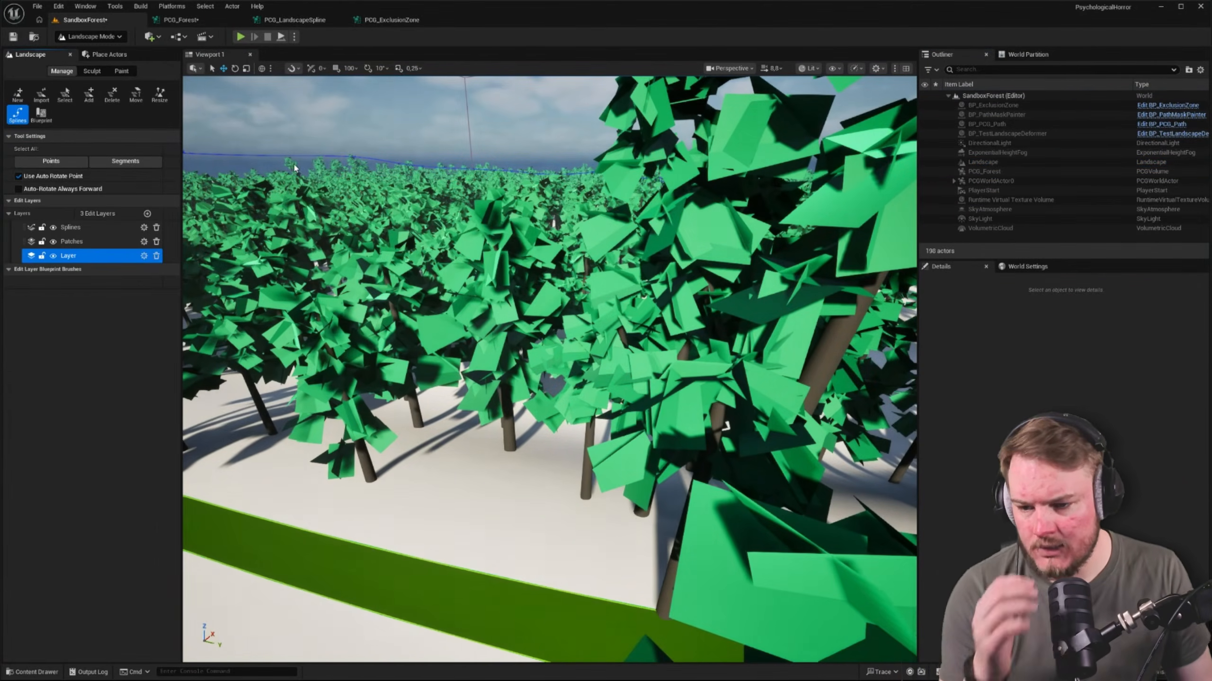
{"action": "left_click", "coordinate": [69, 228]}
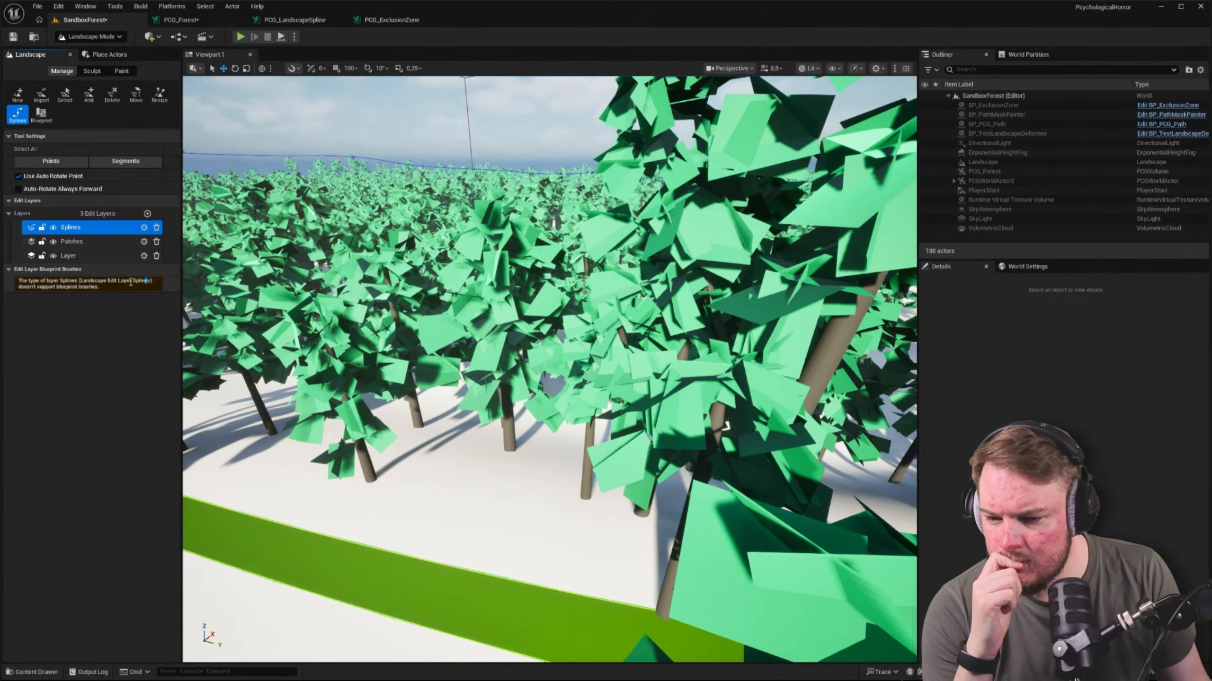
{"action": "left_click_drag", "start_coordinate": [131, 282], "coordinate": [98, 282]}
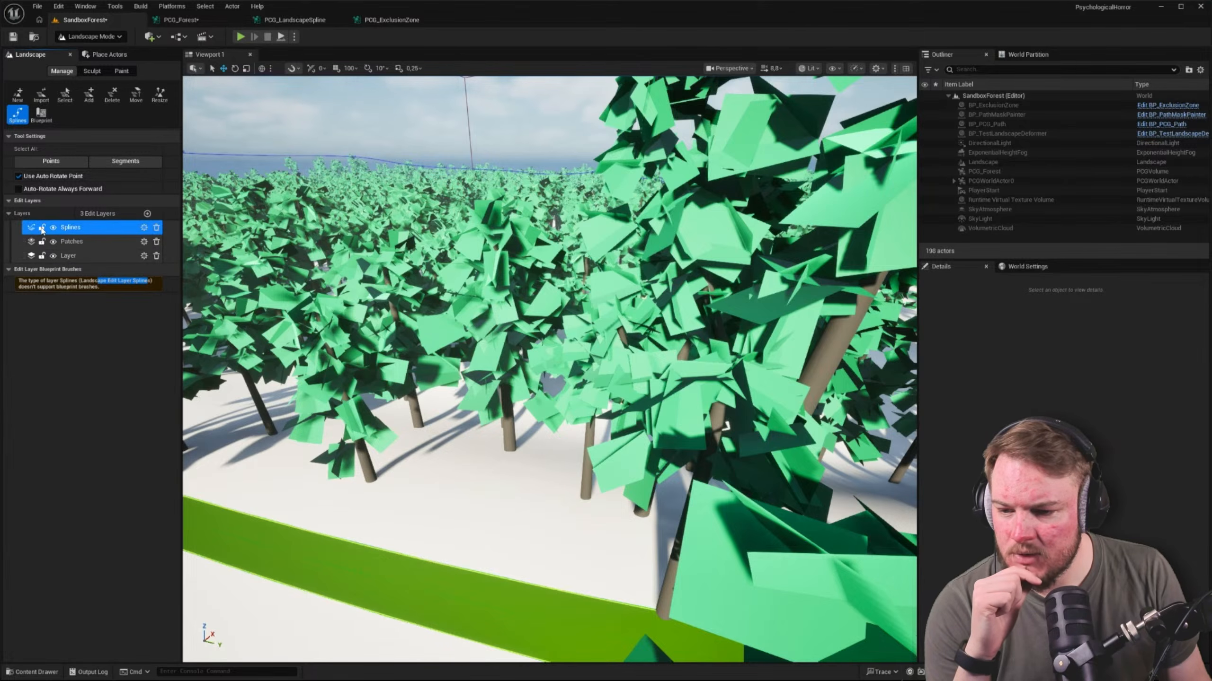
{"action": "left_click", "coordinate": [142, 229]}
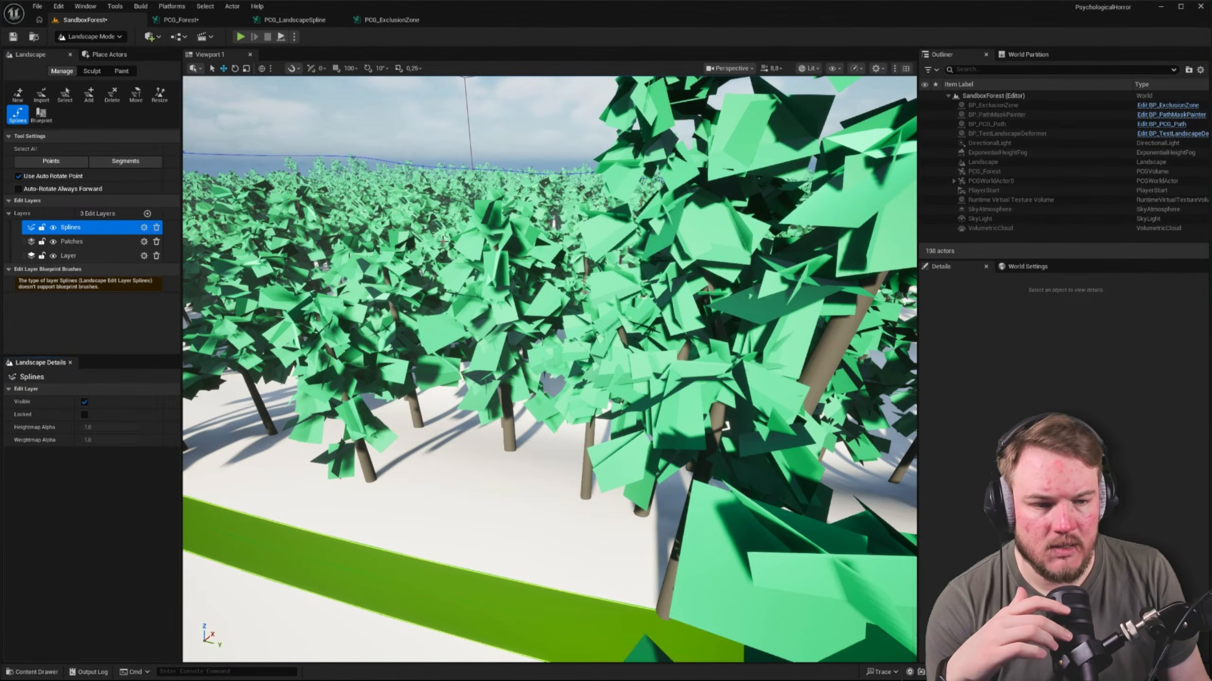
{"action": "right_click_drag", "start_coordinate": [442, 240], "coordinate": [415, 253]}
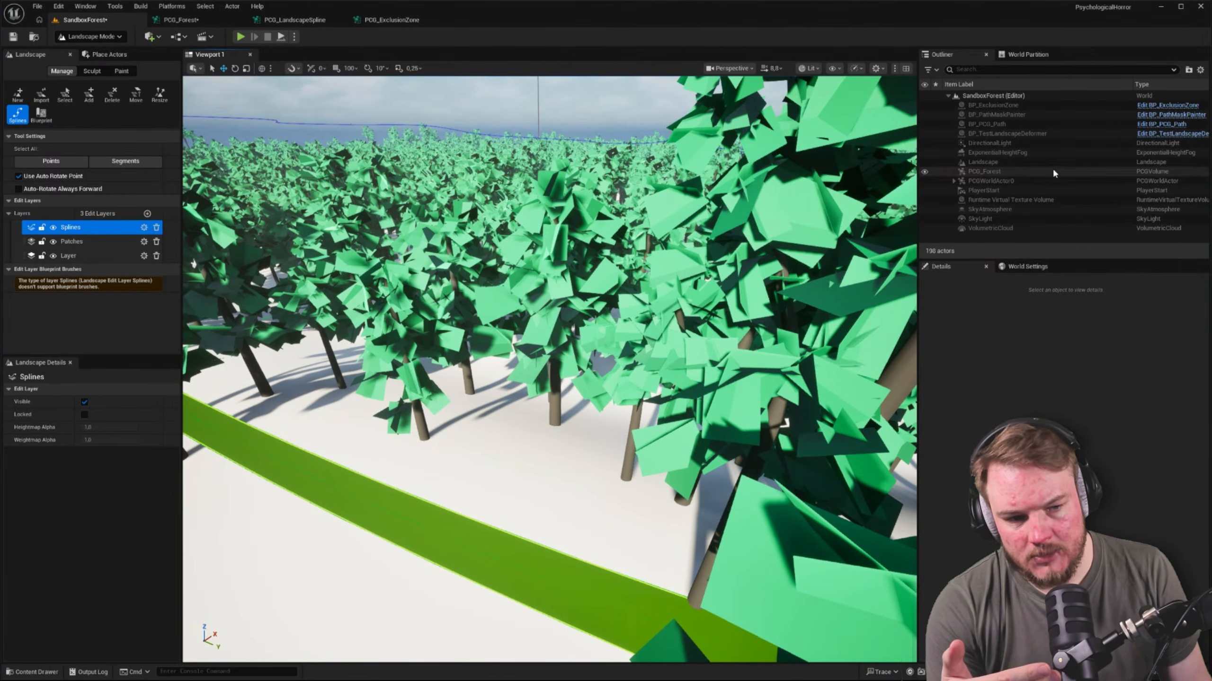
{"action": "right_click_drag", "start_coordinate": [706, 200], "coordinate": [728, 212]}
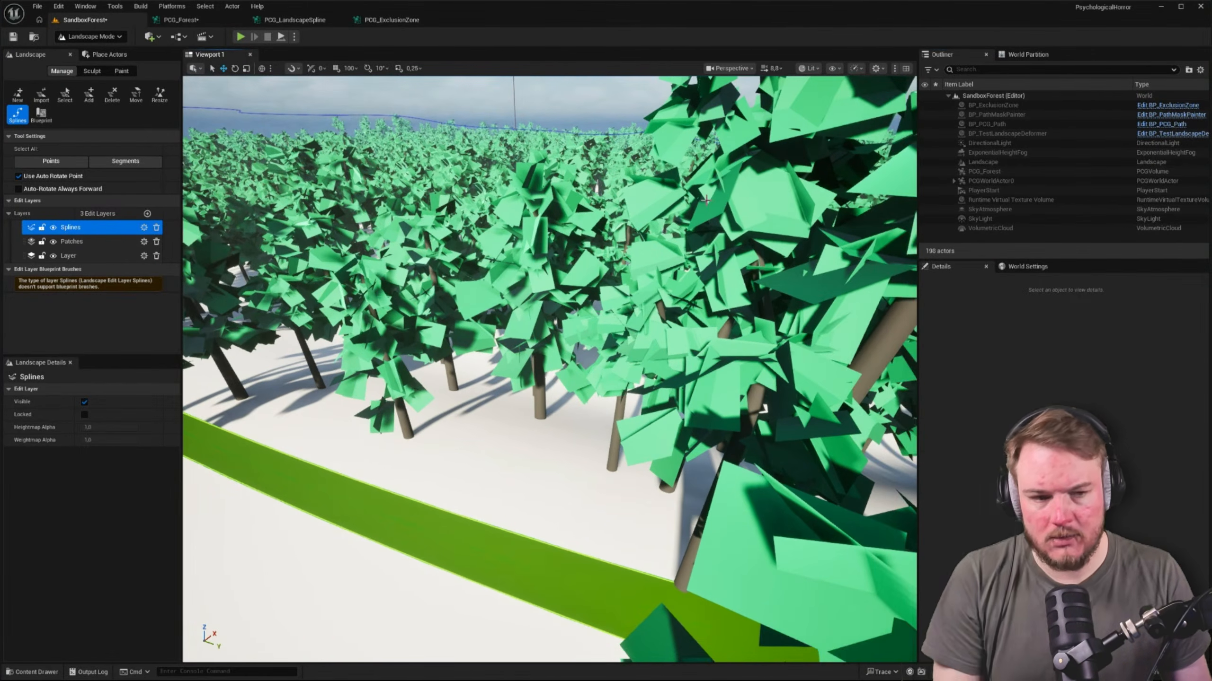
Return to Selection mode and frame the Landscape actor to examine the whole forest and its bordering spline
{"action": "key", "text": "shift+1"}
{"action": "left_click", "coordinate": [1032, 163]}
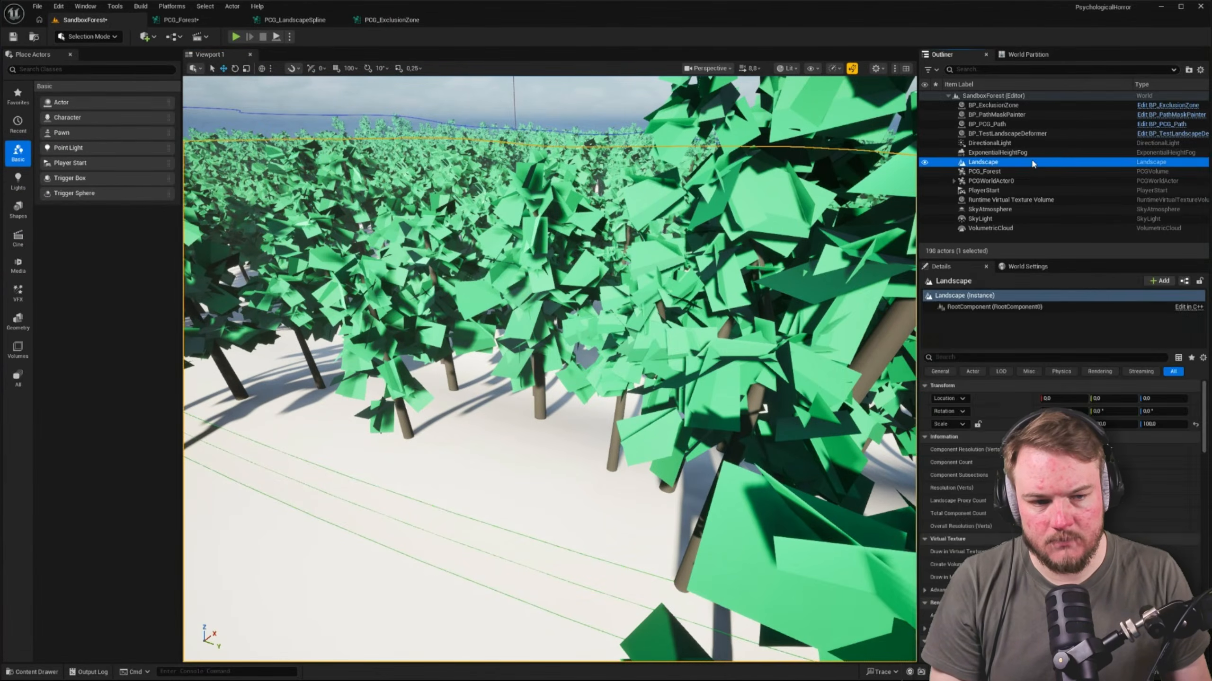
{"action": "key", "text": "f"}
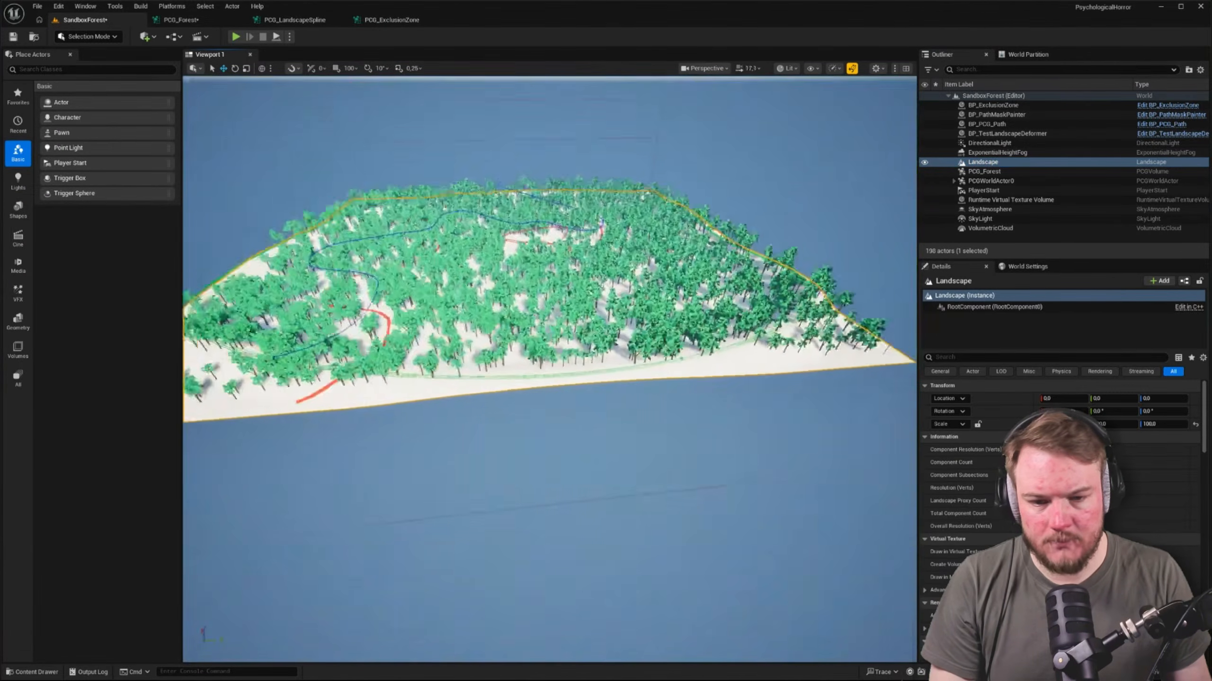
{"action": "right_click_drag", "start_coordinate": [668, 287], "coordinate": [656, 280]}
{"action": "key", "text": "s"}
{"action": "scroll", "coordinate": [656, 280], "scroll_direction": "up", "scroll_amount": 1}
{"action": "key", "text": "w"}
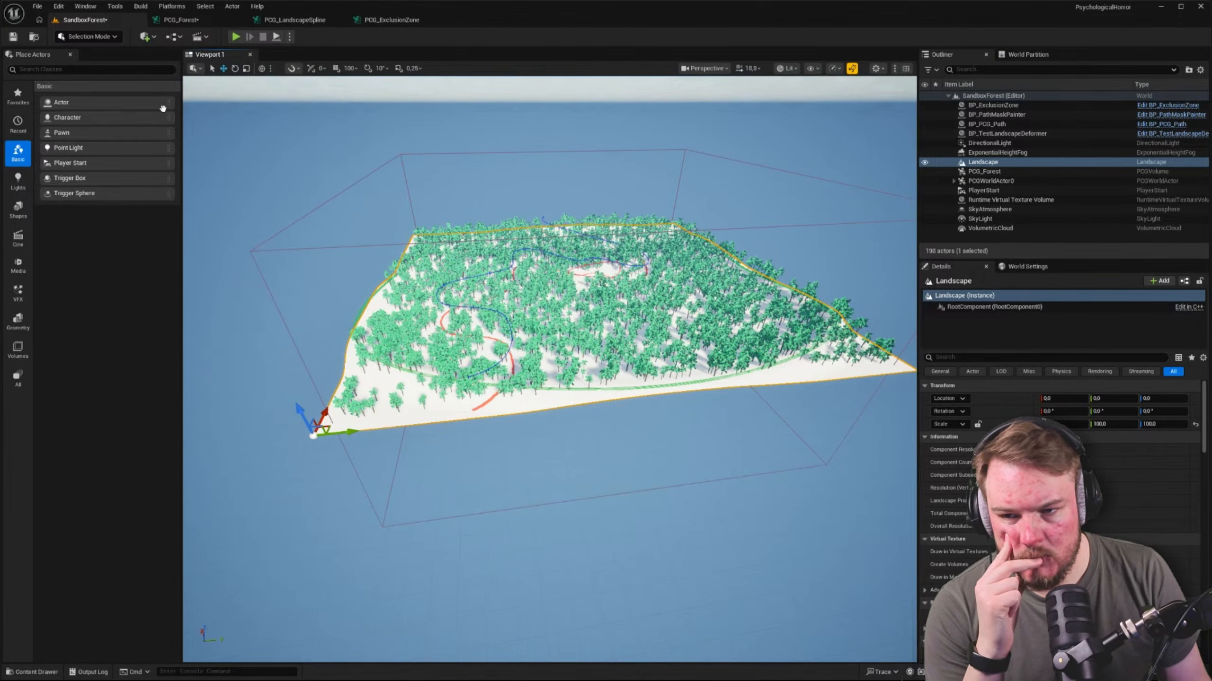
Reopen Landscape mode and check the Splines edit layer among the paint and manage tools
{"action": "left_click", "coordinate": [94, 39]}
{"action": "left_click", "coordinate": [103, 59]}
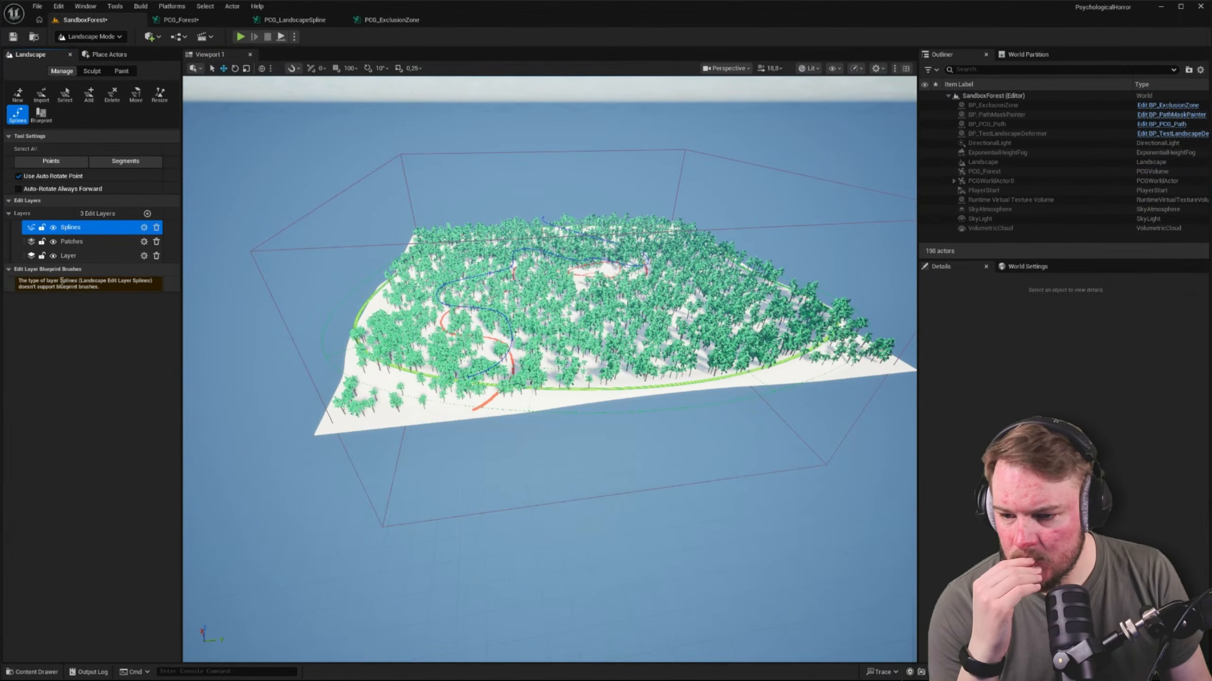
{"action": "left_click", "coordinate": [91, 72]}
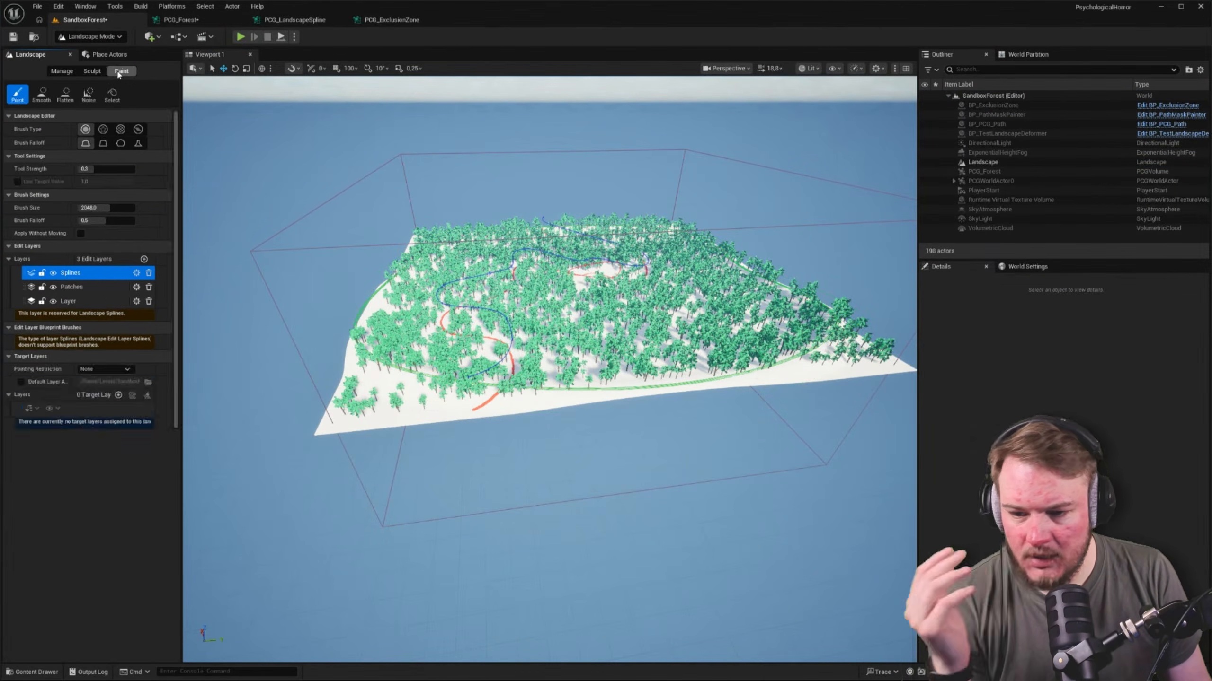
{"action": "left_click", "coordinate": [63, 71]}
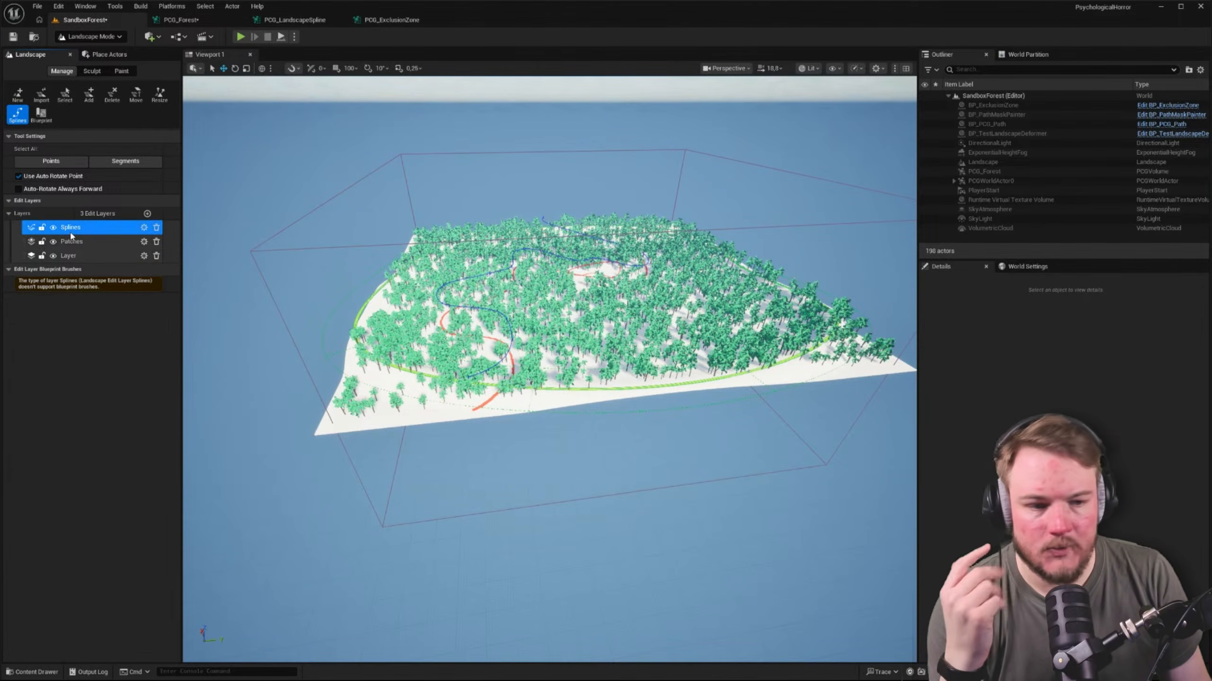
In PCG_Forest, reset the landscape Get Spline Data node's Component Selection to its default By Tag
{"action": "left_click", "coordinate": [179, 20]}
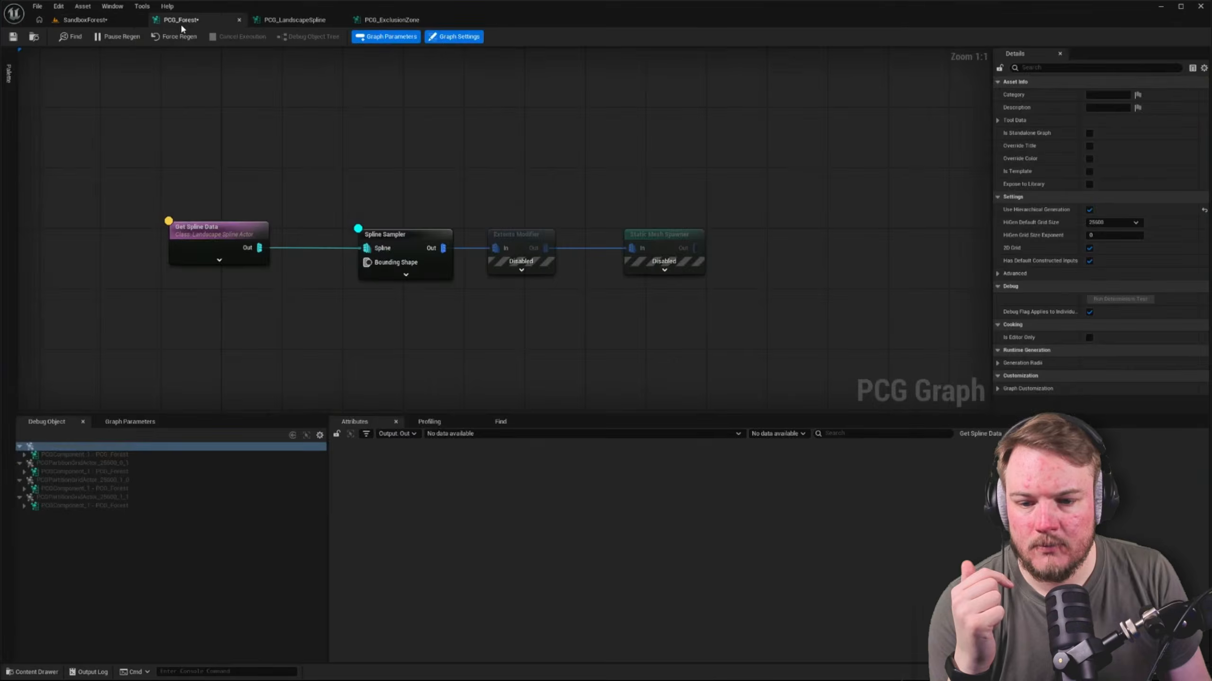
{"action": "left_click", "coordinate": [316, 225]}
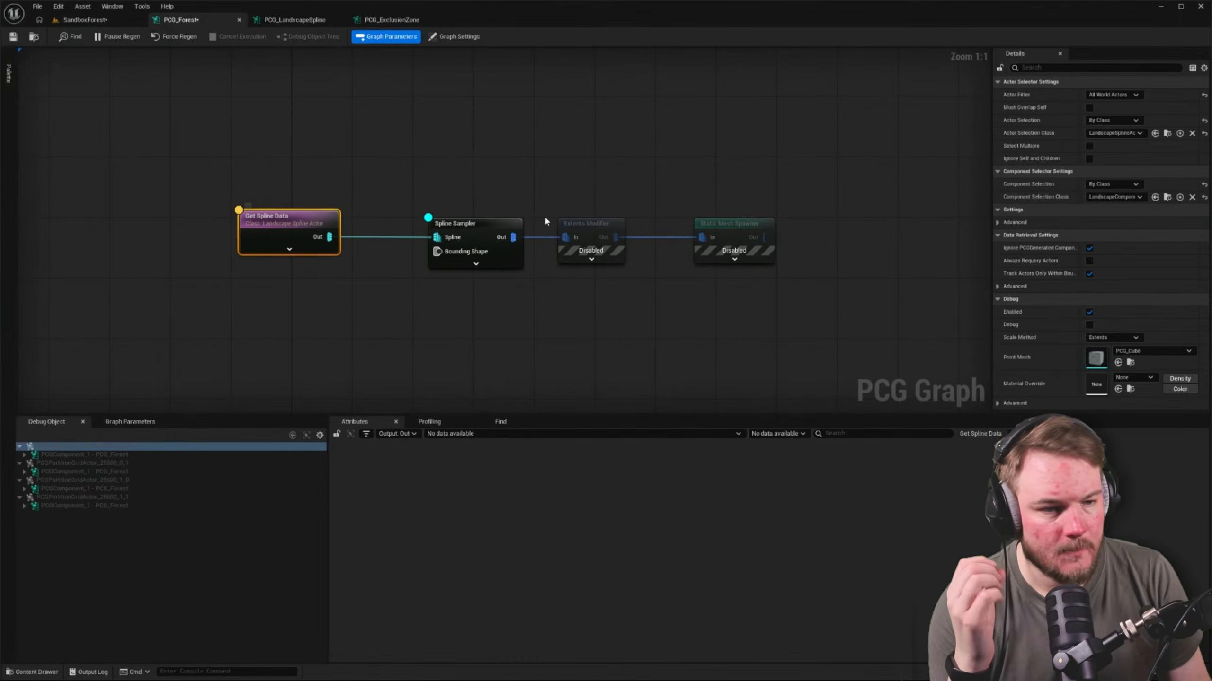
{"action": "left_click", "coordinate": [1137, 96]}
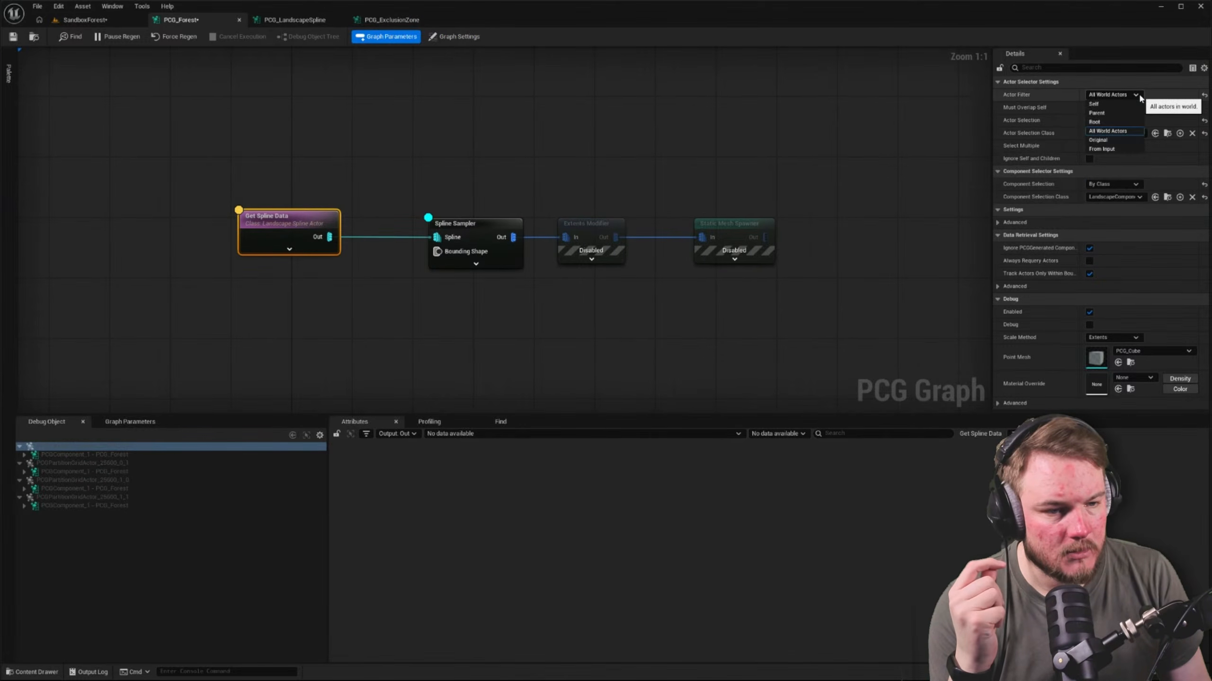
{"action": "left_click", "coordinate": [1138, 95]}
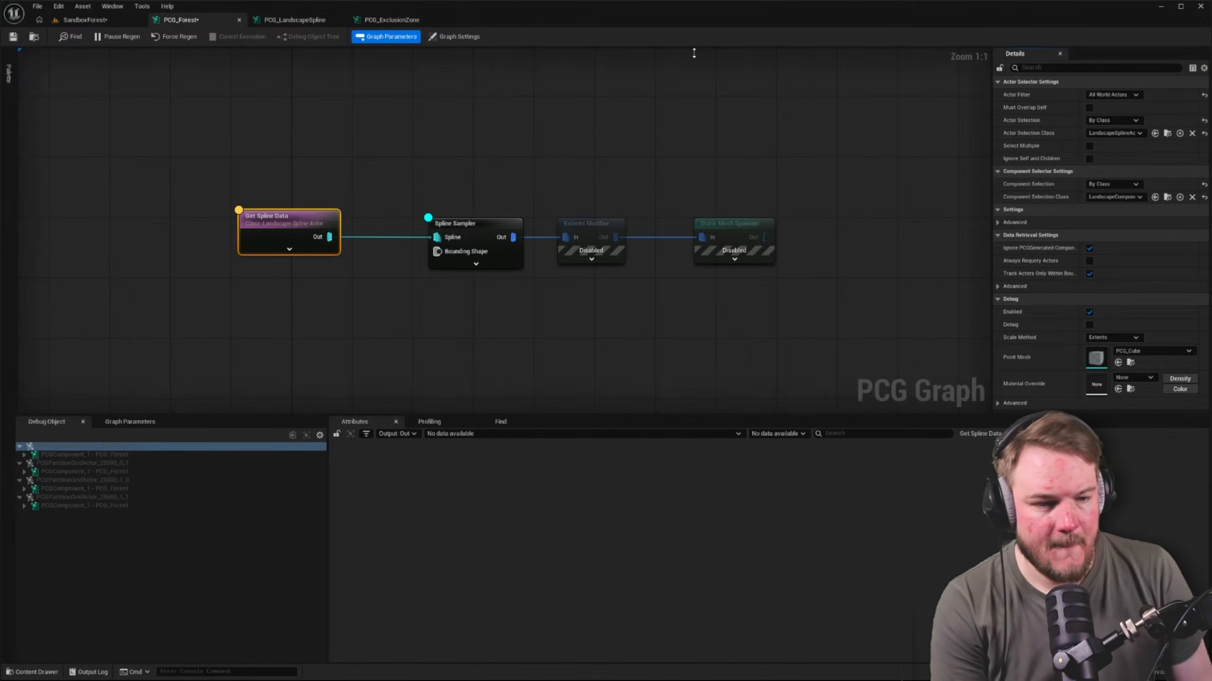
{"action": "left_click", "coordinate": [1204, 198]}
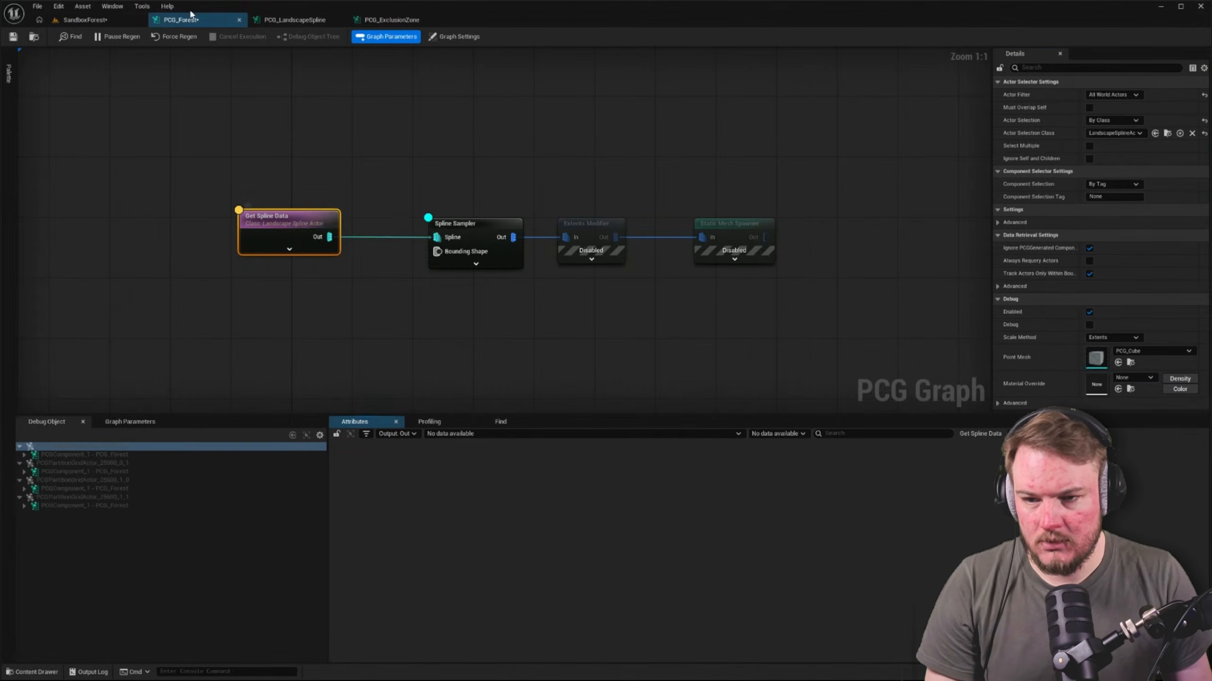
Set the landscape Get Spline Data node's Actor Selection Class to Landscape
{"action": "left_click", "coordinate": [1115, 133]}
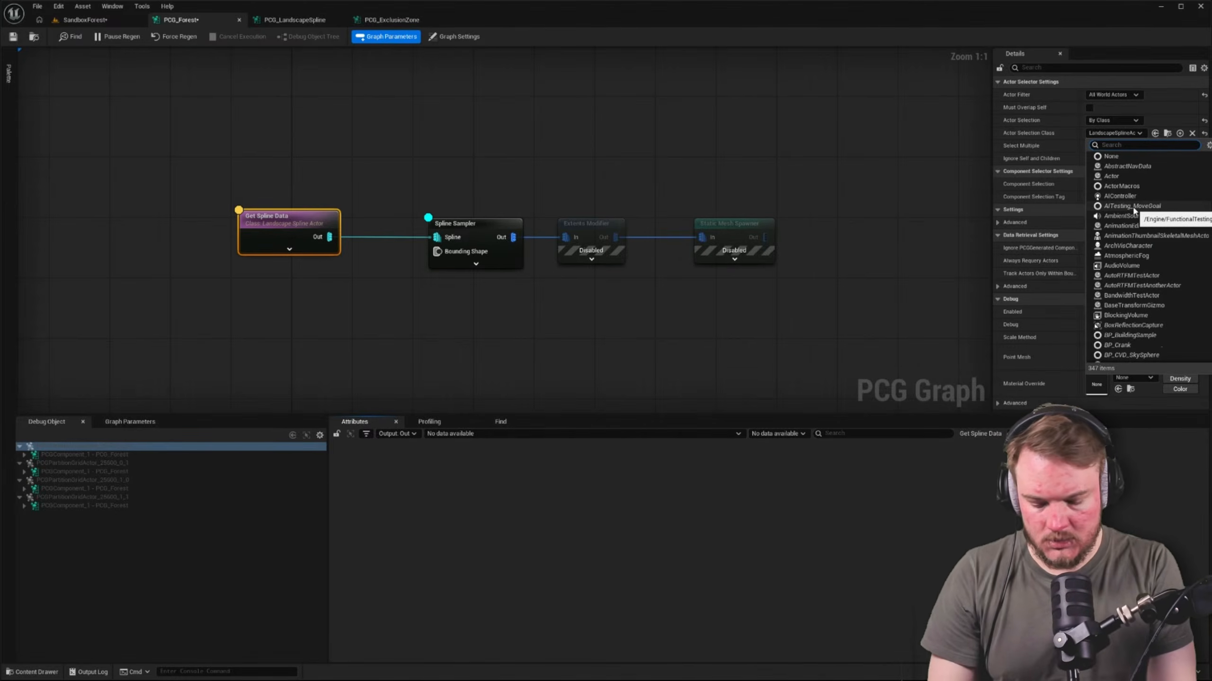
{"action": "type", "text": "landsc"}
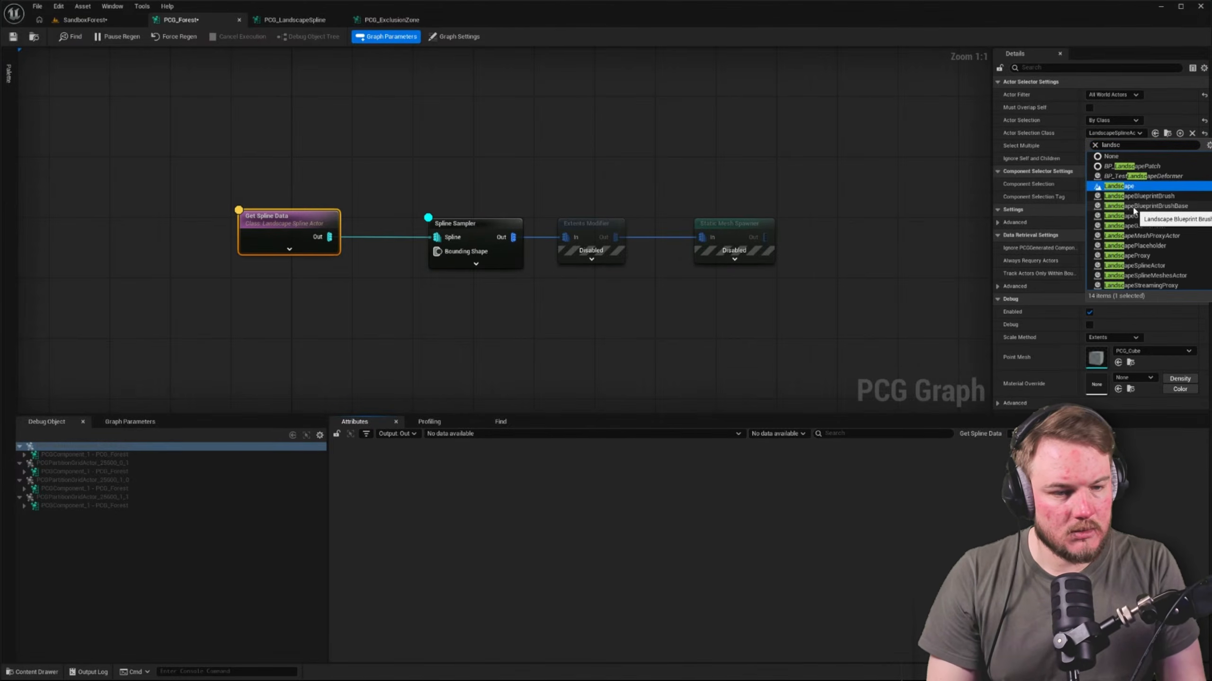
{"action": "left_click", "coordinate": [1118, 186]}
{"action": "left_click", "coordinate": [707, 198]}
{"action": "right_click_drag", "start_coordinate": [443, 191], "coordinate": [457, 191]}
Move the Spline Sampler closer to the landscape Get Spline Data node and inspect its output attributes
{"action": "left_click", "coordinate": [271, 225]}
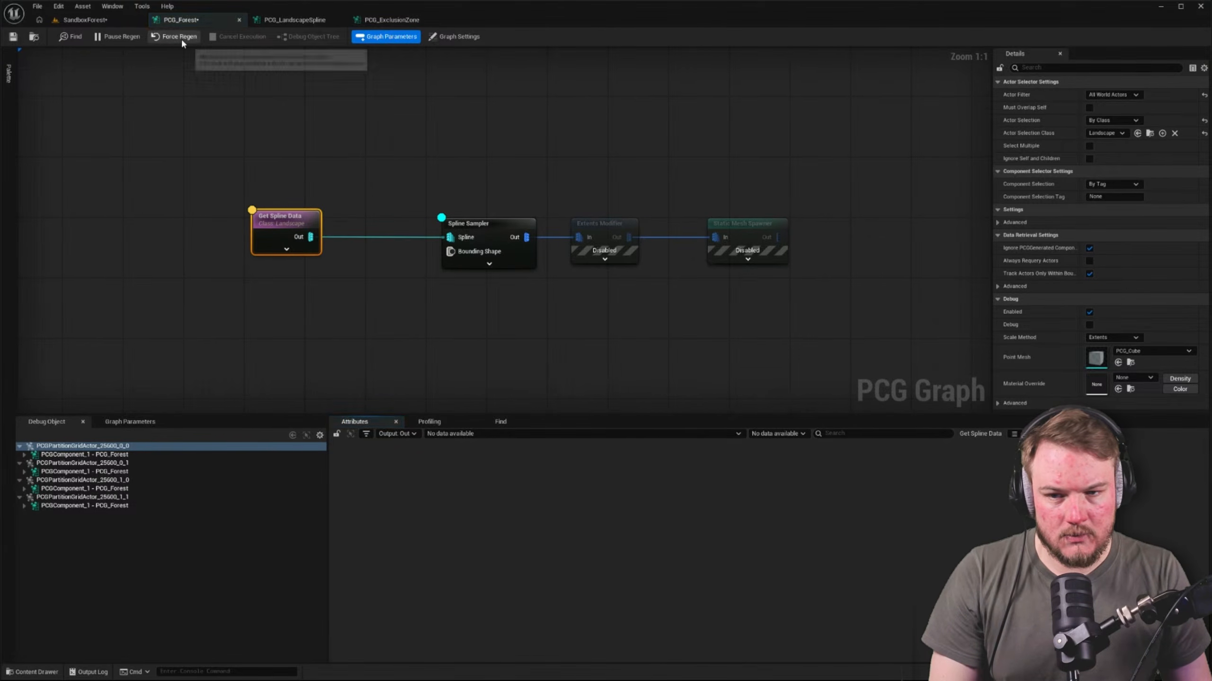
{"action": "left_click", "coordinate": [489, 226]}
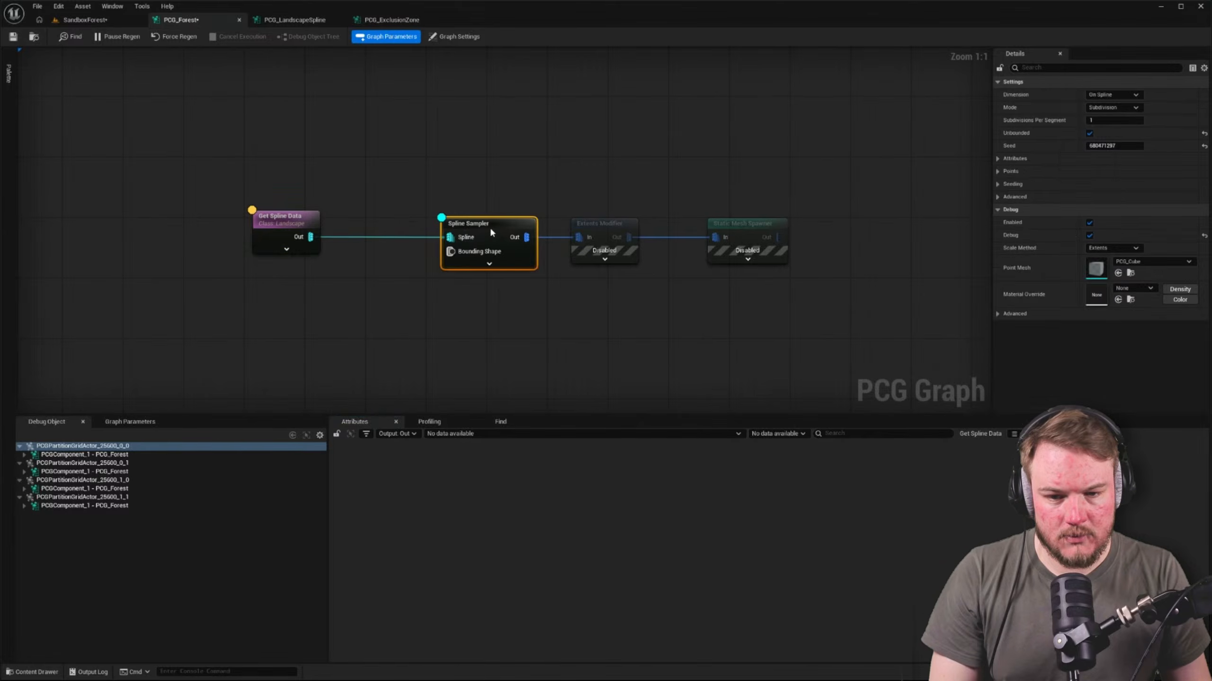
{"action": "left_click_drag", "start_coordinate": [488, 226], "coordinate": [411, 226]}
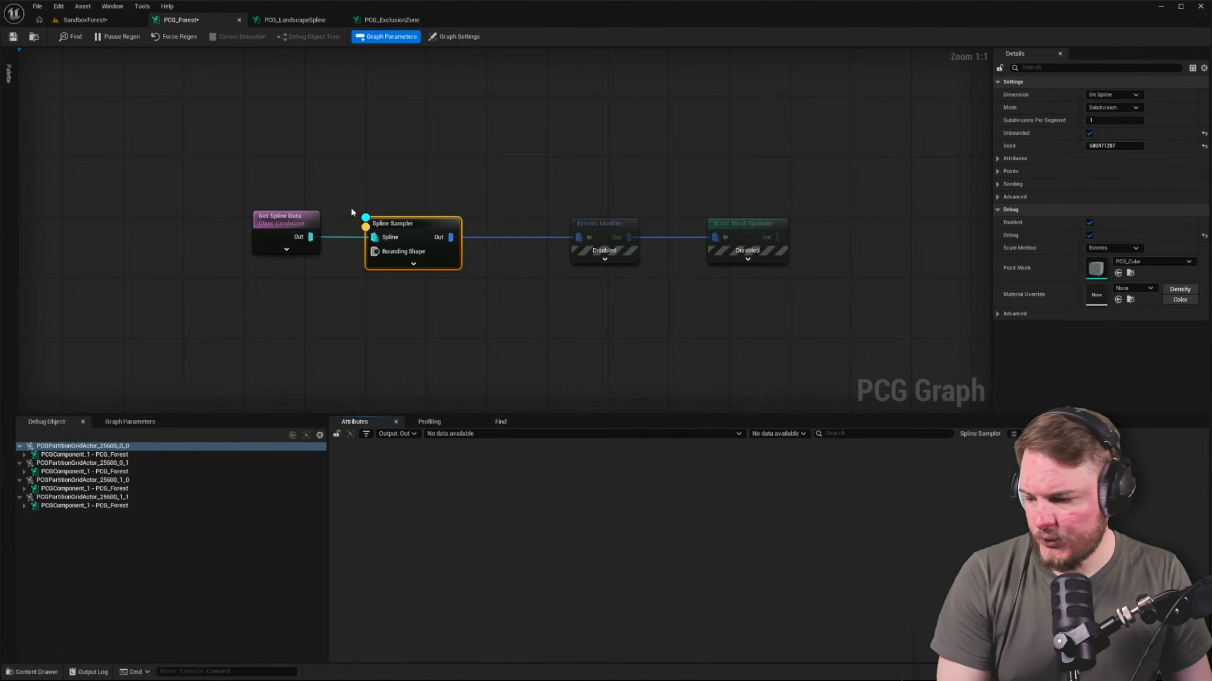
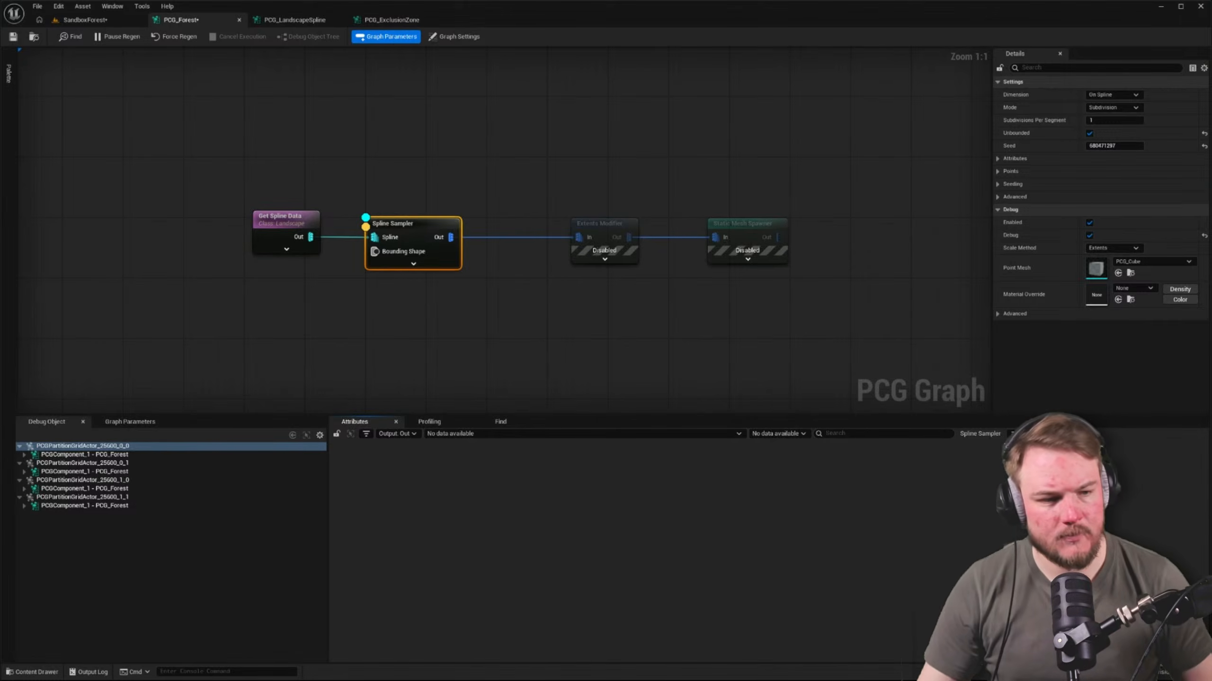
Set the landscape Get Spline Data node's Component Selection to By Class with the LandscapeSplinesComponent class
{"action": "left_click", "coordinate": [285, 221]}
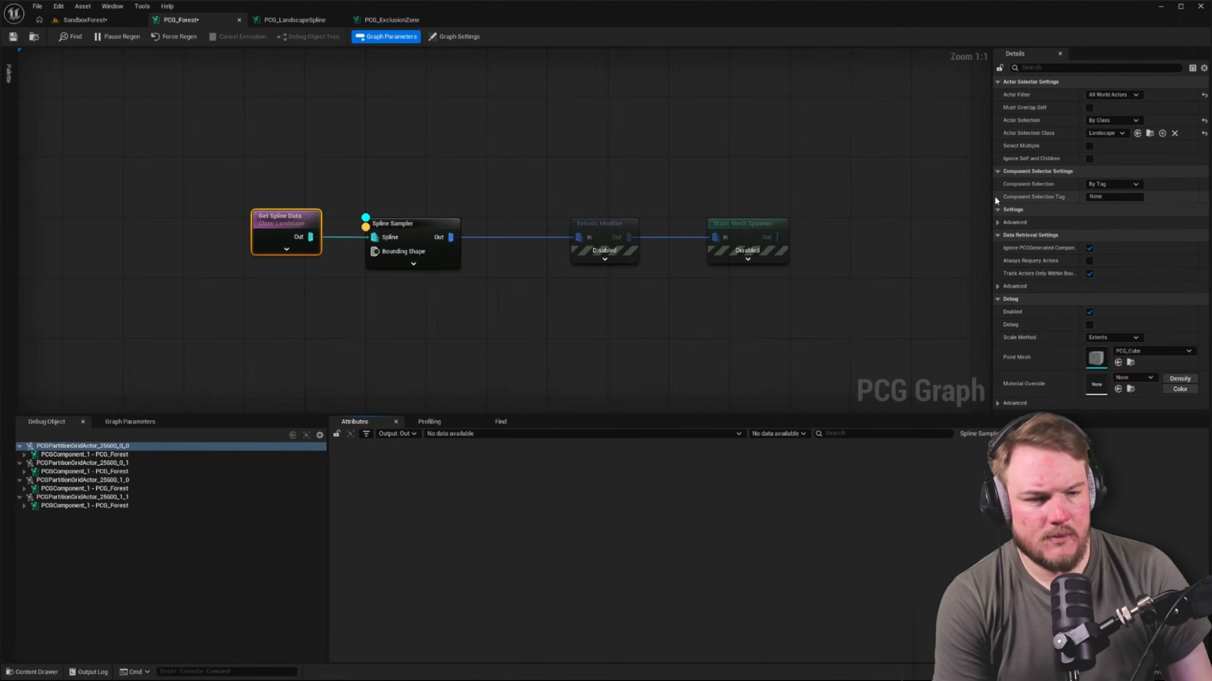
{"action": "left_click", "coordinate": [1122, 184]}
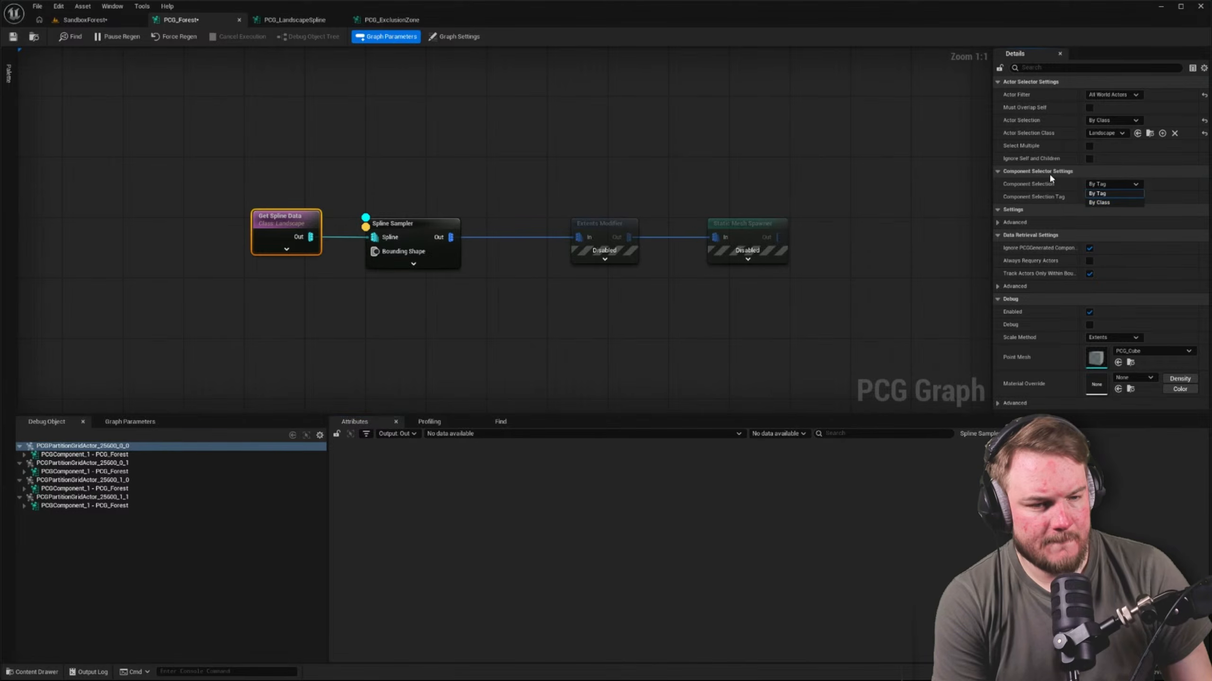
{"action": "left_click", "coordinate": [1116, 193]}
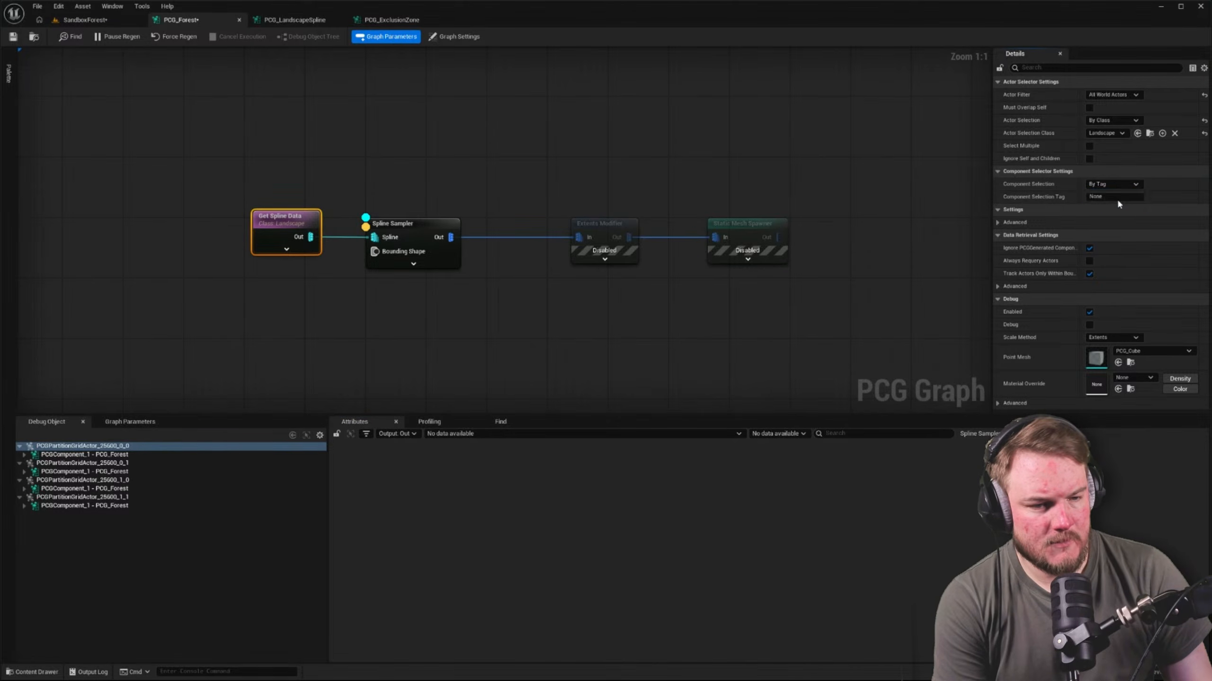
{"action": "left_click", "coordinate": [1118, 197]}
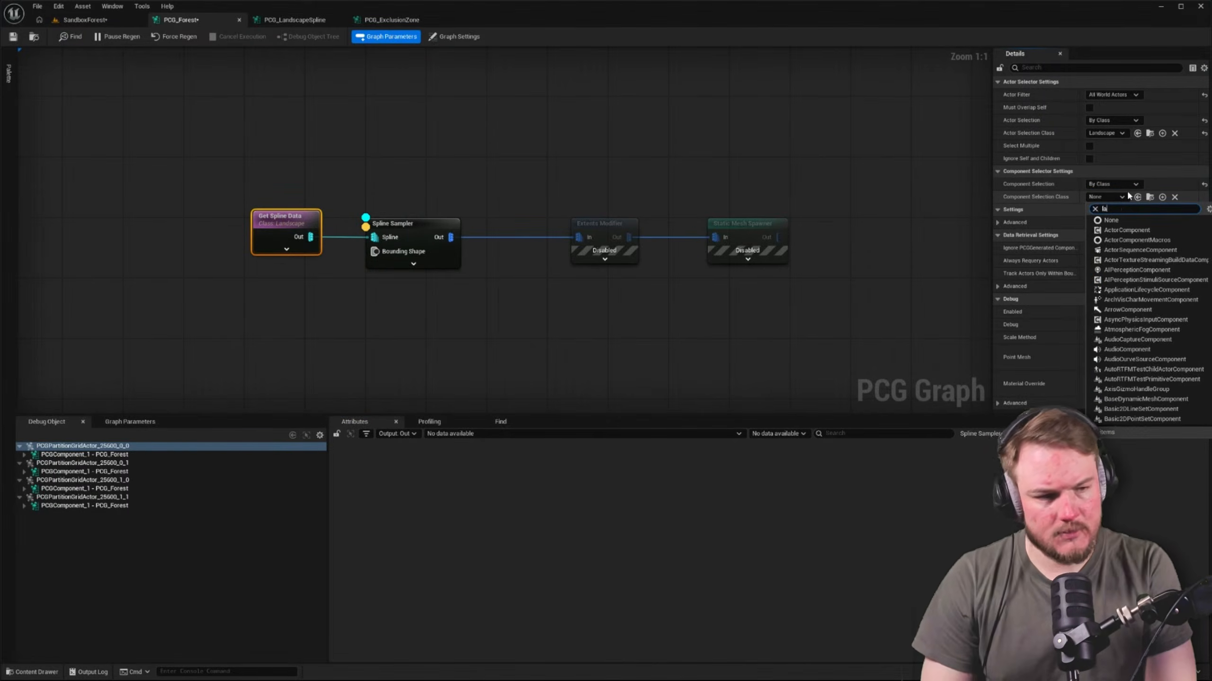
{"action": "type", "text": "land"}
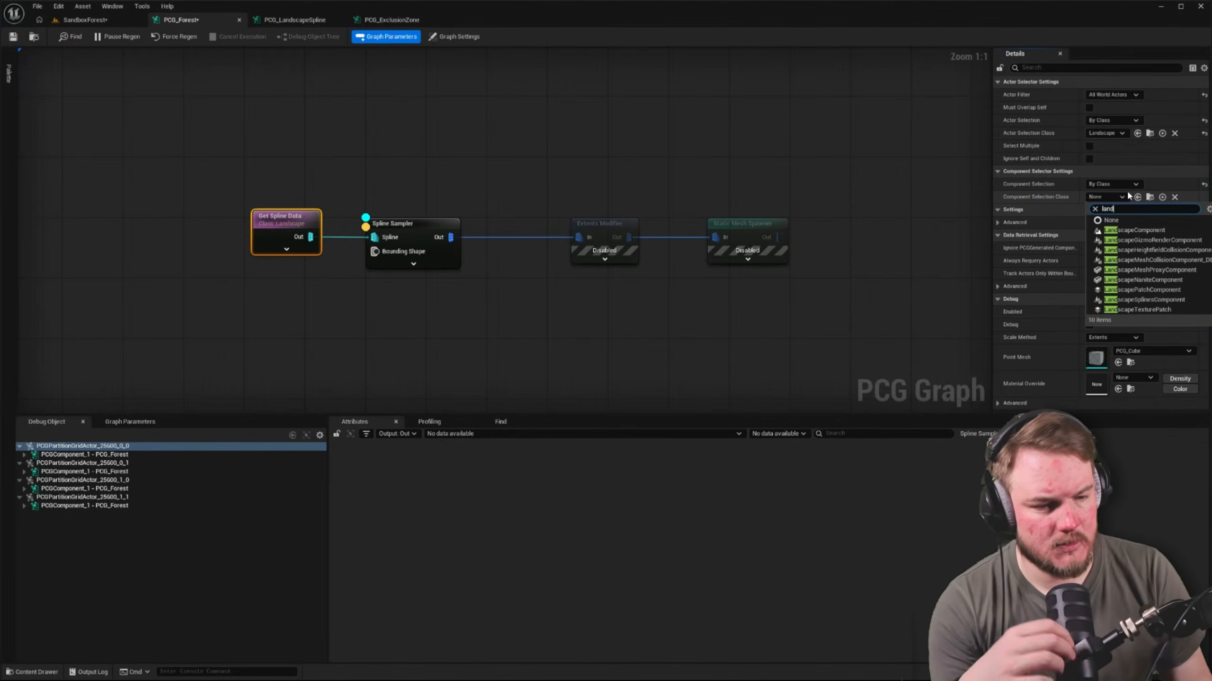
{"action": "left_click", "coordinate": [1159, 300]}
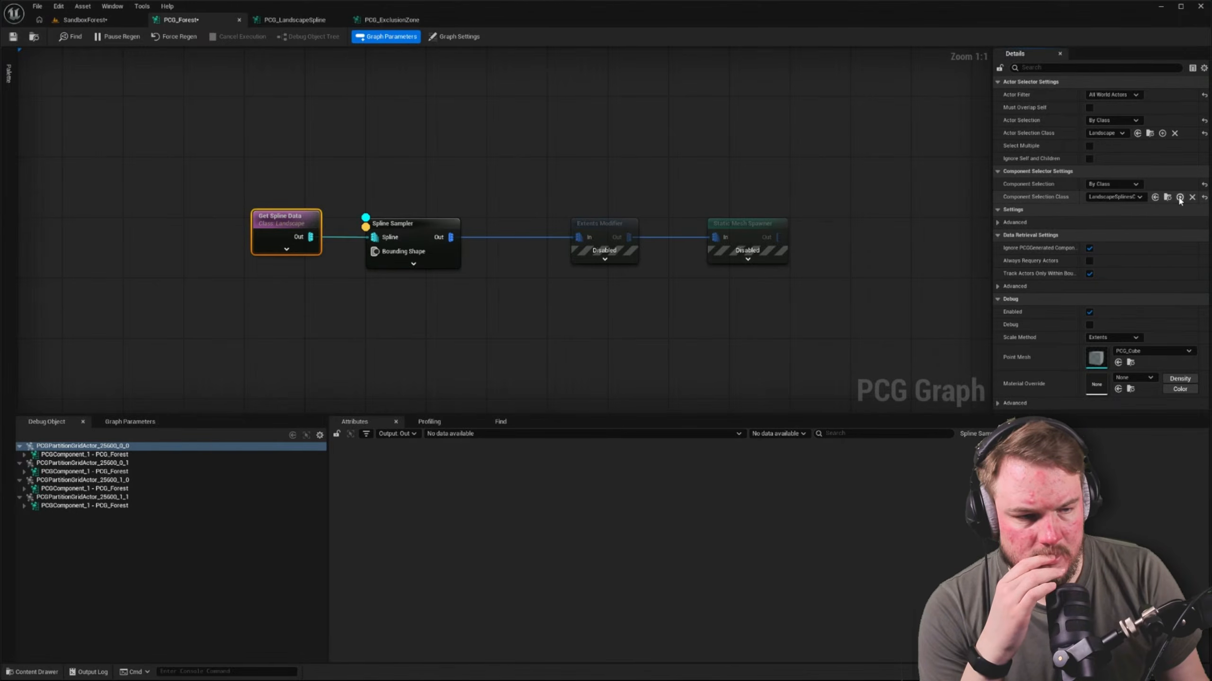
Search the component classes for "land" and reset the landscape Get Spline Data node's Component Selection to By Tag
{"action": "left_click", "coordinate": [1144, 197]}
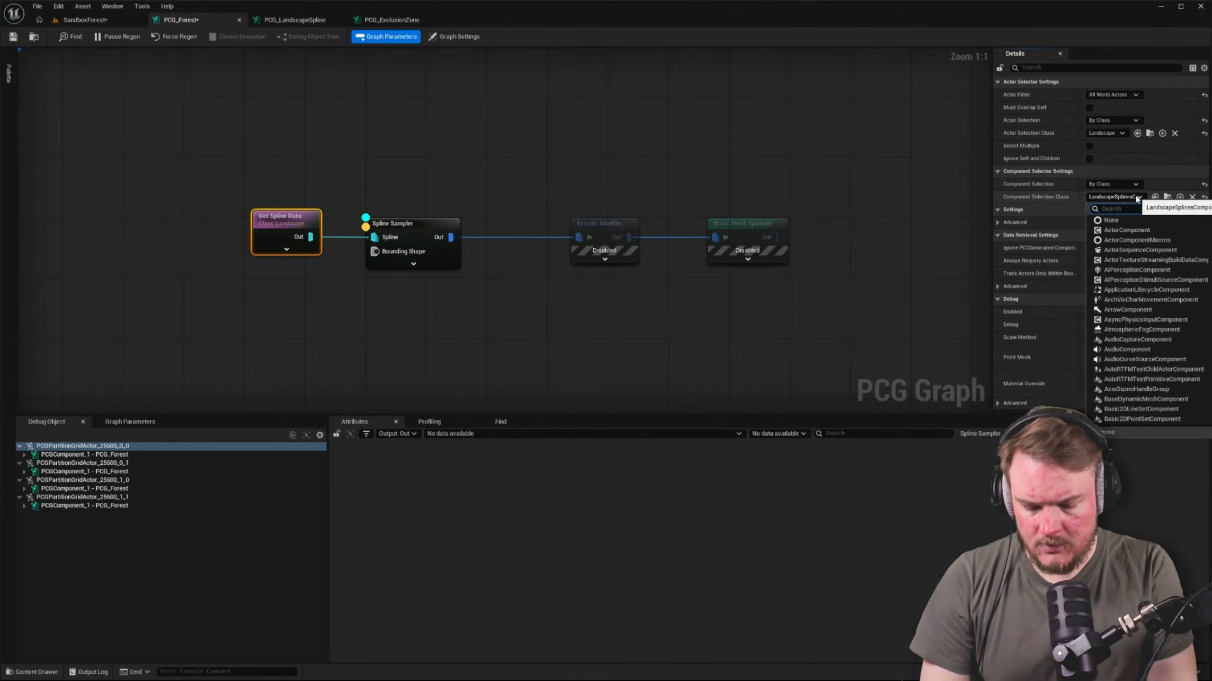
{"action": "type", "text": "land"}
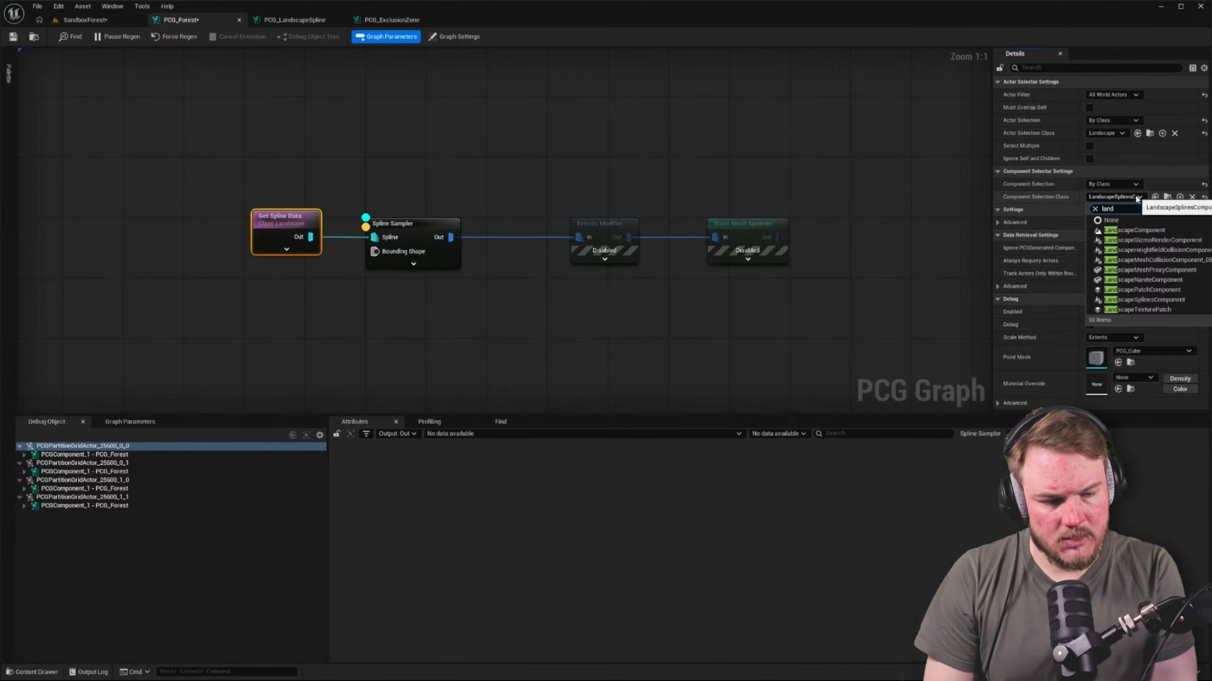
{"action": "left_click", "coordinate": [1204, 185]}
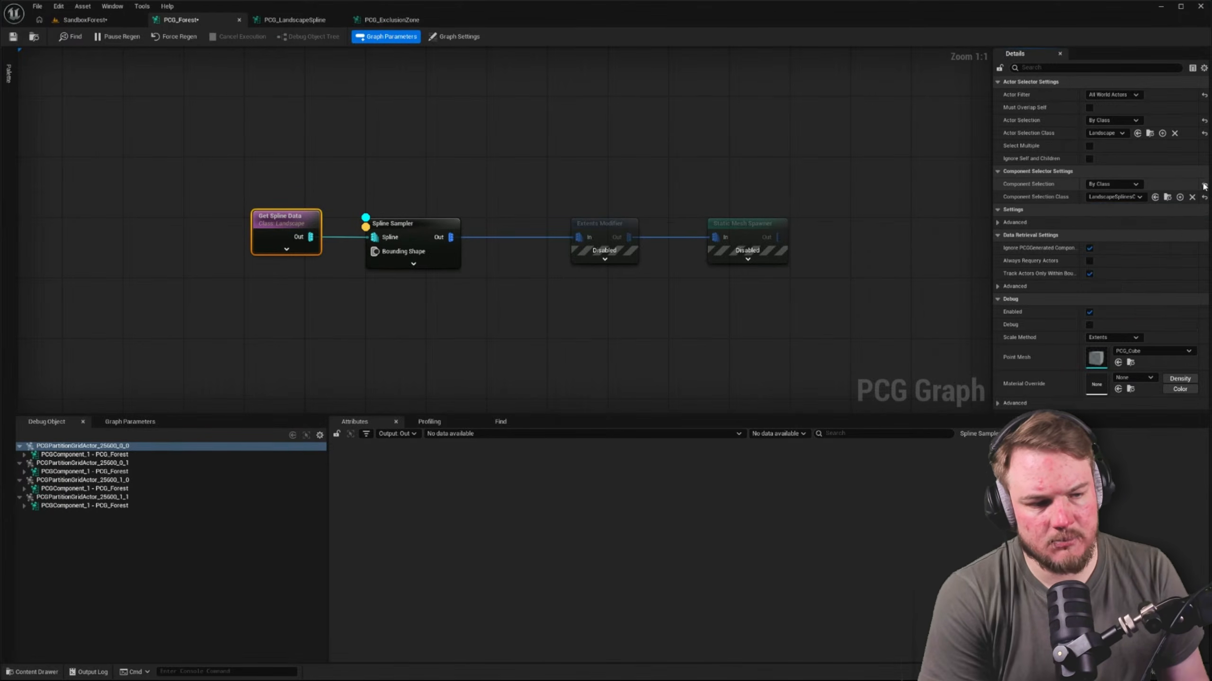
{"action": "left_click", "coordinate": [1204, 185]}
In SandboxForest, leave Landscape mode for Selection mode and inspect the Landscape actor's component list
{"action": "left_click", "coordinate": [85, 20]}
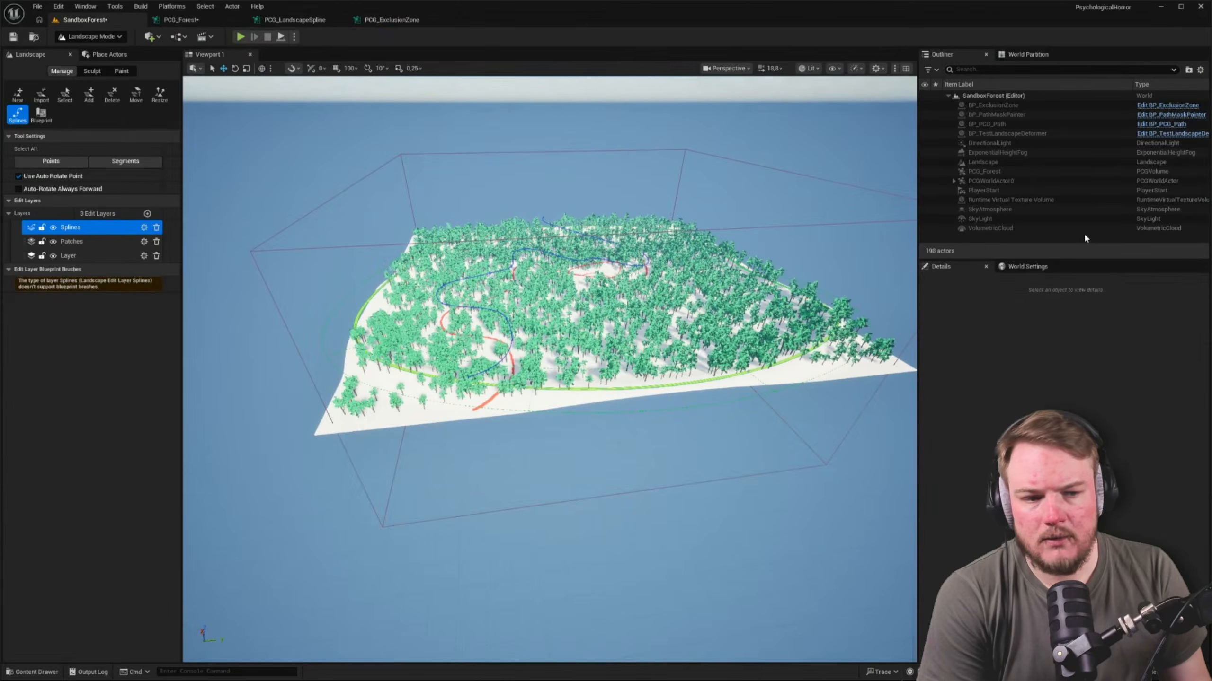
{"action": "key", "text": "shift+1"}
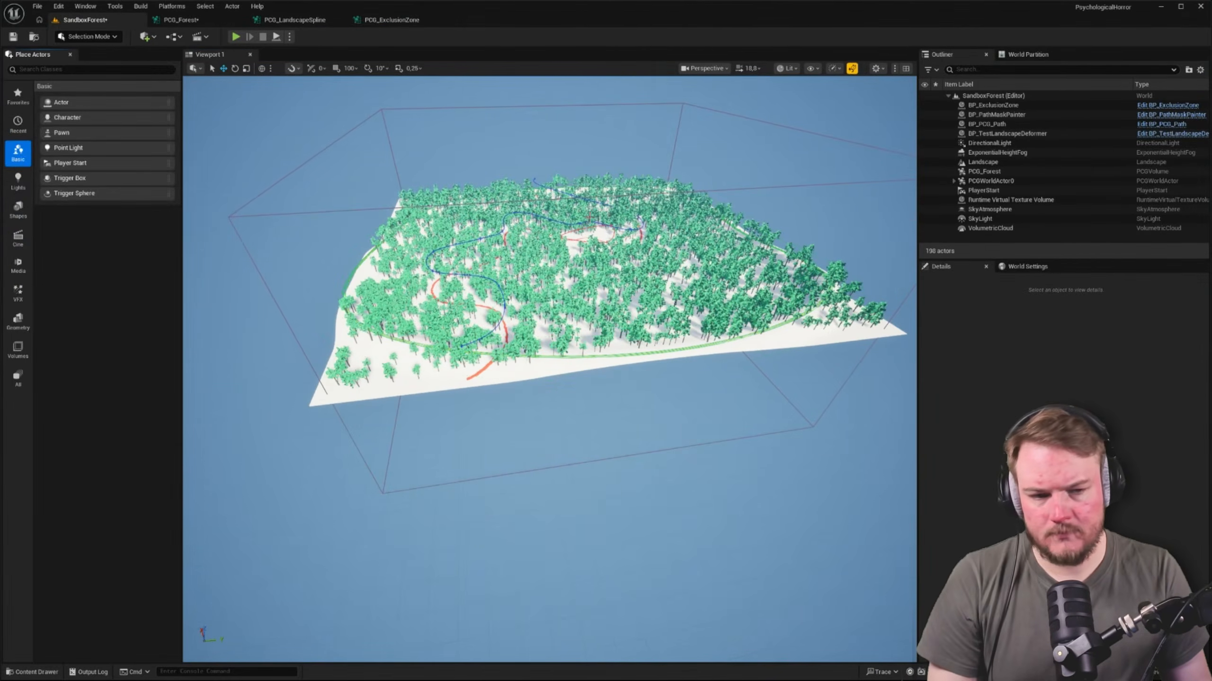
{"action": "left_click", "coordinate": [983, 162]}
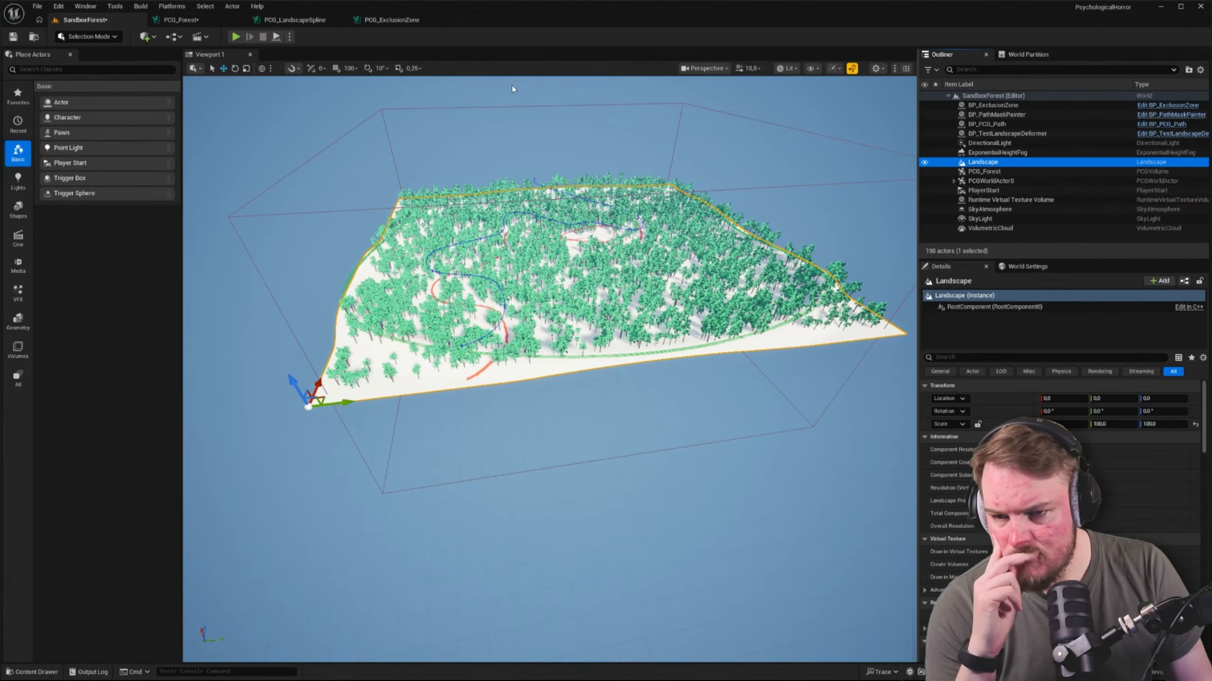
In PCG_Forest, debug the graph with the PCGComponent_1 of PCGPartitionGridActor_25600_0_0
{"action": "left_click", "coordinate": [181, 20]}
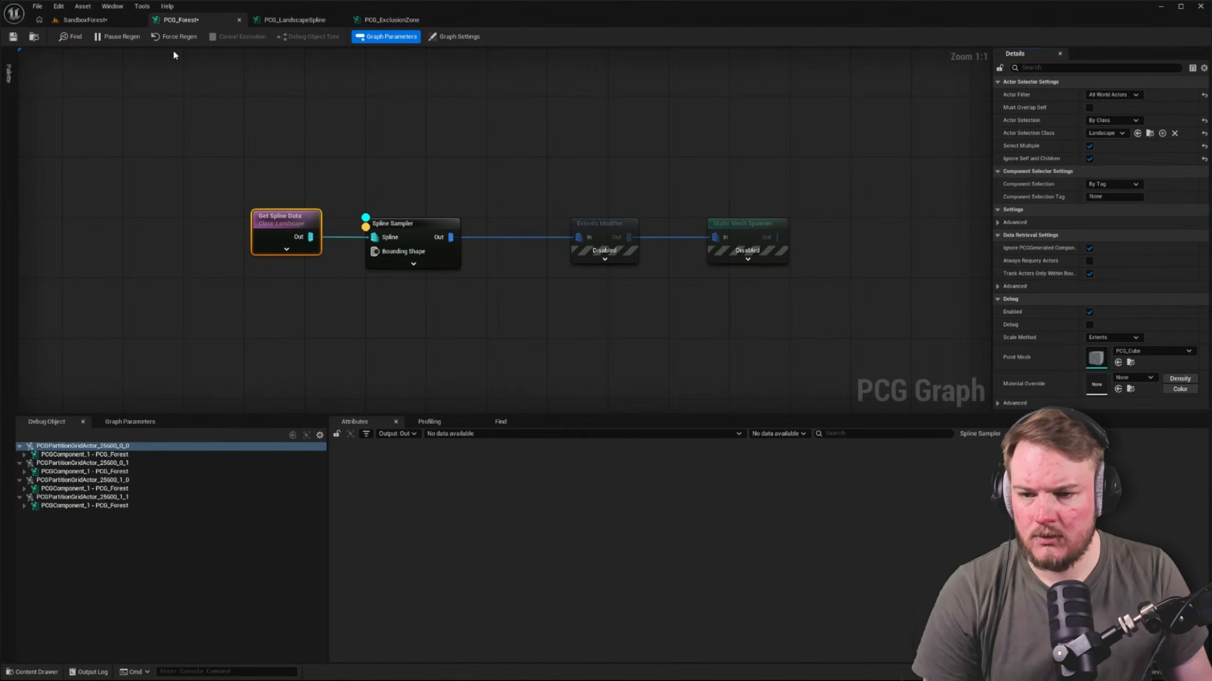
{"action": "left_click", "coordinate": [274, 197]}
{"action": "left_click", "coordinate": [86, 455]}
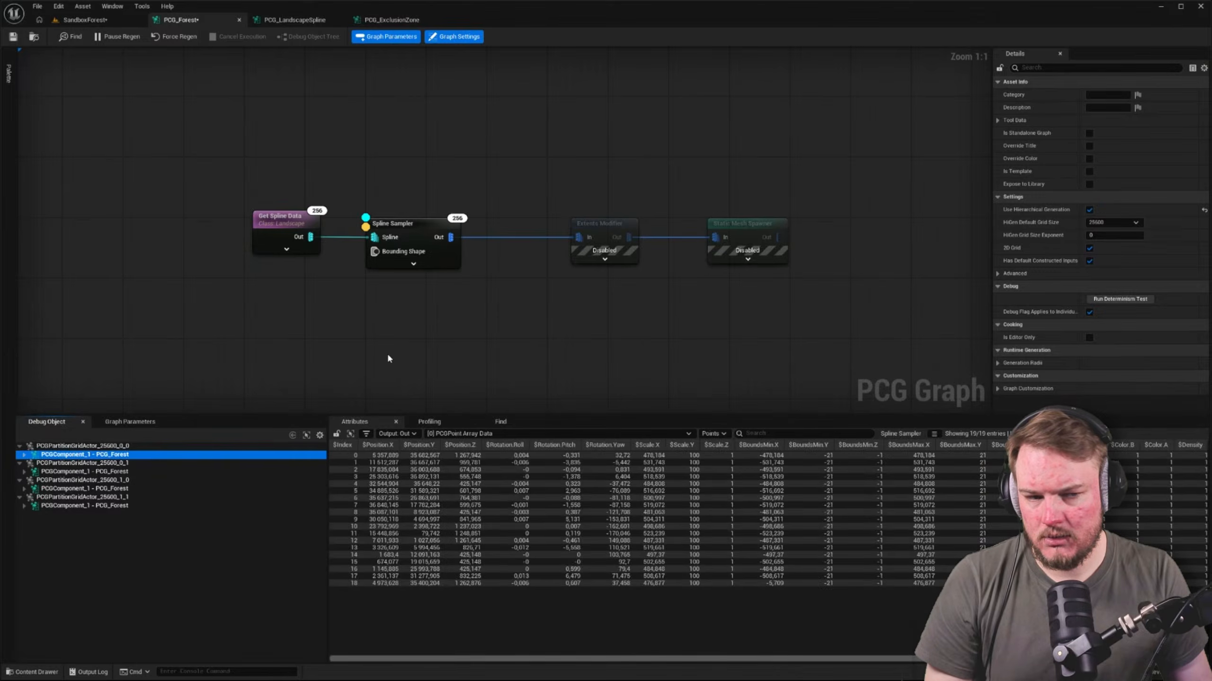
Disable Select Multiple and Ignore Self and Children on the landscape Get Spline Data node
{"action": "left_click", "coordinate": [288, 218]}
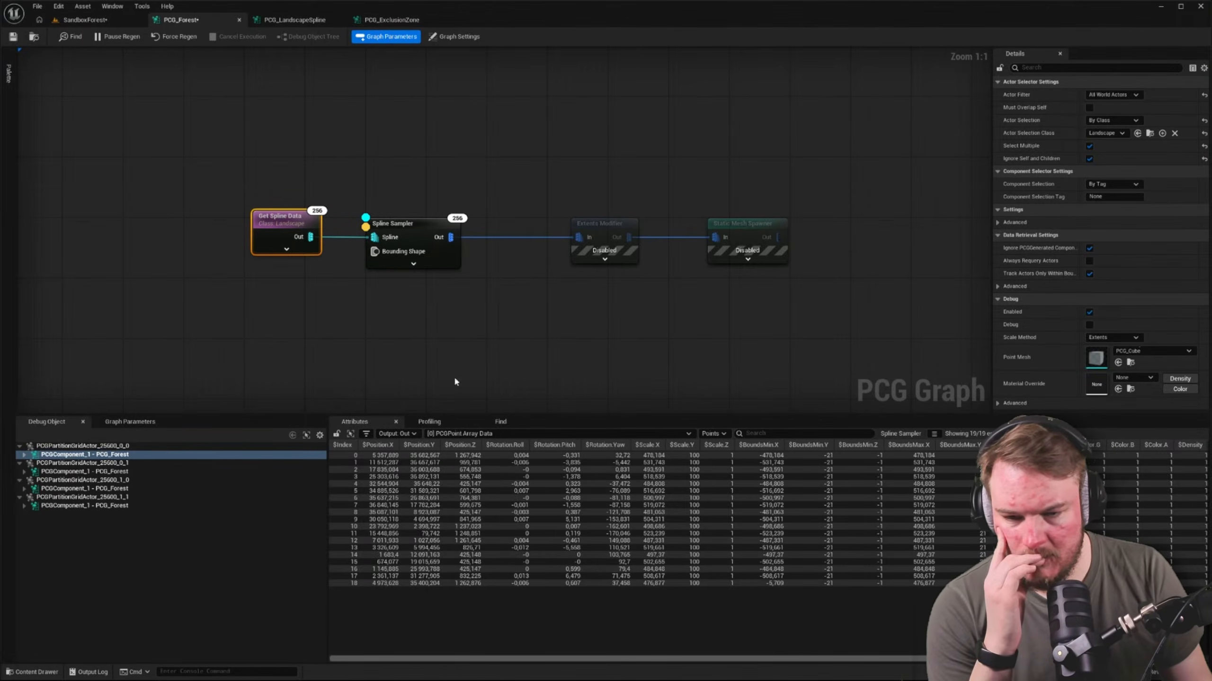
{"action": "left_click", "coordinate": [1089, 158]}
{"action": "left_click", "coordinate": [1089, 146]}
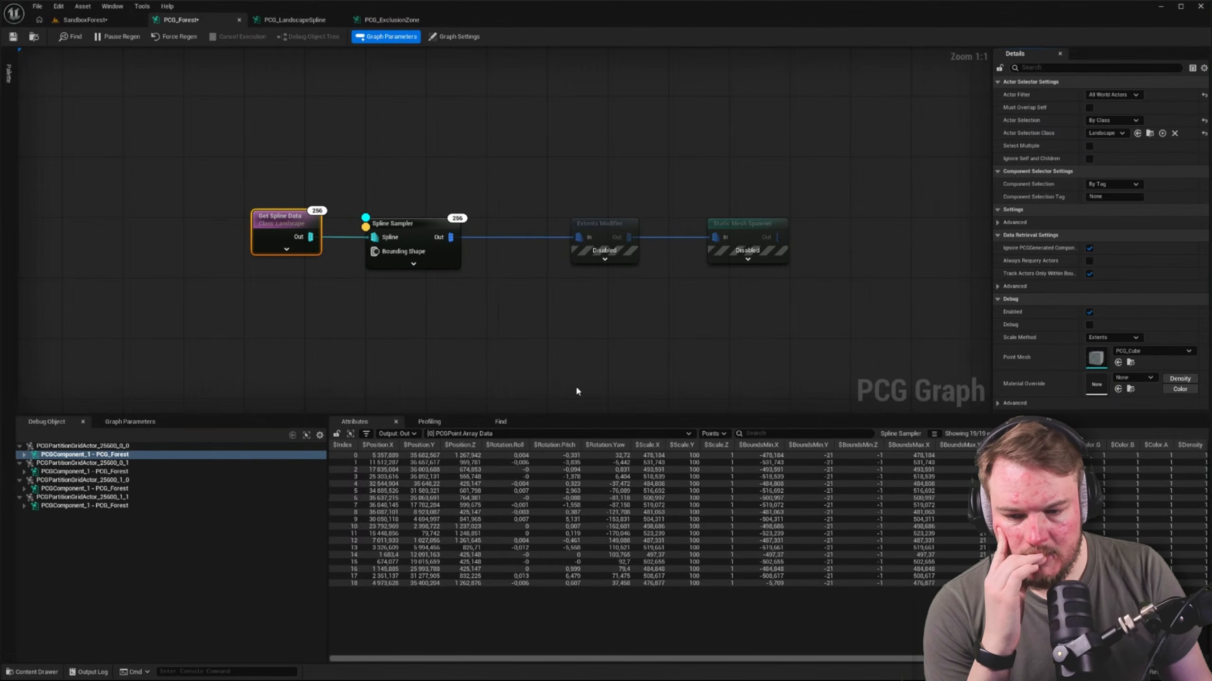
Switch the debug object to the PCGComponent_1 of PCGPartitionGridActor_25600_1_0 and select the Spline Sampler
{"action": "left_click", "coordinate": [107, 471]}
{"action": "left_click", "coordinate": [107, 489]}
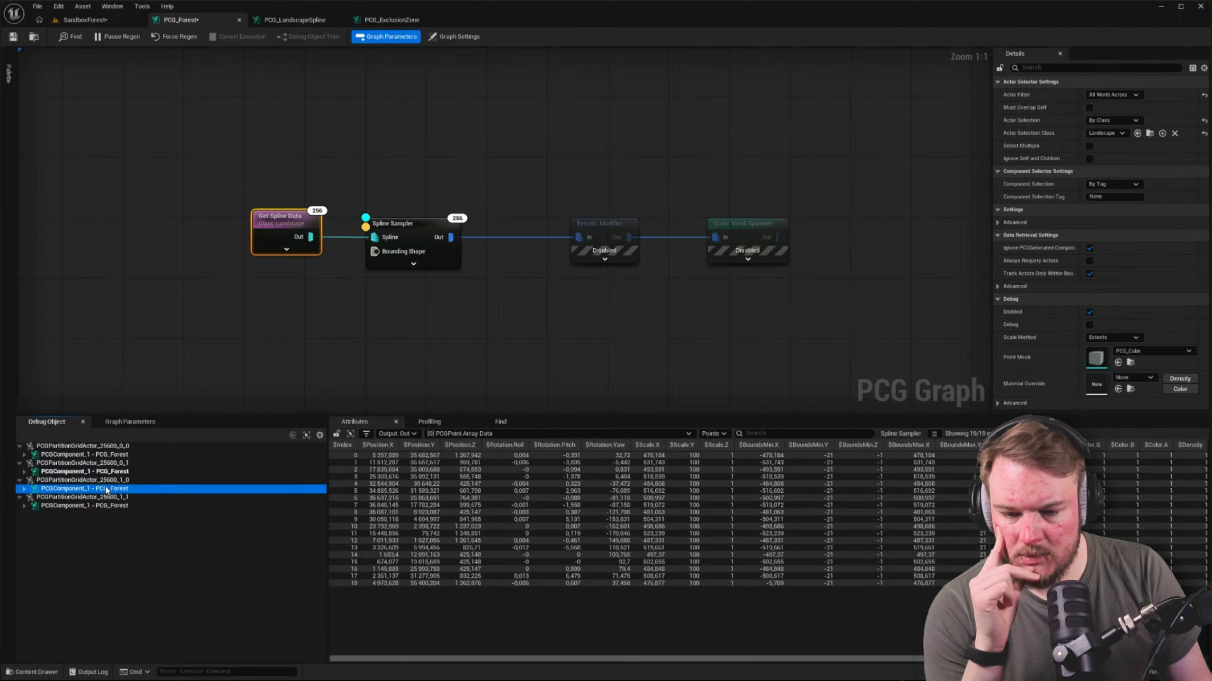
{"action": "left_click", "coordinate": [510, 365]}
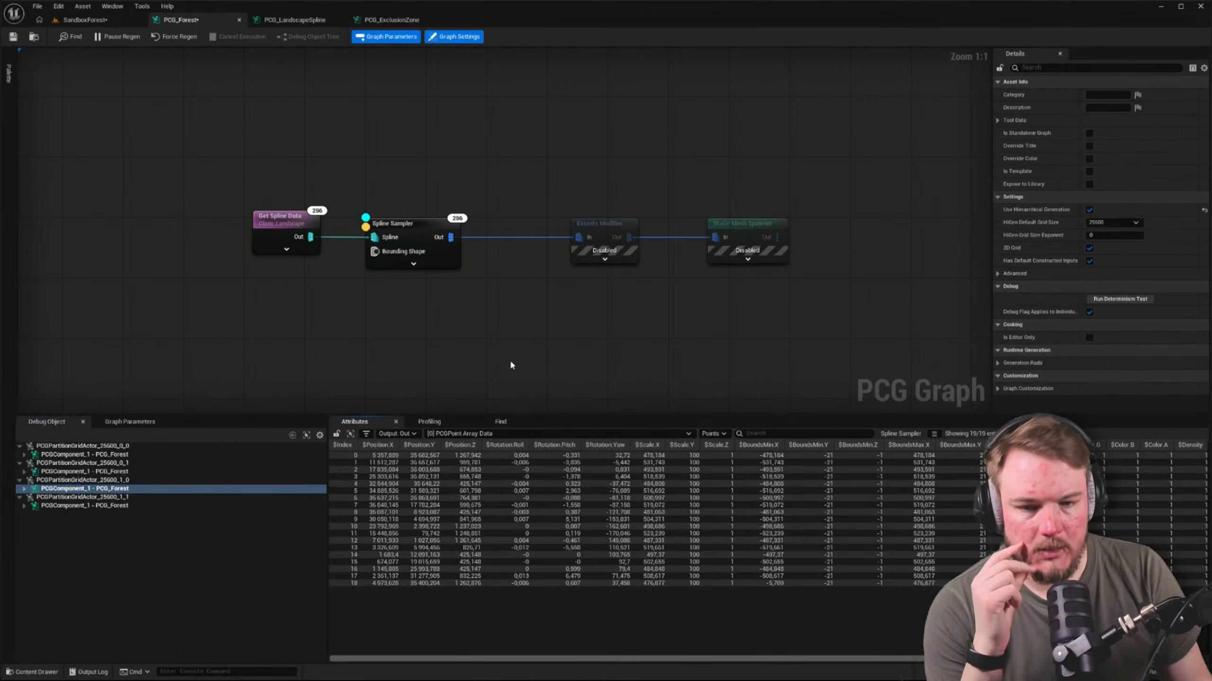
{"action": "left_click", "coordinate": [405, 225]}
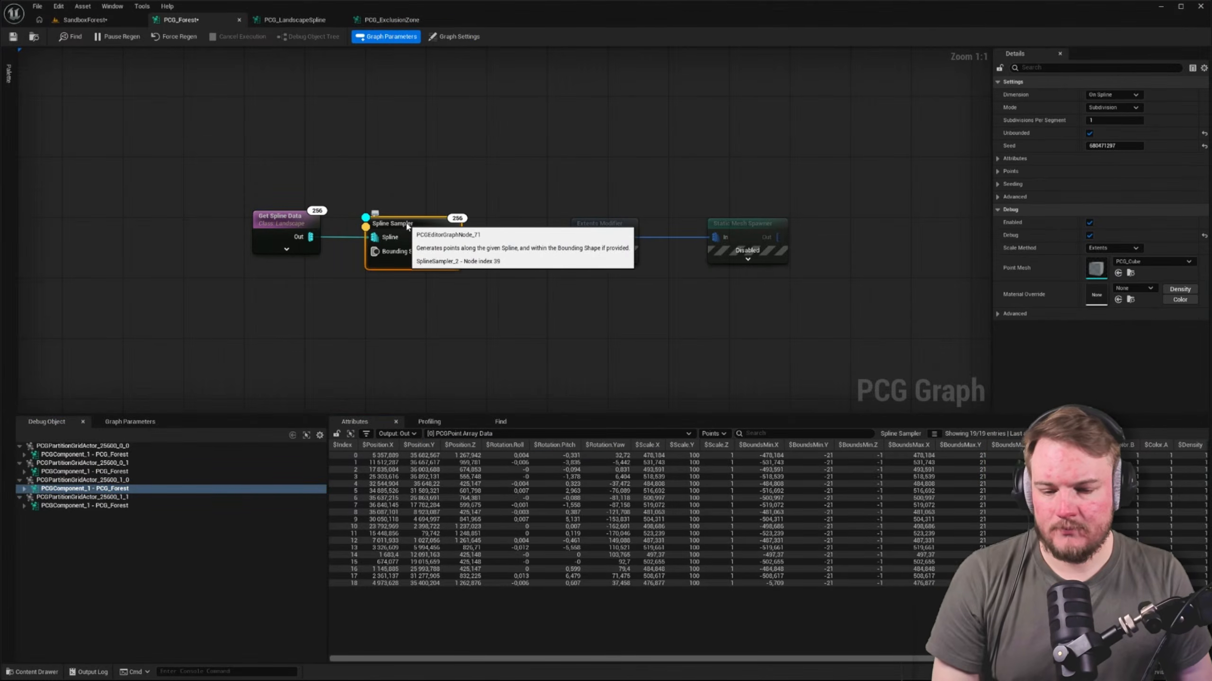
Examine the forest border in the SandboxForest viewport and compare it with the Spline Sampler's point data in PCG_Forest
{"action": "left_click", "coordinate": [128, 19]}
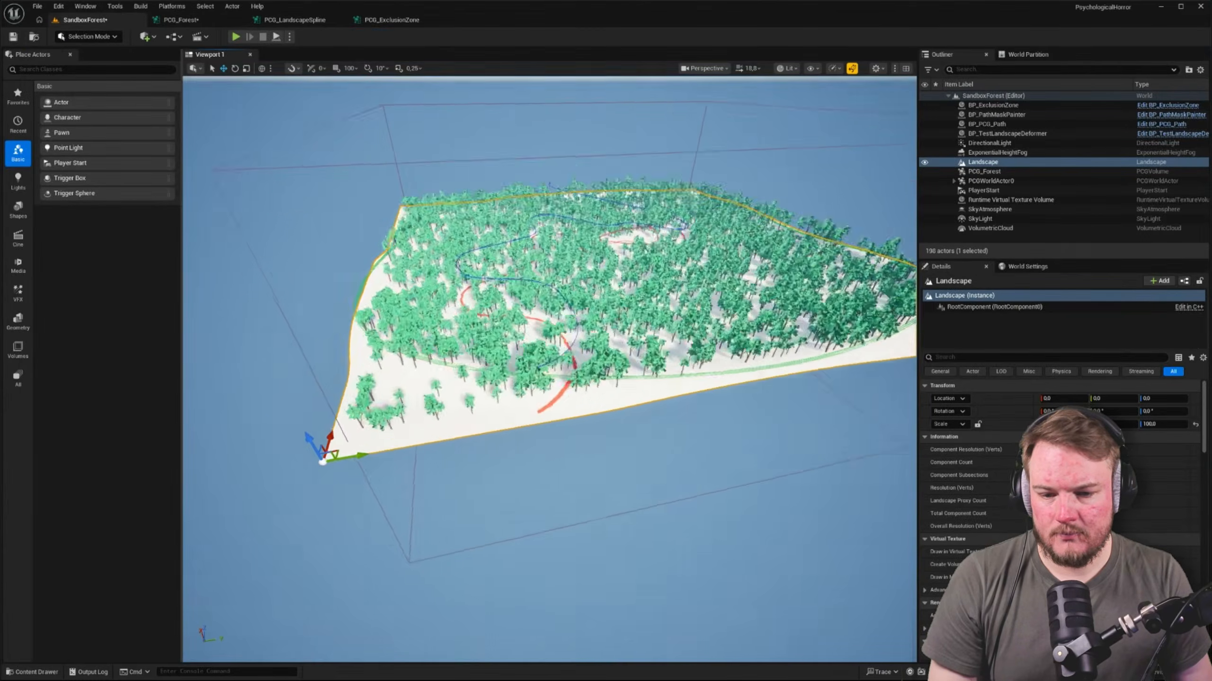
{"action": "key", "text": "w"}
{"action": "right_click_drag", "start_coordinate": [548, 371], "coordinate": [548, 343]}
{"action": "key", "text": "s"}
{"action": "scroll", "coordinate": [549, 356], "scroll_direction": "down", "scroll_amount": 3}
{"action": "key", "text": "w"}
{"action": "left_click", "coordinate": [179, 20]}
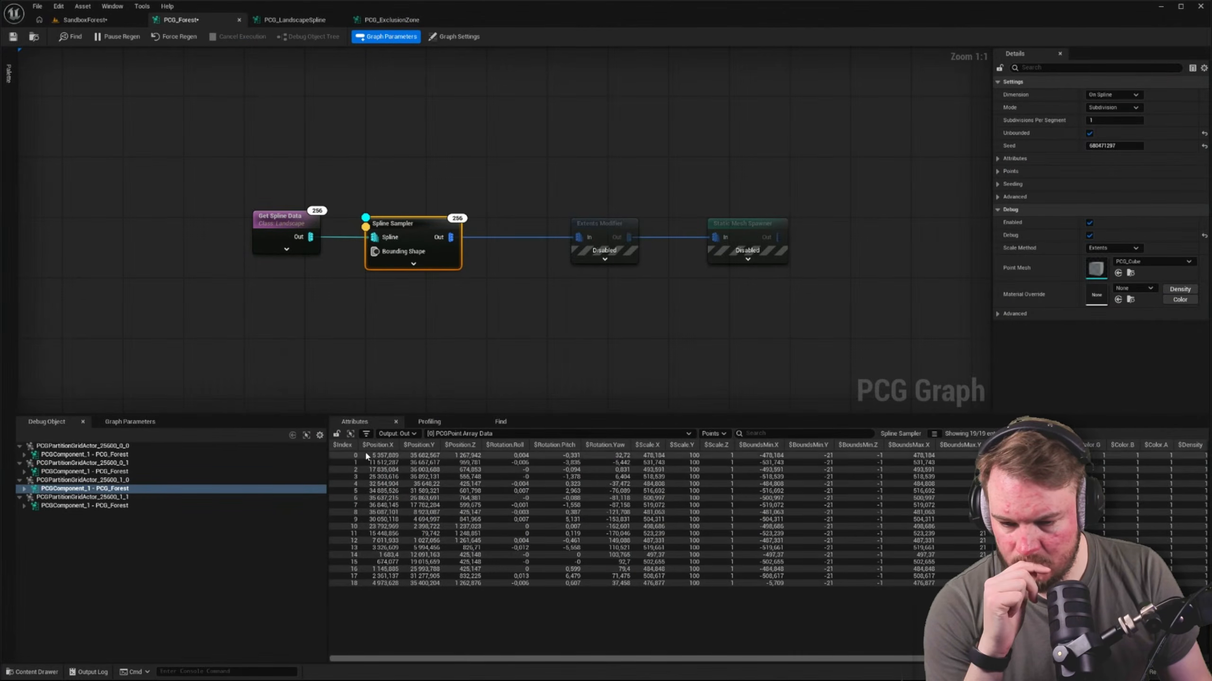
{"action": "left_click", "coordinate": [106, 20]}
{"action": "key", "text": "s"}
{"action": "right_click_drag", "start_coordinate": [549, 343], "coordinate": [570, 362]}
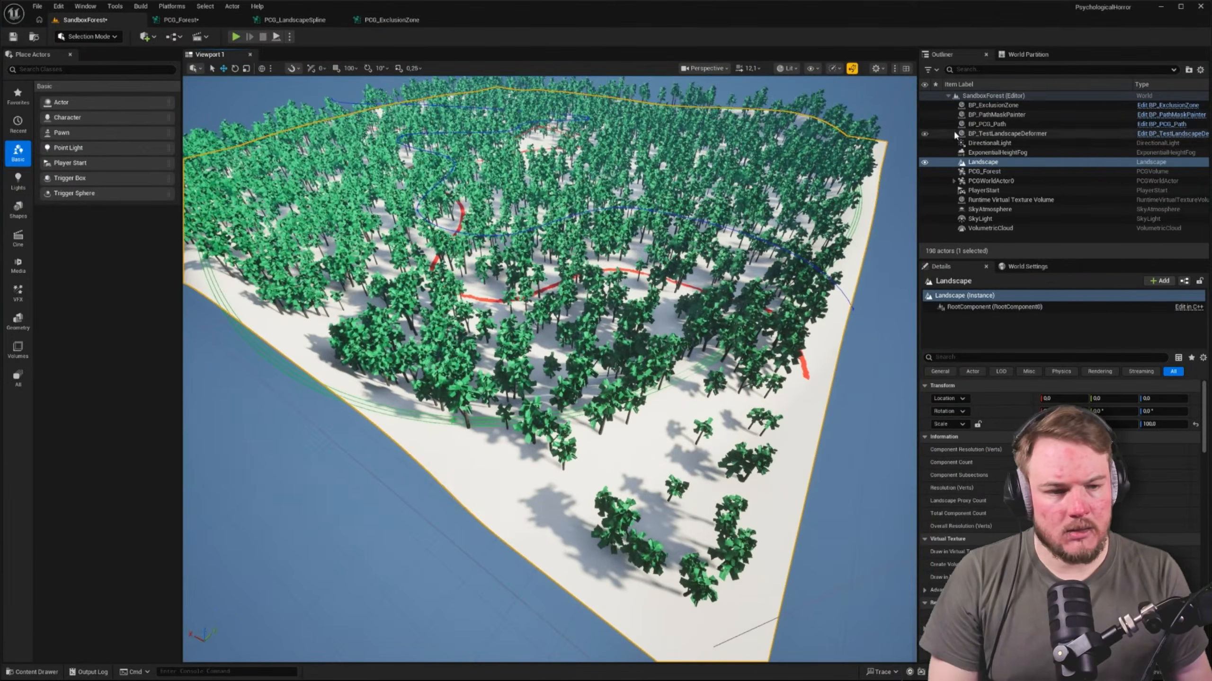
Hide PCGWorldActor0 in SandboxForest to clear the generated trees from the landscape
{"action": "left_click", "coordinate": [925, 181]}
{"action": "left_click", "coordinate": [925, 182]}
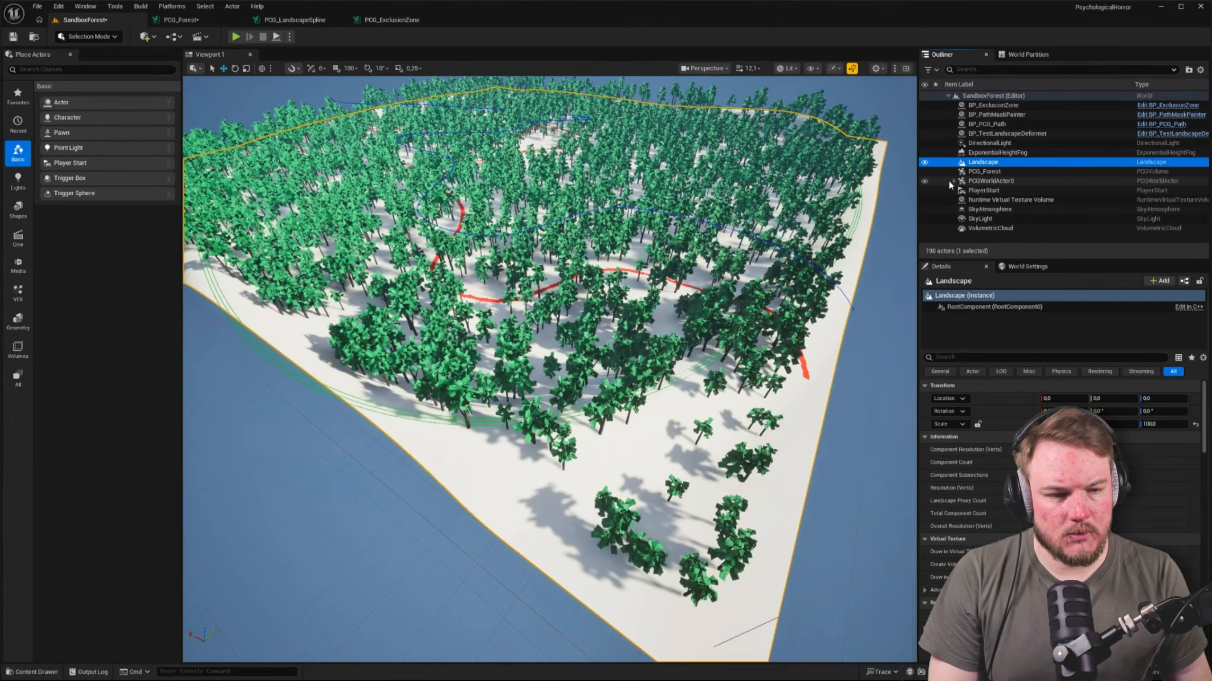
{"action": "left_click", "coordinate": [924, 181]}
In Landscape mode, select a control point on the green border spline and extend the selection to all its linked points
{"action": "mouse_move", "coordinate": [491, 386]}
{"action": "right_mouse_down"}
{"action": "mouse_move", "coordinate": [472, 387]}
{"action": "mouse_move", "coordinate": [500, 371]}
{"action": "right_mouse_up"}
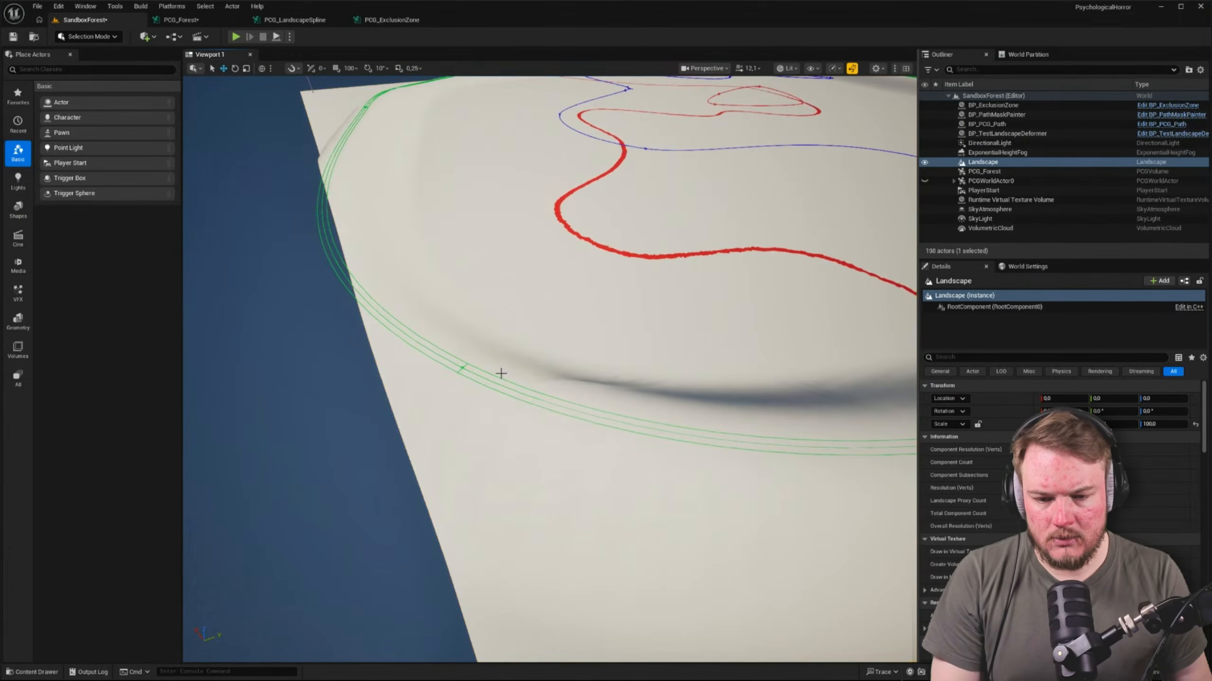
{"action": "key", "text": "shift+2"}
{"action": "left_click", "coordinate": [460, 361]}
{"action": "scroll", "coordinate": [459, 362], "scroll_direction": "down", "scroll_amount": 5}
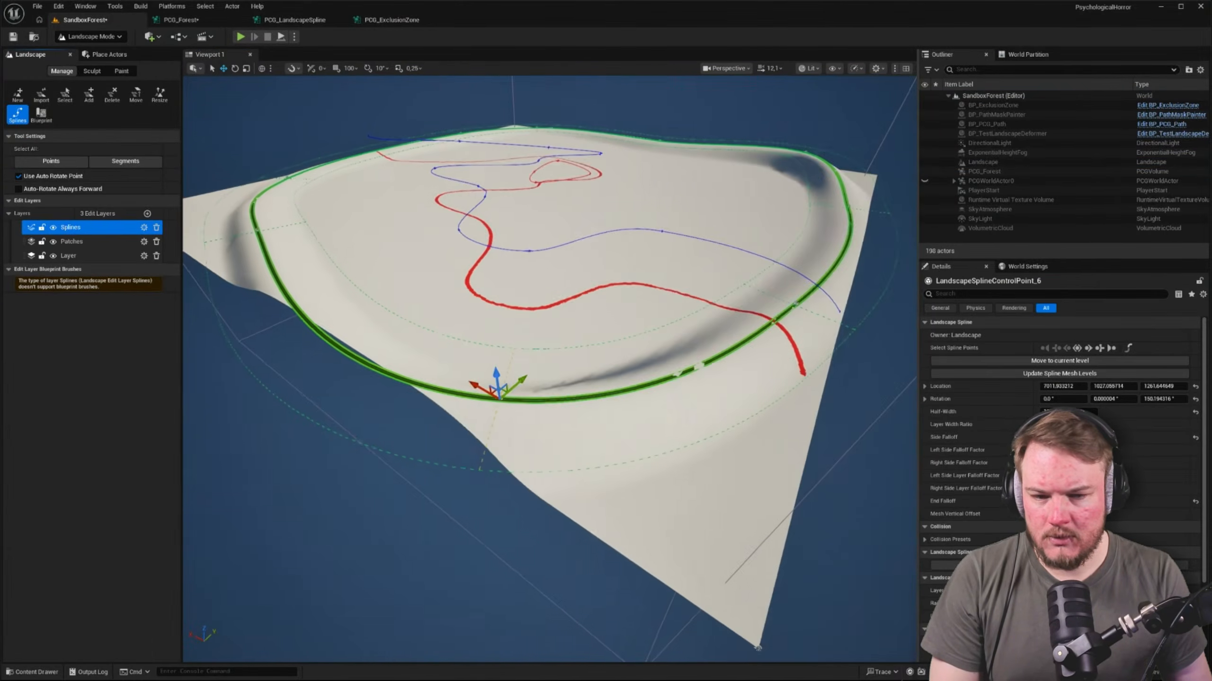
{"action": "left_click", "coordinate": [1078, 349]}
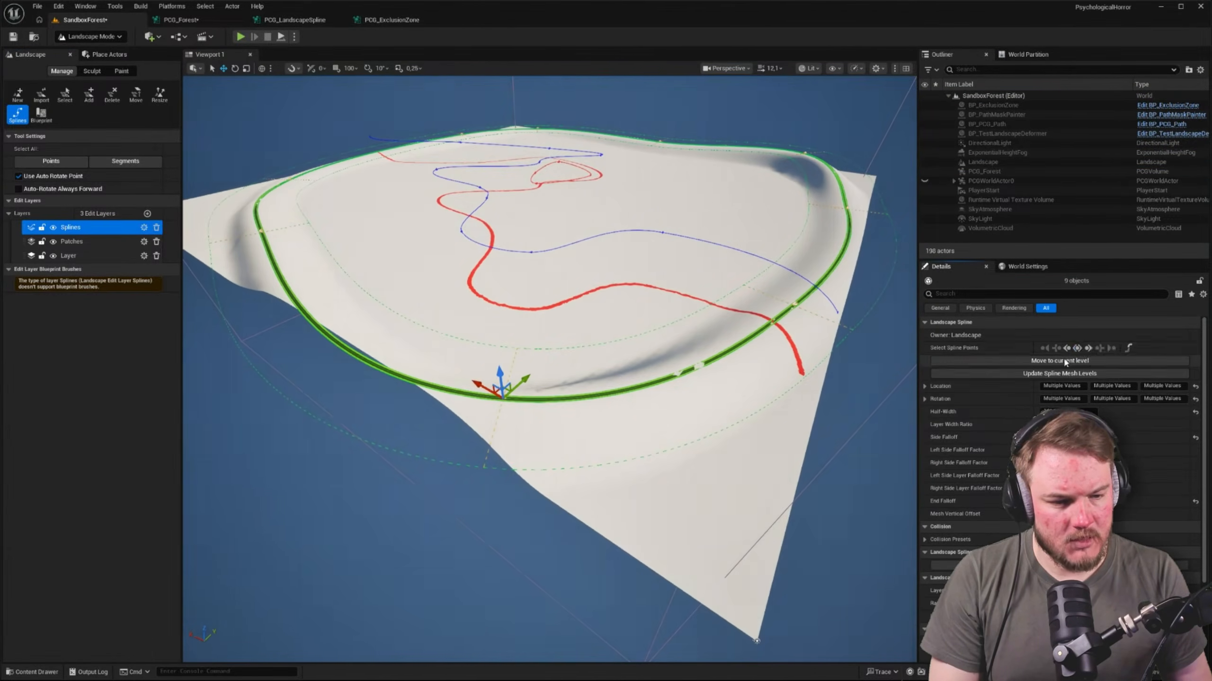
Look over the border spline around the bare landscape and return to Selection mode
{"action": "right_click_drag", "start_coordinate": [763, 236], "coordinate": [733, 267]}
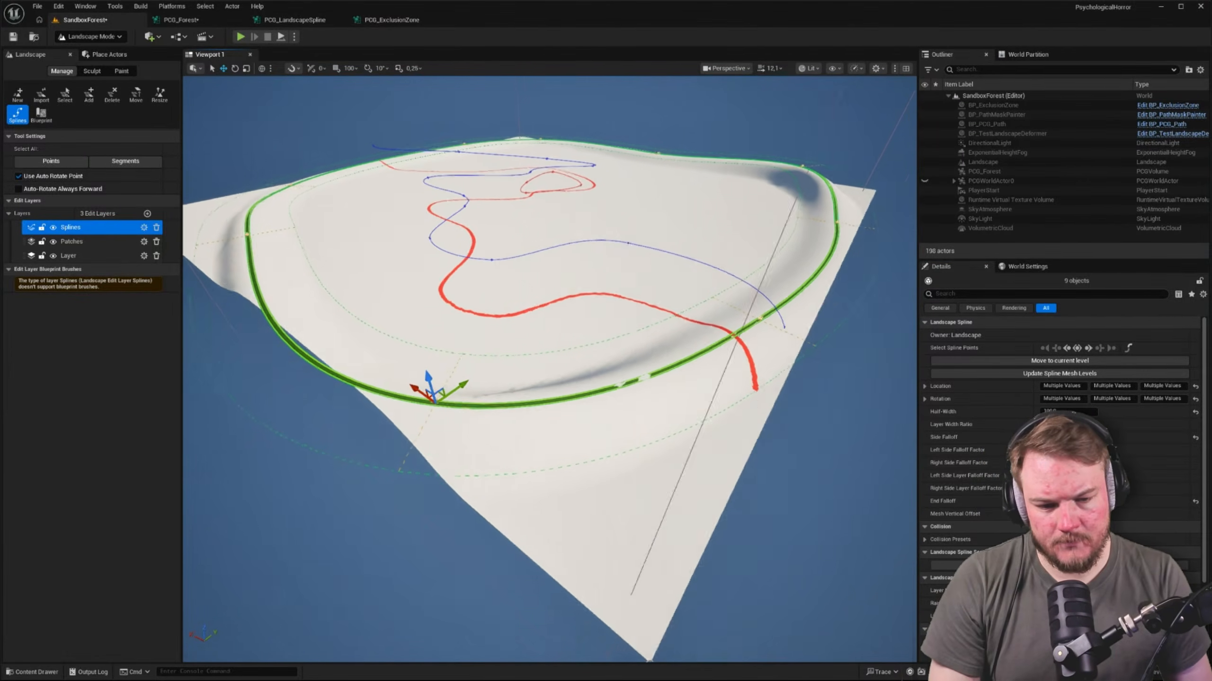
{"action": "key", "text": "w"}
{"action": "scroll", "coordinate": [718, 270], "scroll_direction": "down", "scroll_amount": 4}
{"action": "key", "text": "a"}
{"action": "key", "text": "s"}
{"action": "key", "text": "shift+1"}
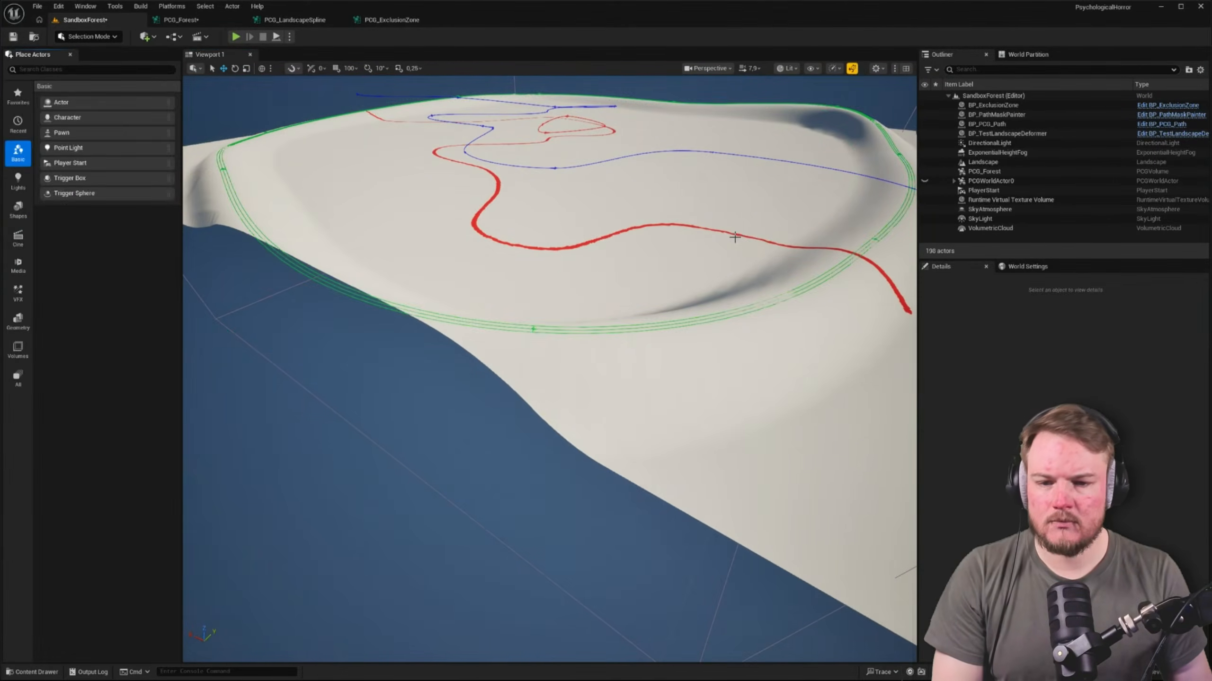
In PCG_Forest, check the Spline Sampler's output in the Data domain and return the attribute list to Points
{"action": "left_click", "coordinate": [179, 19]}
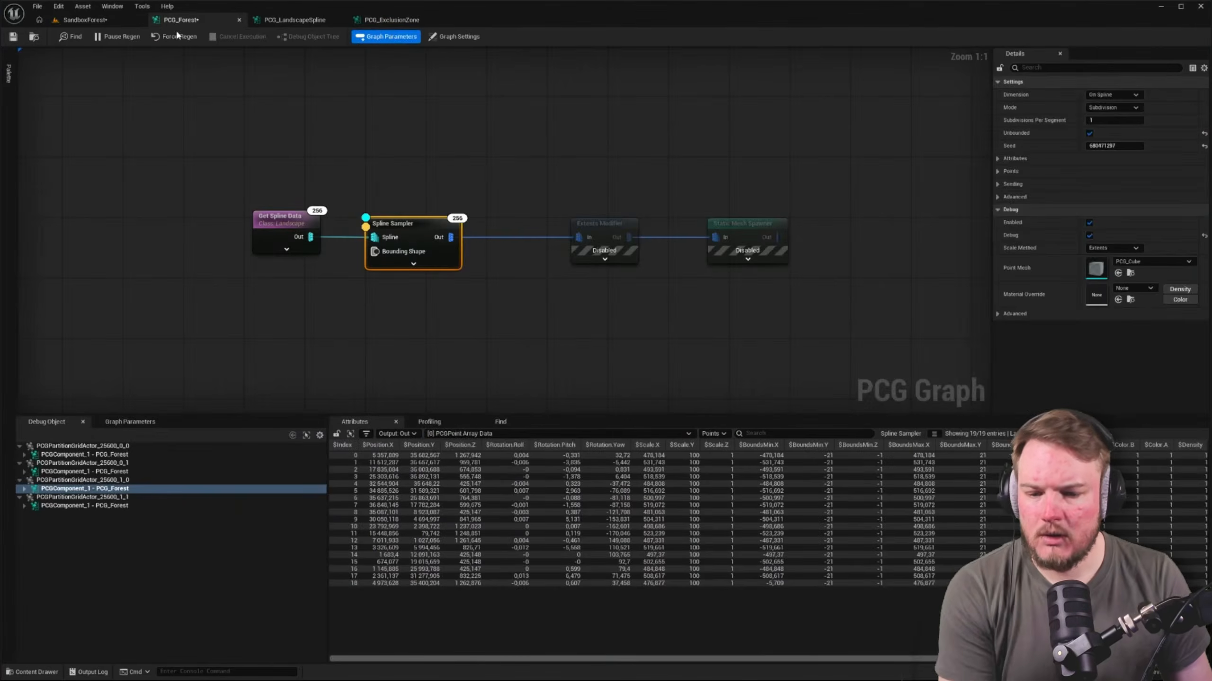
{"action": "left_click", "coordinate": [521, 434]}
{"action": "left_click", "coordinate": [670, 444]}
{"action": "left_click", "coordinate": [712, 433]}
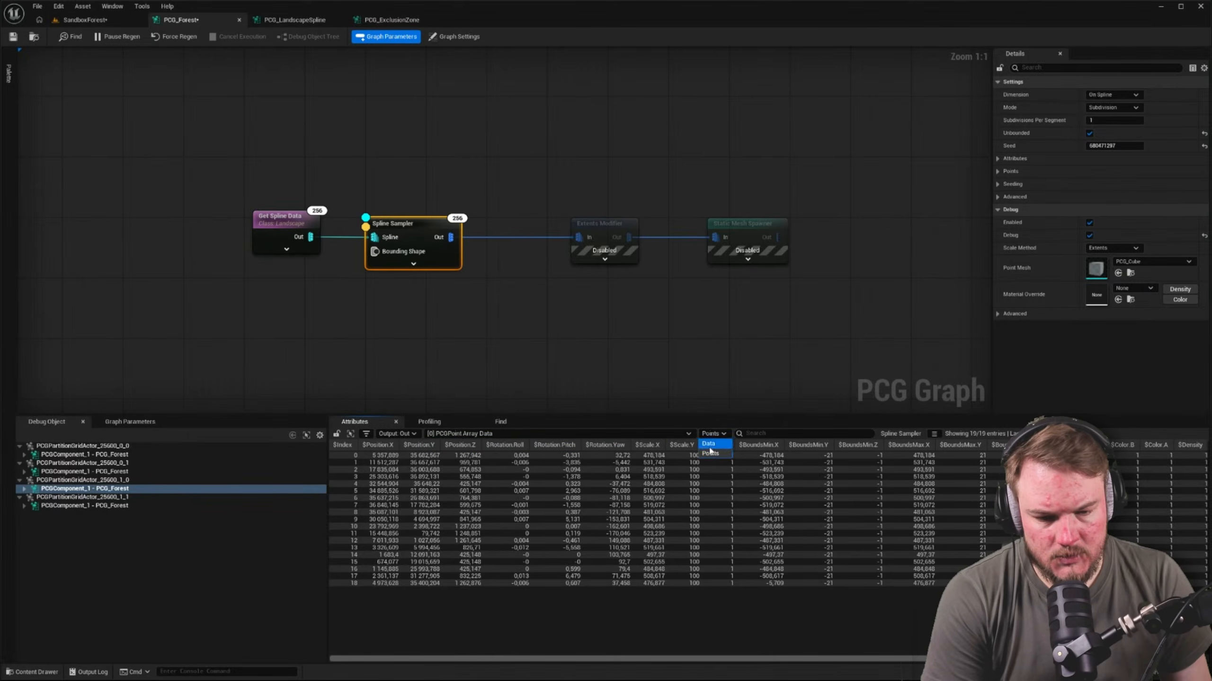
{"action": "left_click", "coordinate": [710, 444]}
{"action": "left_click", "coordinate": [712, 434]}
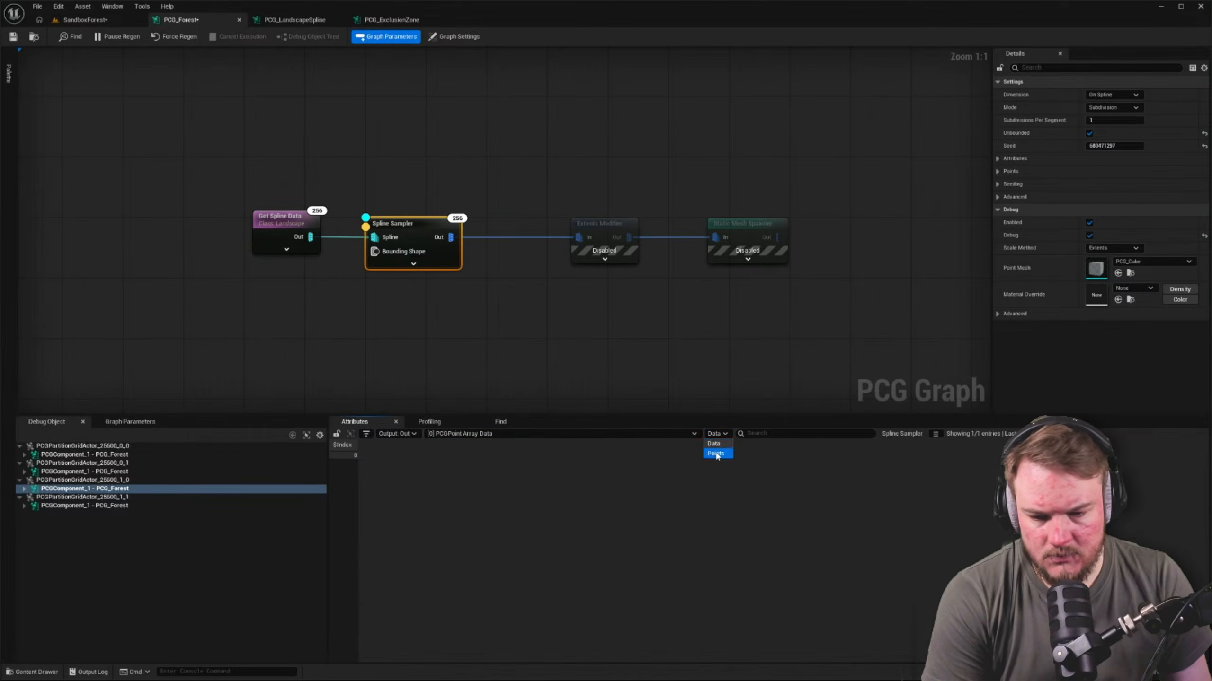
{"action": "left_click", "coordinate": [710, 454]}
Inspect the Spline Sampler's Input Spline attributes in an enlarged table and switch back to its Out data
{"action": "left_click", "coordinate": [392, 434]}
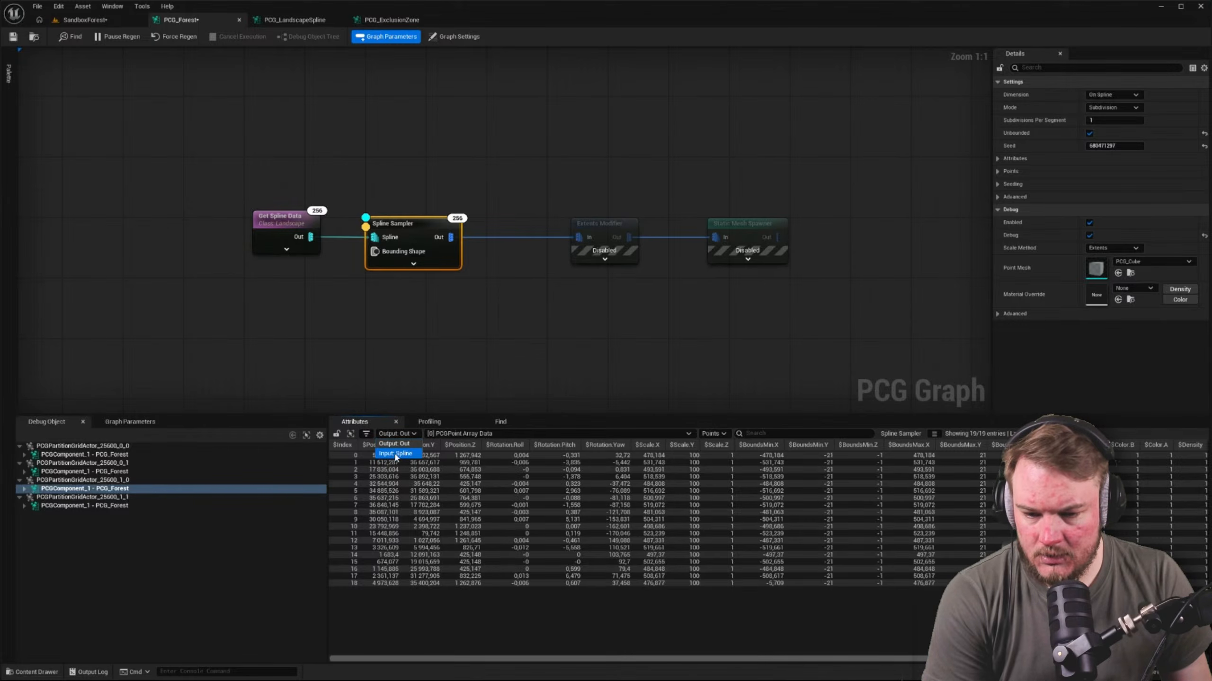
{"action": "left_click", "coordinate": [398, 454]}
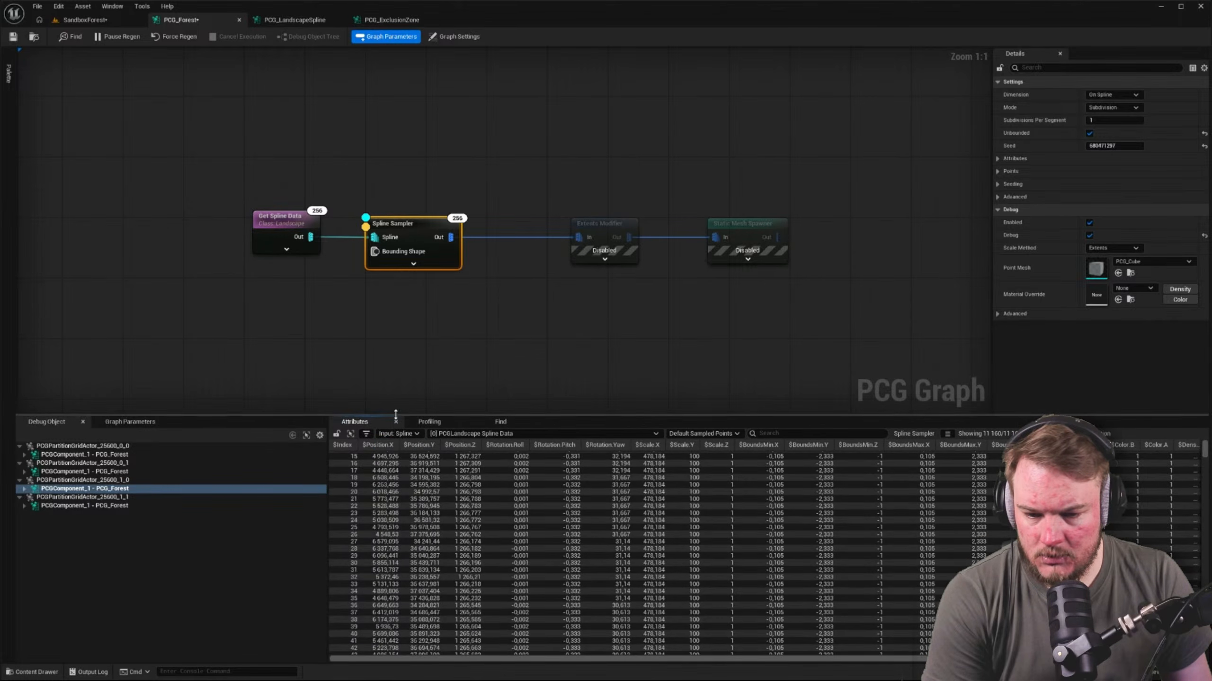
{"action": "left_click_drag", "start_coordinate": [395, 414], "coordinate": [397, 172]}
{"action": "scroll", "coordinate": [788, 371], "scroll_direction": "up", "scroll_amount": 1}
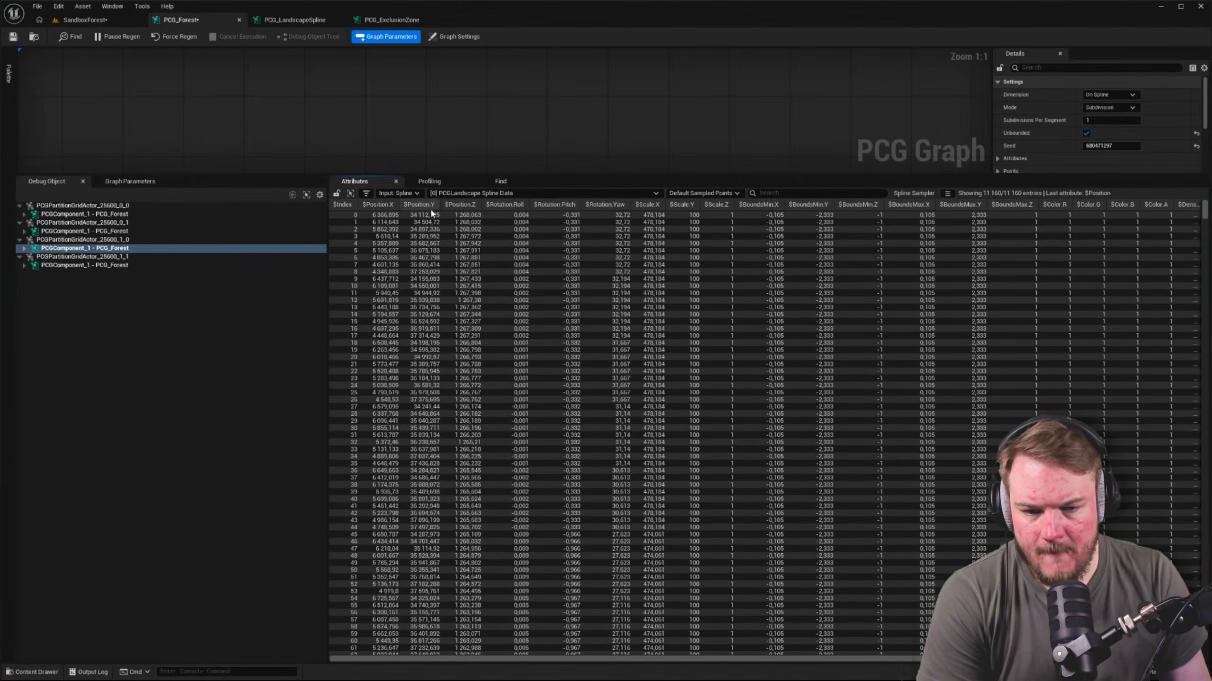
{"action": "left_click_drag", "start_coordinate": [711, 659], "coordinate": [675, 653]}
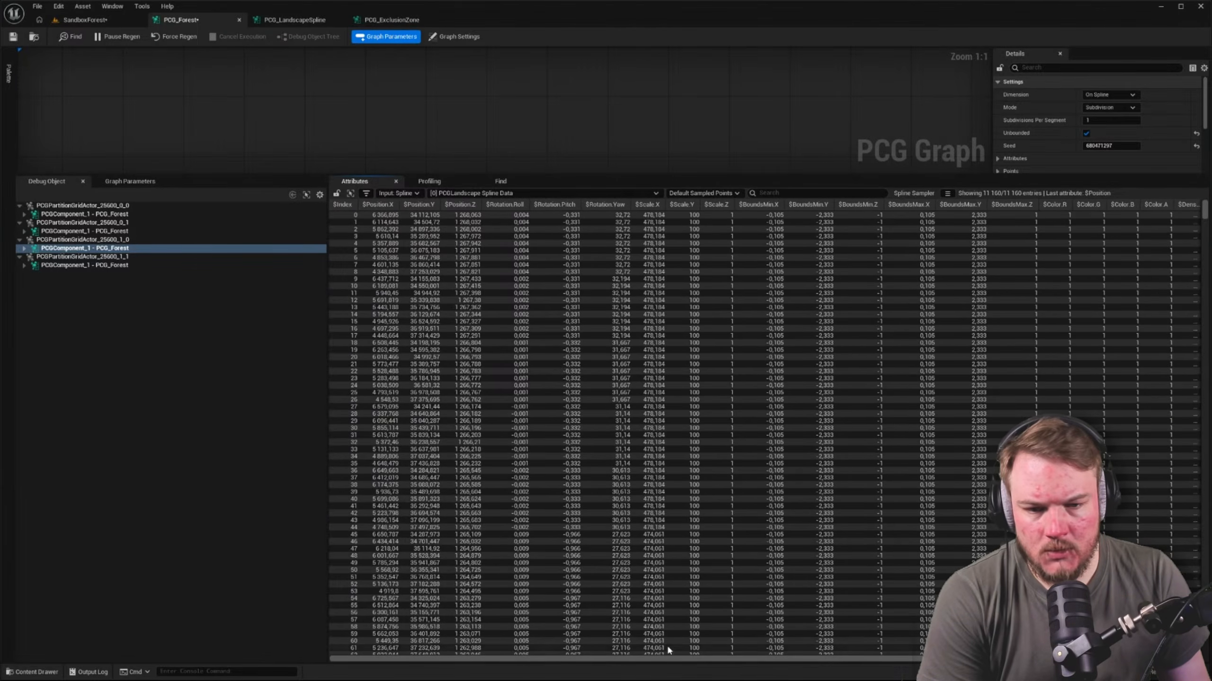
{"action": "left_click", "coordinate": [394, 204]}
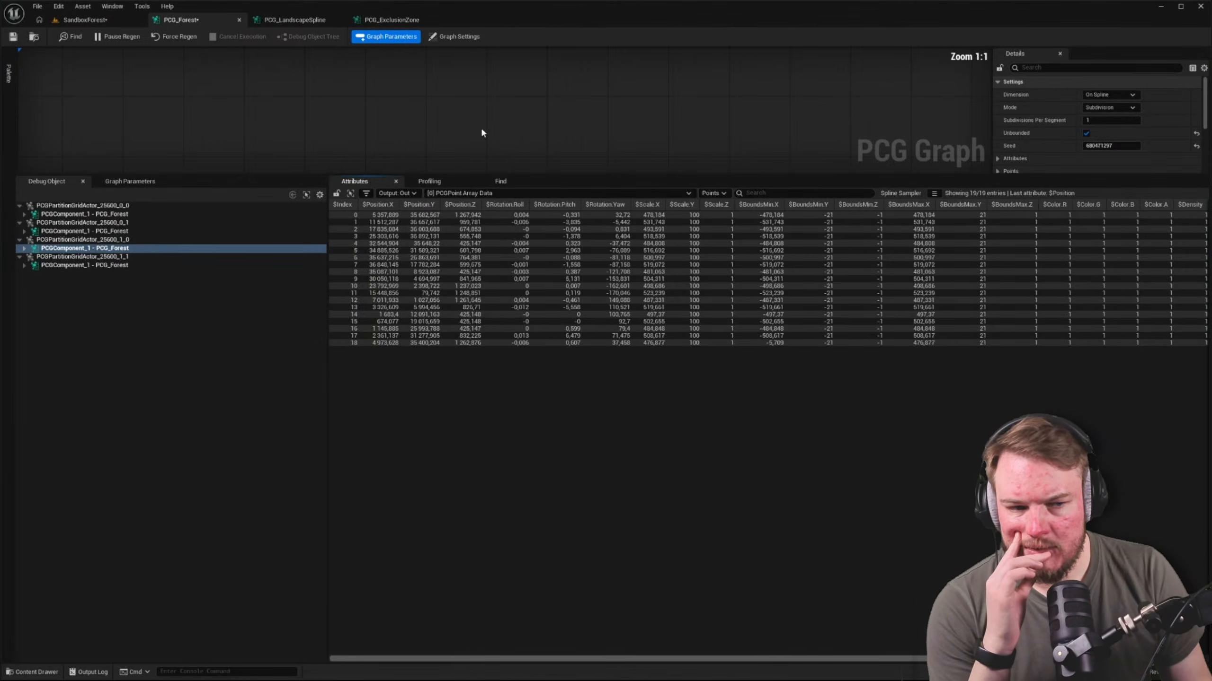
Shrink the attribute table and set the Spline Sampler's Mode to Distance with a 500 distance increment
{"action": "left_click", "coordinate": [542, 128]}
{"action": "left_click_drag", "start_coordinate": [540, 171], "coordinate": [491, 430]}
{"action": "left_click", "coordinate": [408, 237]}
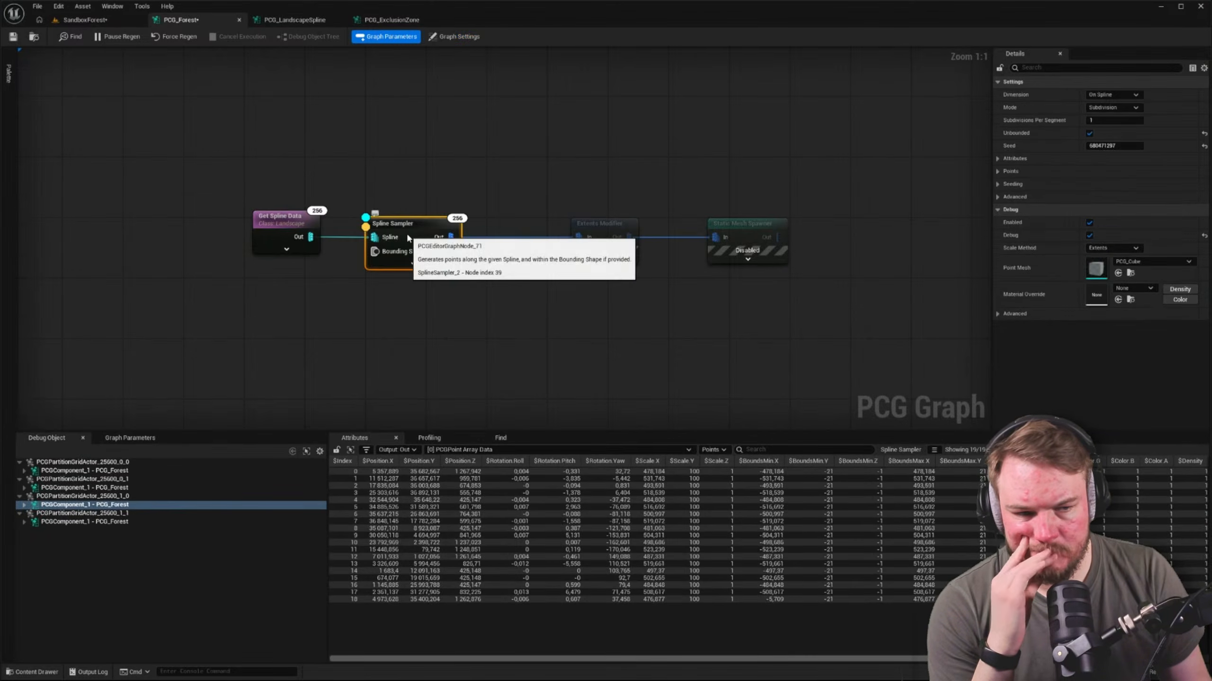
{"action": "left_click", "coordinate": [1112, 108]}
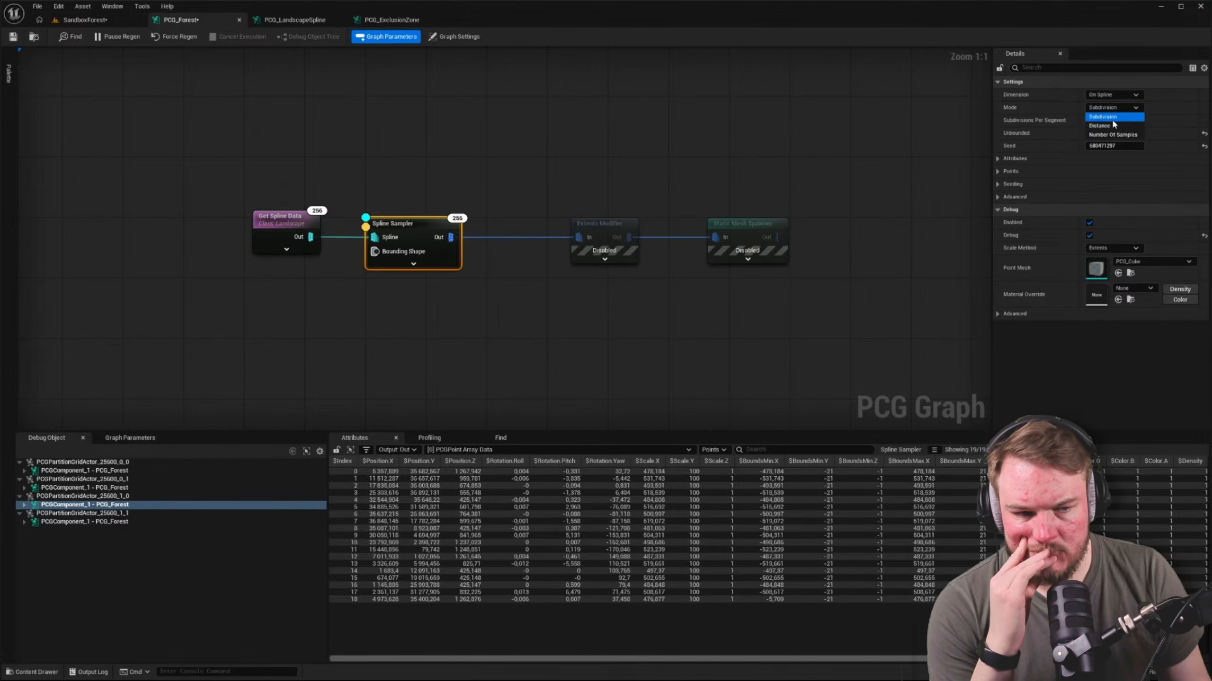
{"action": "left_click", "coordinate": [1111, 126]}
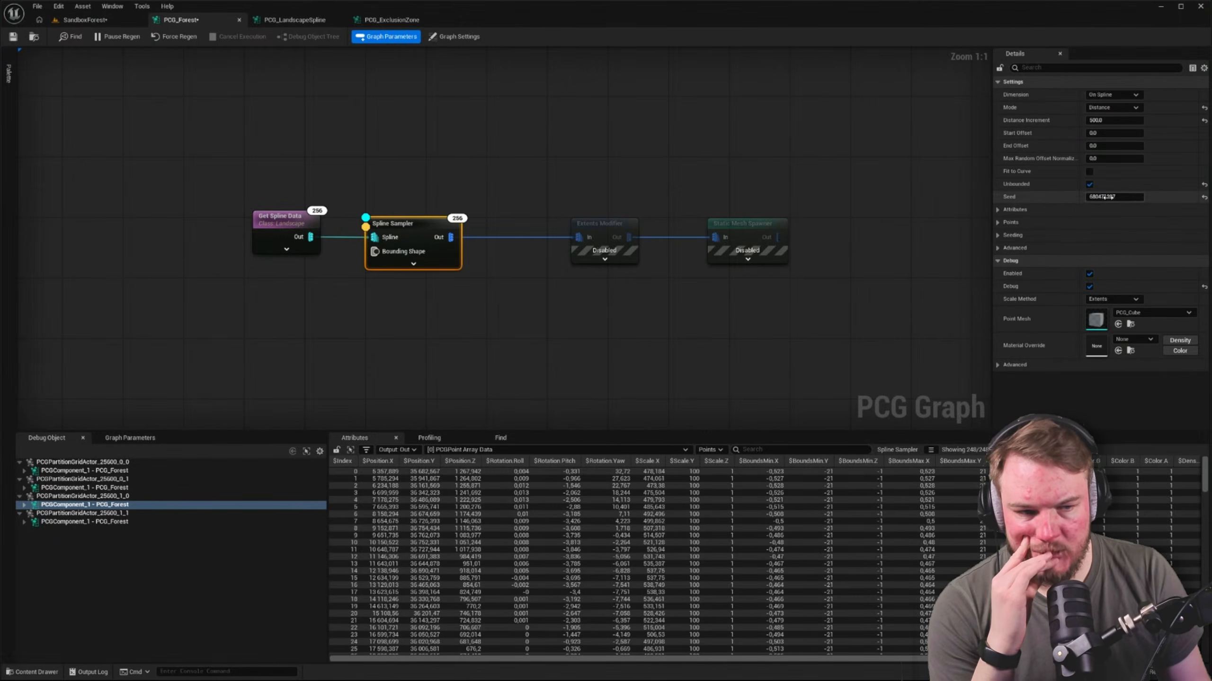
{"action": "left_click", "coordinate": [563, 285]}
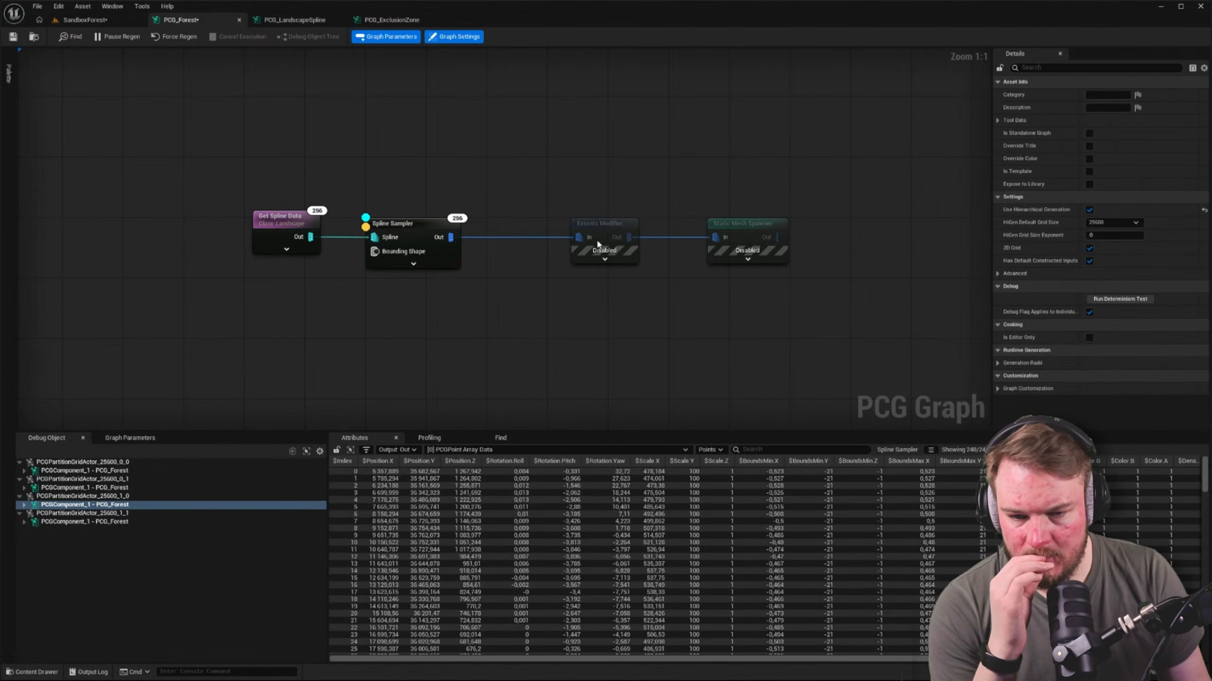
{"action": "left_click", "coordinate": [413, 228]}
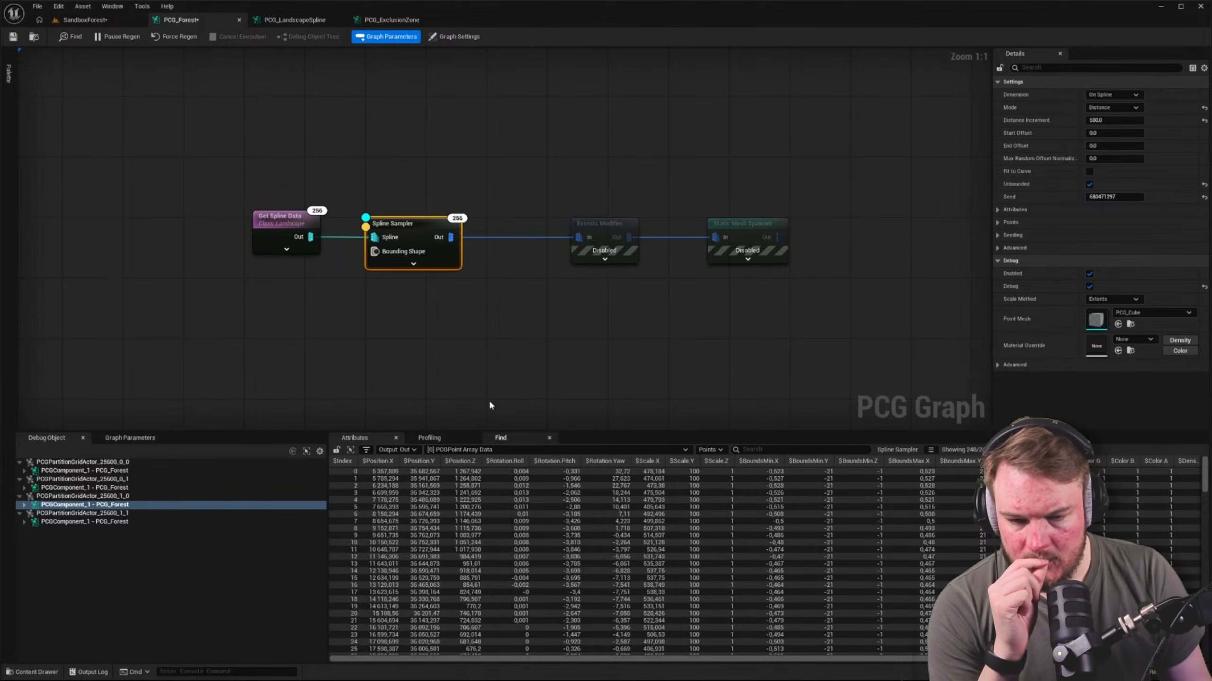
Enable the Extents Modifier node, show its debug points and inspect its output attributes
{"action": "left_click", "coordinate": [593, 248]}
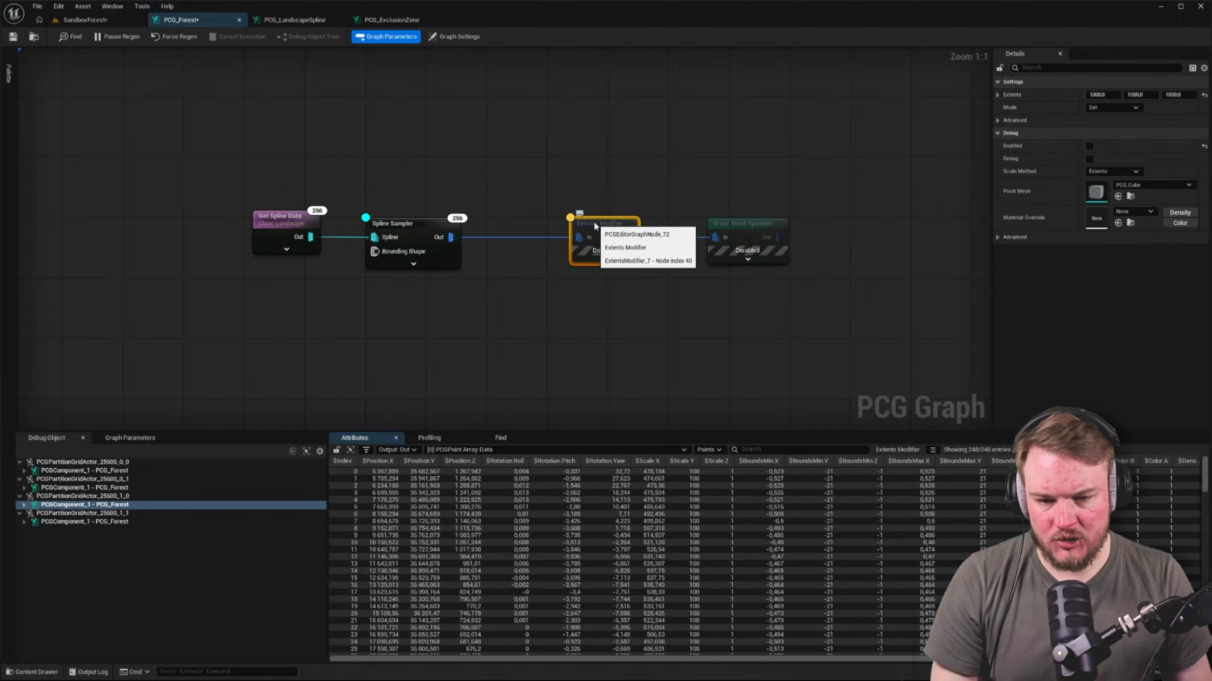
{"action": "key", "text": "e"}
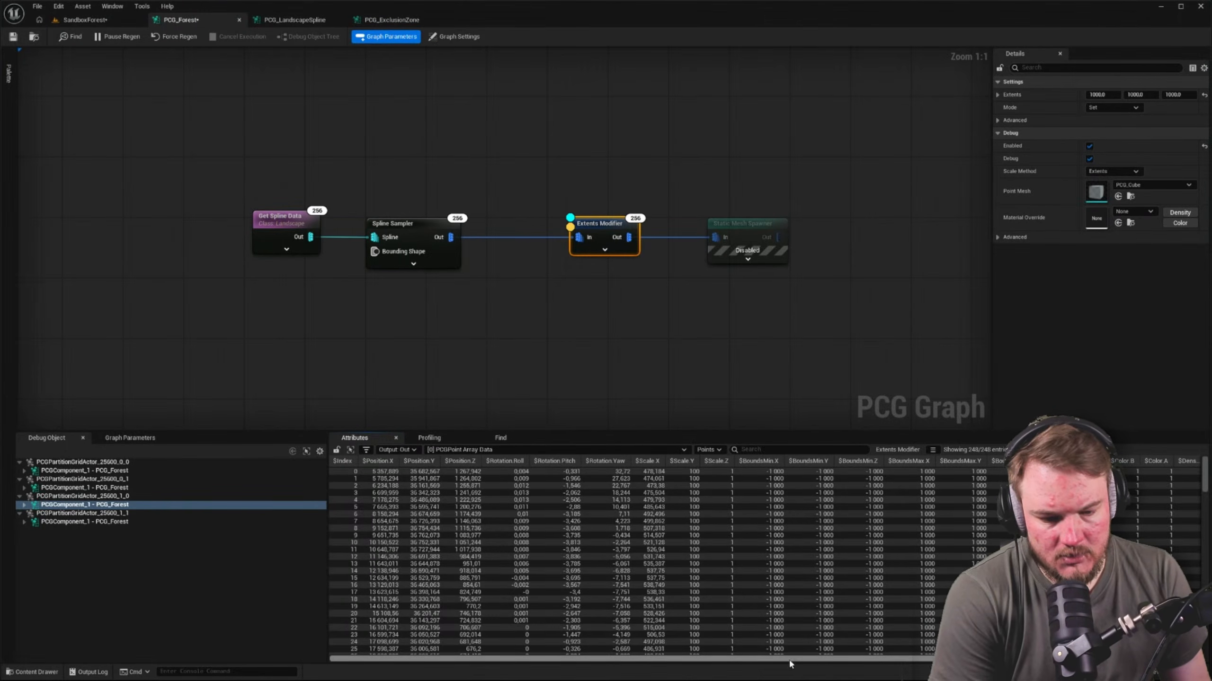
{"action": "mouse_move", "coordinate": [790, 659]}
{"action": "left_mouse_down"}
{"action": "mouse_move", "coordinate": [873, 664]}
{"action": "mouse_move", "coordinate": [787, 661]}
{"action": "left_mouse_up"}
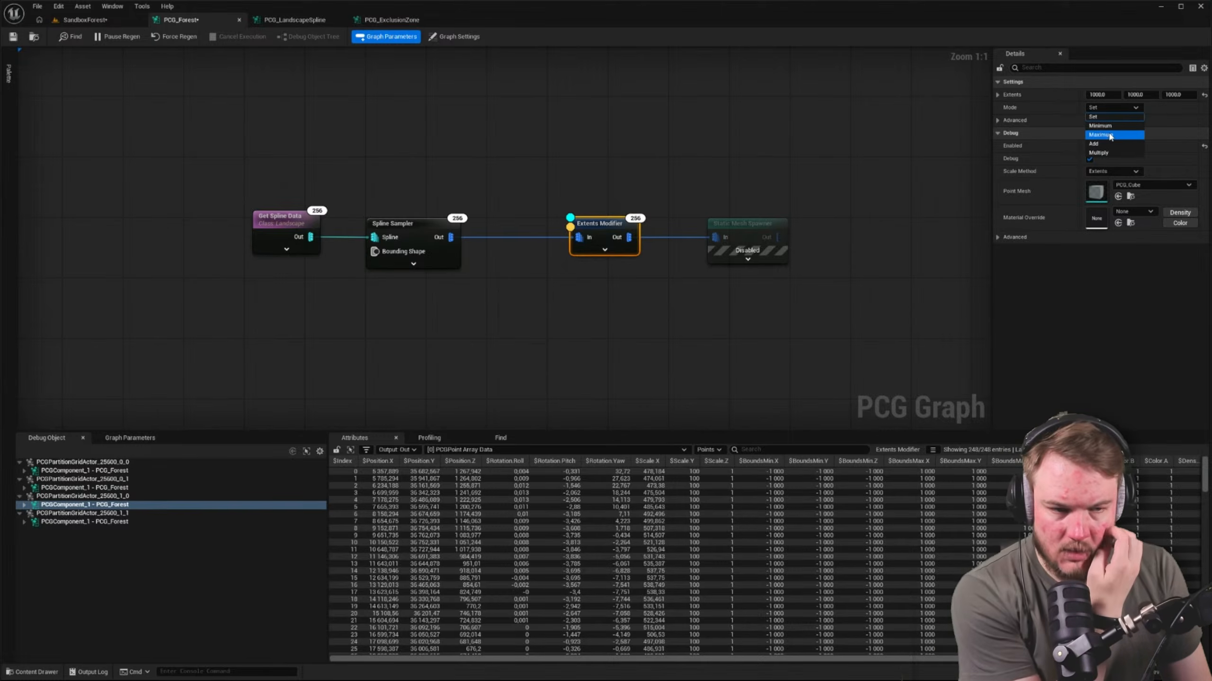
Try the Add mode on the Extents Modifier and return it to Set
{"action": "left_click", "coordinate": [1110, 143]}
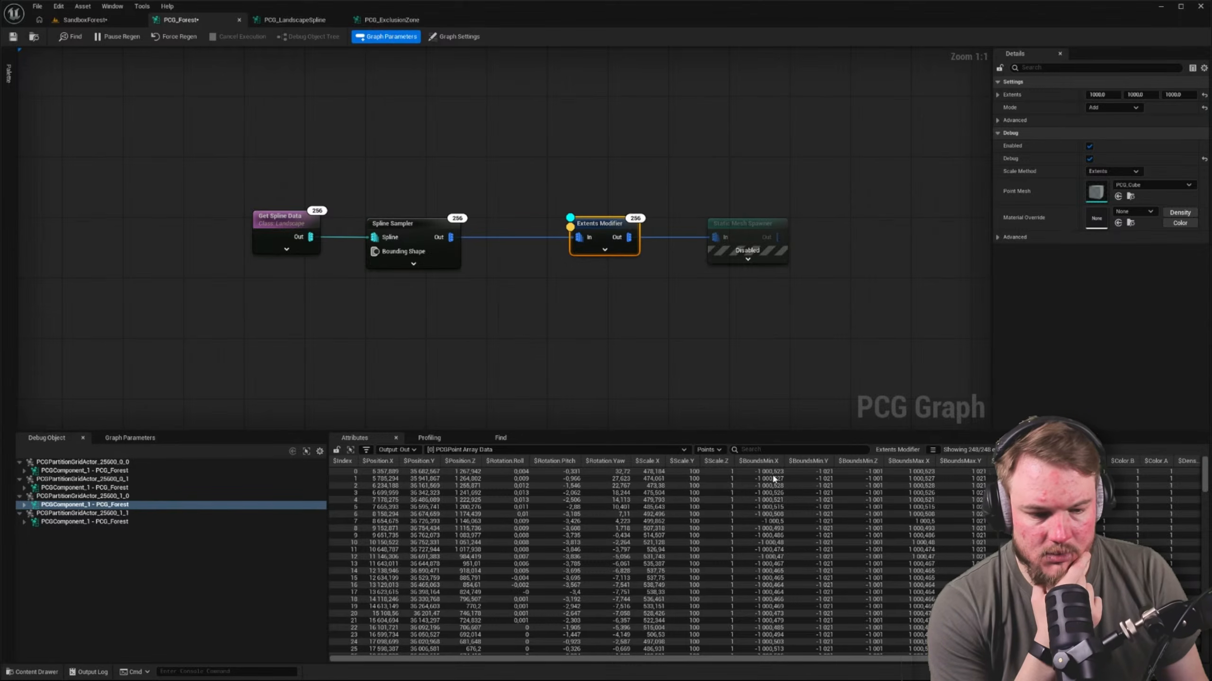
{"action": "left_click", "coordinate": [1122, 104]}
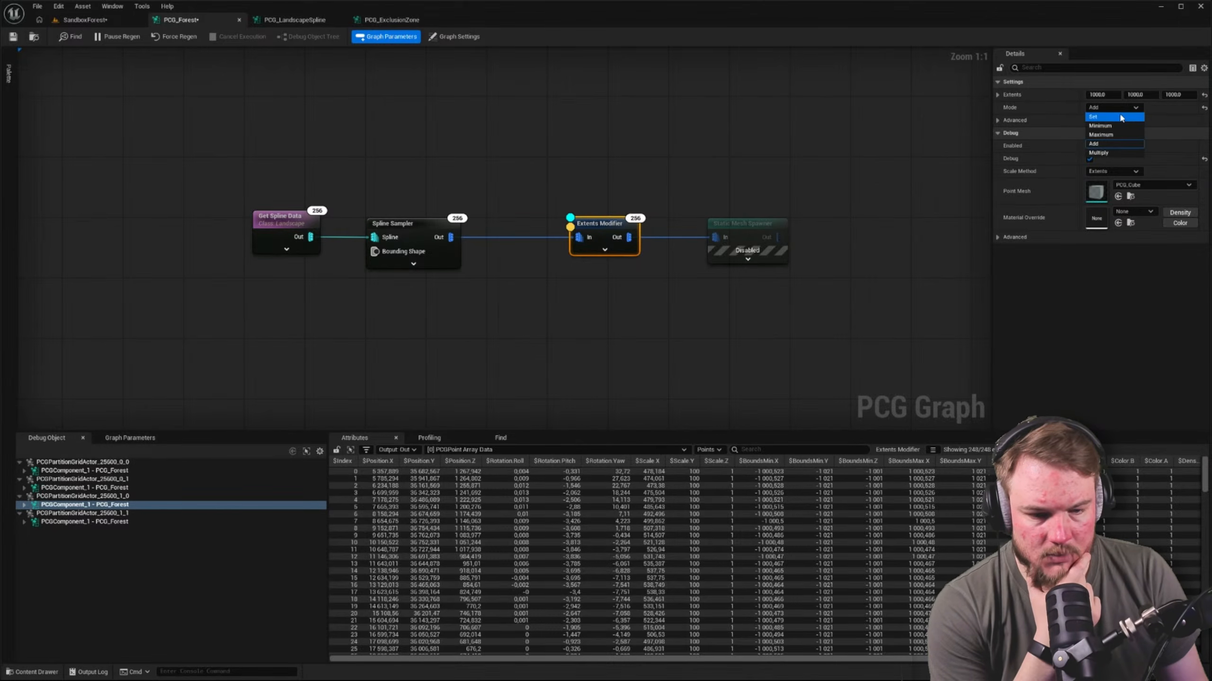
{"action": "left_click", "coordinate": [1119, 118]}
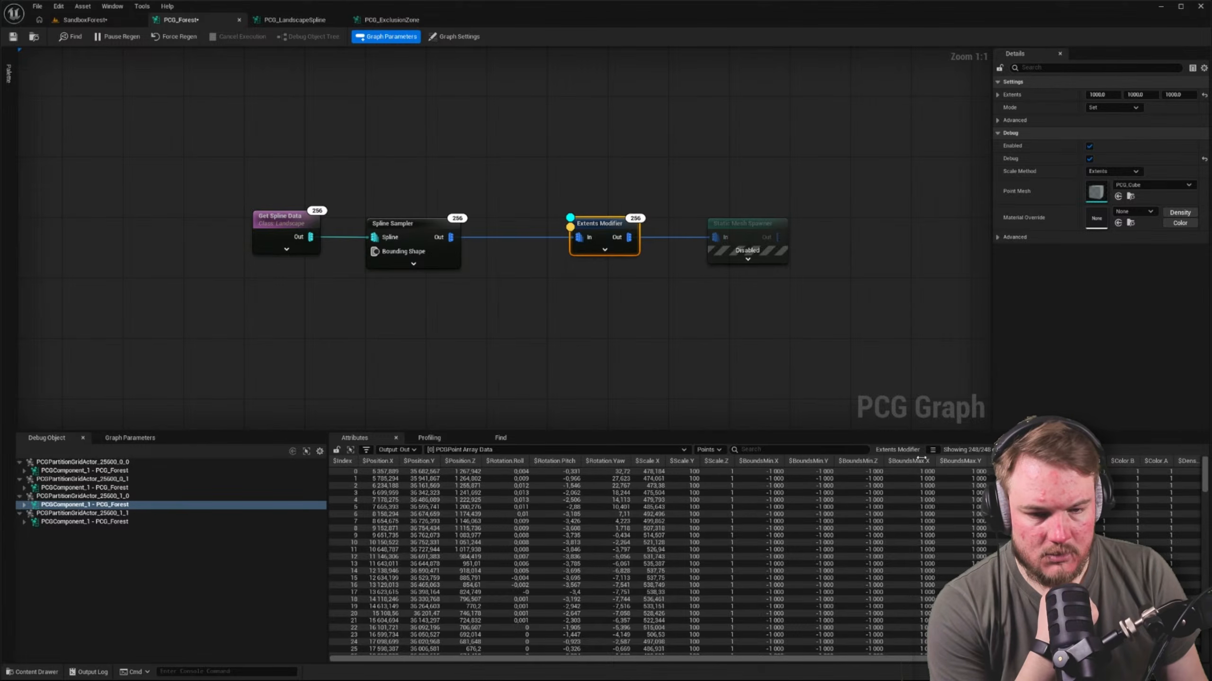
Look over the Extents Modifier's debug cubes around the landscape in the SandboxForest level
{"action": "left_click", "coordinate": [87, 22]}
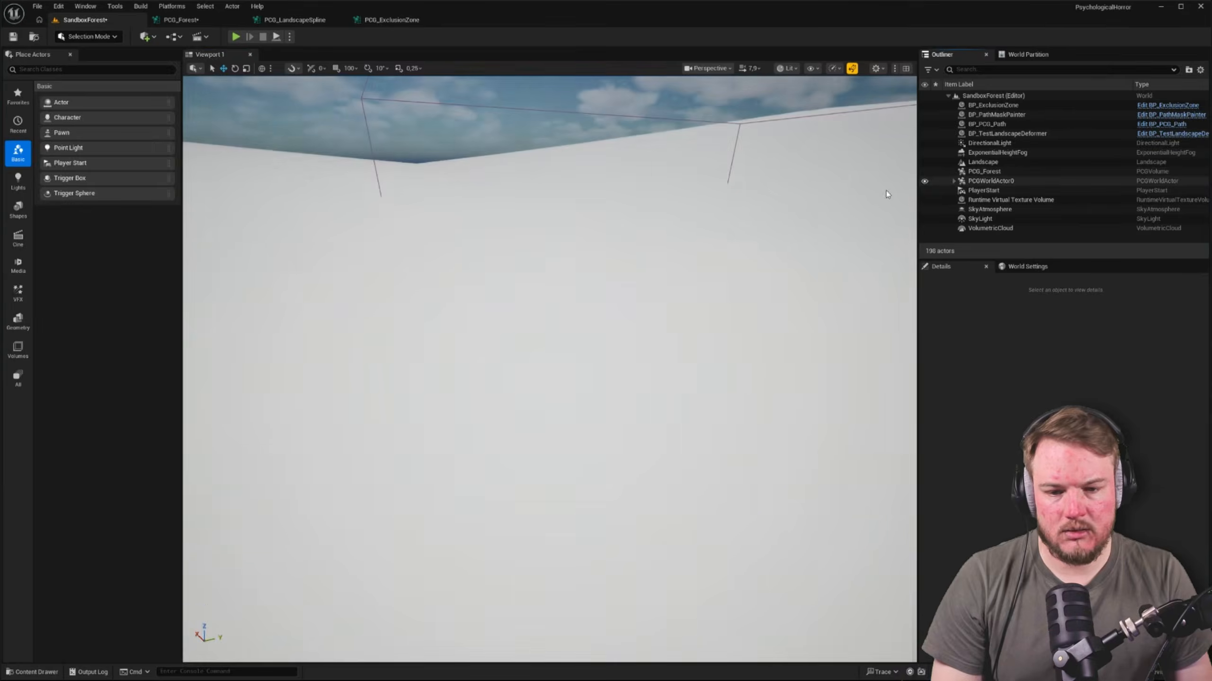
{"action": "scroll", "coordinate": [550, 369], "scroll_direction": "up", "scroll_amount": 5}
{"action": "right_click_drag", "start_coordinate": [550, 369], "coordinate": [858, 367]}
{"action": "scroll", "coordinate": [249, 132], "scroll_direction": "up", "scroll_amount": 4}
{"action": "right_click_drag", "start_coordinate": [249, 132], "coordinate": [293, 124]}
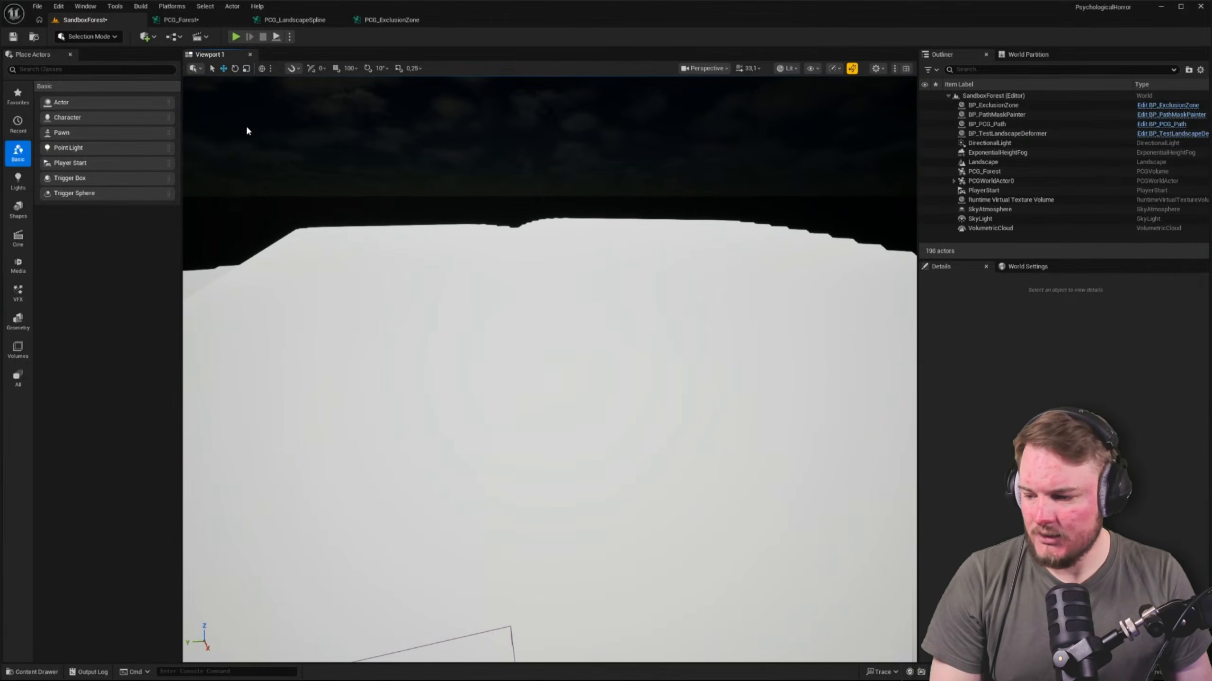
In PCG_Forest, set the Extents Modifier's extents to 10 on all three axes
{"action": "left_click", "coordinate": [214, 20]}
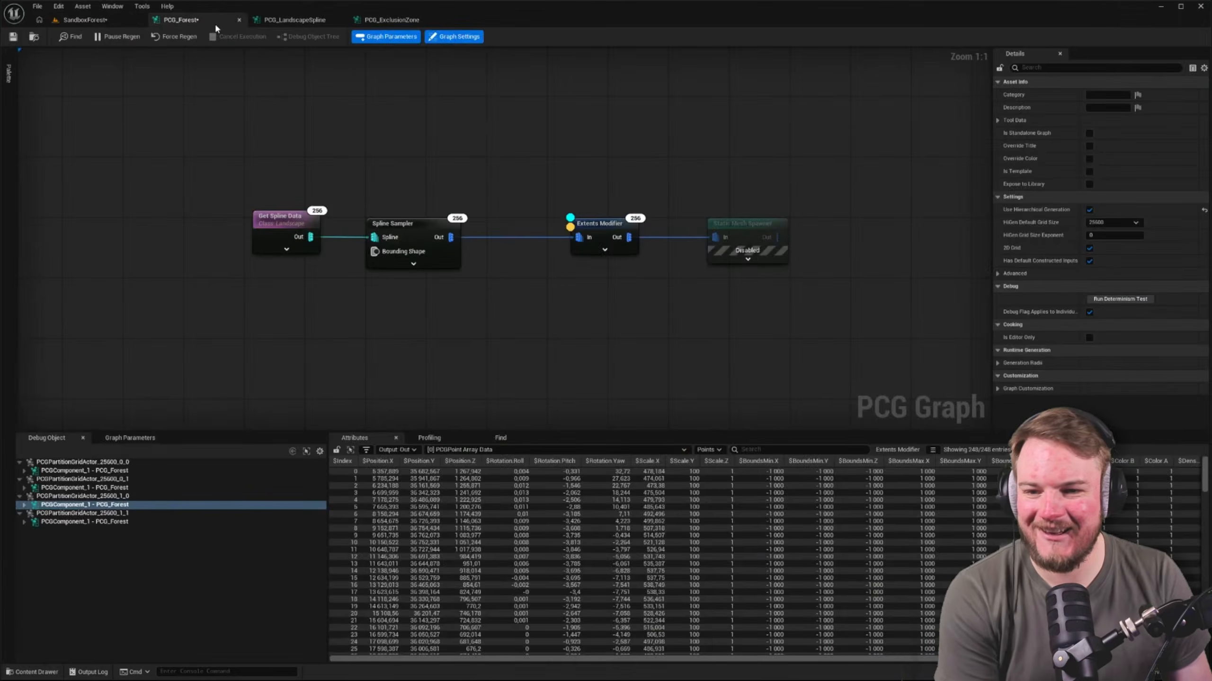
{"action": "left_click", "coordinate": [600, 235]}
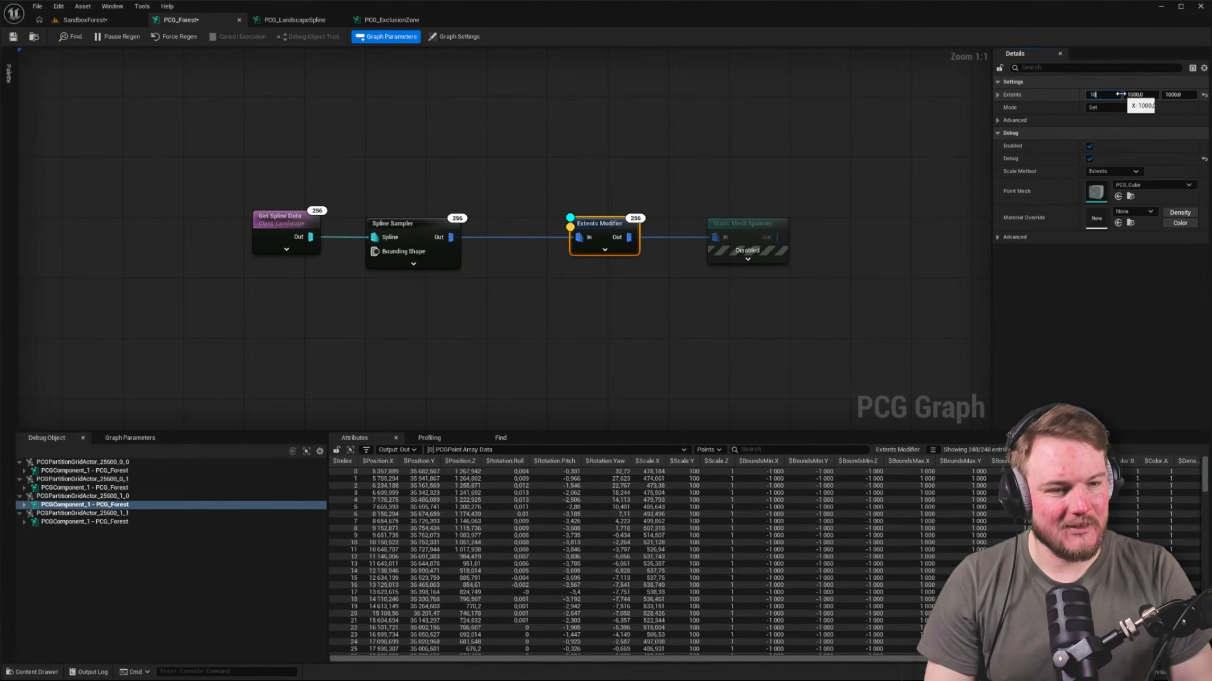
{"action": "key", "text": "Tab"}
{"action": "type", "text": "10"}
{"action": "key", "text": "Tab"}
{"action": "type", "text": "1"}
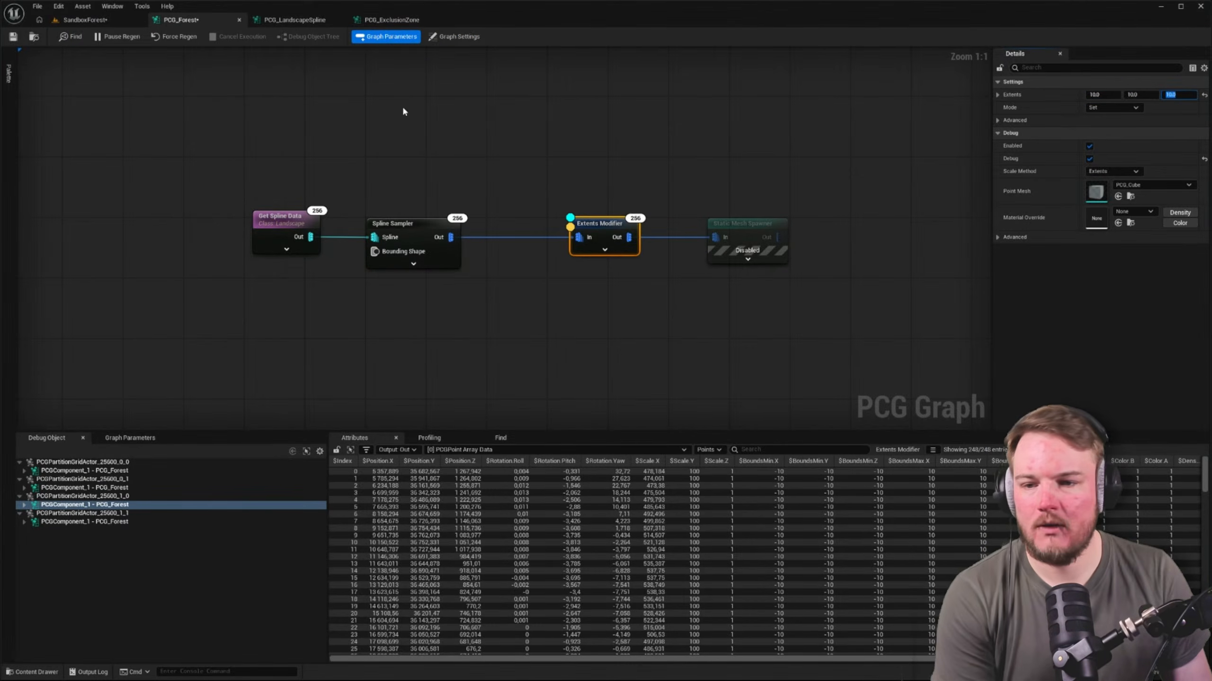
{"action": "left_click", "coordinate": [403, 109]}
In the SandboxForest level, examine the resized debug points along the edge of the forest
{"action": "left_click", "coordinate": [100, 20]}
{"action": "right_click_drag", "start_coordinate": [366, 192], "coordinate": [420, 229]}
{"action": "key", "text": "w"}
{"action": "key", "text": "a"}
{"action": "scroll", "coordinate": [420, 197], "scroll_direction": "down", "scroll_amount": 3}
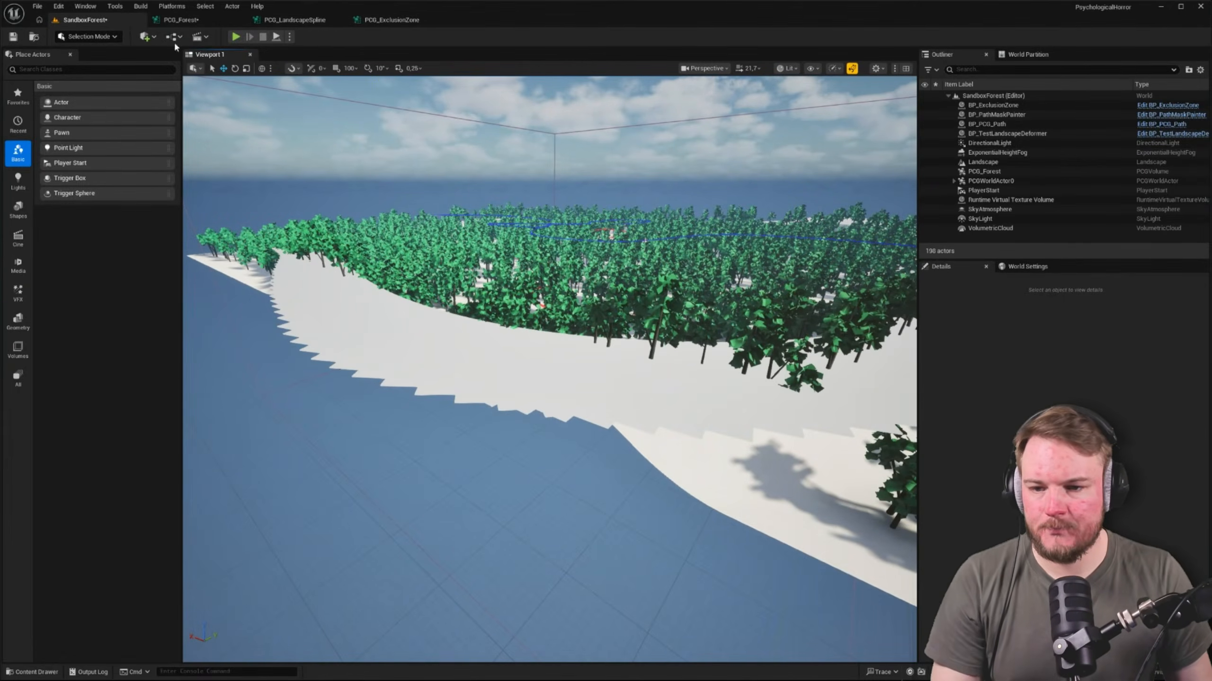
In PCG_Forest, disable the Extents Modifier node and enable the Static Mesh Spawner node
{"action": "left_click", "coordinate": [181, 19]}
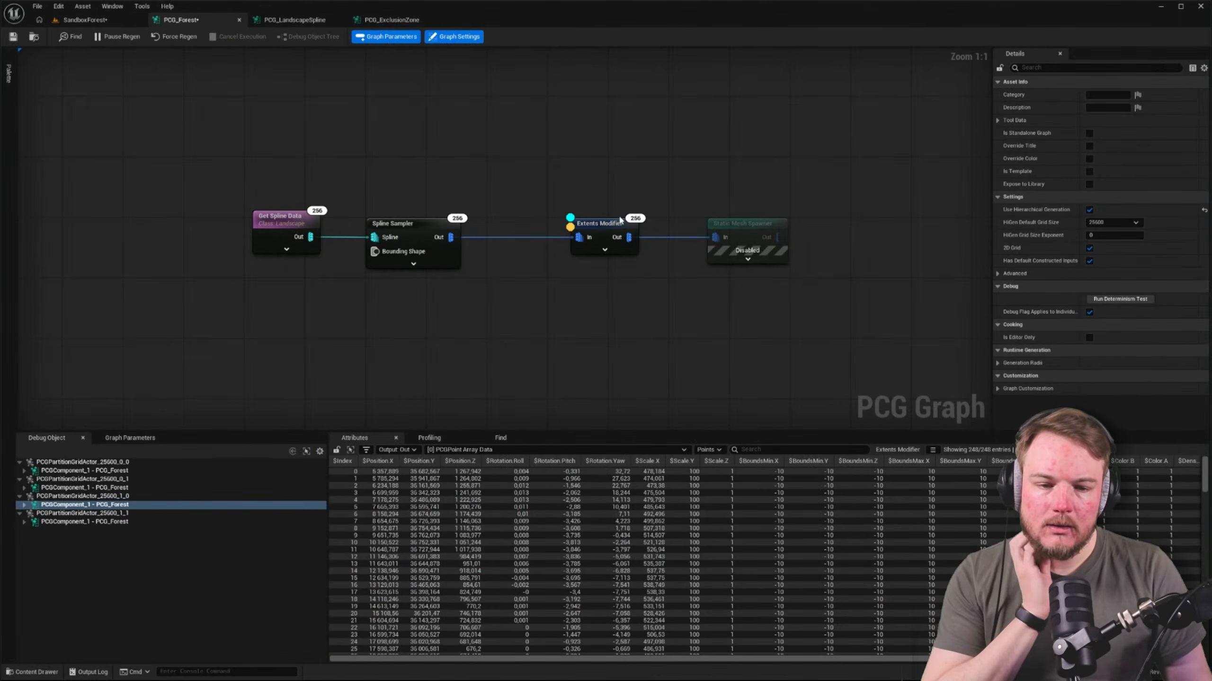
{"action": "left_click", "coordinate": [753, 231]}
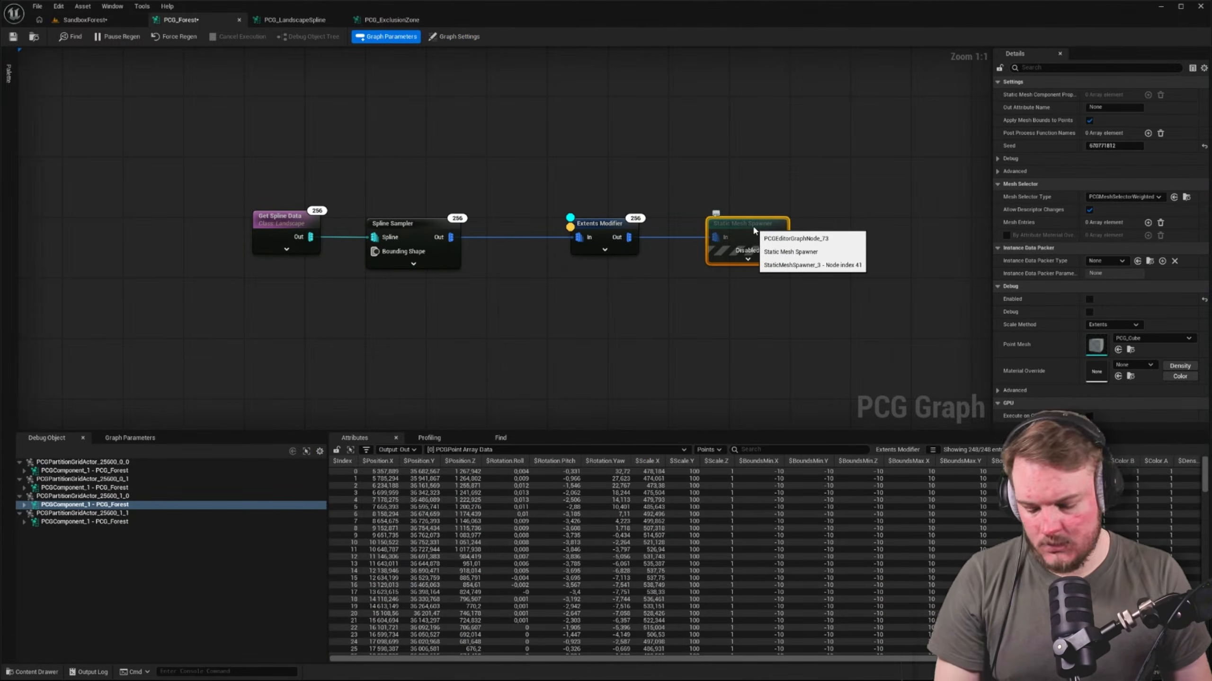
{"action": "left_click", "coordinate": [600, 225]}
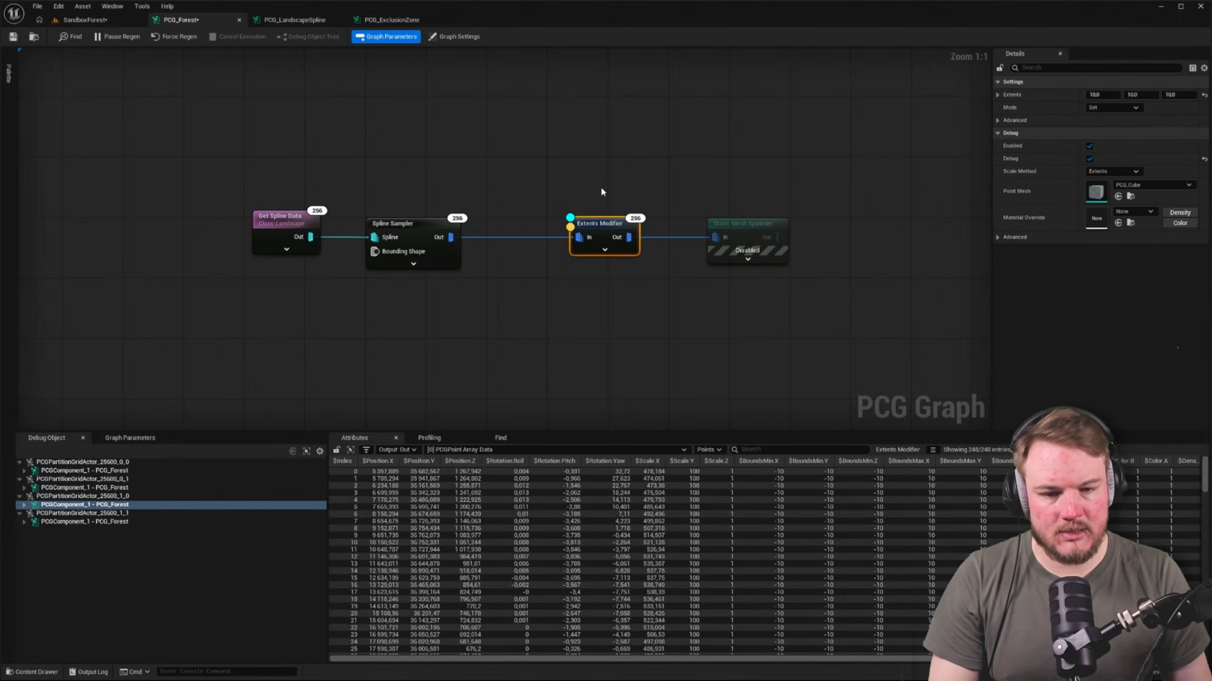
{"action": "key", "text": "e"}
{"action": "left_click", "coordinate": [747, 223]}
{"action": "key", "text": "e"}
{"action": "left_click", "coordinate": [612, 132]}
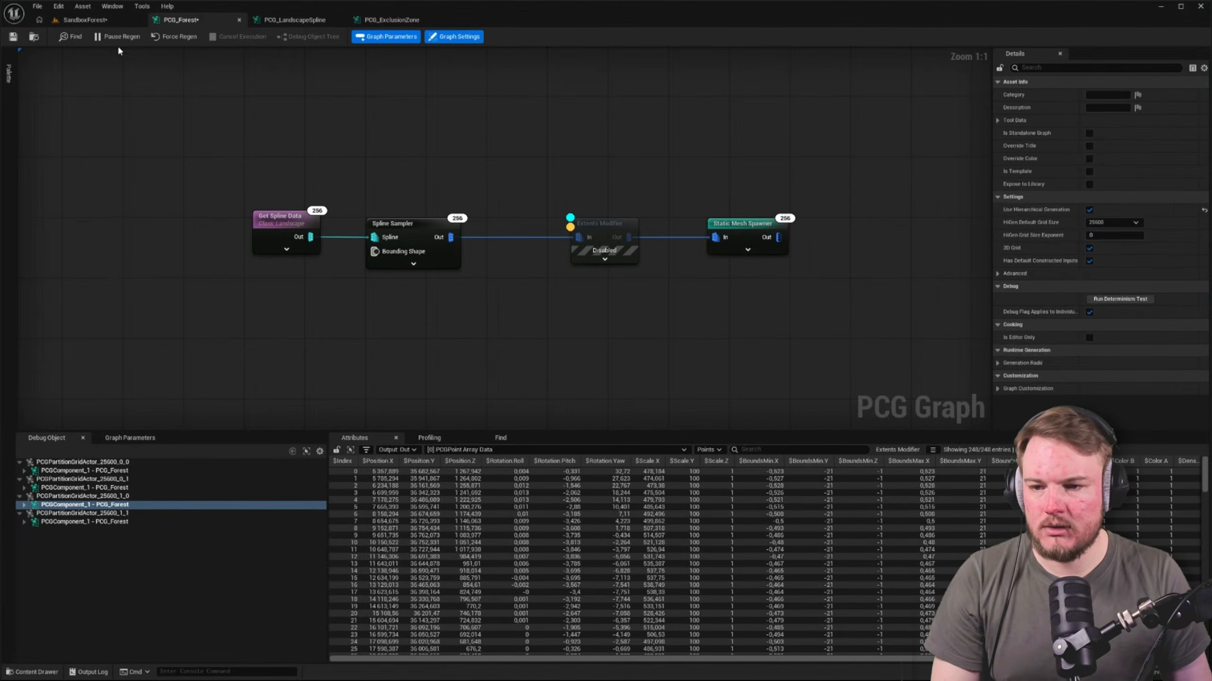
Check the forest edge in the level and close the PCG_ExclusionZone and PCG_LandscapeSpline graphs
{"action": "left_click", "coordinate": [81, 21]}
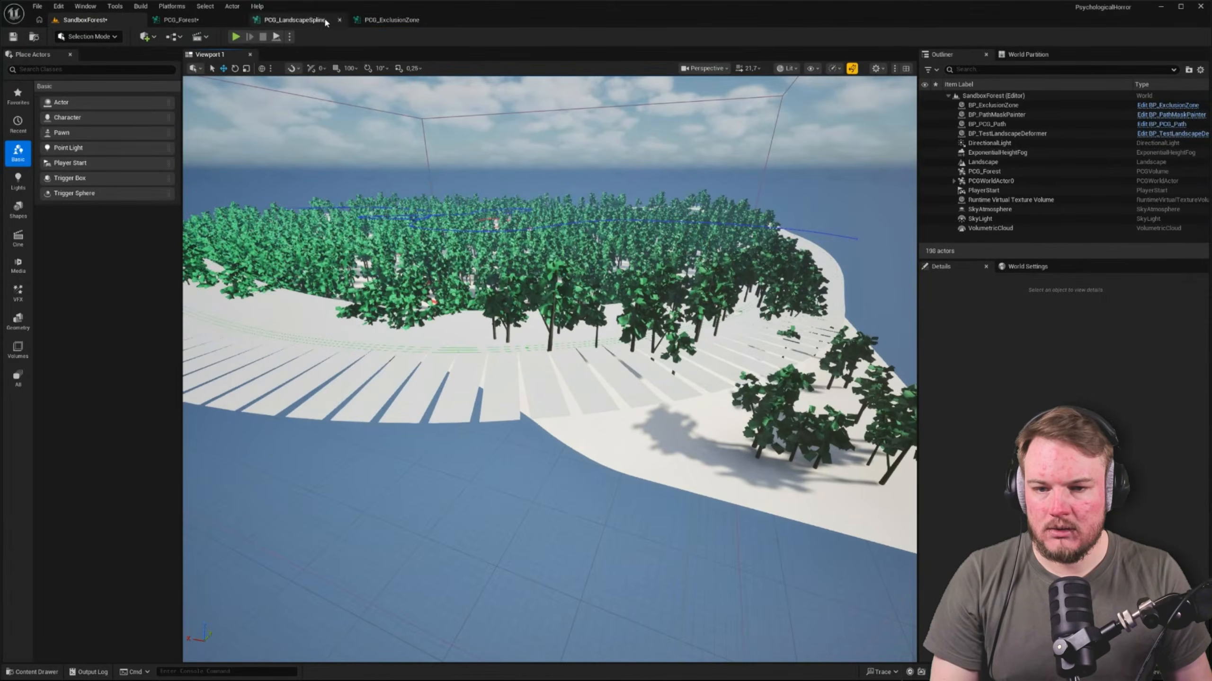
{"action": "left_click", "coordinate": [391, 19]}
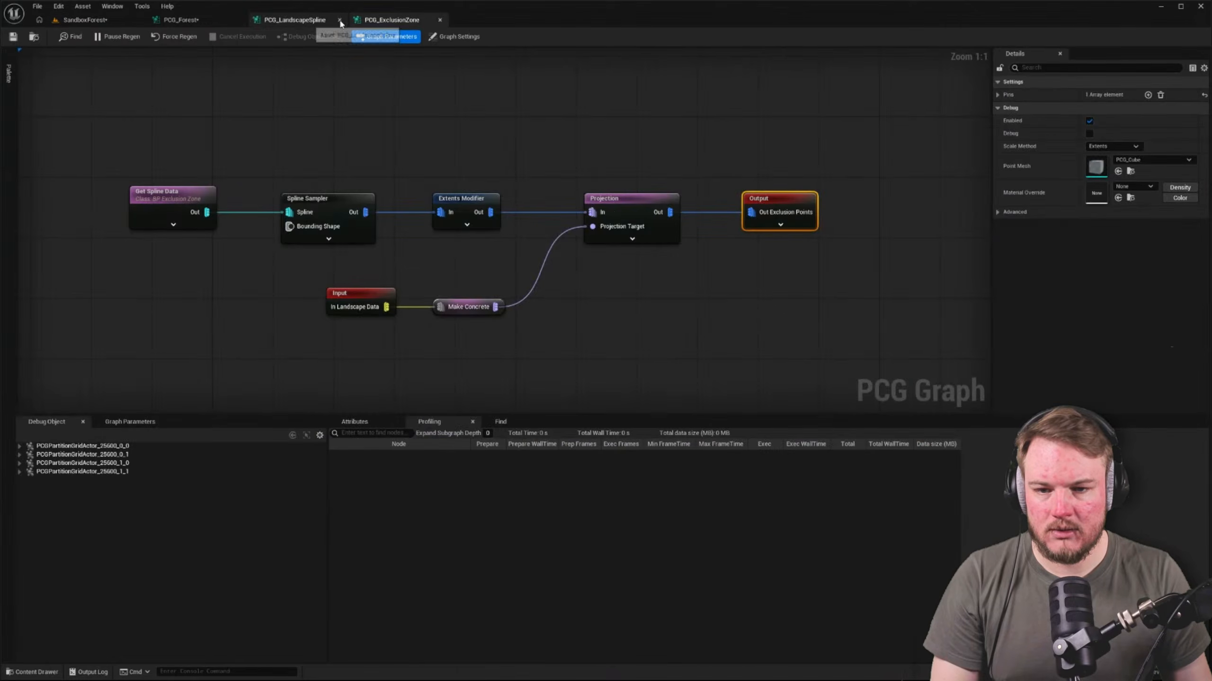
{"action": "left_click", "coordinate": [440, 19]}
{"action": "left_click", "coordinate": [339, 19]}
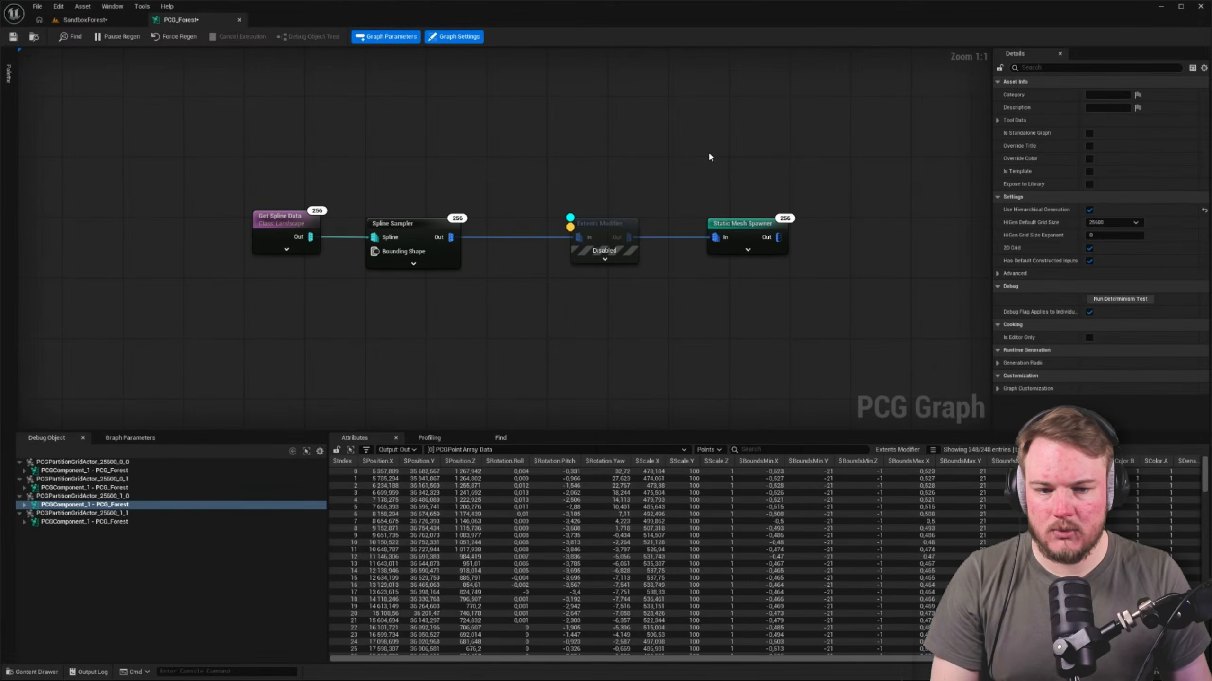
Turn off the debug display in PCG_Forest and inspect the Static Mesh Spawner's output points
{"action": "left_click", "coordinate": [751, 224]}
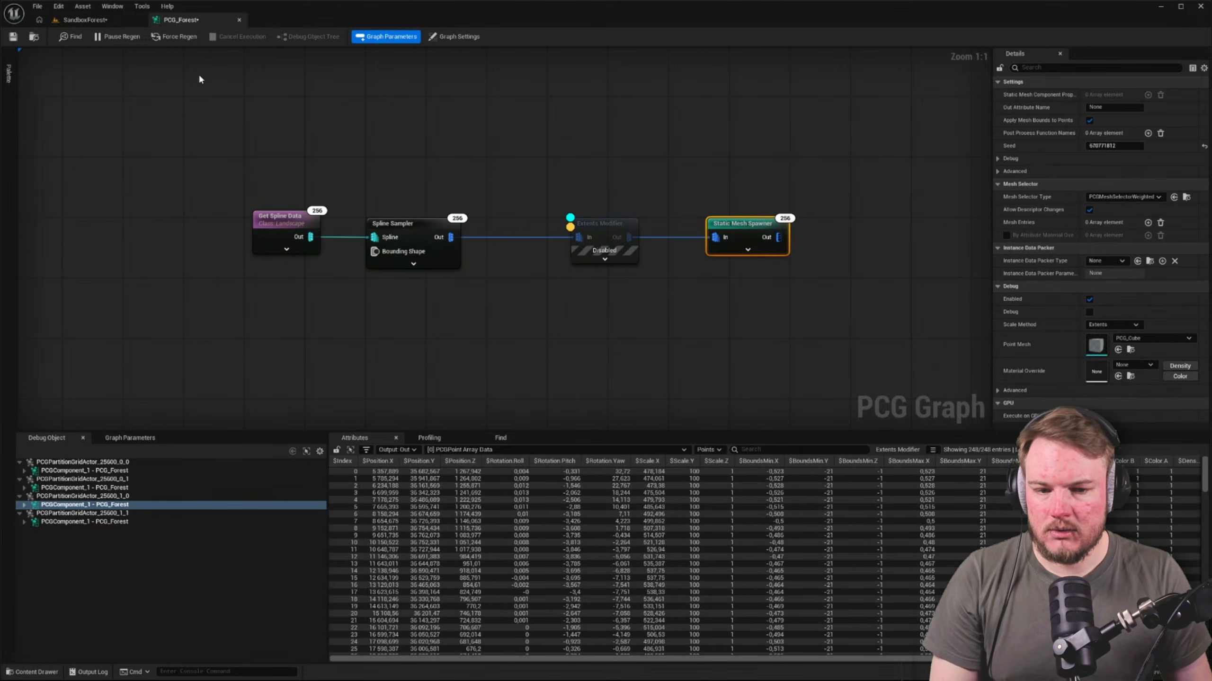
{"action": "key", "text": "d"}
{"action": "key", "text": "a"}
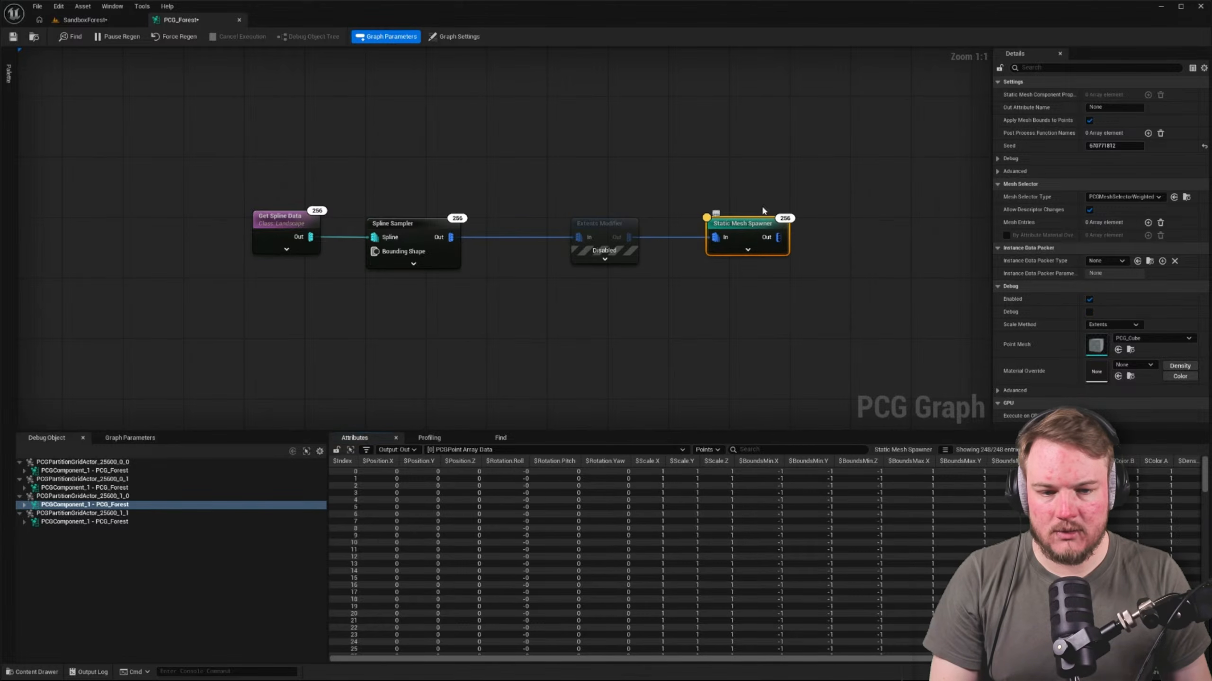
Force the PCG_Forest graph to regenerate and look over the forest edge in the SandboxForest level
{"action": "left_click", "coordinate": [715, 180]}
{"action": "left_click", "coordinate": [156, 39]}
{"action": "left_click", "coordinate": [85, 20]}
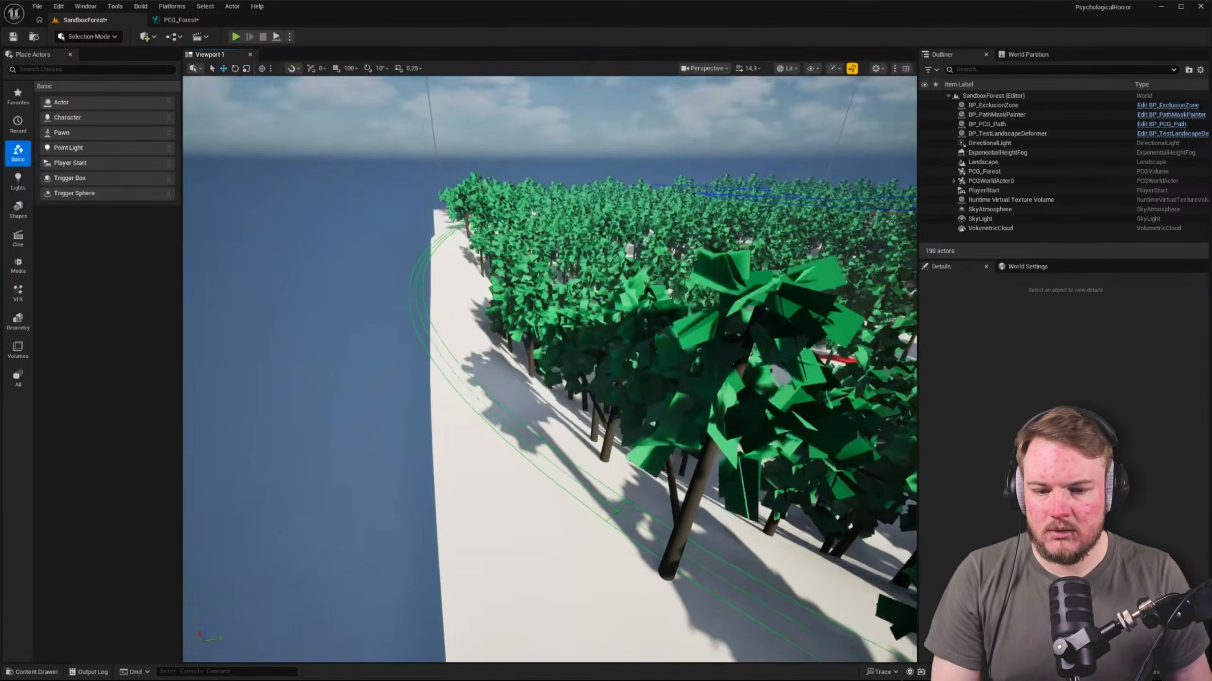
{"action": "key", "text": "w"}
{"action": "right_click_drag", "start_coordinate": [550, 369], "coordinate": [620, 415]}
{"action": "scroll", "coordinate": [550, 369], "scroll_direction": "down", "scroll_amount": 3}
{"action": "key", "text": "s"}
Return to PCG_Forest and inspect the Spline Sampler's output points
{"action": "left_click", "coordinate": [177, 20]}
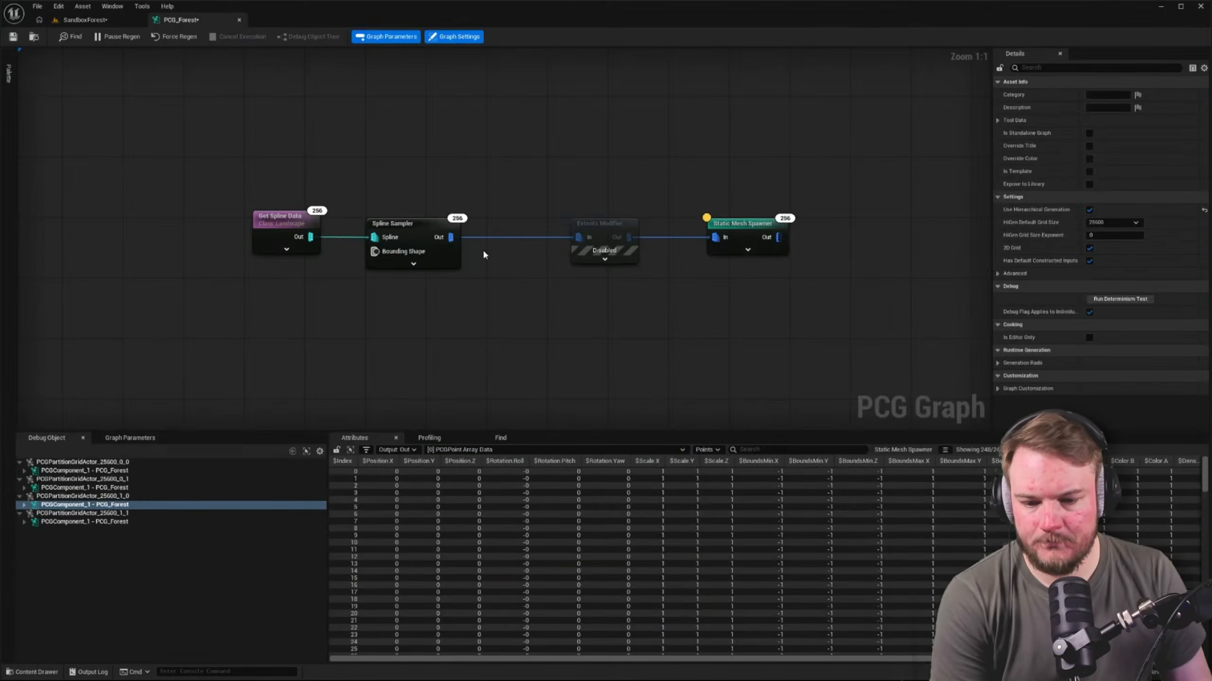
{"action": "left_click", "coordinate": [742, 228]}
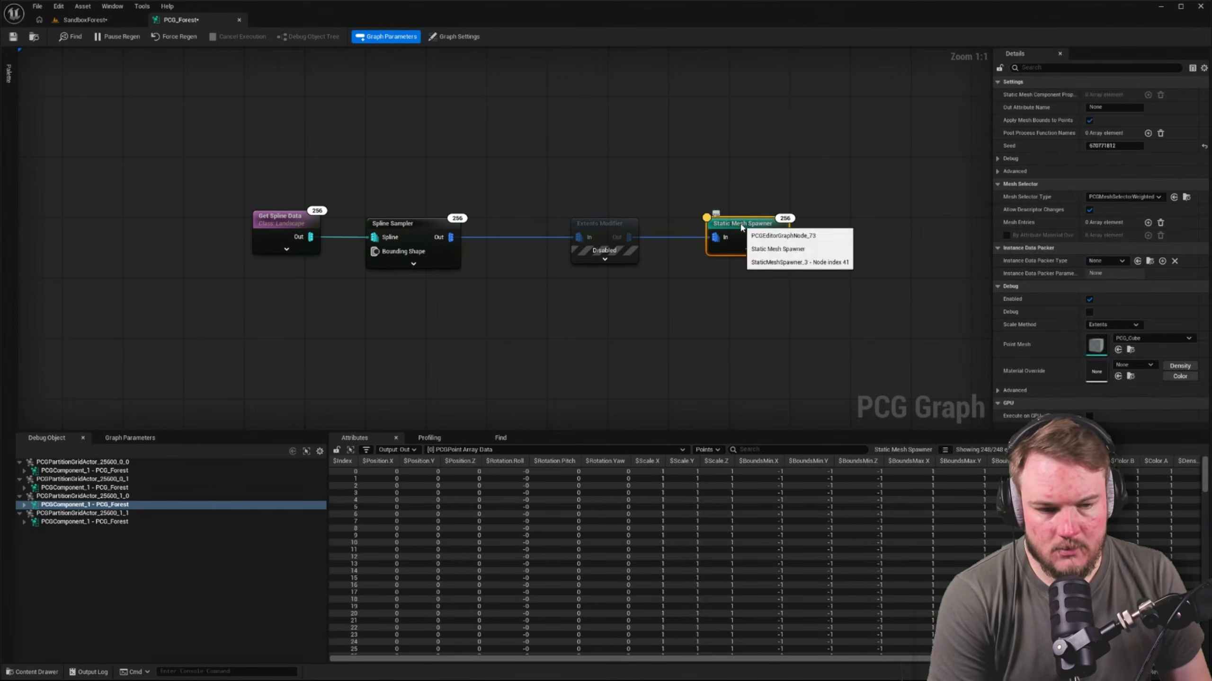
{"action": "right_click_drag", "start_coordinate": [741, 228], "coordinate": [720, 271]}
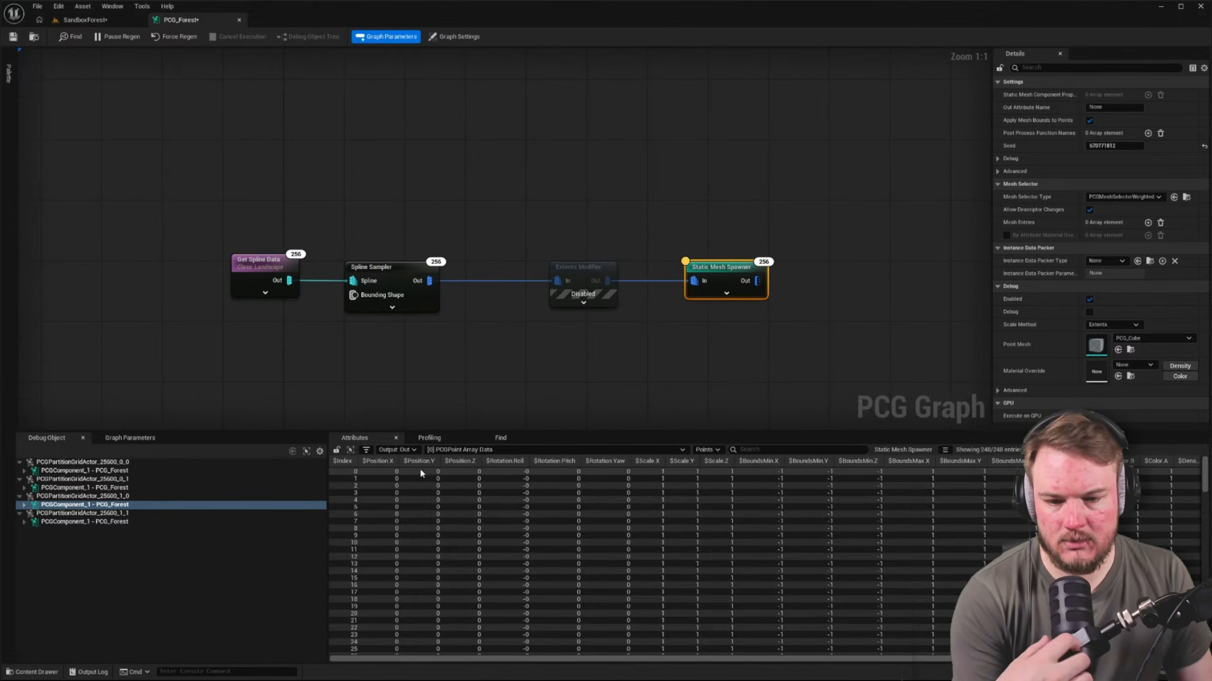
{"action": "left_click", "coordinate": [573, 264]}
{"action": "left_click", "coordinate": [397, 269]}
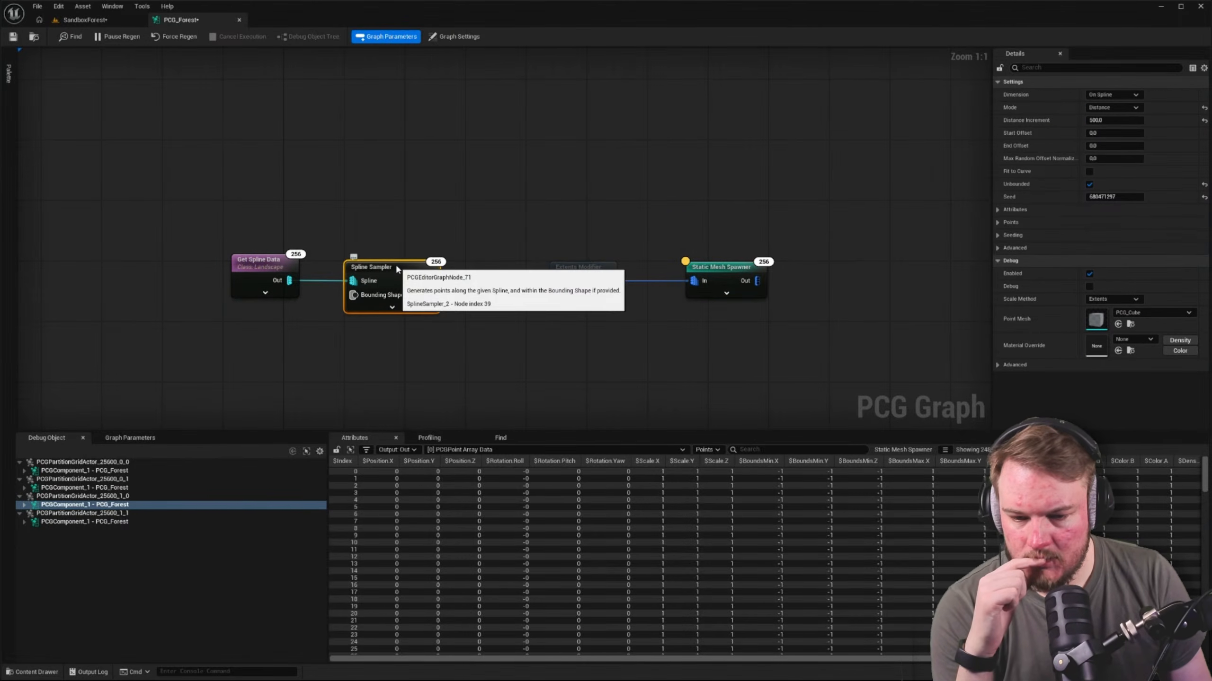
{"action": "key", "text": "a"}
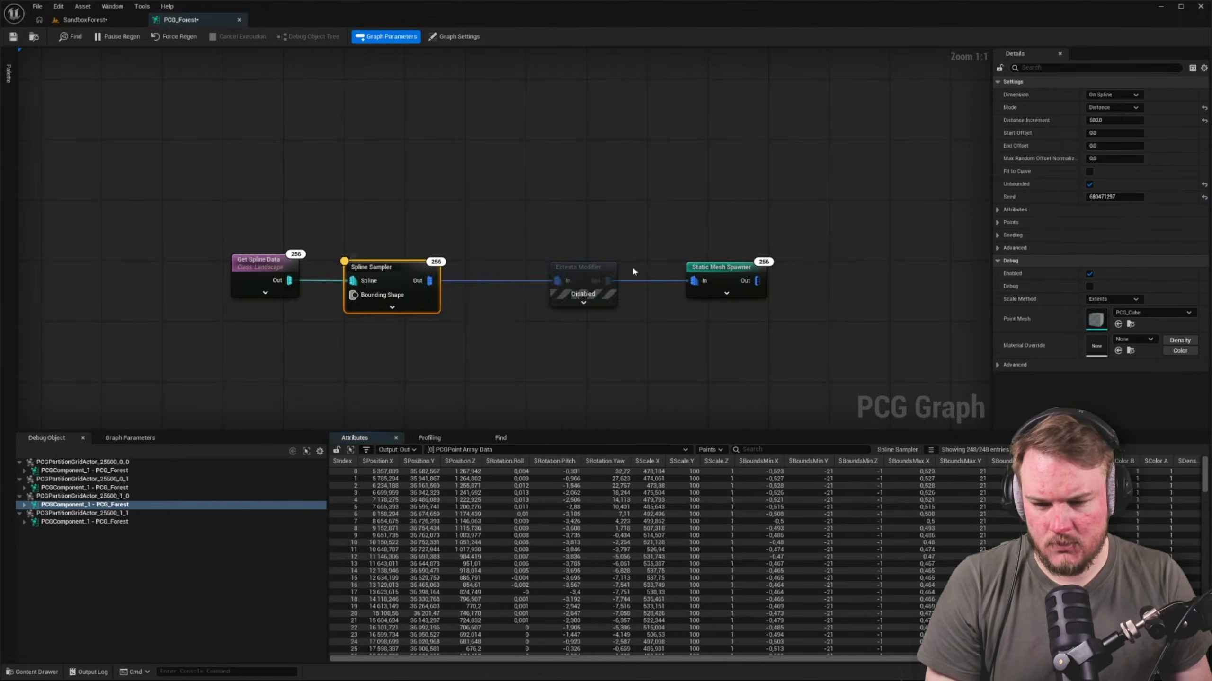
Inspect the output of the Static Mesh Spawner and of the disabled Extents Modifier for comparison
{"action": "left_click", "coordinate": [715, 274]}
{"action": "key", "text": "a"}
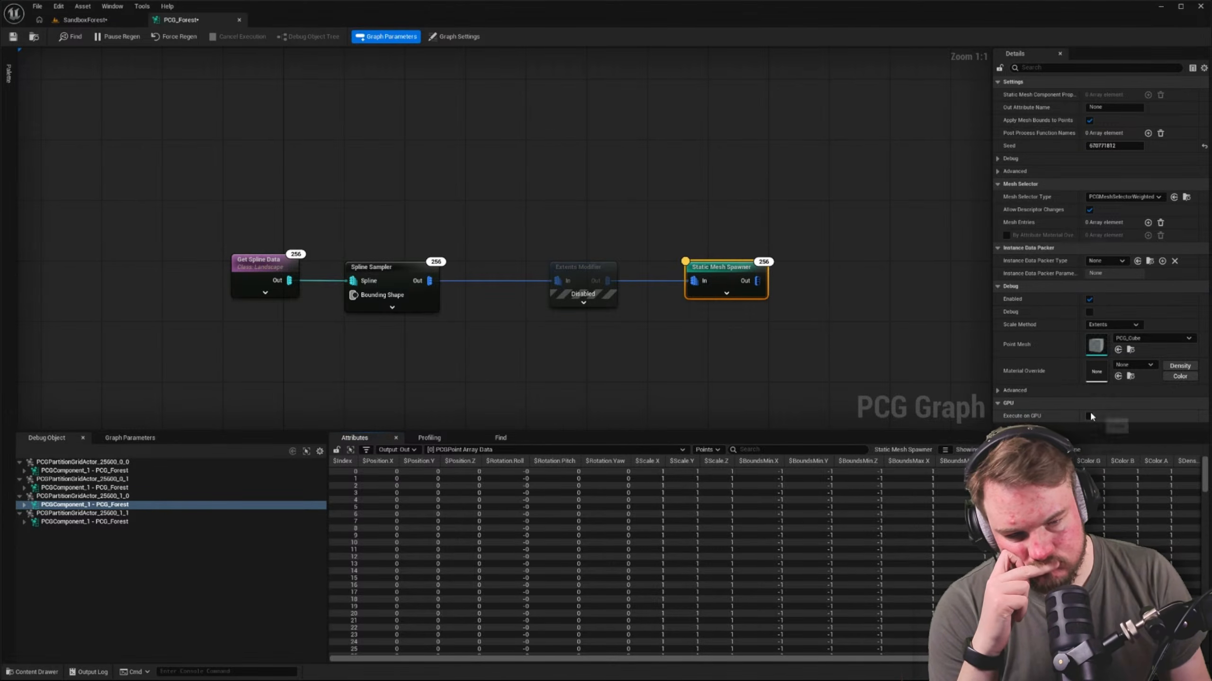
{"action": "left_click", "coordinate": [593, 272]}
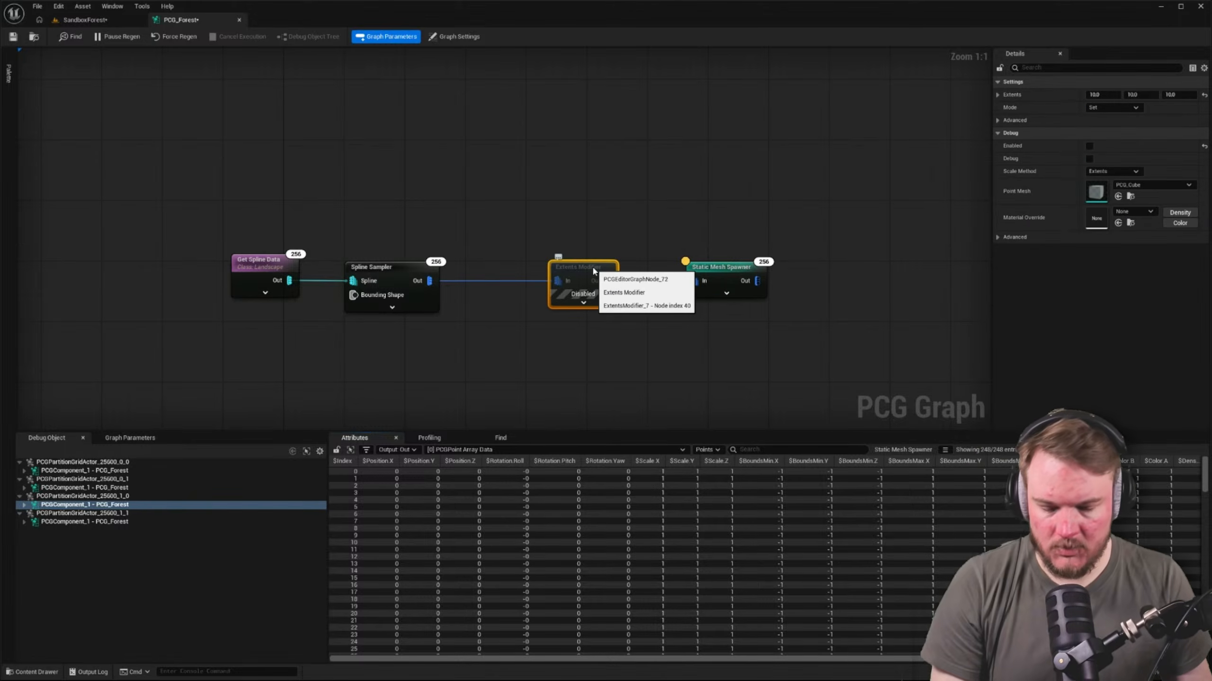
{"action": "key", "text": "a"}
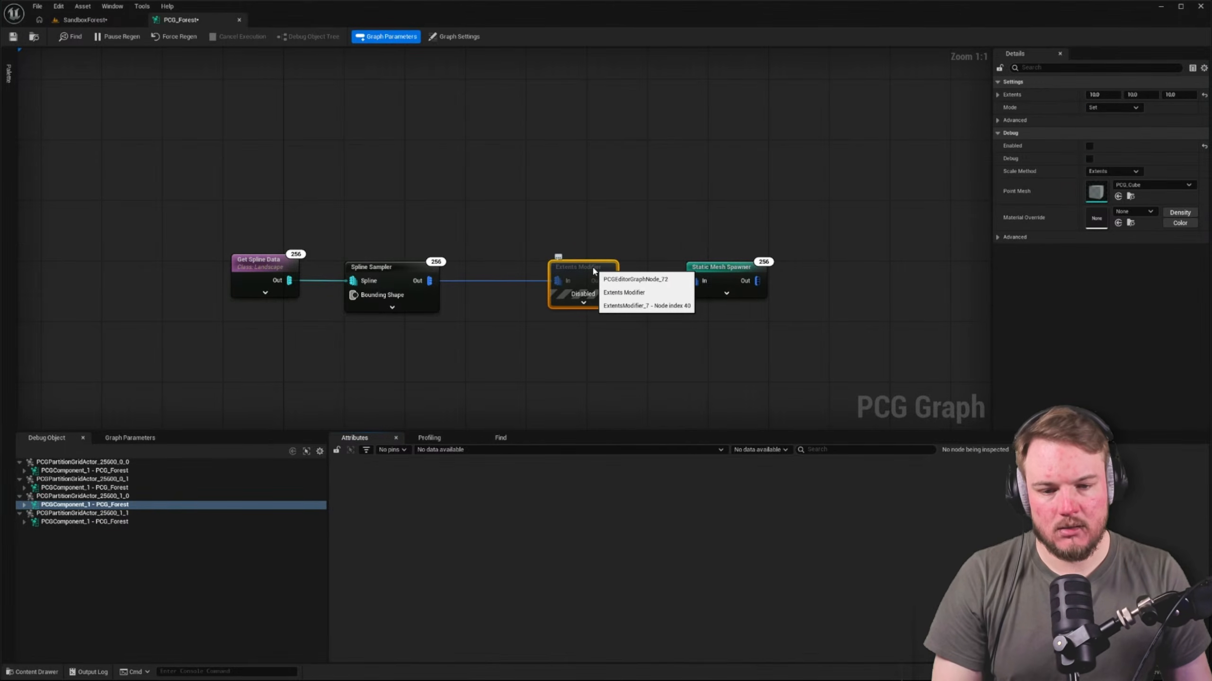
Re-enable the Extents Modifier and inspect the Static Mesh Spawner's output points
{"action": "key", "text": "e"}
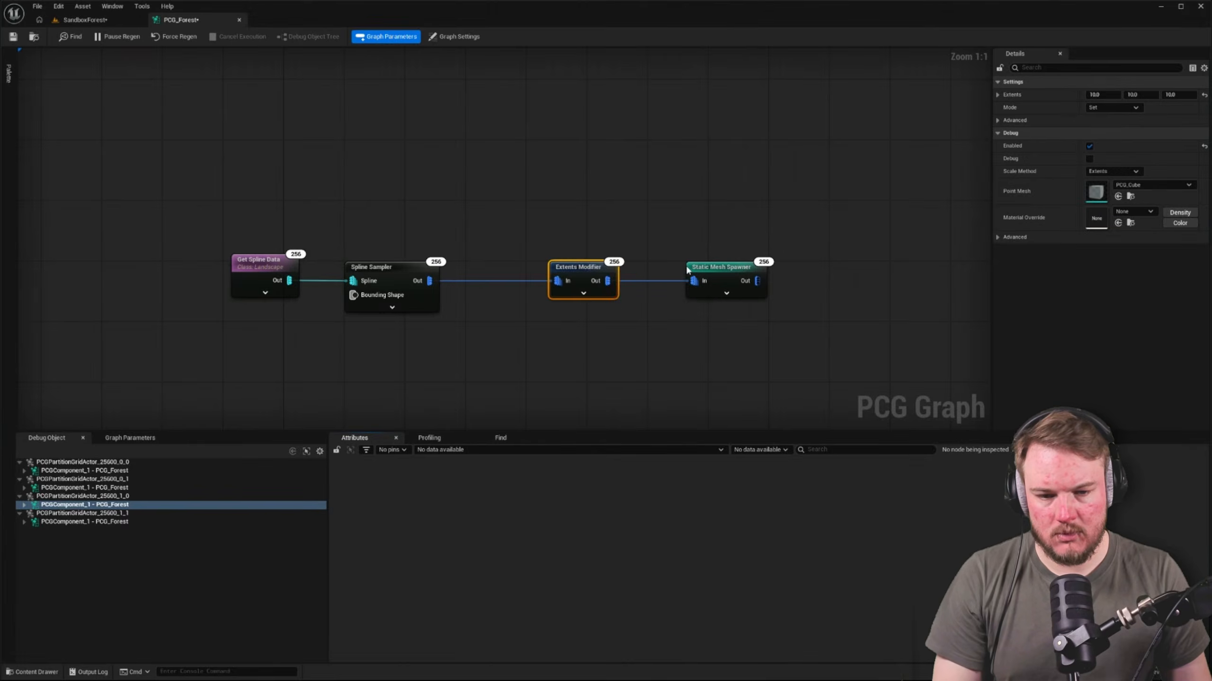
{"action": "left_click", "coordinate": [690, 271]}
{"action": "key", "text": "d"}
{"action": "key", "text": "a"}
{"action": "key", "text": "d"}
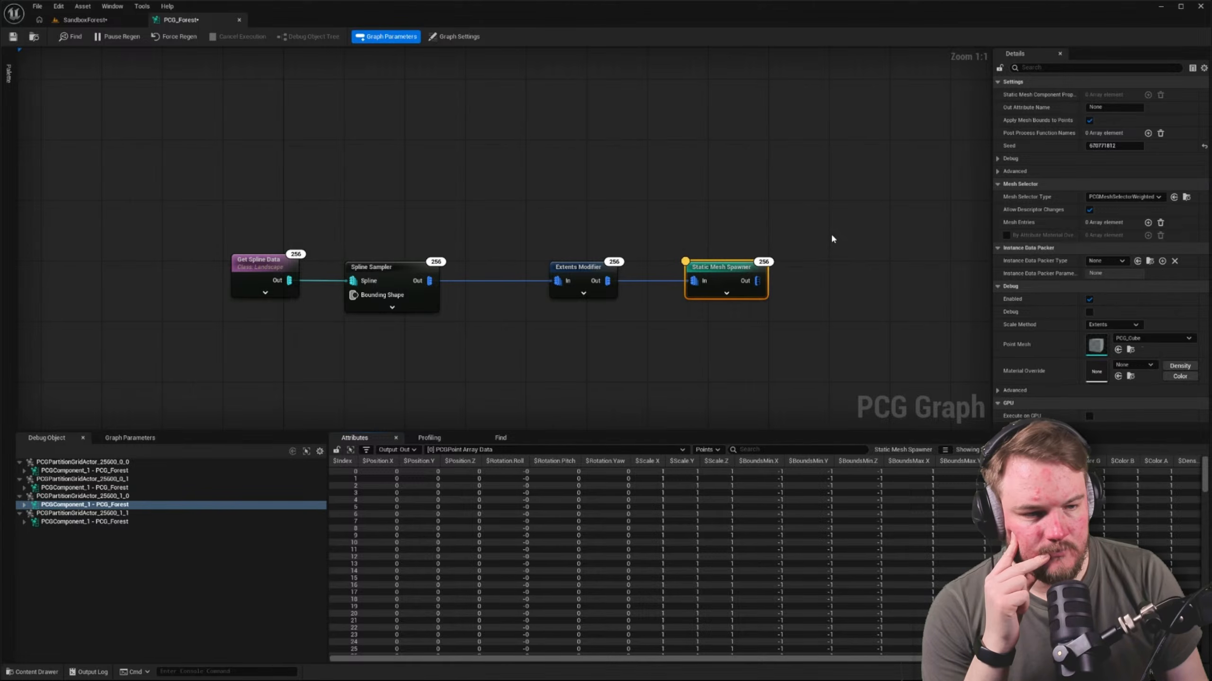
Add a mesh entry to the Static Mesh Spawner and set its descriptor's component class to HierarchicalInstancedStaticMeshComponent
{"action": "left_click", "coordinate": [1147, 223]}
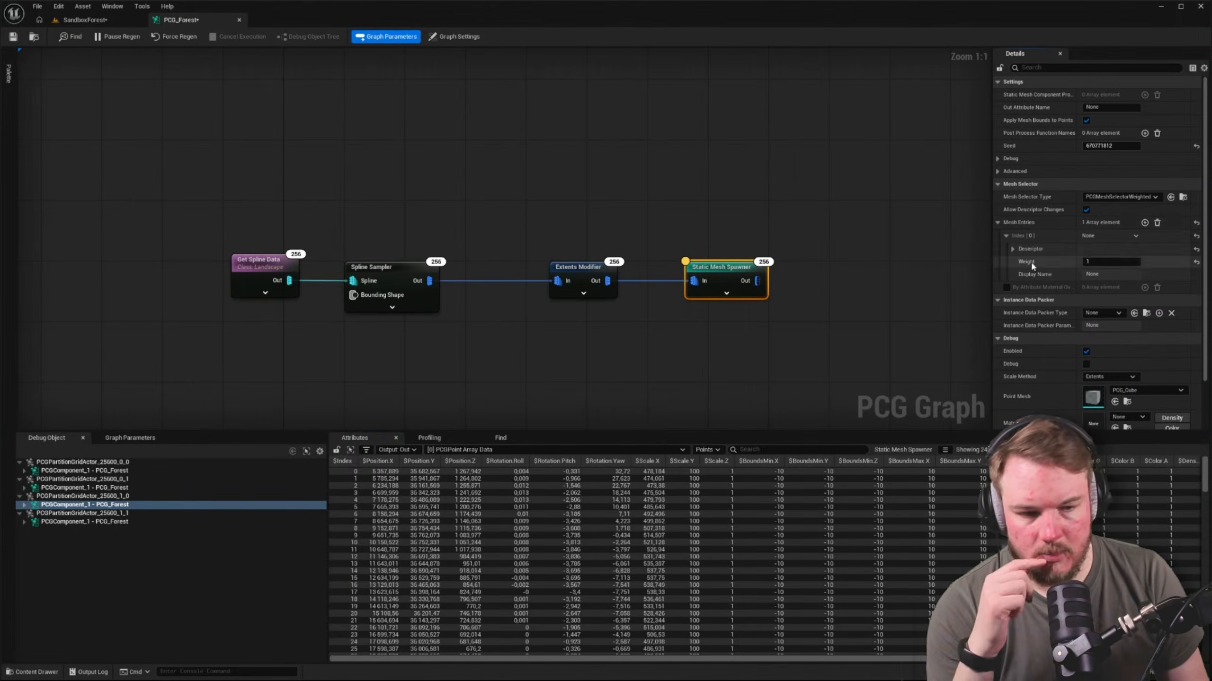
{"action": "left_click", "coordinate": [1011, 248]}
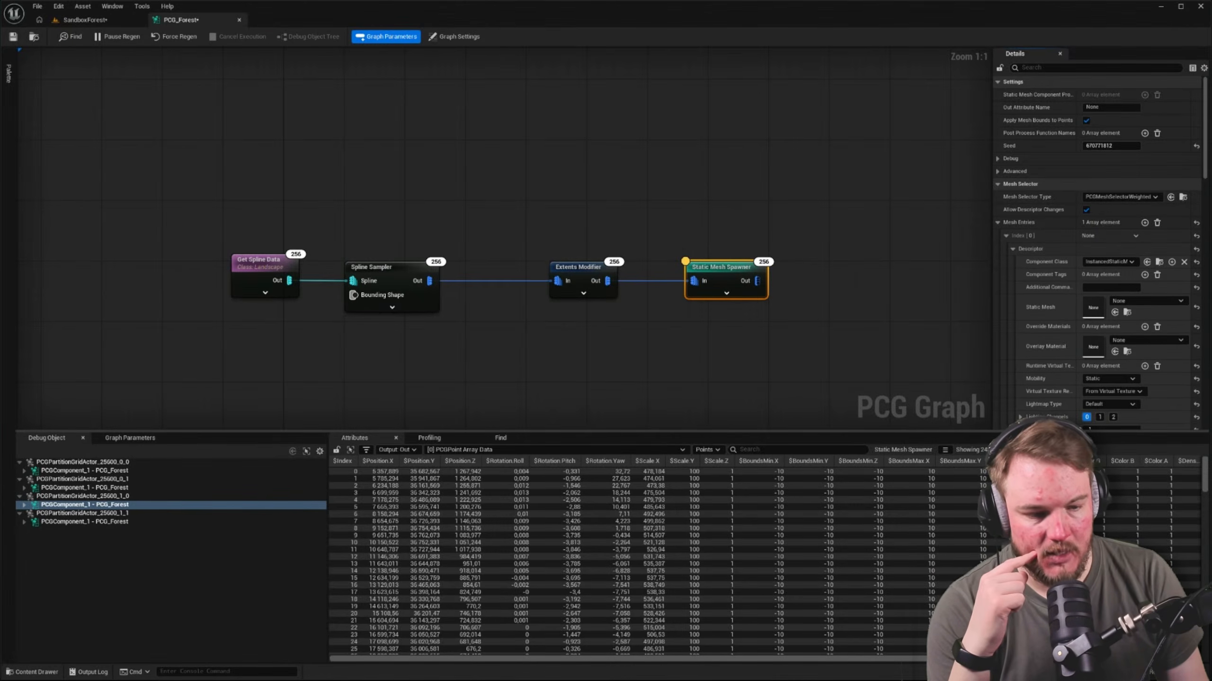
{"action": "scroll", "coordinate": [1117, 383], "scroll_direction": "down", "scroll_amount": 3}
{"action": "left_click", "coordinate": [1012, 203]}
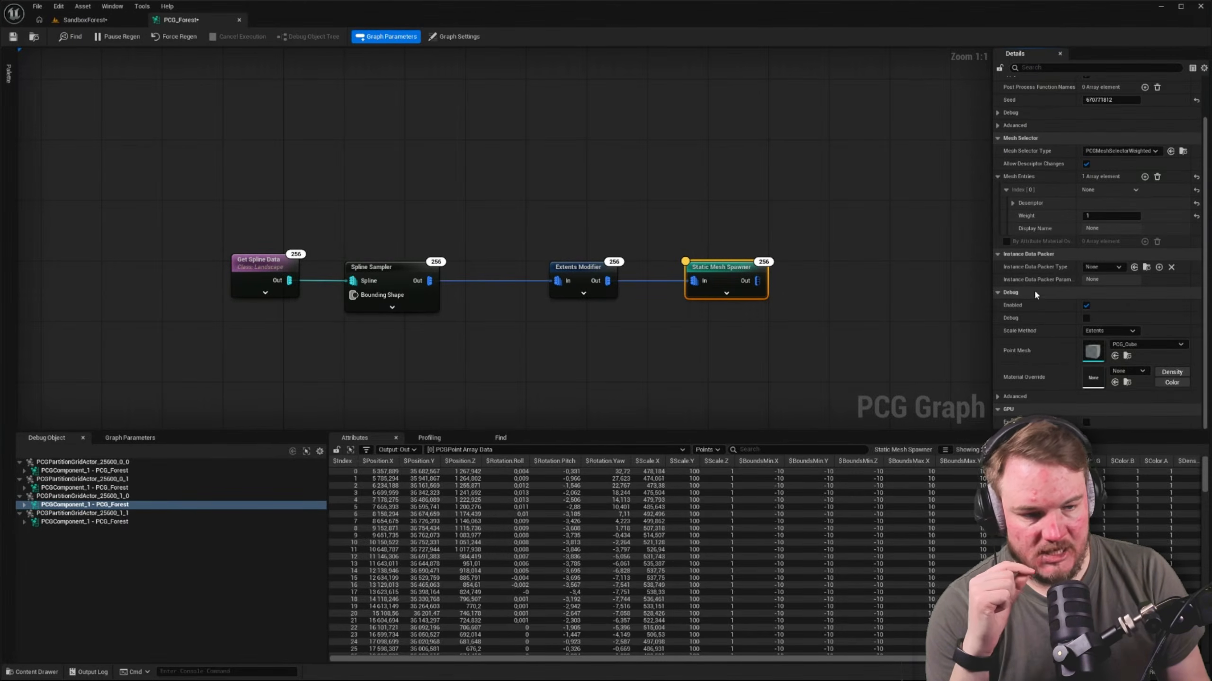
{"action": "left_click", "coordinate": [1013, 203]}
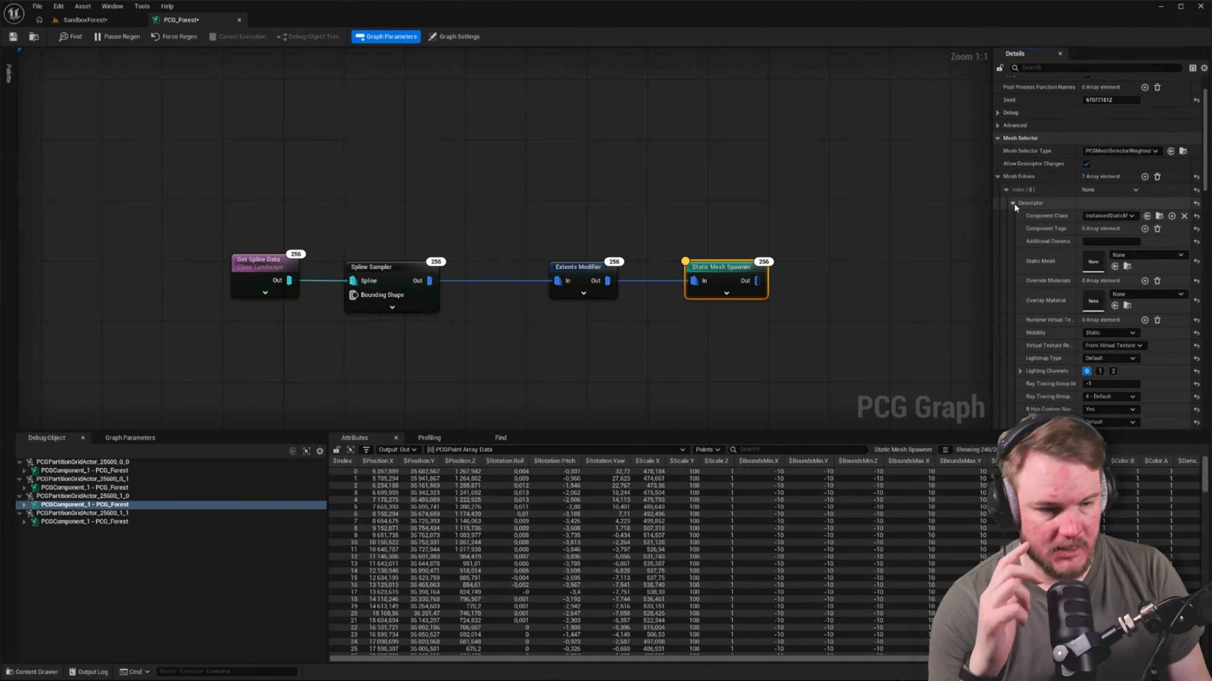
{"action": "left_click", "coordinate": [1111, 215]}
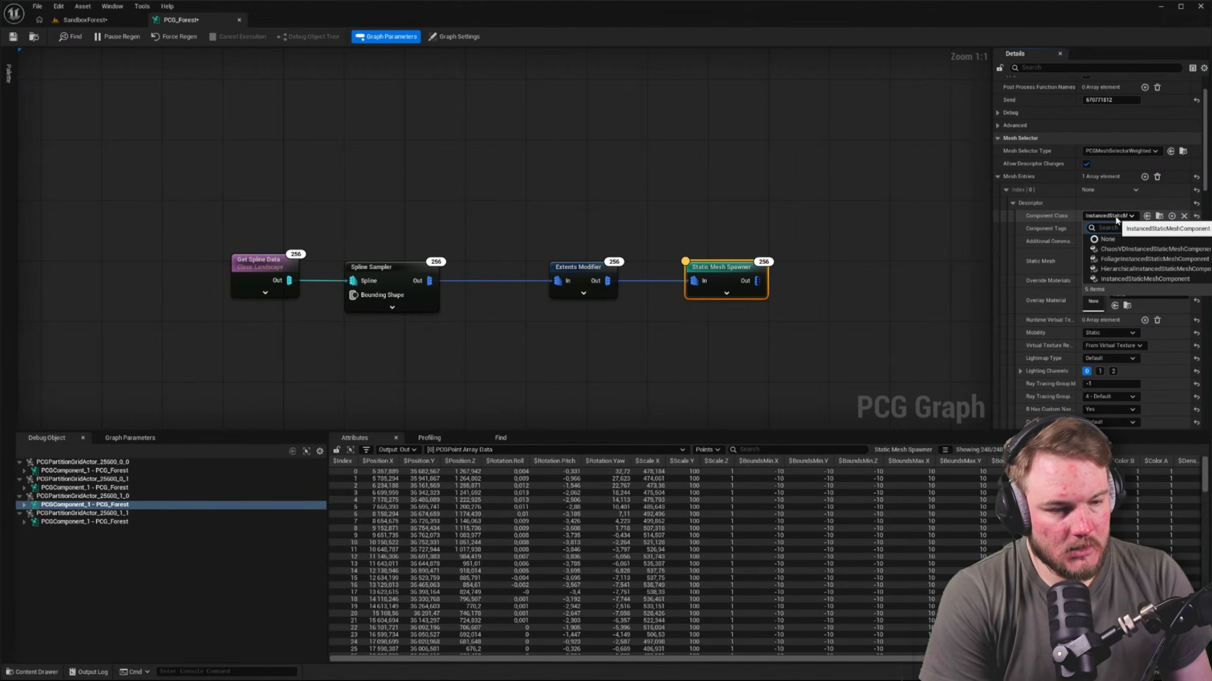
{"action": "left_click", "coordinate": [1117, 268]}
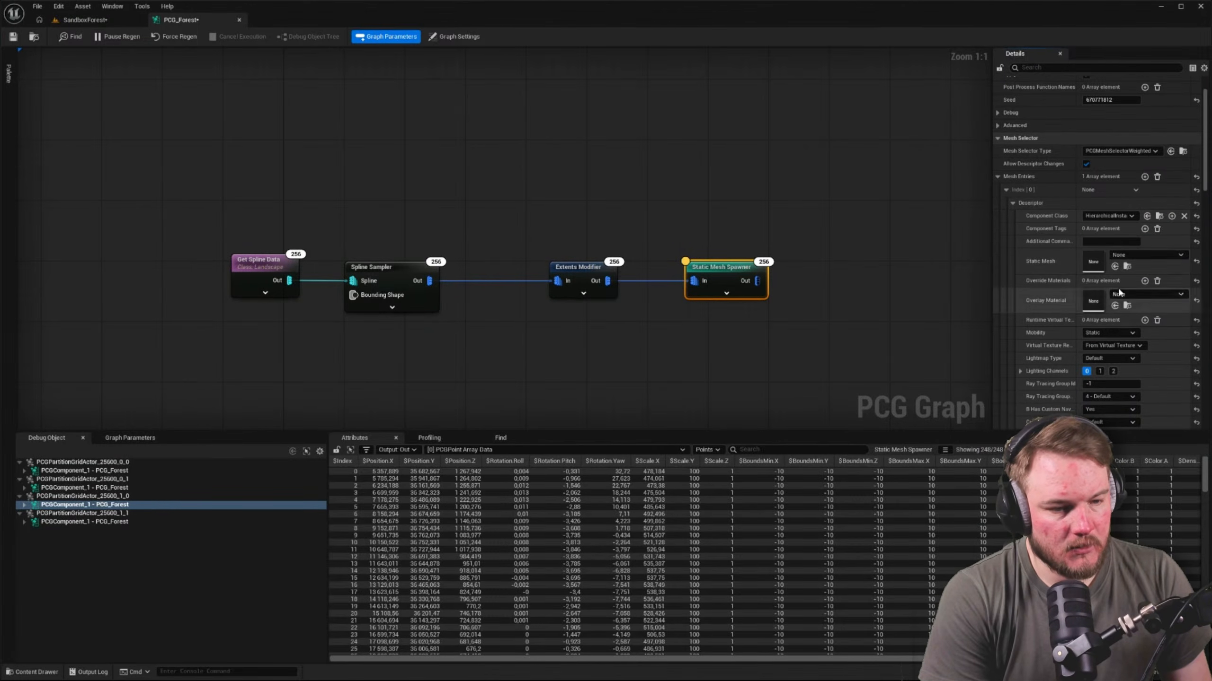
Assign PCG_Boulder_02 as the static mesh of the spawner's new mesh entry
{"action": "left_click", "coordinate": [1134, 253]}
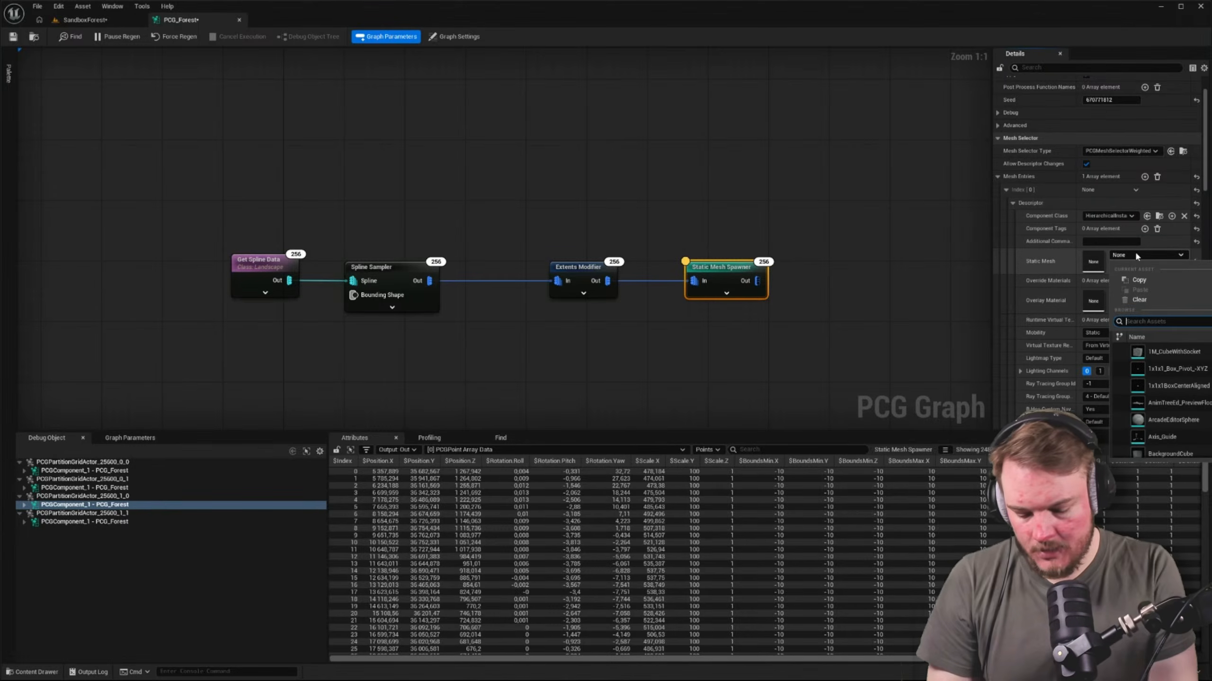
{"action": "type", "text": "PCG"}
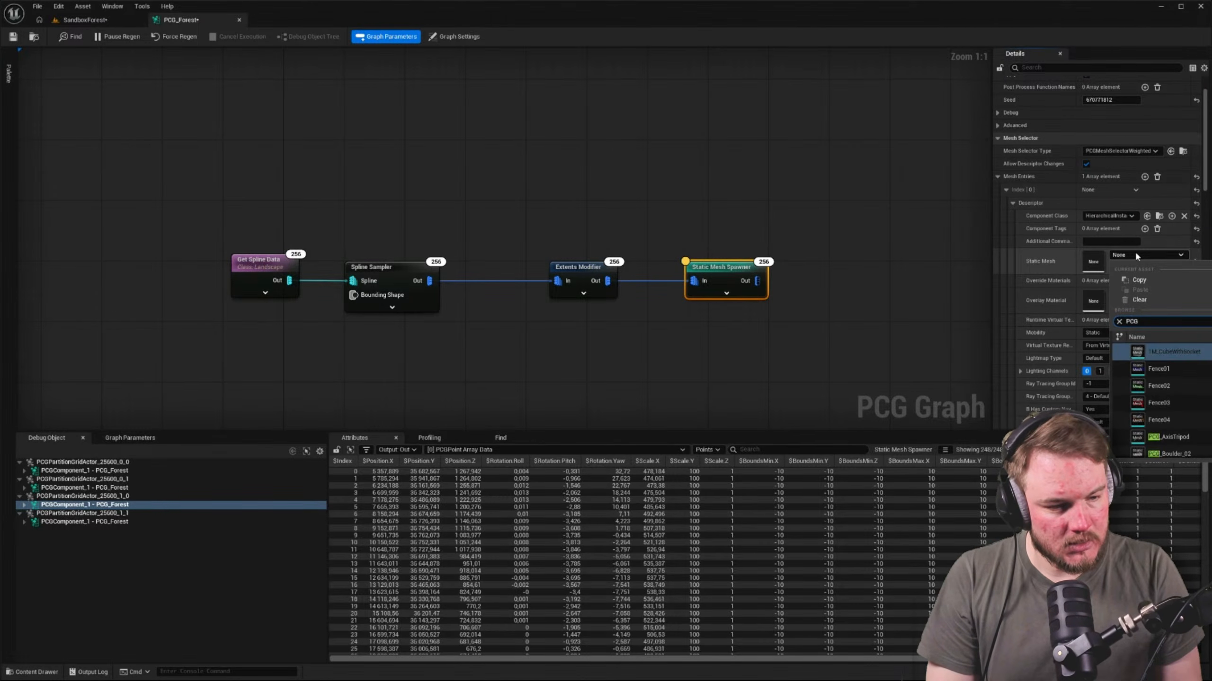
{"action": "key", "text": "Down"}
{"action": "key", "text": "Down"}
{"action": "key", "text": "Down"}
{"action": "key", "text": "Down"}
{"action": "key", "text": "Down"}
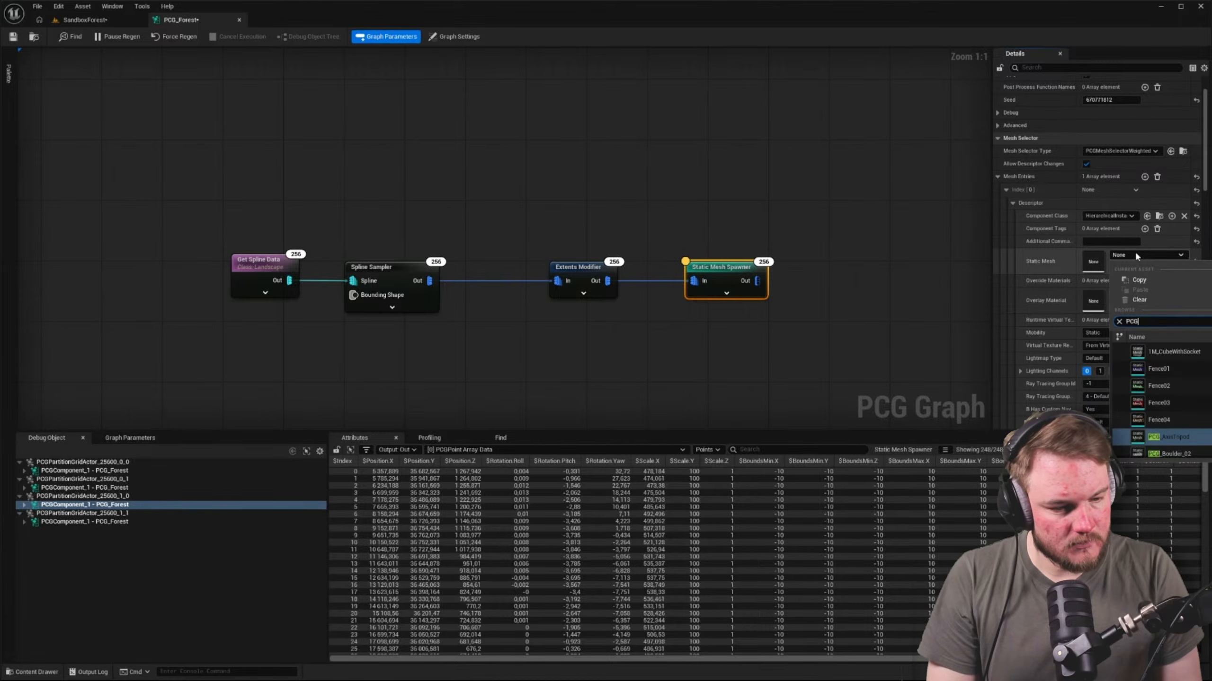
{"action": "type", "text": "_"}
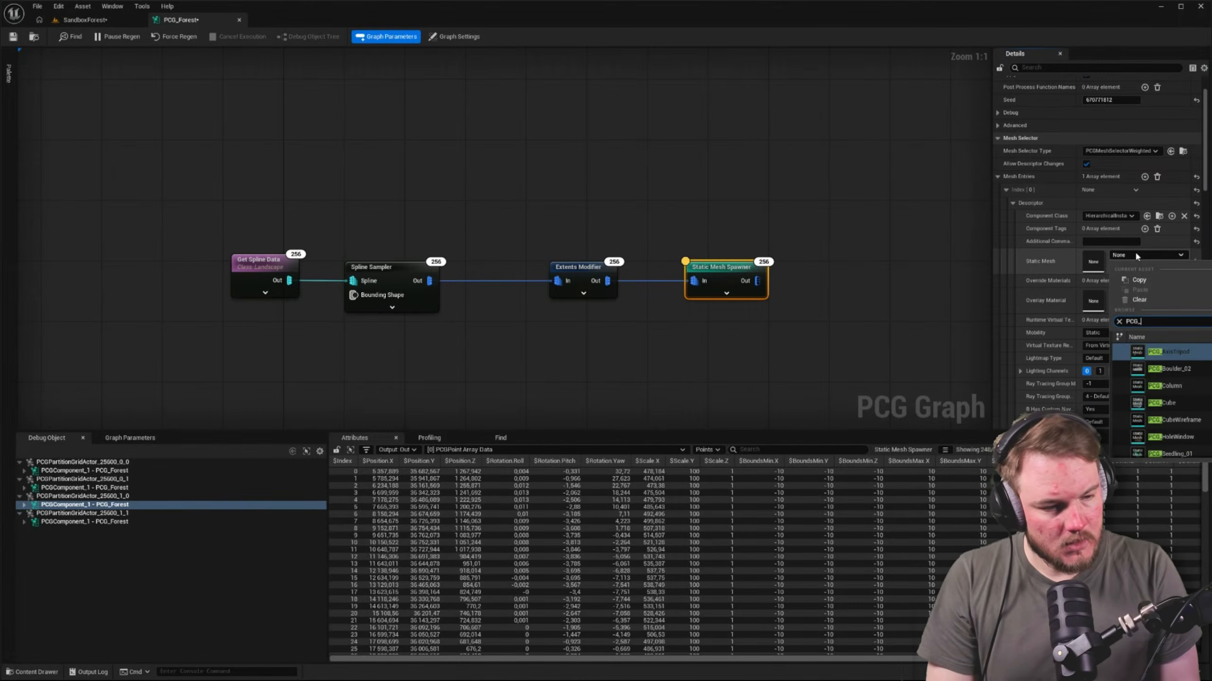
{"action": "key", "text": "Up"}
{"action": "key", "text": "Down"}
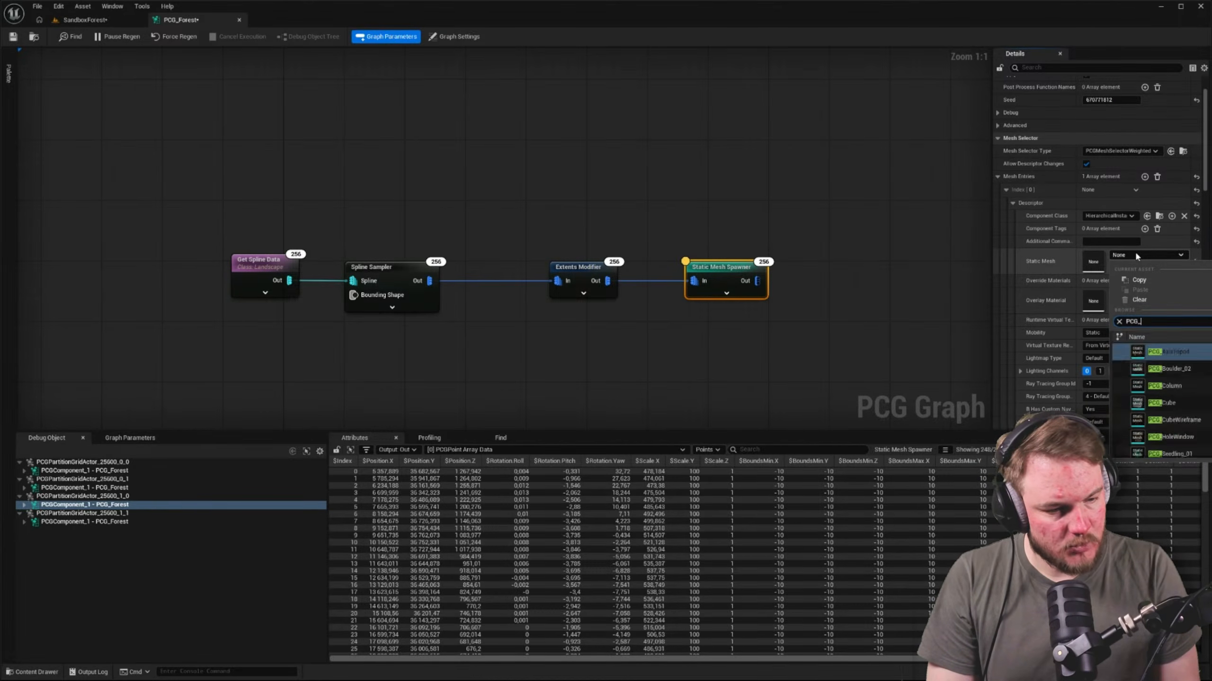
{"action": "key", "text": "Down"}
{"action": "key", "text": "Return"}
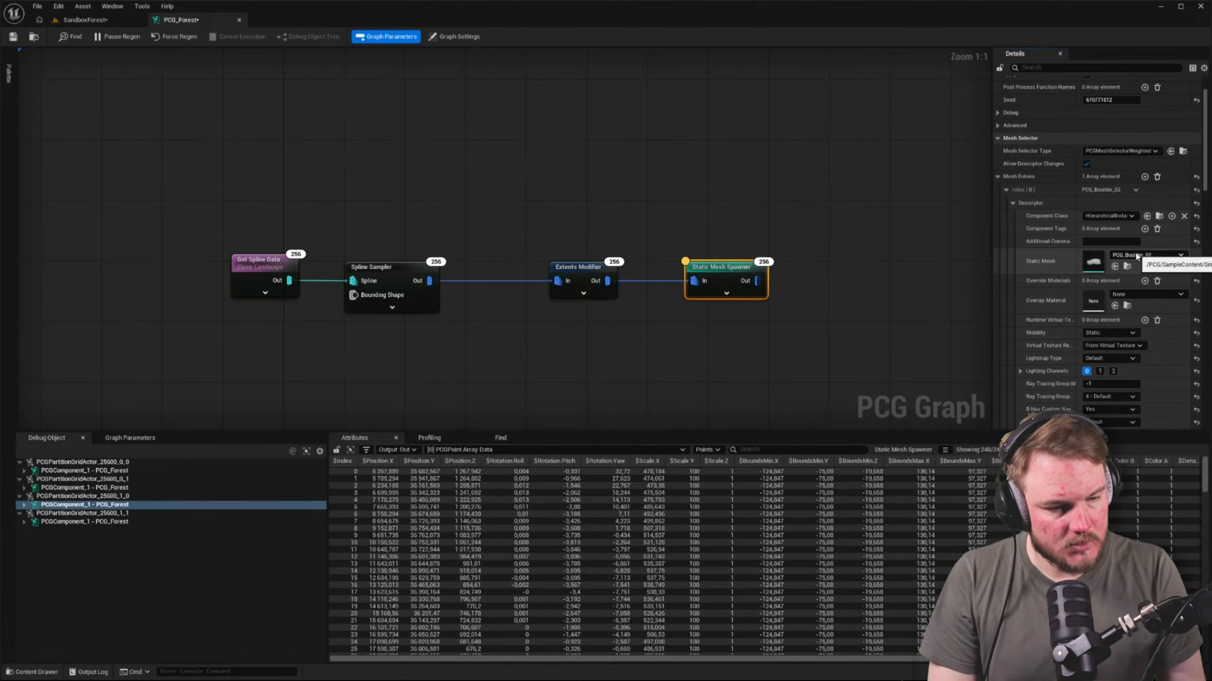
Switch to the SandboxForest level and examine the spawned boulder meshes around the forest
{"action": "left_click", "coordinate": [574, 64]}
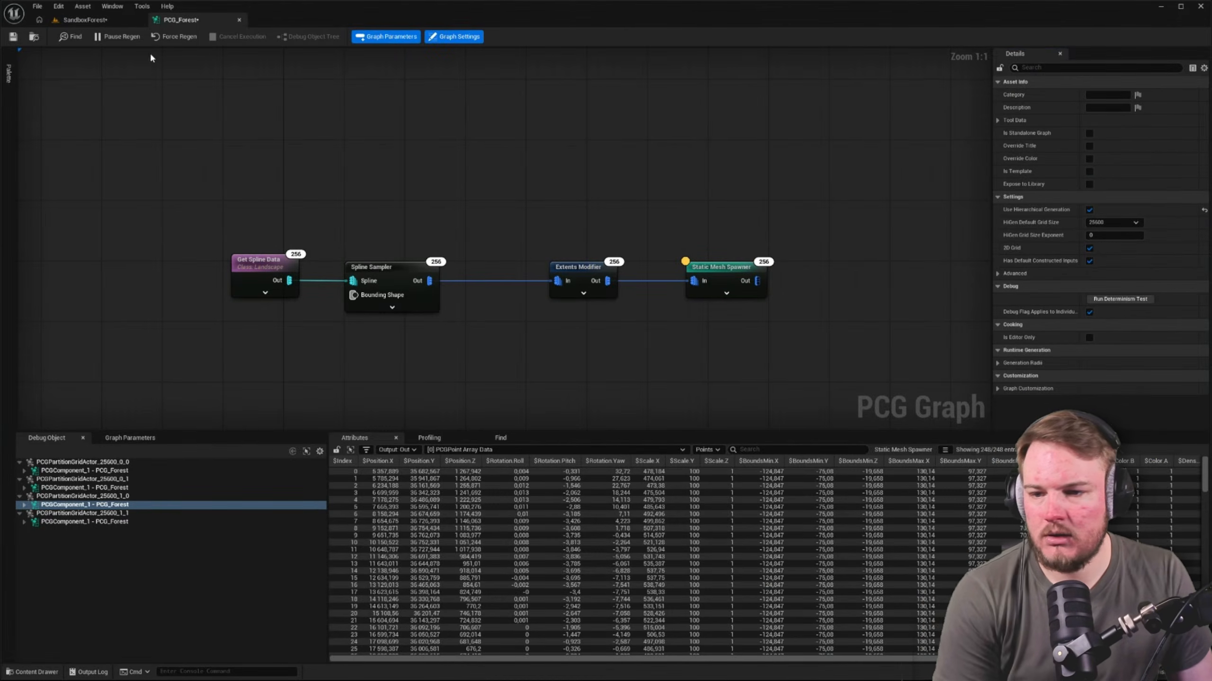
{"action": "left_click", "coordinate": [85, 19]}
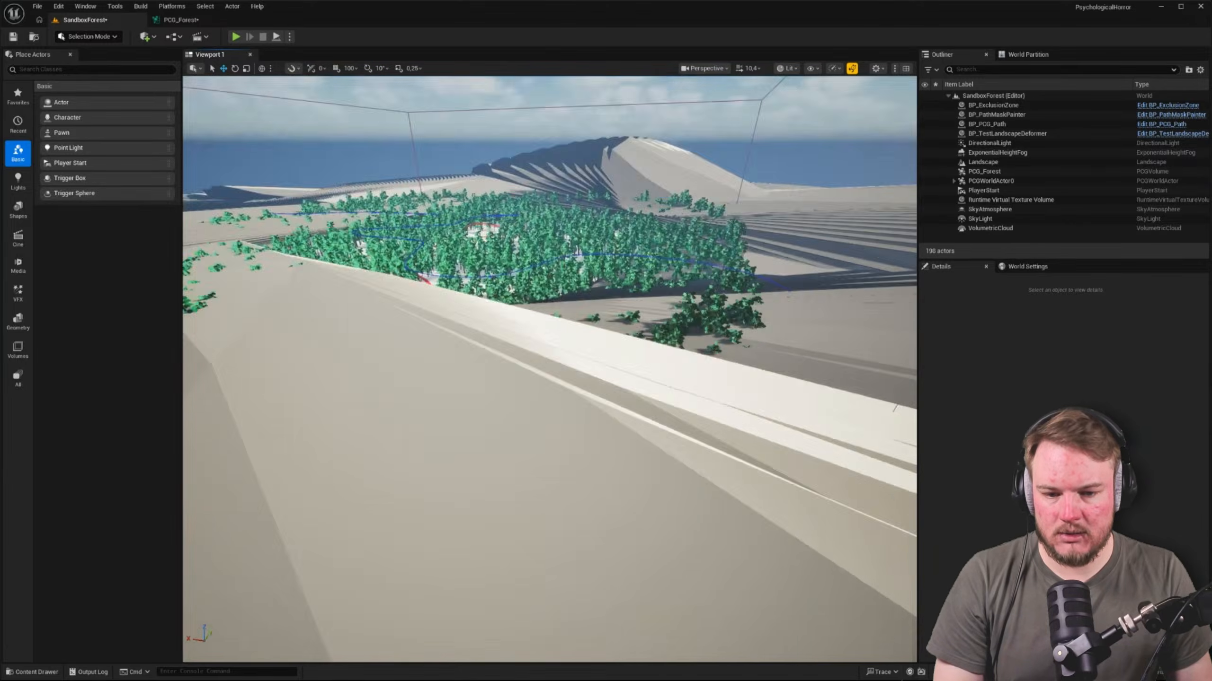
{"action": "right_click_drag", "start_coordinate": [550, 370], "coordinate": [754, 351]}
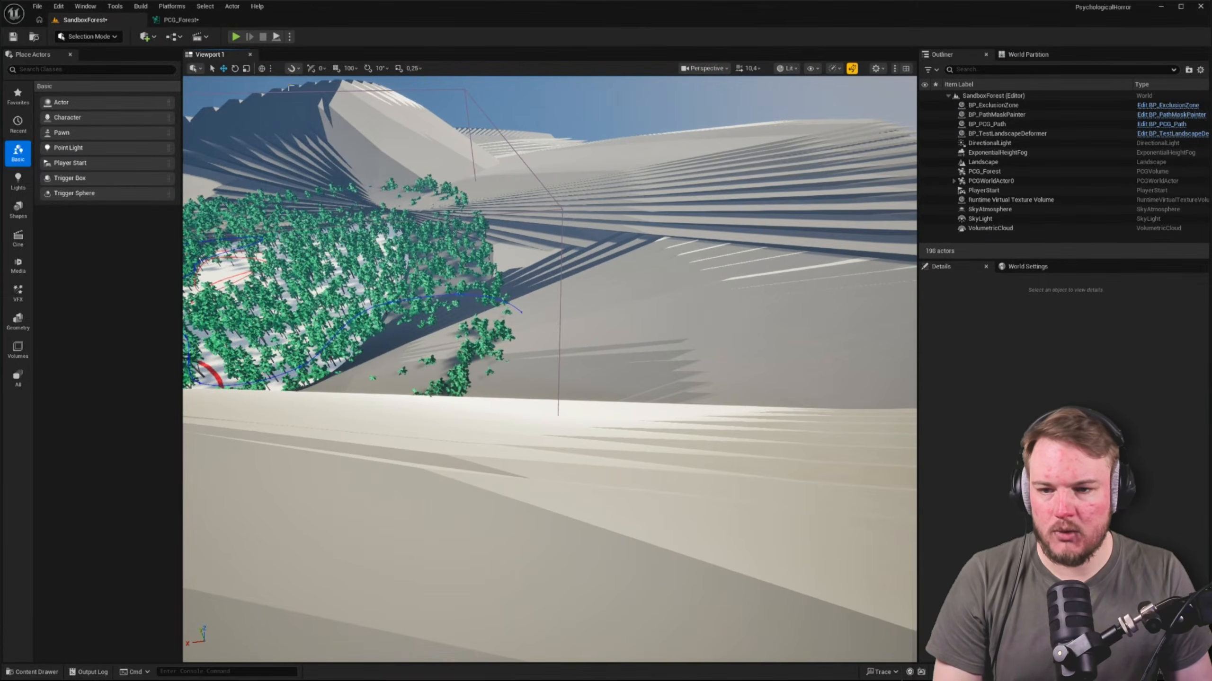
Return to PCG_Forest, set the Extents Modifier's extents to 1.0 on all three axes and save everything
{"action": "left_click", "coordinate": [181, 19]}
{"action": "left_click", "coordinate": [582, 270]}
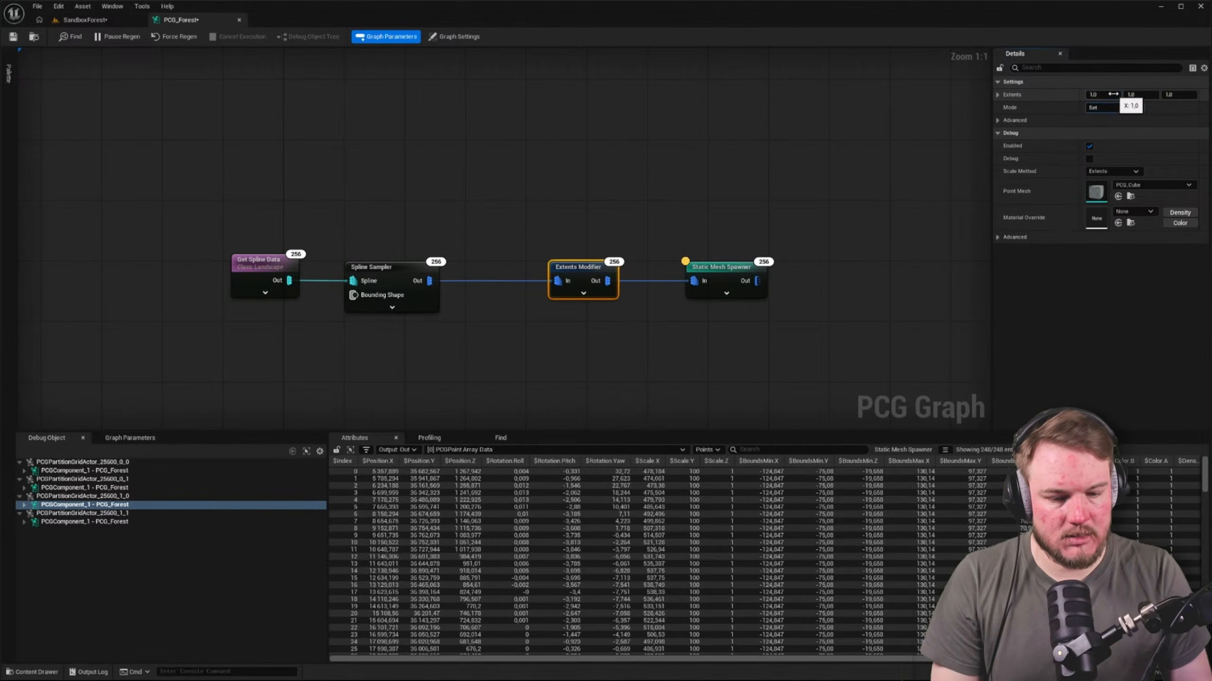
{"action": "left_click", "coordinate": [650, 189]}
{"action": "key", "text": "ctrl+shift+s"}
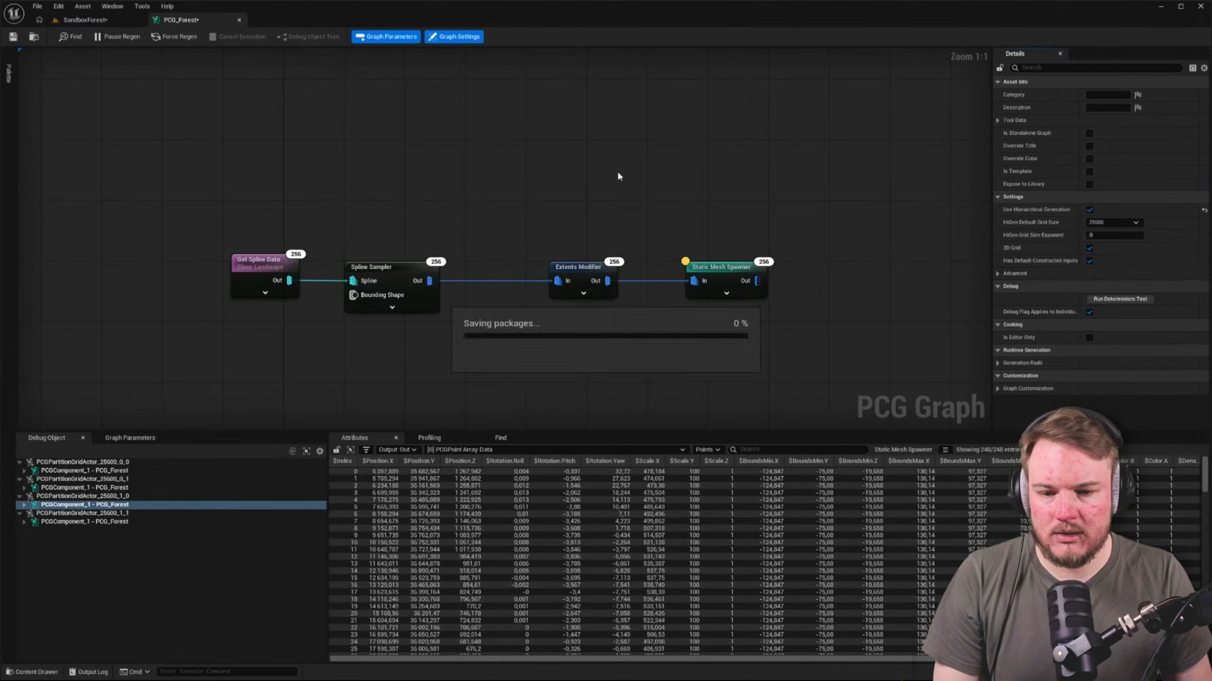
Set the Spline Sampler's Distance Increment to 2000
{"action": "left_click", "coordinate": [424, 266]}
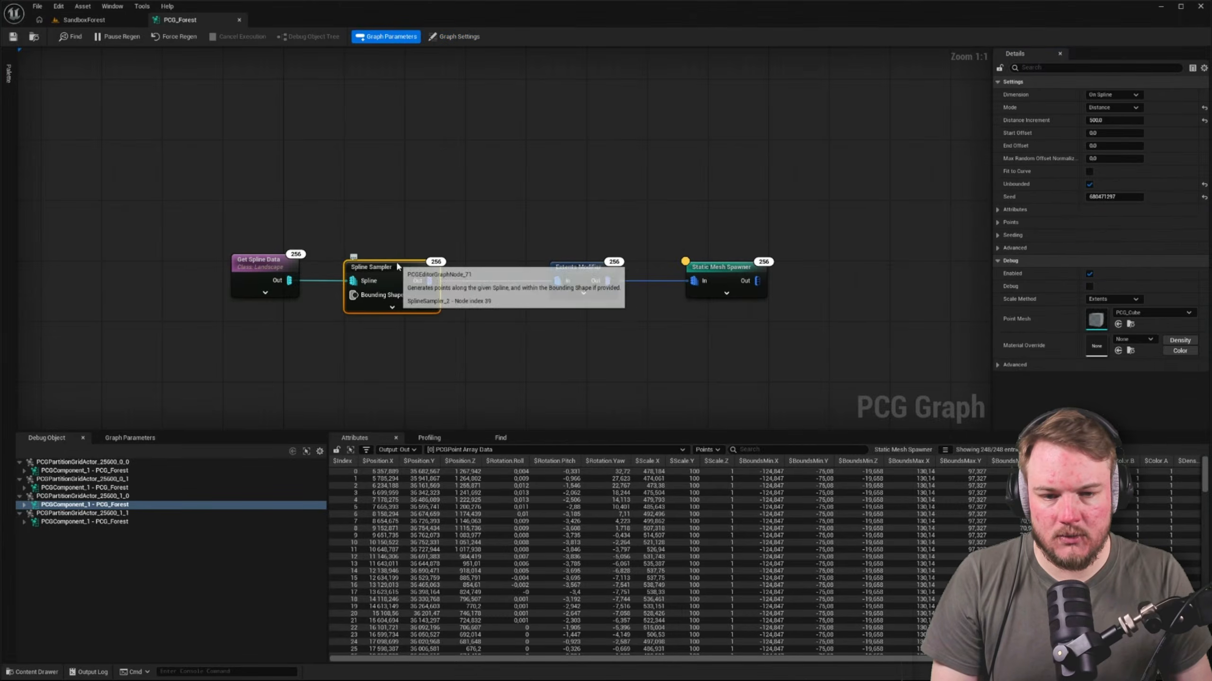
{"action": "left_click", "coordinate": [1125, 120]}
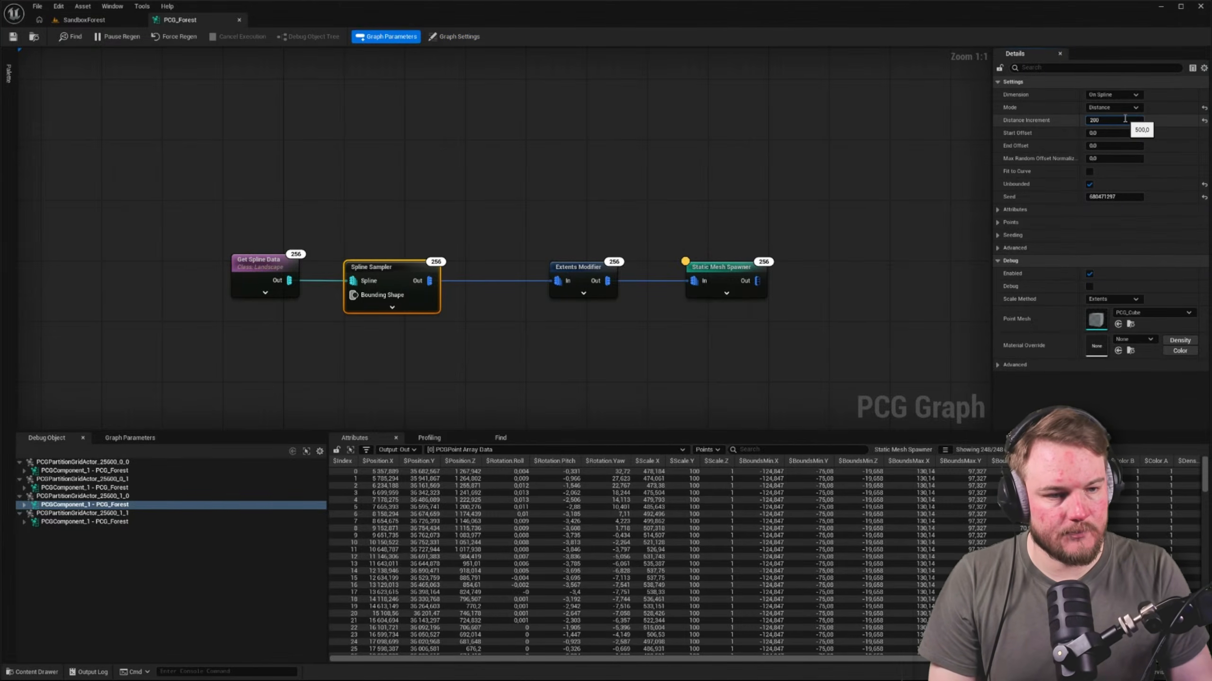
{"action": "type", "text": "200"}
{"action": "key", "text": "Return"}
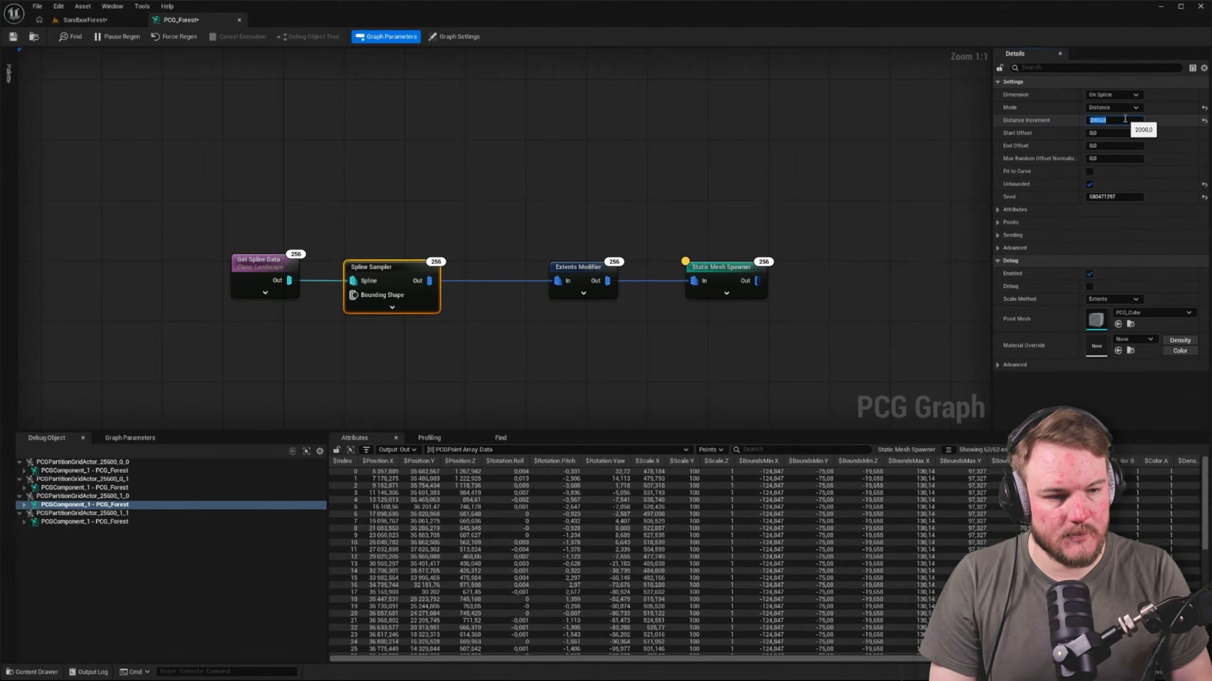
{"action": "left_click", "coordinate": [454, 201]}
Look over the size and spacing of the spawned boulders in the SandboxForest level
{"action": "left_click", "coordinate": [83, 20]}
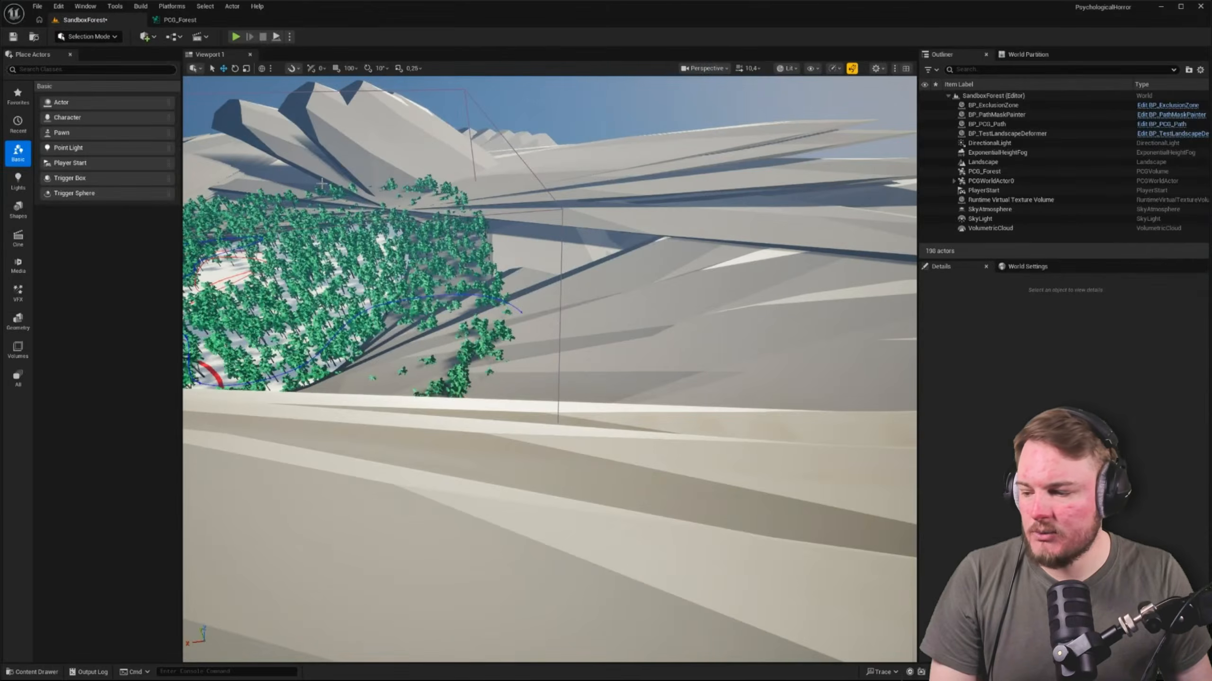
{"action": "right_click_drag", "start_coordinate": [550, 368], "coordinate": [535, 389]}
{"action": "key", "text": "s"}
{"action": "scroll", "coordinate": [477, 394], "scroll_direction": "up", "scroll_amount": 3}
{"action": "right_click_drag", "start_coordinate": [548, 367], "coordinate": [482, 396]}
Return to PCG_Forest and compare the output points of the Spline Sampler and the Extents Modifier
{"action": "left_click", "coordinate": [178, 19]}
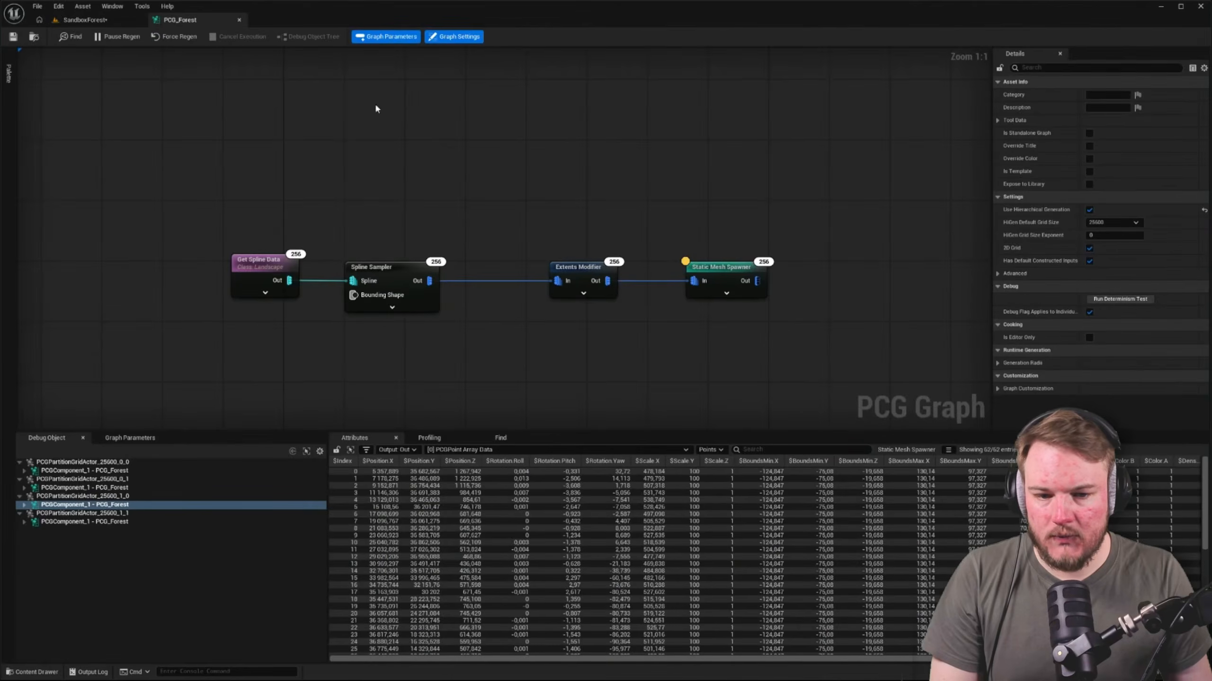
{"action": "left_click", "coordinate": [721, 272]}
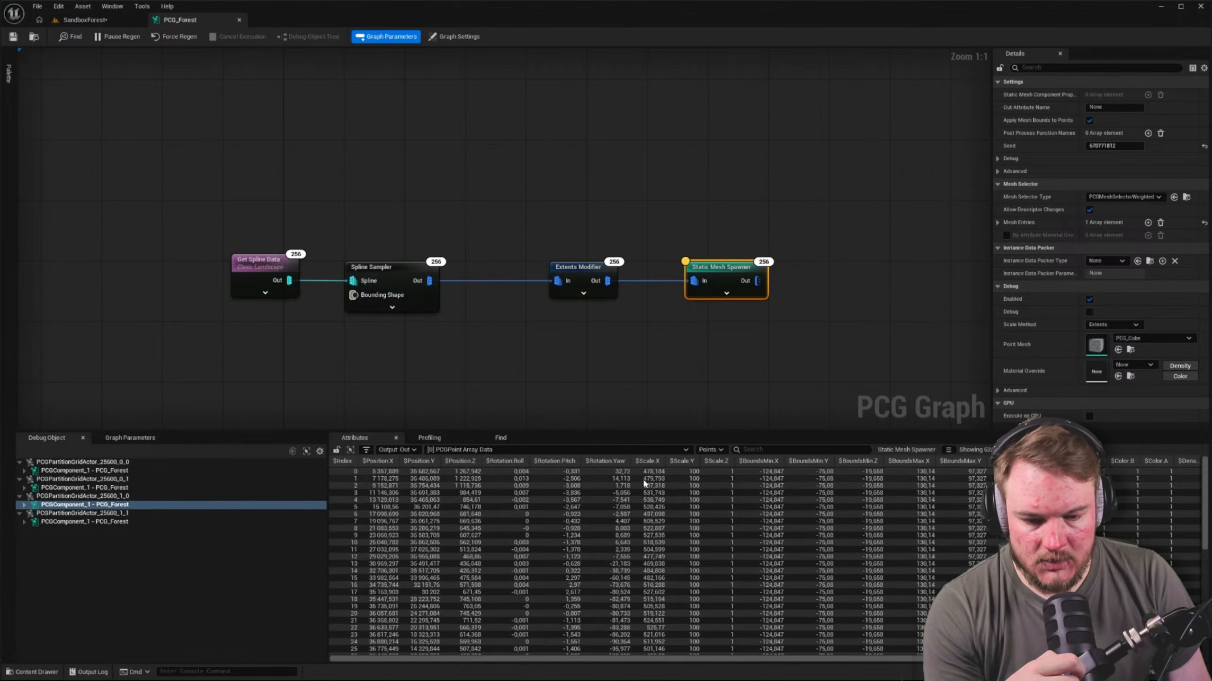
{"action": "left_click", "coordinate": [436, 308]}
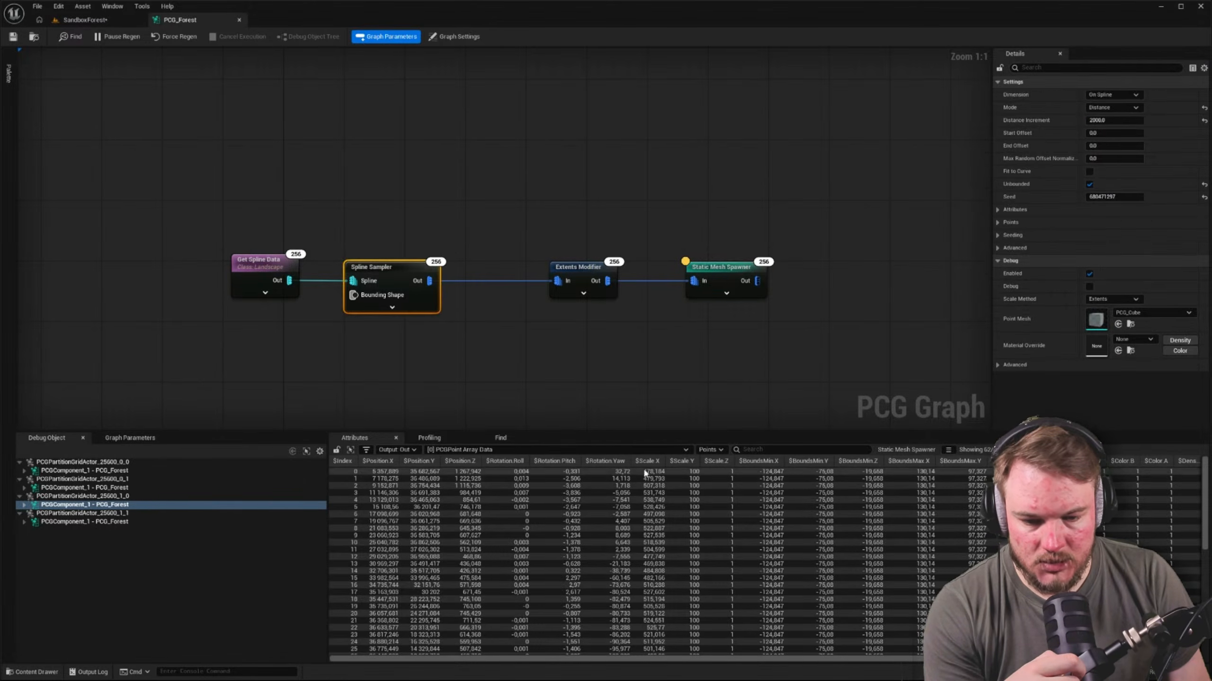
{"action": "key", "text": "Caps_Lock"}
{"action": "key", "text": "a"}
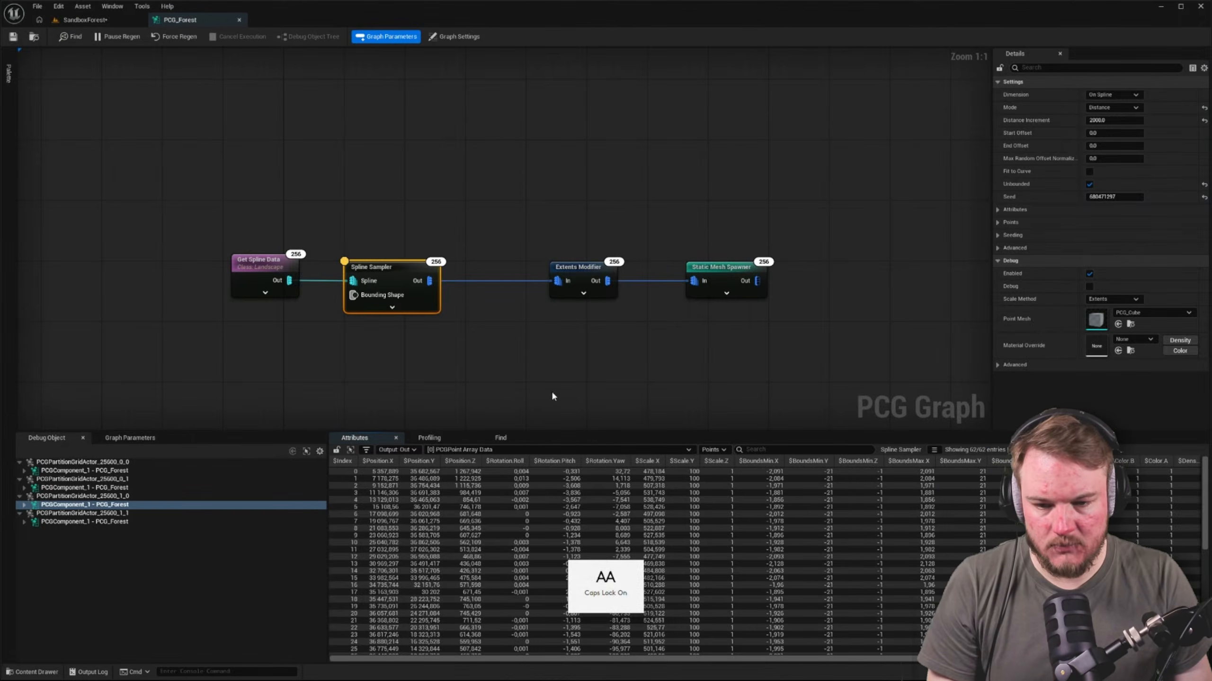
{"action": "key", "text": "Caps_Lock"}
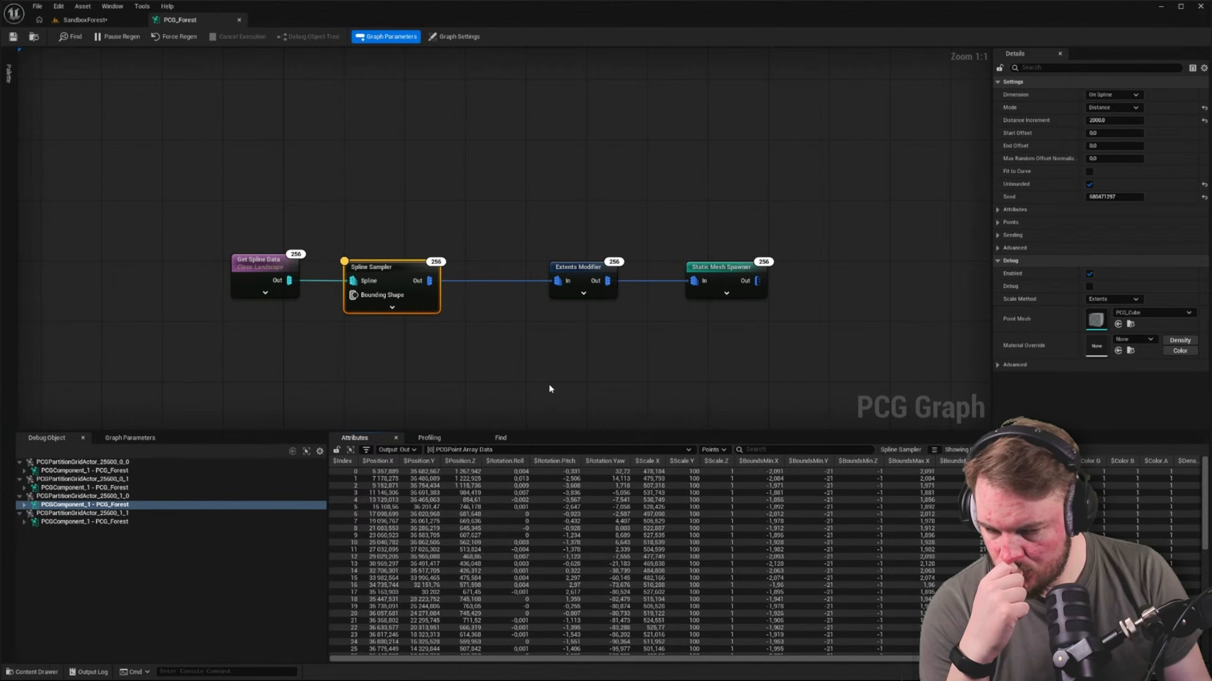
{"action": "right_click_drag", "start_coordinate": [549, 387], "coordinate": [455, 311]}
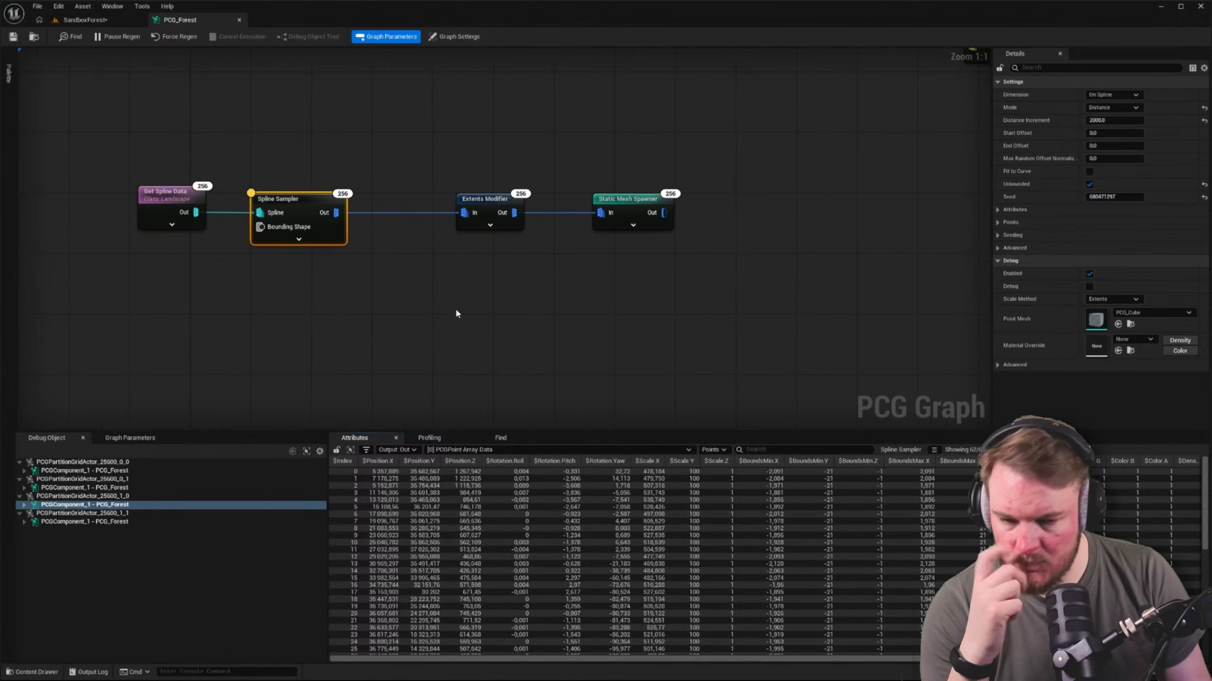
{"action": "left_click", "coordinate": [484, 210]}
{"action": "key", "text": "a"}
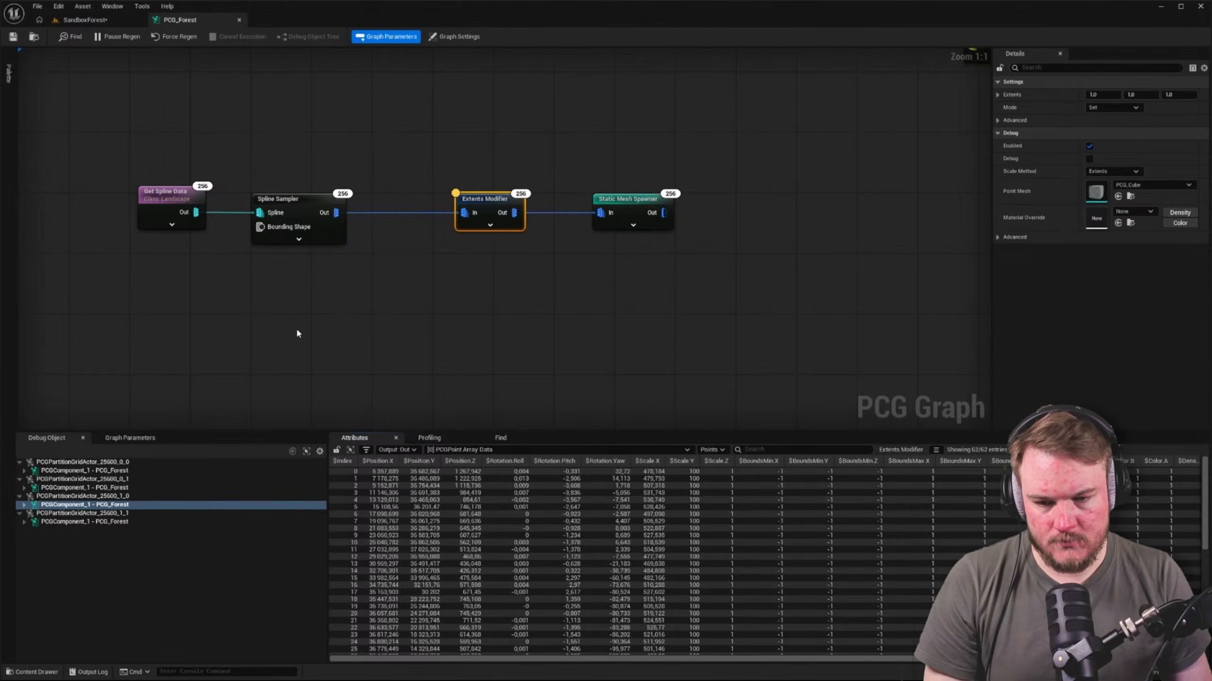
{"action": "right_click_drag", "start_coordinate": [297, 333], "coordinate": [347, 328]}
{"action": "left_click_drag", "start_coordinate": [386, 210], "coordinate": [473, 285]}
{"action": "type", "text": "attrub"}
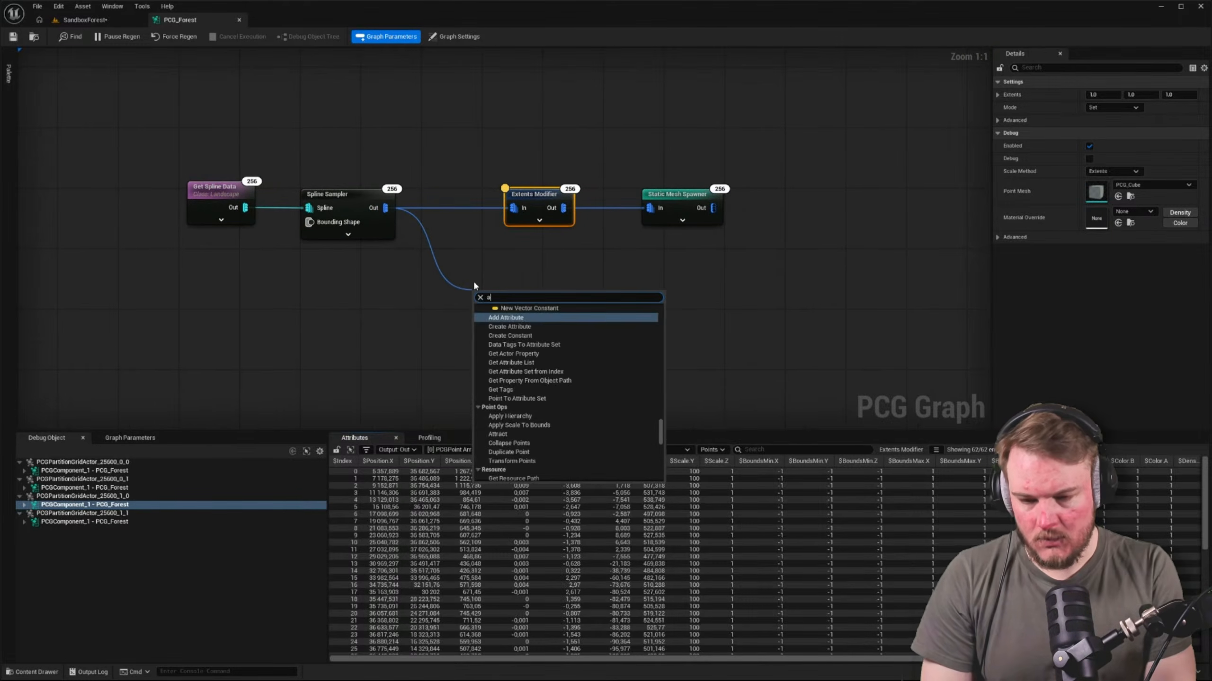
{"action": "key", "text": "BackSpace"}
{"action": "key", "text": "BackSpace"}
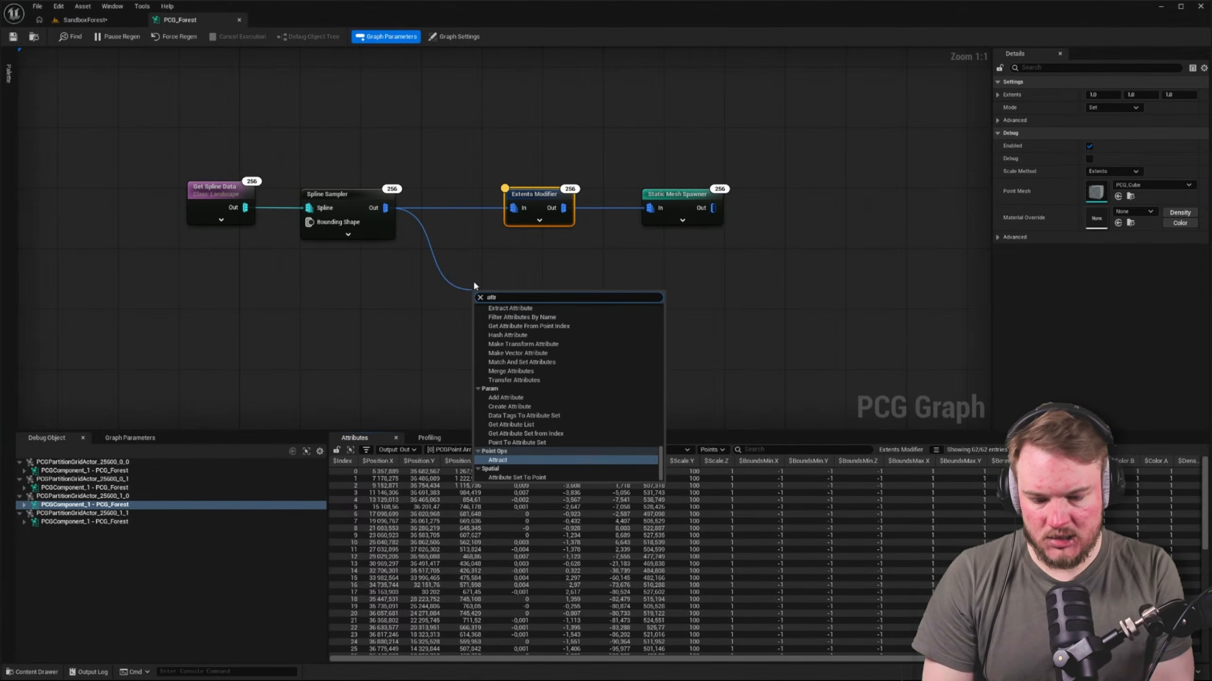
{"action": "type", "text": "ibut"}
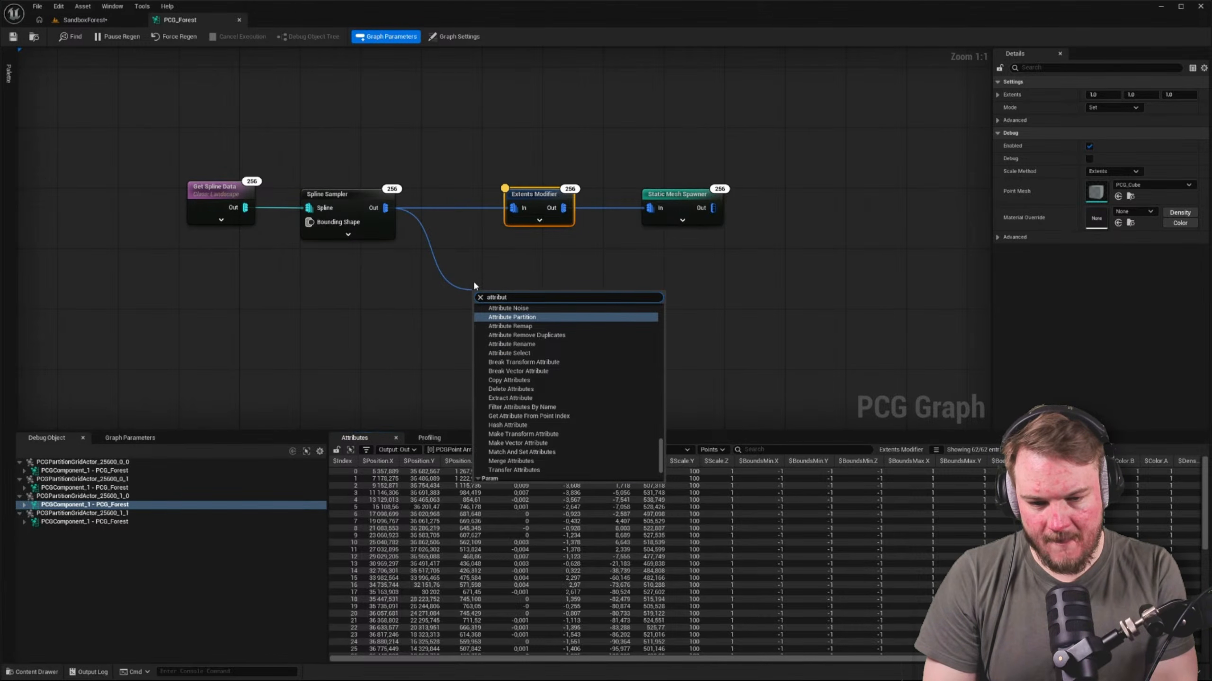
{"action": "key", "text": "Down"}
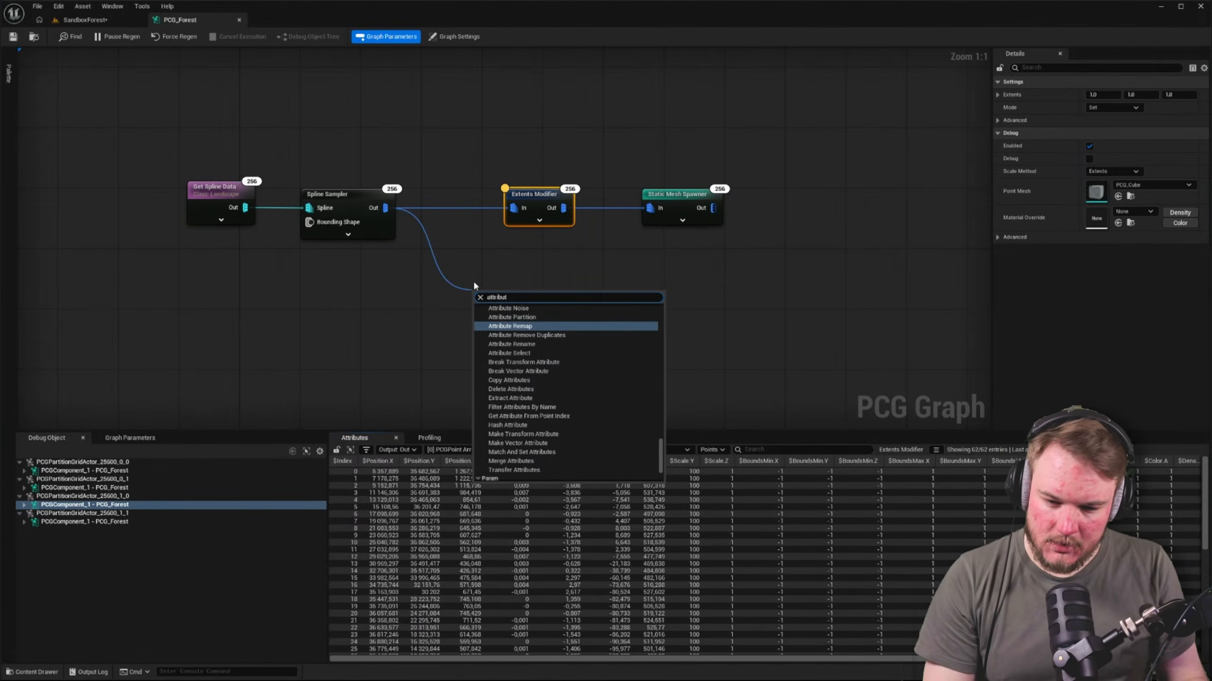
{"action": "key", "text": "Down"}
{"action": "key", "text": "Down"}
{"action": "key", "text": "Down"}
{"action": "key", "text": "Down"}
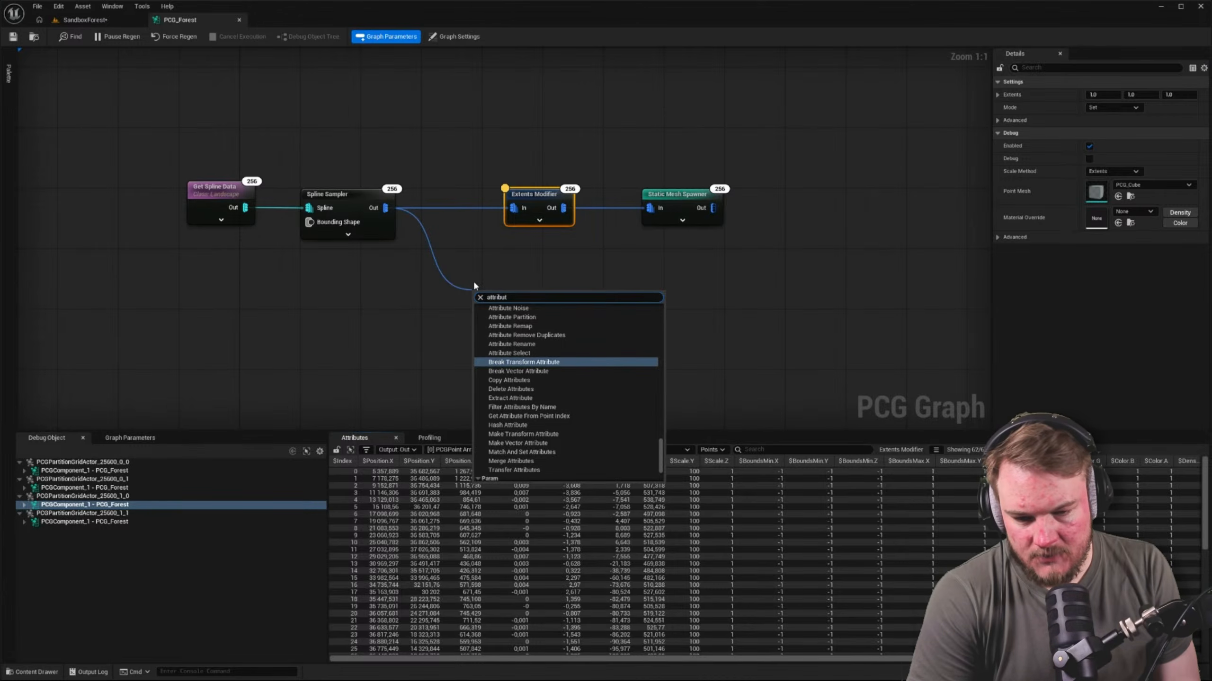
{"action": "key", "text": "Up"}
{"action": "key", "text": "Return"}
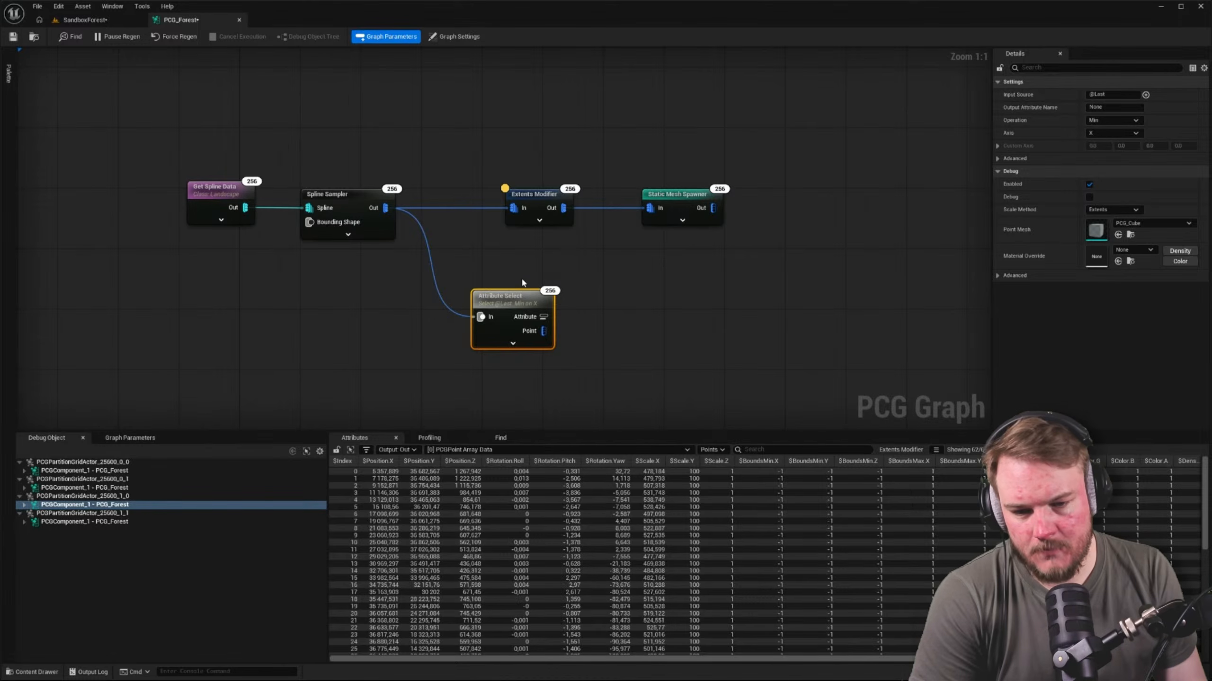
{"action": "key", "text": "Delete"}
{"action": "left_click_drag", "start_coordinate": [386, 207], "coordinate": [515, 292]}
{"action": "type", "text": "set"}
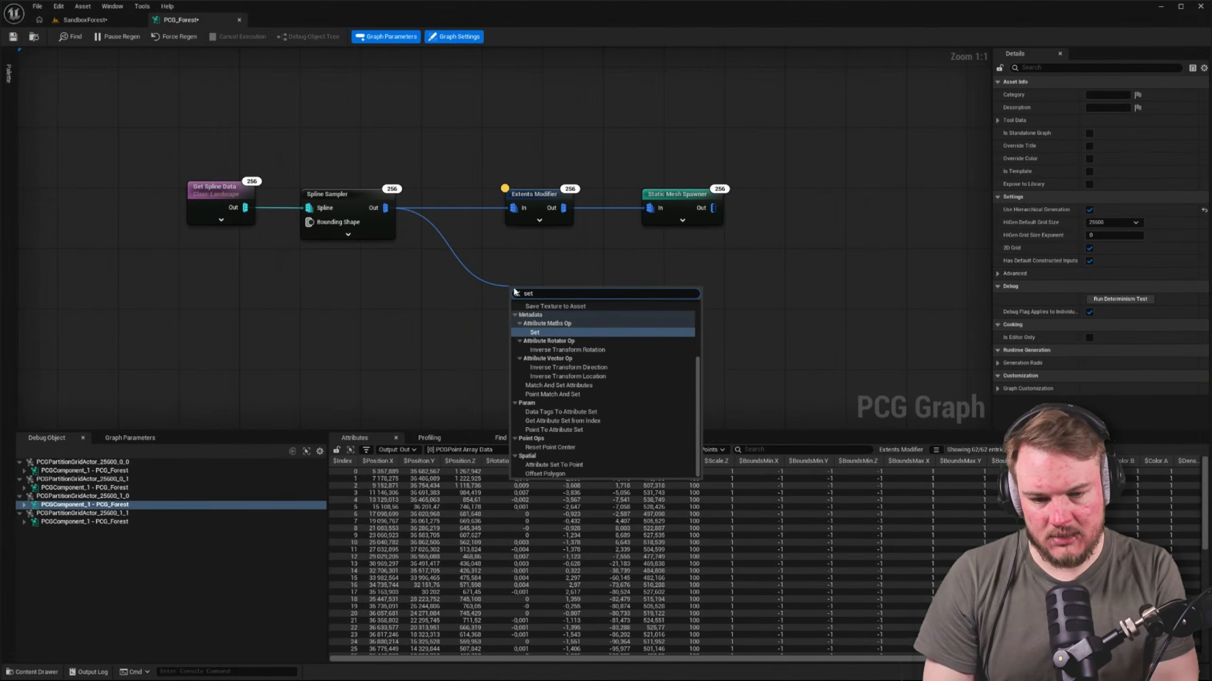
{"action": "left_click", "coordinate": [554, 333]}
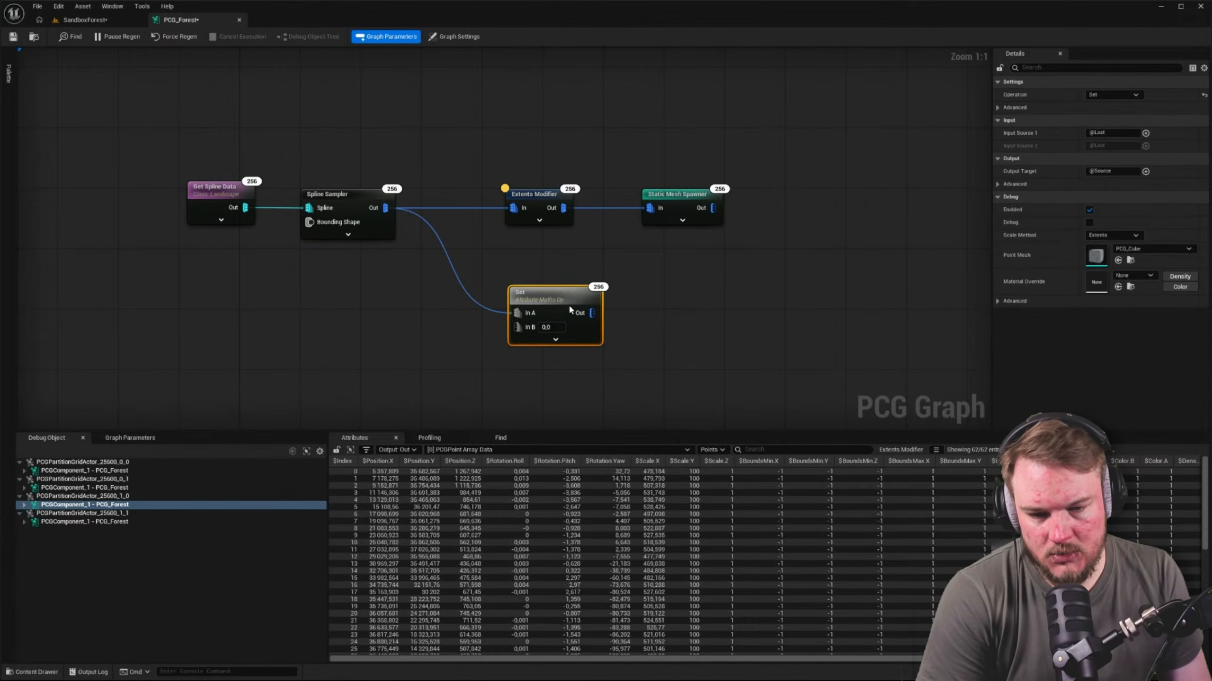
{"action": "key", "text": "Delete"}
Add an Attribute Maths Op node with the Set operation, fed by the Spline Sampler's output
{"action": "left_click_drag", "start_coordinate": [385, 207], "coordinate": [490, 263]}
{"action": "type", "text": "s"}
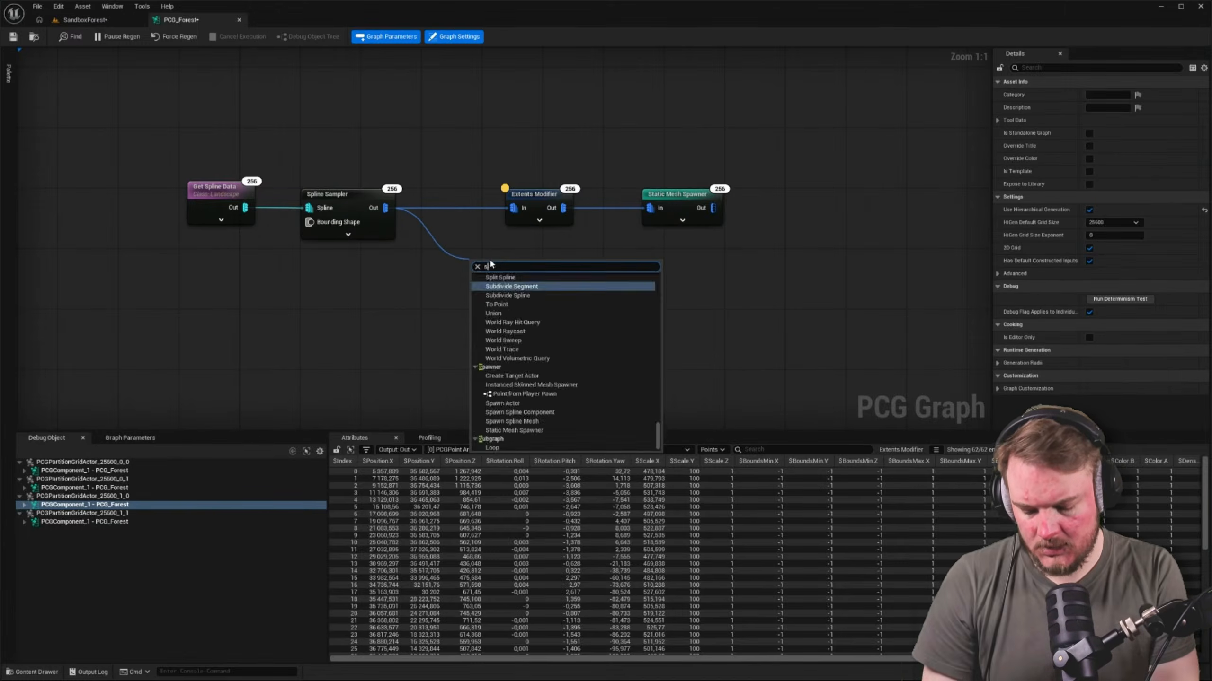
{"action": "type", "text": "et"}
{"action": "key", "text": "Return"}
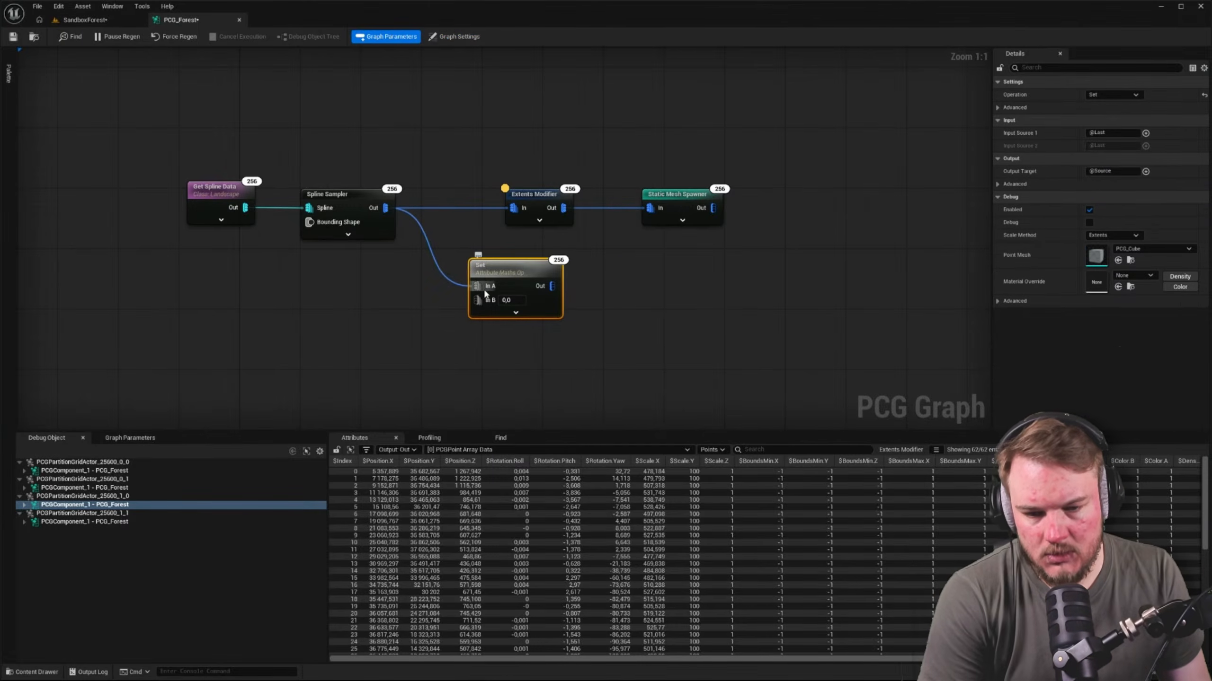
{"action": "left_click", "coordinate": [1136, 95]}
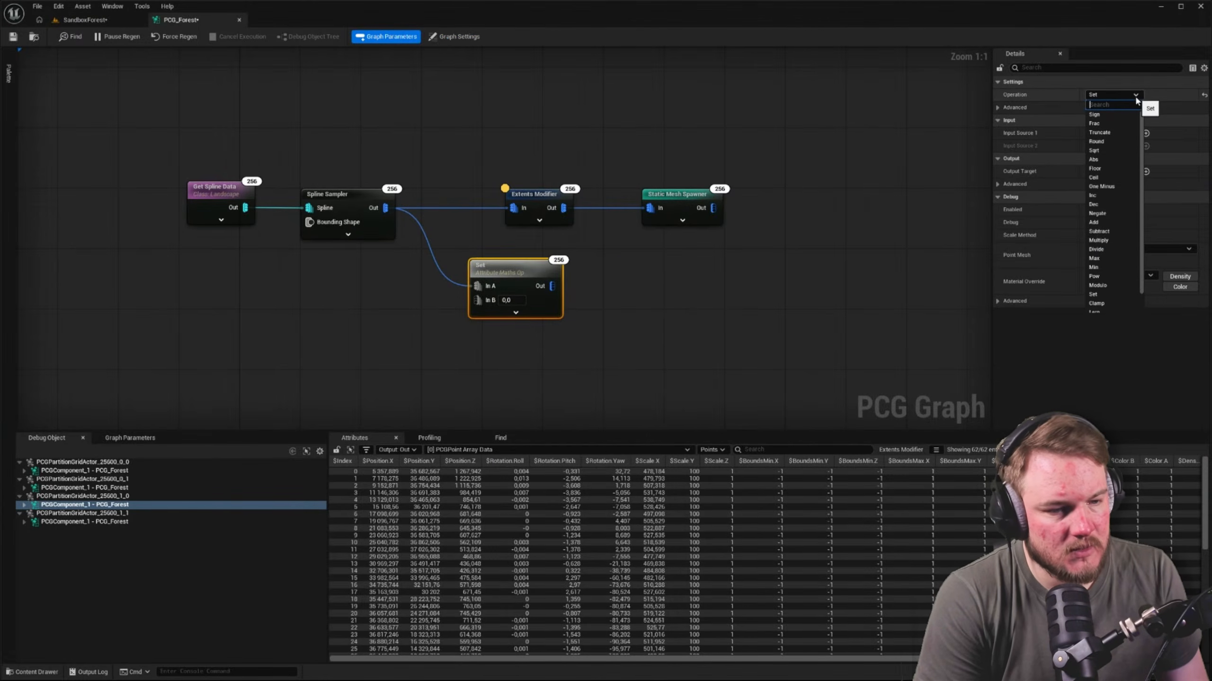
{"action": "left_click", "coordinate": [1136, 95]}
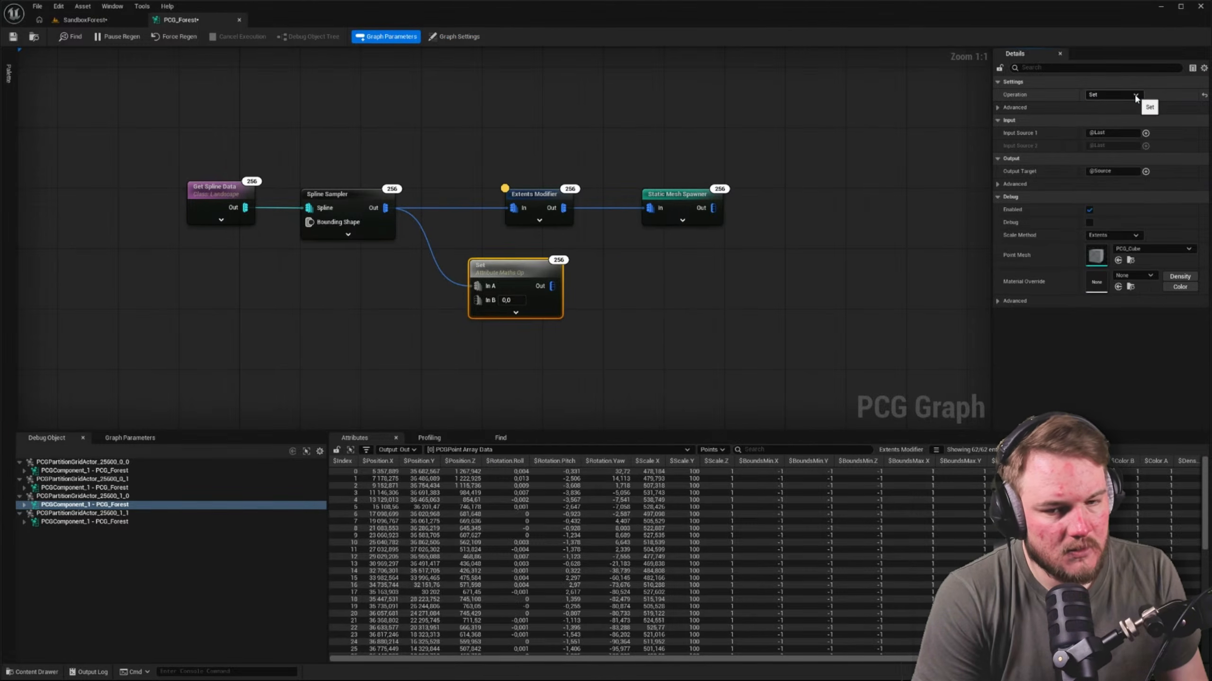
Set the Set node's Input Source 1 to $Scale and In B to 1.0, and inspect its output points
{"action": "left_click", "coordinate": [1146, 134]}
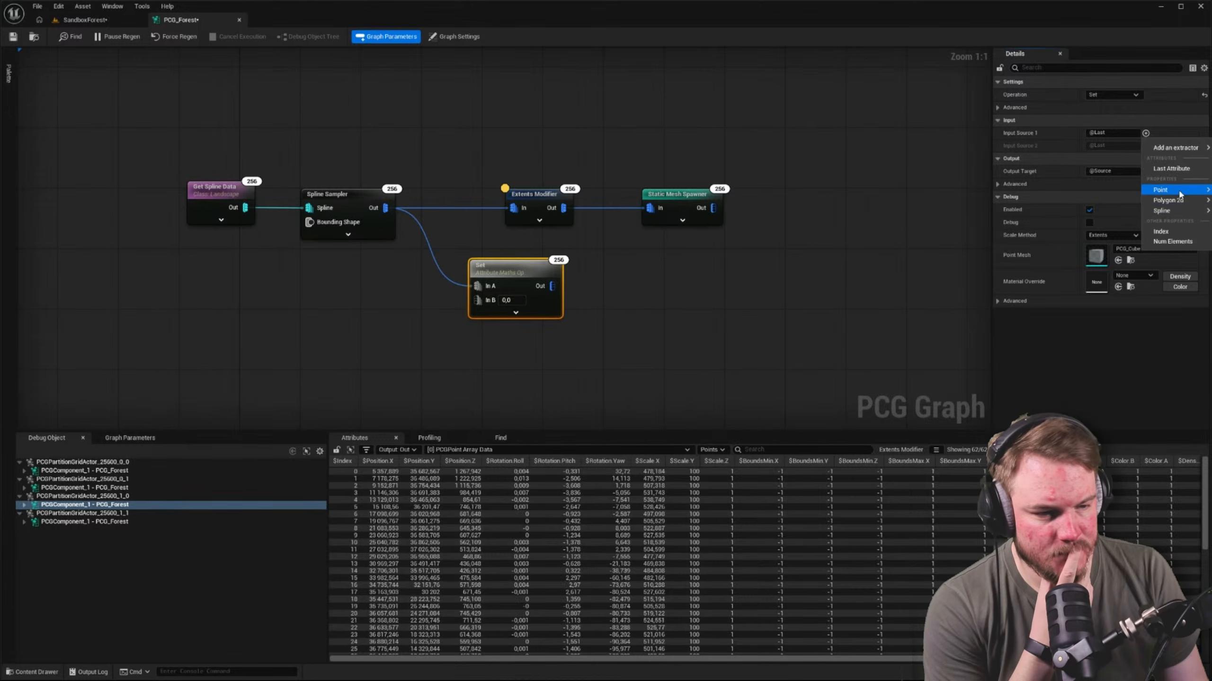
{"action": "left_click", "coordinate": [1210, 261]}
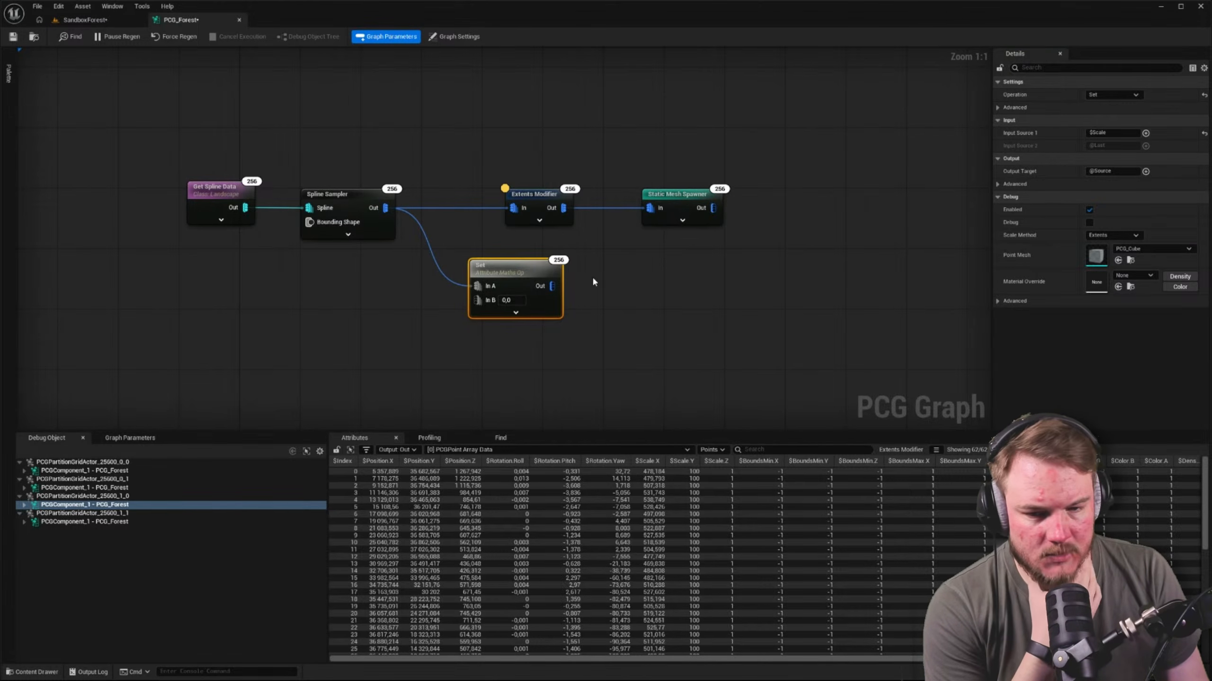
{"action": "type", "text": "1"}
{"action": "left_click", "coordinate": [620, 286]}
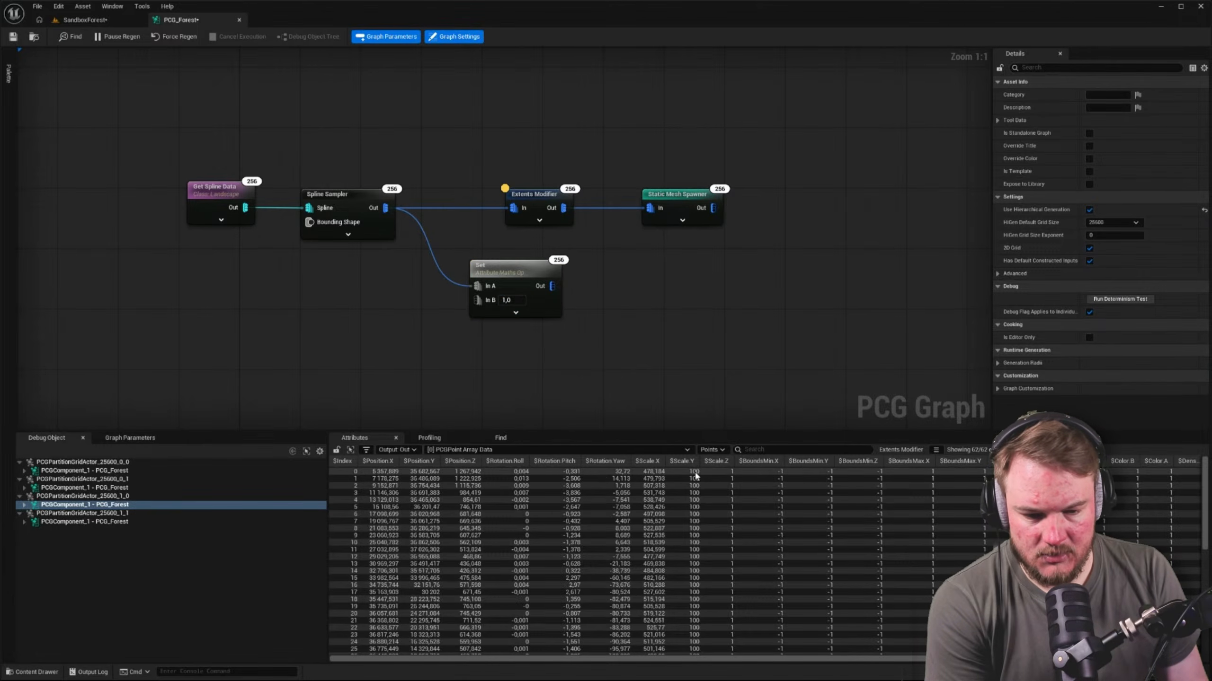
{"action": "left_click", "coordinate": [512, 269]}
{"action": "key", "text": "a"}
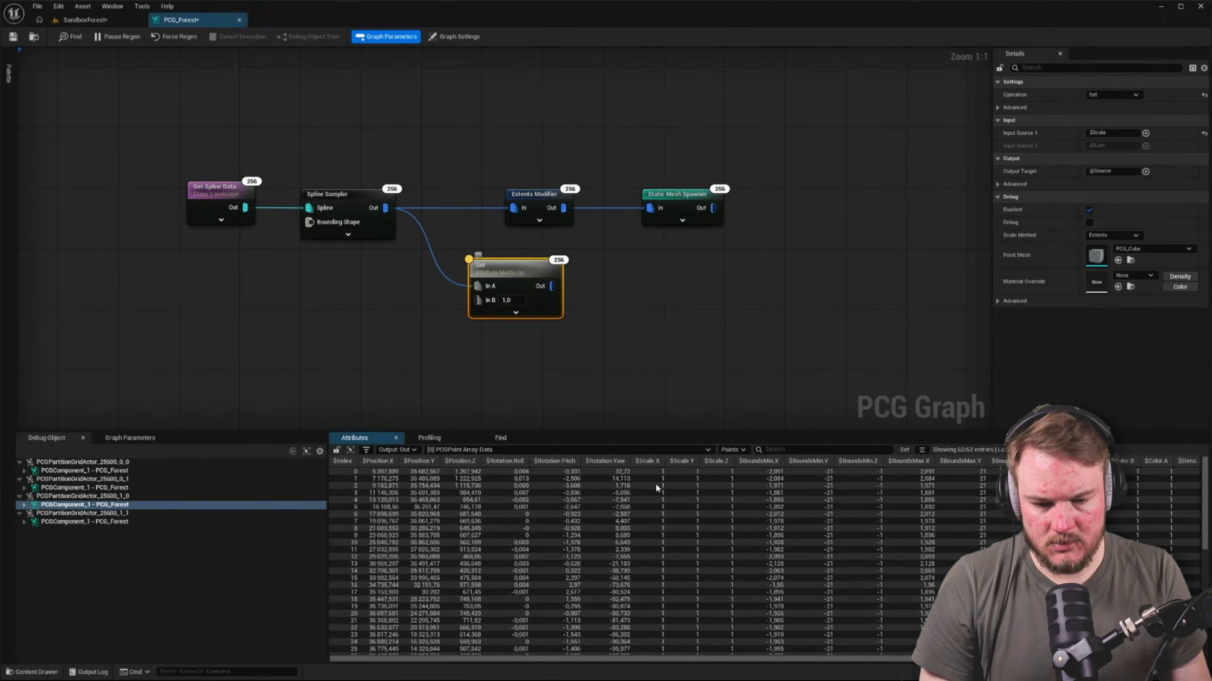
Feed the Extents Modifier from the Set node instead of directly from the Spline Sampler and save the graph
{"action": "left_click", "coordinate": [632, 351]}
{"action": "left_click_drag", "start_coordinate": [552, 286], "coordinate": [530, 135]}
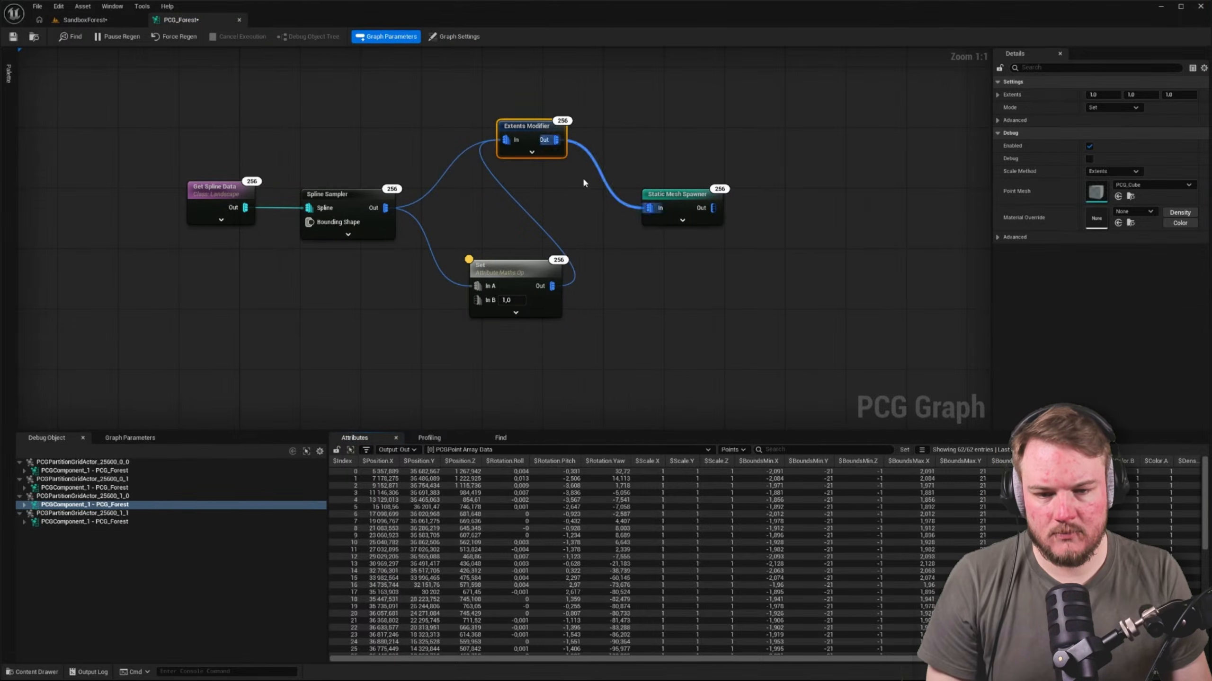
{"action": "left_click", "coordinate": [448, 164], "text": "alt"}
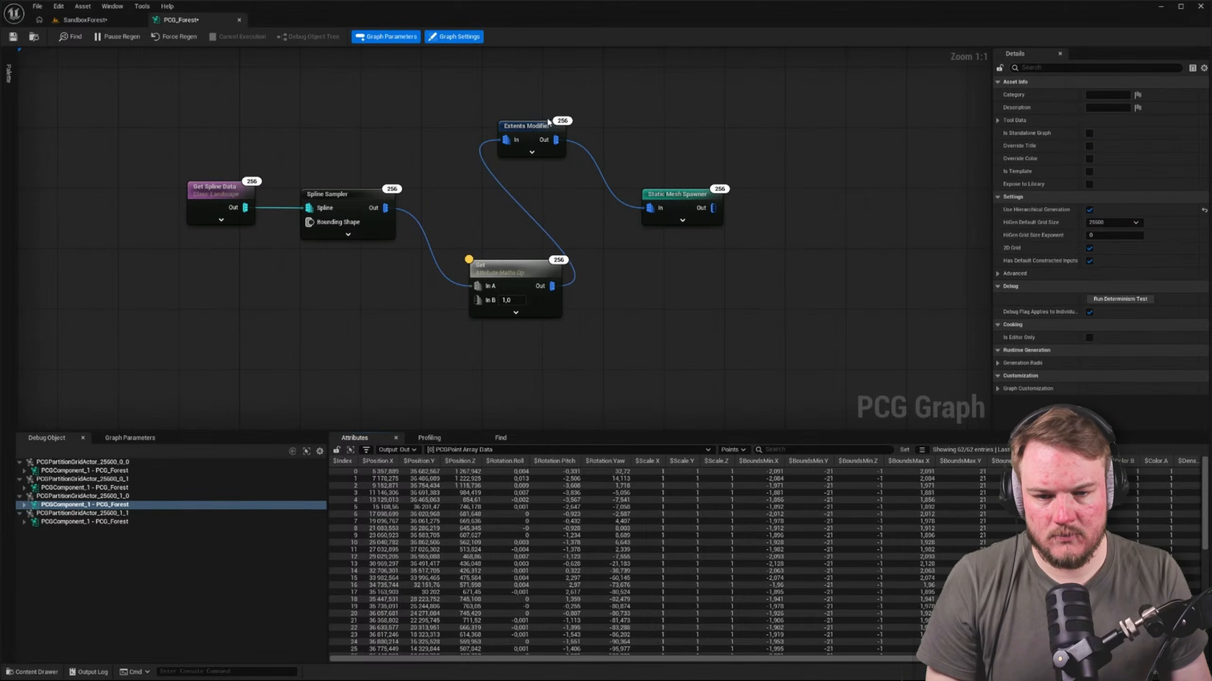
{"action": "left_click_drag", "start_coordinate": [532, 131], "coordinate": [524, 199]}
{"action": "left_click", "coordinate": [556, 165]}
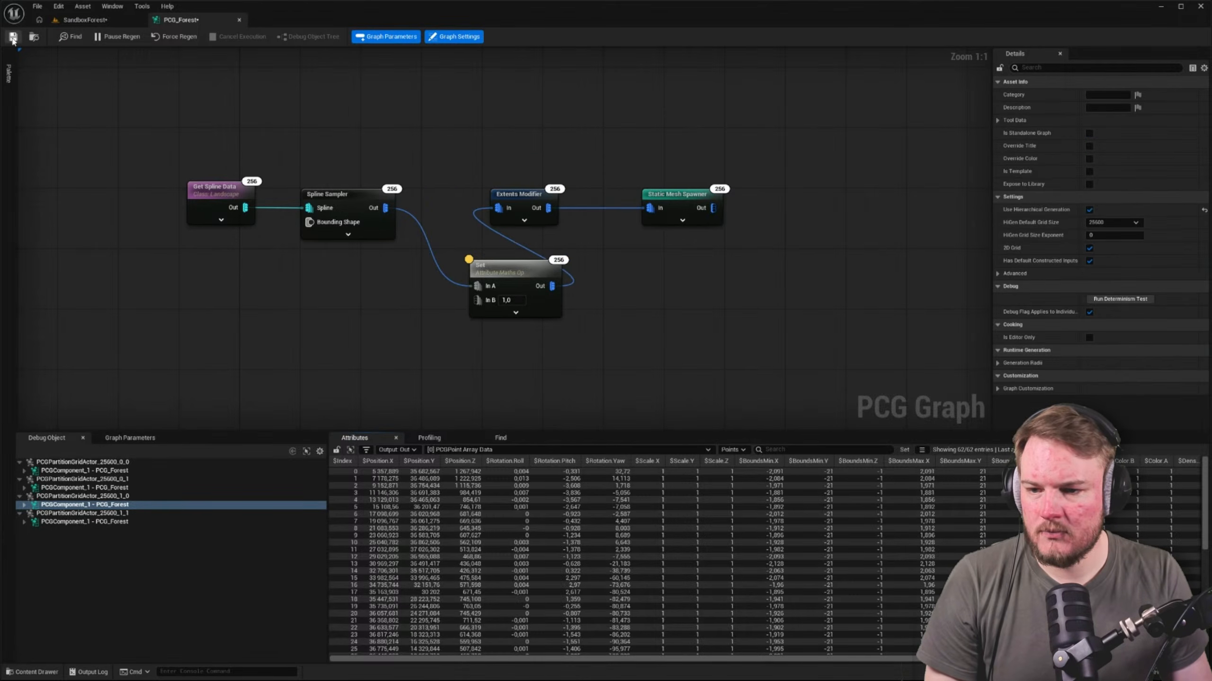
Examine the size and placement of the boulders along the green spline in the SandboxForest level
{"action": "left_click", "coordinate": [81, 19]}
{"action": "key", "text": "w"}
{"action": "right_click_drag", "start_coordinate": [566, 238], "coordinate": [558, 192]}
{"action": "key", "text": "w"}
{"action": "scroll", "coordinate": [506, 203], "scroll_direction": "down", "scroll_amount": 5}
{"action": "key", "text": "w"}
{"action": "scroll", "coordinate": [523, 193], "scroll_direction": "down", "scroll_amount": 2}
{"action": "key", "text": "w"}
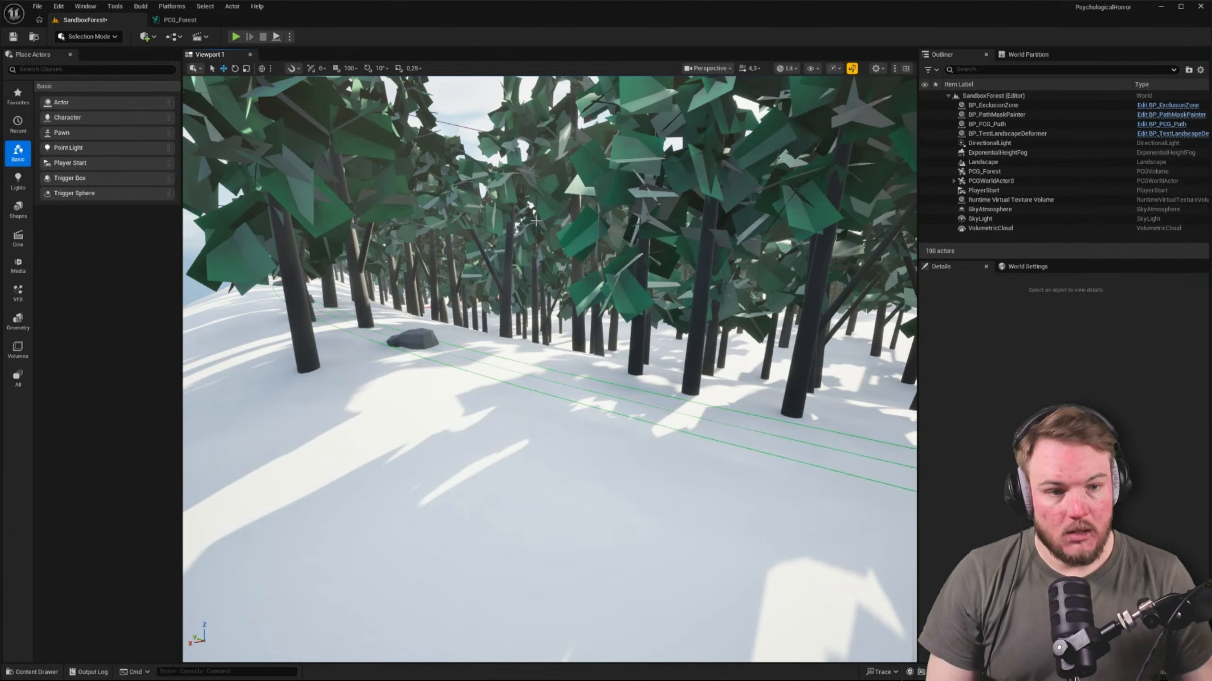
{"action": "key", "text": "w"}
{"action": "right_click_drag", "start_coordinate": [587, 243], "coordinate": [521, 398]}
{"action": "key", "text": "s"}
{"action": "scroll", "coordinate": [584, 403], "scroll_direction": "down", "scroll_amount": 3}
{"action": "key", "text": "s"}
{"action": "key", "text": "w"}
{"action": "scroll", "coordinate": [586, 410], "scroll_direction": "down", "scroll_amount": 2}
{"action": "key", "text": "s"}
{"action": "key", "text": "w"}
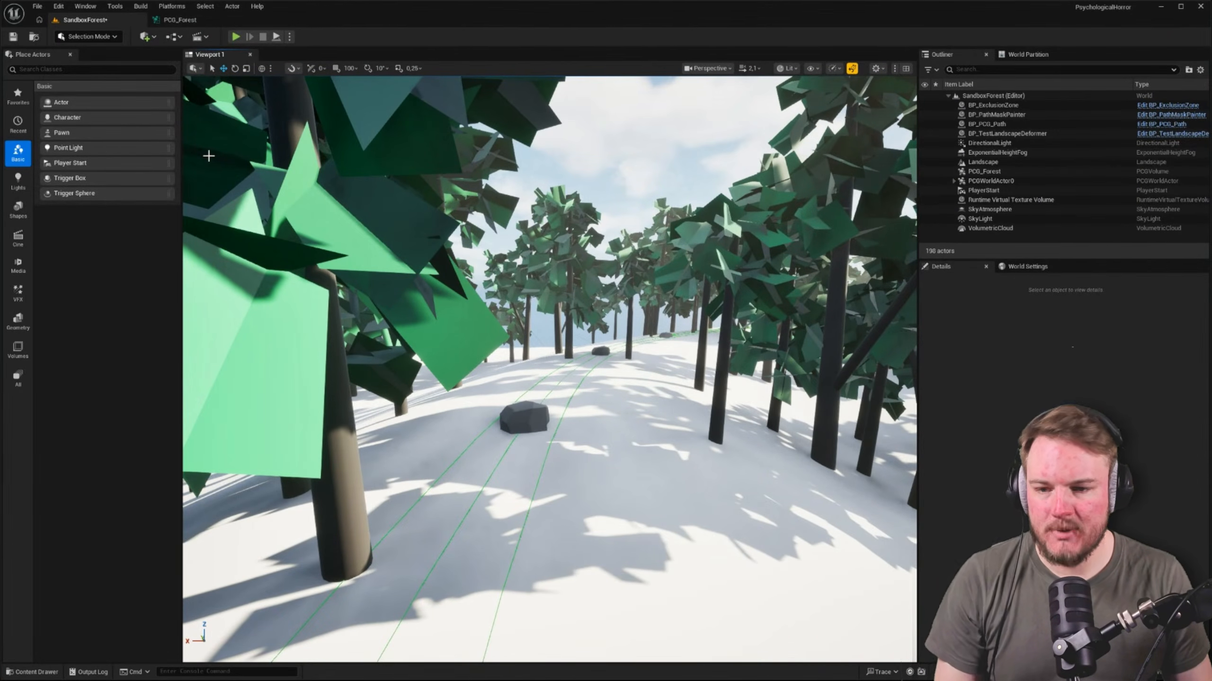
Return to PCG_Forest, delete the Set node and connect the Spline Sampler directly to the Extents Modifier again
{"action": "left_click", "coordinate": [164, 22]}
{"action": "scroll", "coordinate": [621, 278], "scroll_direction": "down", "scroll_amount": 4}
{"action": "right_click_drag", "start_coordinate": [622, 279], "coordinate": [584, 368]}
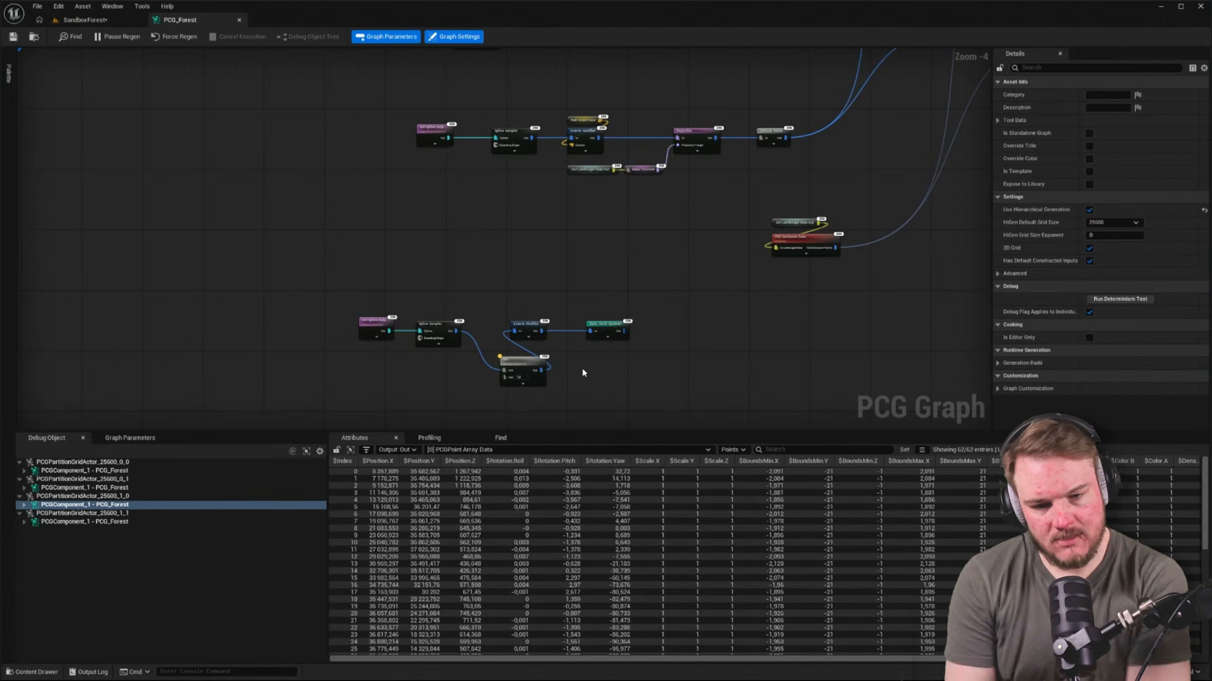
{"action": "scroll", "coordinate": [583, 371], "scroll_direction": "up", "scroll_amount": 5}
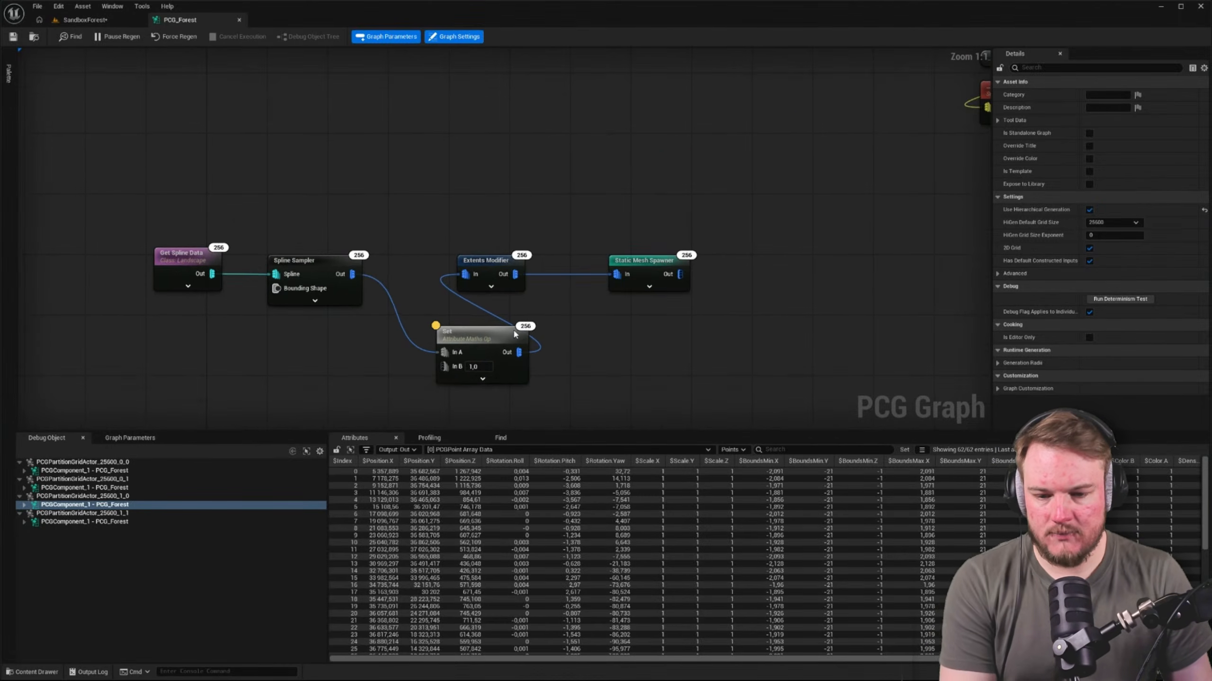
{"action": "key", "text": "Delete"}
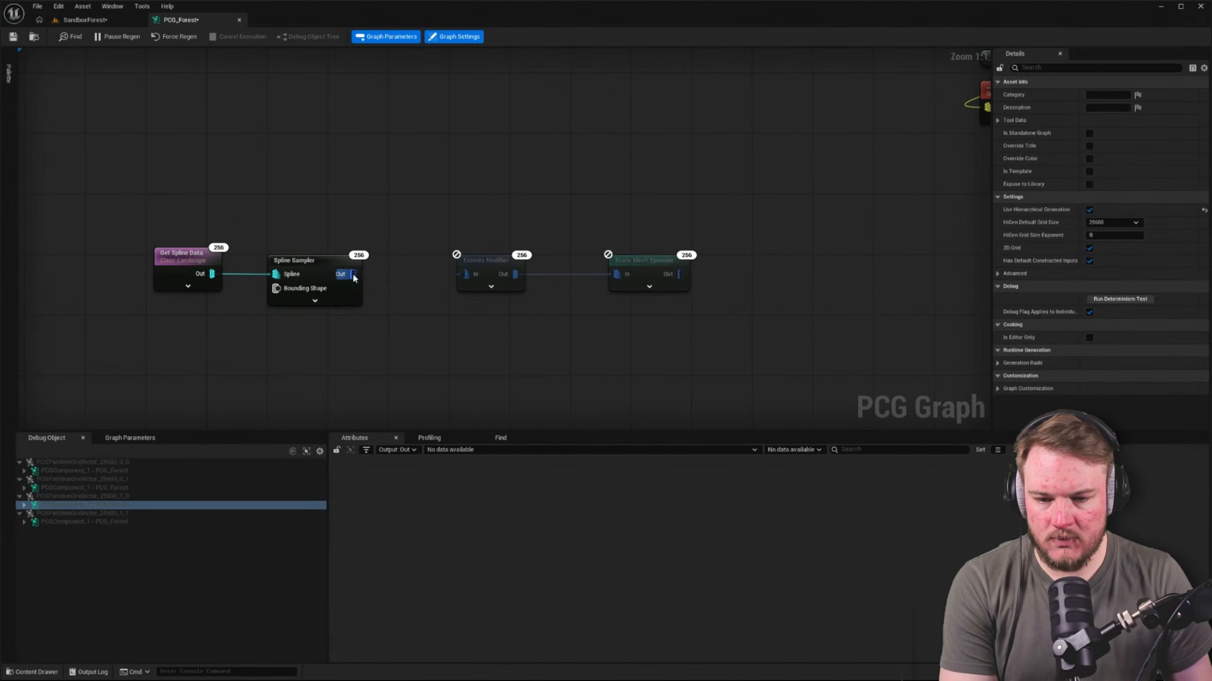
{"action": "left_click_drag", "start_coordinate": [353, 275], "coordinate": [465, 274]}
Inspect the scale and bounds attributes of the Extents Modifier's output points
{"action": "left_click", "coordinate": [473, 265]}
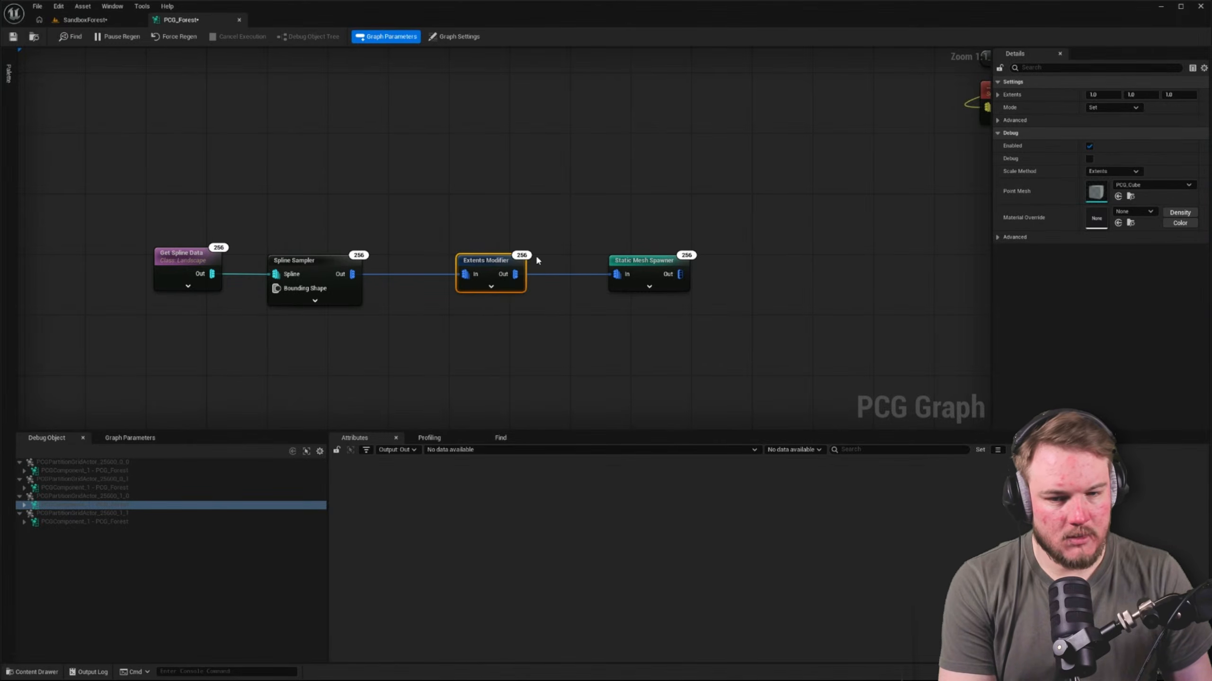
{"action": "key", "text": "a"}
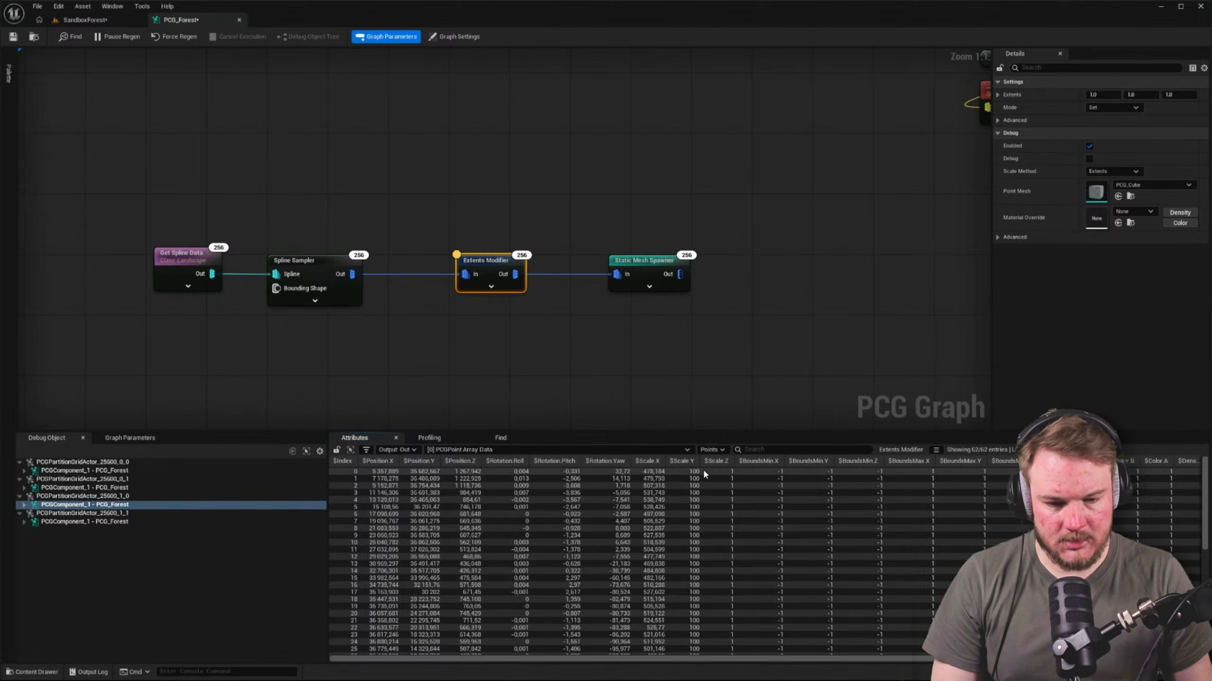
{"action": "left_click_drag", "start_coordinate": [892, 661], "coordinate": [809, 660]}
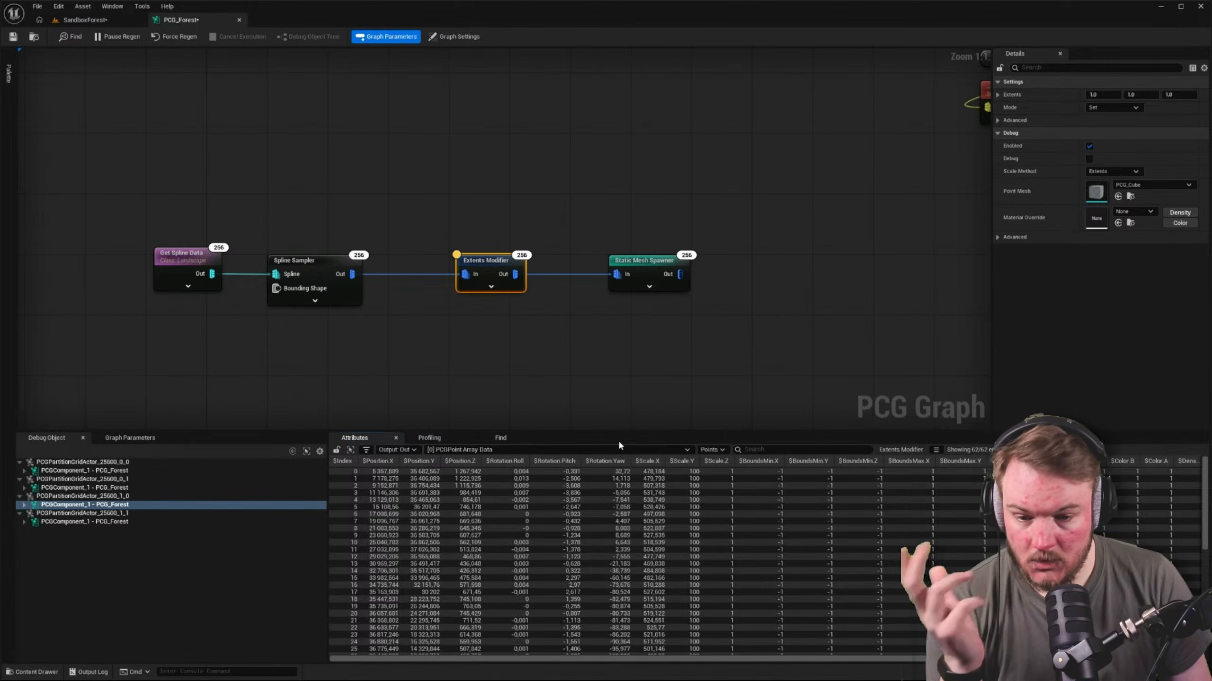
{"action": "left_click", "coordinate": [575, 450]}
{"action": "left_click", "coordinate": [563, 382]}
{"action": "left_click", "coordinate": [485, 265]}
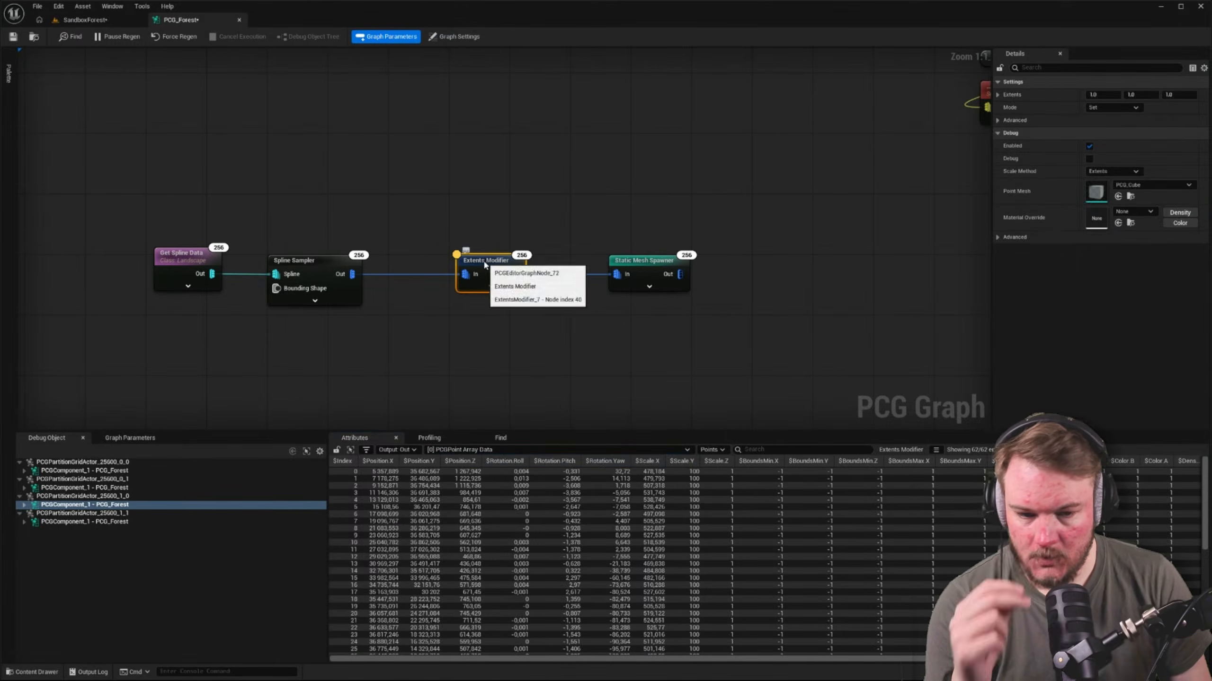
Enable debug display on the Extents Modifier and check the SandboxForest level for its points
{"action": "key", "text": "d"}
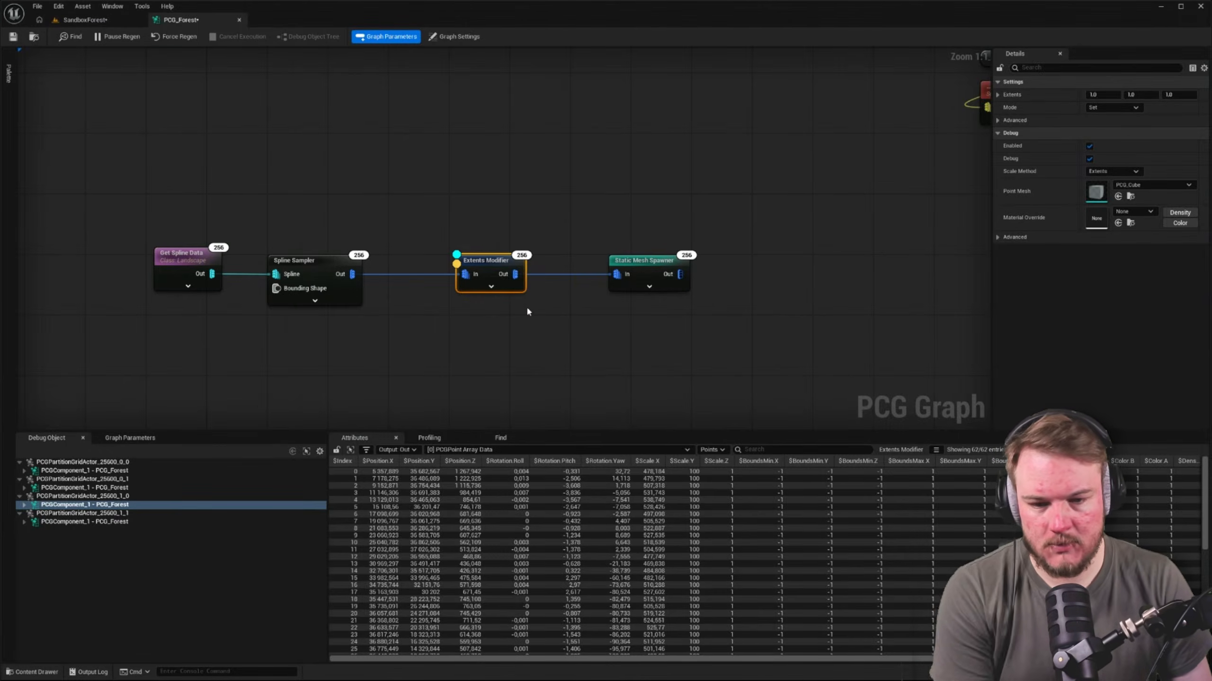
{"action": "left_click", "coordinate": [101, 21]}
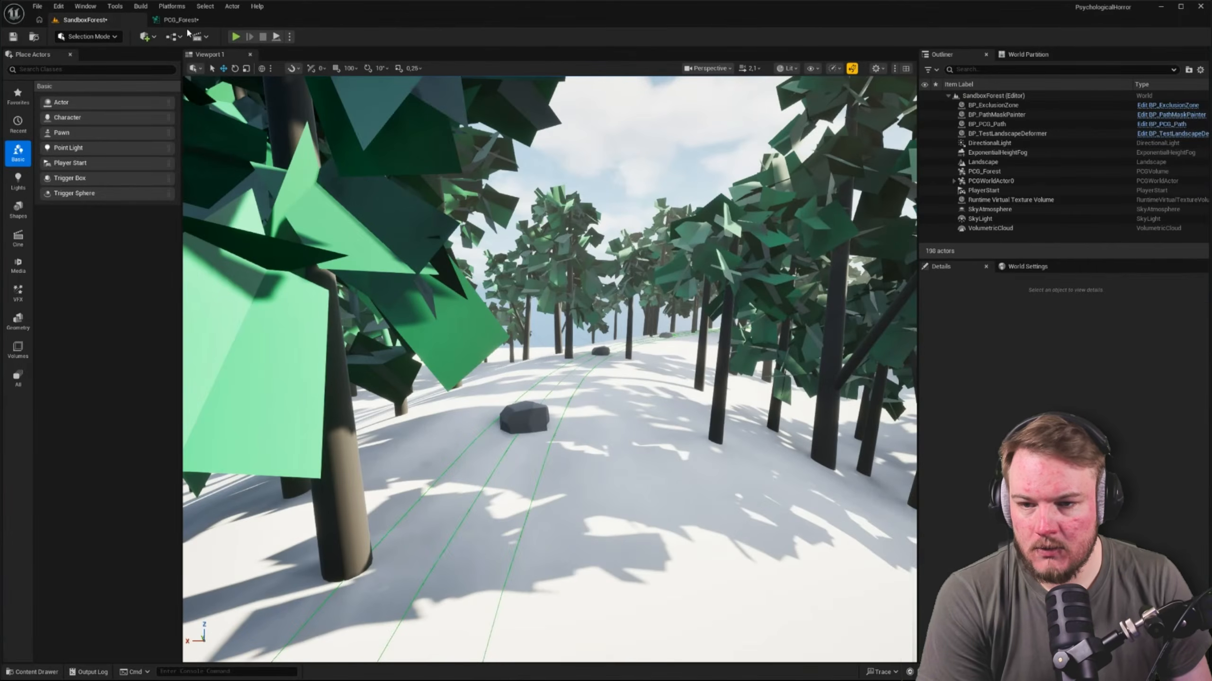
{"action": "left_click", "coordinate": [202, 21]}
Delete the Static Mesh Spawner node that follows the Extents Modifier and force the graph to regenerate
{"action": "left_click", "coordinate": [604, 219]}
{"action": "left_click", "coordinate": [631, 261]}
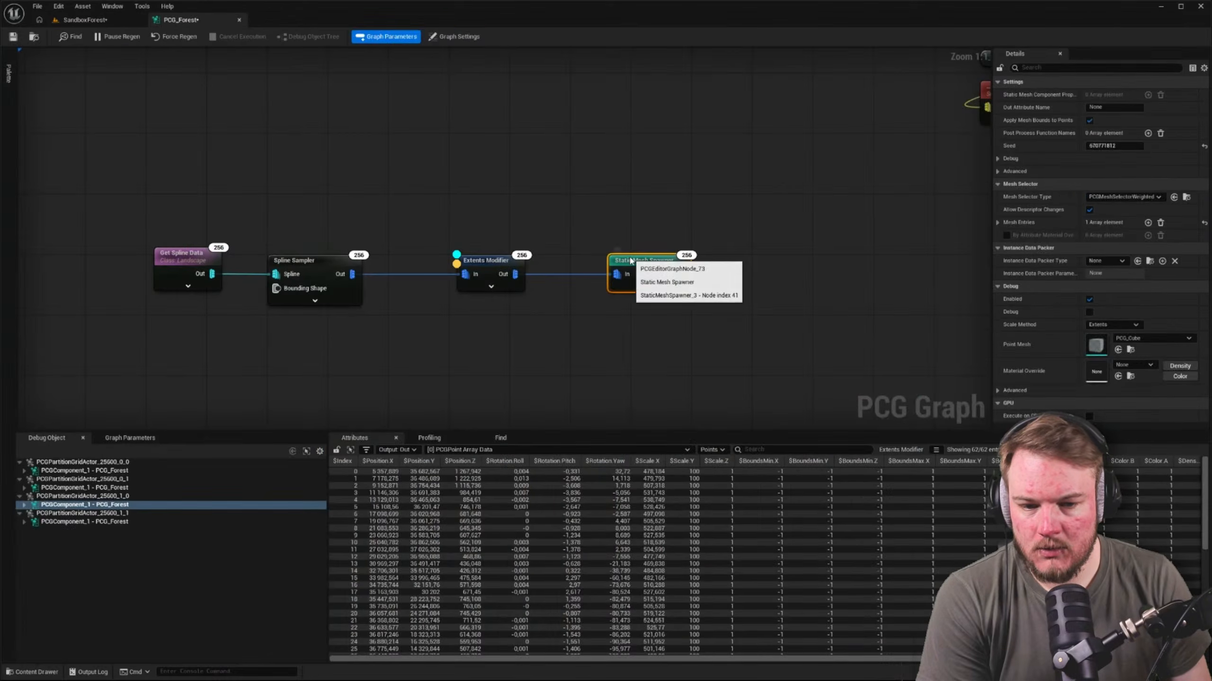
{"action": "key", "text": "Delete"}
{"action": "right_click_drag", "start_coordinate": [518, 262], "coordinate": [583, 266]}
{"action": "left_click", "coordinate": [583, 267]}
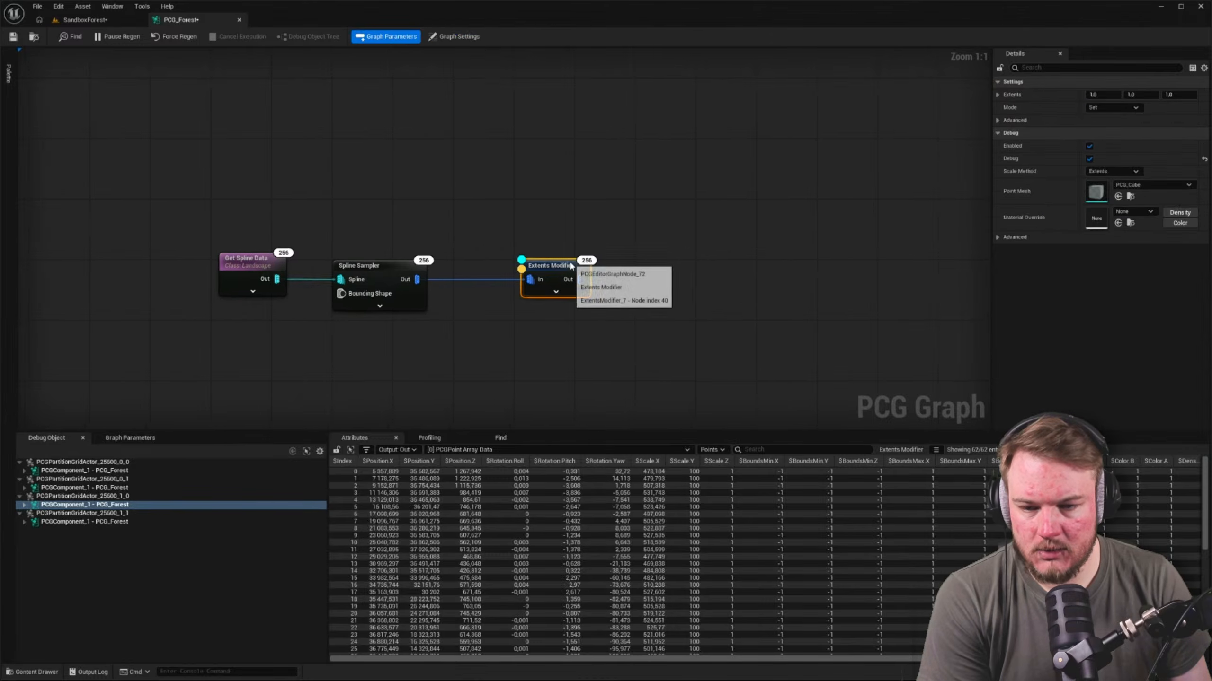
{"action": "left_click", "coordinate": [75, 21]}
{"action": "left_click", "coordinate": [178, 19]}
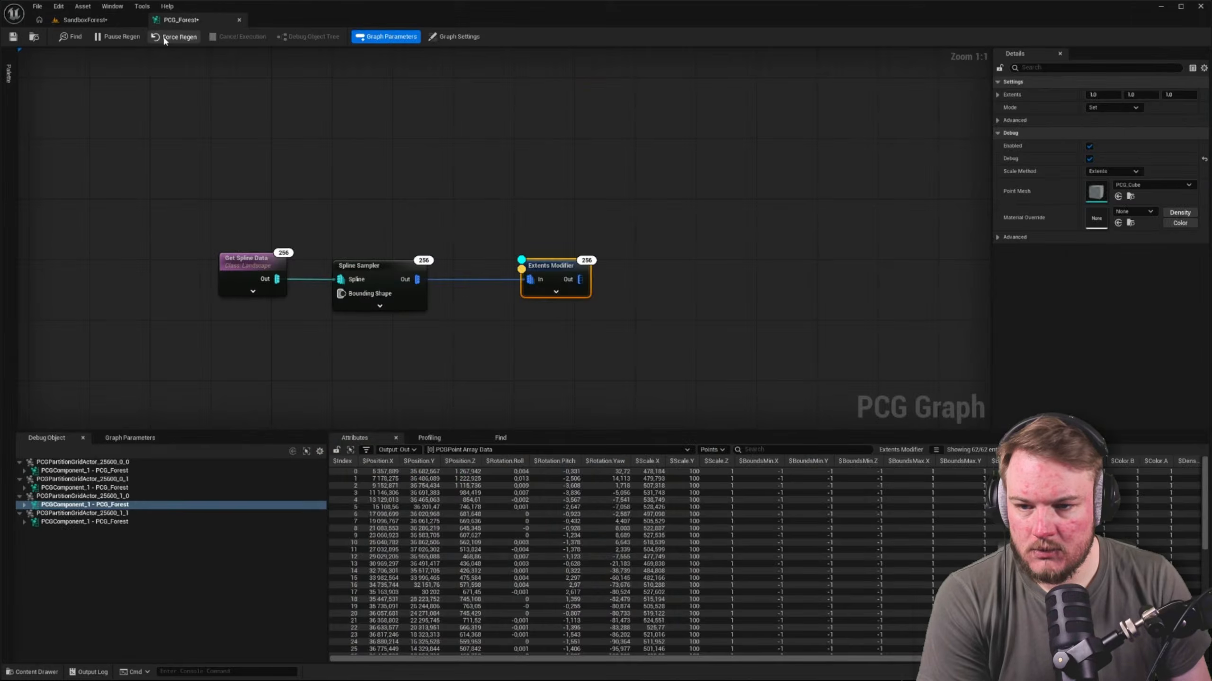
Examine the shape and placement of the Extents Modifier's debug cubes along the spline in the SandboxForest level
{"action": "left_click", "coordinate": [107, 22]}
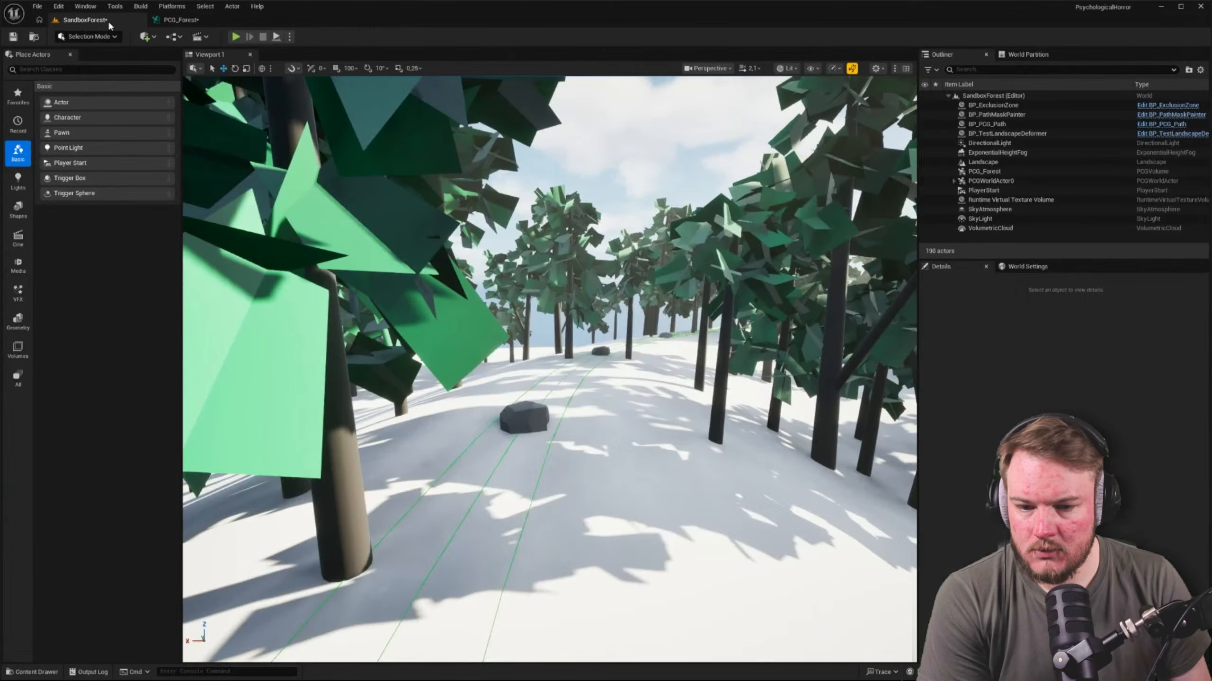
{"action": "left_click", "coordinate": [525, 409]}
{"action": "right_click_drag", "start_coordinate": [503, 359], "coordinate": [486, 444]}
{"action": "key", "text": "w"}
{"action": "key", "text": "a"}
{"action": "key", "text": "d"}
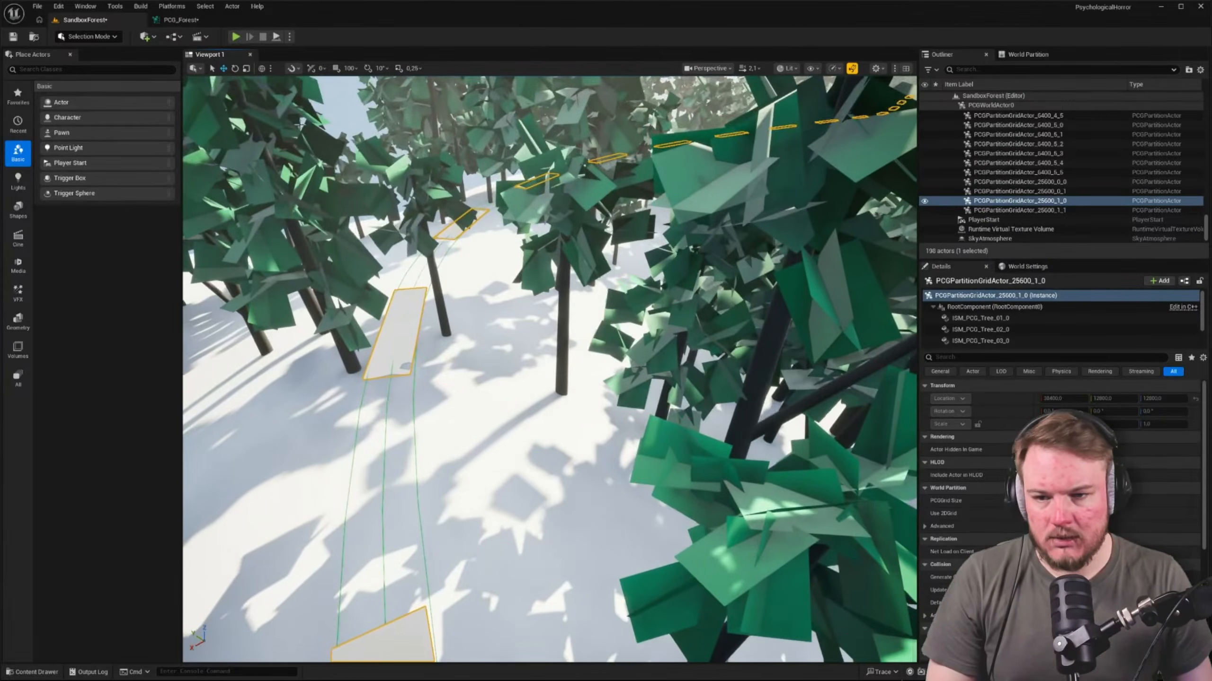
Try a Distance Increment of 1500 on the Spline Sampler in PCG_Forest and check the cube spacing in the SandboxForest level
{"action": "left_click", "coordinate": [191, 19]}
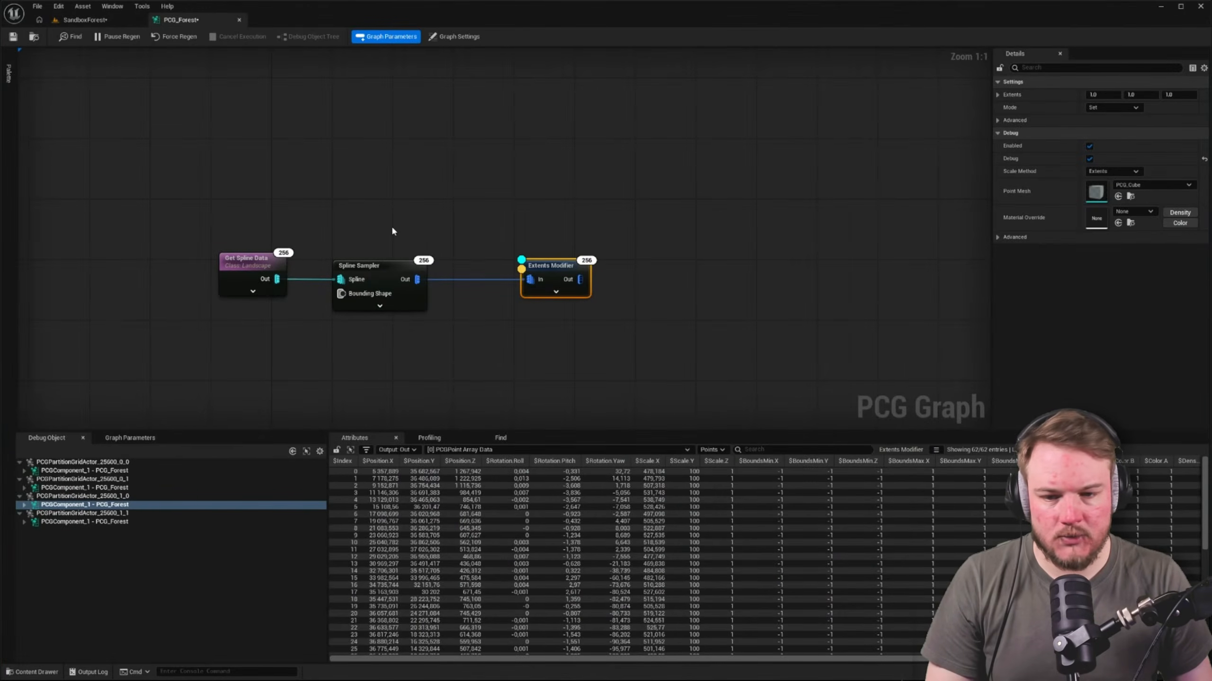
{"action": "left_click", "coordinate": [359, 272]}
{"action": "left_click", "coordinate": [1113, 121]}
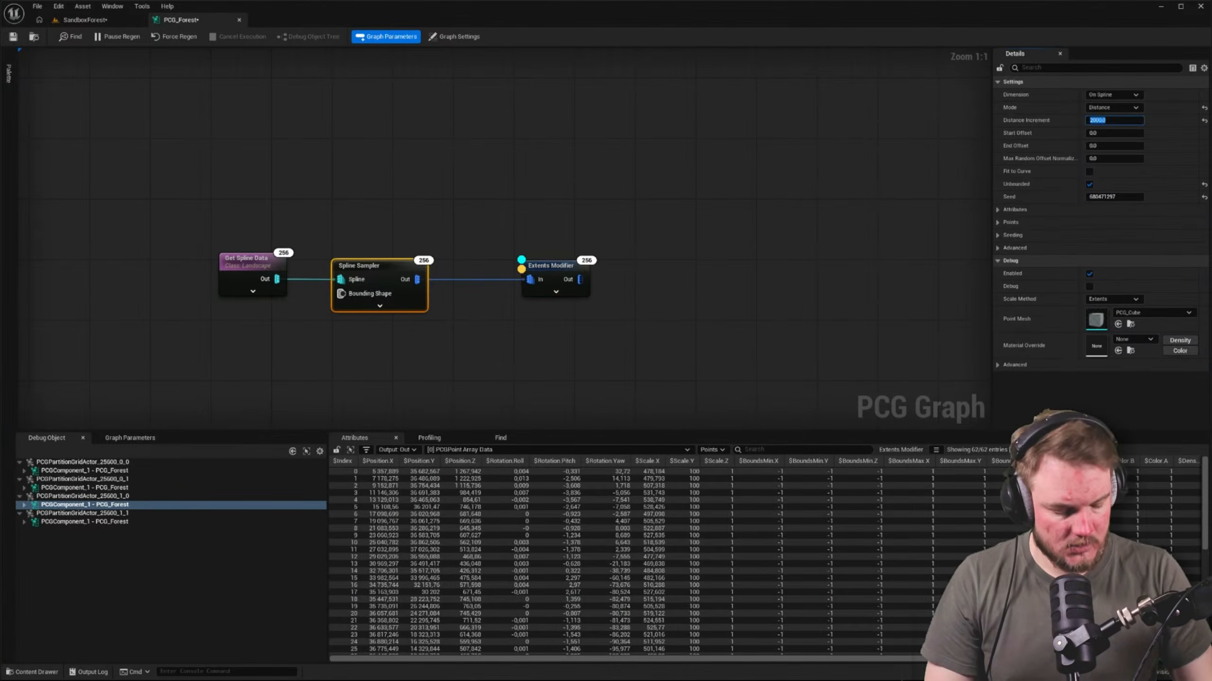
{"action": "type", "text": "1500"}
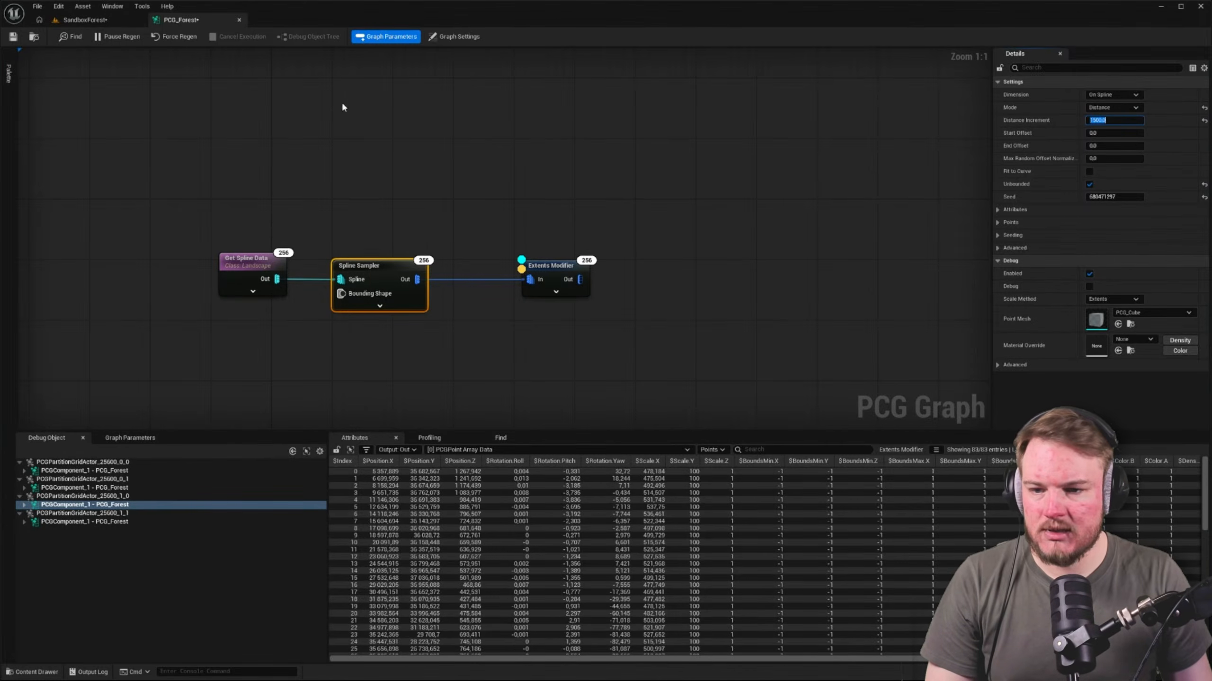
{"action": "left_click", "coordinate": [84, 20]}
{"action": "right_click_drag", "start_coordinate": [550, 370], "coordinate": [520, 385]}
Set the Spline Sampler's Distance Increment to 1000 in PCG_Forest
{"action": "left_click", "coordinate": [180, 19]}
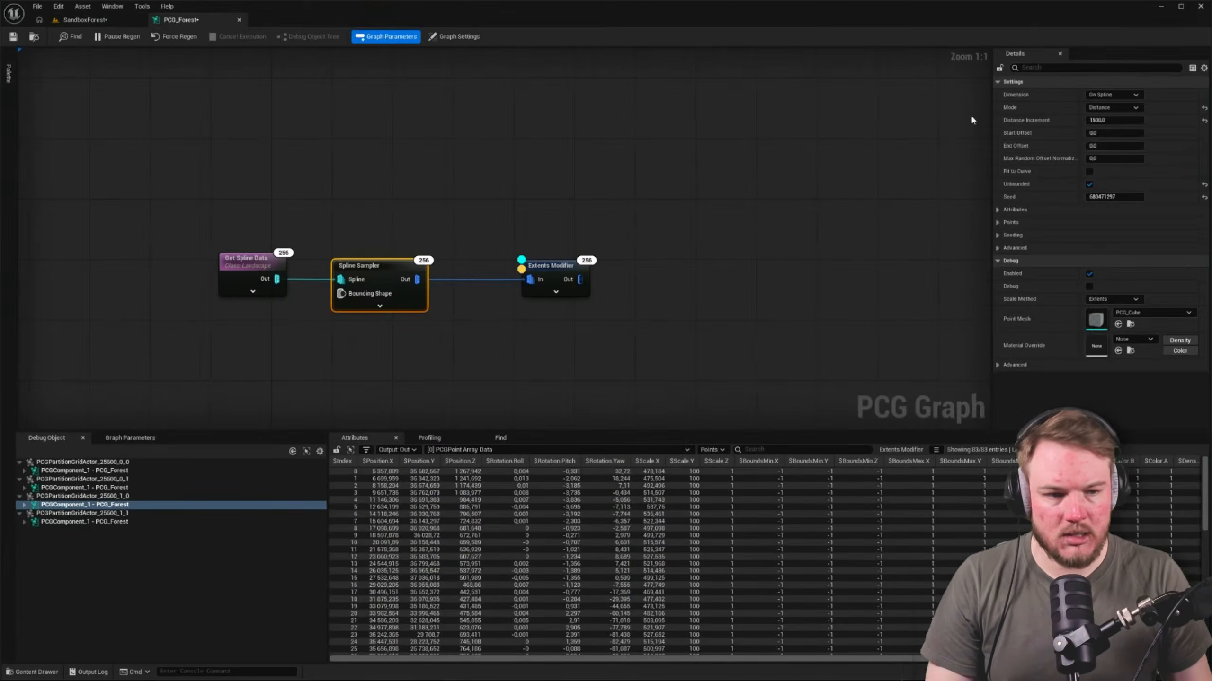
{"action": "left_click", "coordinate": [1116, 120]}
{"action": "type", "text": "1000"}
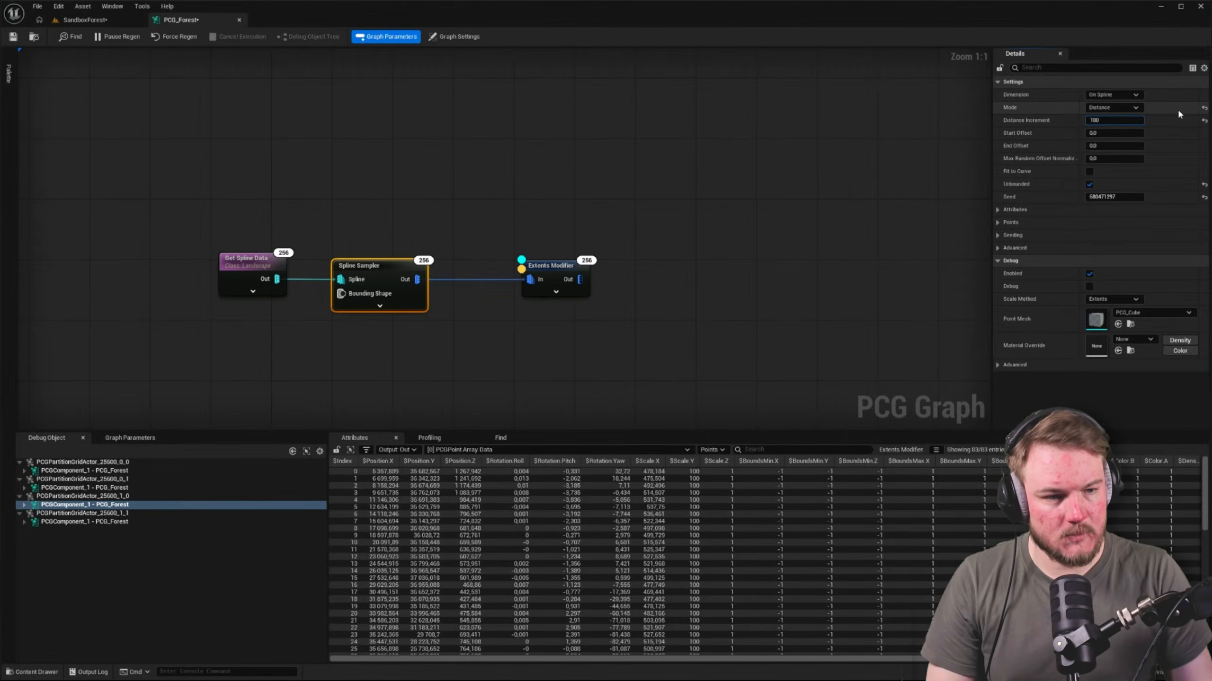
{"action": "key", "text": "Return"}
{"action": "left_click", "coordinate": [219, 190]}
Examine the spacing and alignment of the debug cubes along the landscape spline in the SandboxForest level
{"action": "left_click", "coordinate": [92, 23]}
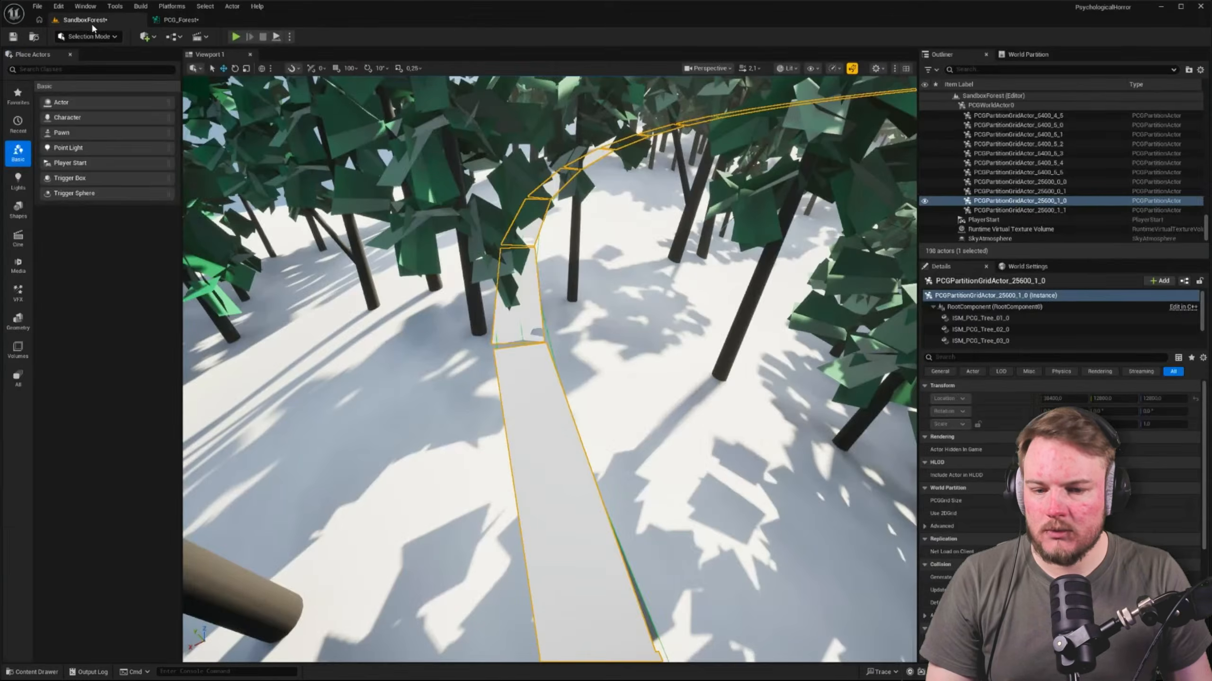
{"action": "right_click_drag", "start_coordinate": [668, 294], "coordinate": [669, 294]}
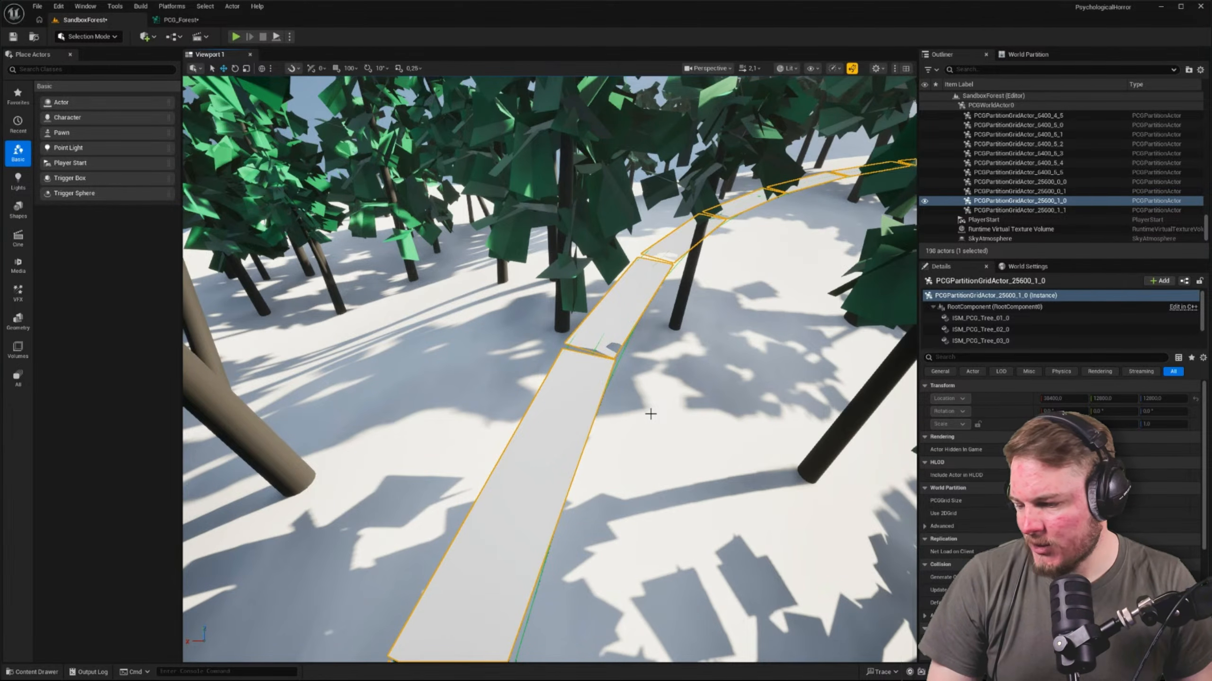
{"action": "key", "text": "a"}
{"action": "right_click_drag", "start_coordinate": [611, 425], "coordinate": [682, 387]}
{"action": "scroll", "coordinate": [666, 396], "scroll_direction": "down", "scroll_amount": 1}
{"action": "key", "text": "d"}
{"action": "key", "text": "a"}
{"action": "key", "text": "s"}
{"action": "key", "text": "a"}
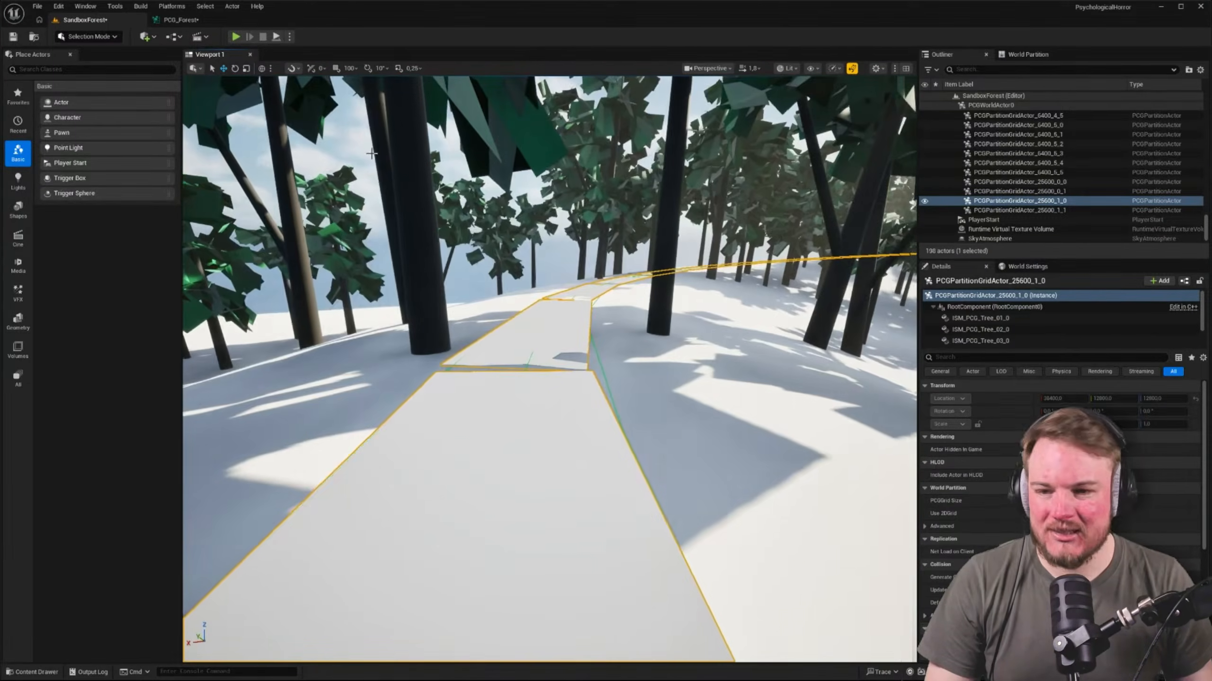
{"action": "key", "text": "q"}
{"action": "mouse_move", "coordinate": [362, 201]}
{"action": "right_mouse_down"}
{"action": "mouse_move", "coordinate": [329, 181]}
{"action": "mouse_move", "coordinate": [374, 188]}
{"action": "right_mouse_up"}
{"action": "key", "text": "d"}
{"action": "scroll", "coordinate": [329, 182], "scroll_direction": "down", "scroll_amount": 1}
{"action": "key", "text": "e"}
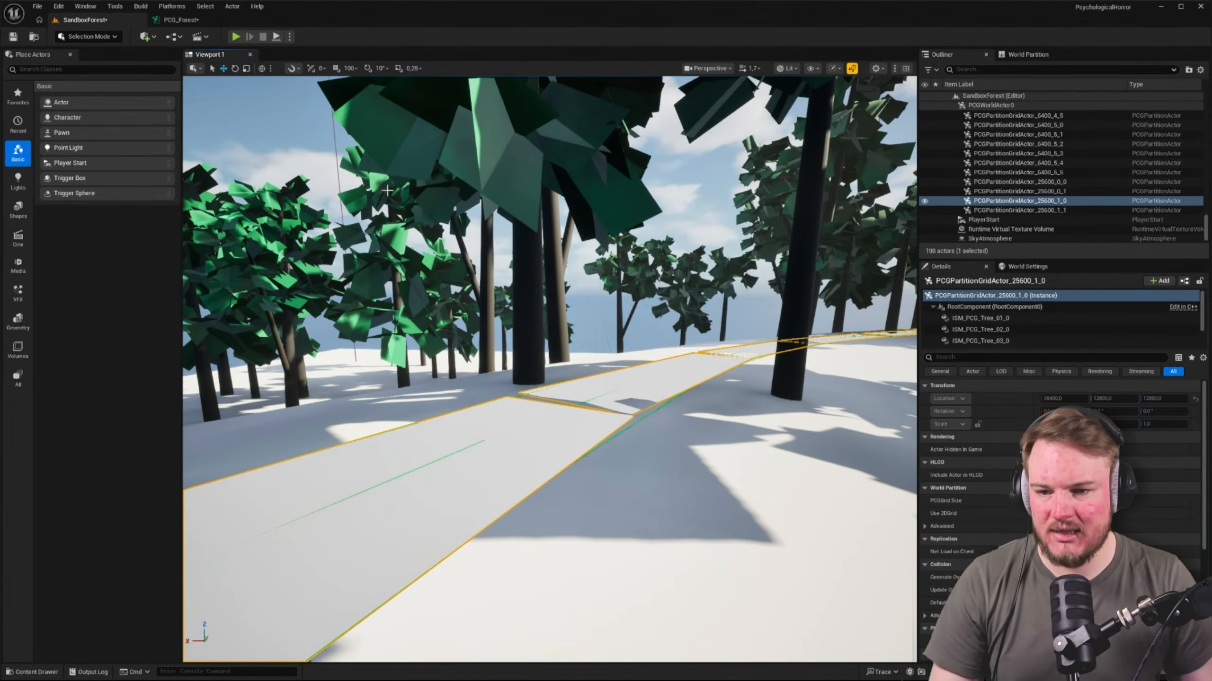
Move the Extents Modifier node in PCG_Forest further away from the Spline Sampler to make room between them
{"action": "left_click", "coordinate": [180, 19]}
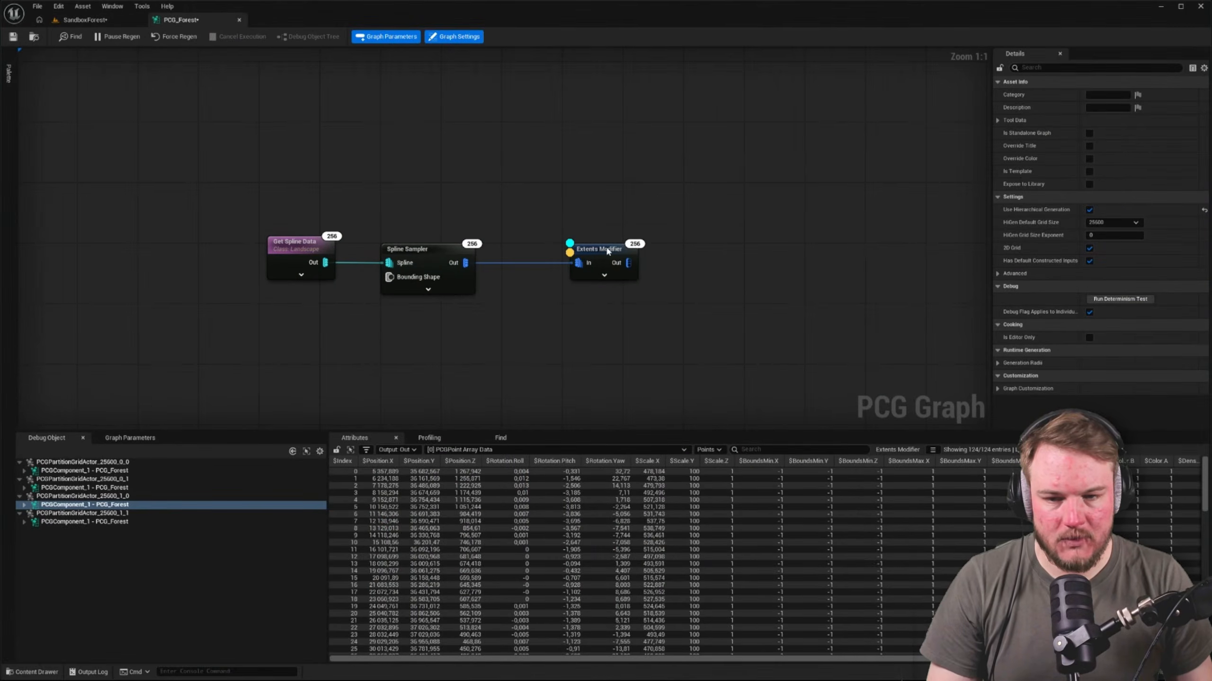
{"action": "left_click", "coordinate": [608, 252]}
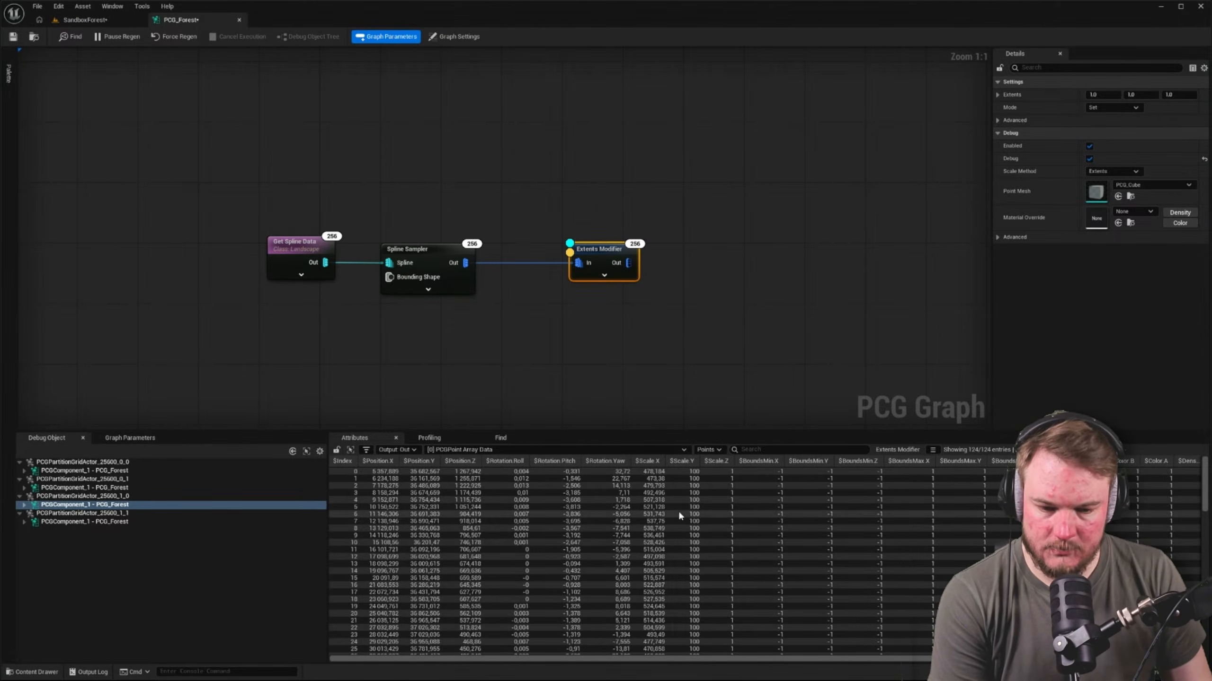
{"action": "right_click_drag", "start_coordinate": [617, 280], "coordinate": [464, 264]}
{"action": "left_click_drag", "start_coordinate": [465, 264], "coordinate": [760, 264]}
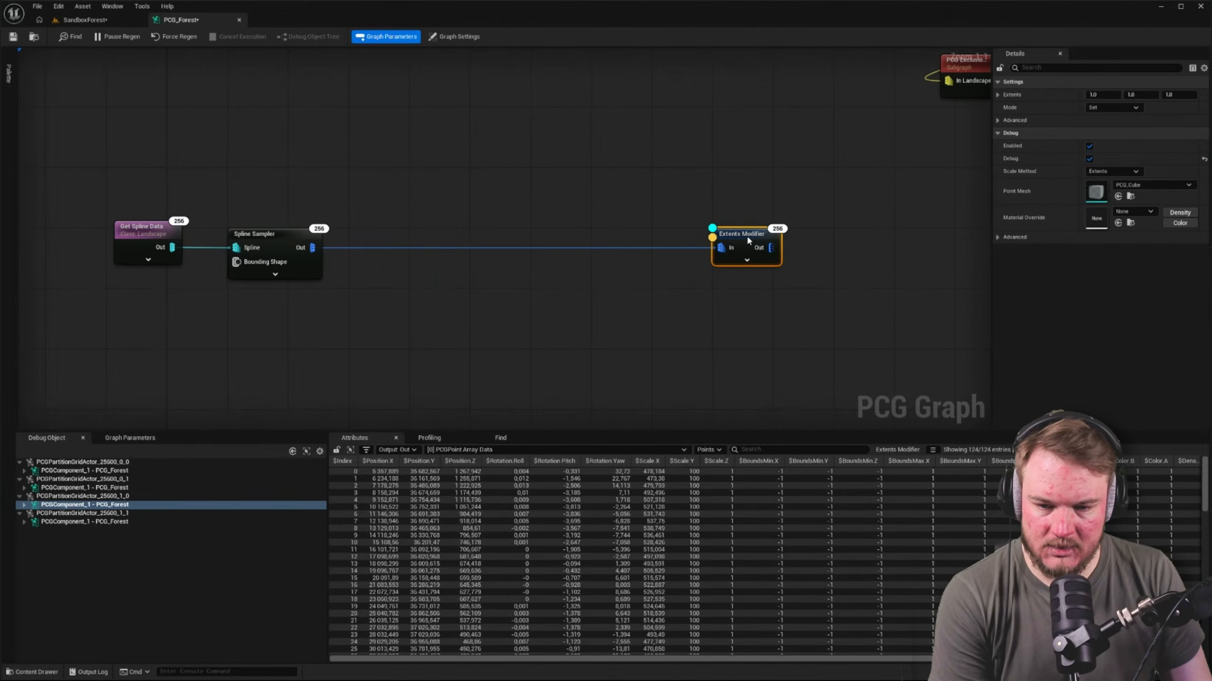
Try an Attribute Remap node on the Spline Sampler's output and delete it again
{"action": "left_click_drag", "start_coordinate": [314, 247], "coordinate": [443, 280]}
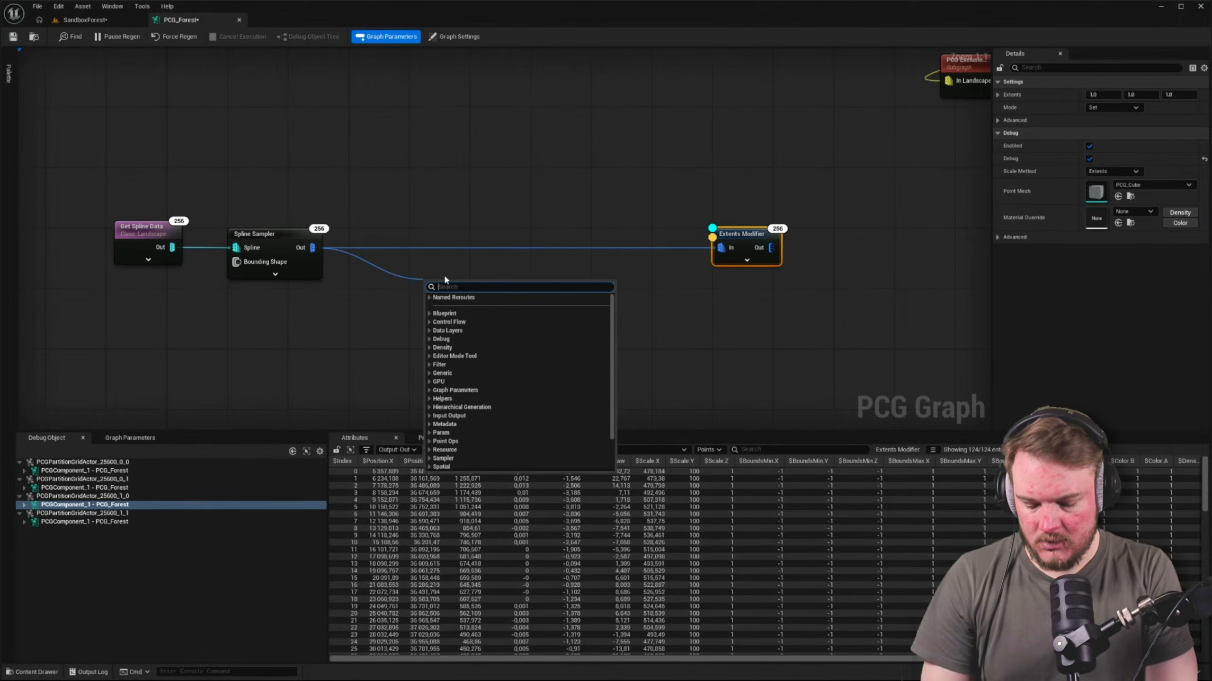
{"action": "type", "text": "remap"}
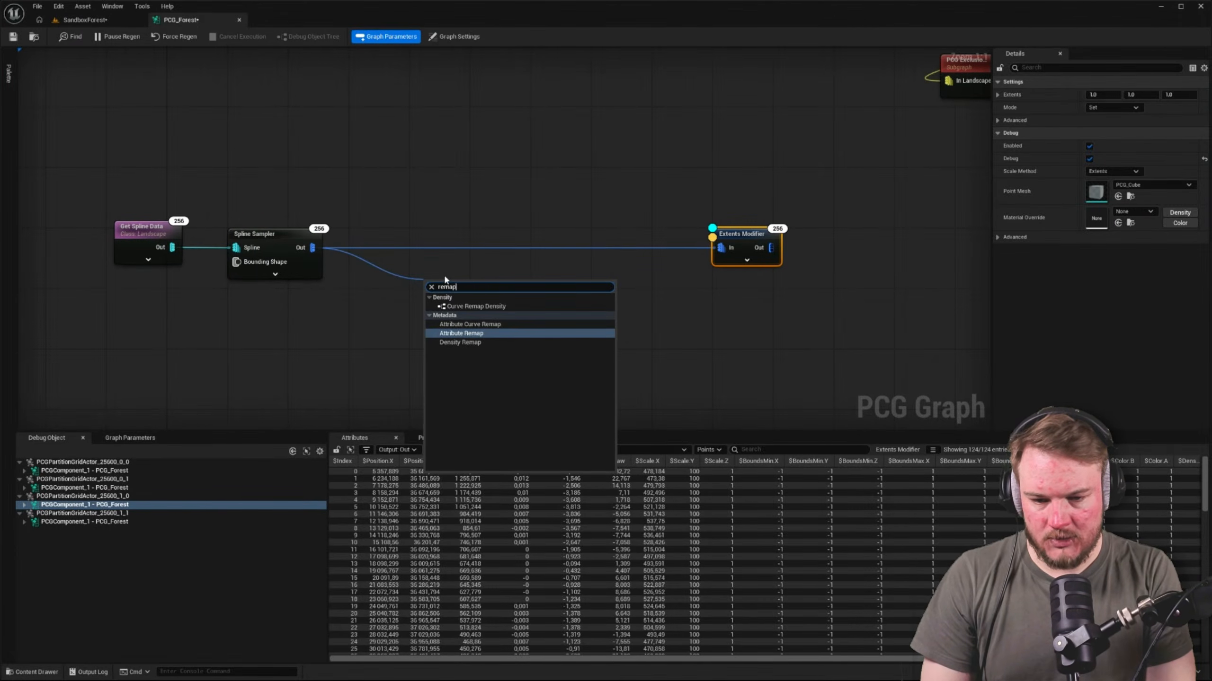
{"action": "key", "text": "Return"}
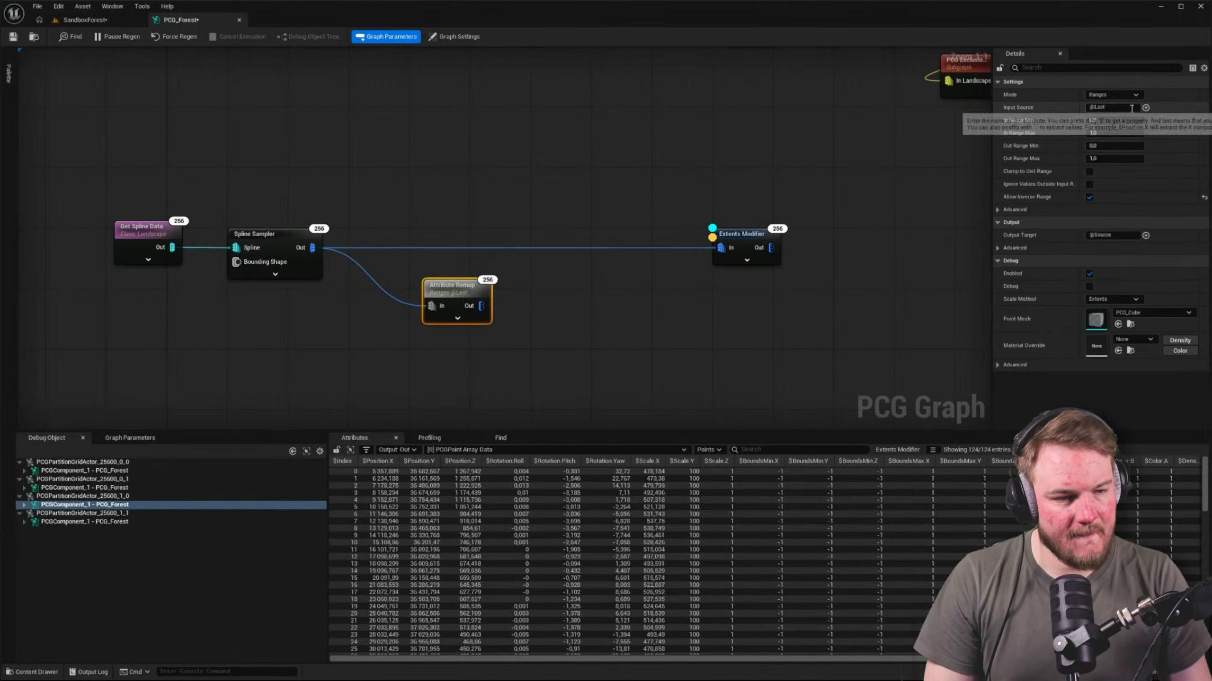
{"action": "right_click_drag", "start_coordinate": [538, 310], "coordinate": [547, 310]}
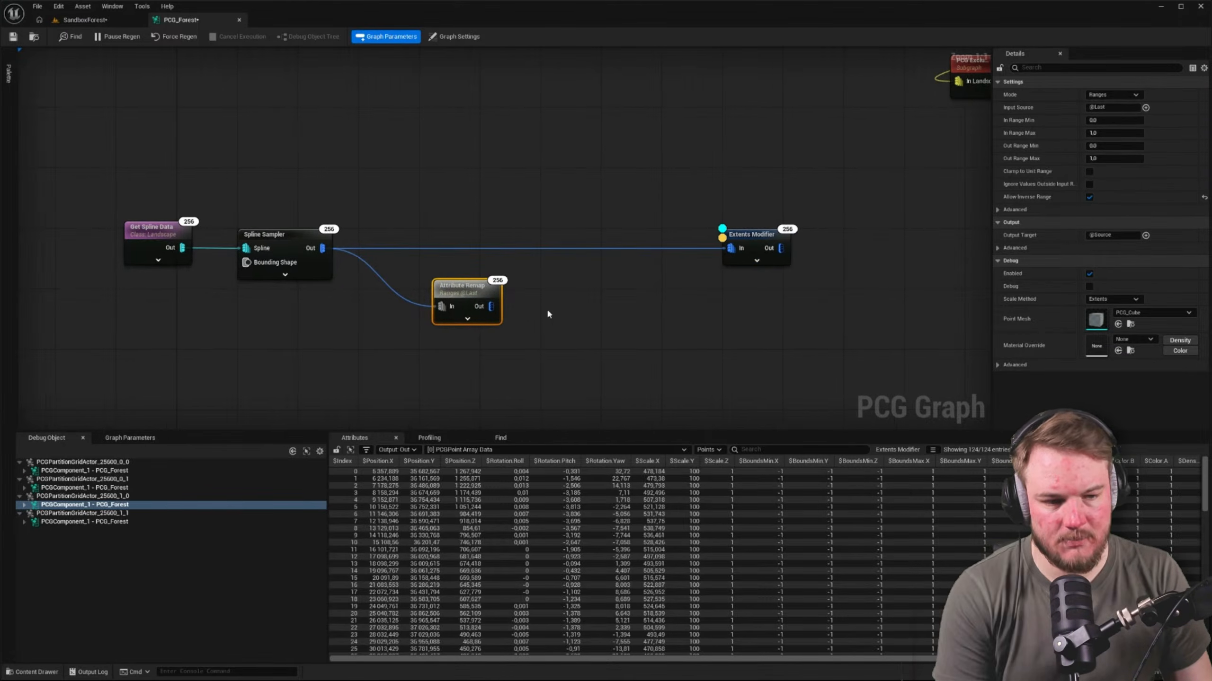
{"action": "key", "text": "Delete"}
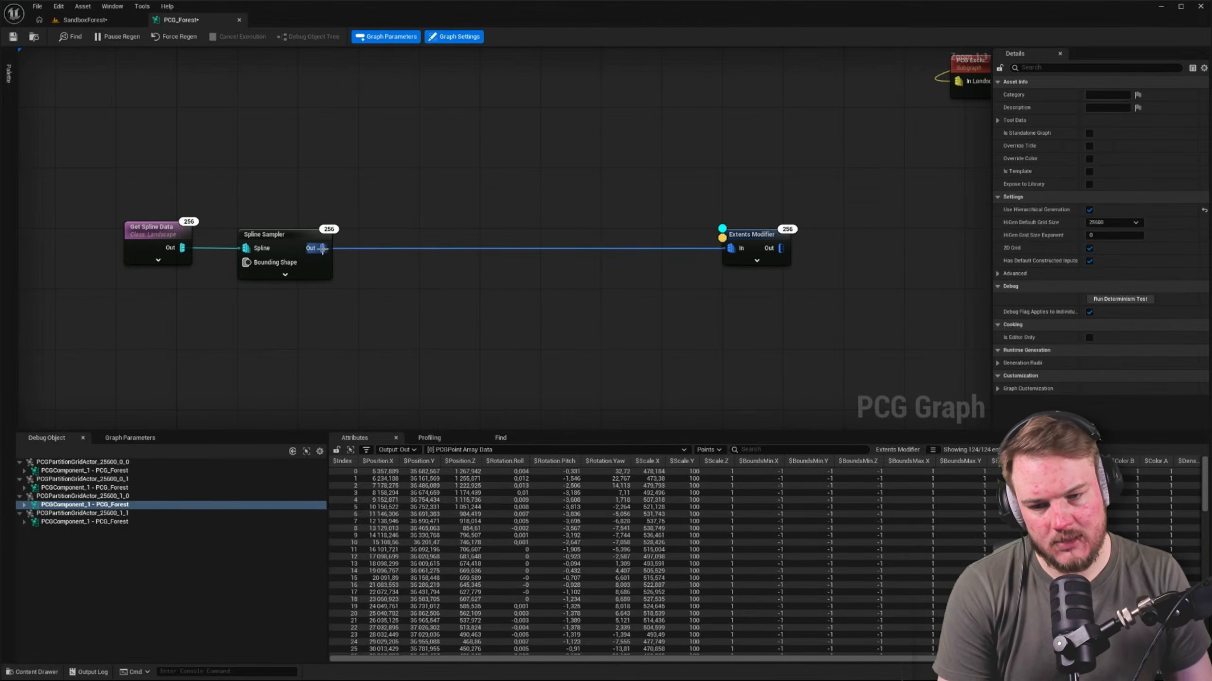
Add a Set node from the Attribute Maths Op group, fed by the Spline Sampler's output
{"action": "left_click_drag", "start_coordinate": [323, 248], "coordinate": [402, 278]}
{"action": "type", "text": "attr"}
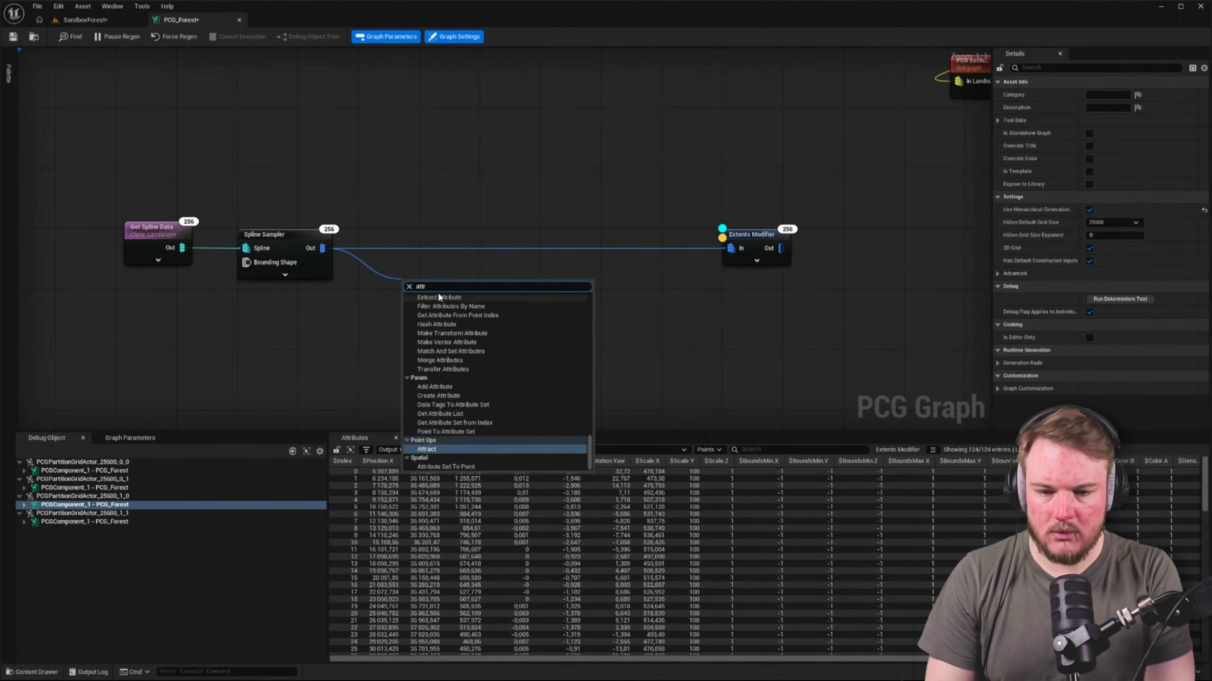
{"action": "type", "text": "ibute"}
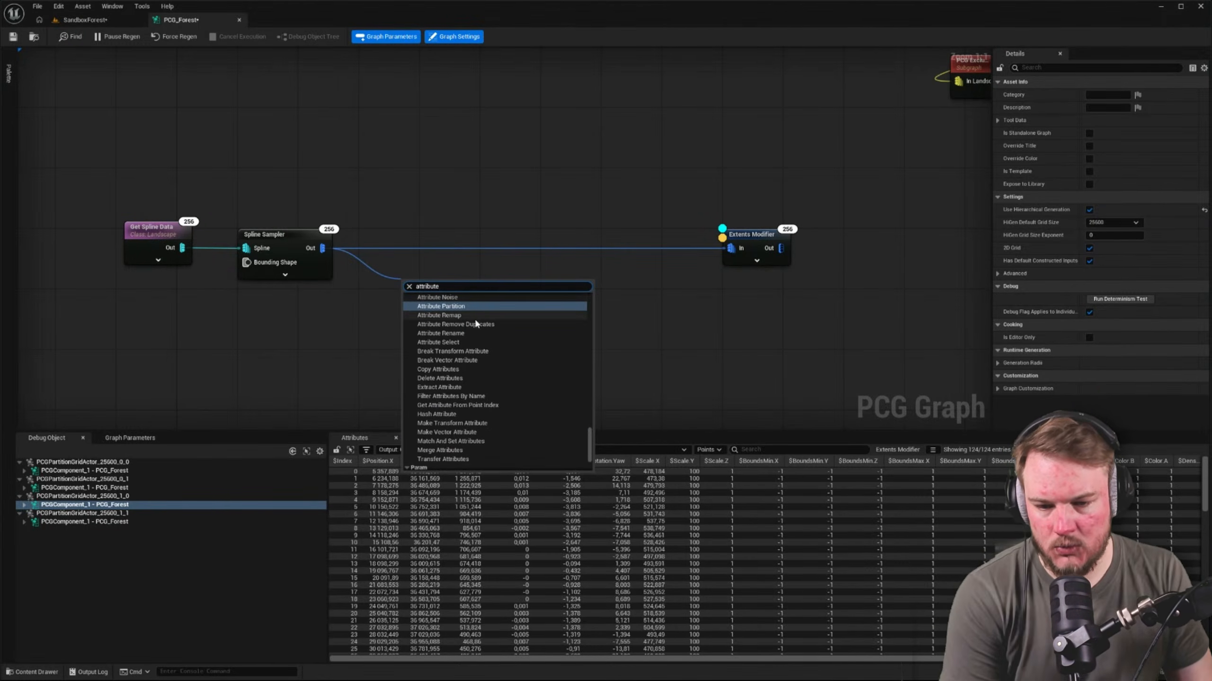
{"action": "scroll", "coordinate": [462, 343], "scroll_direction": "up", "scroll_amount": 6}
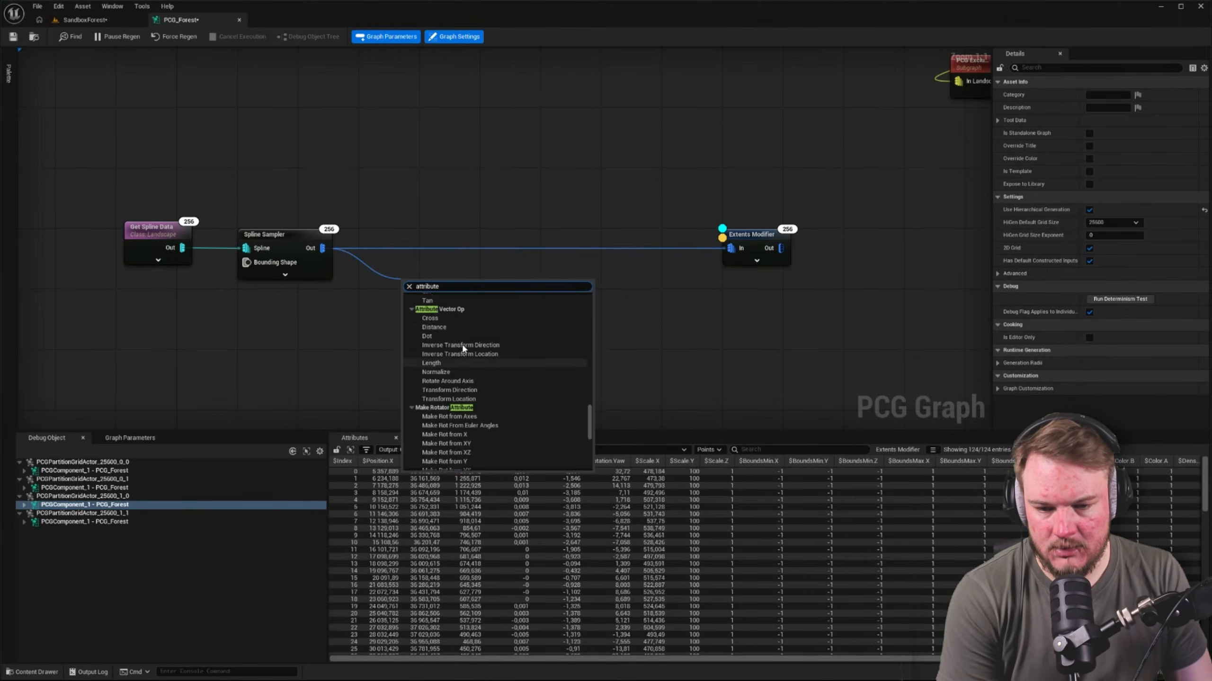
{"action": "scroll", "coordinate": [590, 406], "scroll_direction": "up", "scroll_amount": 6}
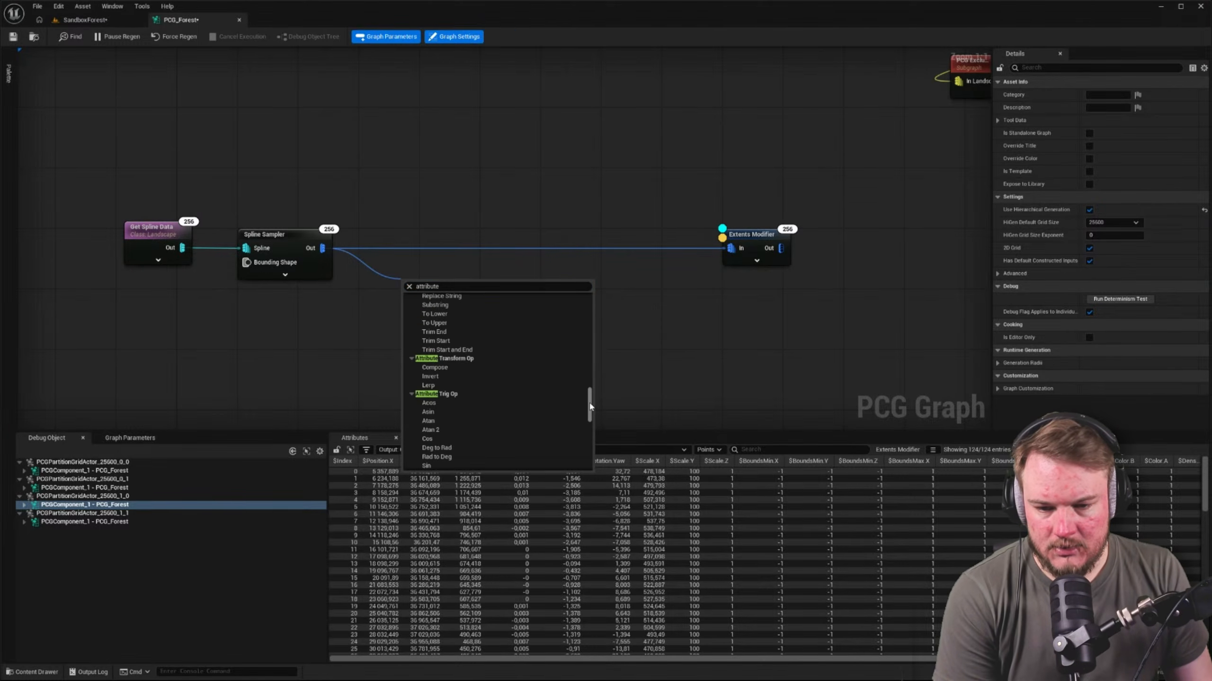
{"action": "left_click_drag", "start_coordinate": [590, 406], "coordinate": [590, 306]}
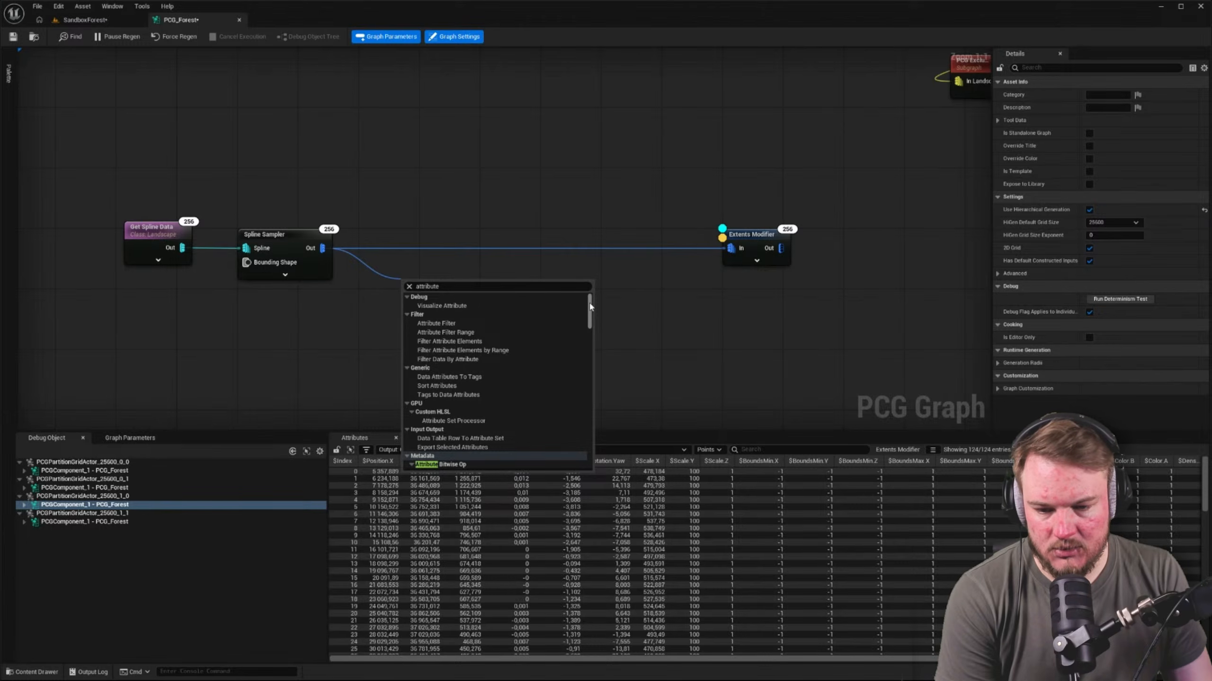
{"action": "left_click_drag", "start_coordinate": [591, 306], "coordinate": [590, 447]}
{"action": "left_click", "coordinate": [462, 287]}
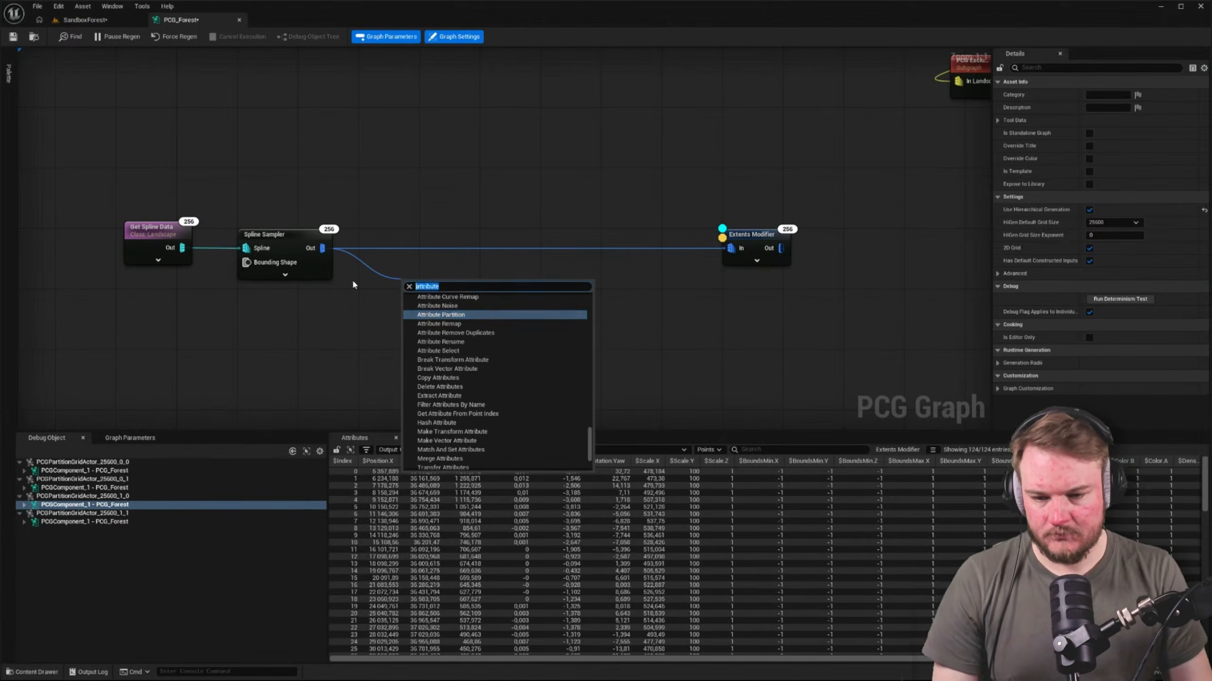
{"action": "type", "text": "set"}
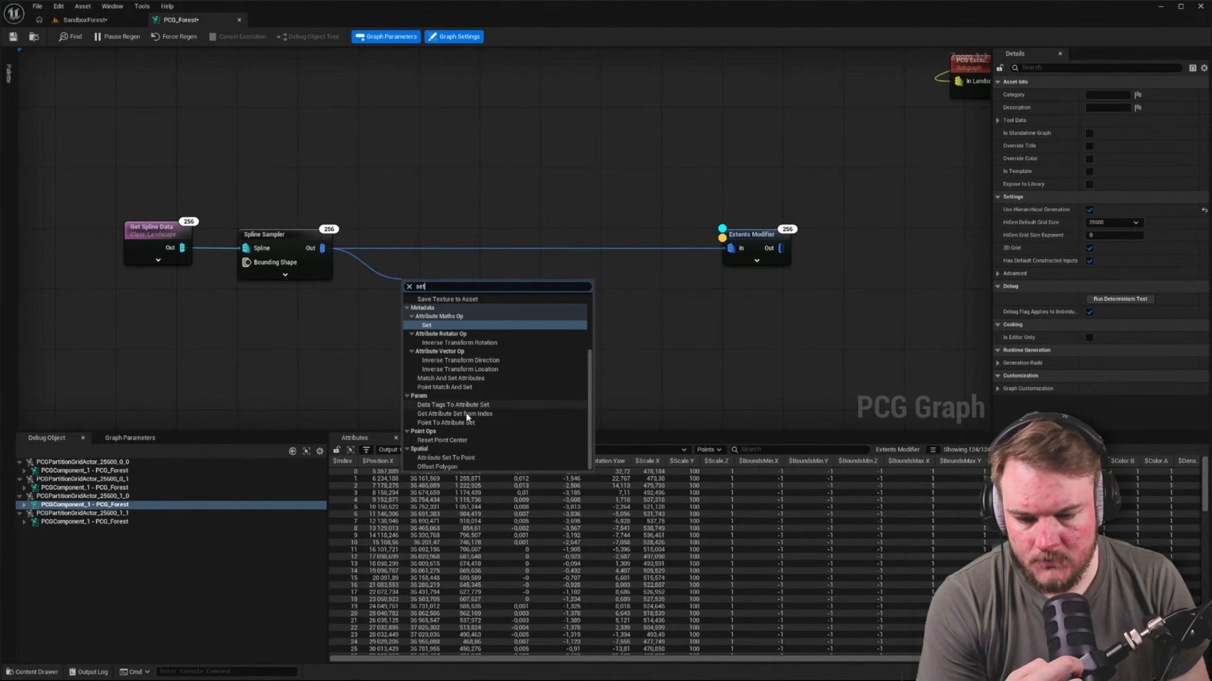
{"action": "scroll", "coordinate": [456, 442], "scroll_direction": "up", "scroll_amount": 2}
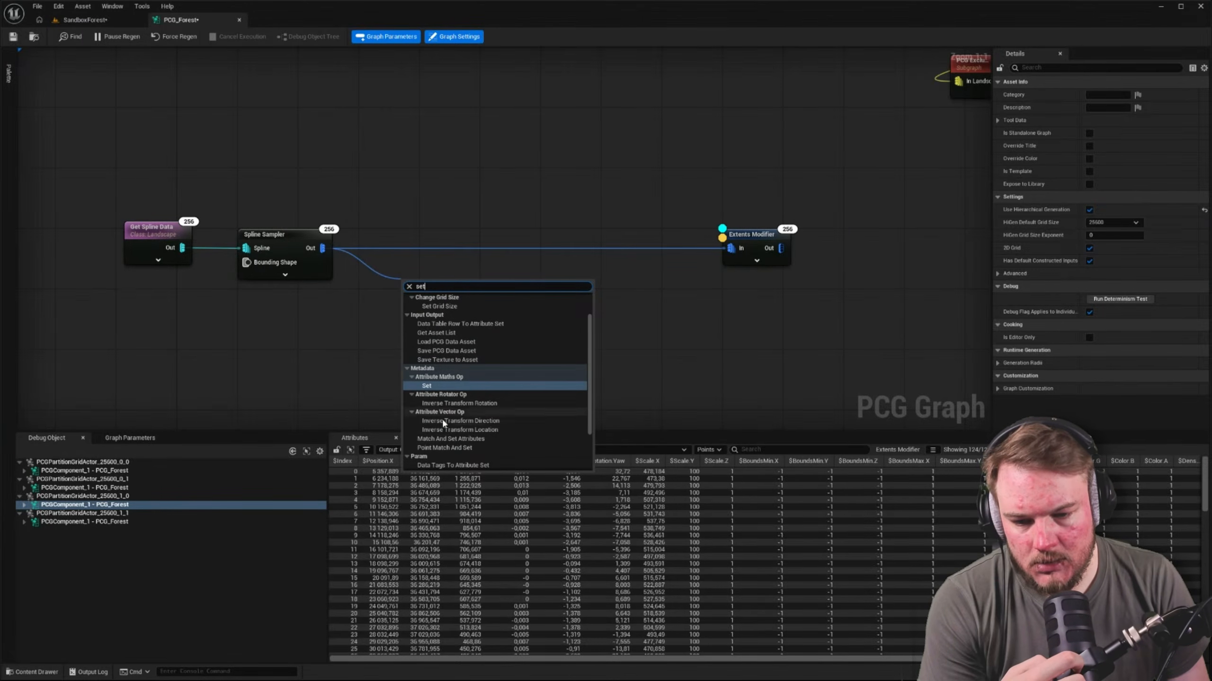
{"action": "left_click", "coordinate": [429, 386]}
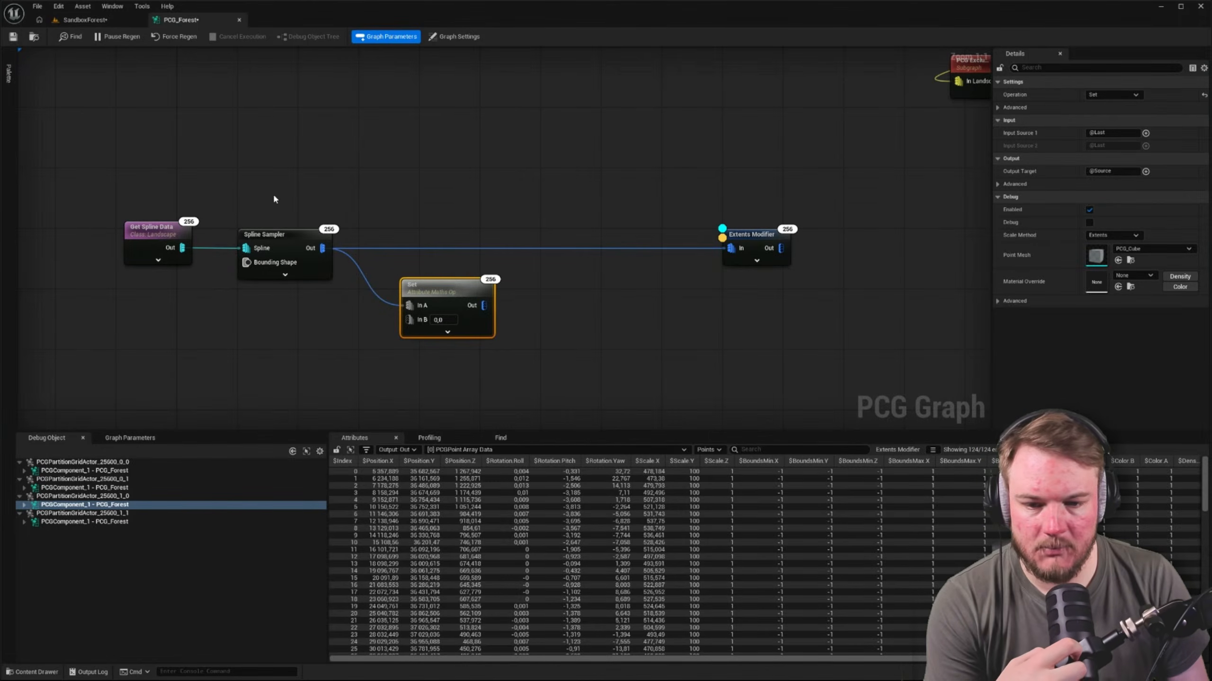
Configure the Set node with $Scale as Input Source 1 and 1 as the In B value
{"action": "right_click_drag", "start_coordinate": [471, 333], "coordinate": [498, 302]}
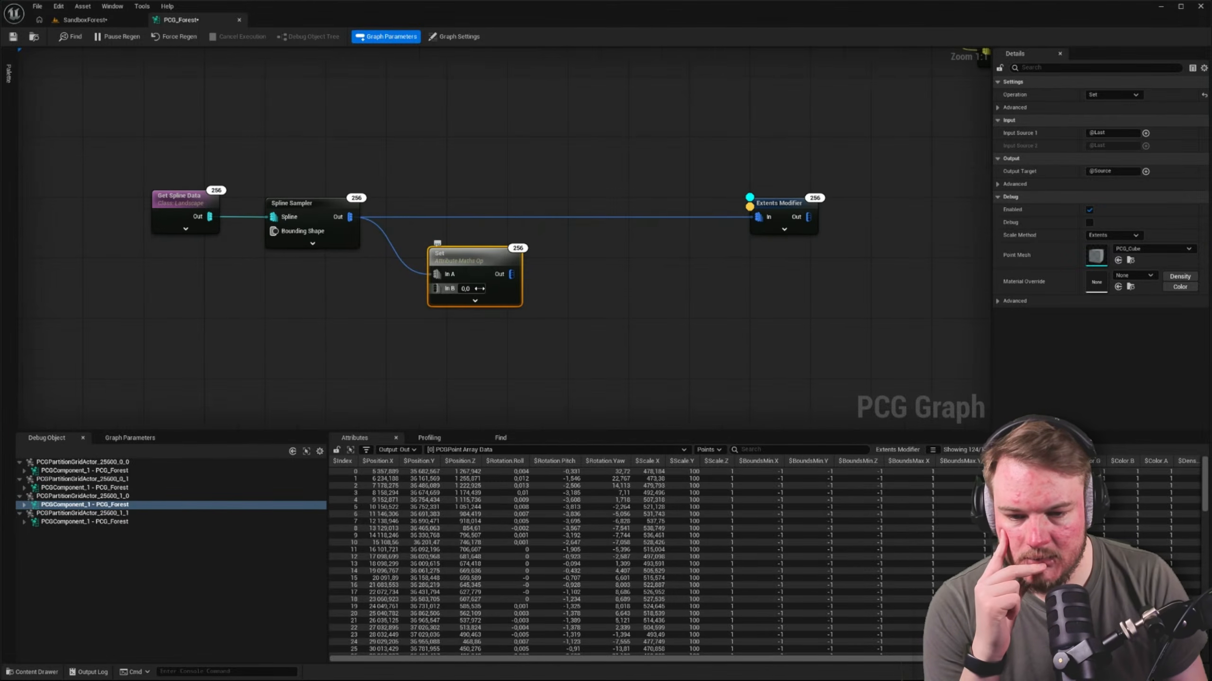
{"action": "left_click", "coordinate": [475, 301]}
{"action": "right_click_drag", "start_coordinate": [607, 309], "coordinate": [517, 308]}
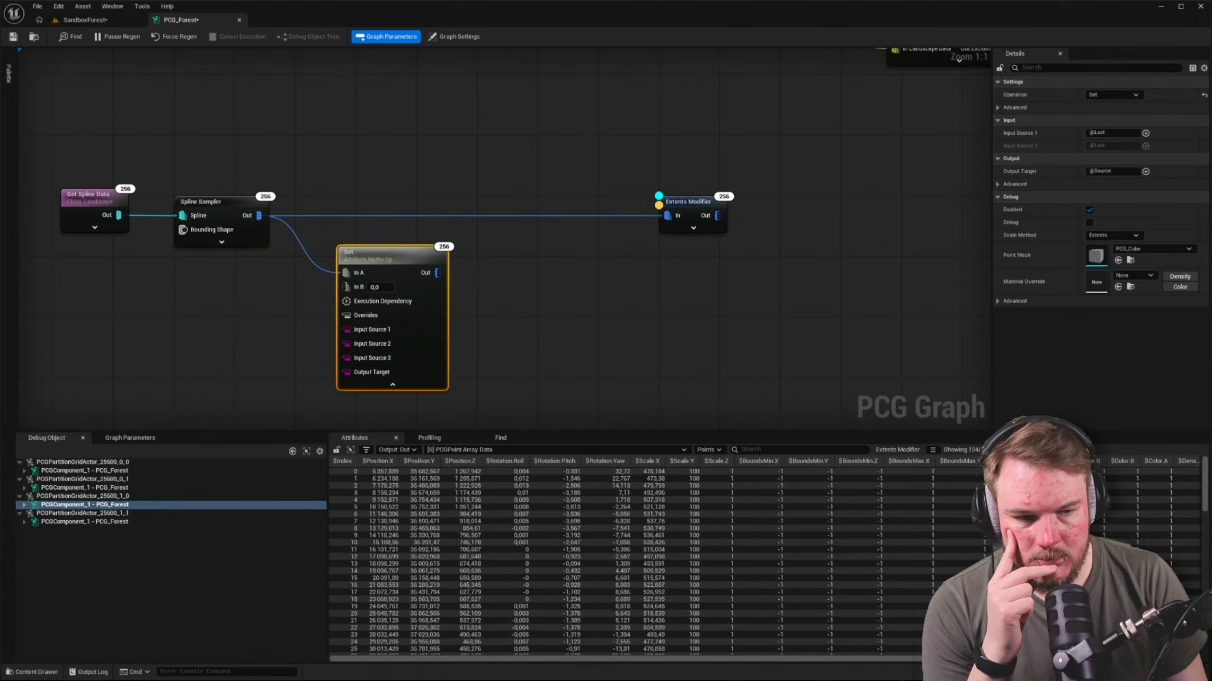
{"action": "left_click", "coordinate": [1146, 133]}
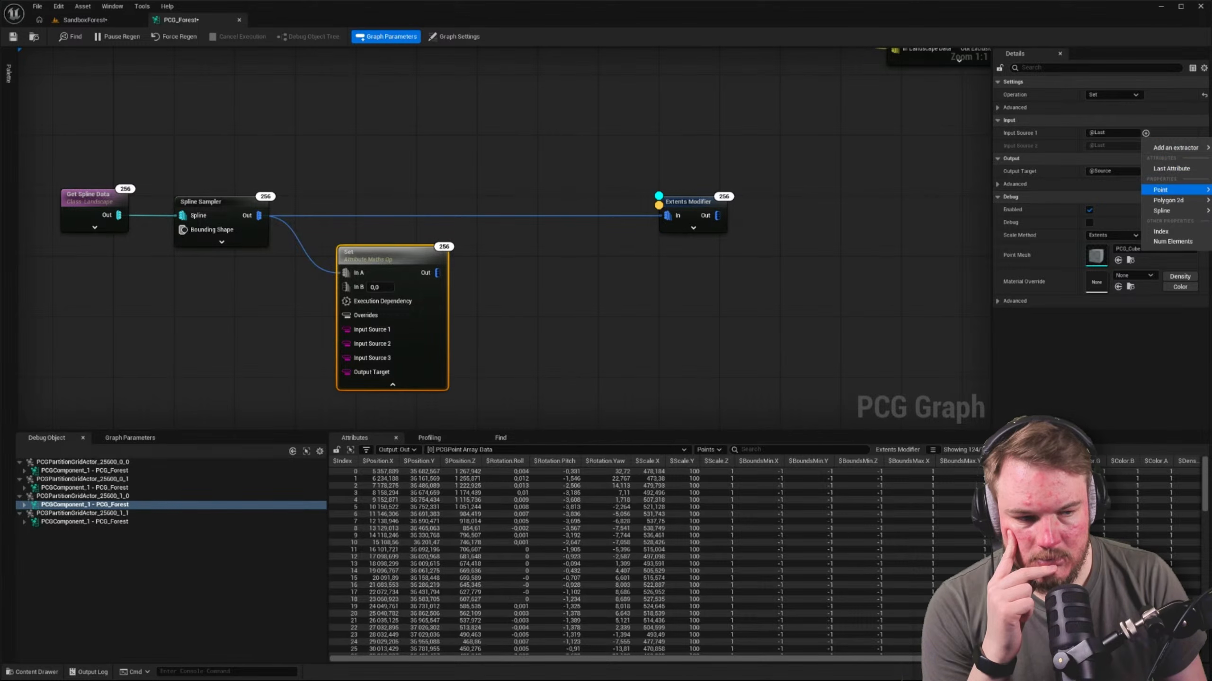
{"action": "left_click", "coordinate": [1211, 263]}
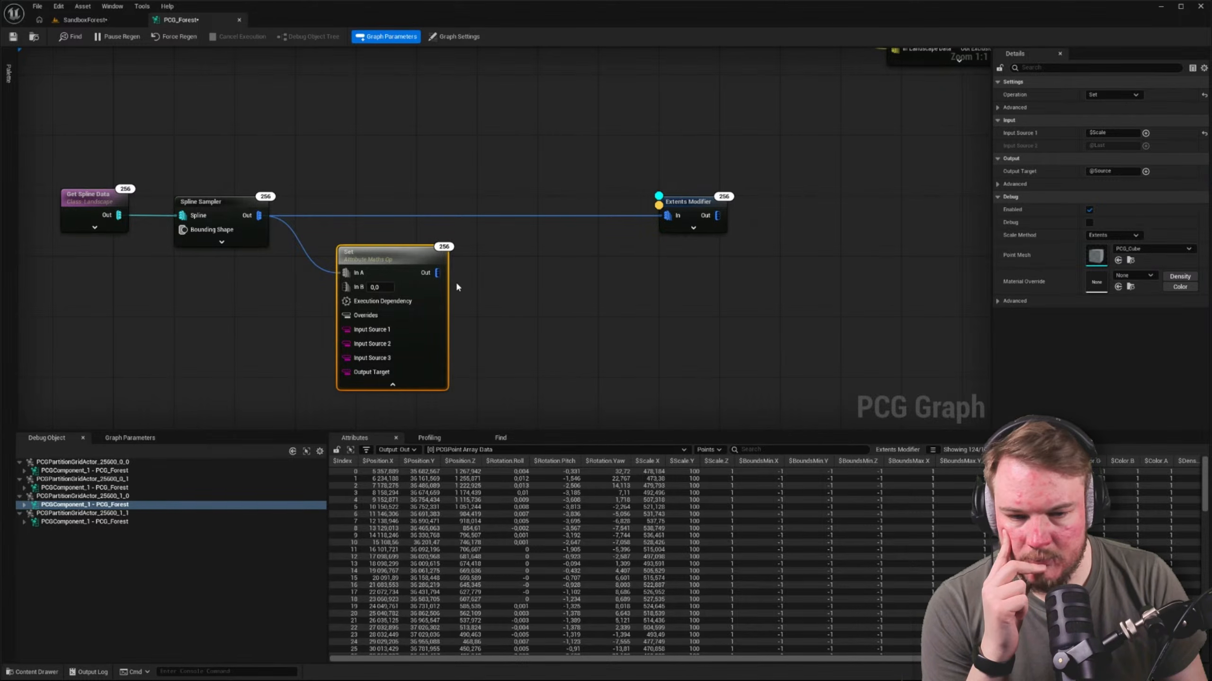
{"action": "left_click", "coordinate": [381, 289]}
{"action": "type", "text": "1"}
{"action": "key", "text": "Return"}
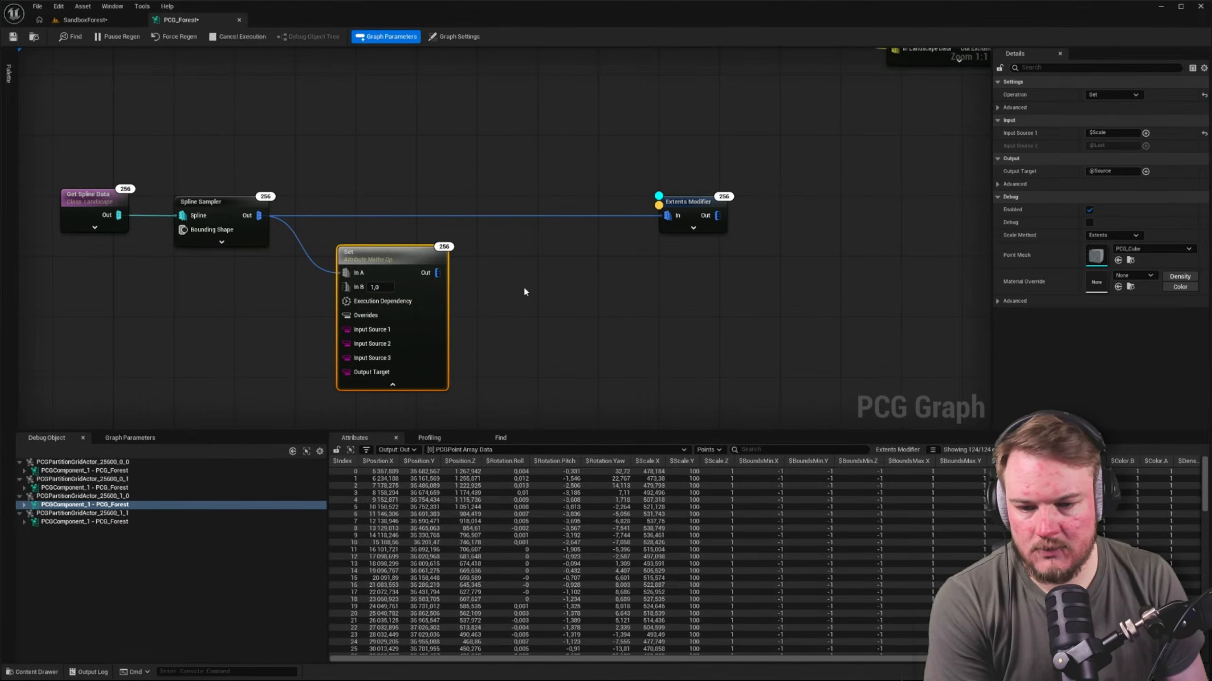
{"action": "left_click", "coordinate": [525, 291]}
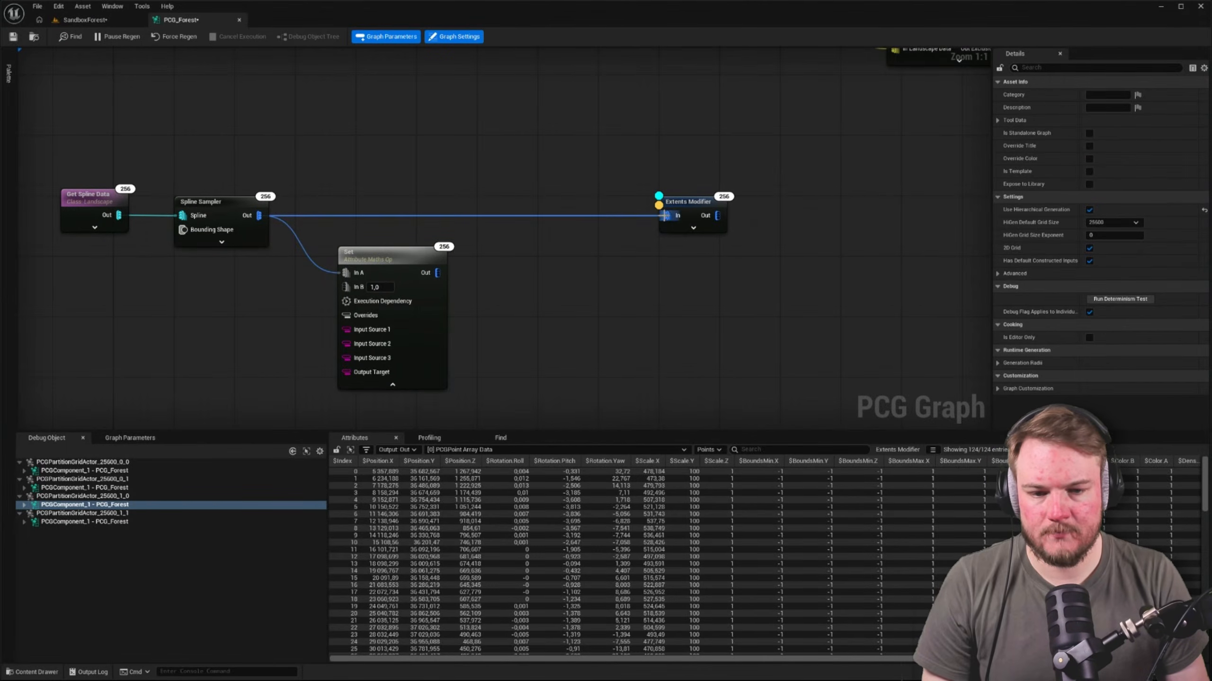
Replace the Extents Modifier's direct link from the Spline Sampler with the Set node's output
{"action": "left_click_drag", "start_coordinate": [667, 216], "coordinate": [602, 228], "text": "ctrl"}
{"action": "left_click", "coordinate": [519, 279]}
{"action": "left_click_drag", "start_coordinate": [434, 273], "coordinate": [667, 216]}
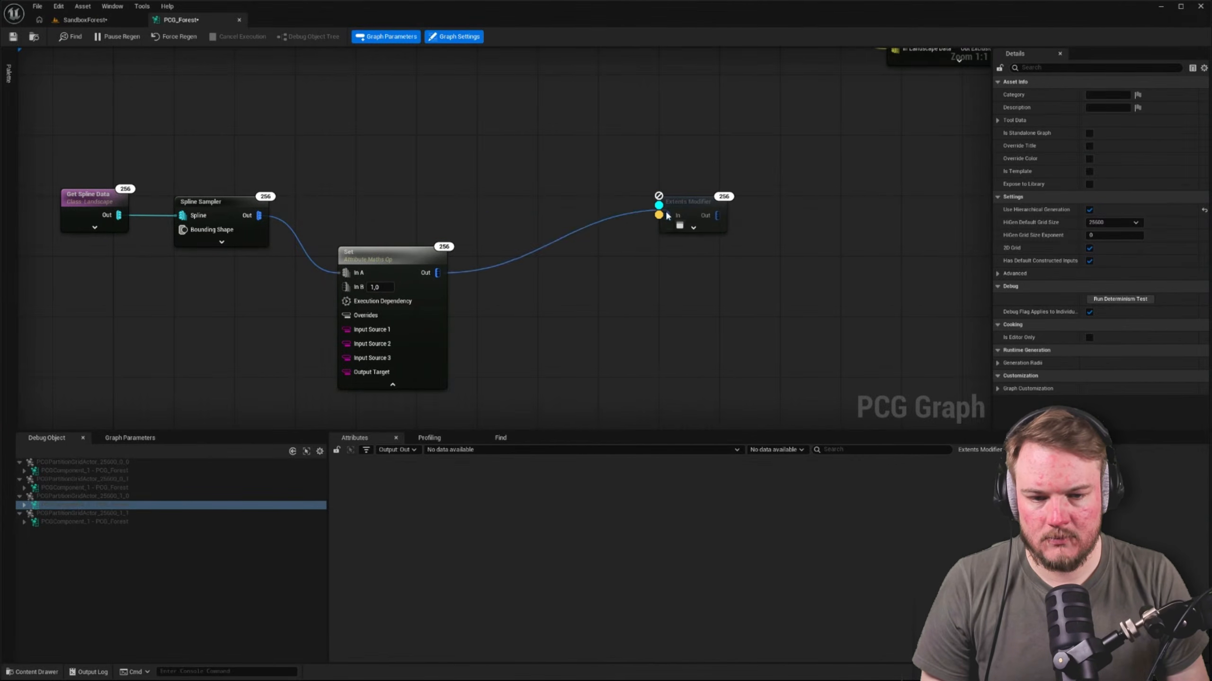
Collapse the Set node and line it up between the Spline Sampler and the Extents Modifier, closing the gaps
{"action": "left_click", "coordinate": [363, 264]}
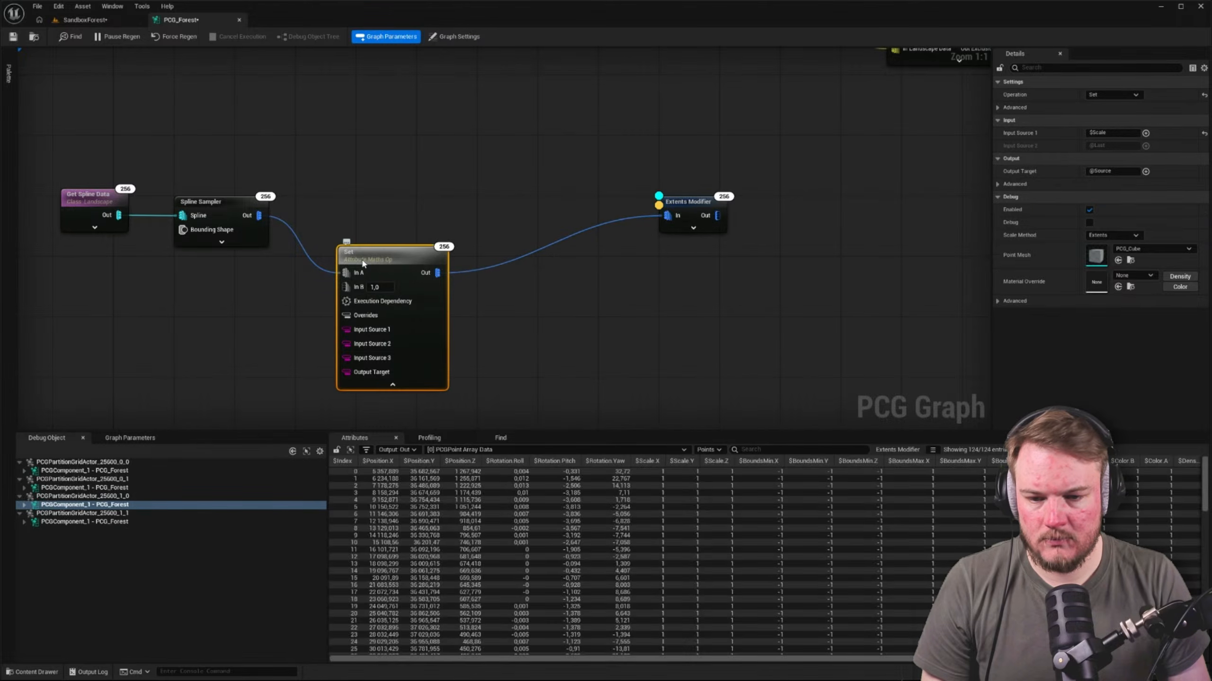
{"action": "left_click", "coordinate": [392, 385]}
{"action": "left_click_drag", "start_coordinate": [387, 253], "coordinate": [373, 194]}
{"action": "left_click_drag", "start_coordinate": [681, 201], "coordinate": [499, 201]}
{"action": "left_click", "coordinate": [416, 135]}
{"action": "right_click_drag", "start_coordinate": [415, 135], "coordinate": [526, 138]}
Save the PCG_Forest graph and check the resulting debug points in the SandboxForest level
{"action": "left_click", "coordinate": [13, 37]}
{"action": "left_click", "coordinate": [81, 19]}
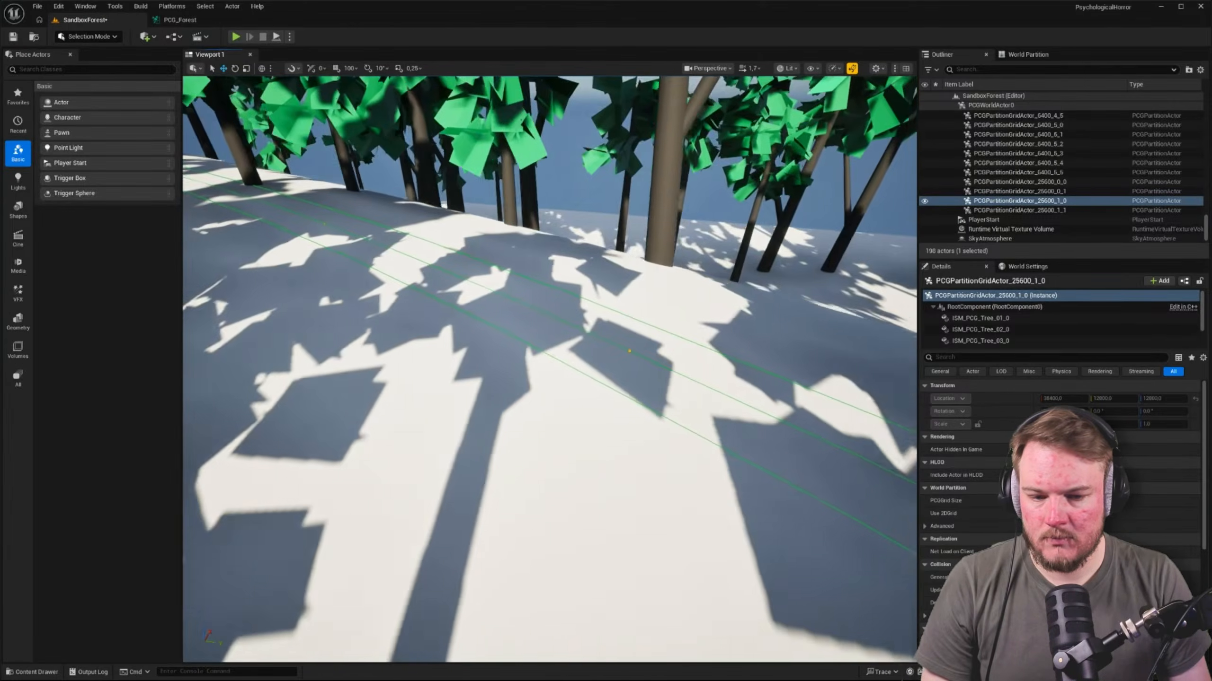
Examine the debug points along the spline in the level, then review the settings of the Set and Extents Modifier nodes
{"action": "key", "text": "w"}
{"action": "right_click_drag", "start_coordinate": [549, 370], "coordinate": [615, 318]}
{"action": "scroll", "coordinate": [549, 369], "scroll_direction": "down", "scroll_amount": 3}
{"action": "left_click", "coordinate": [180, 19]}
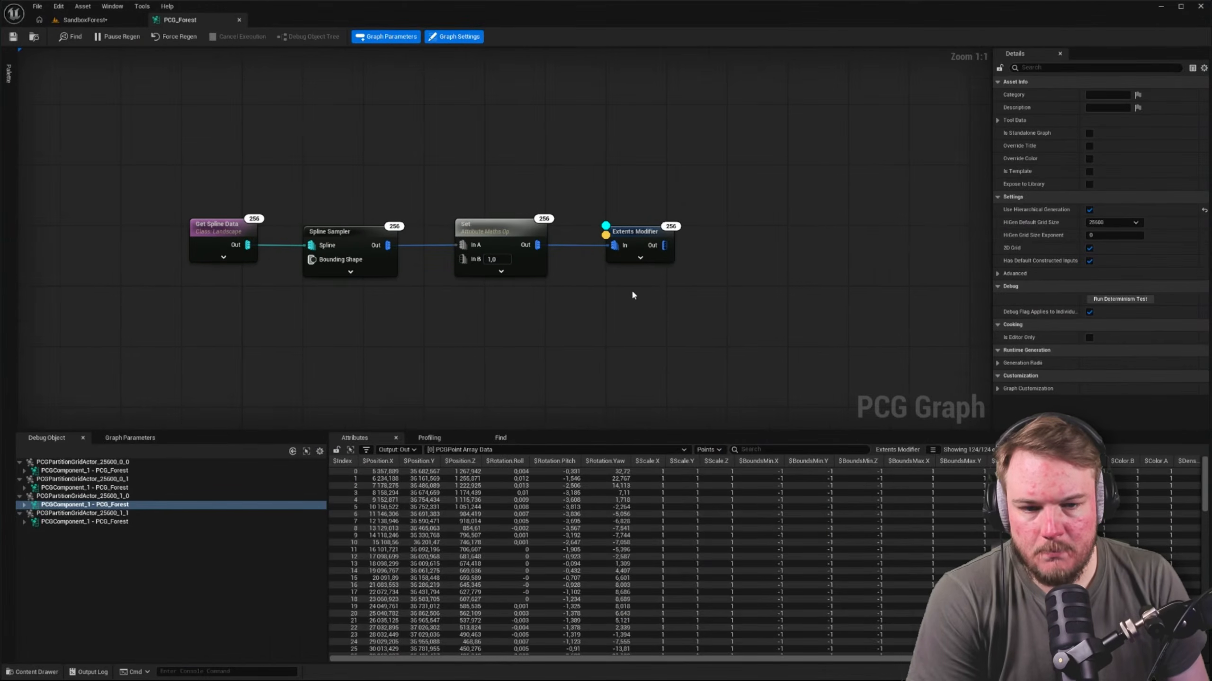
{"action": "left_click", "coordinate": [641, 237]}
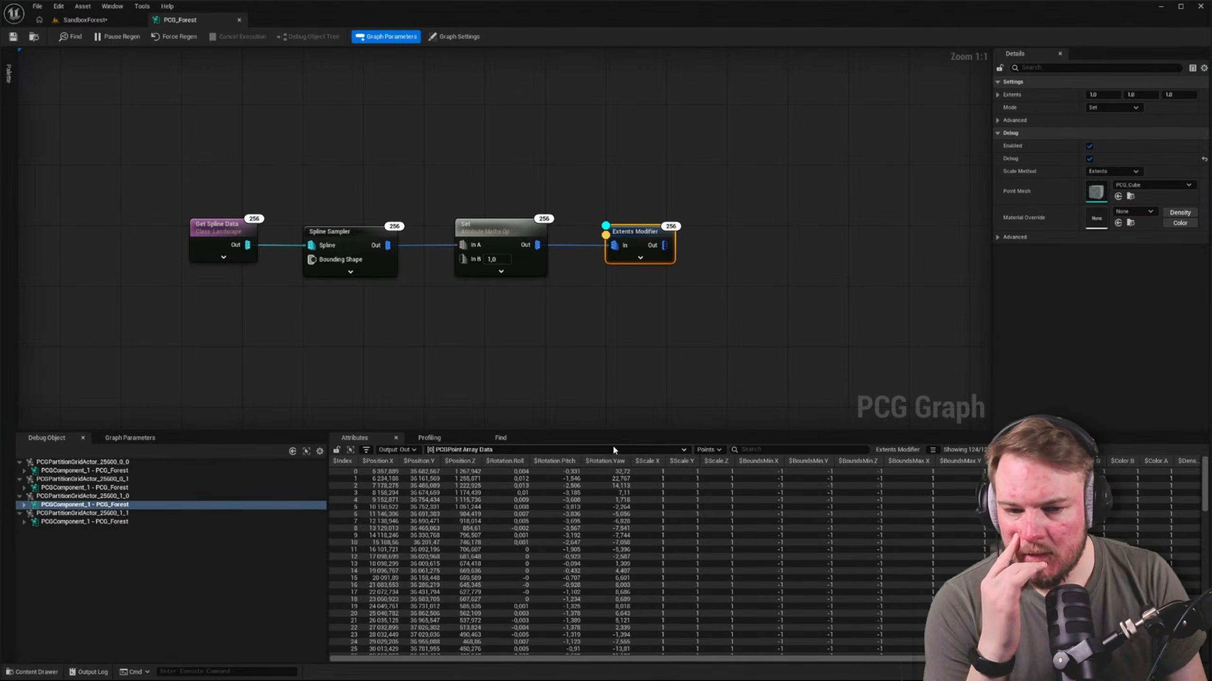
{"action": "left_click", "coordinate": [499, 226]}
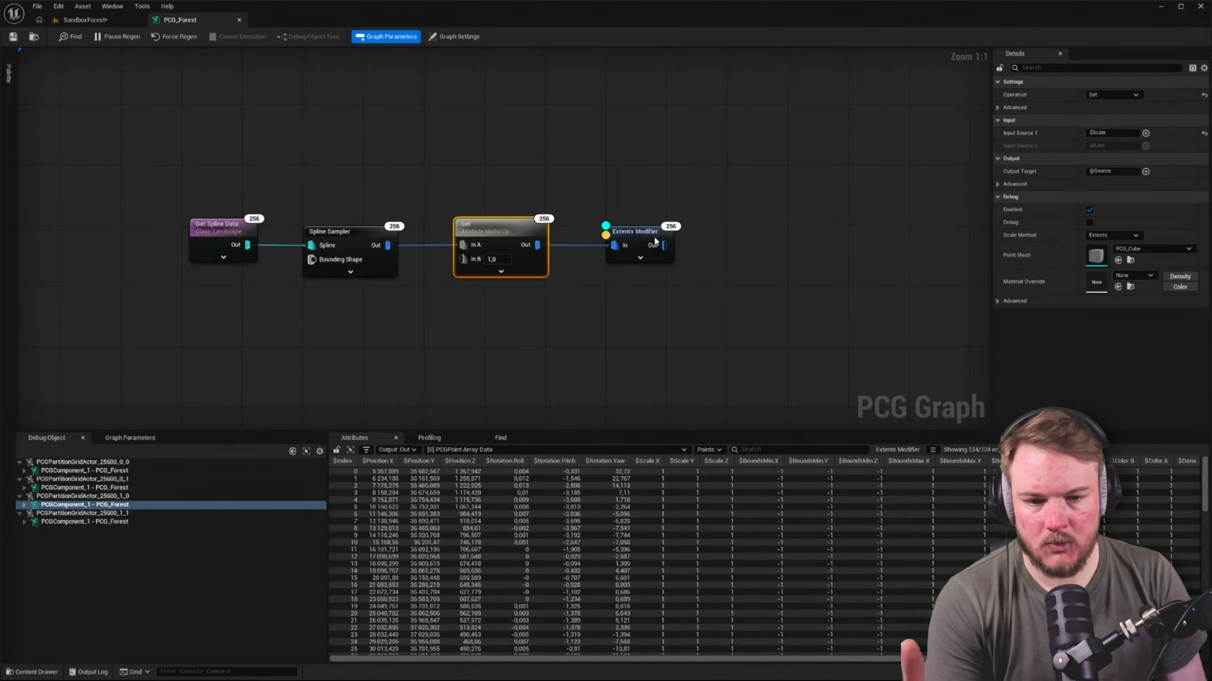
{"action": "left_click", "coordinate": [654, 238]}
Undock the PCG_Forest graph into its own window, enlarge it, and place it so the spline stays visible in the level viewport
{"action": "left_click_drag", "start_coordinate": [180, 20], "coordinate": [601, 96]}
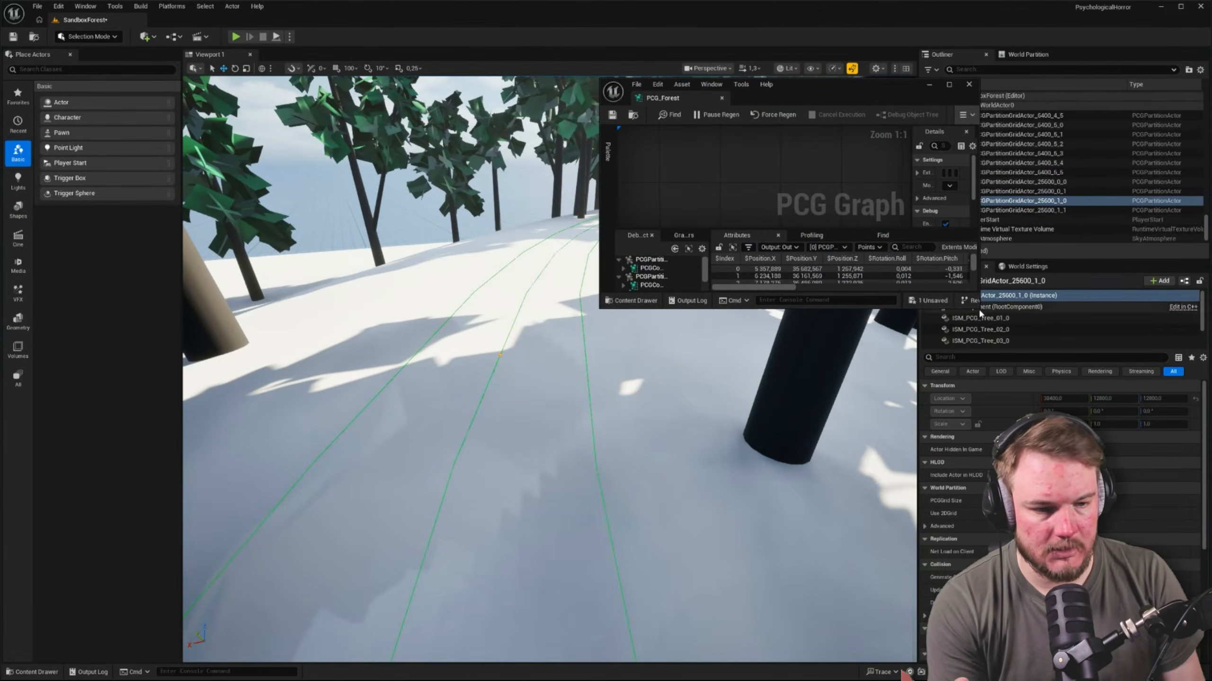
{"action": "left_click_drag", "start_coordinate": [980, 310], "coordinate": [1211, 597]}
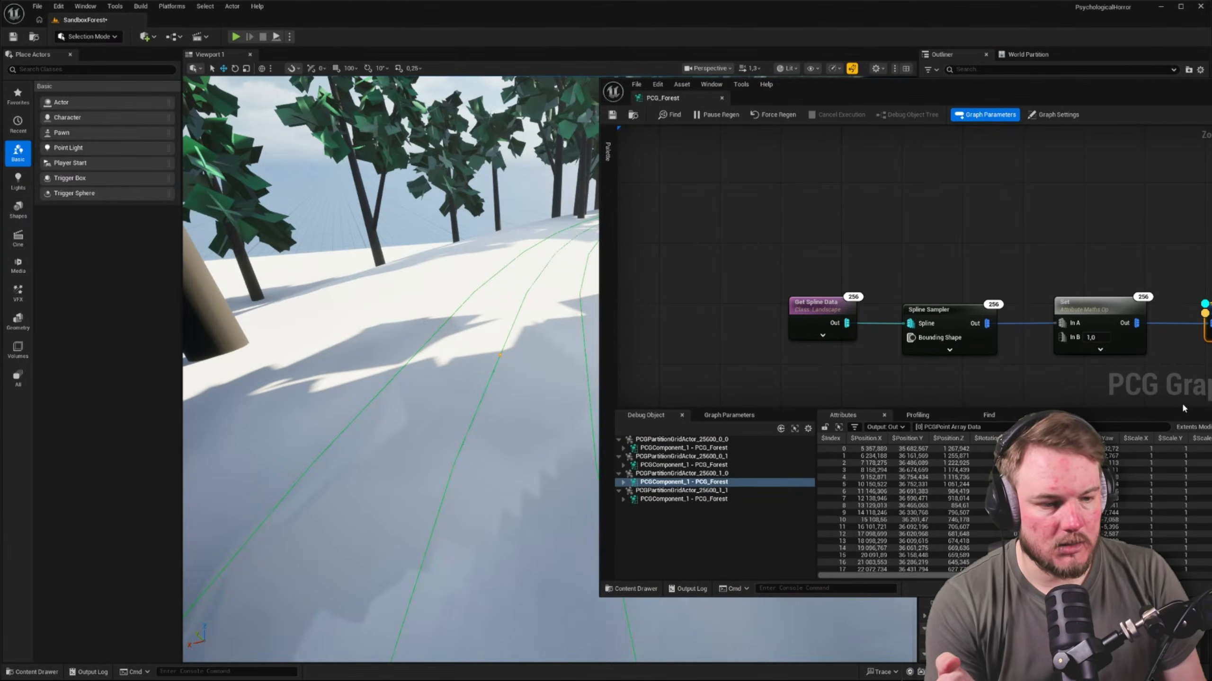
{"action": "left_click_drag", "start_coordinate": [1133, 88], "coordinate": [957, 62]}
{"action": "right_click_drag", "start_coordinate": [330, 376], "coordinate": [411, 391]}
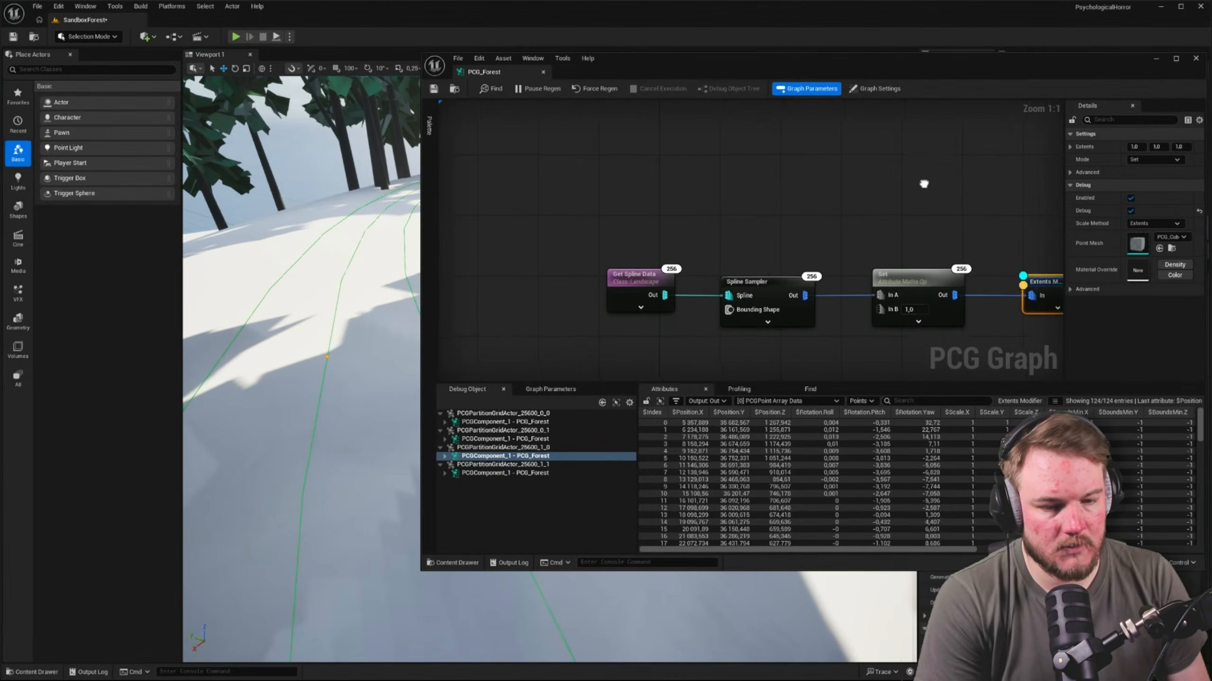
{"action": "right_click_drag", "start_coordinate": [924, 184], "coordinate": [833, 157]}
Set the Extents Modifier's extents to 100 on X, Y and Z
{"action": "left_click", "coordinate": [1136, 148]}
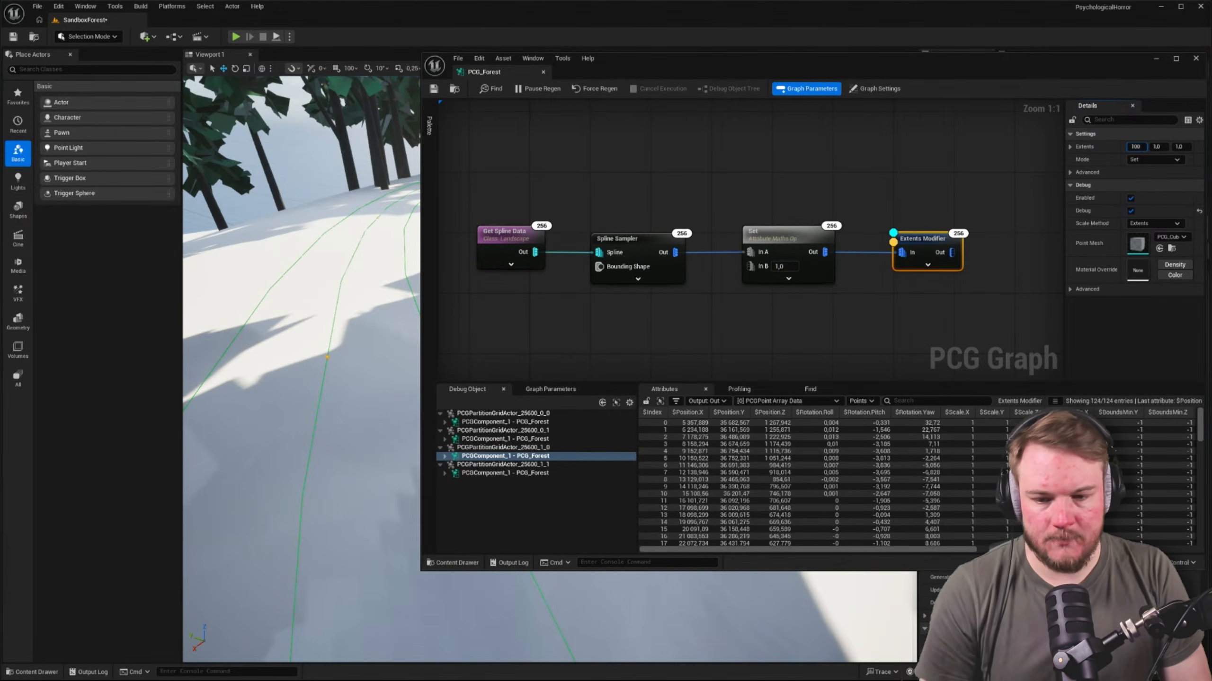
{"action": "key", "text": "Return"}
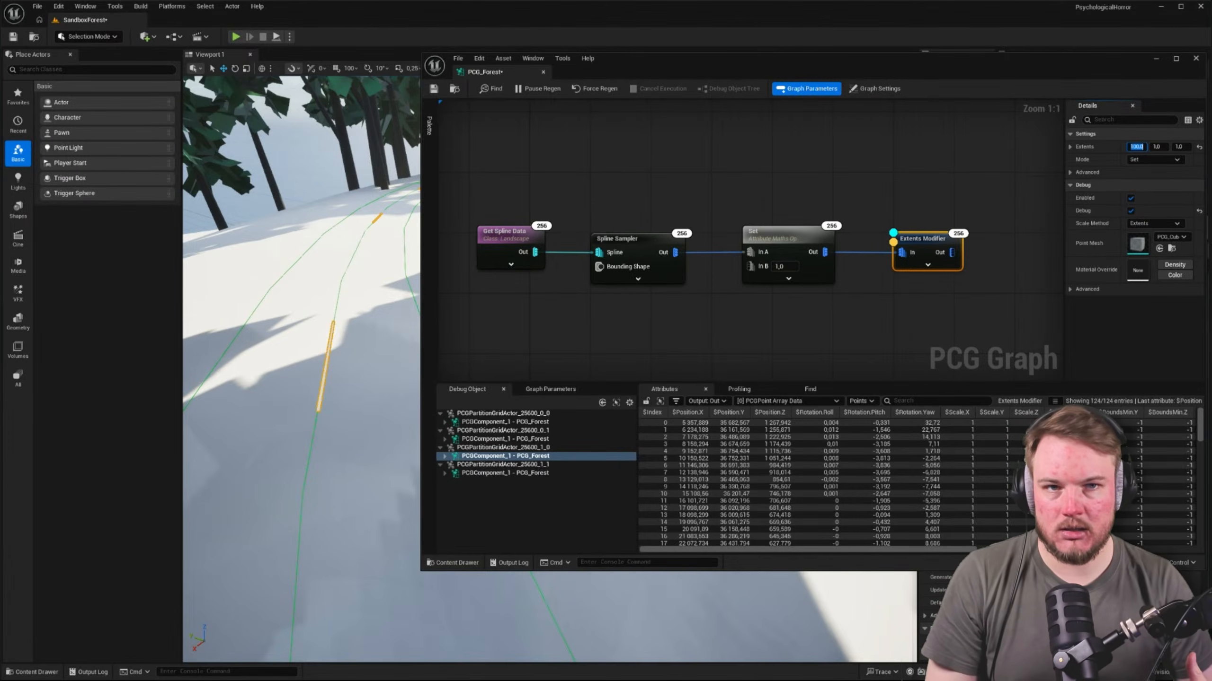
{"action": "key", "text": "Tab"}
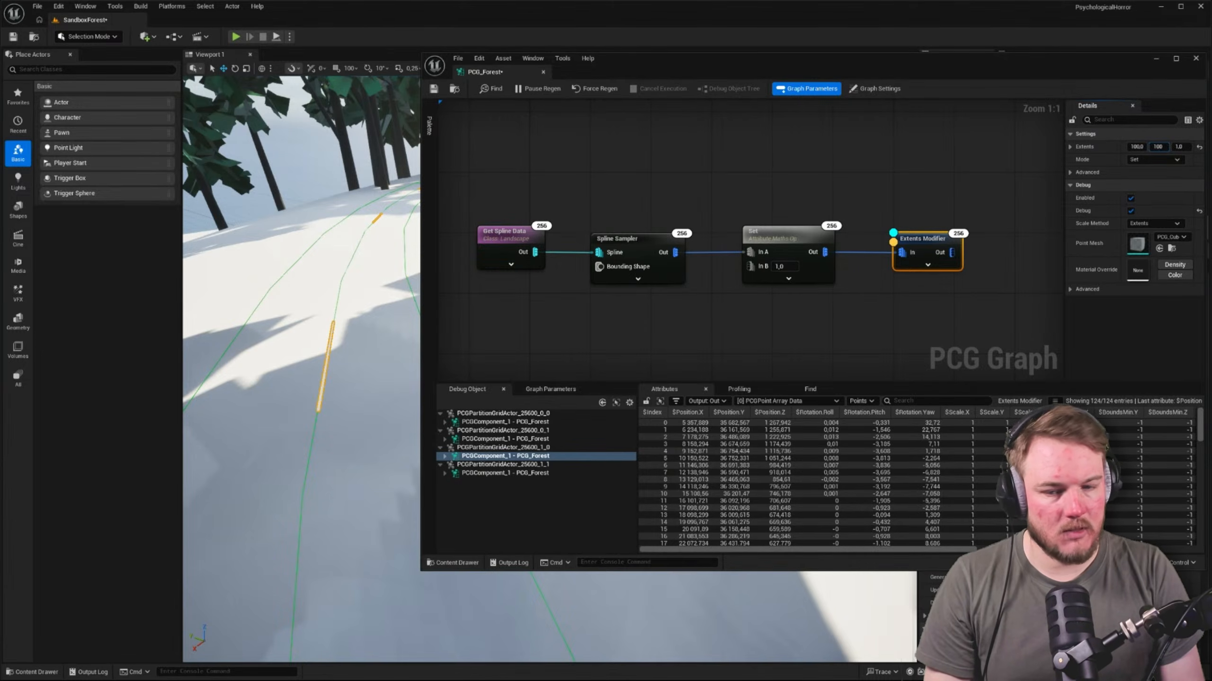
{"action": "type", "text": "100"}
{"action": "key", "text": "Return"}
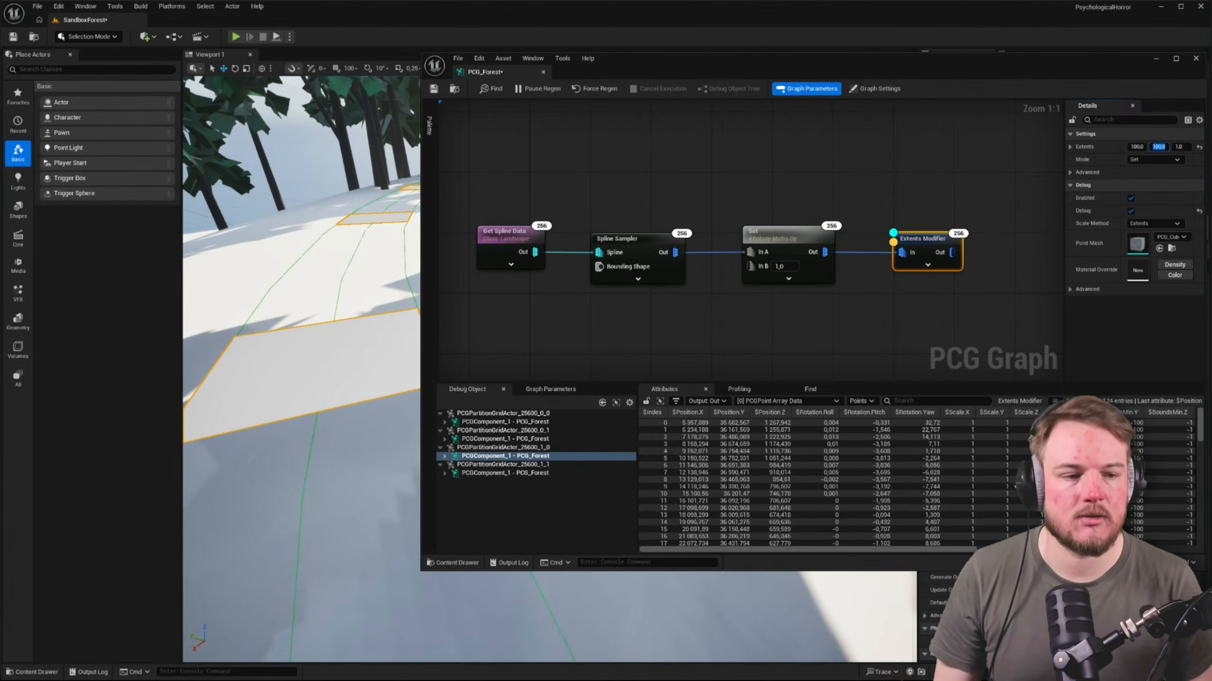
{"action": "key", "text": "Right"}
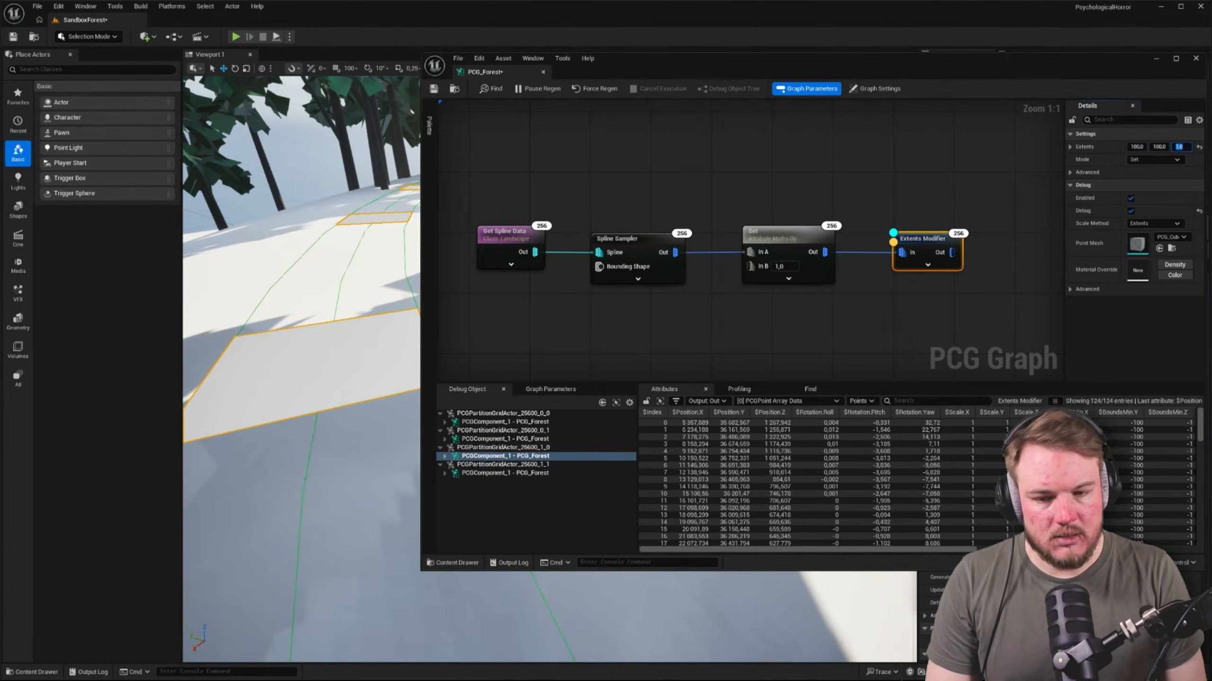
{"action": "type", "text": "100"}
{"action": "key", "text": "Return"}
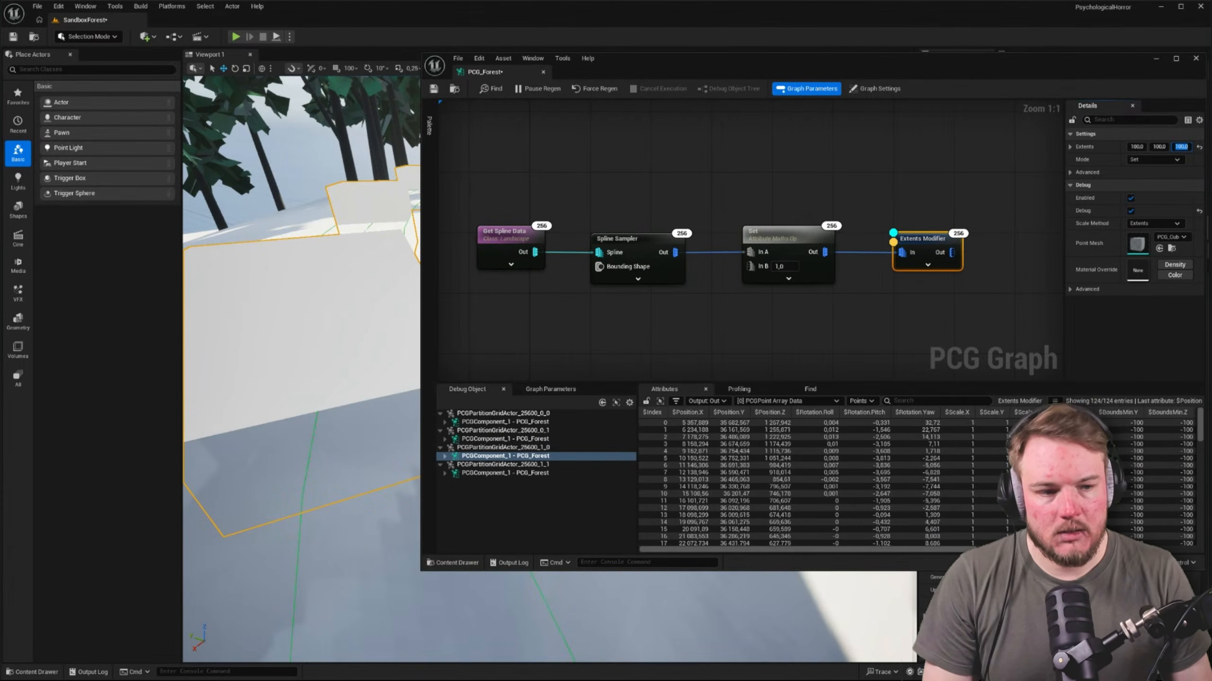
Increase the Extents Modifier's X extent to 500, keeping Y and Z as they are
{"action": "left_click", "coordinate": [1137, 147]}
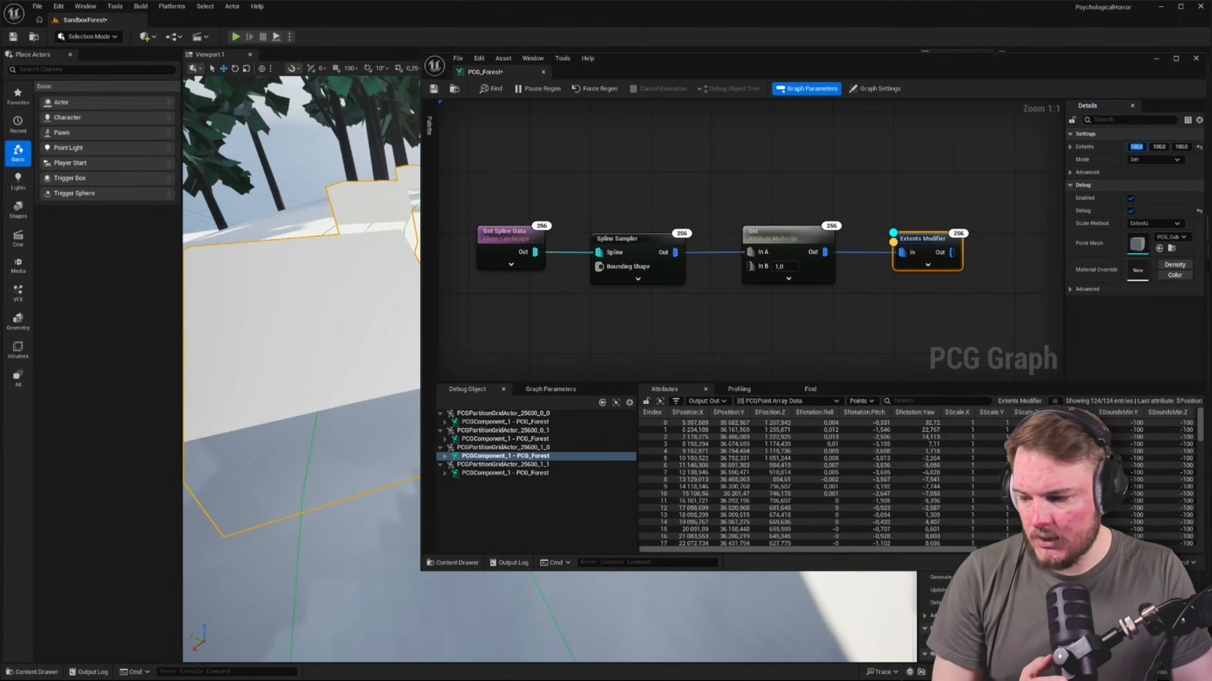
{"action": "type", "text": "500"}
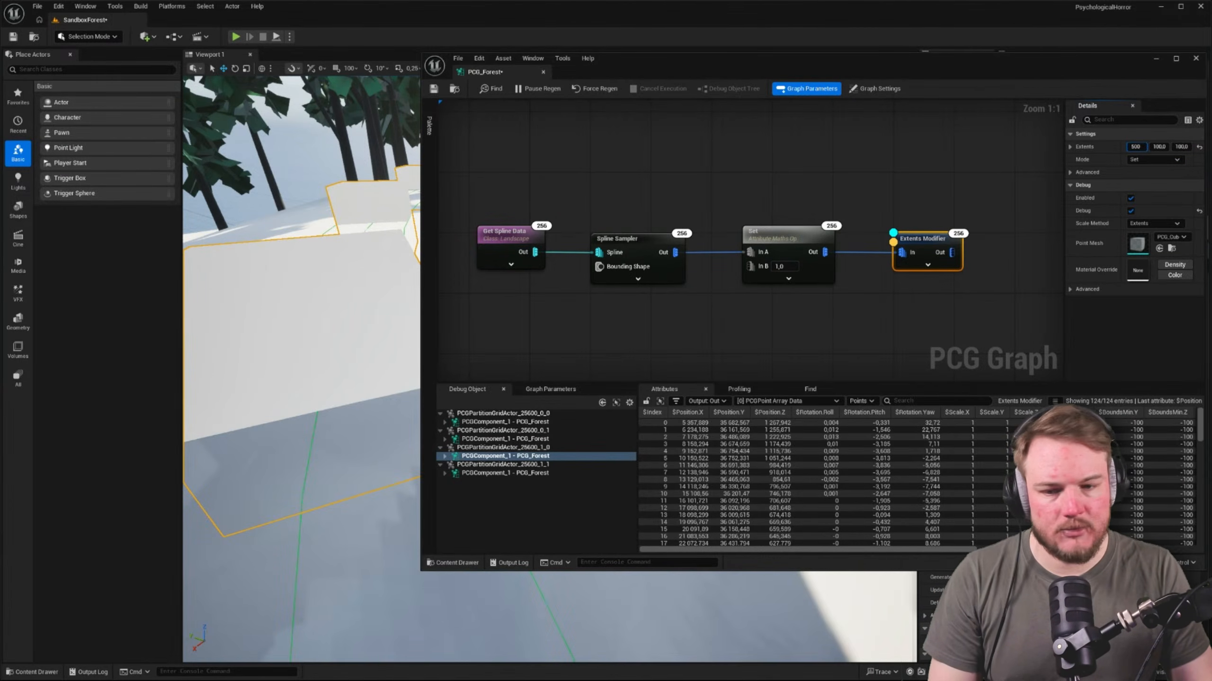
{"action": "key", "text": "Return"}
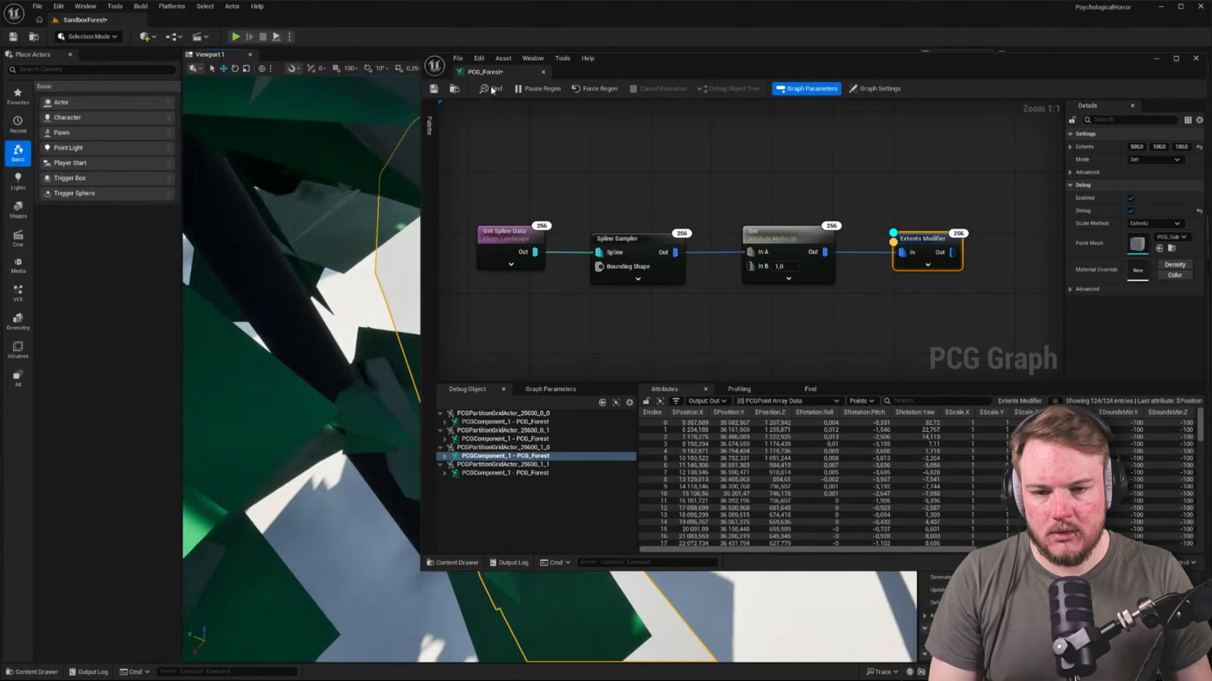
Dock PCG_Forest back beside the SandboxForest level and inspect the debug boxes along the border spline
{"action": "left_click_drag", "start_coordinate": [419, 58], "coordinate": [141, 30]}
{"action": "left_click", "coordinate": [109, 20]}
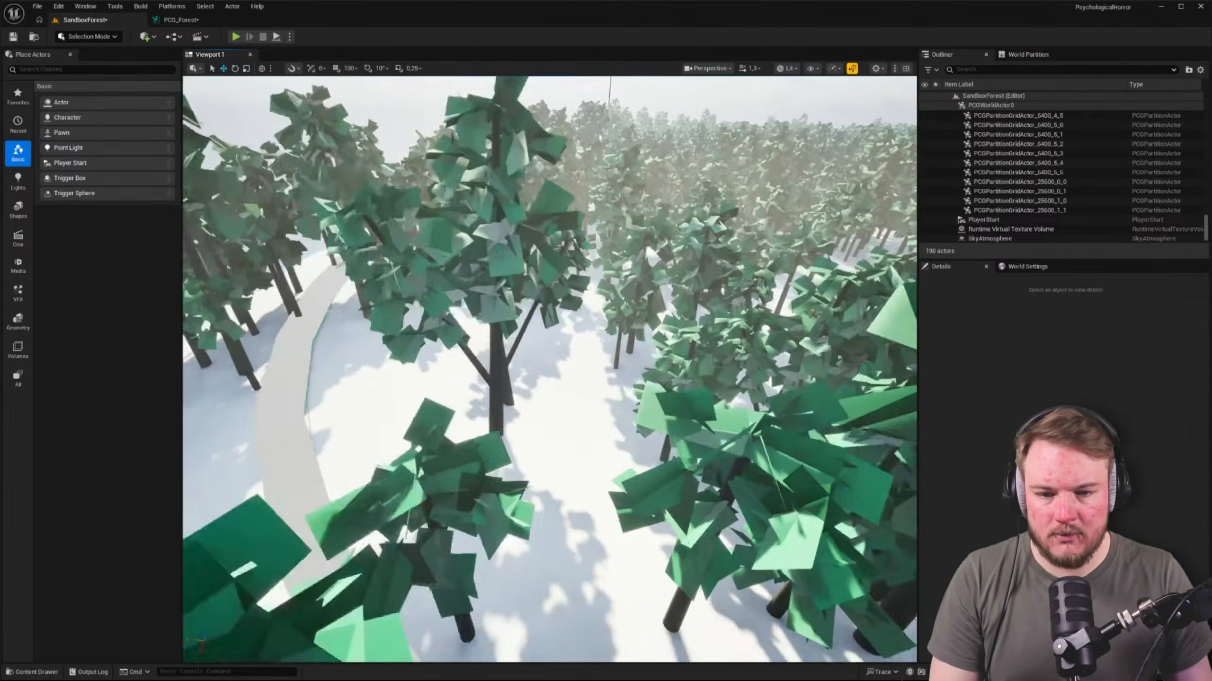
{"action": "key", "text": "w"}
{"action": "scroll", "coordinate": [550, 370], "scroll_direction": "up", "scroll_amount": 4}
{"action": "right_click_drag", "start_coordinate": [550, 370], "coordinate": [645, 308]}
{"action": "key", "text": "a"}
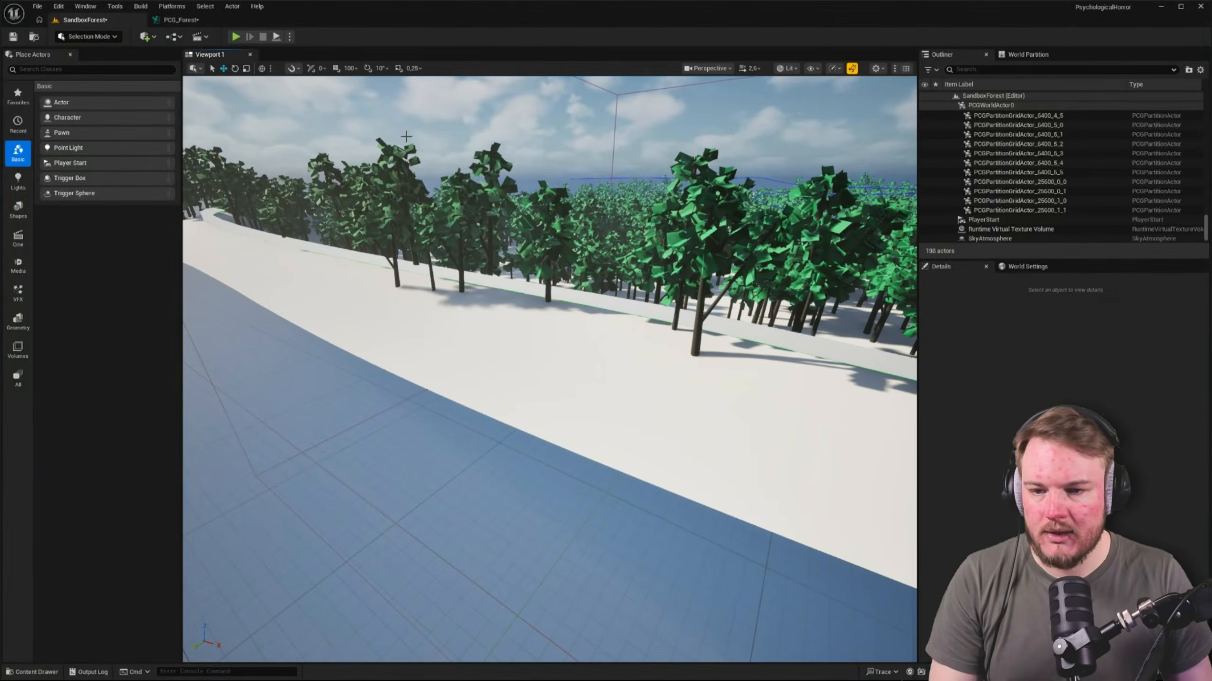
Return to the PCG_Forest graph and examine the overall layout of the spline chains and the exclusion zone connections
{"action": "left_click", "coordinate": [180, 19]}
{"action": "scroll", "coordinate": [719, 301], "scroll_direction": "down", "scroll_amount": 5}
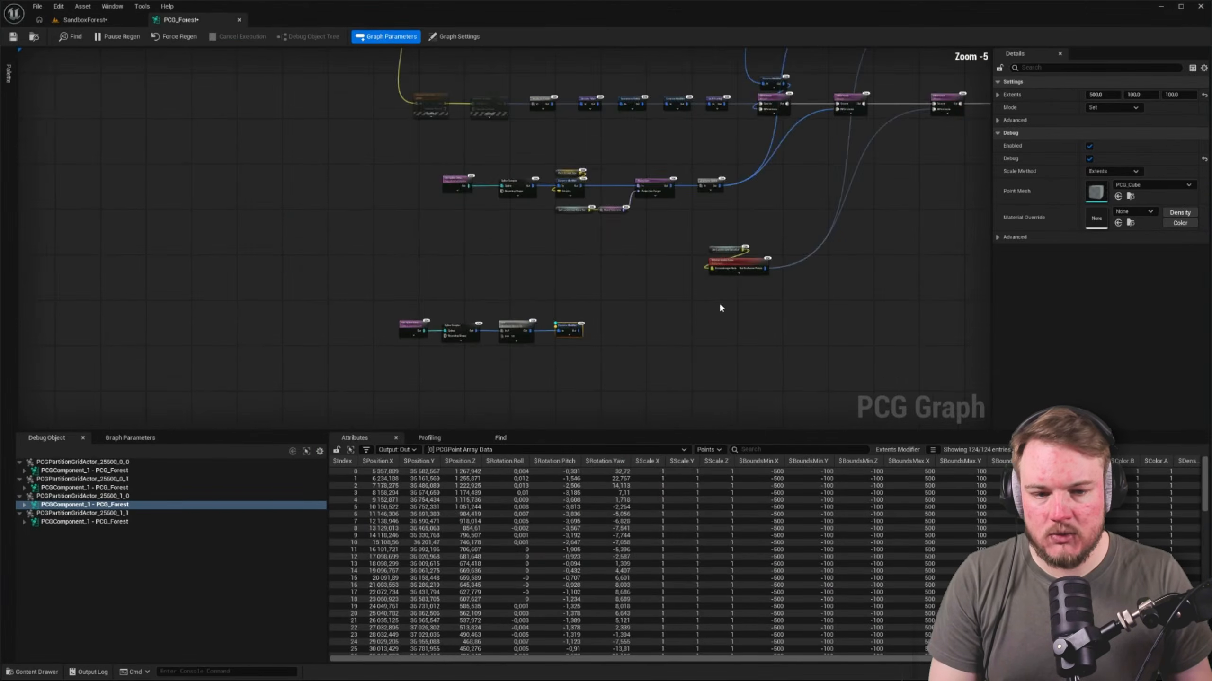
{"action": "right_click_drag", "start_coordinate": [718, 301], "coordinate": [462, 273]}
{"action": "left_click_drag", "start_coordinate": [132, 284], "coordinate": [420, 341]}
{"action": "right_click_drag", "start_coordinate": [420, 341], "coordinate": [400, 412]}
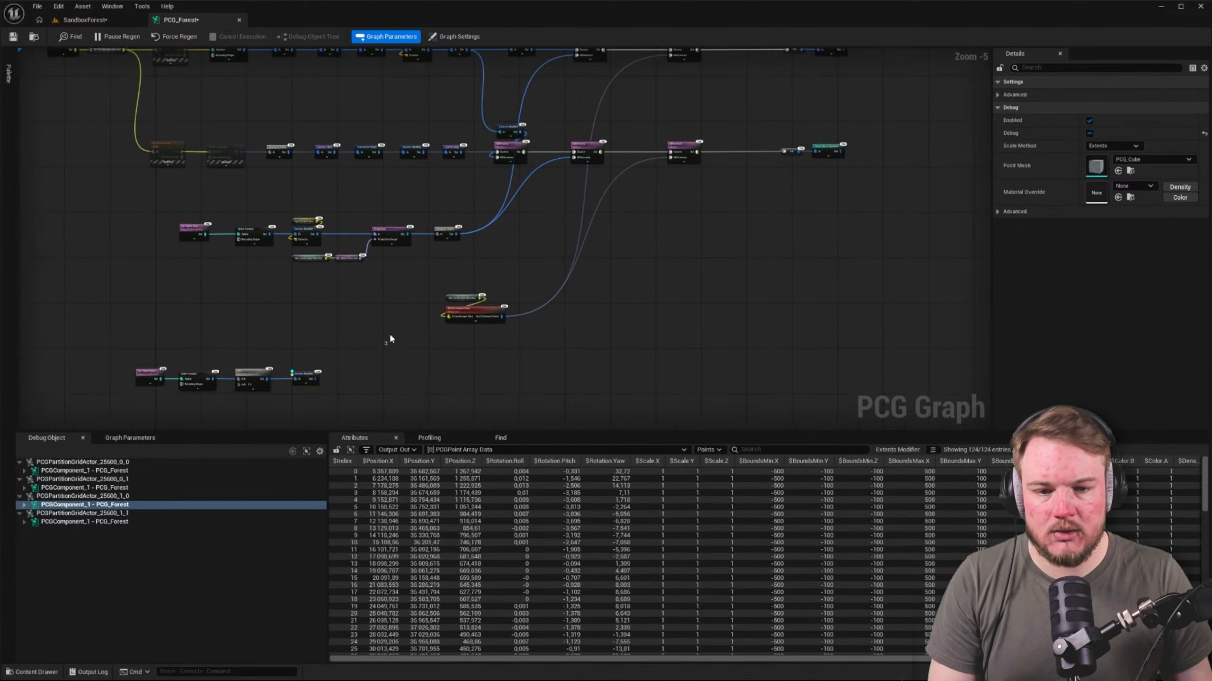
{"action": "left_click", "coordinate": [389, 334]}
{"action": "right_click_drag", "start_coordinate": [469, 251], "coordinate": [473, 228]}
{"action": "scroll", "coordinate": [467, 267], "scroll_direction": "up", "scroll_amount": 1}
{"action": "scroll", "coordinate": [480, 257], "scroll_direction": "down", "scroll_amount": 2}
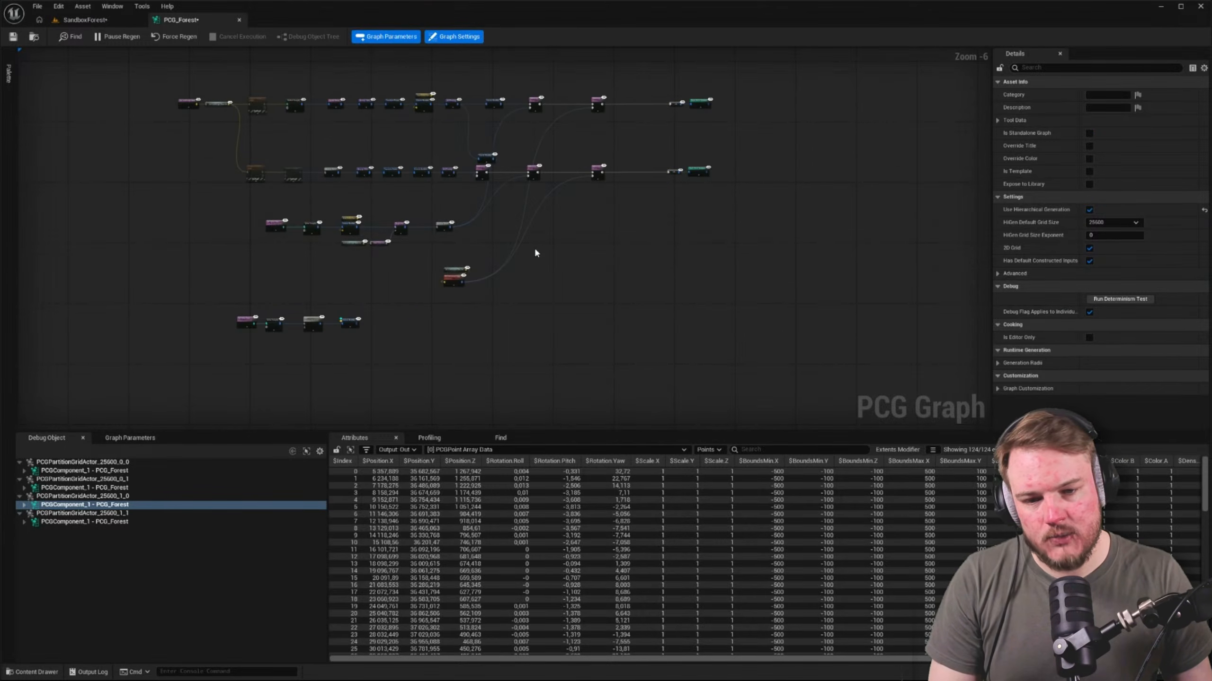
Add a named reroute declaration node fed by the PCG Exclusion Zone's Out Exclusion Points output
{"action": "left_click_drag", "start_coordinate": [394, 258], "coordinate": [516, 308]}
{"action": "scroll", "coordinate": [475, 289], "scroll_direction": "up", "scroll_amount": 6}
{"action": "left_click_drag", "start_coordinate": [384, 216], "coordinate": [473, 253]}
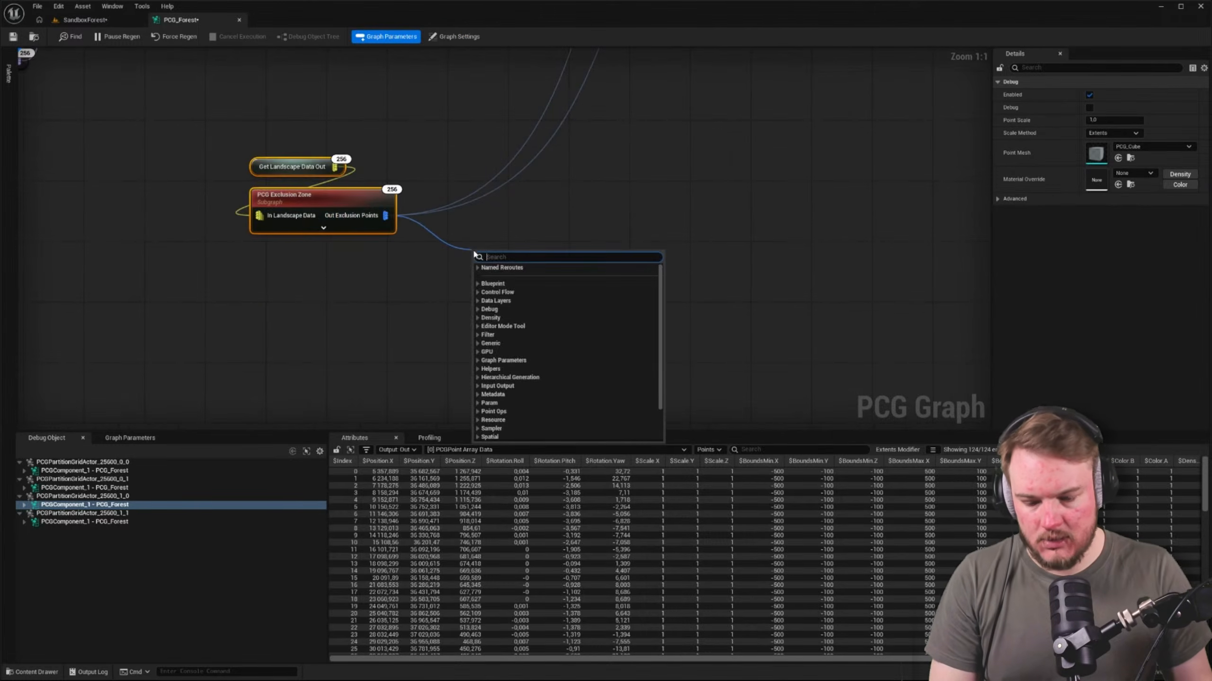
{"action": "type", "text": "rerou"}
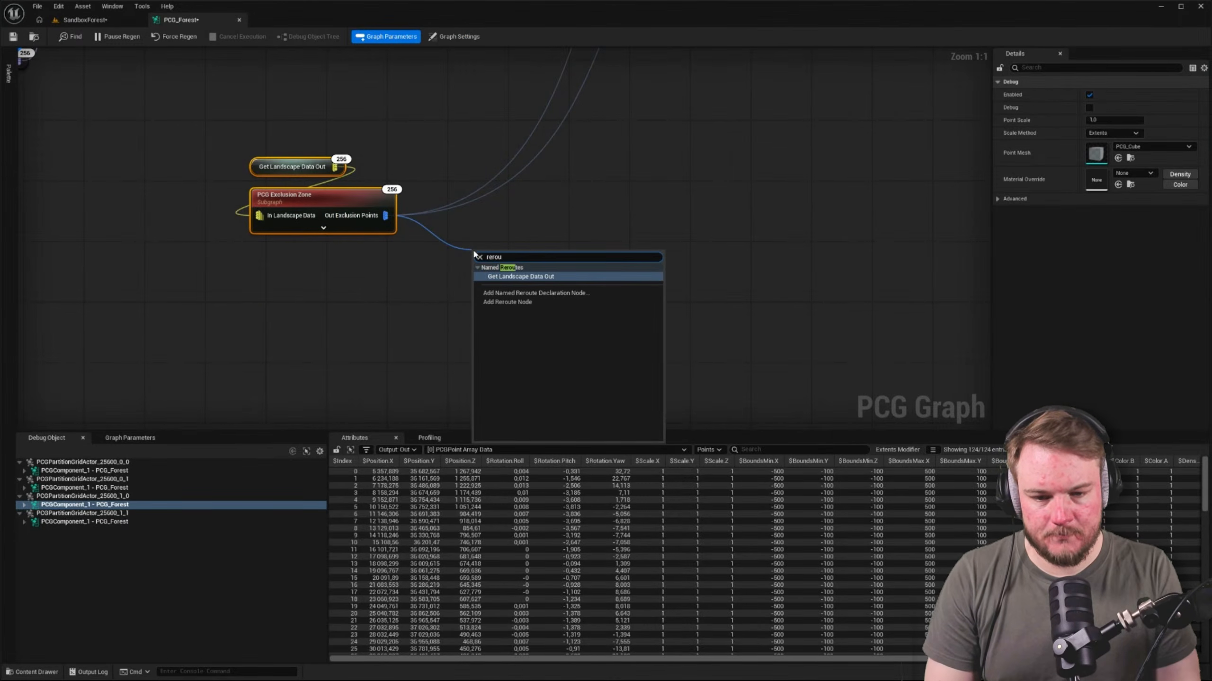
{"action": "key", "text": "Down"}
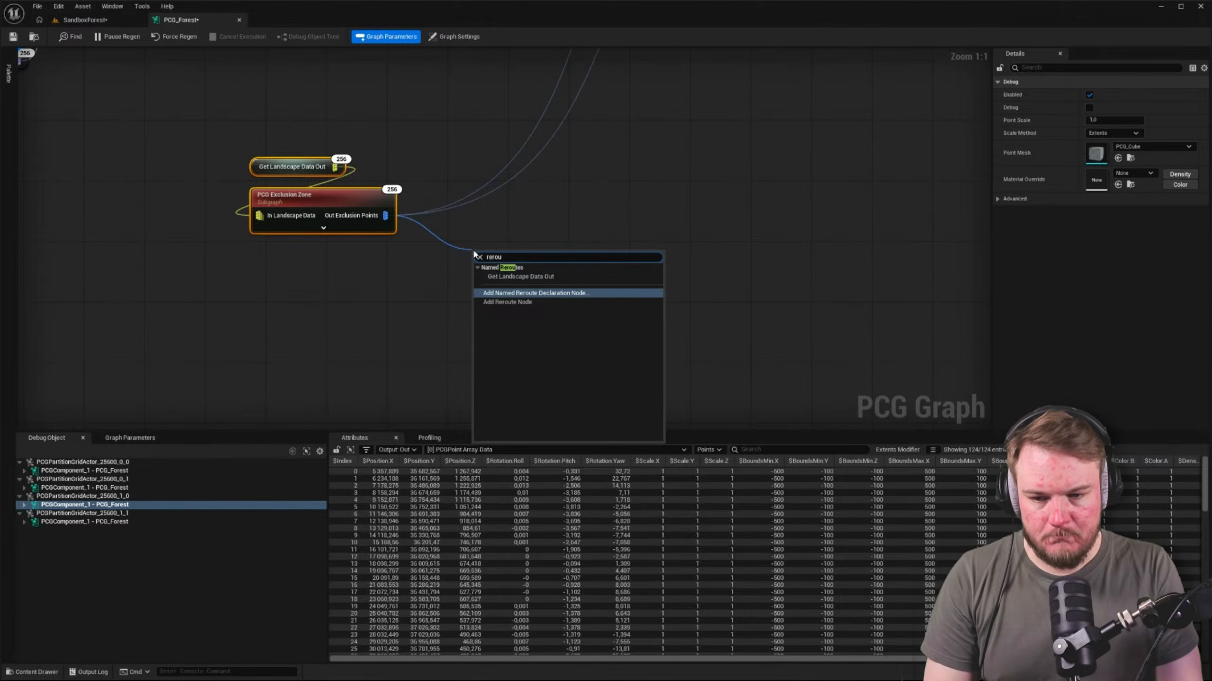
{"action": "key", "text": "Return"}
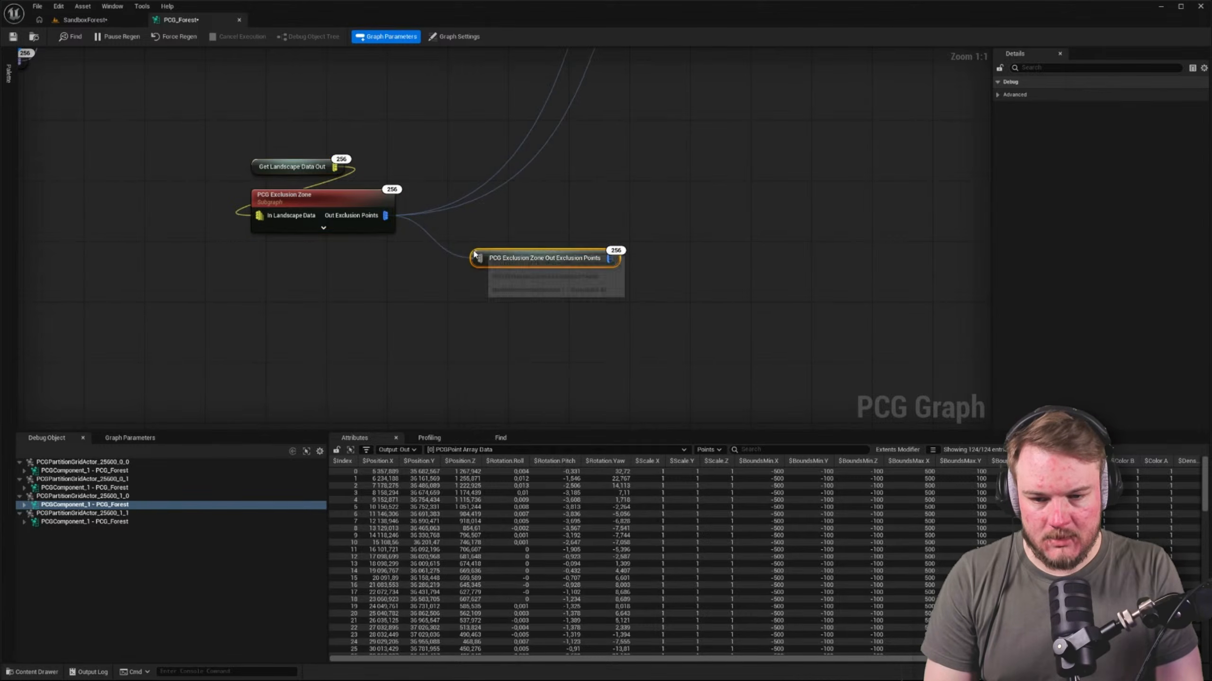
Rename the new reroute declaration node to Exclusion Points
{"action": "left_click", "coordinate": [599, 246]}
{"action": "left_click", "coordinate": [587, 261]}
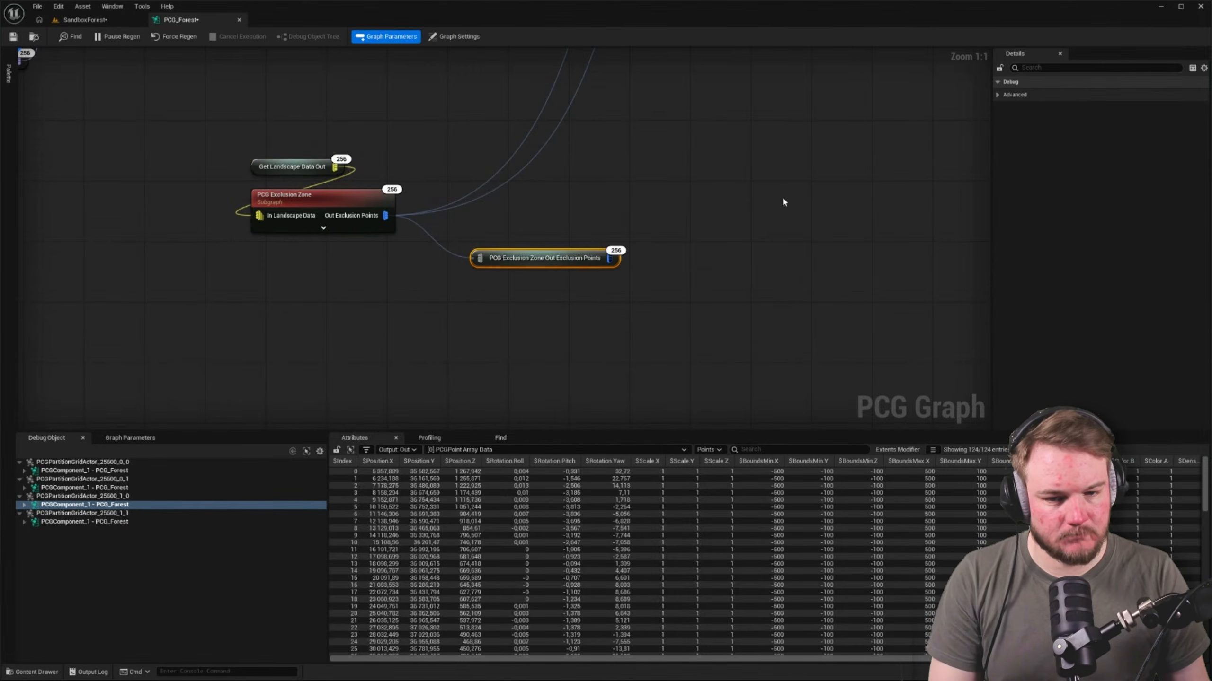
{"action": "key", "text": "F2"}
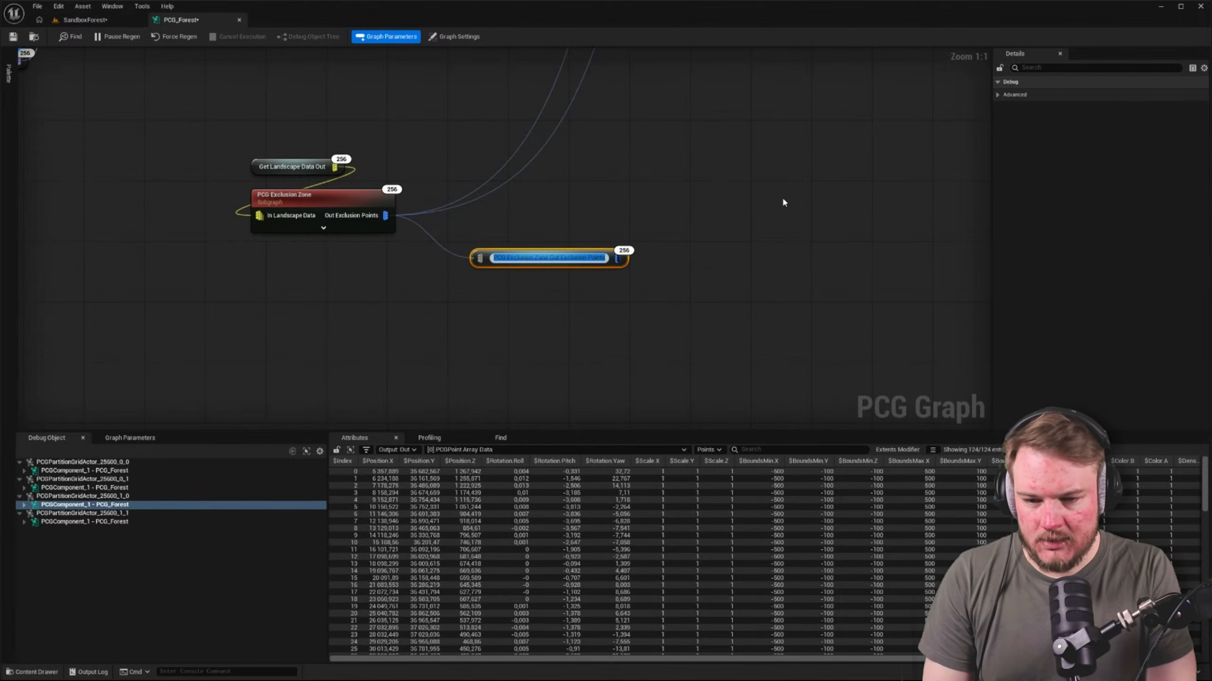
{"action": "type", "text": "Exclusi"}
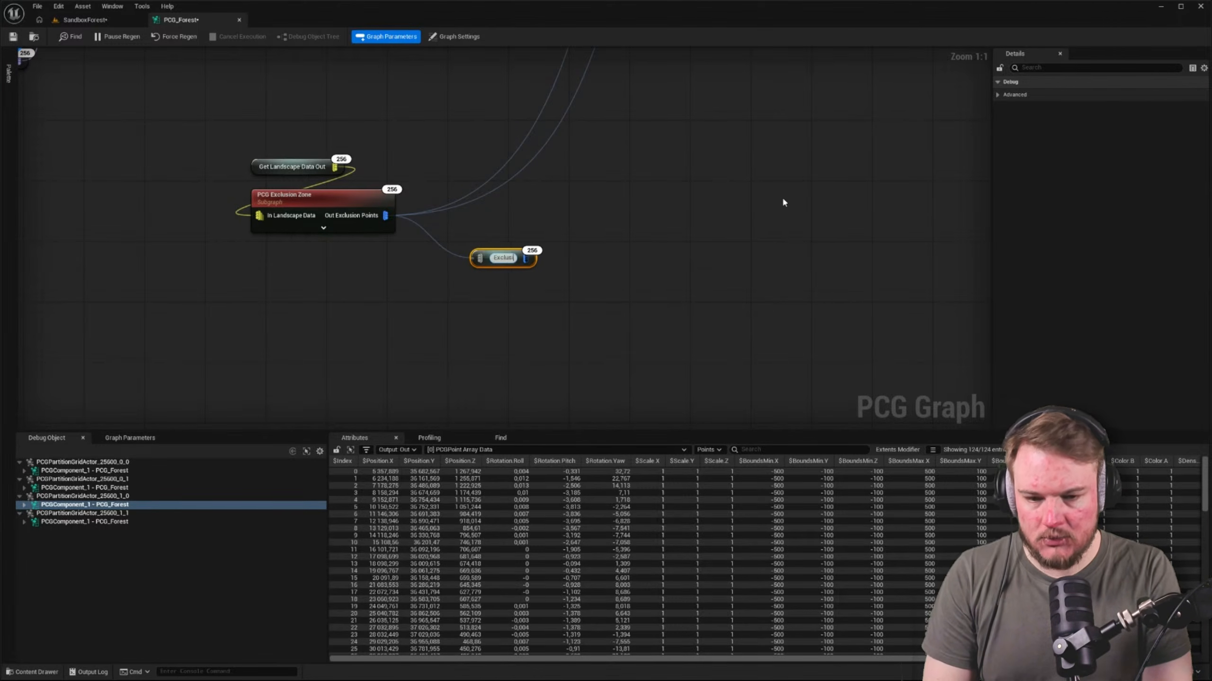
{"action": "type", "text": "on Points"}
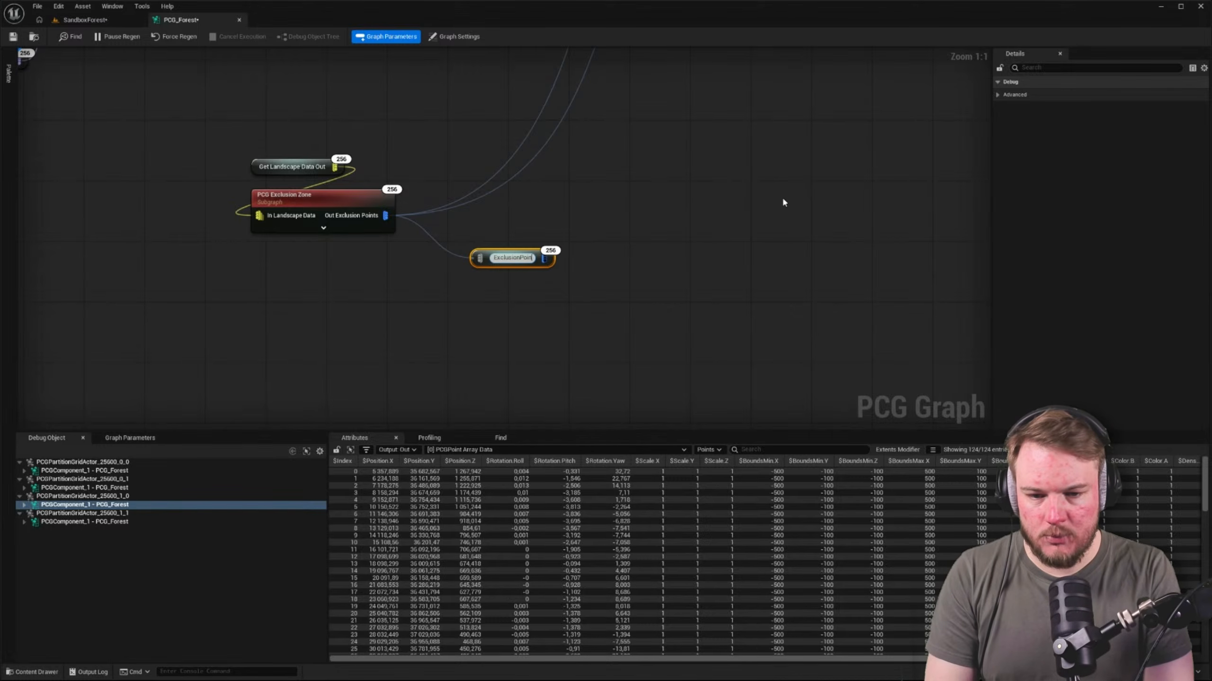
{"action": "key", "text": "Return"}
{"action": "left_click", "coordinate": [782, 198]}
Try to route the downstream Difference connections through the Exclusion Points node in place of the Exclusion Zone's direct output
{"action": "right_click_drag", "start_coordinate": [676, 210], "coordinate": [721, 272]}
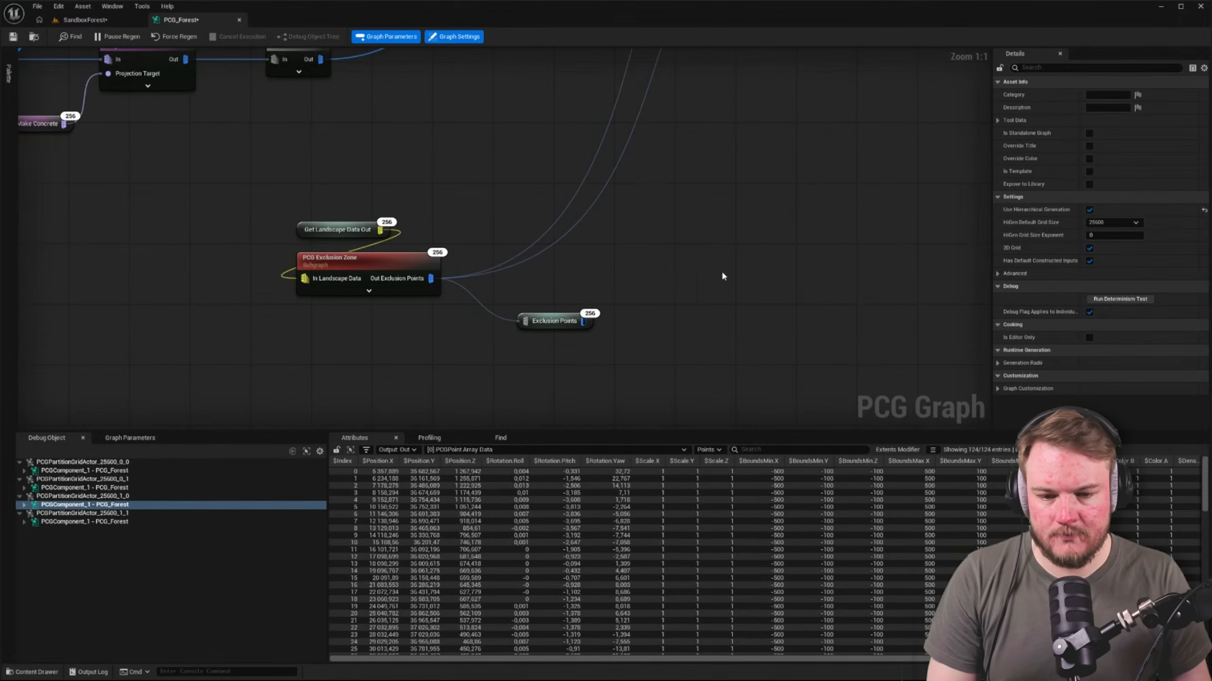
{"action": "right_click_drag", "start_coordinate": [619, 294], "coordinate": [534, 272]}
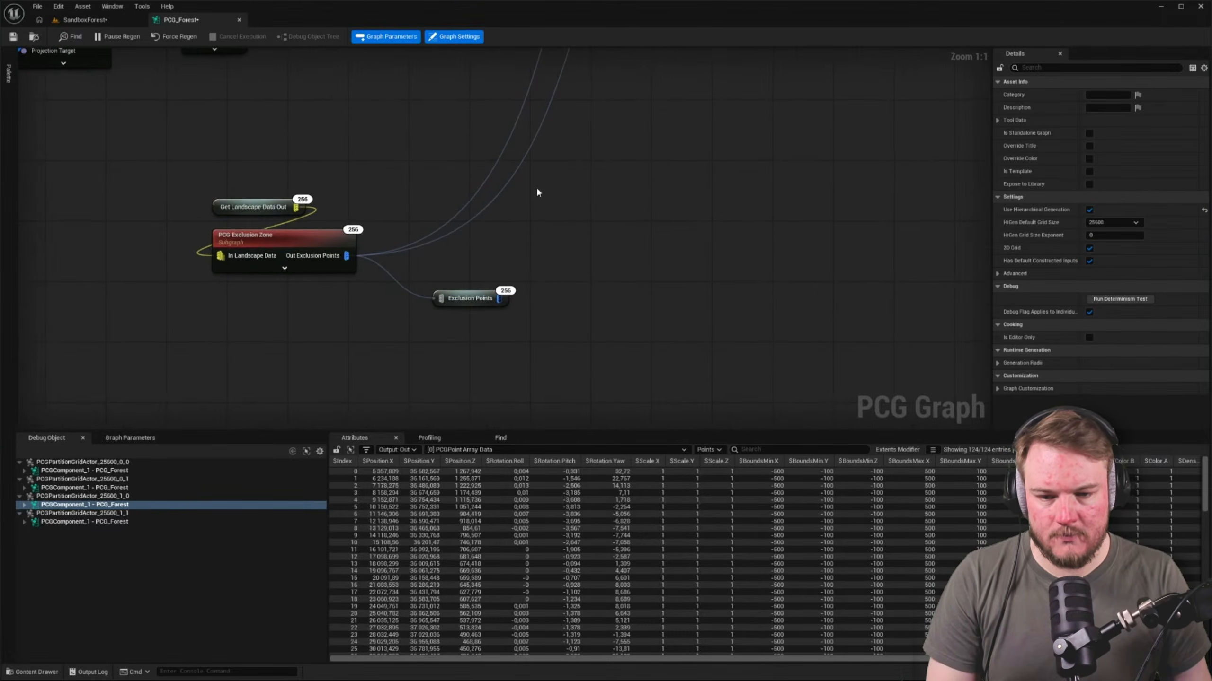
{"action": "scroll", "coordinate": [564, 264], "scroll_direction": "down", "scroll_amount": 4}
{"action": "scroll", "coordinate": [479, 295], "scroll_direction": "up", "scroll_amount": 4}
{"action": "mouse_move", "coordinate": [467, 289]}
{"action": "left_mouse_down", "text": "ctrl"}
{"action": "mouse_move", "coordinate": [622, 337]}
{"action": "mouse_move", "coordinate": [466, 288]}
{"action": "left_mouse_up", "text": "ctrl"}
{"action": "left_click", "coordinate": [594, 291]}
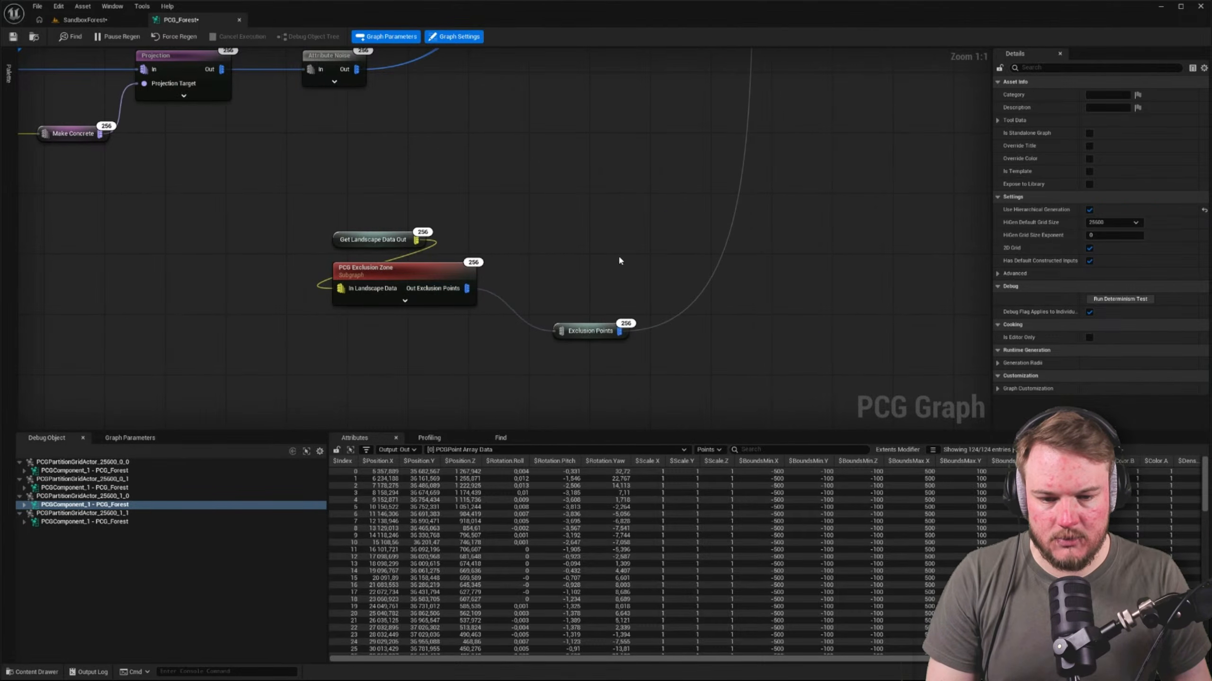
{"action": "left_click_drag", "start_coordinate": [598, 328], "coordinate": [553, 284]}
{"action": "scroll", "coordinate": [559, 236], "scroll_direction": "down", "scroll_amount": 4}
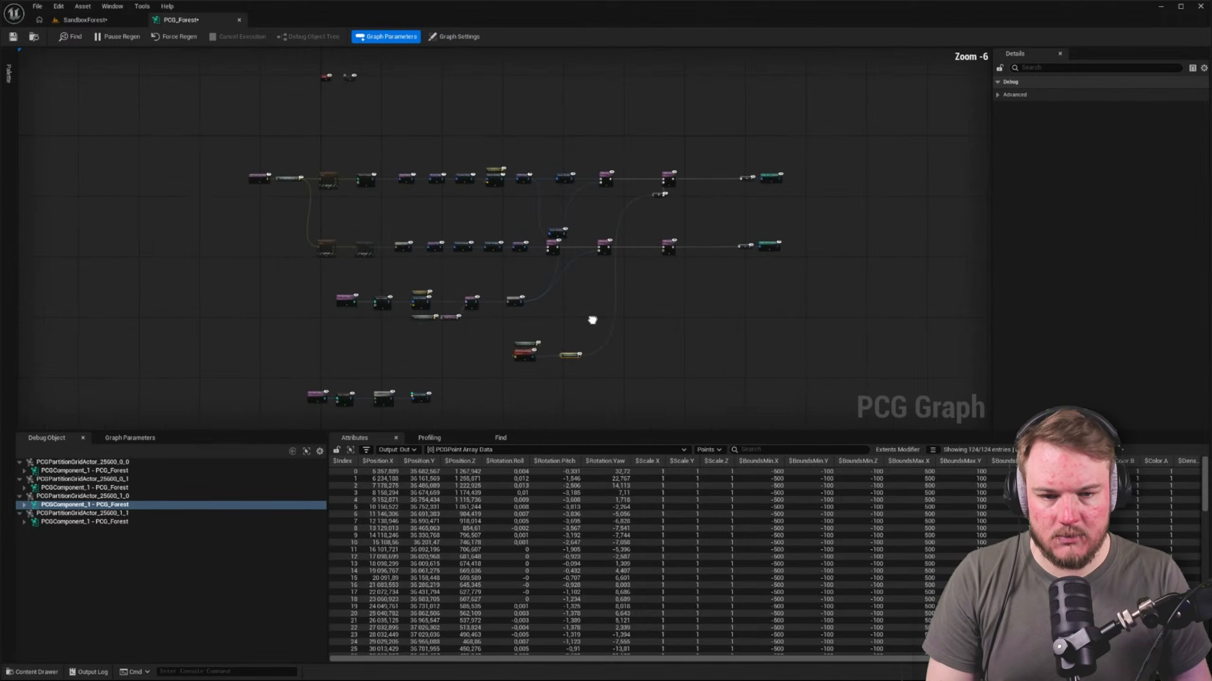
Undo the rerouting of the Exclusion Zone's connections through the Exclusion Points node
{"action": "key", "text": "ctrl+z"}
{"action": "key", "text": "ctrl+z"}
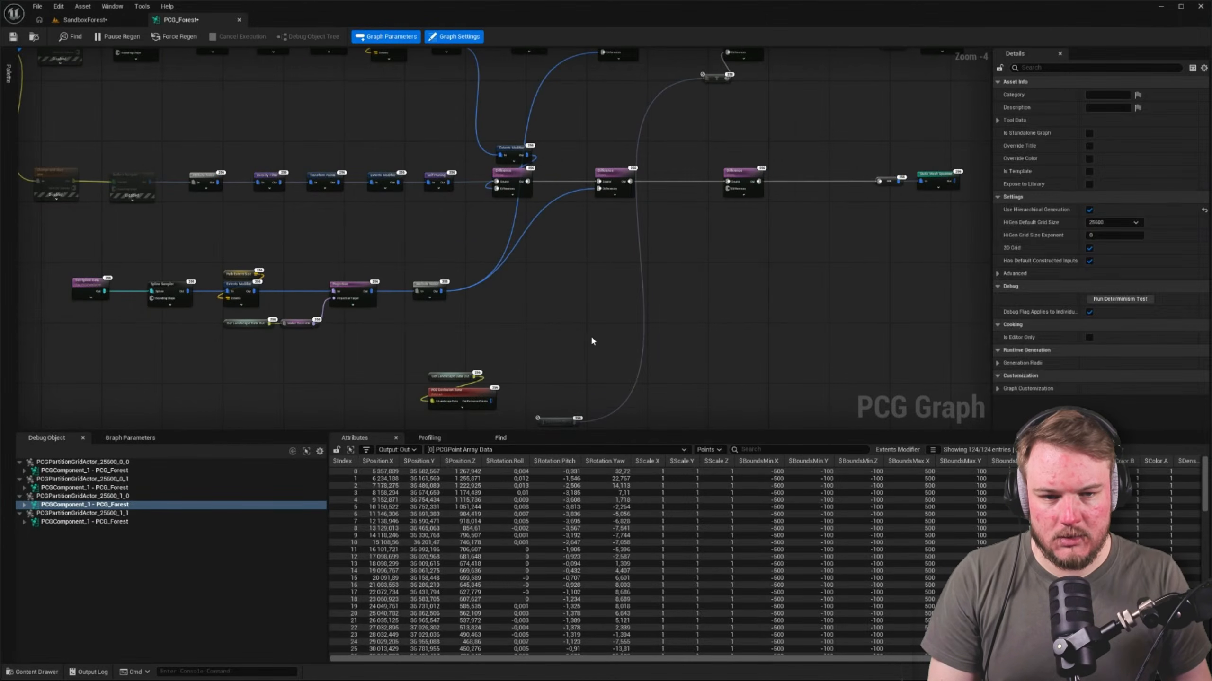
{"action": "key", "text": "ctrl+z"}
{"action": "right_click_drag", "start_coordinate": [575, 350], "coordinate": [572, 259]}
{"action": "key", "text": "ctrl+z"}
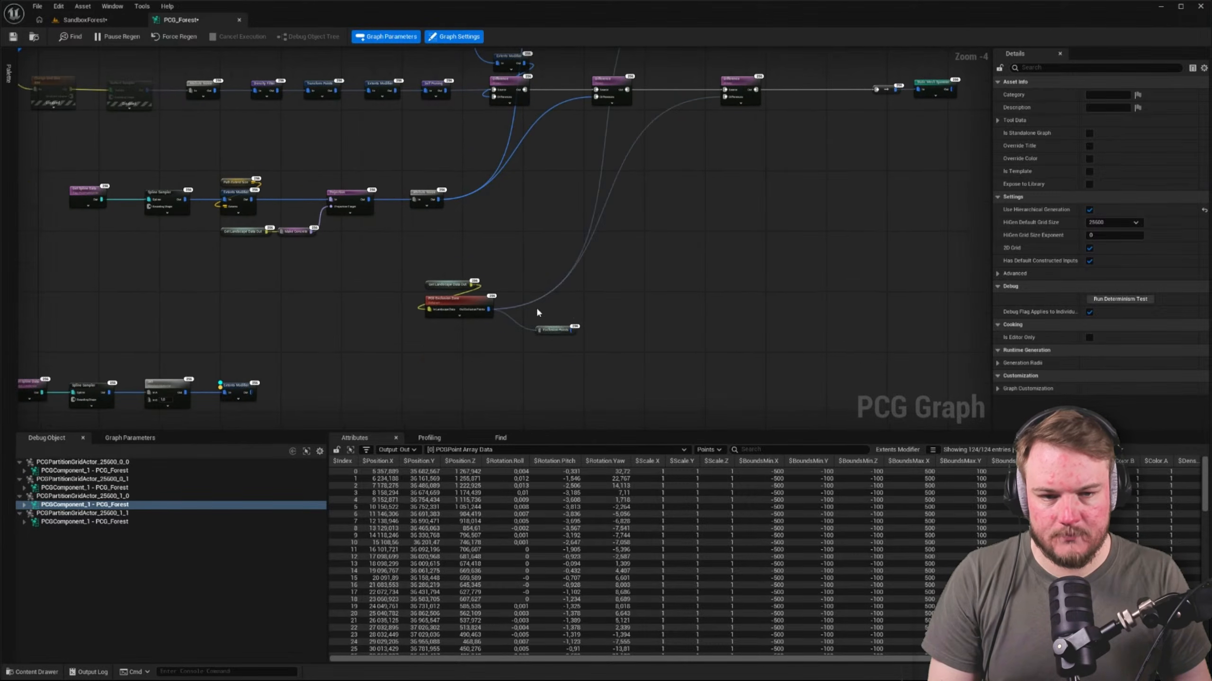
{"action": "scroll", "coordinate": [536, 308], "scroll_direction": "up", "scroll_amount": 1}
{"action": "right_click_drag", "start_coordinate": [534, 296], "coordinate": [535, 342]}
{"action": "scroll", "coordinate": [536, 339], "scroll_direction": "down", "scroll_amount": 4}
{"action": "scroll", "coordinate": [535, 340], "scroll_direction": "up", "scroll_amount": 2}
{"action": "scroll", "coordinate": [528, 346], "scroll_direction": "up", "scroll_amount": 2}
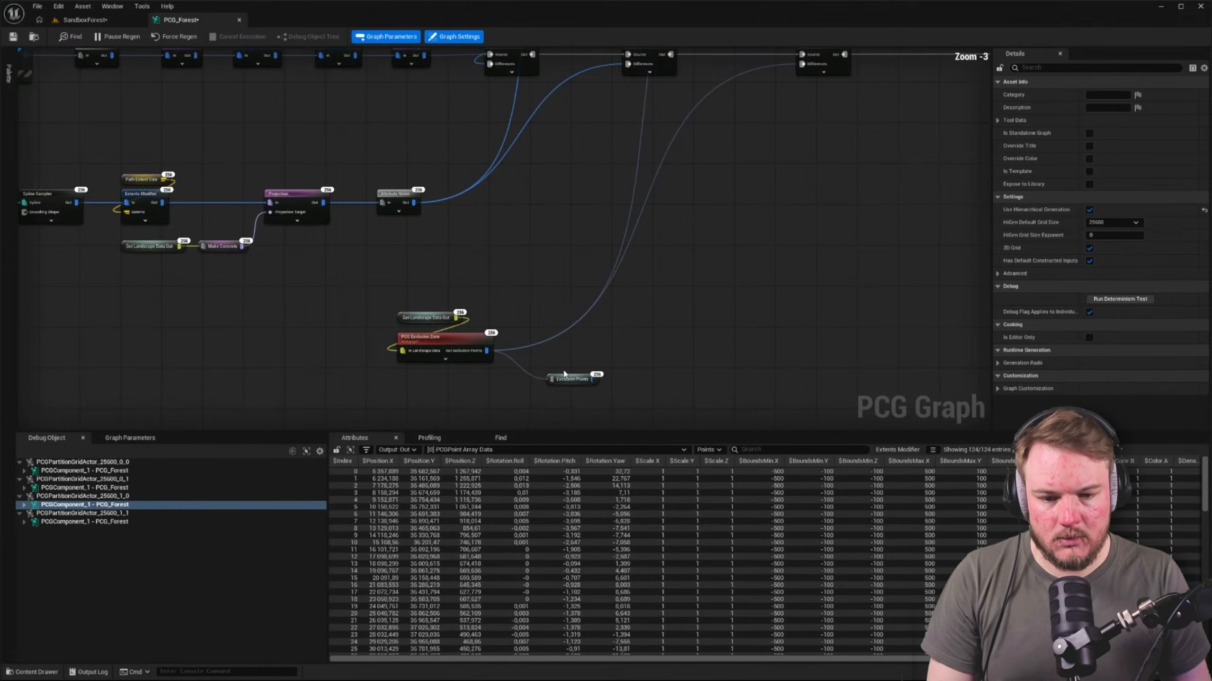
Connect both exclusion Difference nodes to the Exclusion Points node and remove the direct wires from the PCG Exclusion Zone
{"action": "left_click", "coordinate": [567, 379]}
{"action": "left_click_drag", "start_coordinate": [488, 352], "coordinate": [594, 378], "text": "ctrl"}
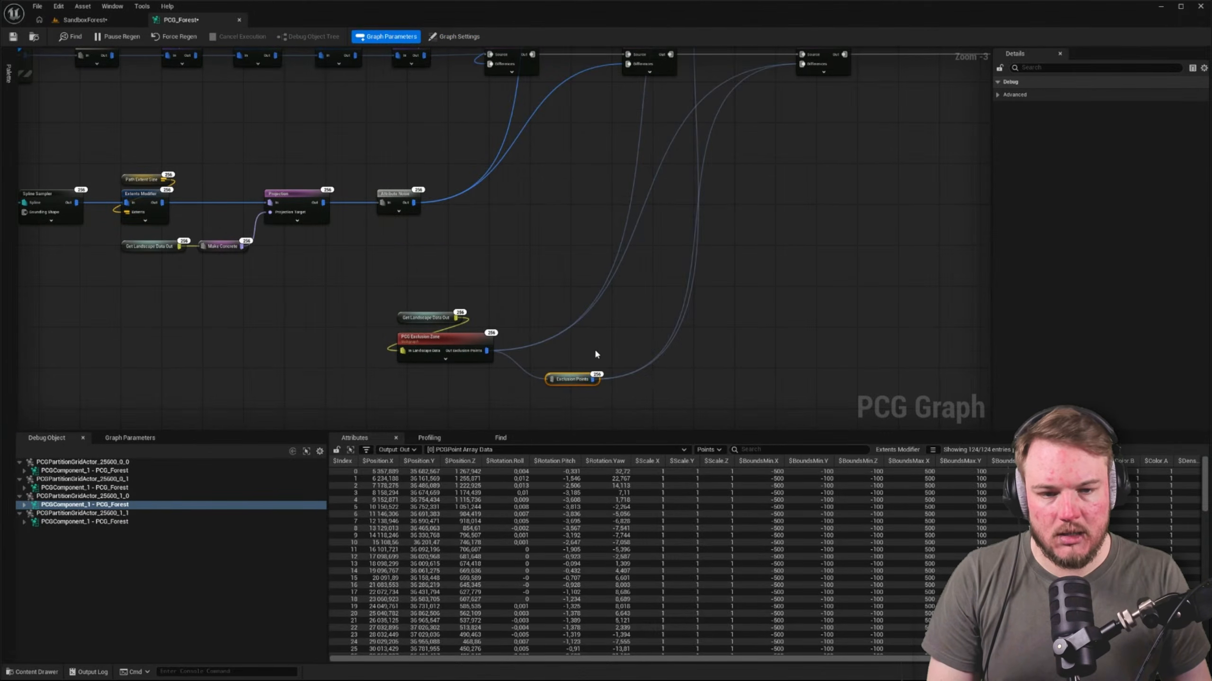
{"action": "scroll", "coordinate": [615, 286], "scroll_direction": "down", "scroll_amount": 4}
{"action": "scroll", "coordinate": [619, 339], "scroll_direction": "up", "scroll_amount": 3}
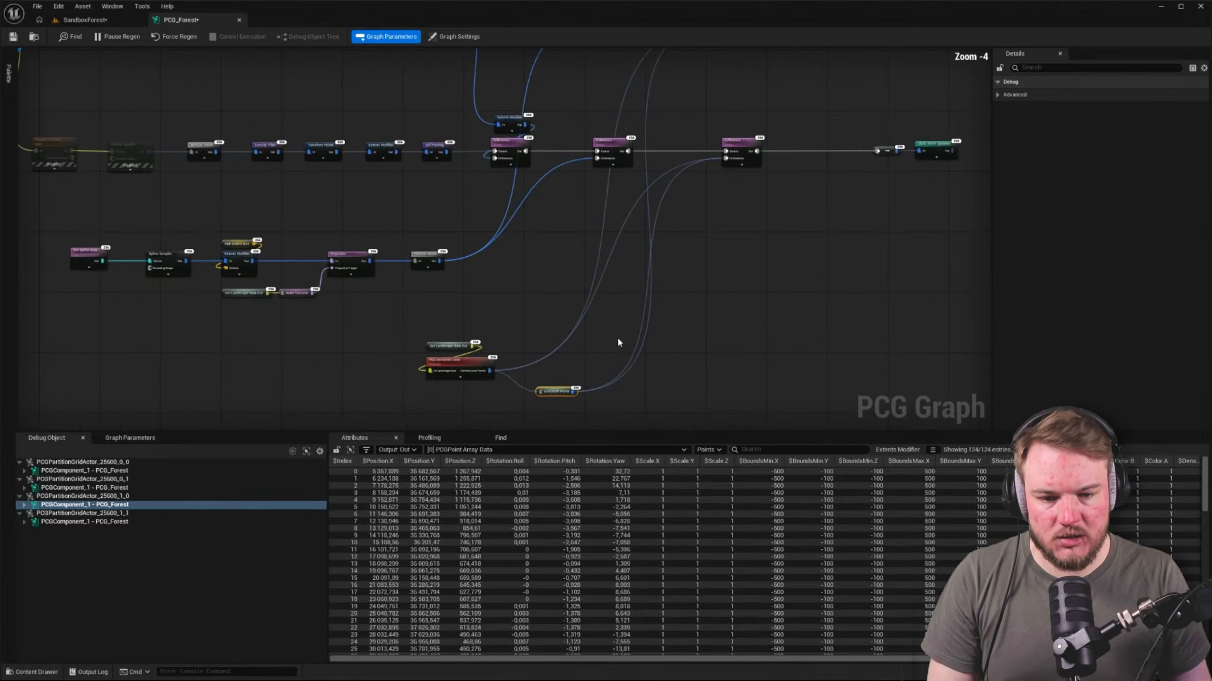
{"action": "double_click", "coordinate": [558, 347]}
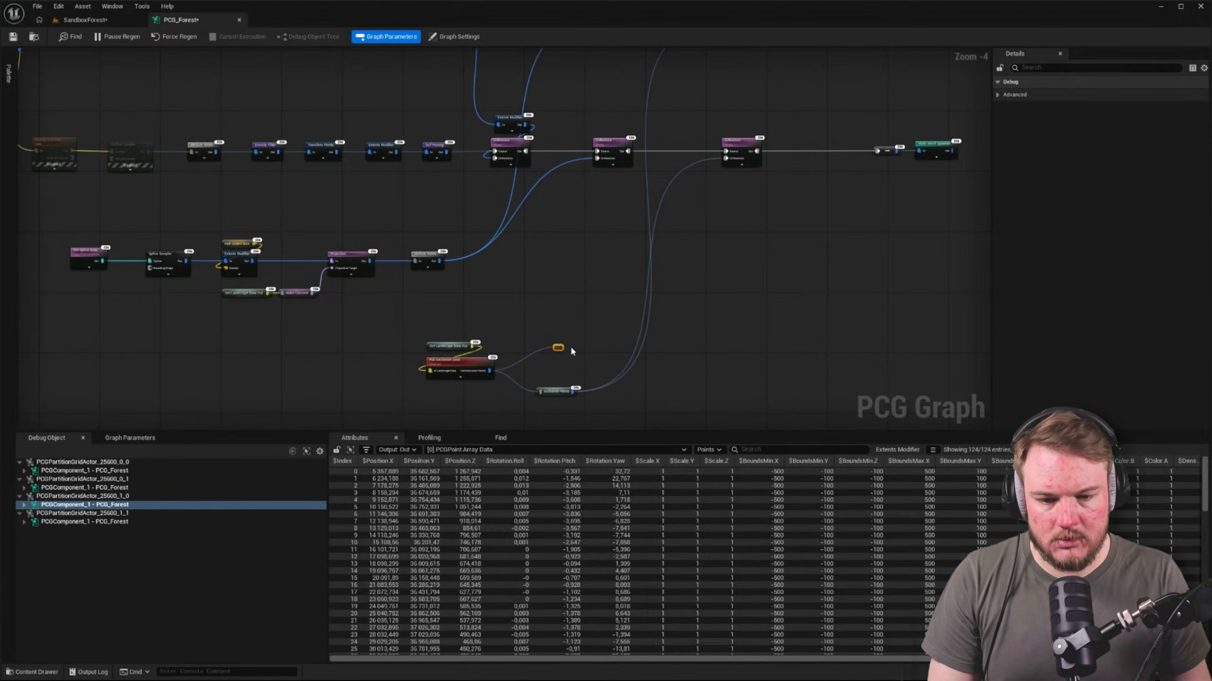
{"action": "left_click_drag", "start_coordinate": [544, 332], "coordinate": [634, 370]}
{"action": "key", "text": "Delete"}
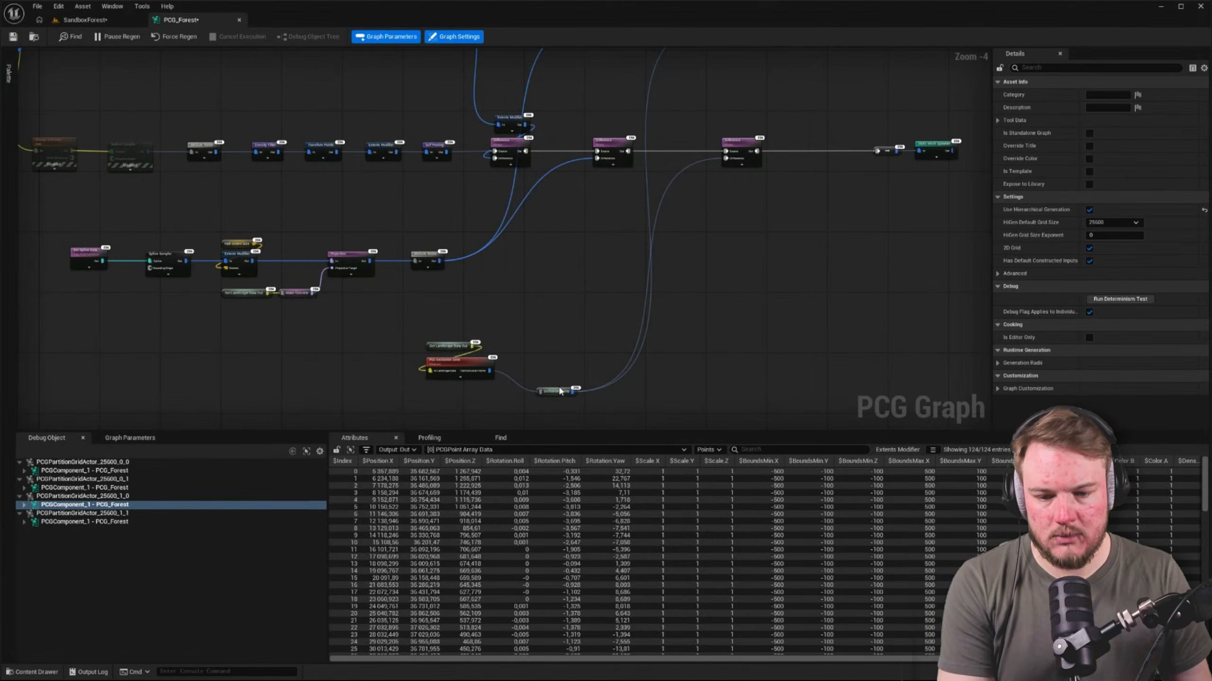
Try moving the Exclusion Points declaration node up among the Difference nodes, and return it beside the PCG Exclusion Zone
{"action": "left_click_drag", "start_coordinate": [551, 392], "coordinate": [641, 86]}
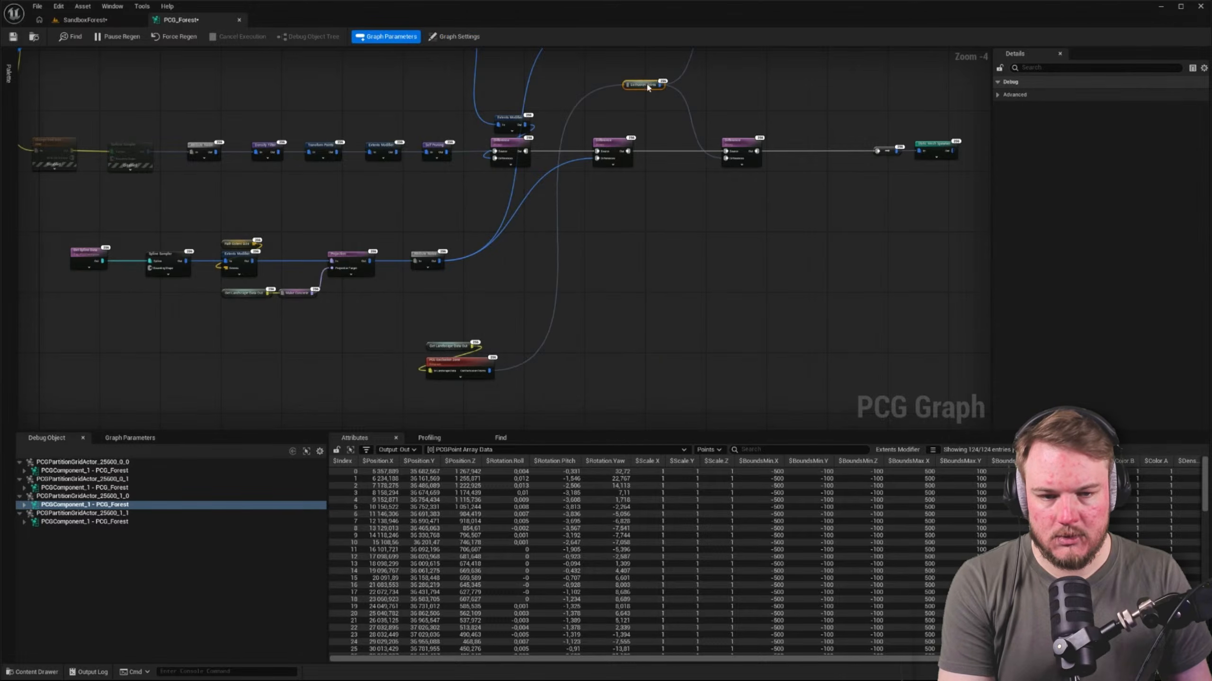
{"action": "right_click_drag", "start_coordinate": [647, 90], "coordinate": [589, 203]}
{"action": "scroll", "coordinate": [589, 204], "scroll_direction": "up", "scroll_amount": 3}
{"action": "left_click_drag", "start_coordinate": [588, 188], "coordinate": [593, 420]}
{"action": "right_click_drag", "start_coordinate": [605, 349], "coordinate": [660, 205]}
{"action": "left_click_drag", "start_coordinate": [643, 275], "coordinate": [445, 374]}
{"action": "scroll", "coordinate": [523, 239], "scroll_direction": "down", "scroll_amount": 6}
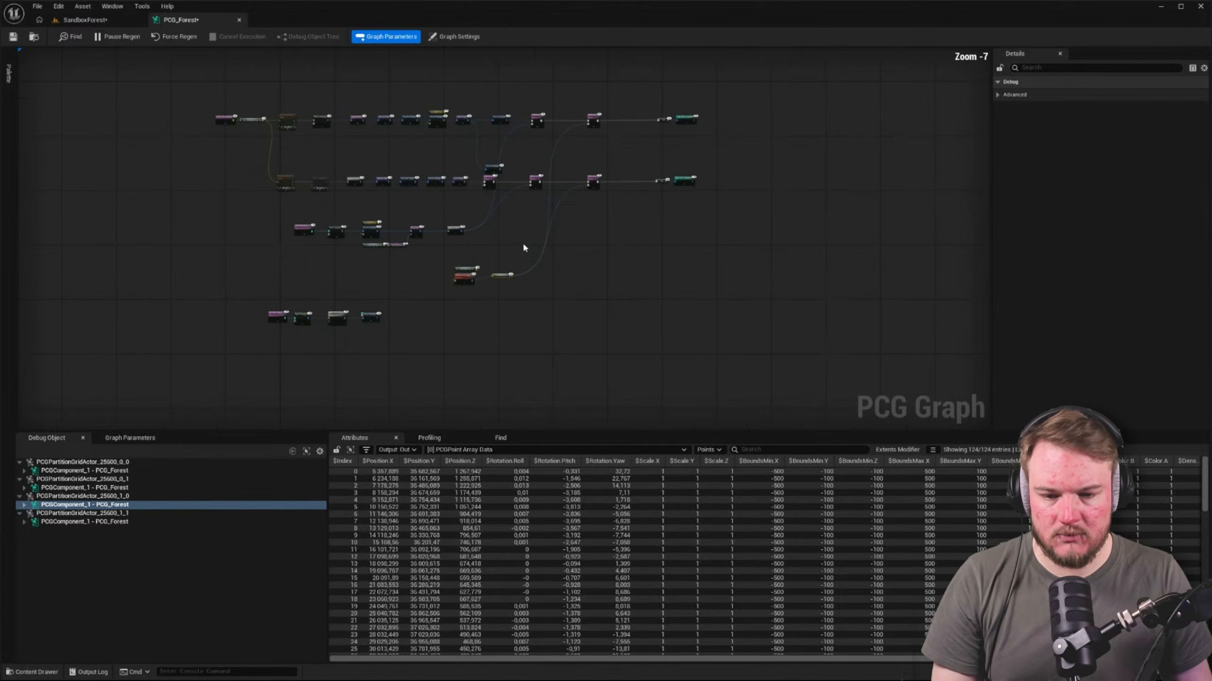
Add an Exclusion Points reroute usage node near the Difference nodes and connect it to both exclusion Difference nodes' Differences inputs
{"action": "right_click_drag", "start_coordinate": [631, 107], "coordinate": [561, 272]}
{"action": "scroll", "coordinate": [562, 273], "scroll_direction": "up", "scroll_amount": 4}
{"action": "right_click_drag", "start_coordinate": [469, 302], "coordinate": [622, 232]}
{"action": "left_click", "coordinate": [539, 287]}
{"action": "left_click", "coordinate": [565, 296]}
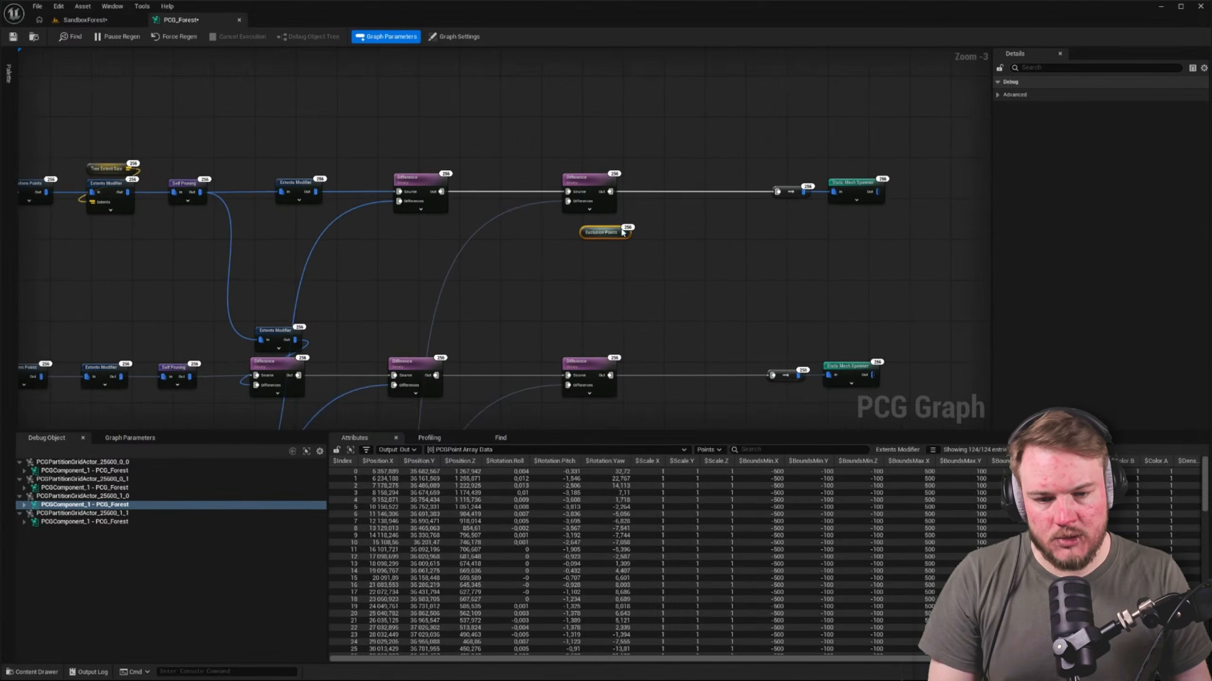
{"action": "left_click_drag", "start_coordinate": [583, 234], "coordinate": [568, 385]}
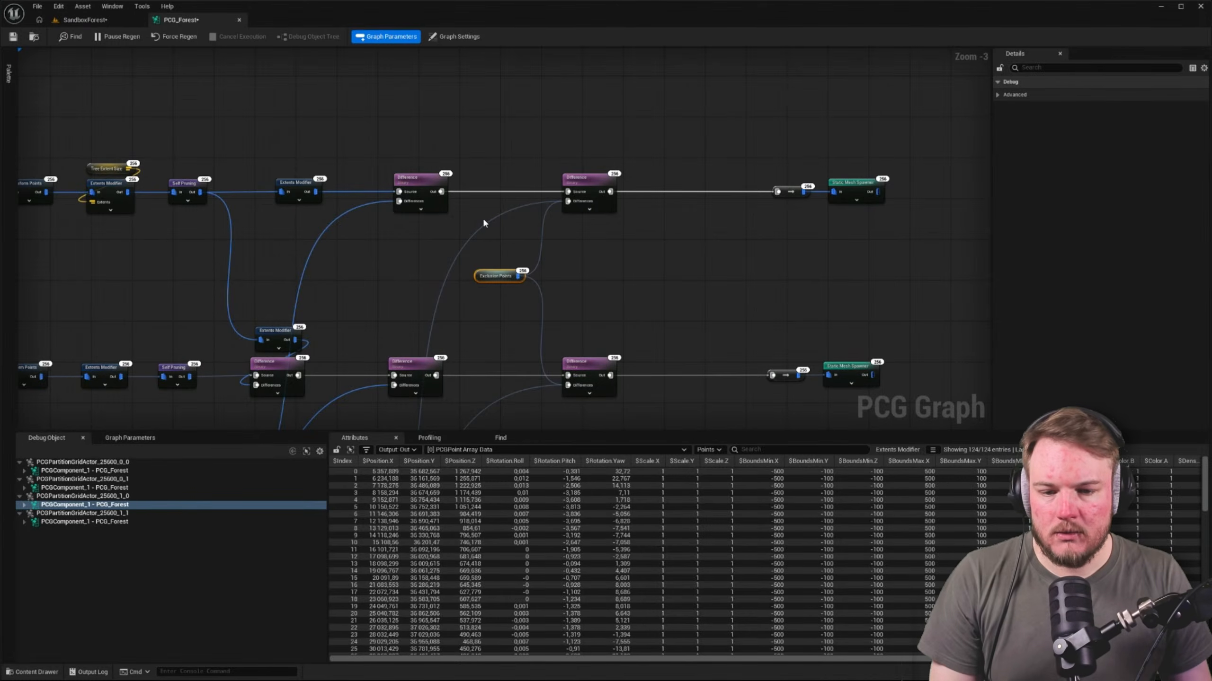
Break the long wires running from the Exclusion Points declaration node to the two Difference nodes
{"action": "left_click", "coordinate": [506, 241]}
{"action": "right_click_drag", "start_coordinate": [508, 241], "coordinate": [508, 152]}
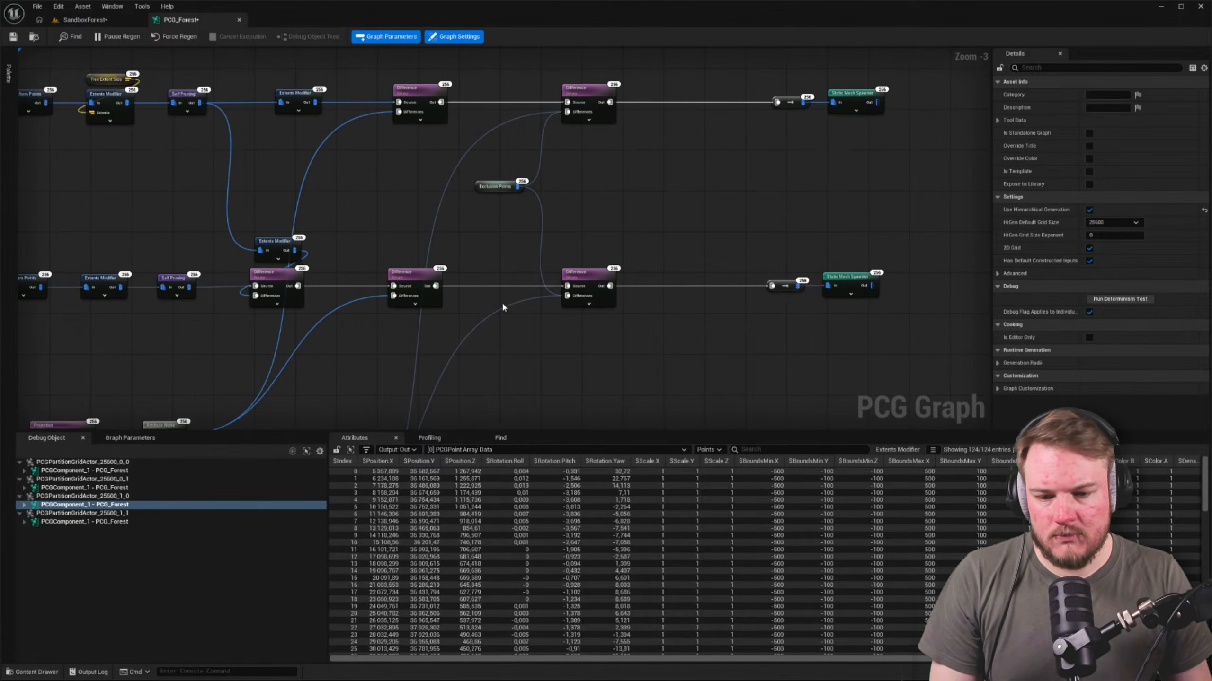
{"action": "left_click", "coordinate": [502, 306], "text": "alt"}
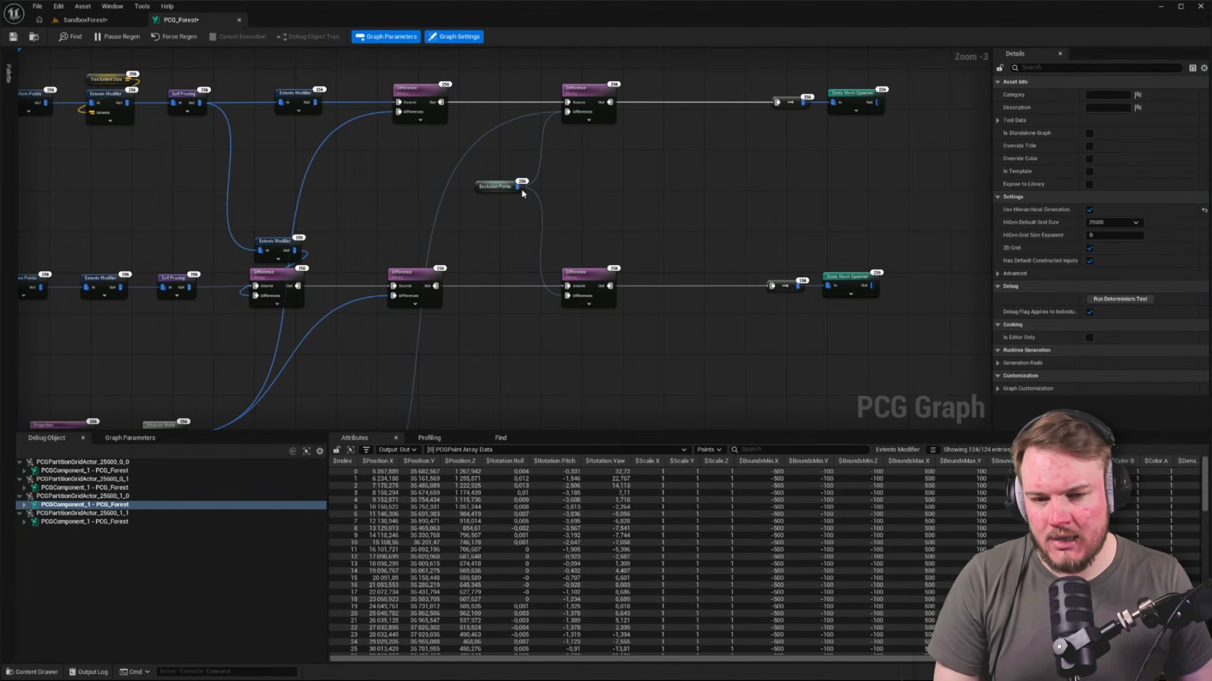
{"action": "left_click", "coordinate": [512, 126], "text": "alt"}
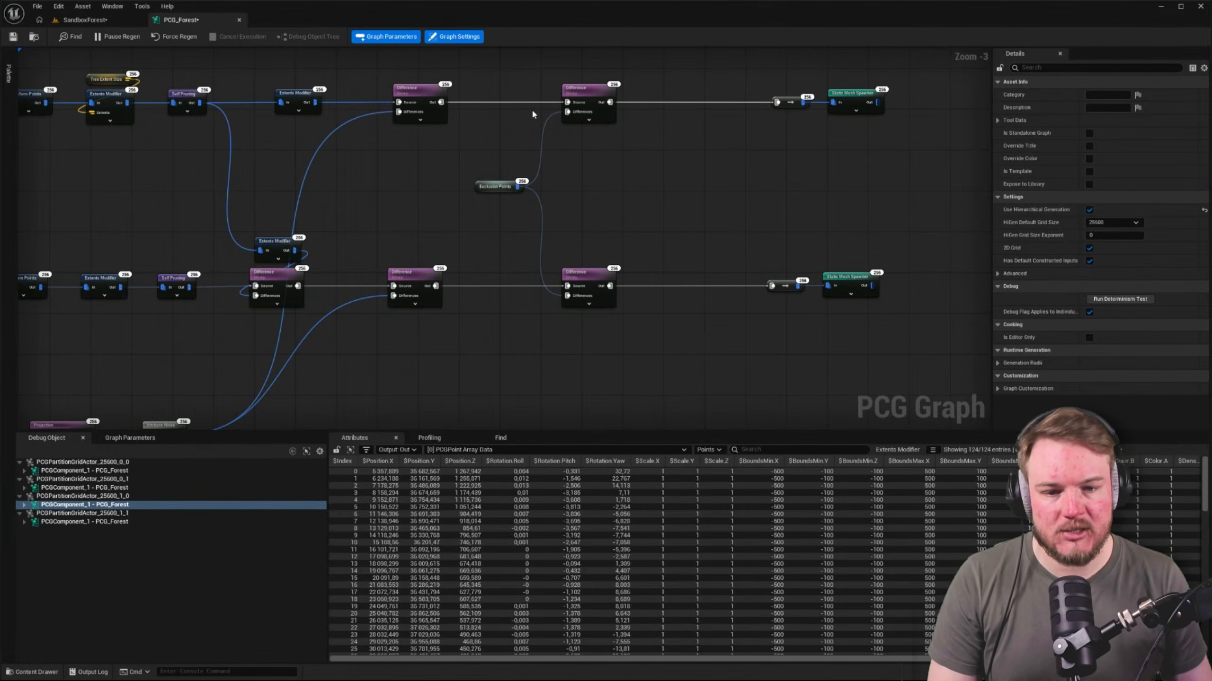
Place the Exclusion Points usage node directly beneath the last Difference node of the upper chain
{"action": "right_click_drag", "start_coordinate": [508, 168], "coordinate": [470, 244]}
{"action": "scroll", "coordinate": [442, 266], "scroll_direction": "up", "scroll_amount": 3}
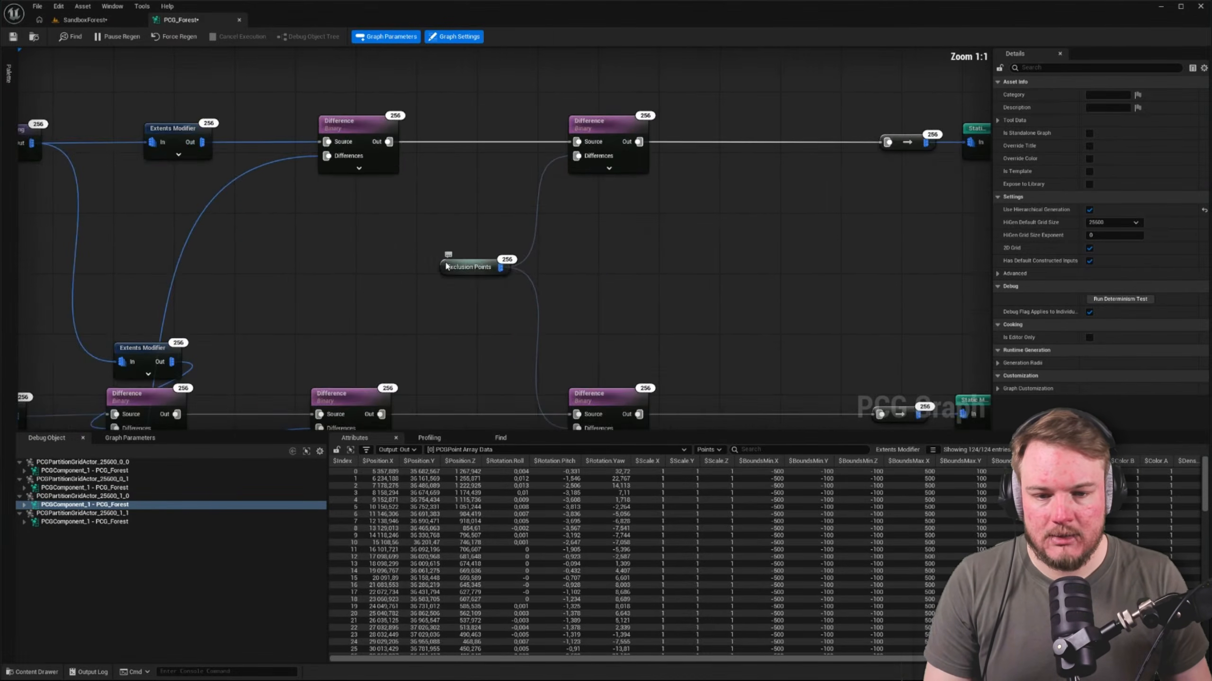
{"action": "left_click_drag", "start_coordinate": [443, 262], "coordinate": [573, 188]}
Duplicate the Exclusion Points usage node beneath the lower chain's last Difference and use it for Differences in place of the long wire
{"action": "right_click_drag", "start_coordinate": [483, 315], "coordinate": [474, 190]}
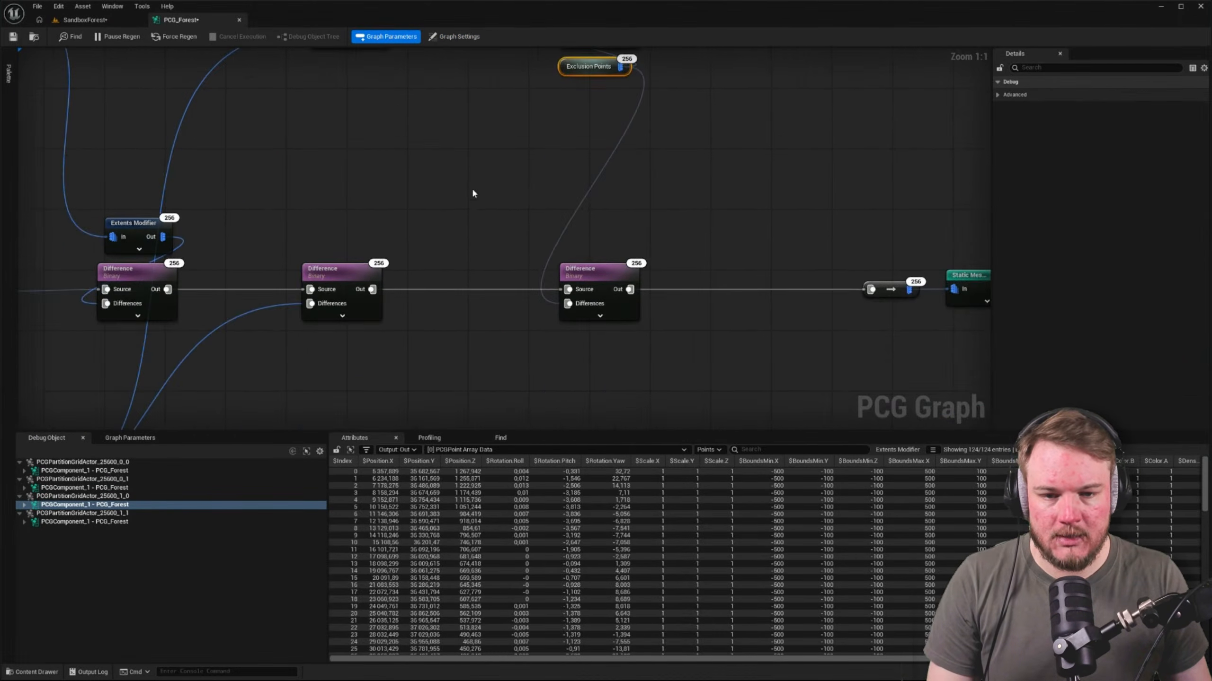
{"action": "key", "text": "ctrl+c"}
{"action": "key", "text": "ctrl+v"}
{"action": "left_click_drag", "start_coordinate": [511, 212], "coordinate": [562, 345]}
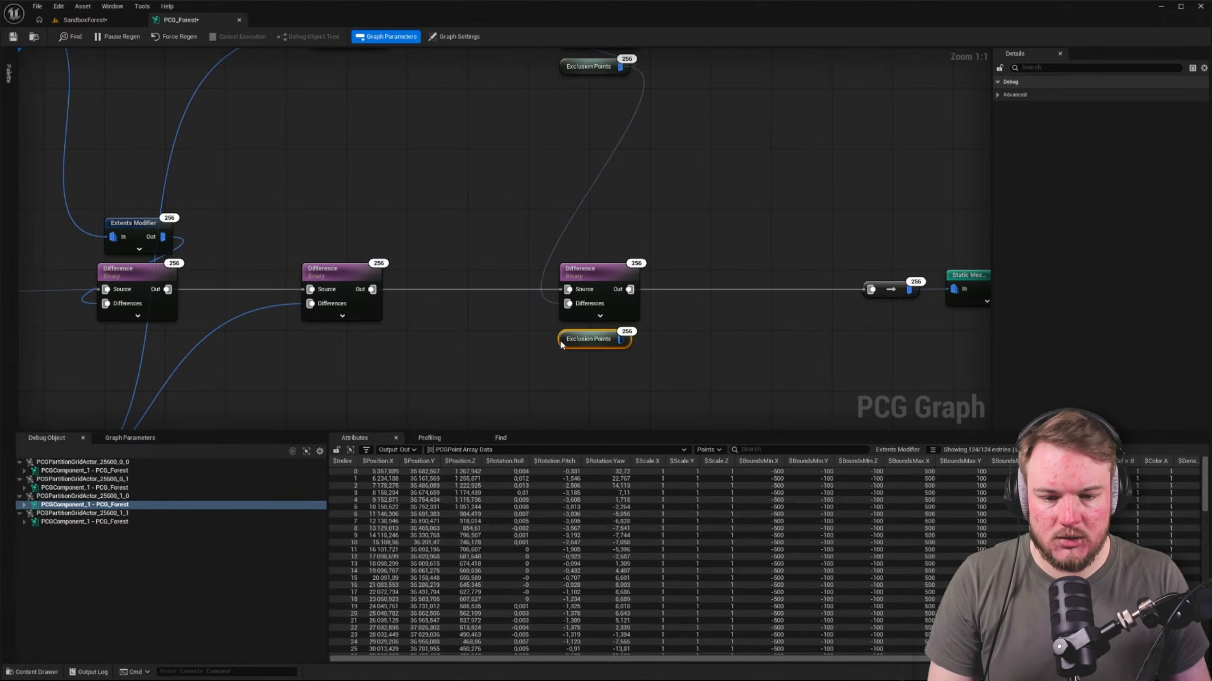
{"action": "left_click", "coordinate": [562, 233]}
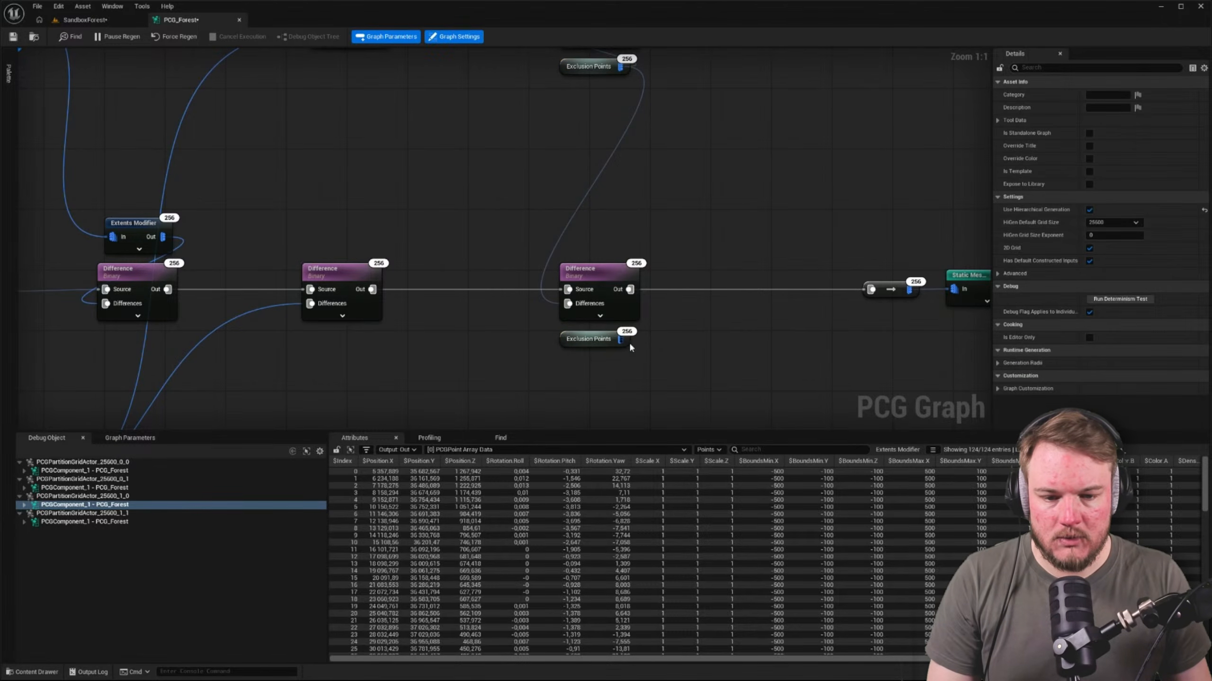
{"action": "left_click", "coordinate": [547, 301], "text": "alt"}
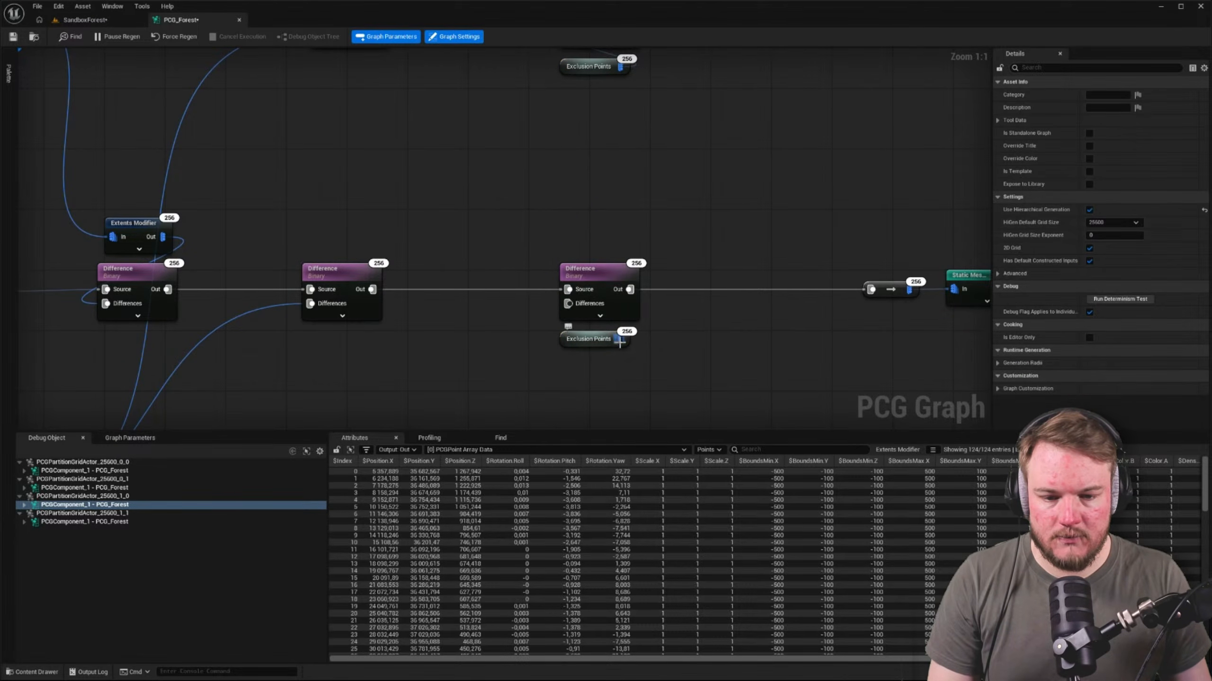
{"action": "left_click_drag", "start_coordinate": [620, 339], "coordinate": [567, 304]}
{"action": "scroll", "coordinate": [505, 315], "scroll_direction": "down", "scroll_amount": 3}
{"action": "right_click_drag", "start_coordinate": [505, 290], "coordinate": [567, 264]}
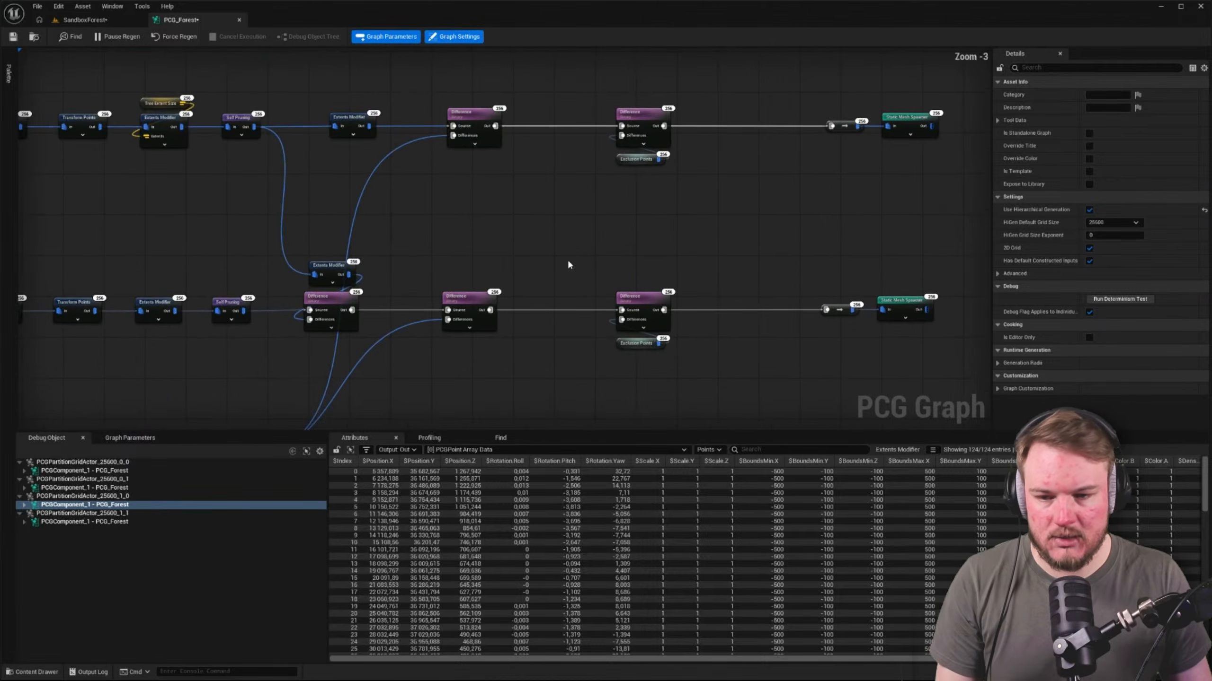
Check the generated forest in the SandboxForest level and return to the PCG_Forest graph
{"action": "left_click", "coordinate": [109, 21]}
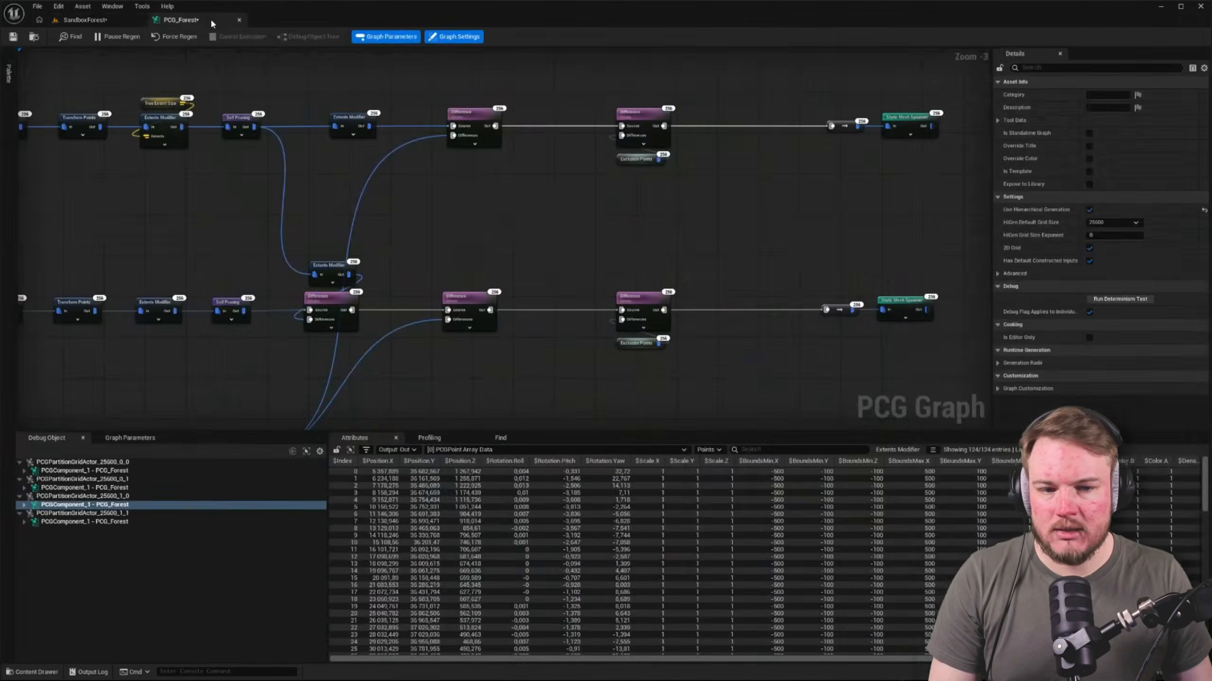
{"action": "left_click", "coordinate": [181, 19]}
{"action": "left_click", "coordinate": [83, 19]}
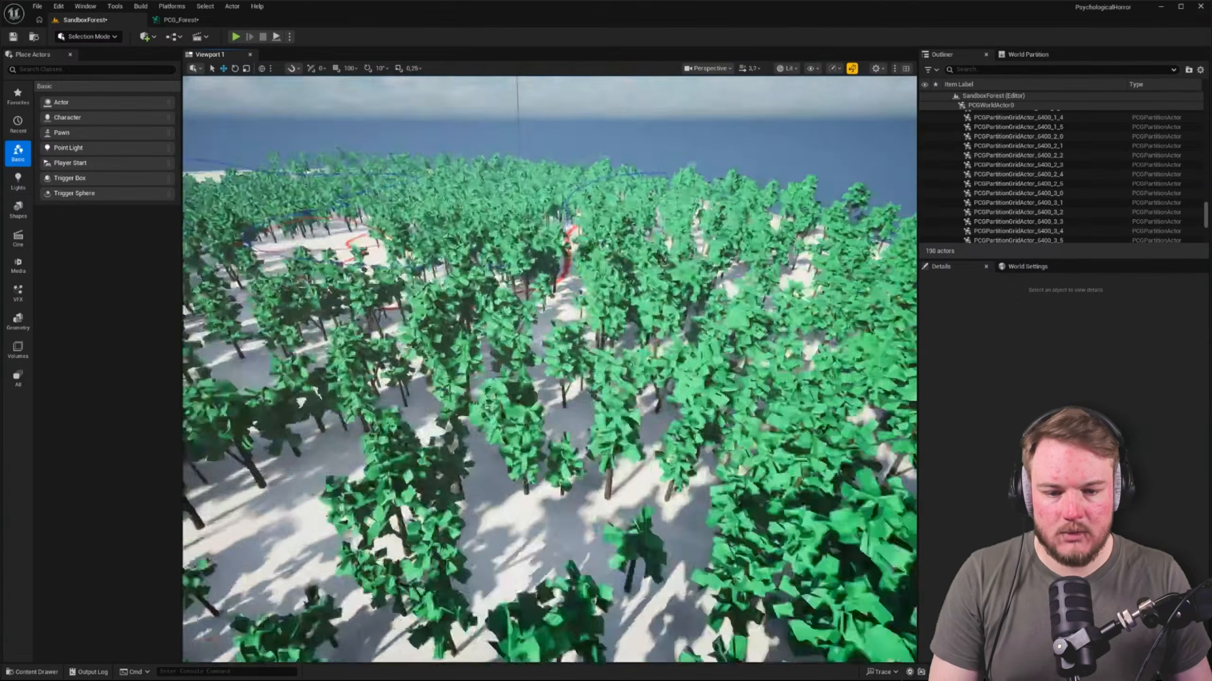
{"action": "key", "text": "w"}
{"action": "scroll", "coordinate": [651, 195], "scroll_direction": "up", "scroll_amount": 3}
{"action": "mouse_move", "coordinate": [650, 195]}
{"action": "right_mouse_down"}
{"action": "mouse_move", "coordinate": [630, 181]}
{"action": "mouse_move", "coordinate": [658, 184]}
{"action": "mouse_move", "coordinate": [648, 193]}
{"action": "right_mouse_up"}
{"action": "left_click", "coordinate": [180, 19]}
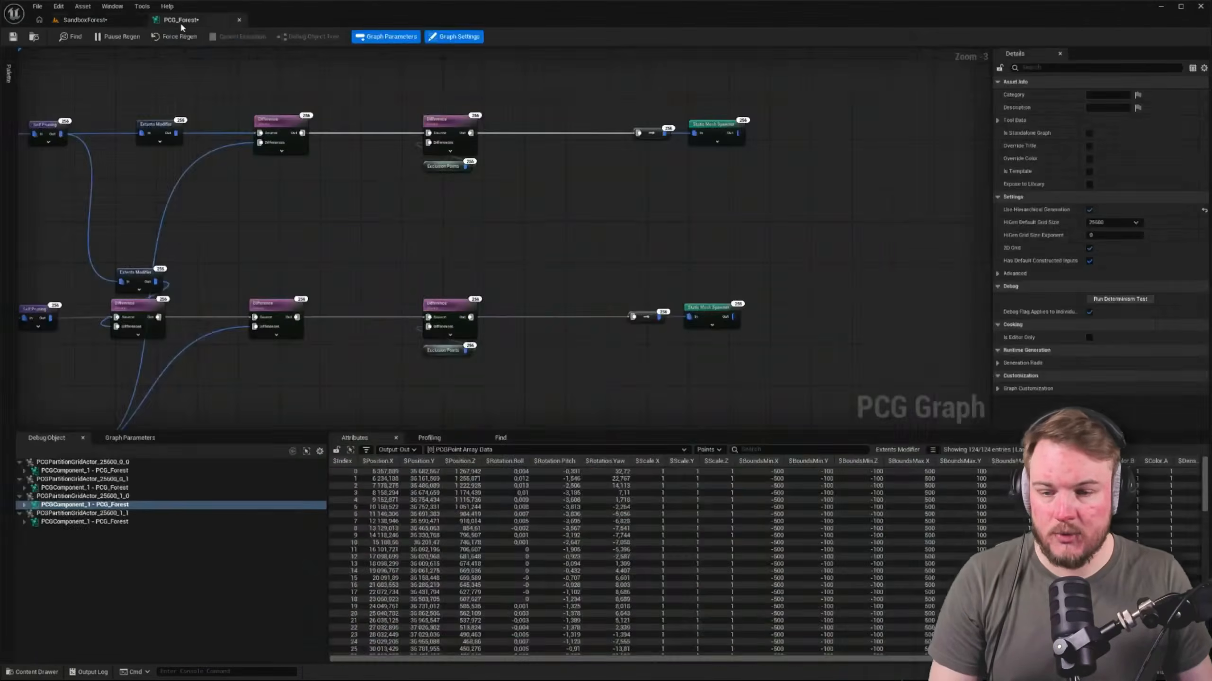
Rename the named reroute node after Get Landscape Data to Landscape Data
{"action": "scroll", "coordinate": [576, 300], "scroll_direction": "down", "scroll_amount": 4}
{"action": "scroll", "coordinate": [551, 251], "scroll_direction": "up", "scroll_amount": 3}
{"action": "right_click_drag", "start_coordinate": [472, 257], "coordinate": [571, 367]}
{"action": "scroll", "coordinate": [309, 111], "scroll_direction": "up", "scroll_amount": 4}
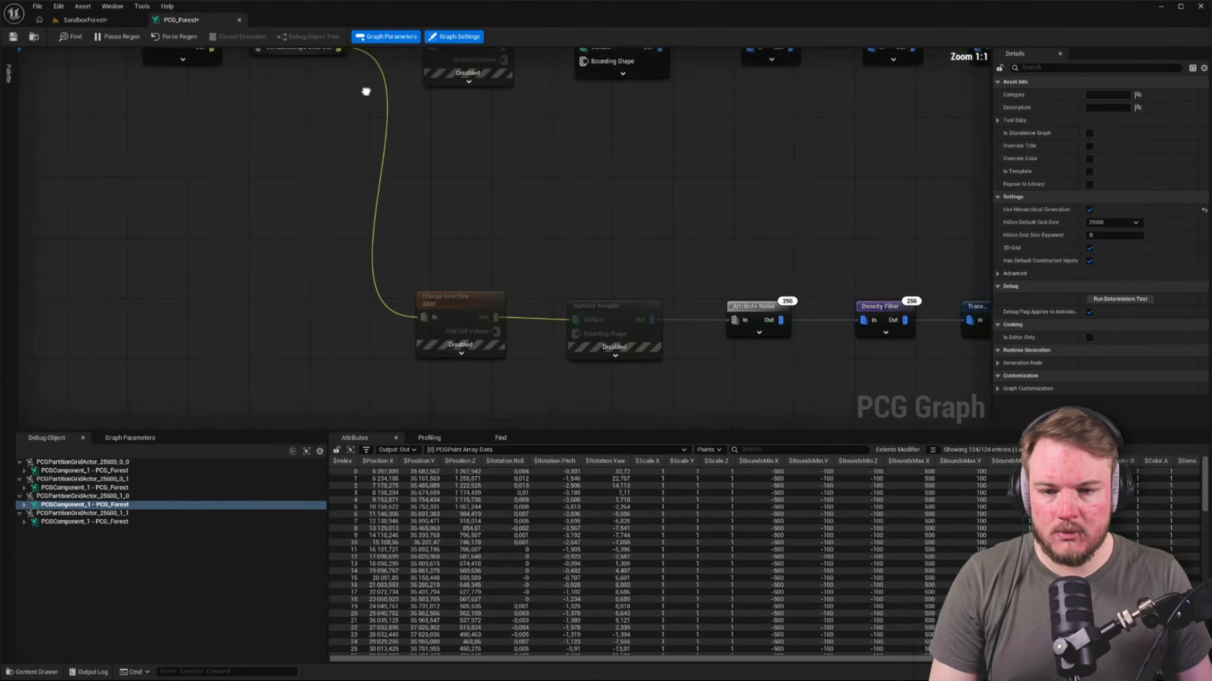
{"action": "right_click_drag", "start_coordinate": [365, 90], "coordinate": [498, 252]}
{"action": "left_click", "coordinate": [433, 204]}
{"action": "key", "text": "F2"}
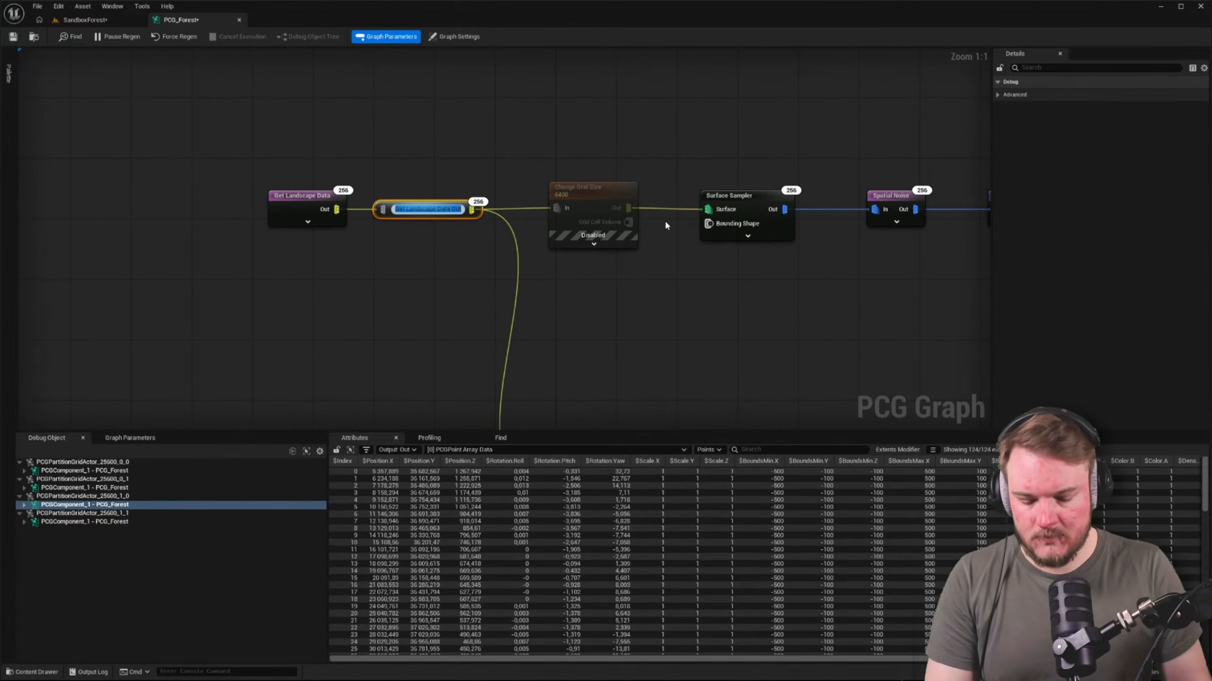
{"action": "key", "text": "Home"}
{"action": "key", "text": "Delete"}
{"action": "key", "text": "Delete"}
{"action": "key", "text": "Delete"}
{"action": "key", "text": "Delete"}
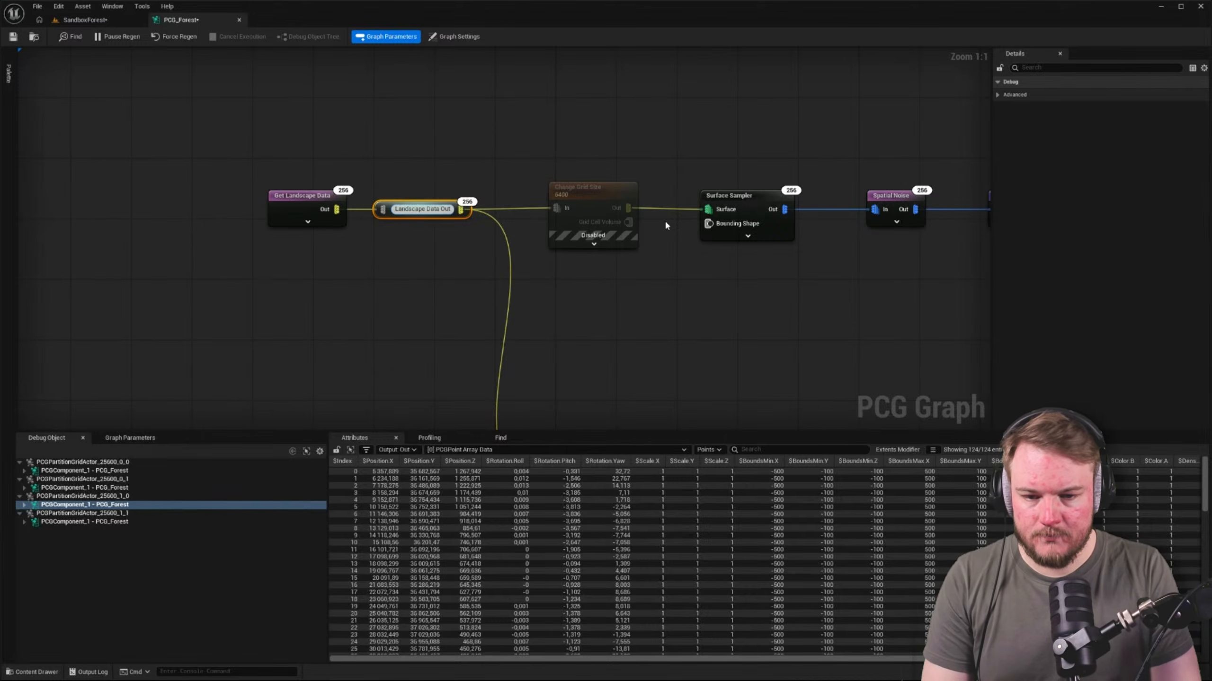
{"action": "key", "text": "End"}
{"action": "key", "text": "BackSpace"}
{"action": "key", "text": "BackSpace"}
{"action": "key", "text": "BackSpace"}
{"action": "key", "text": "BackSpace"}
{"action": "key", "text": "Return"}
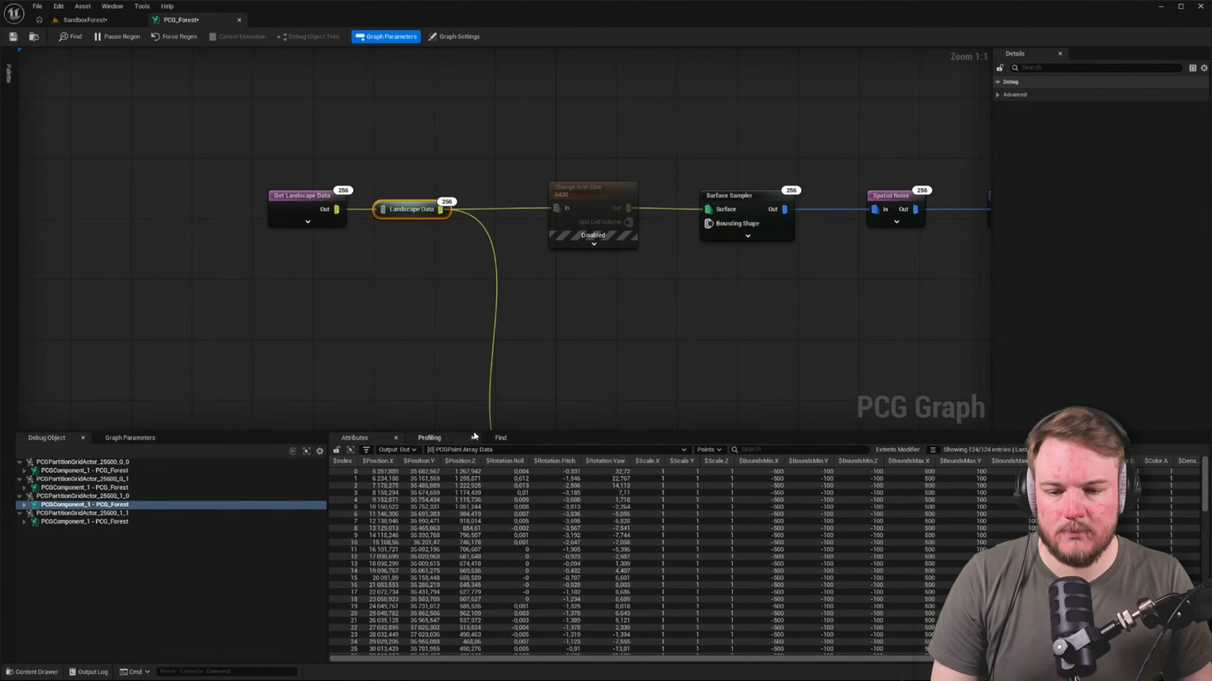
Tuck the Exclusion Points declaration node beneath the PCG Exclusion Zone and select it together with the zone and its Landscape Data node
{"action": "scroll", "coordinate": [545, 381], "scroll_direction": "down", "scroll_amount": 3}
{"action": "right_click_drag", "start_coordinate": [546, 377], "coordinate": [323, 101]}
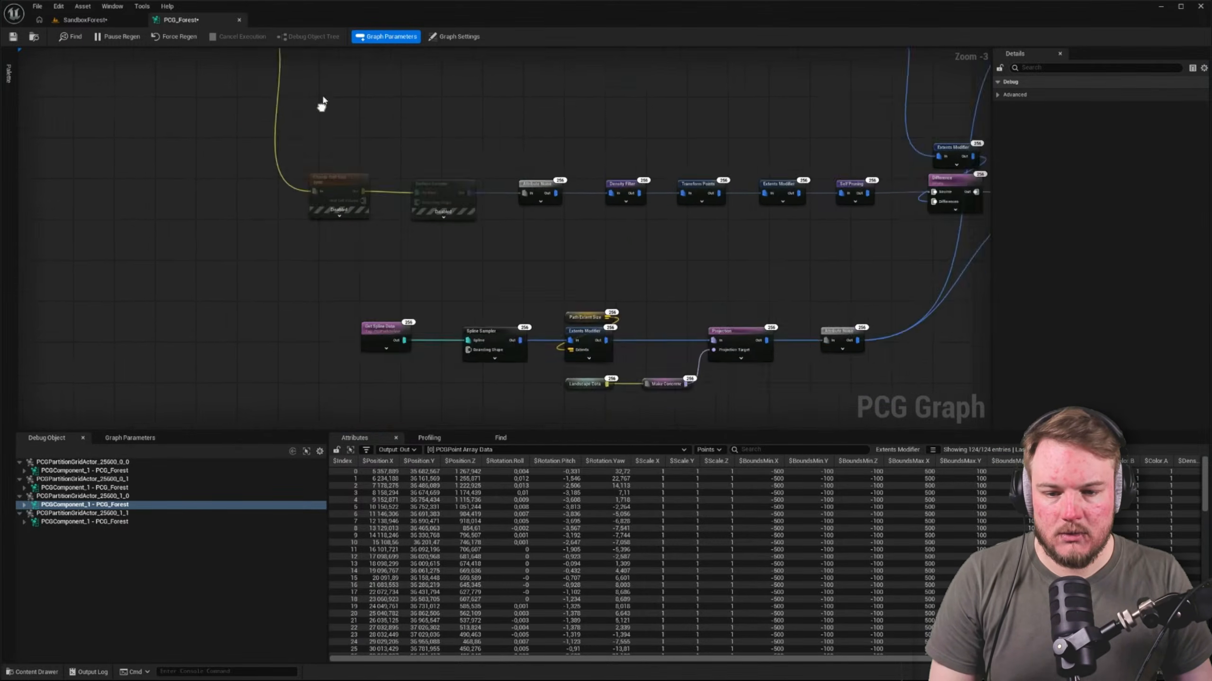
{"action": "scroll", "coordinate": [341, 131], "scroll_direction": "down", "scroll_amount": 4}
{"action": "scroll", "coordinate": [360, 283], "scroll_direction": "up", "scroll_amount": 7}
{"action": "right_click_drag", "start_coordinate": [803, 199], "coordinate": [340, 269]}
{"action": "left_click_drag", "start_coordinate": [507, 141], "coordinate": [714, 177]}
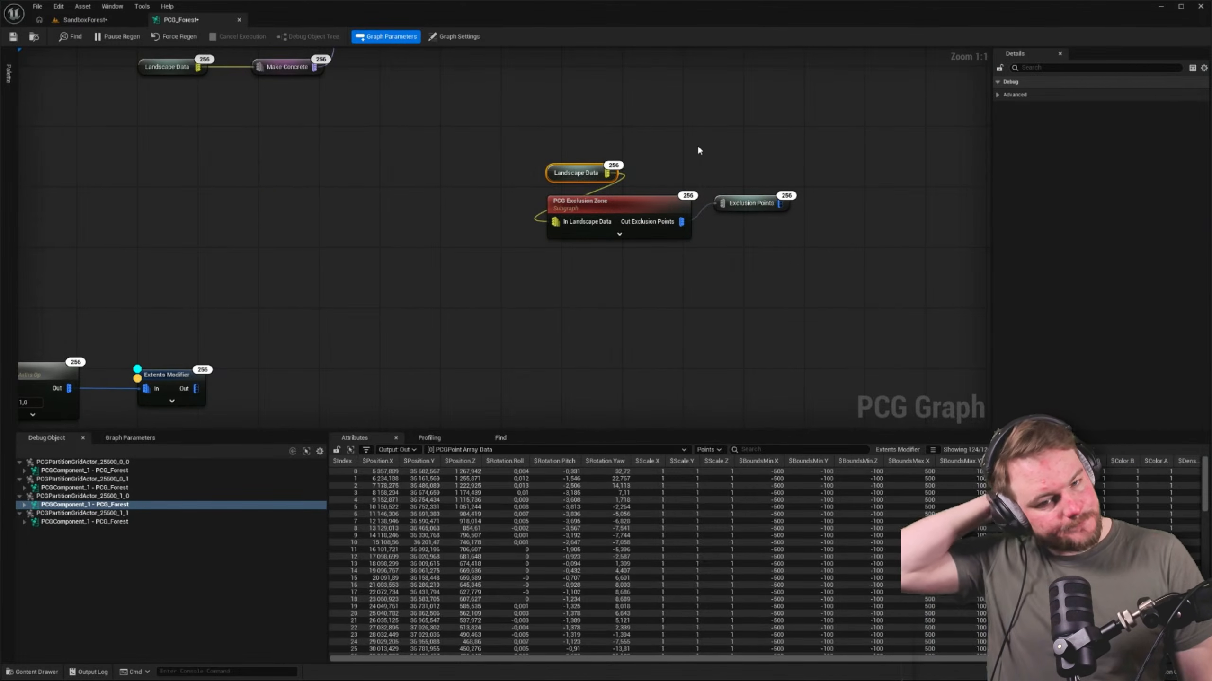
{"action": "right_click_drag", "start_coordinate": [697, 145], "coordinate": [654, 173]}
{"action": "left_click_drag", "start_coordinate": [707, 244], "coordinate": [592, 186]}
{"action": "right_click_drag", "start_coordinate": [591, 143], "coordinate": [494, 137]}
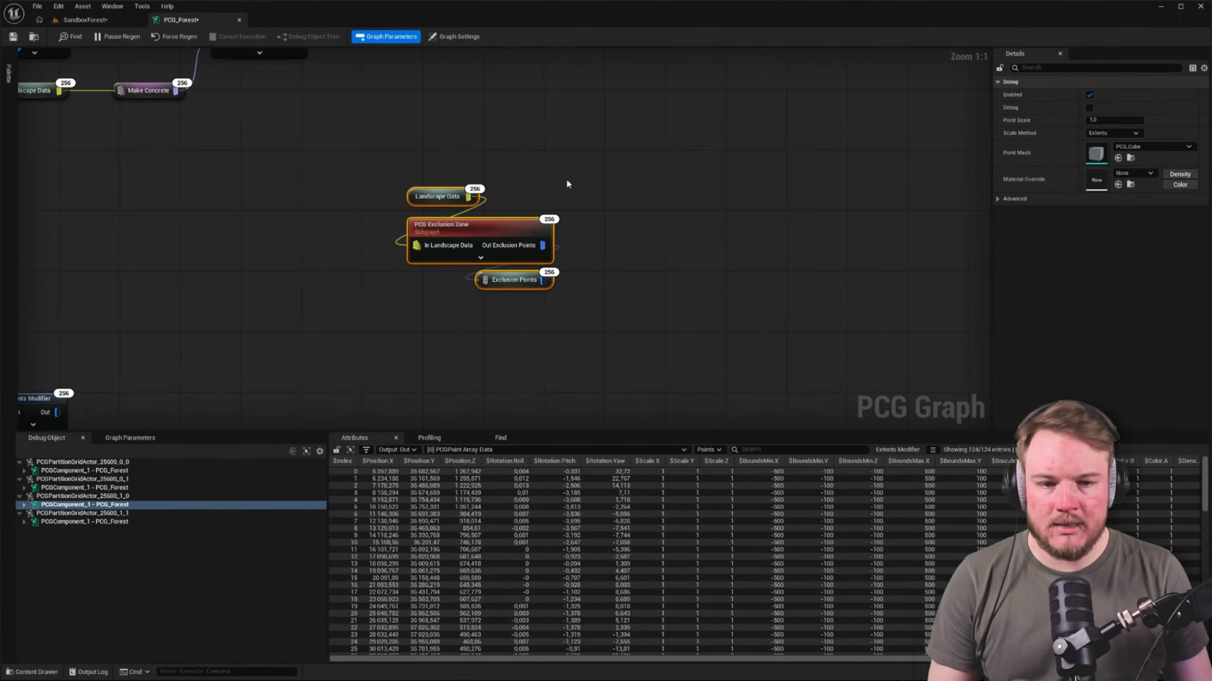
Examine the path spline chain from Get Spline Data to Attribute Noise, including both nodes' settings and where the output is connected
{"action": "right_click_drag", "start_coordinate": [566, 184], "coordinate": [405, 265]}
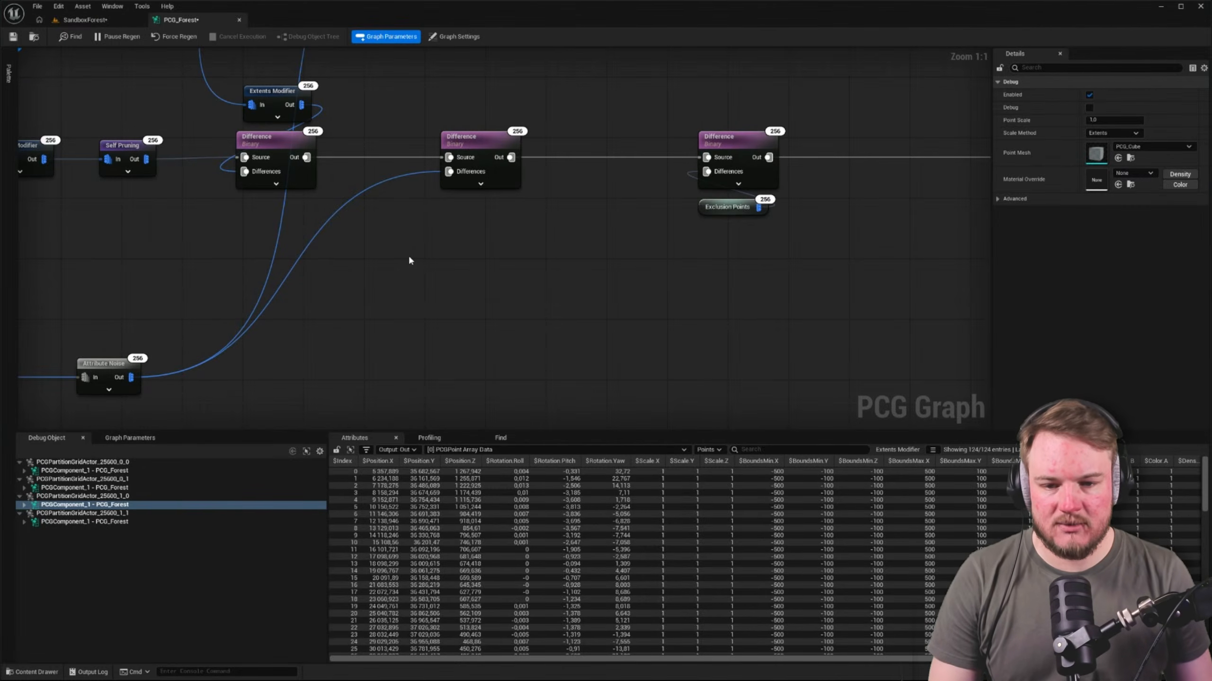
{"action": "right_click_drag", "start_coordinate": [409, 257], "coordinate": [757, 183]}
{"action": "scroll", "coordinate": [600, 267], "scroll_direction": "down", "scroll_amount": 4}
{"action": "scroll", "coordinate": [360, 290], "scroll_direction": "up", "scroll_amount": 3}
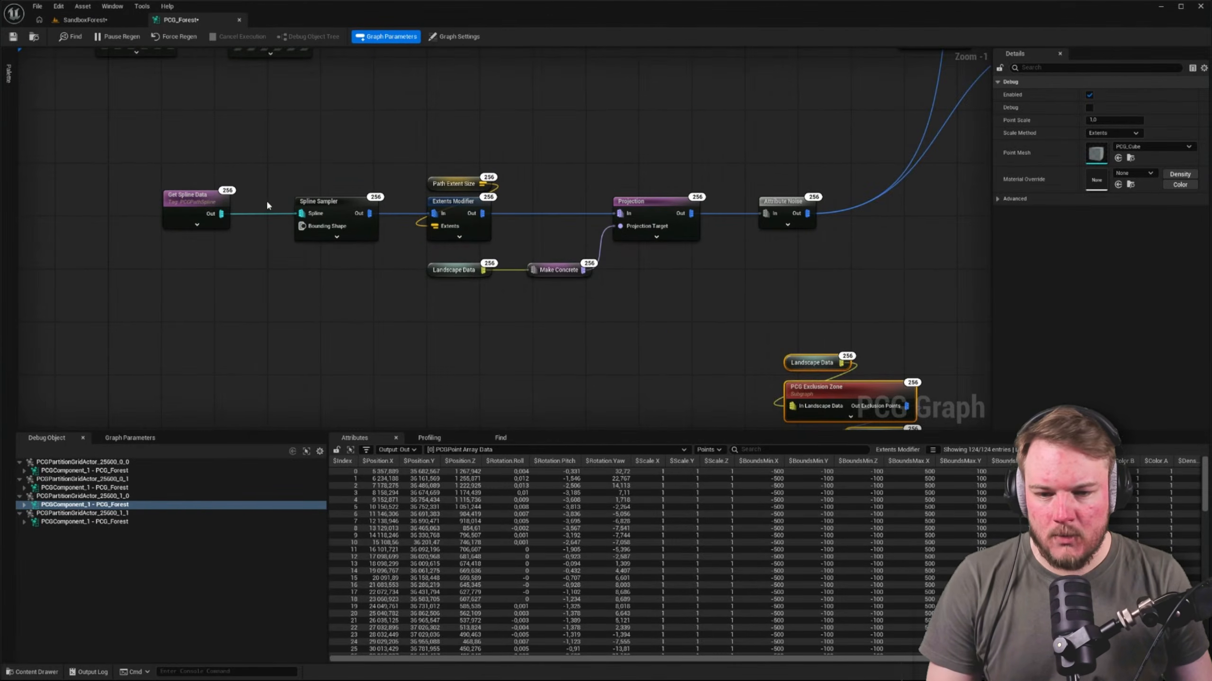
{"action": "left_click_drag", "start_coordinate": [306, 135], "coordinate": [529, 236]}
{"action": "left_click", "coordinate": [670, 270]}
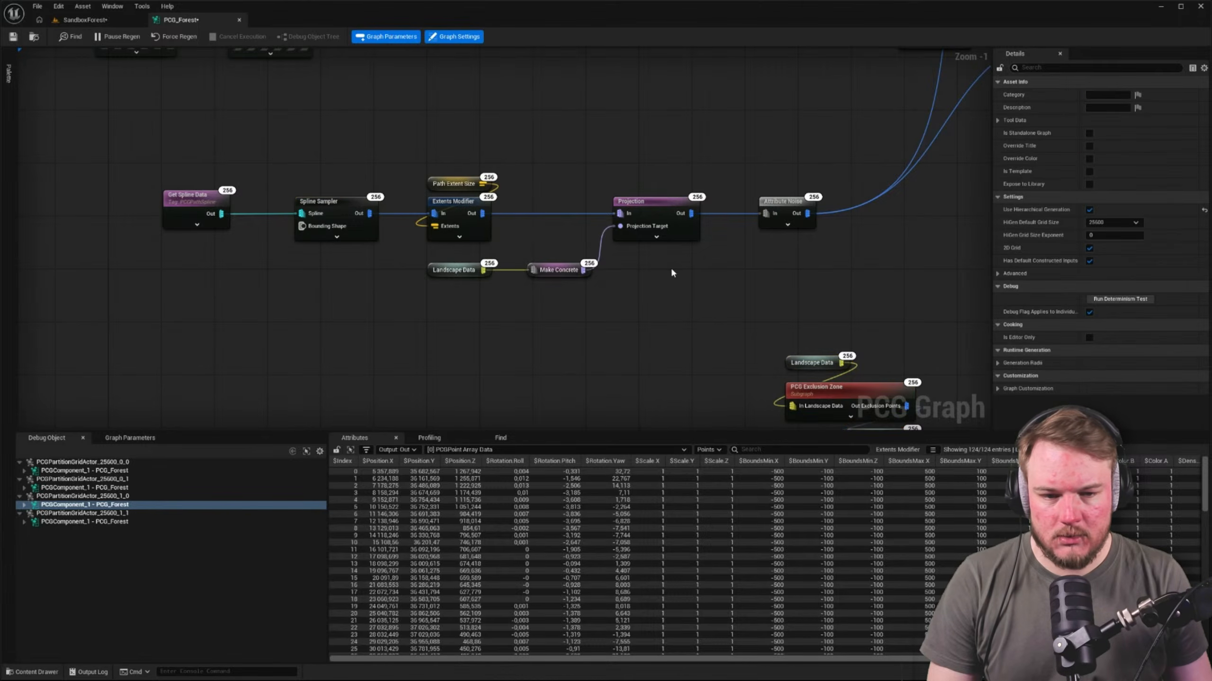
{"action": "left_click", "coordinate": [779, 222]}
{"action": "scroll", "coordinate": [780, 144], "scroll_direction": "down", "scroll_amount": 2}
{"action": "right_click_drag", "start_coordinate": [633, 279], "coordinate": [704, 215]}
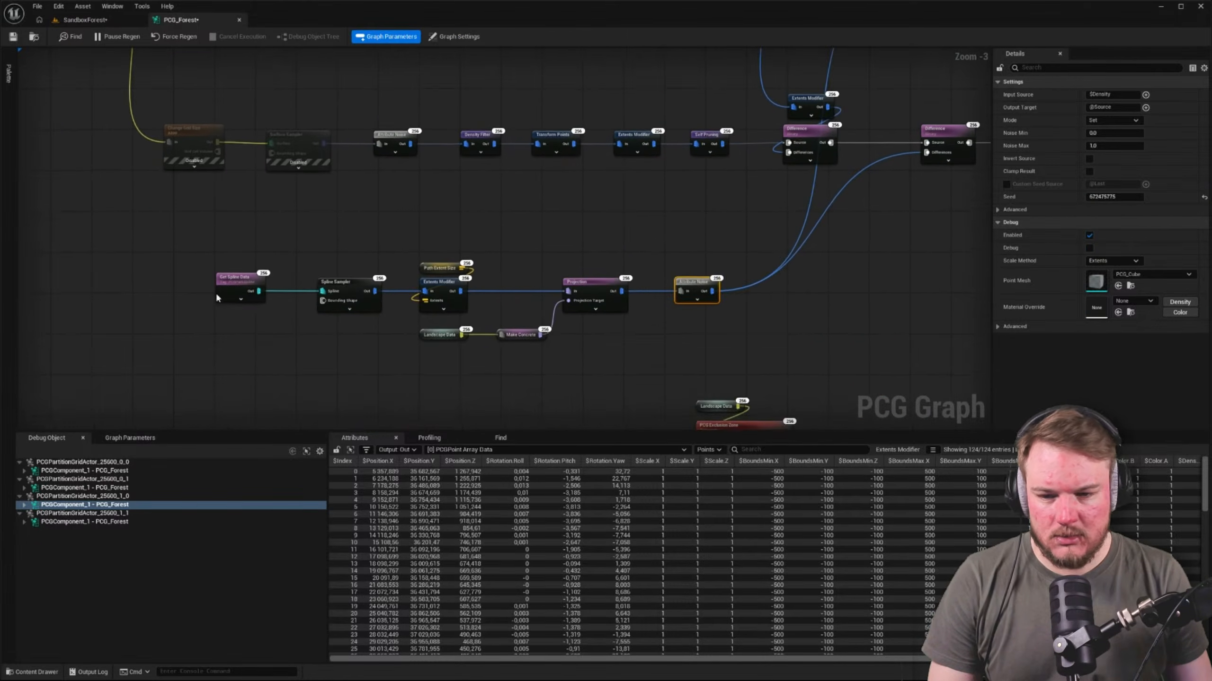
{"action": "scroll", "coordinate": [219, 293], "scroll_direction": "up", "scroll_amount": 3}
{"action": "left_click", "coordinate": [255, 273]}
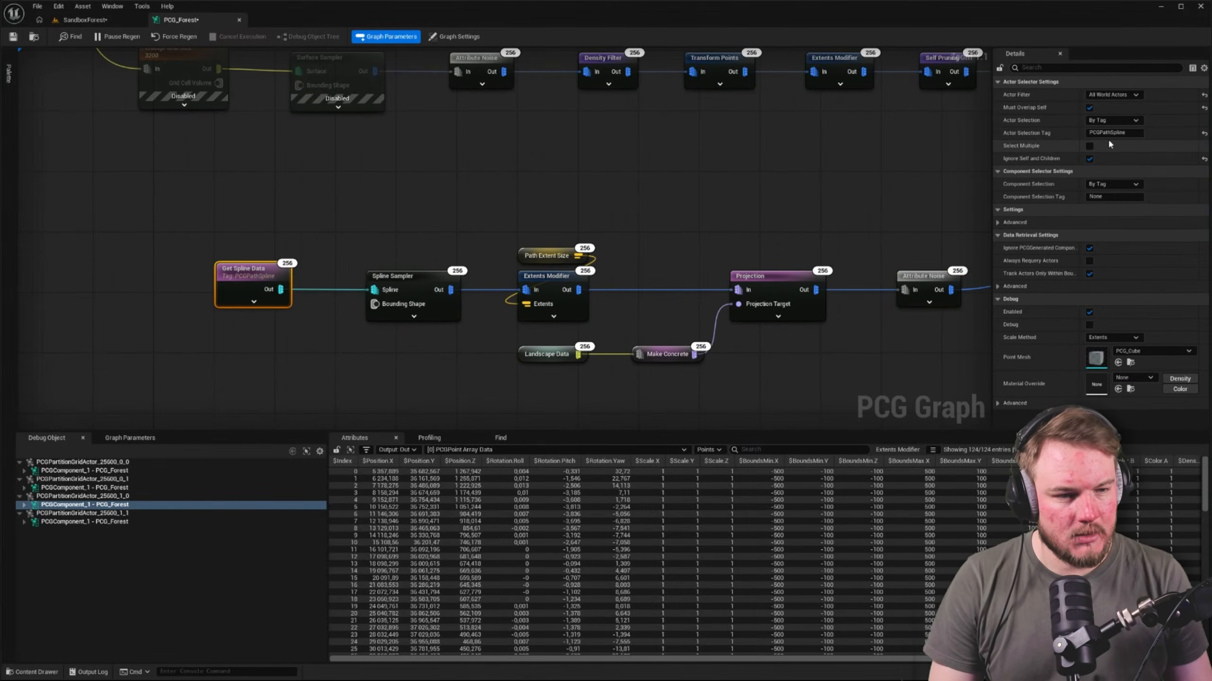
{"action": "right_click_drag", "start_coordinate": [577, 174], "coordinate": [479, 148]}
{"action": "left_click_drag", "start_coordinate": [762, 185], "coordinate": [536, 156]}
{"action": "right_click_drag", "start_coordinate": [674, 179], "coordinate": [615, 159]}
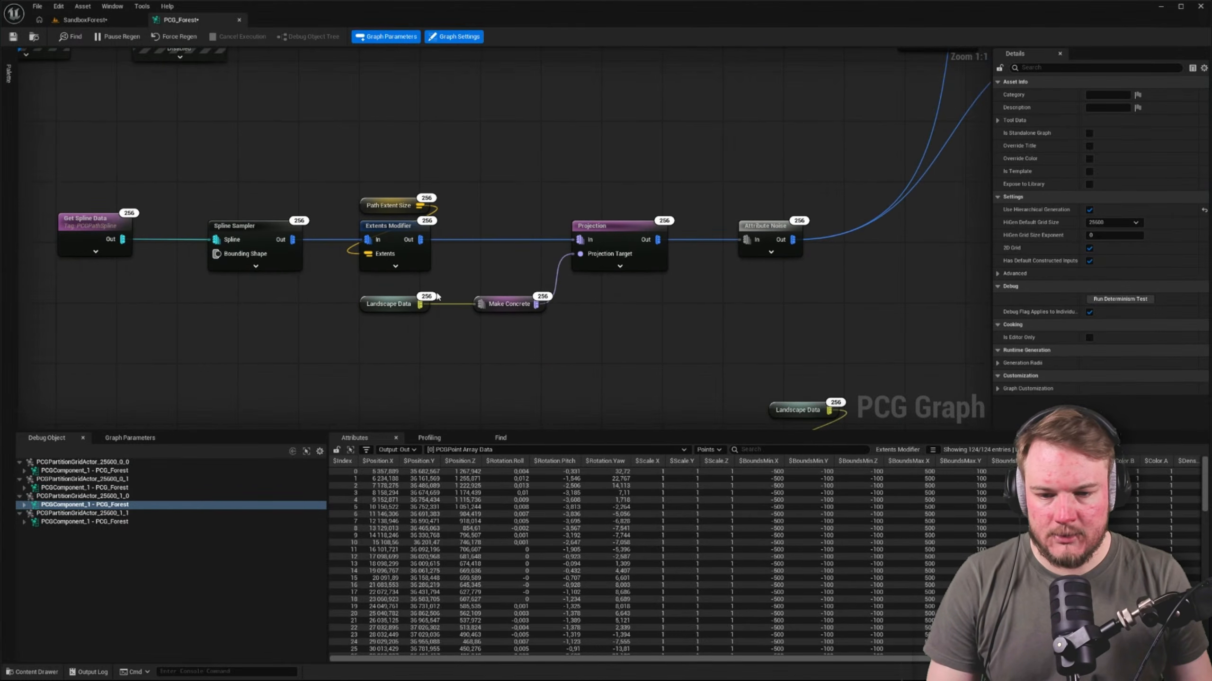
Add a named reroute declaration node to the Attribute Noise output at the end of the path spline chain
{"action": "left_click", "coordinate": [782, 236]}
{"action": "right_click_drag", "start_coordinate": [731, 200], "coordinate": [435, 185]}
{"action": "left_click_drag", "start_coordinate": [497, 224], "coordinate": [602, 248]}
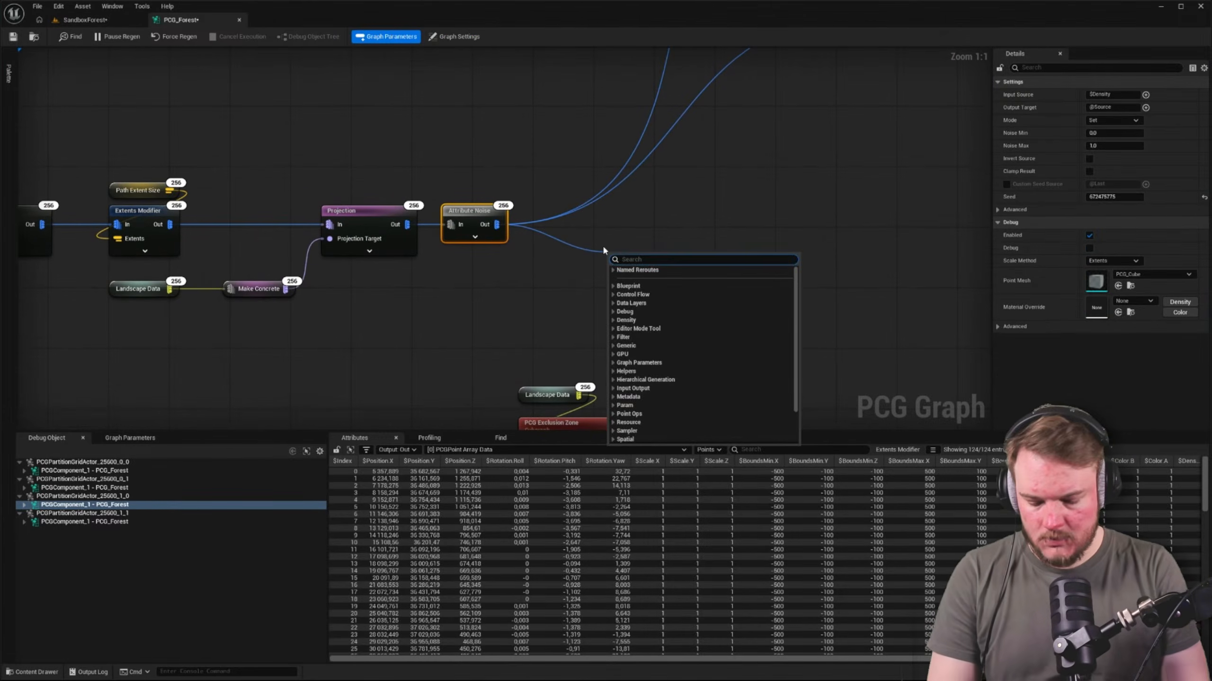
{"action": "type", "text": "rerou"}
{"action": "key", "text": "Down"}
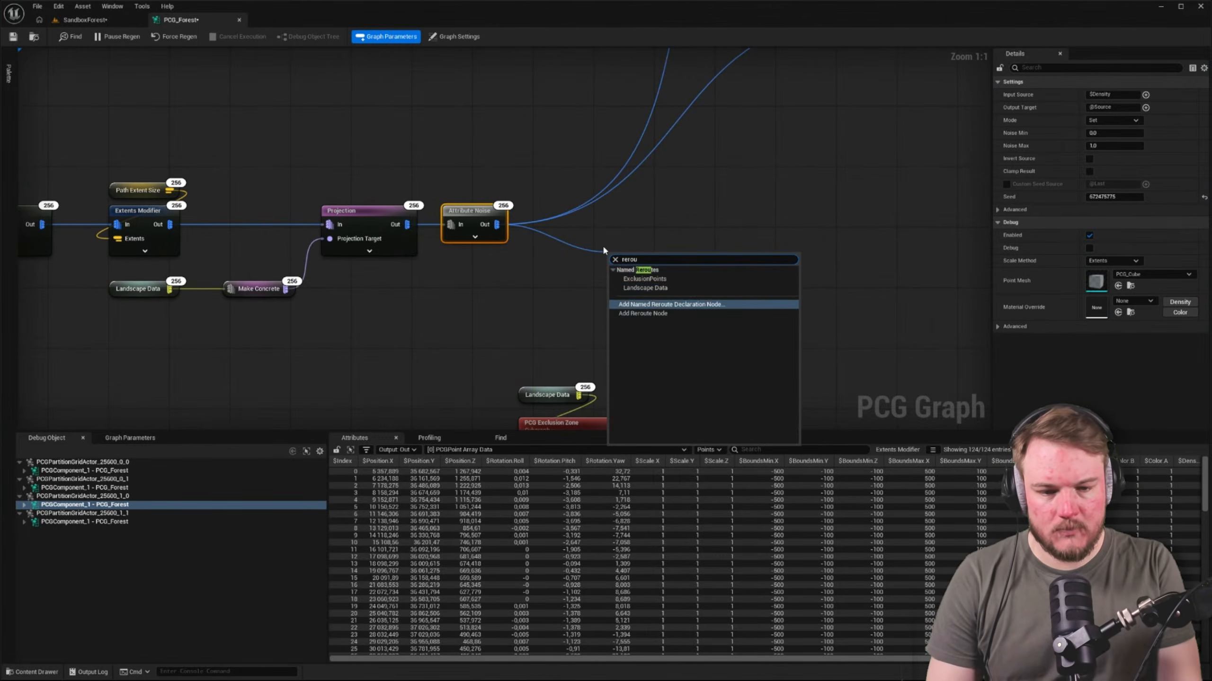
{"action": "key", "text": "Return"}
{"action": "left_click", "coordinate": [590, 205]}
Feed both Difference nodes from the new reroute and remove the direct wires from Attribute Noise
{"action": "left_click_drag", "start_coordinate": [496, 224], "coordinate": [685, 262], "text": "ctrl"}
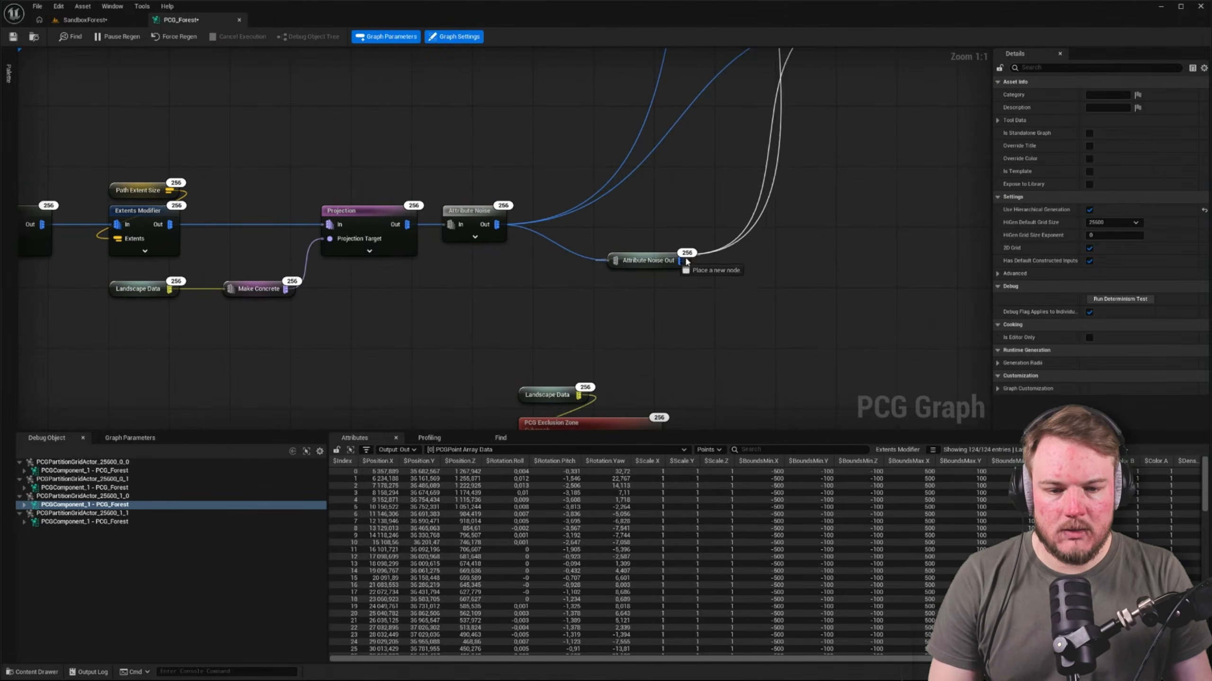
{"action": "right_click_drag", "start_coordinate": [678, 208], "coordinate": [602, 243]}
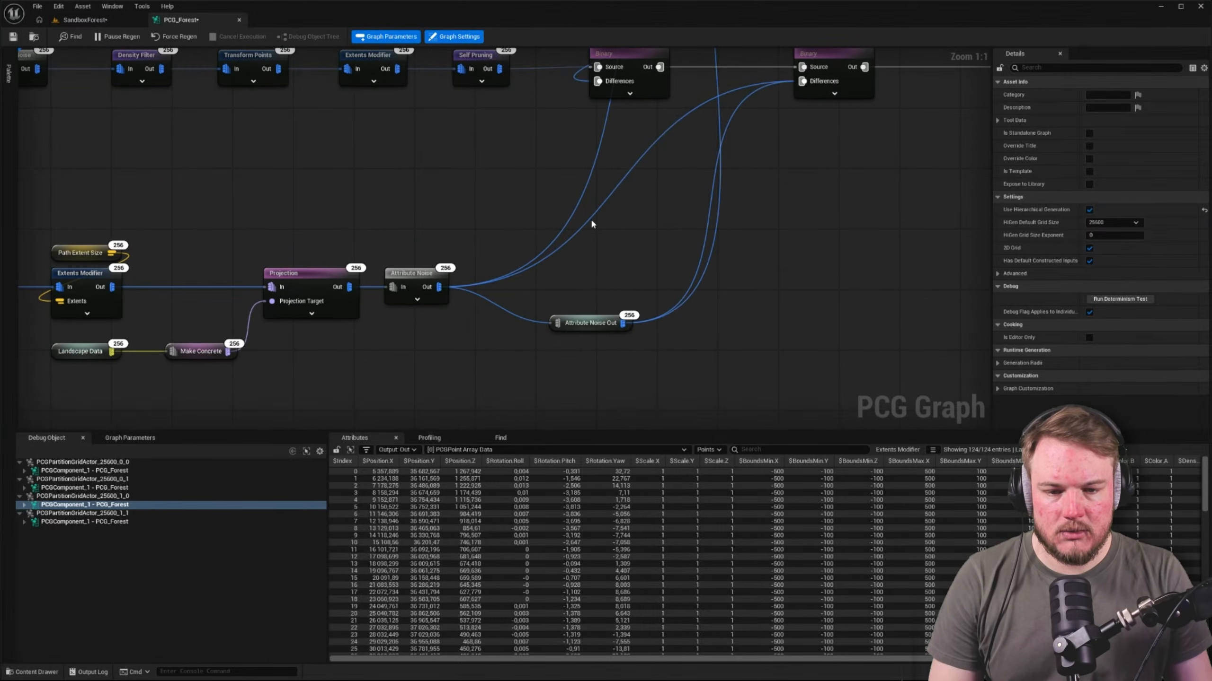
{"action": "left_click", "coordinate": [592, 221], "text": "alt"}
{"action": "left_click", "coordinate": [574, 214], "text": "alt"}
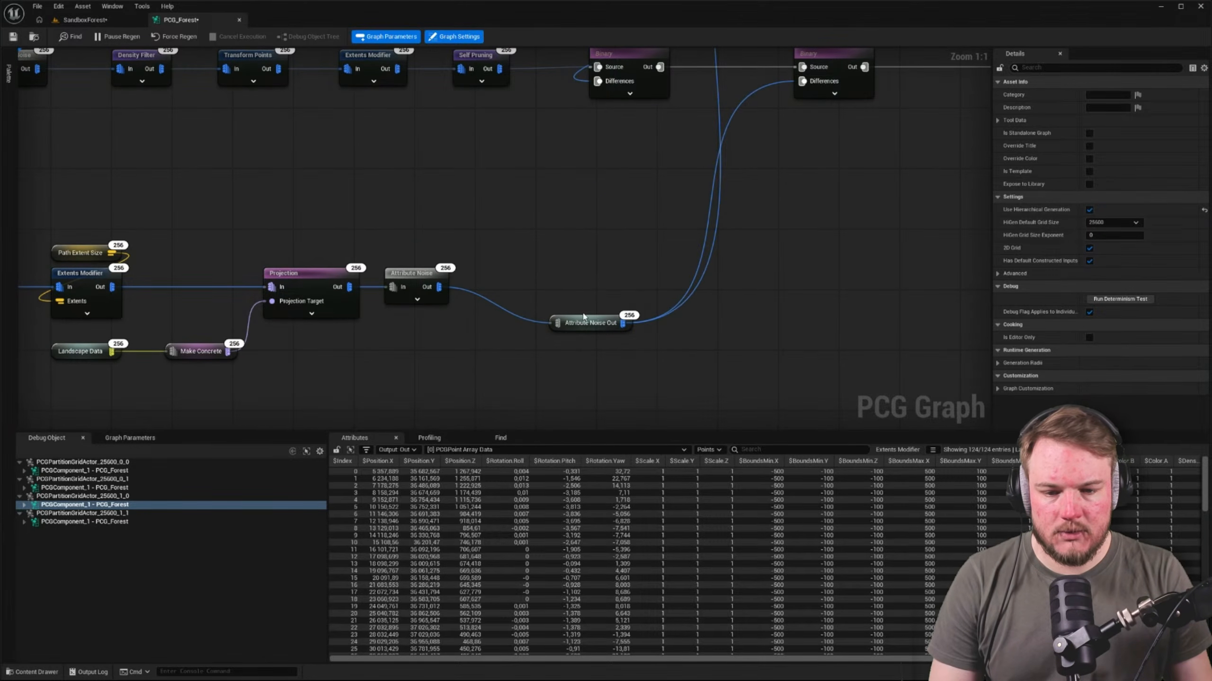
Move the reroute node close beside Attribute Noise and save the PCG_Forest graph
{"action": "left_click_drag", "start_coordinate": [596, 310], "coordinate": [523, 271]}
{"action": "left_click", "coordinate": [90, 68]}
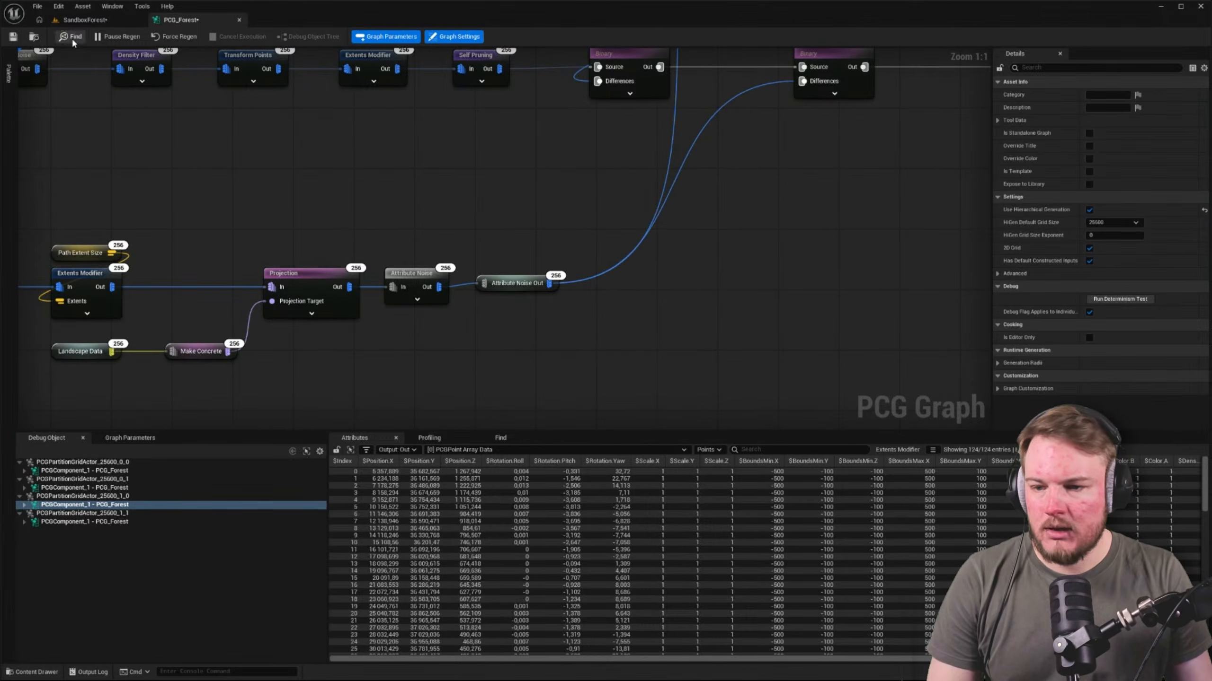
{"action": "left_click", "coordinate": [13, 36]}
Examine the red path and the trees around it in the SandboxForest level and return to the PCG_Forest graph
{"action": "left_click", "coordinate": [91, 20]}
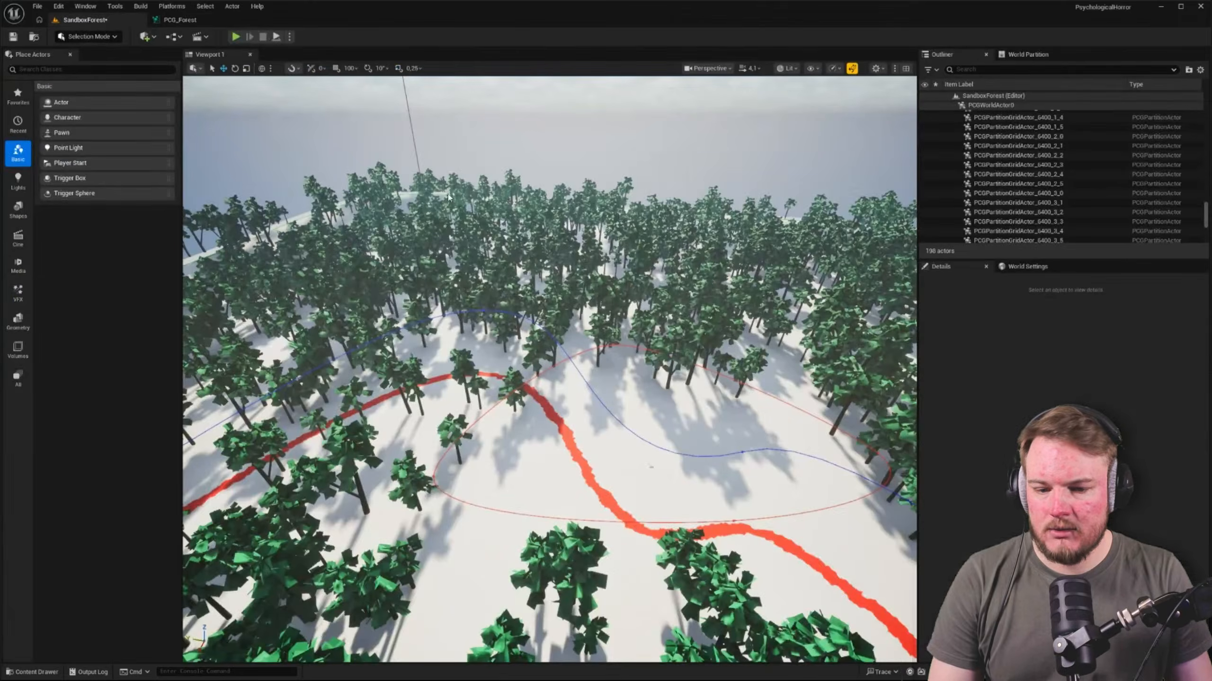
{"action": "key", "text": "w"}
{"action": "right_click_drag", "start_coordinate": [477, 287], "coordinate": [362, 248]}
{"action": "key", "text": "w"}
{"action": "scroll", "coordinate": [306, 301], "scroll_direction": "down", "scroll_amount": 5}
{"action": "right_click_drag", "start_coordinate": [513, 295], "coordinate": [691, 263]}
{"action": "key", "text": "w"}
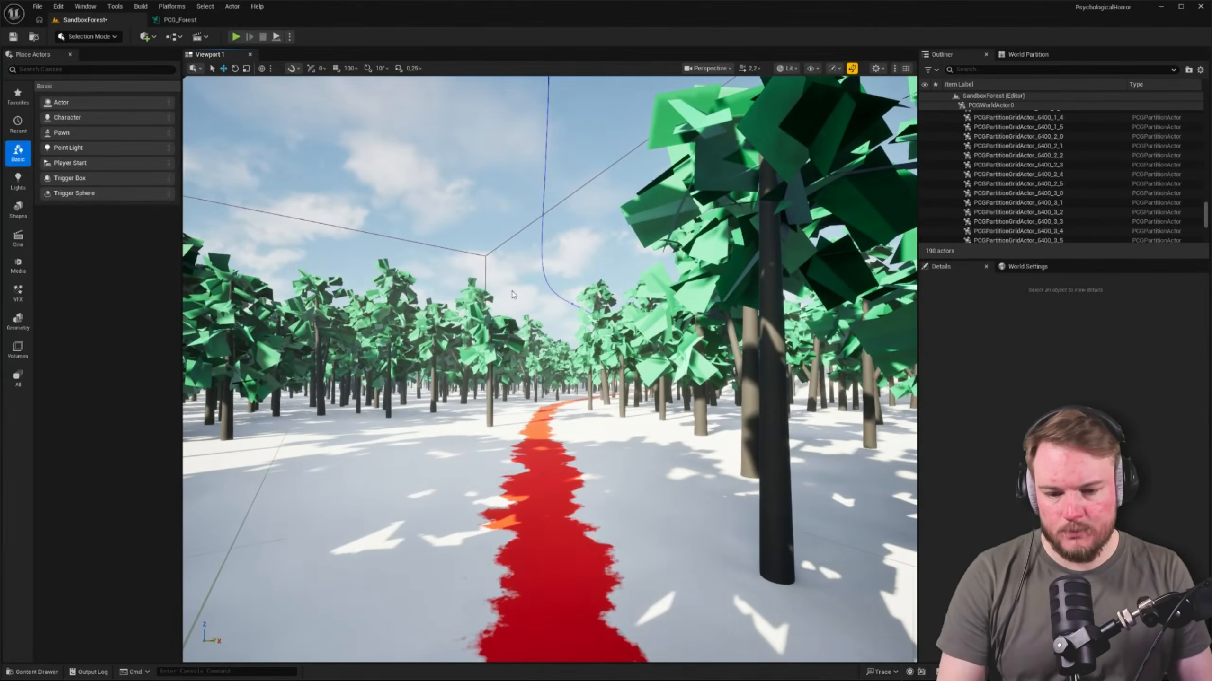
{"action": "key", "text": "w"}
{"action": "right_click_drag", "start_coordinate": [518, 314], "coordinate": [527, 314]}
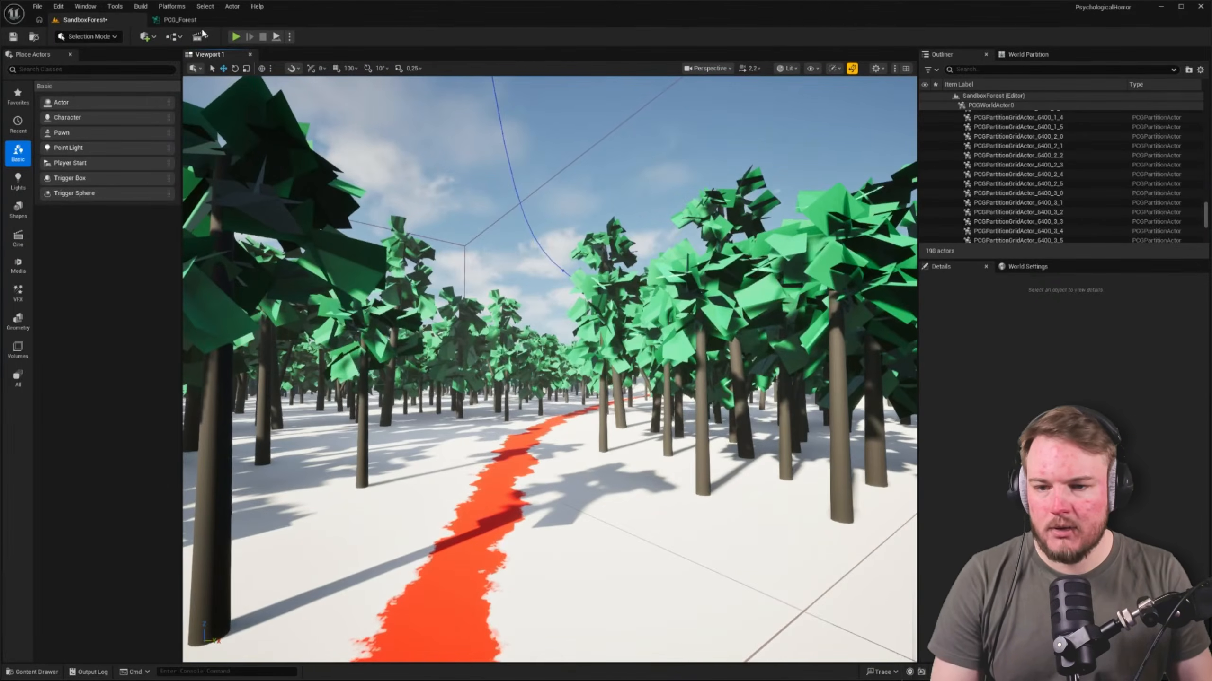
{"action": "left_click", "coordinate": [180, 19]}
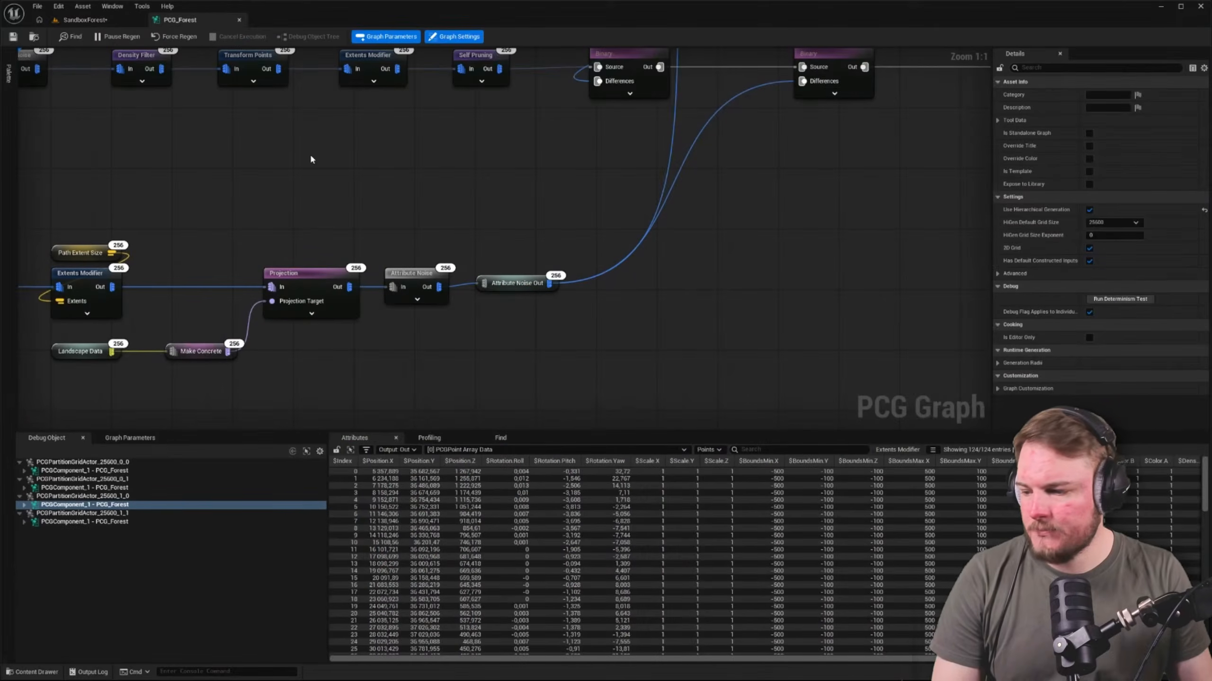
Rename the named reroute node after Attribute Noise to Path Points
{"action": "double_click", "coordinate": [524, 283]}
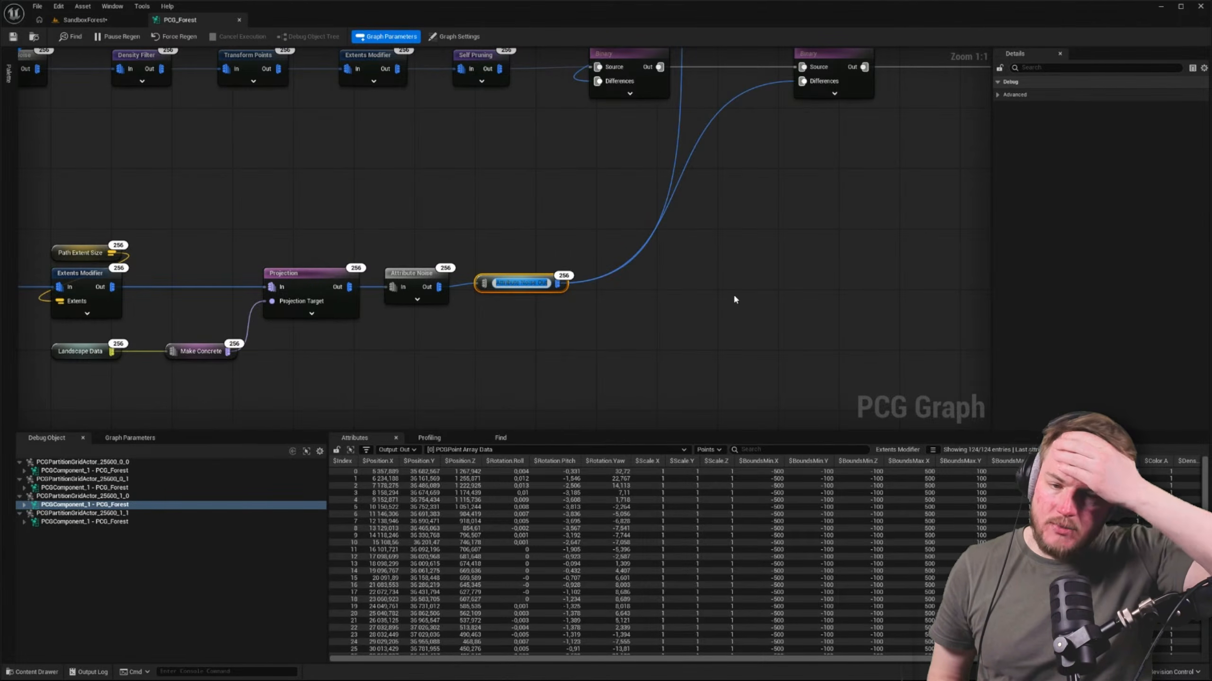
{"action": "type", "text": "Pat"}
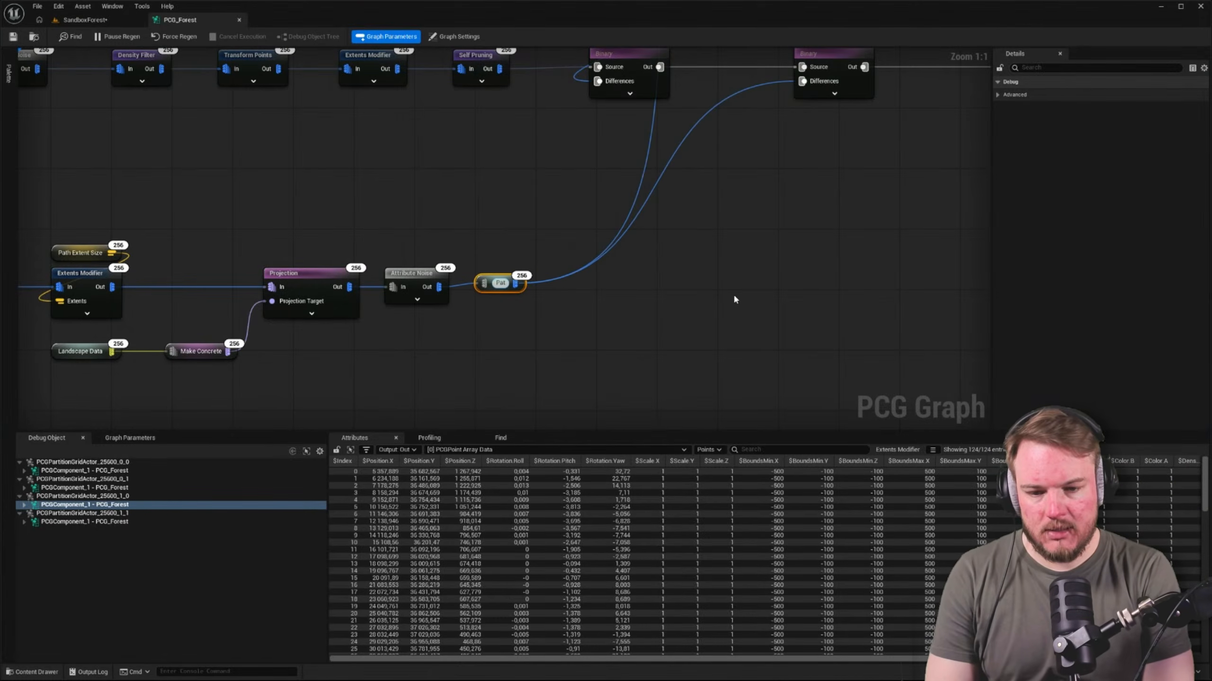
{"action": "type", "text": "h"}
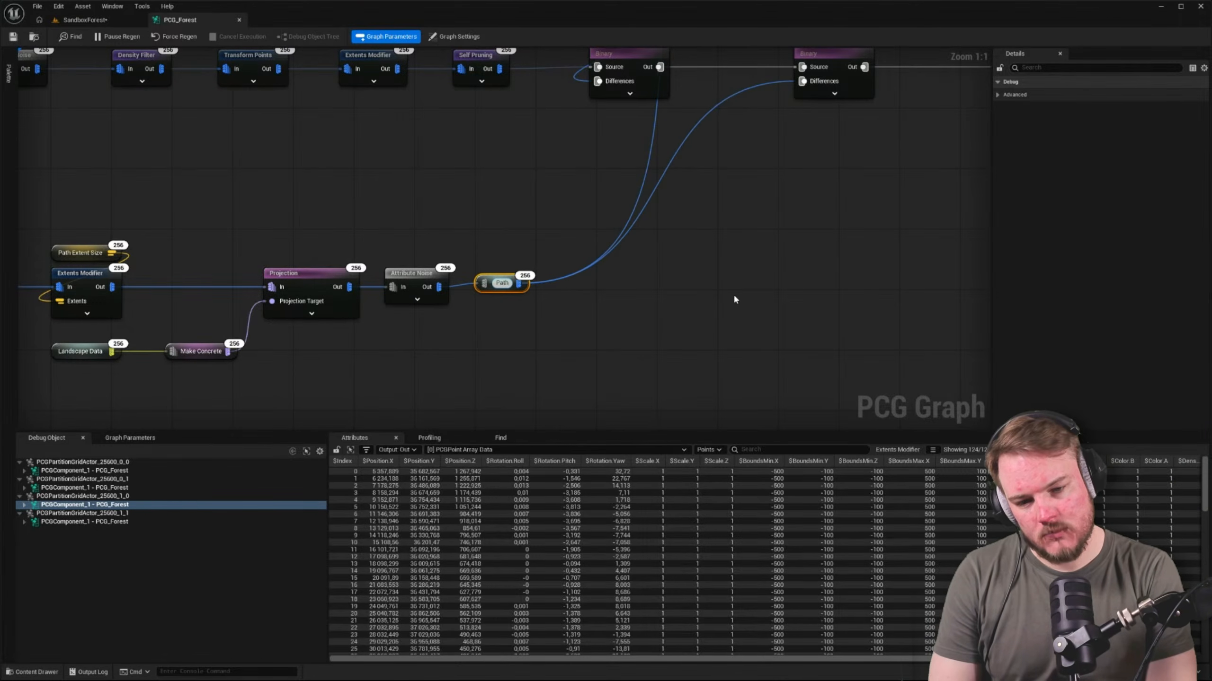
{"action": "type", "text": " Point"}
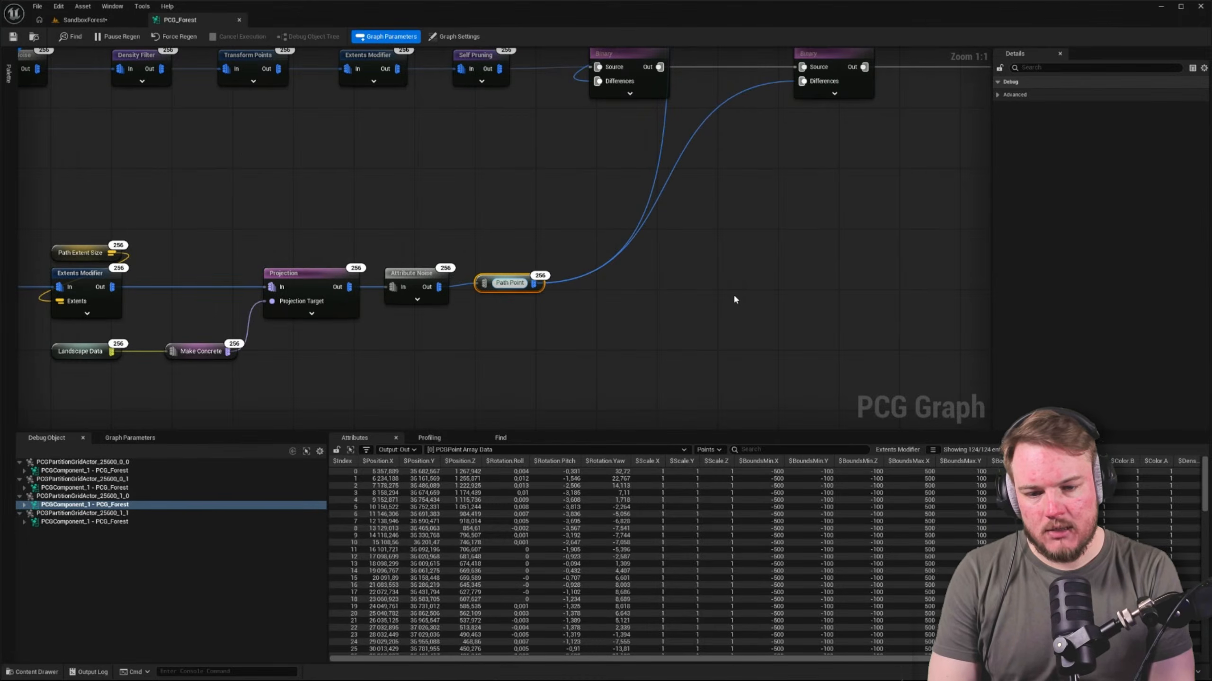
{"action": "key", "text": "Return"}
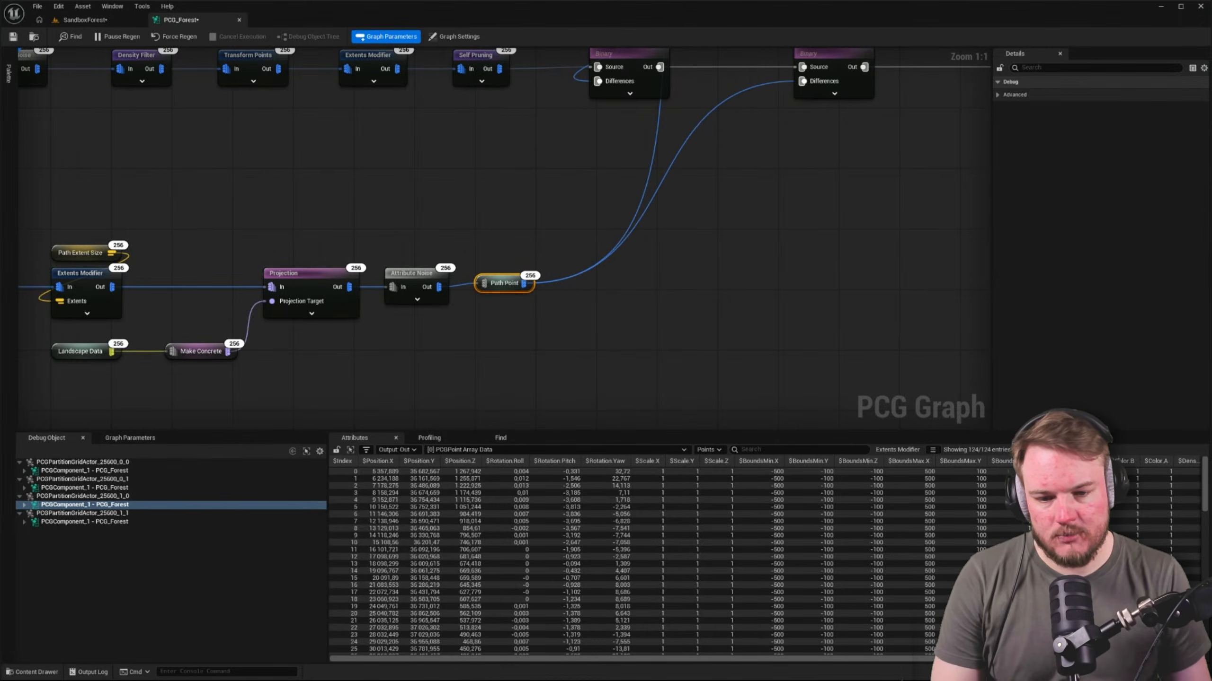
{"action": "right_click_drag", "start_coordinate": [734, 299], "coordinate": [743, 80]}
{"action": "right_click_drag", "start_coordinate": [538, 136], "coordinate": [571, 220]}
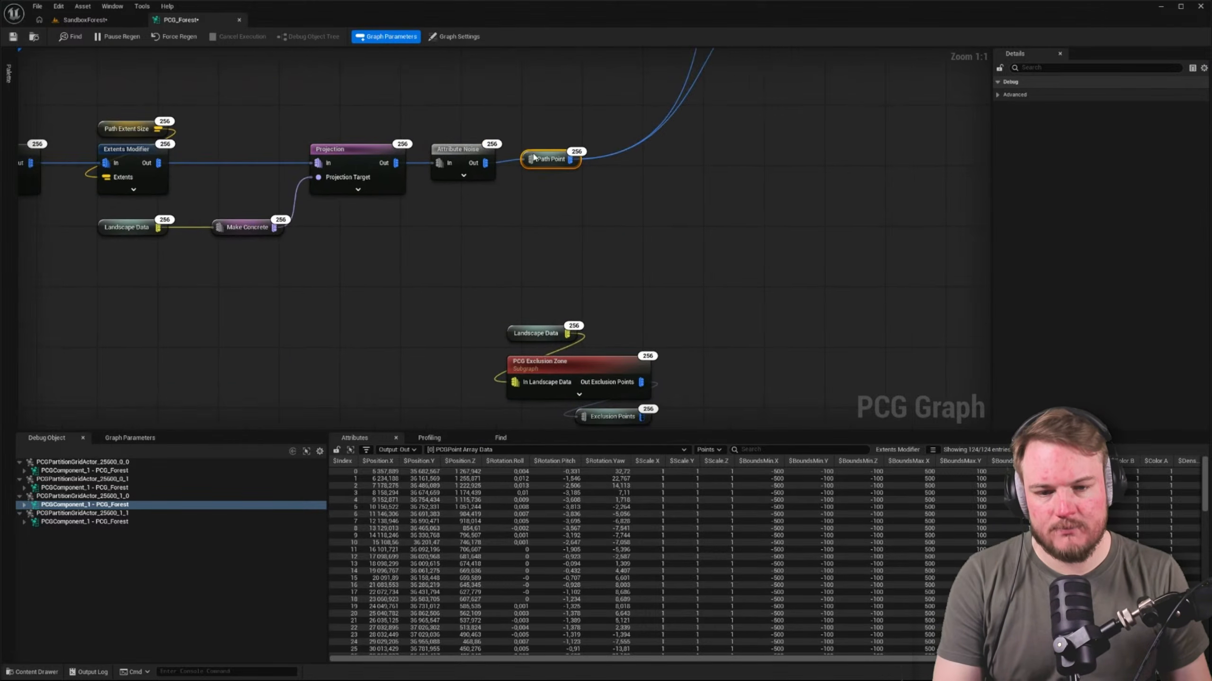
{"action": "key", "text": "F2"}
{"action": "key", "text": "Right"}
{"action": "type", "text": "s"}
{"action": "key", "text": "Return"}
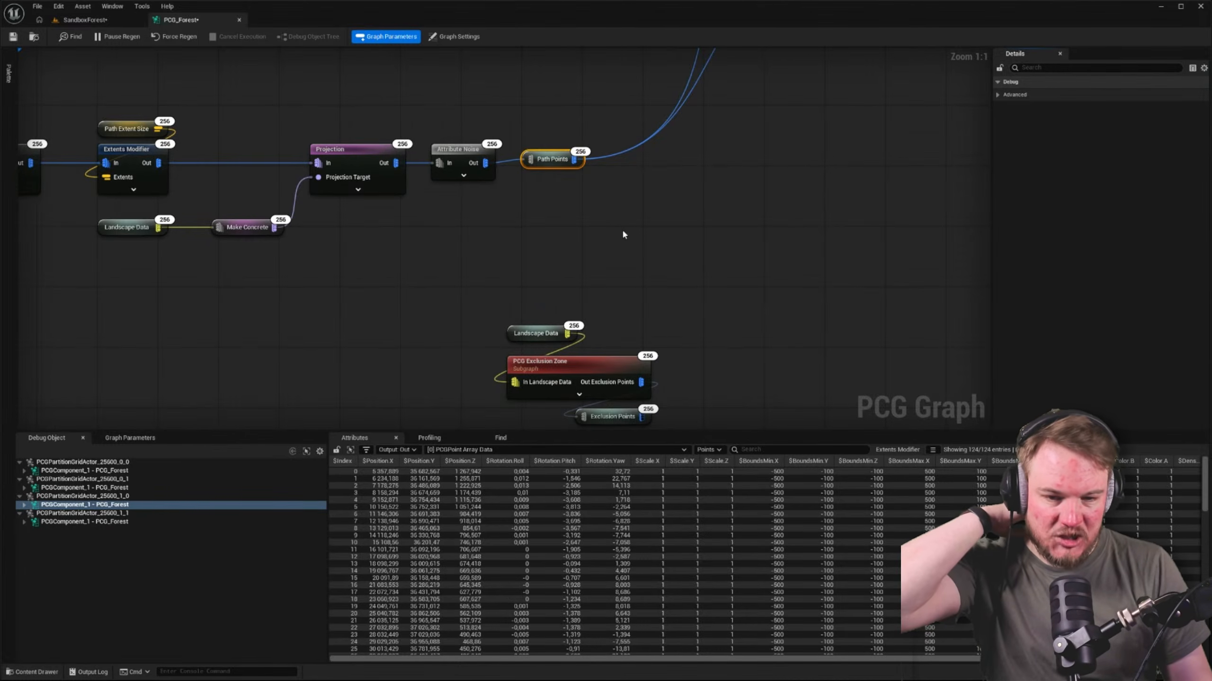
Add a Path Points named reroute node in the space between the two Difference rows
{"action": "right_click_drag", "start_coordinate": [622, 233], "coordinate": [619, 339]}
{"action": "scroll", "coordinate": [619, 339], "scroll_direction": "down", "scroll_amount": 2}
{"action": "right_click_drag", "start_coordinate": [635, 279], "coordinate": [566, 379]}
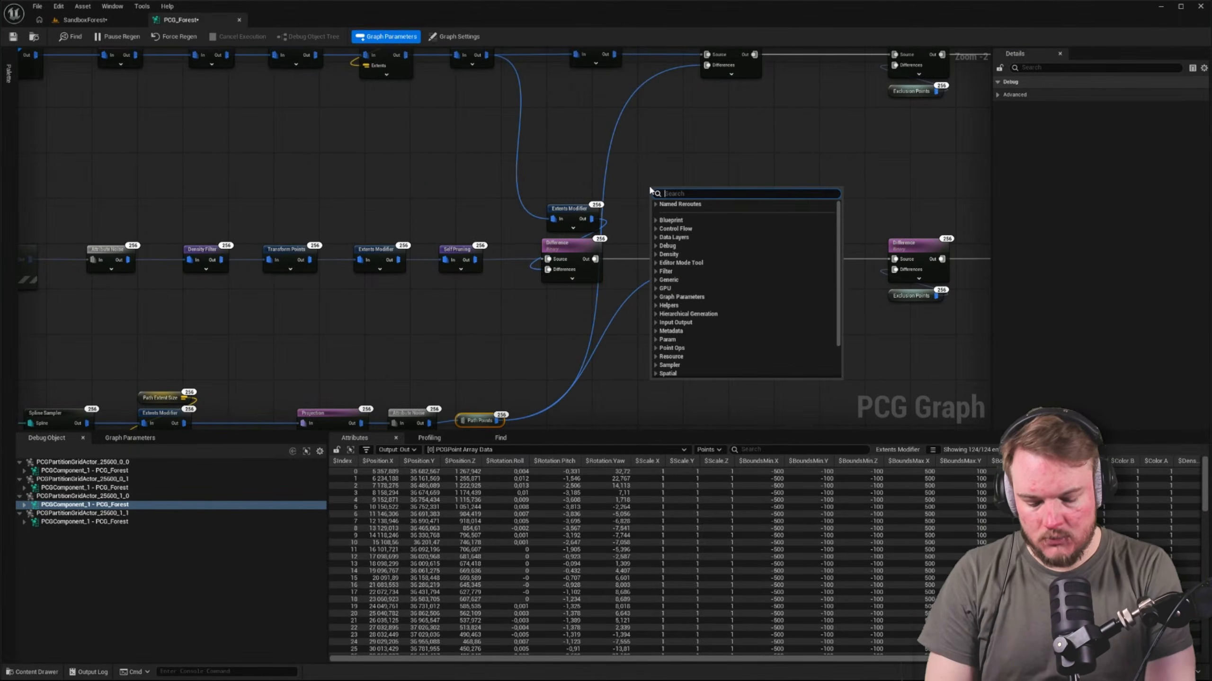
{"action": "type", "text": "path"}
{"action": "key", "text": "Up"}
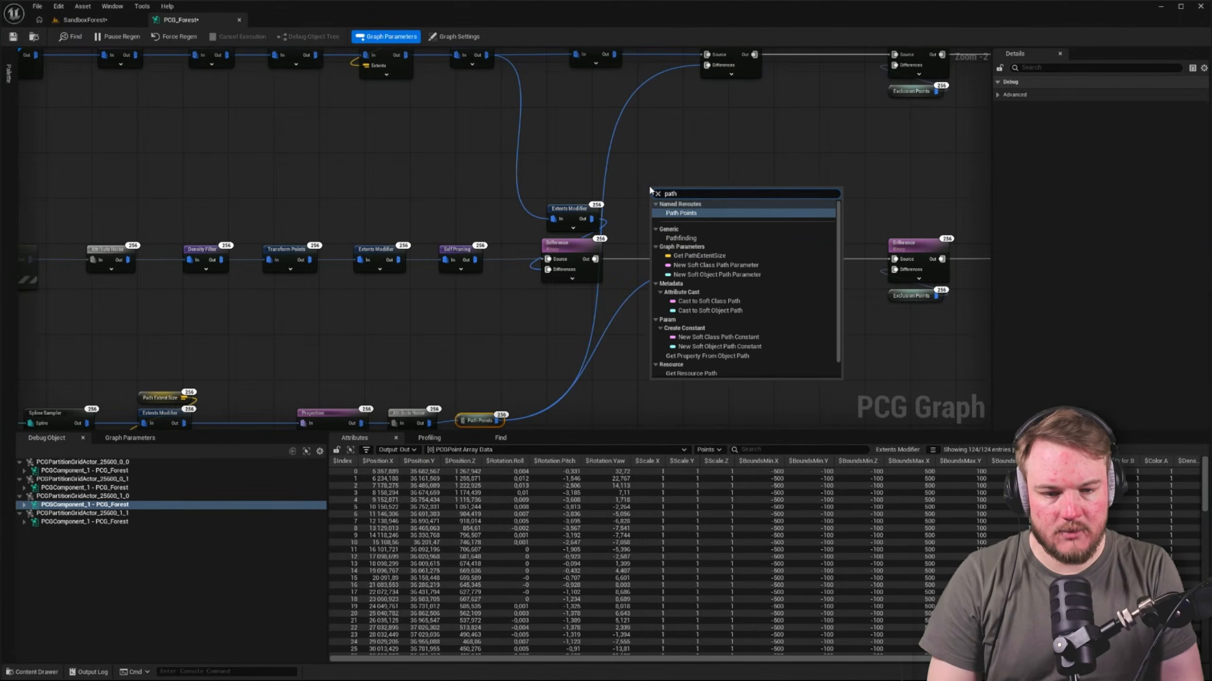
{"action": "key", "text": "Return"}
Replace the long wire into the upper row's first Difference with the Path Points reroute and tuck the reroute beneath that node
{"action": "scroll", "coordinate": [707, 164], "scroll_direction": "up", "scroll_amount": 2}
{"action": "right_click_drag", "start_coordinate": [707, 164], "coordinate": [616, 323]}
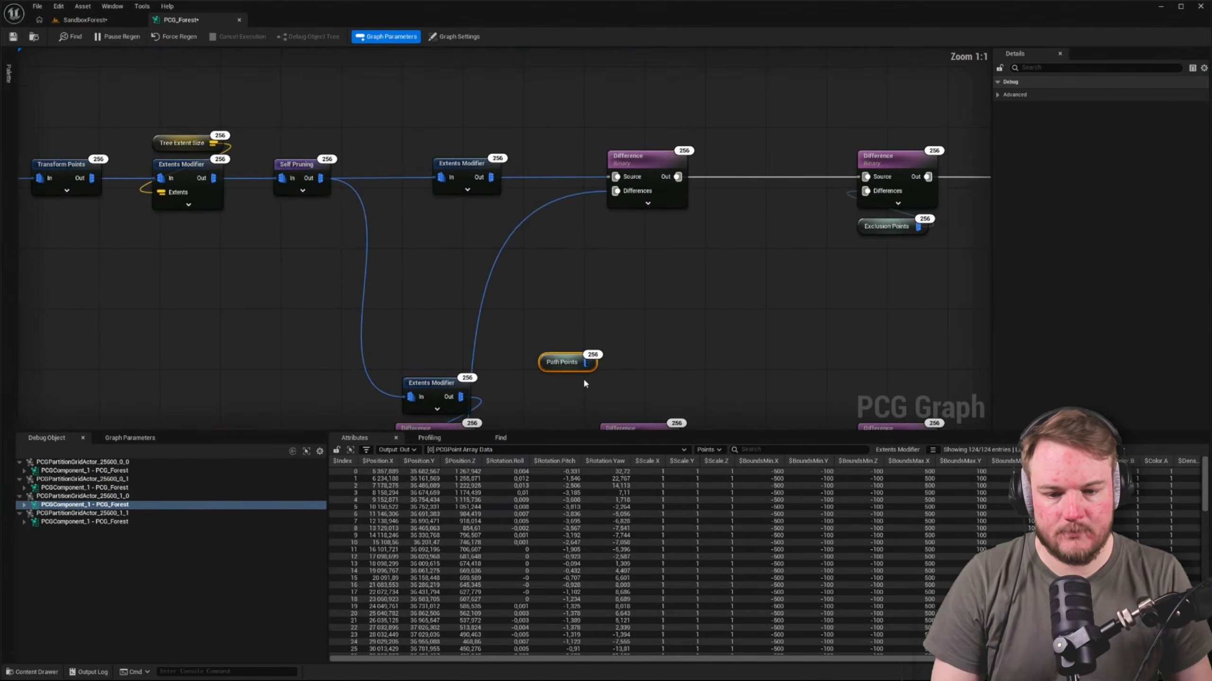
{"action": "left_click_drag", "start_coordinate": [586, 362], "coordinate": [616, 192]}
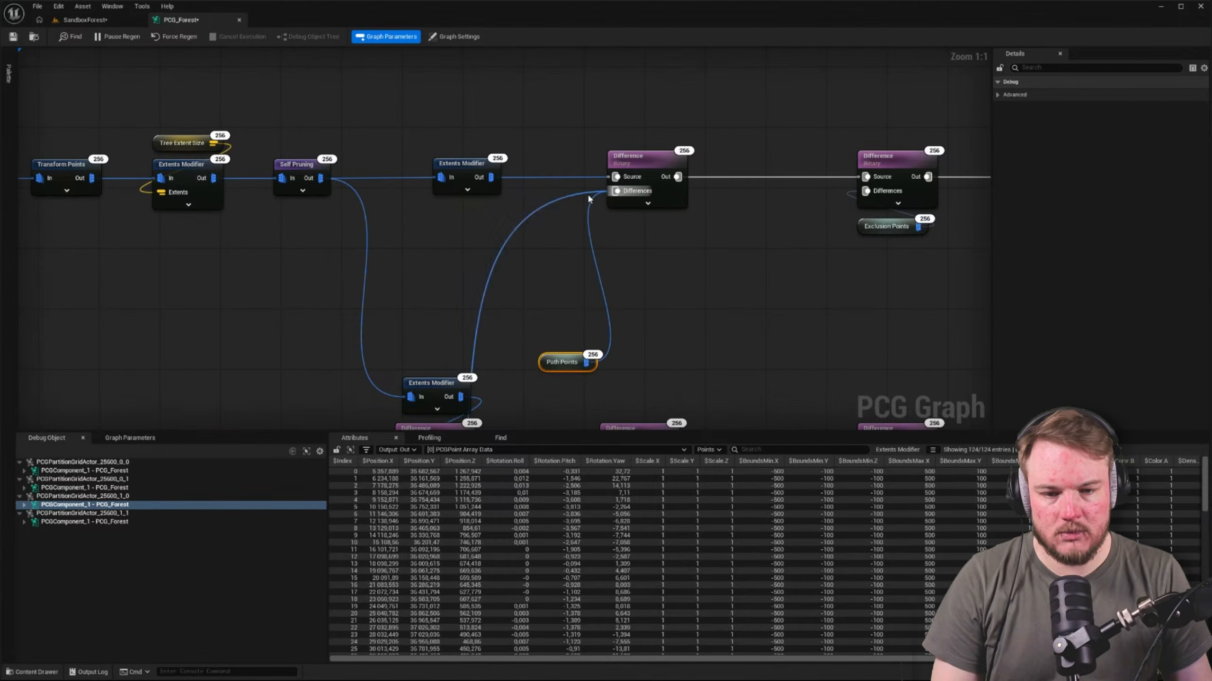
{"action": "left_click_drag", "start_coordinate": [554, 356], "coordinate": [620, 222]}
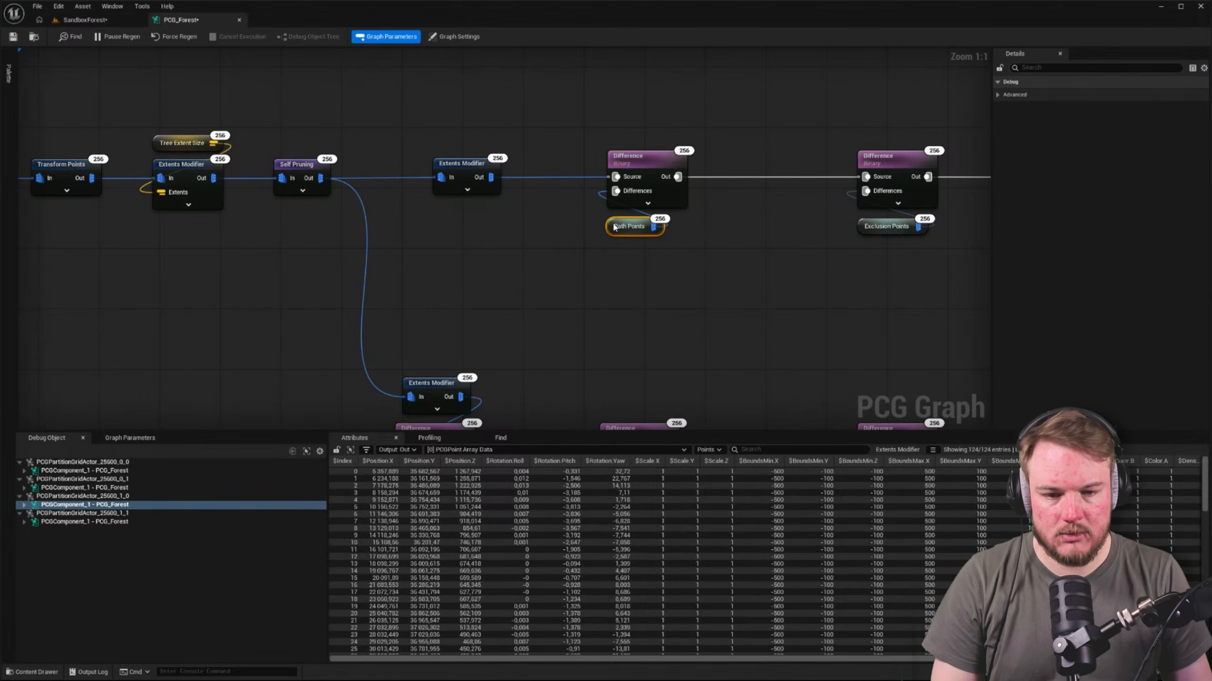
Duplicate the Path Points reroute for the lower row's second Difference, replacing its long wire from the path chain
{"action": "right_click_drag", "start_coordinate": [610, 280], "coordinate": [619, 161]}
{"action": "key", "text": "ctrl+d"}
{"action": "right_click_drag", "start_coordinate": [603, 246], "coordinate": [585, 156]}
{"action": "left_click_drag", "start_coordinate": [603, 69], "coordinate": [597, 241]}
{"action": "left_click", "coordinate": [597, 240], "text": "alt"}
{"action": "left_click", "coordinate": [549, 271]}
{"action": "right_click_drag", "start_coordinate": [550, 271], "coordinate": [640, 223]}
Move the PCG Exclusion Zone with its Landscape Data and Exclusion Points nodes beneath the start of the path spline chain
{"action": "scroll", "coordinate": [586, 338], "scroll_direction": "down", "scroll_amount": 5}
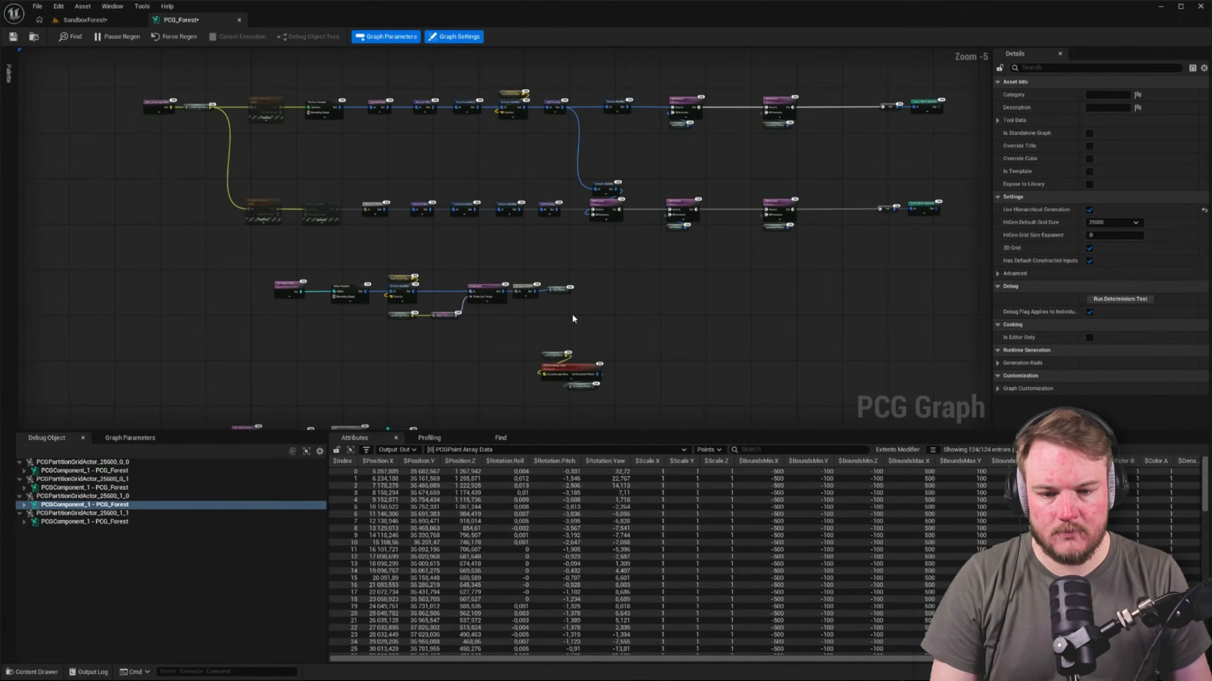
{"action": "right_click_drag", "start_coordinate": [583, 331], "coordinate": [605, 284]}
{"action": "left_click_drag", "start_coordinate": [530, 293], "coordinate": [645, 375]}
{"action": "right_click_drag", "start_coordinate": [588, 334], "coordinate": [628, 286]}
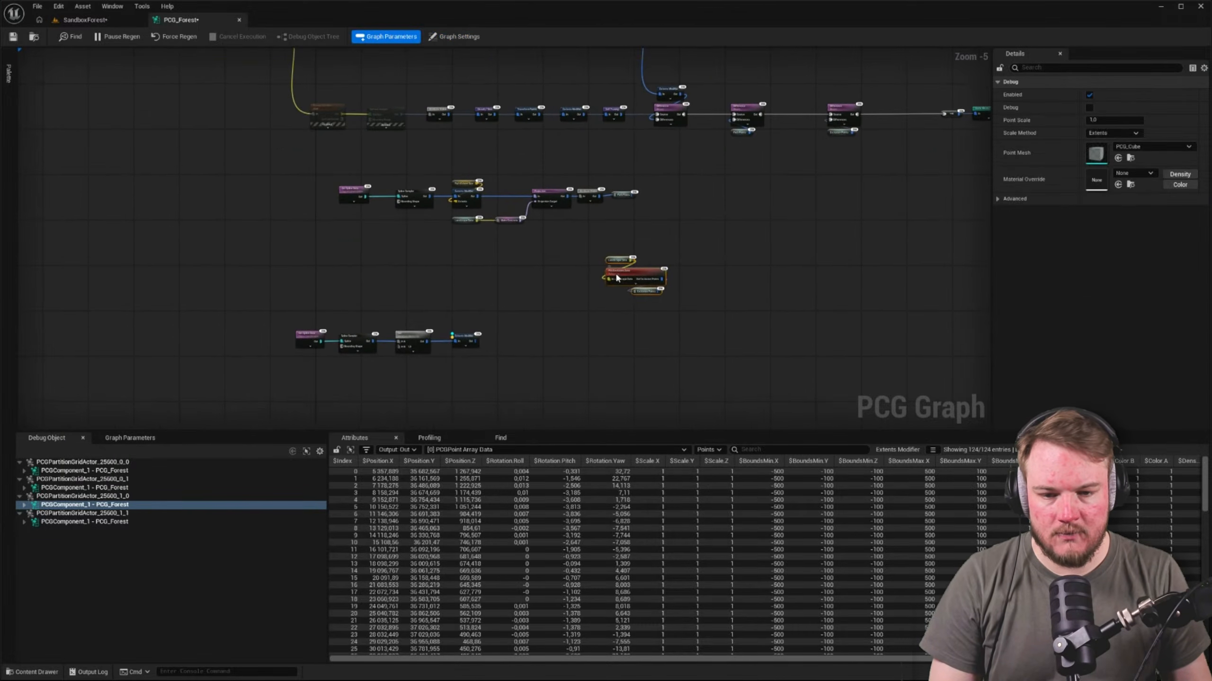
{"action": "left_click_drag", "start_coordinate": [618, 278], "coordinate": [362, 283]}
Move the bottom Get Spline Data chain further down, beneath the PCG Exclusion Zone group
{"action": "left_click_drag", "start_coordinate": [259, 333], "coordinate": [477, 393]}
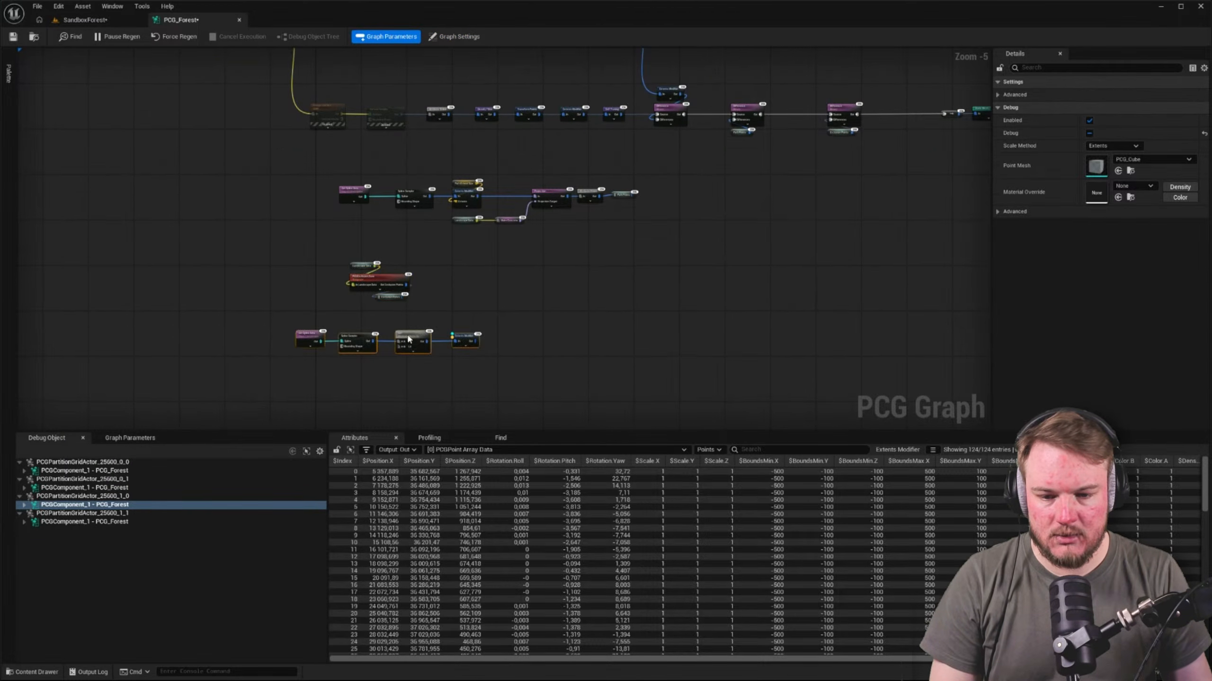
{"action": "left_click_drag", "start_coordinate": [411, 335], "coordinate": [457, 362]}
{"action": "left_click", "coordinate": [457, 362]}
Review the rearranged graph, including how the Path Points and Exclusion Points reroutes feed the Difference nodes in both rows
{"action": "right_click_drag", "start_coordinate": [457, 332], "coordinate": [467, 363]}
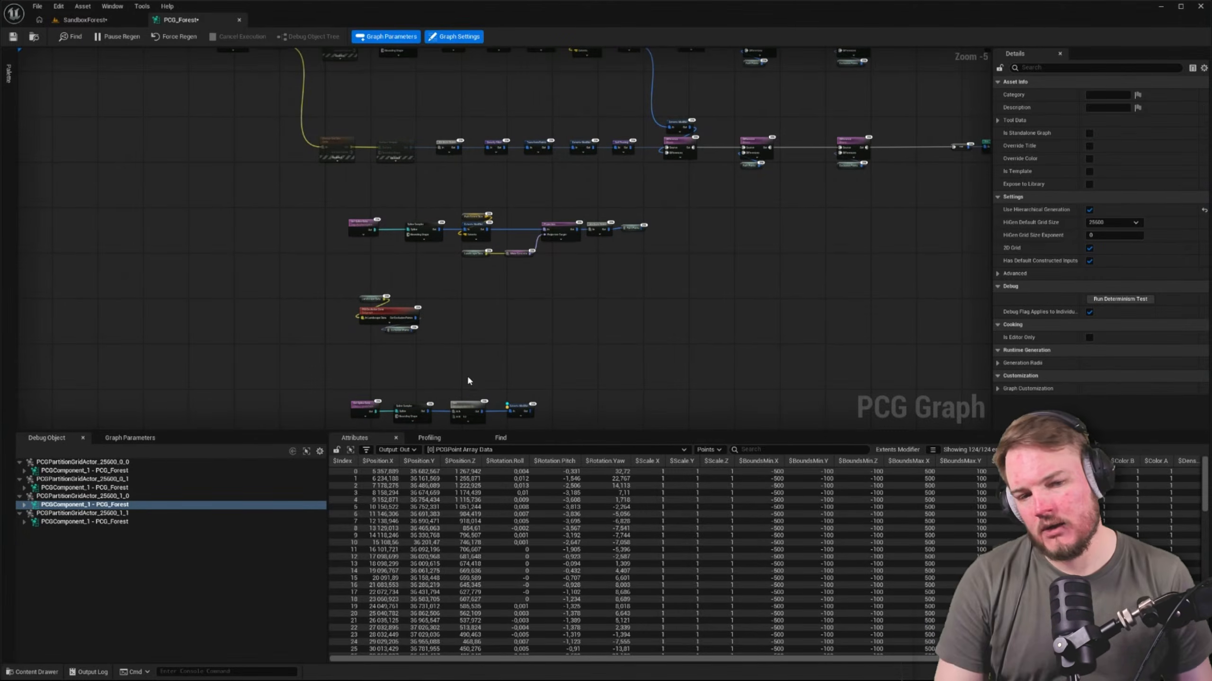
{"action": "scroll", "coordinate": [442, 310], "scroll_direction": "up", "scroll_amount": 5}
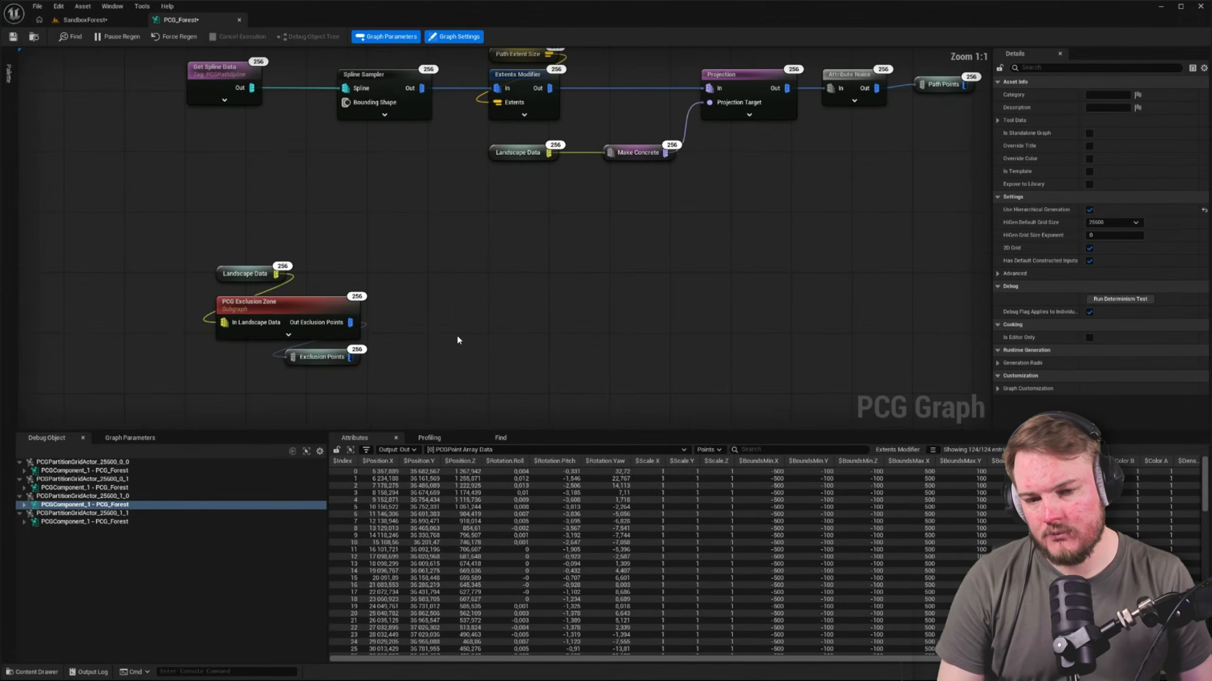
{"action": "scroll", "coordinate": [588, 251], "scroll_direction": "down", "scroll_amount": 3}
{"action": "right_click_drag", "start_coordinate": [675, 221], "coordinate": [434, 435]}
{"action": "right_click_drag", "start_coordinate": [771, 210], "coordinate": [606, 360]}
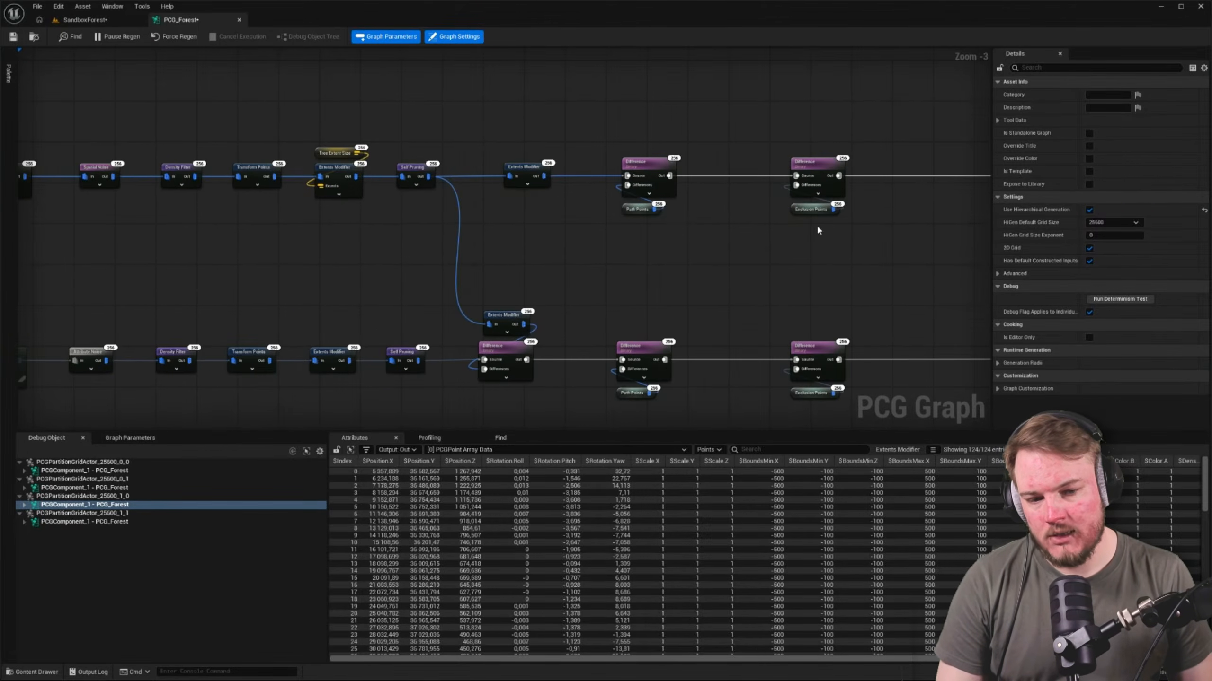
{"action": "right_click_drag", "start_coordinate": [818, 229], "coordinate": [690, 150]}
{"action": "left_click_drag", "start_coordinate": [569, 175], "coordinate": [663, 212]}
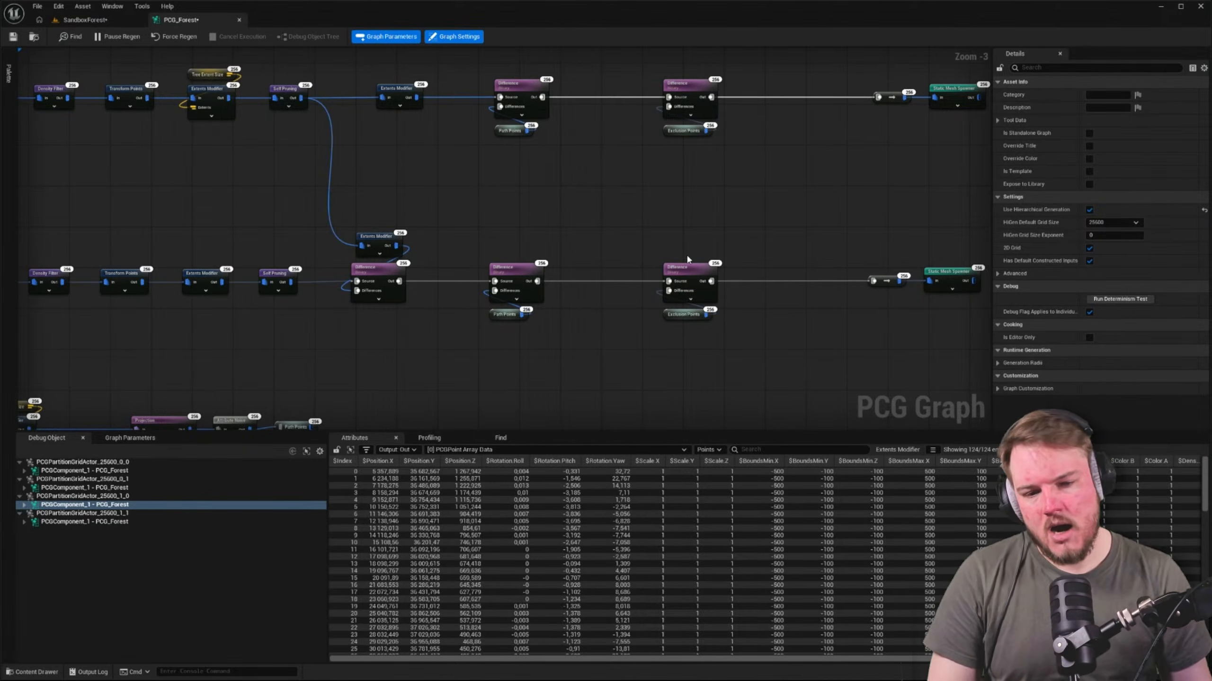
Move the PCG Exclusion Zone with its Landscape Data and Exclusion Points nodes between the upper and lower Difference rows
{"action": "right_click_drag", "start_coordinate": [363, 330], "coordinate": [565, 140]}
{"action": "scroll", "coordinate": [351, 260], "scroll_direction": "down", "scroll_amount": 3}
{"action": "left_click_drag", "start_coordinate": [270, 272], "coordinate": [308, 367]}
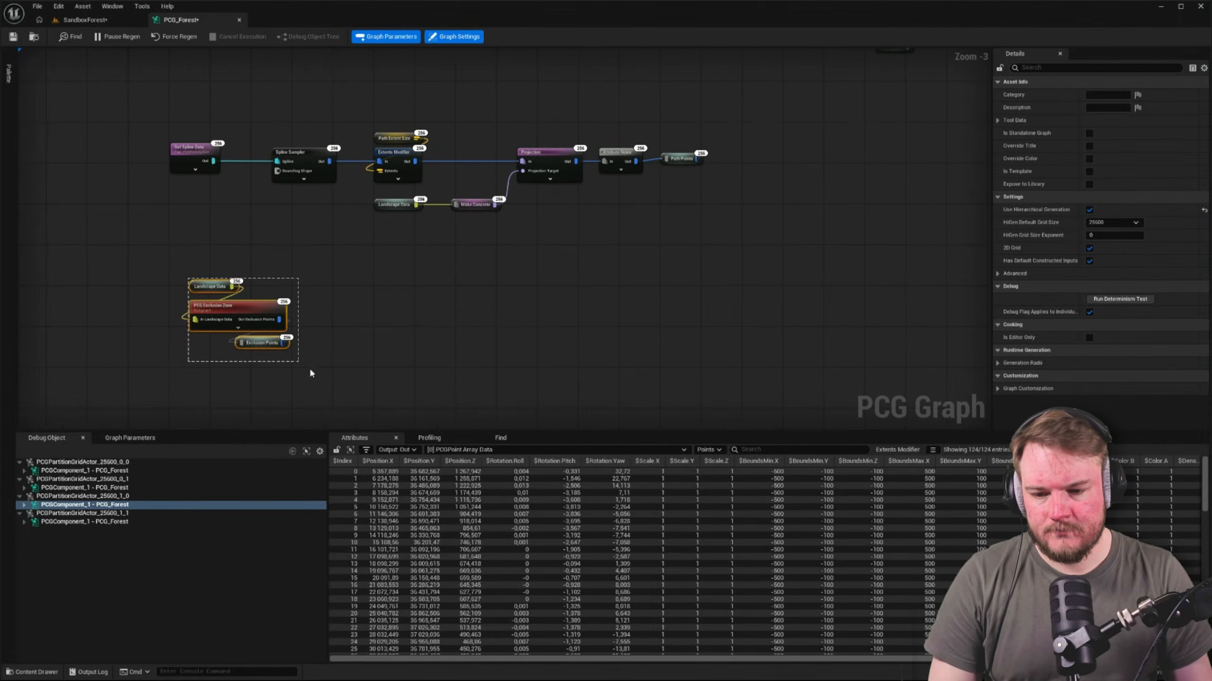
{"action": "left_click_drag", "start_coordinate": [277, 318], "coordinate": [580, 175]}
{"action": "scroll", "coordinate": [583, 177], "scroll_direction": "up", "scroll_amount": 6}
{"action": "right_click_drag", "start_coordinate": [512, 214], "coordinate": [553, 252]}
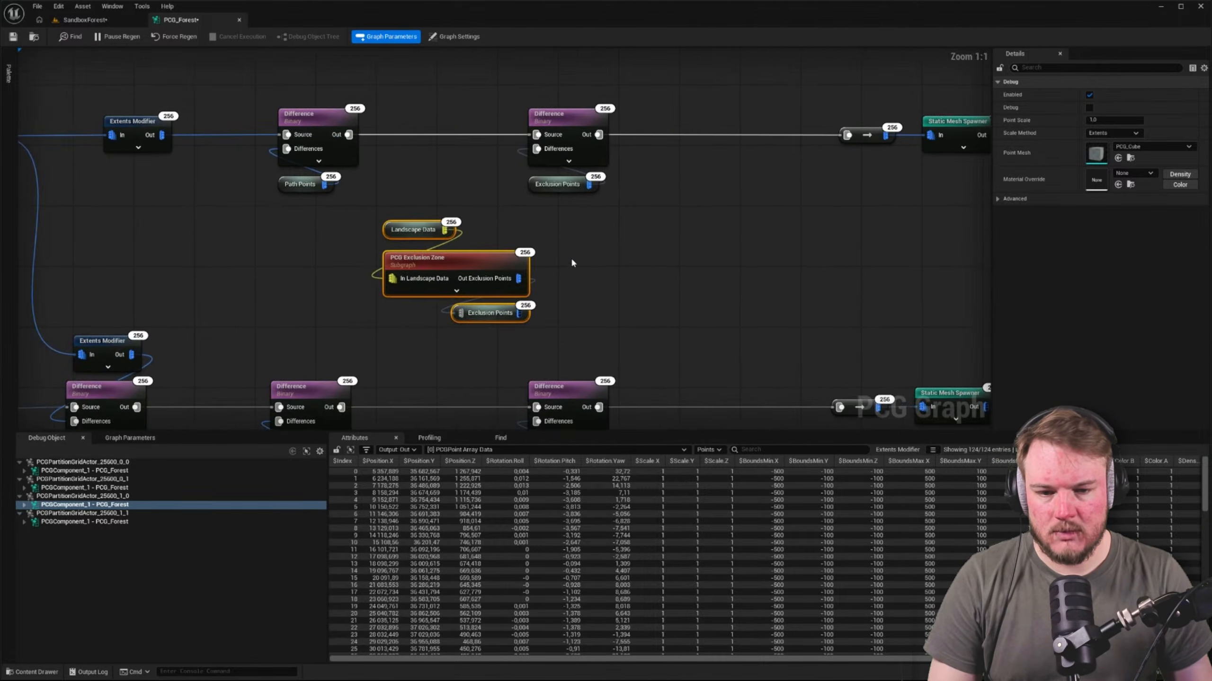
{"action": "left_click", "coordinate": [572, 260]}
Delete the Exclusion Points reroutes under both last Difference nodes and wire the zone's Out Exclusion Points directly to their Differences inputs
{"action": "left_click", "coordinate": [548, 185]}
{"action": "right_click_drag", "start_coordinate": [588, 216], "coordinate": [589, 136]}
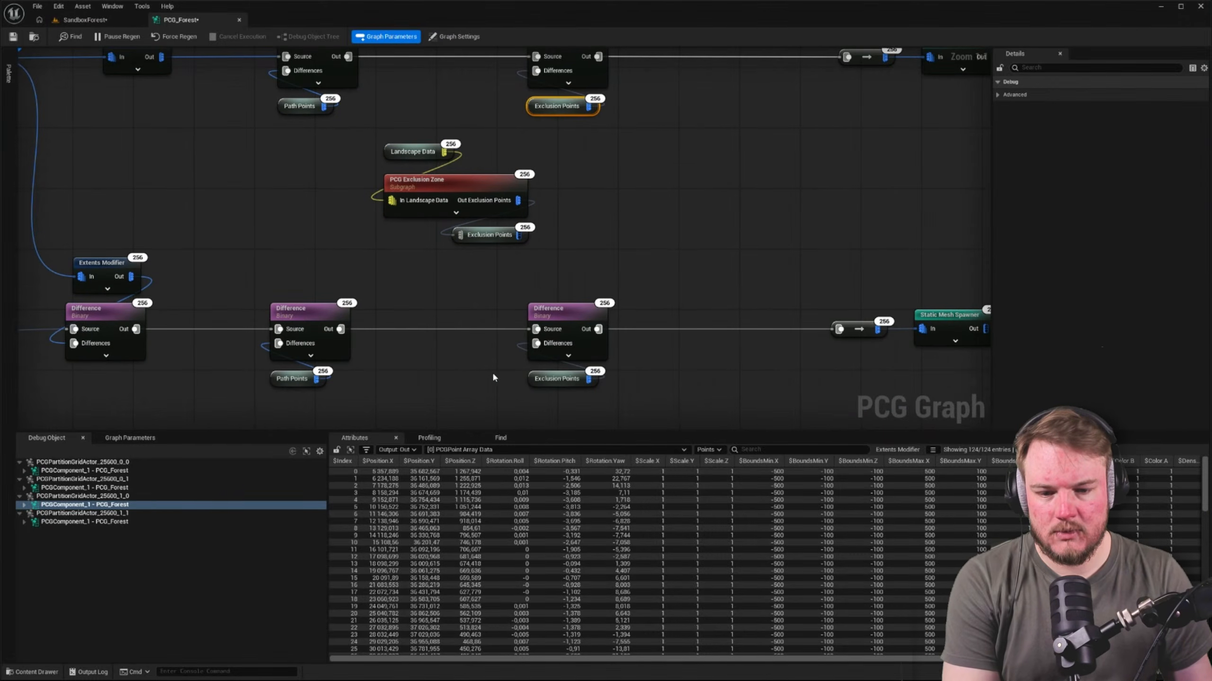
{"action": "right_click_drag", "start_coordinate": [565, 214], "coordinate": [557, 261]}
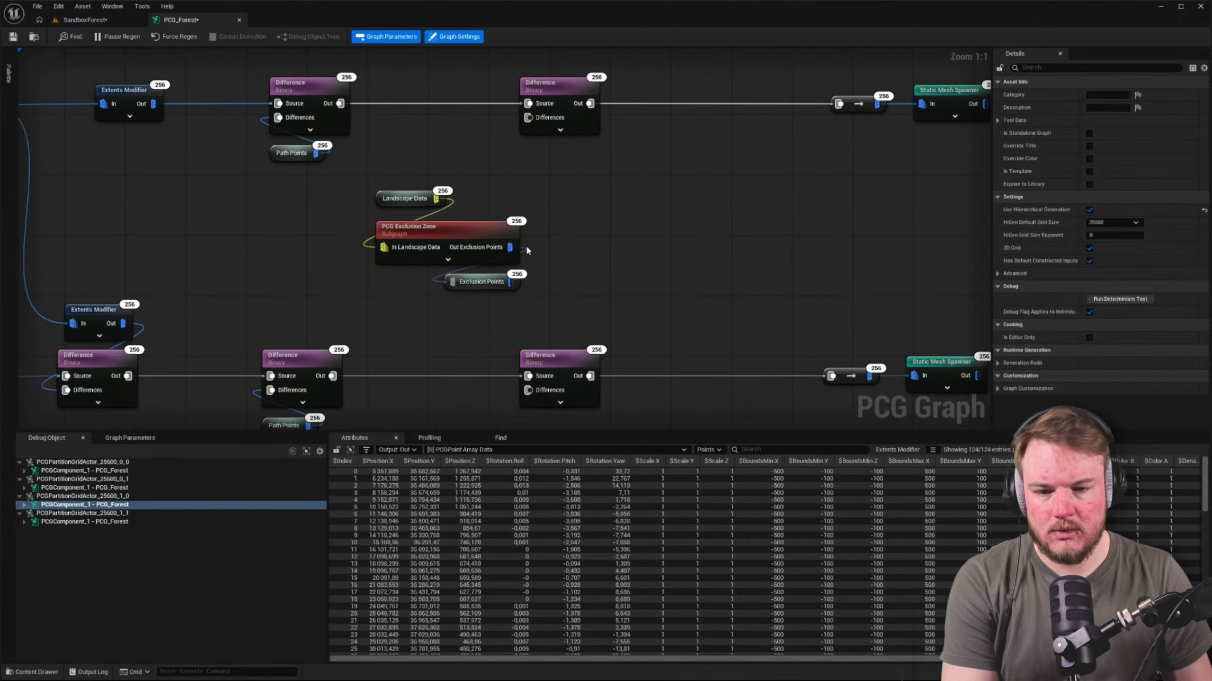
{"action": "left_click_drag", "start_coordinate": [511, 248], "coordinate": [527, 121]}
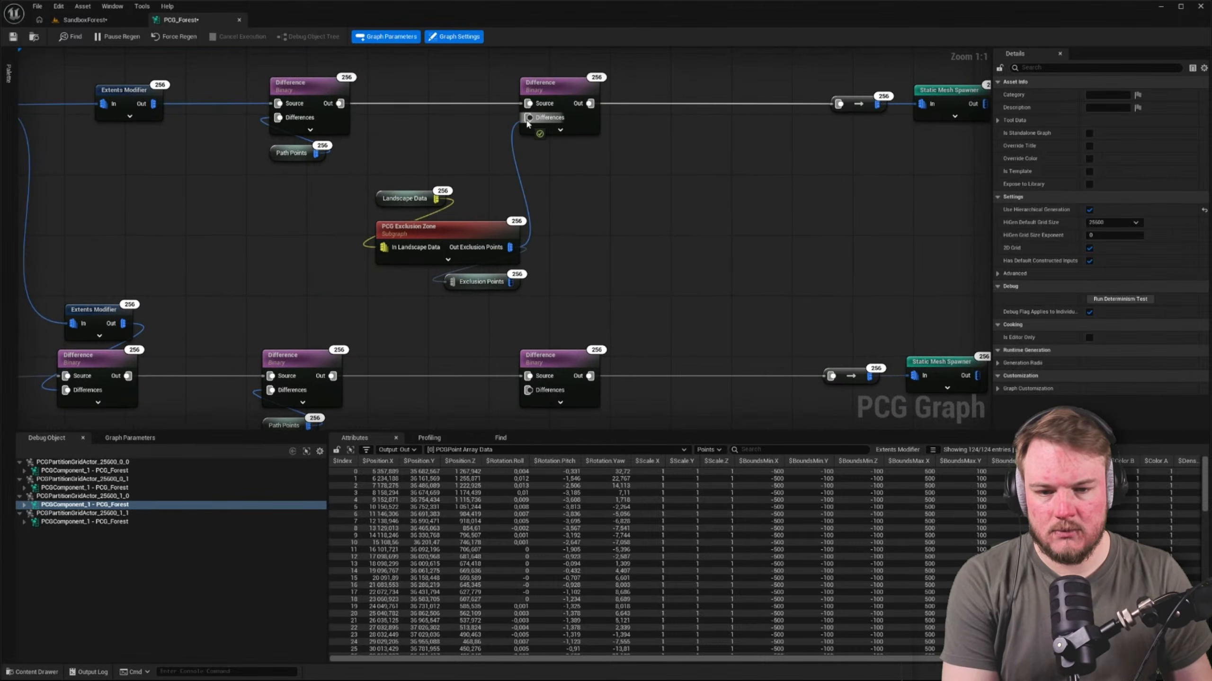
{"action": "right_click_drag", "start_coordinate": [510, 247], "coordinate": [510, 160]}
{"action": "left_click_drag", "start_coordinate": [510, 160], "coordinate": [527, 304]}
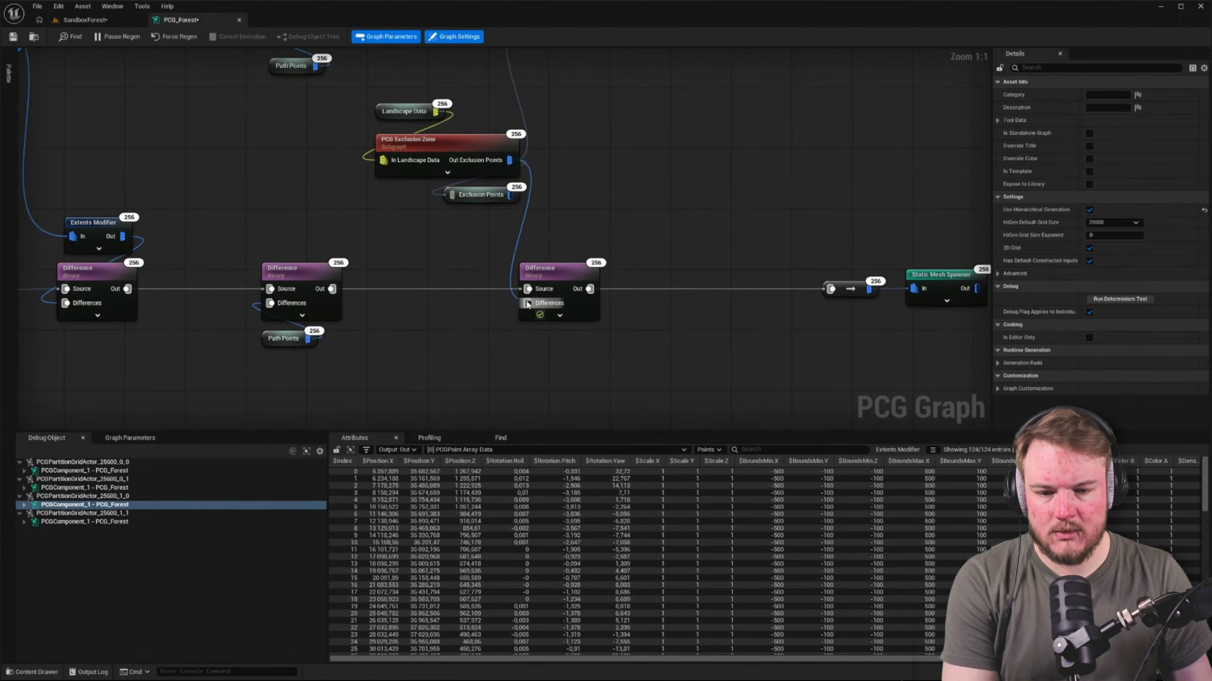
Delete the Exclusion Points declaration node beneath the PCG Exclusion Zone
{"action": "left_click_drag", "start_coordinate": [451, 195], "coordinate": [461, 242]}
{"action": "left_click", "coordinate": [401, 205]}
{"action": "key", "text": "Delete"}
{"action": "right_click_drag", "start_coordinate": [459, 205], "coordinate": [436, 260]}
{"action": "right_click_drag", "start_coordinate": [474, 164], "coordinate": [403, 180]}
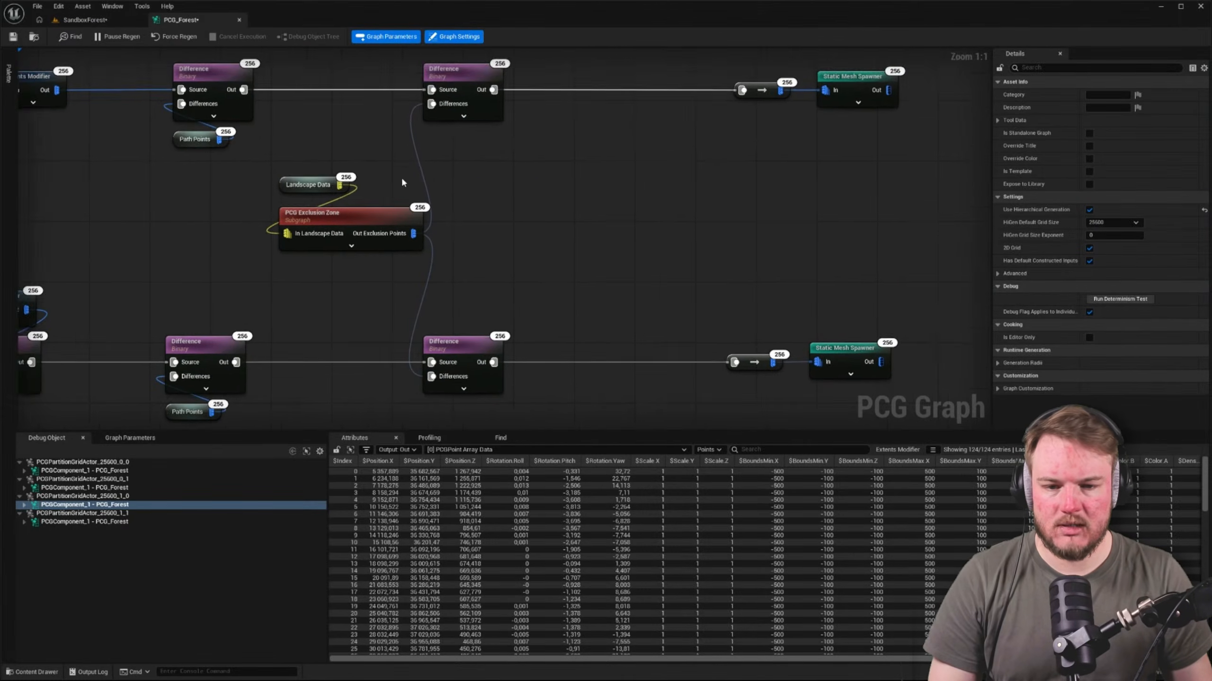
Move the last Difference nodes of both rows to the right, leaving a gap between them and the PCG Exclusion Zone
{"action": "scroll", "coordinate": [403, 180], "scroll_direction": "down", "scroll_amount": 2}
{"action": "left_click_drag", "start_coordinate": [447, 87], "coordinate": [511, 347]}
{"action": "right_click_drag", "start_coordinate": [511, 347], "coordinate": [513, 316]}
{"action": "left_click_drag", "start_coordinate": [456, 271], "coordinate": [518, 271]}
Shift the exclusion zone, its Landscape Data node, both last Difference nodes, the end reroutes and Static Mesh Spawners together farther right
{"action": "left_click_drag", "start_coordinate": [349, 75], "coordinate": [759, 315]}
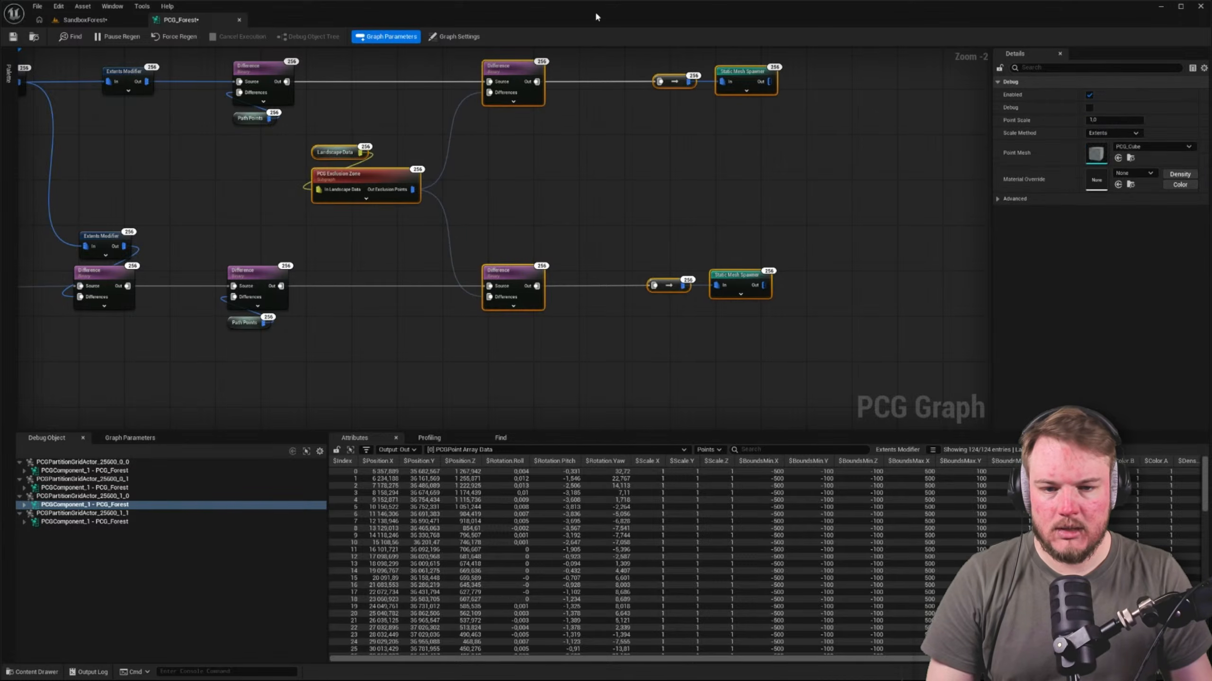
{"action": "left_click_drag", "start_coordinate": [517, 67], "coordinate": [596, 69]}
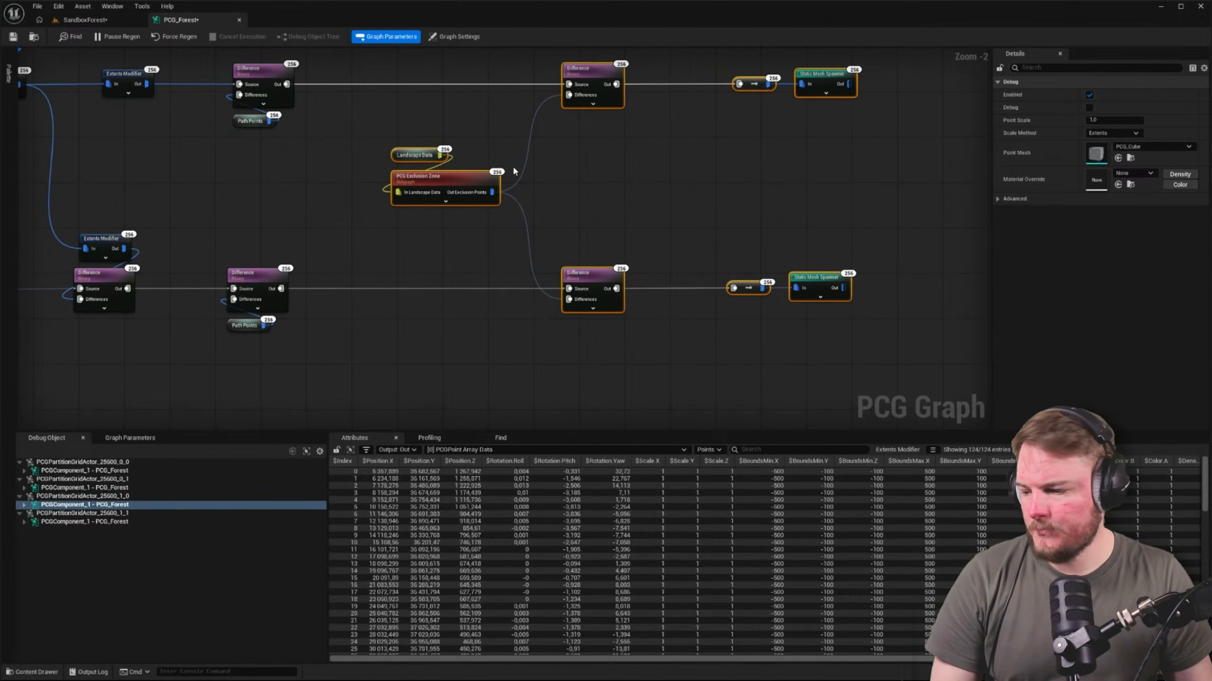
{"action": "left_click", "coordinate": [193, 246]}
{"action": "right_click_drag", "start_coordinate": [193, 246], "coordinate": [306, 297]}
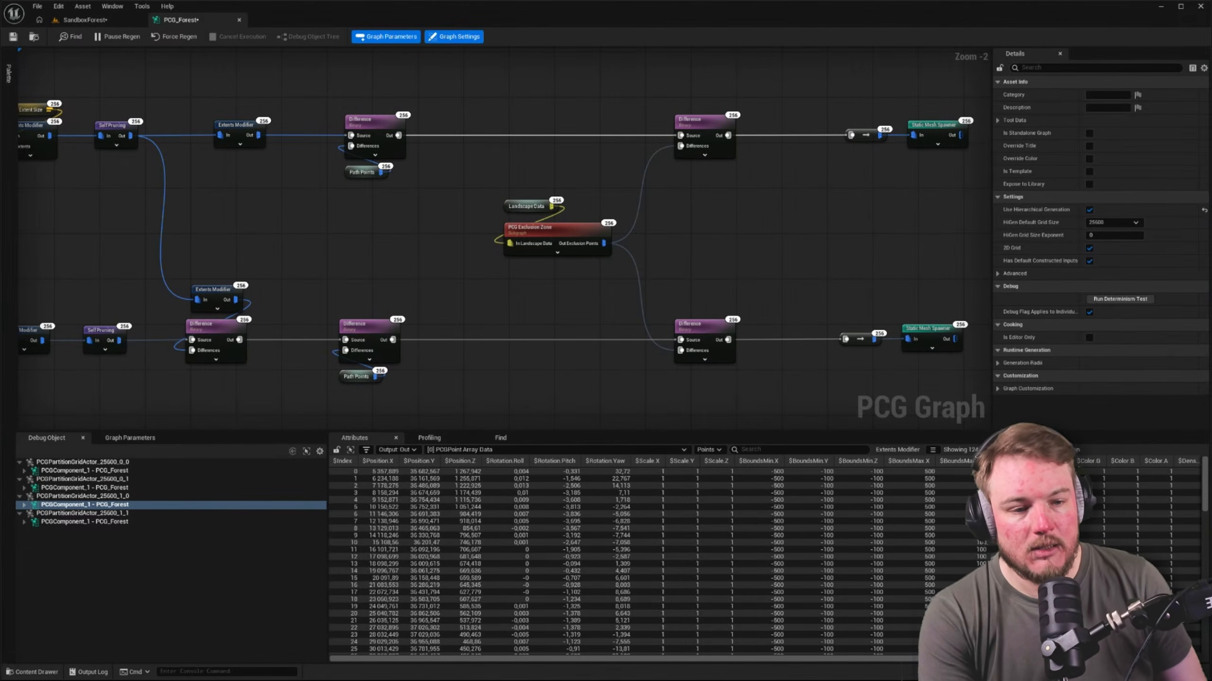
Expand the upper Static Mesh Spawner's mesh entries and examine the PCG_Tree_01 entry's descriptor, including its Static Mesh setting
{"action": "left_click", "coordinate": [932, 126]}
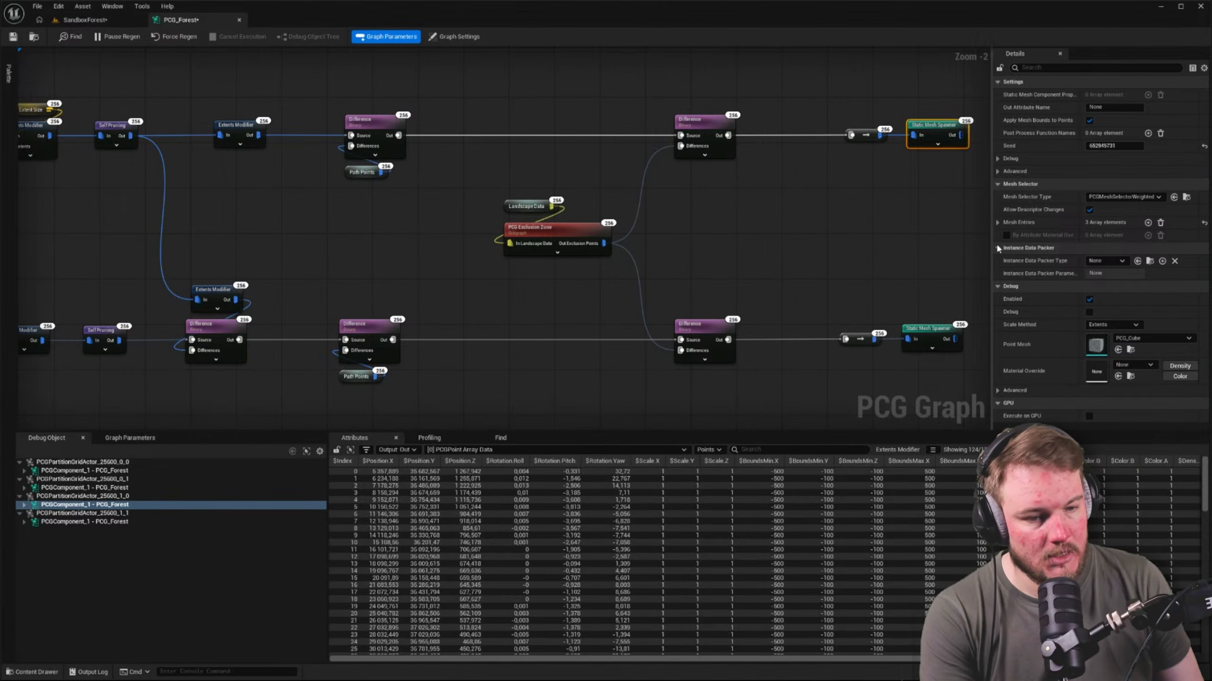
{"action": "left_click", "coordinate": [998, 223]}
{"action": "left_click", "coordinate": [1005, 263]}
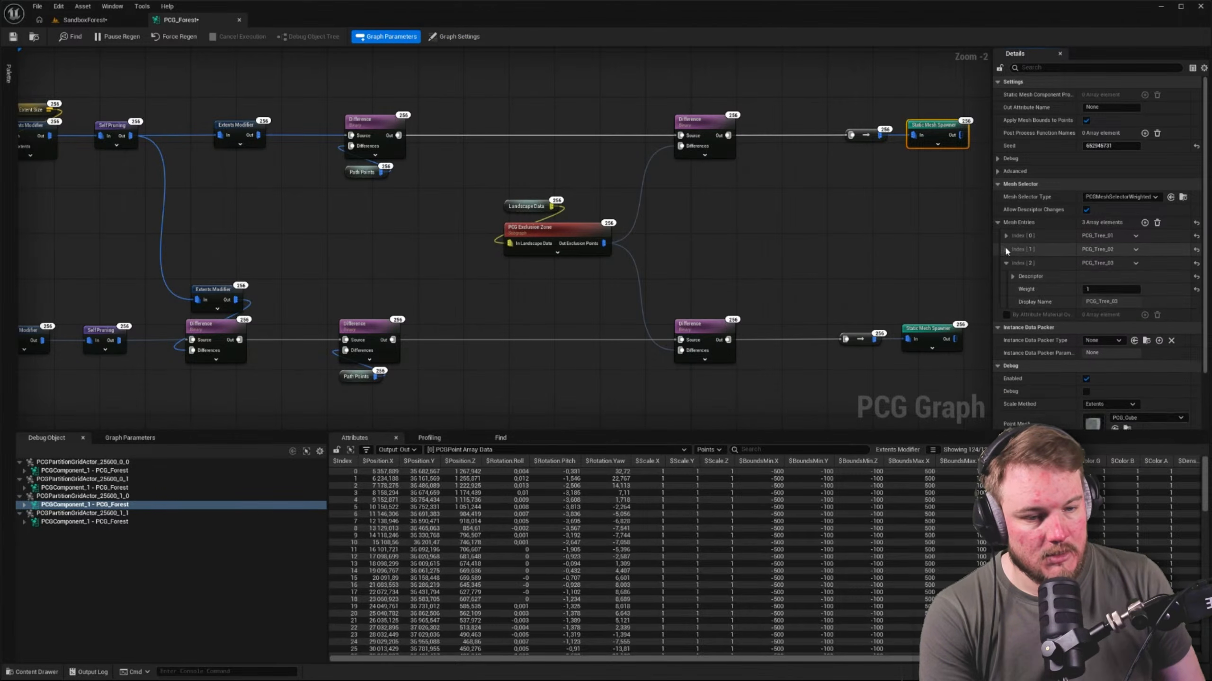
{"action": "left_click", "coordinate": [1005, 249]}
{"action": "left_click", "coordinate": [1005, 235]}
{"action": "scroll", "coordinate": [1024, 256], "scroll_direction": "down", "scroll_amount": 1}
{"action": "left_click", "coordinate": [1012, 219]}
{"action": "scroll", "coordinate": [1020, 246], "scroll_direction": "down", "scroll_amount": 3}
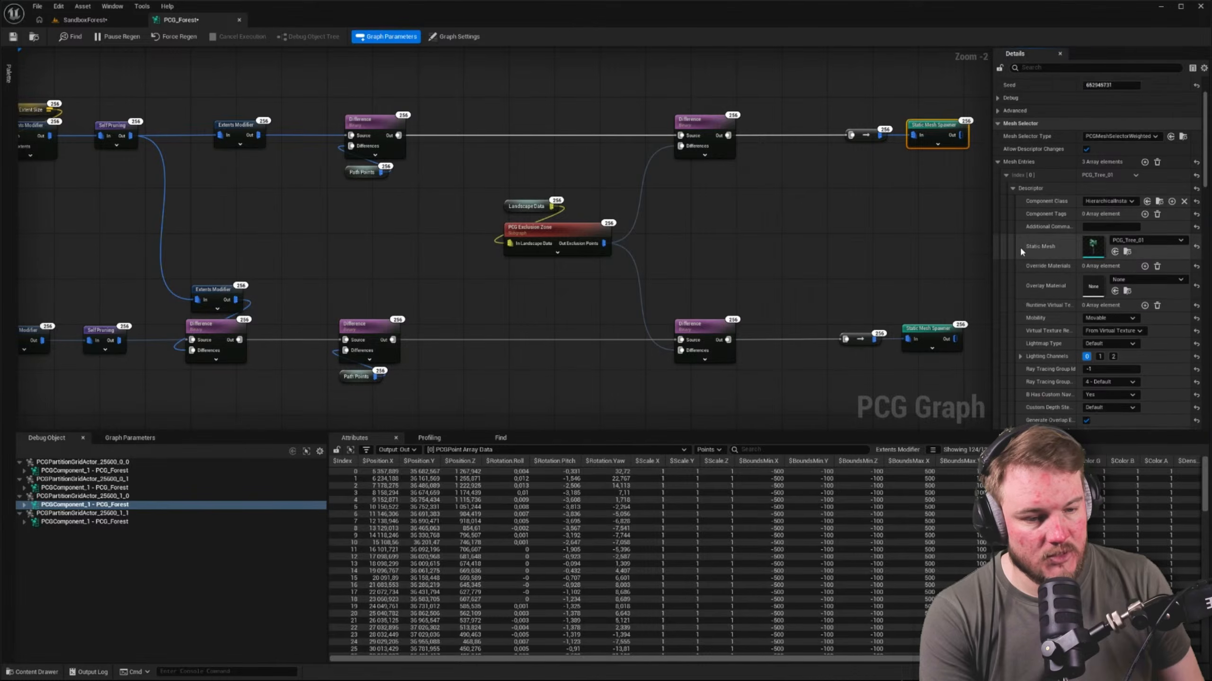
{"action": "scroll", "coordinate": [1088, 296], "scroll_direction": "up", "scroll_amount": 1}
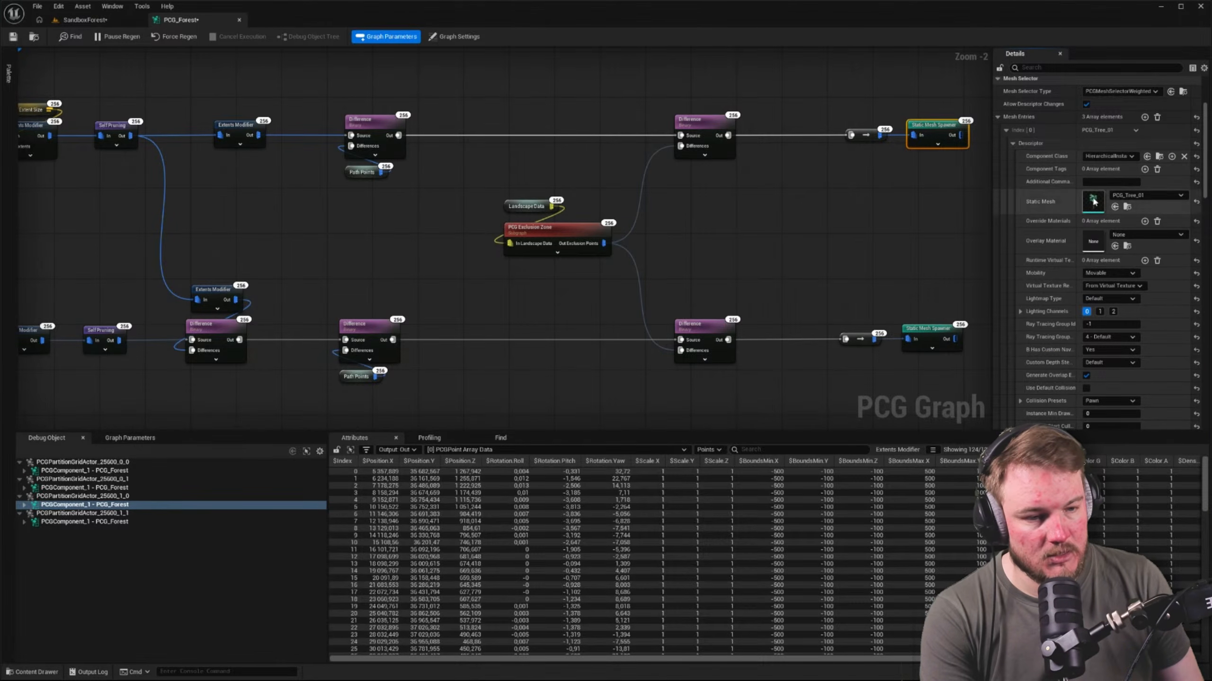
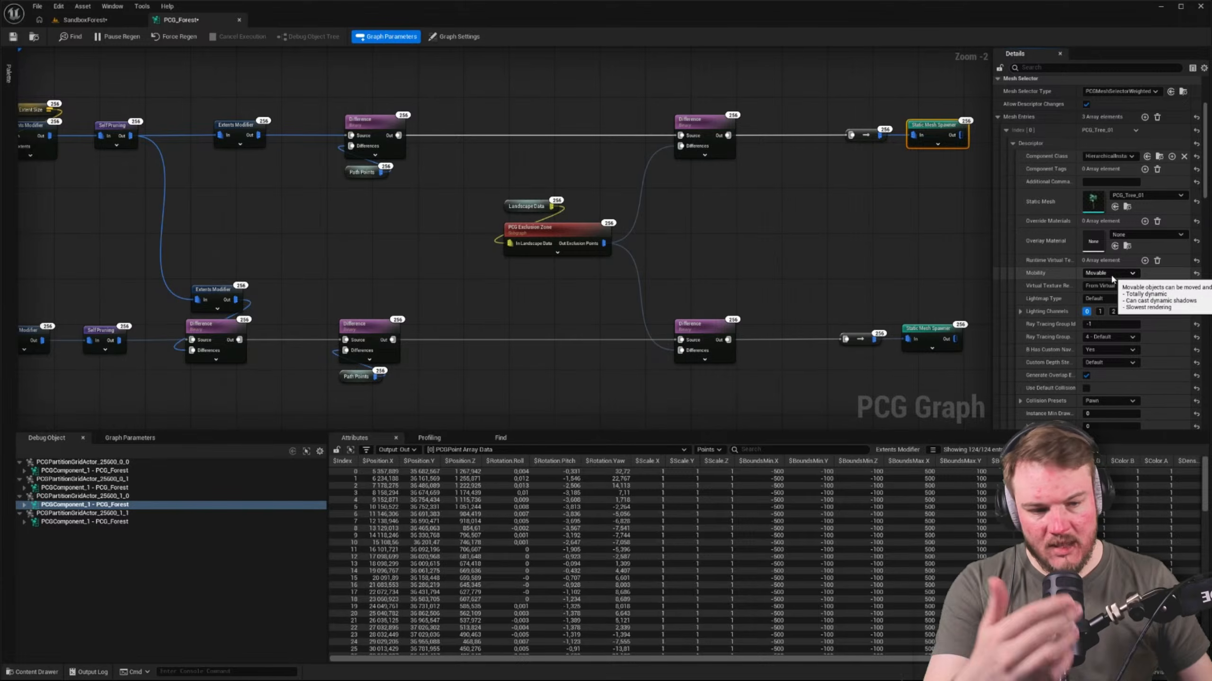
Examine the mesh descriptor settings of the tree Static Mesh Spawner, including mobility, collision and shadow options
{"action": "scroll", "coordinate": [1116, 281], "scroll_direction": "down", "scroll_amount": 1}
{"action": "scroll", "coordinate": [1115, 287], "scroll_direction": "down", "scroll_amount": 6}
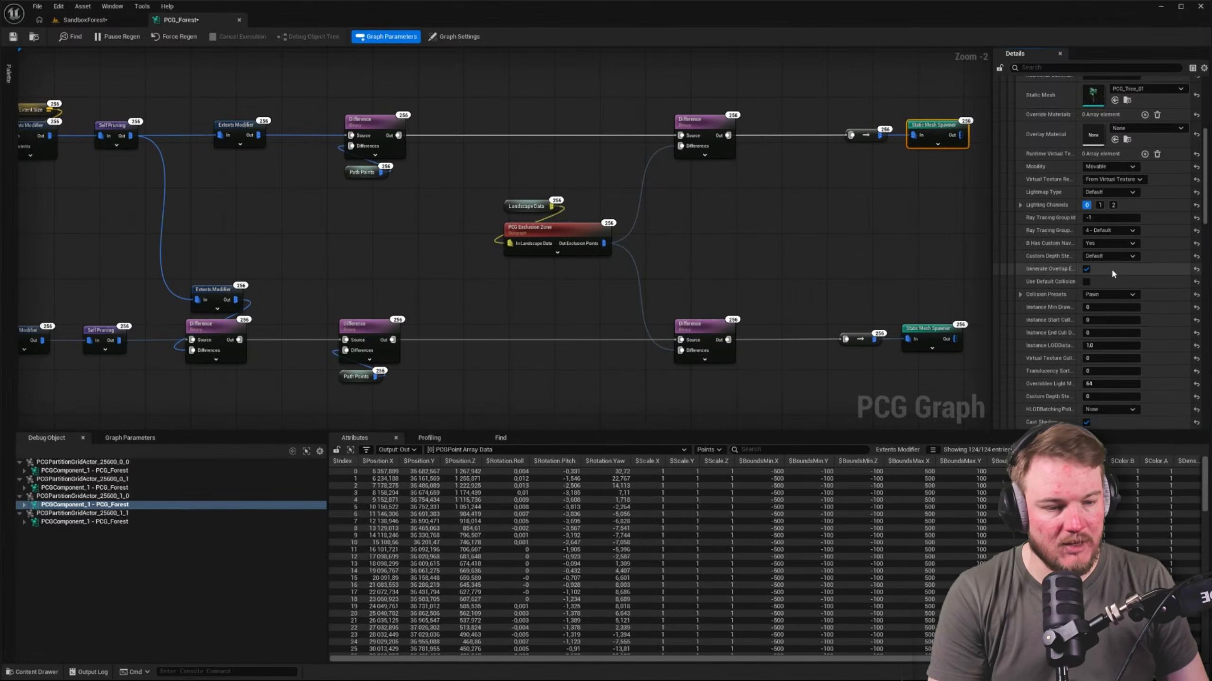
{"action": "scroll", "coordinate": [1116, 271], "scroll_direction": "down", "scroll_amount": 3}
{"action": "scroll", "coordinate": [1118, 270], "scroll_direction": "down", "scroll_amount": 5}
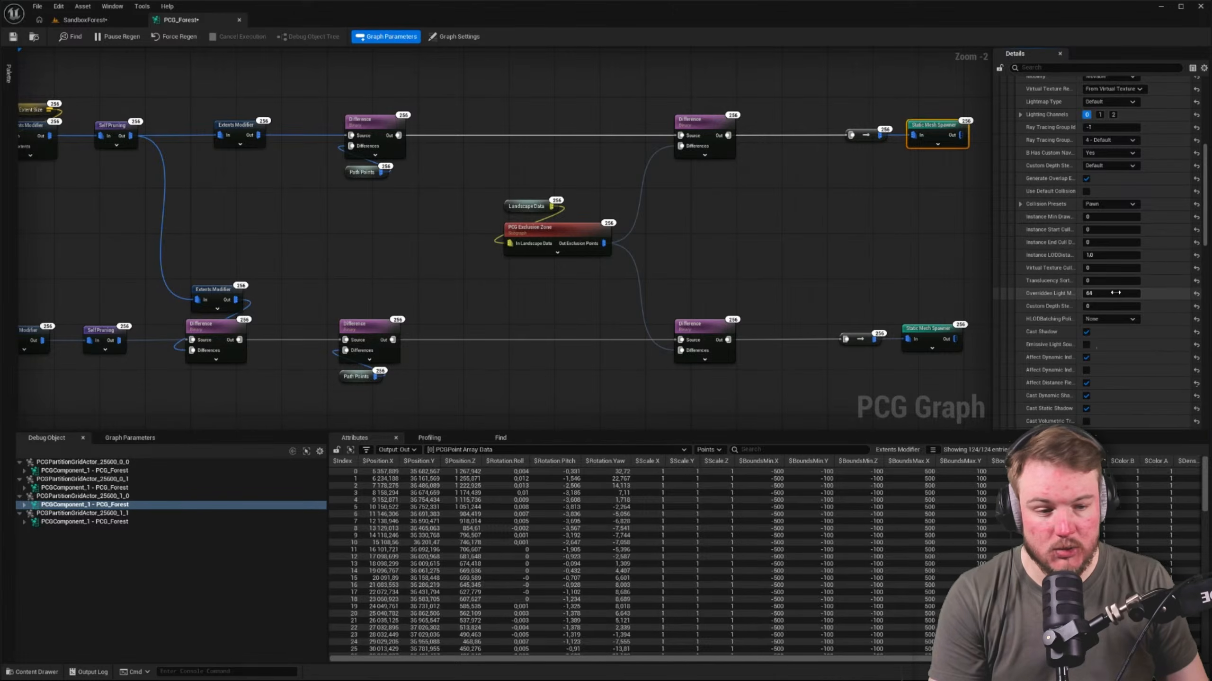
{"action": "scroll", "coordinate": [1106, 299], "scroll_direction": "down", "scroll_amount": 1}
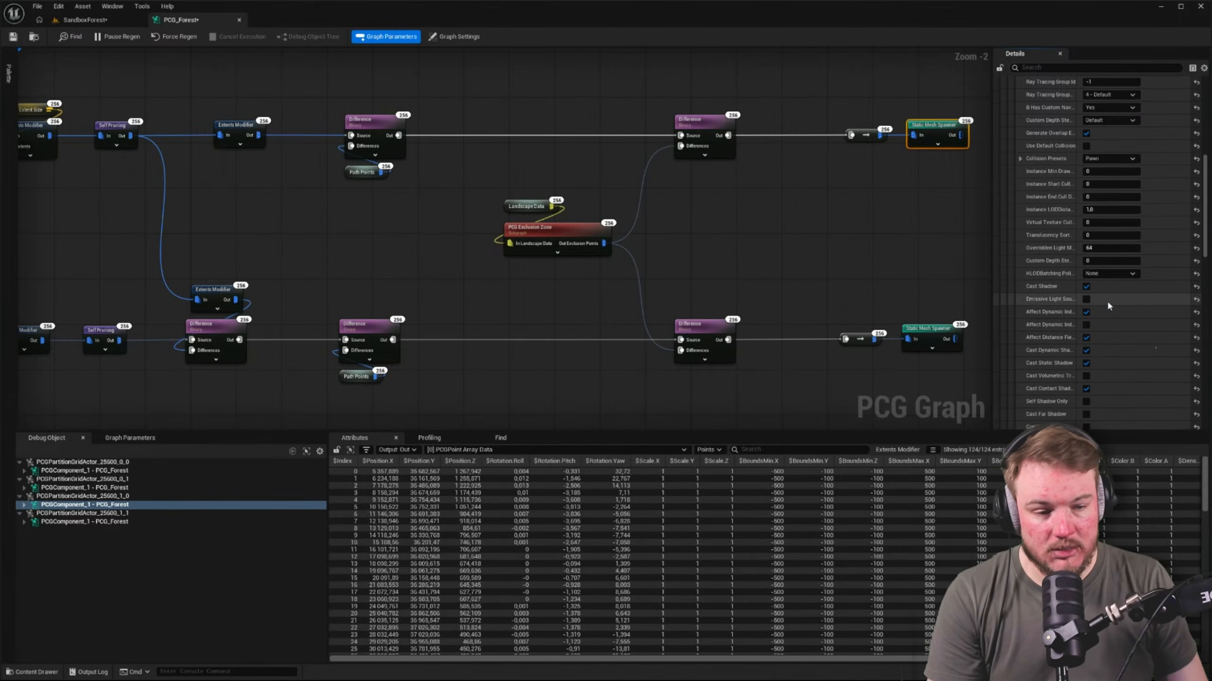
{"action": "scroll", "coordinate": [1121, 339], "scroll_direction": "down", "scroll_amount": 14}
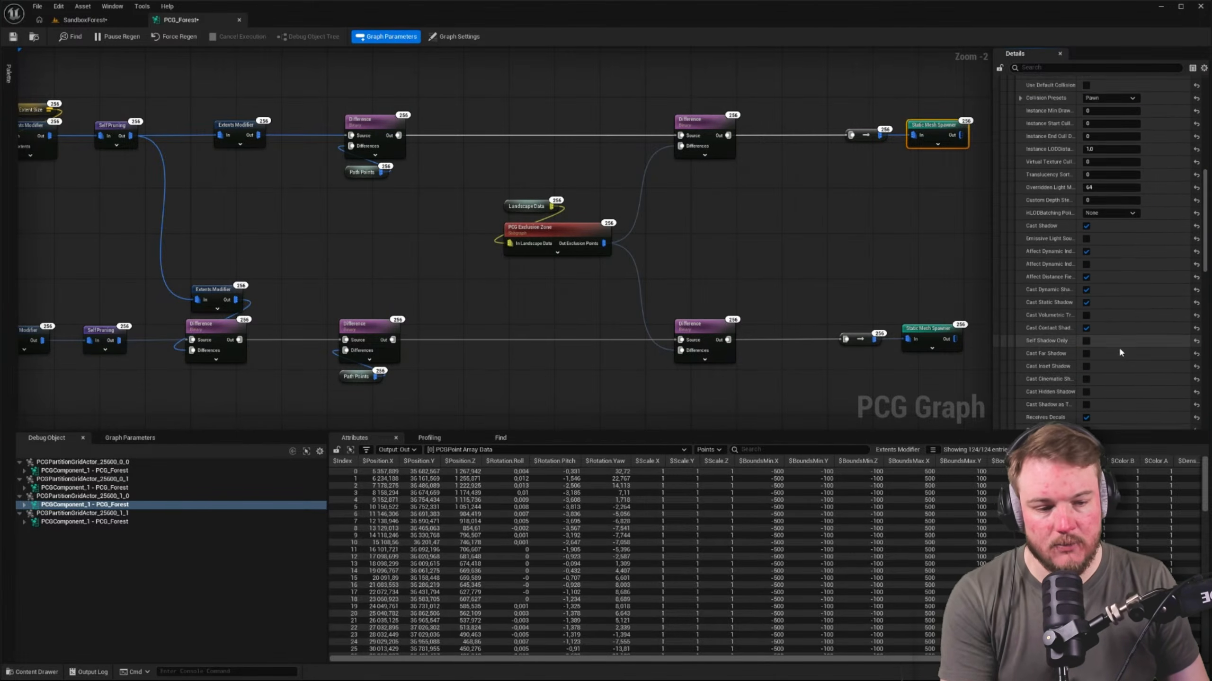
{"action": "scroll", "coordinate": [1120, 360], "scroll_direction": "down", "scroll_amount": 2}
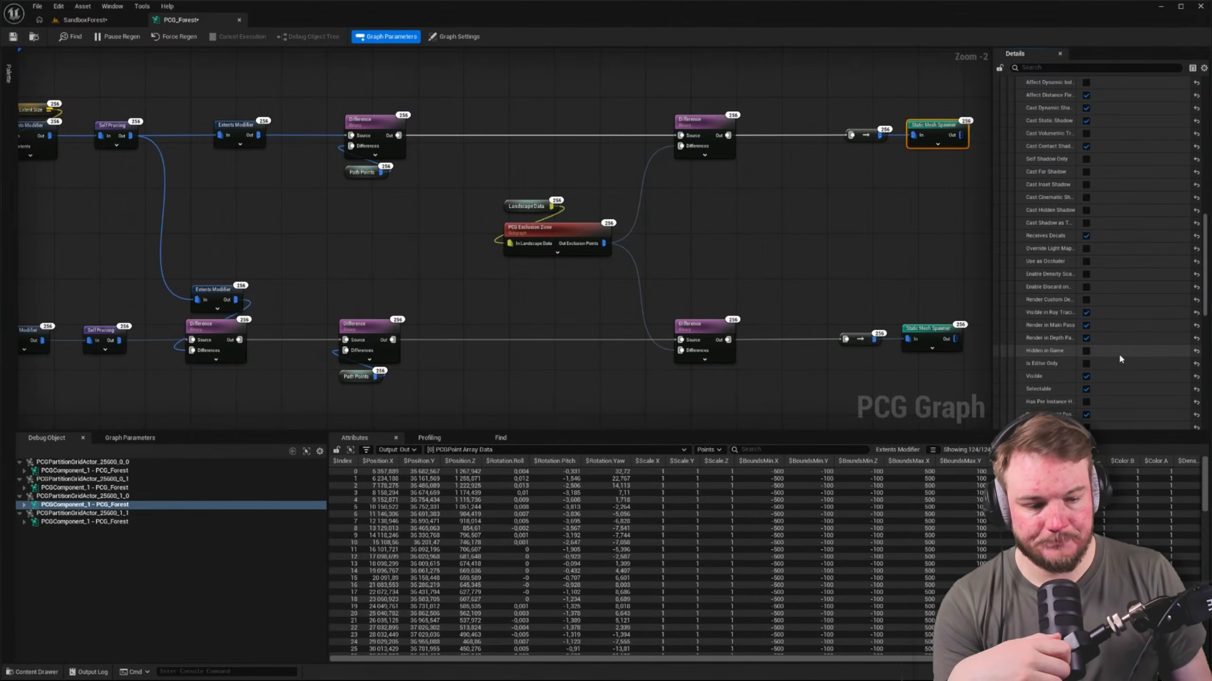
{"action": "left_click", "coordinate": [764, 232]}
{"action": "scroll", "coordinate": [739, 234], "scroll_direction": "down", "scroll_amount": 3}
{"action": "scroll", "coordinate": [379, 138], "scroll_direction": "up", "scroll_amount": 1}
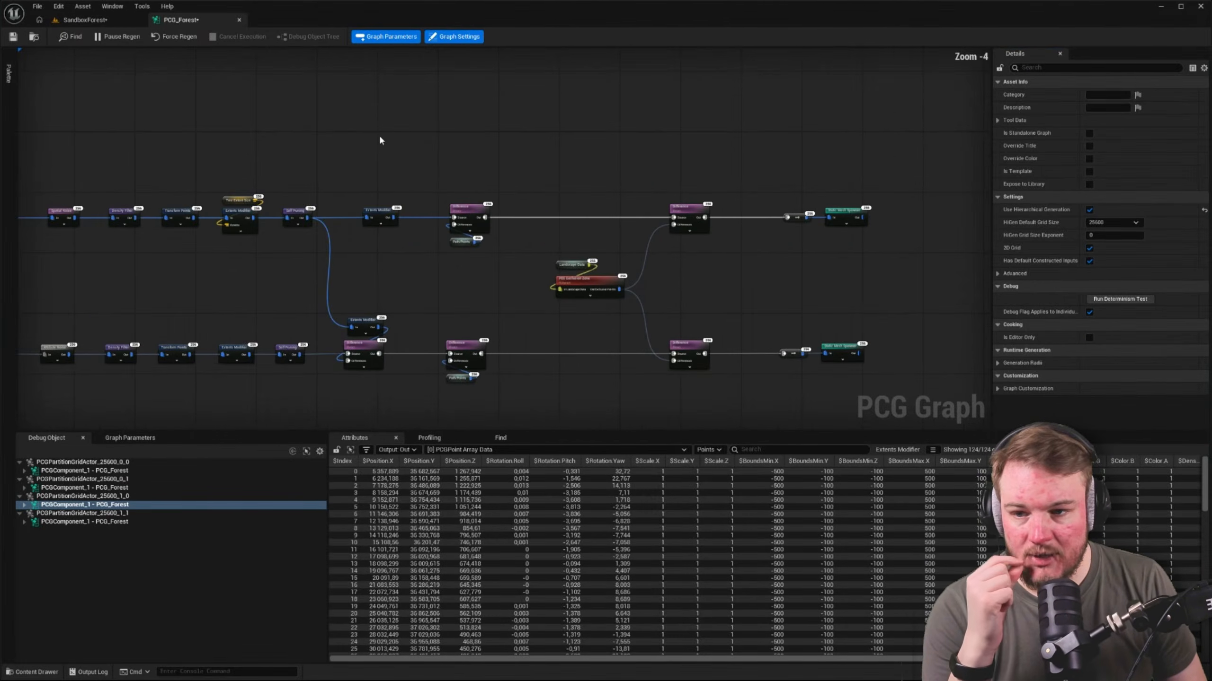
Switch to the SandboxForest level and inspect the generated trees along the path in the viewport
{"action": "left_click", "coordinate": [84, 19]}
{"action": "right_click_drag", "start_coordinate": [549, 370], "coordinate": [591, 425]}
{"action": "key", "text": "e"}
{"action": "key", "text": "a"}
{"action": "scroll", "coordinate": [539, 430], "scroll_direction": "up", "scroll_amount": 3}
{"action": "key", "text": "d"}
{"action": "key", "text": "a"}
{"action": "key", "text": "w"}
{"action": "key", "text": "w"}
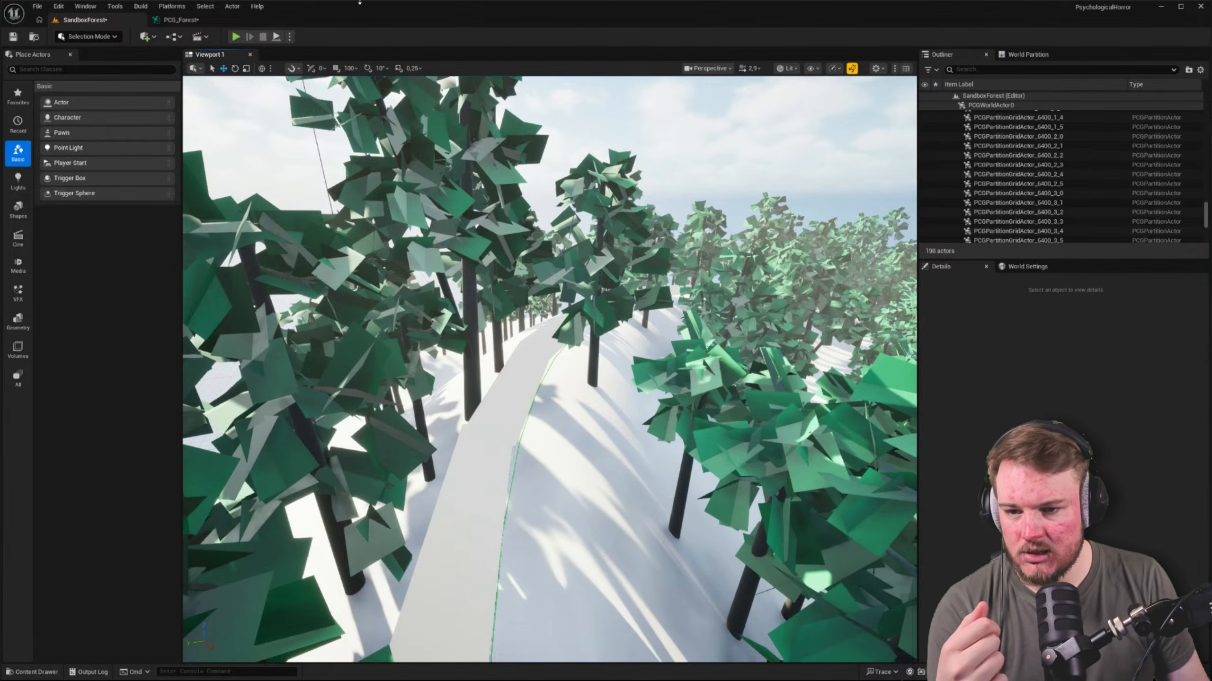
Return to the PCG_Forest graph and select the whole path node chain from Get Spline Data to Path Points
{"action": "left_click", "coordinate": [180, 20]}
{"action": "scroll", "coordinate": [517, 223], "scroll_direction": "up", "scroll_amount": 2}
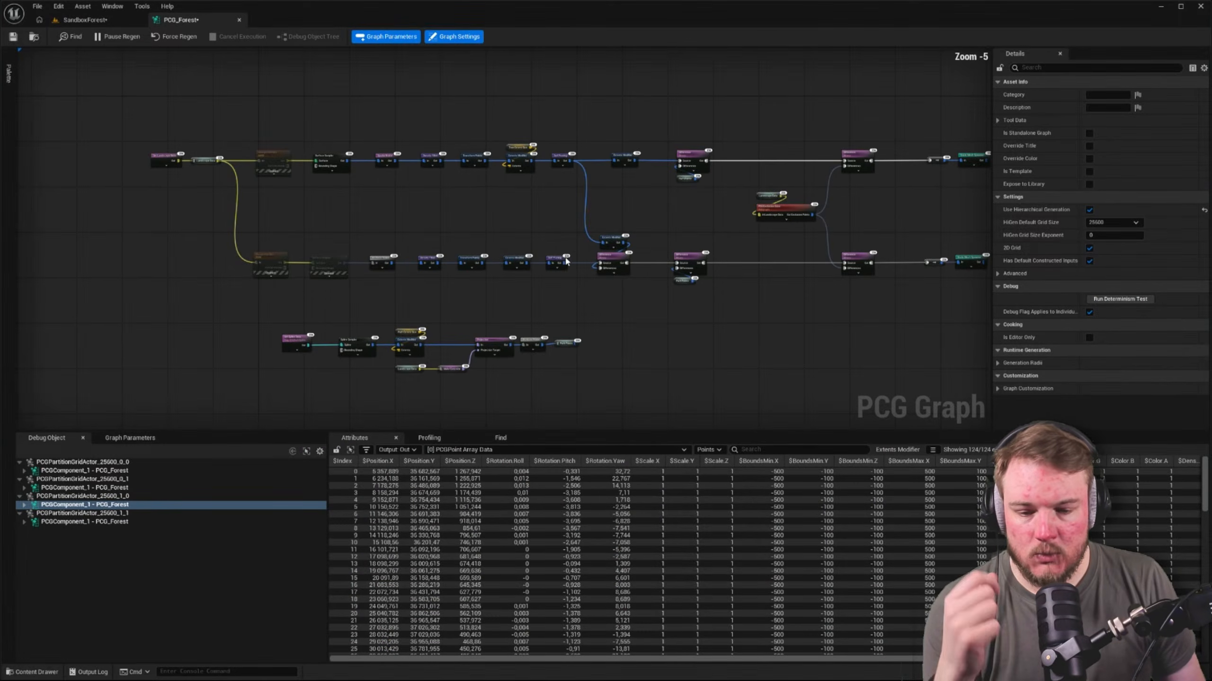
{"action": "right_click_drag", "start_coordinate": [580, 275], "coordinate": [579, 435]}
{"action": "scroll", "coordinate": [325, 198], "scroll_direction": "up", "scroll_amount": 5}
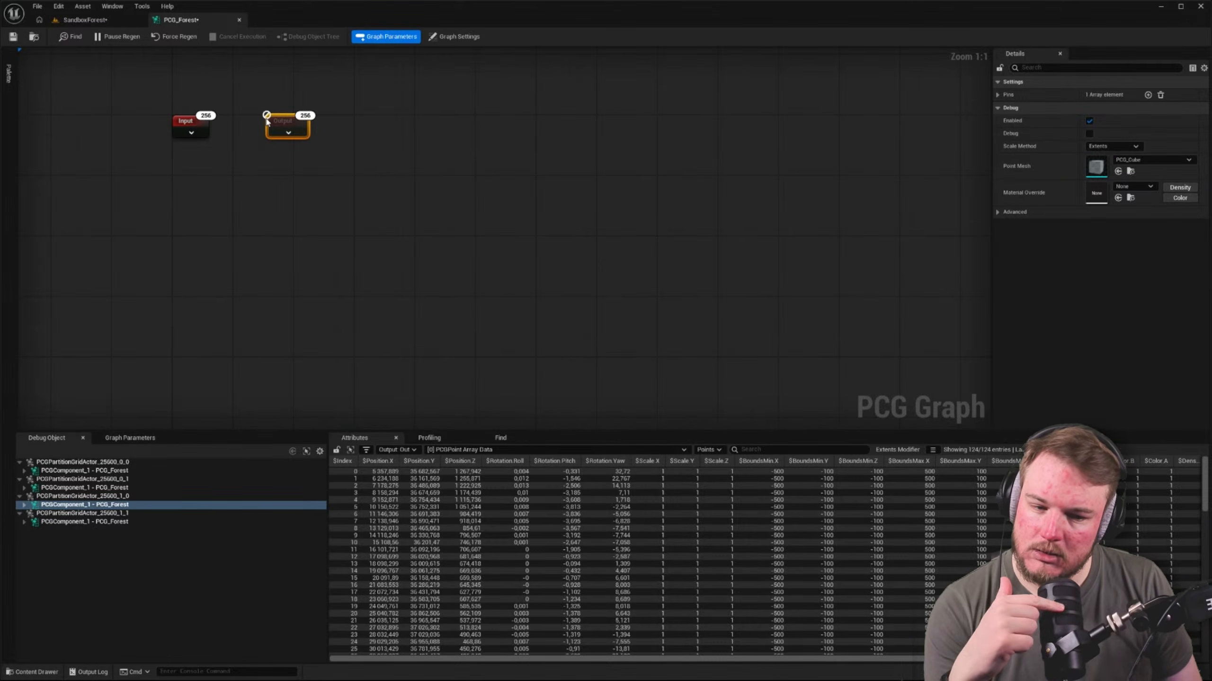
{"action": "scroll", "coordinate": [271, 126], "scroll_direction": "down", "scroll_amount": 8}
{"action": "scroll", "coordinate": [435, 265], "scroll_direction": "up", "scroll_amount": 2}
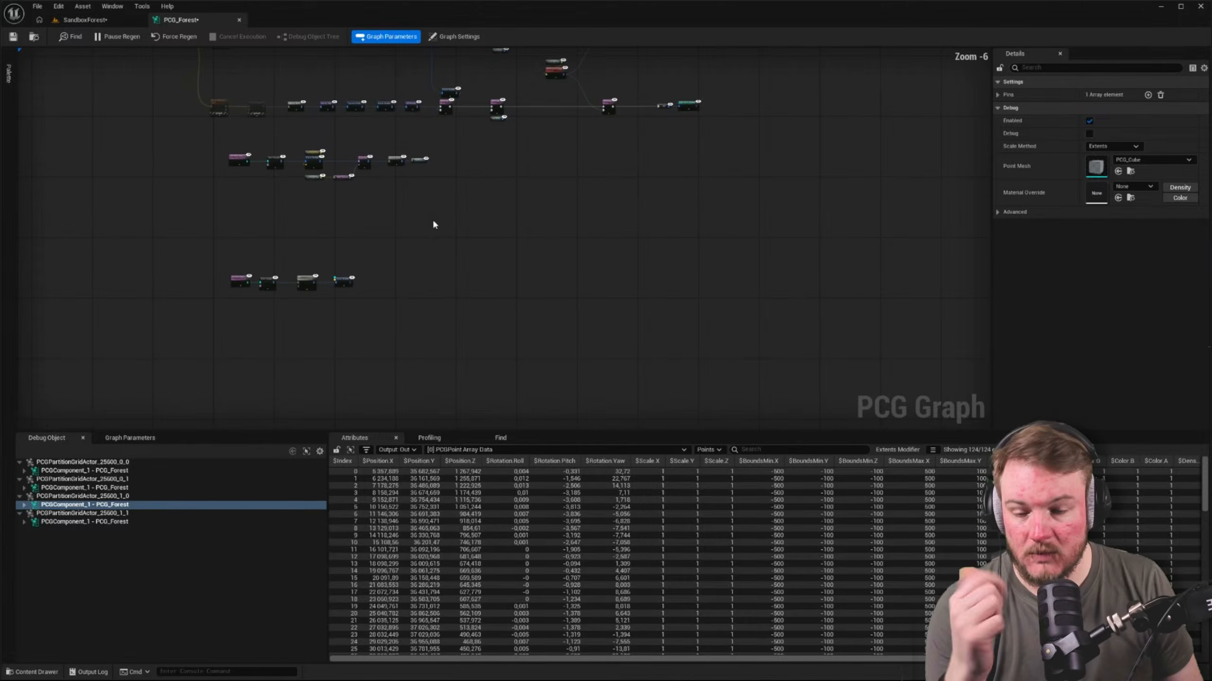
{"action": "right_click_drag", "start_coordinate": [433, 221], "coordinate": [421, 253]}
{"action": "scroll", "coordinate": [315, 227], "scroll_direction": "up", "scroll_amount": 3}
{"action": "right_click_drag", "start_coordinate": [294, 227], "coordinate": [413, 259]}
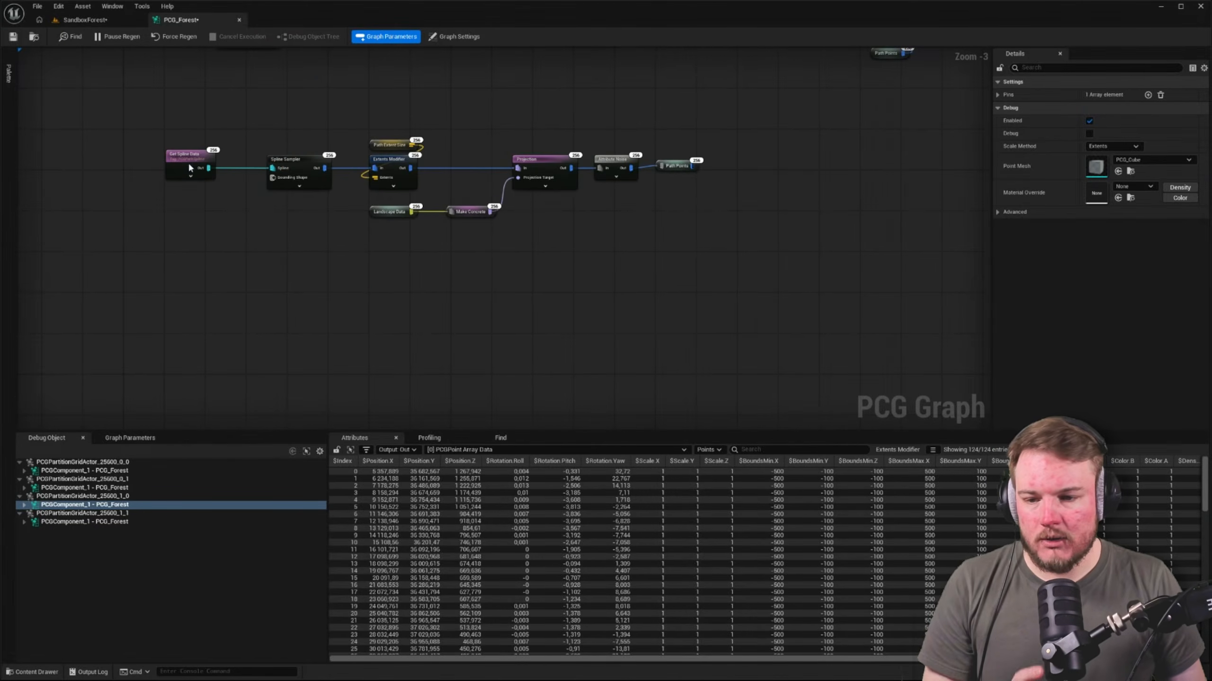
{"action": "left_click_drag", "start_coordinate": [129, 126], "coordinate": [692, 254]}
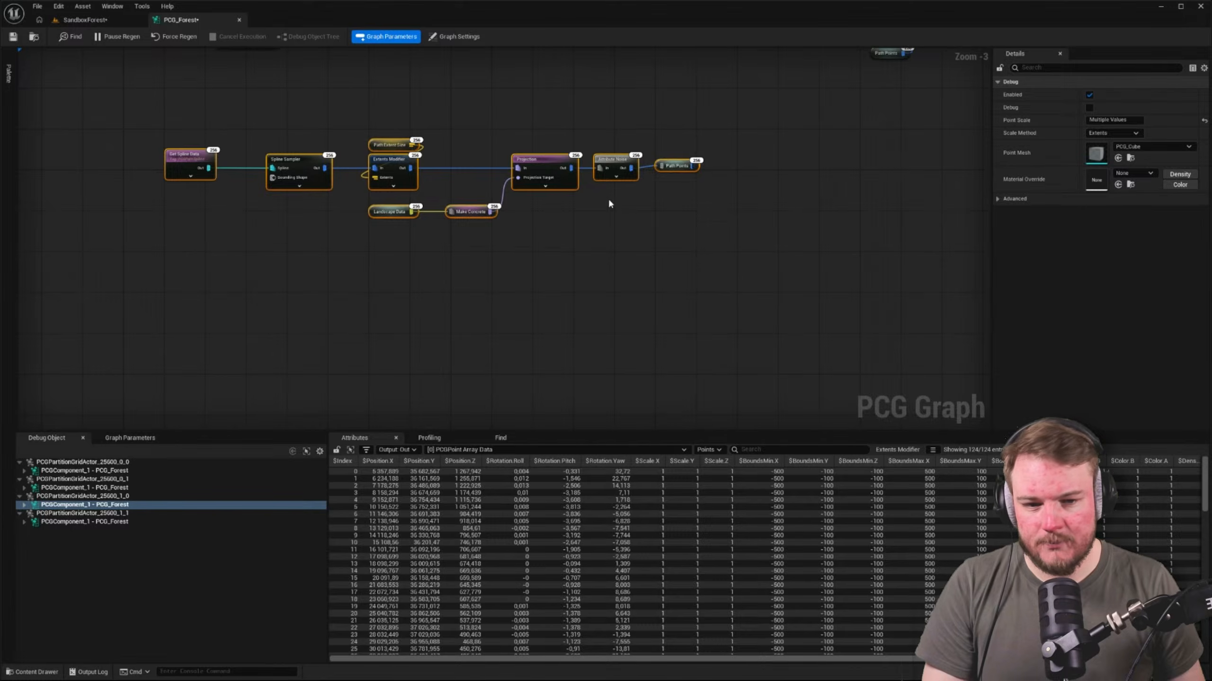
{"action": "key", "text": "Home"}
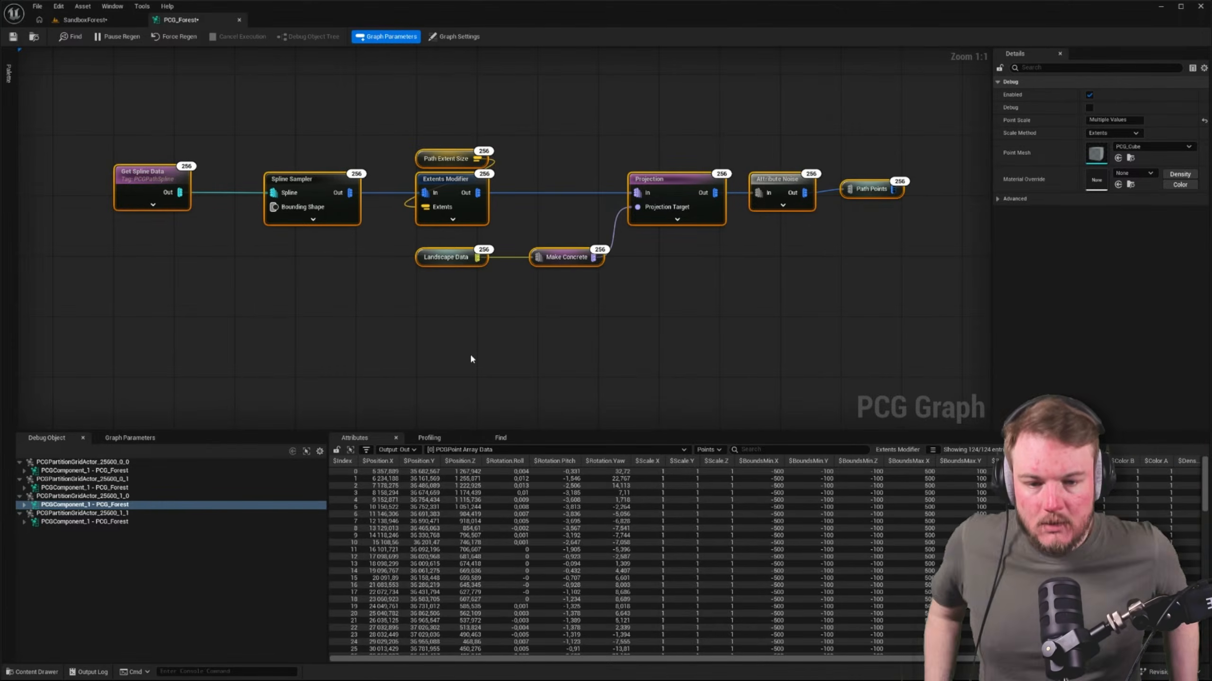
Move the Landscape Data node out of the path node chain, down below Get Spline Data
{"action": "right_click_drag", "start_coordinate": [459, 352], "coordinate": [464, 377]}
{"action": "scroll", "coordinate": [465, 376], "scroll_direction": "down", "scroll_amount": 4}
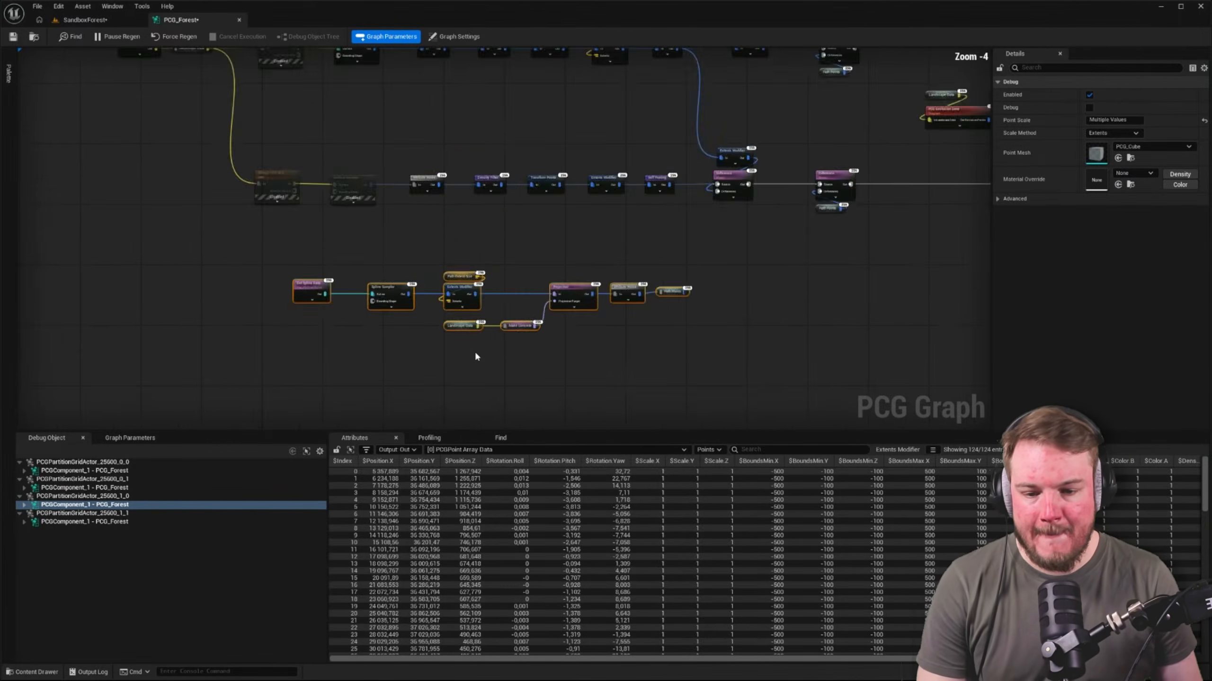
{"action": "scroll", "coordinate": [475, 354], "scroll_direction": "up", "scroll_amount": 2}
{"action": "right_click_drag", "start_coordinate": [446, 217], "coordinate": [508, 175]}
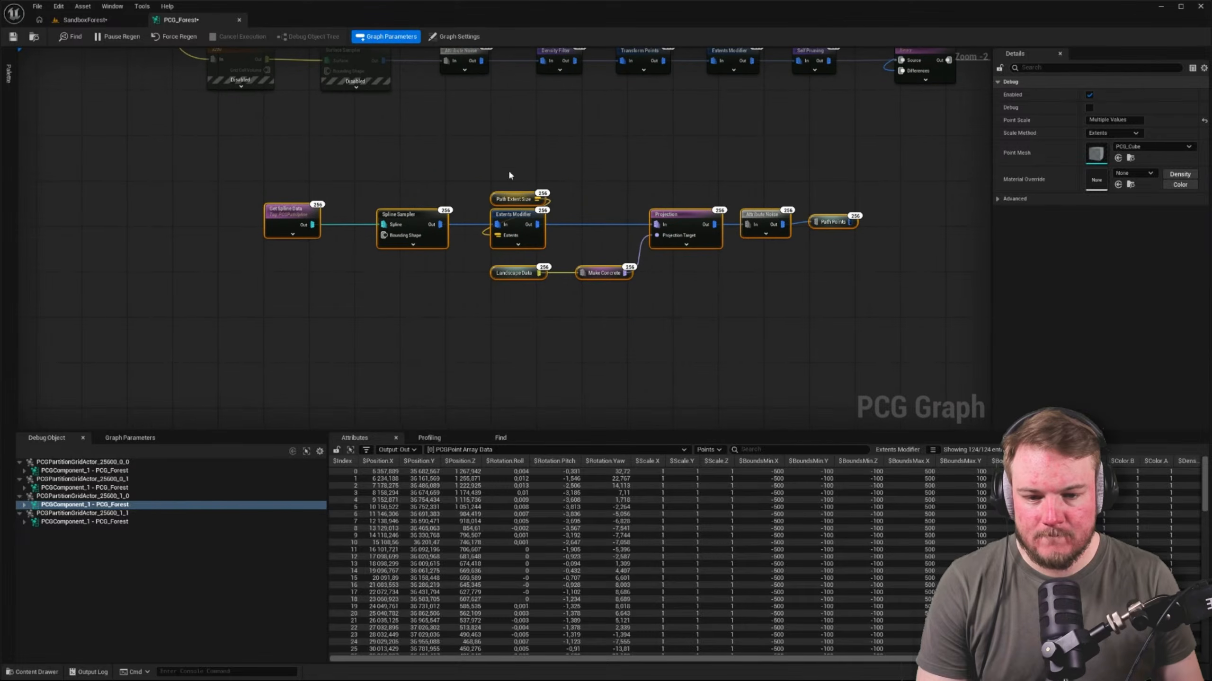
{"action": "left_click_drag", "start_coordinate": [496, 277], "coordinate": [319, 332]}
{"action": "left_click", "coordinate": [570, 220]}
{"action": "right_click_drag", "start_coordinate": [319, 332], "coordinate": [222, 386]}
Copy the path node chain without Landscape Data into the PCG_Path graph from the PCG/Path folder
{"action": "left_click_drag", "start_coordinate": [217, 177], "coordinate": [859, 300]}
{"action": "key", "text": "ctrl+space"}
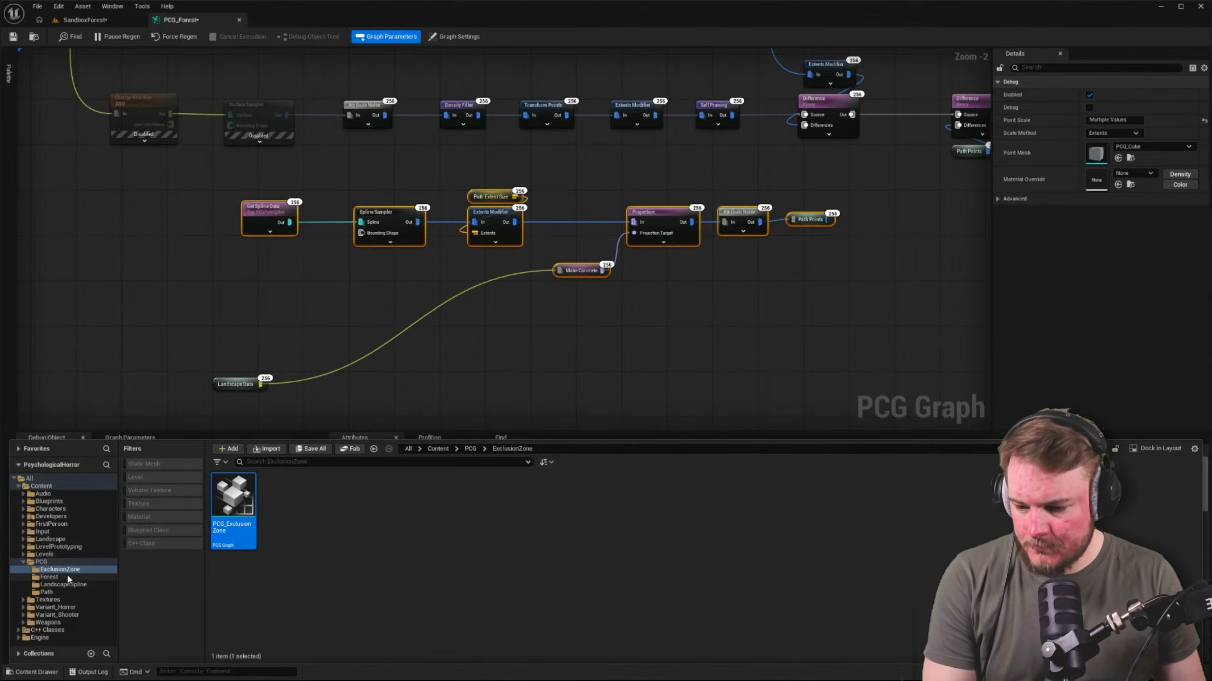
{"action": "left_click", "coordinate": [46, 592]}
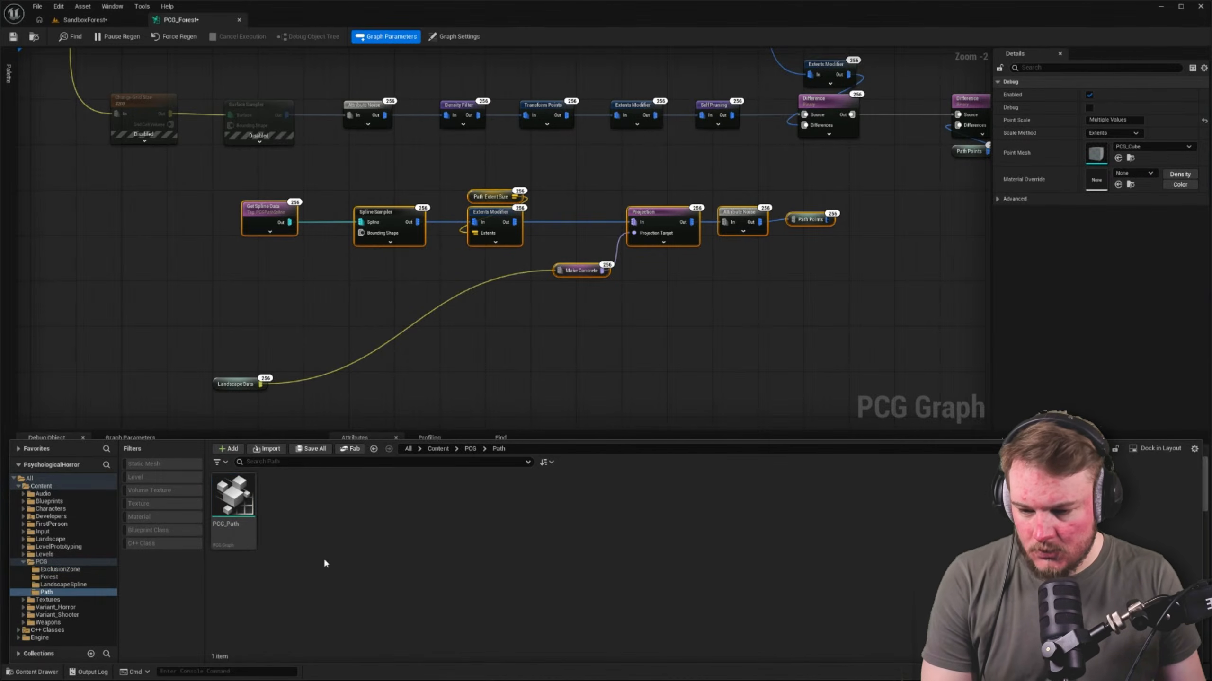
{"action": "double_click", "coordinate": [237, 513]}
{"action": "right_click_drag", "start_coordinate": [557, 271], "coordinate": [522, 239]}
{"action": "key", "text": "ctrl+v"}
{"action": "left_click", "coordinate": [665, 163]}
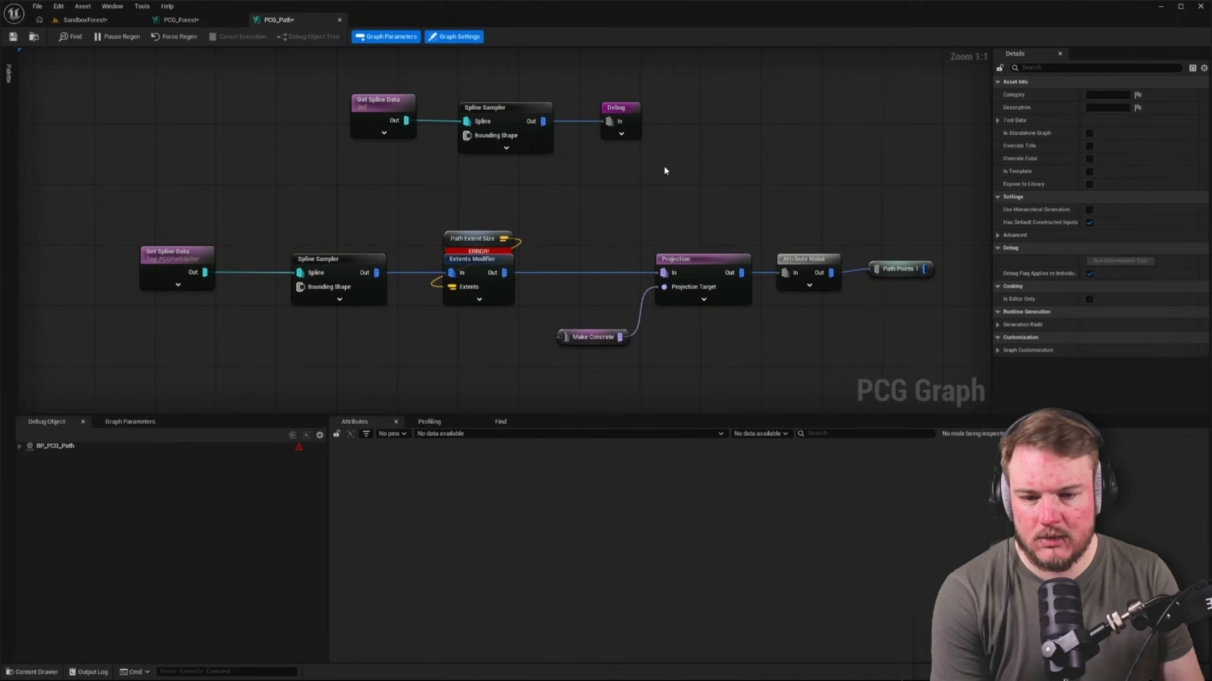
Check the pasted Path Extent Size node against the graph parameters defined in PCG_Forest
{"action": "left_click", "coordinate": [461, 246]}
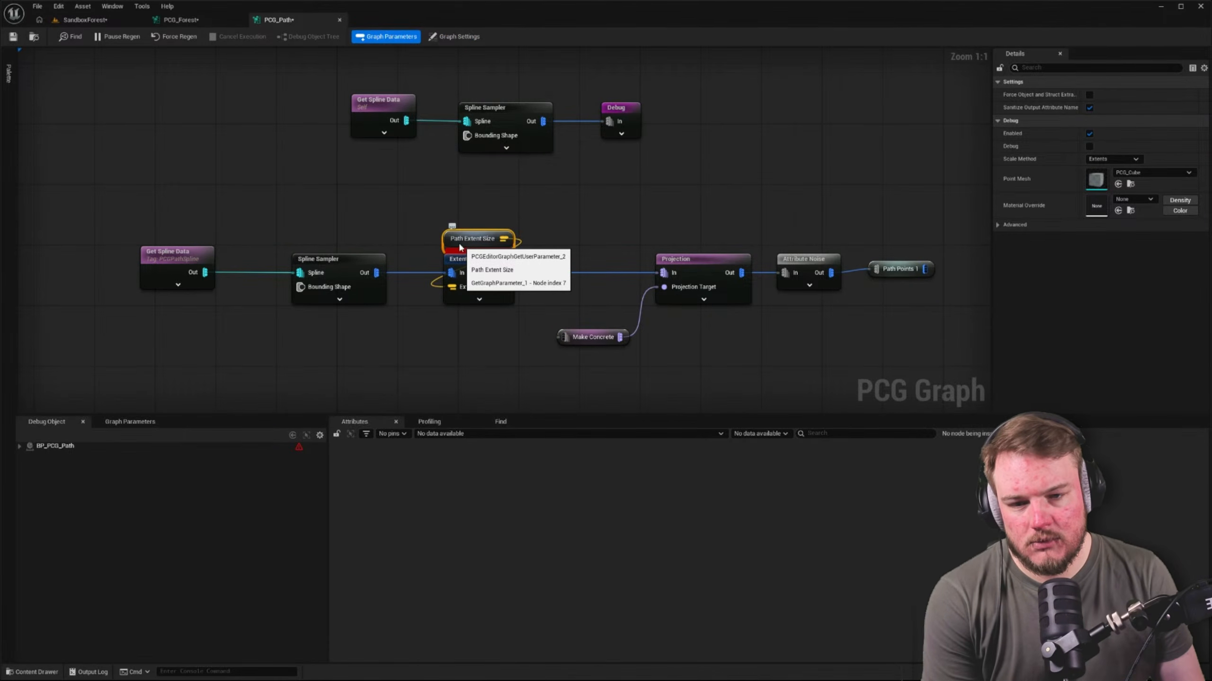
{"action": "left_click", "coordinate": [213, 25]}
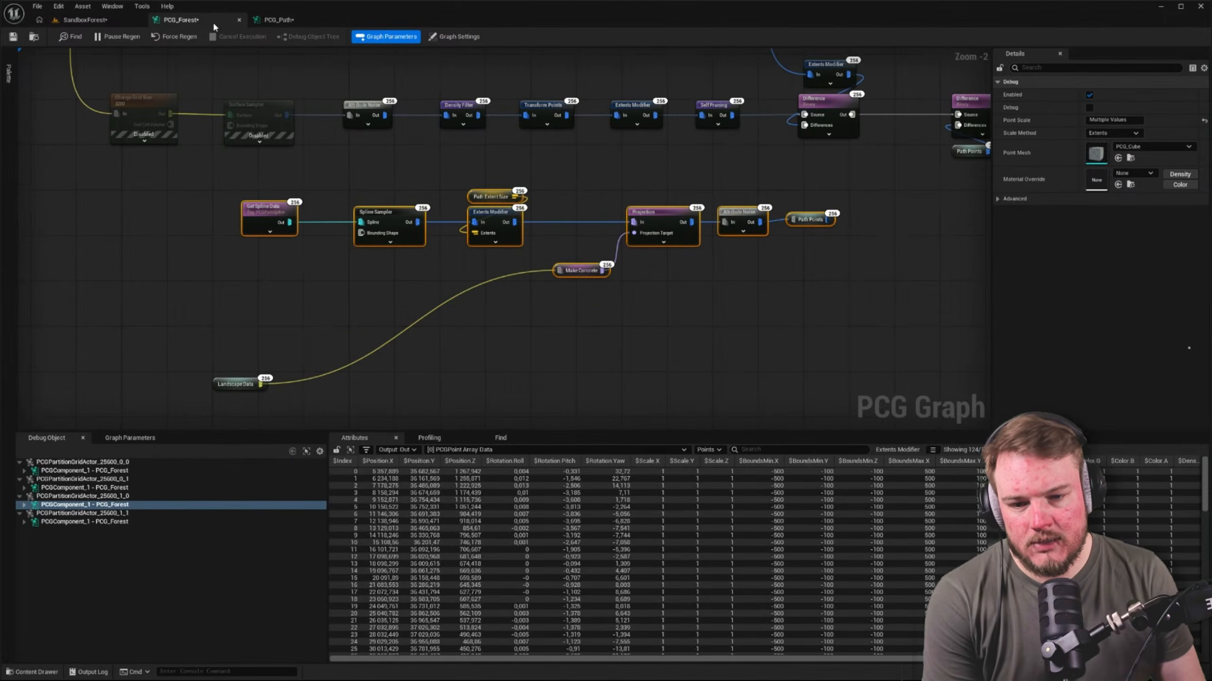
{"action": "left_click", "coordinate": [127, 444]}
{"action": "left_click", "coordinate": [292, 320]}
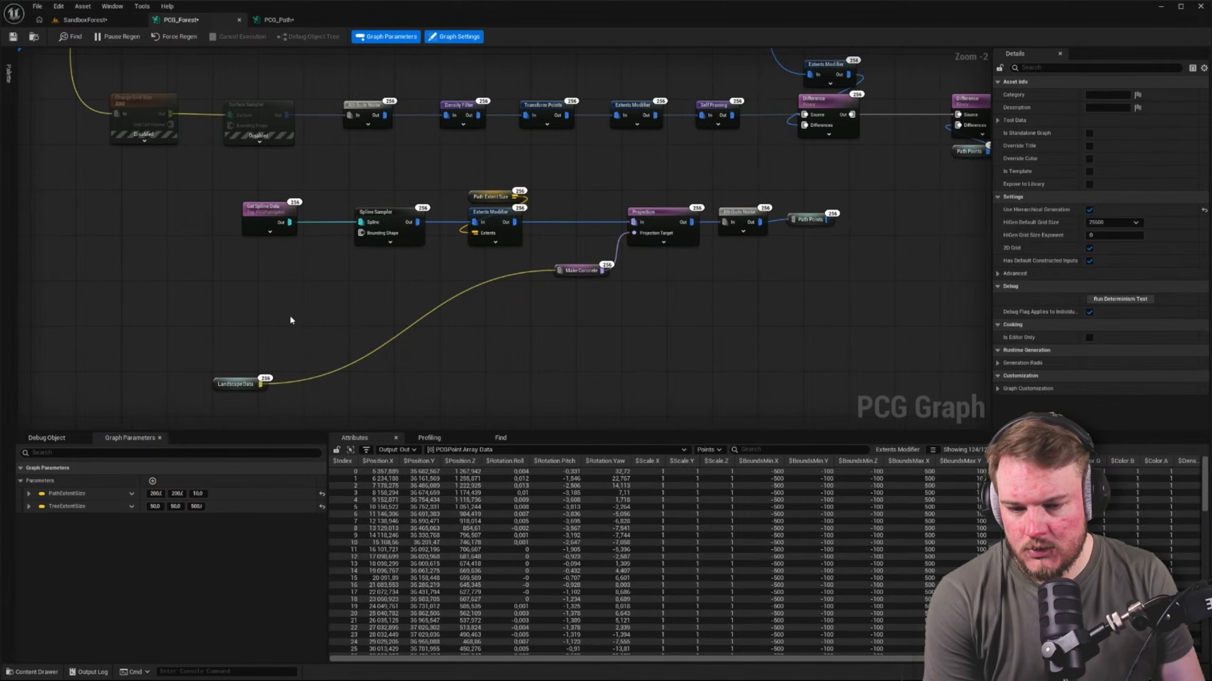
Move the Path Extent Size node in PCG_Forest out of the chain to just above Landscape Data
{"action": "right_click_drag", "start_coordinate": [291, 317], "coordinate": [301, 381]}
{"action": "left_click_drag", "start_coordinate": [494, 265], "coordinate": [408, 227]}
{"action": "right_click_drag", "start_coordinate": [408, 227], "coordinate": [390, 151]}
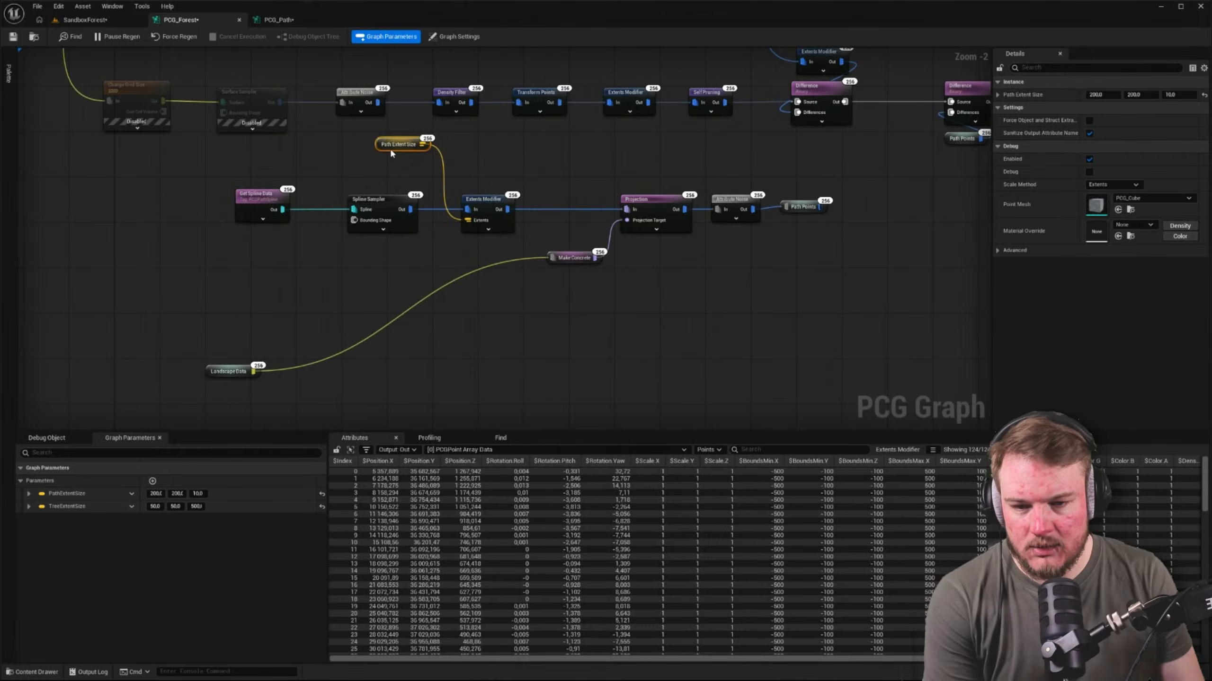
{"action": "left_click_drag", "start_coordinate": [390, 150], "coordinate": [208, 341]}
{"action": "left_click", "coordinate": [227, 296]}
Return to the PCG_Path graph and move the Input node to just above the pasted Get Spline Data node
{"action": "left_click", "coordinate": [277, 23]}
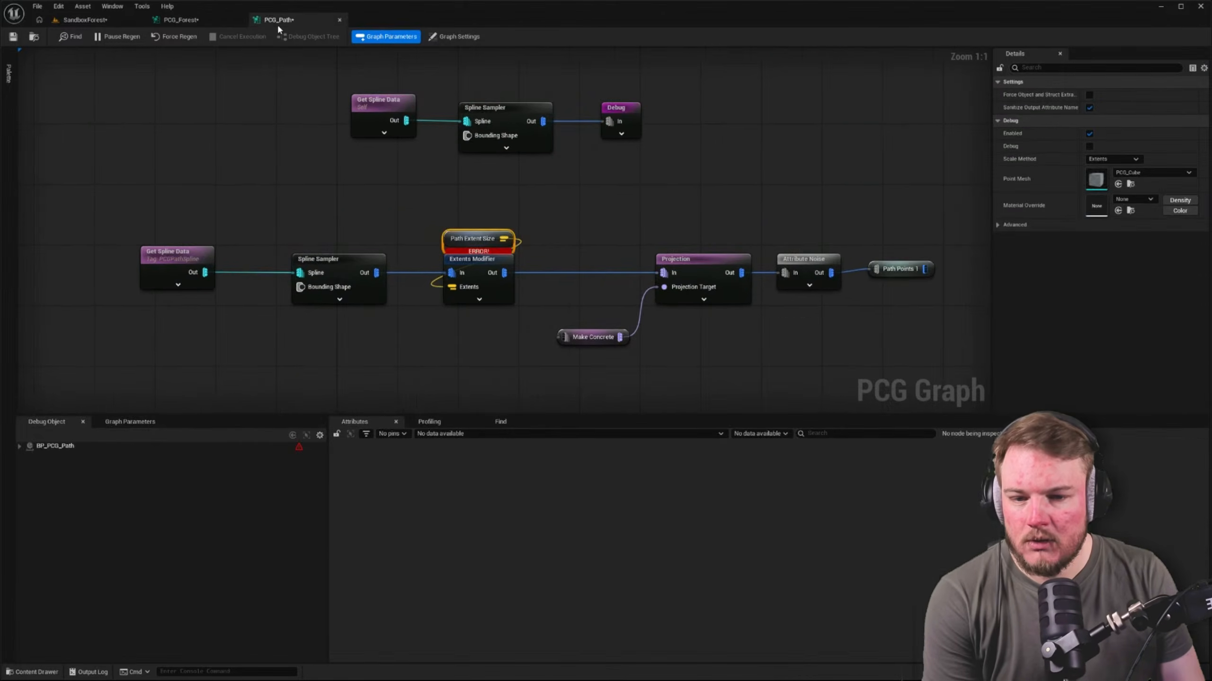
{"action": "left_click", "coordinate": [456, 36]}
{"action": "right_click_drag", "start_coordinate": [361, 162], "coordinate": [531, 236]}
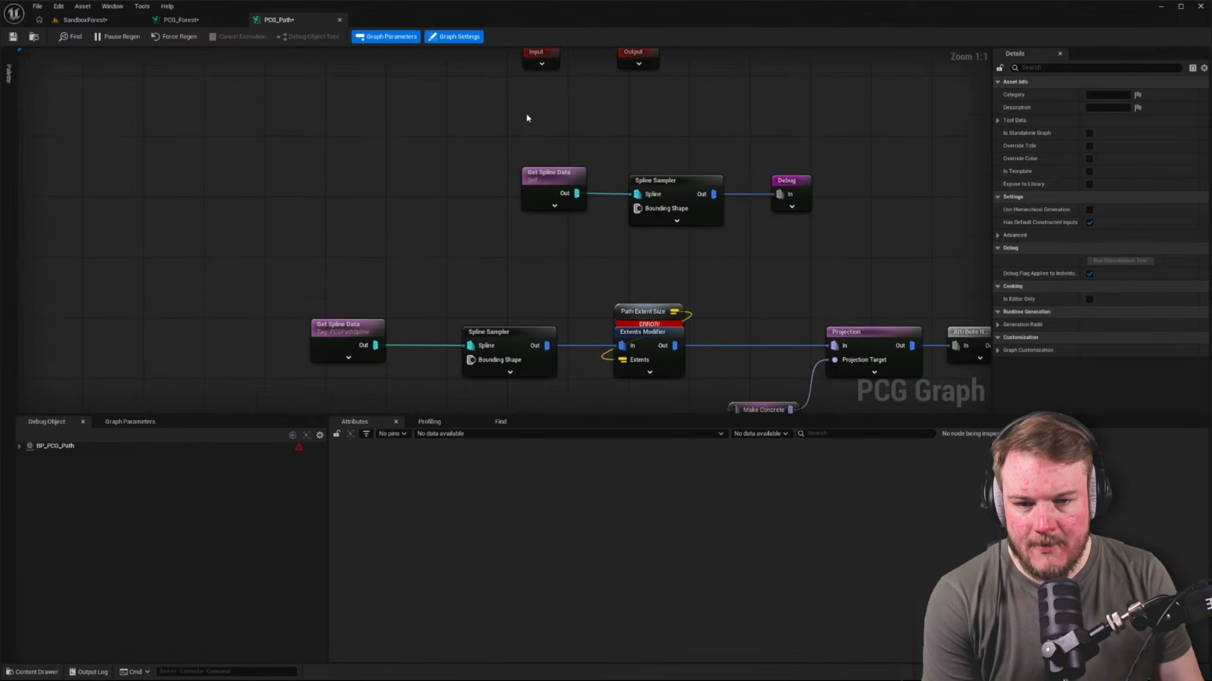
{"action": "right_click_drag", "start_coordinate": [527, 114], "coordinate": [520, 147]}
{"action": "left_click_drag", "start_coordinate": [540, 87], "coordinate": [336, 275]}
{"action": "right_click_drag", "start_coordinate": [336, 276], "coordinate": [357, 159]}
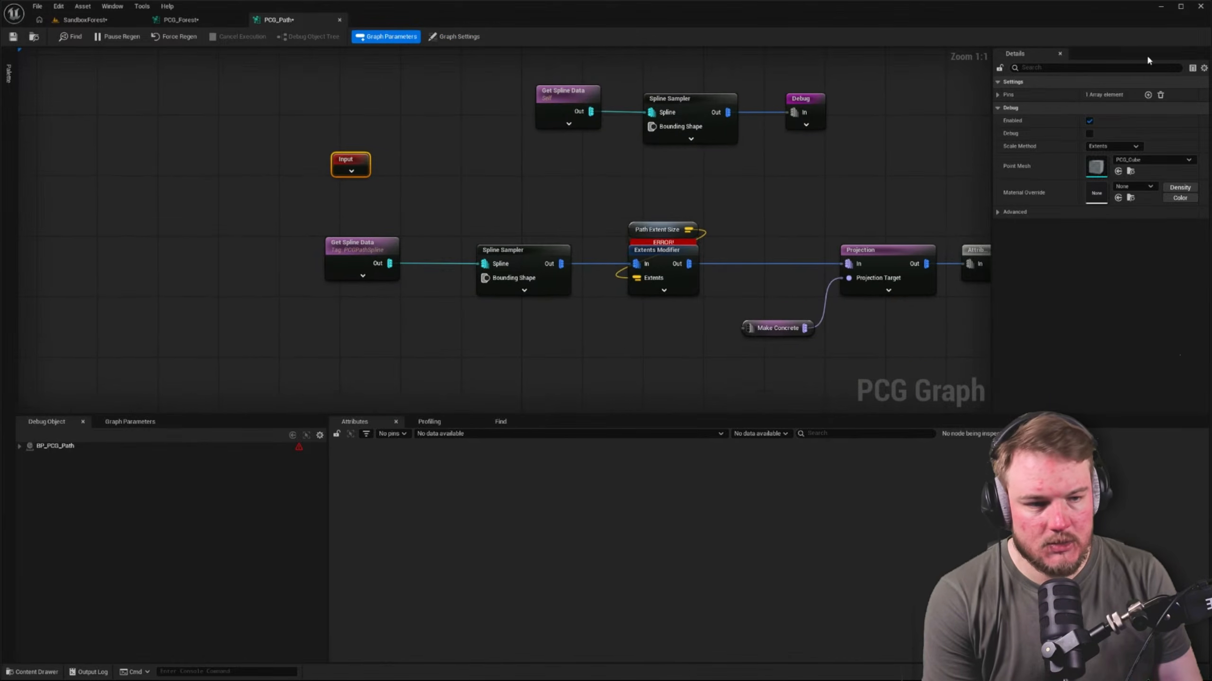
Look over the Input node's pin list and the actor selector settings of the pasted Get Spline Data node
{"action": "left_click", "coordinate": [998, 94]}
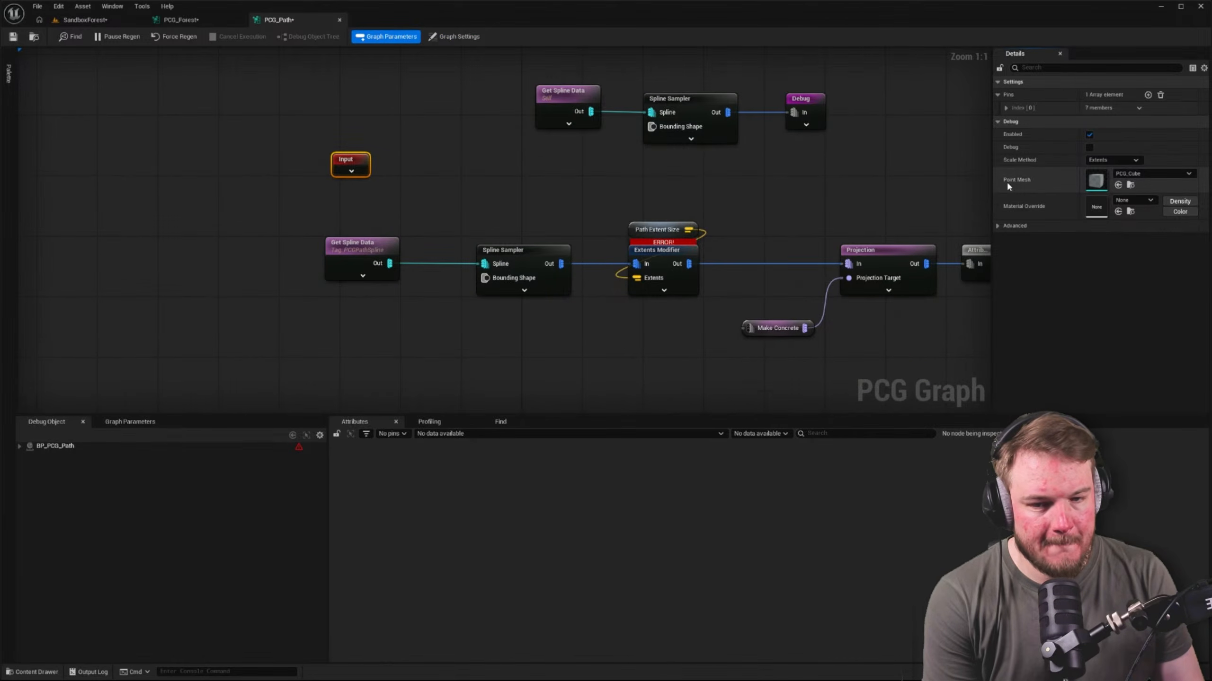
{"action": "left_click_drag", "start_coordinate": [219, 221], "coordinate": [439, 372]}
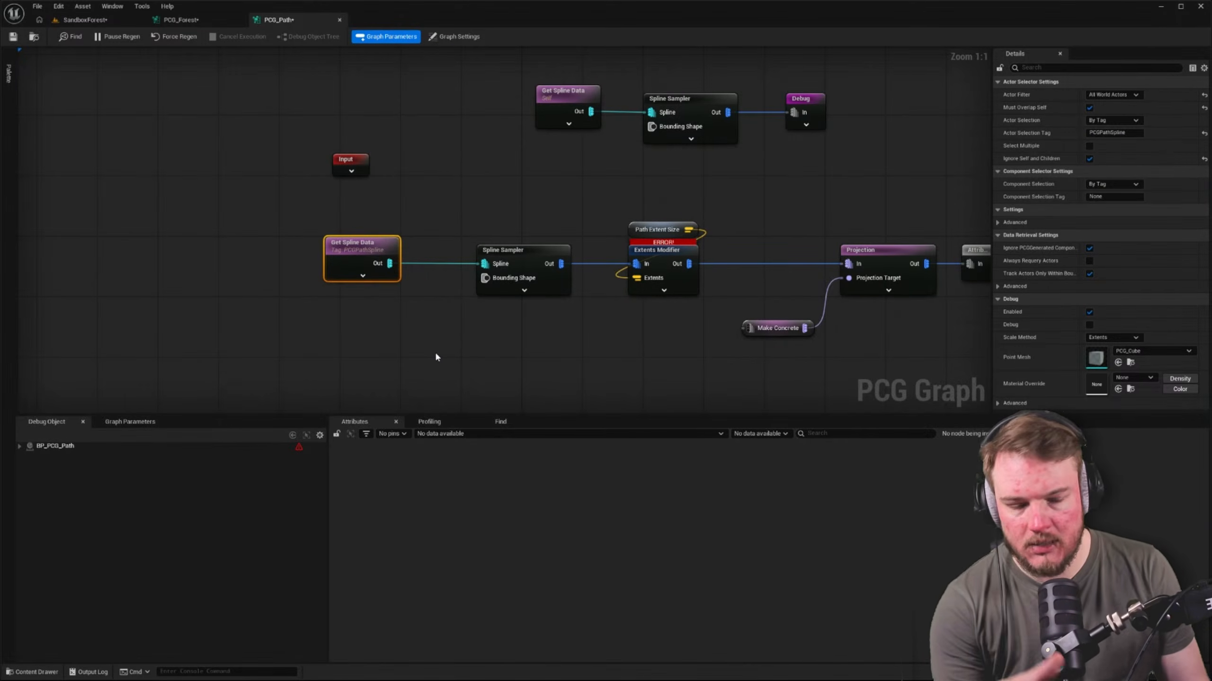
{"action": "left_click", "coordinate": [465, 333]}
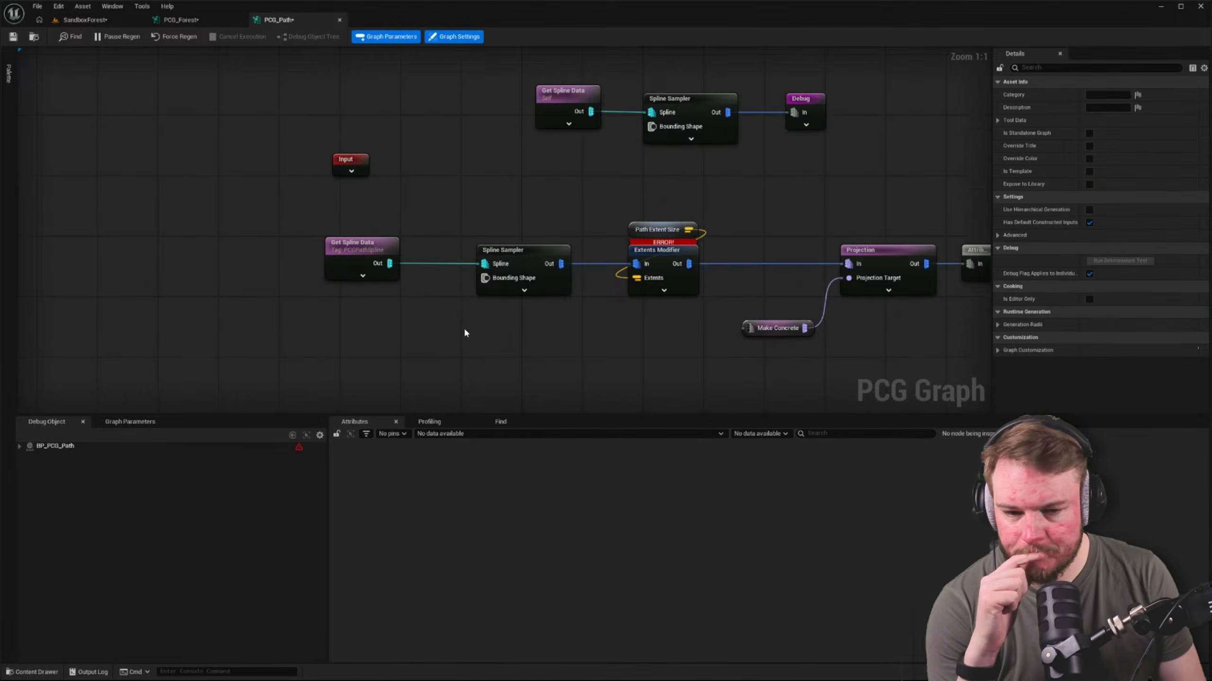
{"action": "right_click_drag", "start_coordinate": [465, 333], "coordinate": [420, 343]}
Expand the Input node and its first pin's settings, and place the node farther left of the pasted chain
{"action": "left_click", "coordinate": [306, 173]}
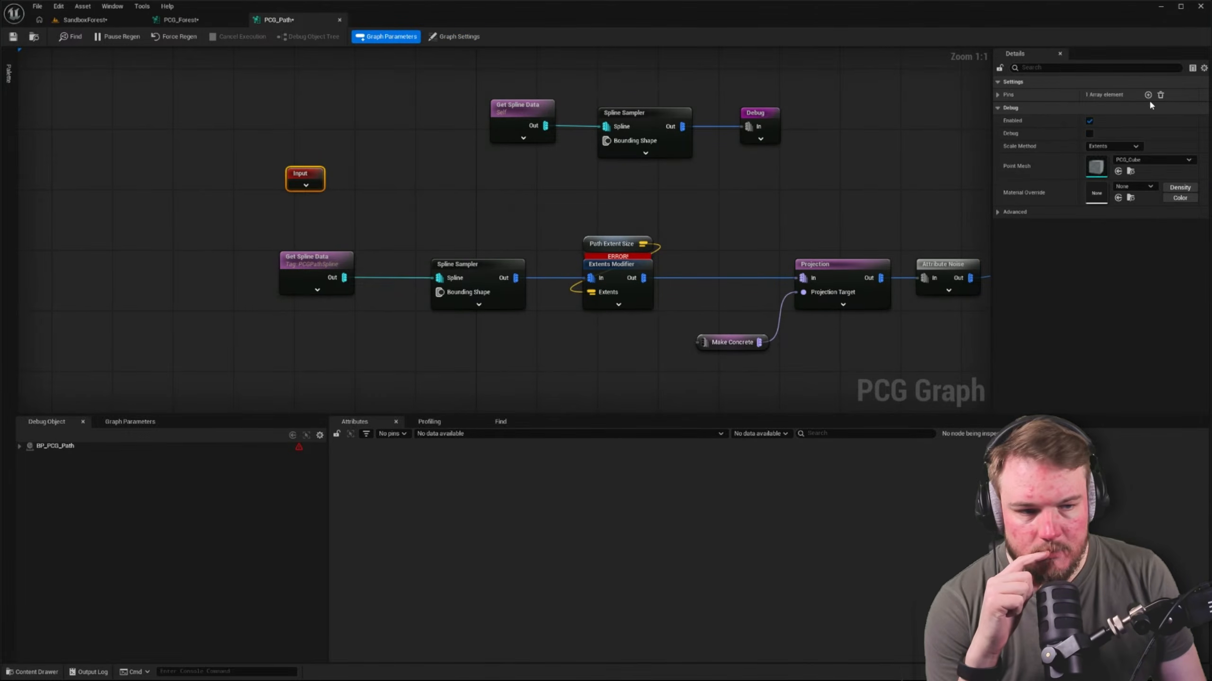
{"action": "left_click", "coordinate": [1028, 97]}
{"action": "left_click", "coordinate": [1006, 108]}
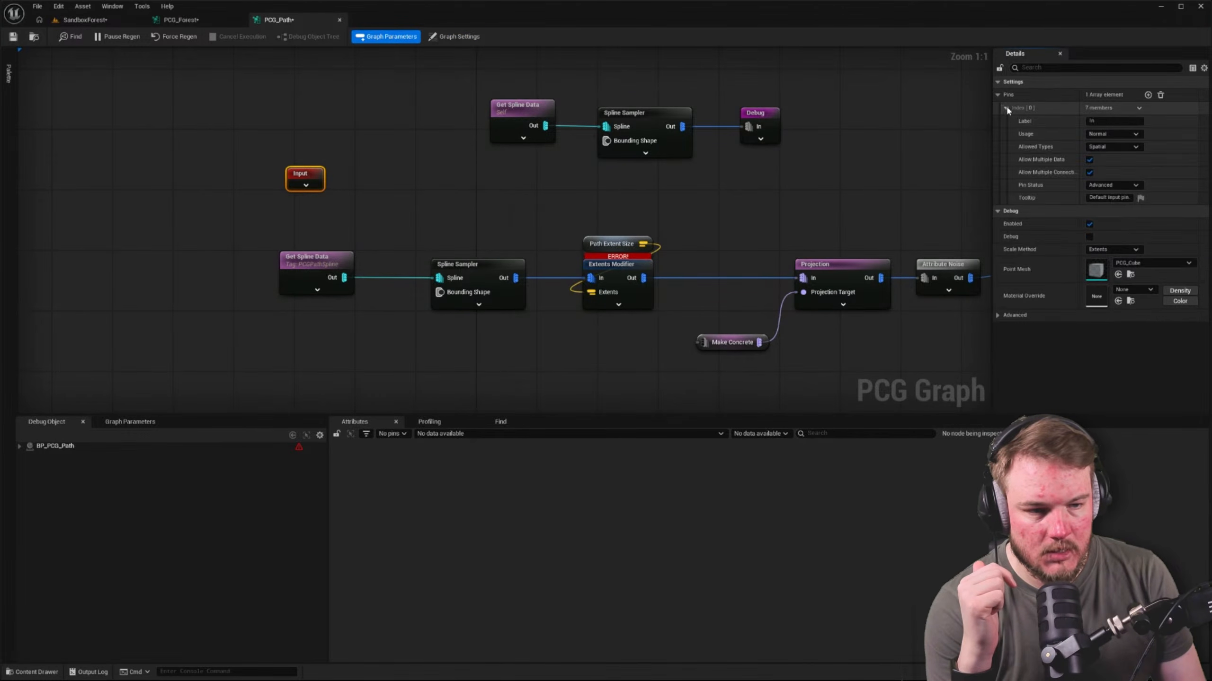
{"action": "left_click", "coordinate": [306, 185]}
{"action": "left_click_drag", "start_coordinate": [304, 178], "coordinate": [189, 170]}
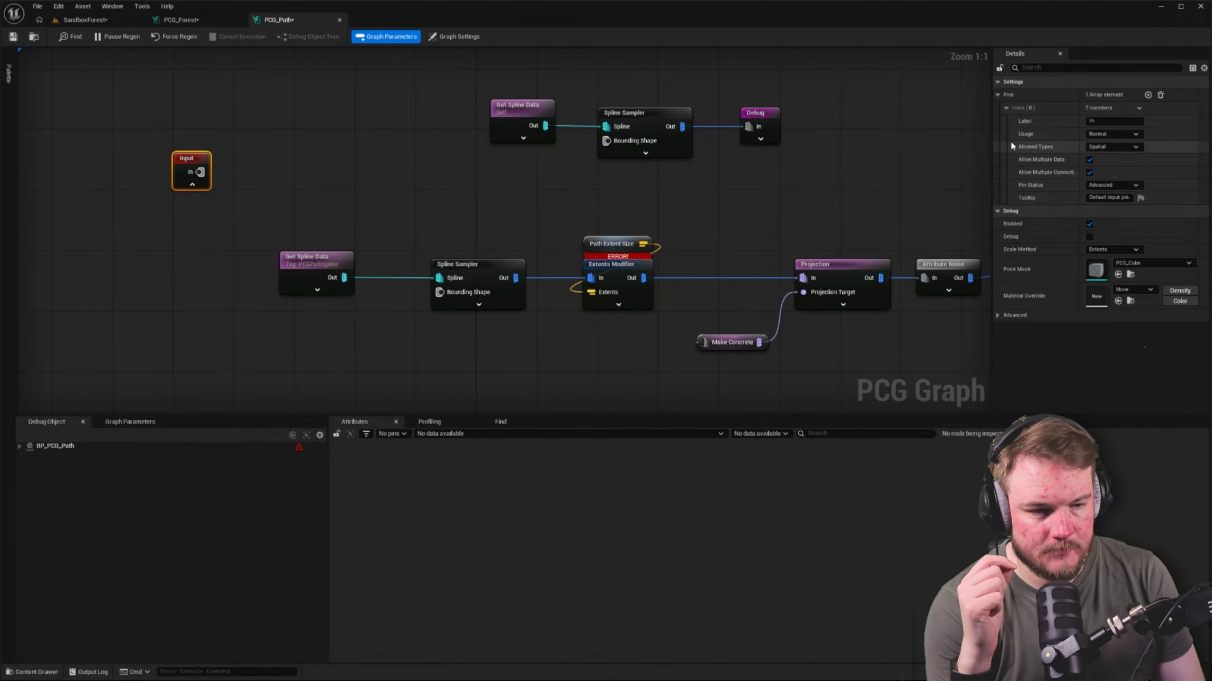
Review the In pin's usage and allowed type options, and compare with the path inputs in the PCG_Forest graph
{"action": "left_click", "coordinate": [1135, 134]}
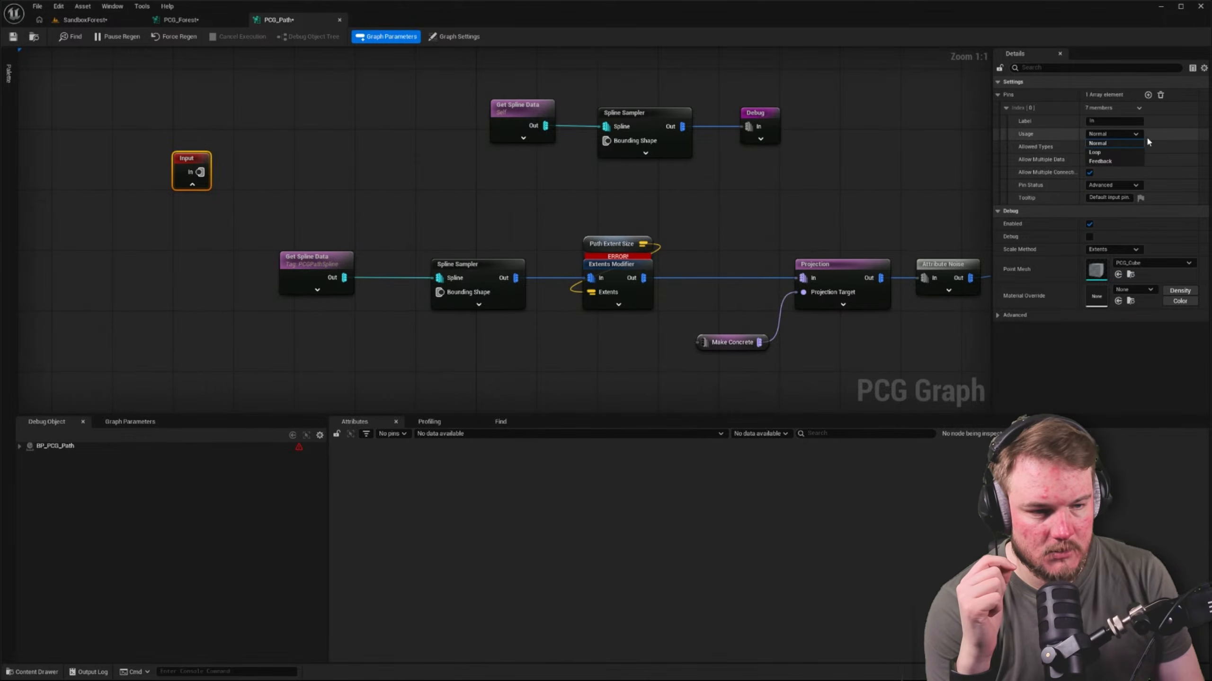
{"action": "left_click", "coordinate": [1147, 141]}
{"action": "left_click", "coordinate": [1137, 147]}
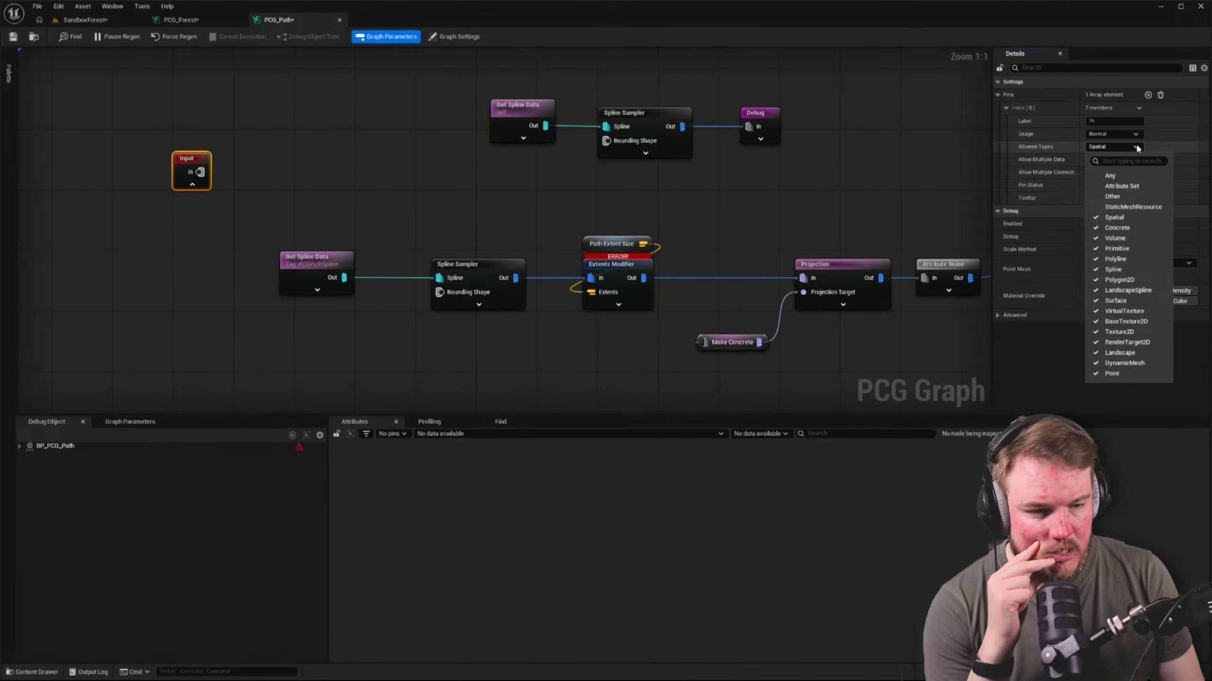
{"action": "left_click", "coordinate": [191, 19]}
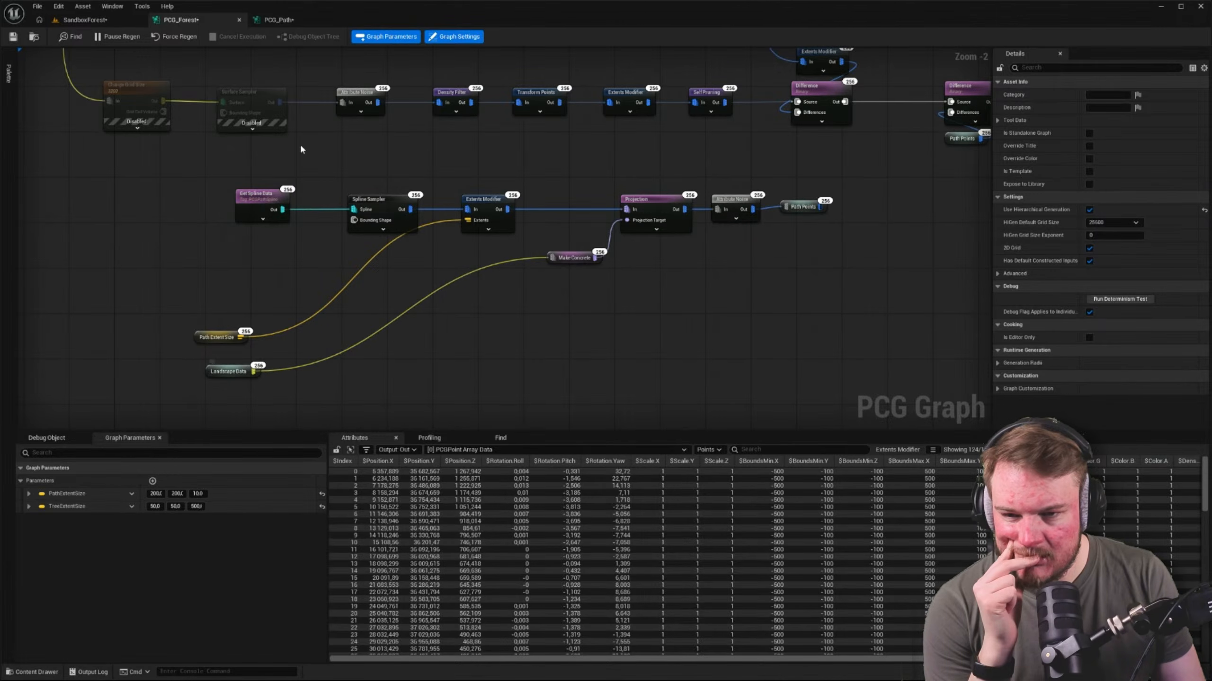
{"action": "left_click", "coordinate": [274, 21]}
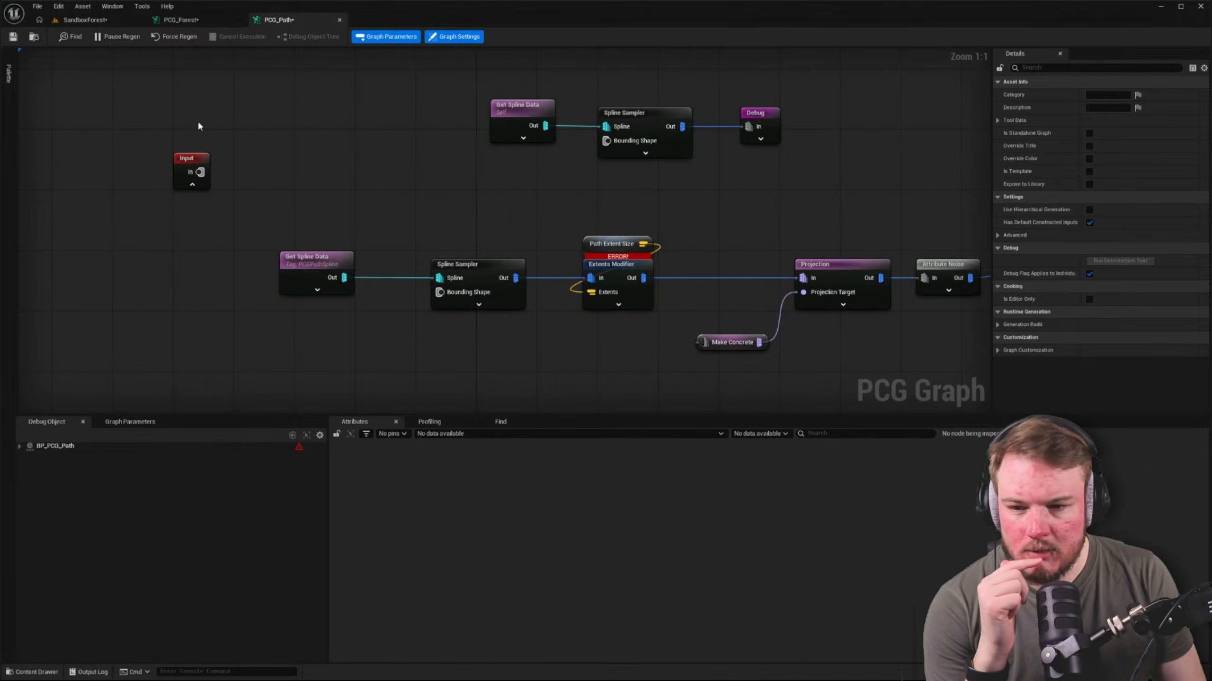
Set the allowed types of the Input node's In pin to Concrete
{"action": "left_click", "coordinate": [194, 167]}
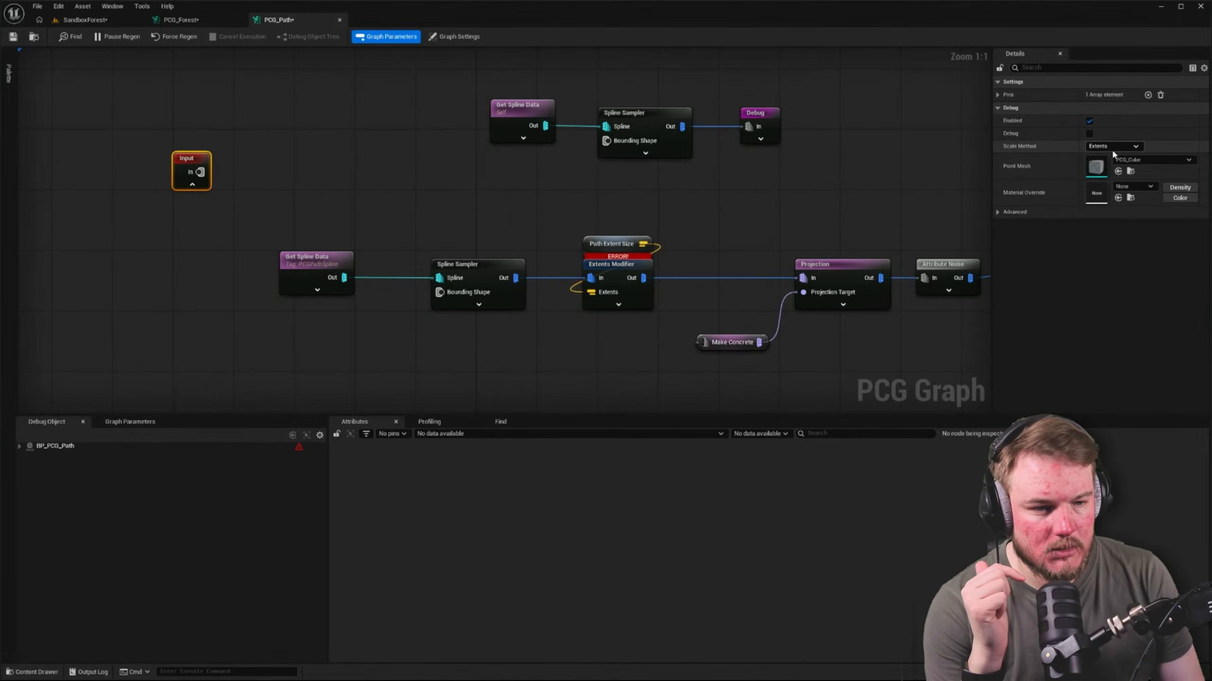
{"action": "left_click", "coordinate": [998, 95]}
{"action": "left_click", "coordinate": [1006, 108]}
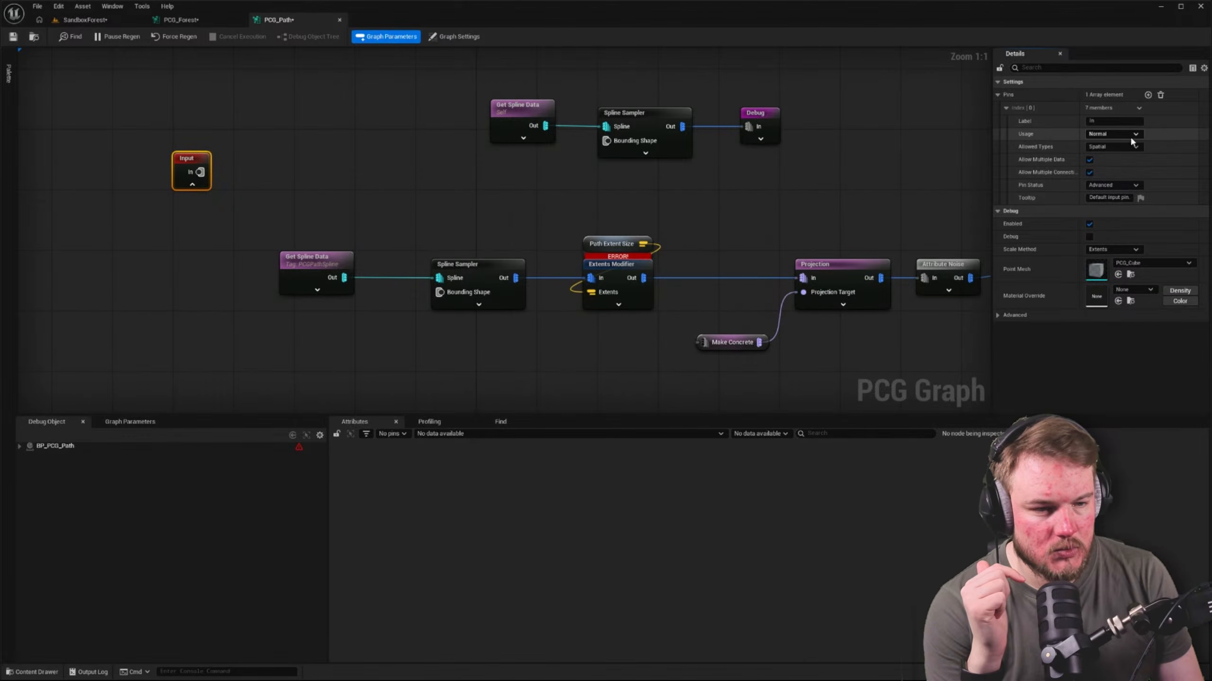
{"action": "left_click", "coordinate": [1137, 147]}
{"action": "left_click", "coordinate": [1117, 227]}
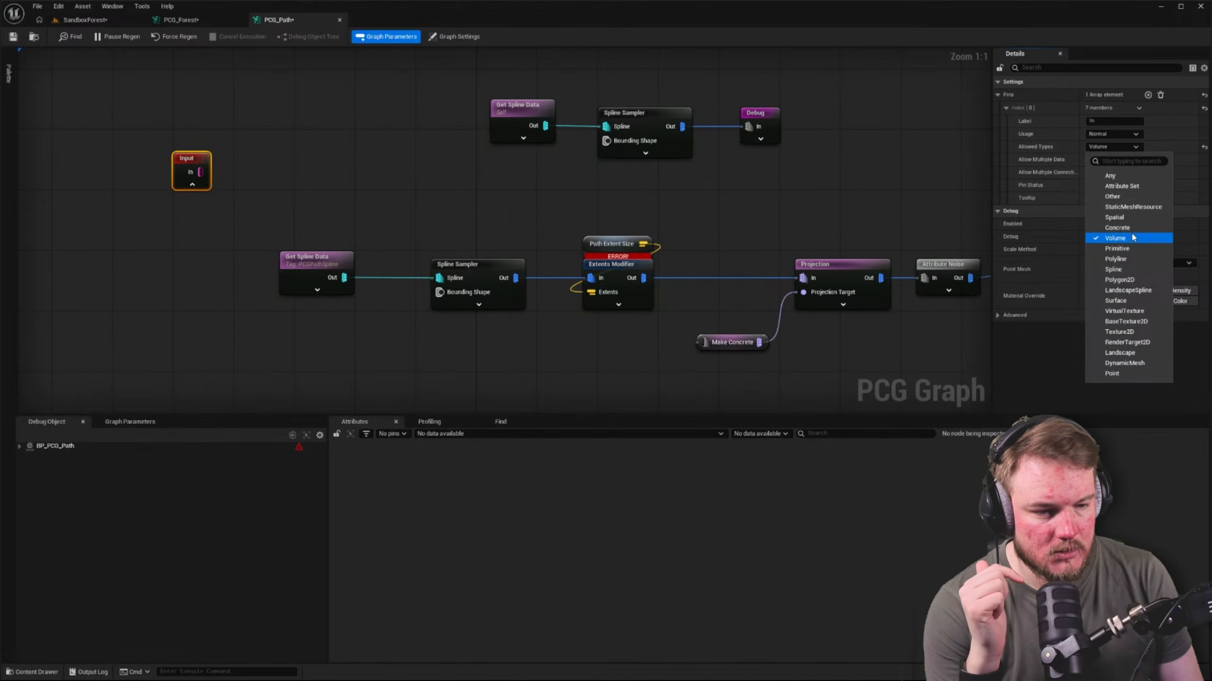
{"action": "left_click", "coordinate": [1134, 228]}
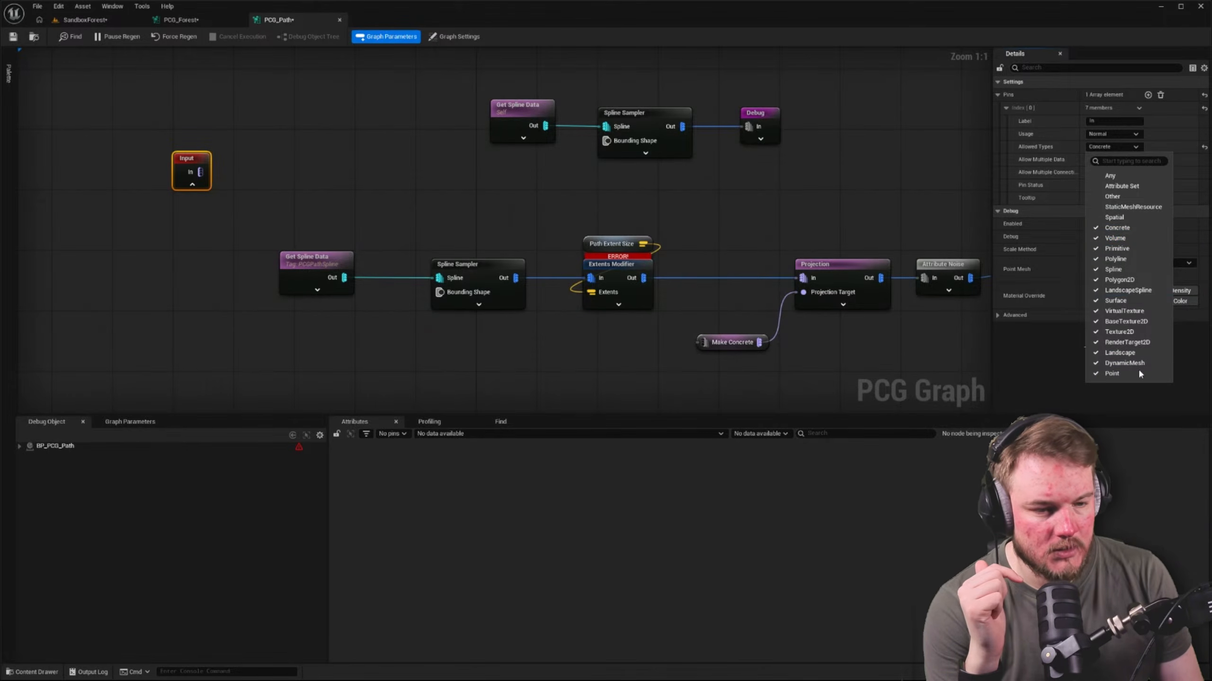
{"action": "left_click", "coordinate": [1031, 173]}
{"action": "left_click", "coordinate": [931, 171]}
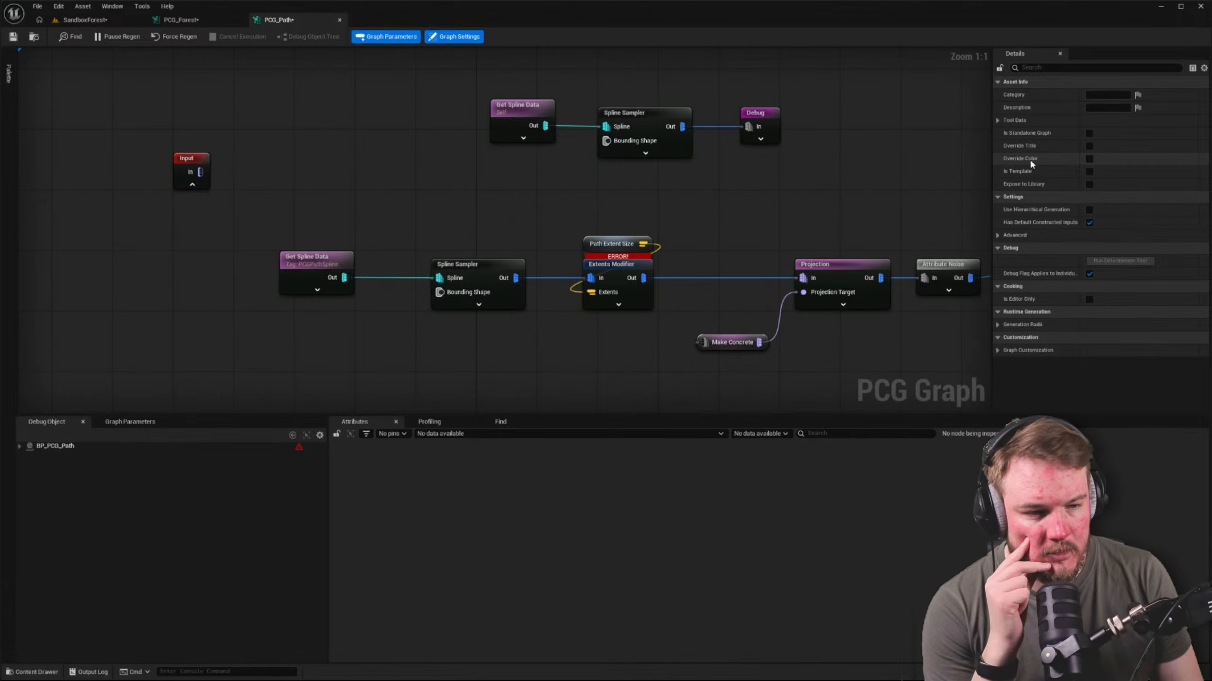
Disallow multiple data on the Input node's In pin and set its pin status to Required
{"action": "left_click", "coordinate": [193, 163]}
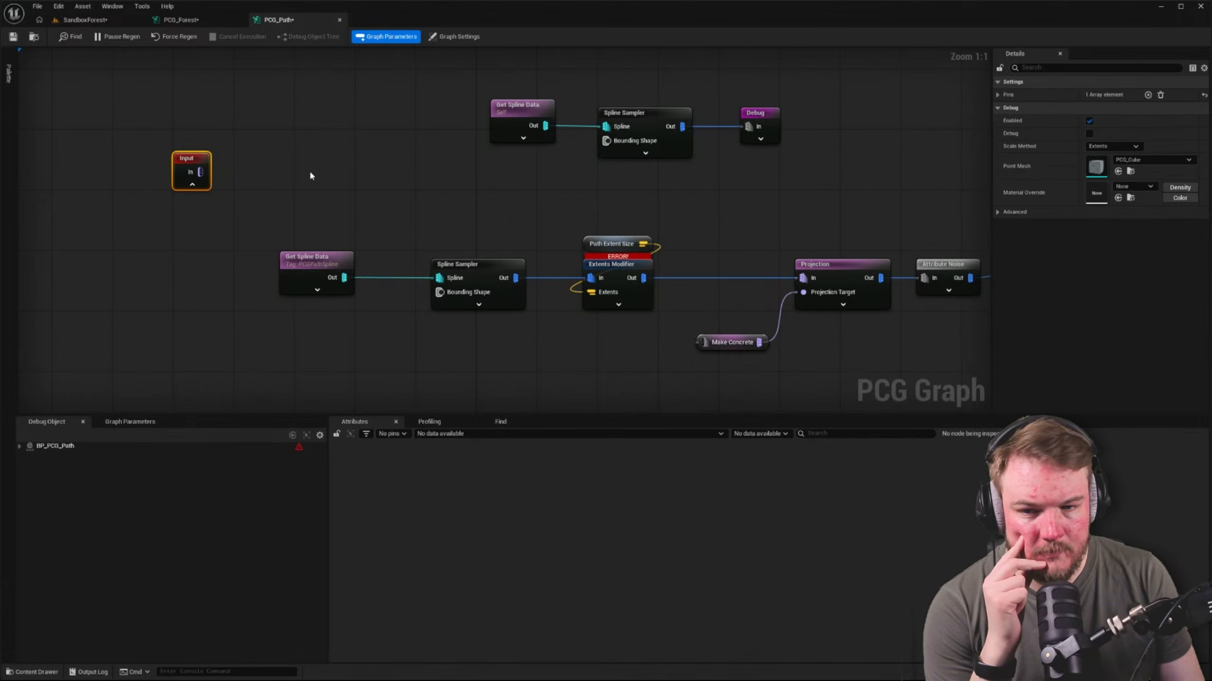
{"action": "left_click", "coordinate": [997, 94]}
{"action": "left_click", "coordinate": [1005, 108]}
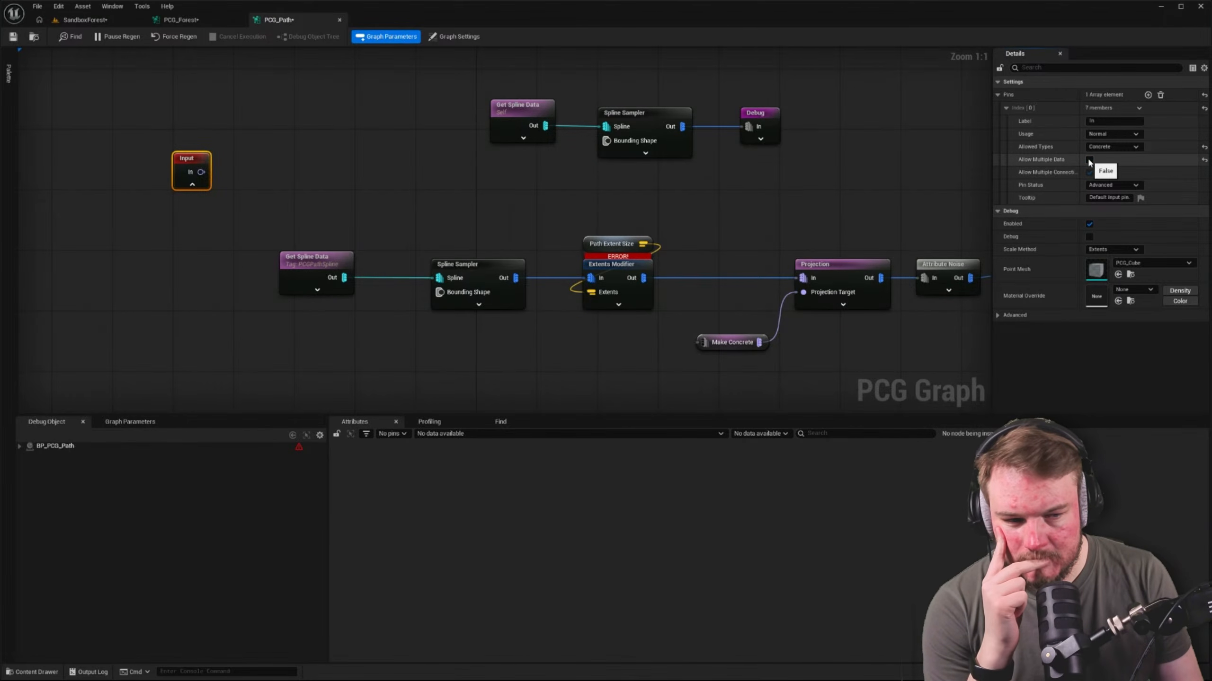
{"action": "left_click", "coordinate": [1130, 184]}
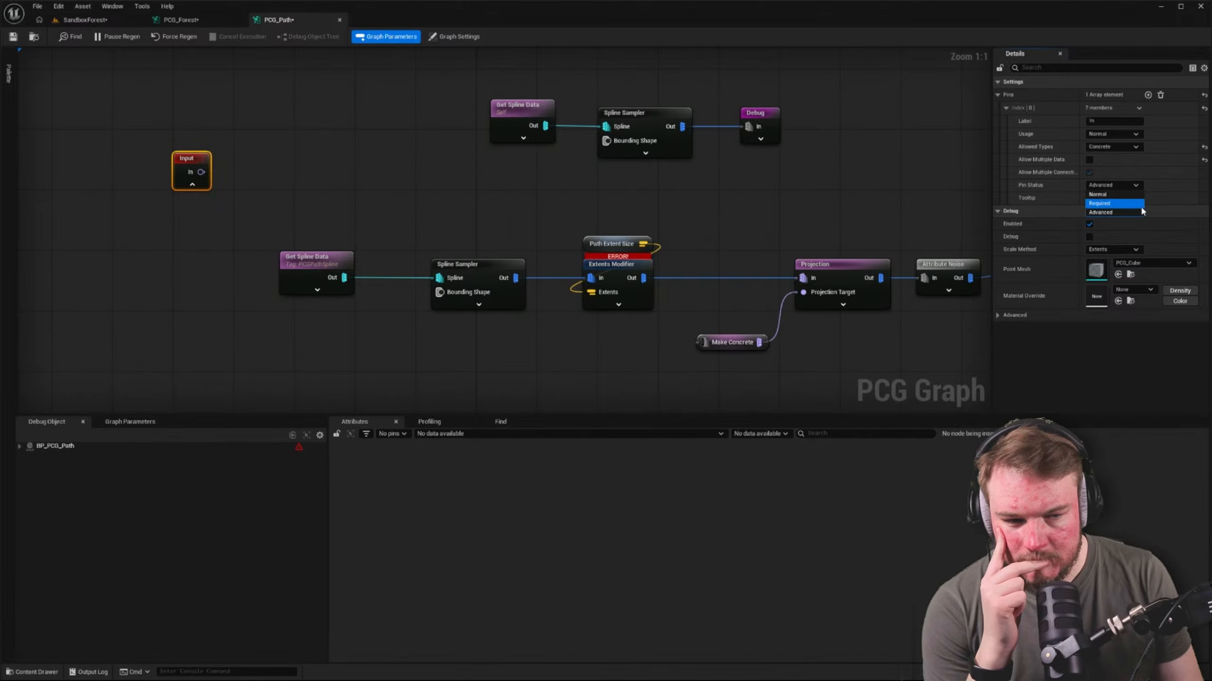
{"action": "left_click", "coordinate": [1139, 185]}
{"action": "left_click", "coordinate": [1139, 186]}
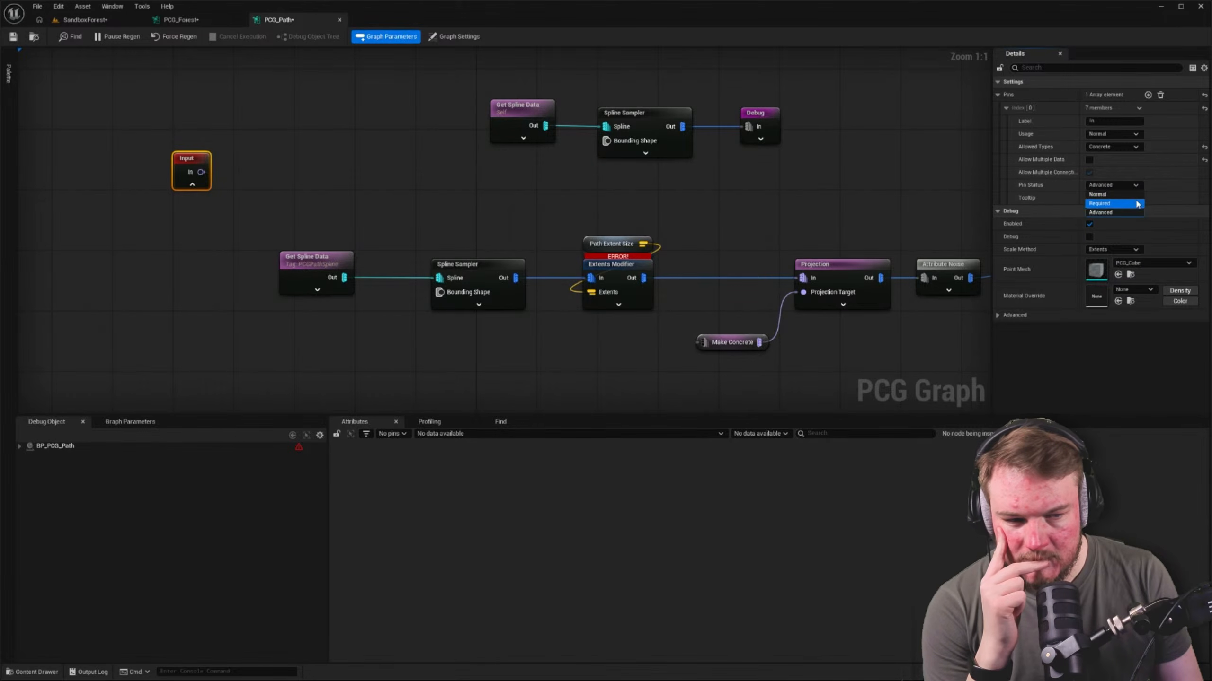
{"action": "left_click", "coordinate": [1140, 205]}
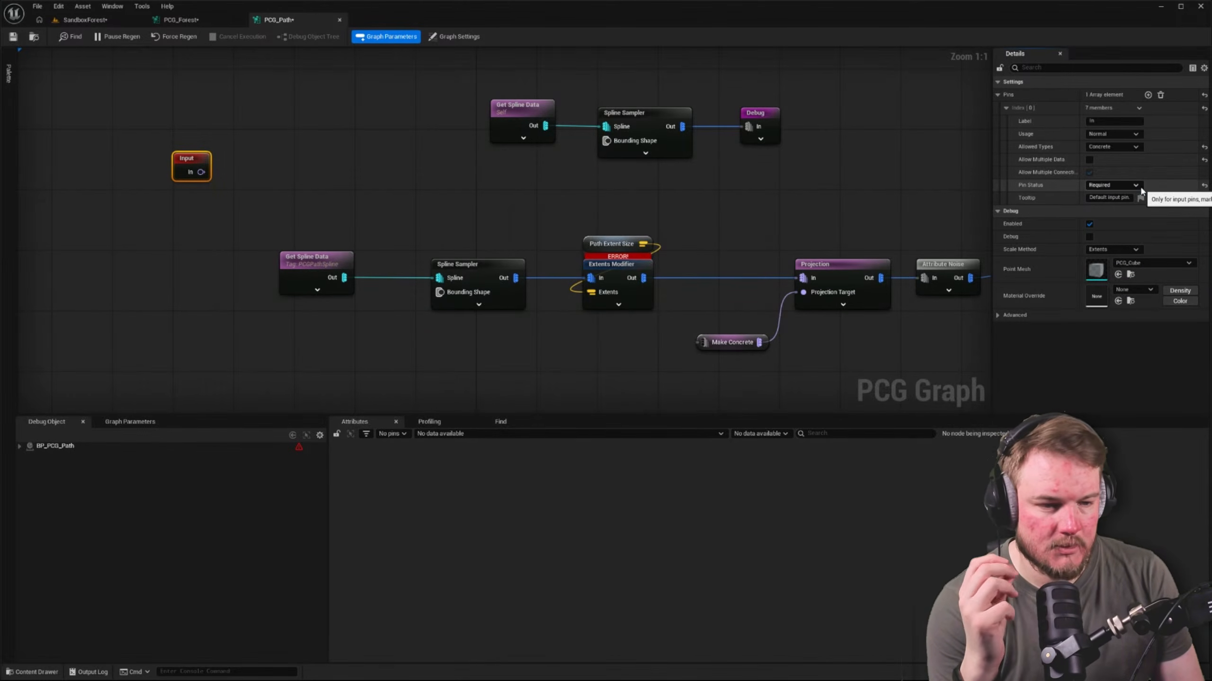
Add a second pin to the Input node and label the two pins Landscape Data and Extent Size
{"action": "left_click", "coordinate": [1148, 95]}
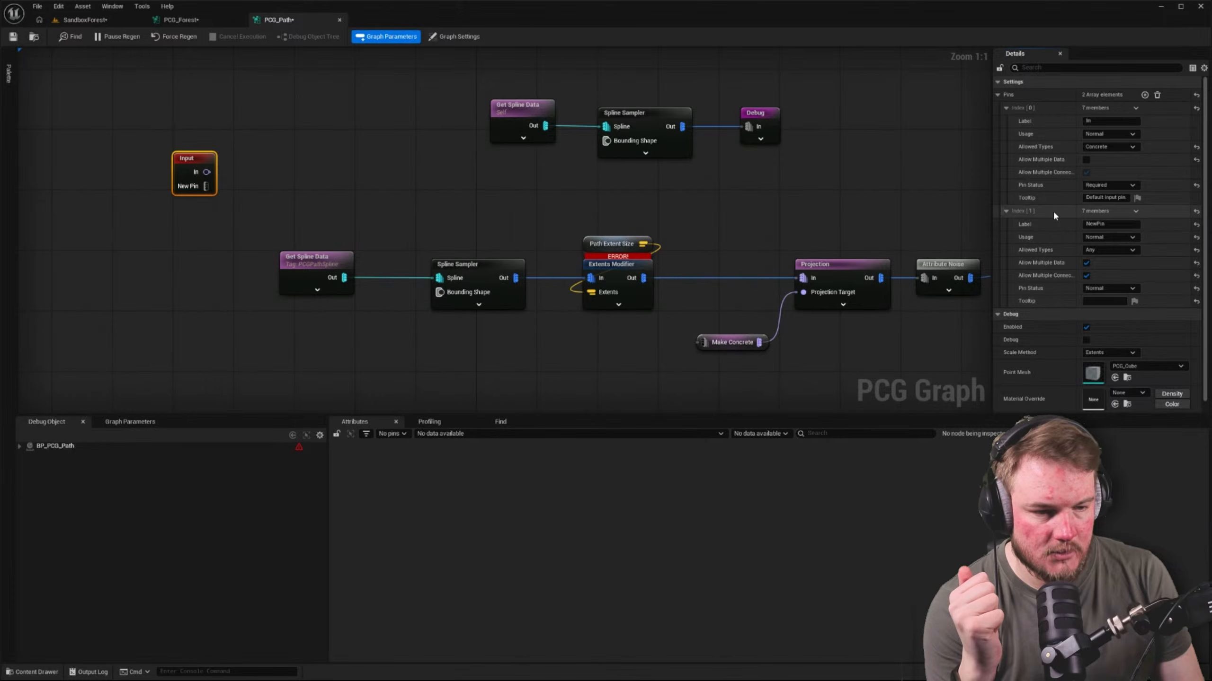
{"action": "left_click", "coordinate": [1126, 122]}
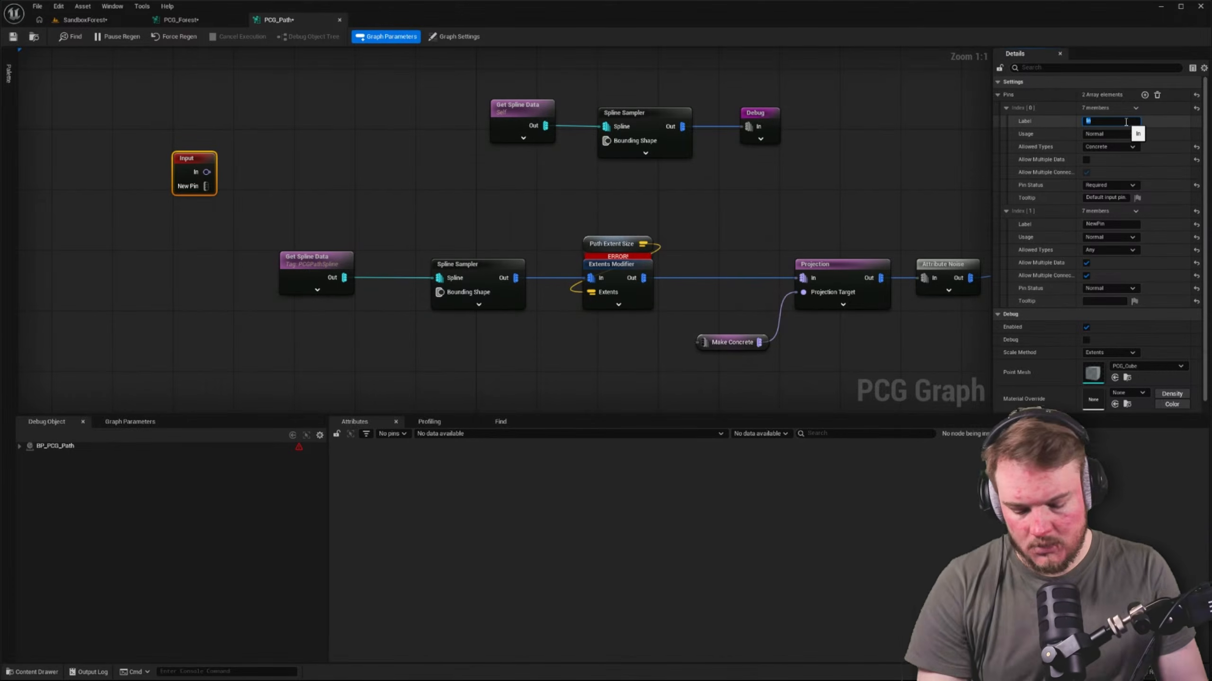
{"action": "type", "text": "Landscape"}
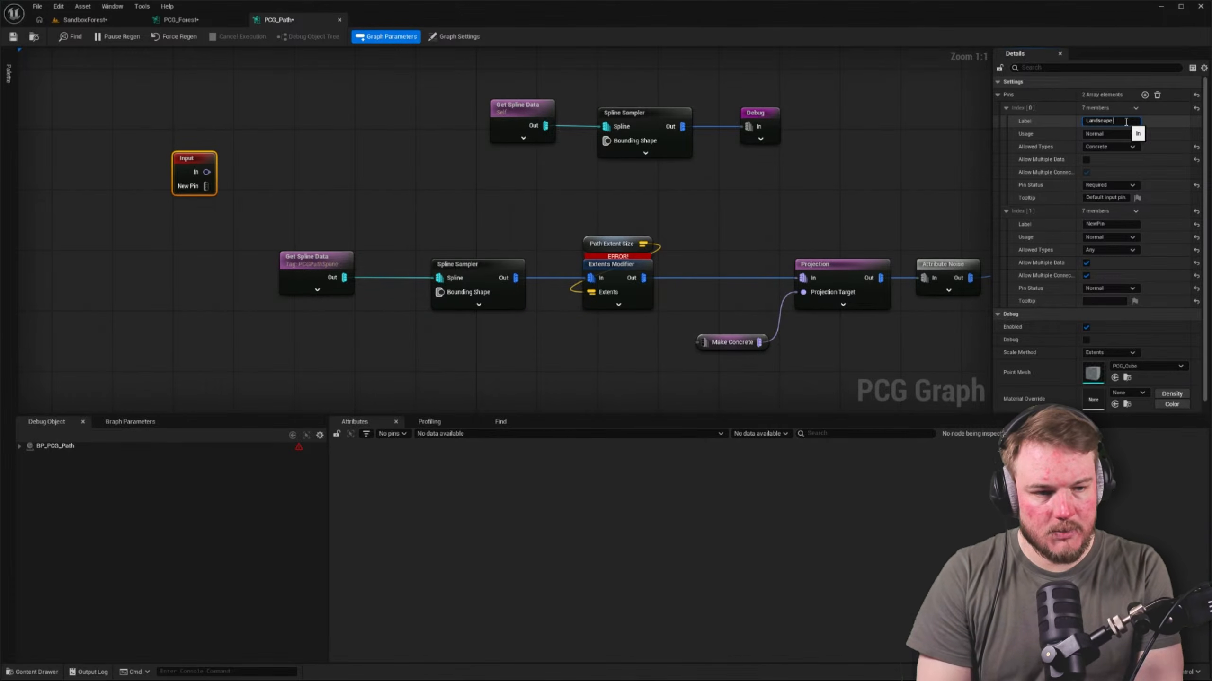
{"action": "type", "text": " Data"}
{"action": "key", "text": "Return"}
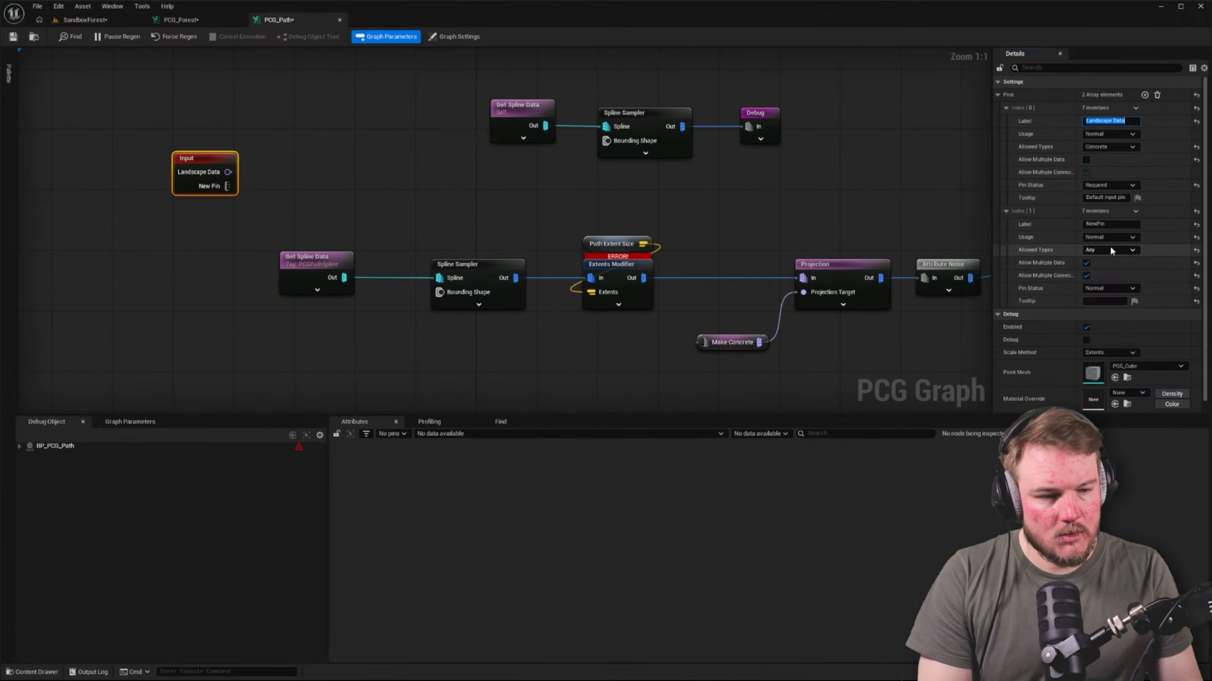
{"action": "left_click", "coordinate": [1110, 225]}
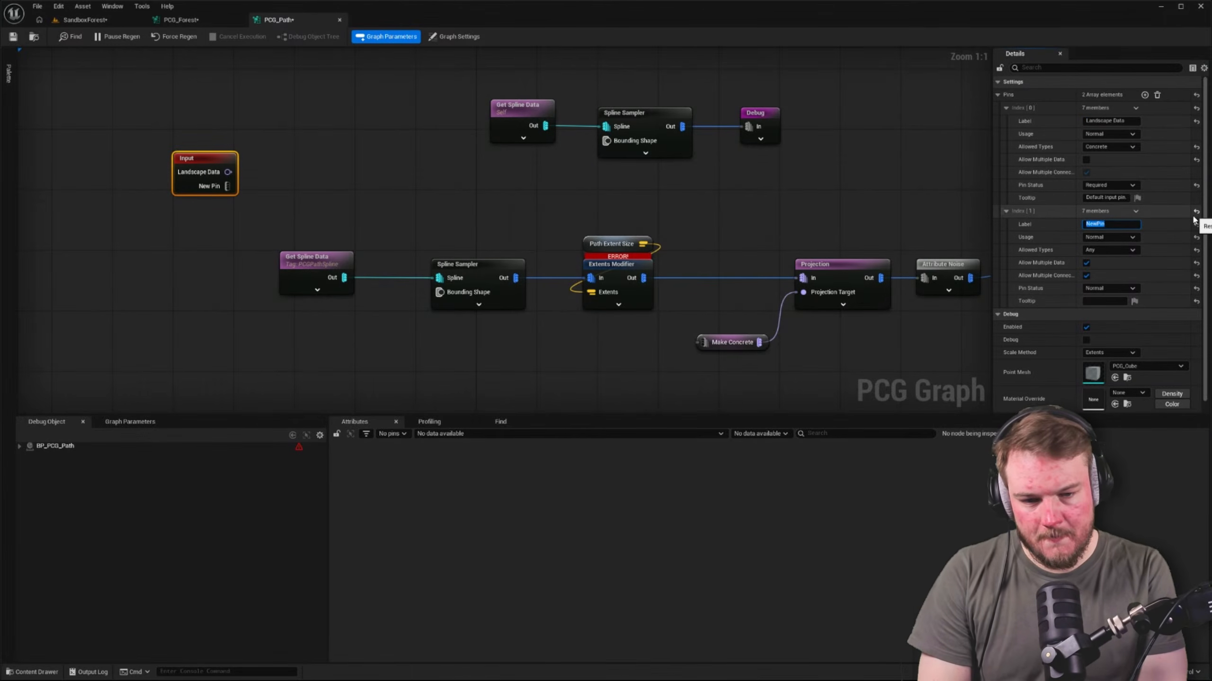
{"action": "type", "text": "Extent"}
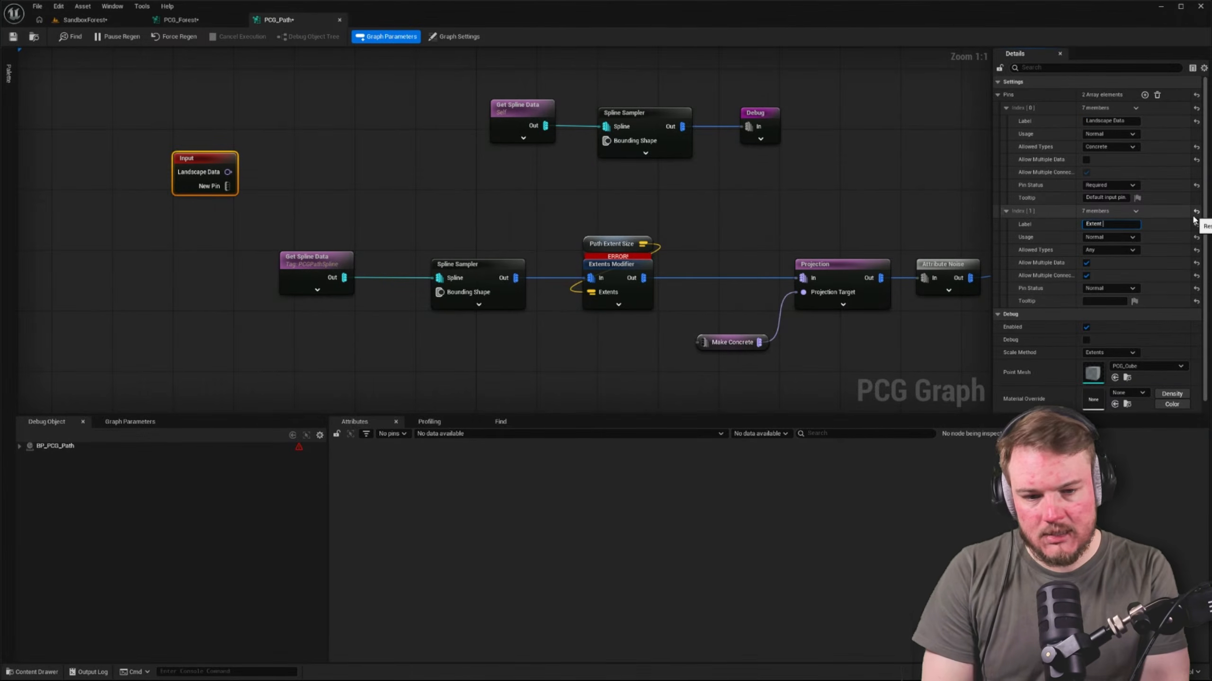
{"action": "type", "text": " Size"}
{"action": "key", "text": "Return"}
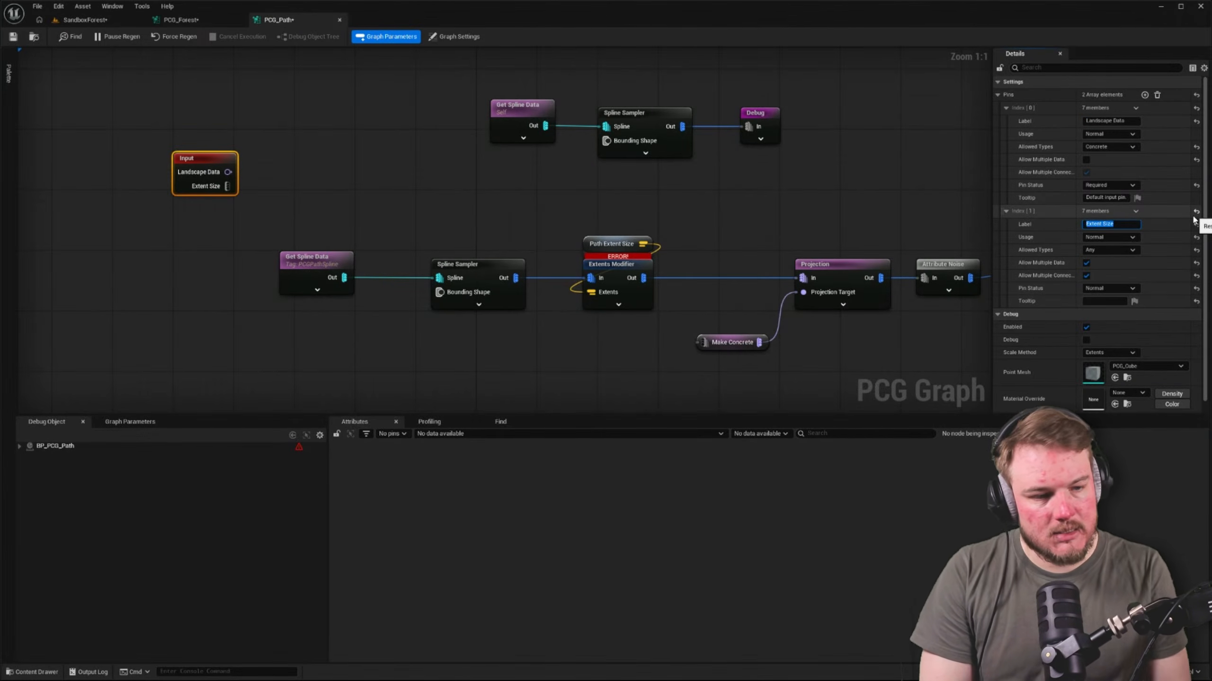
Disallow multiple data on the Extent Size pin, make it Required, and set its allowed types to Attribute Set
{"action": "left_click", "coordinate": [1133, 237]}
{"action": "left_click", "coordinate": [1133, 246]}
{"action": "left_click", "coordinate": [1132, 250]}
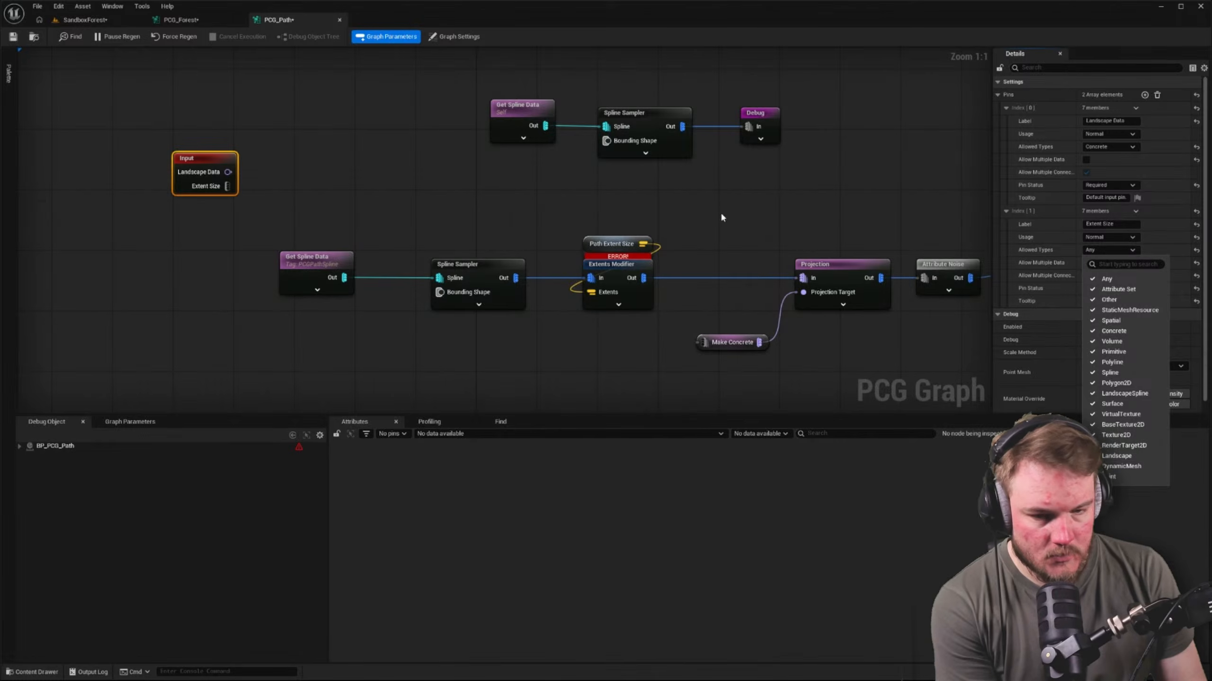
{"action": "left_click", "coordinate": [646, 244]}
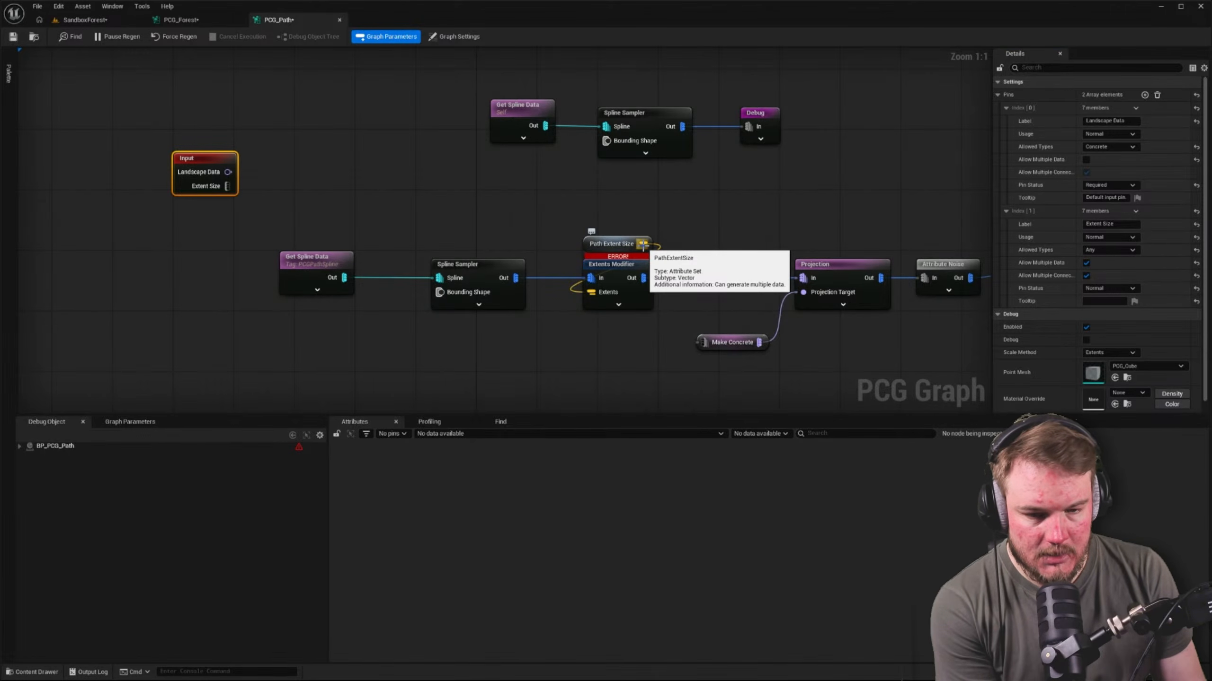
{"action": "left_click", "coordinate": [625, 244]}
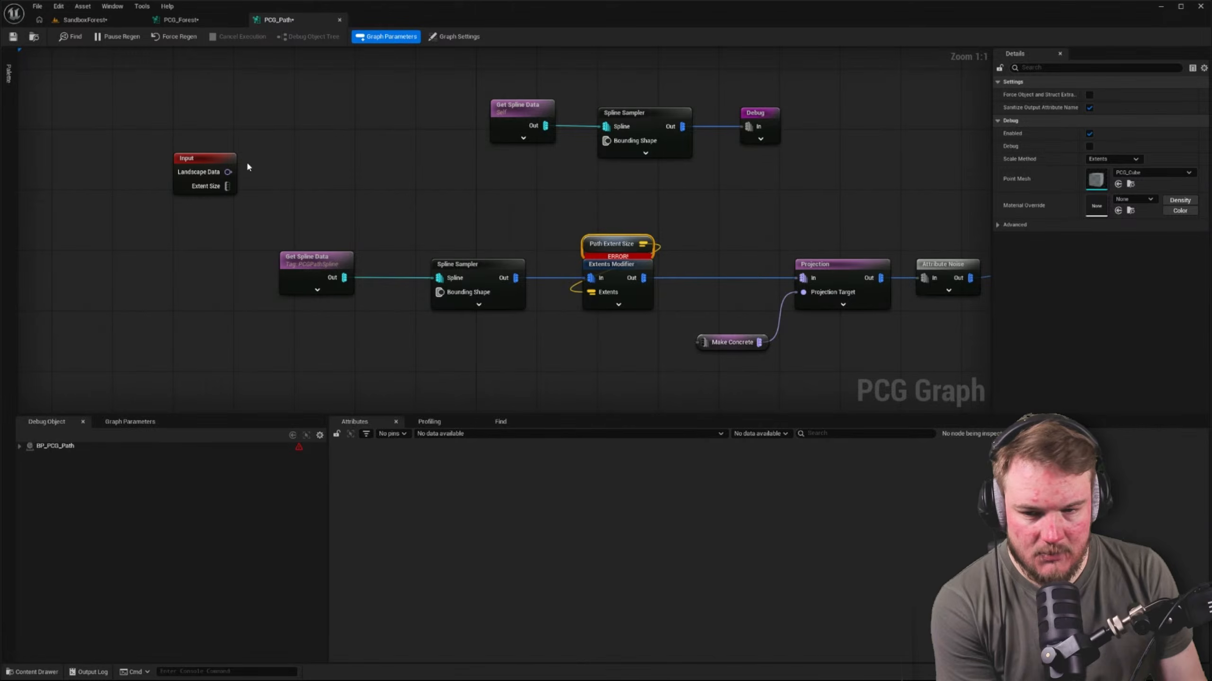
{"action": "left_click", "coordinate": [217, 187]}
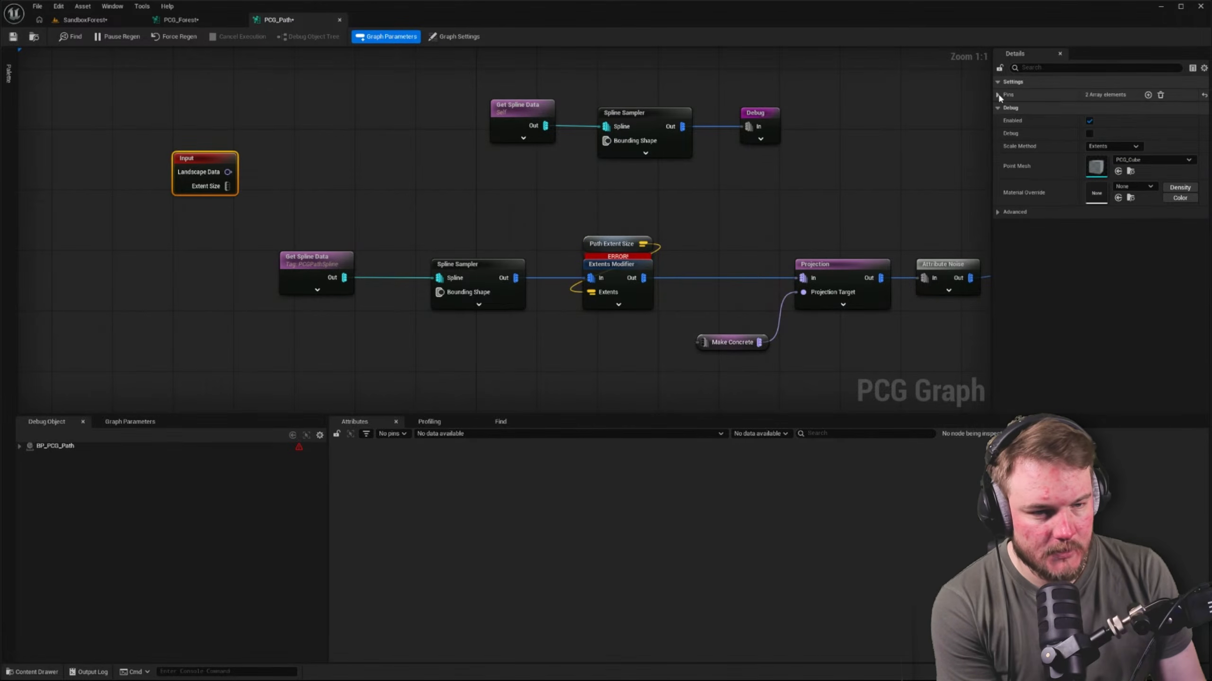
{"action": "left_click", "coordinate": [1005, 121]}
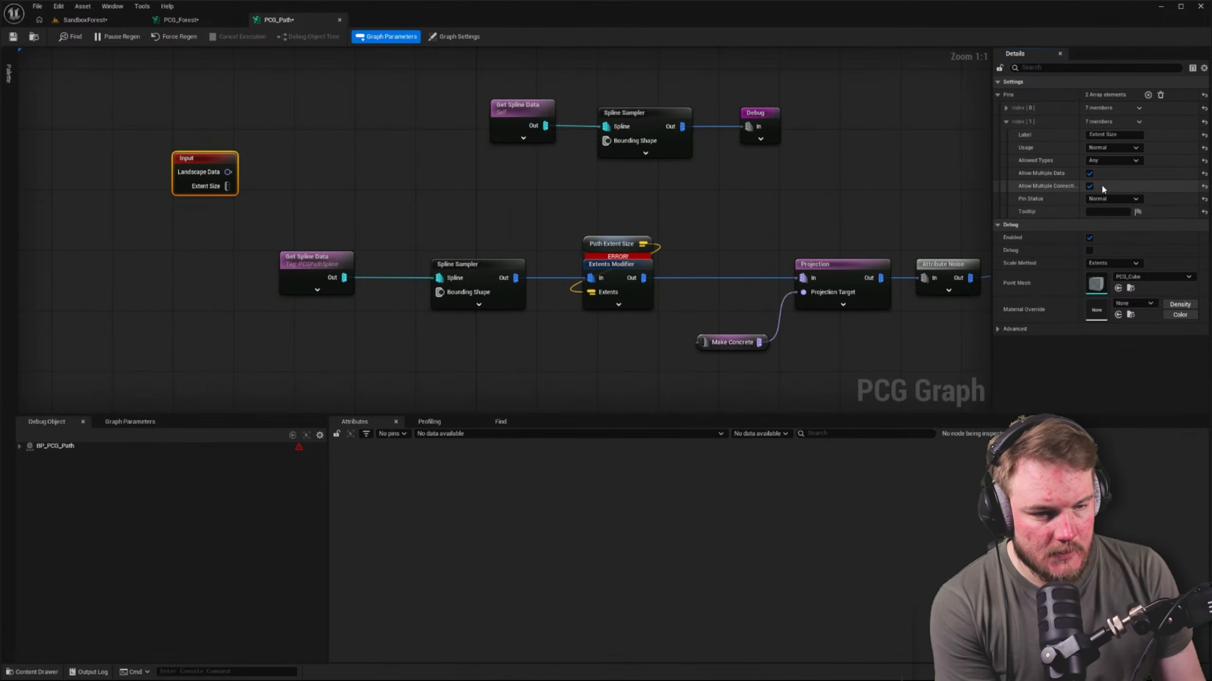
{"action": "left_click", "coordinate": [1089, 173]}
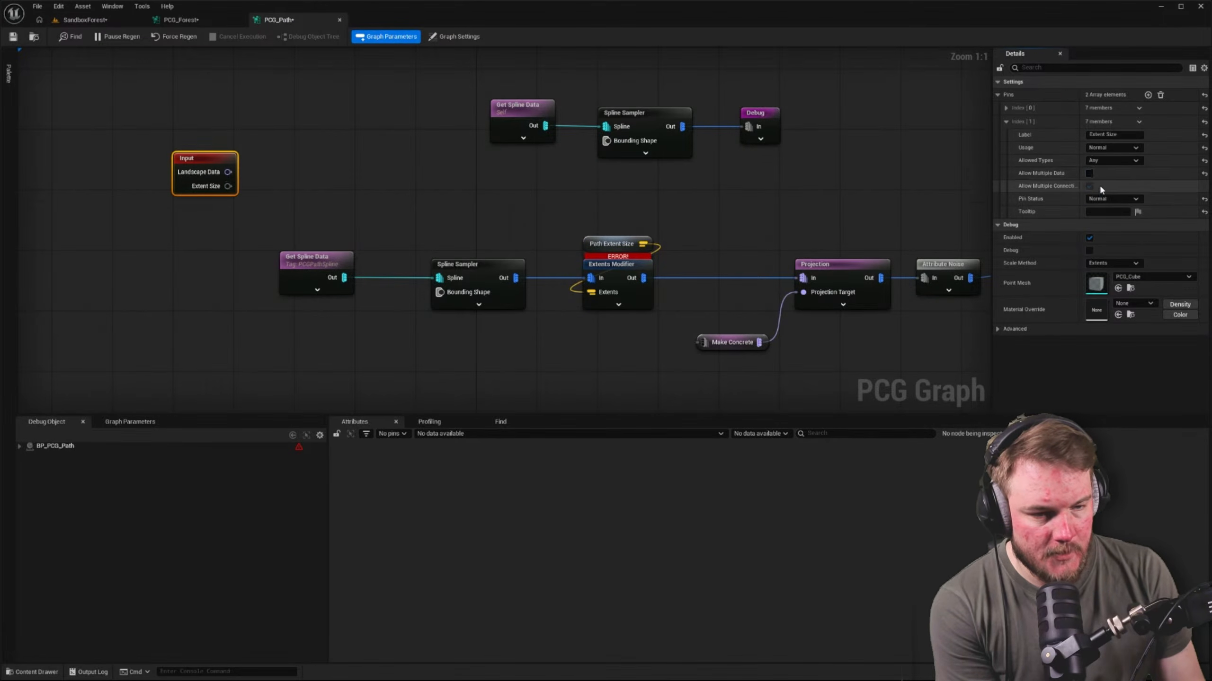
{"action": "left_click", "coordinate": [1132, 199]}
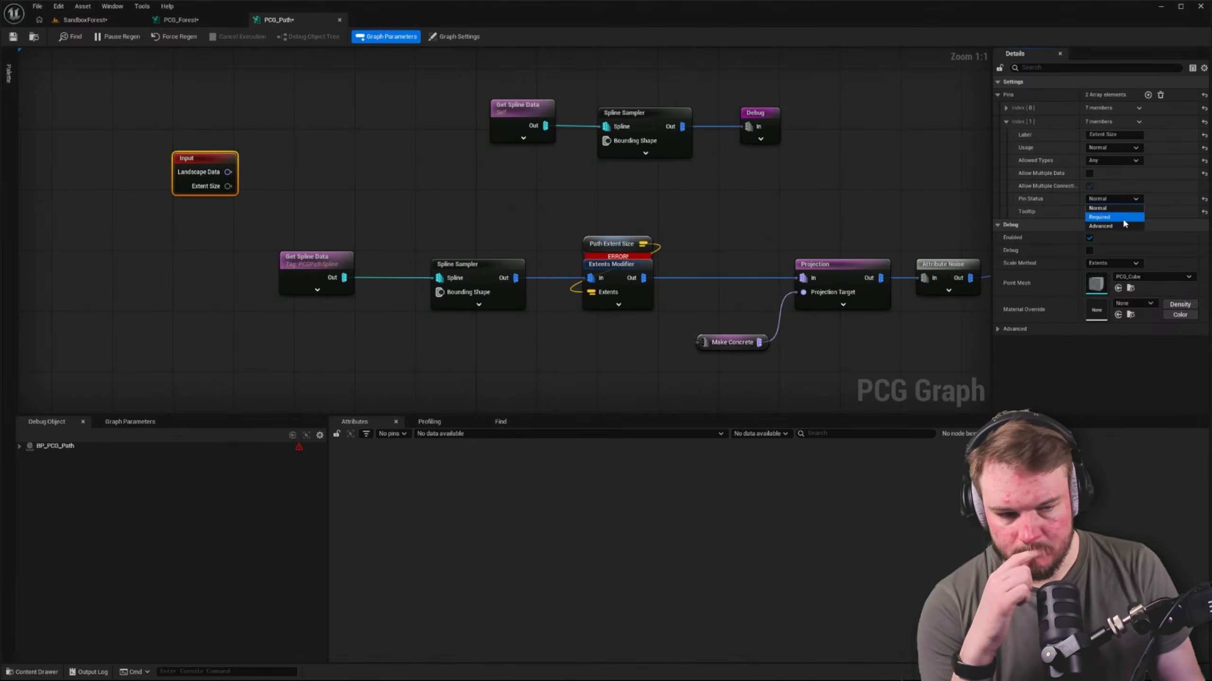
{"action": "left_click", "coordinate": [1123, 218]}
{"action": "left_click", "coordinate": [1132, 162]}
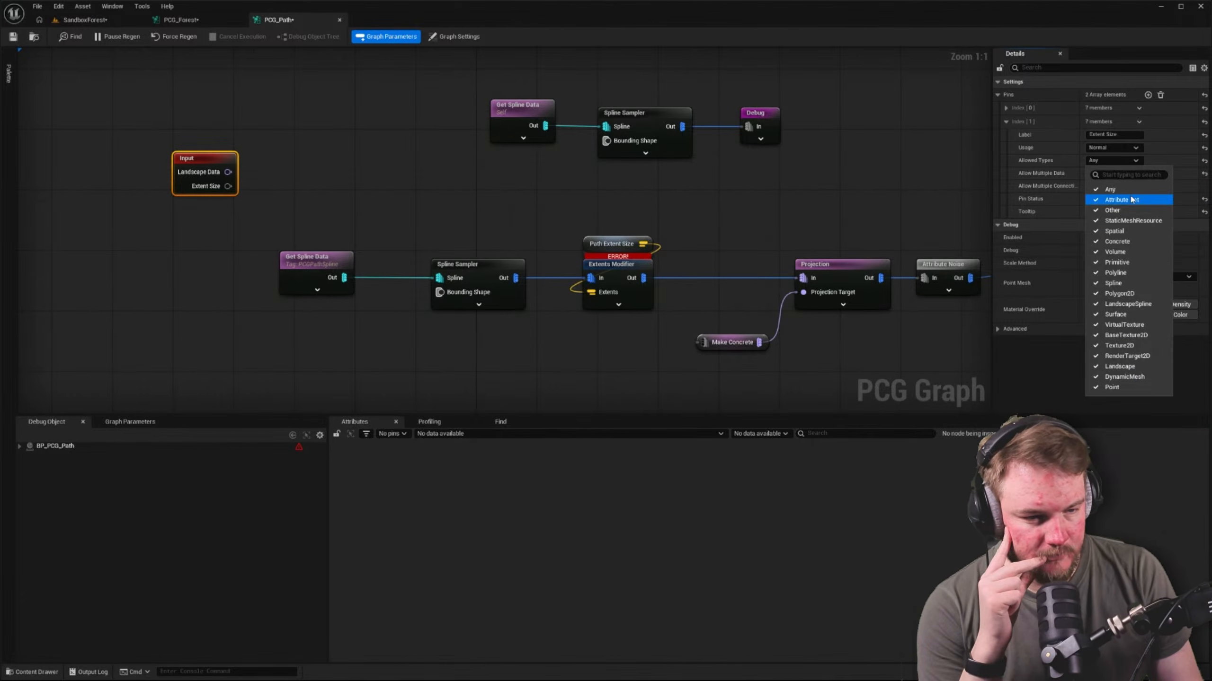
{"action": "left_click", "coordinate": [747, 189]}
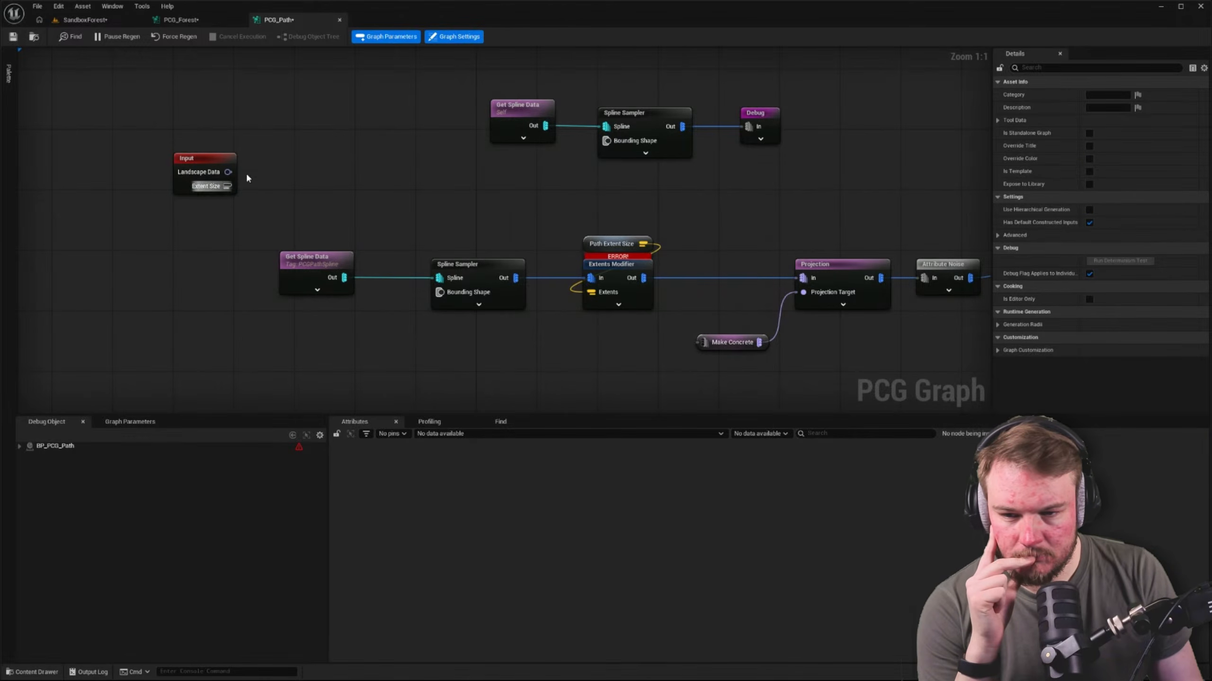
Switch to the PCG_Forest graph and add a Subgraph node below the path point generation chain
{"action": "left_click", "coordinate": [219, 21]}
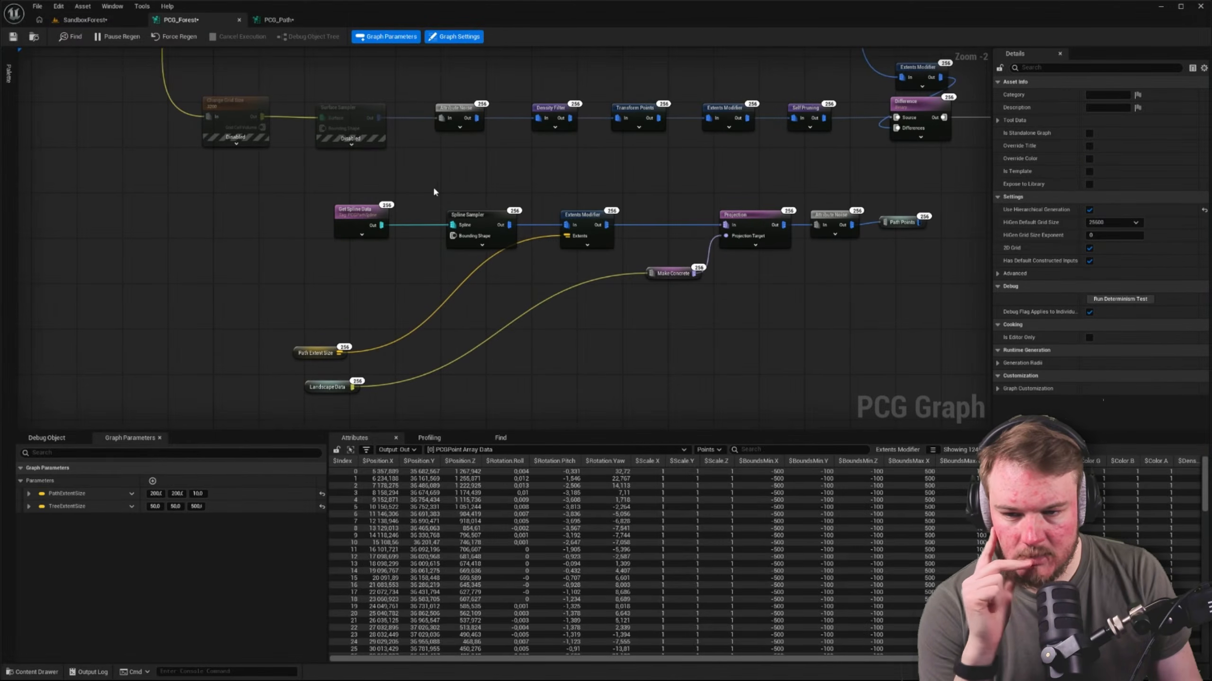
{"action": "key", "text": "ctrl+space"}
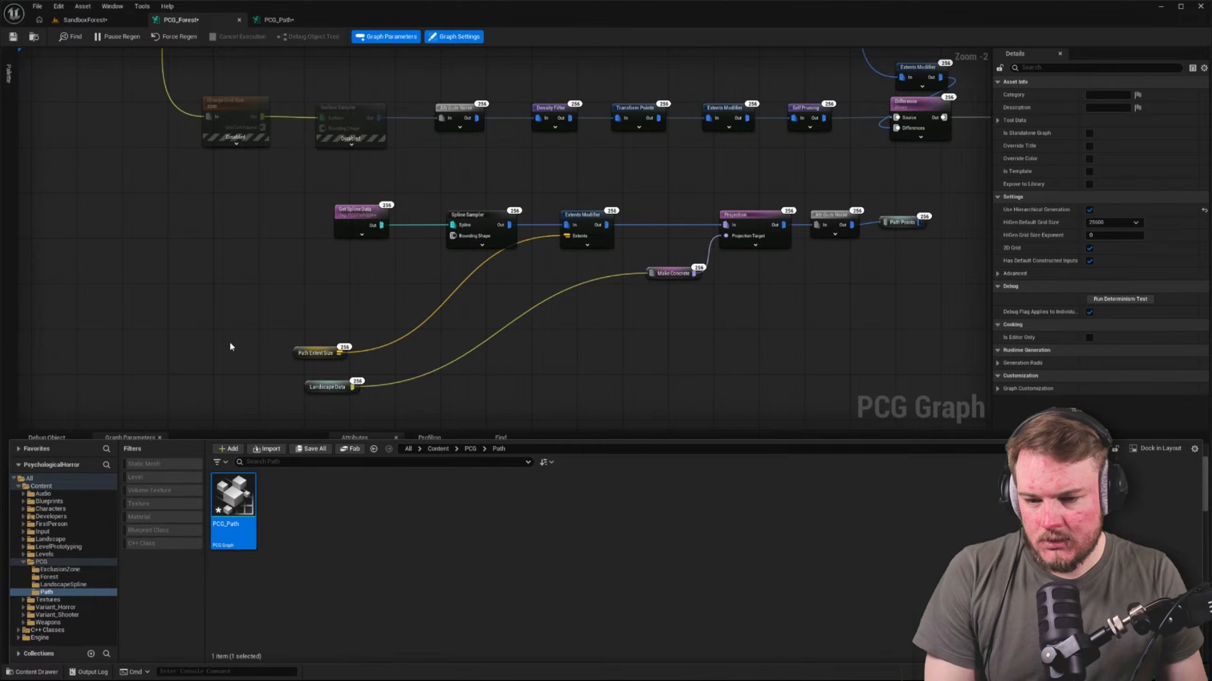
{"action": "right_click", "coordinate": [292, 278]}
{"action": "type", "text": "subgr"}
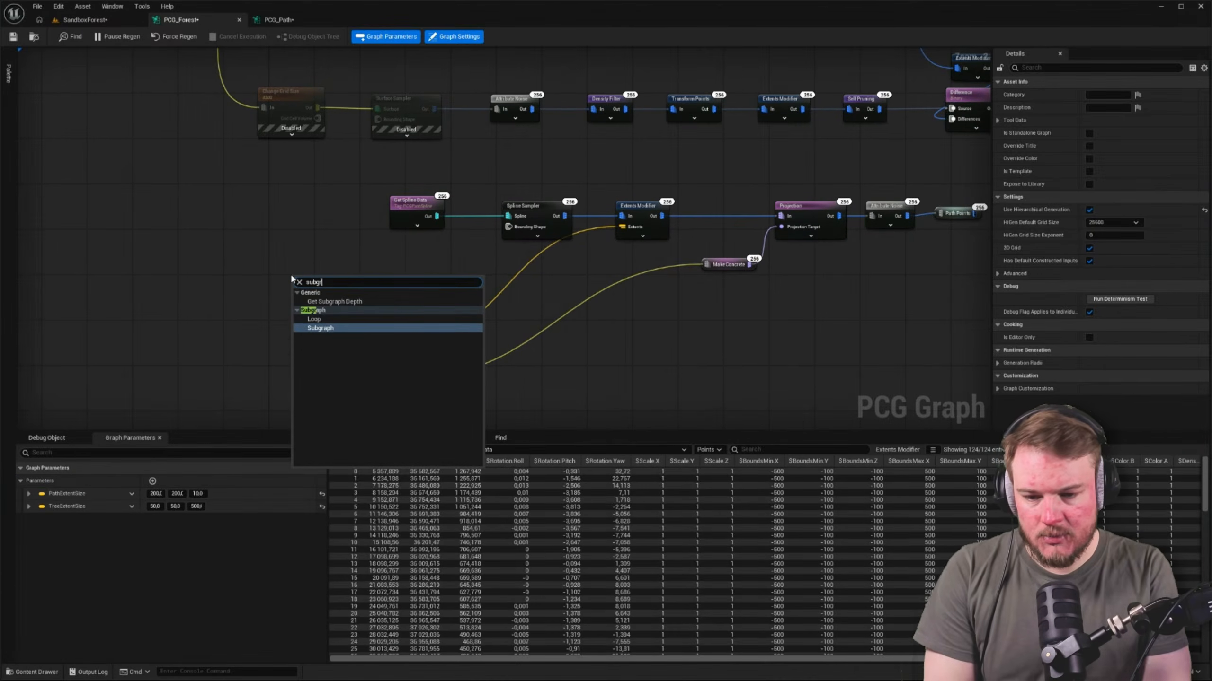
{"action": "key", "text": "Return"}
Assign PCG_Path as the graph of the new Subgraph node
{"action": "left_click", "coordinate": [1173, 110]}
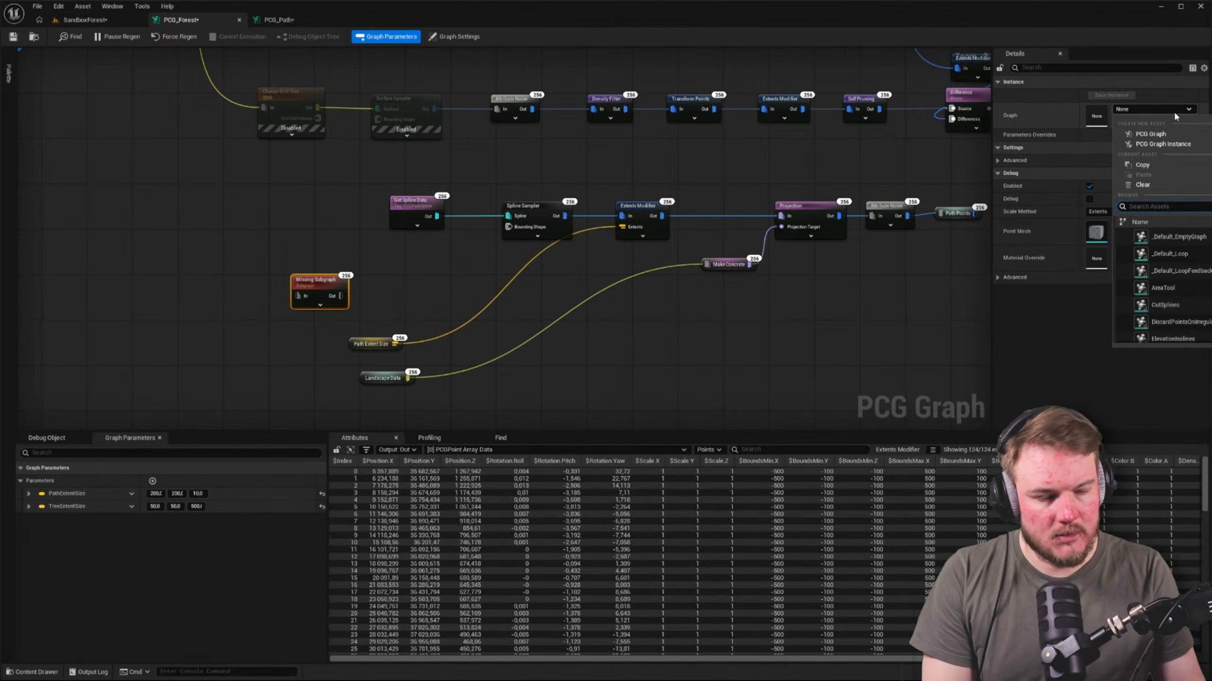
{"action": "type", "text": "PCG:"}
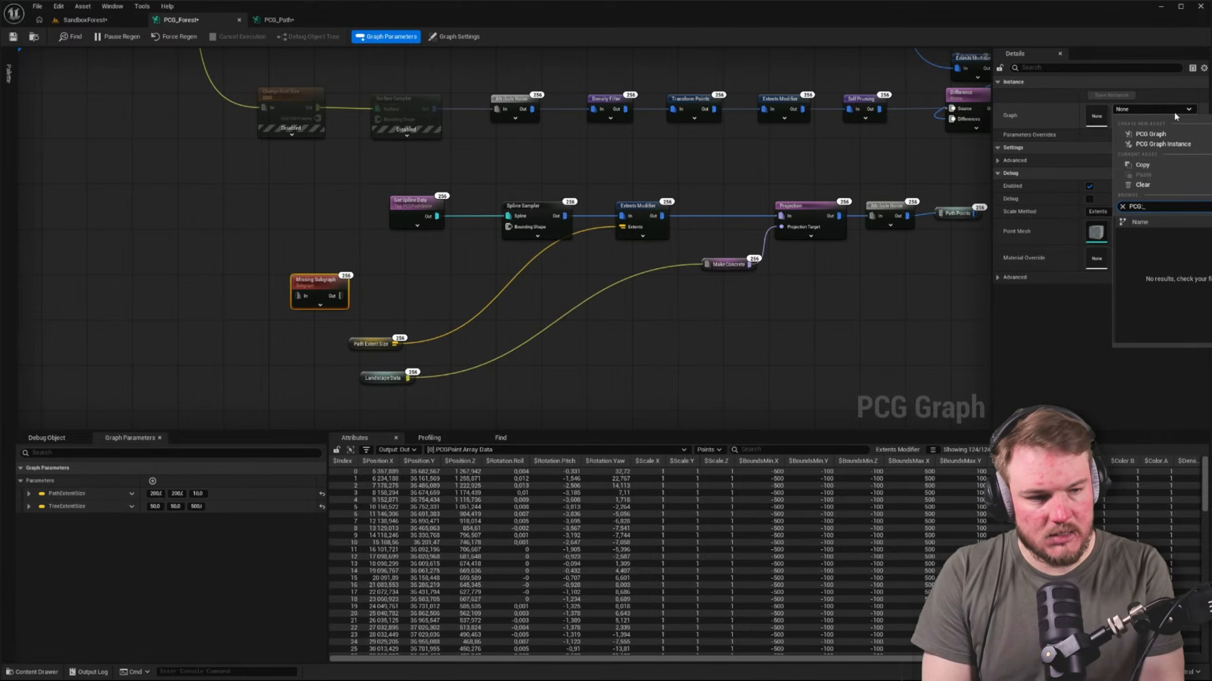
{"action": "key", "text": "BackSpace"}
{"action": "type", "text": "_Pa"}
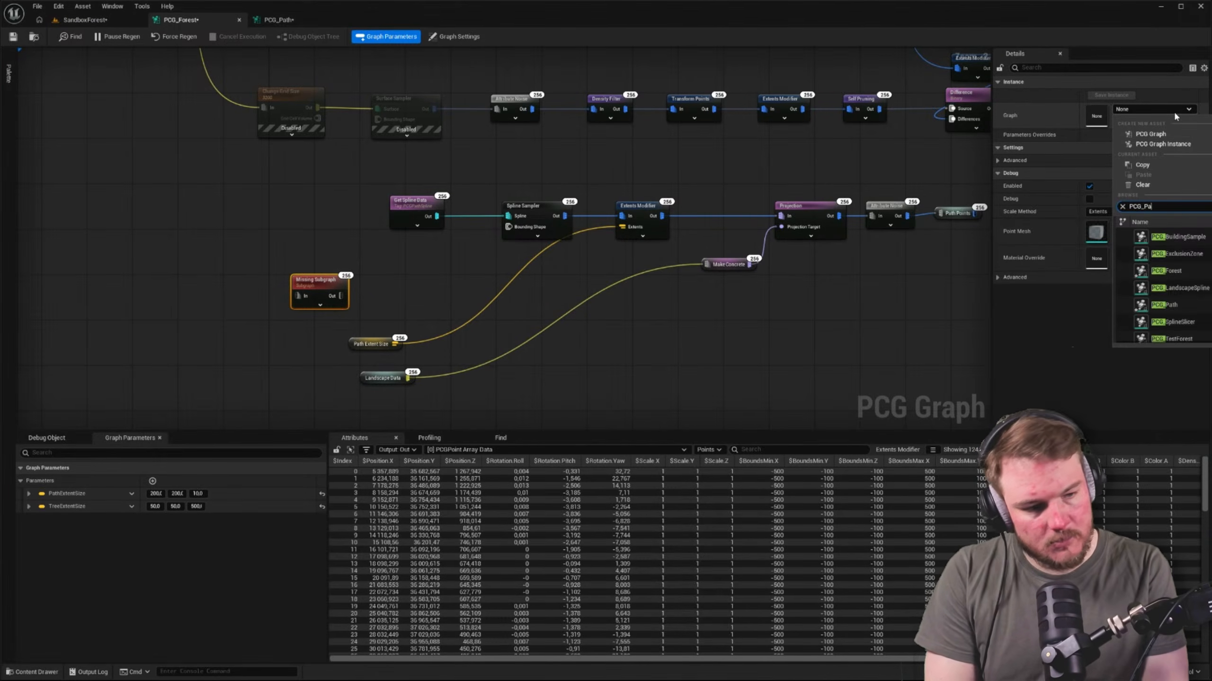
{"action": "key", "text": "Down"}
{"action": "key", "text": "Return"}
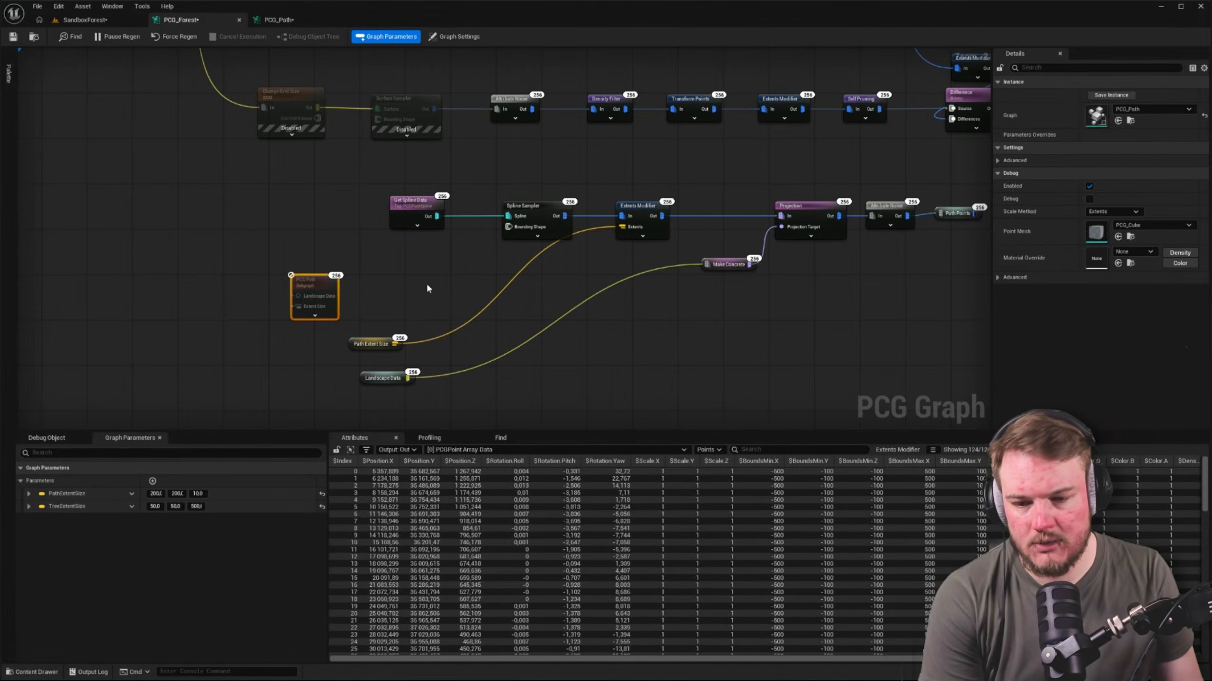
Rearrange the Landscape Data and Path Extent Size nodes beside the PCG Path subgraph and connect them to its Landscape Data and Extent Size inputs
{"action": "left_click", "coordinate": [394, 283]}
{"action": "right_click_drag", "start_coordinate": [392, 283], "coordinate": [414, 268]}
{"action": "scroll", "coordinate": [416, 269], "scroll_direction": "up", "scroll_amount": 1}
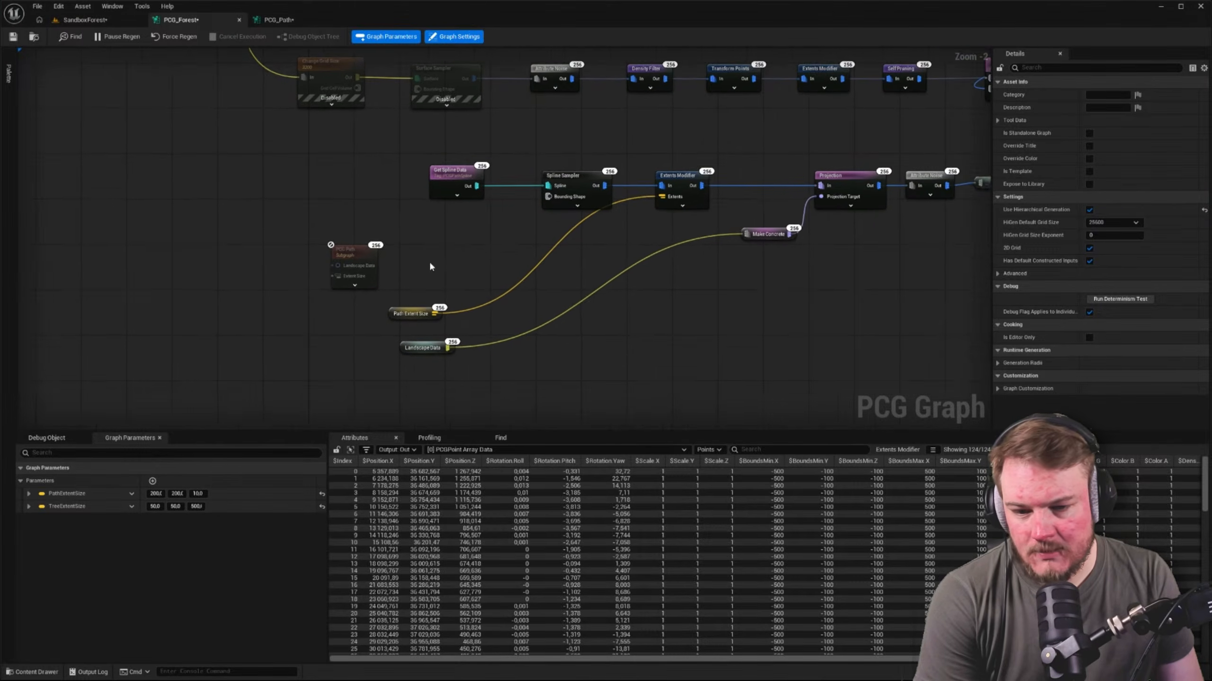
{"action": "left_click_drag", "start_coordinate": [408, 322], "coordinate": [320, 277]}
{"action": "left_click_drag", "start_coordinate": [406, 361], "coordinate": [444, 291]}
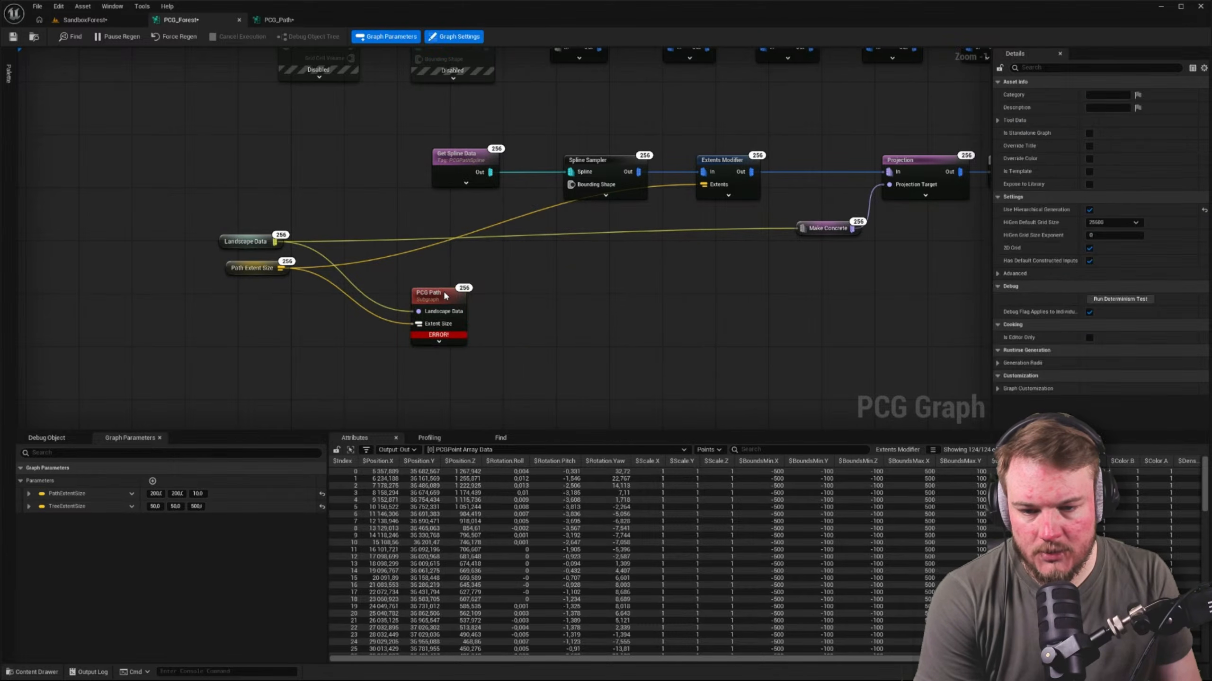
Switch to the PCG_Path graph and move the Output node beyond the end of the path point chain
{"action": "left_click", "coordinate": [284, 20]}
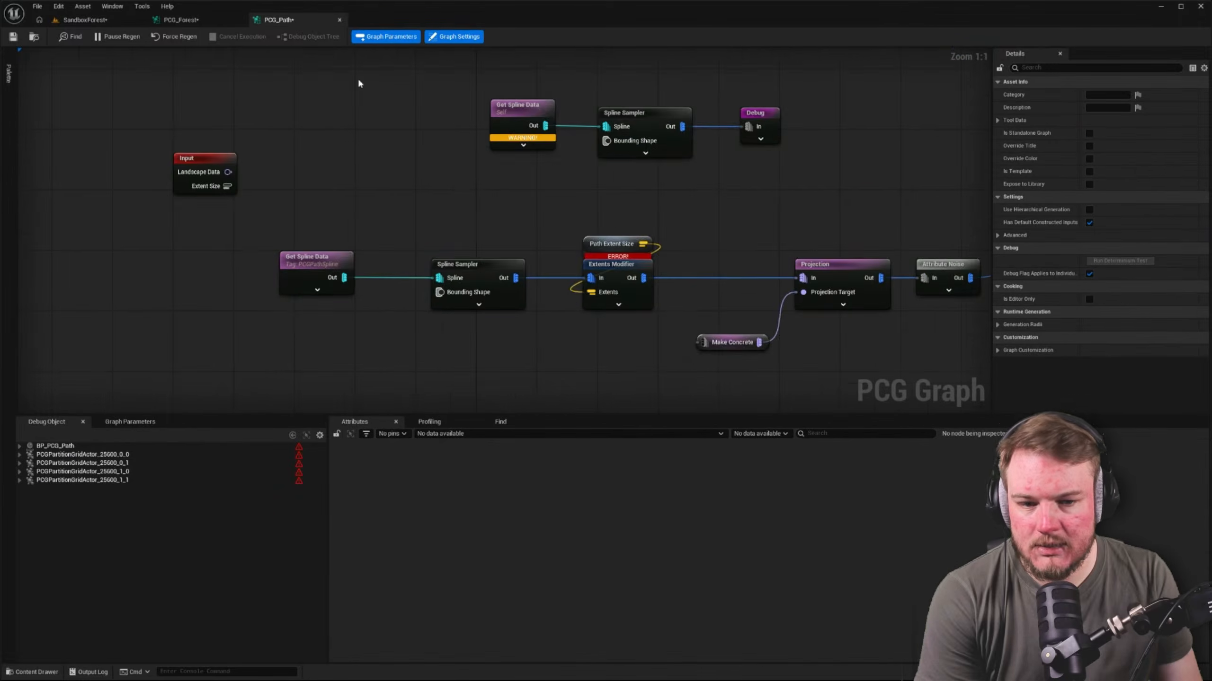
{"action": "right_click_drag", "start_coordinate": [619, 217], "coordinate": [434, 233]}
{"action": "scroll", "coordinate": [441, 206], "scroll_direction": "down", "scroll_amount": 2}
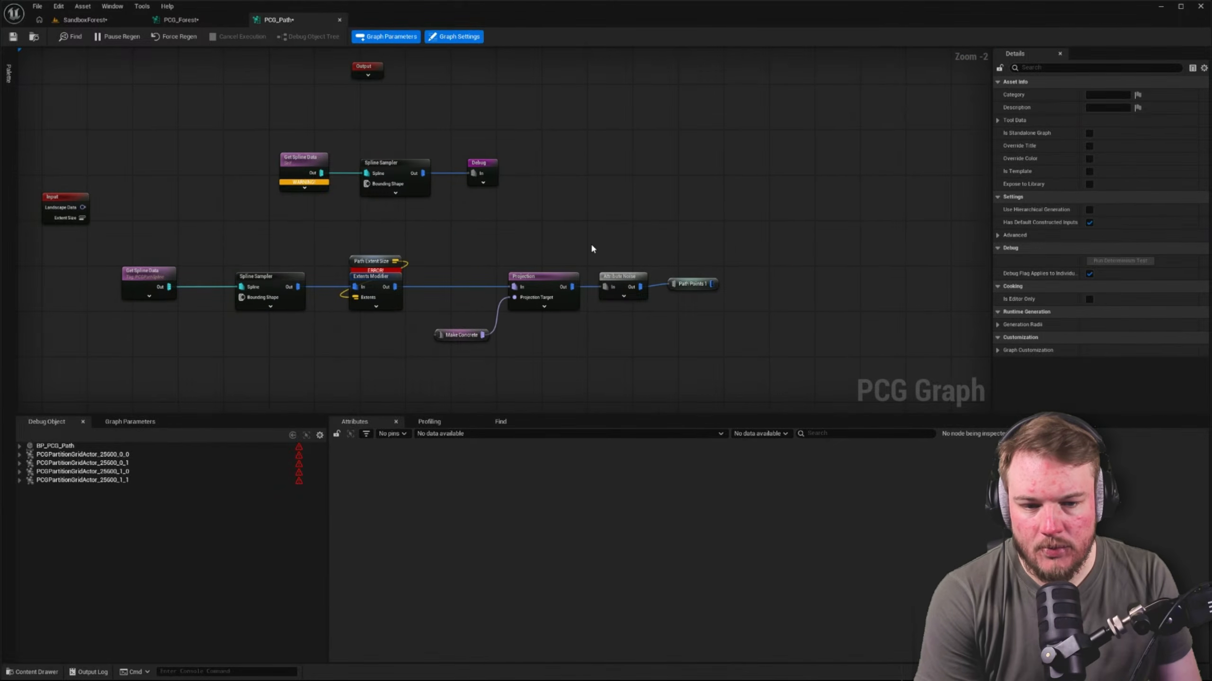
{"action": "right_click_drag", "start_coordinate": [482, 136], "coordinate": [401, 114]}
{"action": "left_click_drag", "start_coordinate": [397, 120], "coordinate": [848, 300]}
{"action": "right_click_drag", "start_coordinate": [726, 262], "coordinate": [670, 213]}
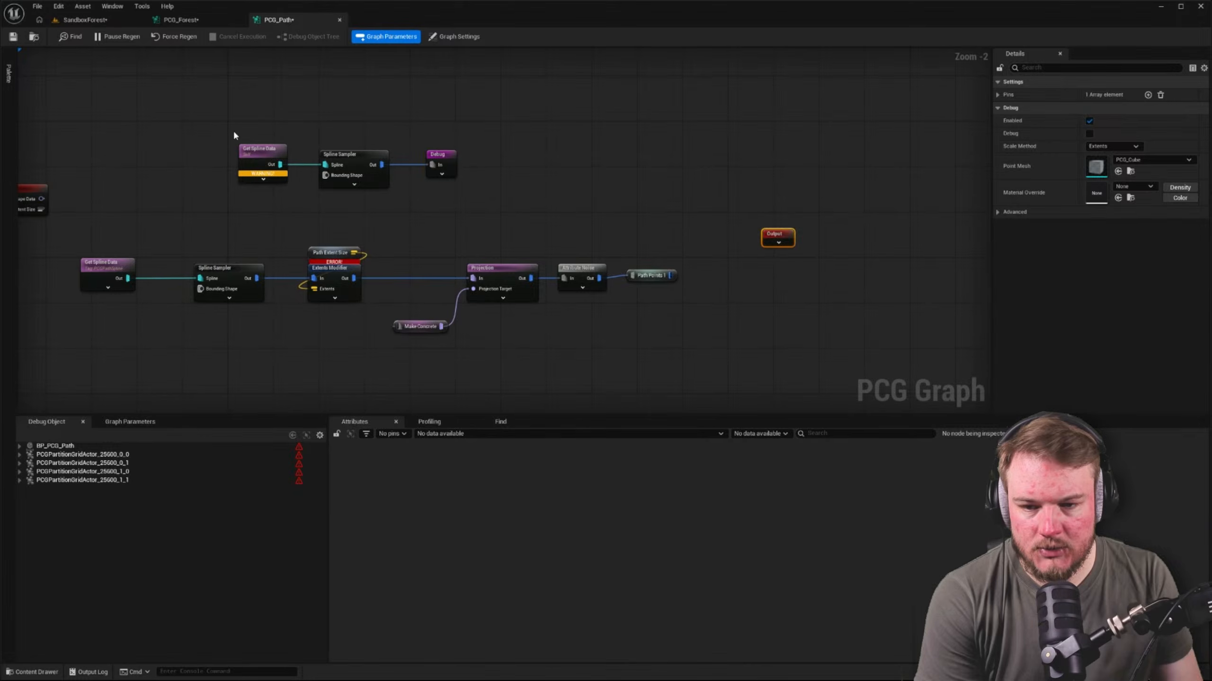
Delete the separate Get Spline Data, Spline Sampler and Debug nodes above the main chain
{"action": "left_click_drag", "start_coordinate": [234, 130], "coordinate": [620, 182]}
{"action": "key", "text": "Delete"}
{"action": "right_click_drag", "start_coordinate": [652, 197], "coordinate": [678, 145]}
Move Path Points 1 above Attribute Noise, line up the Output node, and connect Attribute Noise's output to it
{"action": "left_click_drag", "start_coordinate": [803, 186], "coordinate": [774, 214]}
{"action": "scroll", "coordinate": [740, 211], "scroll_direction": "up", "scroll_amount": 2}
{"action": "right_click_drag", "start_coordinate": [668, 231], "coordinate": [577, 226]}
{"action": "right_click_drag", "start_coordinate": [616, 246], "coordinate": [522, 262]}
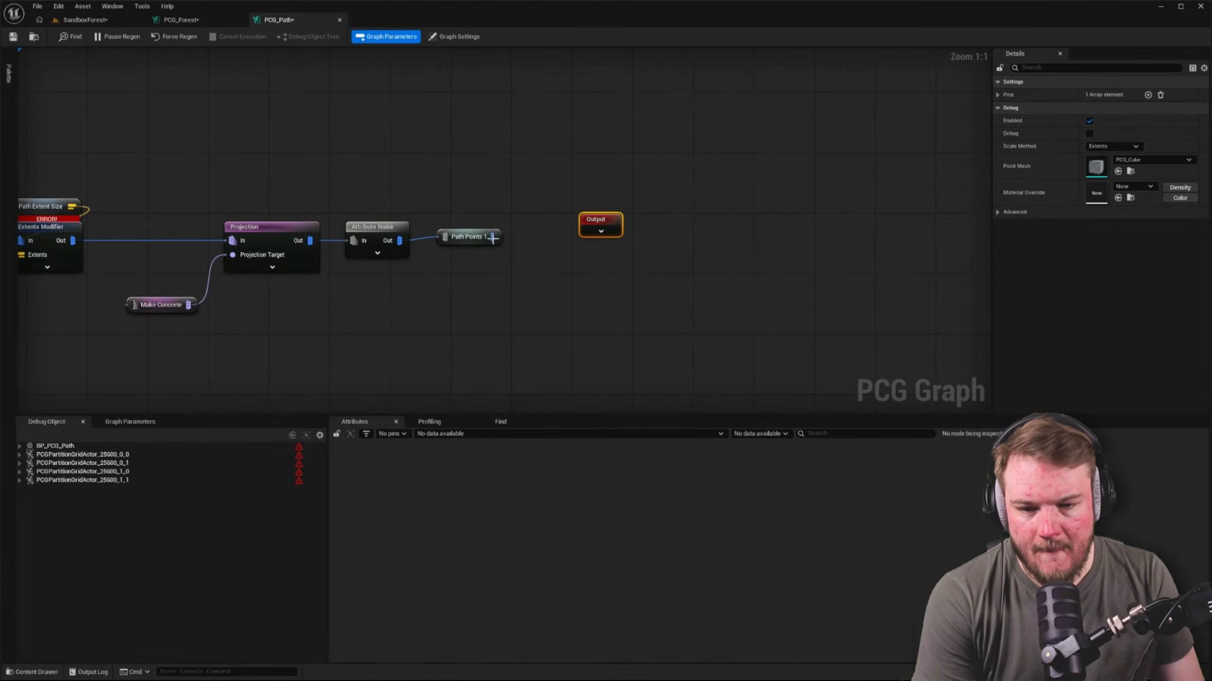
{"action": "left_click_drag", "start_coordinate": [477, 235], "coordinate": [387, 197]}
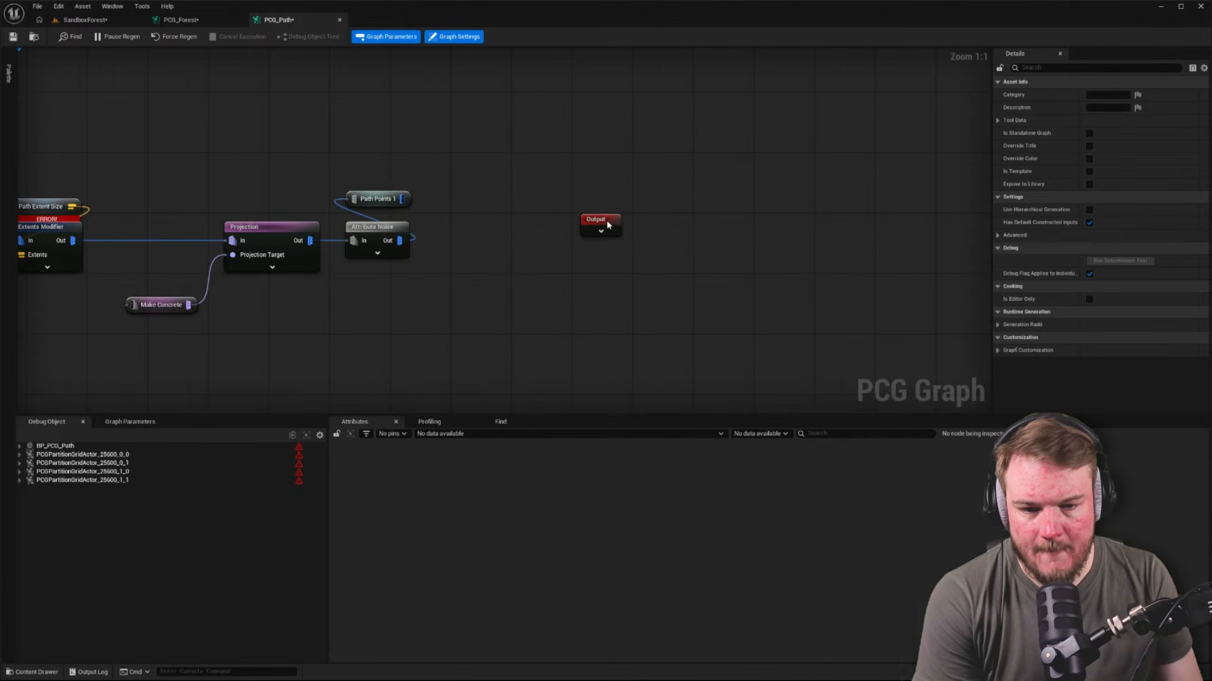
{"action": "left_click_drag", "start_coordinate": [606, 231], "coordinate": [560, 246]}
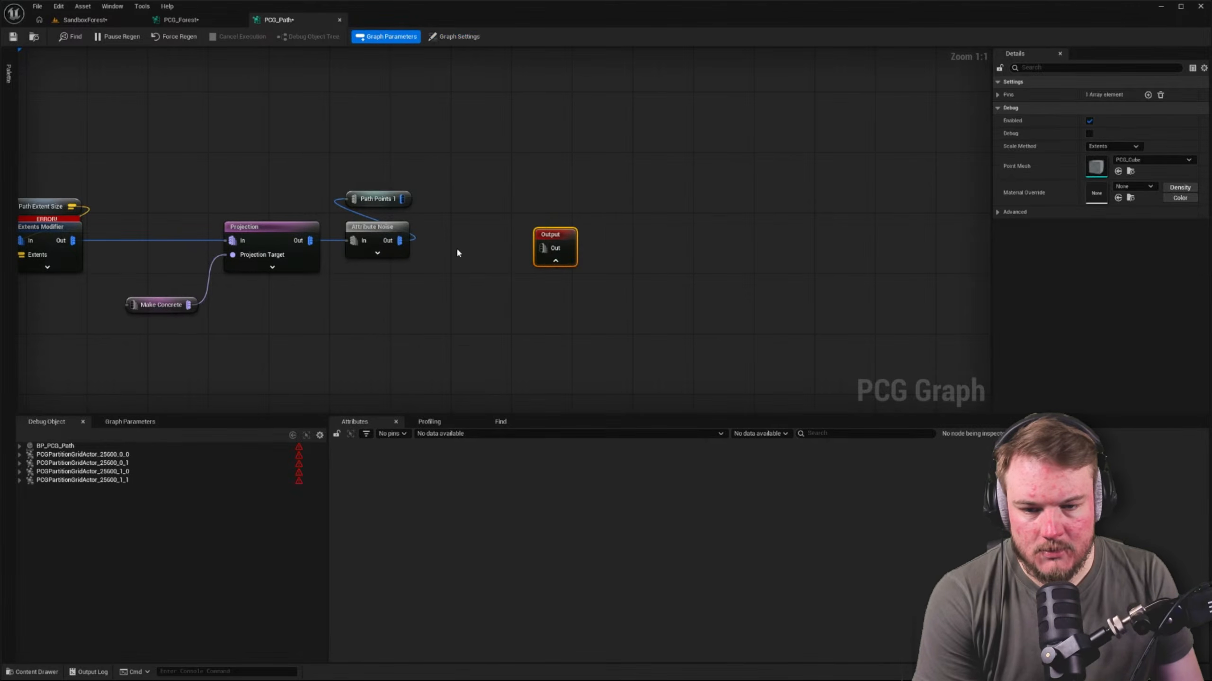
{"action": "left_click_drag", "start_coordinate": [400, 240], "coordinate": [520, 228]}
{"action": "right_click_drag", "start_coordinate": [505, 212], "coordinate": [773, 195]}
{"action": "left_click", "coordinate": [367, 182]}
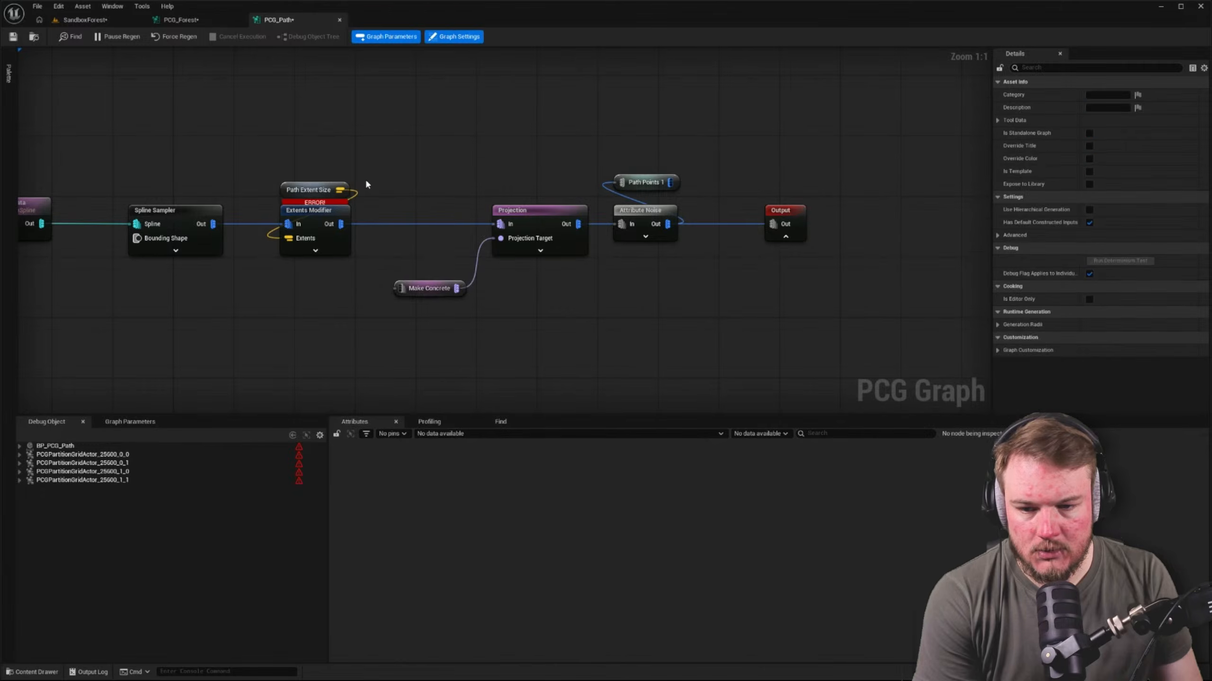
Connect the Input node's Extent Size to the Extents Modifier's Extents and delete the broken Path Extent Size node
{"action": "right_click_drag", "start_coordinate": [366, 183], "coordinate": [609, 179]}
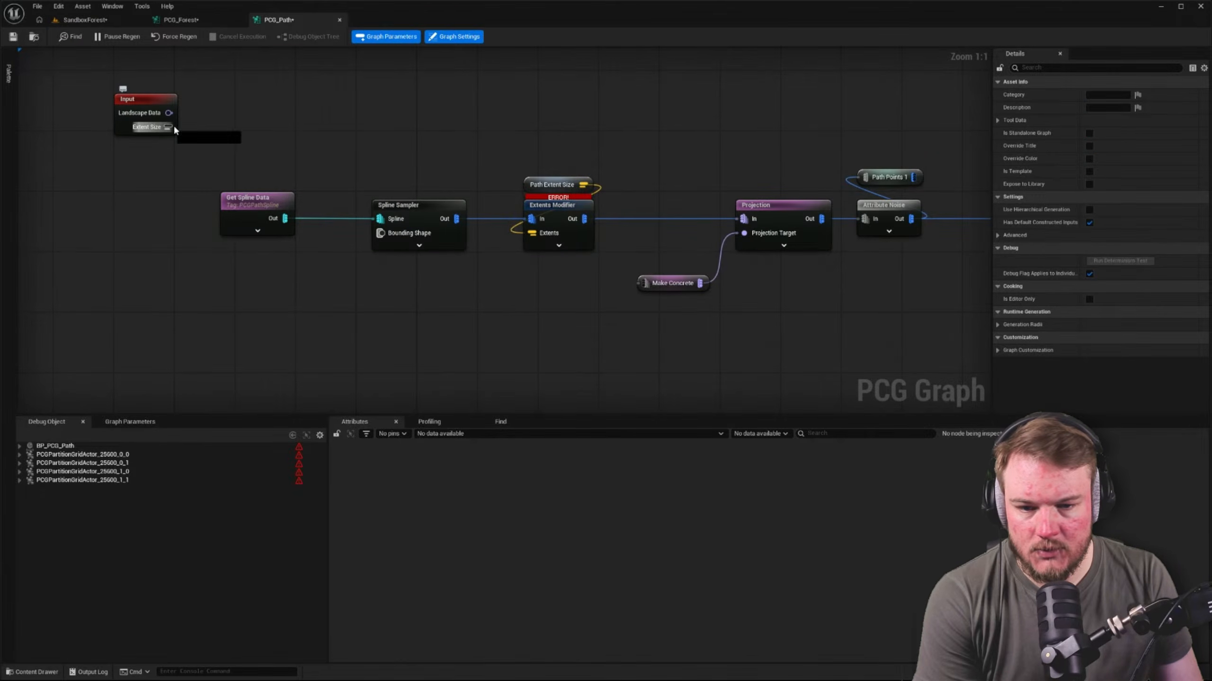
{"action": "left_click_drag", "start_coordinate": [173, 127], "coordinate": [531, 233]}
{"action": "left_click_drag", "start_coordinate": [553, 191], "coordinate": [544, 147]}
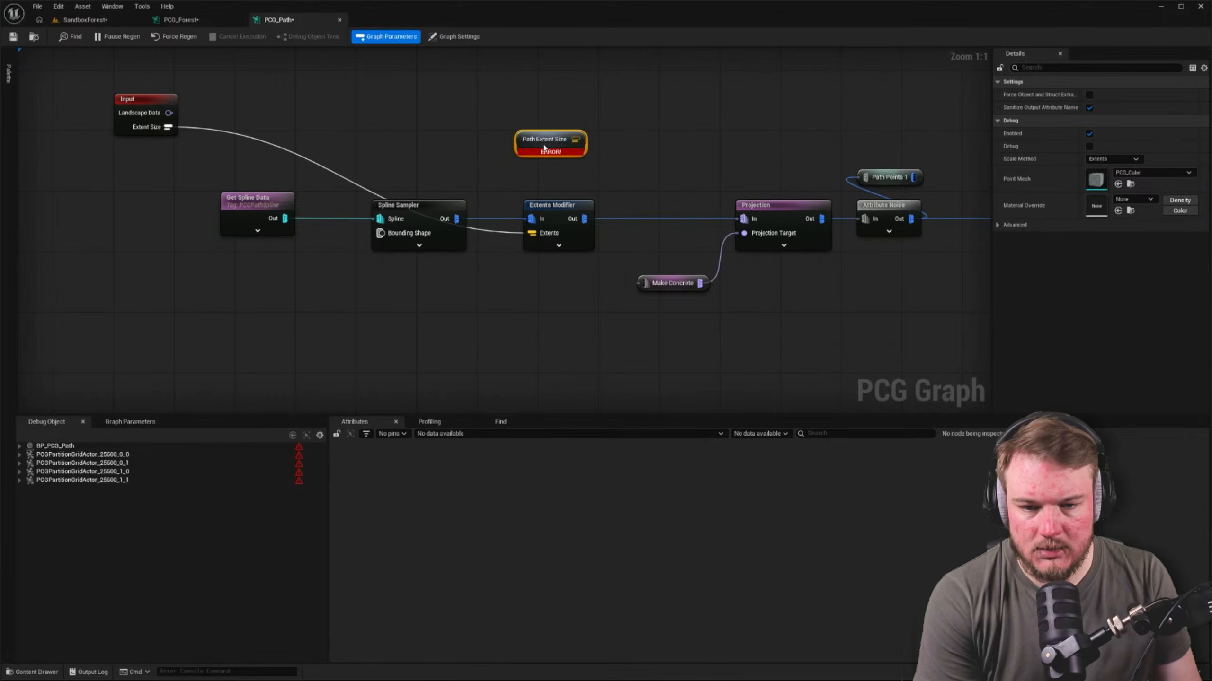
{"action": "key", "text": "Delete"}
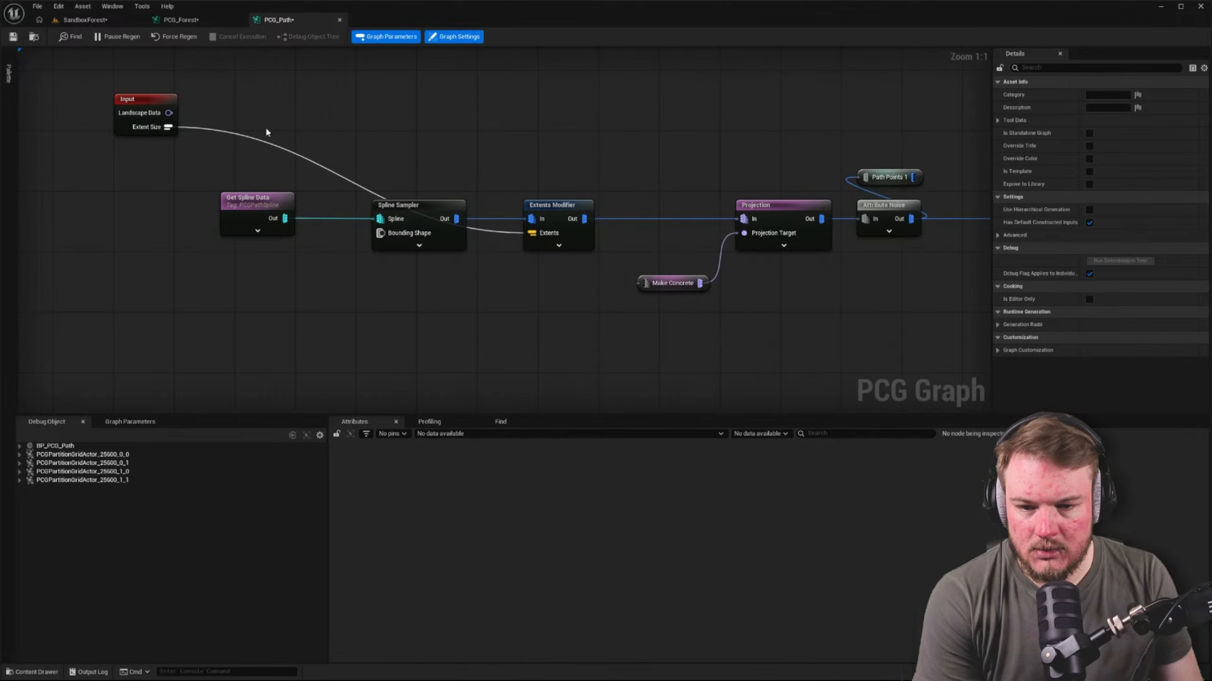
Connect the Input node's Landscape Data to the Make Concrete node
{"action": "right_click_drag", "start_coordinate": [368, 123], "coordinate": [321, 147]}
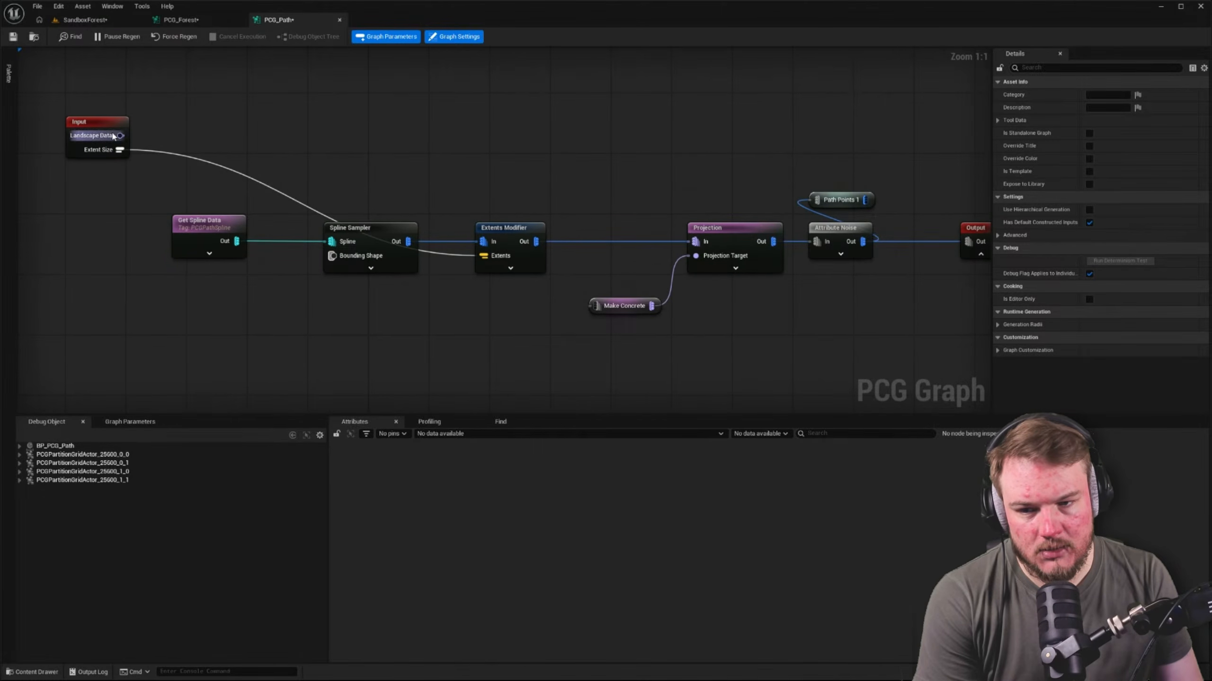
{"action": "left_click_drag", "start_coordinate": [113, 136], "coordinate": [596, 305]}
{"action": "right_click_drag", "start_coordinate": [106, 130], "coordinate": [230, 125]}
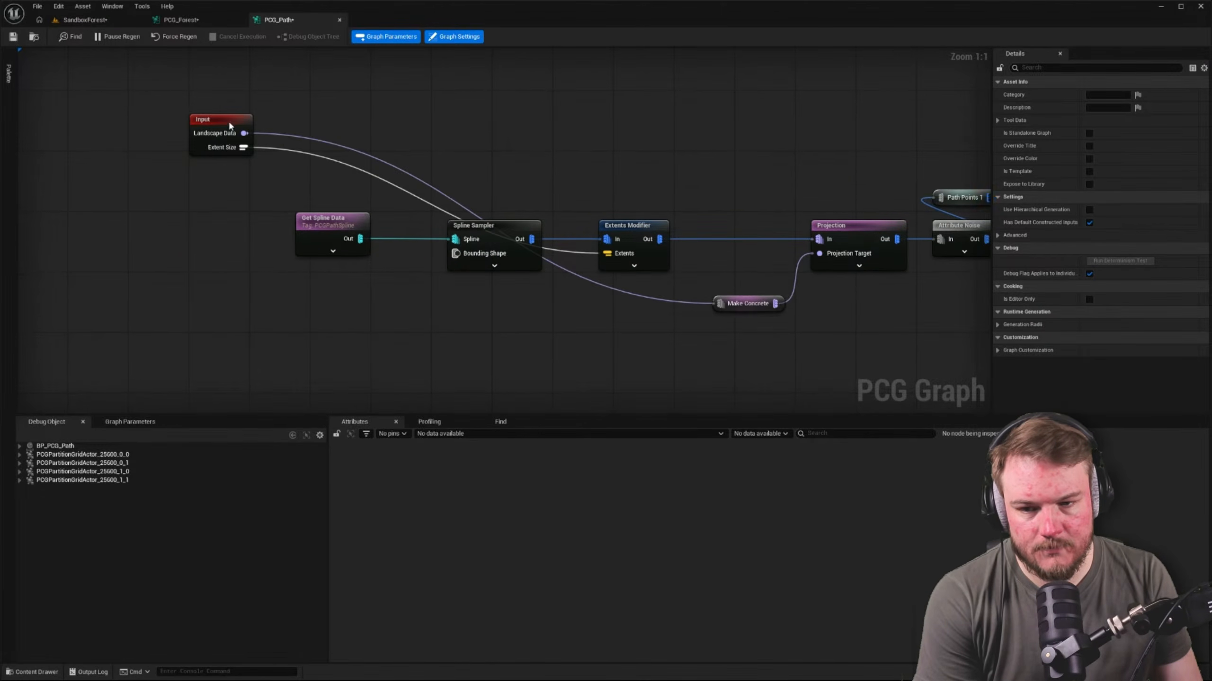
Place the Input node below the Spline Sampler, compact the chain's nodes, and align Make Concrete with the Input node
{"action": "left_click_drag", "start_coordinate": [229, 125], "coordinate": [514, 309]}
{"action": "left_click_drag", "start_coordinate": [353, 224], "coordinate": [496, 227]}
{"action": "left_click", "coordinate": [479, 227], "text": "ctrl"}
{"action": "left_click", "coordinate": [473, 189]}
{"action": "right_click_drag", "start_coordinate": [473, 190], "coordinate": [223, 158]}
{"action": "left_click_drag", "start_coordinate": [569, 173], "coordinate": [847, 283]}
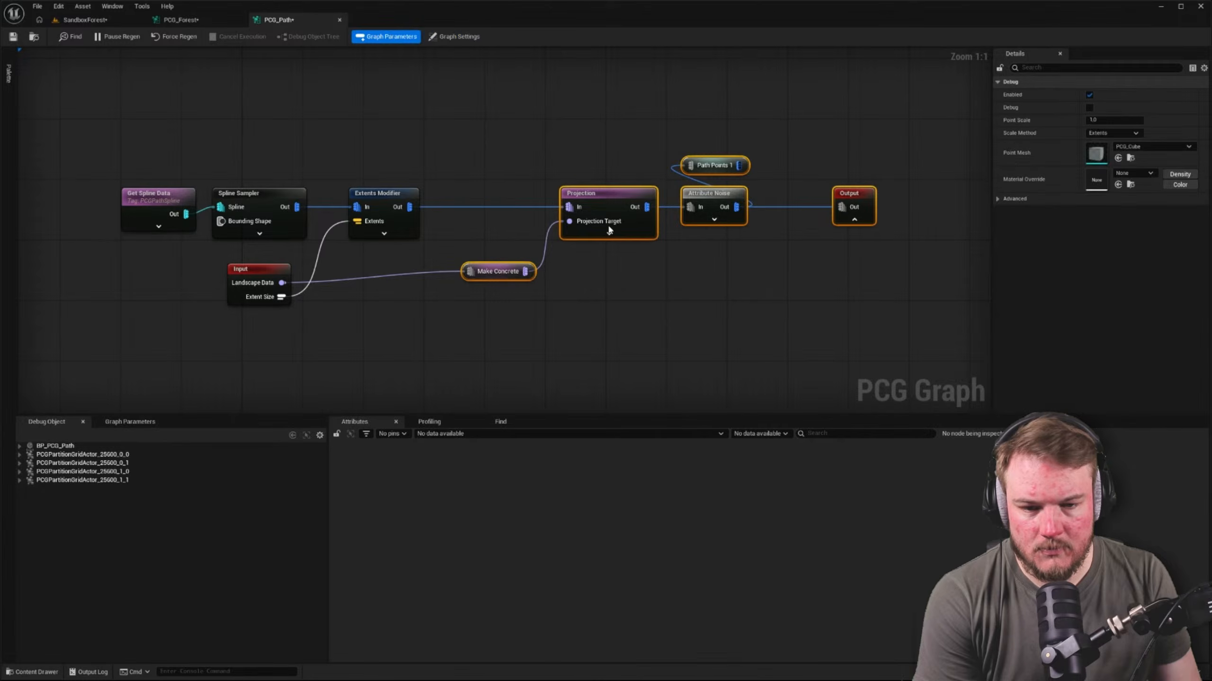
{"action": "left_click_drag", "start_coordinate": [606, 193], "coordinate": [517, 190]}
{"action": "left_click", "coordinate": [434, 239]}
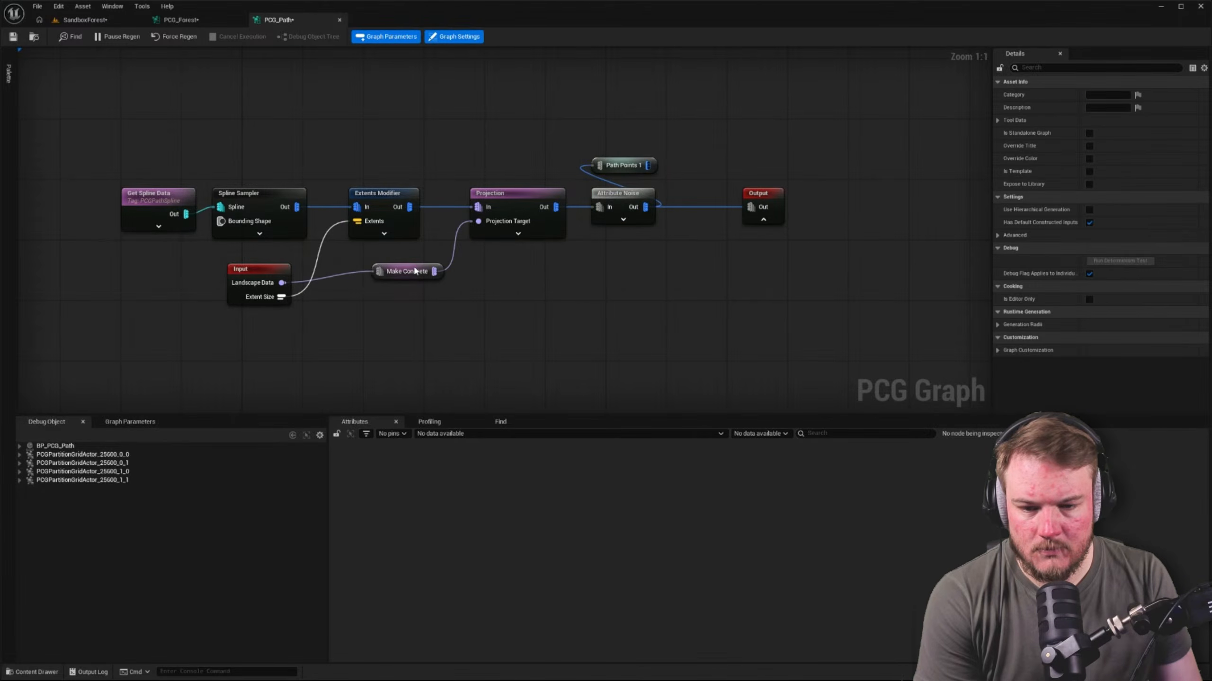
{"action": "left_click_drag", "start_coordinate": [414, 268], "coordinate": [390, 276]}
{"action": "left_click_drag", "start_coordinate": [389, 154], "coordinate": [431, 280]}
{"action": "left_click_drag", "start_coordinate": [261, 253], "coordinate": [415, 286]}
{"action": "key", "text": "q"}
{"action": "left_click", "coordinate": [503, 300]}
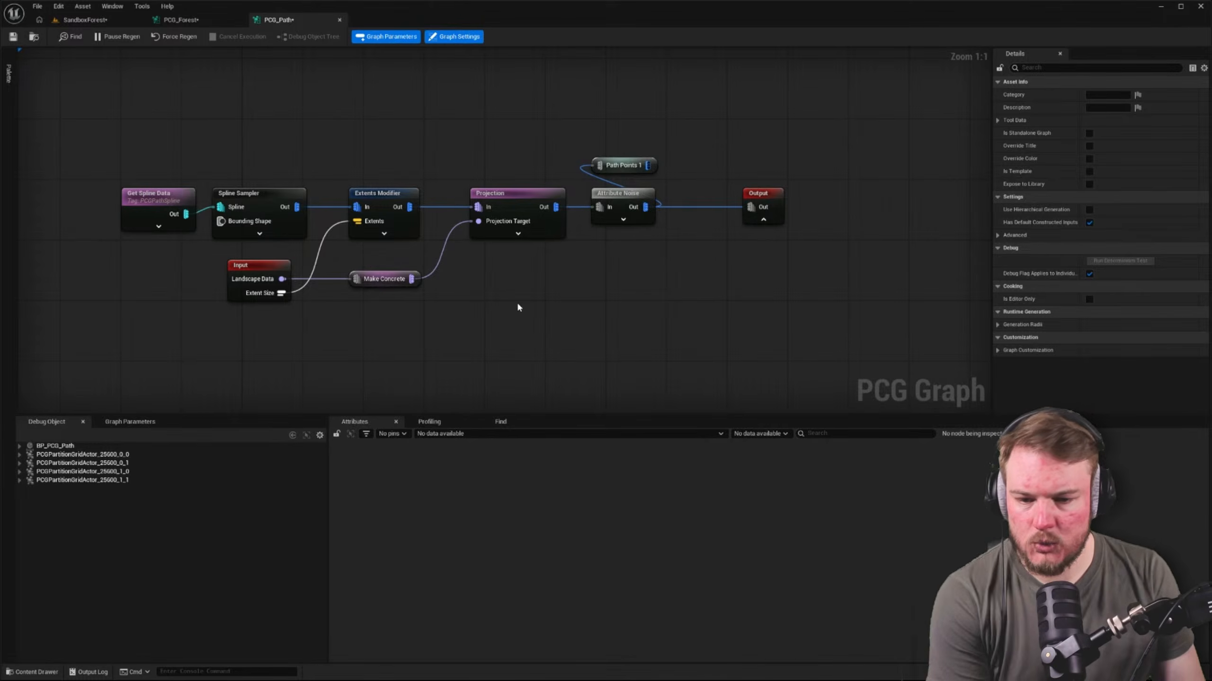
Delete the Path Points 1 node and move the Output node closer to Attribute Noise
{"action": "right_click_drag", "start_coordinate": [551, 260], "coordinate": [558, 266]}
{"action": "left_click", "coordinate": [639, 166]}
{"action": "key", "text": "Delete"}
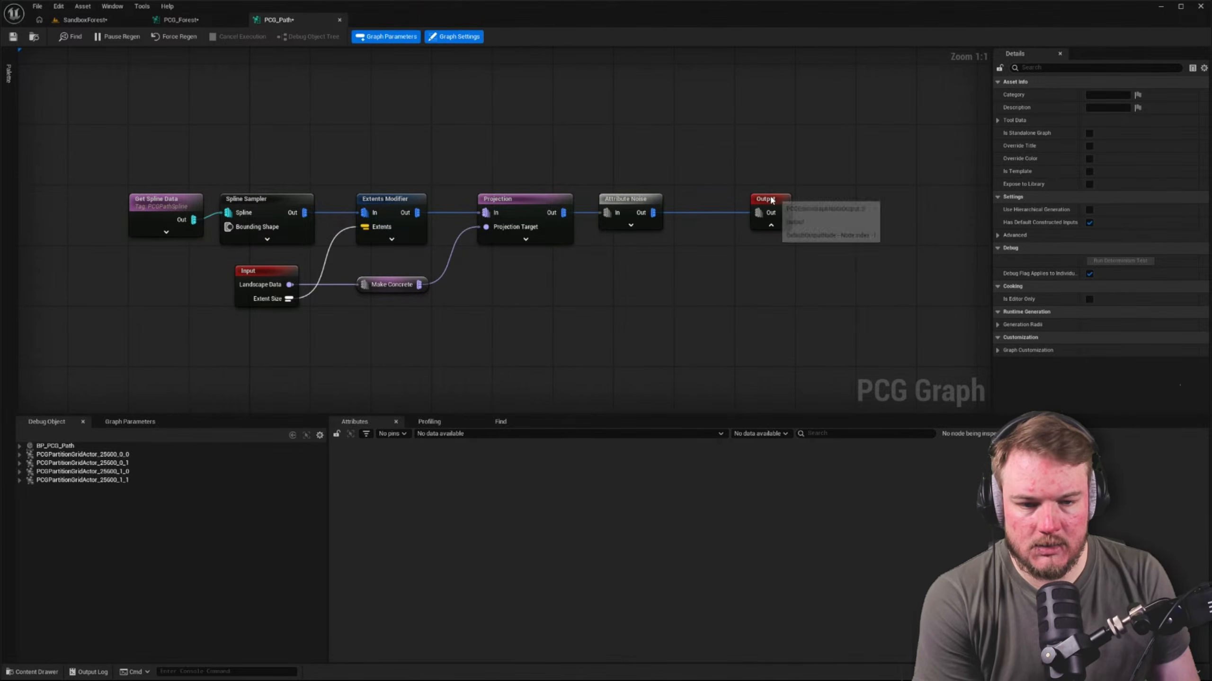
{"action": "left_click_drag", "start_coordinate": [771, 198], "coordinate": [725, 198]}
{"action": "right_click_drag", "start_coordinate": [629, 165], "coordinate": [705, 173]}
{"action": "left_click_drag", "start_coordinate": [804, 207], "coordinate": [820, 207]}
Review the settings of the PCG_Path nodes in order, from Get Spline Data through to Output
{"action": "left_click_drag", "start_coordinate": [164, 186], "coordinate": [230, 260]}
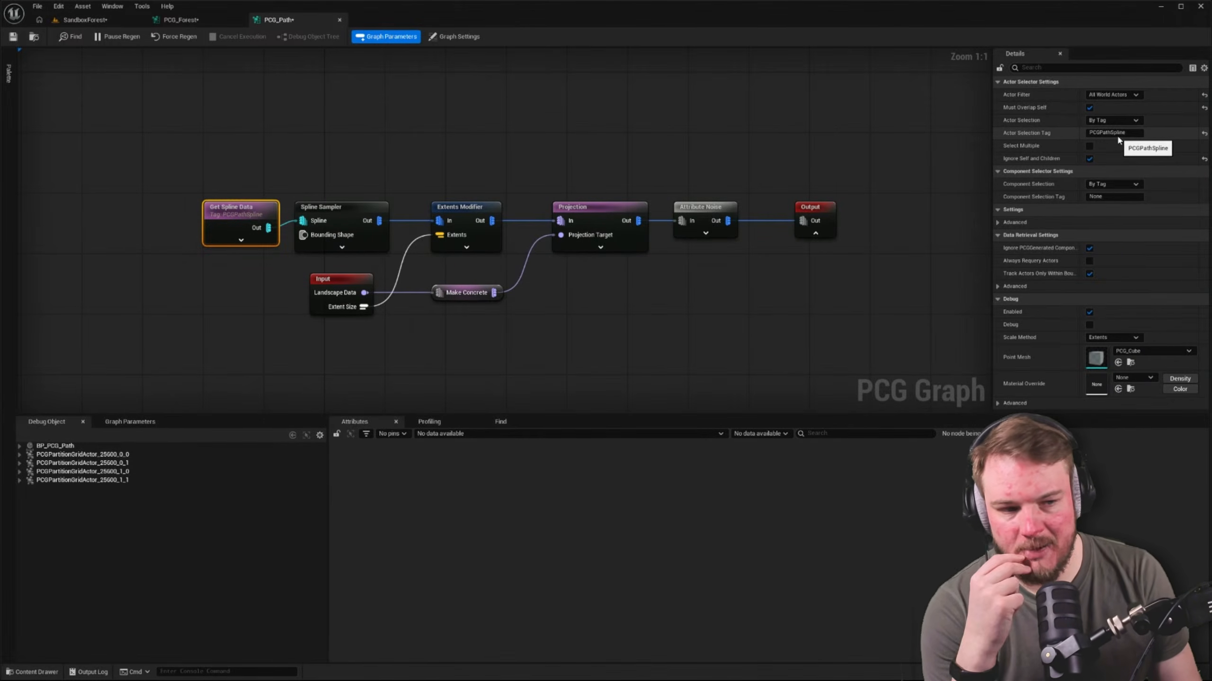
{"action": "left_click", "coordinate": [489, 129]}
{"action": "left_click", "coordinate": [328, 207]}
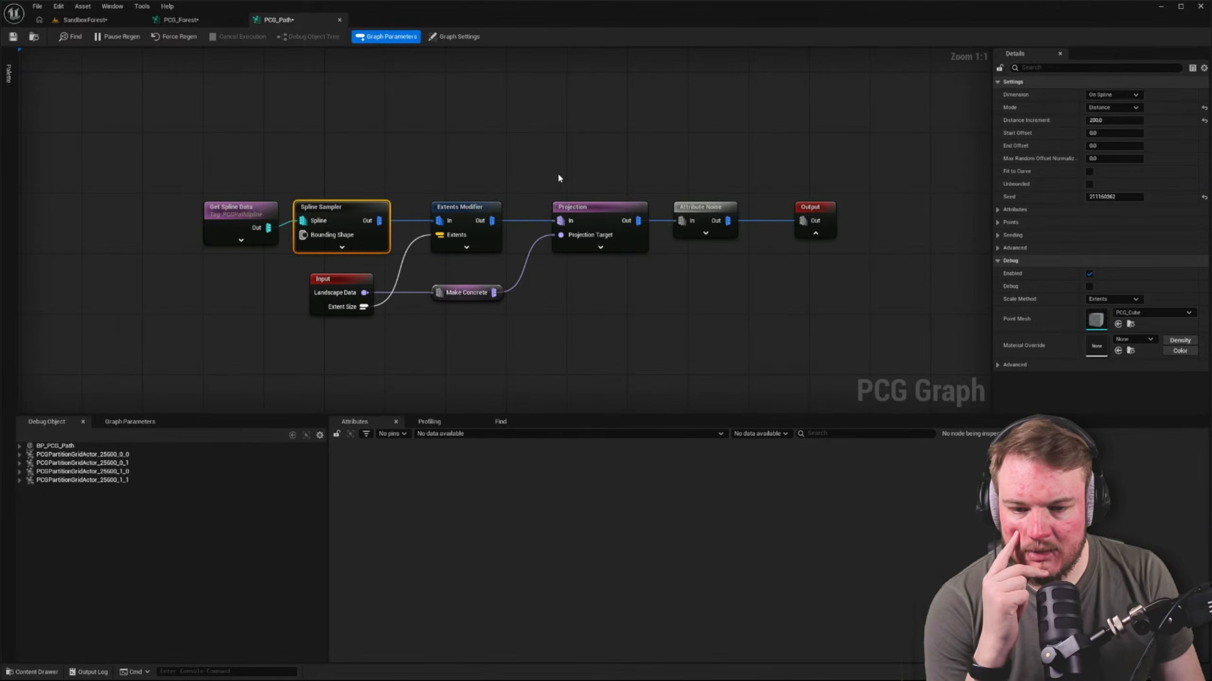
{"action": "left_click", "coordinate": [489, 206]}
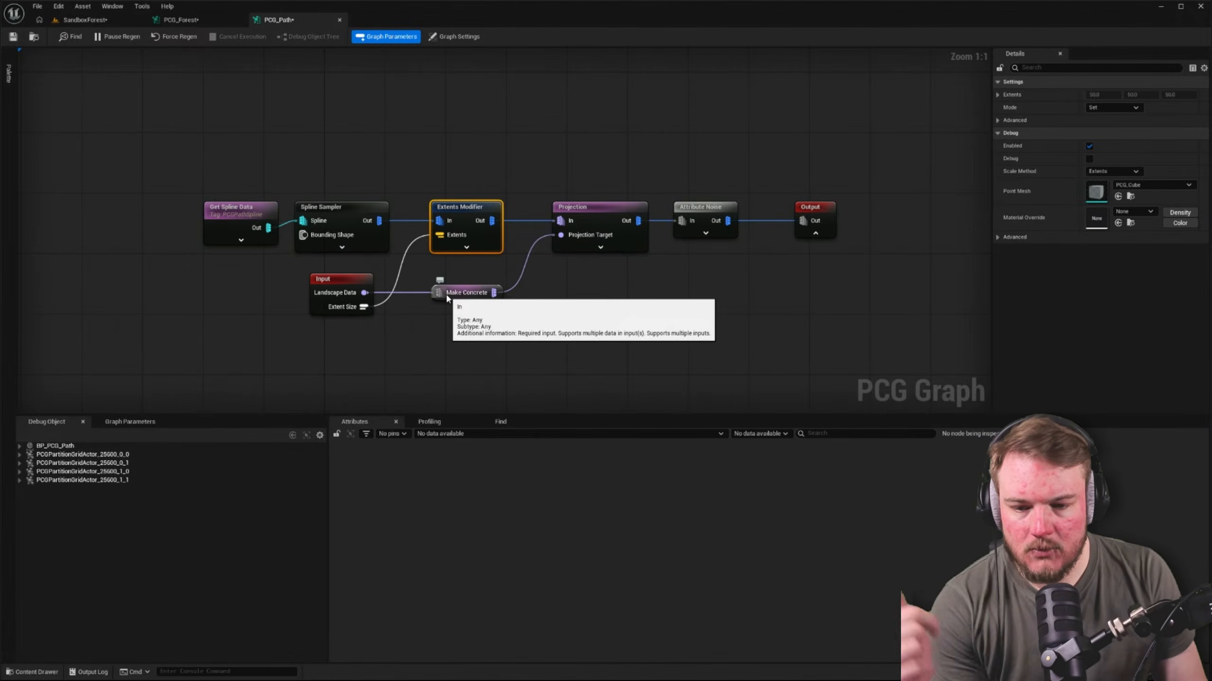
{"action": "left_click_drag", "start_coordinate": [544, 154], "coordinate": [609, 306]}
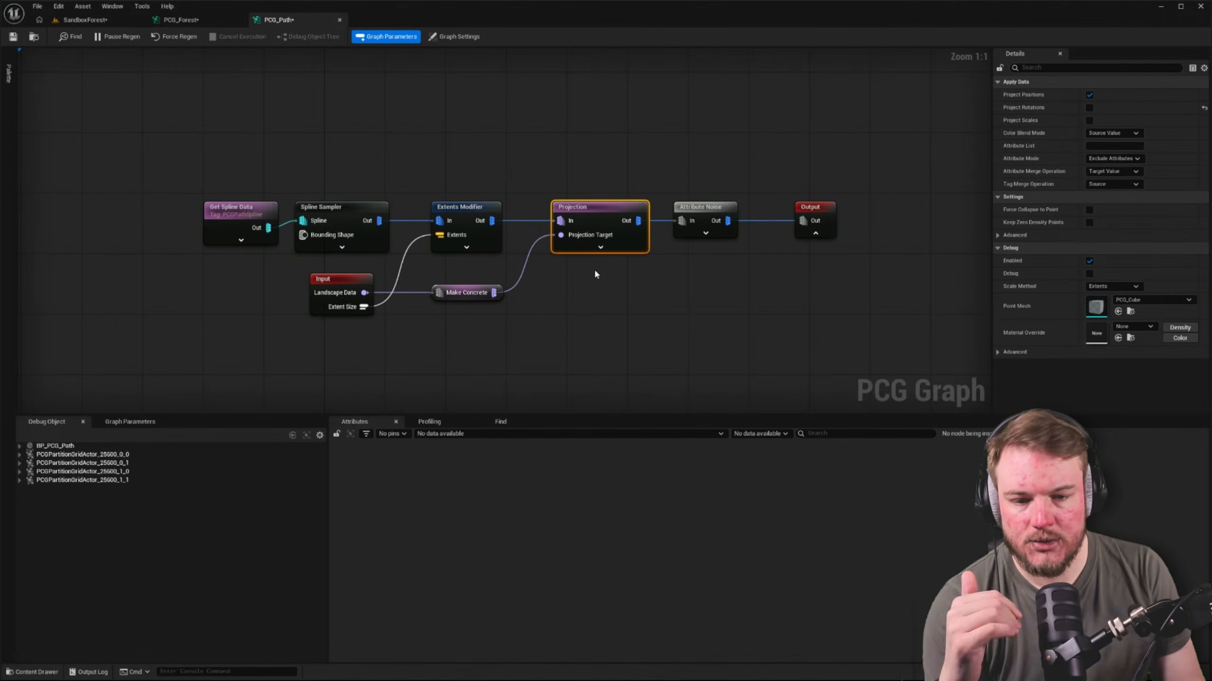
{"action": "left_click", "coordinate": [685, 233]}
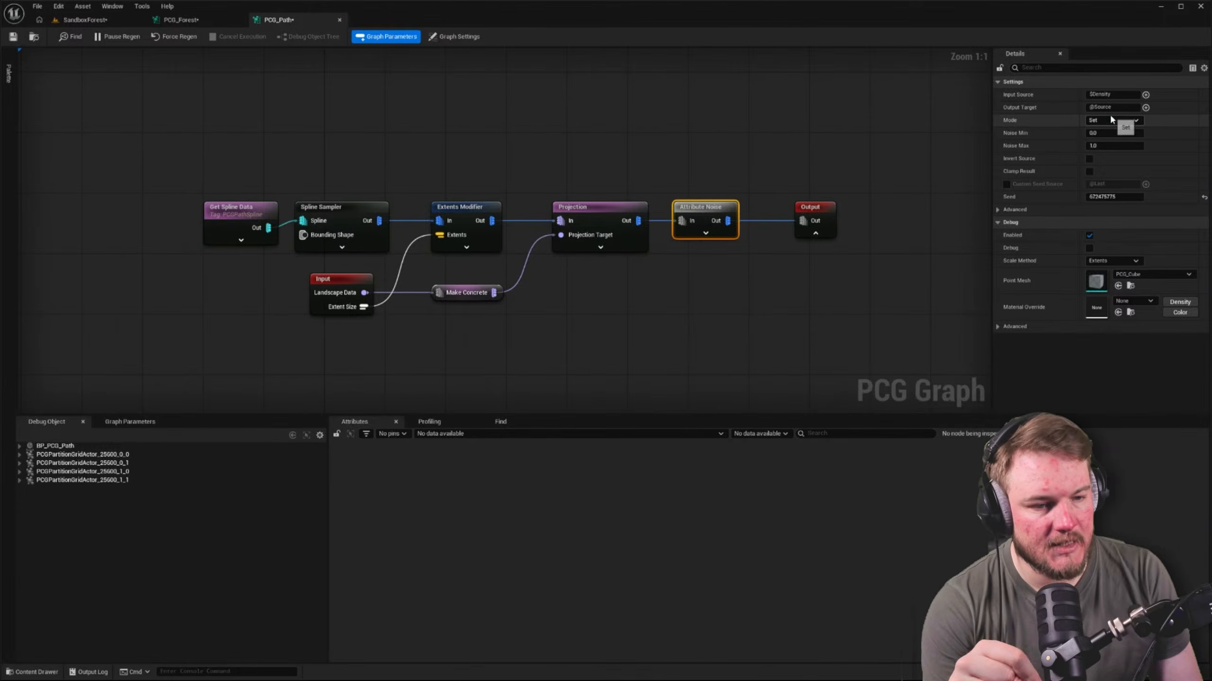
{"action": "left_click_drag", "start_coordinate": [704, 209], "coordinate": [727, 211]}
{"action": "left_click", "coordinate": [807, 208]}
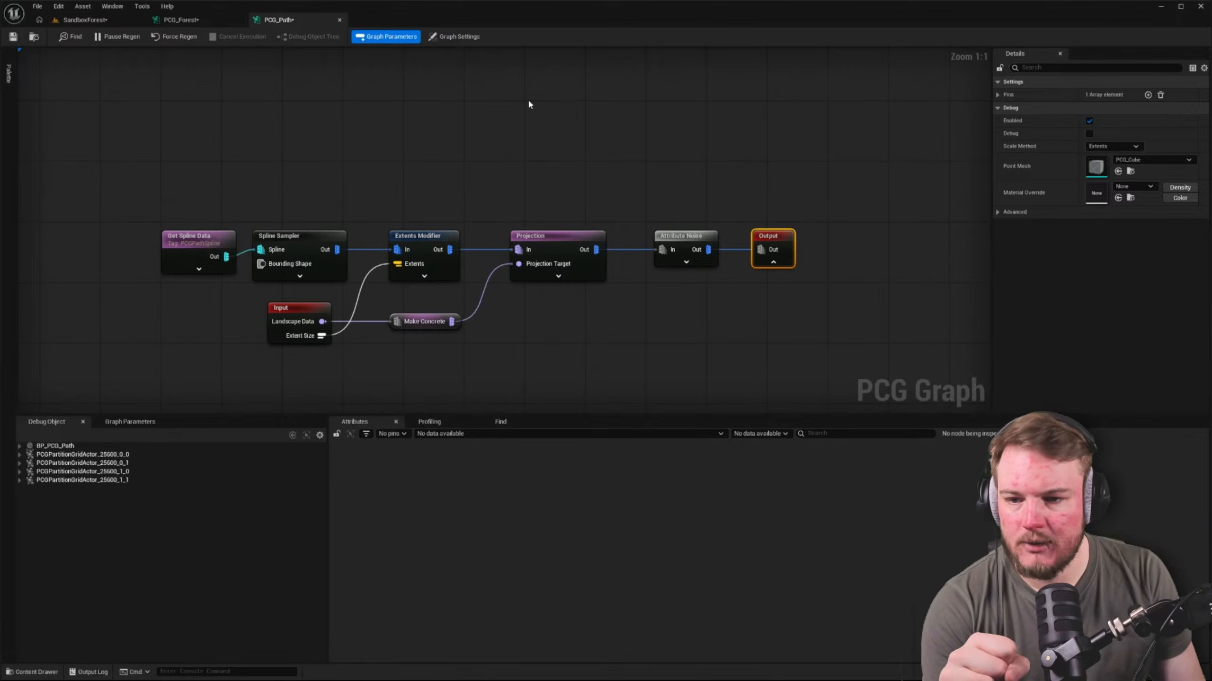
Switch to the PCG_Forest graph and move the PCG Path subgraph node between the two Difference nodes
{"action": "left_click", "coordinate": [200, 18]}
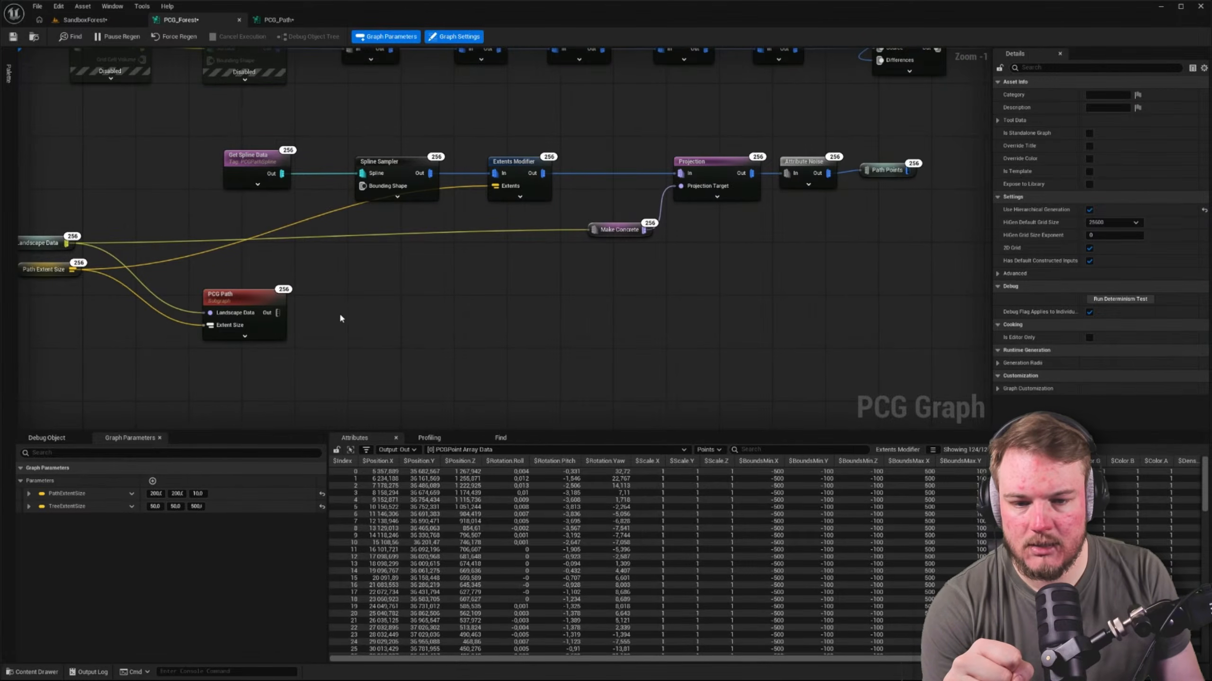
{"action": "left_click_drag", "start_coordinate": [265, 303], "coordinate": [877, 293]}
{"action": "right_click_drag", "start_coordinate": [909, 227], "coordinate": [543, 345]}
{"action": "scroll", "coordinate": [685, 229], "scroll_direction": "down", "scroll_amount": 2}
{"action": "left_click_drag", "start_coordinate": [507, 386], "coordinate": [635, 93]}
{"action": "scroll", "coordinate": [621, 191], "scroll_direction": "up", "scroll_amount": 2}
{"action": "left_click_drag", "start_coordinate": [591, 219], "coordinate": [622, 111]}
Connect the PCG Path output to both Difference nodes' Differences inputs, moving the upper Path Points node and the subgraph aside
{"action": "right_click_drag", "start_coordinate": [611, 267], "coordinate": [582, 198]}
{"action": "left_click_drag", "start_coordinate": [562, 152], "coordinate": [585, 285]}
{"action": "left_click", "coordinate": [634, 164]}
{"action": "right_click_drag", "start_coordinate": [638, 123], "coordinate": [587, 192]}
{"action": "left_click_drag", "start_coordinate": [568, 141], "coordinate": [621, 182]}
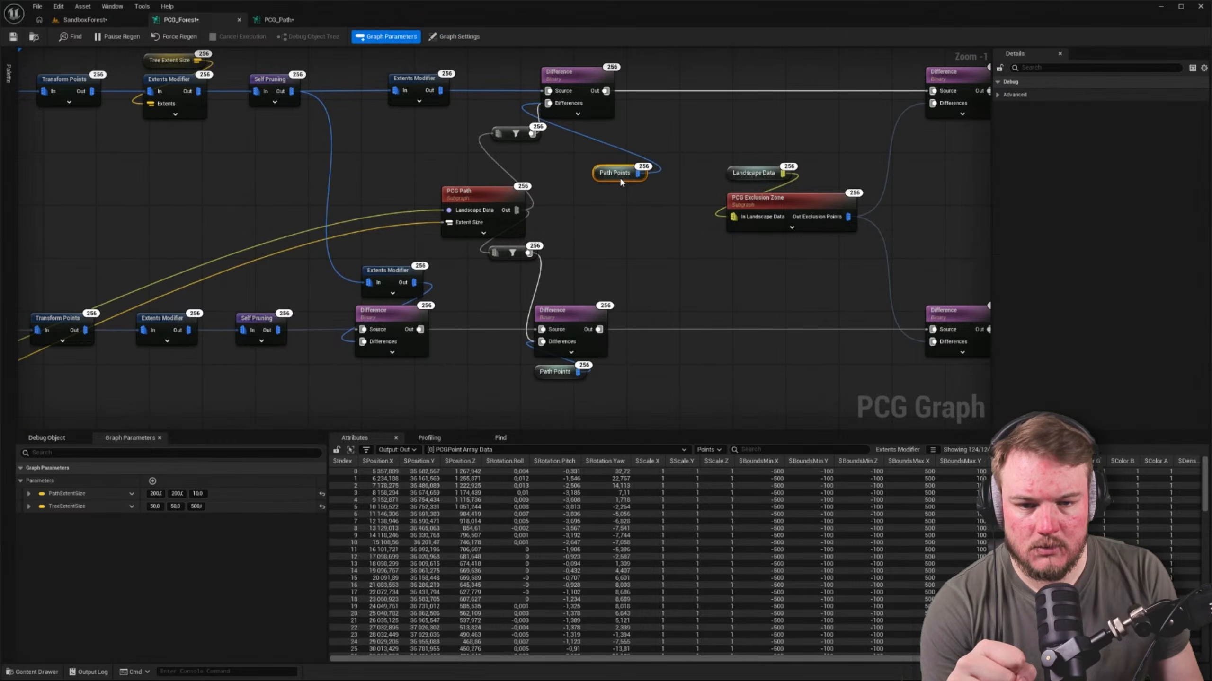
{"action": "left_click_drag", "start_coordinate": [486, 193], "coordinate": [415, 180]}
{"action": "left_click", "coordinate": [487, 154]}
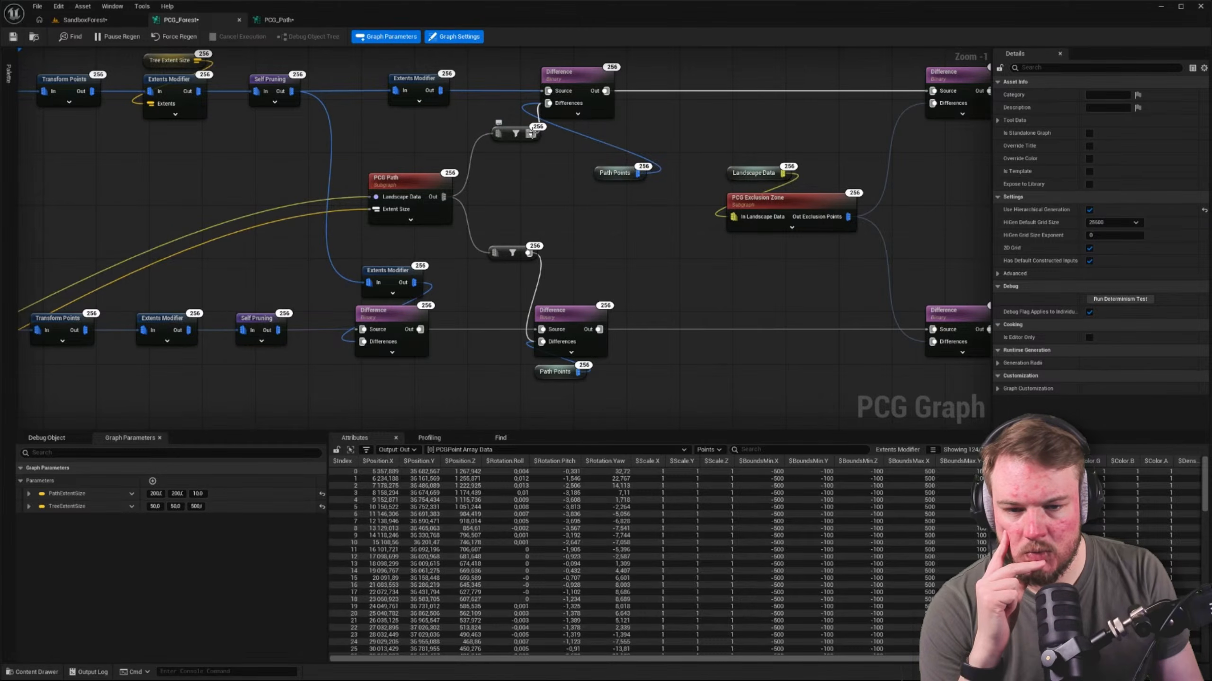
{"action": "left_click", "coordinate": [530, 133], "text": "alt"}
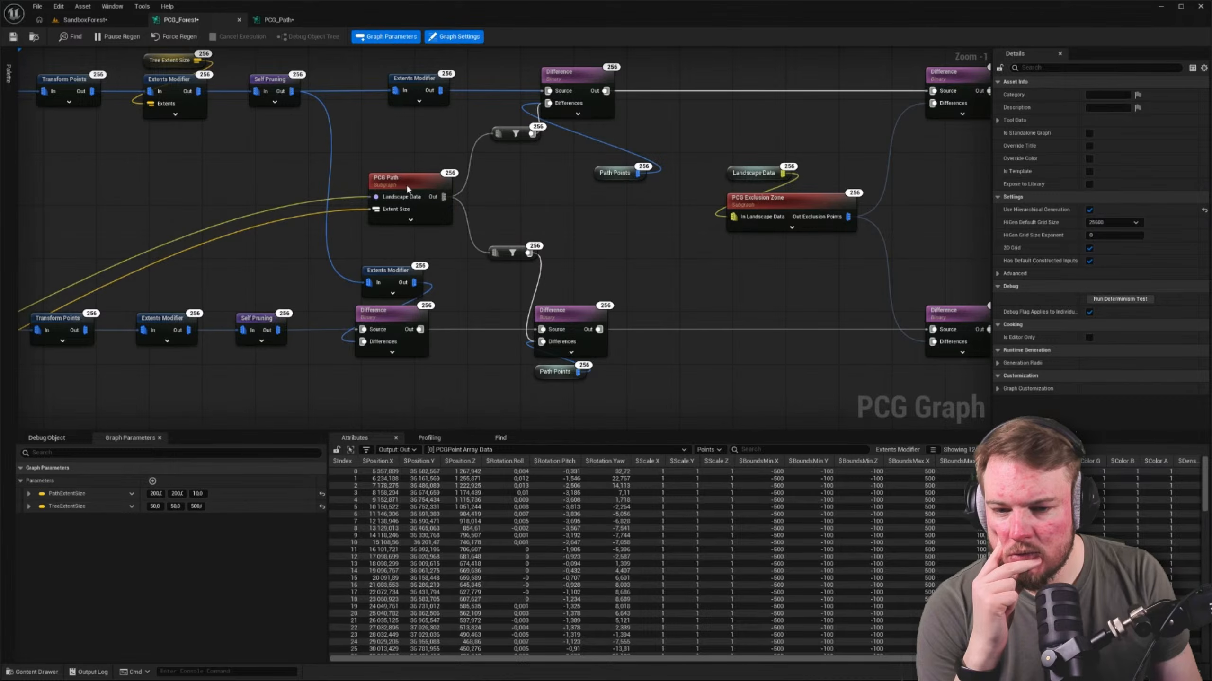
{"action": "left_click_drag", "start_coordinate": [407, 187], "coordinate": [406, 174]}
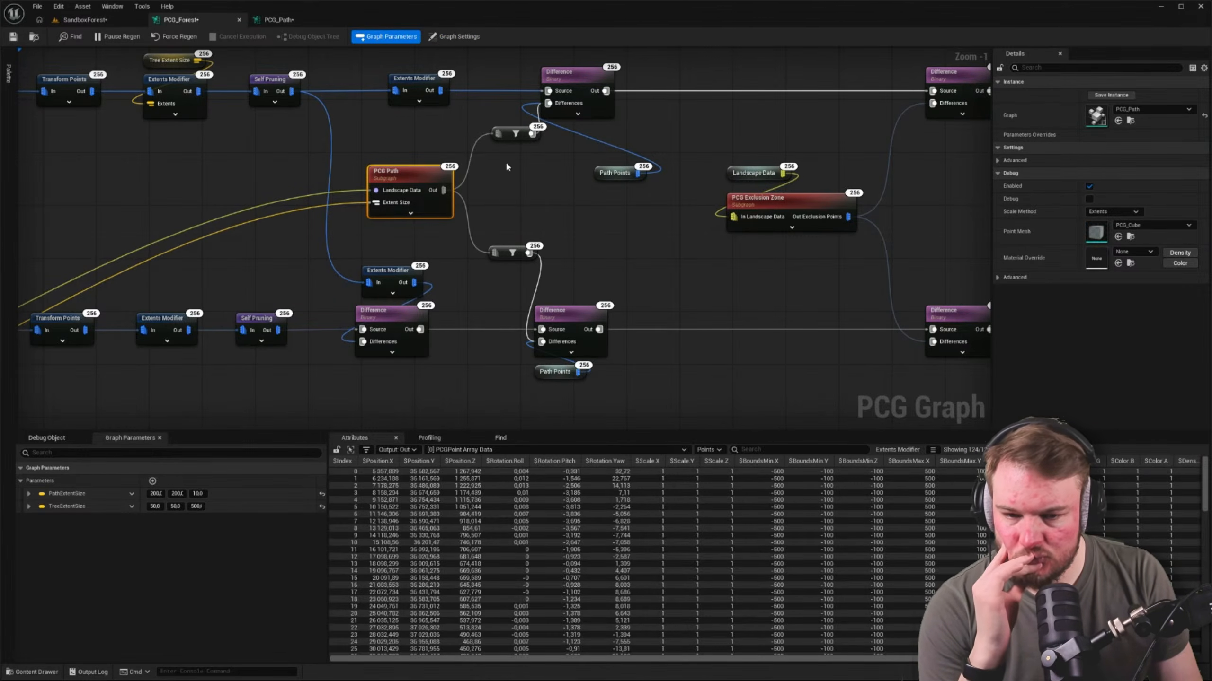
Delete the Path Points node under the lower Difference and wire the original chain's Path Points to its Differences input
{"action": "right_click_drag", "start_coordinate": [516, 167], "coordinate": [733, 5]}
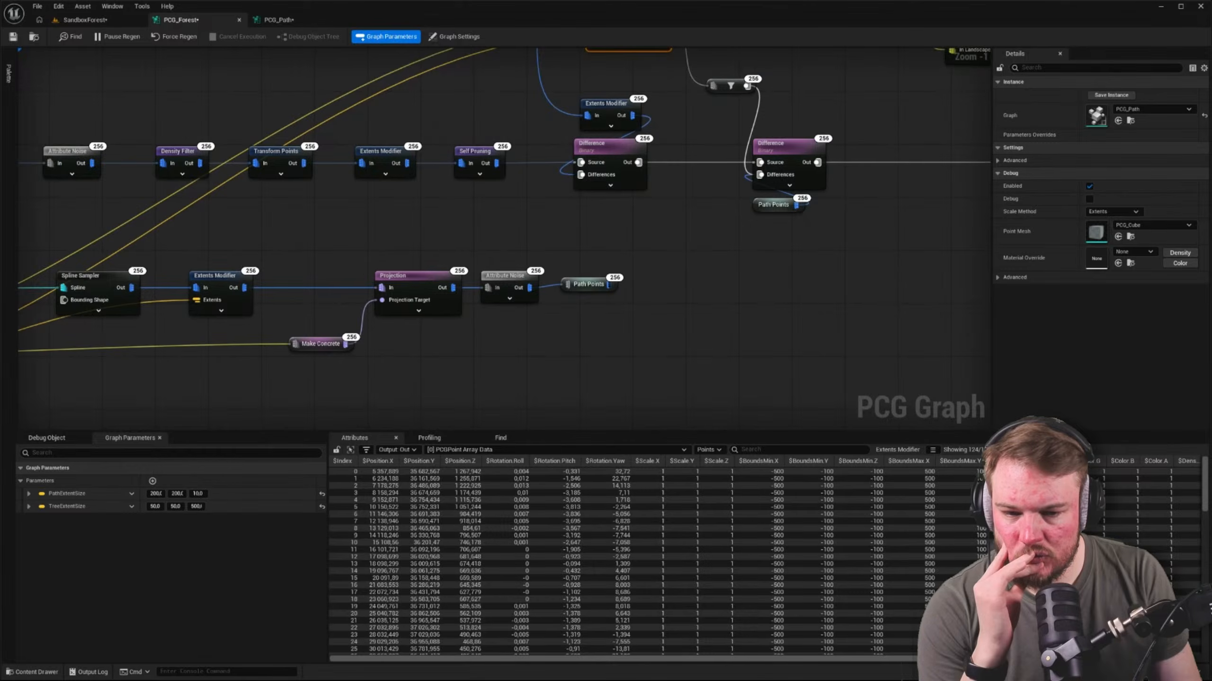
{"action": "right_click_drag", "start_coordinate": [682, 185], "coordinate": [517, 292]}
{"action": "left_click", "coordinate": [608, 313]}
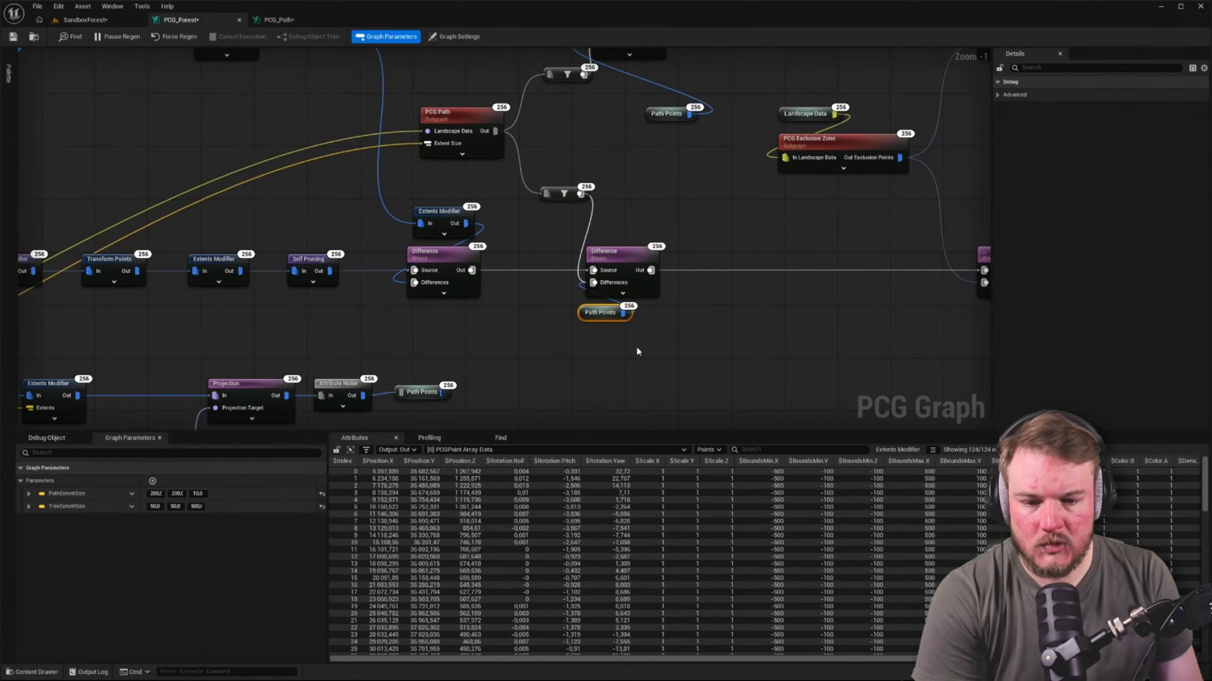
{"action": "key", "text": "Delete"}
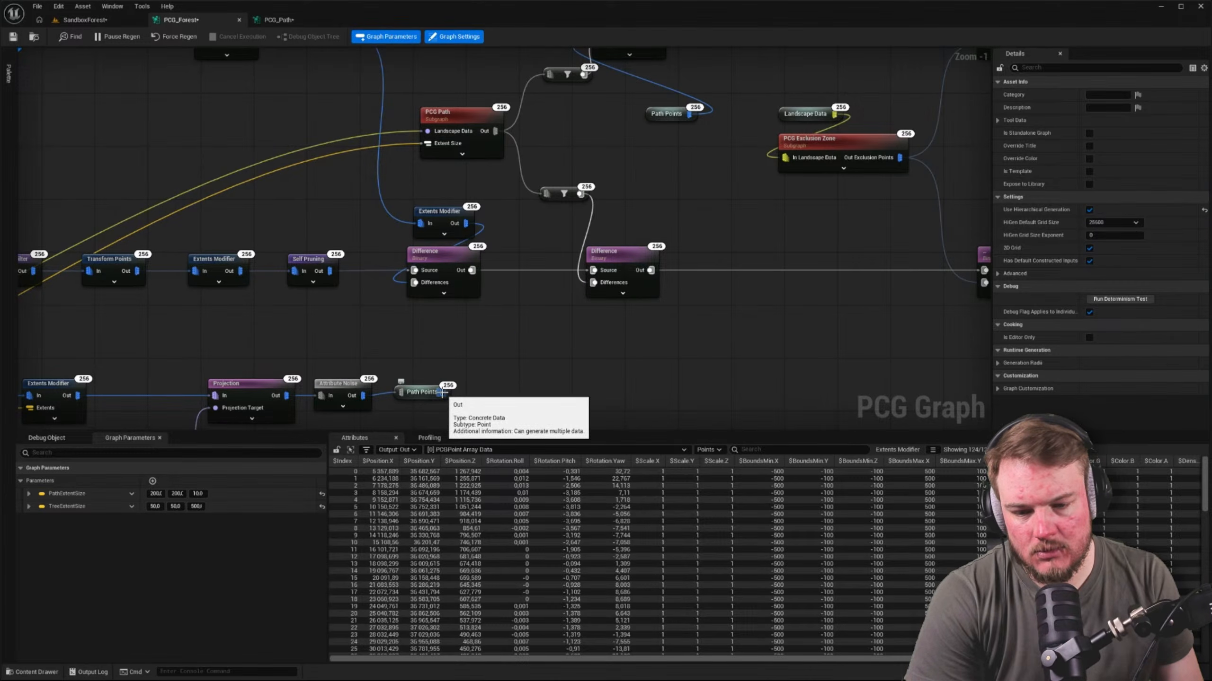
{"action": "left_click_drag", "start_coordinate": [442, 392], "coordinate": [593, 282]}
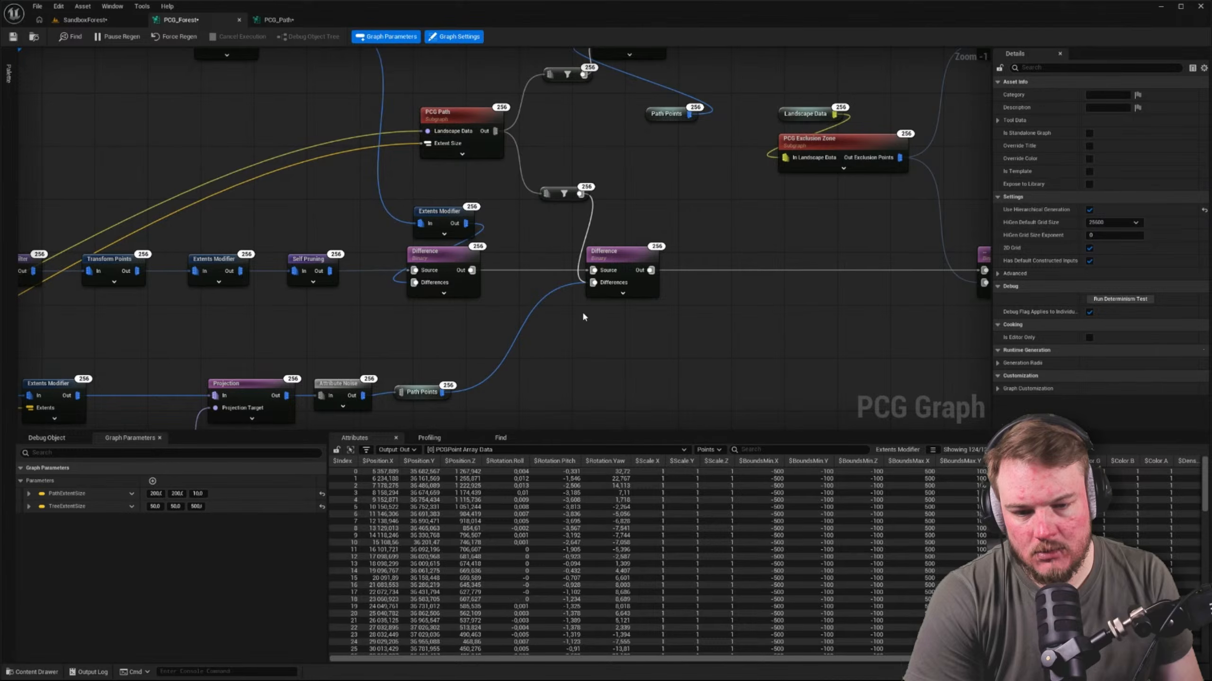
Examine the advanced debug and determinism settings of the Path Points node at the chain's end
{"action": "right_click_drag", "start_coordinate": [479, 355], "coordinate": [497, 286]}
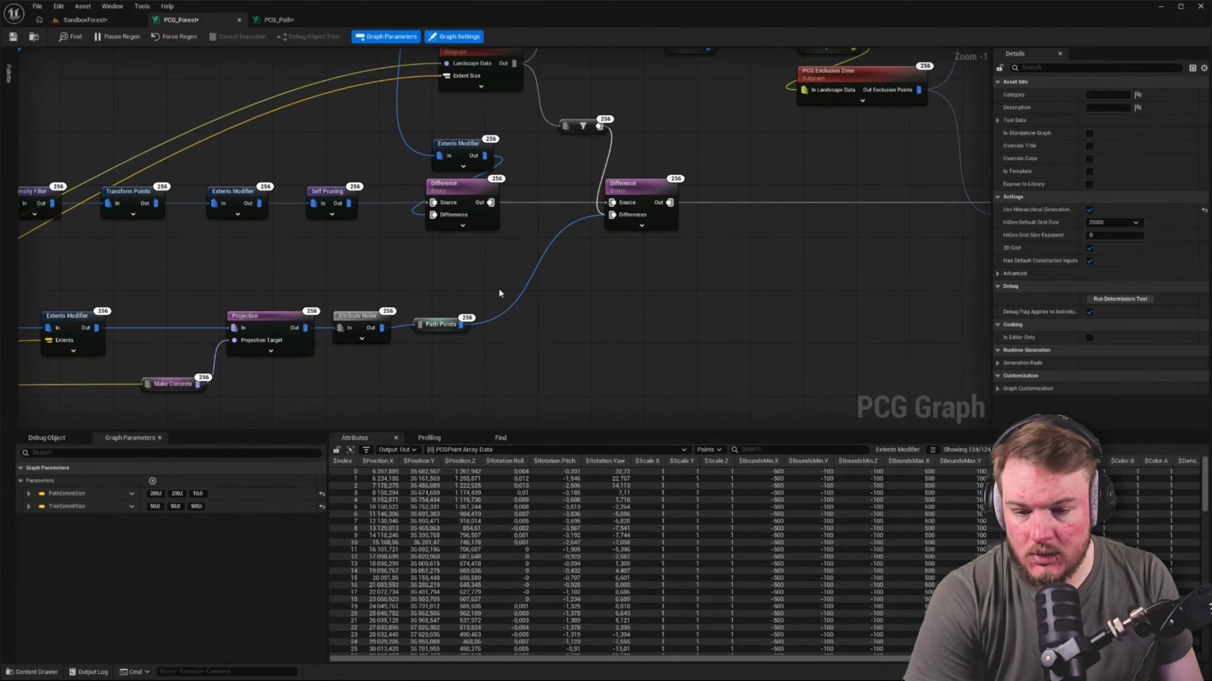
{"action": "left_click", "coordinate": [439, 325]}
{"action": "left_click", "coordinate": [1010, 95]}
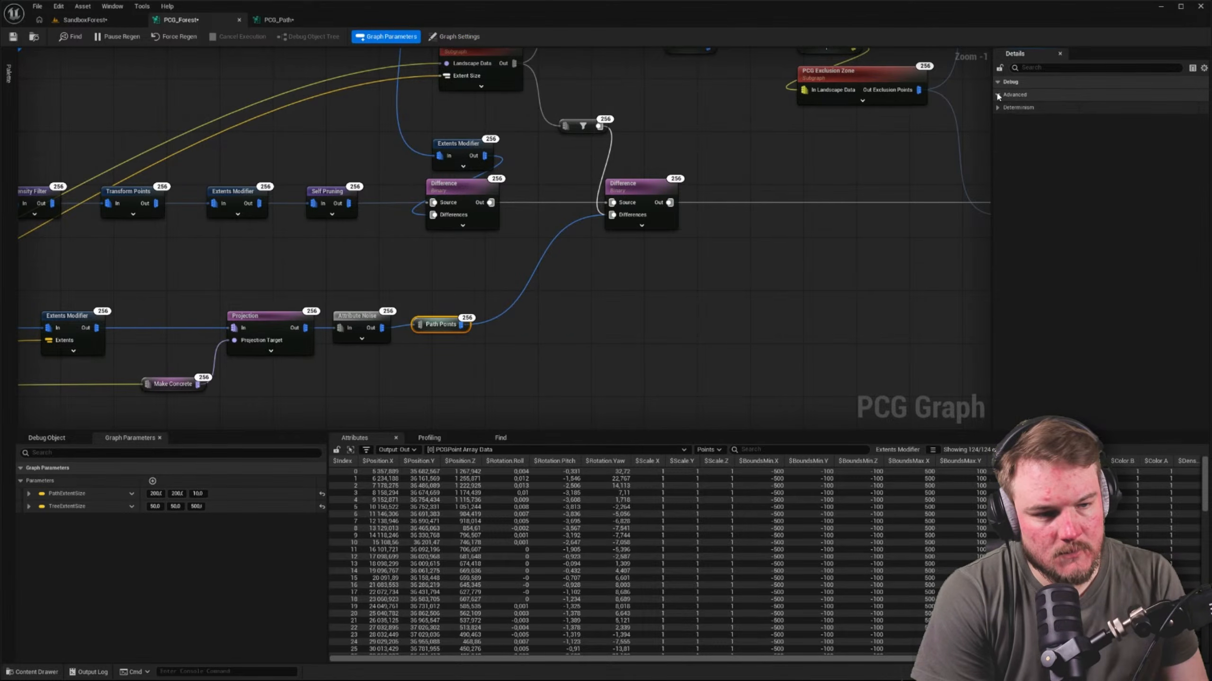
{"action": "left_click", "coordinate": [998, 108]}
{"action": "left_click", "coordinate": [998, 108]}
{"action": "left_click", "coordinate": [998, 96]}
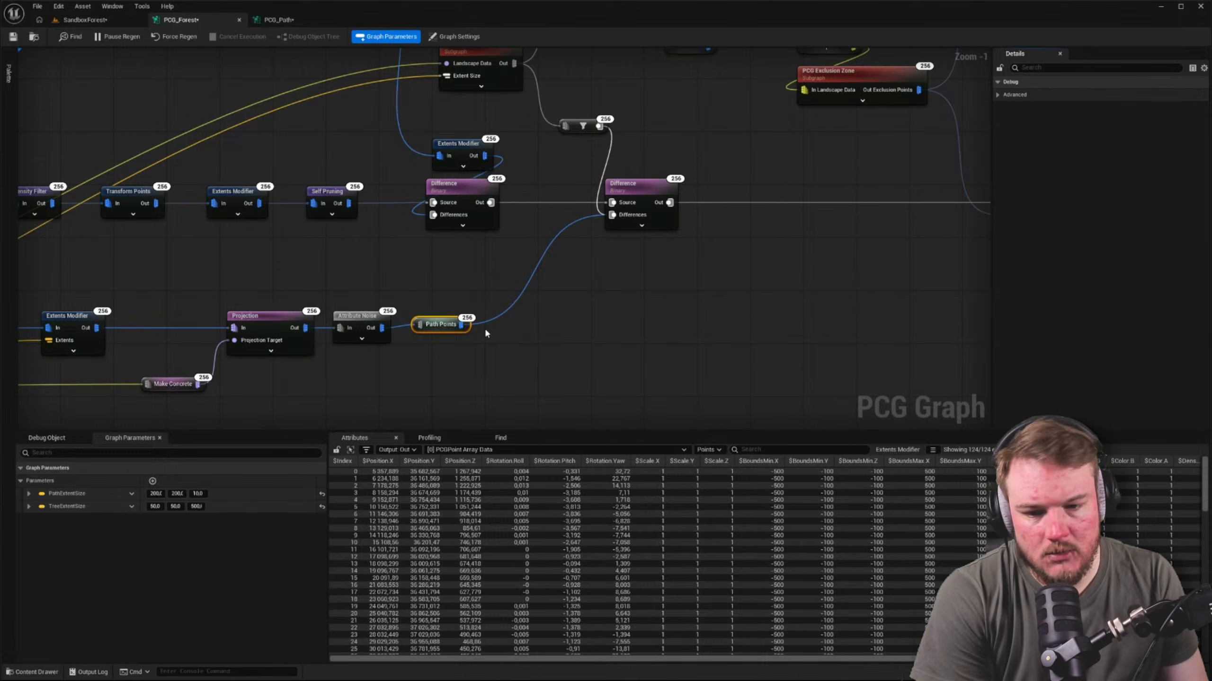
{"action": "right_click_drag", "start_coordinate": [434, 287], "coordinate": [441, 391]}
{"action": "left_click", "coordinate": [449, 307]}
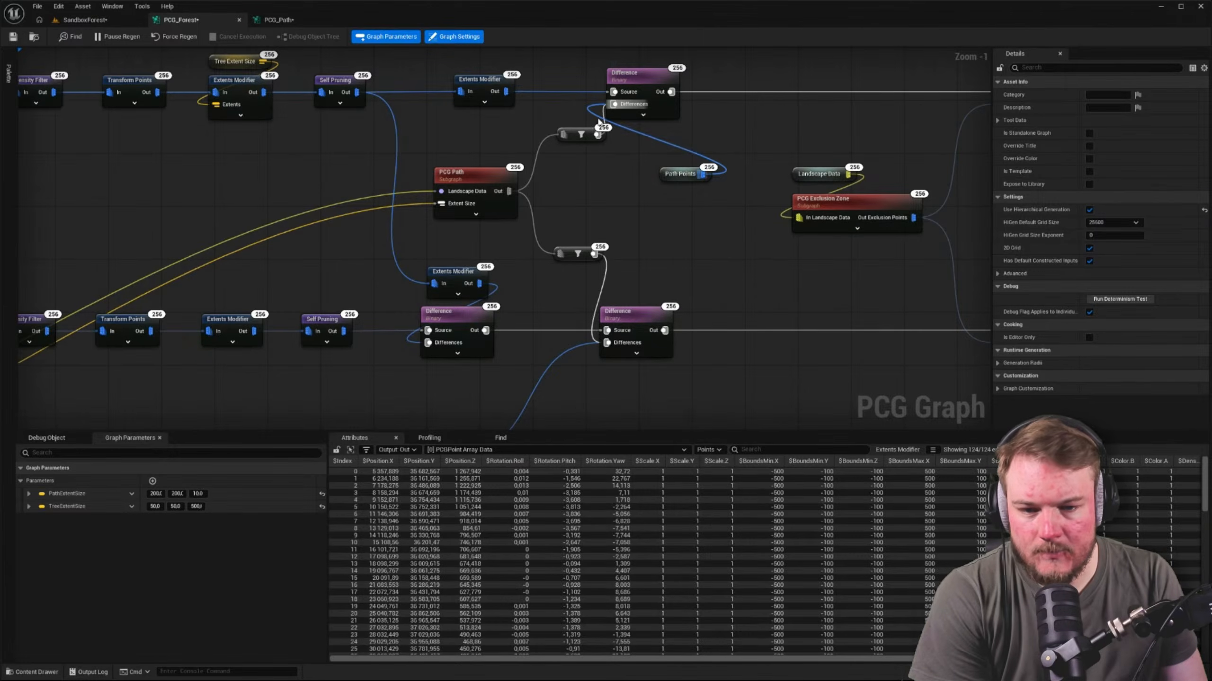
Examine the allowed data types of the Output node's pin in the PCG_Path graph
{"action": "left_click", "coordinate": [281, 20]}
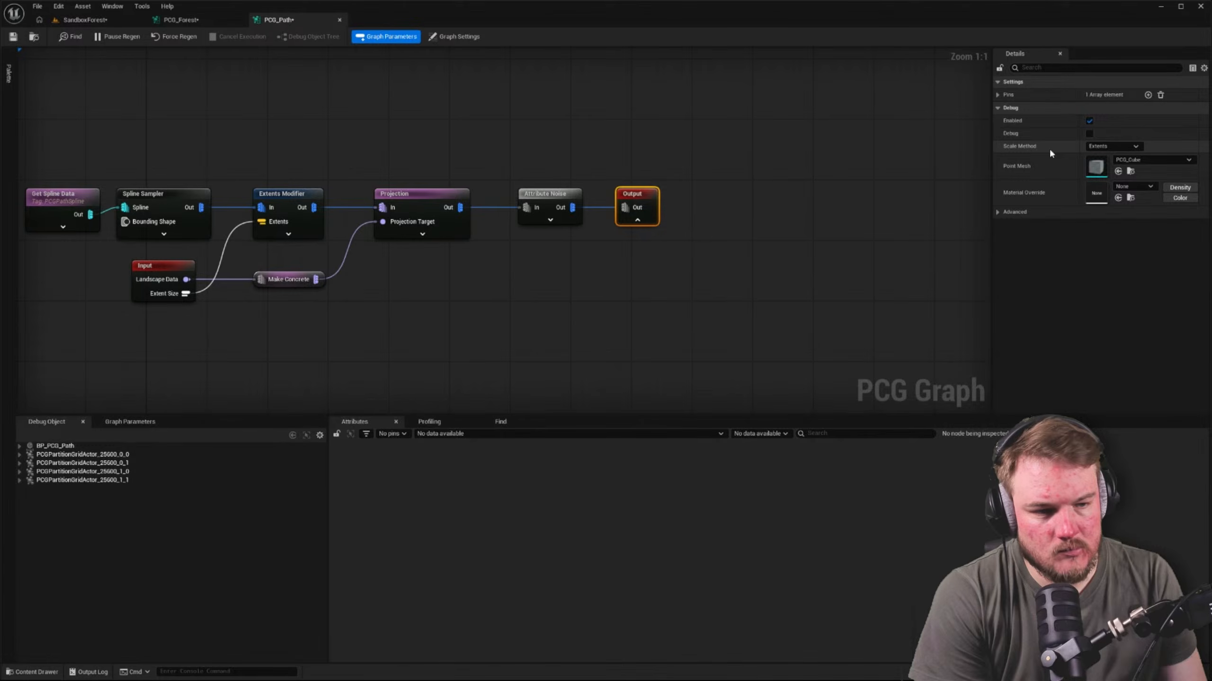
{"action": "left_click", "coordinate": [1007, 95]}
{"action": "left_click", "coordinate": [1006, 108]}
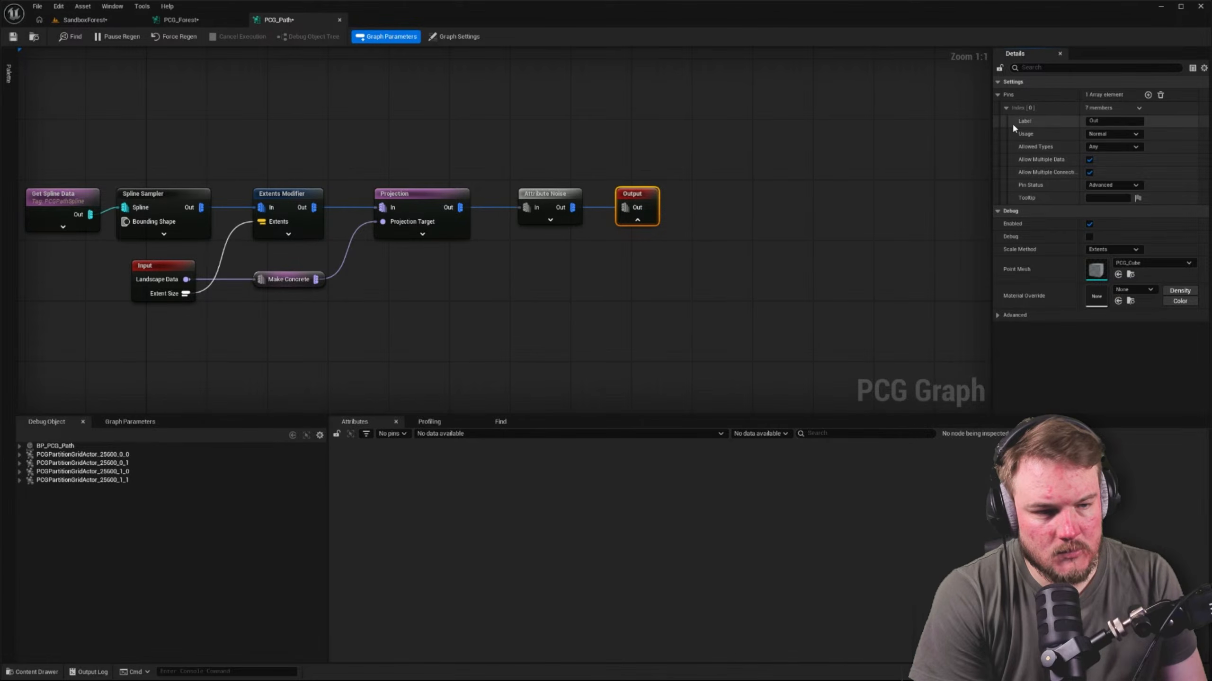
{"action": "left_click", "coordinate": [1137, 147]}
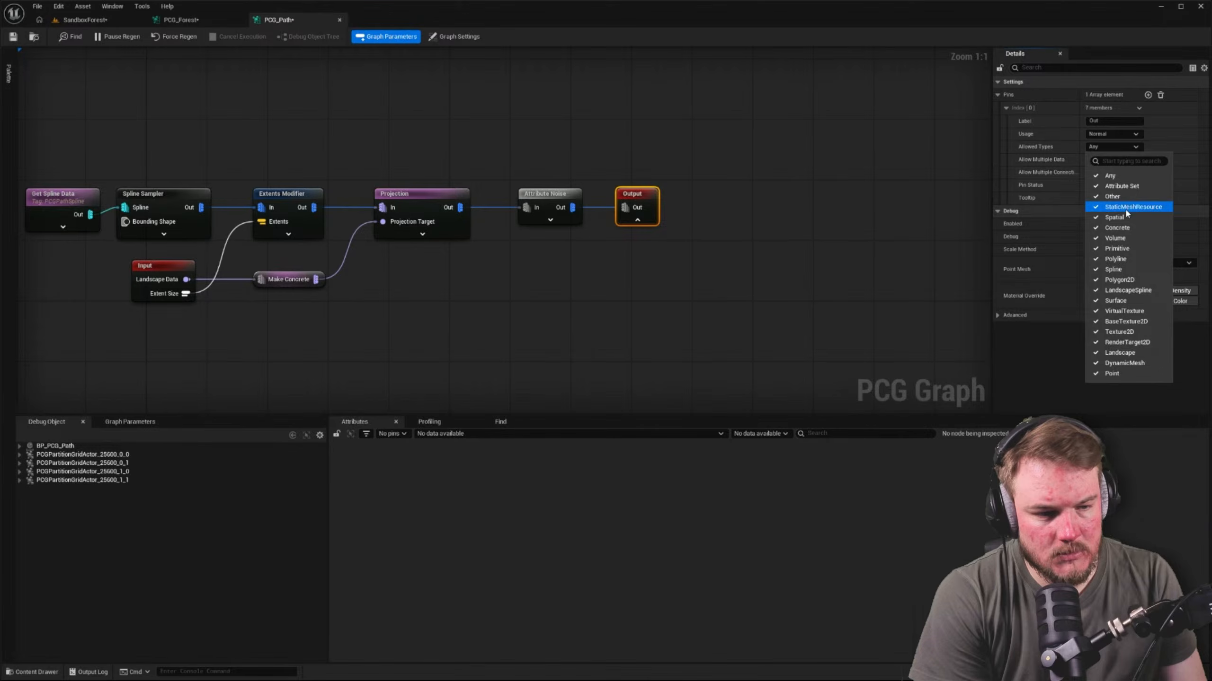
{"action": "left_click", "coordinate": [787, 137]}
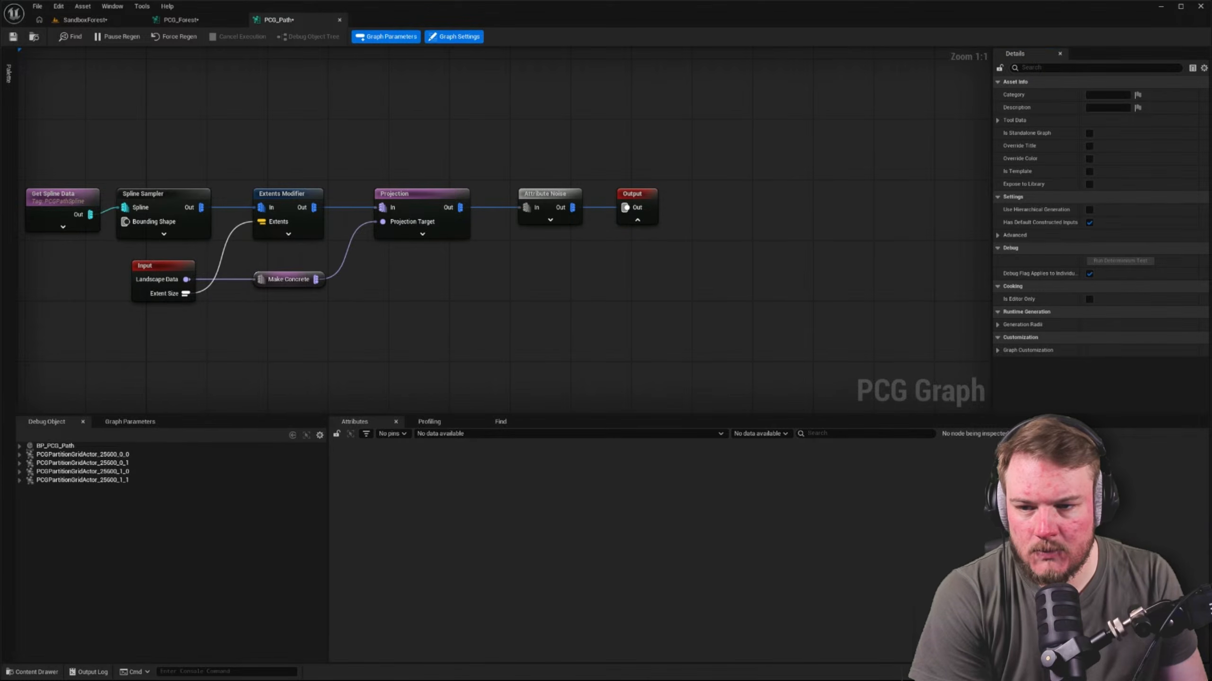
In PCG_Forest, delete both filter nodes and the spare Path Points node, and connect PCG Path's output directly to both Difference nodes' Differences inputs
{"action": "left_click", "coordinate": [186, 20]}
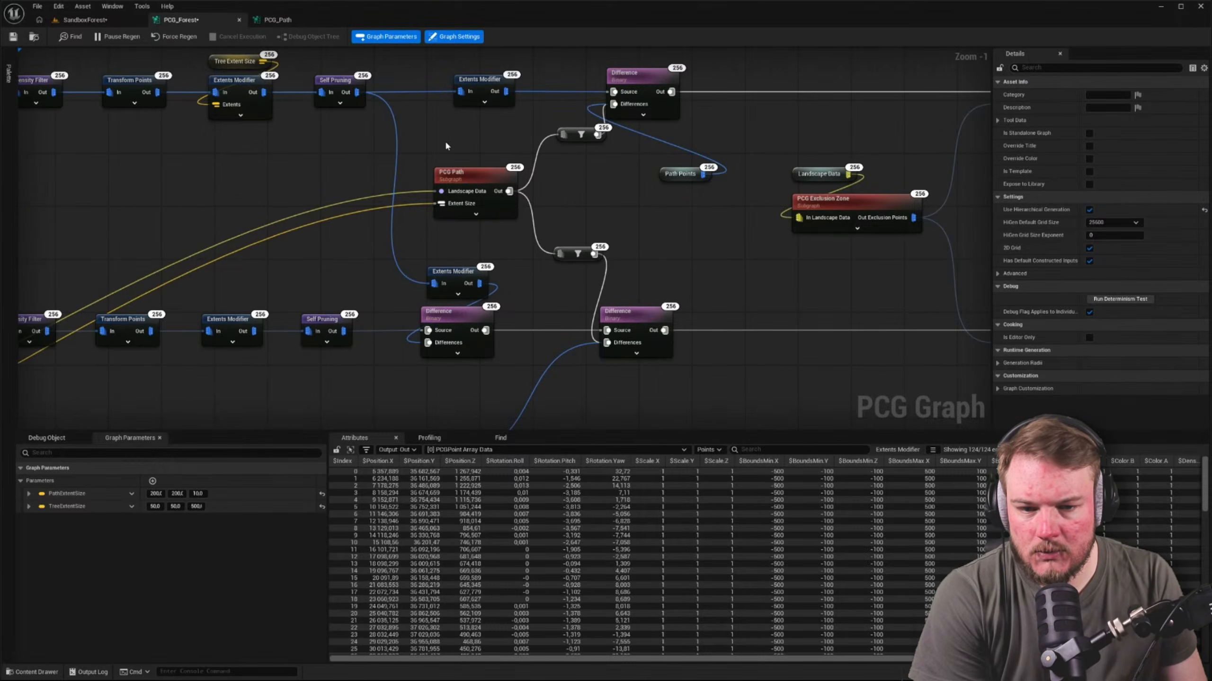
{"action": "left_click_drag", "start_coordinate": [579, 126], "coordinate": [596, 164]}
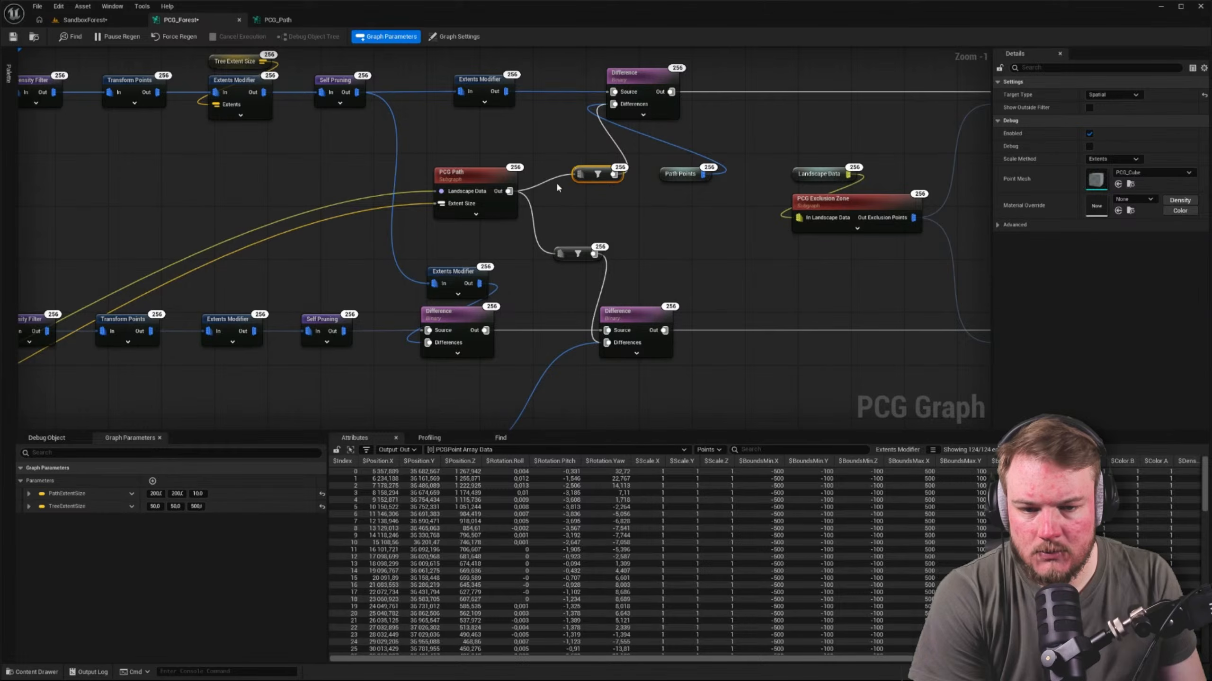
{"action": "key", "text": "Delete"}
{"action": "left_click_drag", "start_coordinate": [509, 190], "coordinate": [614, 104]}
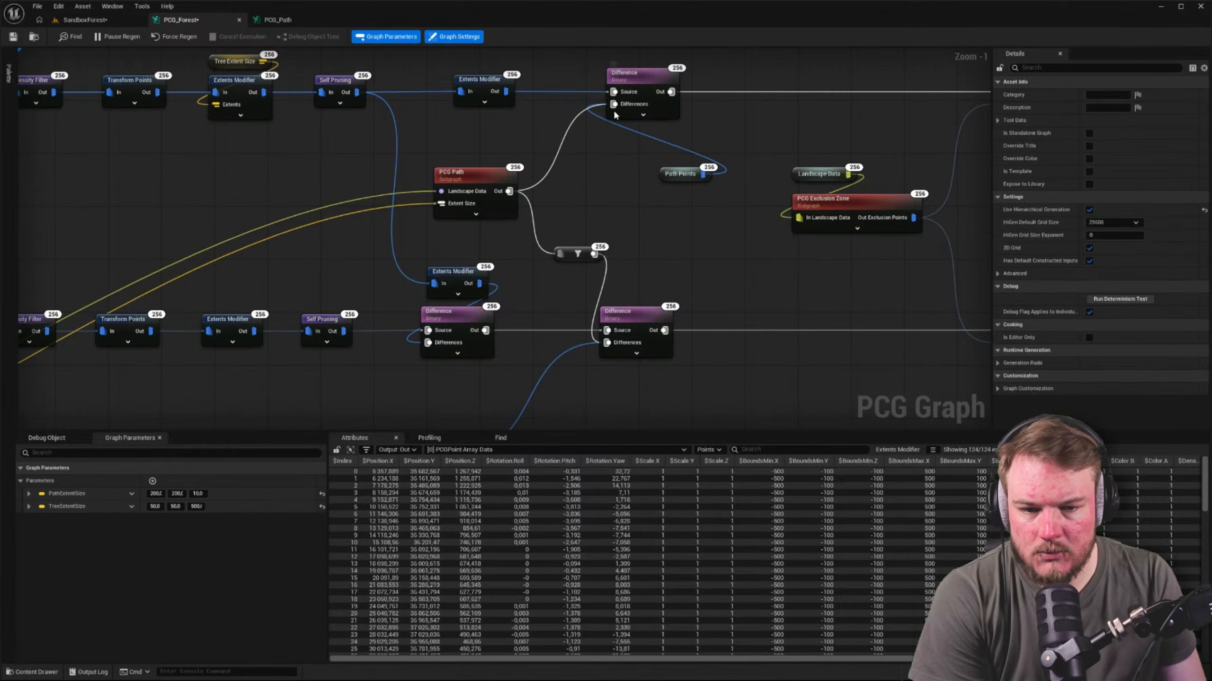
{"action": "left_click", "coordinate": [689, 180]}
{"action": "key", "text": "Delete"}
{"action": "left_click", "coordinate": [577, 251]}
{"action": "key", "text": "Delete"}
{"action": "left_click_drag", "start_coordinate": [511, 197], "coordinate": [607, 342]}
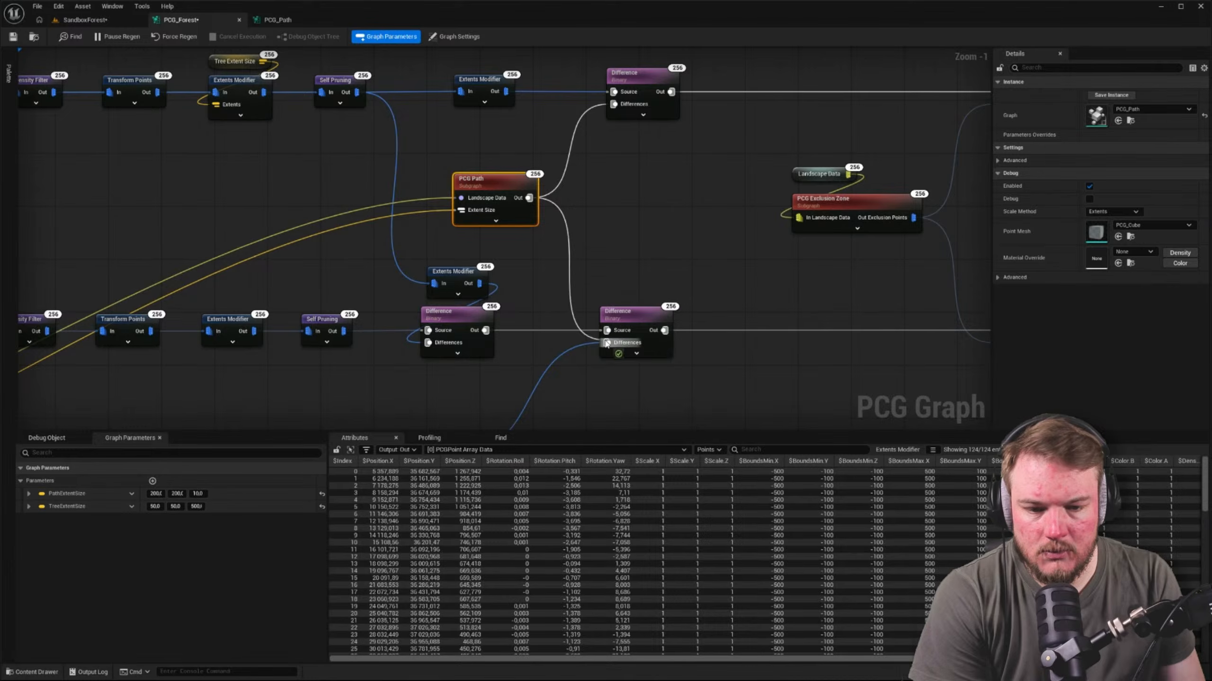
Space out the PCG Path and its two Difference nodes, and move the Landscape Data and Path Extent Size nodes beside PCG Path
{"action": "right_click_drag", "start_coordinate": [651, 263], "coordinate": [482, 326]}
{"action": "left_click_drag", "start_coordinate": [425, 100], "coordinate": [572, 357]}
{"action": "left_click", "coordinate": [358, 230]}
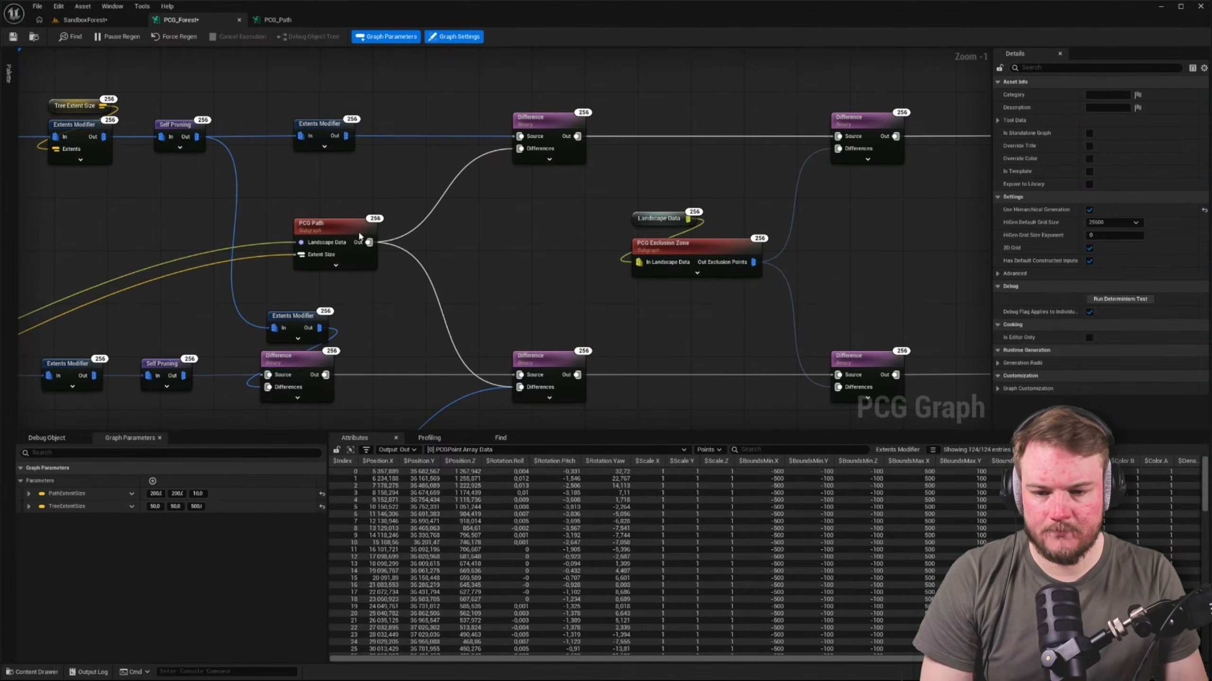
{"action": "left_click_drag", "start_coordinate": [358, 230], "coordinate": [430, 228]}
{"action": "left_click", "coordinate": [398, 215]}
{"action": "scroll", "coordinate": [398, 215], "scroll_direction": "down", "scroll_amount": 3}
{"action": "right_click_drag", "start_coordinate": [398, 215], "coordinate": [673, 172]}
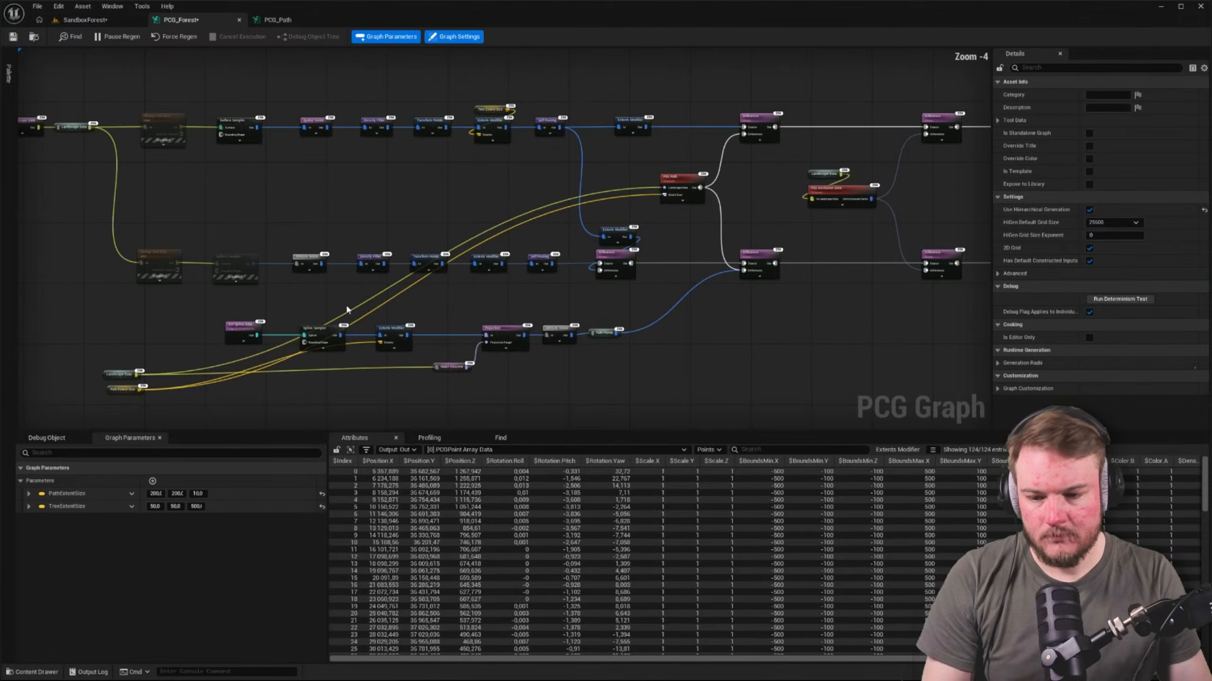
{"action": "left_click_drag", "start_coordinate": [94, 359], "coordinate": [598, 189]}
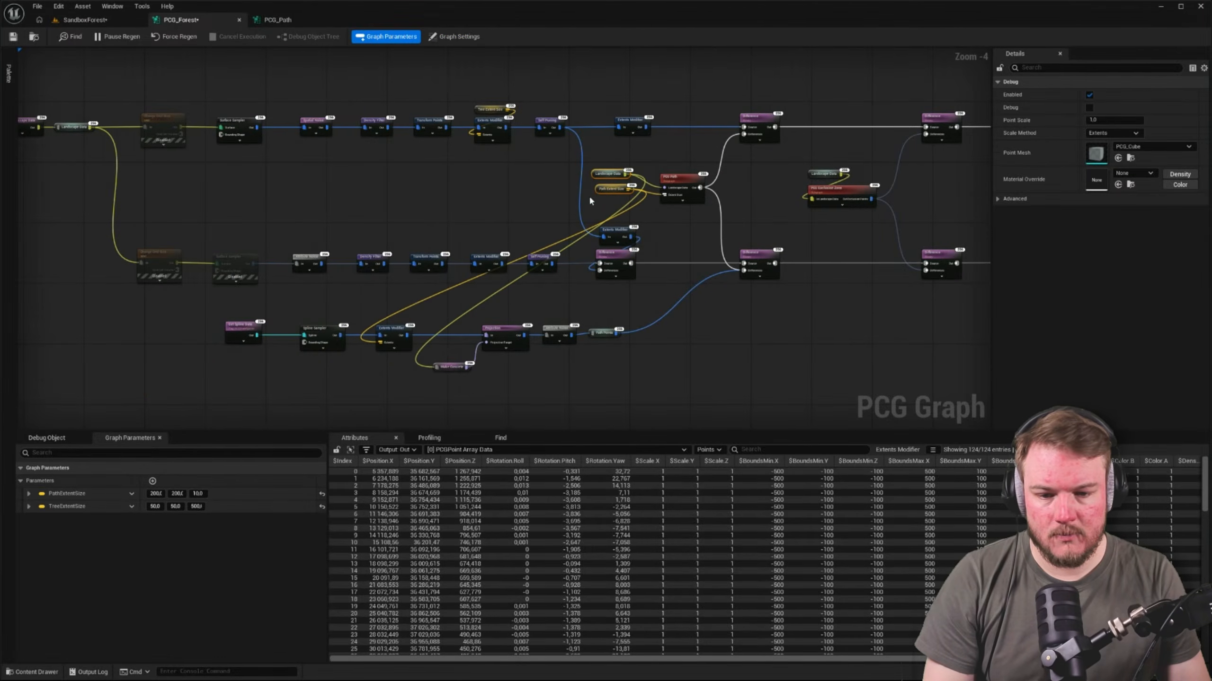
Delete the original path chain from Get Spline Data to Path Points, including its Make Concrete node
{"action": "right_click_drag", "start_coordinate": [372, 306], "coordinate": [354, 278]}
{"action": "left_click_drag", "start_coordinate": [159, 286], "coordinate": [708, 384]}
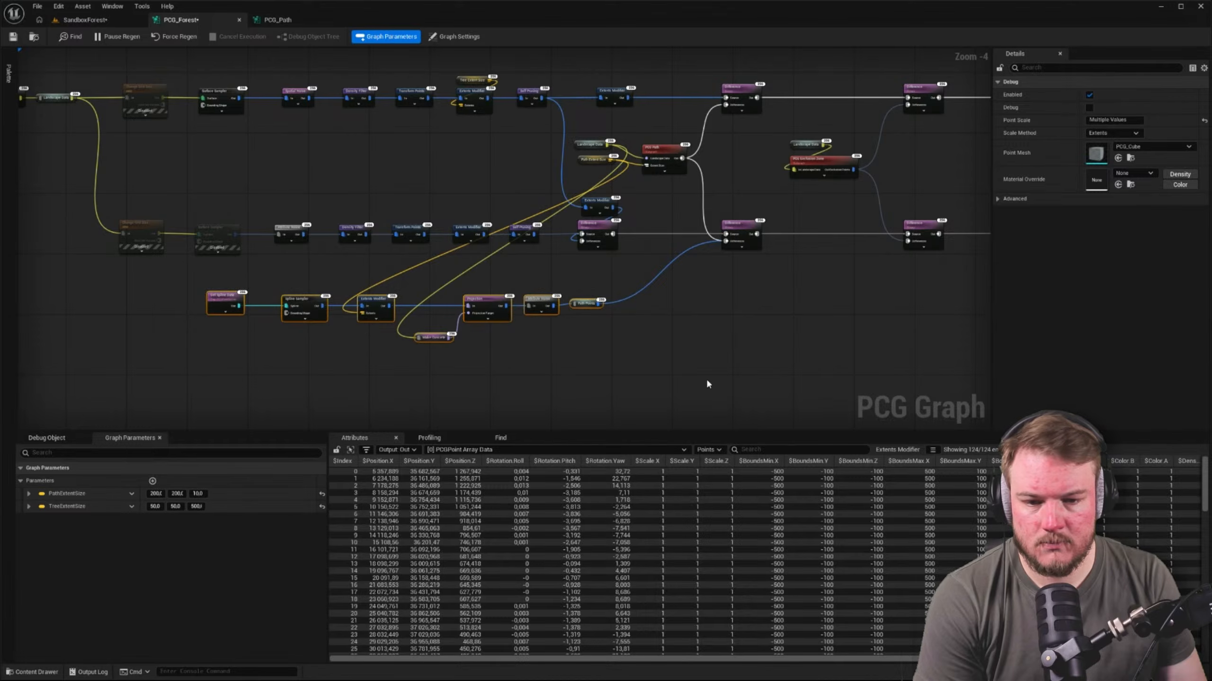
{"action": "left_click", "coordinate": [704, 382]}
Stack the Landscape Data and Path Extent Size nodes directly above the PCG Path subgraph node
{"action": "scroll", "coordinate": [642, 115], "scroll_direction": "up", "scroll_amount": 5}
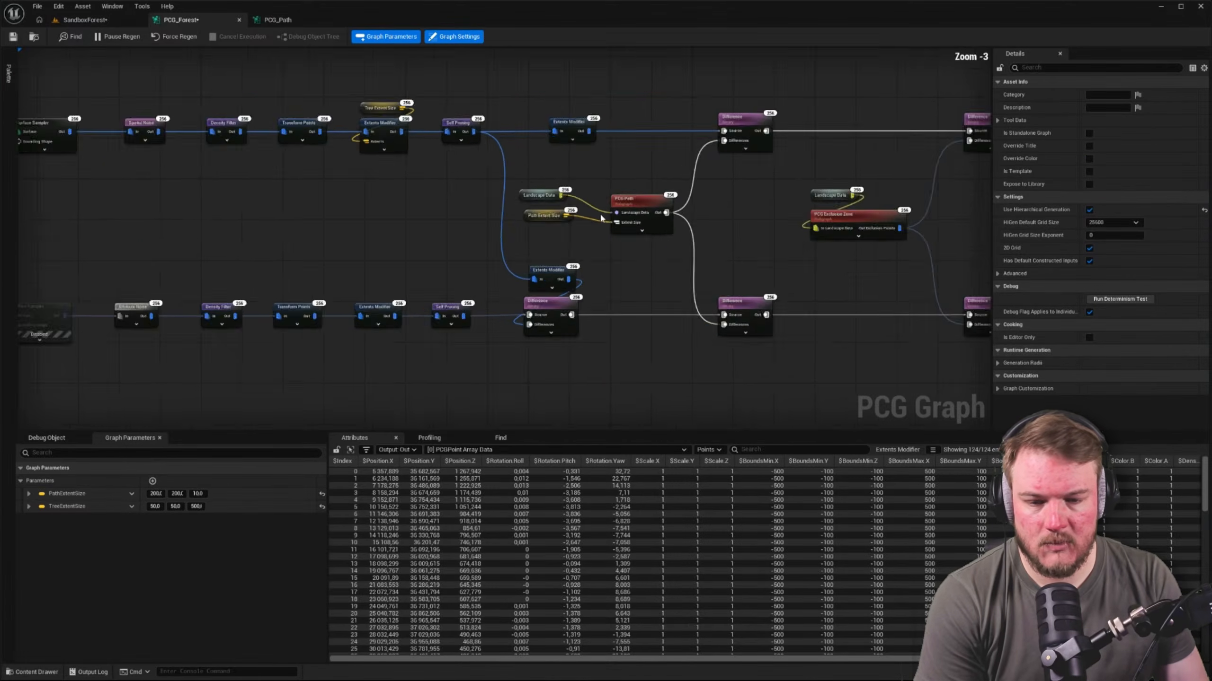
{"action": "right_click_drag", "start_coordinate": [474, 233], "coordinate": [471, 258]}
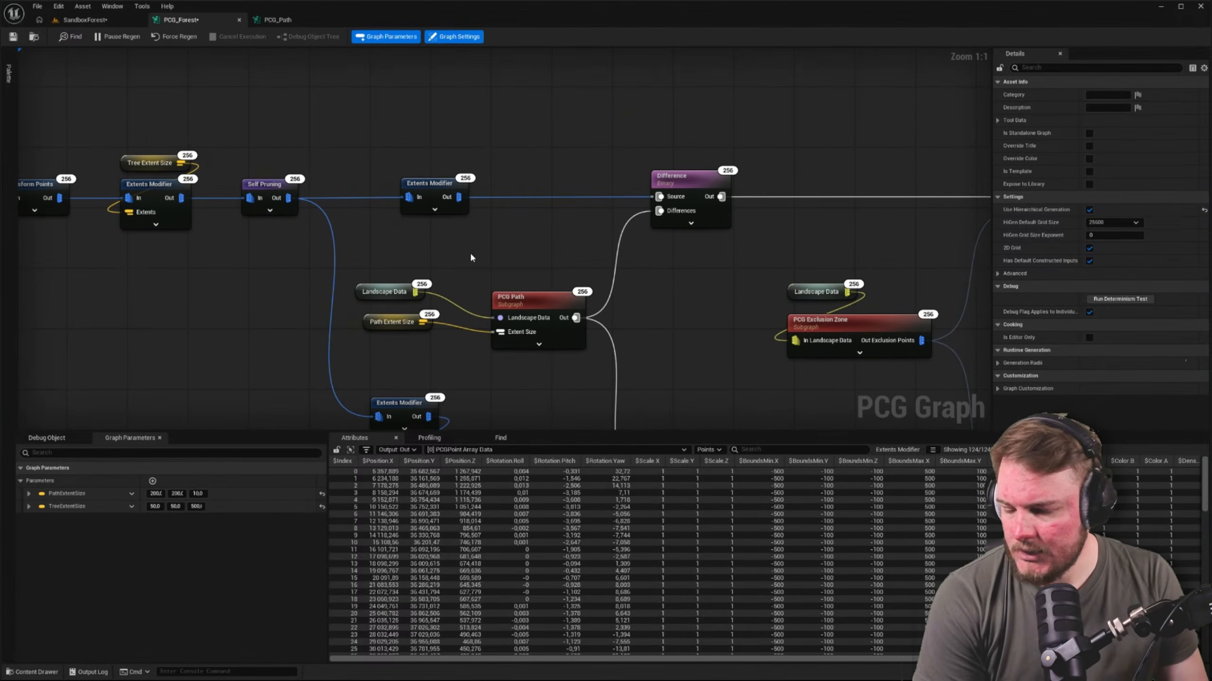
{"action": "left_click_drag", "start_coordinate": [394, 321], "coordinate": [384, 315]}
{"action": "key", "text": "ctrl+z"}
{"action": "left_click_drag", "start_coordinate": [376, 262], "coordinate": [406, 345]}
{"action": "left_click_drag", "start_coordinate": [400, 292], "coordinate": [535, 252]}
{"action": "left_click_drag", "start_coordinate": [568, 304], "coordinate": [587, 330]}
{"action": "right_click_drag", "start_coordinate": [681, 308], "coordinate": [406, 220]}
Reposition the two Difference nodes fed by PCG Path together between the PCG Path and PCG Exclusion Zone subgraphs
{"action": "scroll", "coordinate": [406, 218], "scroll_direction": "down", "scroll_amount": 2}
{"action": "left_click_drag", "start_coordinate": [400, 108], "coordinate": [408, 339]}
{"action": "right_click_drag", "start_coordinate": [409, 340], "coordinate": [410, 314]}
{"action": "left_click_drag", "start_coordinate": [410, 314], "coordinate": [422, 311]}
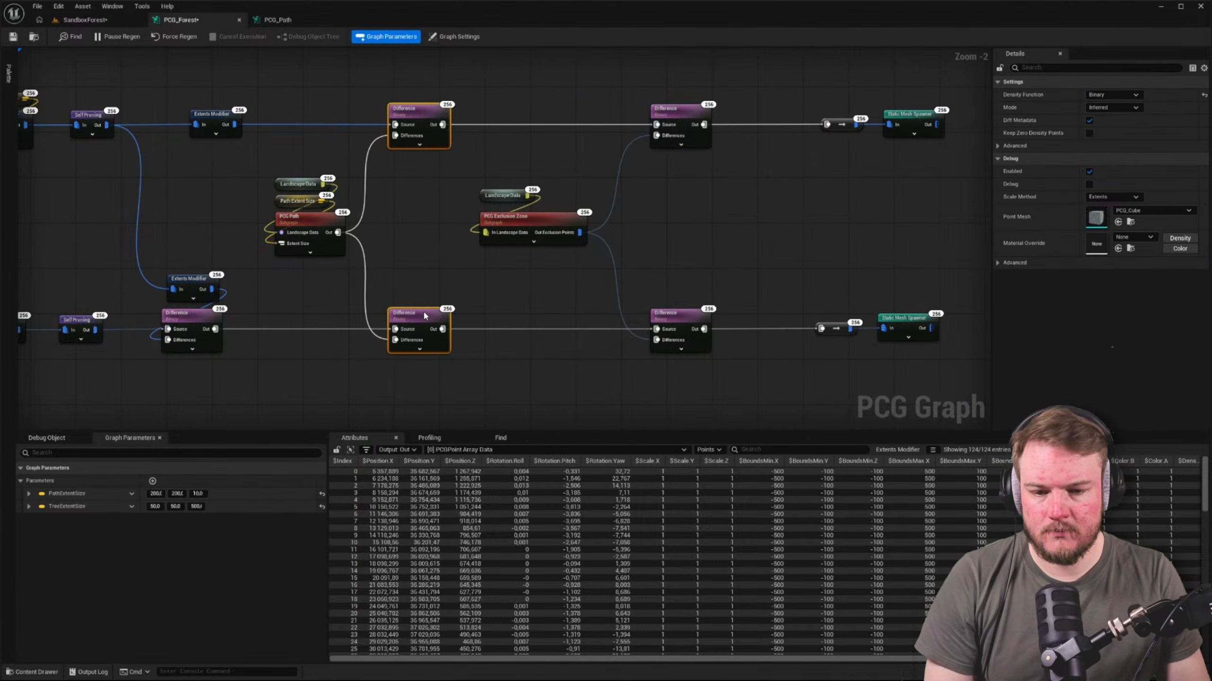
{"action": "left_click", "coordinate": [567, 279]}
Review the tidied graph and inspect the generated forest around the path in the SandboxForest level
{"action": "right_click_drag", "start_coordinate": [681, 267], "coordinate": [546, 309]}
{"action": "scroll", "coordinate": [553, 289], "scroll_direction": "down", "scroll_amount": 3}
{"action": "right_click_drag", "start_coordinate": [509, 249], "coordinate": [648, 223]}
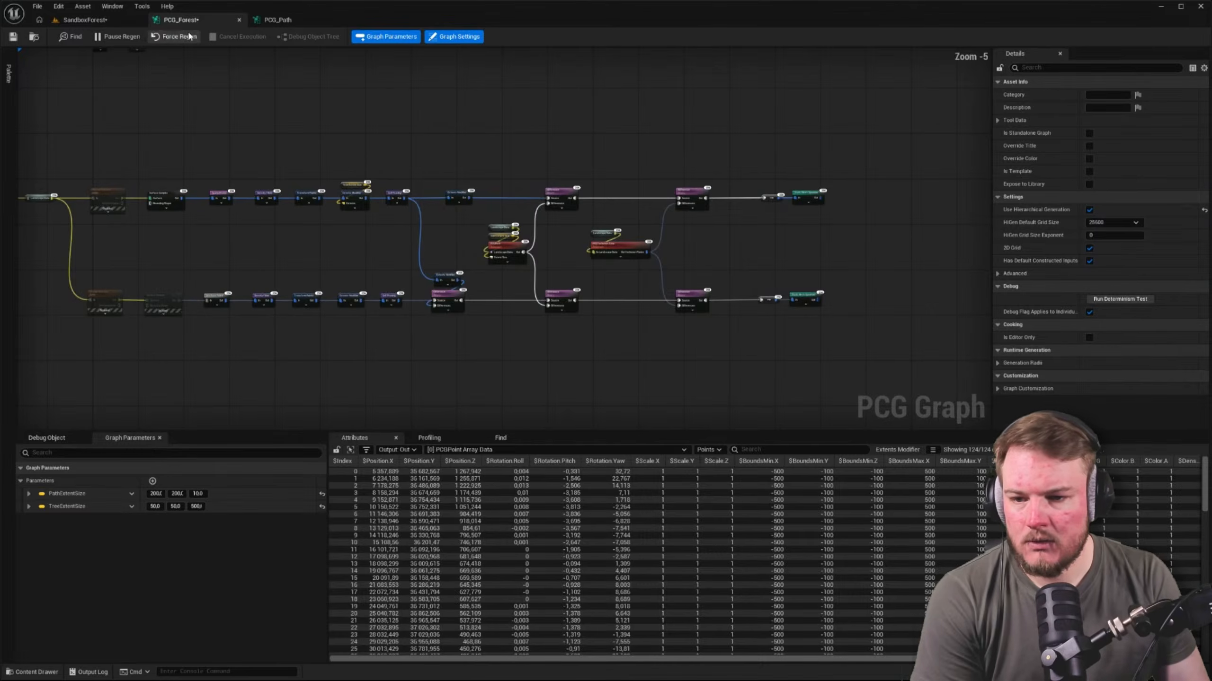
{"action": "left_click", "coordinate": [105, 26]}
{"action": "right_click_drag", "start_coordinate": [554, 276], "coordinate": [864, 275]}
{"action": "key", "text": "e"}
{"action": "scroll", "coordinate": [554, 276], "scroll_direction": "up", "scroll_amount": 5}
{"action": "key", "text": "w"}
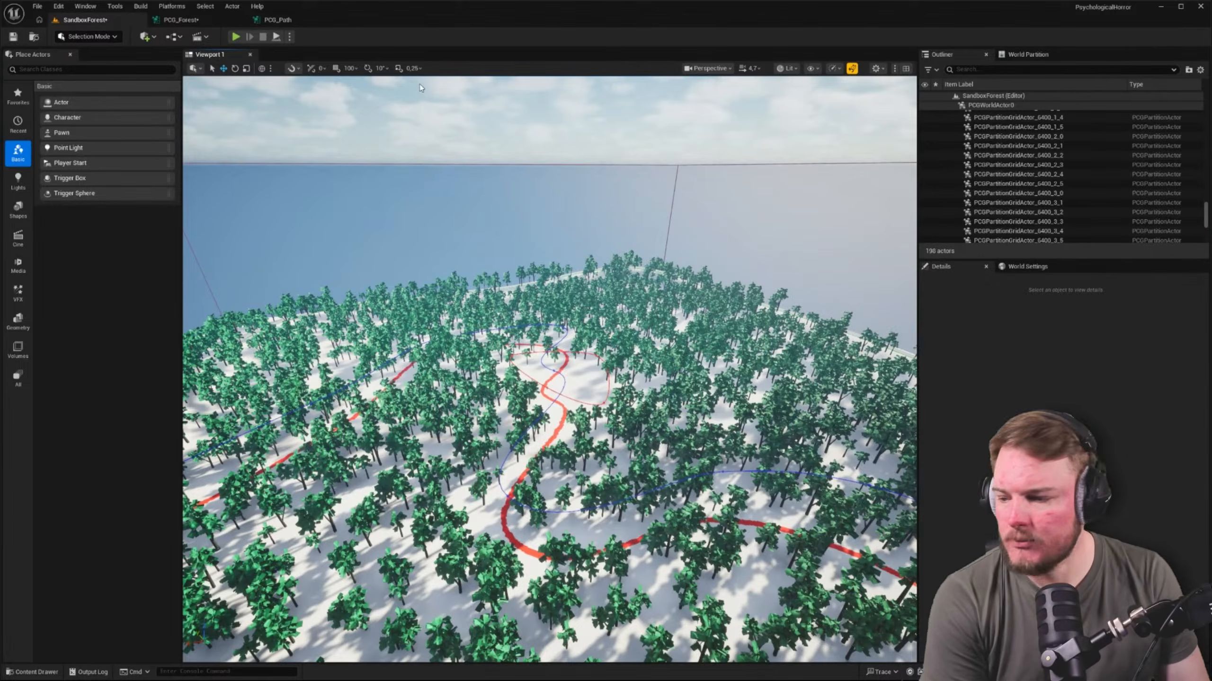
Close the PCG_Path graph and move the detached spline sampler chain below the main node rows in PCG_Forest
{"action": "left_click", "coordinate": [284, 19]}
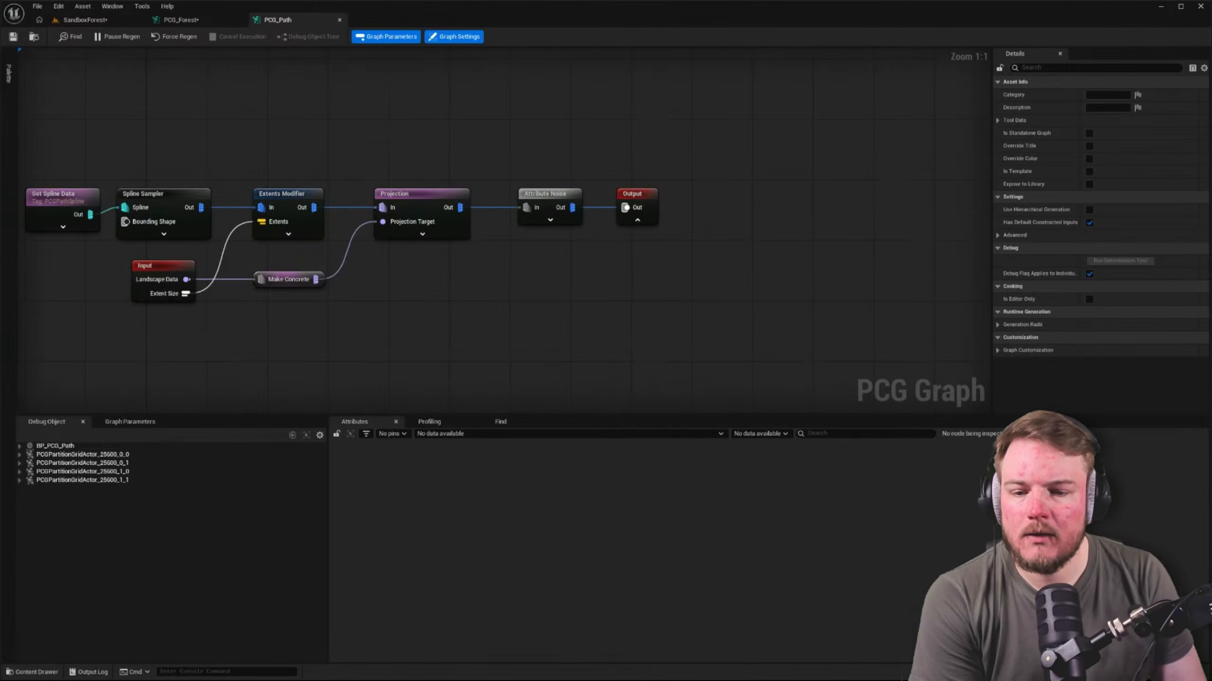
{"action": "left_click", "coordinate": [339, 19]}
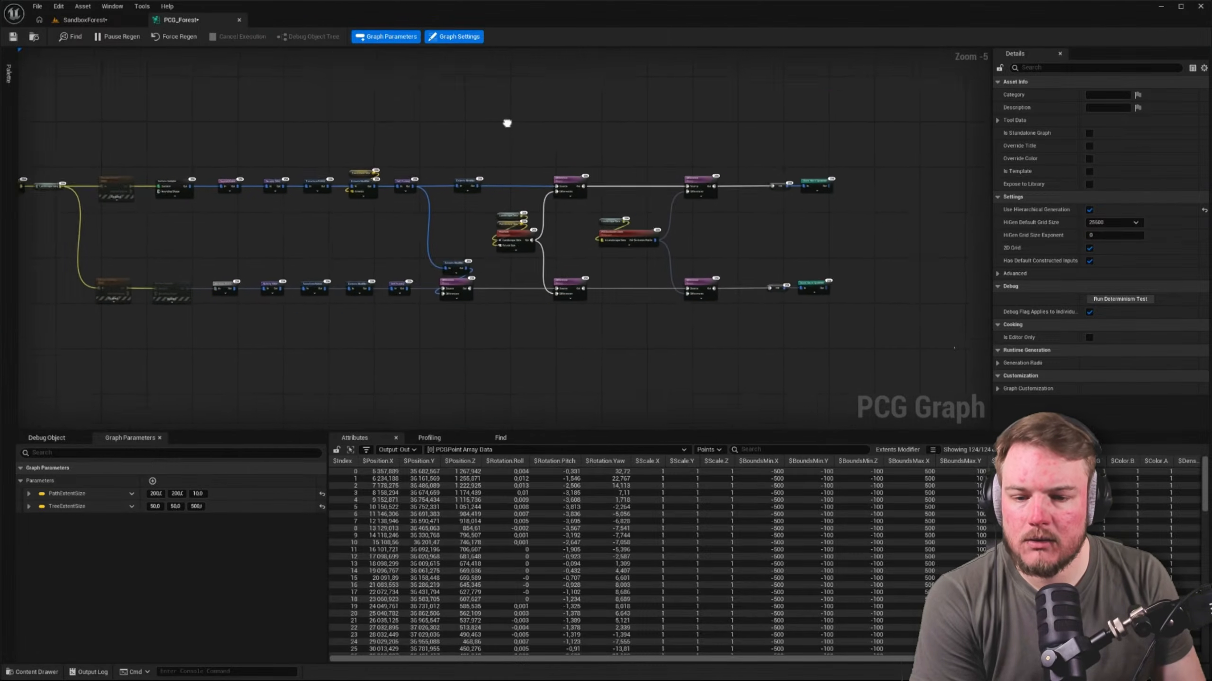
{"action": "right_click_drag", "start_coordinate": [314, 267], "coordinate": [308, 252]}
{"action": "left_click_drag", "start_coordinate": [168, 319], "coordinate": [640, 238]}
{"action": "right_click_drag", "start_coordinate": [663, 163], "coordinate": [580, 309]}
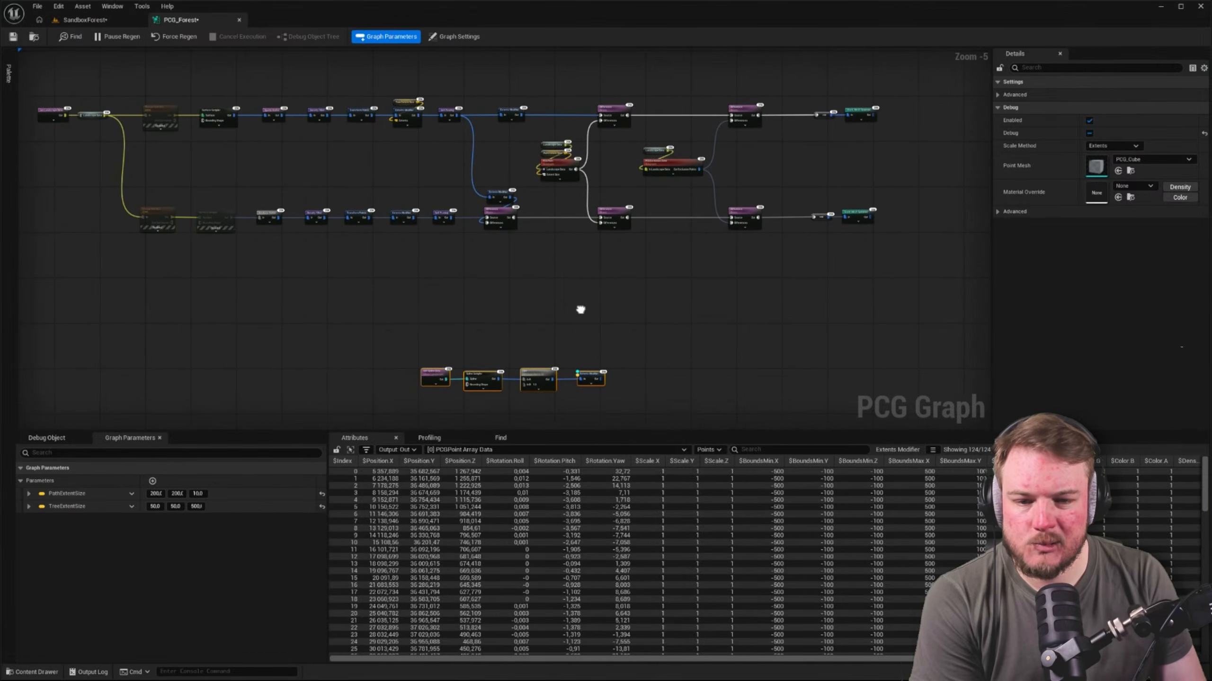
{"action": "left_click", "coordinate": [615, 301]}
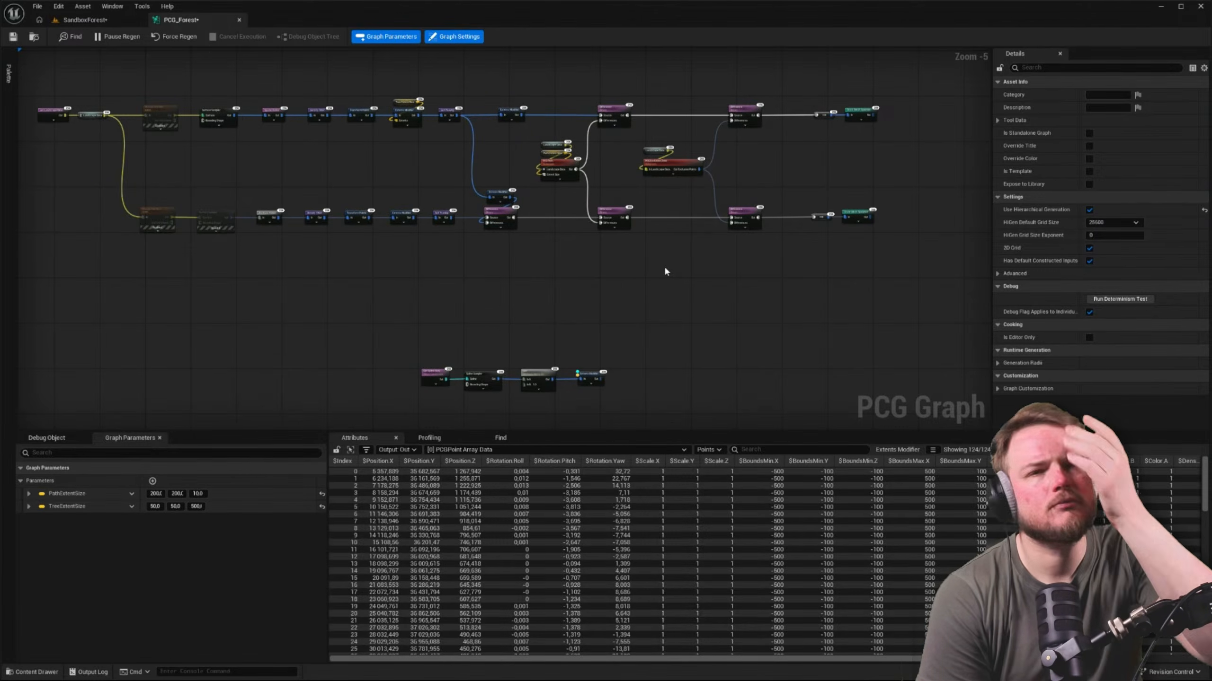
Connect the PCG Exclusion Zone output to the Differences inputs of both Difference nodes fed by PCG Path
{"action": "scroll", "coordinate": [664, 265], "scroll_direction": "up", "scroll_amount": 3}
{"action": "right_click_drag", "start_coordinate": [663, 264], "coordinate": [528, 328]}
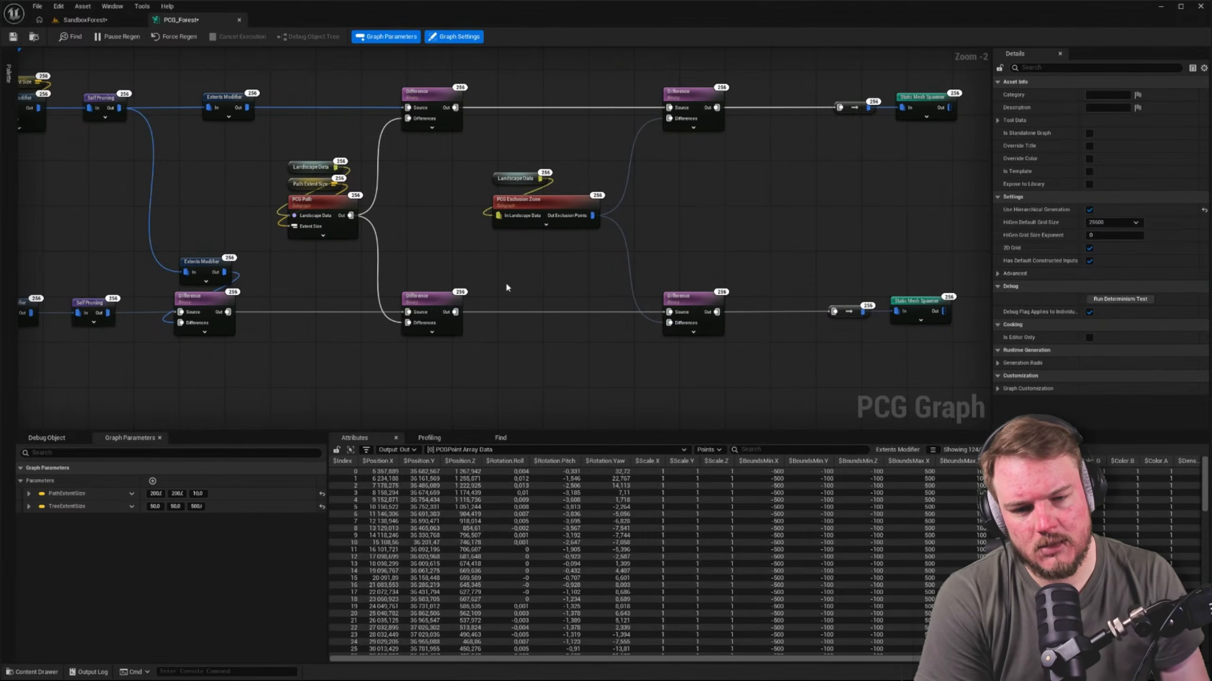
{"action": "left_click_drag", "start_coordinate": [592, 216], "coordinate": [672, 329]}
{"action": "left_click", "coordinate": [644, 206]}
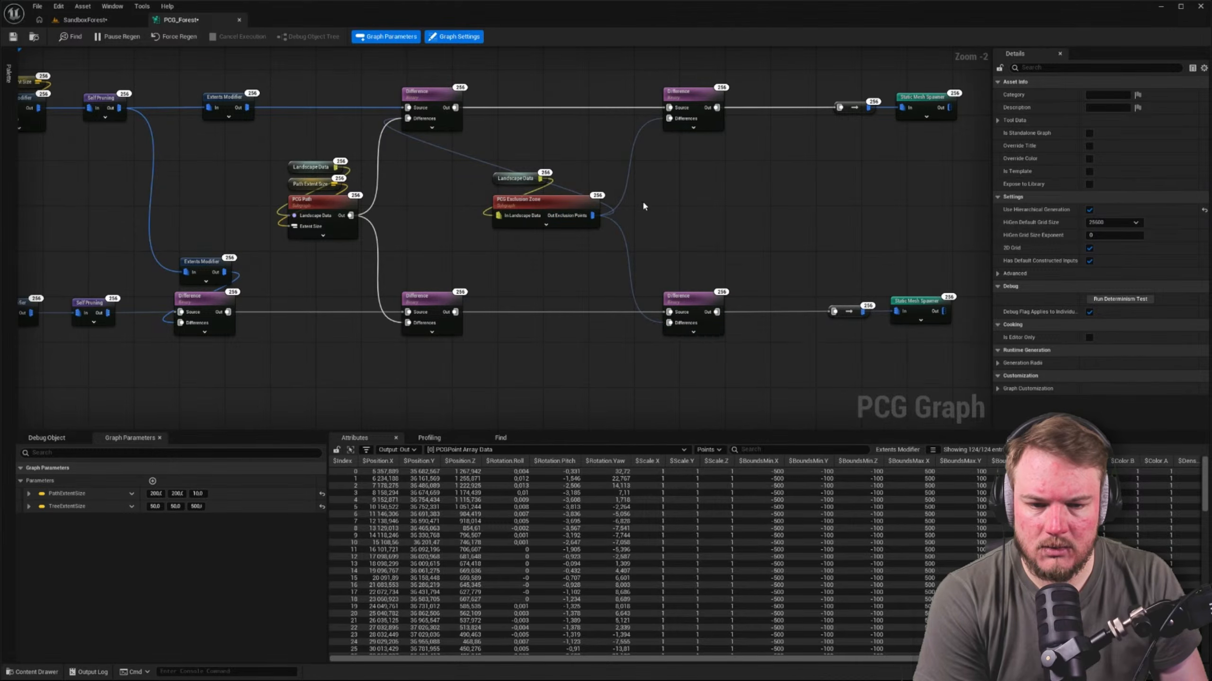
{"action": "left_click_drag", "start_coordinate": [594, 220], "coordinate": [408, 323]}
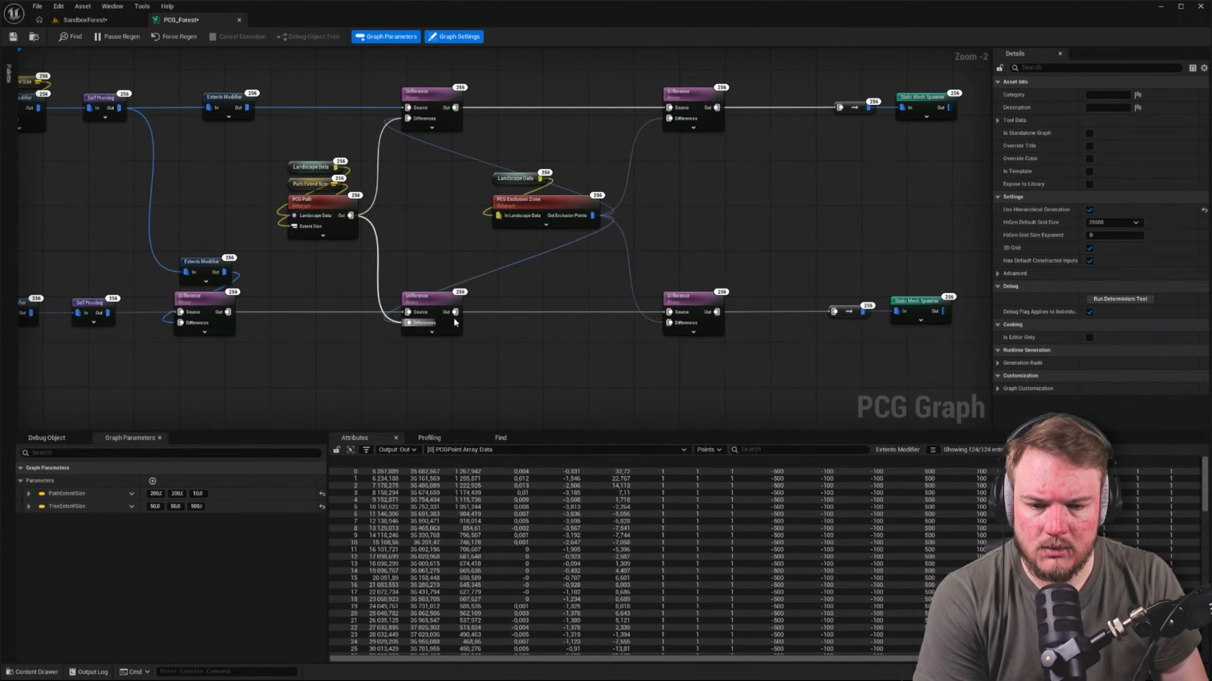
Disable the two Difference nodes that sit after the PCG Exclusion Zone subgraph
{"action": "right_click_drag", "start_coordinate": [730, 190], "coordinate": [714, 205]}
{"action": "left_click_drag", "start_coordinate": [643, 74], "coordinate": [712, 359]}
{"action": "key", "text": "e"}
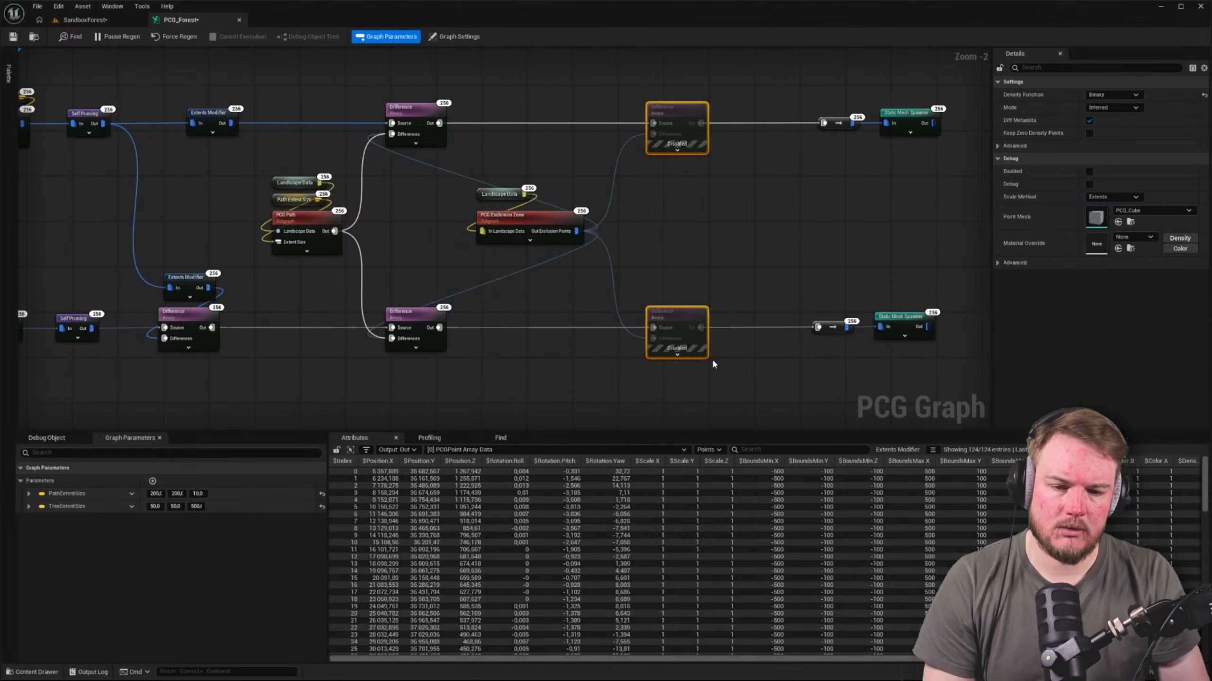
{"action": "left_click", "coordinate": [705, 242]}
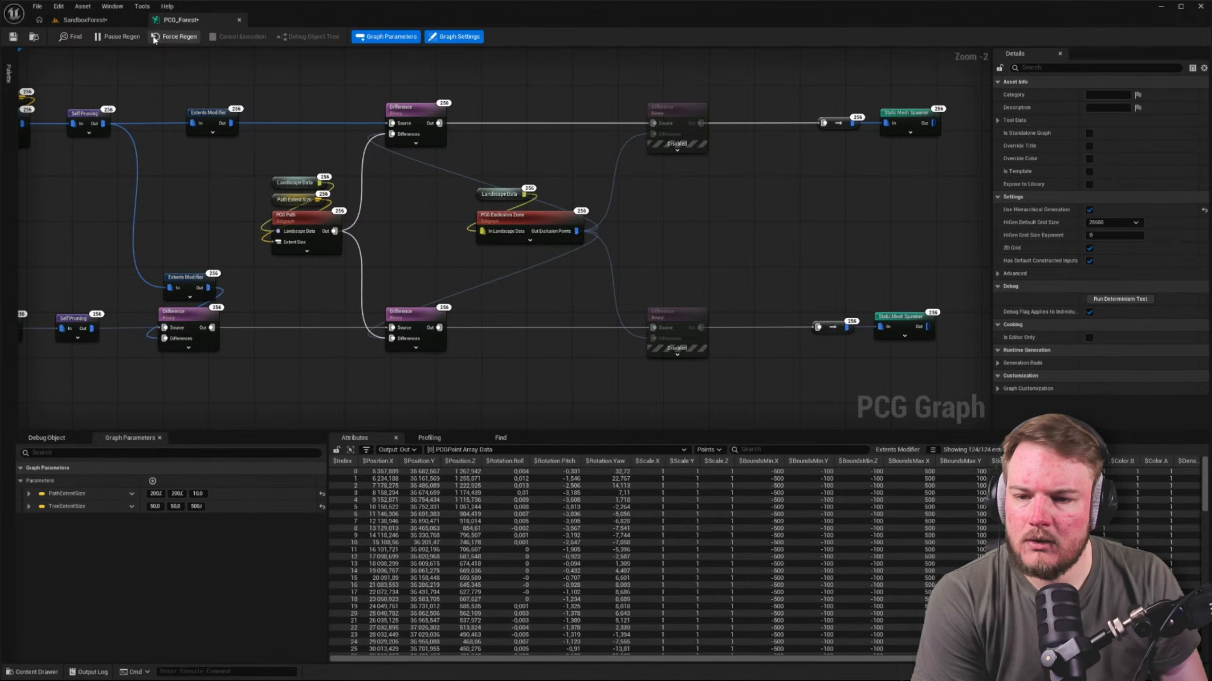
Inspect the forest in the SandboxForest level for the combined path and exclusion zone, checking it against the PCG_Forest graph
{"action": "left_click", "coordinate": [106, 21]}
{"action": "key", "text": "w"}
{"action": "right_click_drag", "start_coordinate": [458, 190], "coordinate": [477, 238]}
{"action": "key", "text": "w"}
{"action": "right_click_drag", "start_coordinate": [548, 367], "coordinate": [305, 296]}
{"action": "key", "text": "w"}
{"action": "left_click", "coordinate": [181, 20]}
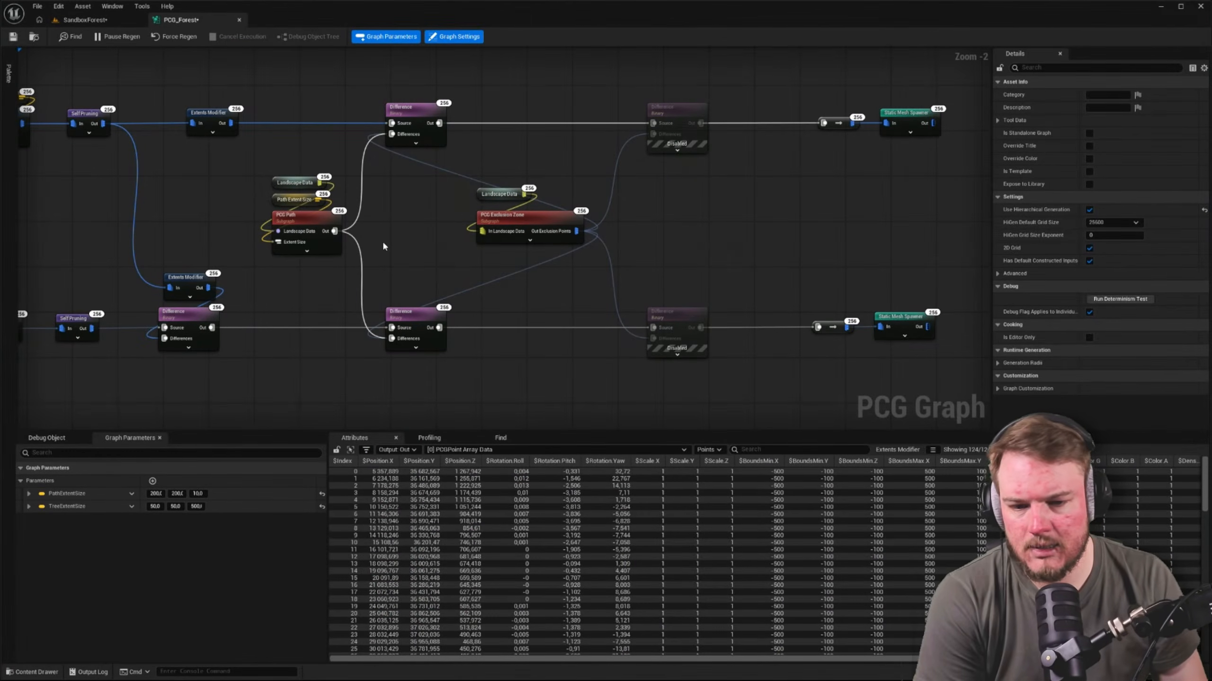
{"action": "left_click", "coordinate": [505, 240]}
Move the far spline point of BP_ExclusionZone outward into the trees to reshape the clearing, and view the result
{"action": "left_click", "coordinate": [96, 20]}
{"action": "right_click_drag", "start_coordinate": [334, 201], "coordinate": [496, 250]}
{"action": "key", "text": "w"}
{"action": "left_click", "coordinate": [496, 250]}
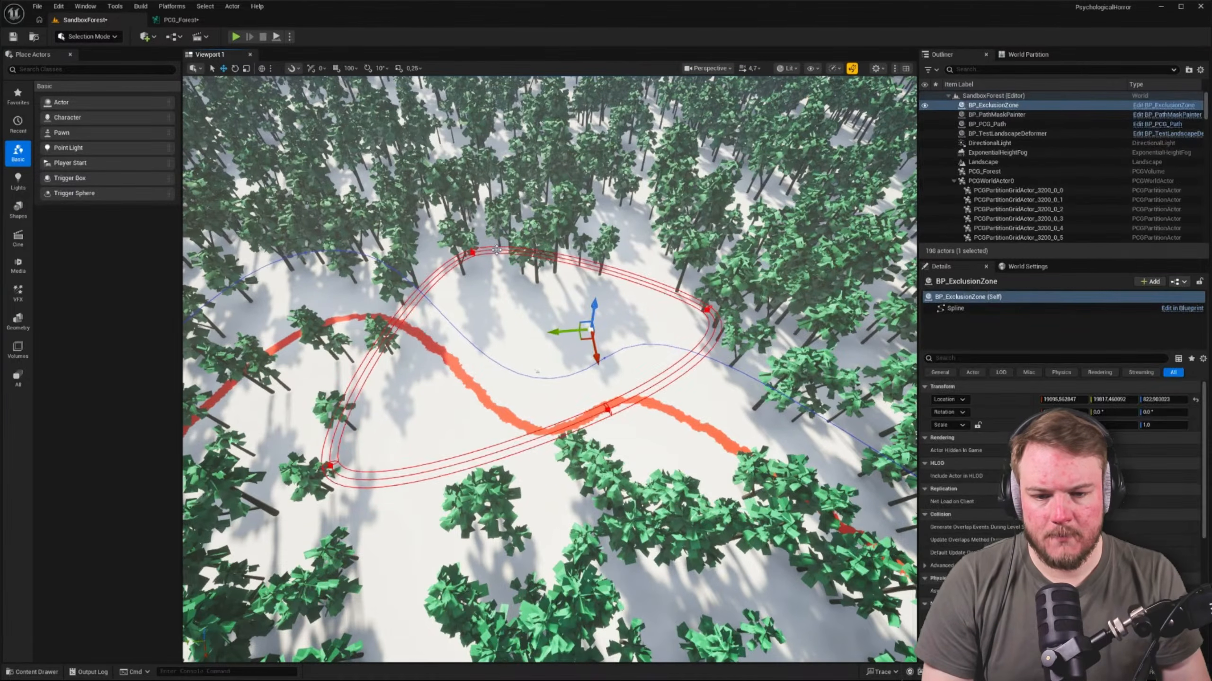
{"action": "left_click", "coordinate": [471, 250]}
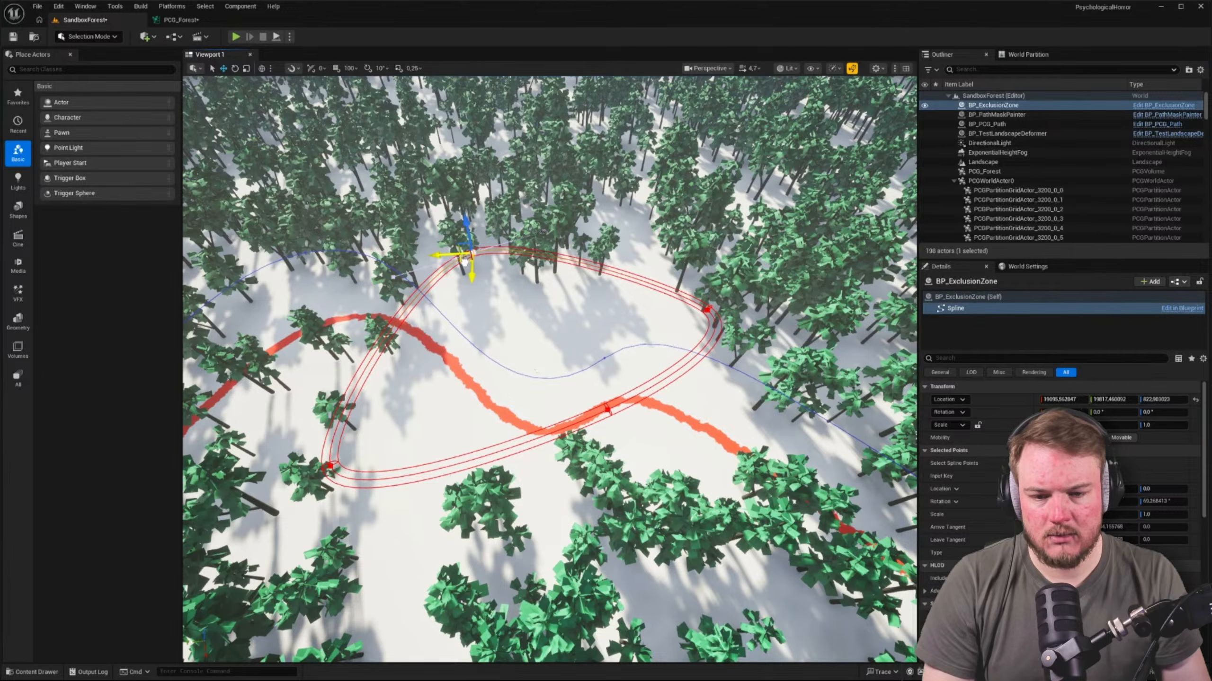
{"action": "left_click_drag", "start_coordinate": [465, 262], "coordinate": [537, 209]}
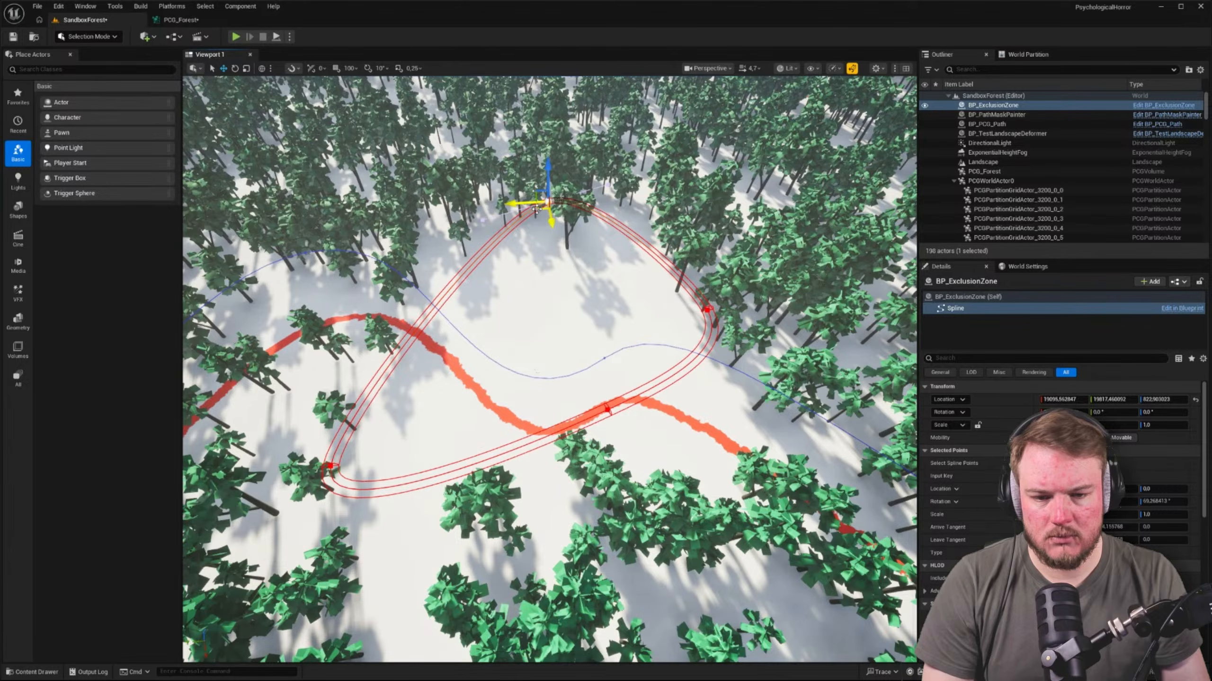
{"action": "left_click_drag", "start_coordinate": [536, 209], "coordinate": [513, 210]}
{"action": "left_click", "coordinate": [531, 267]}
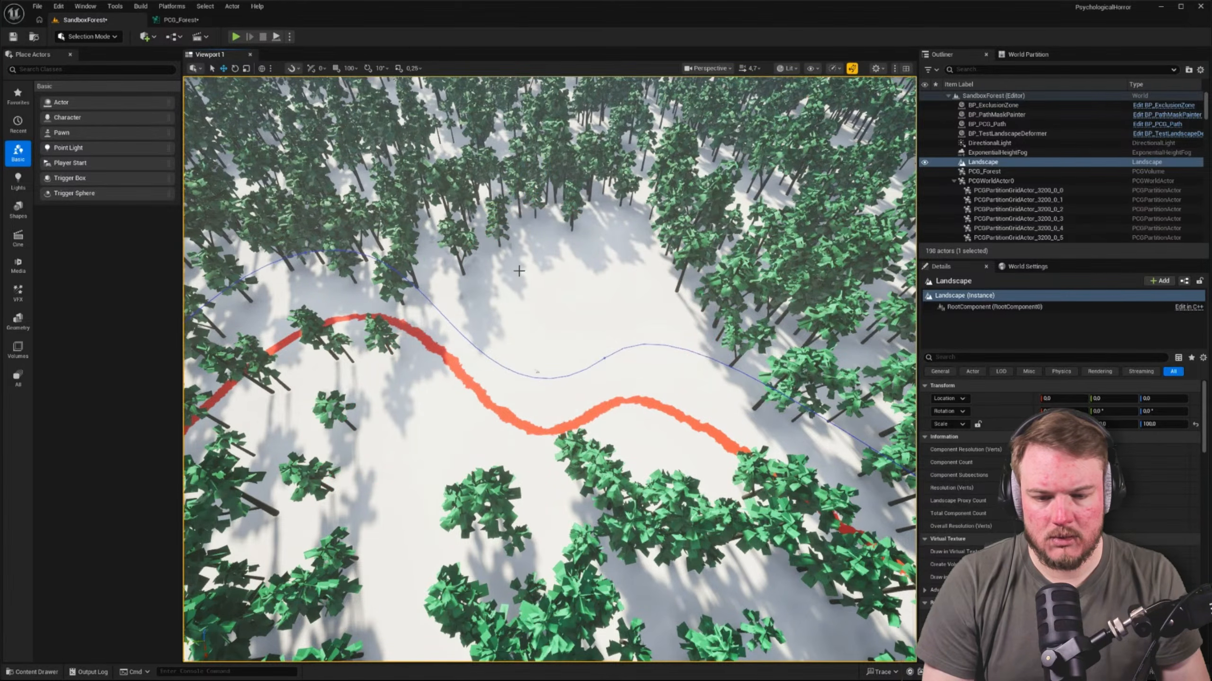
{"action": "right_click_drag", "start_coordinate": [519, 271], "coordinate": [519, 271]}
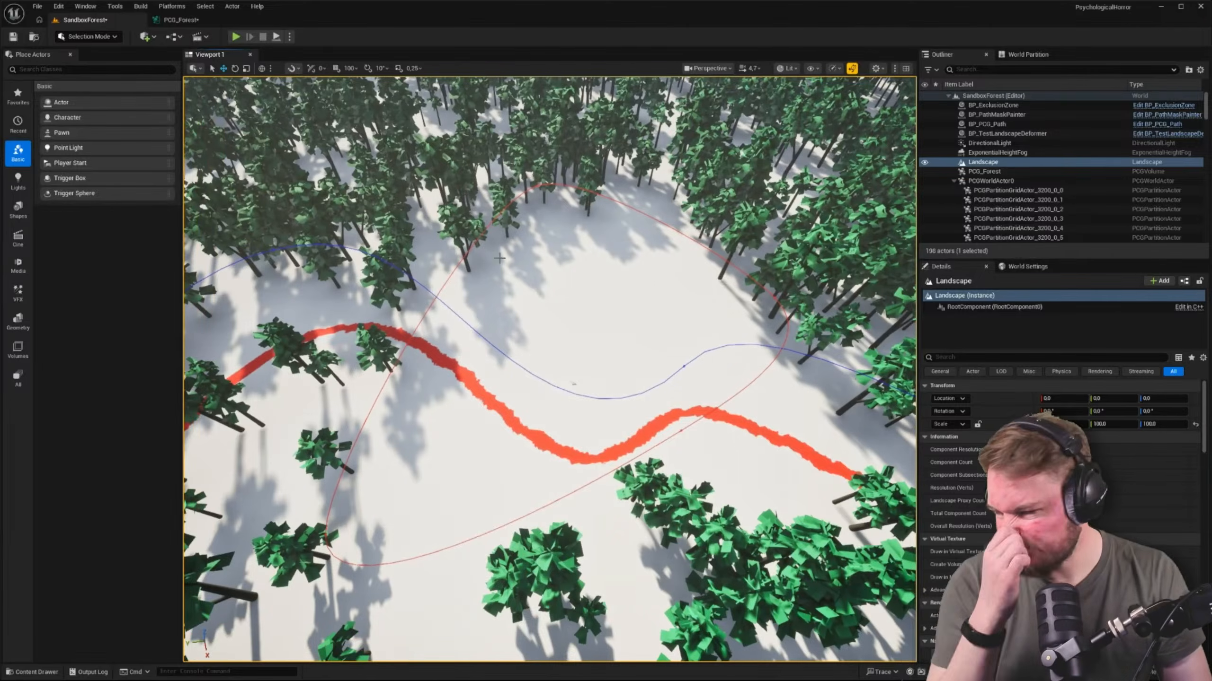
In PCG_Forest, remove the PCG Exclusion Zone connections to the two Difference nodes fed by PCG Path
{"action": "left_click", "coordinate": [189, 22]}
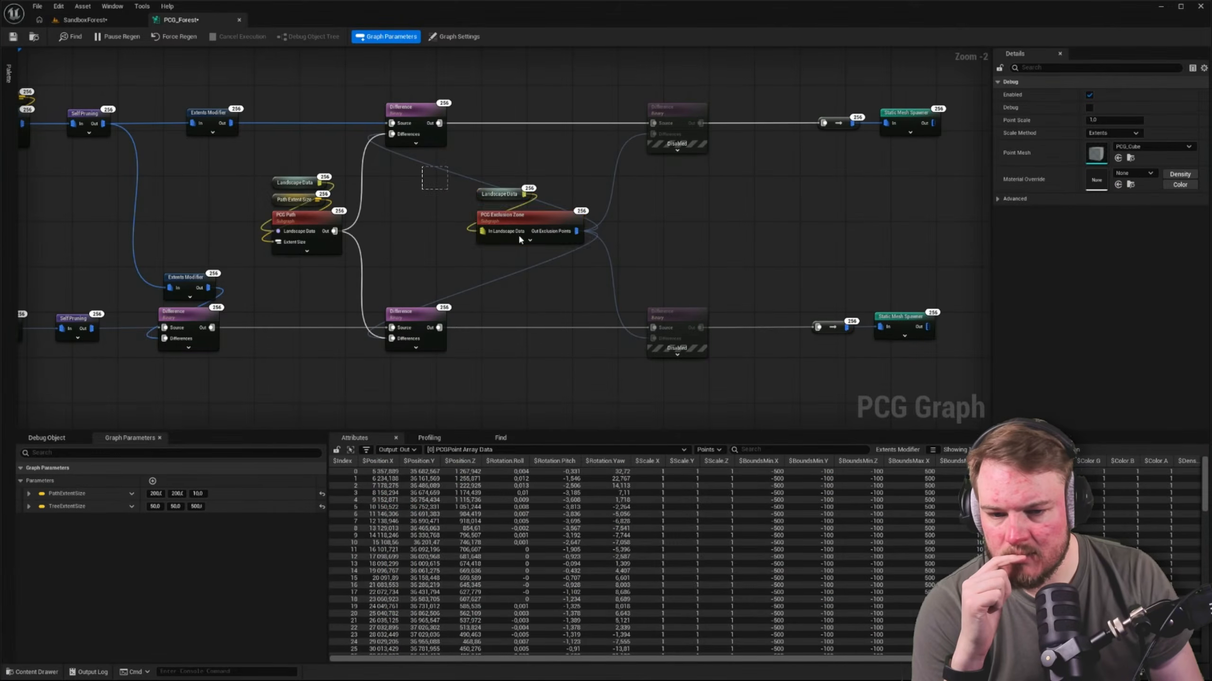
{"action": "left_click", "coordinate": [419, 215]}
{"action": "right_click_drag", "start_coordinate": [382, 164], "coordinate": [430, 212]}
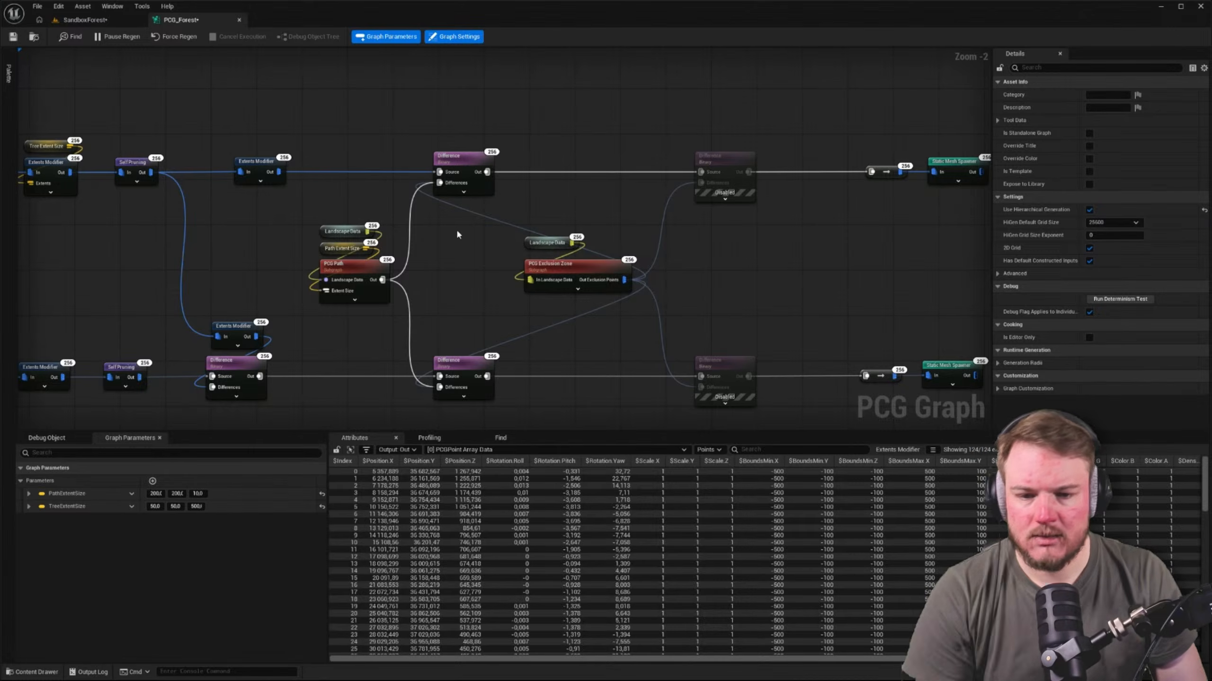
{"action": "left_click", "coordinate": [465, 209], "text": "alt"}
{"action": "left_click", "coordinate": [546, 329], "text": "alt"}
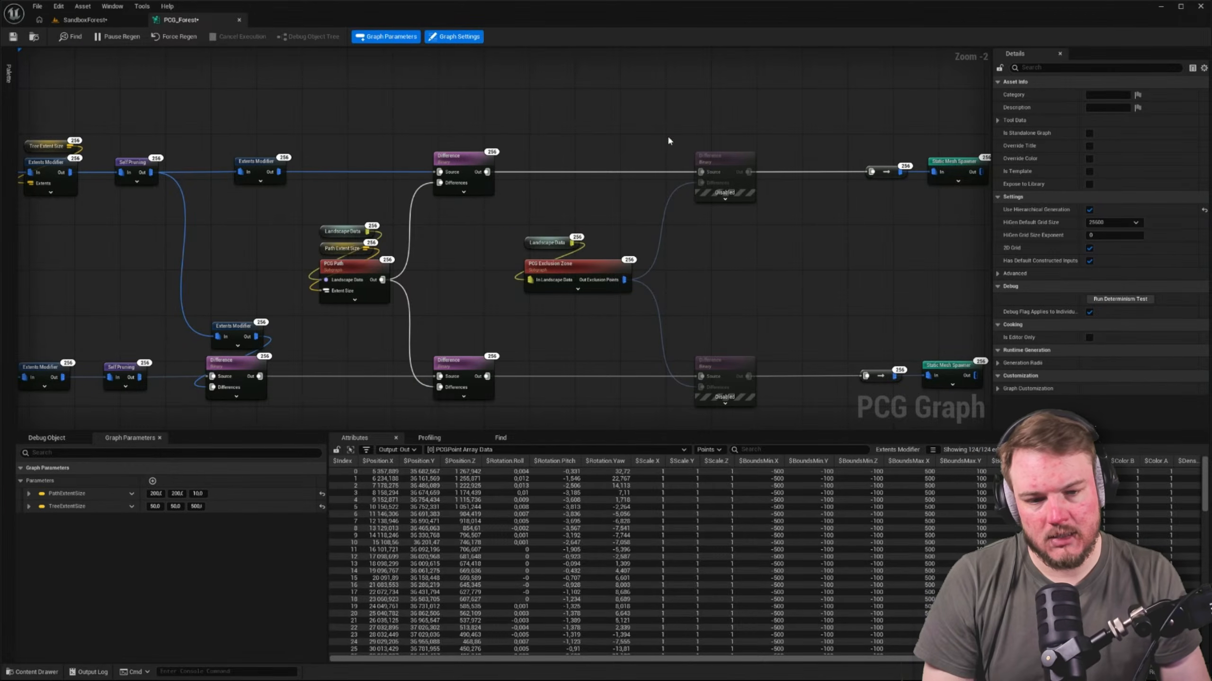
Re-enable the two Difference nodes that sit after the PCG Exclusion Zone subgraph
{"action": "left_click_drag", "start_coordinate": [671, 130], "coordinate": [759, 376]}
{"action": "key", "text": "e"}
{"action": "left_click", "coordinate": [751, 310]}
{"action": "scroll", "coordinate": [670, 294], "scroll_direction": "down", "scroll_amount": 5}
{"action": "scroll", "coordinate": [629, 289], "scroll_direction": "up", "scroll_amount": 3}
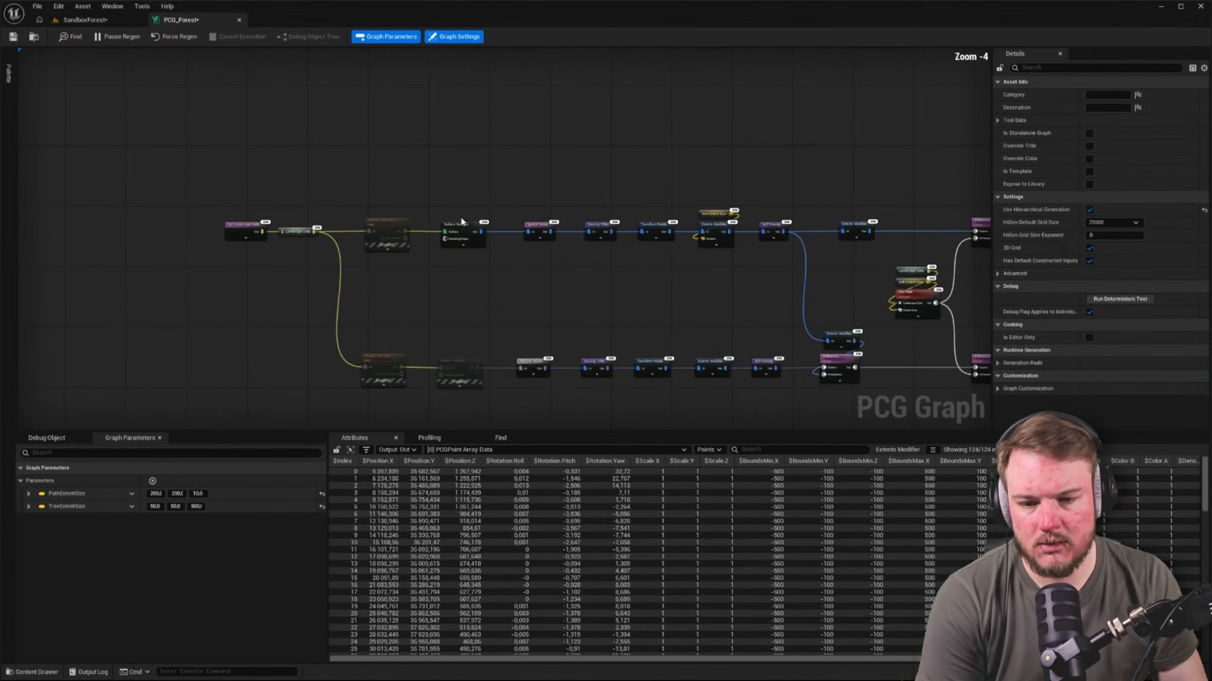
Re-enable the two disabled nodes directly after Landscape Data at the start of the upper and lower chains
{"action": "left_click_drag", "start_coordinate": [362, 214], "coordinate": [407, 376]}
{"action": "left_click", "coordinate": [490, 328]}
{"action": "right_click_drag", "start_coordinate": [490, 328], "coordinate": [315, 287]}
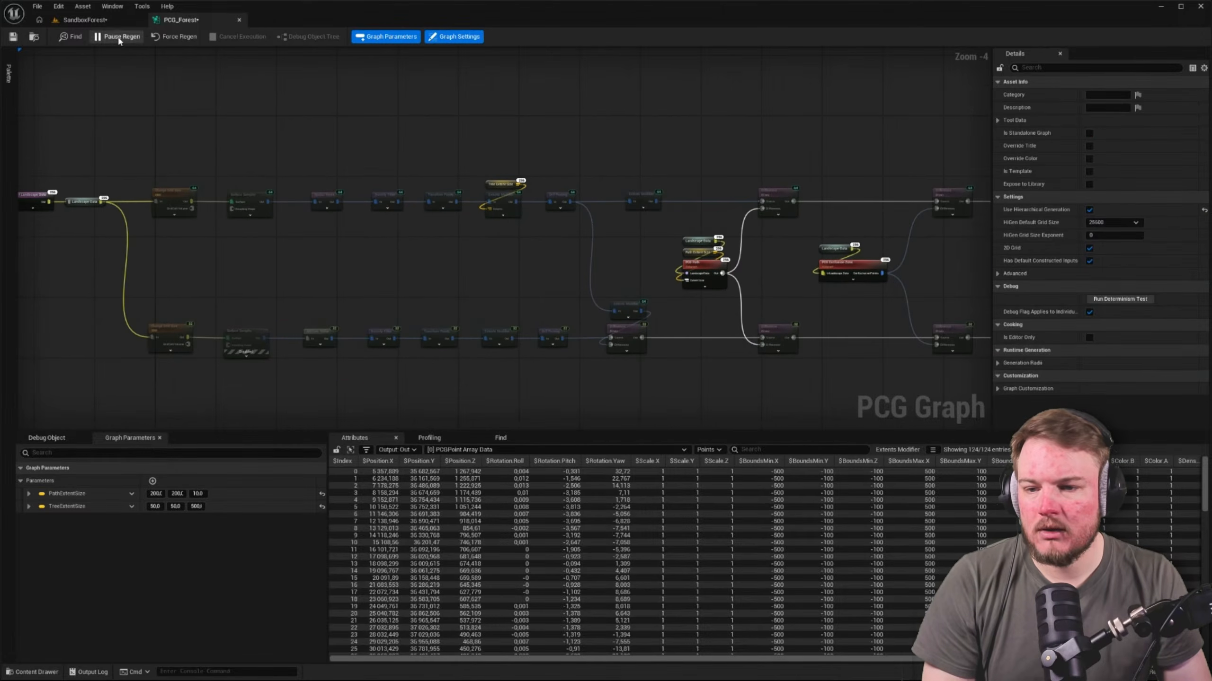
In the SandboxForest level, move the far spline point of BP_ExclusionZone back and forth through the trees to test the clearing
{"action": "left_click", "coordinate": [84, 20]}
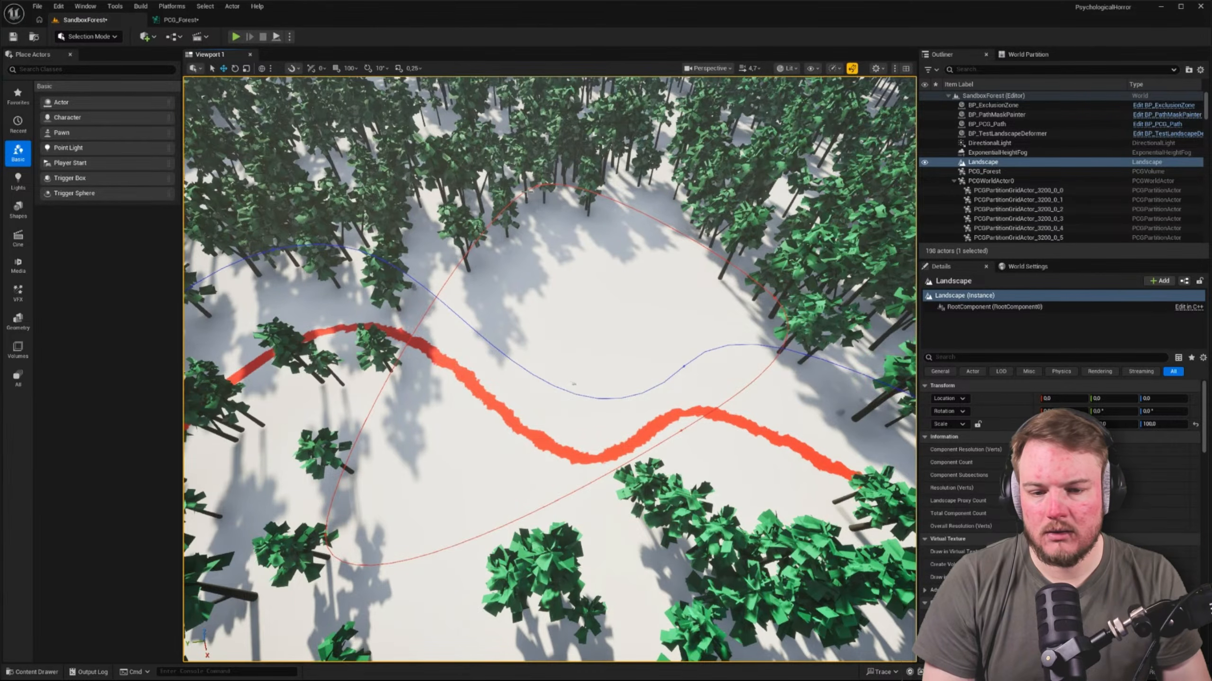
{"action": "left_click", "coordinate": [536, 187]}
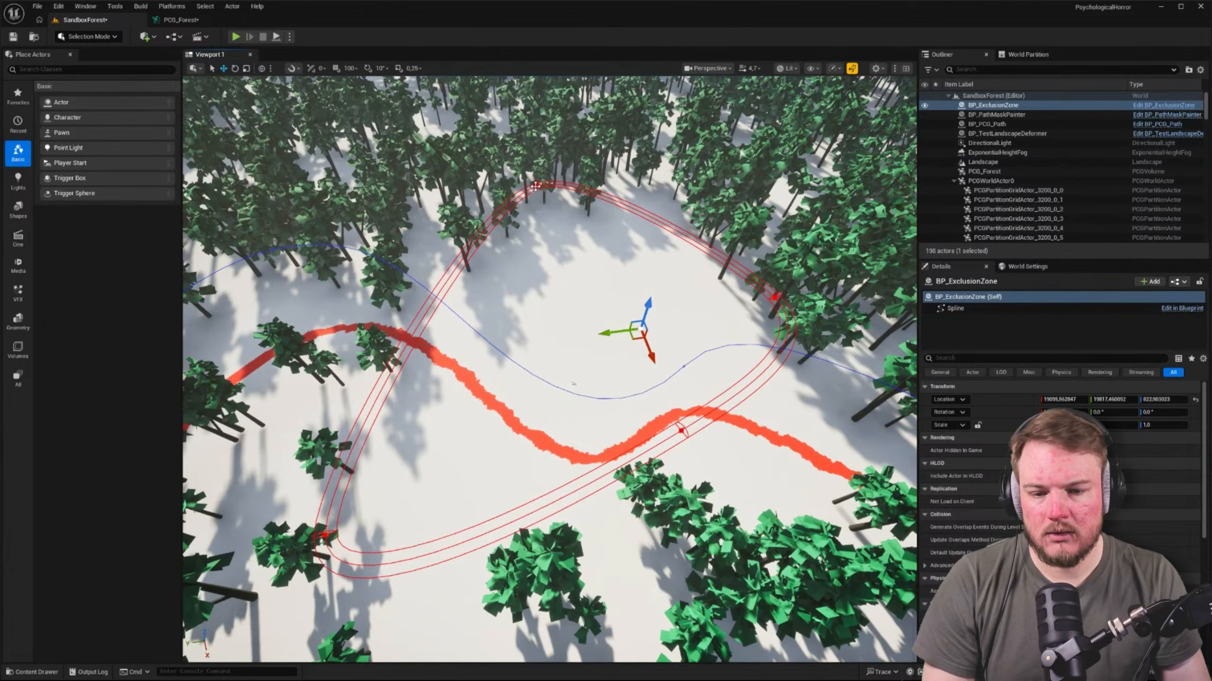
{"action": "left_click", "coordinate": [536, 186]}
{"action": "left_click_drag", "start_coordinate": [531, 192], "coordinate": [477, 164]}
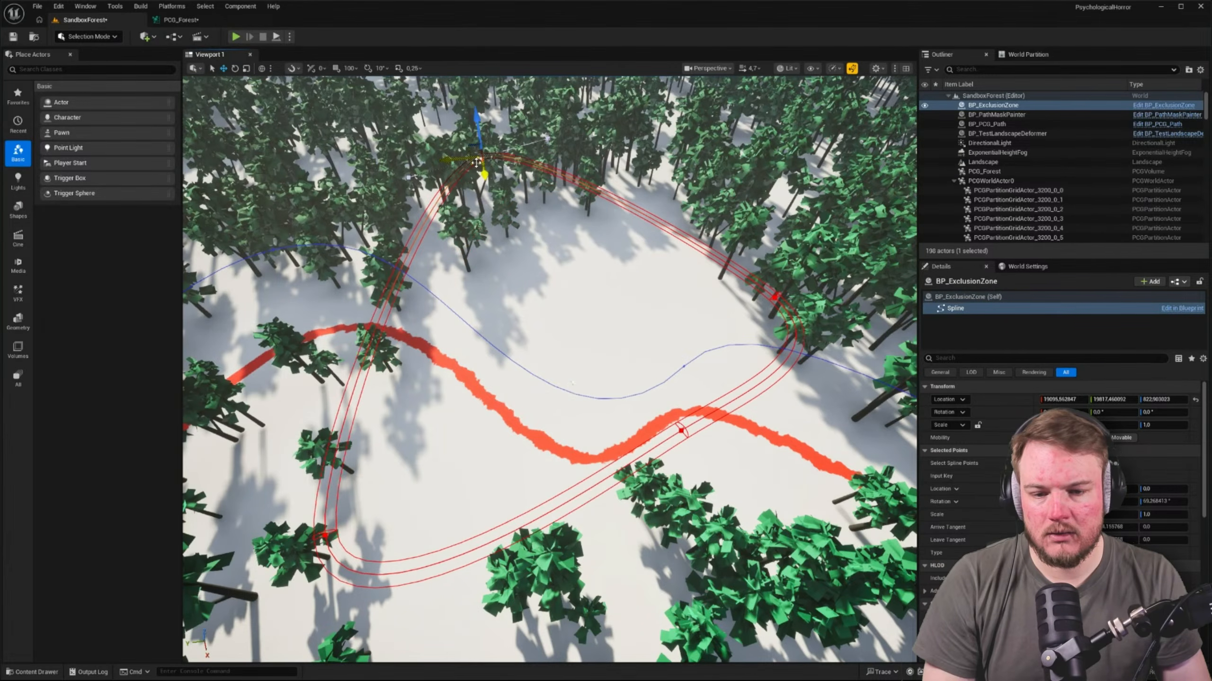
{"action": "right_click_drag", "start_coordinate": [474, 164], "coordinate": [667, 171]}
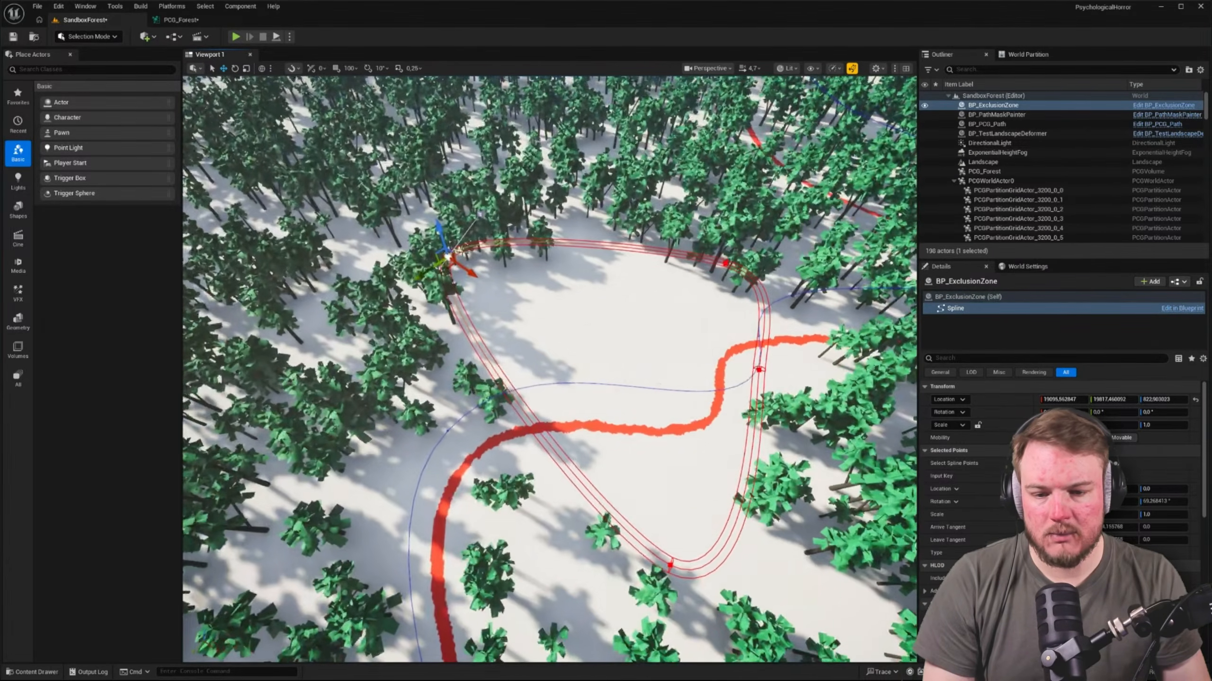
{"action": "left_click_drag", "start_coordinate": [445, 268], "coordinate": [476, 254]}
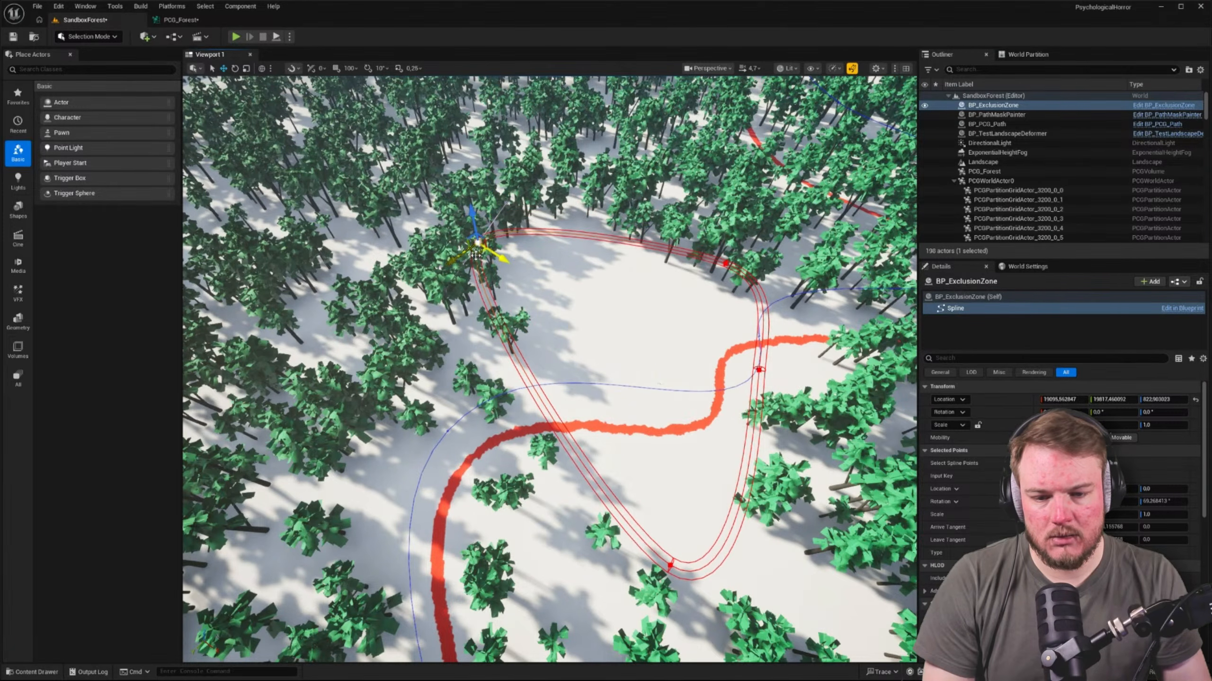
{"action": "right_click_drag", "start_coordinate": [476, 255], "coordinate": [381, 257]}
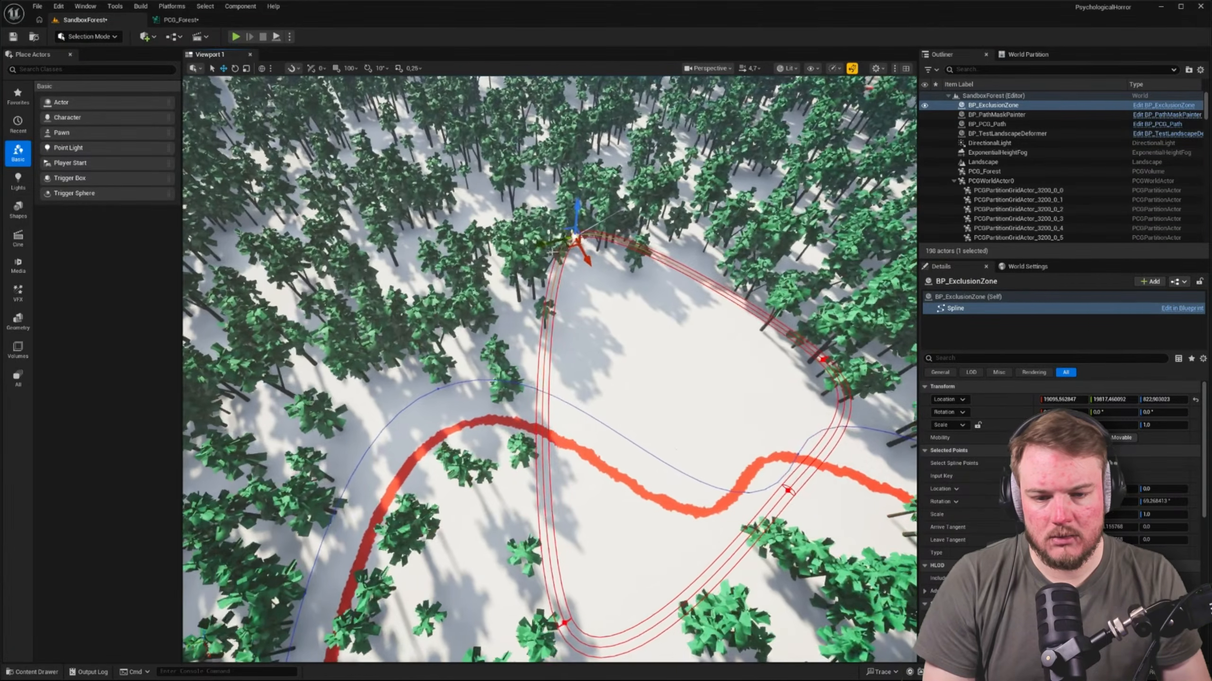
{"action": "left_click_drag", "start_coordinate": [570, 243], "coordinate": [745, 206]}
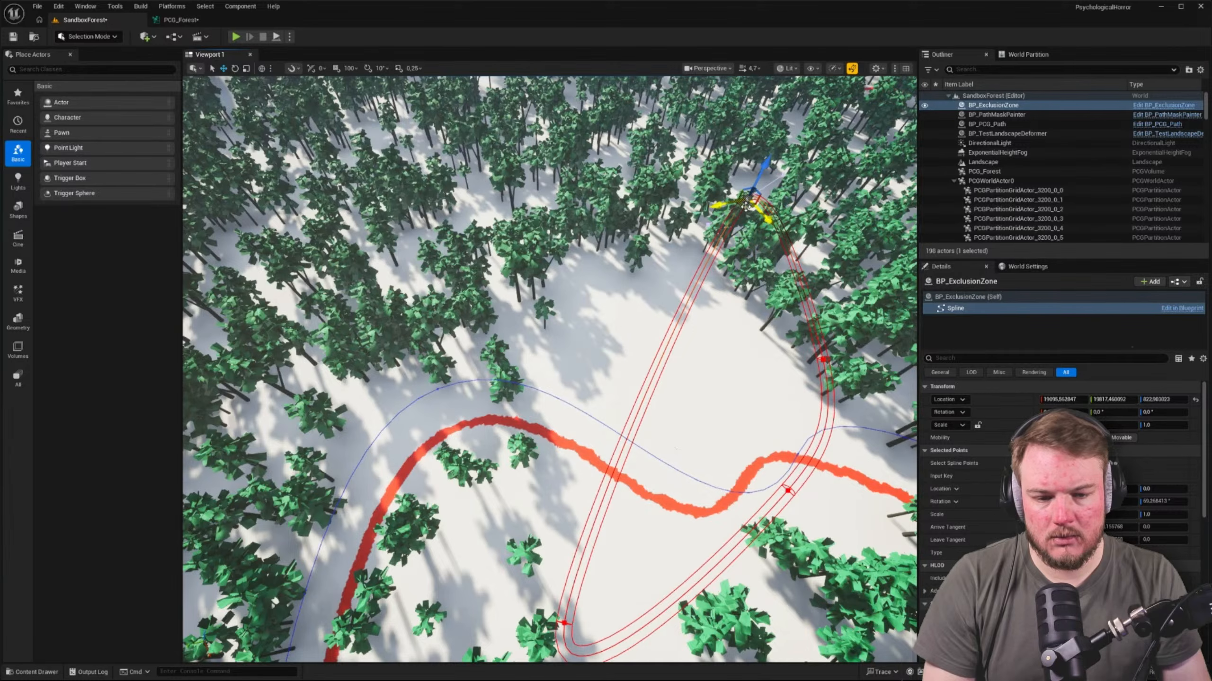
{"action": "right_click_drag", "start_coordinate": [745, 206], "coordinate": [767, 207]}
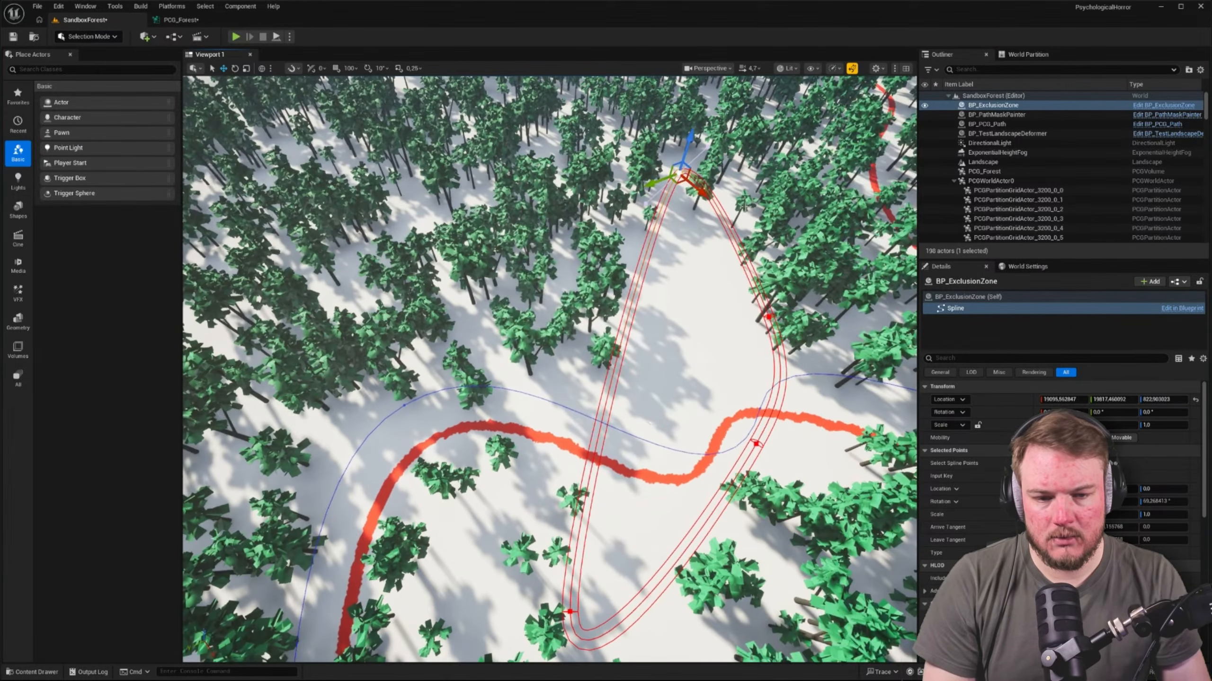
{"action": "left_click_drag", "start_coordinate": [676, 182], "coordinate": [516, 208]}
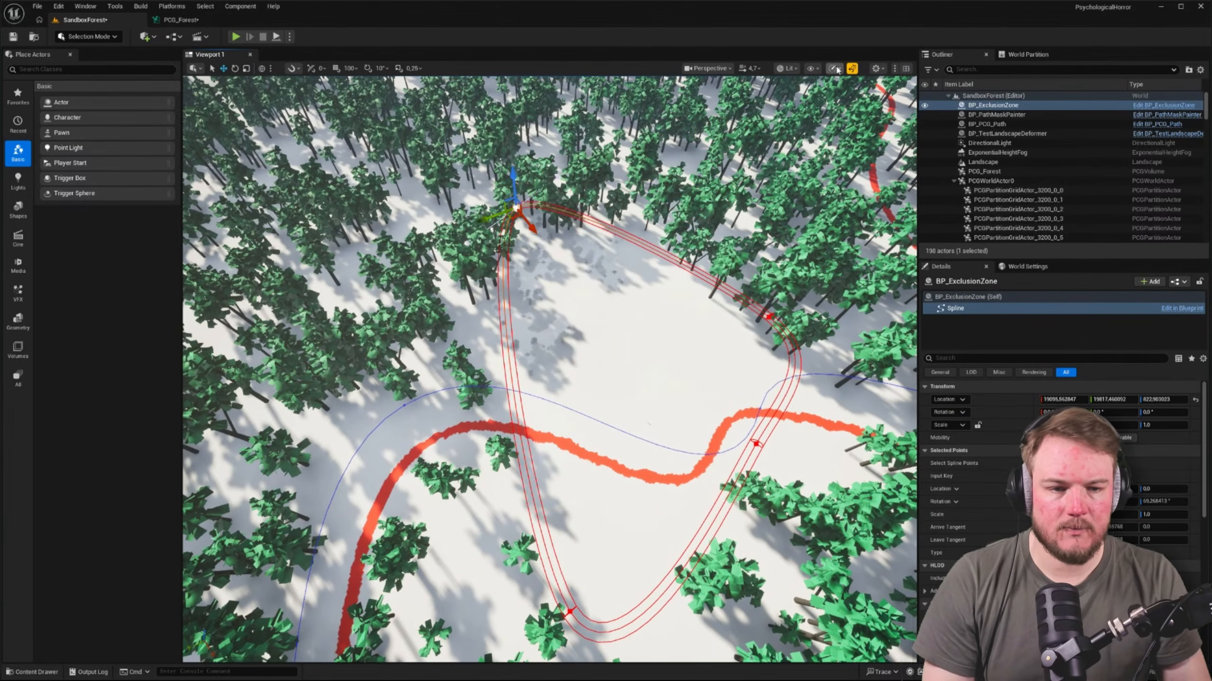
Turn viewport realtime rendering back on and move the BP_ExclusionZone spline point slightly toward the clearing
{"action": "left_click", "coordinate": [852, 69]}
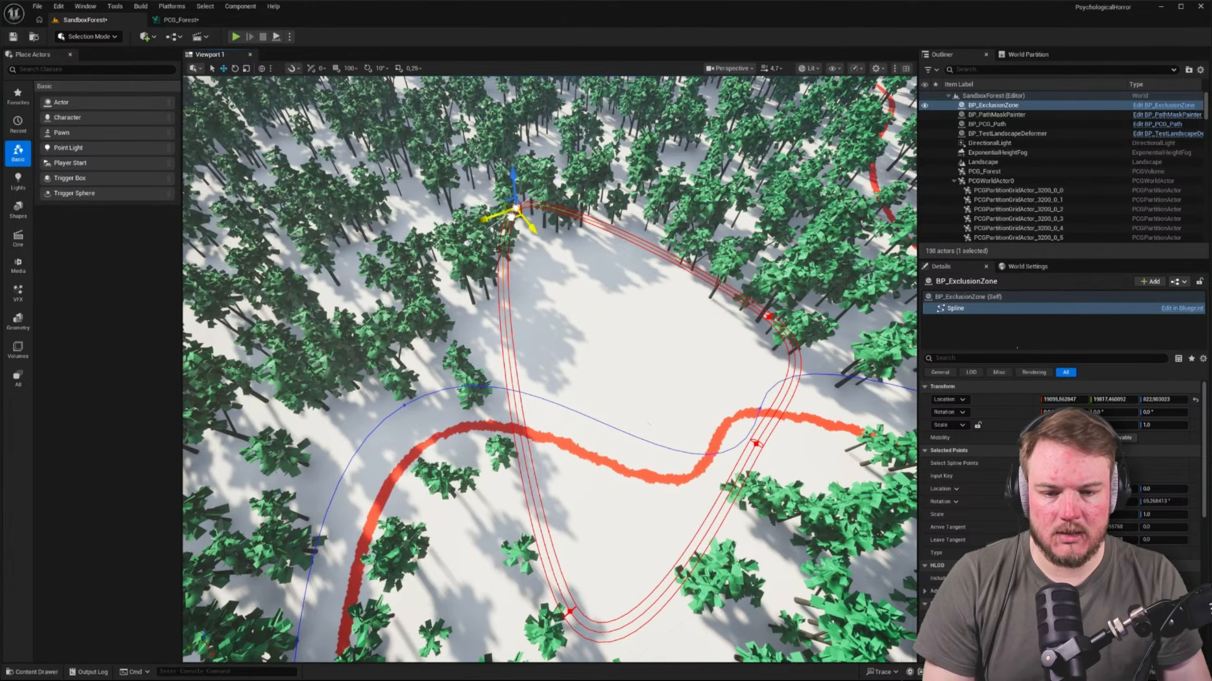
{"action": "mouse_move", "coordinate": [509, 216]}
{"action": "left_mouse_down"}
{"action": "mouse_move", "coordinate": [560, 202]}
{"action": "mouse_move", "coordinate": [496, 258]}
{"action": "mouse_move", "coordinate": [504, 228]}
{"action": "left_mouse_up"}
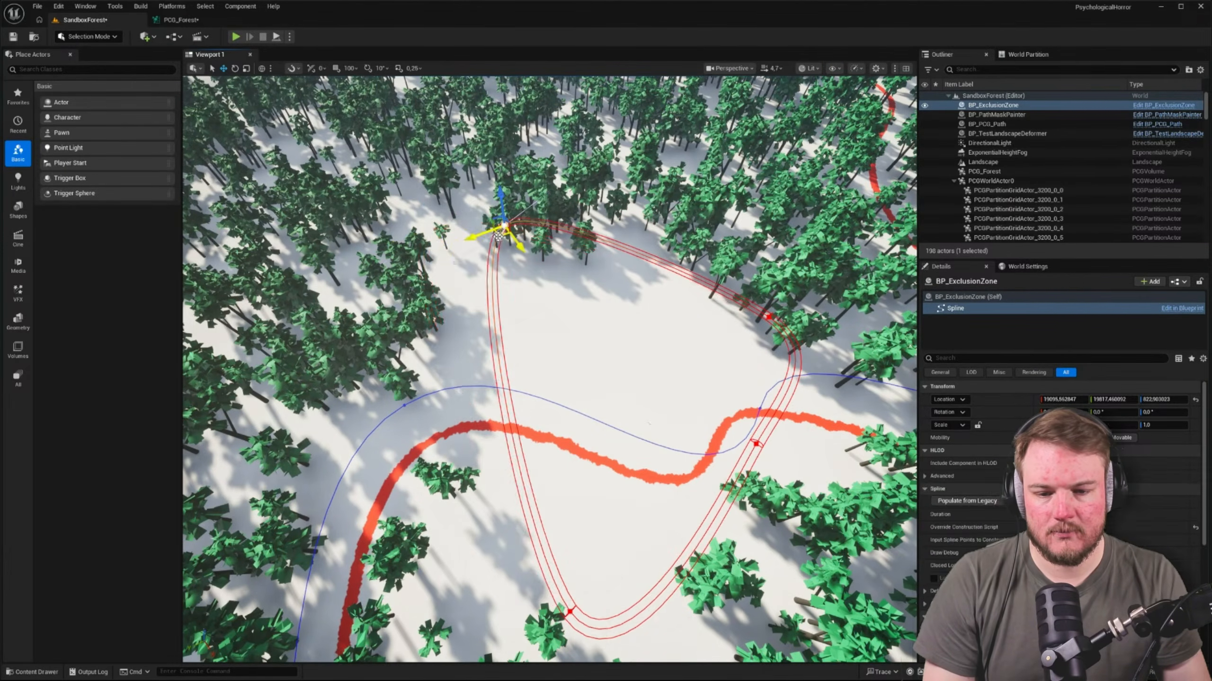
{"action": "right_click_drag", "start_coordinate": [525, 246], "coordinate": [526, 246]}
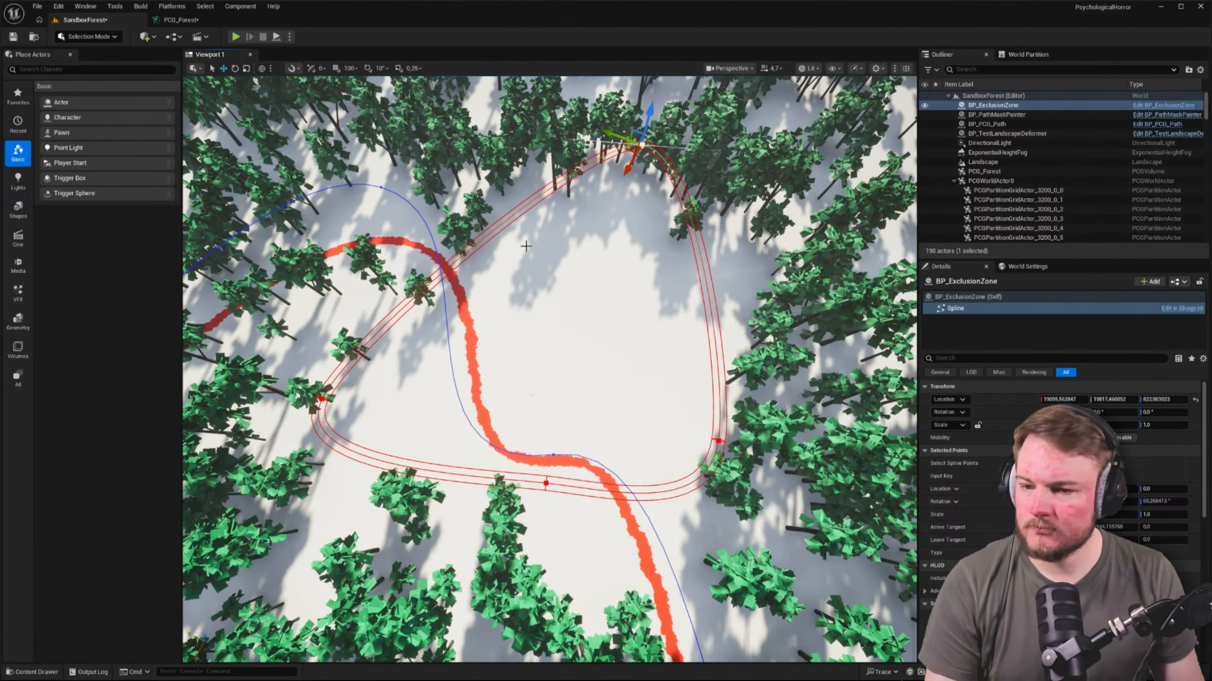
In PCG_Forest, shift the mesh spawners and the PCG Path, PCG Exclusion Zone and Difference nodes along to make room before PCG Path
{"action": "left_click", "coordinate": [181, 20]}
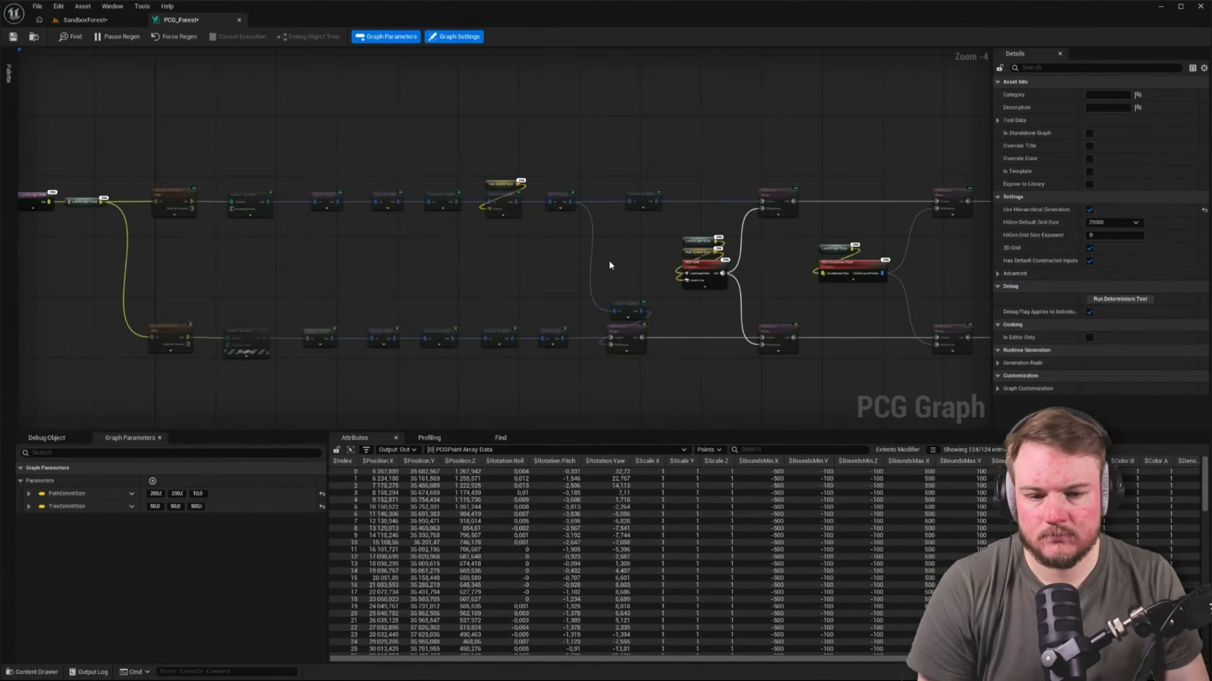
{"action": "scroll", "coordinate": [545, 183], "scroll_direction": "down", "scroll_amount": 2}
{"action": "scroll", "coordinate": [672, 239], "scroll_direction": "up", "scroll_amount": 4}
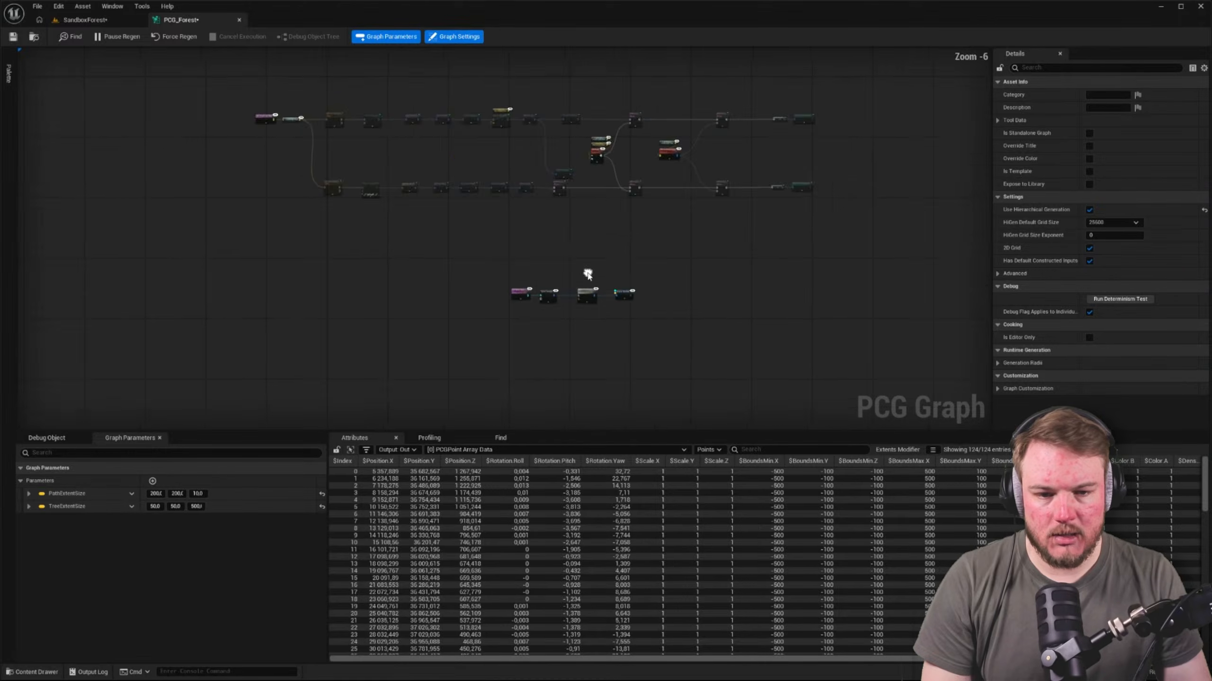
{"action": "right_click_drag", "start_coordinate": [686, 255], "coordinate": [561, 413]}
{"action": "right_click_drag", "start_coordinate": [664, 296], "coordinate": [471, 412]}
{"action": "right_click_drag", "start_coordinate": [751, 279], "coordinate": [527, 228]}
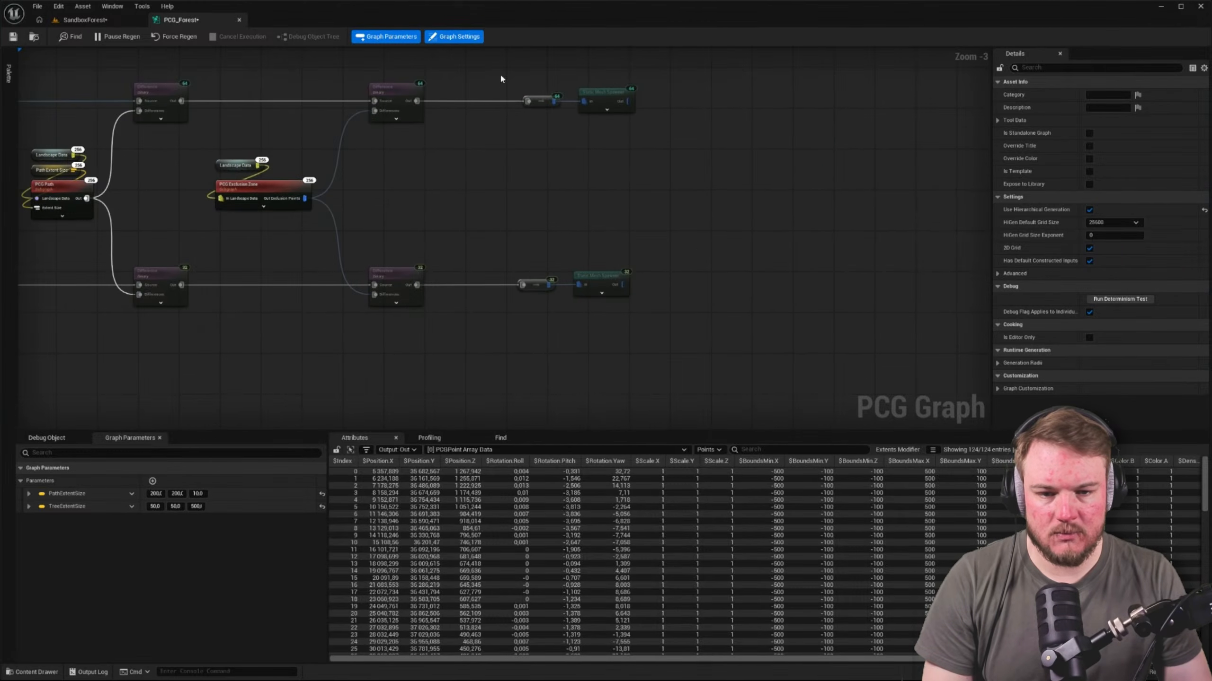
{"action": "left_click_drag", "start_coordinate": [500, 73], "coordinate": [644, 310]}
{"action": "left_click_drag", "start_coordinate": [608, 94], "coordinate": [847, 94]}
{"action": "right_click_drag", "start_coordinate": [470, 156], "coordinate": [671, 178]}
{"action": "left_click_drag", "start_coordinate": [230, 80], "coordinate": [672, 346]}
Duplicate the two Difference nodes fed by PCG Path into the gap and wire their Source inputs to the upper and lower chains
{"action": "left_click_drag", "start_coordinate": [360, 118], "coordinate": [626, 321]}
{"action": "key", "text": "ctrl+c"}
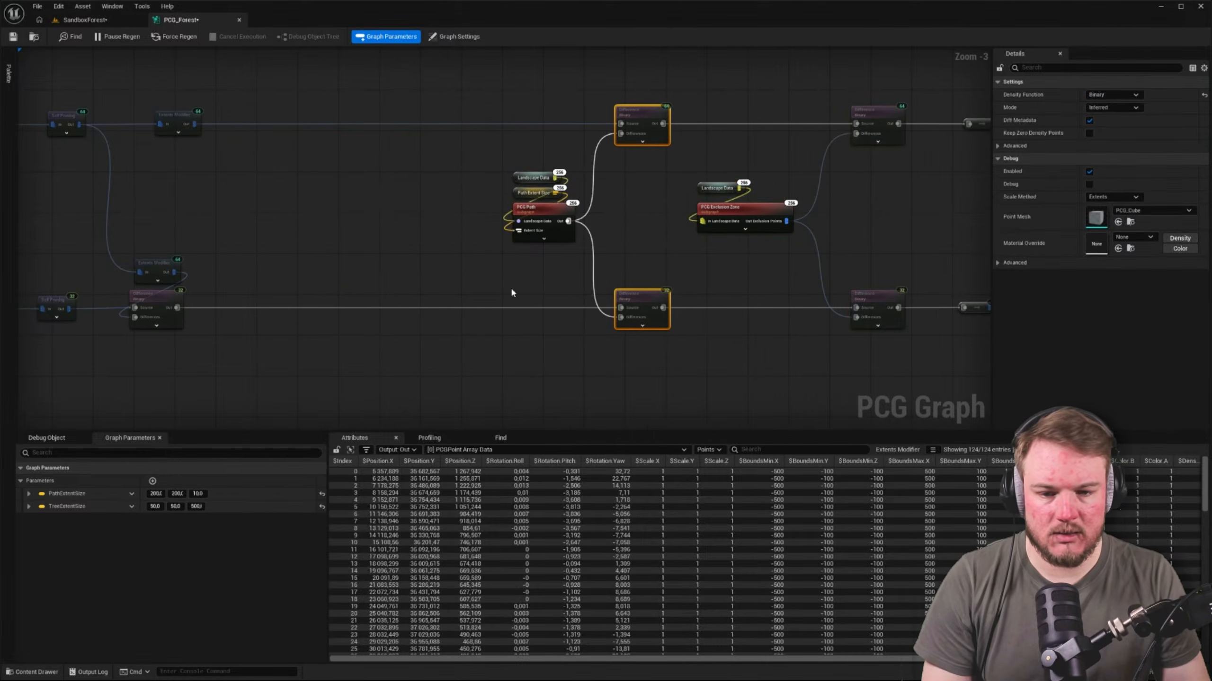
{"action": "key", "text": "ctrl+v"}
{"action": "right_click_drag", "start_coordinate": [347, 185], "coordinate": [495, 163]}
{"action": "left_click_drag", "start_coordinate": [608, 165], "coordinate": [491, 140]}
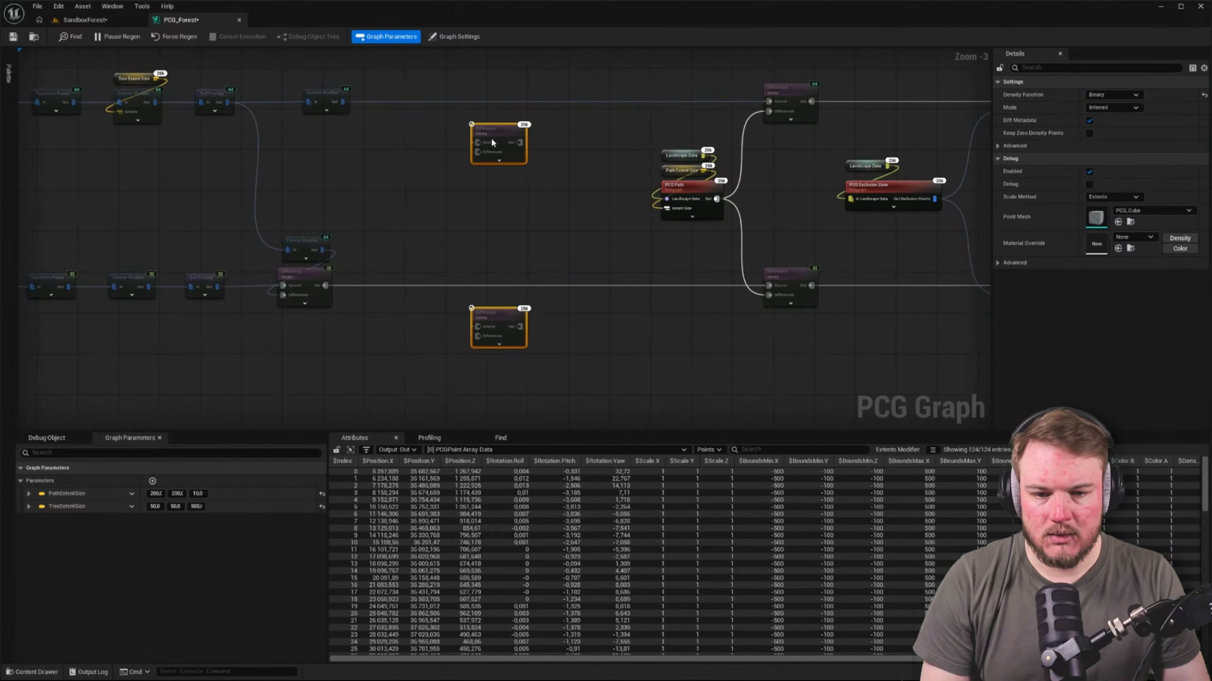
{"action": "left_click", "coordinate": [373, 216]}
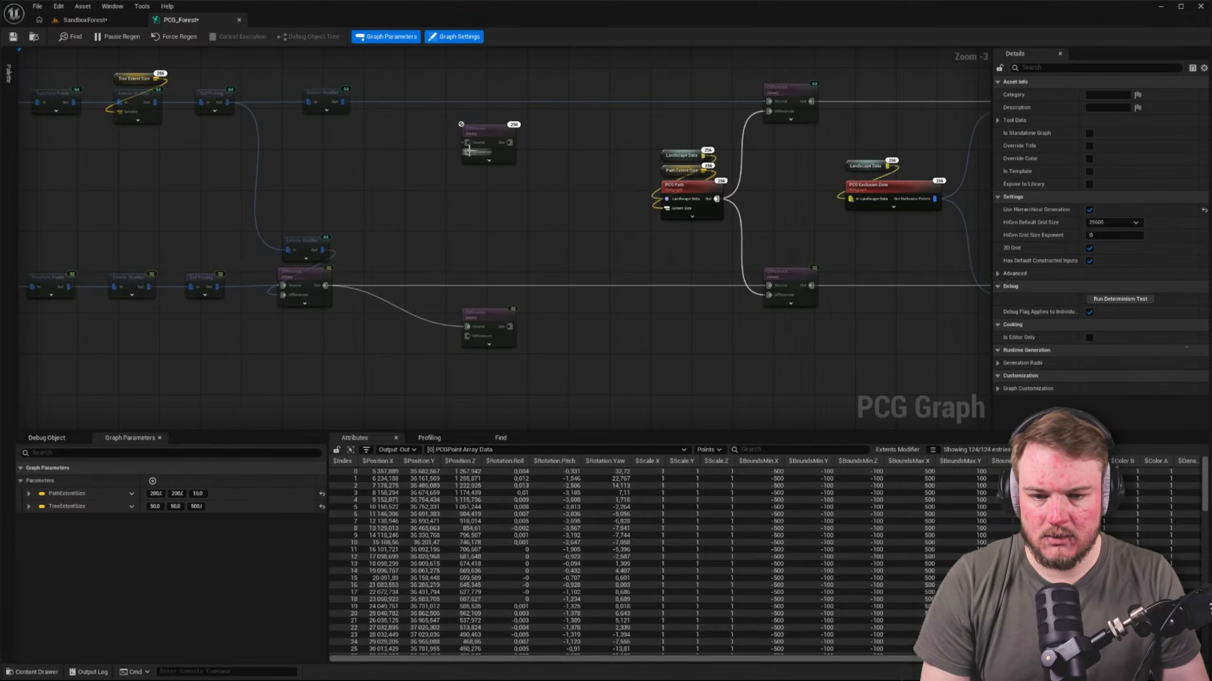
{"action": "left_click_drag", "start_coordinate": [342, 101], "coordinate": [342, 101]}
Connect the Extents Modifier of the separate Get Spline Data chain to the Differences inputs of both new Difference nodes
{"action": "right_click_drag", "start_coordinate": [400, 384], "coordinate": [466, 177]}
{"action": "scroll", "coordinate": [465, 177], "scroll_direction": "down", "scroll_amount": 2}
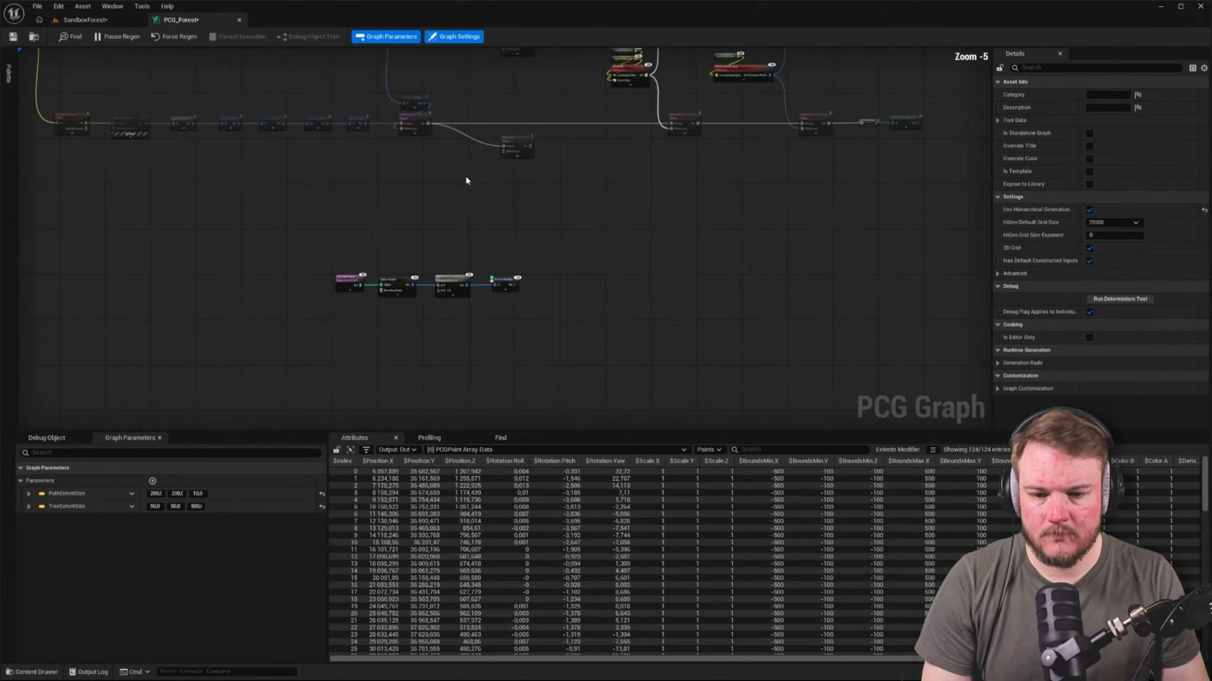
{"action": "left_click_drag", "start_coordinate": [445, 330], "coordinate": [539, 341]}
{"action": "left_click_drag", "start_coordinate": [456, 287], "coordinate": [380, 204]}
{"action": "right_click_drag", "start_coordinate": [444, 182], "coordinate": [434, 311]}
{"action": "scroll", "coordinate": [433, 312], "scroll_direction": "up", "scroll_amount": 3}
{"action": "left_click_drag", "start_coordinate": [428, 359], "coordinate": [546, 252]}
{"action": "left_click_drag", "start_coordinate": [431, 359], "coordinate": [530, 219]}
{"action": "right_click_drag", "start_coordinate": [551, 239], "coordinate": [476, 162]}
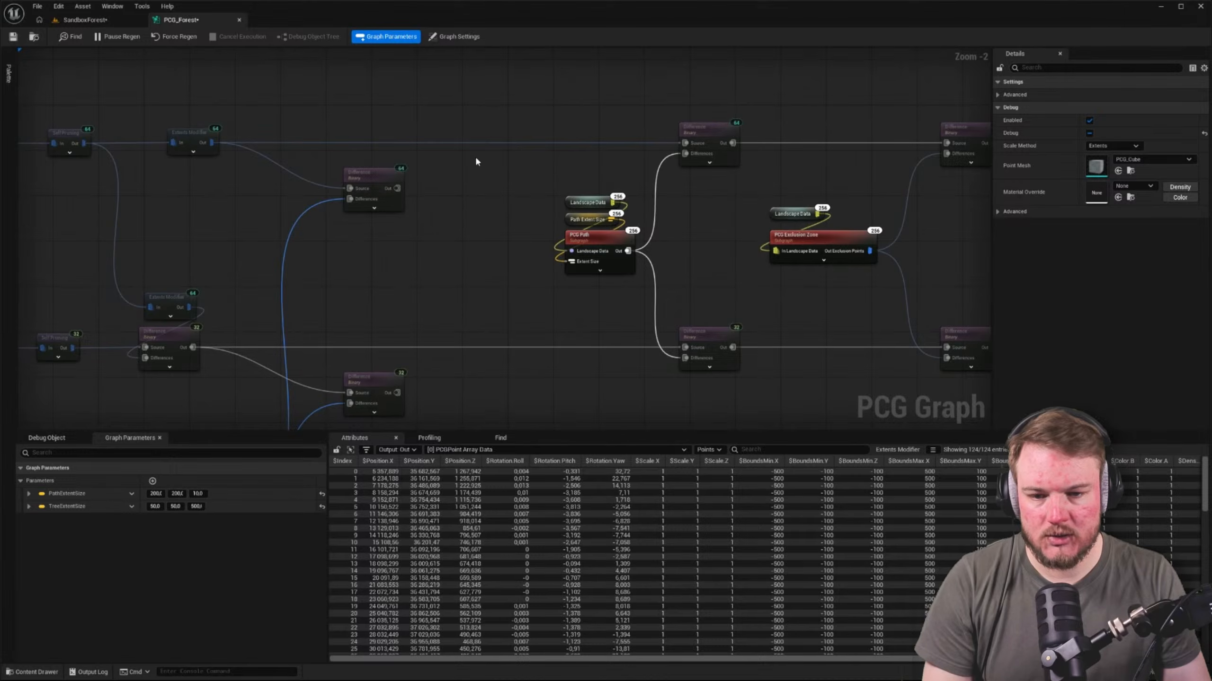
Connect the outputs of the two new Difference nodes to the Source inputs of the Difference nodes fed by PCG Path
{"action": "left_click_drag", "start_coordinate": [411, 191], "coordinate": [398, 189]}
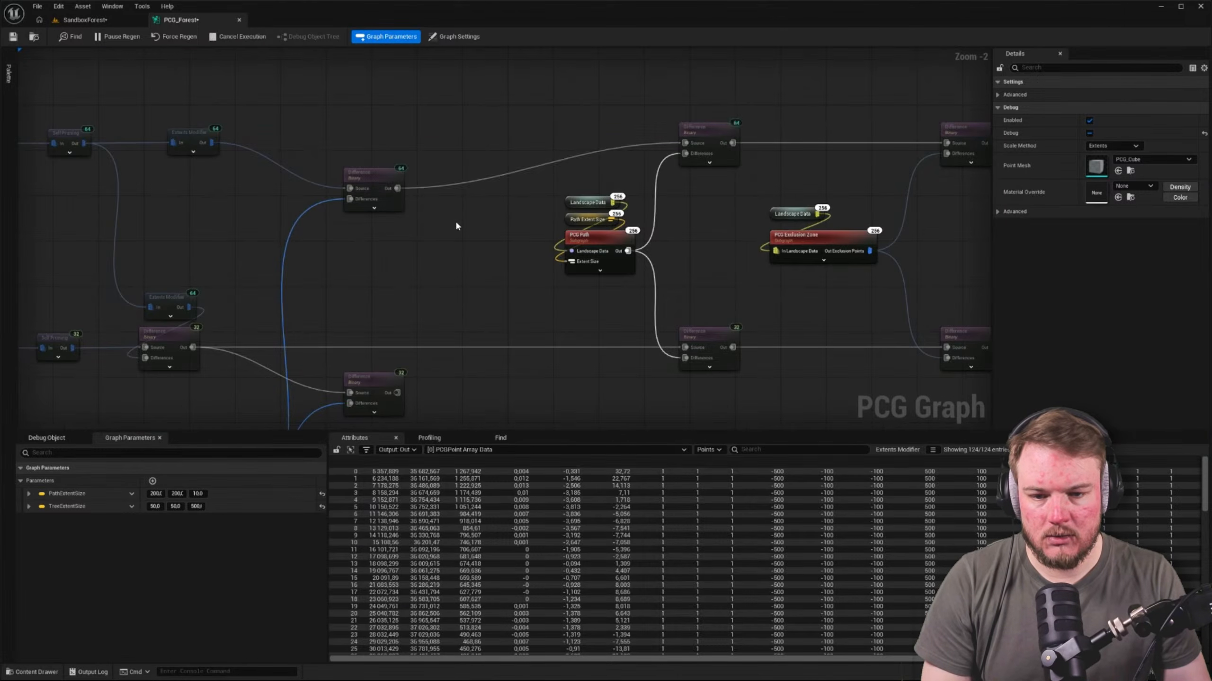
{"action": "right_click_drag", "start_coordinate": [456, 223], "coordinate": [416, 136]}
{"action": "left_click", "coordinate": [646, 262], "text": "alt"}
{"action": "left_click_drag", "start_coordinate": [645, 261], "coordinate": [357, 306]}
{"action": "right_click_drag", "start_coordinate": [387, 266], "coordinate": [532, 230]}
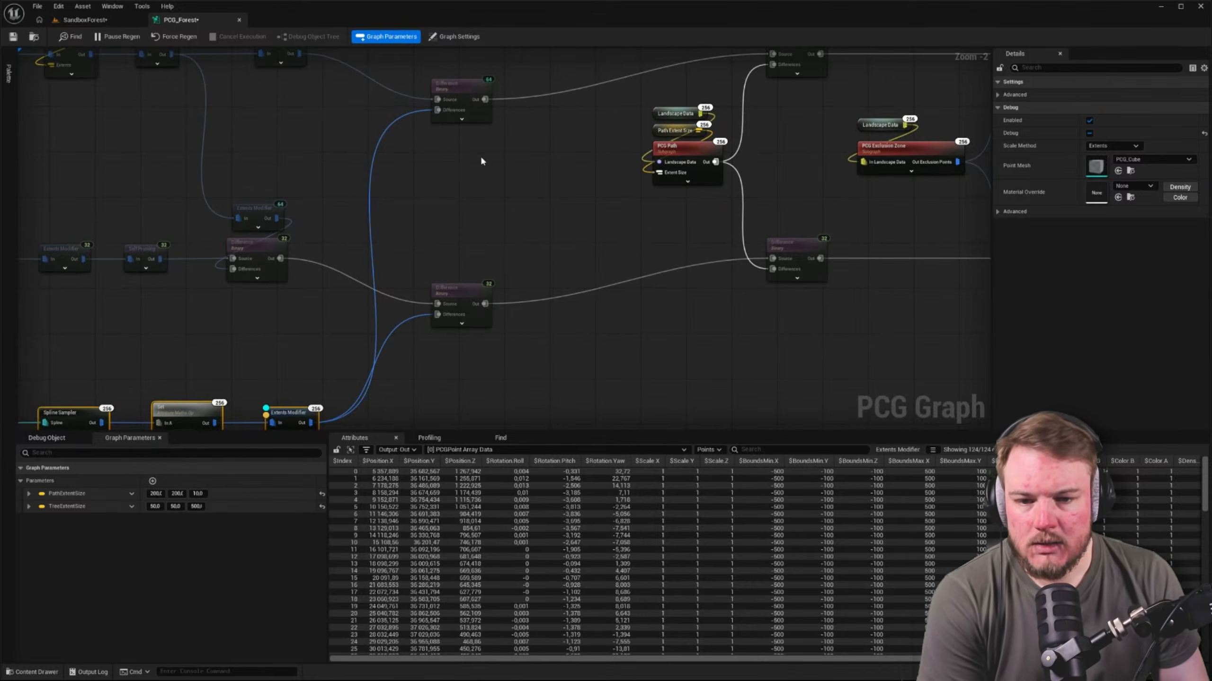
{"action": "scroll", "coordinate": [454, 112], "scroll_direction": "up", "scroll_amount": 2}
{"action": "right_click_drag", "start_coordinate": [649, 161], "coordinate": [647, 210]}
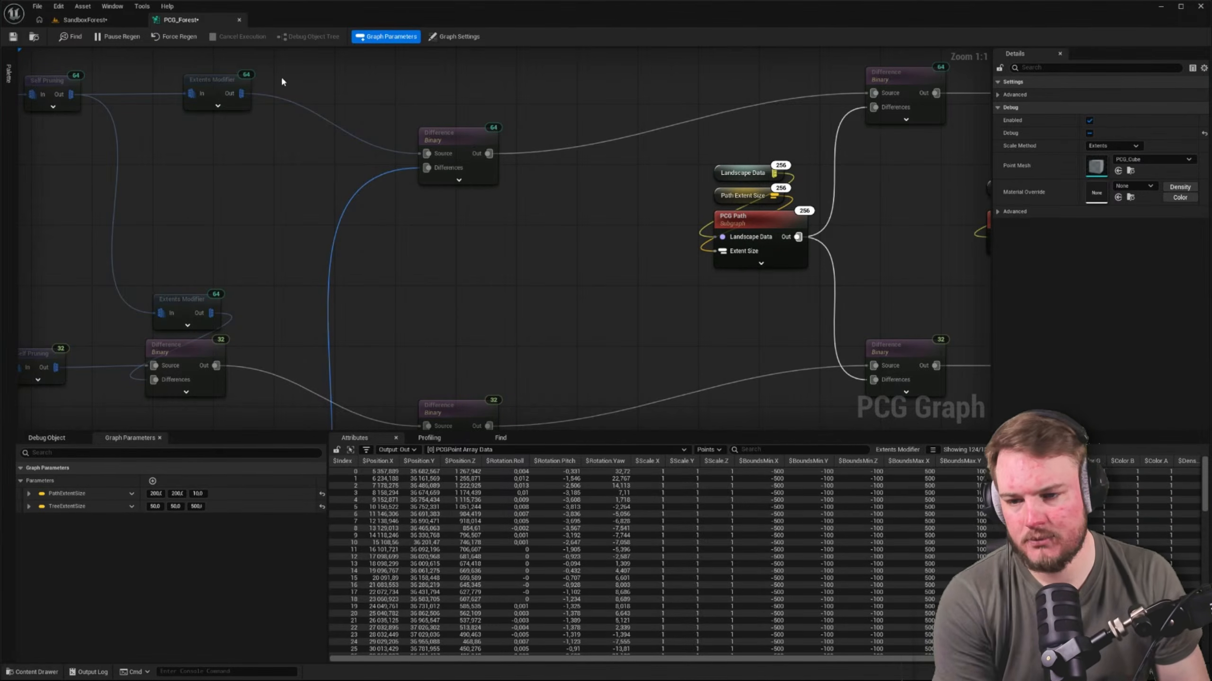
Inspect the edge of the forest in the SandboxForest level for the effect of the landscape spline exclusion
{"action": "left_click", "coordinate": [108, 19]}
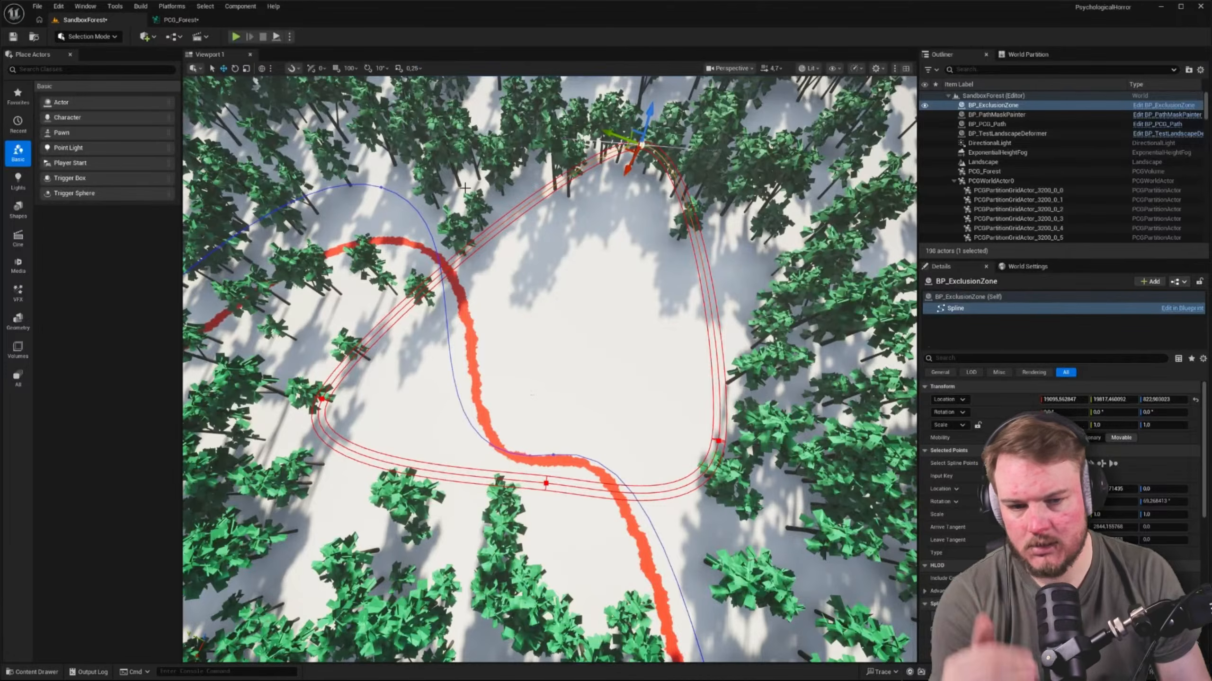
{"action": "right_click_drag", "start_coordinate": [465, 187], "coordinate": [581, 64]}
{"action": "key", "text": "w"}
{"action": "scroll", "coordinate": [419, 81], "scroll_direction": "down", "scroll_amount": 5}
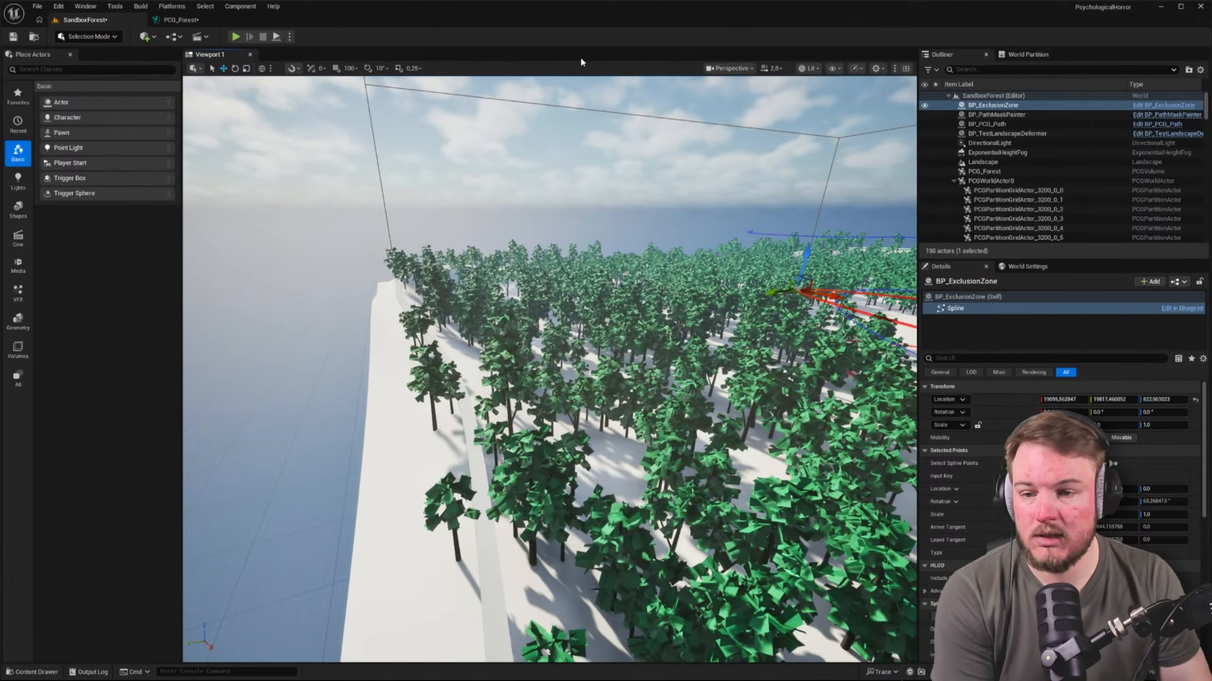
Examine the Get Spline Data chain in PCG_Forest and check the options for the Attribute Maths Op node's In B input
{"action": "left_click", "coordinate": [206, 21]}
{"action": "right_click_drag", "start_coordinate": [646, 262], "coordinate": [468, 314]}
{"action": "scroll", "coordinate": [468, 313], "scroll_direction": "down", "scroll_amount": 2}
{"action": "right_click_drag", "start_coordinate": [582, 343], "coordinate": [603, 152]}
{"action": "mouse_move", "coordinate": [432, 311]}
{"action": "right_mouse_down"}
{"action": "mouse_move", "coordinate": [494, 276]}
{"action": "mouse_move", "coordinate": [786, 216]}
{"action": "right_mouse_up"}
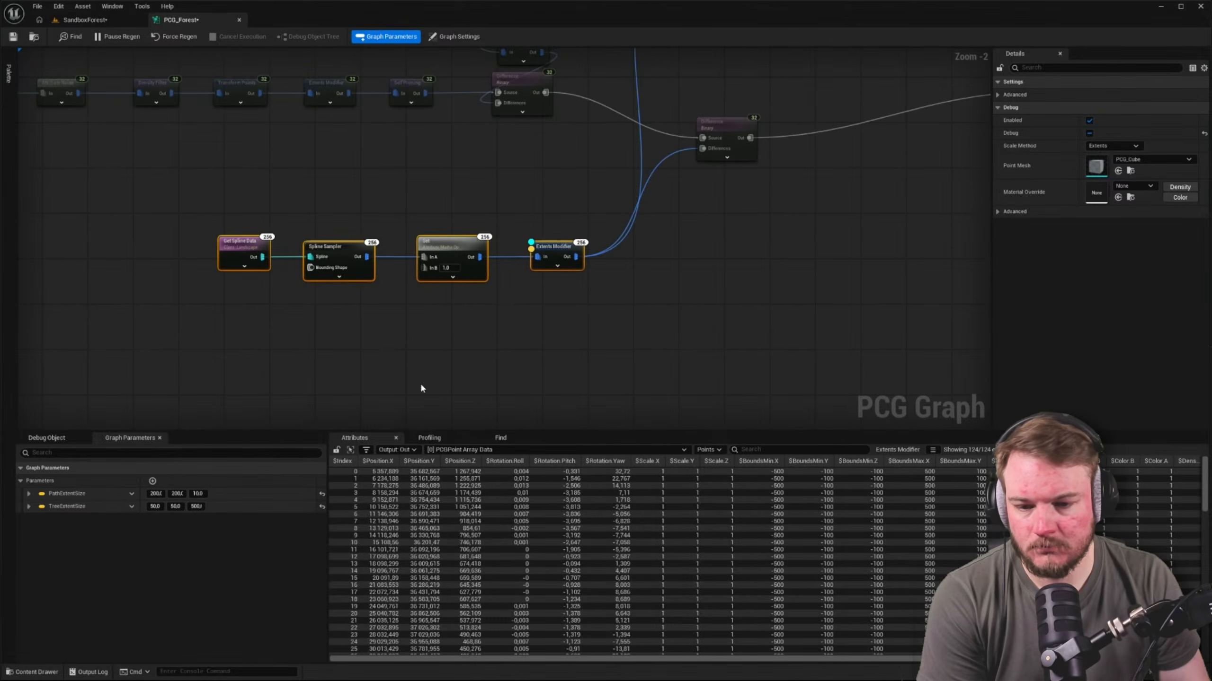
{"action": "right_click_drag", "start_coordinate": [485, 287], "coordinate": [604, 241]}
{"action": "scroll", "coordinate": [550, 252], "scroll_direction": "up", "scroll_amount": 2}
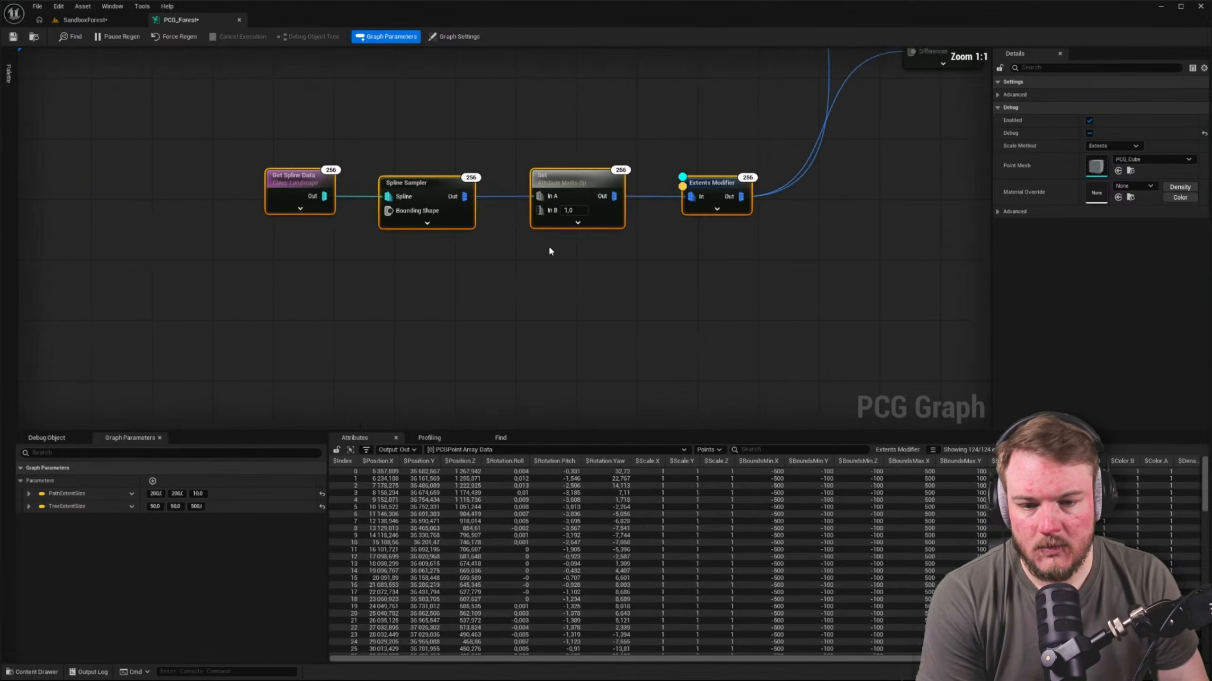
{"action": "right_click", "coordinate": [541, 215]}
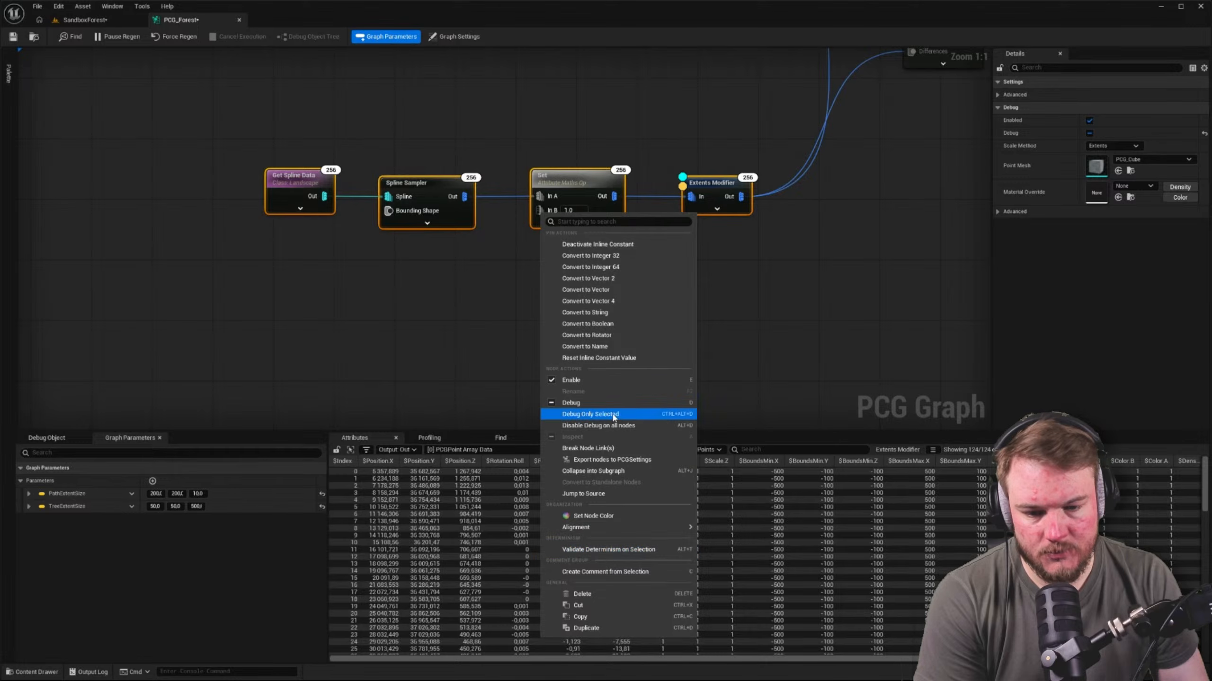
{"action": "left_click", "coordinate": [135, 412]}
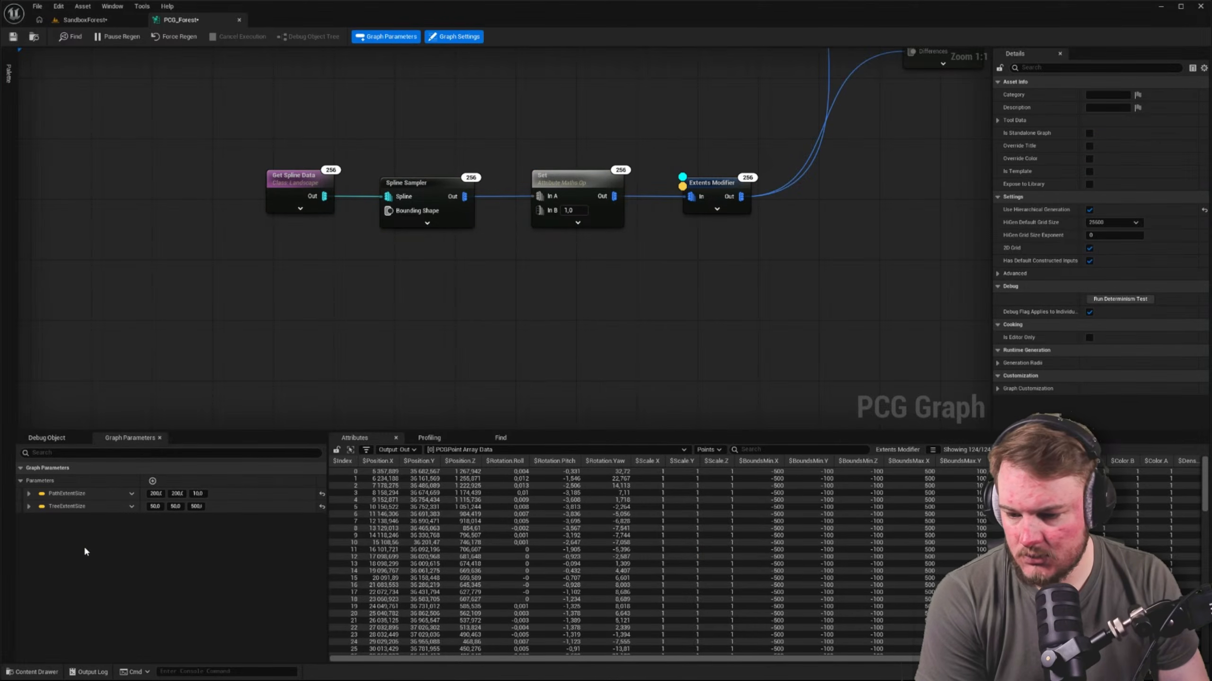
Examine how the Tree Extent Size parameter feeds the Extents Modifier in the upper chain
{"action": "scroll", "coordinate": [420, 303], "scroll_direction": "down", "scroll_amount": 3}
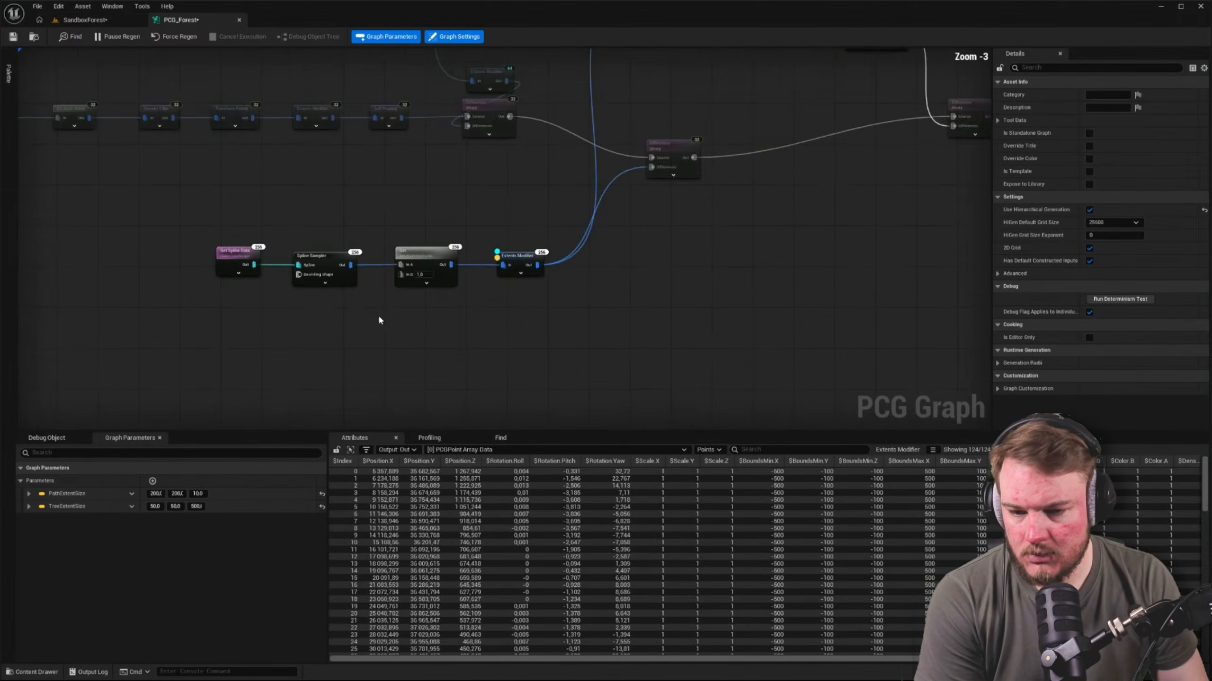
{"action": "right_click_drag", "start_coordinate": [511, 310], "coordinate": [516, 372]}
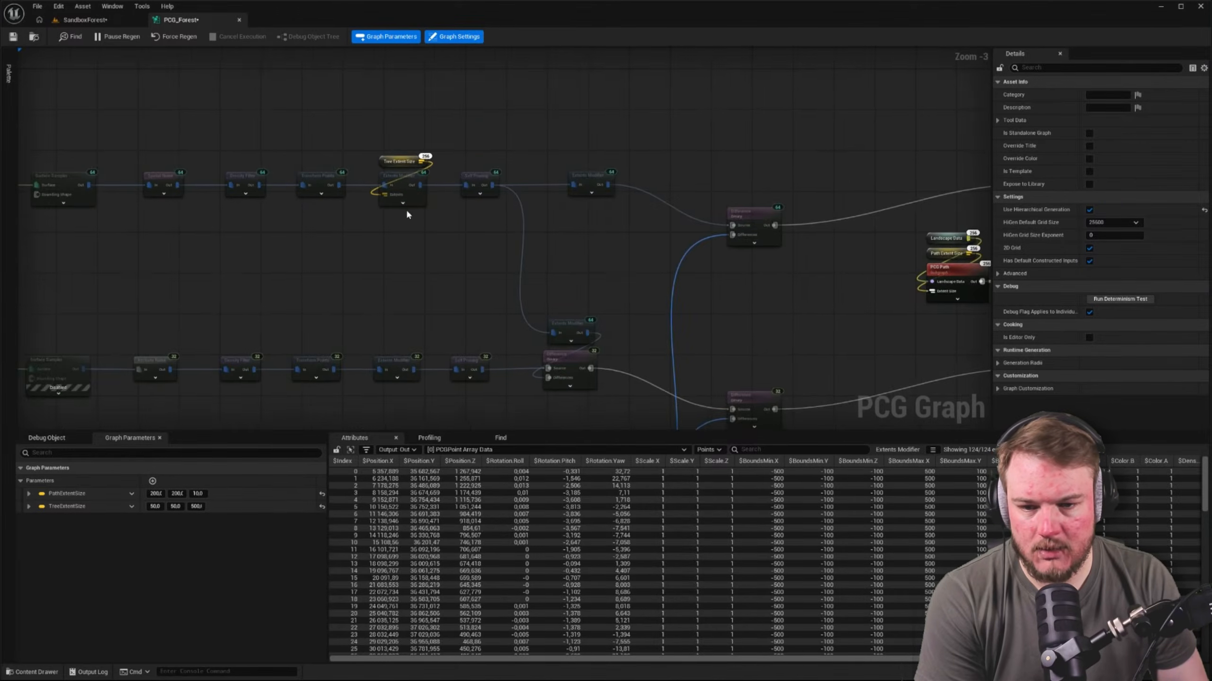
{"action": "scroll", "coordinate": [405, 209], "scroll_direction": "up", "scroll_amount": 2}
{"action": "left_click_drag", "start_coordinate": [350, 110], "coordinate": [457, 229]}
{"action": "right_click_drag", "start_coordinate": [472, 321], "coordinate": [506, 151]}
{"action": "scroll", "coordinate": [507, 152], "scroll_direction": "down", "scroll_amount": 3}
Expand the Extents Modifier in the Get Spline Data chain and check the options for its Extents input
{"action": "right_click_drag", "start_coordinate": [544, 224], "coordinate": [514, 64]}
{"action": "scroll", "coordinate": [495, 253], "scroll_direction": "up", "scroll_amount": 3}
{"action": "right_click_drag", "start_coordinate": [496, 257], "coordinate": [440, 317]}
{"action": "left_click", "coordinate": [620, 281]}
{"action": "right_click_drag", "start_coordinate": [780, 331], "coordinate": [737, 230]}
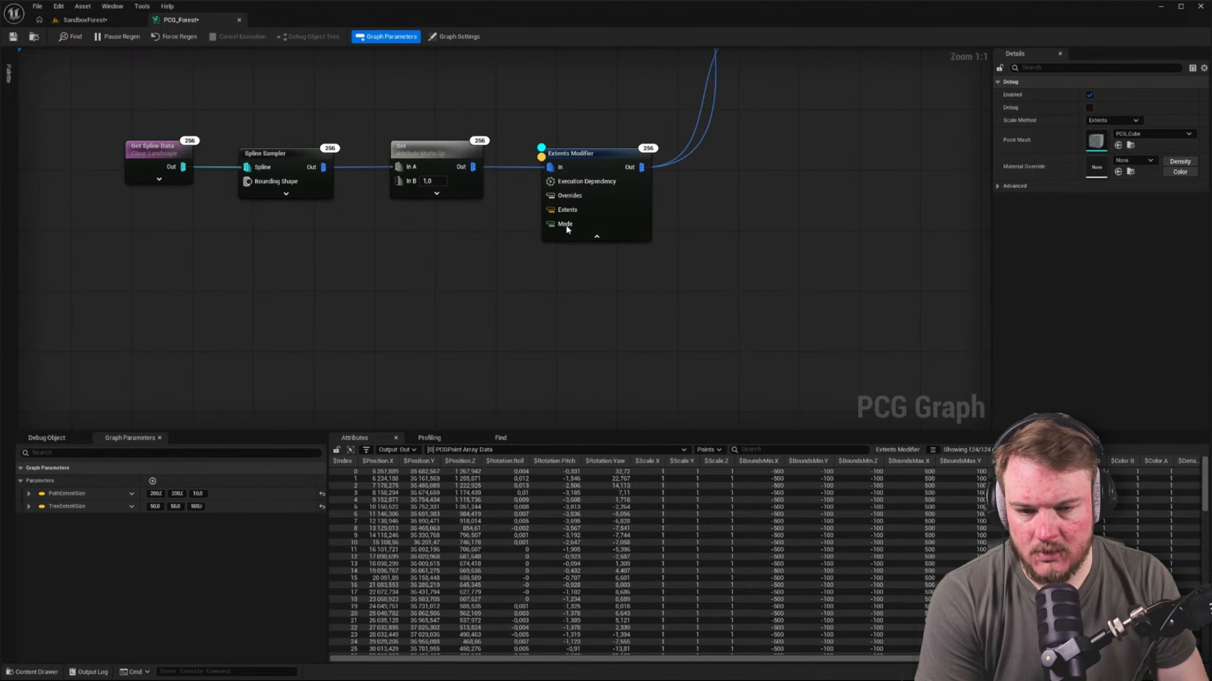
{"action": "right_click", "coordinate": [559, 211]}
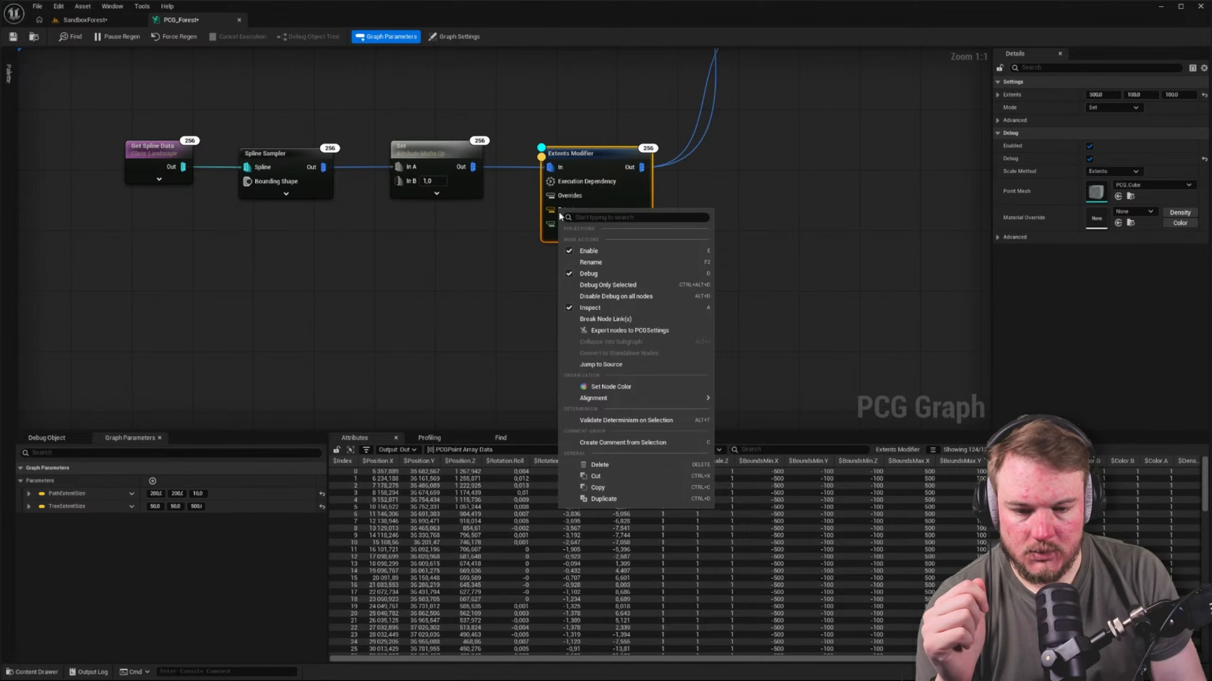
{"action": "left_click", "coordinate": [468, 282]}
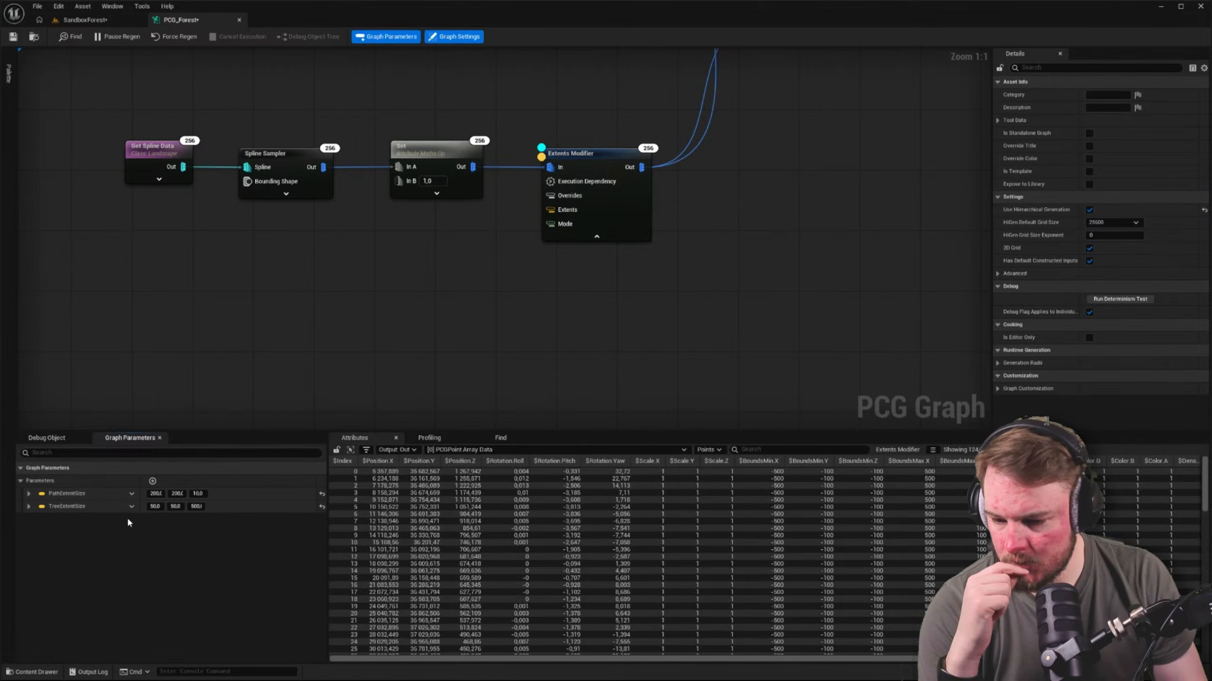
Add a new graph parameter to PCG_Forest and set its type to Vector
{"action": "left_click", "coordinate": [153, 480]}
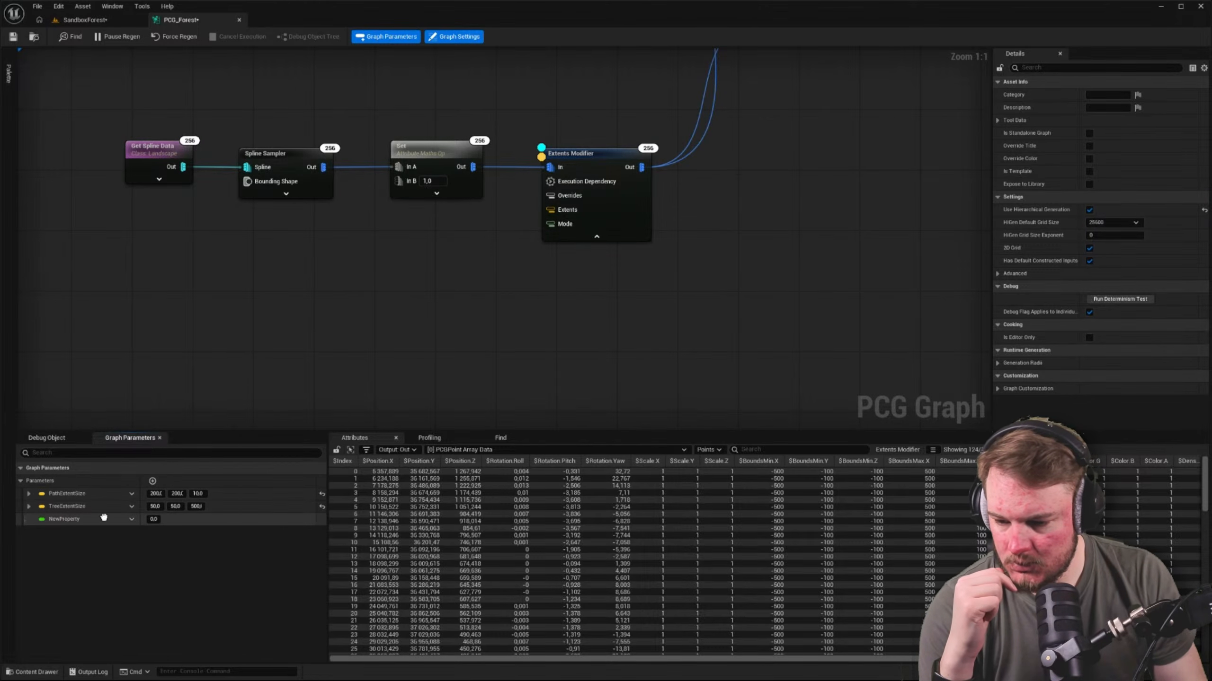
{"action": "left_click", "coordinate": [132, 522]}
{"action": "left_click", "coordinate": [185, 378]}
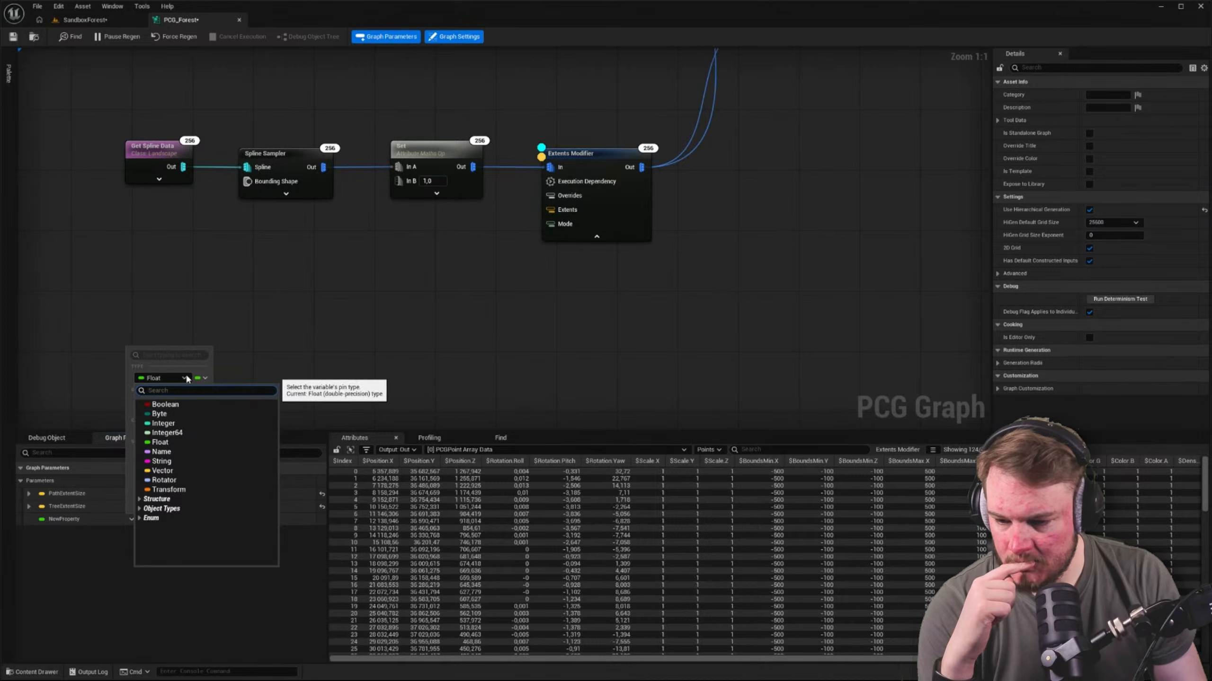
{"action": "left_click", "coordinate": [162, 471]}
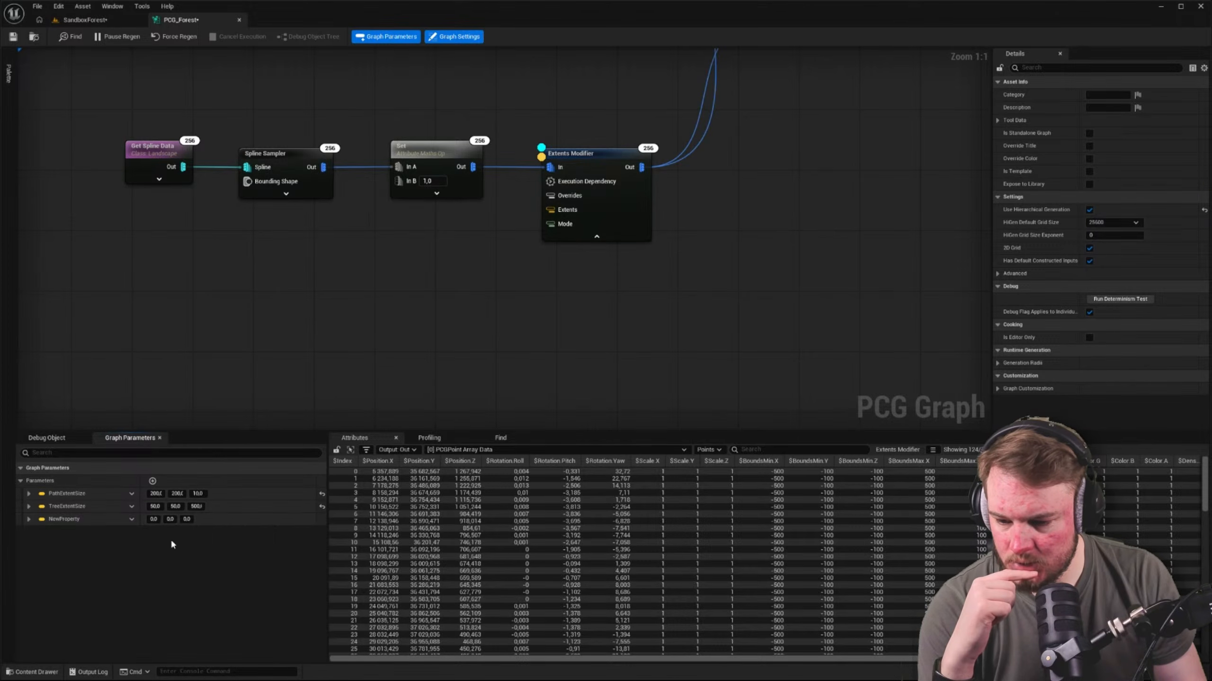
Set the new vector parameter to 500, 100, 100, matching the Extents of the spline chain's Extents Modifier
{"action": "left_click", "coordinate": [153, 519]}
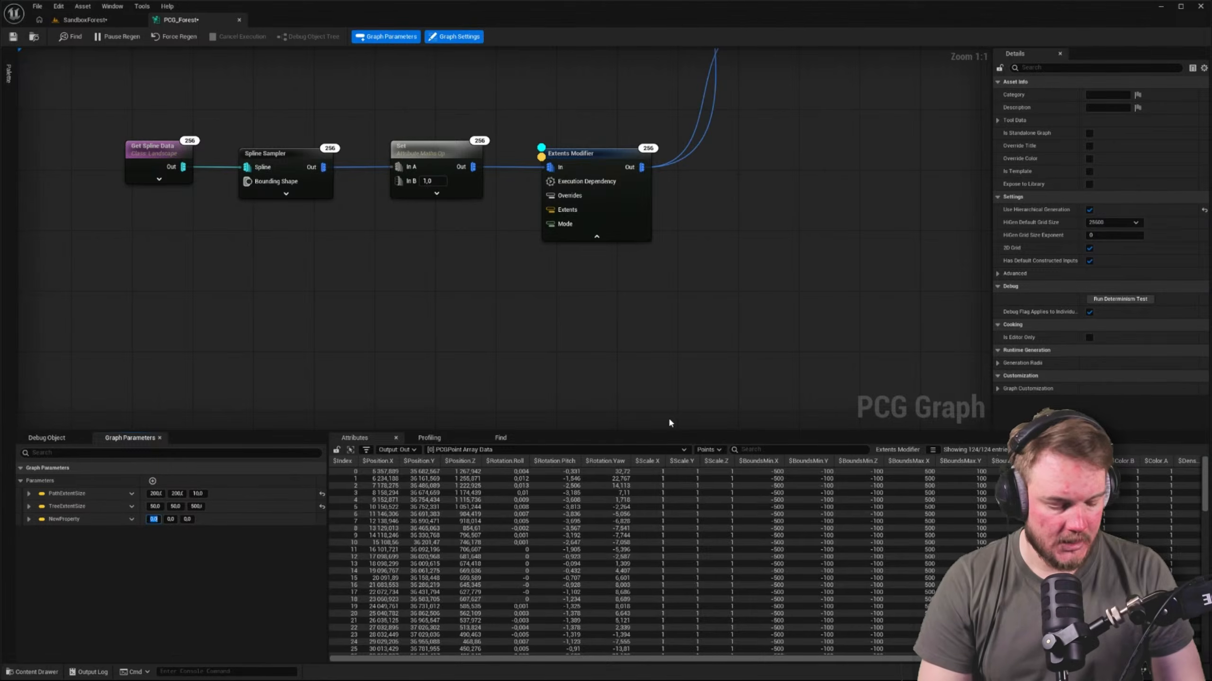
{"action": "left_click", "coordinate": [620, 166]}
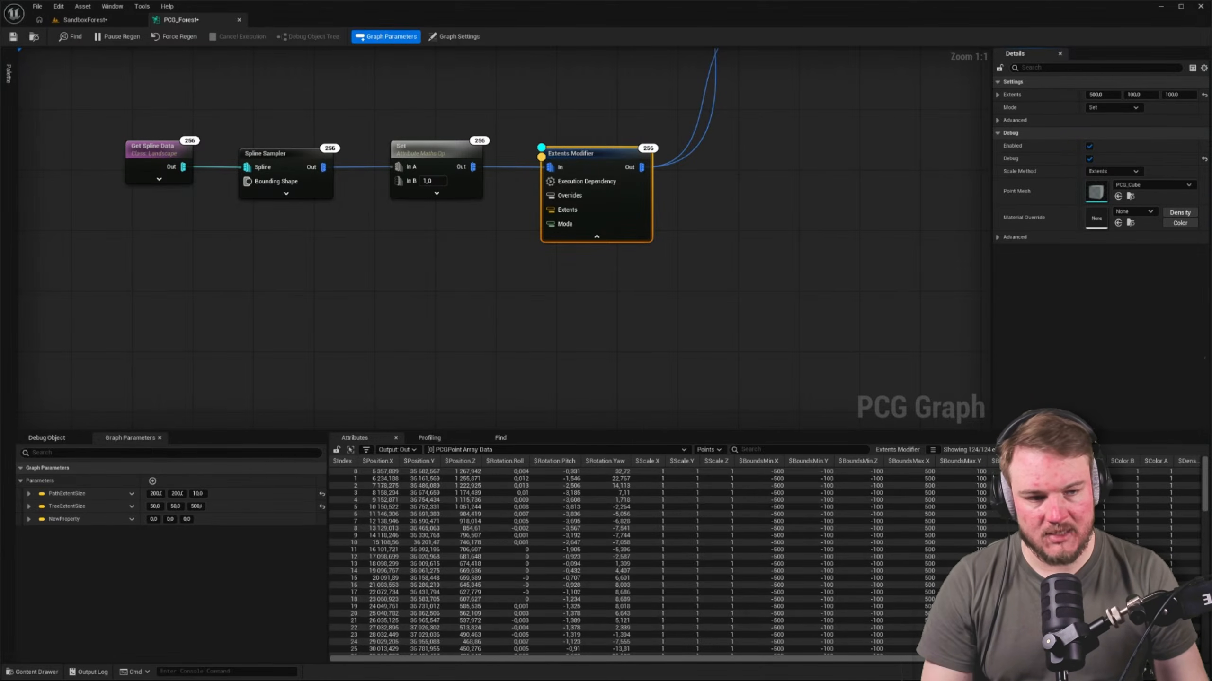
{"action": "left_click", "coordinate": [110, 519], "text": "shift"}
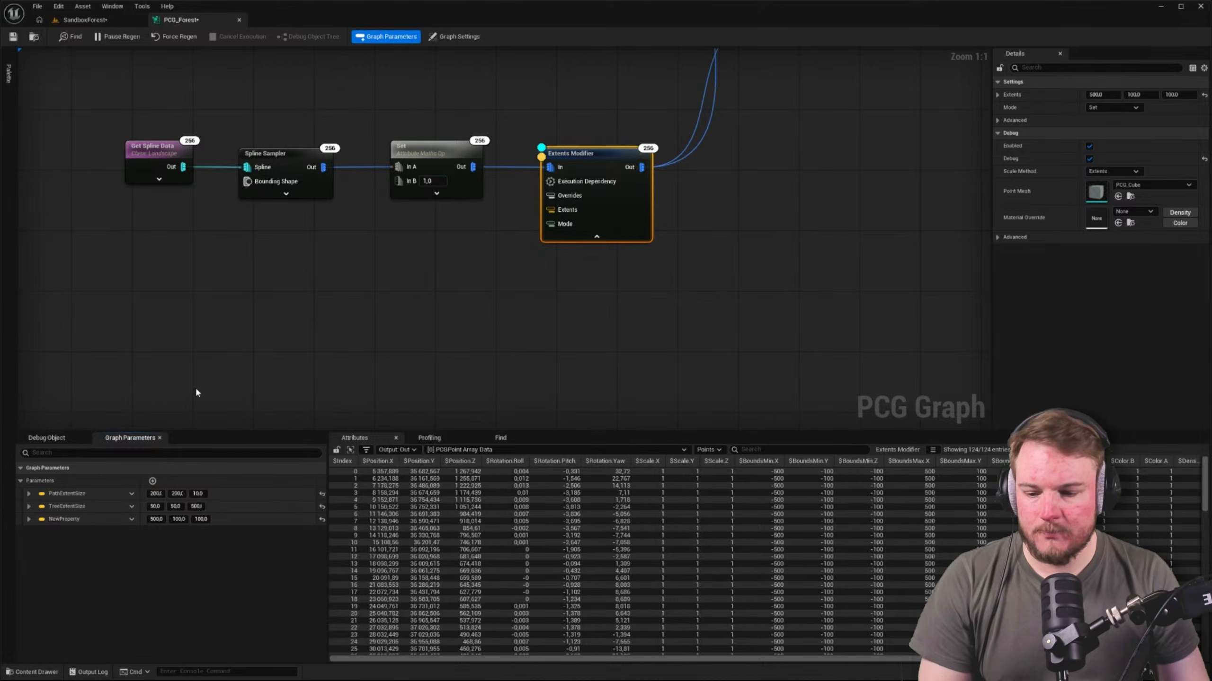
{"action": "left_click", "coordinate": [29, 519]}
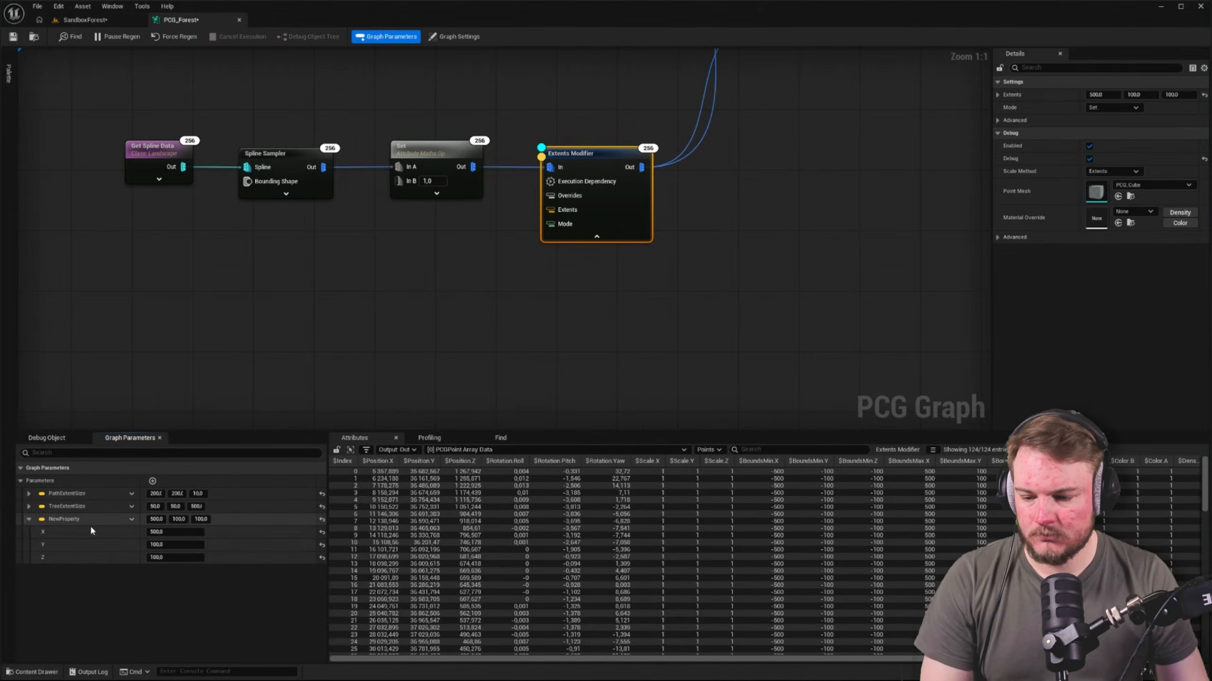
{"action": "left_click", "coordinate": [28, 519]}
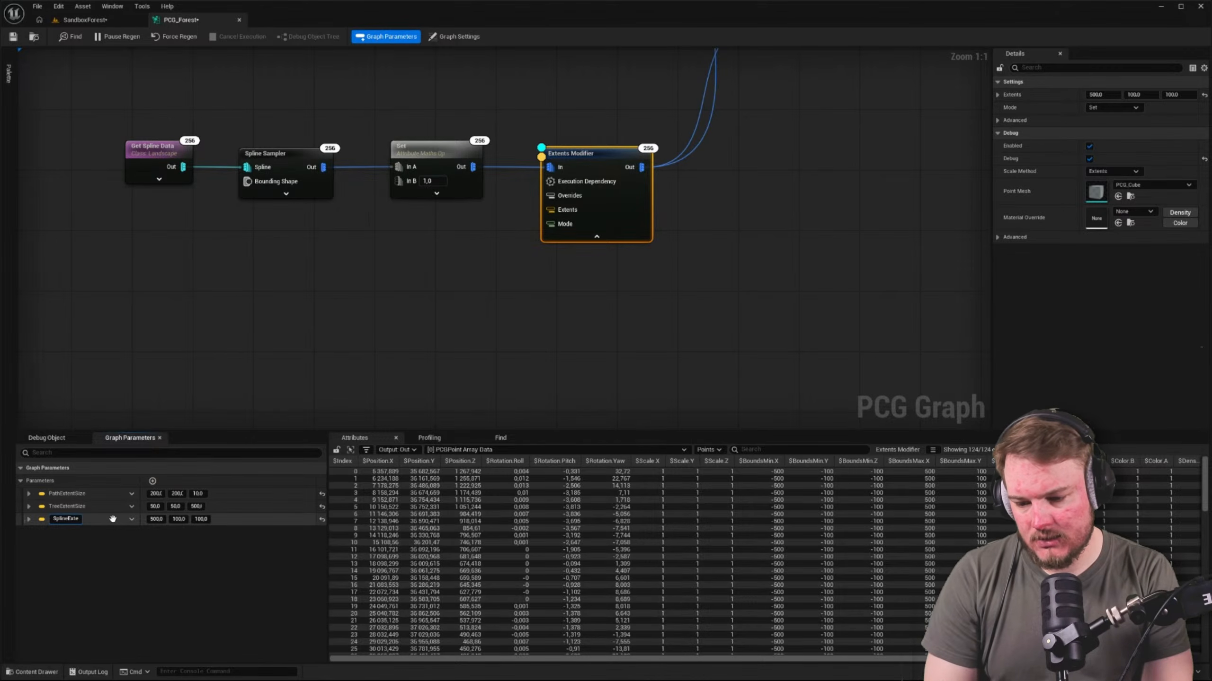
Rename the new vector parameter to SplineExtentSize
{"action": "type", "text": "S"}
{"action": "key", "text": "Return"}
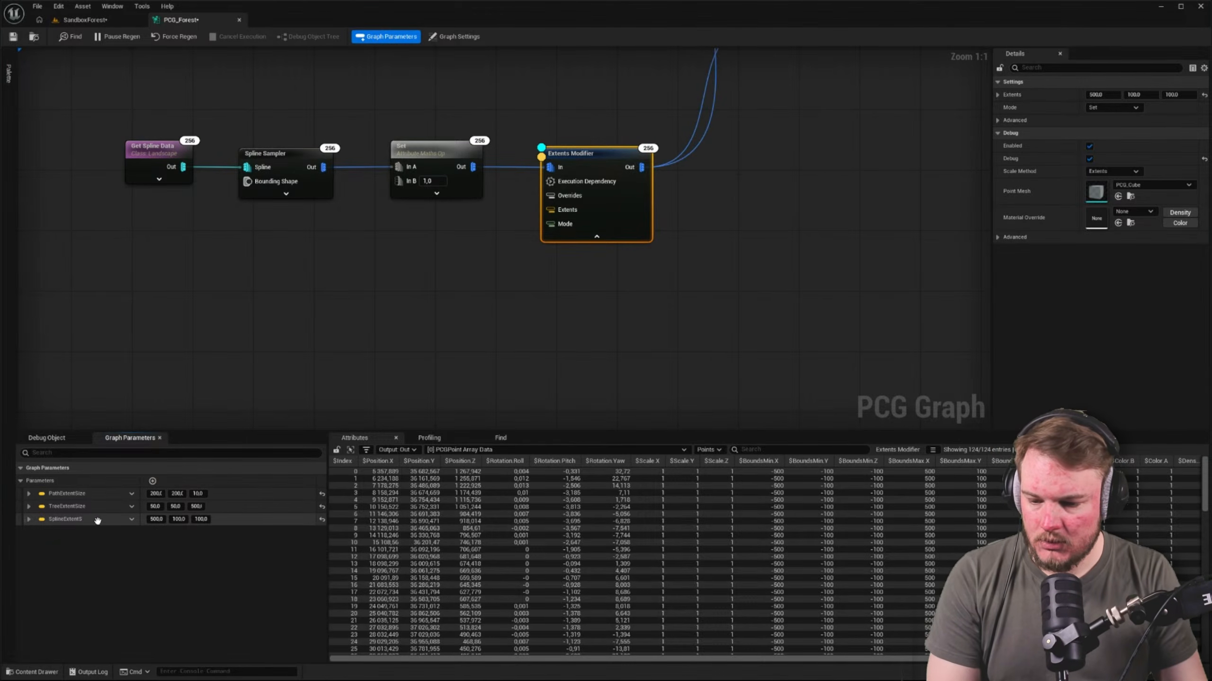
{"action": "right_click", "coordinate": [127, 521]}
{"action": "left_click", "coordinate": [162, 571]}
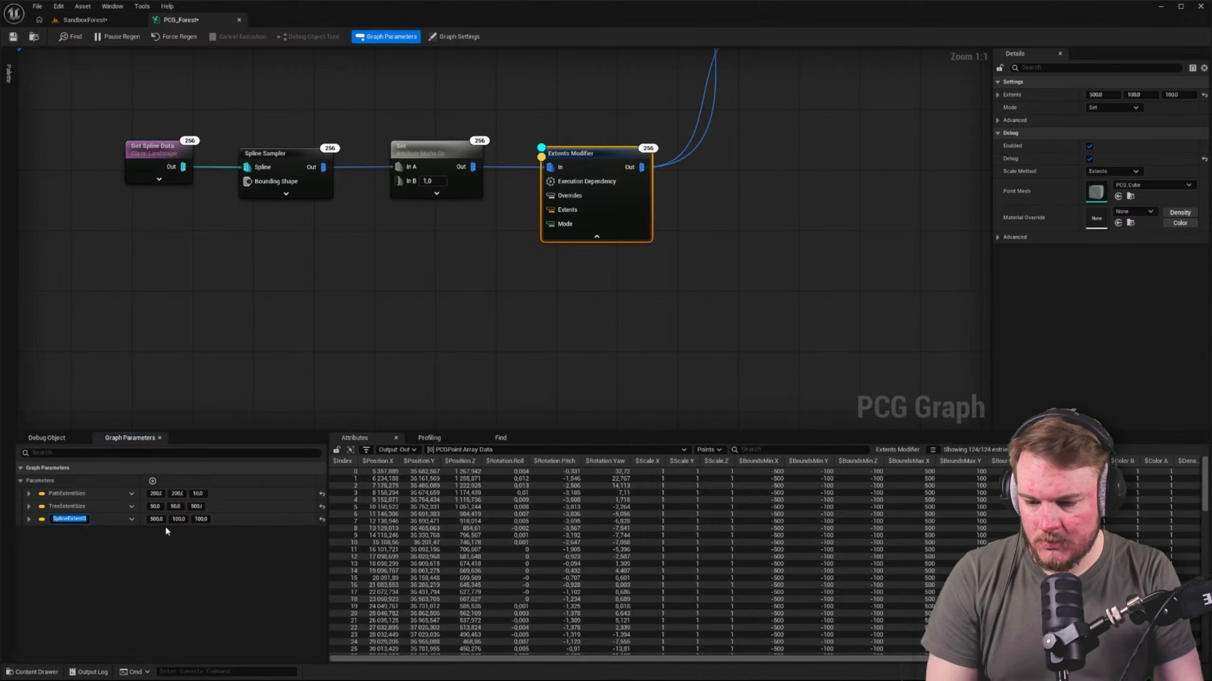
{"action": "key", "text": "End"}
{"action": "type", "text": "ize"}
{"action": "key", "text": "Return"}
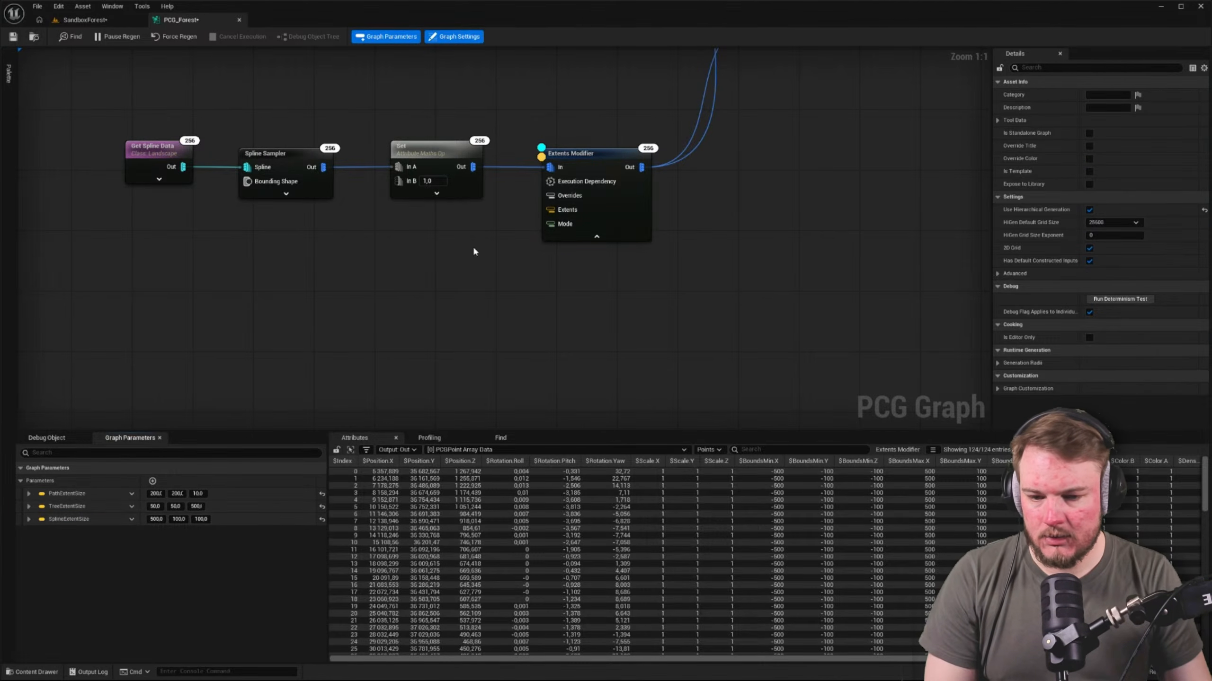
Add a Get SplineExtentSize node to the graph near the spline chain
{"action": "right_click", "coordinate": [370, 295]}
{"action": "type", "text": "spline"}
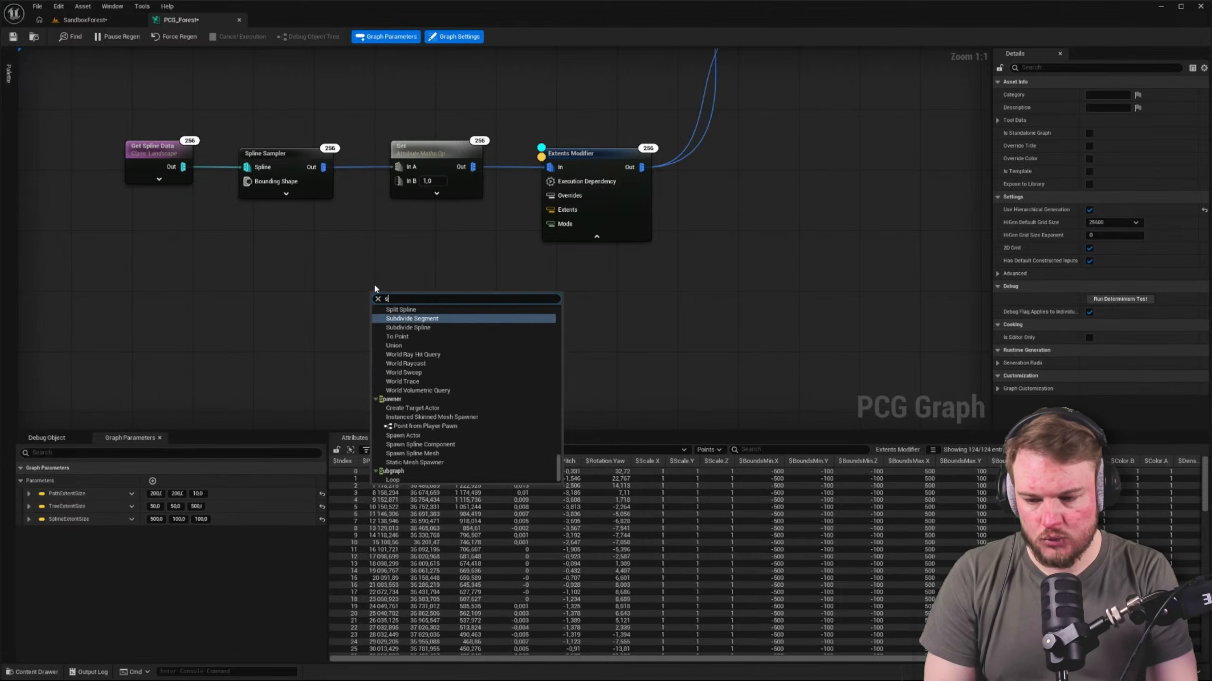
{"action": "key", "text": "Down"}
{"action": "key", "text": "Up"}
{"action": "key", "text": "Up"}
{"action": "key", "text": "Up"}
{"action": "key", "text": "Up"}
{"action": "key", "text": "Up"}
{"action": "key", "text": "Up"}
{"action": "key", "text": "Up"}
{"action": "key", "text": "Up"}
{"action": "key", "text": "Up"}
{"action": "key", "text": "Up"}
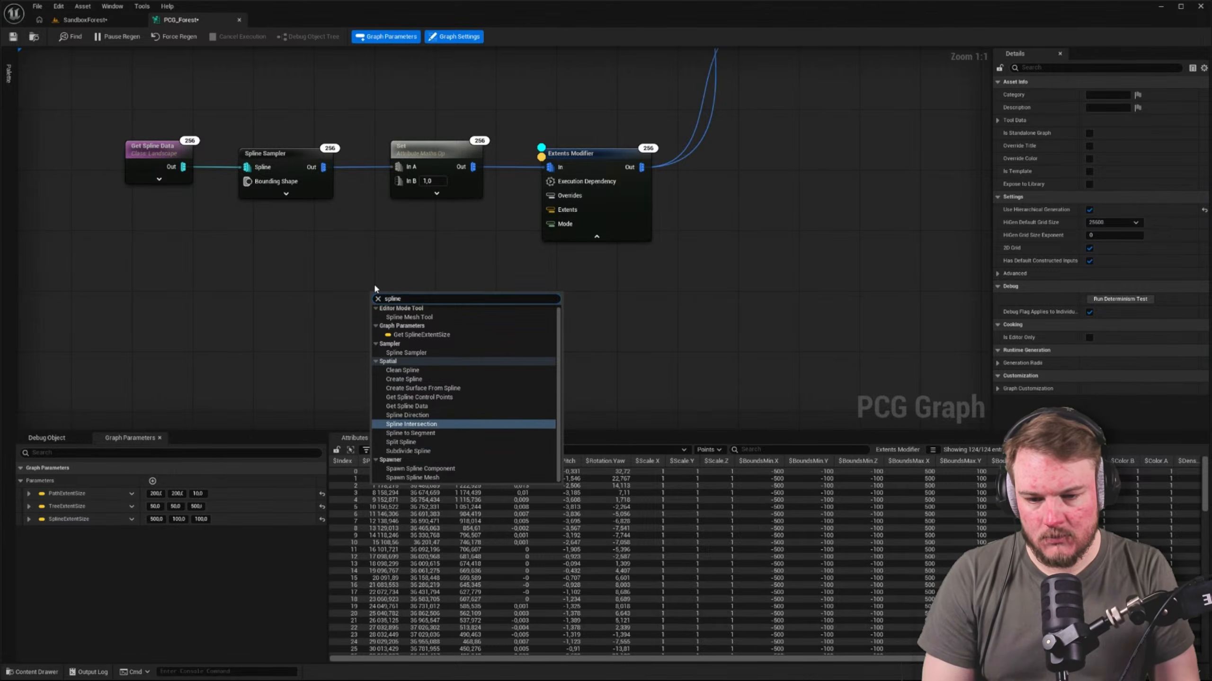
{"action": "key", "text": "Down"}
{"action": "key", "text": "Return"}
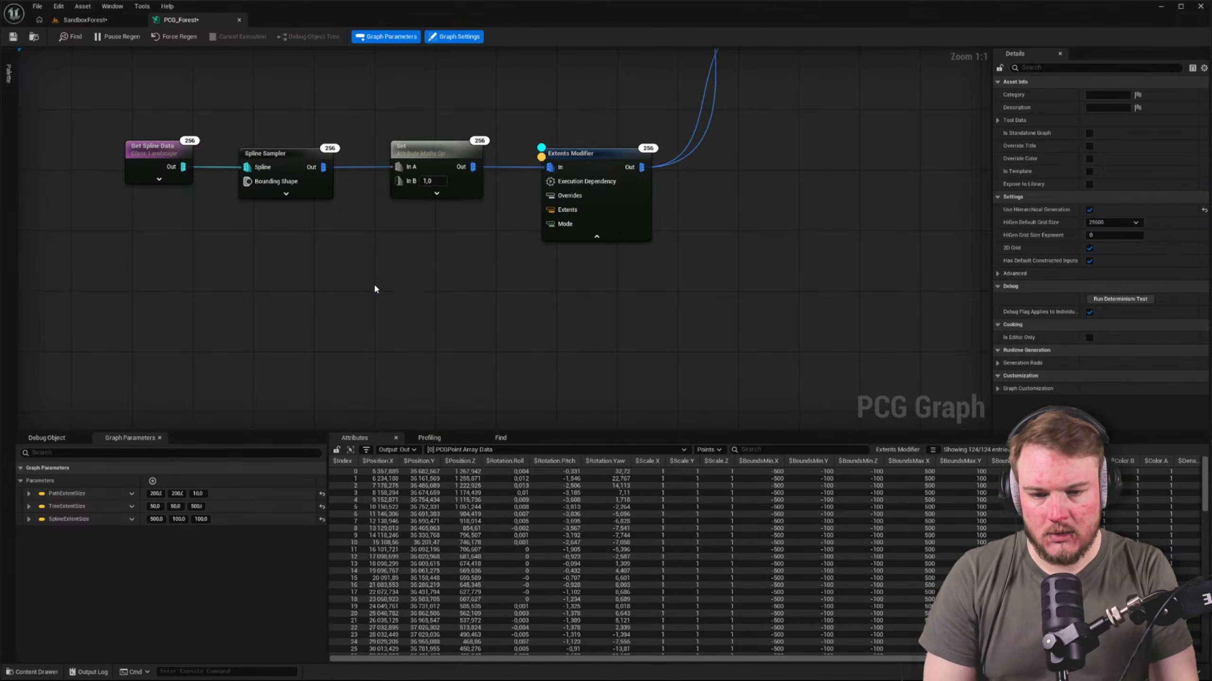
Connect Spline Extent Size to the Extents input of the spline chain's Extents Modifier, place it just above that node, and save PCG_Forest
{"action": "left_click", "coordinate": [427, 225]}
{"action": "right_click_drag", "start_coordinate": [431, 222], "coordinate": [274, 290]}
{"action": "left_click_drag", "start_coordinate": [282, 368], "coordinate": [392, 277]}
{"action": "left_click_drag", "start_coordinate": [222, 363], "coordinate": [395, 197]}
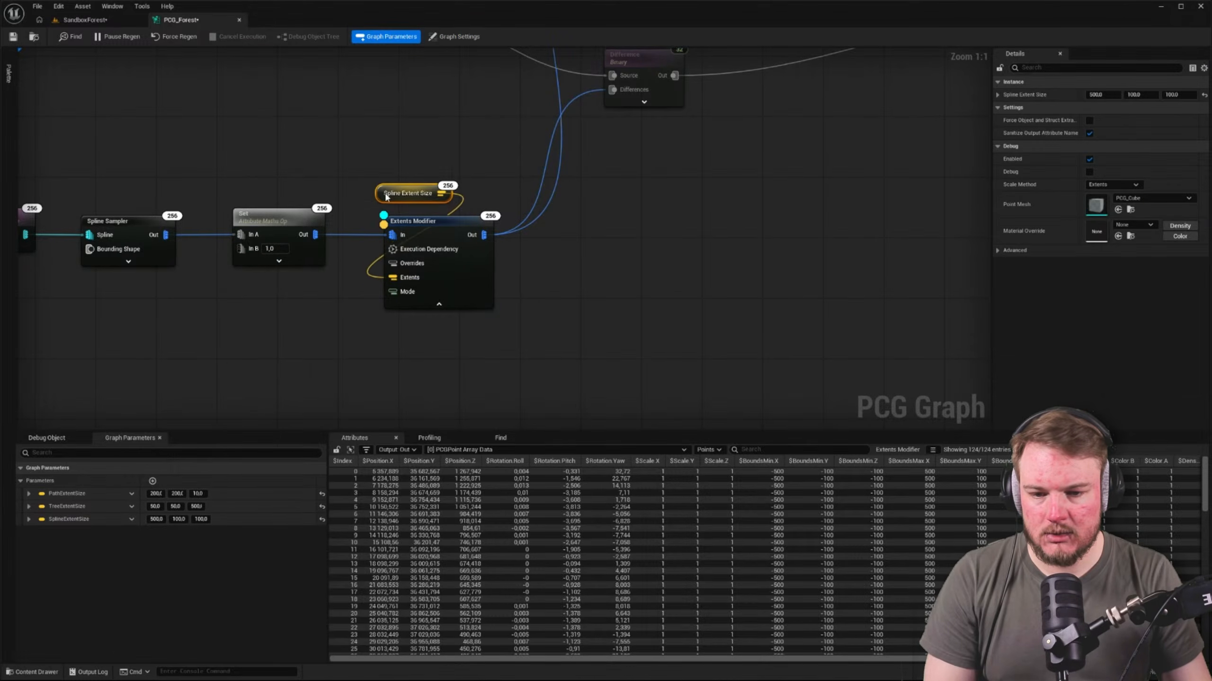
{"action": "left_click", "coordinate": [354, 171]}
{"action": "left_click", "coordinate": [12, 38]}
{"action": "right_click_drag", "start_coordinate": [148, 50], "coordinate": [237, 59]}
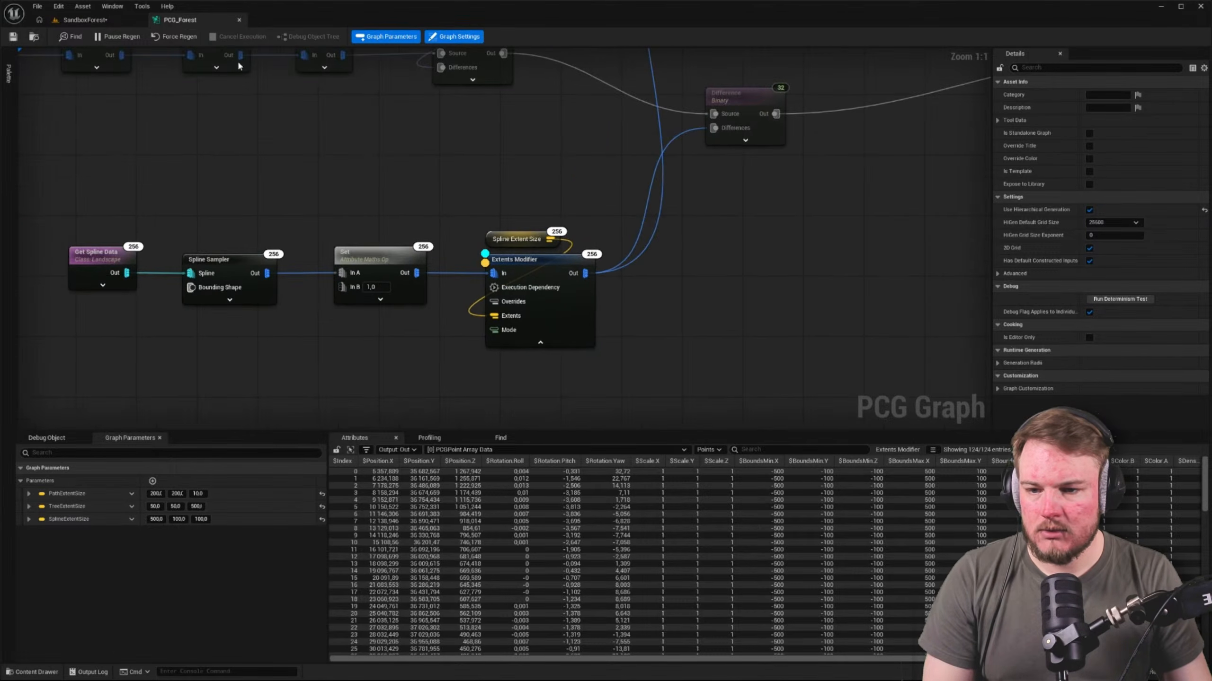
In the SandboxForest level, enable the Spline Extent Size override on the PCG_Forest actor and increase its value
{"action": "left_click", "coordinate": [81, 19]}
{"action": "right_click_drag", "start_coordinate": [548, 334], "coordinate": [525, 439]}
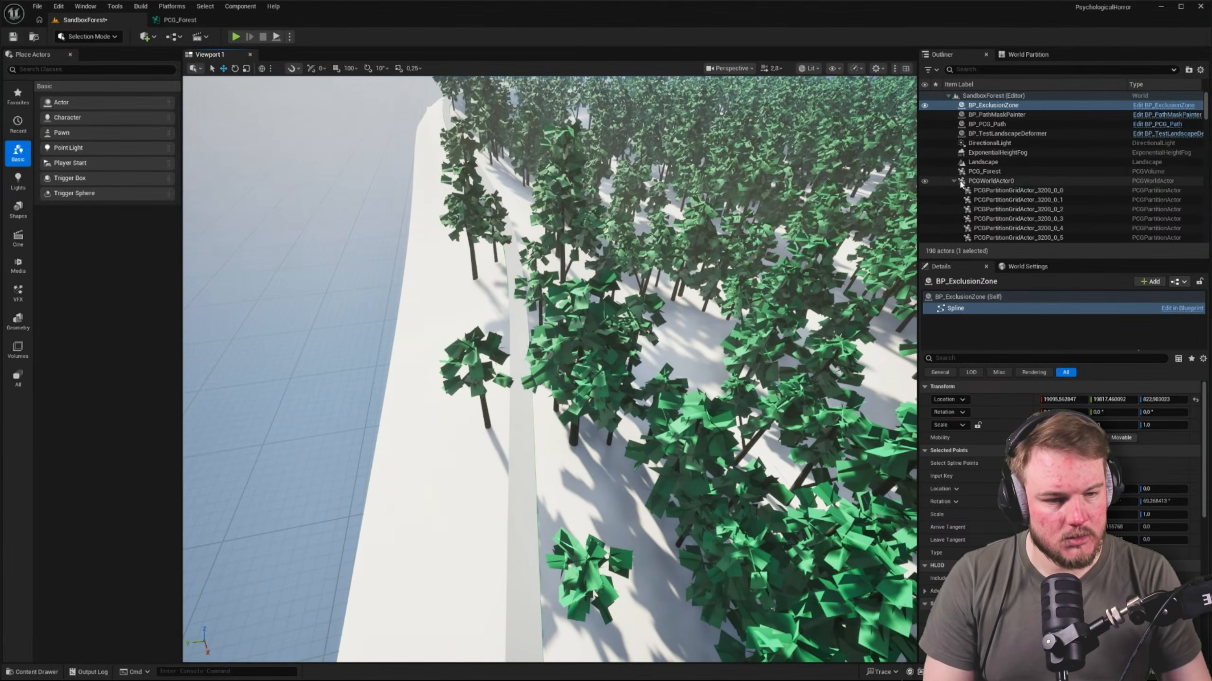
{"action": "left_click", "coordinate": [953, 181]}
{"action": "left_click", "coordinate": [990, 181]}
{"action": "left_click", "coordinate": [985, 172]}
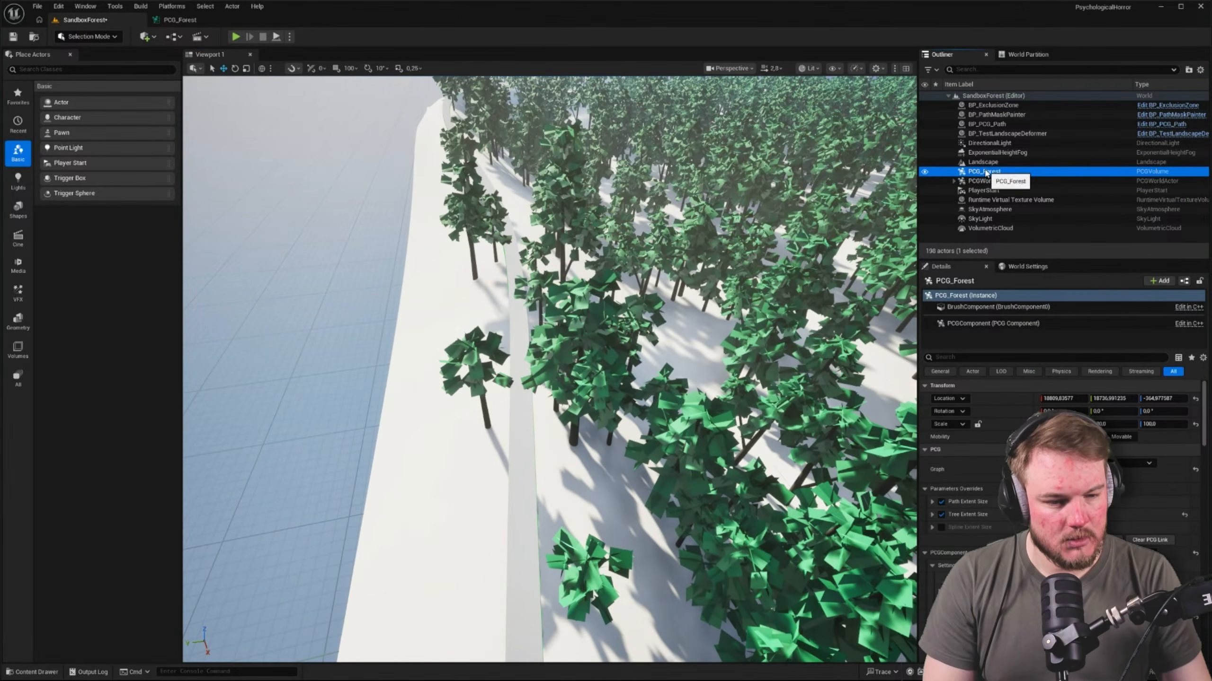
{"action": "left_click", "coordinate": [941, 526]}
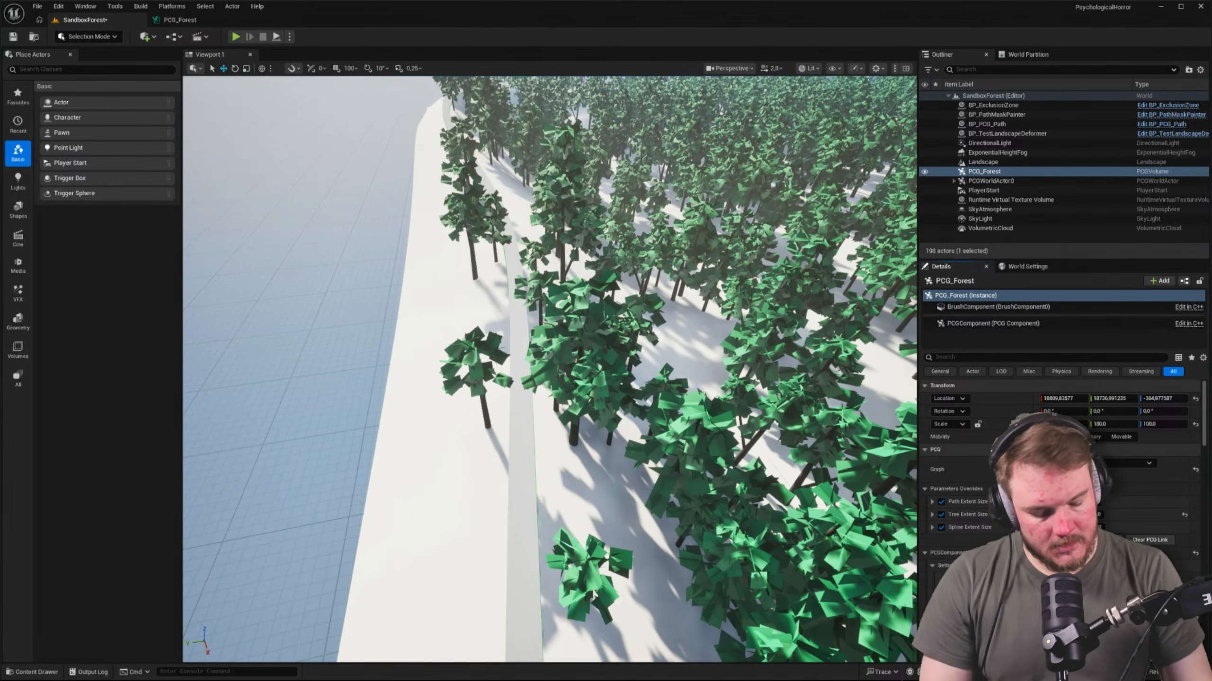
{"action": "key", "text": "Return"}
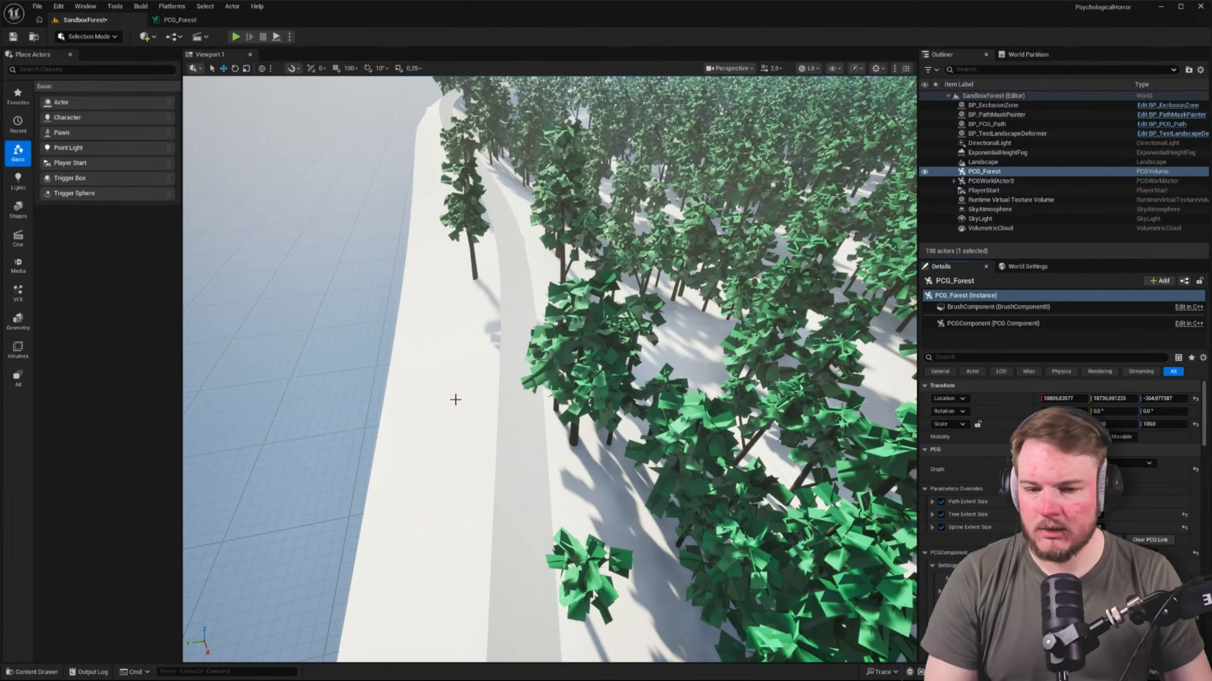
Increase the PCG_Forest actor's Spline Extent Size further to clear more trees beside the landscape spline
{"action": "key", "text": "w"}
{"action": "right_click_drag", "start_coordinate": [455, 401], "coordinate": [450, 344]}
{"action": "key", "text": "w"}
{"action": "right_click_drag", "start_coordinate": [530, 378], "coordinate": [530, 350]}
{"action": "scroll", "coordinate": [530, 350], "scroll_direction": "down", "scroll_amount": 3}
{"action": "key", "text": "w"}
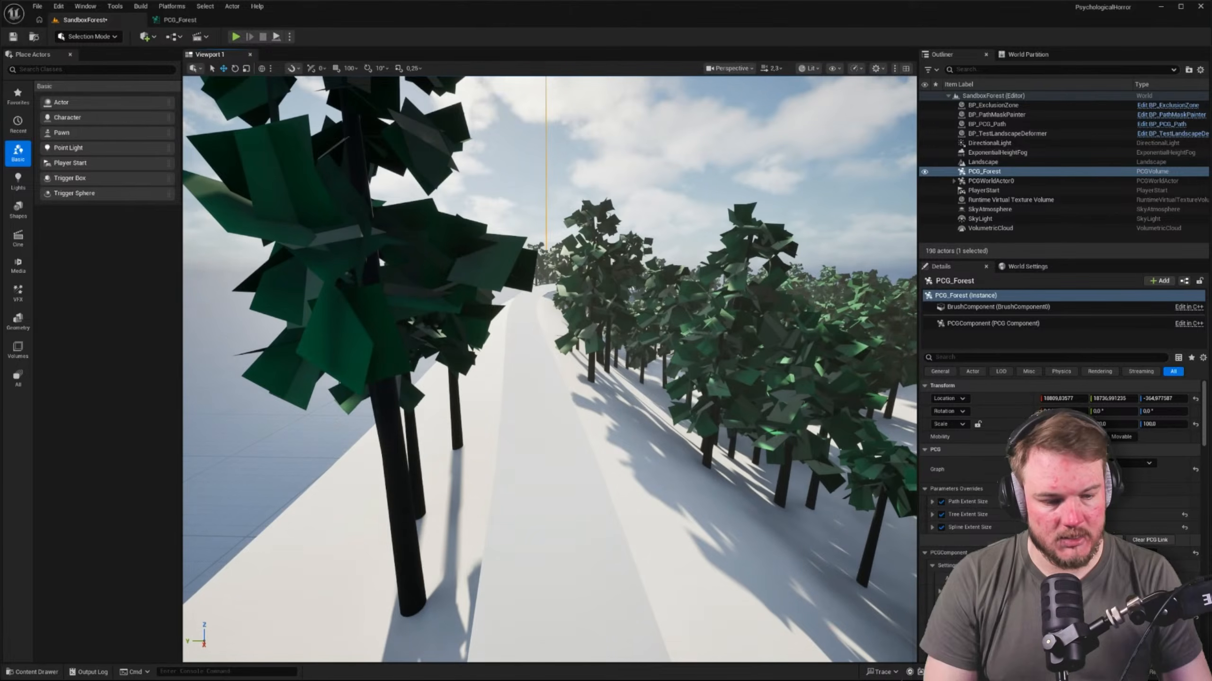
{"action": "left_click", "coordinate": [1071, 528]}
{"action": "key", "text": "Return"}
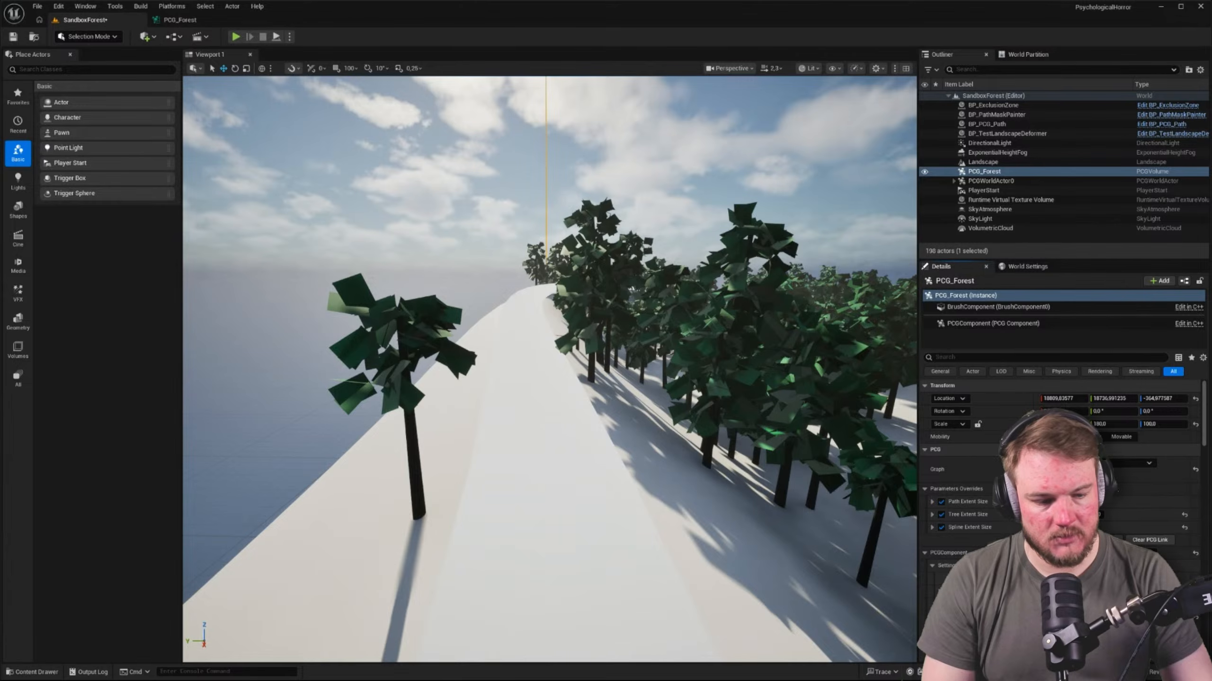
{"action": "key", "text": "Return"}
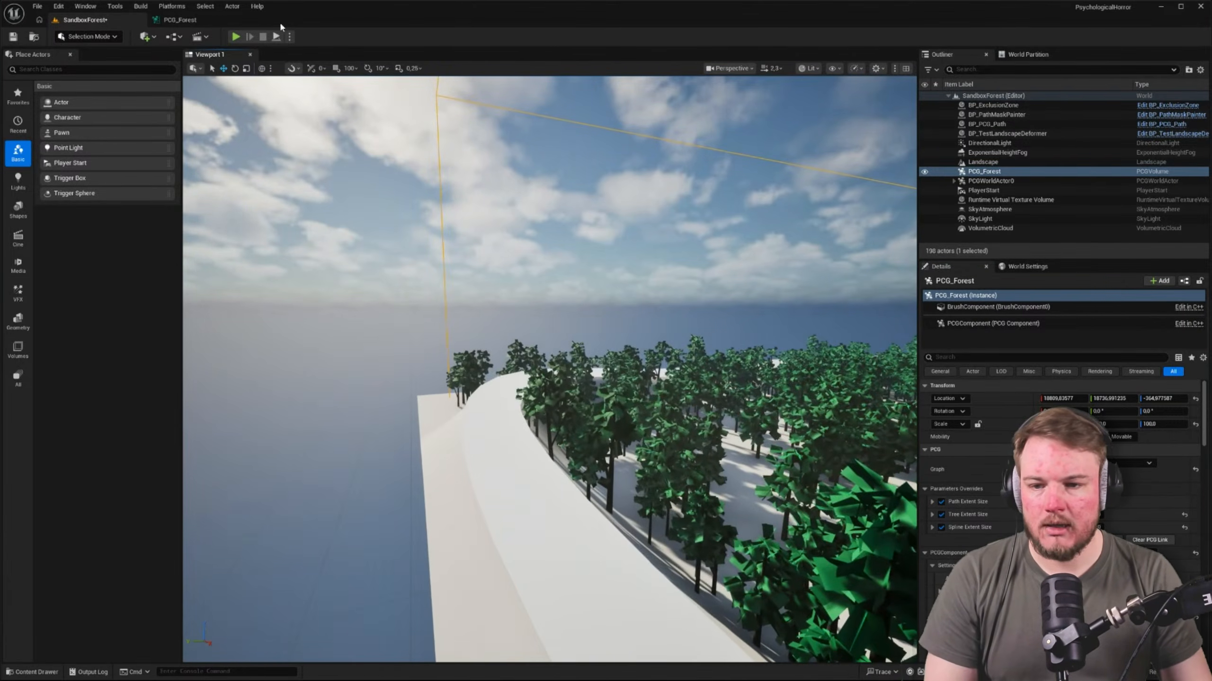
Turn off the debug display of the spline chain's Extents Modifier in PCG_Forest and return to the SandboxForest level
{"action": "left_click", "coordinate": [180, 19]}
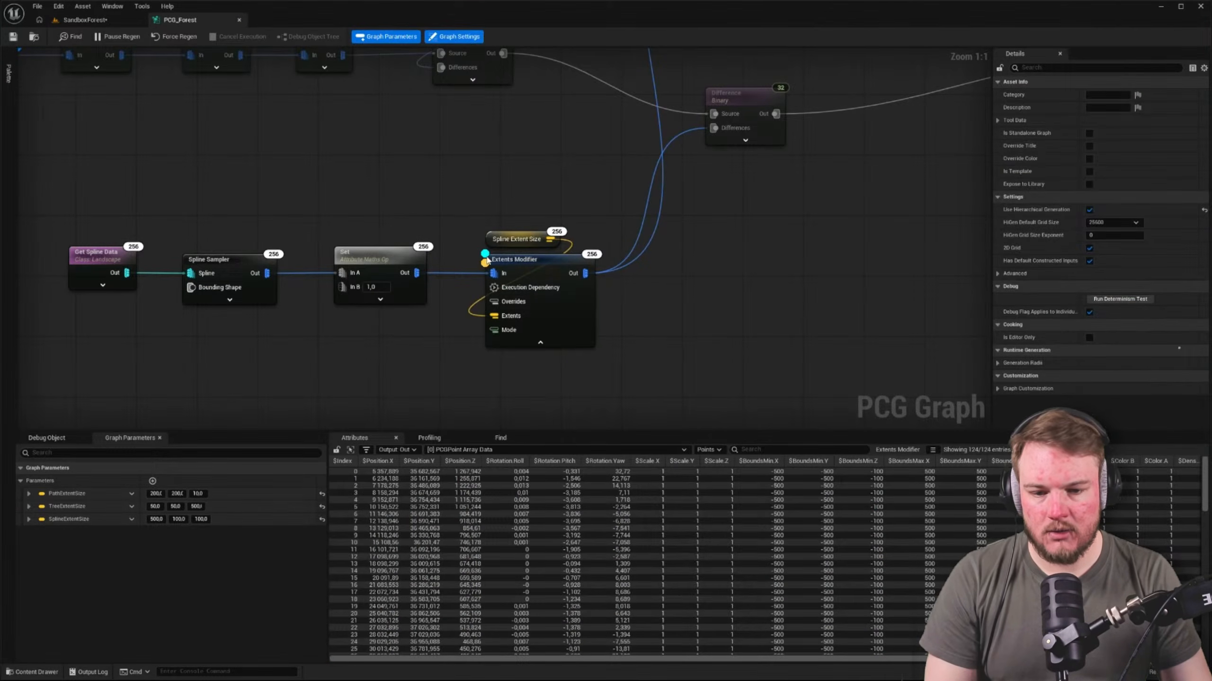
{"action": "left_click", "coordinate": [486, 260]}
{"action": "left_click", "coordinate": [85, 20]}
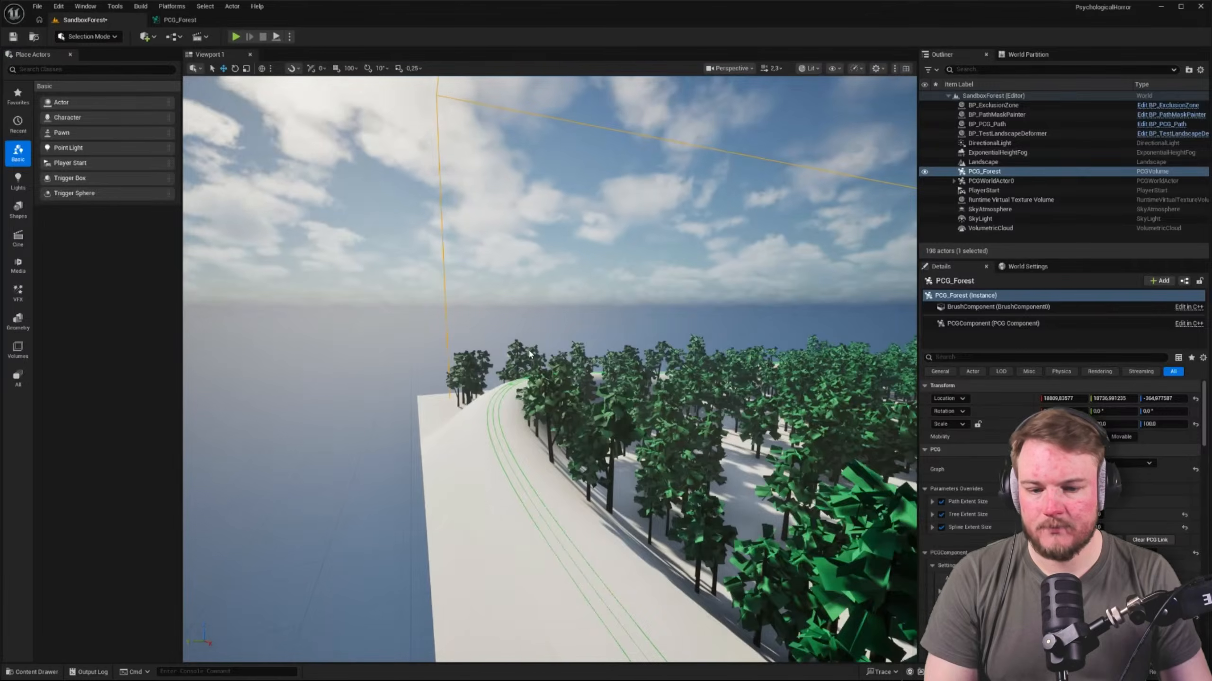
Inspect the forest around the landscape spline and the red path with the editor overlays hidden
{"action": "right_click_drag", "start_coordinate": [529, 354], "coordinate": [387, 162]}
{"action": "key", "text": "Escape"}
{"action": "key", "text": "g"}
{"action": "key", "text": "w"}
{"action": "scroll", "coordinate": [605, 342], "scroll_direction": "down", "scroll_amount": 2}
{"action": "scroll", "coordinate": [679, 336], "scroll_direction": "up", "scroll_amount": 2}
{"action": "scroll", "coordinate": [763, 338], "scroll_direction": "up", "scroll_amount": 1}
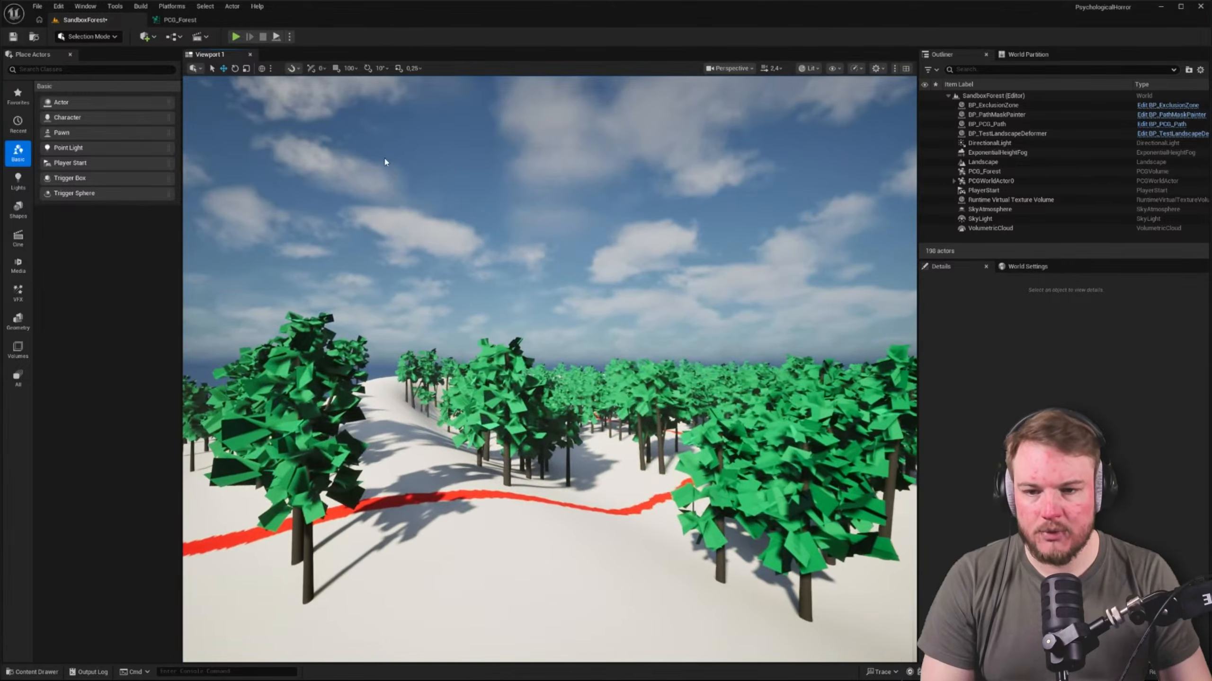
Try a larger Spline Extent Size on the PCG_Forest actor and undo the change
{"action": "left_click", "coordinate": [984, 172]}
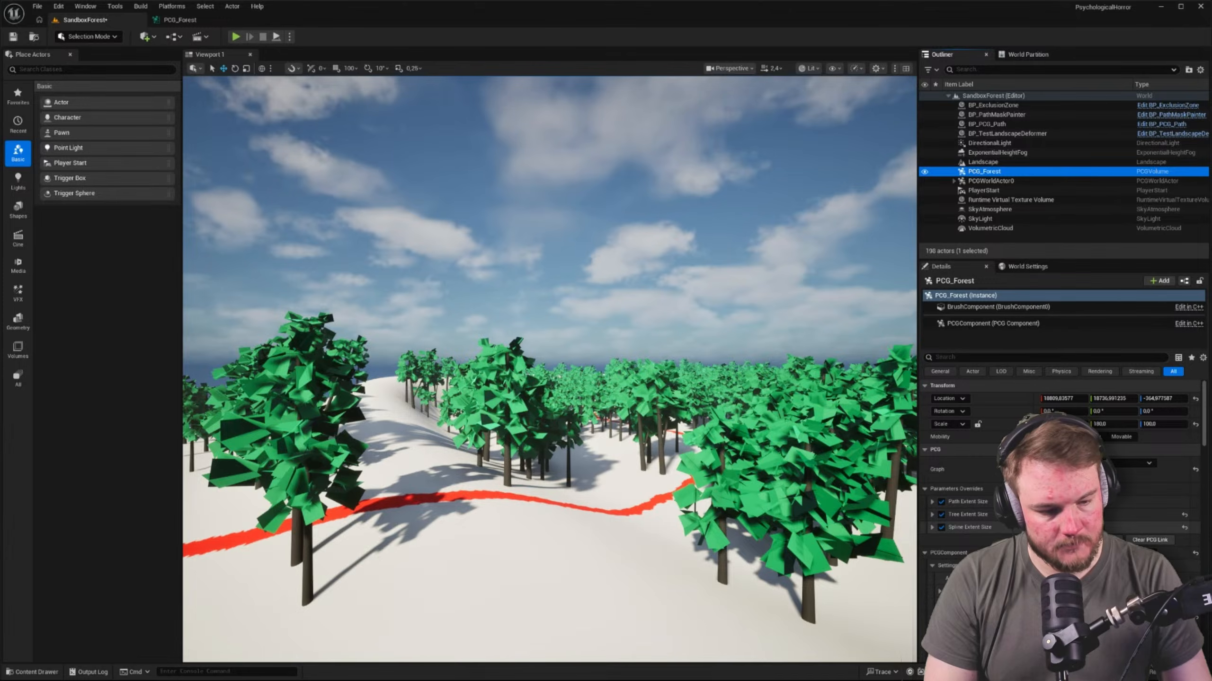
{"action": "left_click", "coordinate": [1071, 527]}
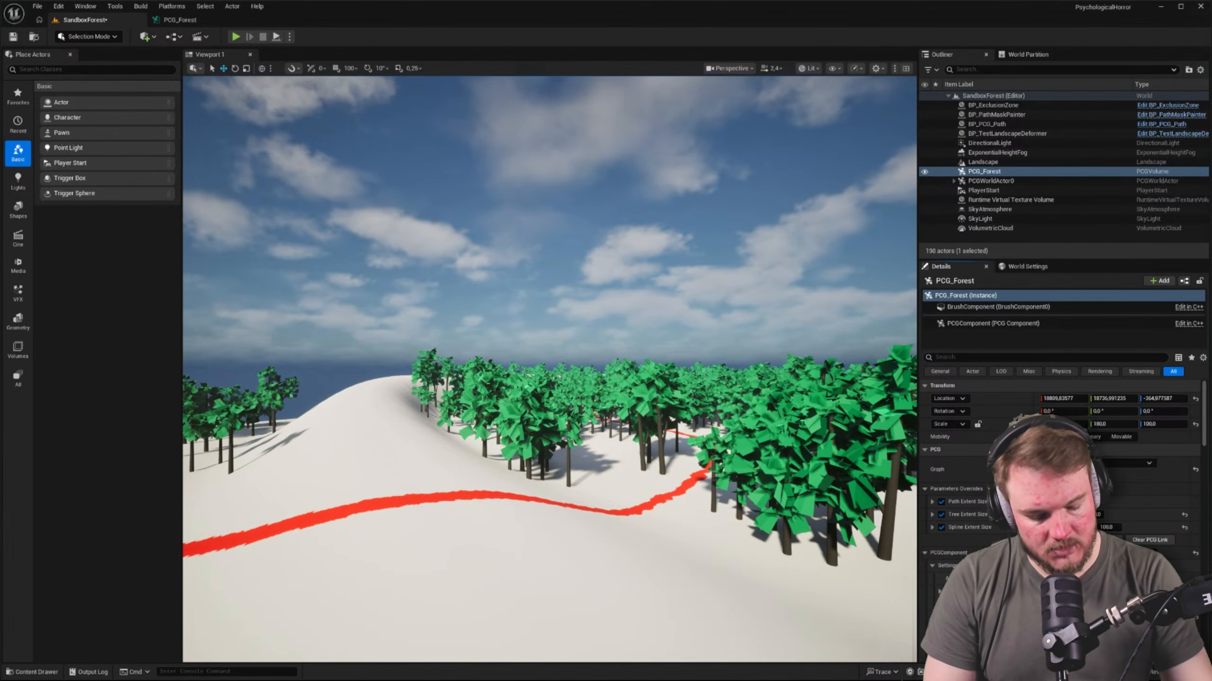
{"action": "key", "text": "ctrl+z"}
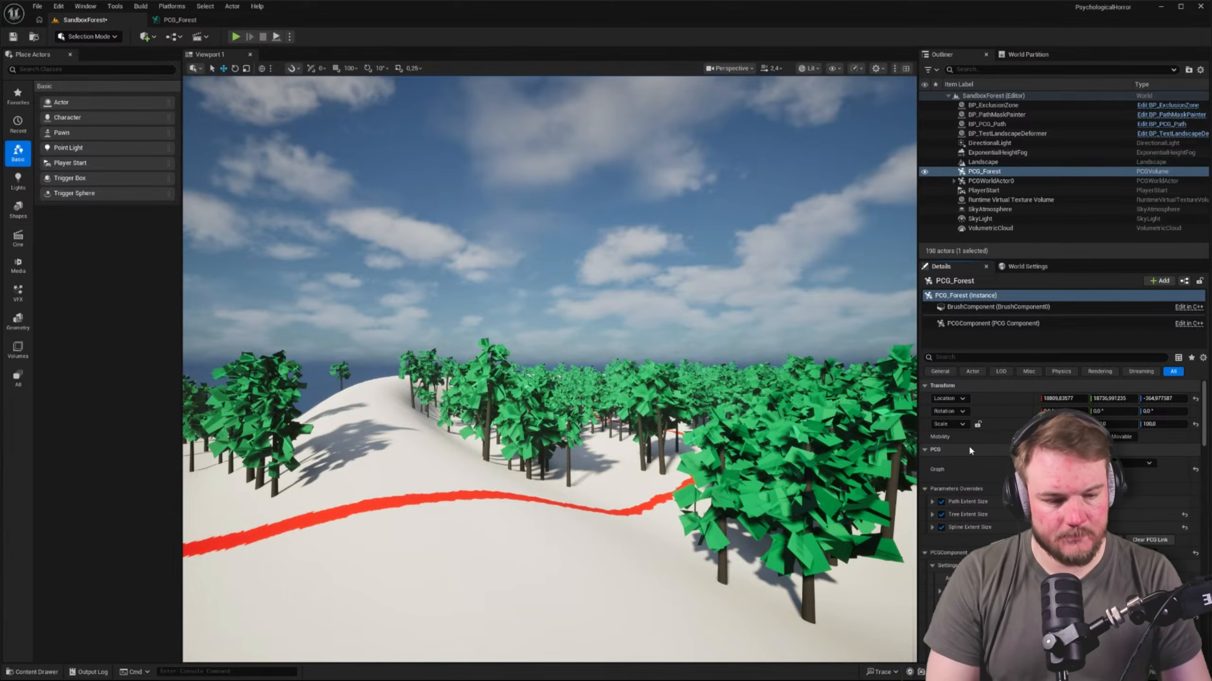
Examine the cleared corridor along the landscape spline at the edge of the forest
{"action": "key", "text": "w"}
{"action": "right_click_drag", "start_coordinate": [710, 377], "coordinate": [768, 382]}
{"action": "right_click_drag", "start_coordinate": [539, 334], "coordinate": [479, 367]}
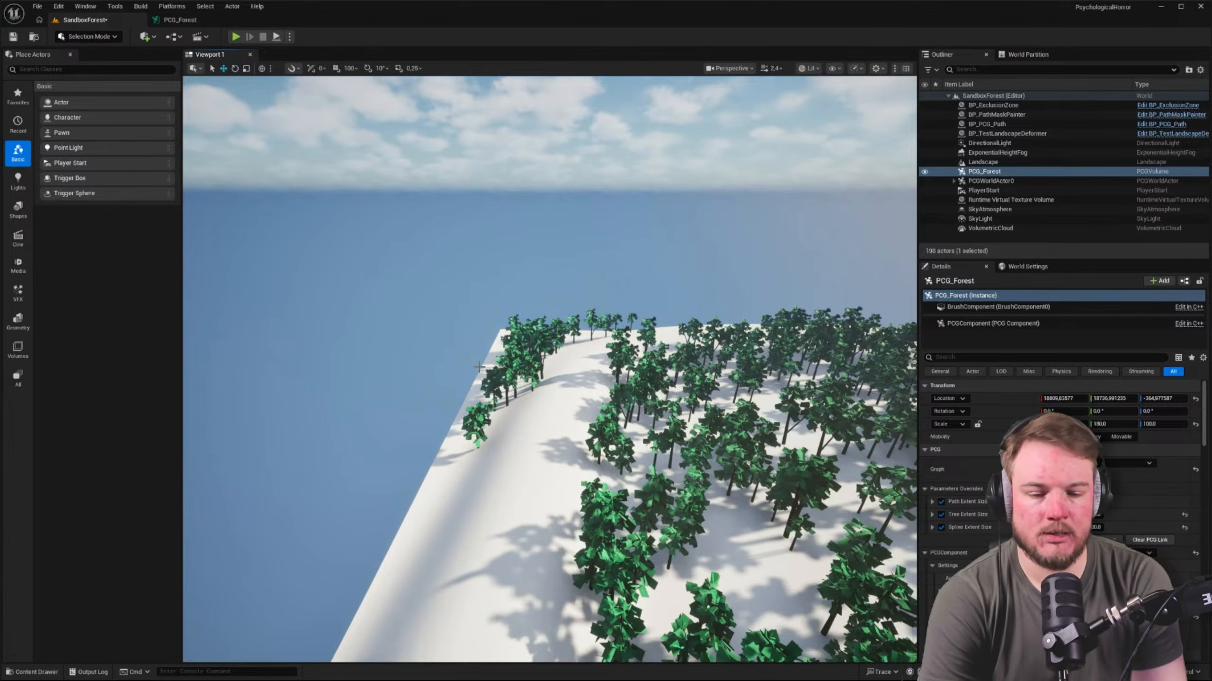
{"action": "key", "text": "w"}
{"action": "mouse_move", "coordinate": [684, 330]}
{"action": "right_mouse_down"}
{"action": "mouse_move", "coordinate": [686, 362]}
{"action": "mouse_move", "coordinate": [682, 337]}
{"action": "right_mouse_up"}
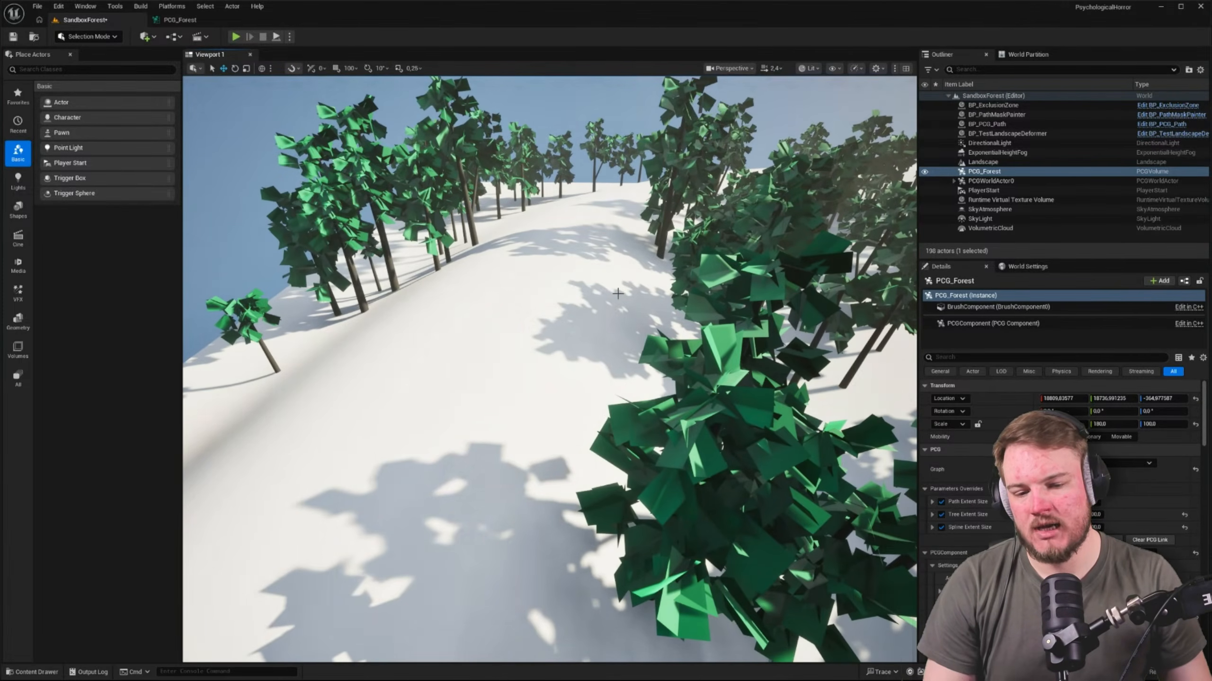
{"action": "right_click_drag", "start_coordinate": [618, 293], "coordinate": [618, 294]}
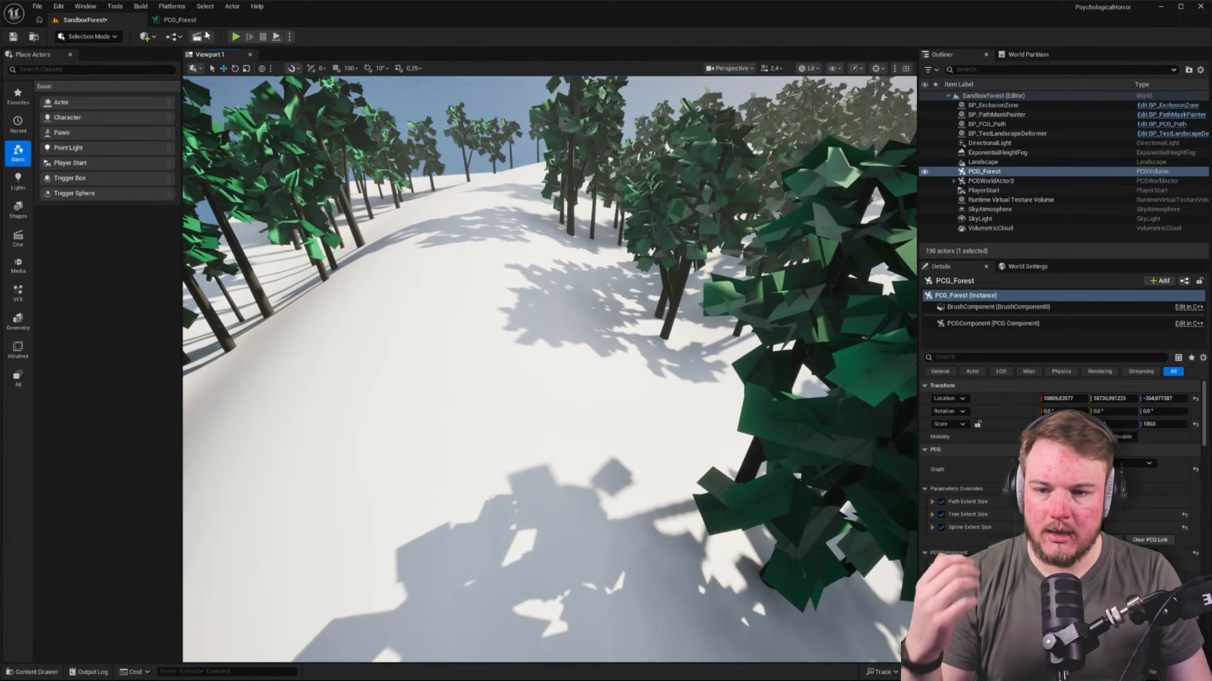
Search all project content for "rock", open the PCG_Rocks material and close it
{"action": "right_click", "coordinate": [479, 245]}
{"action": "left_click", "coordinate": [433, 235]}
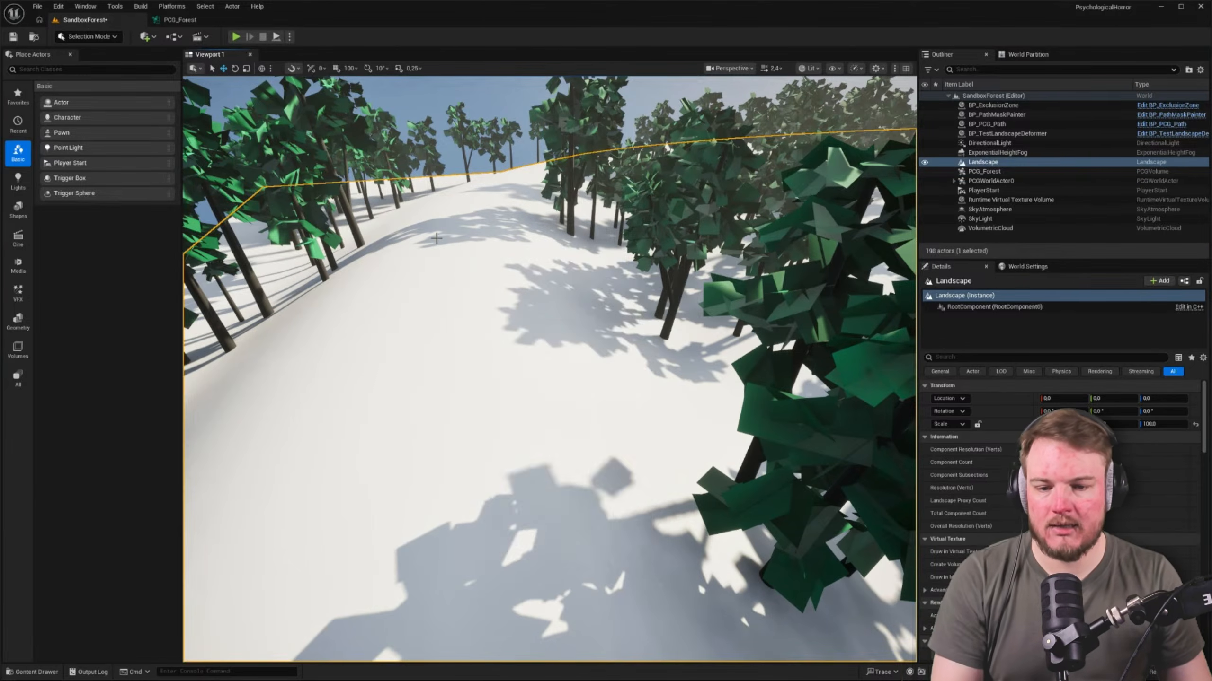
{"action": "key", "text": "ctrl+space"}
{"action": "left_click", "coordinate": [29, 396]}
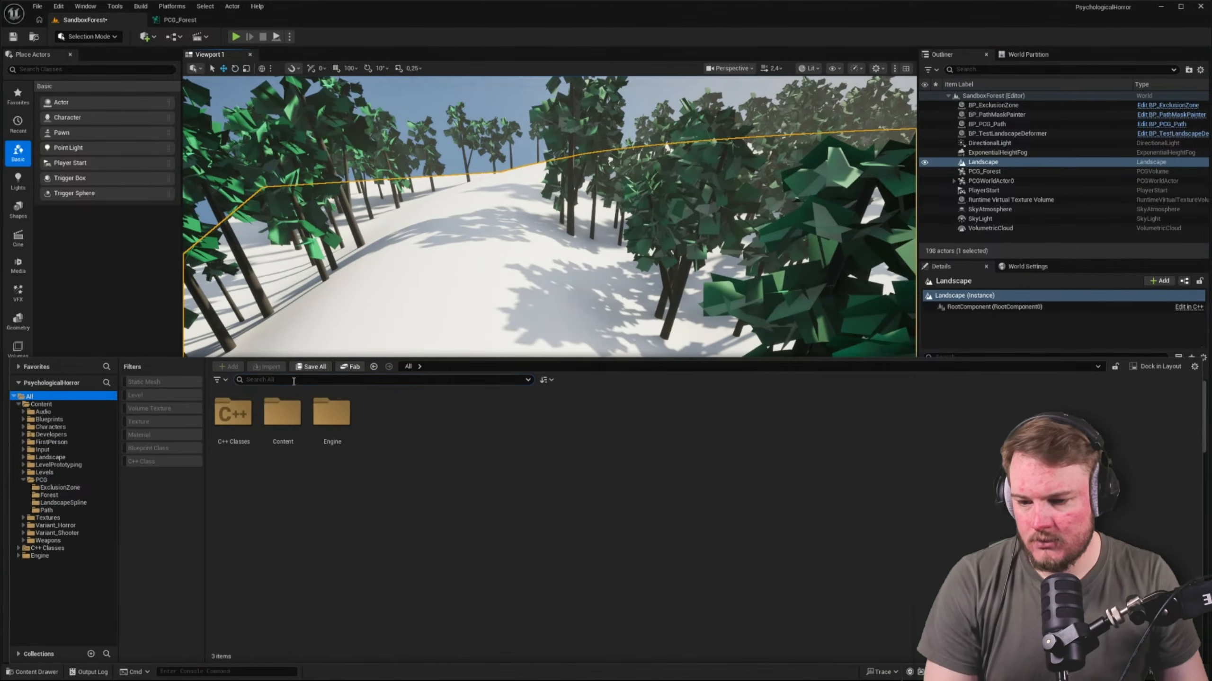
{"action": "type", "text": "rock"}
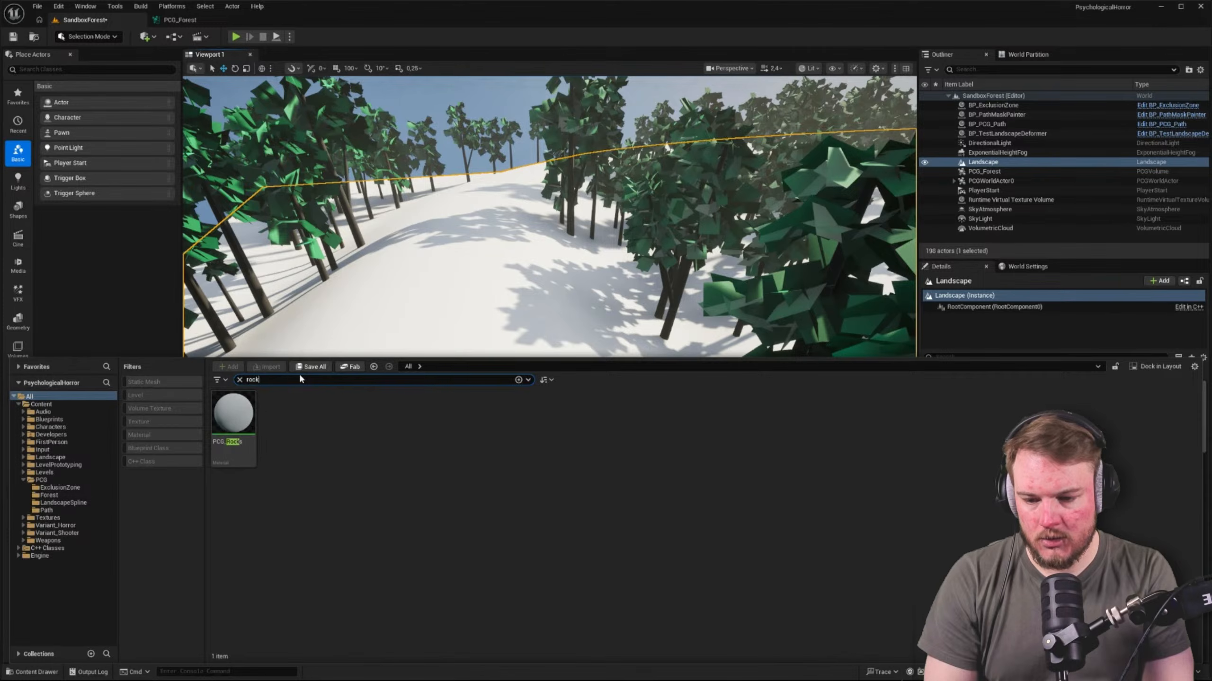
{"action": "double_click", "coordinate": [253, 398]}
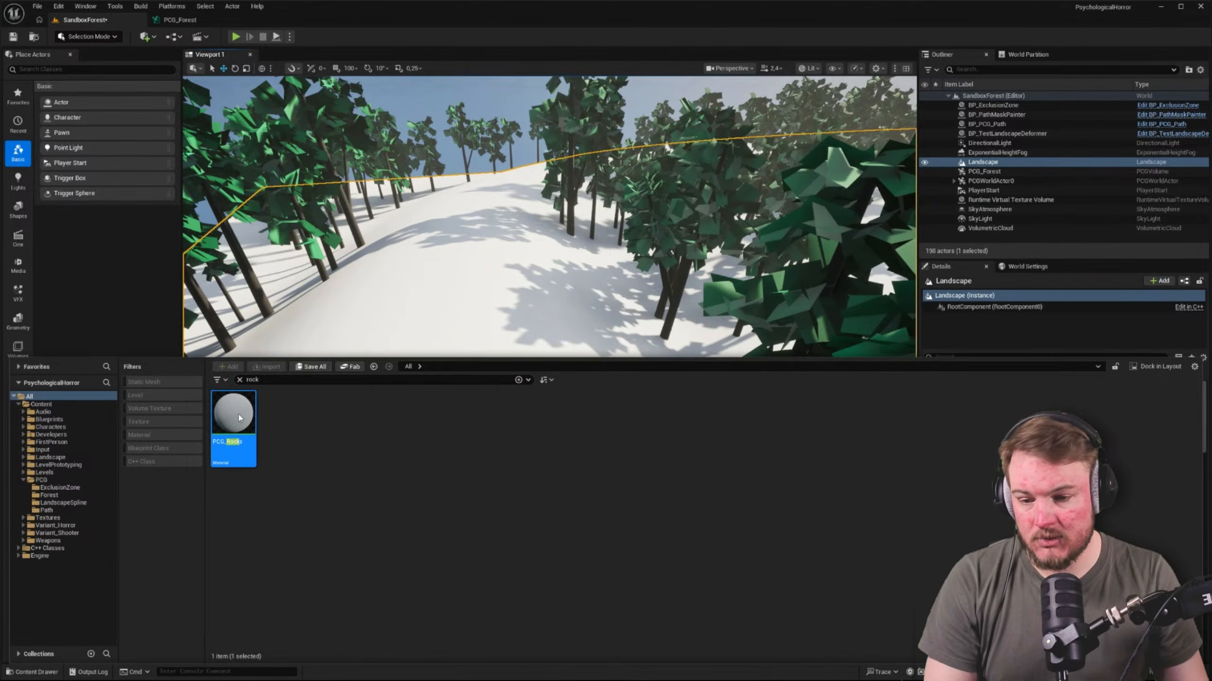
{"action": "left_click", "coordinate": [319, 98]}
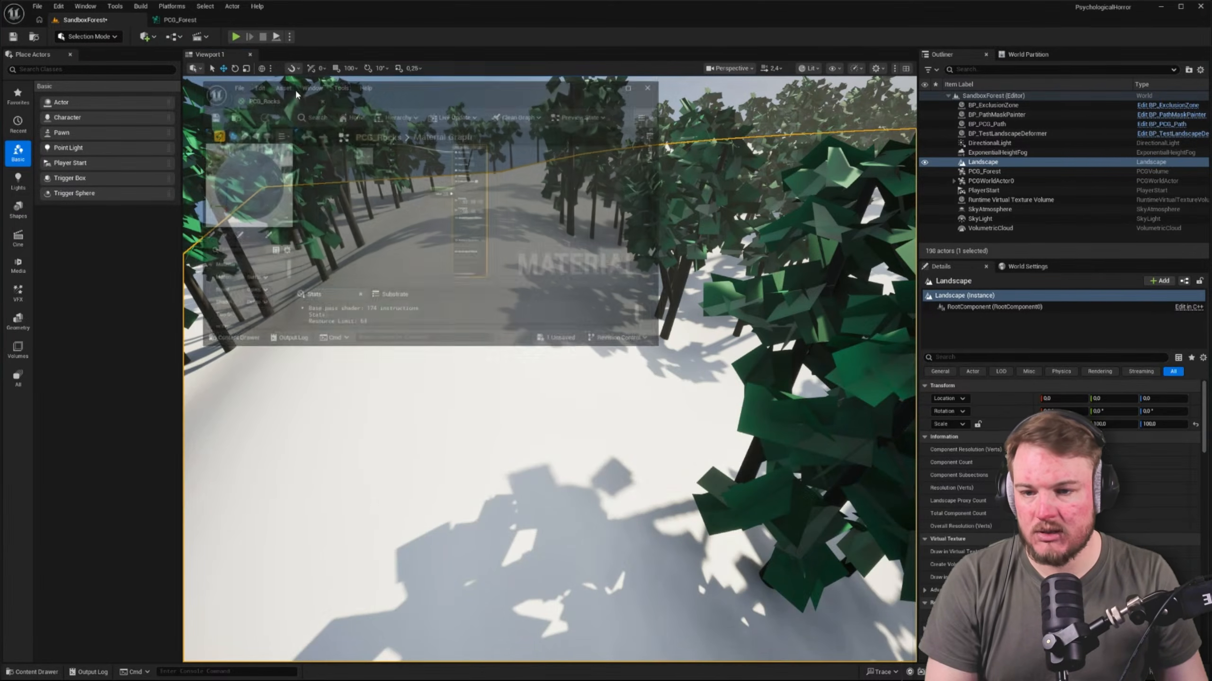
Filter the content to static meshes, search for "stone" and "PCG", and open the PCG_Boulder_02 mesh
{"action": "key", "text": "ctrl+space"}
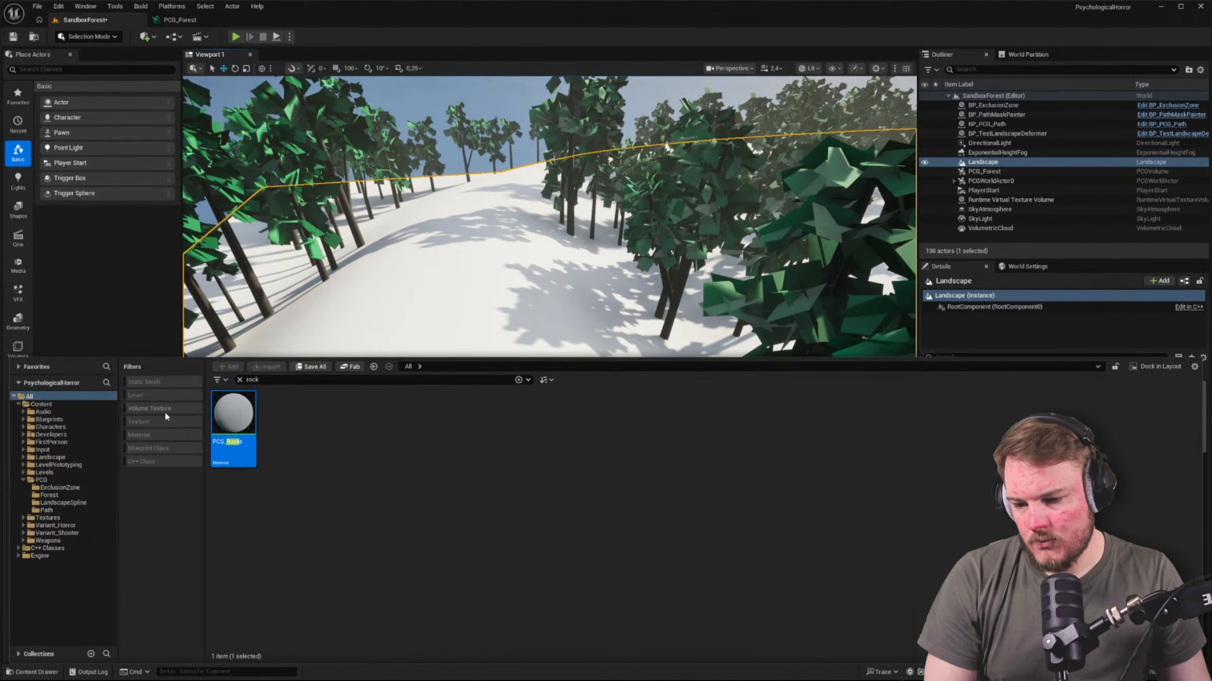
{"action": "left_click", "coordinate": [144, 383]}
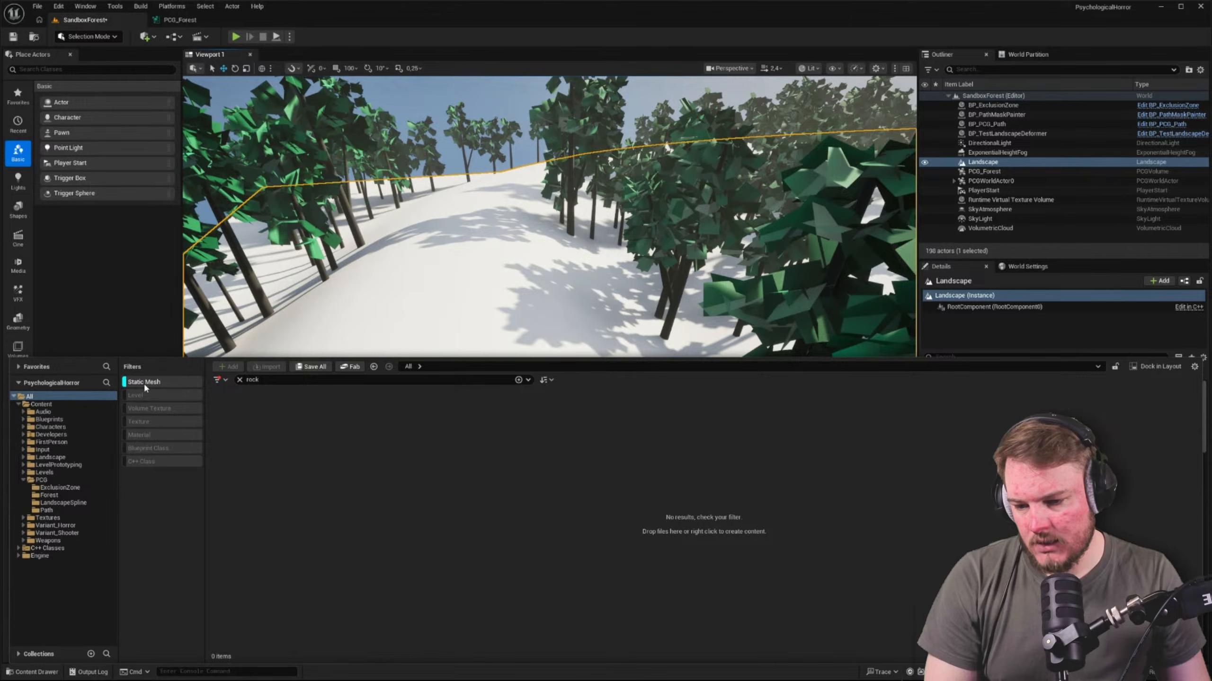
{"action": "left_click", "coordinate": [301, 381]}
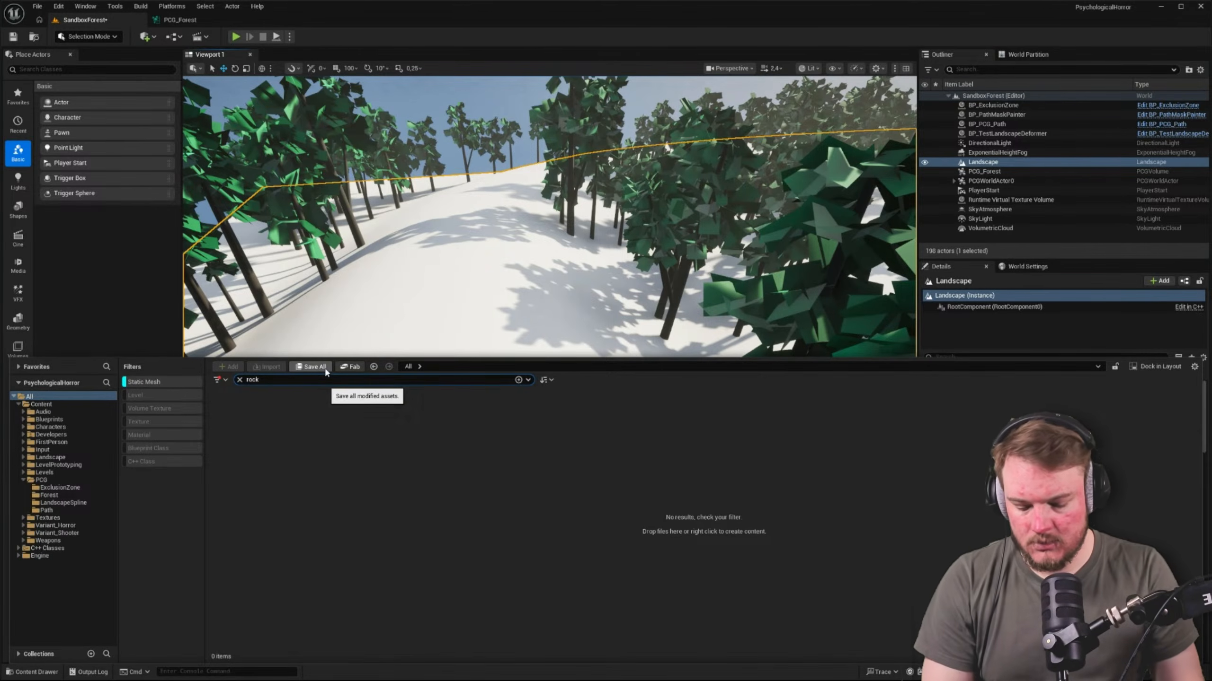
{"action": "key", "text": "ctrl+a"}
{"action": "type", "text": "e"}
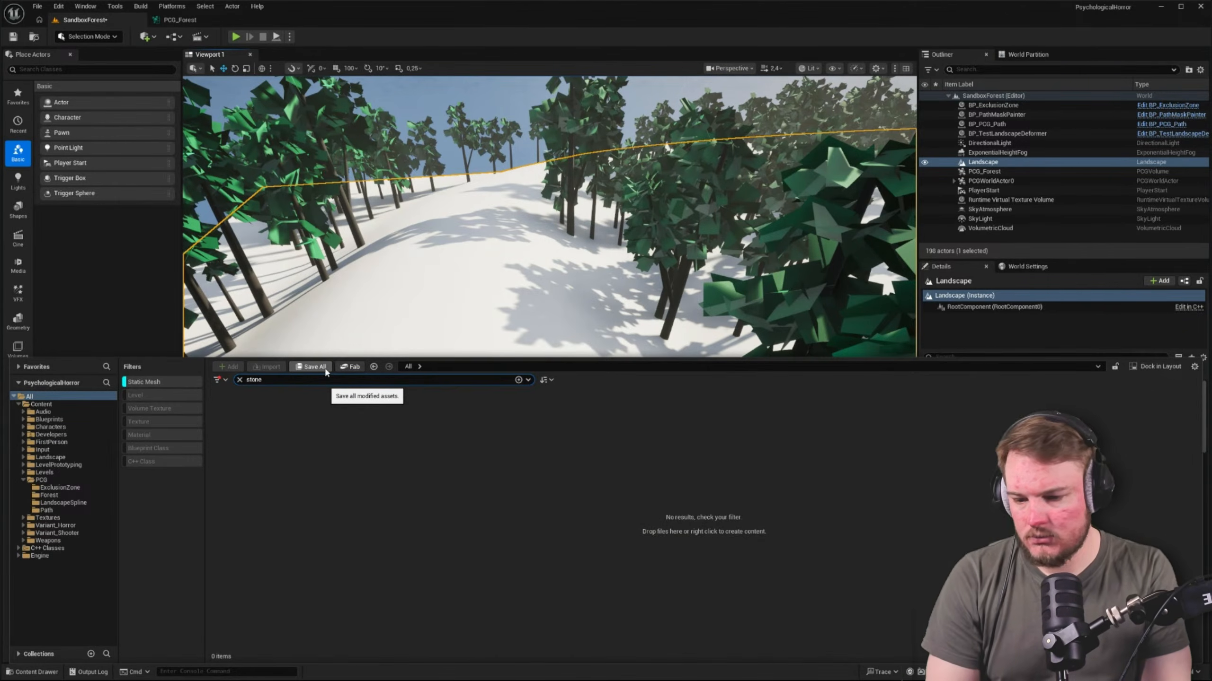
{"action": "key", "text": "ctrl+a"}
{"action": "type", "text": "PCG"}
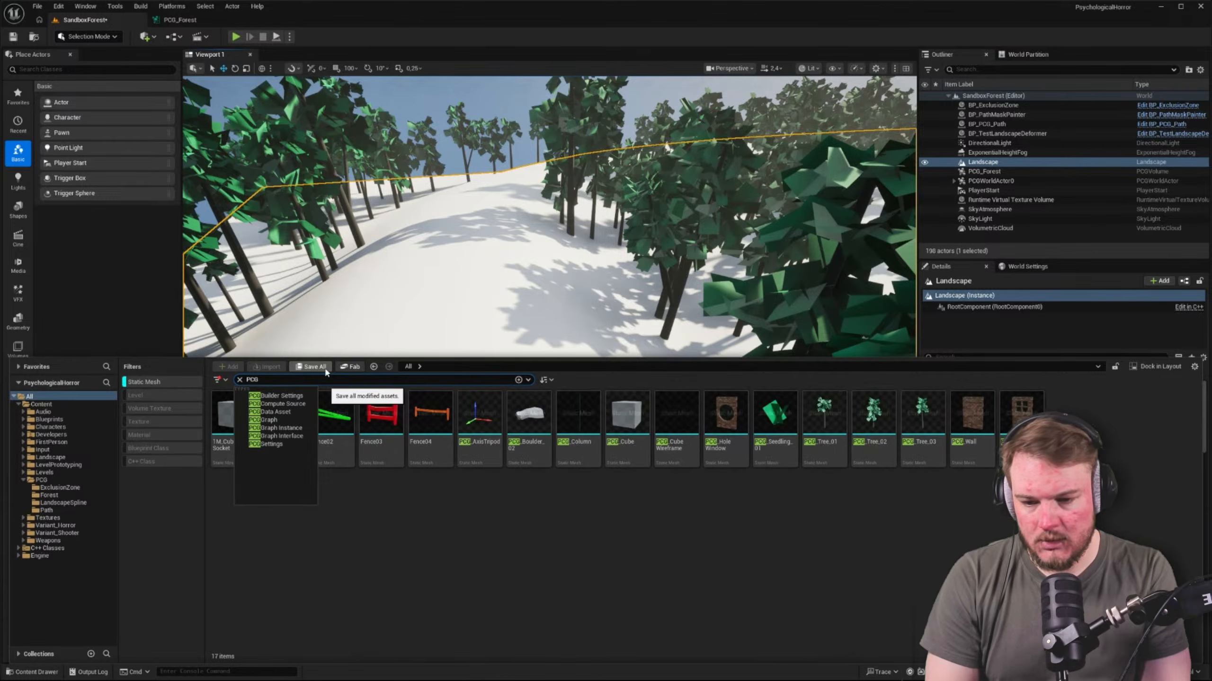
{"action": "left_click", "coordinate": [822, 562]}
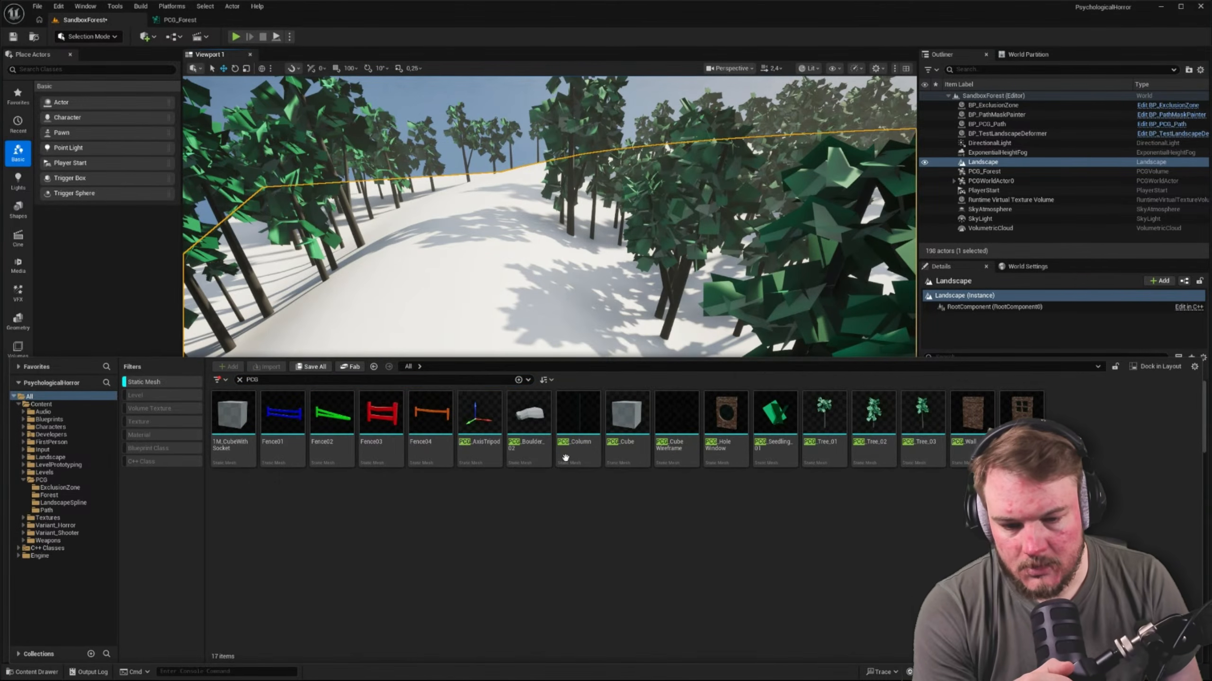
{"action": "double_click", "coordinate": [519, 440]}
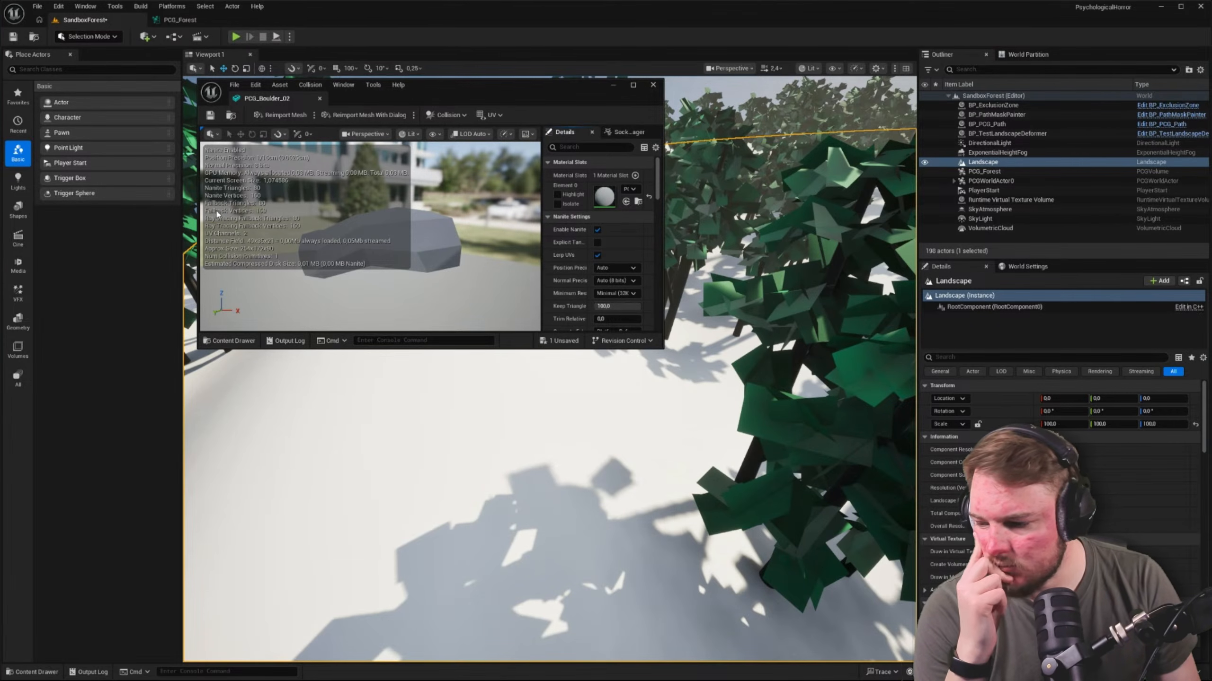
Close the boulder mesh and align the two Difference nodes fed by the spline chain with their rows in PCG_Forest
{"action": "left_click", "coordinate": [180, 21]}
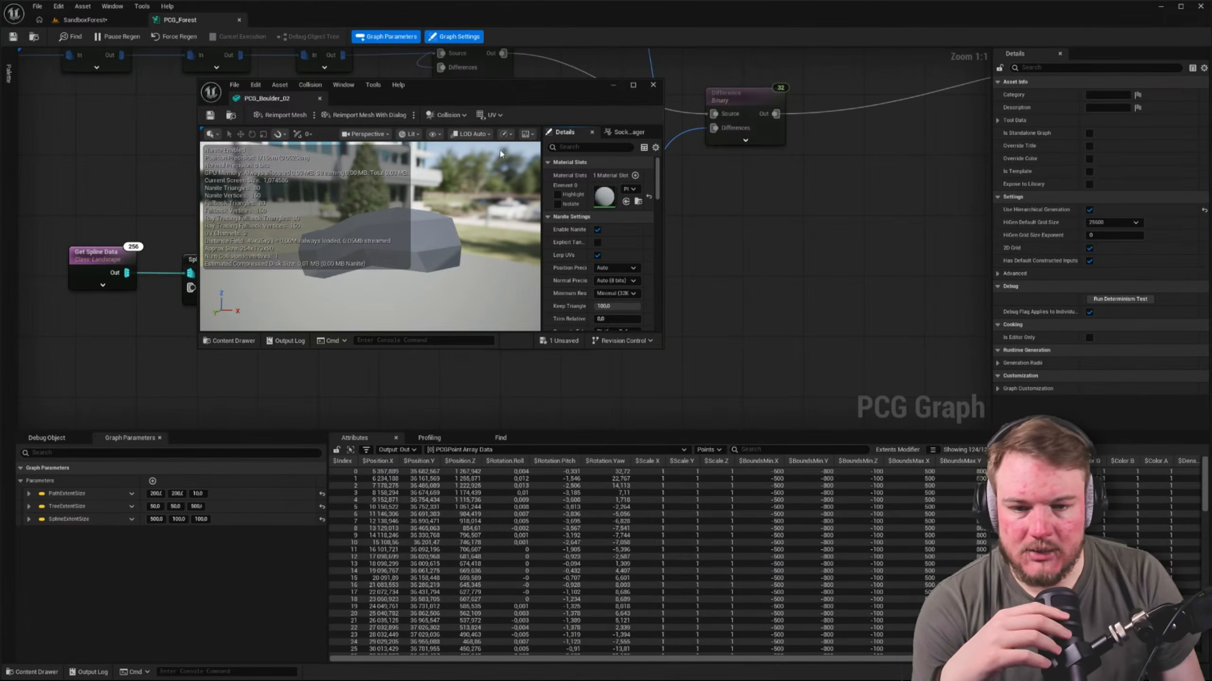
{"action": "left_click", "coordinate": [319, 98]}
{"action": "right_click_drag", "start_coordinate": [431, 278], "coordinate": [578, 208]}
{"action": "right_click_drag", "start_coordinate": [579, 277], "coordinate": [460, 244]}
{"action": "left_click_drag", "start_coordinate": [74, 96], "coordinate": [632, 283]}
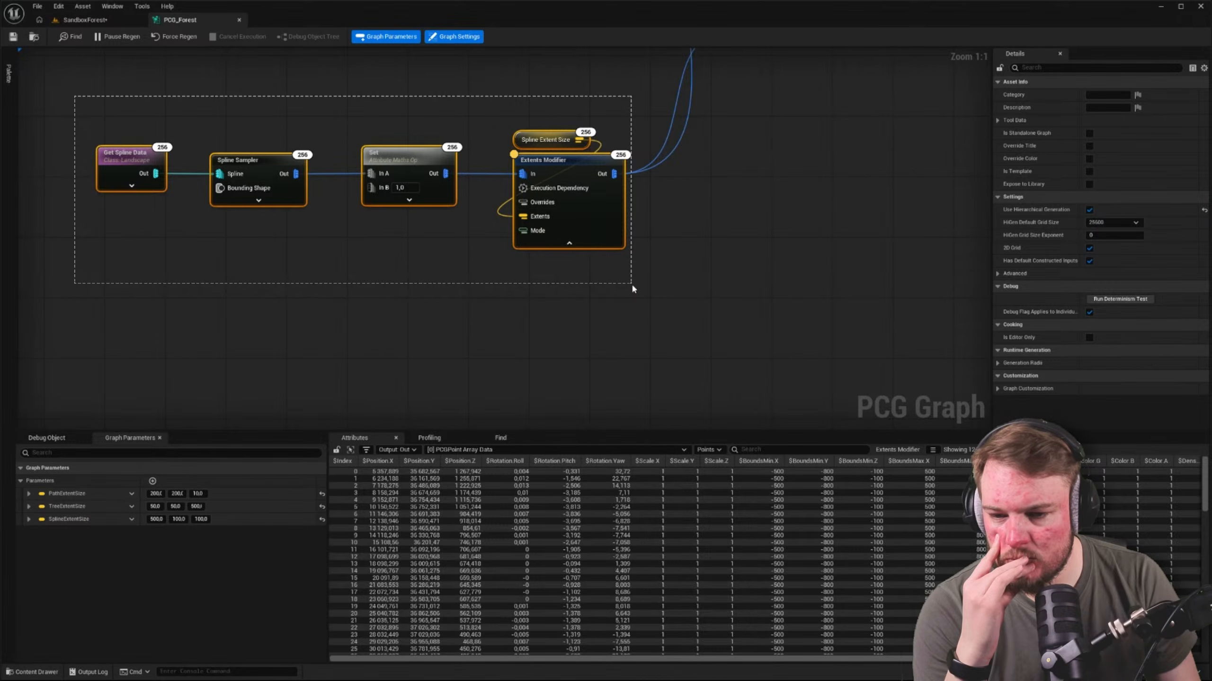
{"action": "left_click_drag", "start_coordinate": [632, 285], "coordinate": [631, 285]}
{"action": "right_click_drag", "start_coordinate": [632, 285], "coordinate": [518, 285]}
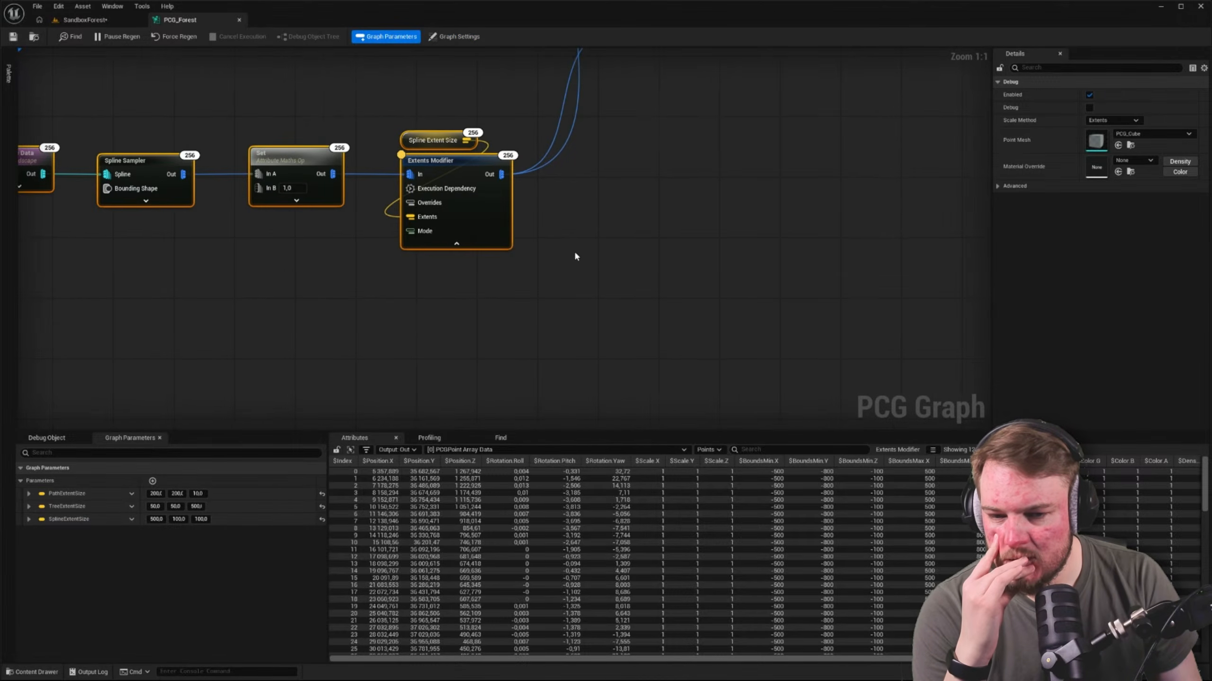
{"action": "right_click_drag", "start_coordinate": [574, 251], "coordinate": [355, 427]}
{"action": "scroll", "coordinate": [596, 273], "scroll_direction": "down", "scroll_amount": 2}
{"action": "scroll", "coordinate": [596, 272], "scroll_direction": "down", "scroll_amount": 2}
{"action": "left_click_drag", "start_coordinate": [399, 297], "coordinate": [403, 267]}
{"action": "left_click_drag", "start_coordinate": [403, 161], "coordinate": [399, 132]}
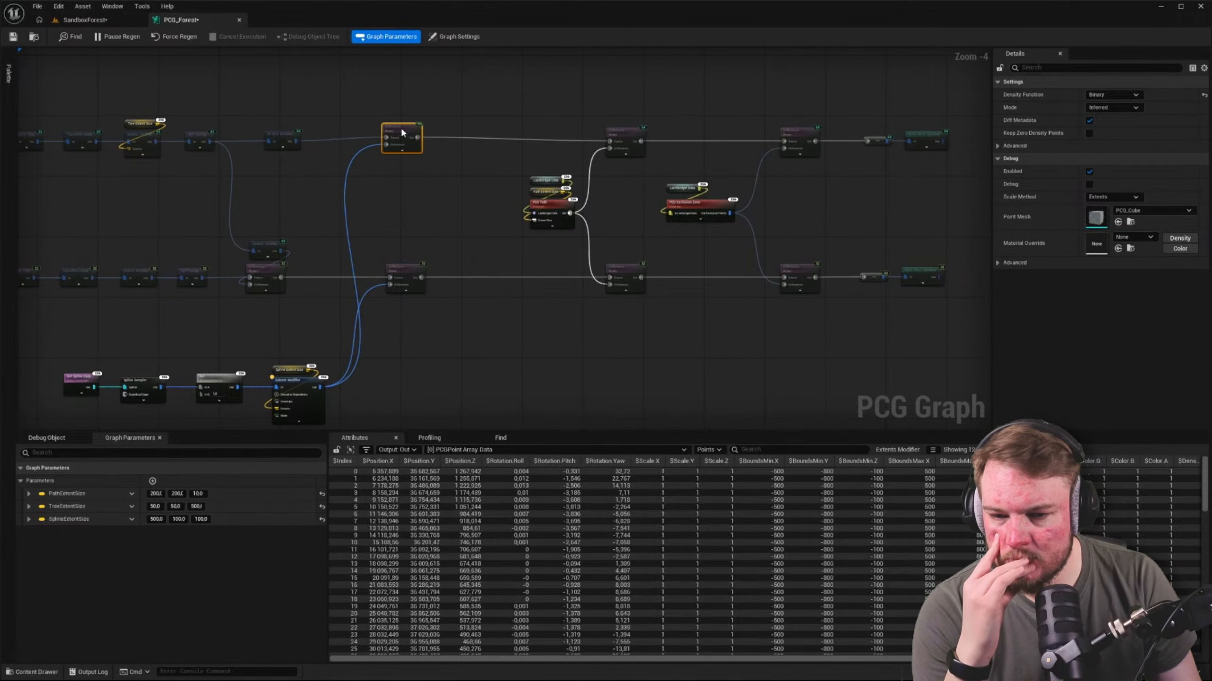
{"action": "right_click_drag", "start_coordinate": [356, 411], "coordinate": [406, 224]}
Move the spline chain's Extents Modifier and its Spline Extent Size node up beneath the Difference nodes
{"action": "scroll", "coordinate": [535, 284], "scroll_direction": "up", "scroll_amount": 2}
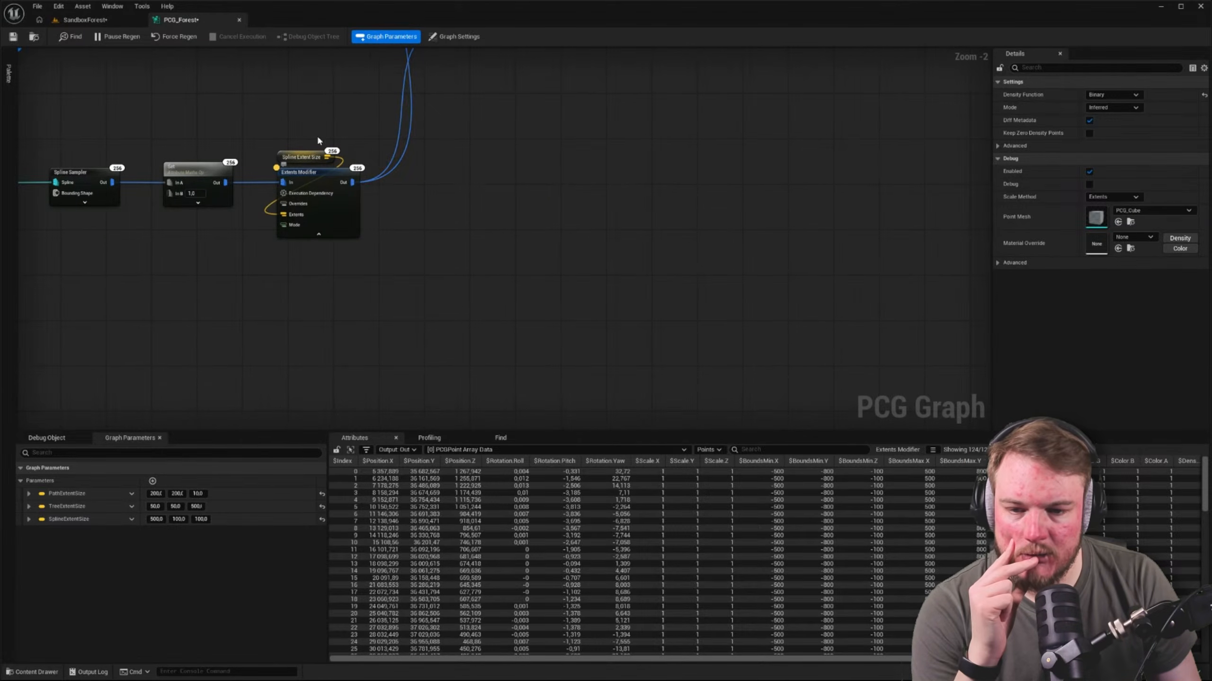
{"action": "left_click_drag", "start_coordinate": [320, 141], "coordinate": [388, 190]}
{"action": "right_click_drag", "start_coordinate": [389, 190], "coordinate": [472, 306]}
{"action": "left_click_drag", "start_coordinate": [413, 287], "coordinate": [447, 211]}
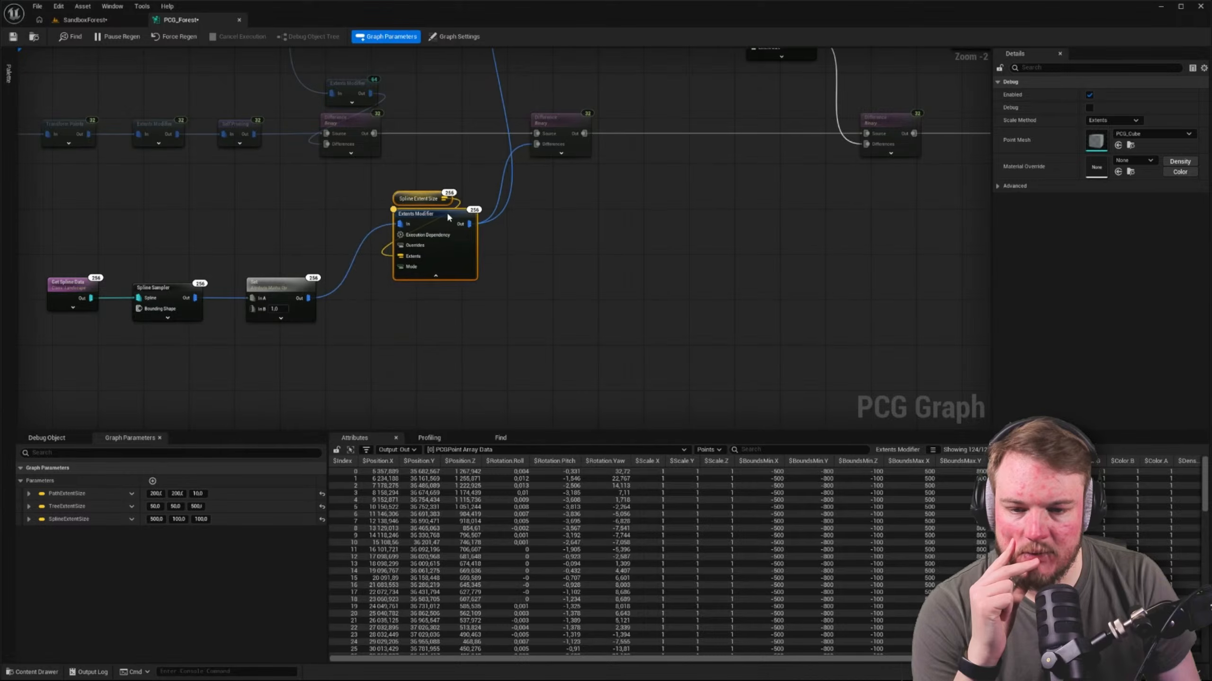
Shift the Get Spline Data, Spline Sampler and Set nodes together, down and away from the Extents Modifier
{"action": "right_click_drag", "start_coordinate": [446, 352], "coordinate": [547, 253]}
{"action": "left_click_drag", "start_coordinate": [116, 158], "coordinate": [374, 234]}
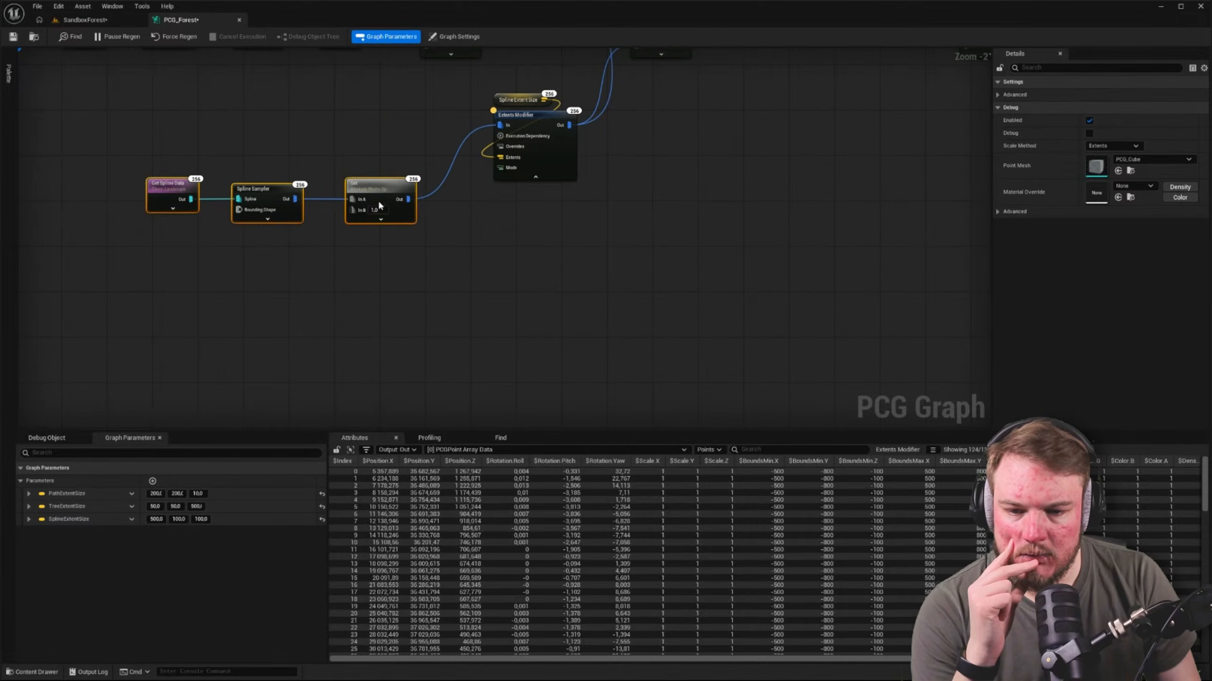
{"action": "left_click_drag", "start_coordinate": [378, 192], "coordinate": [342, 258]}
{"action": "right_click_drag", "start_coordinate": [519, 308], "coordinate": [339, 270]}
{"action": "left_click", "coordinate": [339, 270]}
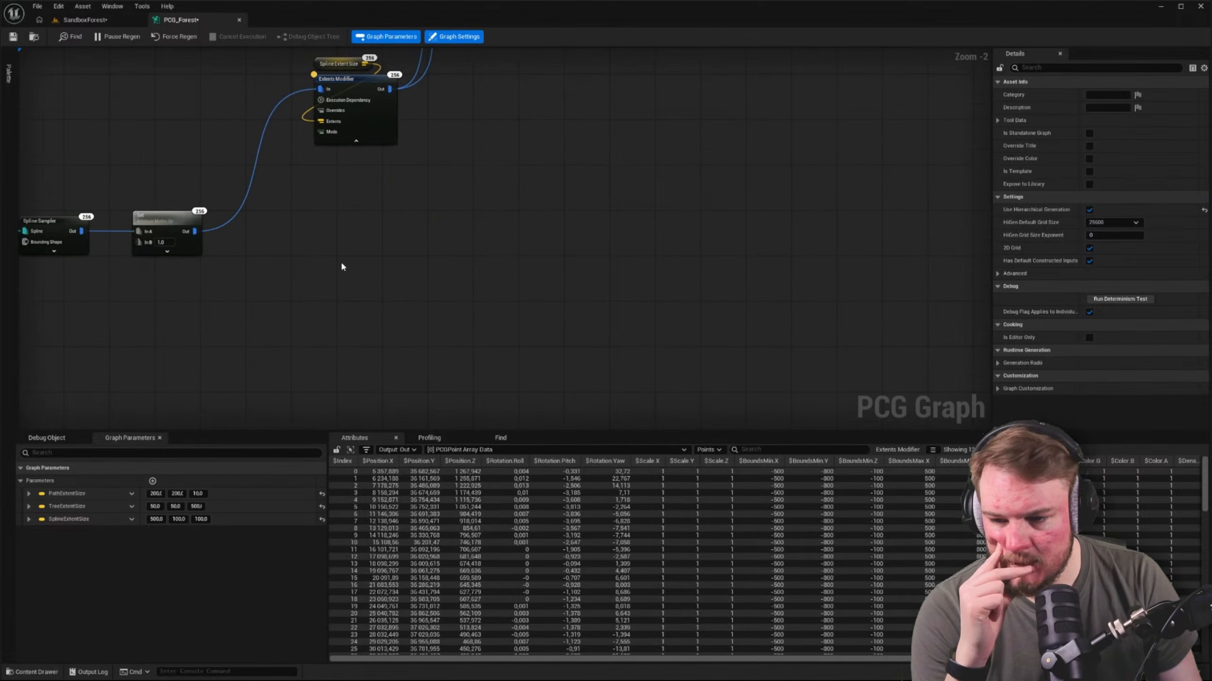
Inspect the point attributes output by the Spline Sampler and by the Set node, comparing their scale values
{"action": "right_click_drag", "start_coordinate": [135, 179], "coordinate": [182, 167]}
{"action": "left_click_drag", "start_coordinate": [182, 170], "coordinate": [261, 264]}
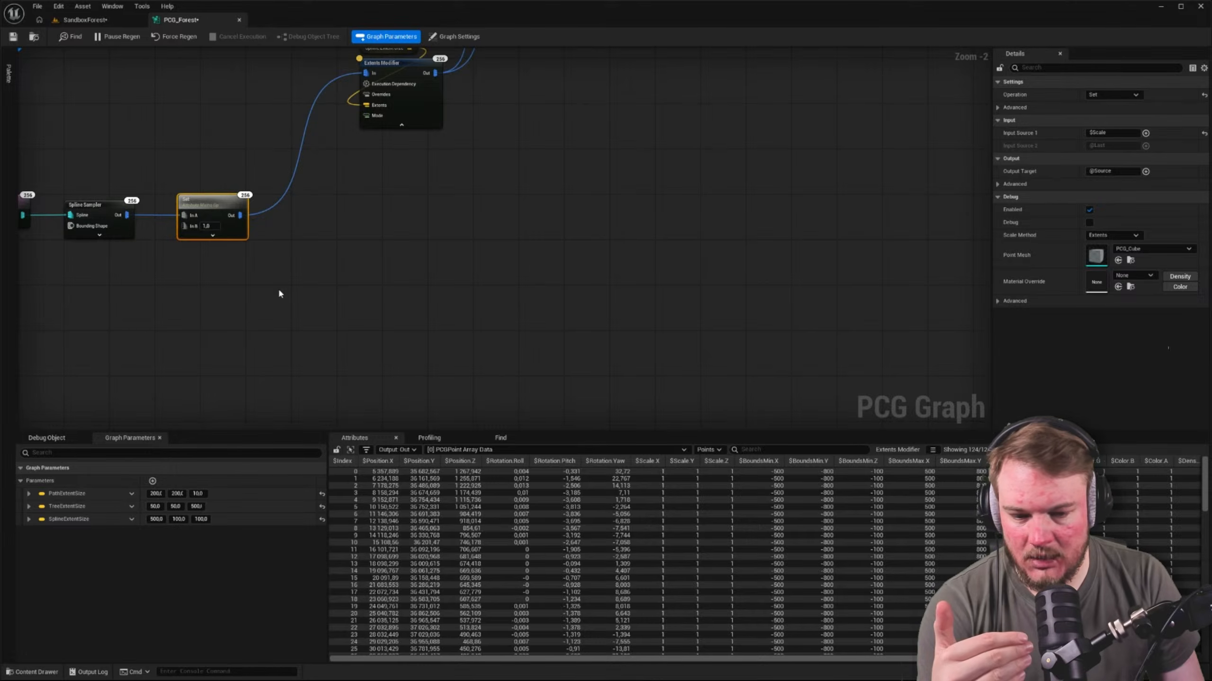
{"action": "right_click_drag", "start_coordinate": [279, 288], "coordinate": [417, 286]}
{"action": "left_click_drag", "start_coordinate": [299, 219], "coordinate": [255, 265]}
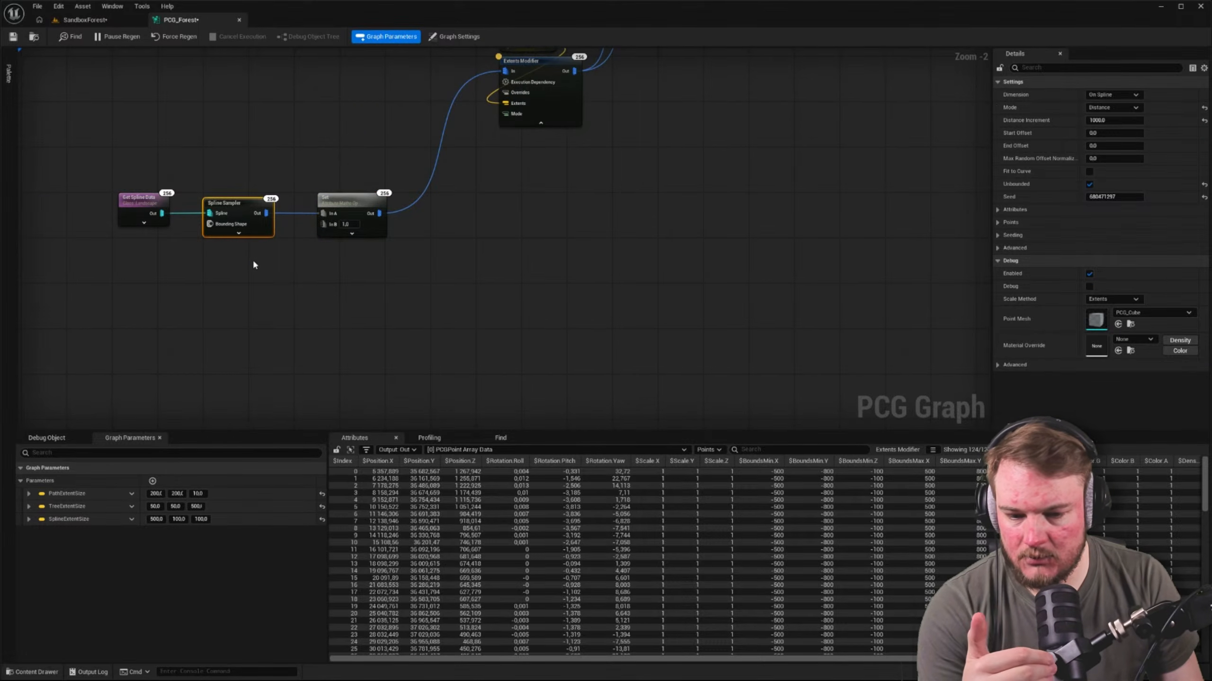
{"action": "left_click", "coordinate": [233, 189]}
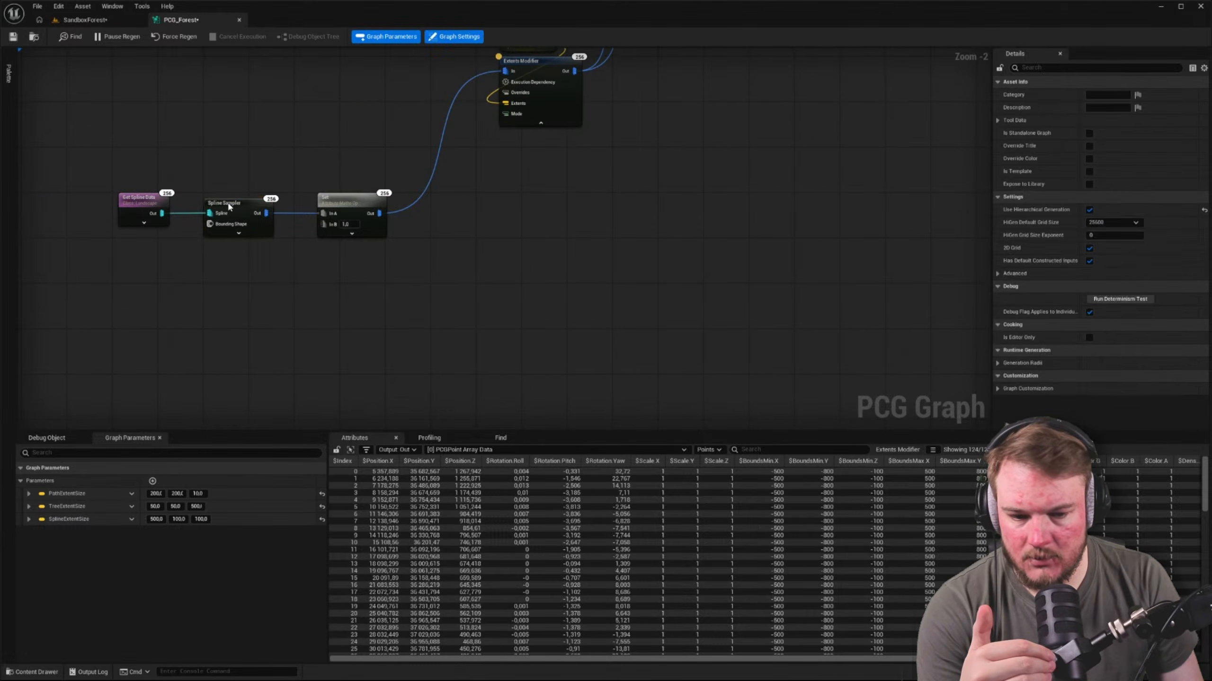
{"action": "left_click", "coordinate": [229, 206]}
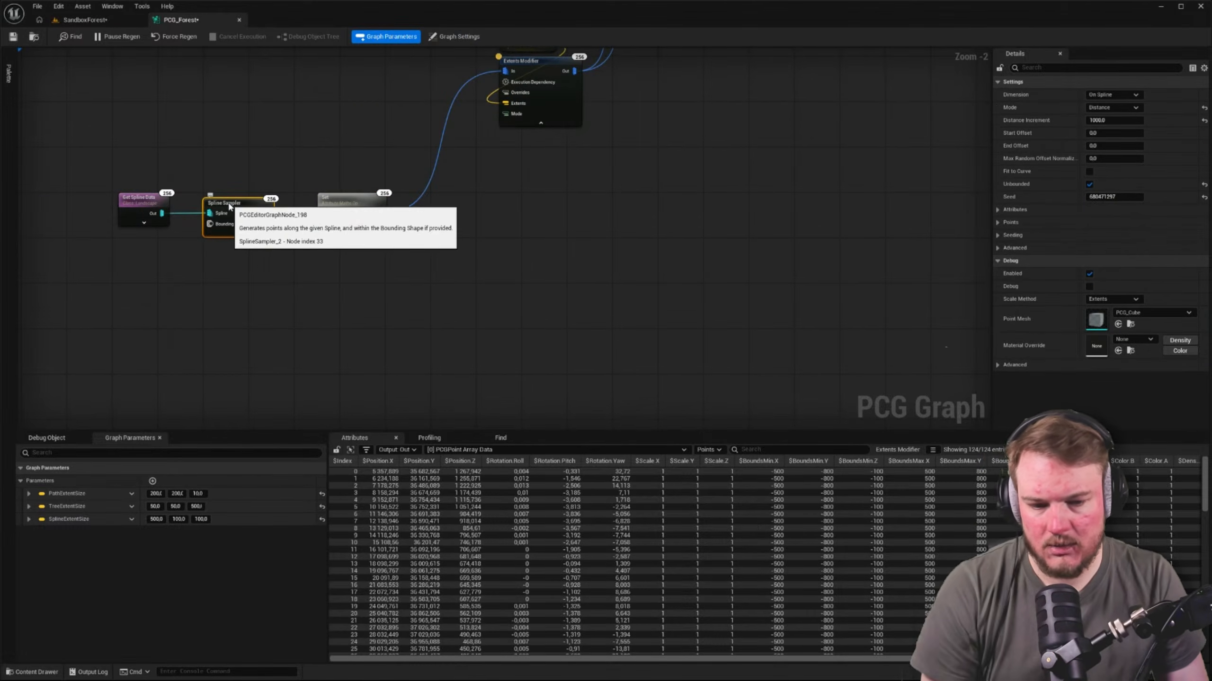
{"action": "left_click", "coordinate": [330, 199]}
{"action": "left_click", "coordinate": [233, 205]}
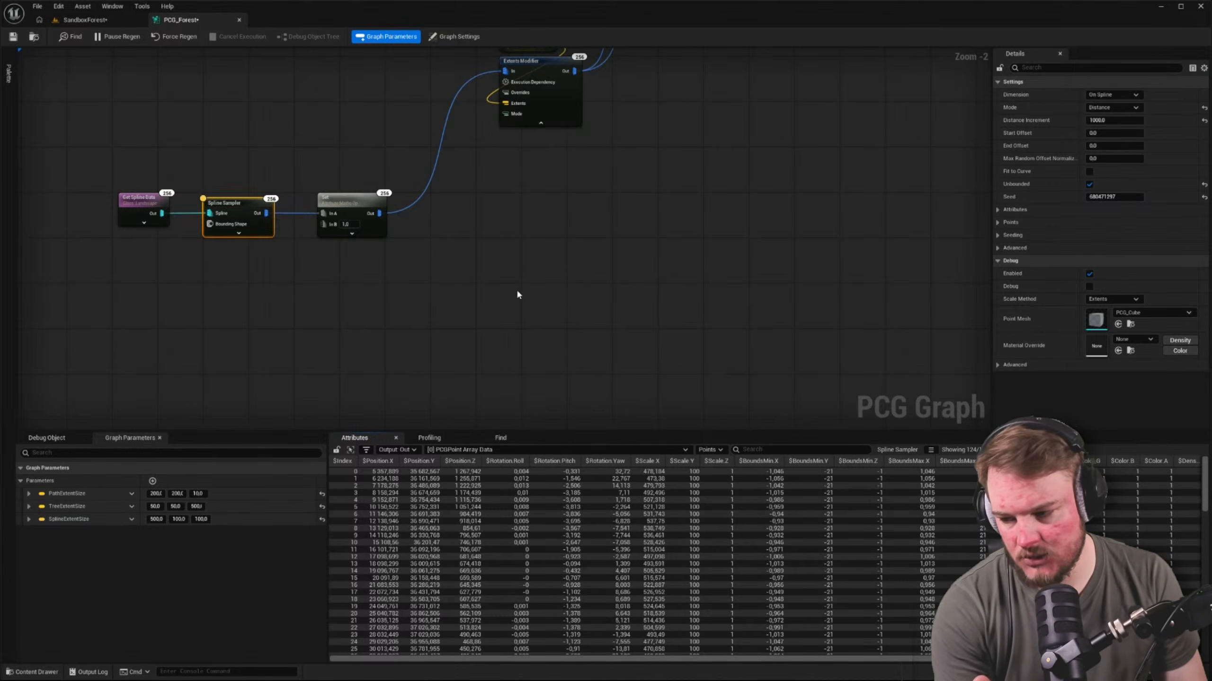
{"action": "right_click_drag", "start_coordinate": [516, 291], "coordinate": [509, 317]}
{"action": "left_click", "coordinate": [335, 220]}
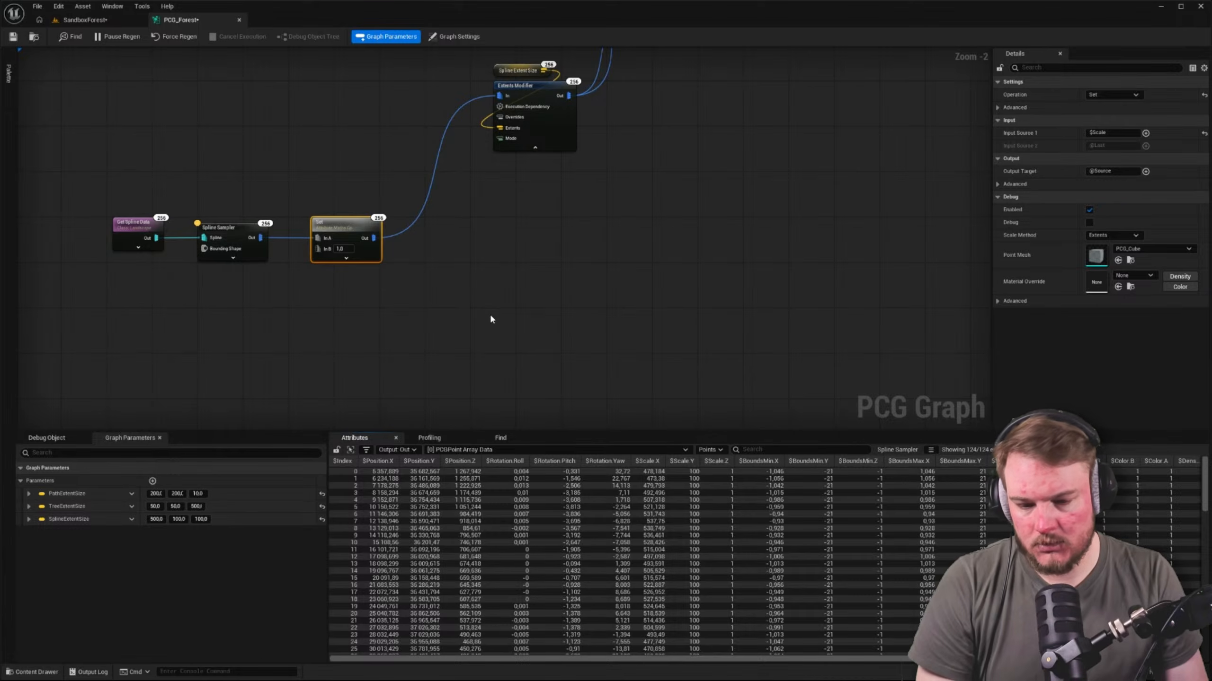
{"action": "key", "text": "a"}
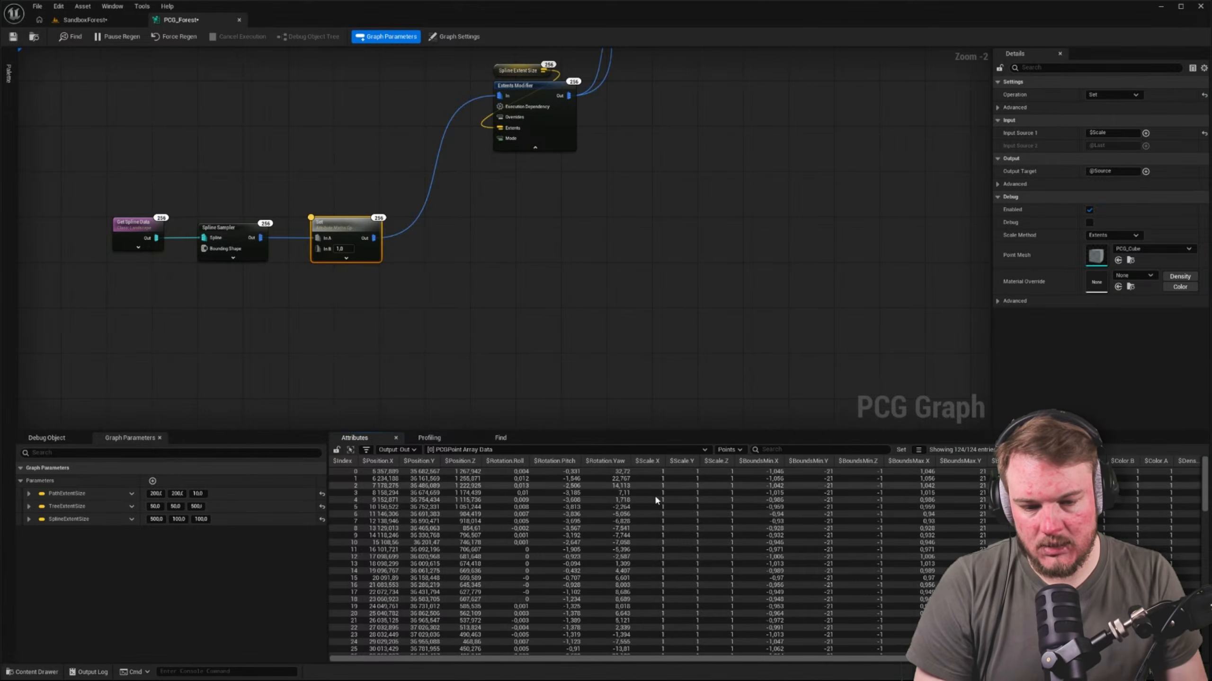
{"action": "right_click_drag", "start_coordinate": [459, 237], "coordinate": [376, 182]}
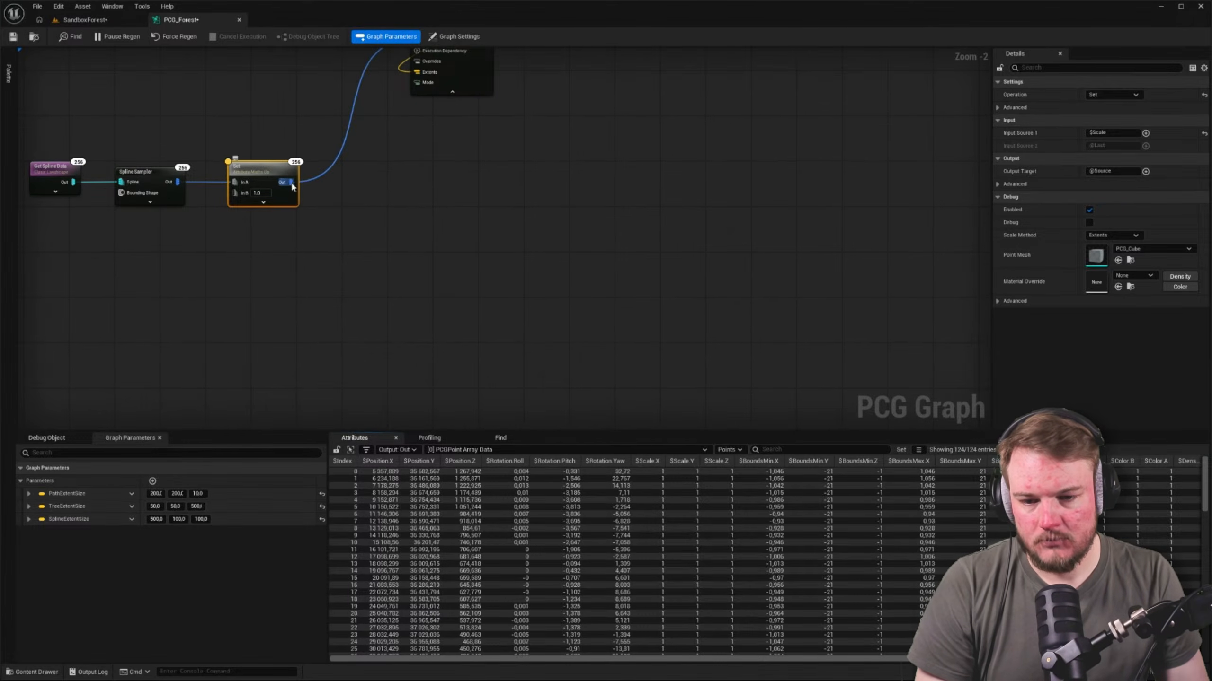
Branch a second Set node (Attribute Maths Op) off the output of the spline chain's existing Set node
{"action": "left_click_drag", "start_coordinate": [292, 186], "coordinate": [448, 266]}
{"action": "type", "text": "s"}
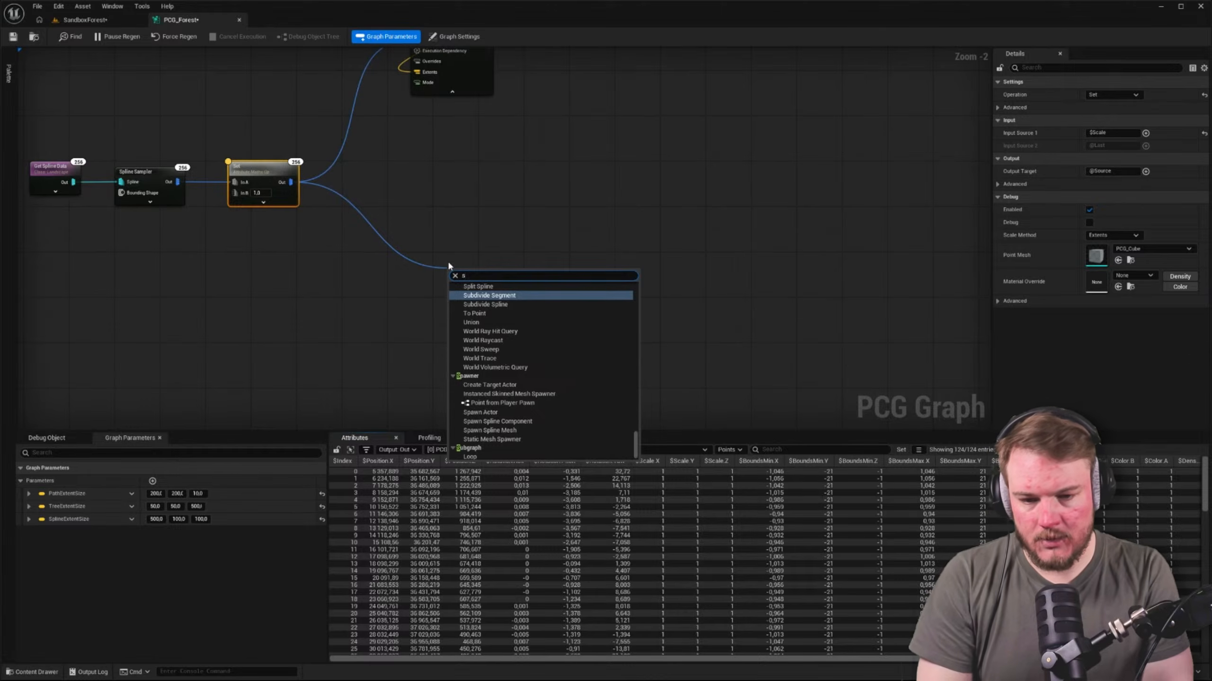
{"action": "key", "text": "BackSpace"}
{"action": "type", "text": "attr"}
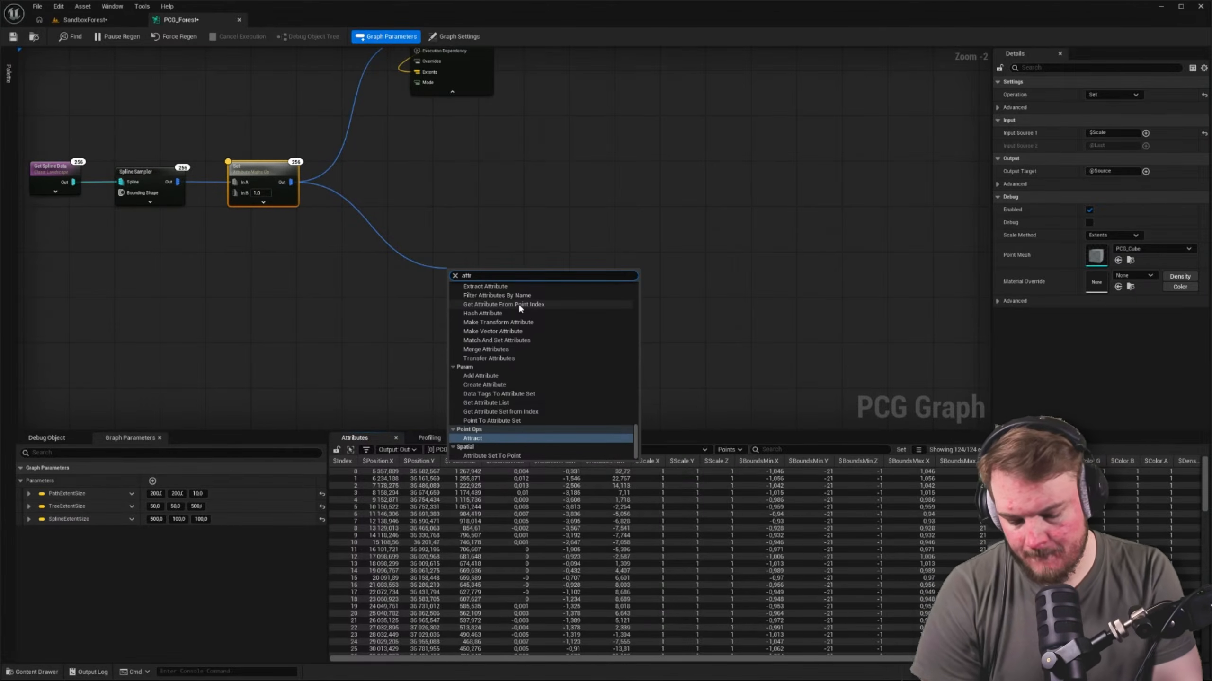
{"action": "type", "text": "ibute"}
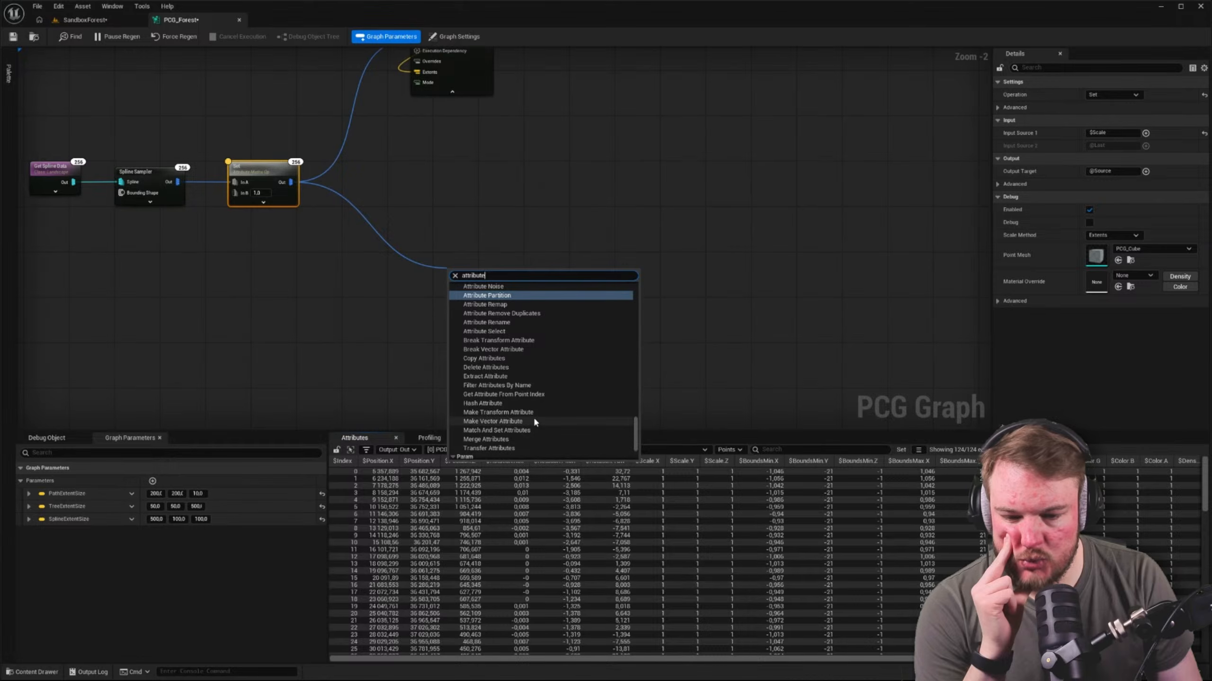
{"action": "scroll", "coordinate": [532, 419], "scroll_direction": "down", "scroll_amount": 3}
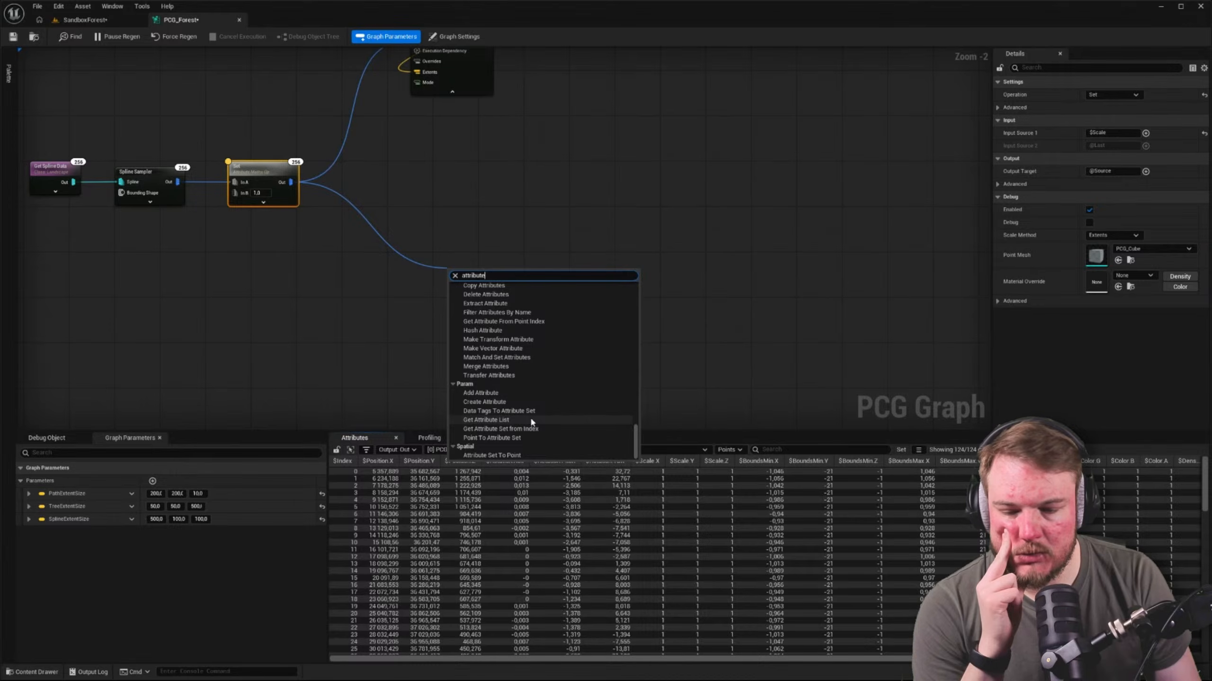
{"action": "scroll", "coordinate": [530, 416], "scroll_direction": "up", "scroll_amount": 5}
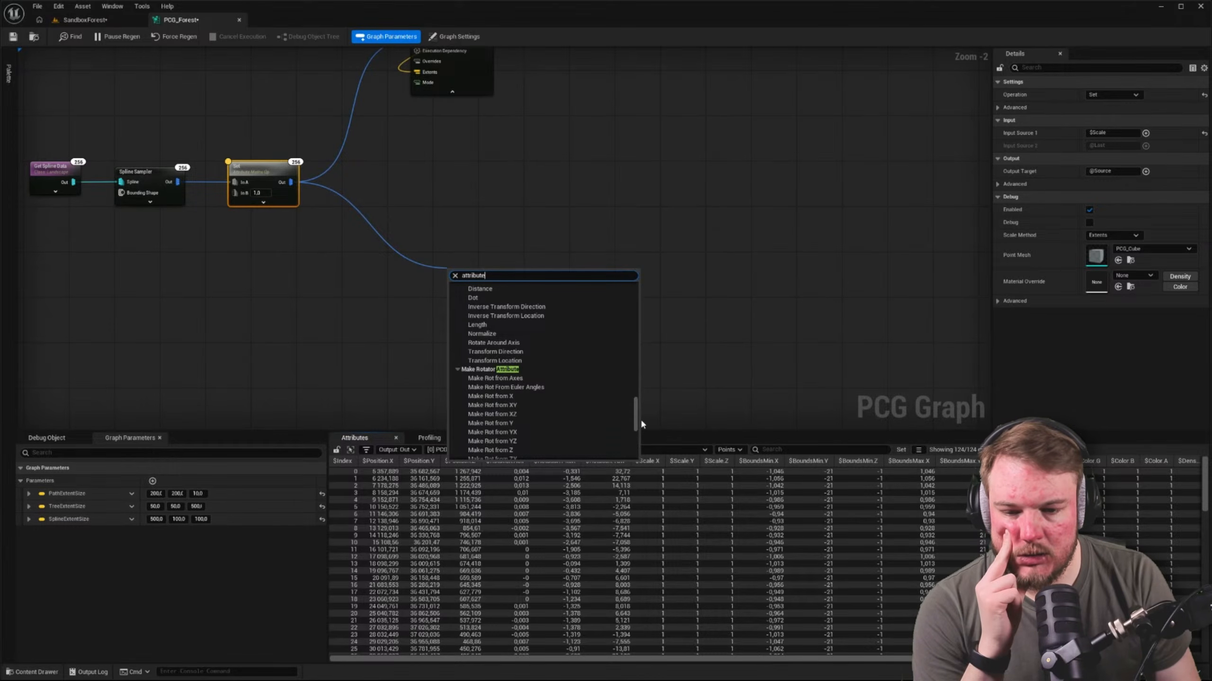
{"action": "scroll", "coordinate": [635, 410], "scroll_direction": "up", "scroll_amount": 5}
{"action": "left_click_drag", "start_coordinate": [635, 409], "coordinate": [631, 290]}
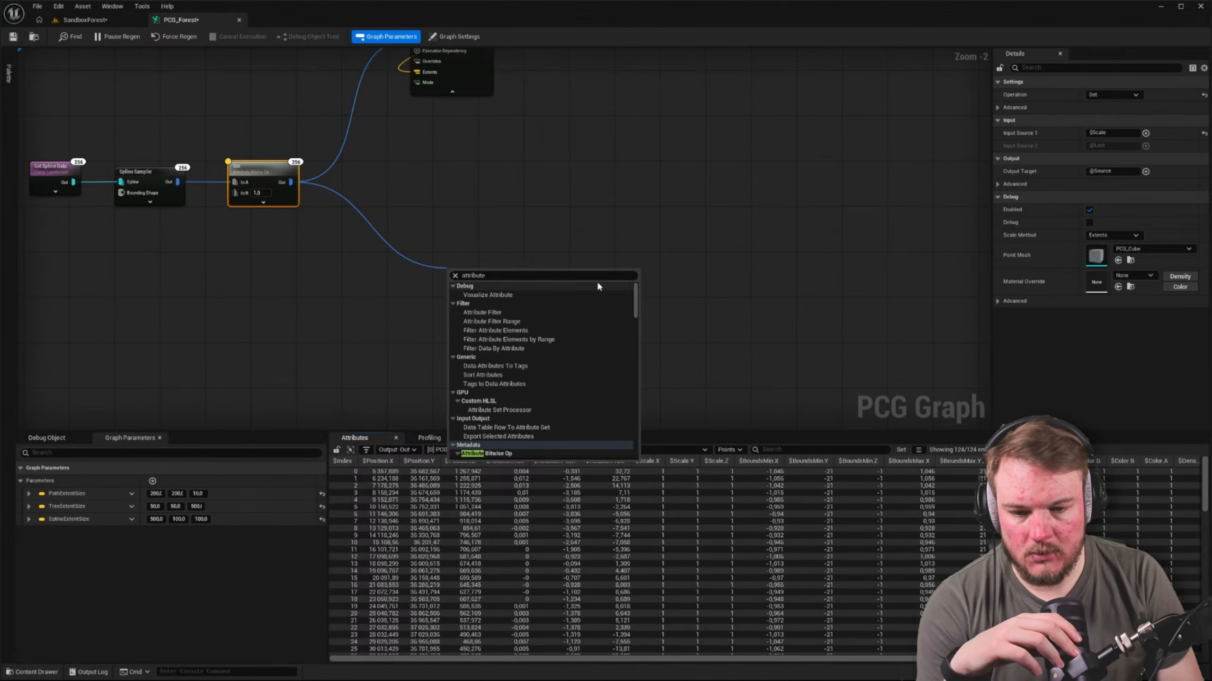
{"action": "double_click", "coordinate": [549, 276]}
{"action": "type", "text": "set"}
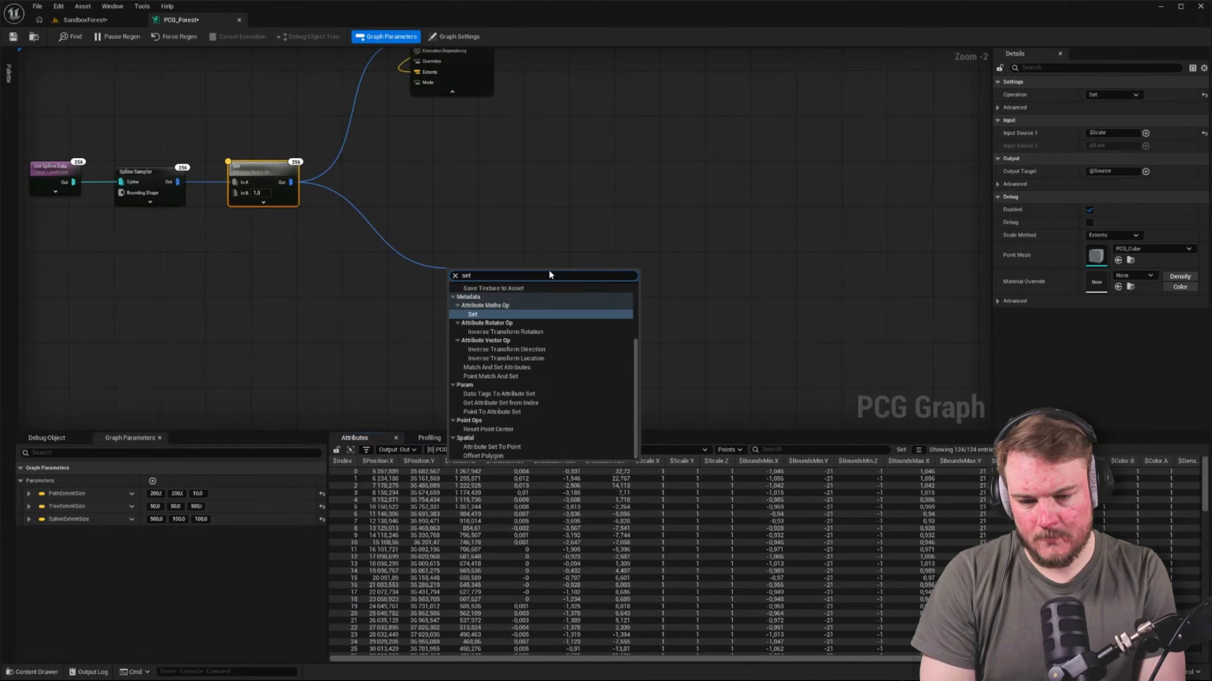
{"action": "key", "text": "Return"}
Add a Make Vector Attribute node near the new Set node and set its output type to Vector
{"action": "left_click", "coordinate": [327, 350]}
{"action": "right_click_drag", "start_coordinate": [327, 347], "coordinate": [430, 303]}
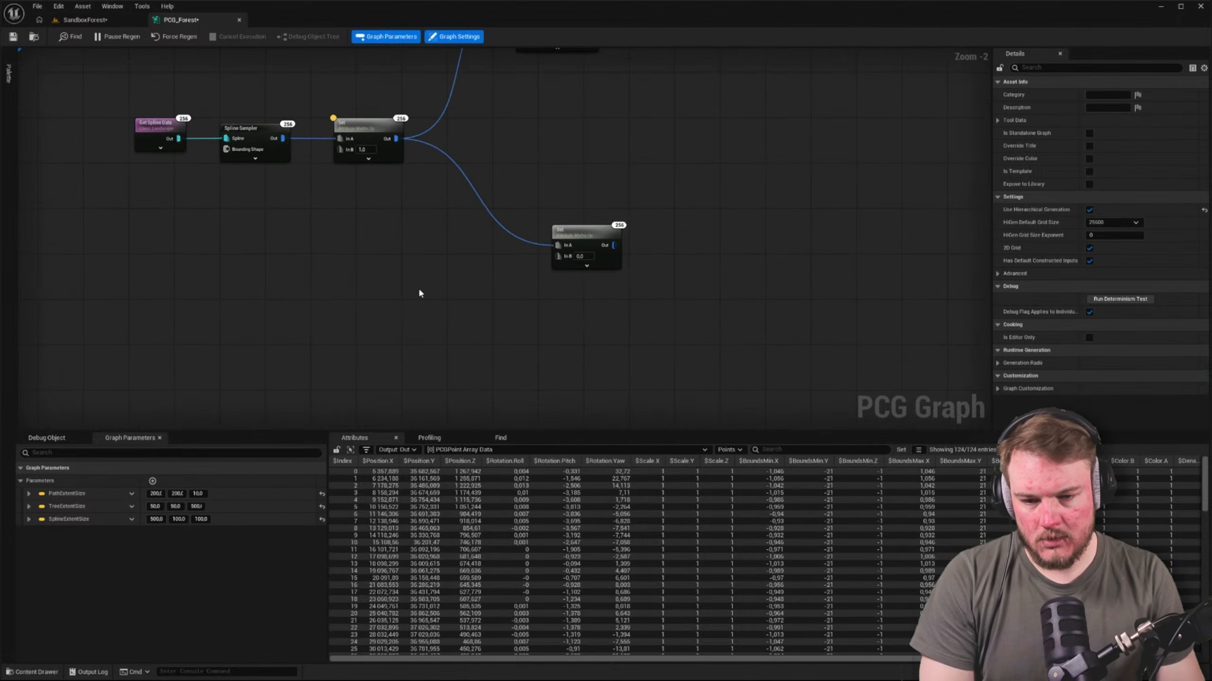
{"action": "right_click", "coordinate": [394, 262]}
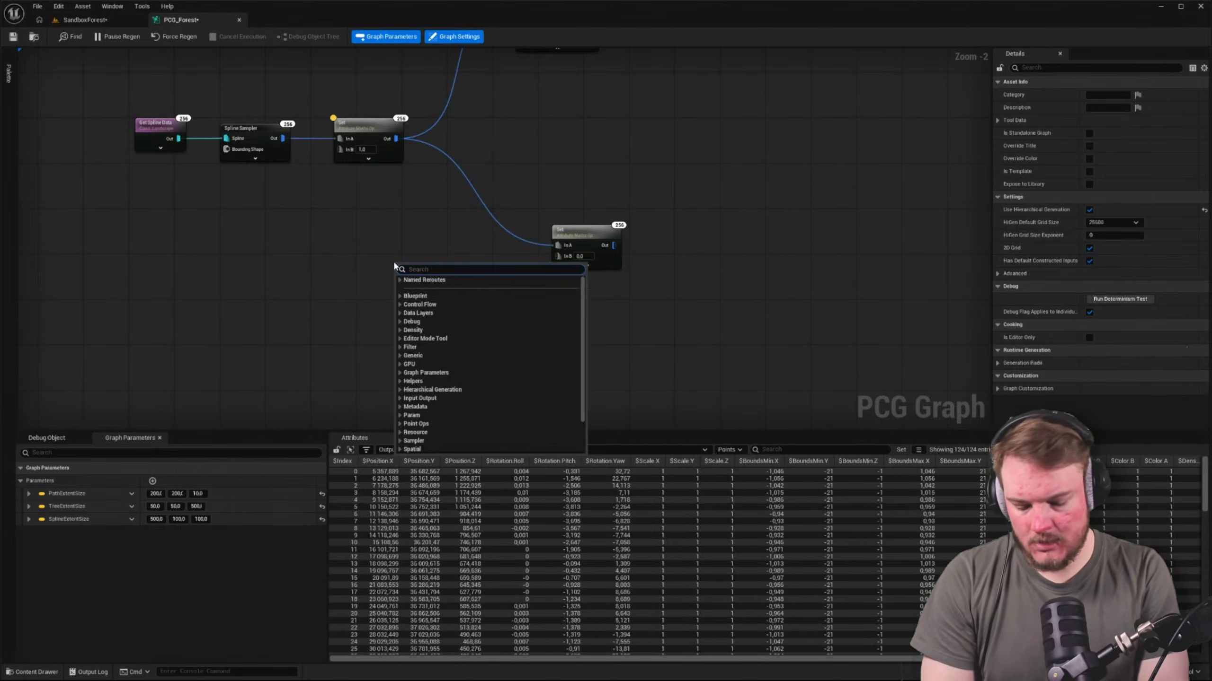
{"action": "type", "text": "make"}
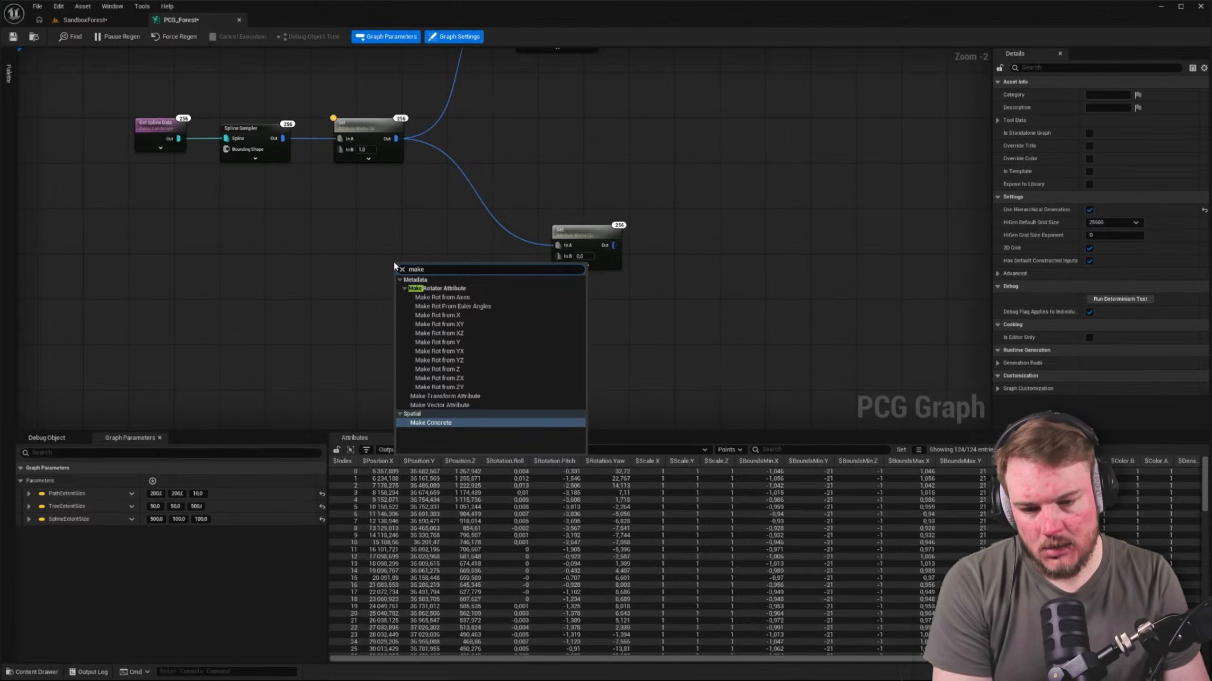
{"action": "left_click", "coordinate": [445, 405]}
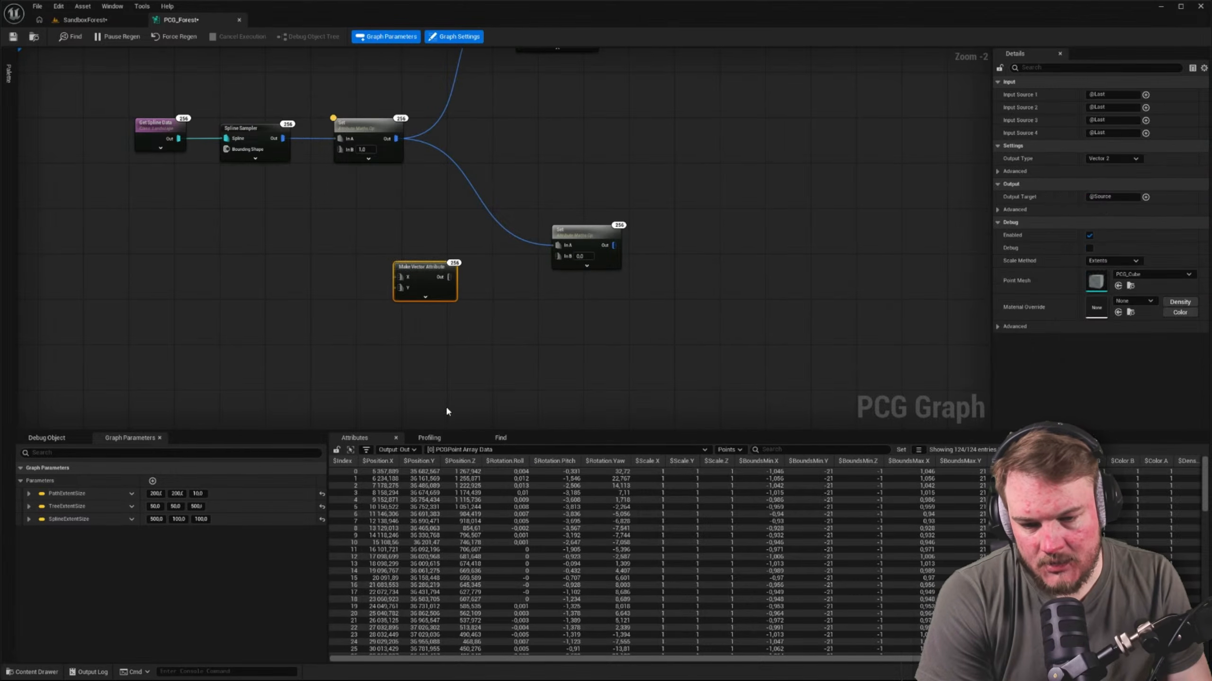
{"action": "left_click", "coordinate": [430, 273]}
{"action": "left_click", "coordinate": [1112, 158]}
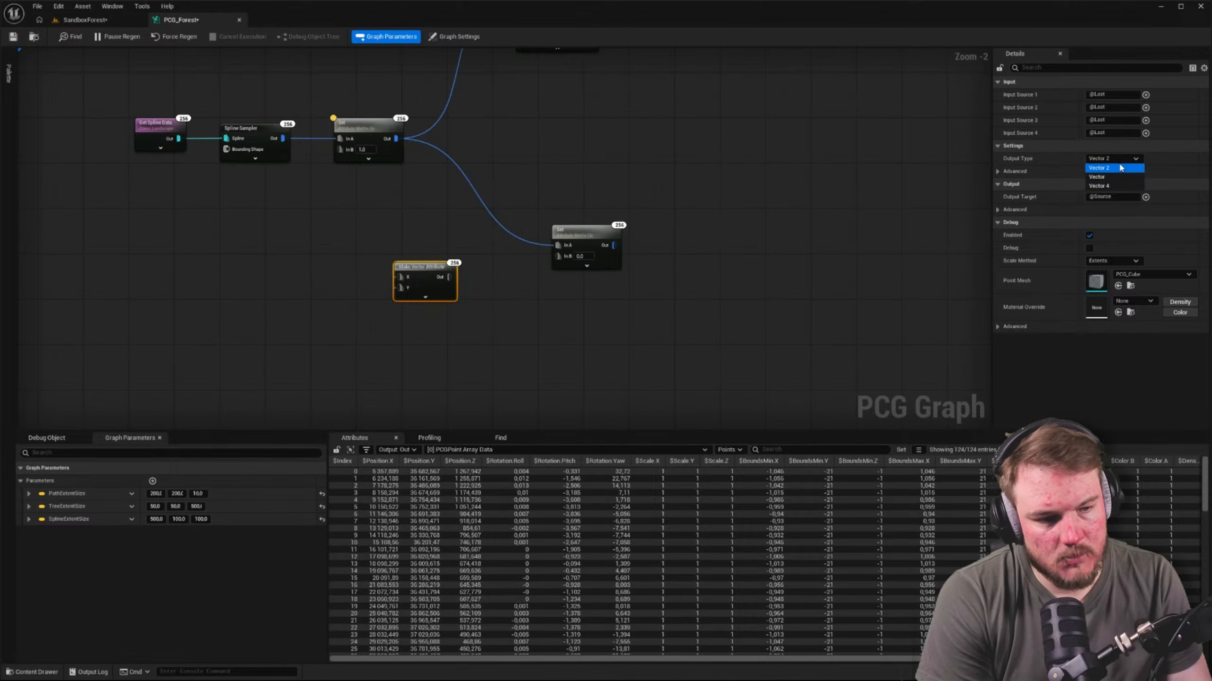
{"action": "left_click", "coordinate": [1116, 177]}
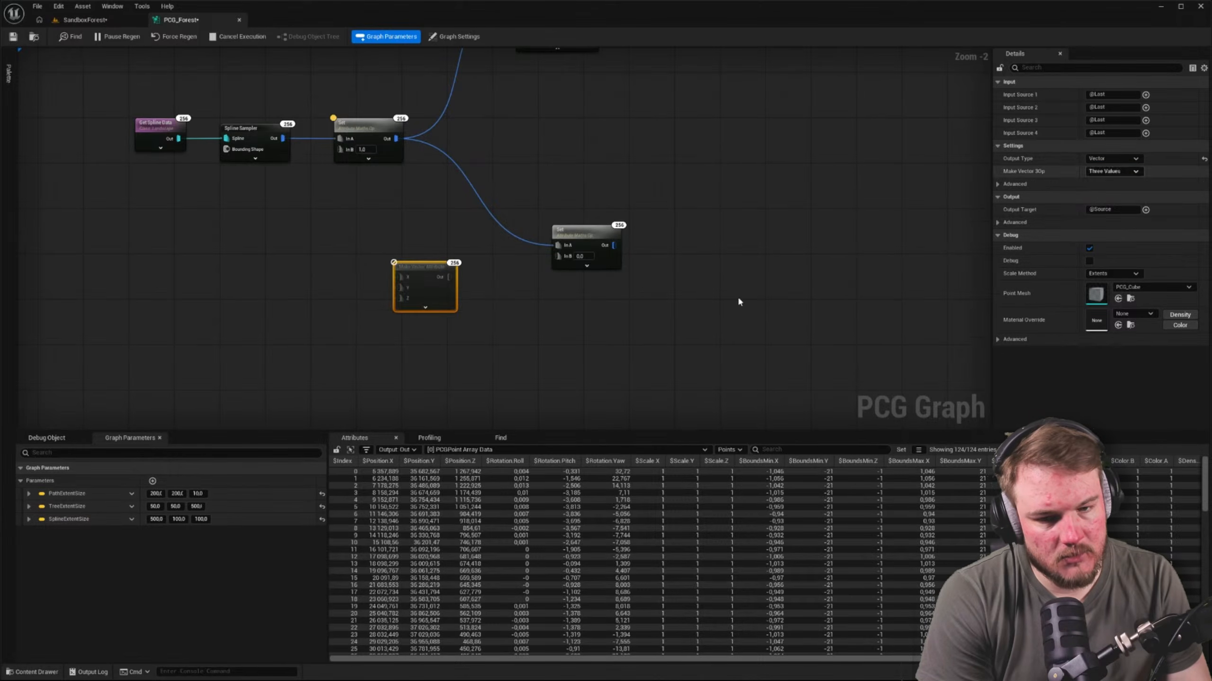
Review the Make Vector Attribute node's output type options and set its Input Source 1 to 500
{"action": "left_click", "coordinate": [1109, 159]}
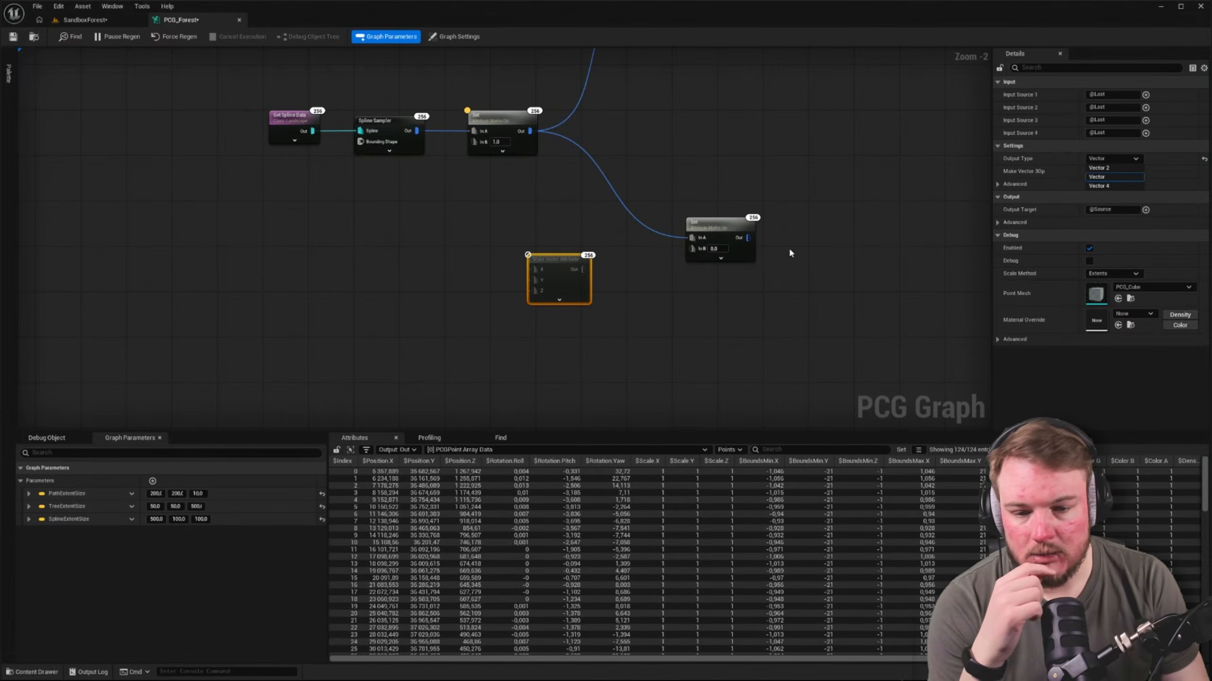
{"action": "left_click", "coordinate": [715, 274]}
{"action": "left_click", "coordinate": [577, 262]}
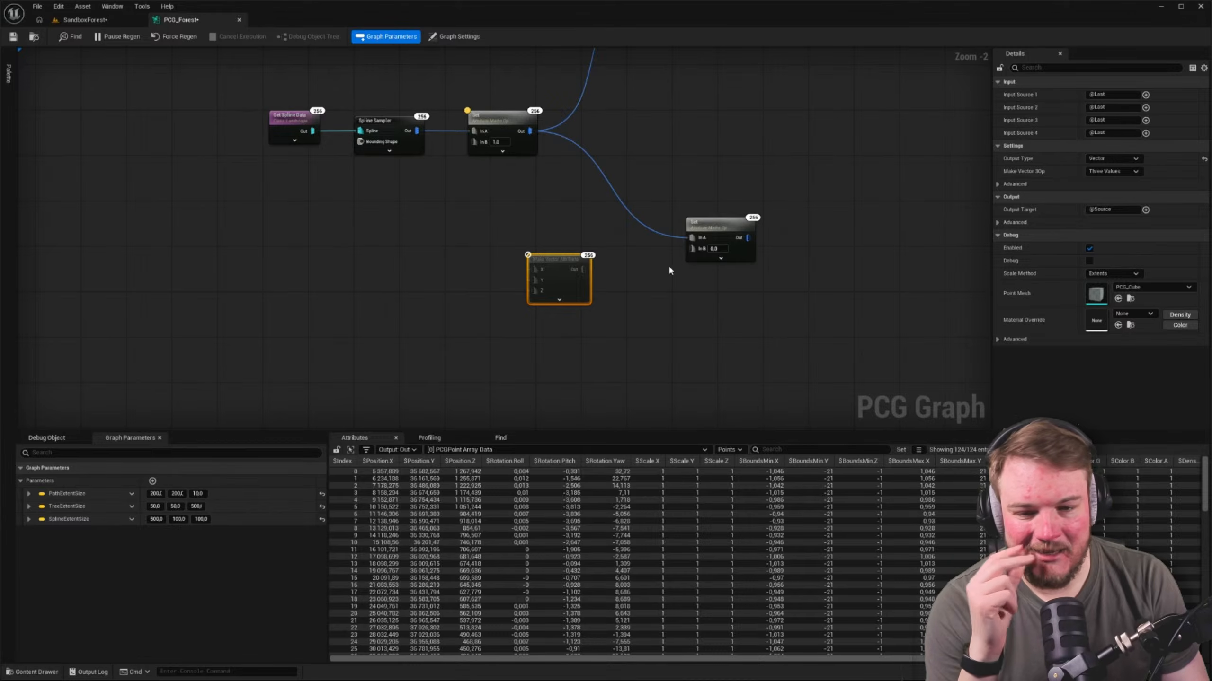
{"action": "scroll", "coordinate": [625, 263], "scroll_direction": "up", "scroll_amount": 2}
{"action": "right_click_drag", "start_coordinate": [624, 262], "coordinate": [587, 249]}
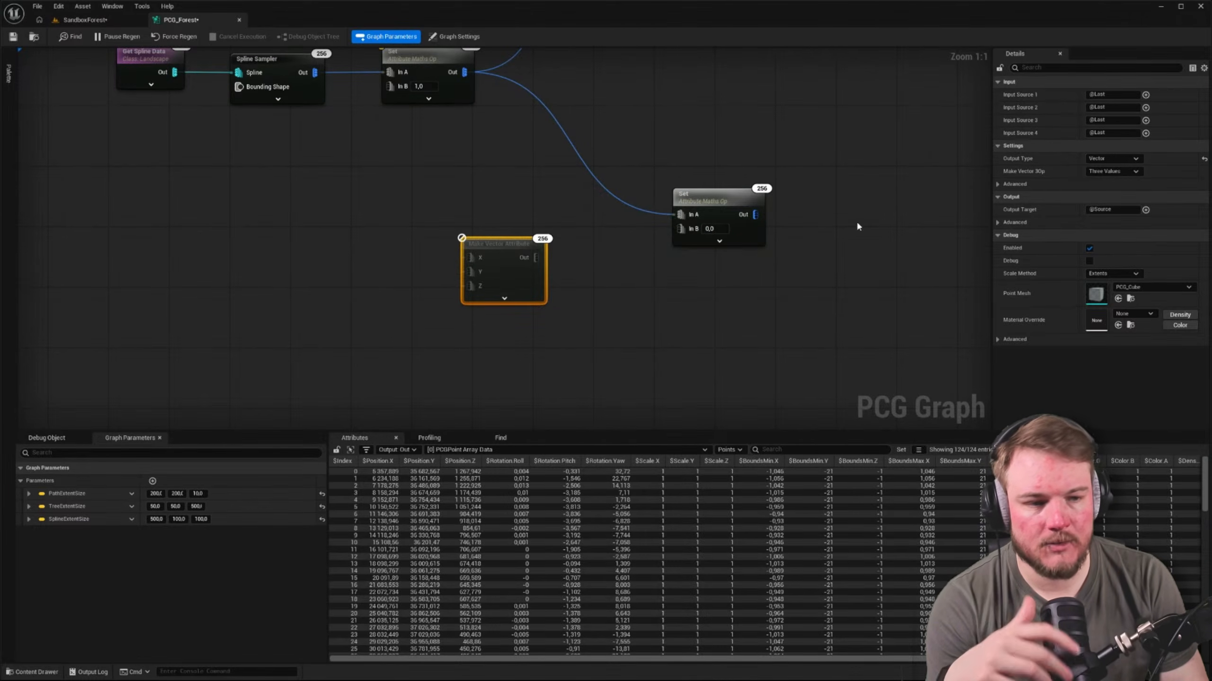
{"action": "left_click", "coordinate": [1116, 94]}
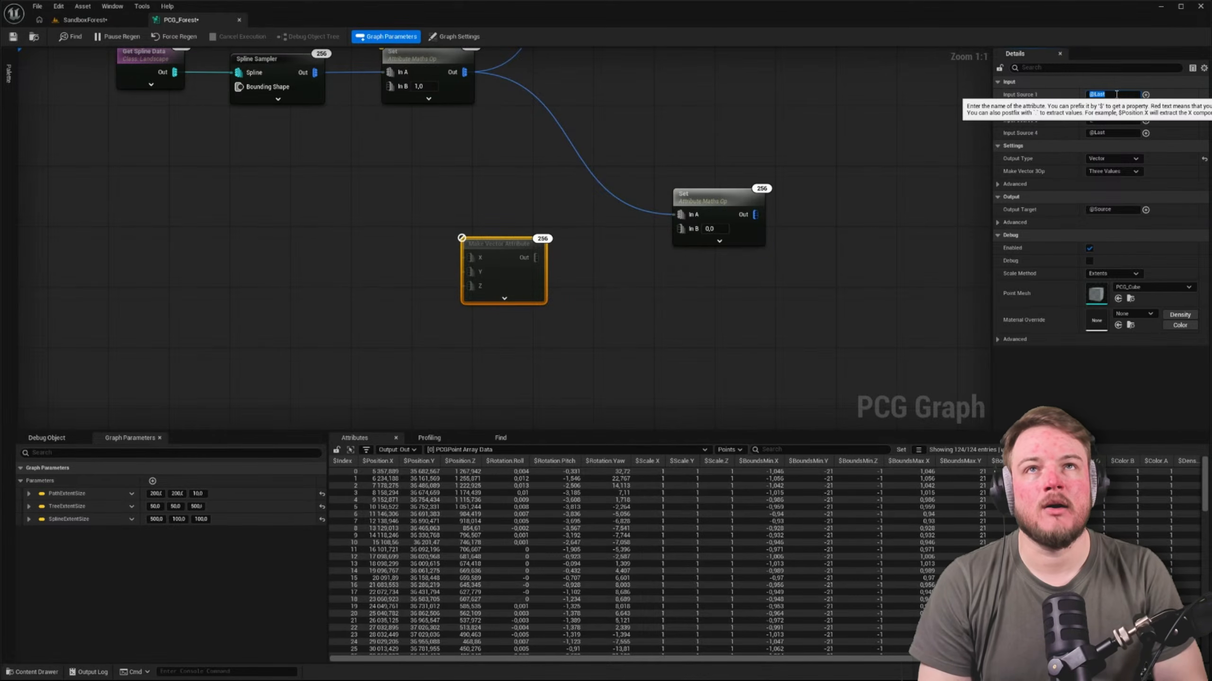
{"action": "type", "text": "50"}
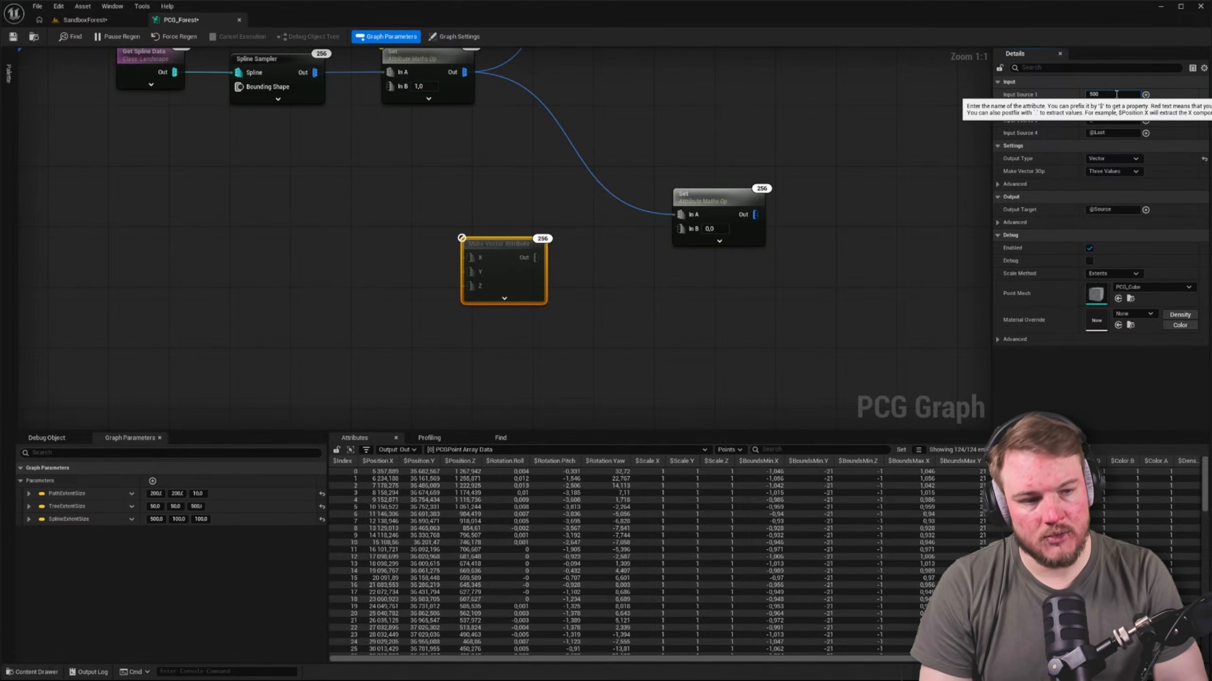
{"action": "type", "text": "0"}
{"action": "key", "text": "Tab"}
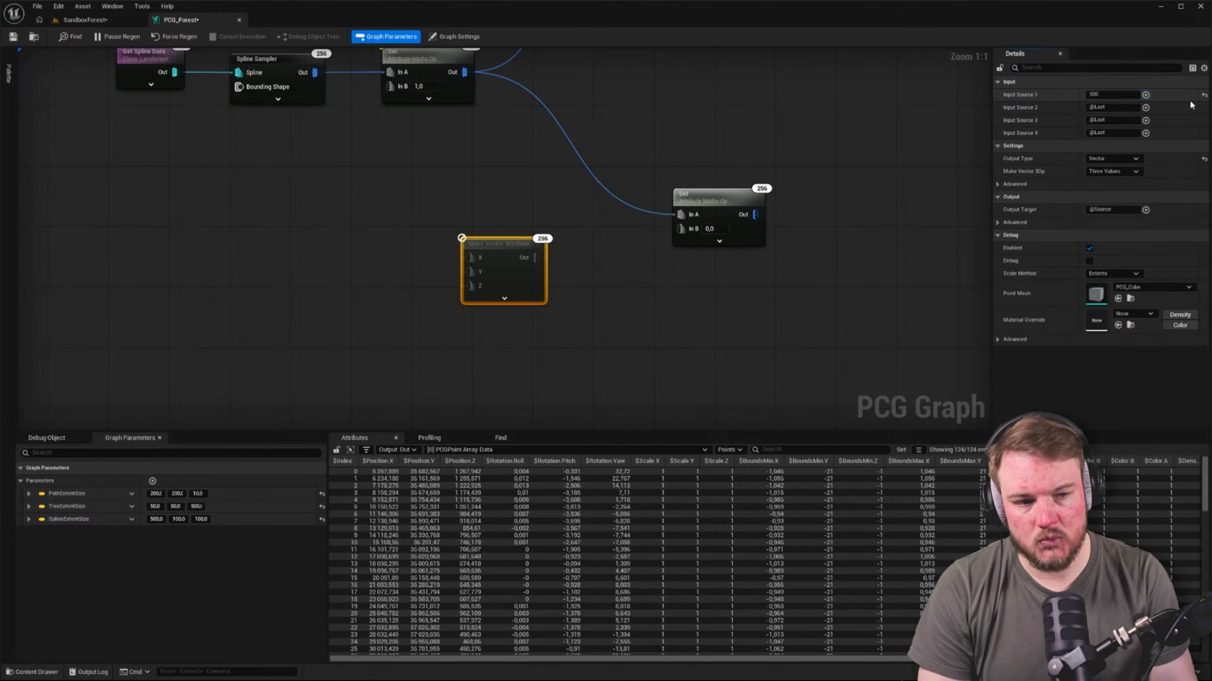
Set the Make Vector Attribute node's Input Sources 1, 2 and 3 to 5, 4 and 10
{"action": "left_click", "coordinate": [1130, 94]}
{"action": "key", "text": "ctrl+a"}
{"action": "type", "text": "5"}
{"action": "key", "text": "Tab"}
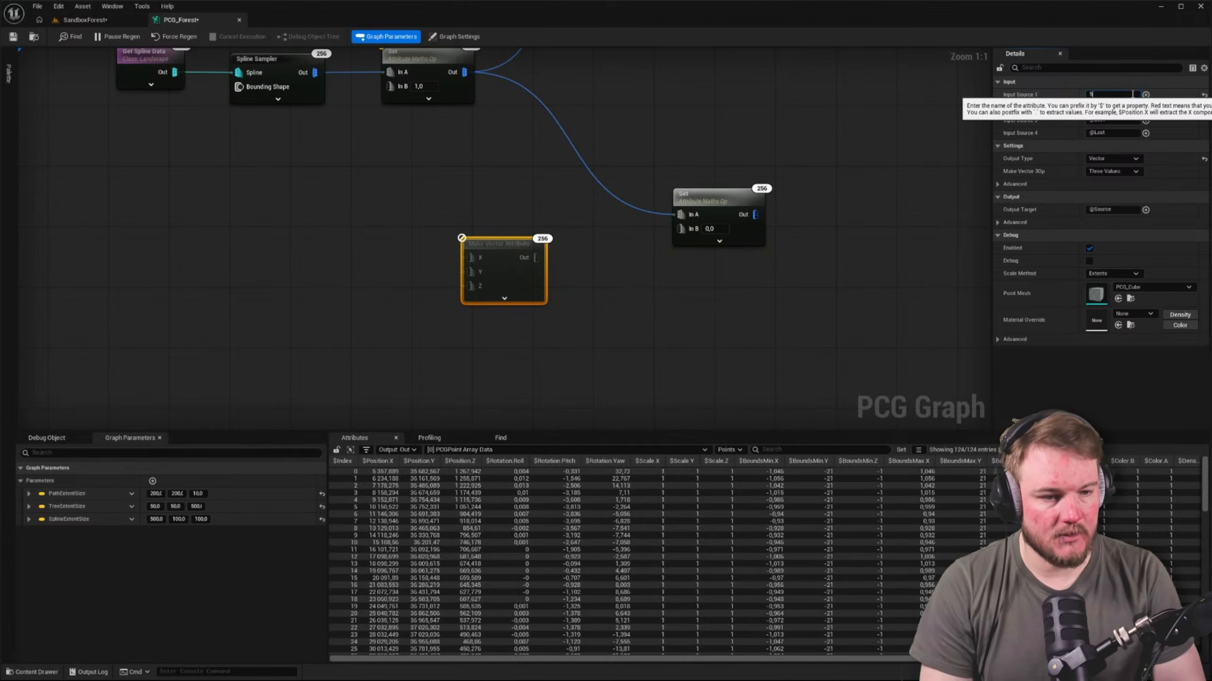
{"action": "left_click", "coordinate": [1114, 108]}
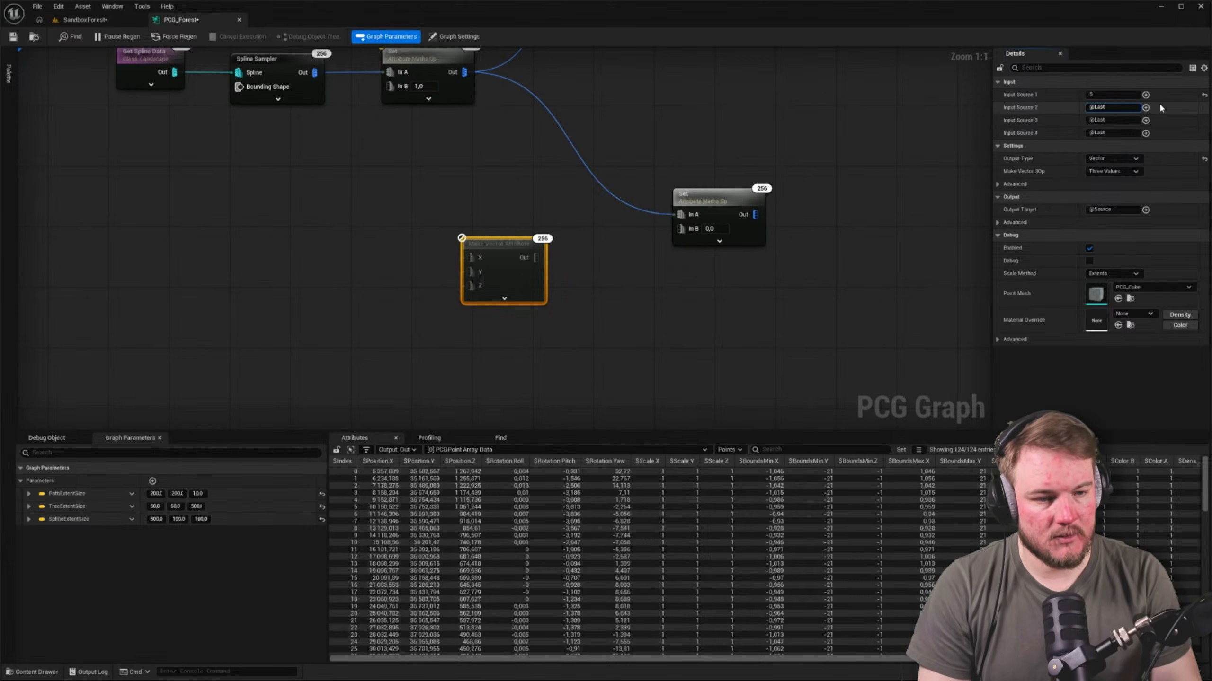
{"action": "type", "text": "4"}
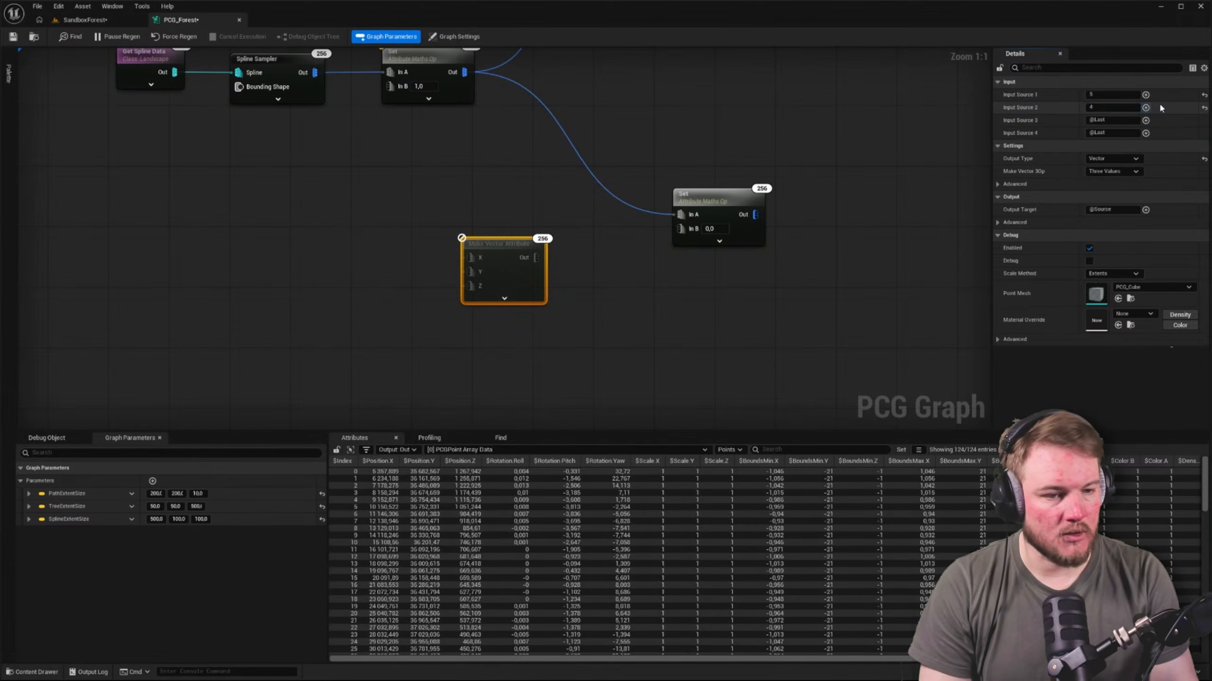
{"action": "key", "text": "Return"}
{"action": "left_click", "coordinate": [1129, 118]}
{"action": "type", "text": "10"}
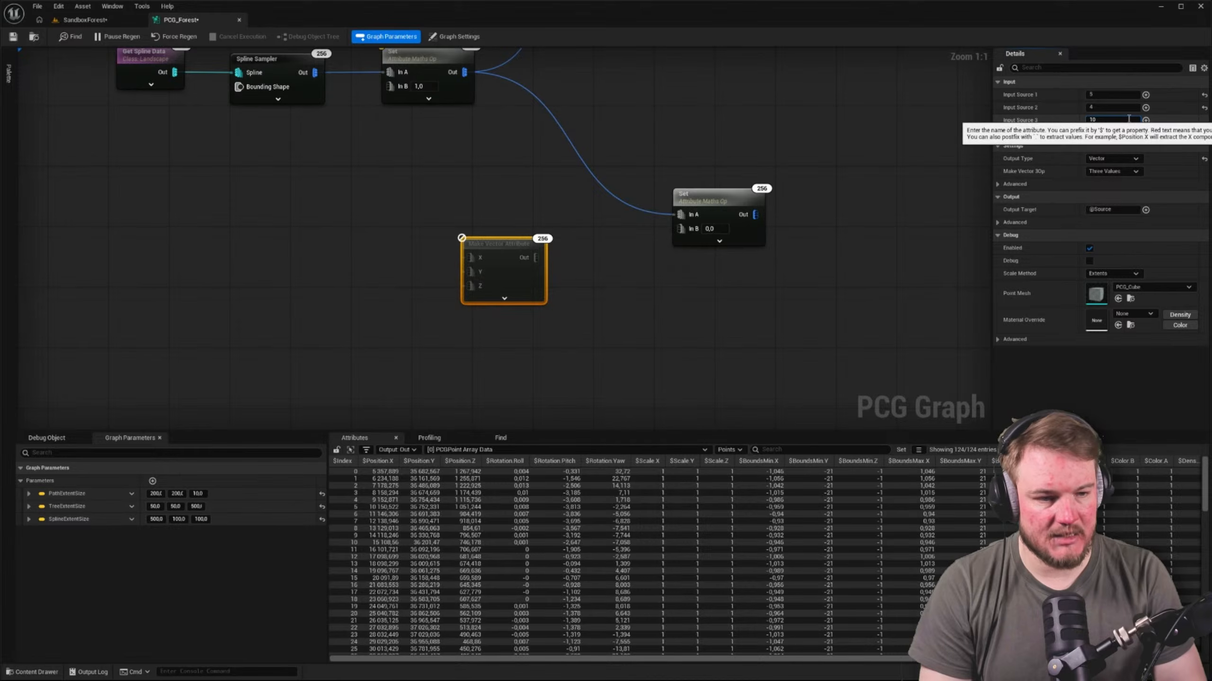
{"action": "key", "text": "Return"}
Connect the Make Vector Attribute output to the new Set node's In B and move the vector node closer to it
{"action": "left_click", "coordinate": [691, 260]}
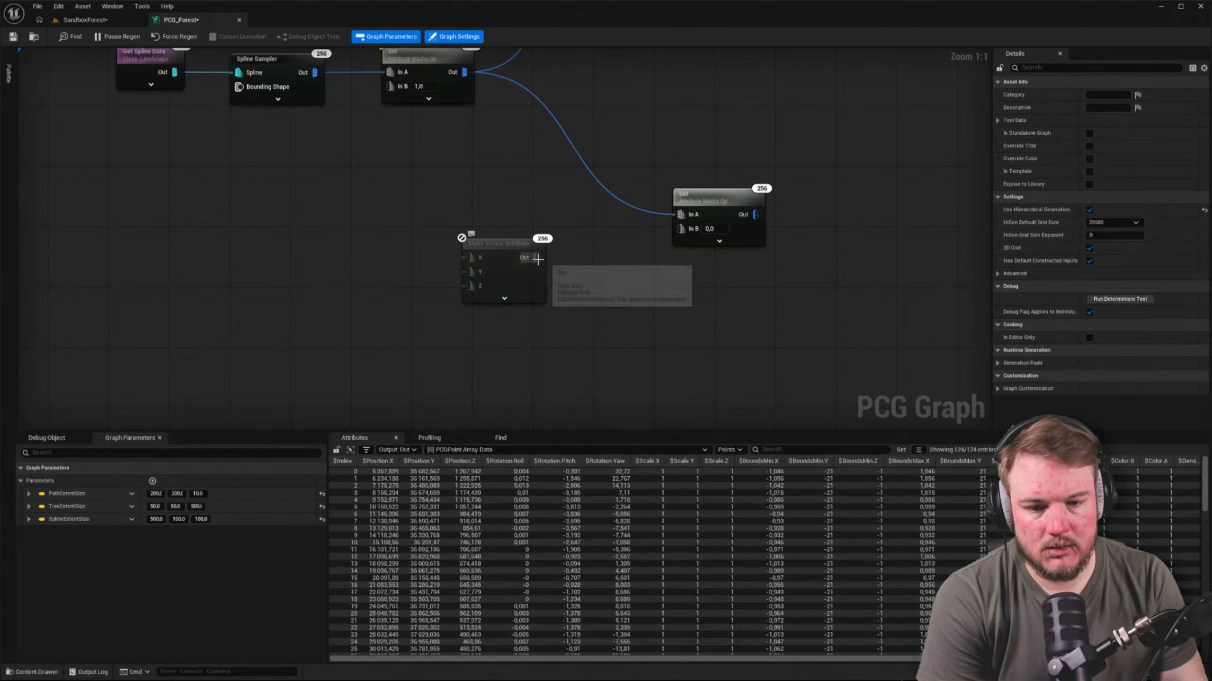
{"action": "left_click_drag", "start_coordinate": [536, 258], "coordinate": [680, 229]}
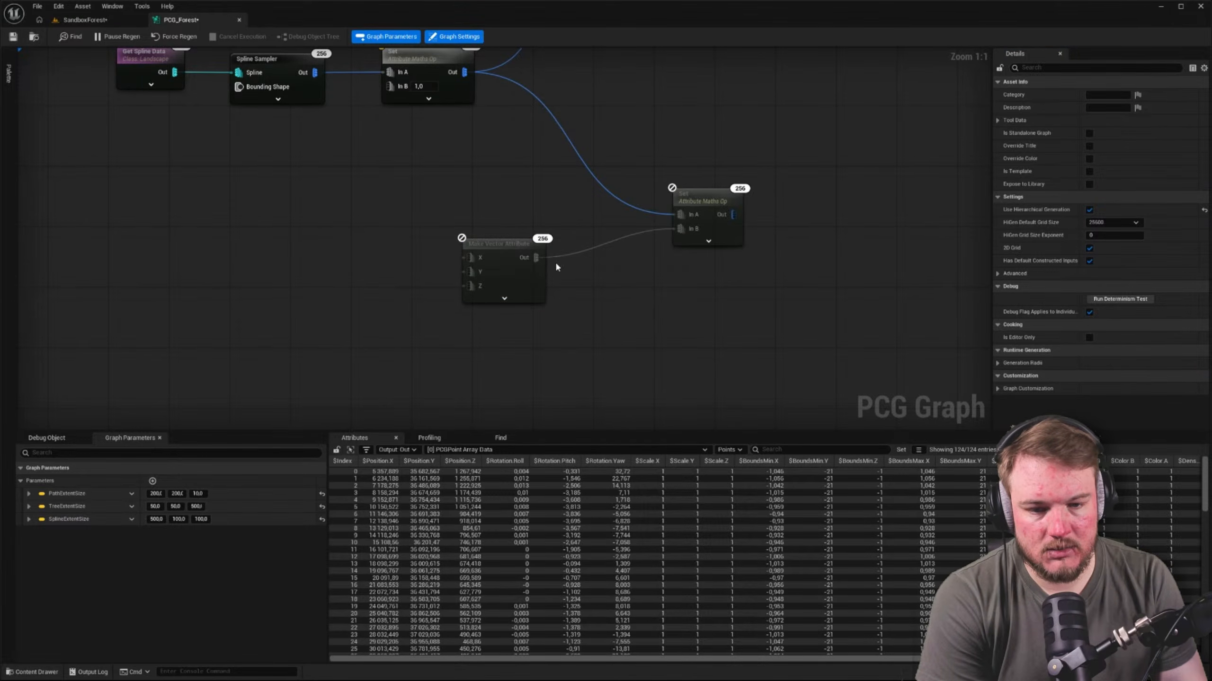
{"action": "left_click_drag", "start_coordinate": [511, 248], "coordinate": [559, 261]}
{"action": "left_click", "coordinate": [701, 203]}
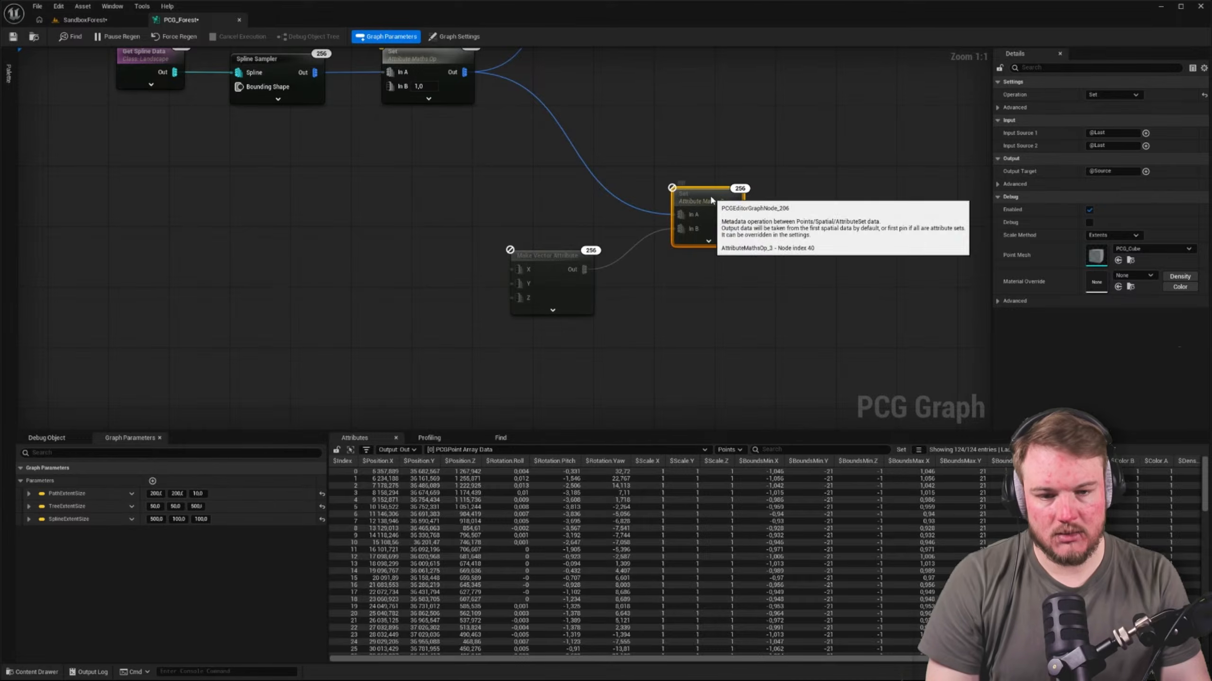
{"action": "right_click_drag", "start_coordinate": [844, 233], "coordinate": [672, 234]}
{"action": "right_click_drag", "start_coordinate": [392, 193], "coordinate": [414, 248]}
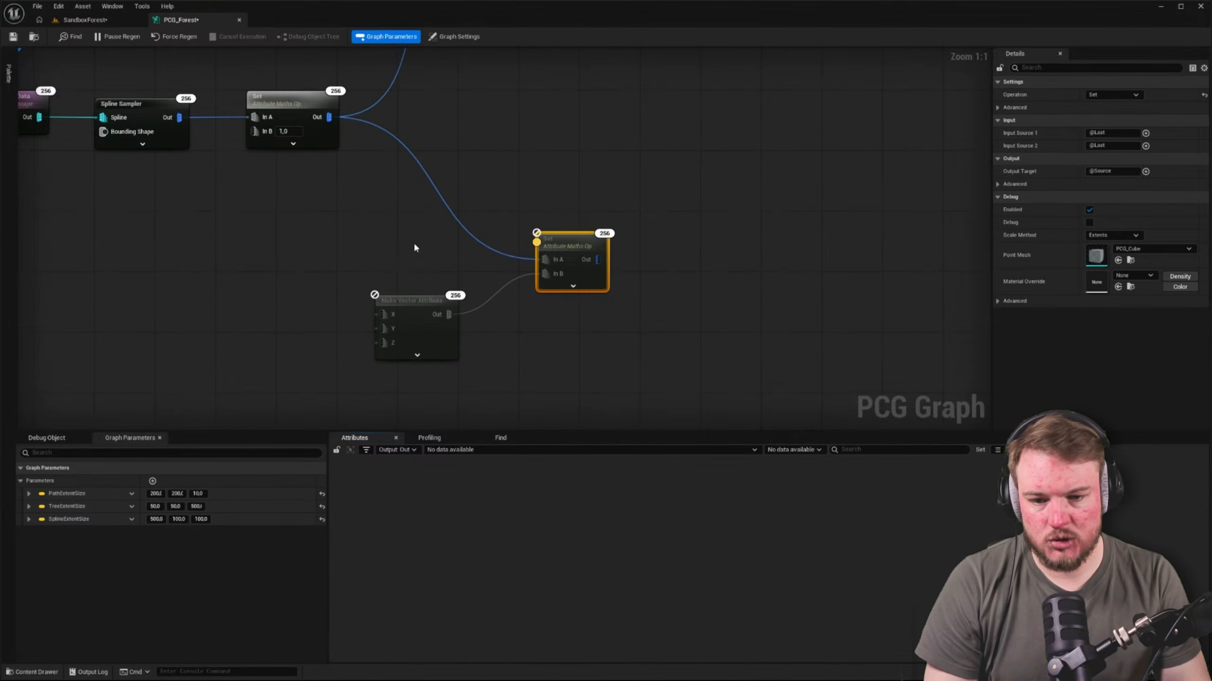
Set the second Set node's Input Source 1 to $Scale and enable its Debug option
{"action": "left_click", "coordinate": [399, 304]}
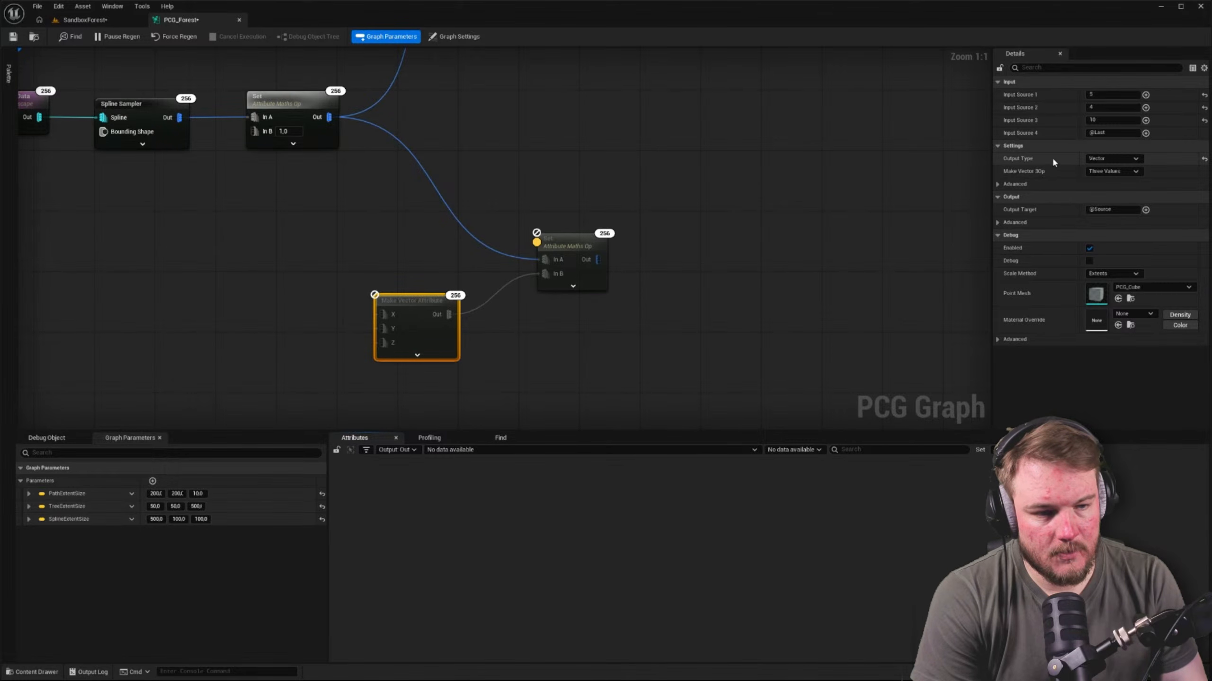
{"action": "left_click", "coordinate": [582, 240]}
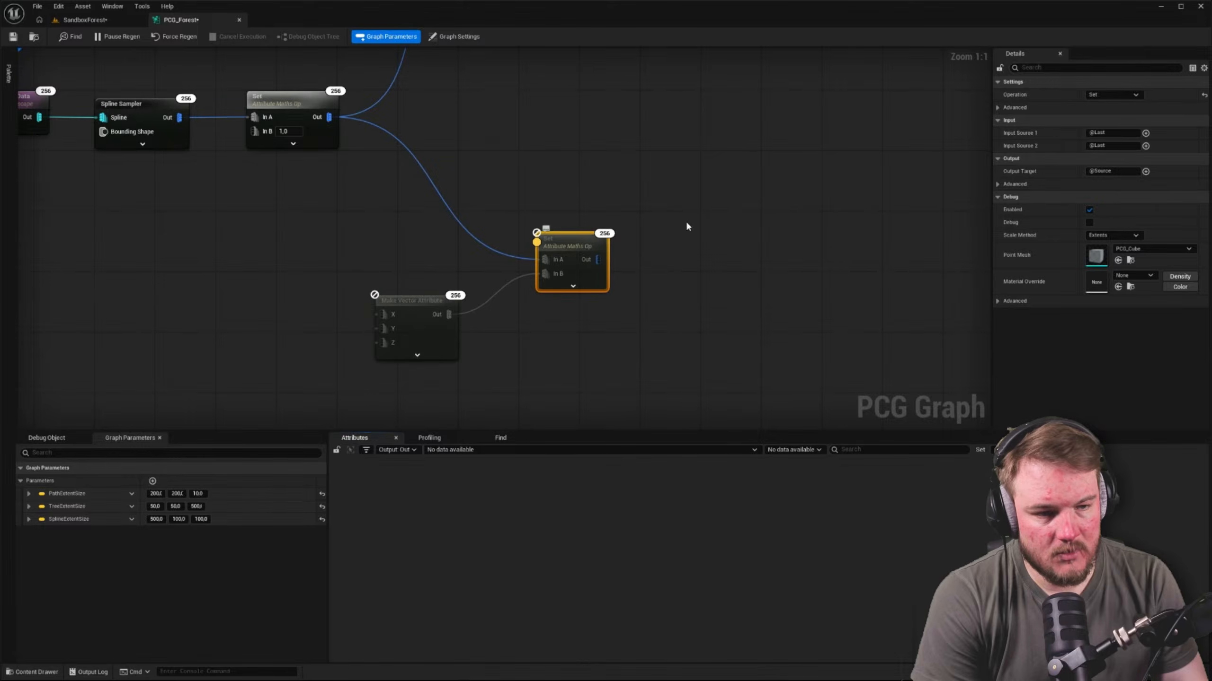
{"action": "left_click", "coordinate": [1145, 146]}
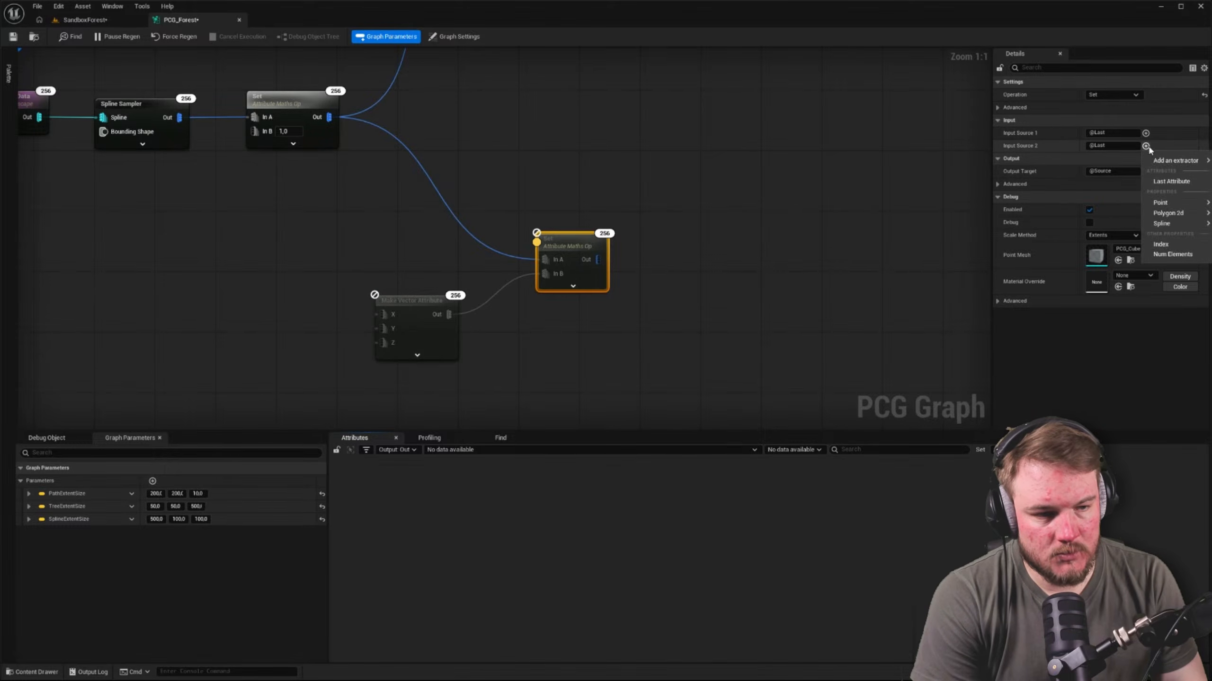
{"action": "left_click", "coordinate": [1145, 132]}
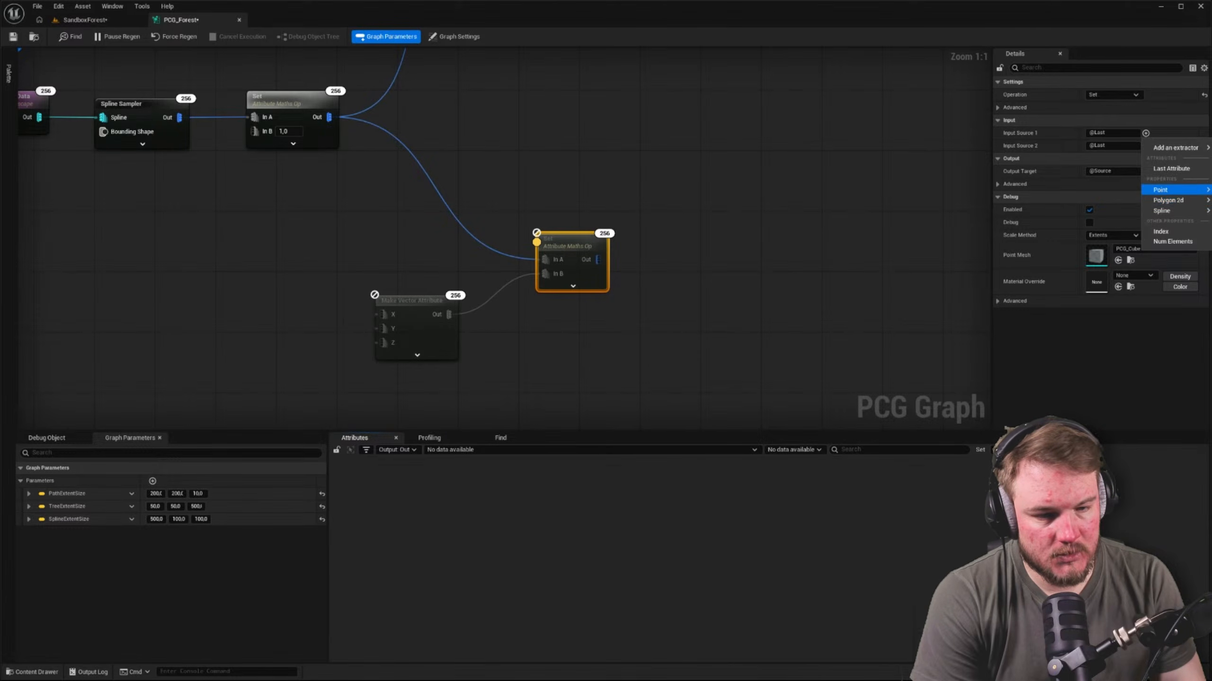
{"action": "key", "text": "Escape"}
{"action": "left_click", "coordinate": [598, 173]}
{"action": "right_click_drag", "start_coordinate": [598, 173], "coordinate": [740, 165]}
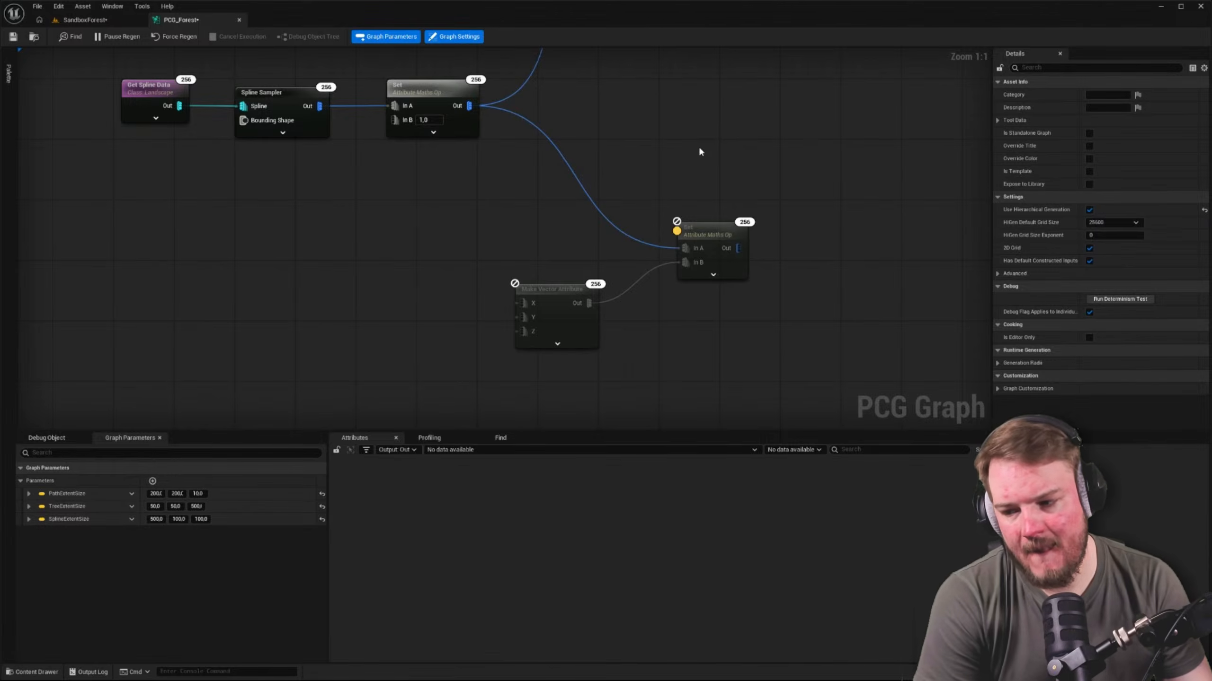
{"action": "left_click", "coordinate": [697, 227]}
{"action": "right_click_drag", "start_coordinate": [707, 196], "coordinate": [625, 182]}
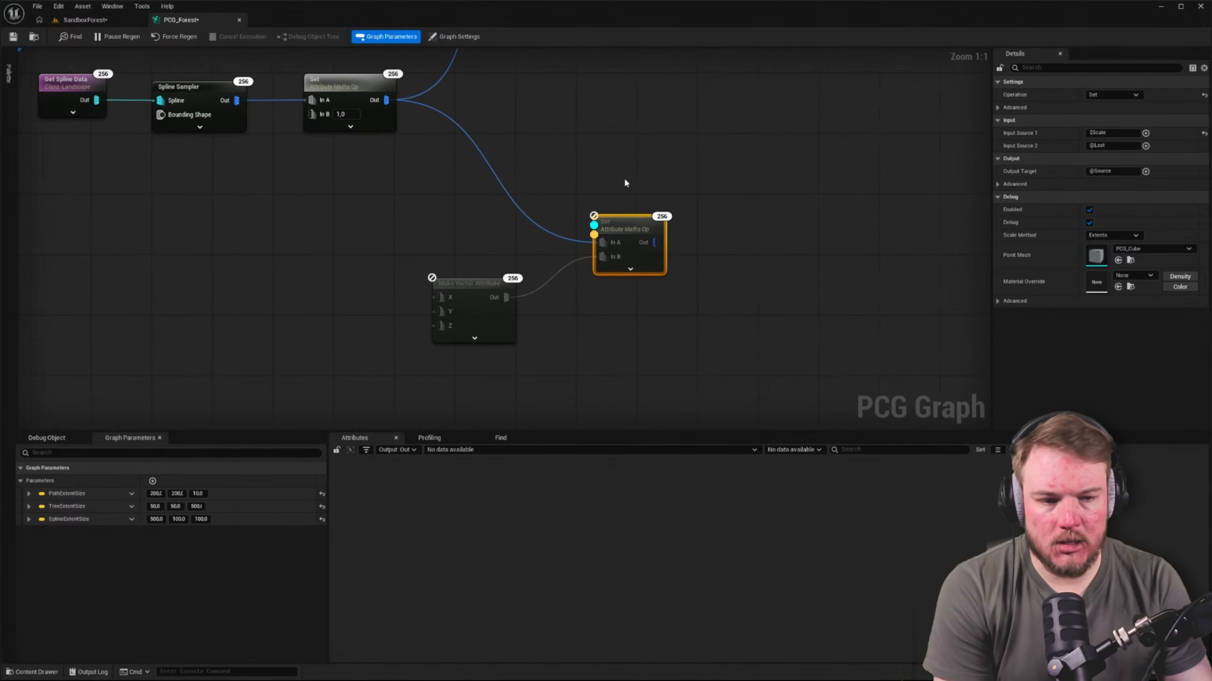
Delete the Make Vector Attribute node feeding the second Set node
{"action": "right_click_drag", "start_coordinate": [465, 279], "coordinate": [517, 276]}
{"action": "left_click", "coordinate": [517, 283]}
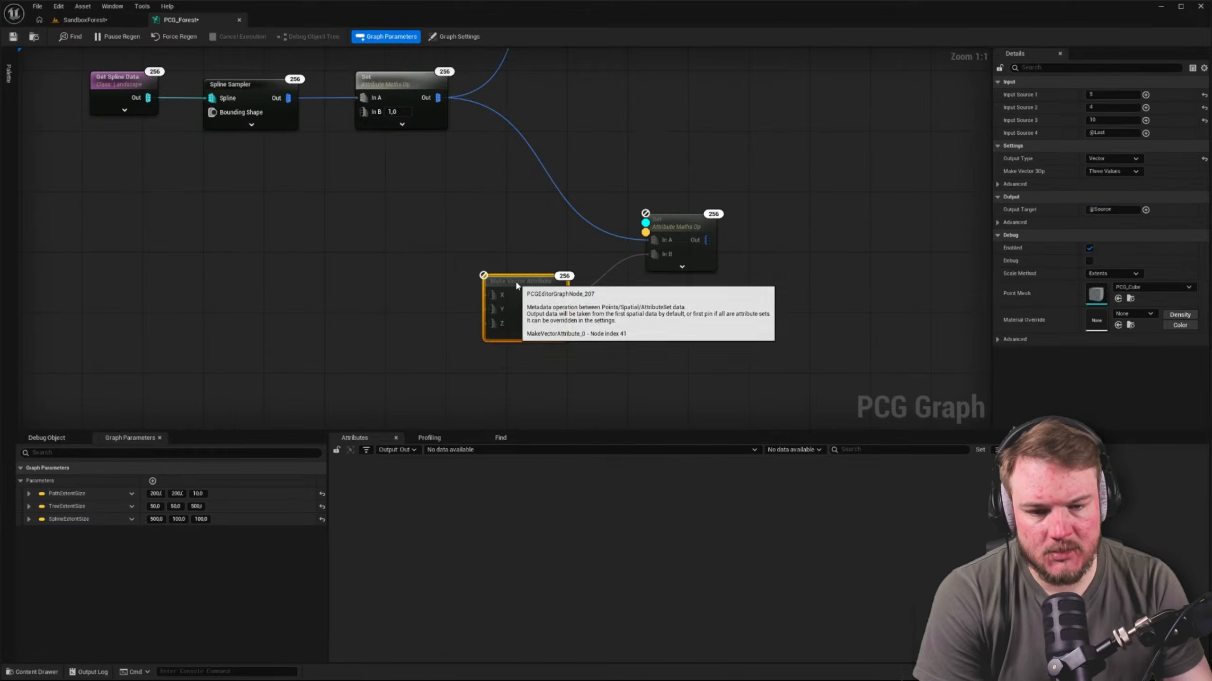
{"action": "key", "text": "Delete"}
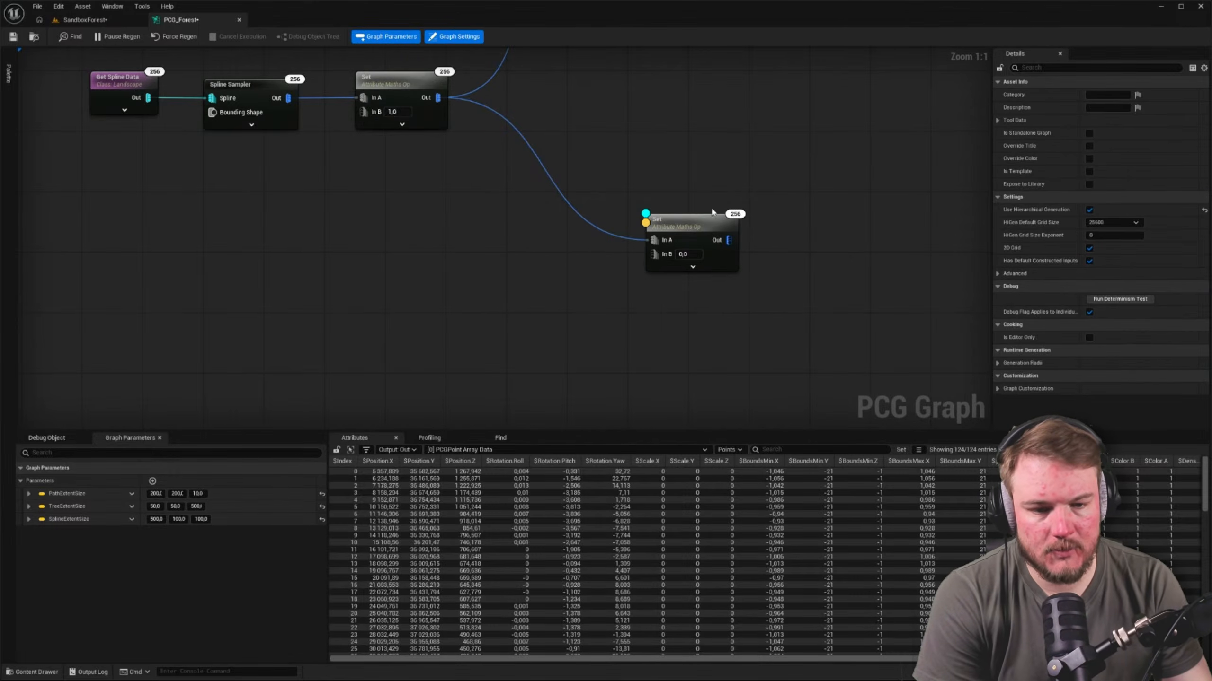
Add a Make Vector Attribute node wired into the second Set node's In B input
{"action": "left_click", "coordinate": [708, 217]}
{"action": "right_click_drag", "start_coordinate": [651, 174], "coordinate": [759, 163]}
{"action": "left_click_drag", "start_coordinate": [763, 244], "coordinate": [619, 271]}
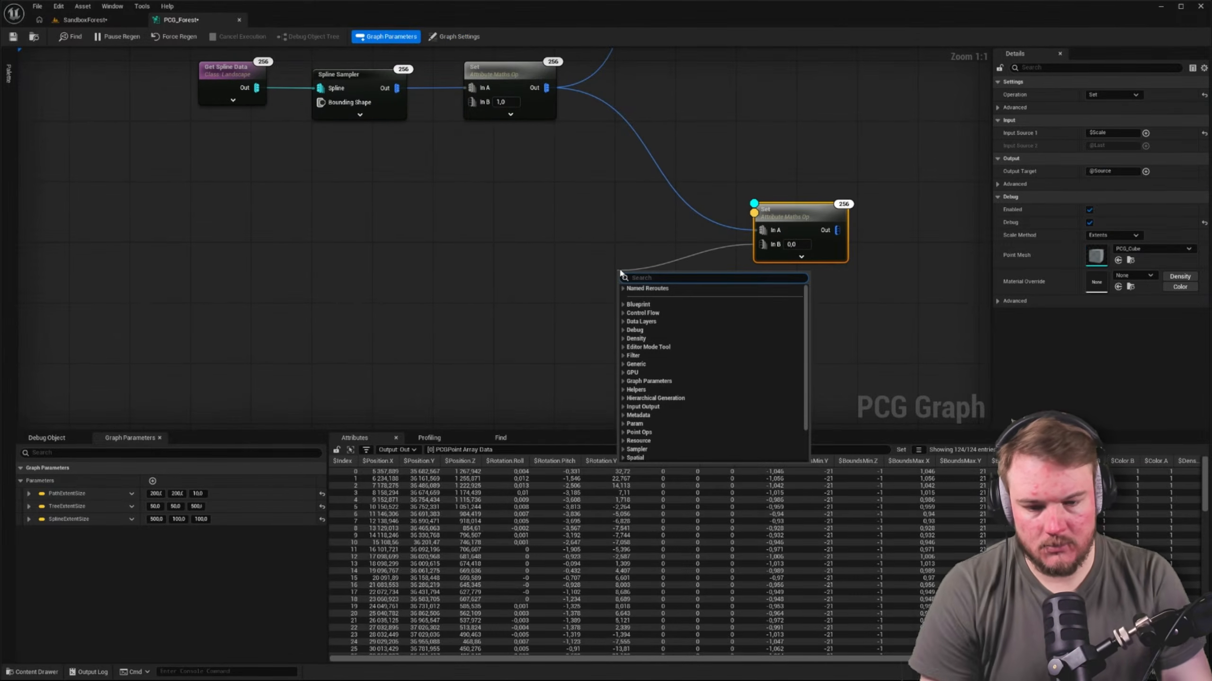
{"action": "type", "text": "make"}
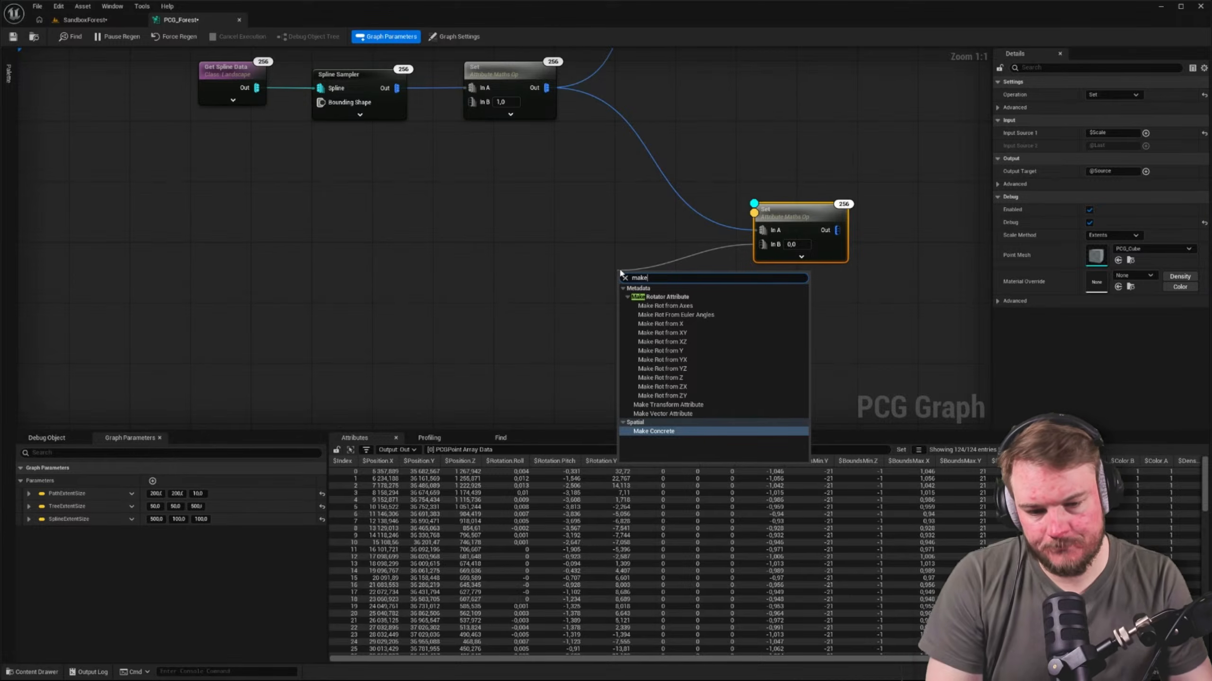
{"action": "left_click", "coordinate": [662, 414]}
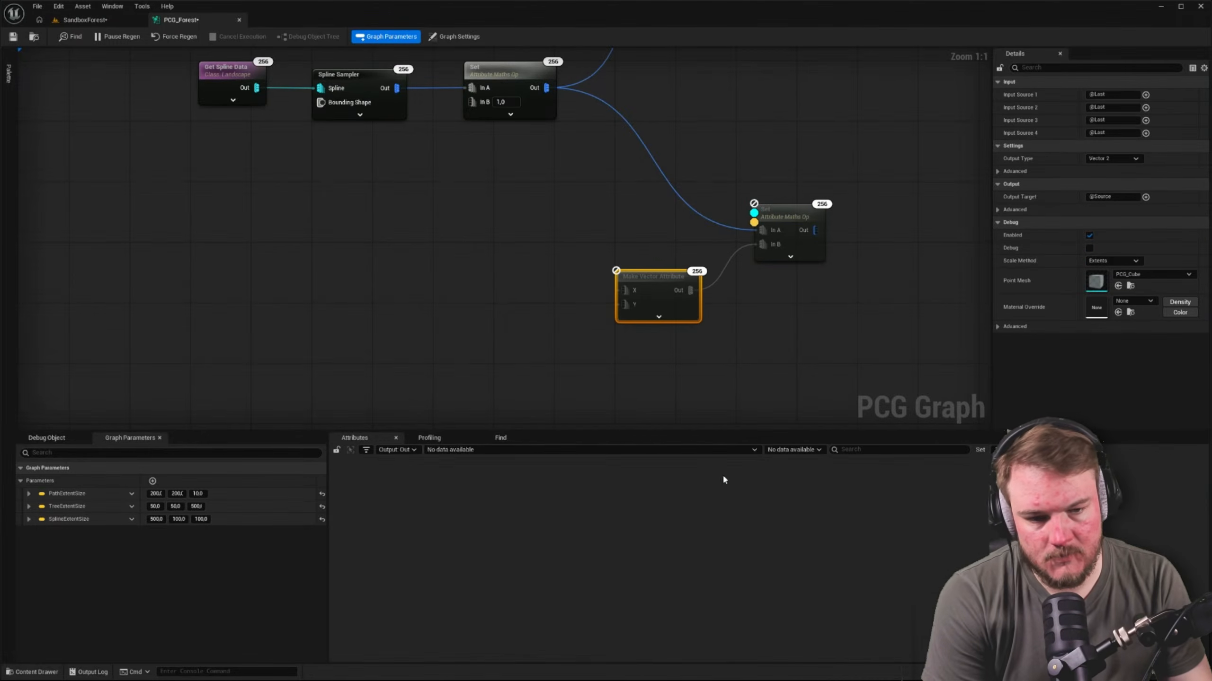
{"action": "left_click", "coordinate": [781, 367]}
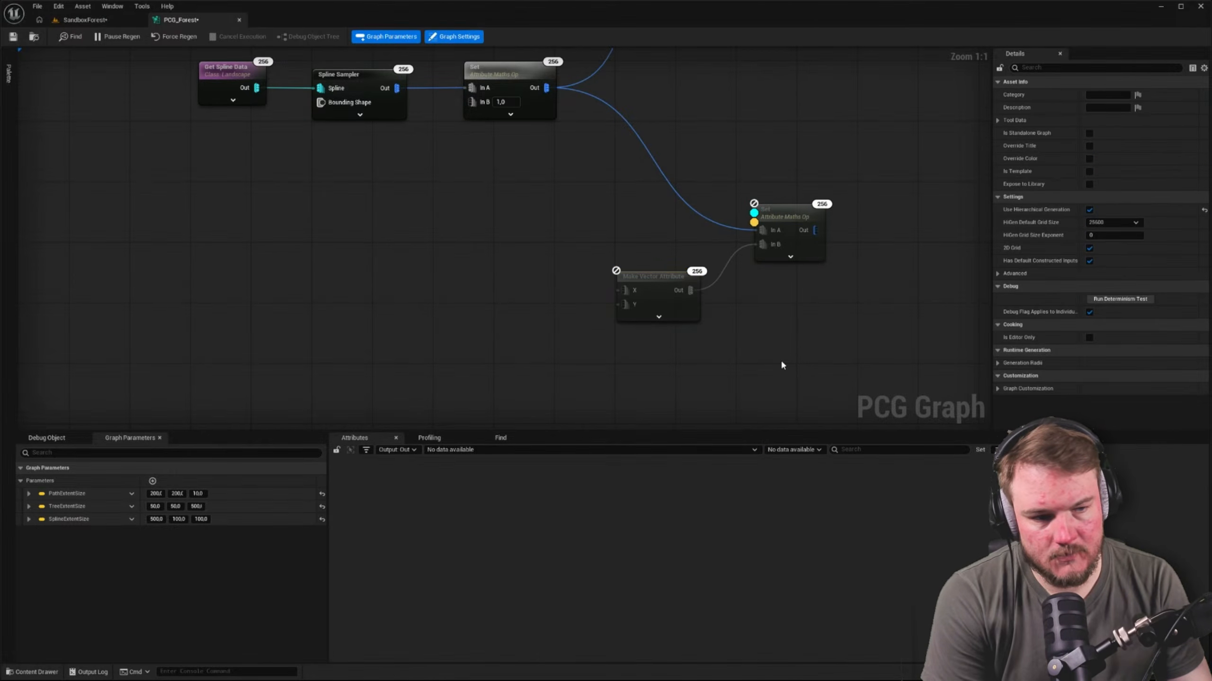
Set the Make Vector Attribute node's Output Type to Vector and move the node slightly away from the Set node
{"action": "left_click", "coordinate": [657, 283]}
{"action": "left_click", "coordinate": [1112, 158]}
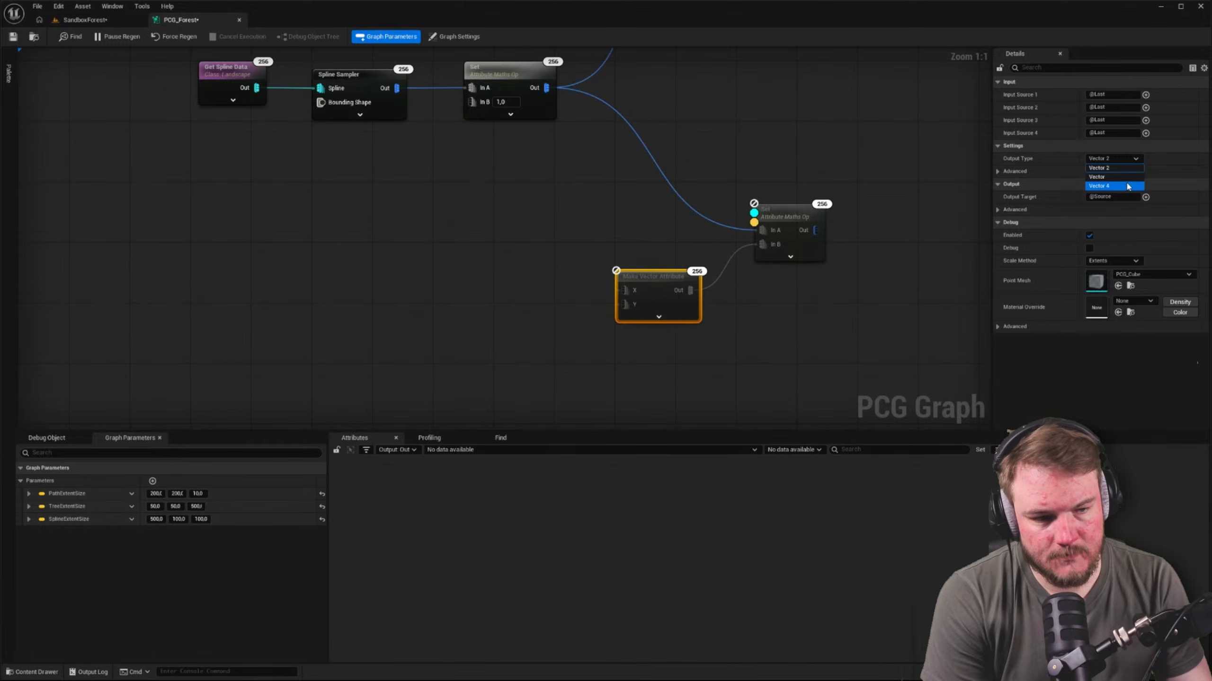
{"action": "left_click", "coordinate": [1096, 176]}
{"action": "left_click", "coordinate": [803, 354]}
{"action": "right_click_drag", "start_coordinate": [803, 354], "coordinate": [739, 339]}
{"action": "left_click_drag", "start_coordinate": [616, 266], "coordinate": [592, 261]}
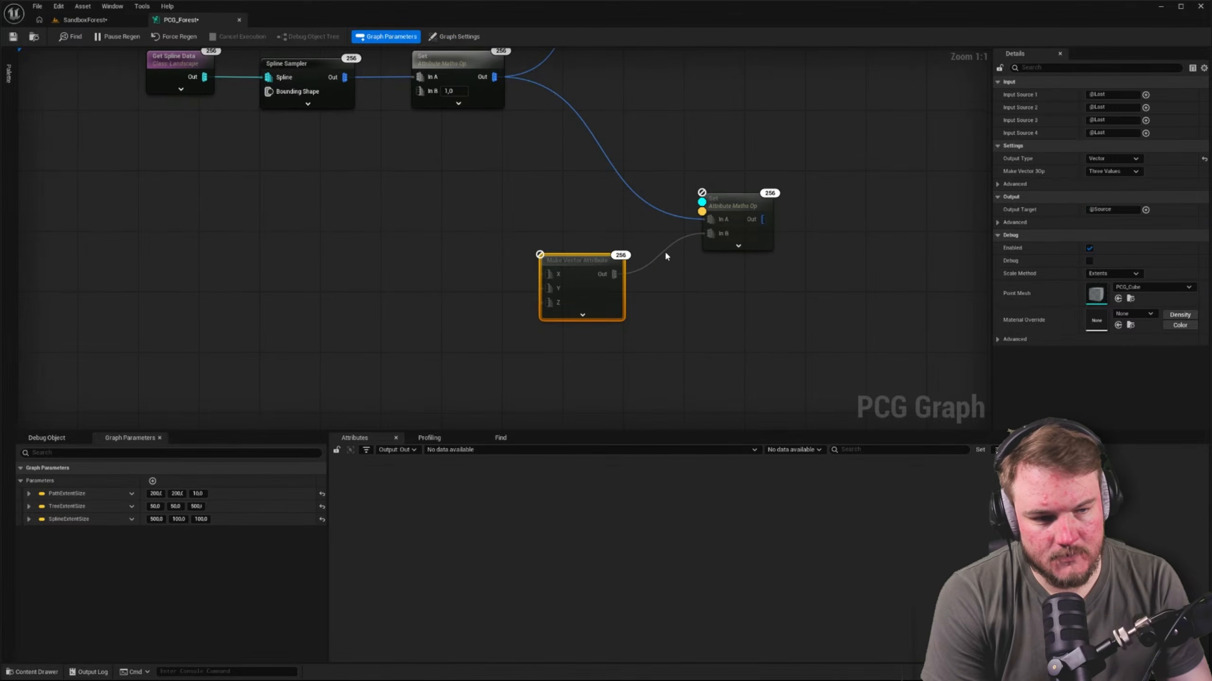
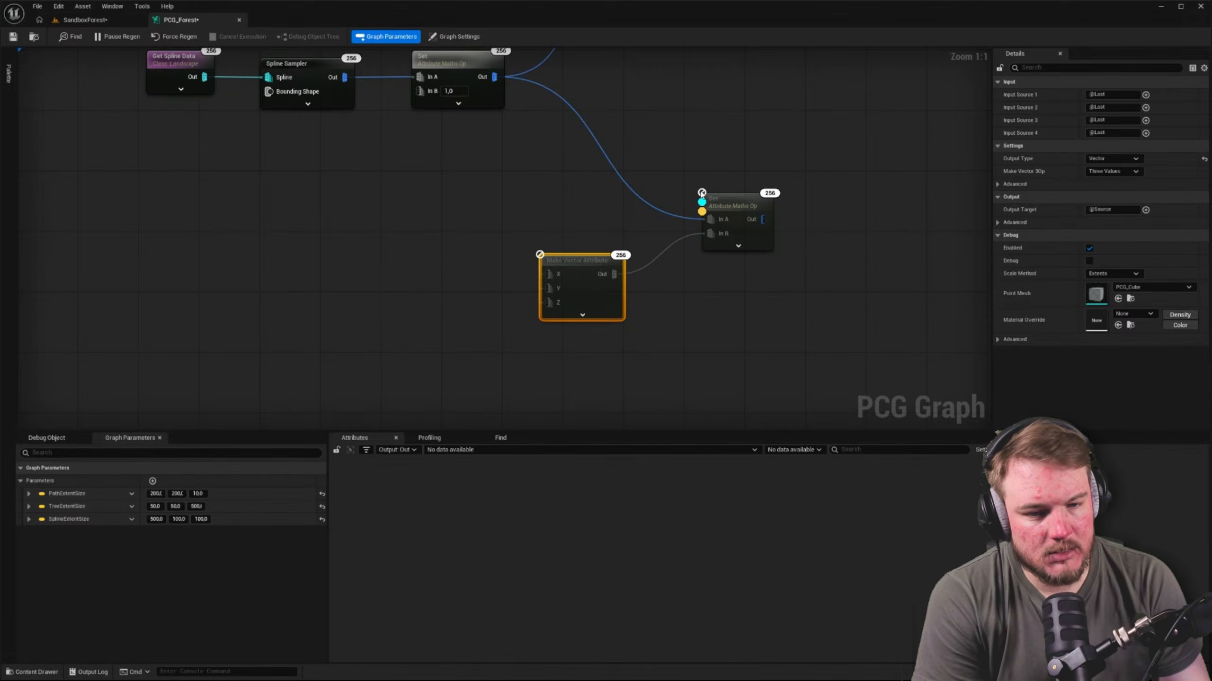
Check the second Set node's settings and the first PCG component's entries in the debug object tree
{"action": "left_click", "coordinate": [723, 200]}
{"action": "left_click", "coordinate": [47, 438]}
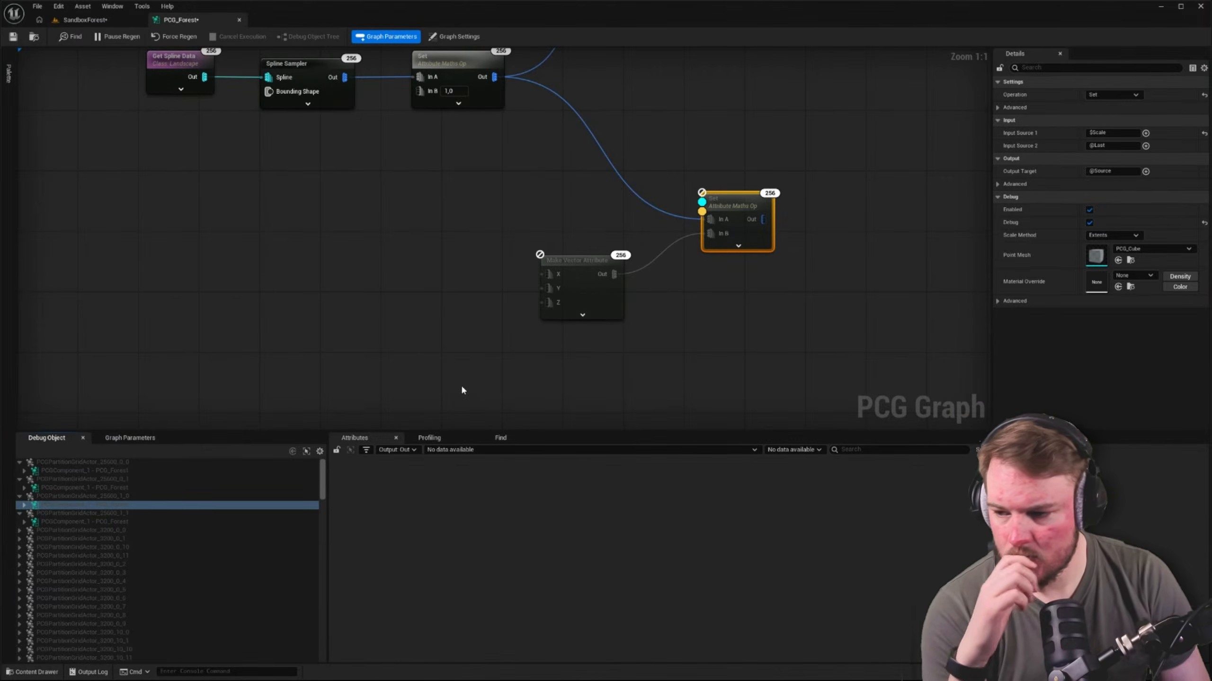
{"action": "left_click", "coordinate": [24, 471]}
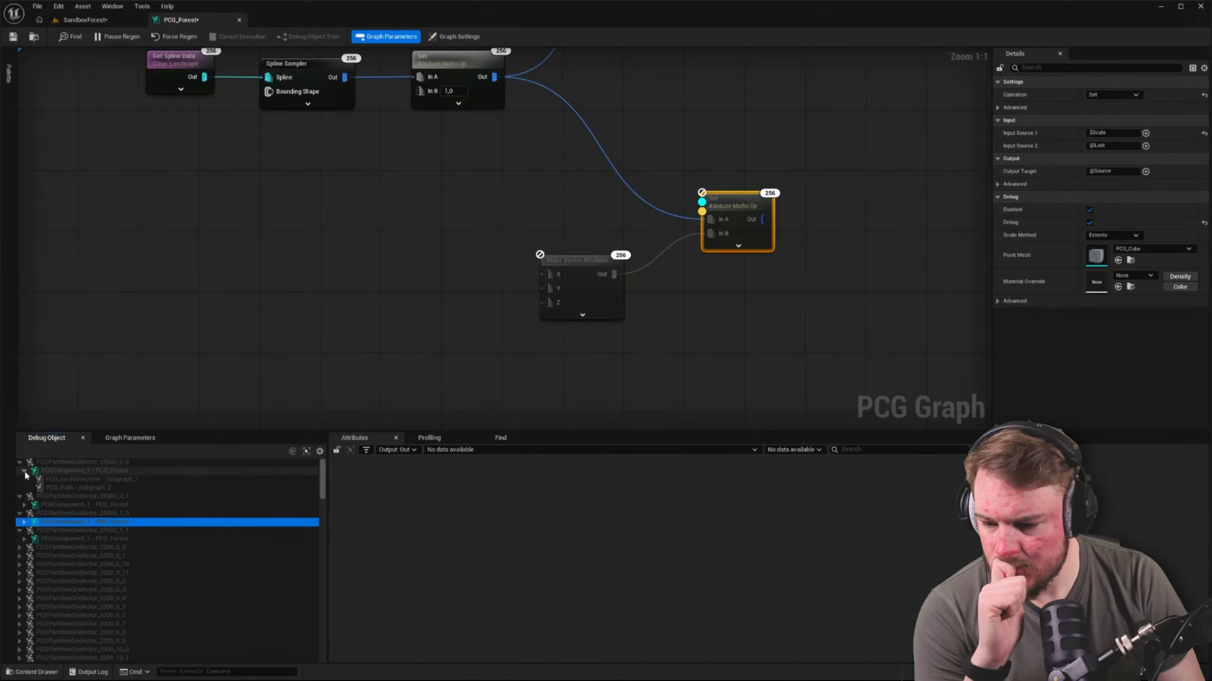
{"action": "left_click", "coordinate": [24, 471]}
{"action": "left_click", "coordinate": [478, 353]}
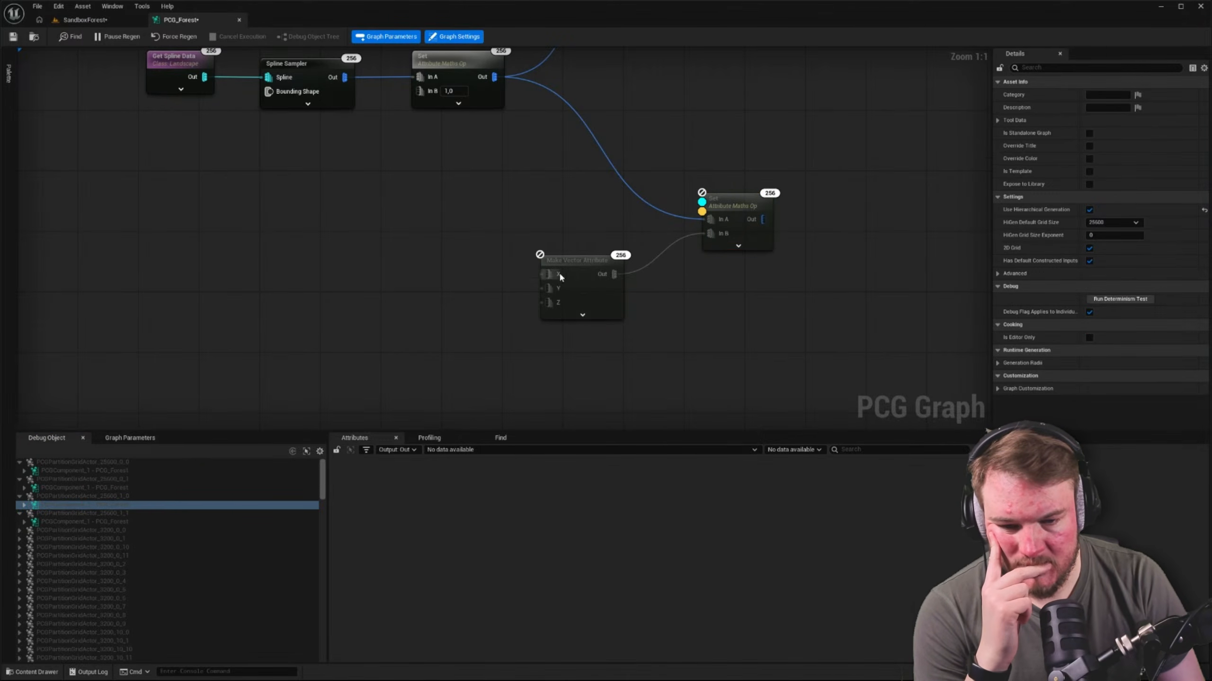
{"action": "left_click_drag", "start_coordinate": [544, 273], "coordinate": [476, 250]}
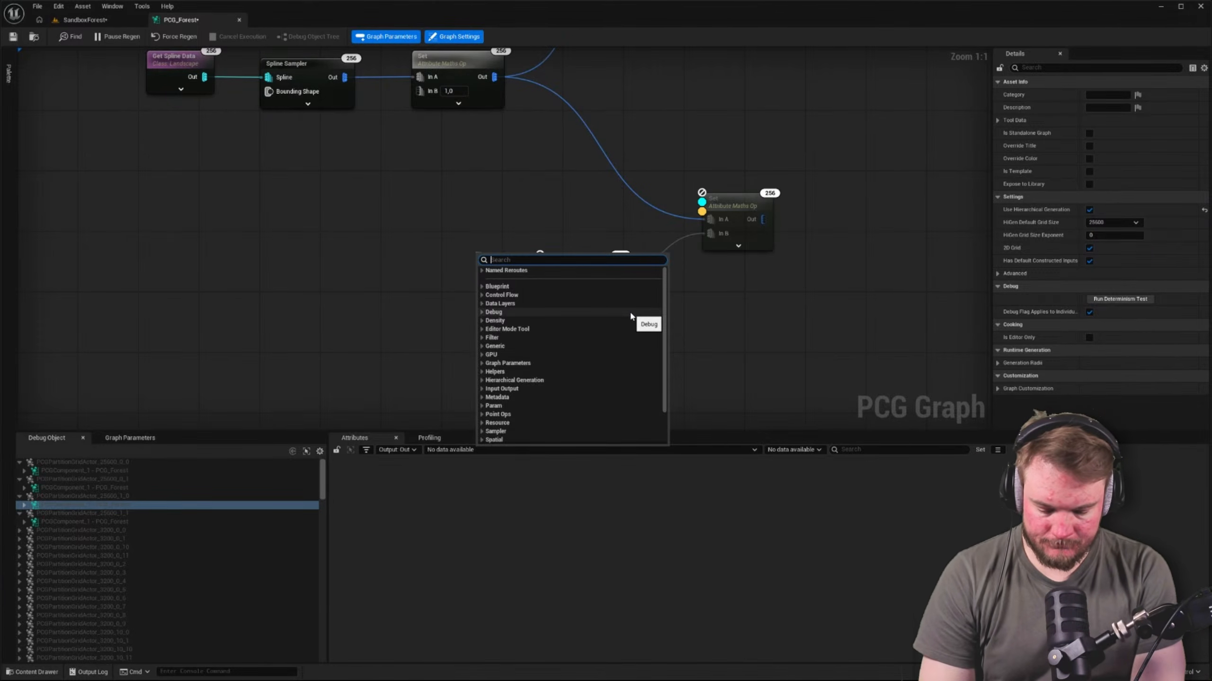
{"action": "type", "text": "val"}
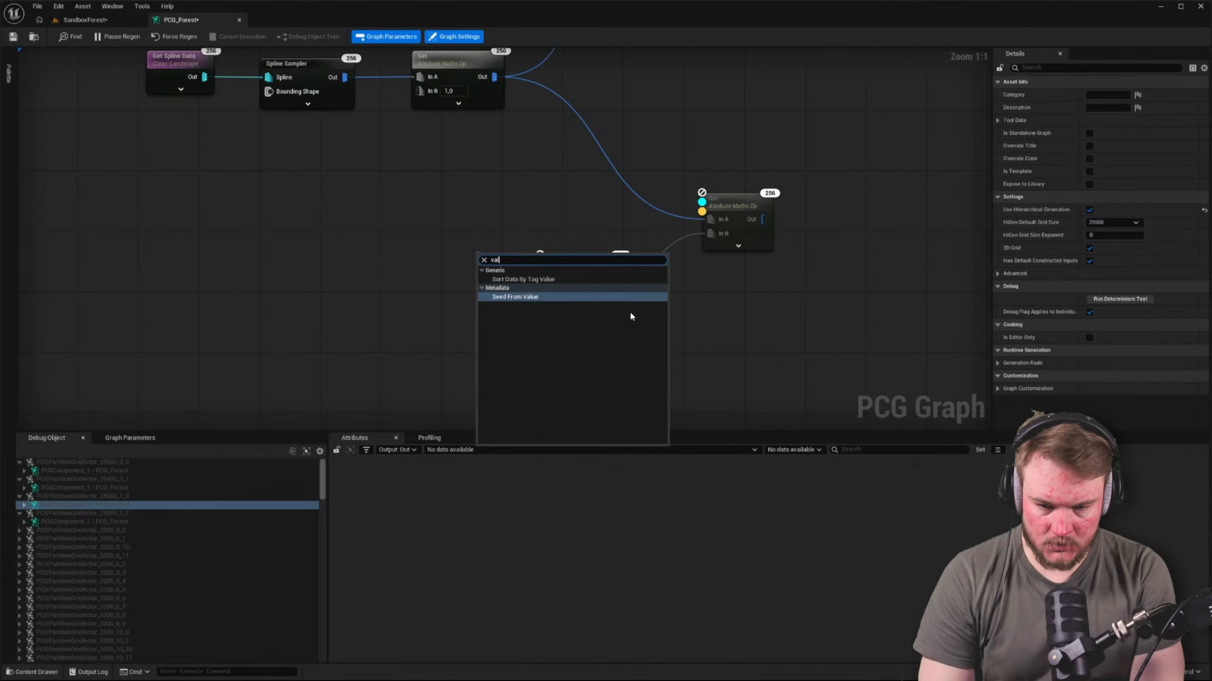
{"action": "key", "text": "ctrl+a"}
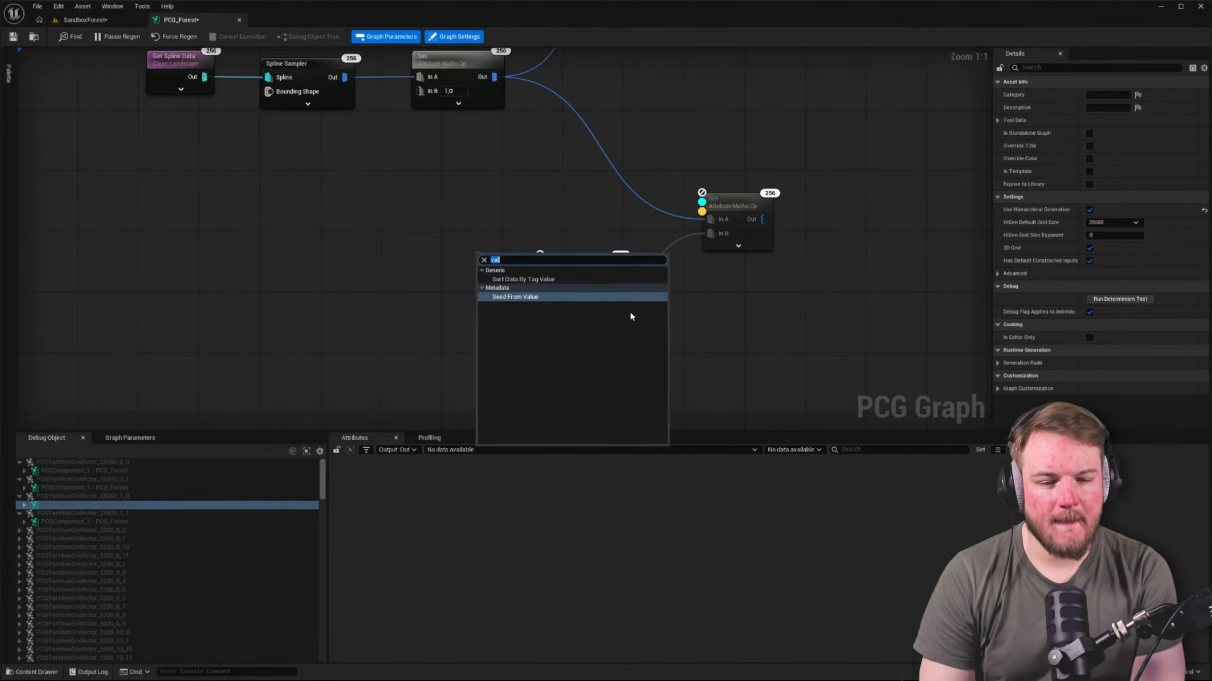
{"action": "key", "text": "Escape"}
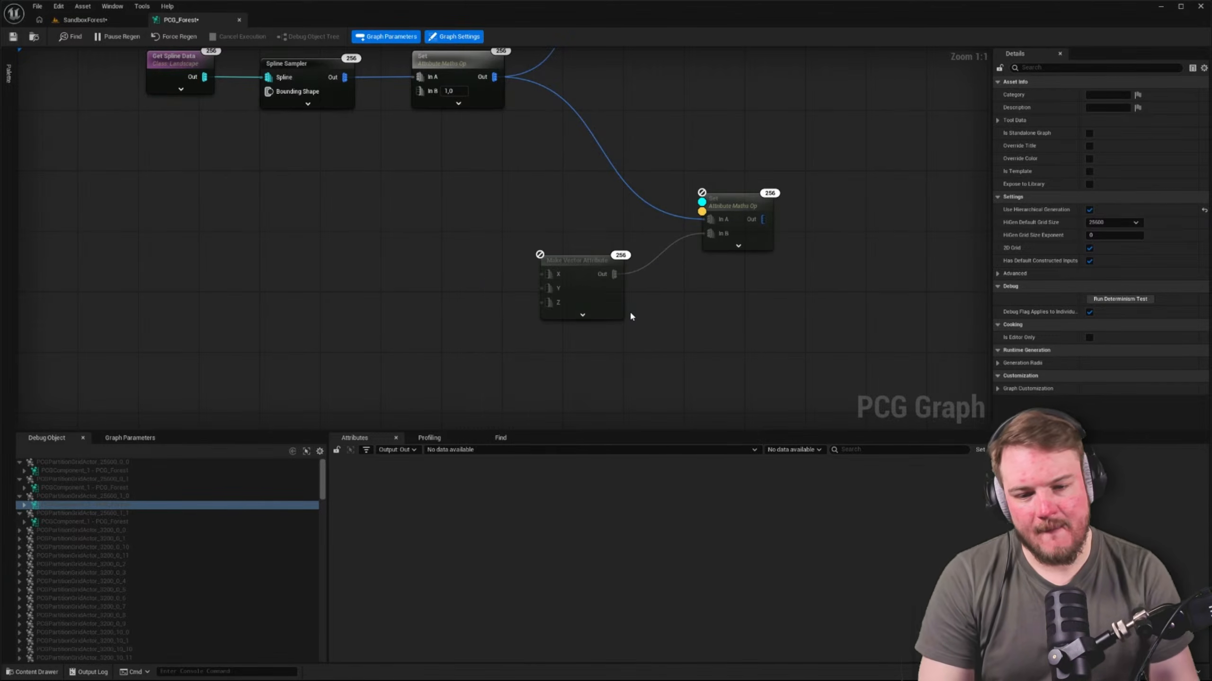
{"action": "left_click", "coordinate": [596, 260]}
{"action": "left_click", "coordinate": [1145, 95]}
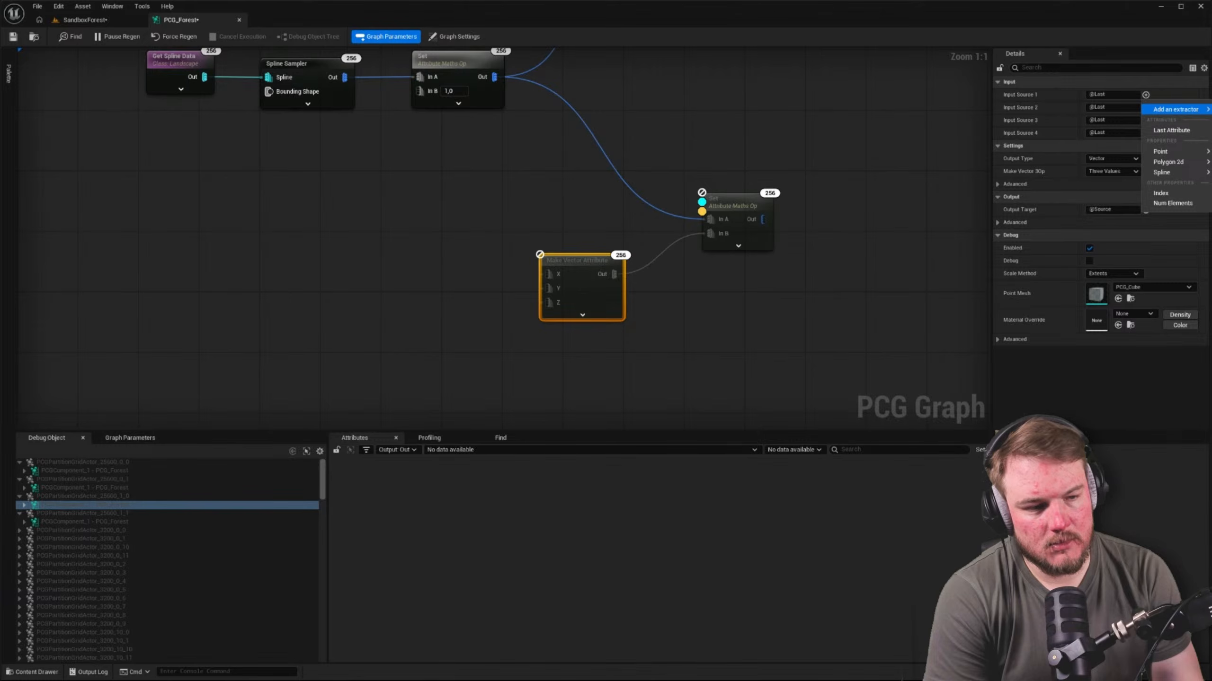
{"action": "left_click", "coordinate": [347, 216]}
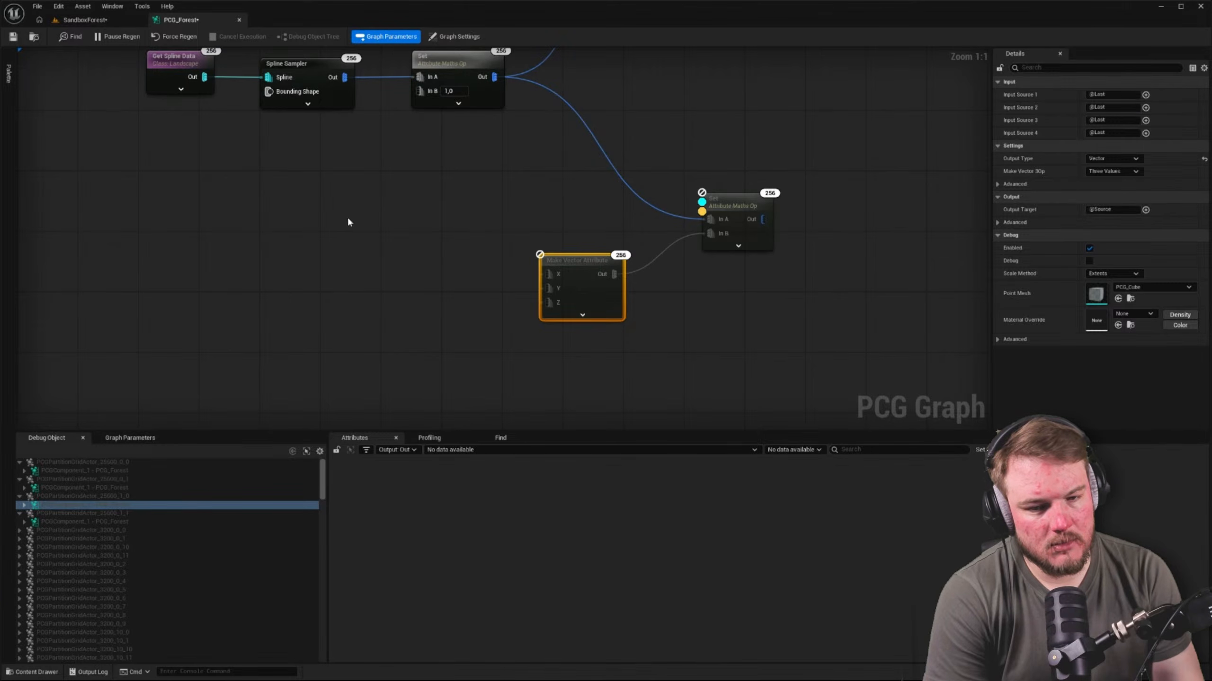
{"action": "left_click", "coordinate": [346, 215]}
{"action": "left_click", "coordinate": [585, 265]}
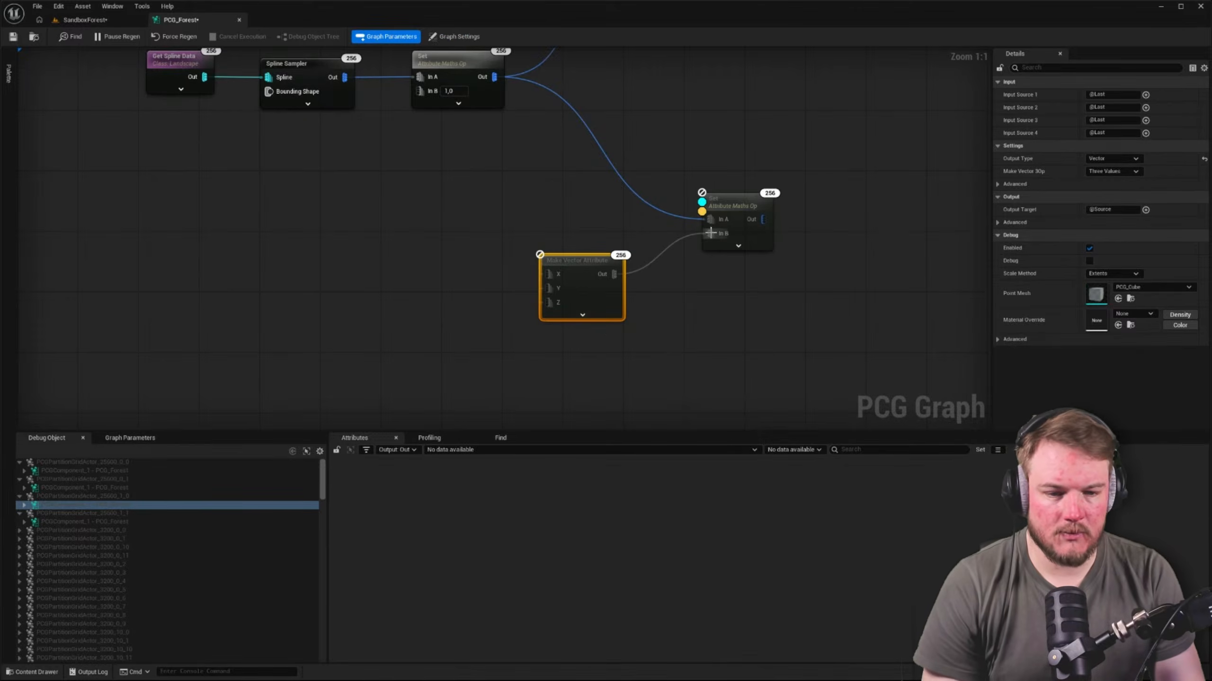
Disconnect the Make Vector Attribute node from the second Set node and try setting its Input Sources 1 to 3 to 1
{"action": "left_click", "coordinate": [710, 234], "text": "alt"}
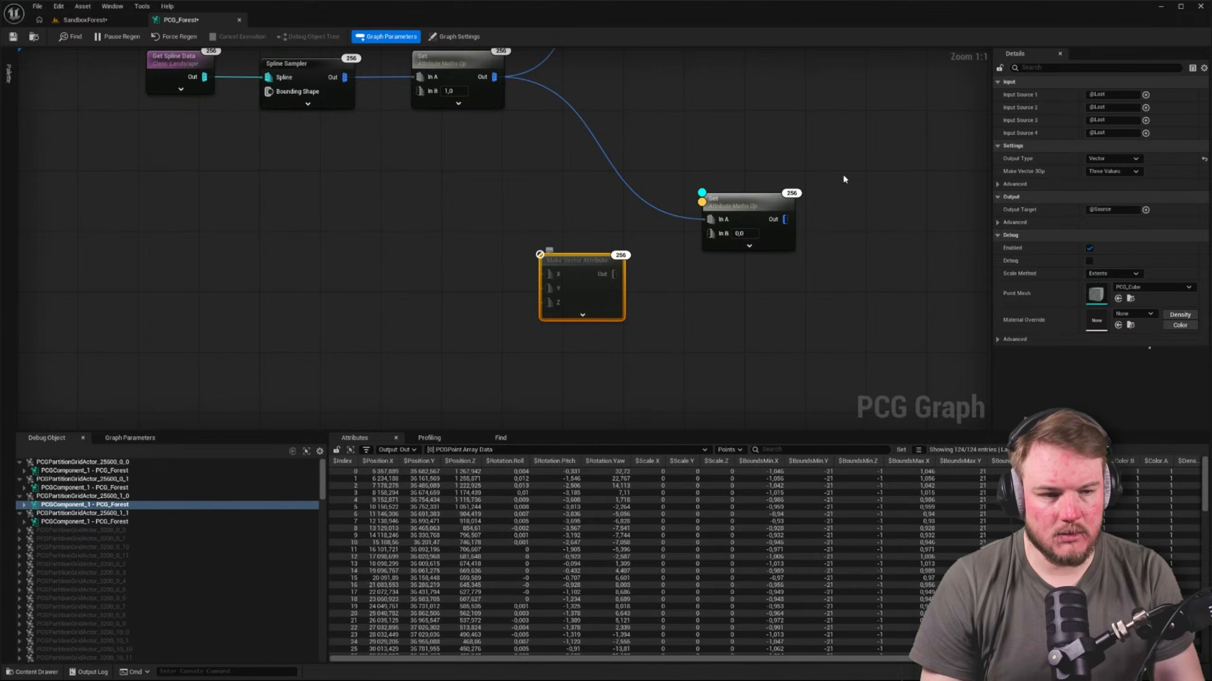
{"action": "left_click", "coordinate": [1135, 90]}
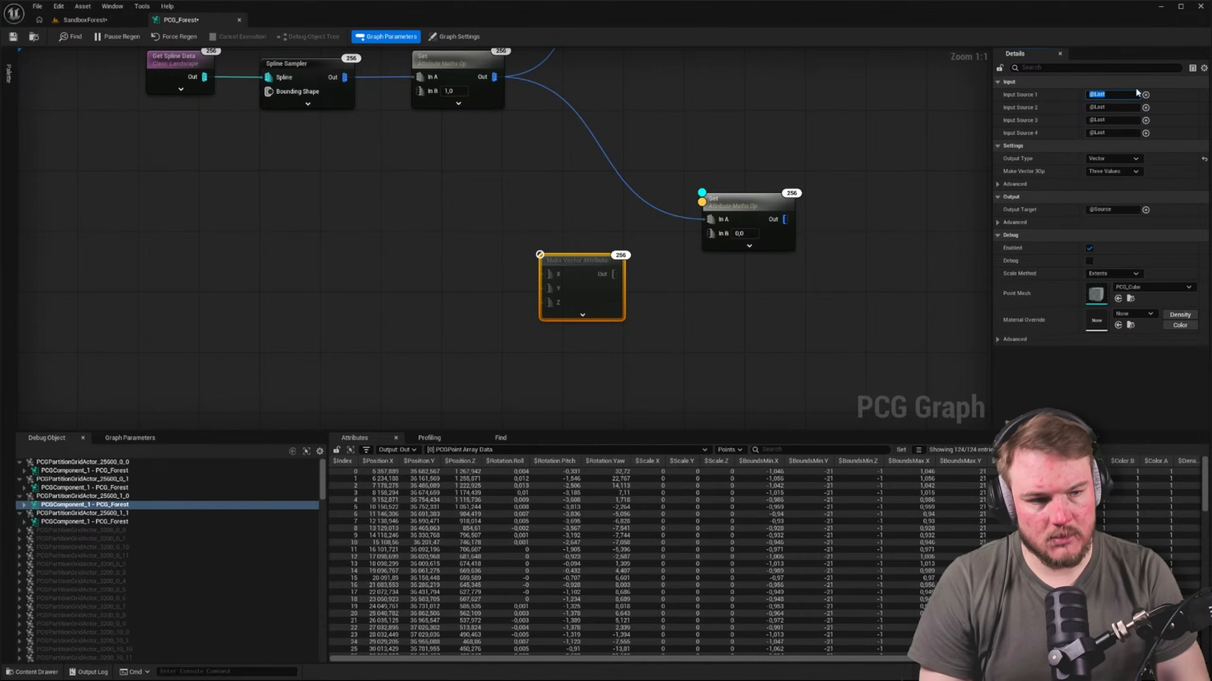
{"action": "type", "text": "1"}
{"action": "key", "text": "Return"}
{"action": "left_click", "coordinate": [1107, 108]}
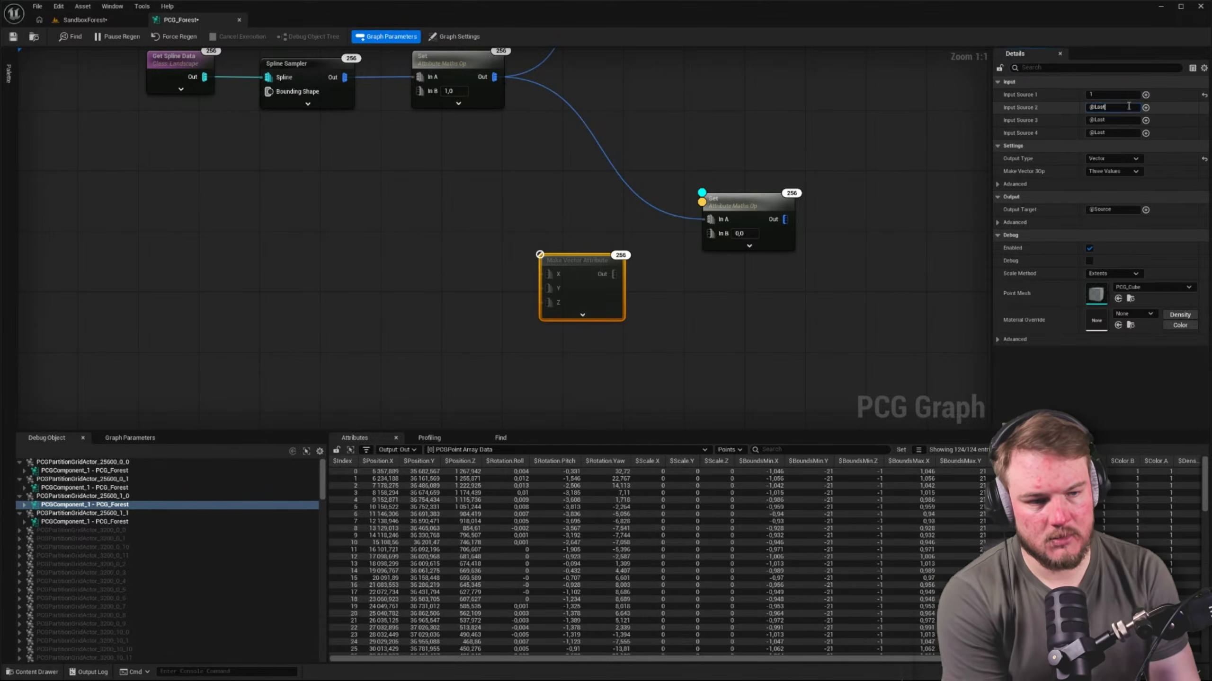
{"action": "type", "text": "@1"}
{"action": "key", "text": "Return"}
{"action": "left_click", "coordinate": [1108, 120]}
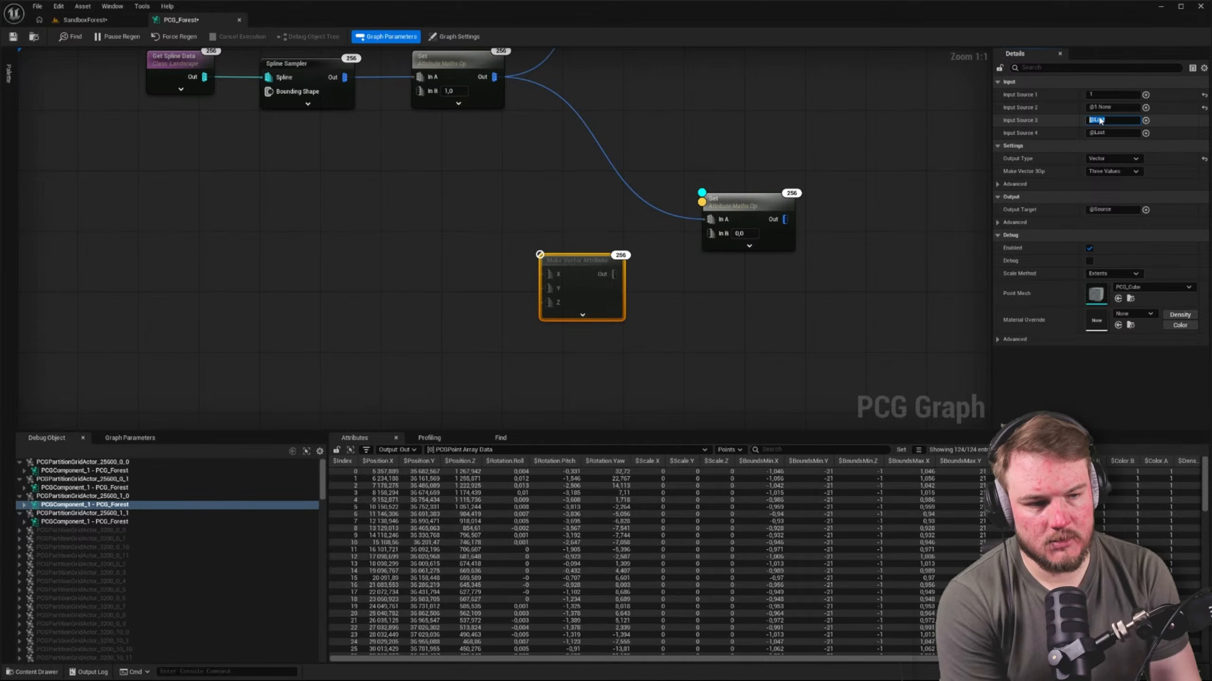
{"action": "type", "text": "1"}
{"action": "key", "text": "Return"}
{"action": "left_click", "coordinate": [1103, 108]}
{"action": "type", "text": "1"}
{"action": "key", "text": "Return"}
{"action": "left_click", "coordinate": [805, 314]}
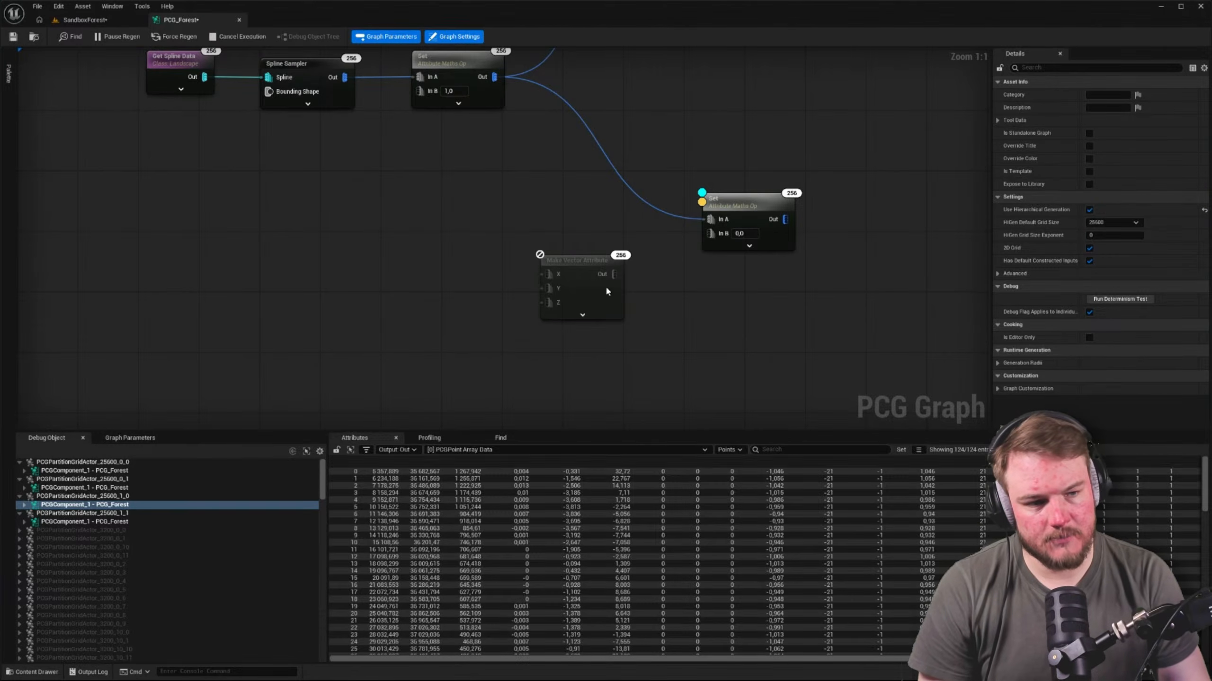
{"action": "left_click", "coordinate": [574, 270]}
Add a new float constant node and place it above and beside the Make Vector Attribute node
{"action": "right_click_drag", "start_coordinate": [378, 273], "coordinate": [497, 260]}
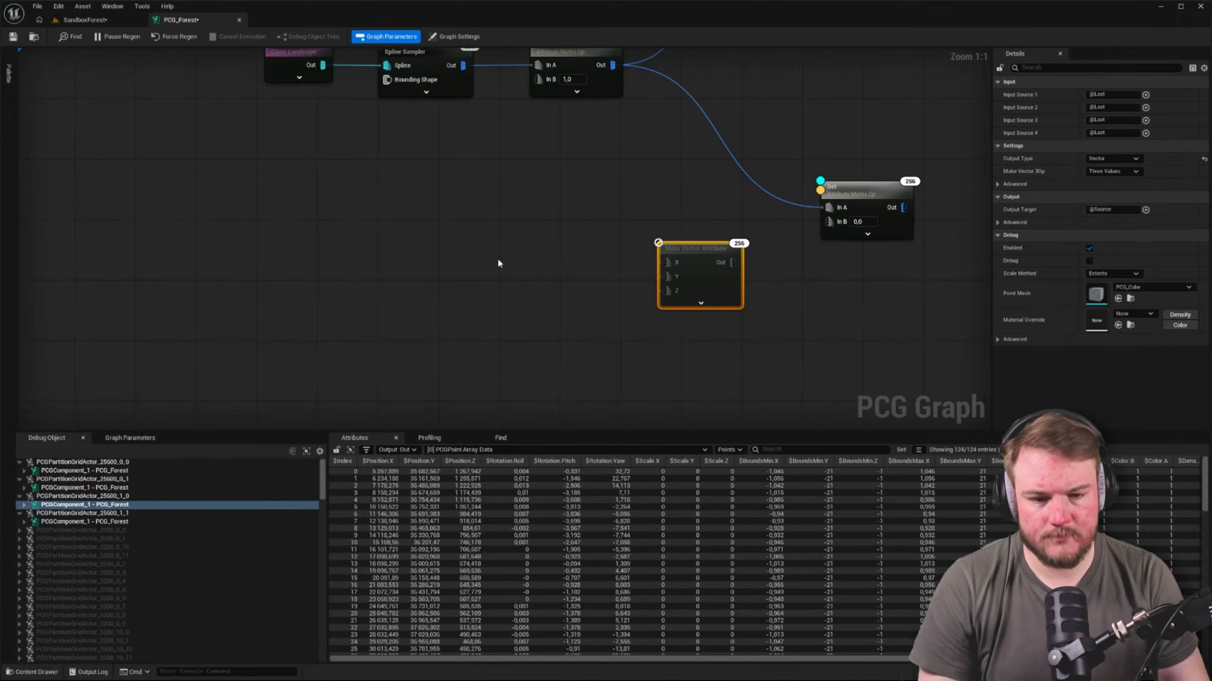
{"action": "right_click", "coordinate": [500, 259]}
{"action": "type", "text": "float"}
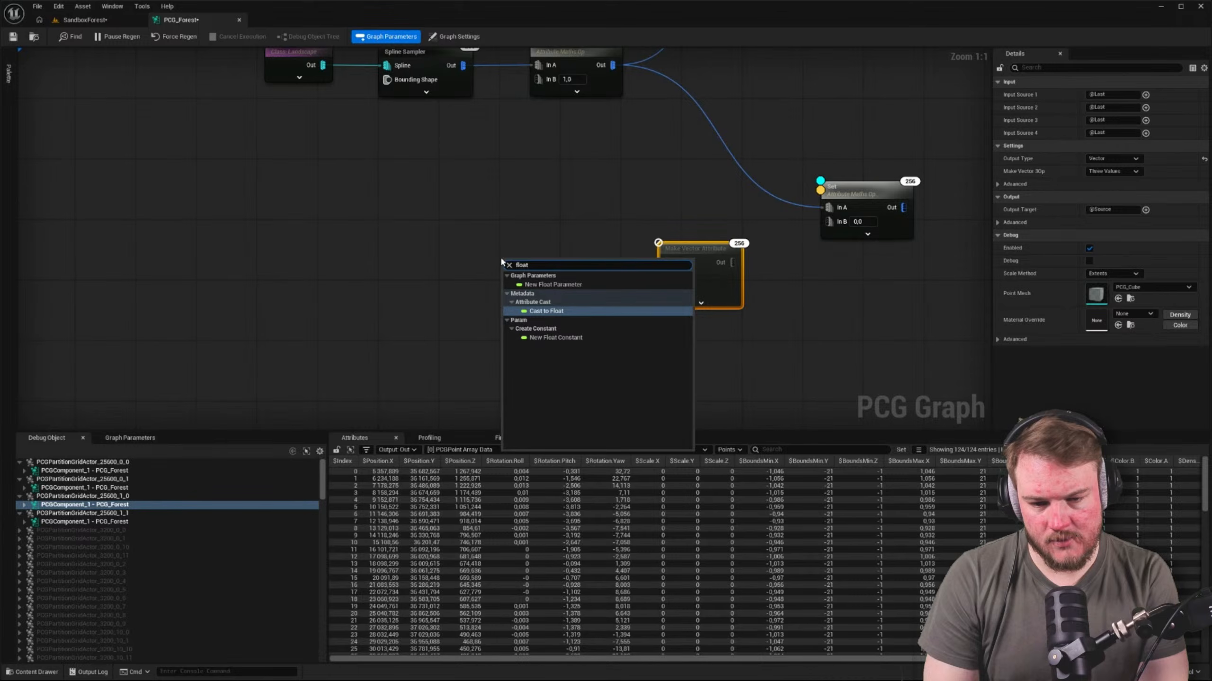
{"action": "left_click", "coordinate": [562, 338]}
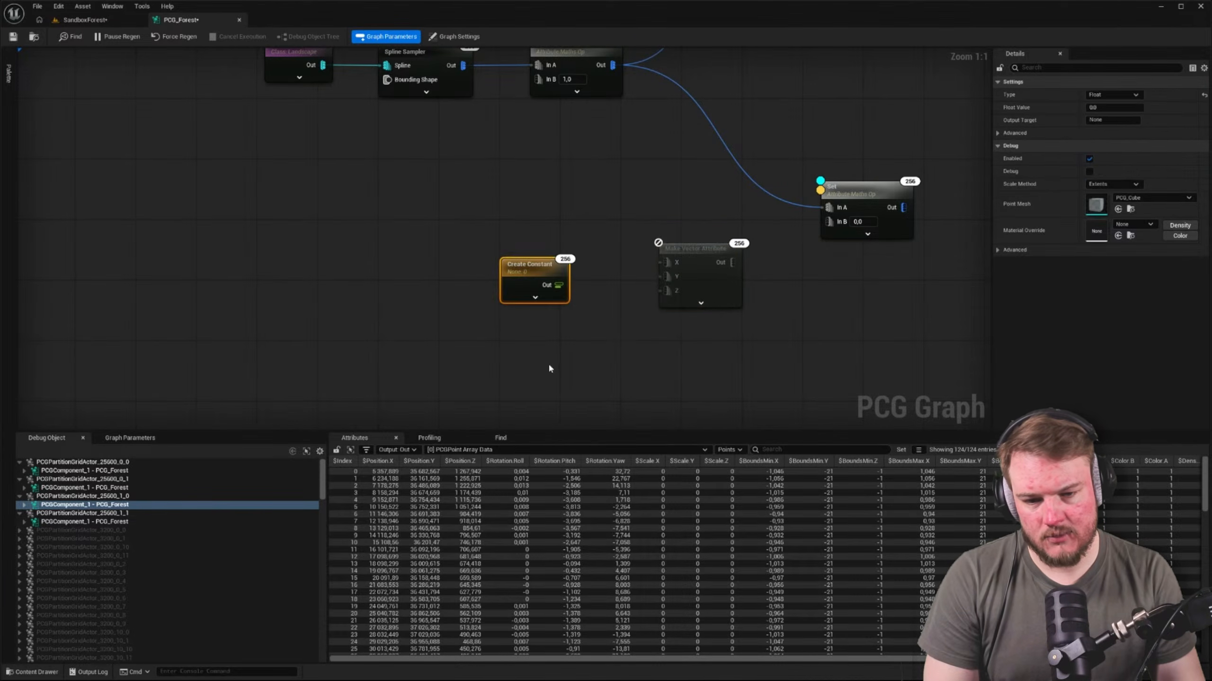
{"action": "left_click", "coordinate": [550, 368]}
{"action": "left_click_drag", "start_coordinate": [542, 272], "coordinate": [548, 211]}
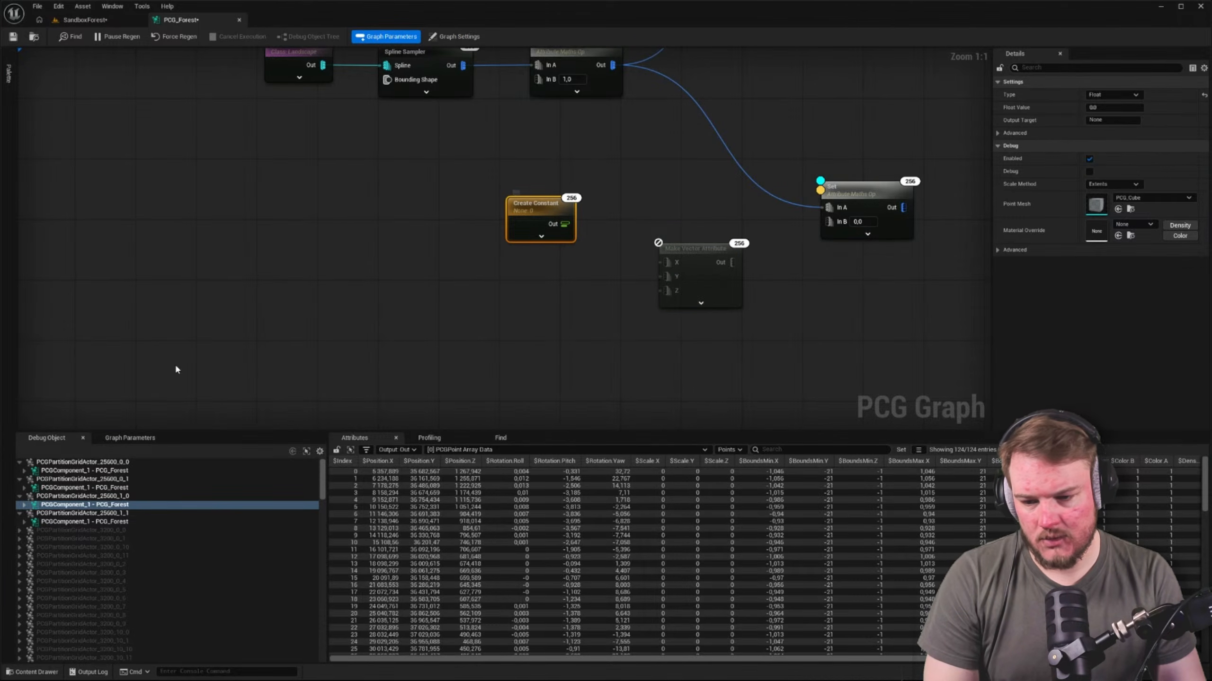
Show the graph parameters and connect the float constant to the Make Vector Attribute node's X input
{"action": "left_click", "coordinate": [143, 438]}
{"action": "left_click", "coordinate": [506, 305]}
{"action": "right_click_drag", "start_coordinate": [525, 296], "coordinate": [419, 298]}
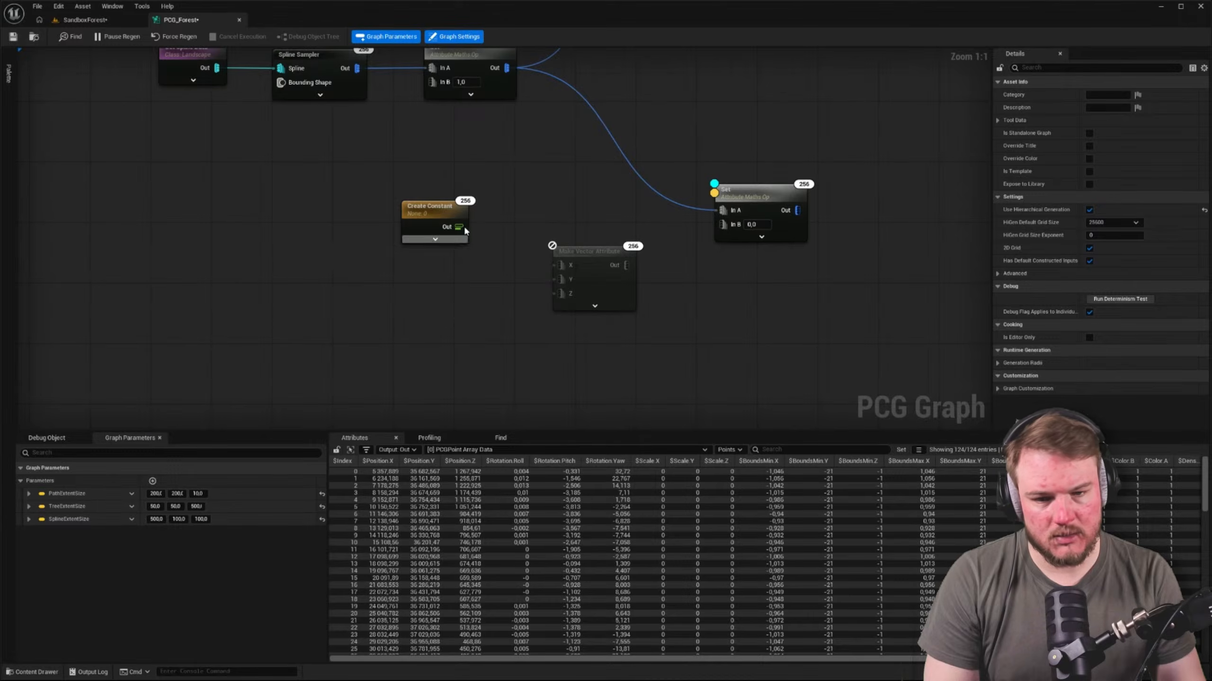
{"action": "left_click", "coordinate": [447, 214]}
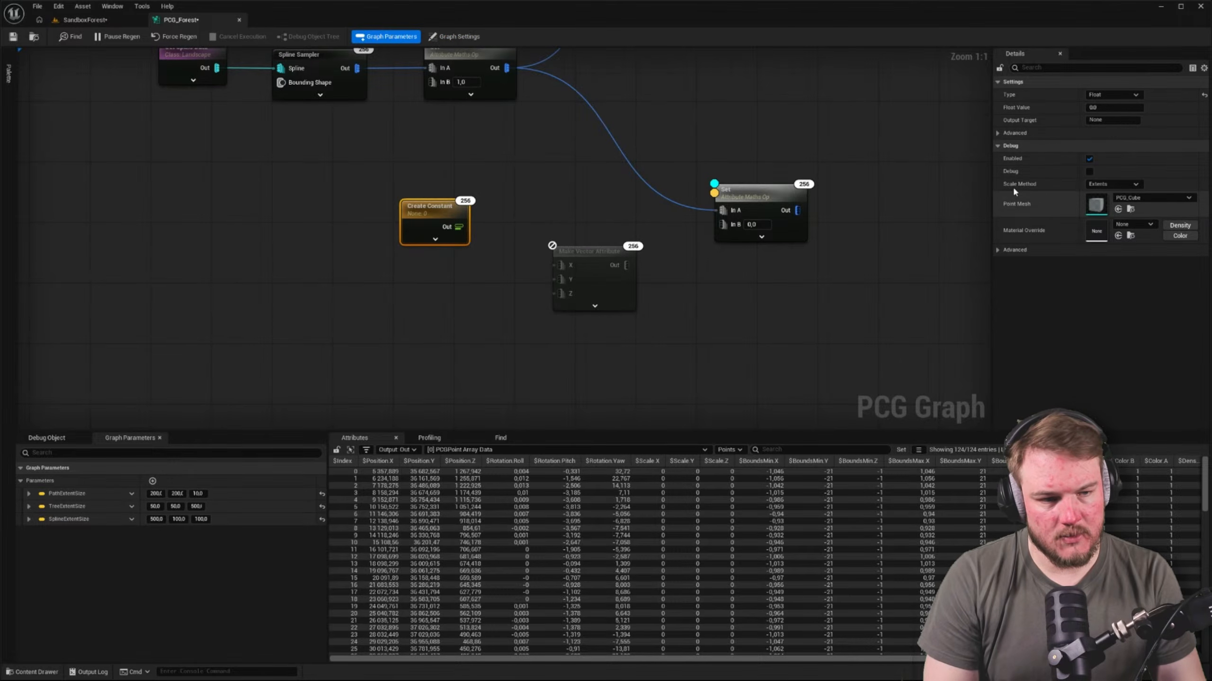
{"action": "left_click_drag", "start_coordinate": [462, 226], "coordinate": [560, 266]}
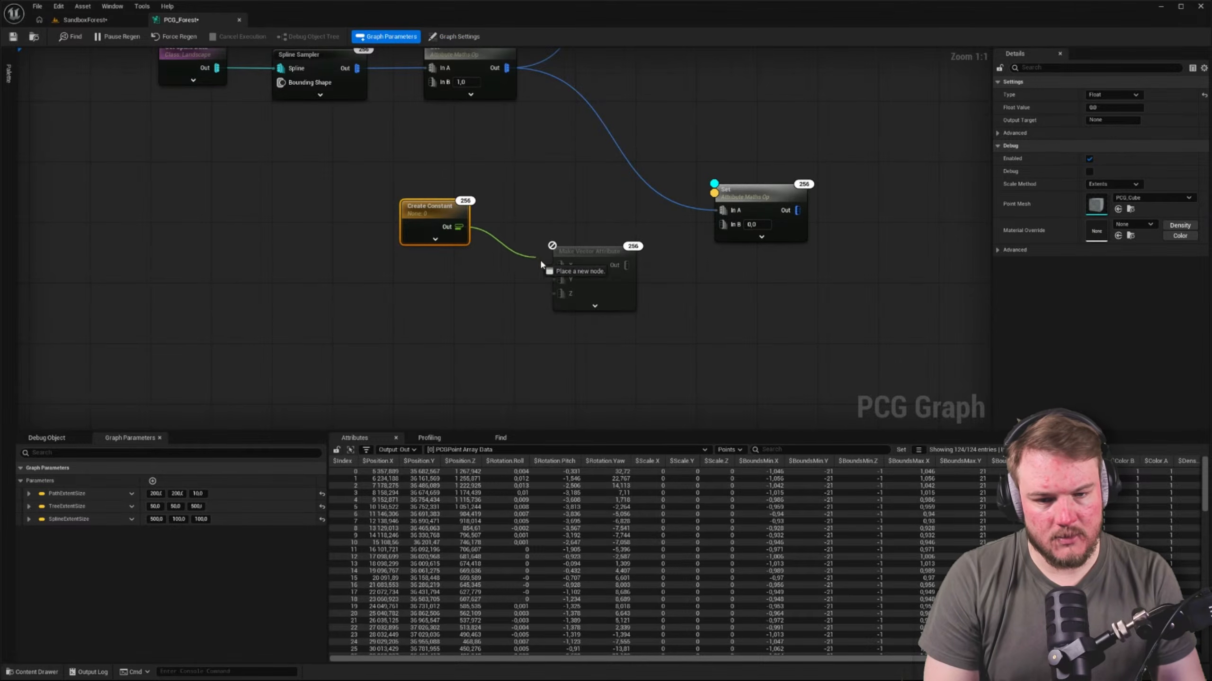
{"action": "left_click", "coordinate": [478, 284]}
Duplicate the float constant twice and connect the copies to the Make Vector Attribute node's Y and Z inputs
{"action": "left_click", "coordinate": [448, 222]}
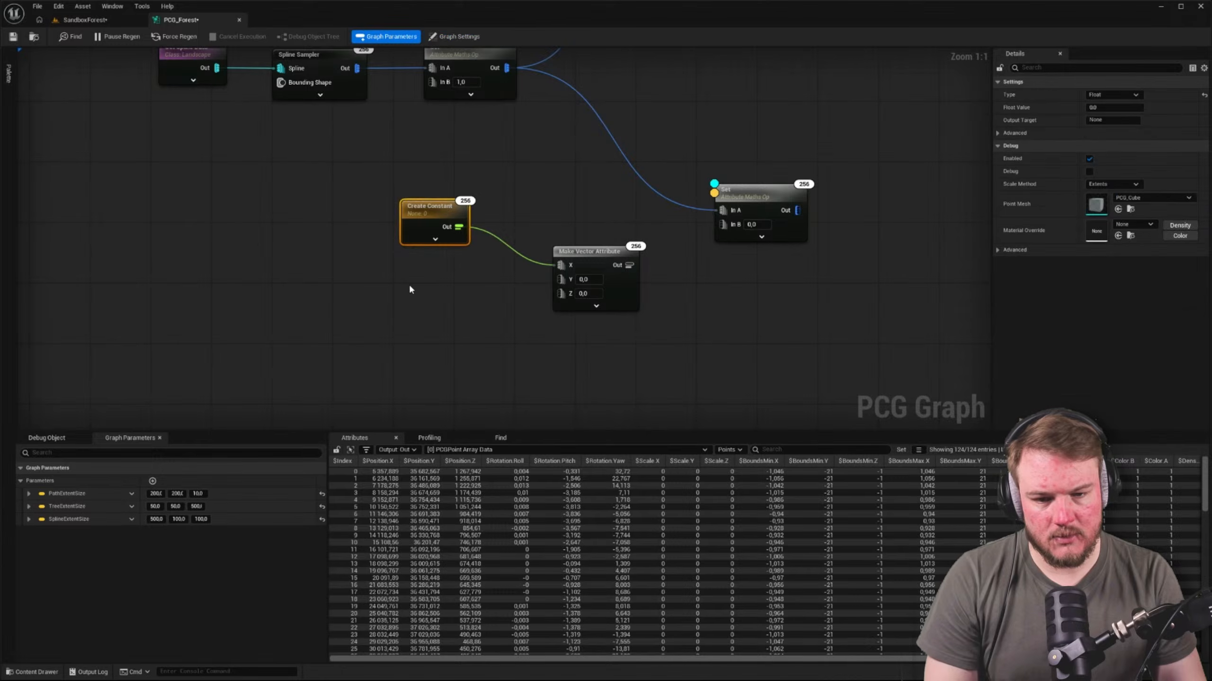
{"action": "key", "text": "ctrl+d"}
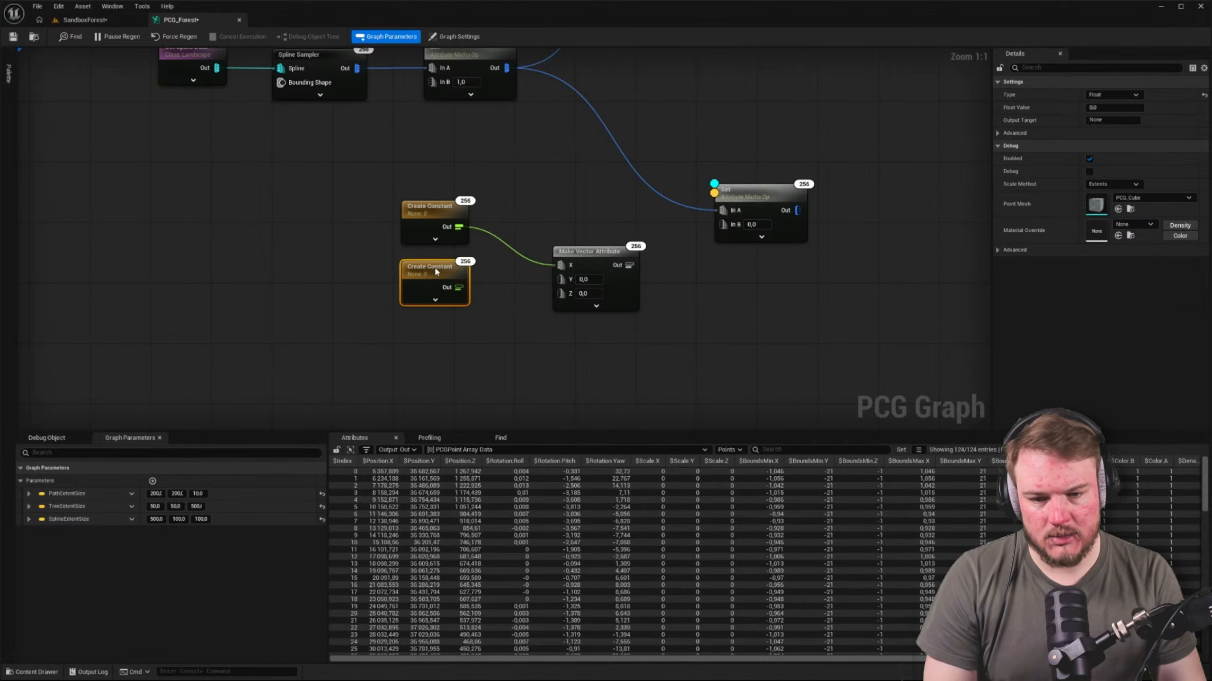
{"action": "left_click_drag", "start_coordinate": [459, 287], "coordinate": [565, 279]}
{"action": "right_click_drag", "start_coordinate": [520, 291], "coordinate": [531, 223]}
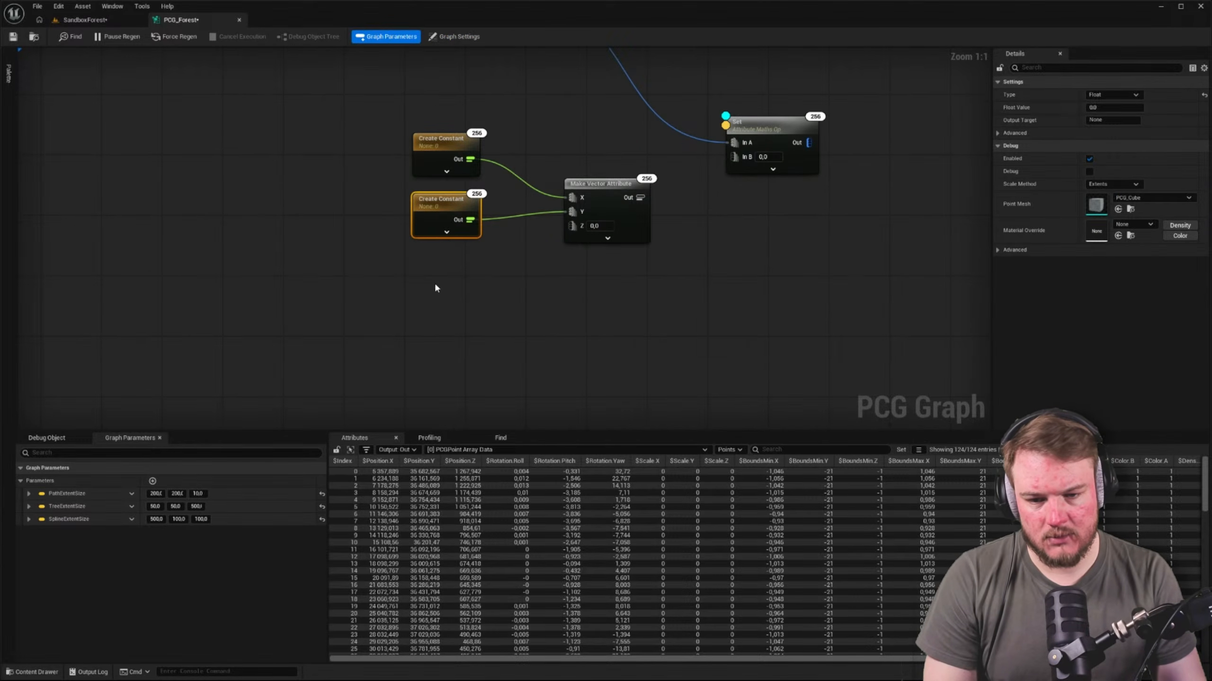
{"action": "key", "text": "ctrl+d"}
{"action": "left_click_drag", "start_coordinate": [463, 283], "coordinate": [573, 226]}
{"action": "left_click", "coordinate": [542, 284]}
Move the Make Vector Attribute node closer to the three constant nodes
{"action": "right_click_drag", "start_coordinate": [743, 288], "coordinate": [596, 310]}
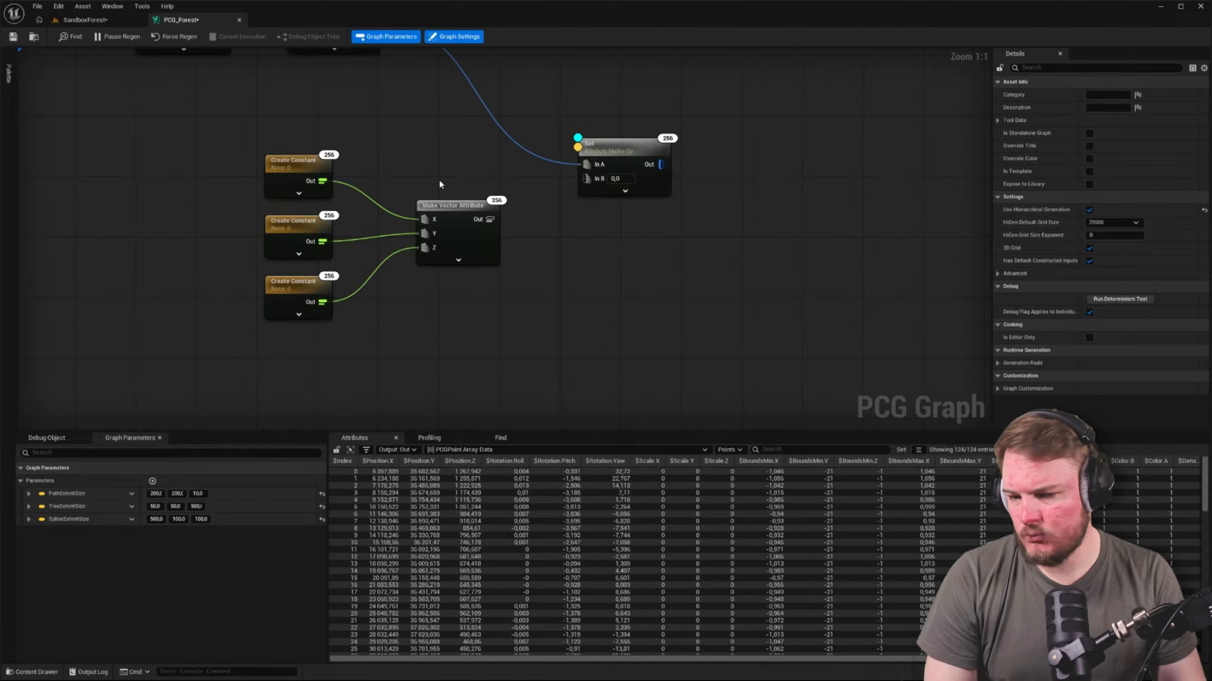
{"action": "left_click", "coordinate": [452, 213]}
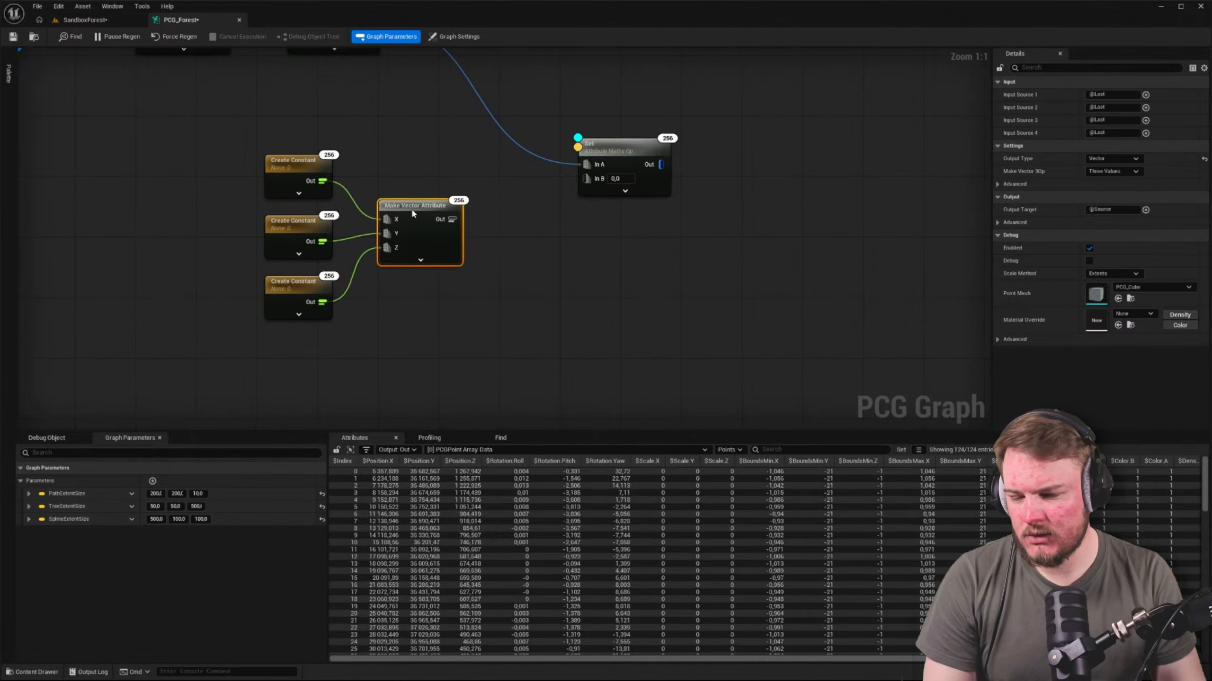
{"action": "right_click_drag", "start_coordinate": [417, 167], "coordinate": [407, 180]}
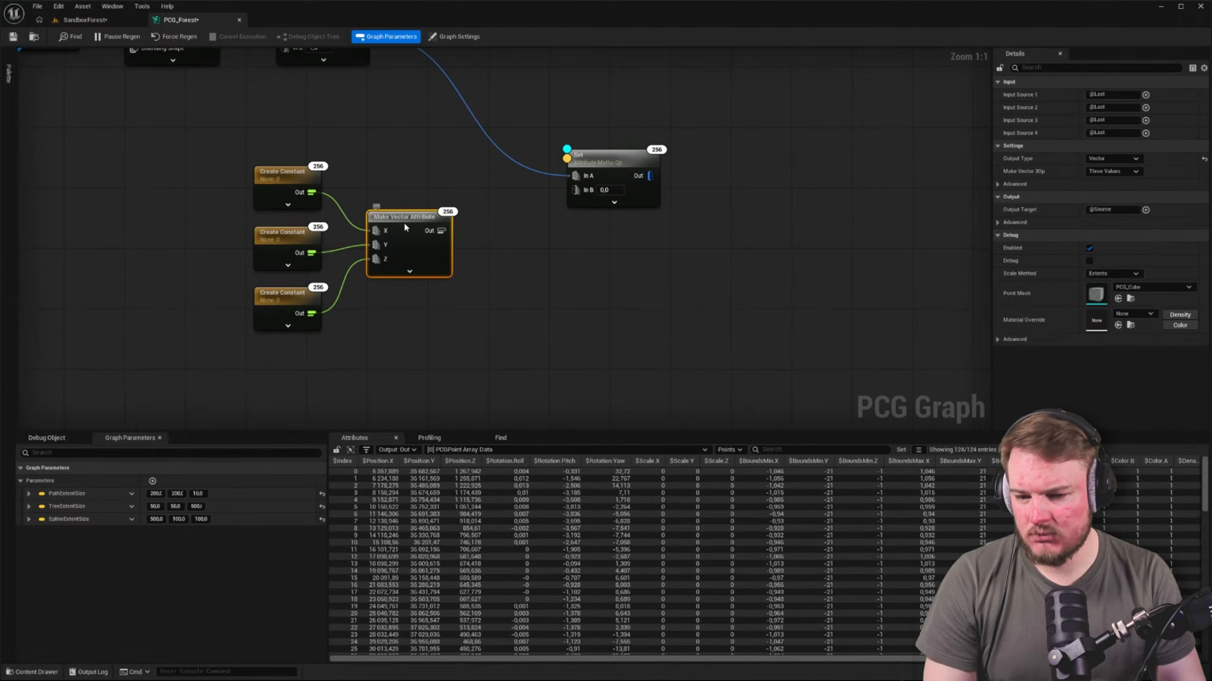
{"action": "left_click", "coordinate": [410, 271]}
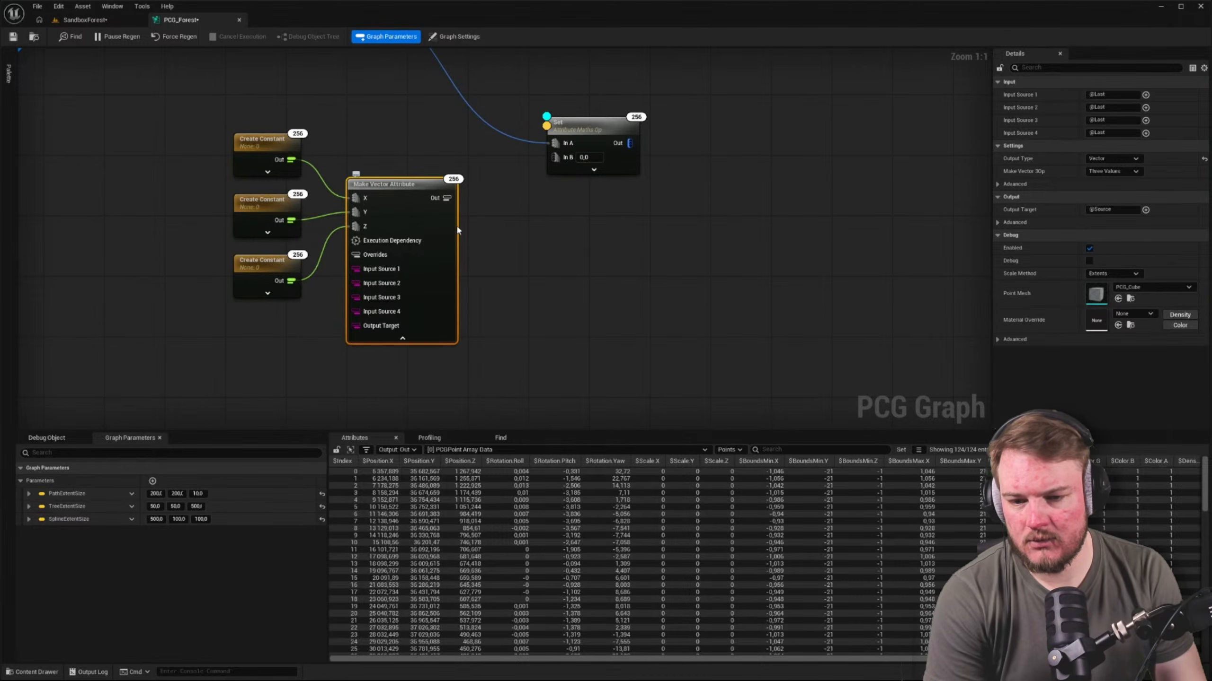
{"action": "left_click", "coordinate": [353, 198], "text": "alt"}
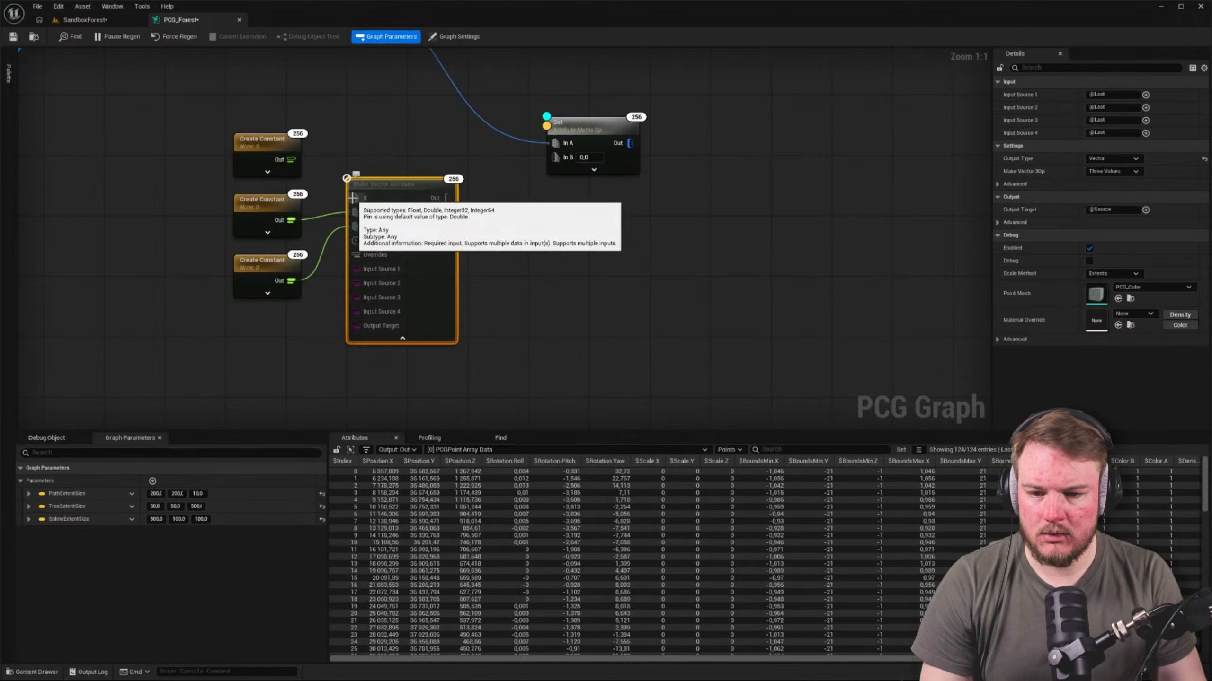
{"action": "left_click_drag", "start_coordinate": [353, 198], "coordinate": [291, 159]}
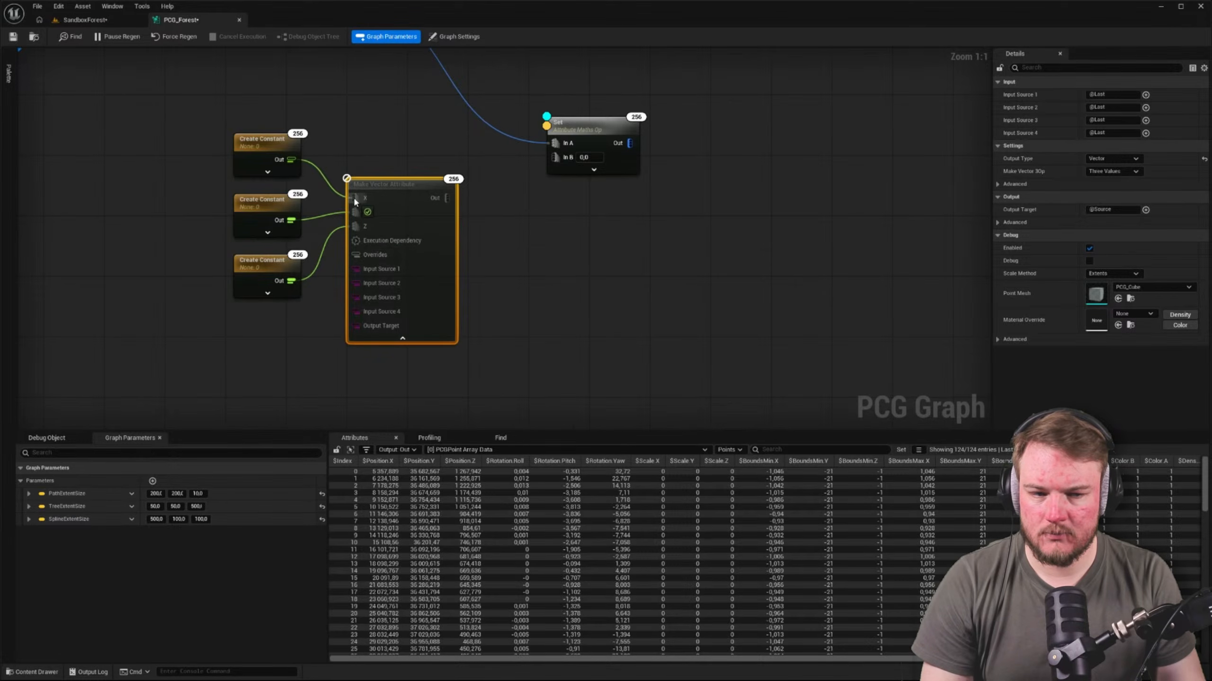
{"action": "right_click_drag", "start_coordinate": [370, 178], "coordinate": [354, 201]}
Connect the Make Vector Attribute output to the second Set node's In B input and collapse the vector node's advanced pins
{"action": "left_click_drag", "start_coordinate": [431, 220], "coordinate": [539, 180]}
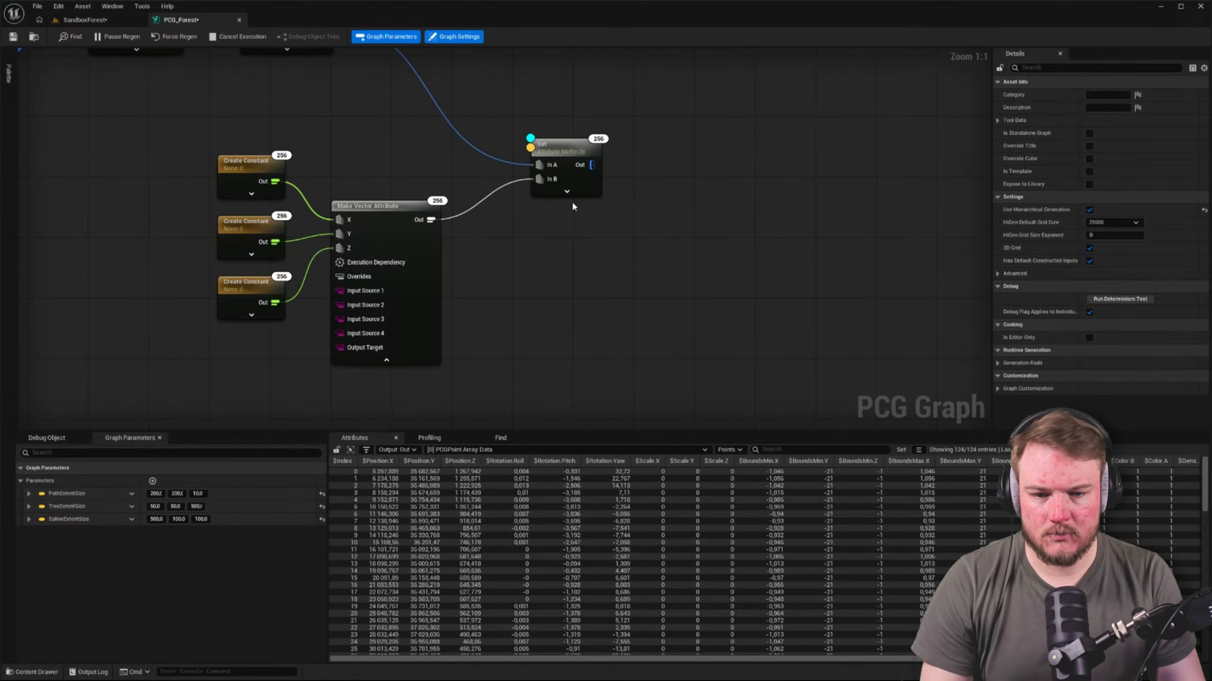
{"action": "left_click", "coordinate": [387, 360]}
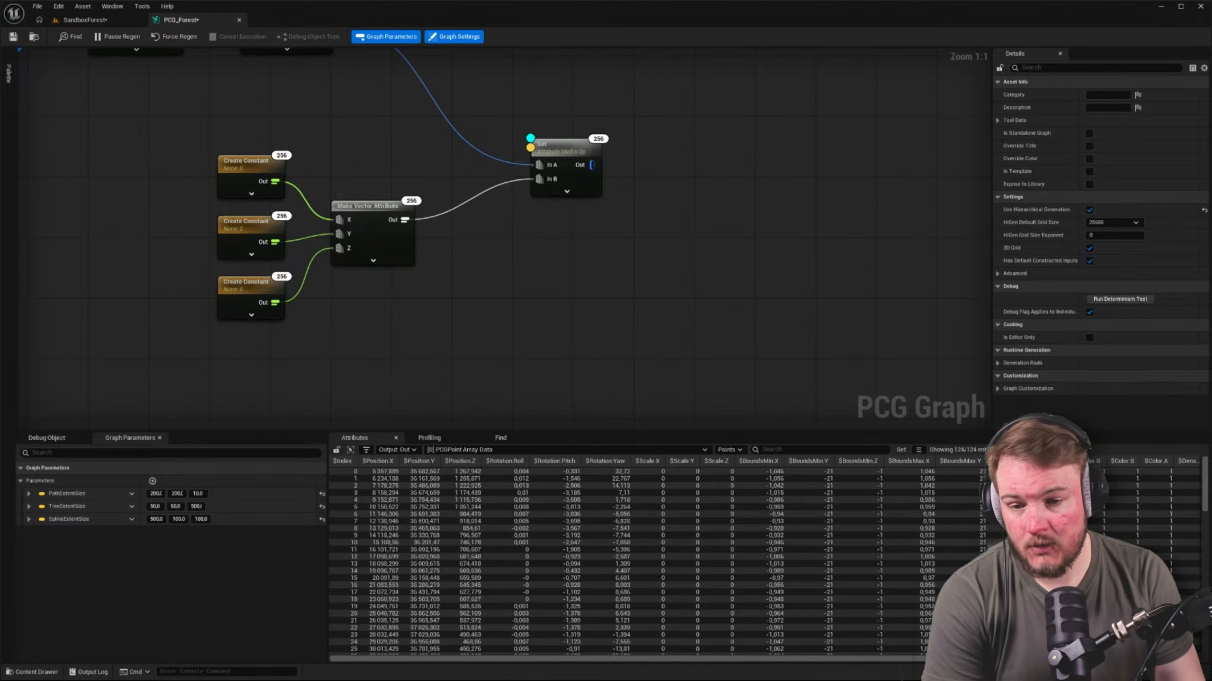
Add a new graph parameter and change its type to Vector
{"action": "right_click_drag", "start_coordinate": [545, 300], "coordinate": [639, 284]}
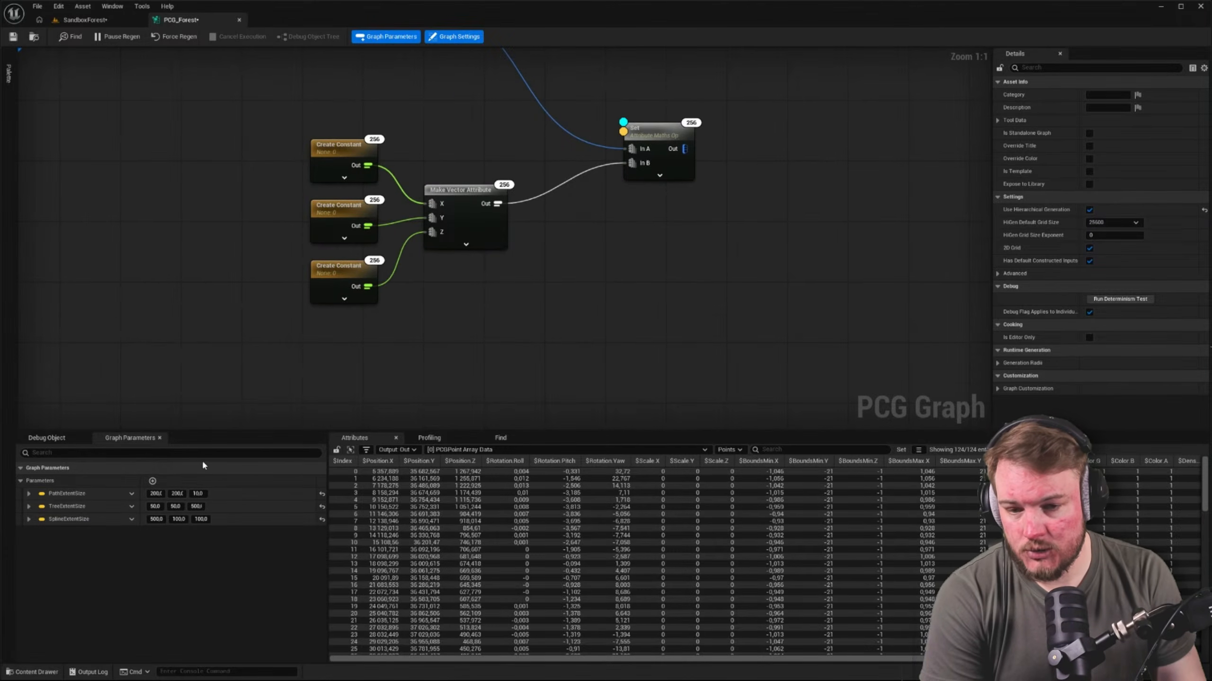
{"action": "left_click", "coordinate": [152, 482]}
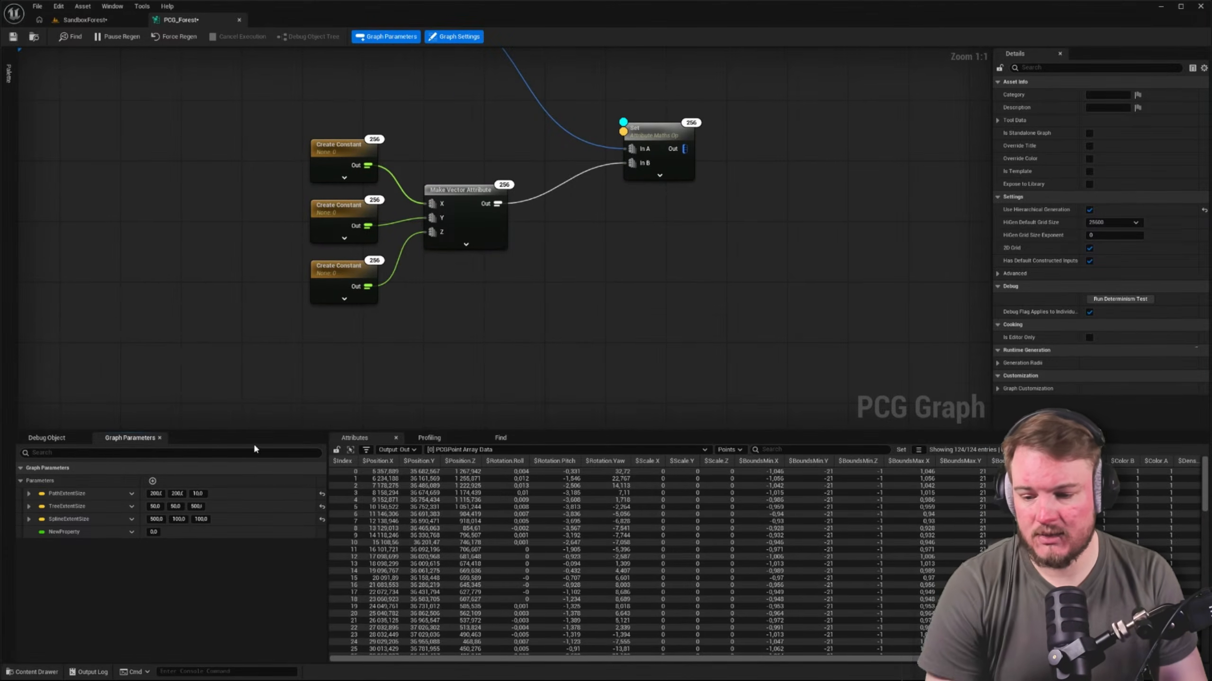
{"action": "left_click", "coordinate": [130, 532]}
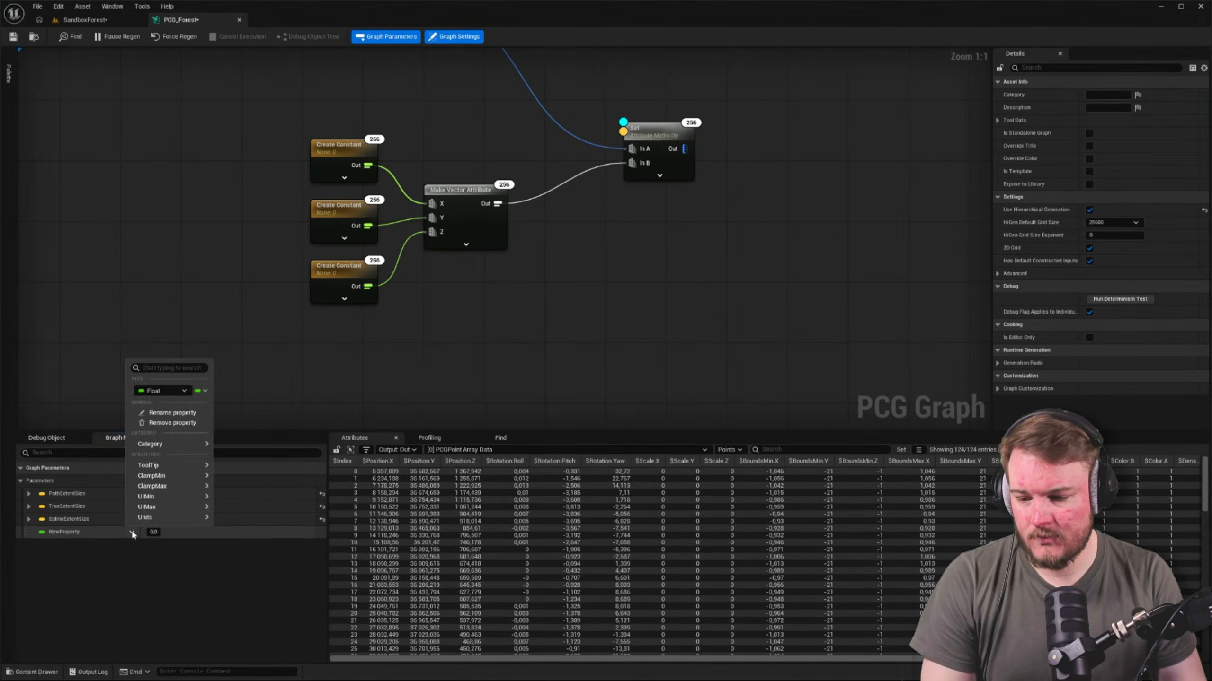
{"action": "left_click", "coordinate": [185, 391]}
{"action": "left_click", "coordinate": [162, 483]}
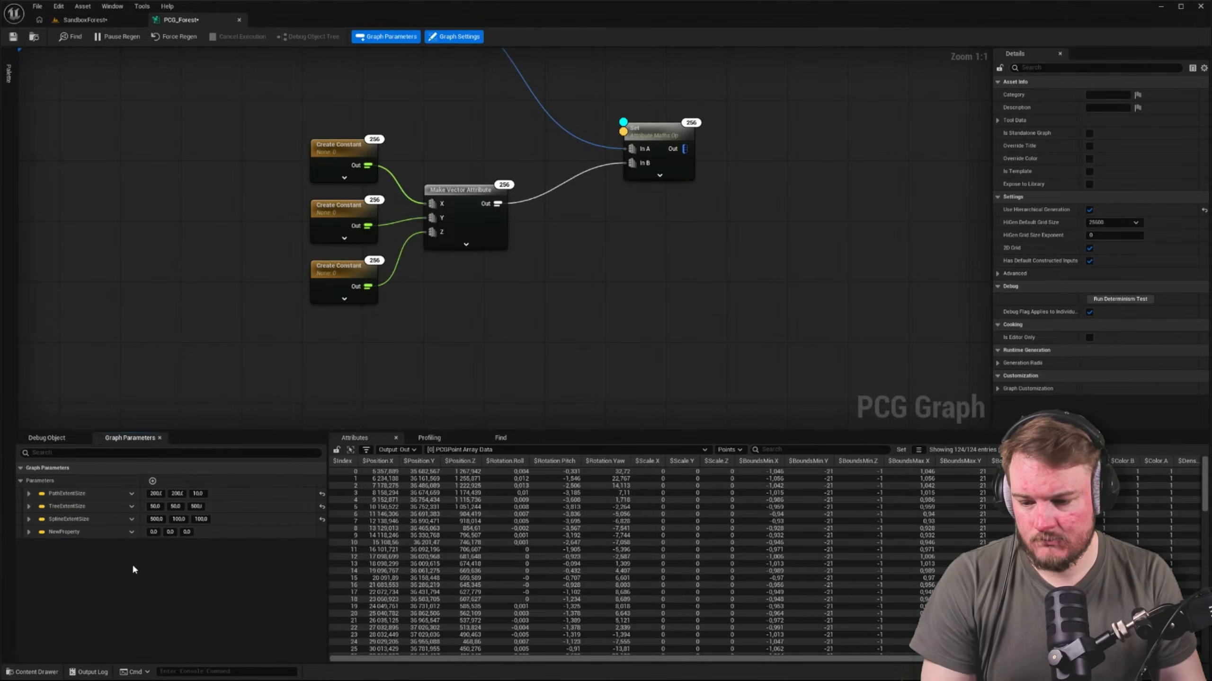
Feed the second Set node's In B from the new vector parameter, replacing the Make Vector Attribute node and its three constants
{"action": "left_click_drag", "start_coordinate": [81, 533], "coordinate": [627, 164]}
{"action": "left_click", "coordinate": [549, 188], "text": "alt"}
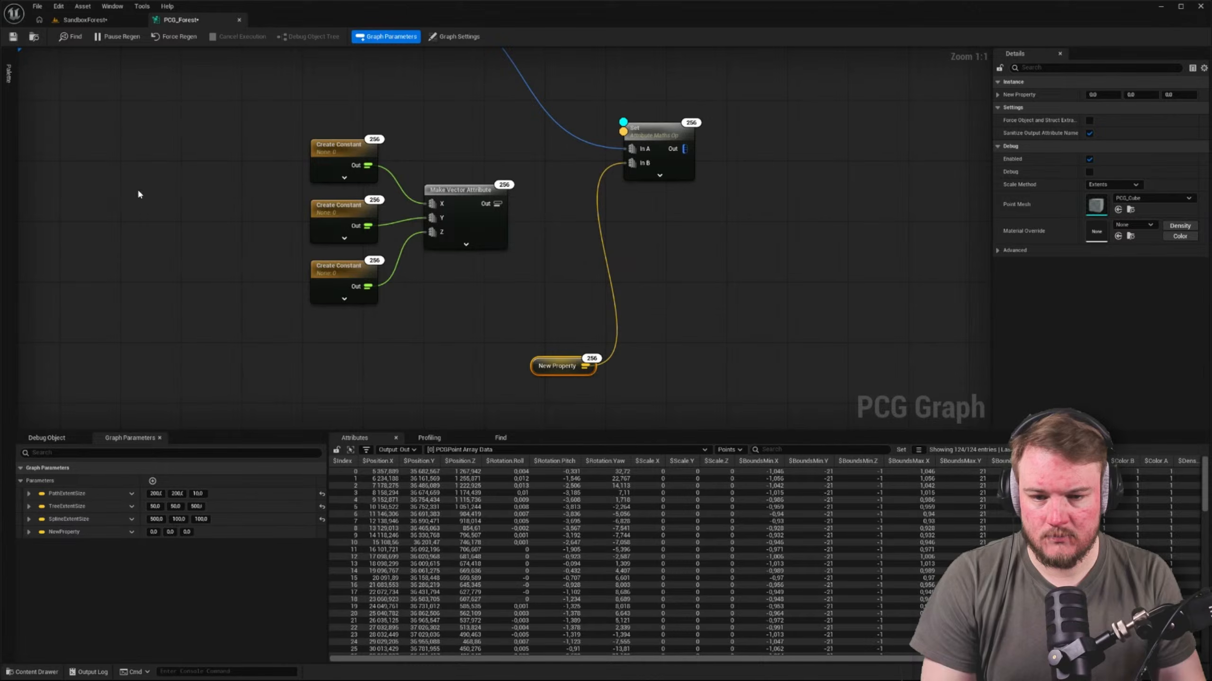
{"action": "left_click_drag", "start_coordinate": [148, 170], "coordinate": [445, 302]}
{"action": "key", "text": "Delete"}
{"action": "left_click_drag", "start_coordinate": [557, 365], "coordinate": [547, 189]}
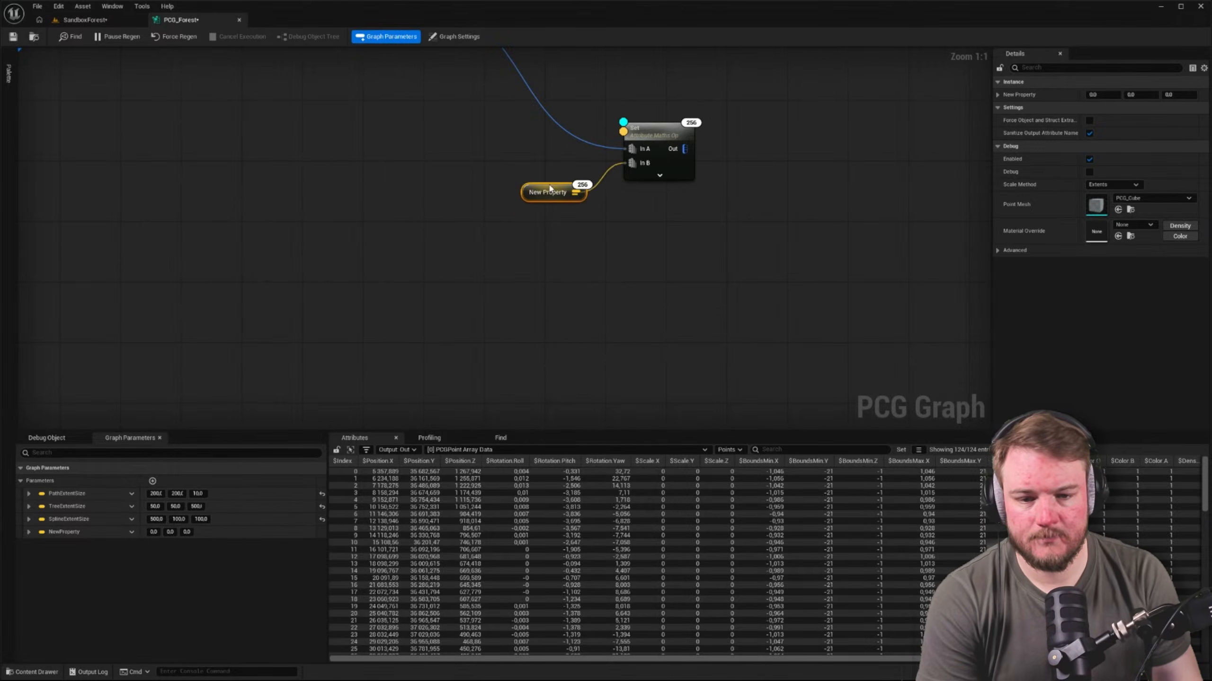
{"action": "right_click_drag", "start_coordinate": [549, 286], "coordinate": [397, 353]}
{"action": "left_click", "coordinate": [28, 532]}
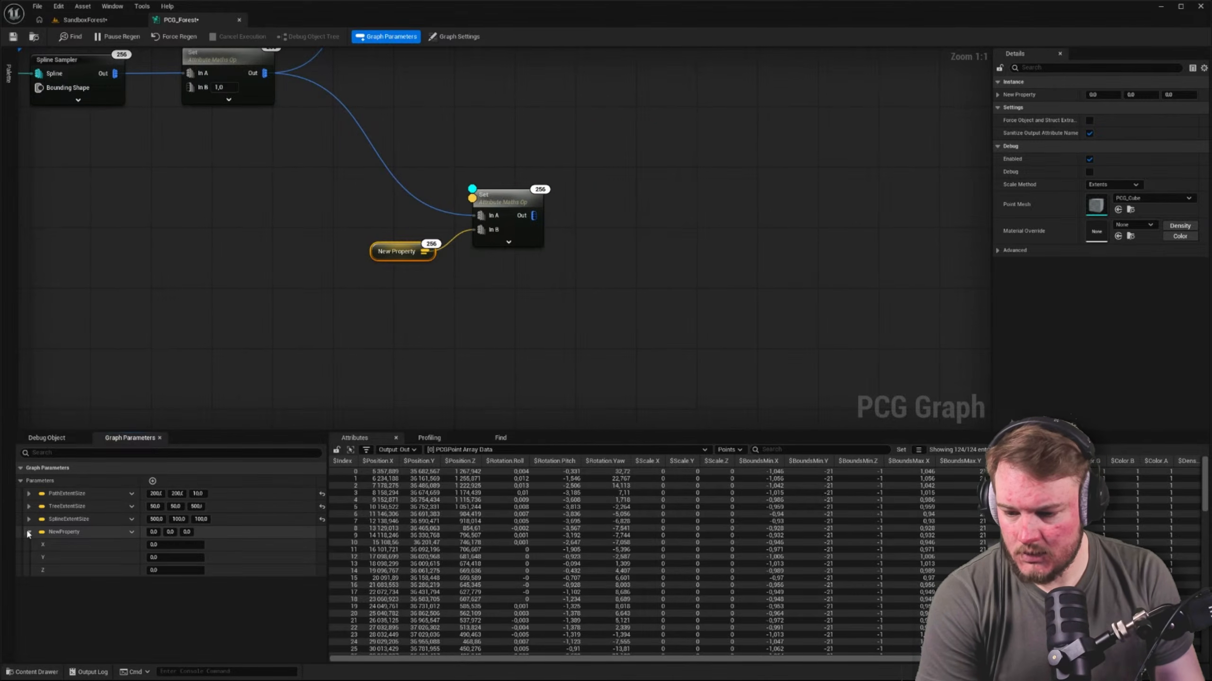
{"action": "left_click", "coordinate": [131, 532]}
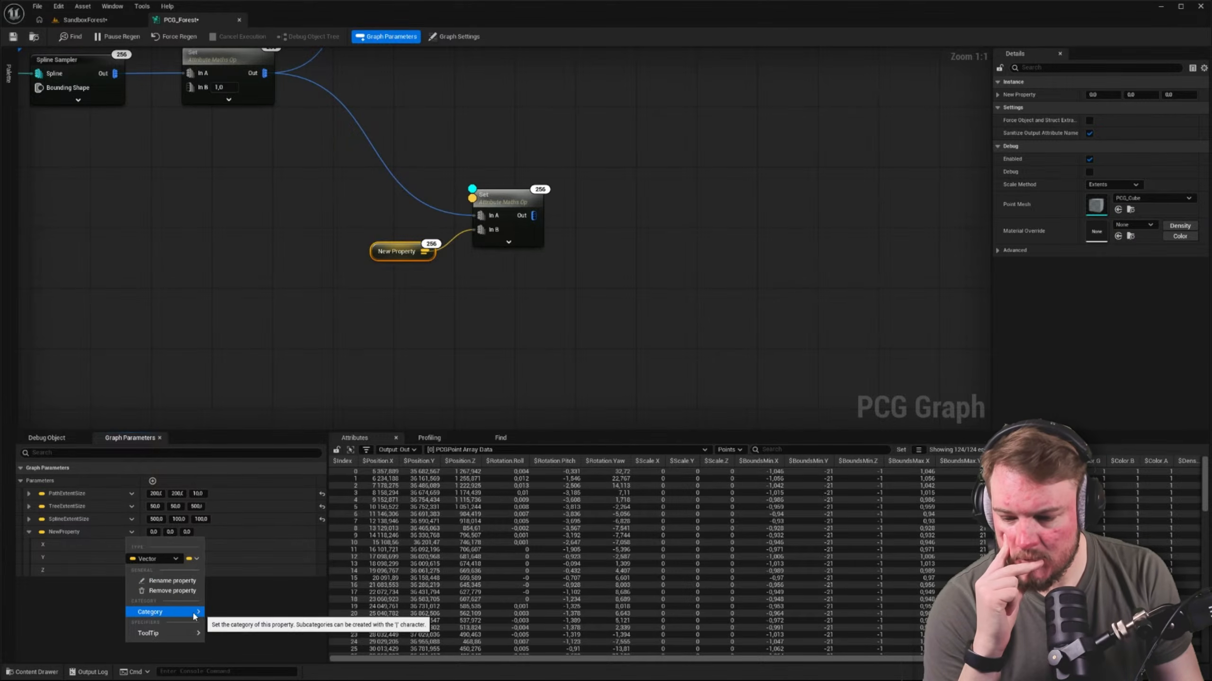
{"action": "mouse_move", "coordinate": [193, 616]}
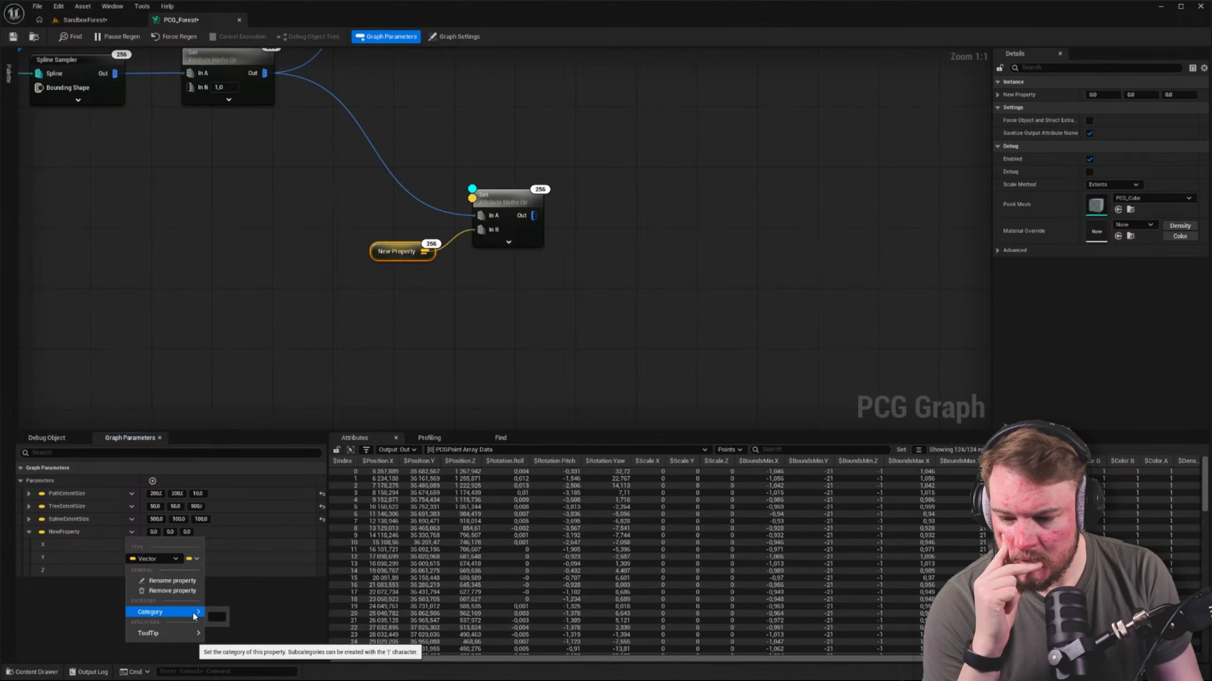
{"action": "left_click", "coordinate": [27, 610]}
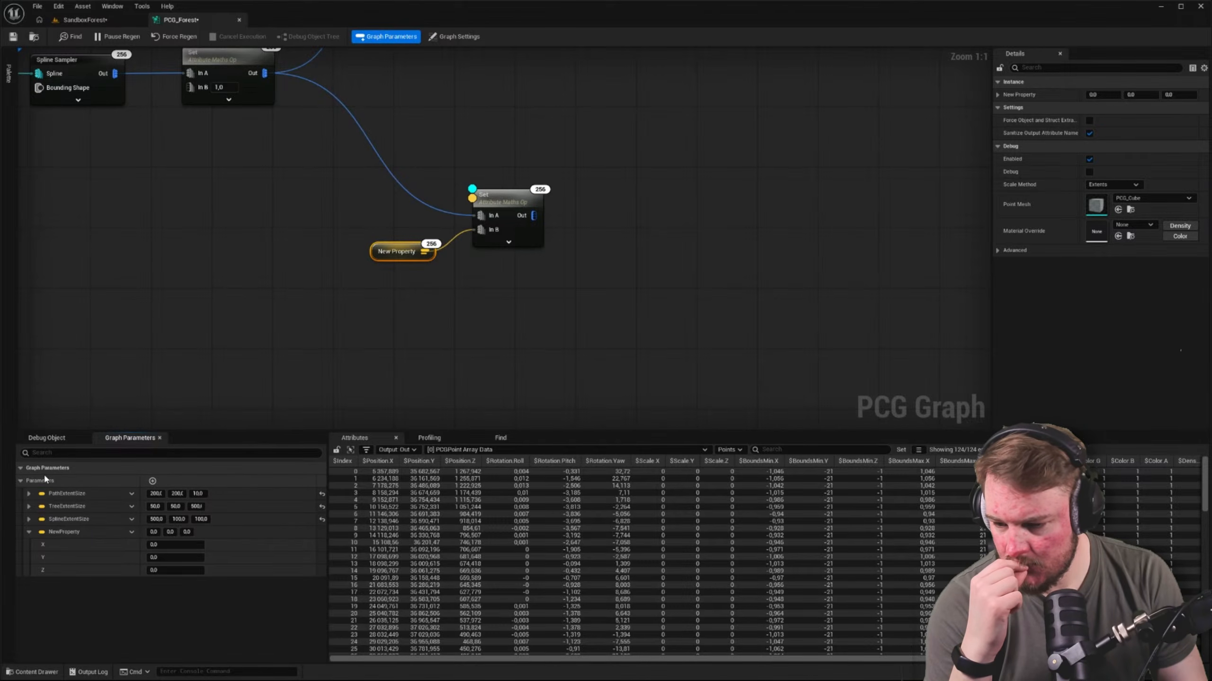
{"action": "left_click", "coordinate": [59, 437]}
{"action": "left_click", "coordinate": [115, 438]}
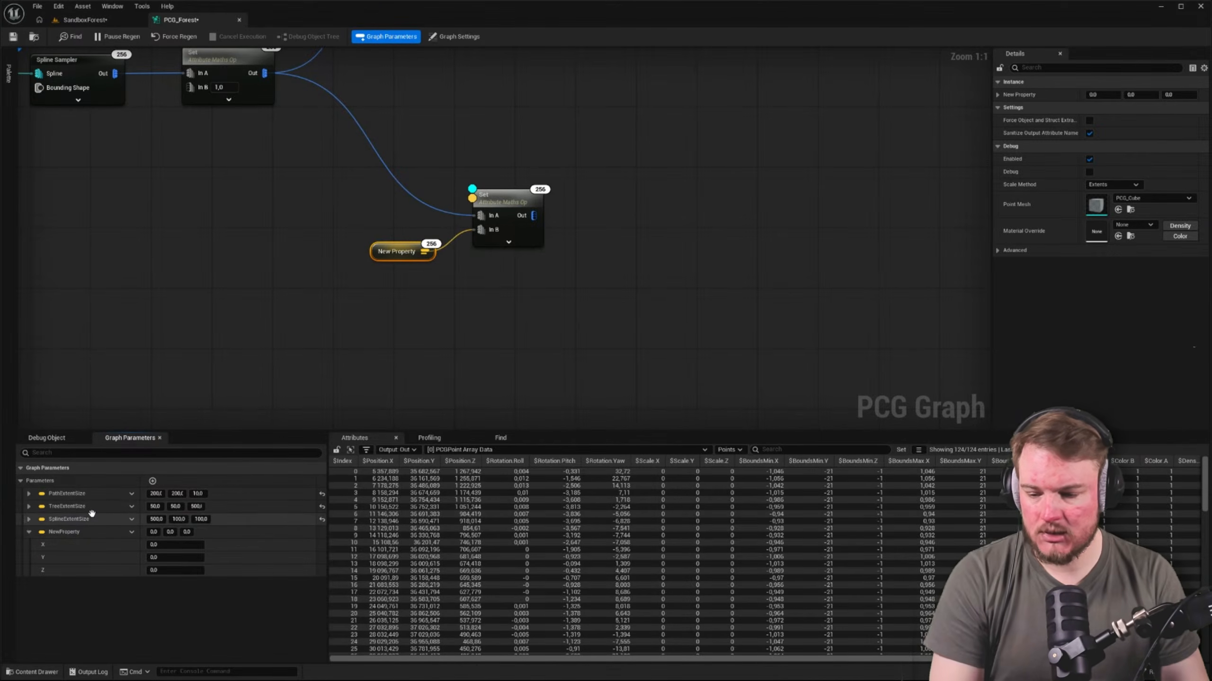
Rename the new vector parameter as BoulderSize
{"action": "right_click", "coordinate": [132, 532]}
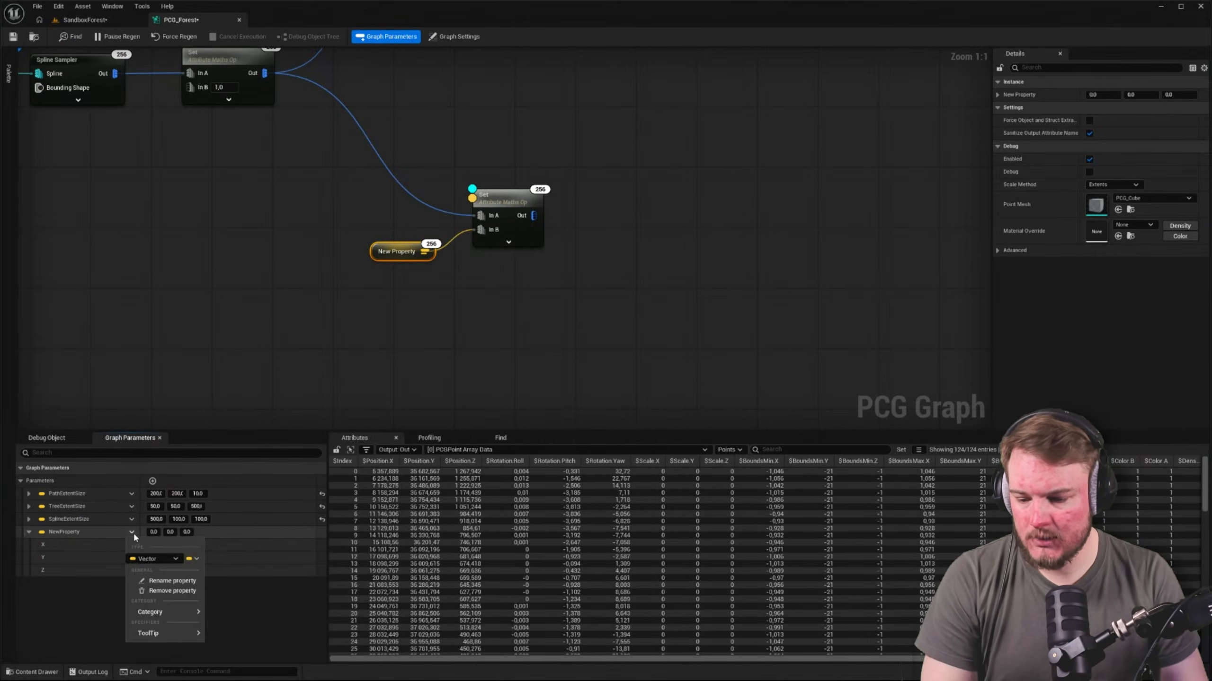
{"action": "left_click", "coordinate": [152, 581]}
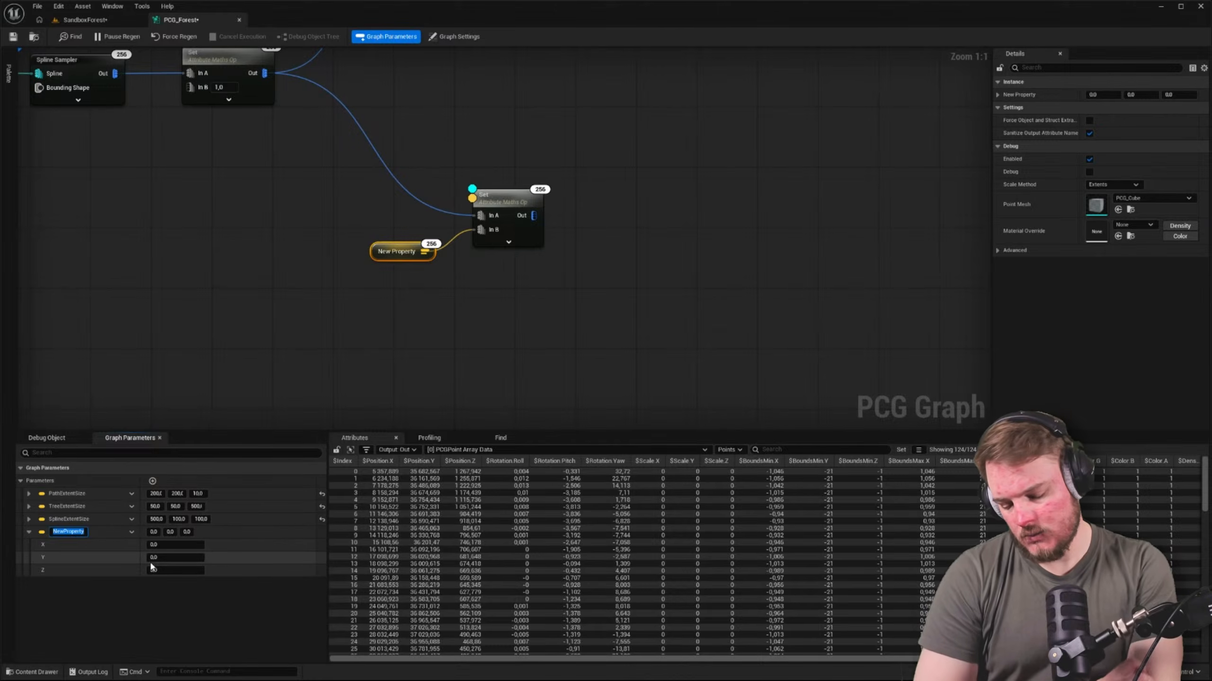
{"action": "type", "text": "BoulderSize"}
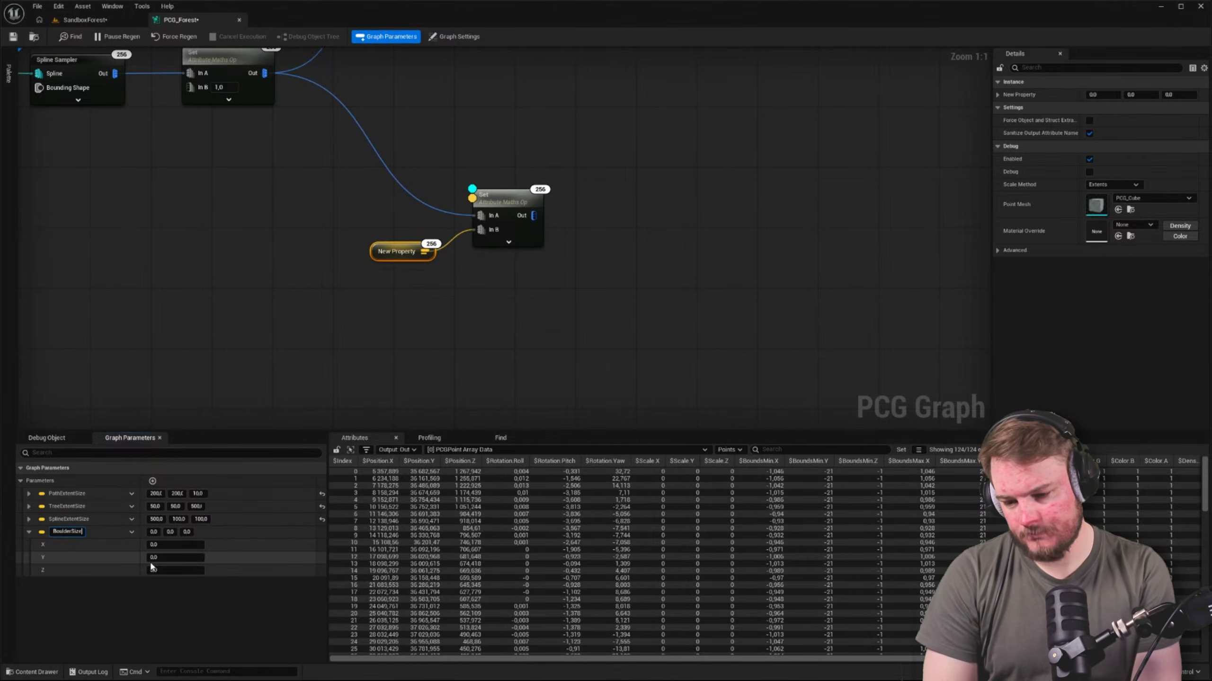
{"action": "key", "text": "Return"}
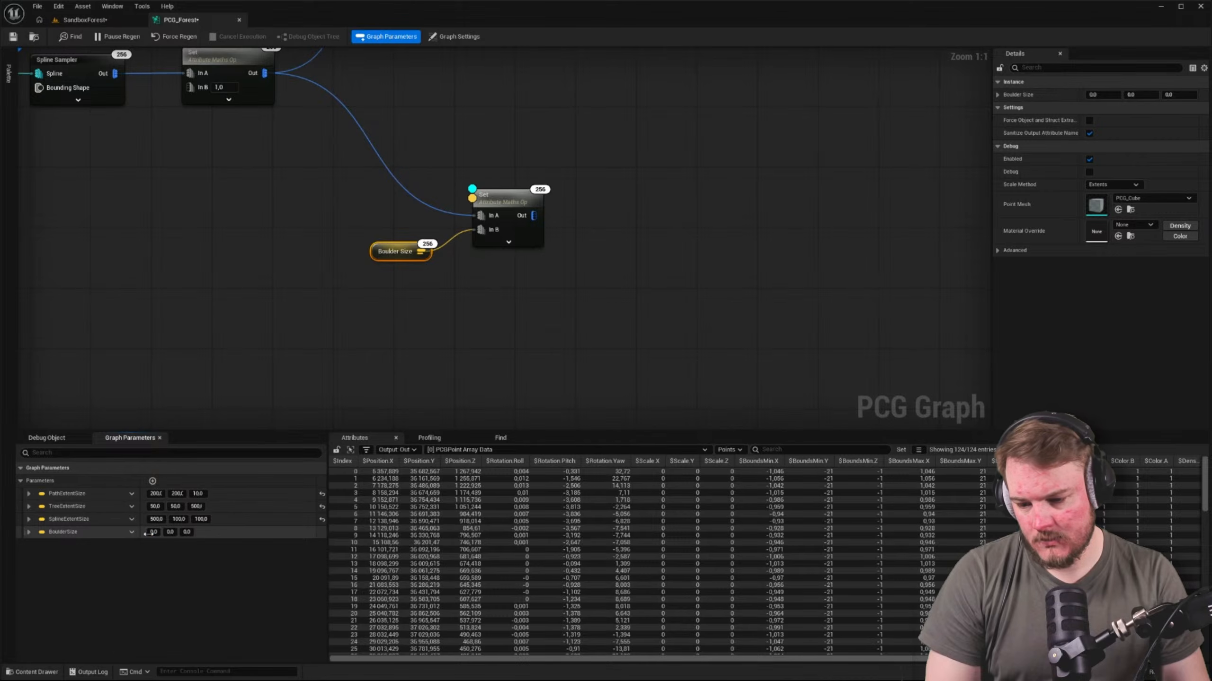
Set the BoulderSize parameter to X 5, Y 4 and Z 10
{"action": "left_click", "coordinate": [152, 532]}
{"action": "type", "text": "5"}
{"action": "key", "text": "Tab"}
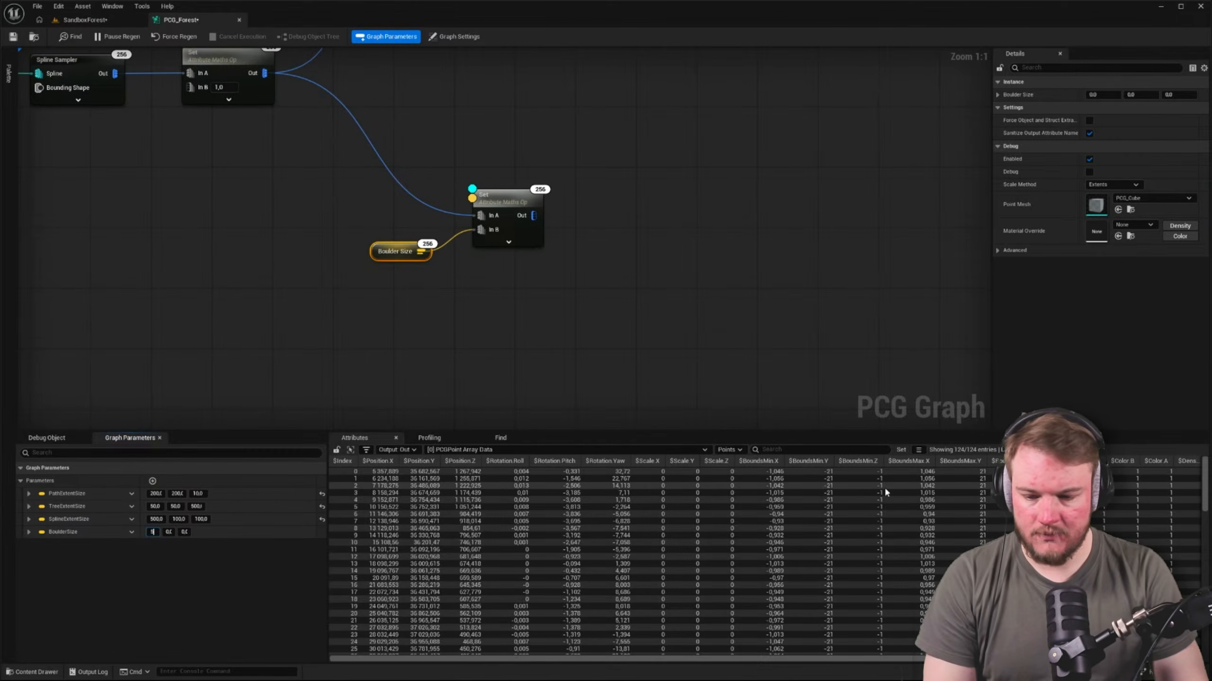
{"action": "type", "text": "4"}
{"action": "key", "text": "Tab"}
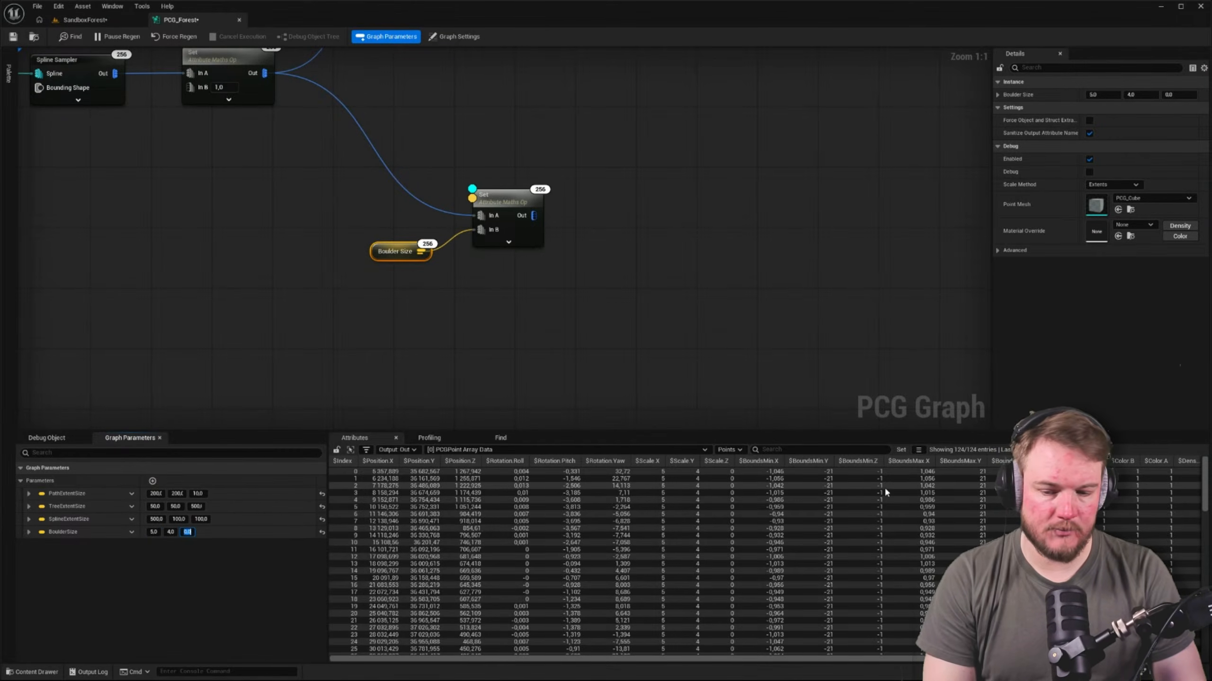
{"action": "type", "text": "10"}
{"action": "key", "text": "Return"}
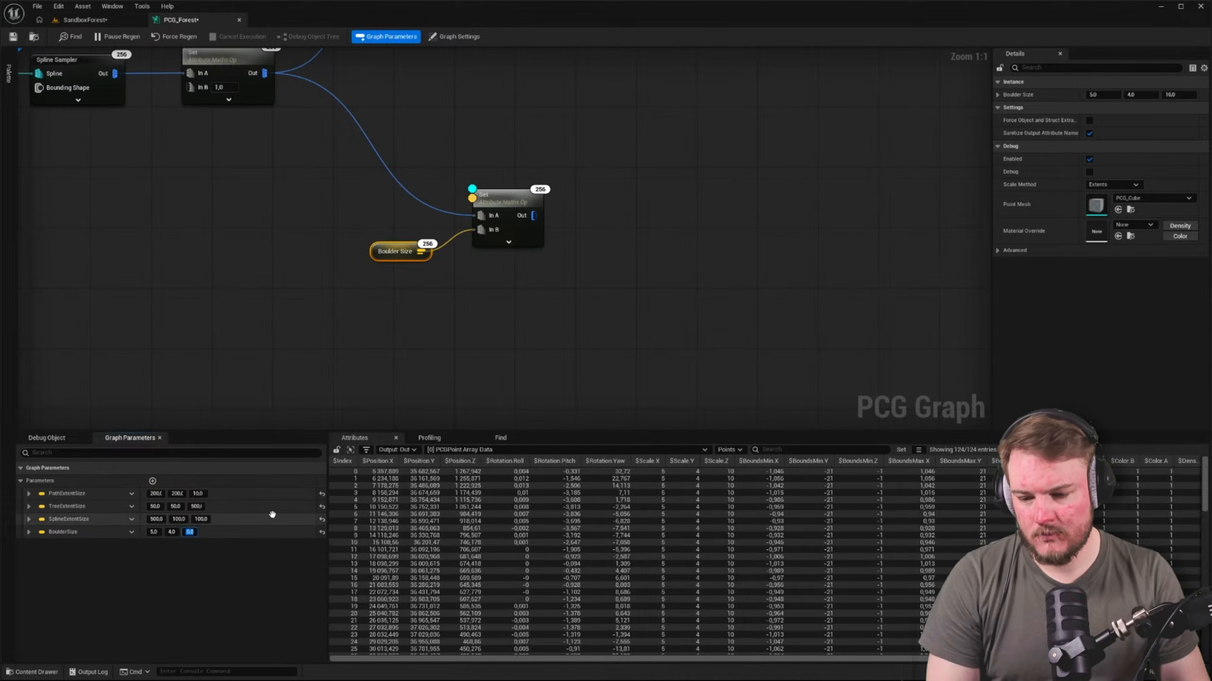
Move the Boulder Size and second Set nodes together, closer to the first Set node, and select the second Set node
{"action": "left_click", "coordinate": [354, 366]}
{"action": "right_click_drag", "start_coordinate": [420, 289], "coordinate": [285, 387]}
{"action": "scroll", "coordinate": [512, 214], "scroll_direction": "down", "scroll_amount": 2}
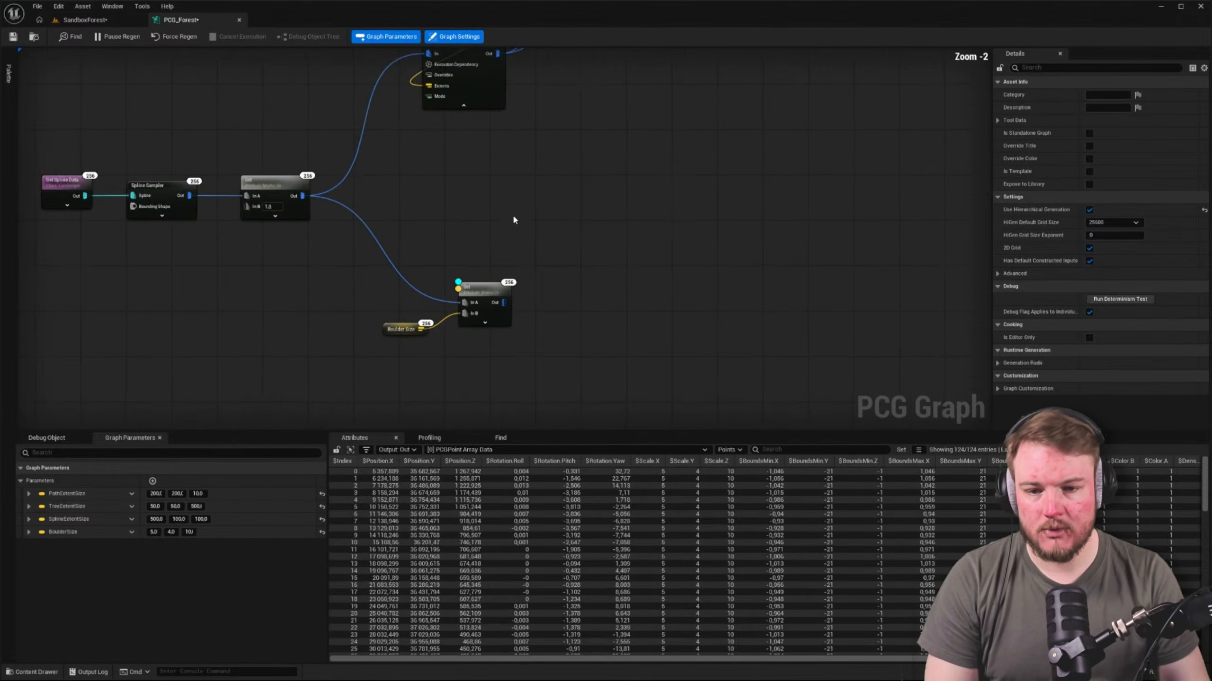
{"action": "left_click_drag", "start_coordinate": [330, 300], "coordinate": [507, 358]}
{"action": "left_click_drag", "start_coordinate": [490, 294], "coordinate": [459, 216]}
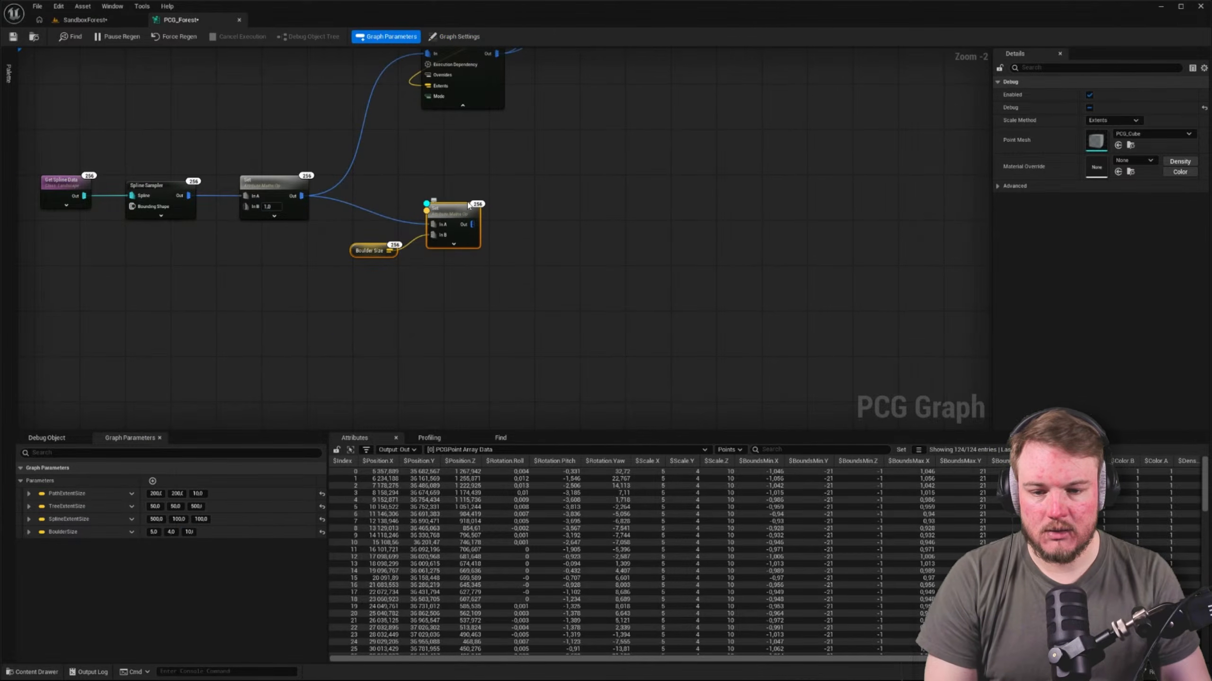
{"action": "left_click", "coordinate": [460, 216]}
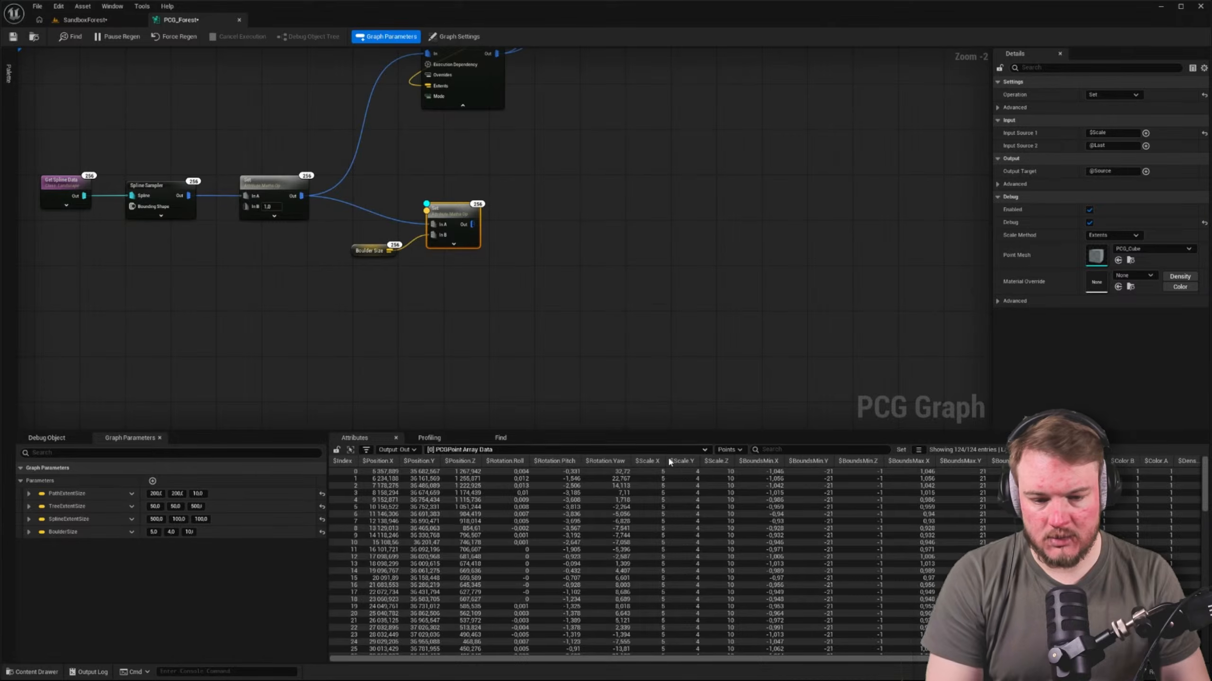
Add a Static Mesh Spawner connected to the second Set node's output
{"action": "right_click_drag", "start_coordinate": [570, 250], "coordinate": [498, 305]}
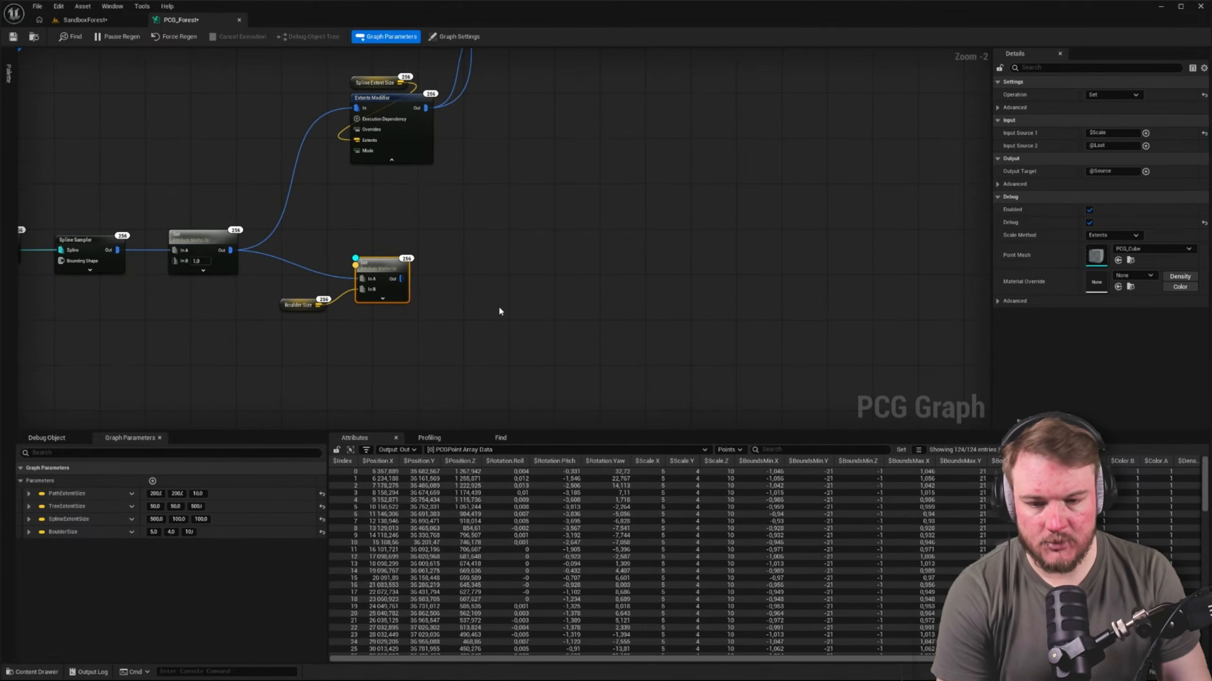
{"action": "left_click_drag", "start_coordinate": [402, 280], "coordinate": [576, 277]}
{"action": "type", "text": "statiuc"}
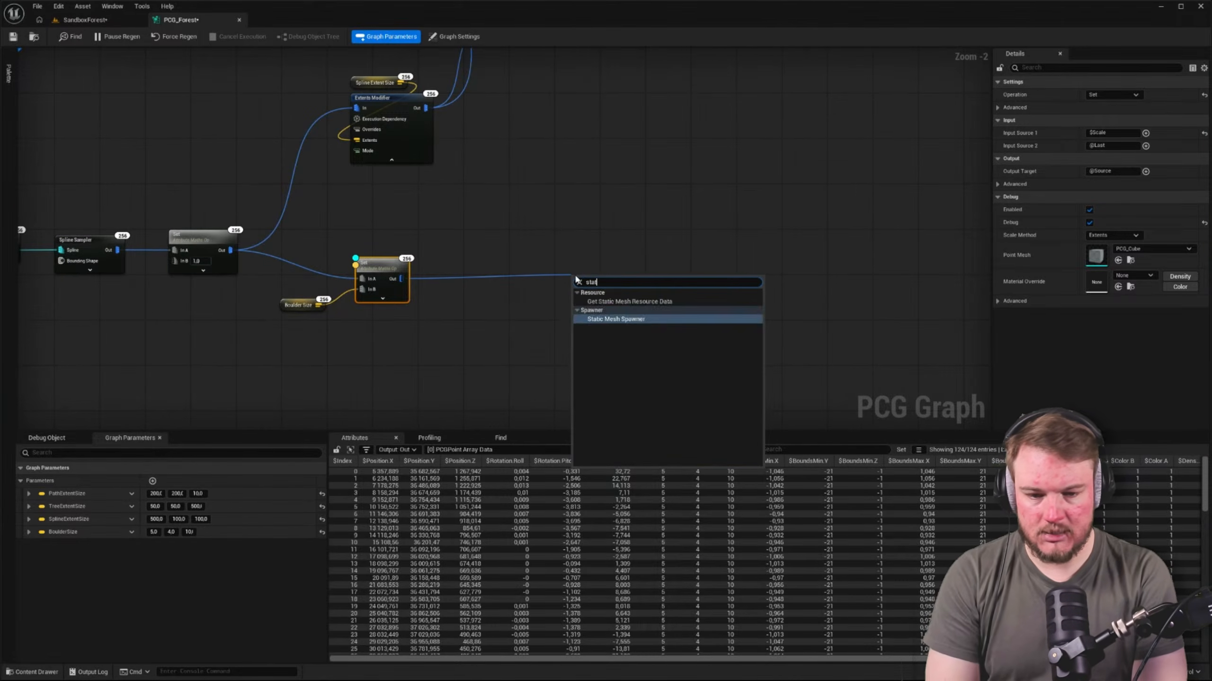
{"action": "key", "text": "Return"}
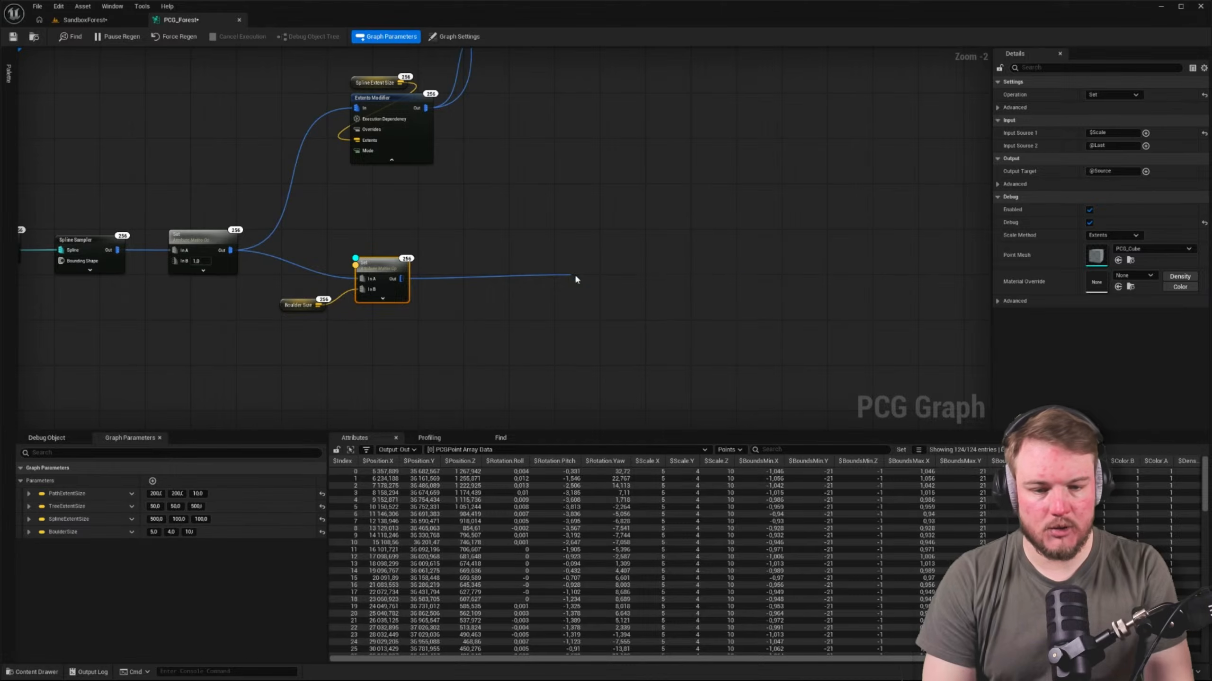
Add one mesh entry to the Static Mesh Spawner and set its component class to HierarchicalInstancedStaticMeshComponent
{"action": "left_click", "coordinate": [1175, 338]}
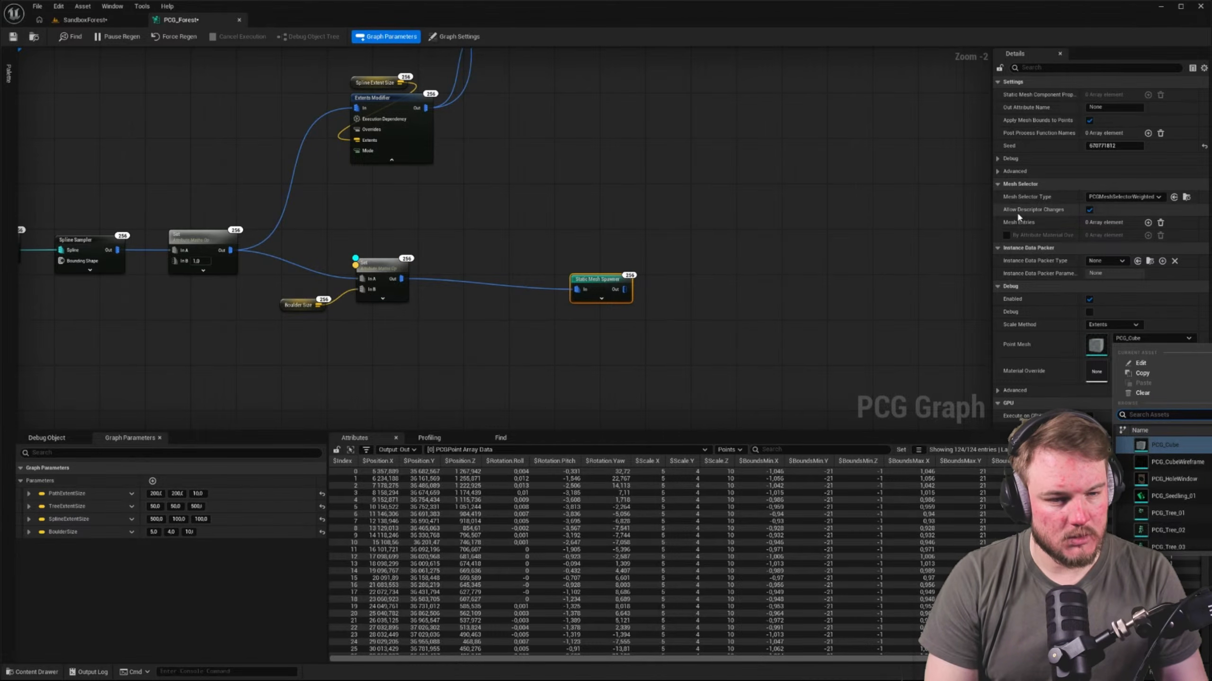
{"action": "left_click", "coordinate": [1148, 225]}
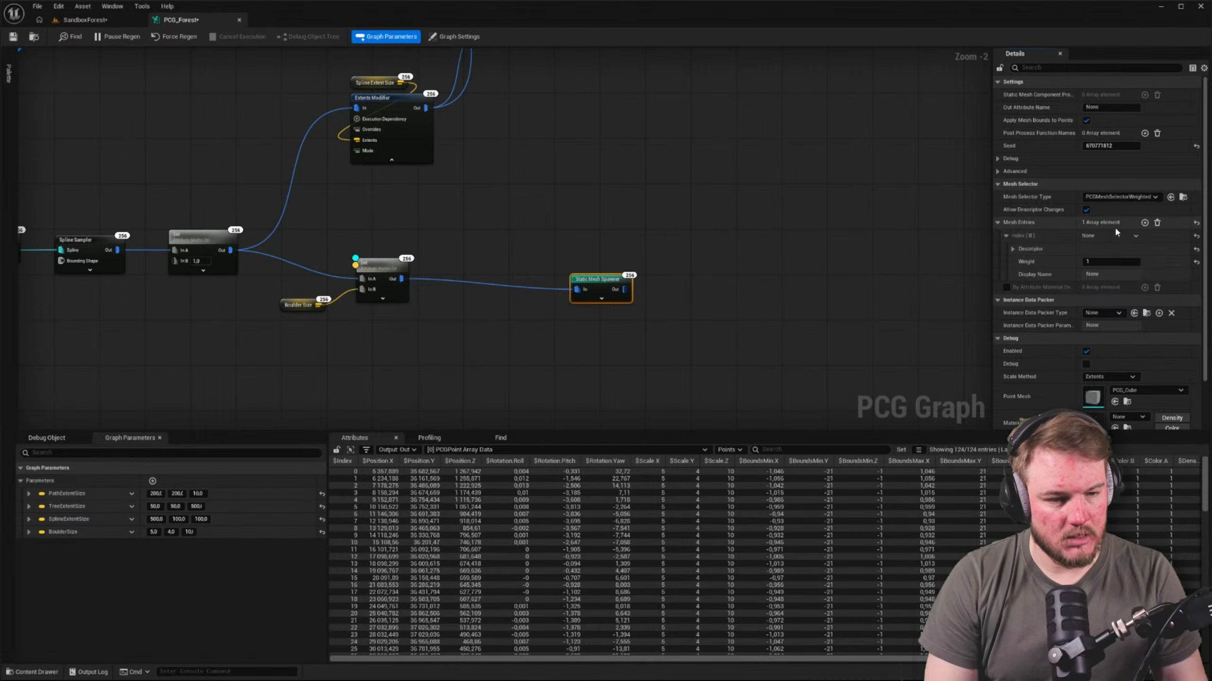
{"action": "left_click", "coordinate": [1009, 248]}
{"action": "left_click", "coordinate": [1102, 261]}
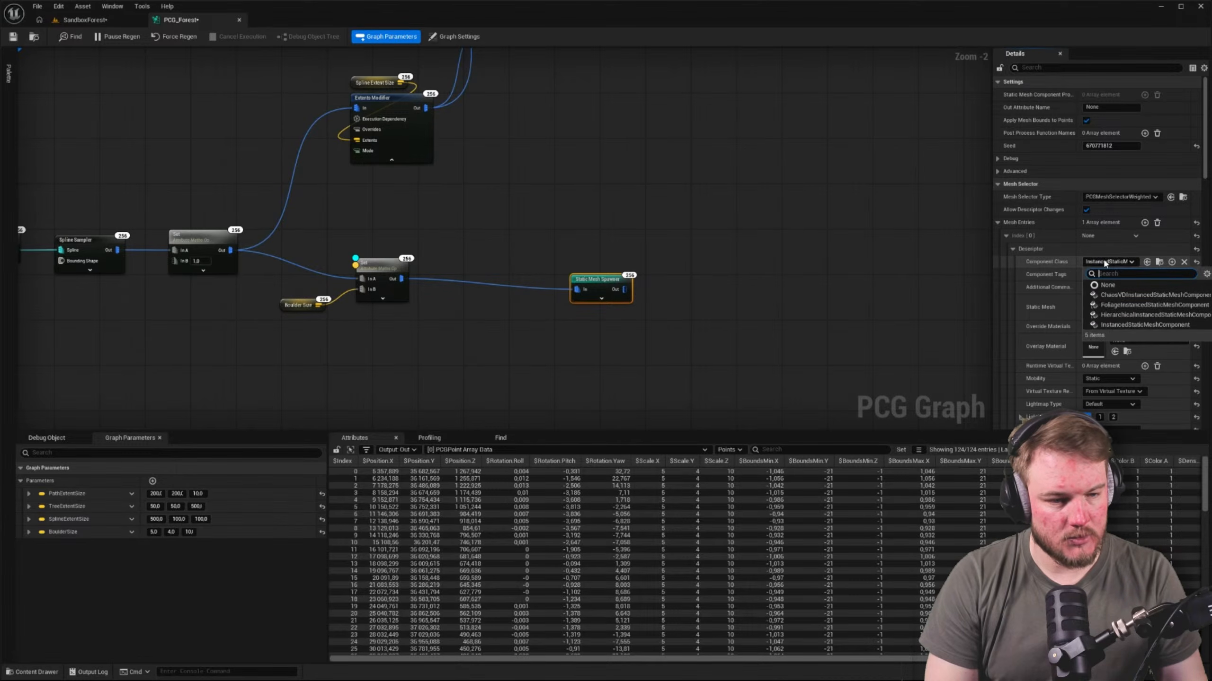
{"action": "left_click", "coordinate": [1109, 315]}
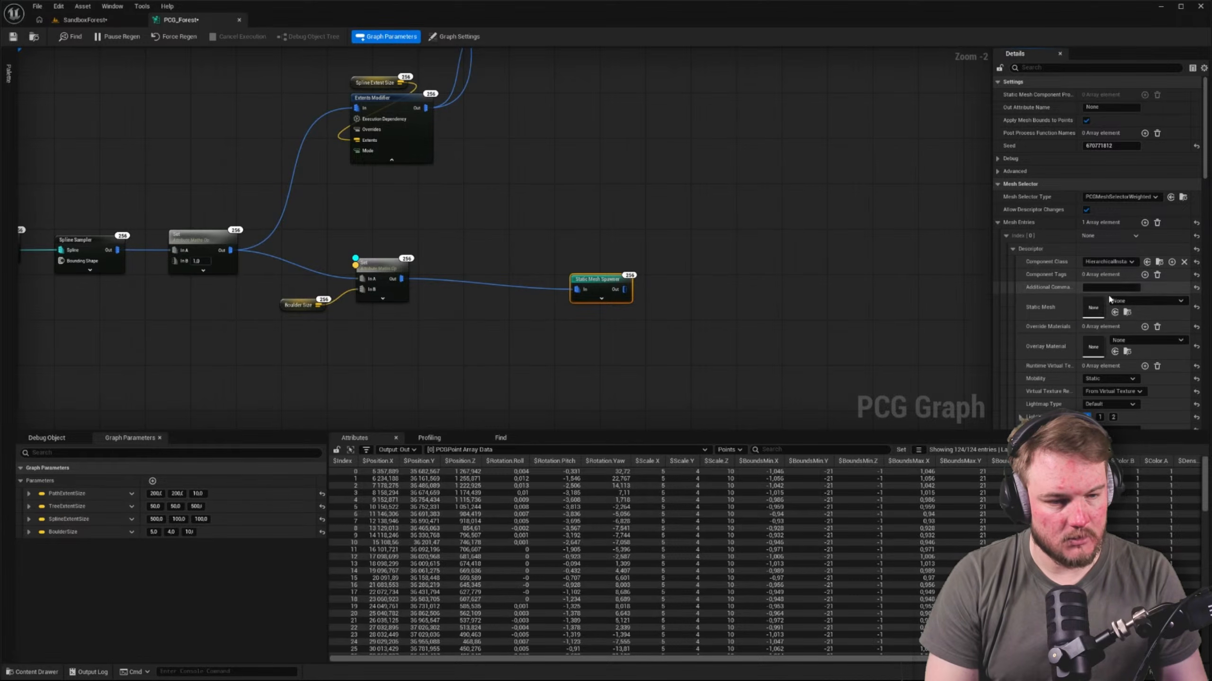
Assign the PCG_Boulder_02 static mesh to the spawner's mesh entry
{"action": "left_click", "coordinate": [1135, 300]}
{"action": "type", "text": "boulder"}
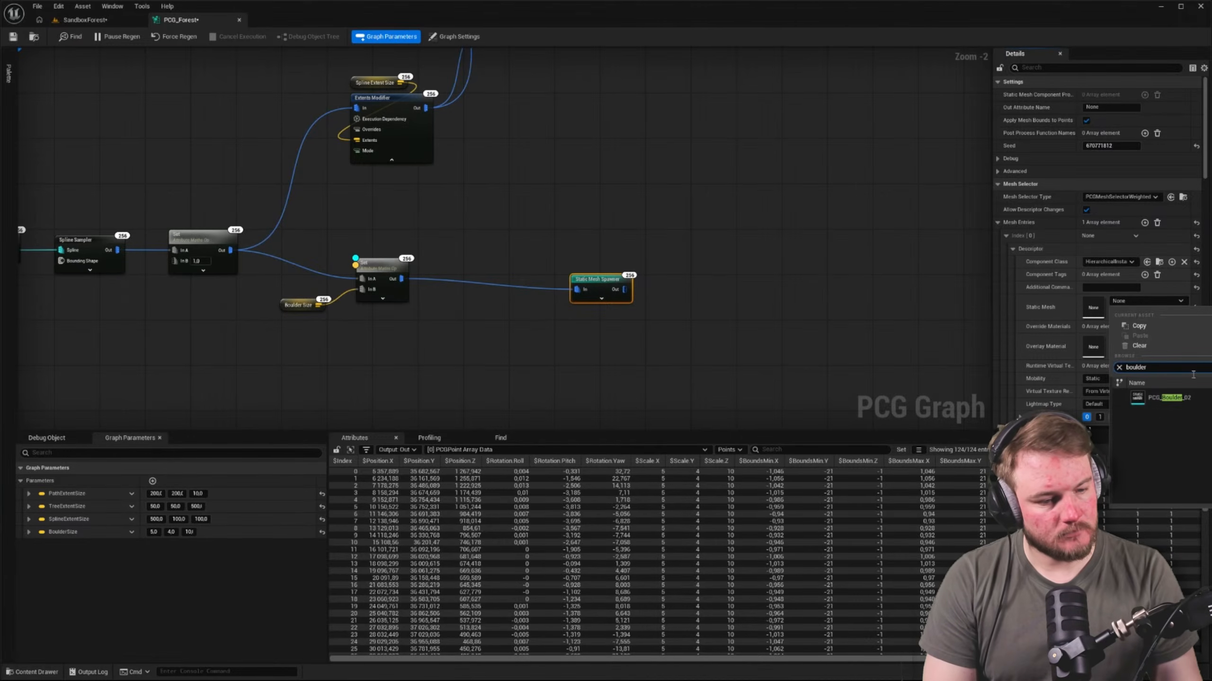
{"action": "left_click", "coordinate": [1187, 400]}
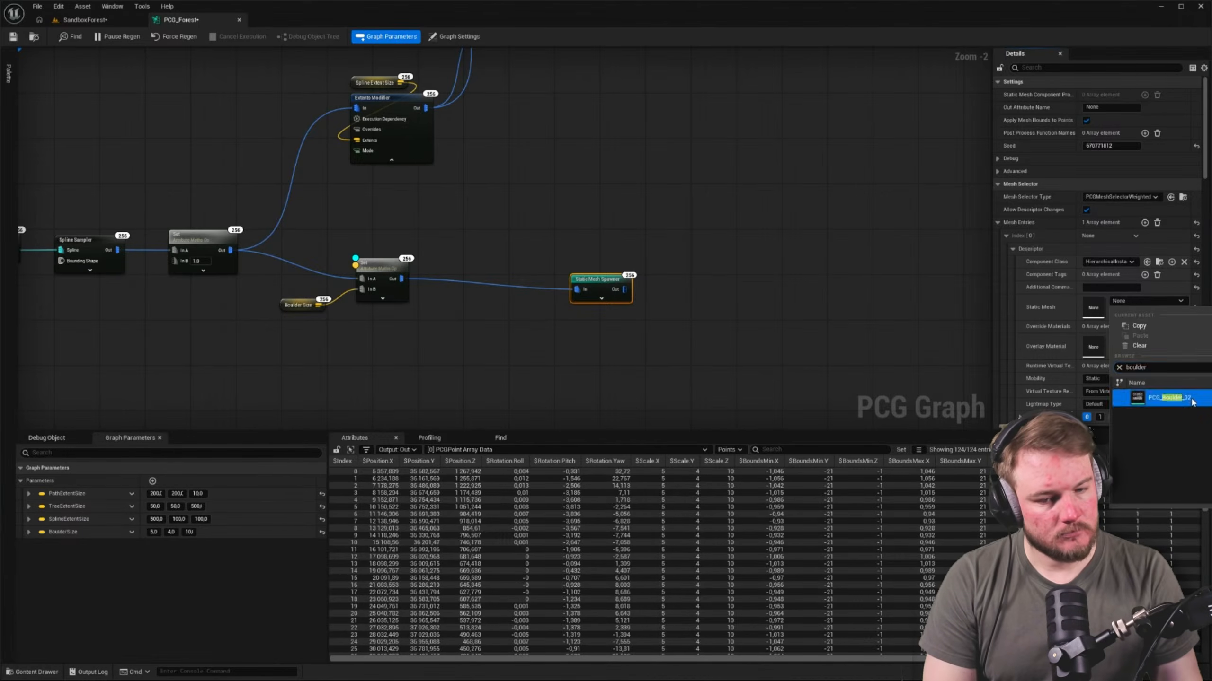
Move the Static Mesh Spawner closer to the second Set node, in line with it, and save the PCG_Forest graph
{"action": "left_click", "coordinate": [666, 284]}
{"action": "right_click_drag", "start_coordinate": [666, 284], "coordinate": [683, 293]}
{"action": "right_click", "coordinate": [758, 294]}
{"action": "left_click_drag", "start_coordinate": [619, 288], "coordinate": [563, 278]}
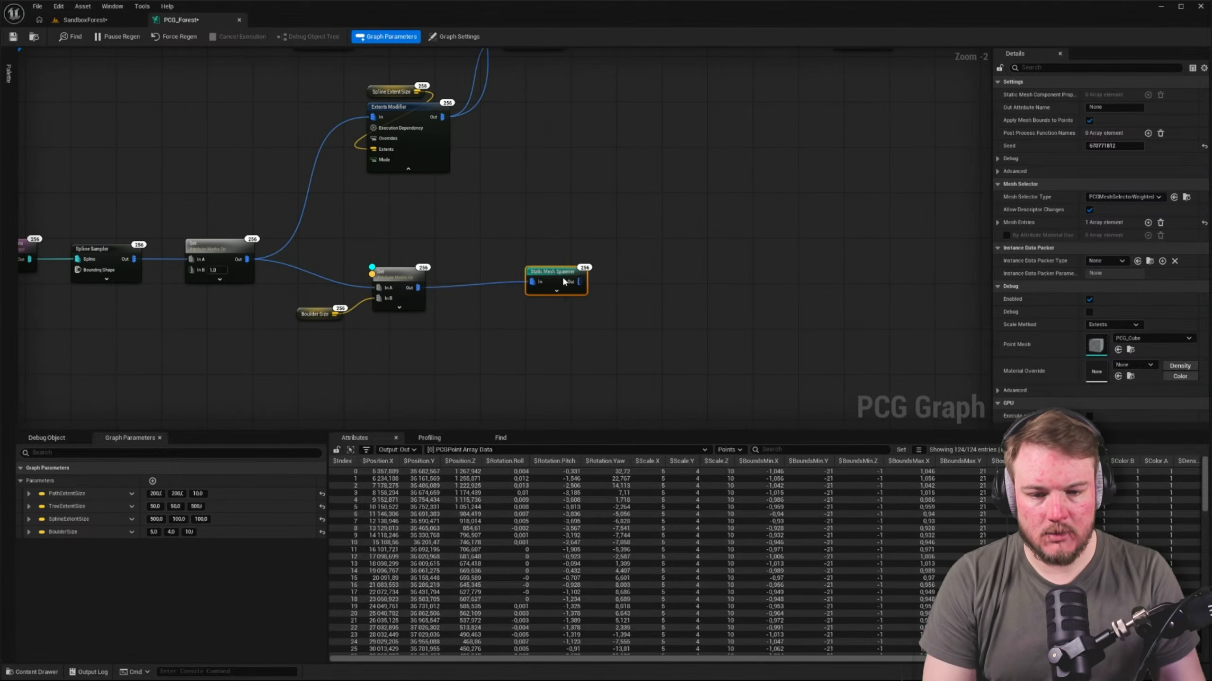
{"action": "right_click_drag", "start_coordinate": [567, 254], "coordinate": [694, 245]}
{"action": "left_click", "coordinate": [698, 238]}
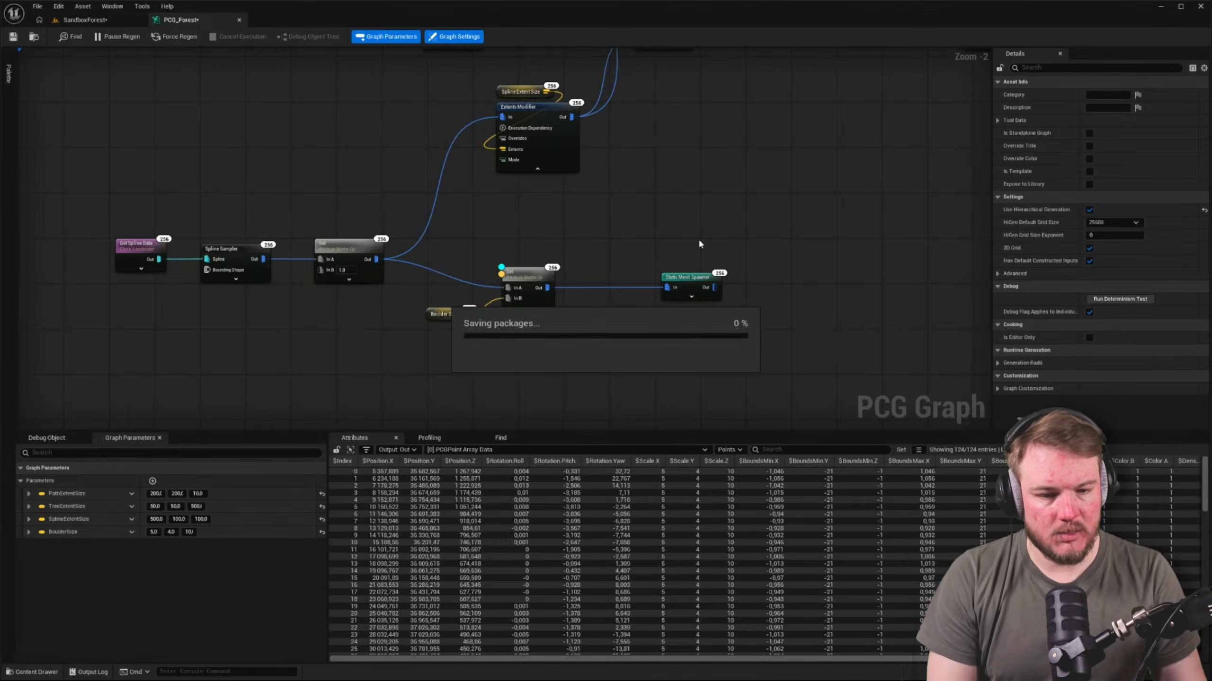
{"action": "left_click", "coordinate": [165, 43]}
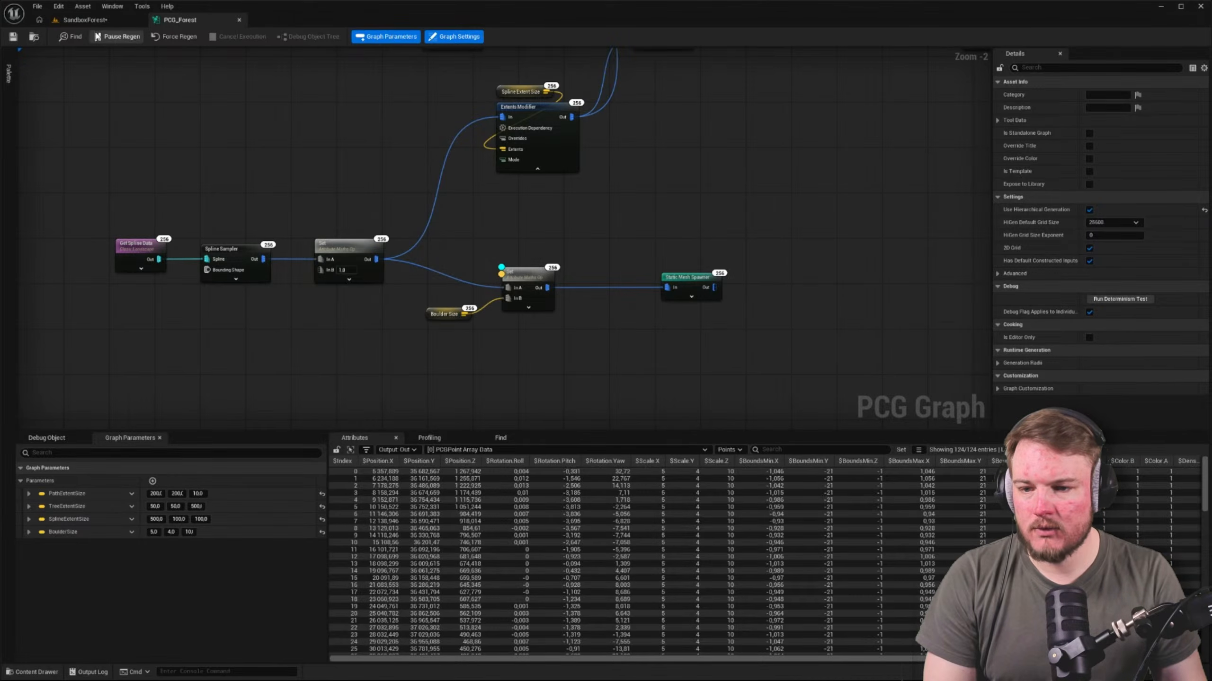
Examine the boulder placement in the SandboxForest level, and return to the boulder branch of the PCG_Forest graph
{"action": "left_click", "coordinate": [86, 20]}
{"action": "right_click_drag", "start_coordinate": [459, 286], "coordinate": [363, 258]}
{"action": "right_click_drag", "start_coordinate": [503, 263], "coordinate": [157, 287]}
{"action": "left_click", "coordinate": [544, 253]}
{"action": "right_click_drag", "start_coordinate": [544, 253], "coordinate": [477, 244]}
{"action": "left_click", "coordinate": [202, 22]}
{"action": "right_click_drag", "start_coordinate": [390, 161], "coordinate": [497, 154]}
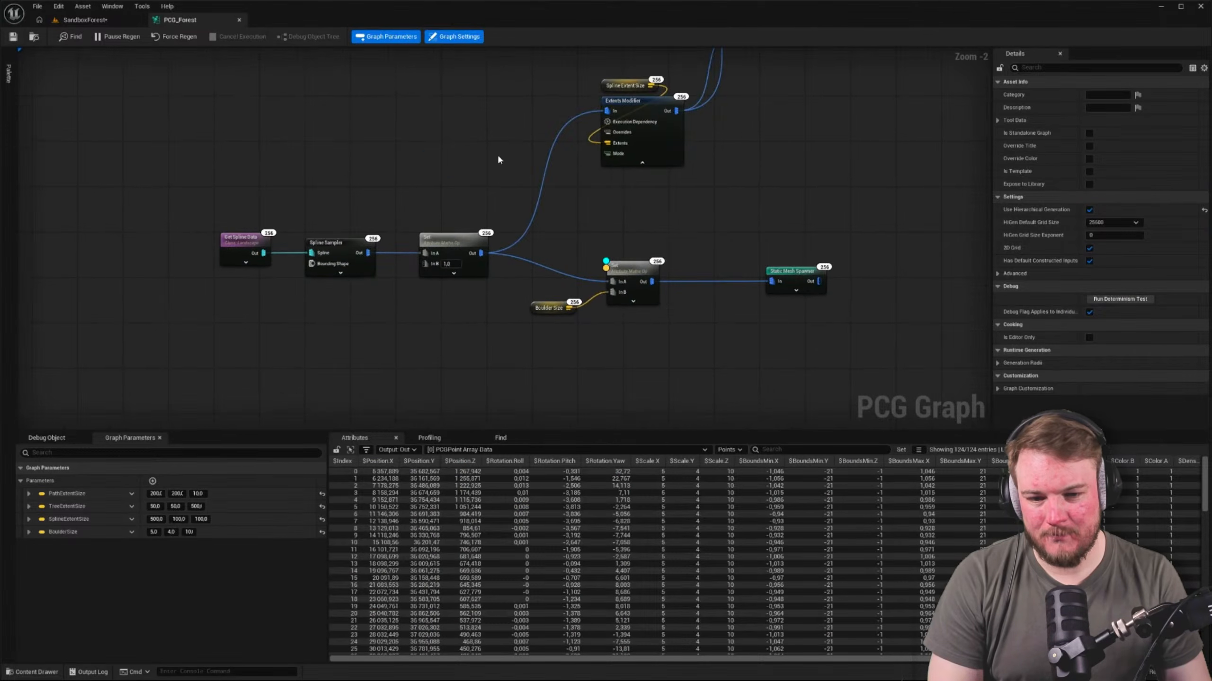
{"action": "right_click_drag", "start_coordinate": [639, 289], "coordinate": [517, 238]}
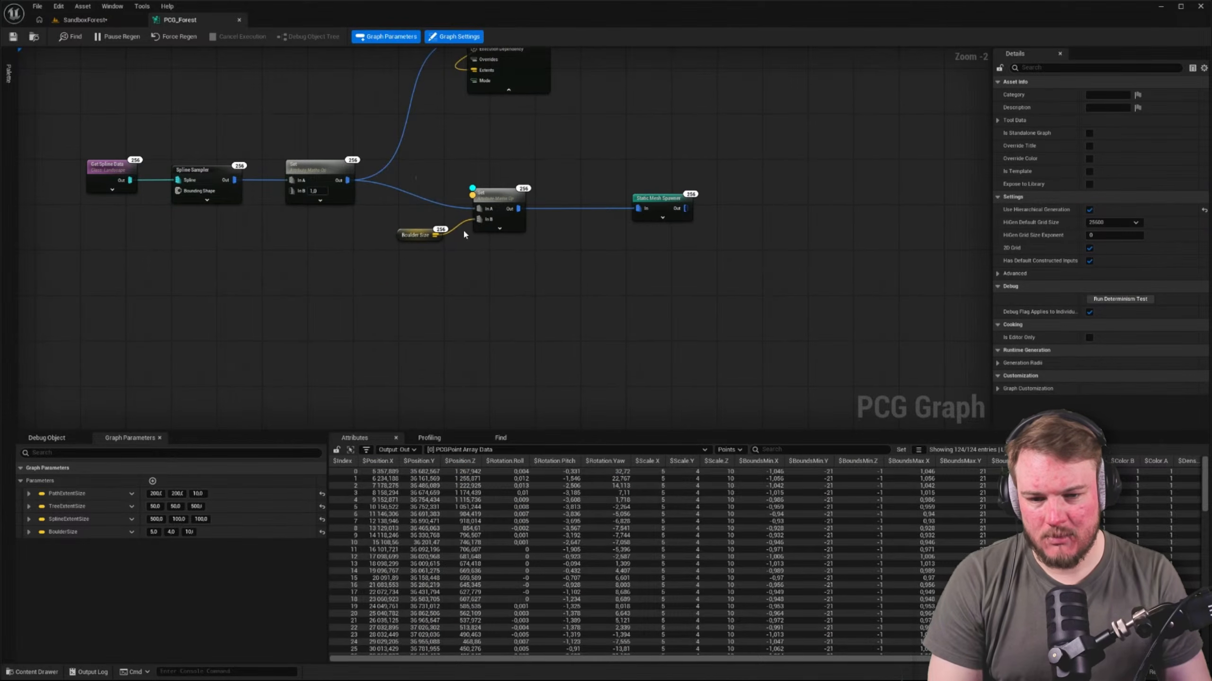
Disable the Boulder Size and second Set nodes and examine the boulders in the SandboxForest level
{"action": "left_click_drag", "start_coordinate": [464, 232], "coordinate": [539, 290]}
{"action": "key", "text": "e"}
{"action": "left_click", "coordinate": [540, 289]}
{"action": "left_click", "coordinate": [75, 18]}
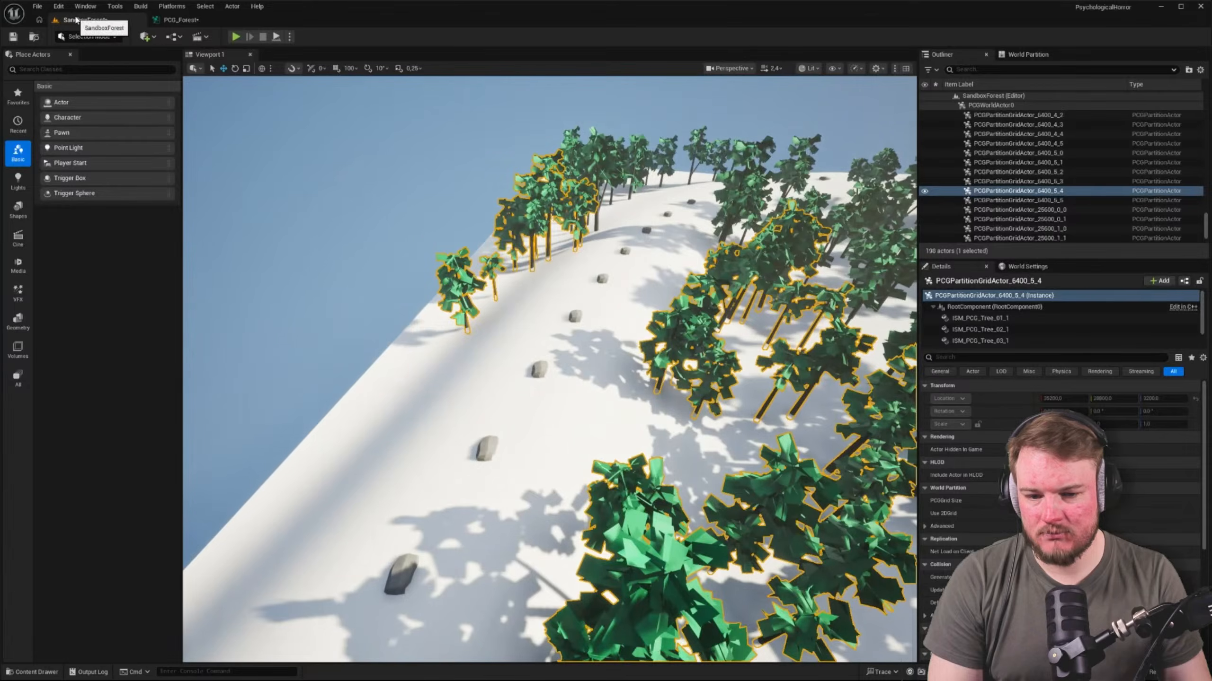
{"action": "right_click_drag", "start_coordinate": [429, 238], "coordinate": [205, 210]}
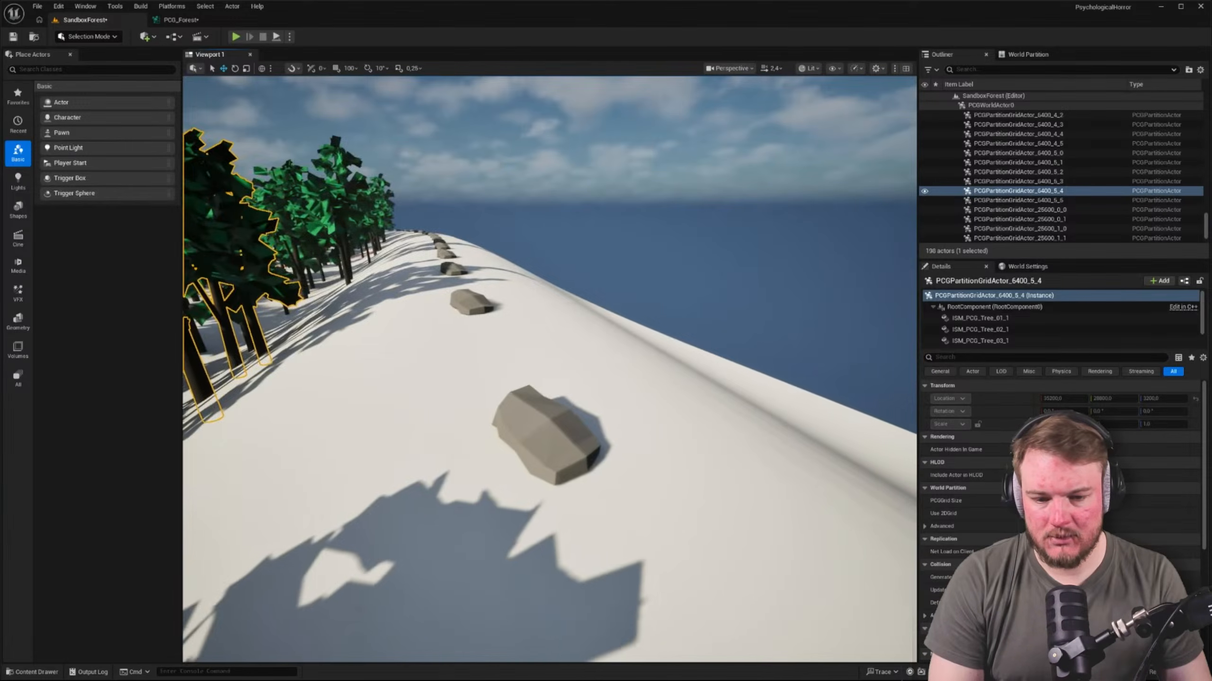
{"action": "right_click_drag", "start_coordinate": [557, 238], "coordinate": [410, 229]}
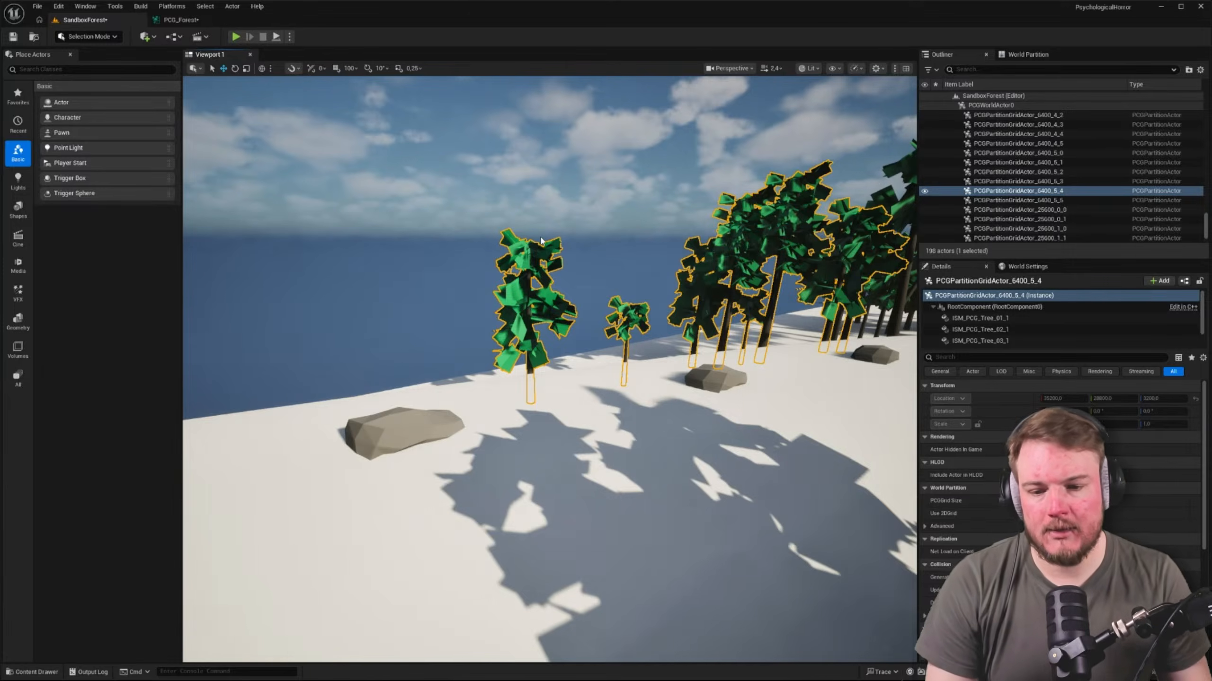
{"action": "left_click", "coordinate": [180, 20]}
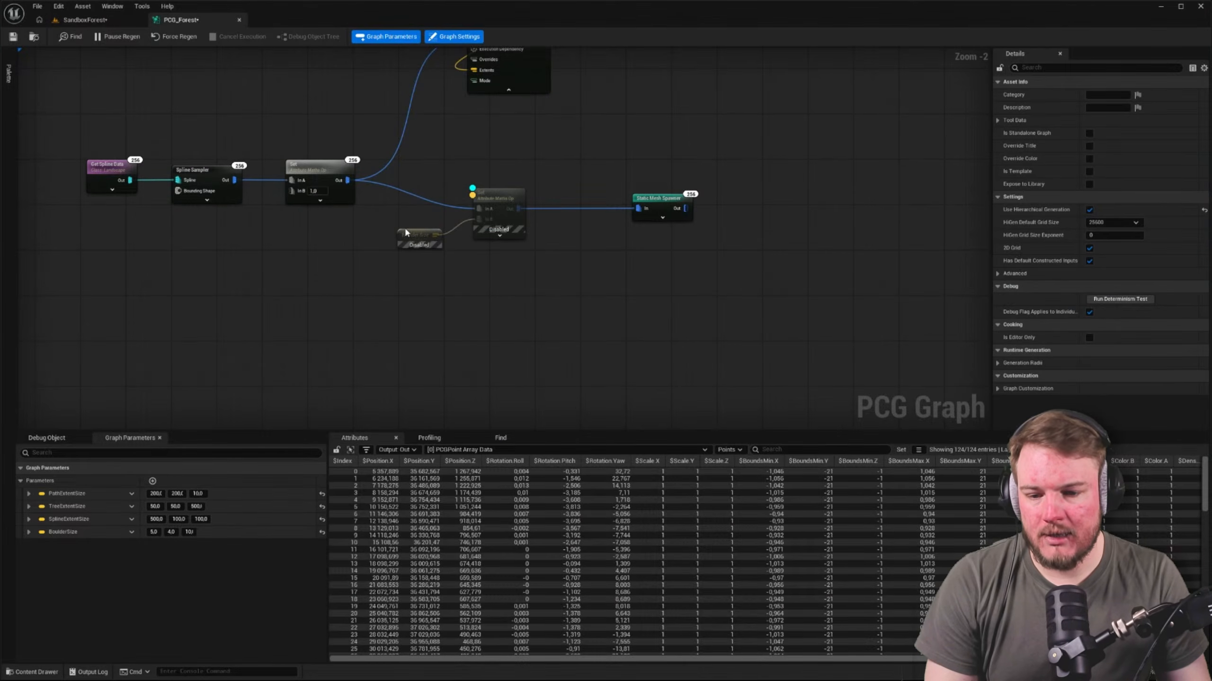
Re-enable the Boulder Size and second Set nodes, and select the Boulder Size node
{"action": "left_click_drag", "start_coordinate": [410, 197], "coordinate": [503, 282]}
{"action": "key", "text": "e"}
{"action": "left_click", "coordinate": [504, 283]}
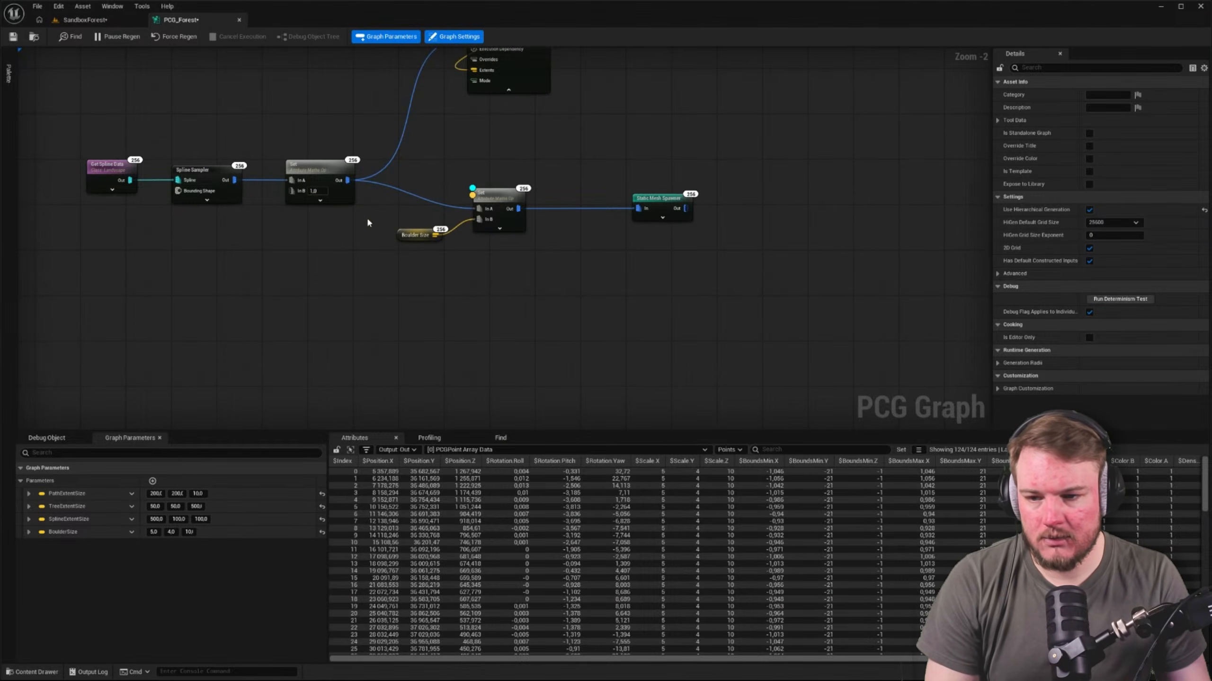
{"action": "left_click", "coordinate": [415, 234]}
Override the Boulder Size parameter on the PCG_Forest volume in SandboxForest to flatten the boulders, and check them in the level
{"action": "left_click", "coordinate": [109, 21]}
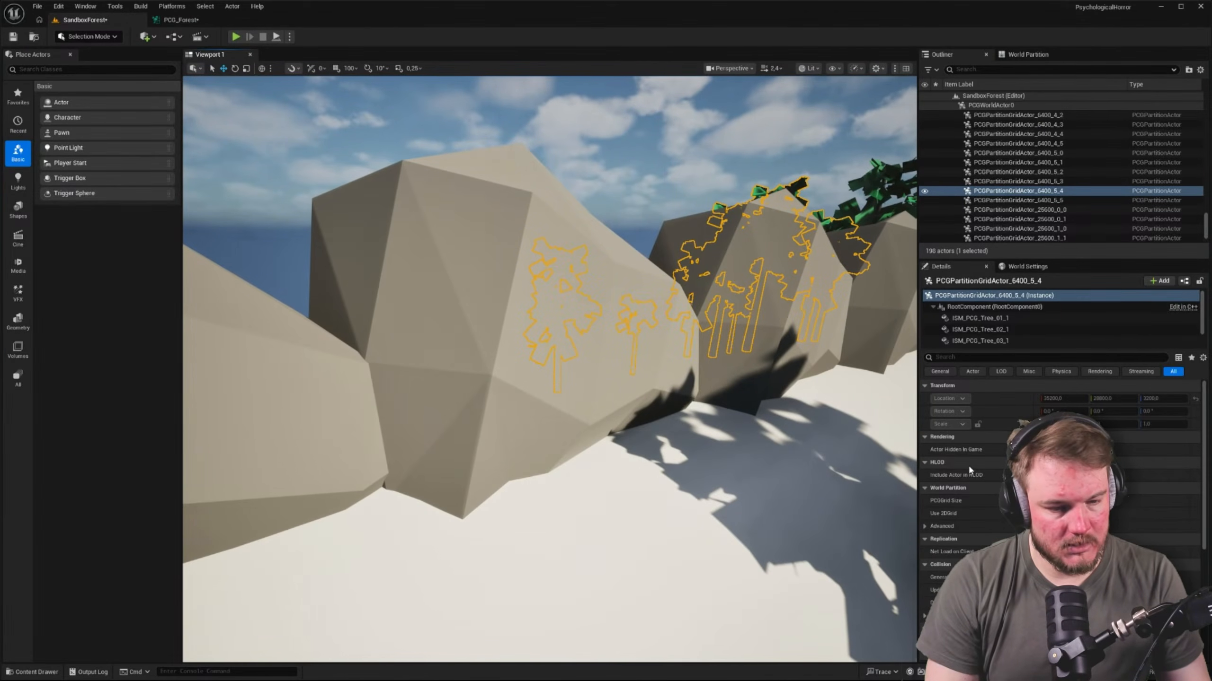
{"action": "scroll", "coordinate": [1010, 203], "scroll_direction": "up", "scroll_amount": 5}
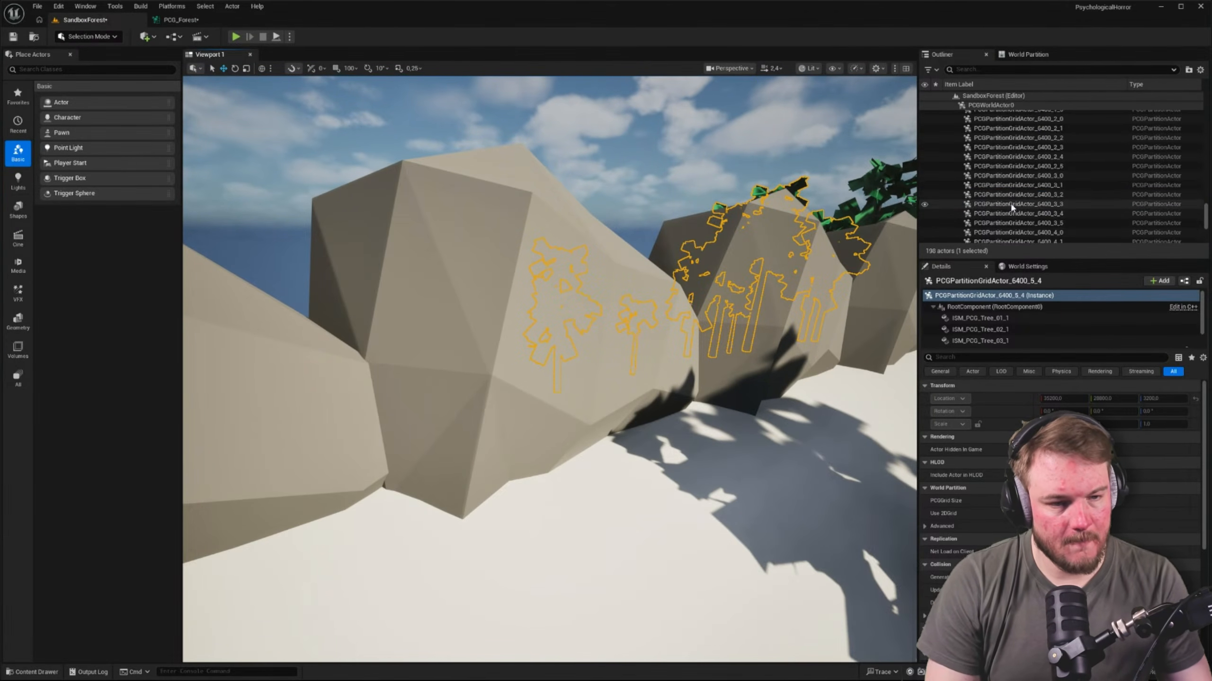
{"action": "scroll", "coordinate": [1009, 201], "scroll_direction": "up", "scroll_amount": 10}
{"action": "left_click_drag", "start_coordinate": [1207, 200], "coordinate": [1206, 98]}
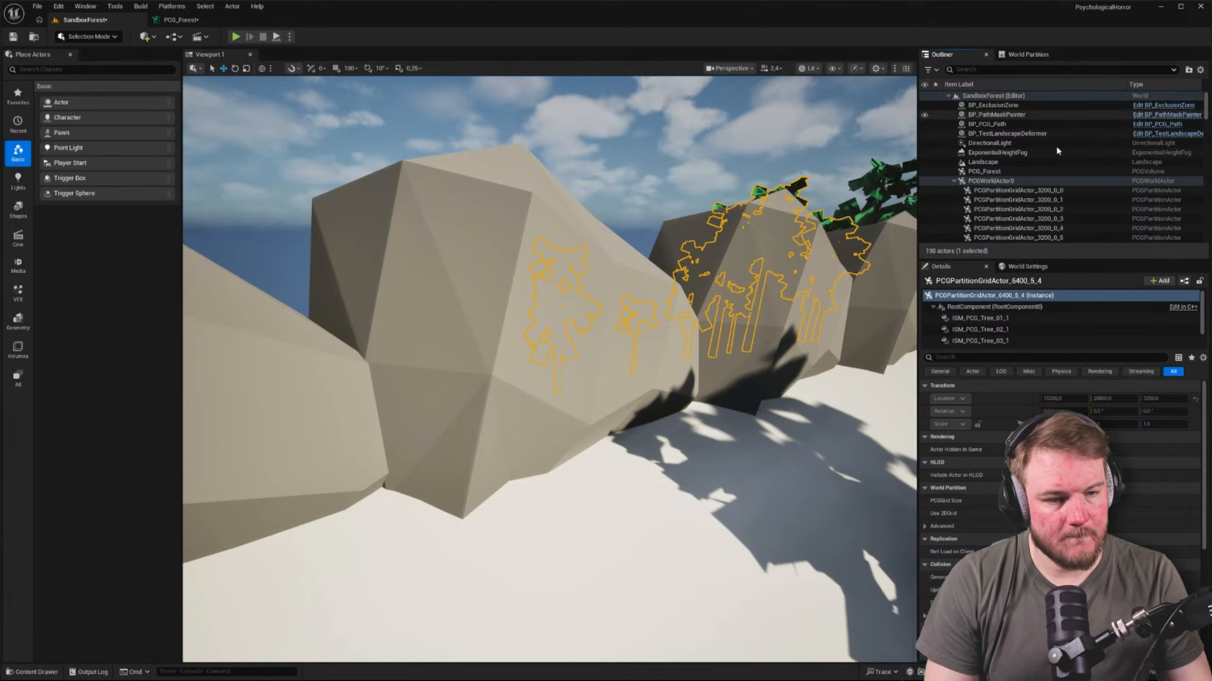
{"action": "left_click", "coordinate": [953, 182]}
{"action": "left_click", "coordinate": [984, 173]}
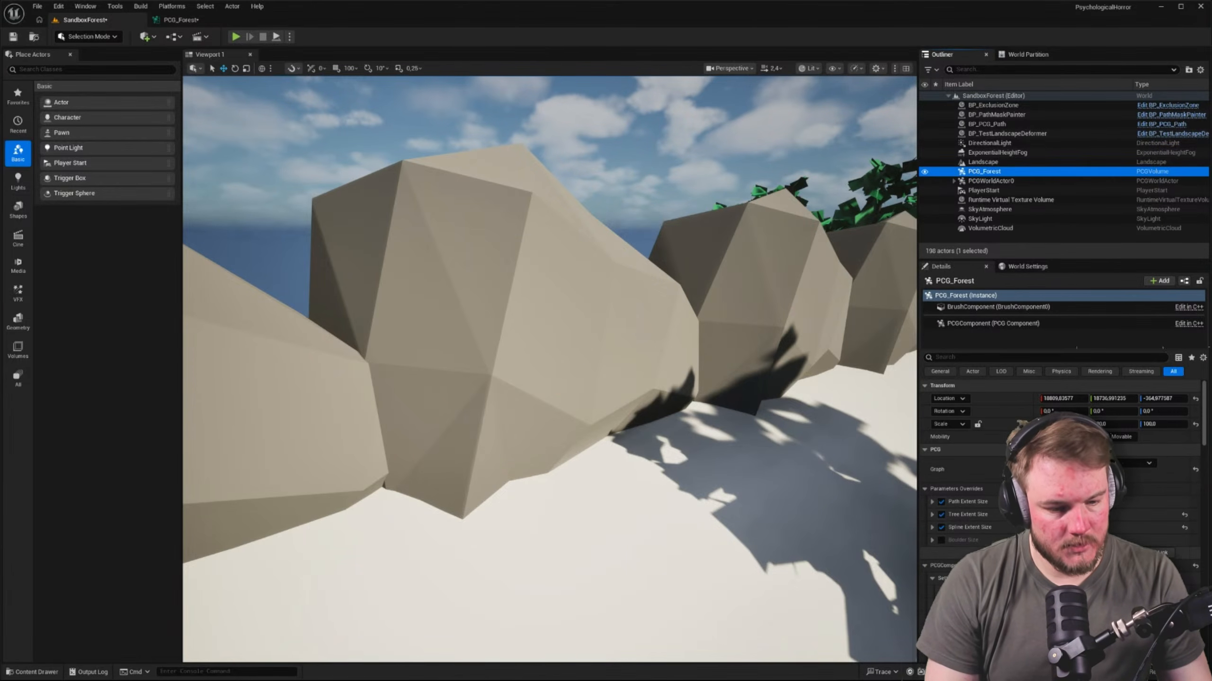
{"action": "left_click", "coordinate": [942, 540]}
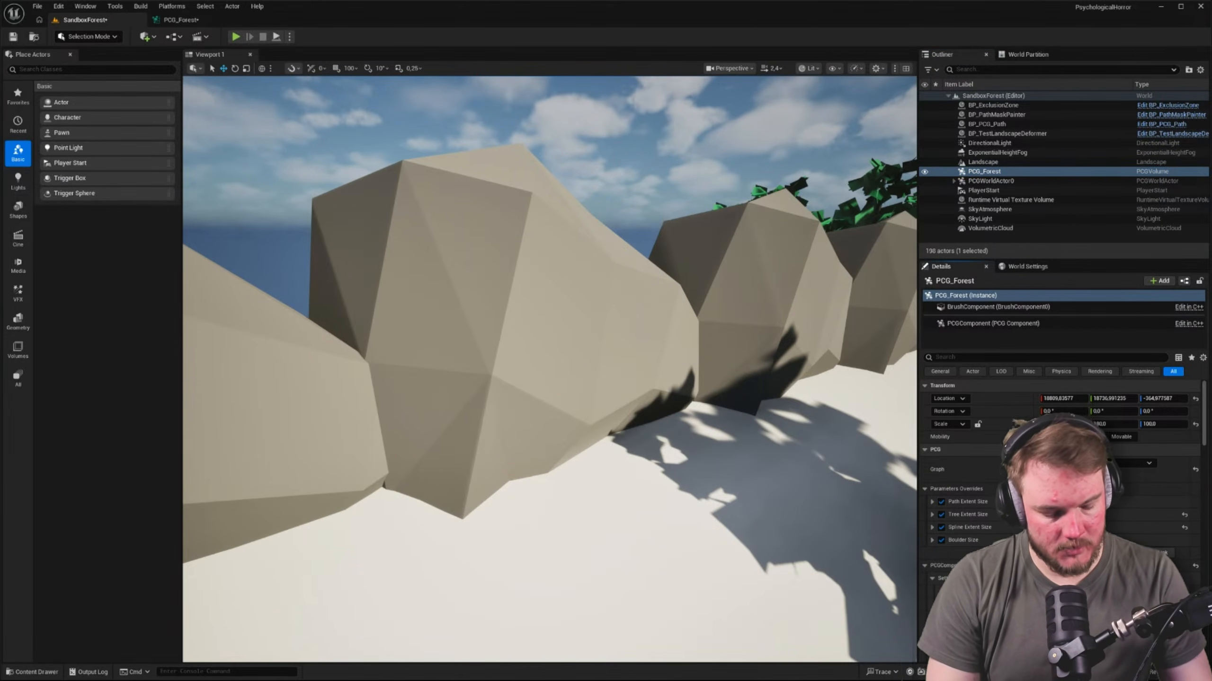
{"action": "key", "text": "Tab"}
{"action": "key", "text": "Return"}
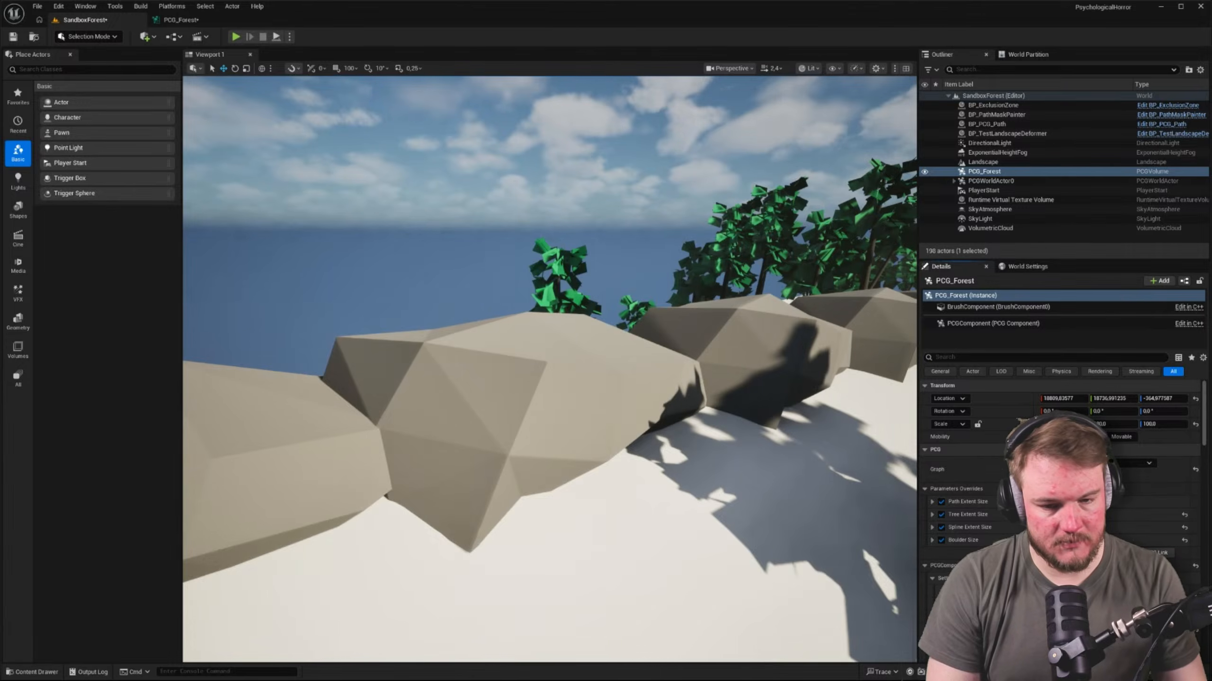
{"action": "mouse_move", "coordinate": [620, 372]}
{"action": "right_mouse_down"}
{"action": "mouse_move", "coordinate": [548, 400]}
{"action": "mouse_move", "coordinate": [477, 406]}
{"action": "mouse_move", "coordinate": [597, 372]}
{"action": "right_mouse_up"}
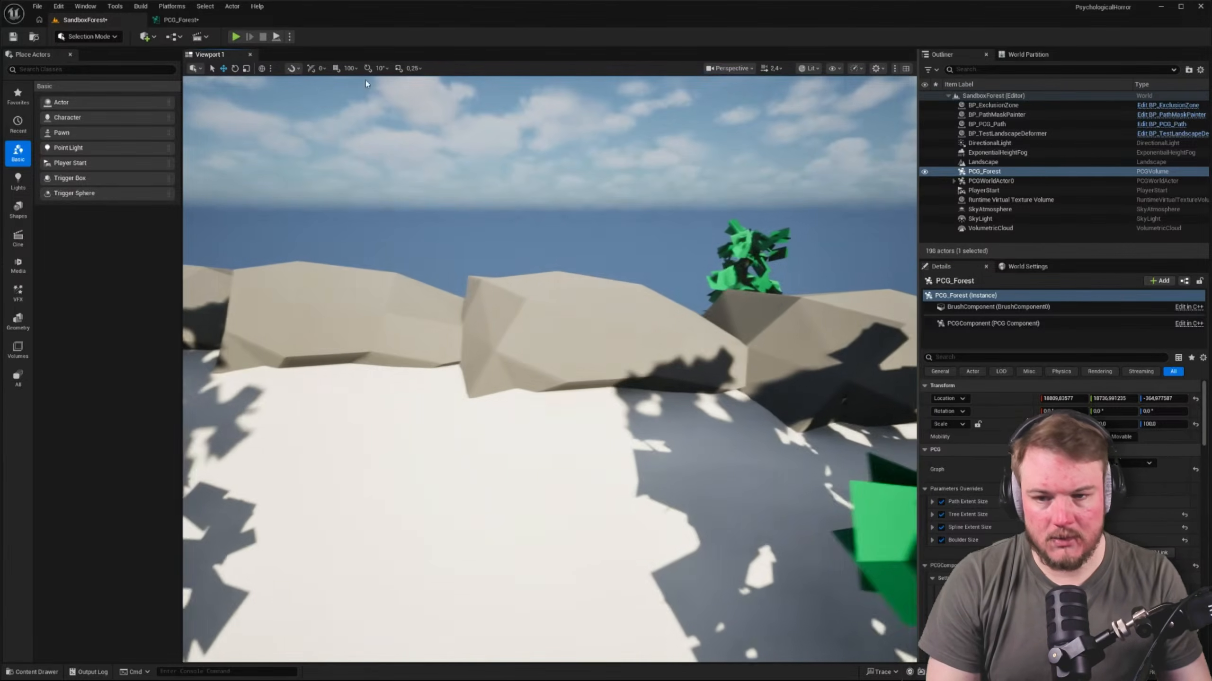
Move the Boulder Size, second Set and Static Mesh Spawner nodes further downstream in PCG_Forest, in line with the first Set node
{"action": "left_click", "coordinate": [210, 20]}
{"action": "right_click_drag", "start_coordinate": [383, 260], "coordinate": [216, 266]}
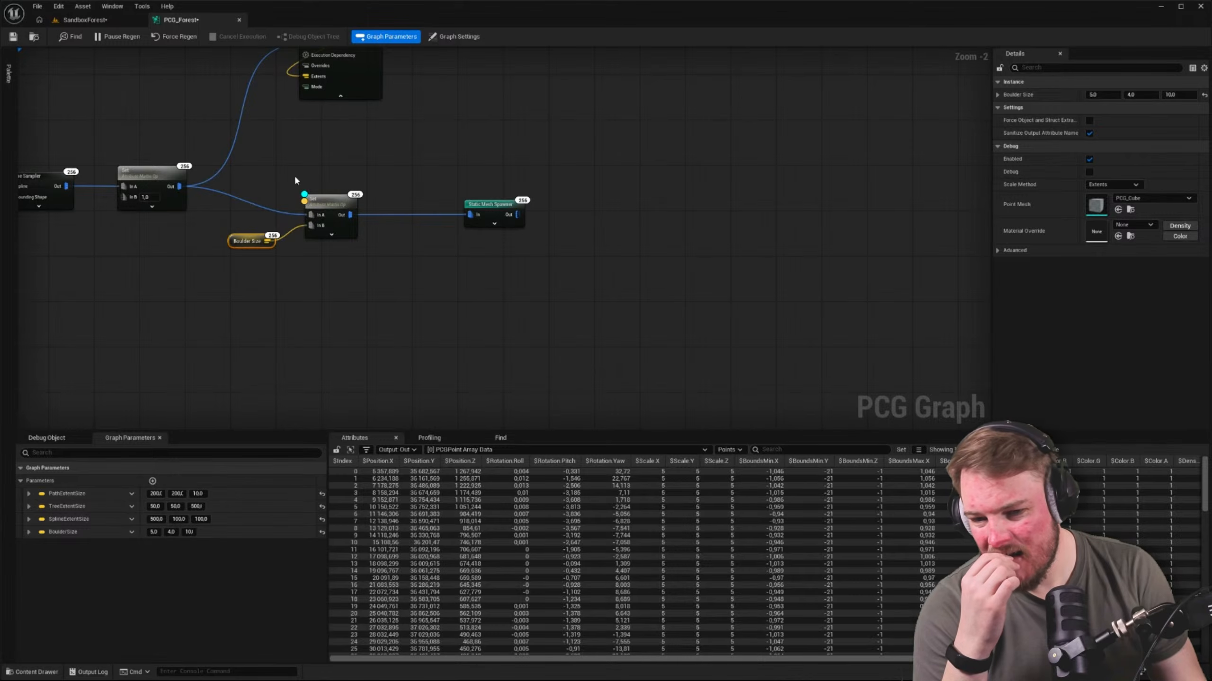
{"action": "left_click_drag", "start_coordinate": [243, 180], "coordinate": [637, 273]}
{"action": "left_click_drag", "start_coordinate": [351, 205], "coordinate": [597, 176]}
{"action": "left_click", "coordinate": [284, 235]}
Add a Transform Points node fed by the first Set node and connect its output to In A of the second Set node
{"action": "left_click_drag", "start_coordinate": [179, 186], "coordinate": [255, 218]}
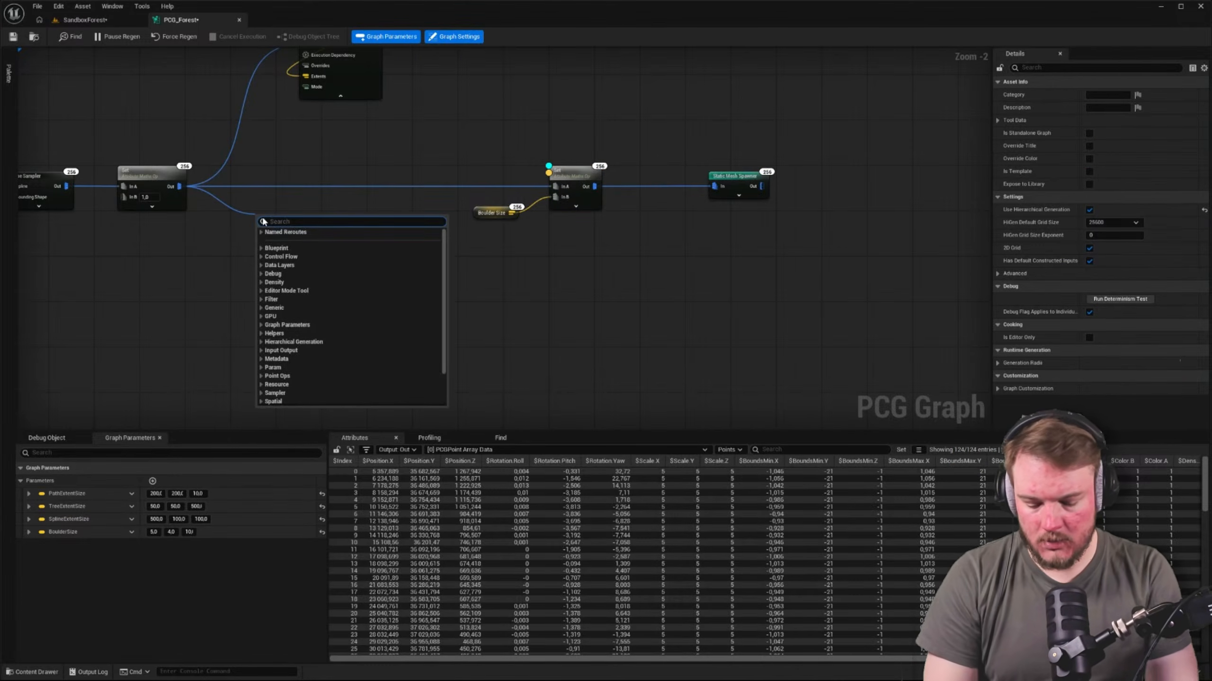
{"action": "type", "text": "trans"}
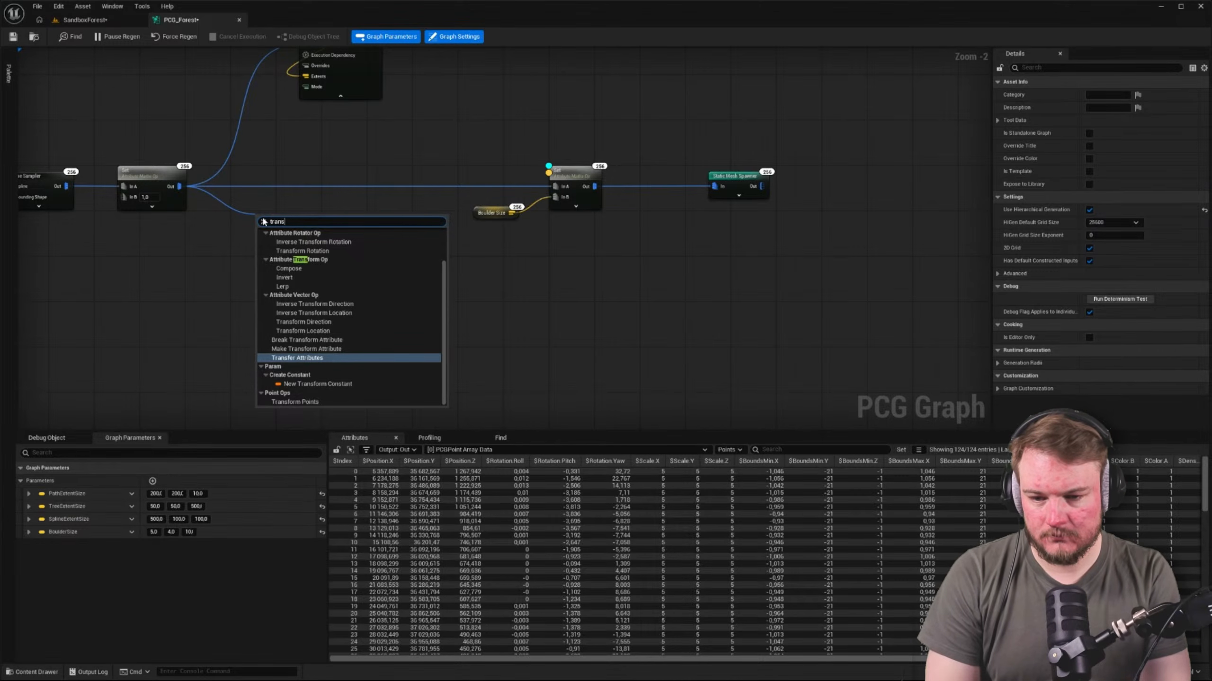
{"action": "type", "text": "form"}
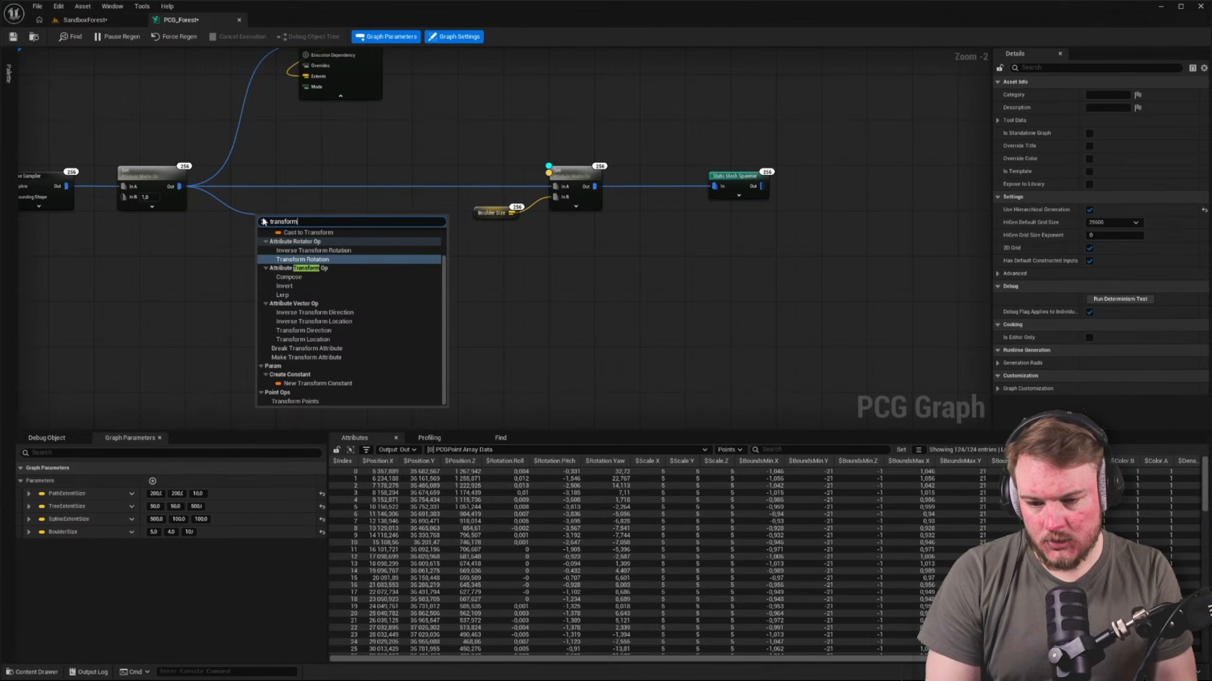
{"action": "left_click", "coordinate": [314, 401]}
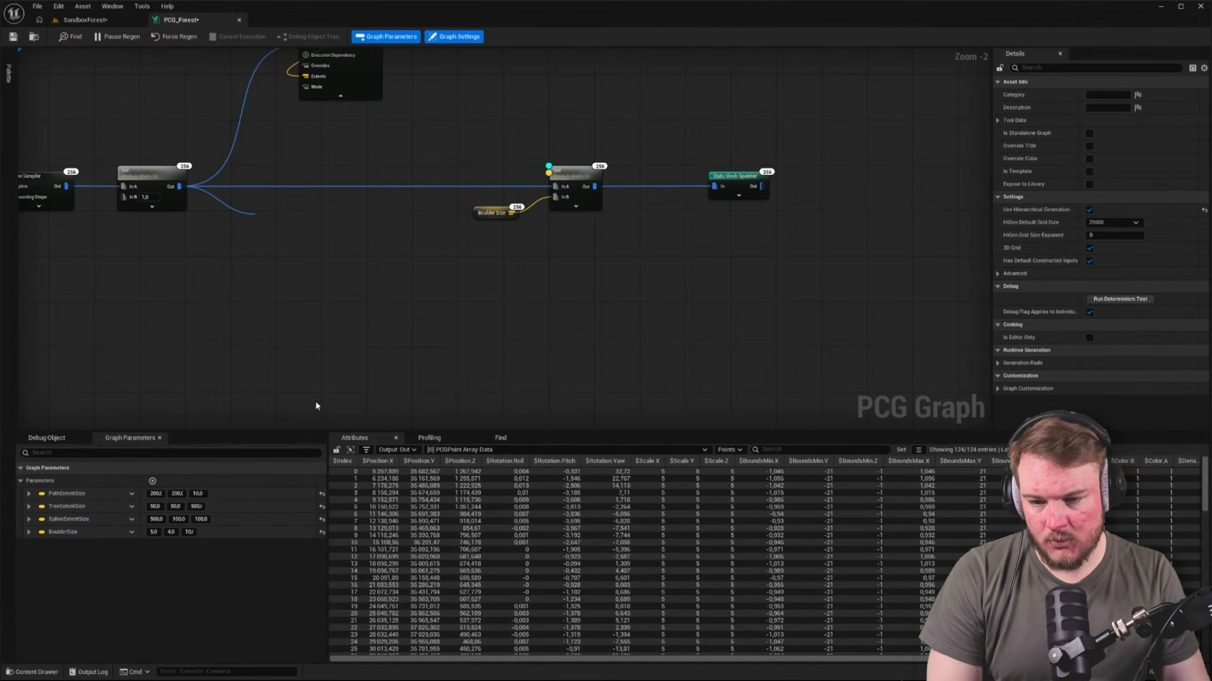
{"action": "left_click_drag", "start_coordinate": [331, 278], "coordinate": [584, 236]}
{"action": "left_click", "coordinate": [594, 314]}
Remove the direct link between the two Set nodes and move Transform Points in line between them
{"action": "left_click", "coordinate": [447, 234], "text": "alt"}
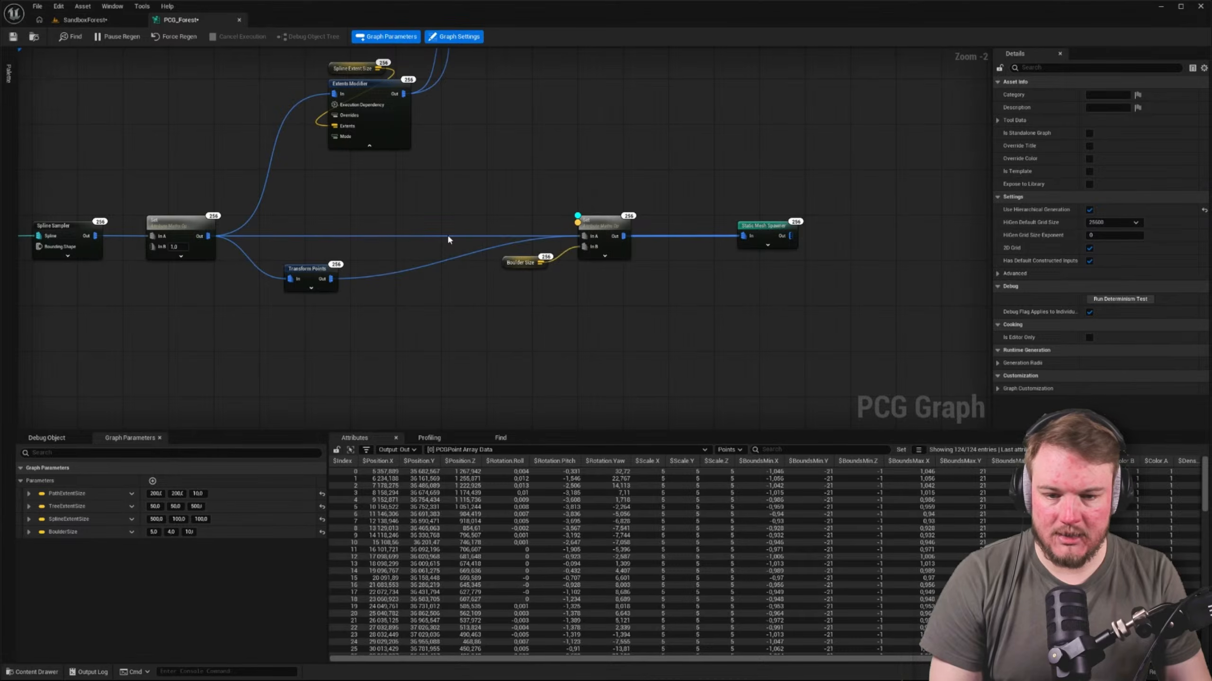
{"action": "left_click_drag", "start_coordinate": [323, 270], "coordinate": [390, 227]}
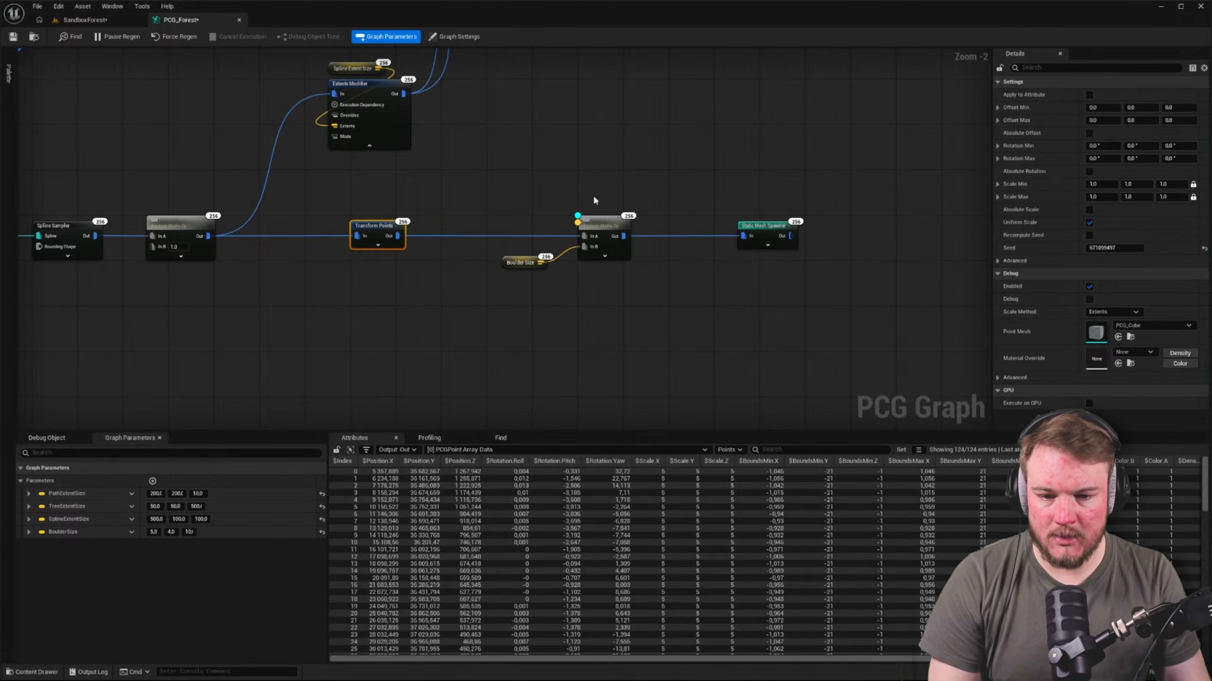
{"action": "left_click_drag", "start_coordinate": [529, 190], "coordinate": [689, 344]}
{"action": "left_click_drag", "start_coordinate": [489, 186], "coordinate": [751, 314]}
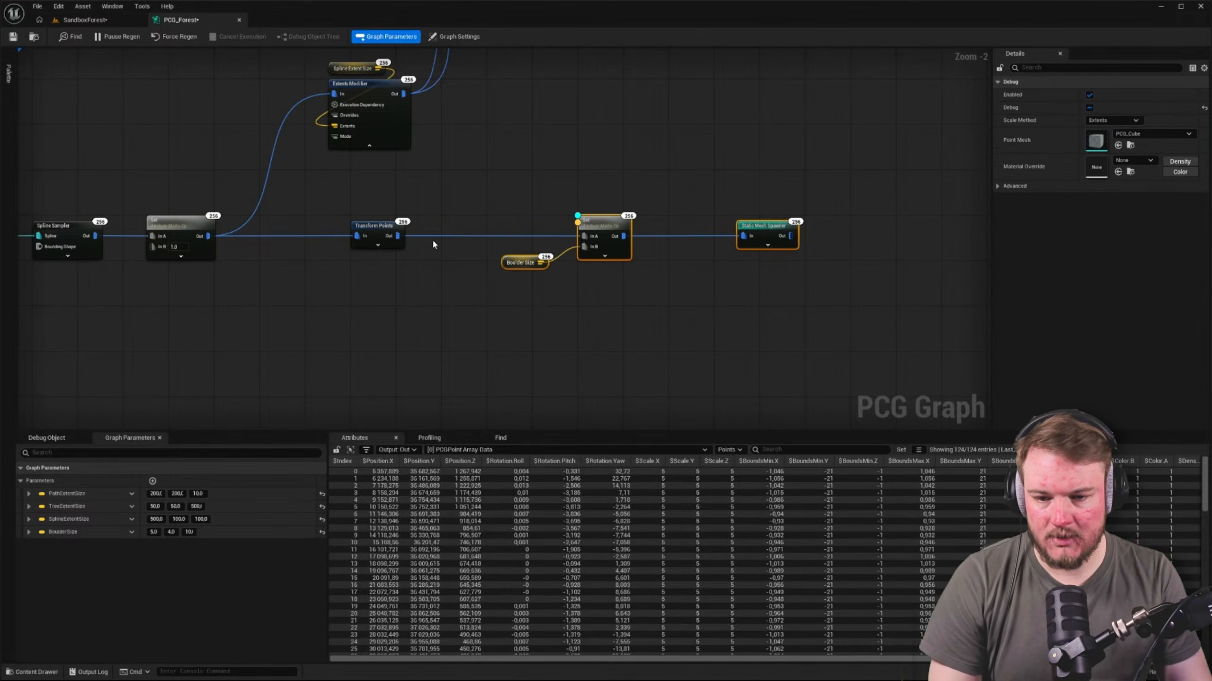
Set the Transform Points node's Scale Min to 4.5 and Scale Max to 5.5 on all axes
{"action": "left_click", "coordinate": [383, 229]}
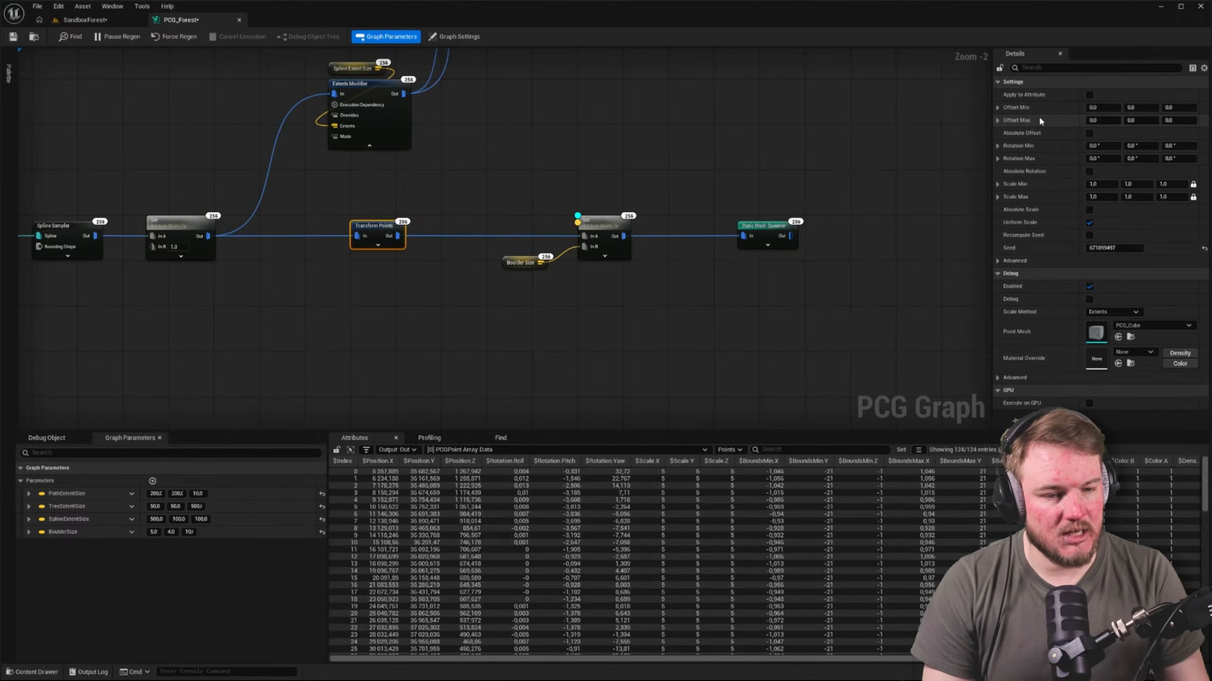
{"action": "left_click", "coordinate": [1176, 185]}
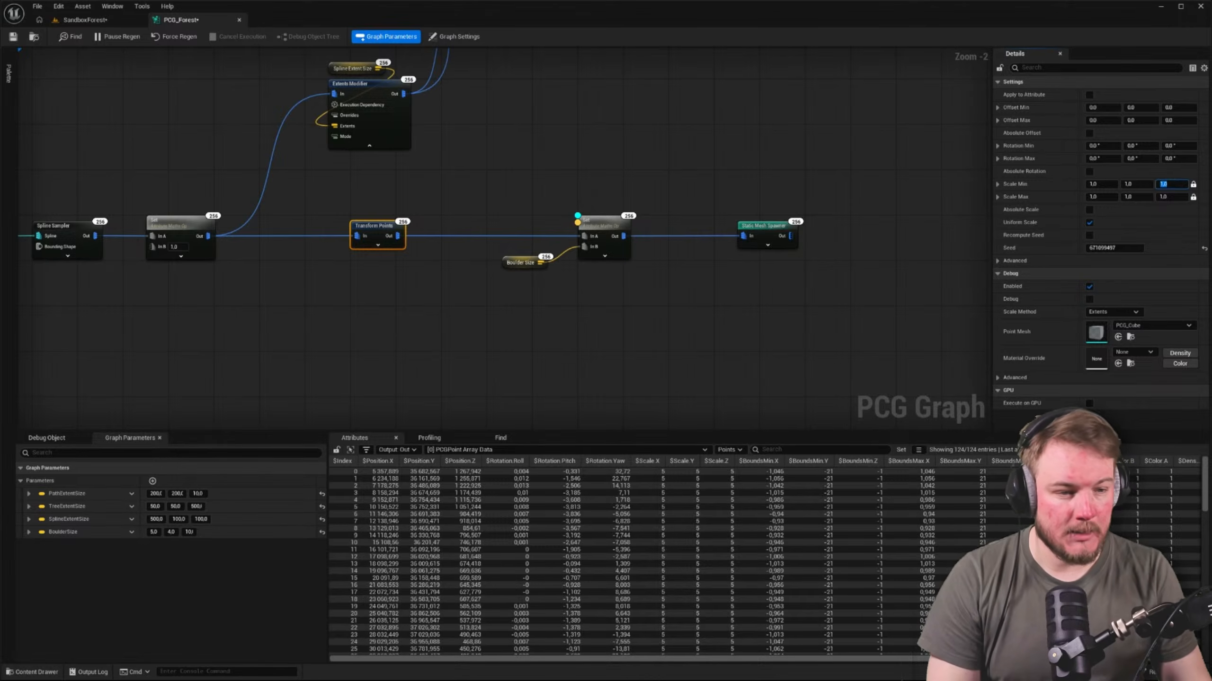
{"action": "left_click", "coordinate": [1099, 184]}
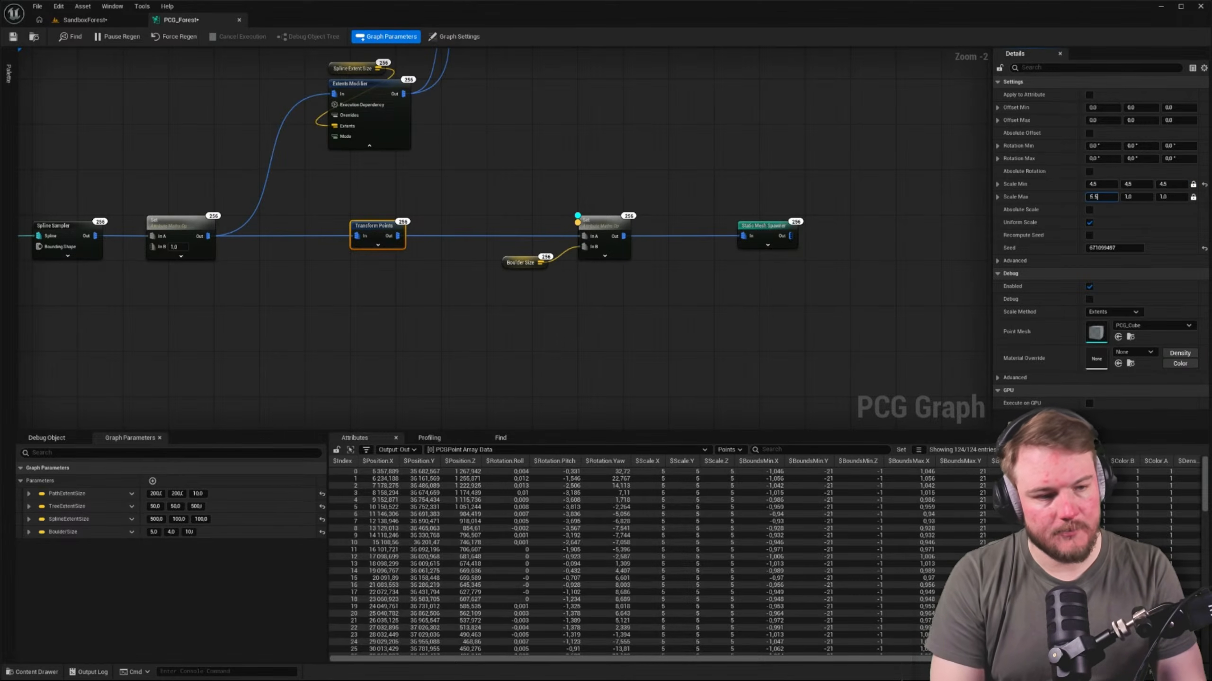
{"action": "key", "text": "Tab"}
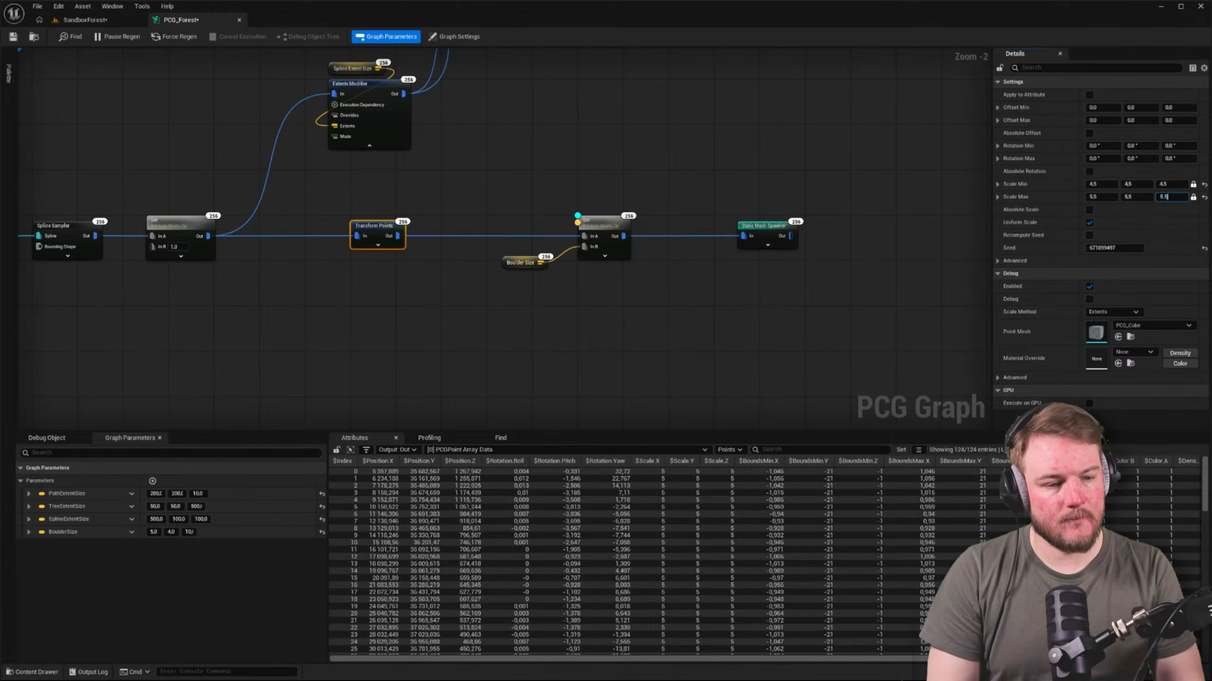
Disable the Boulder Size and second Set nodes, save the graph, and check the boulders in the SandboxForest level
{"action": "left_click_drag", "start_coordinate": [666, 193], "coordinate": [519, 290]}
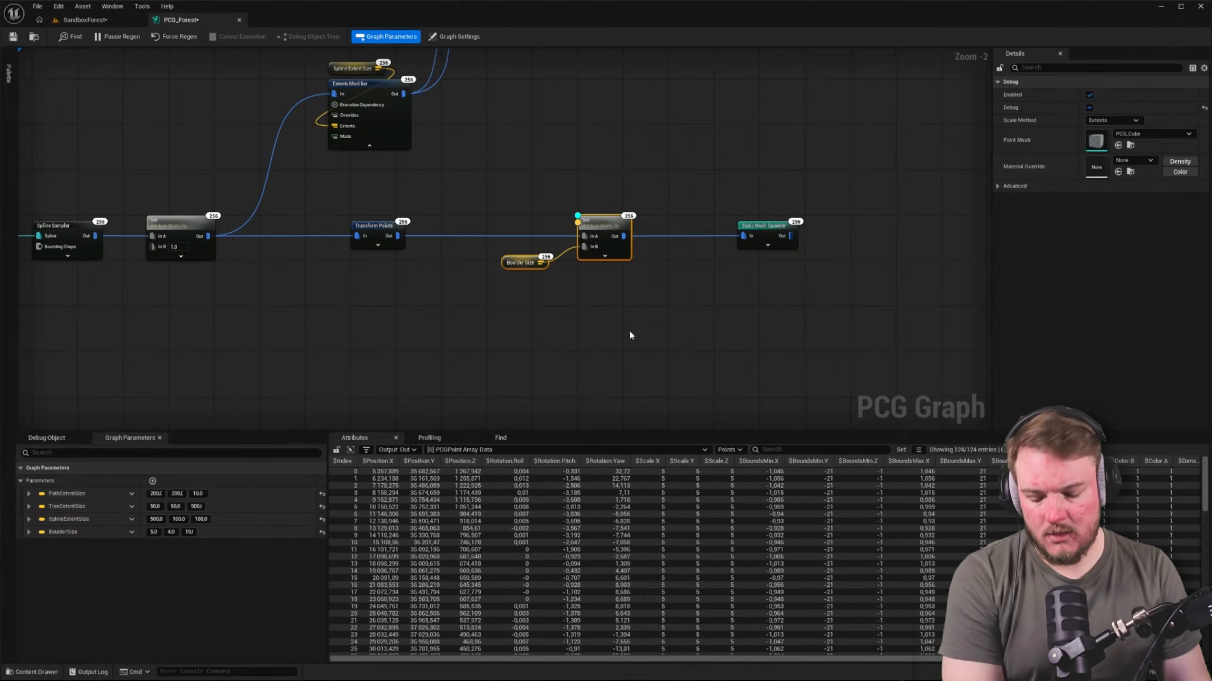
{"action": "left_click", "coordinate": [631, 336]}
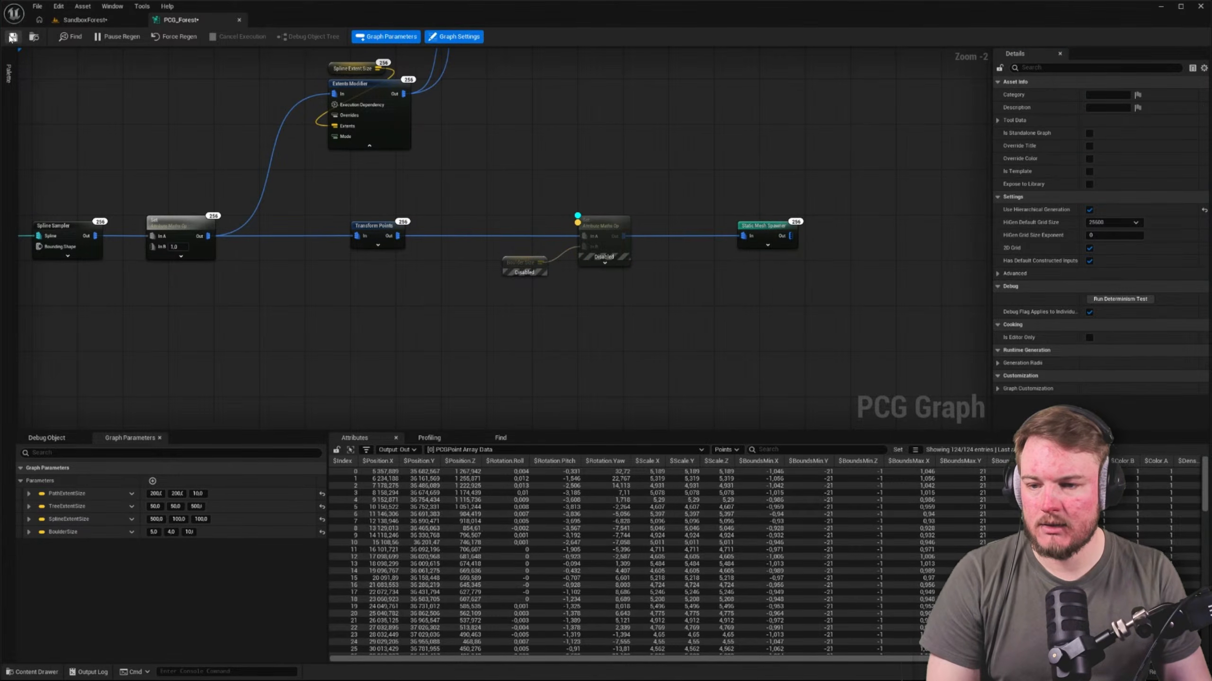
{"action": "left_click", "coordinate": [85, 19]}
{"action": "right_click_drag", "start_coordinate": [313, 171], "coordinate": [444, 178]}
{"action": "left_click", "coordinate": [177, 18]}
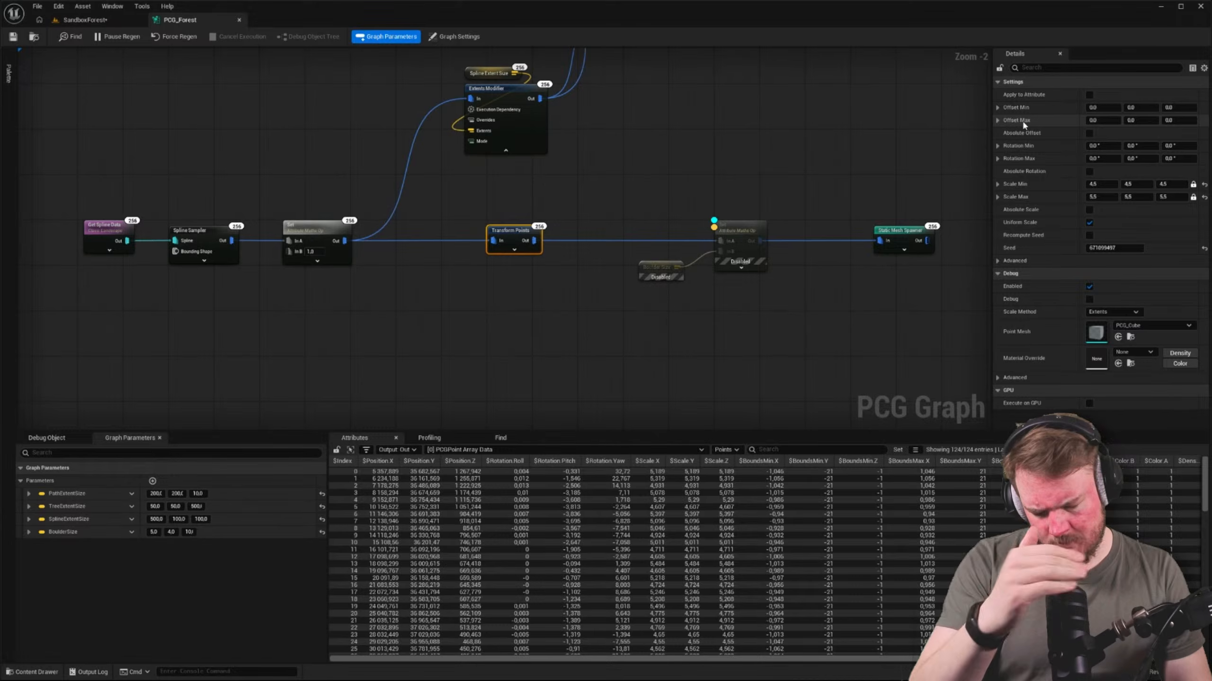
Set the Transform Points Y offset to 400 minimum and 500 maximum, save, and check the boulders in the level
{"action": "left_click", "coordinate": [1140, 108]}
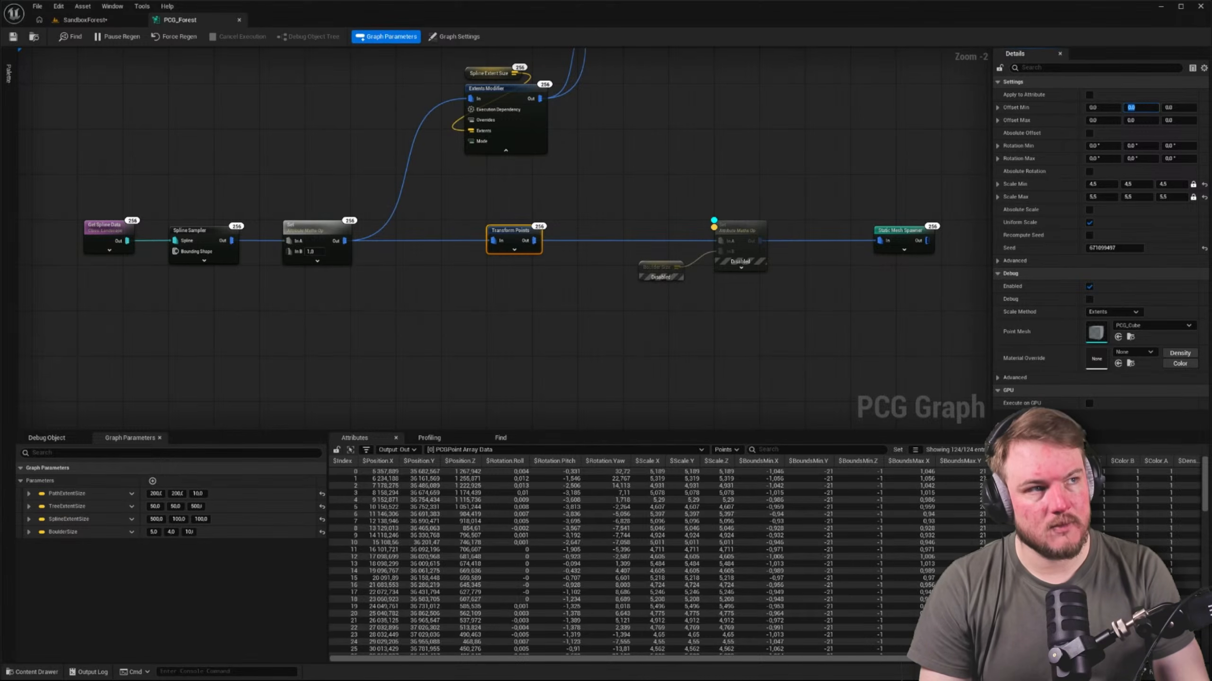
{"action": "key", "text": "Tab"}
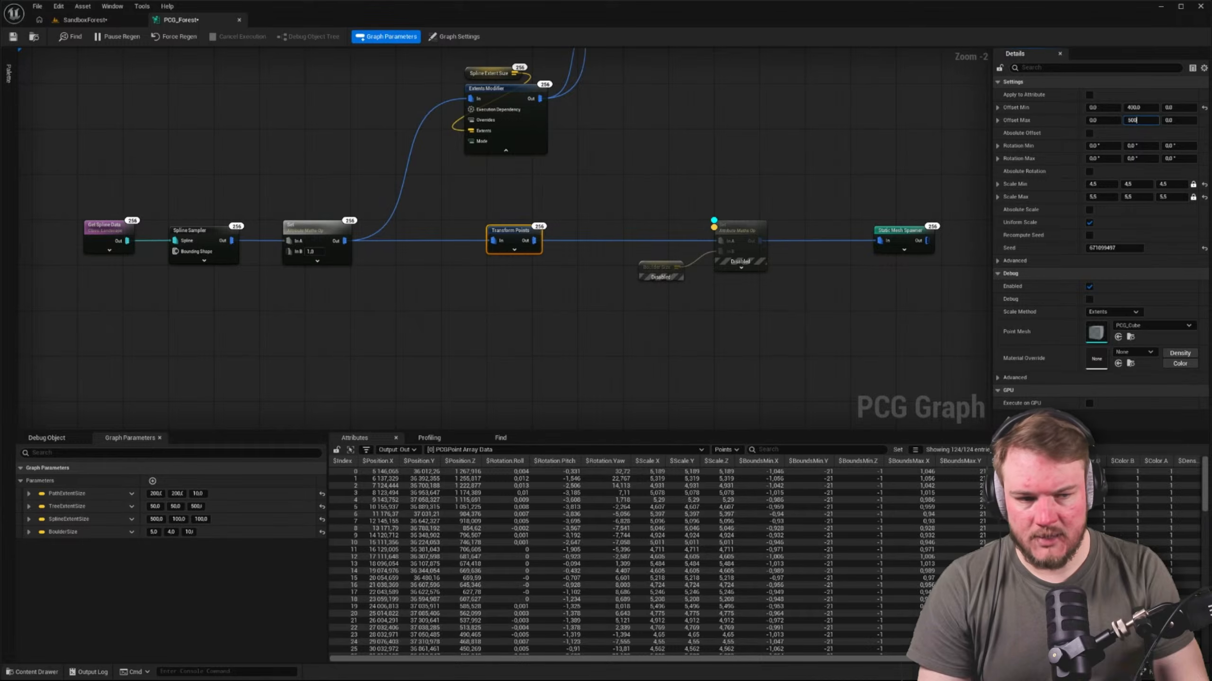
{"action": "key", "text": "Return"}
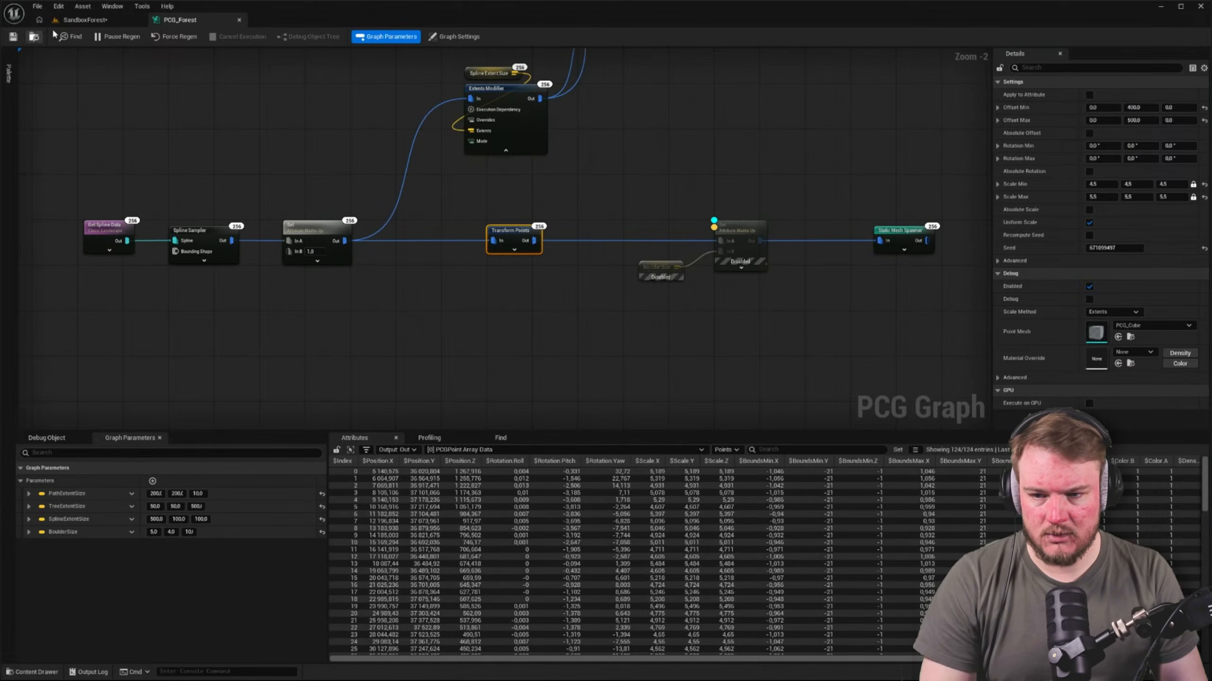
{"action": "left_click", "coordinate": [74, 21]}
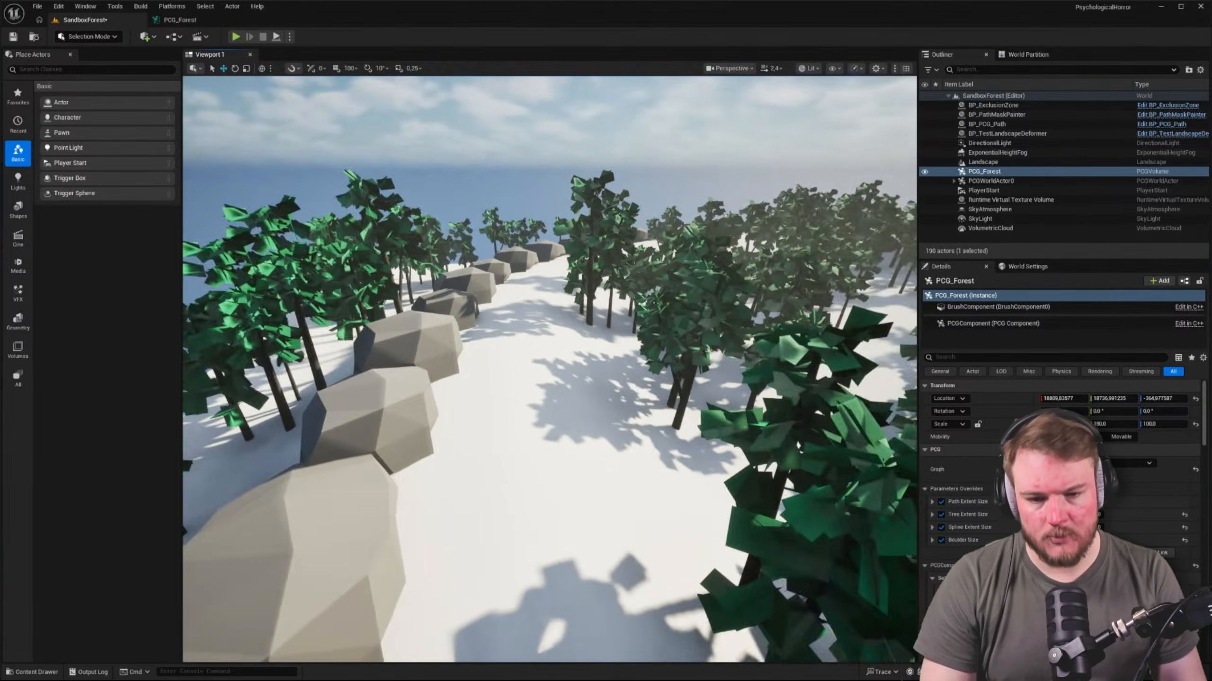
{"action": "left_click", "coordinate": [180, 19]}
Set the Transform Points node's Offset Min Y to -500 and Offset Max Y to -750
{"action": "left_click", "coordinate": [1153, 107]}
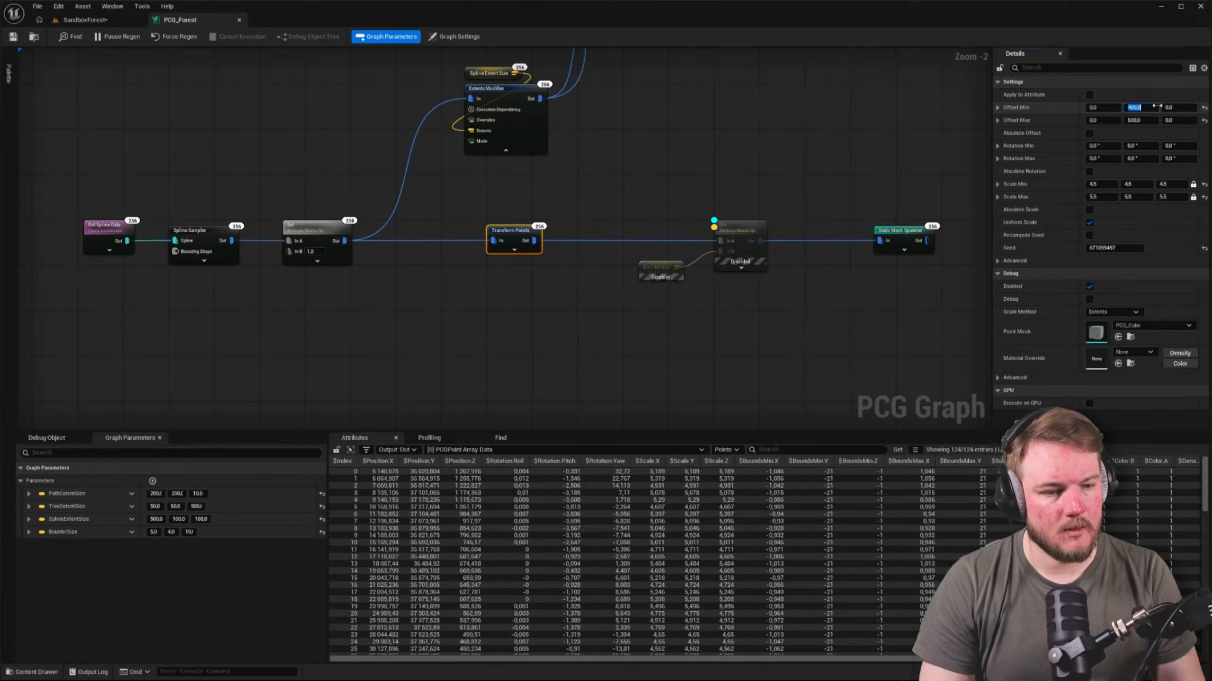
{"action": "type", "text": "-50"}
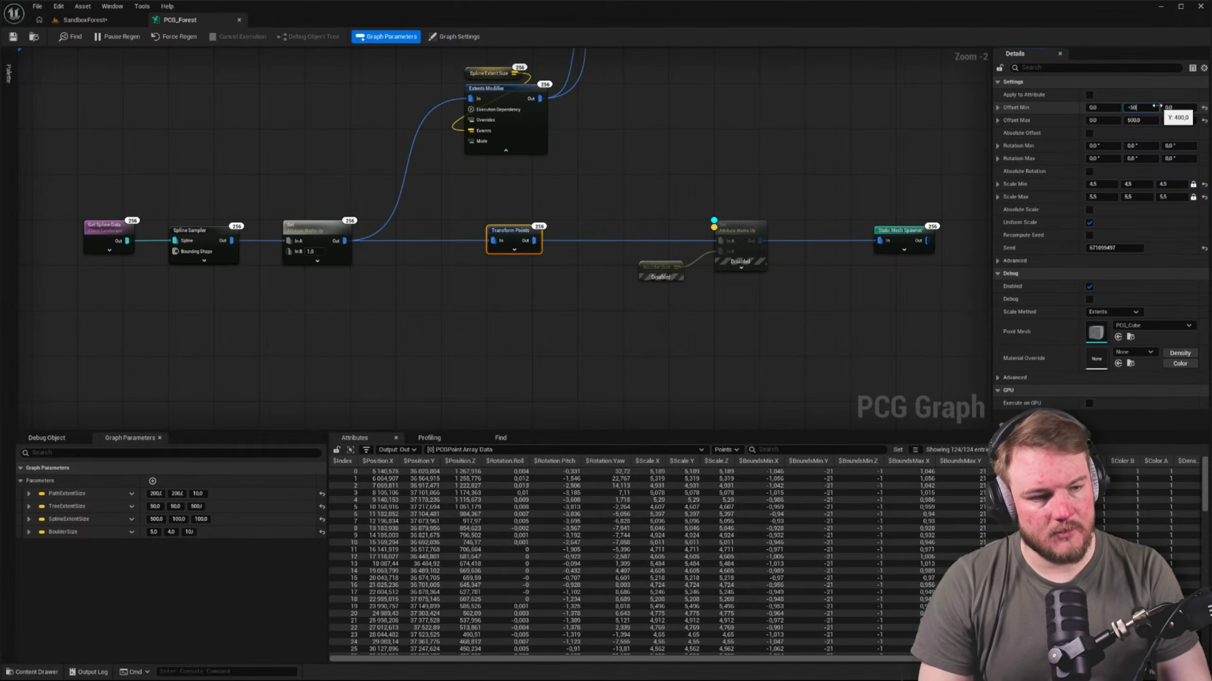
{"action": "type", "text": "0"}
{"action": "key", "text": "Tab"}
{"action": "type", "text": "-7"}
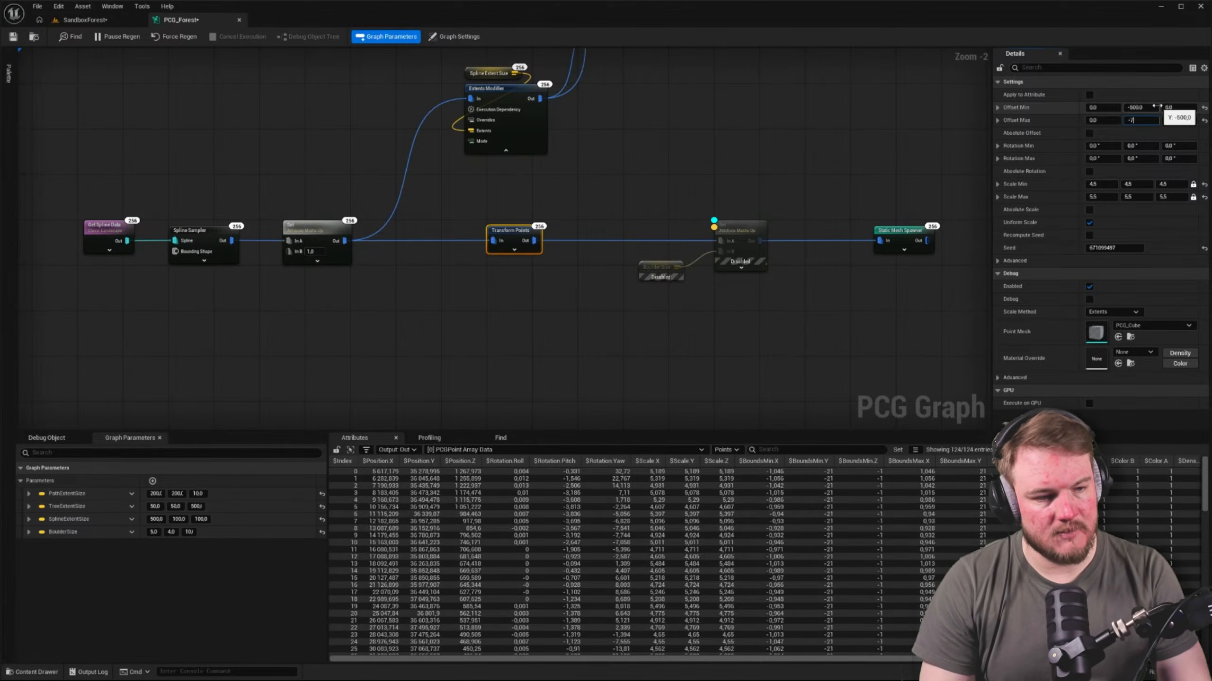
{"action": "type", "text": "50"}
{"action": "key", "text": "Return"}
{"action": "left_click", "coordinate": [35, 53]}
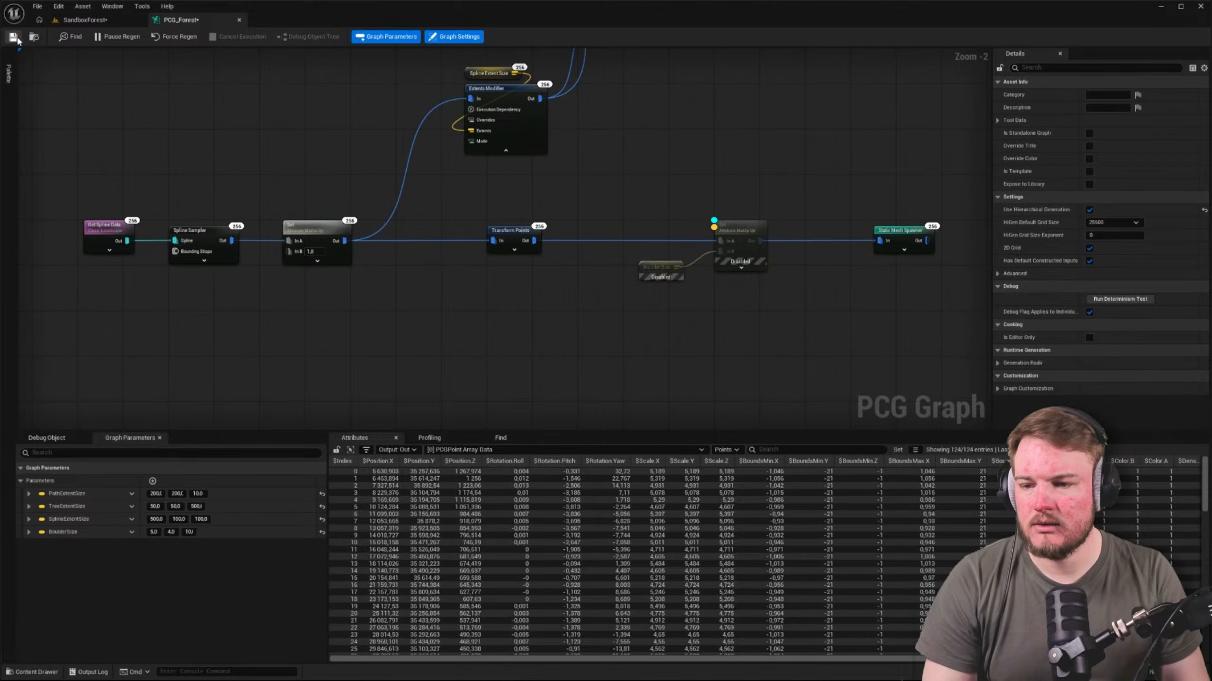
Save the graph and inspect the offset boulders up close in the SandboxForest level
{"action": "left_click", "coordinate": [17, 40]}
{"action": "left_click", "coordinate": [68, 22]}
{"action": "key", "text": "w"}
{"action": "right_click_drag", "start_coordinate": [555, 227], "coordinate": [691, 203]}
{"action": "key", "text": "w"}
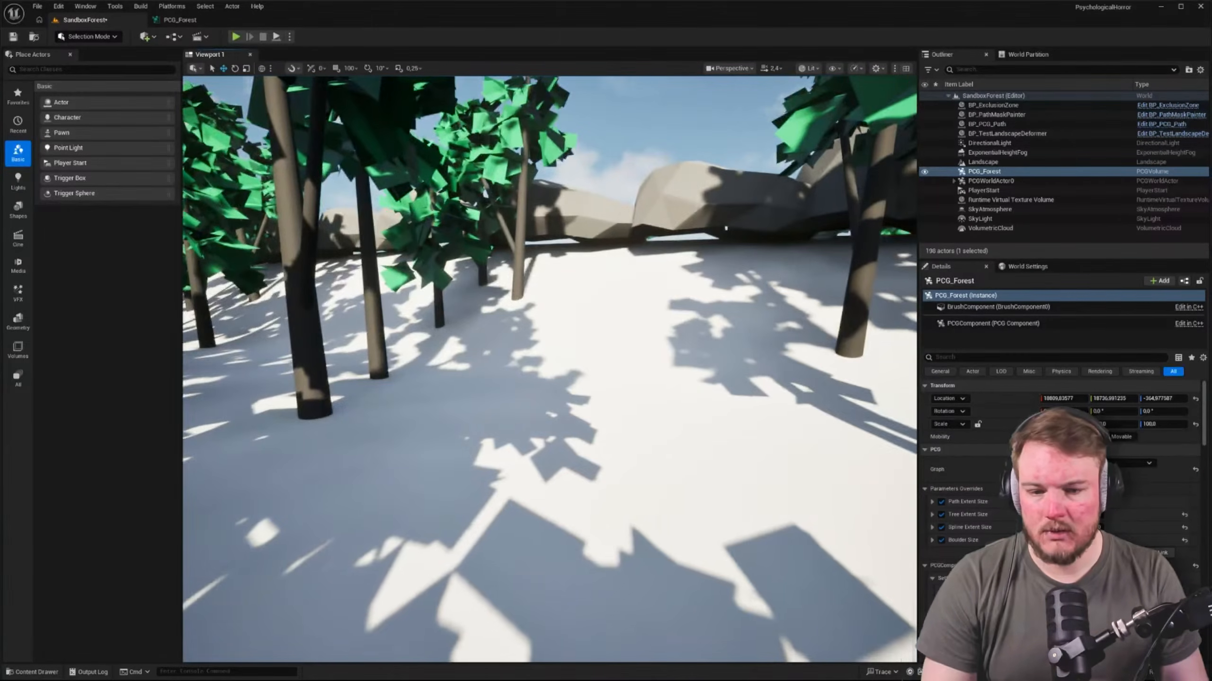
In PCG_Forest, move Transform Points closer to the first Set node and shift the disabled nodes and Static Mesh Spawner further along the chain
{"action": "left_click", "coordinate": [197, 23]}
{"action": "right_click_drag", "start_coordinate": [651, 315], "coordinate": [733, 298]}
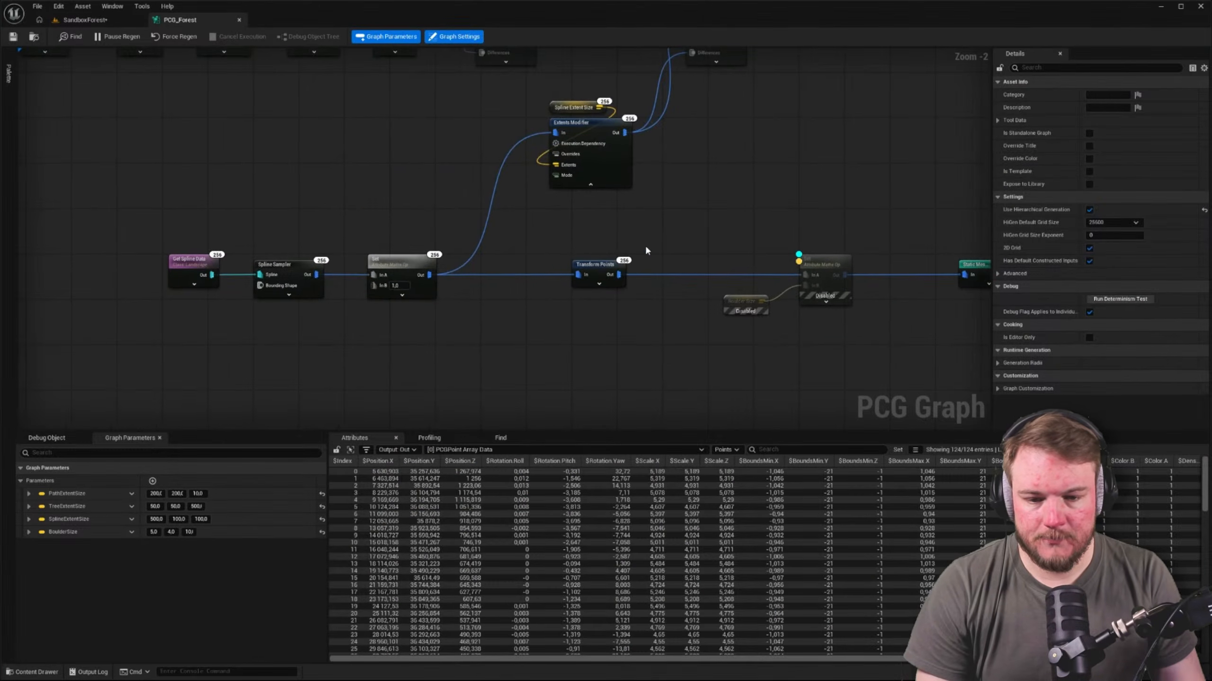
{"action": "left_click_drag", "start_coordinate": [595, 270], "coordinate": [512, 269]}
{"action": "right_click_drag", "start_coordinate": [721, 248], "coordinate": [525, 241]}
{"action": "left_click_drag", "start_coordinate": [513, 235], "coordinate": [973, 337]}
{"action": "left_click_drag", "start_coordinate": [641, 258], "coordinate": [788, 257]}
{"action": "left_click", "coordinate": [647, 222]}
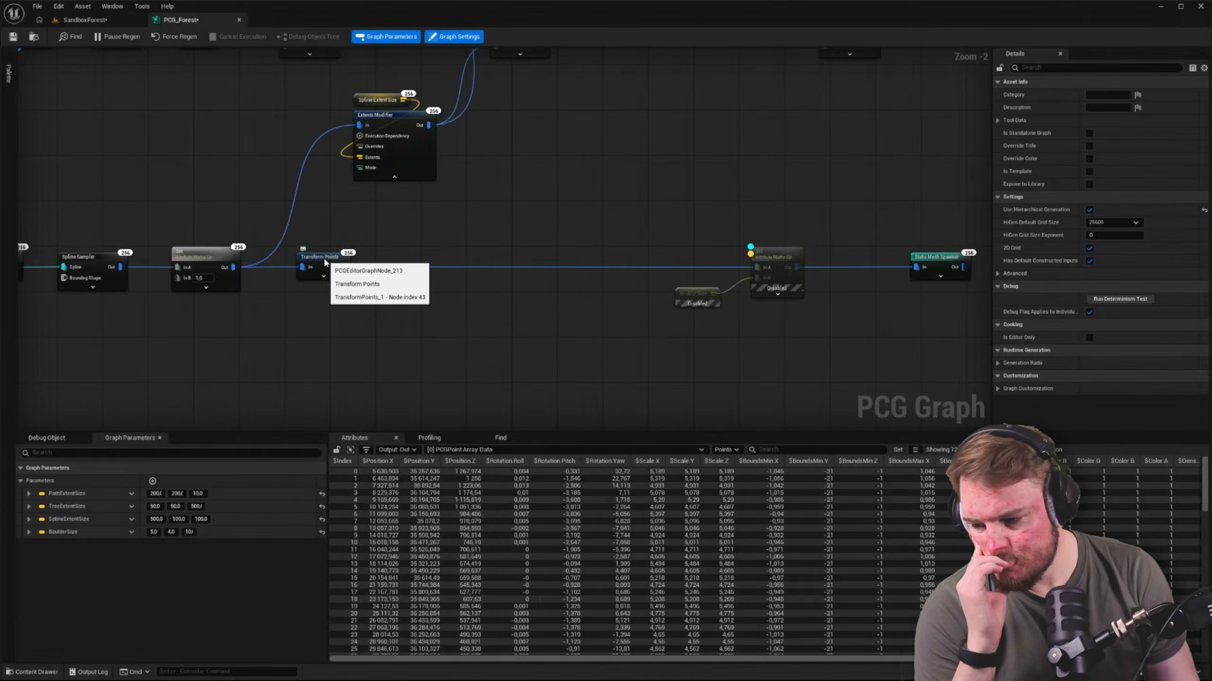
{"action": "left_click", "coordinate": [325, 262]}
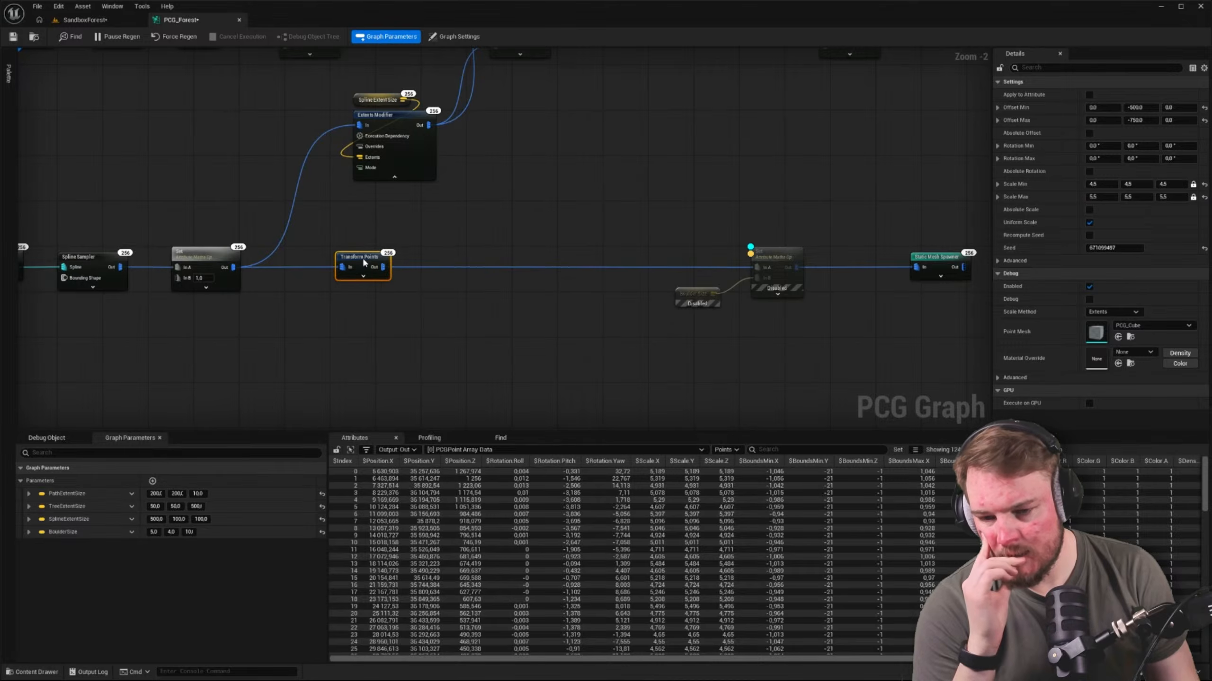
Examine the boulders in the level, the overall PCG_Forest graph and the PCG Path node's settings
{"action": "left_click", "coordinate": [84, 19]}
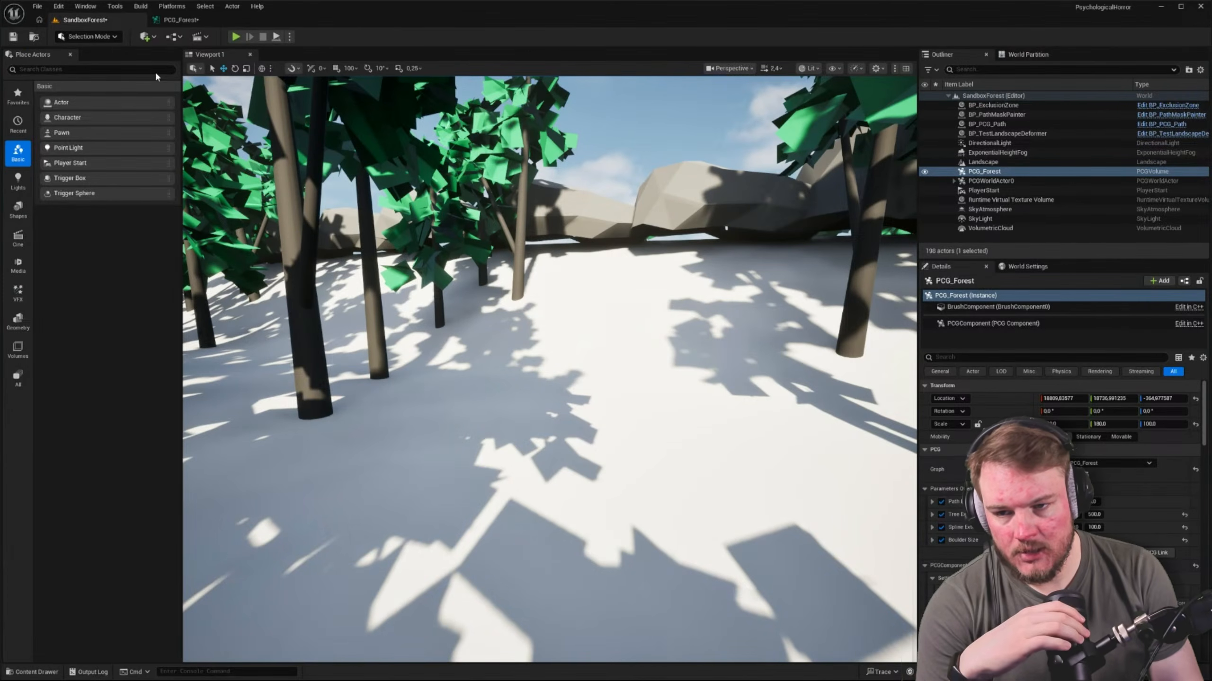
{"action": "left_click", "coordinate": [176, 19]}
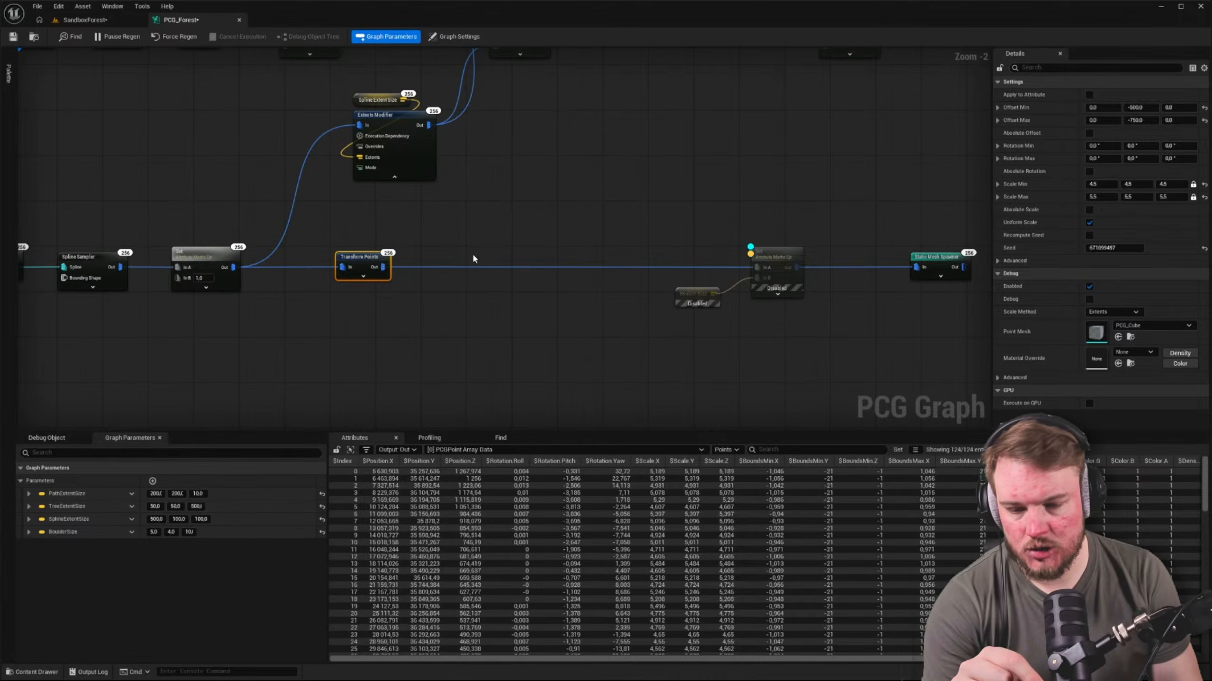
{"action": "scroll", "coordinate": [560, 194], "scroll_direction": "down", "scroll_amount": 2}
{"action": "right_click_drag", "start_coordinate": [561, 193], "coordinate": [581, 348]}
{"action": "scroll", "coordinate": [580, 347], "scroll_direction": "down", "scroll_amount": 1}
{"action": "scroll", "coordinate": [479, 233], "scroll_direction": "up", "scroll_amount": 2}
{"action": "right_click_drag", "start_coordinate": [478, 234], "coordinate": [187, 230]}
{"action": "scroll", "coordinate": [600, 190], "scroll_direction": "up", "scroll_amount": 2}
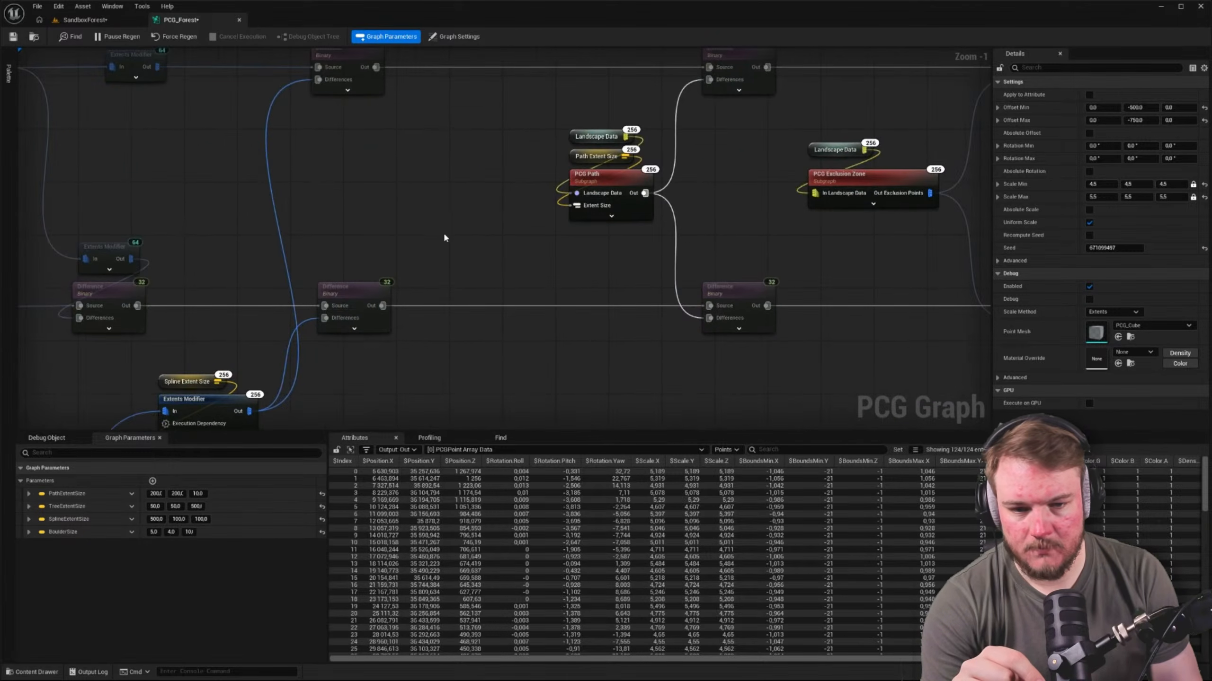
{"action": "left_click", "coordinate": [593, 185]}
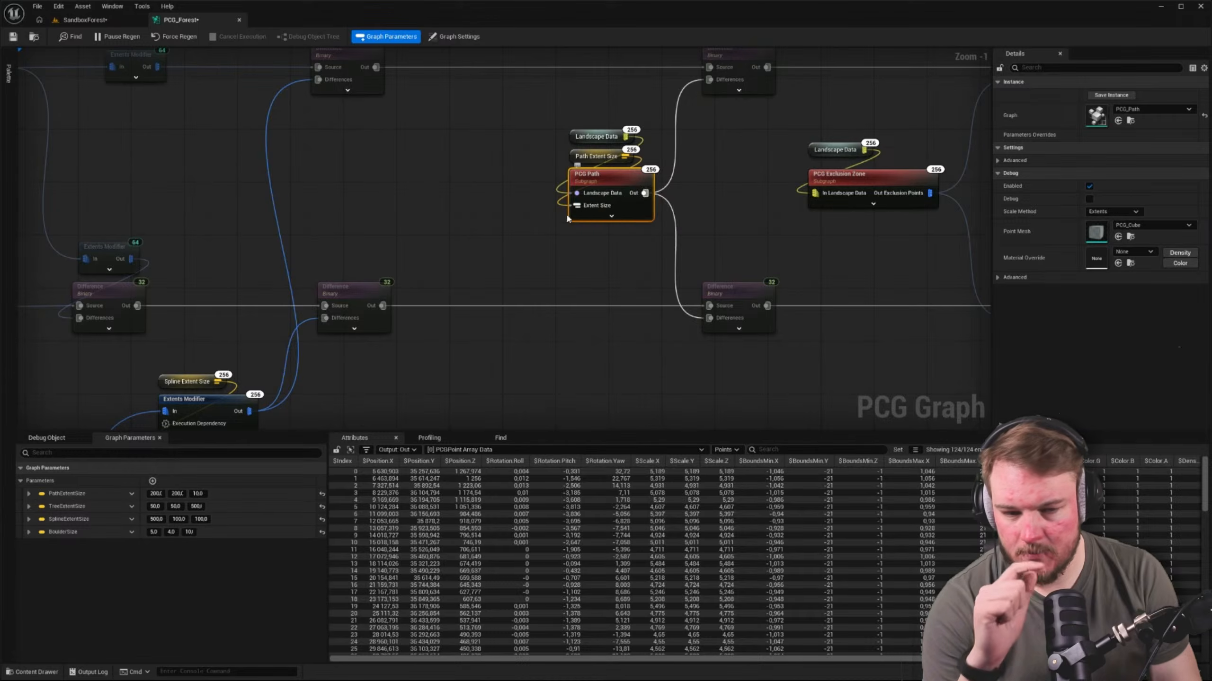
{"action": "right_click_drag", "start_coordinate": [498, 409], "coordinate": [616, 300]}
{"action": "scroll", "coordinate": [666, 304], "scroll_direction": "down", "scroll_amount": 4}
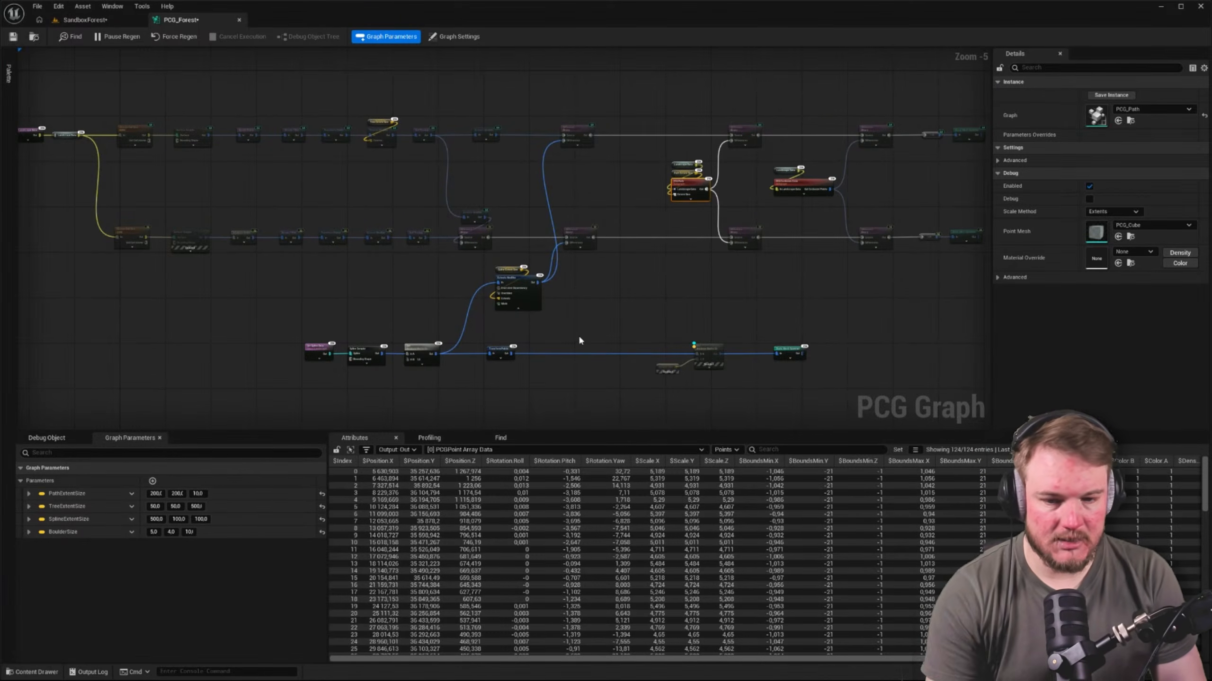
{"action": "scroll", "coordinate": [577, 334], "scroll_direction": "up", "scroll_amount": 2}
{"action": "scroll", "coordinate": [578, 300], "scroll_direction": "up", "scroll_amount": 1}
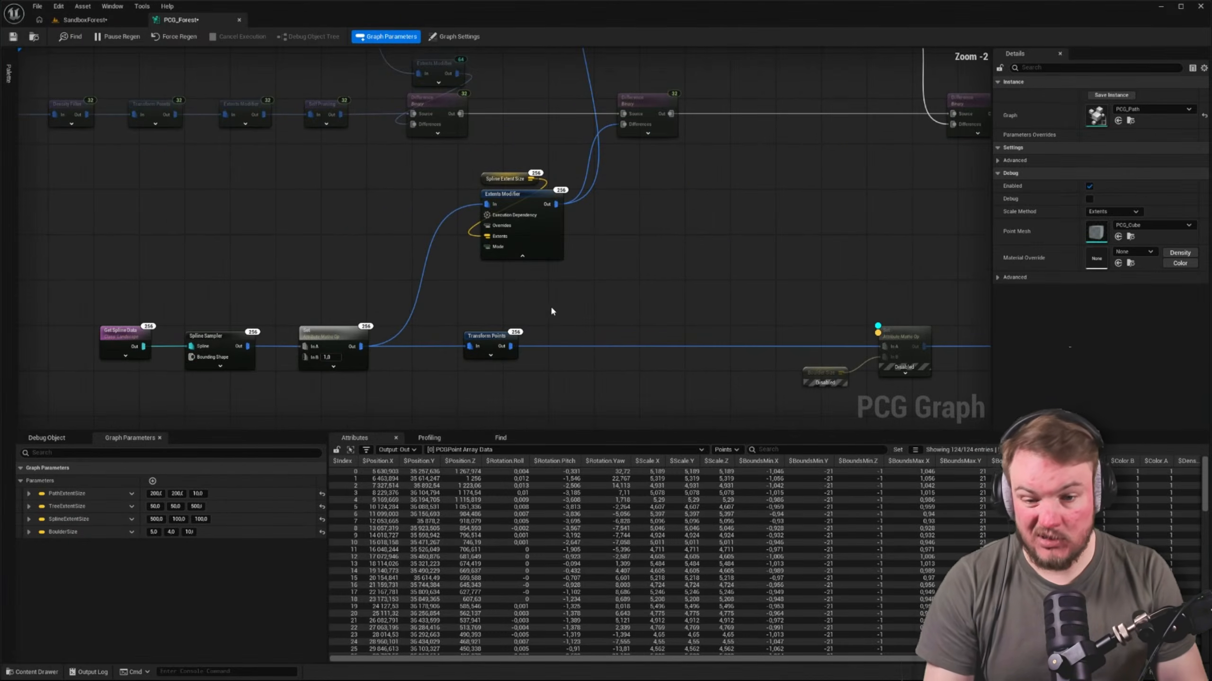
Set the Transform Points node's Scale Min to 6 and Scale Max to 8 on all axes, and check the boulders in the level
{"action": "left_click", "coordinate": [478, 337]}
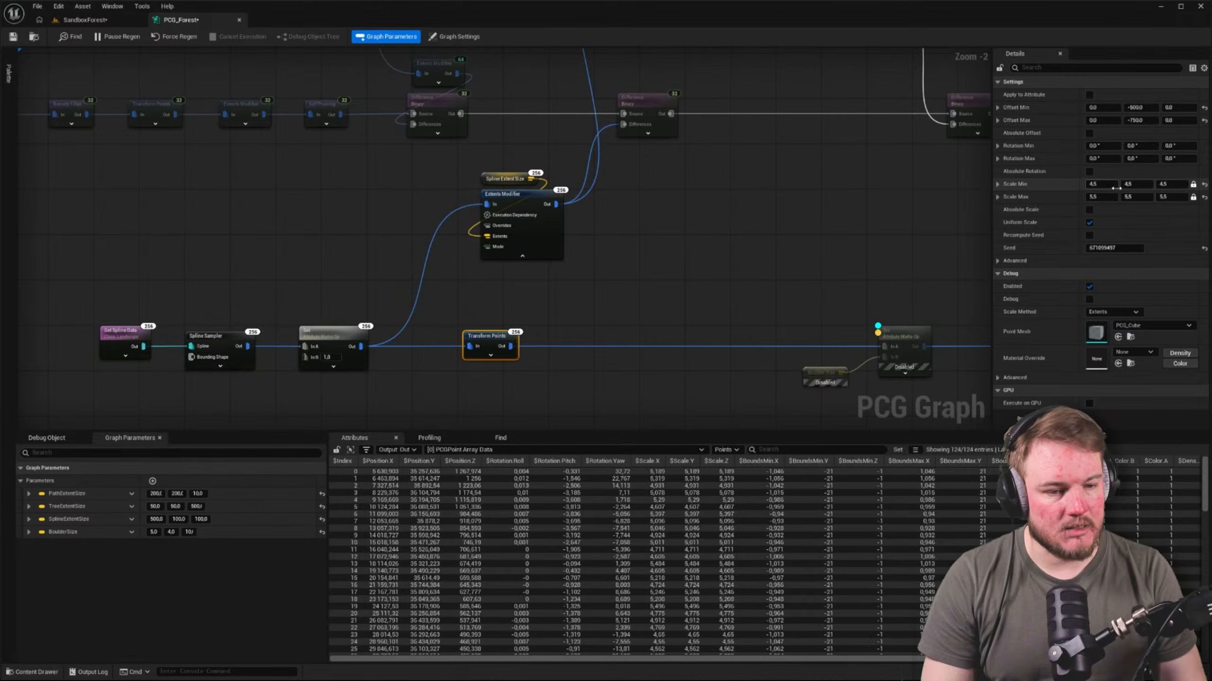
{"action": "left_click", "coordinate": [1099, 185]}
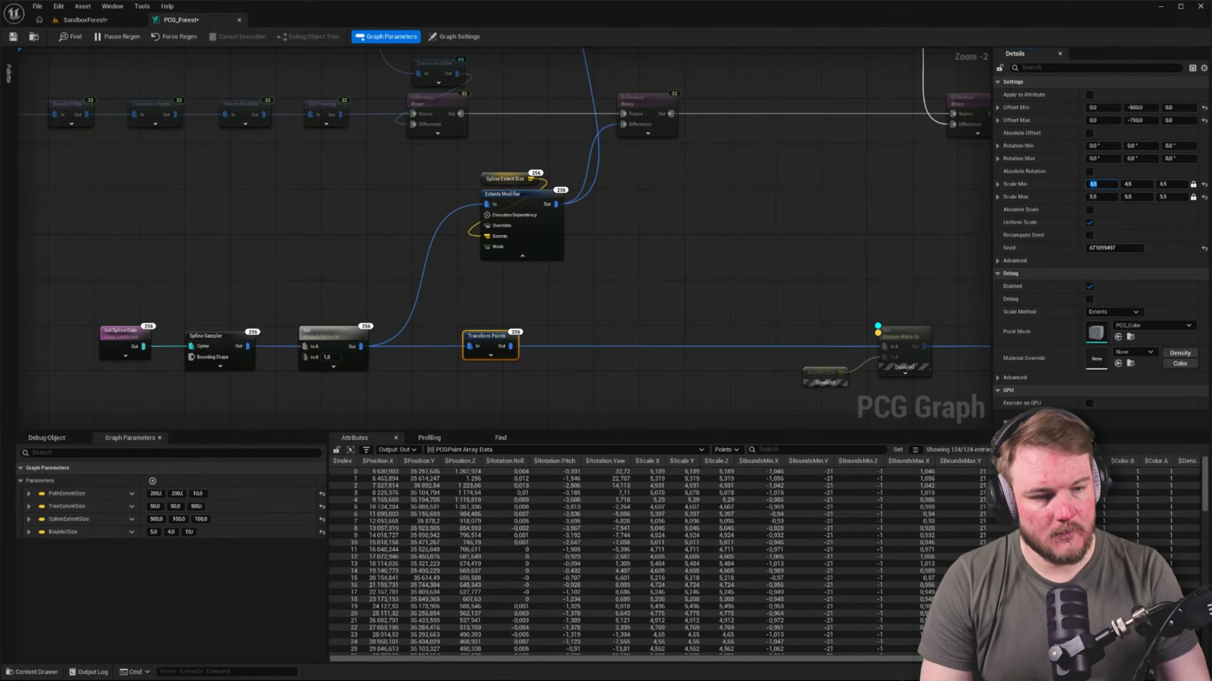
{"action": "key", "text": "Tab"}
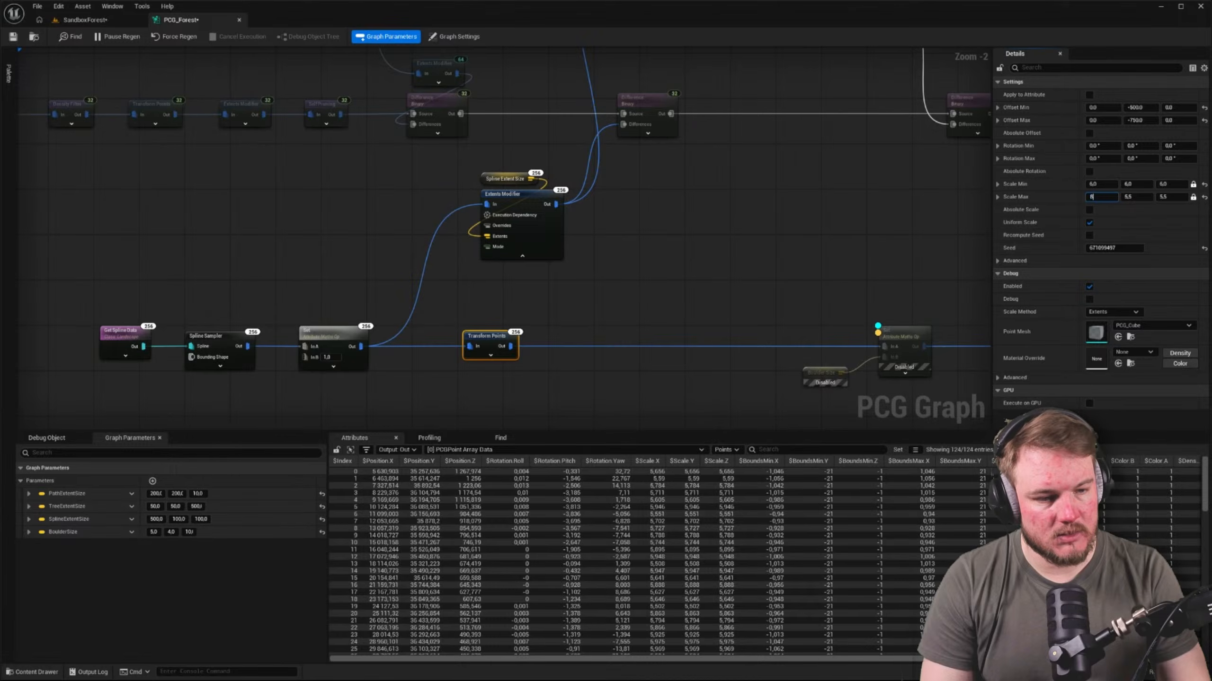
{"action": "key", "text": "Tab"}
{"action": "type", "text": "8"}
{"action": "key", "text": "Tab"}
{"action": "type", "text": "8"}
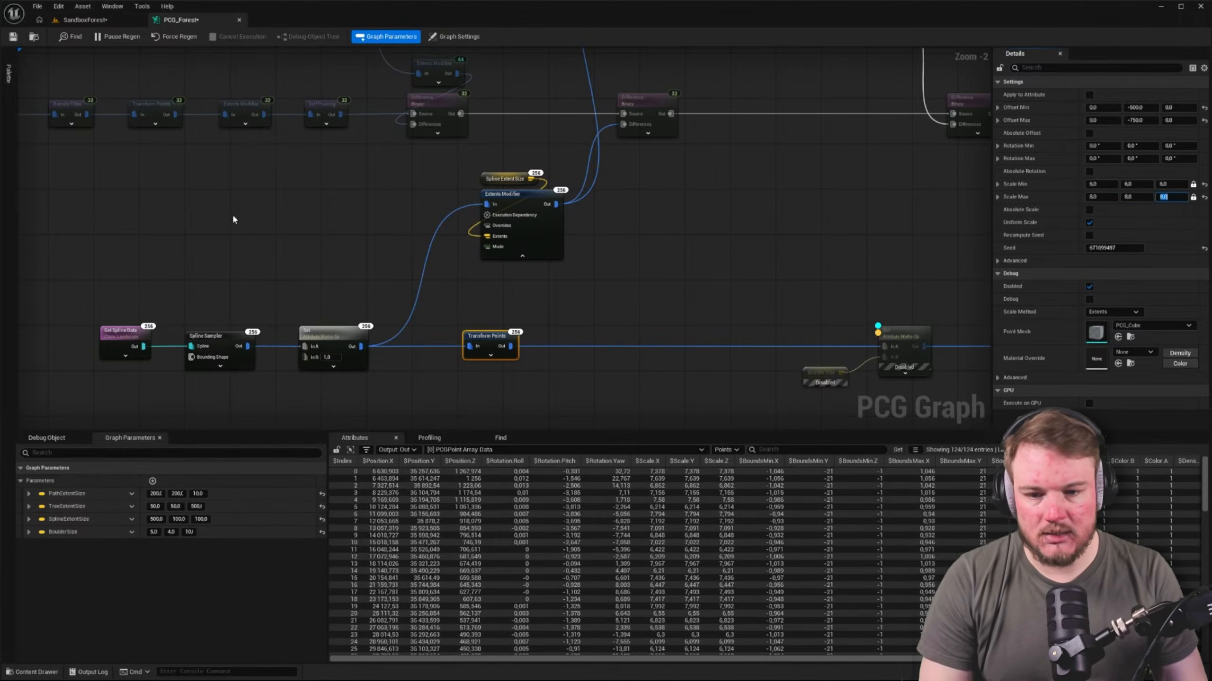
{"action": "left_click", "coordinate": [234, 220]}
{"action": "left_click", "coordinate": [98, 21]}
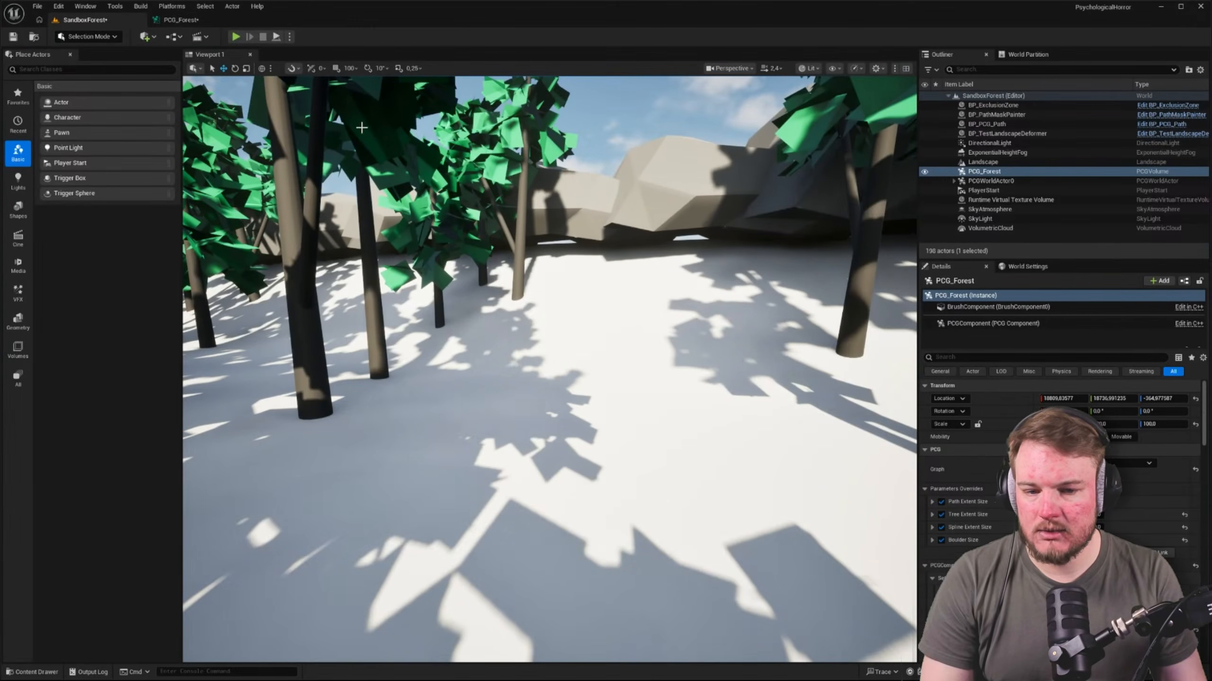
Set the Transform Points node's Offset Min Z to -400 and Offset Max Z to -200
{"action": "left_click", "coordinate": [191, 20]}
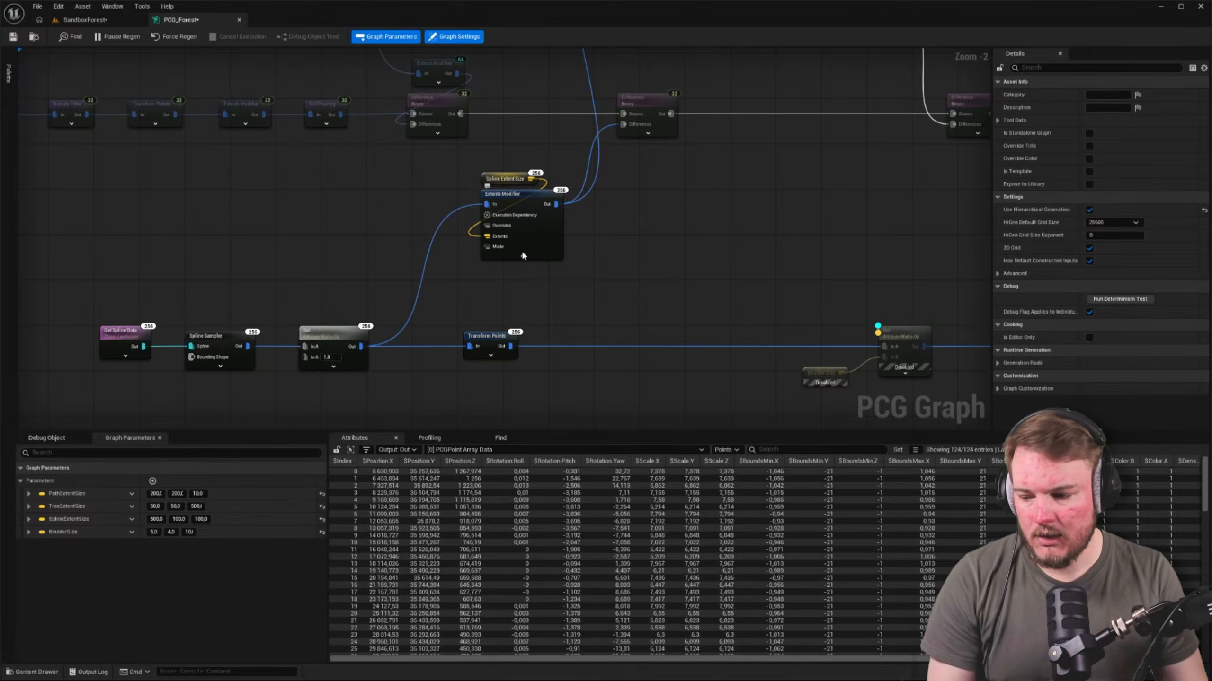
{"action": "right_click_drag", "start_coordinate": [629, 291], "coordinate": [607, 227]}
{"action": "left_click", "coordinate": [483, 258]}
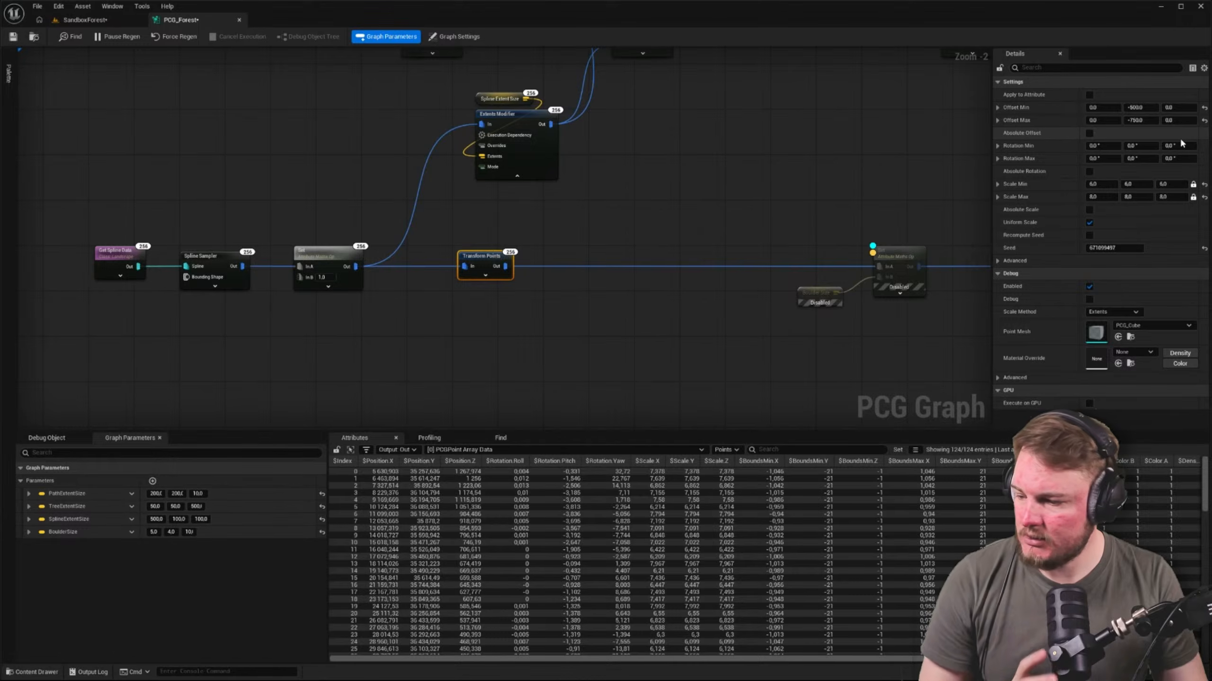
{"action": "left_click", "coordinate": [1177, 107]}
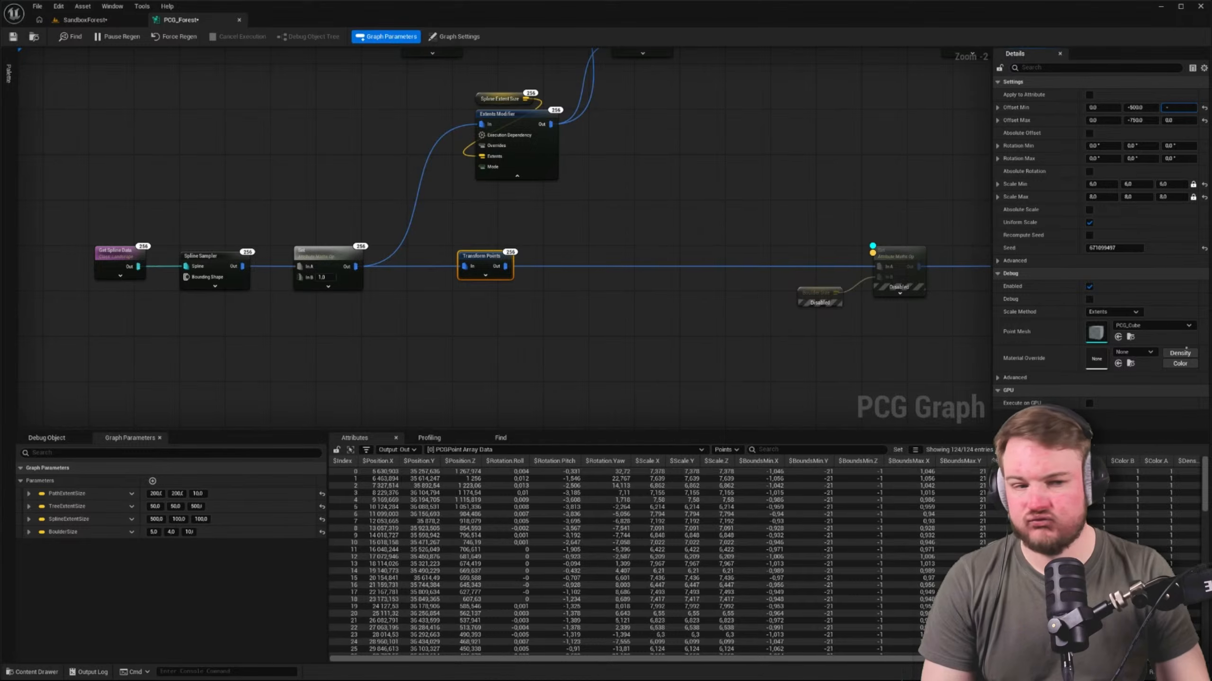
{"action": "key", "text": "Tab"}
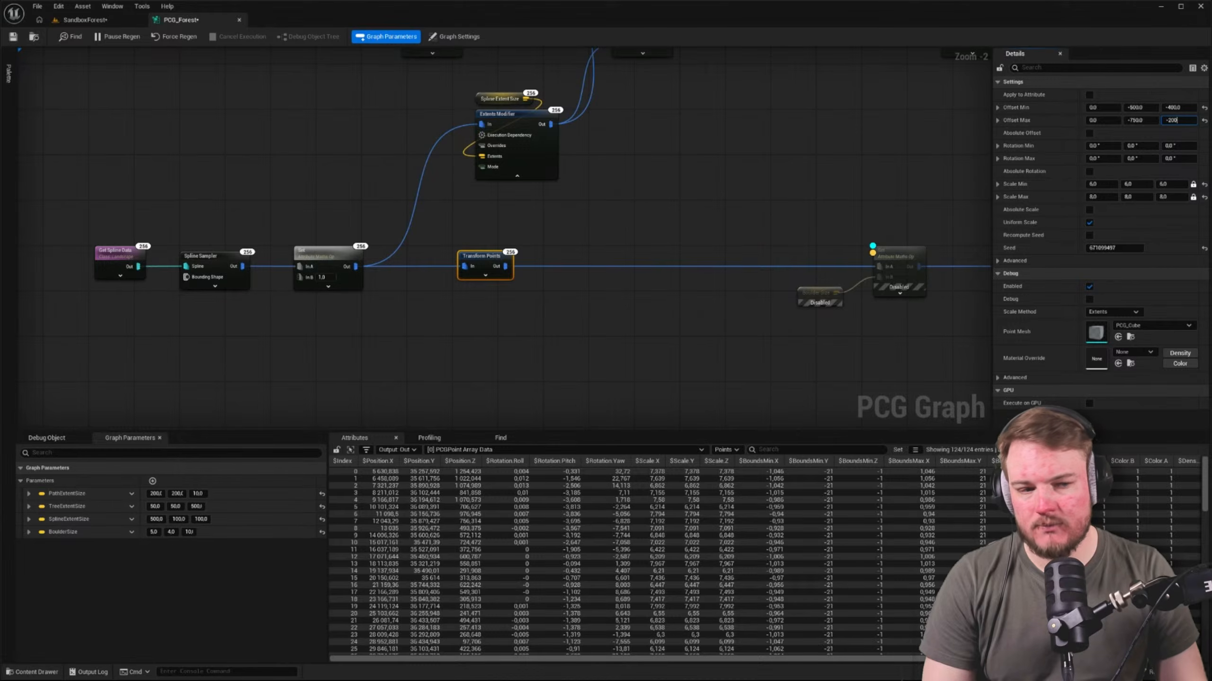
{"action": "key", "text": "Return"}
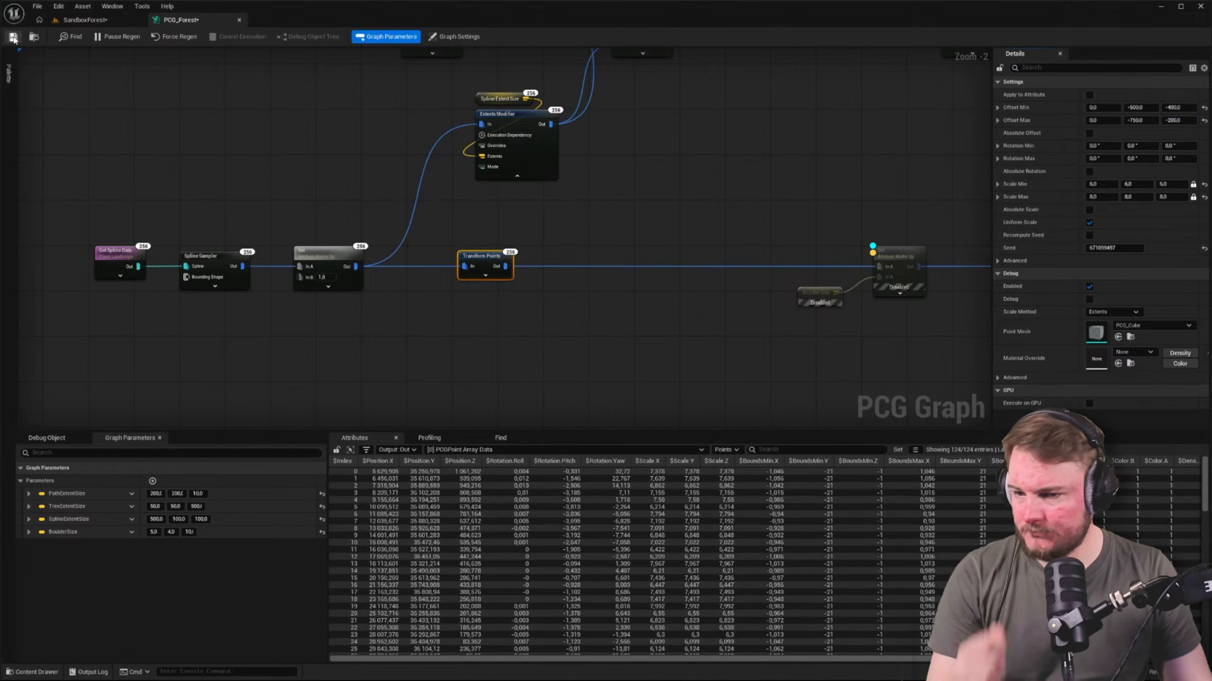
Save the graph and look over the lowered boulders in the SandboxForest level
{"action": "left_click", "coordinate": [74, 21]}
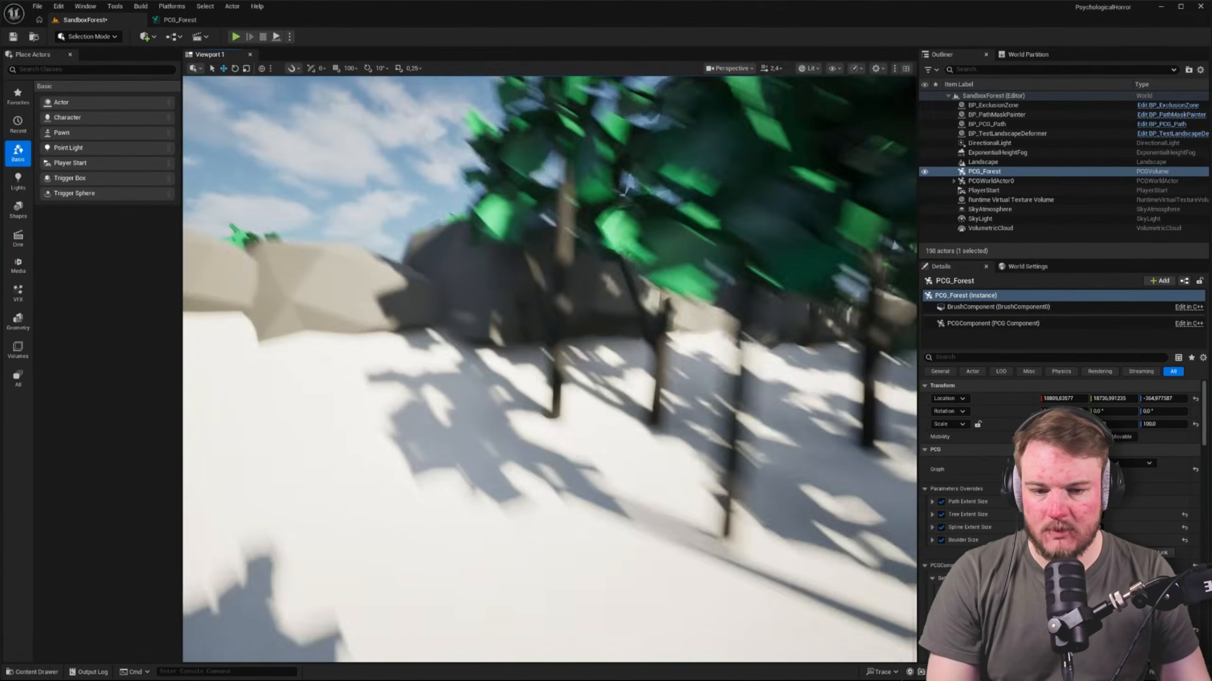
{"action": "right_click_drag", "start_coordinate": [613, 168], "coordinate": [544, 169]}
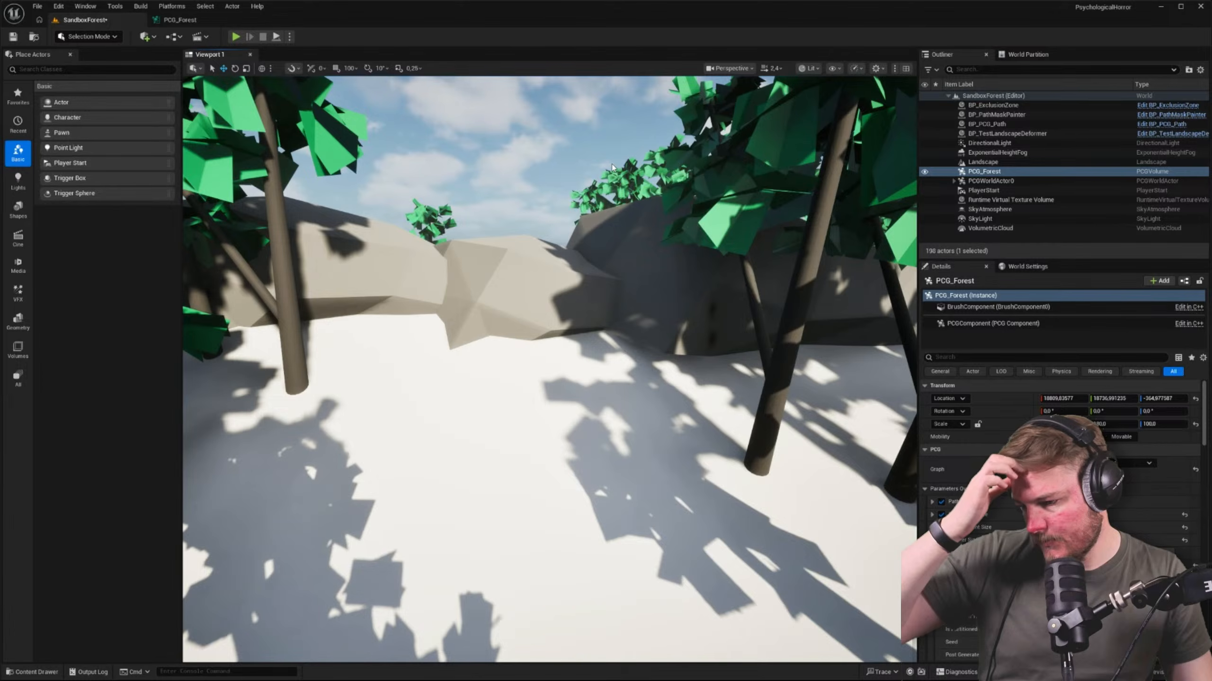
{"action": "right_click_drag", "start_coordinate": [665, 192], "coordinate": [1025, 234]}
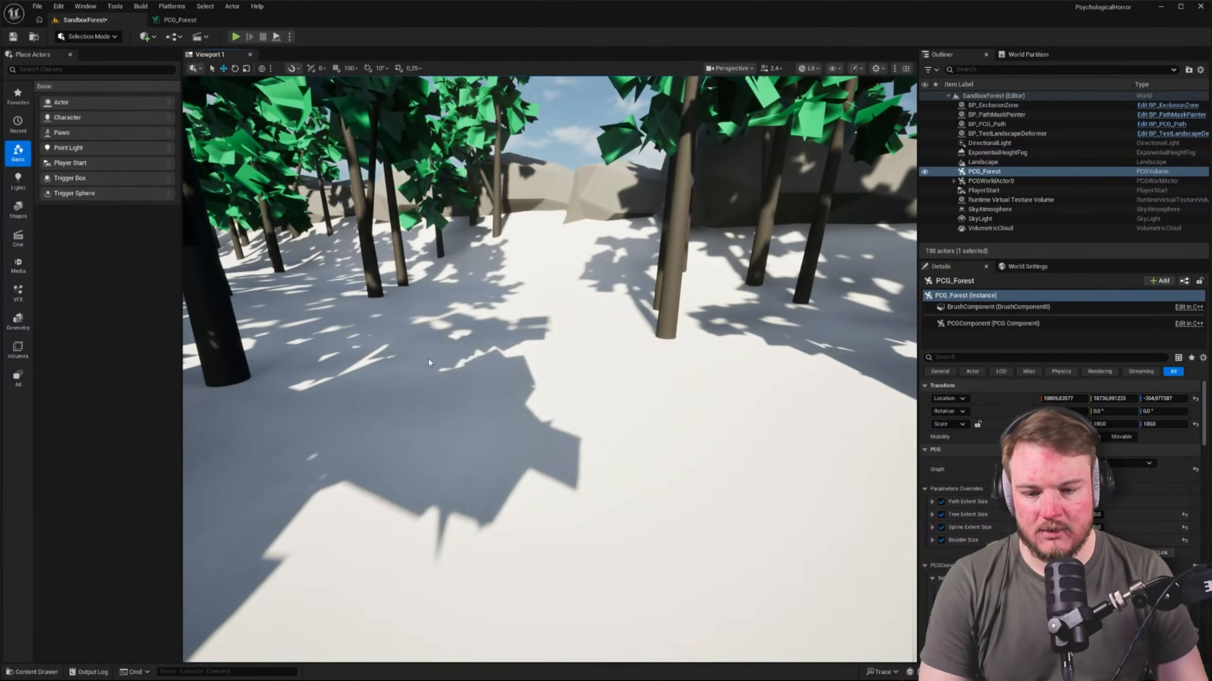
Play the level from a spot among the trees, walk up to the boulder wall to test it, and stop playing
{"action": "right_click", "coordinate": [429, 553]}
{"action": "mouse_move", "coordinate": [430, 552]}
{"action": "left_click", "coordinate": [475, 666]}
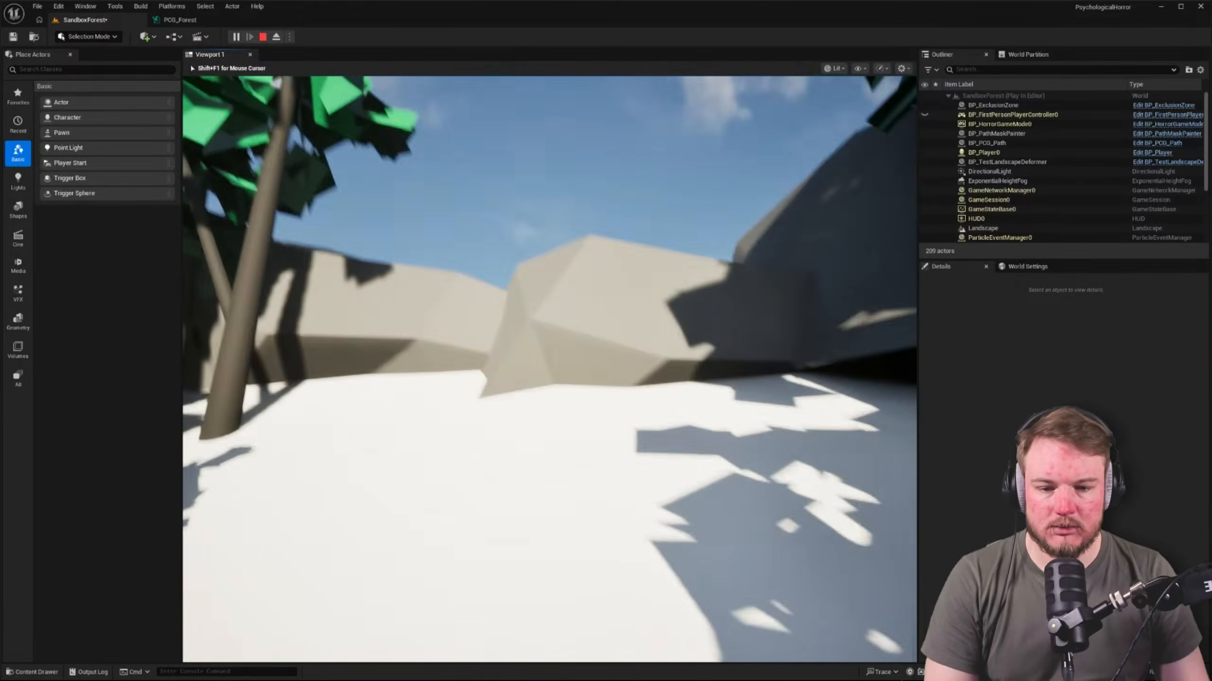
{"action": "key", "text": "w"}
{"action": "key", "text": "w"}
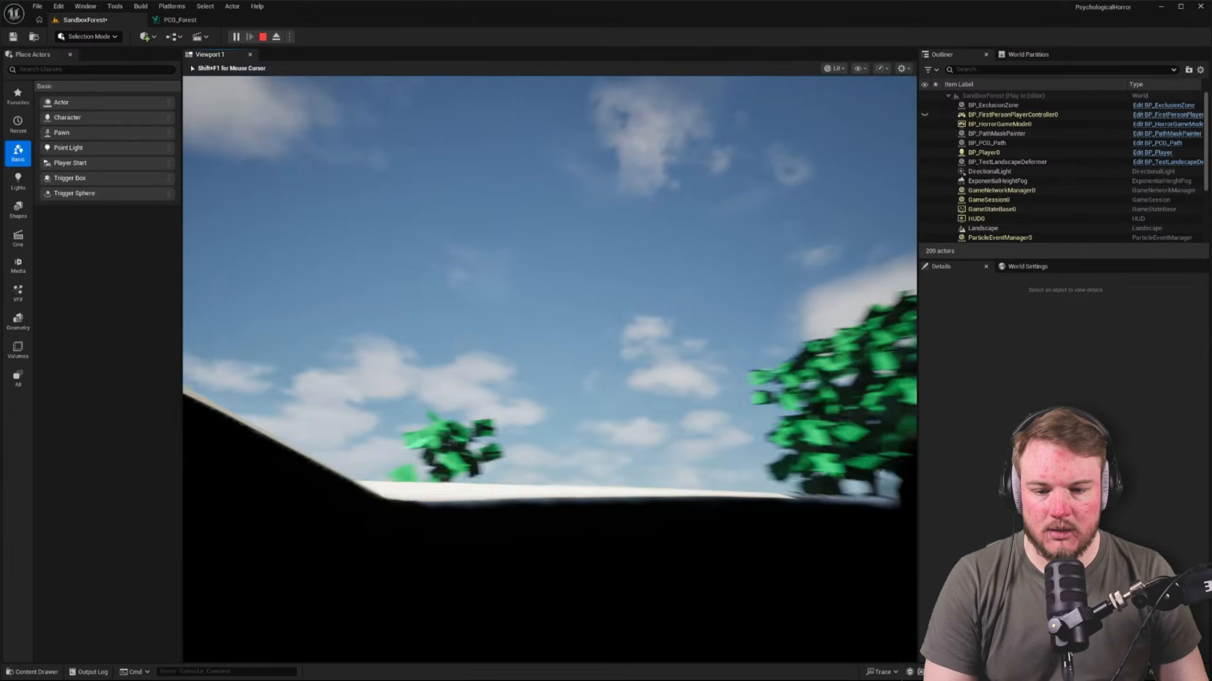
{"action": "key", "text": "s"}
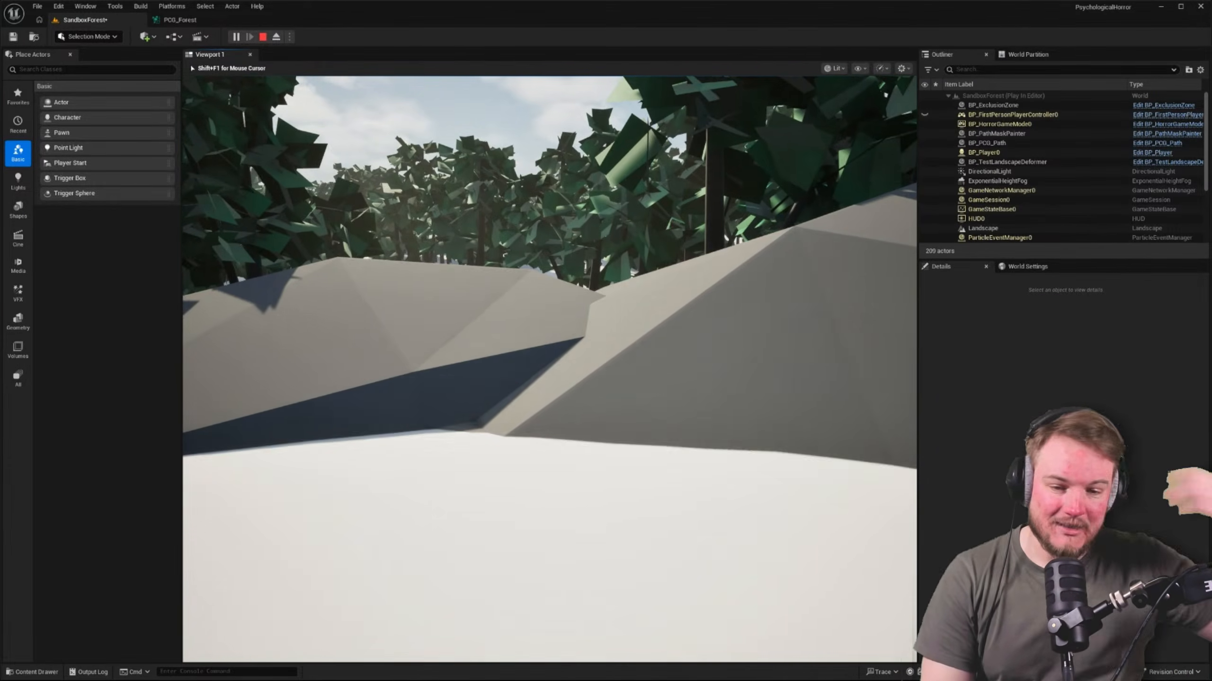
{"action": "key", "text": "w"}
{"action": "key", "text": "w"}
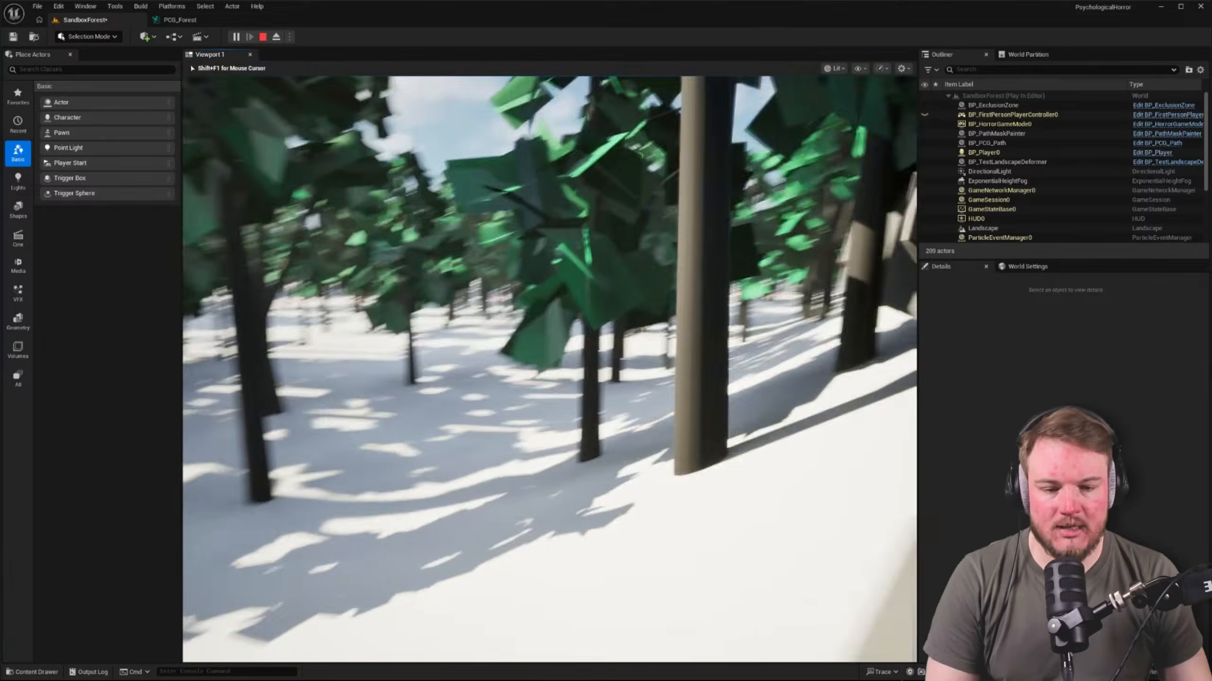
{"action": "key", "text": "w"}
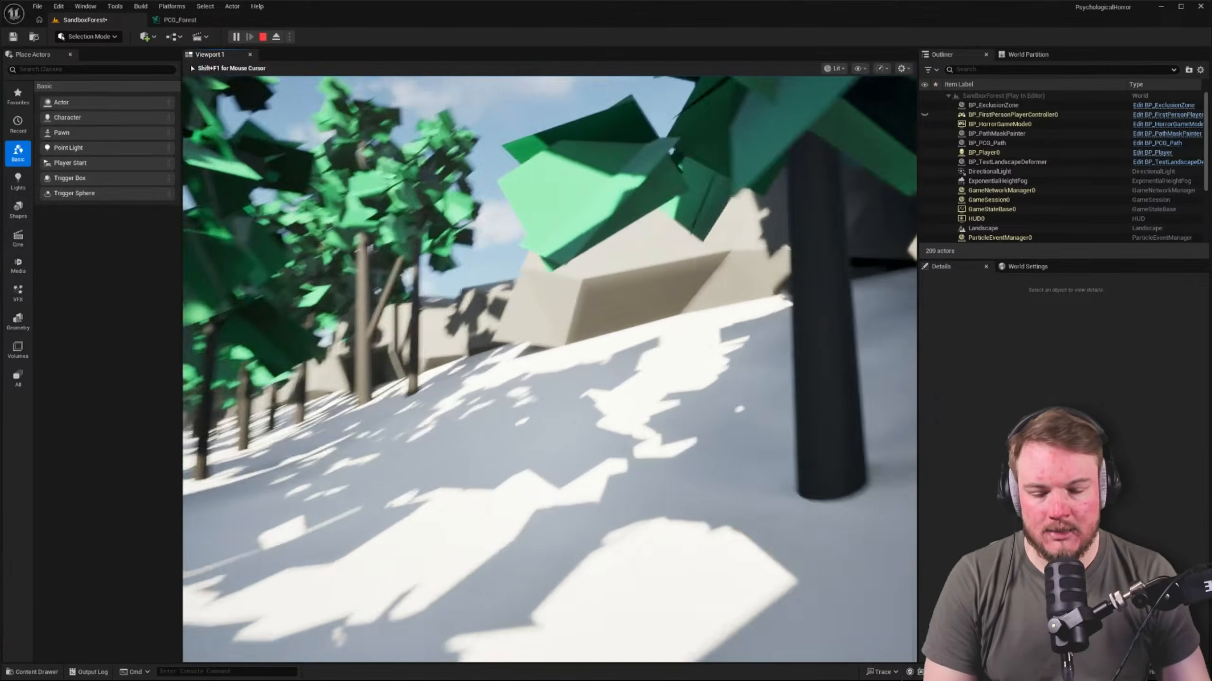
{"action": "key", "text": "w"}
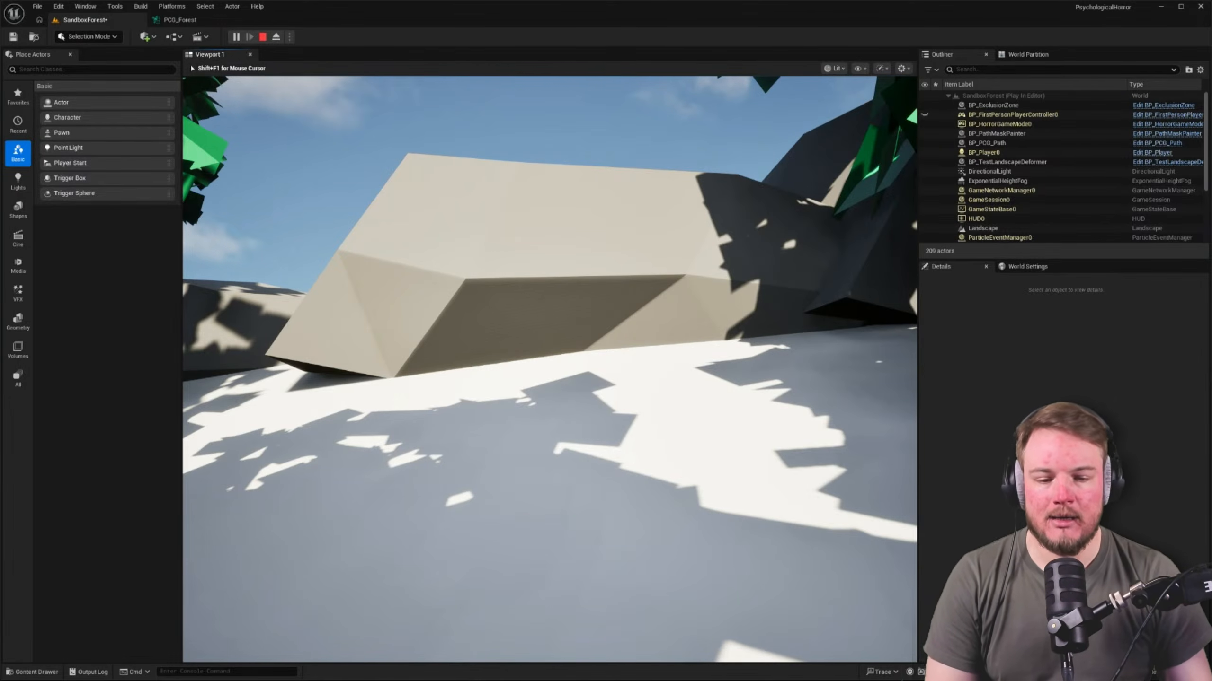
{"action": "key", "text": "Escape"}
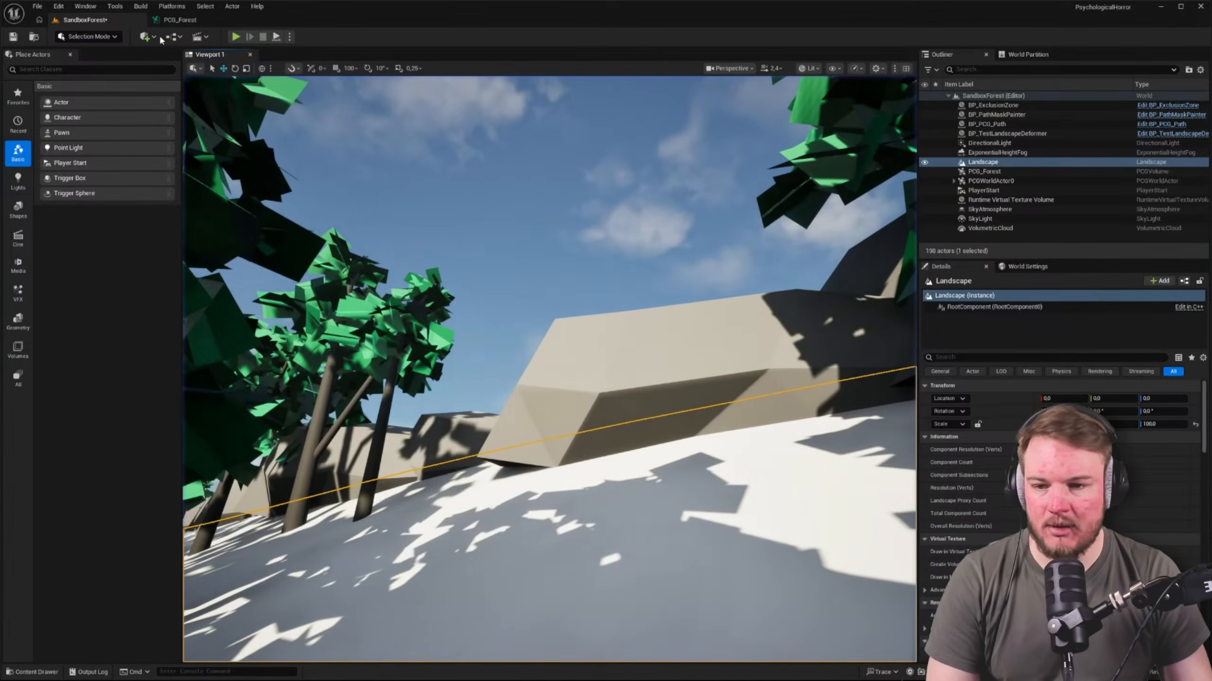
Set the Transform Points node's Scale Min Z to 12 and Scale Max Z to 15 with the axes unlocked, and check the level
{"action": "left_click", "coordinate": [185, 19]}
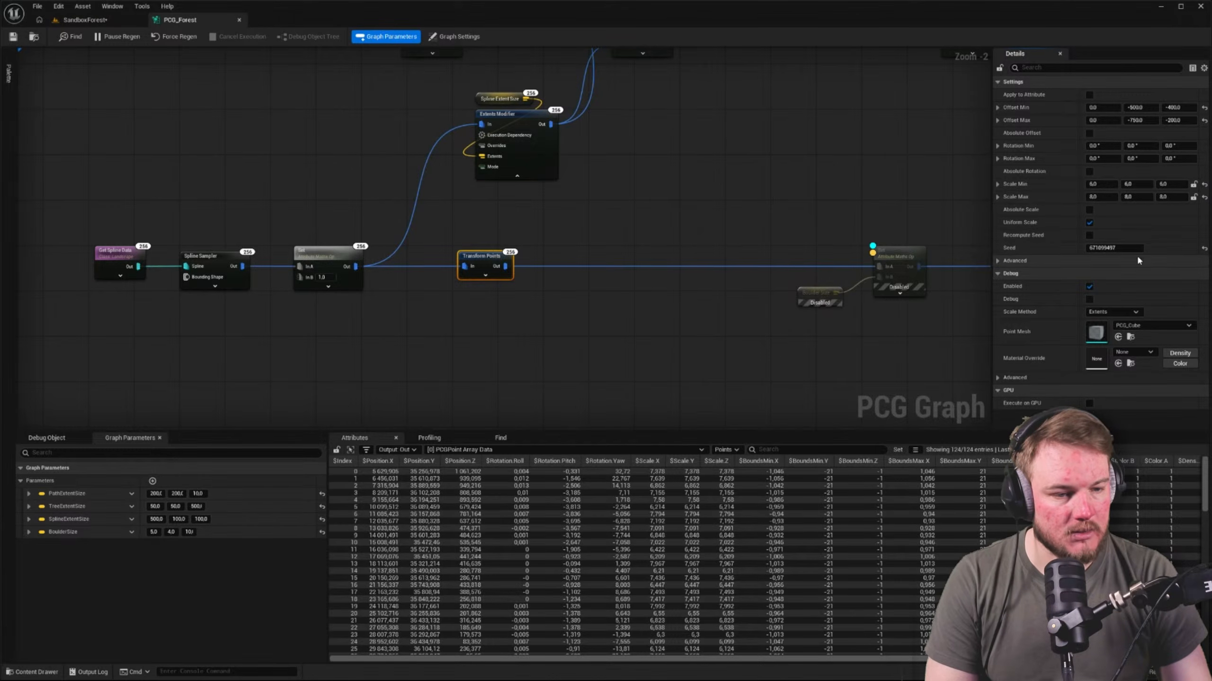
{"action": "left_click", "coordinate": [1163, 184]}
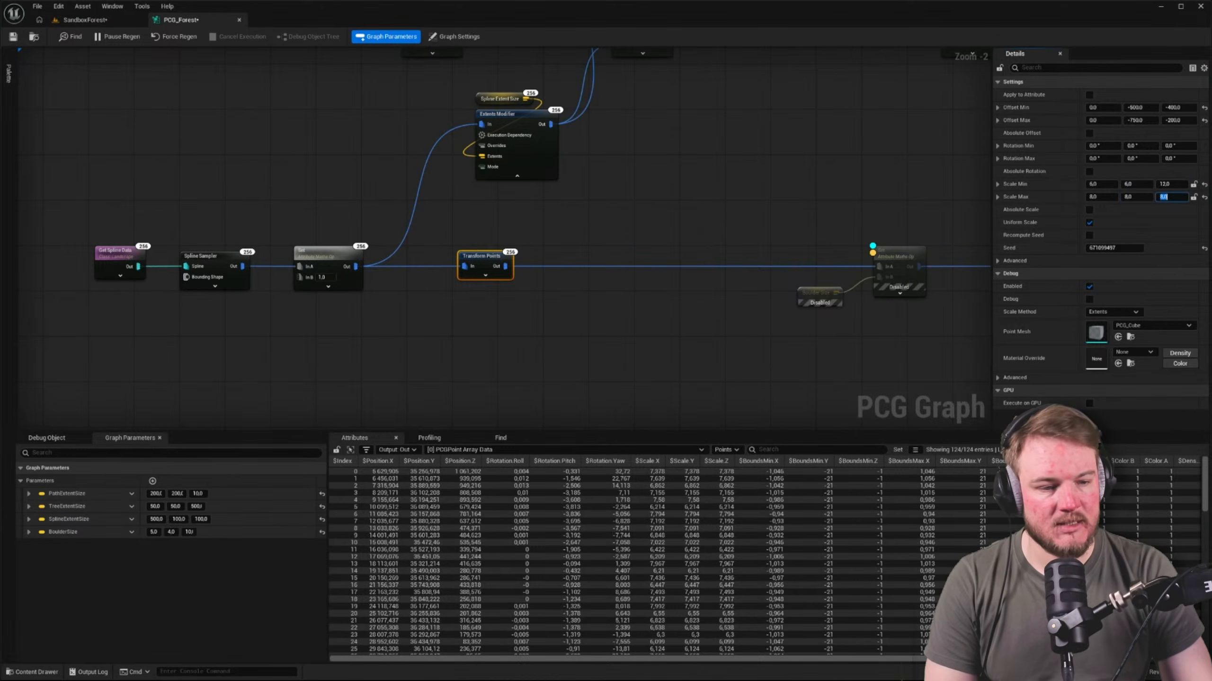
{"action": "left_click", "coordinate": [76, 19]}
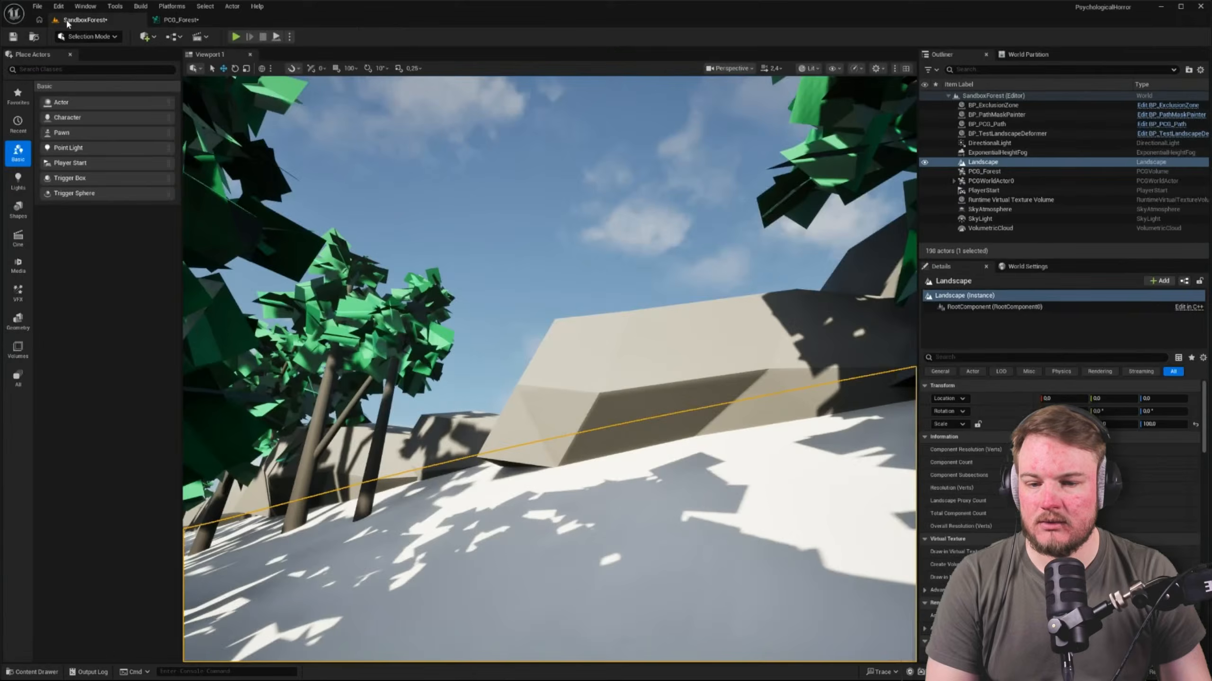
{"action": "right_click_drag", "start_coordinate": [524, 238], "coordinate": [644, 267]}
Return to the PCG_Forest graph and review the node chain from Transform Points to the Static Mesh Spawner
{"action": "left_click", "coordinate": [179, 19]}
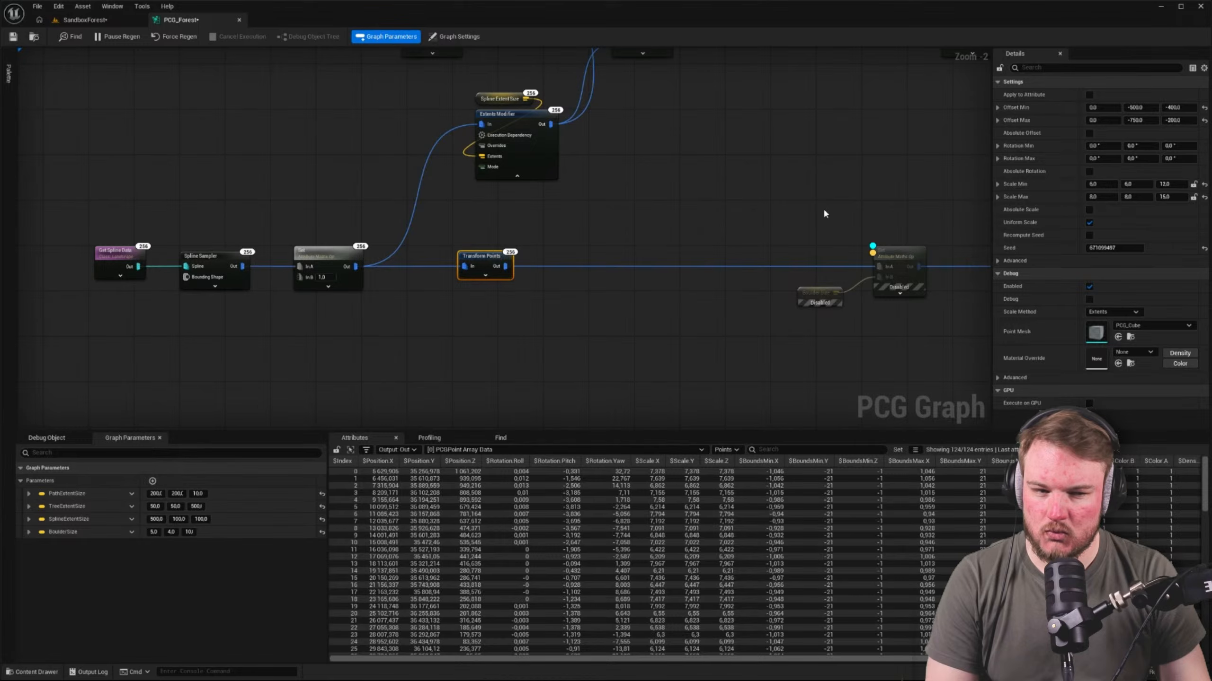
{"action": "right_click_drag", "start_coordinate": [824, 213], "coordinate": [638, 208]}
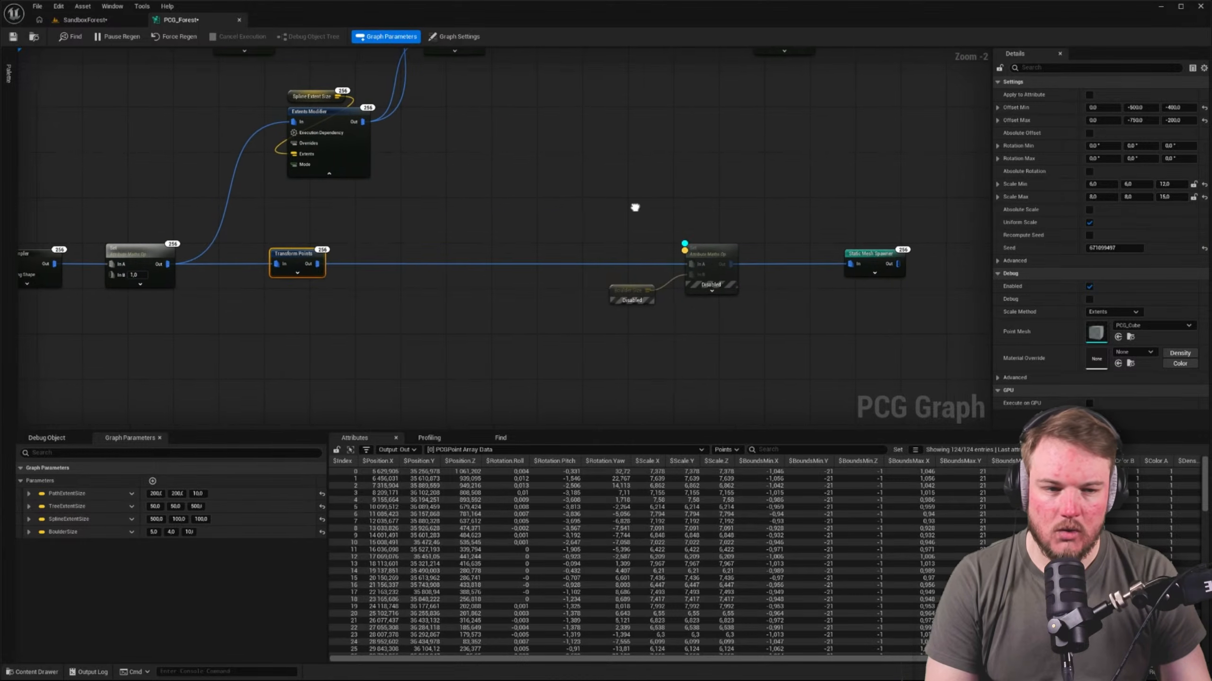
{"action": "right_click_drag", "start_coordinate": [638, 207], "coordinate": [734, 210]}
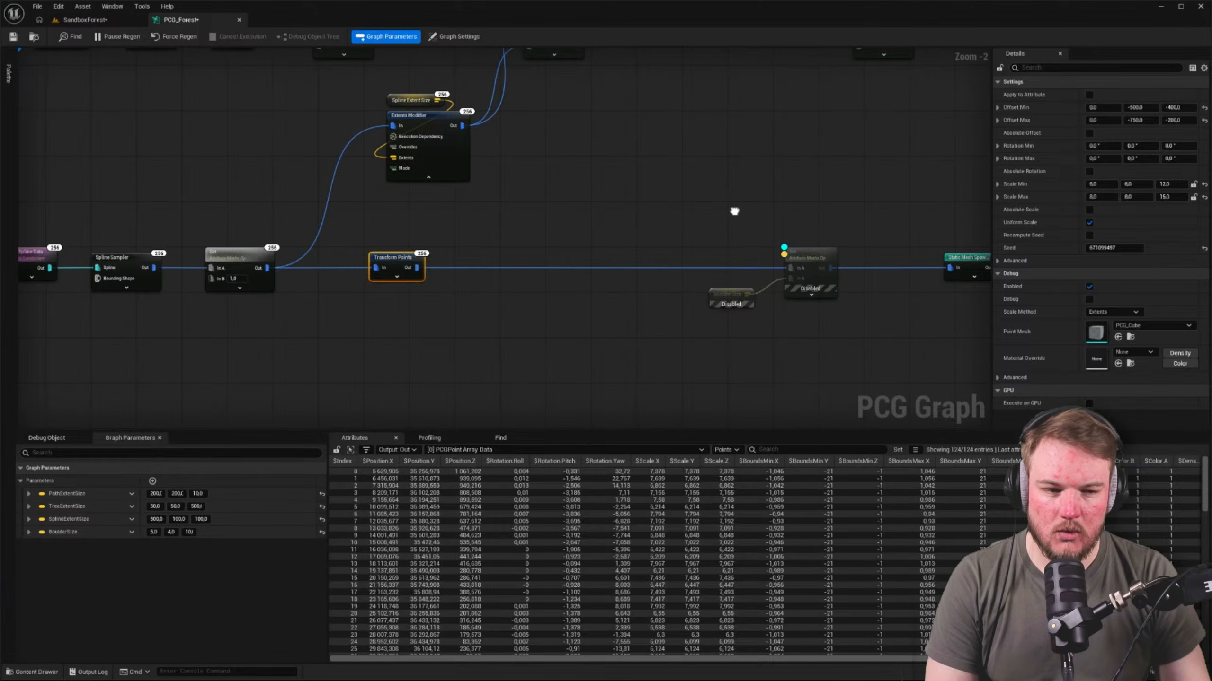
Set the Transform Points node's Scale Min X and Y to 8 and Scale Max X and Y to 10, and save the graph
{"action": "left_click", "coordinate": [1113, 185]}
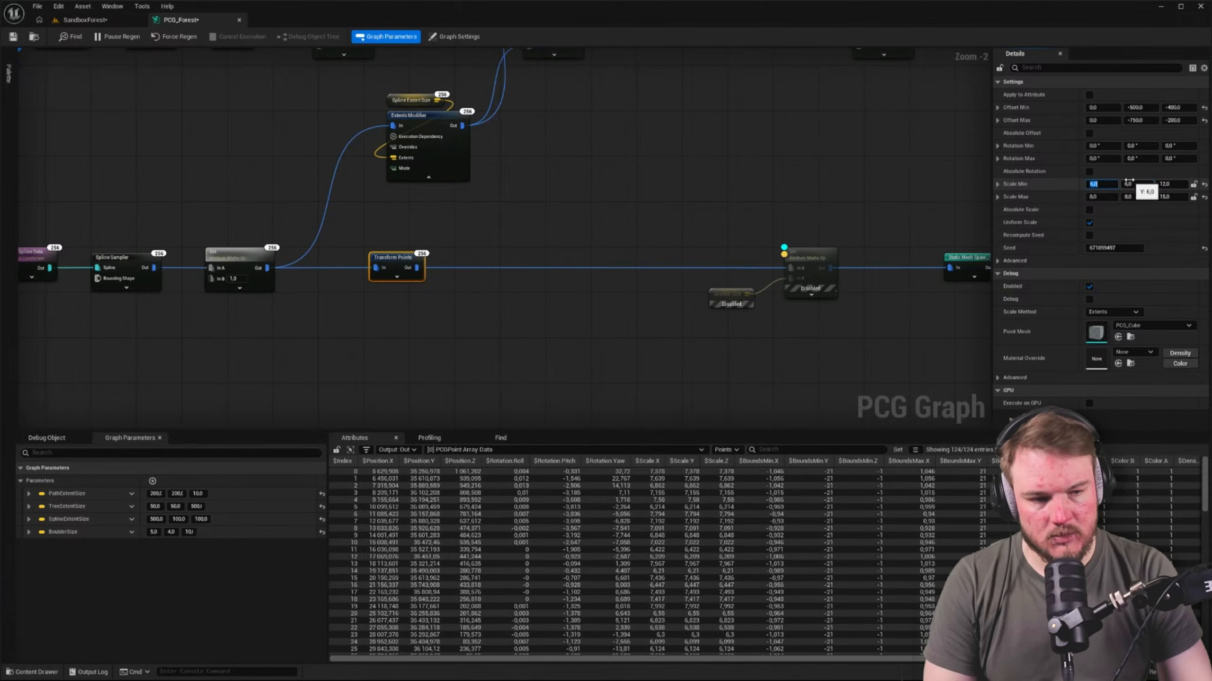
{"action": "type", "text": "8"}
{"action": "key", "text": "Tab"}
{"action": "type", "text": "8"}
{"action": "key", "text": "Tab"}
{"action": "key", "text": "Tab"}
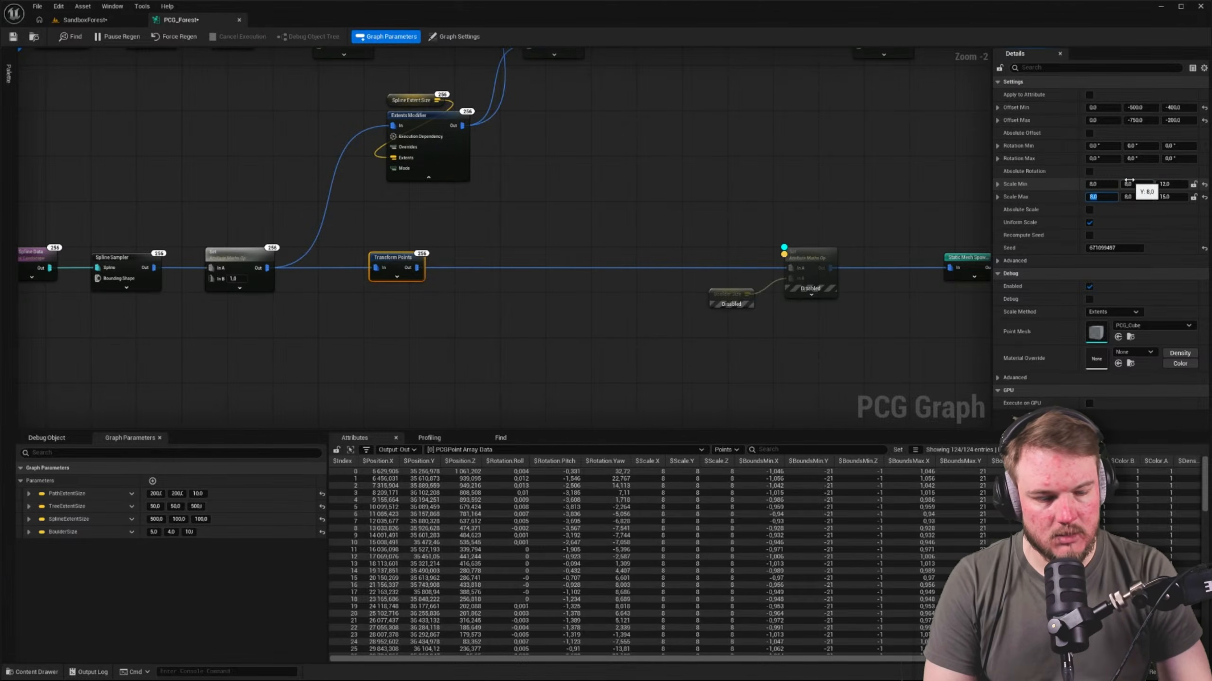
{"action": "type", "text": "10"}
{"action": "left_click", "coordinate": [254, 108]}
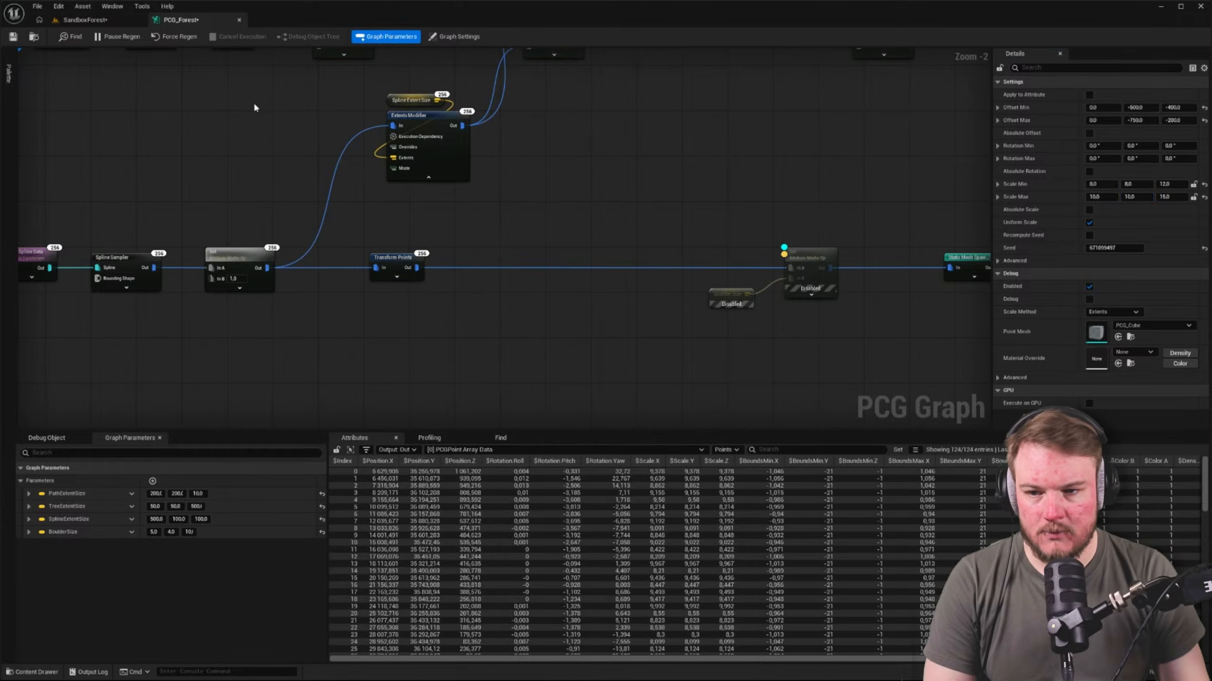
{"action": "left_click", "coordinate": [13, 38]}
Look over the boulder wall in the SandboxForest level with nothing selected, showing it in wireframe
{"action": "left_click", "coordinate": [59, 20]}
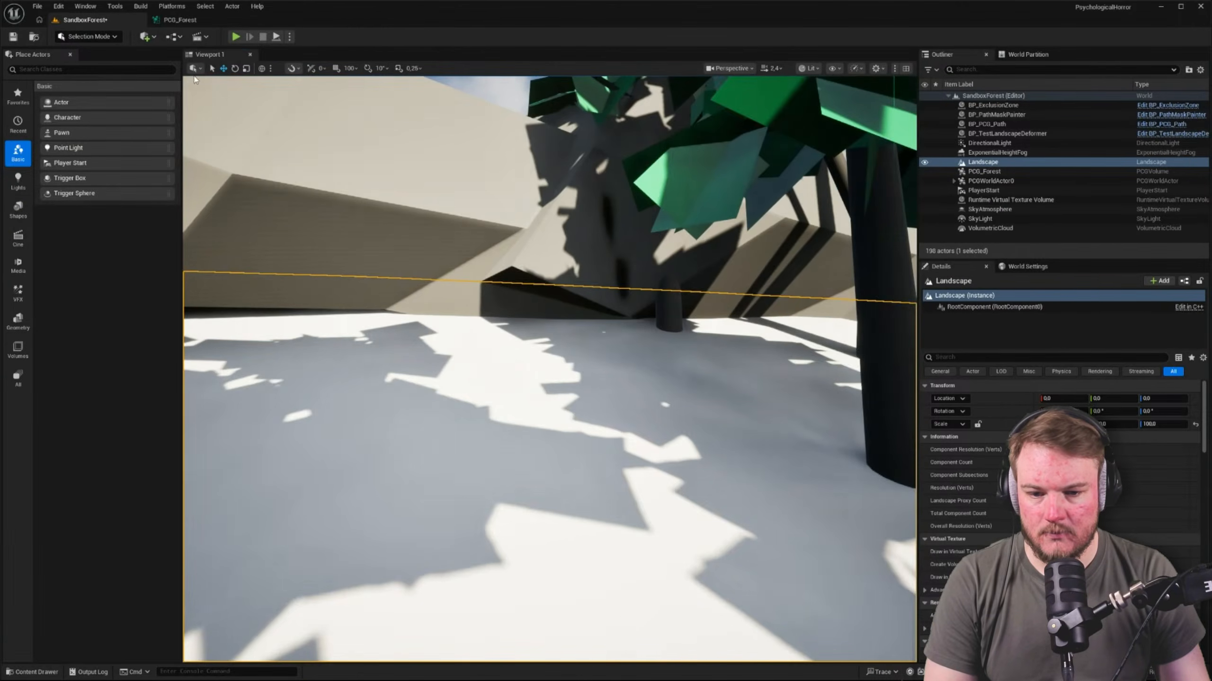
{"action": "right_click_drag", "start_coordinate": [479, 164], "coordinate": [480, 166]}
{"action": "right_click_drag", "start_coordinate": [415, 194], "coordinate": [520, 198]}
{"action": "key", "text": "Escape"}
{"action": "key", "text": "alt+2"}
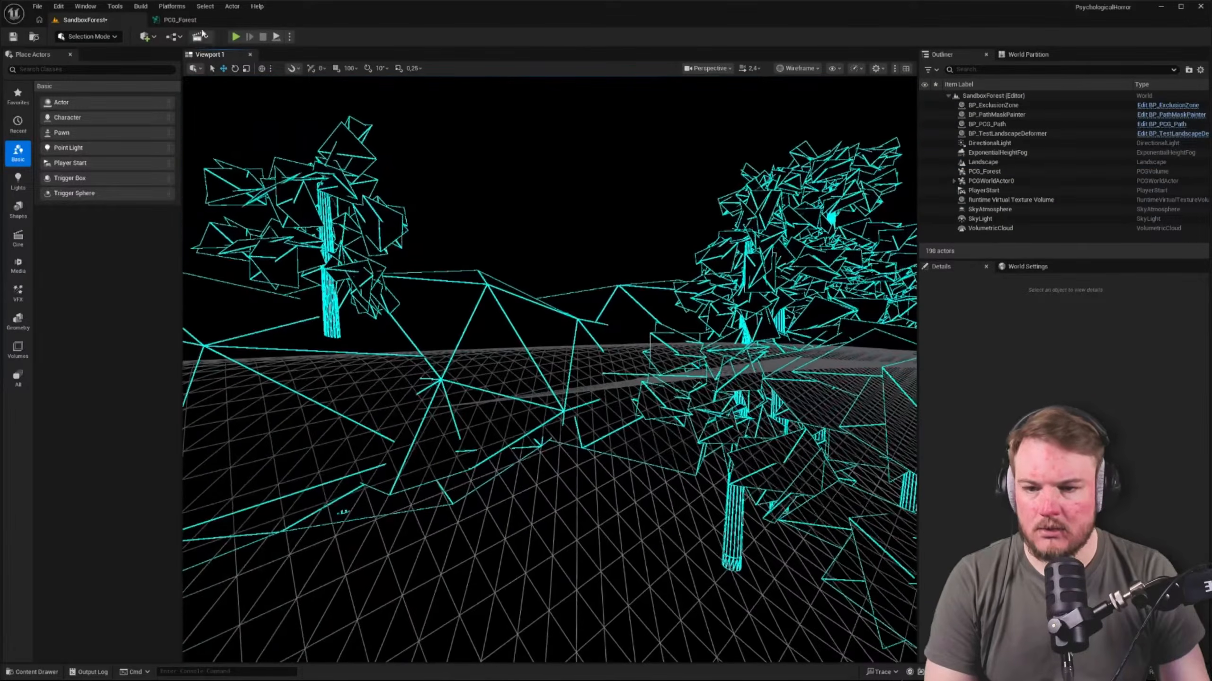
Try Absolute Scale on the Transform Points node and compare the boulders in the wireframe level
{"action": "left_click", "coordinate": [179, 19]}
{"action": "left_click", "coordinate": [393, 258]}
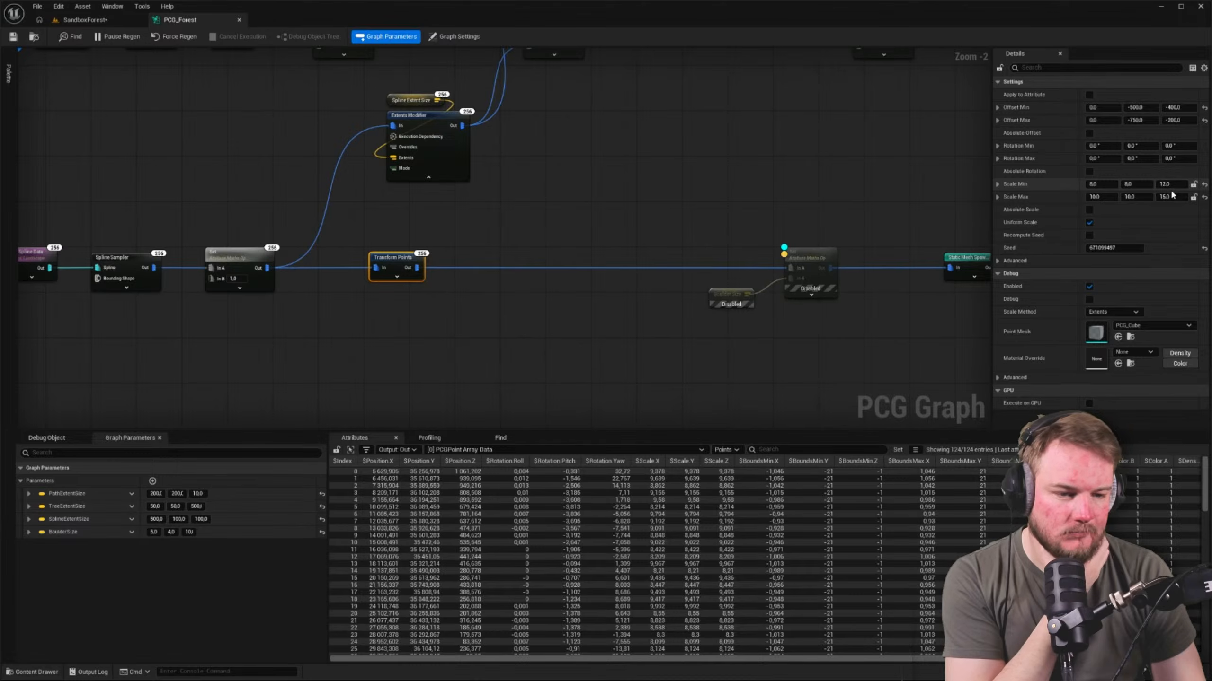
{"action": "left_click", "coordinate": [1089, 209]}
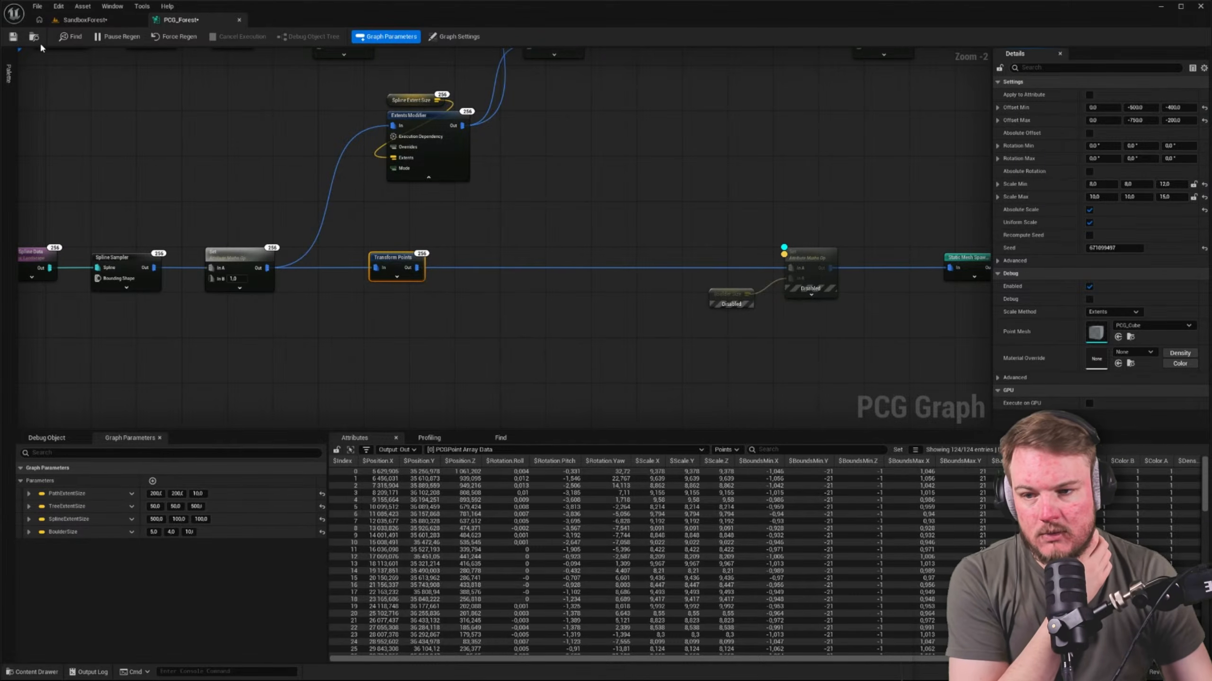
{"action": "left_click", "coordinate": [78, 20]}
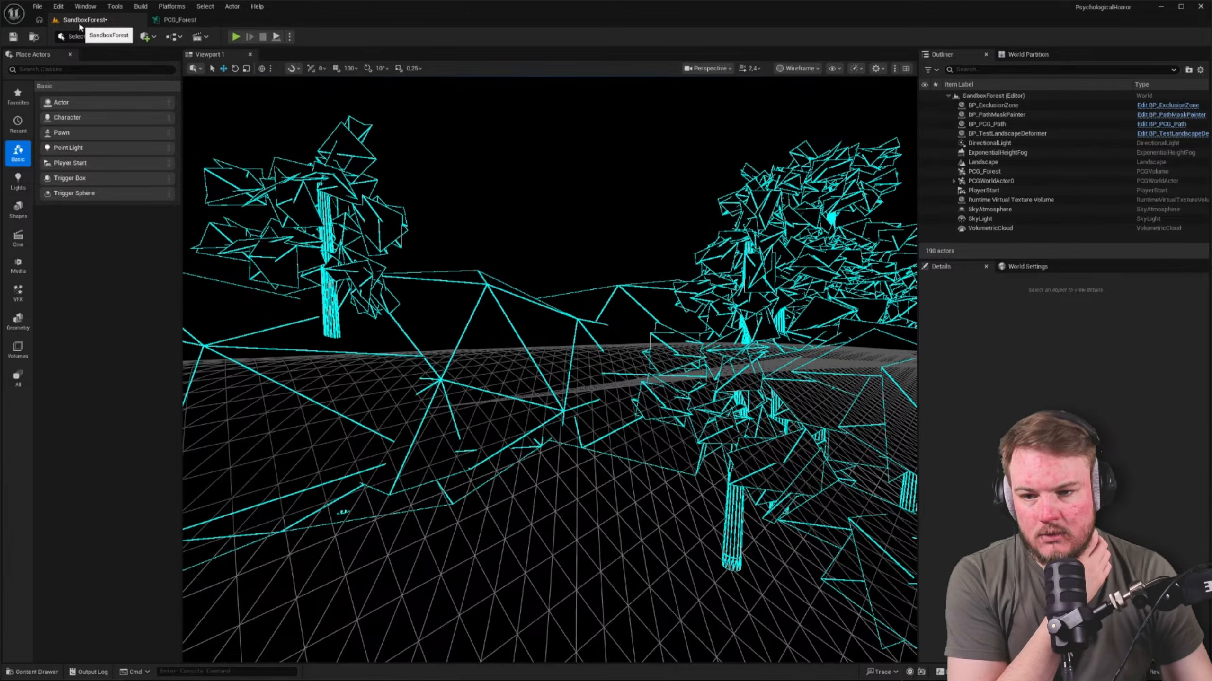
{"action": "left_click", "coordinate": [178, 19]}
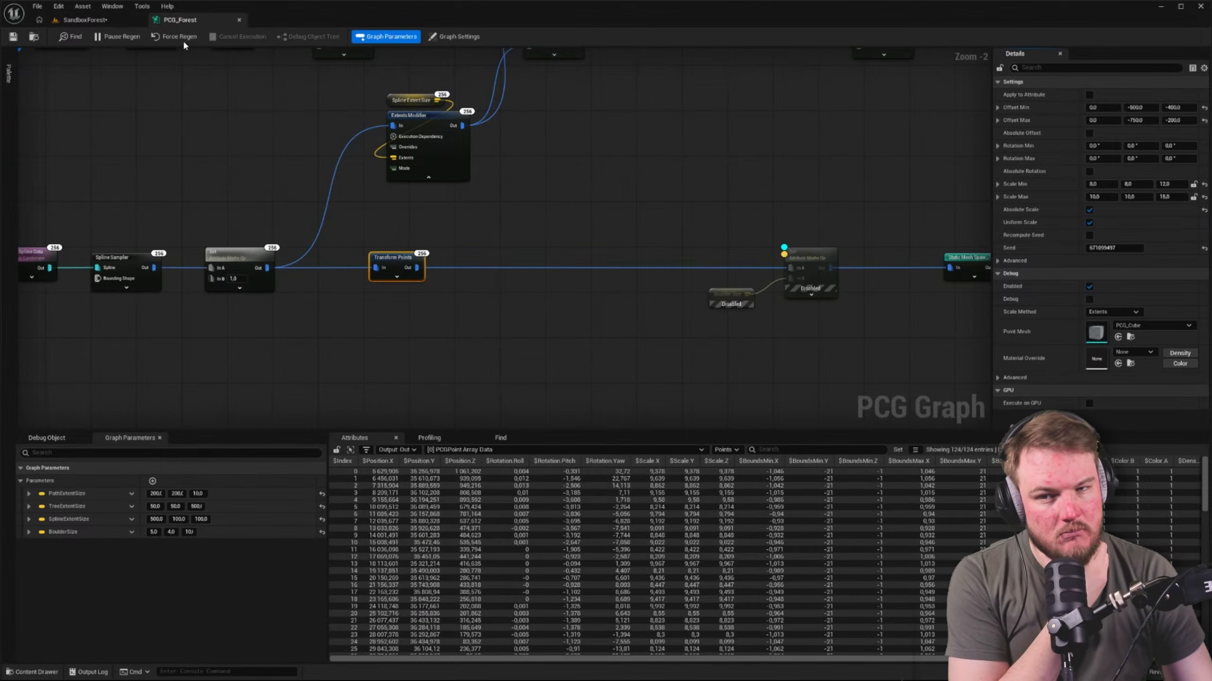
{"action": "left_click", "coordinate": [83, 20]}
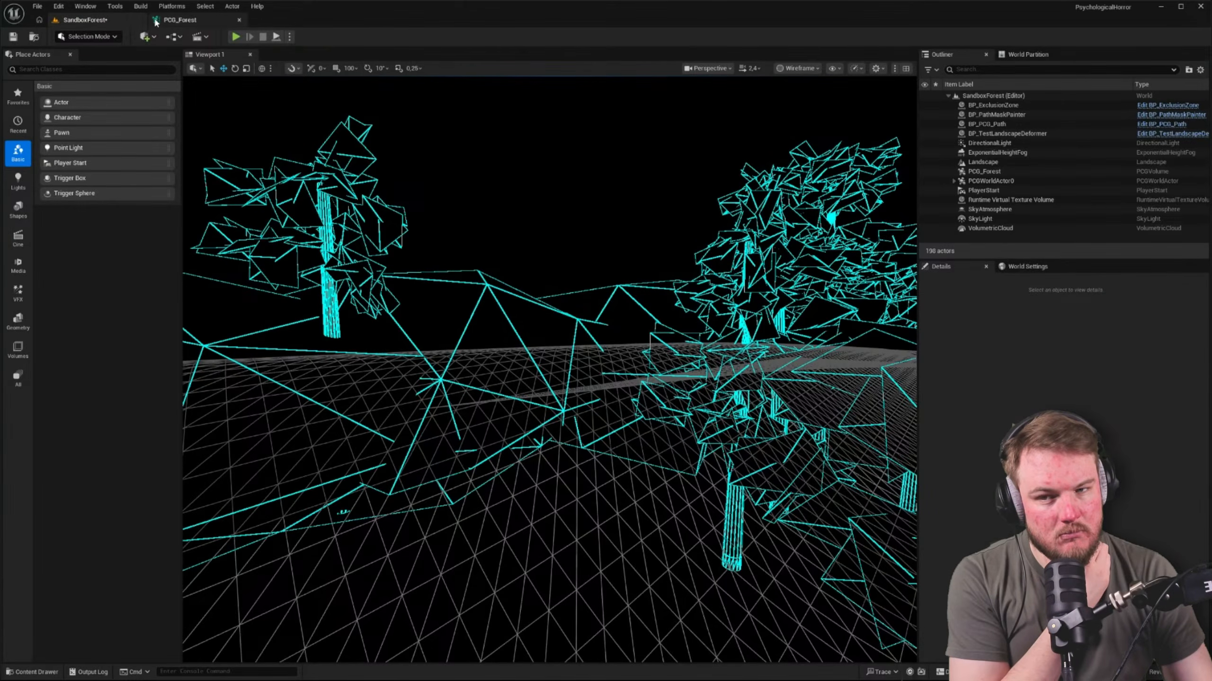
{"action": "left_click", "coordinate": [170, 21]}
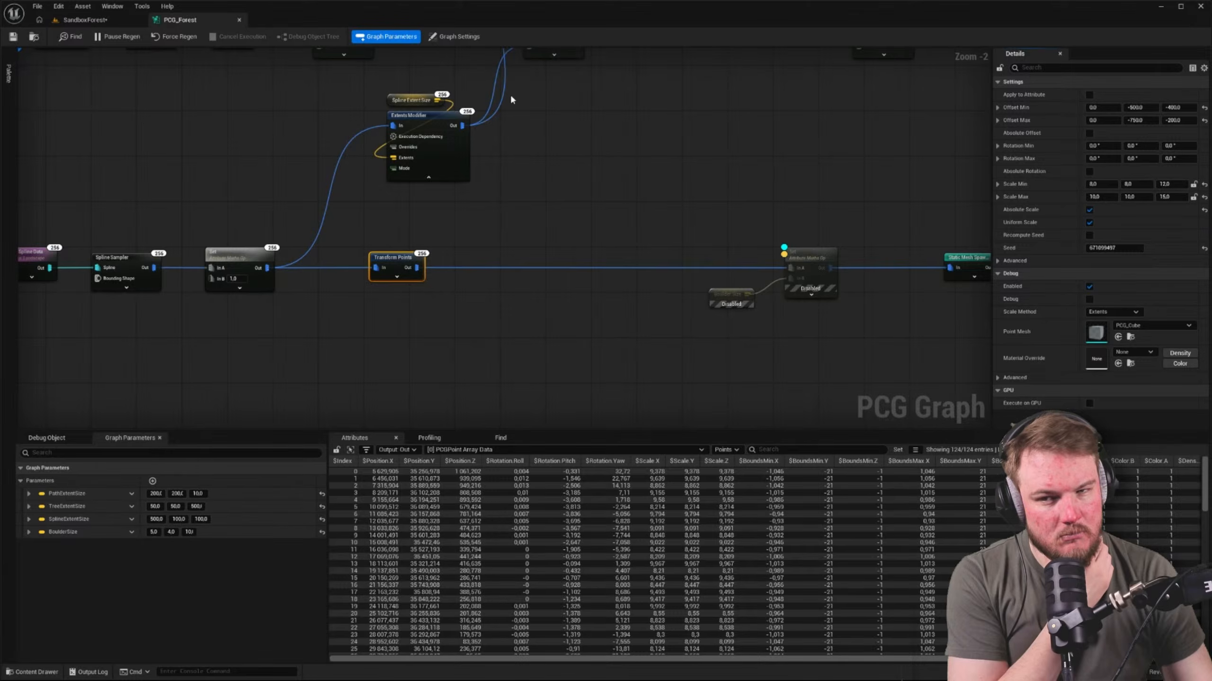
Switch the level viewport back to lit shading and view the boulder wall from above
{"action": "left_click", "coordinate": [91, 21]}
{"action": "right_click_drag", "start_coordinate": [515, 223], "coordinate": [677, 307]}
{"action": "key", "text": "alt+4"}
{"action": "key", "text": "w"}
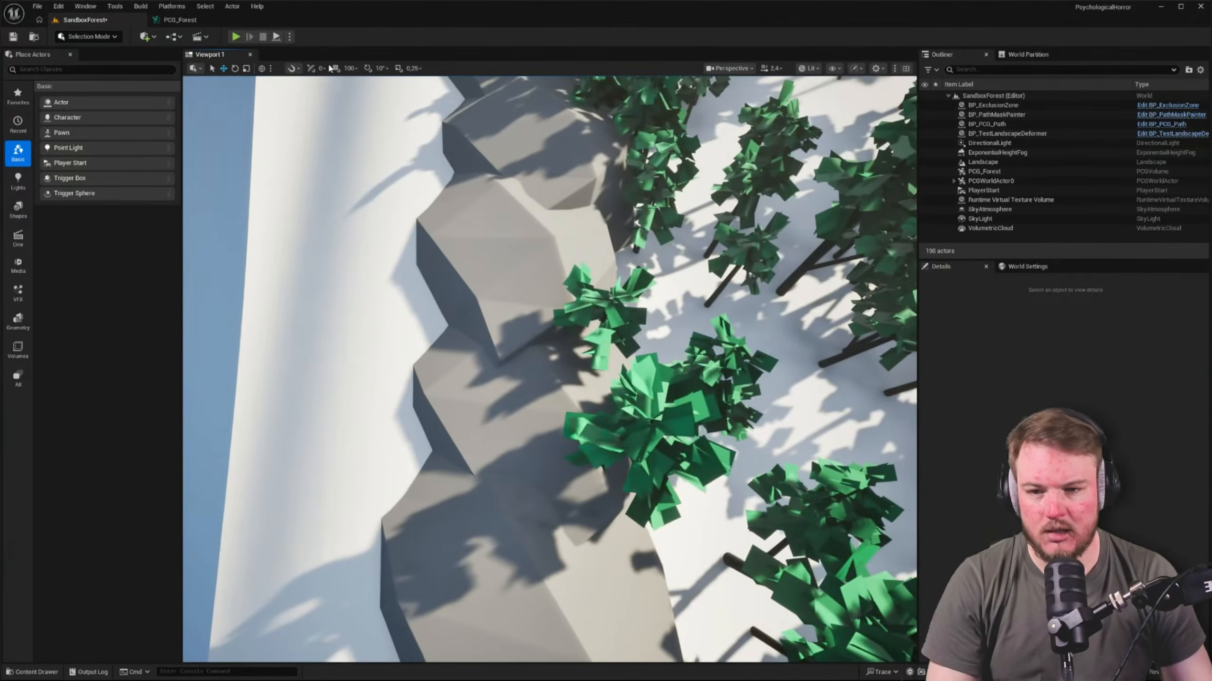
{"action": "left_click", "coordinate": [188, 11]}
Try a Scale Min Z and Scale Max Z of 8 on Transform Points and check the boulders in the level
{"action": "left_click", "coordinate": [168, 20]}
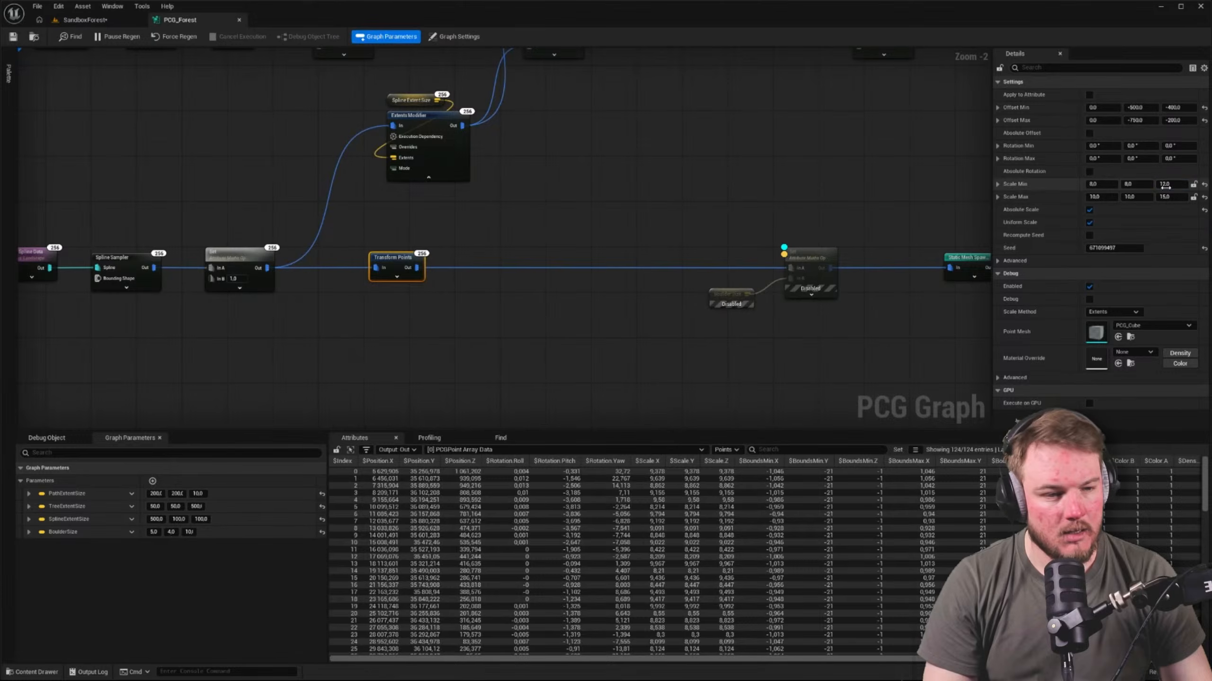
{"action": "left_click", "coordinate": [1165, 185]}
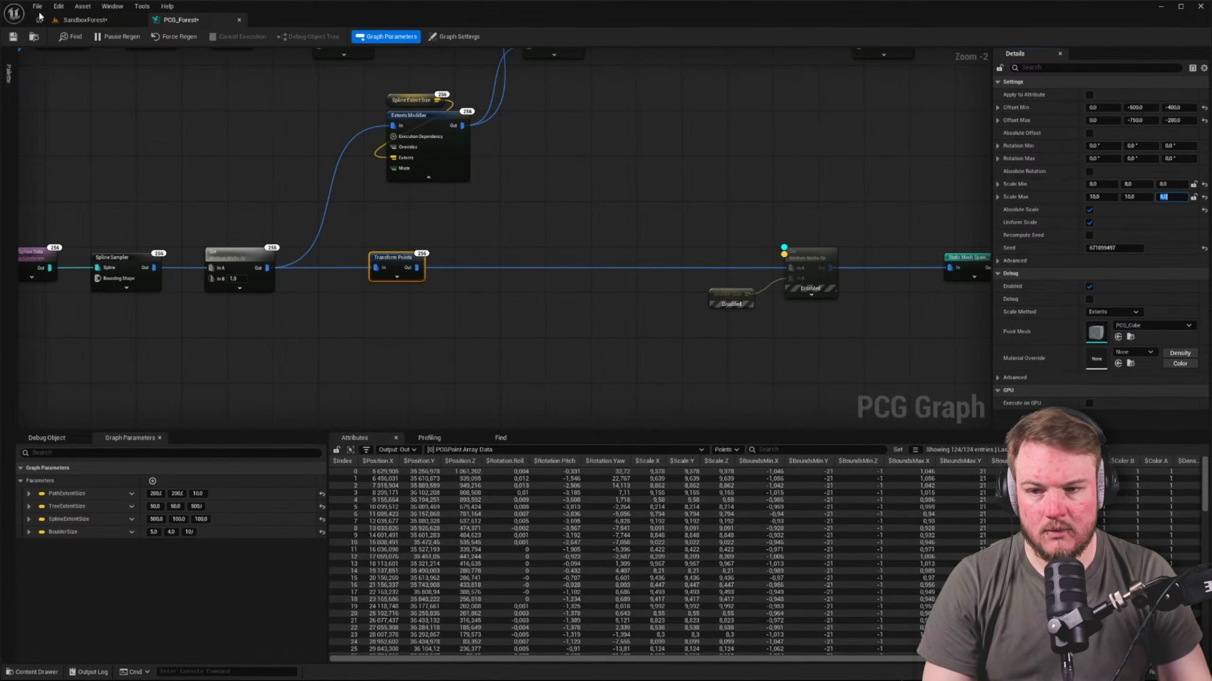
{"action": "left_click", "coordinate": [78, 20]}
{"action": "left_click", "coordinate": [178, 19]}
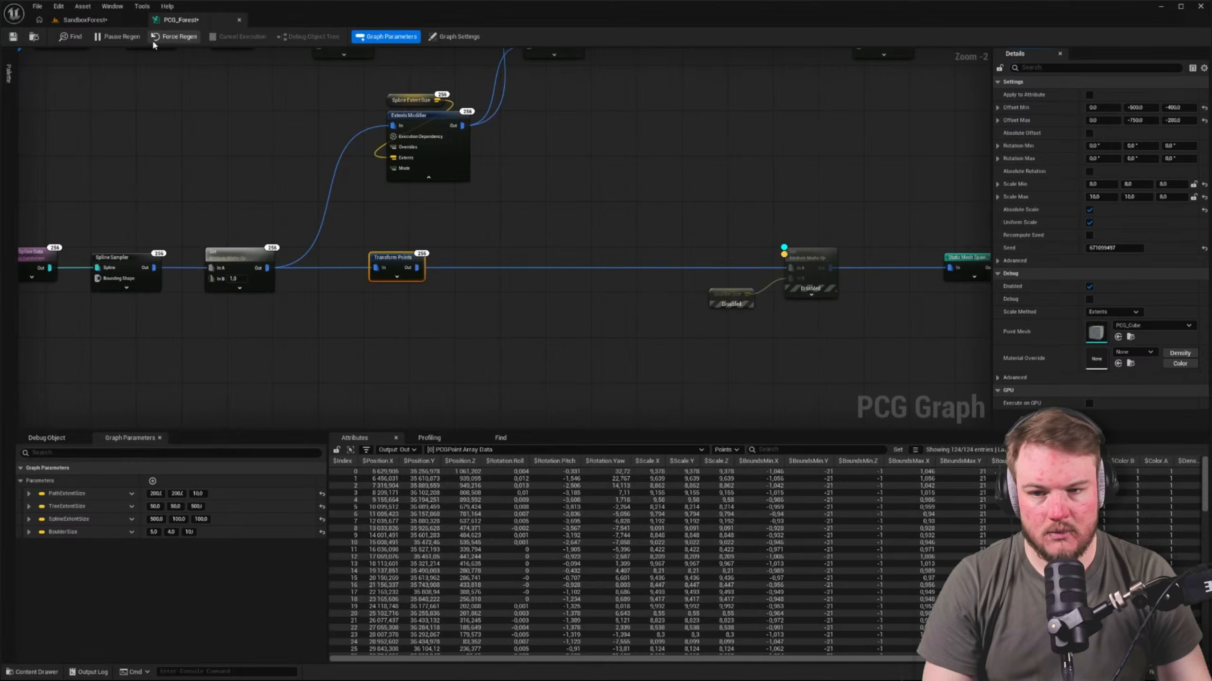
{"action": "left_click", "coordinate": [129, 21]}
{"action": "right_click_drag", "start_coordinate": [429, 248], "coordinate": [334, 191]}
{"action": "key", "text": "w"}
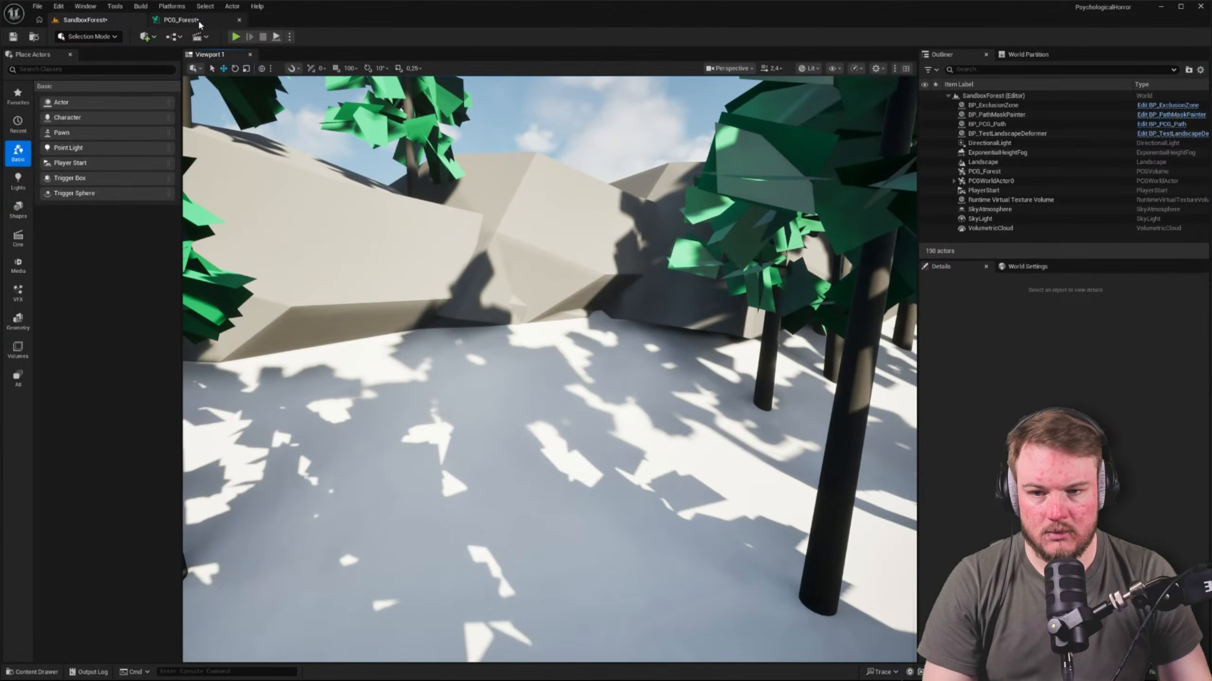
Try raising Scale Min Z to about 43.7 and Scale Max Z to about 52.6, and check the level
{"action": "left_click", "coordinate": [177, 19]}
{"action": "mouse_move", "coordinate": [1171, 184]}
{"action": "left_mouse_down"}
{"action": "mouse_move", "coordinate": [1197, 183]}
{"action": "mouse_move", "coordinate": [1174, 196]}
{"action": "mouse_move", "coordinate": [1190, 196]}
{"action": "left_mouse_up"}
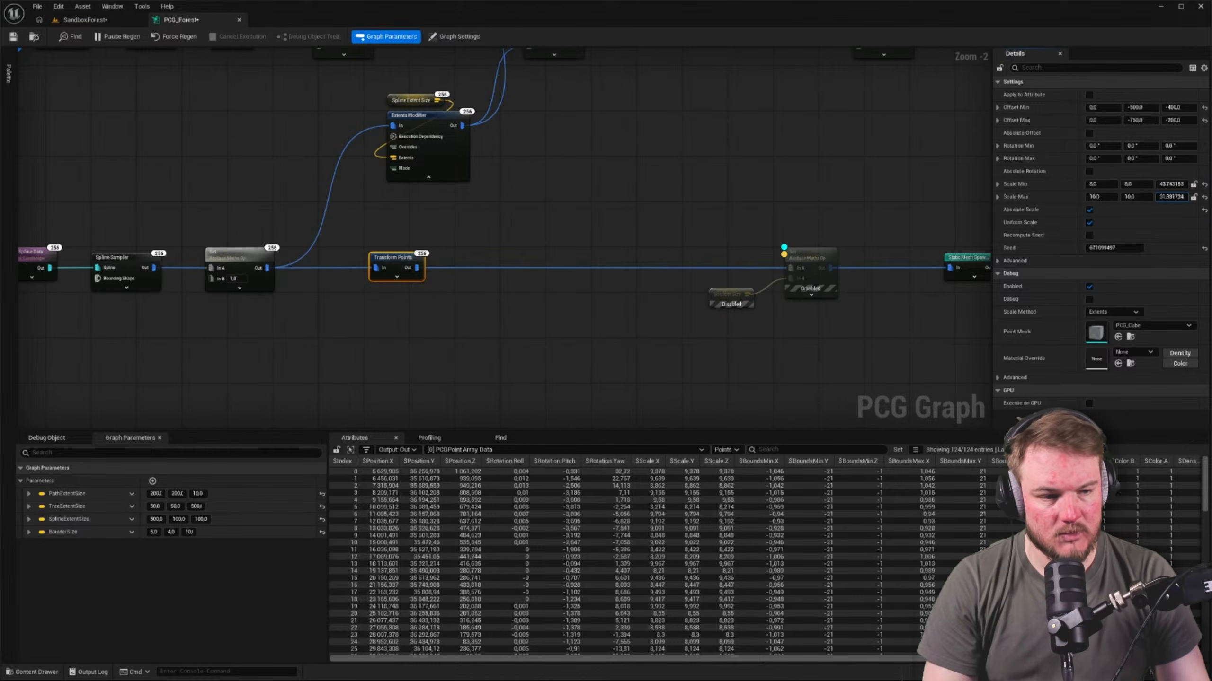
{"action": "left_click", "coordinate": [84, 19]}
Disable Absolute Scale and Uniform Scale on the Transform Points node and view the boulder wall across the forest
{"action": "left_click", "coordinate": [200, 21]}
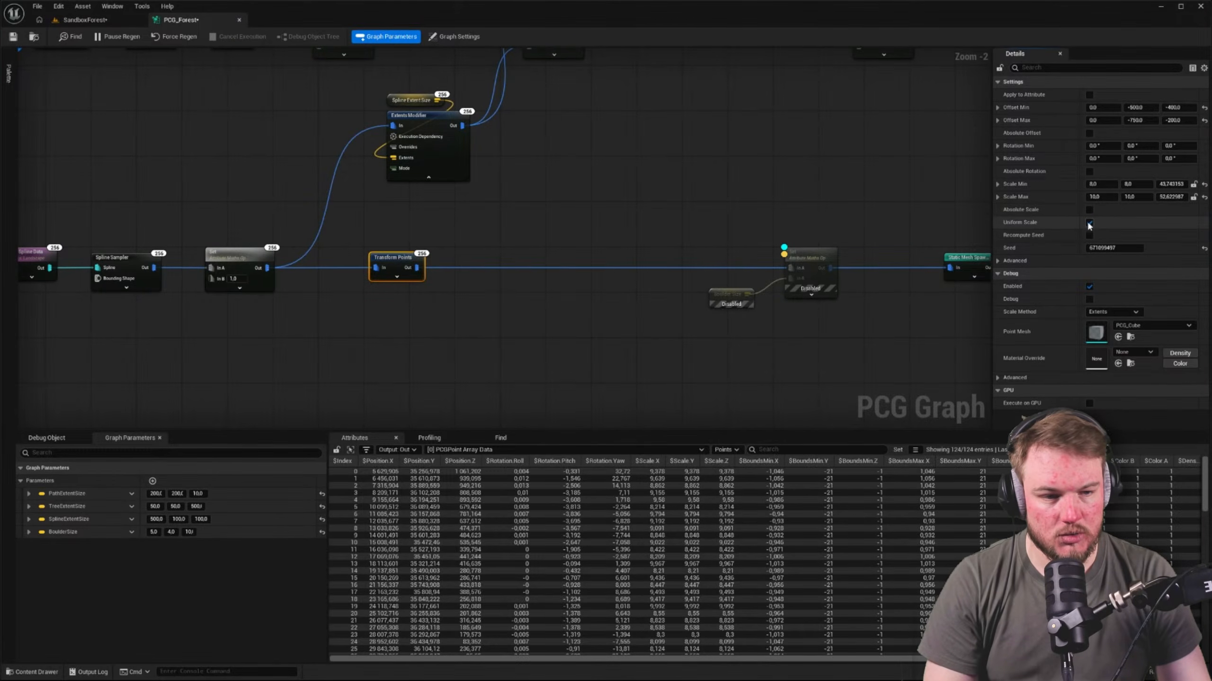
{"action": "left_click", "coordinate": [98, 20]}
{"action": "right_click_drag", "start_coordinate": [478, 287], "coordinate": [911, 311]}
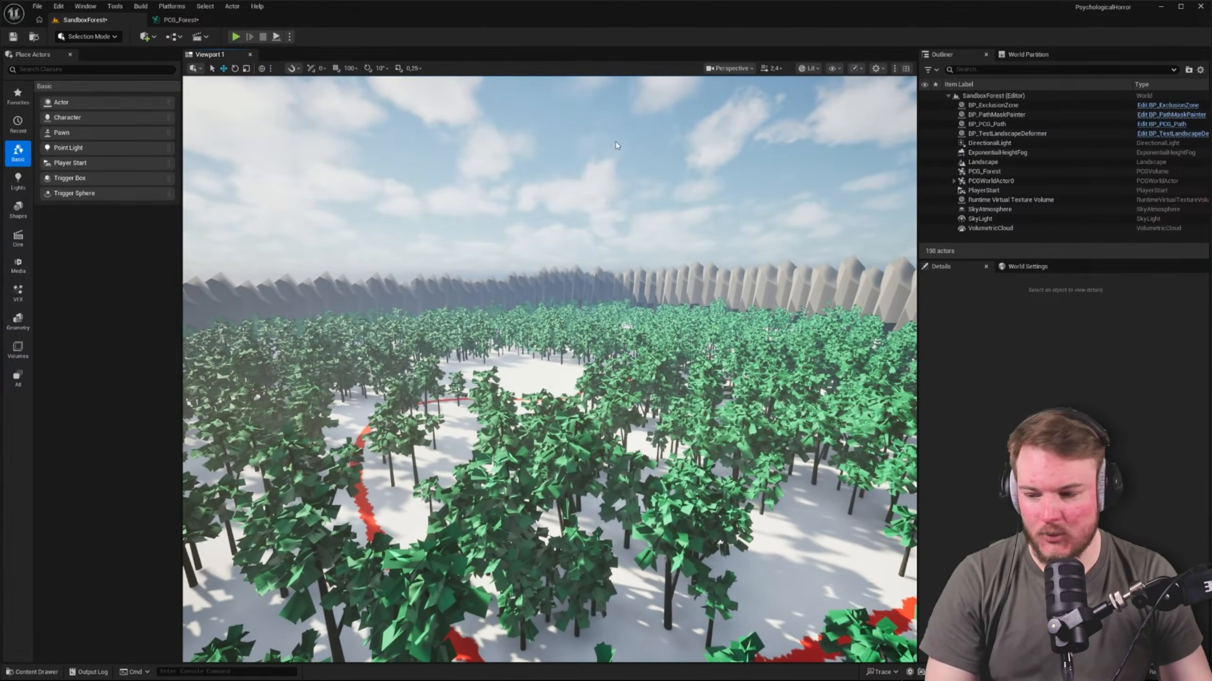
Set the Transform Points node's Scale Min Z to 12 and Scale Max Z to 15
{"action": "left_click", "coordinate": [182, 20]}
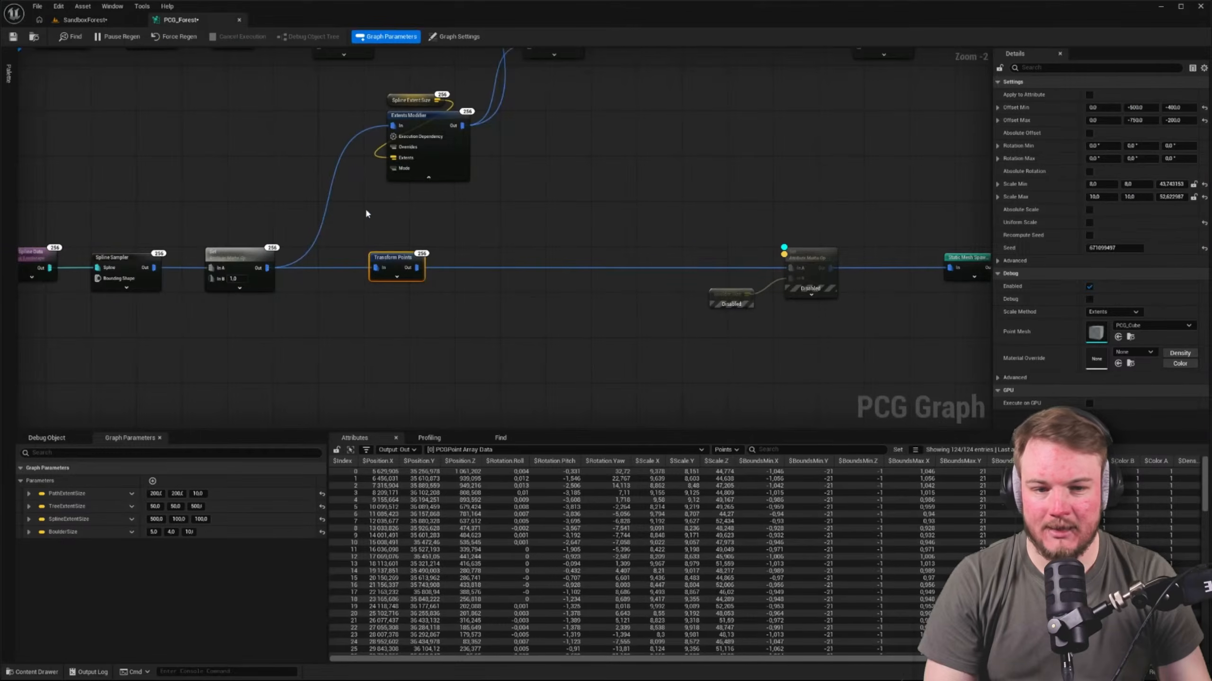
{"action": "right_click_drag", "start_coordinate": [638, 239], "coordinate": [849, 253]}
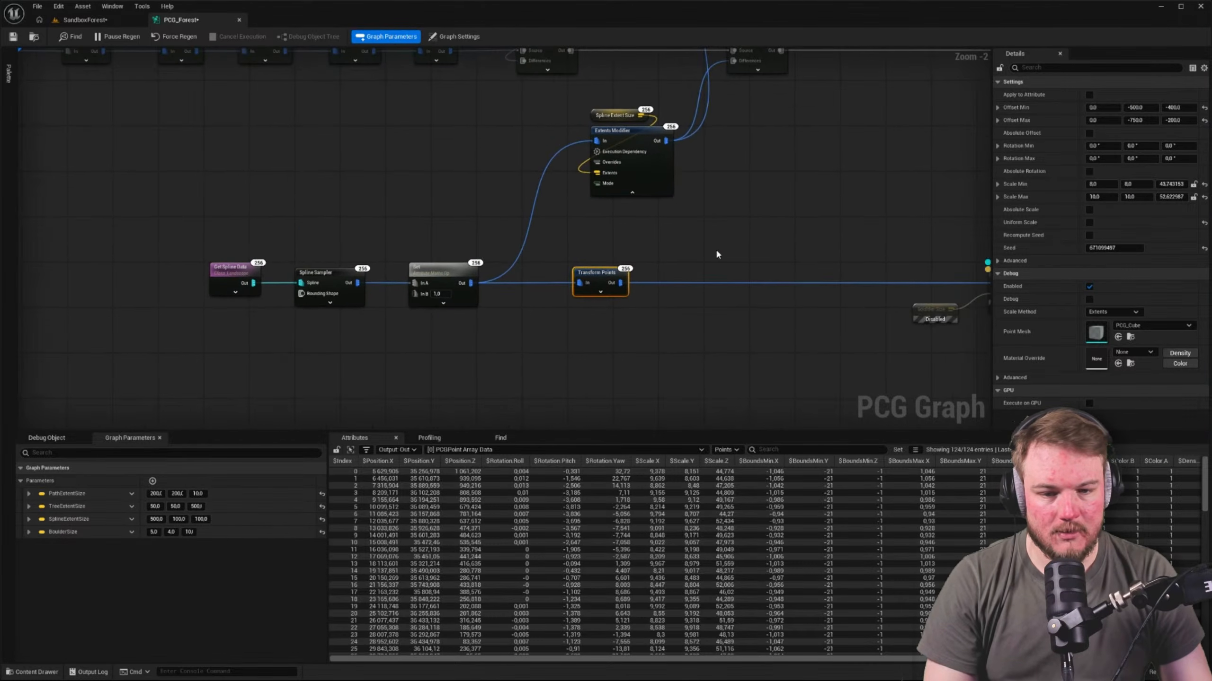
{"action": "left_click", "coordinate": [1171, 183]}
{"action": "key", "text": "Tab"}
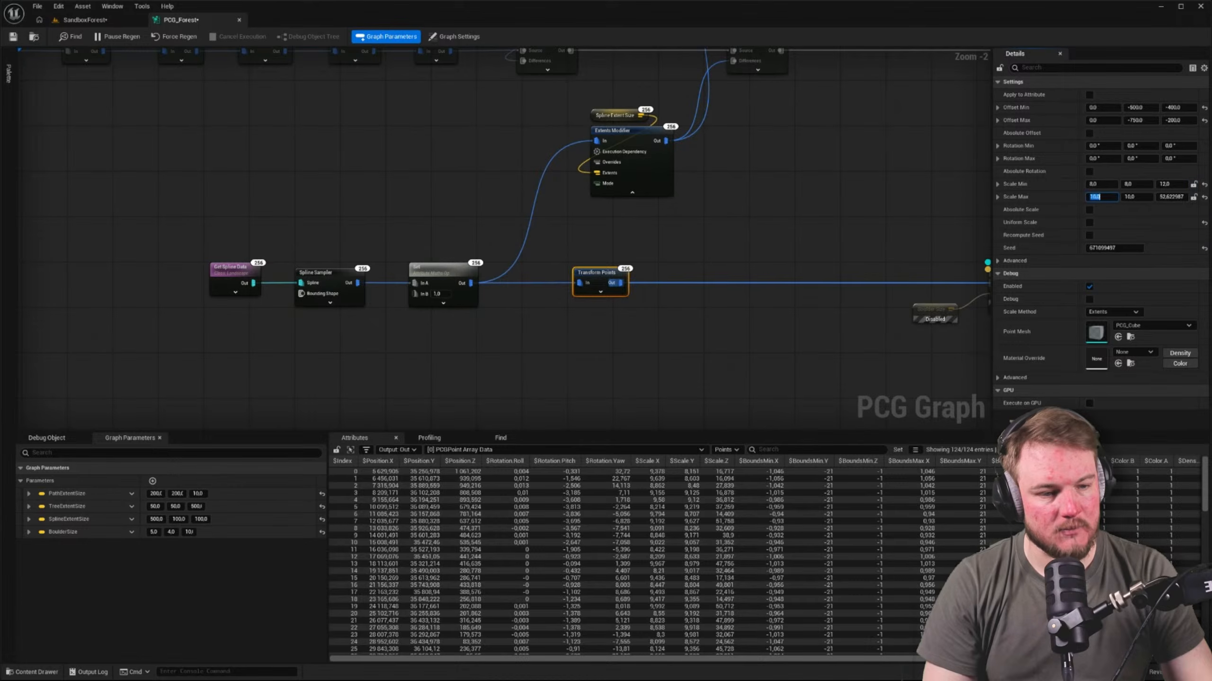
{"action": "type", "text": "15"}
{"action": "key", "text": "Return"}
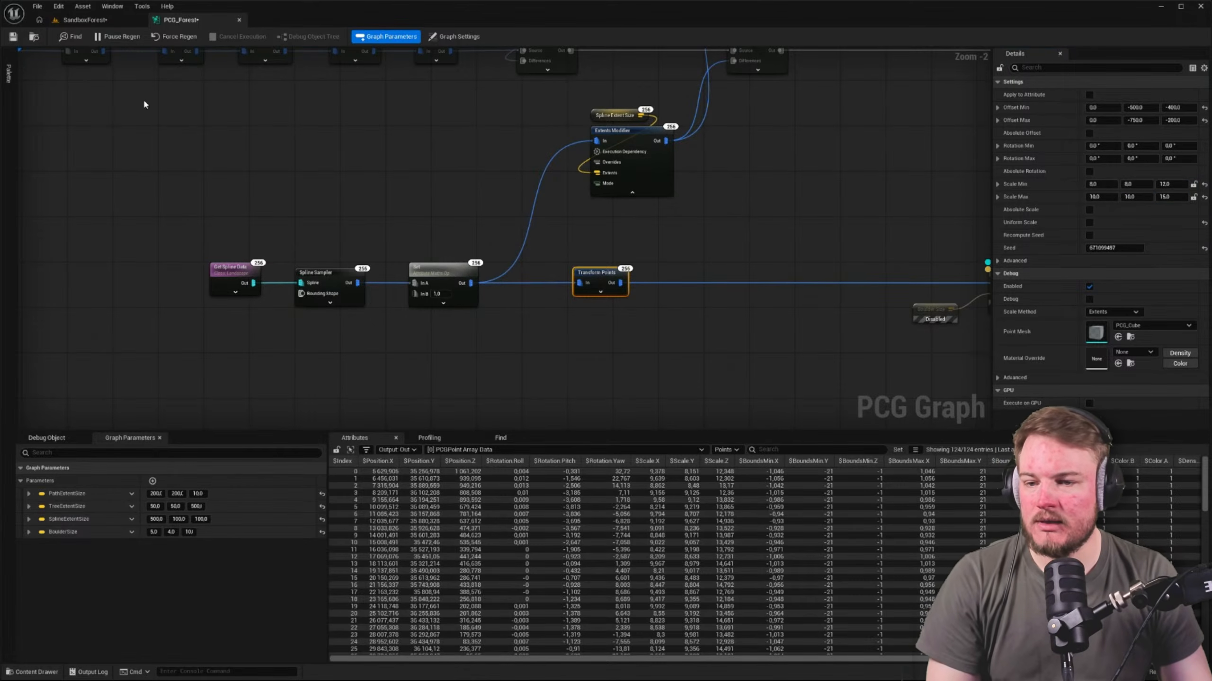
Inspect the rescaled boulder wall in the SandboxForest level from ground height among the trees and from above
{"action": "left_click", "coordinate": [84, 19]}
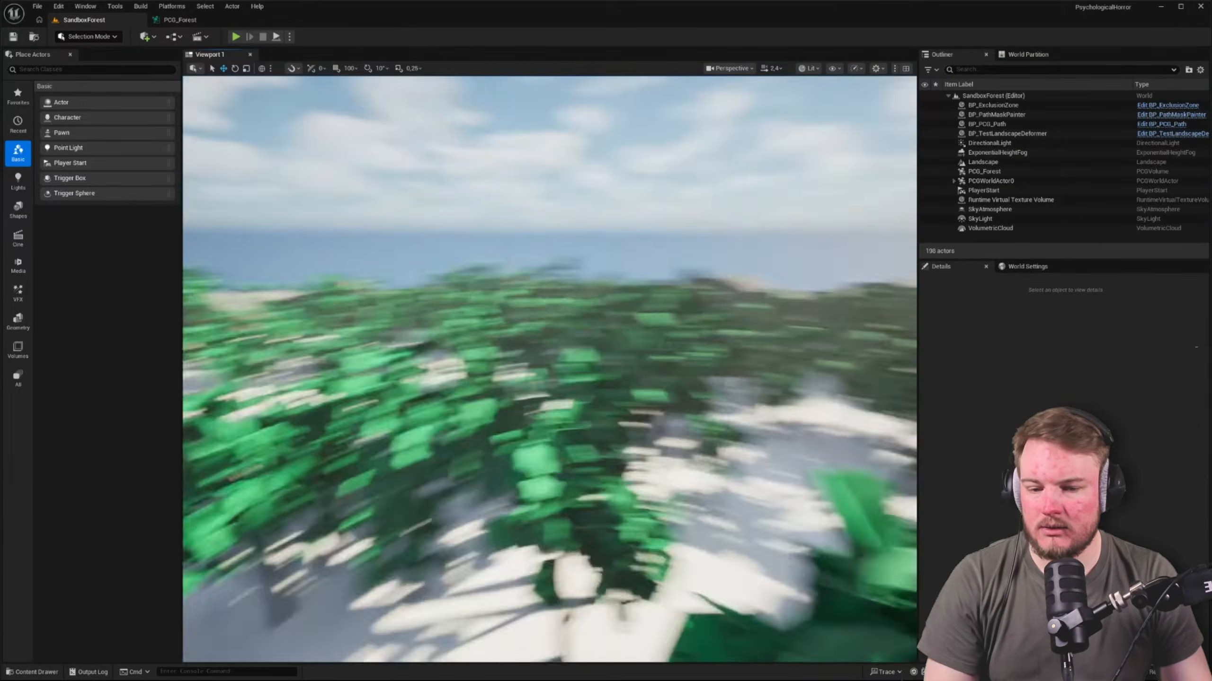
{"action": "key", "text": "w"}
{"action": "scroll", "coordinate": [550, 370], "scroll_direction": "down", "scroll_amount": 2}
{"action": "right_click_drag", "start_coordinate": [549, 370], "coordinate": [644, 370]}
{"action": "key", "text": "w"}
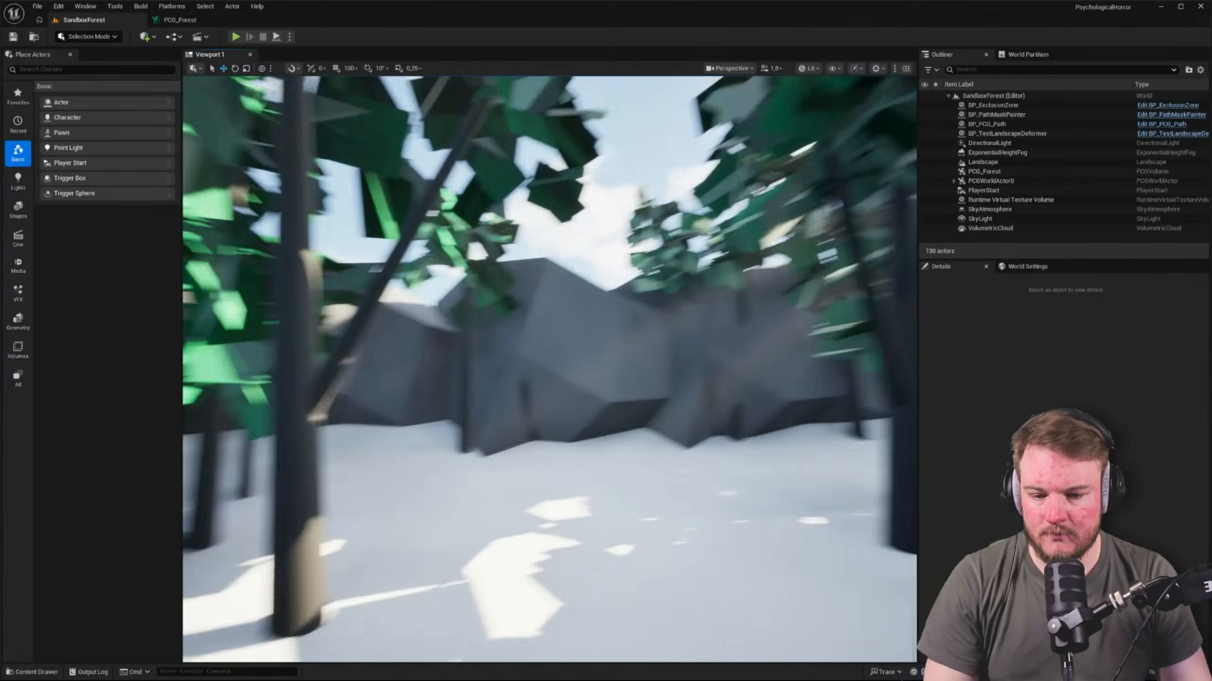
{"action": "key", "text": "w"}
{"action": "right_click_drag", "start_coordinate": [594, 270], "coordinate": [629, 190]}
{"action": "key", "text": "e"}
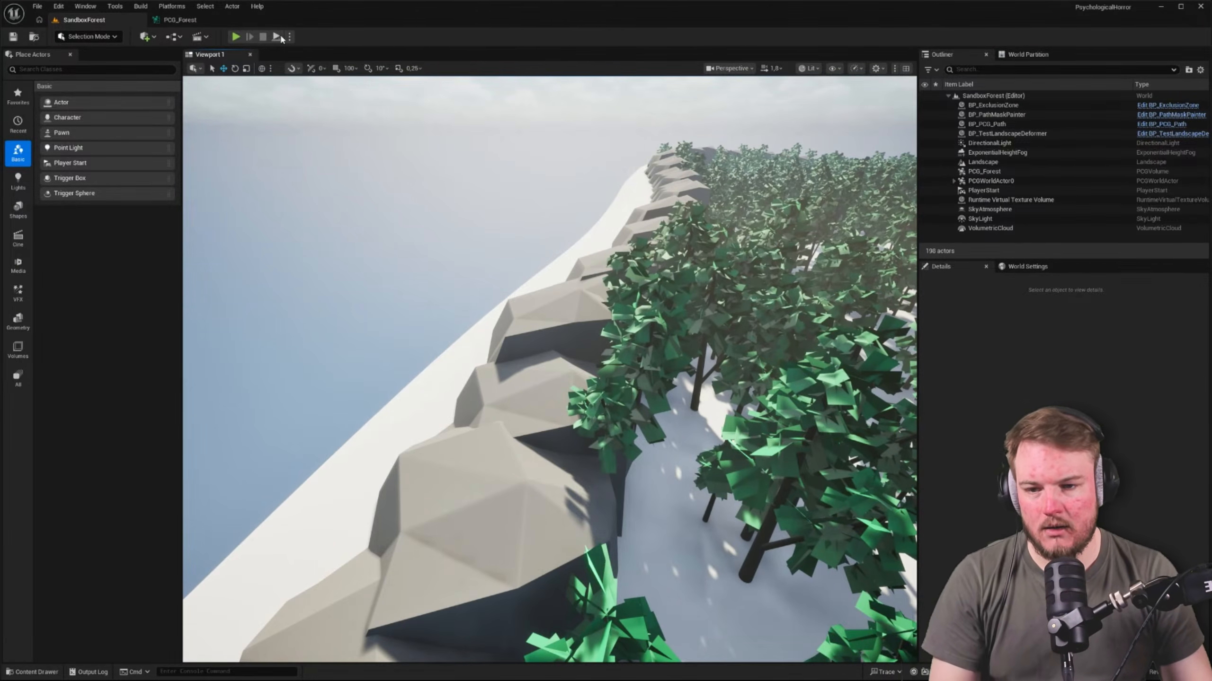
In PCG_Forest, detach Spline Extent Size from the Extents Modifier and feed the modifier from the Transform Points output instead
{"action": "left_click", "coordinate": [180, 20]}
{"action": "right_click_drag", "start_coordinate": [662, 227], "coordinate": [495, 249]}
{"action": "left_click", "coordinate": [456, 248]}
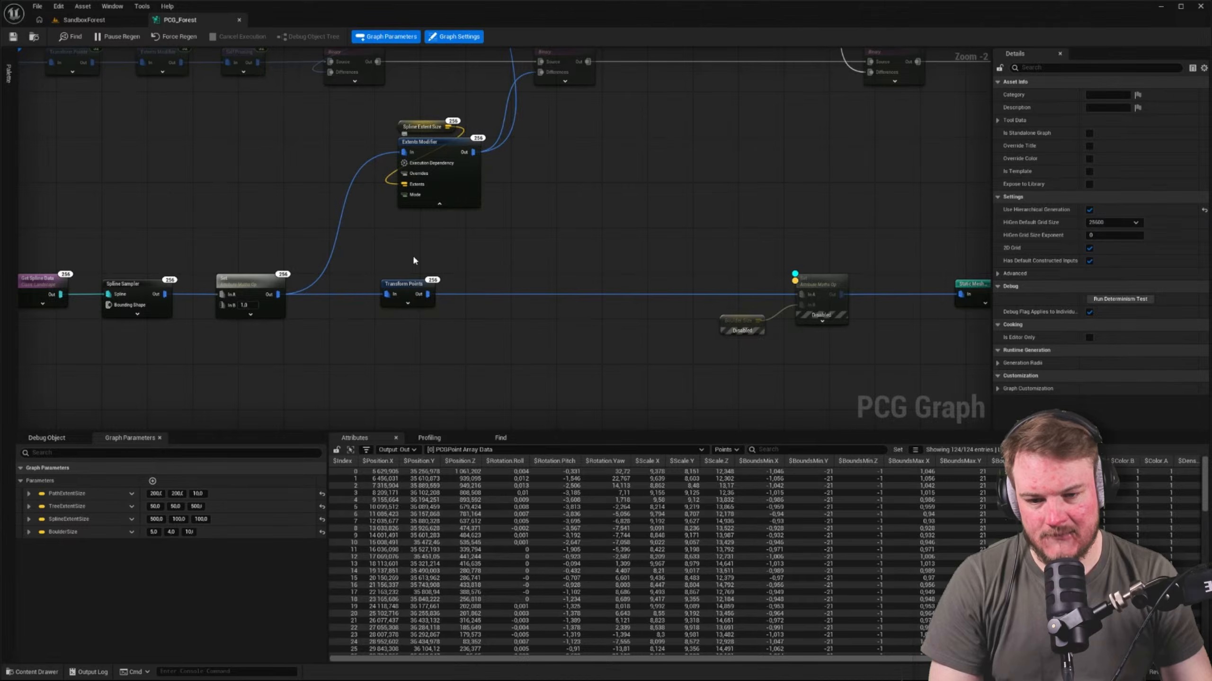
{"action": "left_click", "coordinate": [408, 291]}
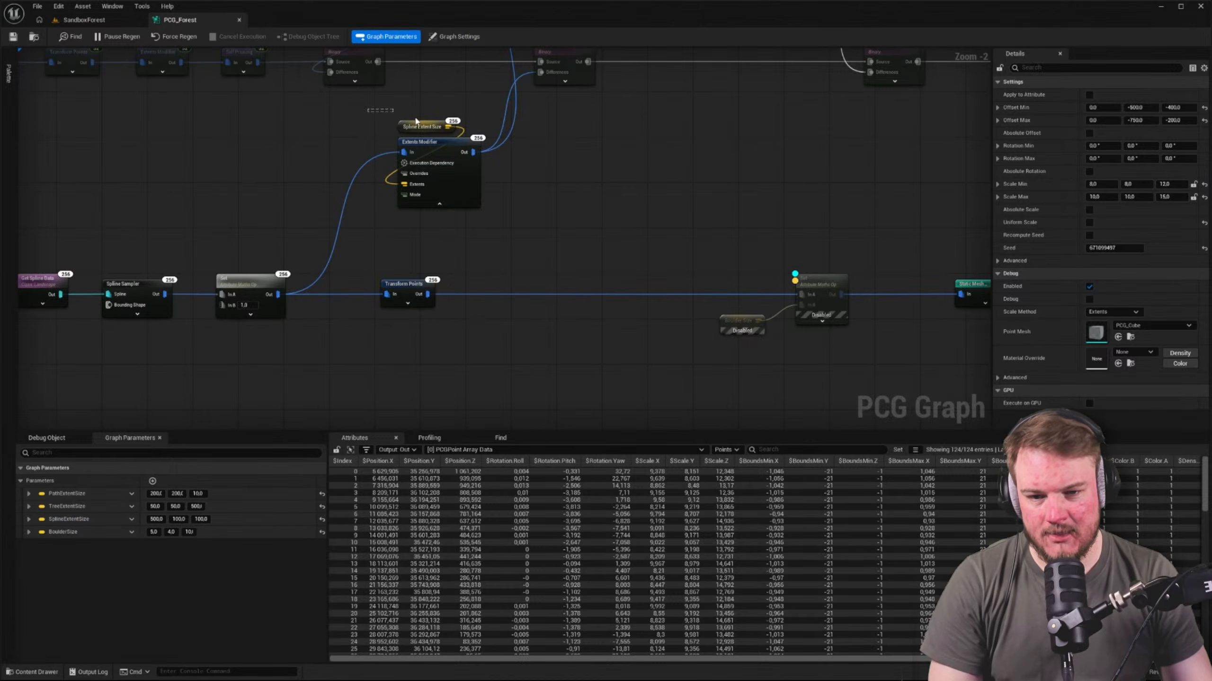
{"action": "left_click_drag", "start_coordinate": [416, 121], "coordinate": [515, 224]}
{"action": "left_click_drag", "start_coordinate": [438, 156], "coordinate": [428, 297]}
{"action": "left_click", "coordinate": [461, 268]}
{"action": "left_click_drag", "start_coordinate": [526, 179], "coordinate": [396, 145]}
{"action": "right_click_drag", "start_coordinate": [650, 240], "coordinate": [526, 236]}
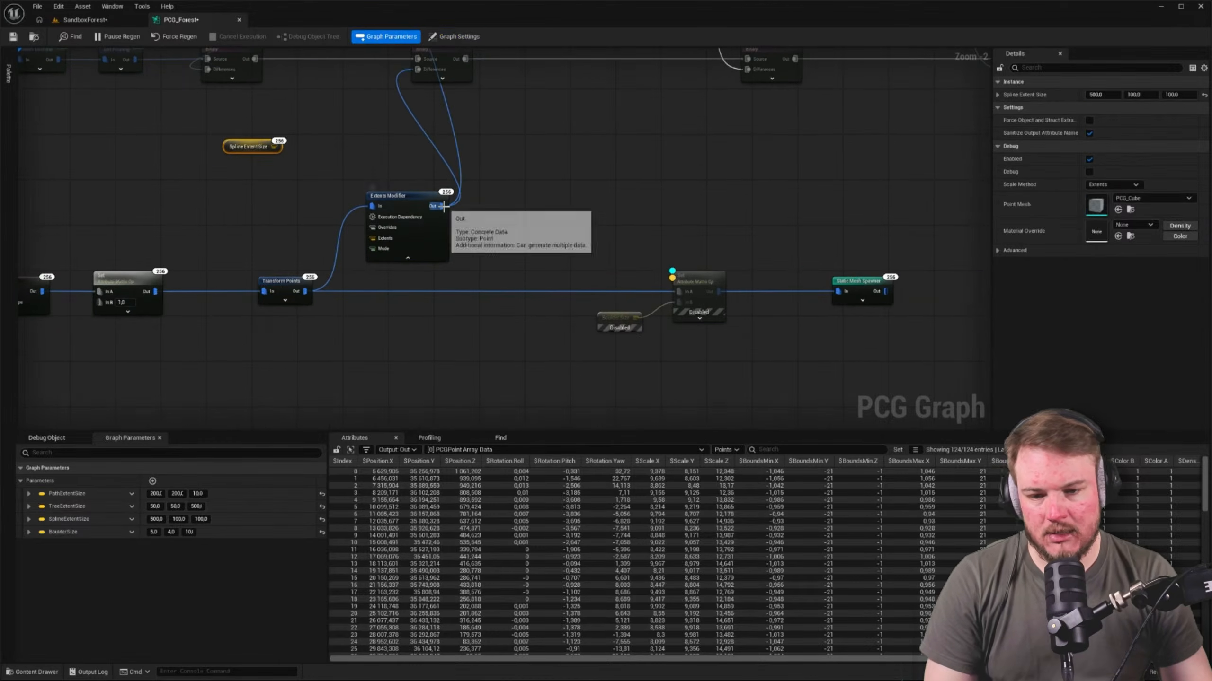
Connect the Extents Modifier output to the Static Mesh Spawner and delete the disabled maths node with its size parameter node
{"action": "left_click_drag", "start_coordinate": [443, 207], "coordinate": [841, 295]}
{"action": "left_click_drag", "start_coordinate": [622, 290], "coordinate": [676, 342]}
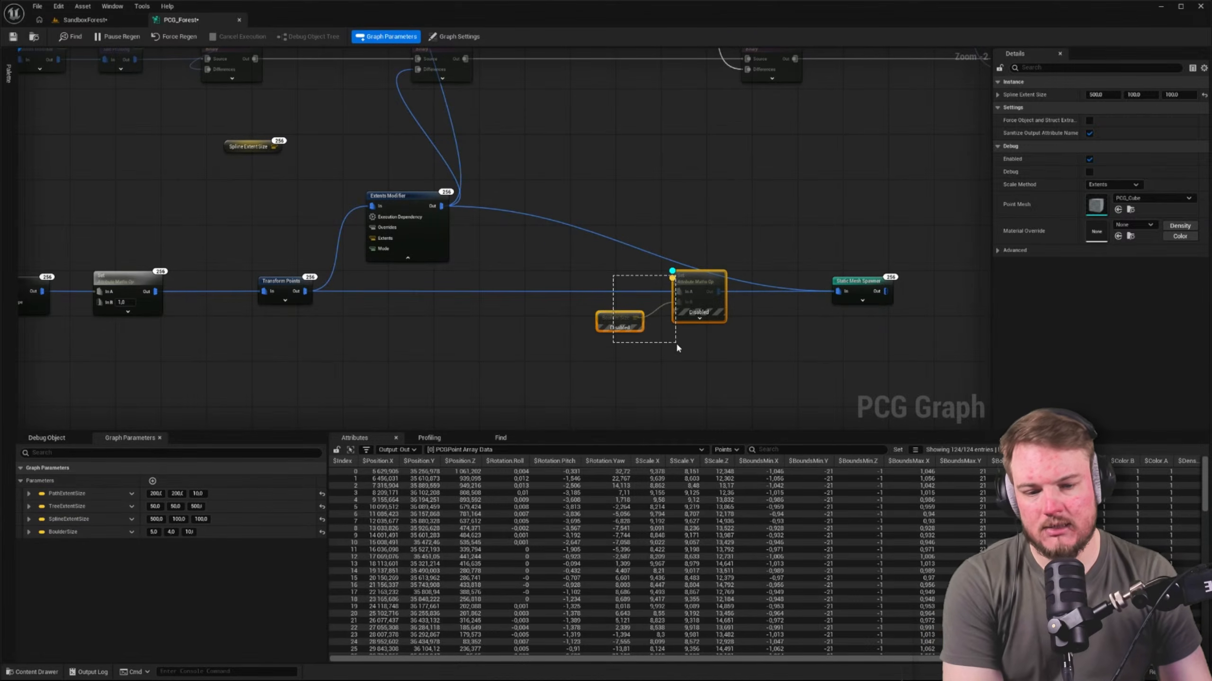
{"action": "key", "text": "Delete"}
Line up the Extents Modifier directly after Transform Points and collapse its extra pins
{"action": "left_click_drag", "start_coordinate": [410, 200], "coordinate": [400, 282]}
{"action": "left_click", "coordinate": [403, 343]}
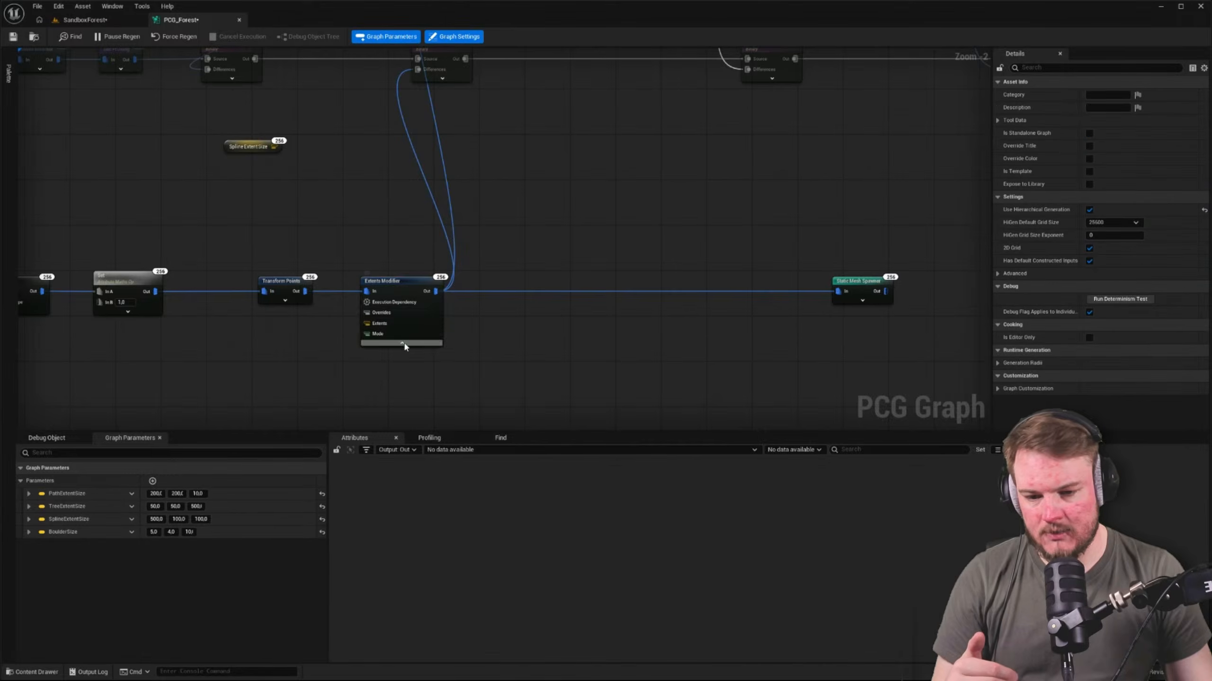
{"action": "right_click_drag", "start_coordinate": [277, 292], "coordinate": [436, 266]}
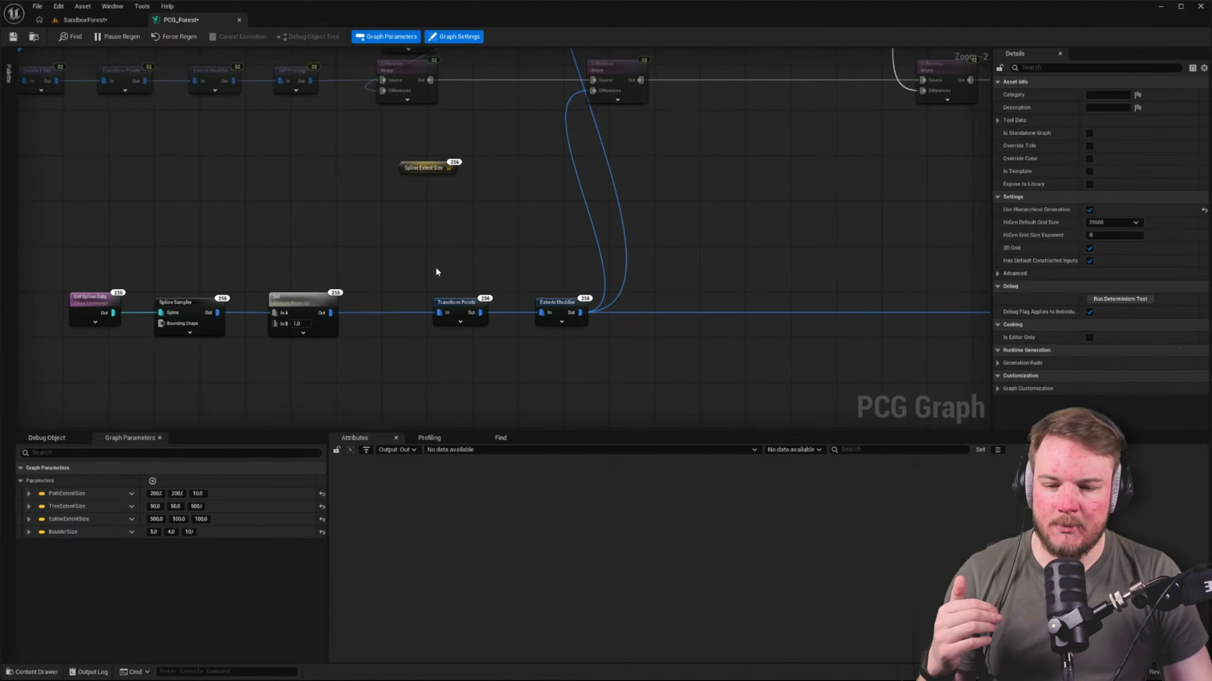
Review the Transform Points settings and inspect the Extents Modifier's output point attributes
{"action": "left_click", "coordinate": [459, 305]}
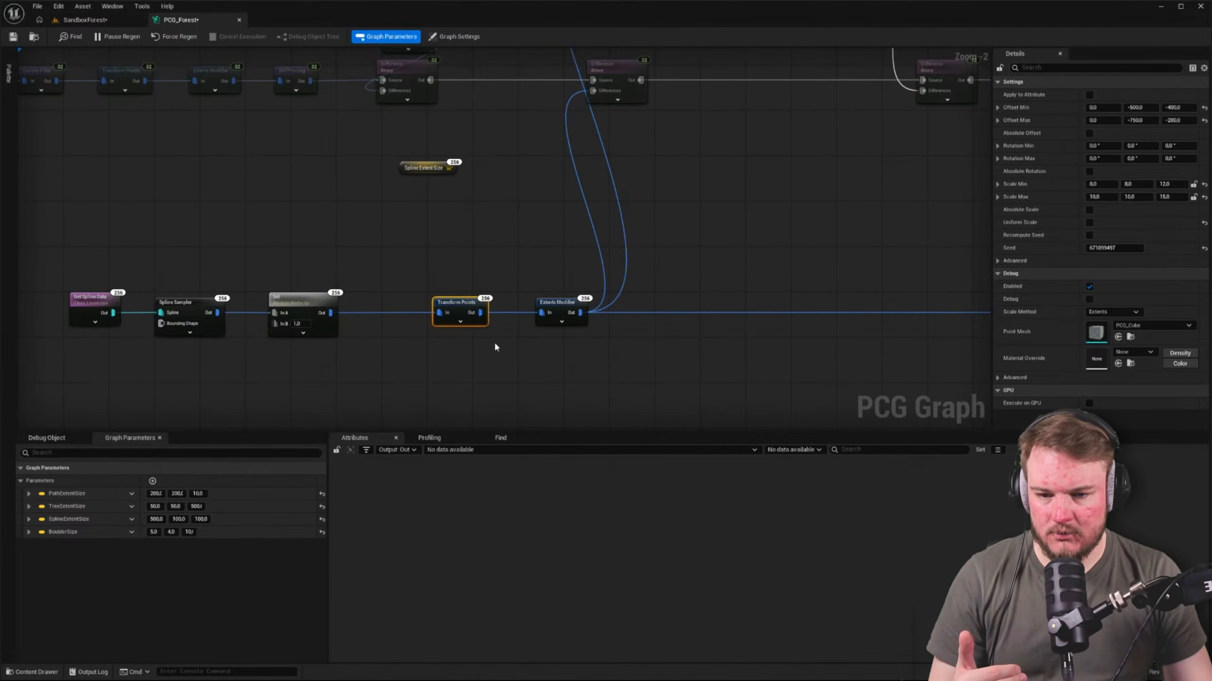
{"action": "left_click", "coordinate": [563, 317]}
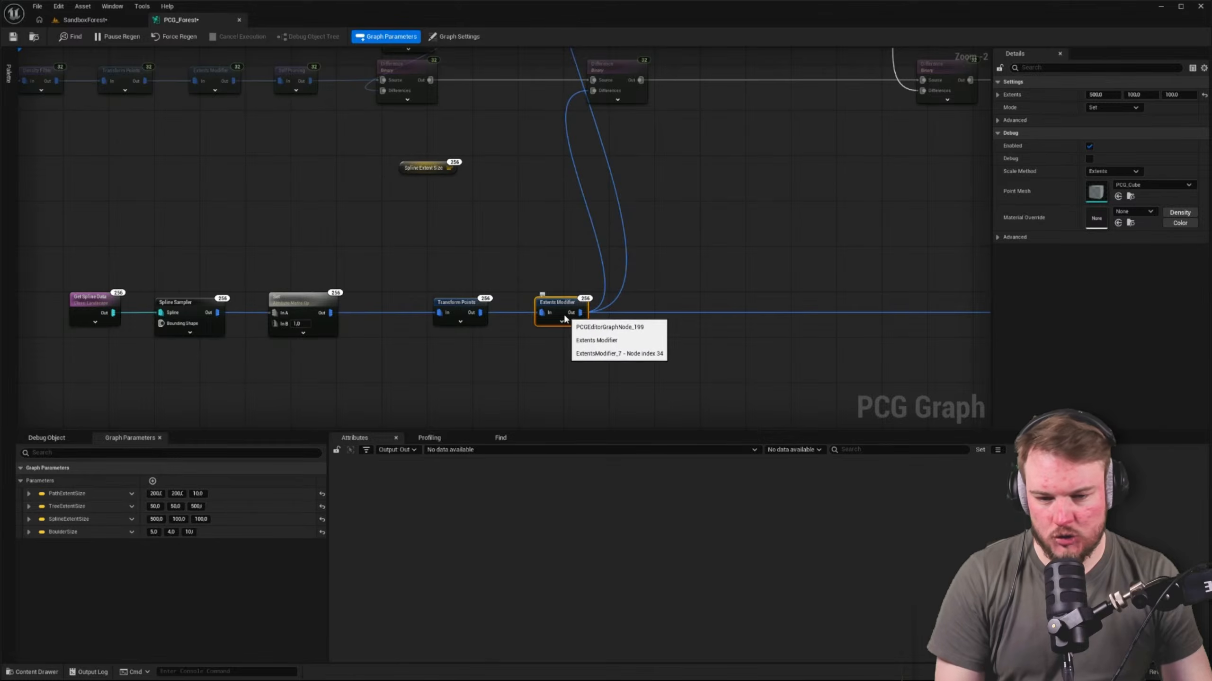
{"action": "key", "text": "a"}
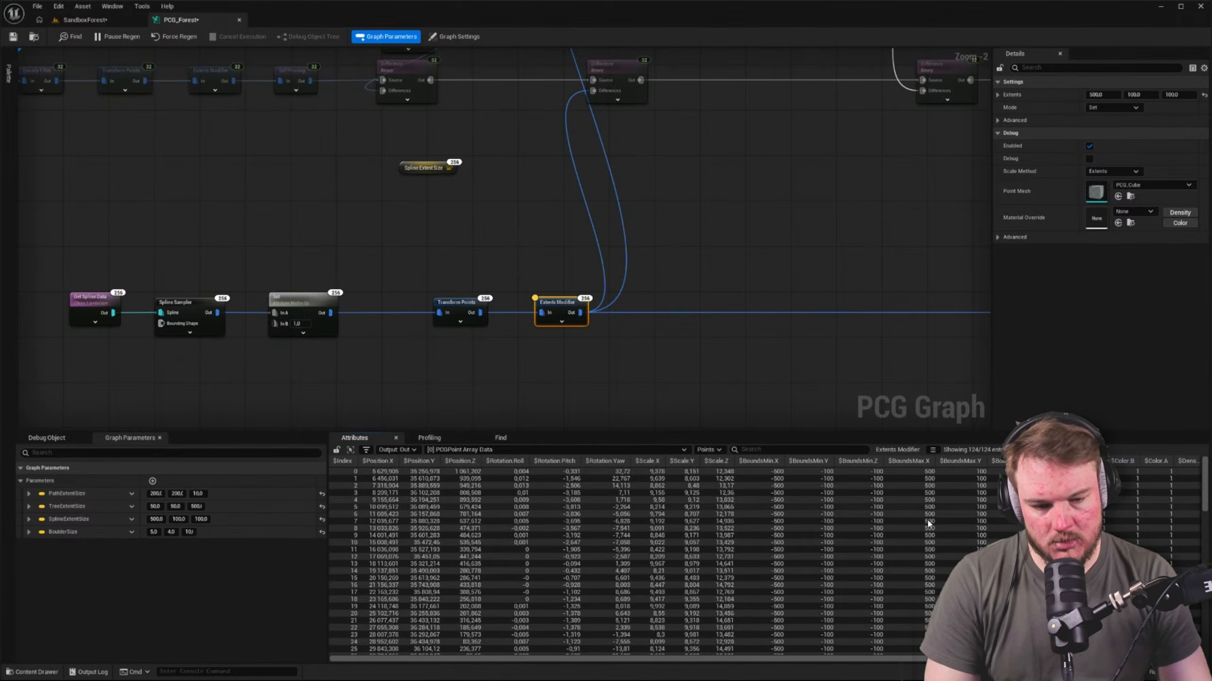
Disable the Extents Modifier in PCG_Forest and check the boulder wall and surrounding trees in the SandboxForest level
{"action": "mouse_move", "coordinate": [701, 661]}
{"action": "left_mouse_down"}
{"action": "mouse_move", "coordinate": [801, 660]}
{"action": "mouse_move", "coordinate": [705, 662]}
{"action": "left_mouse_up"}
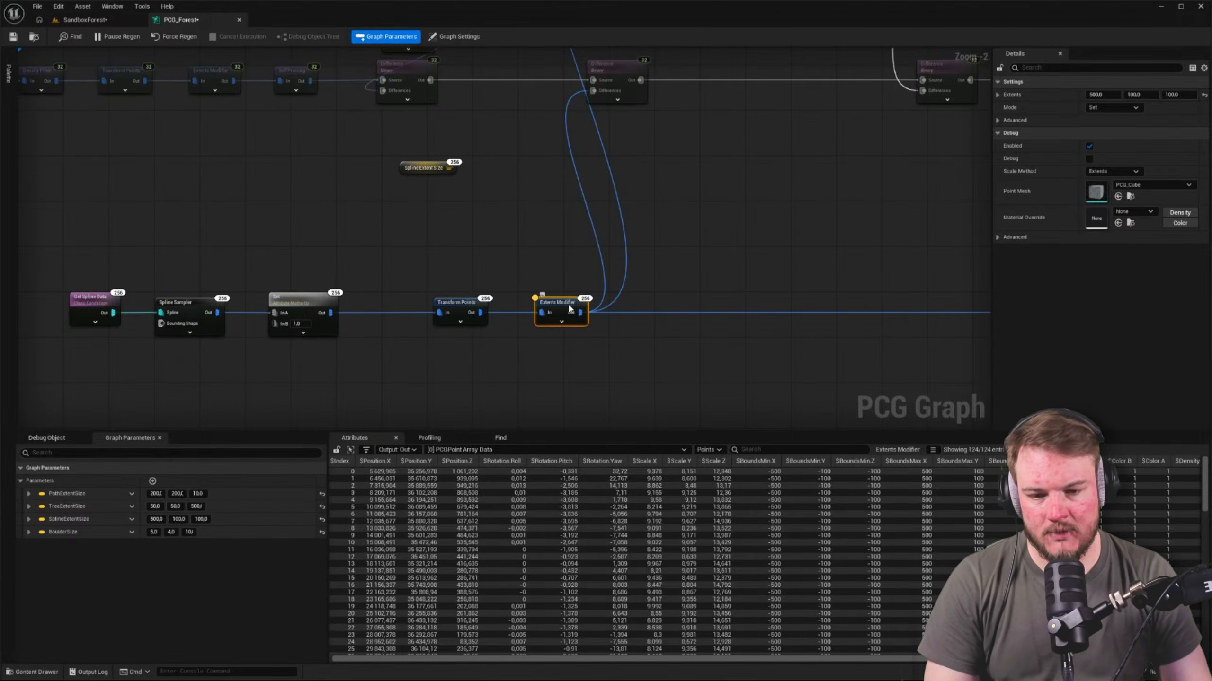
{"action": "key", "text": "e"}
{"action": "left_click", "coordinate": [538, 263]}
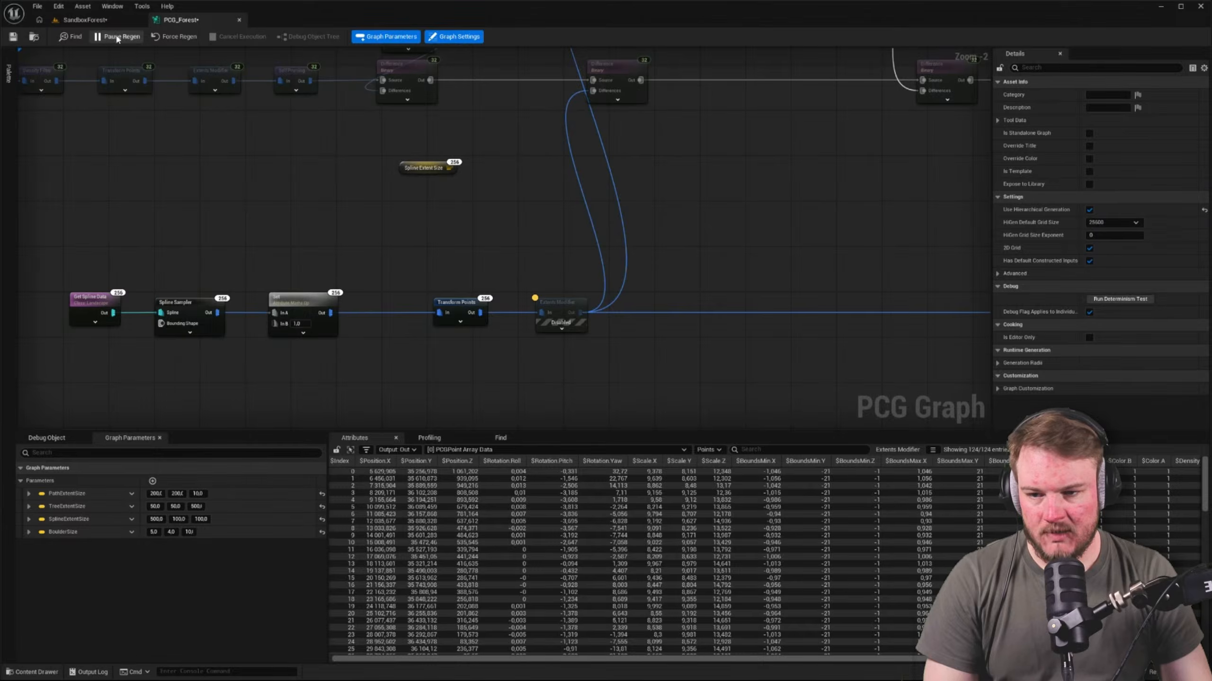
{"action": "left_click", "coordinate": [84, 19]}
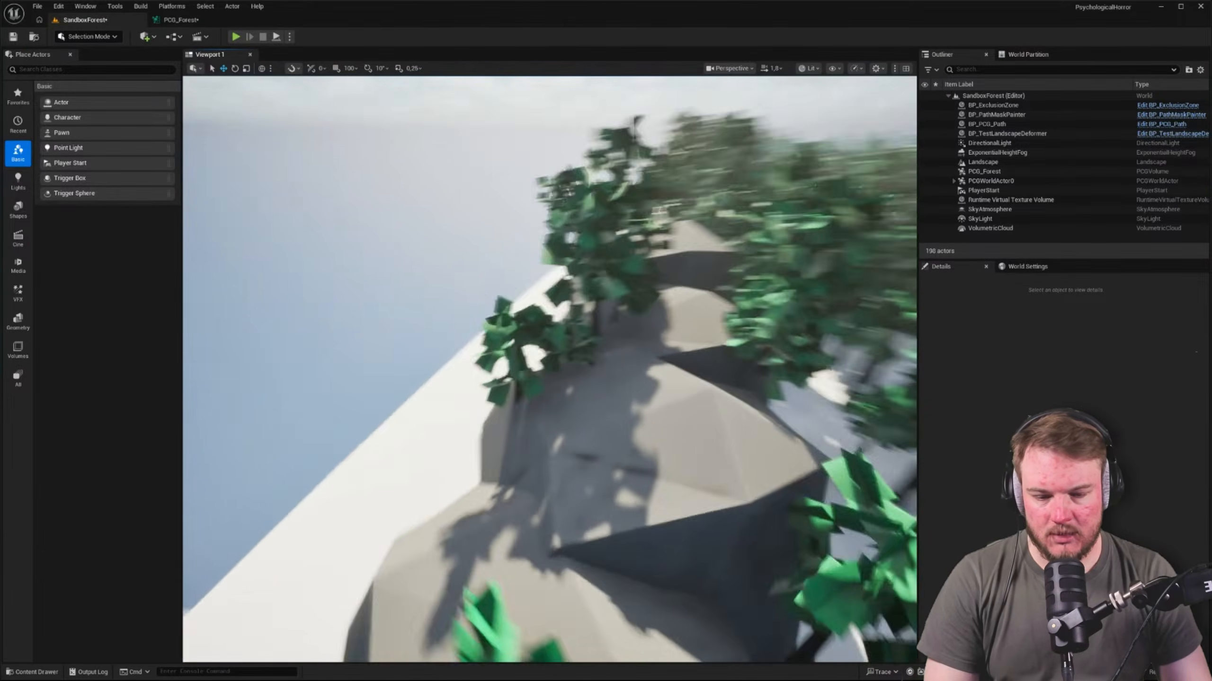
{"action": "key", "text": "w"}
{"action": "right_click_drag", "start_coordinate": [549, 370], "coordinate": [634, 432]}
{"action": "key", "text": "s"}
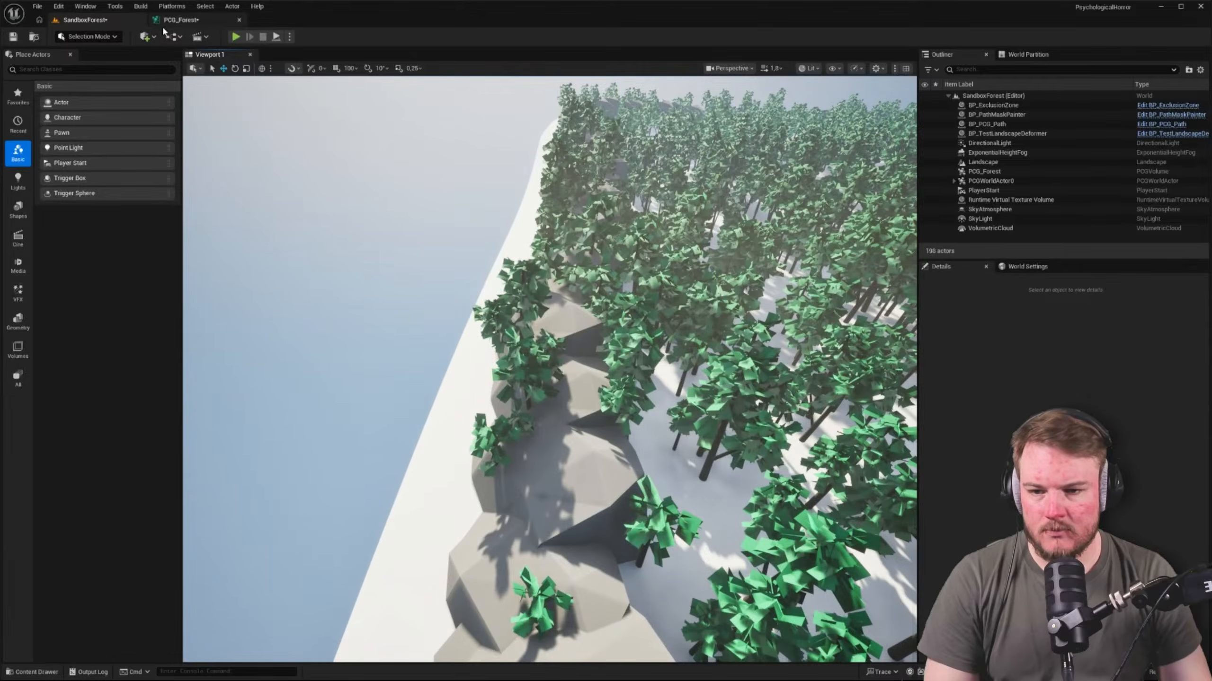
Re-enable the Extents Modifier and display its debug bounds along the boulder wall in the level
{"action": "left_click", "coordinate": [176, 20]}
{"action": "left_click", "coordinate": [590, 319]}
{"action": "left_click", "coordinate": [549, 265]}
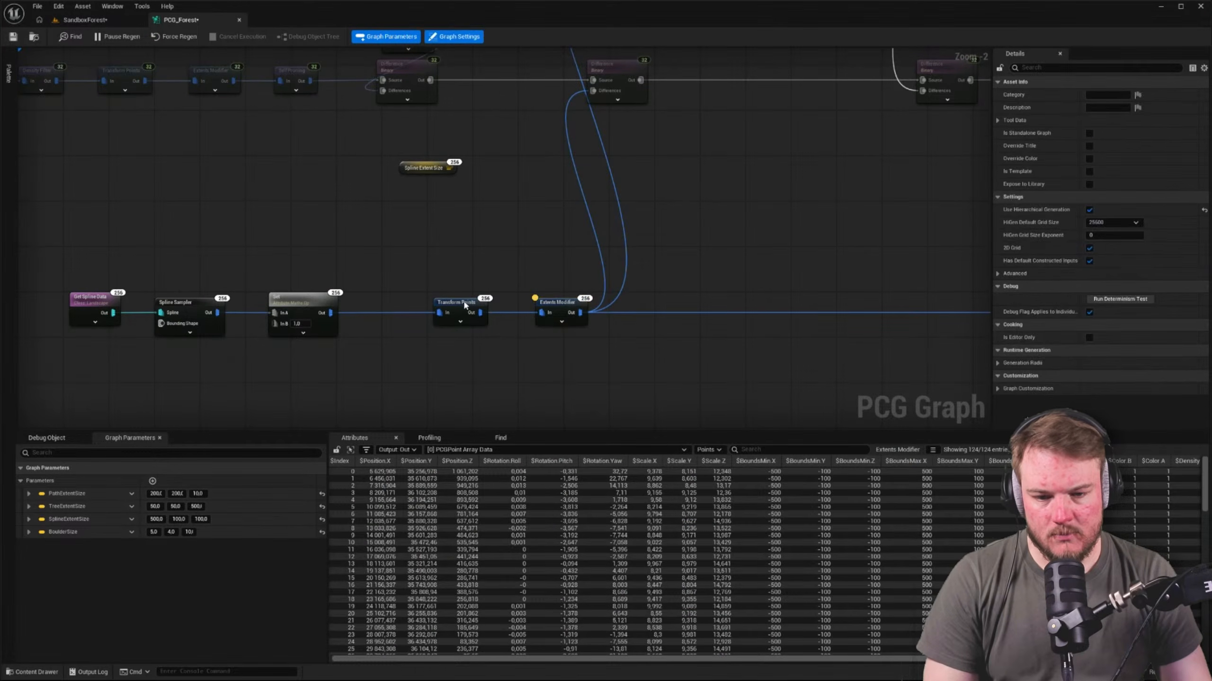
{"action": "left_click", "coordinate": [555, 307]}
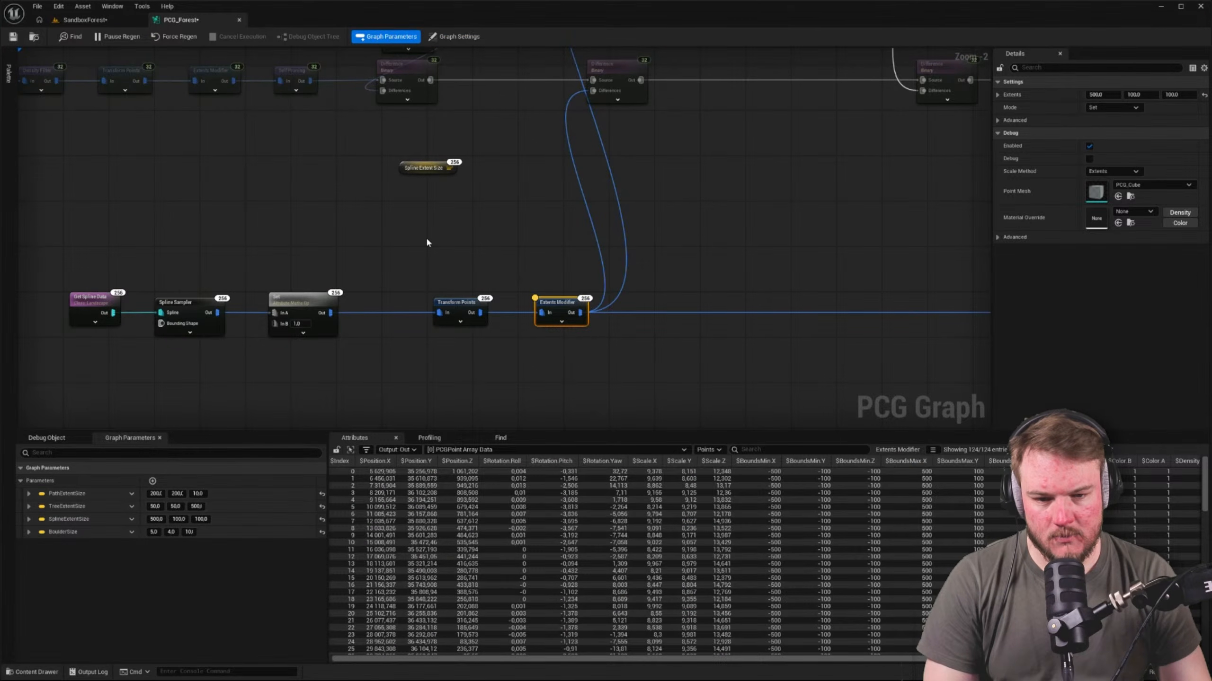
{"action": "left_click", "coordinate": [529, 261]}
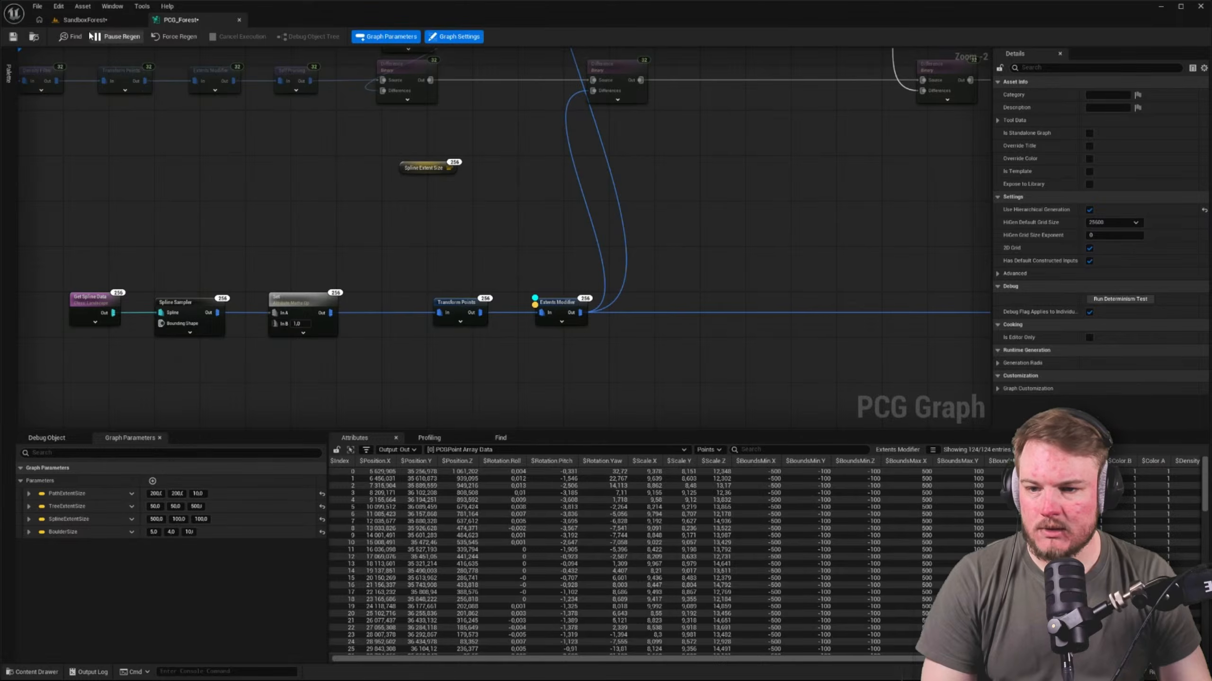
{"action": "left_click", "coordinate": [85, 20]}
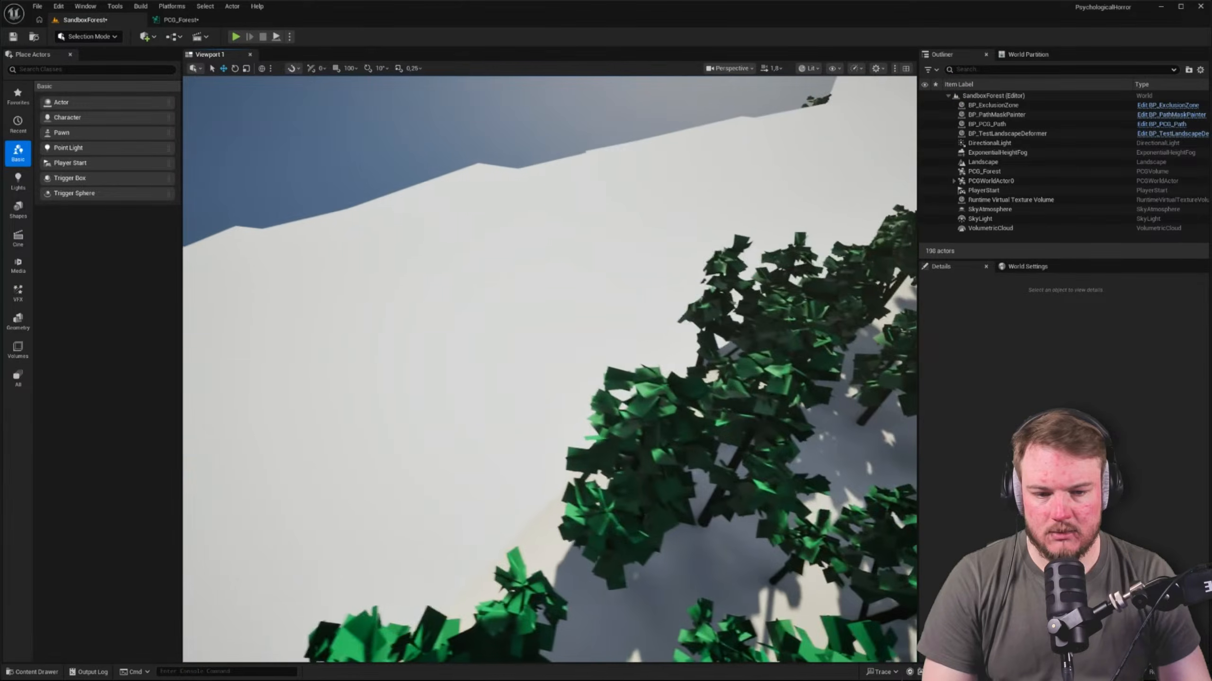
{"action": "right_click_drag", "start_coordinate": [549, 368], "coordinate": [472, 217]}
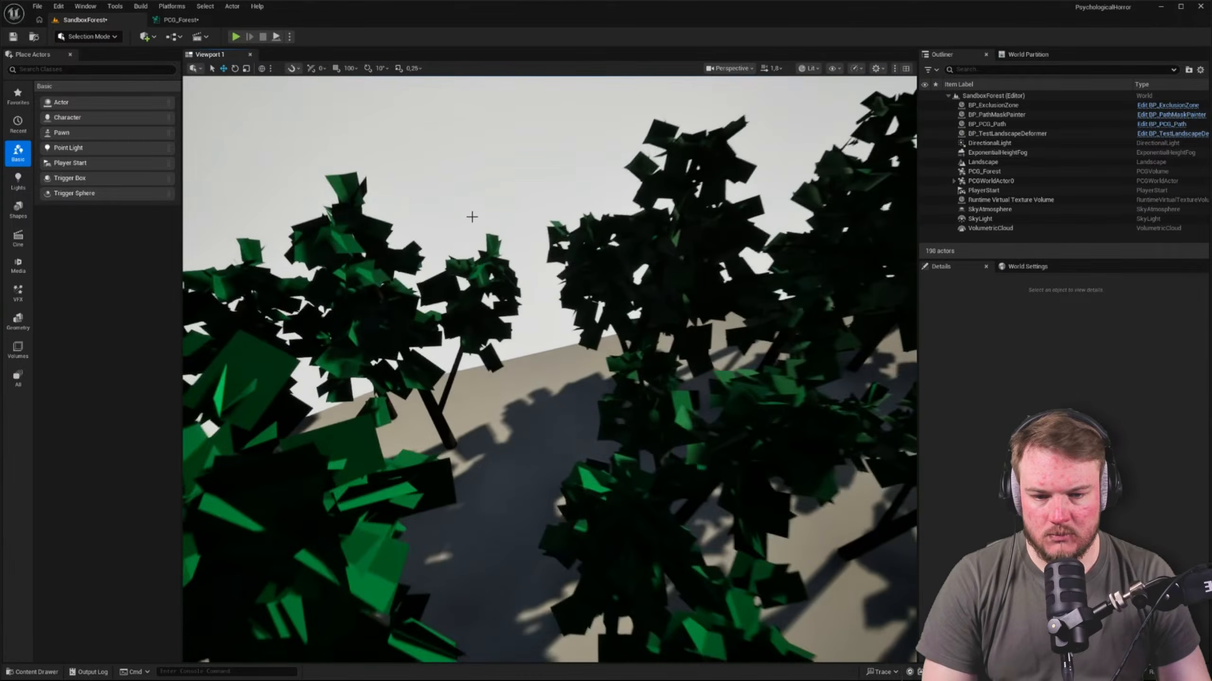
Turn off the Extents Modifier's debug display and inspect the clearance between the boulder wall and the trees
{"action": "left_click", "coordinate": [181, 20]}
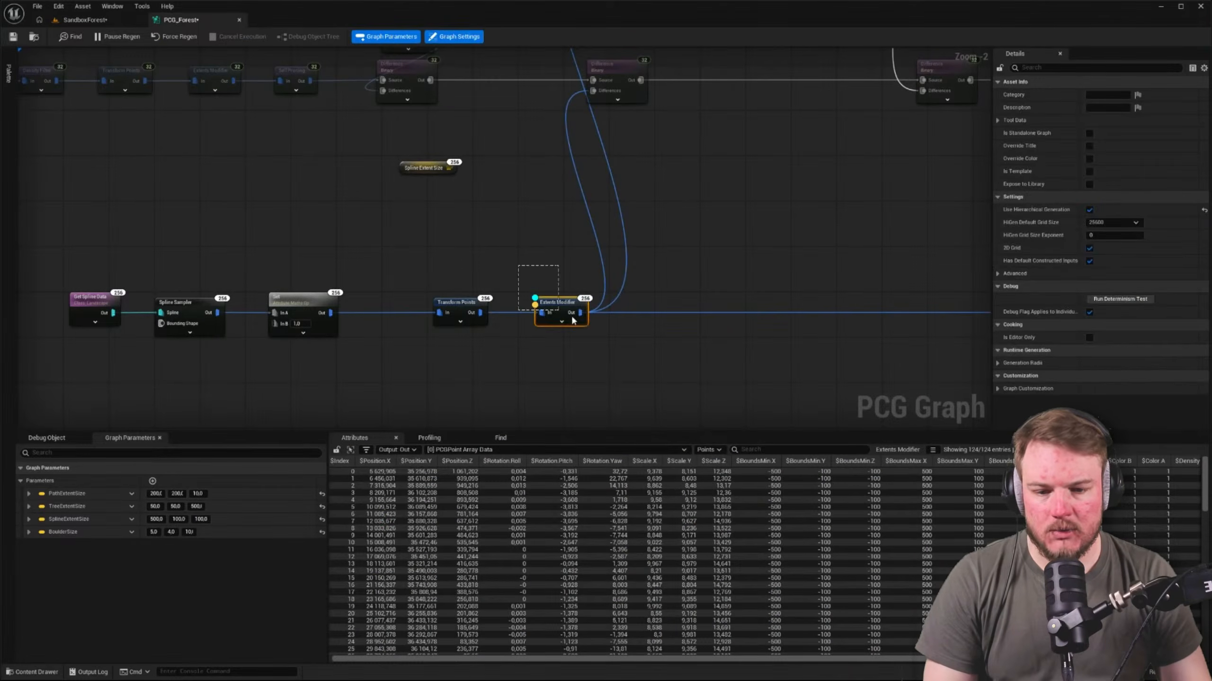
{"action": "left_click", "coordinate": [79, 20]}
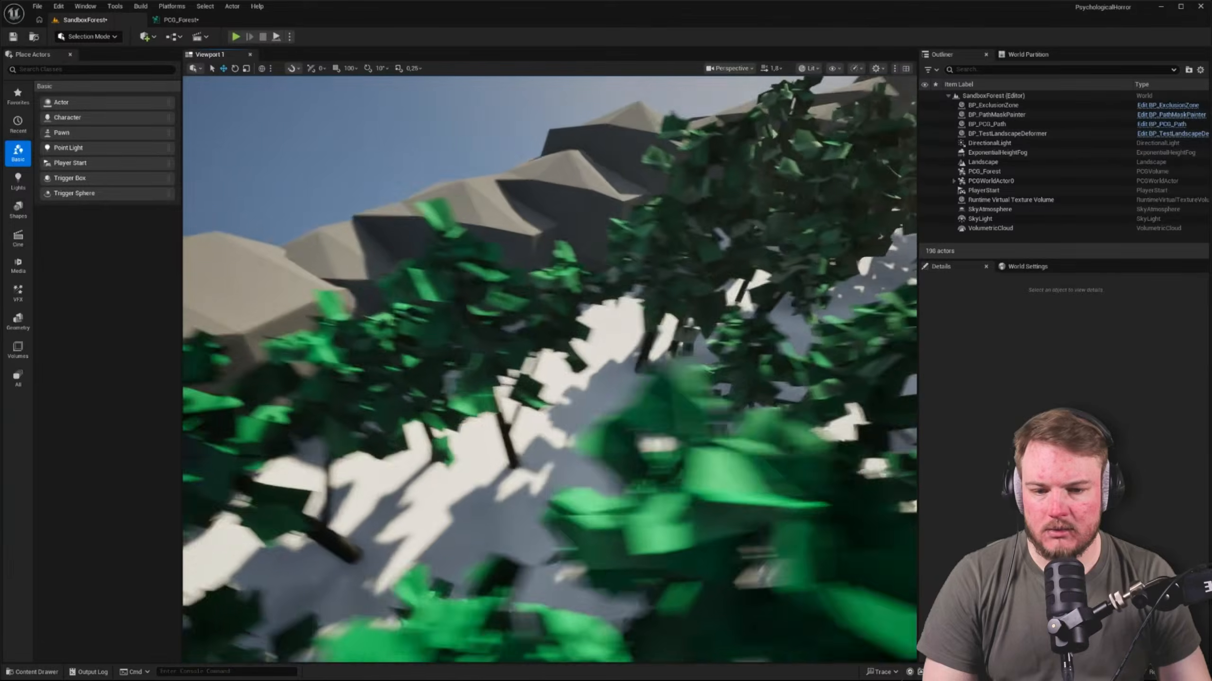
{"action": "right_click_drag", "start_coordinate": [548, 370], "coordinate": [467, 238]}
{"action": "scroll", "coordinate": [592, 346], "scroll_direction": "up", "scroll_amount": 4}
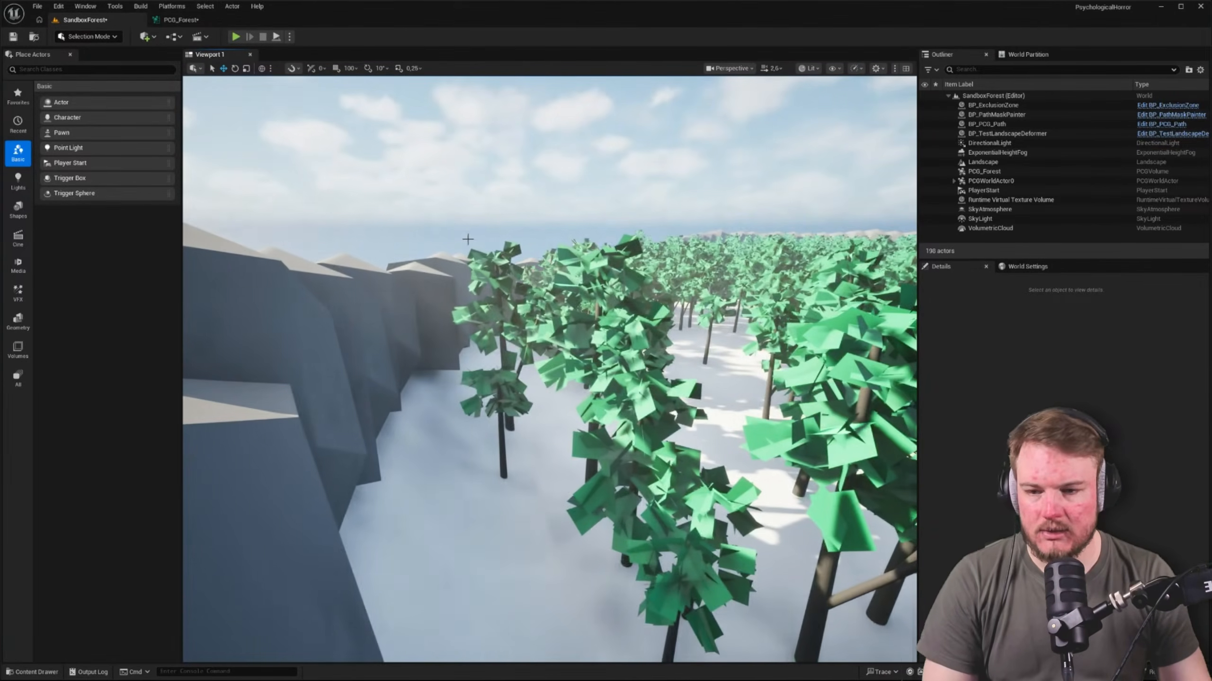
In Transform Points, set Offset Min X to -100, Offset Max X to 100 and Offset Max Y to -900
{"action": "left_click", "coordinate": [178, 19]}
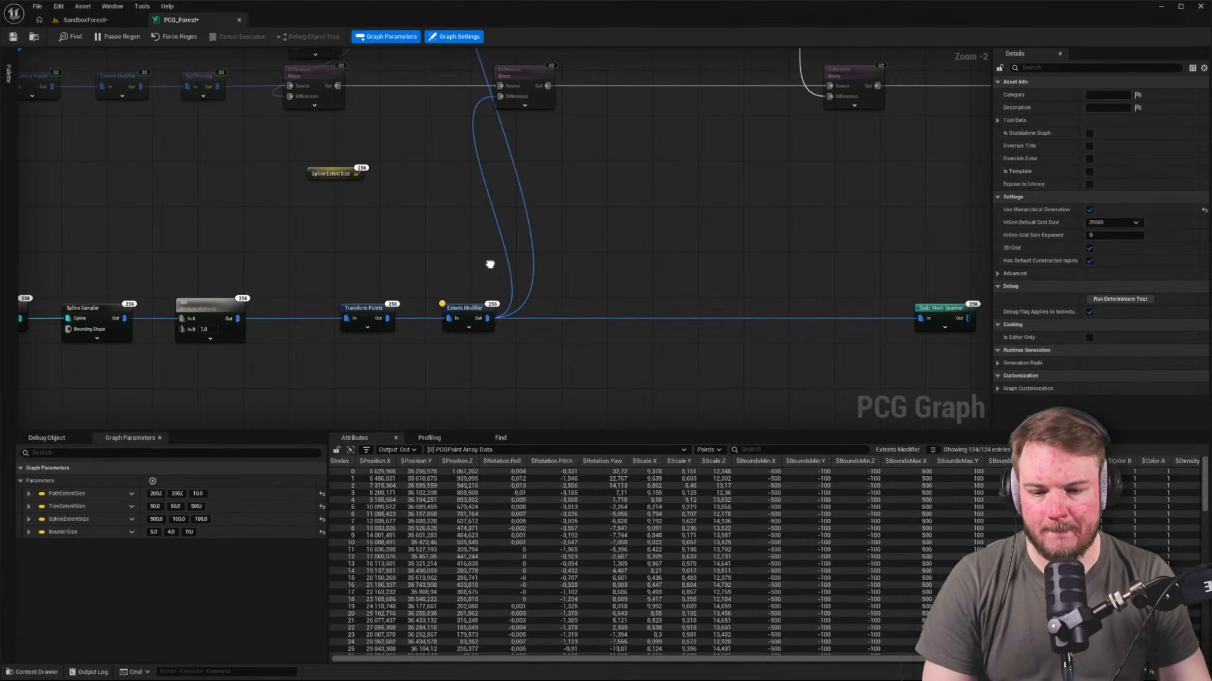
{"action": "right_click_drag", "start_coordinate": [490, 264], "coordinate": [576, 222]}
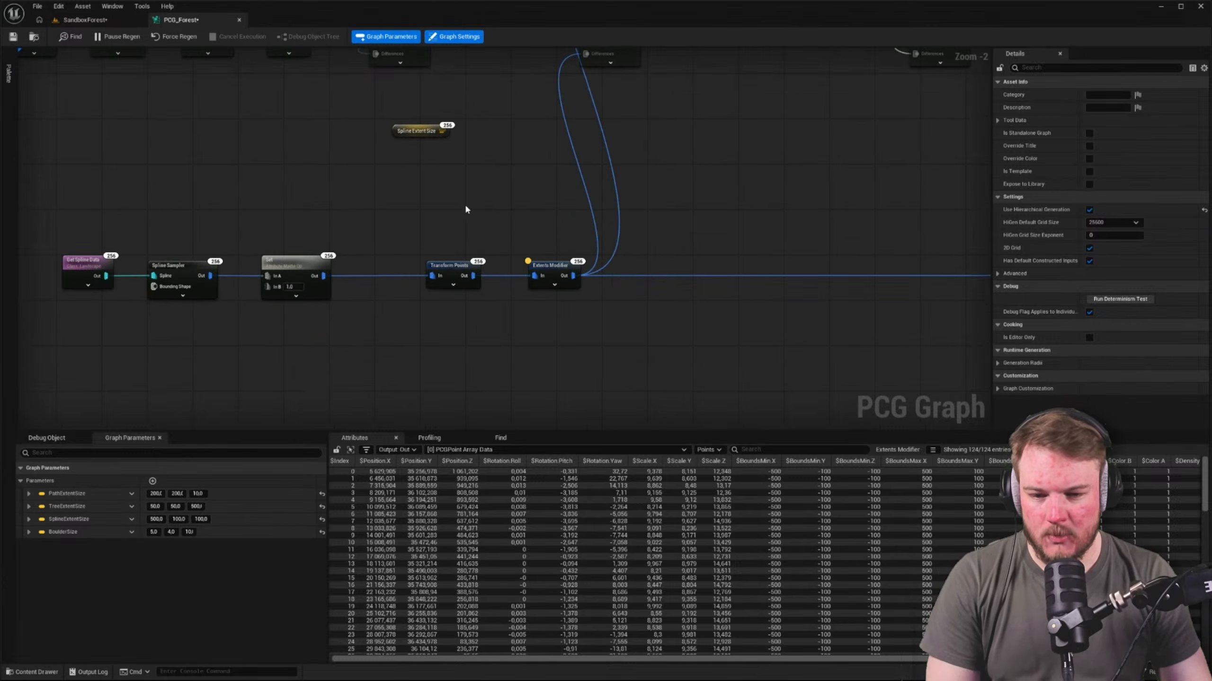
{"action": "left_click", "coordinate": [451, 270]}
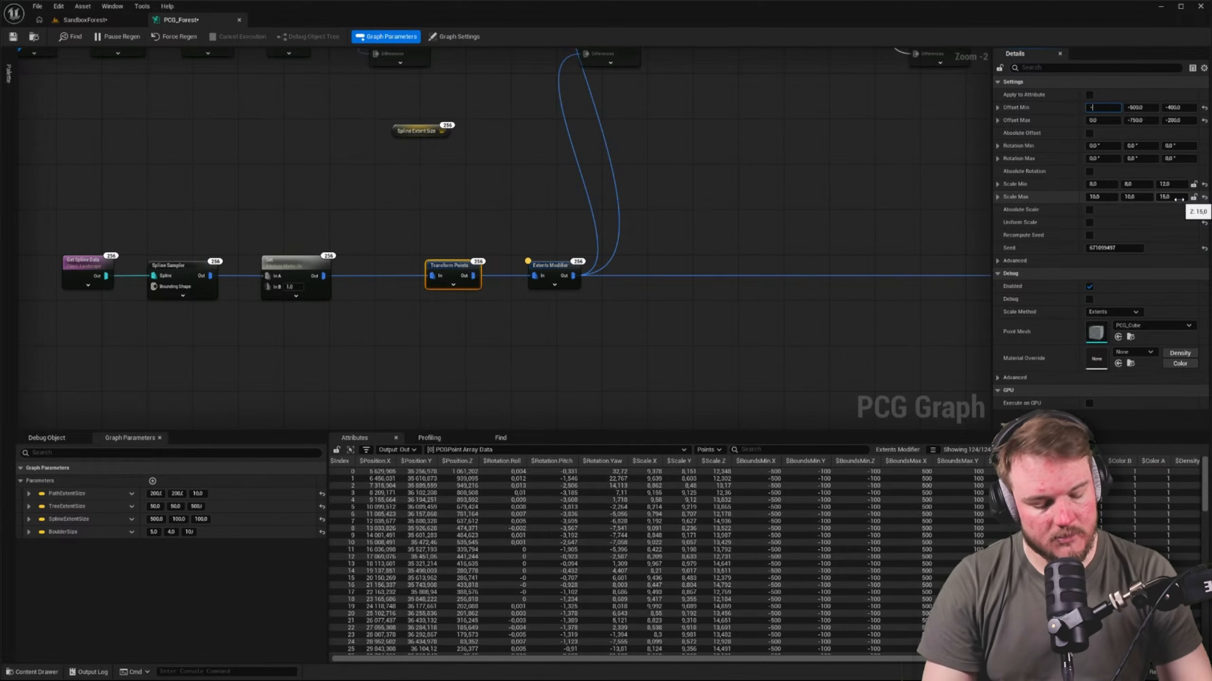
{"action": "key", "text": "Tab"}
{"action": "key", "text": "Tab"}
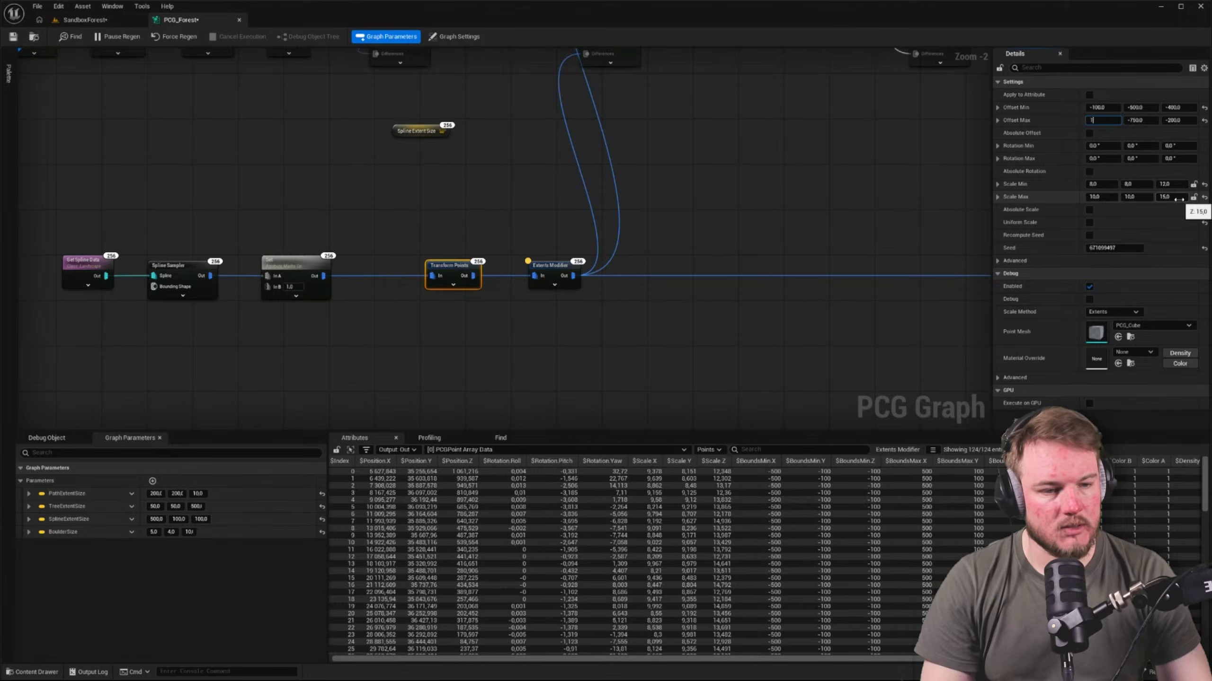
{"action": "key", "text": "shift+Tab"}
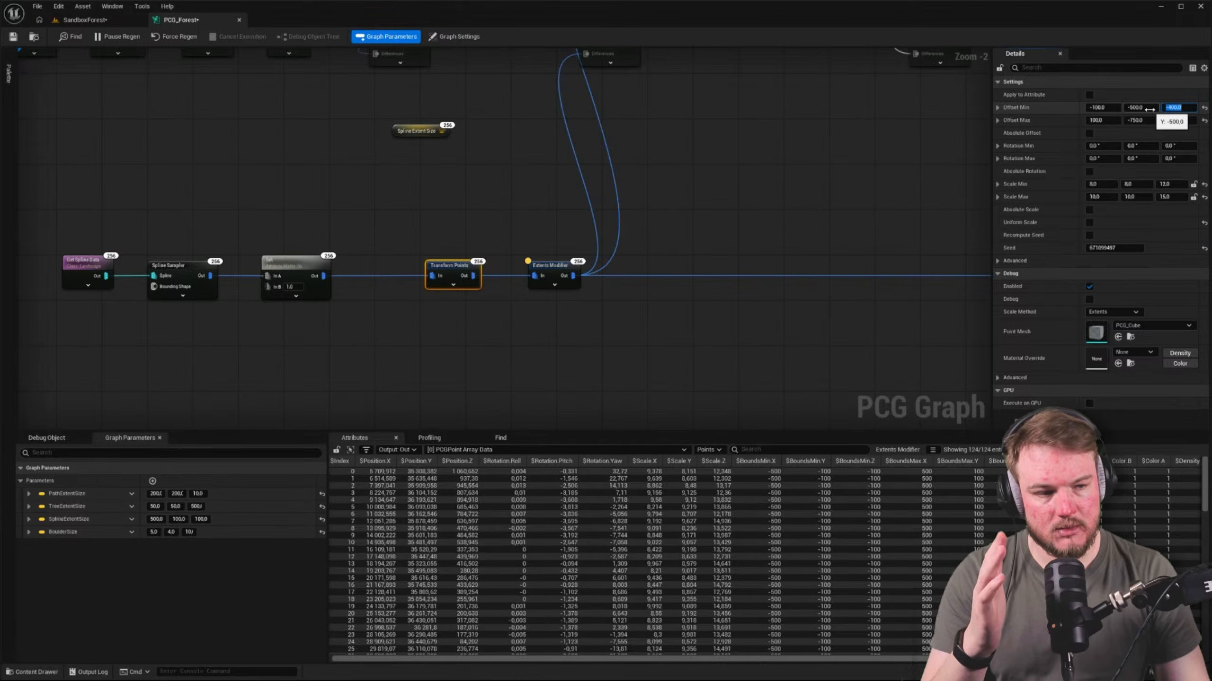
Set the Transform Points Offset Min Z to -700 and save the PCG_Forest graph
{"action": "left_click", "coordinate": [1176, 107]}
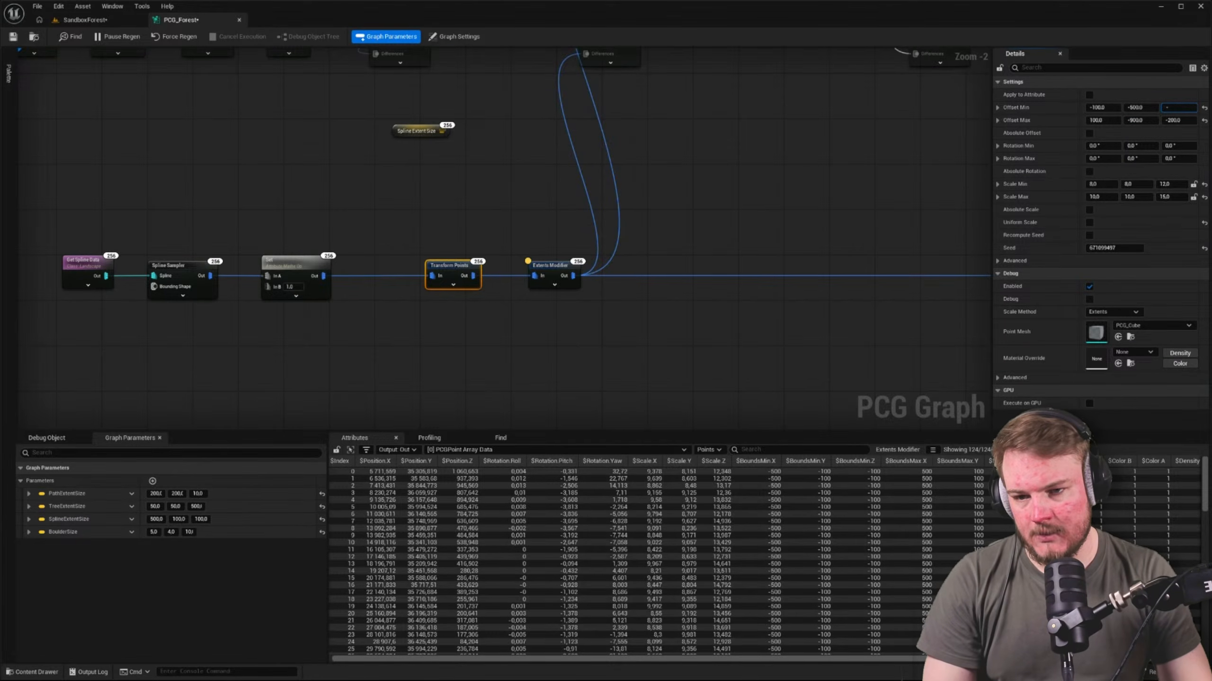
{"action": "key", "text": "Return"}
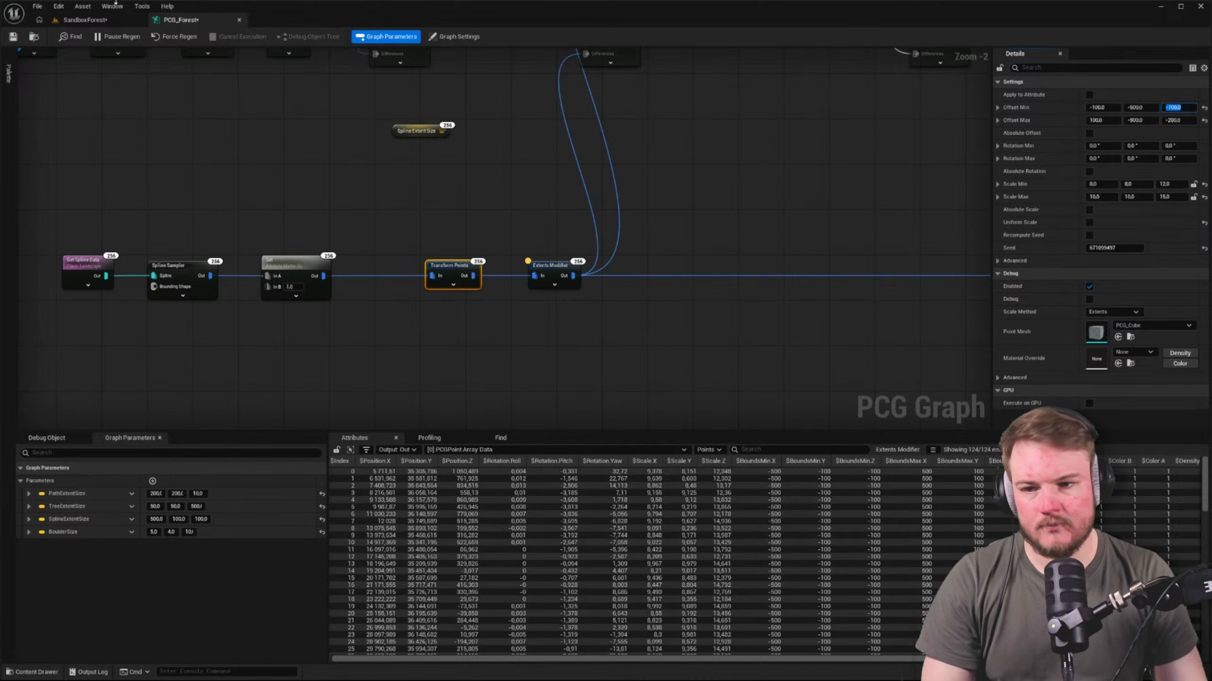
{"action": "left_click", "coordinate": [13, 37]}
Inspect up close how the base of the boulder wall meets the ground in the SandboxForest level
{"action": "left_click", "coordinate": [85, 20]}
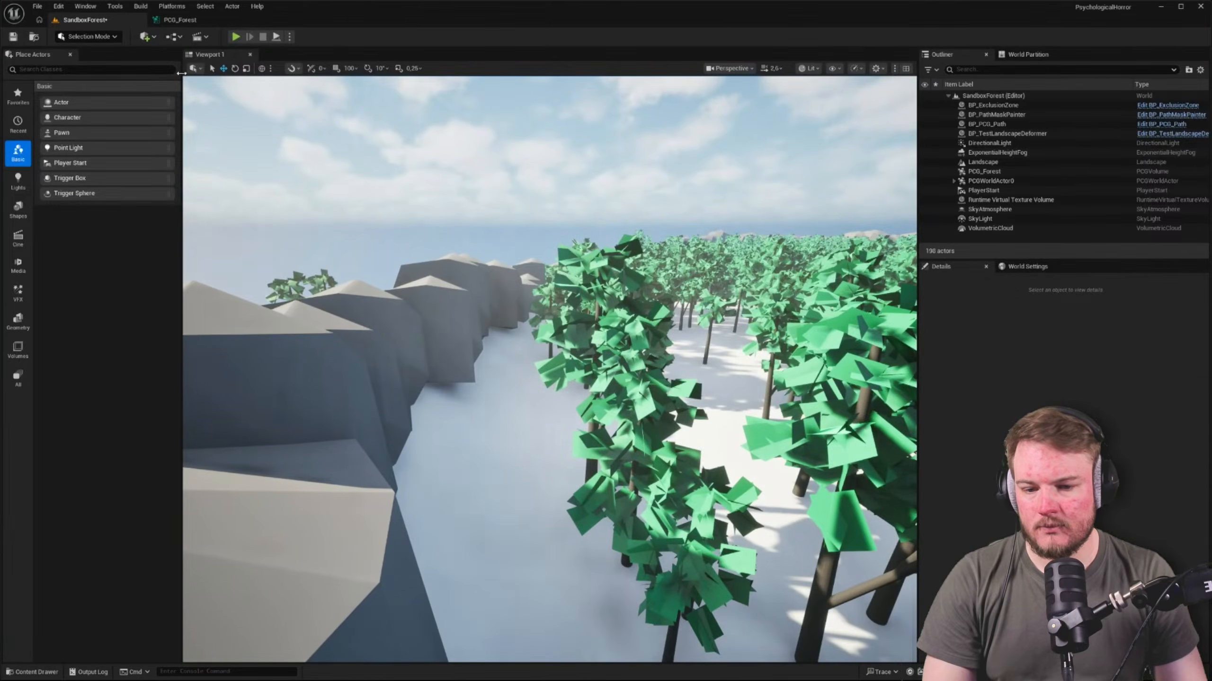
{"action": "key", "text": "w"}
{"action": "right_click_drag", "start_coordinate": [509, 333], "coordinate": [493, 356]}
{"action": "key", "text": "w"}
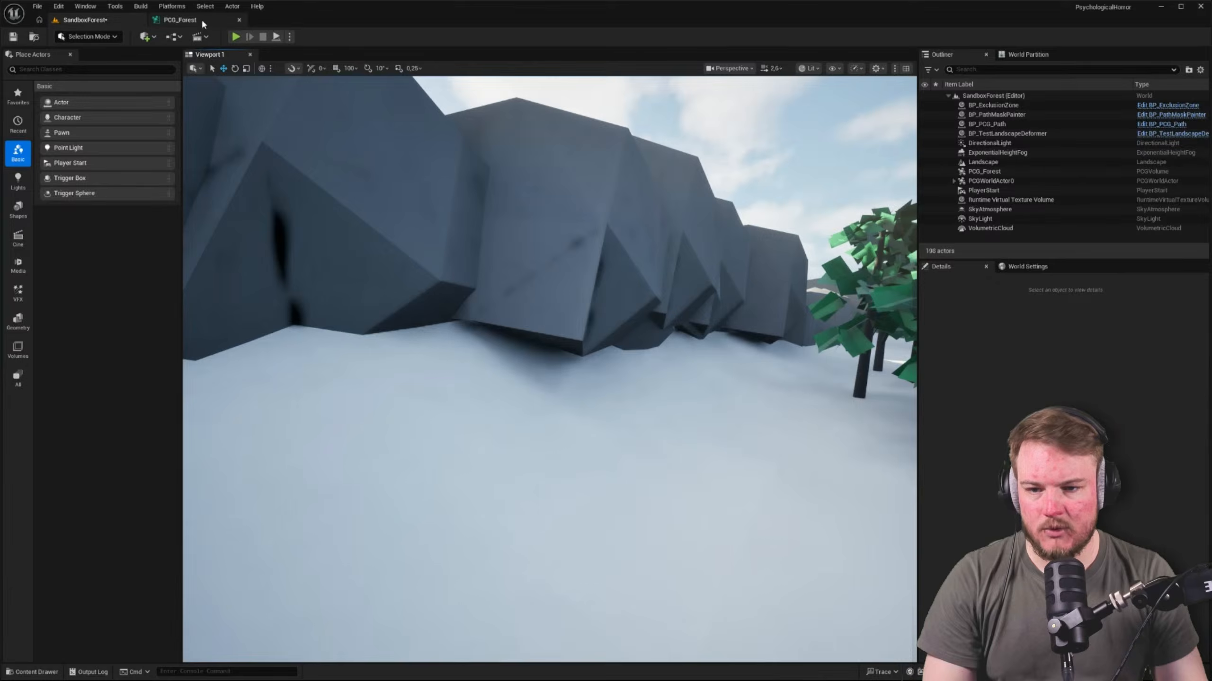
Set the Transform Points Scale Max Z to 20, save the PCG_Forest graph and check the wall in the level
{"action": "left_click", "coordinate": [180, 19]}
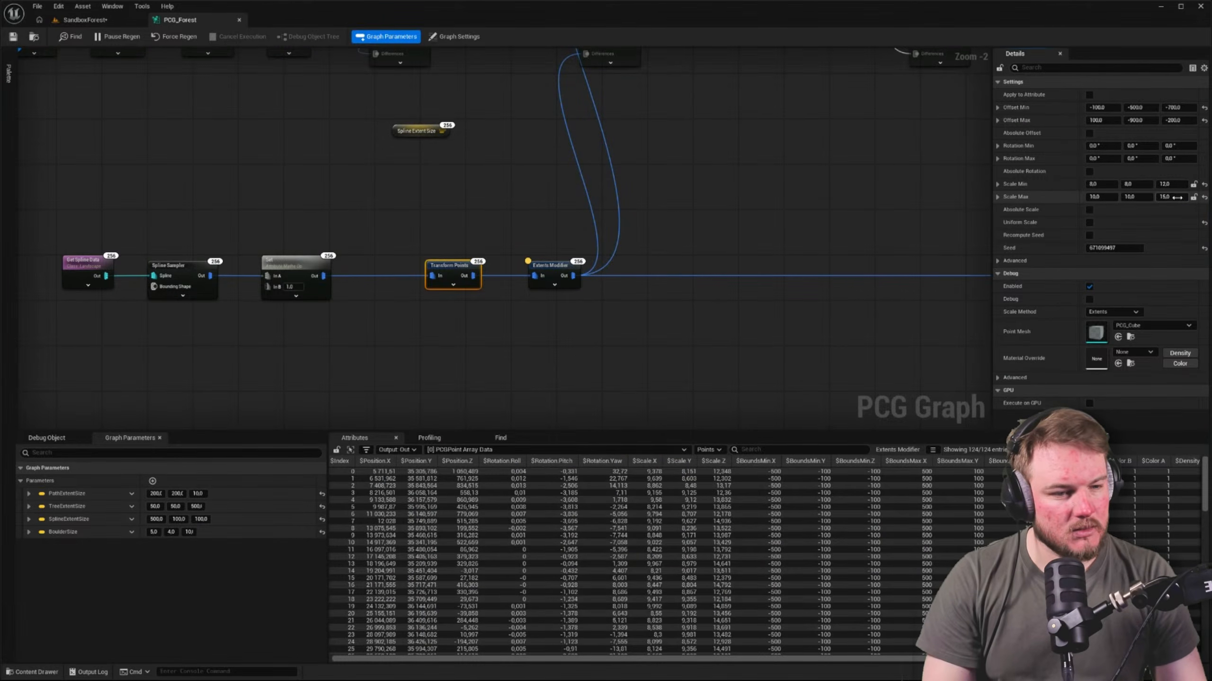
{"action": "key", "text": "Return"}
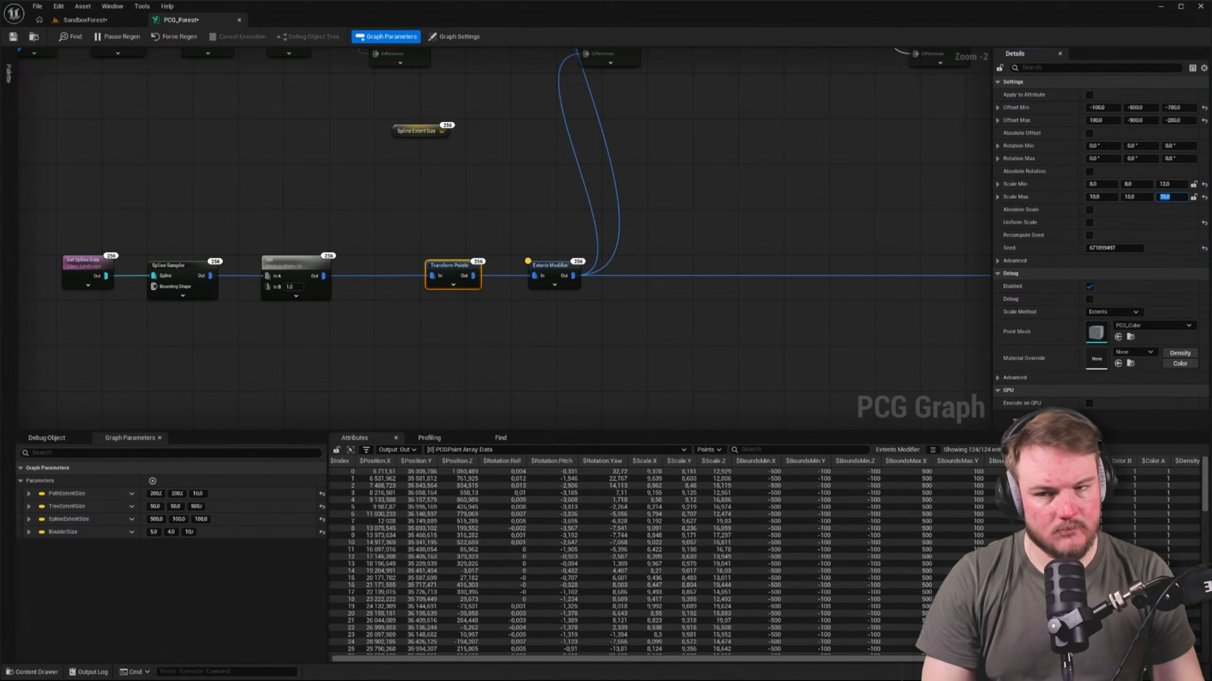
{"action": "left_click", "coordinate": [13, 37]}
{"action": "left_click", "coordinate": [64, 21]}
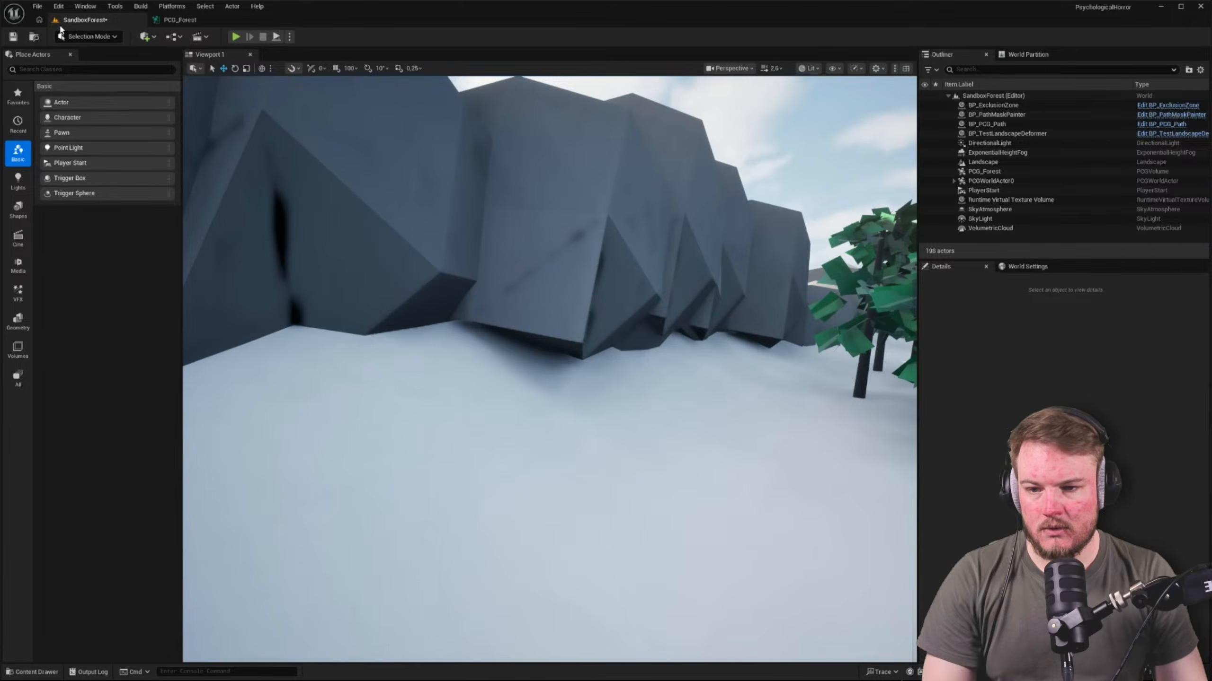
Set the Transform Points Offset Min Z to -1000 and inspect the wall and the trees beyond it in the level
{"action": "left_click", "coordinate": [190, 20]}
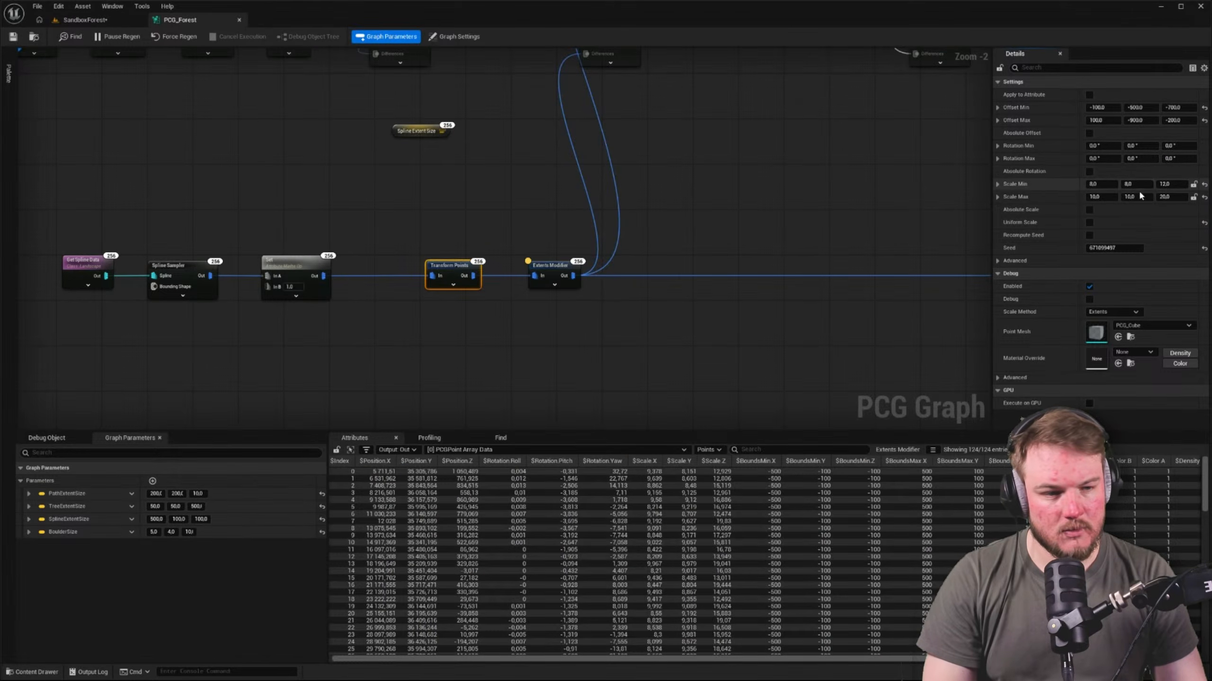
{"action": "left_click", "coordinate": [1177, 107]}
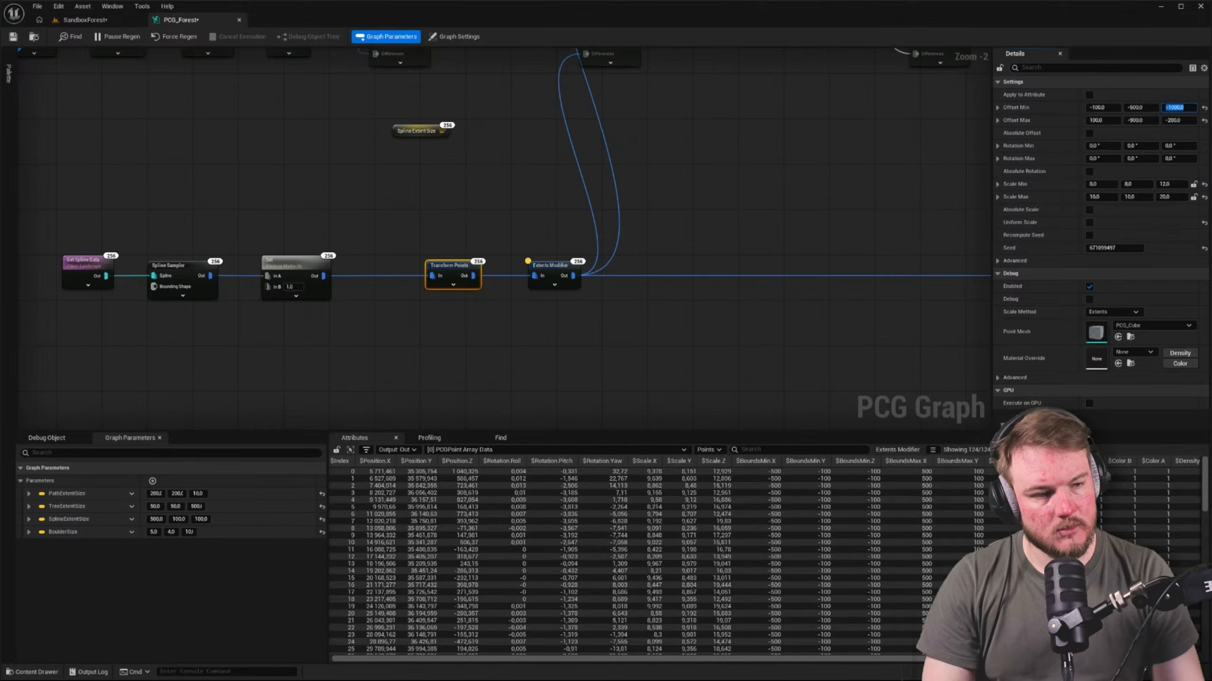
{"action": "left_click", "coordinate": [84, 20]}
{"action": "right_click_drag", "start_coordinate": [533, 170], "coordinate": [343, 169]}
{"action": "mouse_move", "coordinate": [609, 285]}
{"action": "right_mouse_down"}
{"action": "mouse_move", "coordinate": [620, 283]}
{"action": "mouse_move", "coordinate": [591, 292]}
{"action": "mouse_move", "coordinate": [627, 271]}
{"action": "right_mouse_up"}
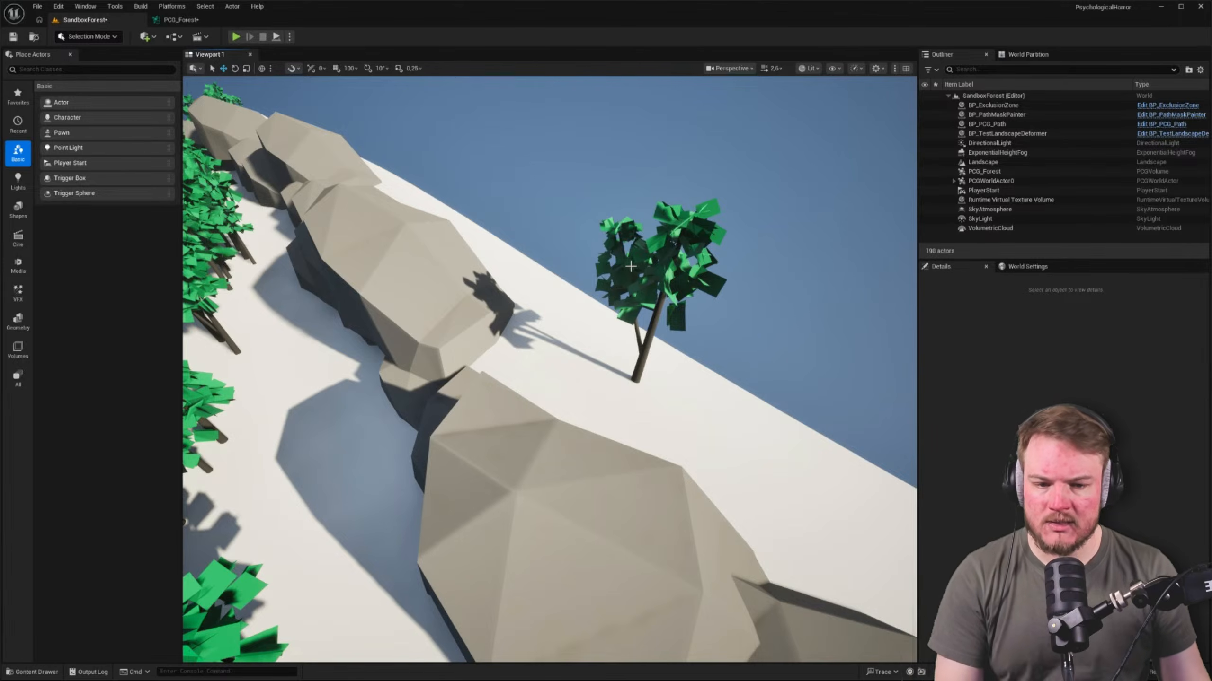
{"action": "right_click_drag", "start_coordinate": [630, 267], "coordinate": [724, 283]}
{"action": "left_click", "coordinate": [685, 279]}
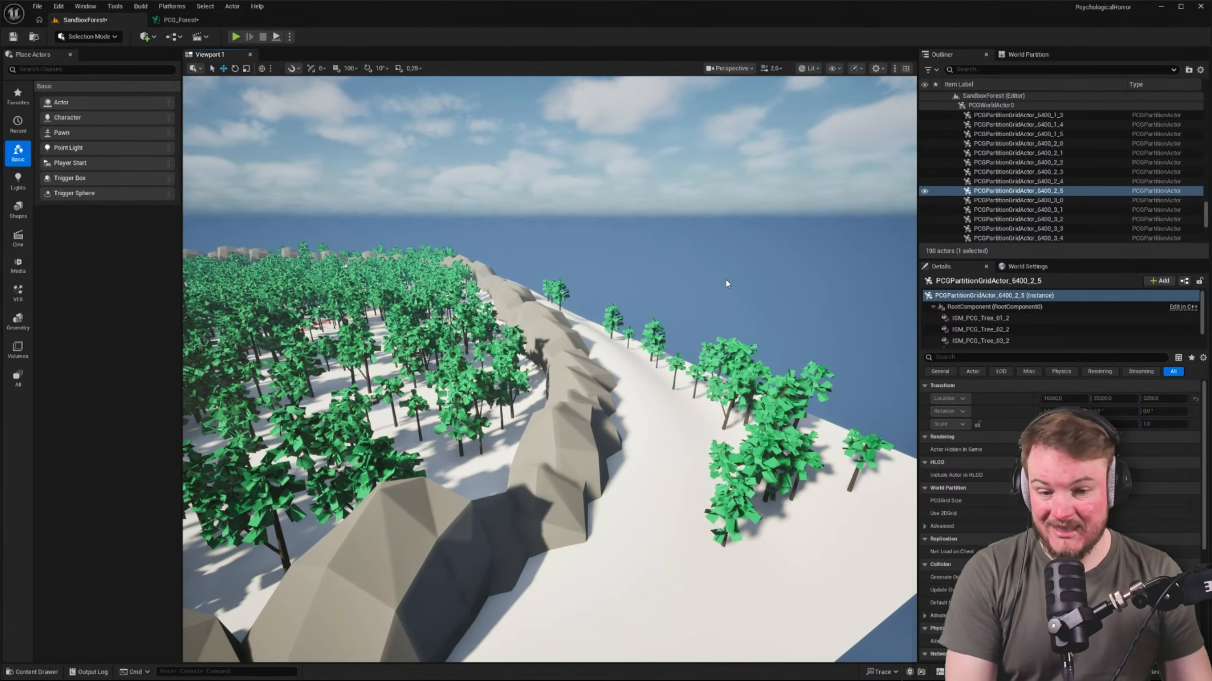
Review the start of the PCG_Forest graph and select the Get Landscape Data node with its LandscapeData reroute
{"action": "left_click", "coordinate": [203, 19]}
{"action": "scroll", "coordinate": [581, 297], "scroll_direction": "down", "scroll_amount": 4}
{"action": "left_click", "coordinate": [607, 331]}
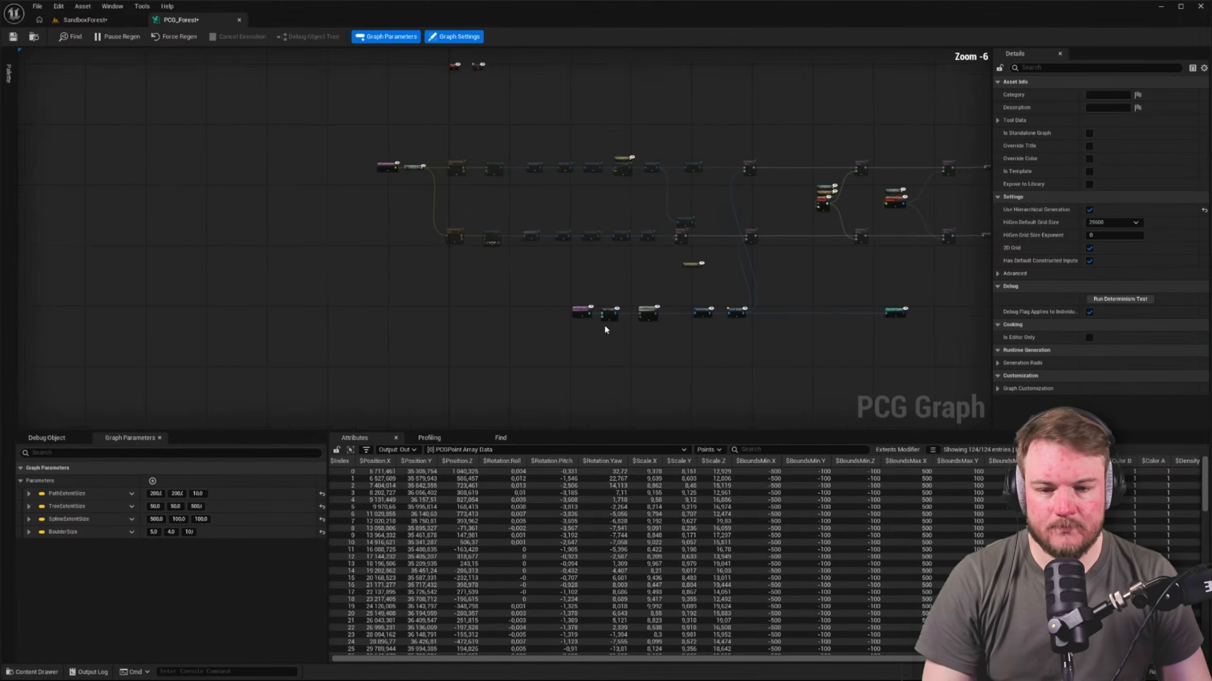
{"action": "scroll", "coordinate": [604, 324], "scroll_direction": "up", "scroll_amount": 5}
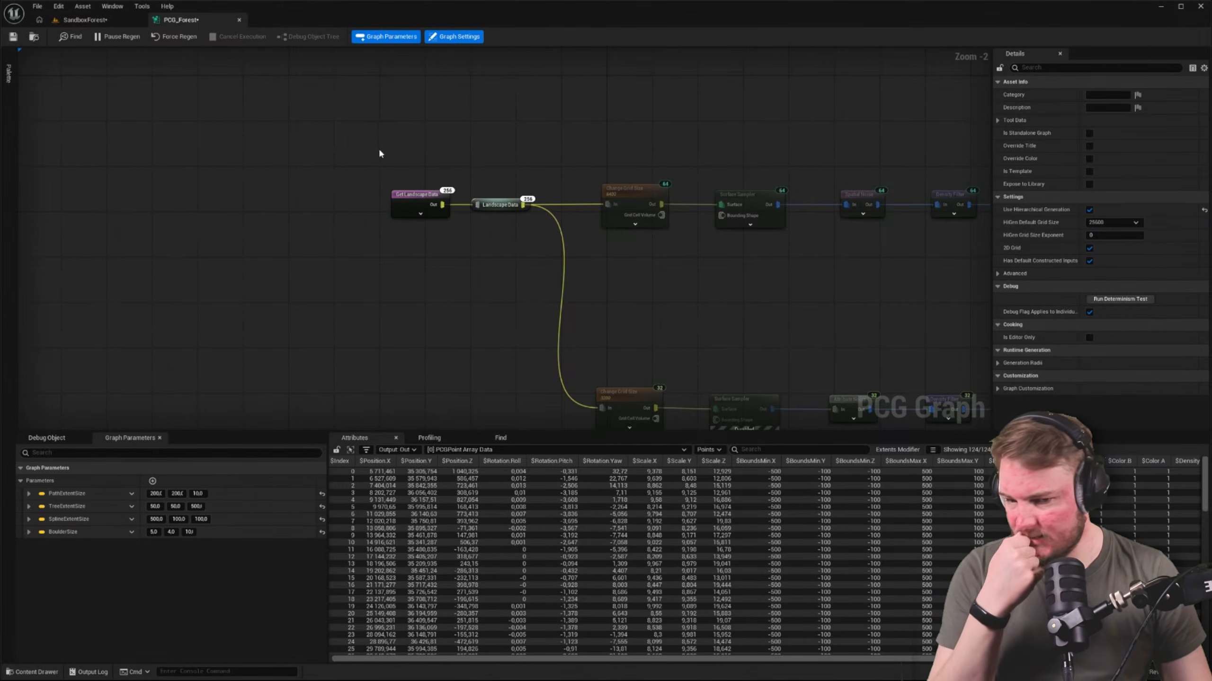
{"action": "left_click_drag", "start_coordinate": [379, 152], "coordinate": [492, 265]}
{"action": "right_click_drag", "start_coordinate": [606, 273], "coordinate": [683, 265]}
{"action": "scroll", "coordinate": [743, 290], "scroll_direction": "down", "scroll_amount": 3}
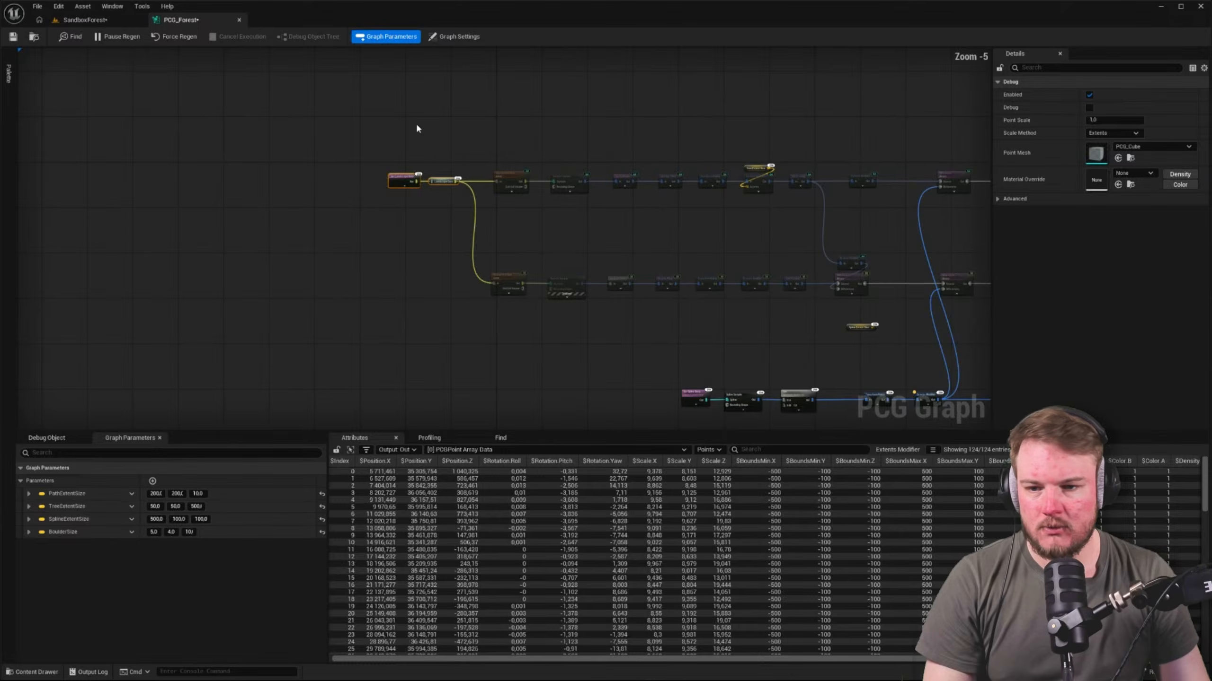
Open the PCG_LandscapeSpline graph from the PCG/LandscapeSpline folder and copy its Get Spline Data and Spline Sampler nodes
{"action": "key", "text": "ctrl+space"}
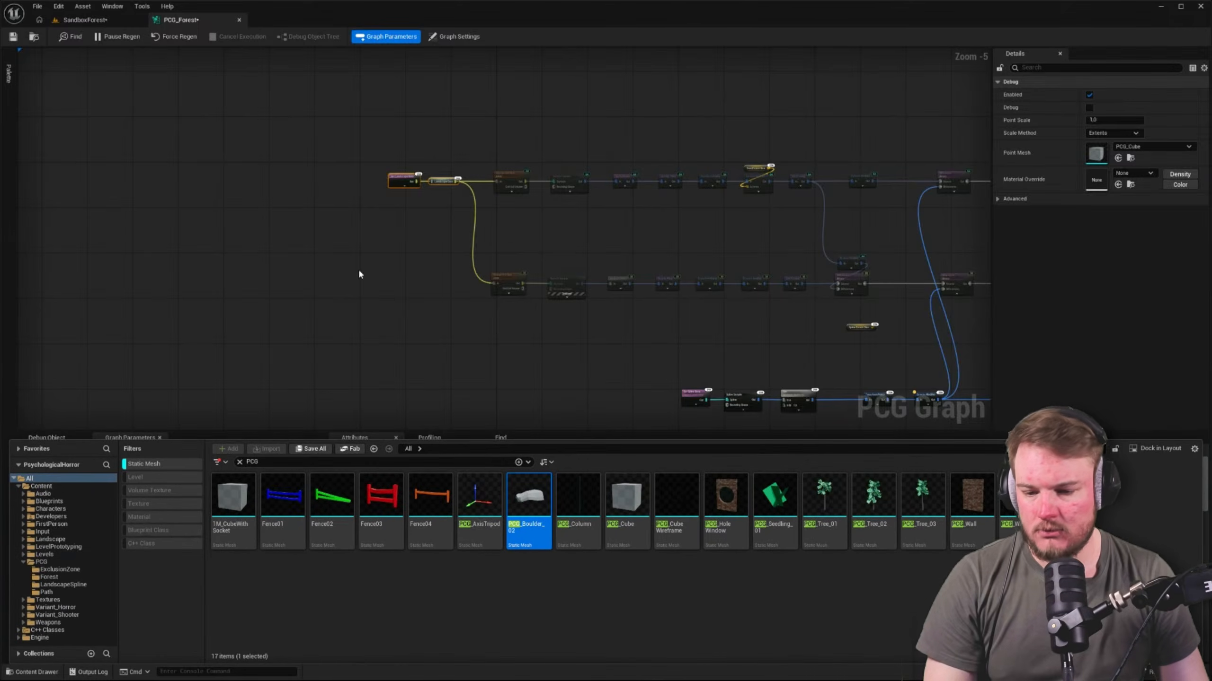
{"action": "left_click", "coordinate": [57, 584]}
{"action": "left_click", "coordinate": [202, 465]}
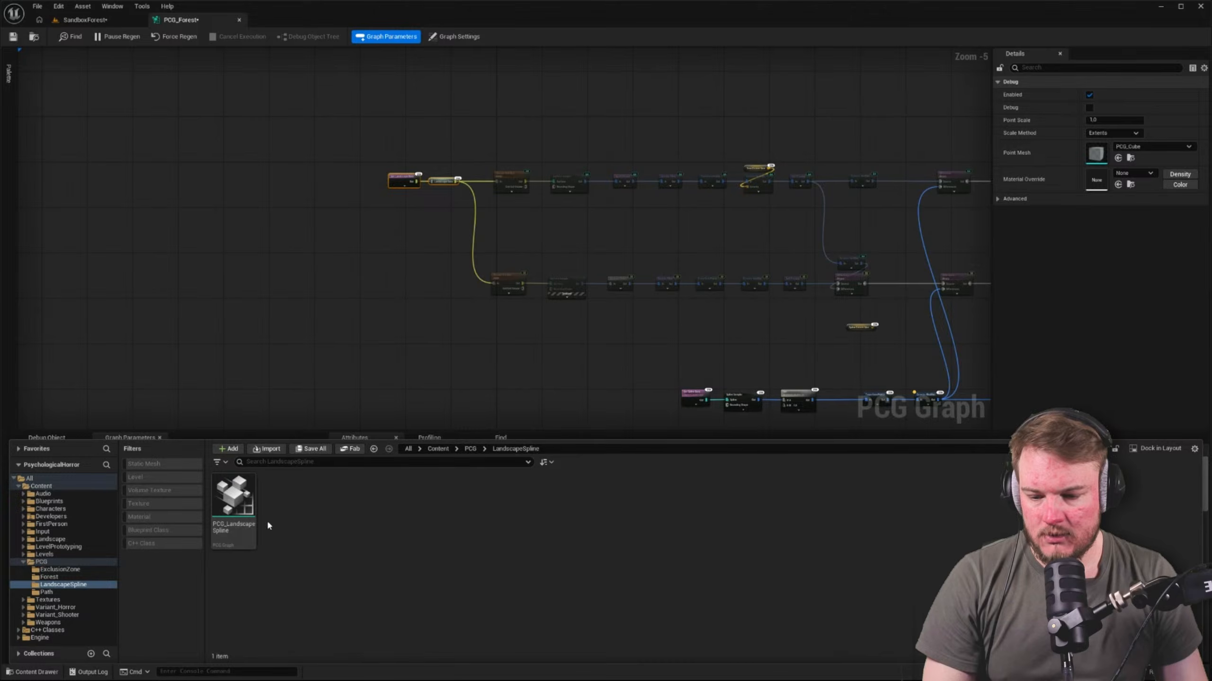
{"action": "double_click", "coordinate": [234, 501]}
{"action": "right_click_drag", "start_coordinate": [400, 370], "coordinate": [413, 364]}
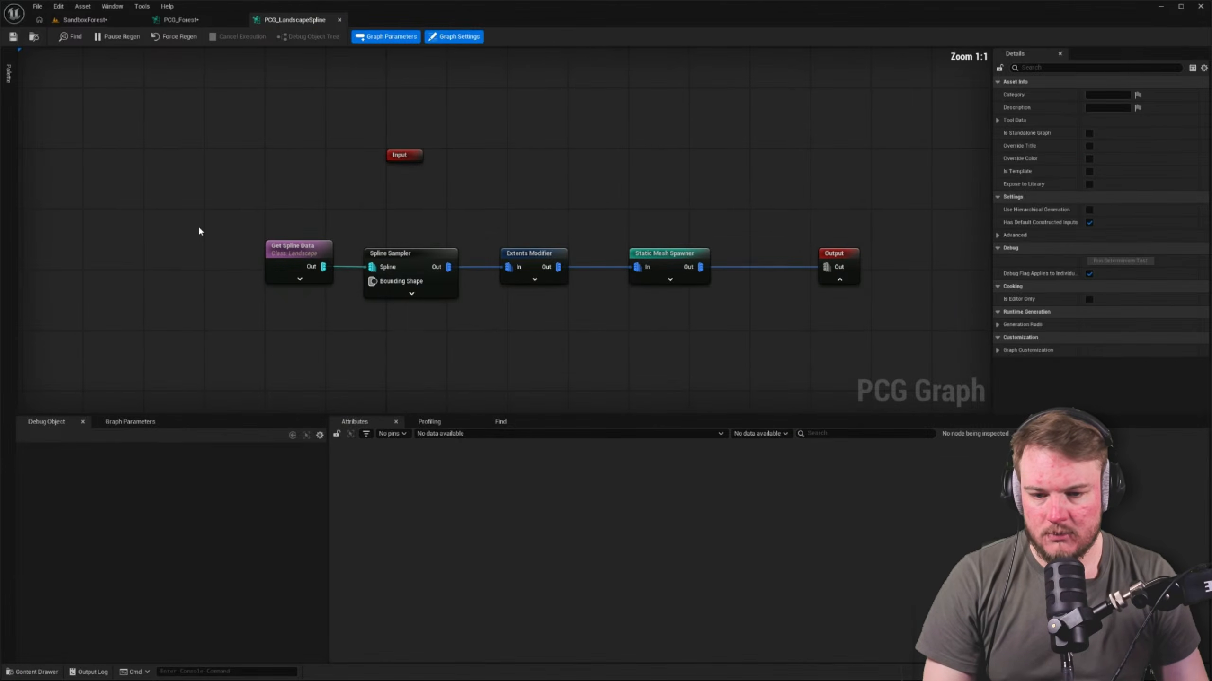
{"action": "left_click_drag", "start_coordinate": [198, 226], "coordinate": [411, 330]}
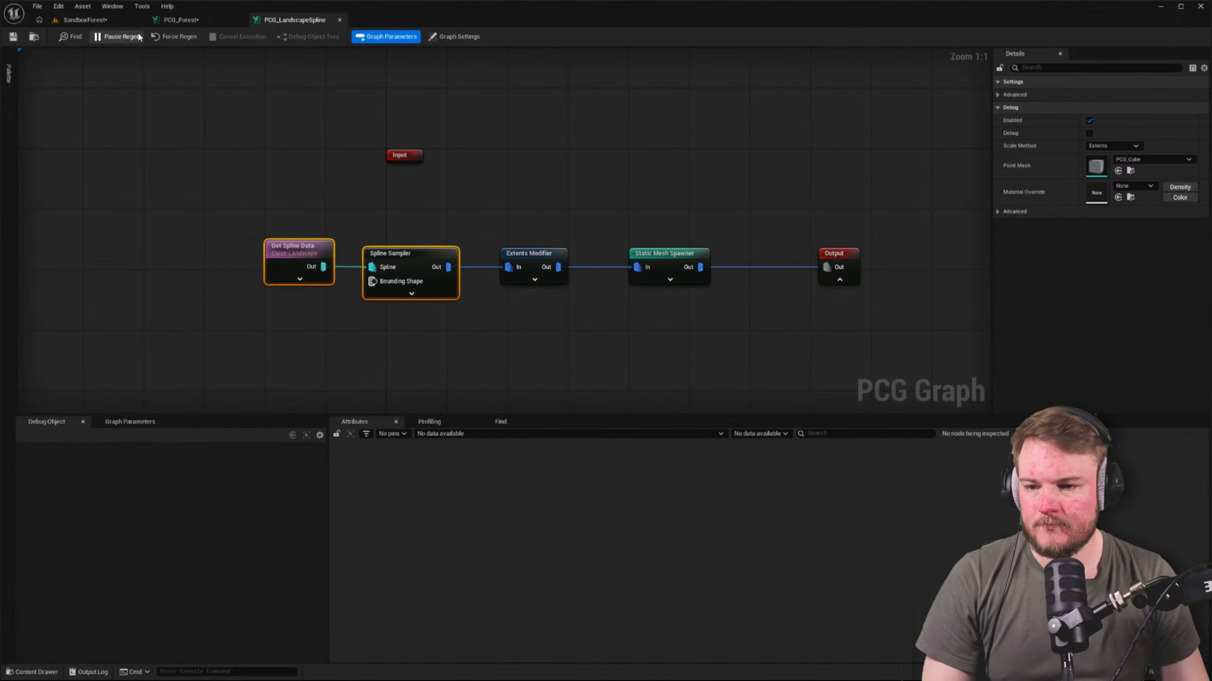
Paste the Get Spline Data and Spline Sampler nodes into PCG_Forest, just below the Get Landscape Data node
{"action": "left_click", "coordinate": [125, 22]}
{"action": "left_click", "coordinate": [201, 21]}
{"action": "right_click_drag", "start_coordinate": [271, 112], "coordinate": [362, 136]}
{"action": "left_click", "coordinate": [430, 220]}
{"action": "scroll", "coordinate": [432, 220], "scroll_direction": "up", "scroll_amount": 3}
{"action": "key", "text": "ctrl+v"}
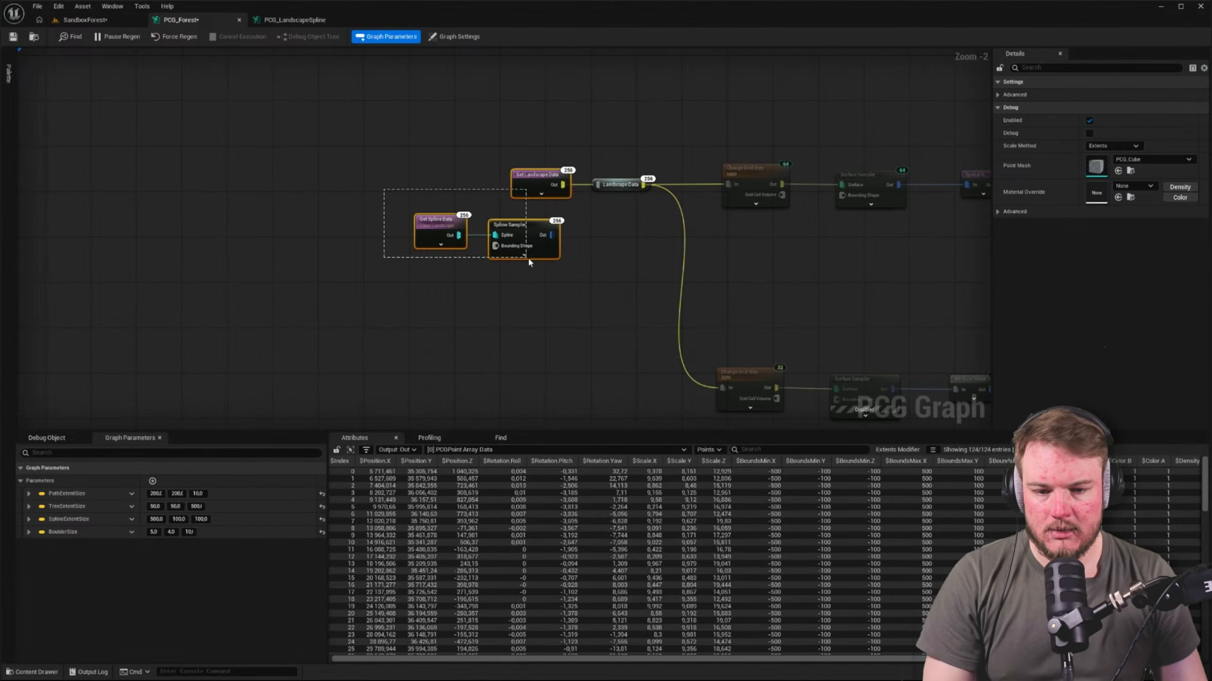
{"action": "left_click_drag", "start_coordinate": [384, 189], "coordinate": [548, 266]}
{"action": "left_click", "coordinate": [602, 242]}
{"action": "right_click_drag", "start_coordinate": [623, 219], "coordinate": [538, 202]}
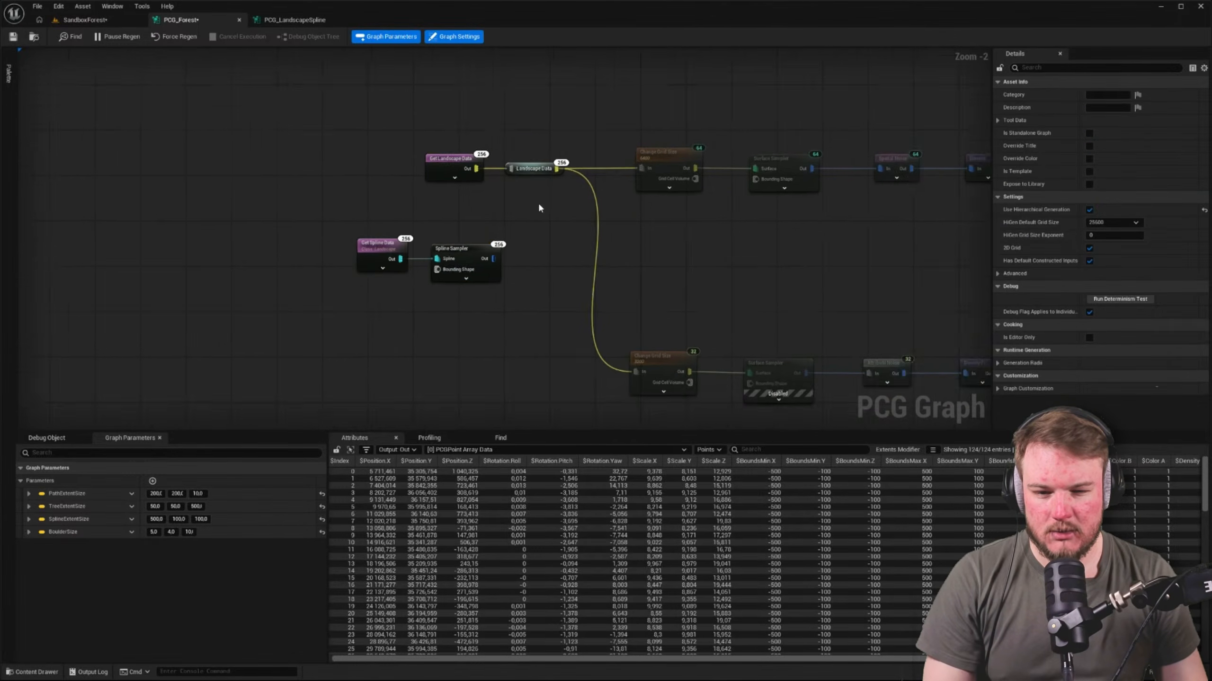
{"action": "scroll", "coordinate": [538, 203], "scroll_direction": "up", "scroll_amount": 2}
Feed both Change Grid Size nodes from the pasted Spline Sampler's output instead of the Landscape Data reroute
{"action": "left_click", "coordinate": [687, 140]}
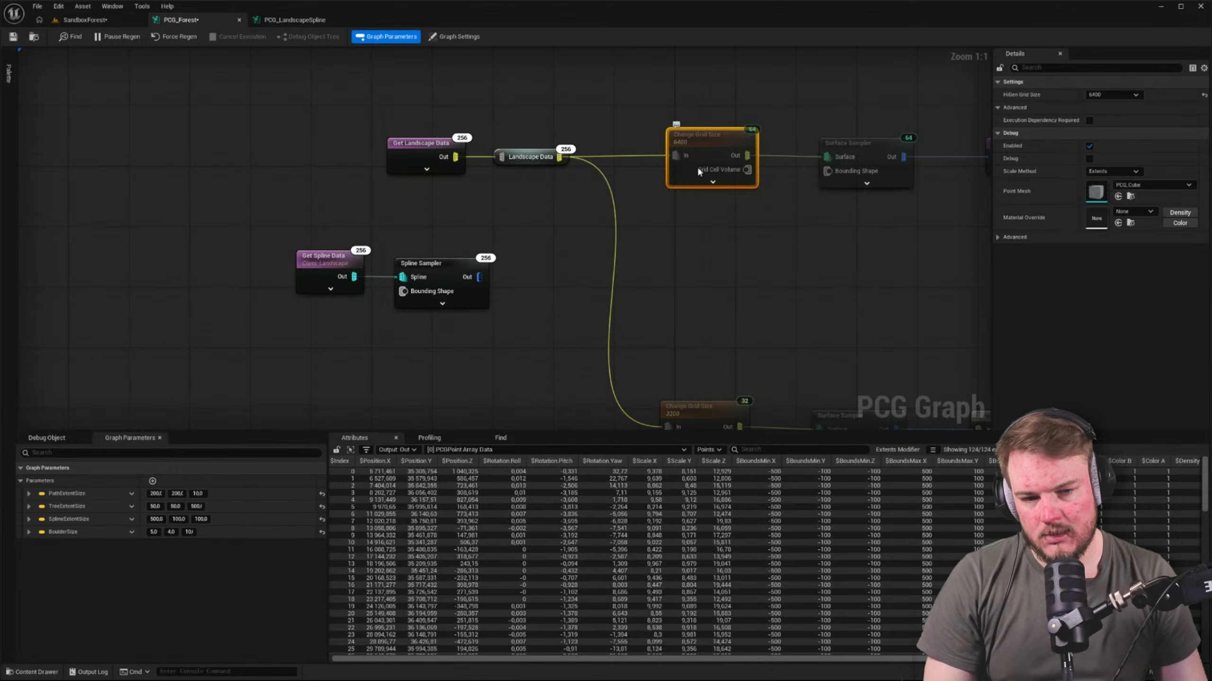
{"action": "right_click_drag", "start_coordinate": [696, 189], "coordinate": [633, 175]}
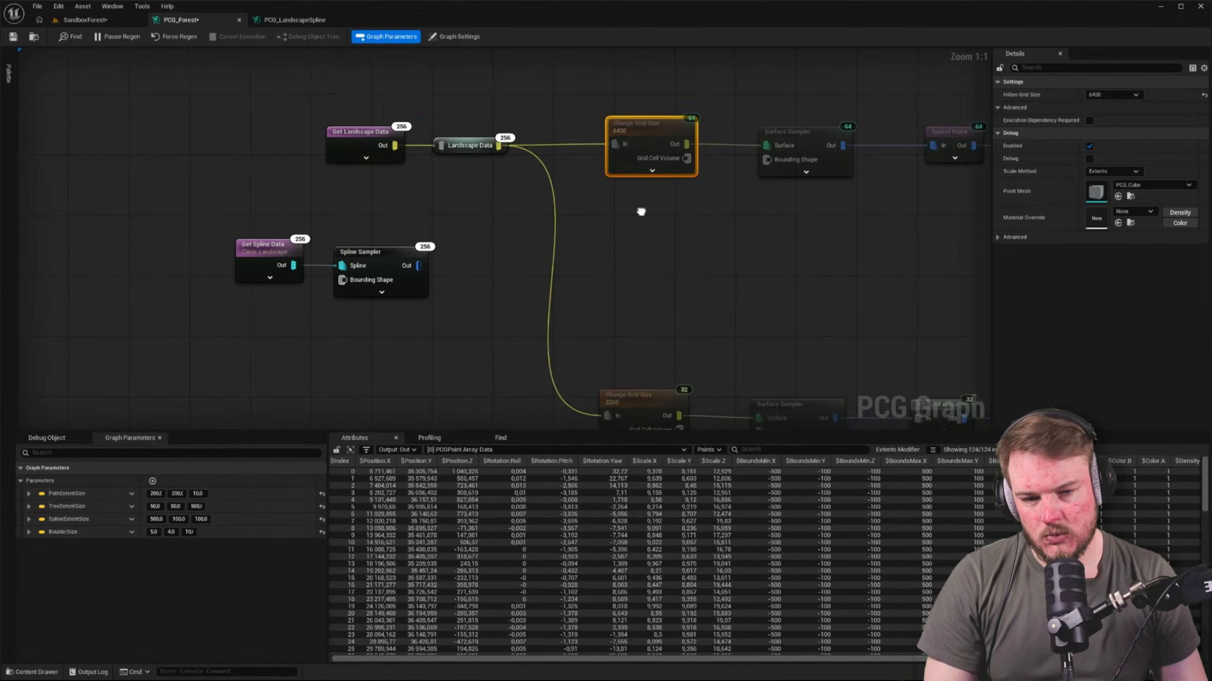
{"action": "left_click", "coordinate": [495, 144], "text": "alt"}
{"action": "left_click_drag", "start_coordinate": [435, 257], "coordinate": [615, 140]}
{"action": "right_click_drag", "start_coordinate": [582, 231], "coordinate": [511, 139]}
{"action": "left_click_drag", "start_coordinate": [346, 170], "coordinate": [535, 321]}
{"action": "right_click_drag", "start_coordinate": [315, 228], "coordinate": [333, 244]}
Set the pasted Spline Sampler's Dimension to On Interior and check the area inside the boulder wall in the SandboxForest level
{"action": "left_click", "coordinate": [394, 188]}
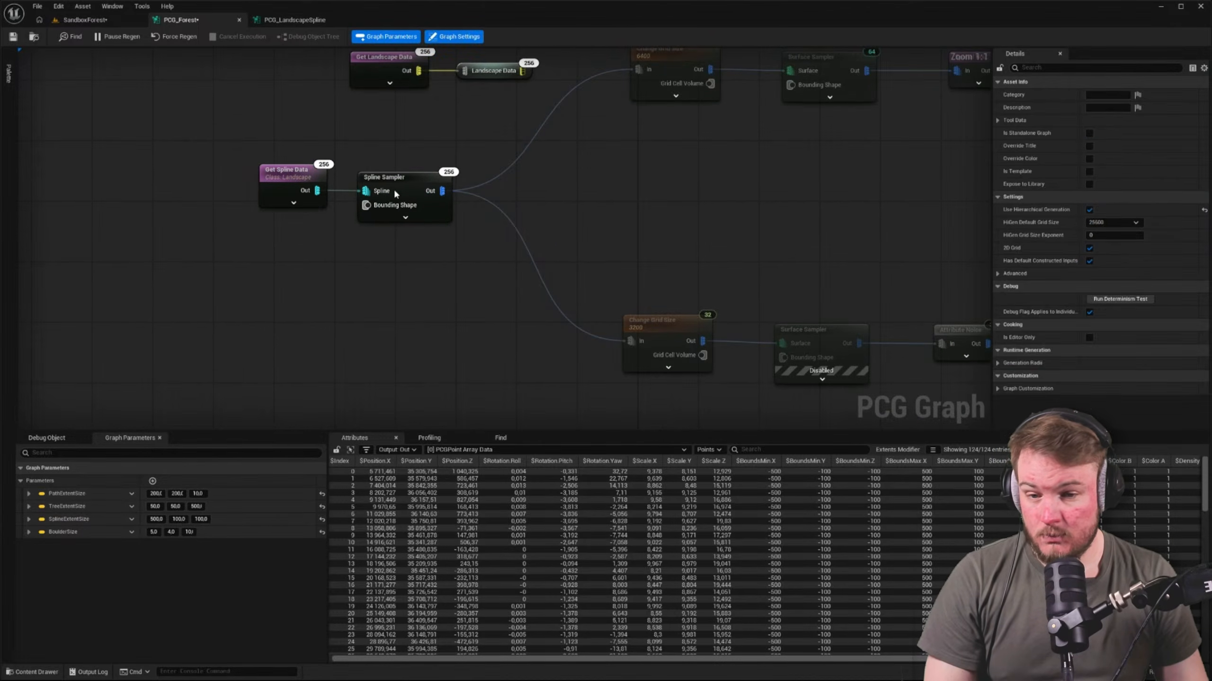
{"action": "left_click", "coordinate": [1105, 96]}
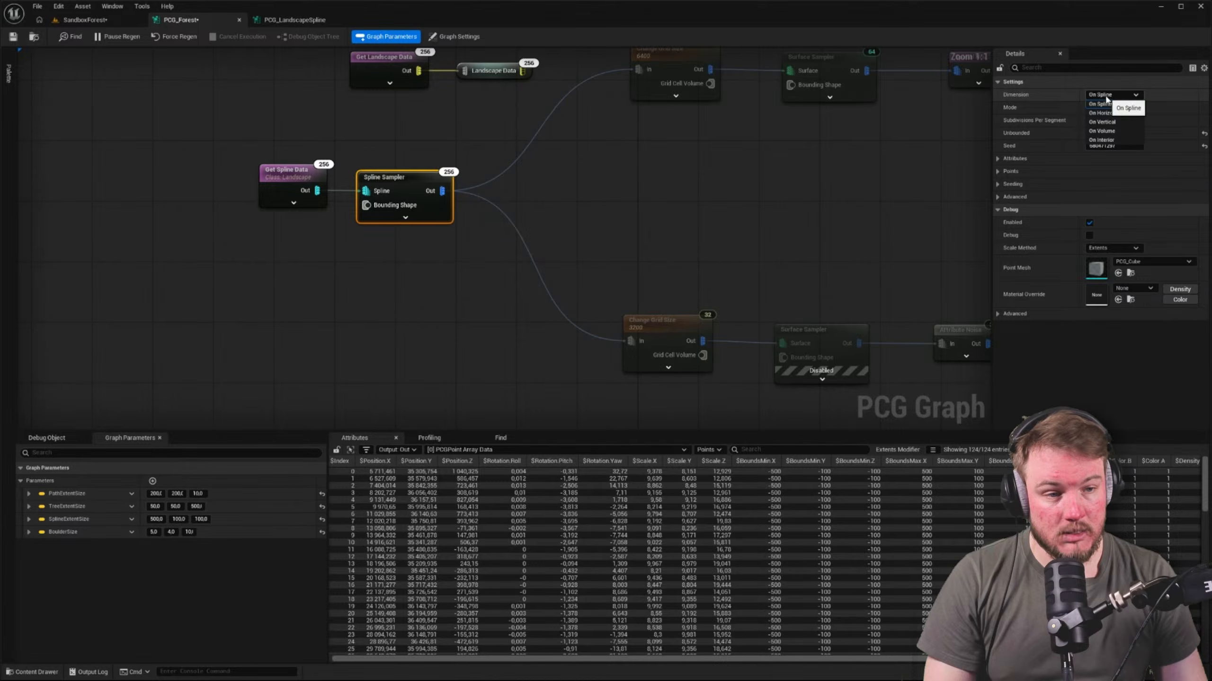
{"action": "left_click", "coordinate": [1105, 140]}
{"action": "left_click", "coordinate": [812, 220]}
{"action": "right_click_drag", "start_coordinate": [812, 220], "coordinate": [645, 214]}
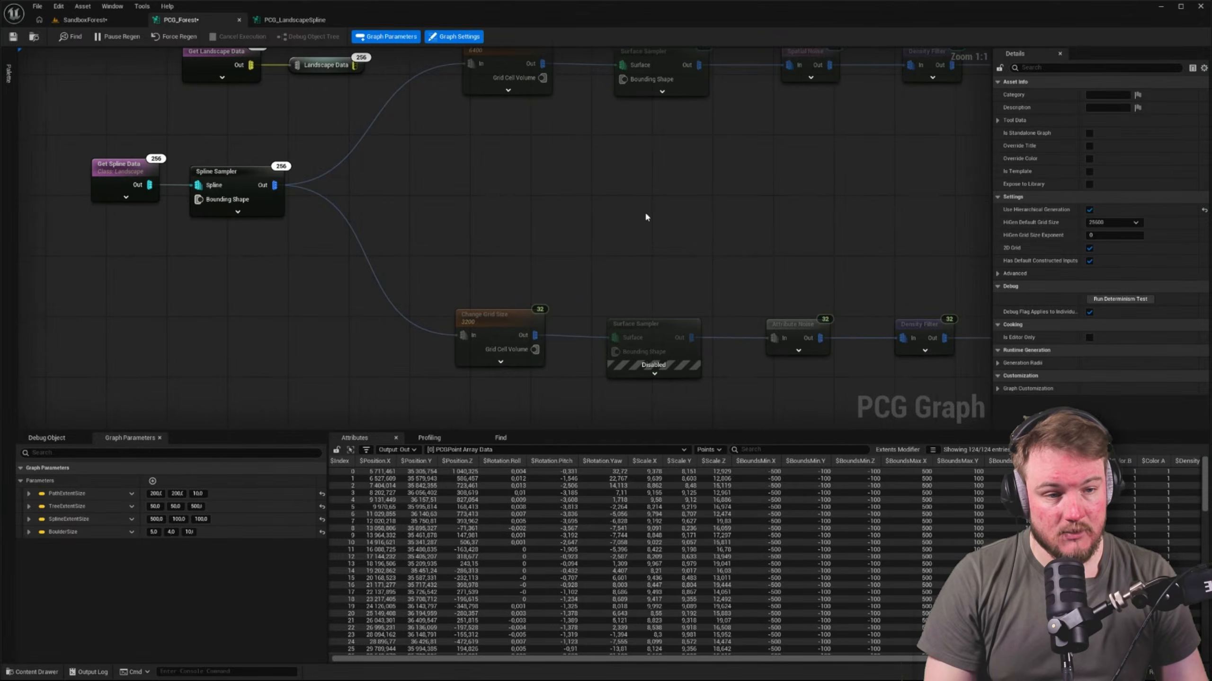
{"action": "left_click", "coordinate": [84, 19]}
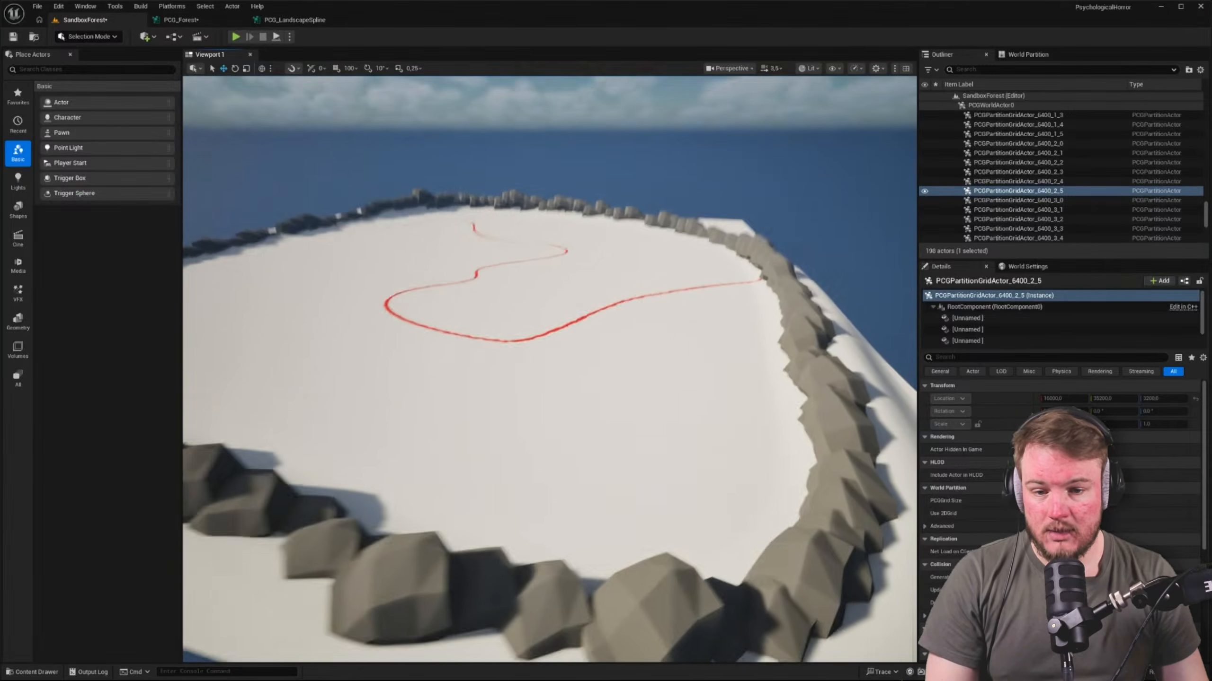
{"action": "right_click_drag", "start_coordinate": [531, 152], "coordinate": [531, 167]}
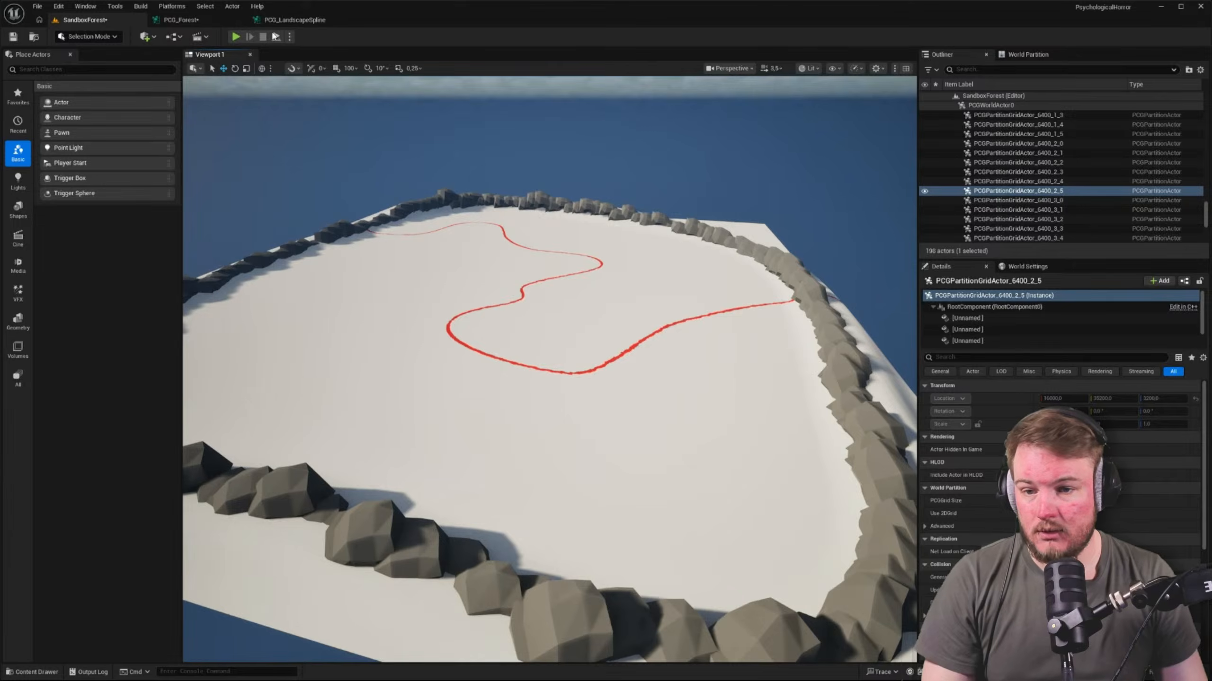
Review the Spline Sampler settings in the PCG_LandscapeSpline graph and close that graph
{"action": "left_click", "coordinate": [295, 20]}
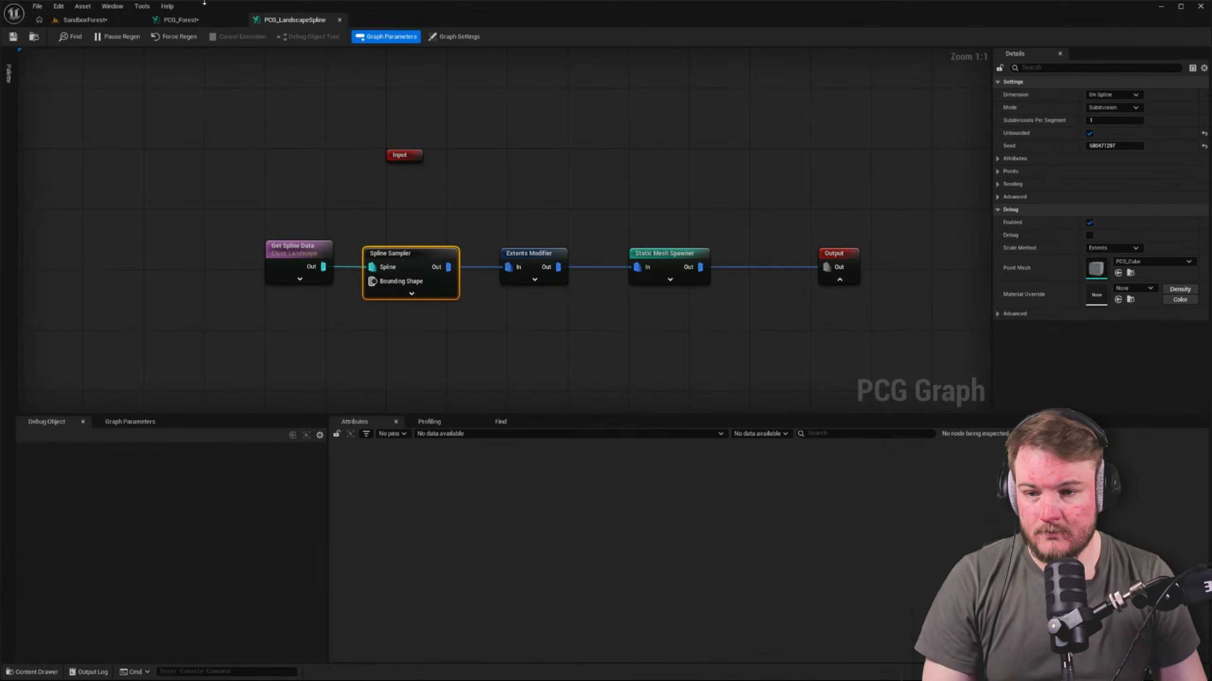
{"action": "left_click", "coordinate": [181, 19]}
{"action": "left_click", "coordinate": [318, 23]}
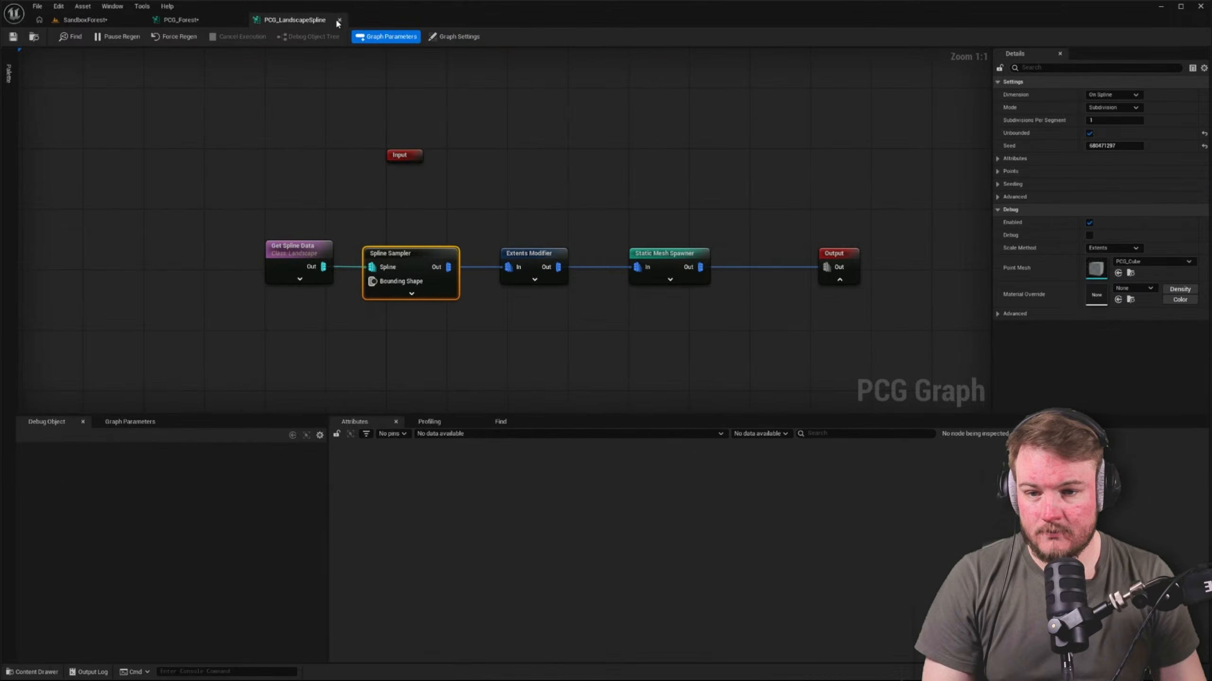
{"action": "left_click", "coordinate": [339, 19]}
Inspect the output data of the pasted Get Spline Data node for one of the partition actors in the debug object list
{"action": "left_click", "coordinate": [253, 170]}
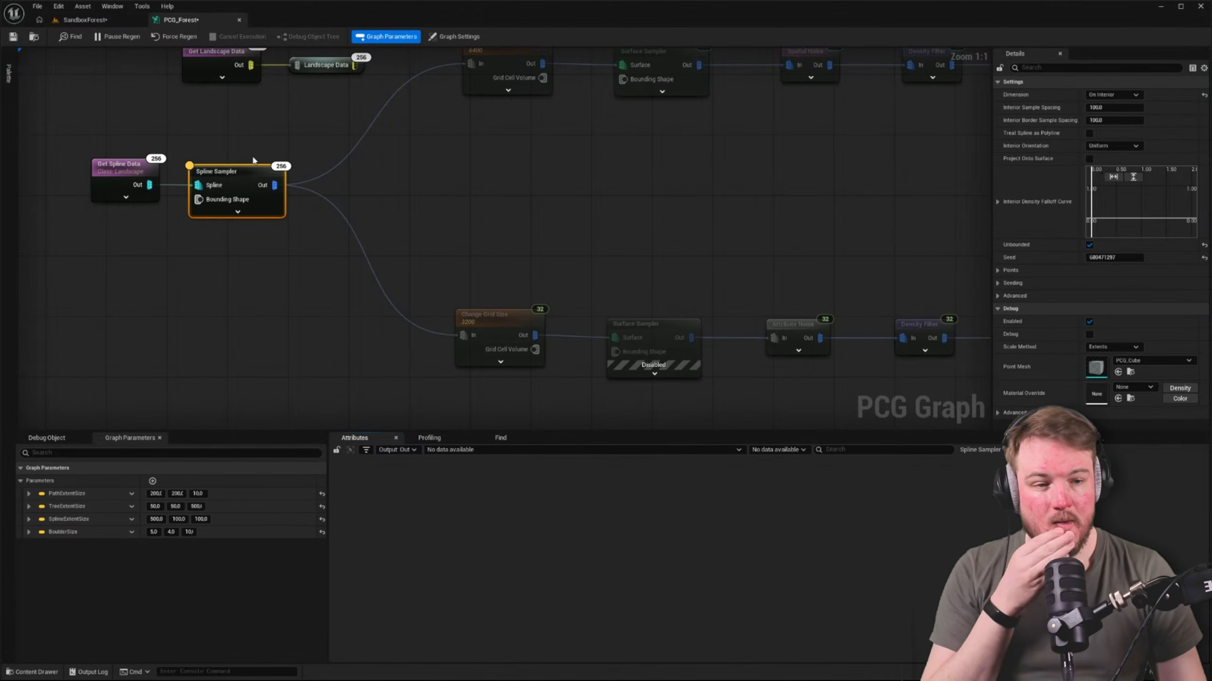
{"action": "left_click", "coordinate": [137, 164]}
{"action": "right_click_drag", "start_coordinate": [190, 145], "coordinate": [255, 146]}
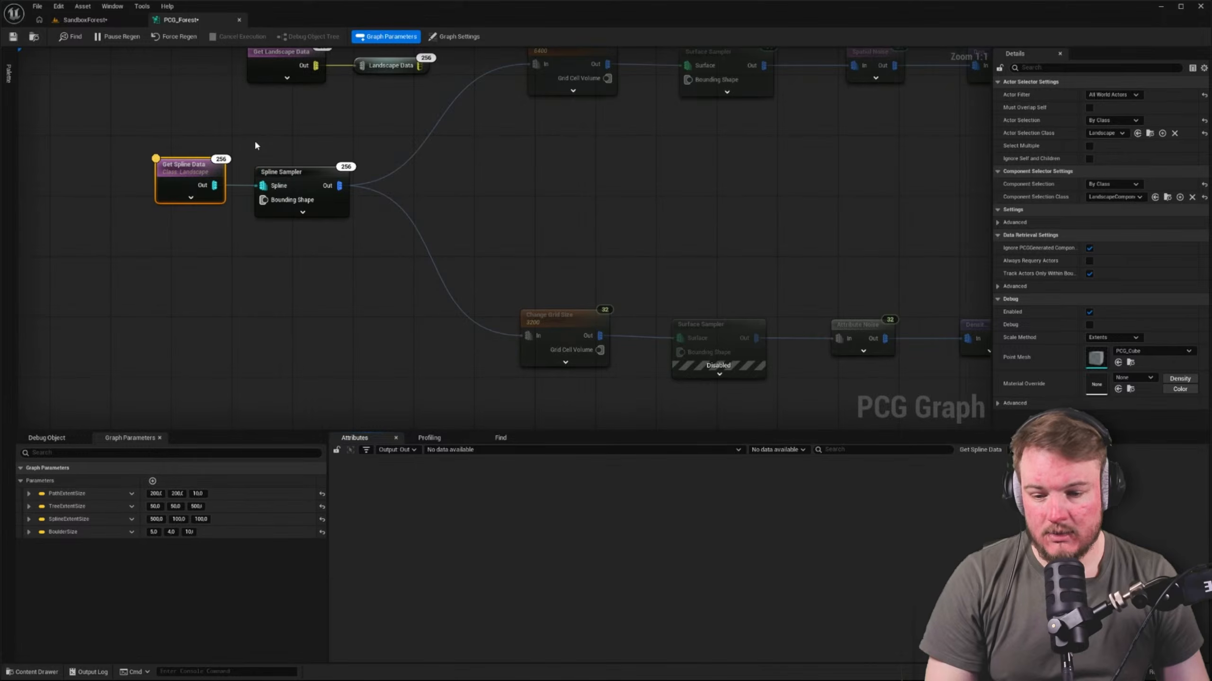
{"action": "key", "text": "a"}
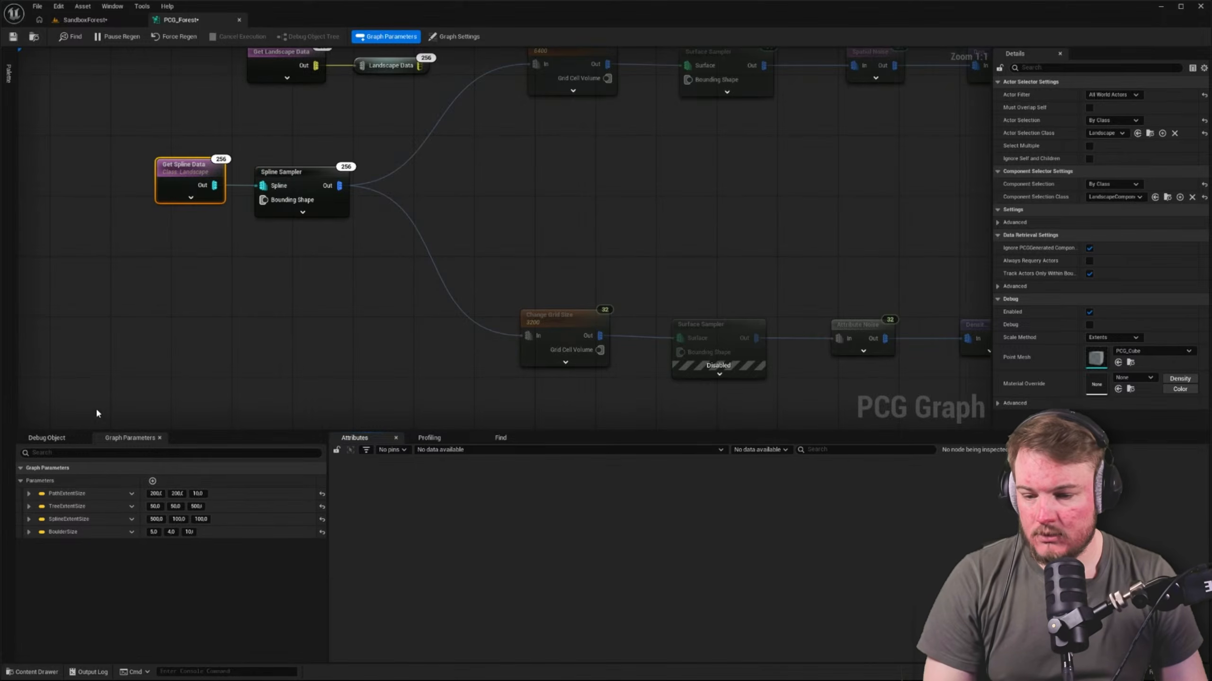
{"action": "left_click", "coordinate": [65, 441]}
{"action": "right_click_drag", "start_coordinate": [186, 273], "coordinate": [219, 271]}
{"action": "key", "text": "a"}
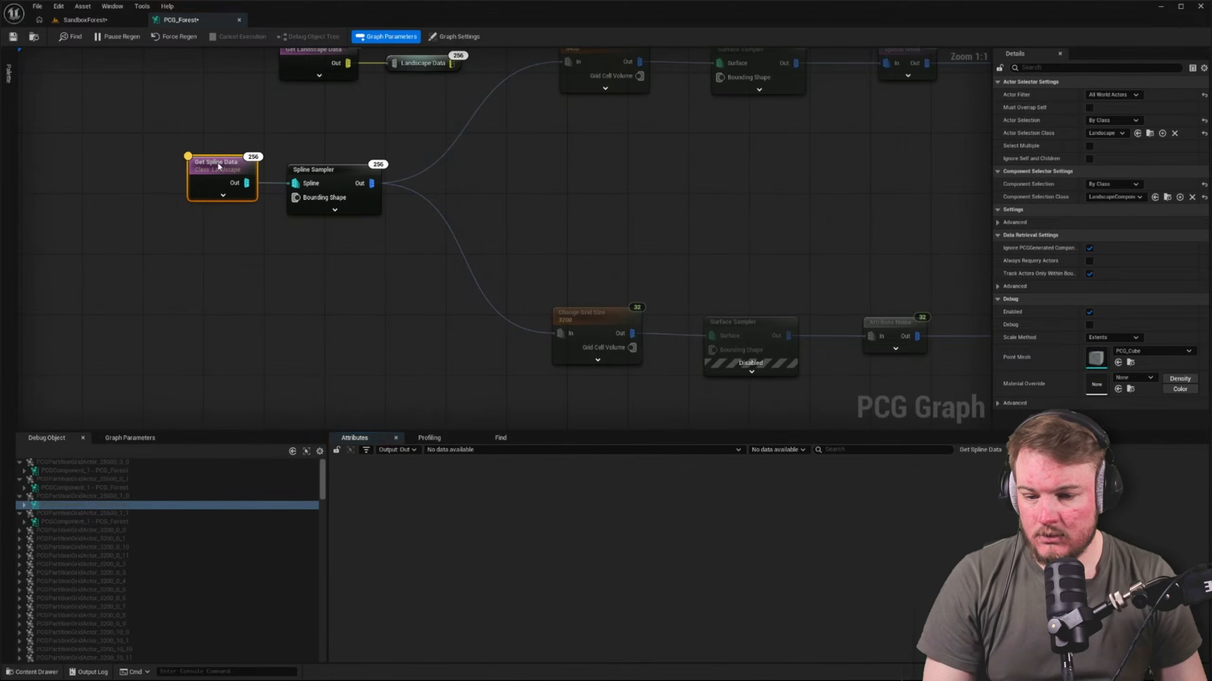
{"action": "left_click", "coordinate": [118, 498]}
{"action": "scroll", "coordinate": [111, 519], "scroll_direction": "down", "scroll_amount": 15}
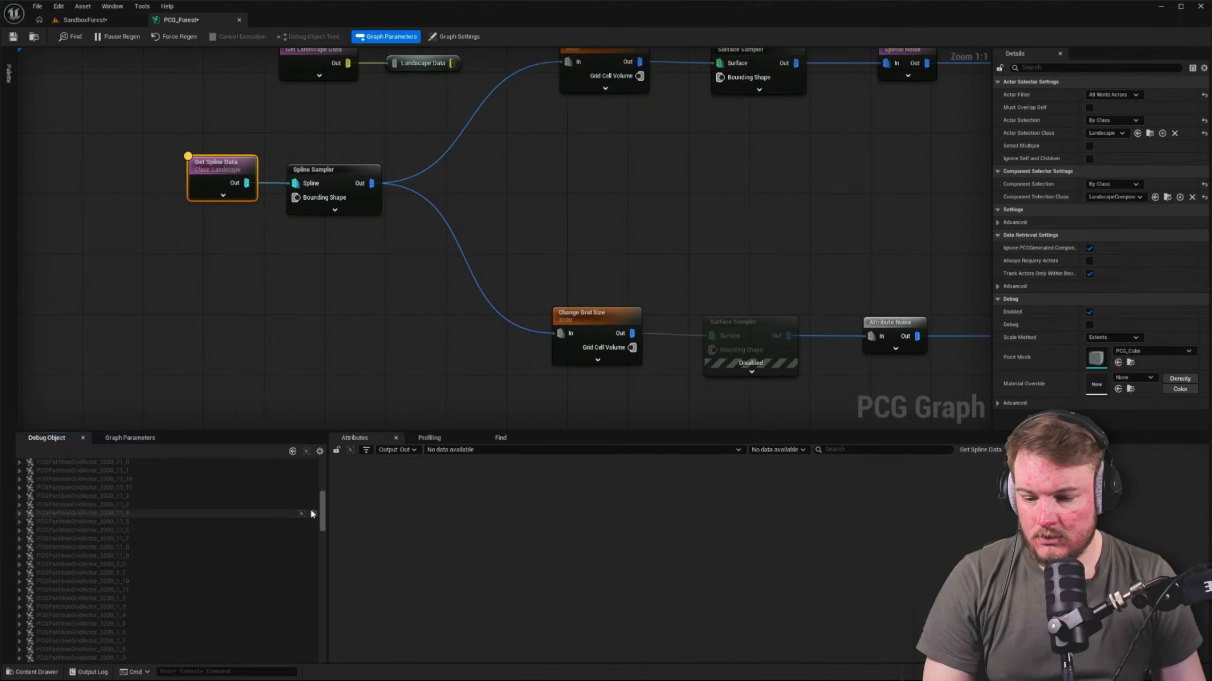
{"action": "left_click_drag", "start_coordinate": [322, 508], "coordinate": [320, 267]}
{"action": "right_click_drag", "start_coordinate": [519, 73], "coordinate": [510, 119]}
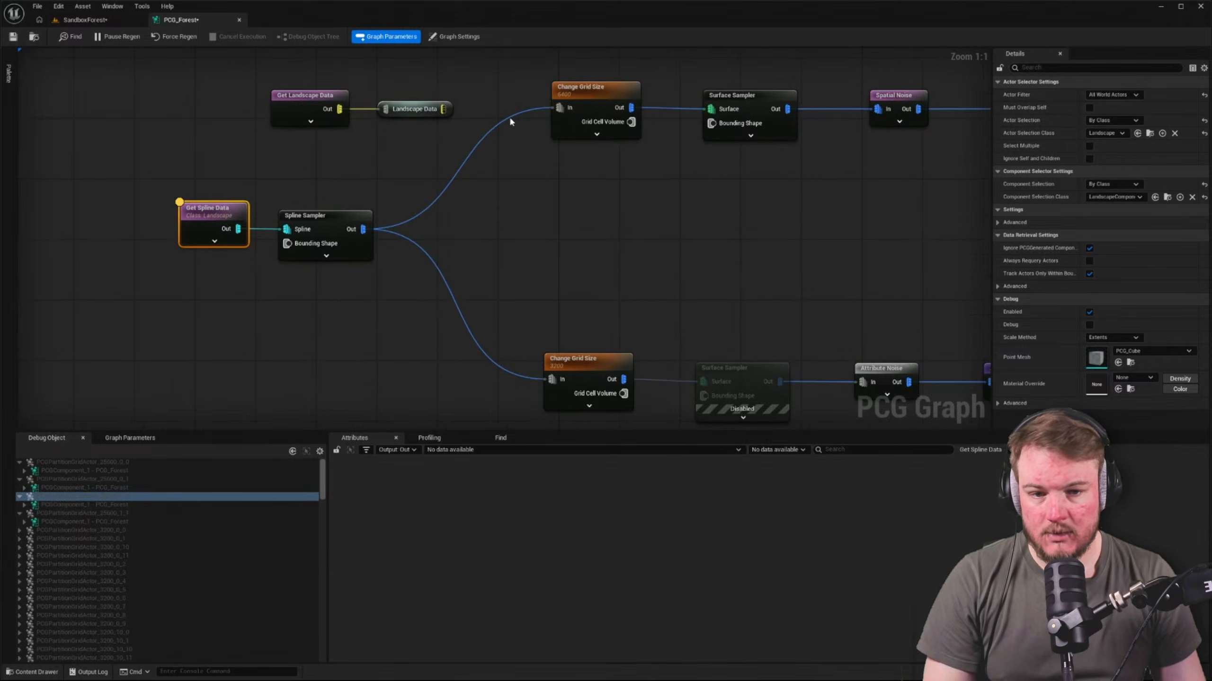
Disable both Change Grid Size nodes and both Surface Sampler nodes, save PCG_Forest and check the level
{"action": "left_click_drag", "start_coordinate": [510, 117], "coordinate": [621, 419]}
{"action": "right_click_drag", "start_coordinate": [606, 201], "coordinate": [471, 268]}
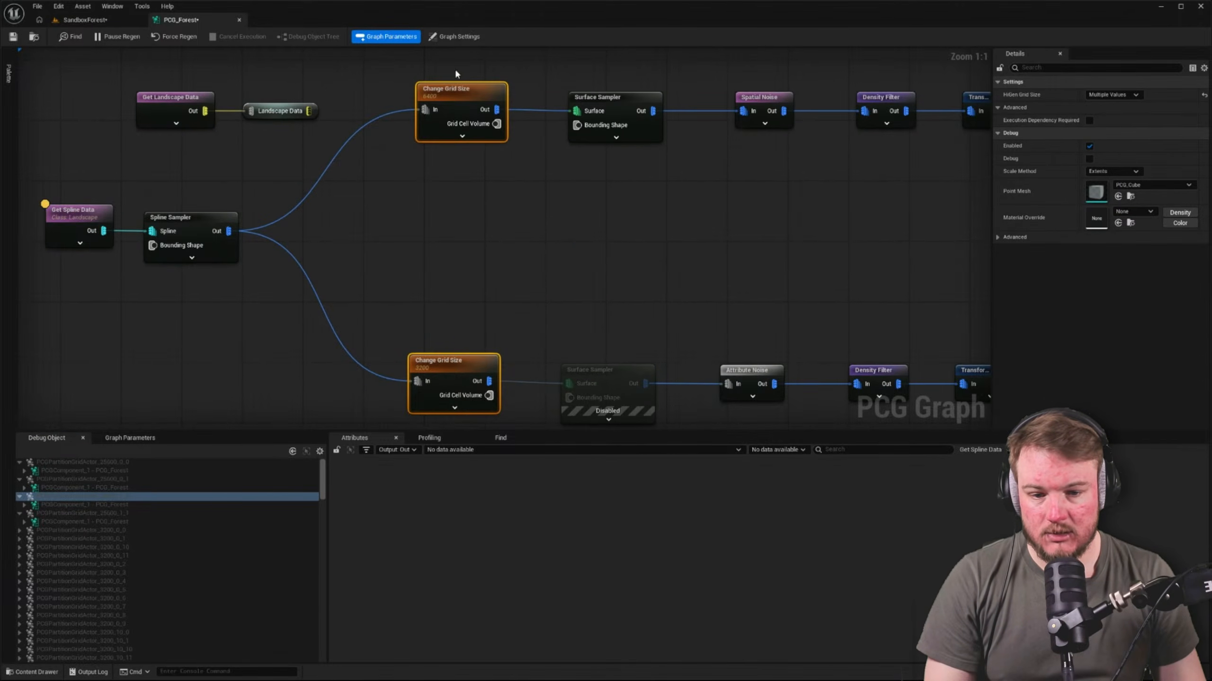
{"action": "left_click_drag", "start_coordinate": [456, 71], "coordinate": [646, 381]}
{"action": "key", "text": "d"}
{"action": "key", "text": "d"}
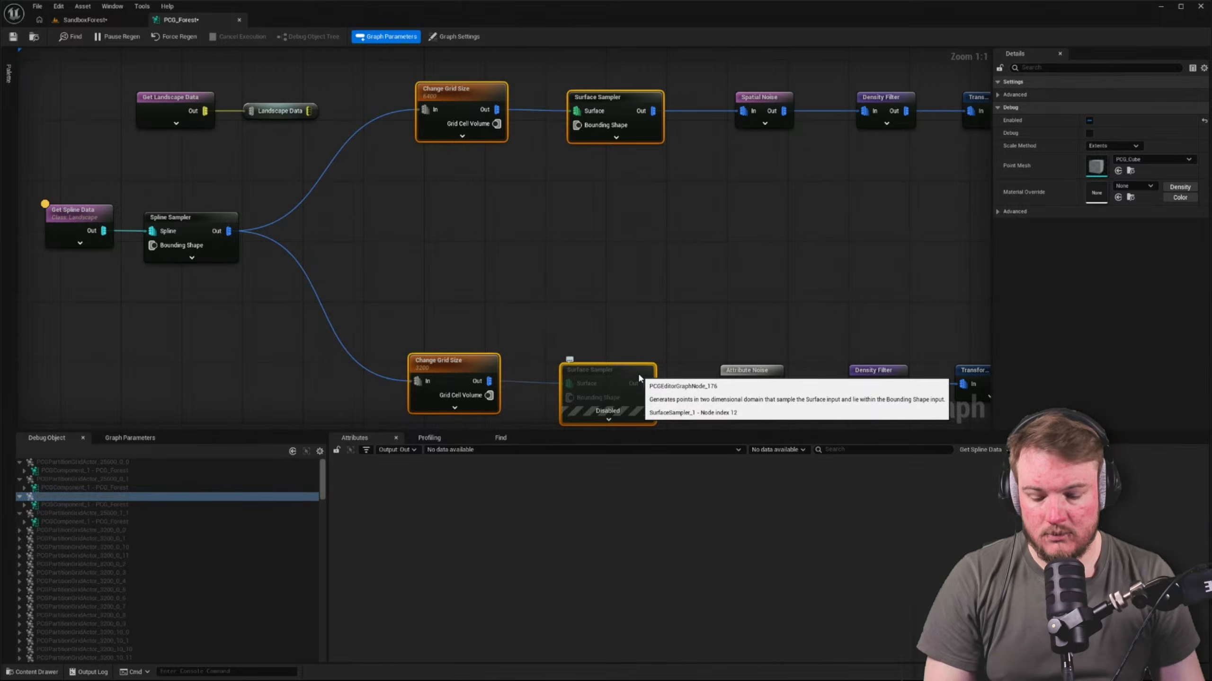
{"action": "key", "text": "e"}
{"action": "left_click", "coordinate": [591, 297]}
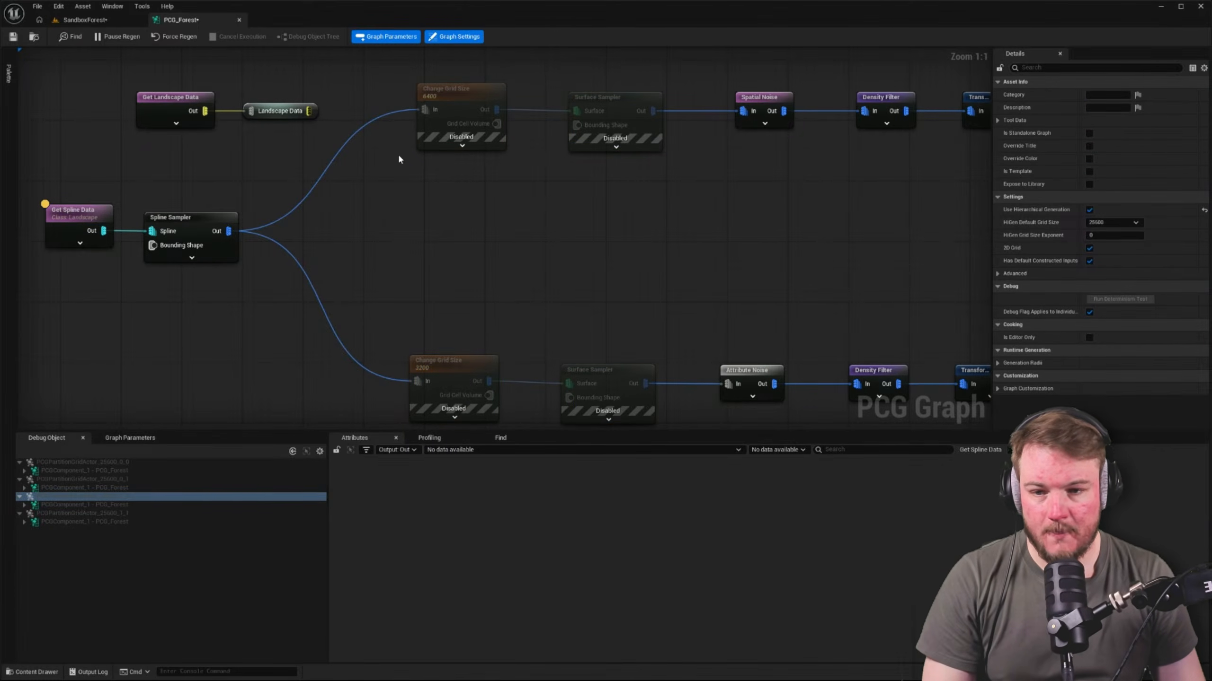
{"action": "left_click", "coordinate": [84, 20]}
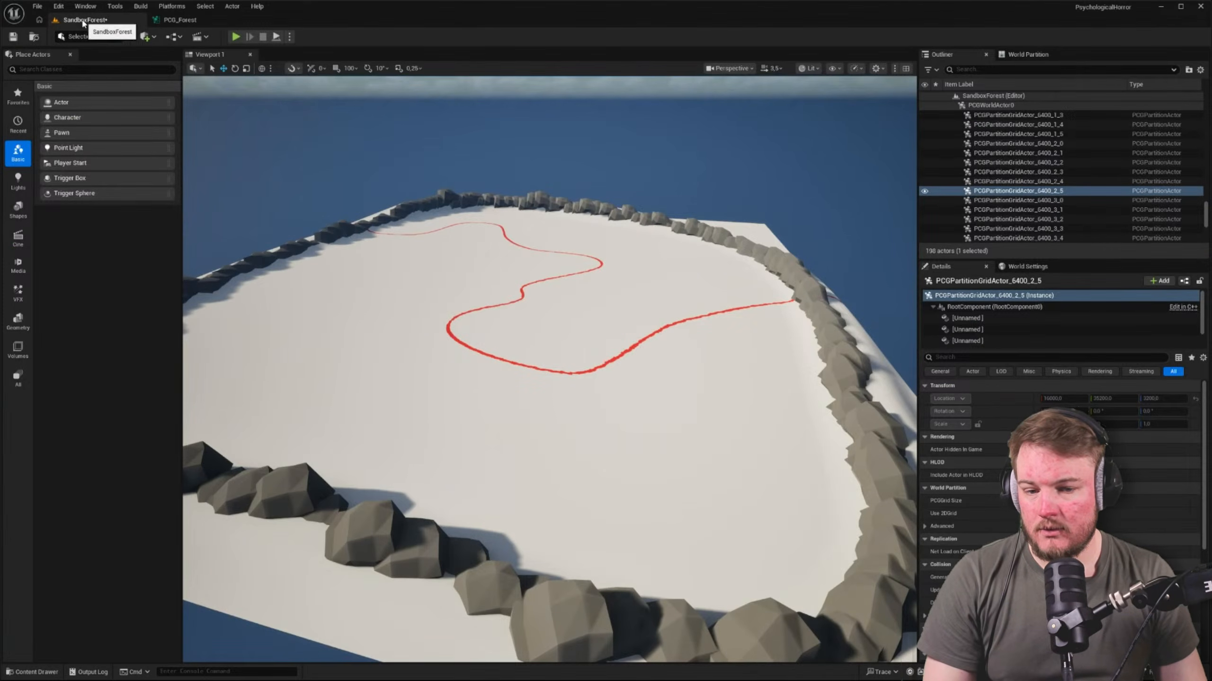
{"action": "left_click", "coordinate": [177, 21]}
Turn on debug display for the pasted Spline Sampler, check the level and review the sampler and Get Spline Data settings
{"action": "left_click", "coordinate": [213, 236]}
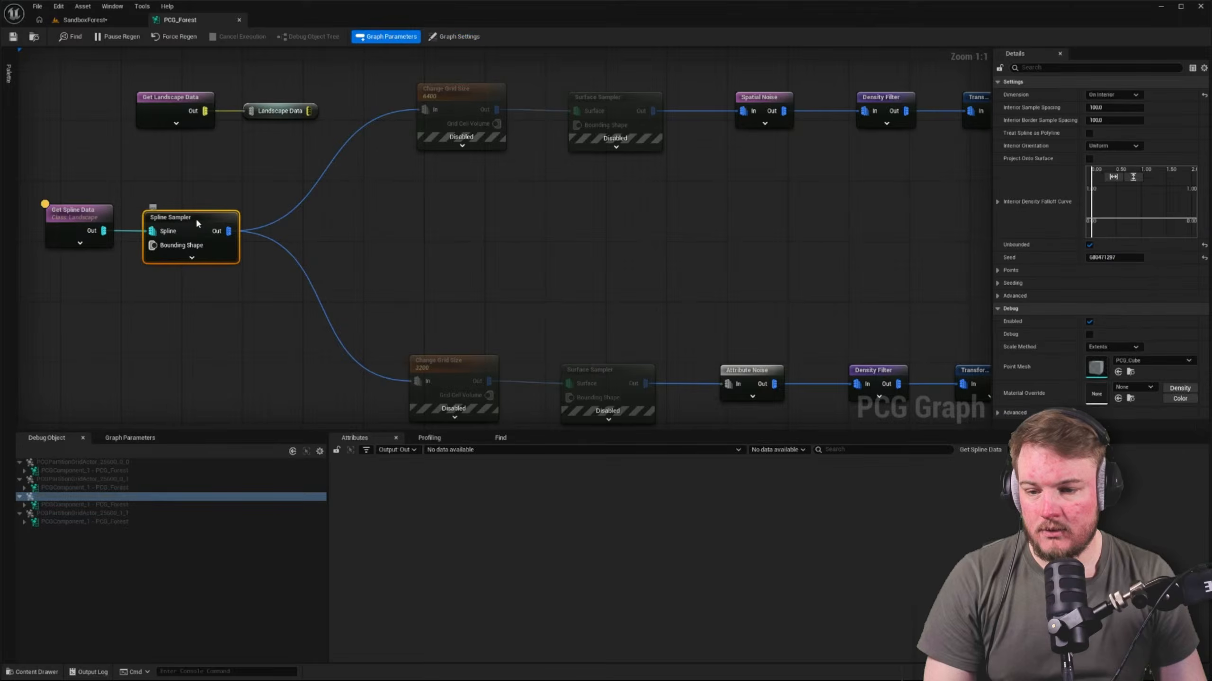
{"action": "key", "text": "d"}
{"action": "left_click", "coordinate": [109, 21]}
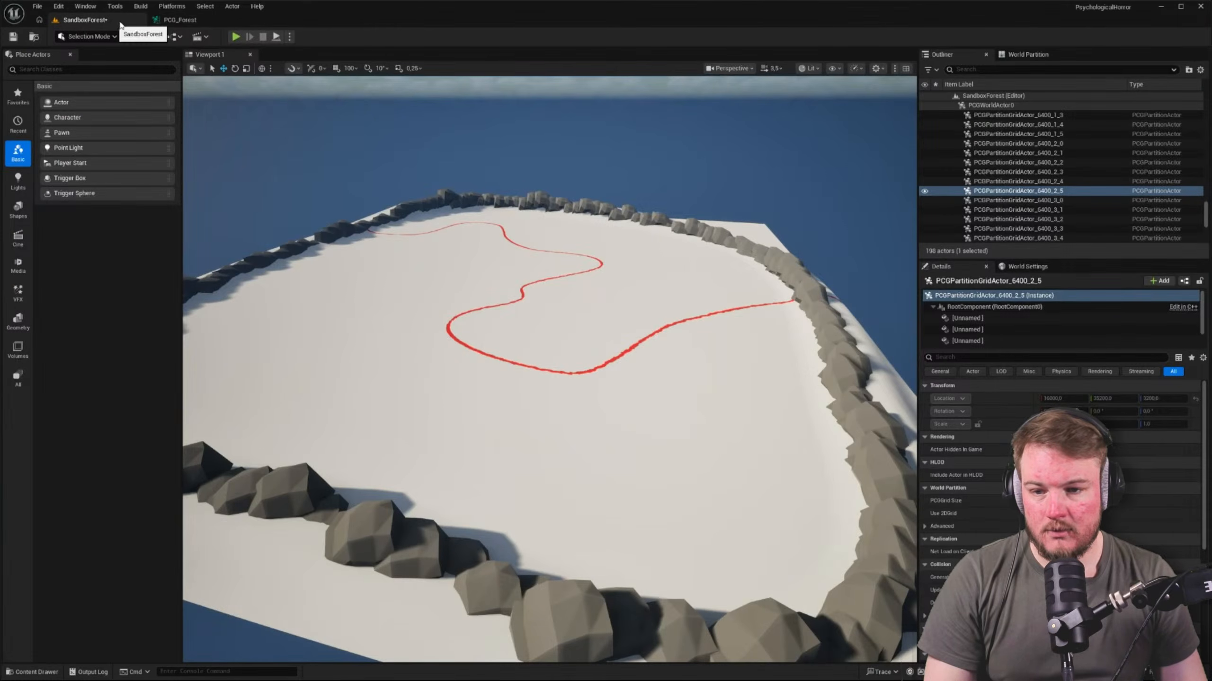
{"action": "left_click", "coordinate": [179, 20]}
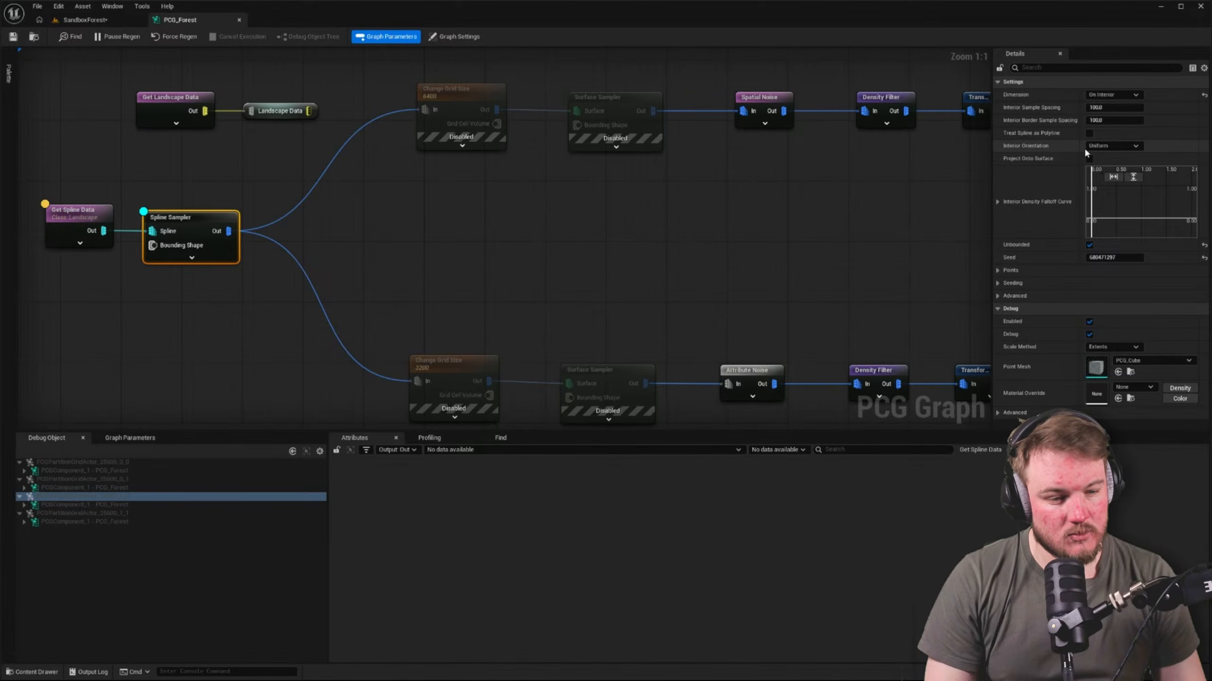
{"action": "right_click_drag", "start_coordinate": [531, 223], "coordinate": [657, 217]}
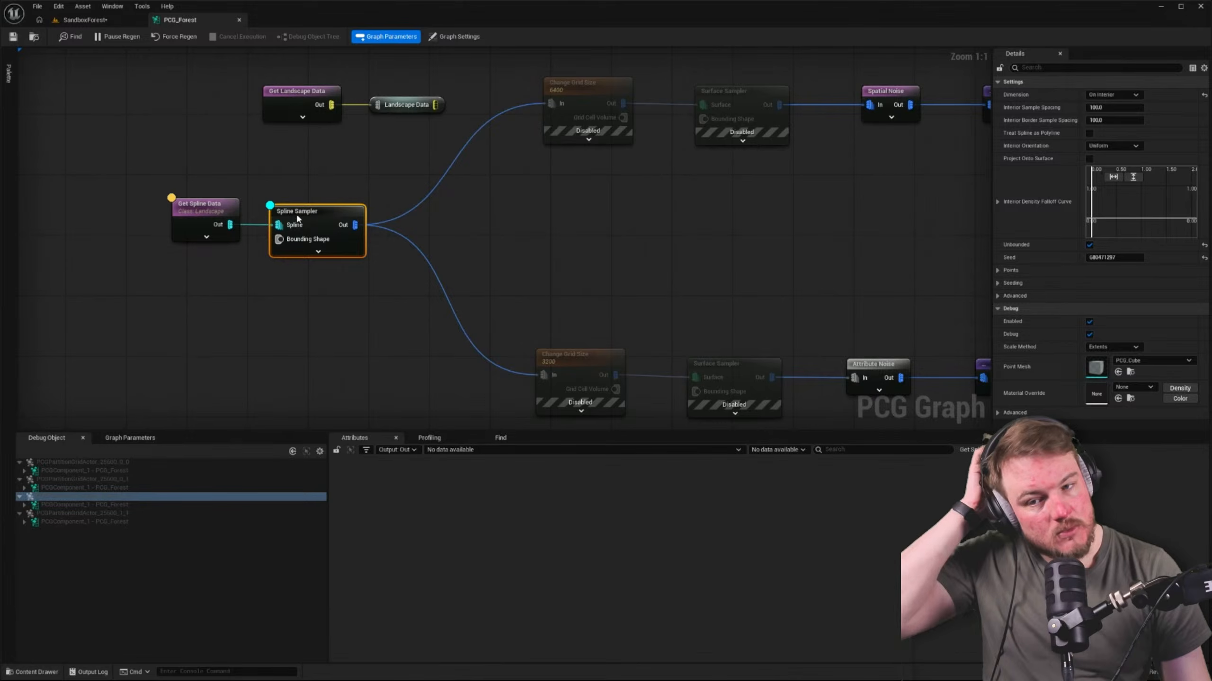
{"action": "left_click", "coordinate": [208, 212]}
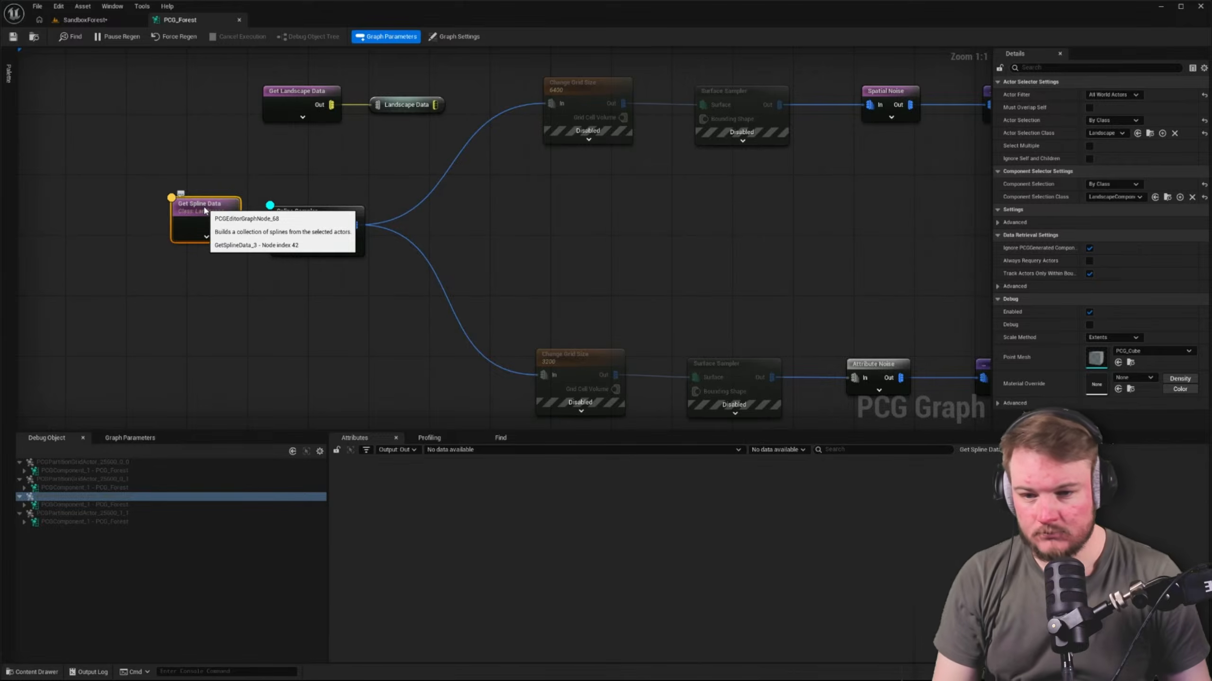
Disable the Get Landscape Data node at the start of the graph
{"action": "scroll", "coordinate": [427, 251], "scroll_direction": "down", "scroll_amount": 3}
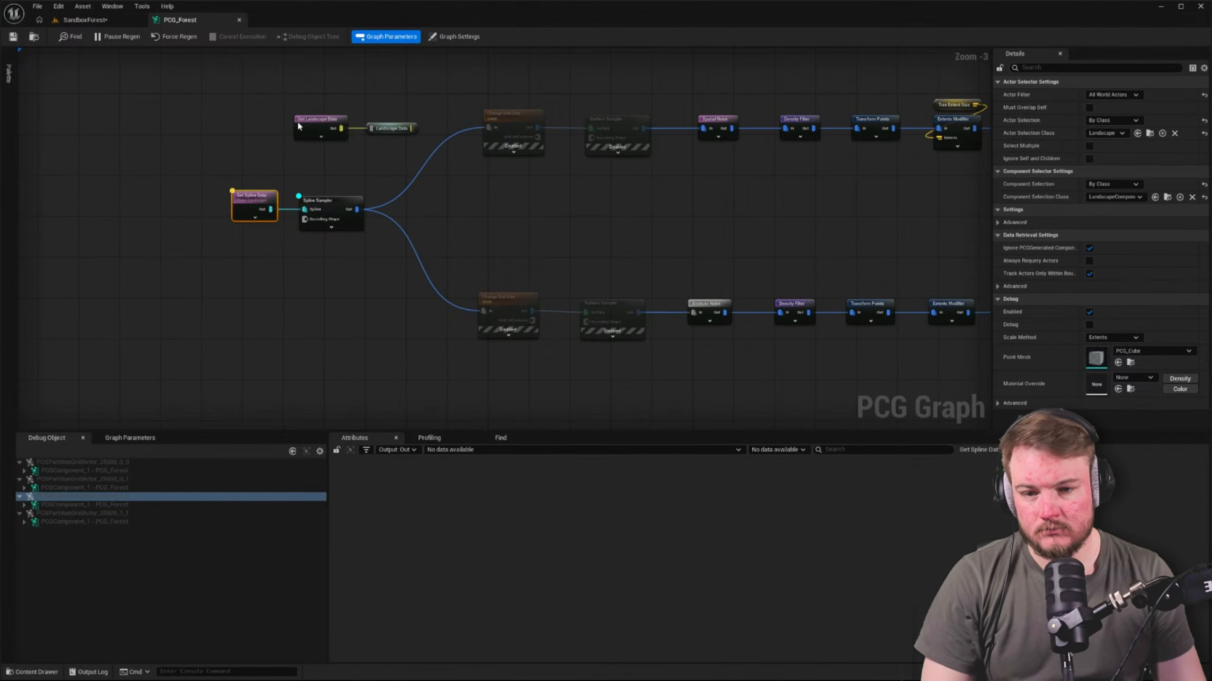
{"action": "left_click_drag", "start_coordinate": [237, 99], "coordinate": [398, 150]}
{"action": "key", "text": "e"}
Connect the boulder wall's Get Spline Data node to the interior Spline Sampler and delete the pasted Get Spline Data node
{"action": "right_click_drag", "start_coordinate": [691, 353], "coordinate": [508, 205]}
{"action": "scroll", "coordinate": [681, 368], "scroll_direction": "up", "scroll_amount": 3}
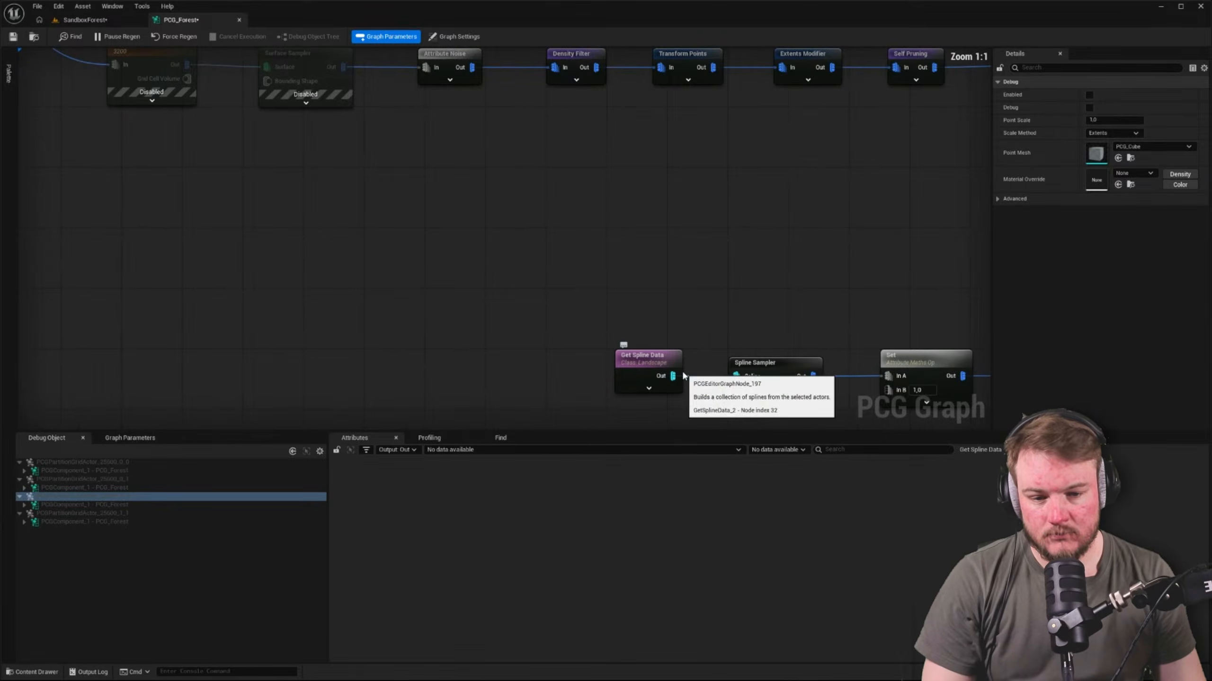
{"action": "right_click_drag", "start_coordinate": [718, 367], "coordinate": [617, 316]}
{"action": "left_click", "coordinate": [536, 308]}
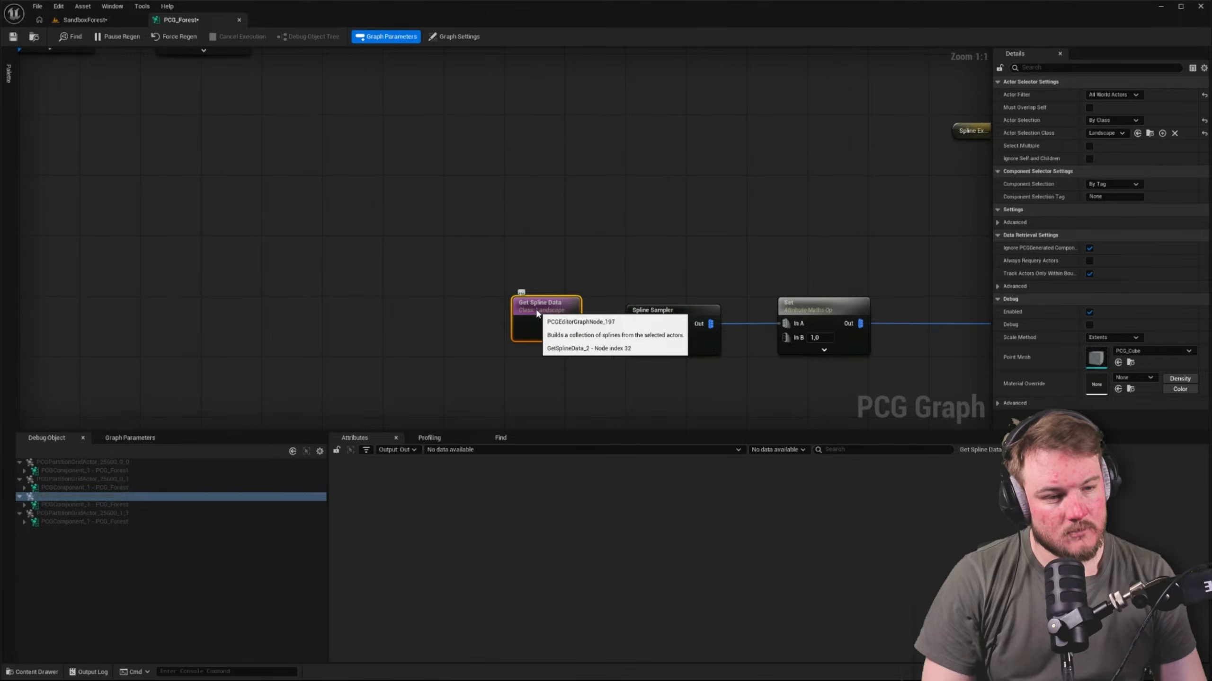
{"action": "scroll", "coordinate": [536, 314], "scroll_direction": "down", "scroll_amount": 5}
{"action": "right_click_drag", "start_coordinate": [536, 314], "coordinate": [728, 353]}
{"action": "scroll", "coordinate": [709, 318], "scroll_direction": "up", "scroll_amount": 1}
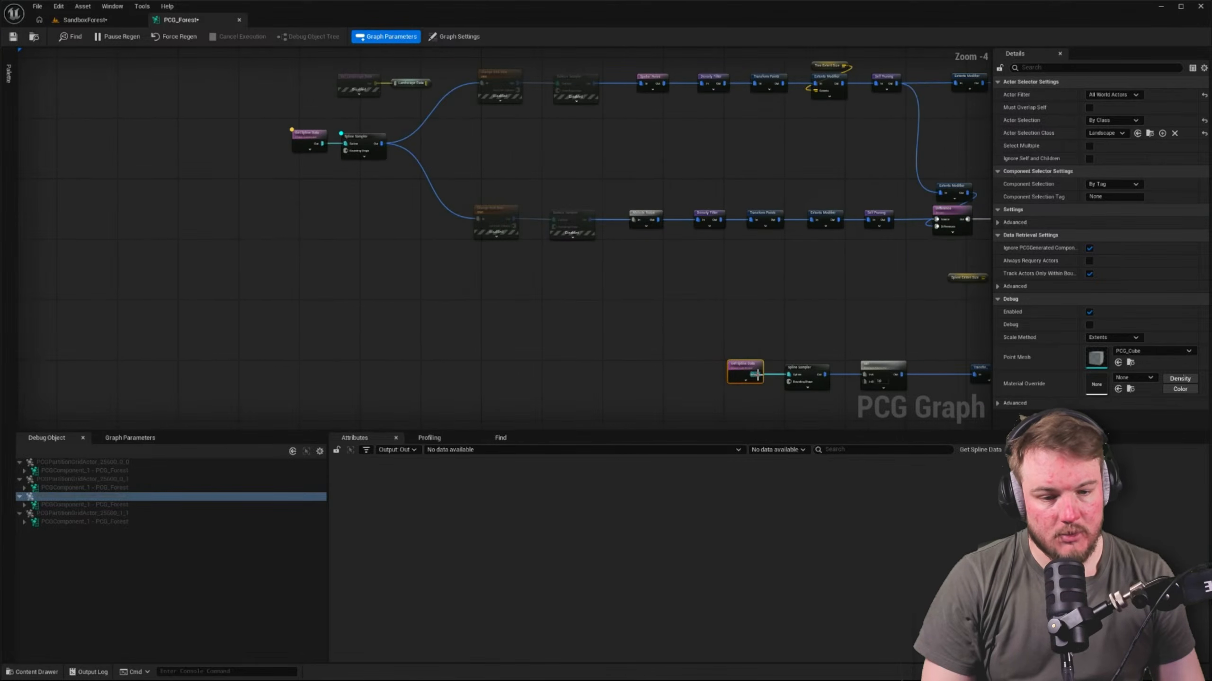
{"action": "left_click_drag", "start_coordinate": [757, 375], "coordinate": [206, 138]}
{"action": "key", "text": "Delete"}
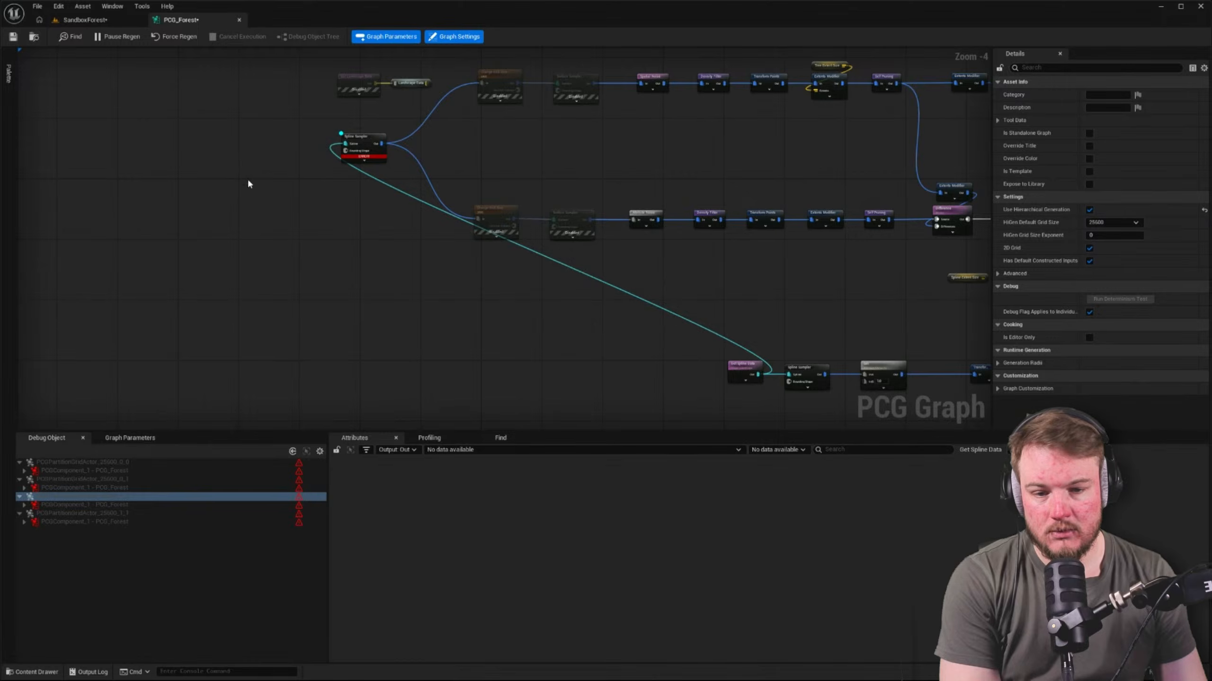
Examine the shared Get Spline Data node, the interior Spline Sampler's settings and the error details in the debug object list
{"action": "scroll", "coordinate": [668, 291], "scroll_direction": "up", "scroll_amount": 4}
{"action": "left_click", "coordinate": [505, 329]}
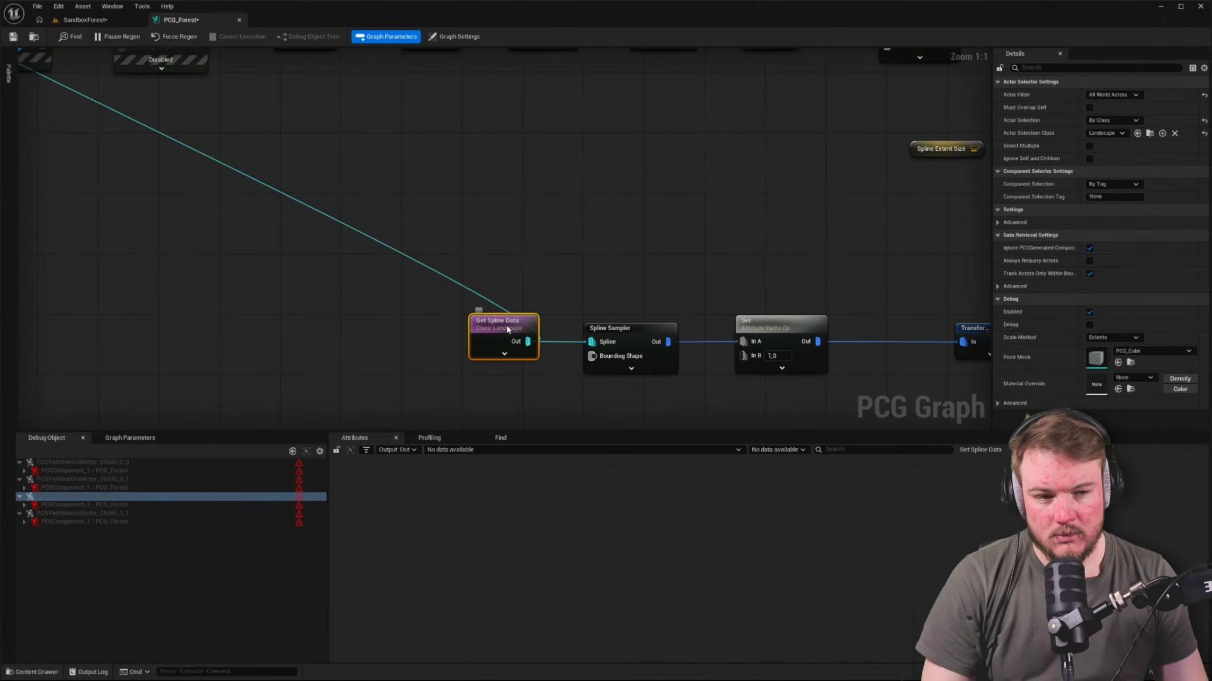
{"action": "scroll", "coordinate": [508, 329], "scroll_direction": "down", "scroll_amount": 4}
{"action": "scroll", "coordinate": [307, 197], "scroll_direction": "up", "scroll_amount": 3}
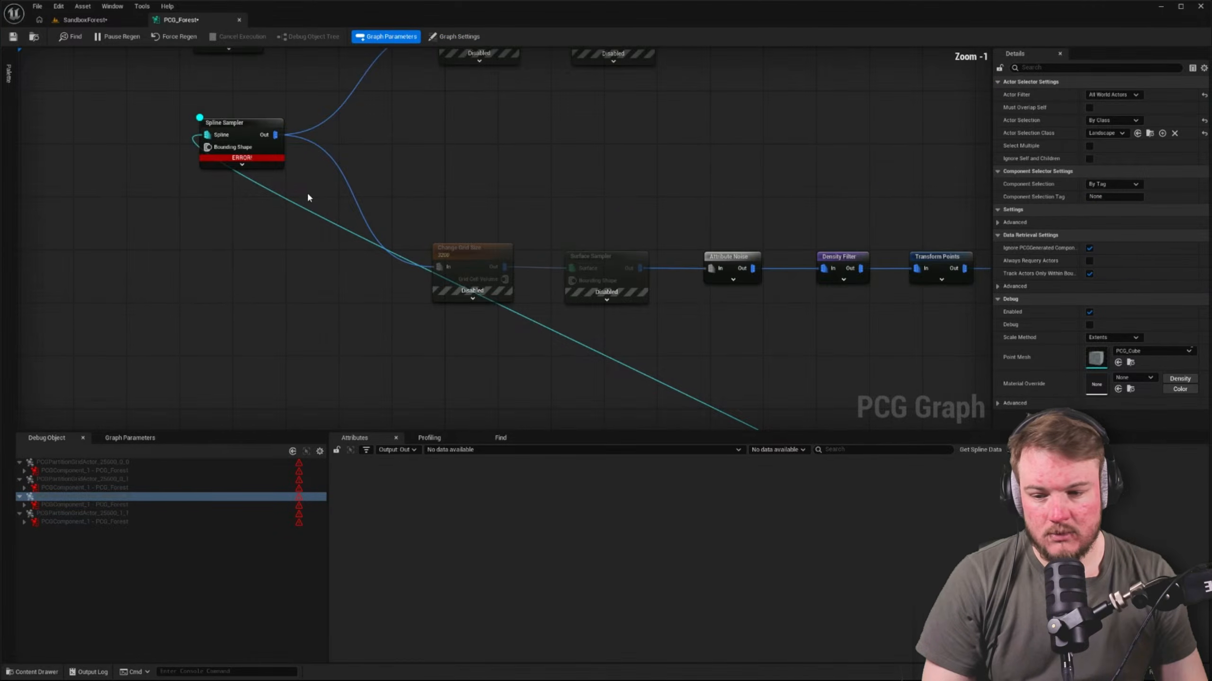
{"action": "left_click", "coordinate": [254, 134]}
{"action": "right_click_drag", "start_coordinate": [303, 133], "coordinate": [429, 150]}
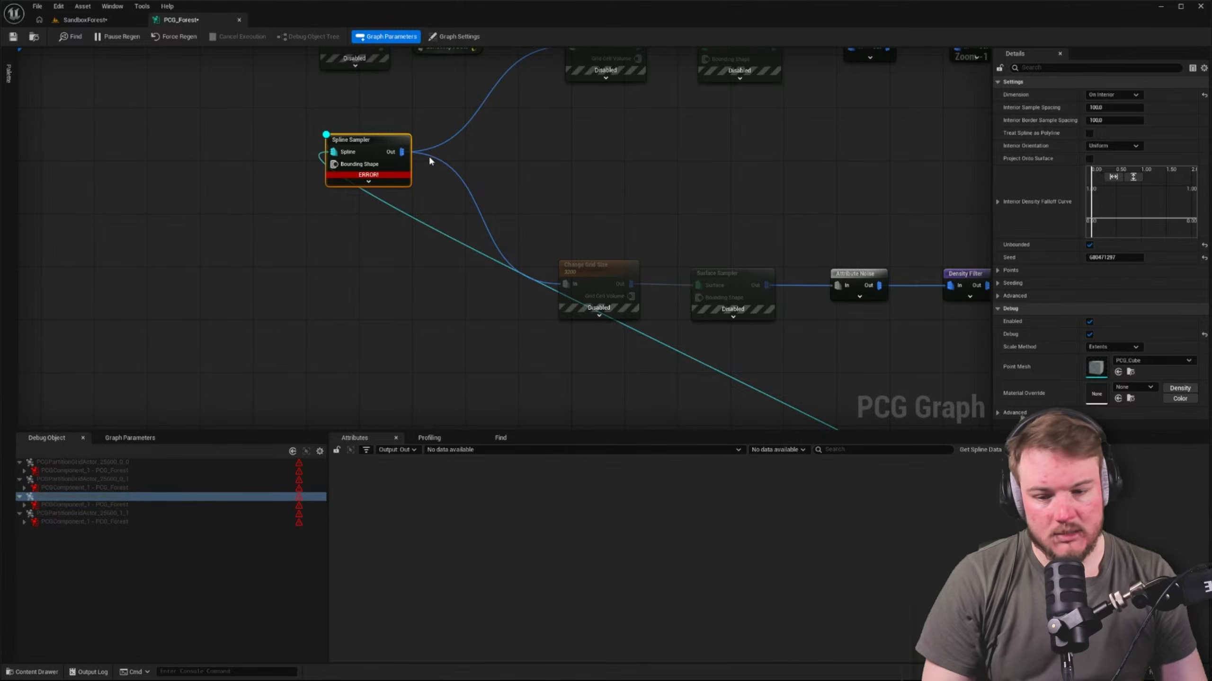
{"action": "mouse_move", "coordinate": [301, 465]}
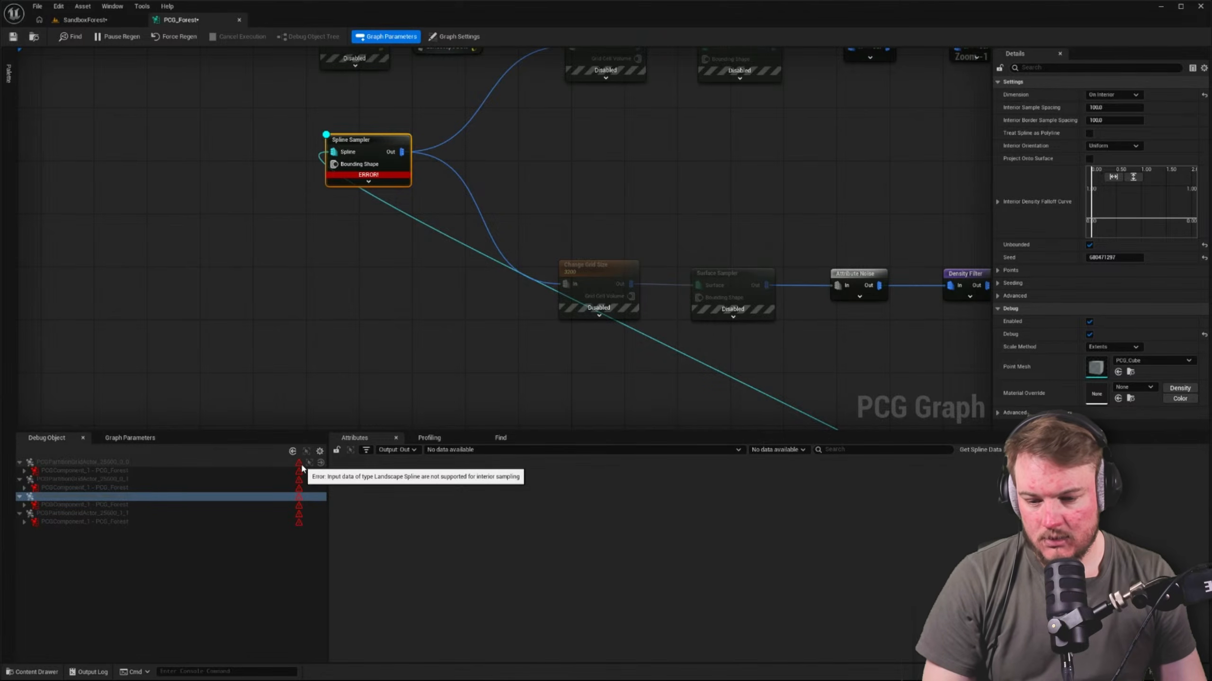
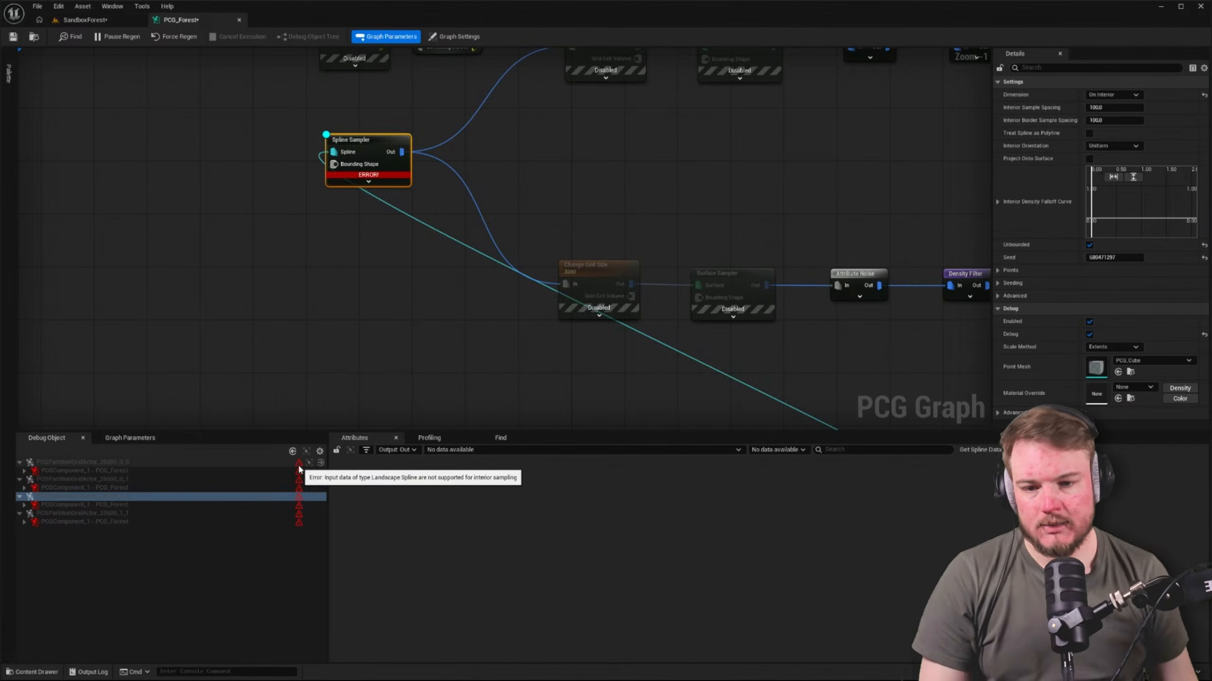
Connect the Landscape Data reroute to the lower Change Grid Size node, delete the interior Spline Sampler and check the level
{"action": "right_click_drag", "start_coordinate": [307, 190], "coordinate": [276, 286]}
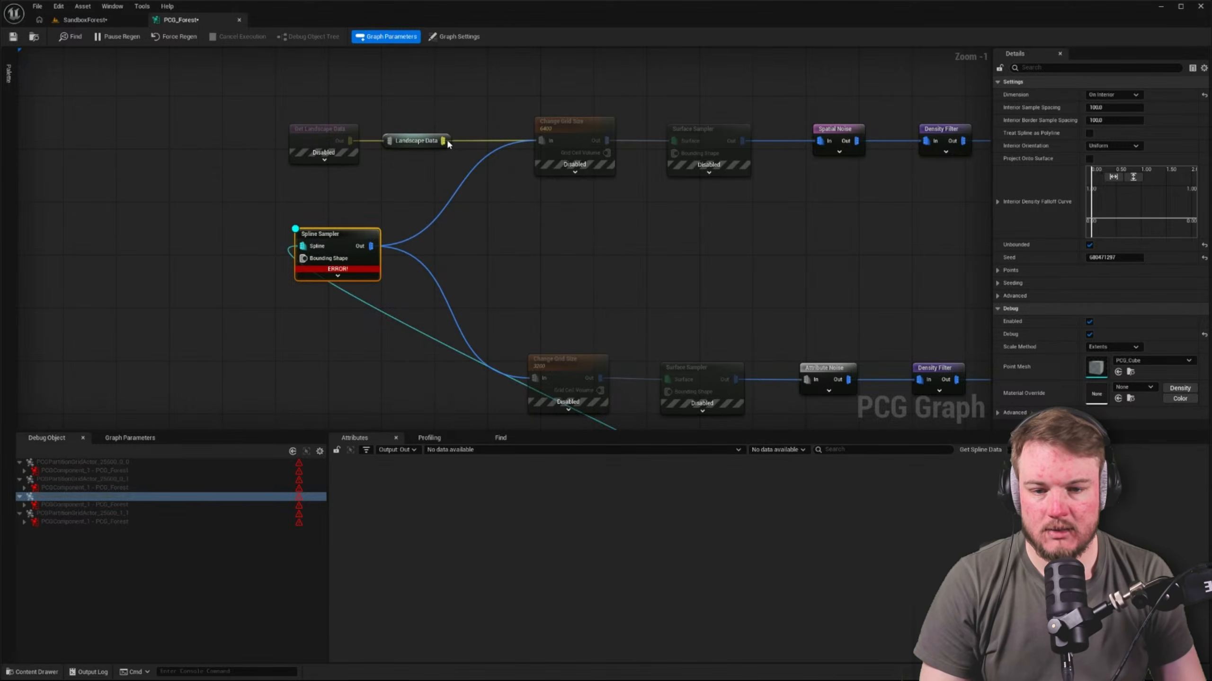
{"action": "left_click_drag", "start_coordinate": [443, 141], "coordinate": [534, 378]}
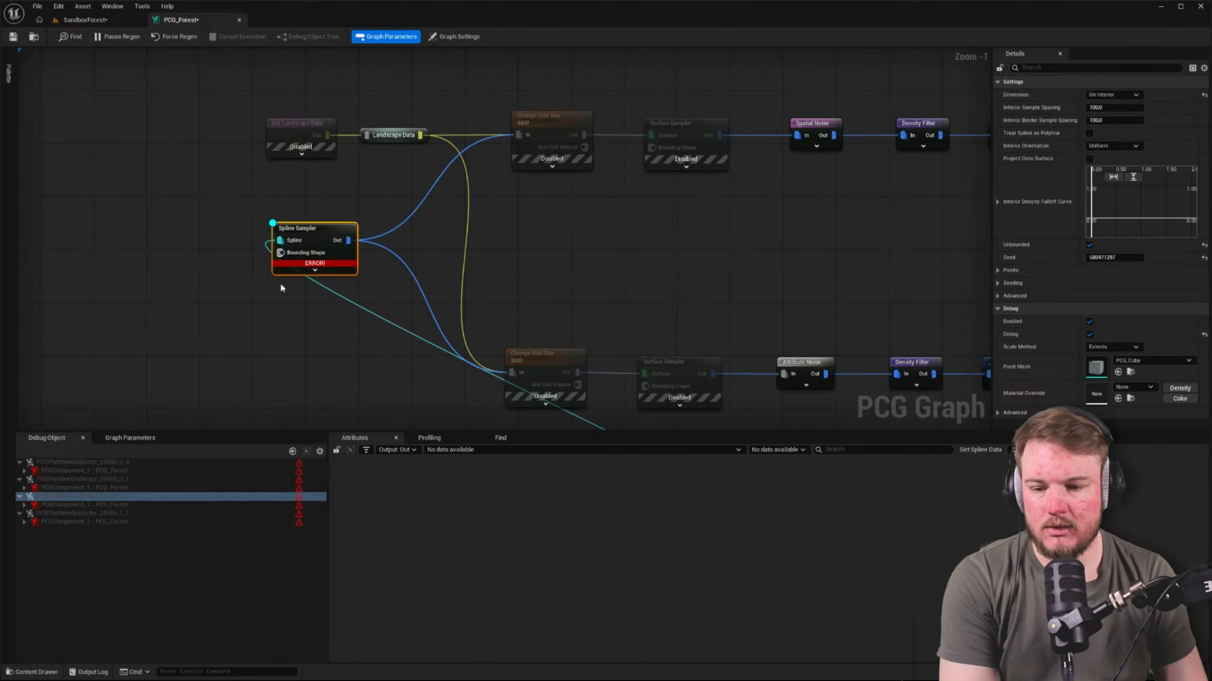
{"action": "key", "text": "Delete"}
{"action": "left_click", "coordinate": [81, 19]}
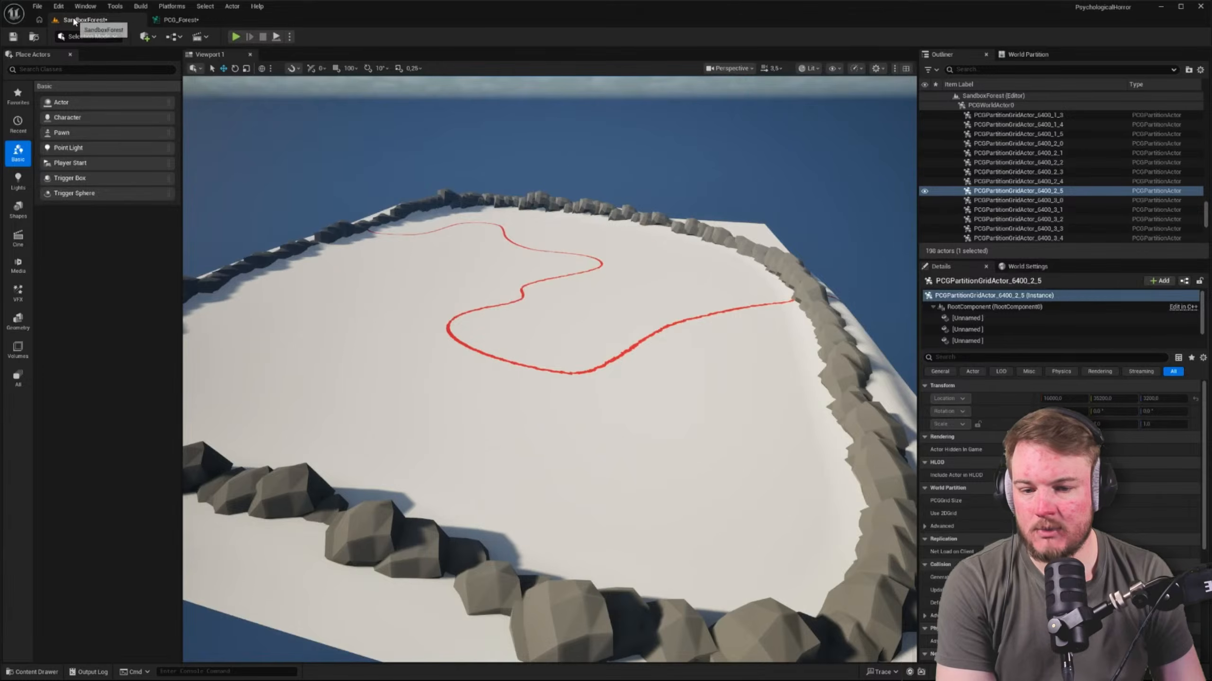
{"action": "left_click", "coordinate": [181, 19]}
Re-enable both Change Grid Size nodes and both Surface Sampler nodes
{"action": "right_click_drag", "start_coordinate": [597, 174], "coordinate": [519, 153]}
{"action": "left_click_drag", "start_coordinate": [406, 90], "coordinate": [637, 356]}
{"action": "key", "text": "e"}
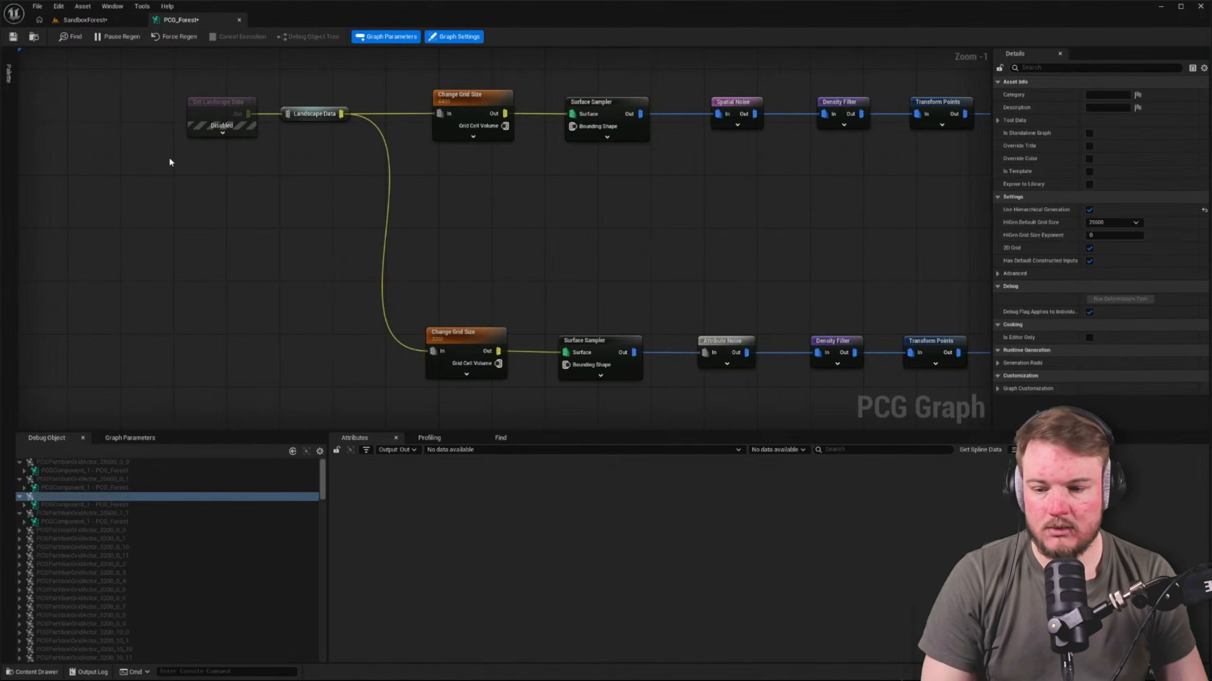
Check the SandboxForest level for regenerated trees inside the boulder wall
{"action": "left_click", "coordinate": [84, 20]}
{"action": "left_click", "coordinate": [181, 20]}
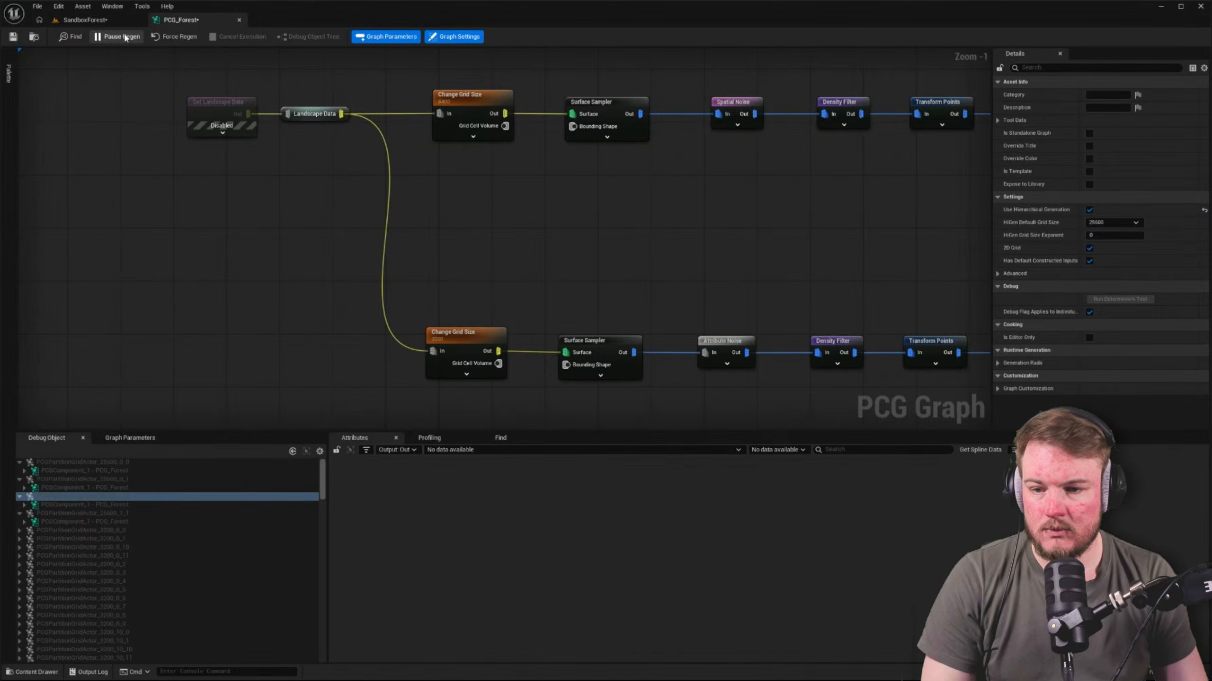
{"action": "left_click", "coordinate": [119, 20]}
{"action": "left_click", "coordinate": [180, 23]}
{"action": "left_click", "coordinate": [125, 22]}
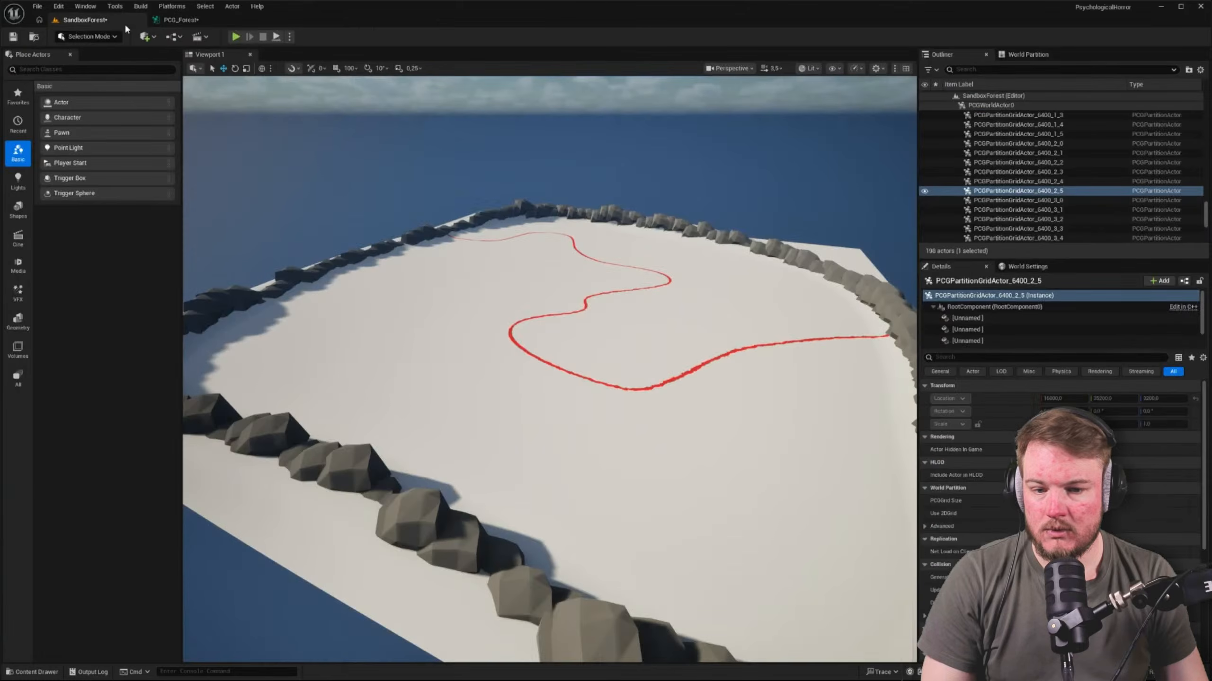
{"action": "right_click_drag", "start_coordinate": [501, 254], "coordinate": [530, 284]}
{"action": "left_click", "coordinate": [502, 255]}
{"action": "right_click", "coordinate": [532, 262]}
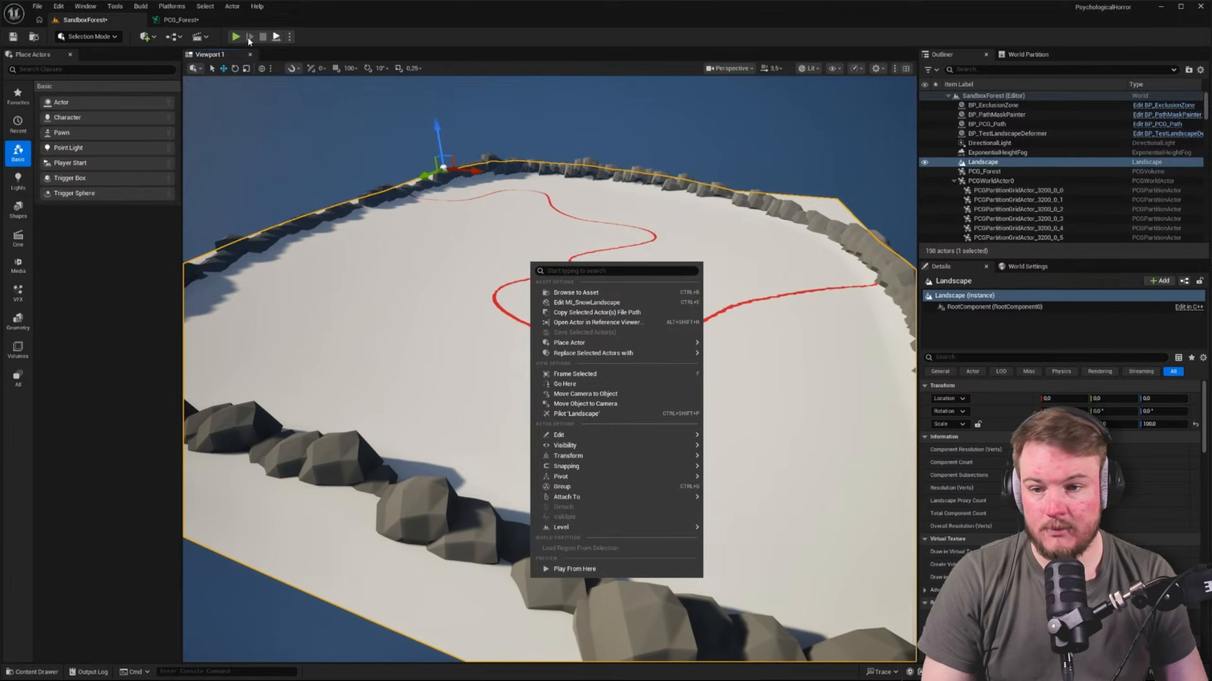
Re-enable the Get Landscape Data node at the start of PCG_Forest and view the result in the level
{"action": "left_click", "coordinate": [180, 20]}
{"action": "scroll", "coordinate": [549, 229], "scroll_direction": "down", "scroll_amount": 2}
{"action": "right_click_drag", "start_coordinate": [562, 232], "coordinate": [470, 213]}
{"action": "left_click", "coordinate": [208, 121]}
{"action": "key", "text": "e"}
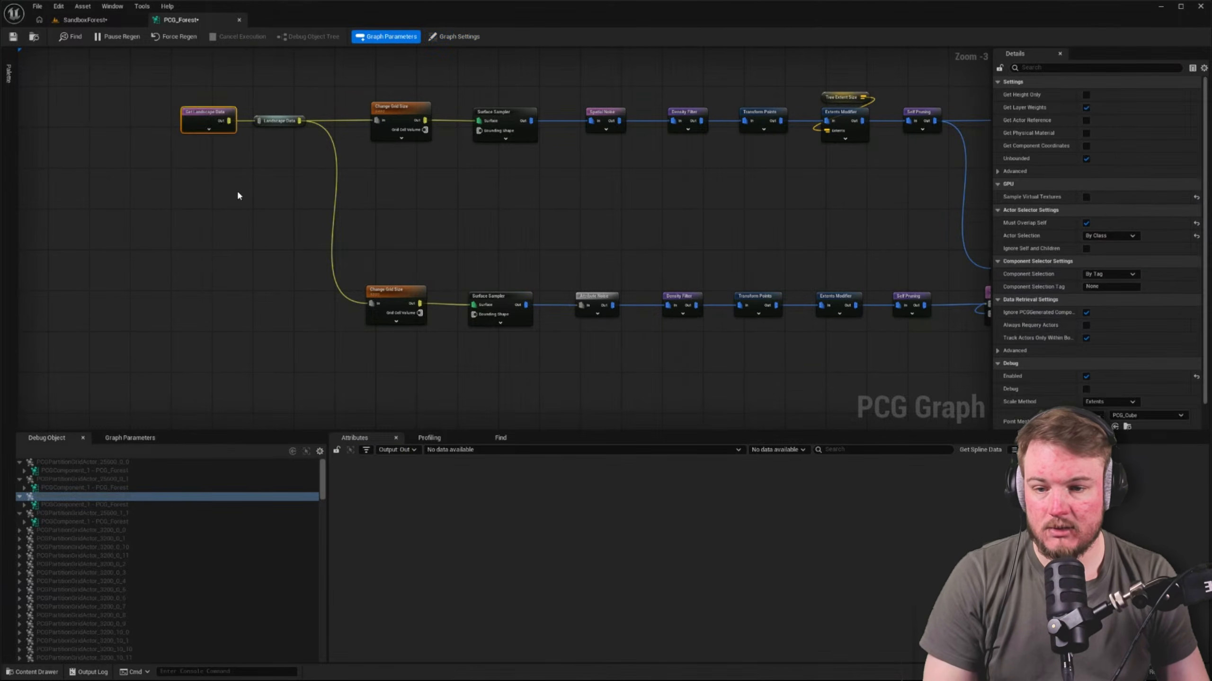
{"action": "left_click", "coordinate": [214, 153]}
{"action": "left_click", "coordinate": [85, 20]}
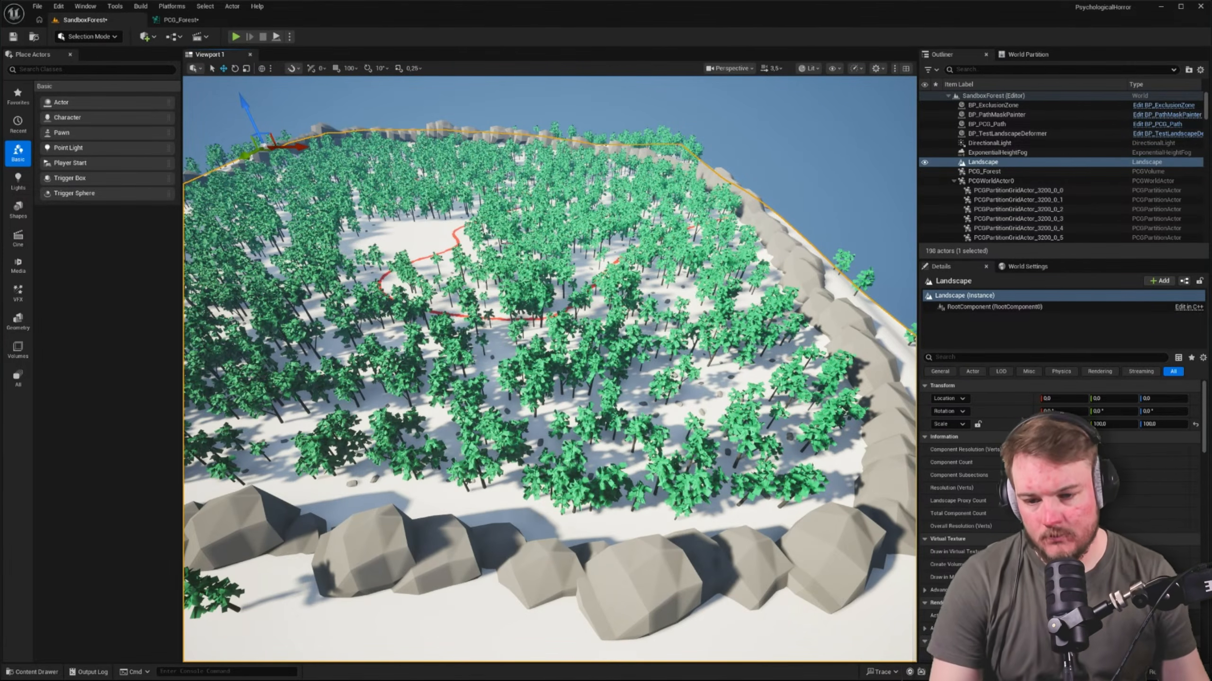
Look through the Forest, ExclusionZone, LandscapeSpline and Path subfolders of the PCG content folder for the forest assets
{"action": "key", "text": "ctrl+space"}
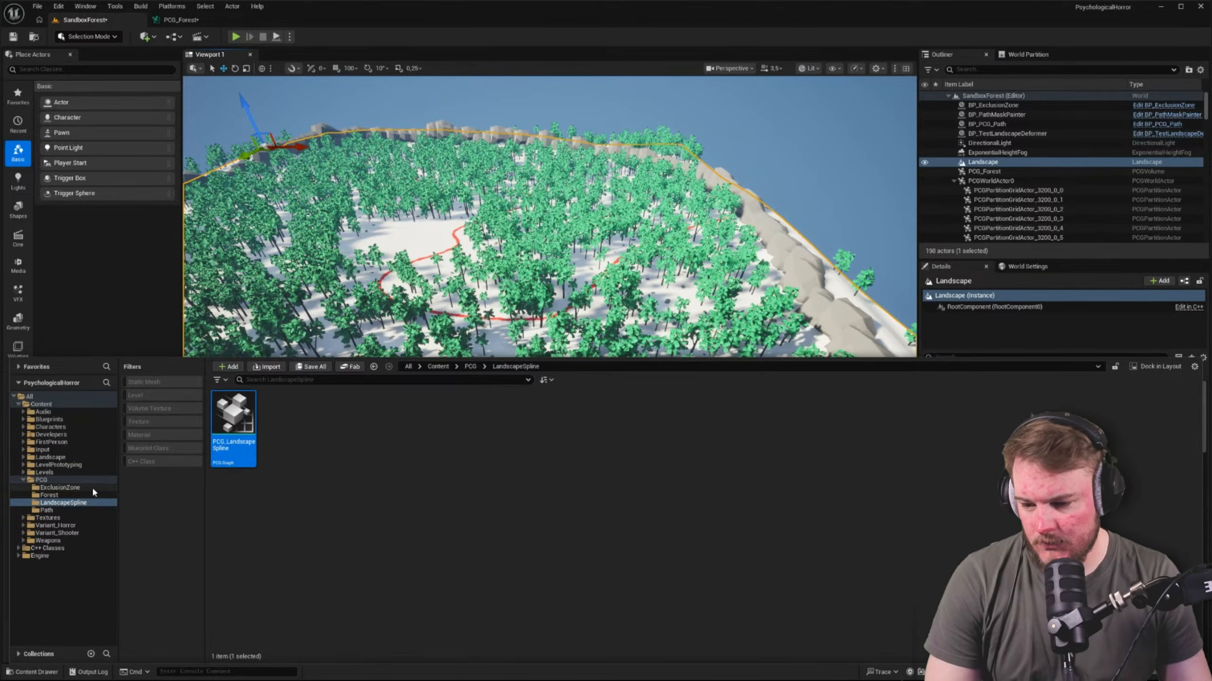
{"action": "left_click", "coordinate": [49, 496]}
{"action": "double_click", "coordinate": [233, 412]}
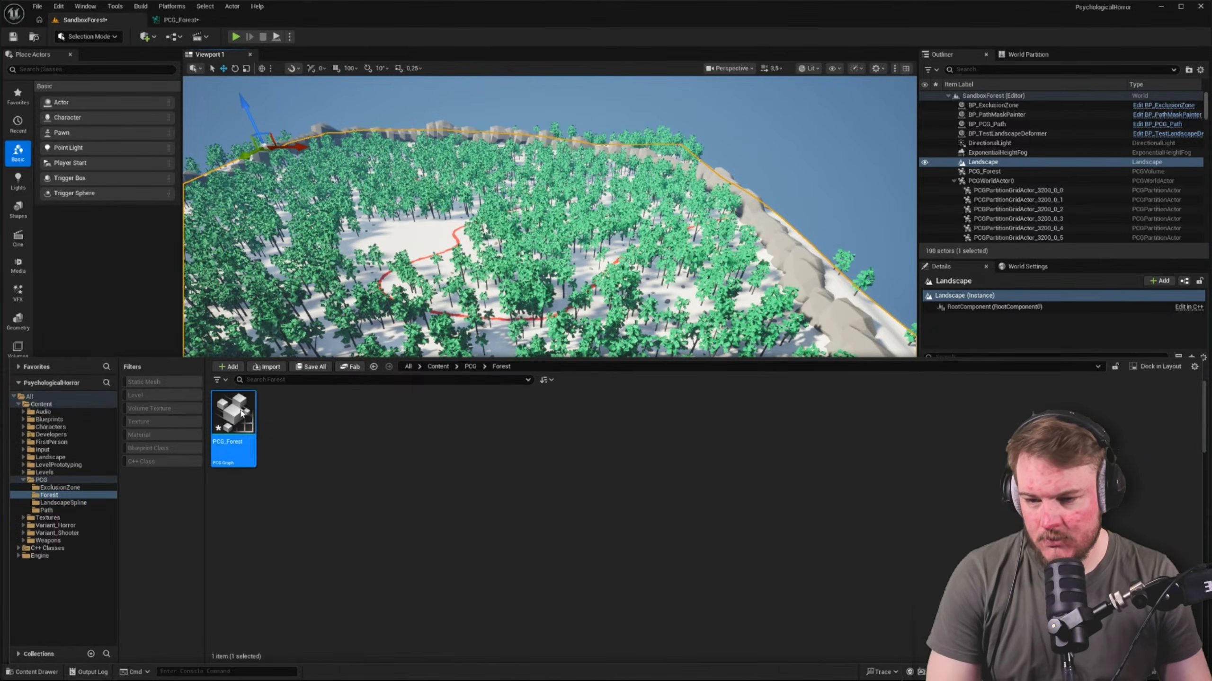
{"action": "key", "text": "ctrl+space"}
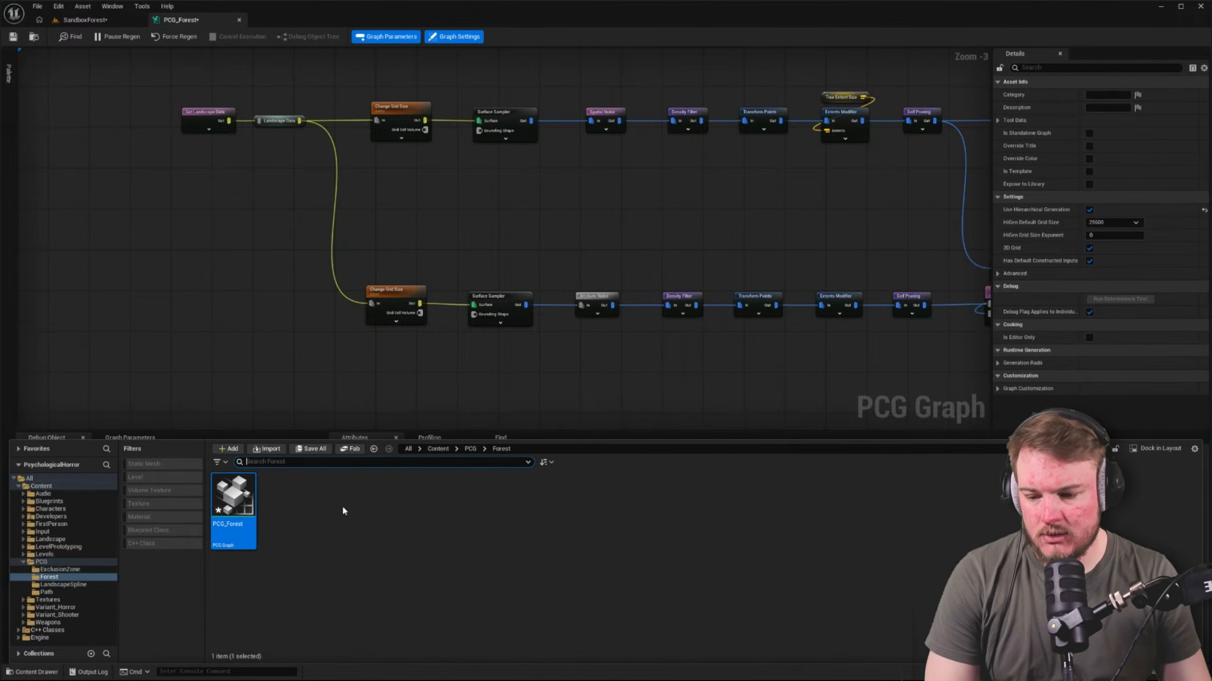
{"action": "left_click", "coordinate": [59, 569]}
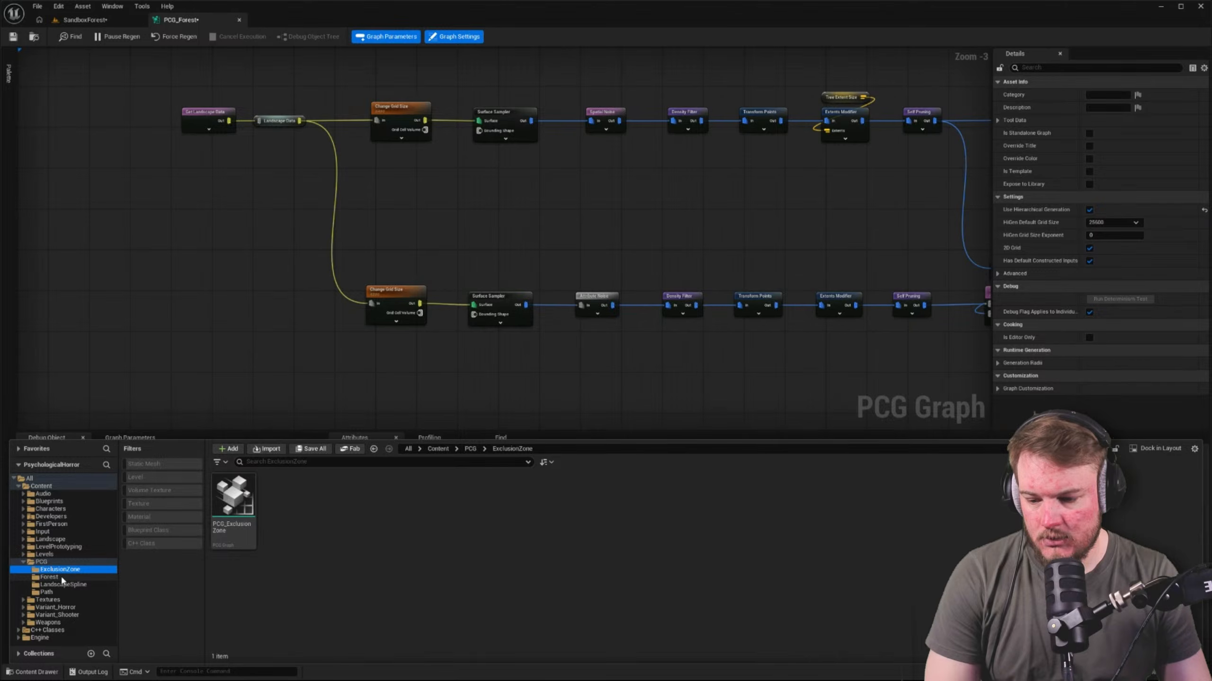
{"action": "left_click", "coordinate": [62, 578]}
{"action": "left_click", "coordinate": [62, 584]}
{"action": "left_click", "coordinate": [62, 592]}
{"action": "left_click", "coordinate": [42, 563]}
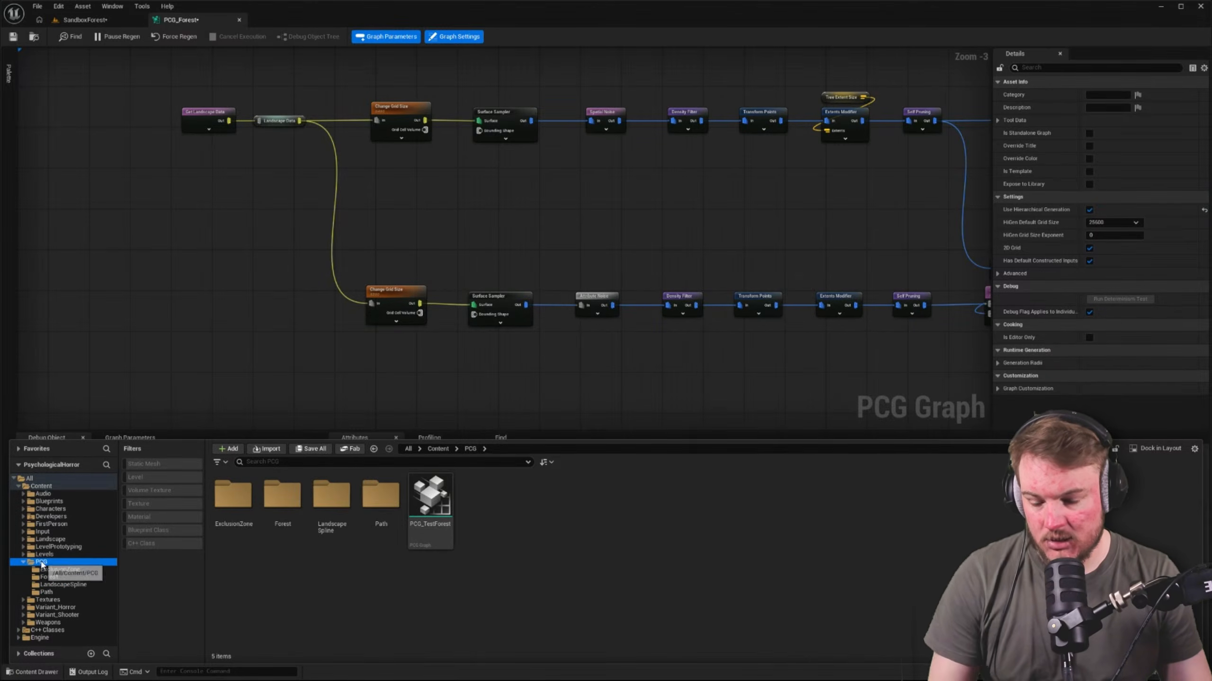
Open the BP_Forest blueprint from the Blueprints/Forest folder and dock its editor beside PCG_Forest
{"action": "left_click", "coordinate": [56, 501]}
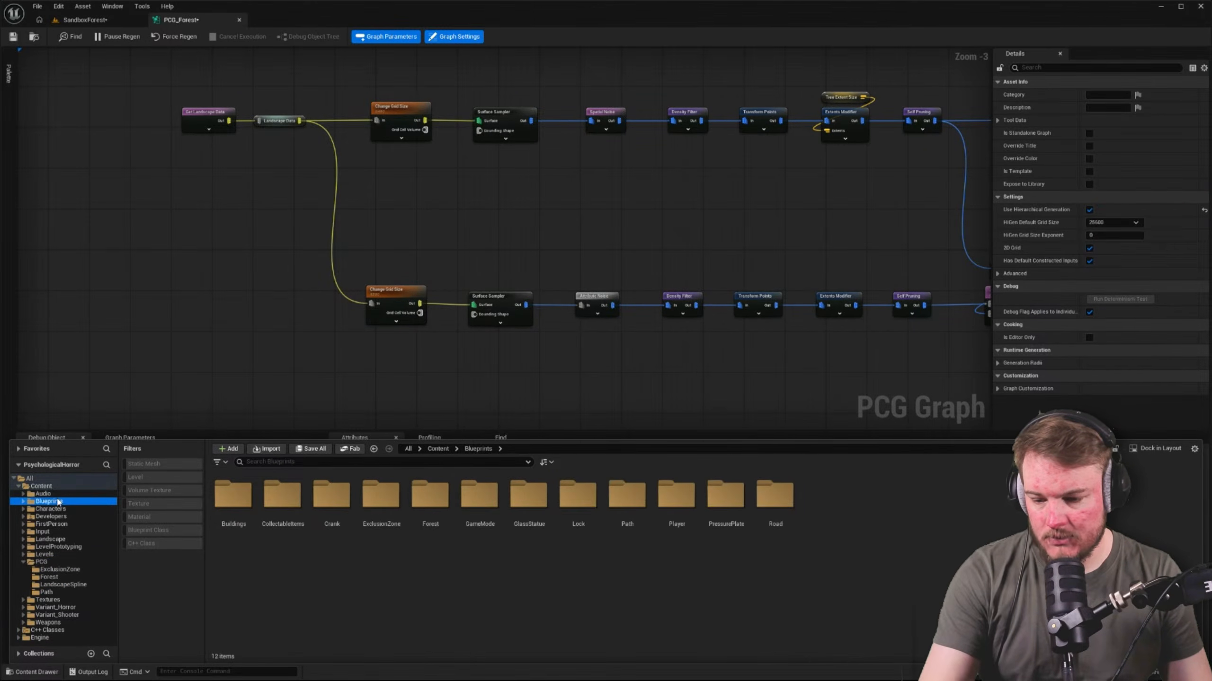
{"action": "double_click", "coordinate": [431, 529]}
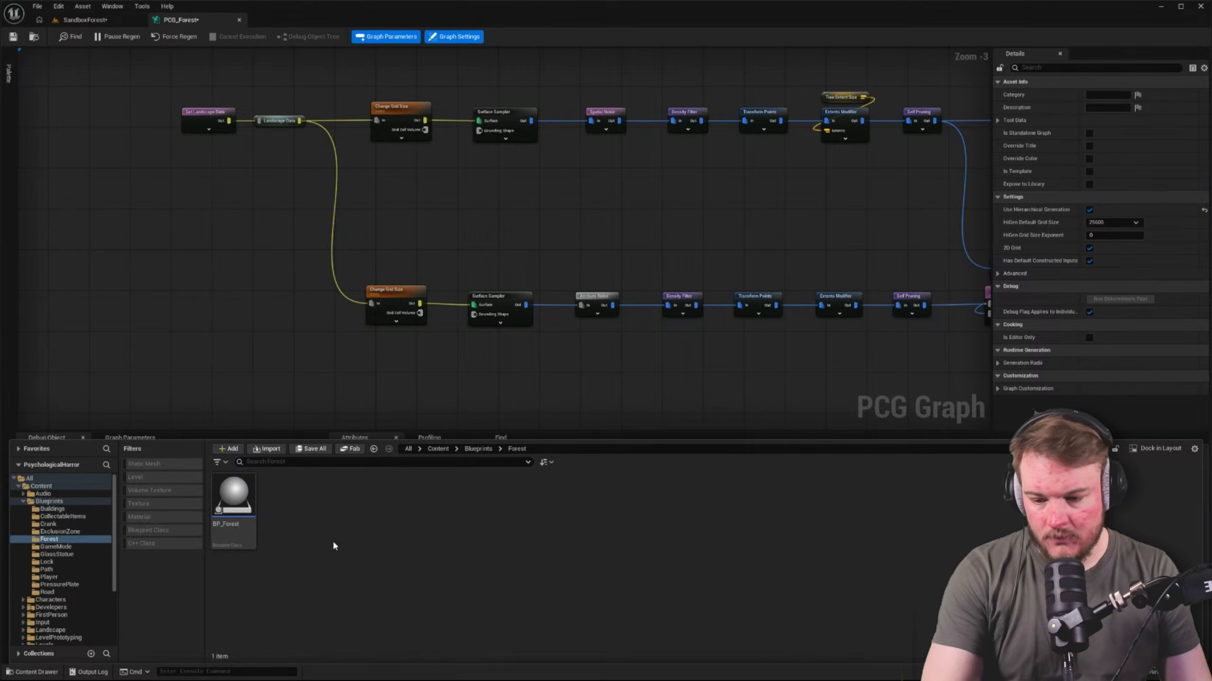
{"action": "left_click", "coordinate": [251, 499]}
{"action": "double_click", "coordinate": [254, 498]}
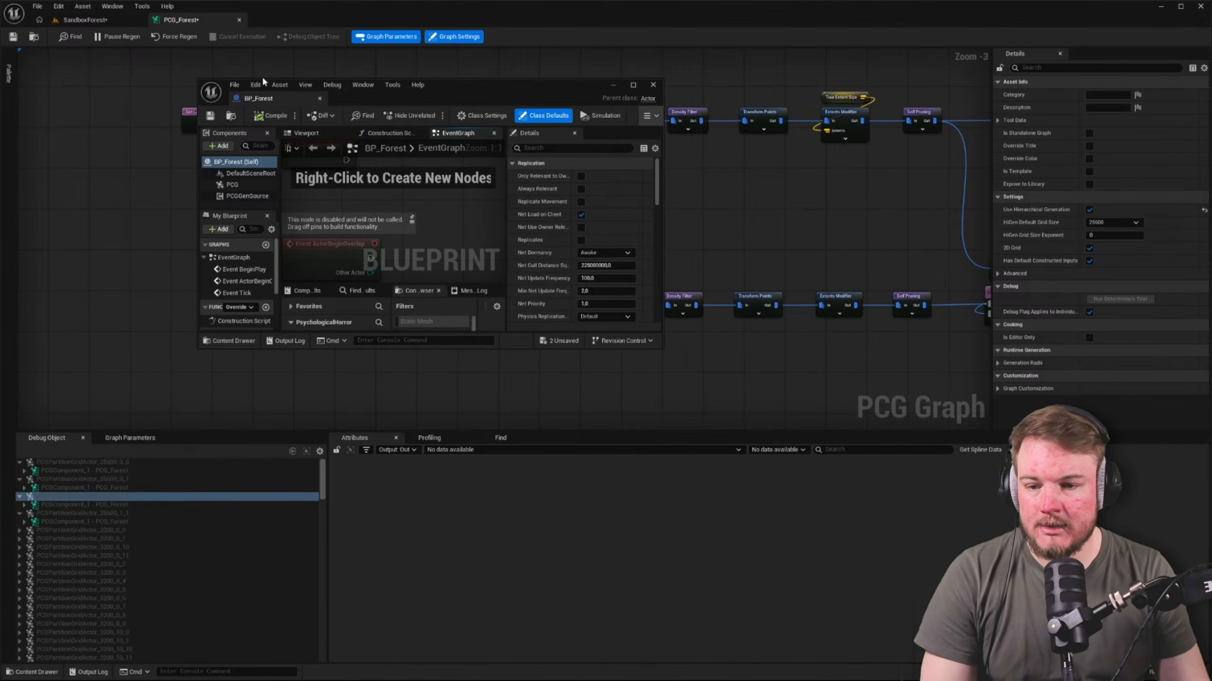
{"action": "left_click_drag", "start_coordinate": [258, 99], "coordinate": [278, 19]}
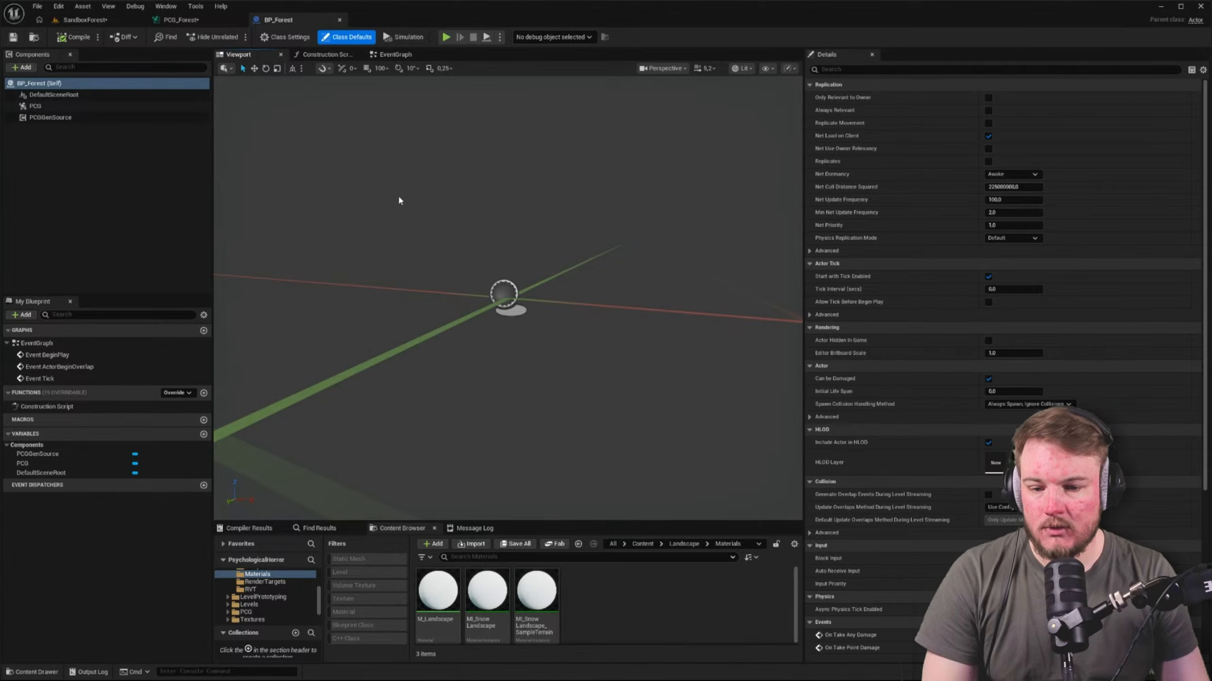
Review the PCG and PCGGenSource components and add a Spline component under DefaultSceneRoot
{"action": "left_click", "coordinate": [15, 108]}
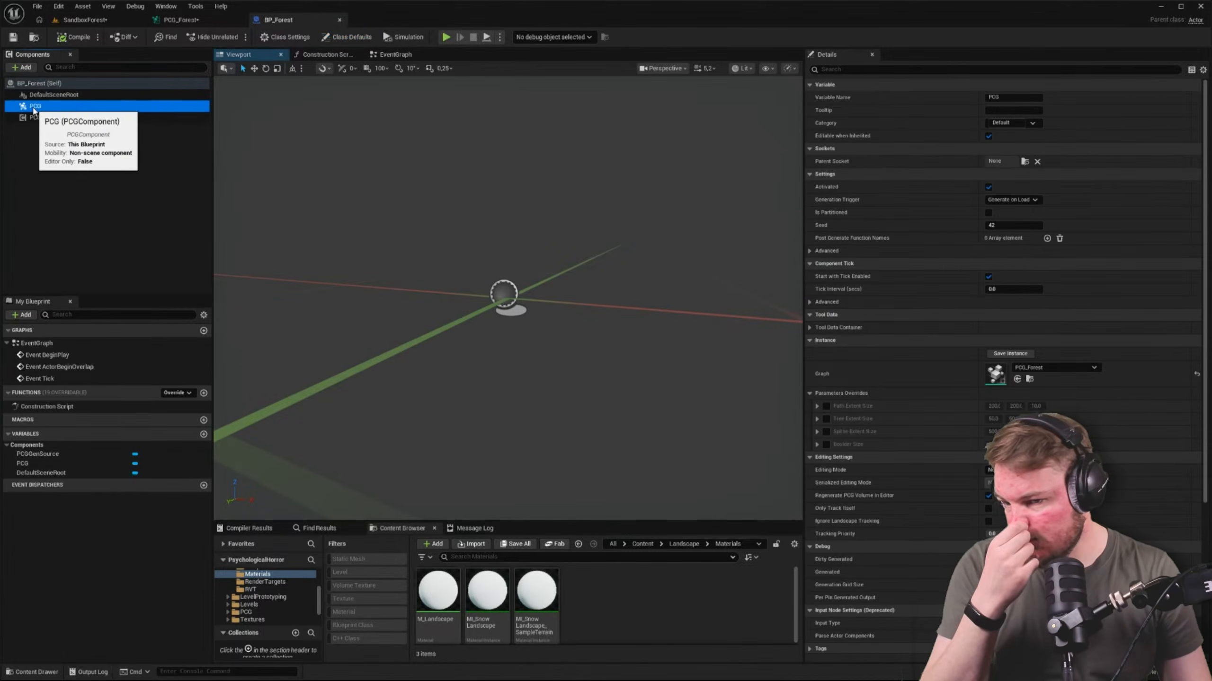
{"action": "left_click", "coordinate": [52, 118]}
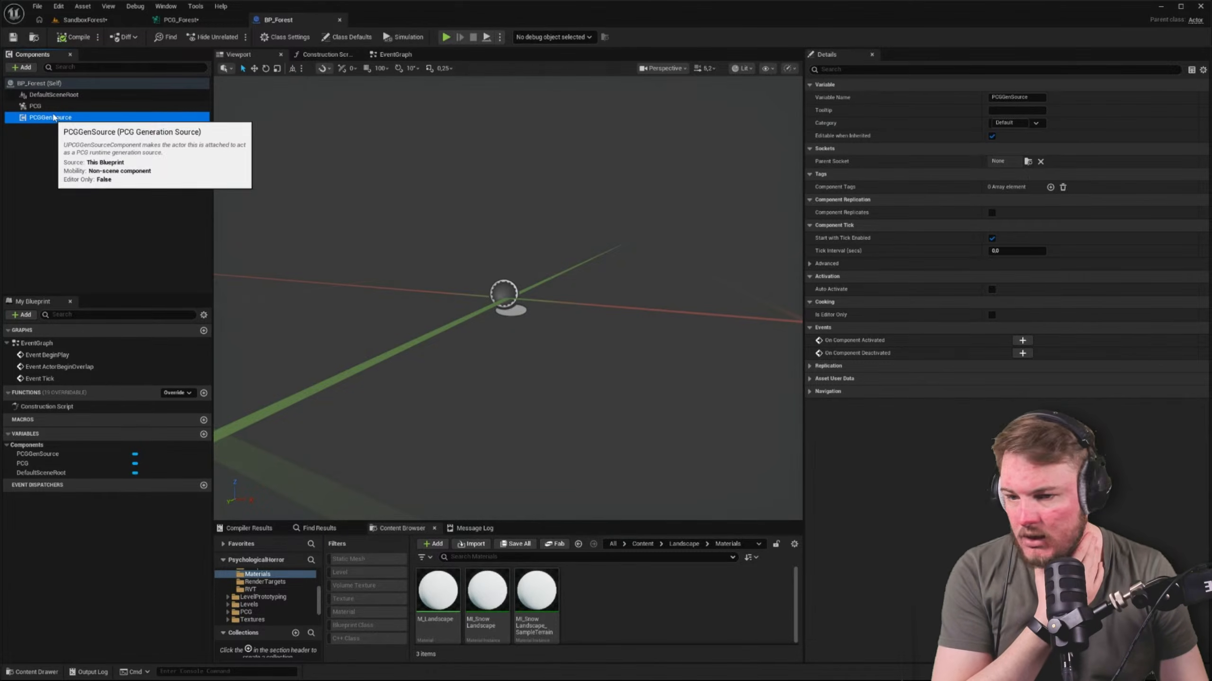
{"action": "left_click", "coordinate": [57, 95]}
{"action": "left_click", "coordinate": [23, 66]}
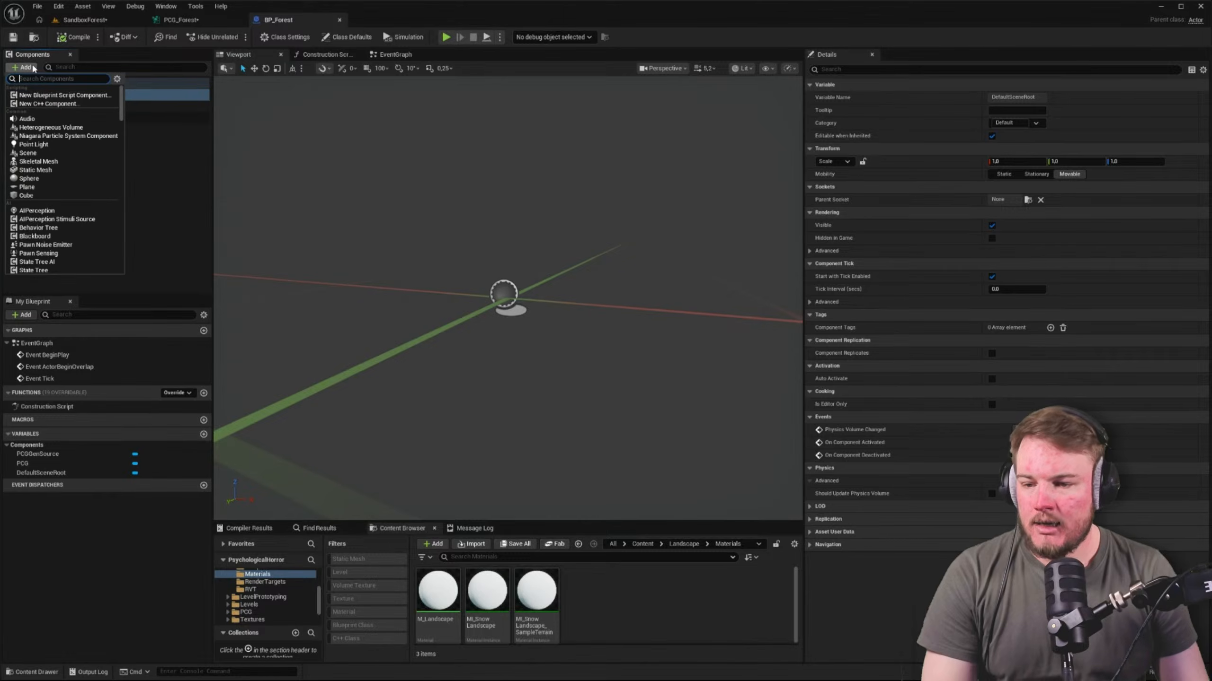
{"action": "type", "text": "spline"}
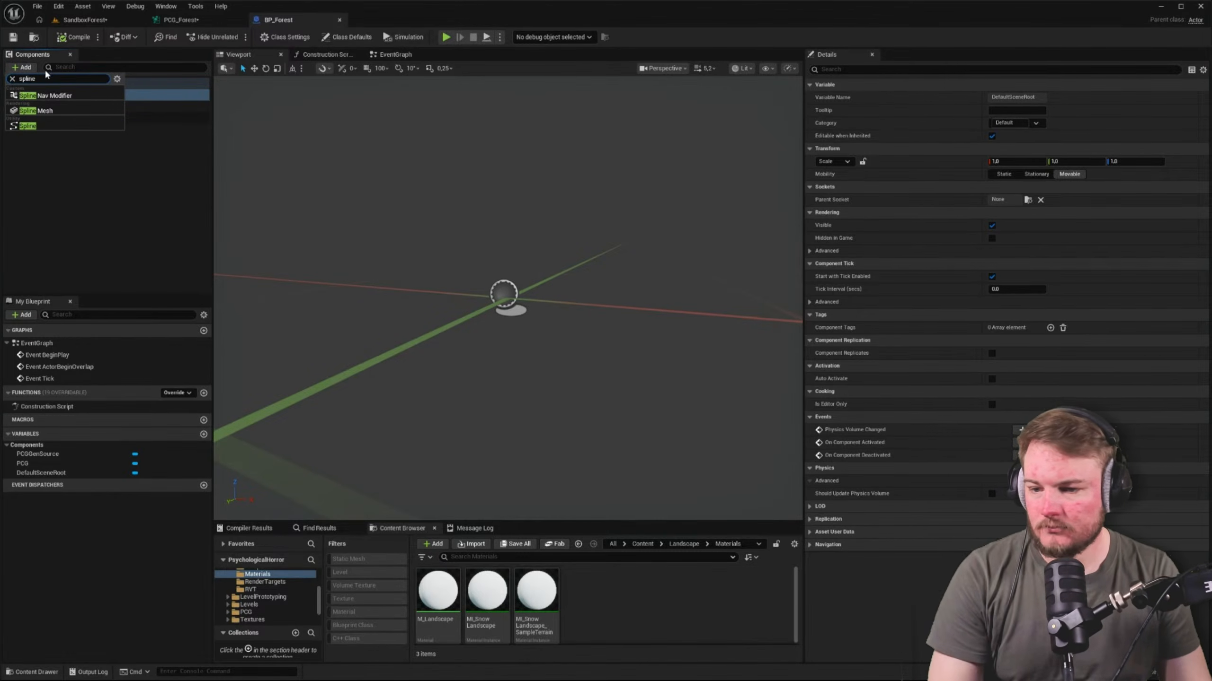
{"action": "left_click", "coordinate": [40, 127]}
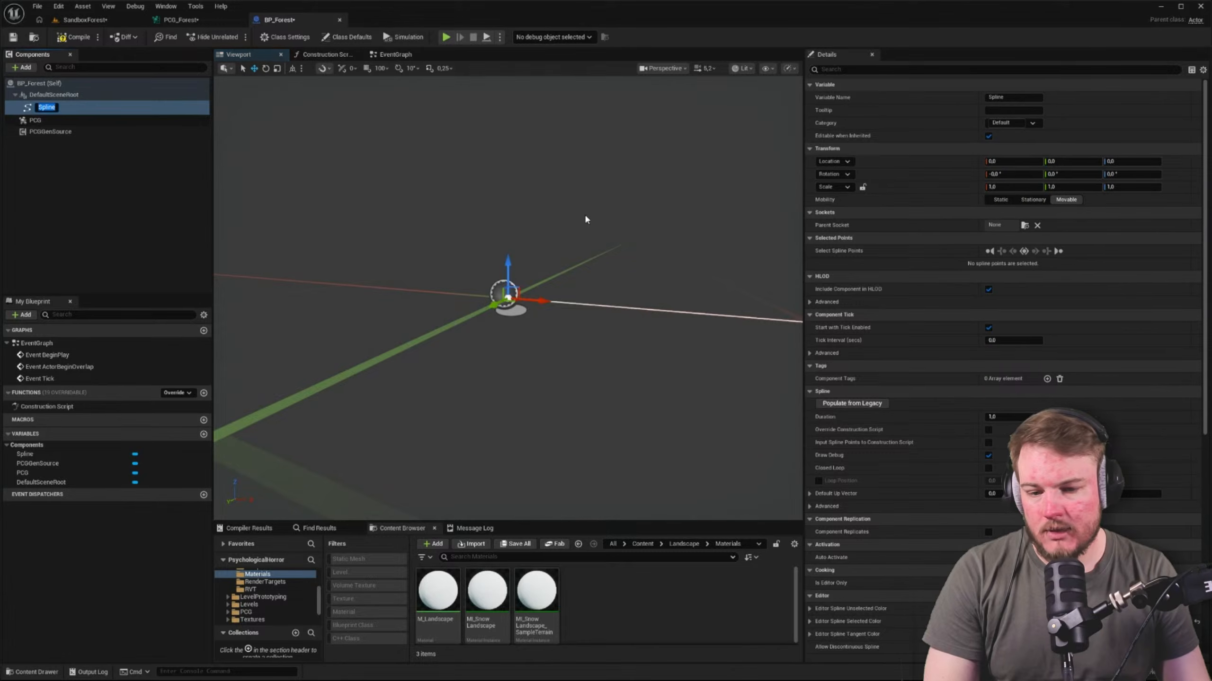
Shape the spline into a four-point closed loop, with its last point at about X -3333, Y -15237
{"action": "scroll", "coordinate": [481, 330], "scroll_direction": "up", "scroll_amount": 3}
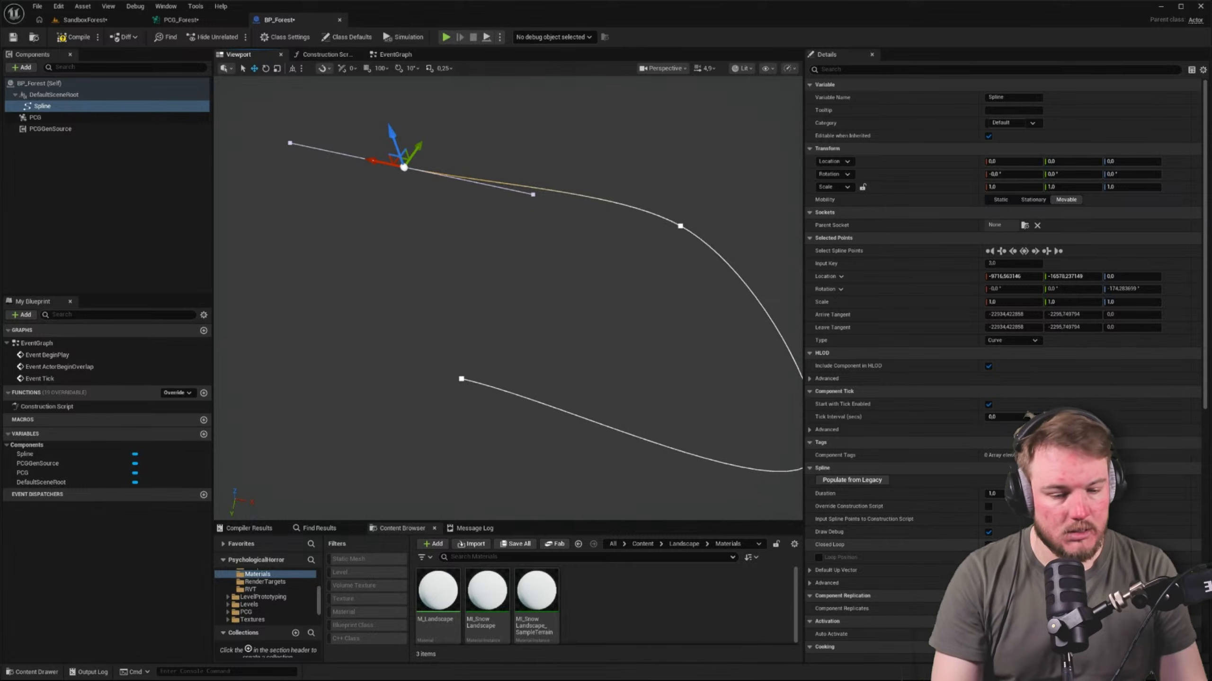
{"action": "left_click", "coordinate": [989, 545]}
{"action": "right_click_drag", "start_coordinate": [248, 298], "coordinate": [248, 299]}
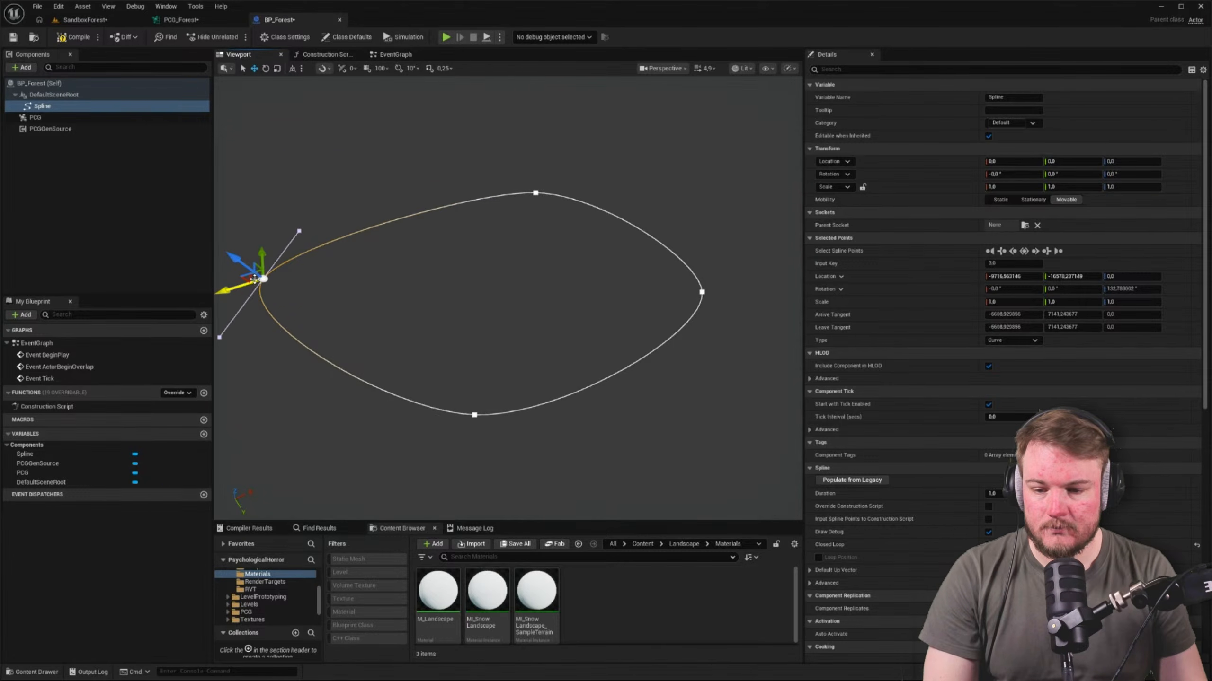
{"action": "left_click_drag", "start_coordinate": [253, 279], "coordinate": [341, 257]}
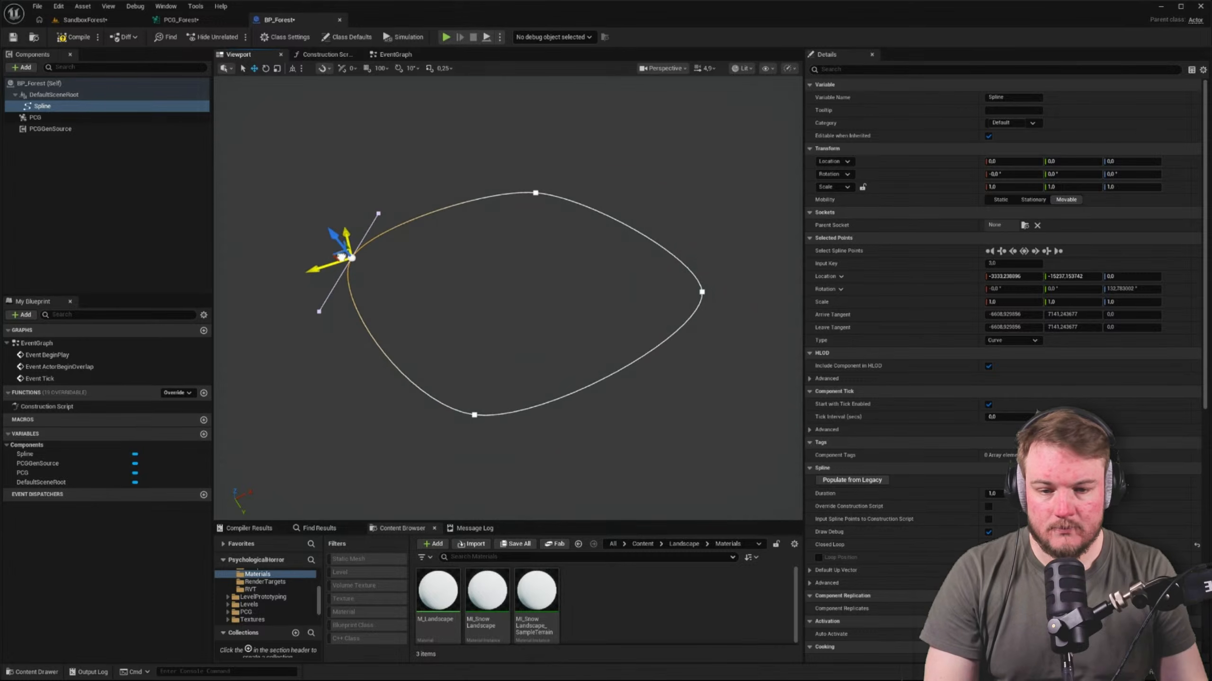
{"action": "right_click_drag", "start_coordinate": [341, 257], "coordinate": [340, 257]}
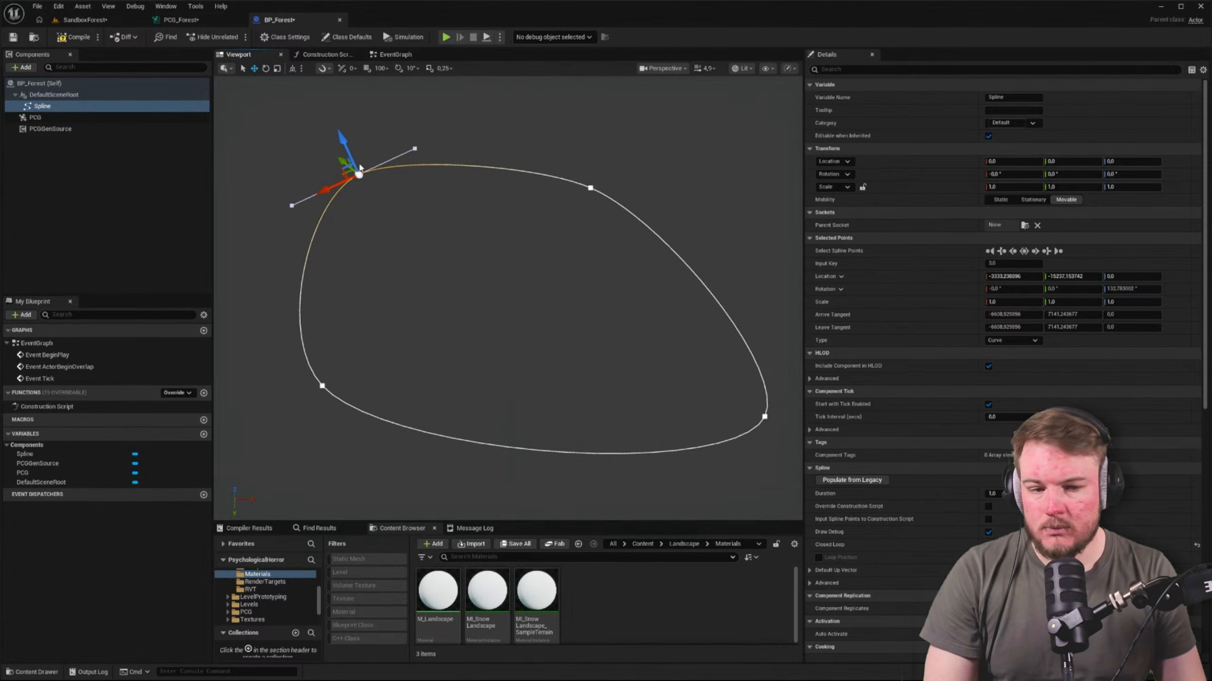
Add a Cube component at the origin of BP_Forest as a reference
{"action": "left_click", "coordinate": [49, 134]}
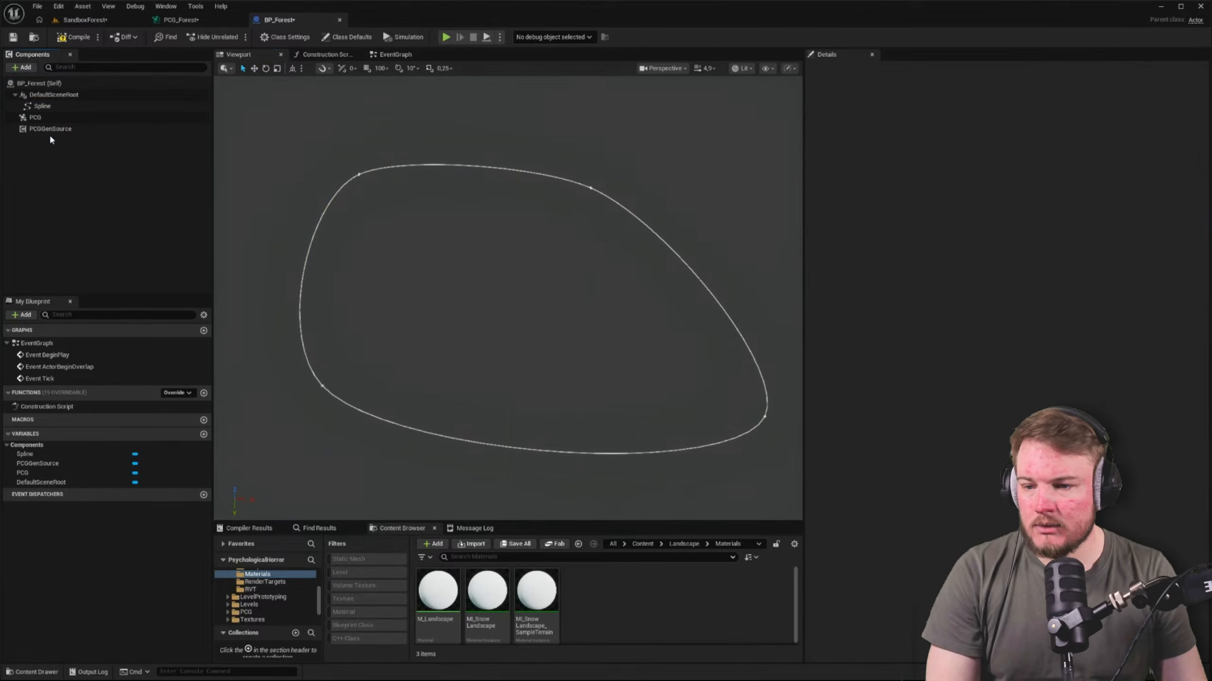
{"action": "left_click", "coordinate": [22, 66]}
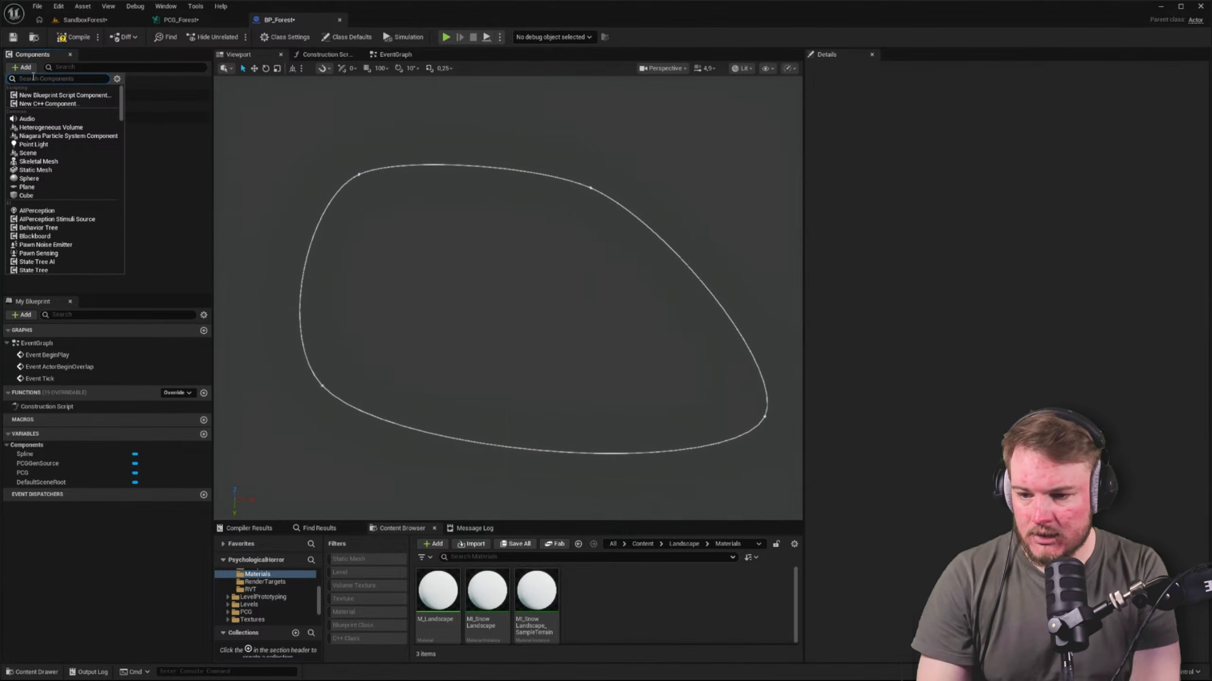
{"action": "left_click", "coordinate": [38, 196]}
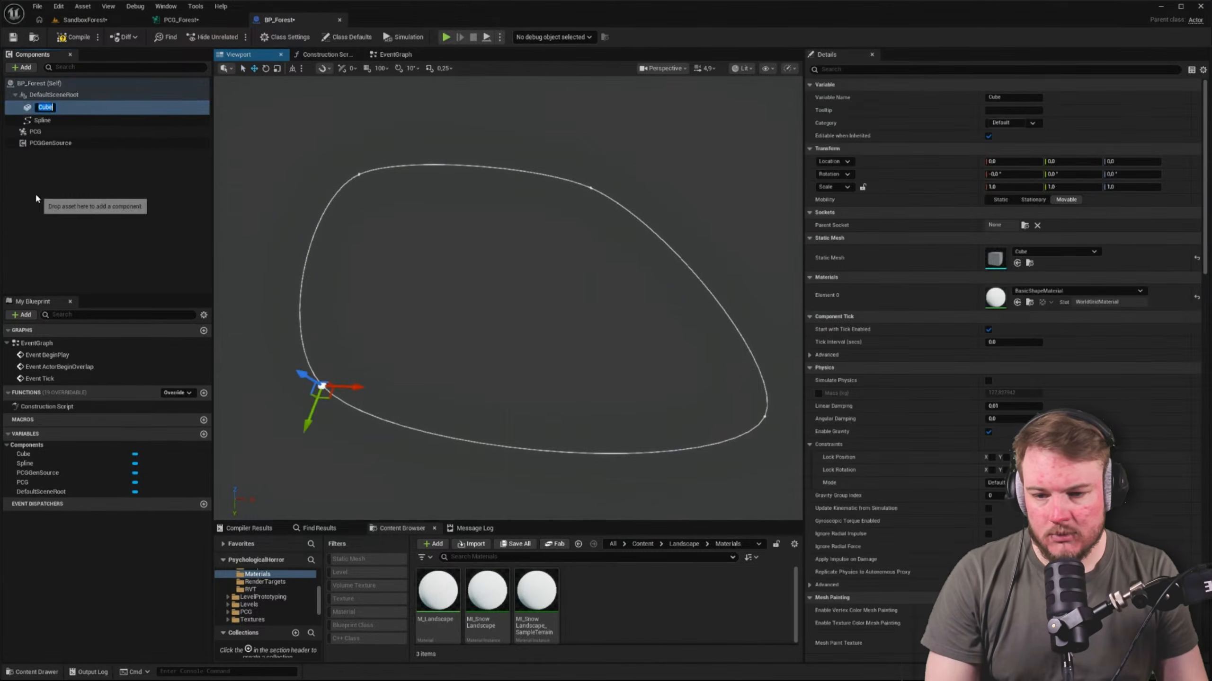
{"action": "left_click", "coordinate": [94, 215]}
{"action": "left_click", "coordinate": [43, 107]}
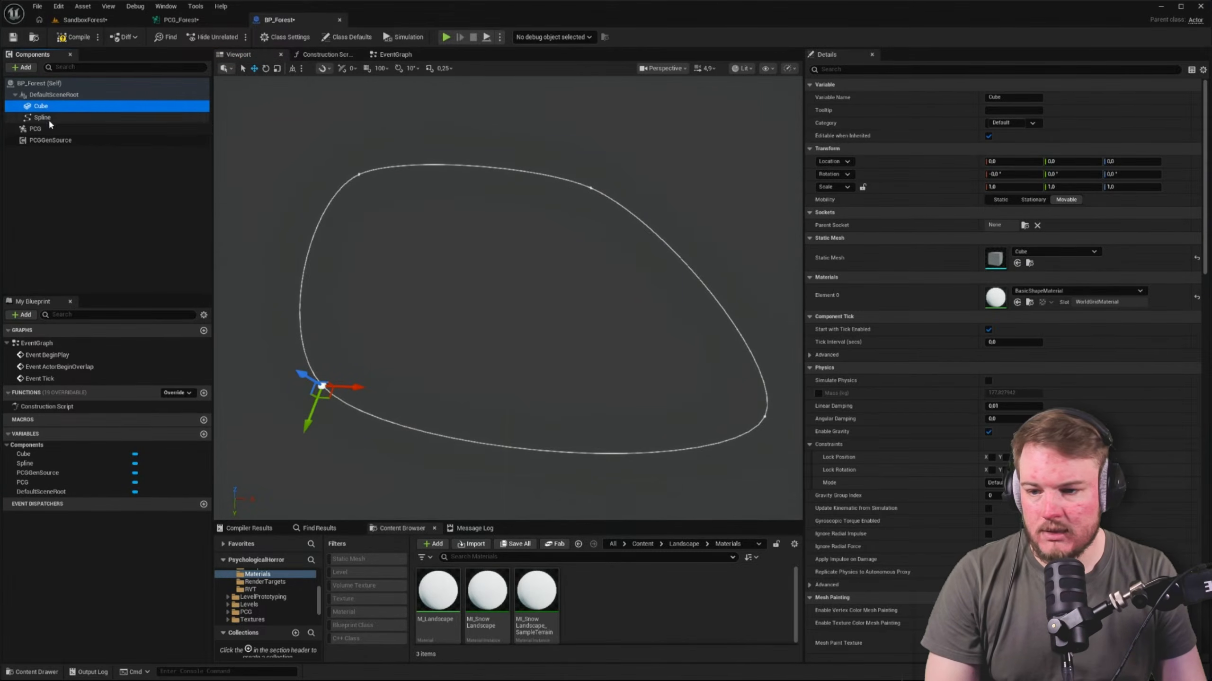
Move all four spline points together in the top view so the loop is roughly centred on the BP_Forest origin
{"action": "left_click", "coordinate": [48, 118]}
{"action": "left_click", "coordinate": [1024, 250]}
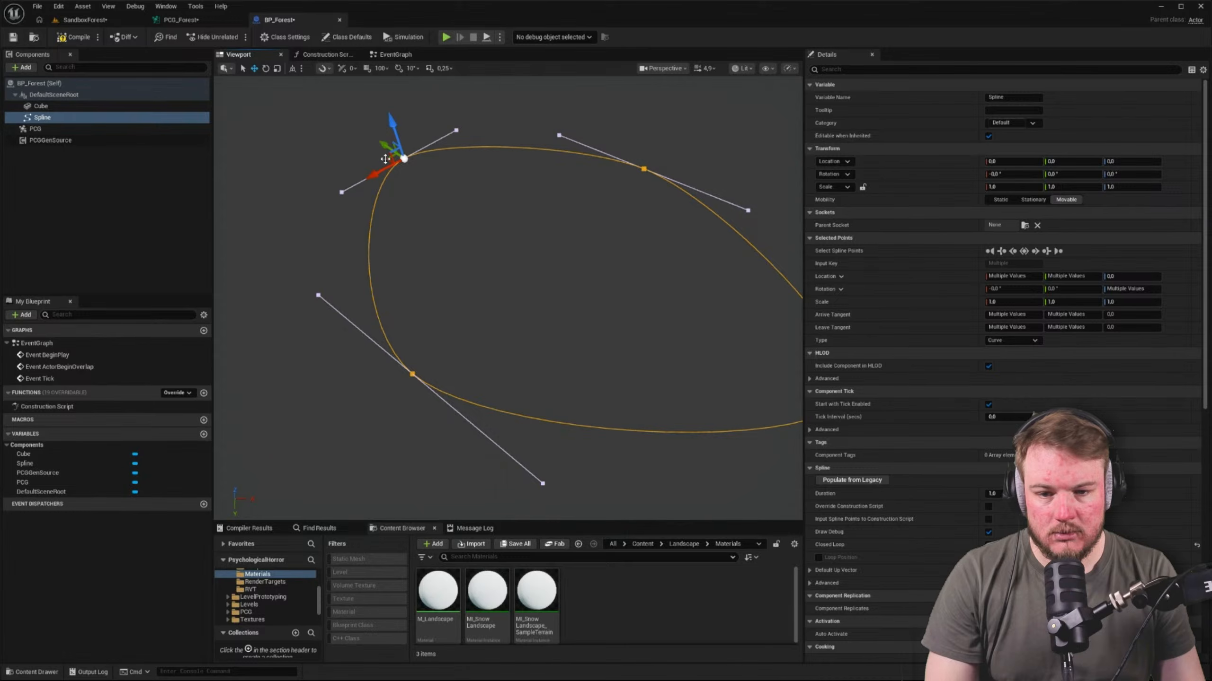
{"action": "left_click_drag", "start_coordinate": [386, 159], "coordinate": [252, 207]}
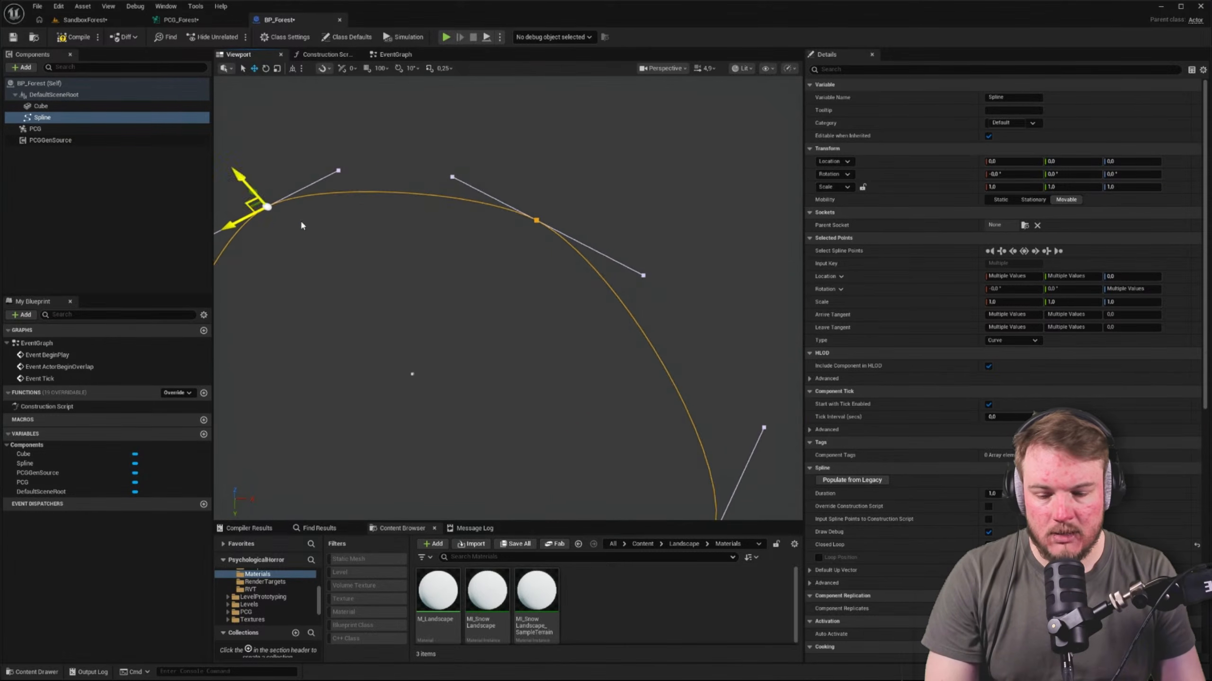
{"action": "right_click_drag", "start_coordinate": [302, 226], "coordinate": [549, 321]}
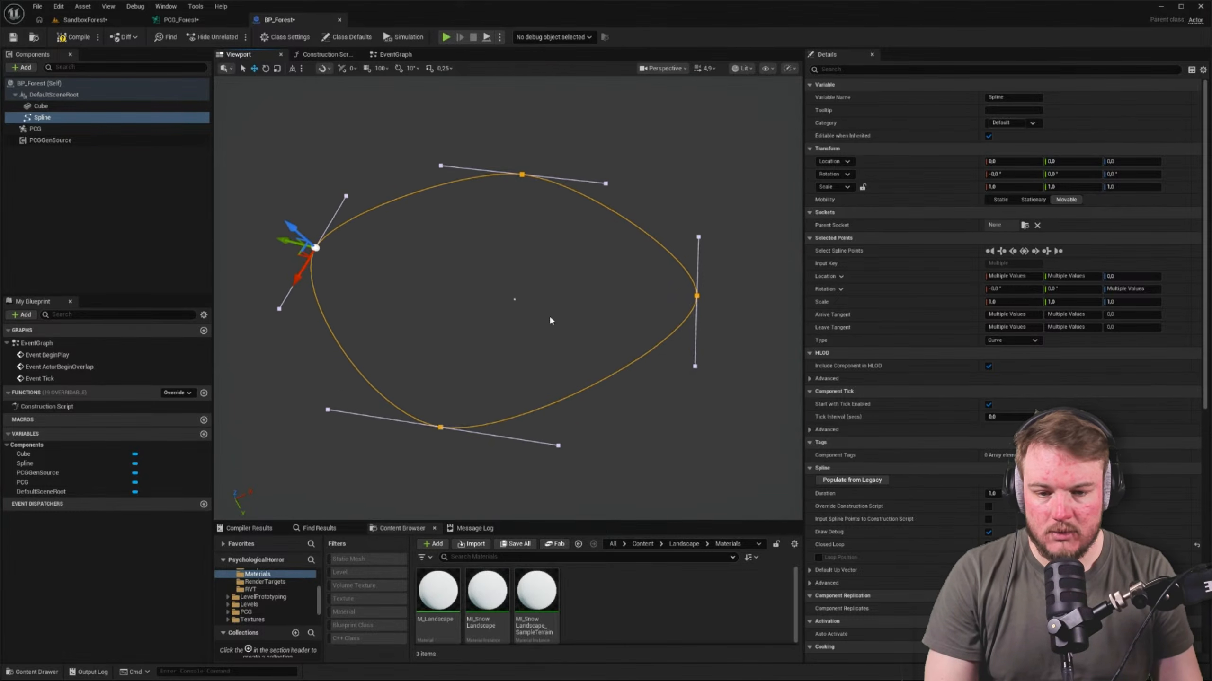
{"action": "key", "text": "alt+h"}
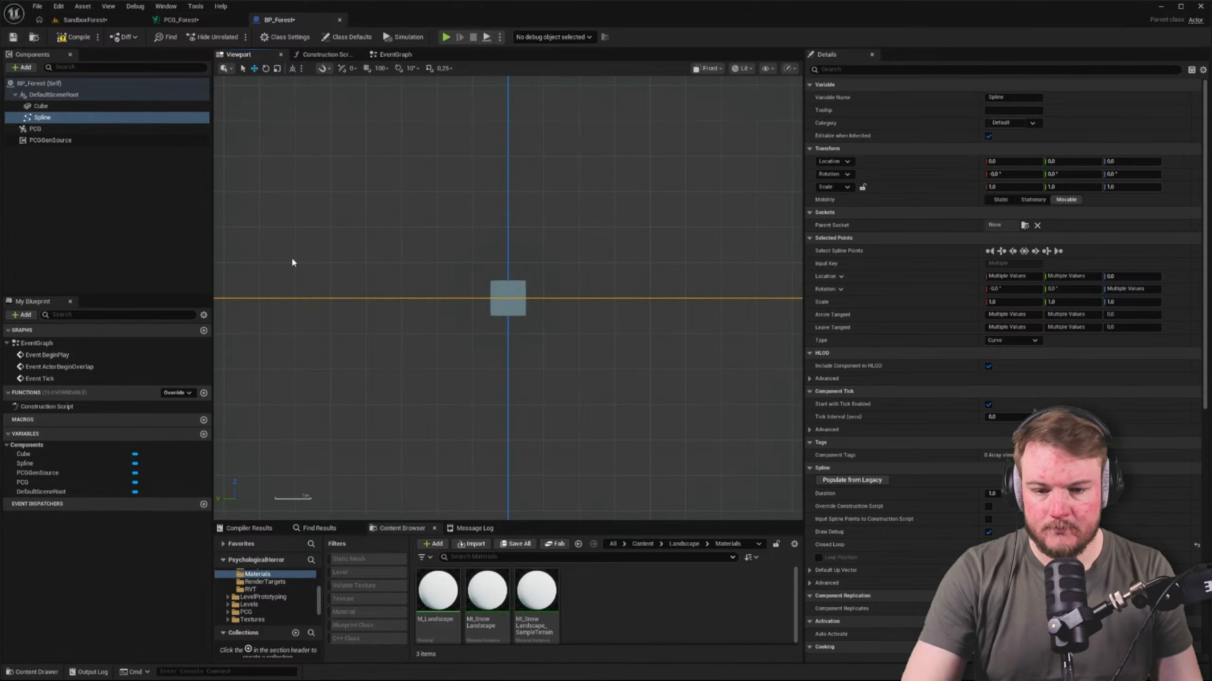
{"action": "key", "text": "alt+j"}
{"action": "scroll", "coordinate": [494, 294], "scroll_direction": "down", "scroll_amount": 1}
{"action": "scroll", "coordinate": [485, 297], "scroll_direction": "down", "scroll_amount": 10}
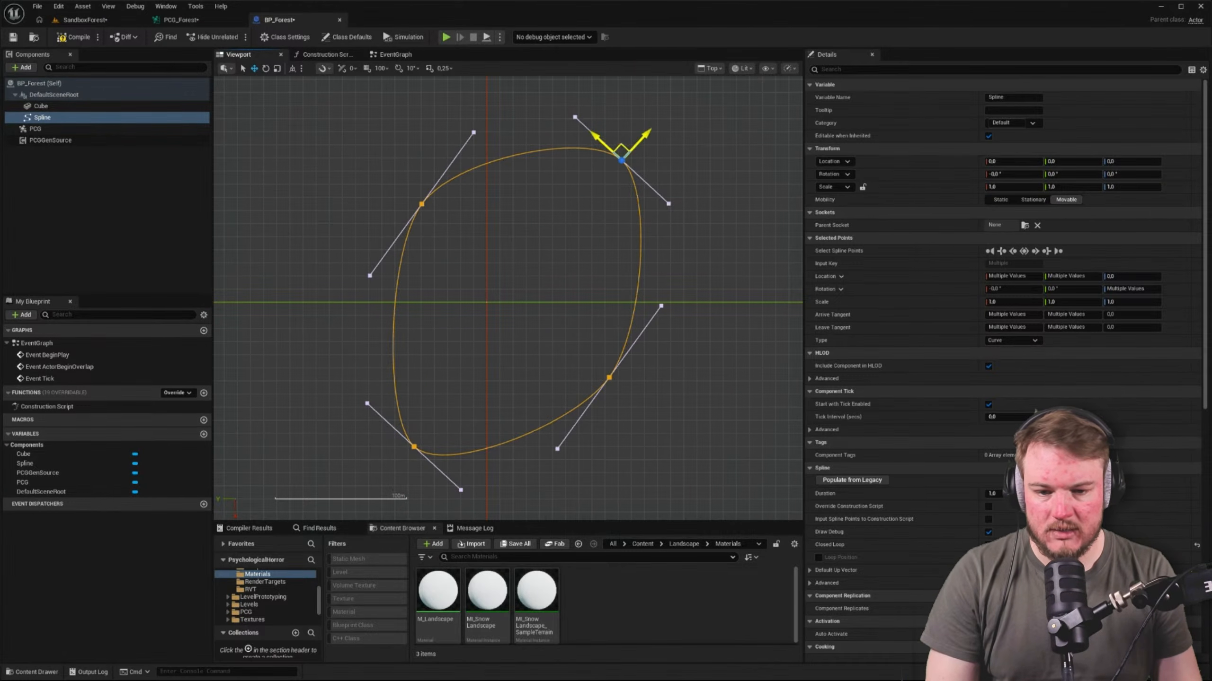
{"action": "left_click_drag", "start_coordinate": [620, 152], "coordinate": [586, 151]}
Delete the reference Cube component from BP_Forest
{"action": "left_click", "coordinate": [113, 169]}
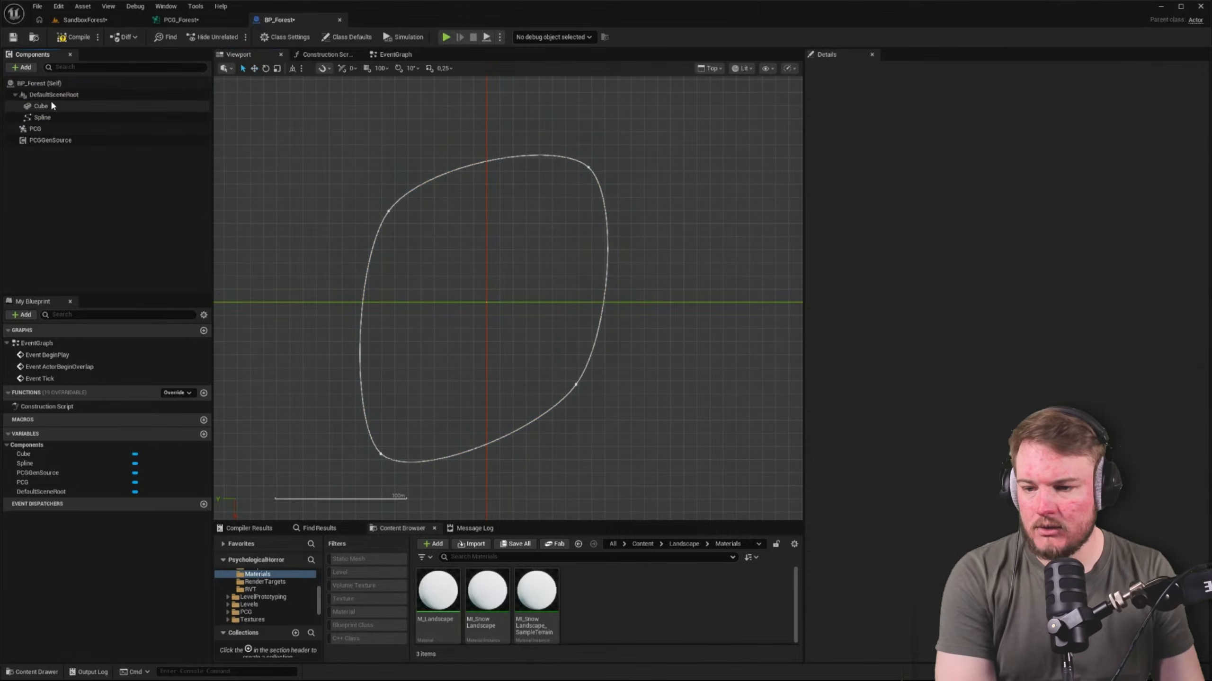
{"action": "left_click", "coordinate": [48, 105]}
{"action": "key", "text": "Delete"}
Widen the spline loop by moving two opposite points outward, the last to about X 7928, Y -9835, and compile the blueprint
{"action": "left_click", "coordinate": [42, 106]}
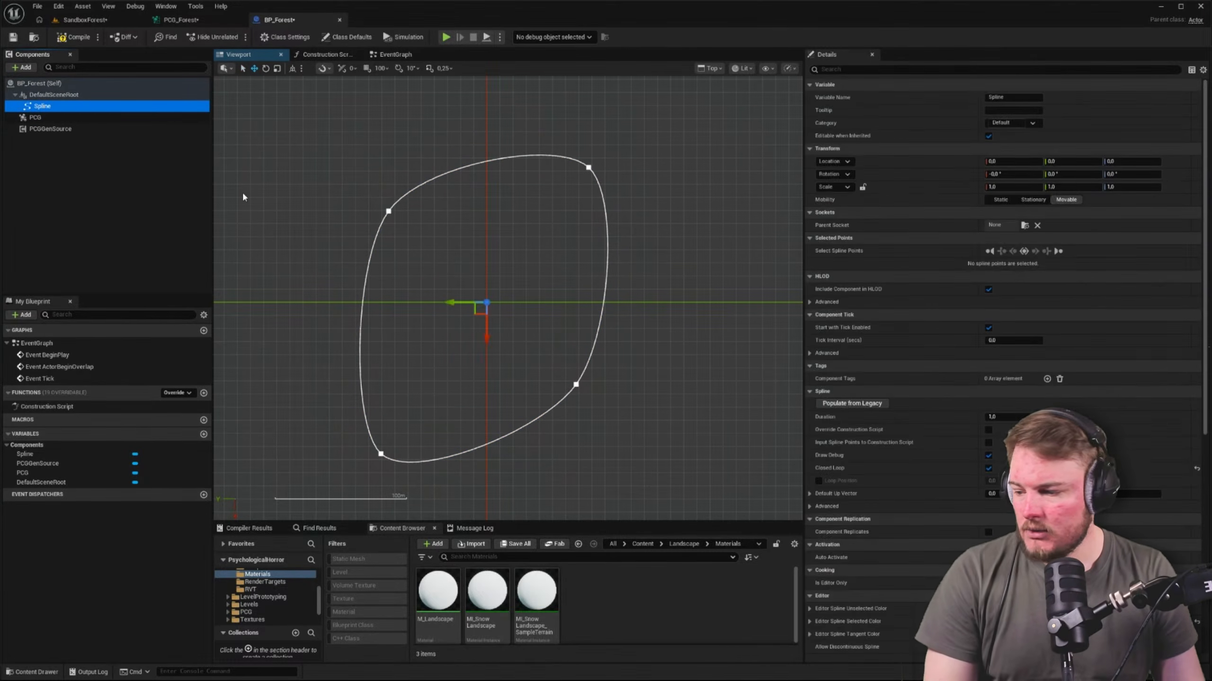
{"action": "left_click", "coordinate": [389, 210]}
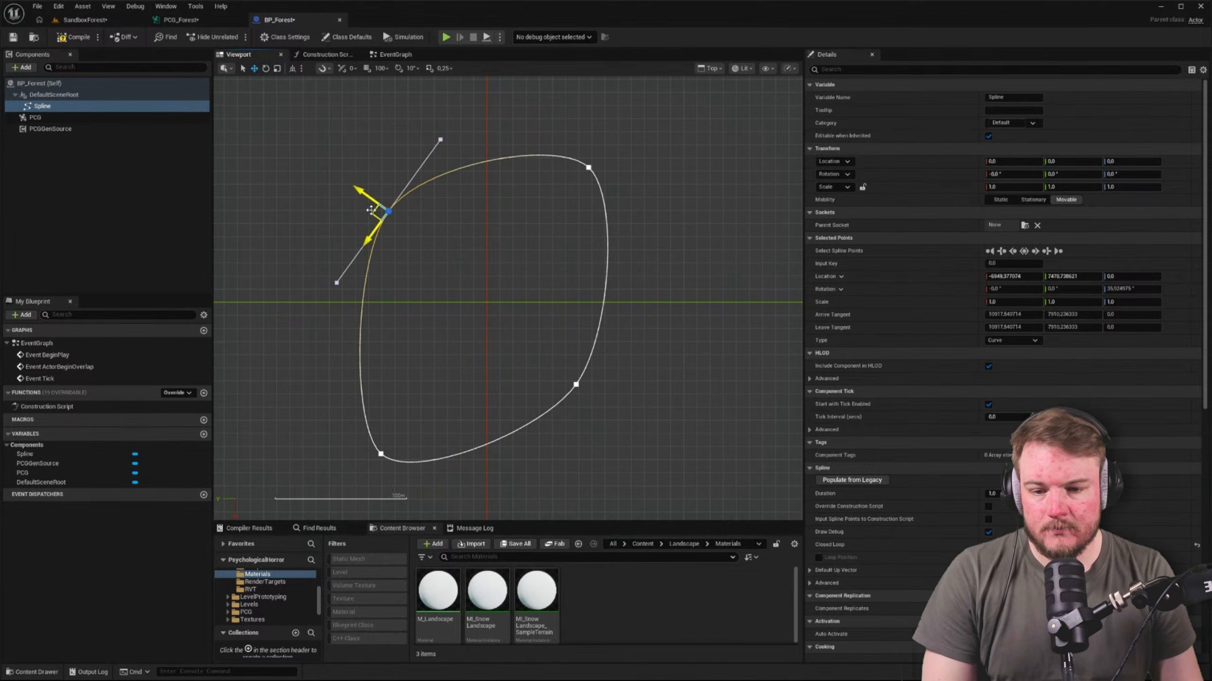
{"action": "left_click_drag", "start_coordinate": [371, 210], "coordinate": [348, 208]}
{"action": "left_click", "coordinate": [380, 448]}
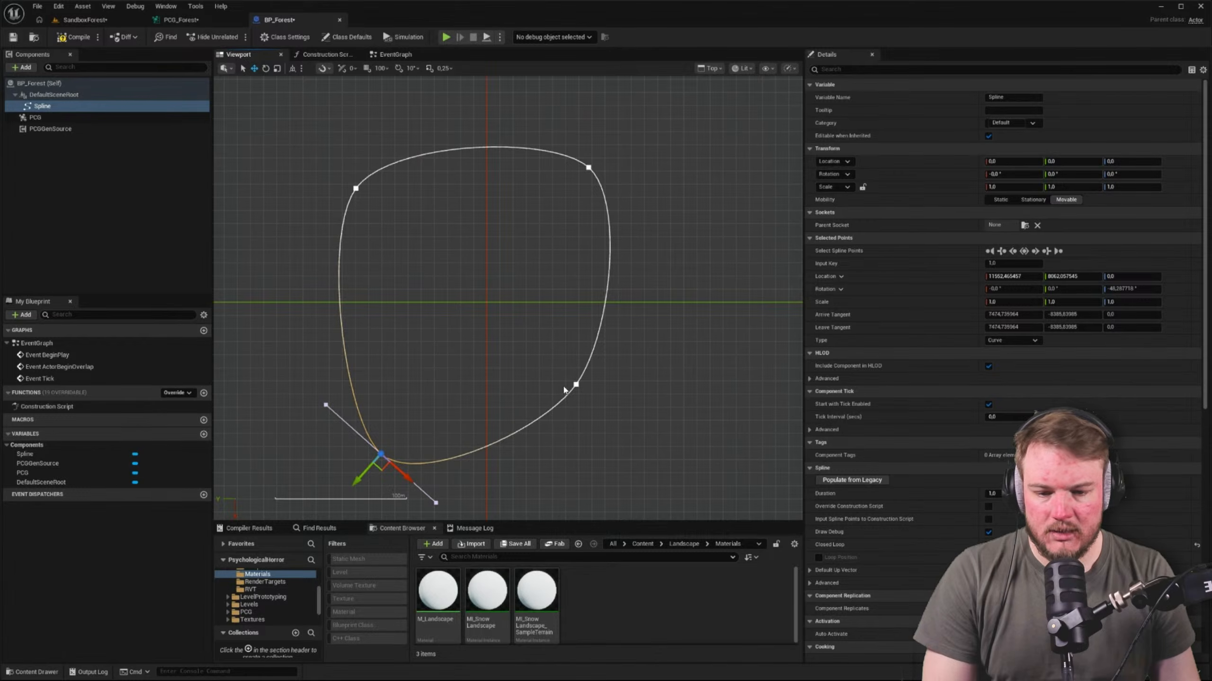
{"action": "left_click_drag", "start_coordinate": [577, 389], "coordinate": [615, 407]}
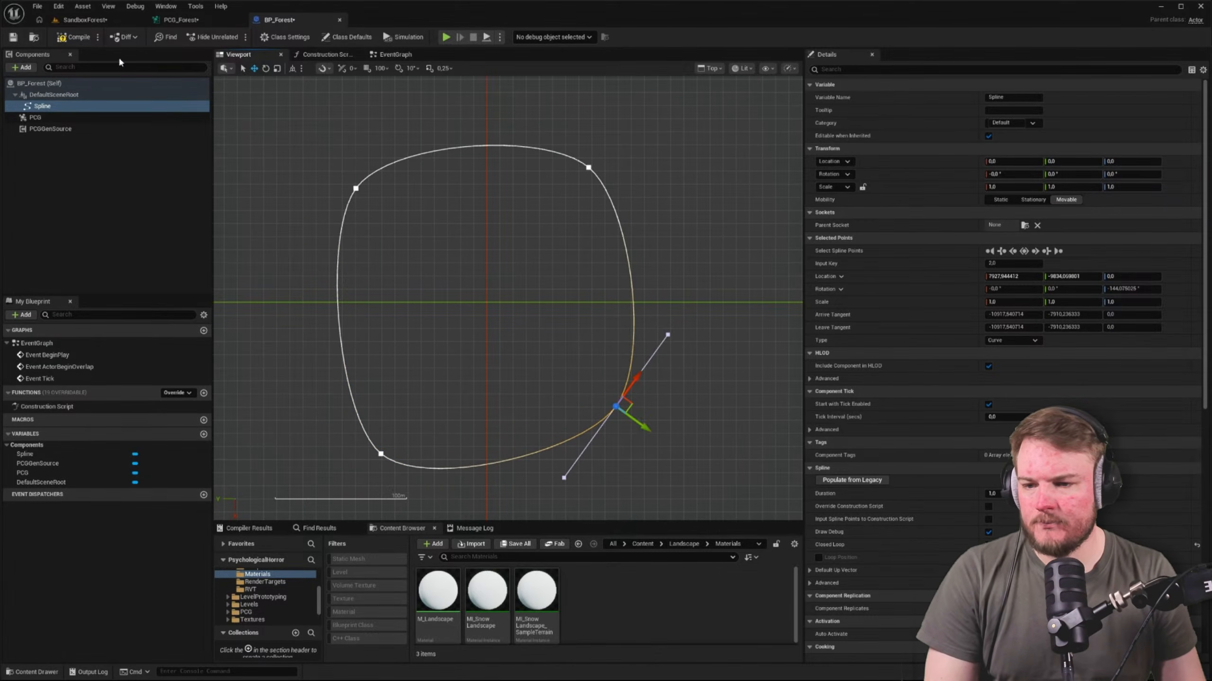
{"action": "left_click", "coordinate": [73, 38]}
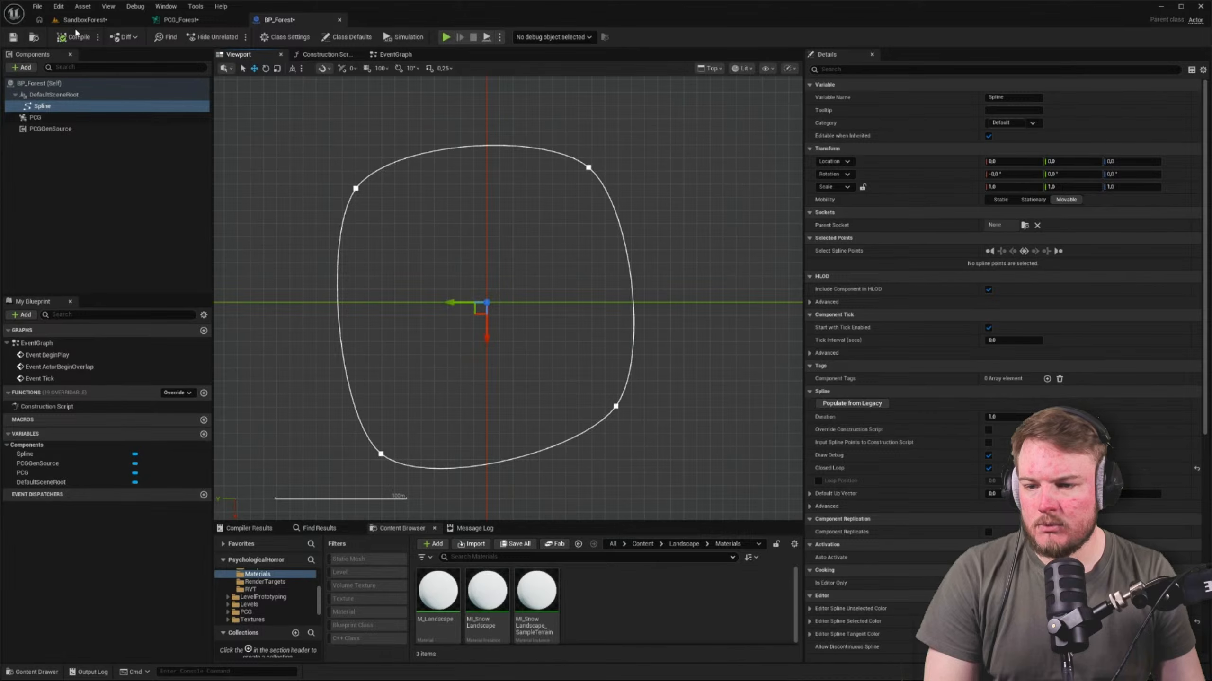
Review BP_Forest's PCG component, the PCG_Forest volume in the SandboxForest level, and the landscape input nodes of the PCG_Forest graph
{"action": "left_click", "coordinate": [63, 118]}
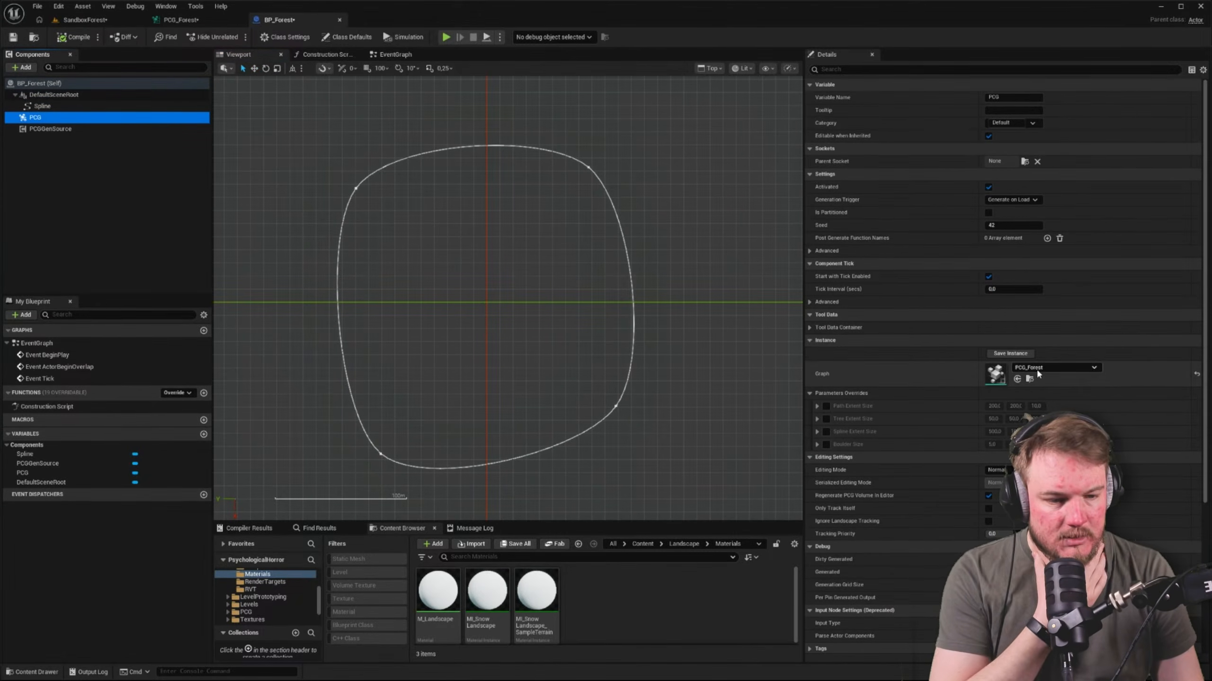
{"action": "left_click", "coordinate": [102, 26]}
{"action": "right_click_drag", "start_coordinate": [477, 296], "coordinate": [613, 277]}
{"action": "key", "text": "ctrl+space"}
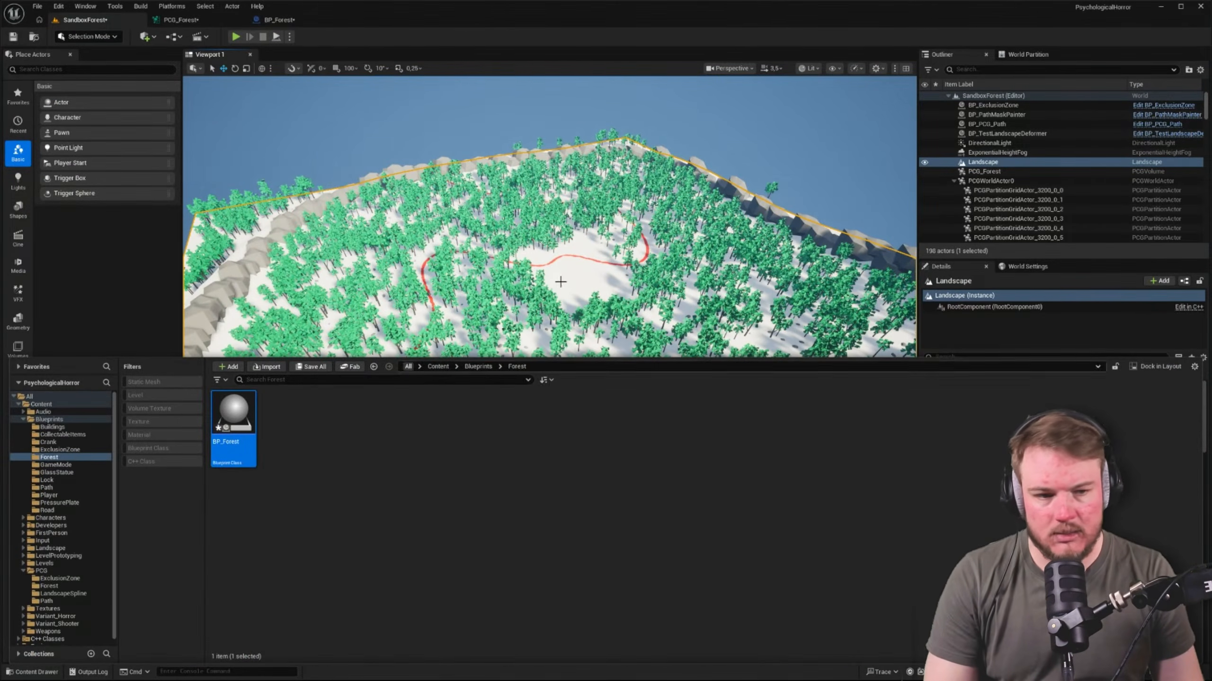
{"action": "left_click", "coordinate": [991, 172]}
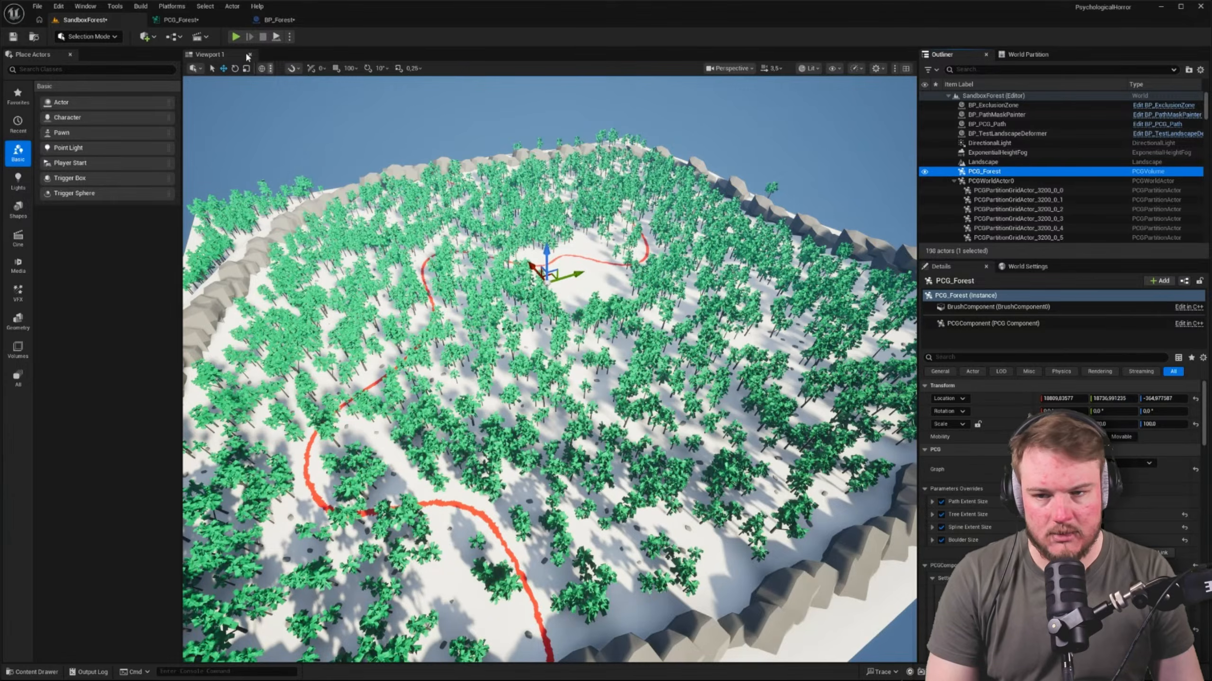
{"action": "left_click", "coordinate": [194, 24]}
{"action": "right_click_drag", "start_coordinate": [392, 206], "coordinate": [557, 306]}
{"action": "scroll", "coordinate": [341, 155], "scroll_direction": "up", "scroll_amount": 3}
{"action": "right_click_drag", "start_coordinate": [336, 139], "coordinate": [345, 158]}
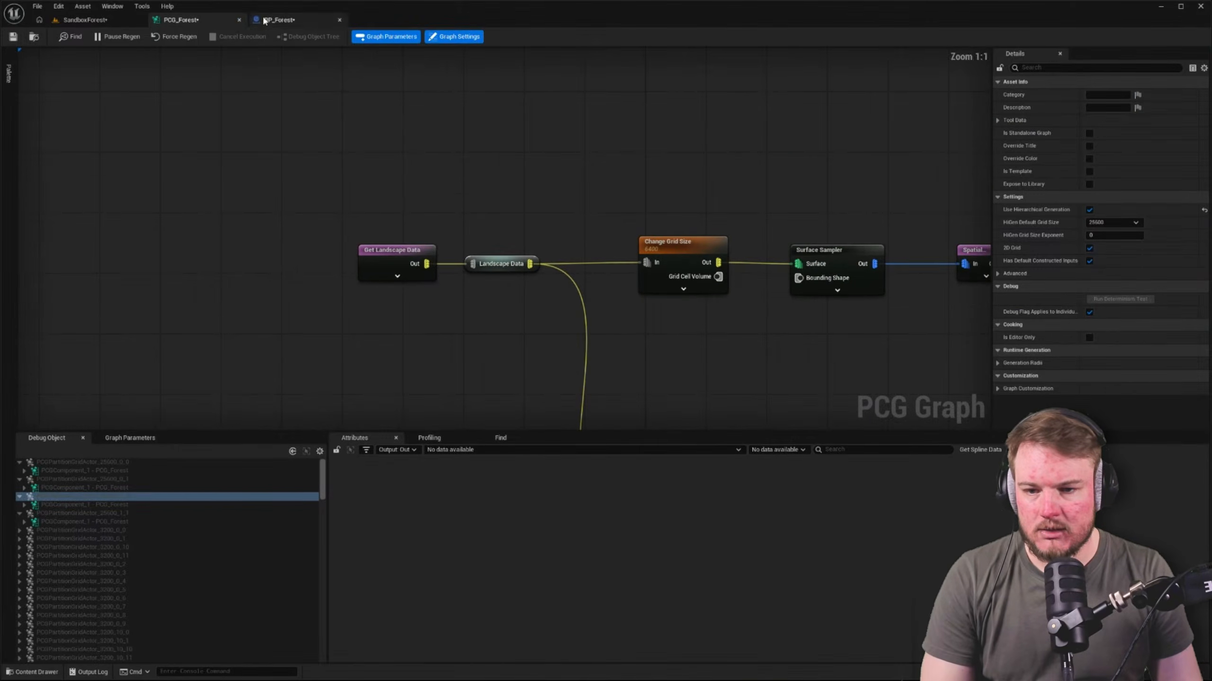
Add the component tag ForestSpline to the PCG component of BP_Forest
{"action": "left_click", "coordinate": [280, 19]}
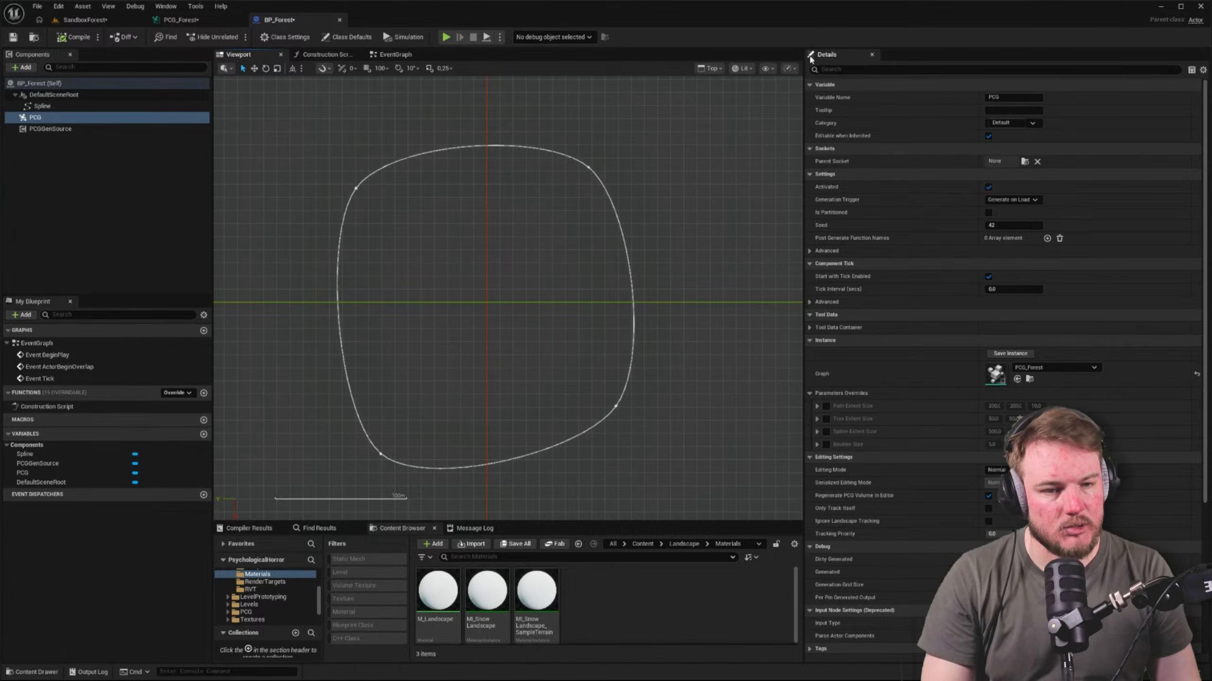
{"action": "left_click", "coordinate": [855, 70]}
{"action": "type", "text": "tag"}
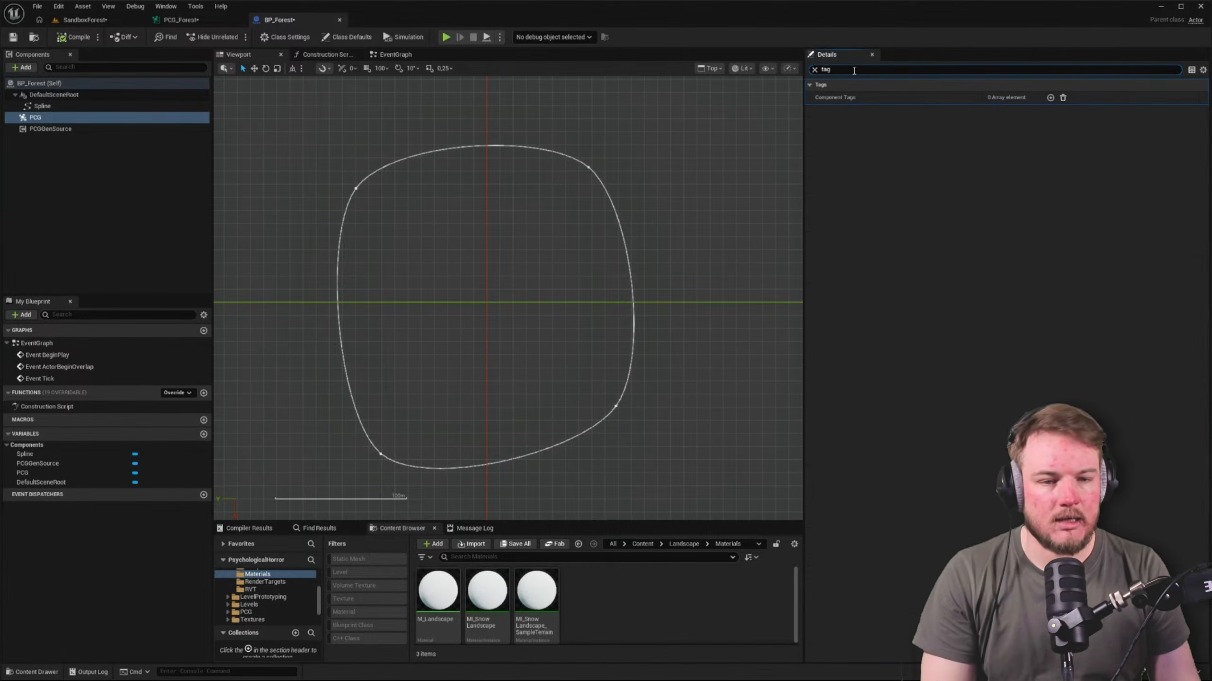
{"action": "left_click", "coordinate": [1050, 98]}
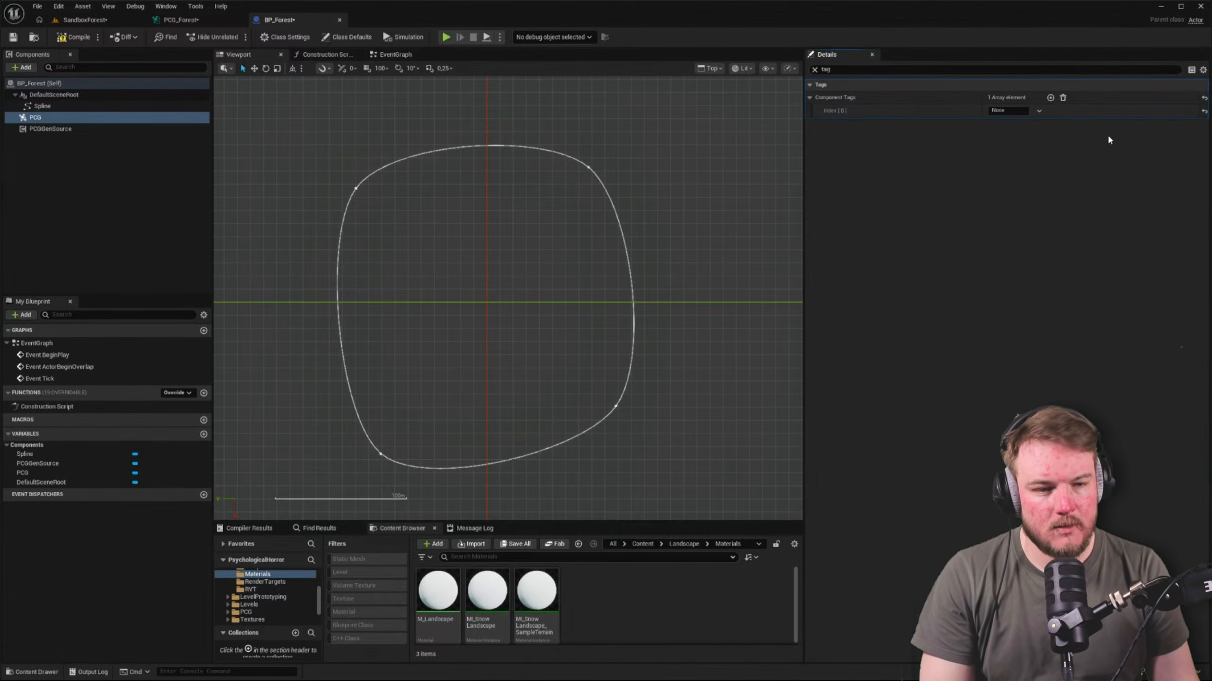
{"action": "left_click", "coordinate": [1013, 113]}
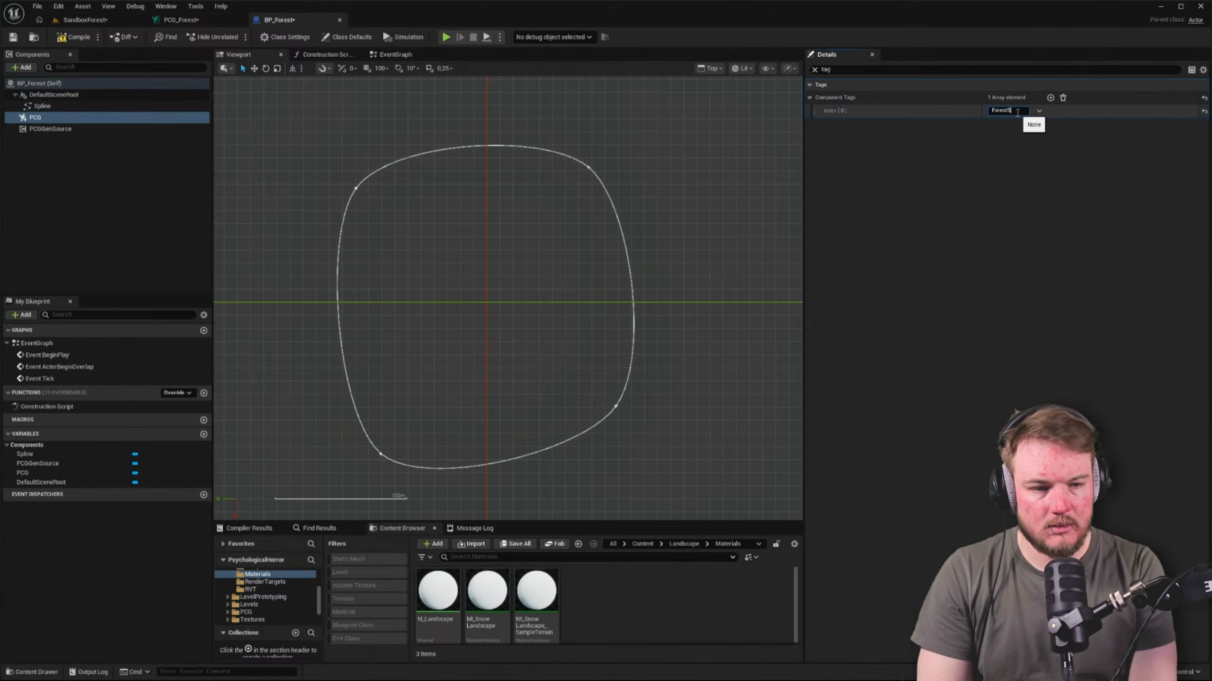
{"action": "left_click", "coordinate": [969, 213]}
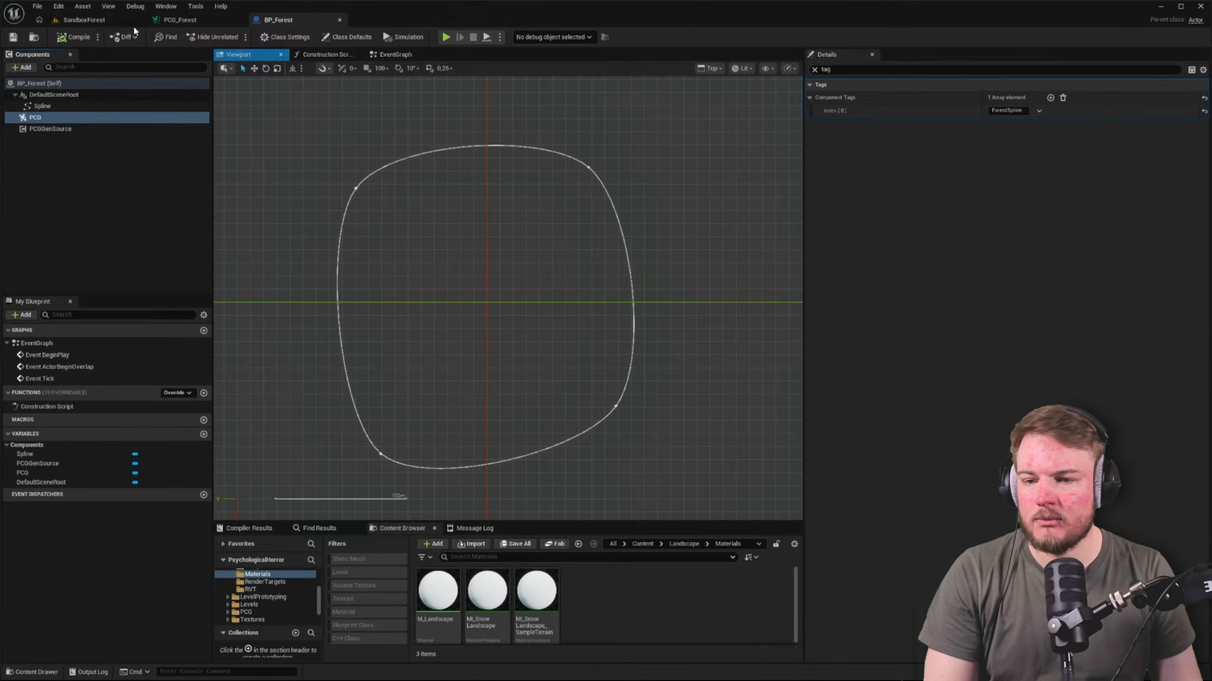
Add a Get Spline Data node above Get Landscape Data in the PCG_Forest graph
{"action": "left_click", "coordinate": [191, 21]}
{"action": "right_click_drag", "start_coordinate": [410, 181], "coordinate": [437, 218]}
{"action": "right_click", "coordinate": [378, 169]}
{"action": "type", "text": "g"}
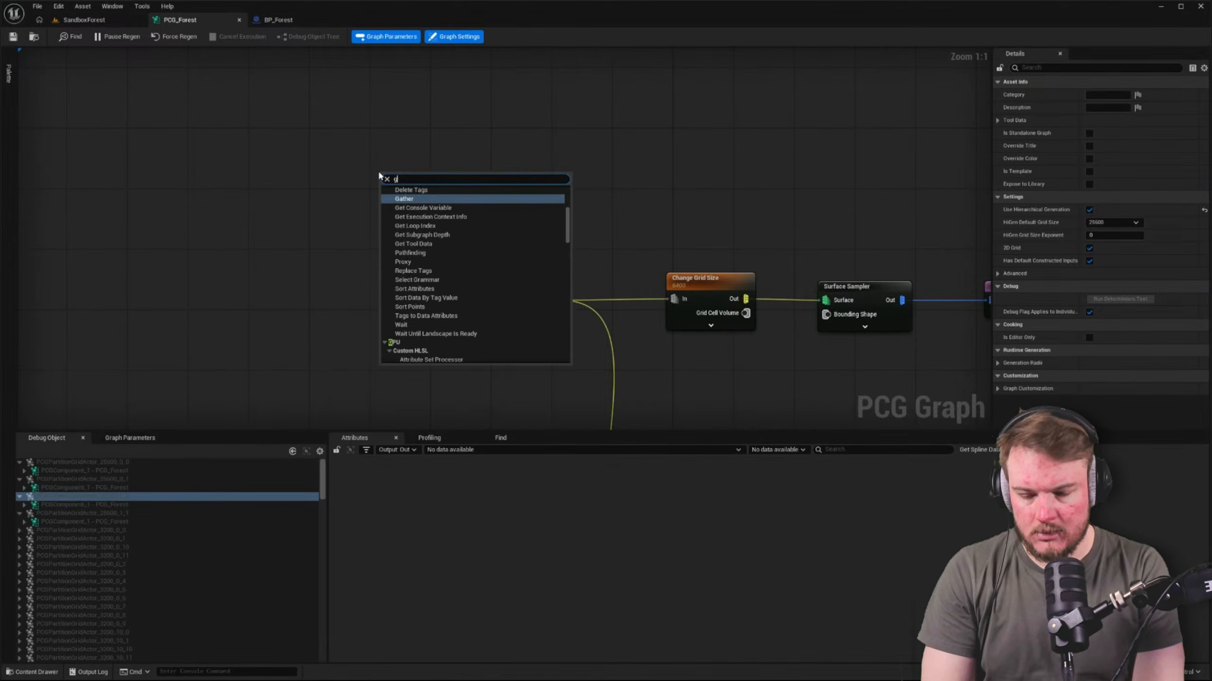
{"action": "type", "text": "et splin"}
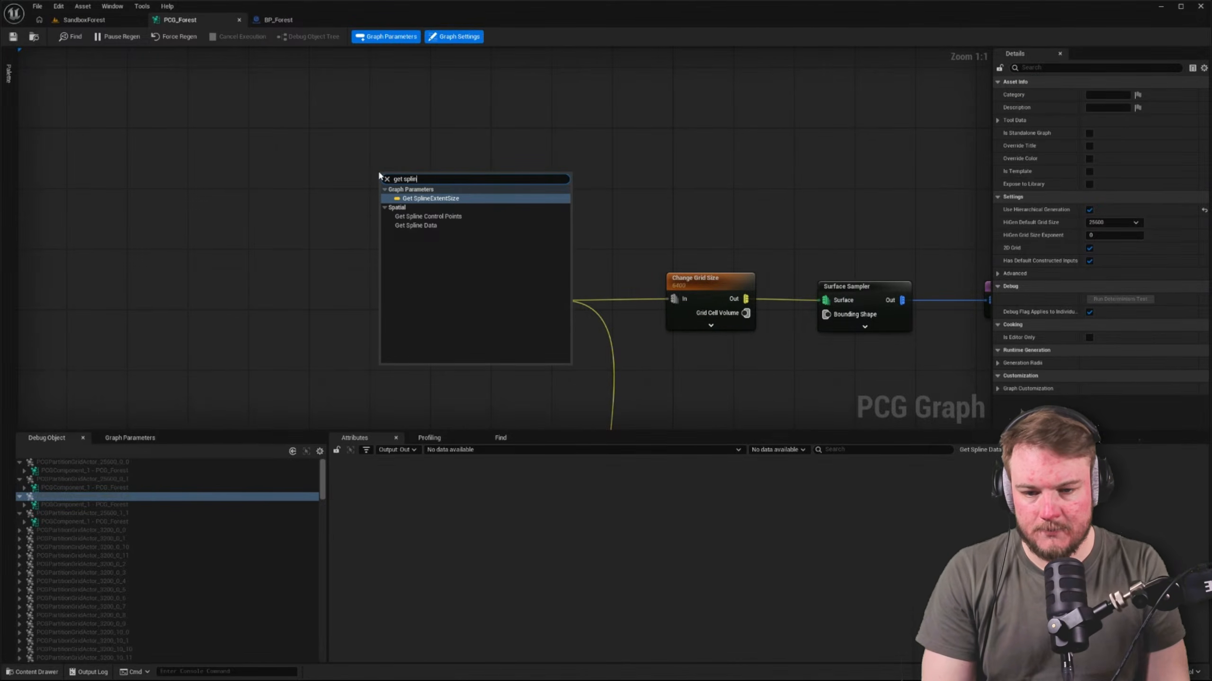
{"action": "key", "text": "Down"}
{"action": "key", "text": "Down"}
{"action": "key", "text": "Return"}
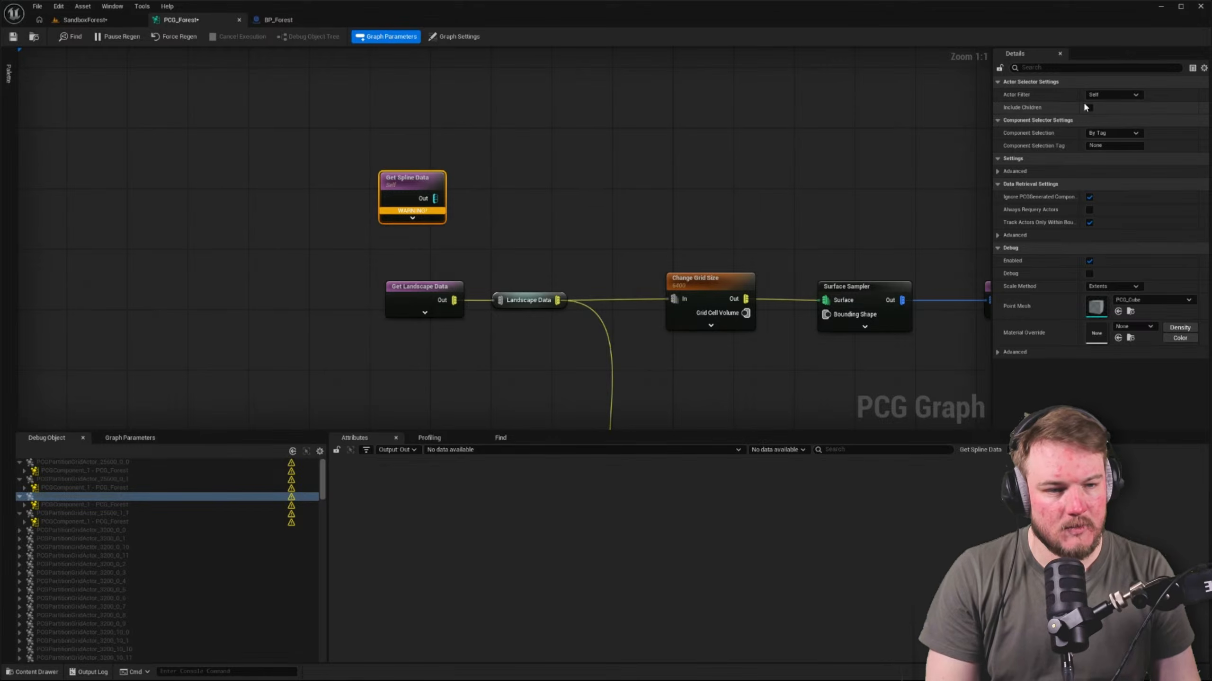
Set the Get Spline Data component selection tag to ForestSpline, keeping the actor filter at Self, and inspect the node
{"action": "left_click", "coordinate": [1097, 97]}
{"action": "left_click", "coordinate": [1099, 98]}
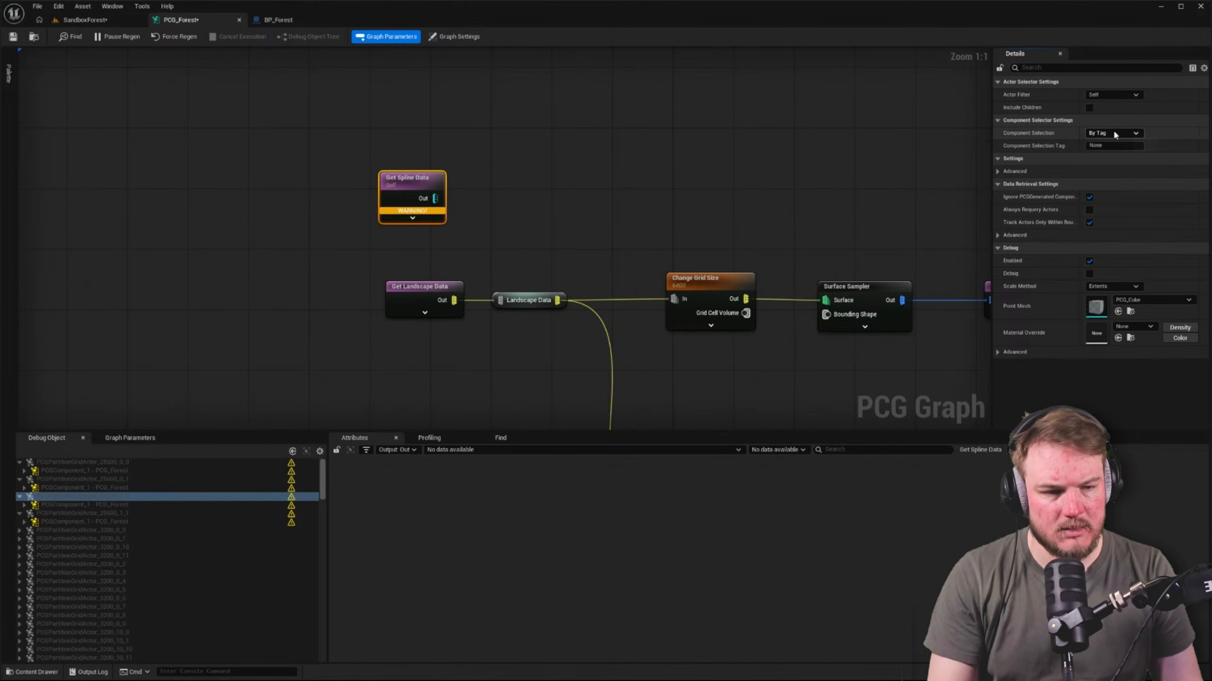
{"action": "left_click", "coordinate": [1116, 143]}
{"action": "left_click", "coordinate": [1117, 144]}
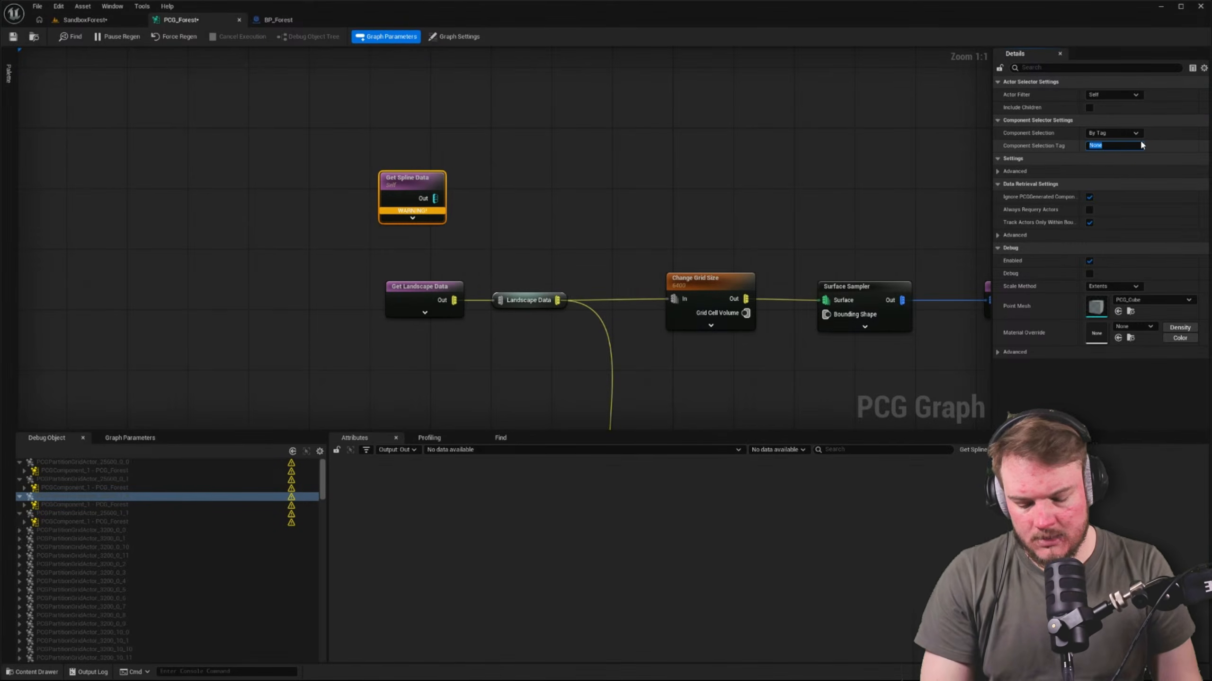
{"action": "type", "text": "ForestSpli"}
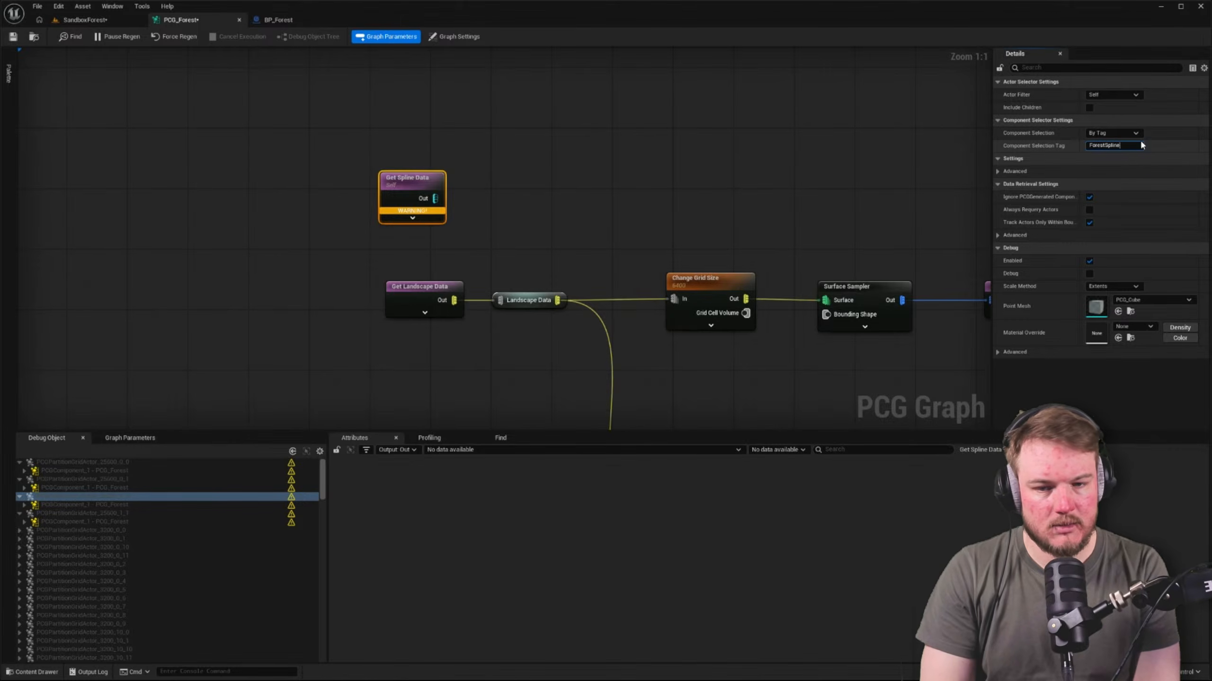
{"action": "key", "text": "Return"}
{"action": "left_click", "coordinate": [725, 152]}
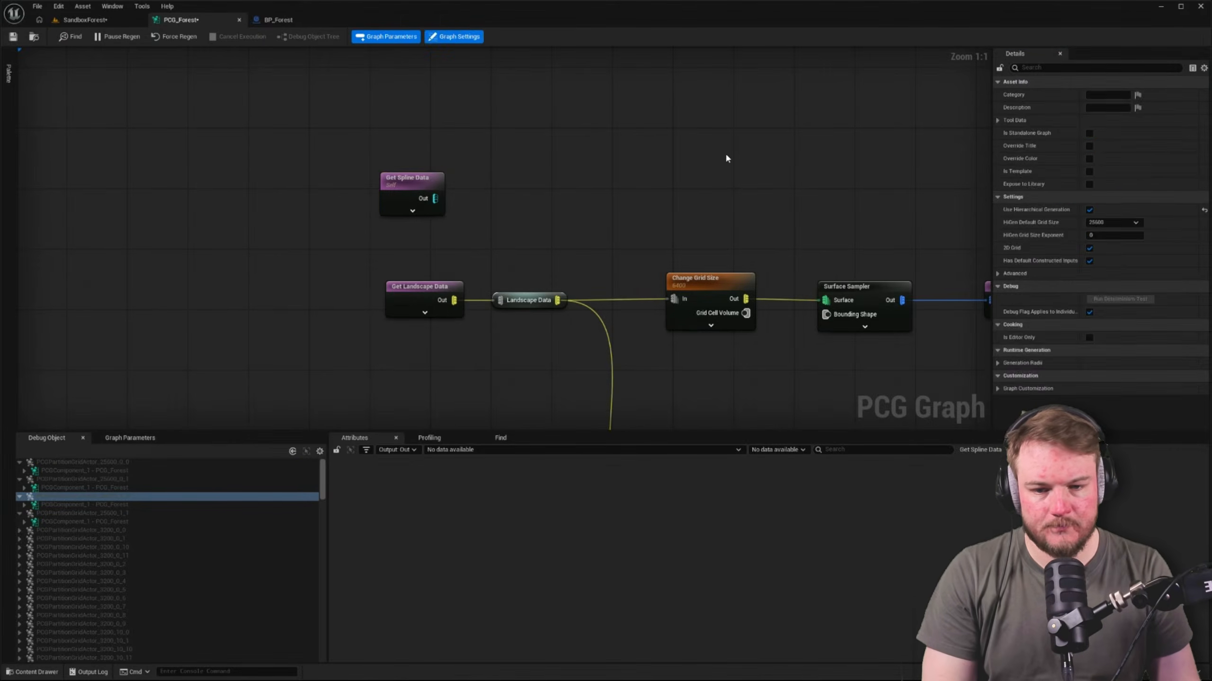
{"action": "left_click", "coordinate": [422, 180]}
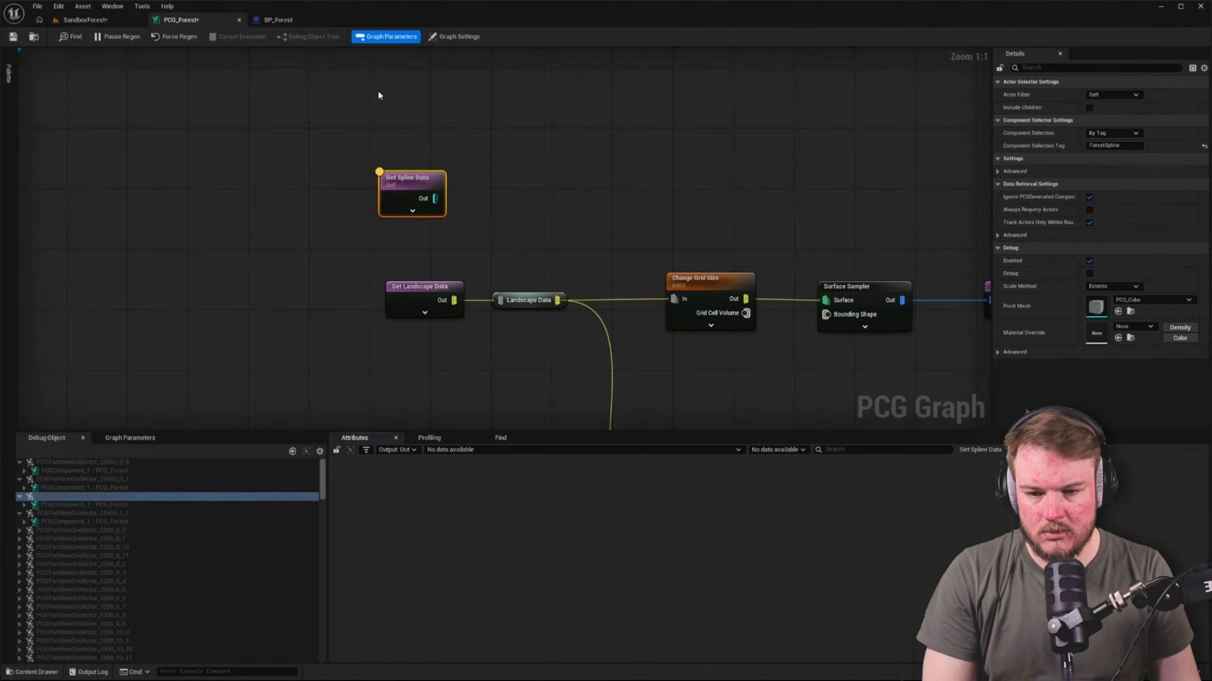
{"action": "left_click", "coordinate": [553, 172]}
Add a Spline Sampler node connected to the output of Get Spline Data
{"action": "right_click_drag", "start_coordinate": [553, 172], "coordinate": [426, 203]}
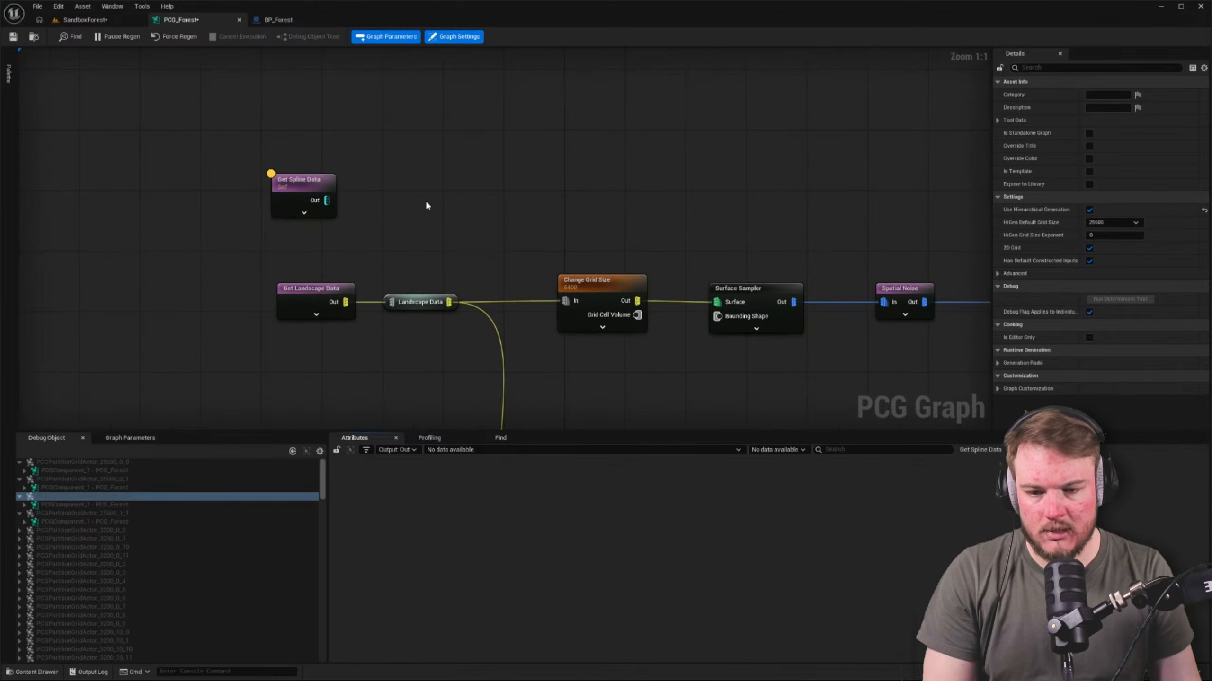
{"action": "left_click_drag", "start_coordinate": [332, 201], "coordinate": [384, 170]}
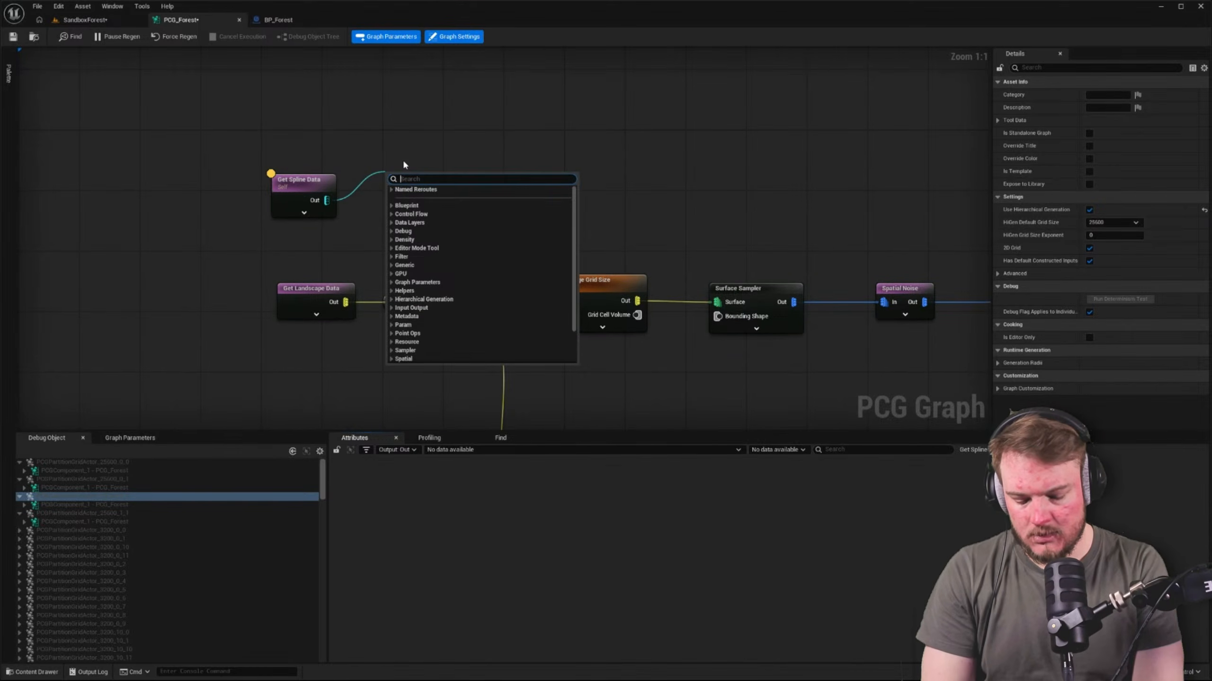
{"action": "type", "text": "sam"}
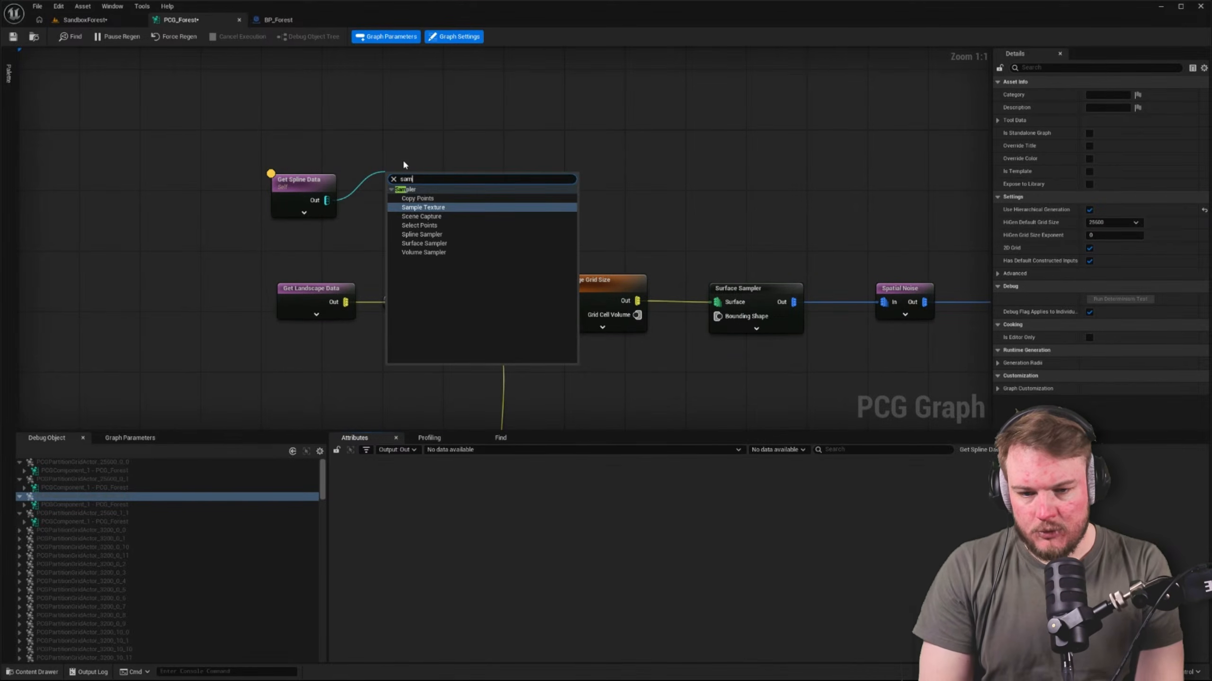
{"action": "key", "text": "Down"}
{"action": "key", "text": "Down"}
{"action": "key", "text": "Down"}
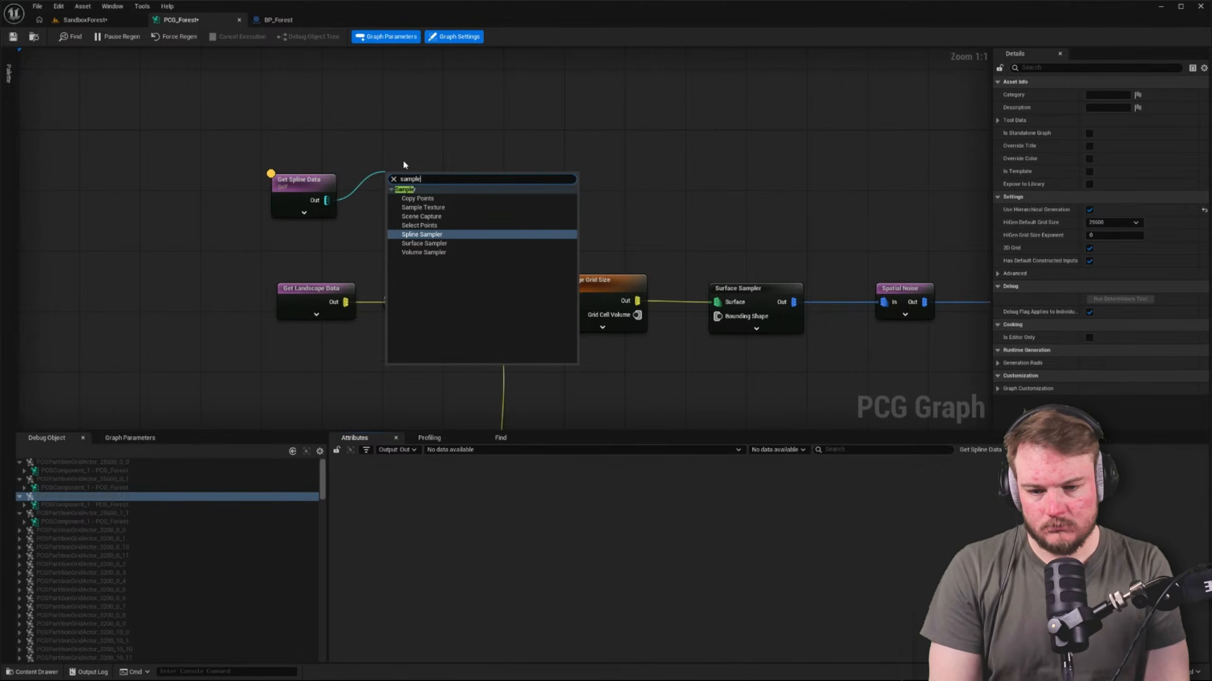
{"action": "key", "text": "Return"}
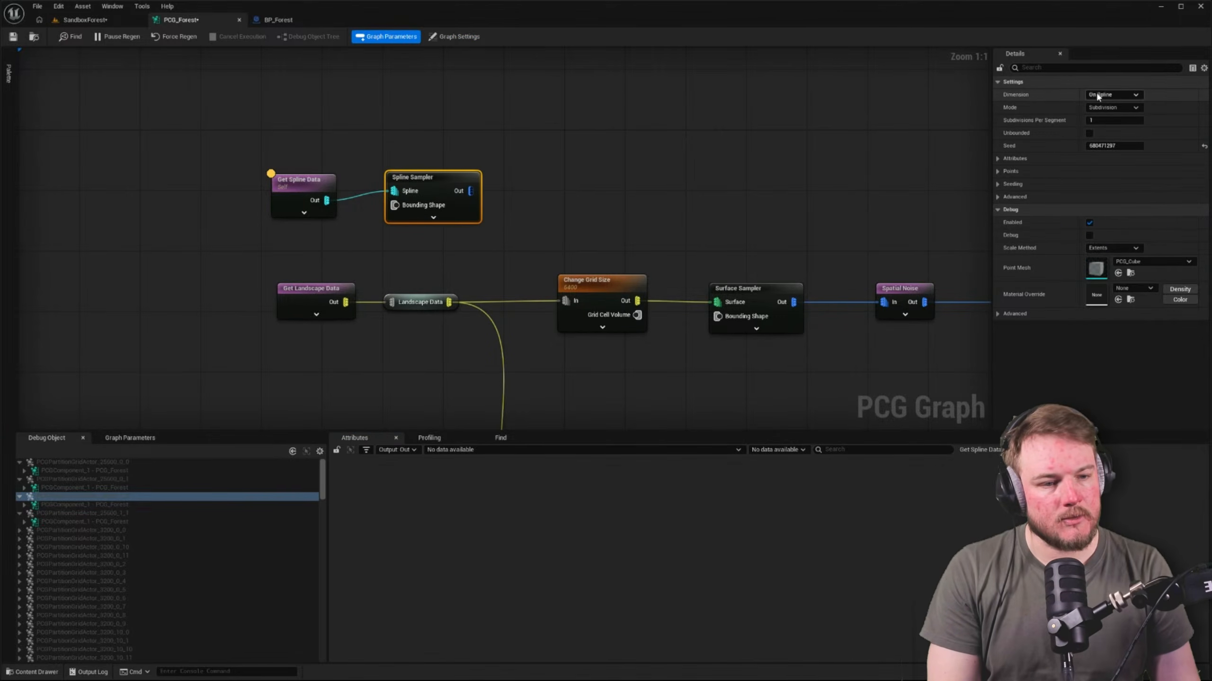
Set the Spline Sampler's dimension to On Interior and inspect the node
{"action": "left_click", "coordinate": [1097, 96]}
{"action": "left_click", "coordinate": [1110, 140]}
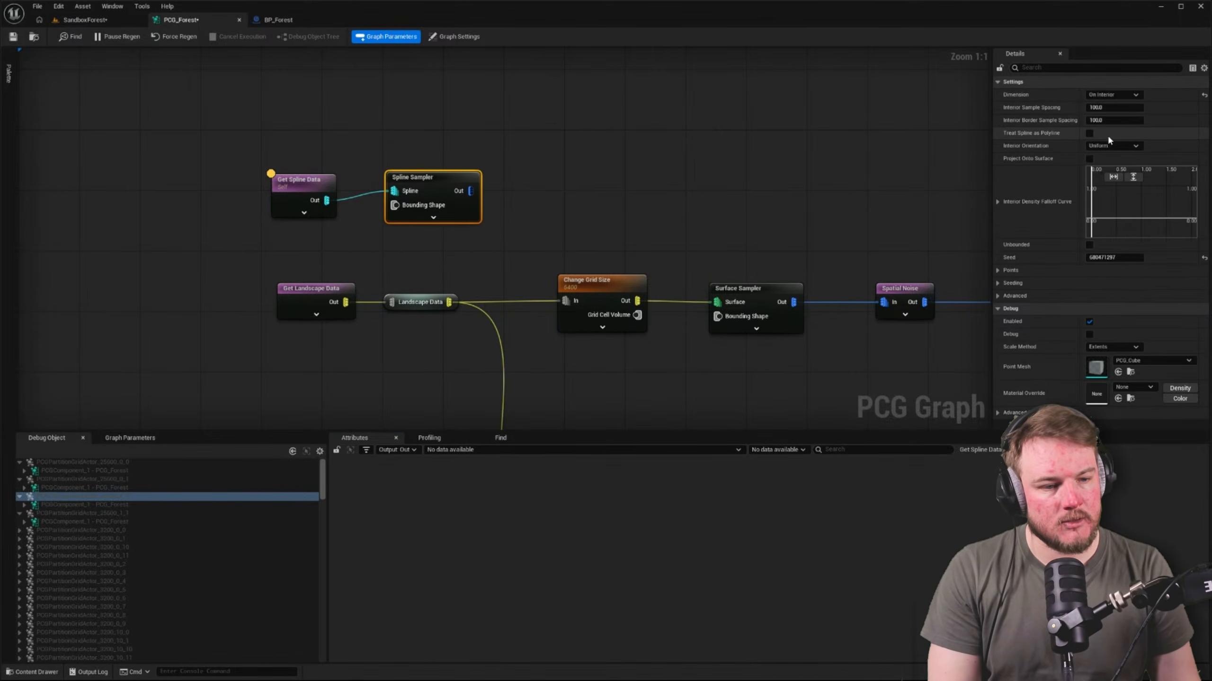
{"action": "key", "text": "a"}
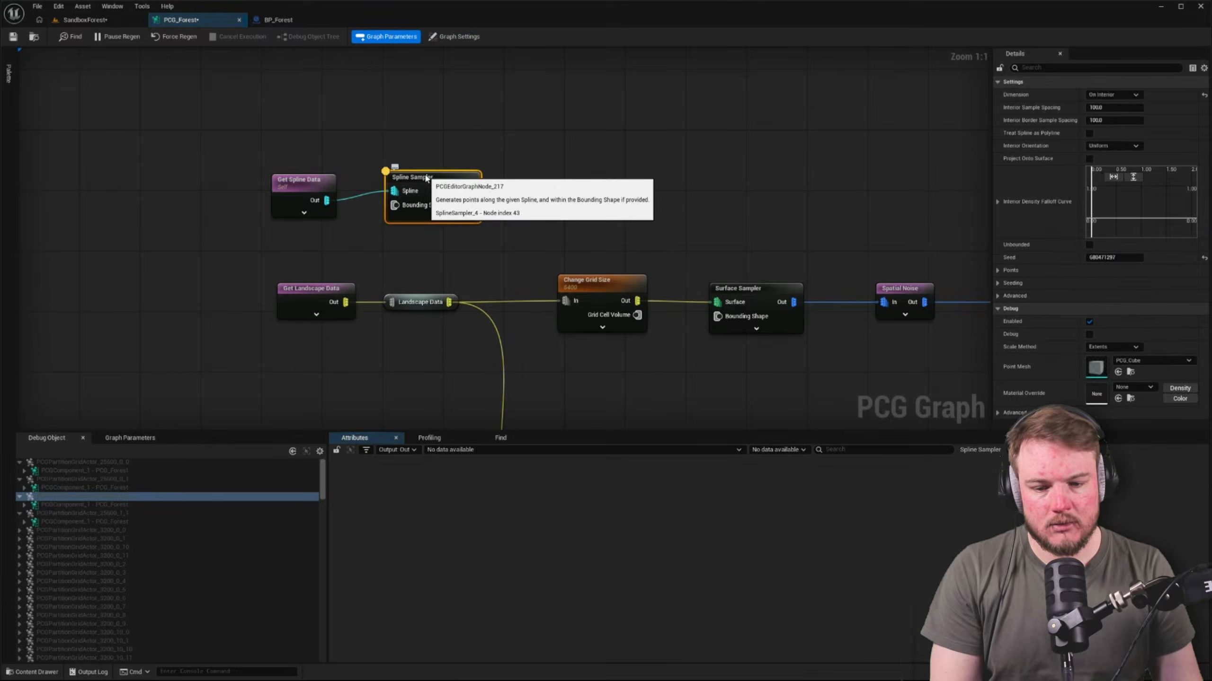
Enable debugging on the Spline Sampler and move both spline nodes farther from the Get Landscape Data row
{"action": "key", "text": "d"}
{"action": "left_click", "coordinate": [678, 182]}
{"action": "right_click_drag", "start_coordinate": [552, 137], "coordinate": [491, 125]}
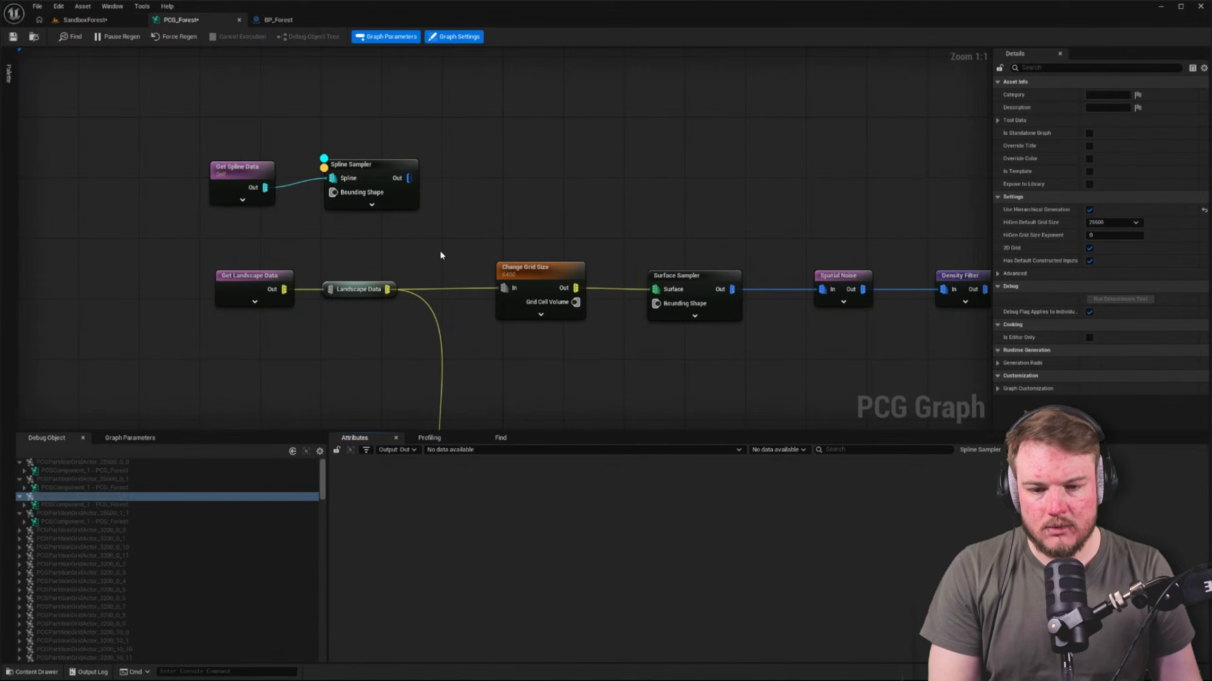
{"action": "right_click_drag", "start_coordinate": [469, 240], "coordinate": [405, 250]}
{"action": "left_click_drag", "start_coordinate": [203, 163], "coordinate": [419, 118]}
{"action": "left_click", "coordinate": [421, 119]}
{"action": "right_click_drag", "start_coordinate": [629, 132], "coordinate": [578, 164]}
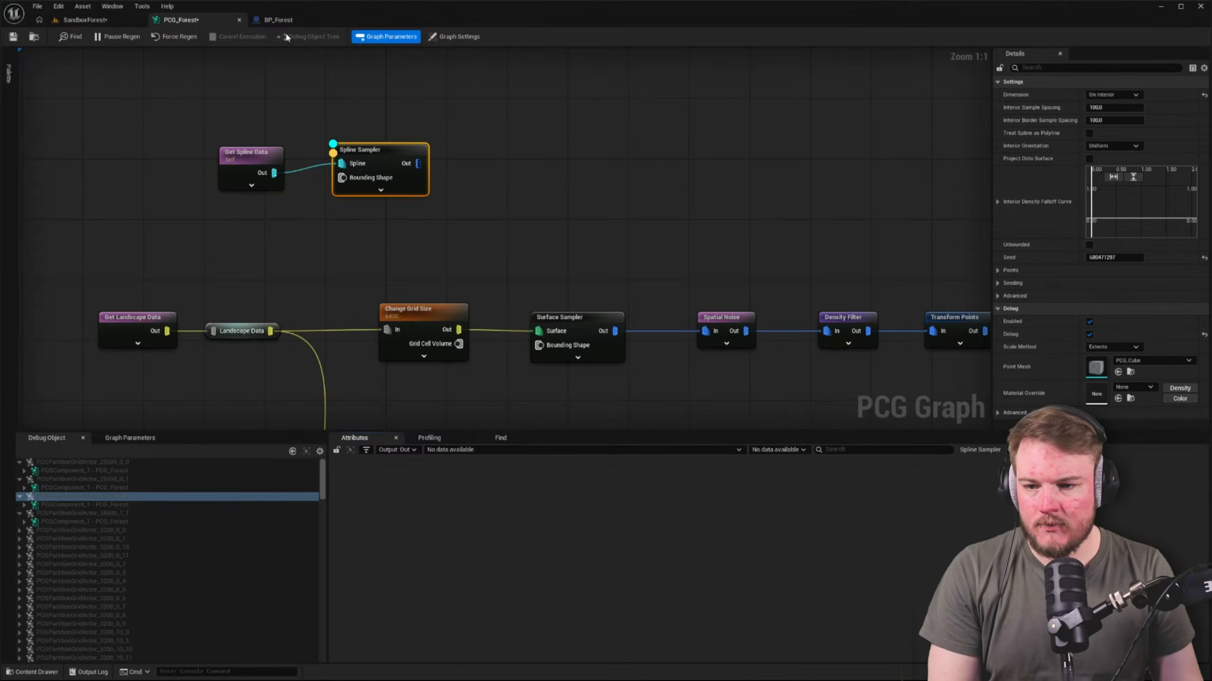
Check the SandboxForest level for the Spline Sampler's debug points, toggling PCGWorldActor0's visibility, and review BP_Forest
{"action": "left_click", "coordinate": [107, 21]}
{"action": "right_click_drag", "start_coordinate": [549, 369], "coordinate": [506, 372]}
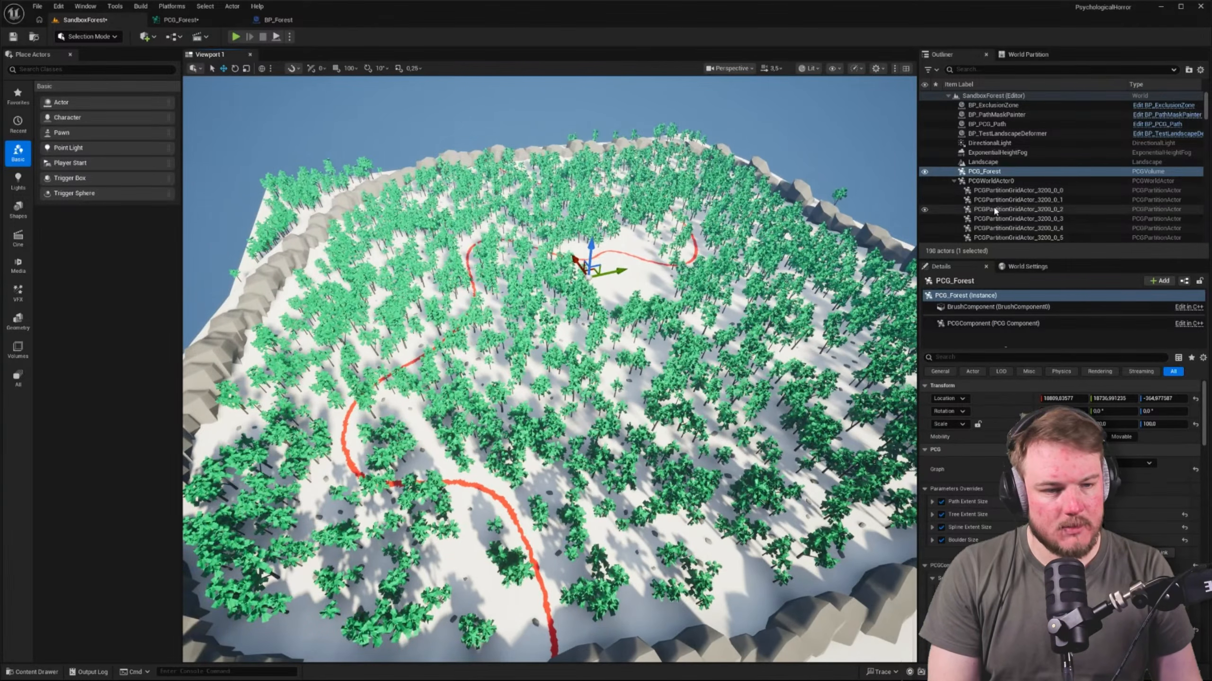
{"action": "left_click", "coordinate": [925, 182]}
{"action": "left_click", "coordinate": [925, 182]}
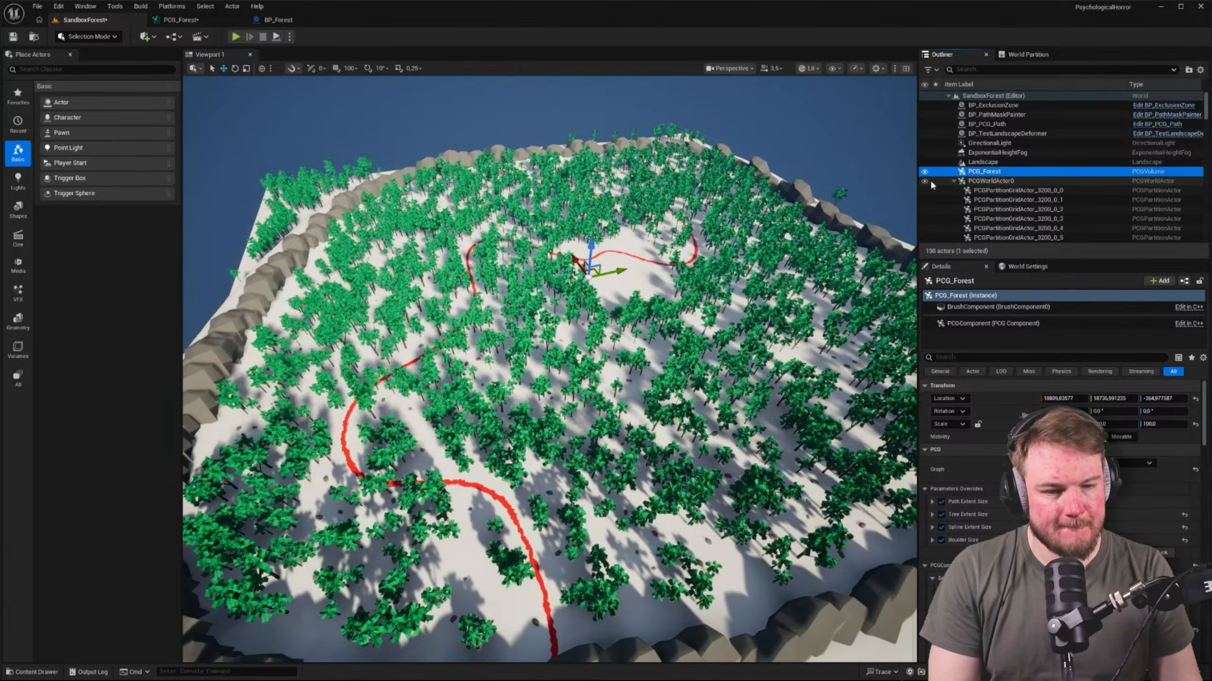
{"action": "left_click", "coordinate": [308, 22]}
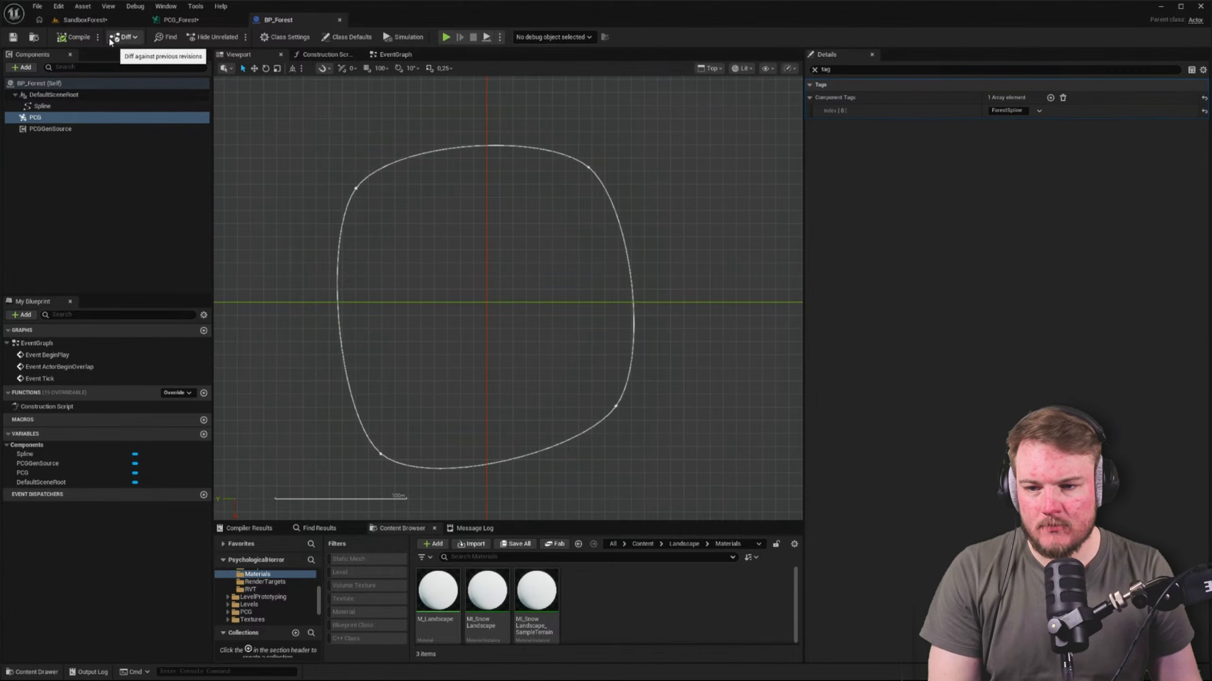
{"action": "left_click", "coordinate": [174, 20]}
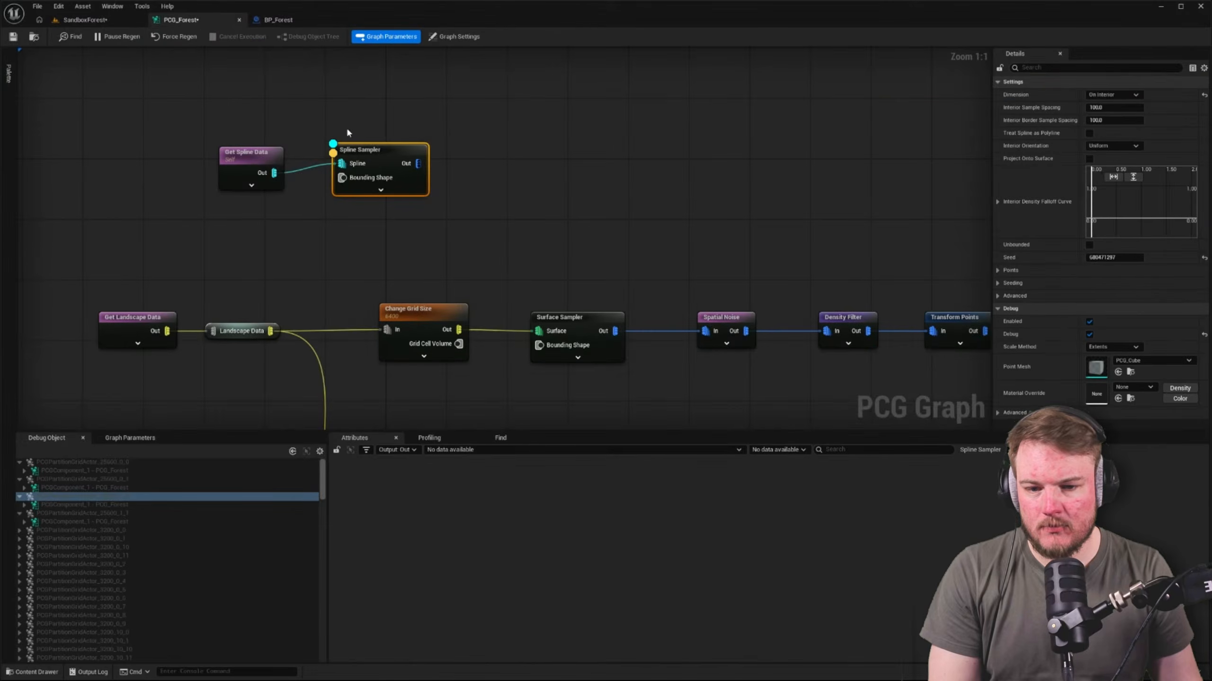
Enable Include Children on the Get Spline Data node and reselect the Spline Sampler
{"action": "left_click", "coordinate": [264, 165]}
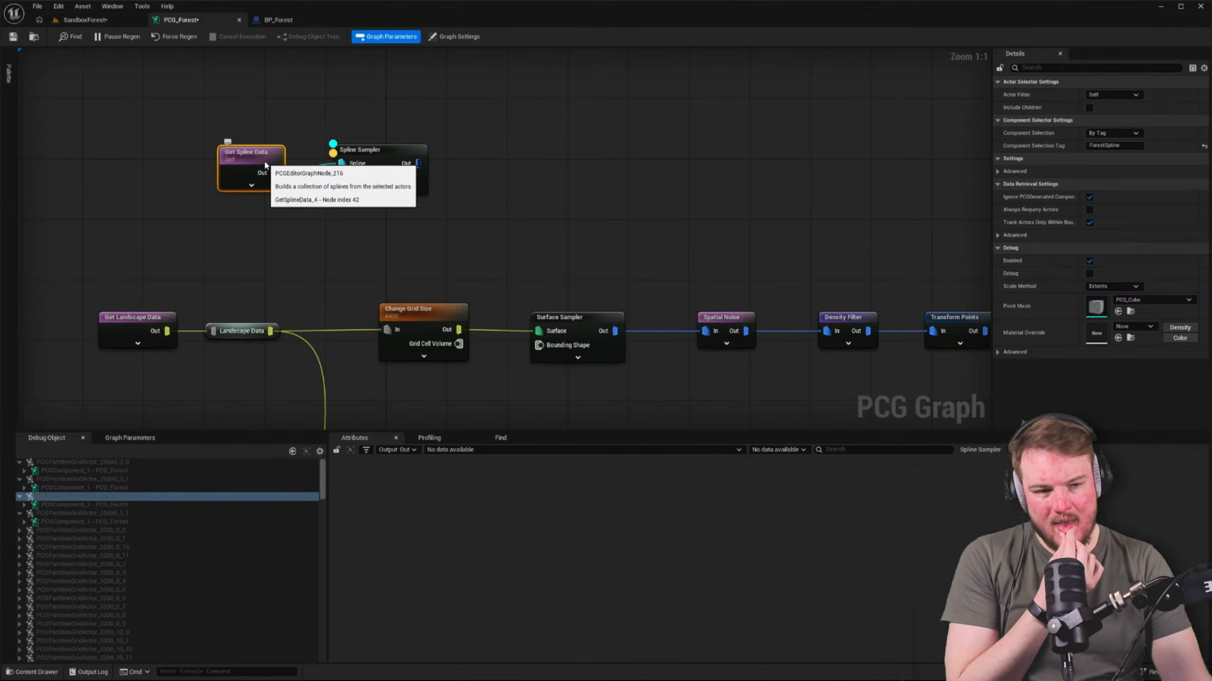
{"action": "left_click", "coordinate": [1088, 108]}
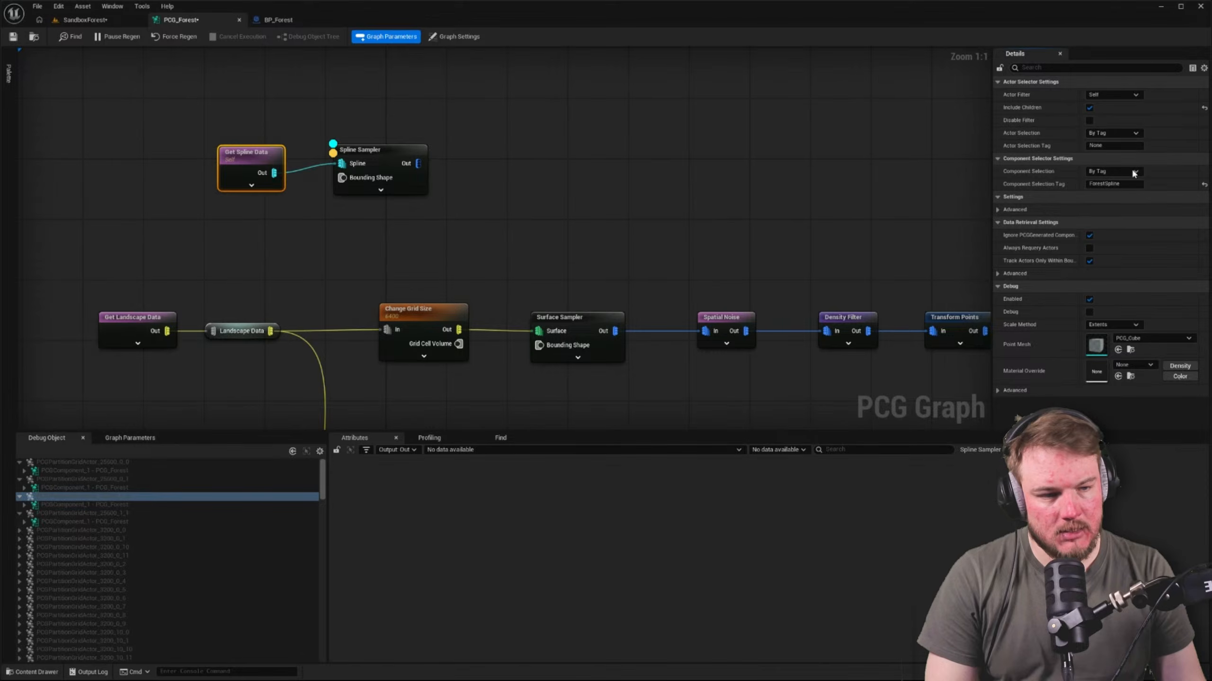
{"action": "left_click", "coordinate": [394, 157]}
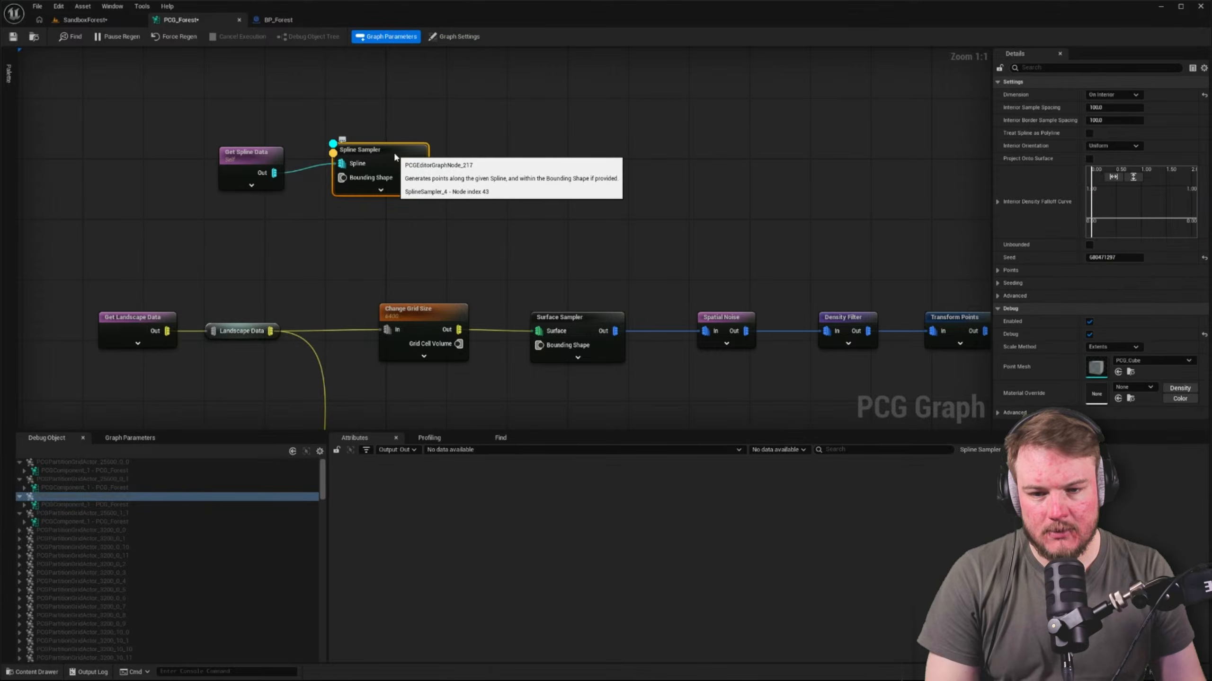
Inspect the graph with PCGComponent_1 of the 25600 partition grid actors as the debug object
{"action": "left_click", "coordinate": [89, 489]}
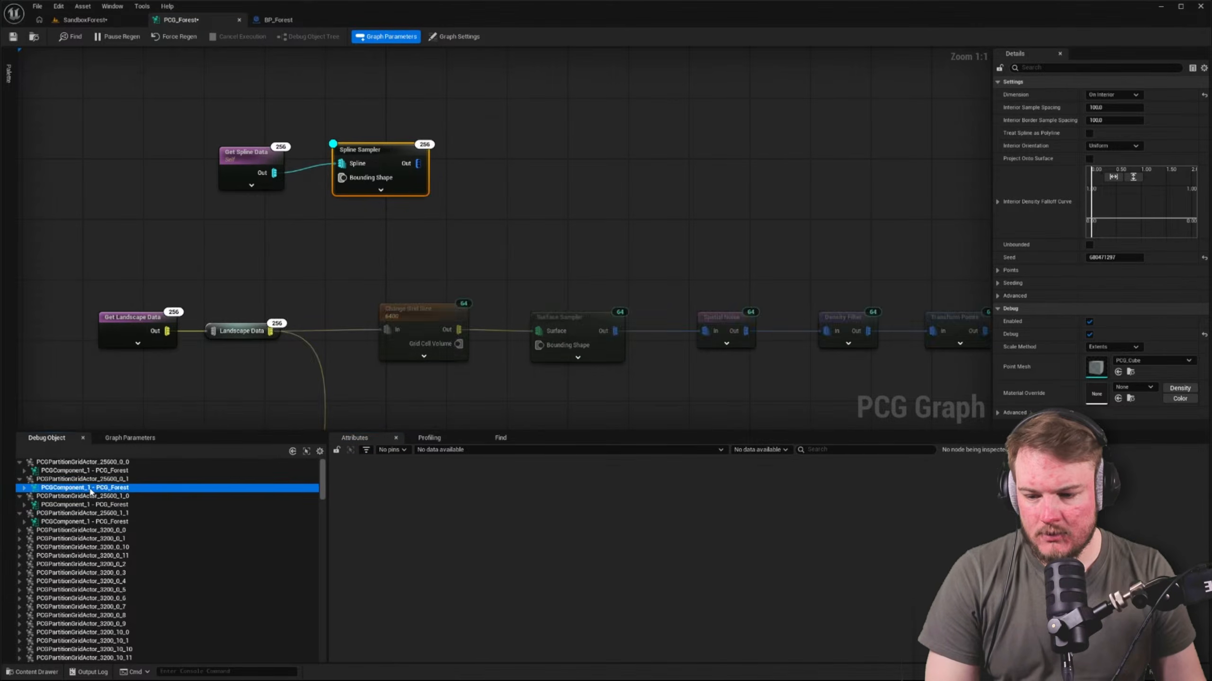
{"action": "left_click", "coordinate": [88, 481]}
{"action": "left_click", "coordinate": [91, 470]}
{"action": "left_click", "coordinate": [90, 462]}
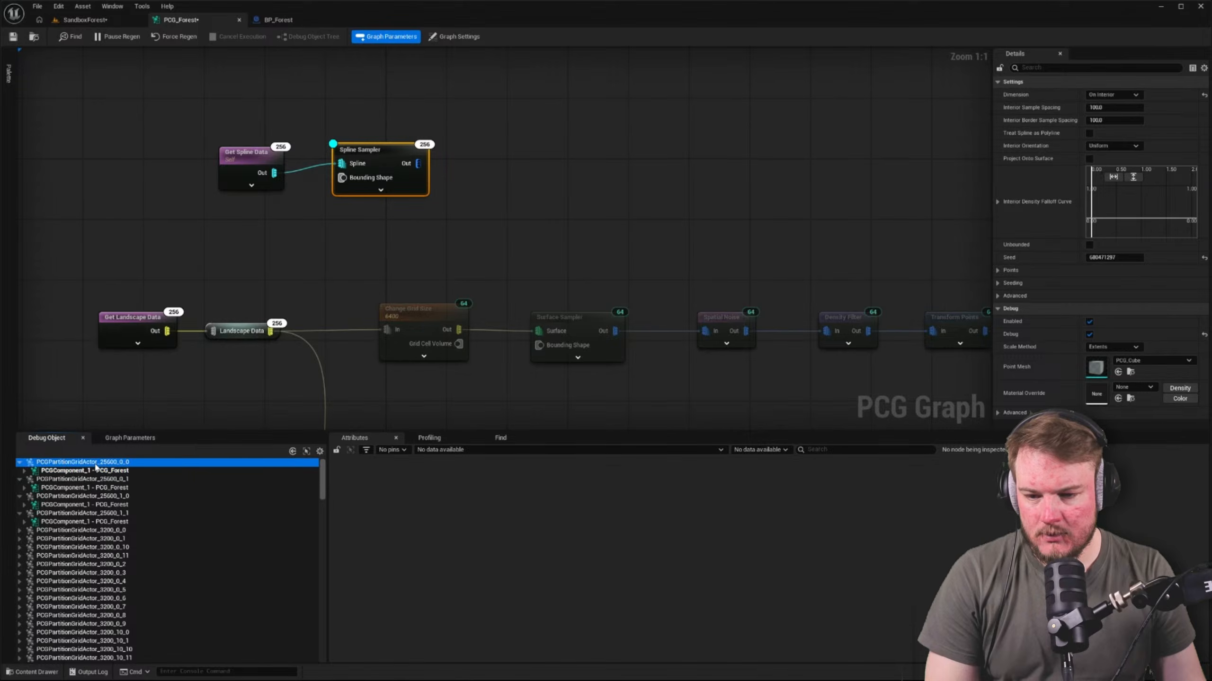
Place a BP_Forest actor in the clearing at the middle of the SandboxForest level
{"action": "left_click", "coordinate": [80, 20]}
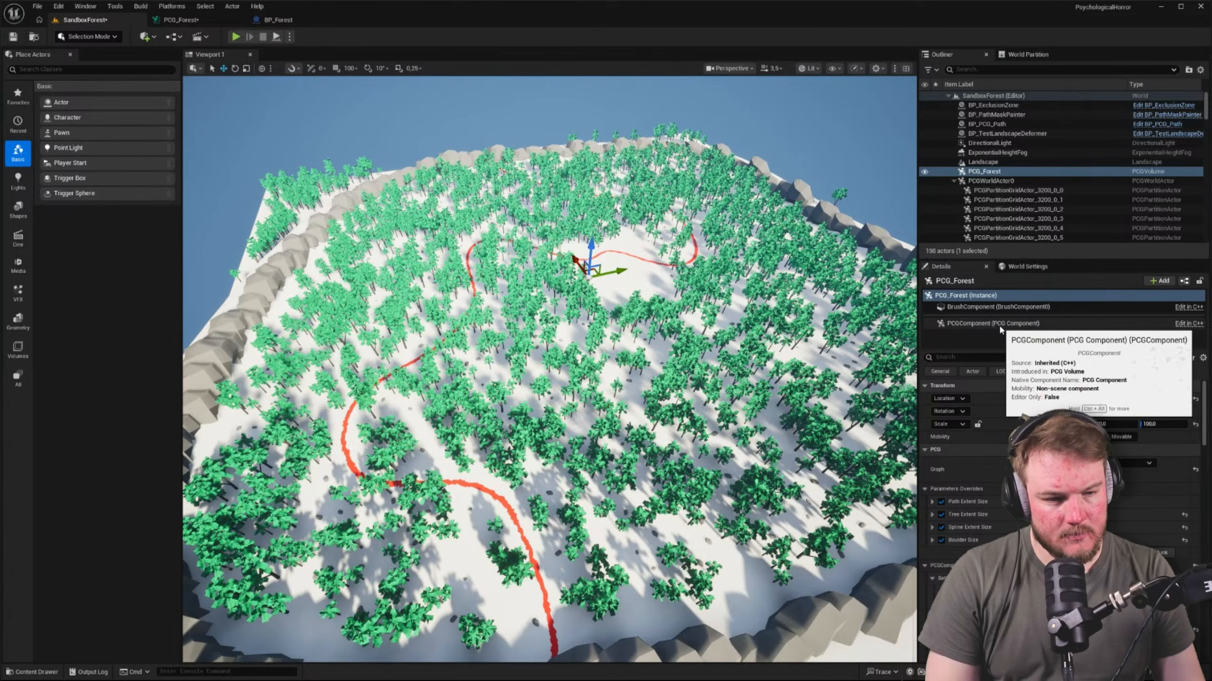
{"action": "left_click", "coordinate": [995, 172]}
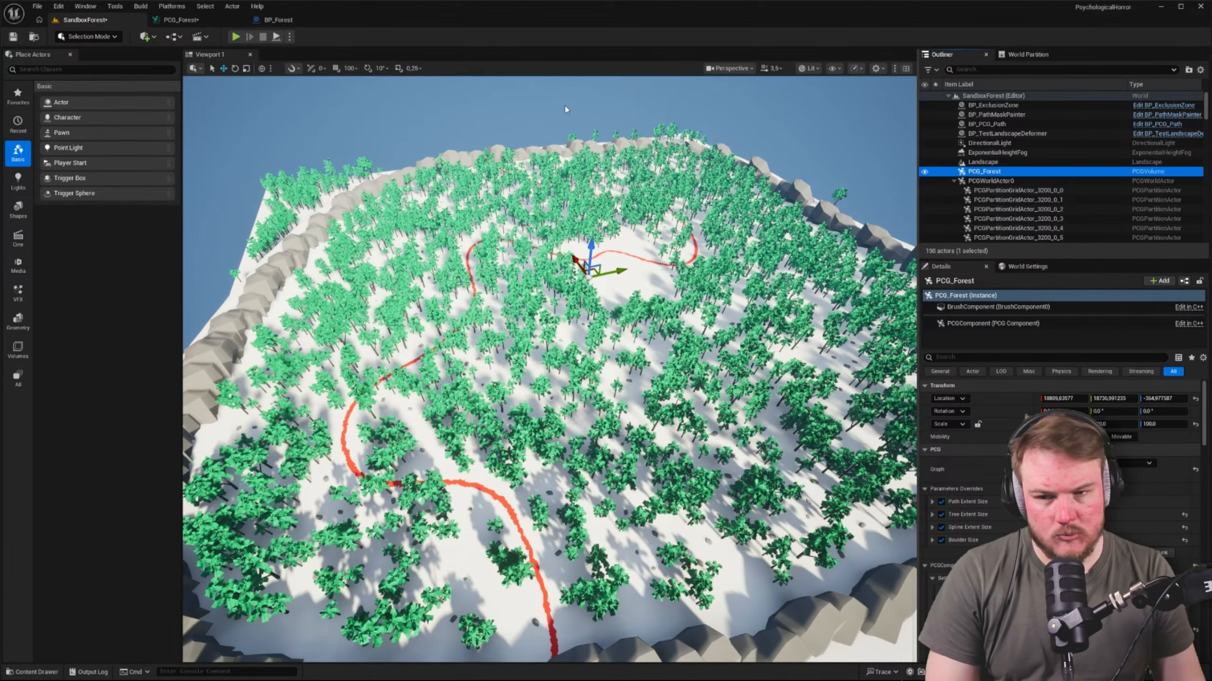
{"action": "key", "text": "w"}
{"action": "right_click_drag", "start_coordinate": [406, 99], "coordinate": [305, 82]}
{"action": "key", "text": "d"}
{"action": "scroll", "coordinate": [376, 81], "scroll_direction": "up", "scroll_amount": 2}
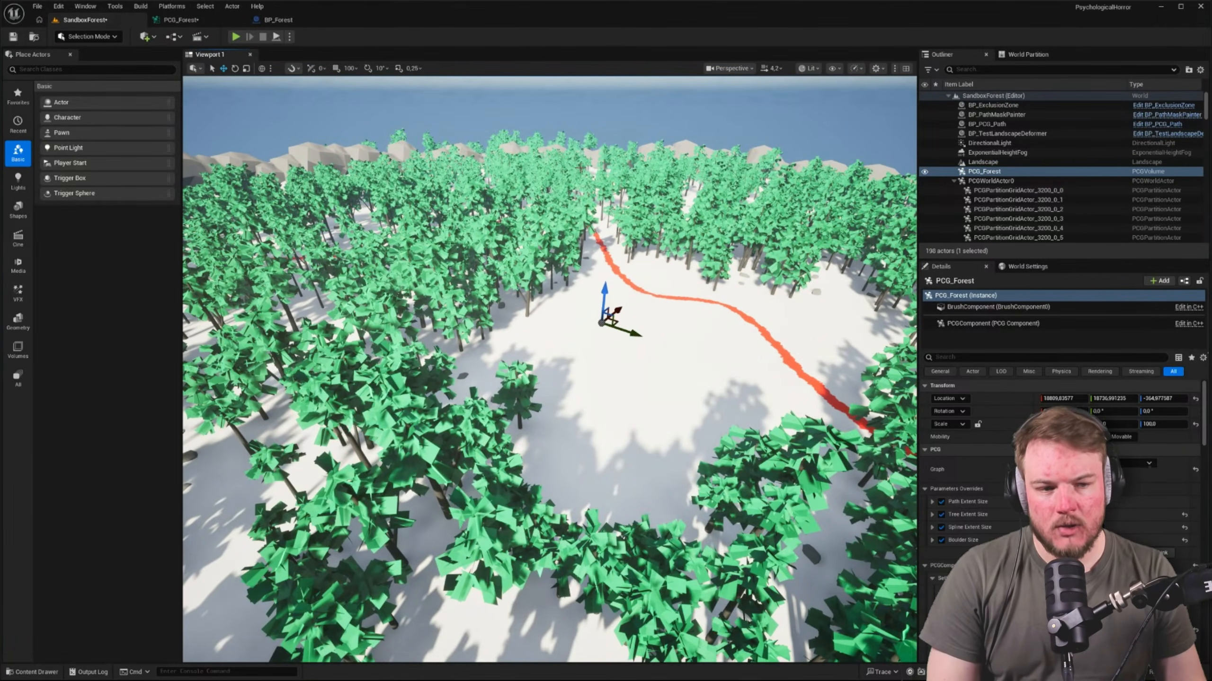
{"action": "key", "text": "ctrl+space"}
{"action": "left_click_drag", "start_coordinate": [239, 426], "coordinate": [577, 378]}
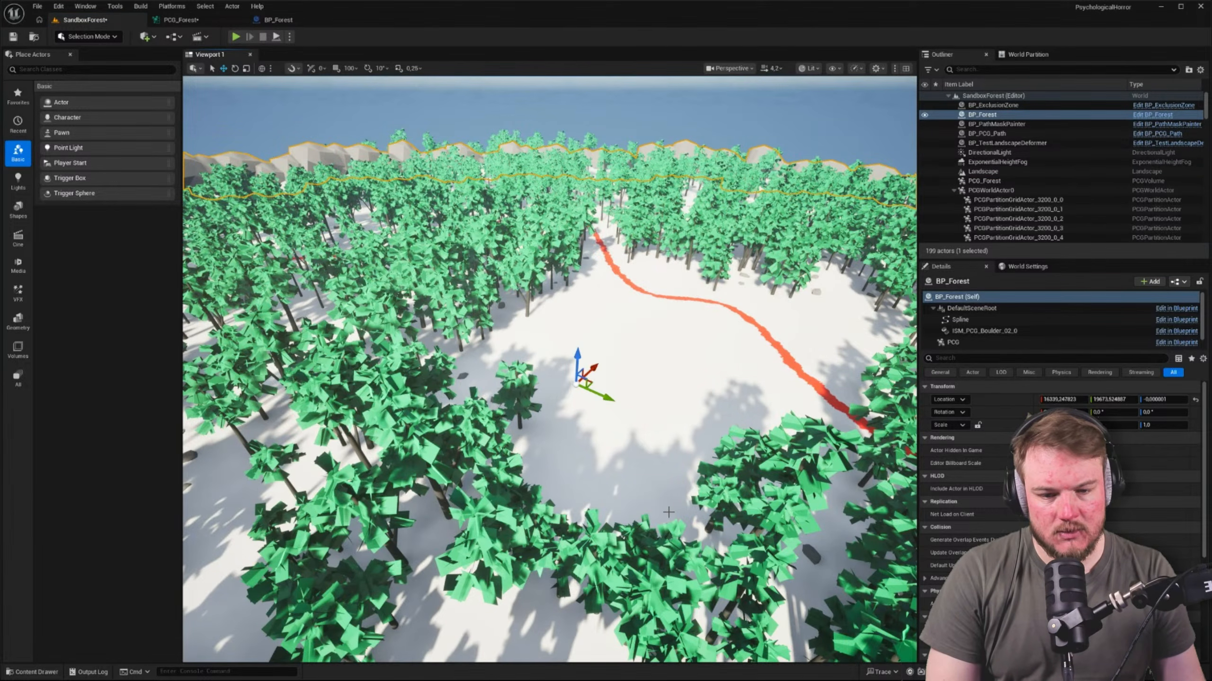
Raise the BP_Forest actor to a Z location of about 2072 and hide the PCG_Forest volume
{"action": "left_click_drag", "start_coordinate": [578, 356], "coordinate": [585, 210]}
{"action": "key", "text": "s"}
{"action": "right_click_drag", "start_coordinate": [586, 210], "coordinate": [572, 268]}
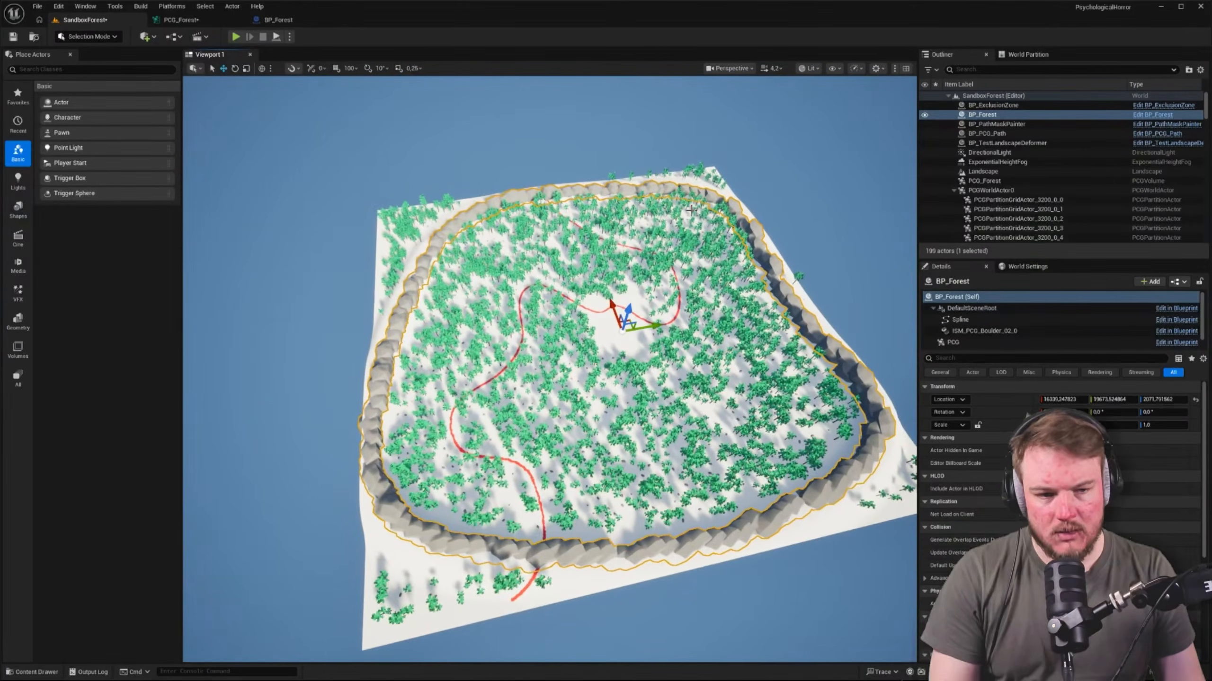
{"action": "left_click", "coordinate": [973, 182]}
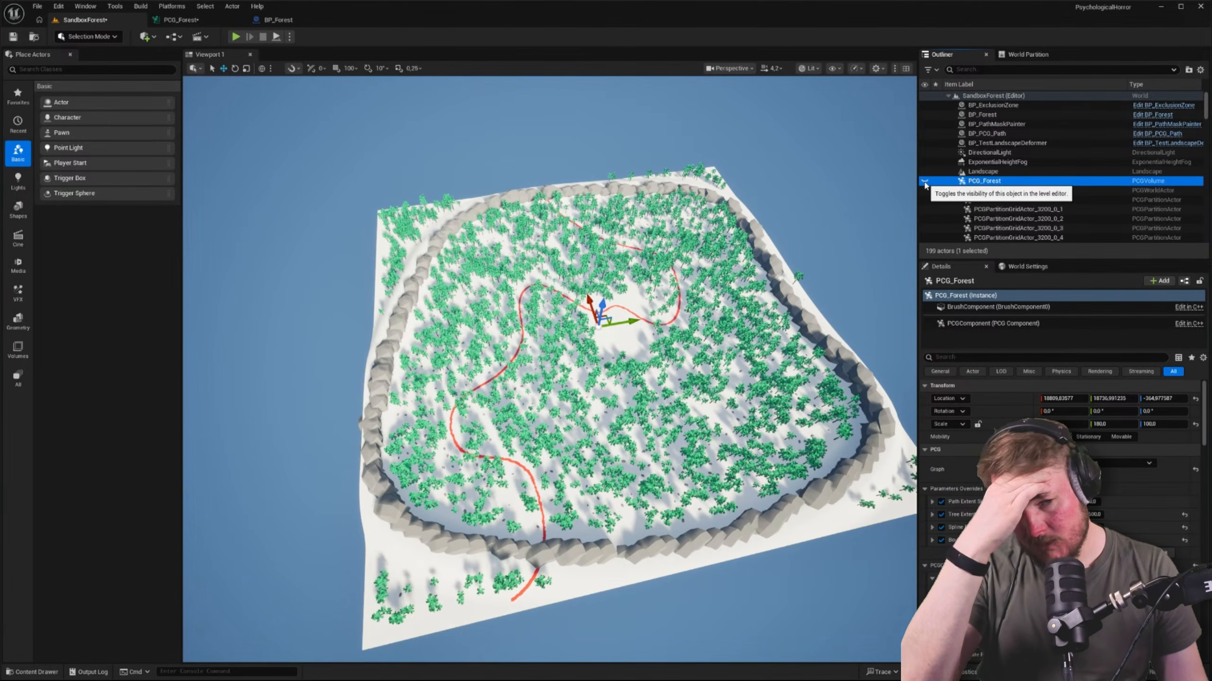
Examine the PCG_Forest graph, following the spline nodes and the landscape sampling chains
{"action": "left_click", "coordinate": [181, 19]}
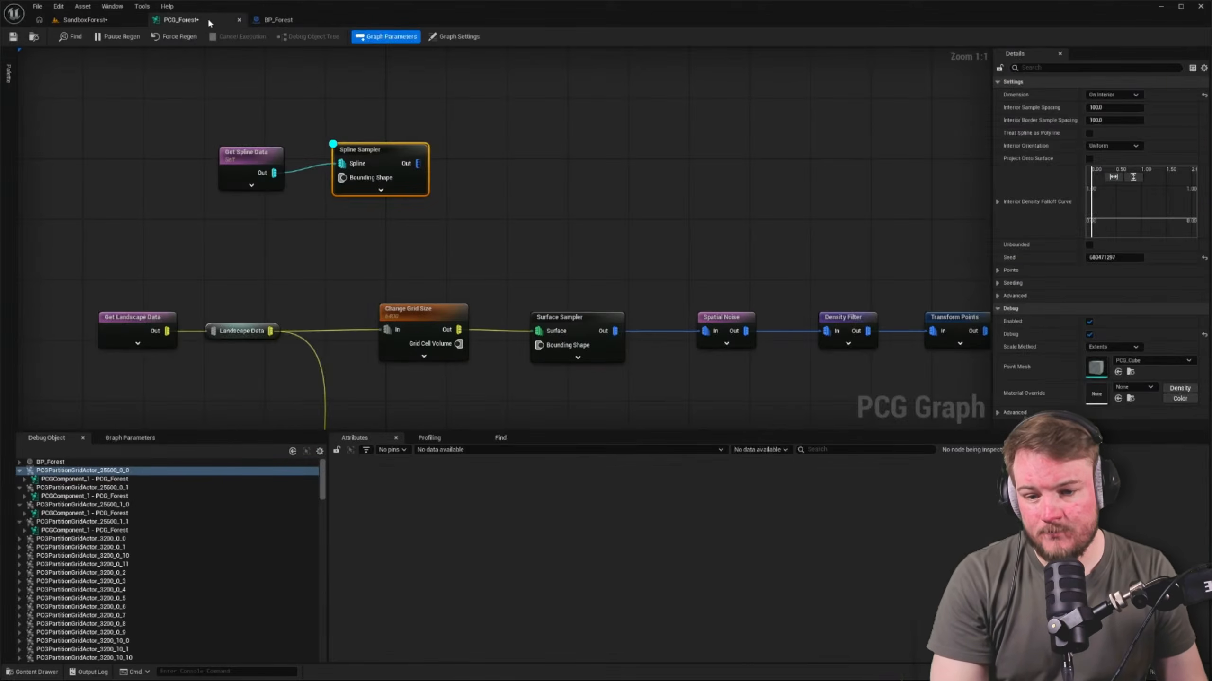
{"action": "scroll", "coordinate": [288, 397], "scroll_direction": "down", "scroll_amount": 6}
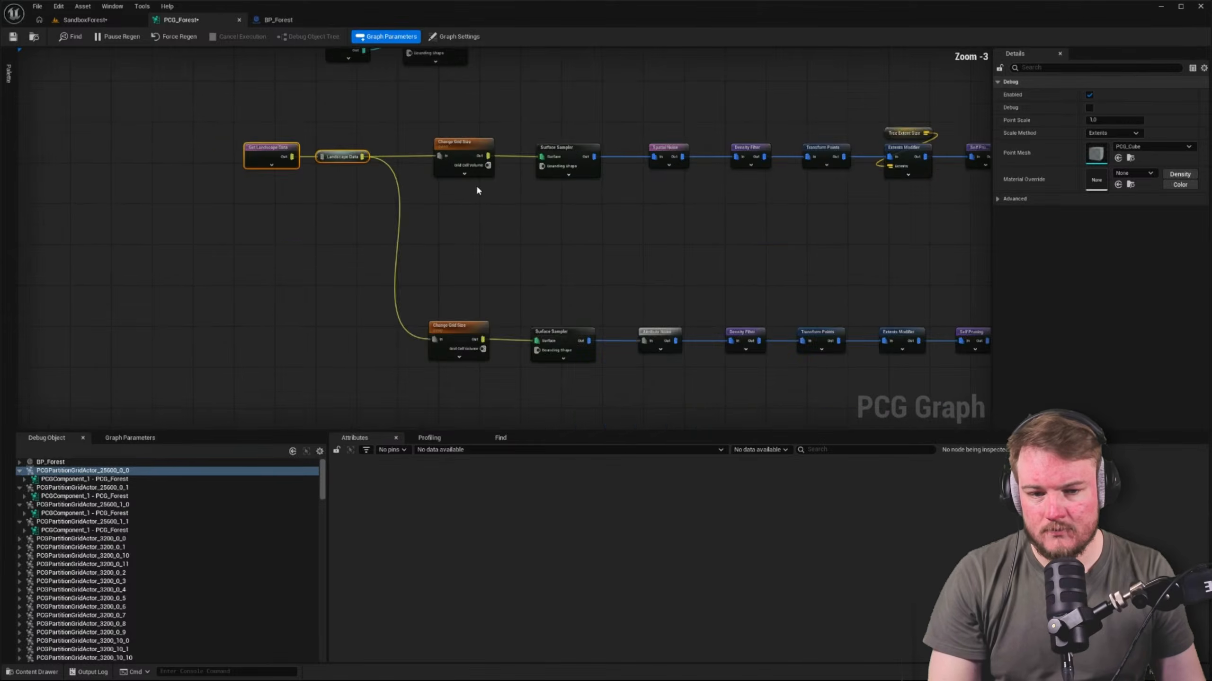
{"action": "scroll", "coordinate": [315, 211], "scroll_direction": "up", "scroll_amount": 2}
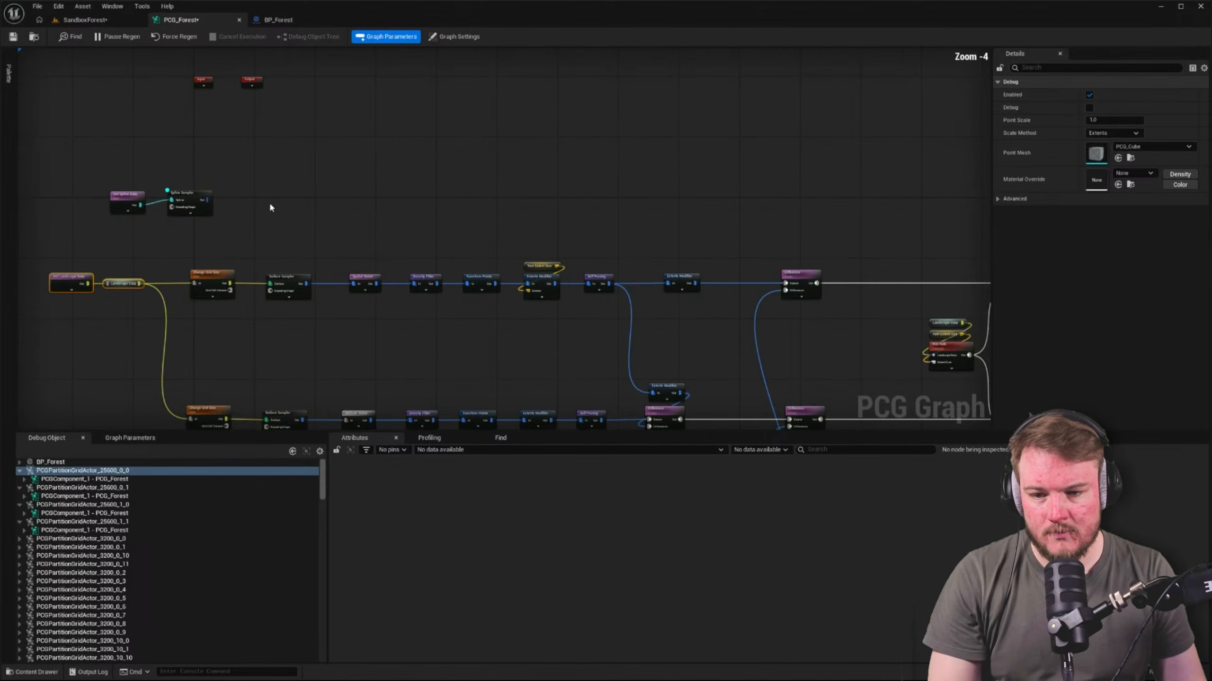
{"action": "left_click", "coordinate": [197, 193]}
{"action": "right_click_drag", "start_coordinate": [257, 191], "coordinate": [334, 110]}
{"action": "right_click_drag", "start_coordinate": [887, 158], "coordinate": [653, 150]}
{"action": "right_click_drag", "start_coordinate": [982, 166], "coordinate": [681, 140]}
{"action": "left_click_drag", "start_coordinate": [681, 140], "coordinate": [899, 404]}
{"action": "right_click_drag", "start_coordinate": [559, 202], "coordinate": [985, 281]}
Compare the PCG_Forest, BP_PCG_Path and BP_Forest actors in the level, viewing BP_Forest up close
{"action": "left_click", "coordinate": [91, 20]}
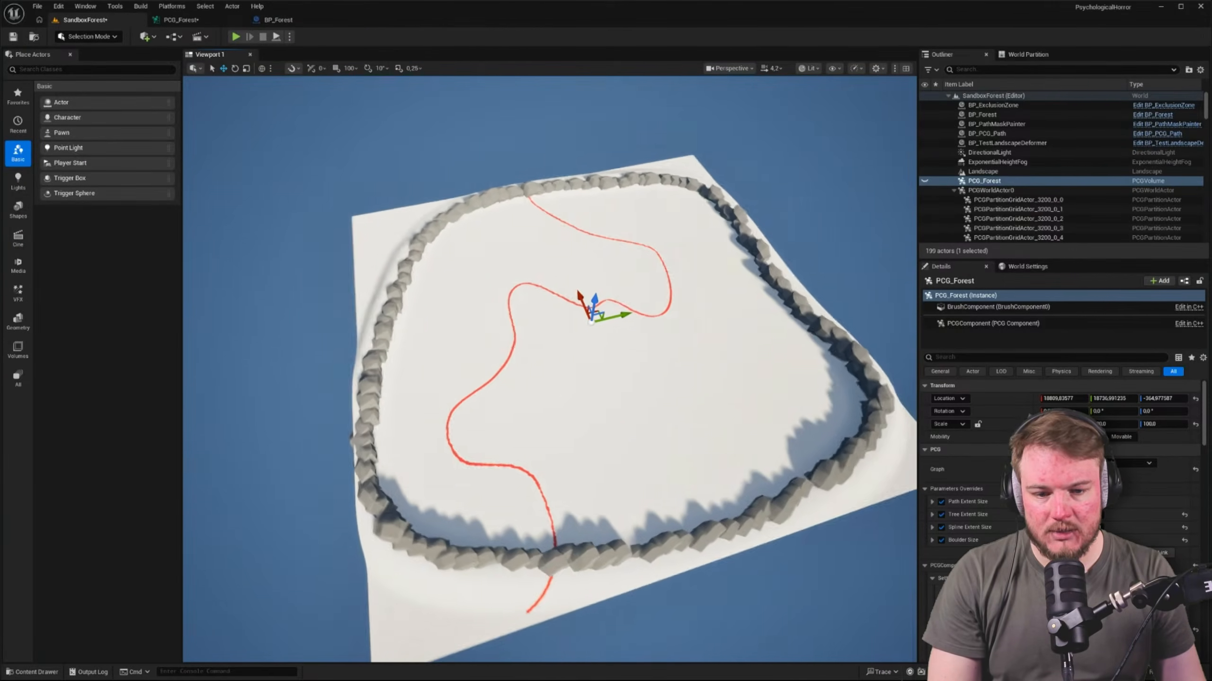
{"action": "left_click", "coordinate": [288, 20]}
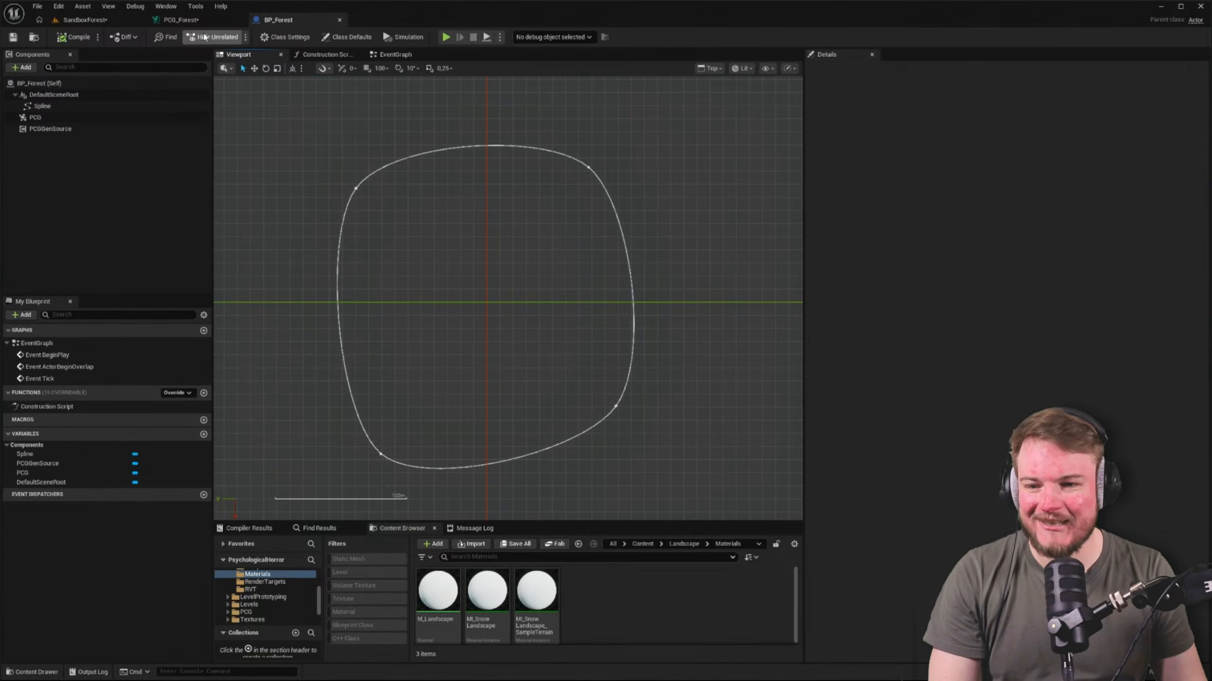
{"action": "left_click", "coordinate": [180, 19]}
{"action": "left_click", "coordinate": [83, 19]}
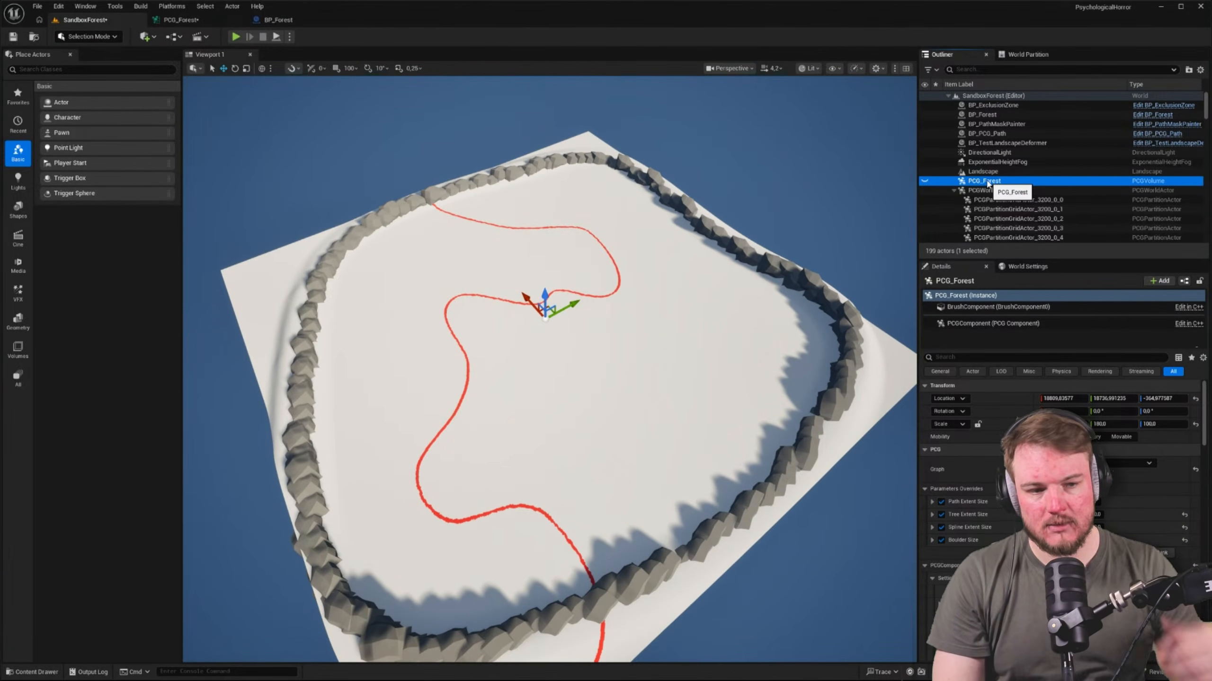
{"action": "left_click", "coordinate": [1006, 133]}
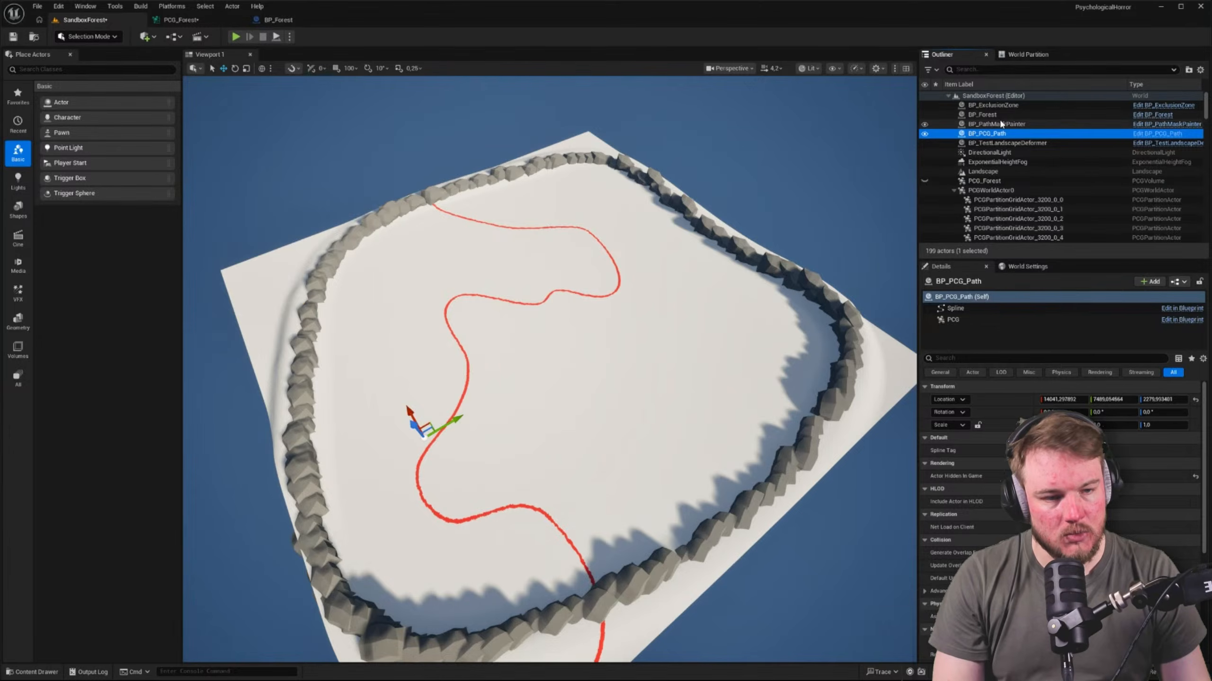
{"action": "left_click", "coordinate": [975, 115]}
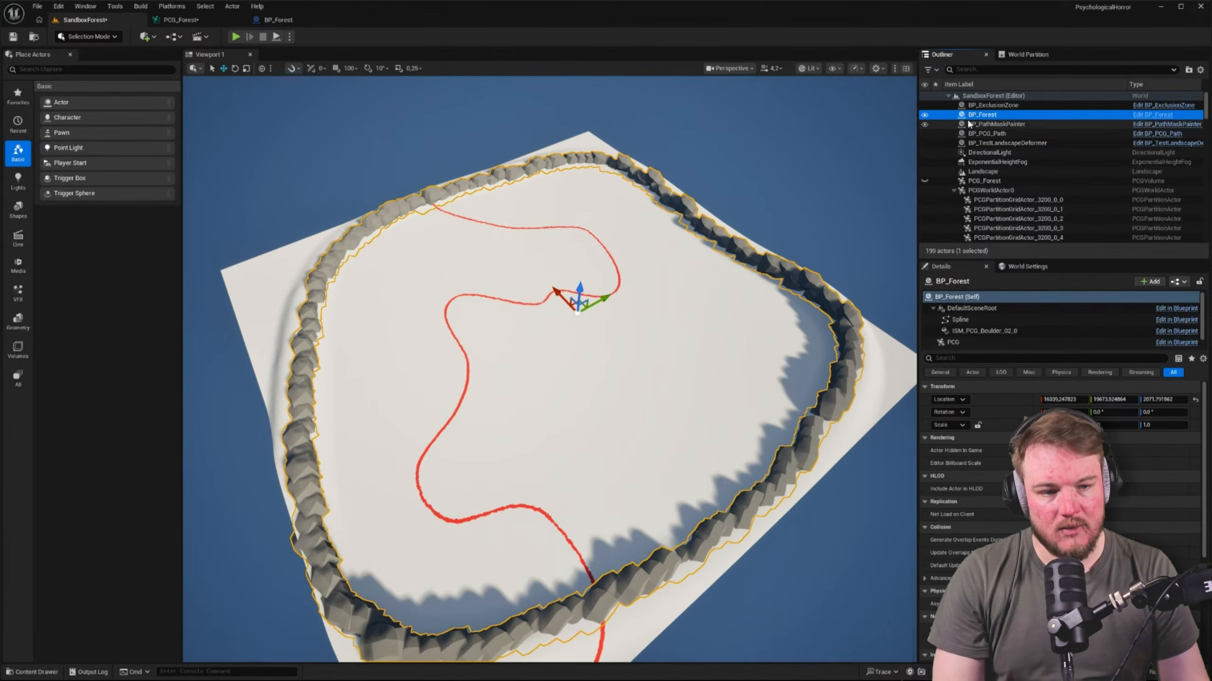
{"action": "key", "text": "w"}
{"action": "right_click_drag", "start_coordinate": [432, 276], "coordinate": [513, 244]}
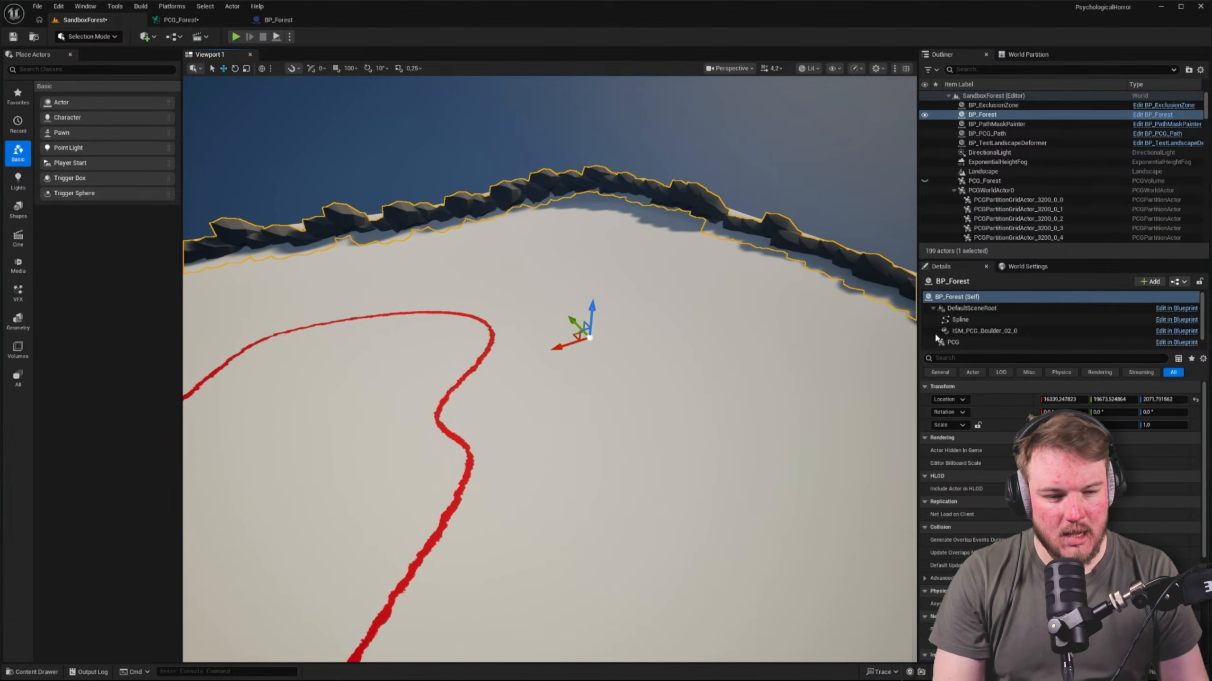
Select BP_Forest's Spline component and examine the walled area in Detail Lighting and Wireframe view modes
{"action": "left_click", "coordinate": [958, 321]}
{"action": "right_click_drag", "start_coordinate": [707, 310], "coordinate": [625, 322]}
{"action": "key", "text": "s"}
{"action": "scroll", "coordinate": [634, 327], "scroll_direction": "up", "scroll_amount": 8}
{"action": "right_click_drag", "start_coordinate": [565, 379], "coordinate": [622, 377]}
{"action": "key", "text": "w"}
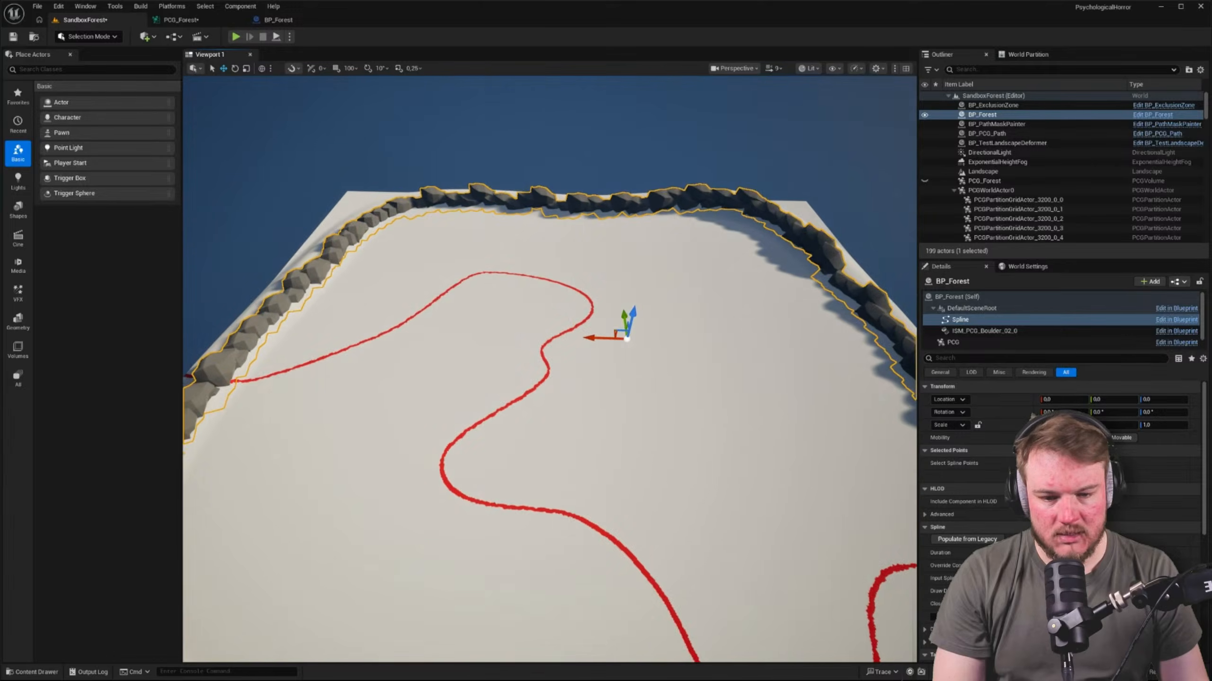
{"action": "key", "text": "alt+5"}
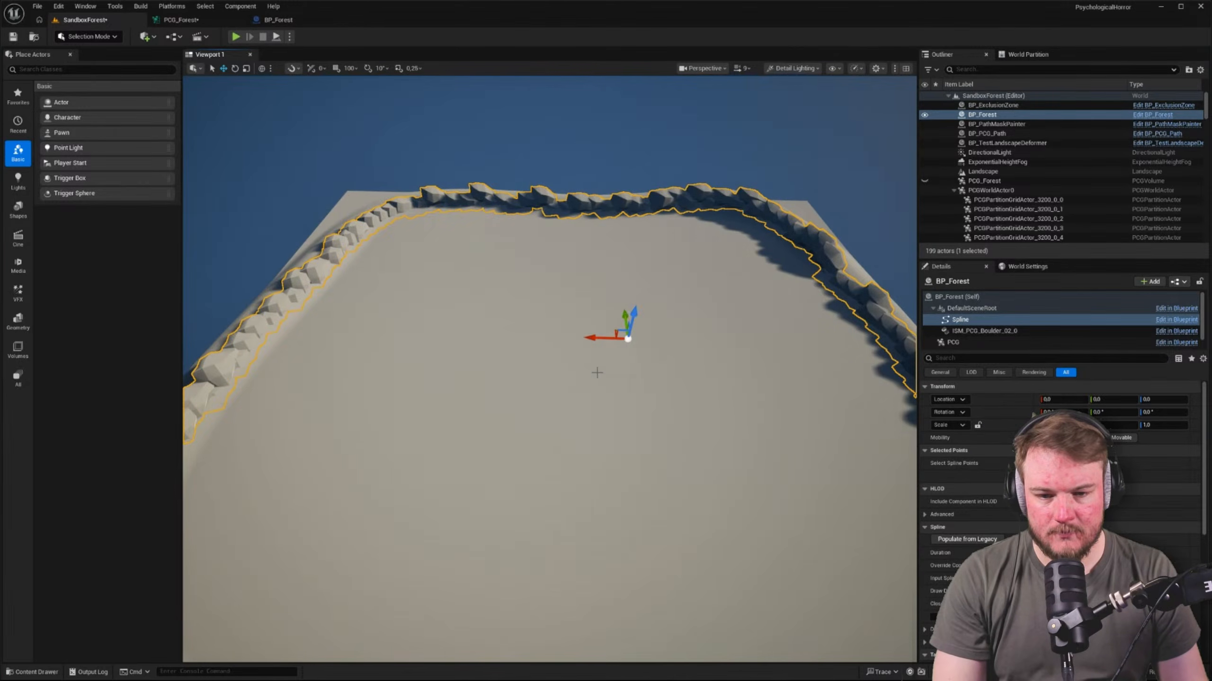
{"action": "key", "text": "alt+3"}
{"action": "key", "text": "alt+2"}
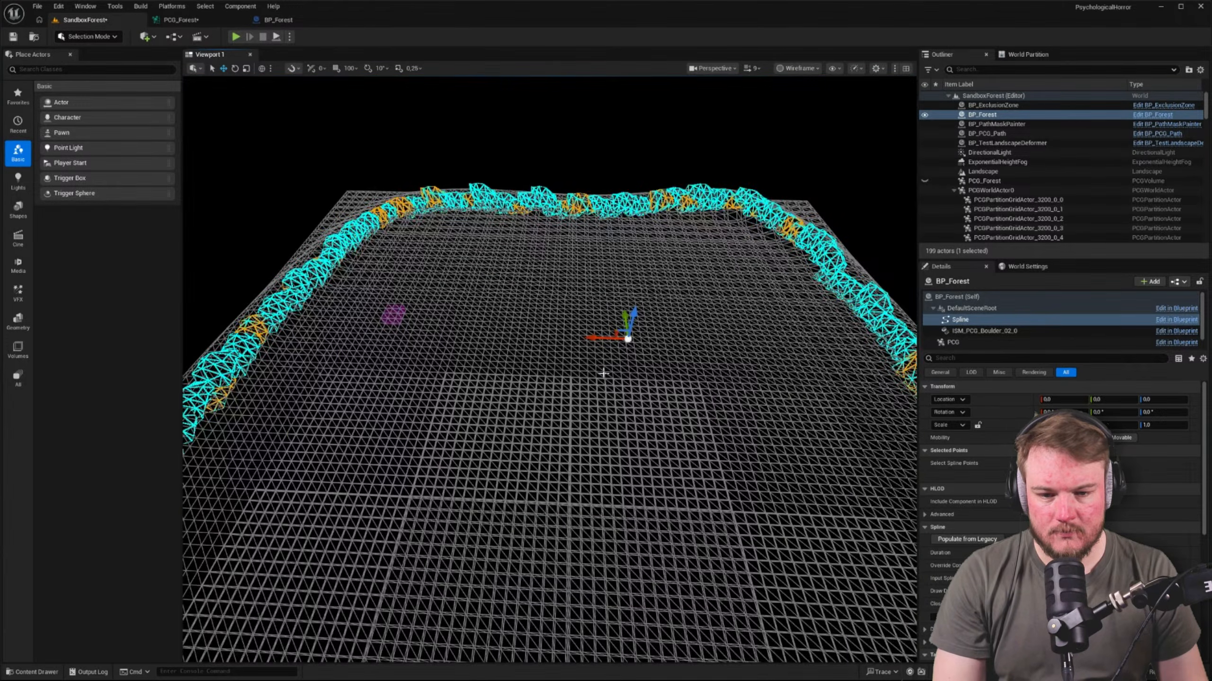
{"action": "mouse_move", "coordinate": [600, 373]}
{"action": "right_mouse_down"}
{"action": "mouse_move", "coordinate": [567, 367]}
{"action": "mouse_move", "coordinate": [561, 383]}
{"action": "mouse_move", "coordinate": [667, 342]}
{"action": "mouse_move", "coordinate": [606, 375]}
{"action": "right_mouse_up"}
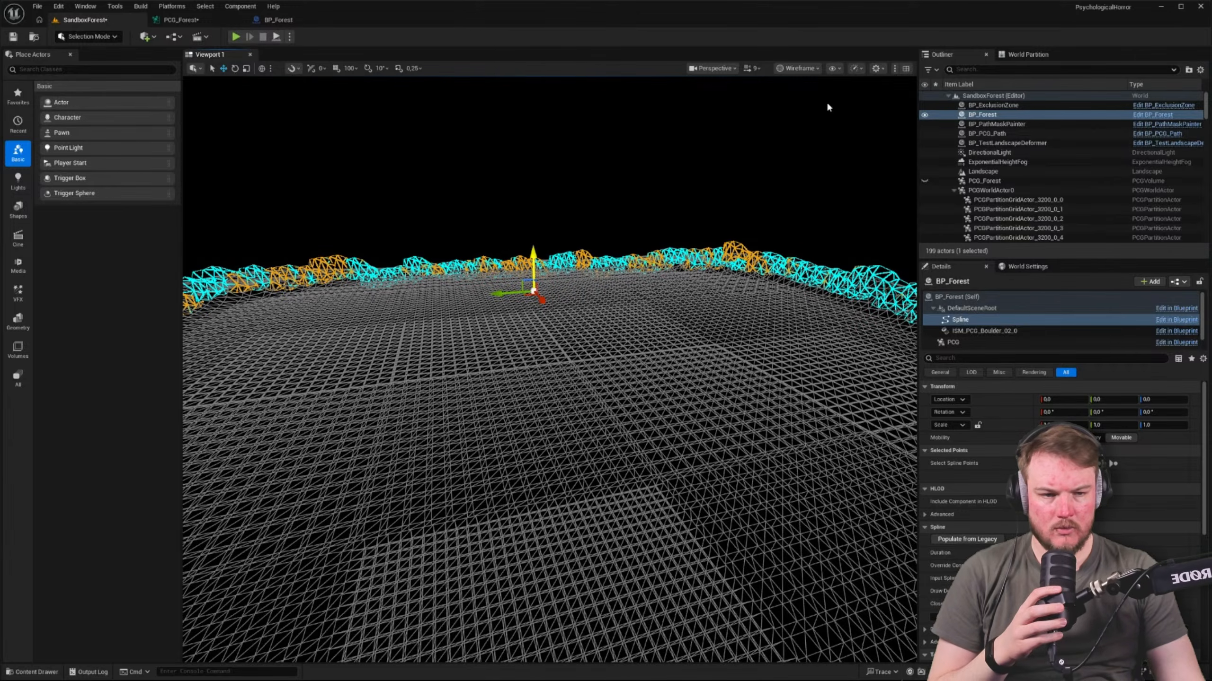
Open the BP_TestLandscapeDeformer blueprint, inspect its LandscapeTexturePatch component in the viewport, and return to the SandboxForest level
{"action": "left_click", "coordinate": [1015, 144]}
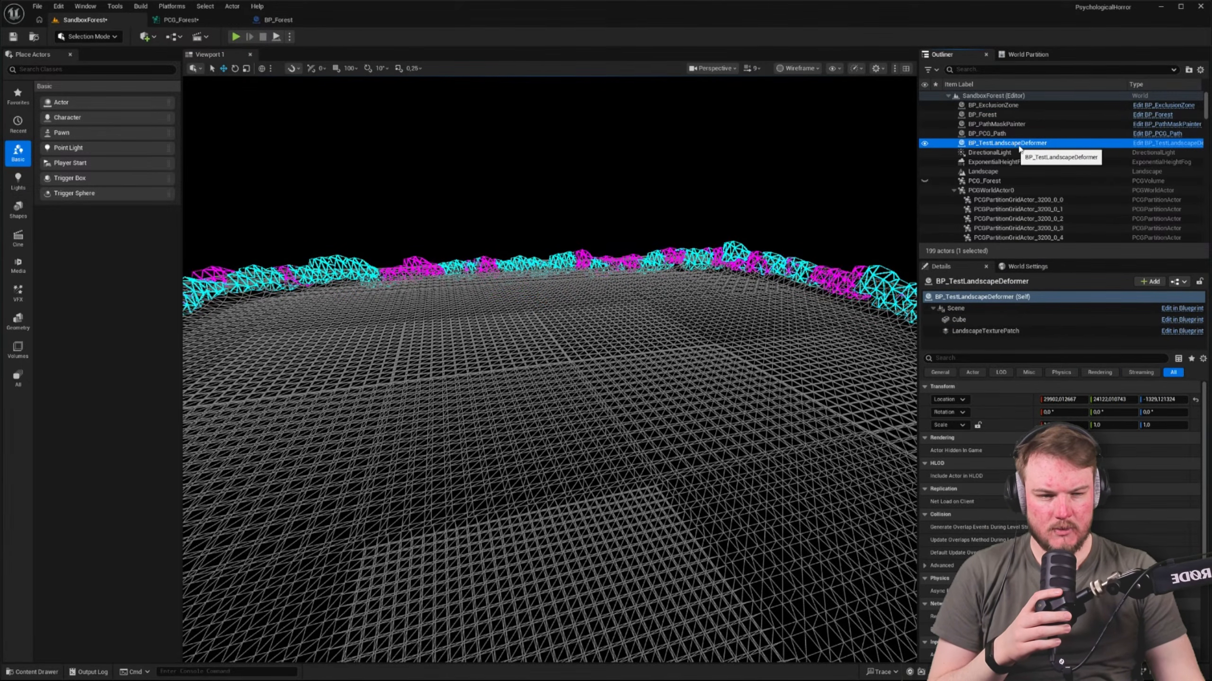
{"action": "left_click", "coordinate": [1142, 145]}
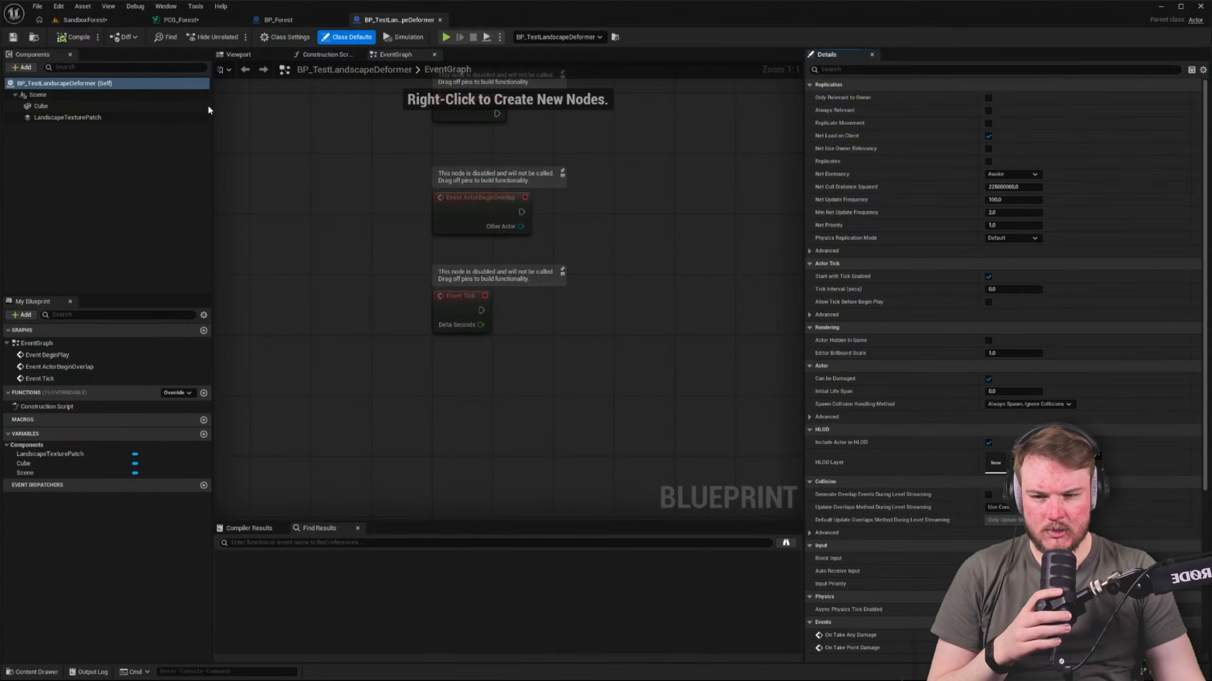
{"action": "left_click", "coordinate": [106, 118]}
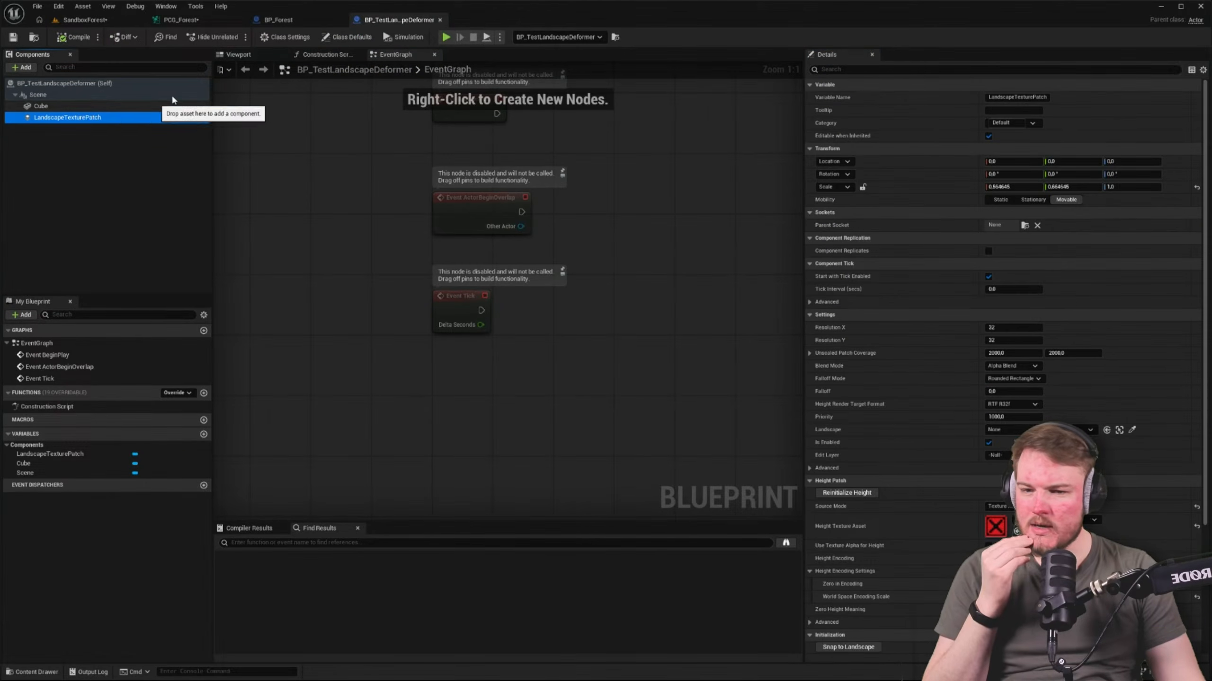
{"action": "left_click", "coordinate": [236, 55]}
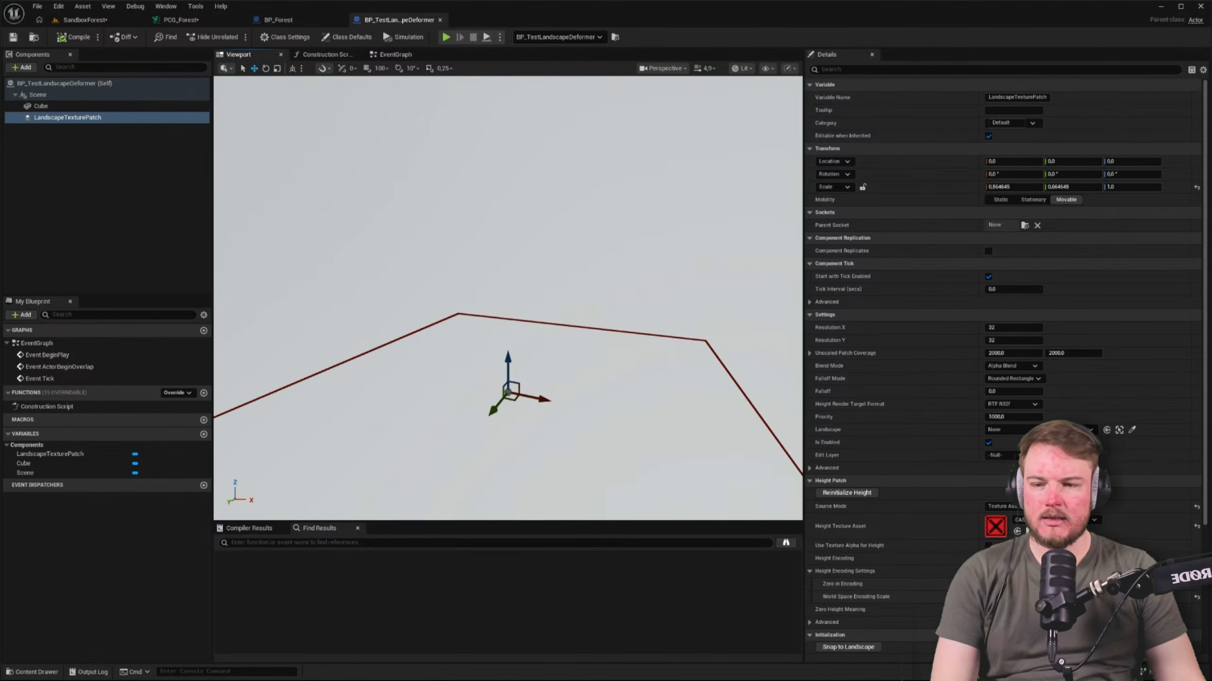
{"action": "right_click_drag", "start_coordinate": [449, 109], "coordinate": [496, 133]}
{"action": "left_click", "coordinate": [82, 20]}
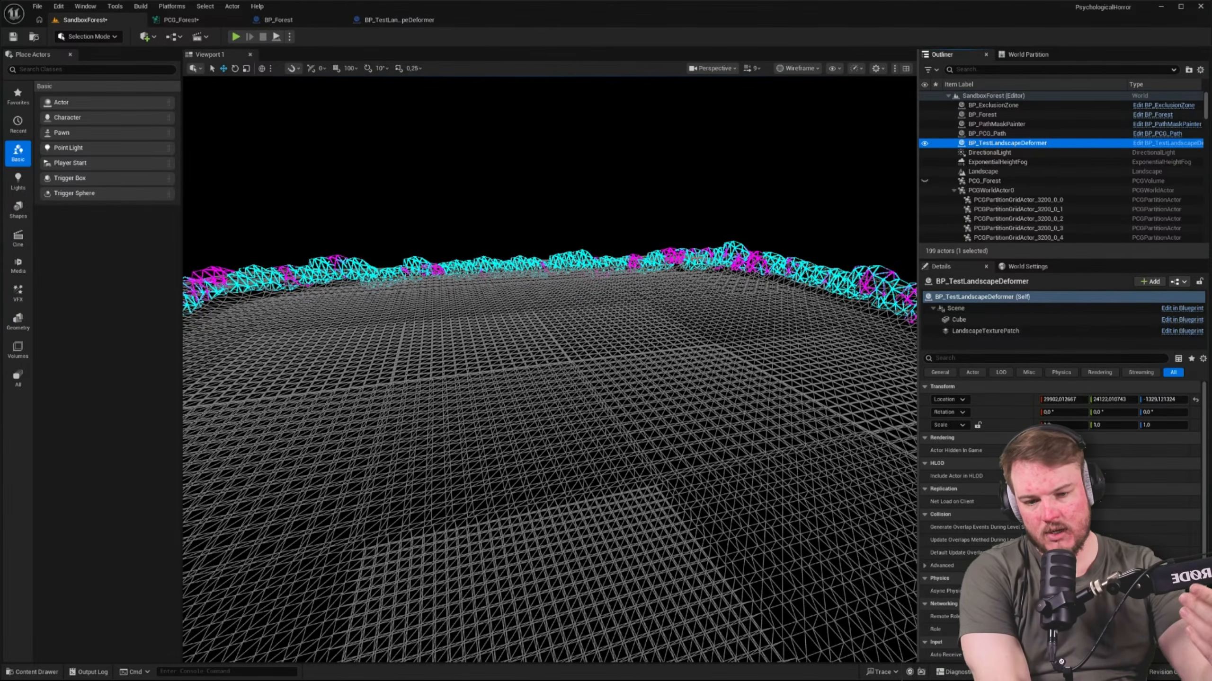
Delete the BP_TestLandscapeDeformer actor from the level and collapse the children of PCGWorldActor0 in the actor hierarchy
{"action": "key", "text": "Delete"}
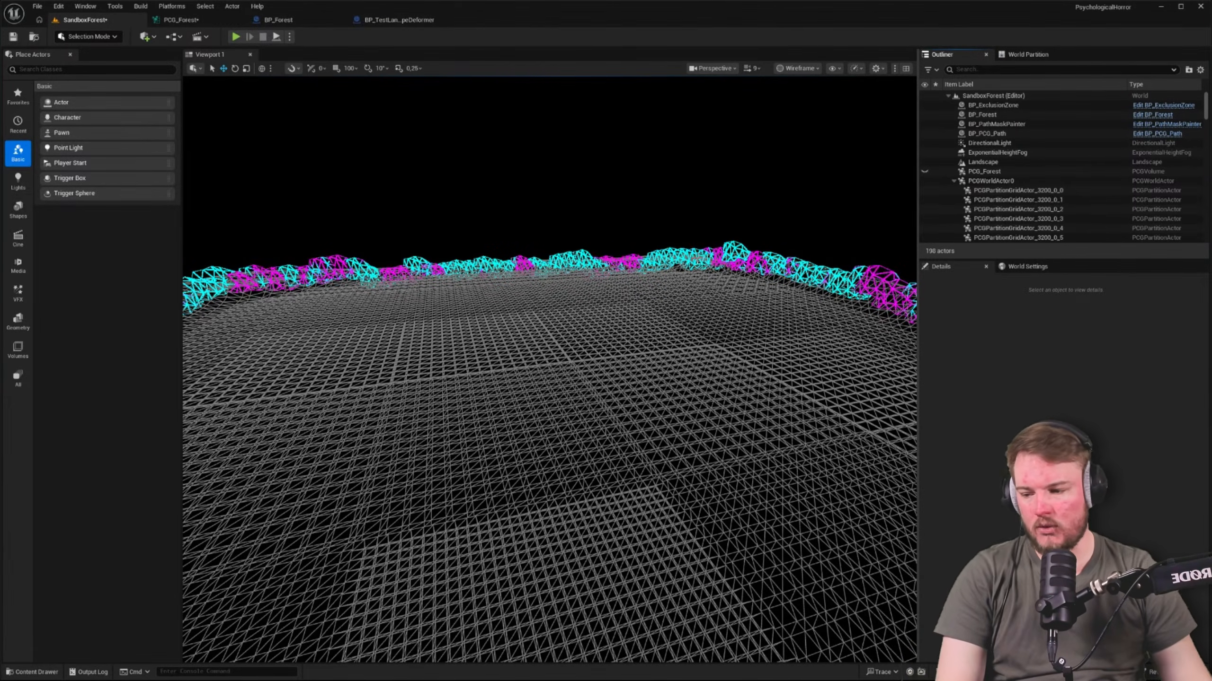
{"action": "left_click", "coordinate": [954, 181]}
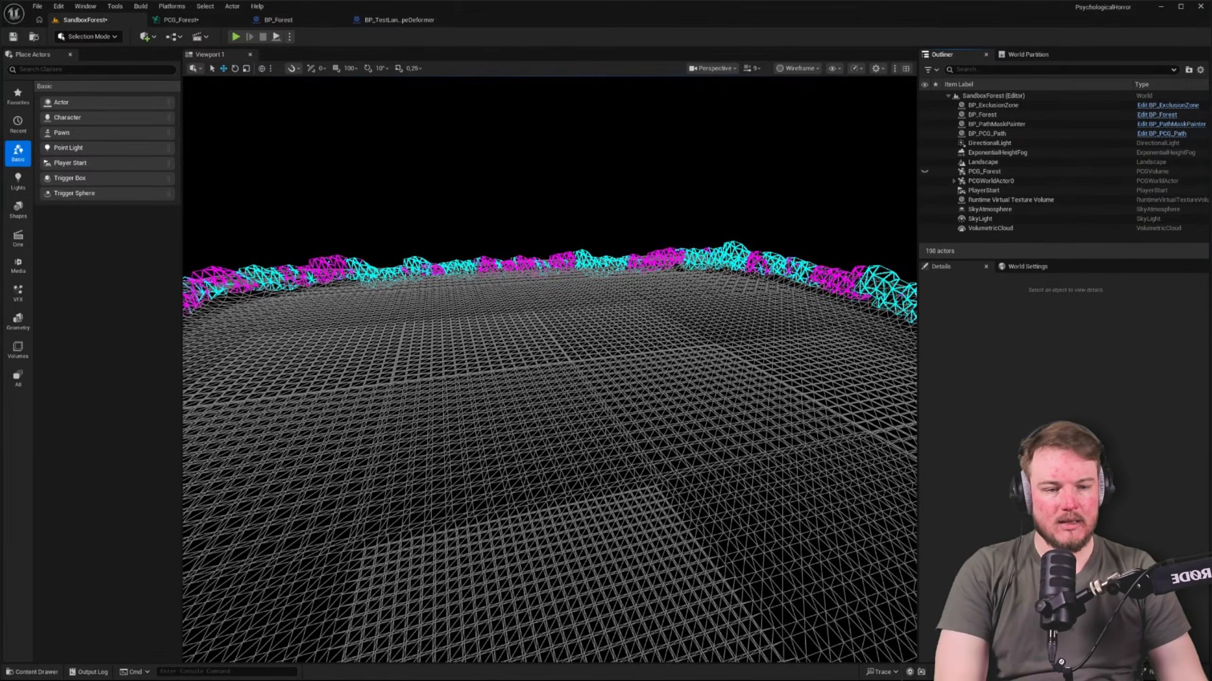
{"action": "right_click_drag", "start_coordinate": [636, 303], "coordinate": [753, 301]}
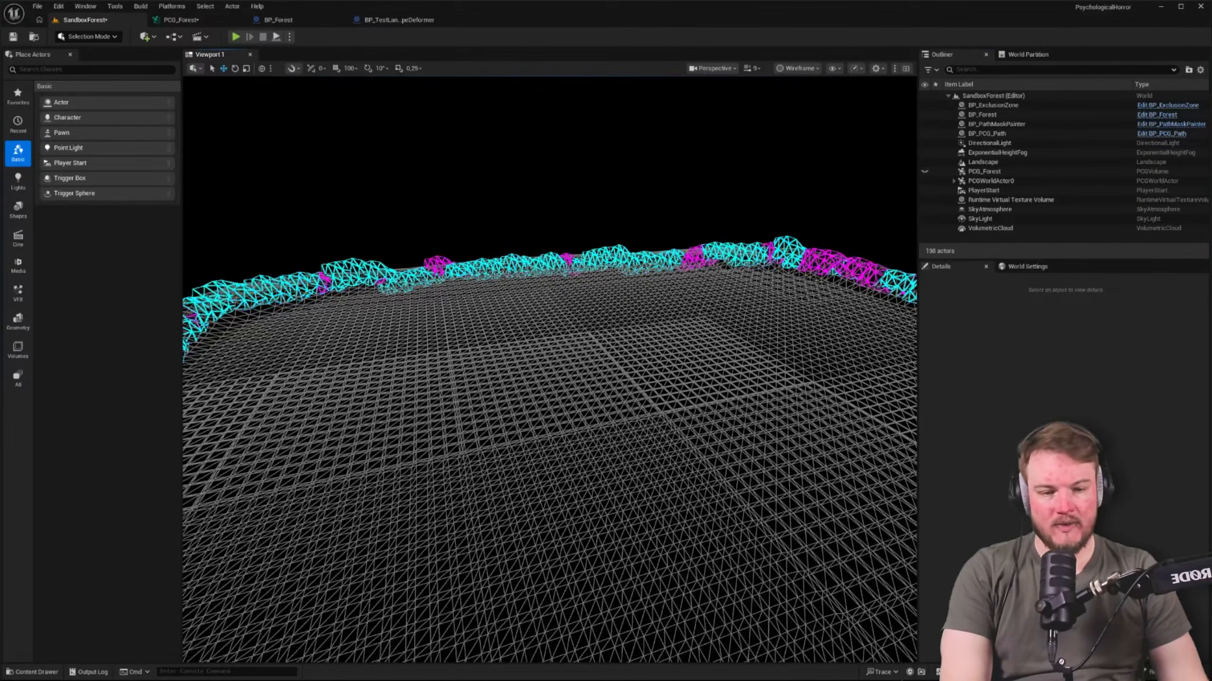
{"action": "right_click_drag", "start_coordinate": [667, 301], "coordinate": [854, 291]}
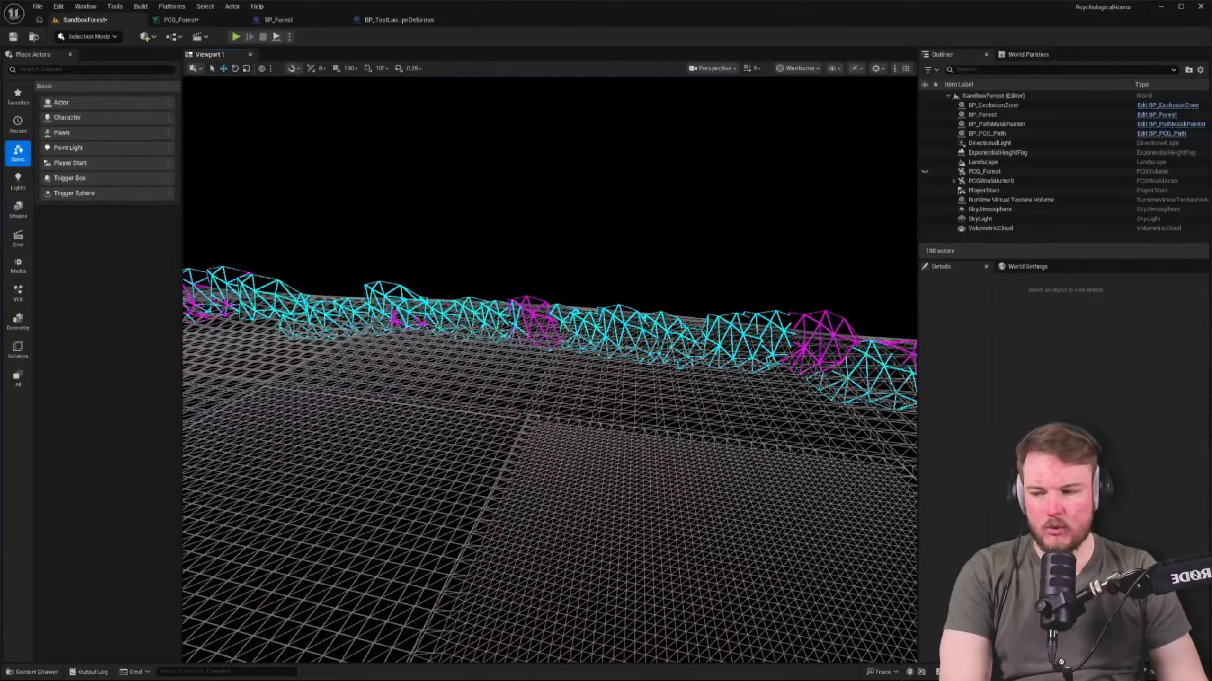
{"action": "right_click_drag", "start_coordinate": [726, 279], "coordinate": [901, 278]}
Check the PCG_Forest, Runtime Virtual Texture Volume and BP_Forest actors against the boulder wall in the level
{"action": "left_click", "coordinate": [926, 173]}
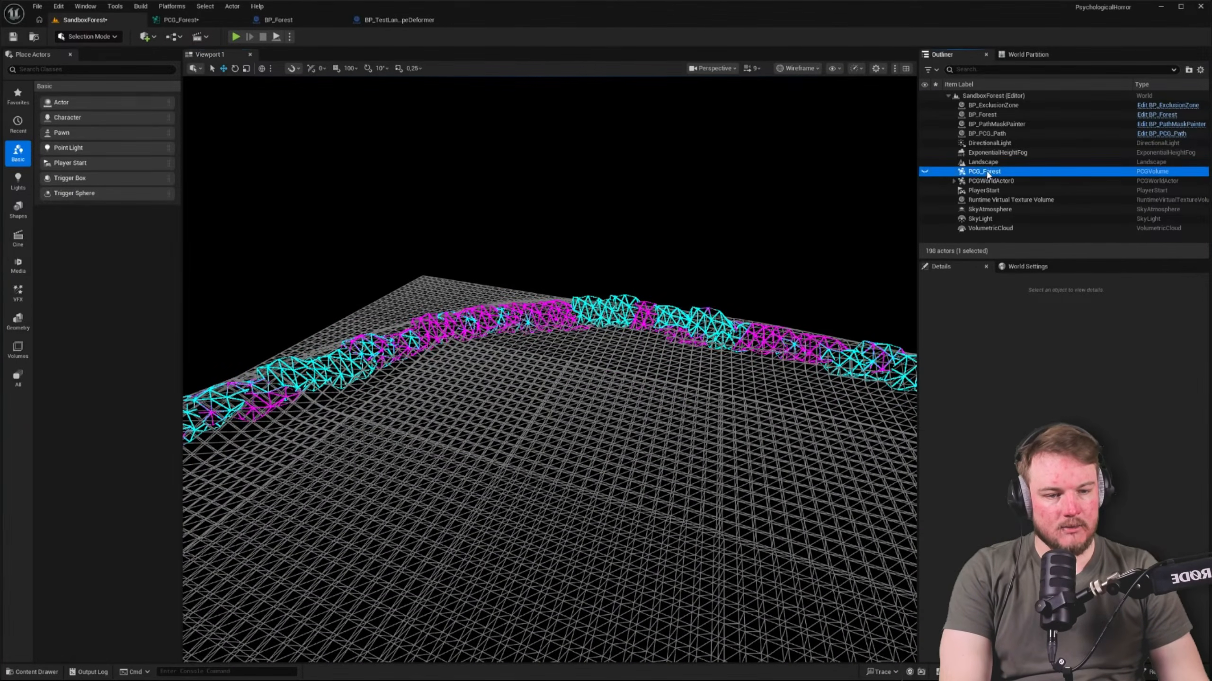
{"action": "left_click", "coordinate": [981, 172]}
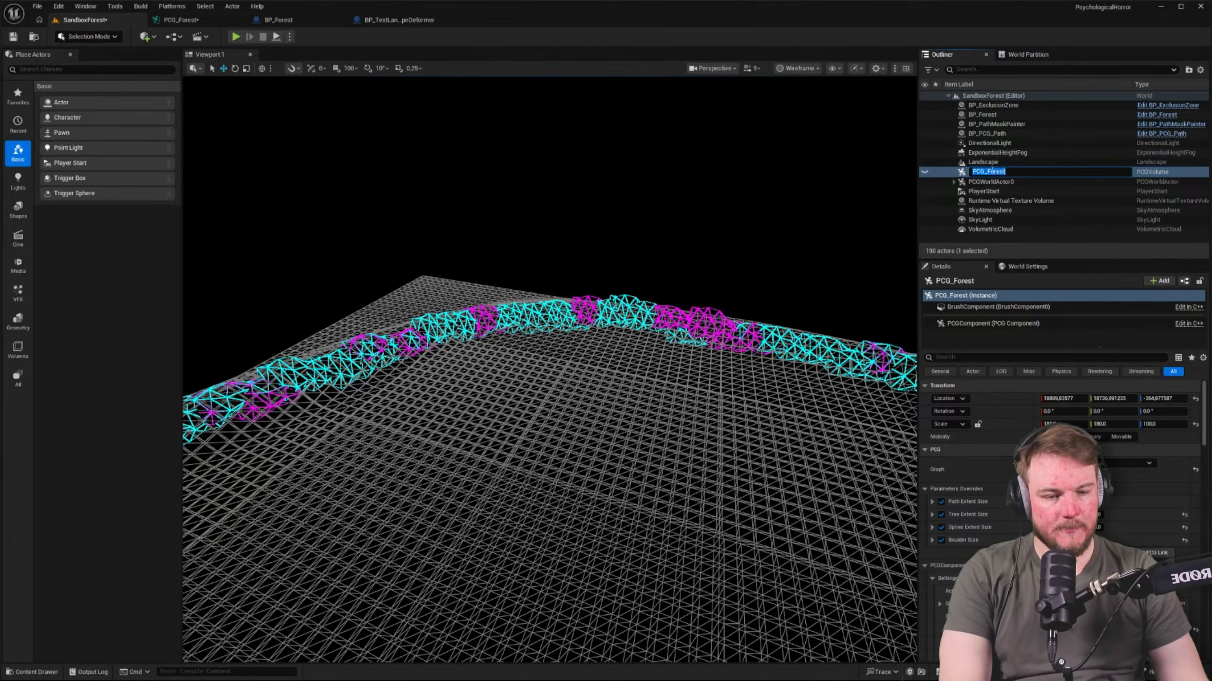
{"action": "left_click", "coordinate": [1001, 200]}
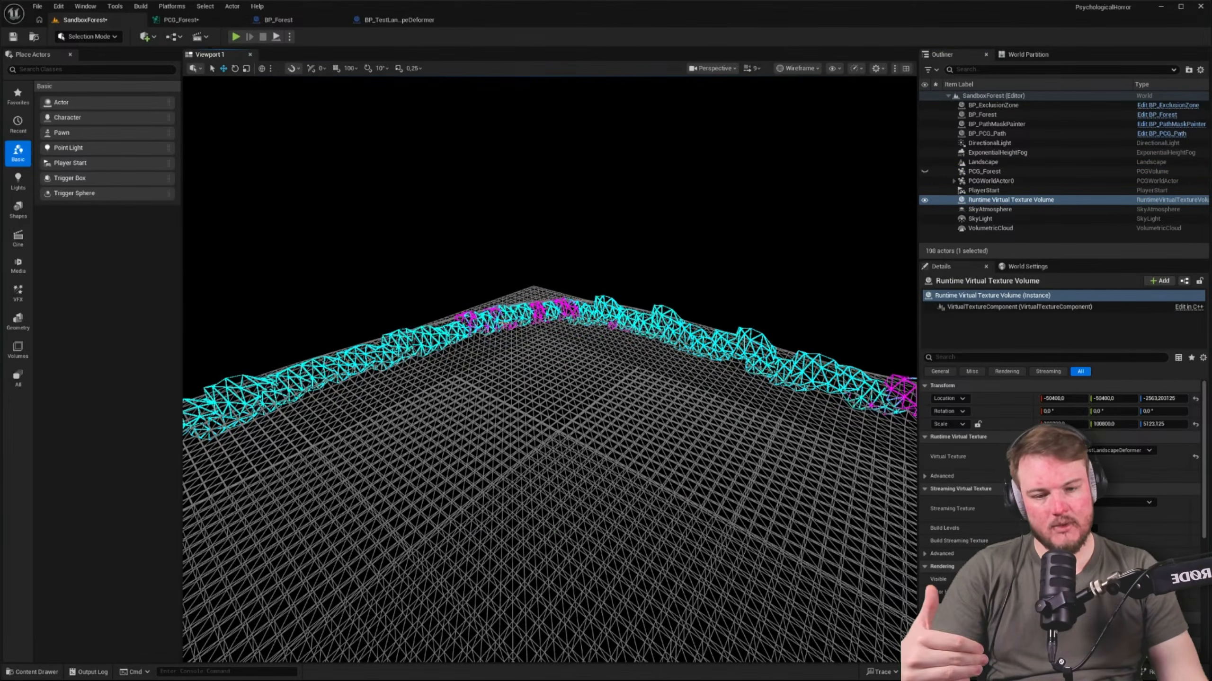
{"action": "left_click", "coordinate": [1001, 117]}
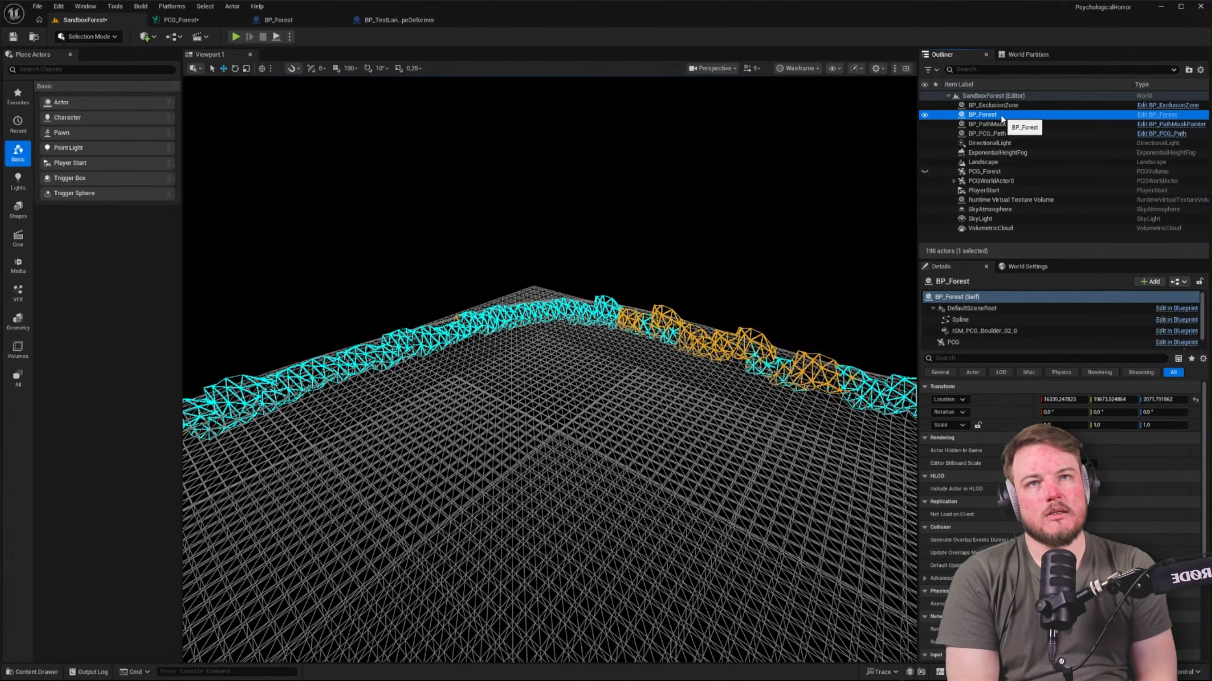
{"action": "right_click_drag", "start_coordinate": [667, 286], "coordinate": [682, 301]}
Create a ZoneBorder folder inside the Blueprints content folder and open it
{"action": "key", "text": "ctrl+space"}
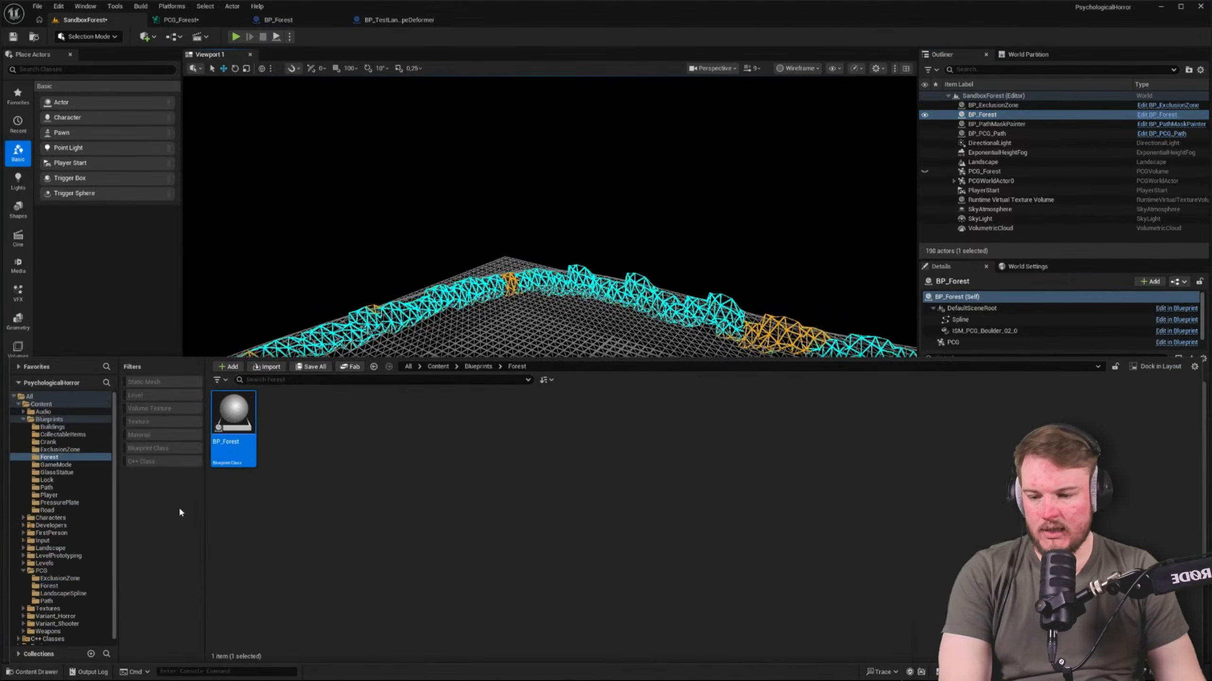
{"action": "left_click", "coordinate": [49, 418]}
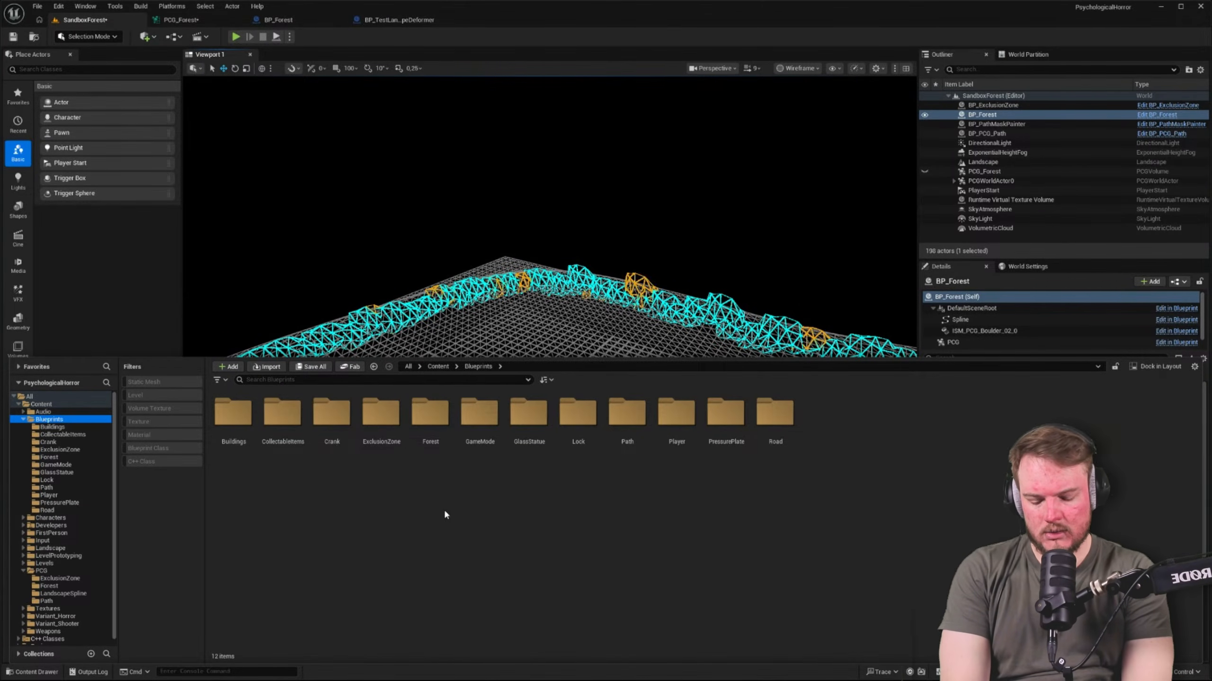
{"action": "key", "text": "ctrl+shift+n"}
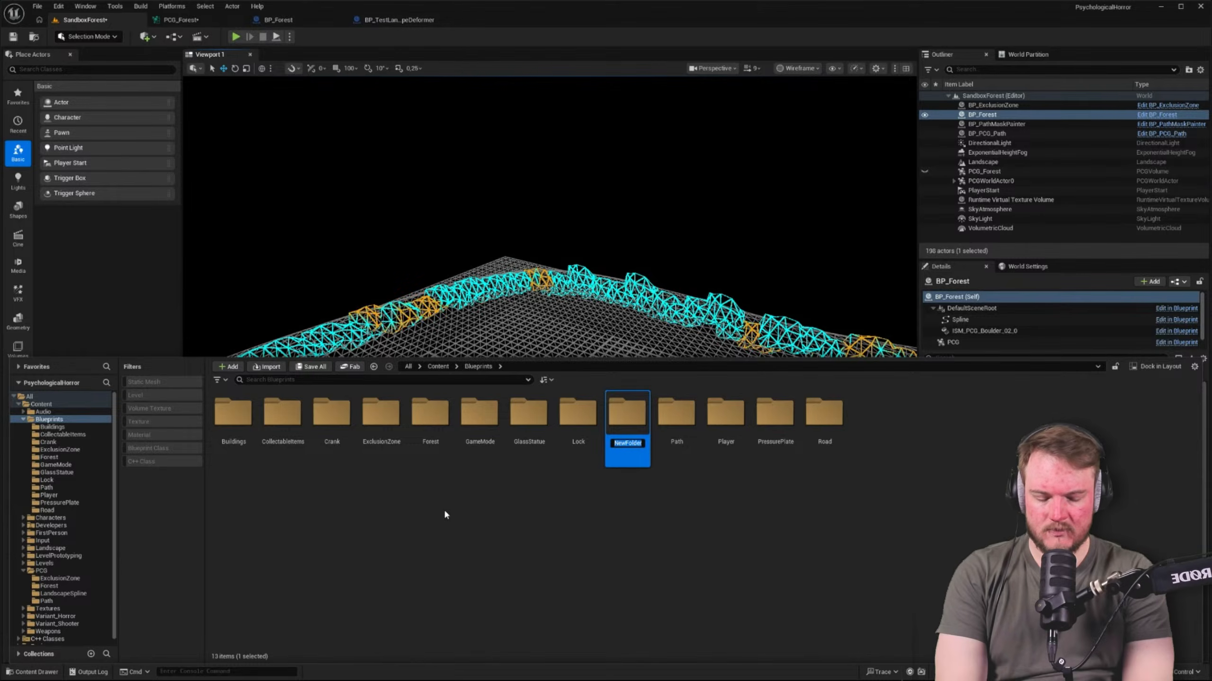
{"action": "type", "text": "ZoneBorder"}
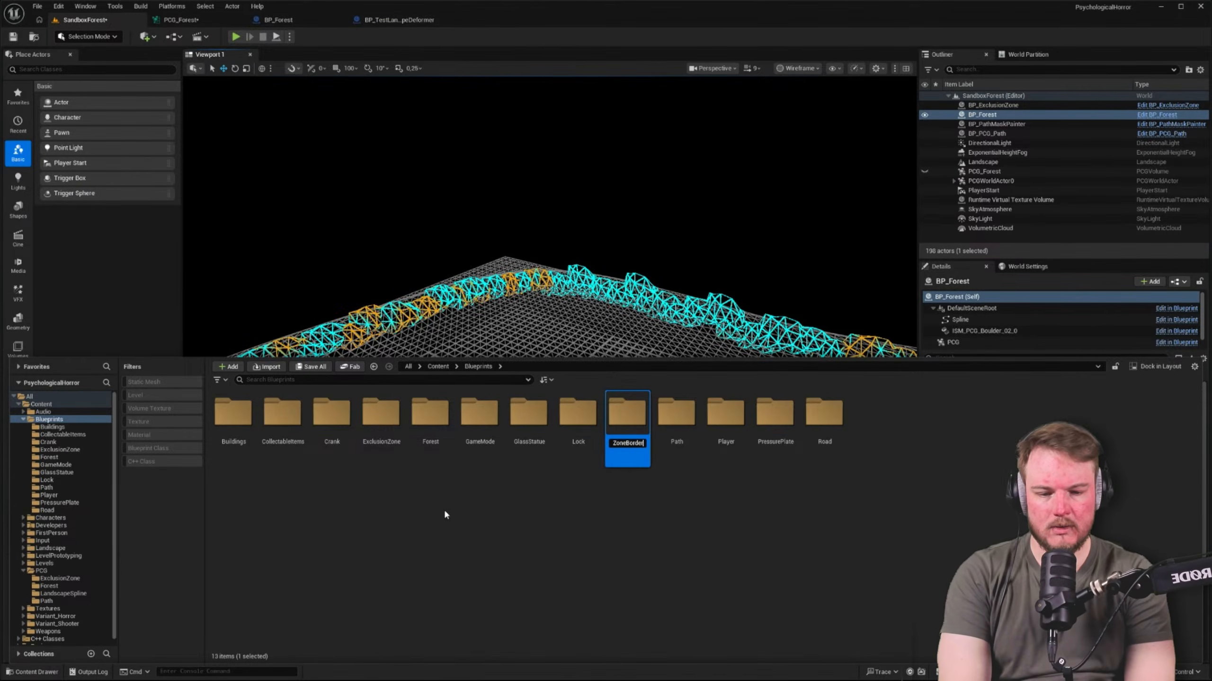
{"action": "key", "text": "Return"}
{"action": "key", "text": "Return"}
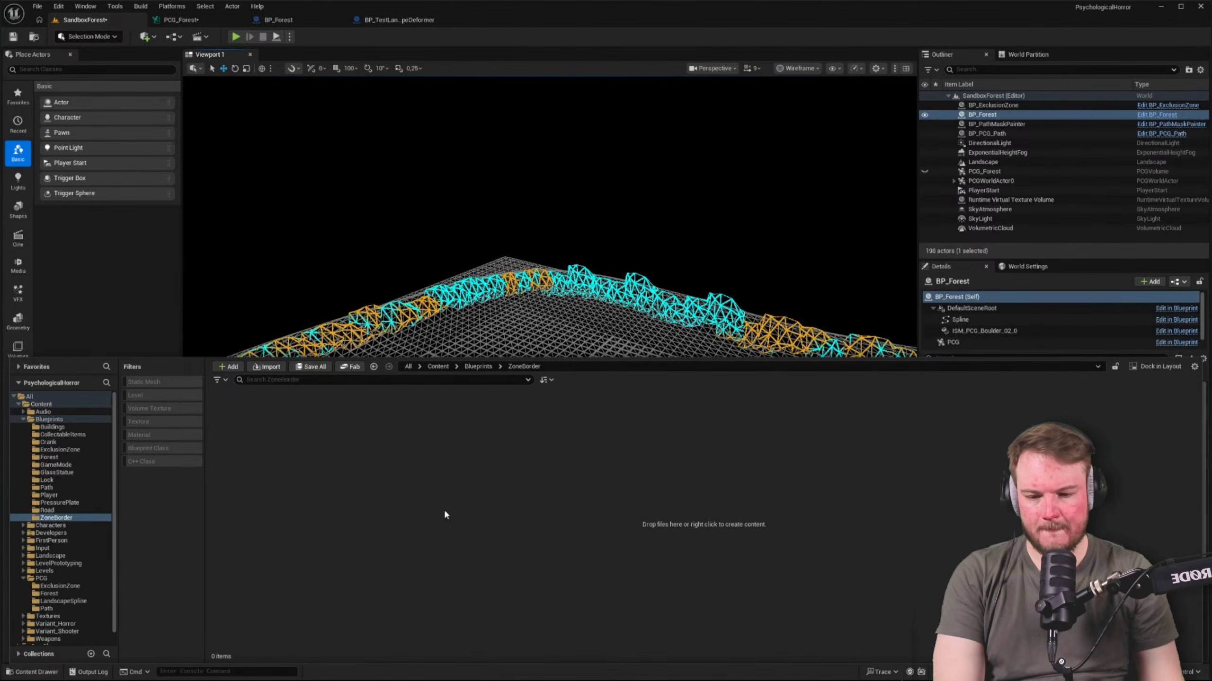
{"action": "right_click", "coordinate": [475, 446]}
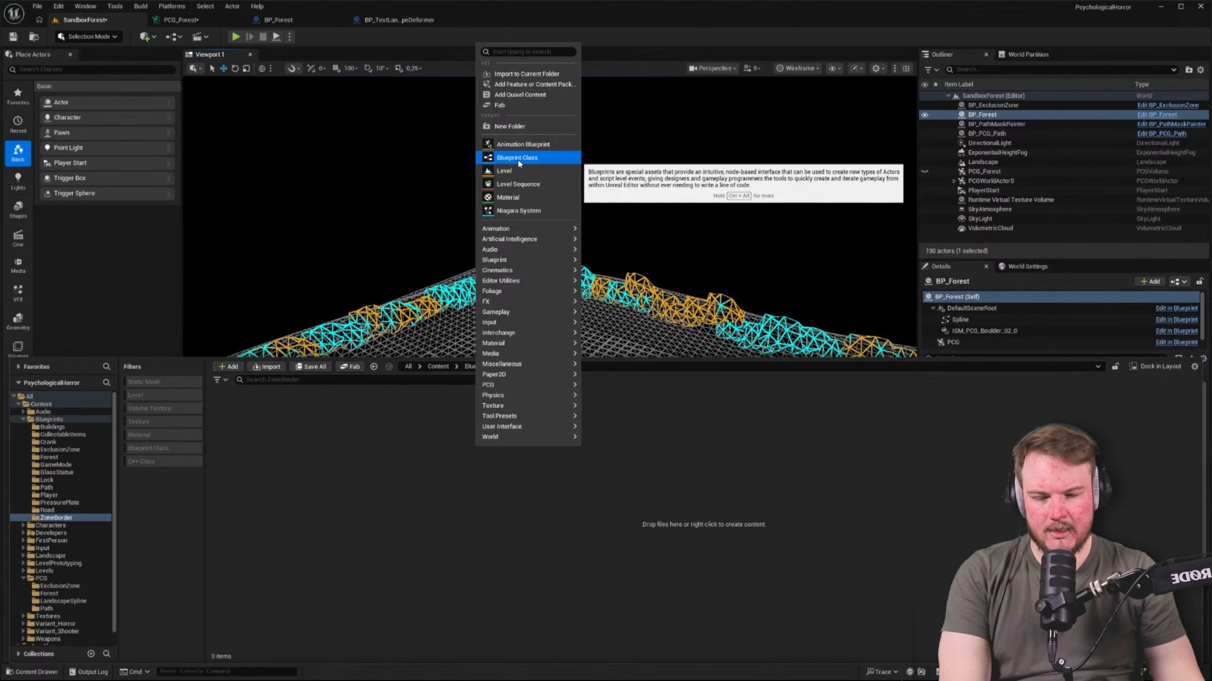
{"action": "left_click", "coordinate": [356, 507]}
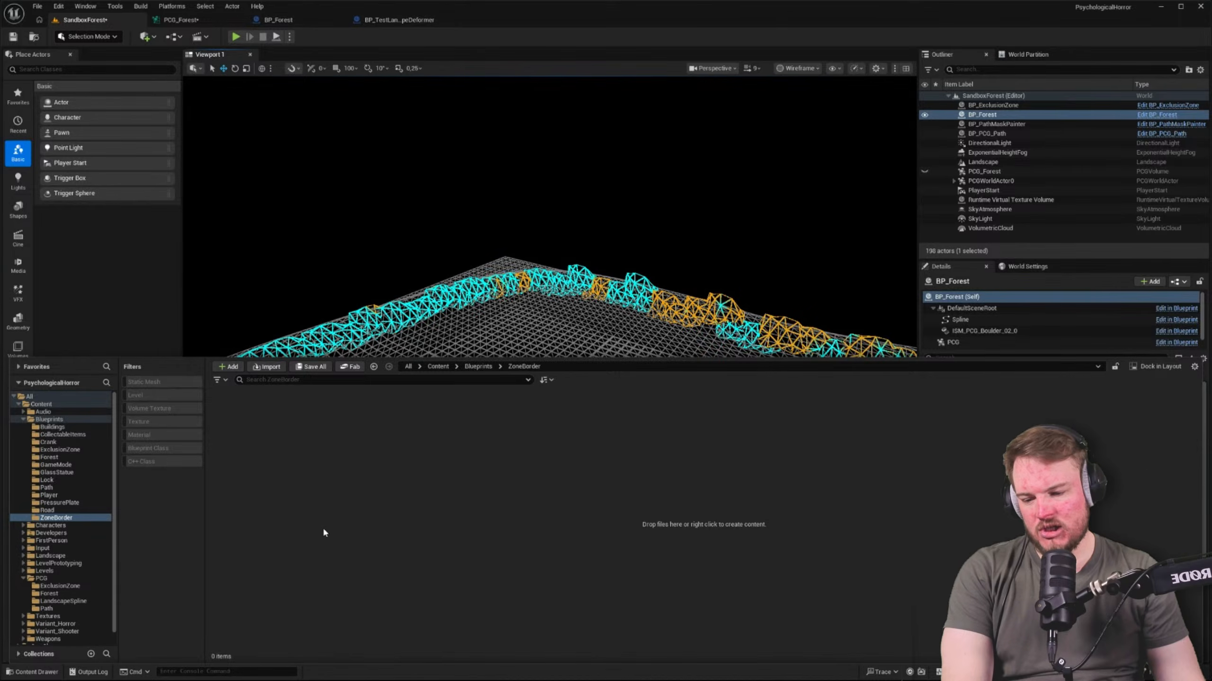
Open the PCG_LandscapeSpline graph from the PCG/LandscapeSpline folder, examine its node chain, and return to the SandboxForest level
{"action": "left_click", "coordinate": [41, 579]}
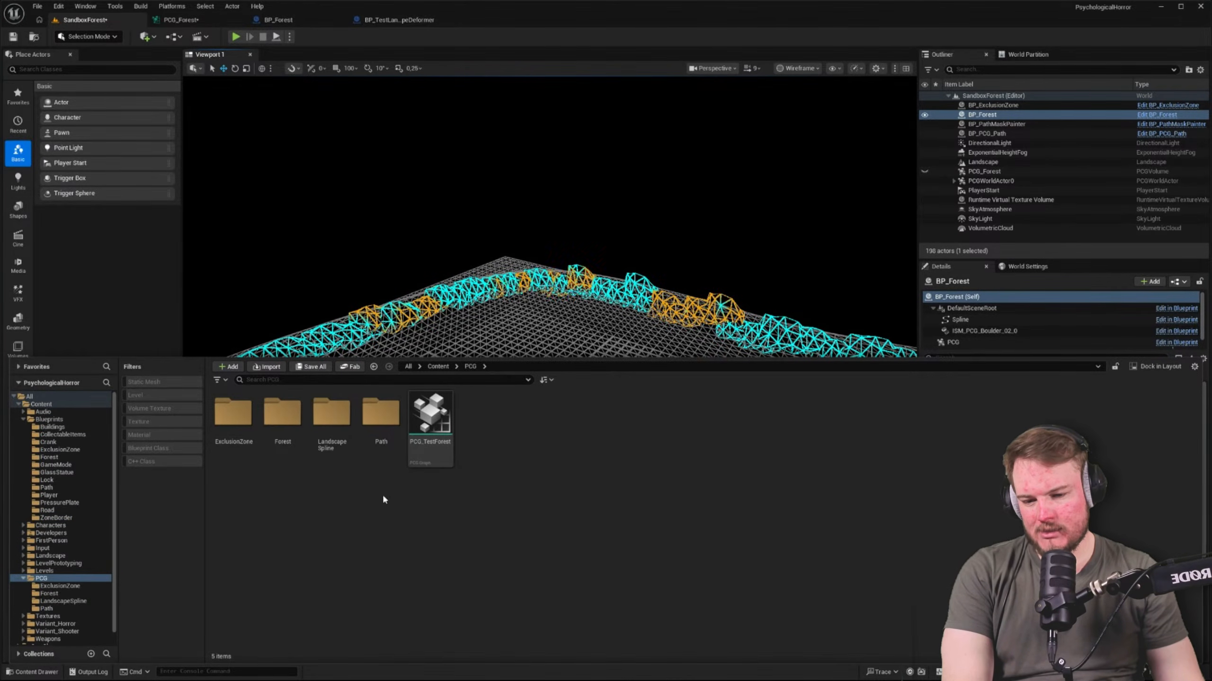
{"action": "double_click", "coordinate": [331, 412]}
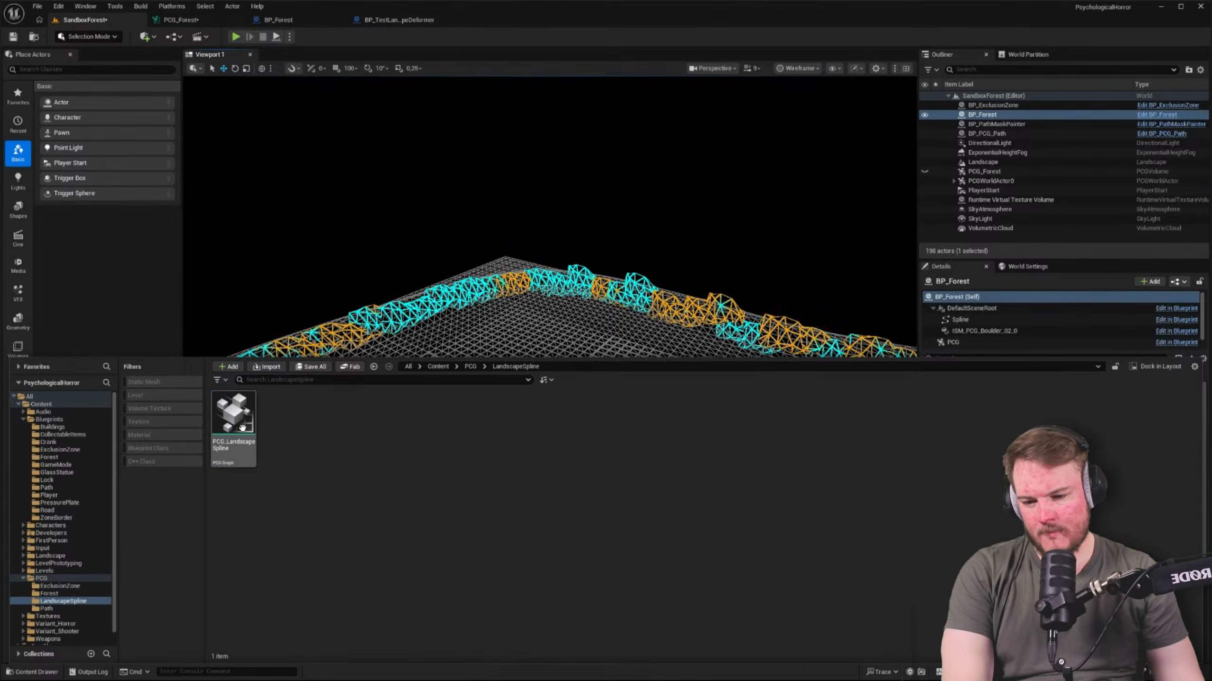
{"action": "double_click", "coordinate": [233, 415]}
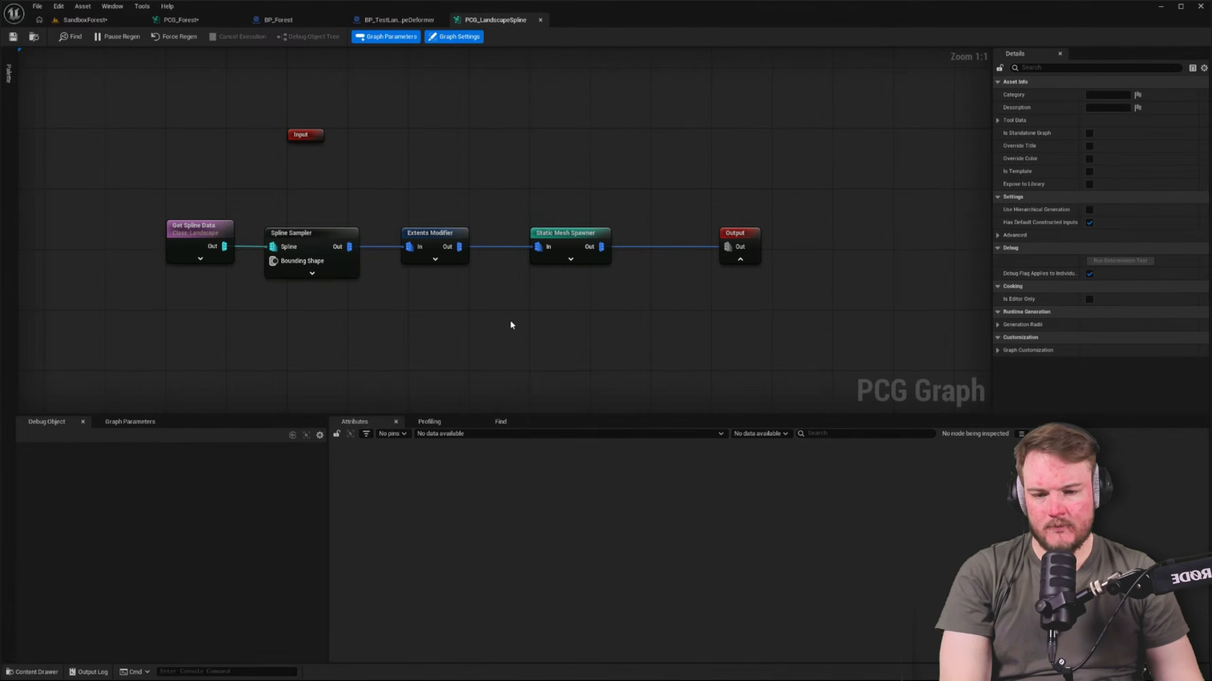
{"action": "key", "text": "ctrl+space"}
{"action": "left_click", "coordinate": [109, 23]}
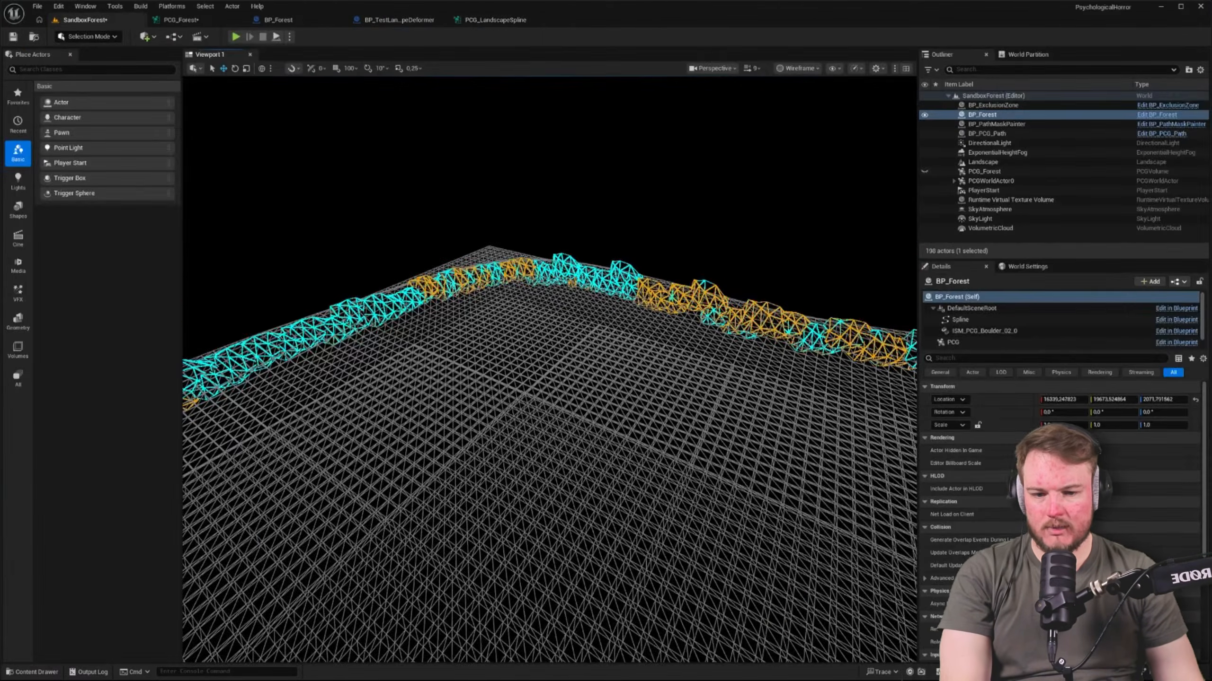
Toggle BP_Forest's visibility and check PCGWorldActor0, PCG_Forest and the PCG_Forest graph to find the source of the boulders
{"action": "left_click", "coordinate": [928, 117]}
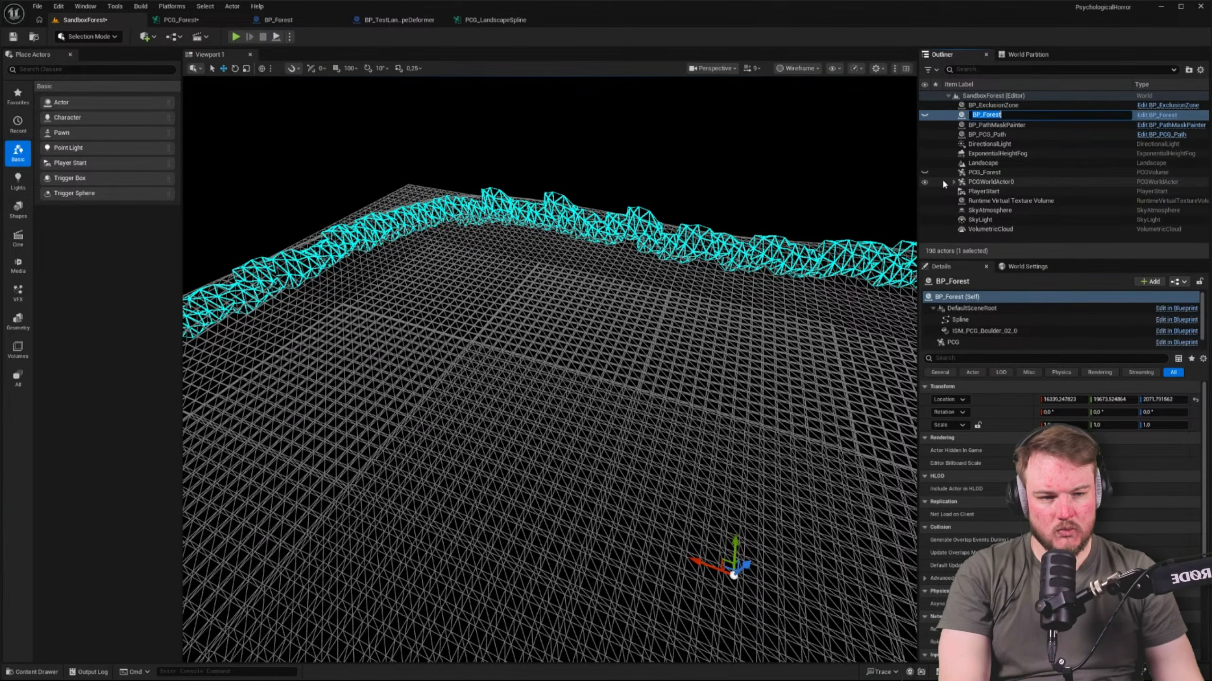
{"action": "left_click", "coordinate": [969, 182]}
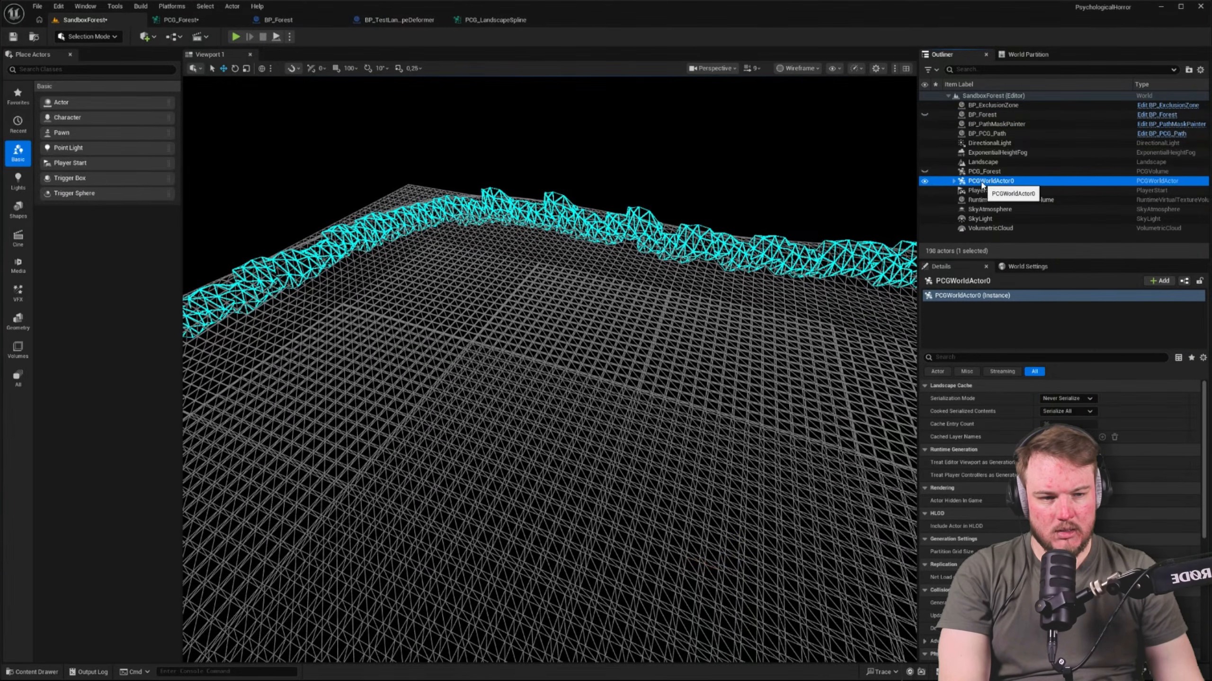
{"action": "left_click", "coordinate": [982, 173]}
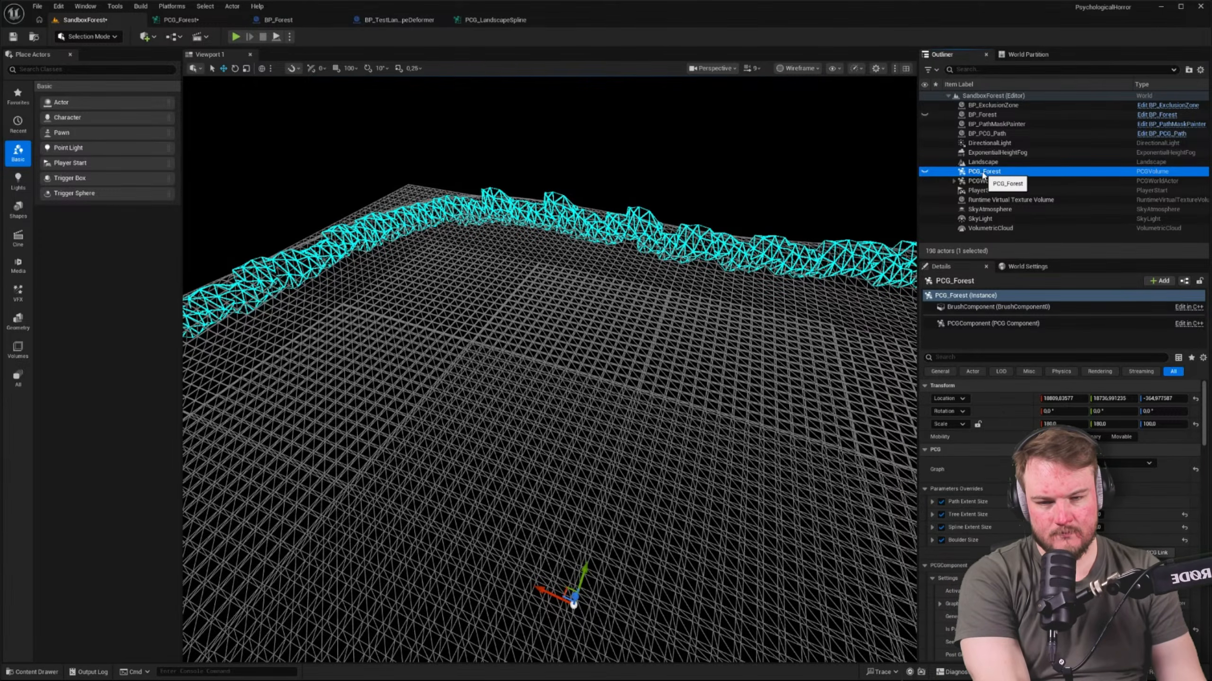
{"action": "left_click", "coordinate": [181, 20]}
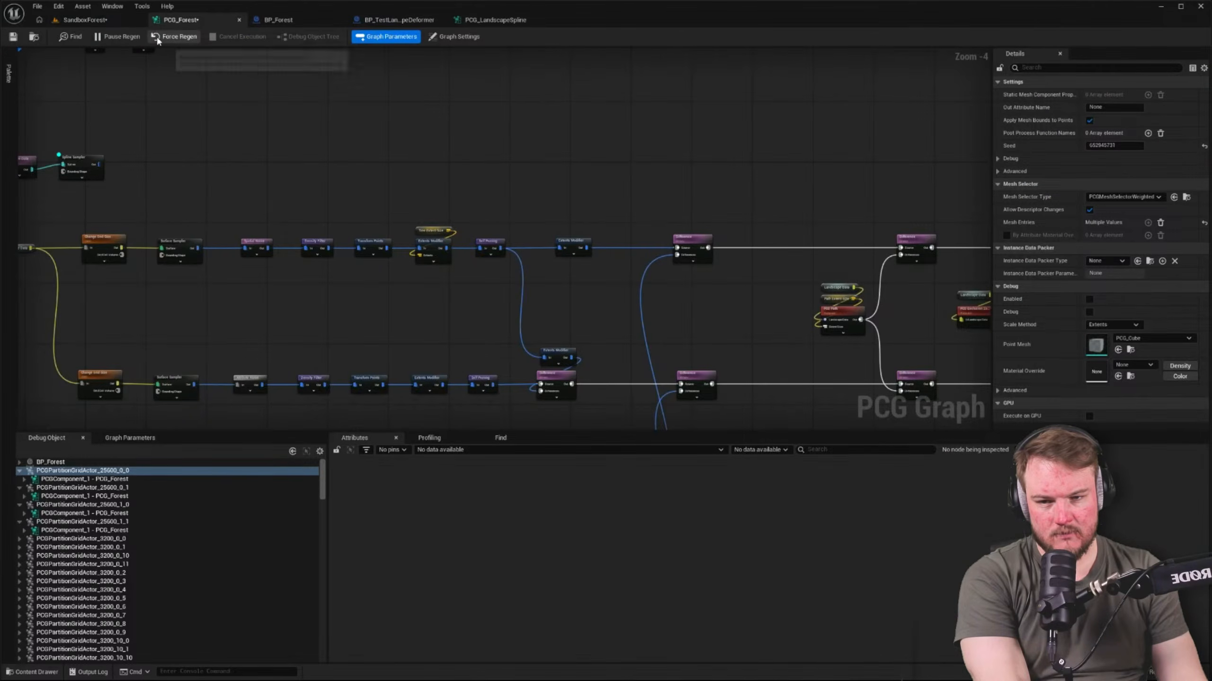
{"action": "left_click", "coordinate": [112, 22]}
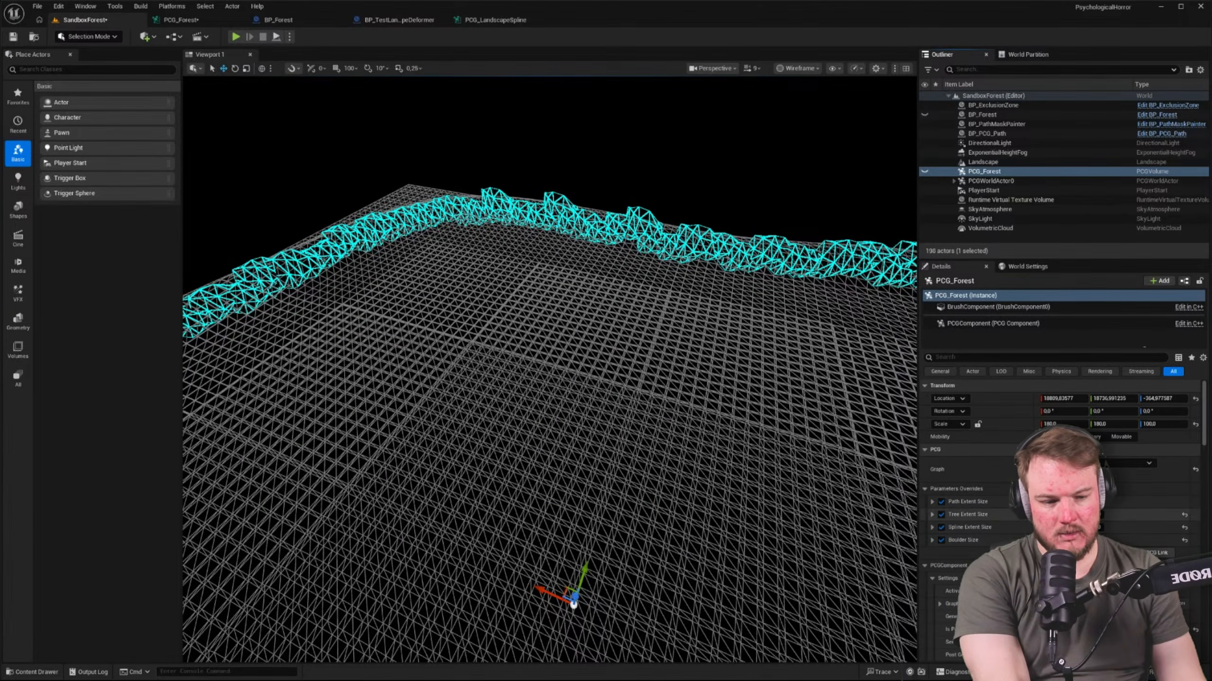
{"action": "left_click", "coordinate": [977, 116]}
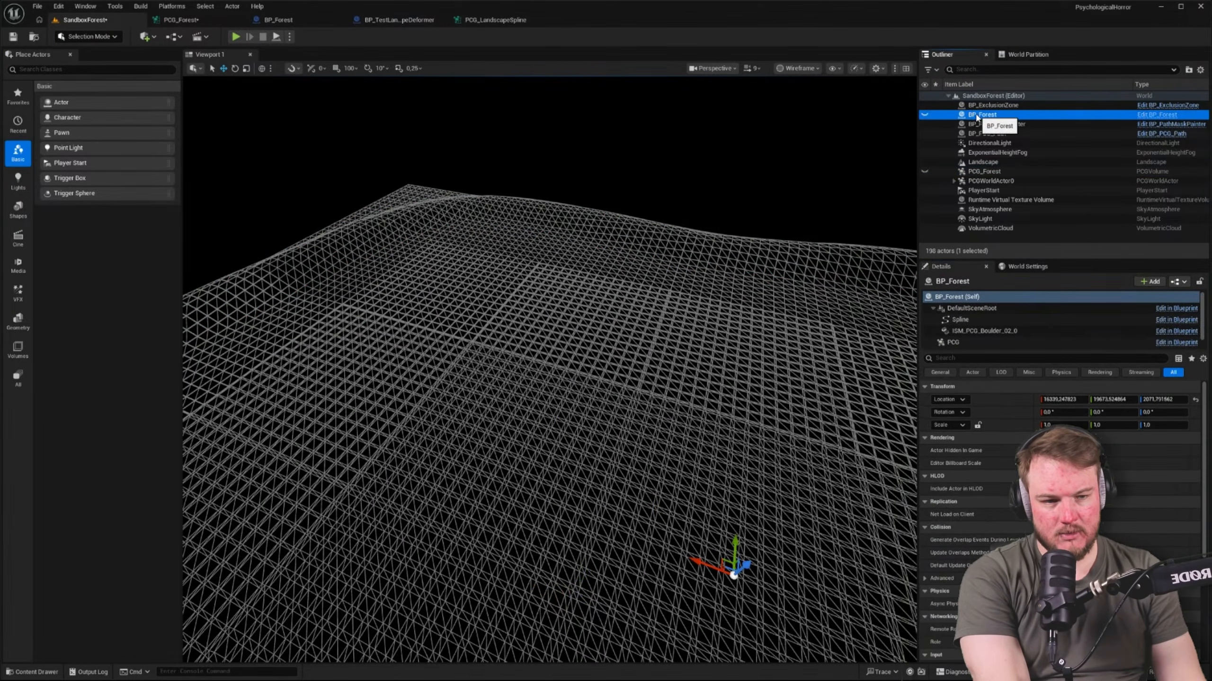
{"action": "key", "text": "F2"}
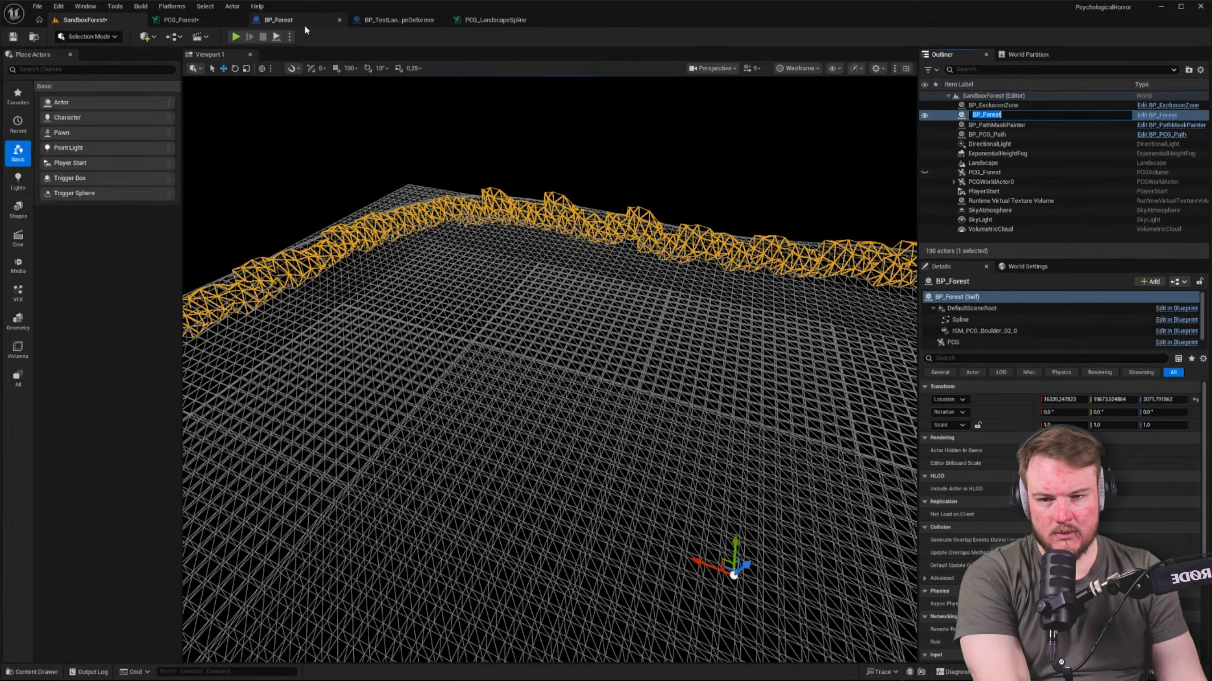
Inspect the Spline and PCG components in the BP_Forest blueprint, then return to the SandboxForest level
{"action": "left_click", "coordinate": [282, 23]}
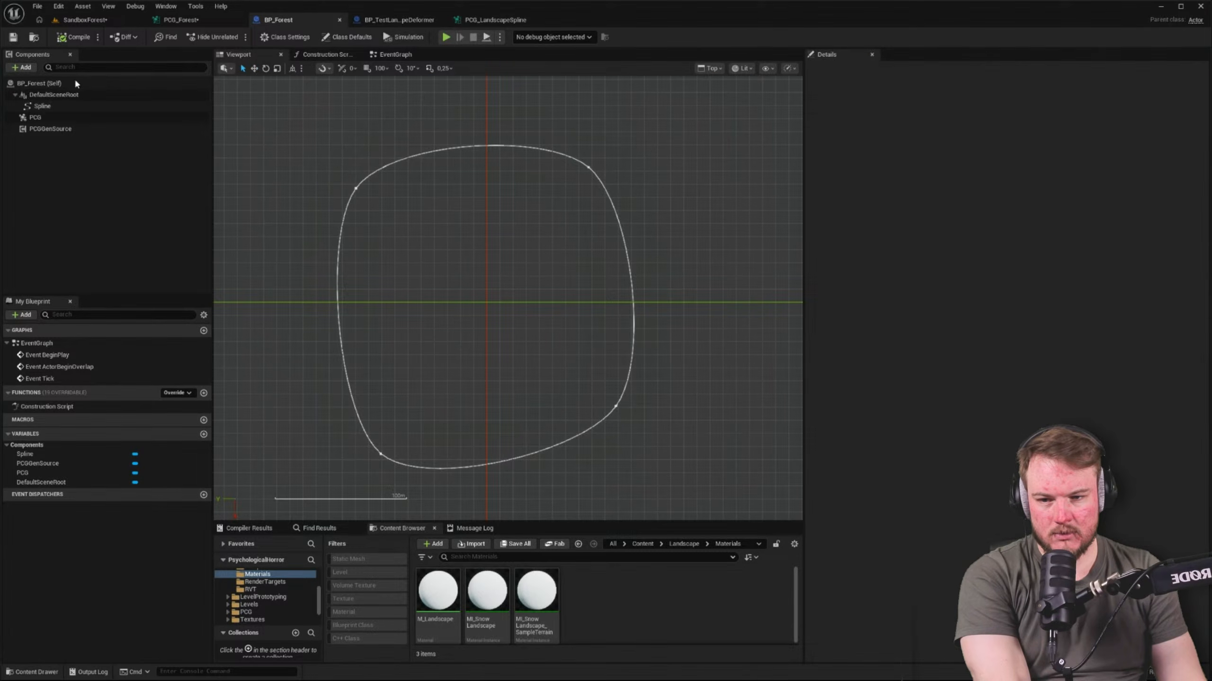
{"action": "left_click", "coordinate": [43, 106]}
{"action": "left_click", "coordinate": [45, 117]}
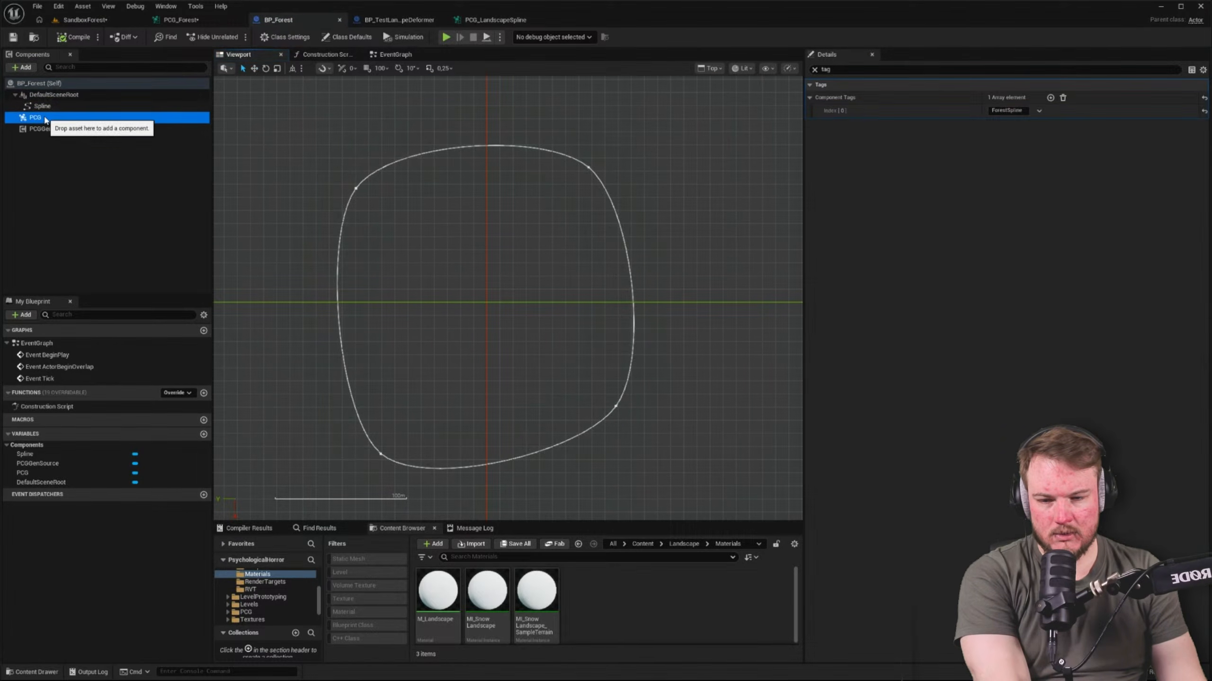
{"action": "left_click", "coordinate": [86, 20]}
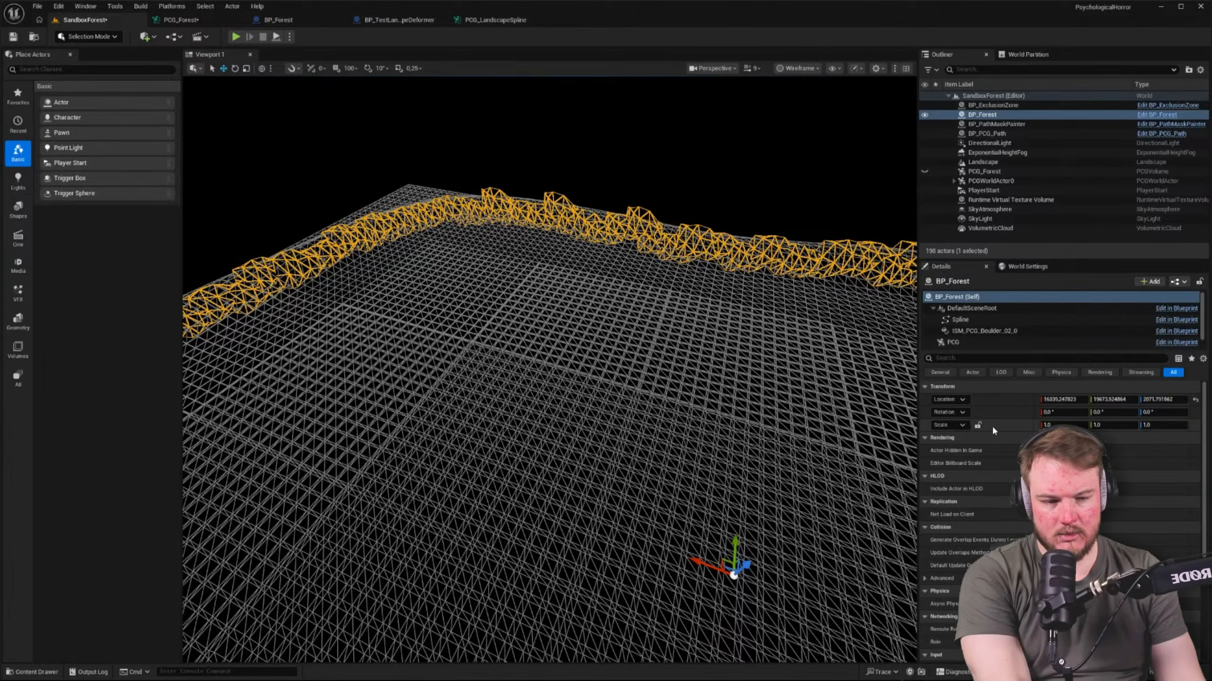
Clear the boulders generated by the PCG component of the BP_Forest actor in the level
{"action": "left_click", "coordinate": [970, 342]}
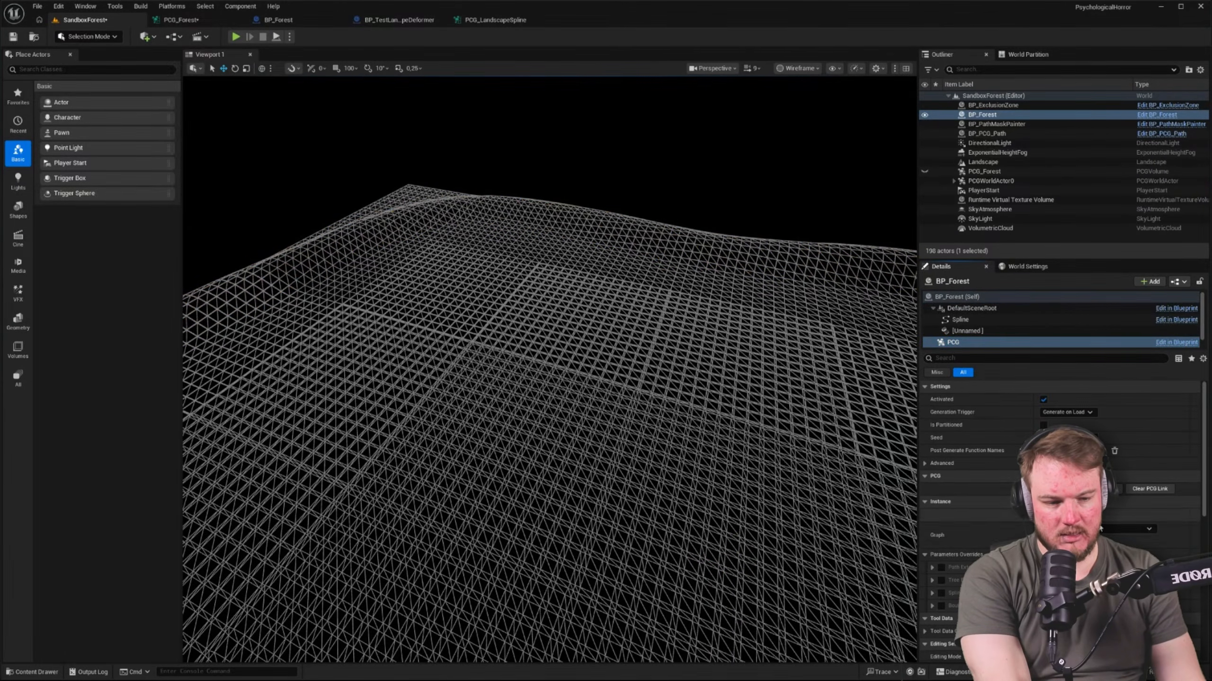
{"action": "right_click_drag", "start_coordinate": [879, 479], "coordinate": [860, 490]}
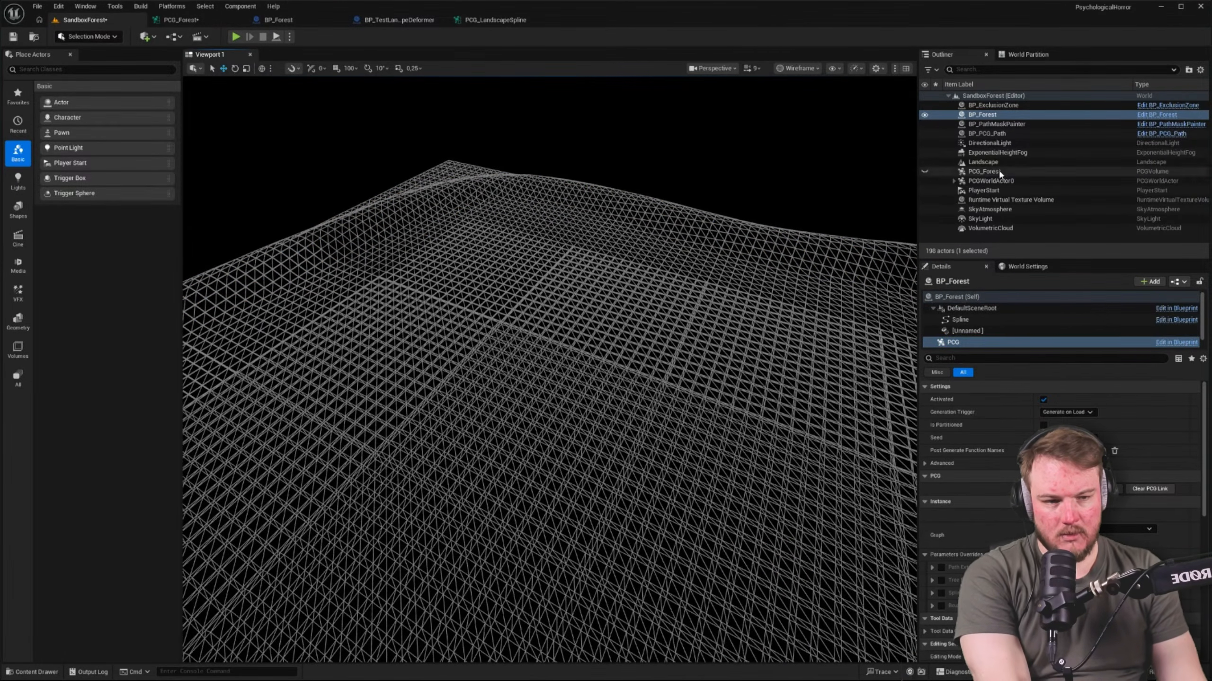
{"action": "right_click_drag", "start_coordinate": [562, 250], "coordinate": [591, 251]}
Place the PCG_LandscapeSpline graph in the level as a volume, set its location to 0, 0, 0, and locate its graph asset
{"action": "key", "text": "ctrl+space"}
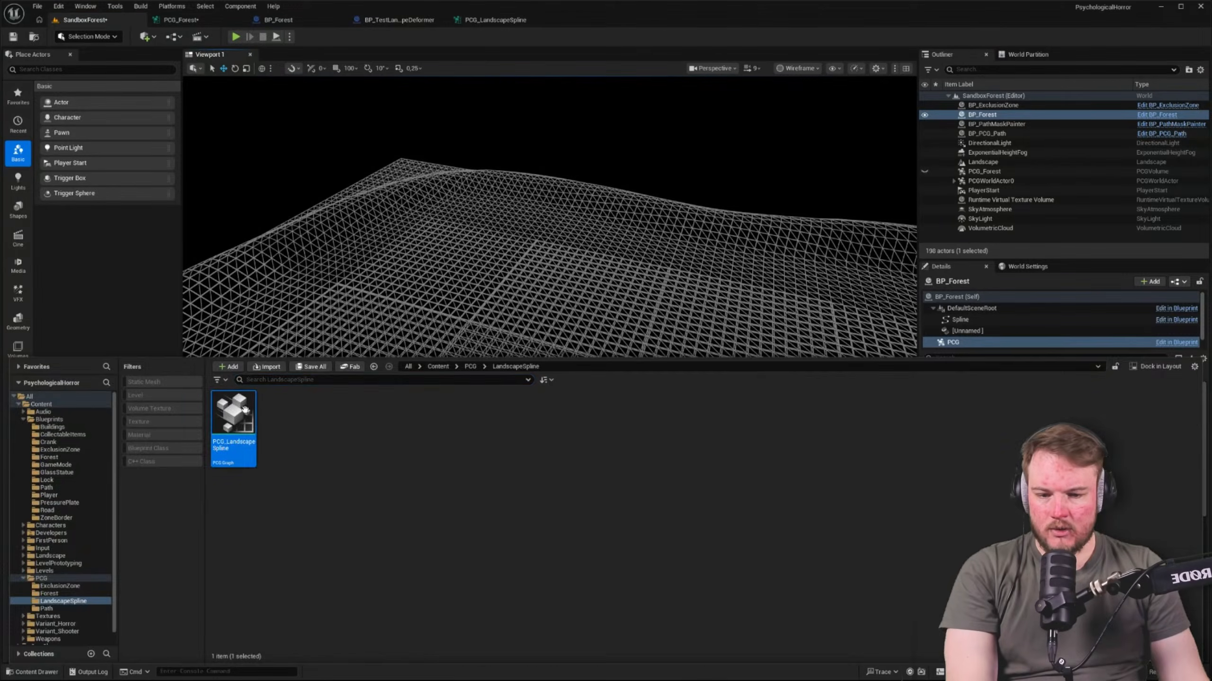
{"action": "left_click_drag", "start_coordinate": [245, 409], "coordinate": [668, 435]}
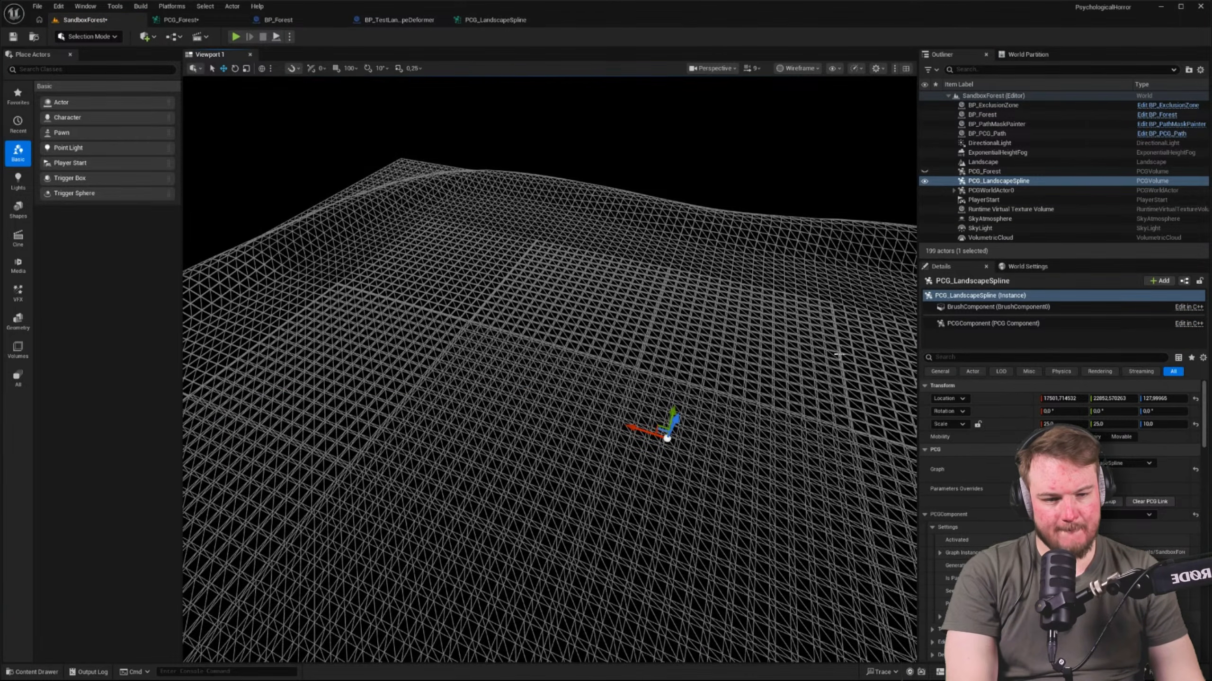
{"action": "key", "text": "f"}
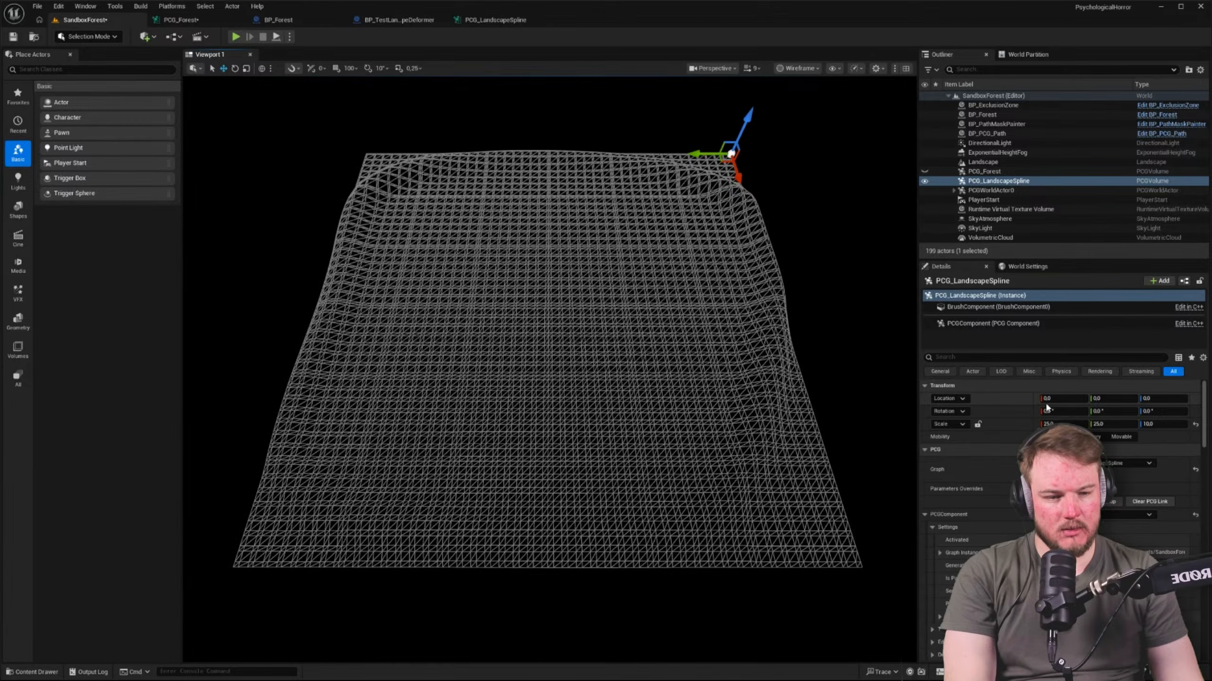
{"action": "left_click", "coordinate": [1084, 475]}
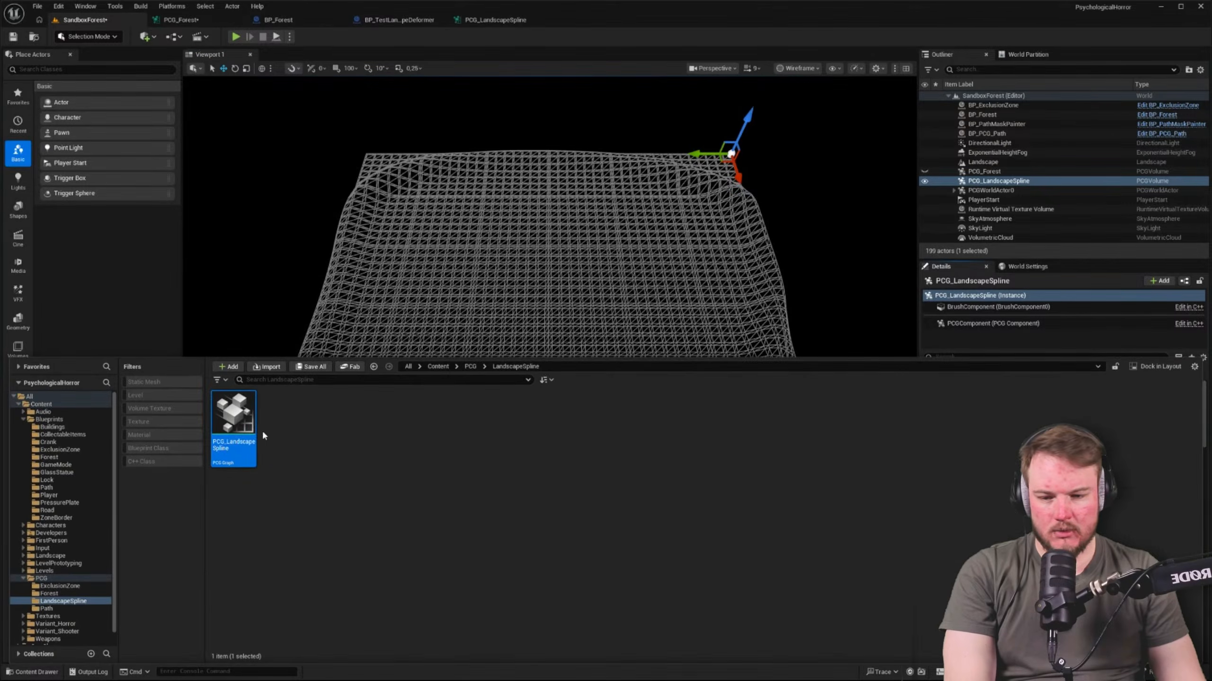
Open the PCG_LandscapeSpline graph and inspect the output data of its Get Spline Data node
{"action": "double_click", "coordinate": [254, 424]}
{"action": "left_click", "coordinate": [270, 242]}
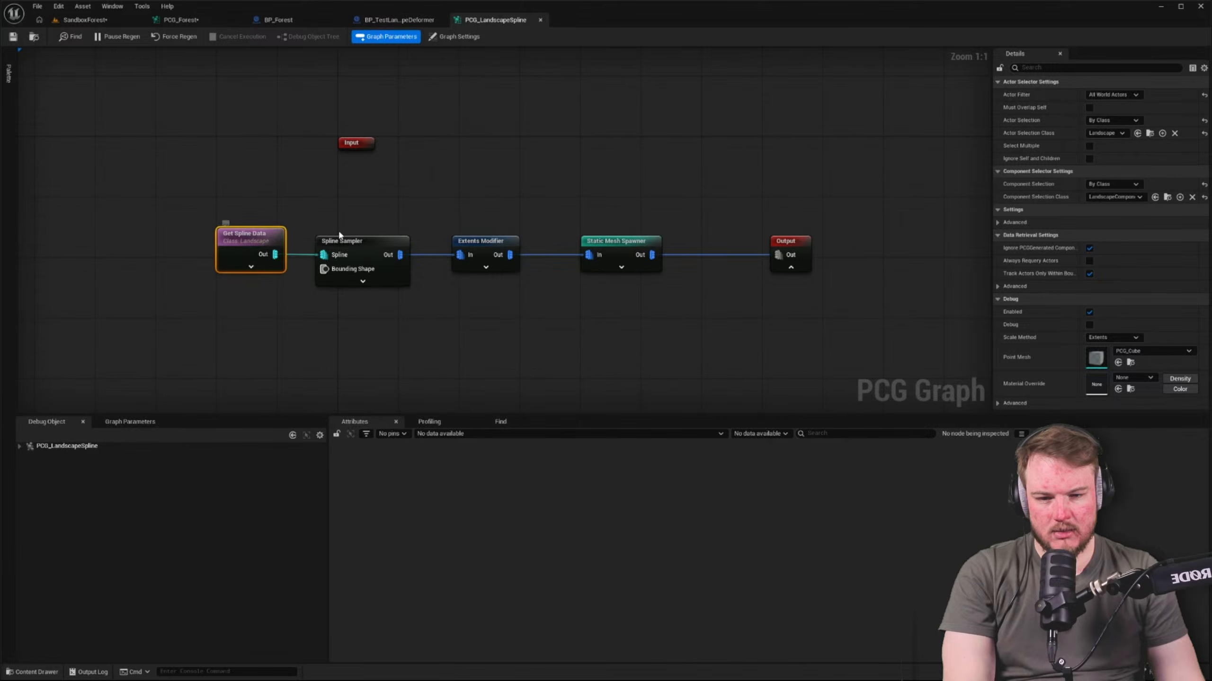
{"action": "key", "text": "a"}
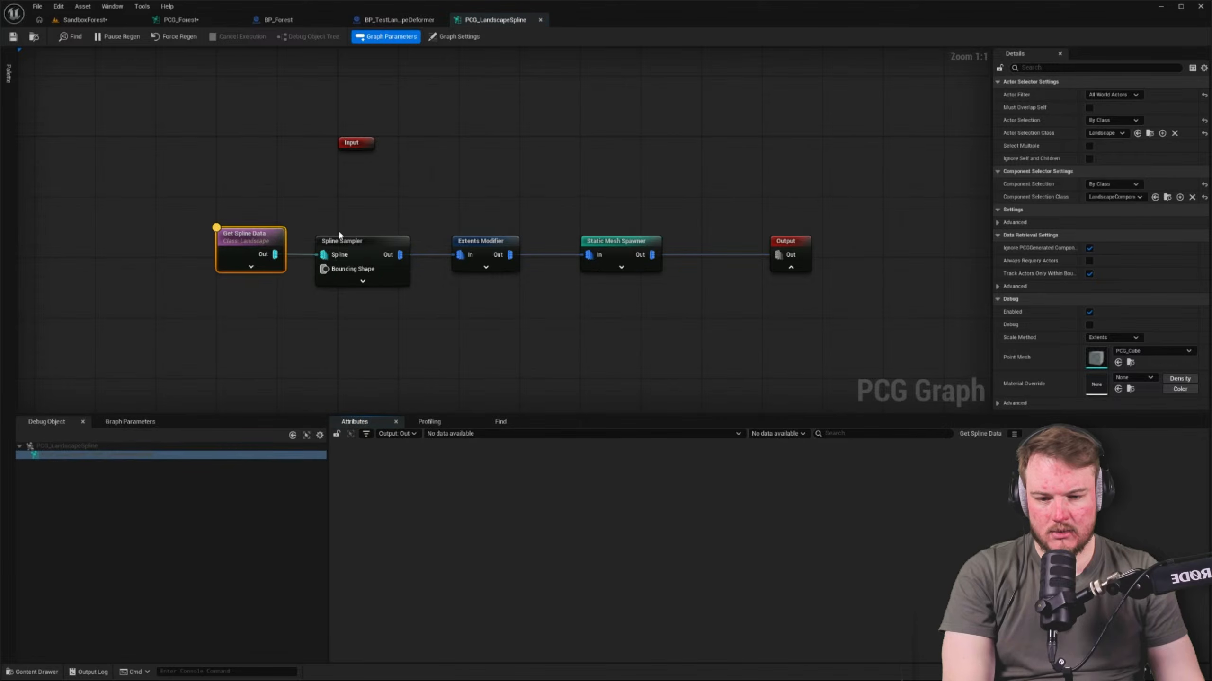
{"action": "left_click", "coordinate": [415, 434]}
{"action": "left_click", "coordinate": [477, 385]}
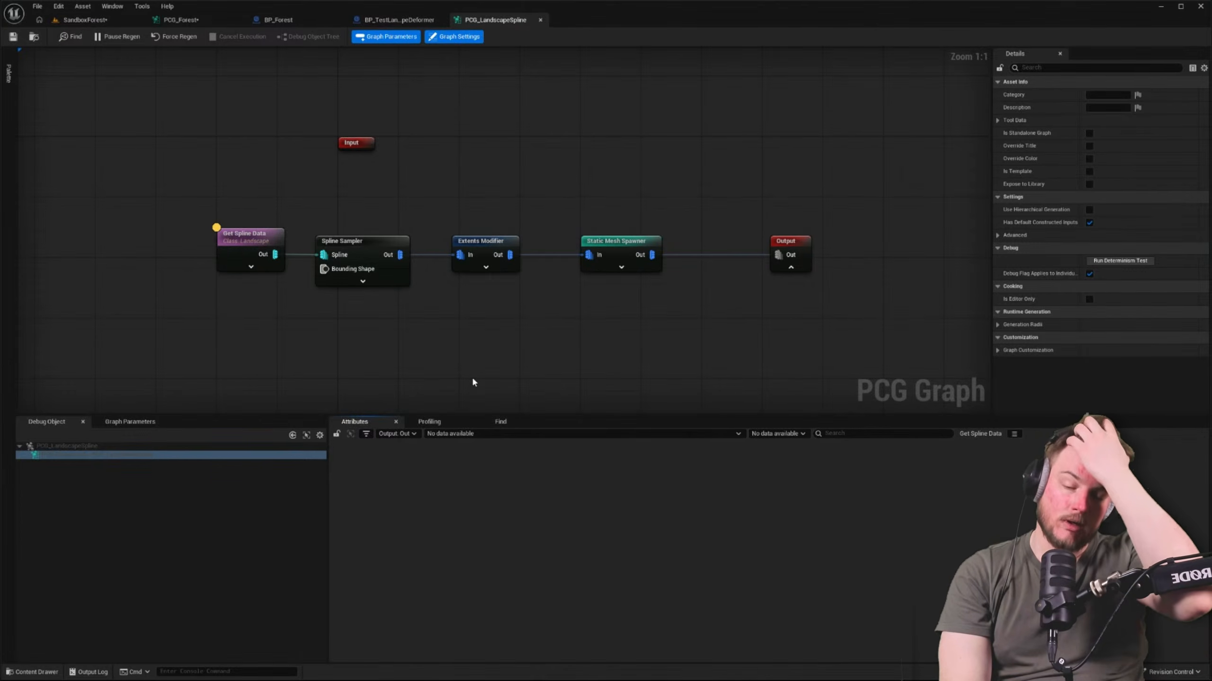
Select the PCG component of the PCG_LandscapeSpline volume in the SandboxForest level and regenerate it
{"action": "left_click", "coordinate": [83, 19]}
{"action": "left_click", "coordinate": [994, 191]}
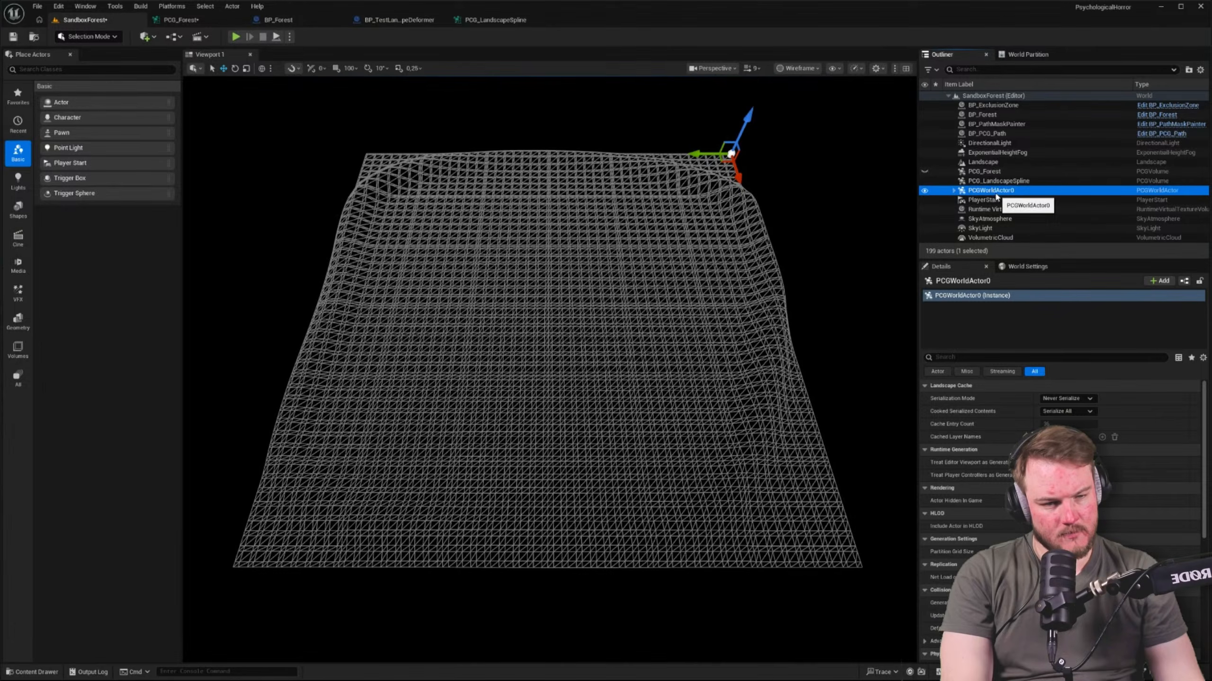
{"action": "left_click", "coordinate": [996, 182]}
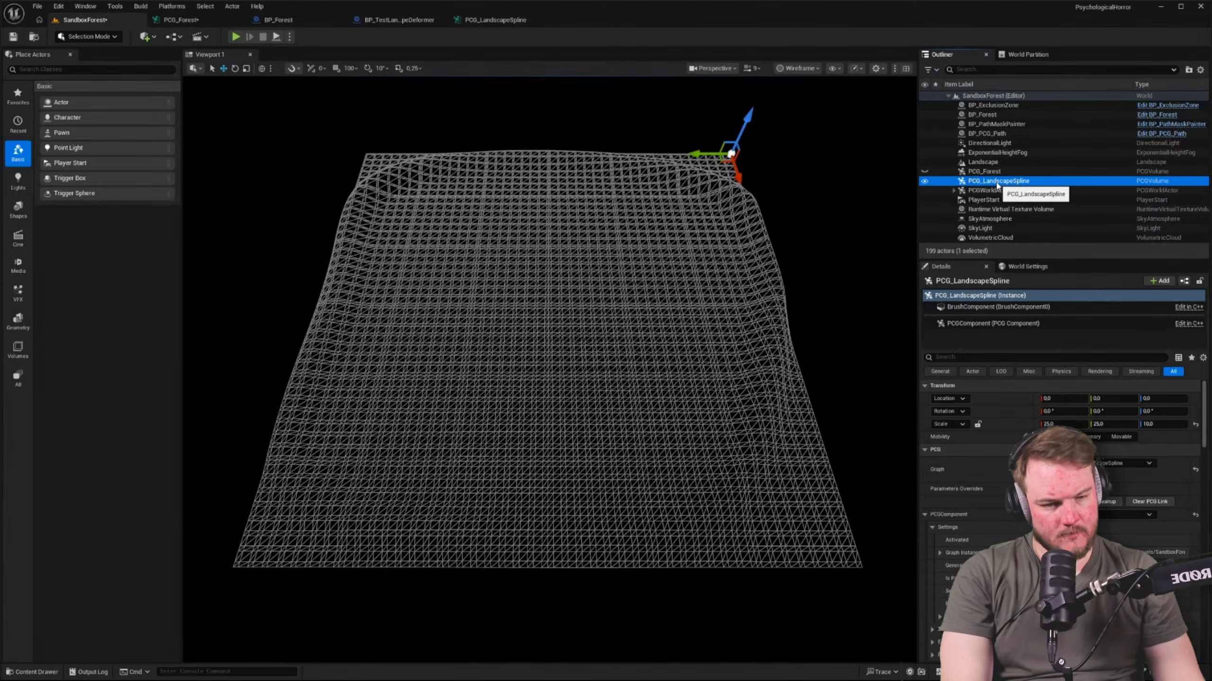
{"action": "left_click", "coordinate": [1042, 324]}
{"action": "left_click", "coordinate": [1027, 183]}
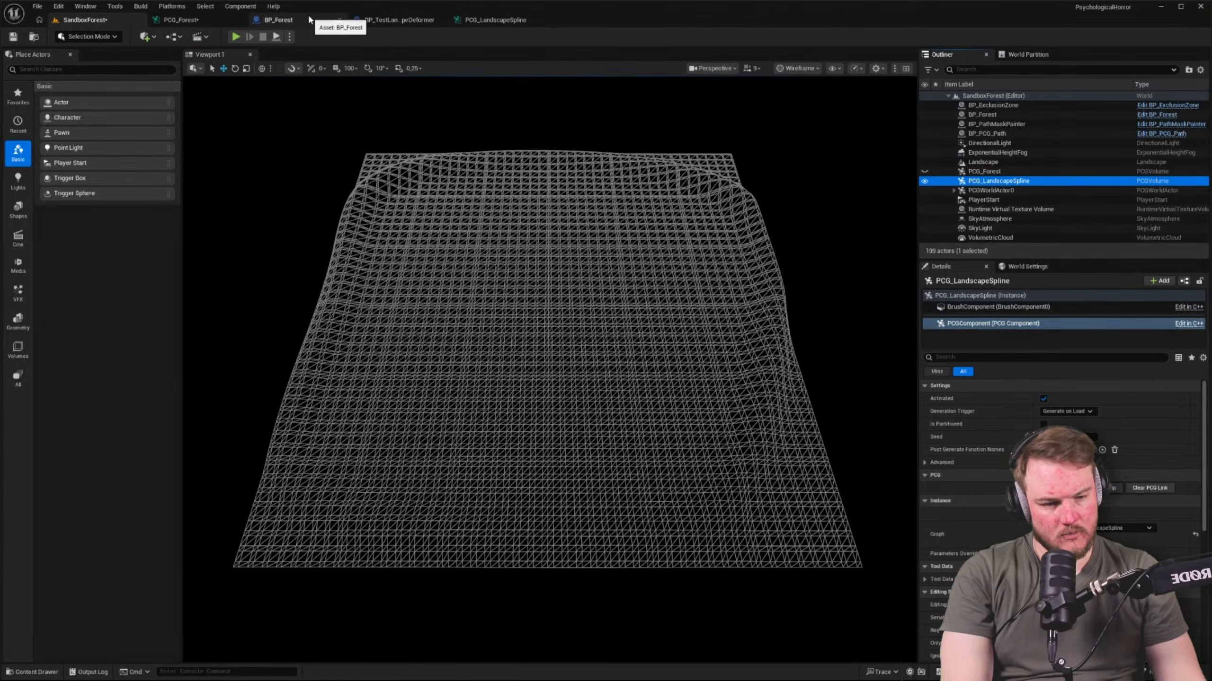
{"action": "left_click", "coordinate": [1063, 488]}
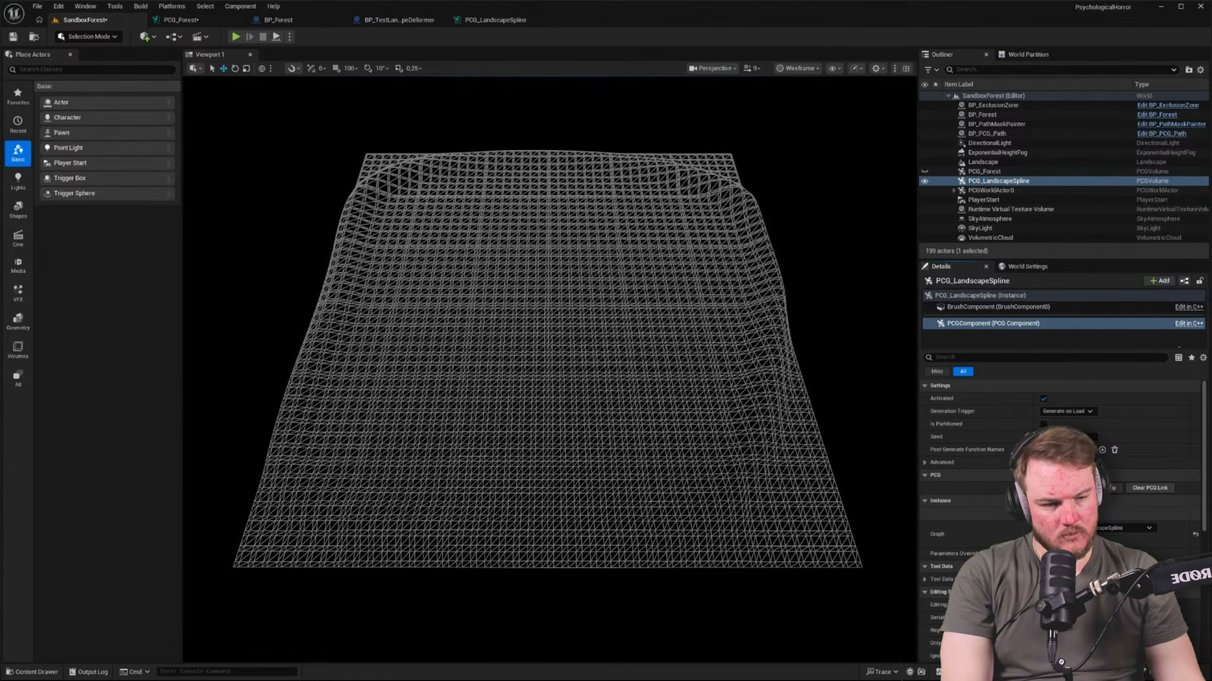
Compare the Get Spline Data settings in the PCG_LandscapeSpline graph with those in the PCG_Forest graph
{"action": "left_click", "coordinate": [487, 19]}
{"action": "left_click", "coordinate": [380, 244]}
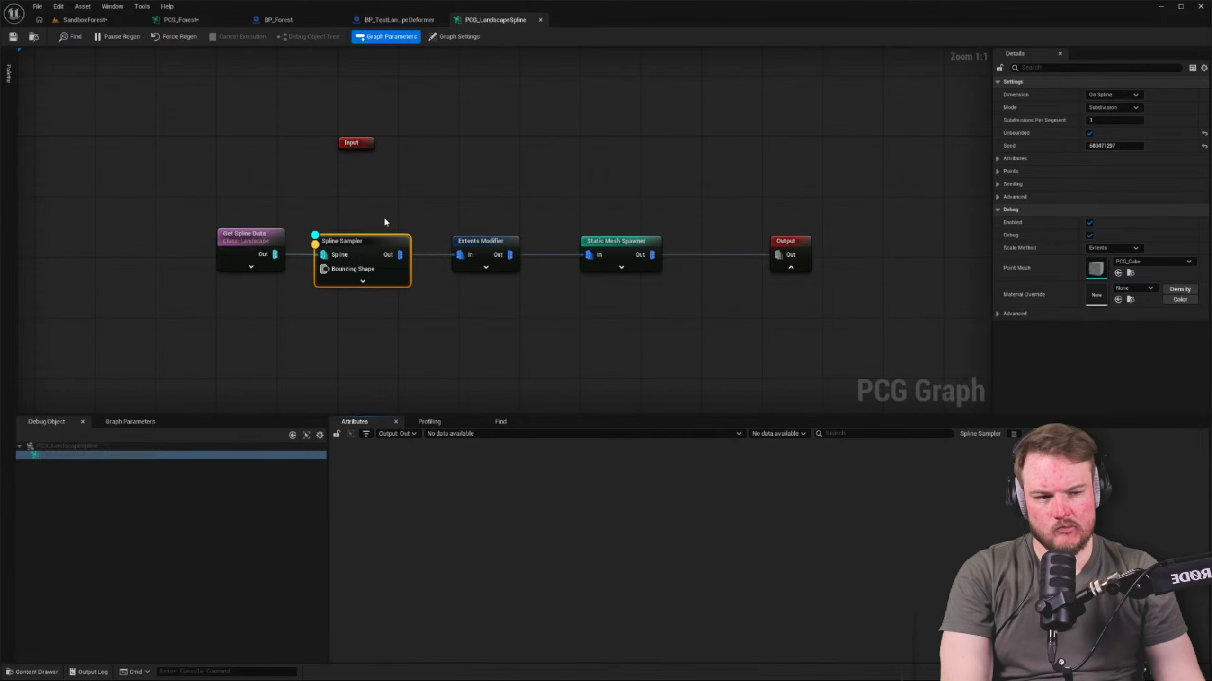
{"action": "left_click", "coordinate": [240, 236]}
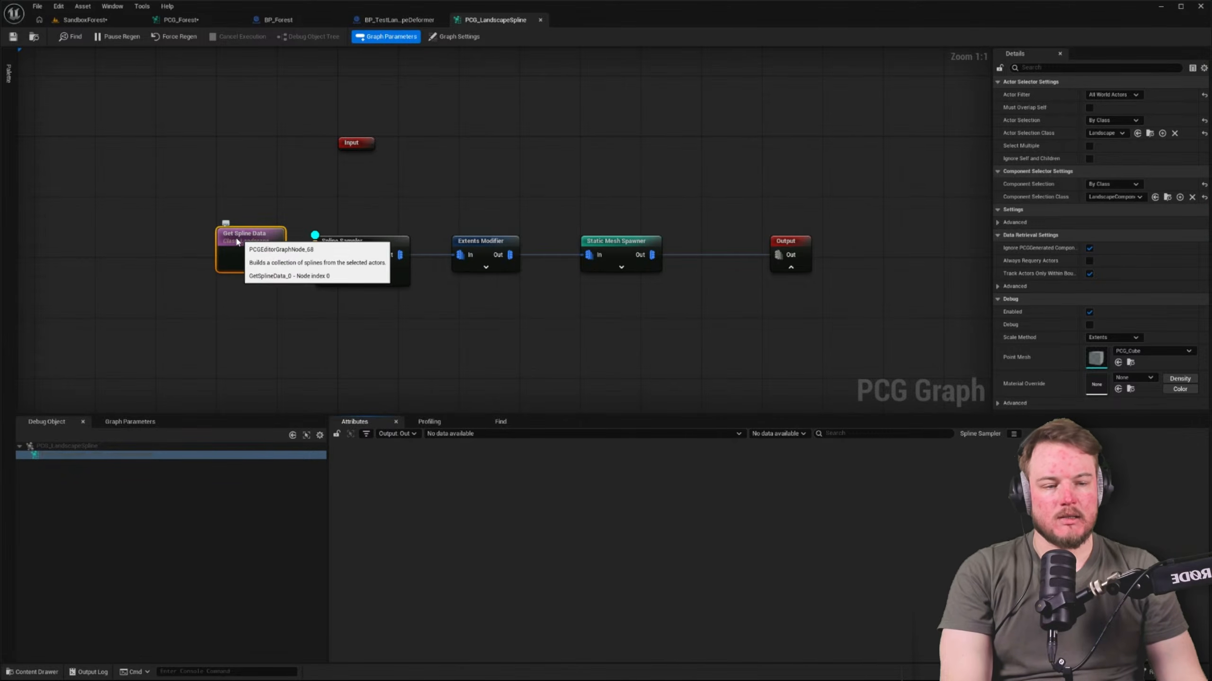
{"action": "right_click_drag", "start_coordinate": [229, 155], "coordinate": [274, 157]}
{"action": "left_click", "coordinate": [278, 20]}
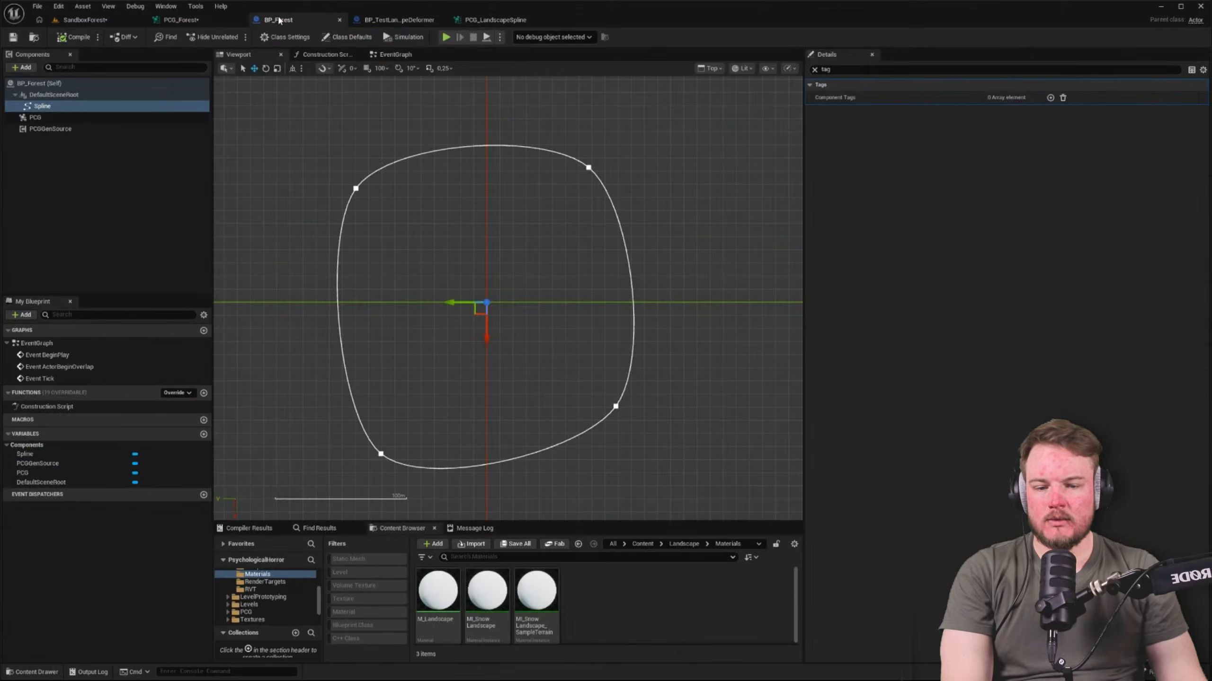
{"action": "left_click", "coordinate": [182, 20]}
{"action": "scroll", "coordinate": [353, 243], "scroll_direction": "down", "scroll_amount": 2}
{"action": "right_click_drag", "start_coordinate": [429, 353], "coordinate": [439, 169]}
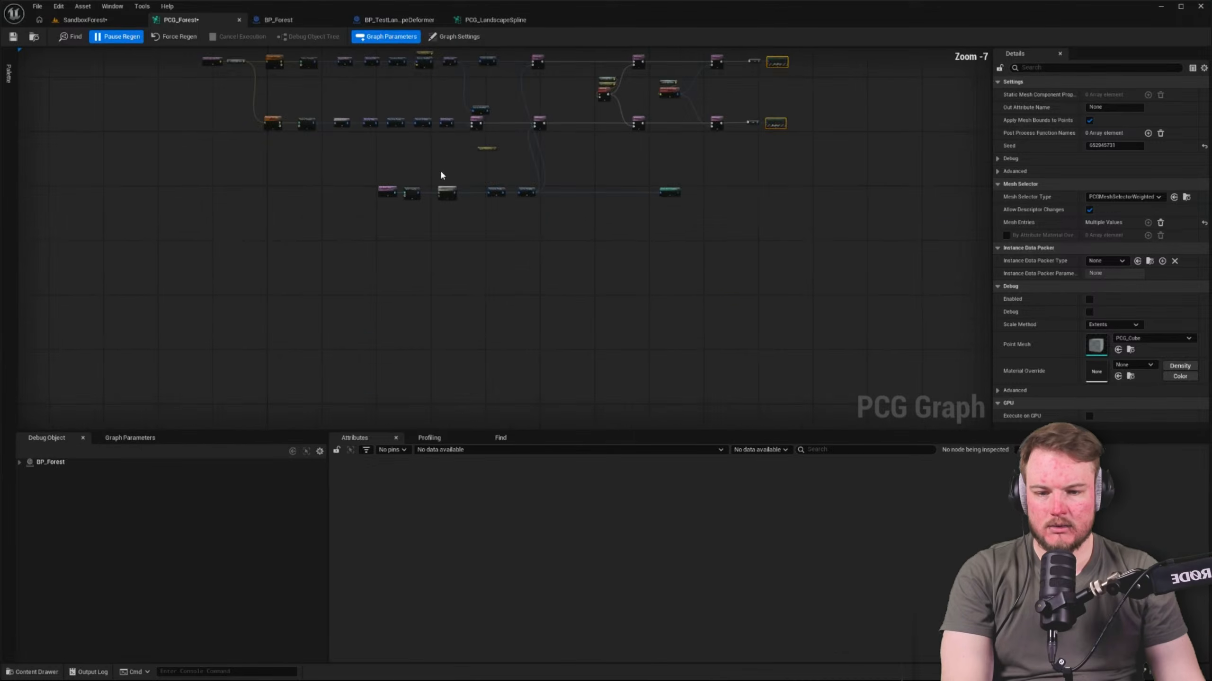
{"action": "scroll", "coordinate": [439, 172], "scroll_direction": "up", "scroll_amount": 6}
{"action": "left_click", "coordinate": [233, 214]}
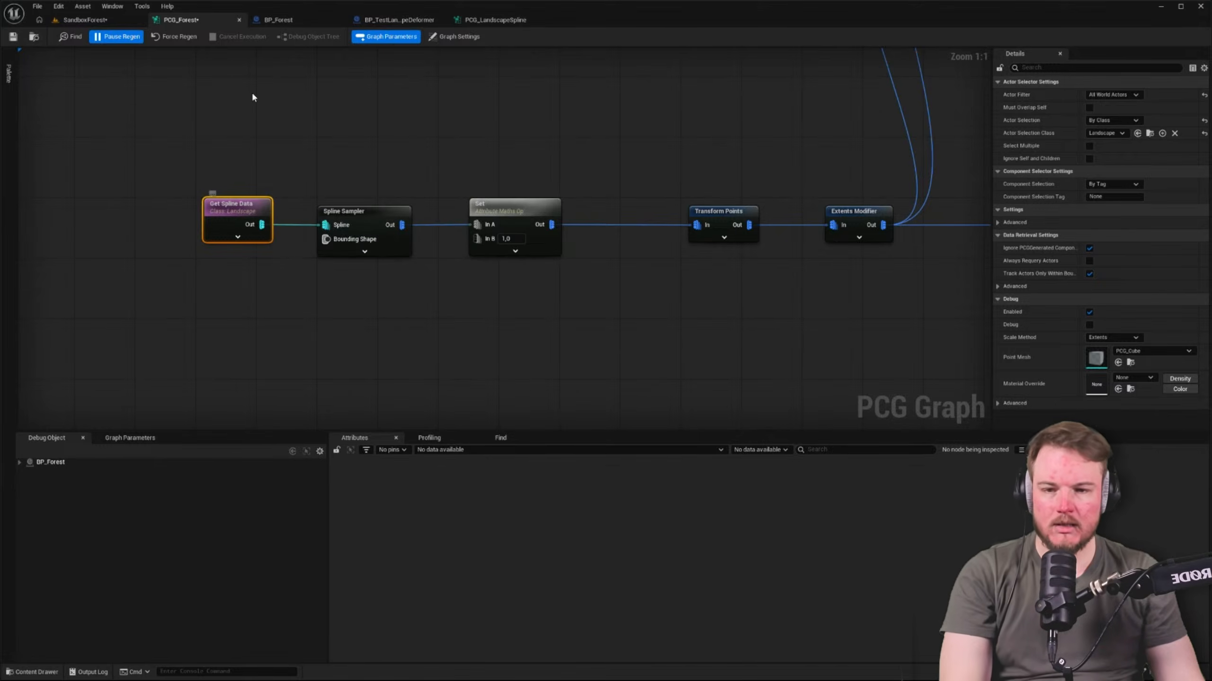
{"action": "left_click", "coordinate": [278, 20]}
Reset the component selection of the Get Spline Data node in PCG_LandscapeSpline to By Tag
{"action": "left_click", "coordinate": [507, 19]}
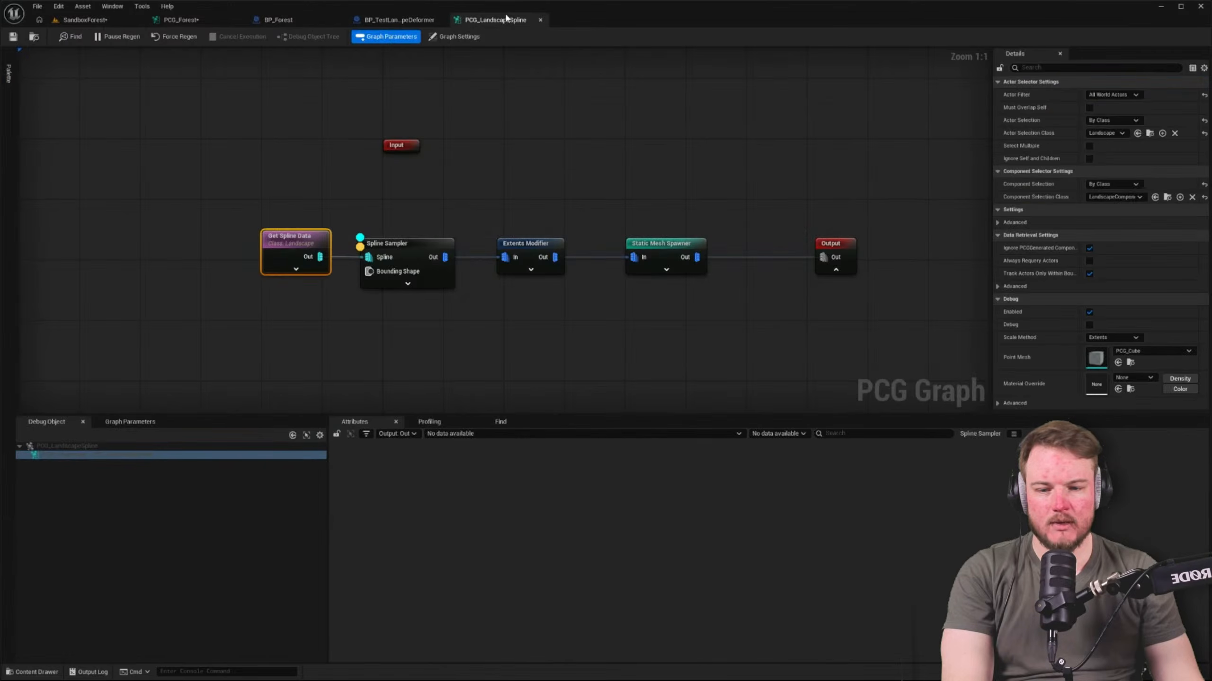
{"action": "left_click", "coordinate": [1204, 184]}
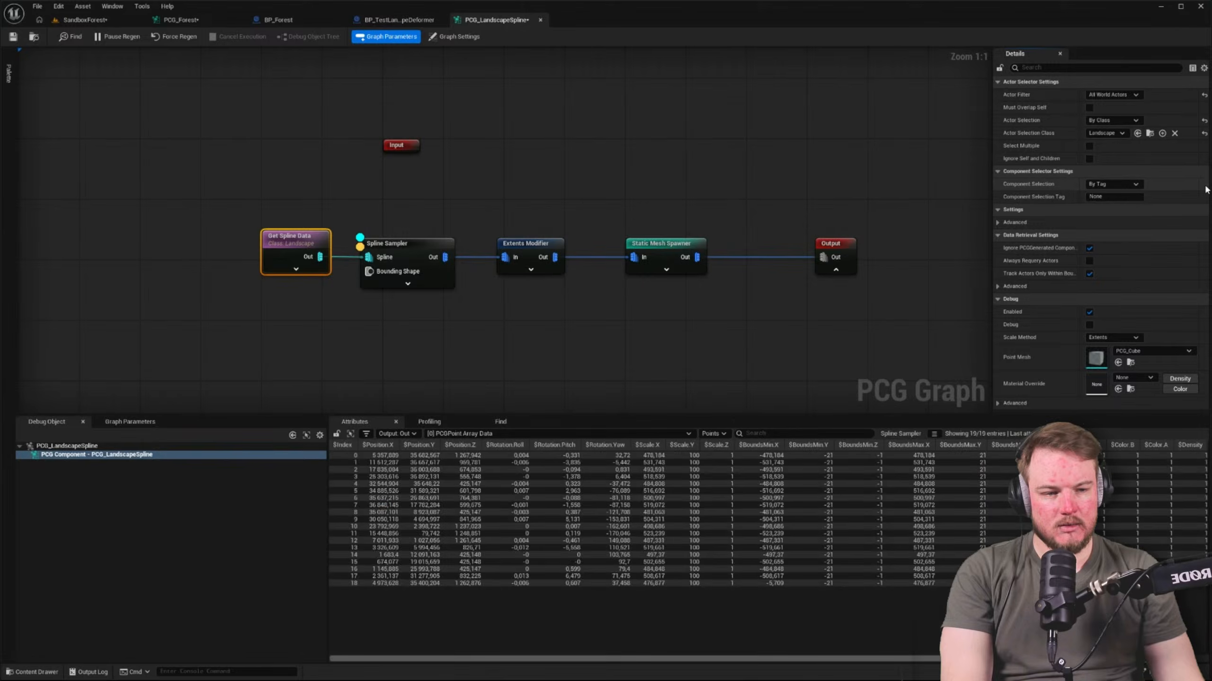
{"action": "right_click_drag", "start_coordinate": [449, 197], "coordinate": [320, 194]}
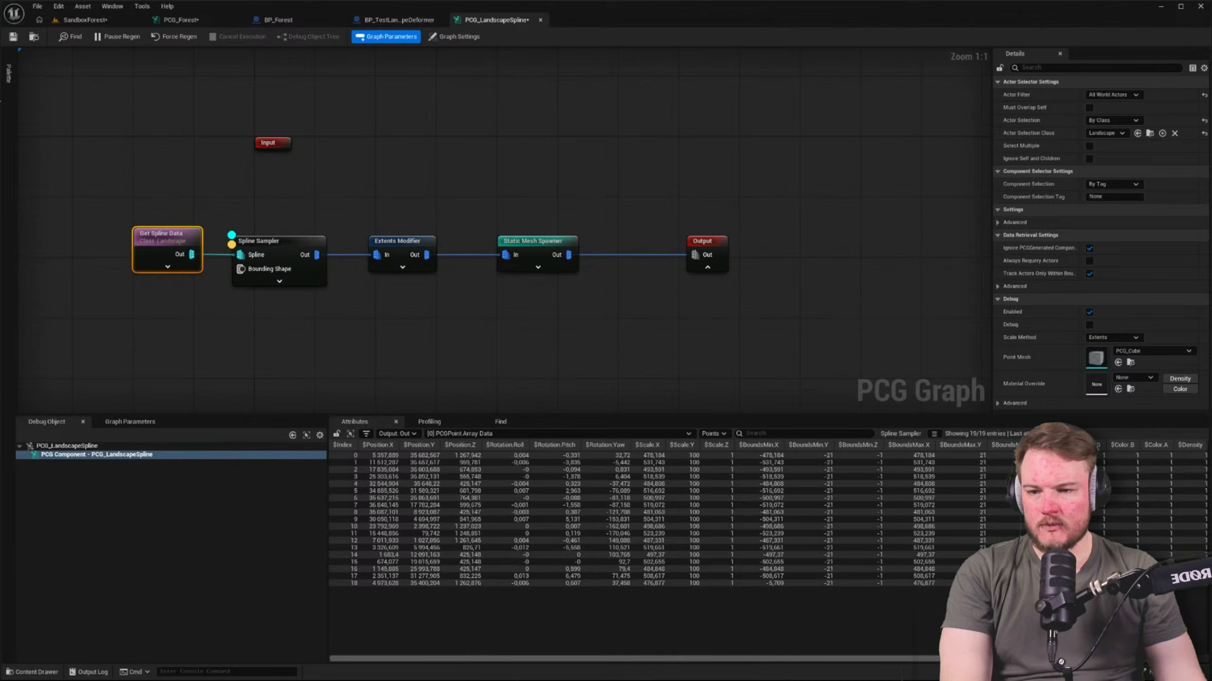
Check the SandboxForest level and the open BP_Forest and PCG_Forest assets, then return to the PCG_LandscapeSpline graph
{"action": "left_click", "coordinate": [71, 26]}
{"action": "left_click", "coordinate": [458, 20]}
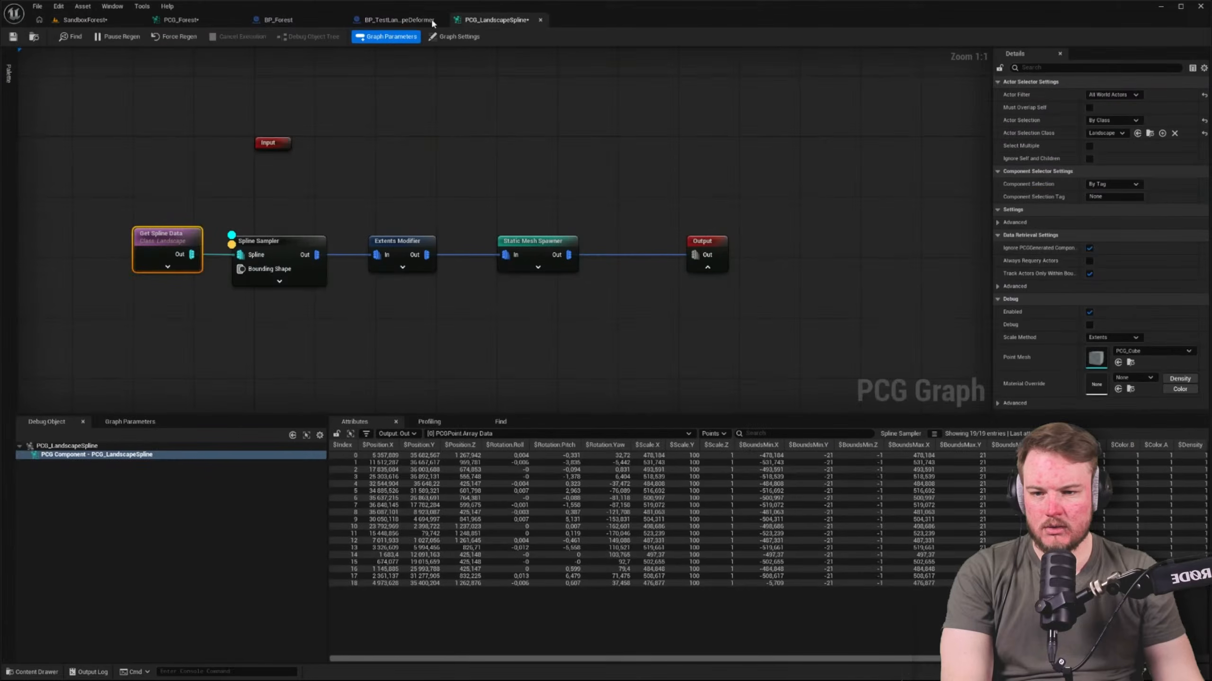
{"action": "left_click", "coordinate": [83, 19]}
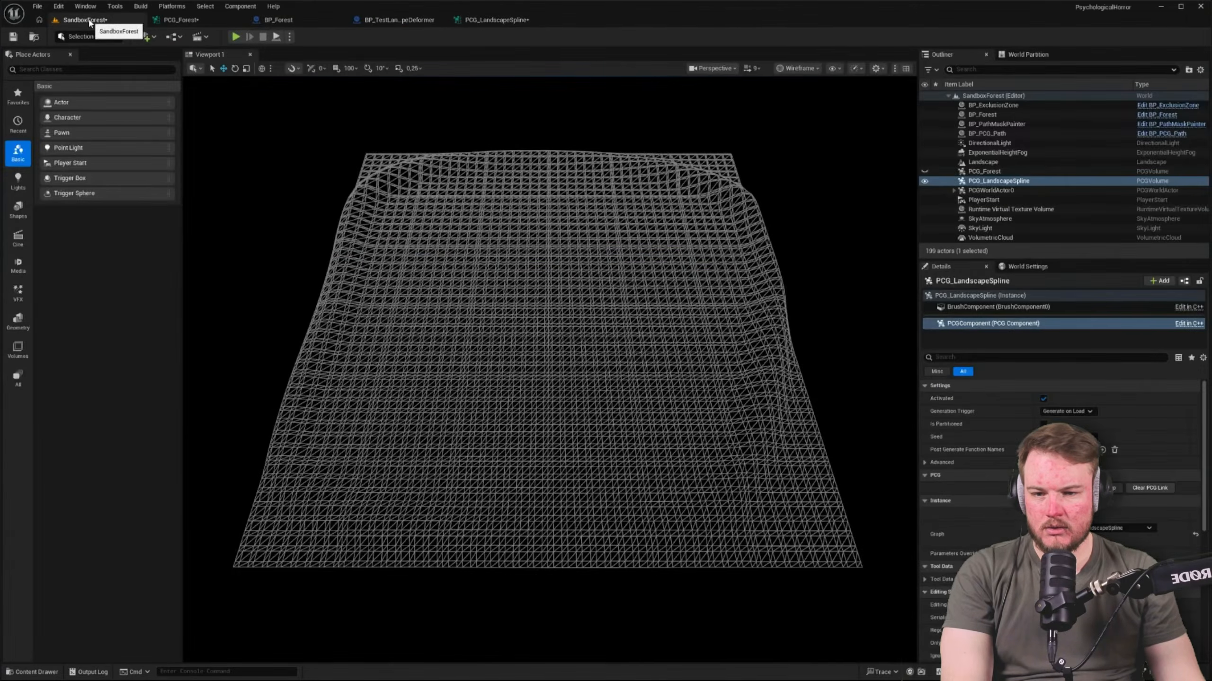
{"action": "left_click", "coordinate": [375, 18]}
{"action": "left_click", "coordinate": [278, 20]}
{"action": "left_click", "coordinate": [190, 20]}
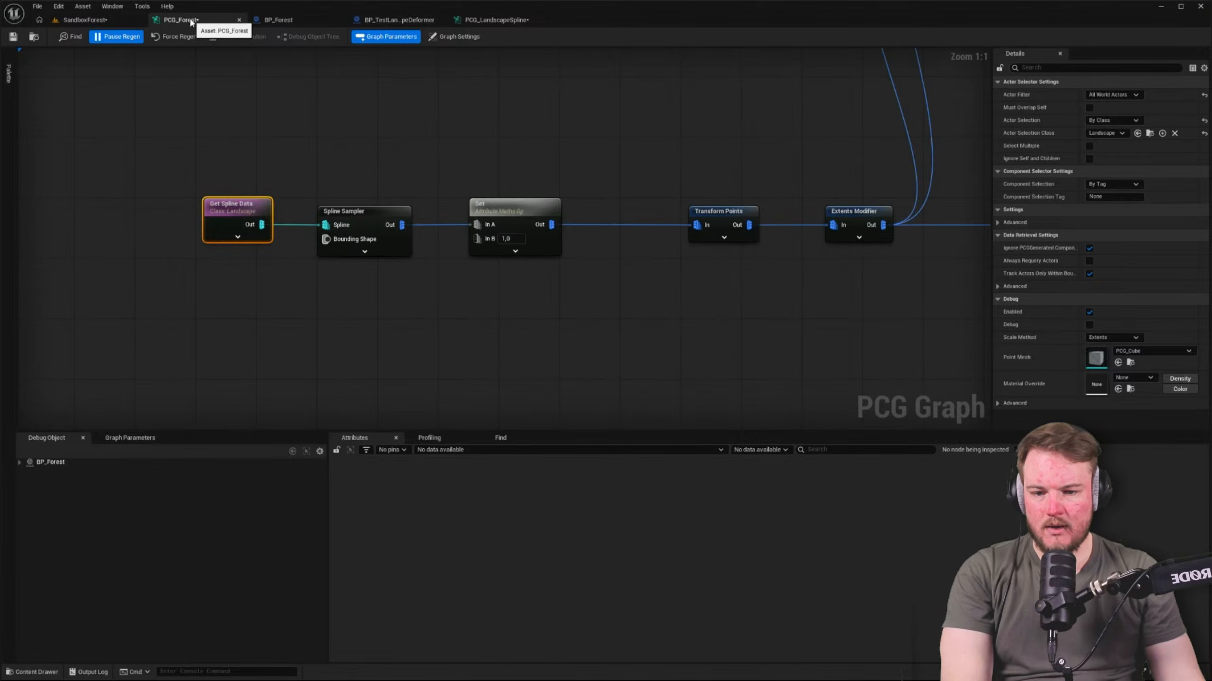
{"action": "left_click", "coordinate": [496, 20]}
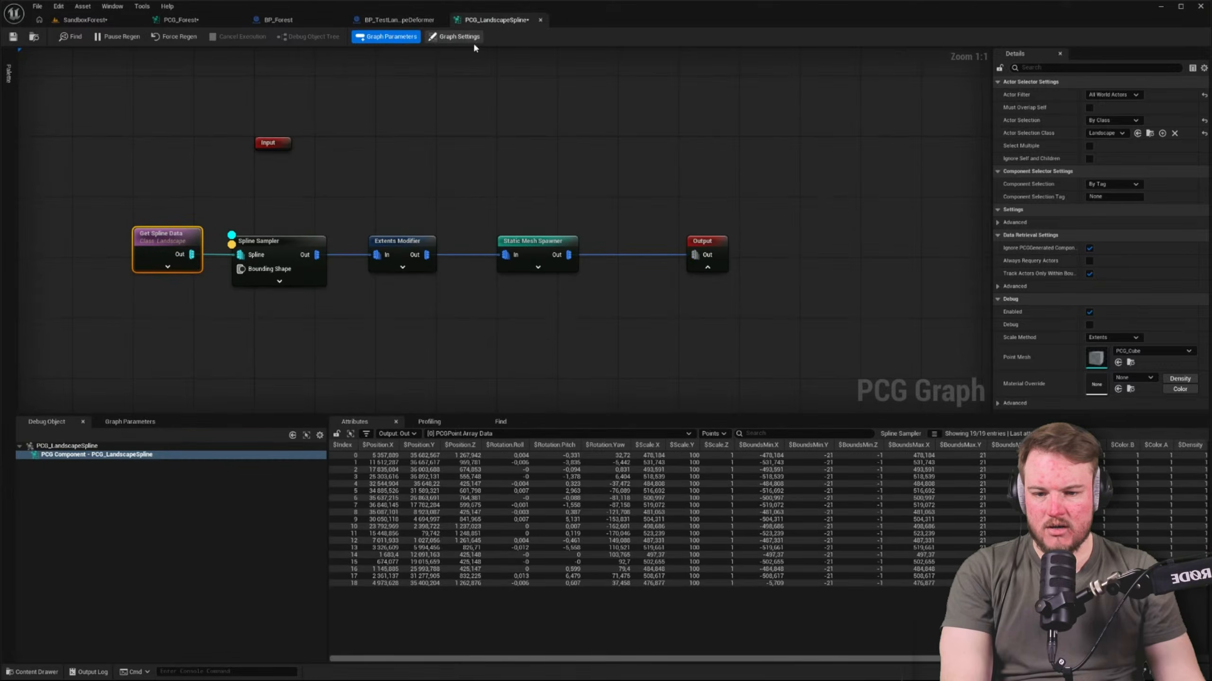
Inspect the Extents Modifier's point data, then switch debugging and inspection to the Static Mesh Spawner
{"action": "left_click", "coordinate": [286, 254]}
{"action": "left_click", "coordinate": [390, 242]}
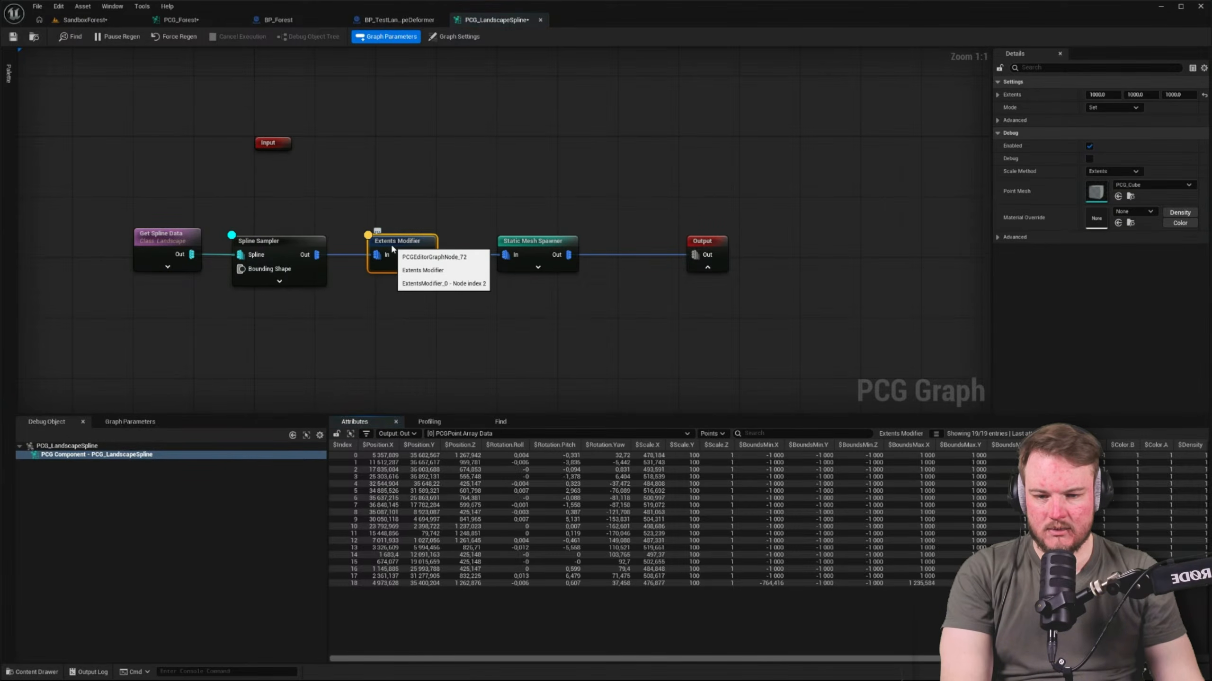
{"action": "left_click", "coordinate": [529, 241]}
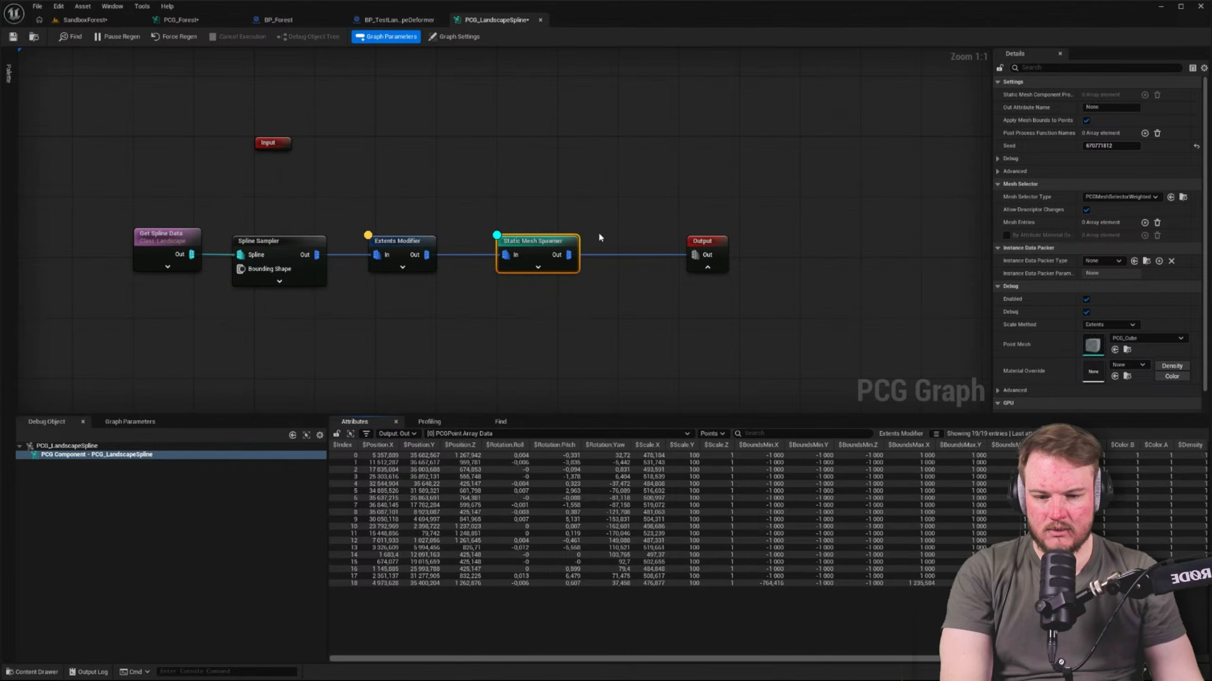
{"action": "key", "text": "a"}
Disconnect the Static Mesh Spawner from the Output node in the PCG_LandscapeSpline graph
{"action": "right_click_drag", "start_coordinate": [548, 216], "coordinate": [660, 218]}
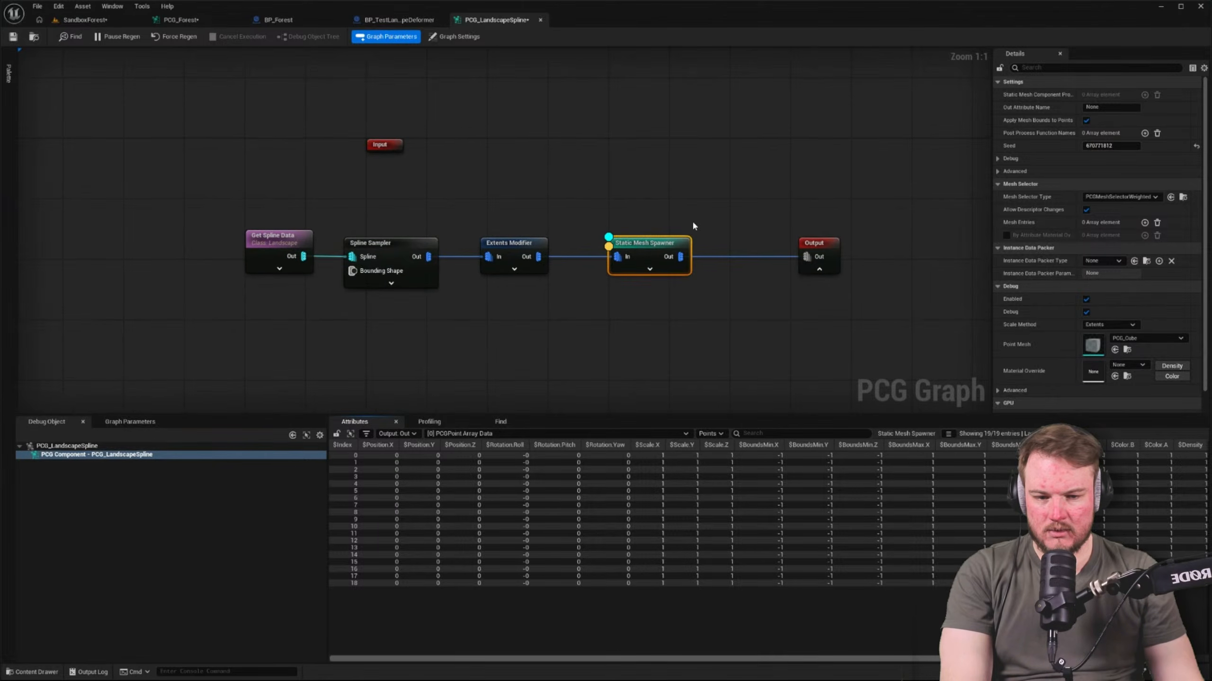
{"action": "left_click", "coordinate": [694, 224]}
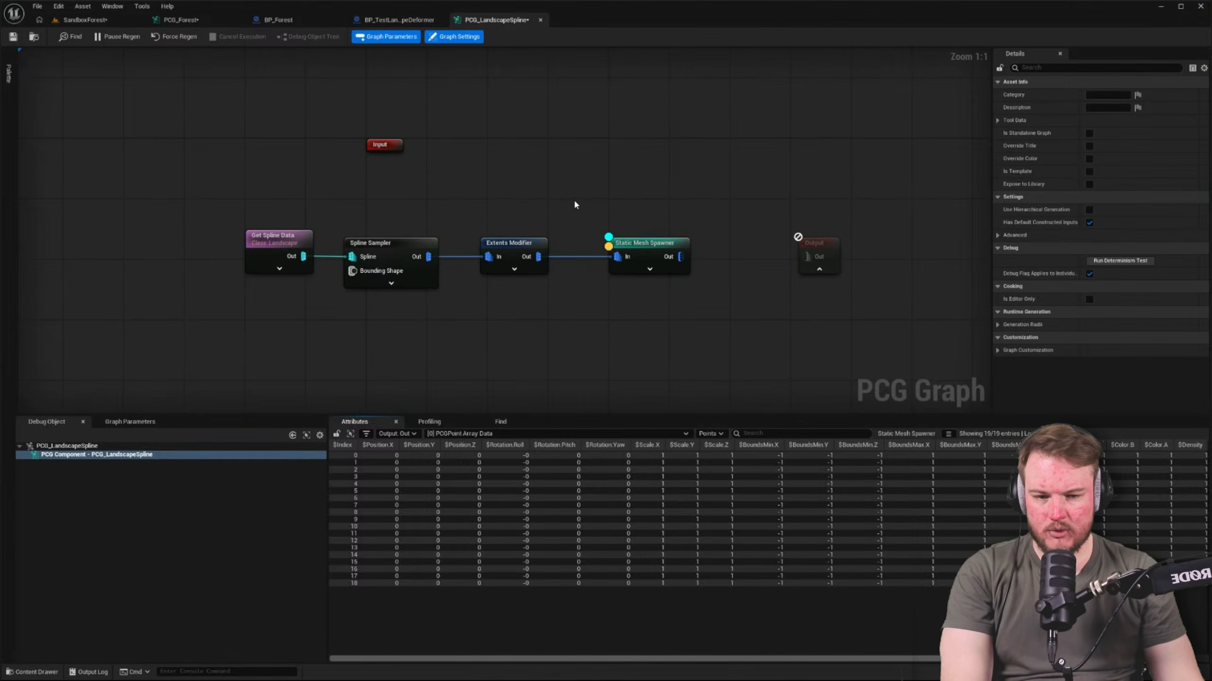
{"action": "right_click_drag", "start_coordinate": [524, 189], "coordinate": [519, 237]}
Switch the SandboxForest viewport from wireframe to lit shading and examine the landscape for debug points
{"action": "left_click", "coordinate": [112, 6]}
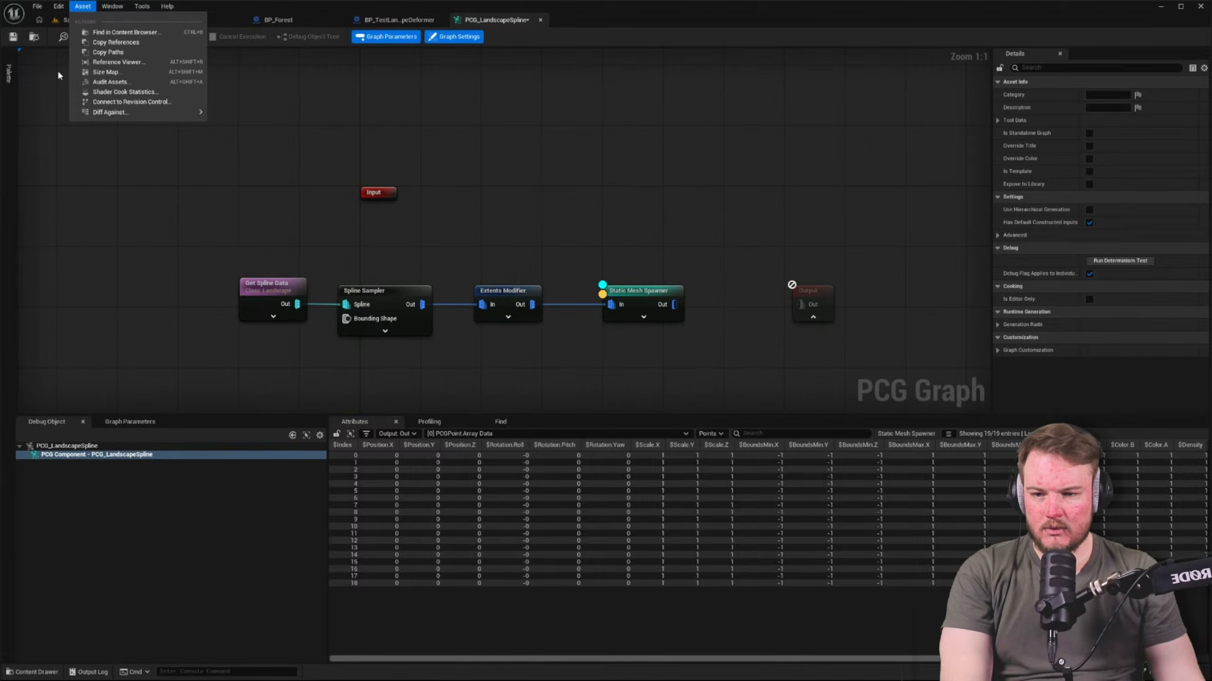
{"action": "left_click", "coordinate": [90, 20]}
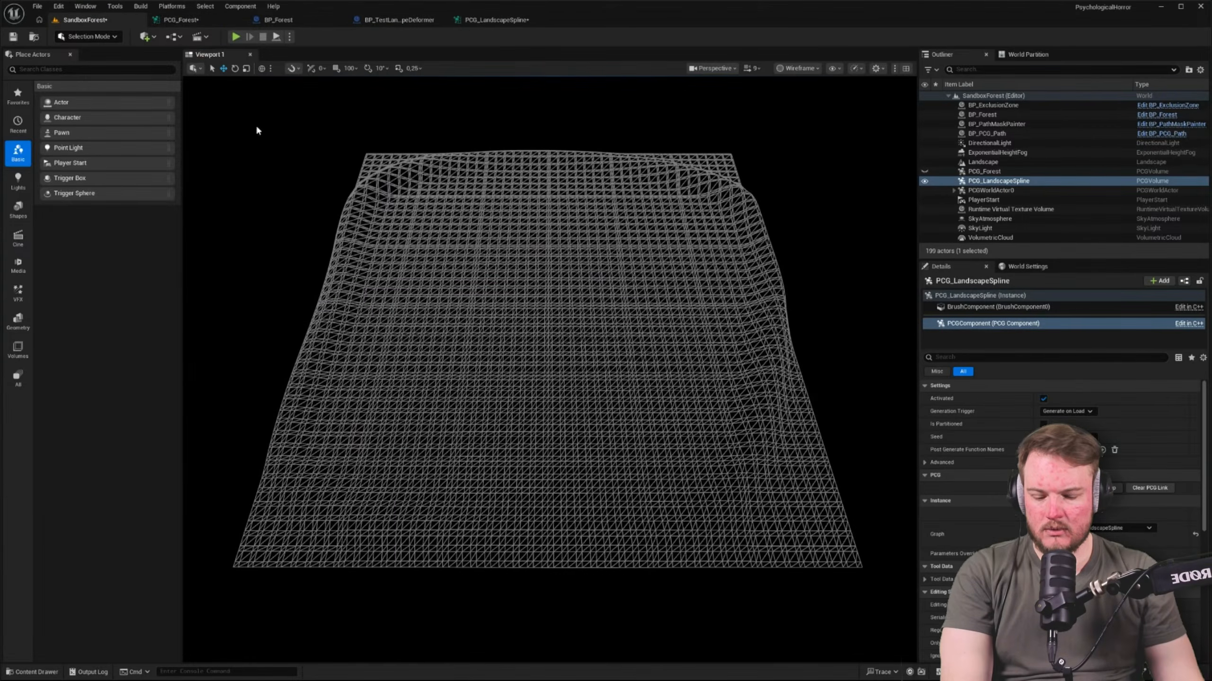
{"action": "right_click_drag", "start_coordinate": [257, 130], "coordinate": [258, 112]}
{"action": "key", "text": "alt+4"}
{"action": "key", "text": "alt+3"}
{"action": "key", "text": "alt+4"}
{"action": "right_click_drag", "start_coordinate": [536, 282], "coordinate": [538, 281]}
{"action": "right_click", "coordinate": [539, 286]}
Switch debugging and inspection in the PCG_LandscapeSpline graph from the Static Mesh Spawner to the Extents Modifier
{"action": "left_click", "coordinate": [494, 19]}
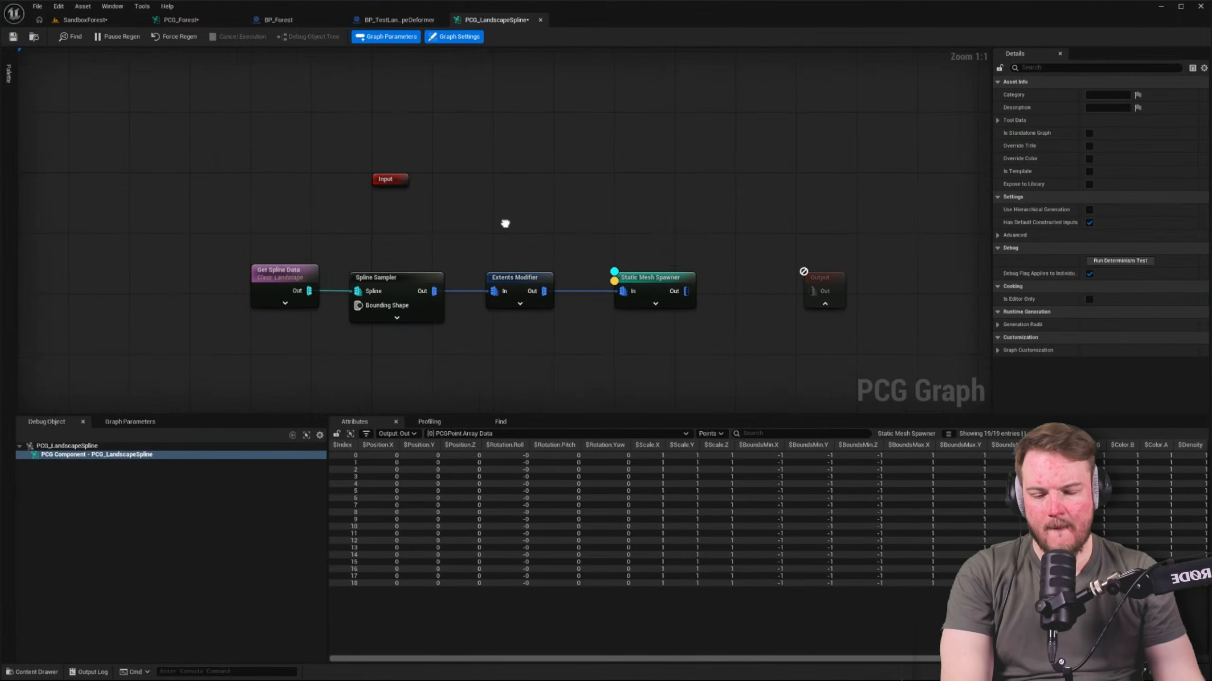
{"action": "left_click", "coordinate": [636, 219]}
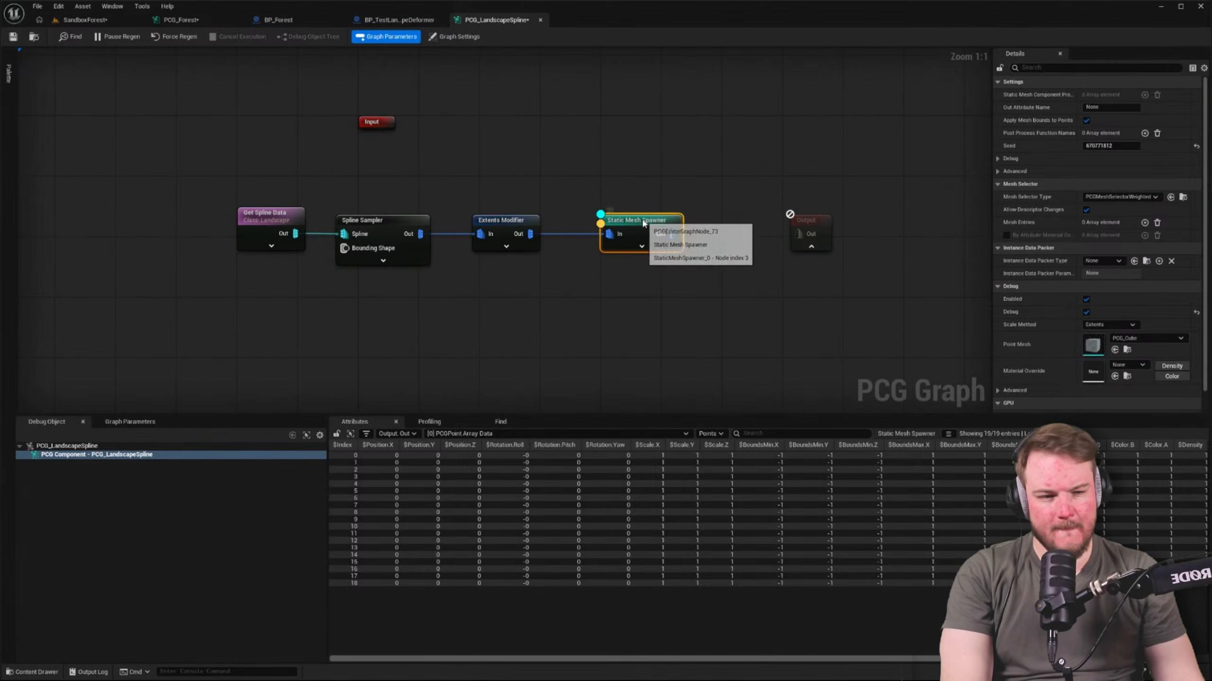
{"action": "left_click", "coordinate": [491, 219]}
{"action": "key", "text": "ctrl+alt+s"}
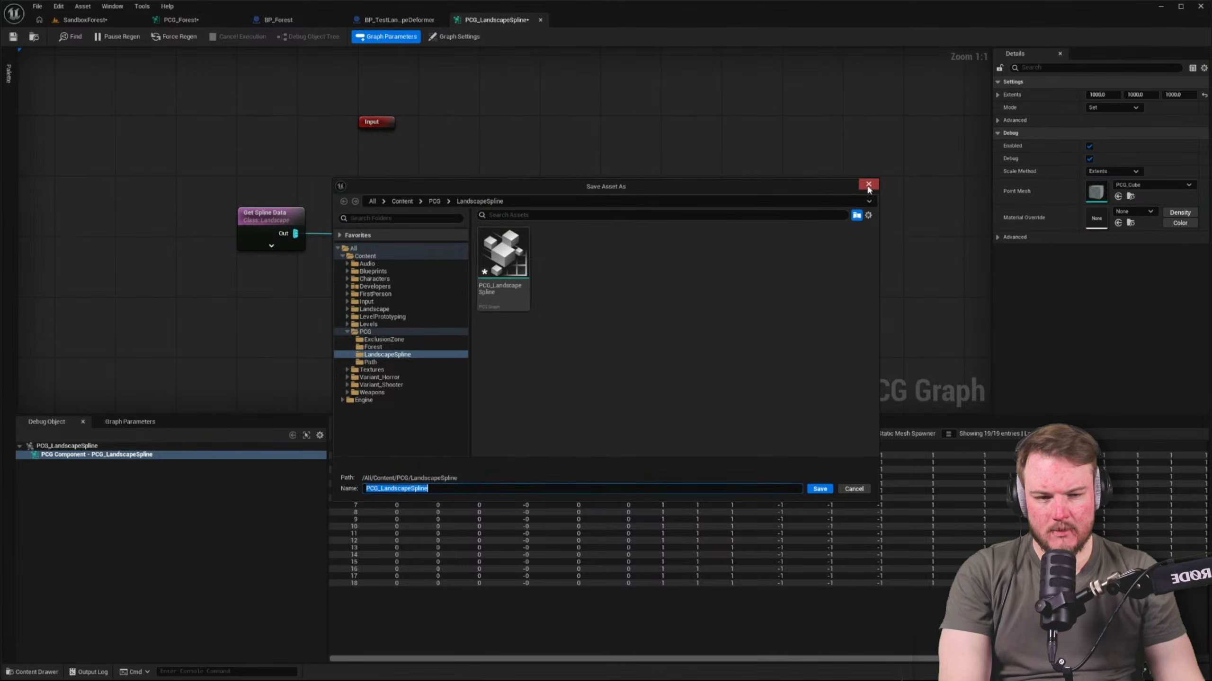
{"action": "left_click", "coordinate": [867, 185]}
{"action": "left_click", "coordinate": [514, 240]}
Space out the Get Spline Data and Spline Sampler nodes by moving both away from the Extents Modifier
{"action": "left_click", "coordinate": [431, 294]}
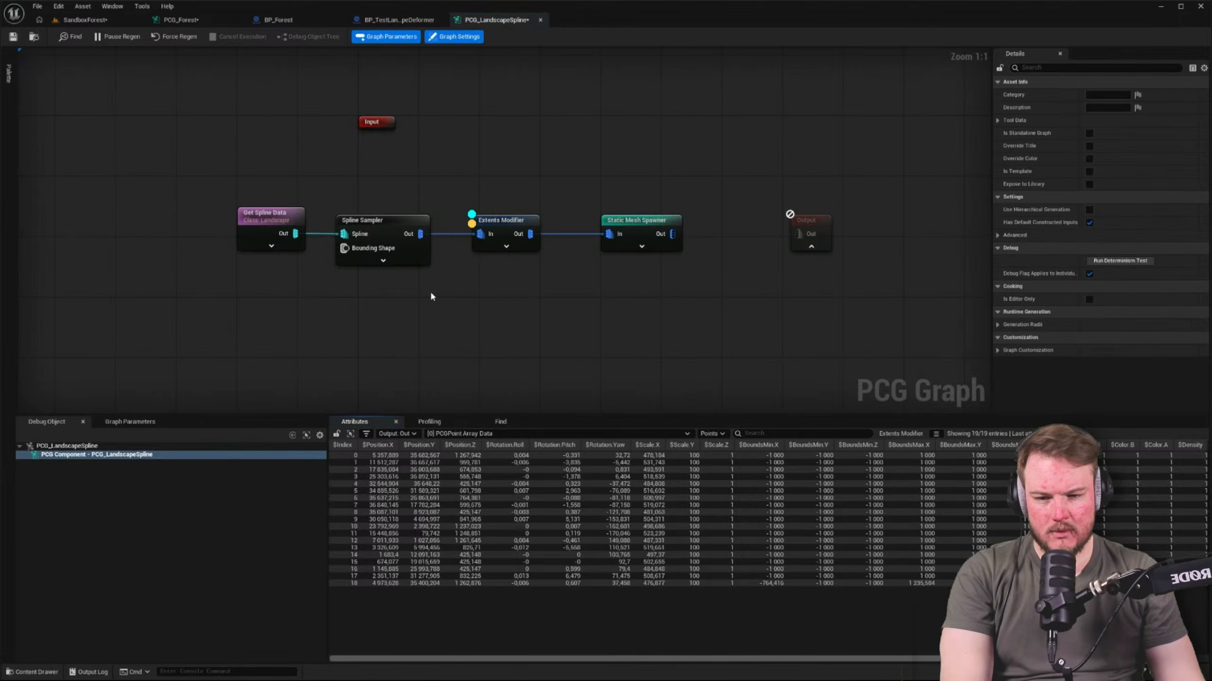
{"action": "right_click_drag", "start_coordinate": [431, 296], "coordinate": [508, 323]}
{"action": "left_click", "coordinate": [301, 252]}
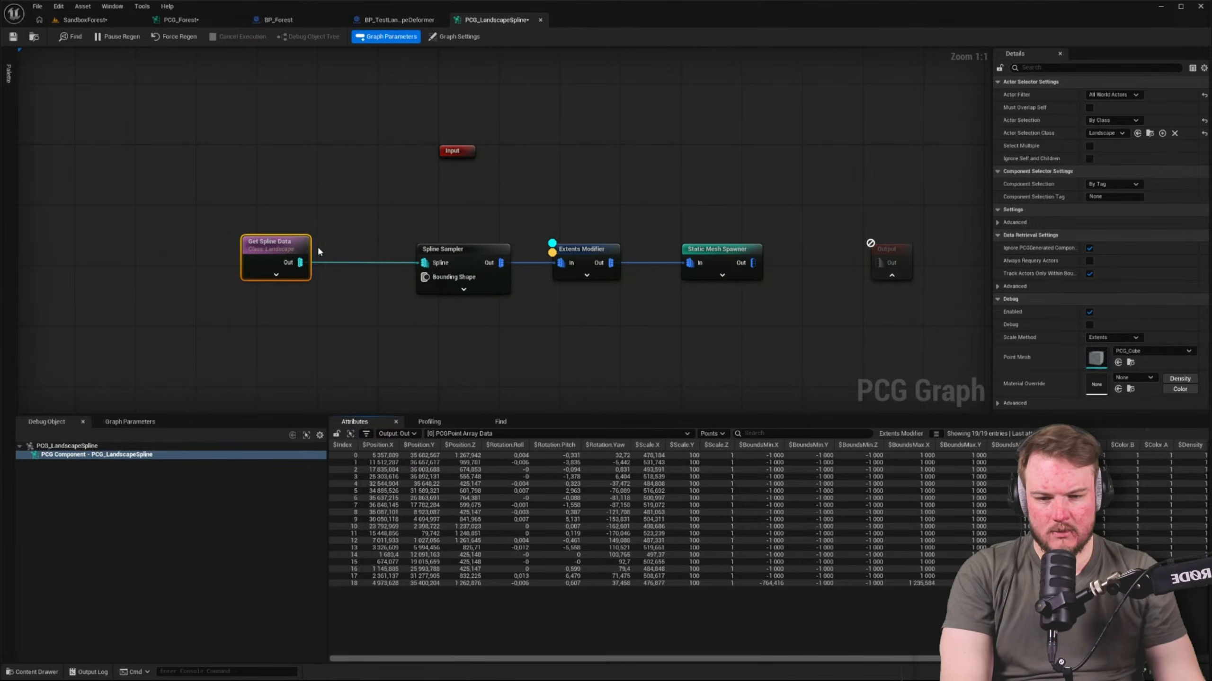
{"action": "left_click_drag", "start_coordinate": [483, 248], "coordinate": [436, 249]}
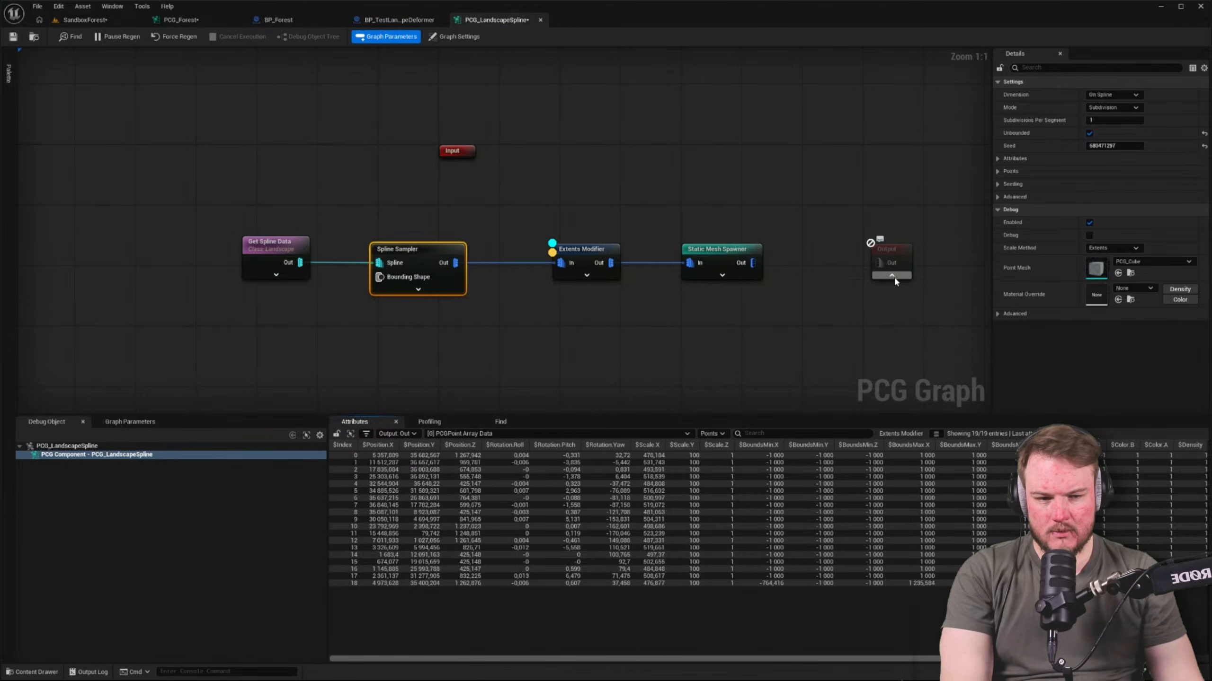
Move the disconnected Output node beside the Input node, check its pin settings, and save the graph
{"action": "left_click_drag", "start_coordinate": [897, 255], "coordinate": [548, 162]}
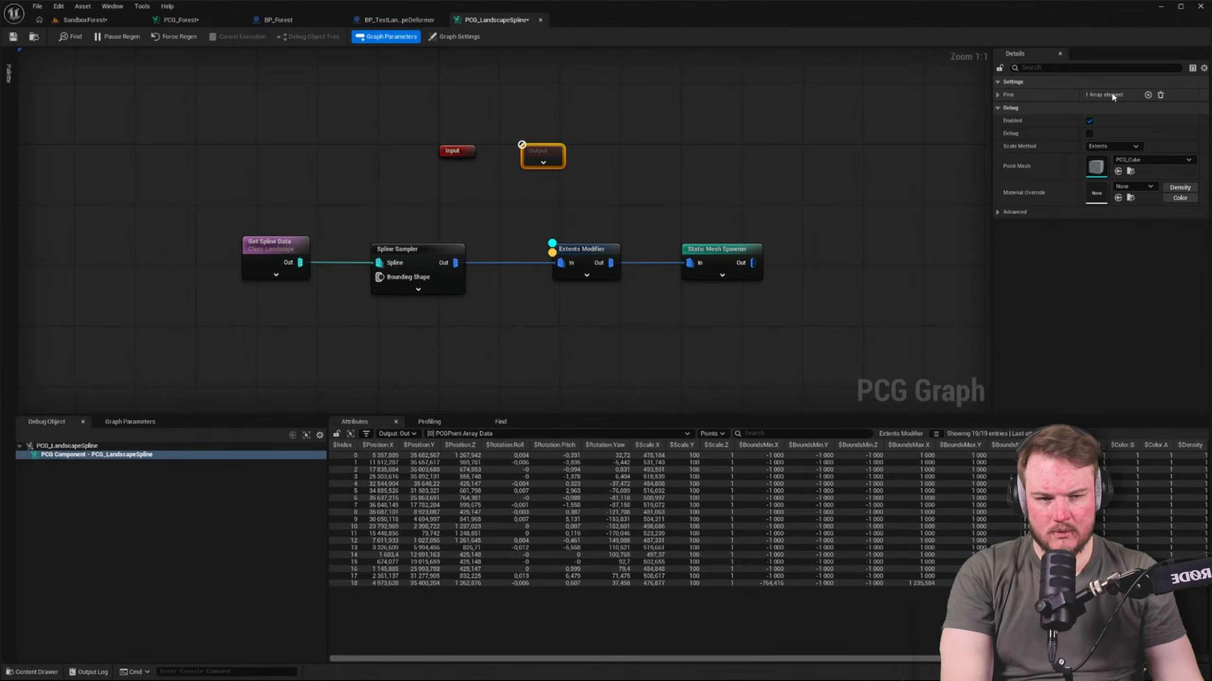
{"action": "left_click", "coordinate": [997, 95]}
{"action": "left_click", "coordinate": [1007, 108]}
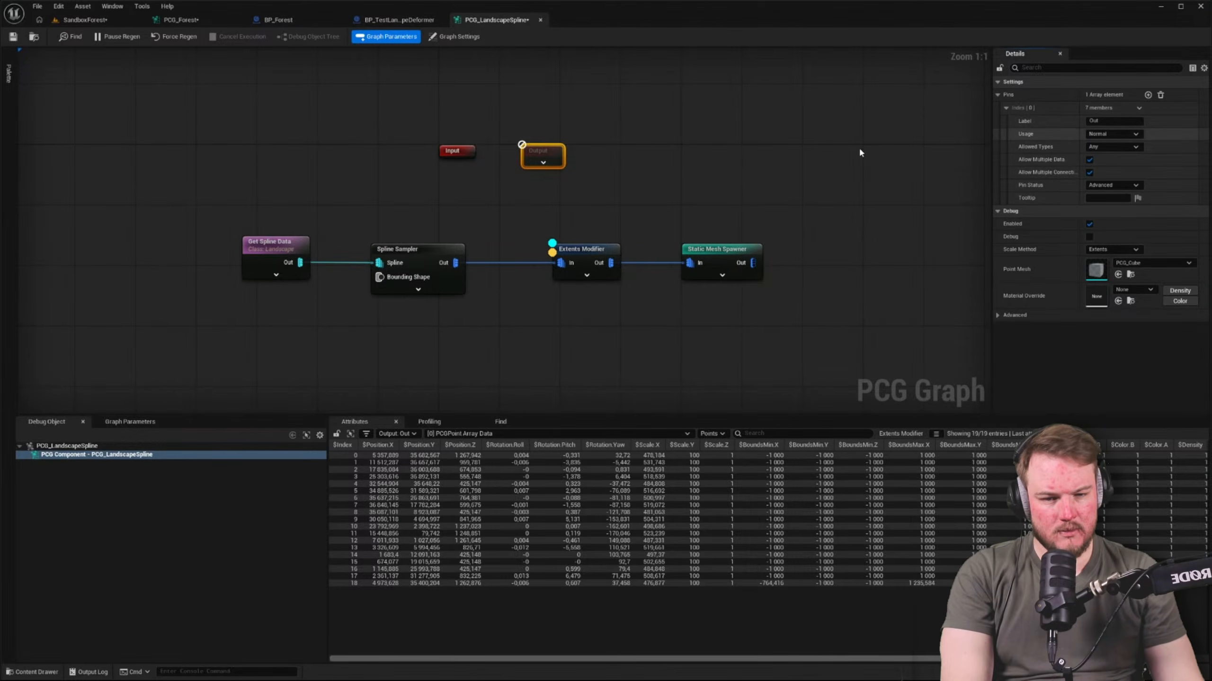
{"action": "left_click", "coordinate": [598, 195]}
{"action": "right_click_drag", "start_coordinate": [599, 197], "coordinate": [557, 202]}
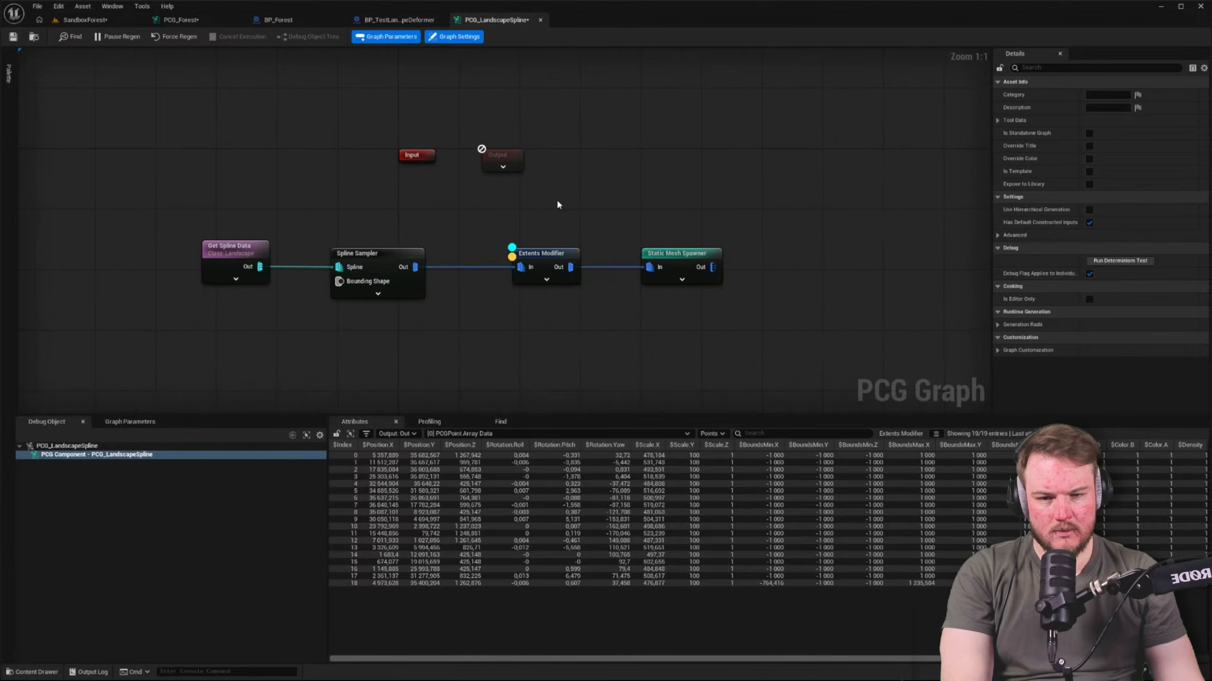
Check the debug points along the landscape spline in the SandboxForest level, then return to the PCG_Forest graph
{"action": "left_click", "coordinate": [76, 20]}
{"action": "scroll", "coordinate": [323, 77], "scroll_direction": "up", "scroll_amount": 2}
{"action": "key", "text": "s"}
{"action": "right_click_drag", "start_coordinate": [323, 78], "coordinate": [387, 79]}
{"action": "left_click", "coordinate": [180, 20]}
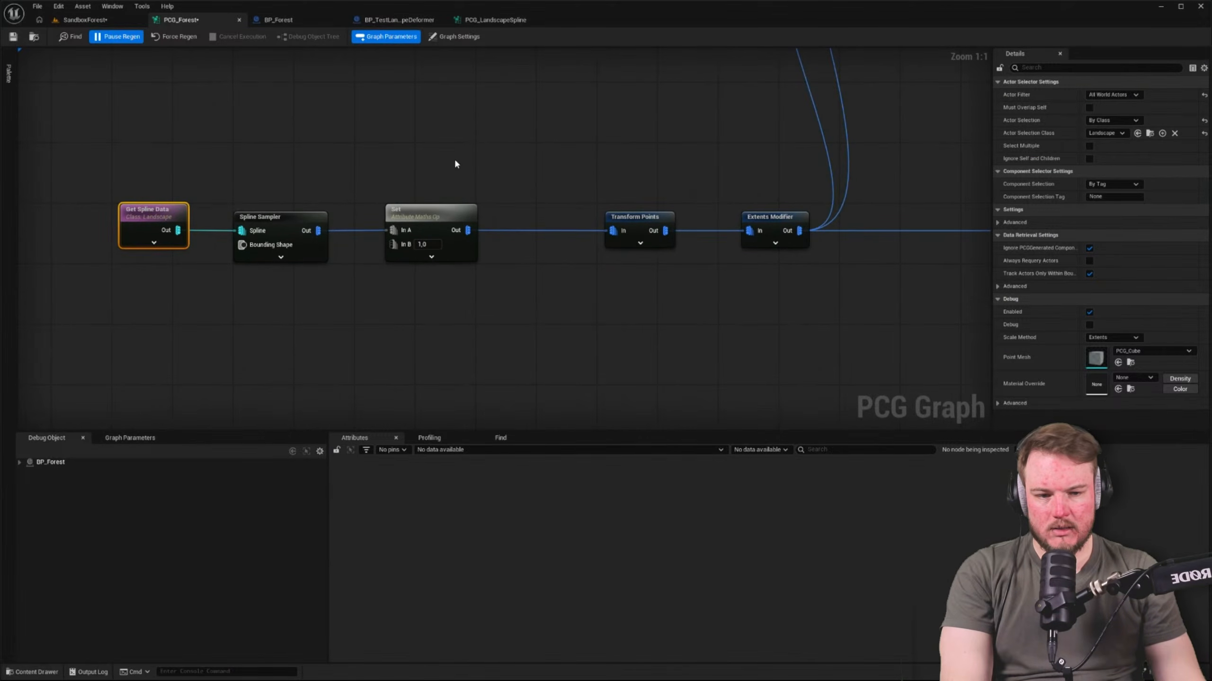
Copy the Spline Sampler, attribute Set, Transform Points and Extents Modifier nodes from PCG_Forest into PCG_LandscapeSpline, below the existing chain
{"action": "scroll", "coordinate": [454, 160], "scroll_direction": "down", "scroll_amount": 4}
{"action": "scroll", "coordinate": [476, 162], "scroll_direction": "up", "scroll_amount": 2}
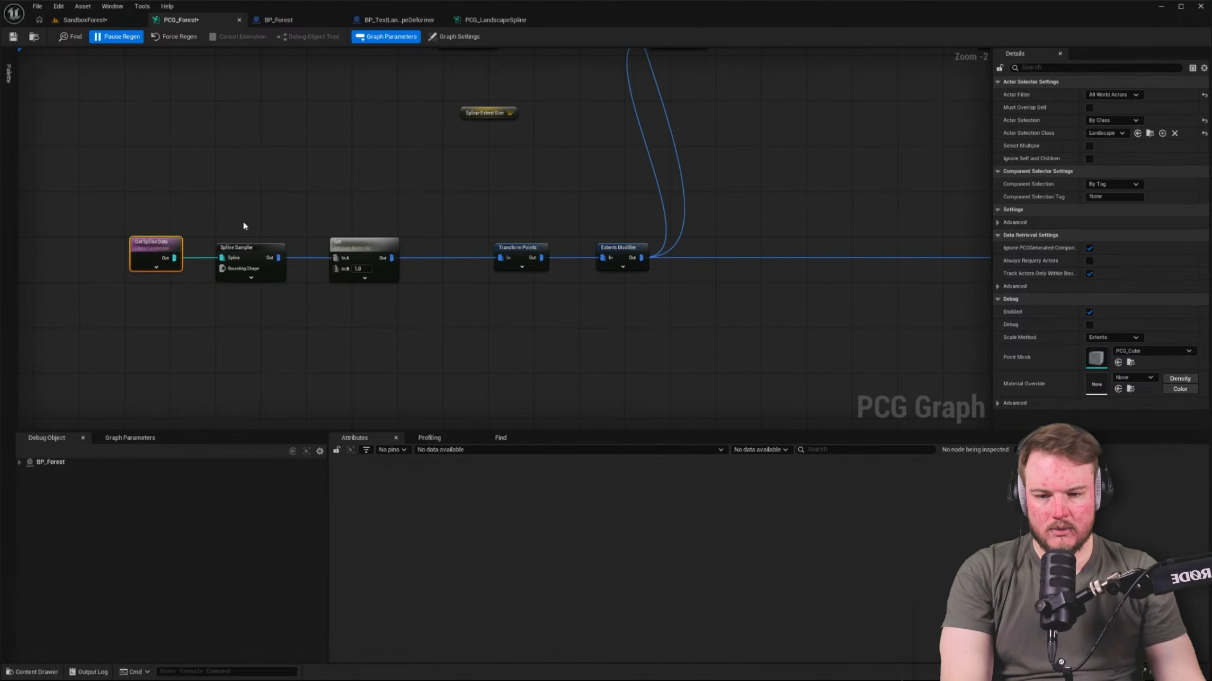
{"action": "left_click_drag", "start_coordinate": [236, 218], "coordinate": [644, 326]}
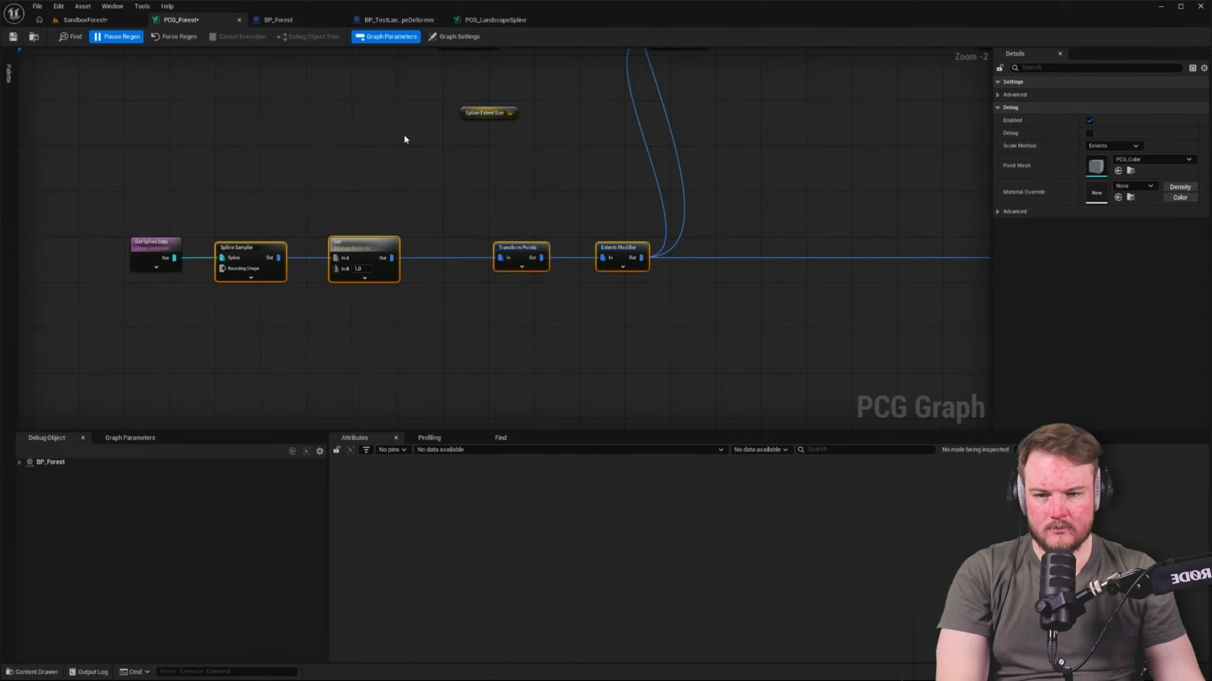
{"action": "left_click", "coordinate": [493, 20]}
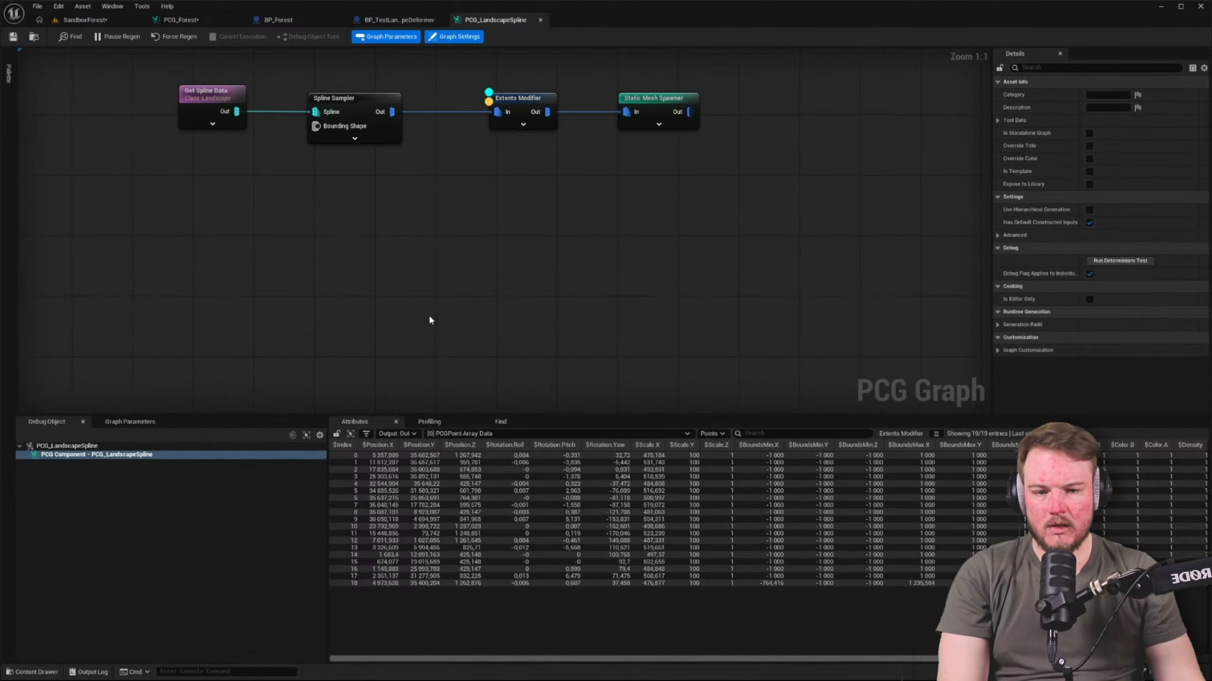
{"action": "key", "text": "ctrl+v"}
{"action": "left_click", "coordinate": [226, 250]}
{"action": "left_click_drag", "start_coordinate": [217, 261], "coordinate": [783, 374]}
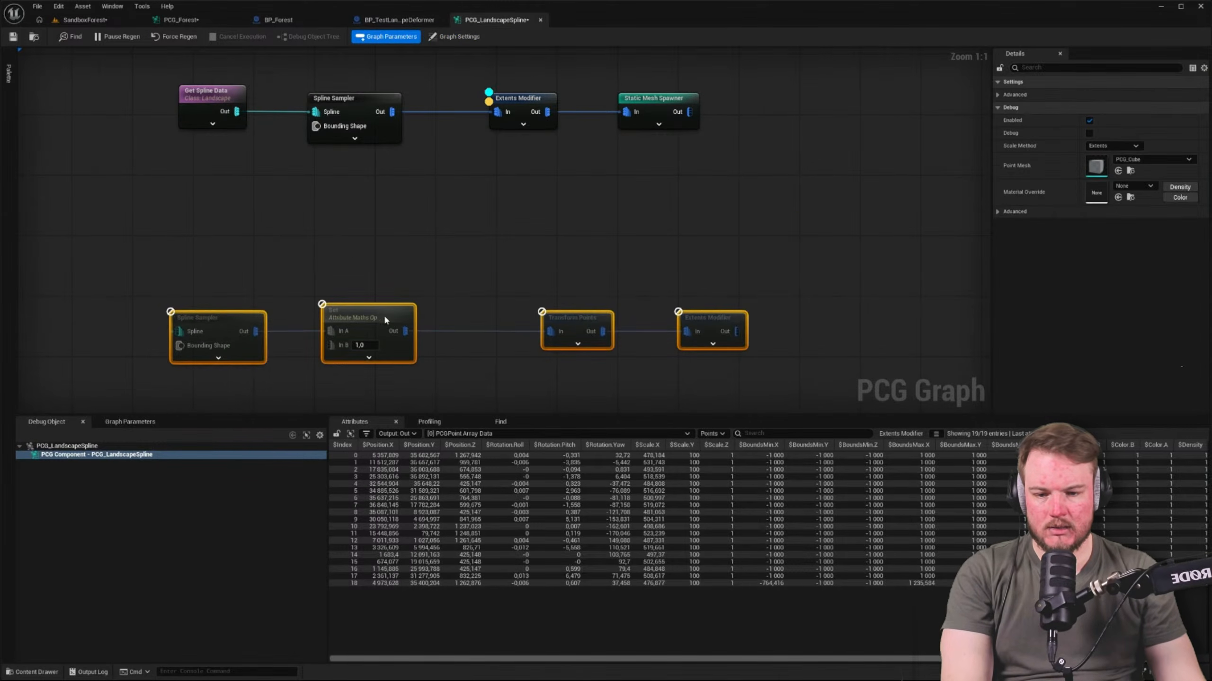
{"action": "left_click_drag", "start_coordinate": [385, 320], "coordinate": [438, 222]}
{"action": "left_click", "coordinate": [266, 197]}
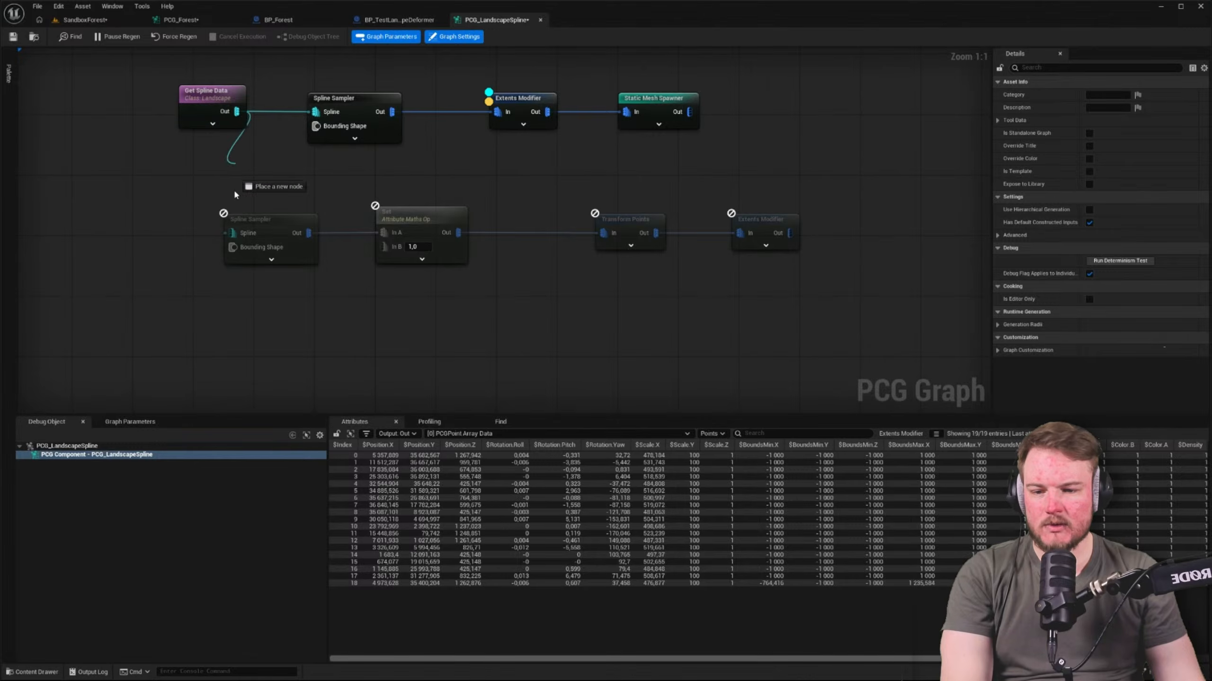
Connect Get Spline Data to the pasted Spline Sampler and delete the old Spline Sampler, Extents Modifier and Static Mesh Spawner
{"action": "left_click_drag", "start_coordinate": [235, 242], "coordinate": [233, 233]}
{"action": "right_click_drag", "start_coordinate": [353, 139], "coordinate": [304, 187]}
{"action": "left_click_drag", "start_coordinate": [289, 125], "coordinate": [542, 213]}
{"action": "key", "text": "Delete"}
{"action": "left_click", "coordinate": [604, 149]}
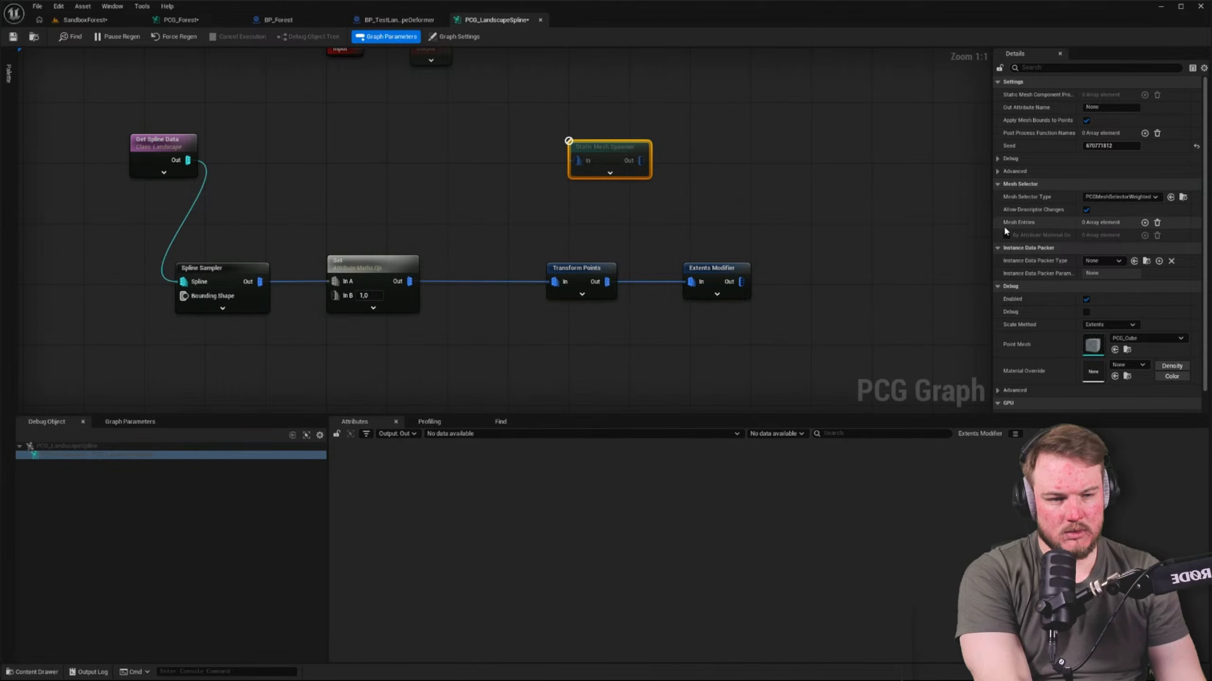
{"action": "key", "text": "Delete"}
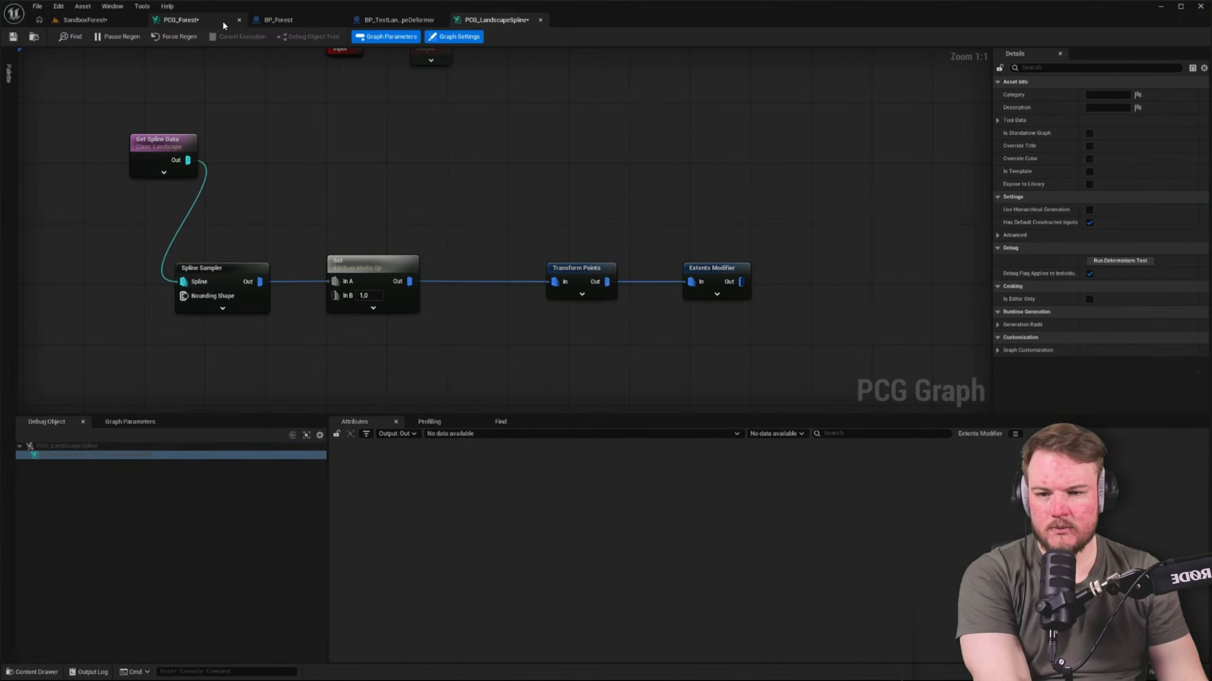
Copy the Static Mesh Spawner from PCG_Forest into PCG_LandscapeSpline and connect the Extents Modifier output to it
{"action": "left_click", "coordinate": [181, 19]}
{"action": "right_click_drag", "start_coordinate": [843, 234], "coordinate": [652, 202]}
{"action": "left_click", "coordinate": [652, 201]}
{"action": "left_click", "coordinate": [720, 226]}
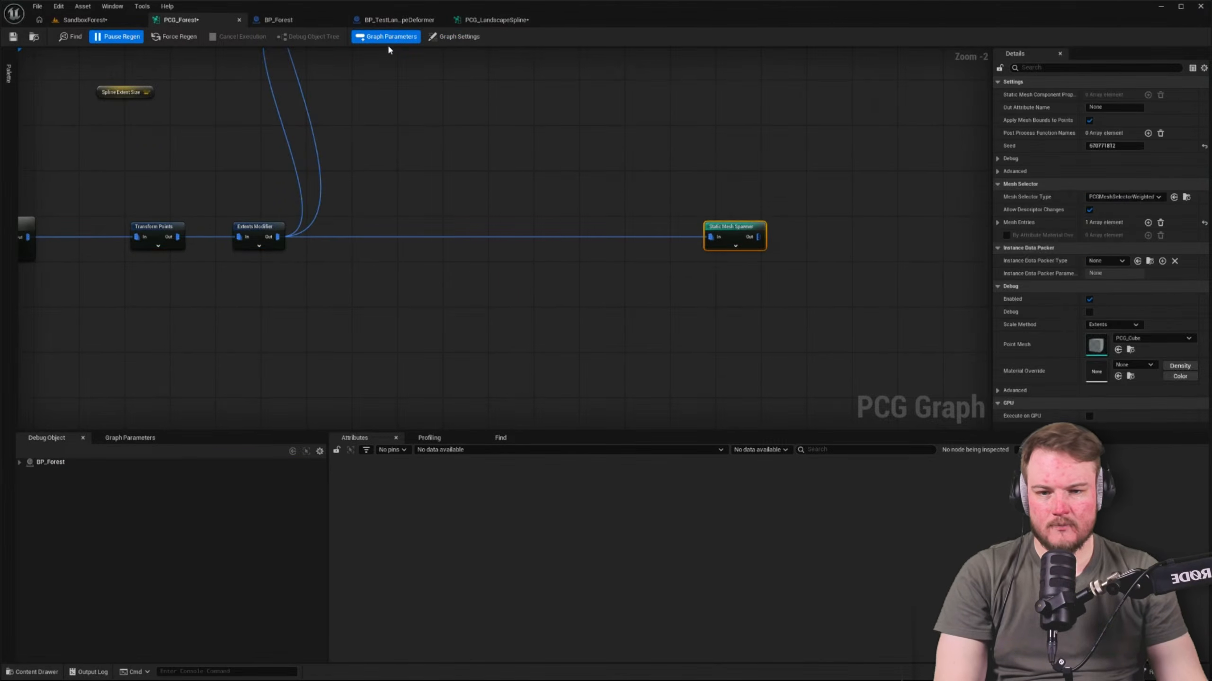
{"action": "left_click", "coordinate": [491, 18]}
{"action": "key", "text": "ctrl+v"}
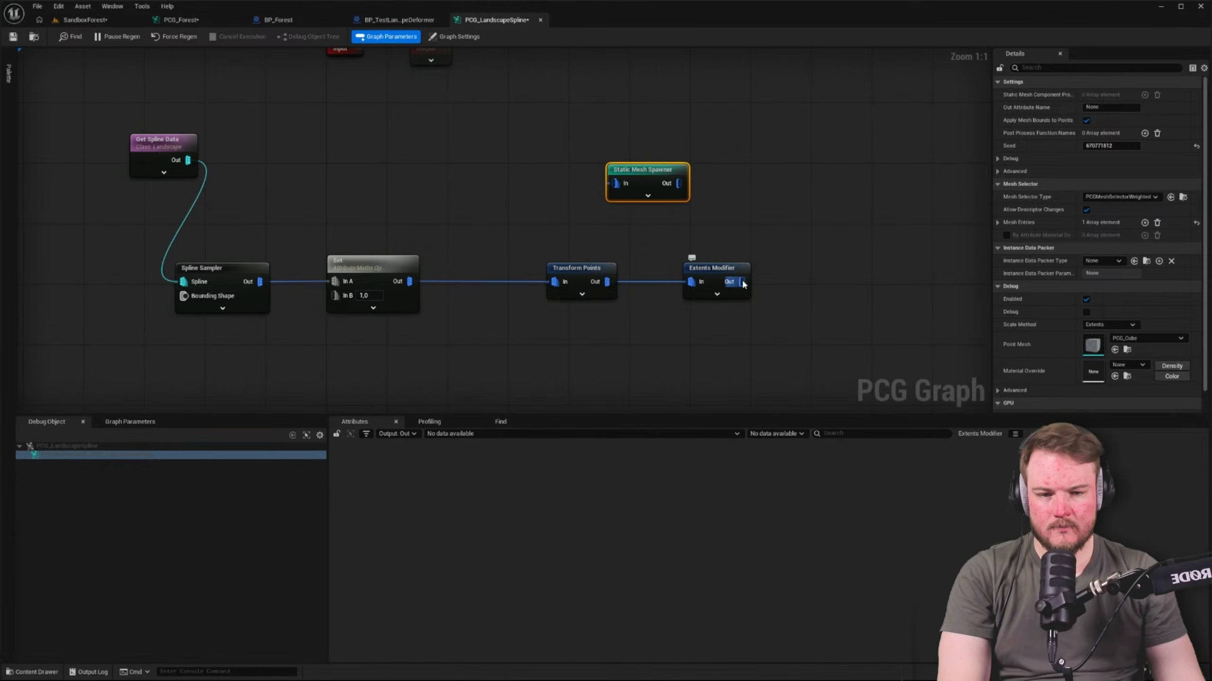
{"action": "left_click_drag", "start_coordinate": [618, 183], "coordinate": [615, 183]}
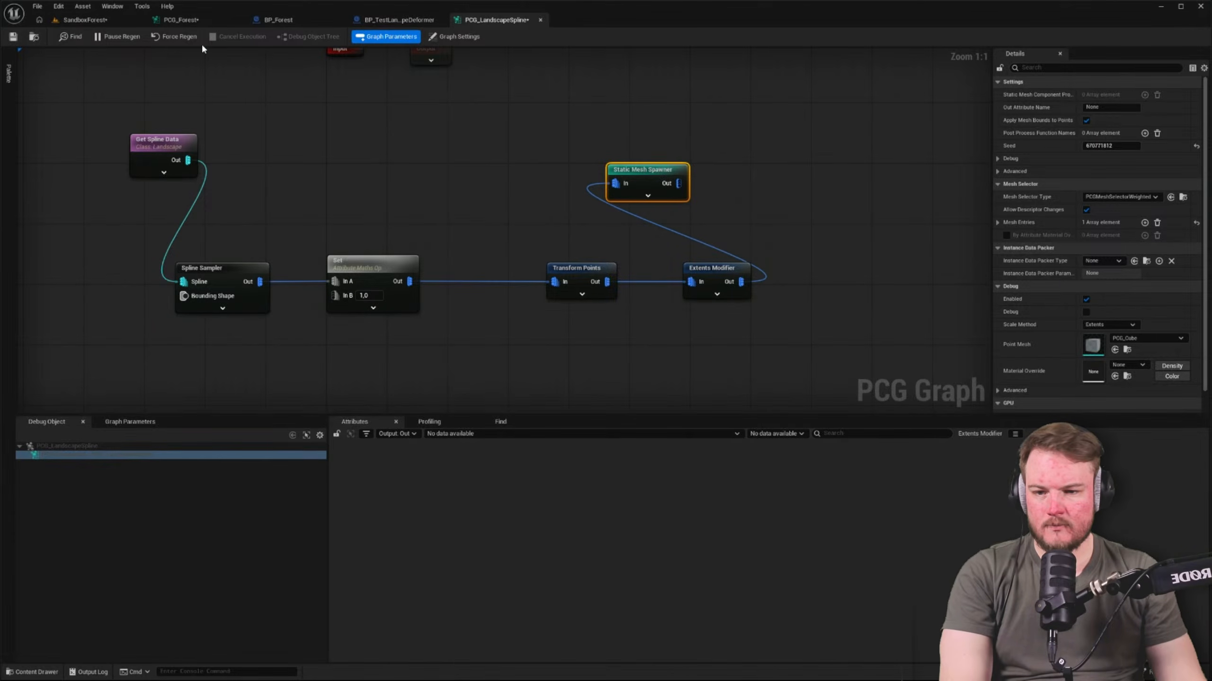
Switch the SandboxForest viewport to lit shading and inspect the boulder wall along the landscape spline from several viewpoints
{"action": "left_click", "coordinate": [119, 20]}
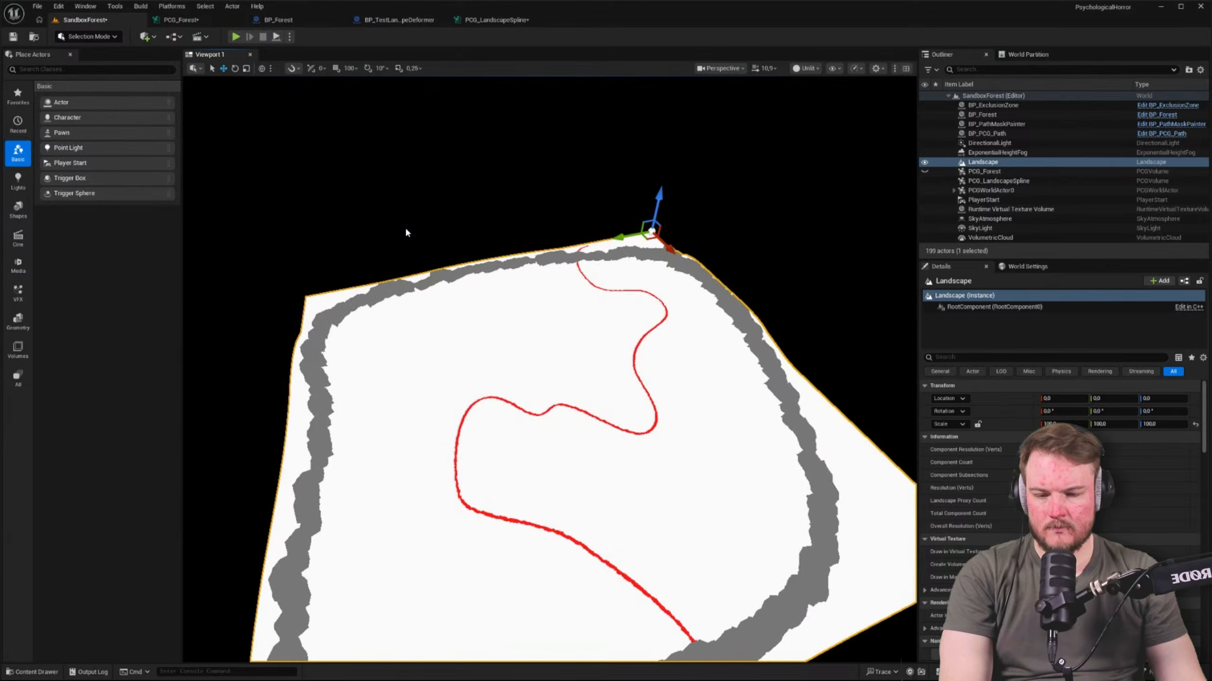
{"action": "key", "text": "alt+4"}
{"action": "key", "text": "w"}
{"action": "right_click_drag", "start_coordinate": [432, 250], "coordinate": [441, 292]}
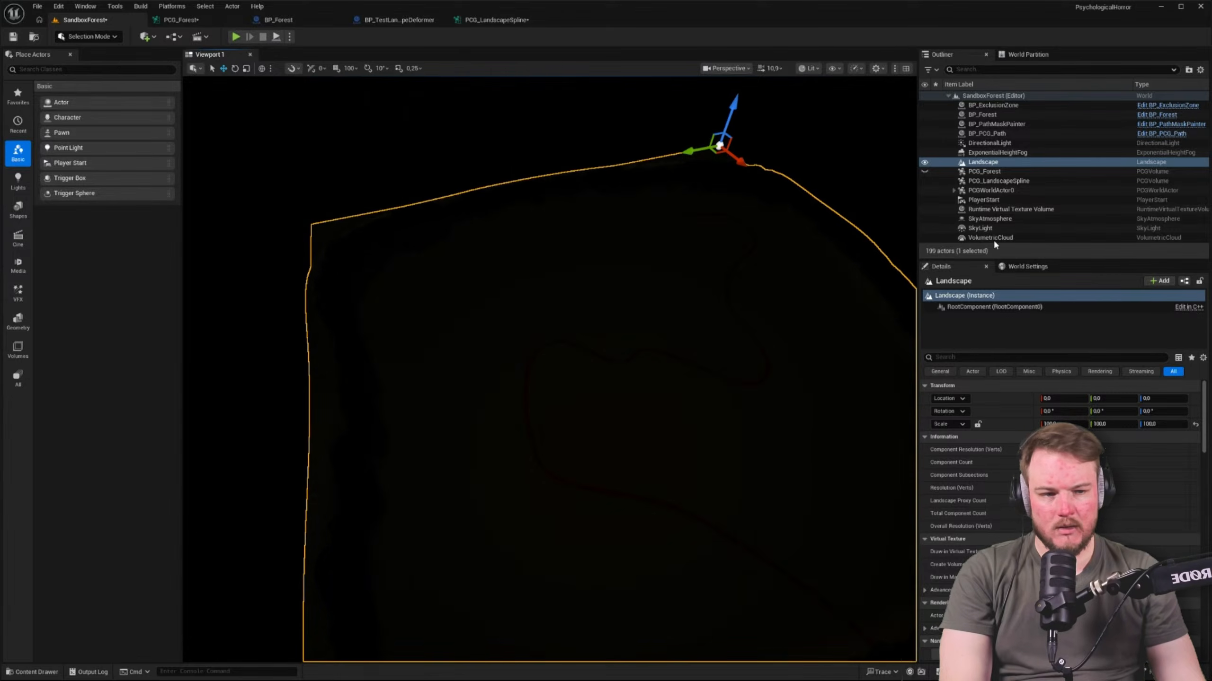
{"action": "right_click_drag", "start_coordinate": [715, 295], "coordinate": [728, 291]}
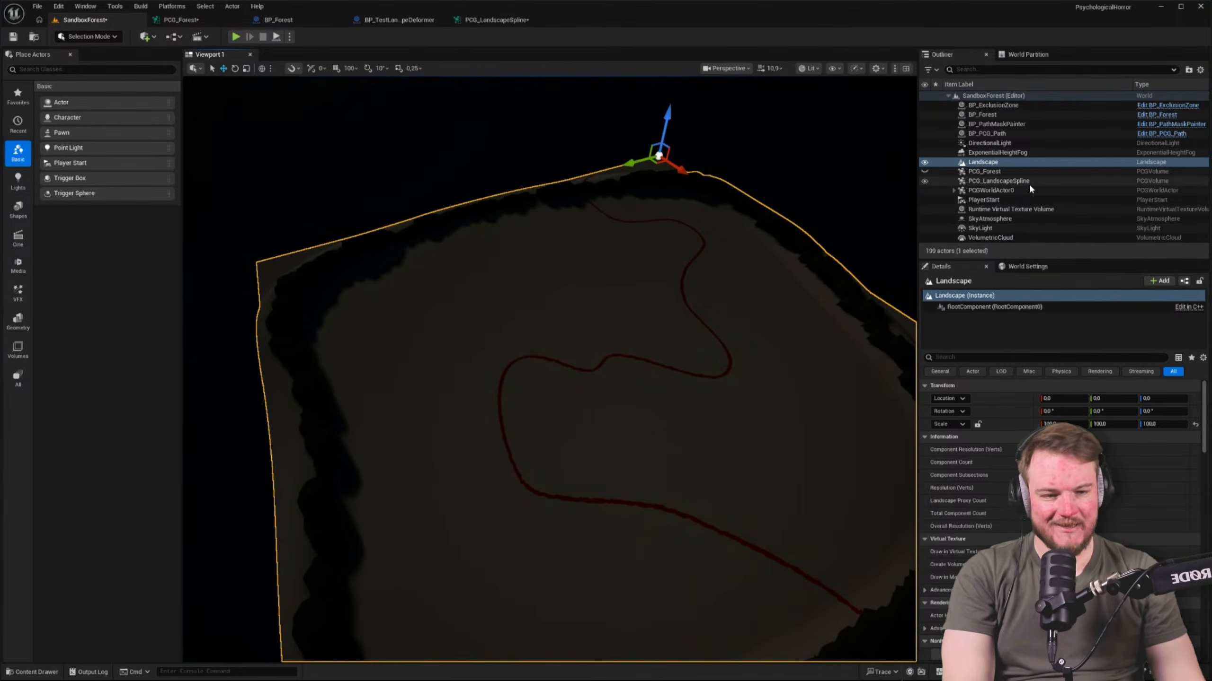
{"action": "right_click_drag", "start_coordinate": [615, 273], "coordinate": [637, 272]}
{"action": "key", "text": "w"}
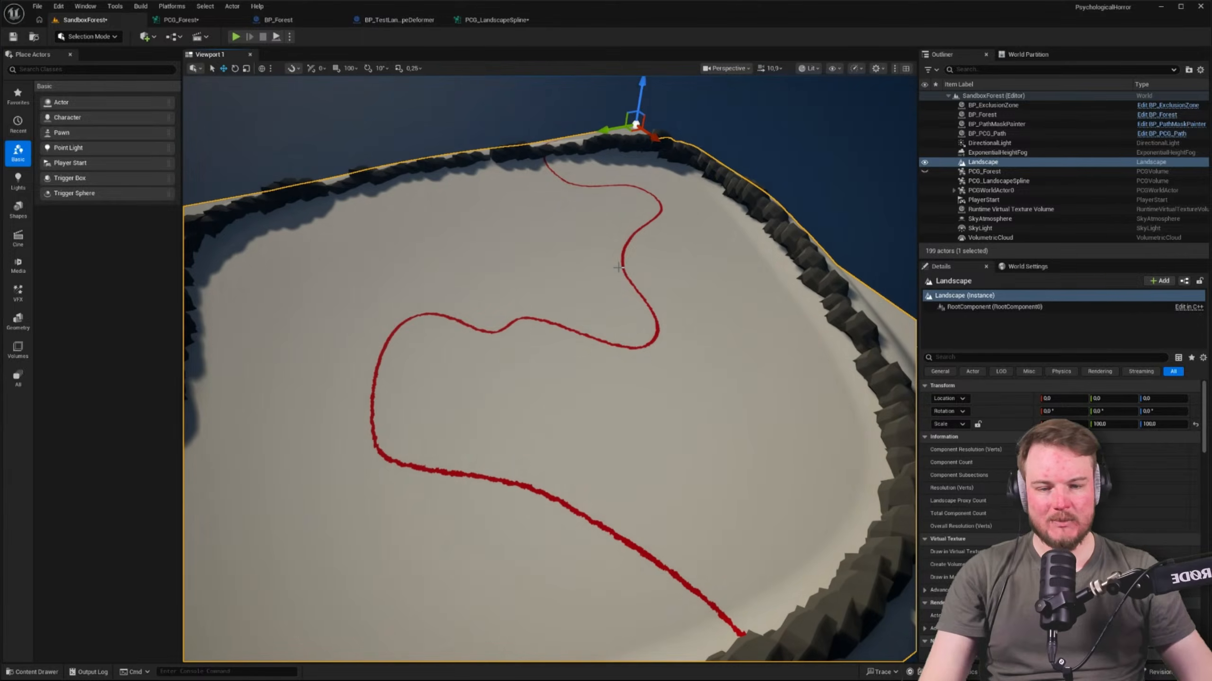
{"action": "key", "text": "w"}
{"action": "right_click_drag", "start_coordinate": [617, 214], "coordinate": [589, 142]}
{"action": "left_click", "coordinate": [578, 297]}
{"action": "key", "text": "w"}
{"action": "right_click_drag", "start_coordinate": [579, 297], "coordinate": [508, 351]}
{"action": "key", "text": "e"}
{"action": "key", "text": "d"}
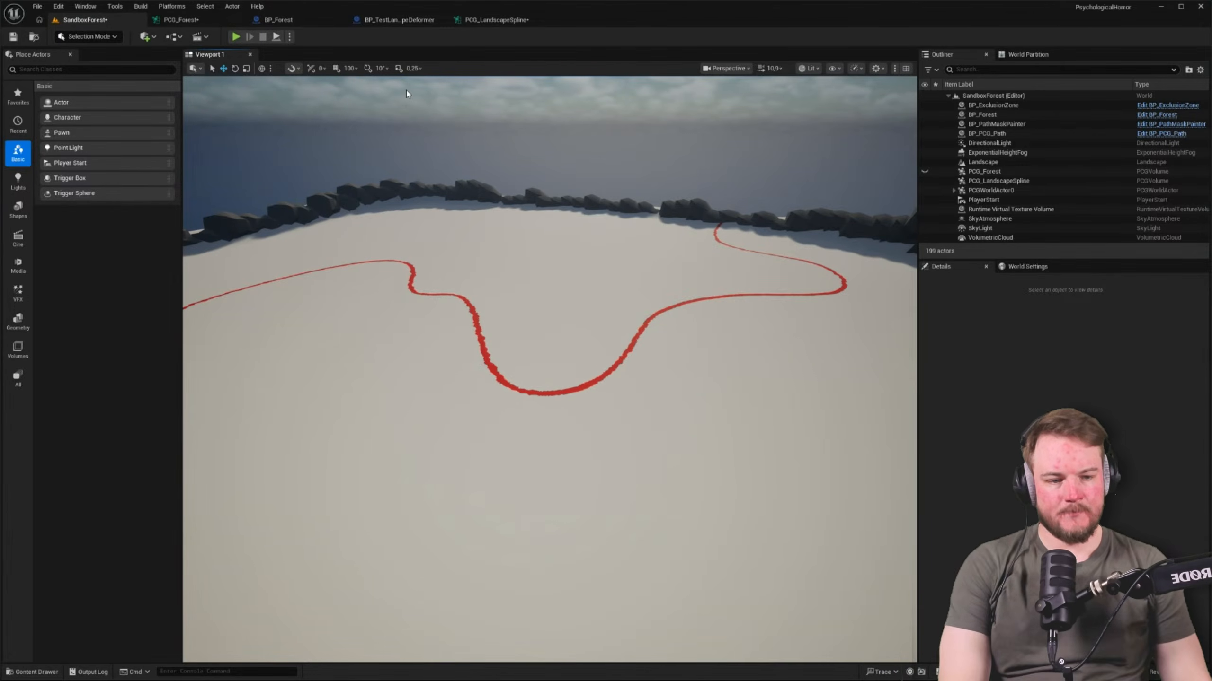
Review the landscape spline node chain in the PCG_Forest graph and return to the PCG_LandscapeSpline graph
{"action": "left_click", "coordinate": [298, 20]}
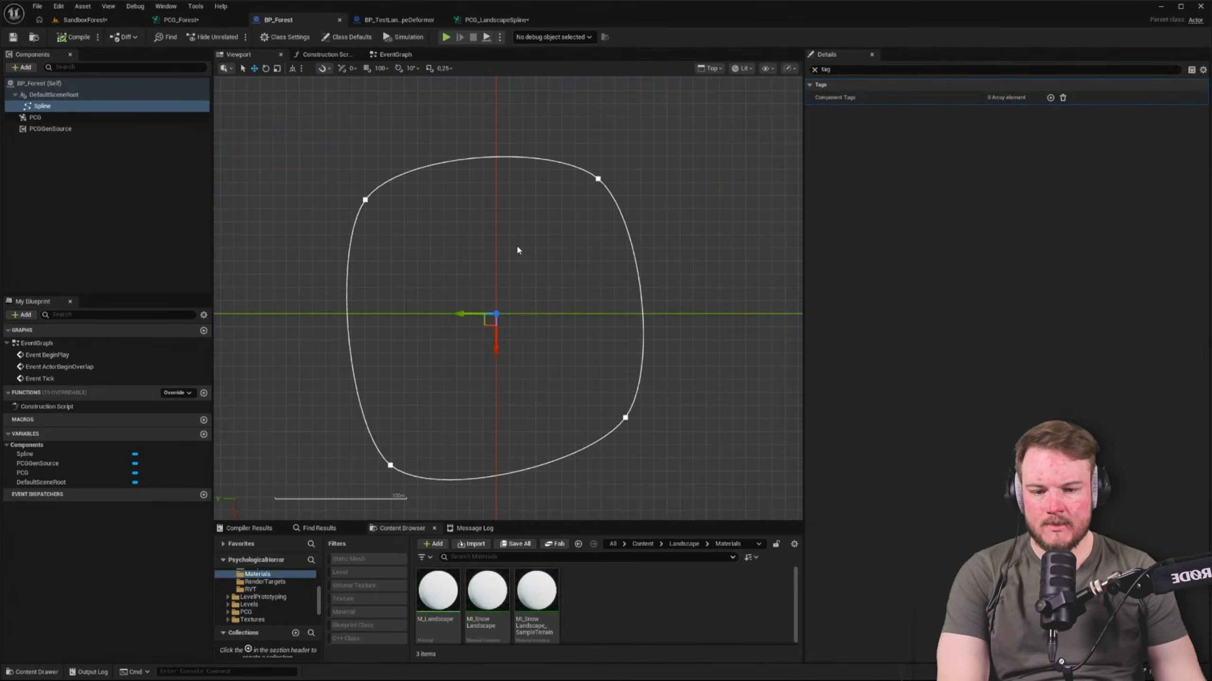
{"action": "left_click", "coordinate": [180, 19]}
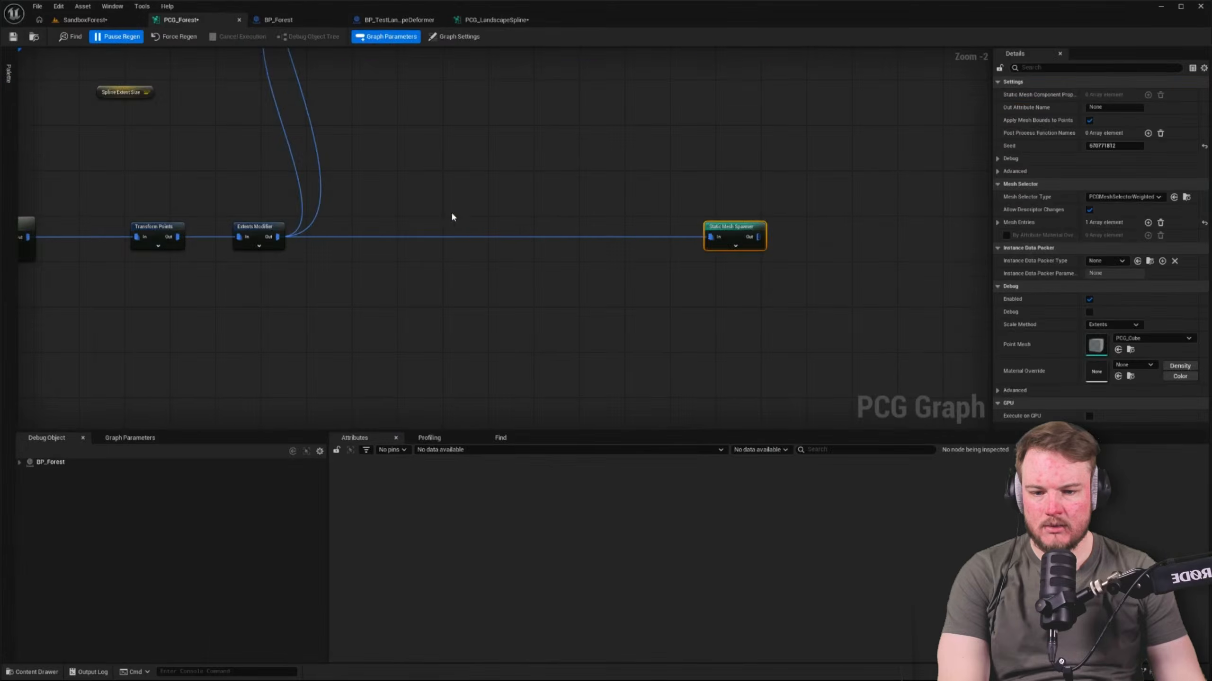
{"action": "scroll", "coordinate": [570, 225], "scroll_direction": "down", "scroll_amount": 5}
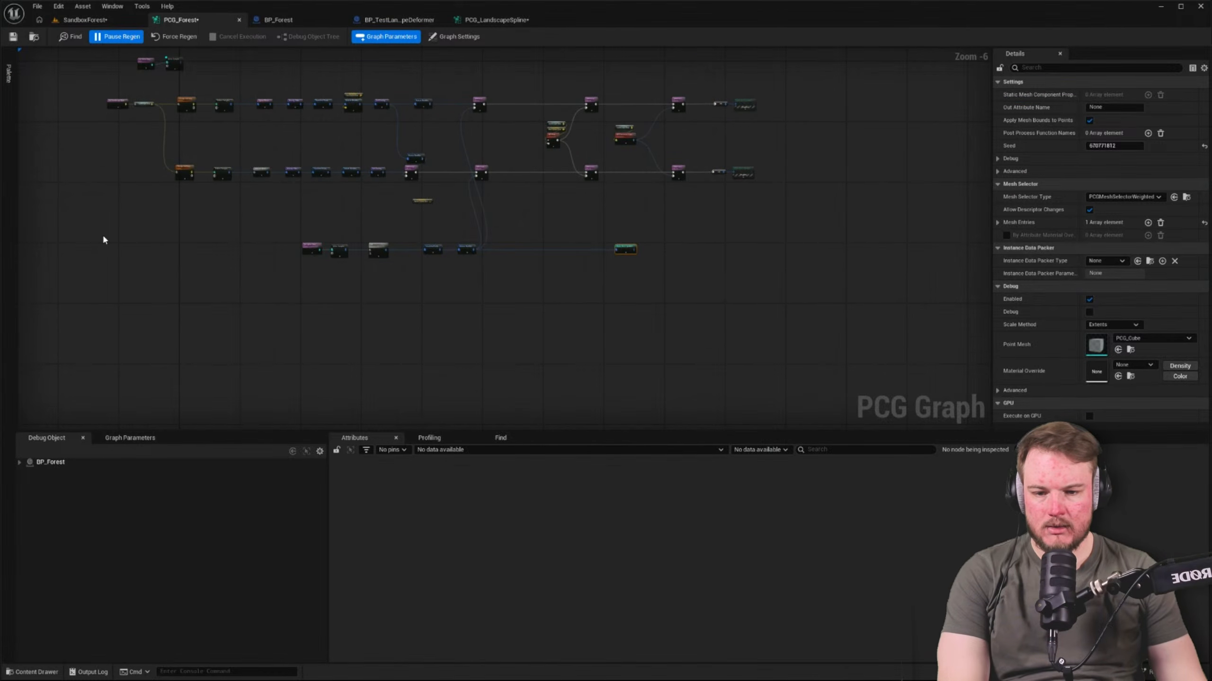
{"action": "scroll", "coordinate": [357, 233], "scroll_direction": "up", "scroll_amount": 7}
{"action": "right_click_drag", "start_coordinate": [364, 313], "coordinate": [325, 264]}
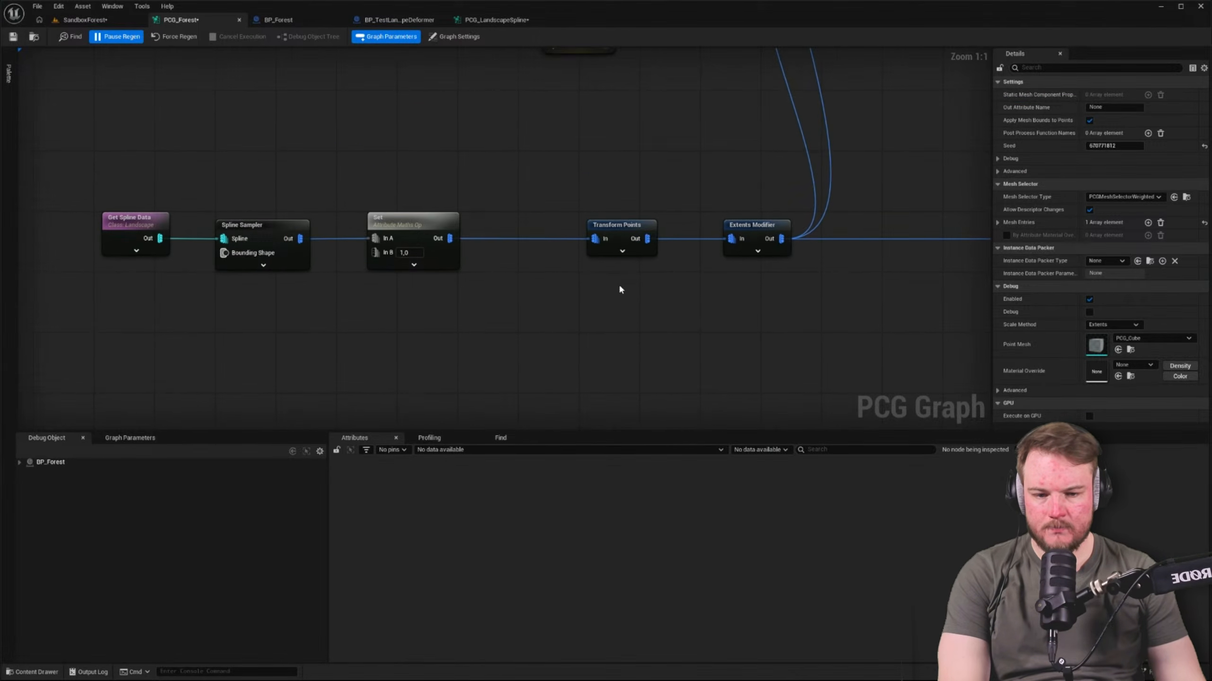
{"action": "right_click_drag", "start_coordinate": [619, 289], "coordinate": [514, 287]}
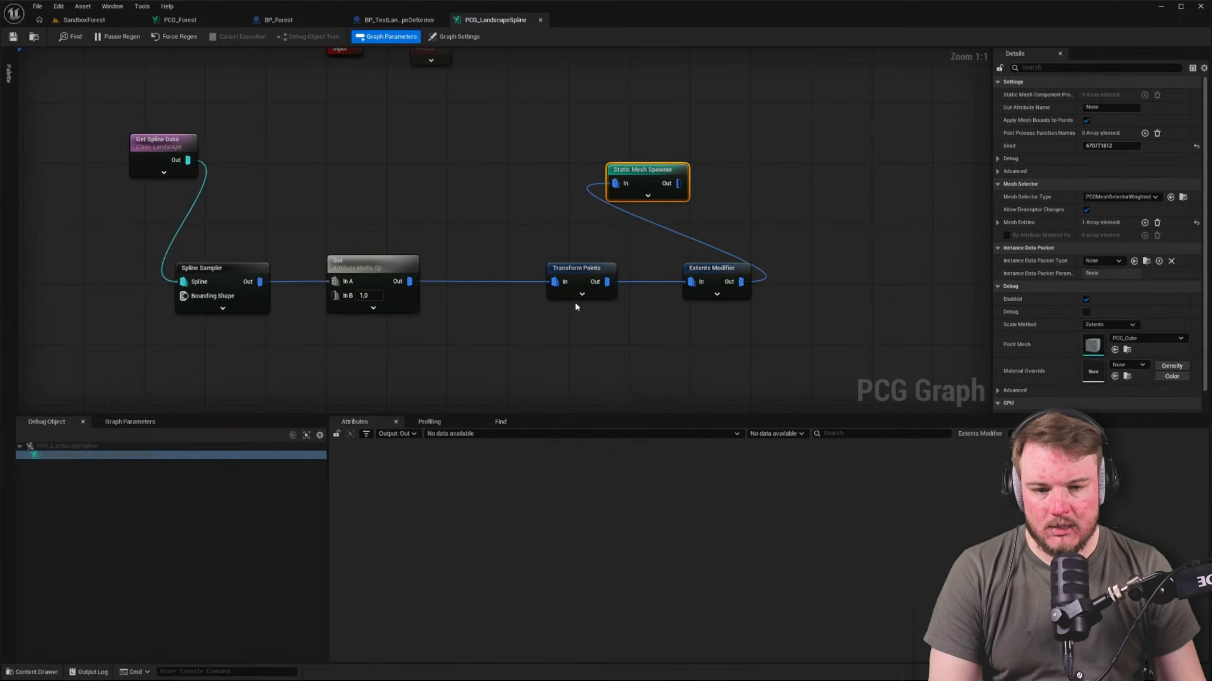
Line up the Static Mesh Spawner after the Extents Modifier and close the gaps between the nodes following the Spline Sampler
{"action": "right_click_drag", "start_coordinate": [577, 305], "coordinate": [543, 347]}
{"action": "left_click_drag", "start_coordinate": [597, 223], "coordinate": [769, 323]}
{"action": "left_click", "coordinate": [688, 310], "text": "ctrl"}
{"action": "left_click_drag", "start_coordinate": [688, 310], "coordinate": [656, 311]}
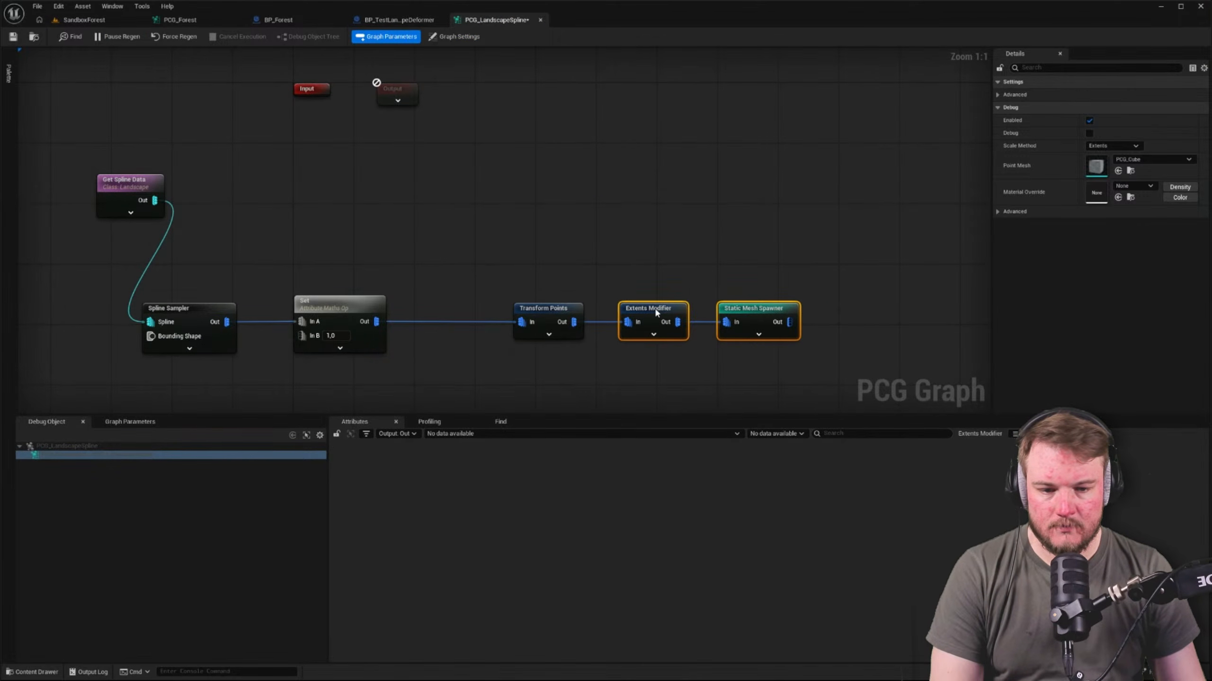
{"action": "left_click_drag", "start_coordinate": [560, 274], "coordinate": [706, 340]}
{"action": "left_click_drag", "start_coordinate": [557, 282], "coordinate": [763, 349]}
{"action": "left_click_drag", "start_coordinate": [535, 308], "coordinate": [452, 309]}
{"action": "left_click_drag", "start_coordinate": [353, 272], "coordinate": [751, 360]}
{"action": "left_click_drag", "start_coordinate": [350, 307], "coordinate": [333, 307]}
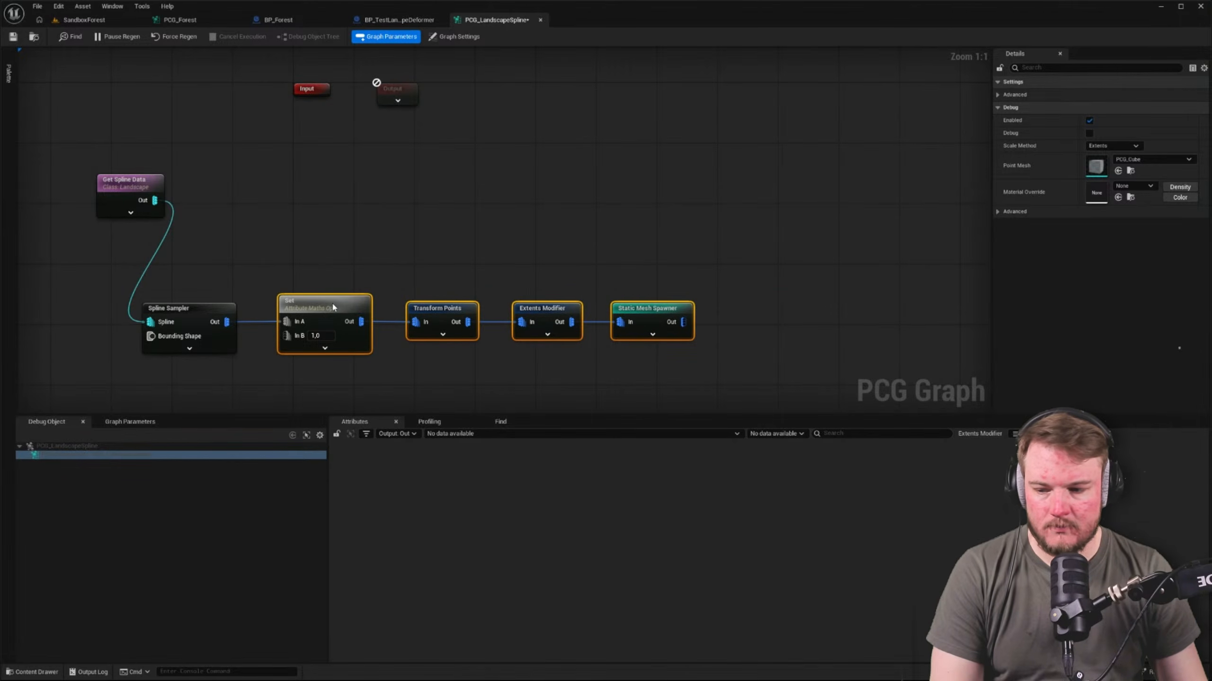
Move the node chain up beside Get Spline Data and straighten the connections into one row
{"action": "left_click_drag", "start_coordinate": [131, 282], "coordinate": [706, 356]}
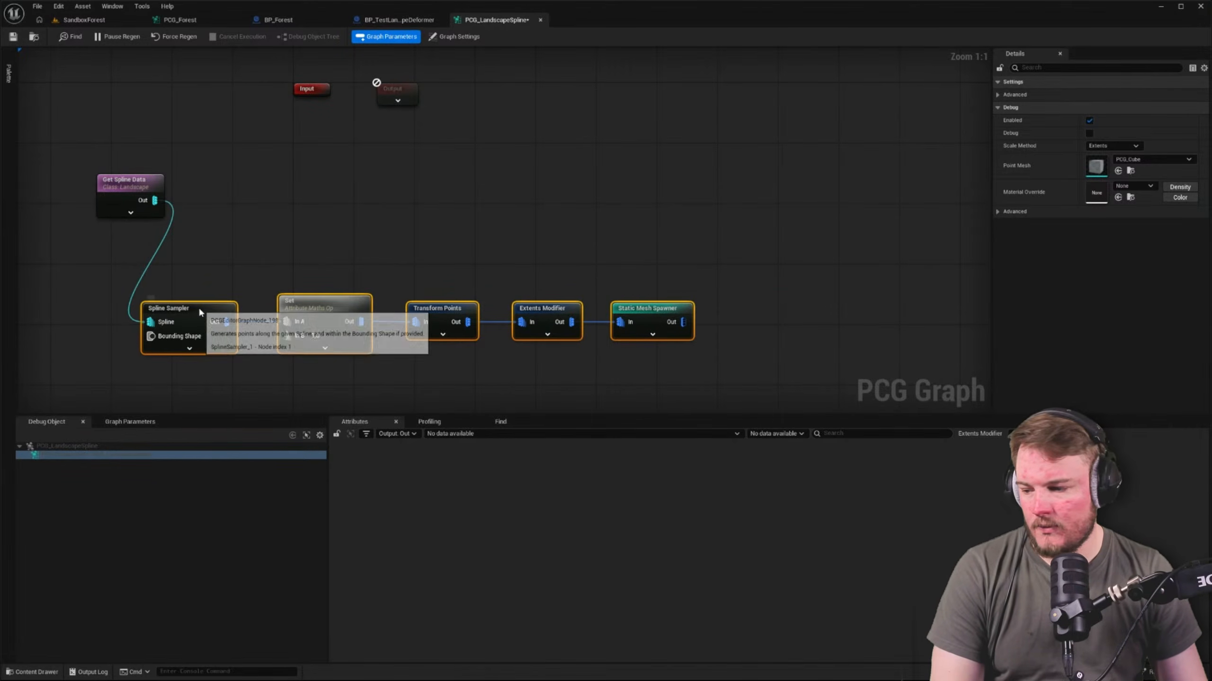
{"action": "left_click_drag", "start_coordinate": [199, 306], "coordinate": [253, 191]}
{"action": "left_click_drag", "start_coordinate": [82, 175], "coordinate": [589, 245]}
{"action": "key", "text": "q"}
{"action": "right_click_drag", "start_coordinate": [584, 129], "coordinate": [595, 170]}
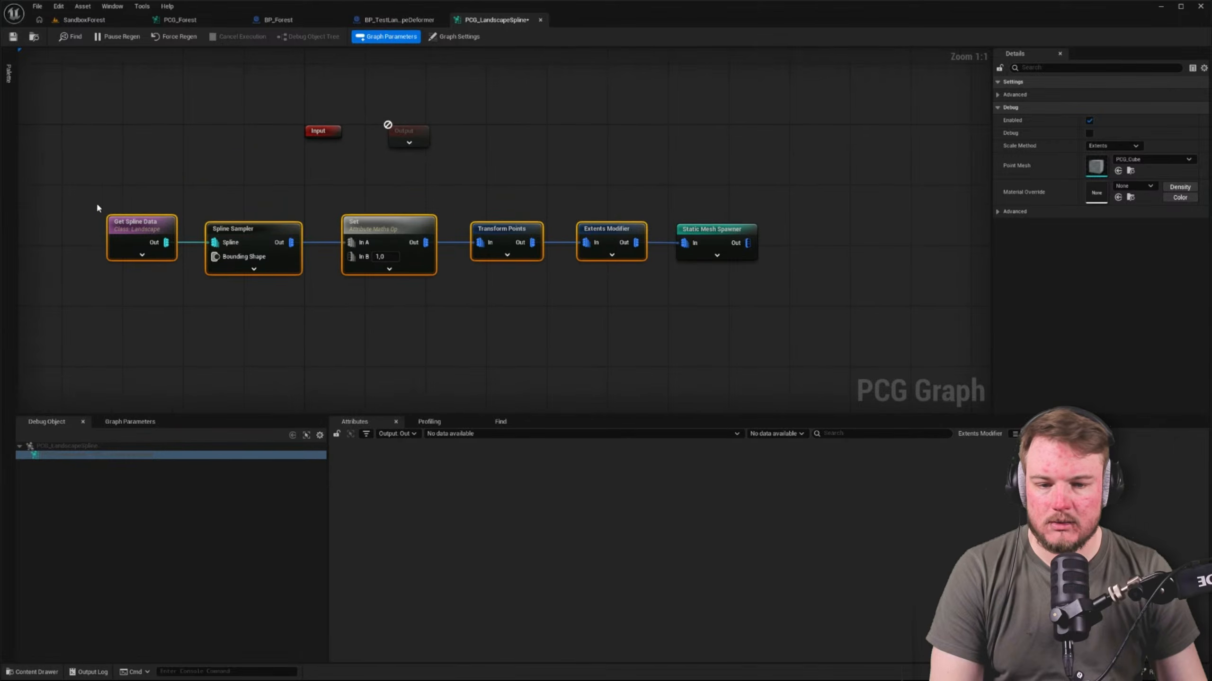
Place the Output node after the Static Mesh Spawner, expand its pin settings, and connect the spawner's output to it
{"action": "left_click_drag", "start_coordinate": [98, 208], "coordinate": [798, 338]}
{"action": "left_click_drag", "start_coordinate": [420, 143], "coordinate": [836, 230]}
{"action": "left_click", "coordinate": [825, 234]}
{"action": "right_click_drag", "start_coordinate": [876, 185], "coordinate": [772, 173]}
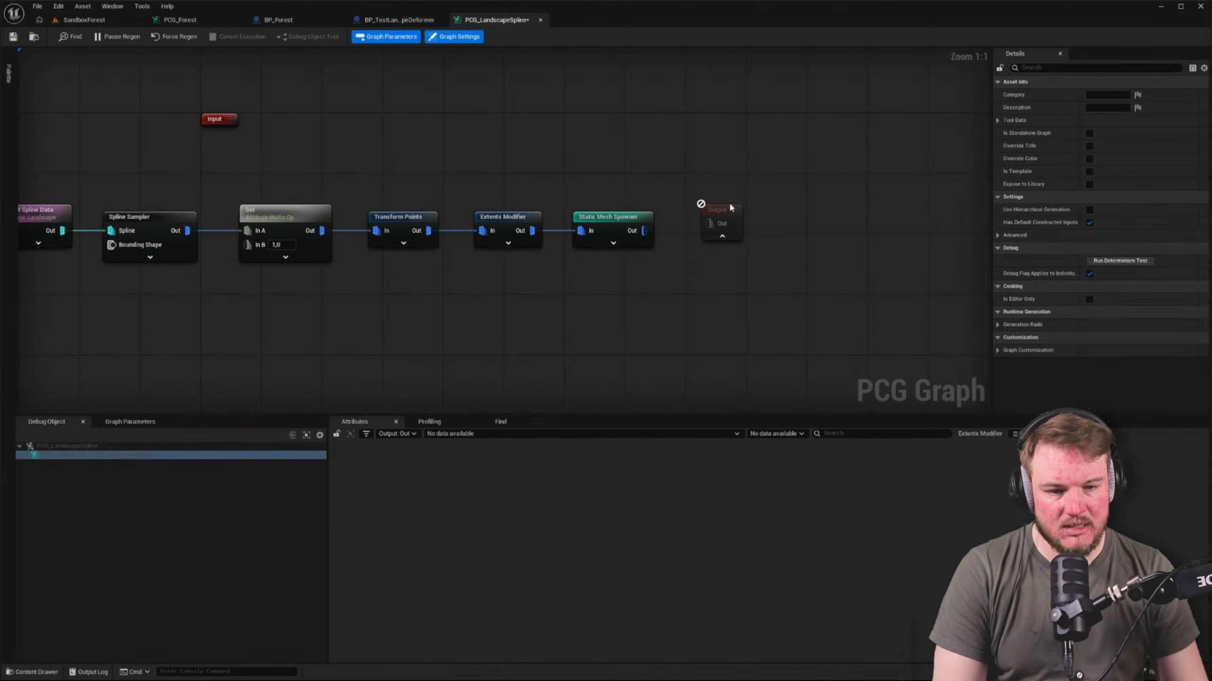
{"action": "left_click", "coordinate": [731, 206]}
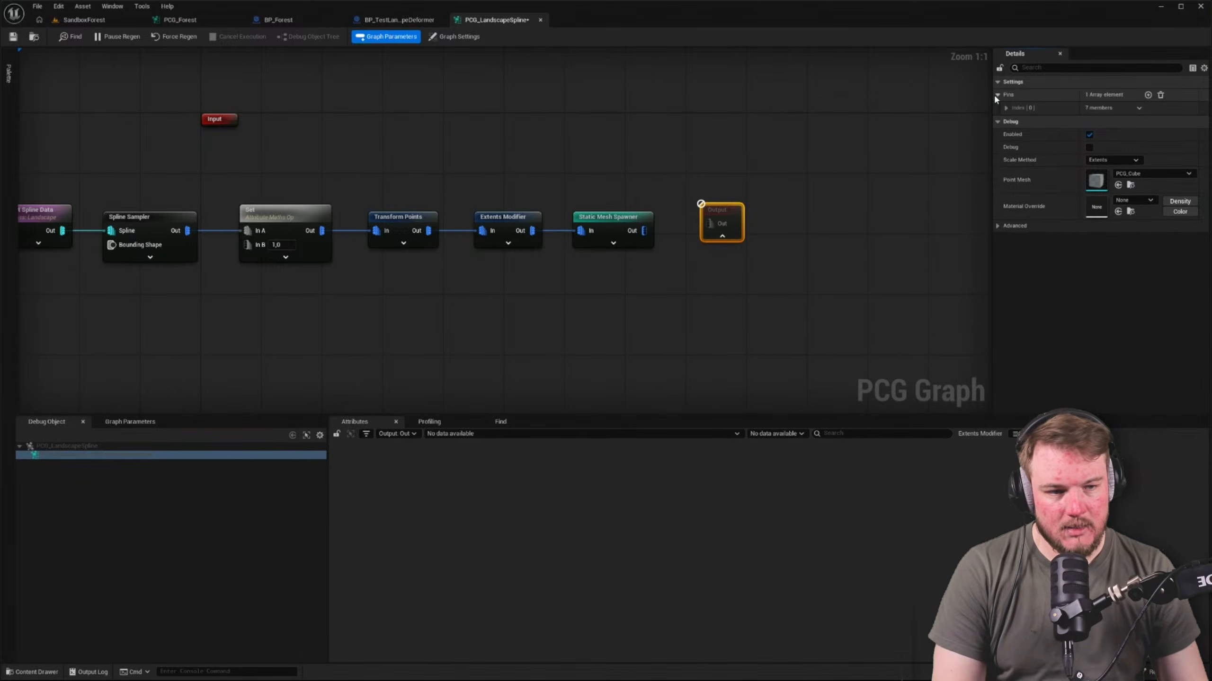
{"action": "left_click", "coordinate": [997, 95]}
{"action": "left_click", "coordinate": [1006, 107]}
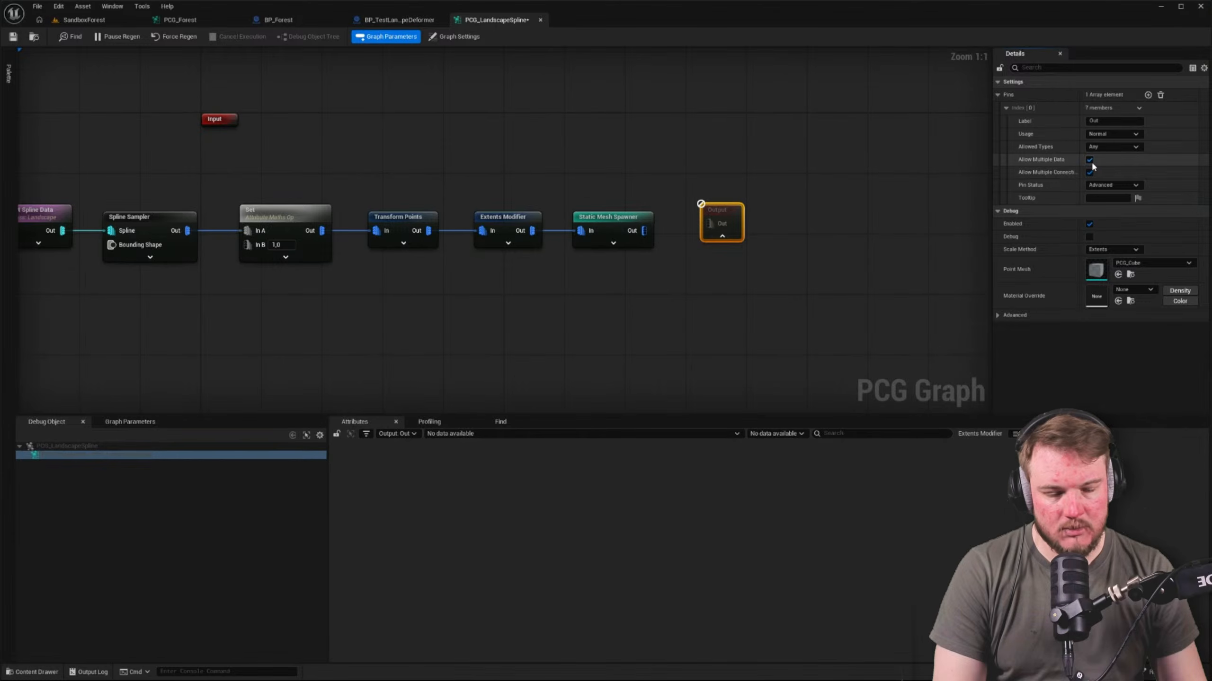
{"action": "left_click_drag", "start_coordinate": [644, 231], "coordinate": [738, 221]}
{"action": "right_click_drag", "start_coordinate": [604, 168], "coordinate": [822, 182]}
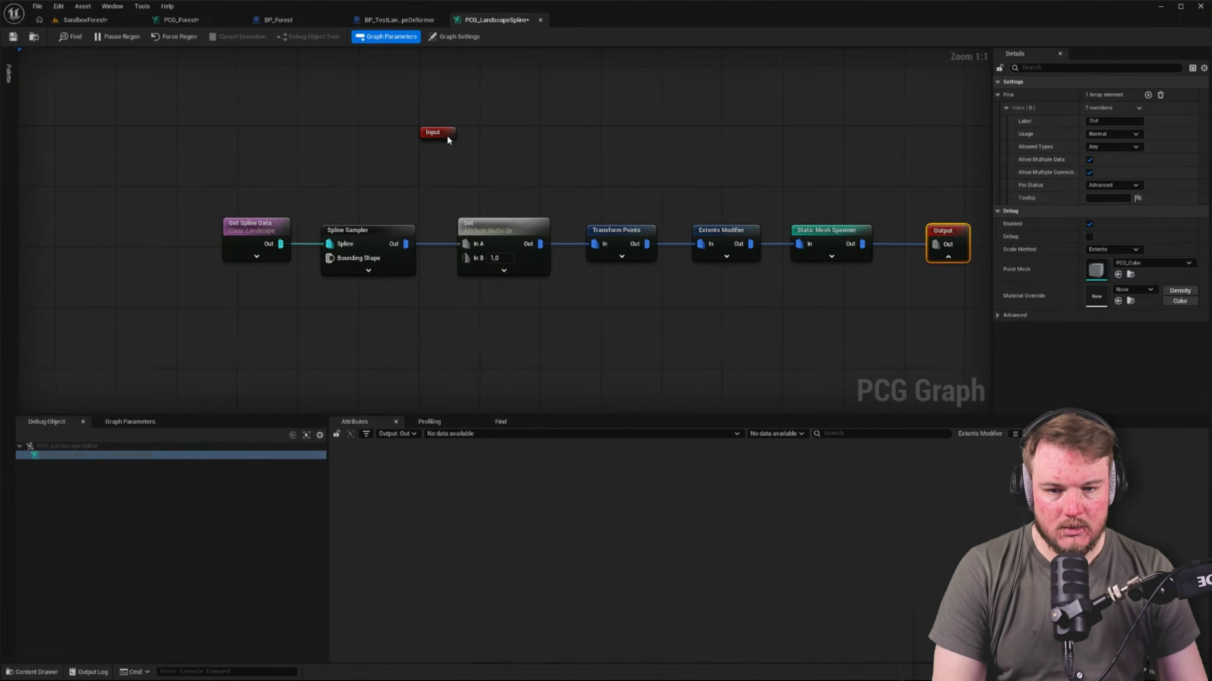
Move the Input node above Get Spline Data and save all modified assets
{"action": "left_click_drag", "start_coordinate": [435, 137], "coordinate": [275, 152]}
{"action": "right_click_drag", "start_coordinate": [514, 152], "coordinate": [426, 144]}
{"action": "right_click_drag", "start_coordinate": [439, 200], "coordinate": [473, 201]}
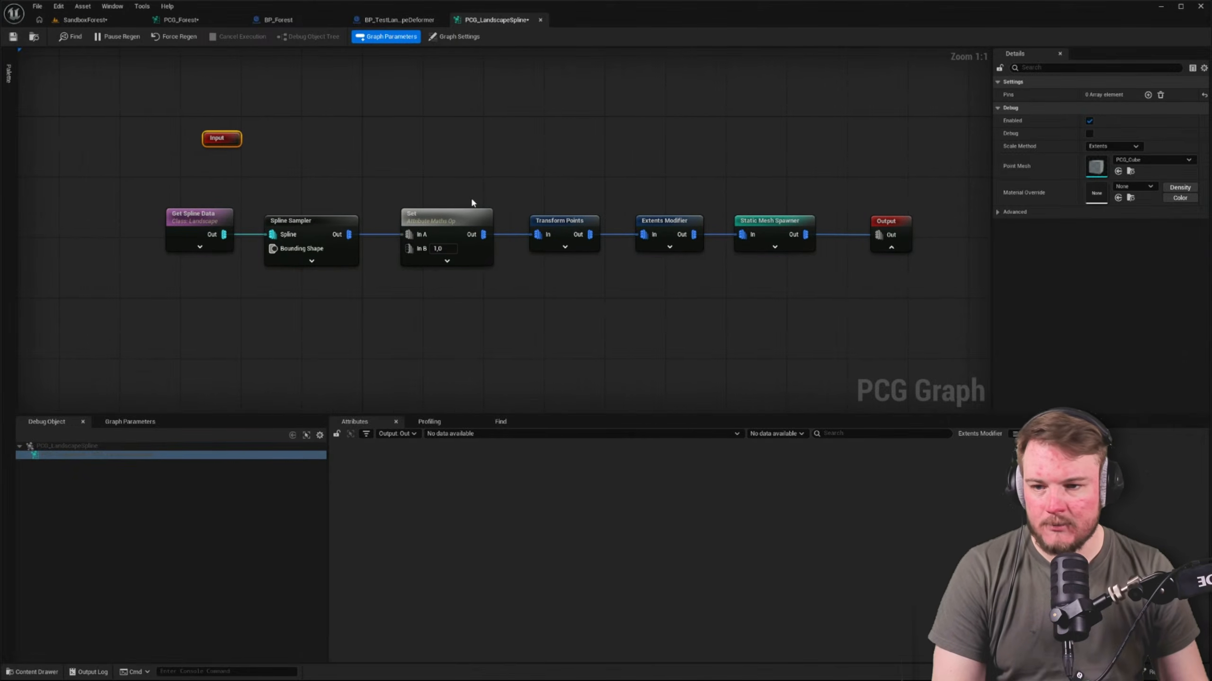
{"action": "left_click", "coordinate": [279, 106]}
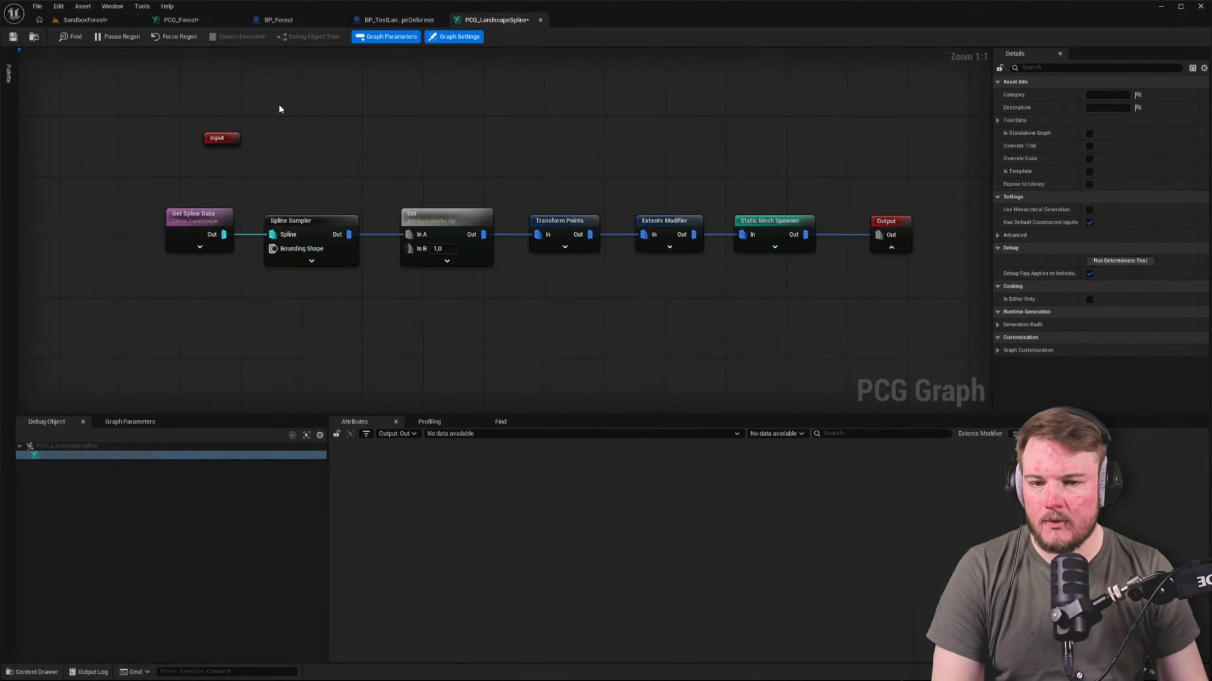
{"action": "key", "text": "ctrl+shift+s"}
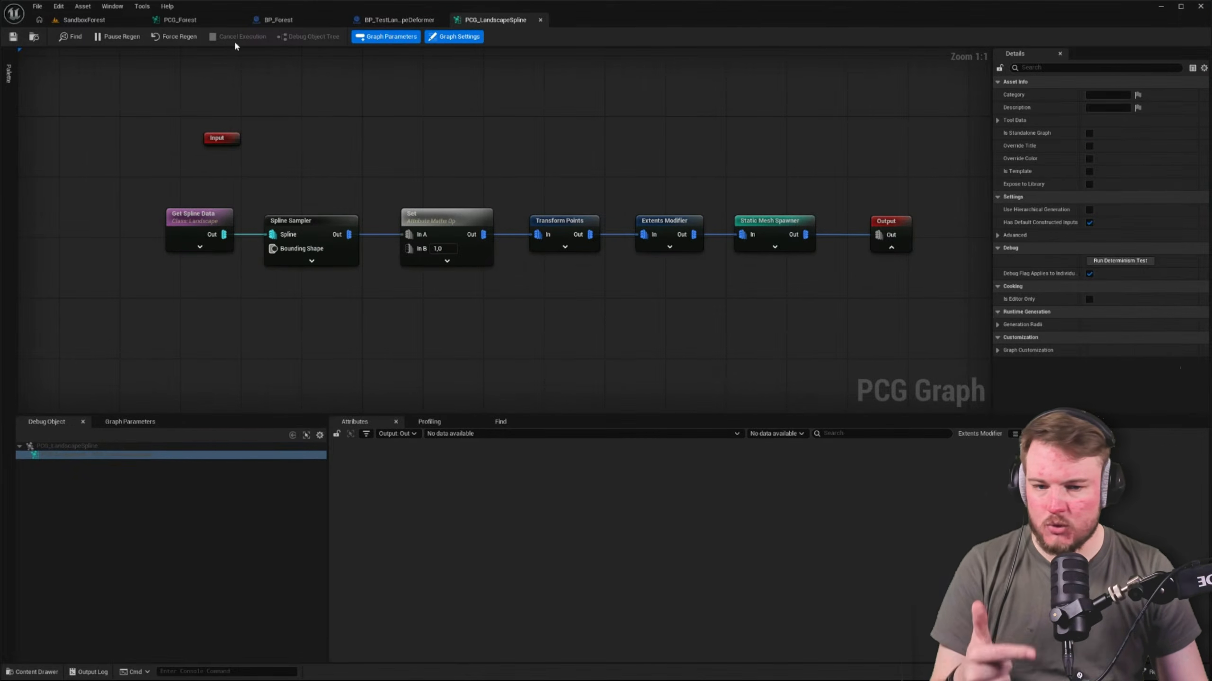
Move the PCG Landscape Spline subgraph node in PCG_Forest below the Extents Modifier and return to the PCG_LandscapeSpline graph
{"action": "left_click", "coordinate": [200, 20]}
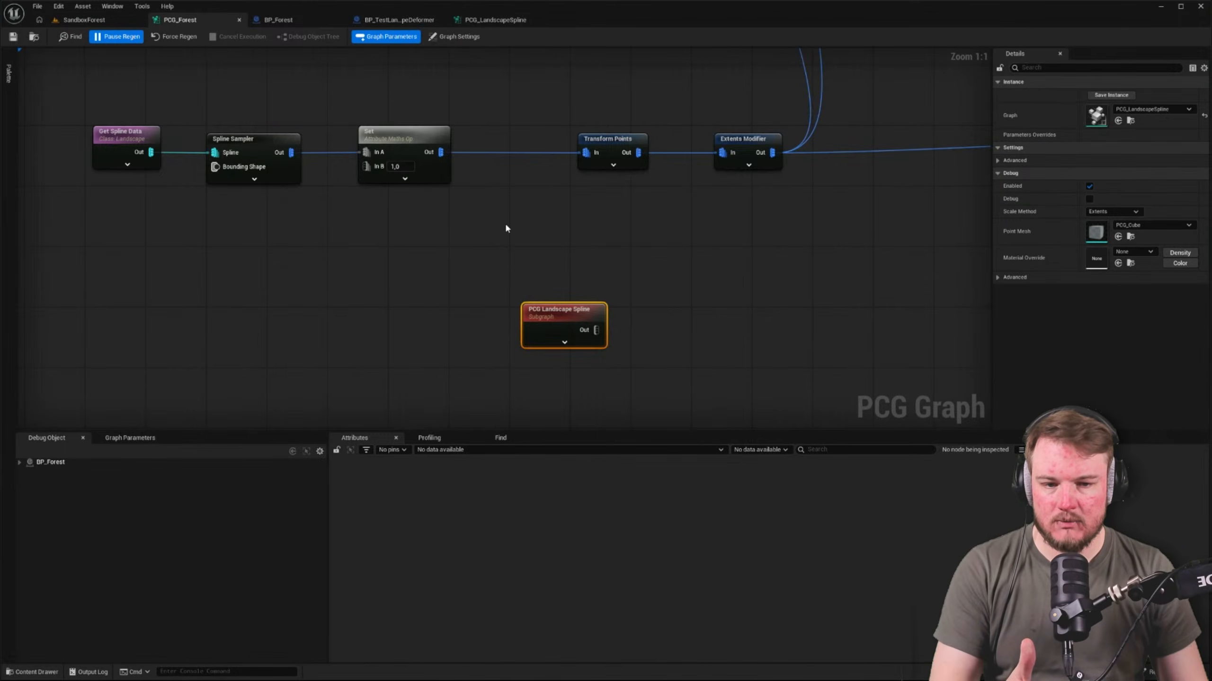
{"action": "right_click_drag", "start_coordinate": [526, 231], "coordinate": [511, 244]}
{"action": "left_click_drag", "start_coordinate": [535, 324], "coordinate": [779, 260]}
{"action": "scroll", "coordinate": [577, 233], "scroll_direction": "down", "scroll_amount": 4}
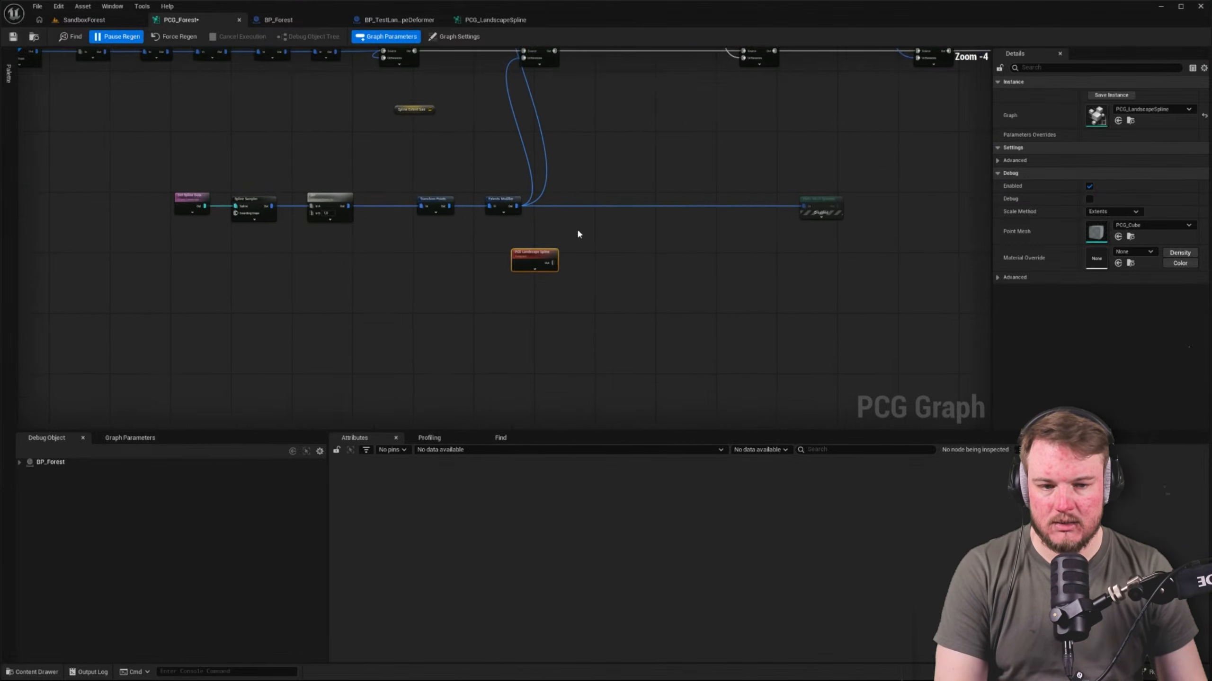
{"action": "left_click_drag", "start_coordinate": [698, 166], "coordinate": [831, 271]}
{"action": "right_click_drag", "start_coordinate": [469, 144], "coordinate": [476, 207]}
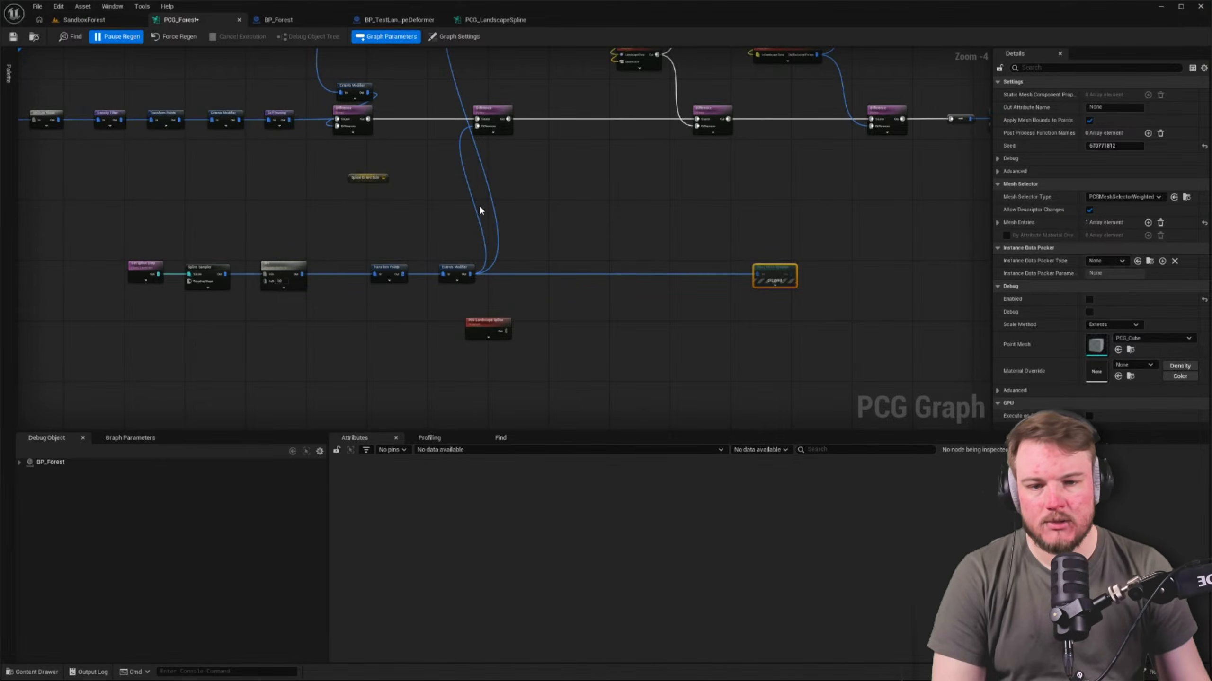
{"action": "left_click", "coordinate": [509, 25]}
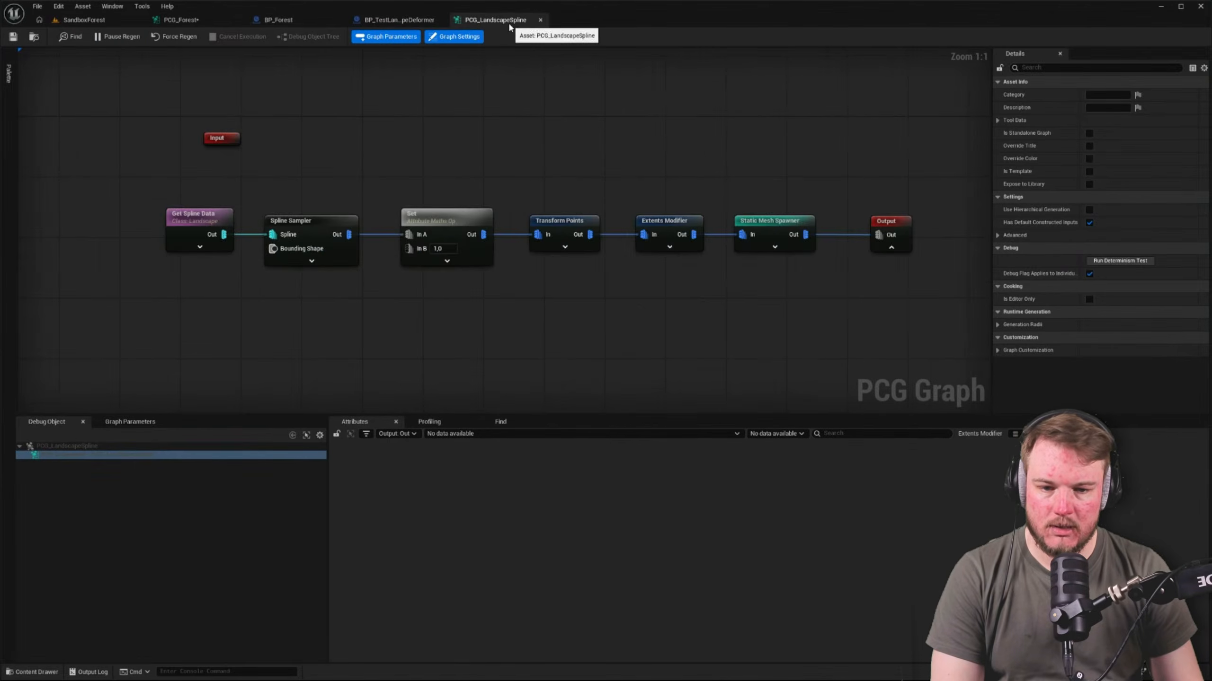
Add a second pin to the Output node and label it Extents
{"action": "right_click_drag", "start_coordinate": [698, 158], "coordinate": [420, 143]}
{"action": "left_click_drag", "start_coordinate": [614, 205], "coordinate": [653, 206]}
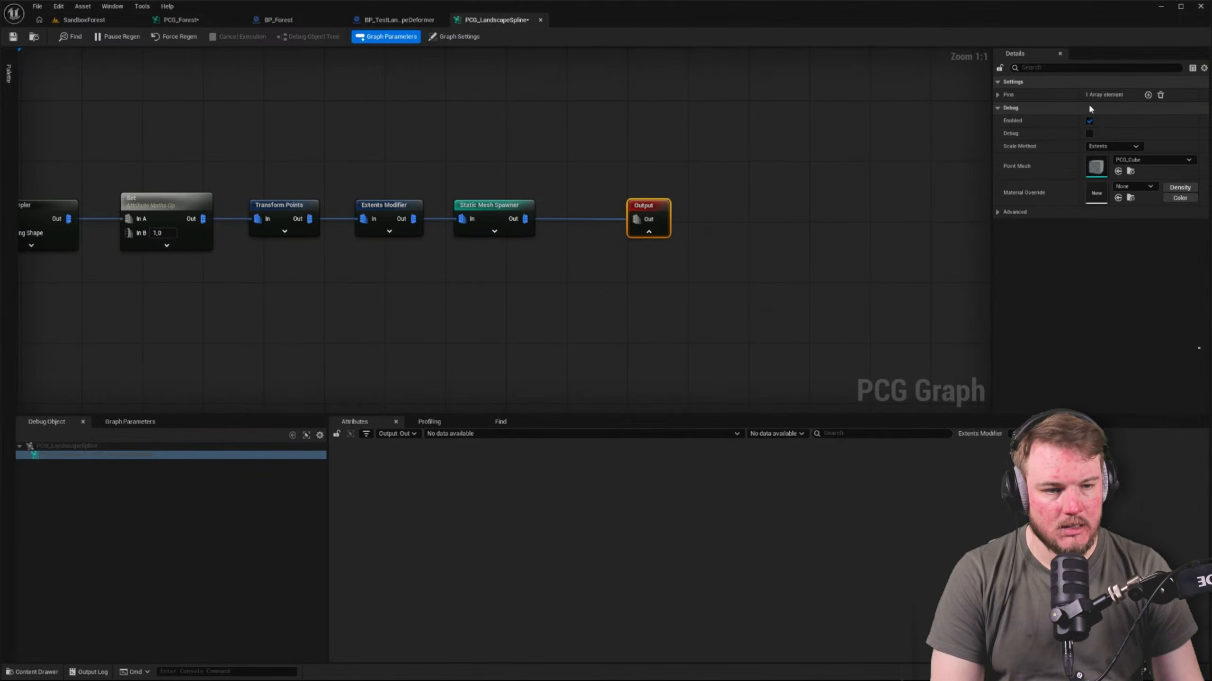
{"action": "left_click", "coordinate": [1148, 95]}
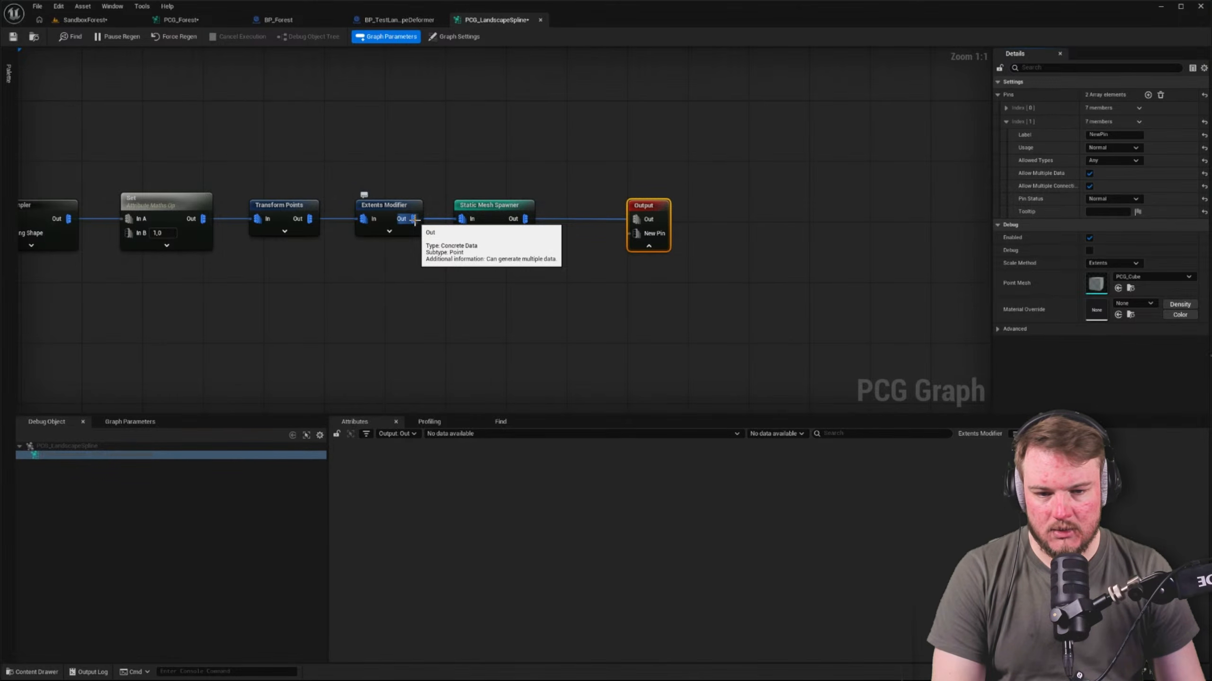
{"action": "left_click", "coordinate": [1120, 135]}
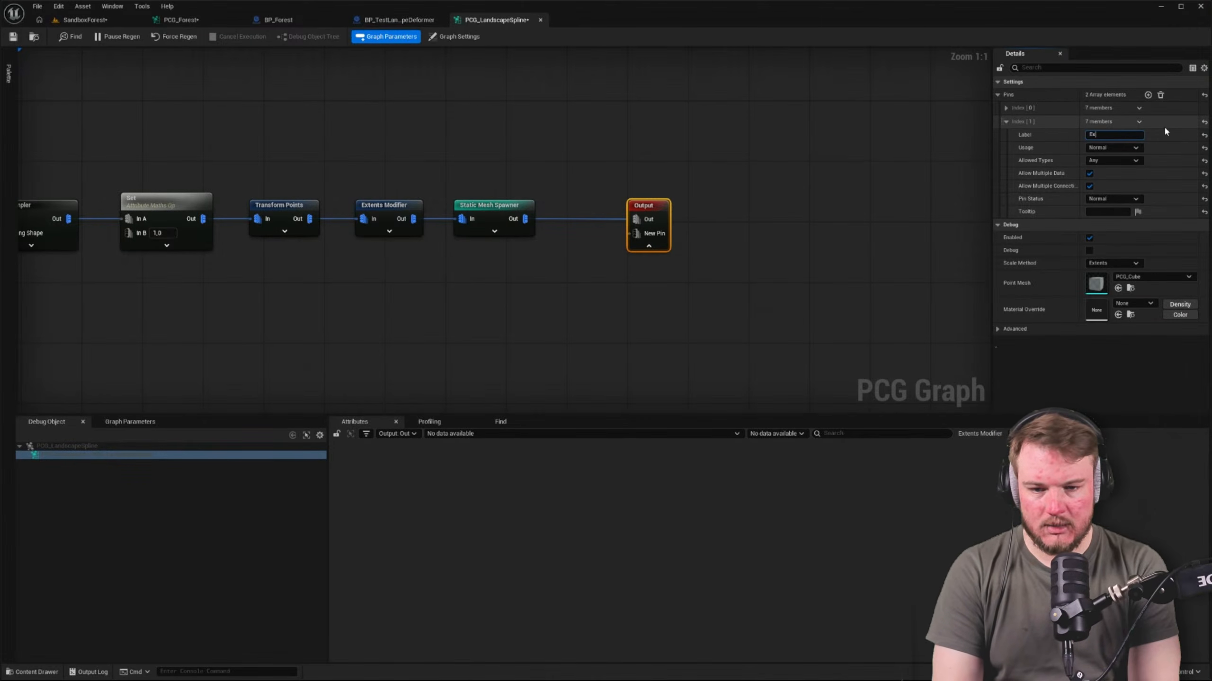
{"action": "type", "text": "Exte"}
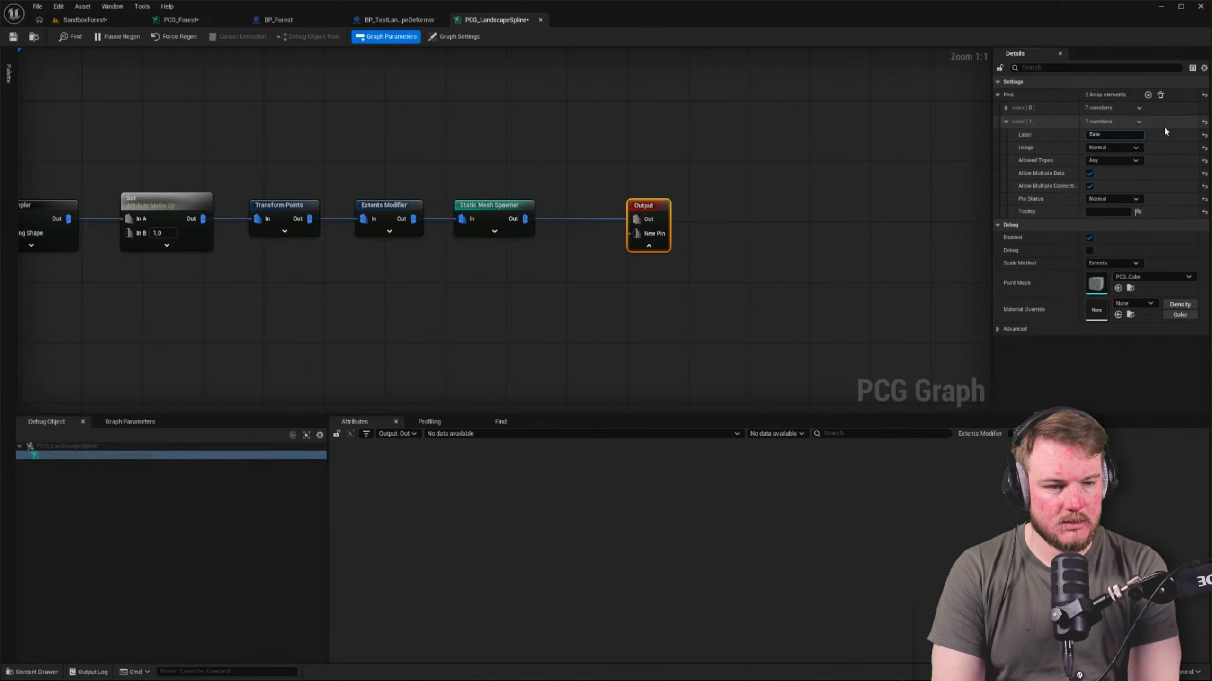
{"action": "type", "text": "nts"}
{"action": "key", "text": "Return"}
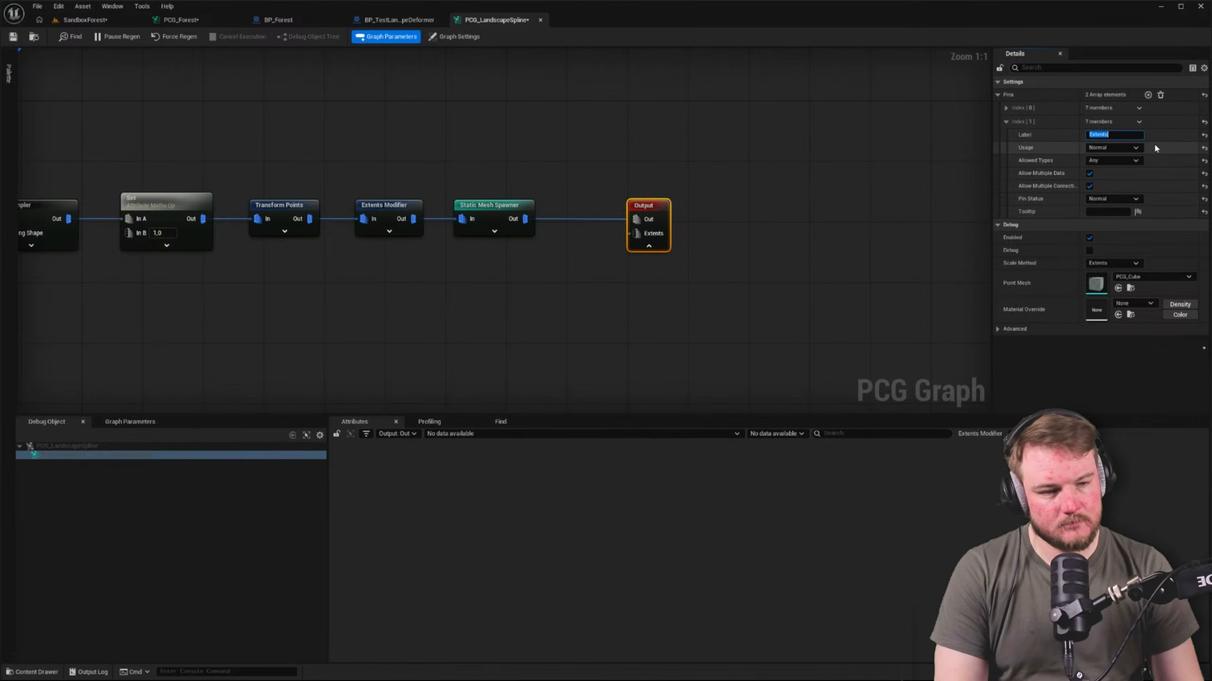
Restrict the Extents output pin's allowed types to Concrete
{"action": "left_click", "coordinate": [1137, 160]}
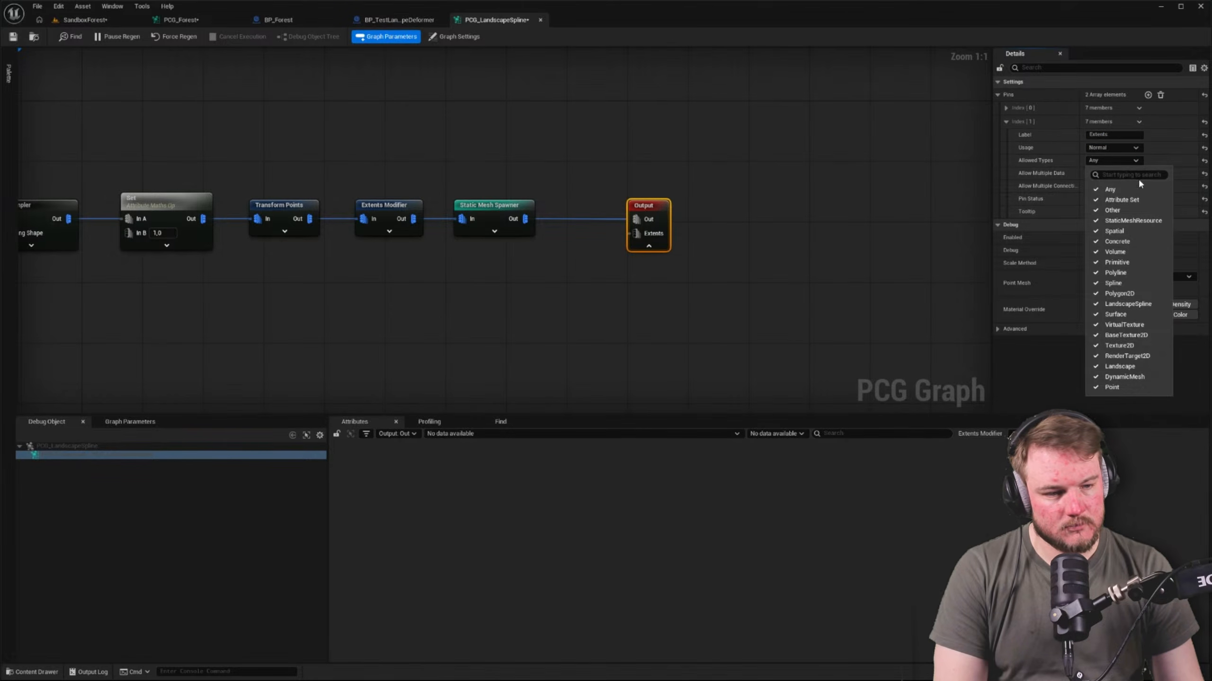
{"action": "left_click", "coordinate": [994, 203]}
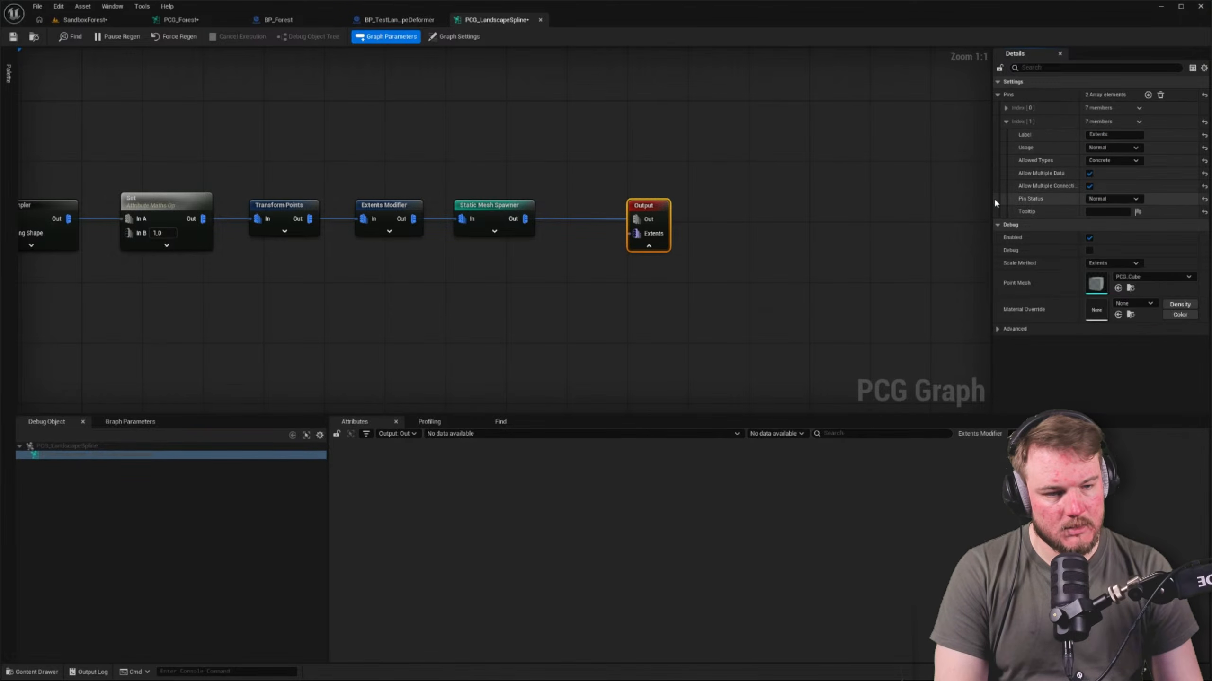
{"action": "left_click", "coordinate": [1110, 199]}
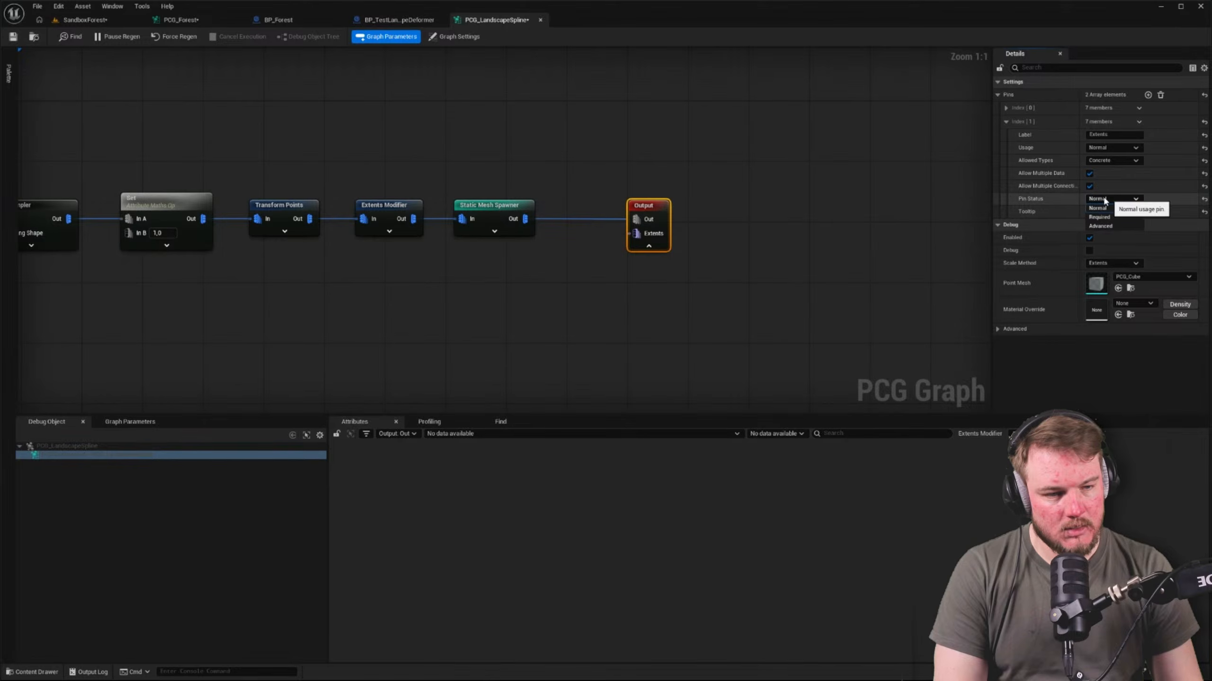
{"action": "left_click", "coordinate": [1058, 203]}
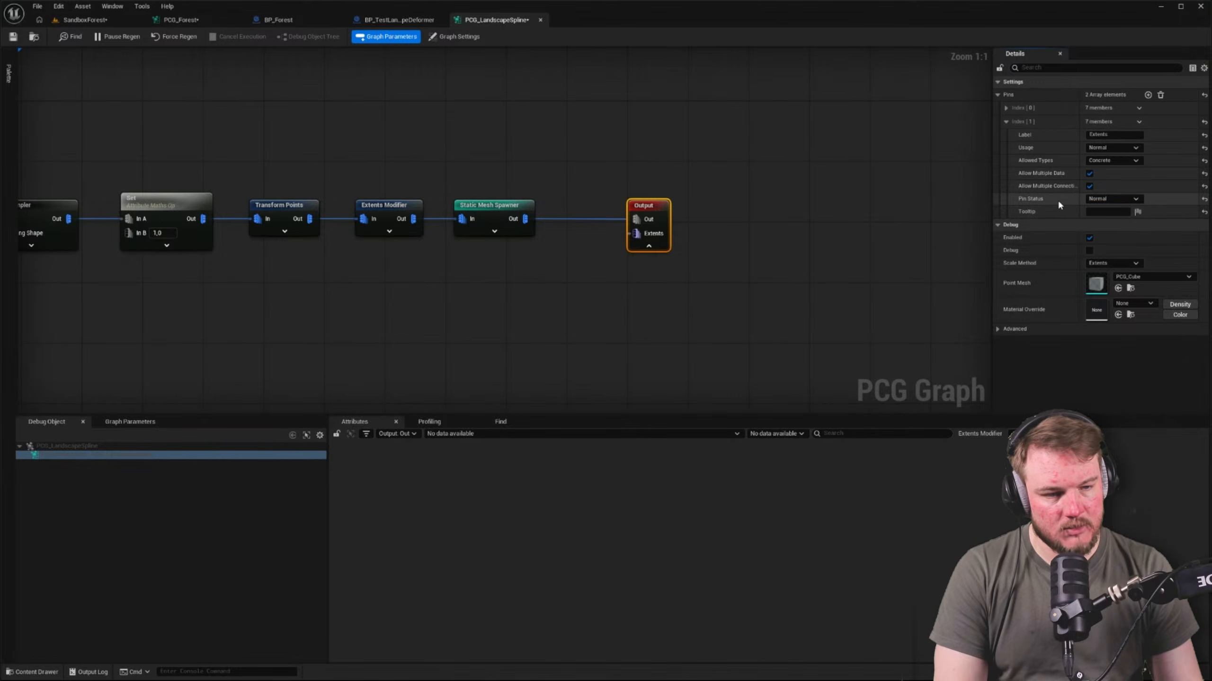
Restrict the allowed types of the Output node's Out pin to Concrete
{"action": "left_click", "coordinate": [521, 217]}
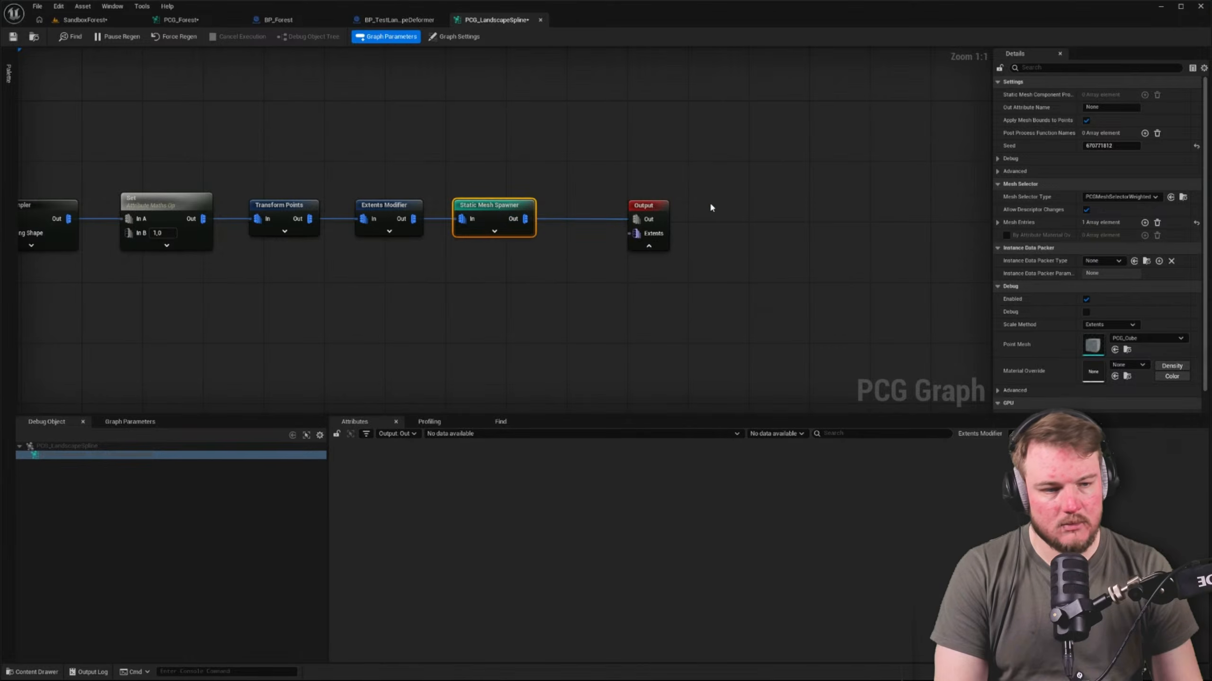
{"action": "left_click", "coordinate": [661, 213]}
{"action": "left_click", "coordinate": [997, 95]}
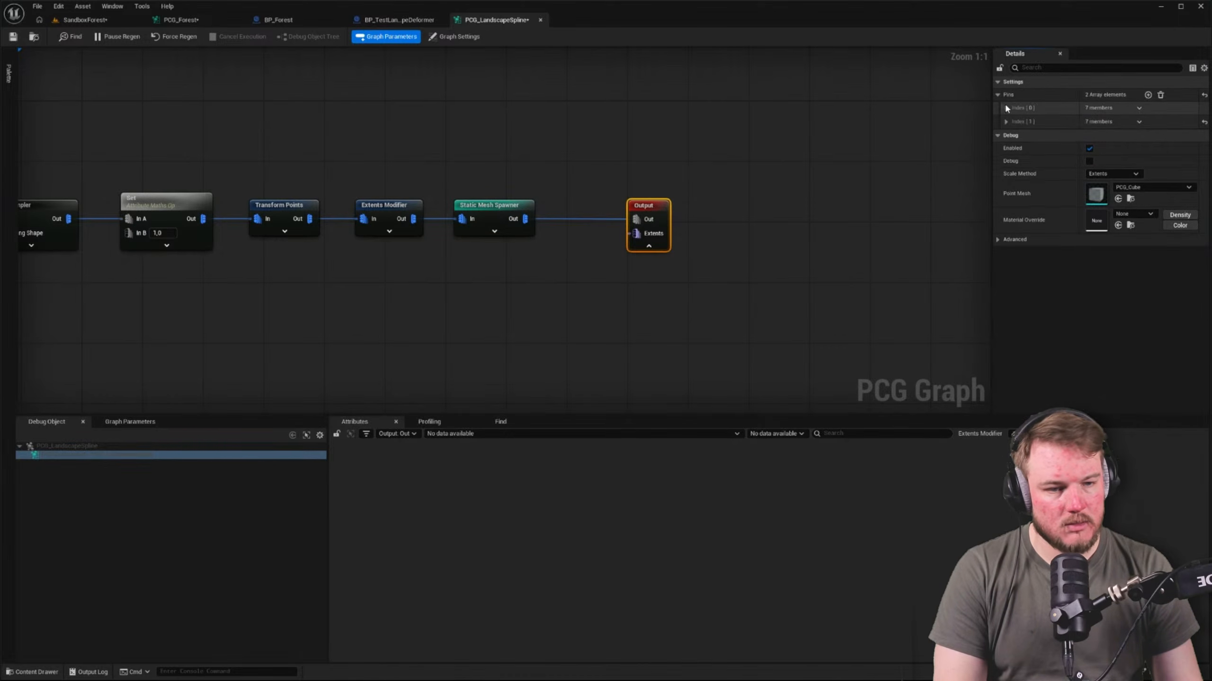
{"action": "left_click", "coordinate": [1005, 108]}
{"action": "left_click", "coordinate": [1114, 146]}
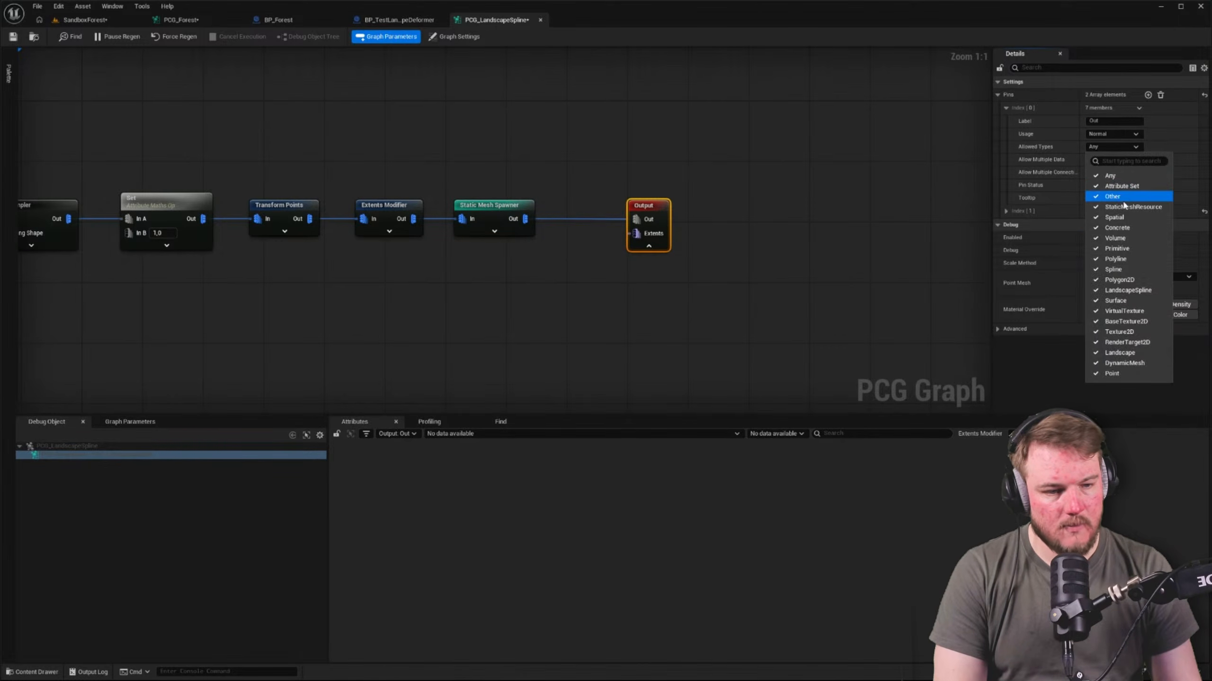
{"action": "left_click", "coordinate": [1139, 228]}
Add one pin to the Input node of the PCG_LandscapeSpline graph, keeping its default settings
{"action": "right_click_drag", "start_coordinate": [726, 301], "coordinate": [844, 286]}
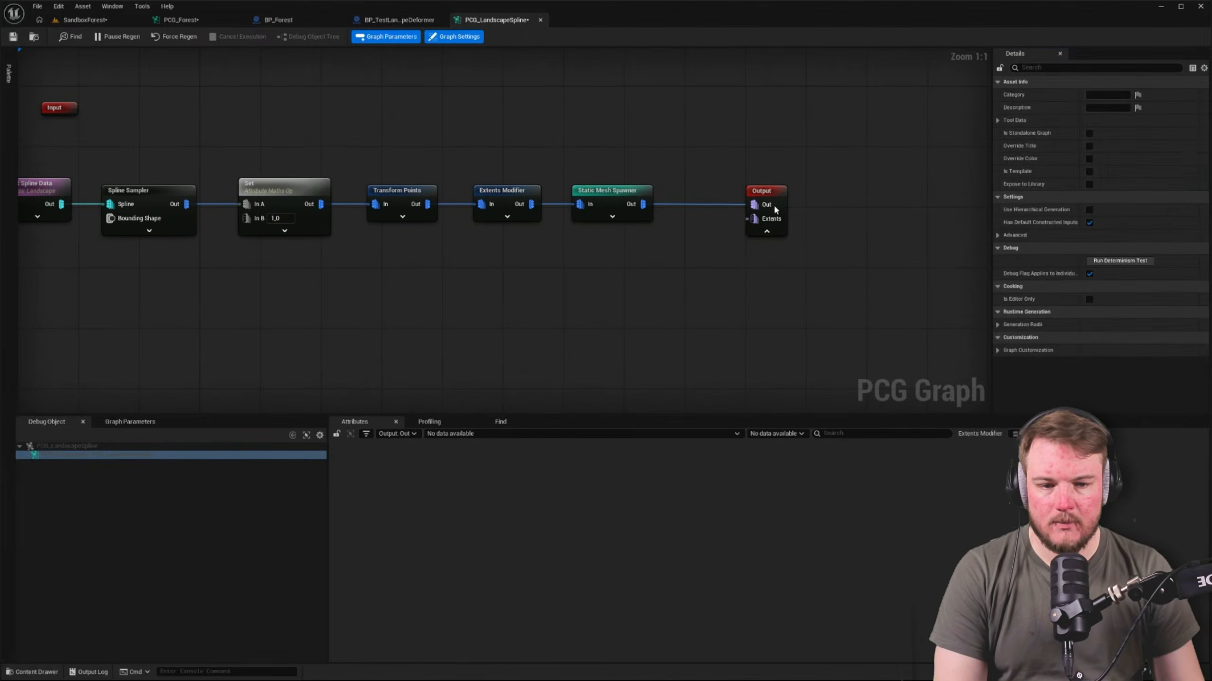
{"action": "left_click_drag", "start_coordinate": [776, 207], "coordinate": [737, 206]}
{"action": "right_click_drag", "start_coordinate": [509, 133], "coordinate": [663, 121]}
{"action": "left_click", "coordinate": [506, 113]}
{"action": "right_click_drag", "start_coordinate": [459, 116], "coordinate": [482, 162]}
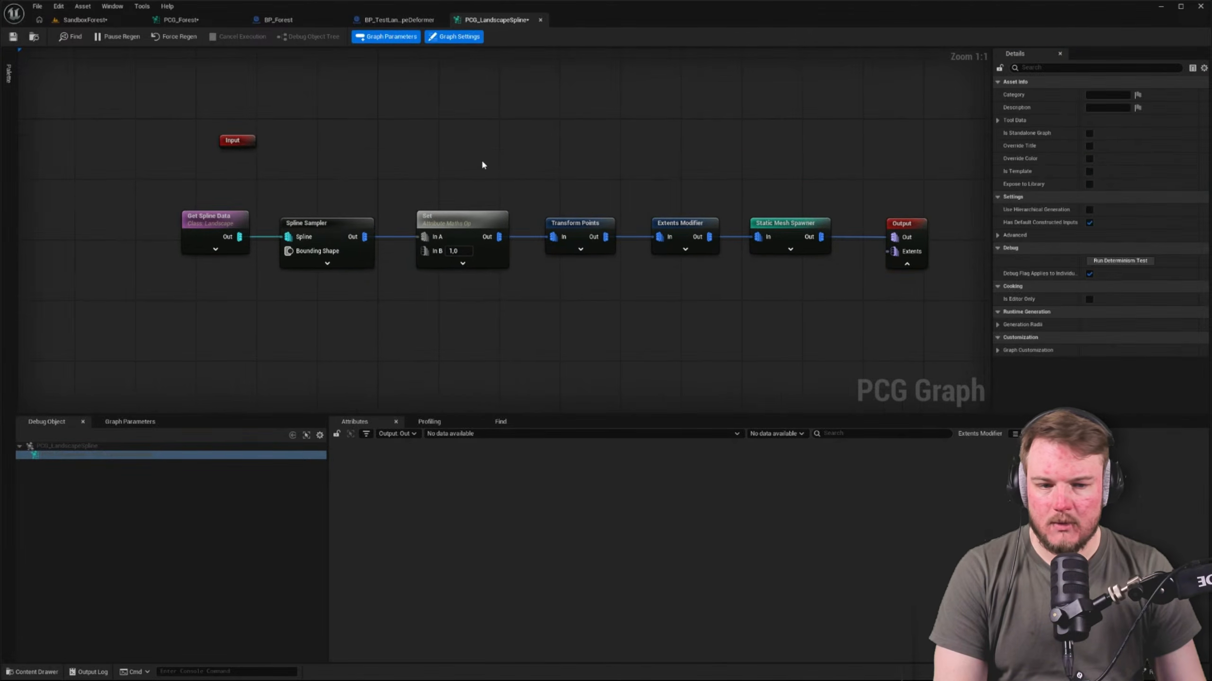
{"action": "left_click", "coordinate": [237, 140]}
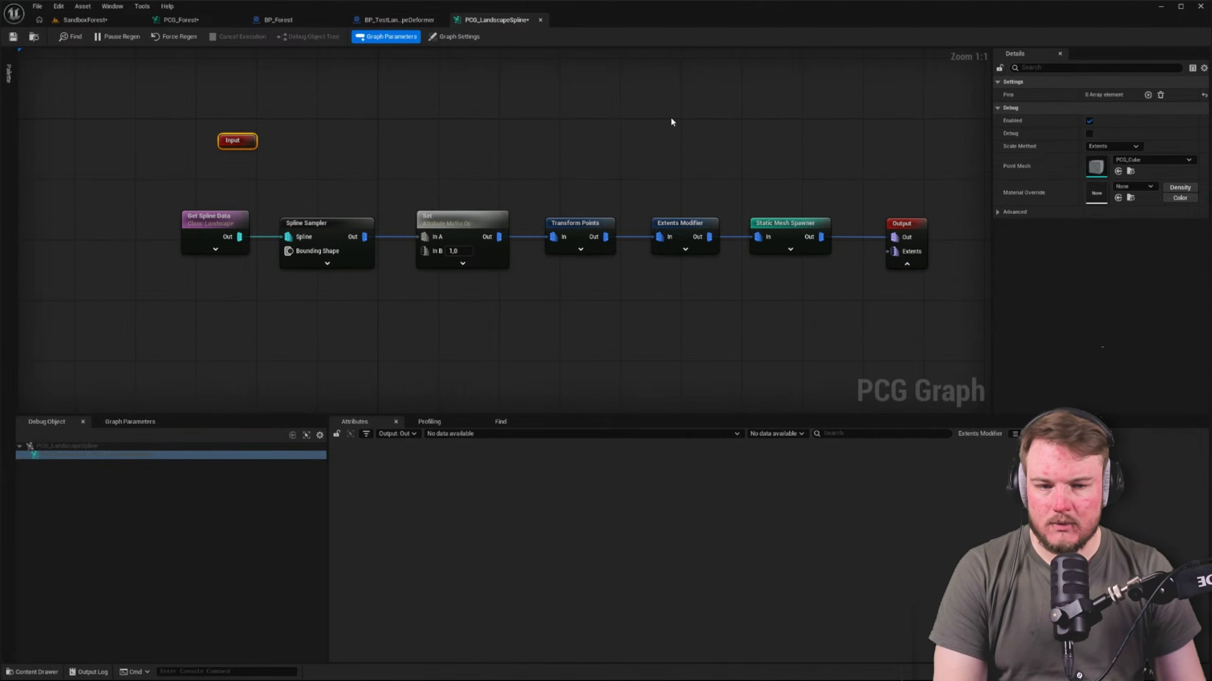
{"action": "left_click", "coordinate": [1148, 95]}
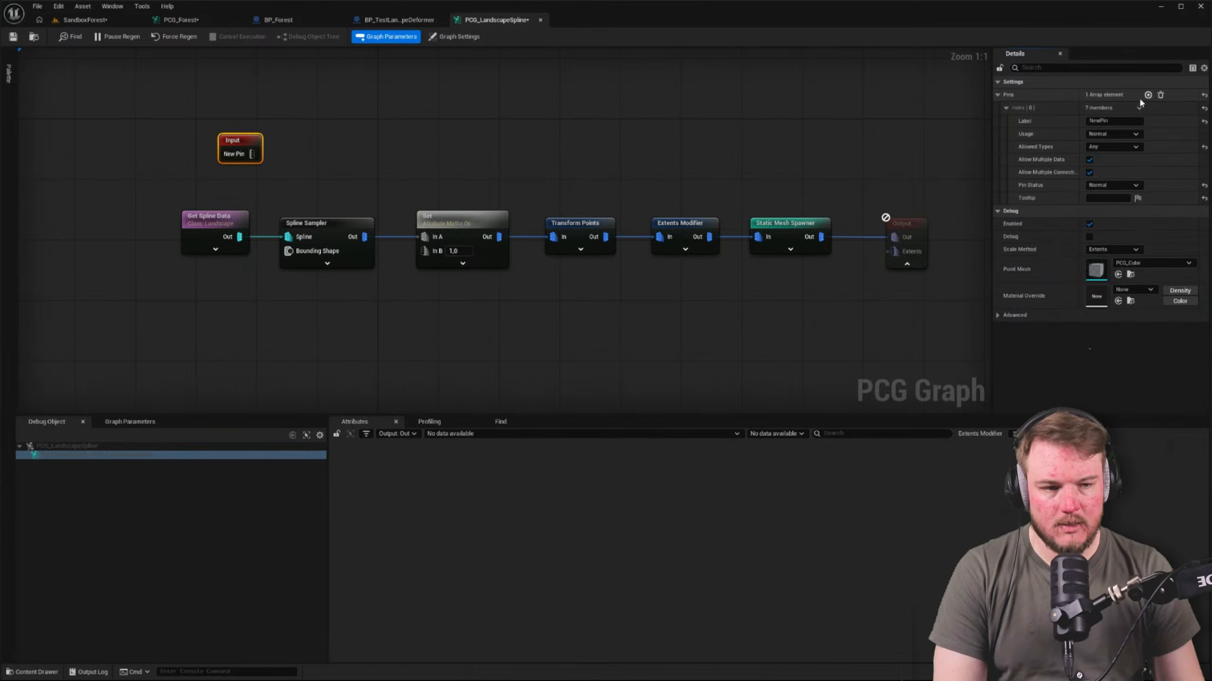
{"action": "left_click", "coordinate": [457, 135]}
{"action": "right_click_drag", "start_coordinate": [457, 135], "coordinate": [374, 140]}
{"action": "right_click_drag", "start_coordinate": [261, 138], "coordinate": [279, 150]}
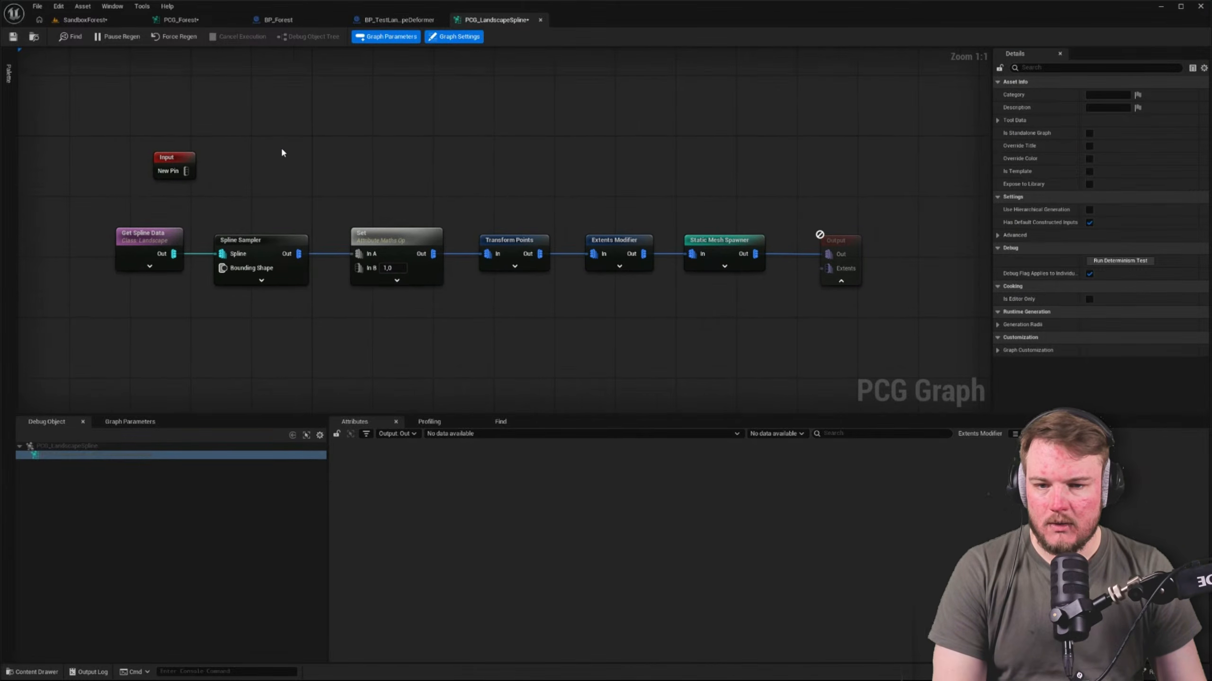
In PCG_Forest, connect the PCG Landscape Spline subgraph's Extents output to both spline Difference nodes and move the subgraph above the old spline chain
{"action": "left_click", "coordinate": [179, 20]}
{"action": "left_click", "coordinate": [549, 337]}
{"action": "scroll", "coordinate": [550, 335], "scroll_direction": "up", "scroll_amount": 2}
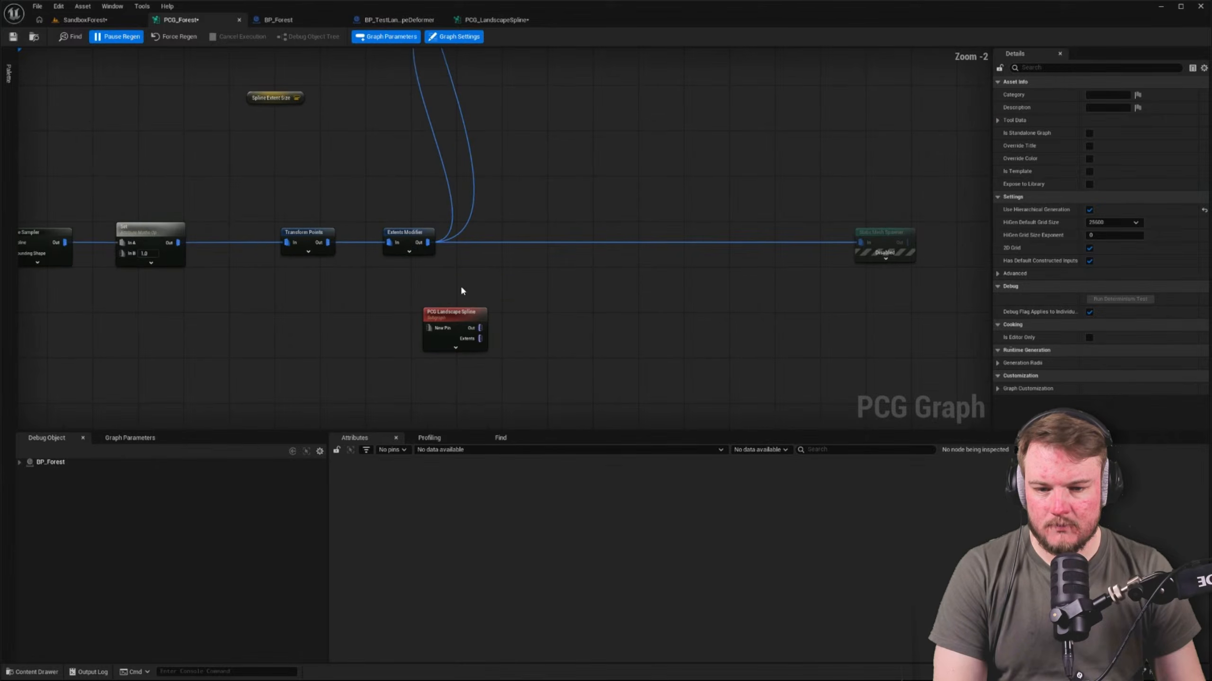
{"action": "scroll", "coordinate": [479, 285], "scroll_direction": "down", "scroll_amount": 2}
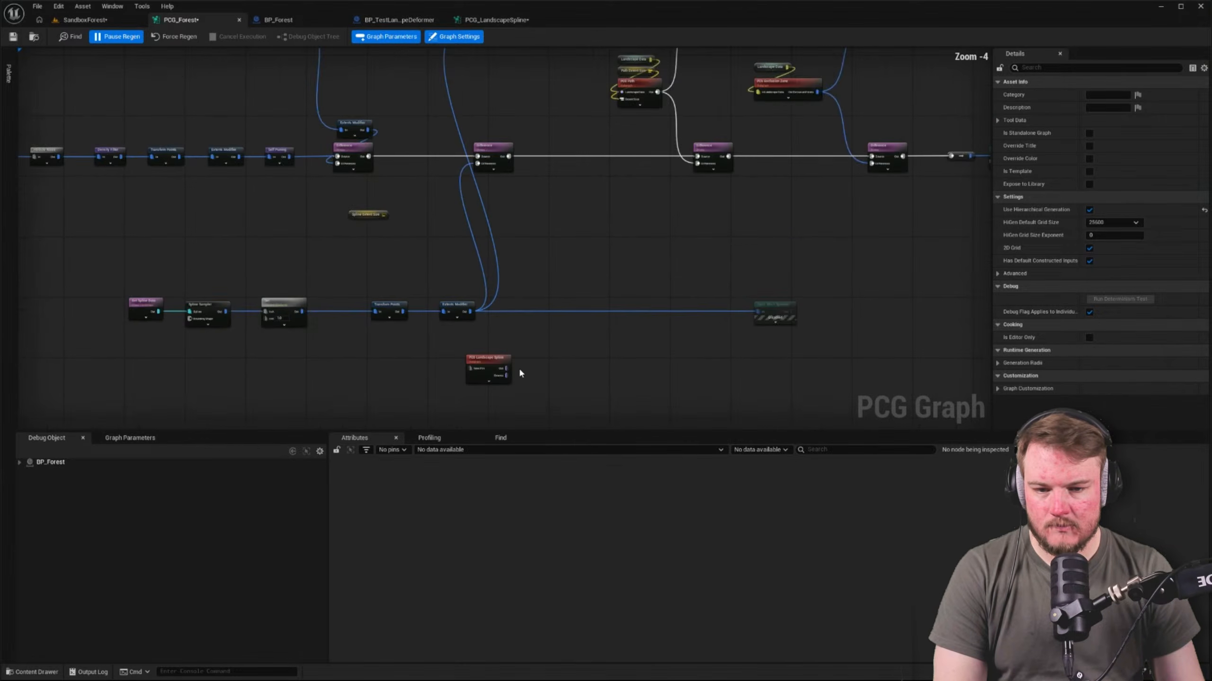
{"action": "left_click_drag", "start_coordinate": [507, 375], "coordinate": [475, 164]}
{"action": "left_click_drag", "start_coordinate": [506, 376], "coordinate": [473, 321]}
{"action": "scroll", "coordinate": [506, 333], "scroll_direction": "up", "scroll_amount": 3}
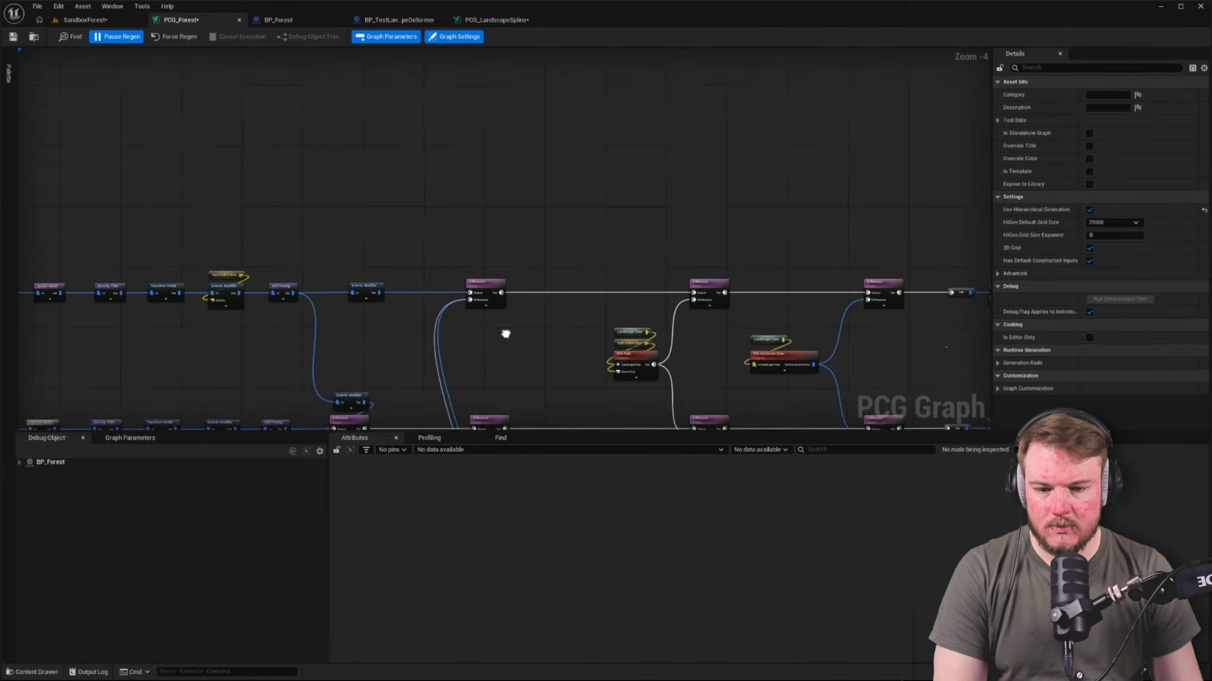
{"action": "right_click_drag", "start_coordinate": [521, 292], "coordinate": [432, 261]}
{"action": "left_click_drag", "start_coordinate": [444, 291], "coordinate": [297, 98]}
{"action": "right_click_drag", "start_coordinate": [301, 97], "coordinate": [374, 161]}
{"action": "scroll", "coordinate": [375, 160], "scroll_direction": "down", "scroll_amount": 3}
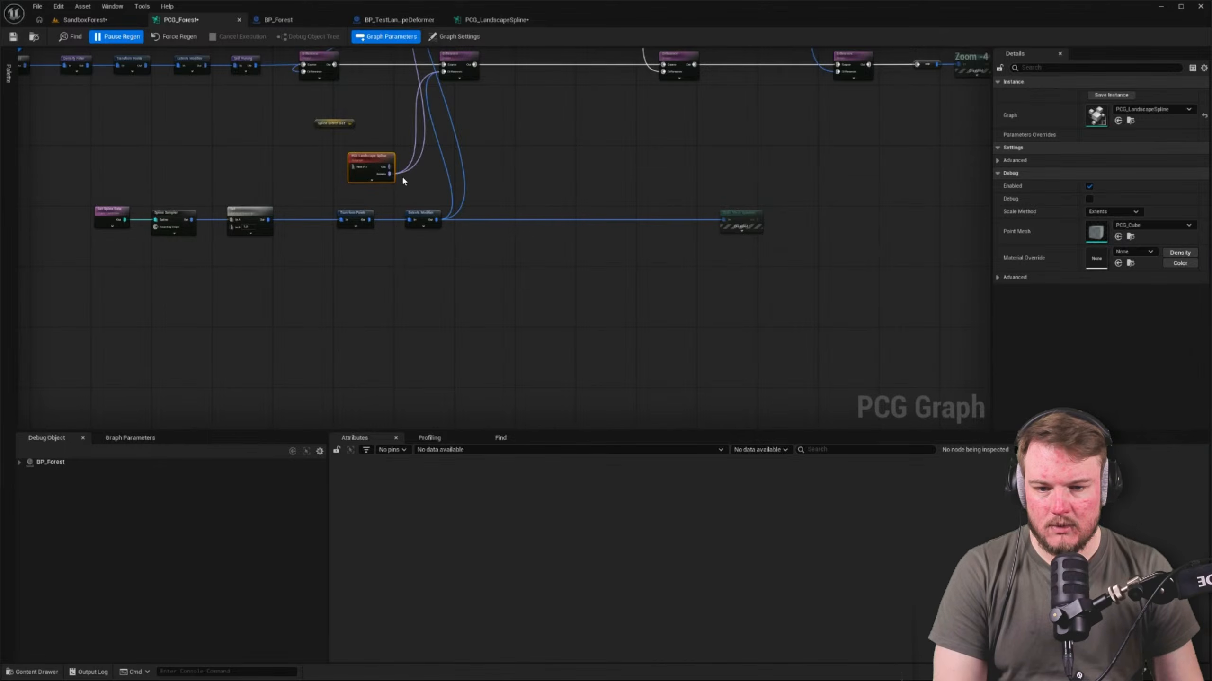
Delete the old spline chain from Get Spline Data through its disabled Static Mesh Spawner, along with the Spline Extent Size node
{"action": "scroll", "coordinate": [401, 175], "scroll_direction": "up", "scroll_amount": 1}
{"action": "right_click_drag", "start_coordinate": [78, 242], "coordinate": [136, 246]}
{"action": "left_click_drag", "start_coordinate": [32, 239], "coordinate": [909, 355]}
{"action": "key", "text": "Delete"}
{"action": "right_click_drag", "start_coordinate": [478, 224], "coordinate": [488, 313]}
{"action": "left_click_drag", "start_coordinate": [421, 243], "coordinate": [351, 191]}
{"action": "left_click", "coordinate": [391, 198]}
{"action": "key", "text": "Delete"}
Place the PCG Landscape Spline subgraph node midway between the upper and lower rows, just before the two Difference nodes it feeds
{"action": "scroll", "coordinate": [482, 265], "scroll_direction": "down", "scroll_amount": 2}
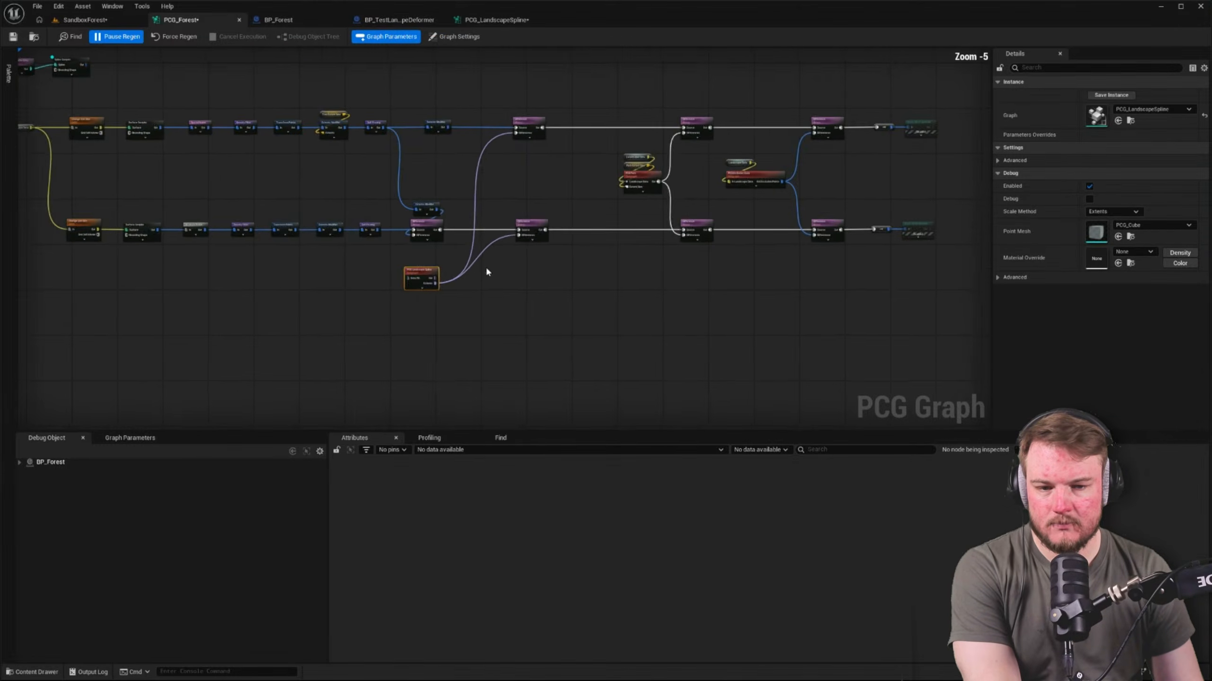
{"action": "right_click_drag", "start_coordinate": [484, 266], "coordinate": [481, 265]}
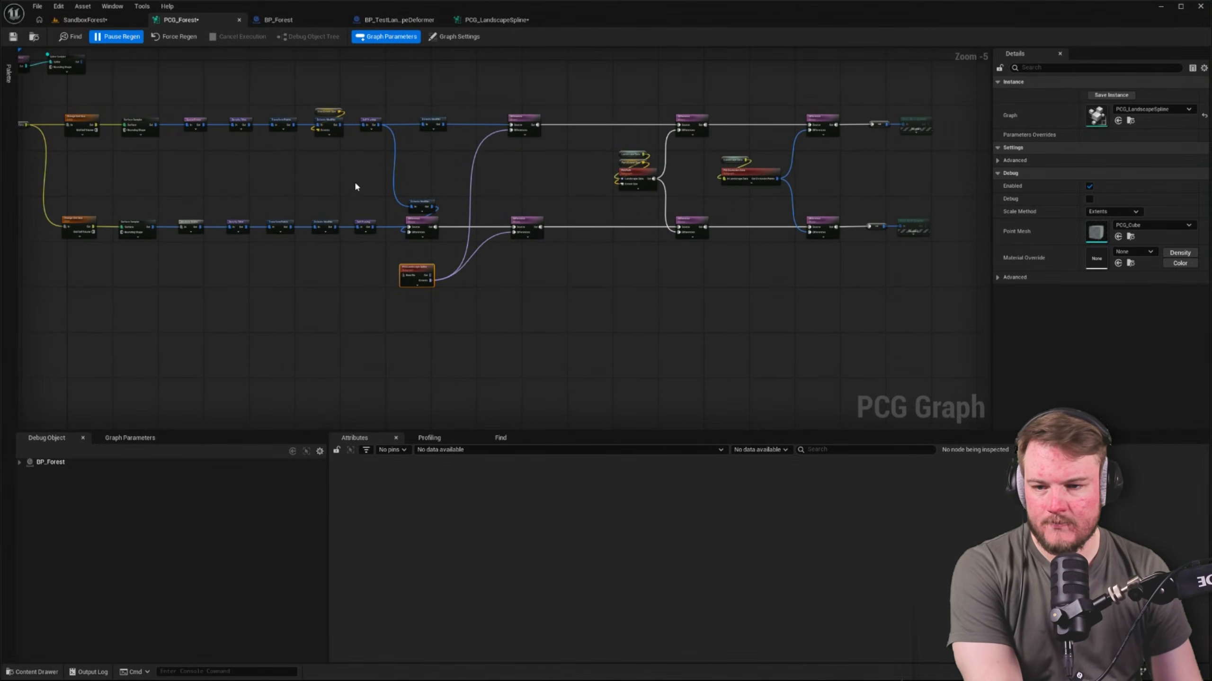
{"action": "right_click_drag", "start_coordinate": [185, 88], "coordinate": [232, 82]}
{"action": "scroll", "coordinate": [553, 160], "scroll_direction": "up", "scroll_amount": 2}
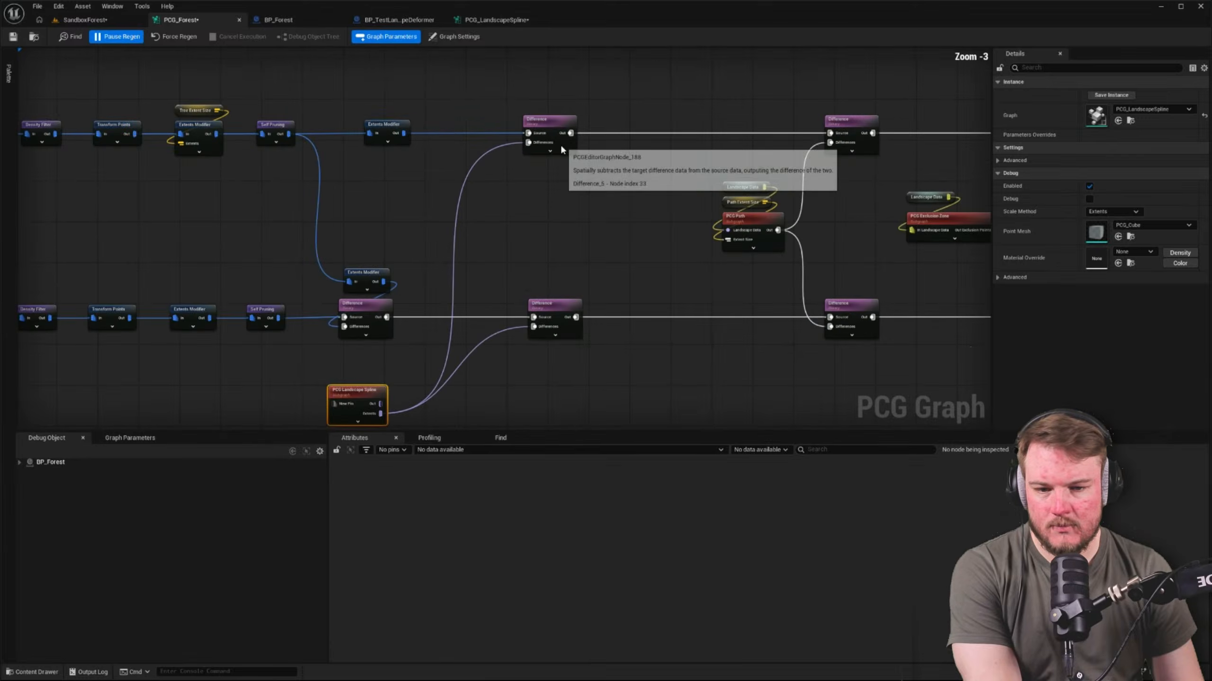
{"action": "scroll", "coordinate": [340, 329], "scroll_direction": "up", "scroll_amount": 3}
{"action": "scroll", "coordinate": [362, 354], "scroll_direction": "down", "scroll_amount": 4}
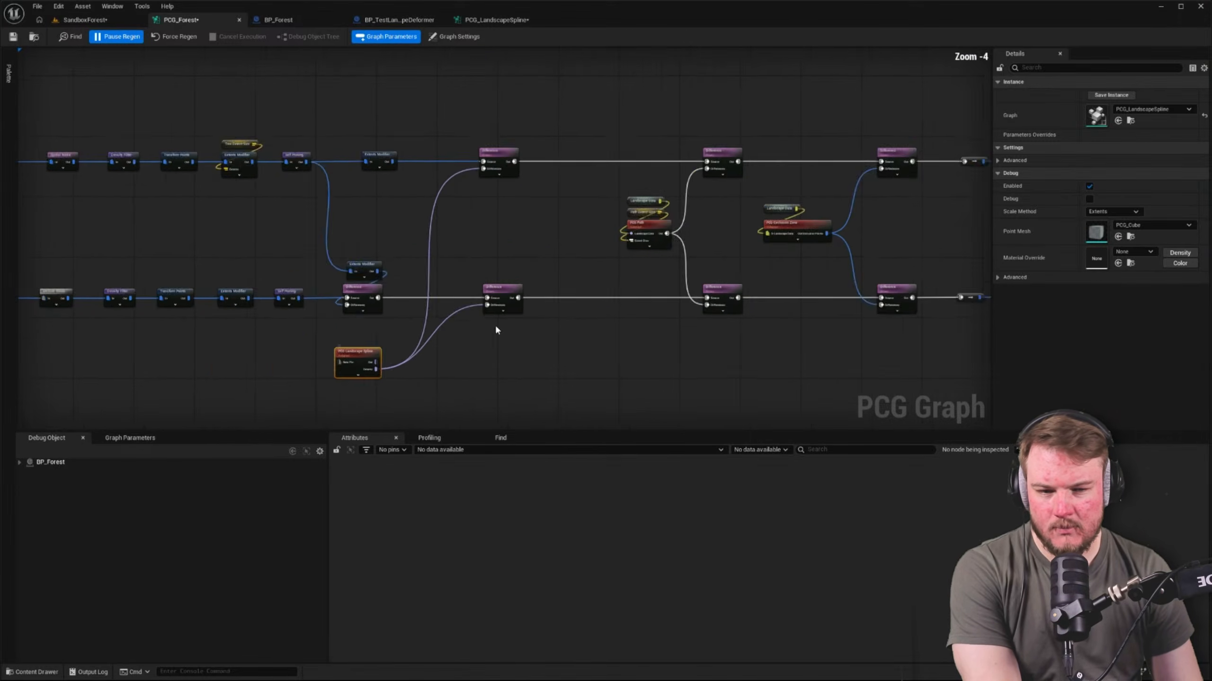
{"action": "right_click_drag", "start_coordinate": [494, 324], "coordinate": [379, 307]}
{"action": "left_click_drag", "start_coordinate": [310, 118], "coordinate": [437, 290]}
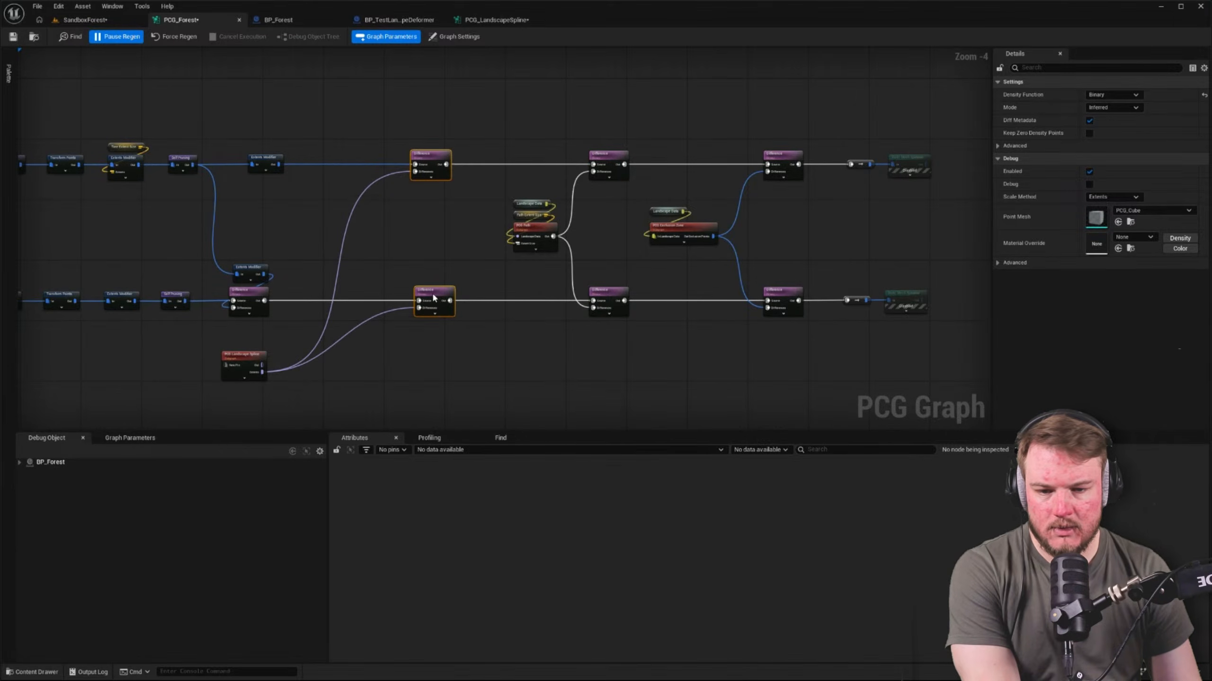
{"action": "left_click_drag", "start_coordinate": [263, 354], "coordinate": [350, 222]}
{"action": "left_click_drag", "start_coordinate": [431, 274], "coordinate": [334, 223]}
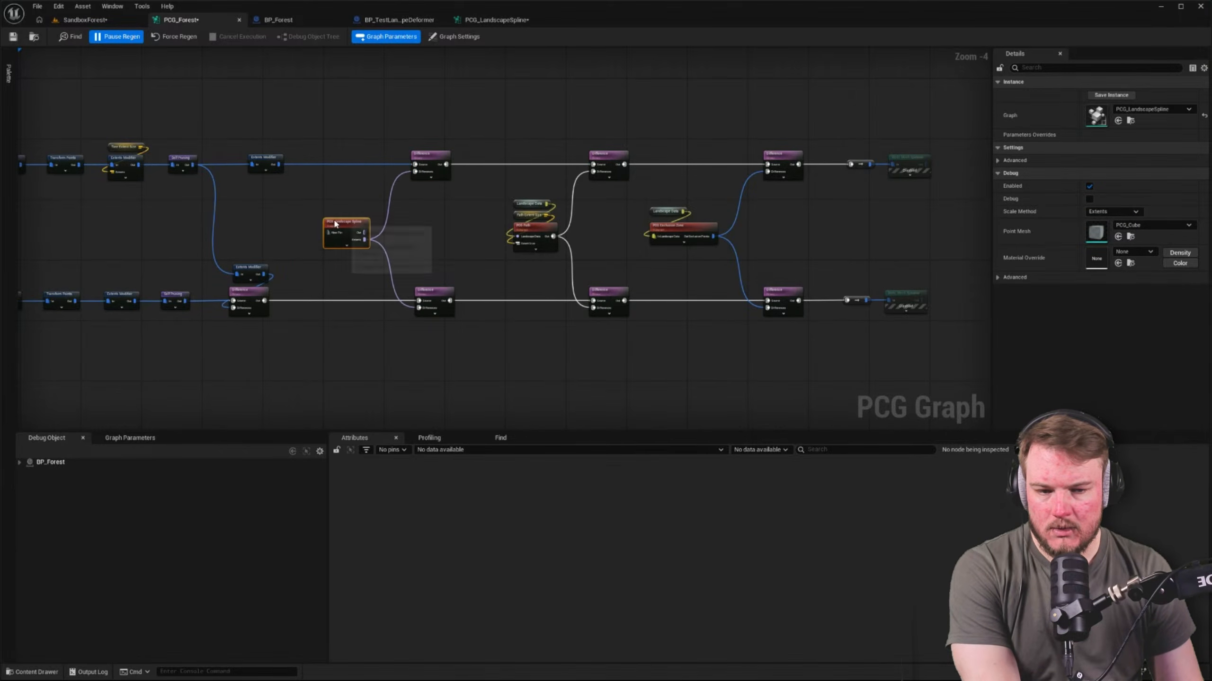
Enable the two disabled Static Mesh Spawner nodes at the ends of the upper and lower rows
{"action": "right_click_drag", "start_coordinate": [524, 186], "coordinate": [565, 176]}
{"action": "right_click_drag", "start_coordinate": [874, 148], "coordinate": [739, 137]}
{"action": "left_click_drag", "start_coordinate": [739, 137], "coordinate": [880, 347]}
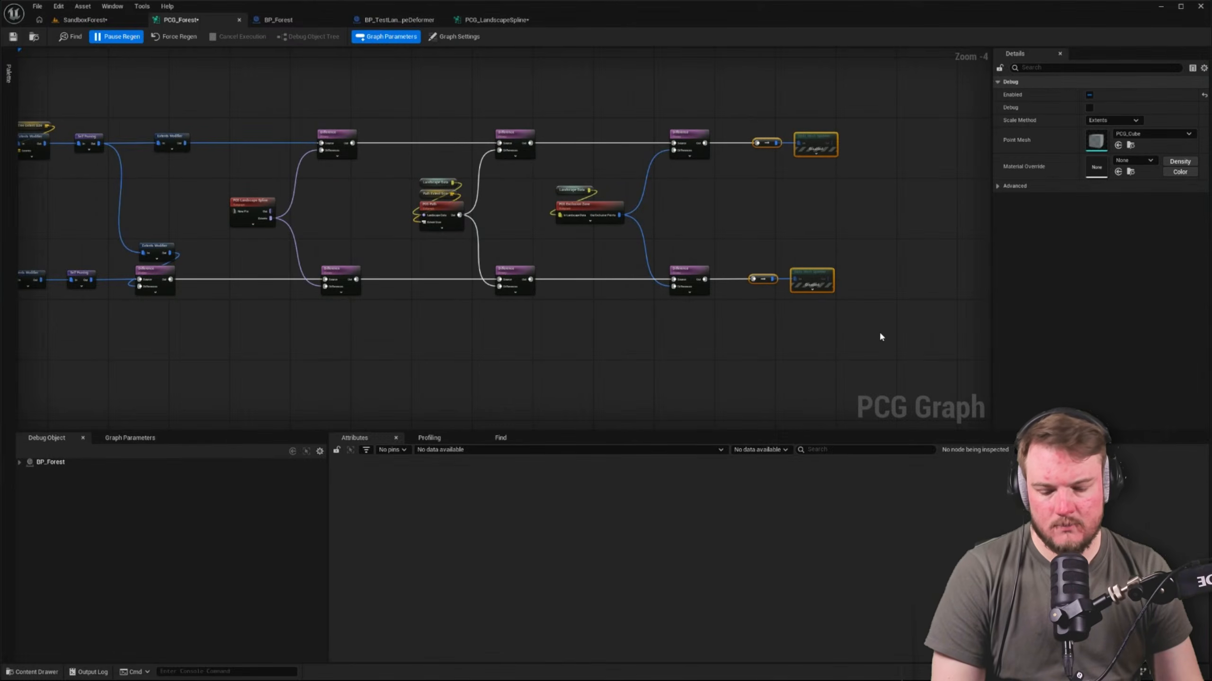
{"action": "key", "text": "e"}
{"action": "left_click", "coordinate": [849, 225]}
{"action": "left_click_drag", "start_coordinate": [746, 125], "coordinate": [869, 307]}
{"action": "key", "text": "e"}
{"action": "left_click", "coordinate": [726, 243]}
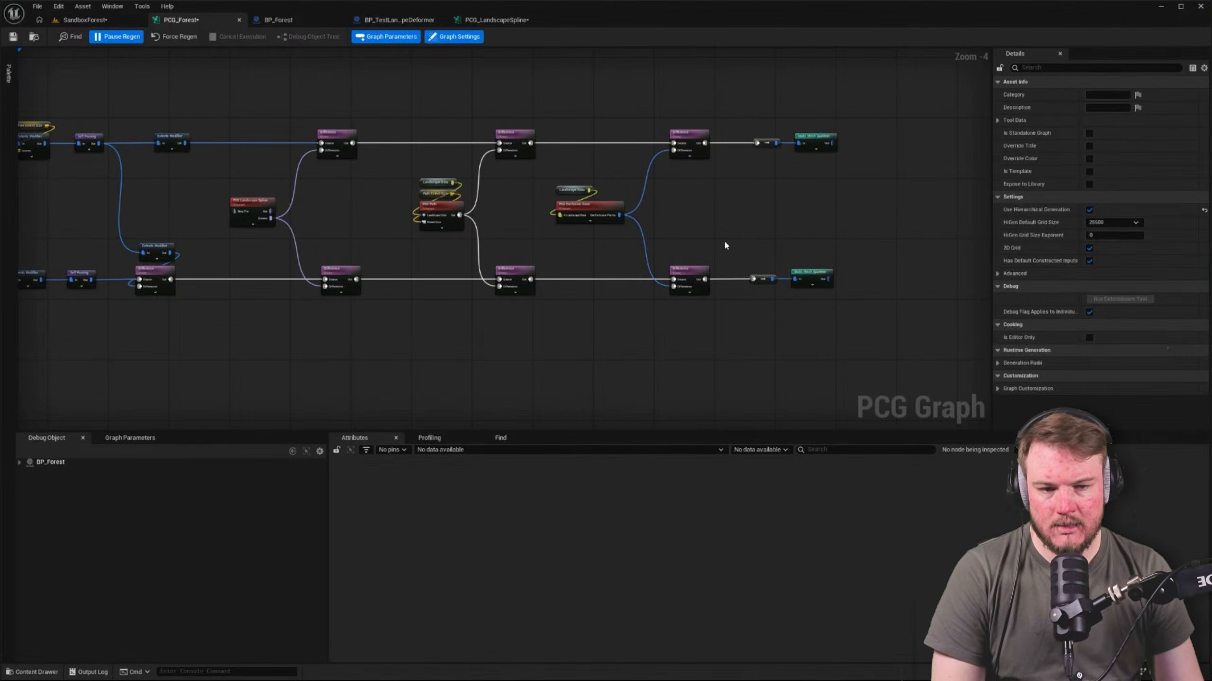
{"action": "right_click_drag", "start_coordinate": [725, 246], "coordinate": [729, 252]}
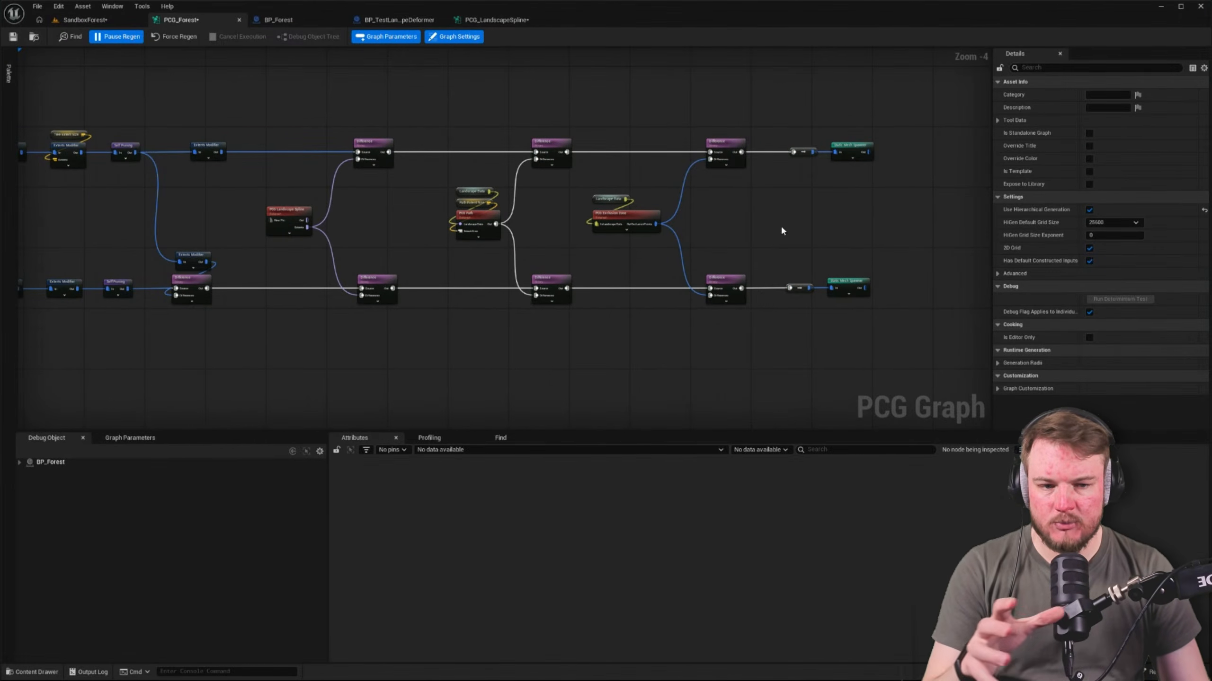
{"action": "left_click", "coordinate": [852, 157]}
{"action": "right_click_drag", "start_coordinate": [756, 212], "coordinate": [842, 206]}
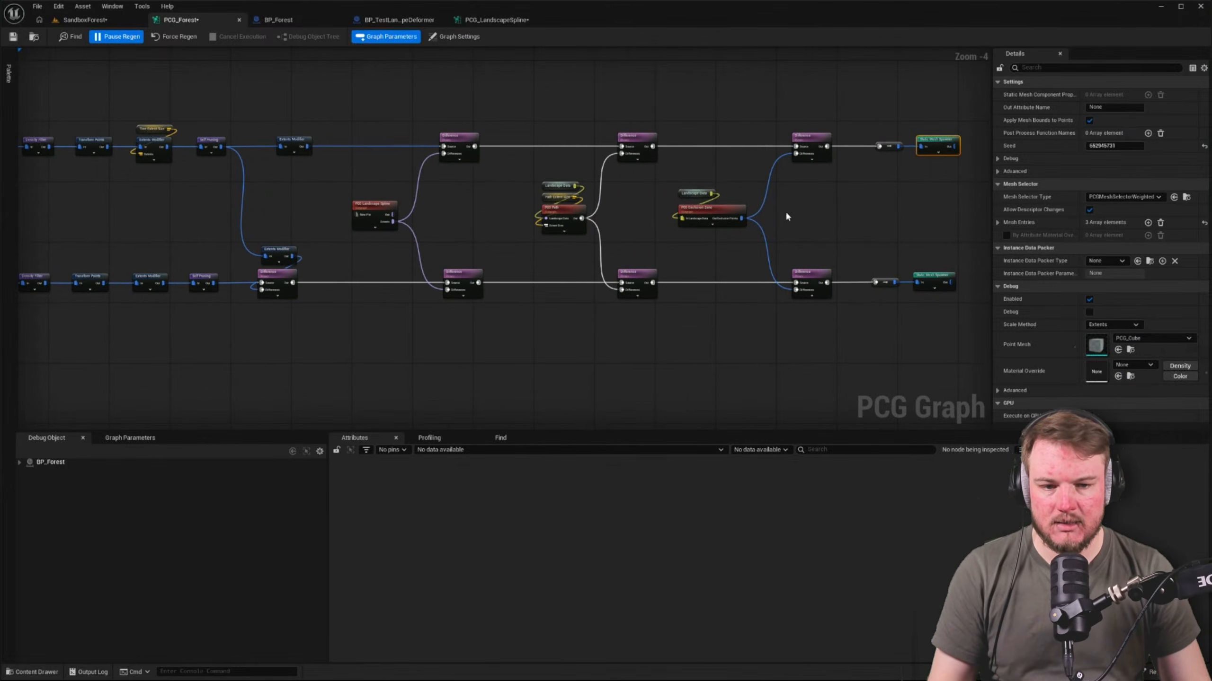
{"action": "scroll", "coordinate": [670, 206], "scroll_direction": "up", "scroll_amount": 2}
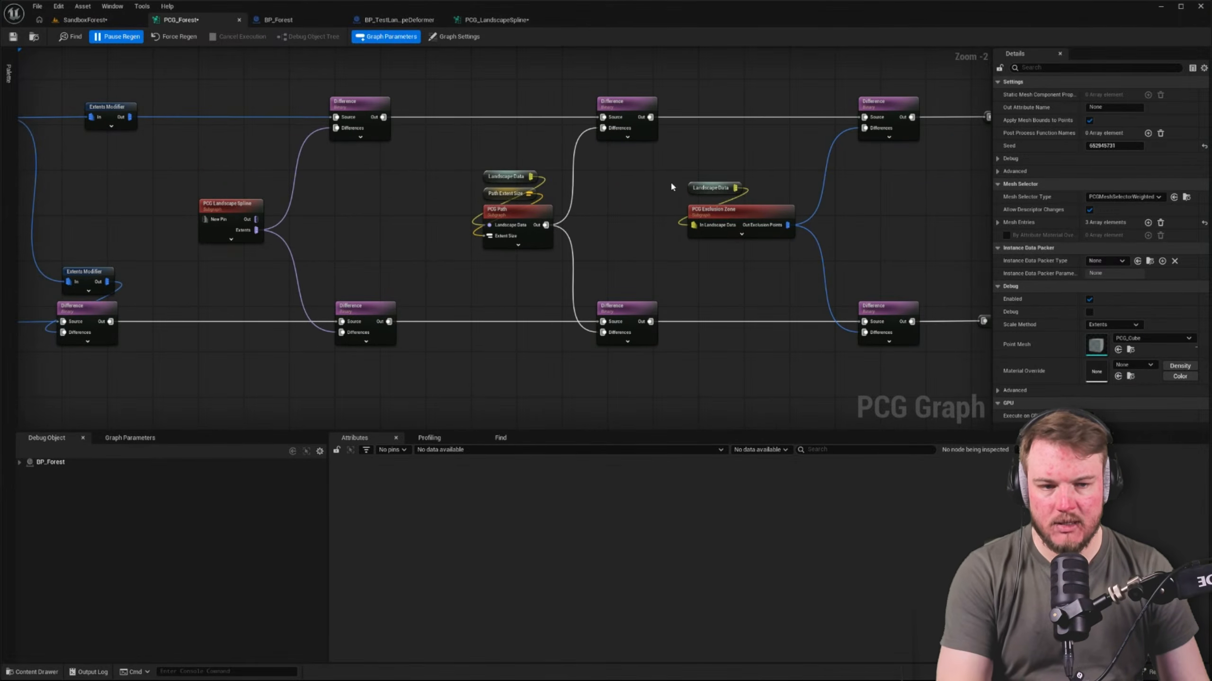
{"action": "left_click", "coordinate": [745, 210]}
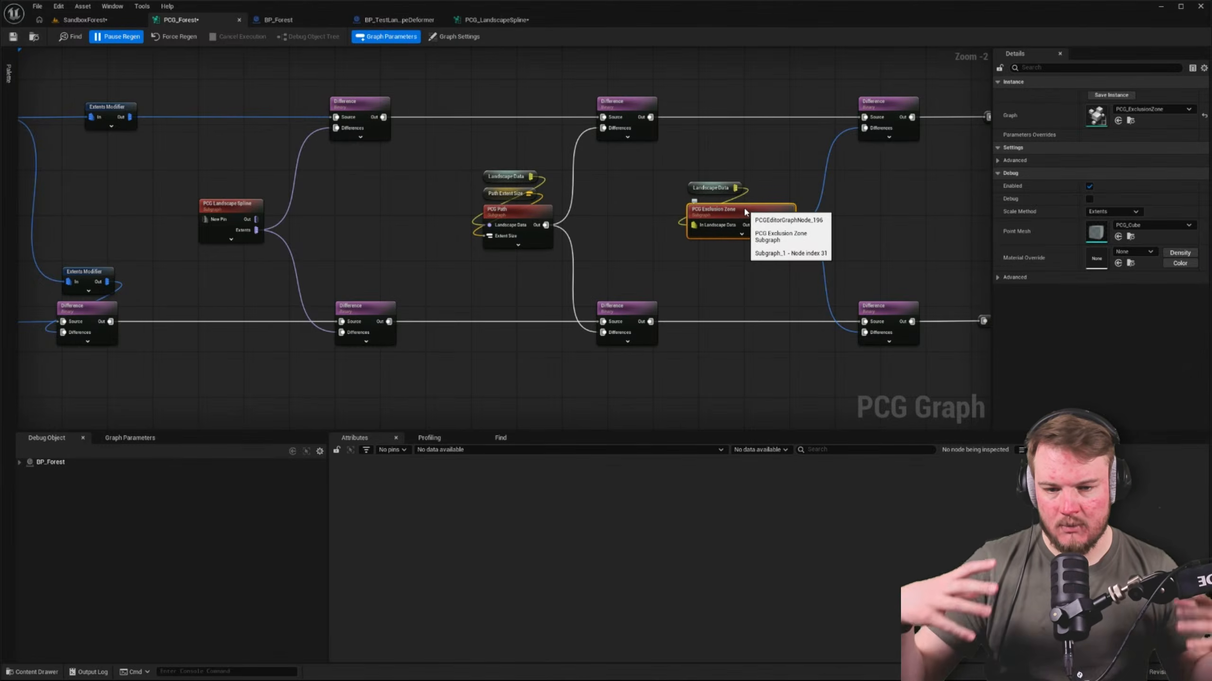
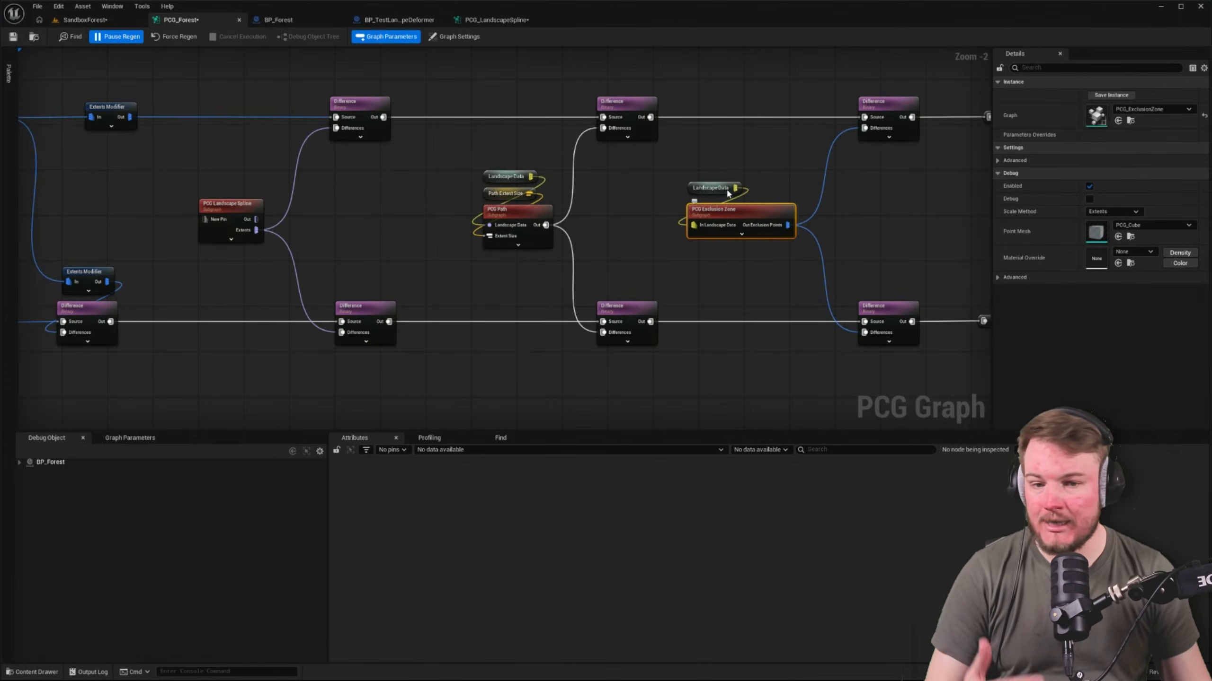
Shift the PCG Landscape Spline subgraph node slightly closer to the two Difference nodes it feeds
{"action": "left_click", "coordinate": [500, 217]}
{"action": "right_click_drag", "start_coordinate": [466, 233], "coordinate": [546, 228]}
{"action": "left_click", "coordinate": [371, 197]}
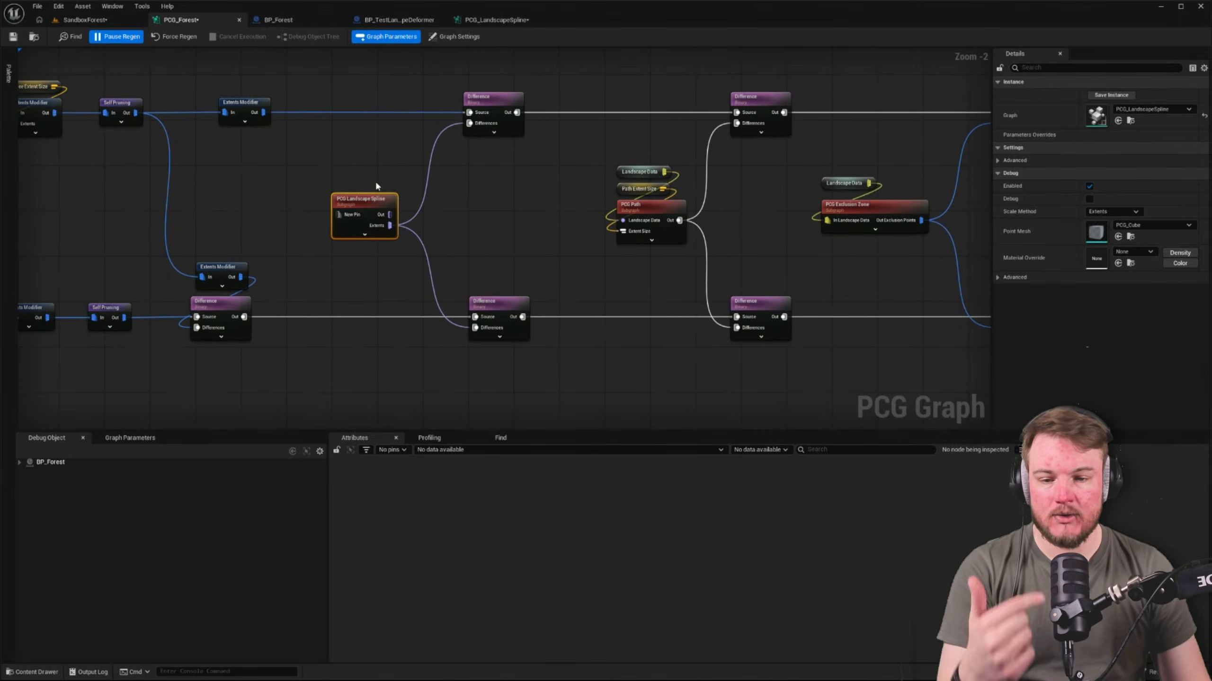
{"action": "right_click", "coordinate": [377, 177]}
{"action": "left_click_drag", "start_coordinate": [371, 203], "coordinate": [388, 202]}
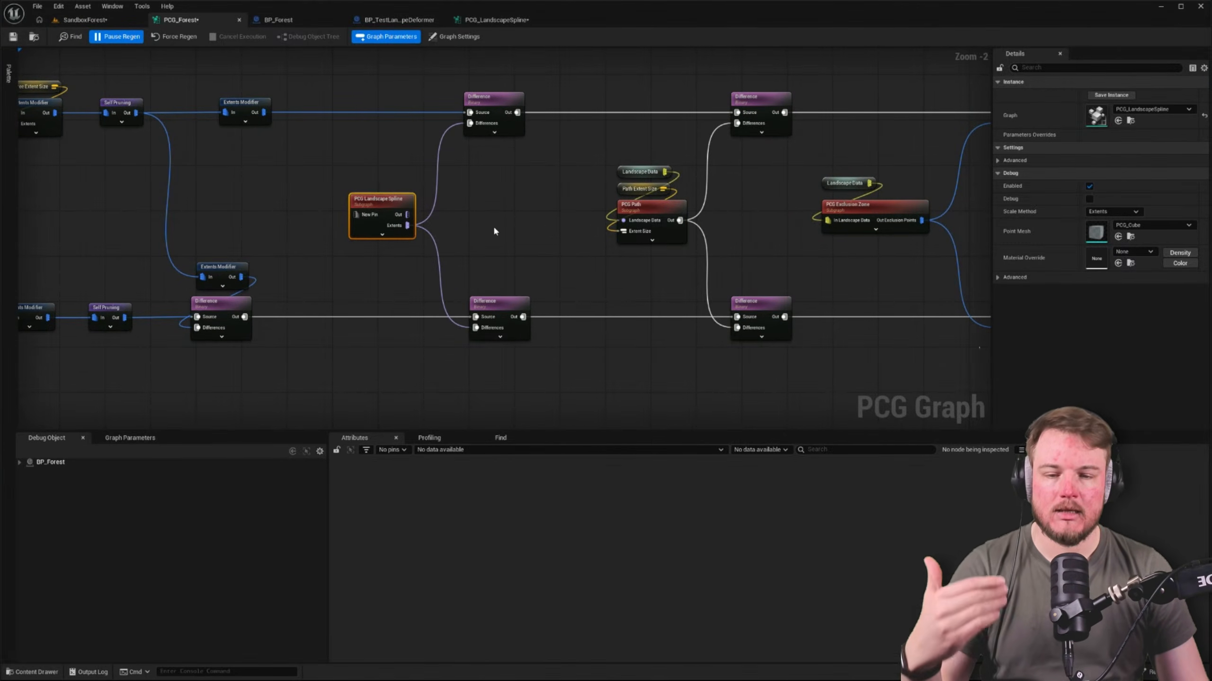
Move the Get Landscape Data node and its Landscape Data reroute down to sit midway between the upper and lower rows
{"action": "right_click_drag", "start_coordinate": [492, 222], "coordinate": [907, 210]}
{"action": "right_click_drag", "start_coordinate": [576, 189], "coordinate": [800, 214]}
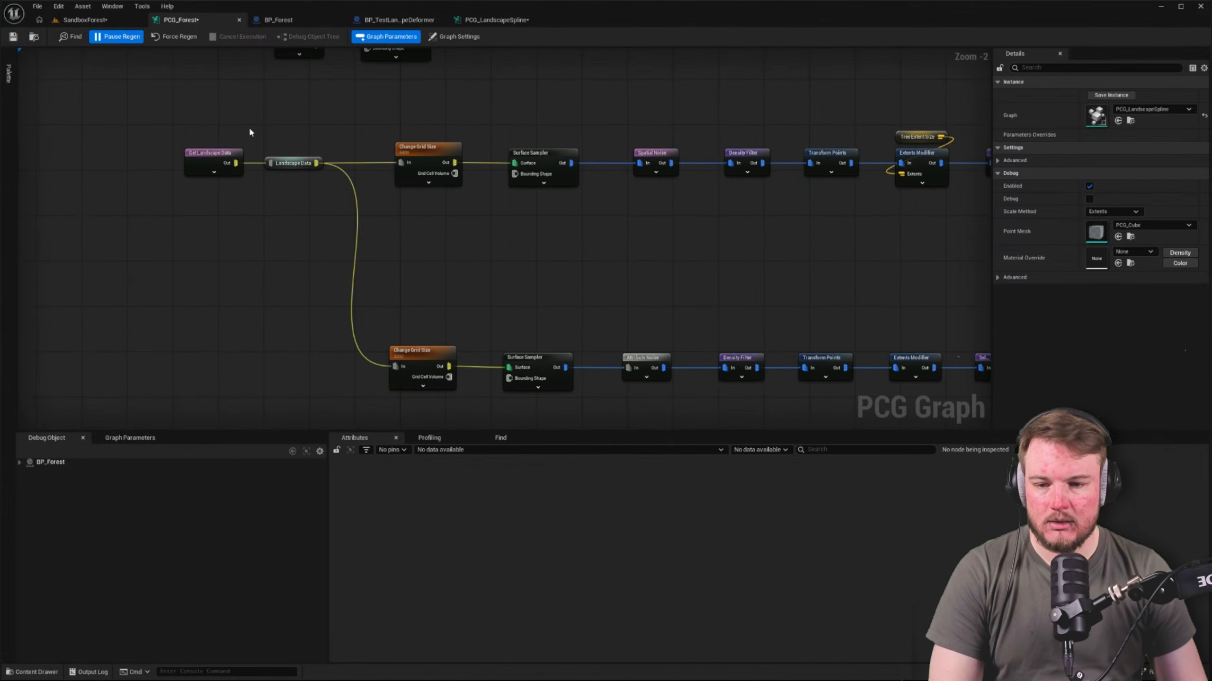
{"action": "left_click_drag", "start_coordinate": [176, 120], "coordinate": [300, 268]}
{"action": "right_click_drag", "start_coordinate": [528, 265], "coordinate": [424, 390]}
Resume the paused regeneration of the PCG_Forest graph and switch to the SandboxForest level
{"action": "left_click_drag", "start_coordinate": [135, 110], "coordinate": [574, 207]}
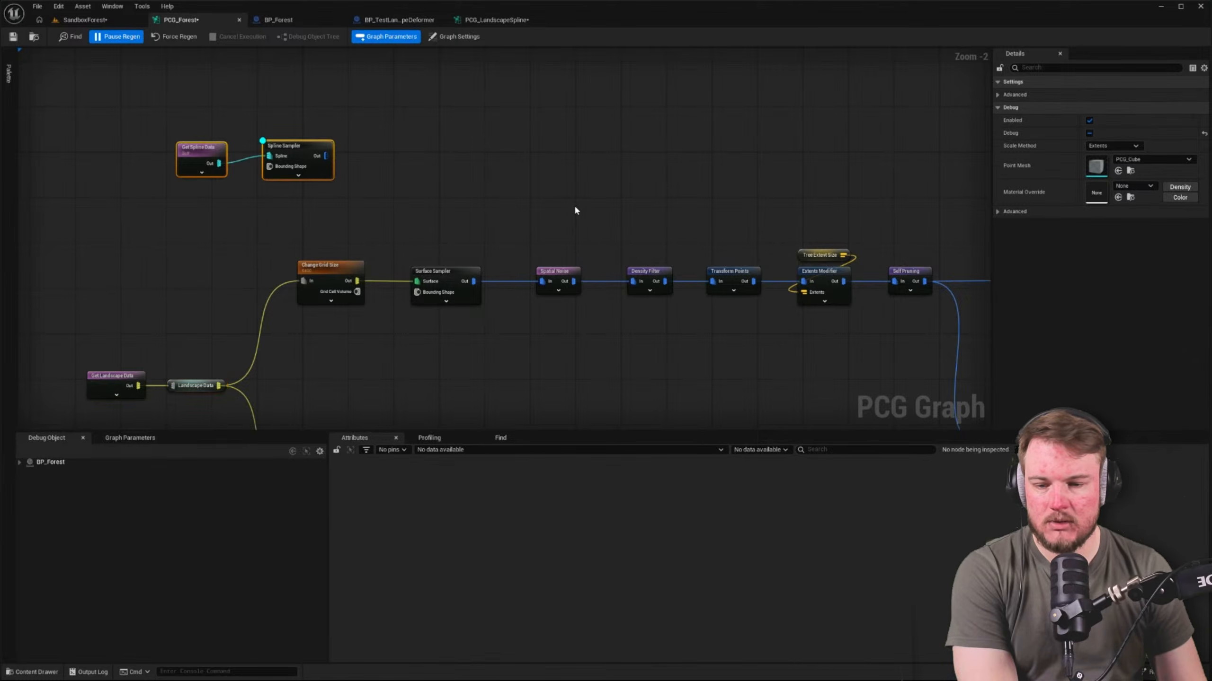
{"action": "left_click", "coordinate": [467, 204]}
{"action": "right_click_drag", "start_coordinate": [467, 204], "coordinate": [523, 147]}
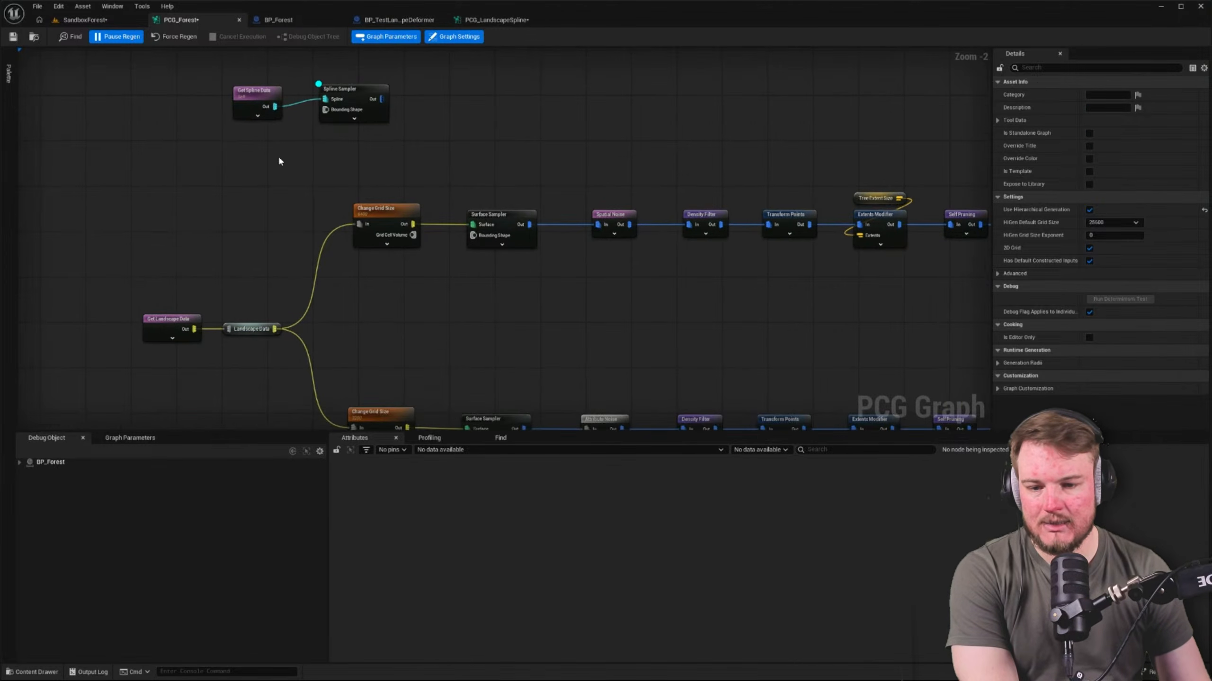
{"action": "right_click_drag", "start_coordinate": [280, 159], "coordinate": [314, 123]}
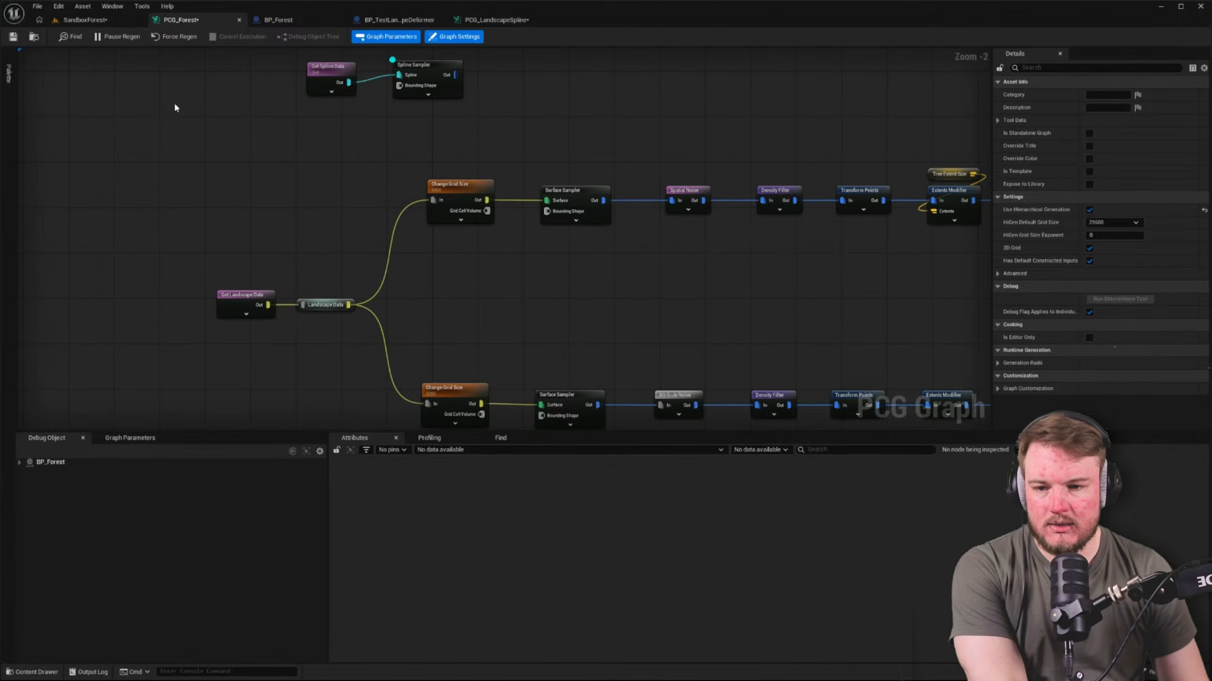
{"action": "left_click", "coordinate": [123, 17]}
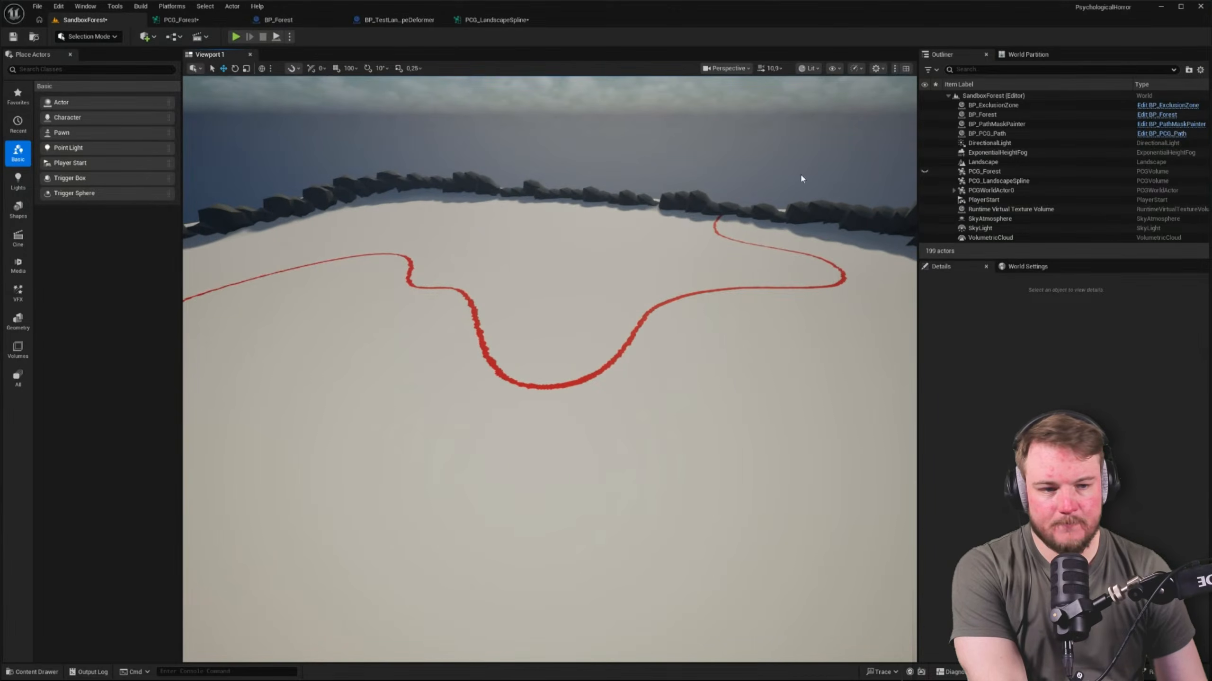
Select BP_Forest and its PCG component in the level and check from above for trees inside the boulder wall
{"action": "left_click", "coordinate": [981, 115]}
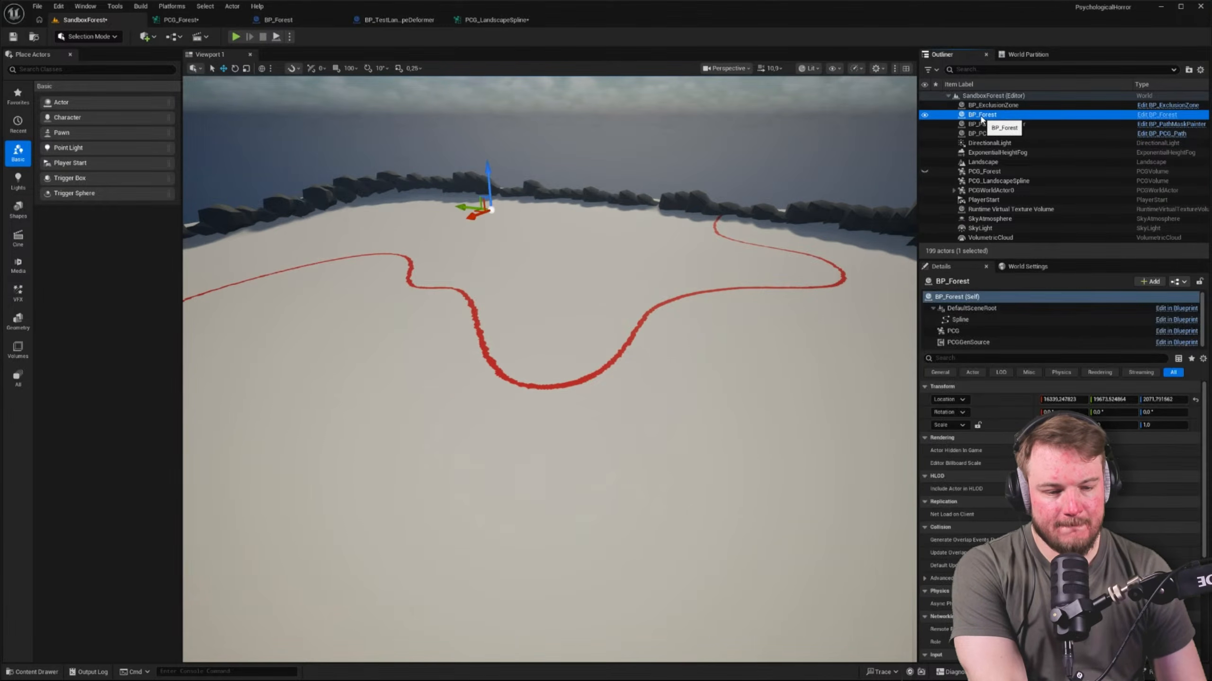
{"action": "right_click_drag", "start_coordinate": [725, 222], "coordinate": [501, 258]}
{"action": "key", "text": "g"}
{"action": "key", "text": "s"}
{"action": "right_click_drag", "start_coordinate": [645, 245], "coordinate": [772, 291]}
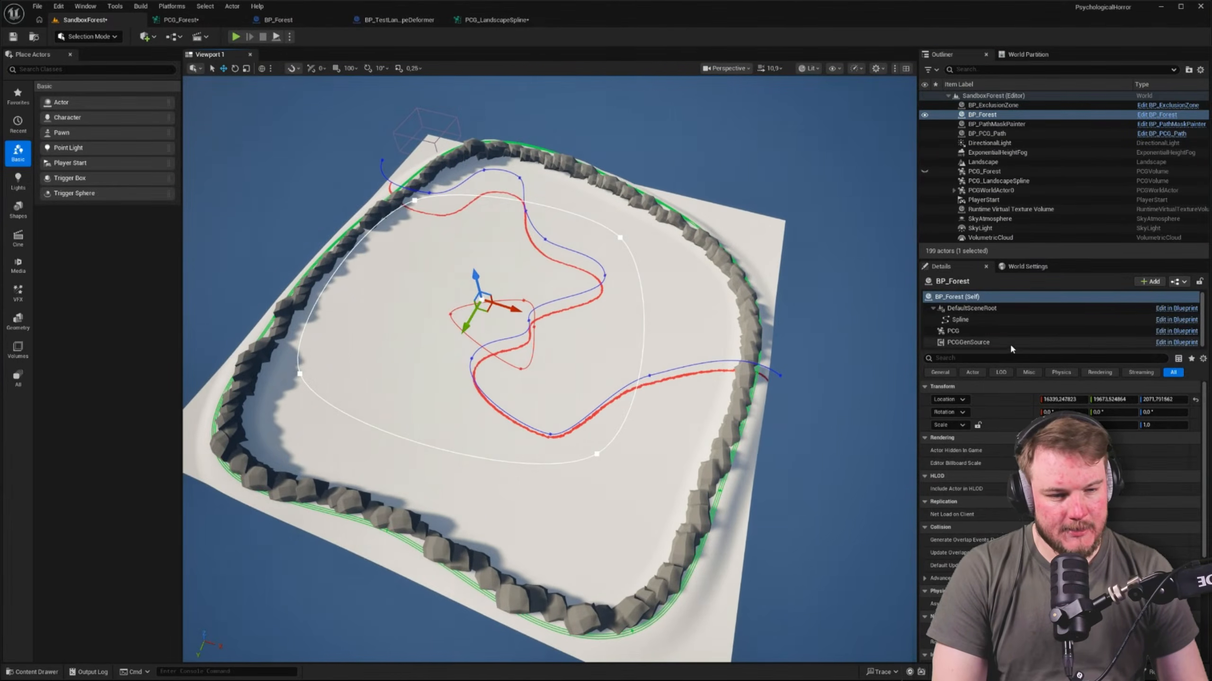
{"action": "left_click", "coordinate": [953, 331]}
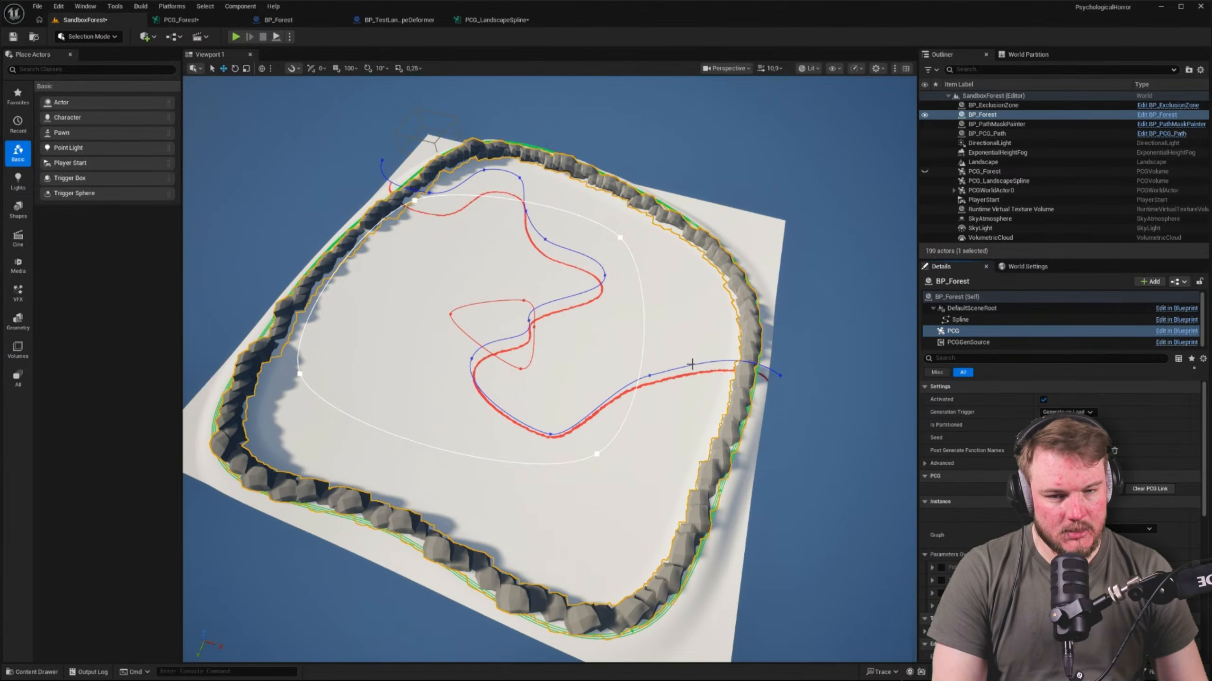
{"action": "key", "text": "w"}
{"action": "right_click_drag", "start_coordinate": [549, 370], "coordinate": [603, 363]}
{"action": "key", "text": "s"}
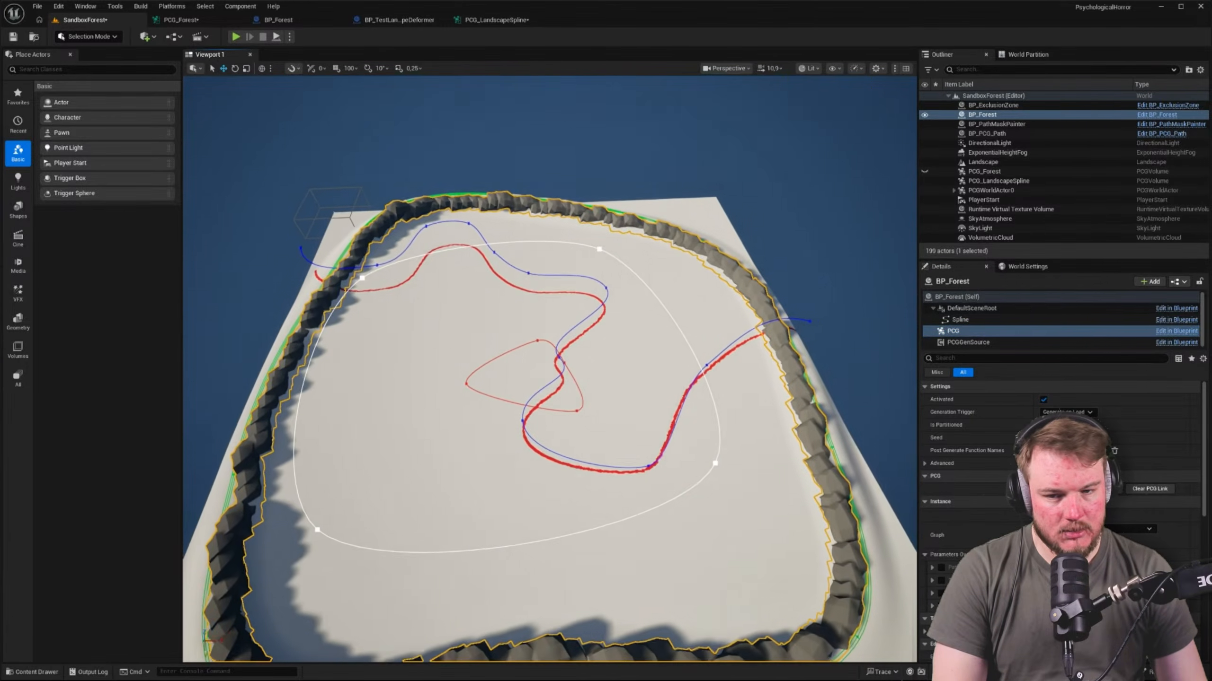
{"action": "key", "text": "s"}
{"action": "right_click_drag", "start_coordinate": [565, 288], "coordinate": [602, 281]}
{"action": "key", "text": "s"}
Try nudging the BP_Forest actor to trigger a regeneration of the forest, and undo the move
{"action": "left_click", "coordinate": [995, 123]}
{"action": "left_click", "coordinate": [994, 115]}
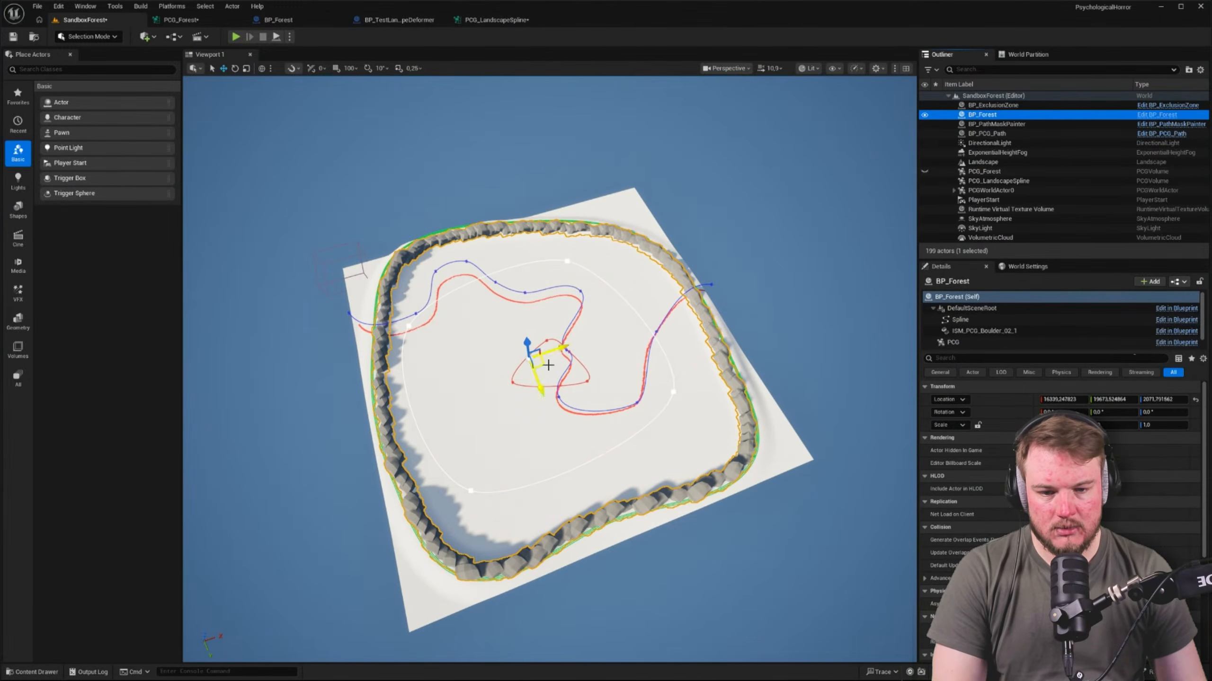
{"action": "right_click_drag", "start_coordinate": [548, 365], "coordinate": [550, 365]}
{"action": "mouse_move", "coordinate": [565, 366]}
{"action": "left_mouse_down"}
{"action": "mouse_move", "coordinate": [506, 359]}
{"action": "mouse_move", "coordinate": [543, 366]}
{"action": "left_mouse_up"}
{"action": "key", "text": "ctrl+z"}
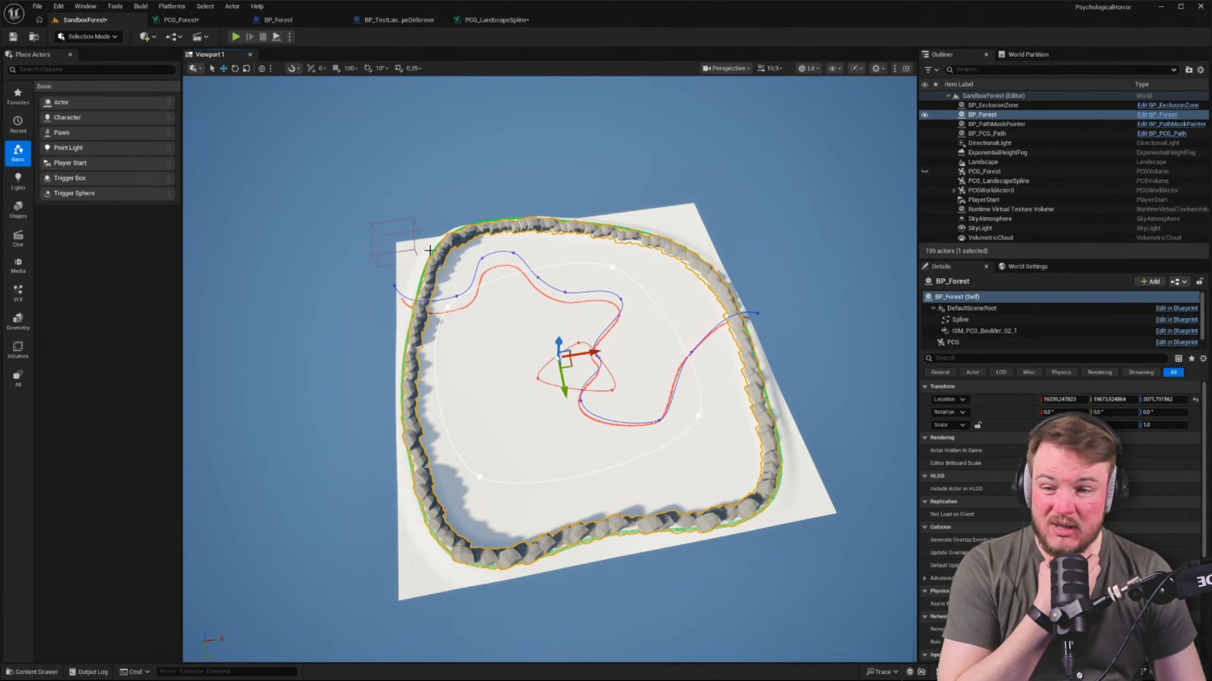
Examine the upper Static Mesh Spawner in PCG_Forest, including its first mesh entry's descriptor and component class
{"action": "left_click", "coordinate": [200, 19]}
{"action": "scroll", "coordinate": [476, 211], "scroll_direction": "down", "scroll_amount": 5}
{"action": "right_click_drag", "start_coordinate": [476, 211], "coordinate": [321, 234]}
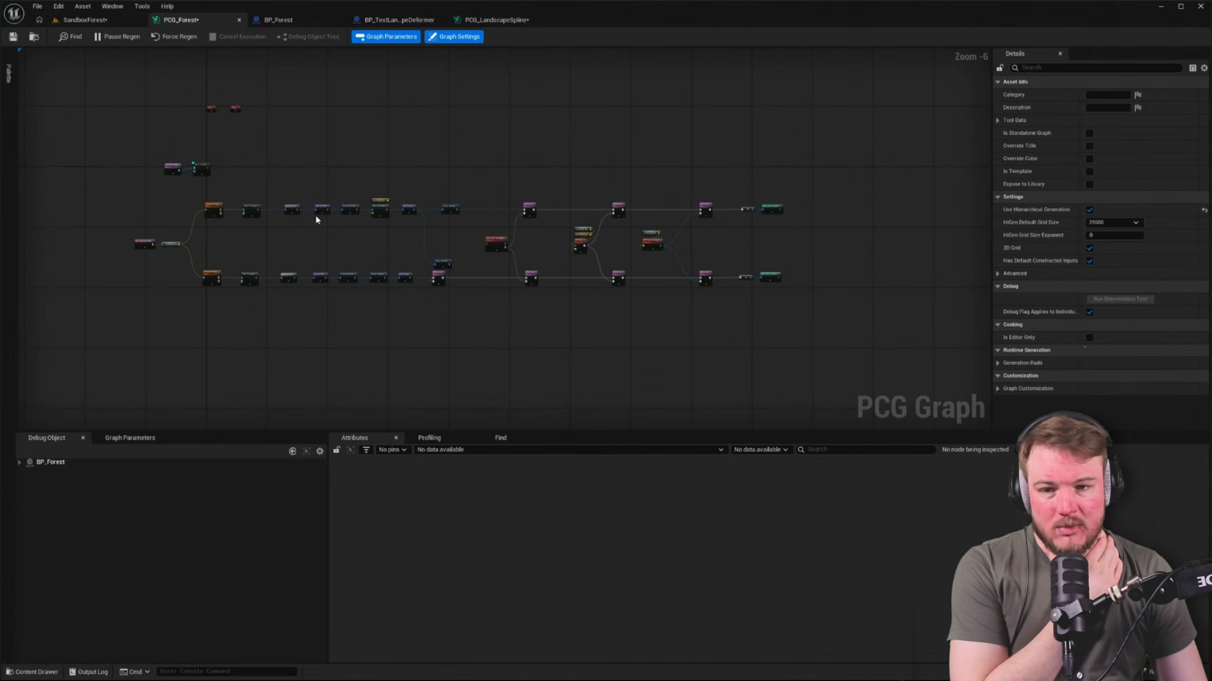
{"action": "scroll", "coordinate": [845, 245], "scroll_direction": "up", "scroll_amount": 4}
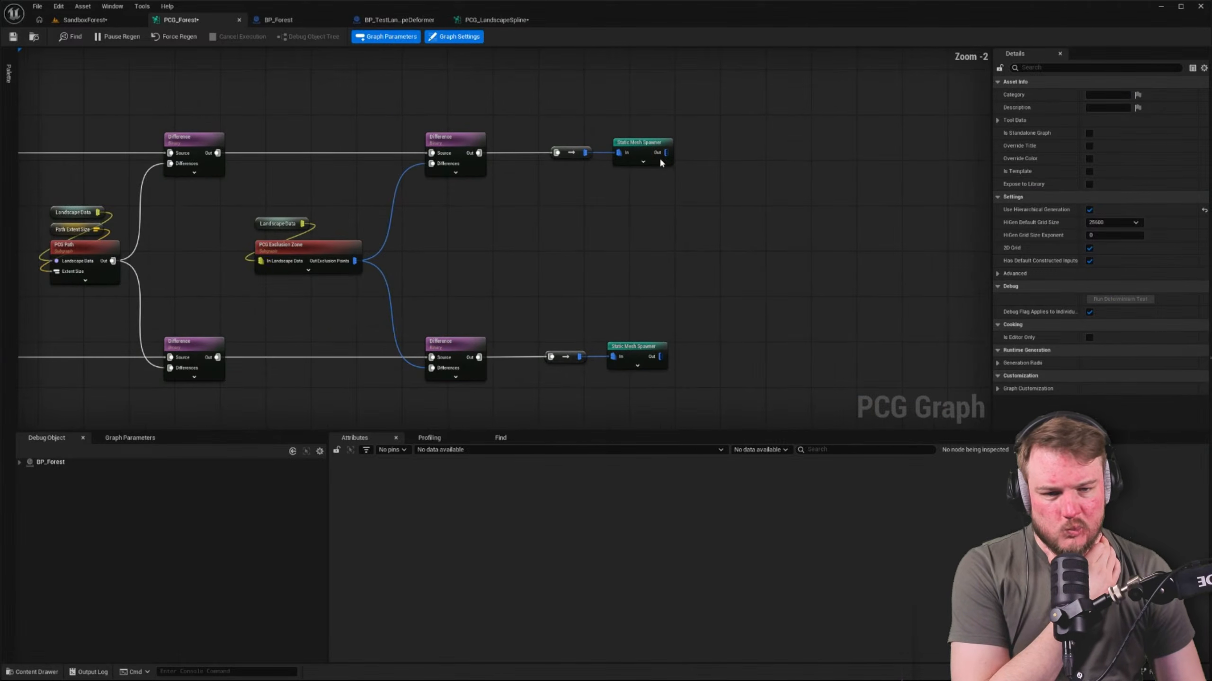
{"action": "left_click", "coordinate": [646, 145]}
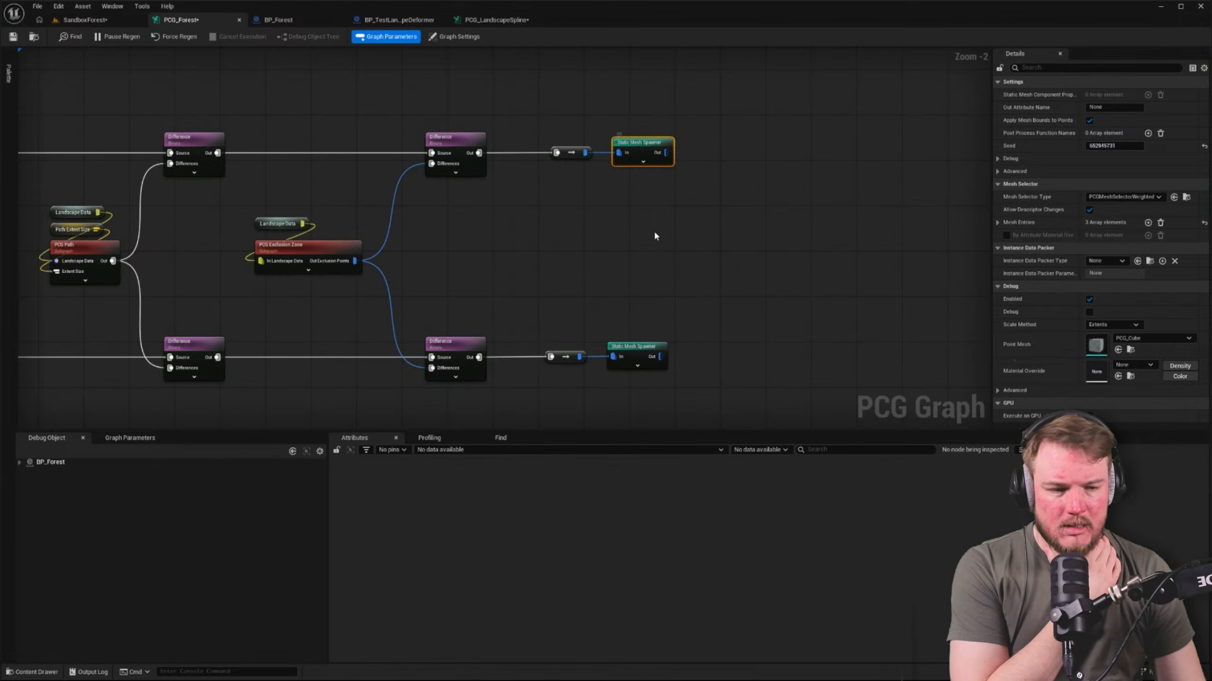
{"action": "right_click_drag", "start_coordinate": [645, 269], "coordinate": [690, 226]}
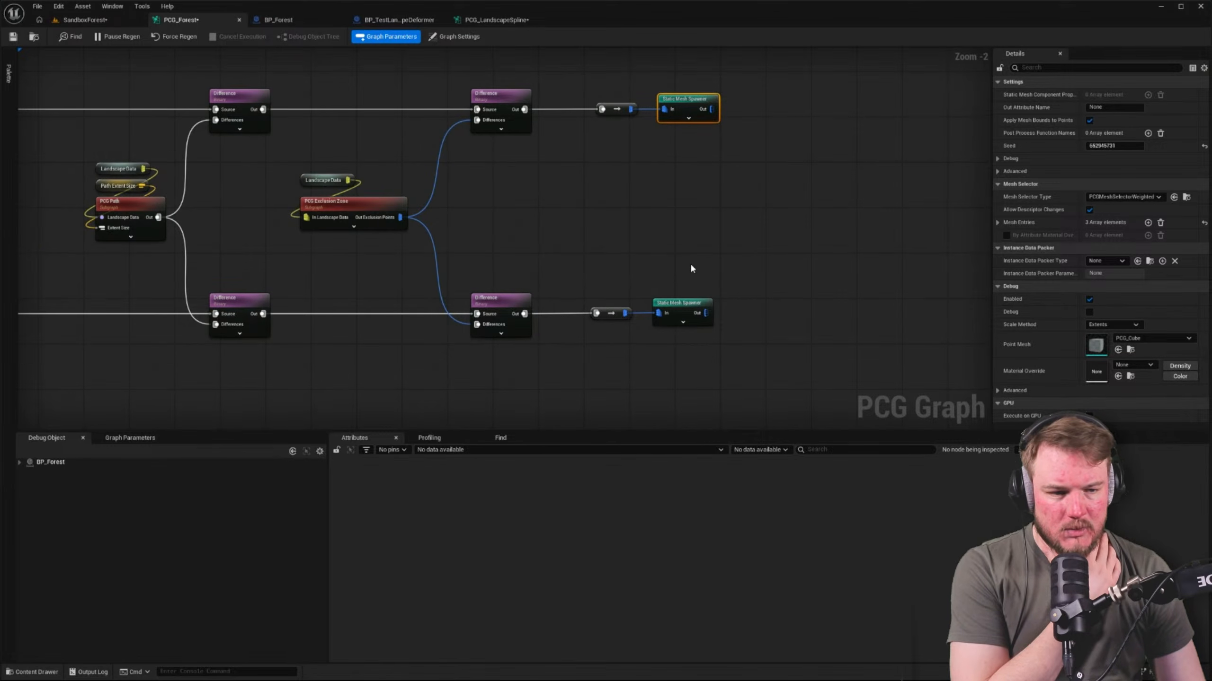
{"action": "left_click", "coordinate": [997, 223]}
{"action": "left_click", "coordinate": [1006, 236]}
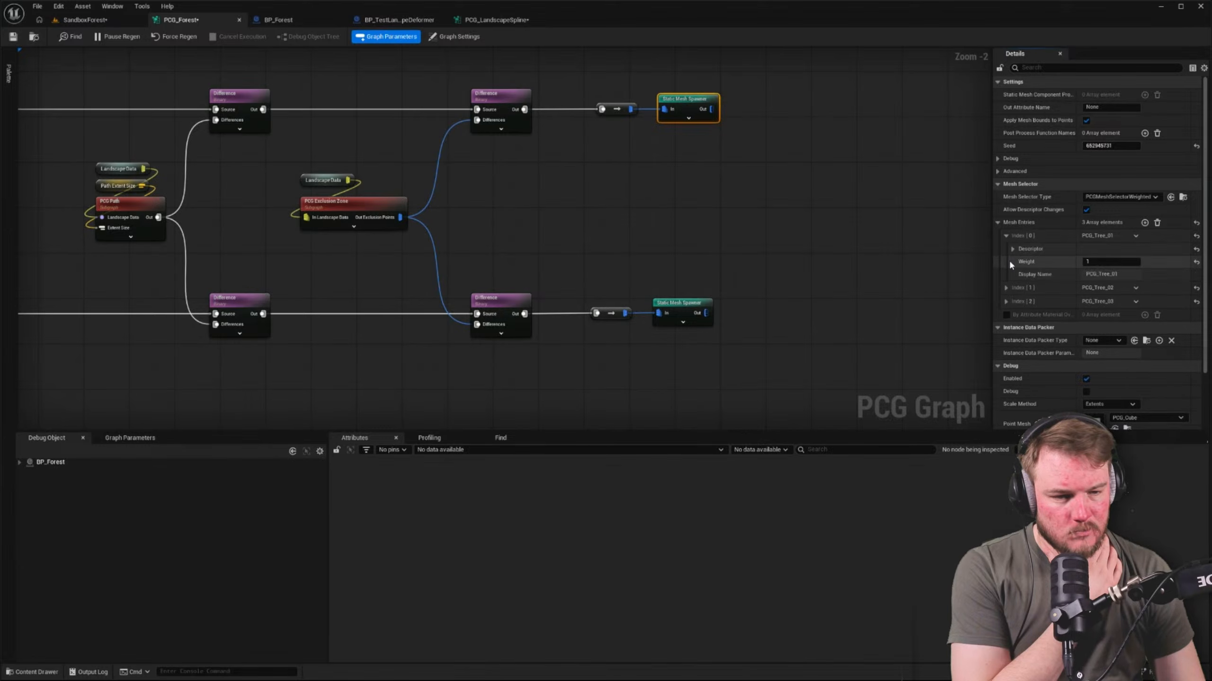
{"action": "left_click", "coordinate": [1013, 249]}
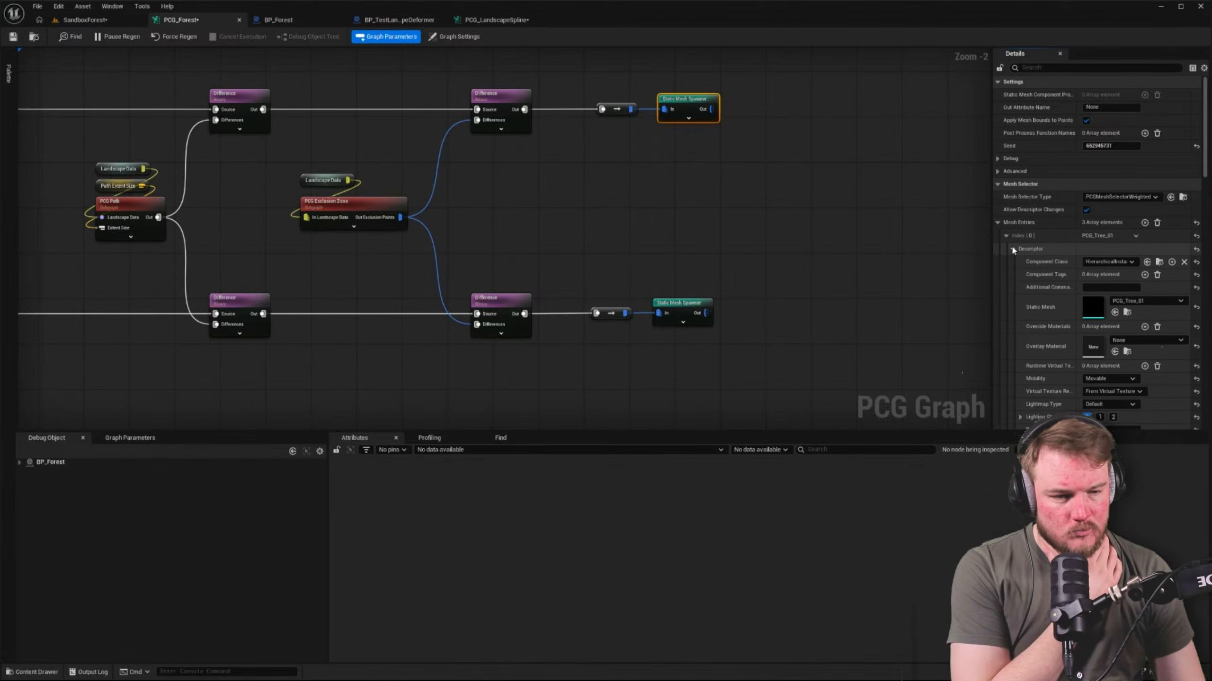
{"action": "left_click", "coordinate": [1130, 262]}
{"action": "left_click", "coordinate": [1139, 310]}
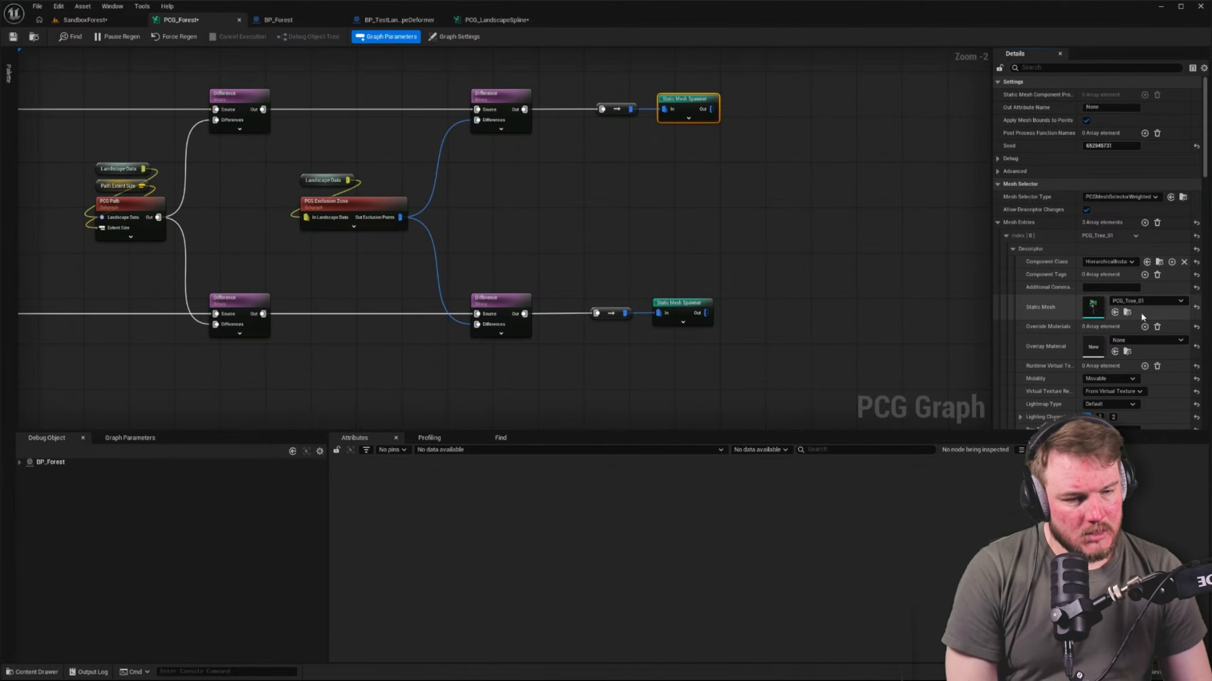
{"action": "left_click", "coordinate": [1012, 248]}
{"action": "left_click", "coordinate": [1006, 236]}
{"action": "left_click", "coordinate": [997, 222]}
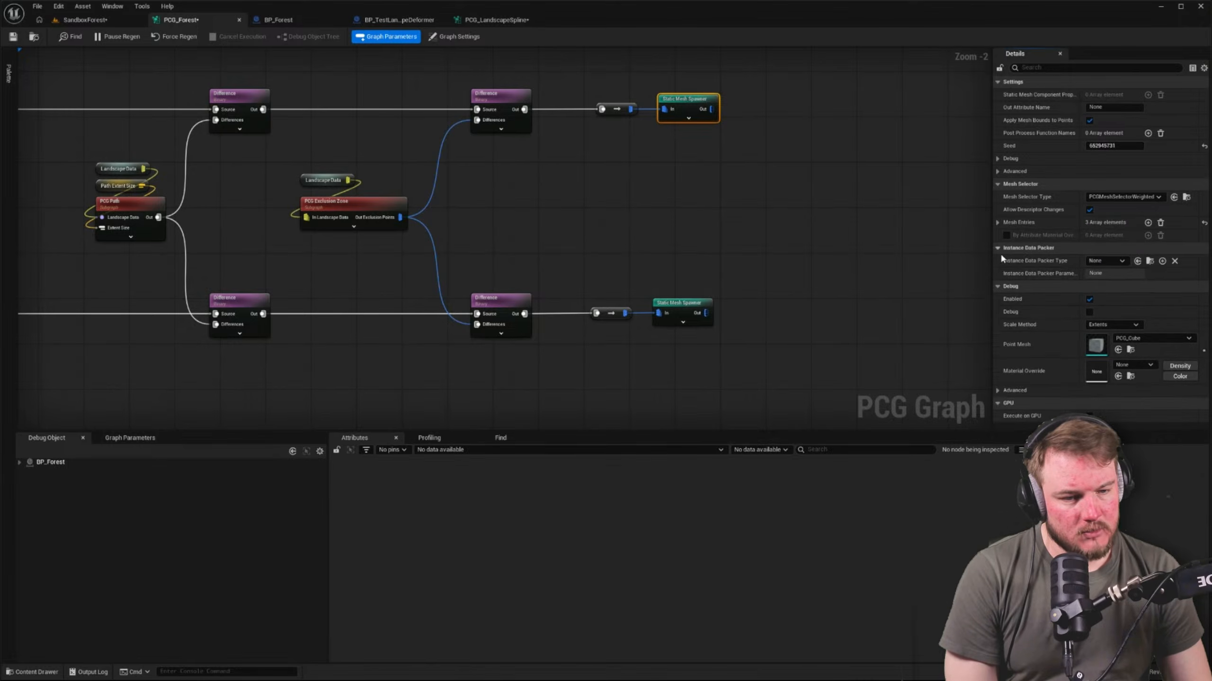
Review the Instance Data Packer Type options of the upper Static Mesh Spawner, leaving the setting at None
{"action": "left_click", "coordinate": [1110, 261]}
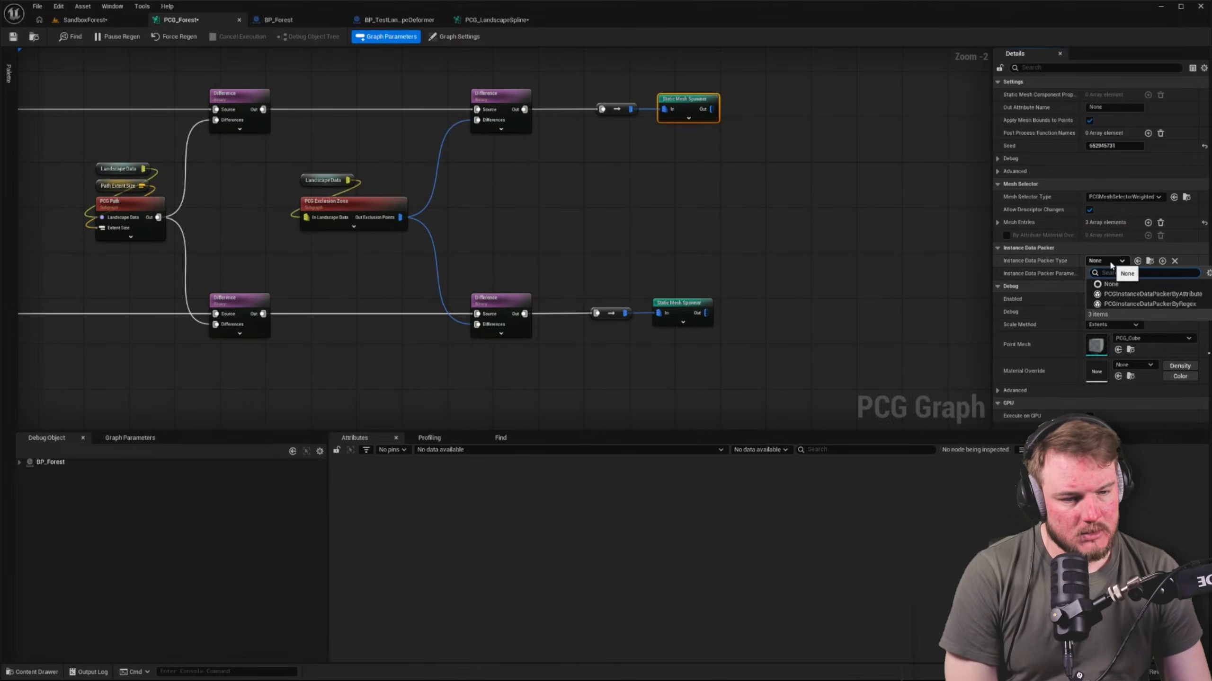
{"action": "left_click", "coordinate": [810, 221]}
{"action": "right_click_drag", "start_coordinate": [714, 188], "coordinate": [787, 160]}
Delete the PCG_Forest volume from the SandboxForest level, keeping the BP_Forest actor
{"action": "left_click", "coordinate": [84, 20]}
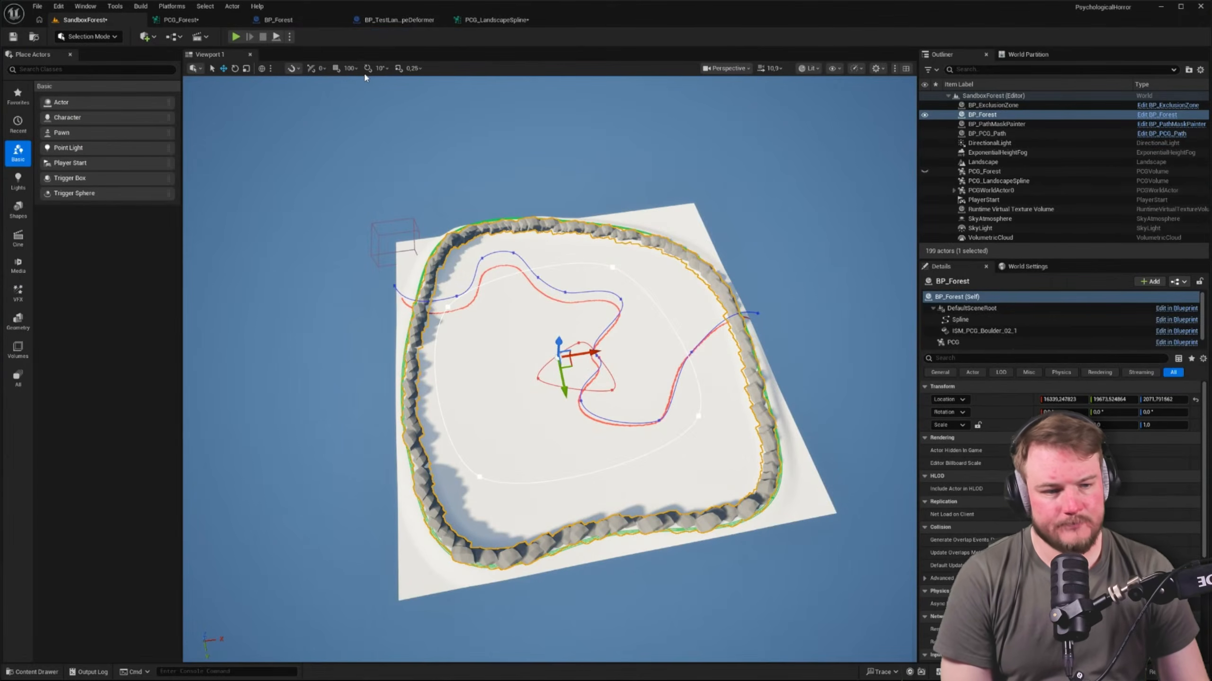
{"action": "left_click", "coordinate": [995, 172]}
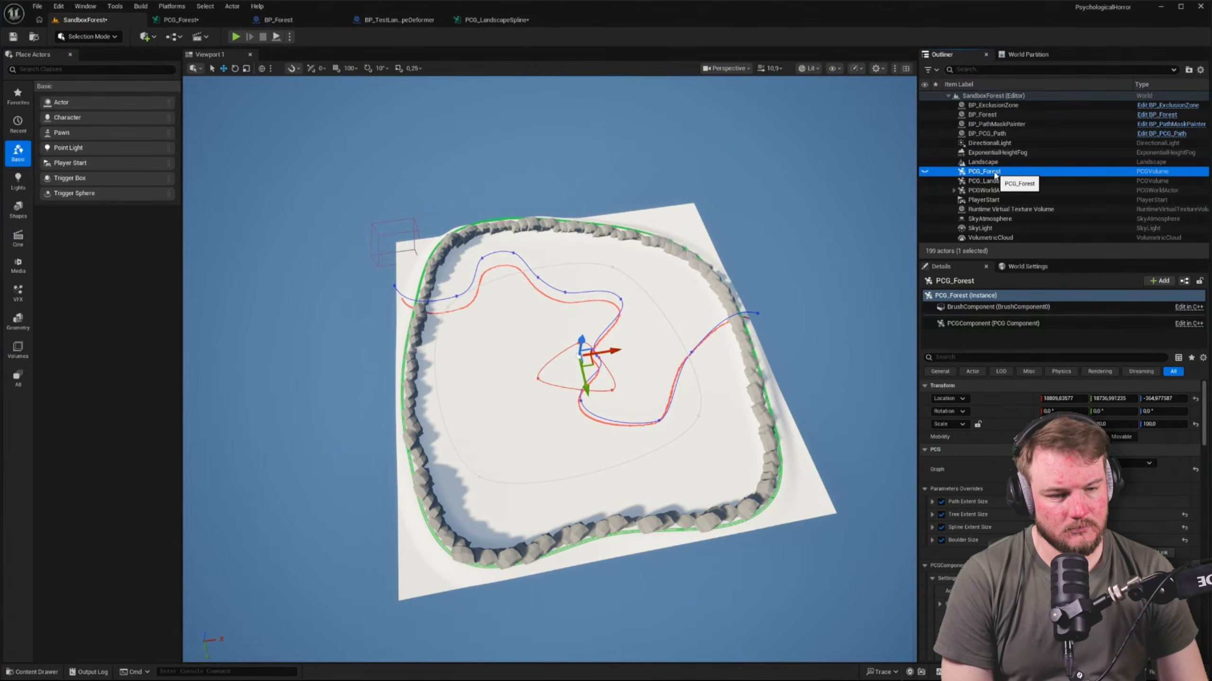
{"action": "left_click", "coordinate": [986, 116]}
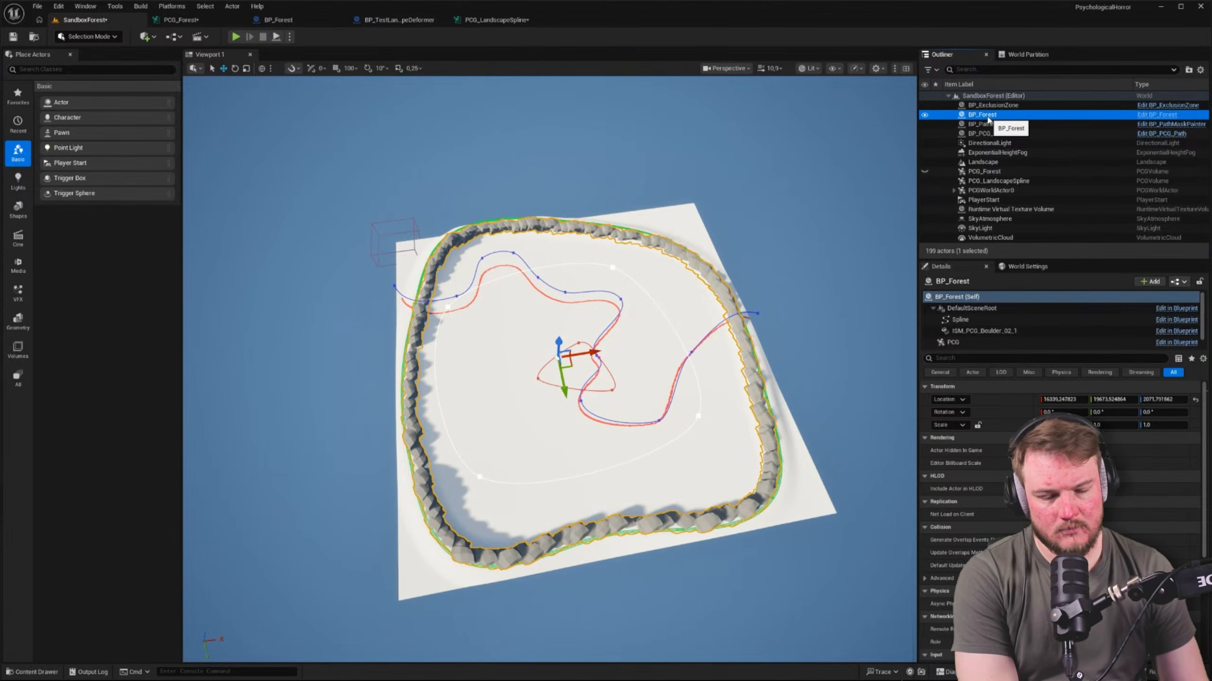
{"action": "left_click", "coordinate": [984, 172]}
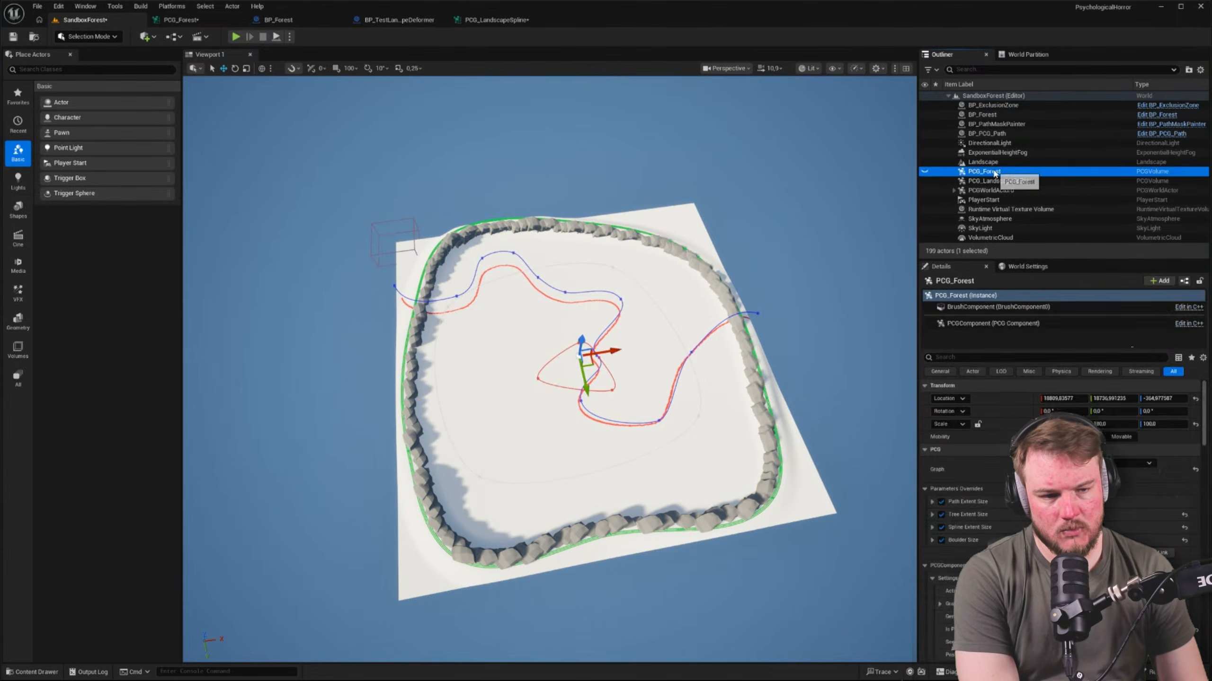
{"action": "key", "text": "Delete"}
Try moving BP_Forest well away from the centre of the landscape to test regeneration, and undo the move
{"action": "left_click", "coordinate": [1016, 115]}
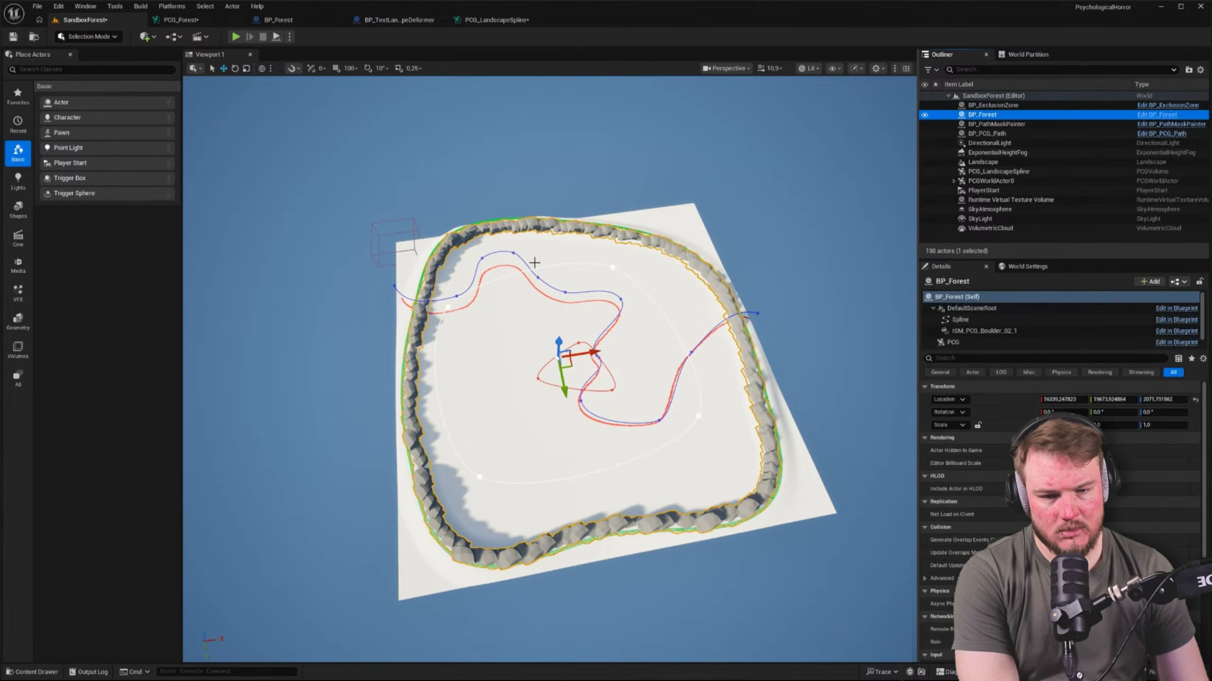
{"action": "left_click_drag", "start_coordinate": [559, 365], "coordinate": [464, 342]}
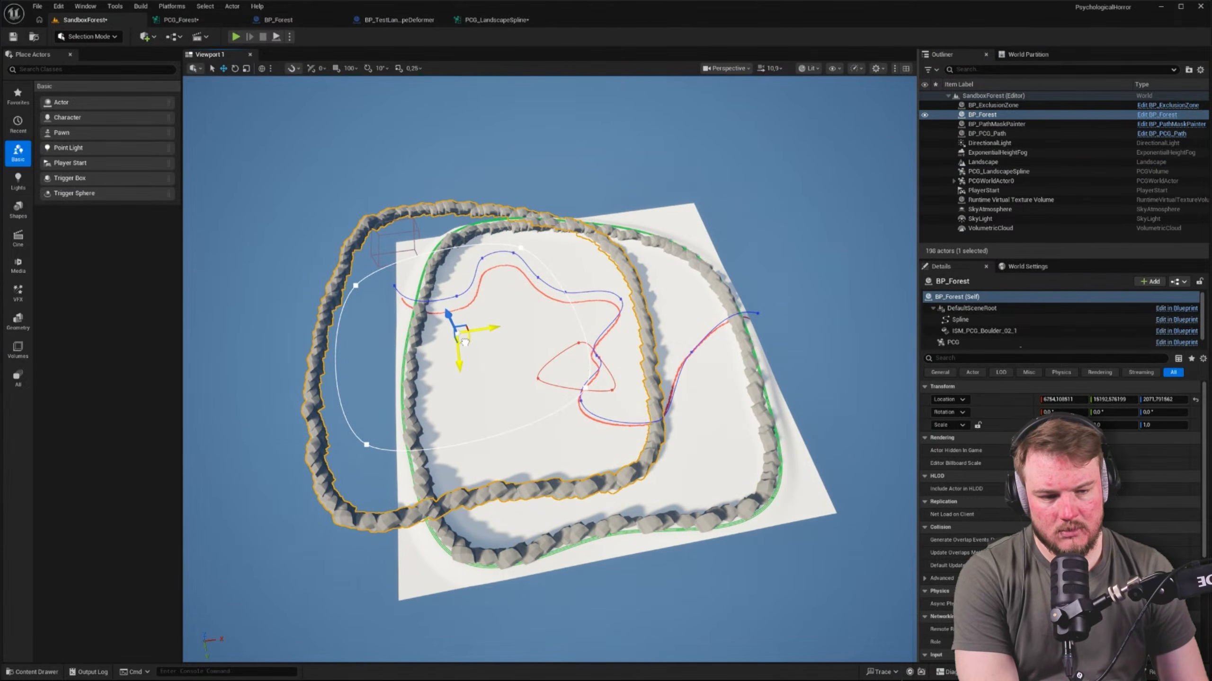
{"action": "key", "text": "ctrl+z"}
Generate the graph data of BP_Forest's PCG component
{"action": "left_click", "coordinate": [953, 342]}
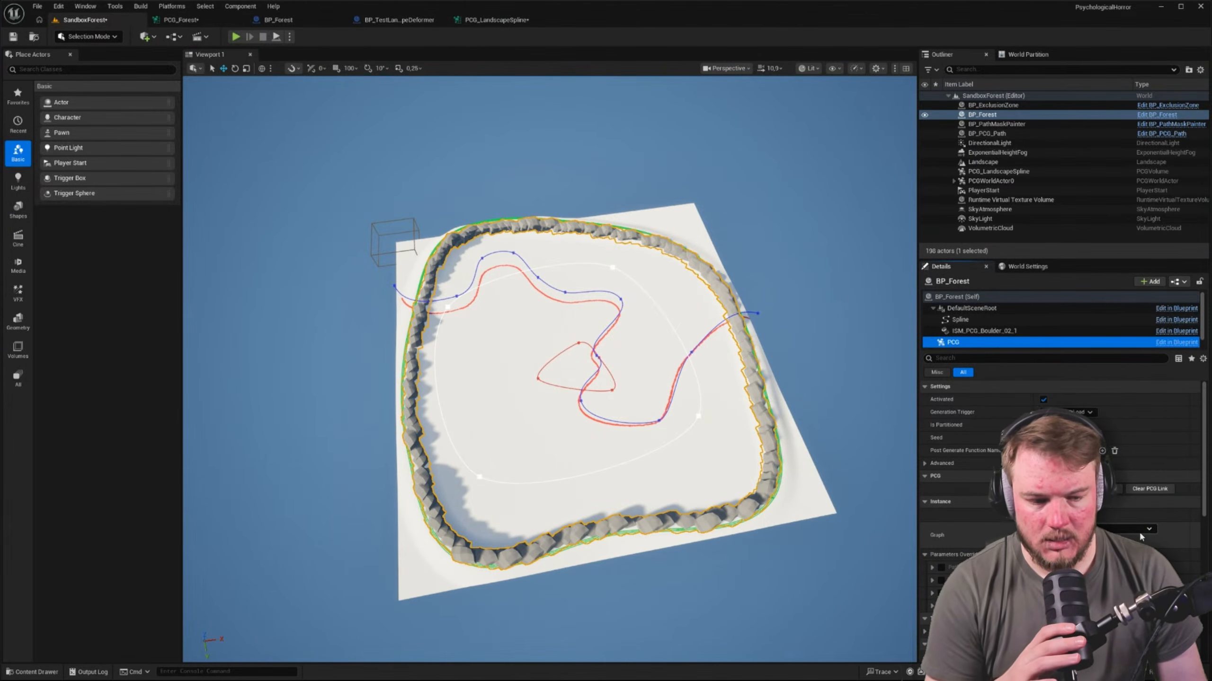
{"action": "left_click", "coordinate": [1070, 489]}
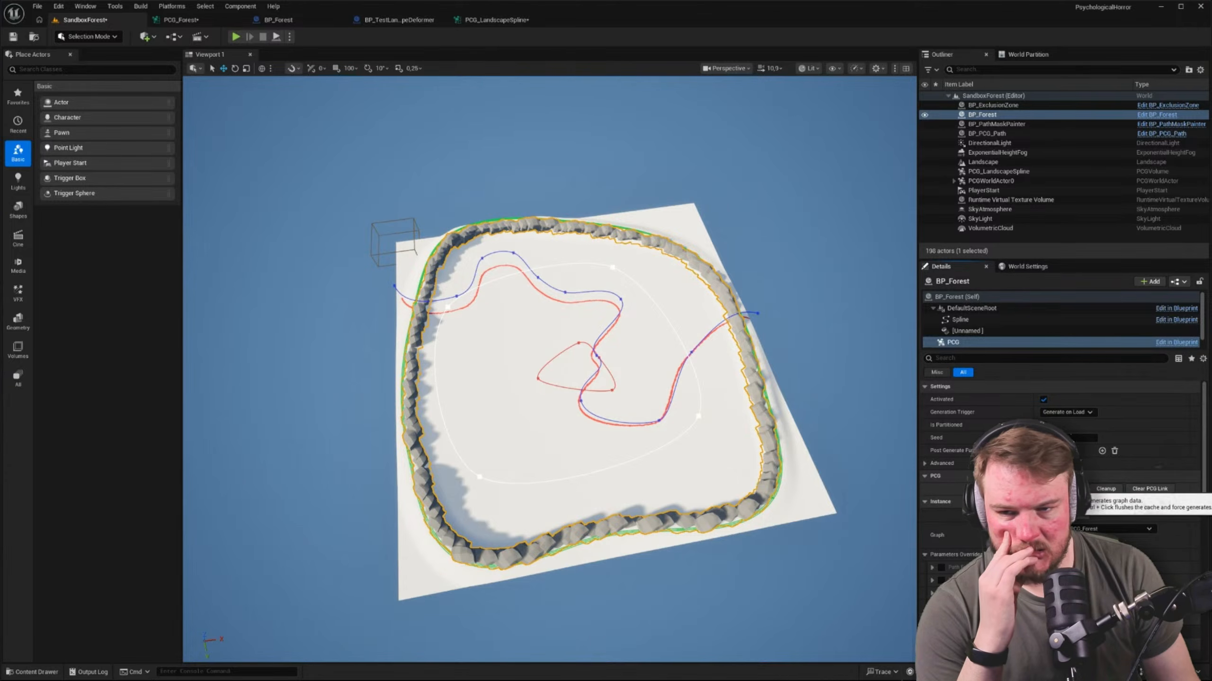
Inspect the PCG Landscape Spline connections in PCG_Forest and the node chain inside its subgraph, returning to PCG_Forest
{"action": "left_click", "coordinate": [181, 20]}
{"action": "scroll", "coordinate": [430, 268], "scroll_direction": "down", "scroll_amount": 3}
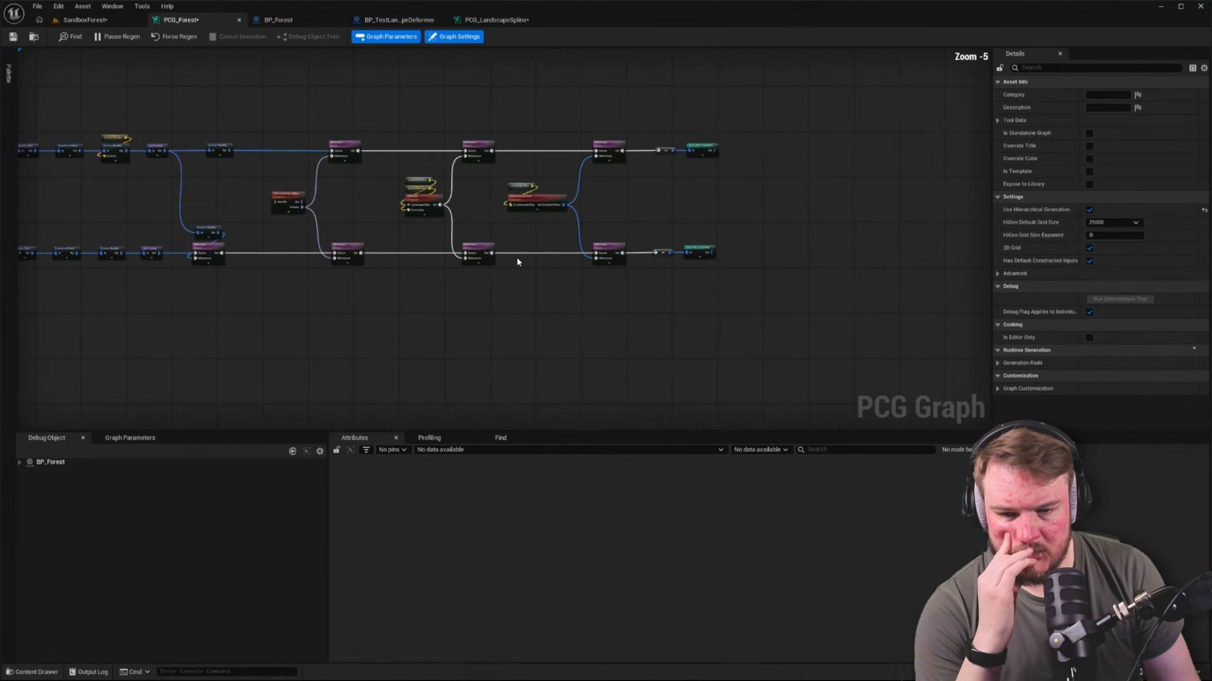
{"action": "scroll", "coordinate": [411, 241], "scroll_direction": "up", "scroll_amount": 5}
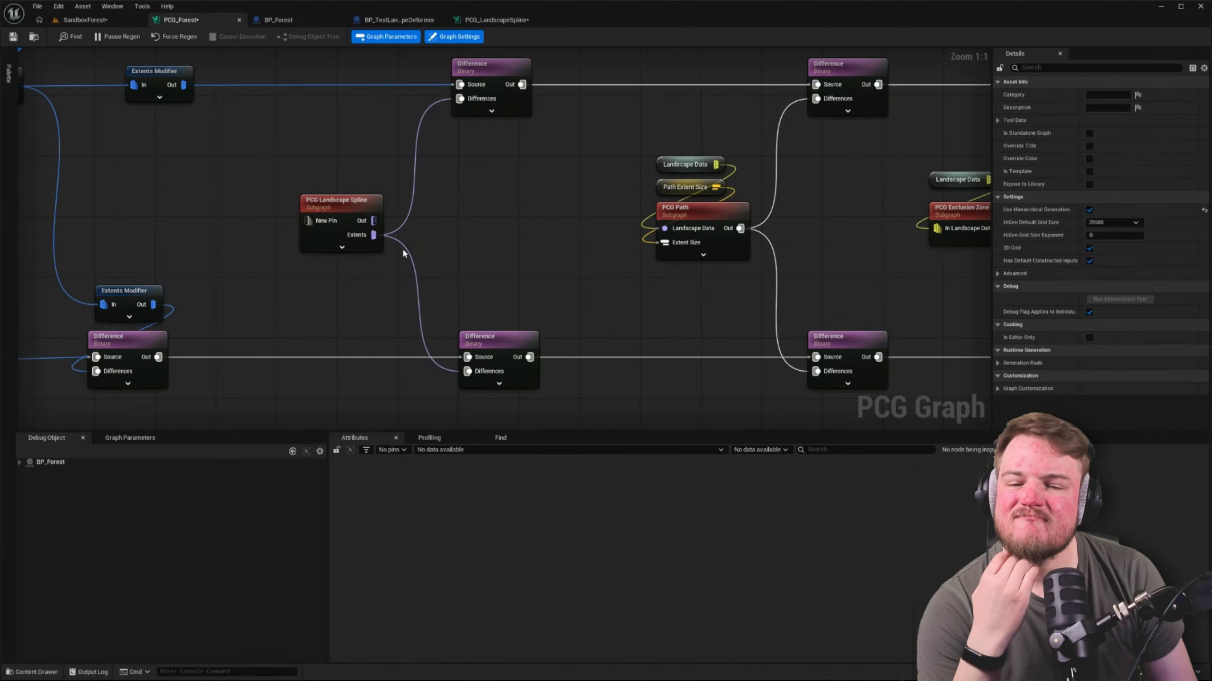
{"action": "scroll", "coordinate": [404, 252], "scroll_direction": "down", "scroll_amount": 2}
{"action": "right_click_drag", "start_coordinate": [404, 252], "coordinate": [498, 271]}
{"action": "double_click", "coordinate": [425, 255]}
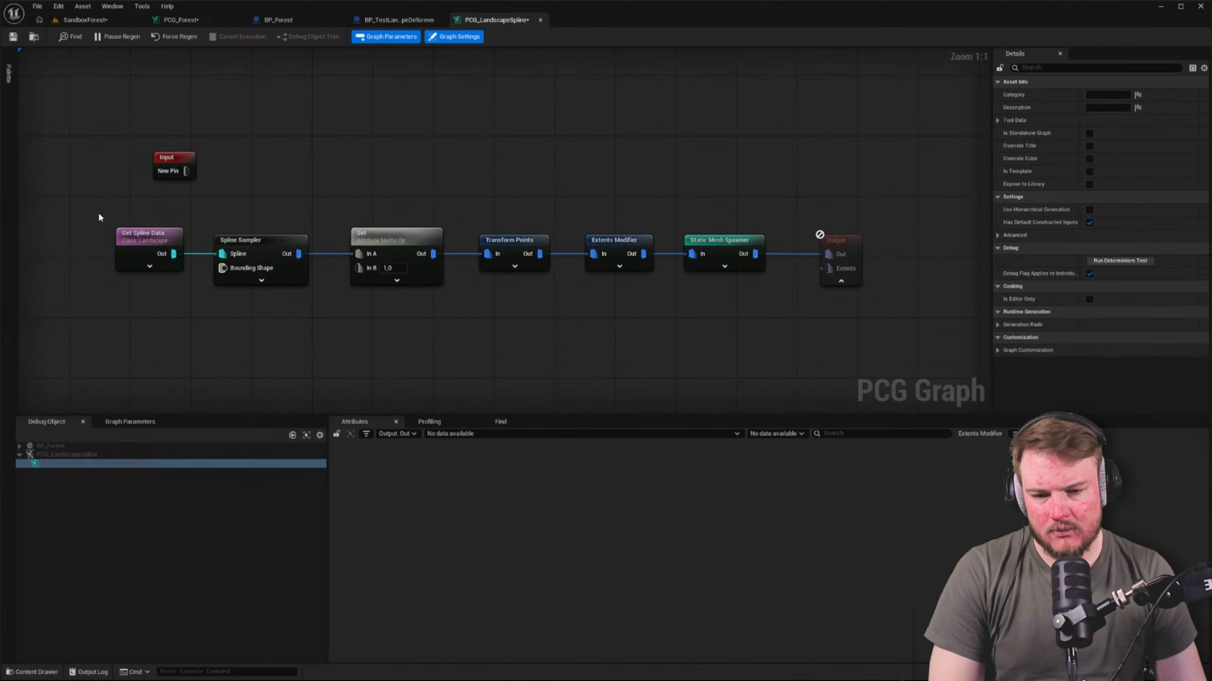
{"action": "left_click_drag", "start_coordinate": [99, 215], "coordinate": [451, 283]}
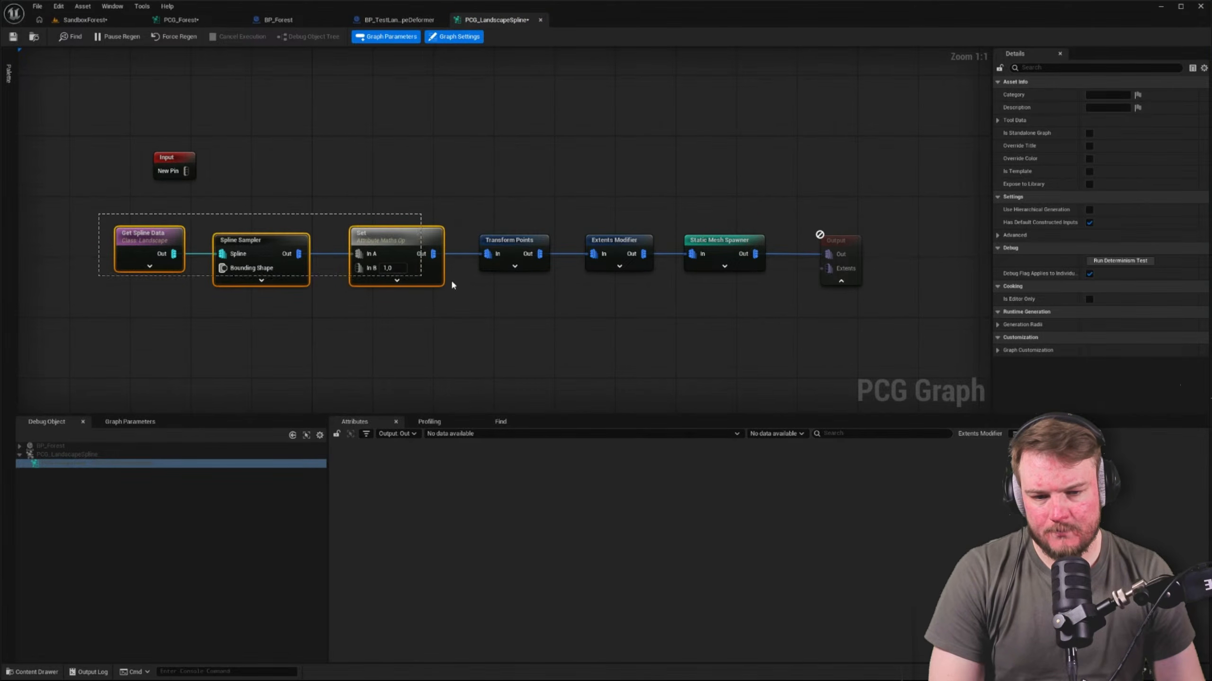
{"action": "left_click_drag", "start_coordinate": [624, 314], "coordinate": [625, 313]}
{"action": "left_click", "coordinate": [181, 20]}
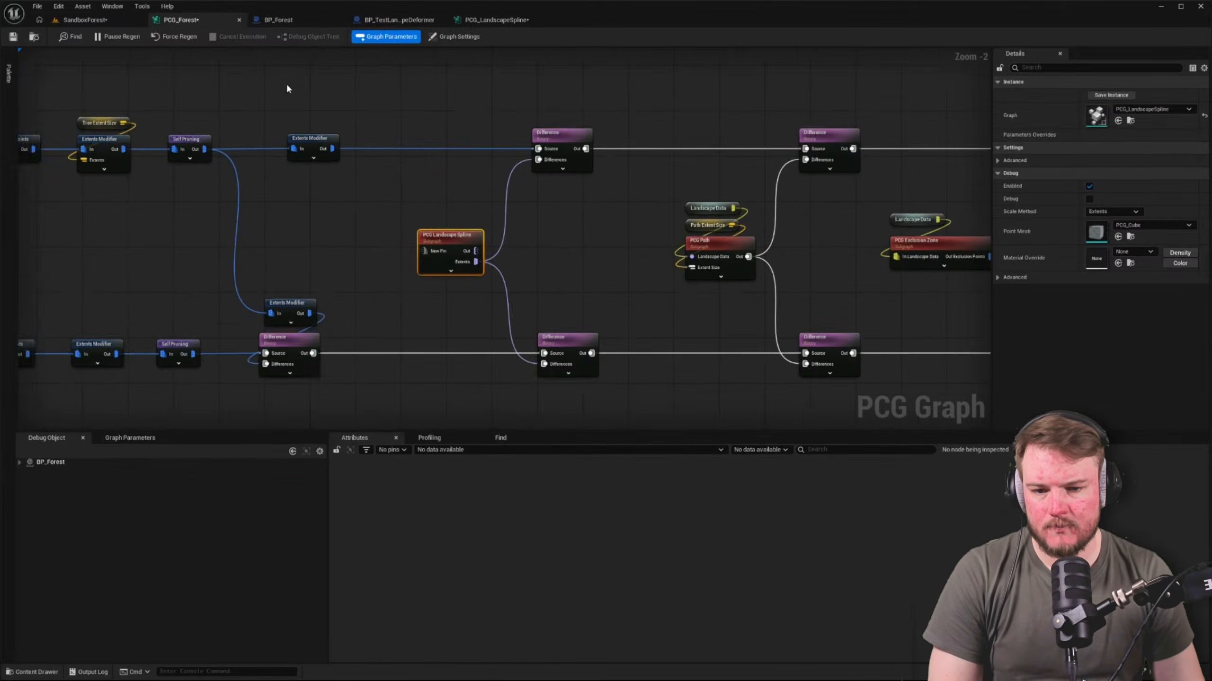
Paste the copied spline node chain into PCG_Forest and connect its final Extents Modifier to the Differences inputs of the first two Difference nodes
{"action": "key", "text": "ctrl+v"}
{"action": "left_click", "coordinate": [572, 166]}
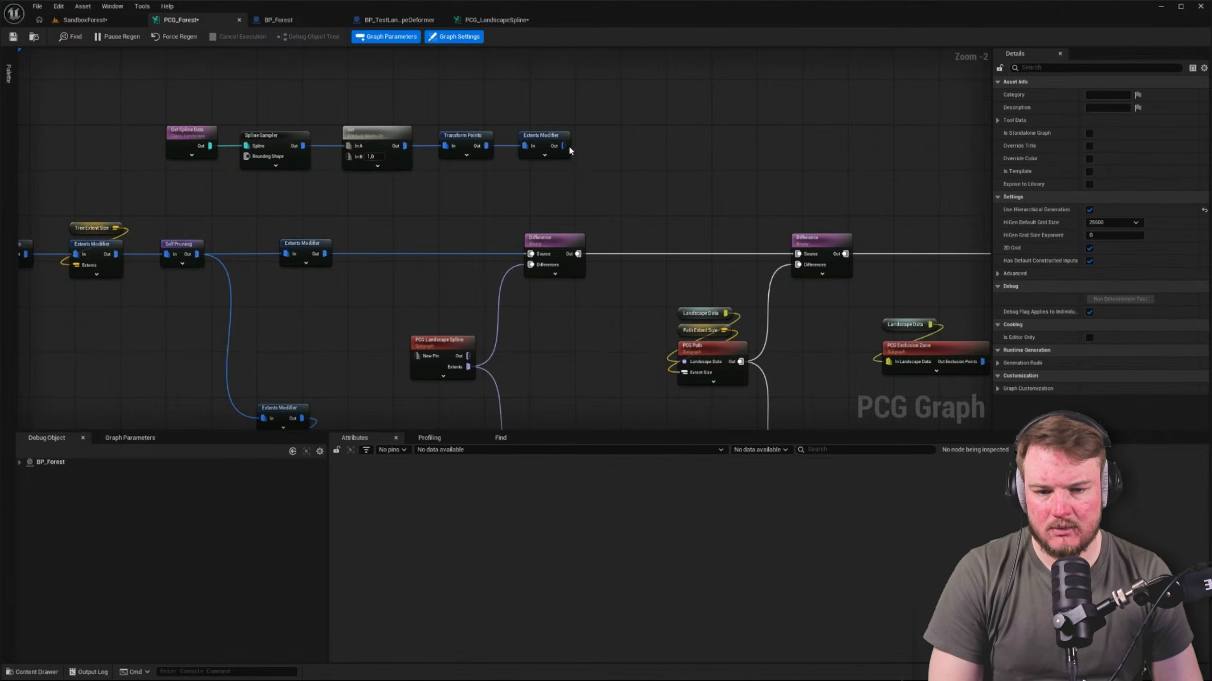
{"action": "left_click_drag", "start_coordinate": [564, 146], "coordinate": [531, 265]}
{"action": "right_click_drag", "start_coordinate": [571, 203], "coordinate": [569, 126]}
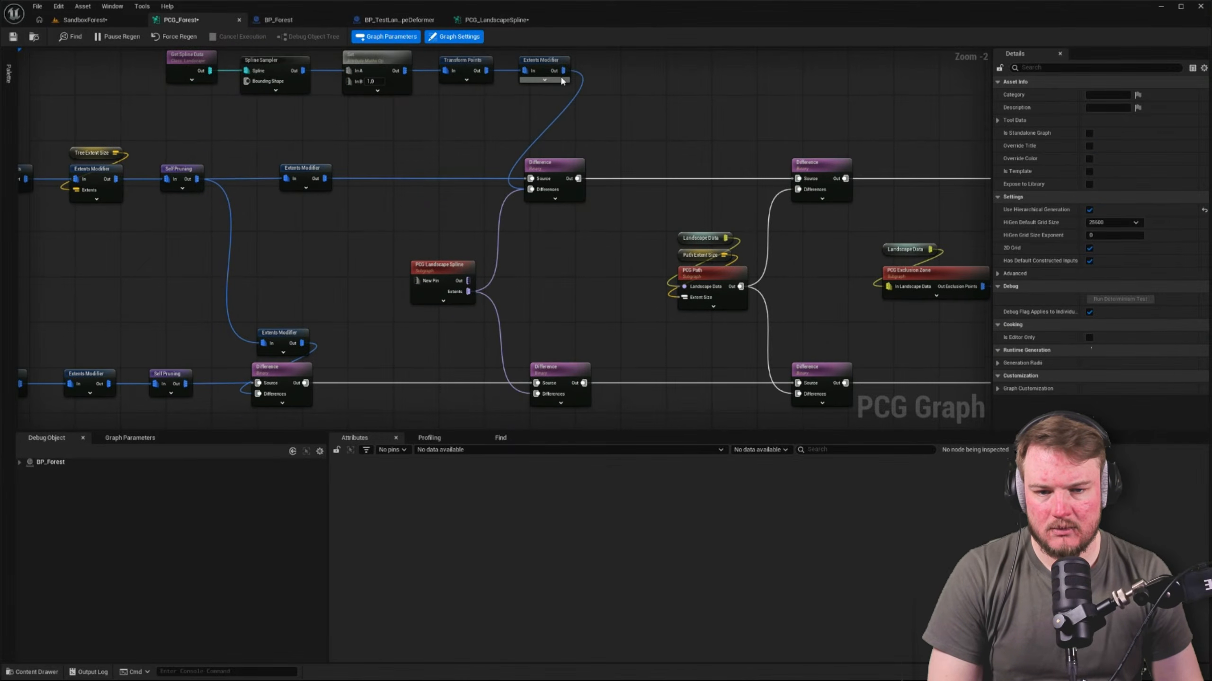
{"action": "left_click_drag", "start_coordinate": [513, 340], "coordinate": [536, 394]}
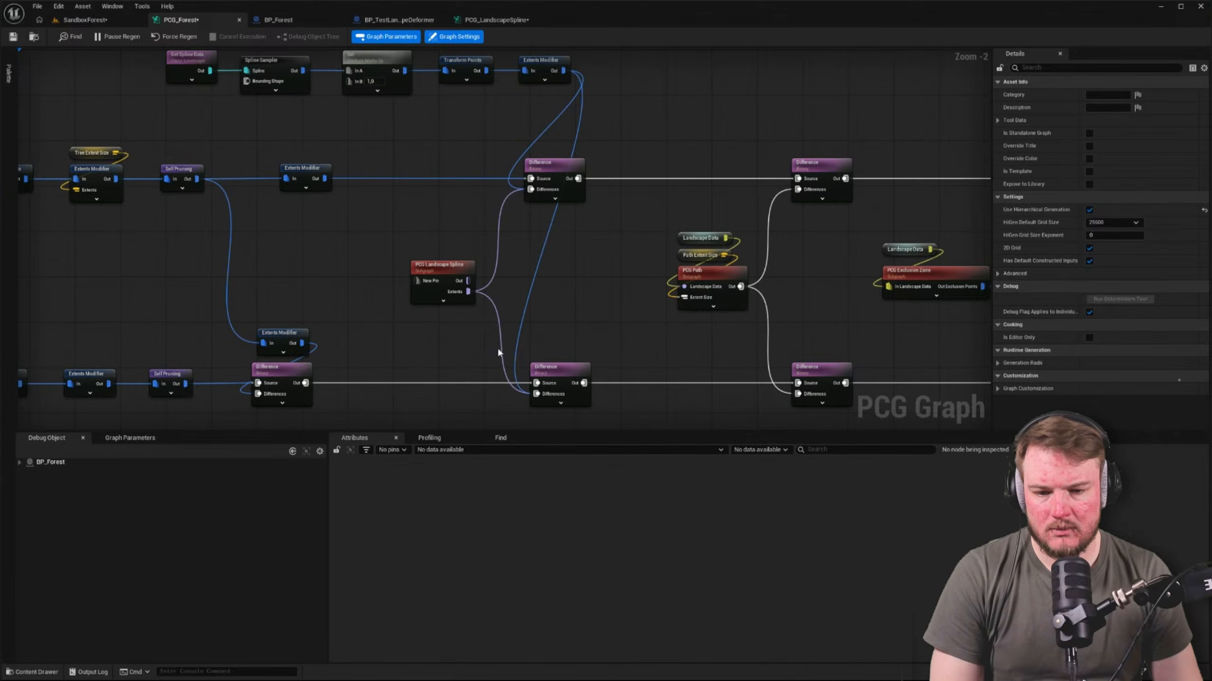
Disable the PCG Landscape Spline subgraph node in PCG_Forest
{"action": "left_click", "coordinate": [440, 264]}
{"action": "key", "text": "e"}
{"action": "left_click", "coordinate": [389, 231]}
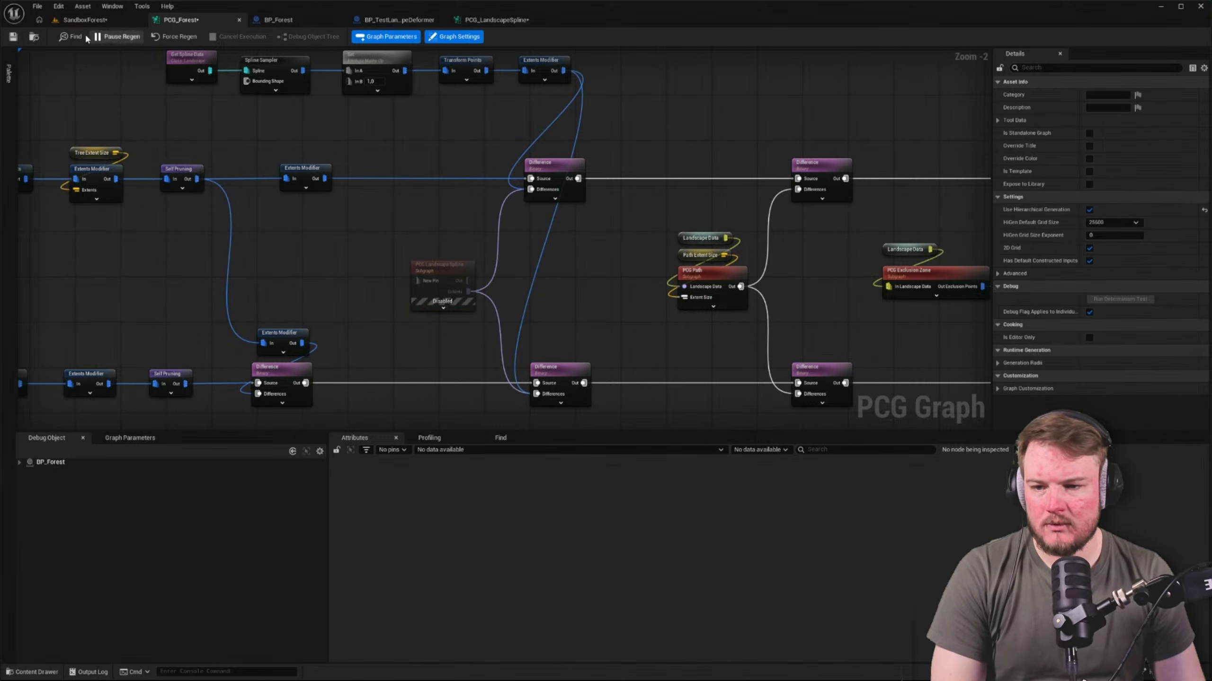
Try nudging BP_Forest in the SandboxForest level to test regeneration, and undo the move
{"action": "left_click", "coordinate": [105, 20]}
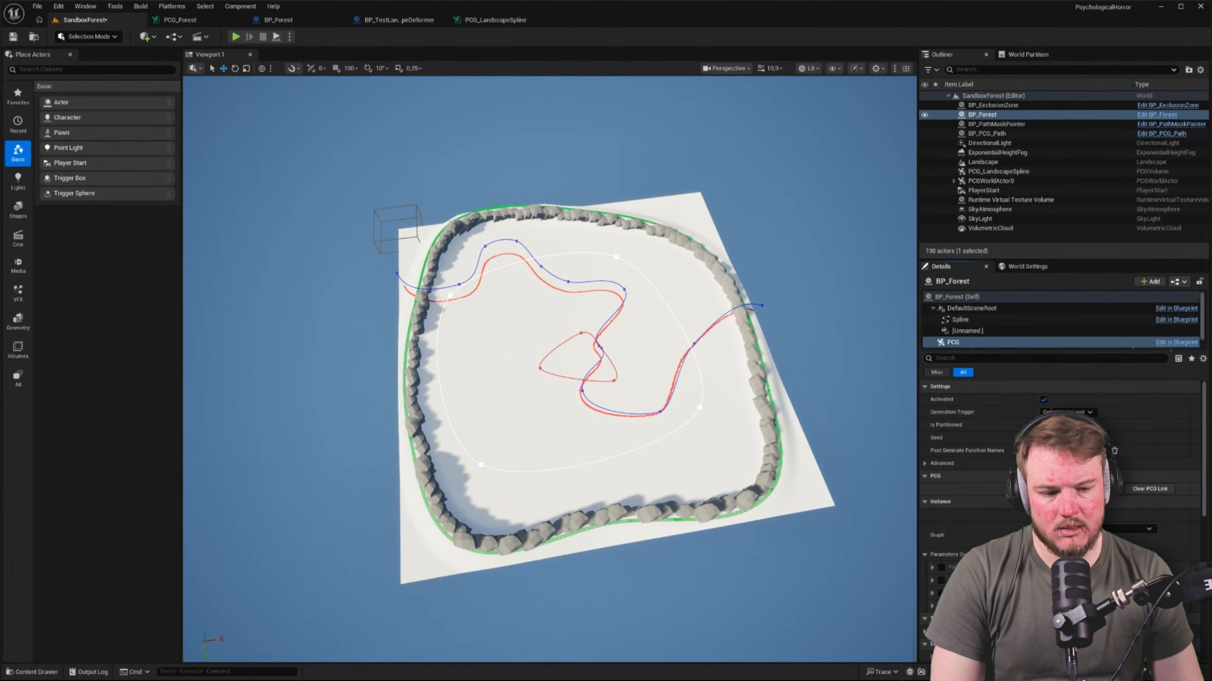
{"action": "left_click", "coordinate": [985, 117]}
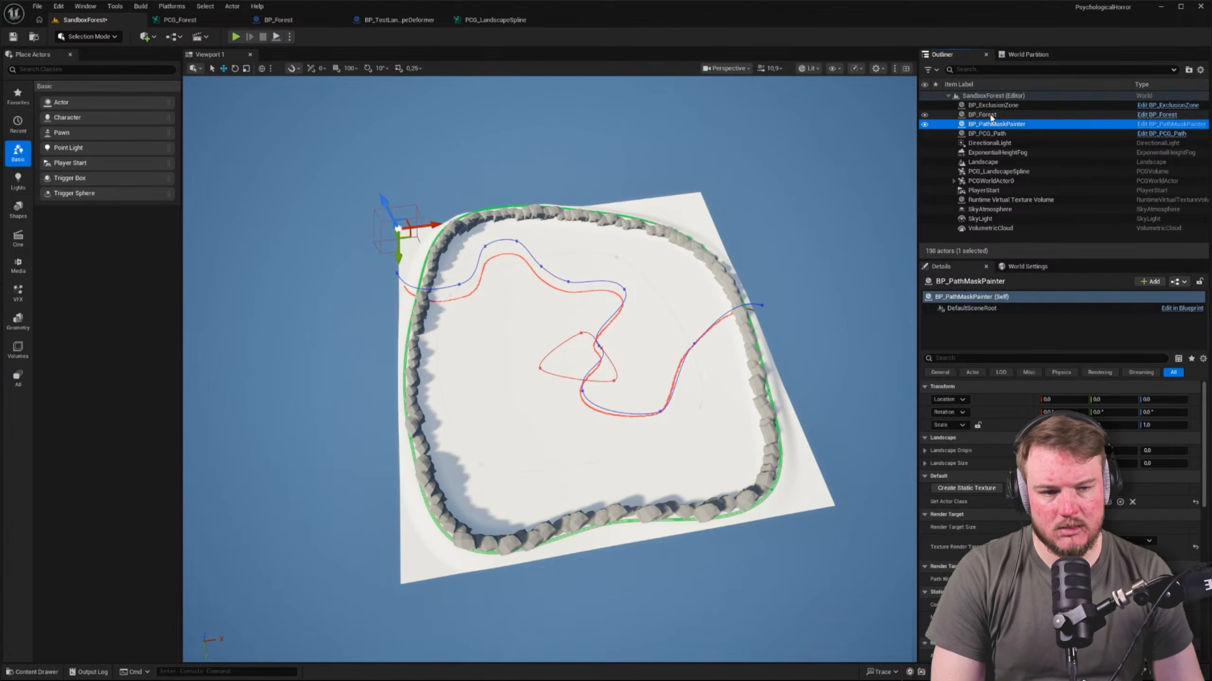
{"action": "left_click_drag", "start_coordinate": [577, 357], "coordinate": [605, 356]}
{"action": "key", "text": "ctrl+z"}
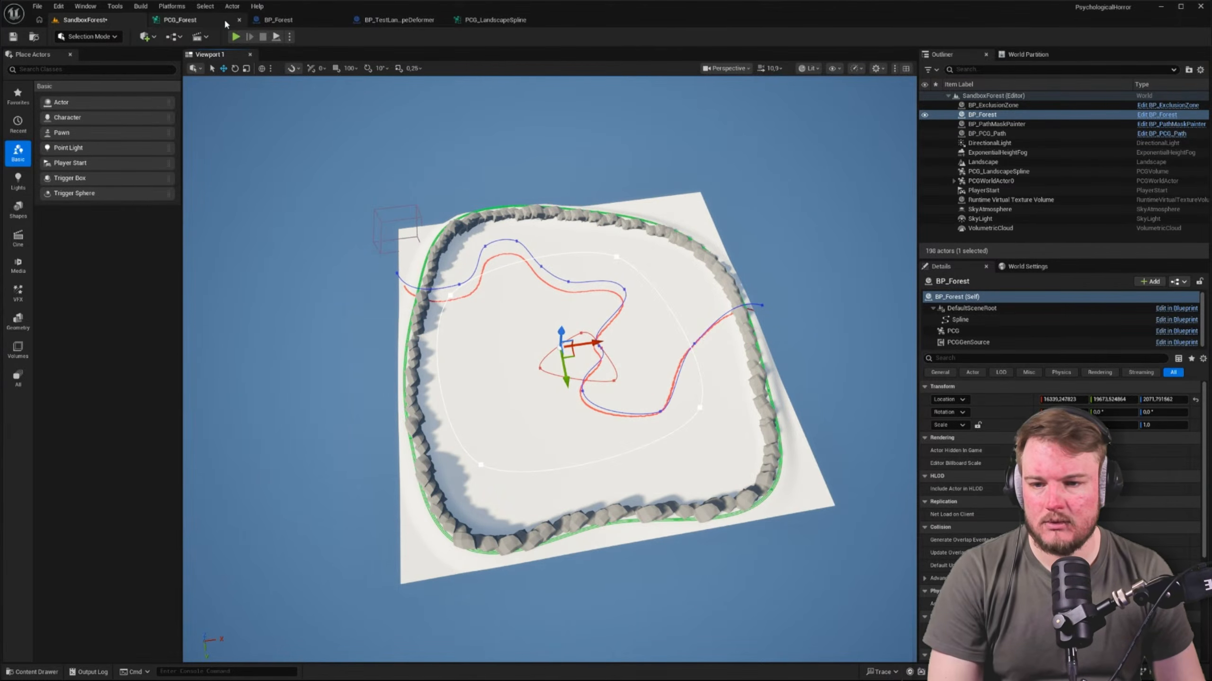
Examine the PCG_Forest graph, its settings and the node chain from the Static Mesh Spawners back to the landscape and spline inputs
{"action": "left_click", "coordinate": [179, 20]}
{"action": "right_click_drag", "start_coordinate": [677, 274], "coordinate": [470, 241]}
{"action": "right_click", "coordinate": [470, 242]}
{"action": "left_click", "coordinate": [1076, 232]}
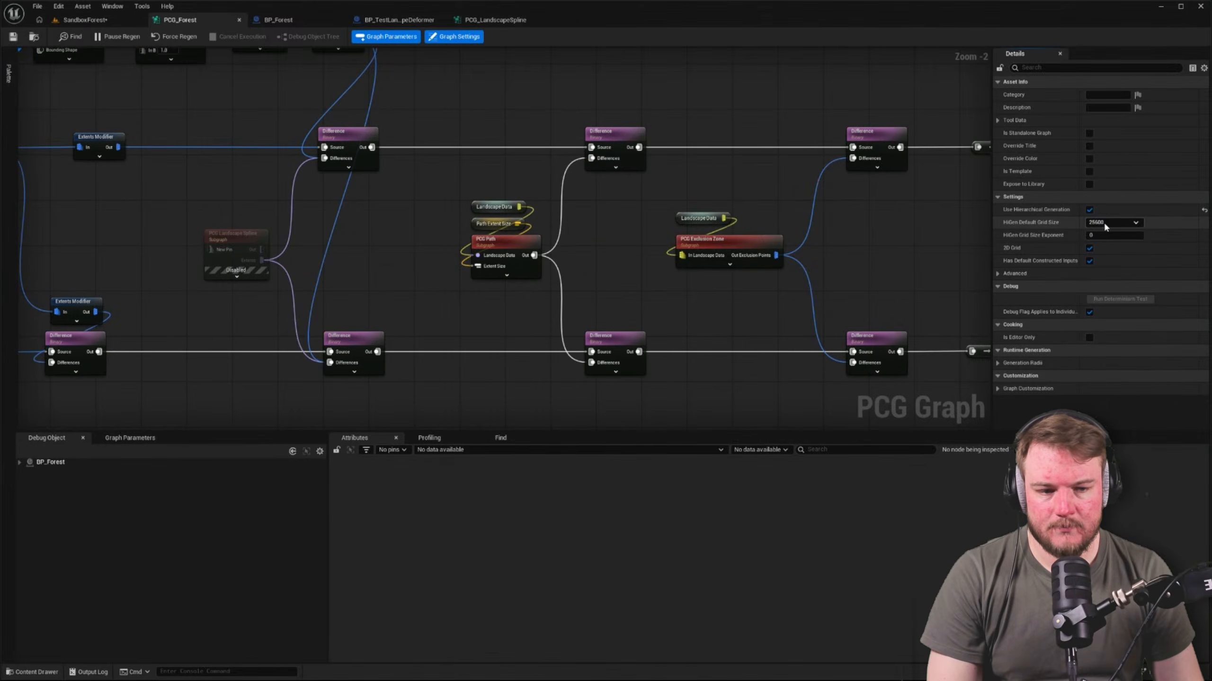
{"action": "right_click_drag", "start_coordinate": [936, 215], "coordinate": [831, 209]}
{"action": "scroll", "coordinate": [597, 205], "scroll_direction": "down", "scroll_amount": 1}
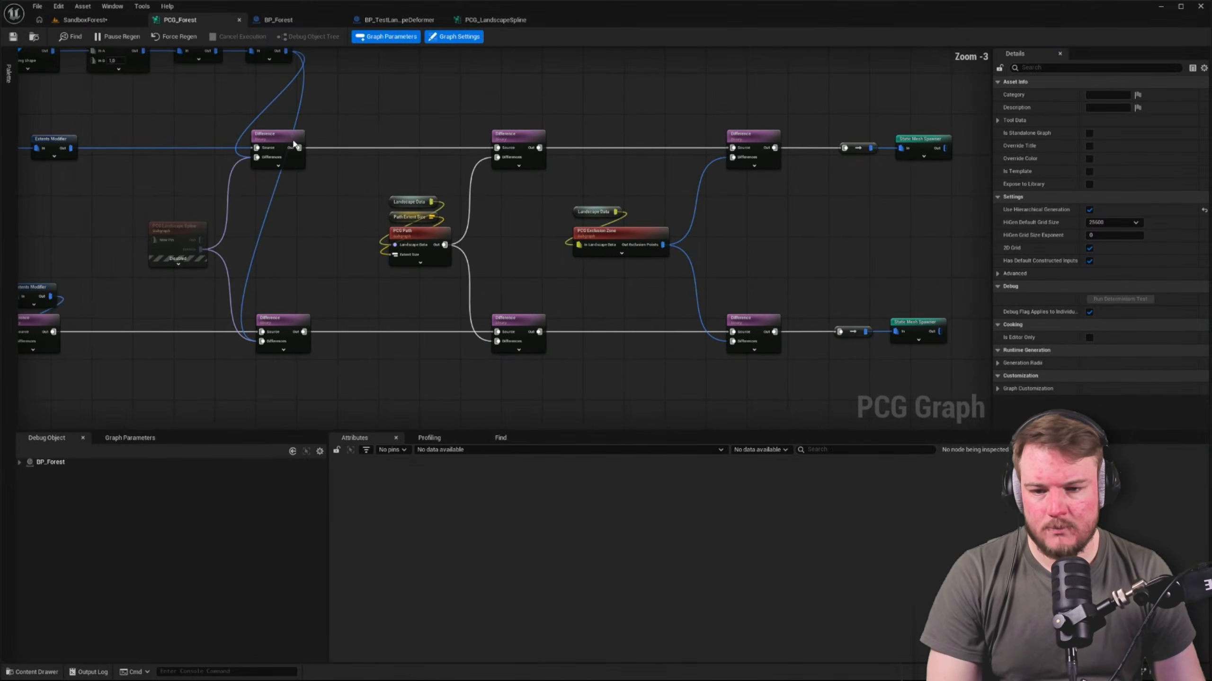
{"action": "right_click_drag", "start_coordinate": [186, 149], "coordinate": [537, 163]}
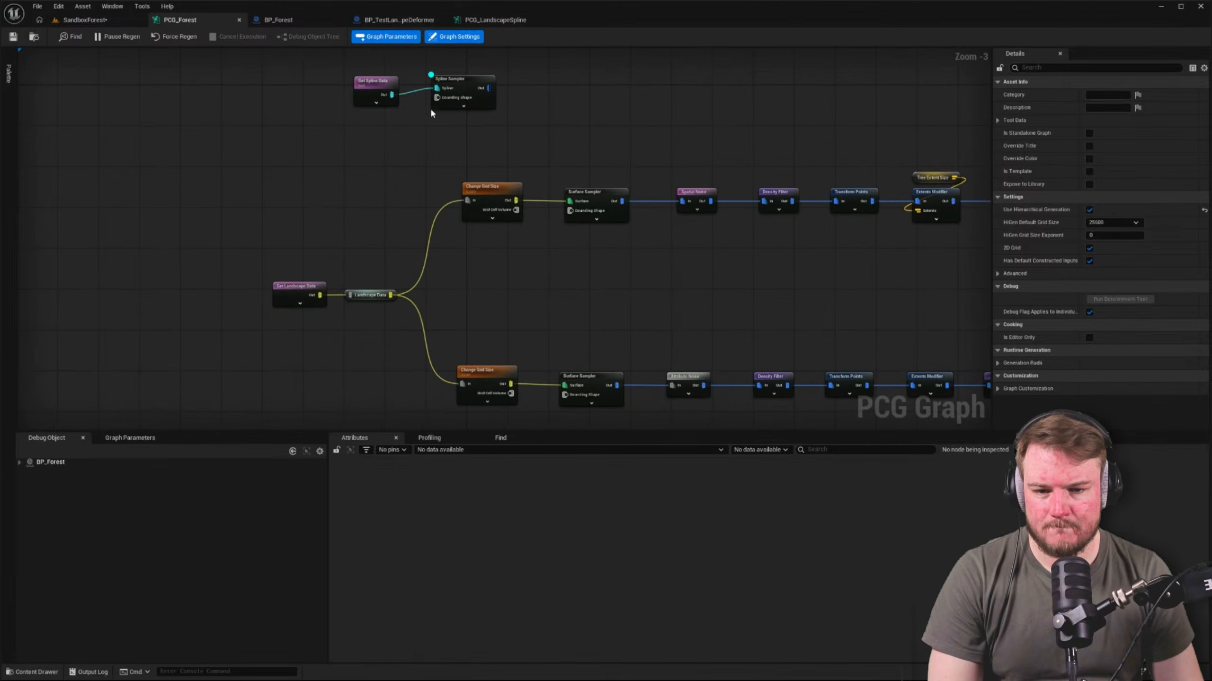
Reposition the unused Get Spline Data and Spline Sampler nodes near the graph's start, and enable debug and inspection on the Spline Sampler
{"action": "left_click_drag", "start_coordinate": [284, 72], "coordinate": [313, 162]}
{"action": "left_click", "coordinate": [315, 164]}
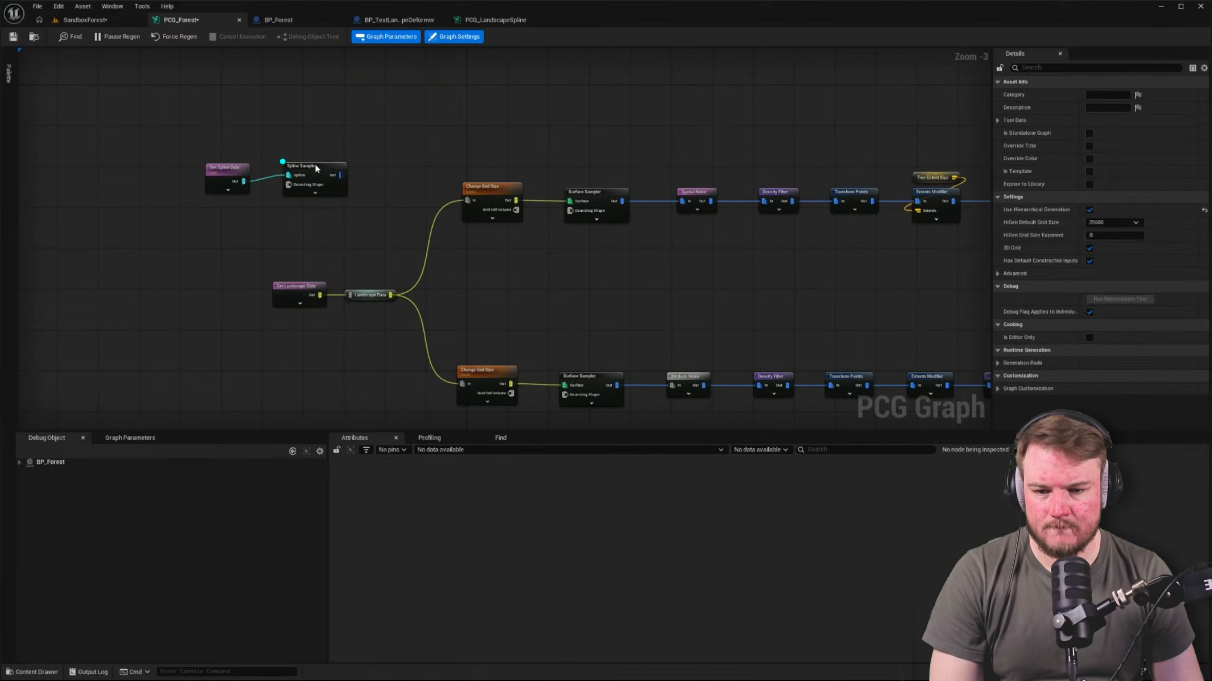
{"action": "left_click", "coordinate": [320, 146]}
{"action": "left_click", "coordinate": [319, 168]}
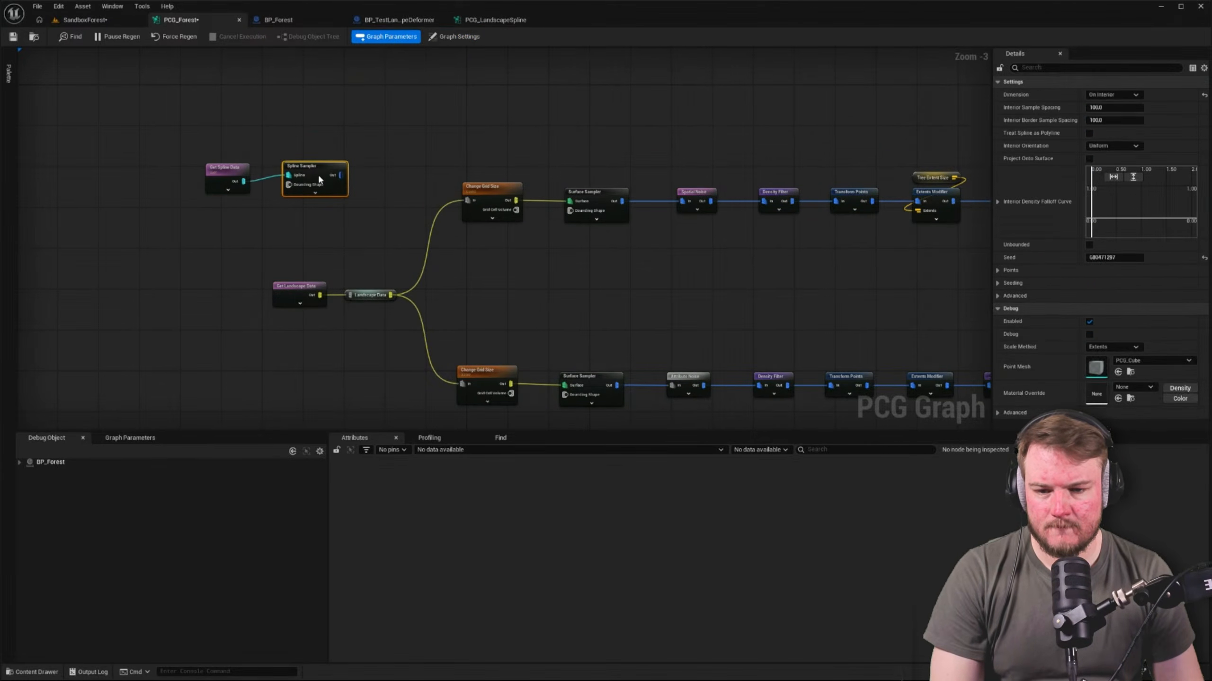
{"action": "left_click", "coordinate": [324, 148]}
{"action": "left_click", "coordinate": [319, 167]}
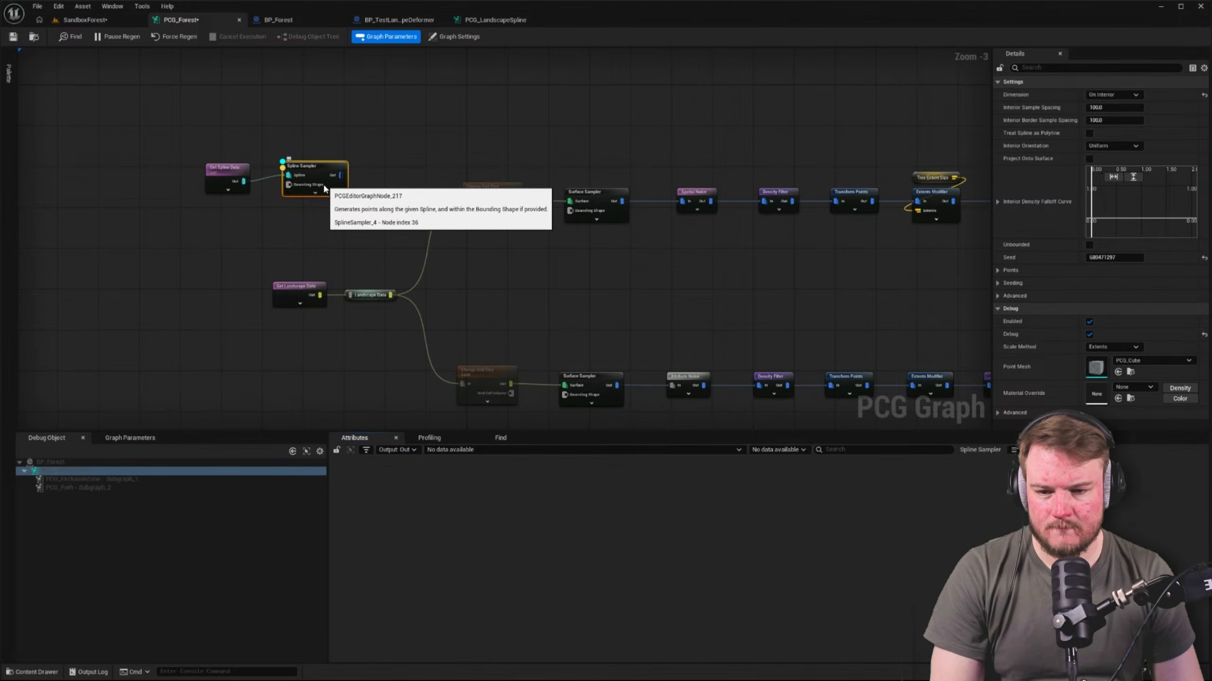
{"action": "key", "text": "a"}
Check the selector settings of Get Spline Data against the BP_Forest actor in SandboxForest, returning to the PCG_Forest graph
{"action": "left_click", "coordinate": [223, 171]}
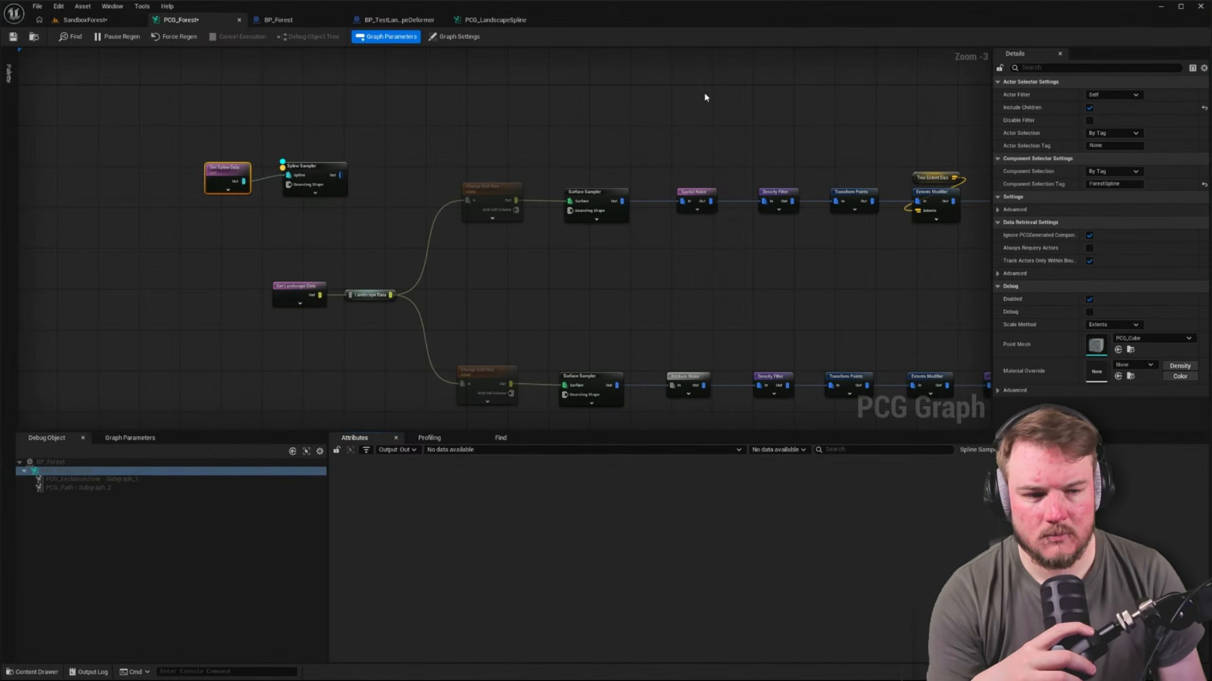
{"action": "left_click", "coordinate": [88, 20]}
{"action": "left_click", "coordinate": [991, 115]}
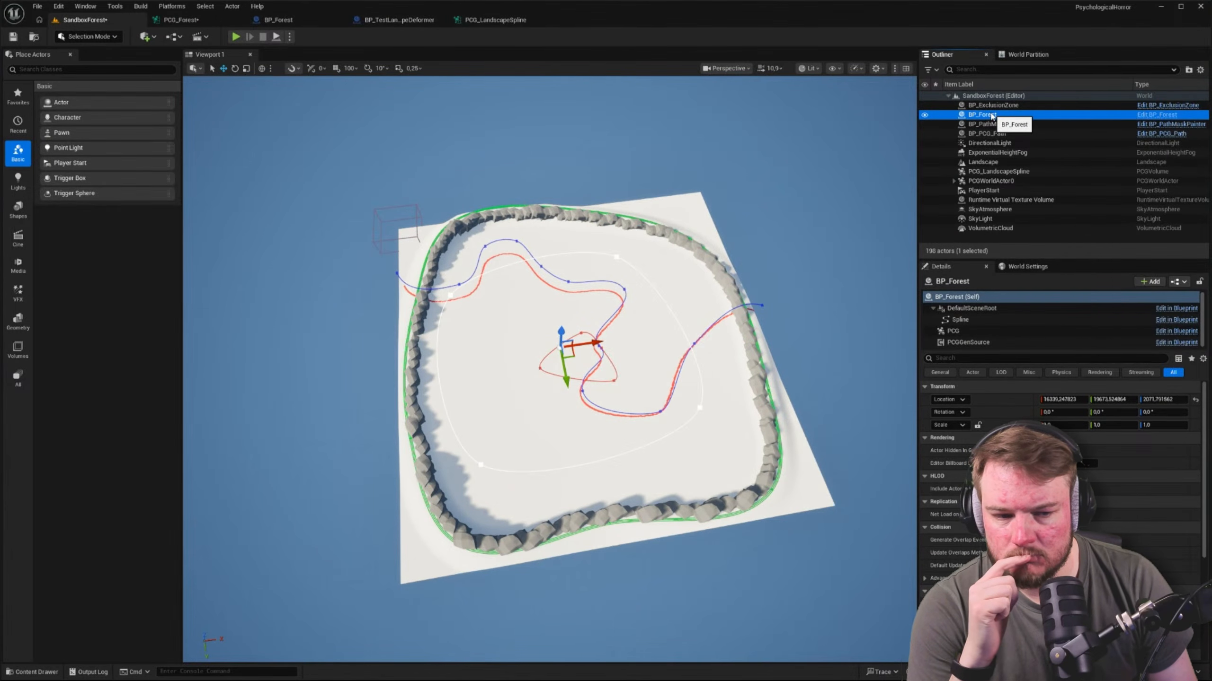
{"action": "left_click", "coordinate": [186, 20]}
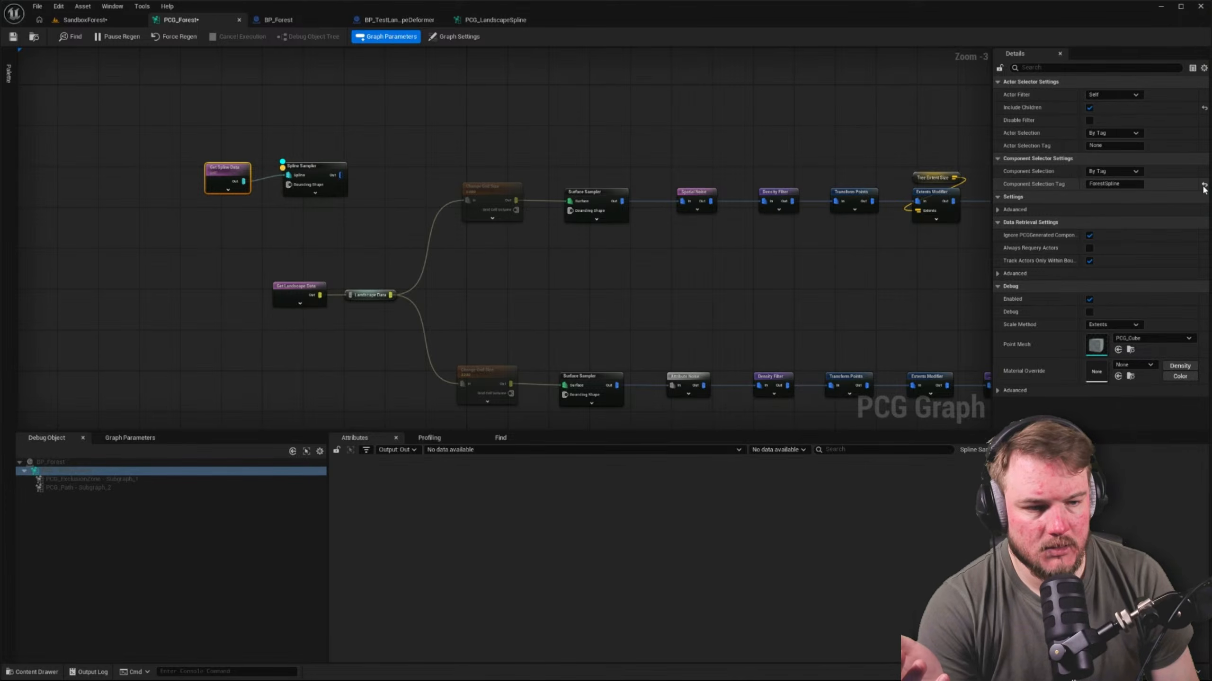
Try selecting the actor by the tag SplineForest on Get Spline Data, with the component selection tag cleared
{"action": "left_click", "coordinate": [1140, 134]}
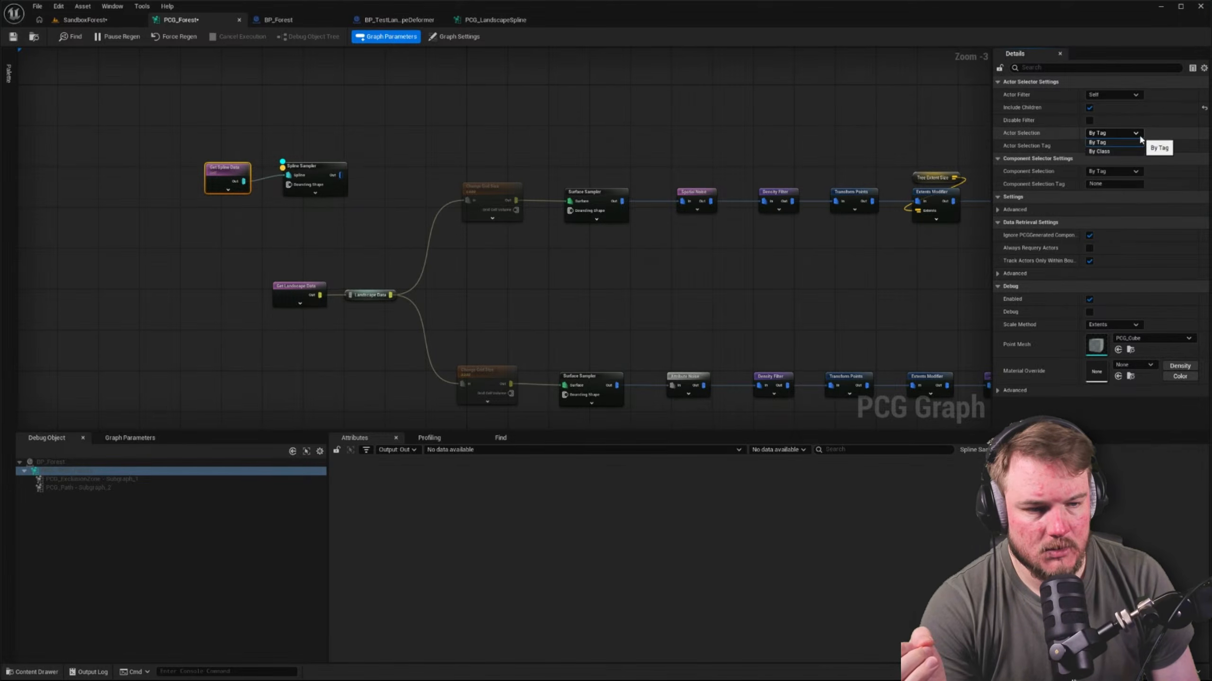
{"action": "left_click", "coordinate": [1139, 141]}
{"action": "left_click", "coordinate": [1135, 146]}
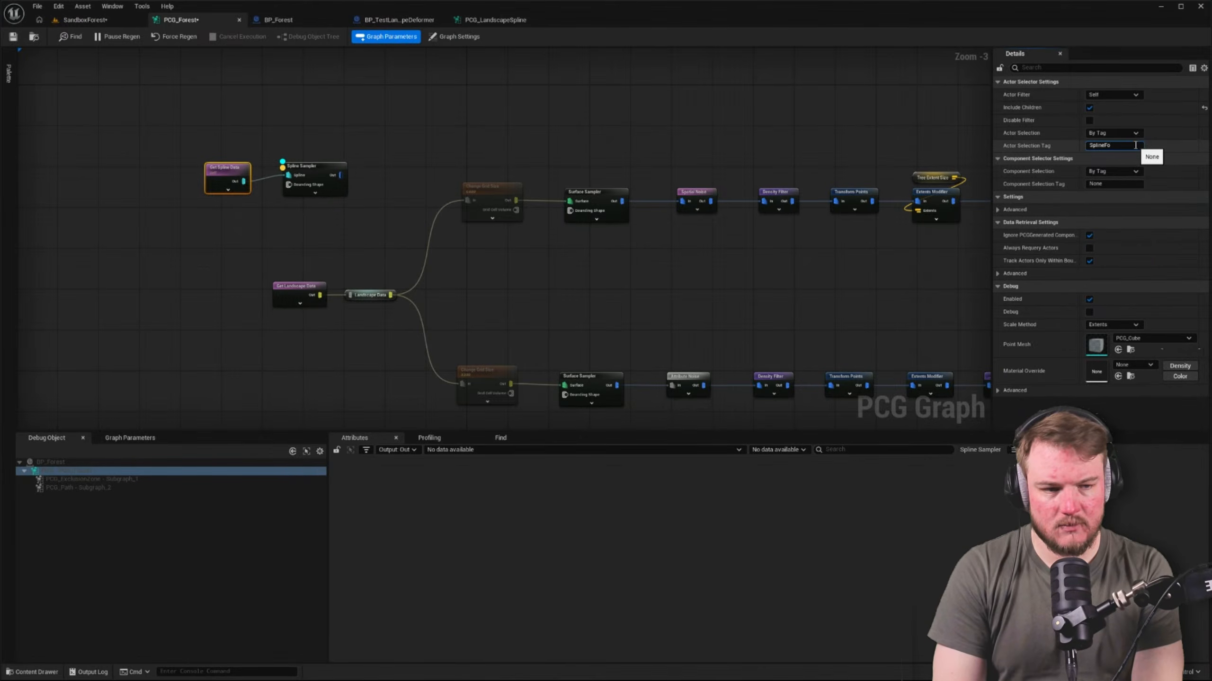
{"action": "key", "text": "Return"}
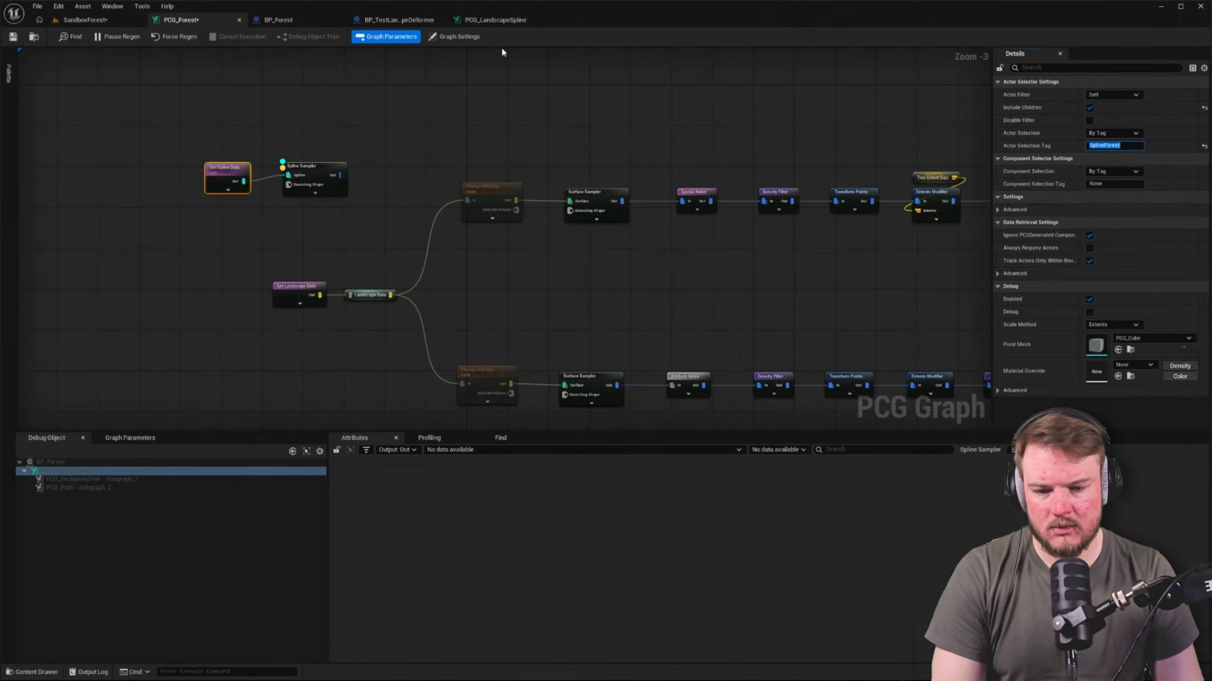
Check the tags on the BP_Forest blueprint's root actor, DefaultSceneRoot, Spline and PCG components
{"action": "left_click", "coordinate": [289, 182]}
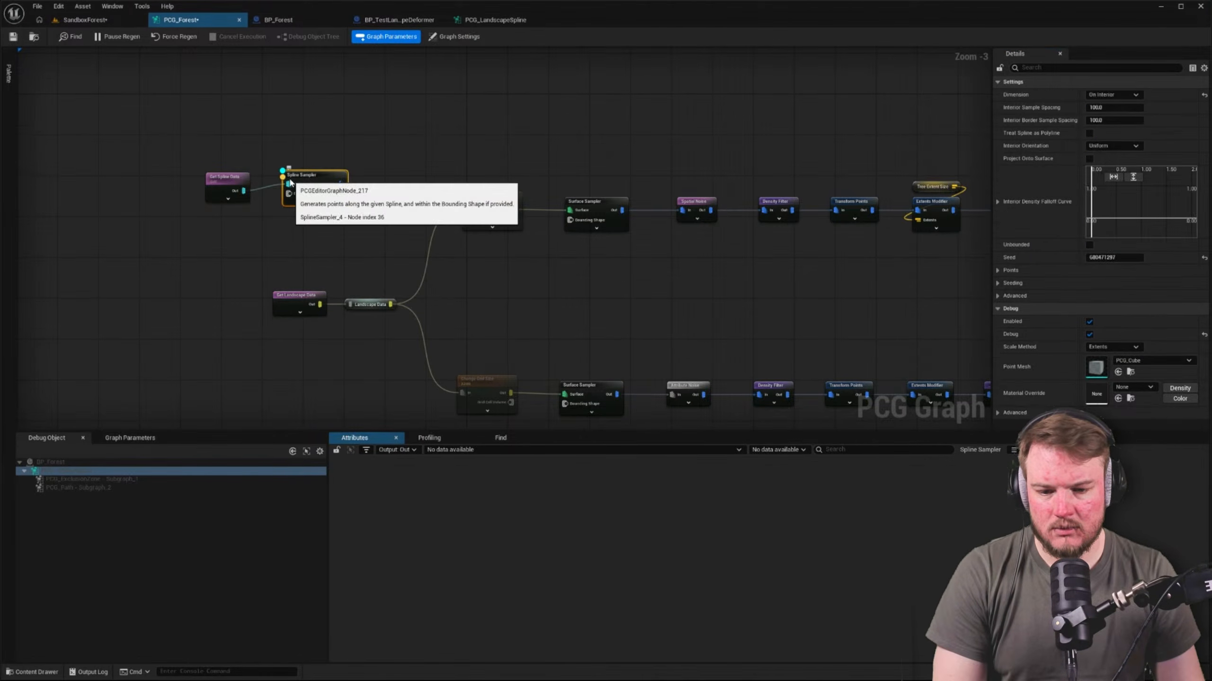
{"action": "left_click", "coordinate": [321, 18]}
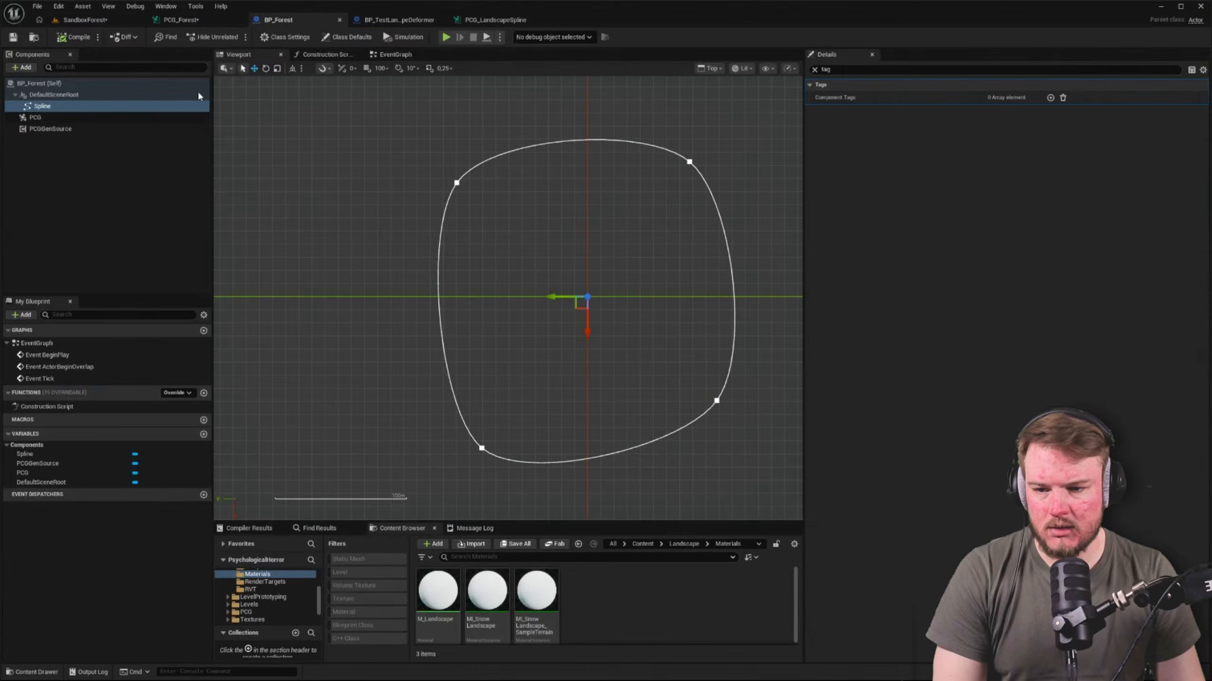
{"action": "left_click", "coordinate": [90, 107]}
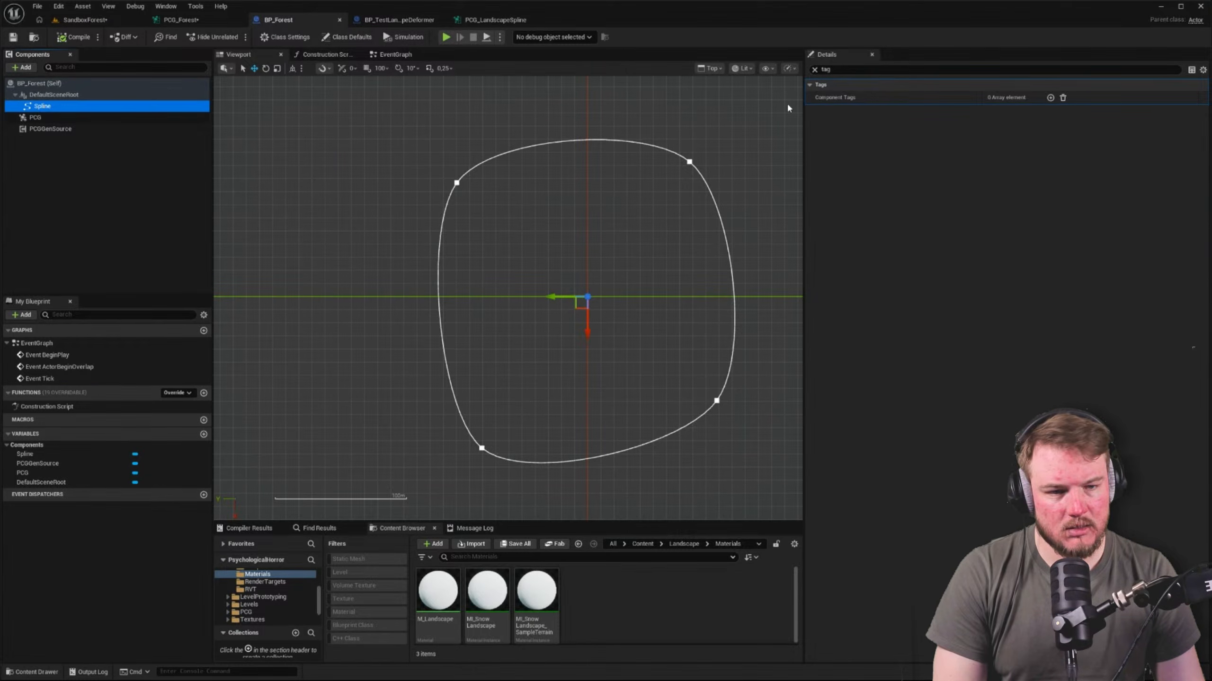
{"action": "left_click", "coordinate": [119, 95]}
{"action": "left_click", "coordinate": [117, 107]}
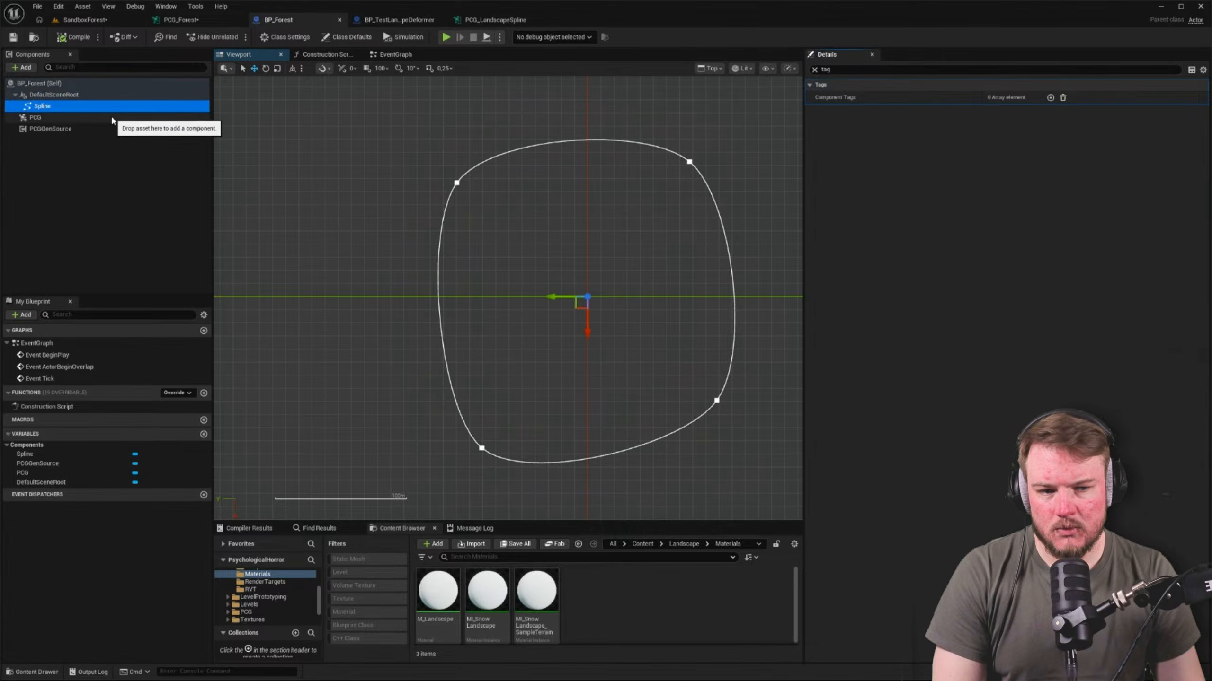
{"action": "left_click", "coordinate": [113, 118]}
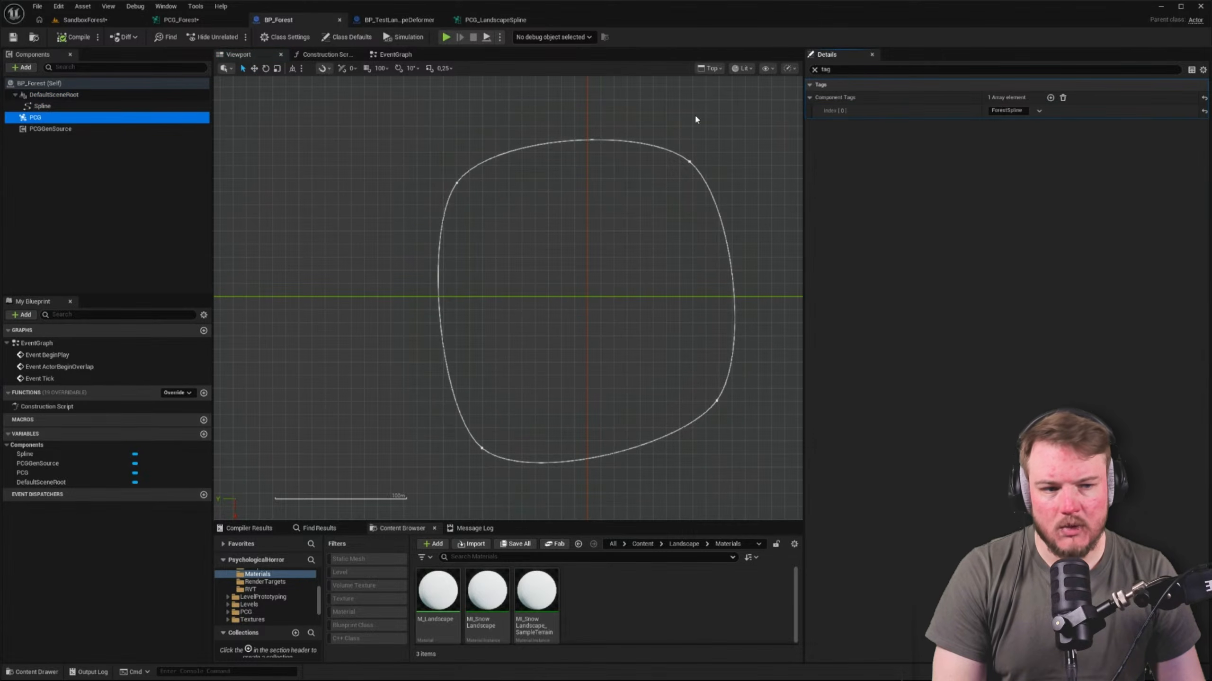
Transfer the ForestSpline component tag in BP_Forest from the PCG component to the Spline component
{"action": "left_click", "coordinate": [1008, 110]}
{"action": "key", "text": "ctrl+c"}
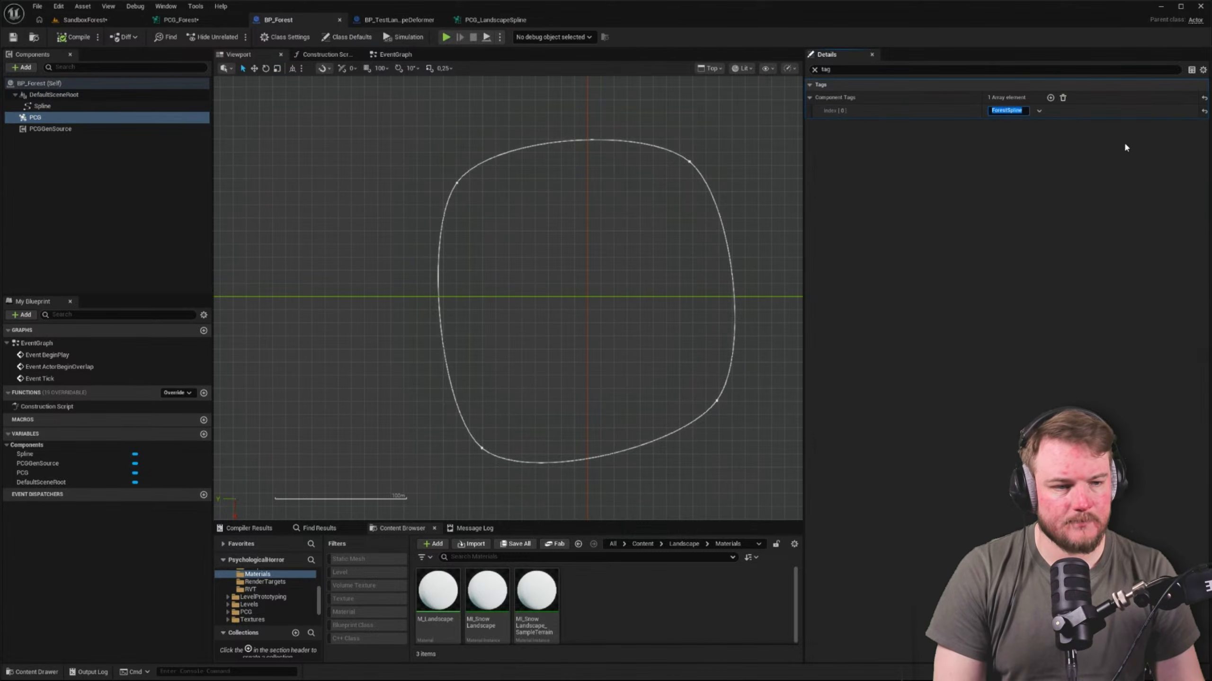
{"action": "left_click", "coordinate": [1203, 100]}
{"action": "left_click", "coordinate": [72, 106]}
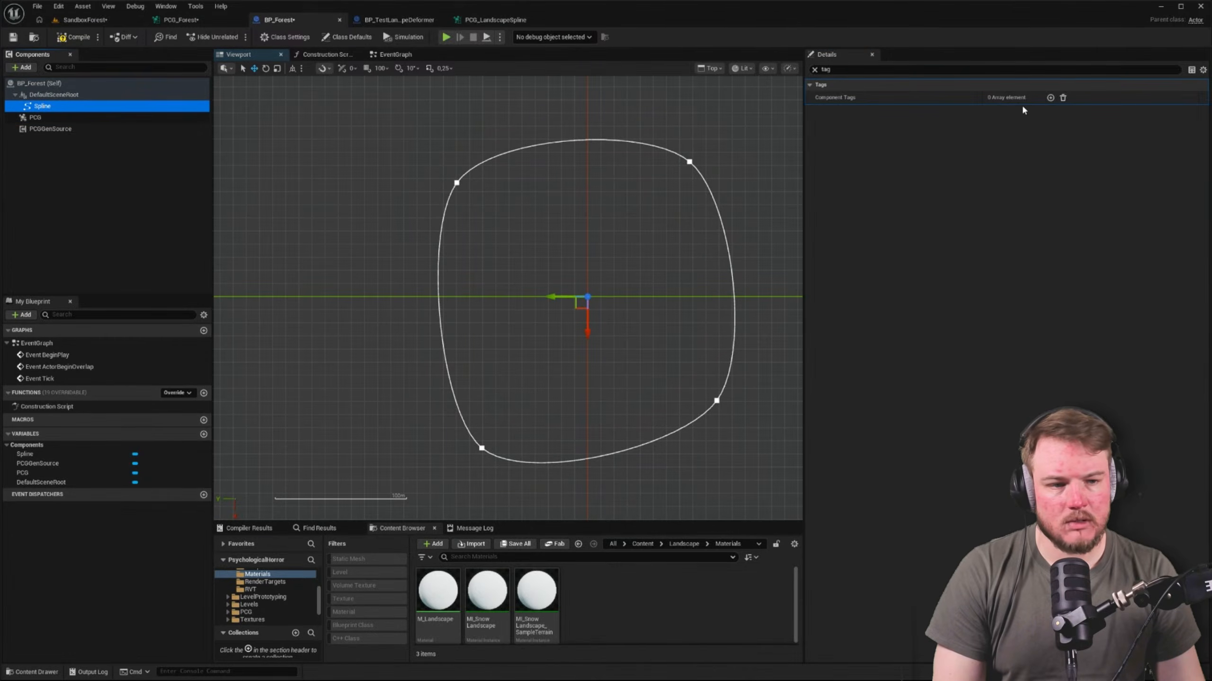
{"action": "left_click", "coordinate": [1049, 98]}
{"action": "left_click", "coordinate": [1012, 110]}
{"action": "key", "text": "ctrl+v"}
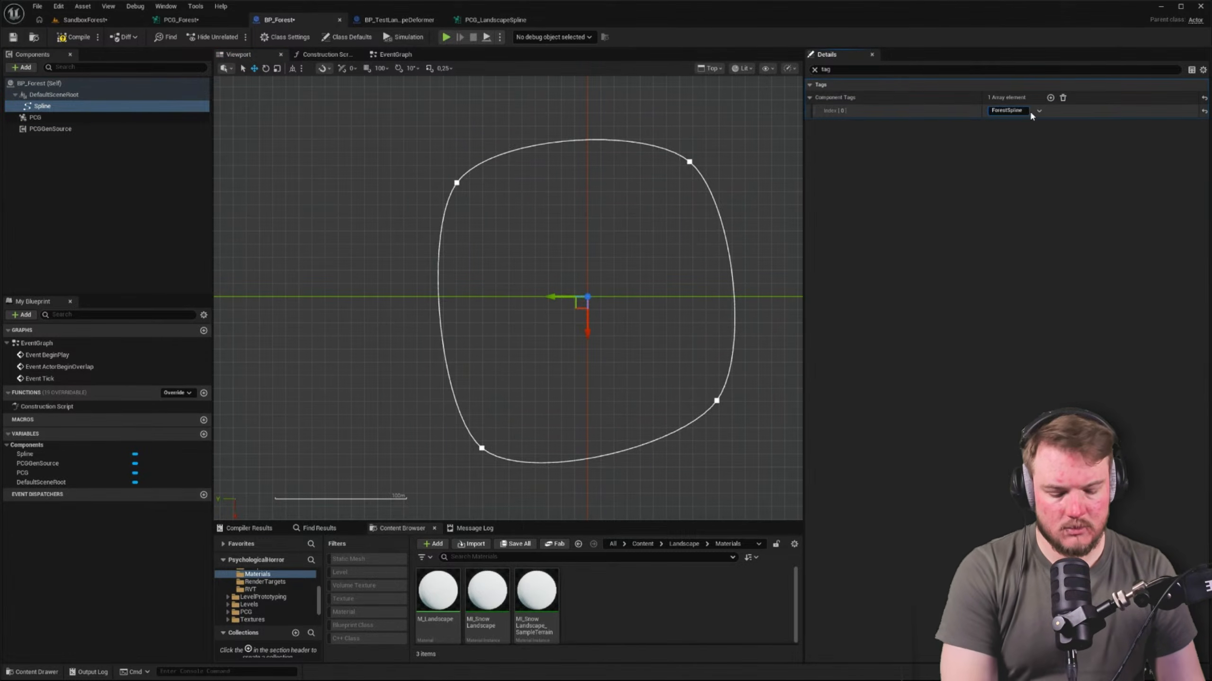
{"action": "key", "text": "Return"}
{"action": "left_click", "coordinate": [168, 196]}
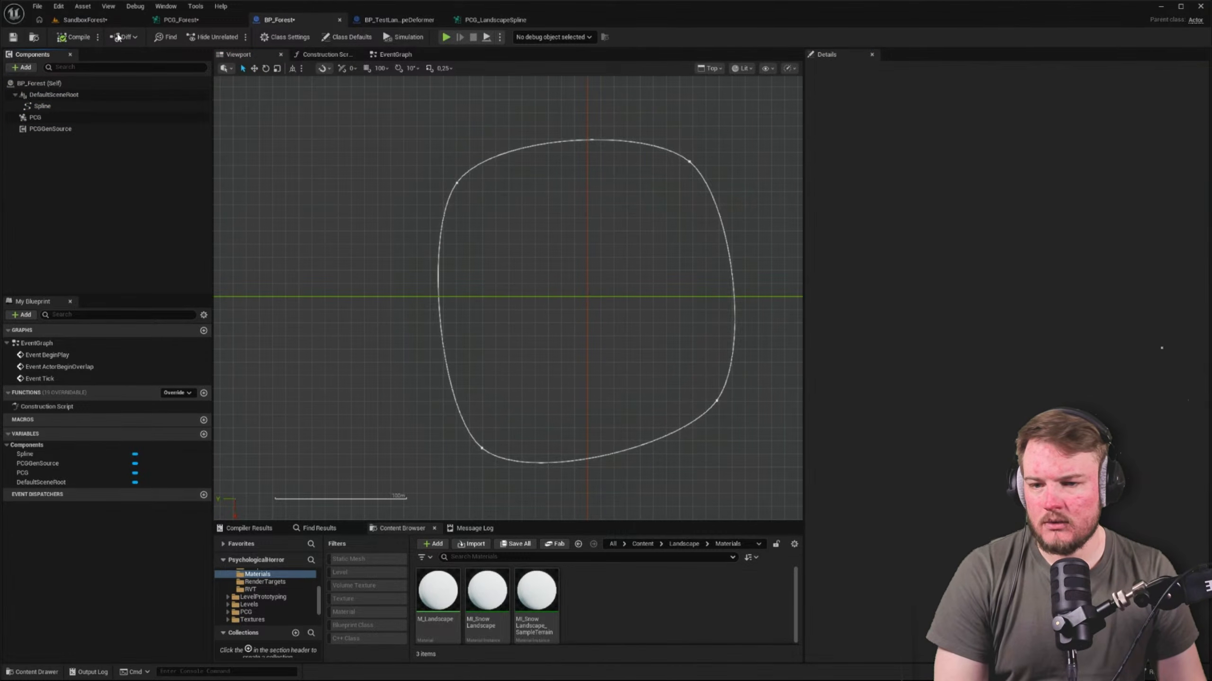
Set the Component Selection Tag of Get Spline Data in PCG_Forest to ForestSpline and inspect that node's output
{"action": "left_click", "coordinate": [196, 21]}
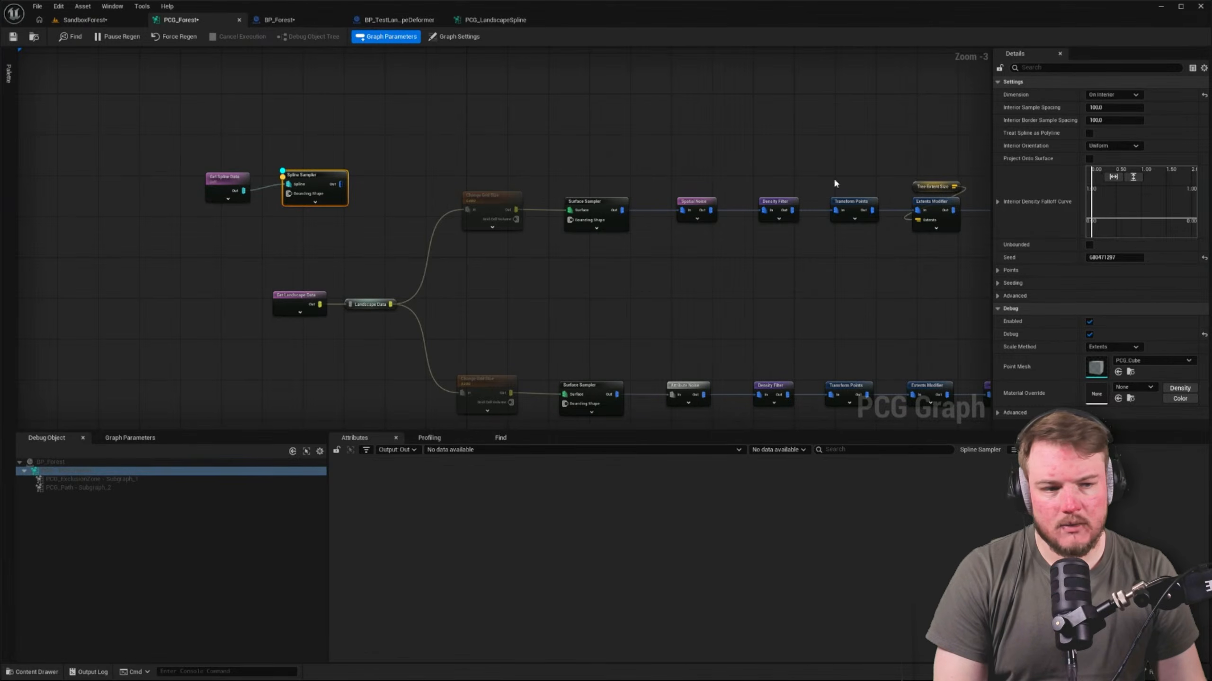
{"action": "left_click", "coordinate": [228, 185]}
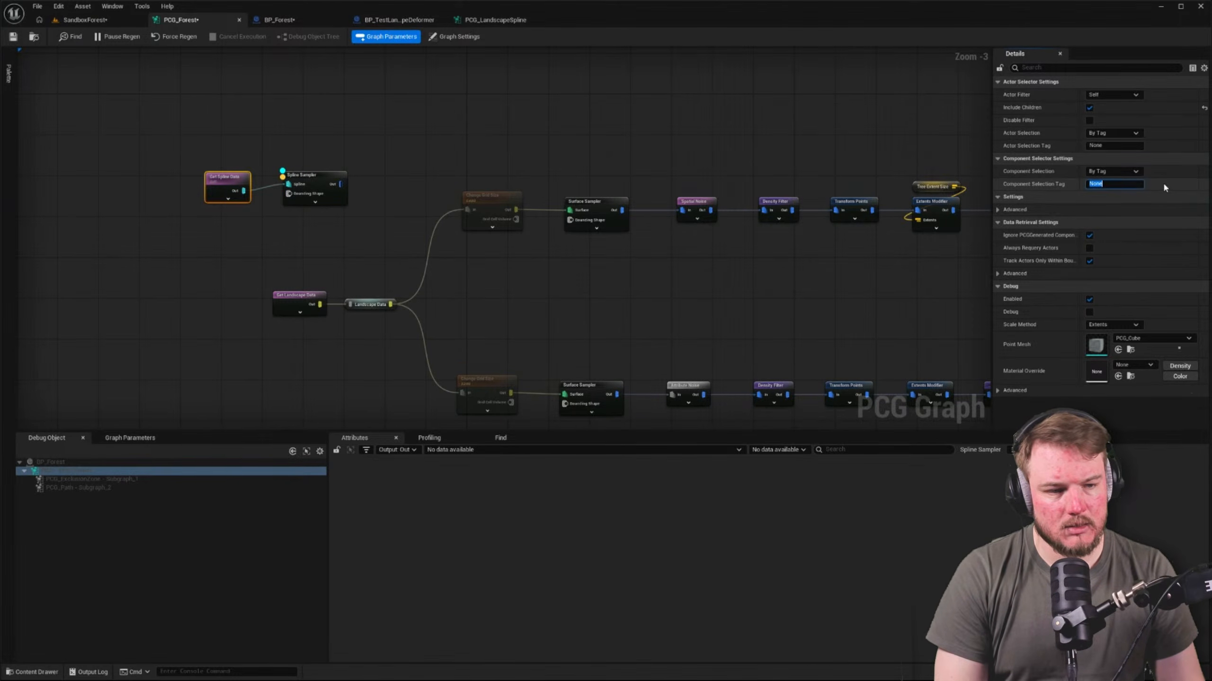
{"action": "key", "text": "ctrl+v"}
{"action": "key", "text": "Return"}
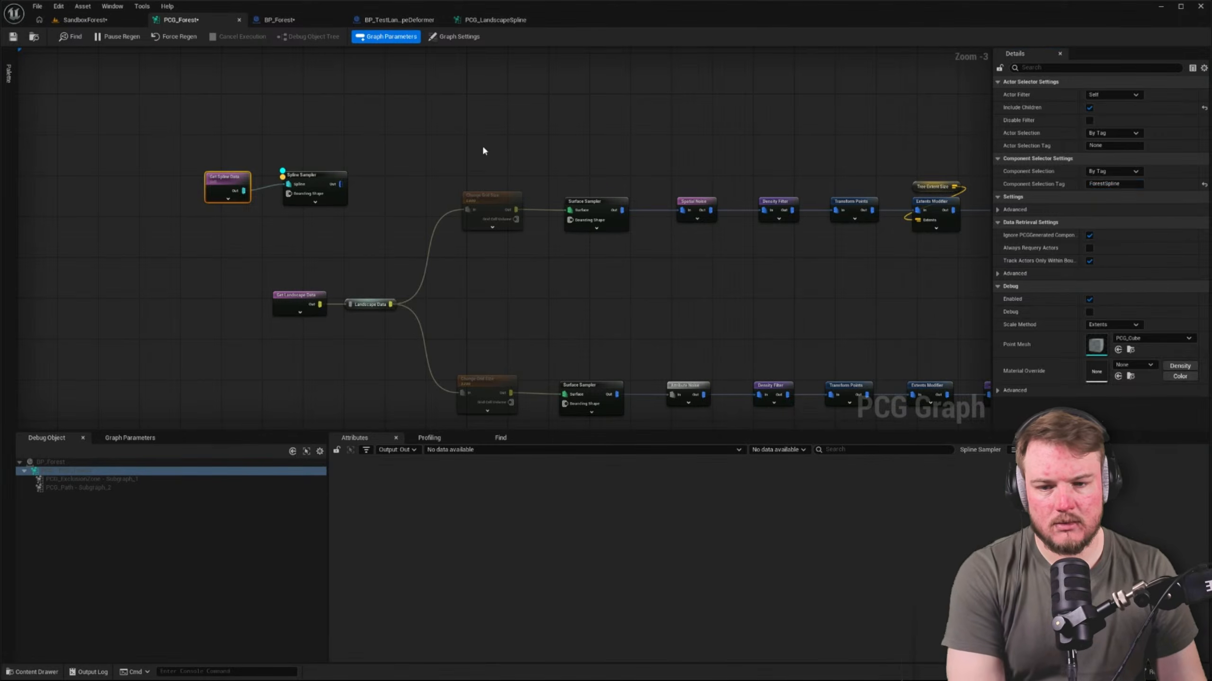
{"action": "left_click", "coordinate": [482, 148]}
{"action": "left_click", "coordinate": [228, 179]}
{"action": "key", "text": "a"}
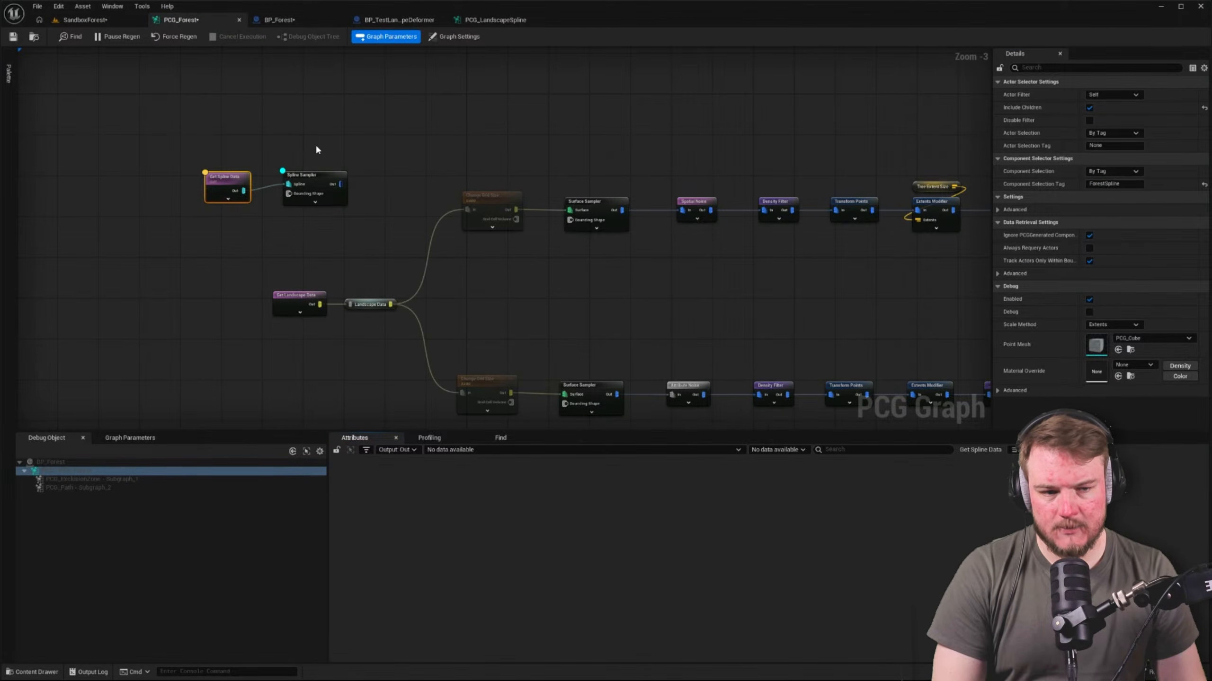
Turn off Include Children on Get Spline Data and reset its Component Selection Tag to None
{"action": "left_click", "coordinate": [1089, 108]}
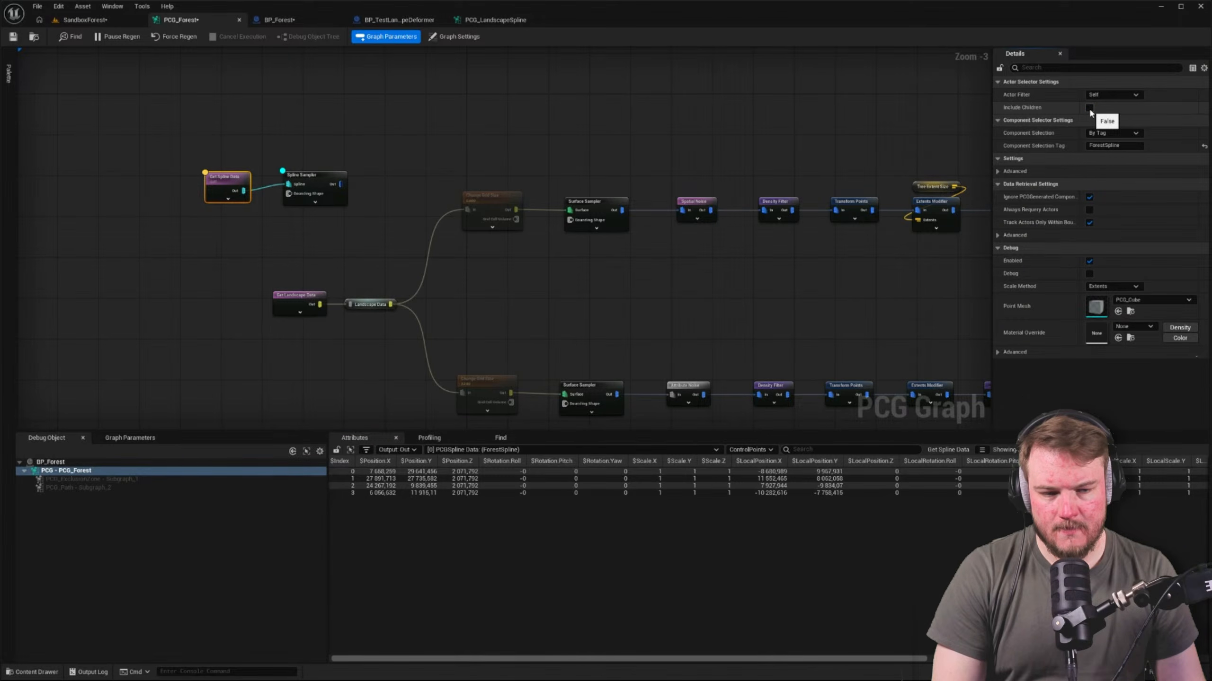
{"action": "left_click", "coordinate": [346, 151]}
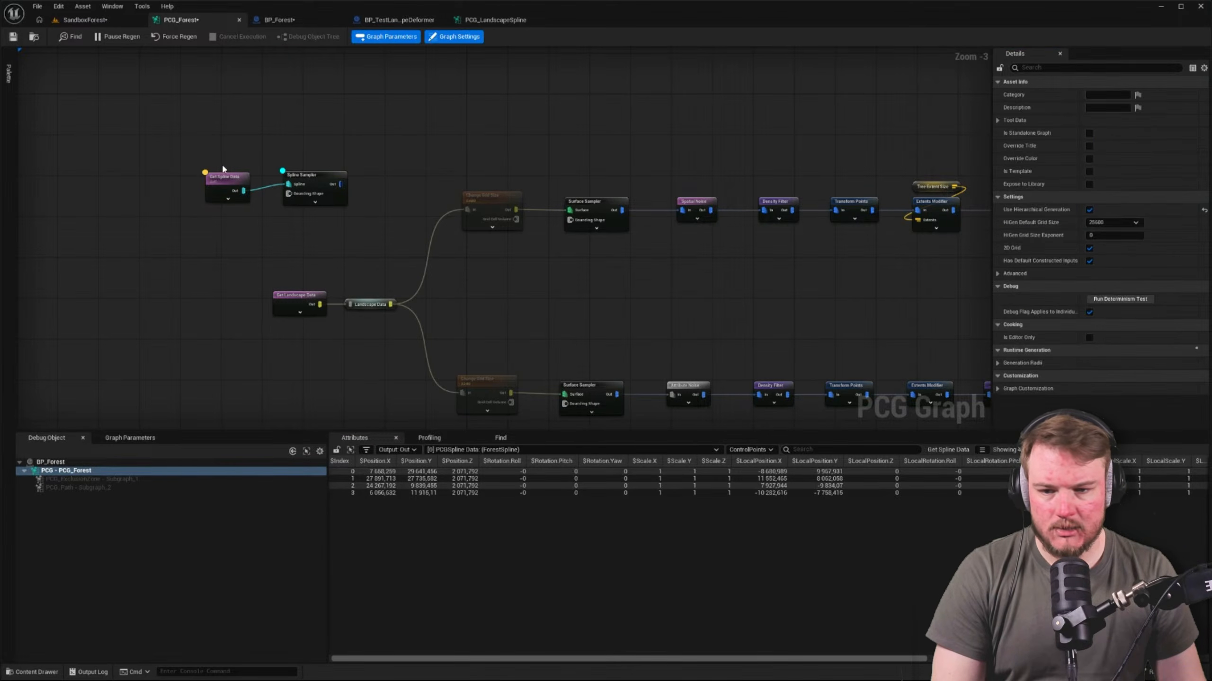
{"action": "left_click", "coordinate": [228, 179]}
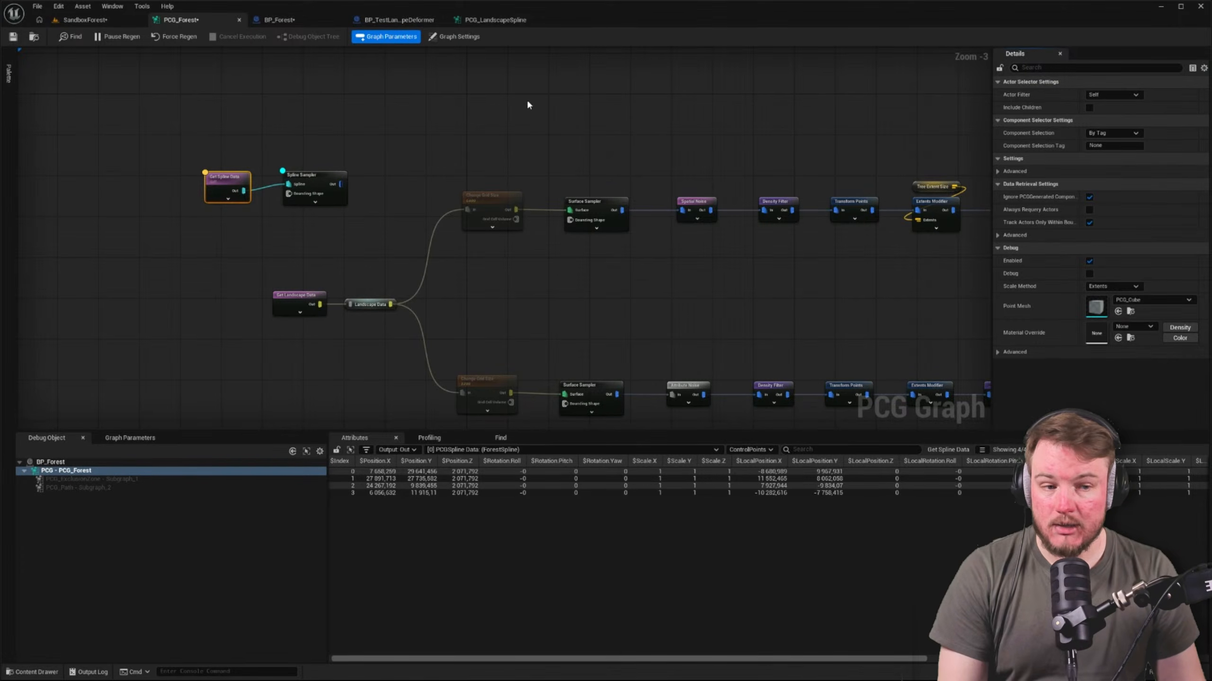
Check the component tag on the Spline component in the BP_Forest blueprint
{"action": "left_click", "coordinate": [314, 27]}
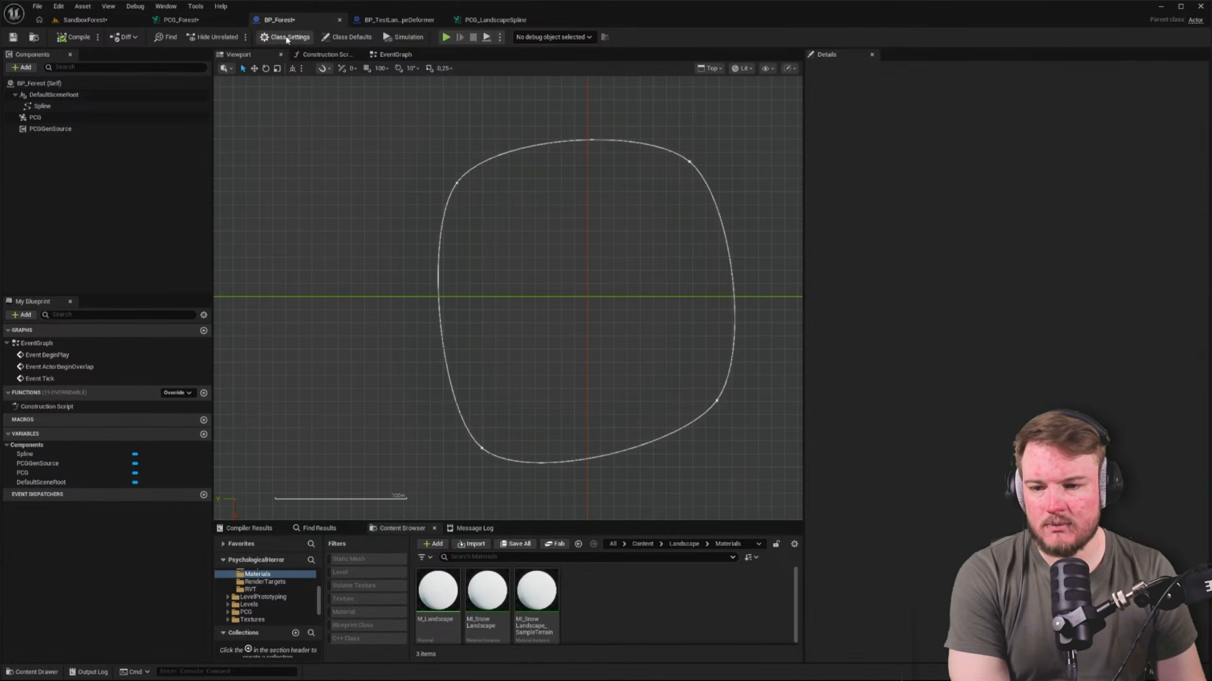
{"action": "left_click", "coordinate": [71, 106]}
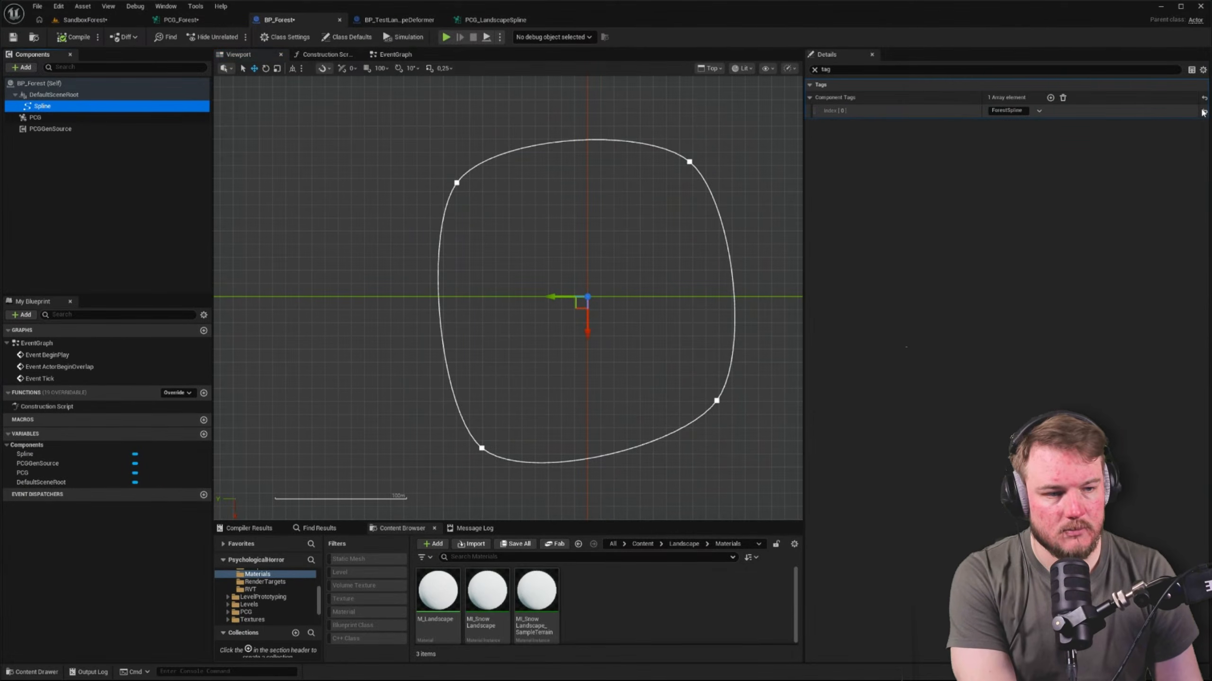
{"action": "left_click", "coordinate": [1203, 111]}
Inspect the output data of the Get Spline Data and Spline Sampler nodes in PCG_Forest
{"action": "left_click", "coordinate": [218, 19]}
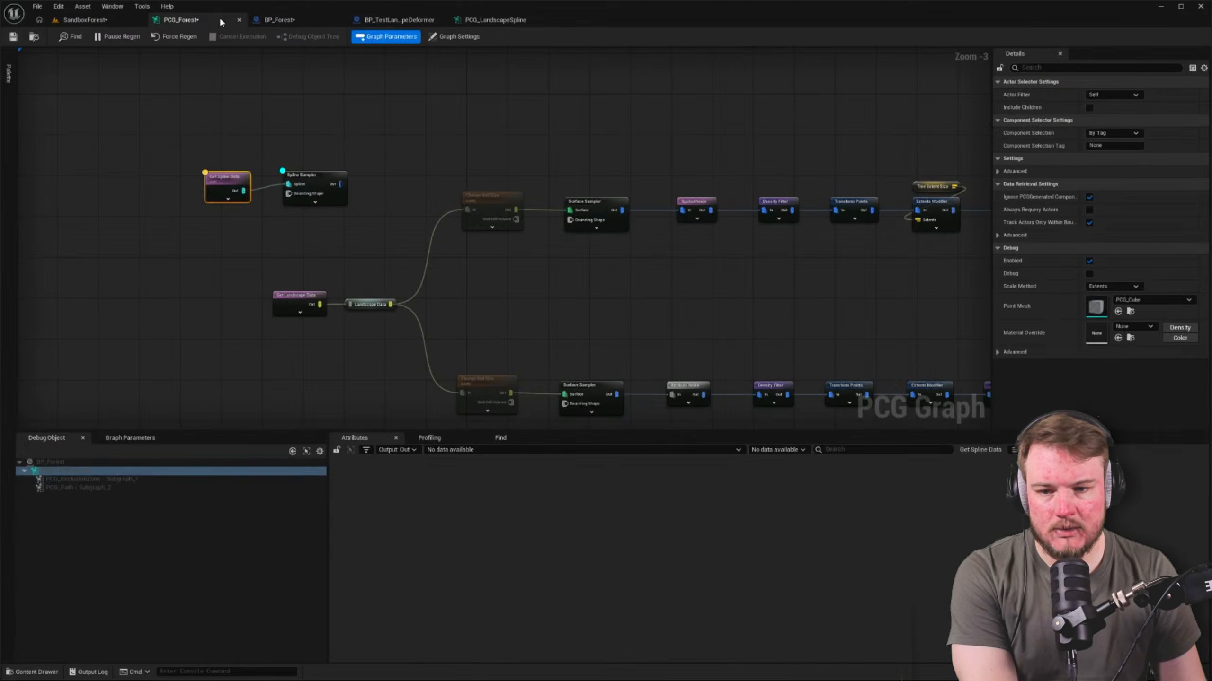
{"action": "left_click", "coordinate": [221, 181]}
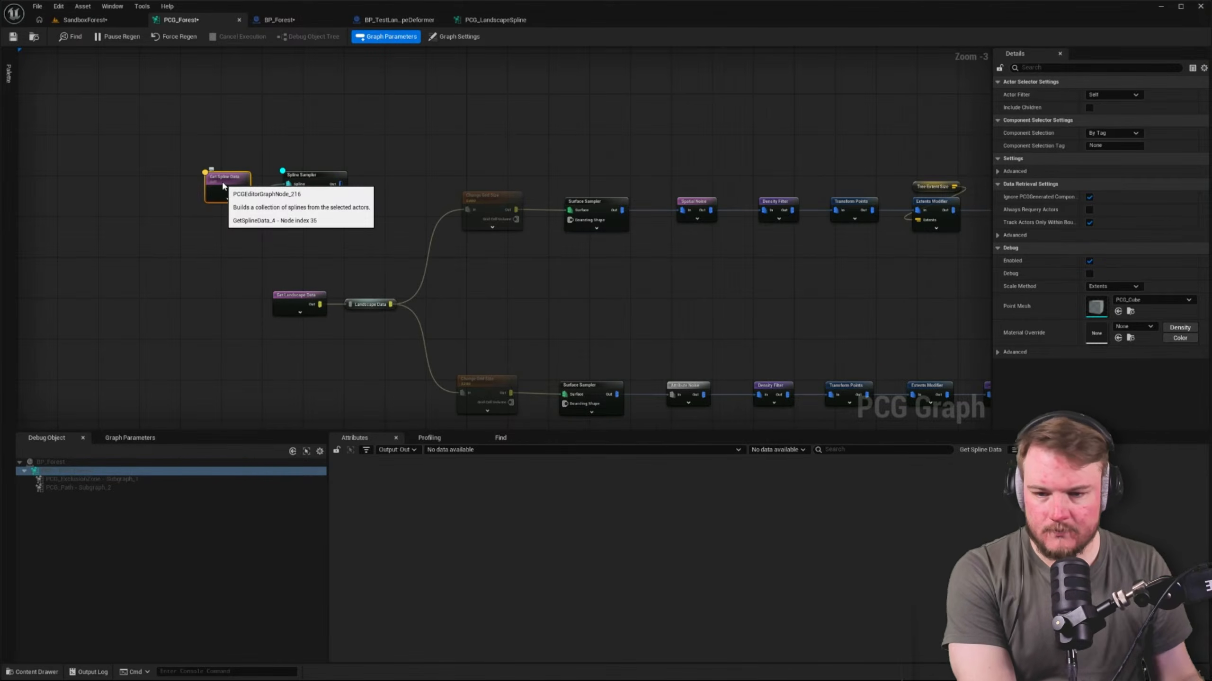
{"action": "left_click", "coordinate": [299, 175]}
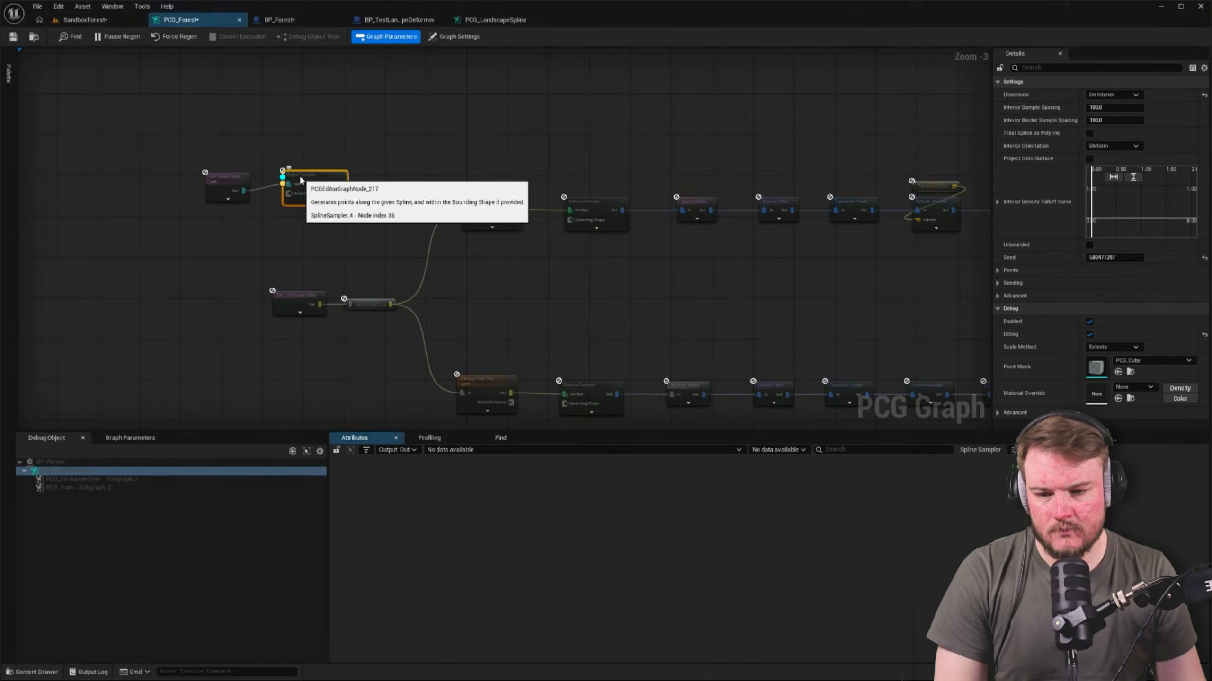
{"action": "left_click", "coordinate": [226, 184]}
{"action": "left_click", "coordinate": [254, 154]}
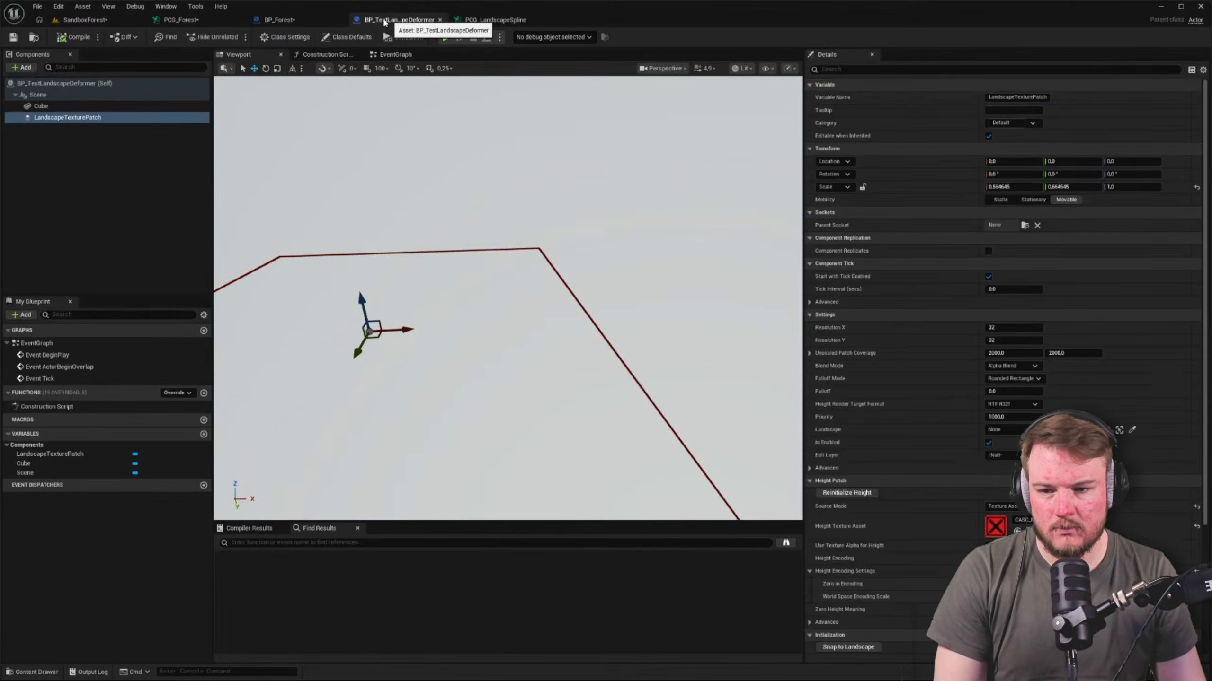
Recheck the BP_Forest spline tag, and set Get Spline Data in PCG_Forest to Component Selection Tag ForestSpline with Include Children off
{"action": "left_click", "coordinate": [280, 20]}
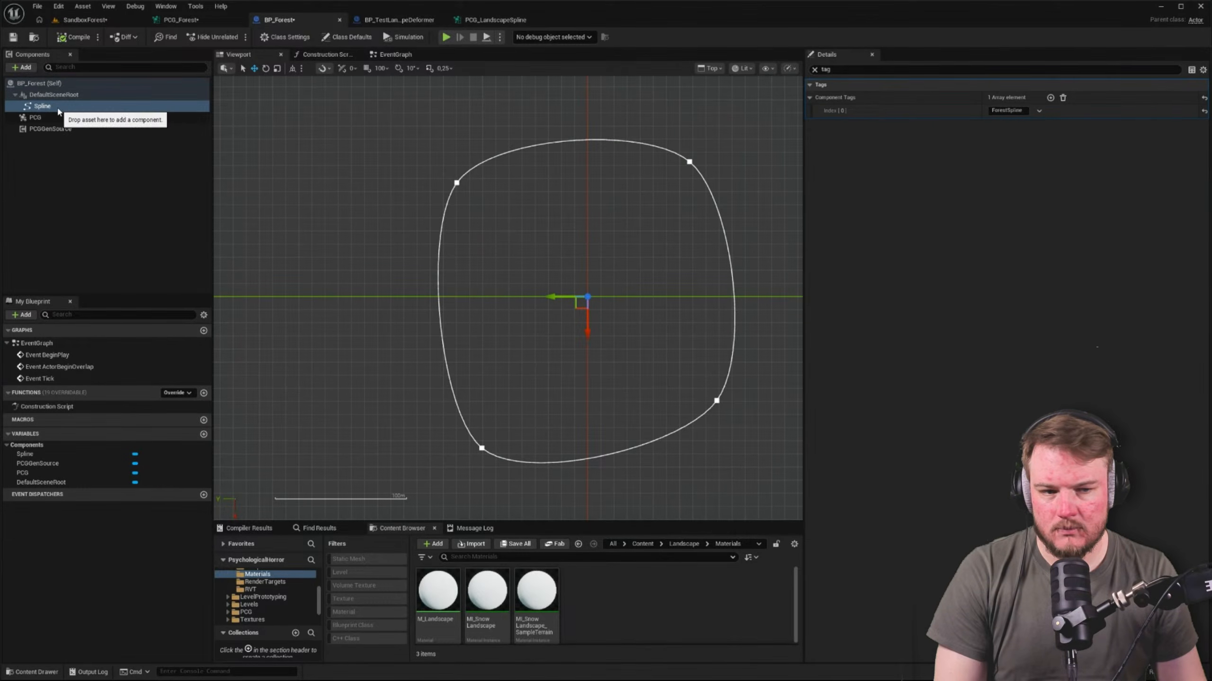
{"action": "left_click", "coordinate": [180, 21]}
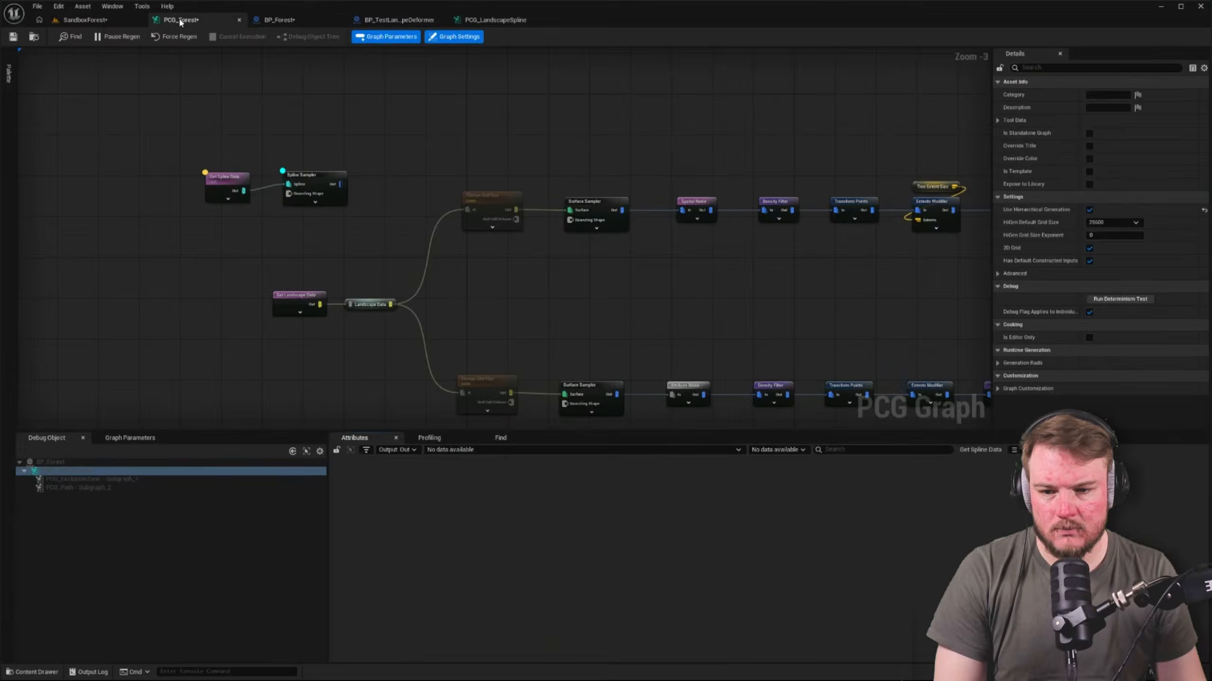
{"action": "left_click", "coordinate": [217, 175]}
{"action": "key", "text": "a"}
{"action": "left_click", "coordinate": [327, 128]}
{"action": "left_click", "coordinate": [243, 184]}
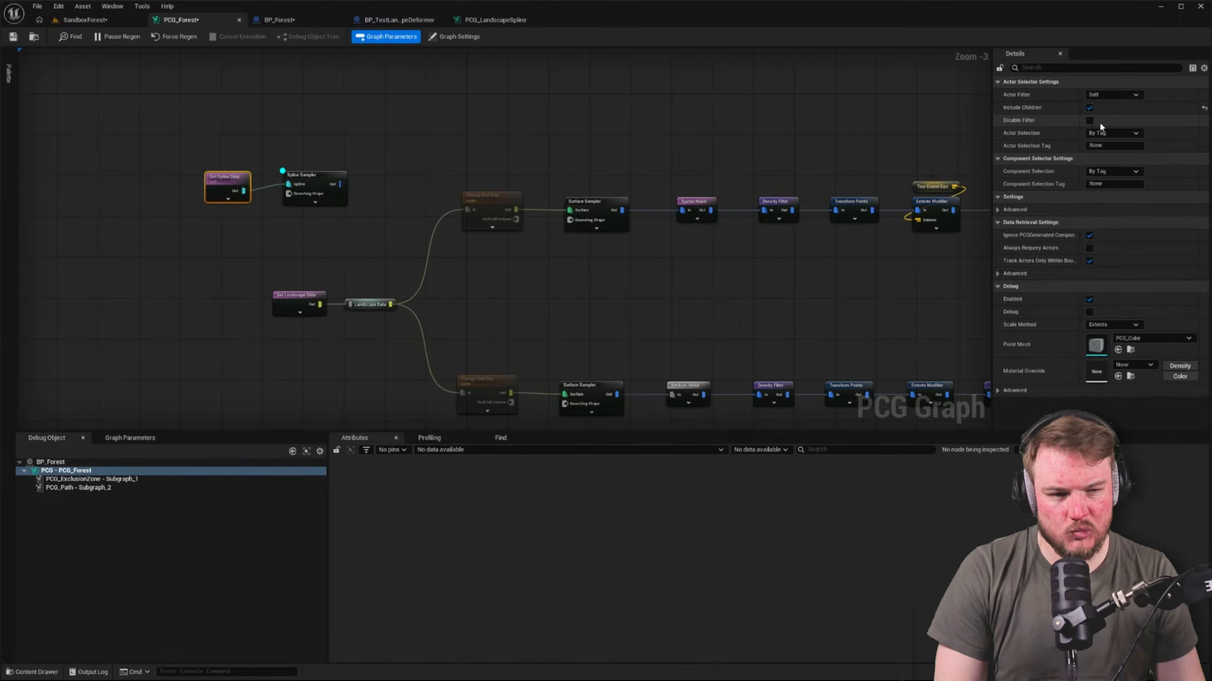
{"action": "left_click", "coordinate": [1089, 107]}
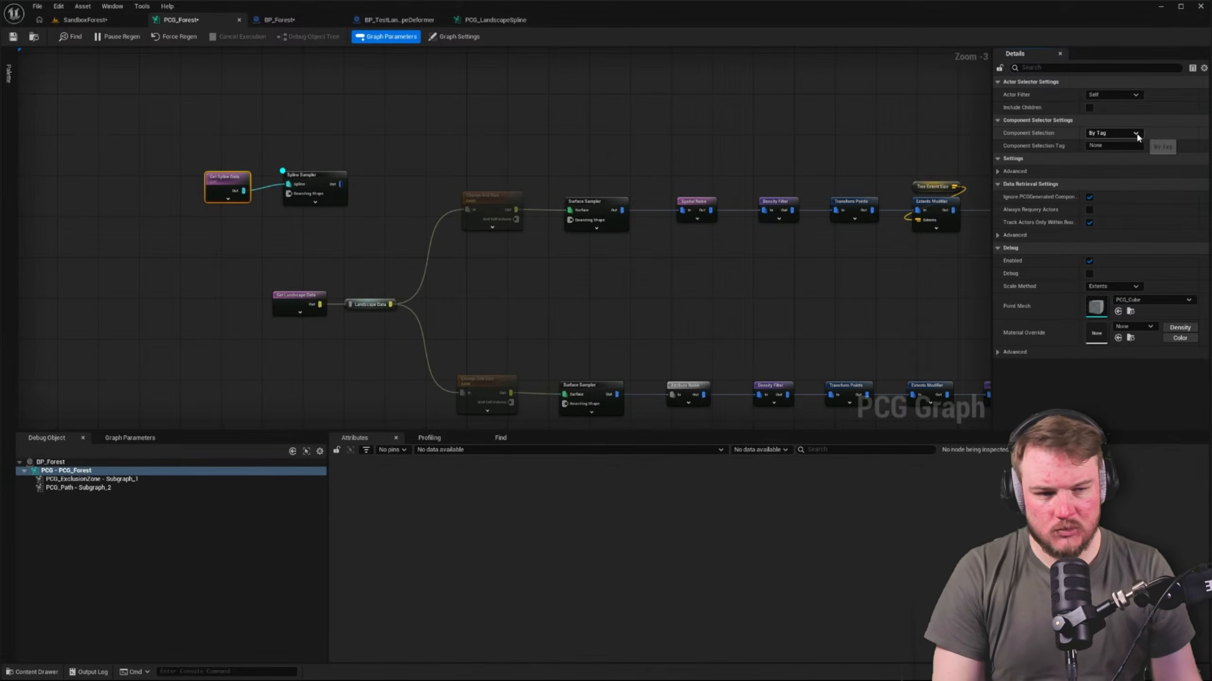
{"action": "left_click", "coordinate": [1115, 146]}
{"action": "type", "text": "ForestSpline"}
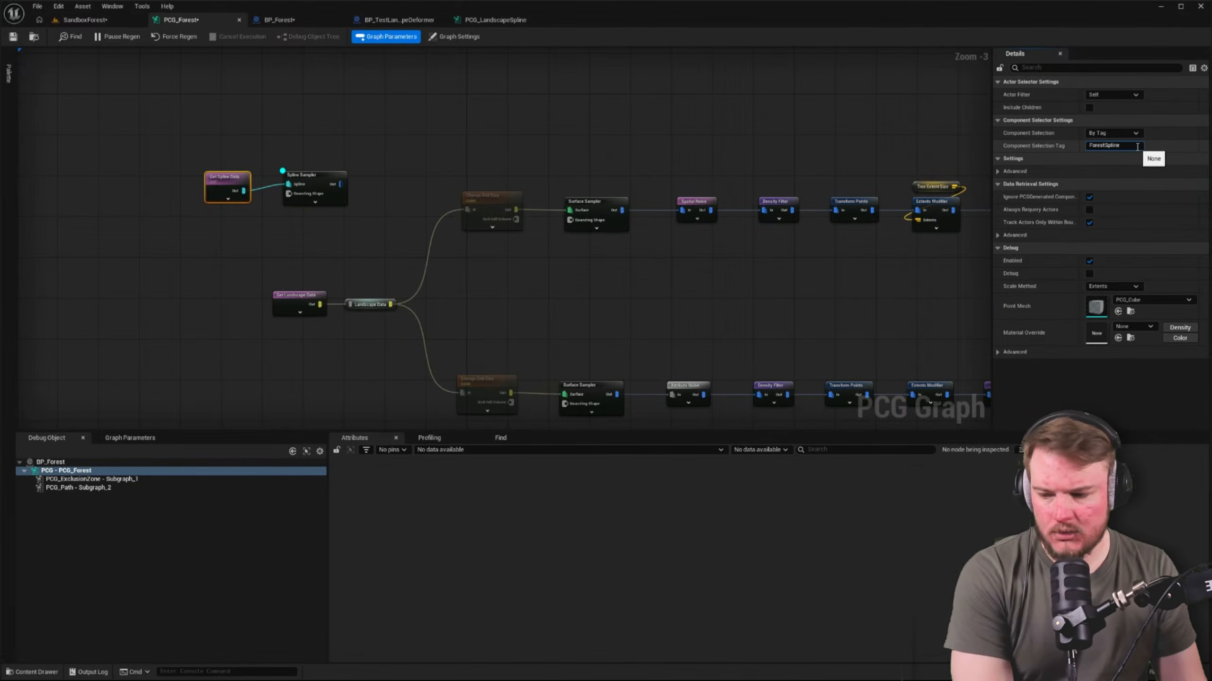
{"action": "left_click", "coordinate": [363, 145]}
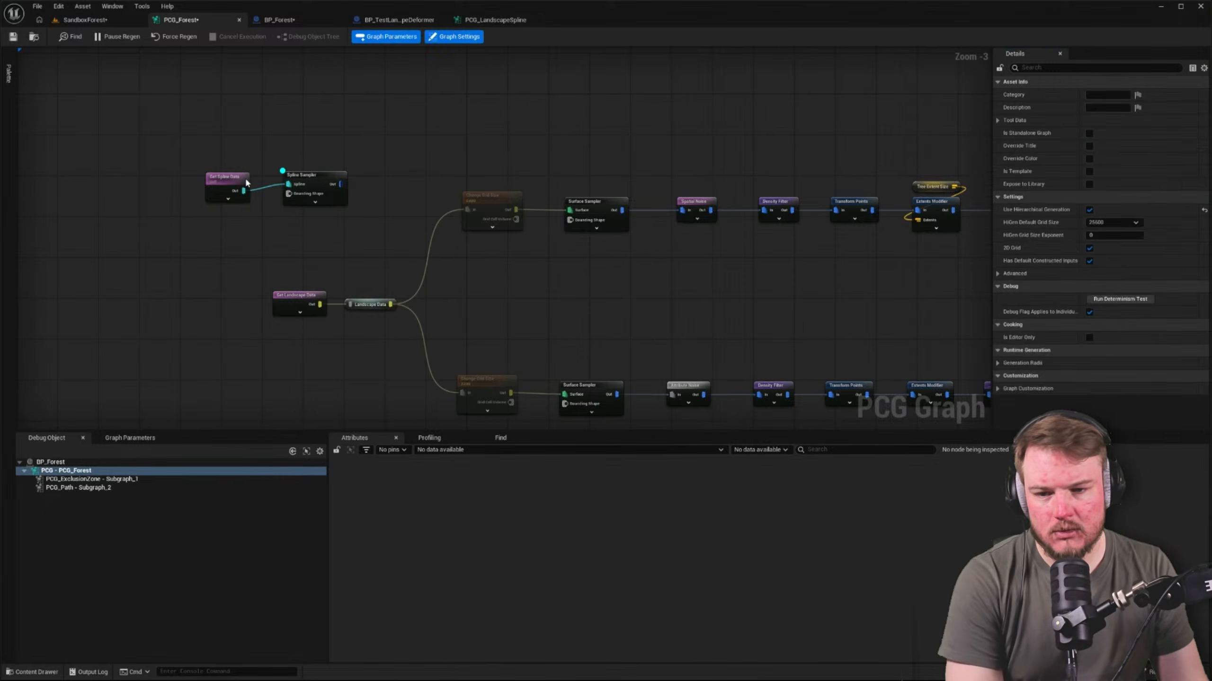
Inspect the output of the ForestSpline-tagged Get Spline Data node and the Spline Sampler fed by it
{"action": "left_click", "coordinate": [227, 179]}
{"action": "key", "text": "a"}
{"action": "left_click", "coordinate": [312, 180]}
{"action": "key", "text": "a"}
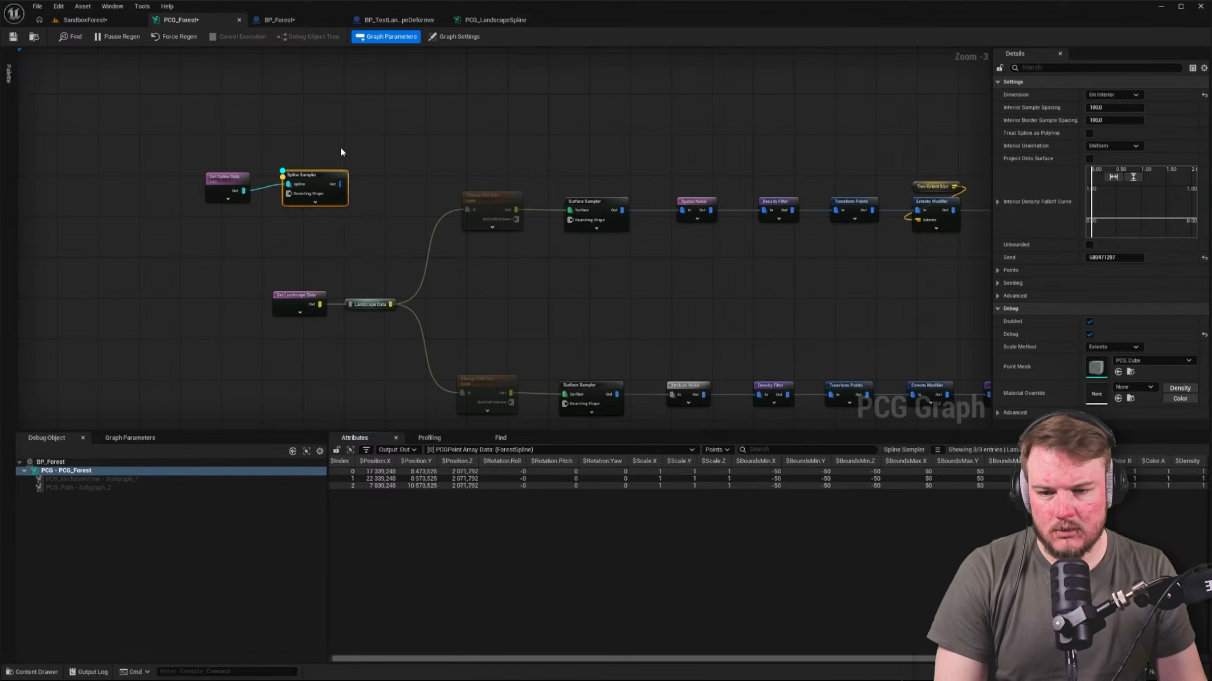
Examine the forest spline area in the SandboxForest level for debug points with BP_Forest's PCG component selected
{"action": "left_click", "coordinate": [84, 19]}
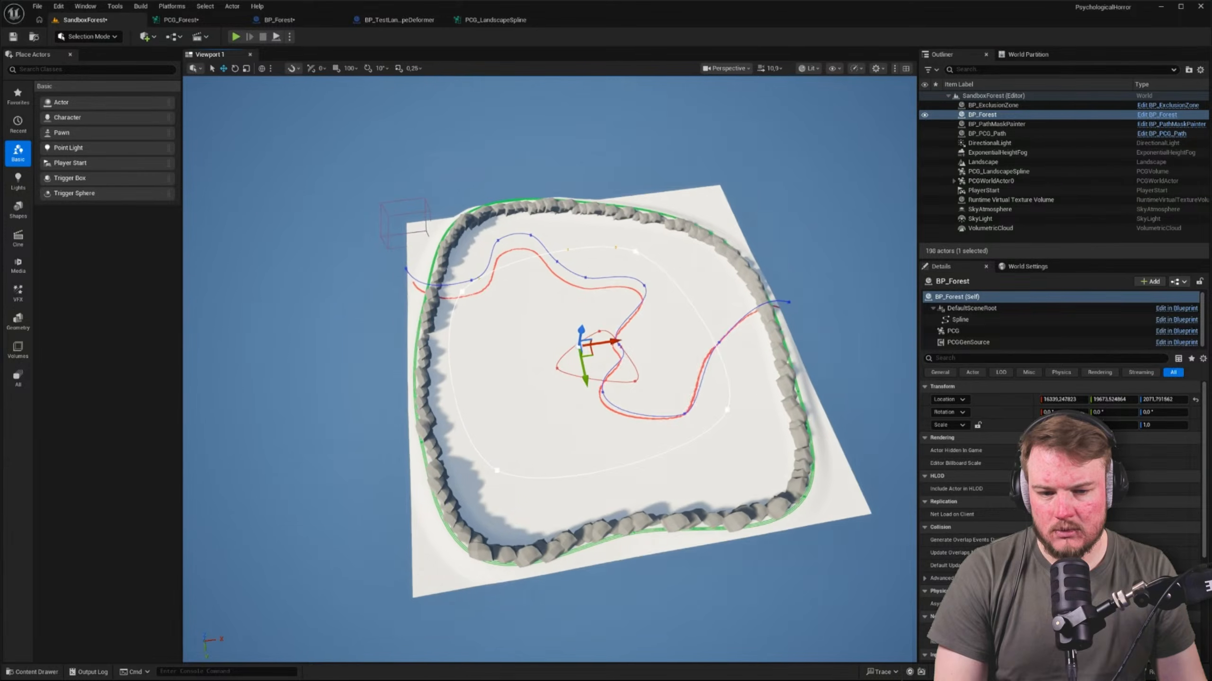
{"action": "left_click", "coordinate": [976, 334]}
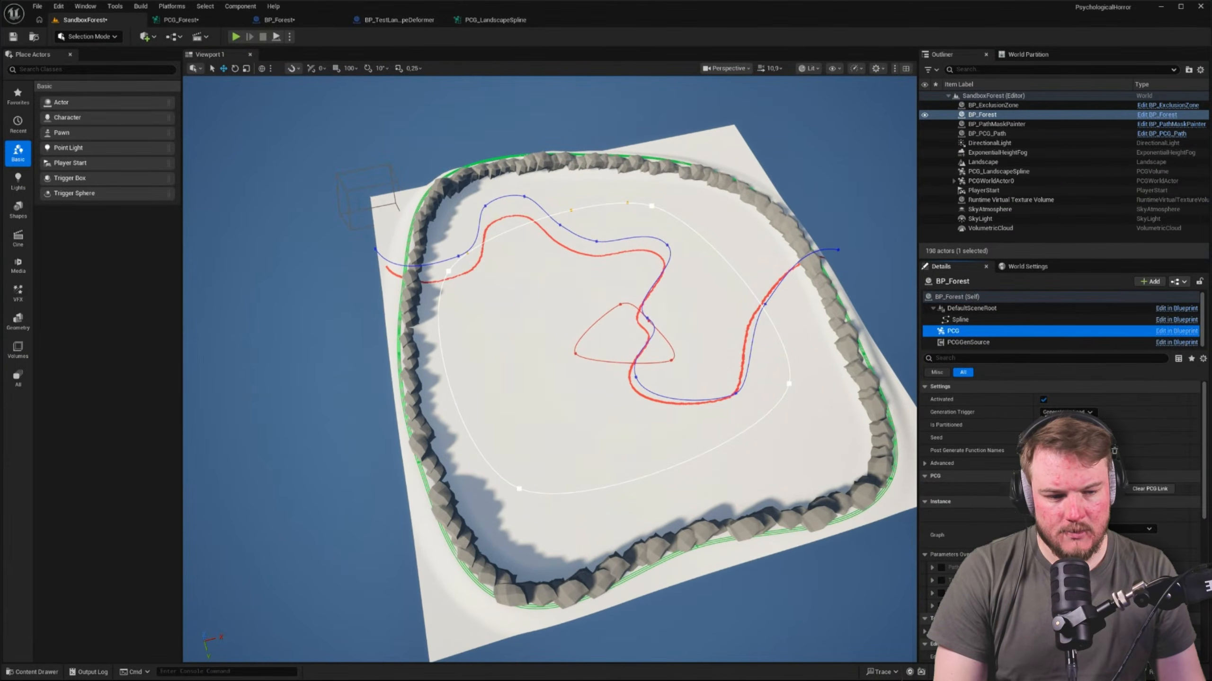
{"action": "right_click_drag", "start_coordinate": [548, 373], "coordinate": [509, 314]}
{"action": "key", "text": "w"}
{"action": "key", "text": "a"}
Review the ForestSpline point array data output by the Spline Sampler in PCG_Forest
{"action": "left_click", "coordinate": [210, 21]}
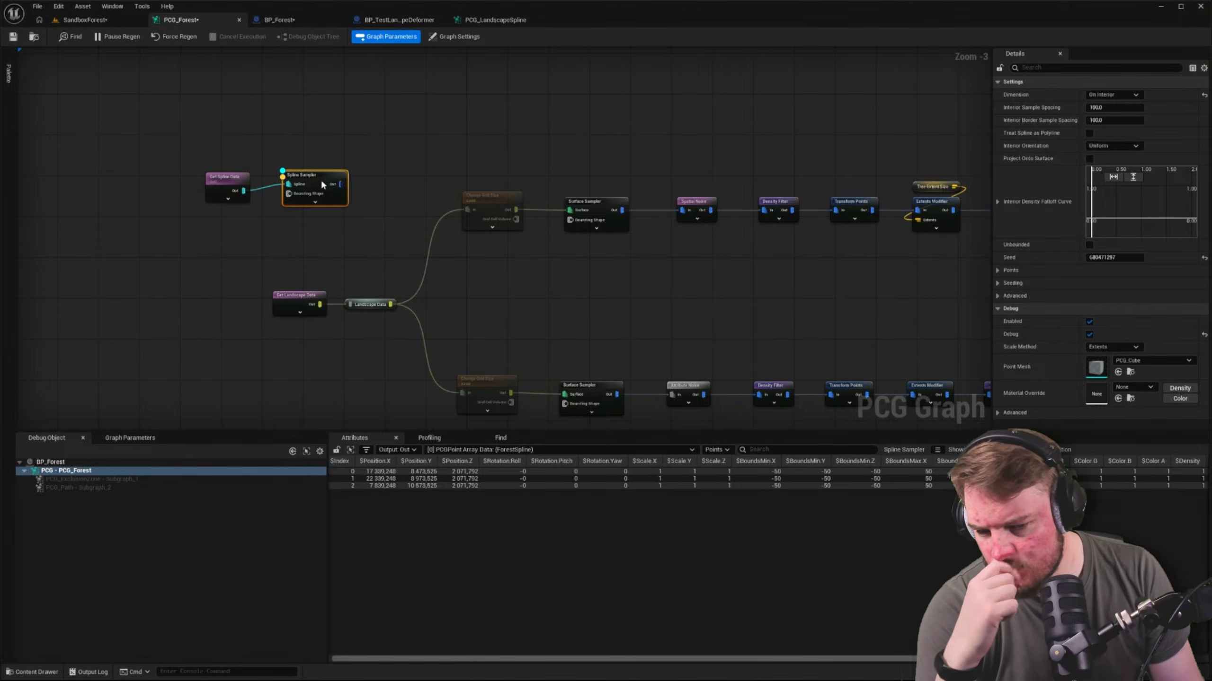
{"action": "left_click", "coordinate": [530, 449]}
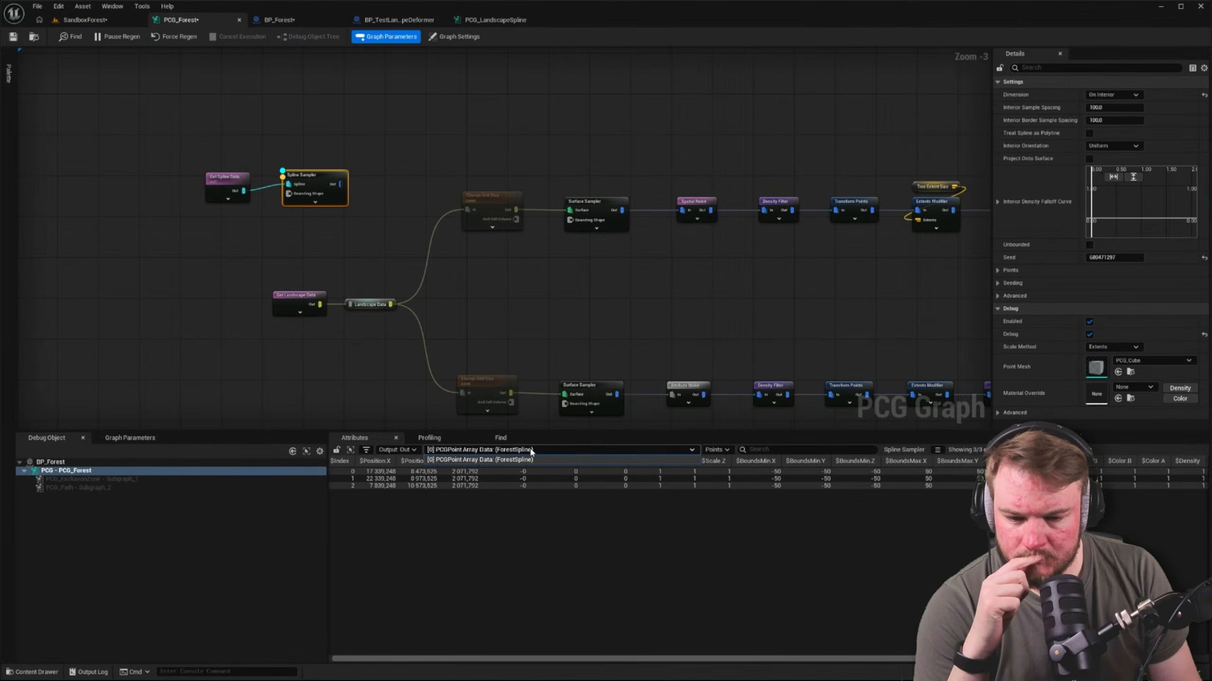
{"action": "left_click", "coordinate": [499, 460]}
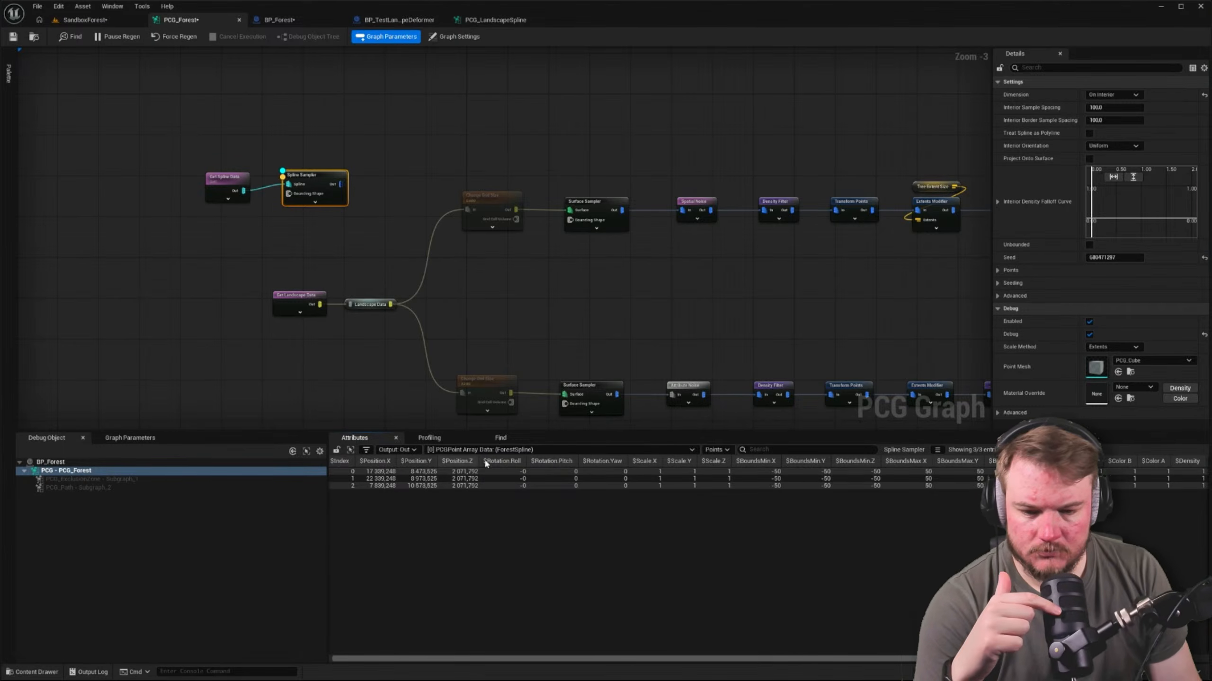
Set both Interior Sample Spacing and Interior Border Sample Spacing of the Spline Sampler to 1.0
{"action": "right_click_drag", "start_coordinate": [502, 277], "coordinate": [475, 325]}
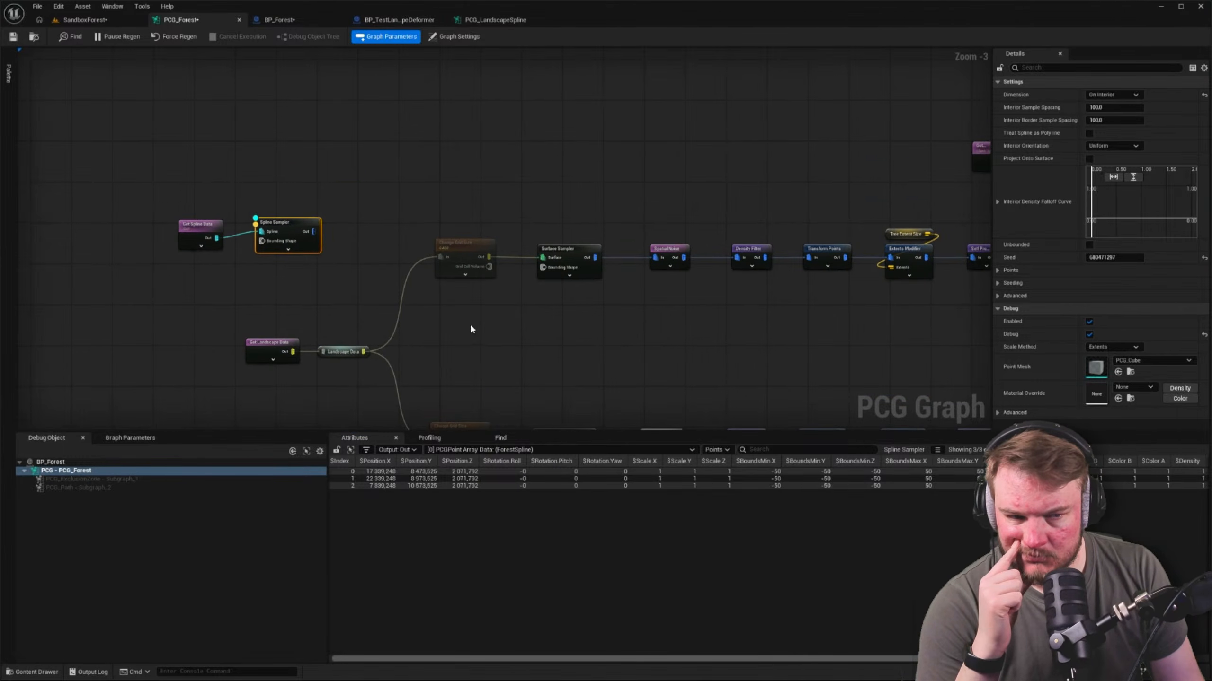
{"action": "left_click_drag", "start_coordinate": [1113, 107], "coordinate": [1136, 107]}
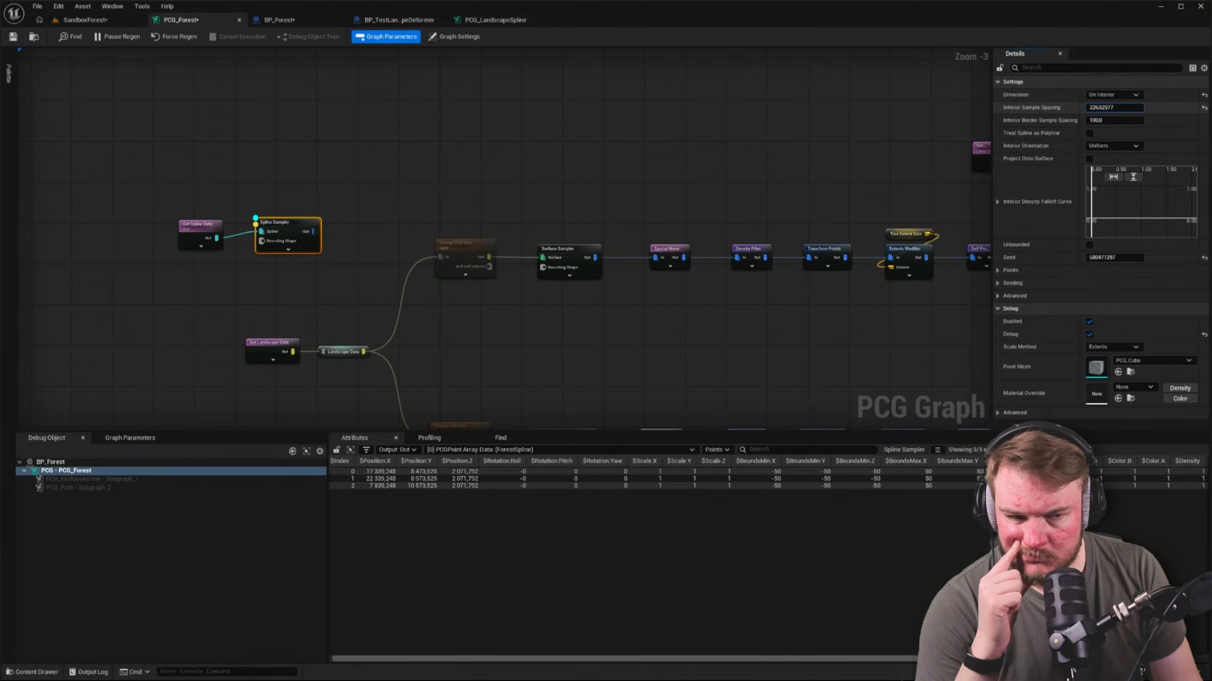
{"action": "left_click", "coordinate": [1114, 108]}
{"action": "type", "text": "0."}
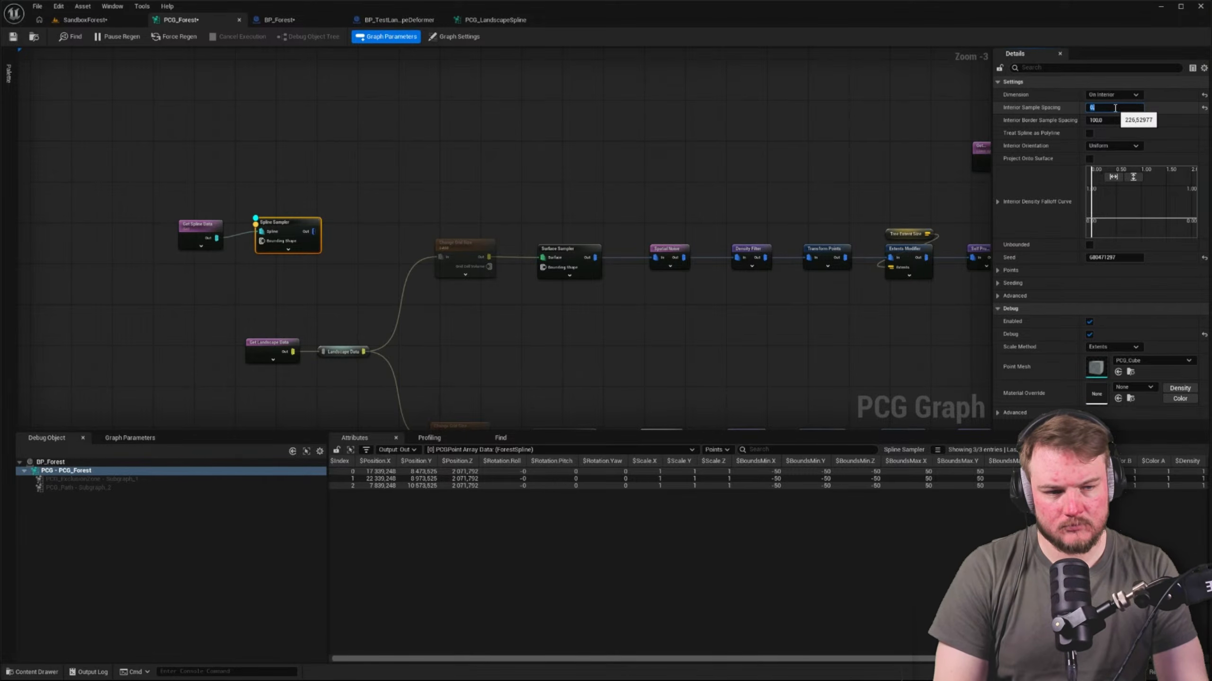
{"action": "type", "text": "1."}
{"action": "key", "text": "Return"}
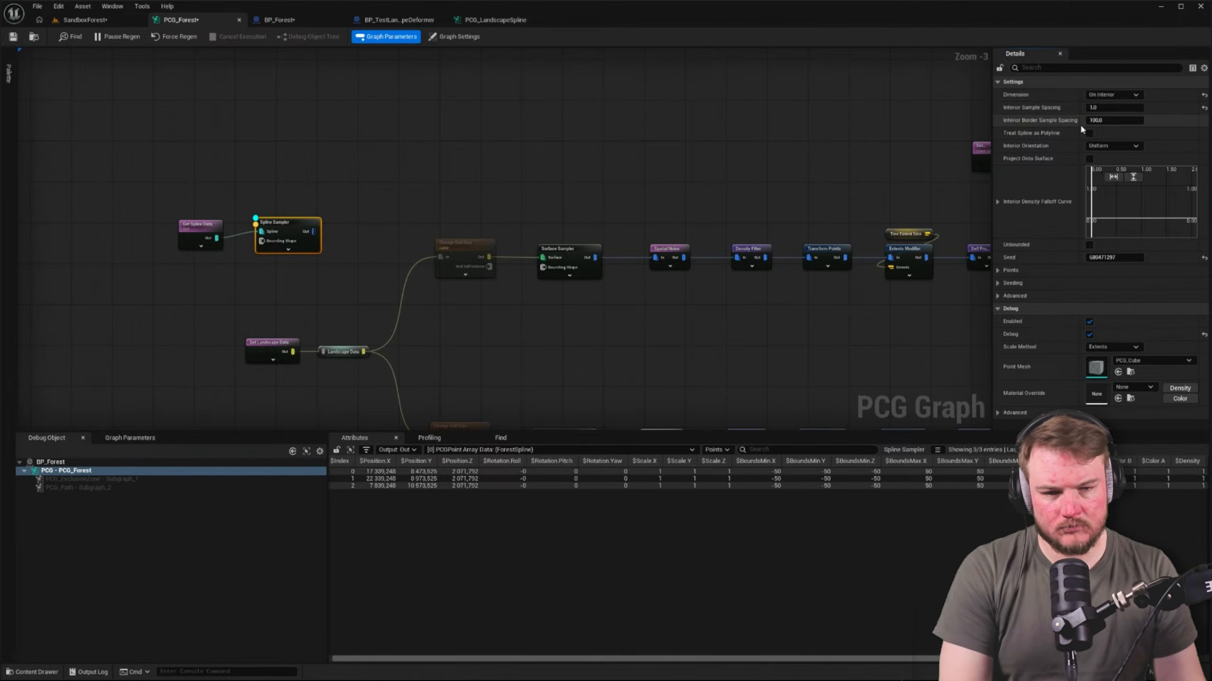
{"action": "left_click", "coordinate": [1122, 120]}
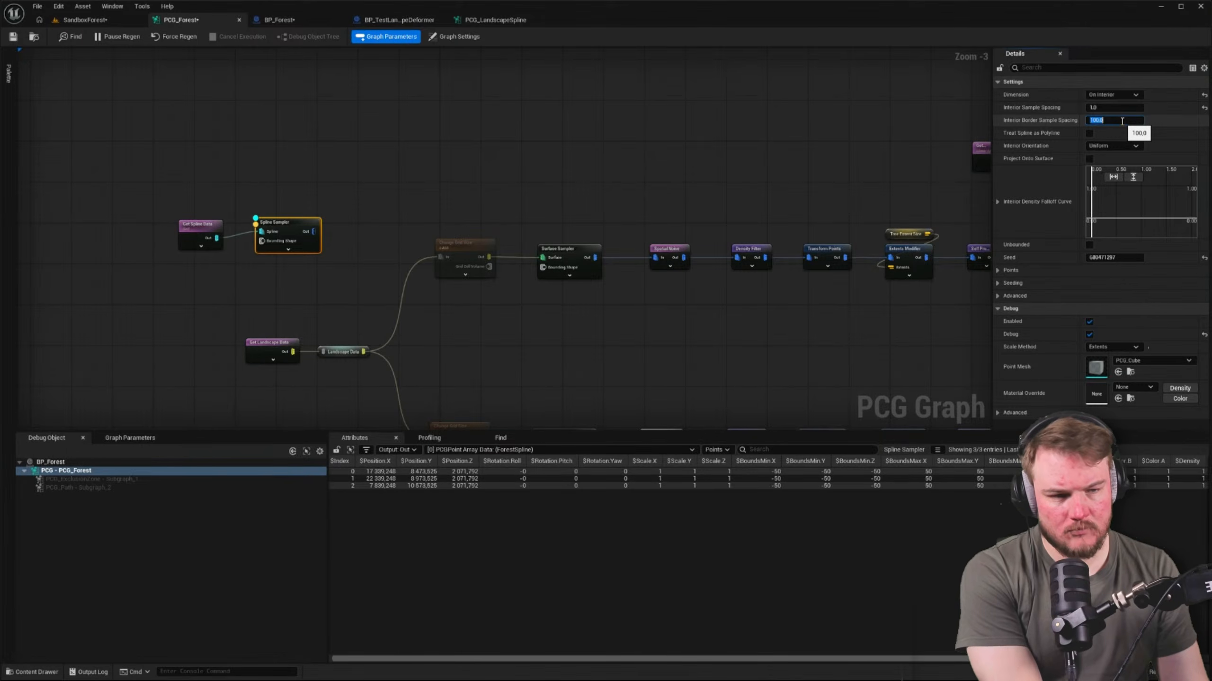
{"action": "left_click", "coordinate": [713, 159]}
{"action": "left_click", "coordinate": [296, 223]}
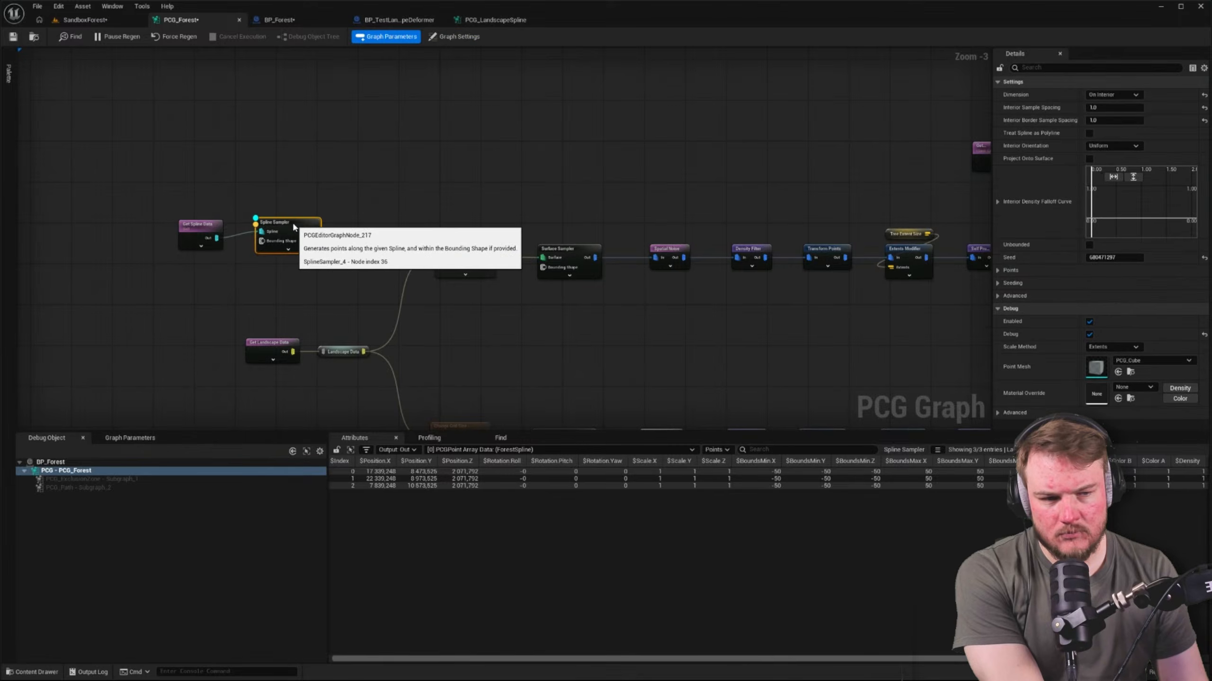
Try Follow Curvature as the Spline Sampler's Interior Orientation and return it to Uniform
{"action": "left_click", "coordinate": [1123, 146]}
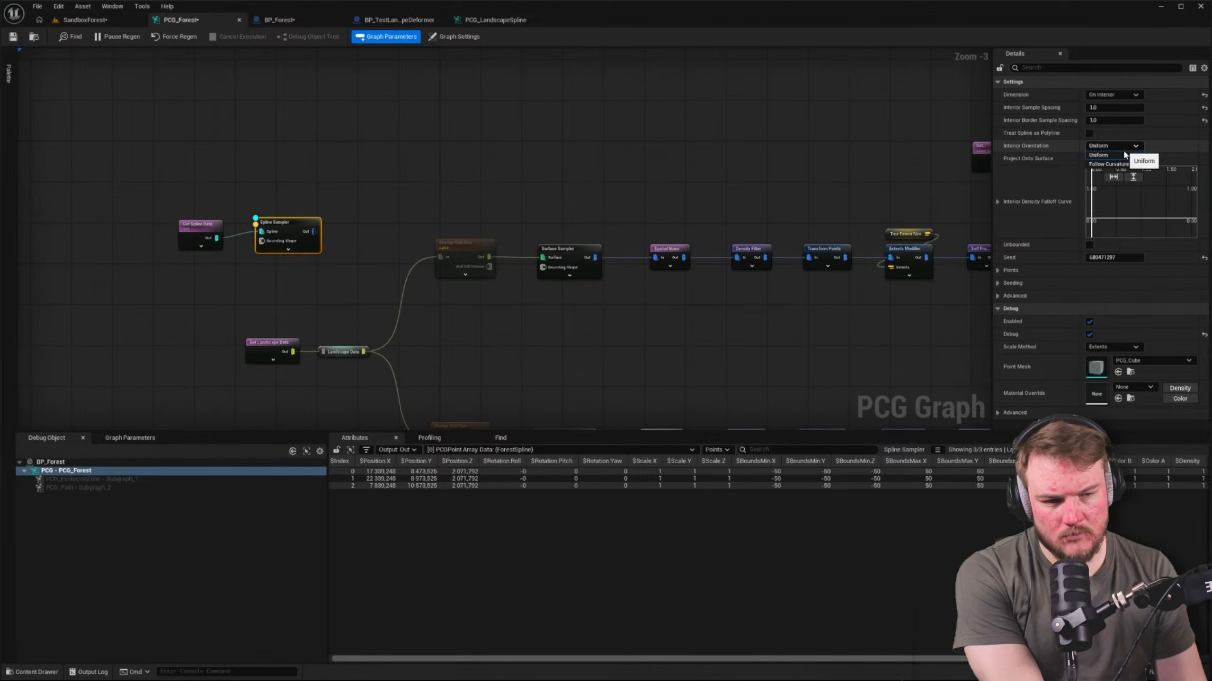
{"action": "left_click", "coordinate": [1108, 164]}
{"action": "left_click", "coordinate": [1126, 146]}
{"action": "left_click", "coordinate": [1127, 156]}
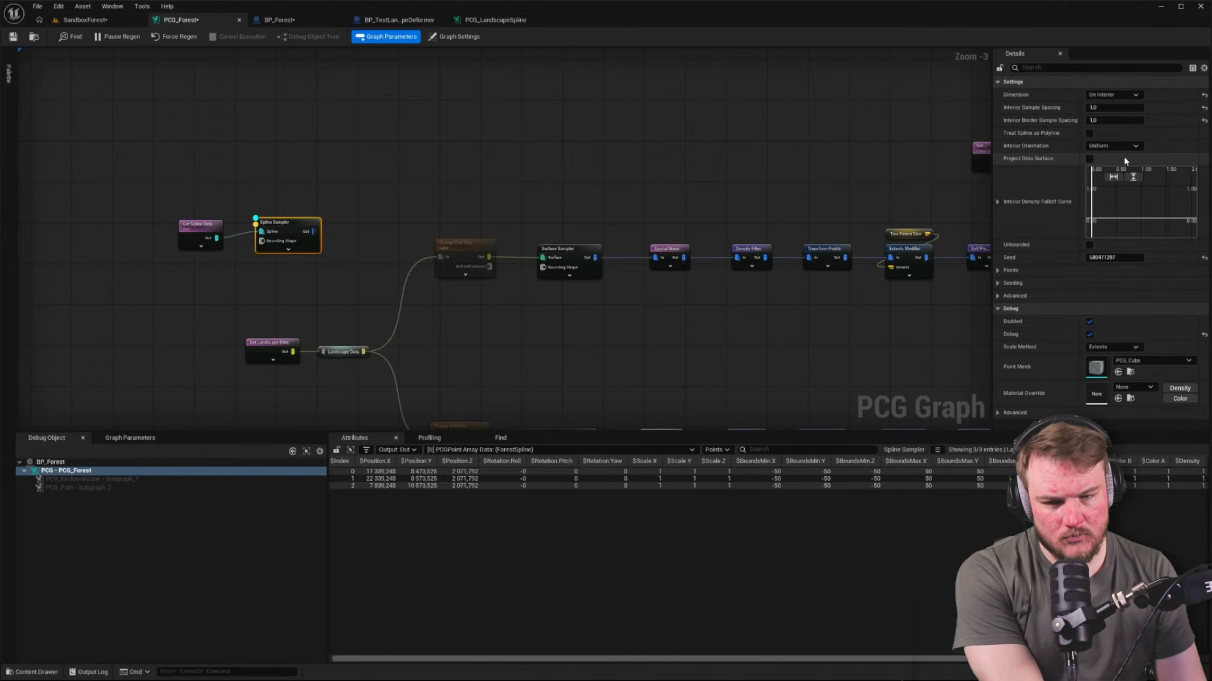
Check the forest area in the SandboxForest level and the settings of BP_Forest's Spline and PCG components
{"action": "left_click_drag", "start_coordinate": [216, 162], "coordinate": [453, 158]}
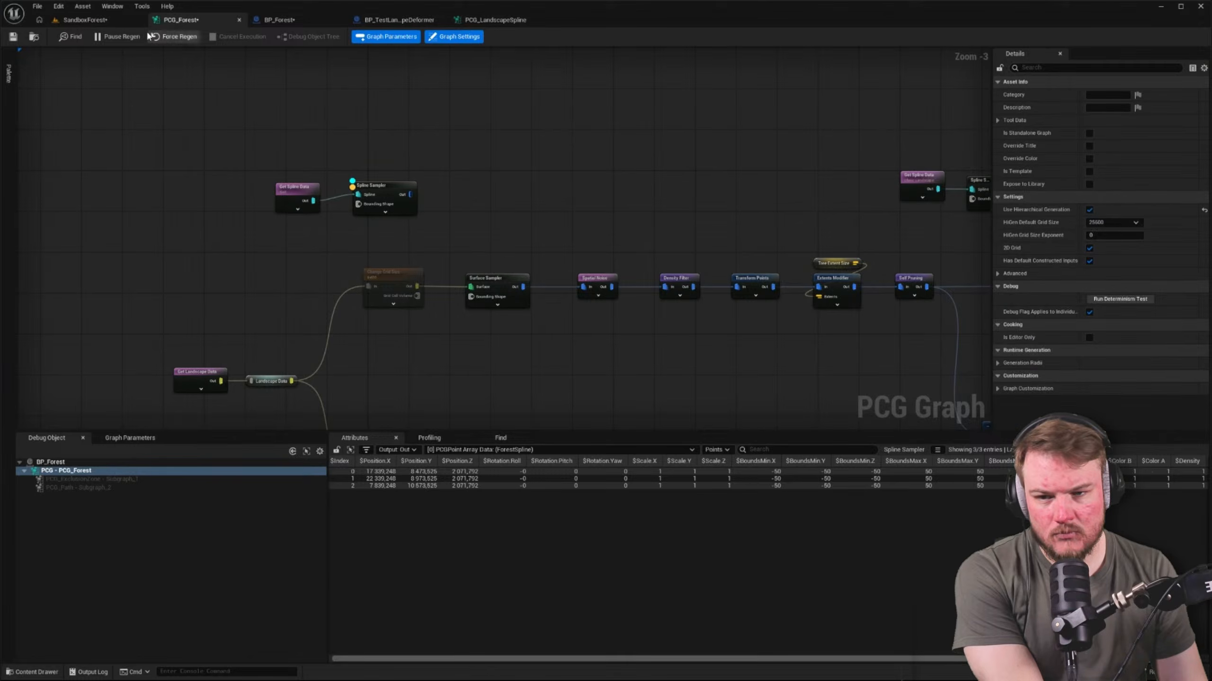
{"action": "left_click", "coordinate": [130, 20]}
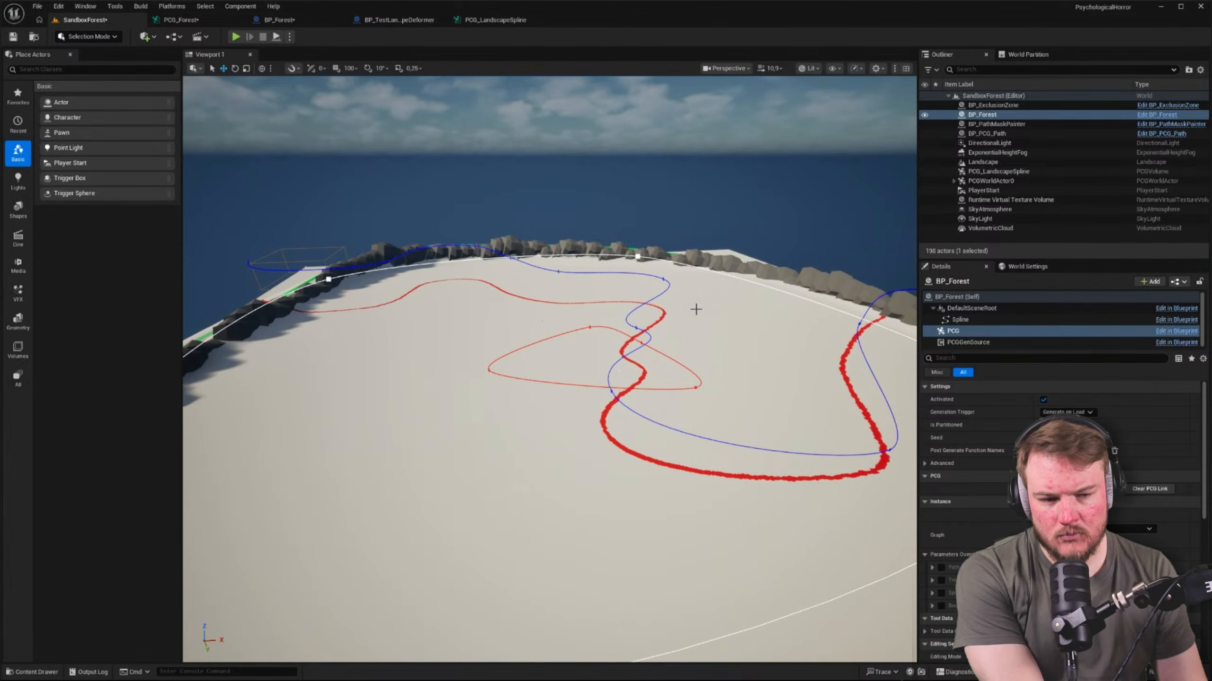
{"action": "left_click", "coordinate": [971, 321]}
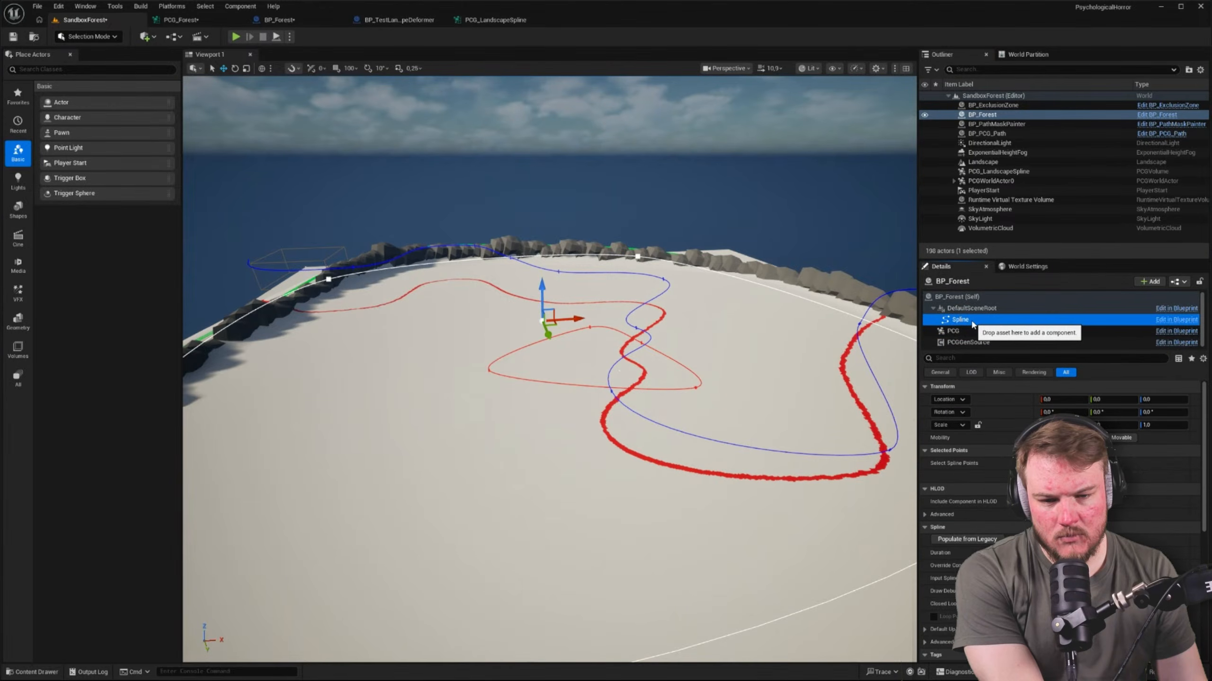
{"action": "left_click", "coordinate": [971, 333]}
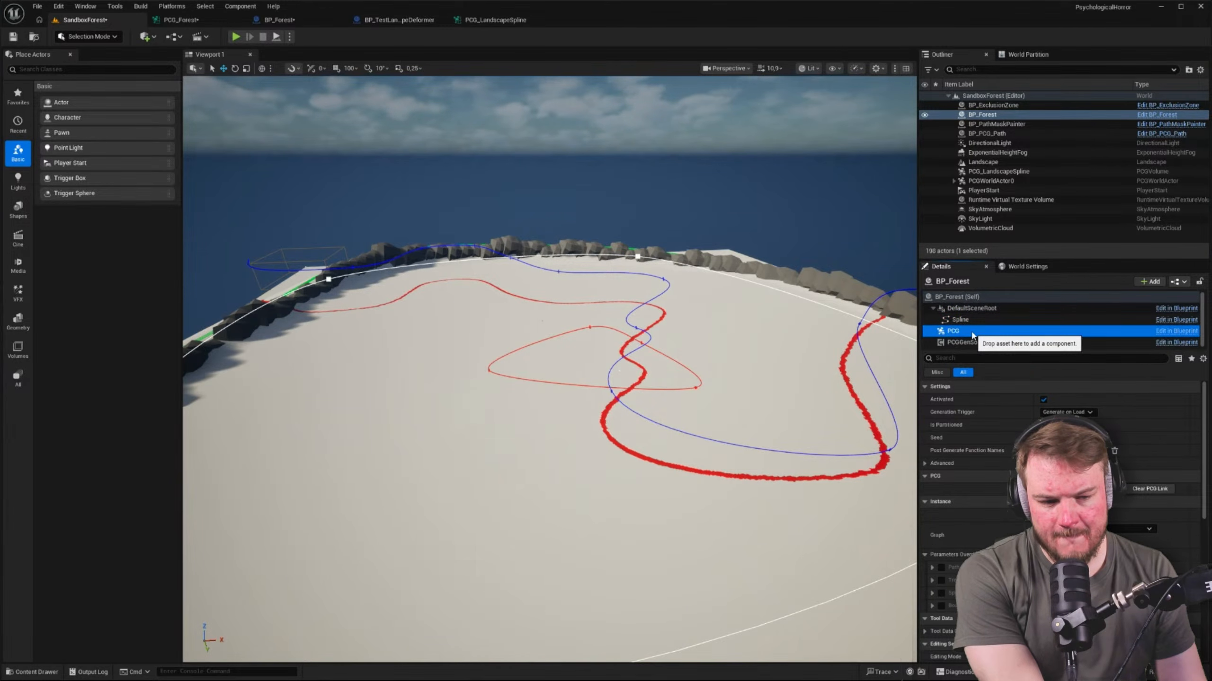
Move the Get Spline Data and Spline Sampler pair in PCG_Forest farther above the Surface Sampler chain
{"action": "left_click", "coordinate": [210, 19]}
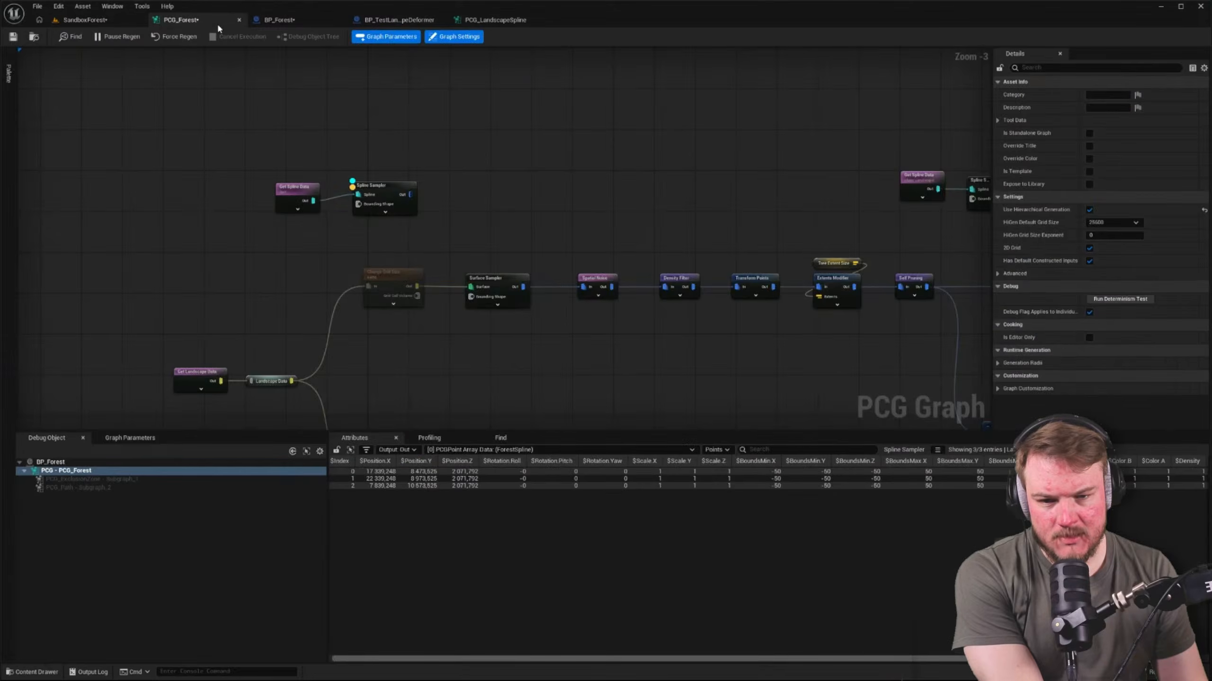
{"action": "scroll", "coordinate": [443, 205], "scroll_direction": "down", "scroll_amount": 6}
{"action": "scroll", "coordinate": [310, 174], "scroll_direction": "up", "scroll_amount": 4}
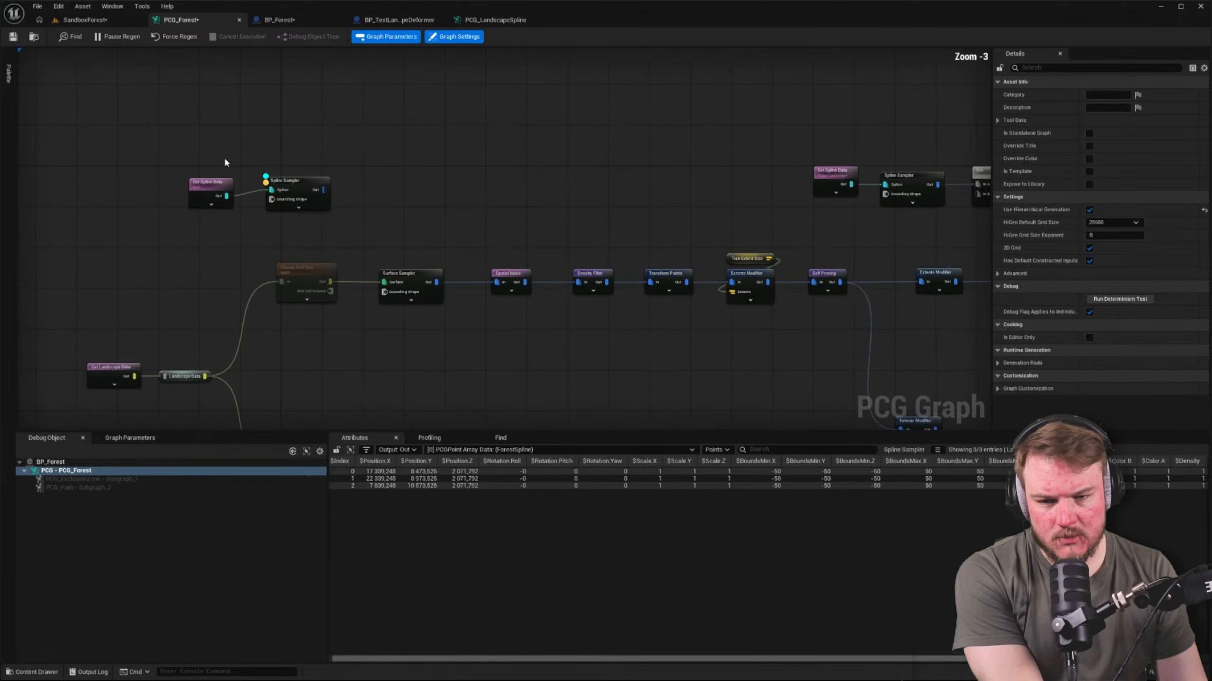
{"action": "left_click_drag", "start_coordinate": [175, 152], "coordinate": [355, 213]}
{"action": "right_click_drag", "start_coordinate": [354, 213], "coordinate": [459, 265]}
{"action": "left_click_drag", "start_coordinate": [380, 236], "coordinate": [403, 205]}
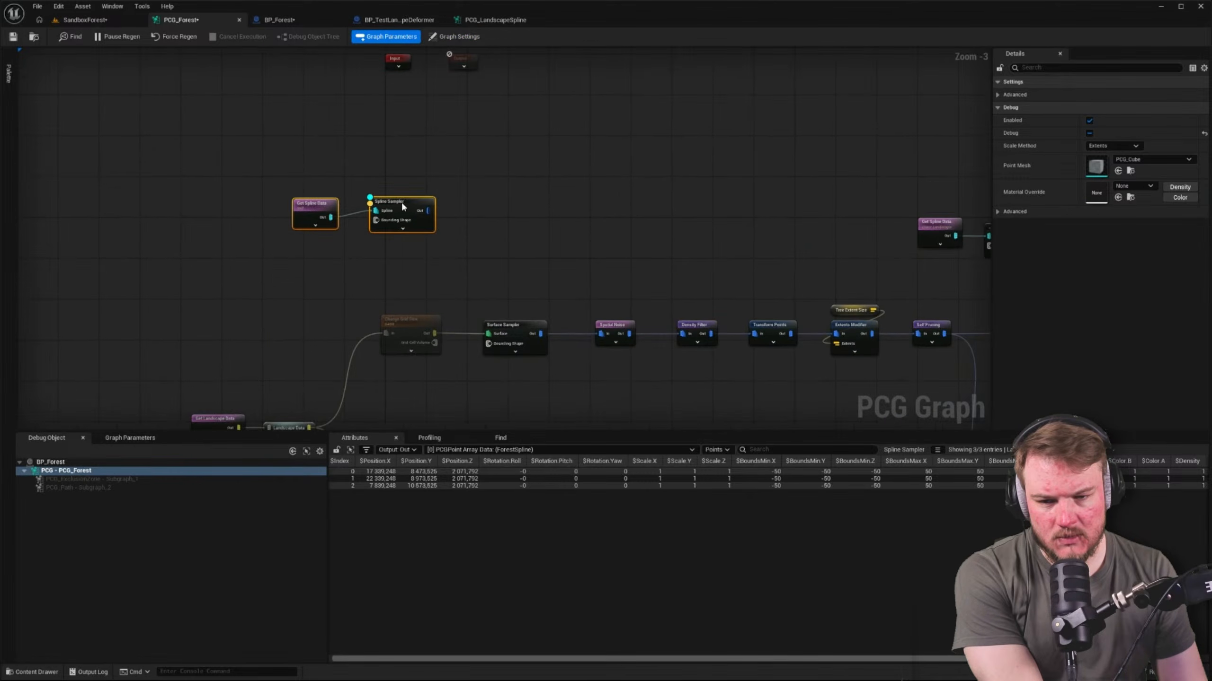
Turn on Include Children for the Get Spline Data node that feeds the Spline Sampler
{"action": "scroll", "coordinate": [217, 193], "scroll_direction": "up", "scroll_amount": 3}
{"action": "left_click", "coordinate": [349, 210]}
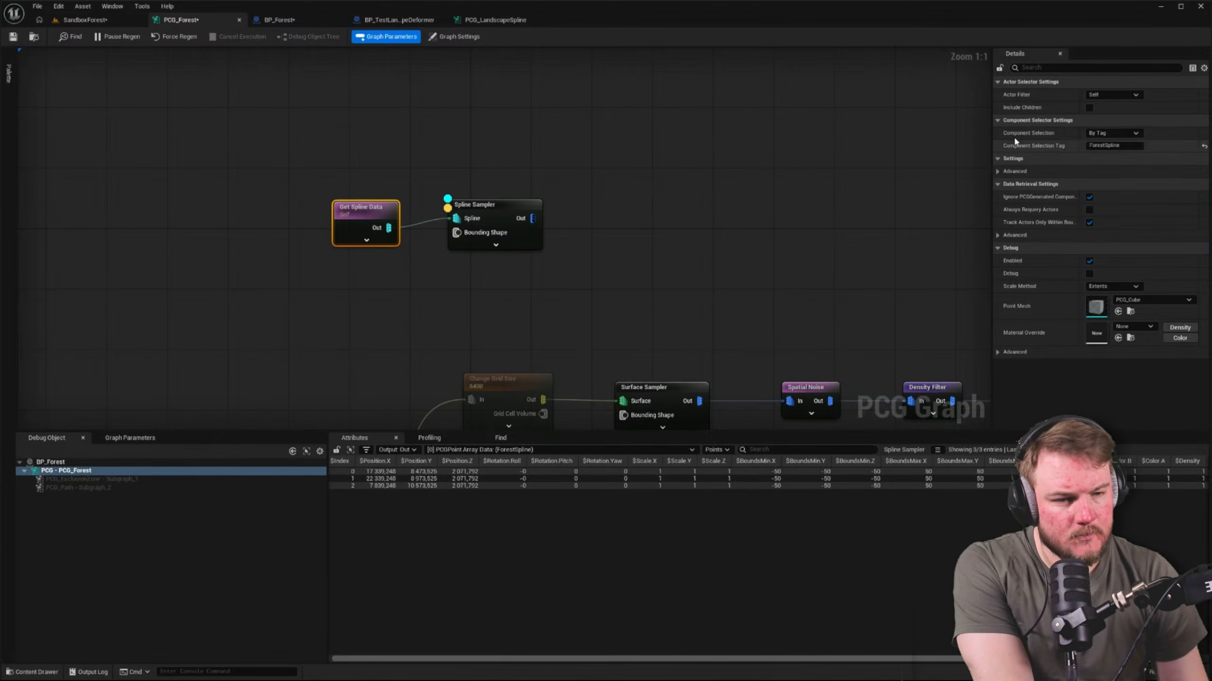
{"action": "left_click", "coordinate": [1090, 108]}
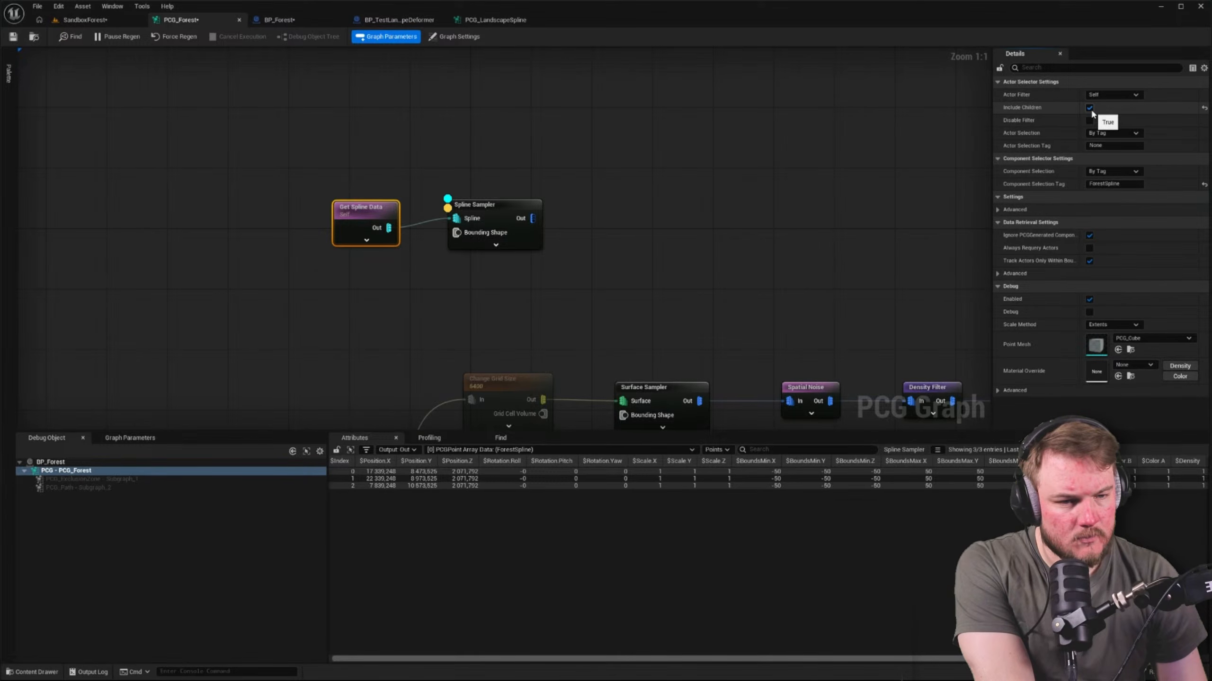
Turn off Include Children for the Get Spline Data node that feeds the Spline Sampler
{"action": "left_click", "coordinate": [1090, 108]}
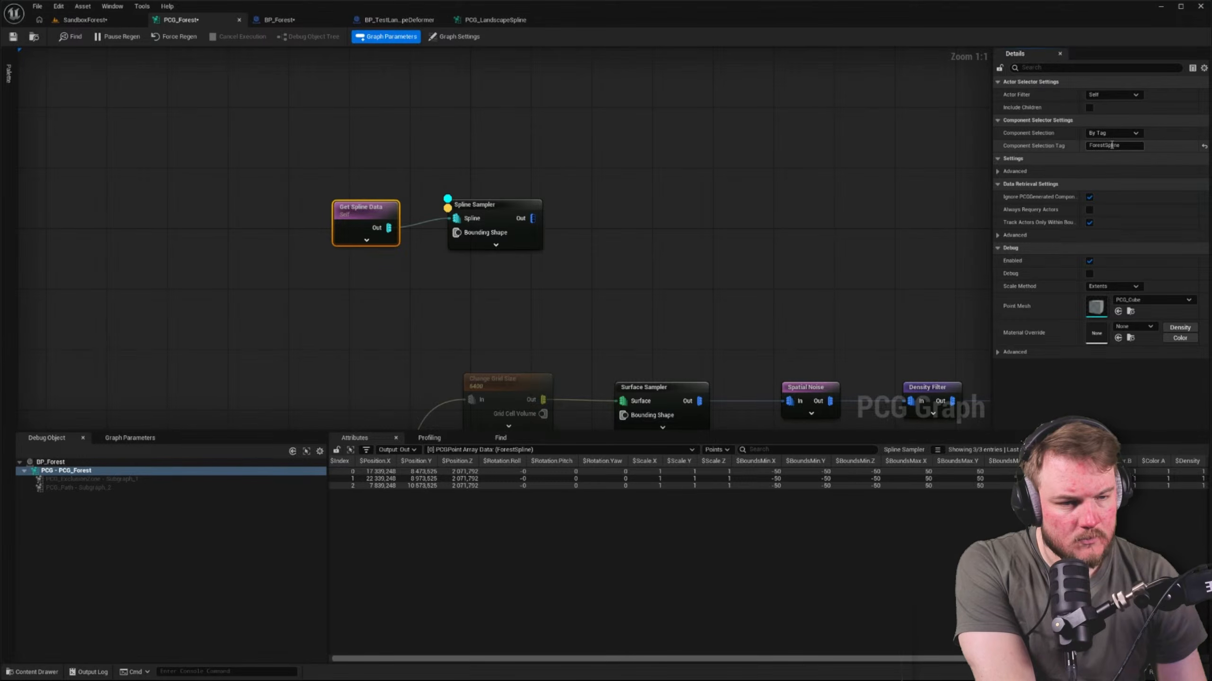
{"action": "left_click", "coordinate": [420, 191]}
{"action": "left_click", "coordinate": [348, 219]}
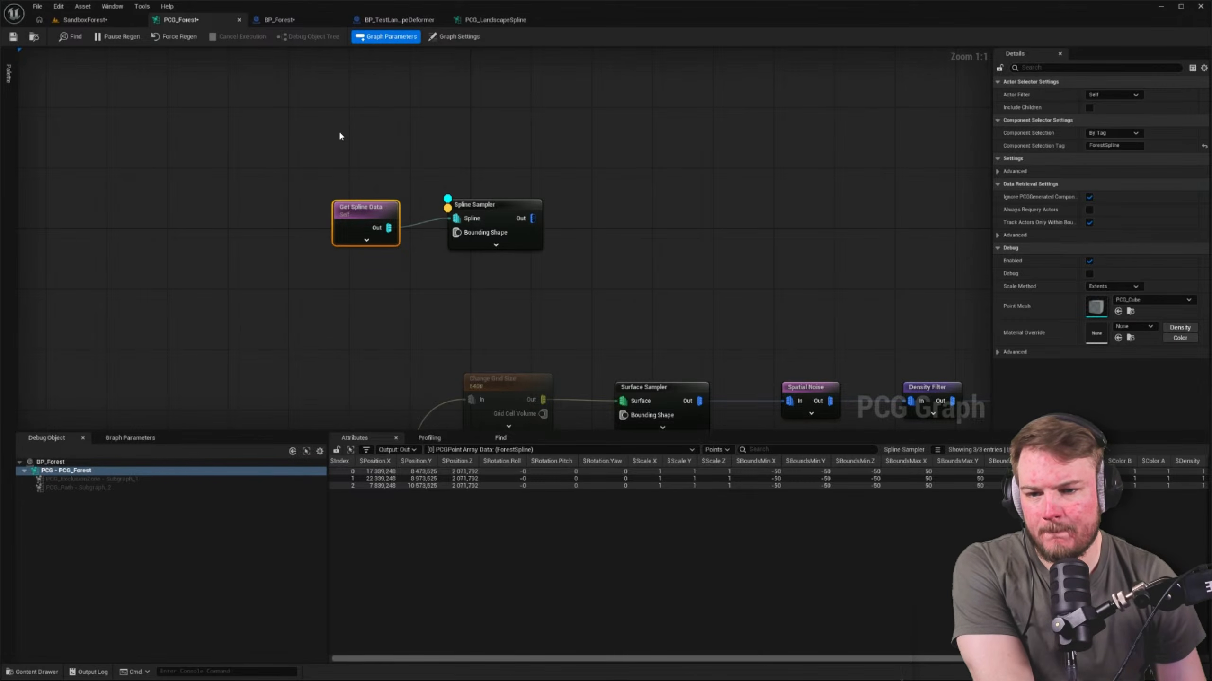
Review all settings of BP_Forest's Spline component with the "tag" filter cleared
{"action": "left_click", "coordinate": [286, 20]}
{"action": "right_click_drag", "start_coordinate": [405, 197], "coordinate": [292, 187]}
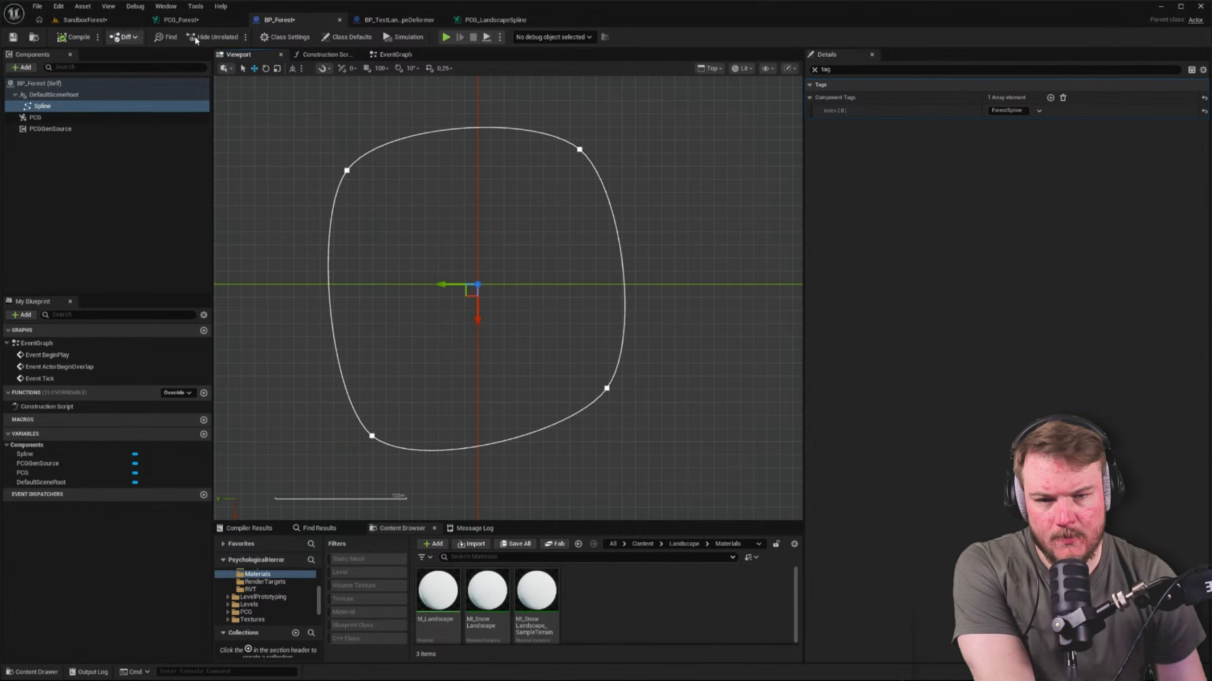
{"action": "left_click", "coordinate": [814, 69]}
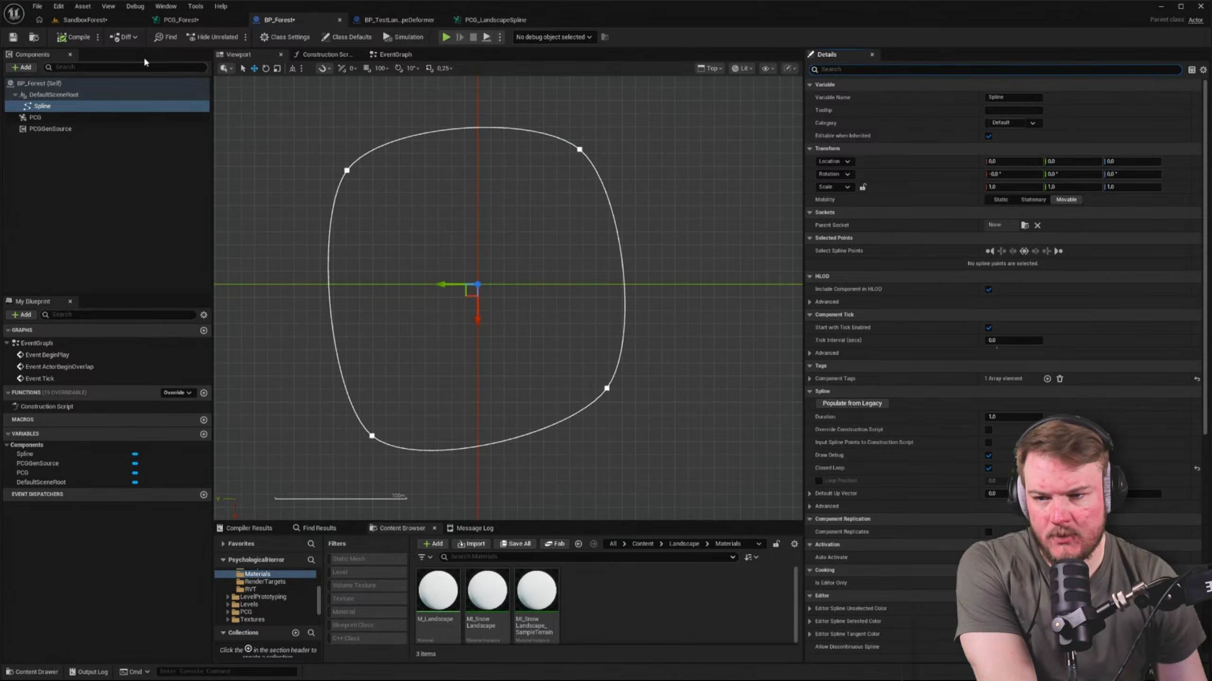
In SandboxForest's top view, add a point on BP_Forest's upper spline edge and move the upper-left corner point out to the boulder wall
{"action": "left_click", "coordinate": [84, 20]}
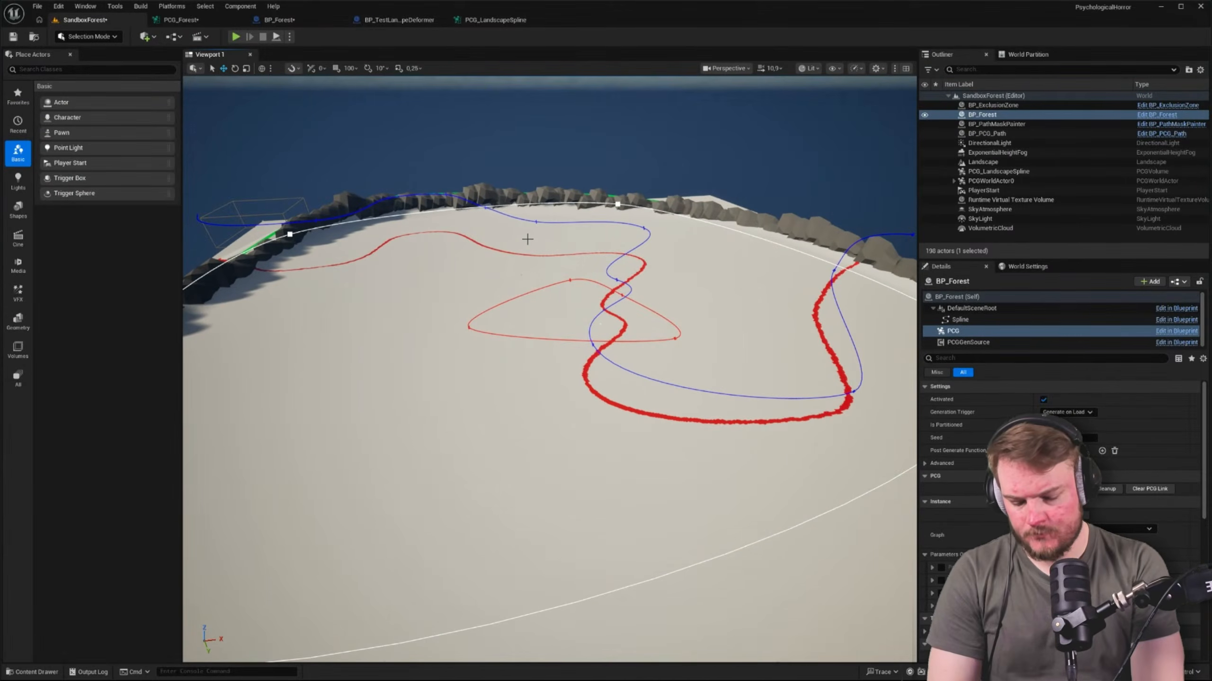
{"action": "key", "text": "alt+j"}
{"action": "key", "text": "alt+2"}
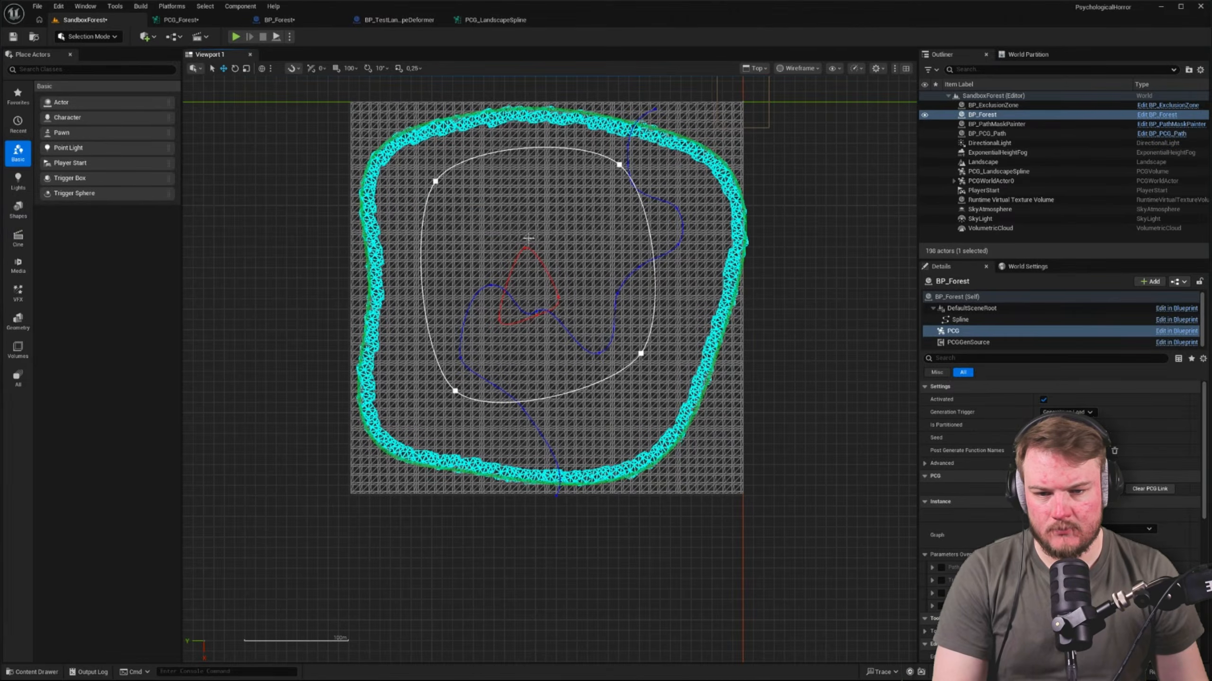
{"action": "left_click", "coordinate": [436, 181]}
{"action": "left_click_drag", "start_coordinate": [447, 181], "coordinate": [524, 139]}
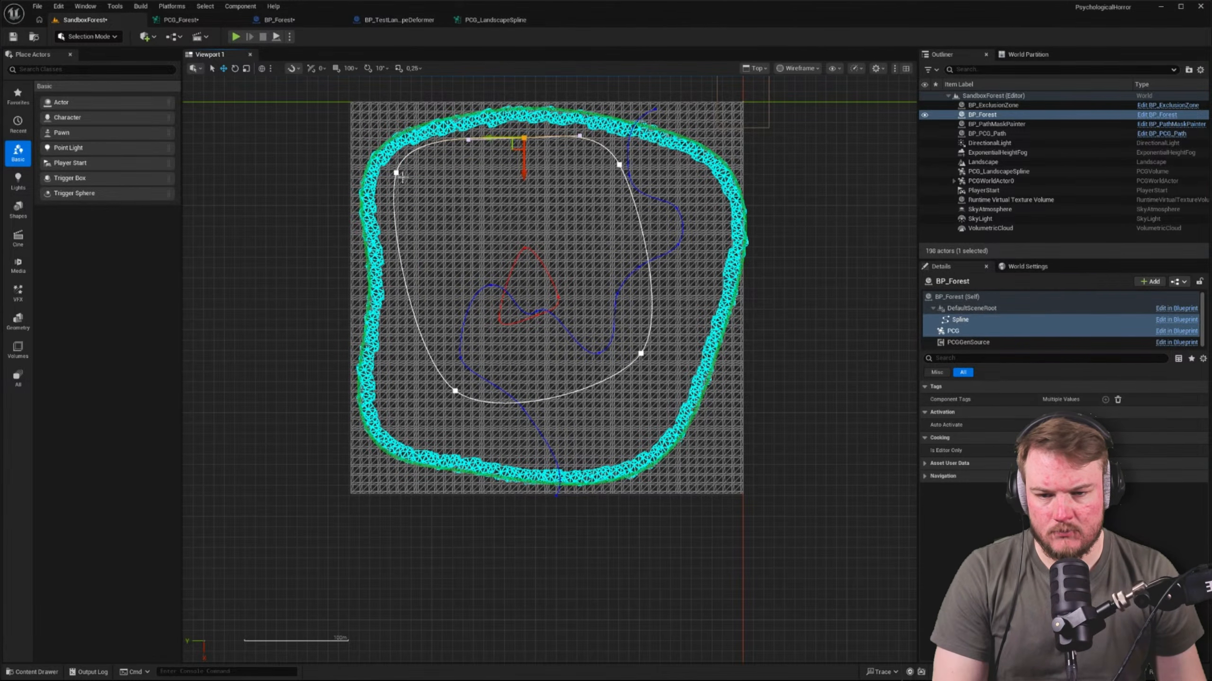
{"action": "left_click", "coordinate": [396, 173]}
{"action": "left_click_drag", "start_coordinate": [386, 183], "coordinate": [382, 189]}
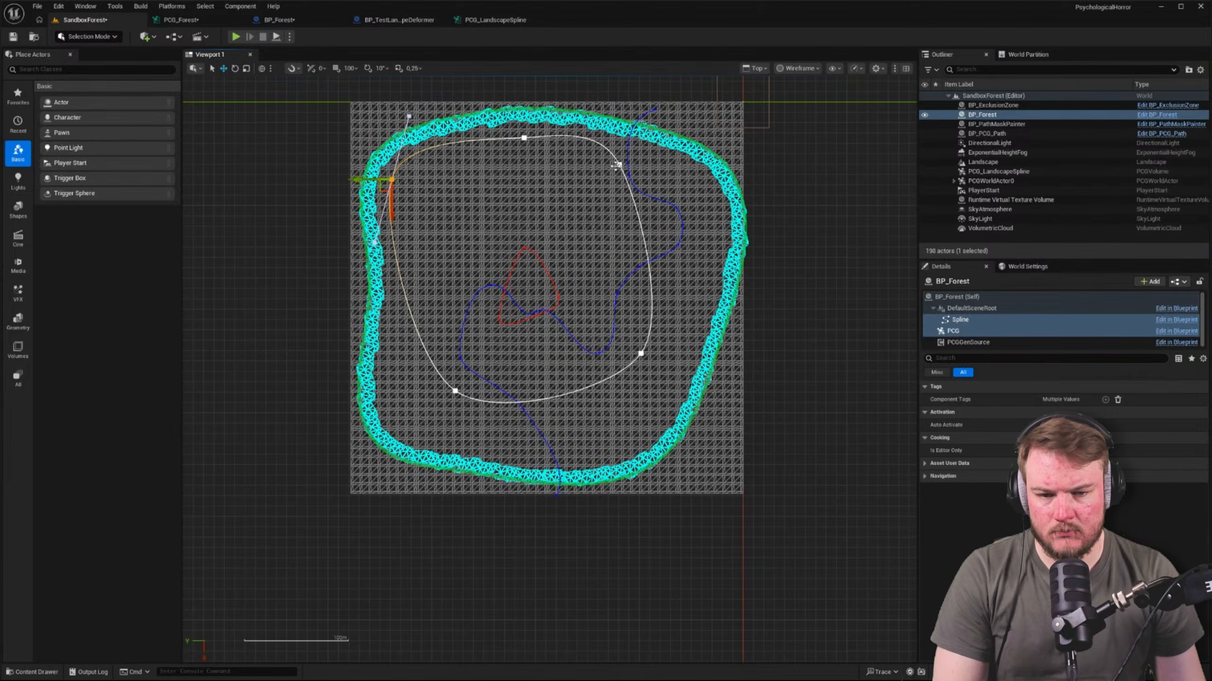
Move the upper-right corner point of BP_Forest's spline outward to just inside the boulder wall
{"action": "left_click", "coordinate": [641, 353]}
{"action": "left_click", "coordinate": [620, 165]}
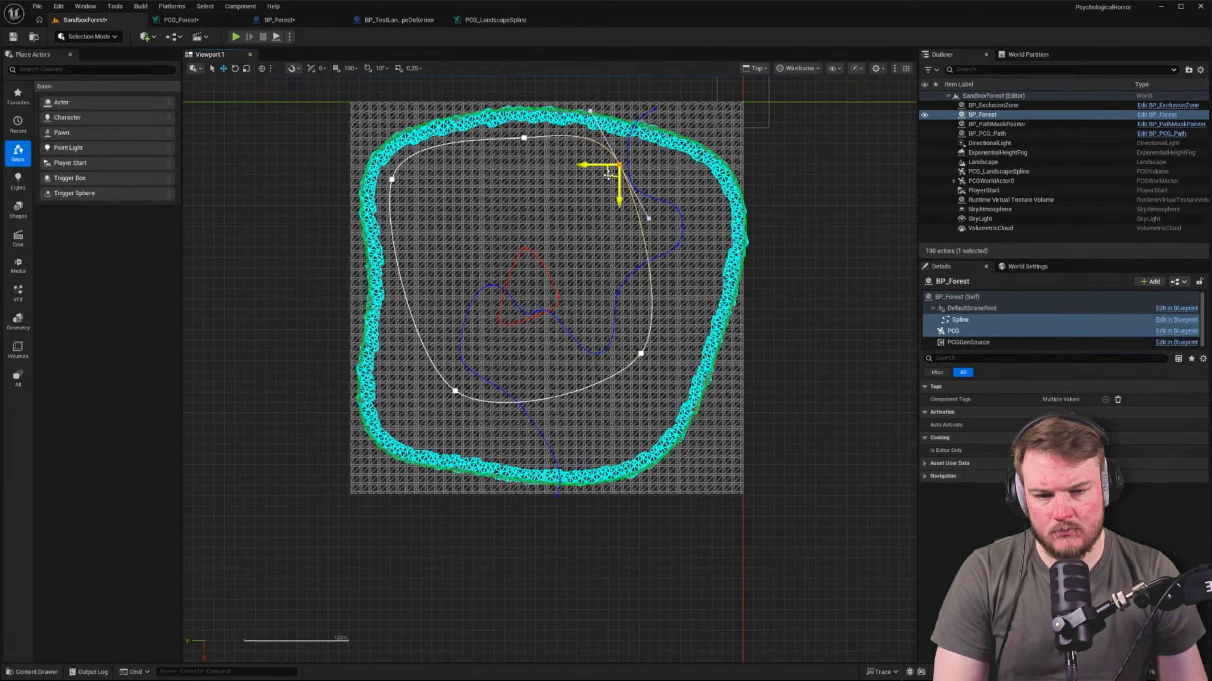
{"action": "left_click_drag", "start_coordinate": [608, 175], "coordinate": [693, 193]}
Move the spline's lower-right point outward, align its tangent with the wall, and add another point at the lower-right corner of the boulder ring
{"action": "left_click", "coordinate": [641, 353]}
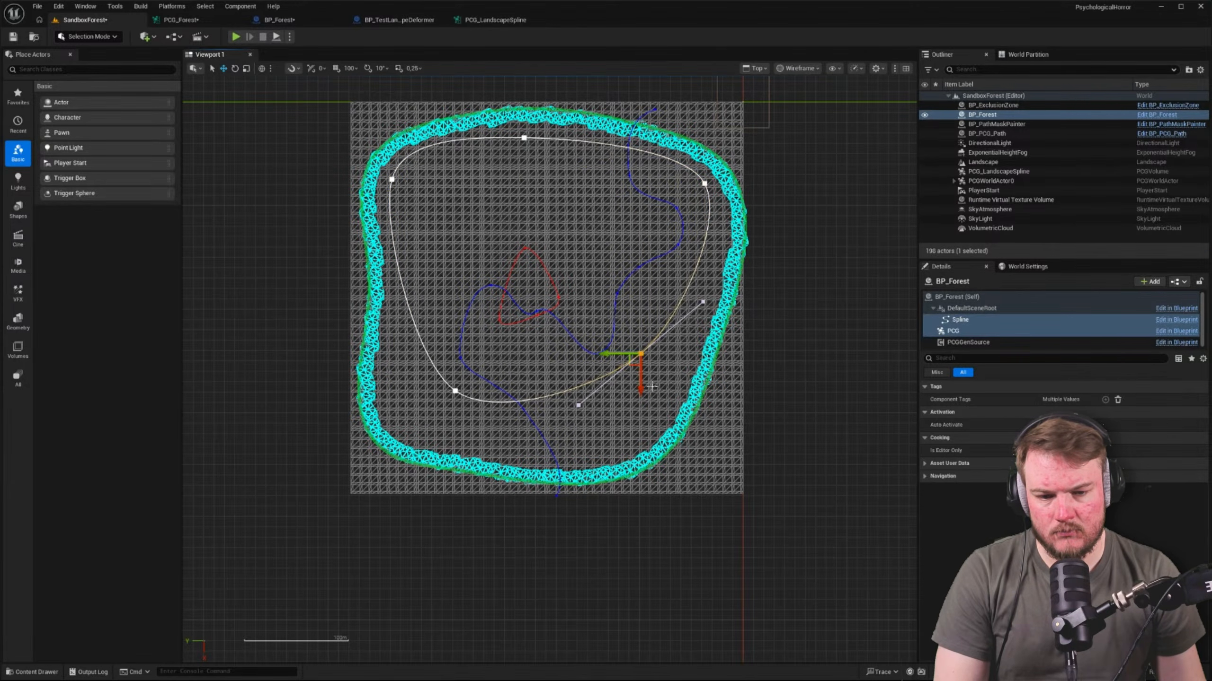
{"action": "left_click_drag", "start_coordinate": [654, 394], "coordinate": [694, 398]}
{"action": "key", "text": "e"}
{"action": "mouse_move", "coordinate": [713, 323]}
{"action": "left_mouse_down"}
{"action": "mouse_move", "coordinate": [708, 306]}
{"action": "mouse_move", "coordinate": [695, 315]}
{"action": "left_mouse_up"}
{"action": "left_click_drag", "start_coordinate": [676, 374], "coordinate": [607, 468], "text": "alt"}
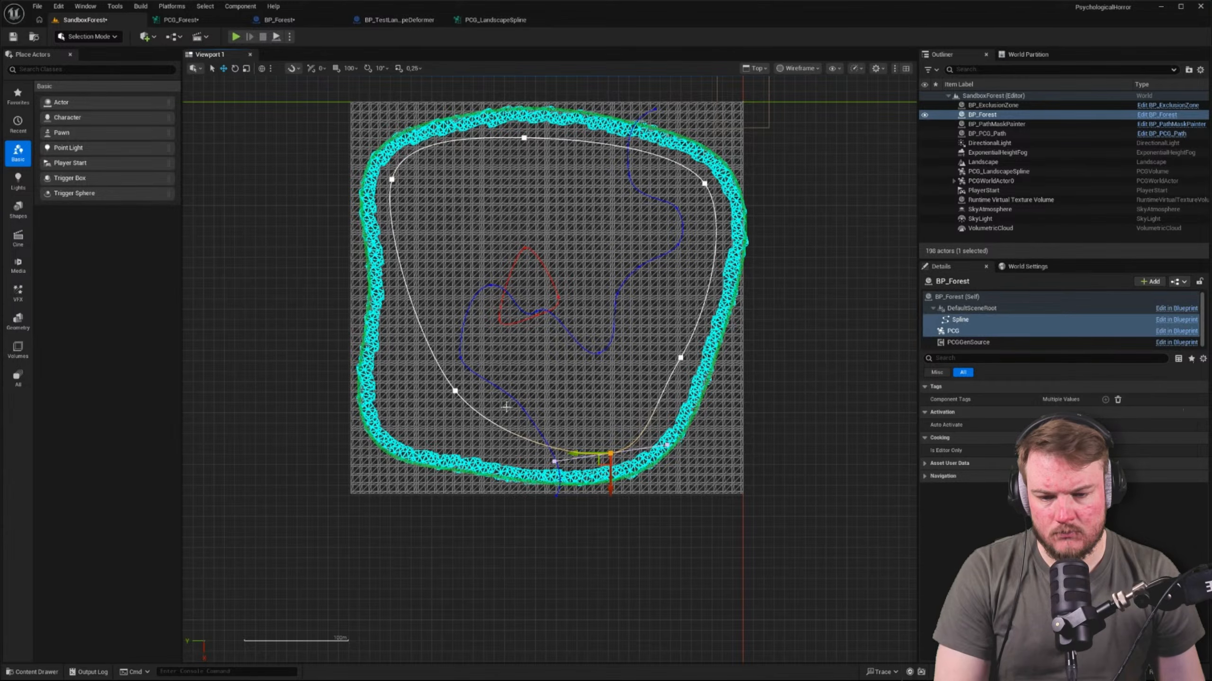
Add a point midway along the spline's left side and move the lower-left point out to the boulder wall's corner
{"action": "left_click", "coordinate": [456, 391]}
{"action": "left_click_drag", "start_coordinate": [446, 399], "coordinate": [396, 297], "text": "alt"}
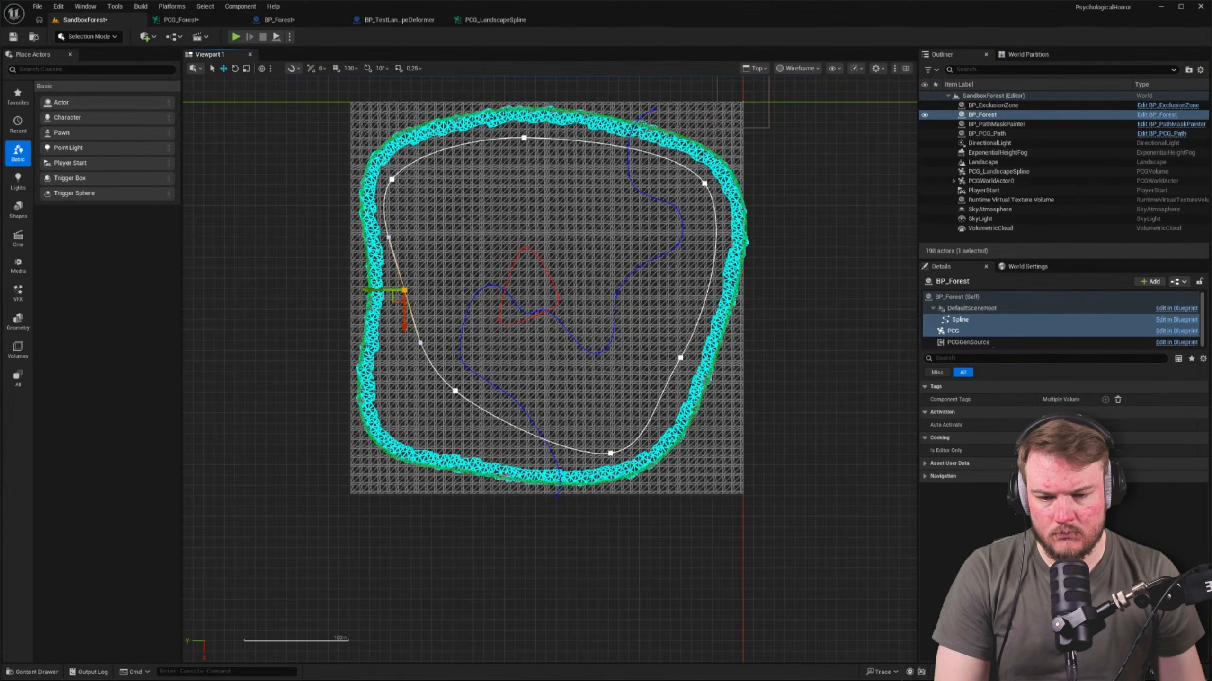
{"action": "left_click", "coordinate": [456, 391]}
{"action": "left_click_drag", "start_coordinate": [449, 401], "coordinate": [397, 438]}
Nudge the spline's lower-right corner point and the right-side point above it closer to the boulder wall
{"action": "left_click", "coordinate": [610, 454]}
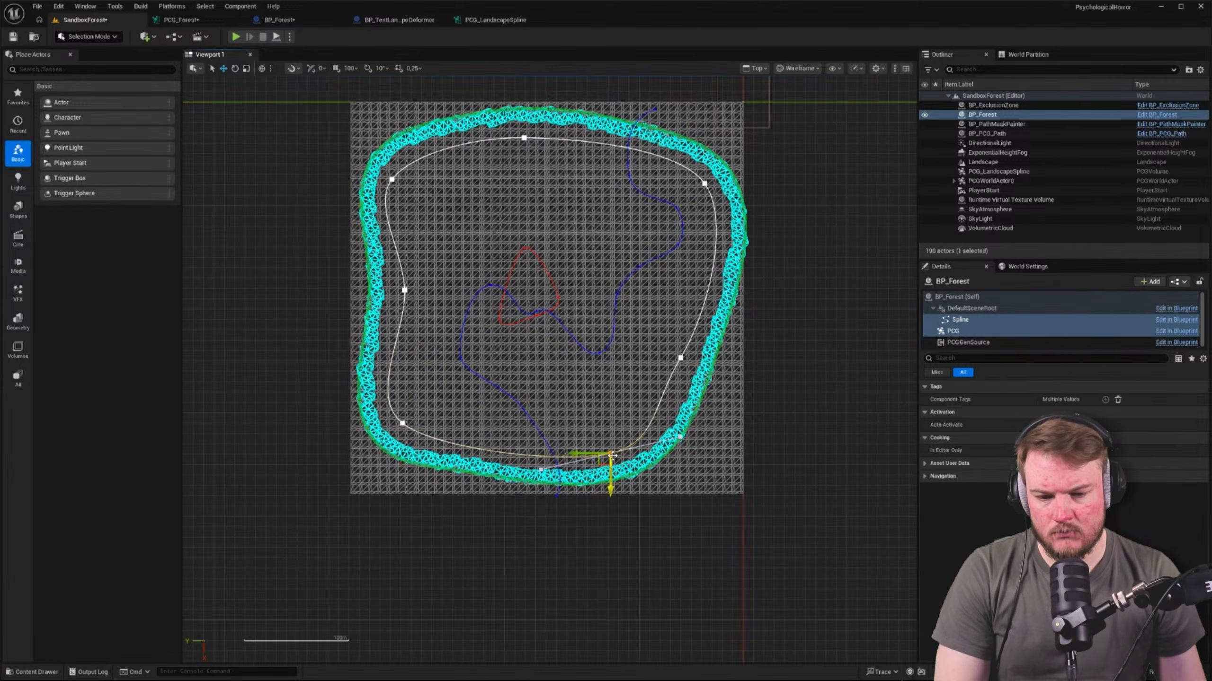
{"action": "left_click_drag", "start_coordinate": [604, 462], "coordinate": [614, 466]}
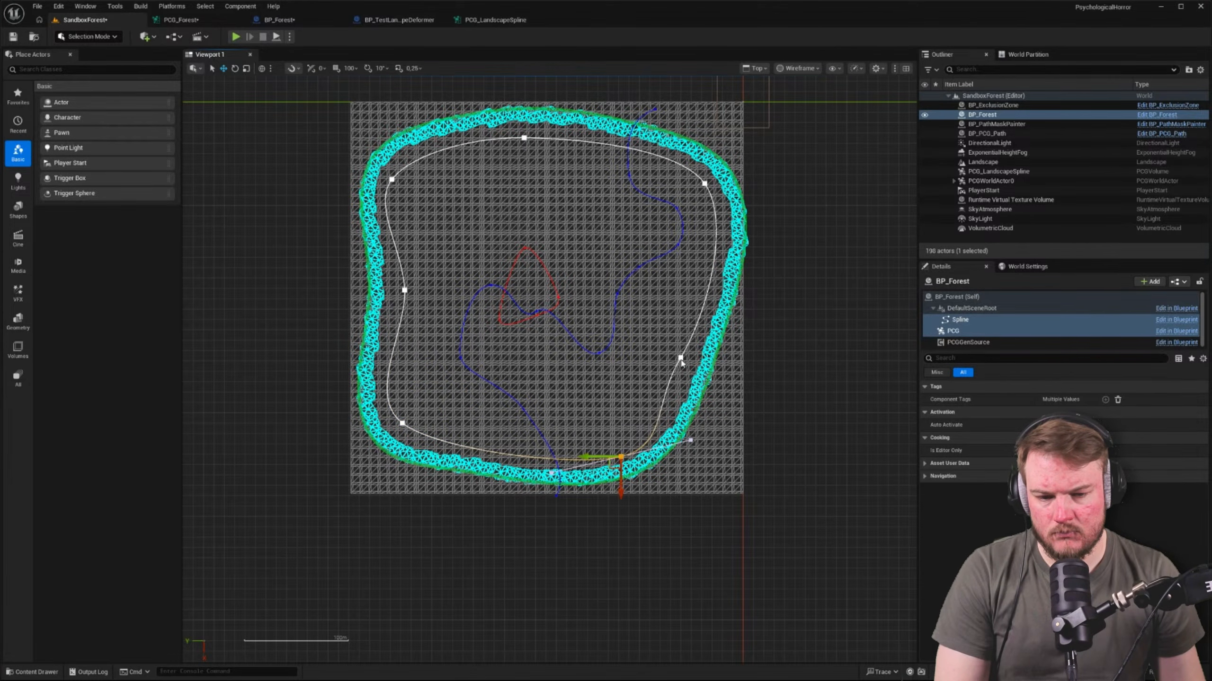
{"action": "left_click", "coordinate": [680, 358]}
{"action": "left_click_drag", "start_coordinate": [680, 358], "coordinate": [732, 321]}
{"action": "key", "text": "e"}
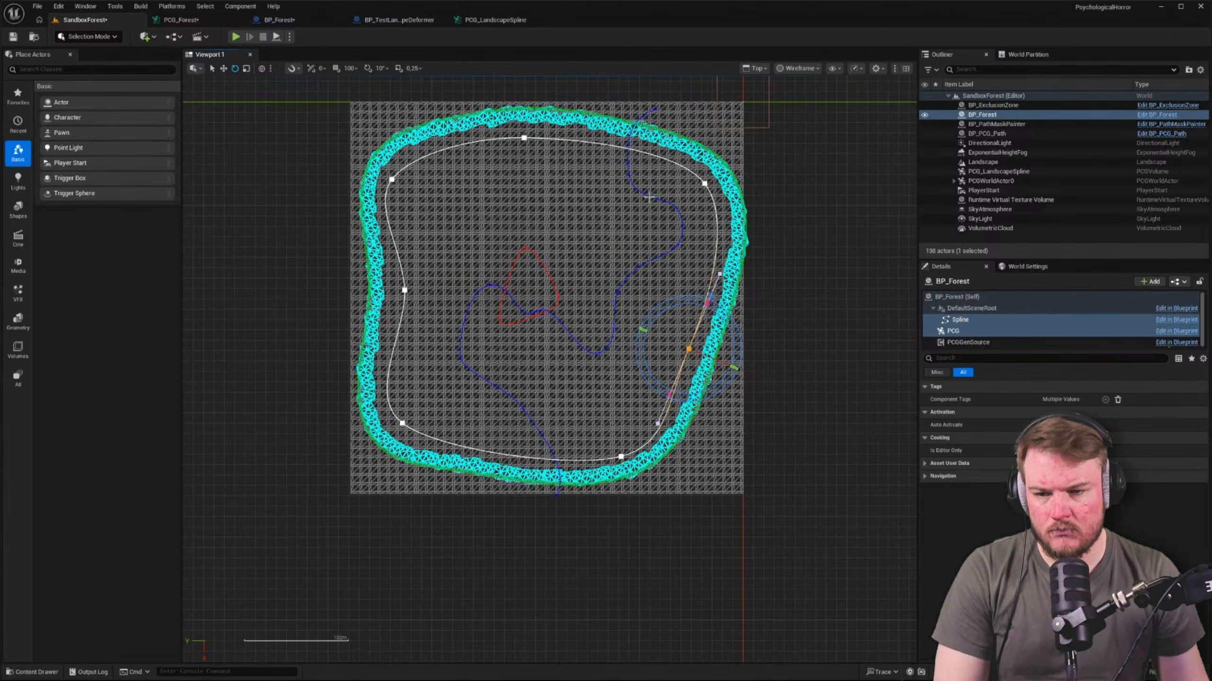
Save the SandboxForest level and return to the perspective view over the forest area
{"action": "left_click", "coordinate": [14, 37]}
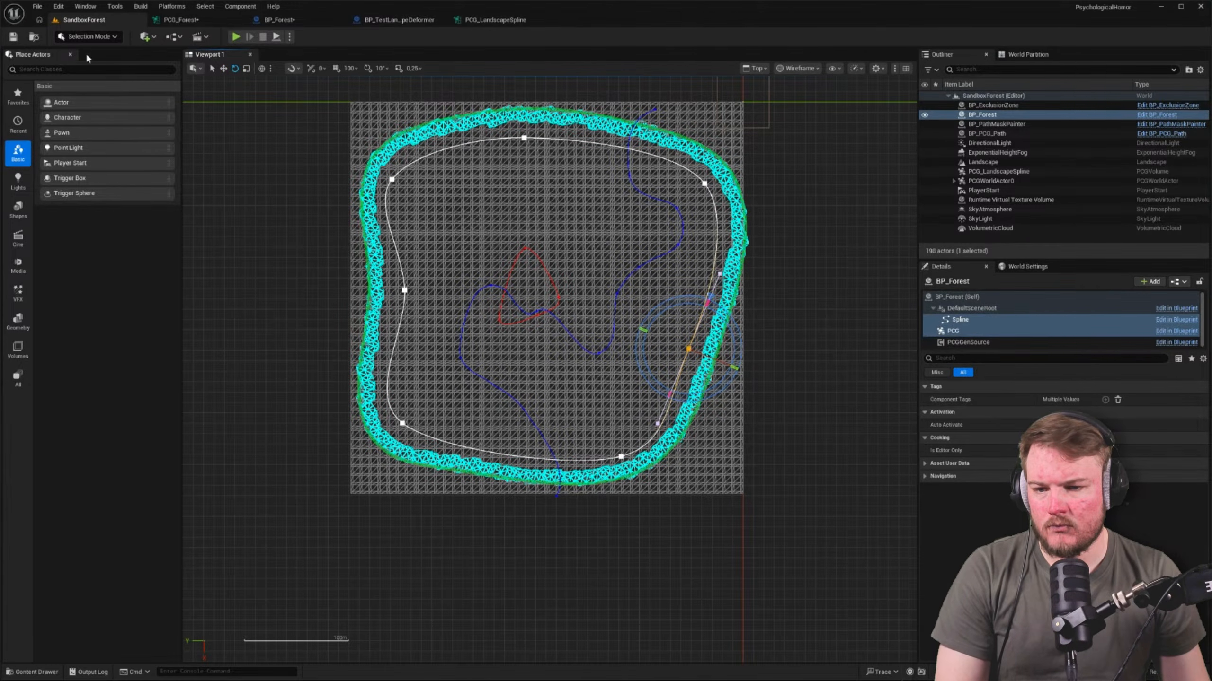
{"action": "right_click_drag", "start_coordinate": [430, 227], "coordinate": [440, 219]}
{"action": "key", "text": "alt+g"}
{"action": "key", "text": "a"}
{"action": "right_click_drag", "start_coordinate": [494, 252], "coordinate": [598, 245]}
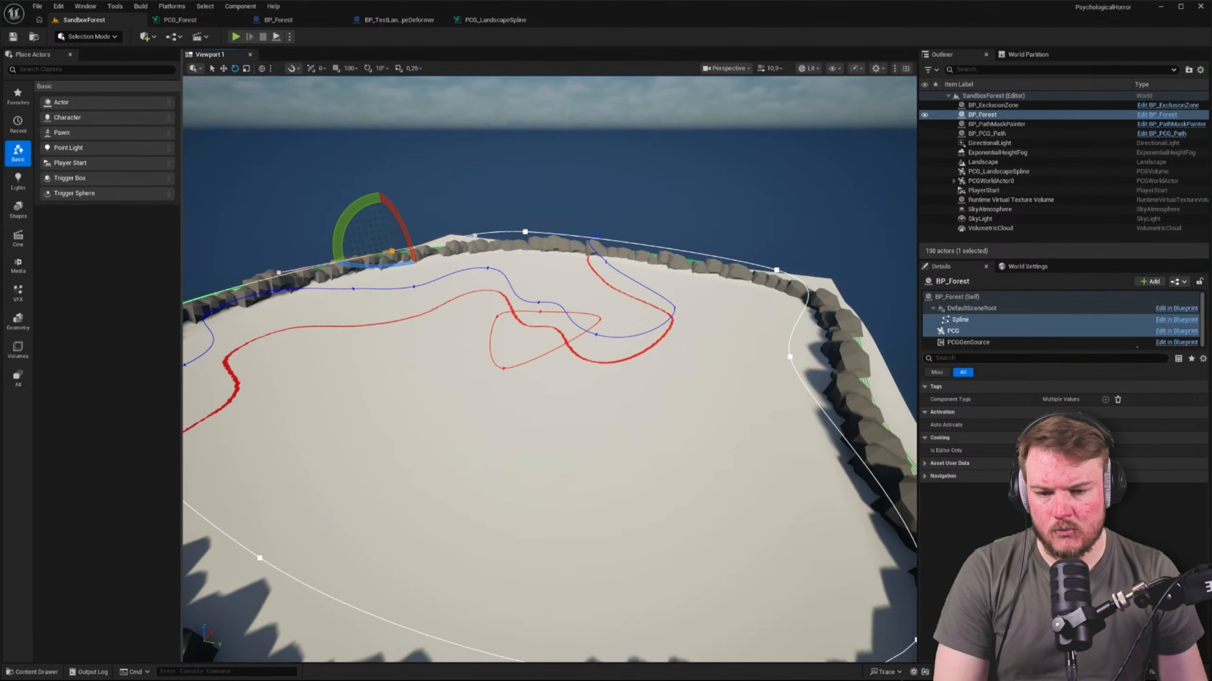
Set the debug Scale Method of PCG_Forest's interior Spline Sampler to Absolute
{"action": "left_click", "coordinate": [180, 19]}
{"action": "scroll", "coordinate": [267, 270], "scroll_direction": "up", "scroll_amount": 3}
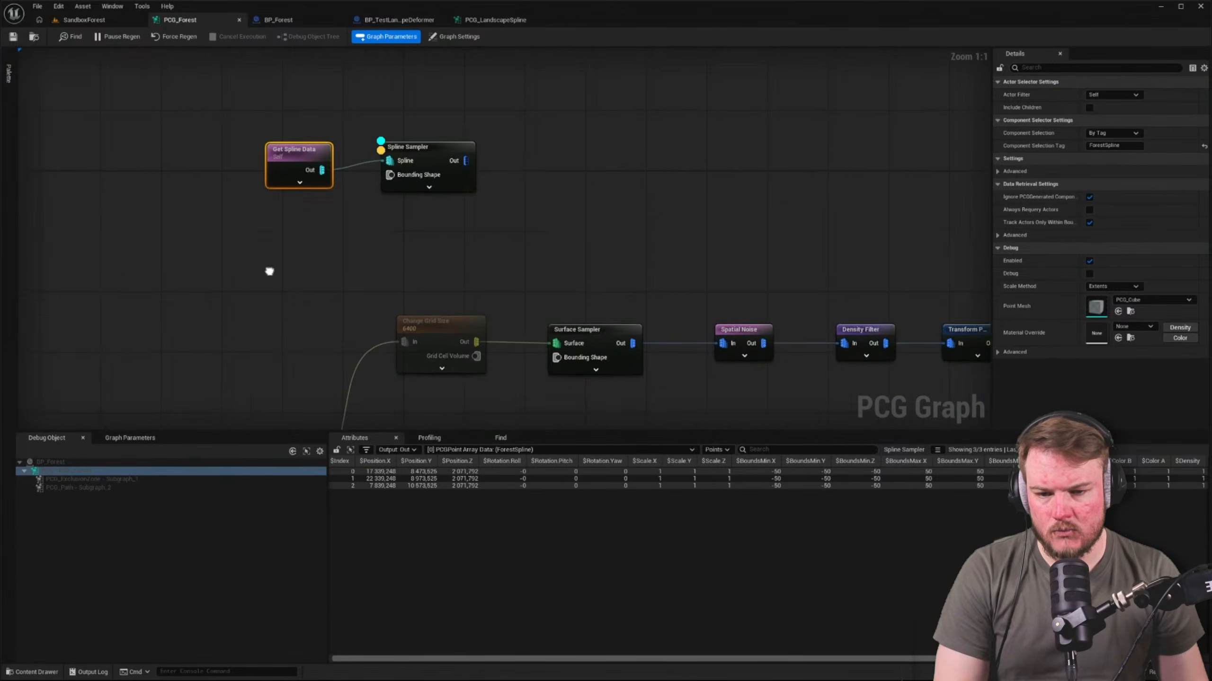
{"action": "right_click_drag", "start_coordinate": [465, 184], "coordinate": [418, 182]}
{"action": "left_click", "coordinate": [305, 138]}
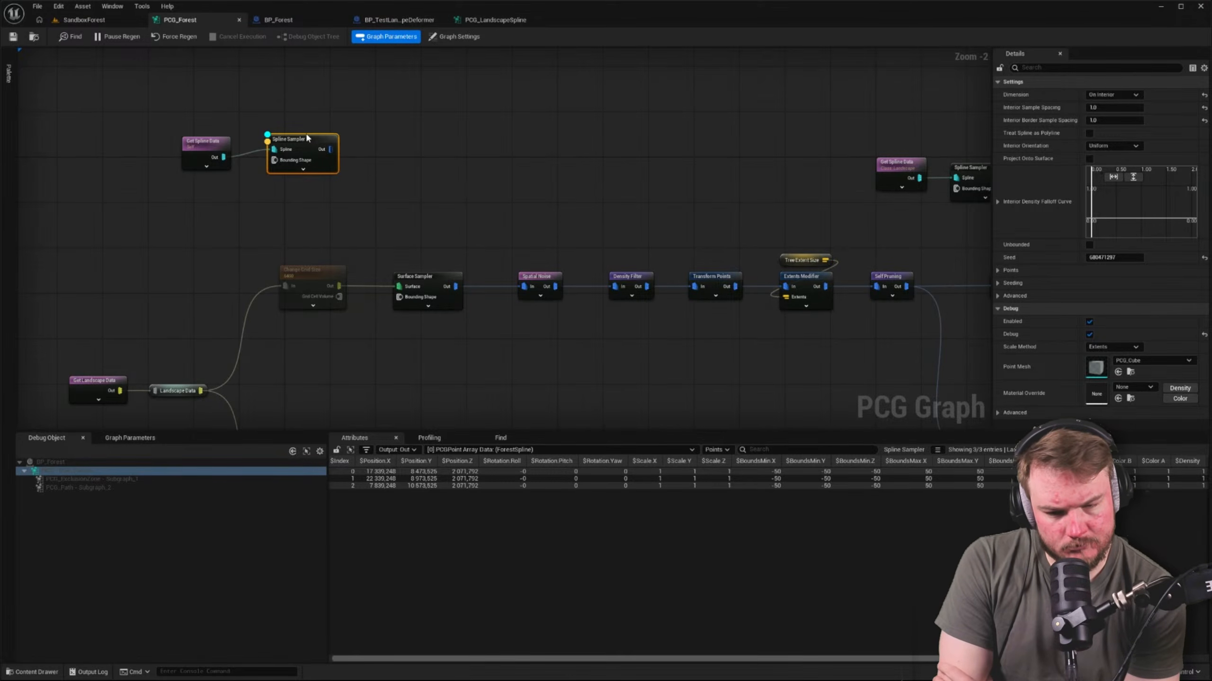
{"action": "left_click", "coordinate": [1112, 347]}
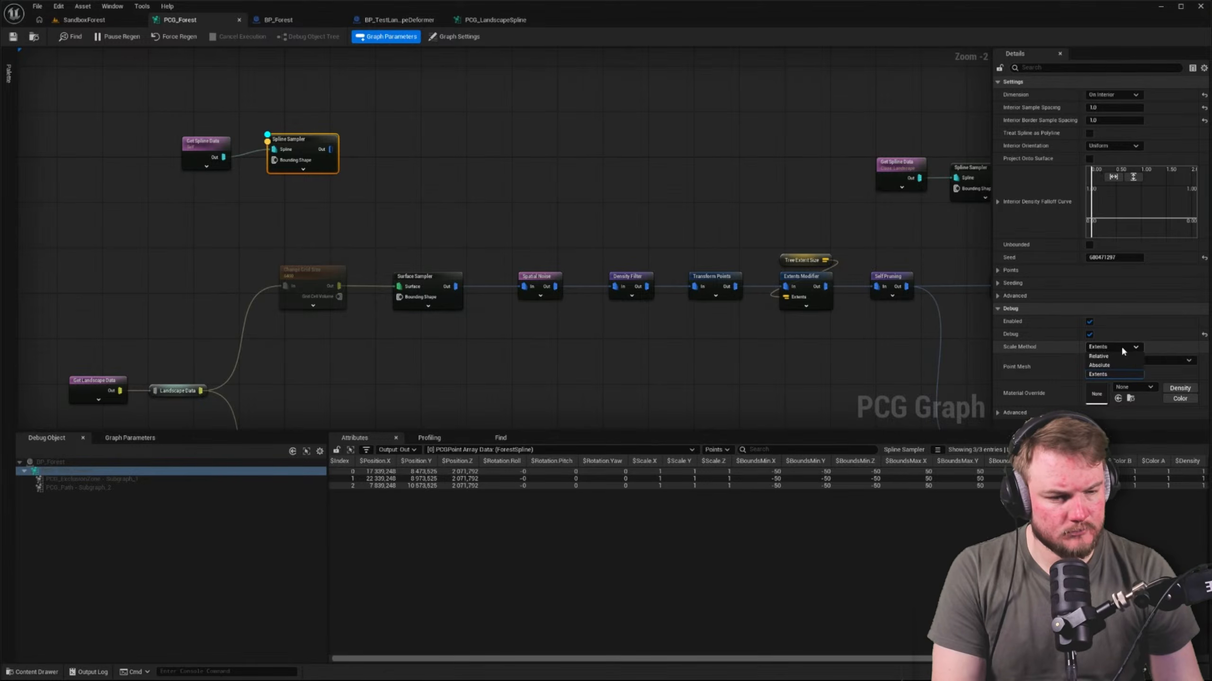
{"action": "left_click", "coordinate": [1120, 364]}
Try a debug Point Scale of 50 on the Spline Sampler, set it to 5 instead, and save PCG_Forest
{"action": "left_click", "coordinate": [1119, 346]}
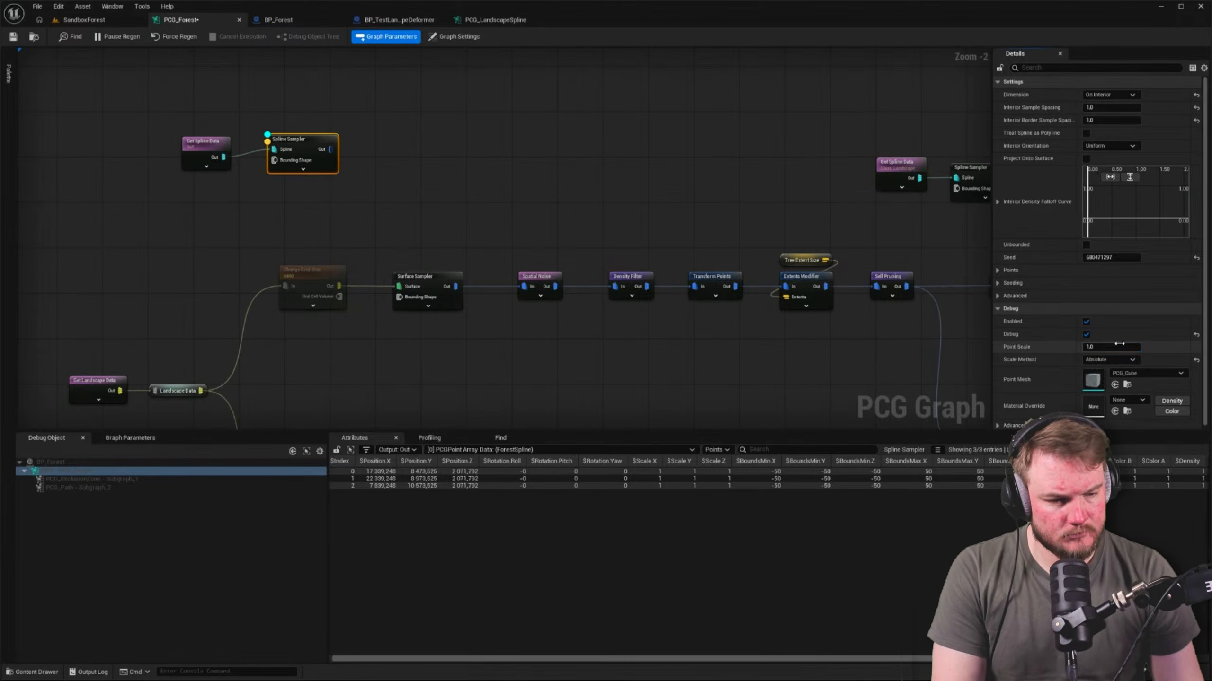
{"action": "type", "text": "50"}
{"action": "key", "text": "Return"}
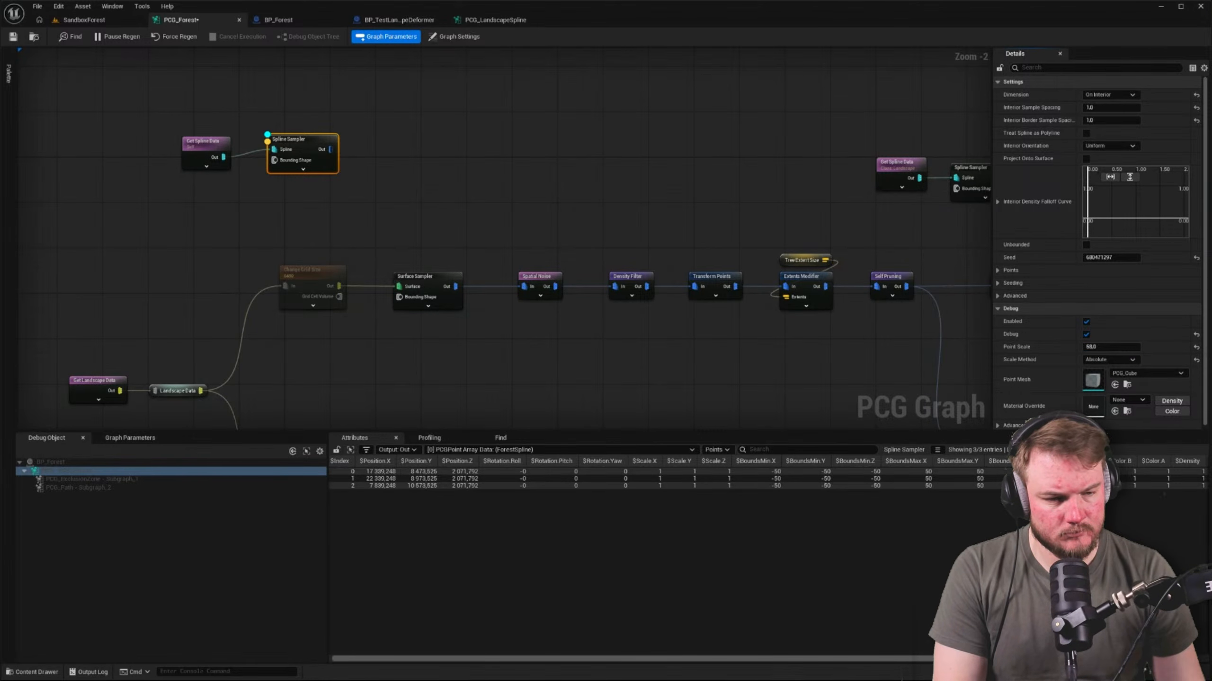
{"action": "left_click", "coordinate": [1114, 343]}
{"action": "type", "text": "5"}
{"action": "key", "text": "Return"}
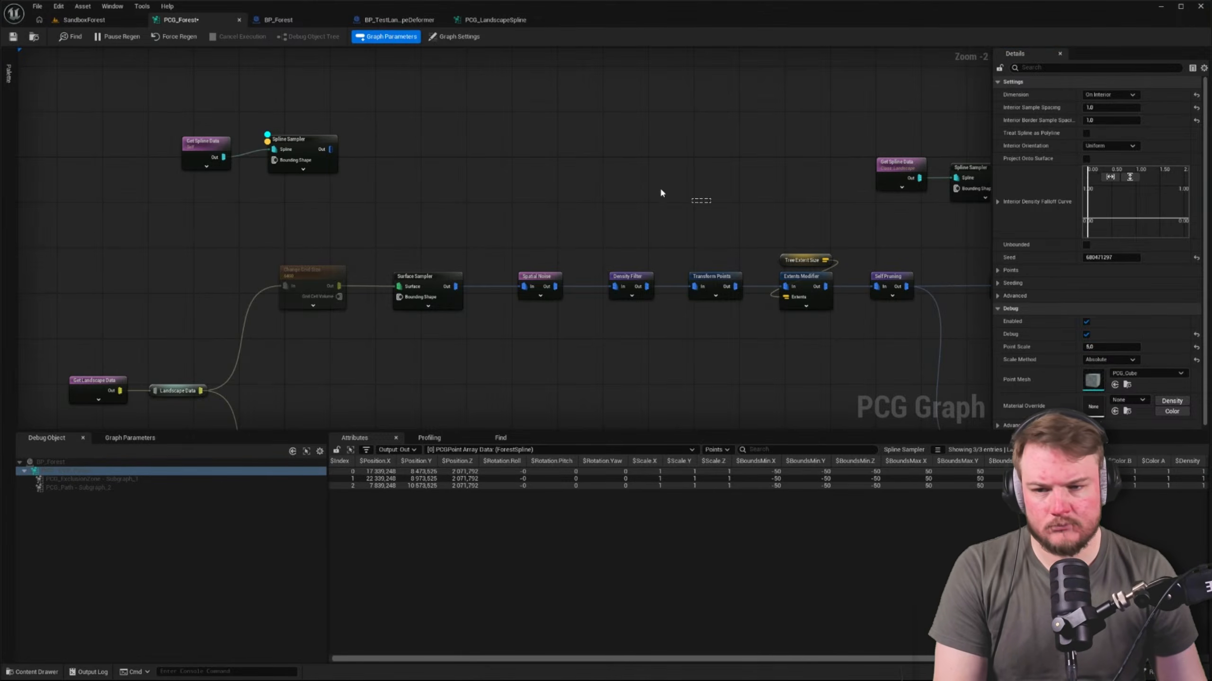
{"action": "left_click", "coordinate": [662, 192]}
{"action": "key", "text": "ctrl+s"}
{"action": "key", "text": "Return"}
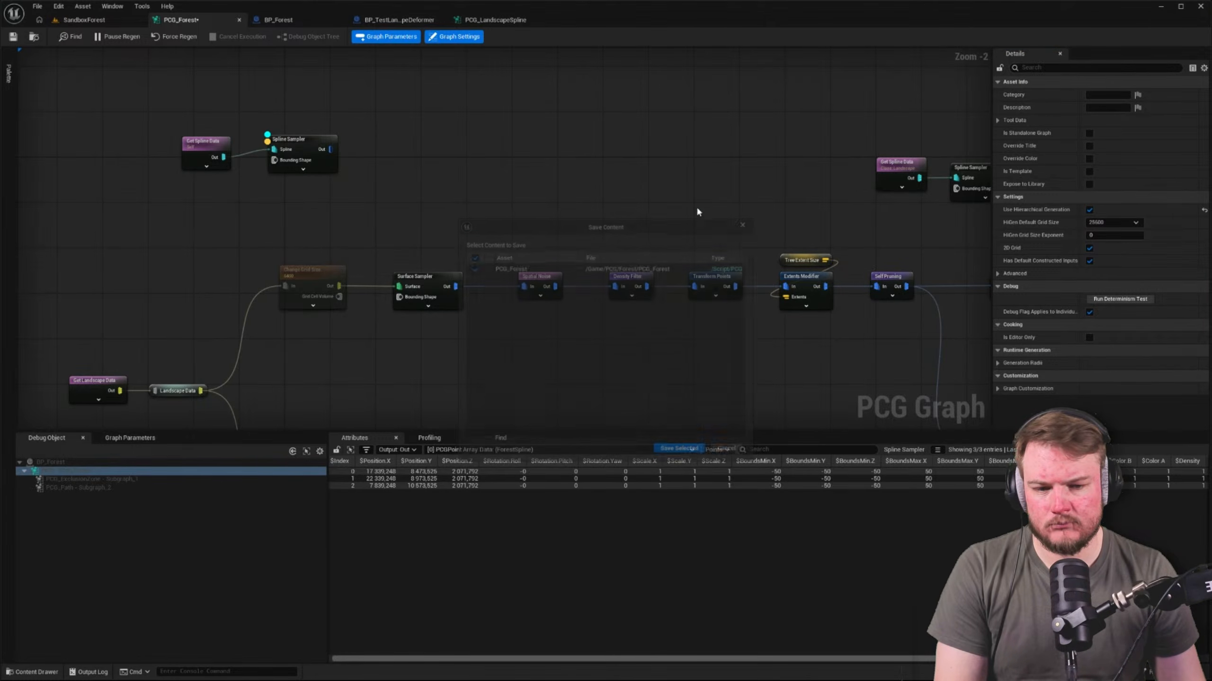
Examine the forest area in the SandboxForest level for debug points inside the spline
{"action": "left_click", "coordinate": [109, 21]}
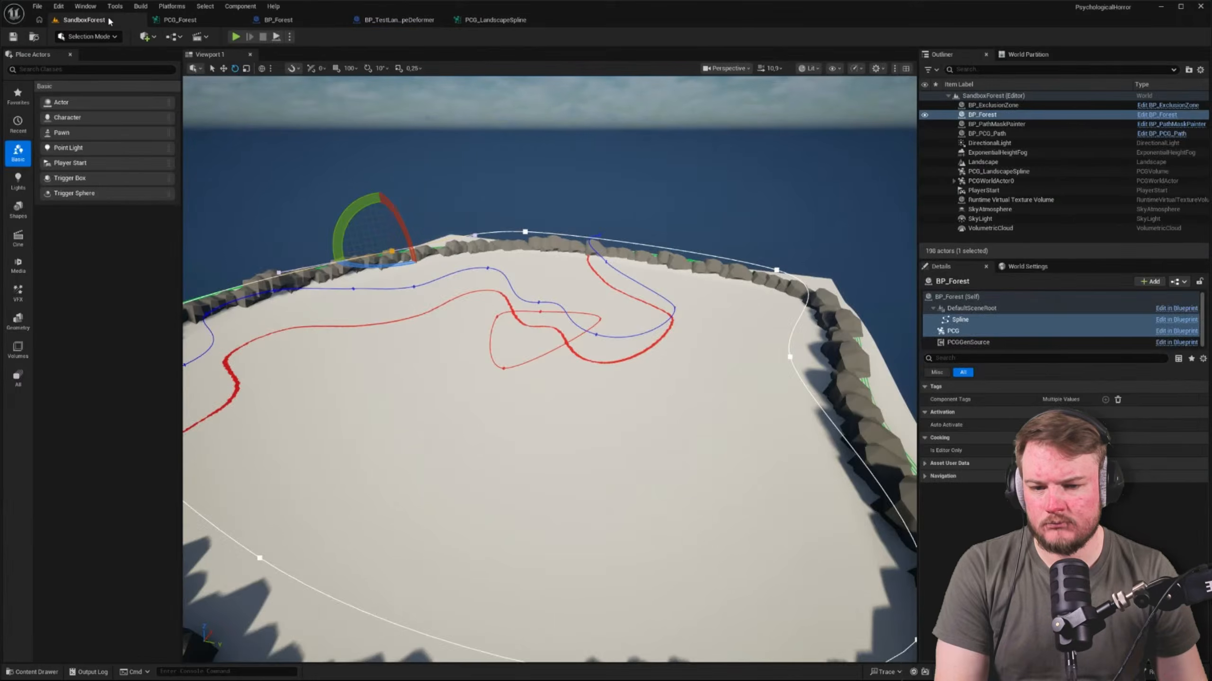
{"action": "key", "text": "w"}
{"action": "right_click_drag", "start_coordinate": [410, 305], "coordinate": [492, 275]}
{"action": "key", "text": "w"}
{"action": "key", "text": "Escape"}
{"action": "right_click_drag", "start_coordinate": [492, 233], "coordinate": [449, 289]}
{"action": "key", "text": "s"}
{"action": "key", "text": "d"}
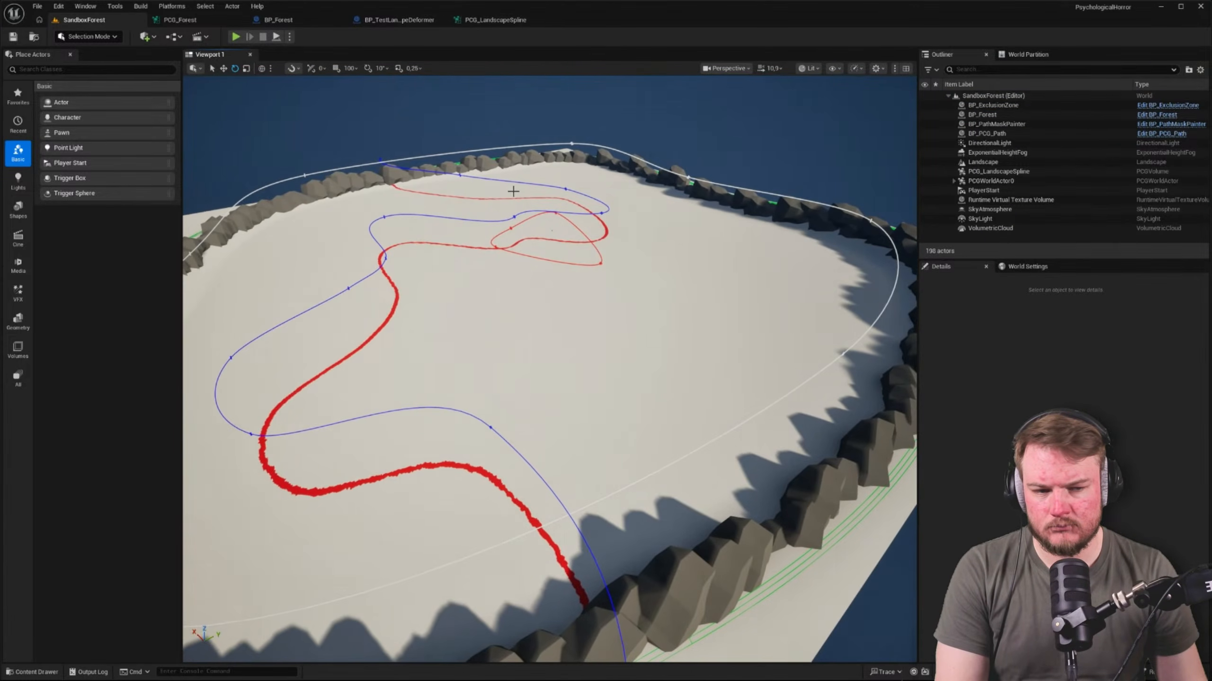
Lower the BP_Forest actor in the level so its spline sits closer to the landscape surface
{"action": "left_click", "coordinate": [550, 197]}
{"action": "key", "text": "w"}
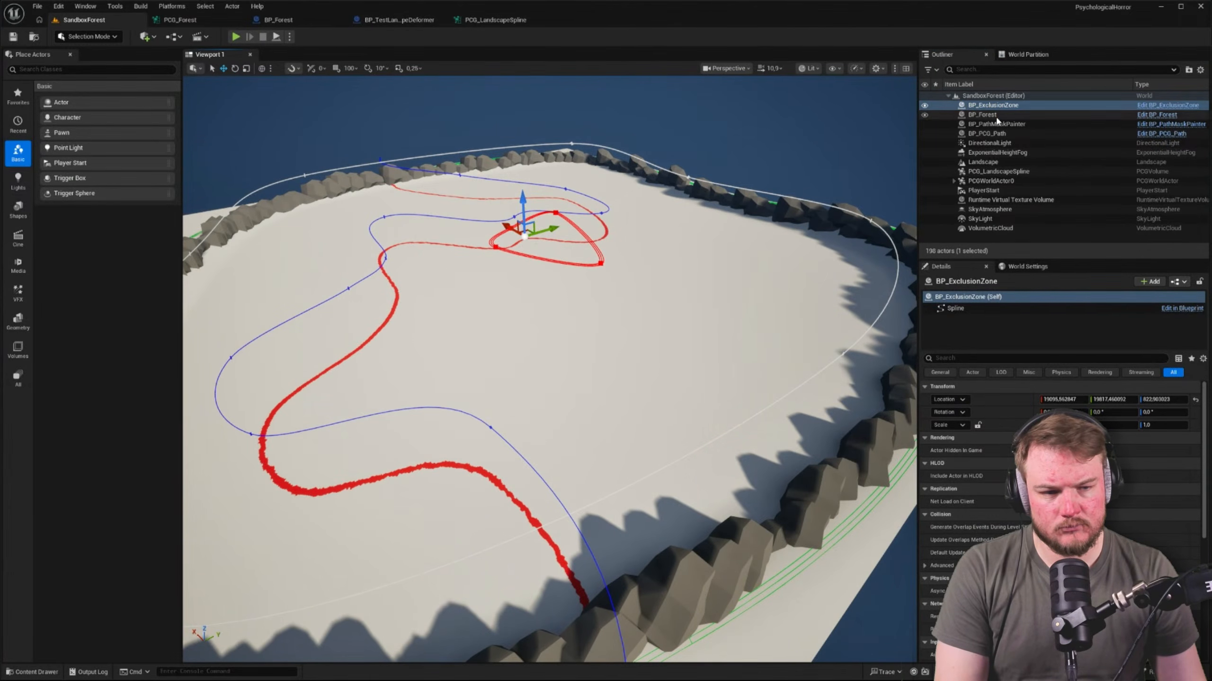
{"action": "left_click", "coordinate": [981, 115]}
{"action": "left_click_drag", "start_coordinate": [550, 197], "coordinate": [546, 236]}
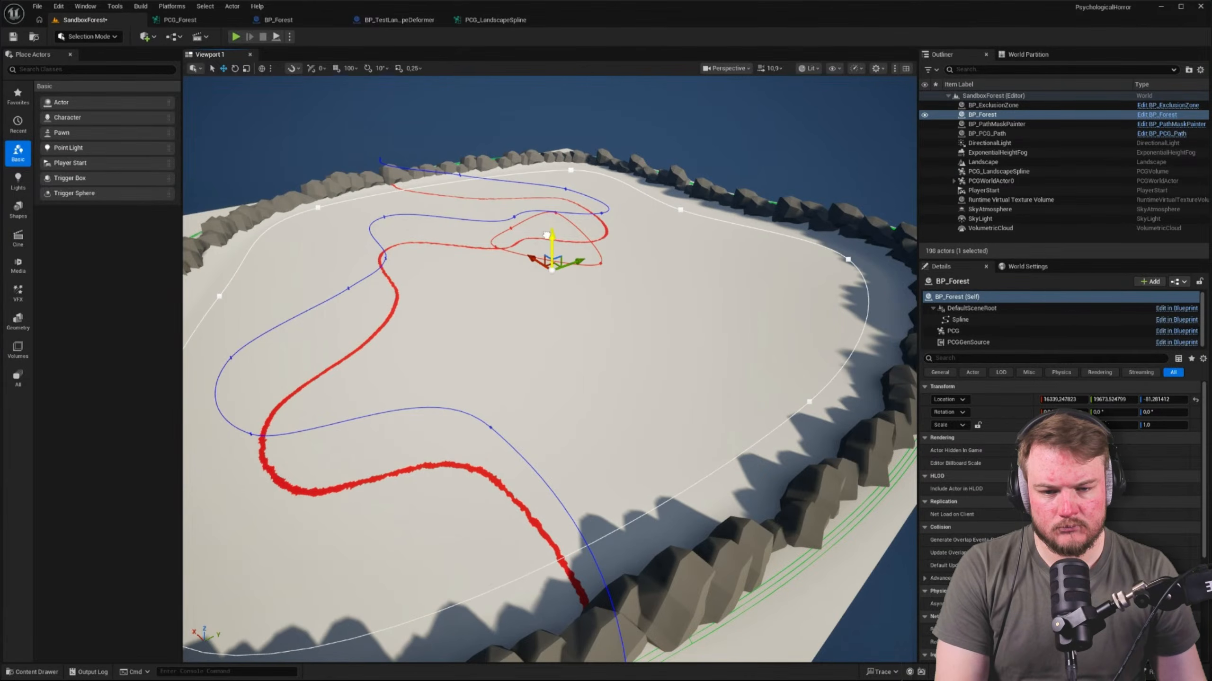
{"action": "right_click_drag", "start_coordinate": [645, 272], "coordinate": [429, 210]}
{"action": "key", "text": "f"}
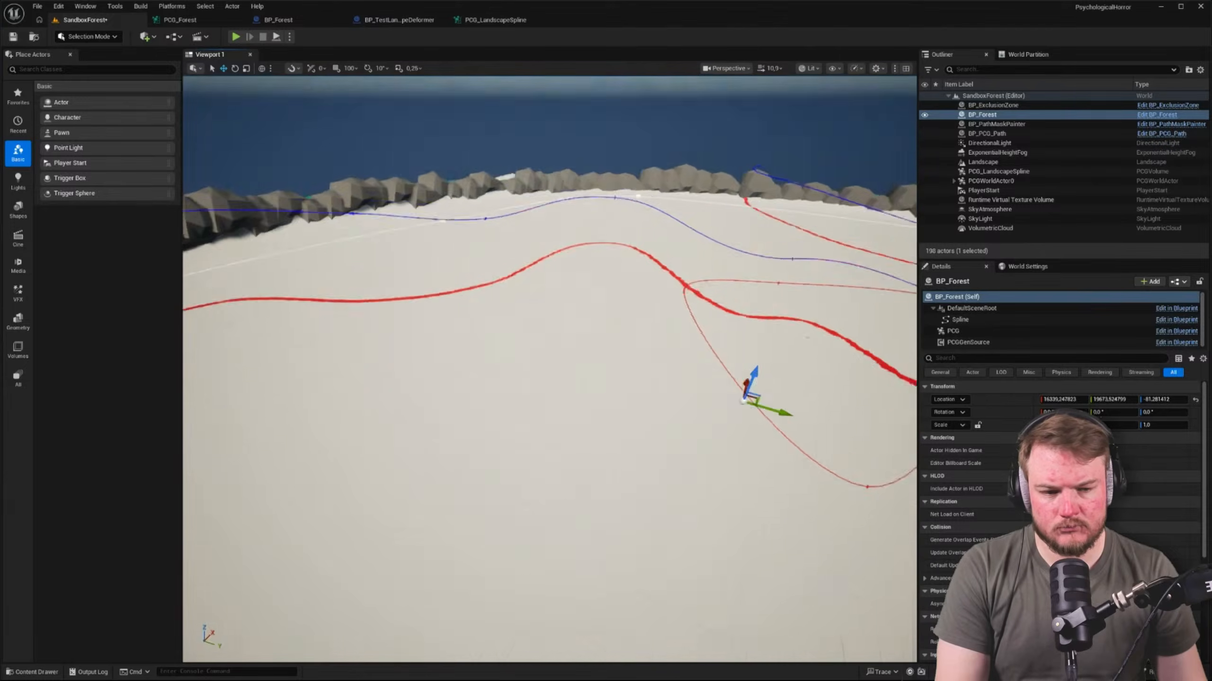
Check BP_Forest's Spline and PCG components, the PCG_Forest graph, and the whole forest area for generated points
{"action": "left_click", "coordinate": [960, 320]}
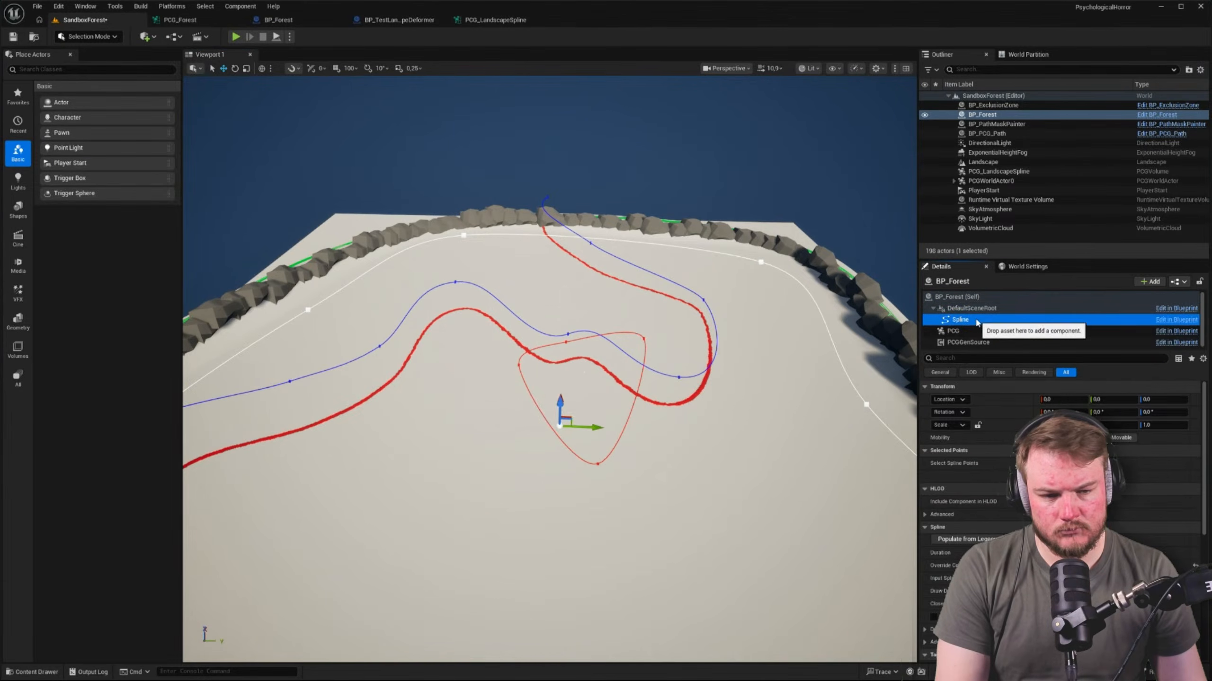
{"action": "left_click", "coordinate": [973, 331]}
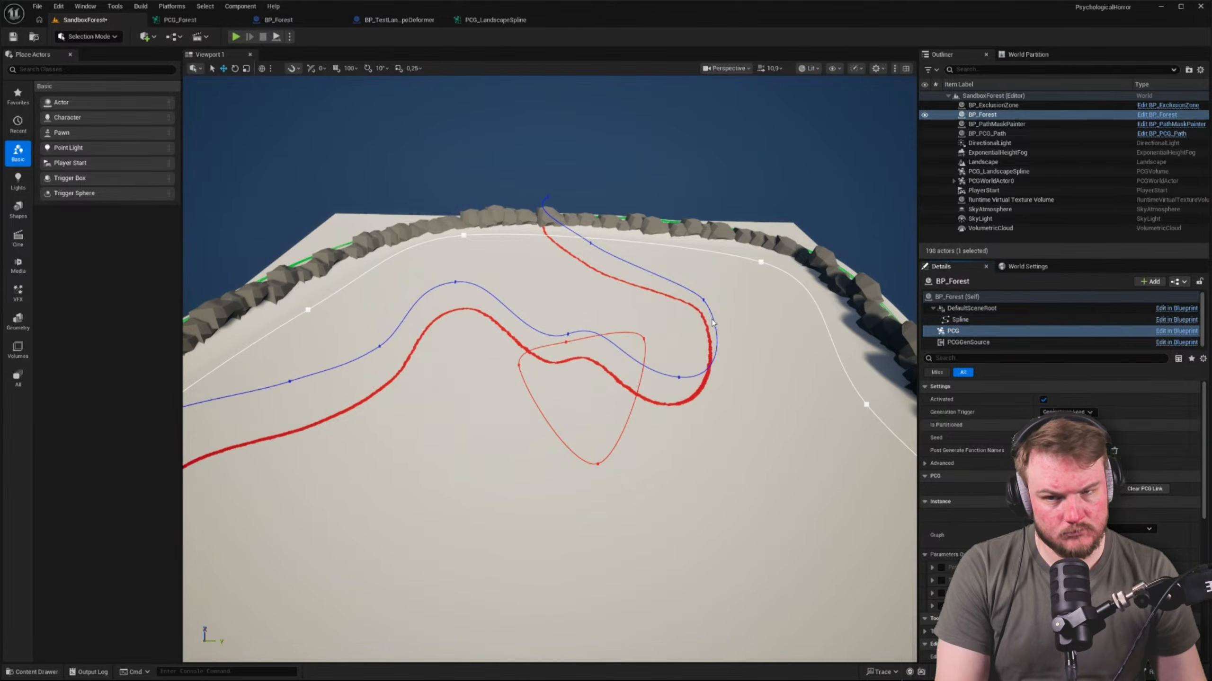
{"action": "left_click", "coordinate": [179, 19]}
{"action": "right_click_drag", "start_coordinate": [474, 163], "coordinate": [387, 178]}
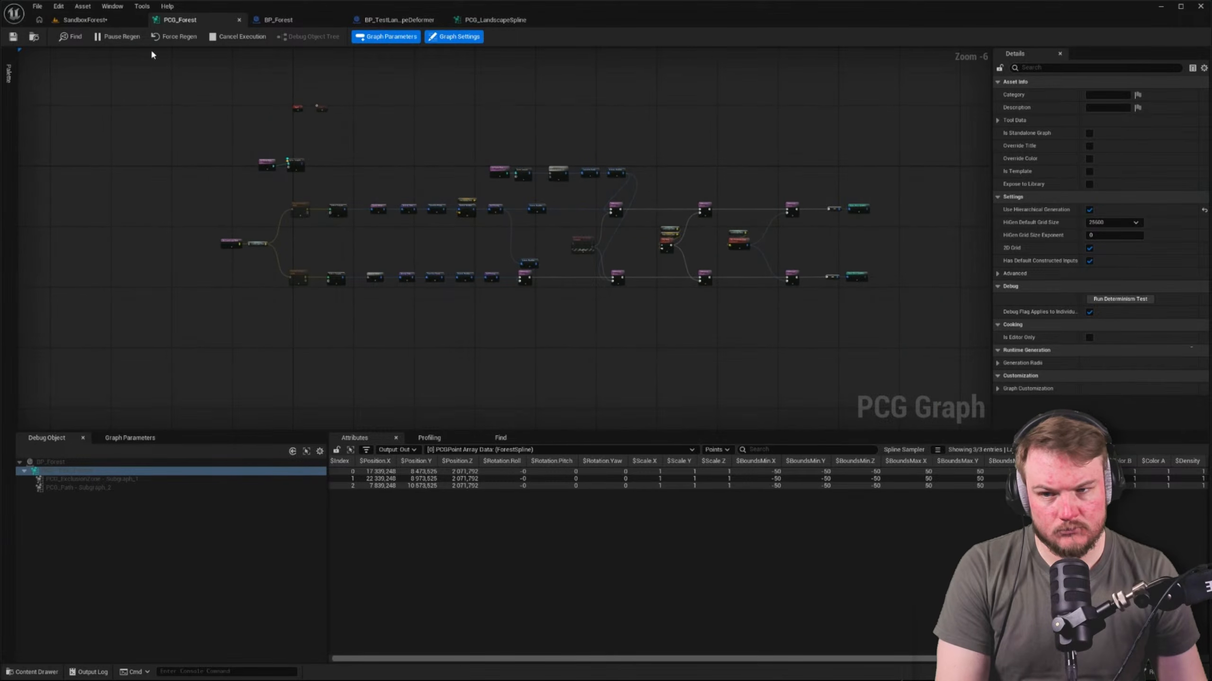
{"action": "left_click", "coordinate": [90, 20]}
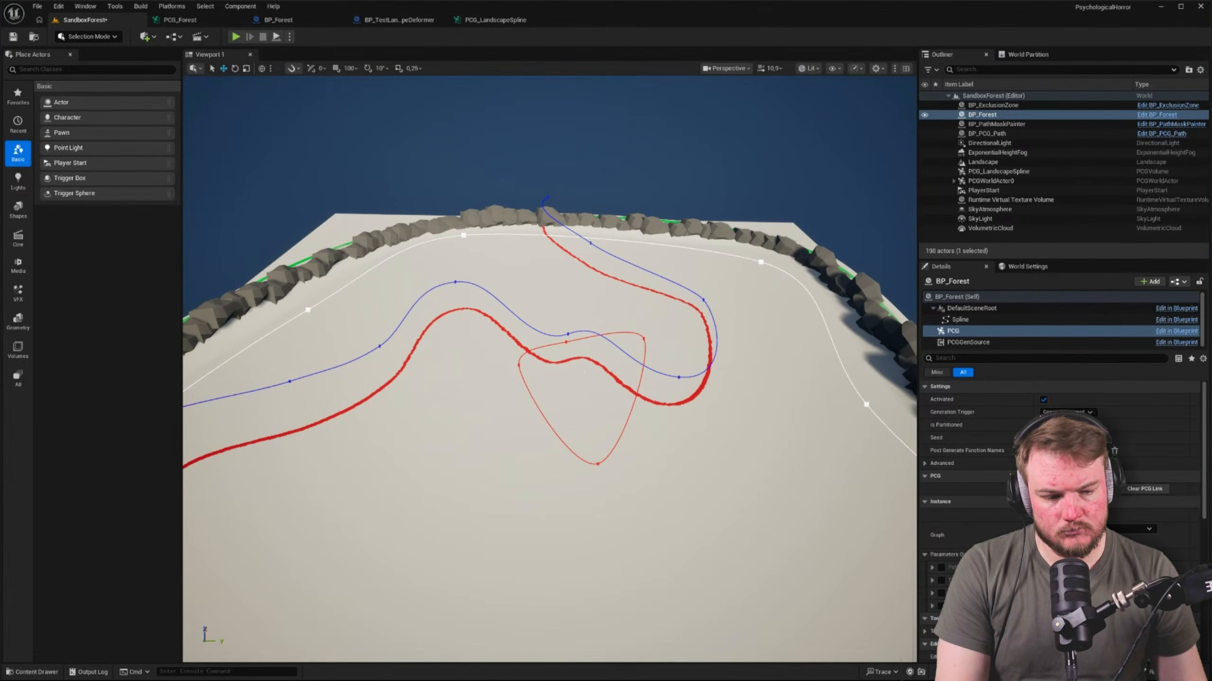
{"action": "right_click_drag", "start_coordinate": [585, 373], "coordinate": [534, 415]}
{"action": "key", "text": "s"}
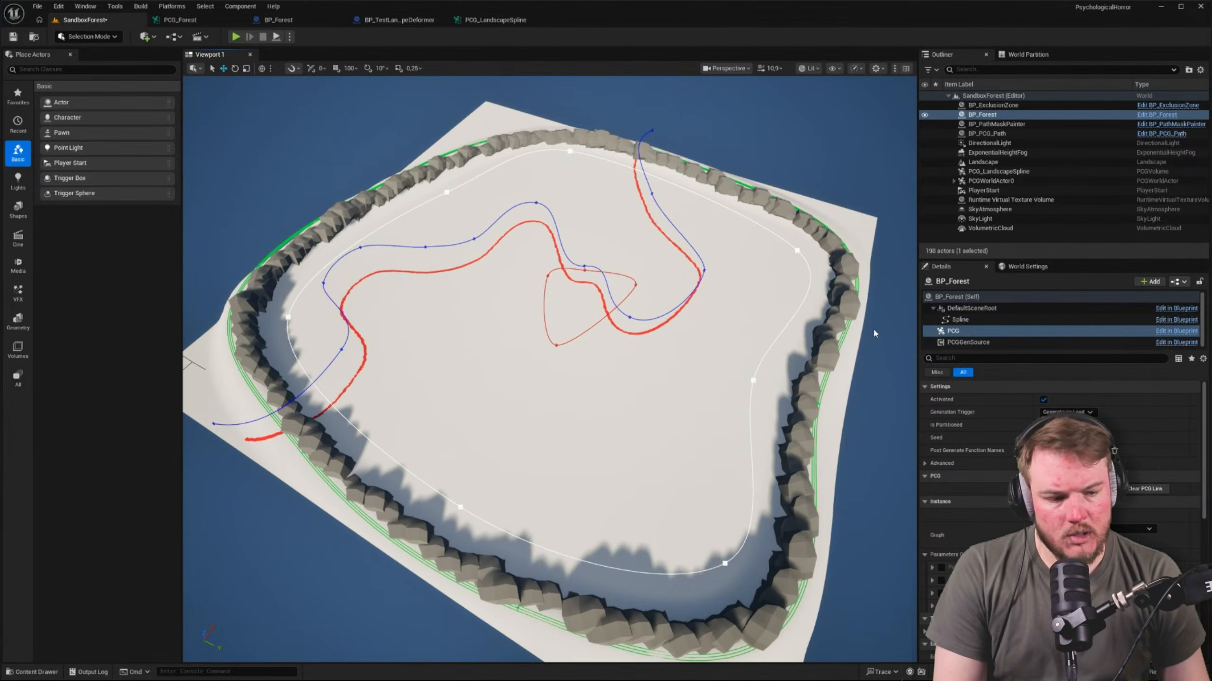
{"action": "left_click", "coordinate": [180, 20]}
{"action": "left_click", "coordinate": [120, 38]}
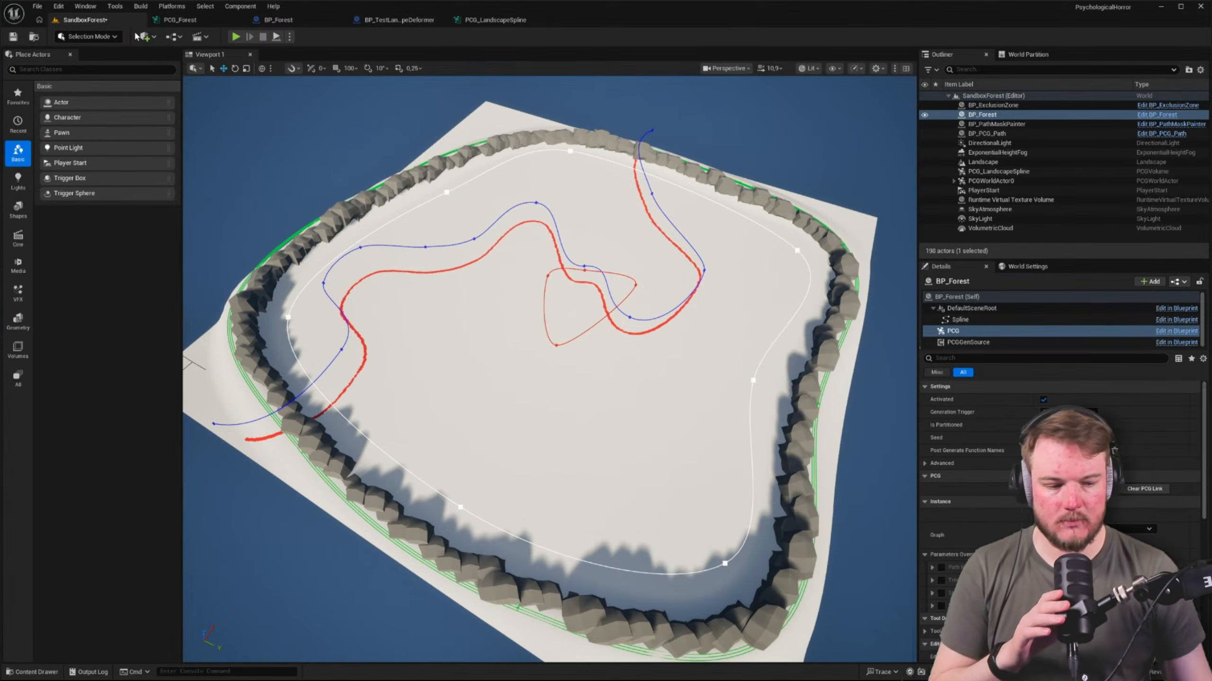
Reset the Spline Sampler's Interior Sample Spacing and Interior Border Sample Spacing in PCG_Forest to their default of 100
{"action": "left_click", "coordinate": [189, 19]}
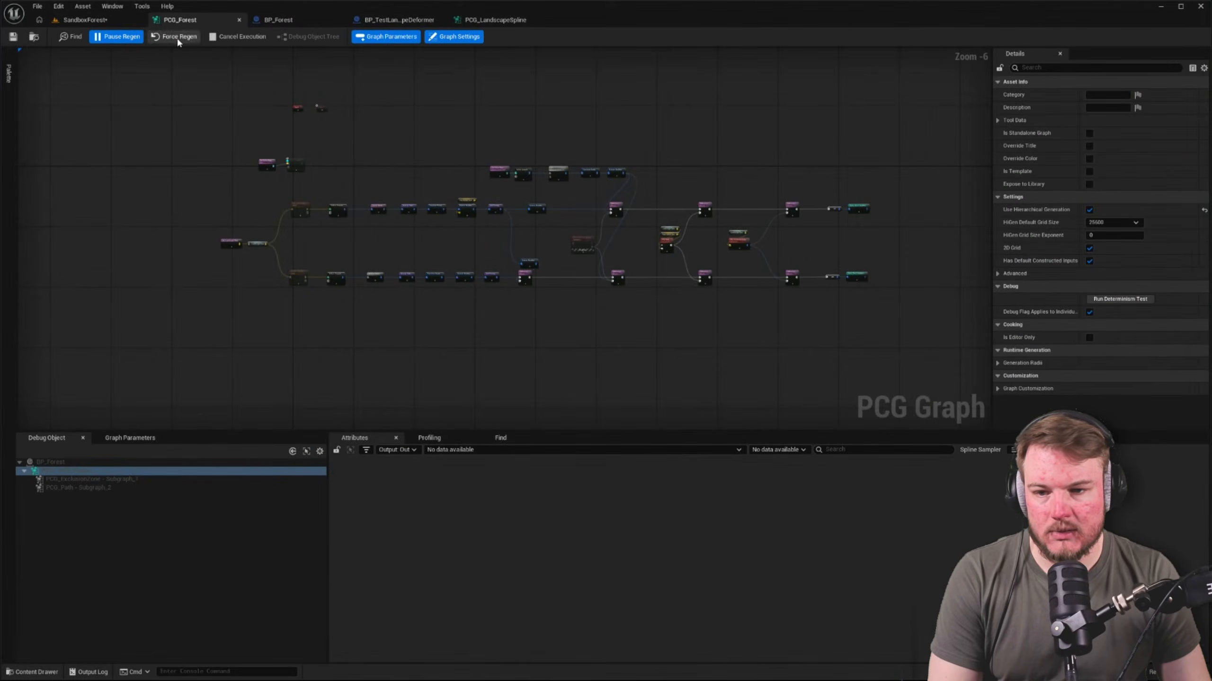
{"action": "scroll", "coordinate": [356, 169], "scroll_direction": "up", "scroll_amount": 5}
{"action": "left_click", "coordinate": [309, 184]}
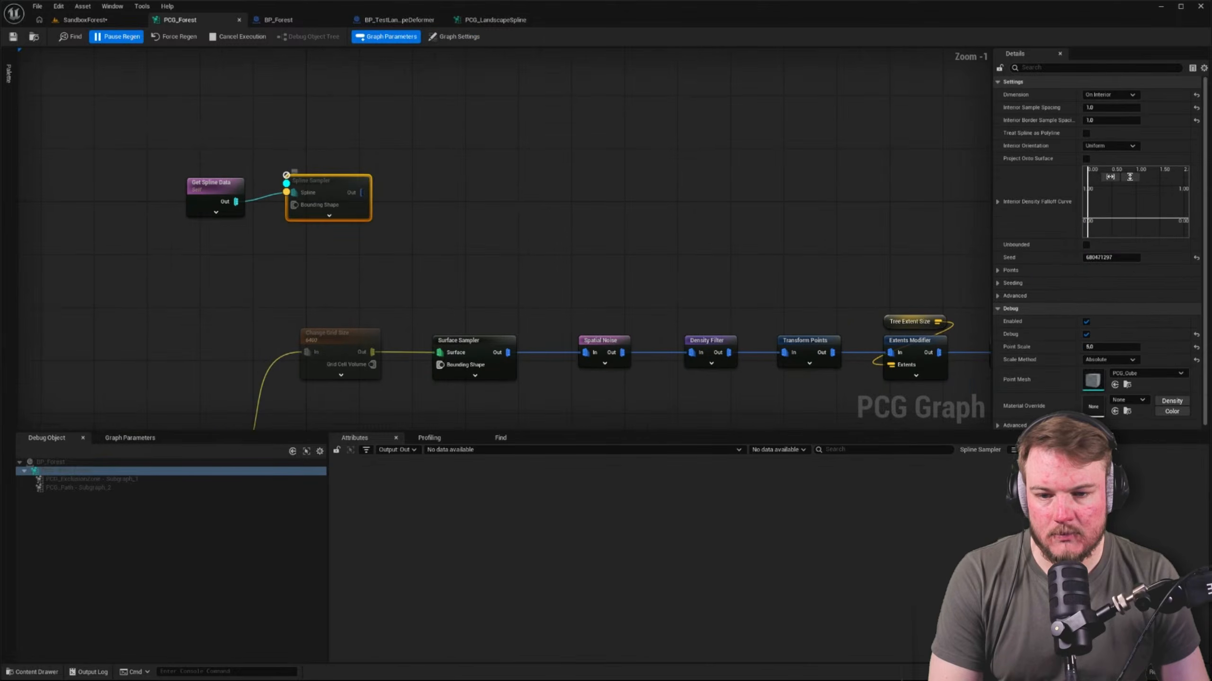
{"action": "right_click_drag", "start_coordinate": [306, 185], "coordinate": [380, 171]}
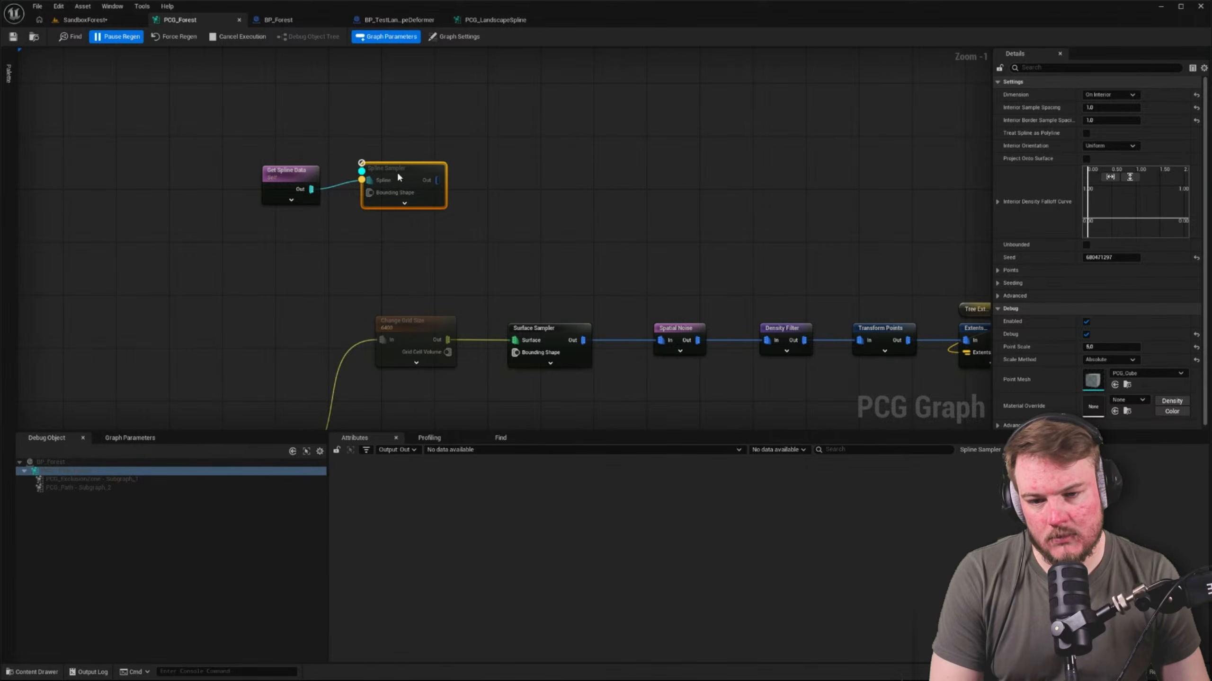
{"action": "left_click", "coordinate": [1197, 108]}
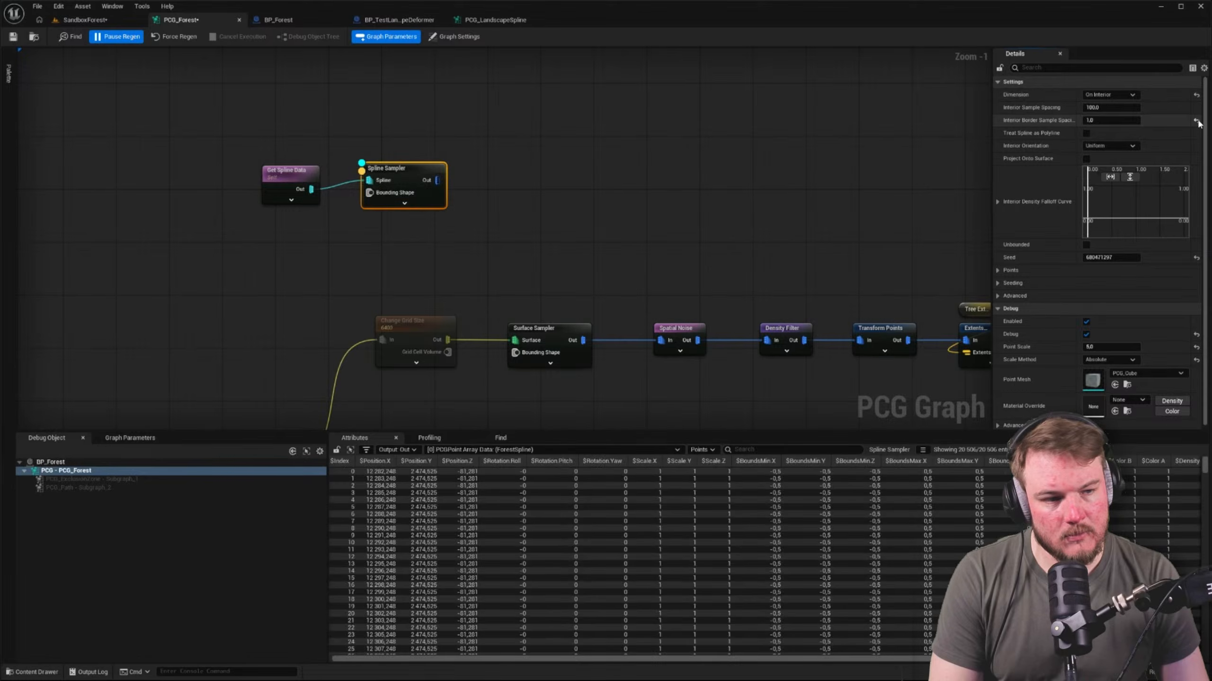
{"action": "left_click", "coordinate": [1196, 120]}
{"action": "left_click", "coordinate": [469, 249]}
{"action": "right_click_drag", "start_coordinate": [469, 249], "coordinate": [444, 263]}
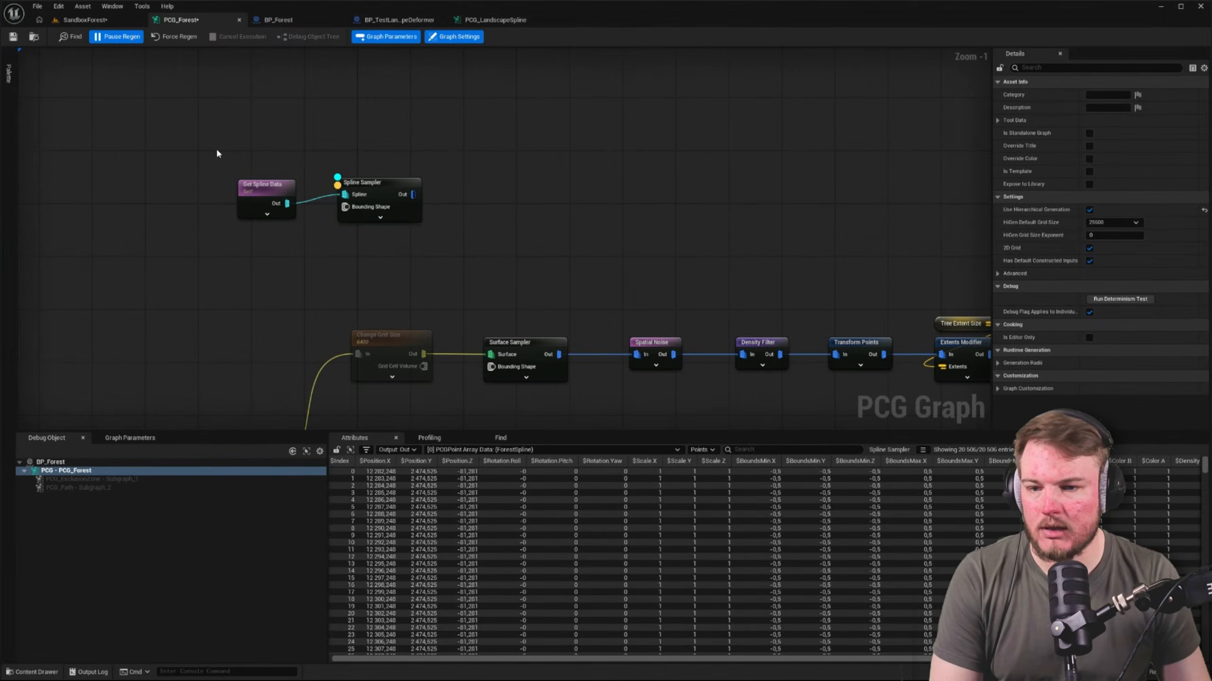
Turn off the Spline Sampler's debug display and check the forest area in the SandboxForest level
{"action": "left_click", "coordinate": [341, 180]}
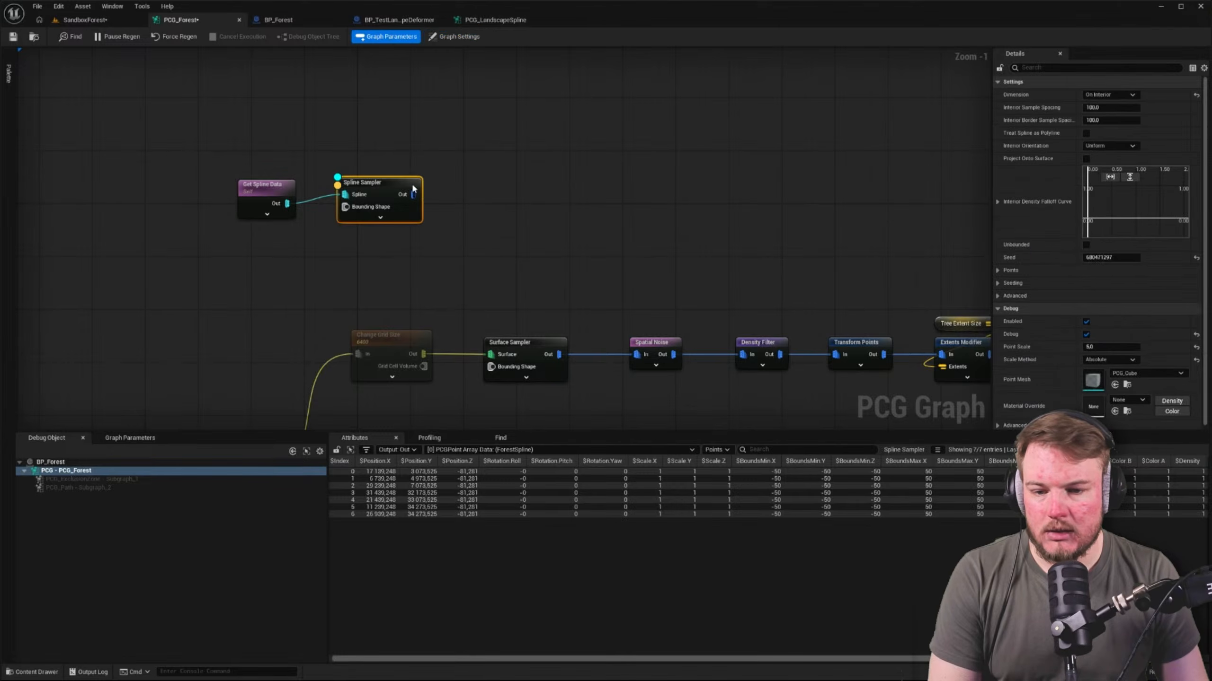
{"action": "left_click", "coordinate": [488, 181]}
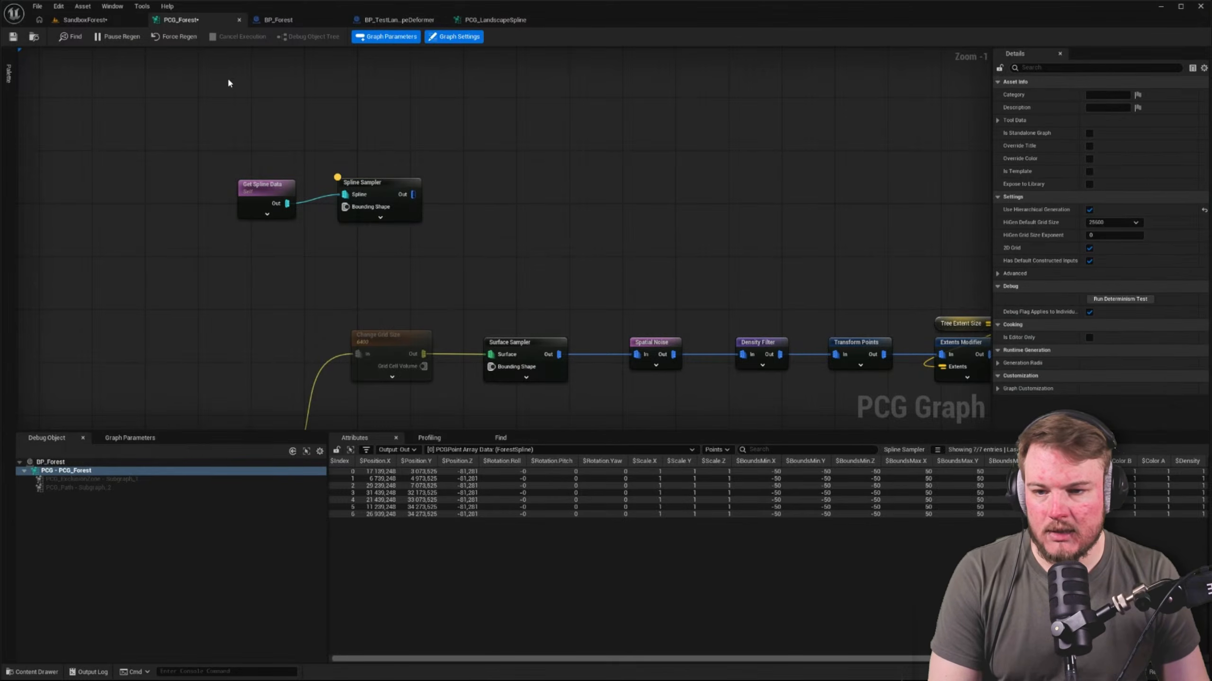
{"action": "left_click", "coordinate": [129, 21]}
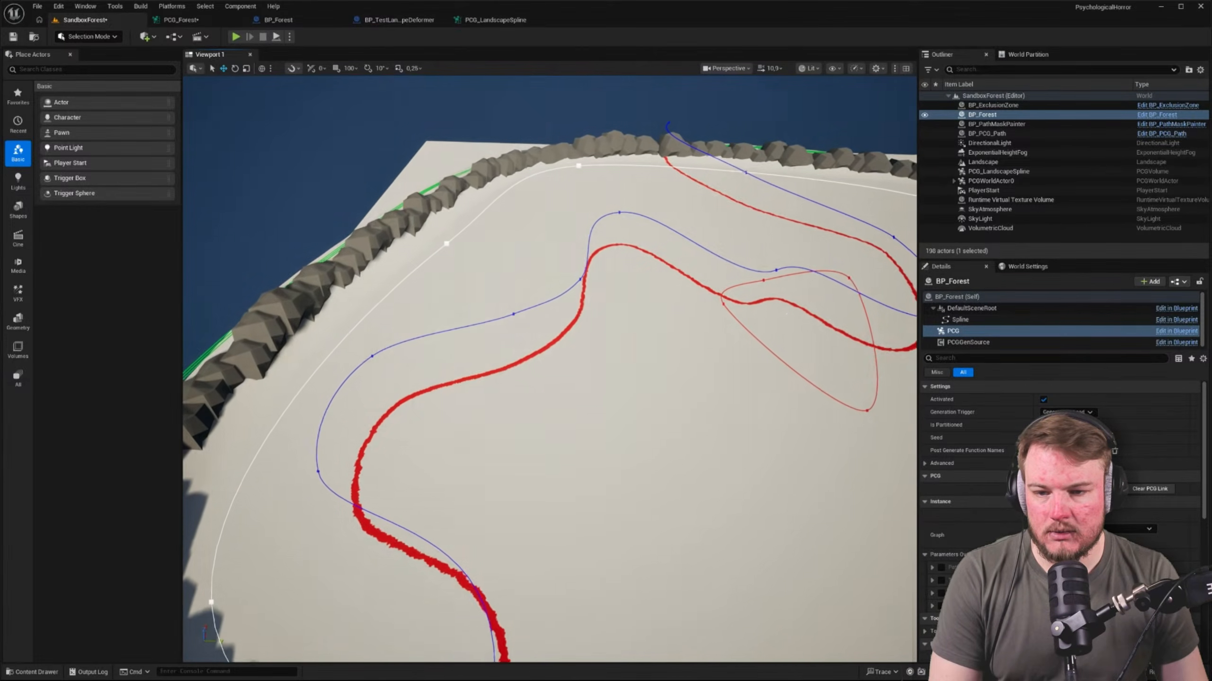
Set the Spline Sampler's Dimension to On Spline and turn on its debug display
{"action": "left_click", "coordinate": [180, 19]}
{"action": "left_click", "coordinate": [388, 197]}
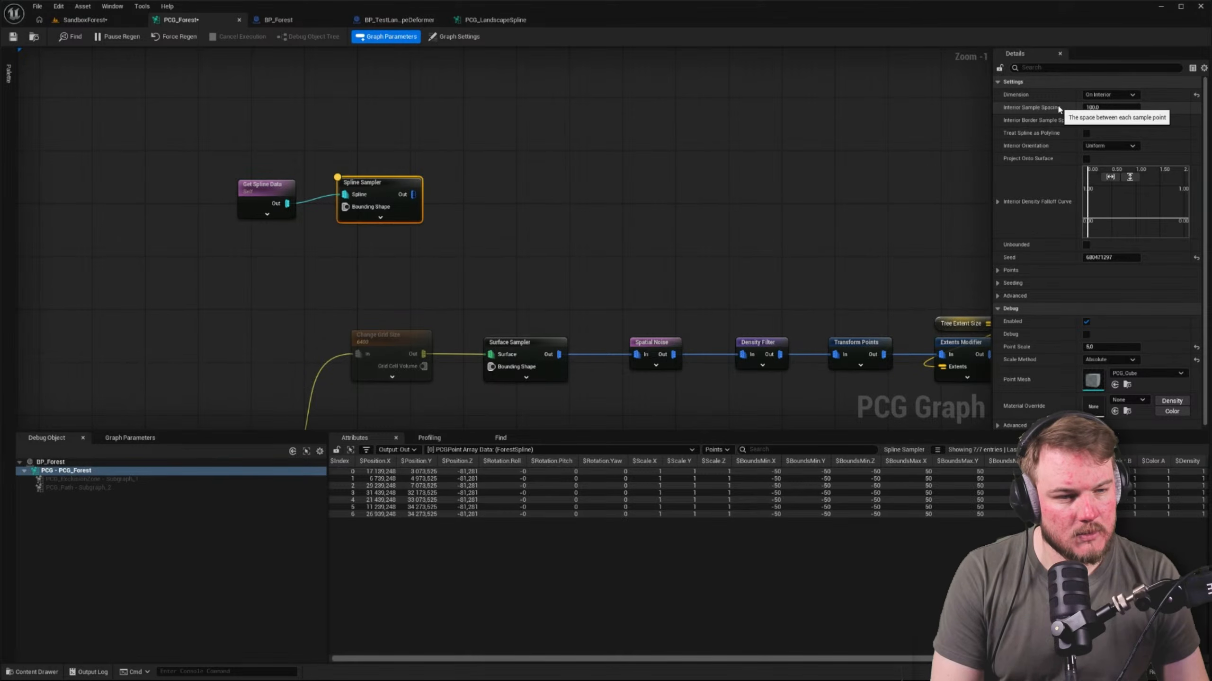
{"action": "left_click", "coordinate": [1109, 95]}
{"action": "left_click", "coordinate": [1104, 102]}
{"action": "key", "text": "d"}
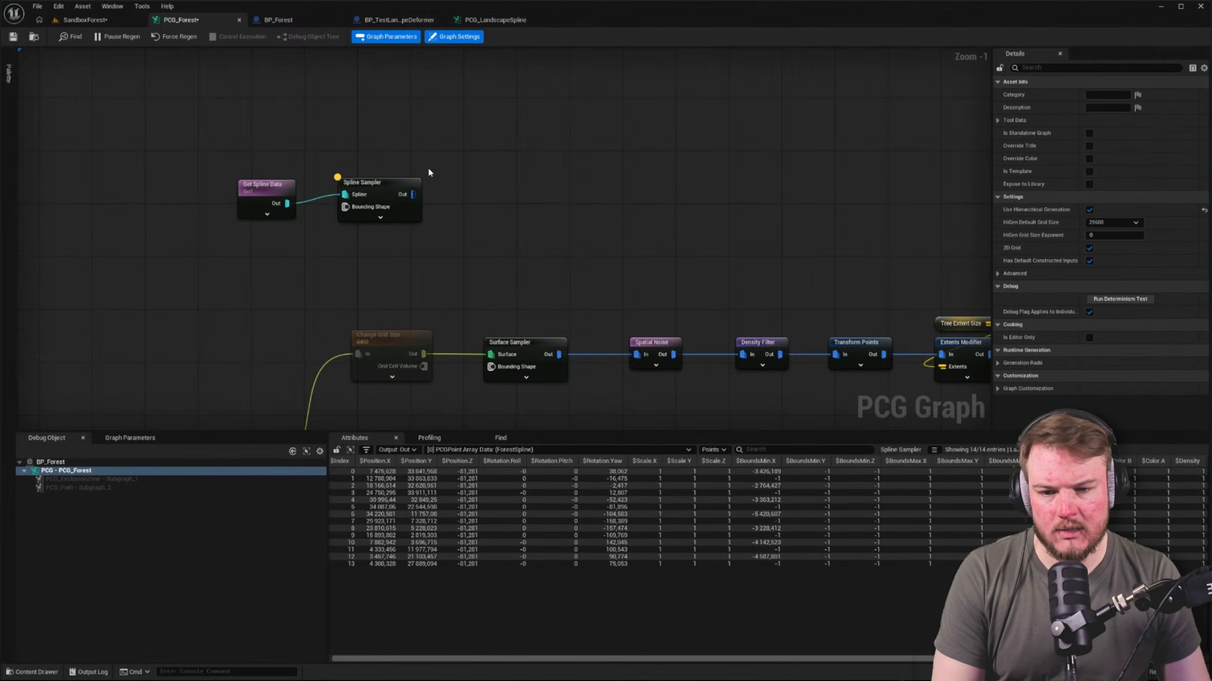
Examine where the debug points sit along BP_Forest's spline in the SandboxForest level
{"action": "left_click", "coordinate": [76, 23]}
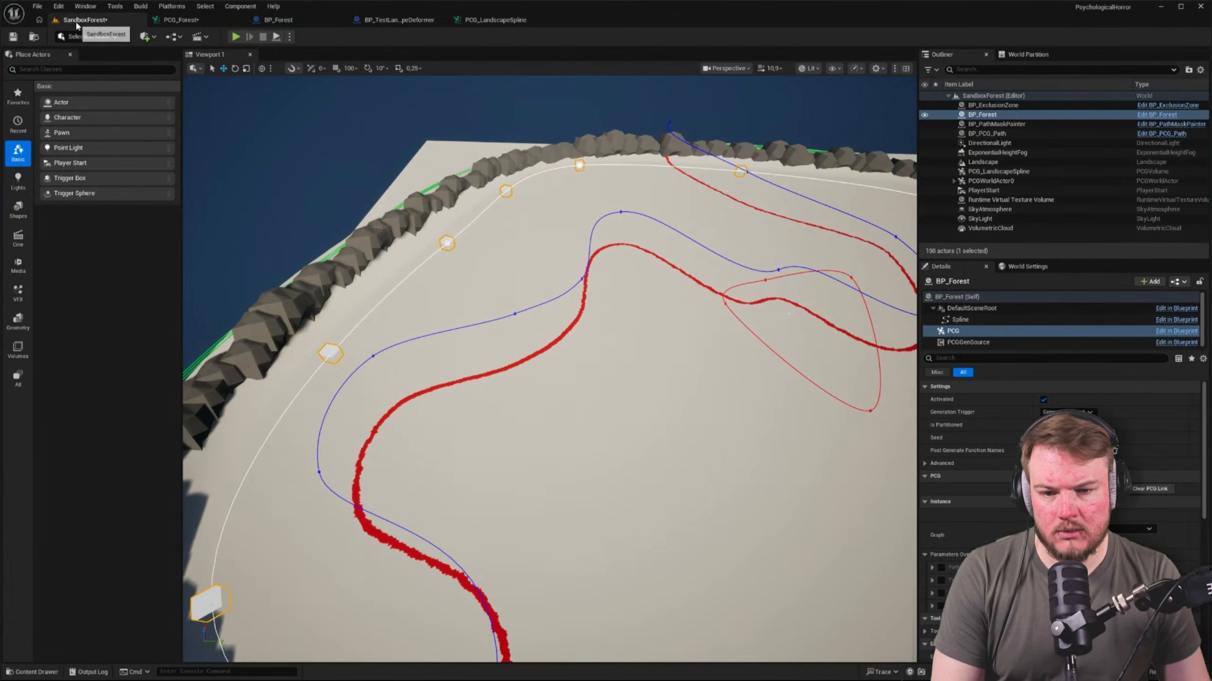
{"action": "key", "text": "w"}
{"action": "right_click_drag", "start_coordinate": [460, 213], "coordinate": [473, 225]}
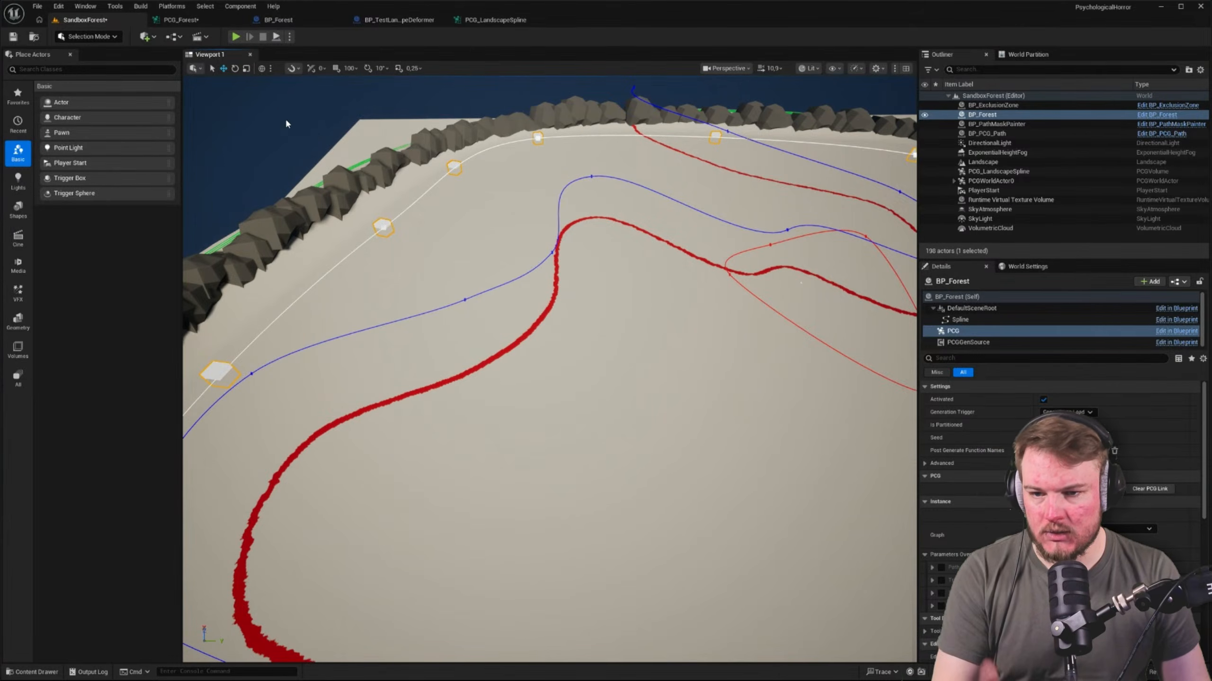
{"action": "right_click_drag", "start_coordinate": [287, 117], "coordinate": [328, 120]}
{"action": "key", "text": "d"}
{"action": "key", "text": "s"}
{"action": "key", "text": "d"}
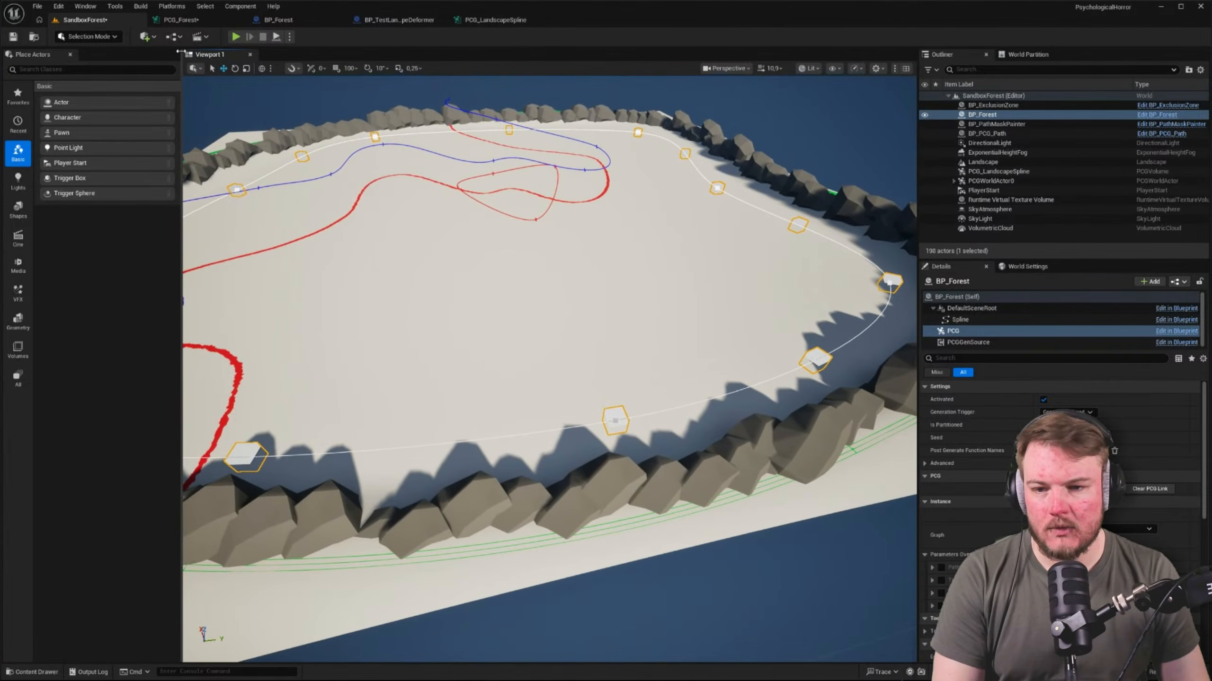
Look through the Spline component's settings in BP_Forest, including the advanced spline options
{"action": "left_click", "coordinate": [276, 21]}
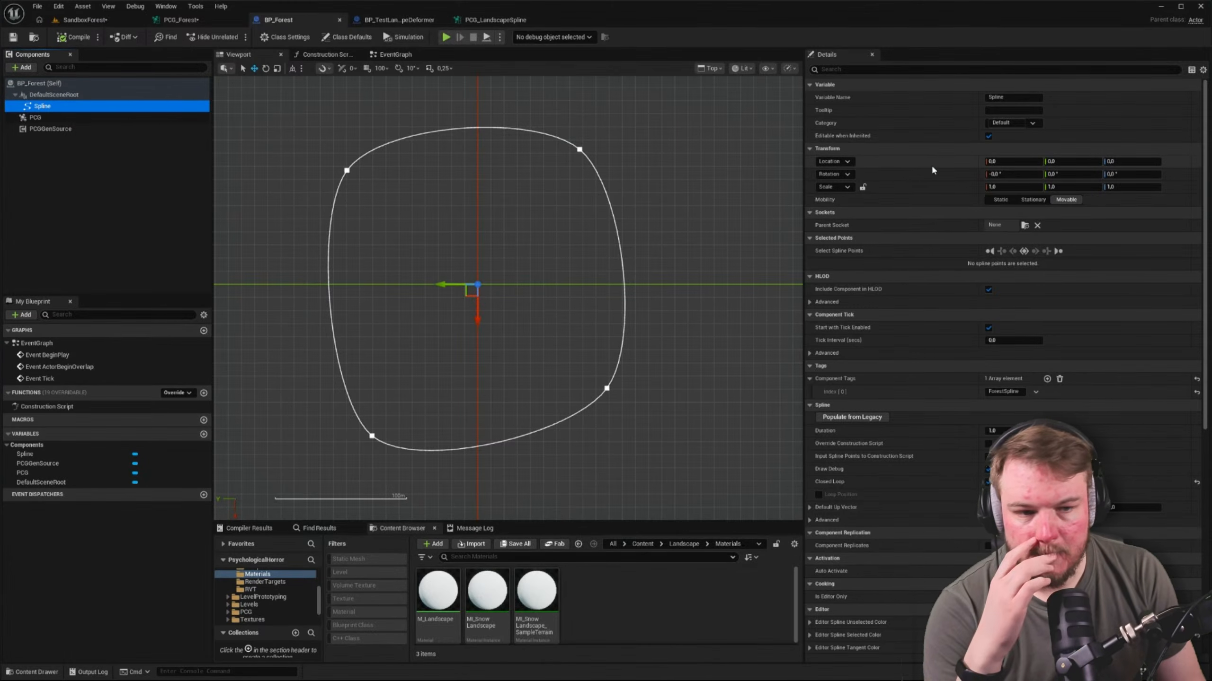
{"action": "scroll", "coordinate": [922, 161], "scroll_direction": "down", "scroll_amount": 10}
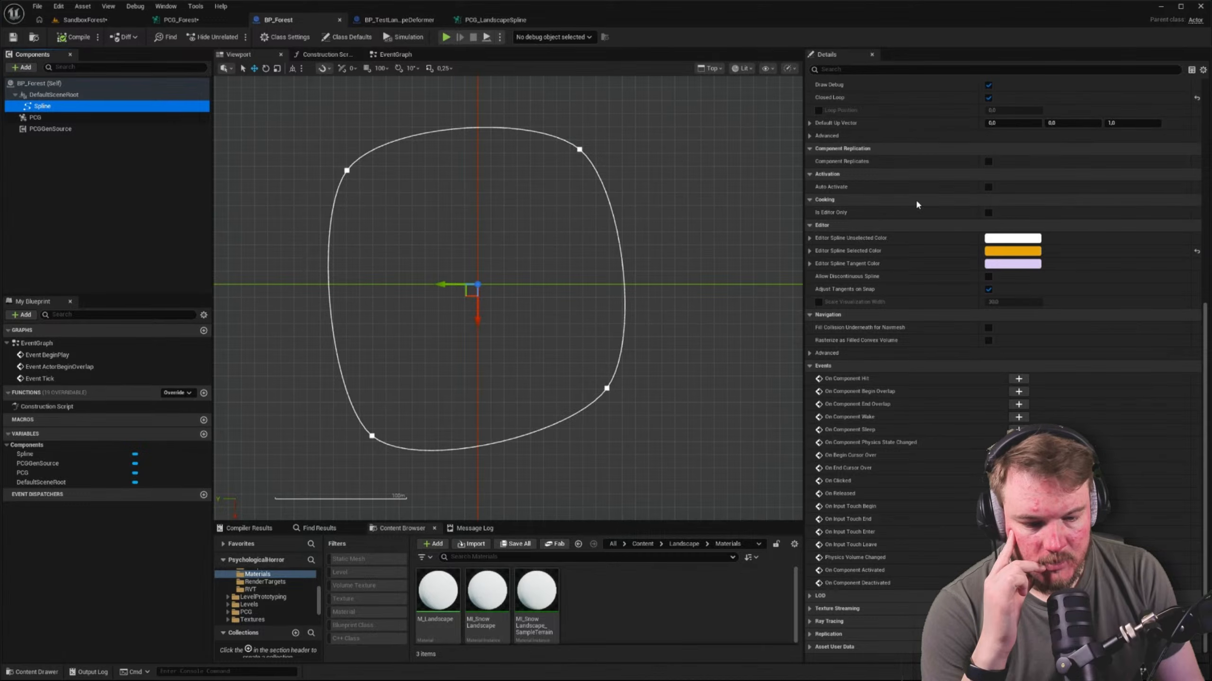
{"action": "scroll", "coordinate": [917, 205], "scroll_direction": "up", "scroll_amount": 2}
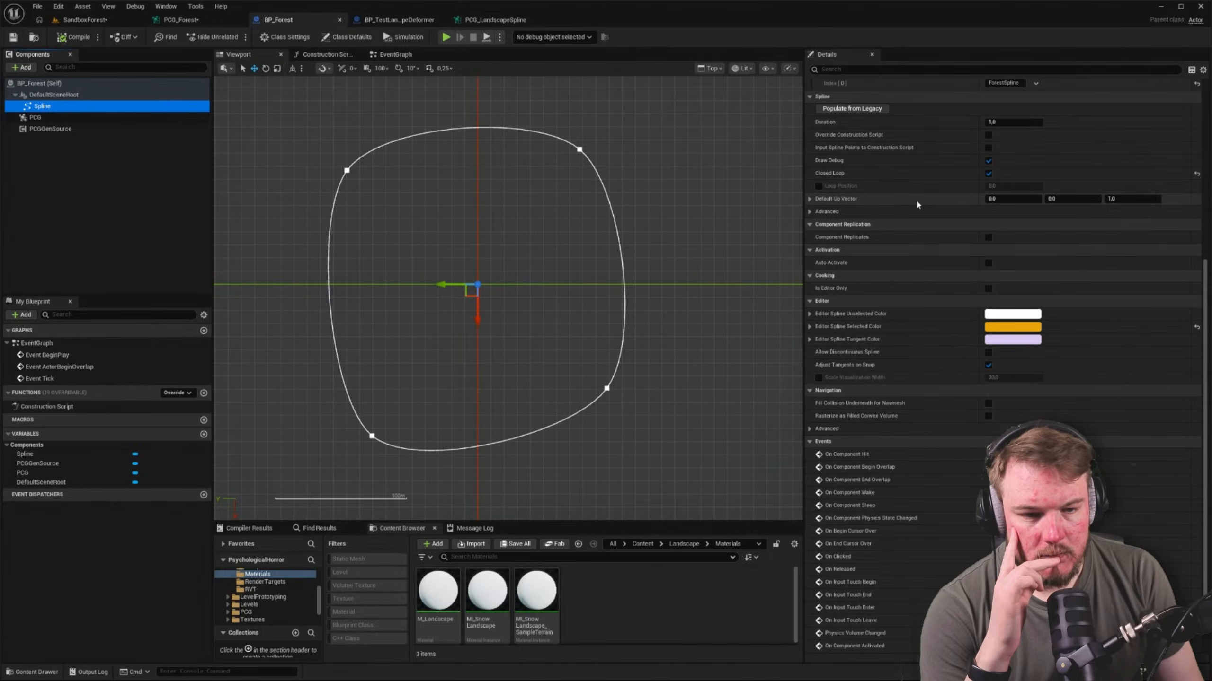
{"action": "left_click", "coordinate": [809, 212]}
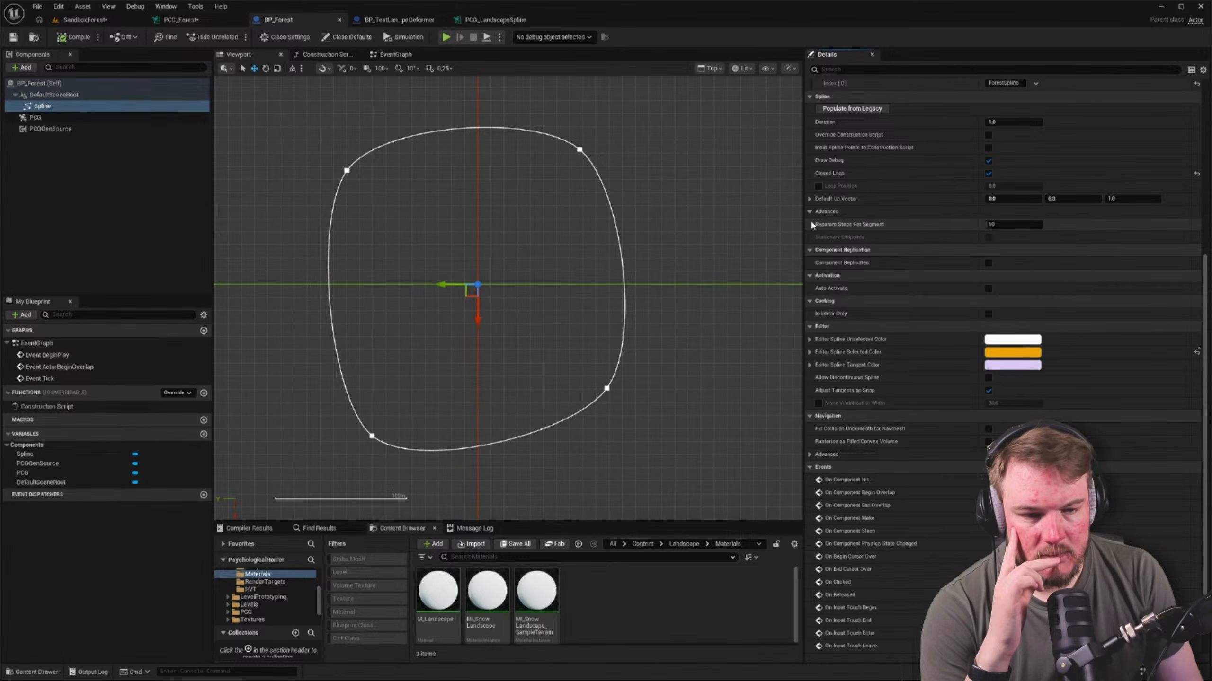
{"action": "left_click", "coordinate": [810, 211]}
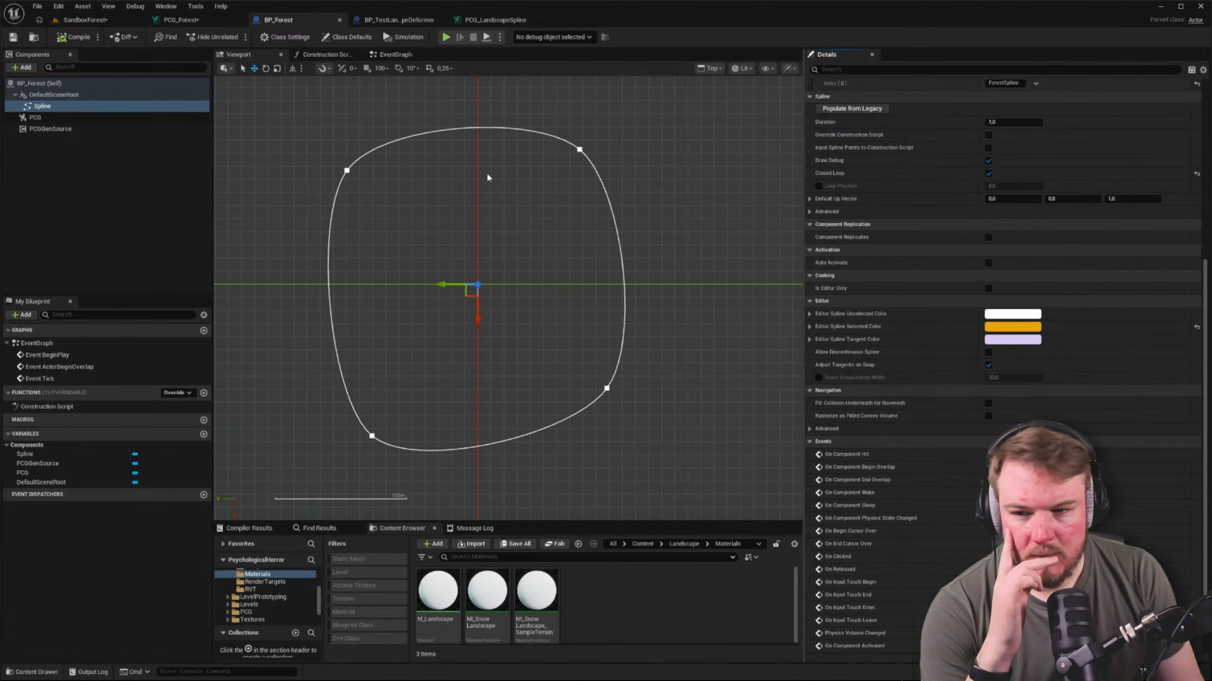
{"action": "right_click_drag", "start_coordinate": [290, 134], "coordinate": [299, 145]}
Open the BP_ExclusionZone blueprint and show only the modified properties of its Spline component
{"action": "key", "text": "ctrl+space"}
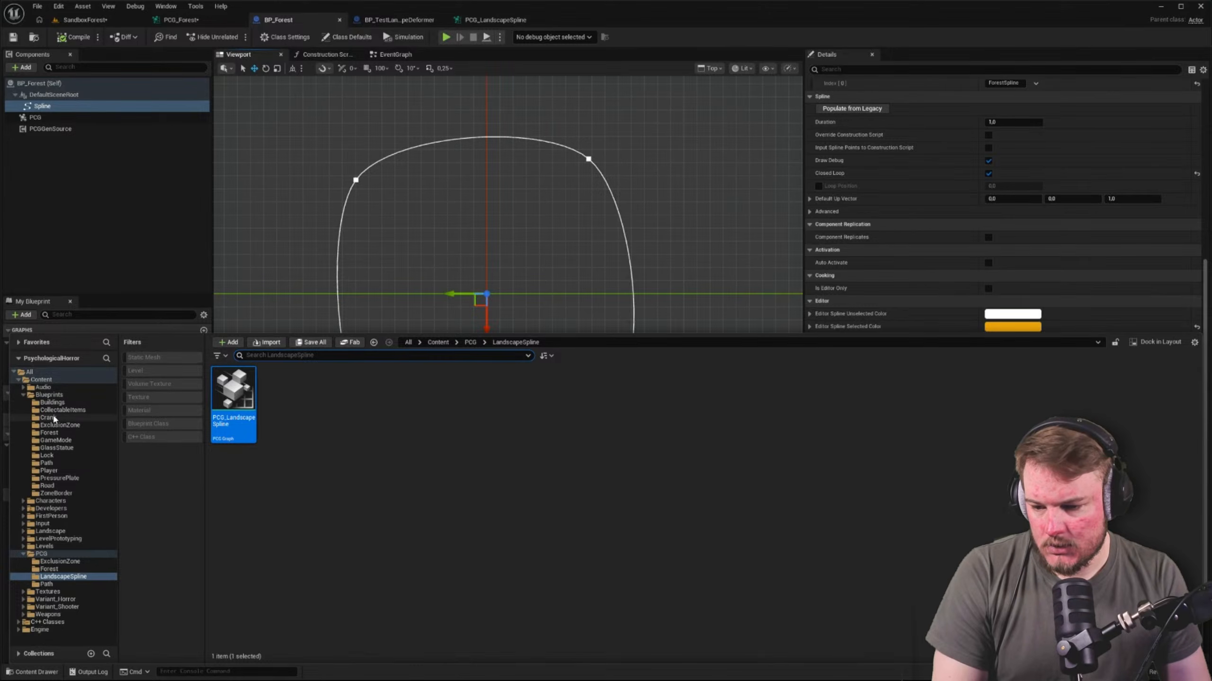
{"action": "left_click", "coordinate": [60, 425]}
{"action": "double_click", "coordinate": [234, 399]}
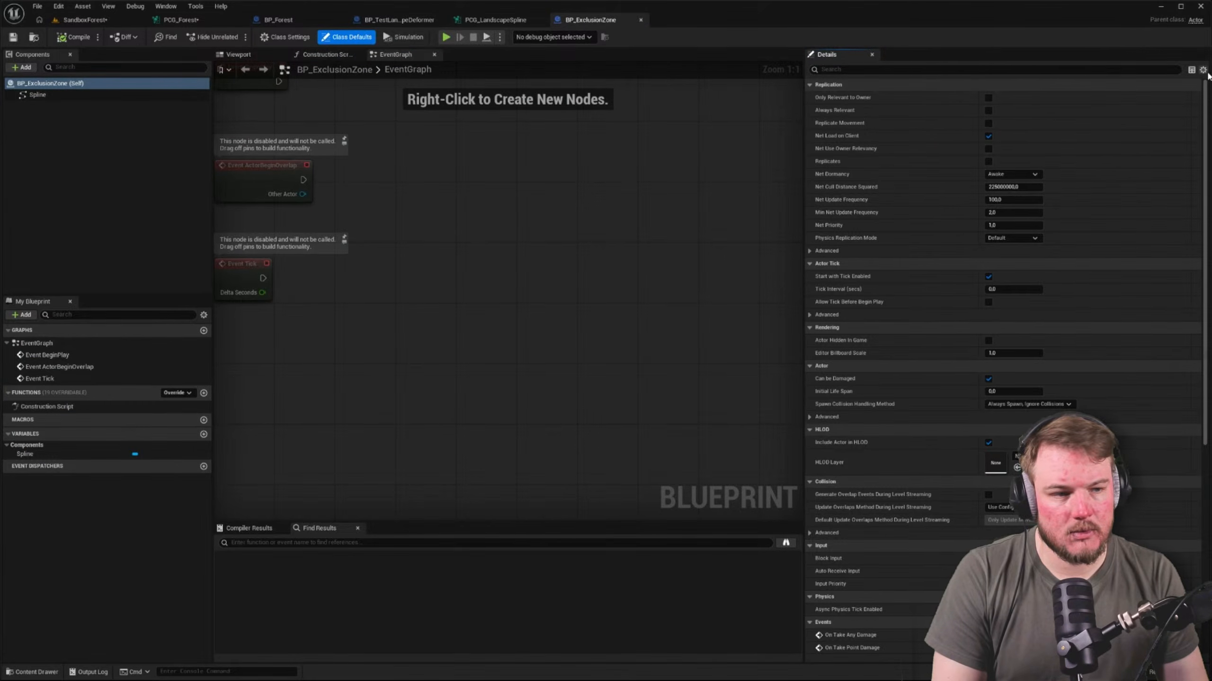
{"action": "left_click", "coordinate": [167, 95]}
{"action": "left_click", "coordinate": [1202, 70]}
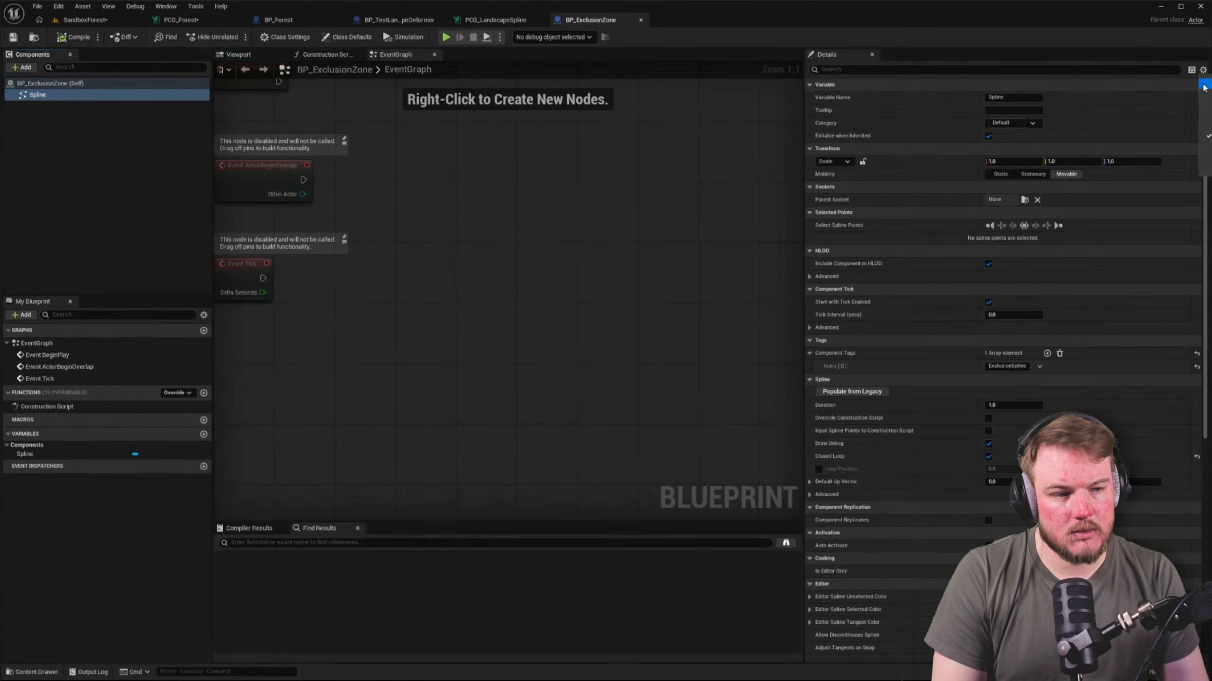
{"action": "left_click", "coordinate": [1207, 87]}
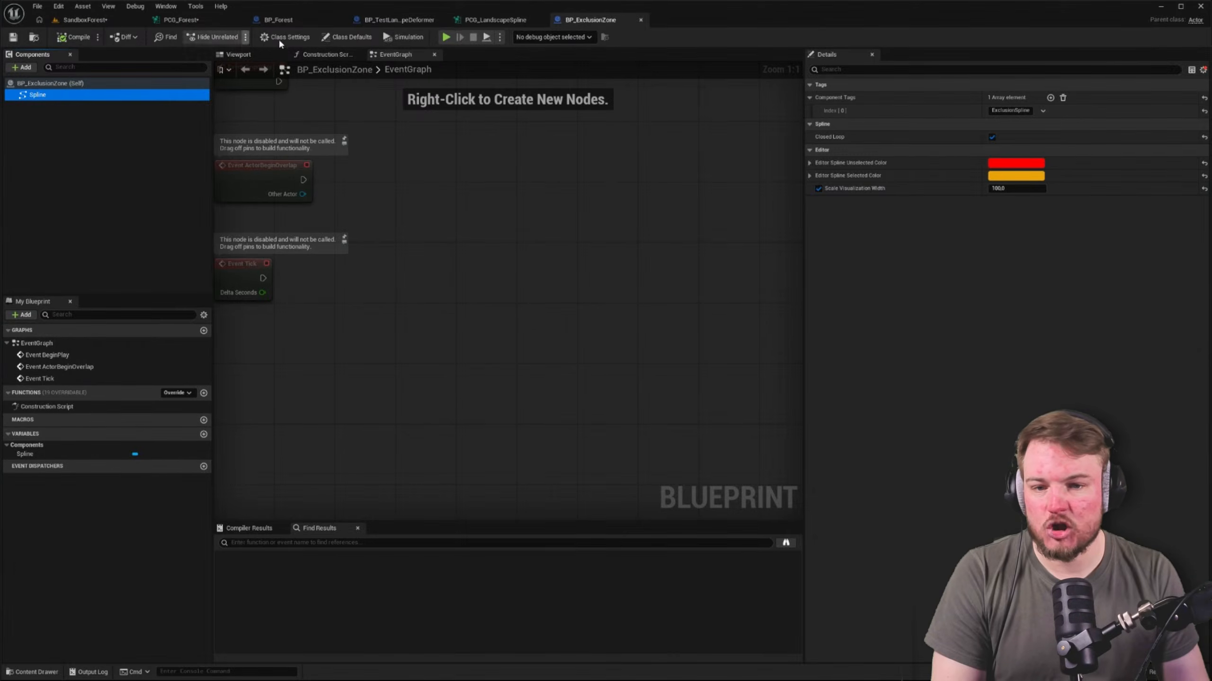
Enable Scale Visualization Width on BP_Forest's Spline component and set it to 100
{"action": "left_click", "coordinate": [287, 19]}
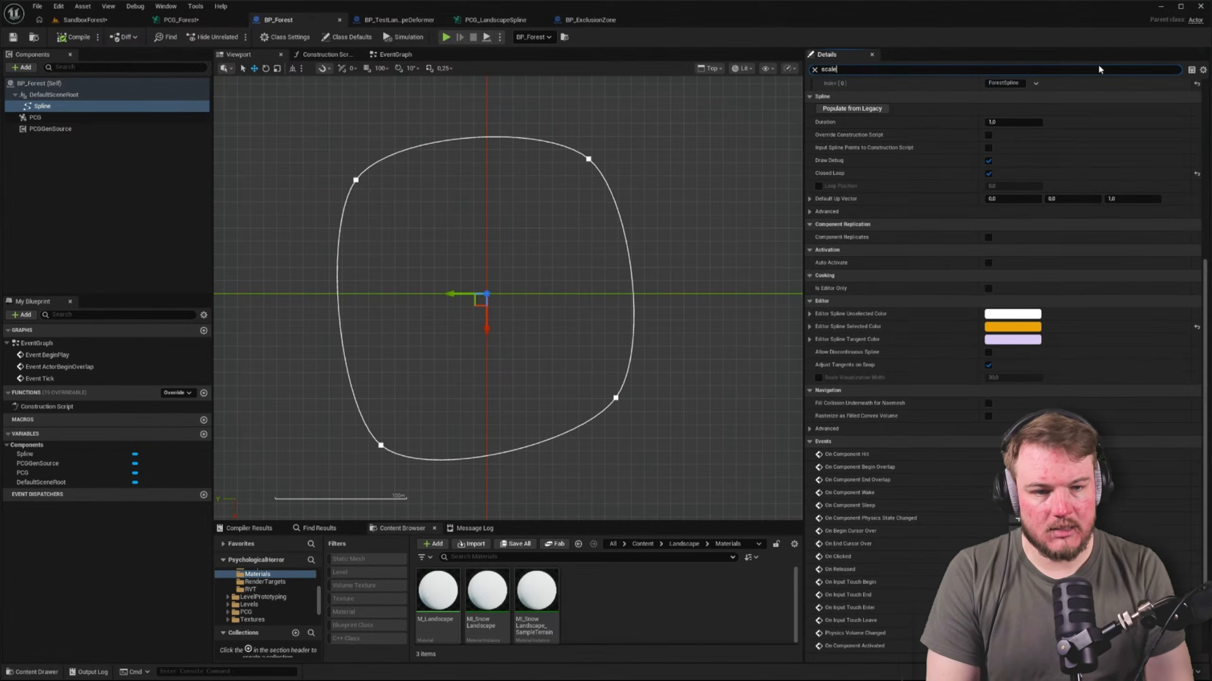
{"action": "type", "text": "scale"}
{"action": "left_click", "coordinate": [819, 123]}
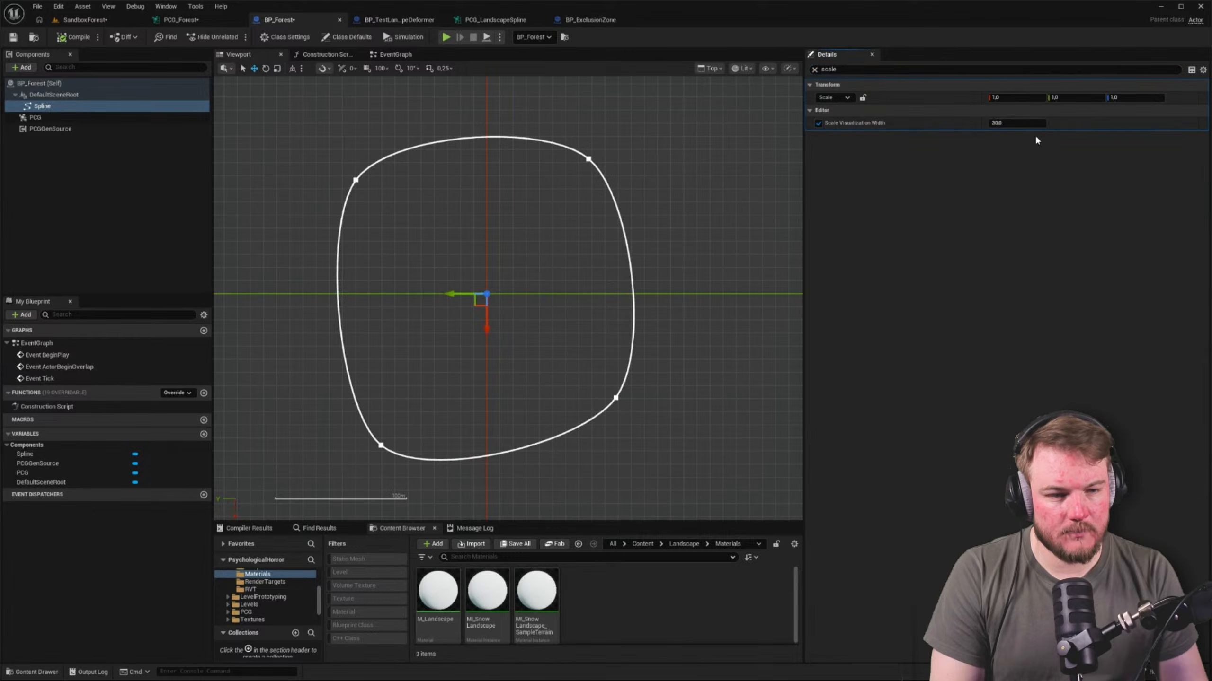
{"action": "left_click", "coordinate": [1016, 123]}
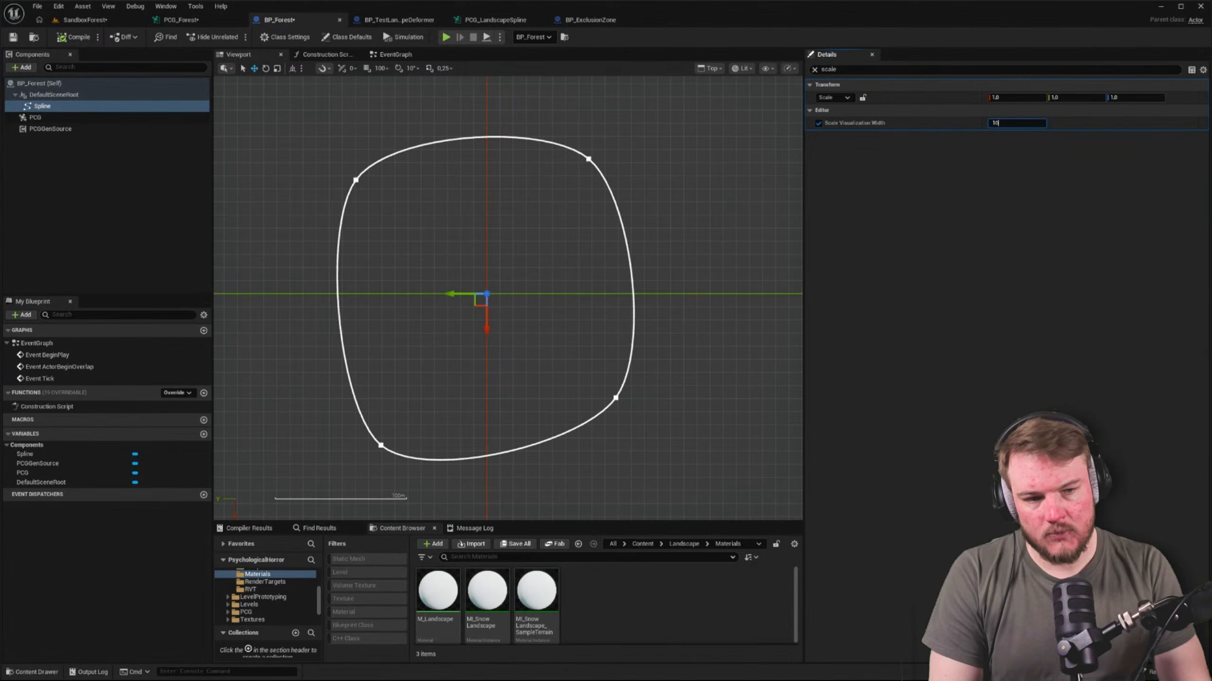
{"action": "type", "text": "100"}
{"action": "key", "text": "Return"}
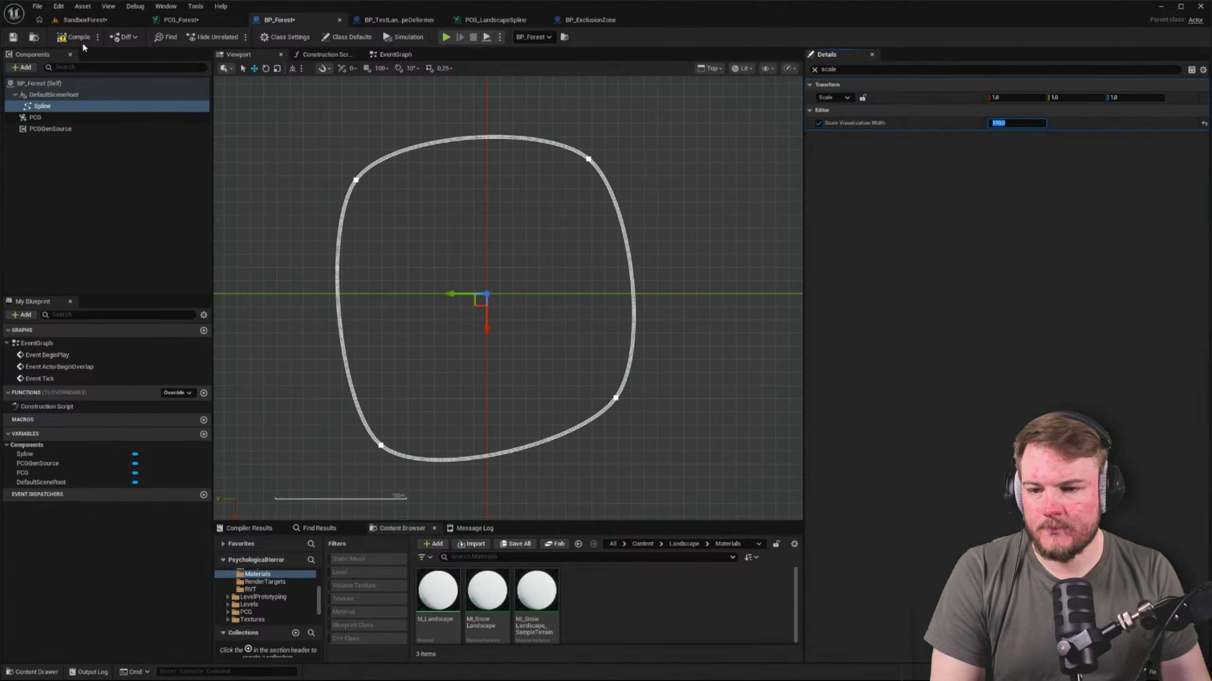
Check how BP_Forest's widened spline looks in the level and view the PCG_Forest graph again
{"action": "left_click", "coordinate": [86, 20]}
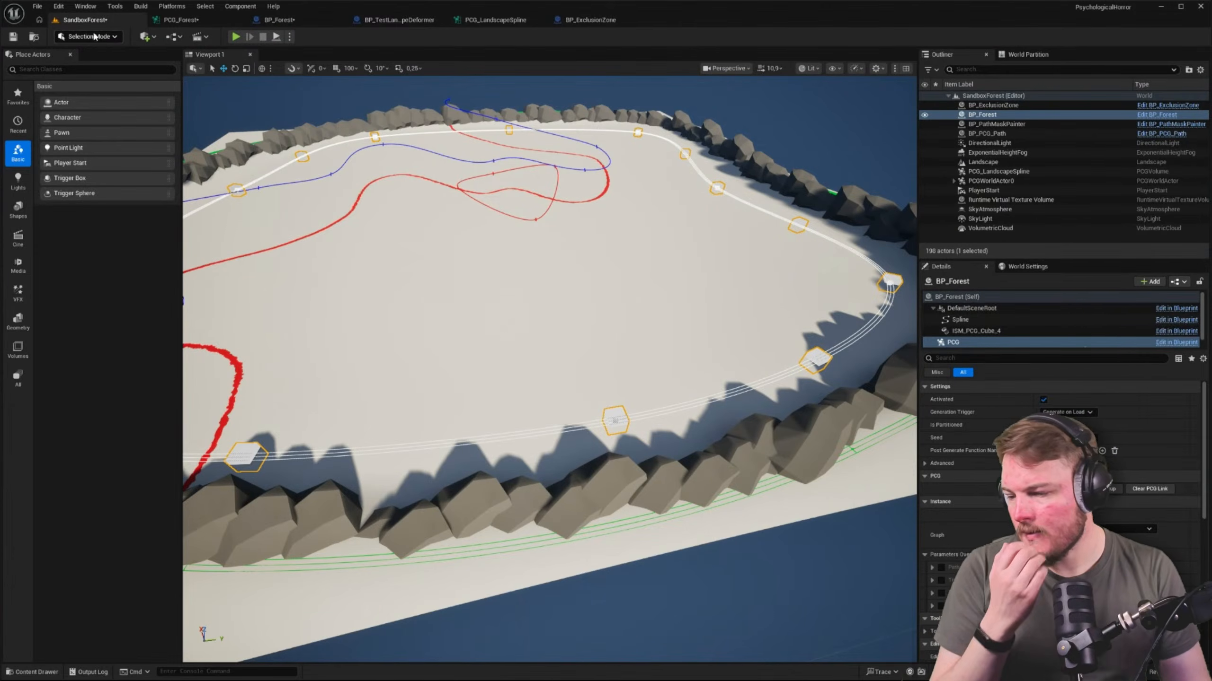
{"action": "right_click_drag", "start_coordinate": [373, 265], "coordinate": [248, 253]}
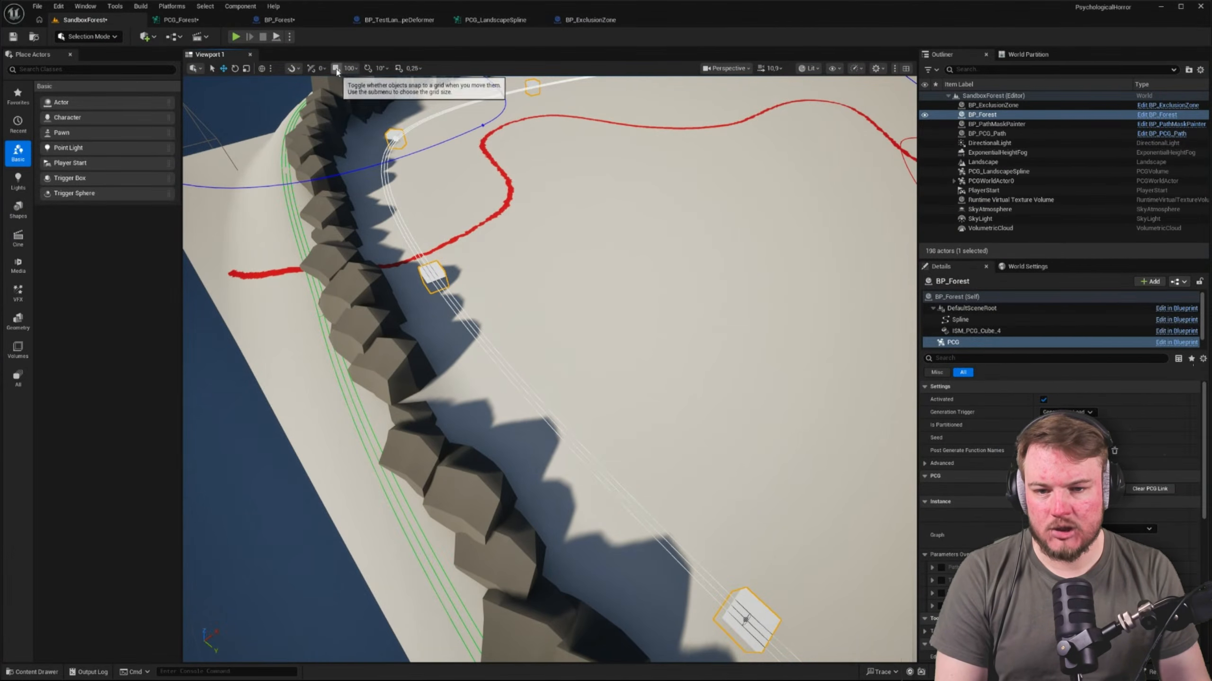
{"action": "left_click", "coordinate": [220, 21]}
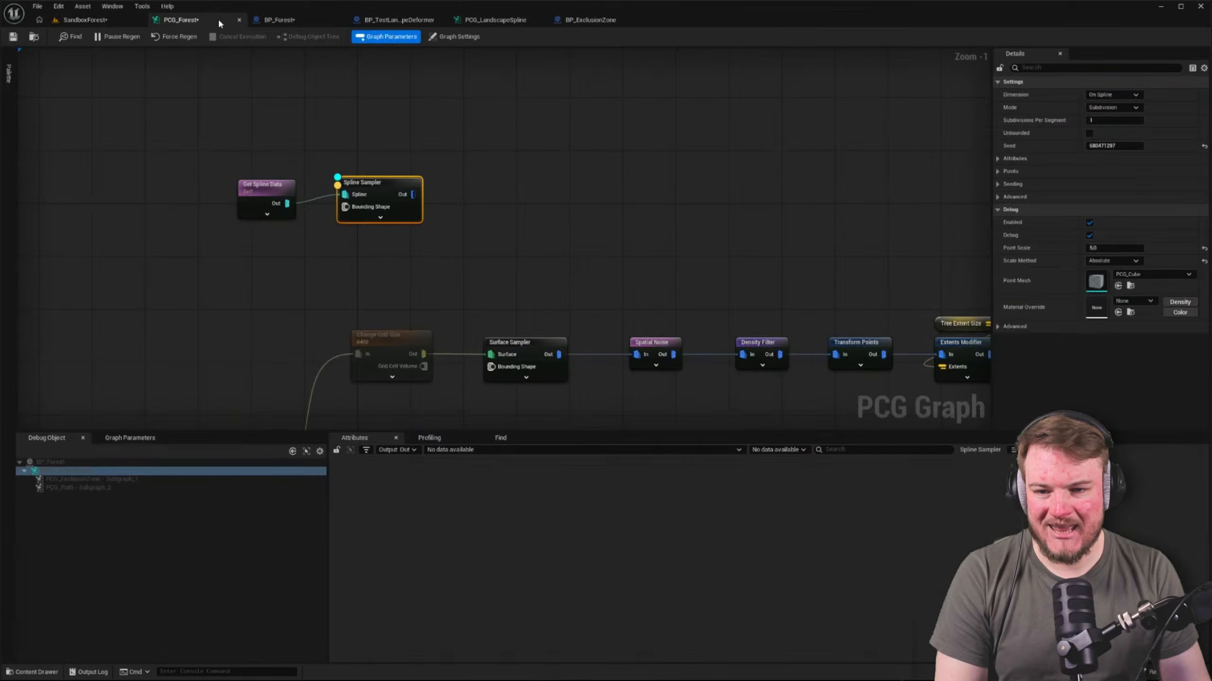
Set the Editor Spline Unselected Color of BP_Forest's Spline component to blue
{"action": "left_click", "coordinate": [285, 20]}
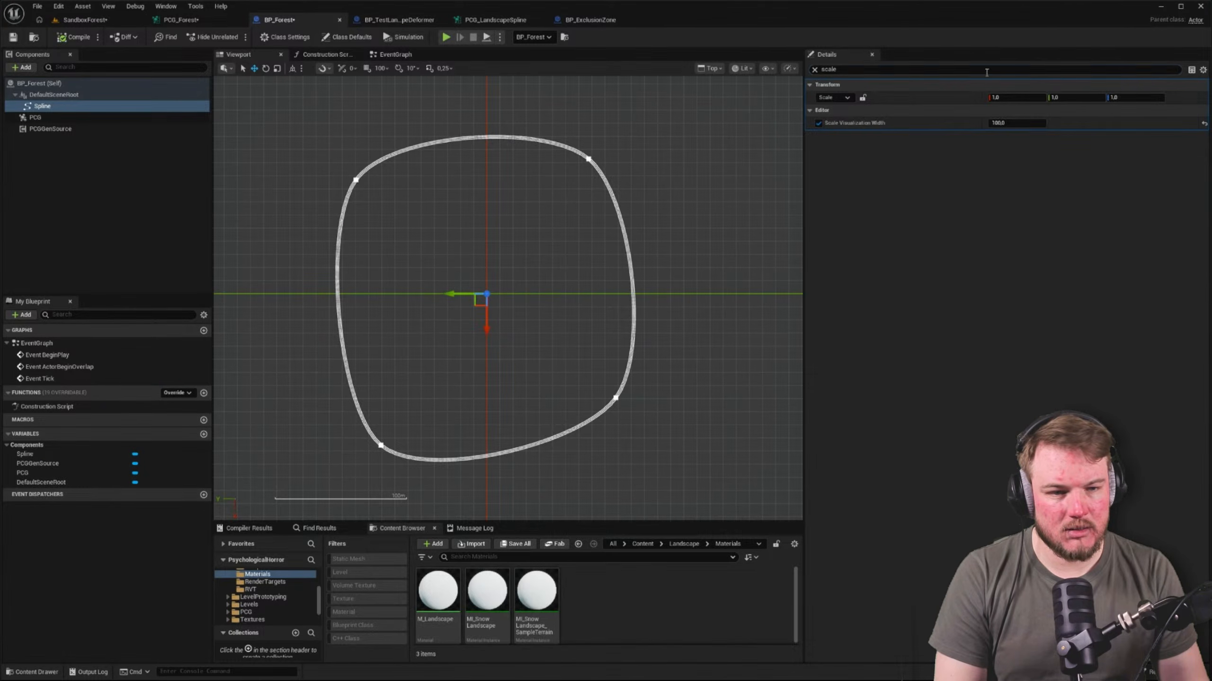
{"action": "left_click", "coordinate": [814, 69]}
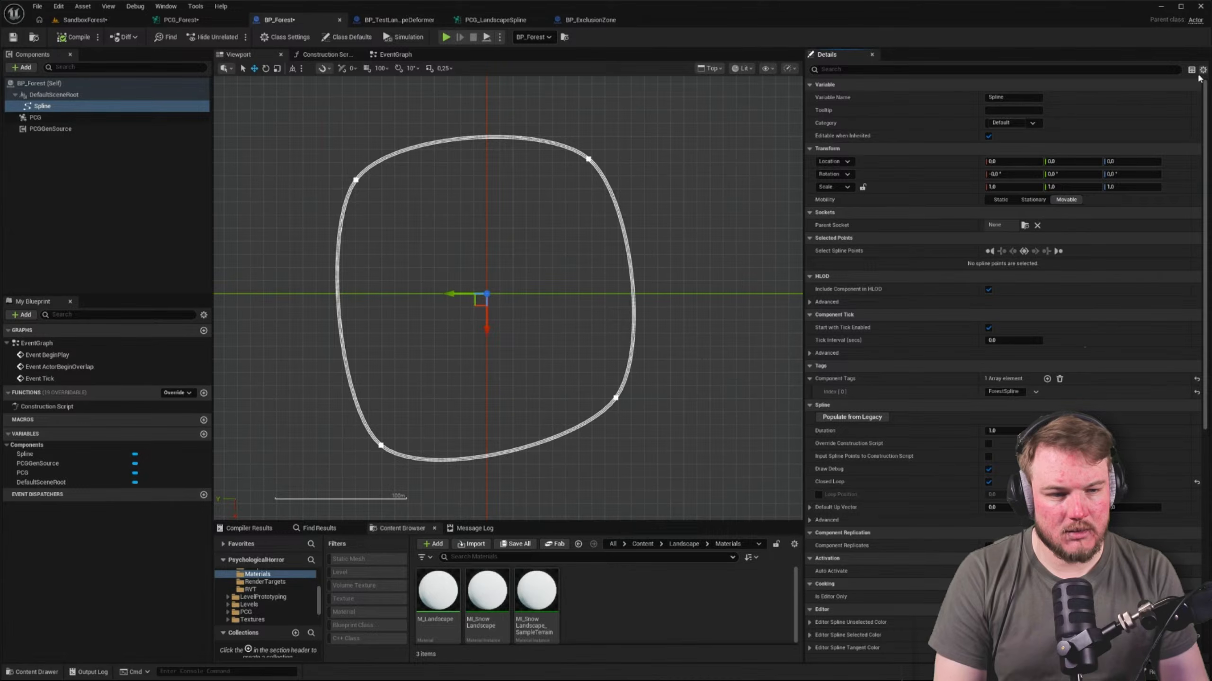
{"action": "scroll", "coordinate": [1019, 276], "scroll_direction": "down", "scroll_amount": 3}
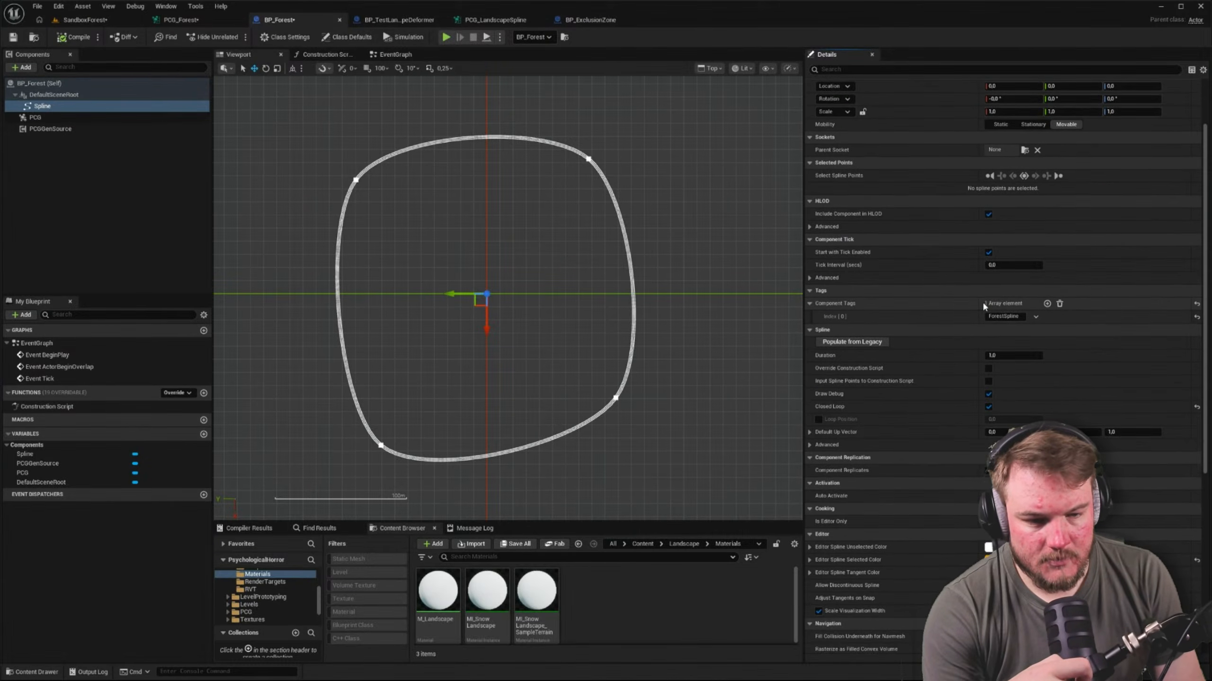
{"action": "scroll", "coordinate": [984, 305], "scroll_direction": "down", "scroll_amount": 5}
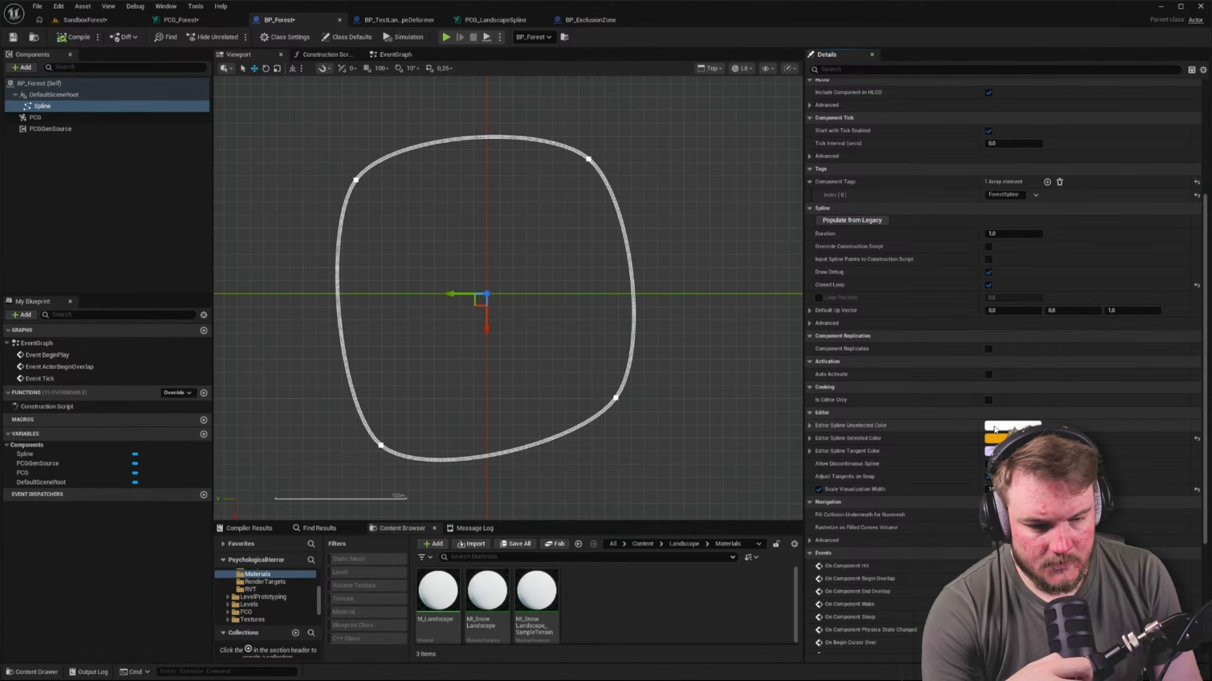
{"action": "left_click", "coordinate": [994, 426]}
{"action": "left_click_drag", "start_coordinate": [1038, 462], "coordinate": [1027, 444]}
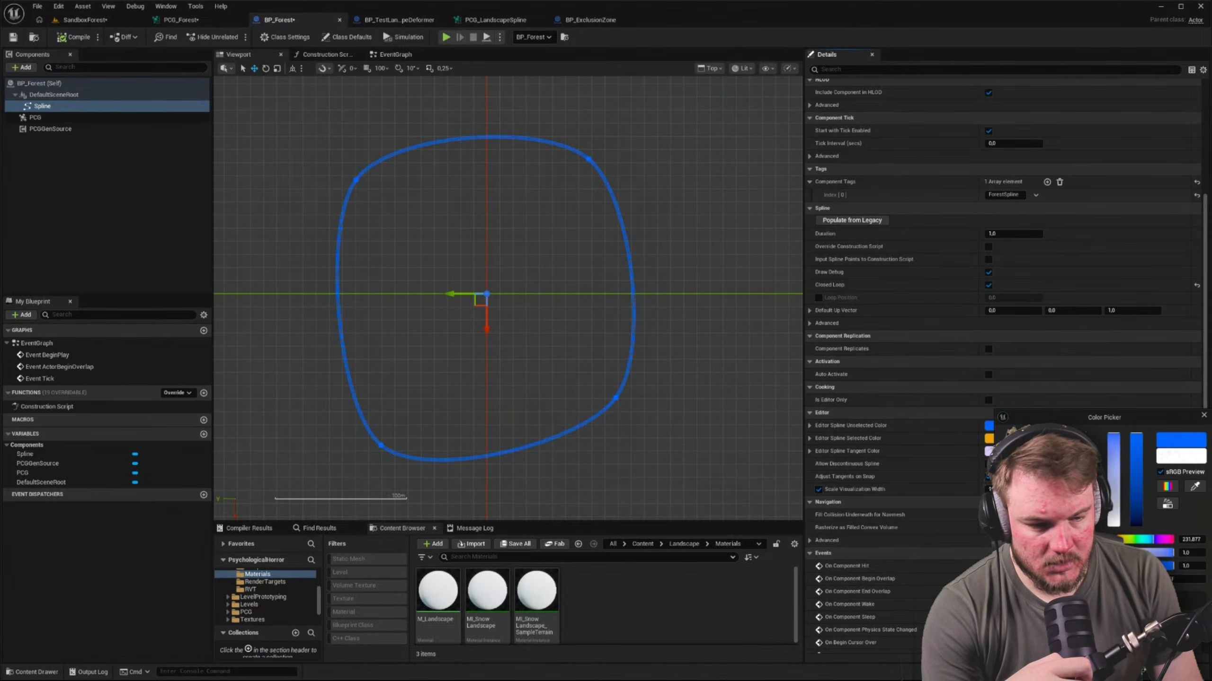
{"action": "left_click", "coordinate": [1153, 595]}
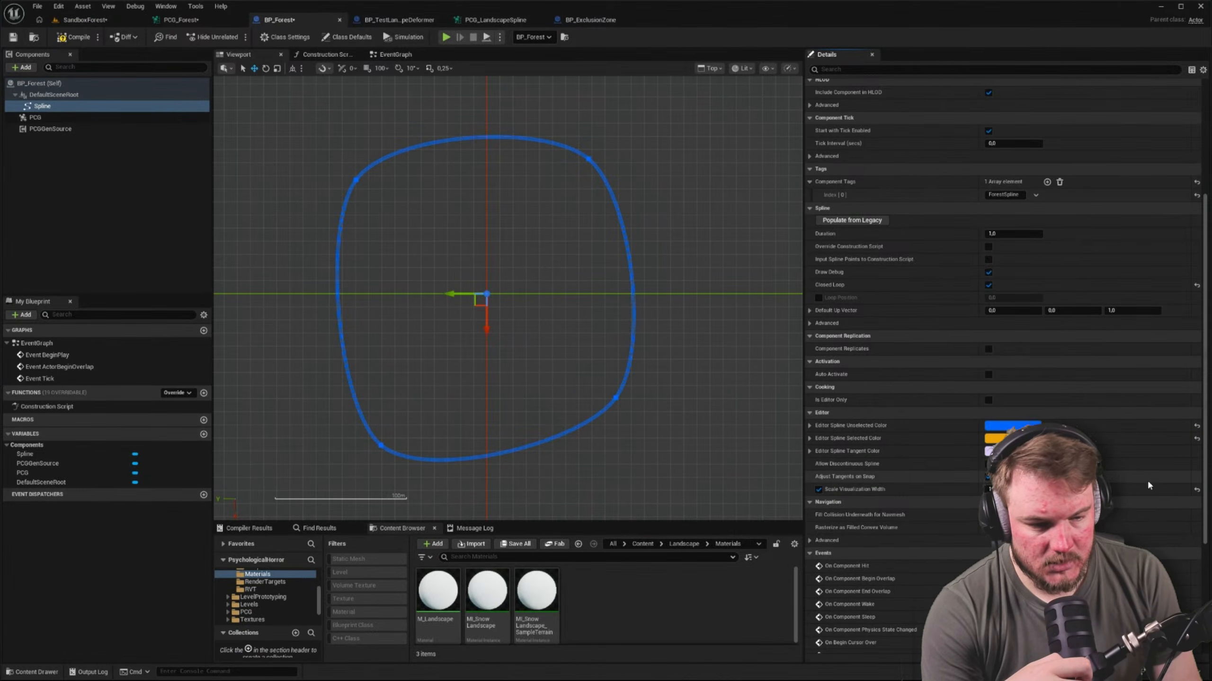
Compile BP_Forest, check its blue spline in the SandboxForest level and select the actor's Spline component
{"action": "left_click", "coordinate": [73, 37]}
{"action": "left_click", "coordinate": [83, 19]}
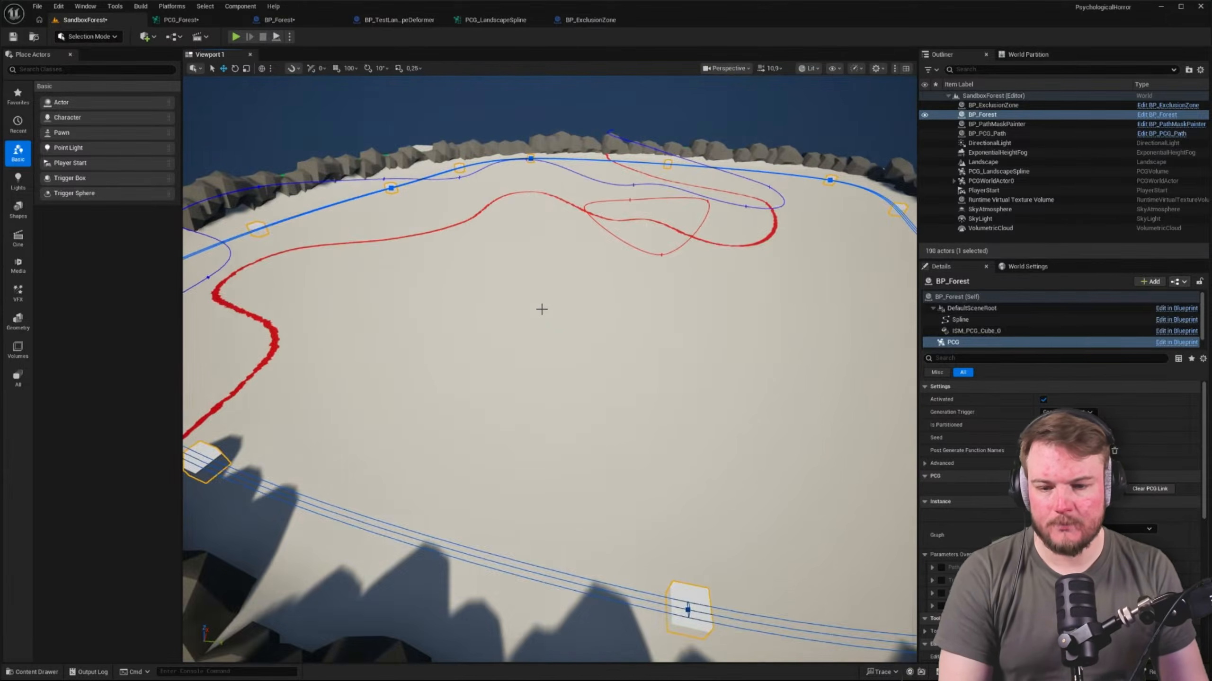
{"action": "right_click_drag", "start_coordinate": [541, 309], "coordinate": [491, 314]}
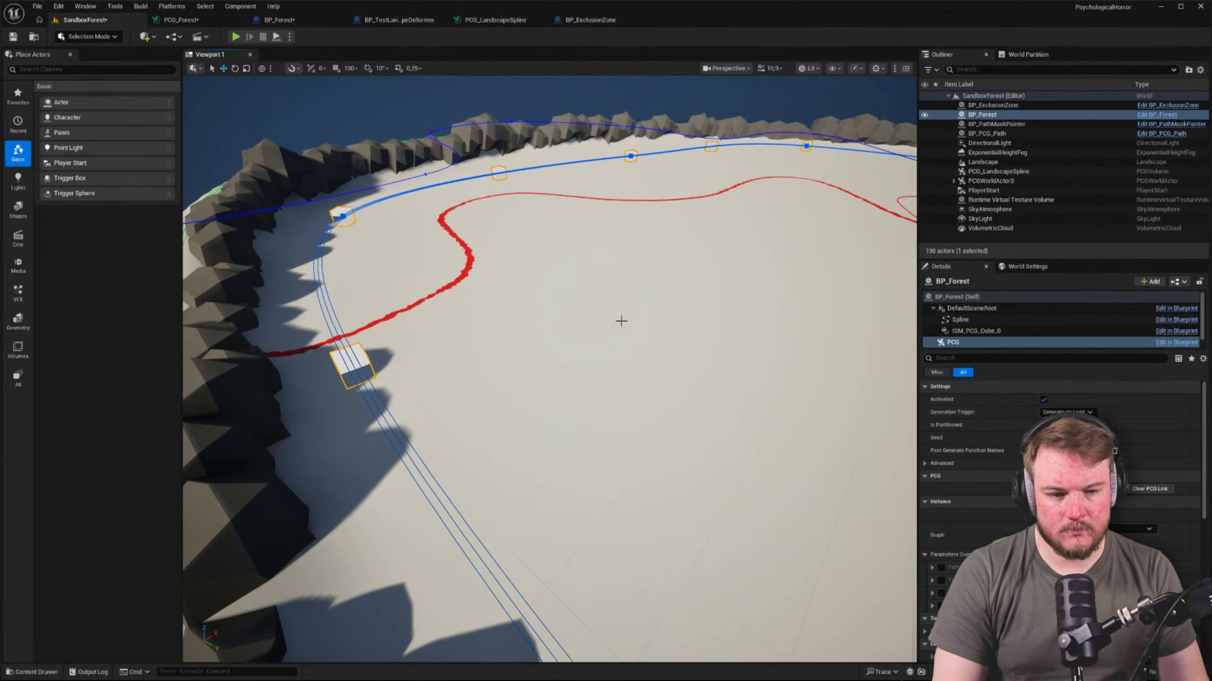
{"action": "left_click", "coordinate": [973, 321]}
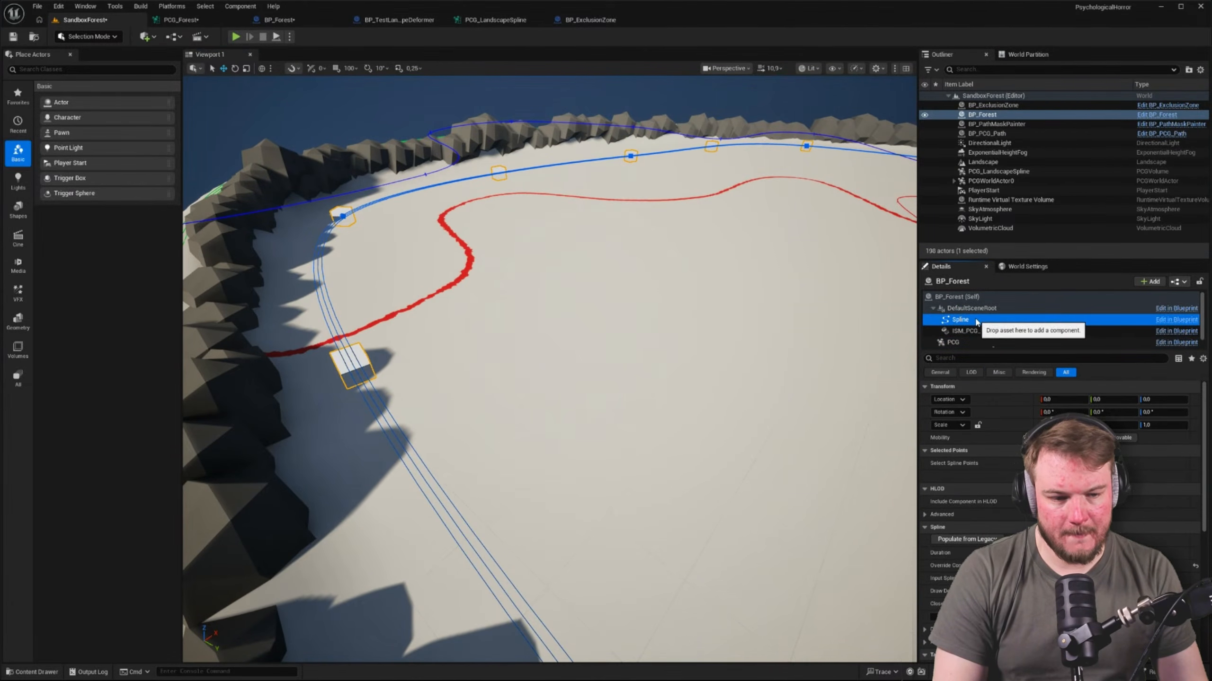
Set the Dimension of PCG_Forest's Spline Sampler to On Interior
{"action": "left_click", "coordinate": [200, 21]}
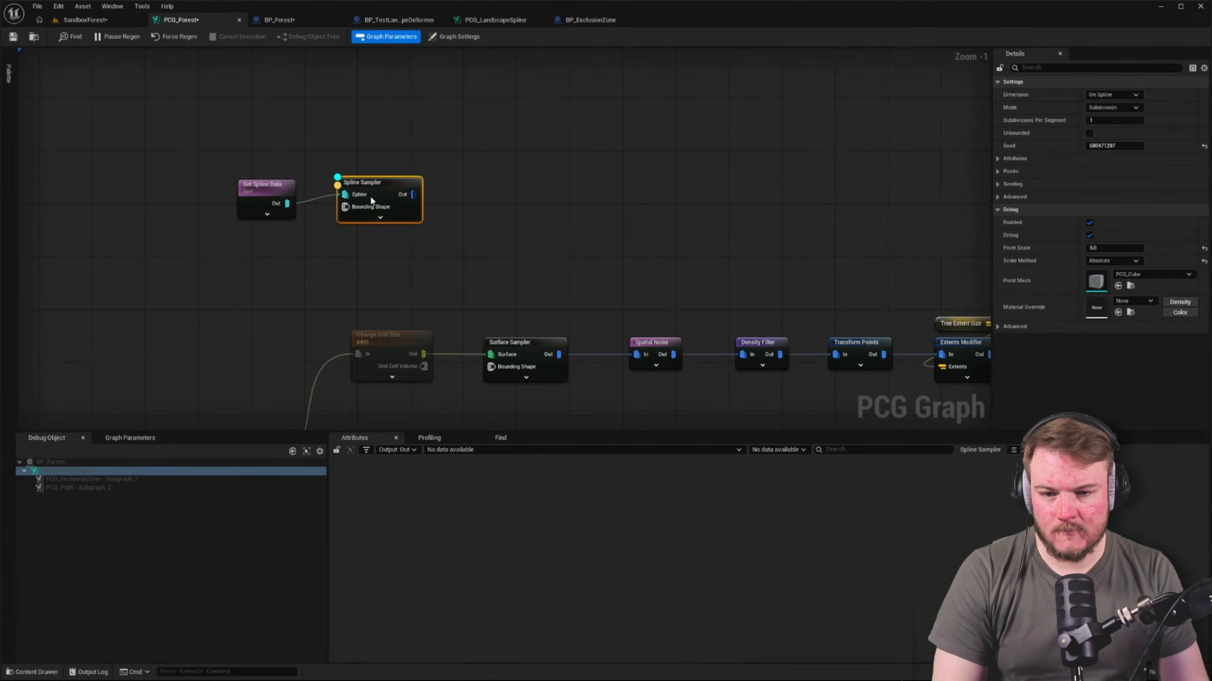
{"action": "left_click", "coordinate": [1111, 95]}
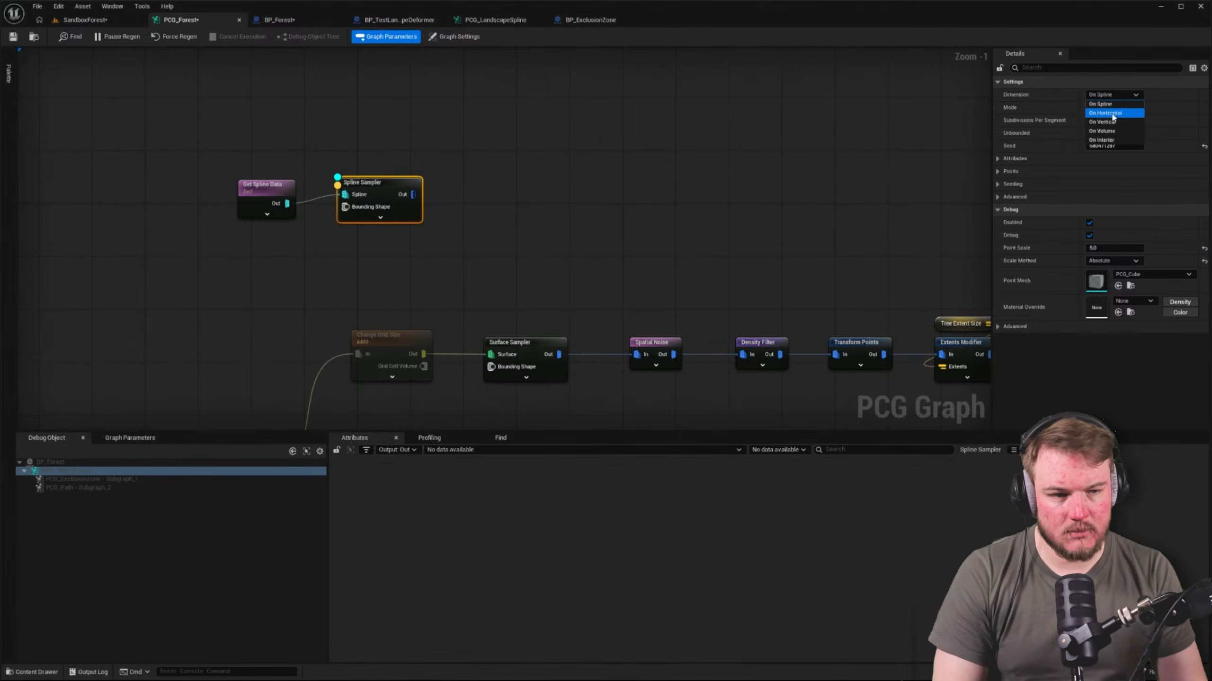
{"action": "left_click", "coordinate": [1113, 140]}
Inspect where the interior sample points fall in the level and compare them with the Spline Sampler's data in PCG_Forest
{"action": "left_click", "coordinate": [83, 20]}
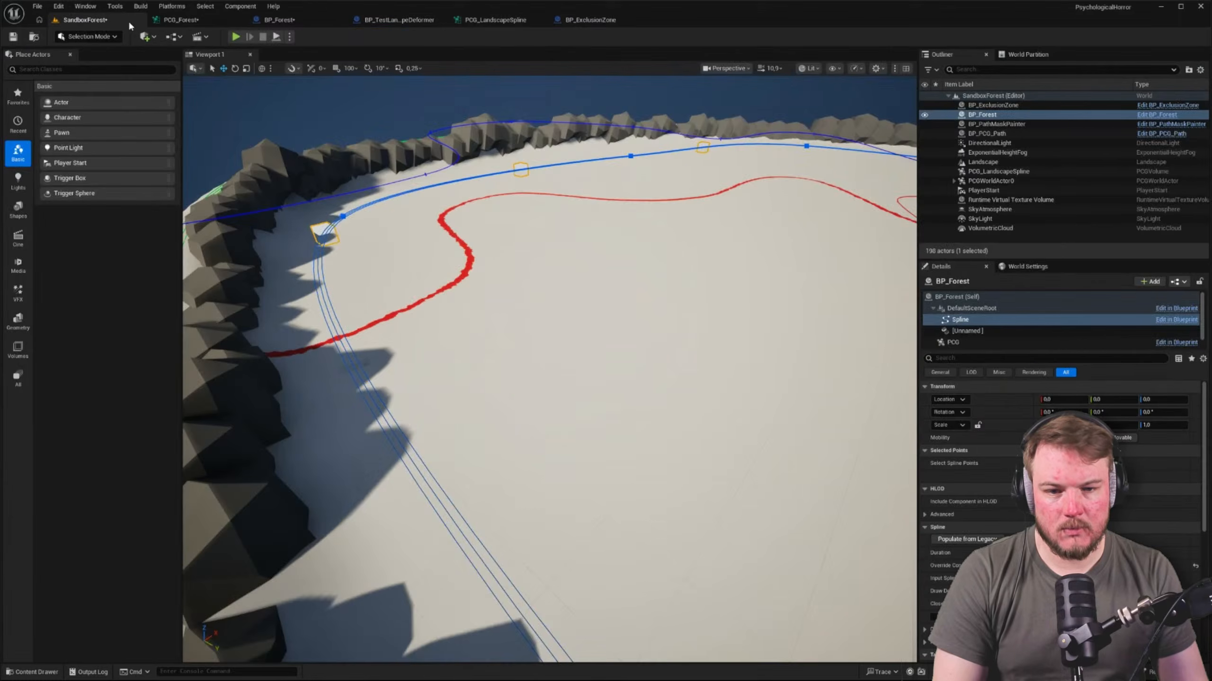
{"action": "right_click_drag", "start_coordinate": [549, 370], "coordinate": [660, 389]}
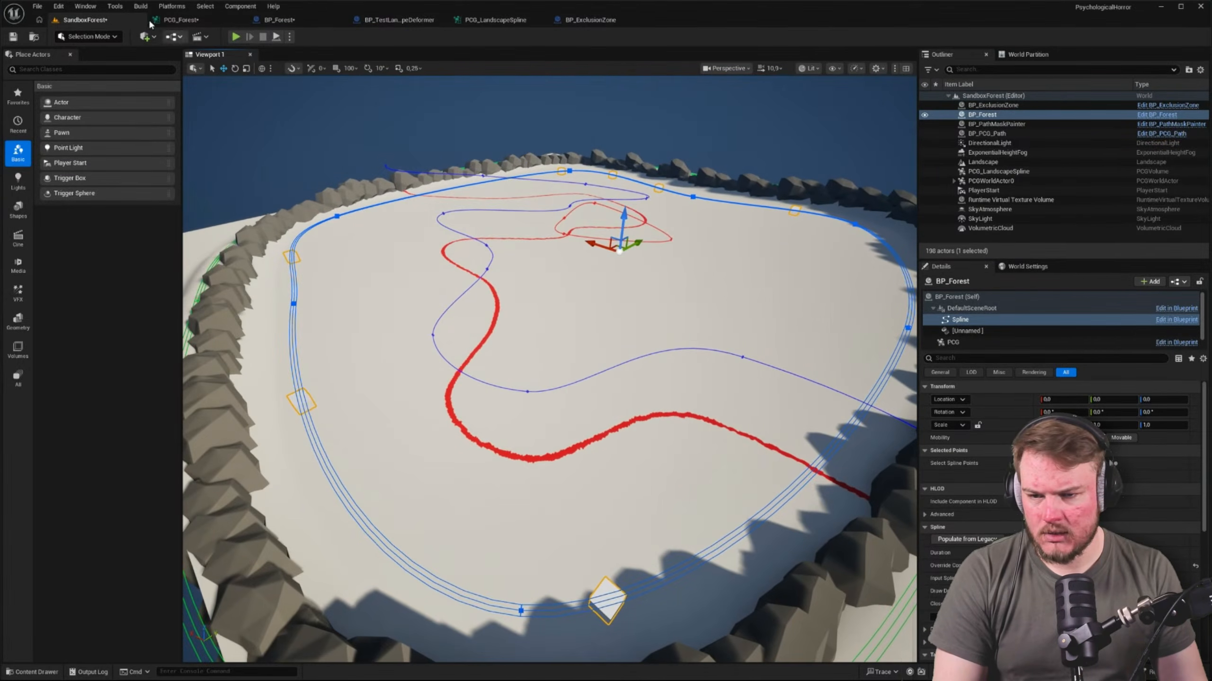
{"action": "left_click", "coordinate": [181, 20]}
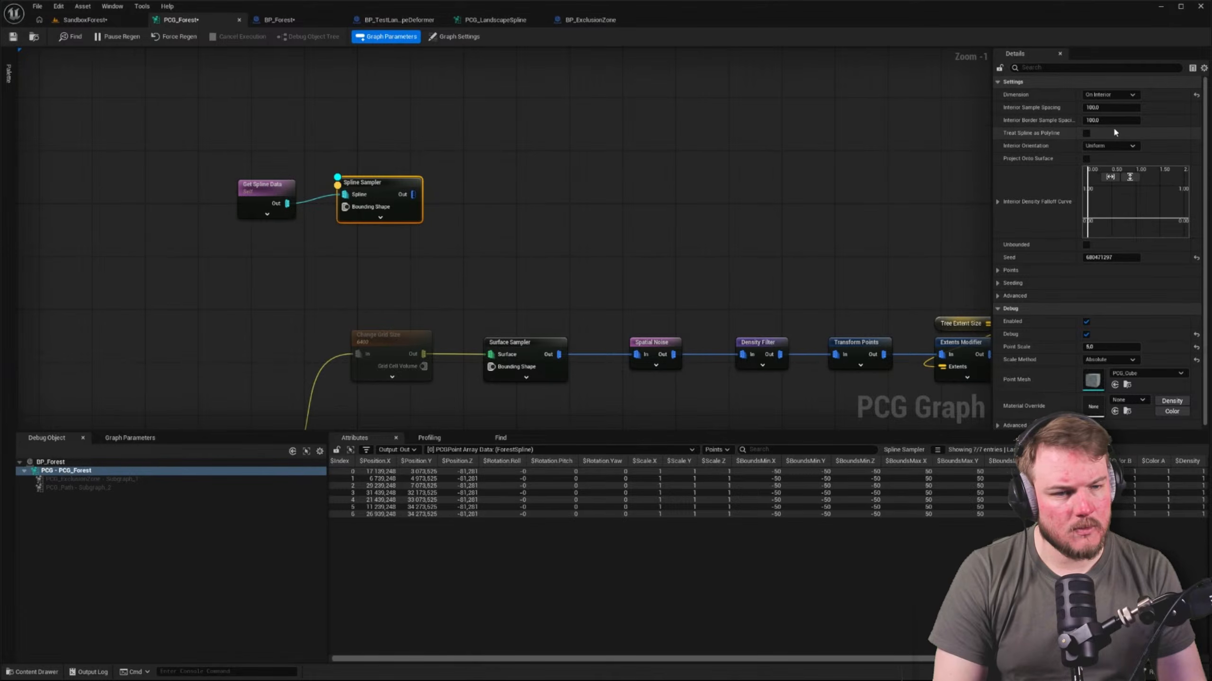
{"action": "left_click", "coordinate": [94, 21]}
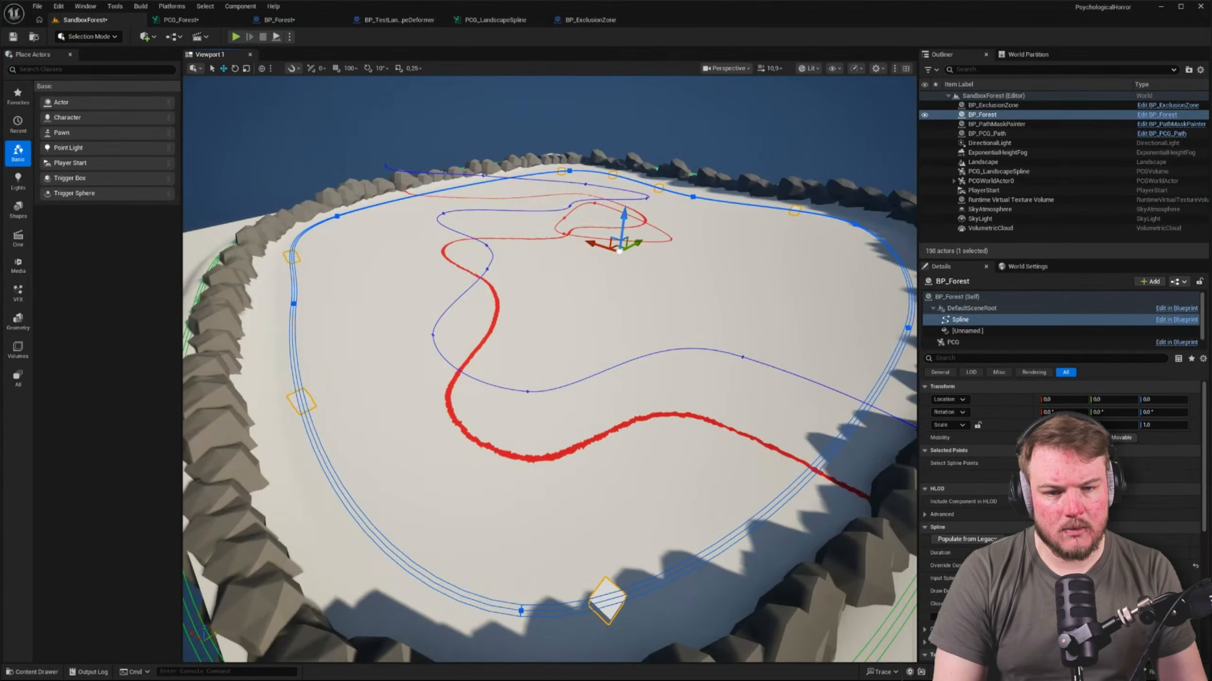
{"action": "right_click_drag", "start_coordinate": [550, 369], "coordinate": [587, 373]}
{"action": "left_click", "coordinate": [954, 342]}
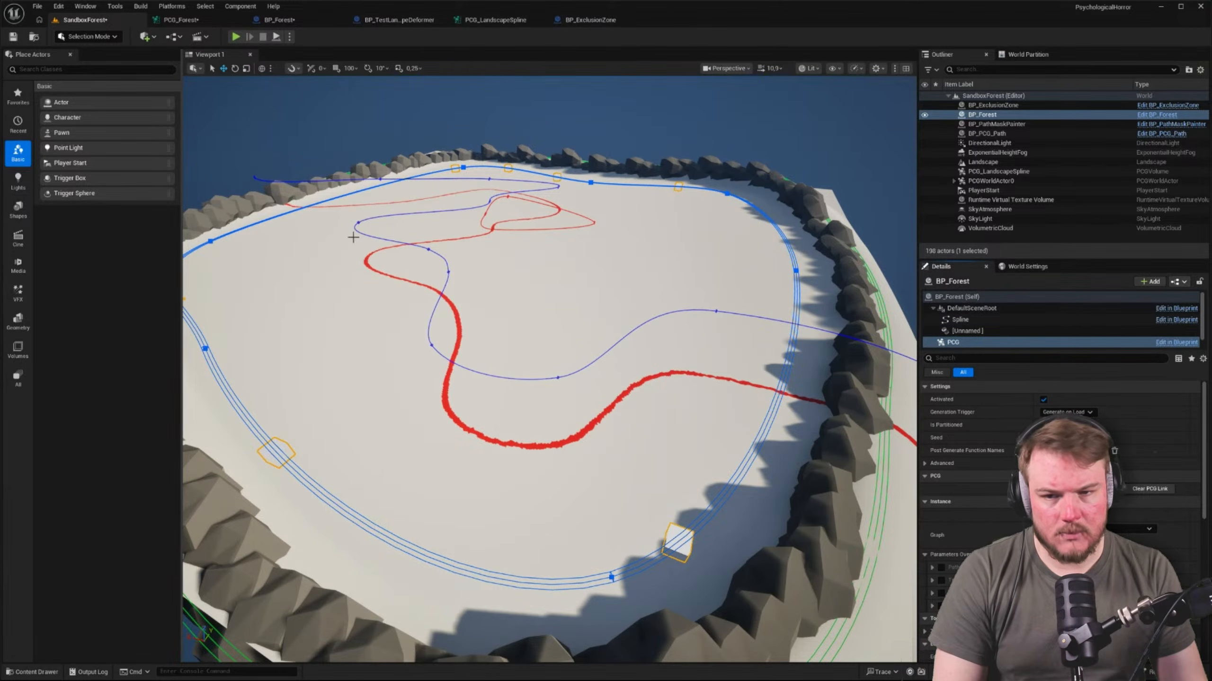
Set the Spline Sampler's Interior Sample Spacing and Interior Border Sample Spacing to 50
{"action": "left_click", "coordinate": [180, 19]}
{"action": "left_click", "coordinate": [1119, 107]}
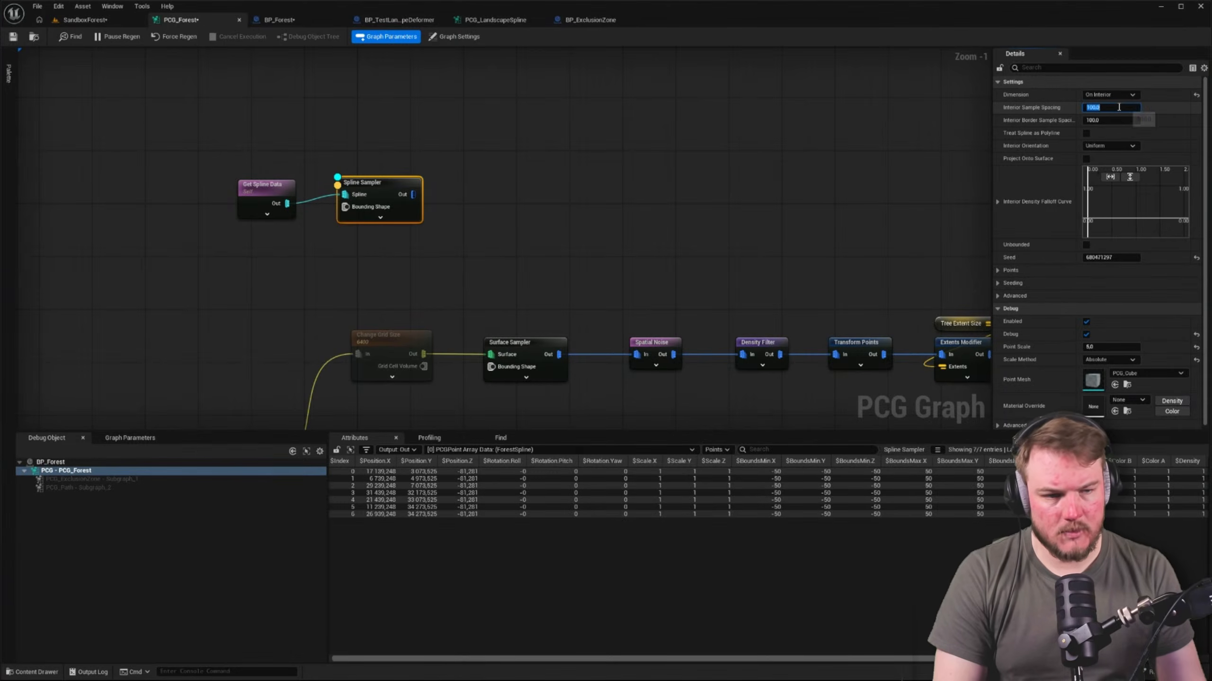
{"action": "key", "text": "Return"}
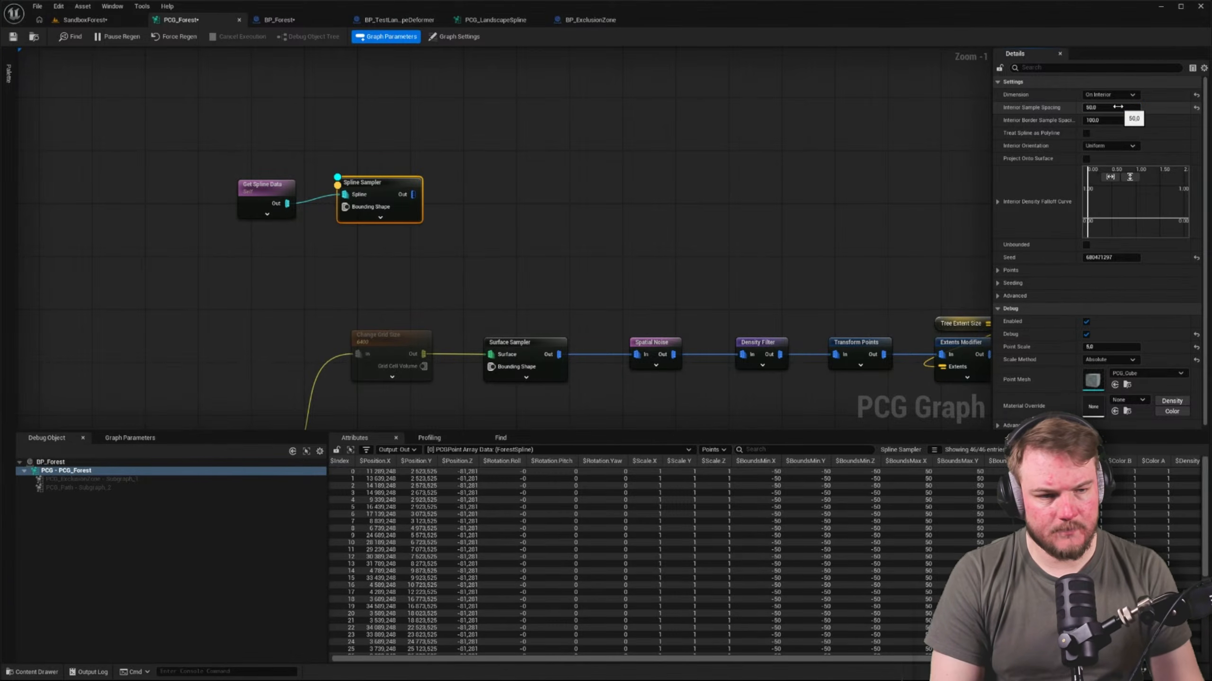
{"action": "left_click", "coordinate": [1126, 120]}
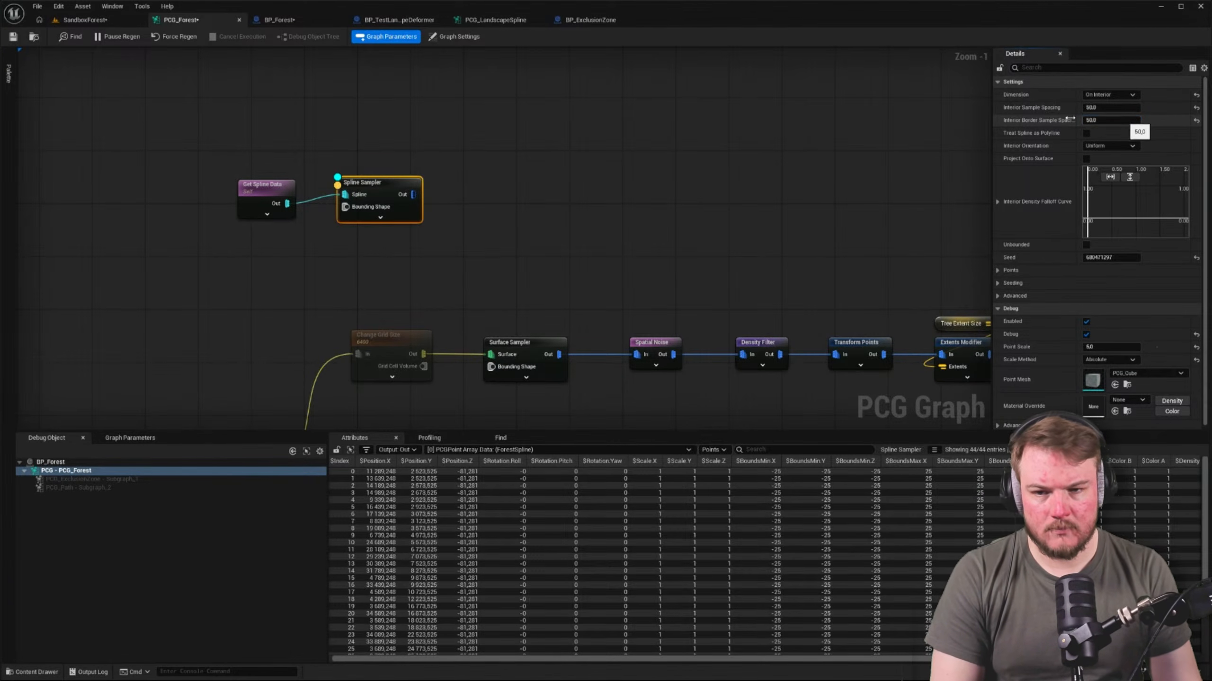
Examine the distribution of the sampled debug points around the forest spline in the level
{"action": "left_click", "coordinate": [79, 23]}
{"action": "key", "text": "d"}
{"action": "right_click_drag", "start_coordinate": [549, 367], "coordinate": [448, 375]}
{"action": "right_click_drag", "start_coordinate": [549, 367], "coordinate": [498, 367]}
{"action": "key", "text": "q"}
{"action": "key", "text": "e"}
{"action": "right_click_drag", "start_coordinate": [751, 222], "coordinate": [747, 222]}
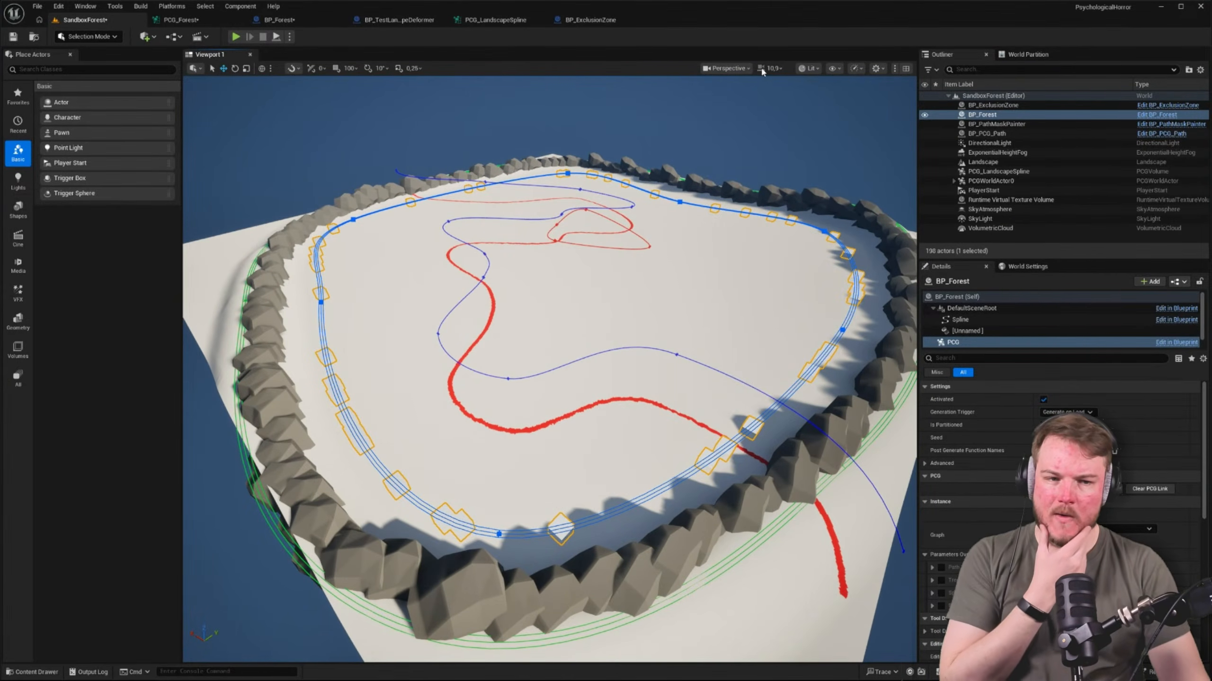
Hide BP_PathMaskPainter, BP_PCG_Path, DirectionalLight and BP_ExclusionZone in the level
{"action": "left_click", "coordinate": [924, 126]}
{"action": "left_click", "coordinate": [924, 133]}
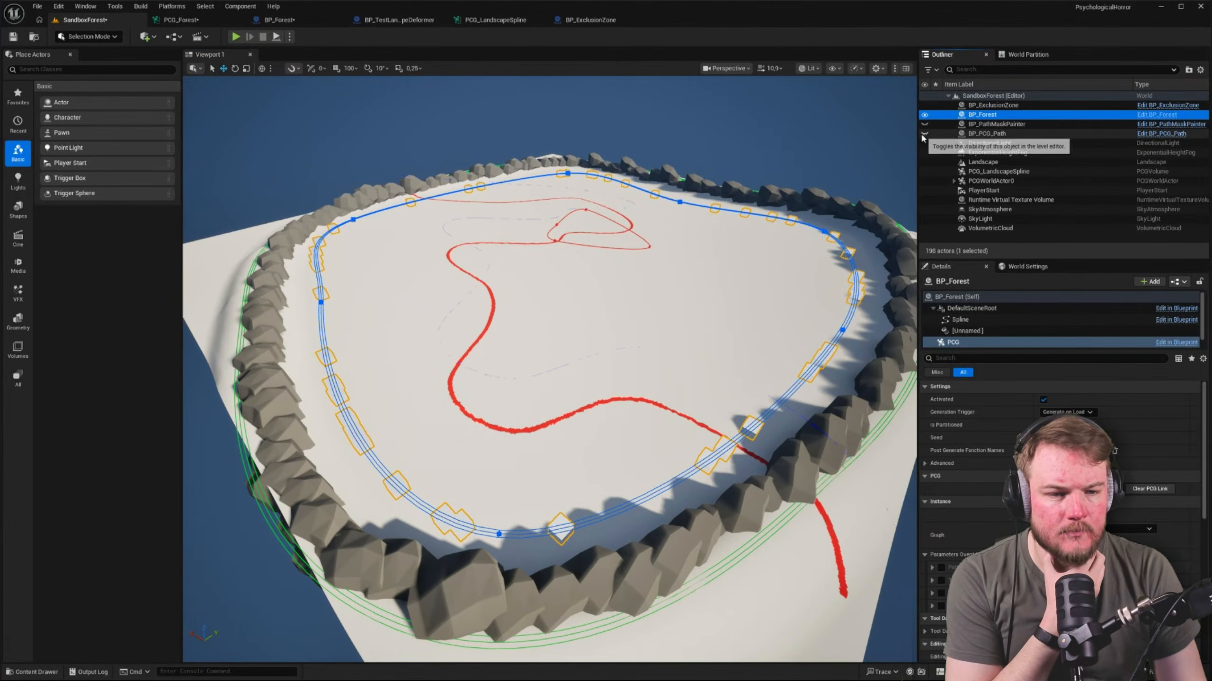
{"action": "left_click", "coordinate": [924, 143]}
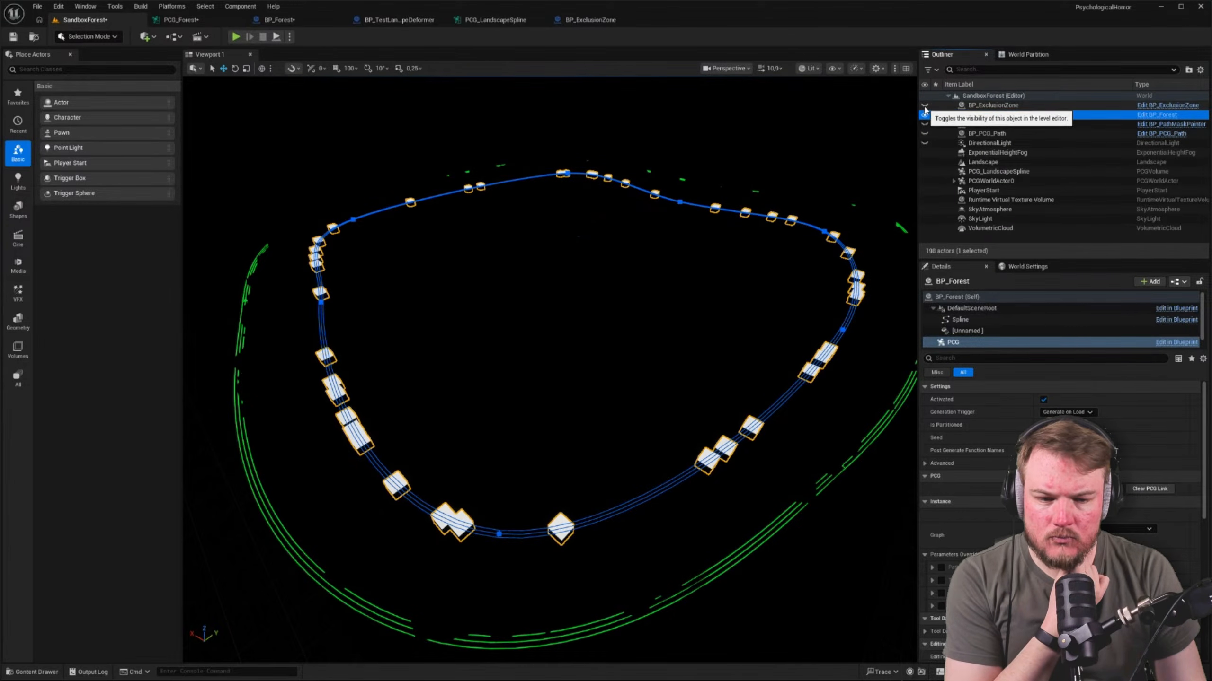
Set the Spline Sampler's Interior Border Sample Spacing to 100 and its Interior Sample Spacing to 20
{"action": "left_click", "coordinate": [203, 22]}
{"action": "right_click_drag", "start_coordinate": [446, 142], "coordinate": [441, 145]}
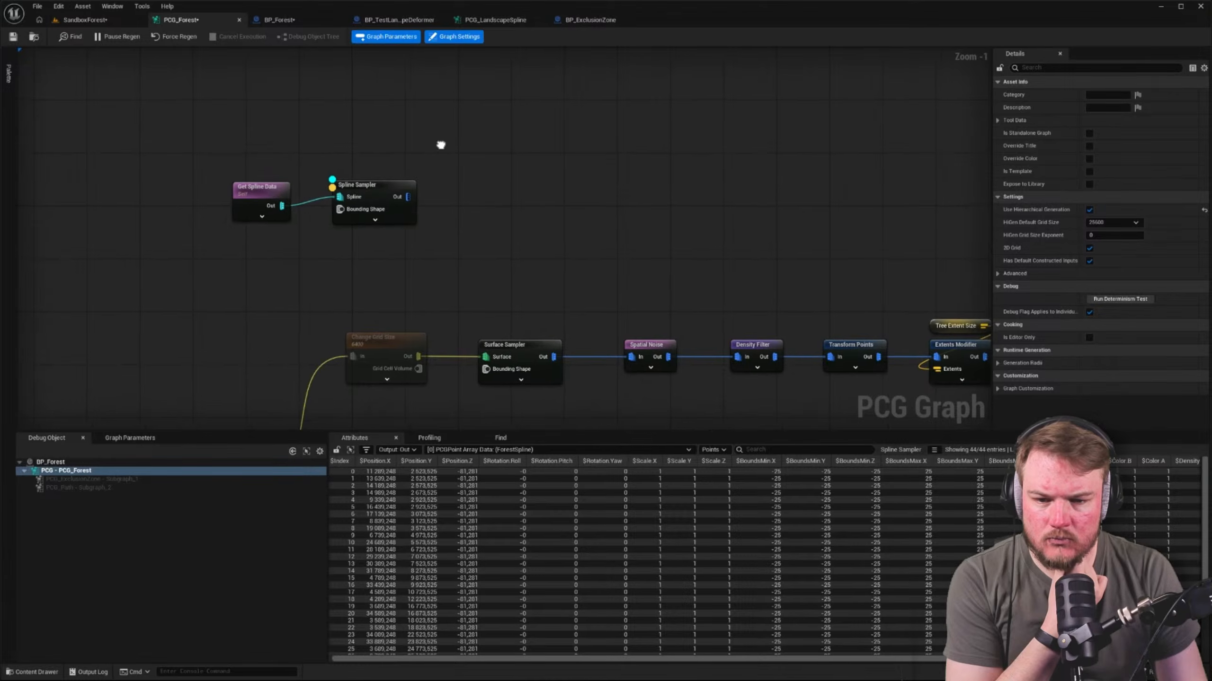
{"action": "left_click", "coordinate": [377, 189]}
{"action": "right_click_drag", "start_coordinate": [585, 200], "coordinate": [498, 185]}
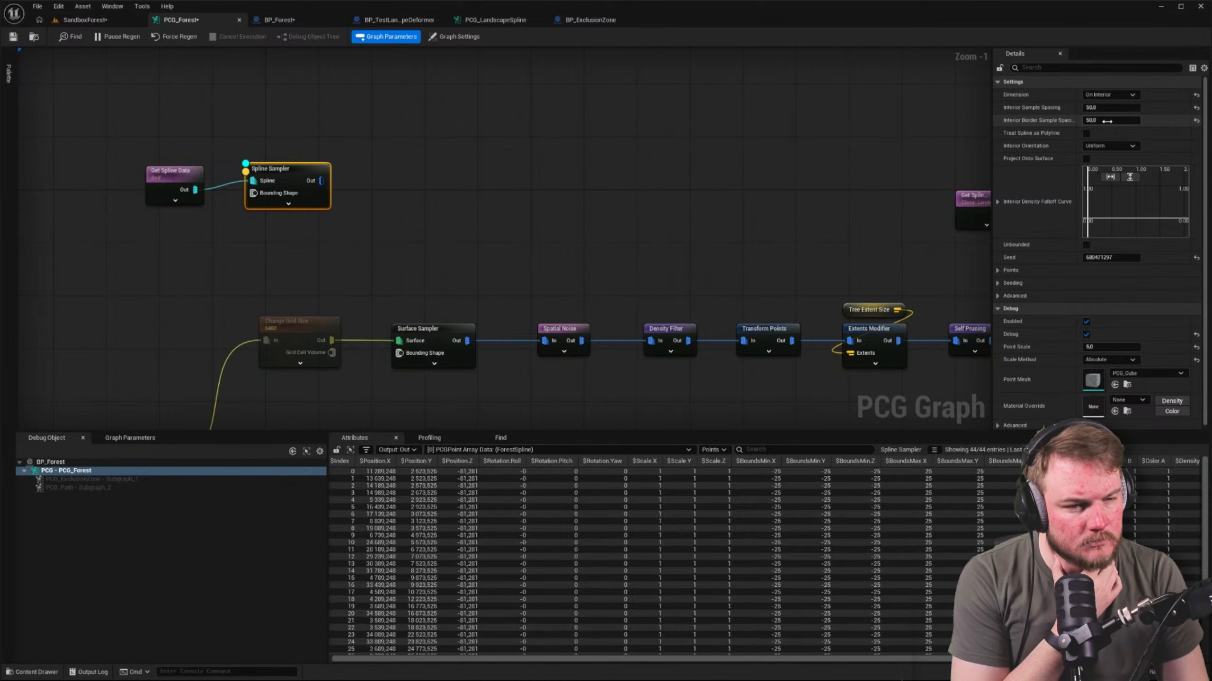
{"action": "left_click", "coordinate": [1139, 120]}
{"action": "type", "text": "100"}
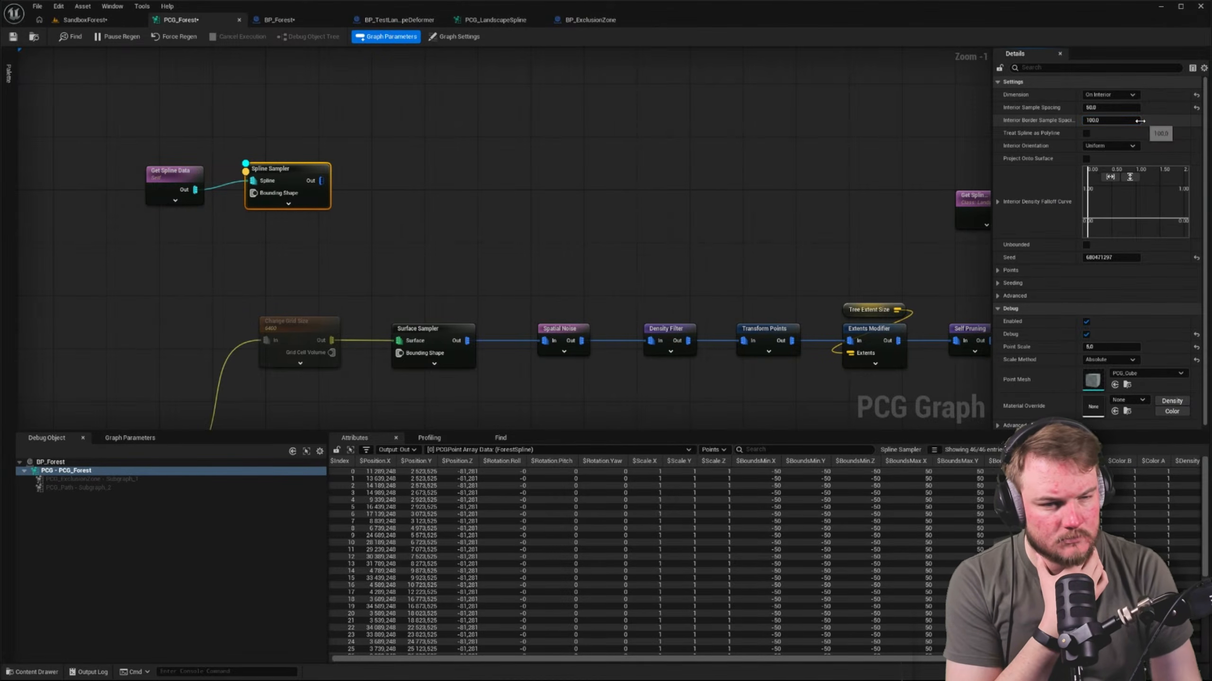
{"action": "key", "text": "Return"}
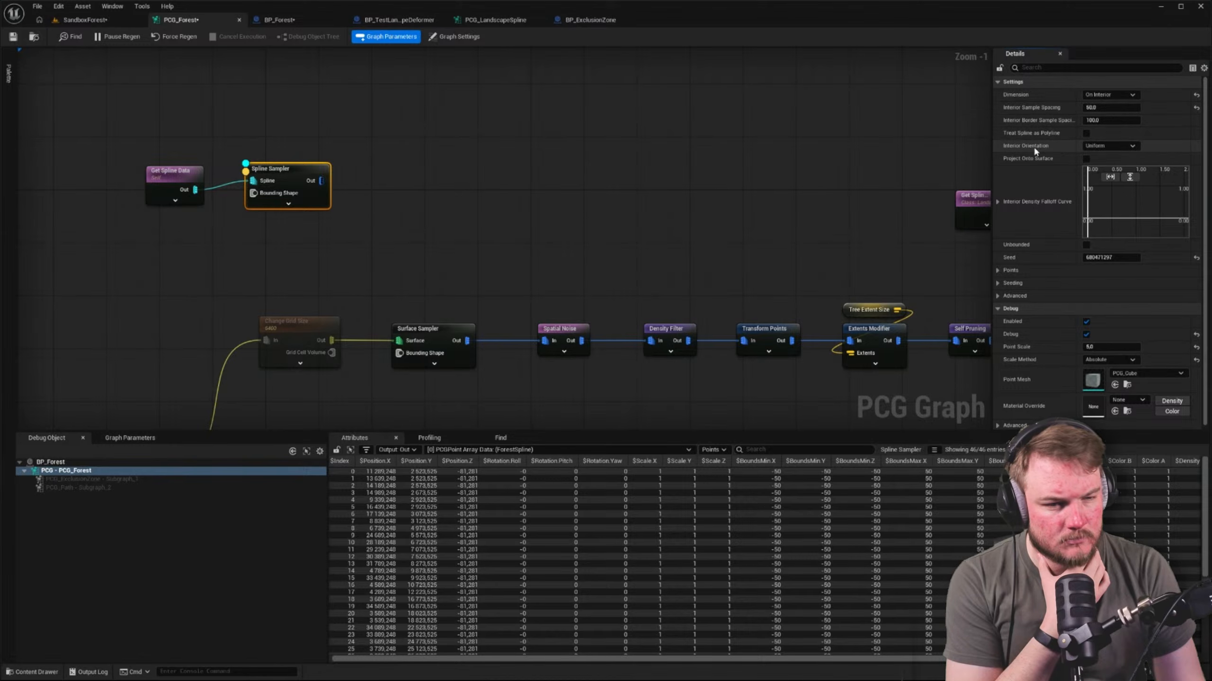
{"action": "left_click", "coordinate": [1109, 152]}
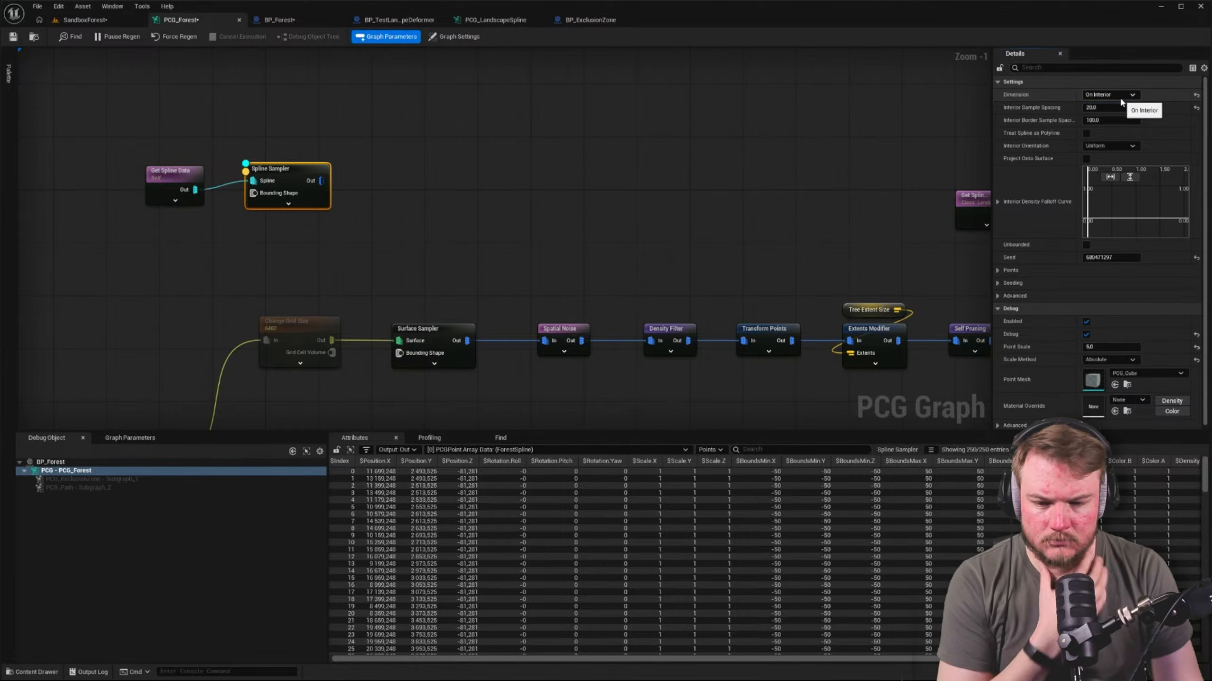
Check the denser sample points in the level and review the BP_Forest spline and the Spline Sampler and Get Spline Data settings
{"action": "left_click", "coordinate": [95, 20]}
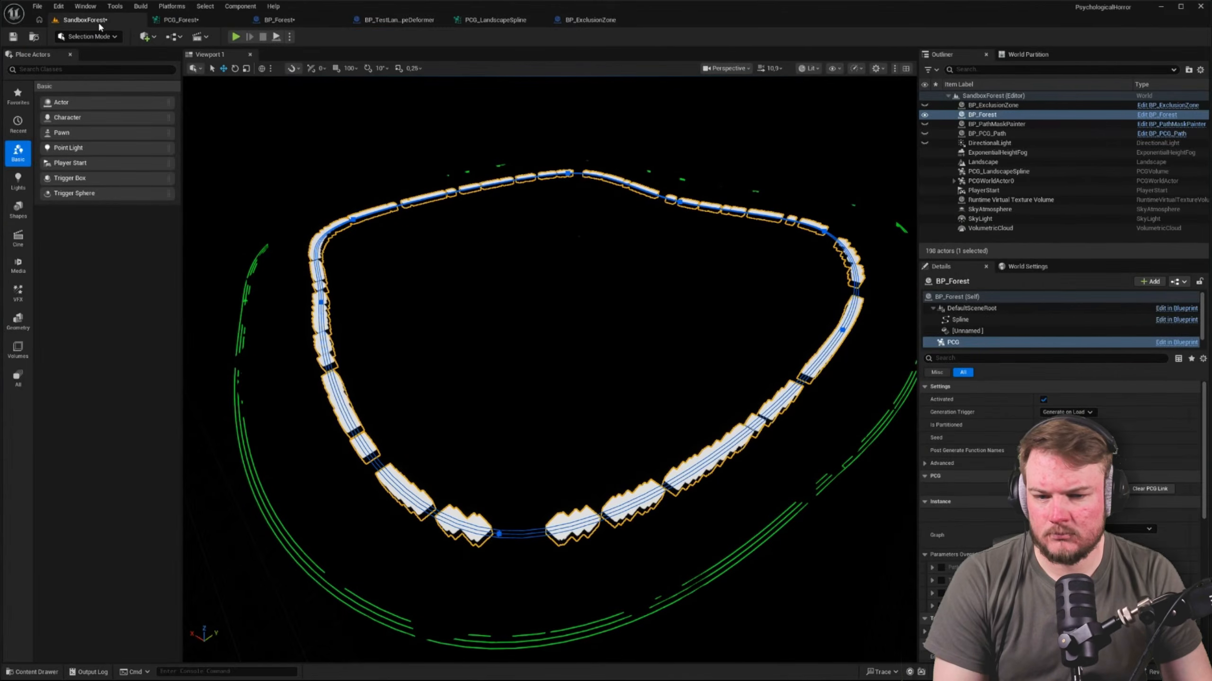
{"action": "left_click", "coordinate": [167, 22]}
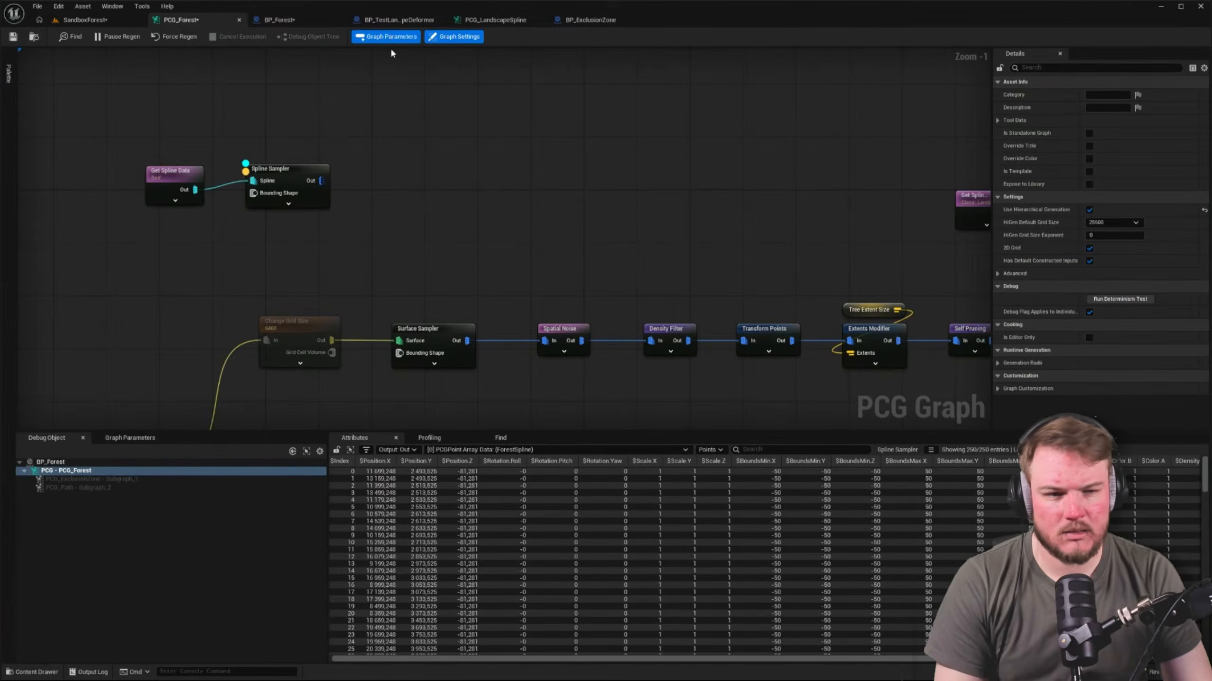
{"action": "left_click", "coordinate": [280, 19]}
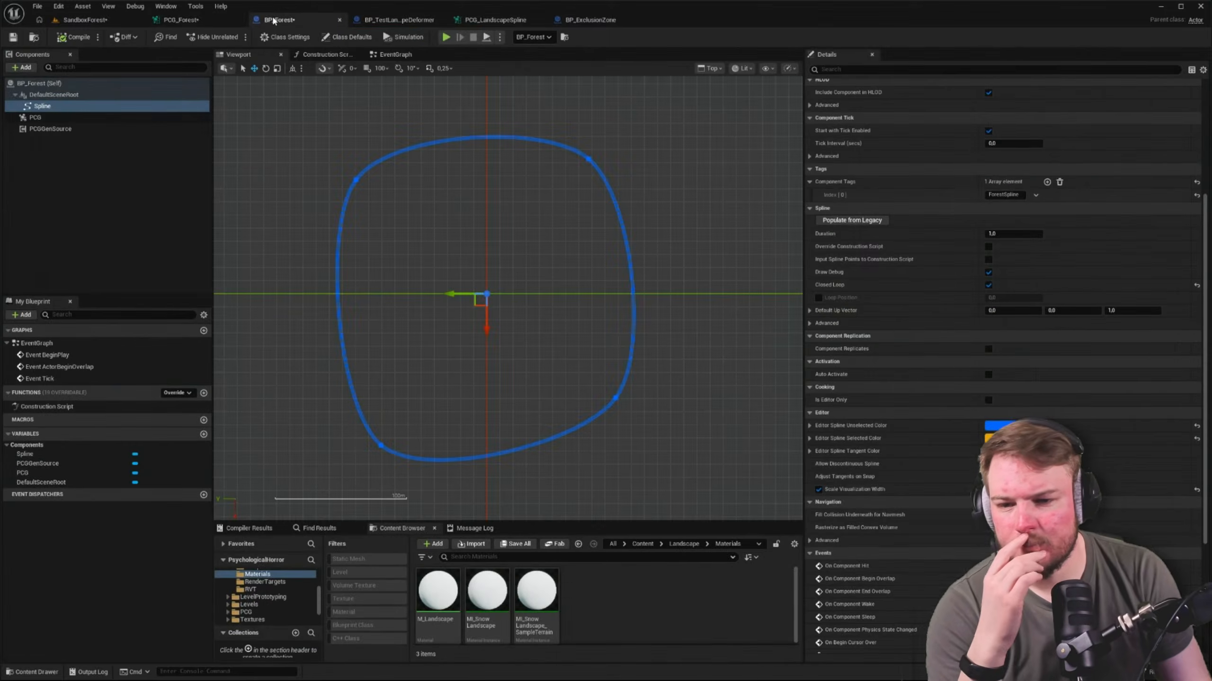
{"action": "left_click", "coordinate": [182, 19]}
{"action": "left_click", "coordinate": [289, 169]}
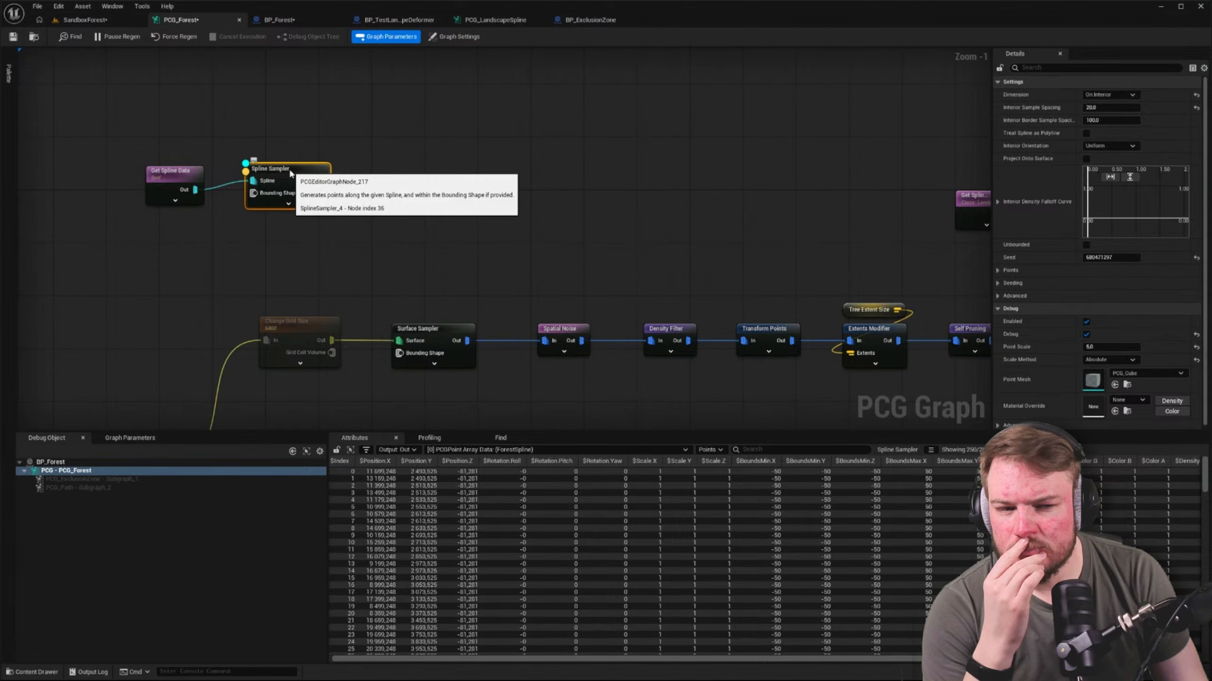
{"action": "left_click", "coordinate": [173, 176]}
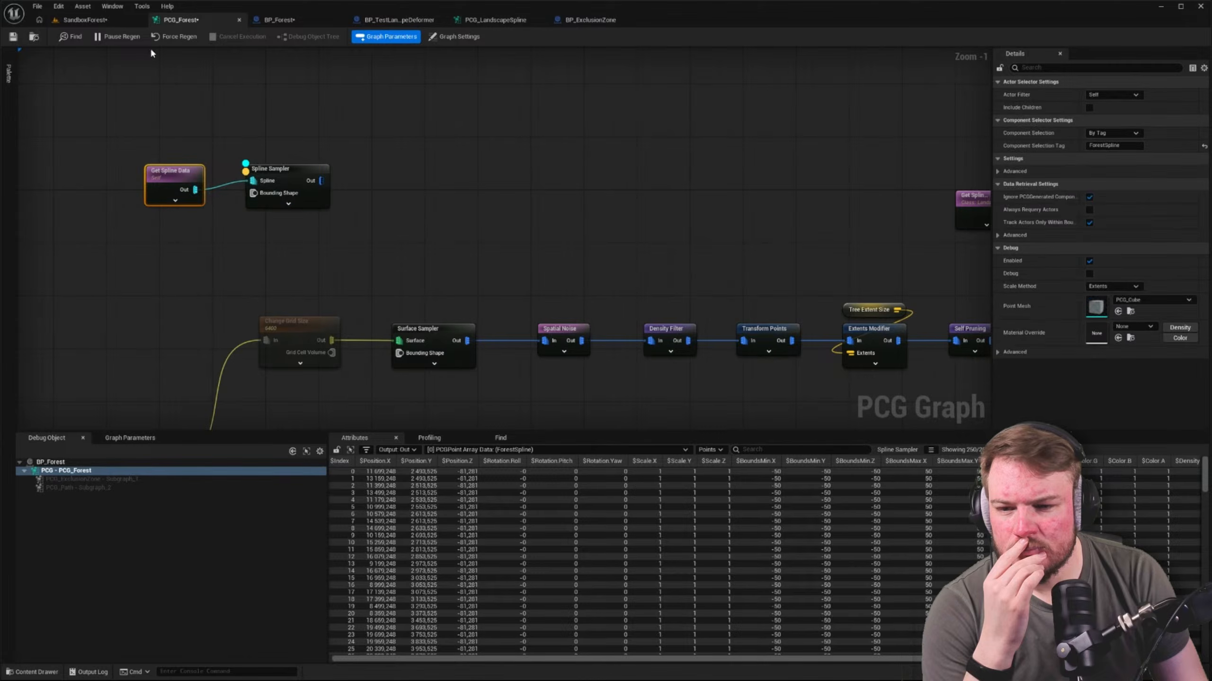
{"action": "left_click", "coordinate": [119, 22]}
Show only the modified properties of BP_Forest's Spline component, turn off Closed Loop and check the spline in the level
{"action": "left_click", "coordinate": [279, 20]}
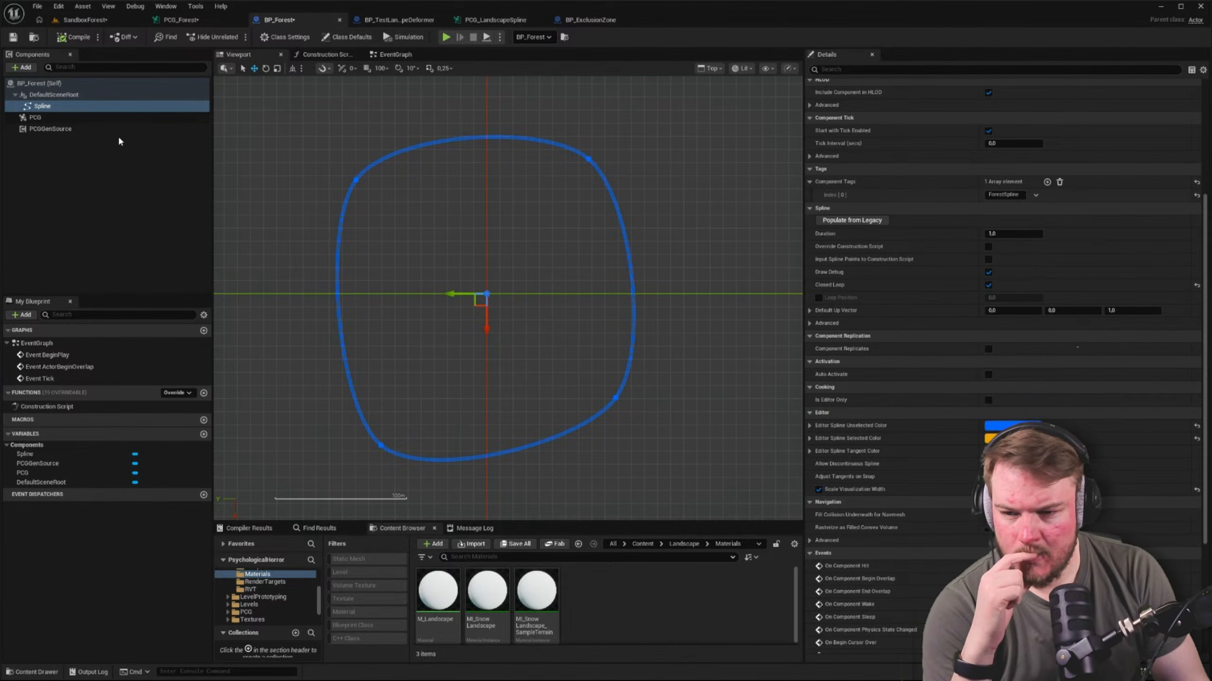
{"action": "left_click", "coordinate": [1201, 70]}
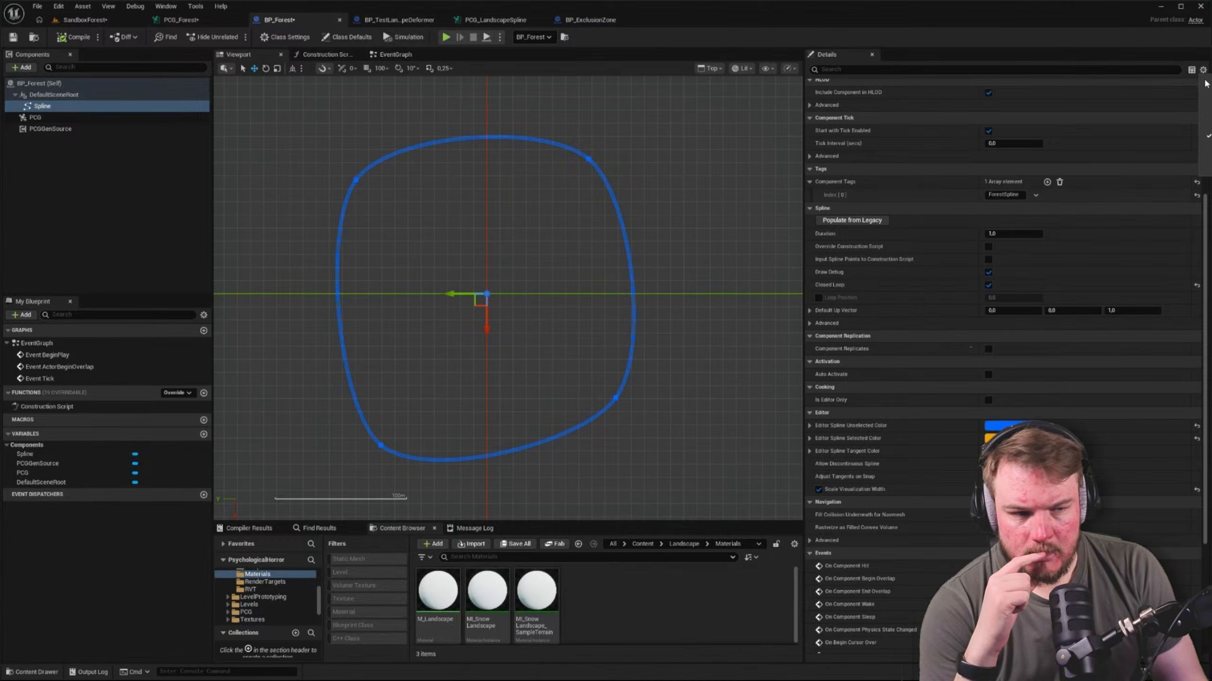
{"action": "left_click", "coordinate": [1016, 144]}
{"action": "left_click", "coordinate": [992, 138]}
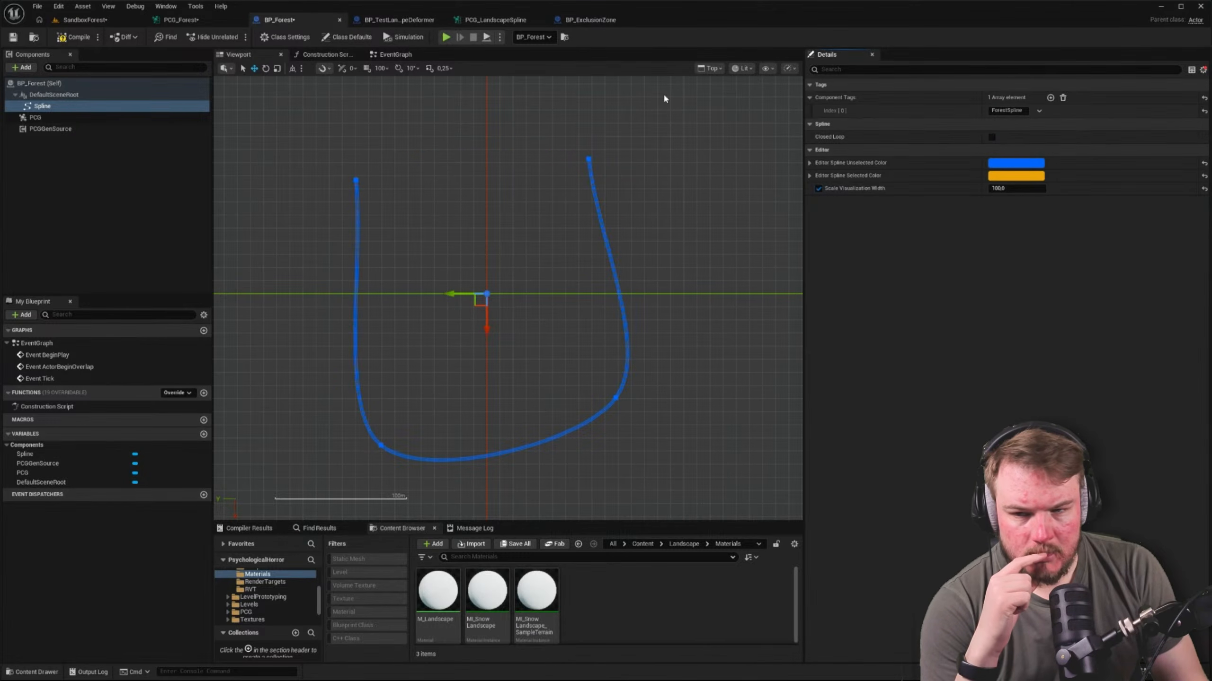
{"action": "left_click", "coordinate": [86, 20]}
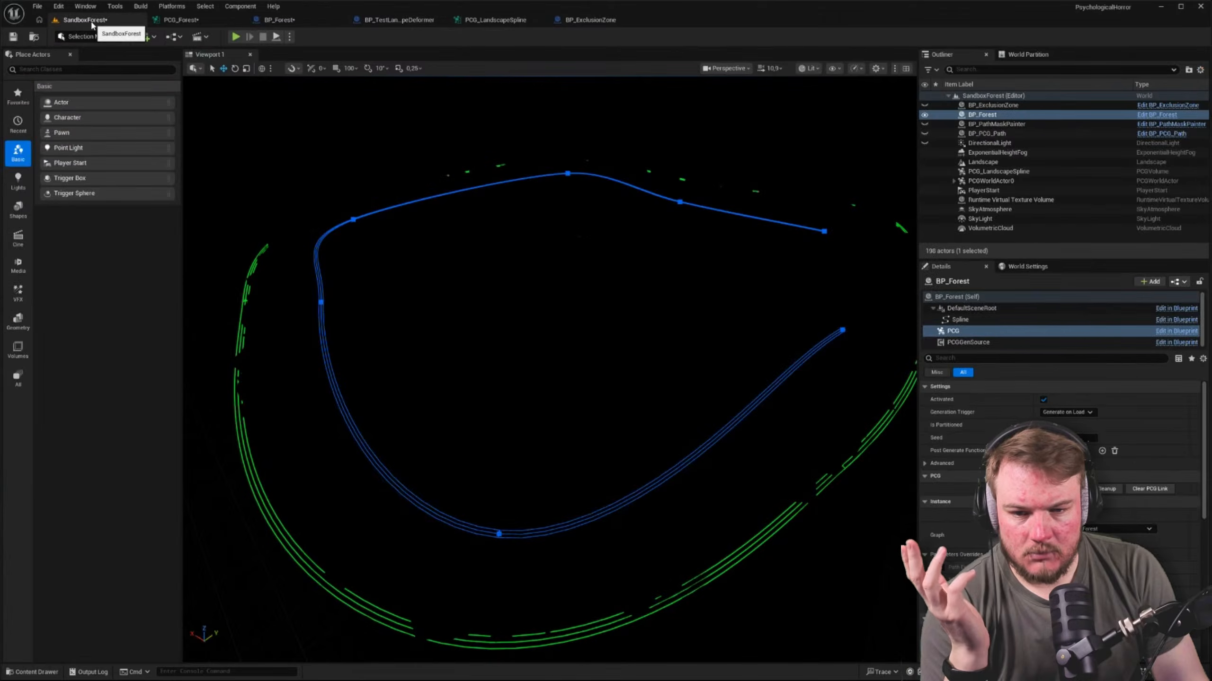
Show all properties of BP_Forest's Spline component again and re-enable Closed Loop
{"action": "left_click", "coordinate": [308, 19]}
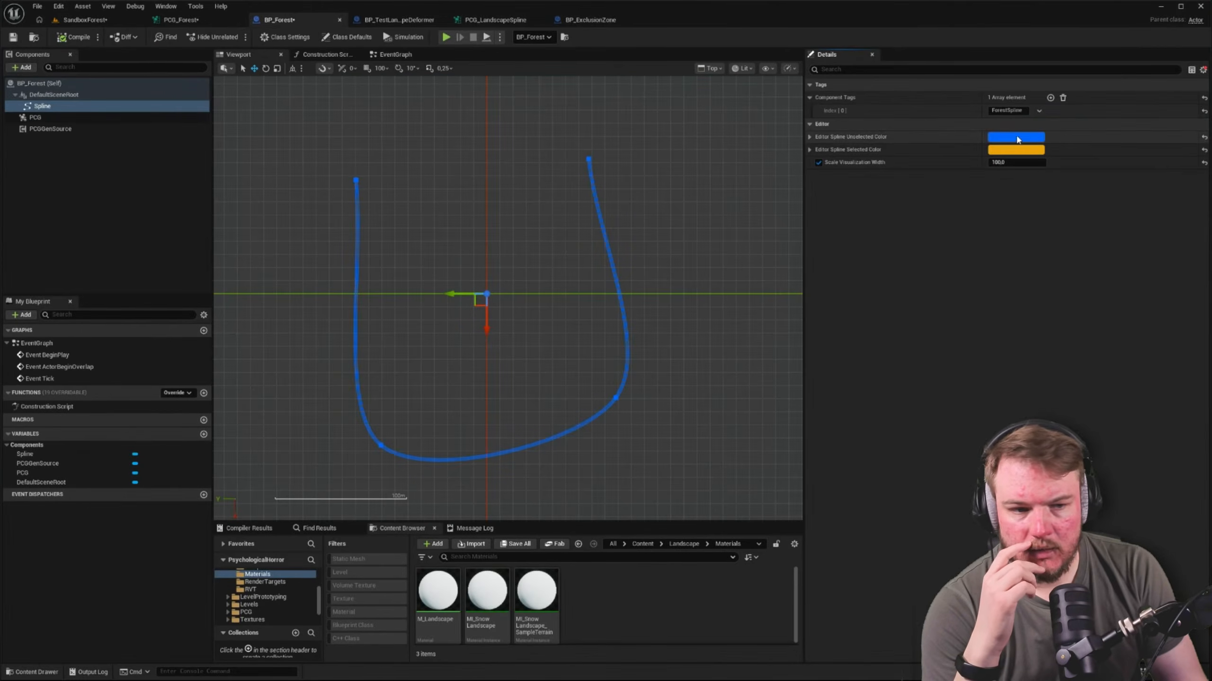
{"action": "left_click", "coordinate": [1203, 69]}
{"action": "left_click", "coordinate": [1205, 81]}
{"action": "left_click", "coordinate": [1205, 94]}
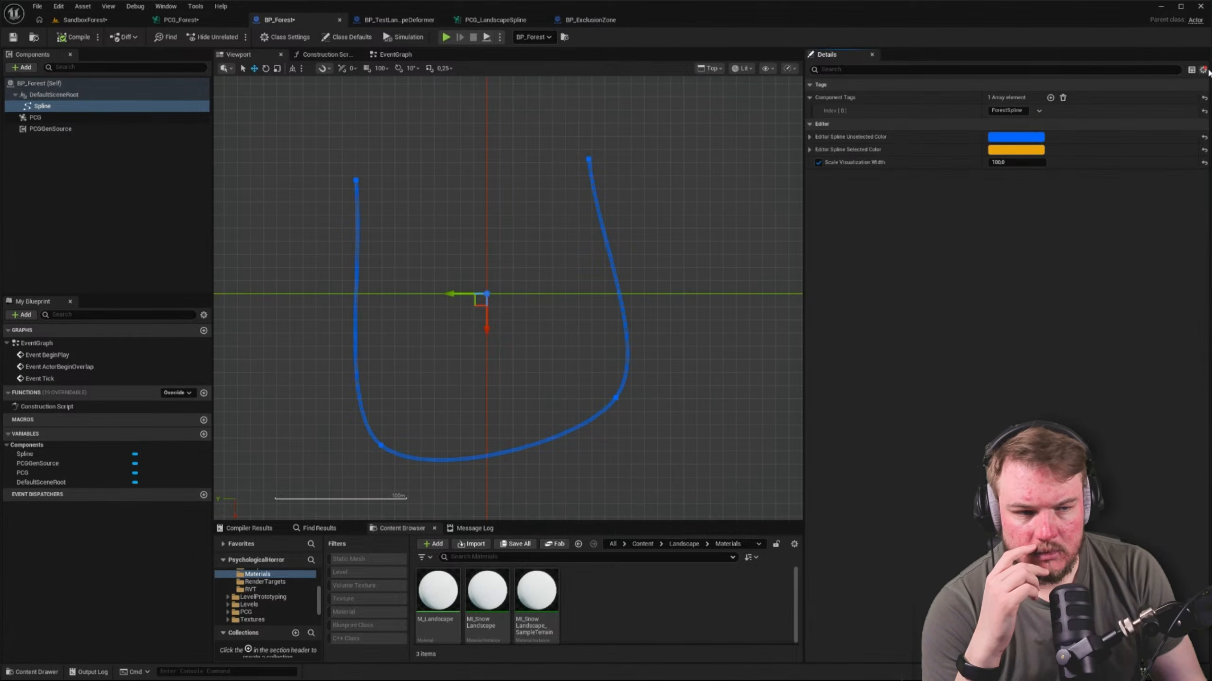
{"action": "left_click", "coordinate": [1203, 70]}
{"action": "left_click", "coordinate": [1206, 83]}
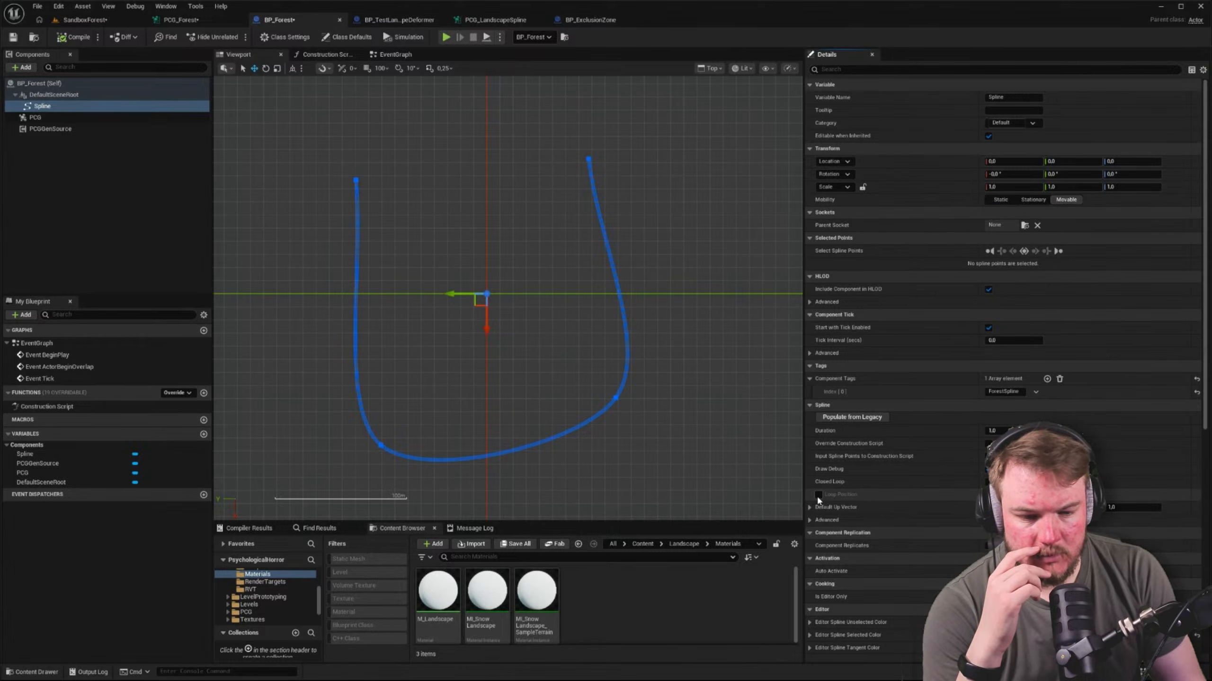
{"action": "left_click", "coordinate": [819, 496]}
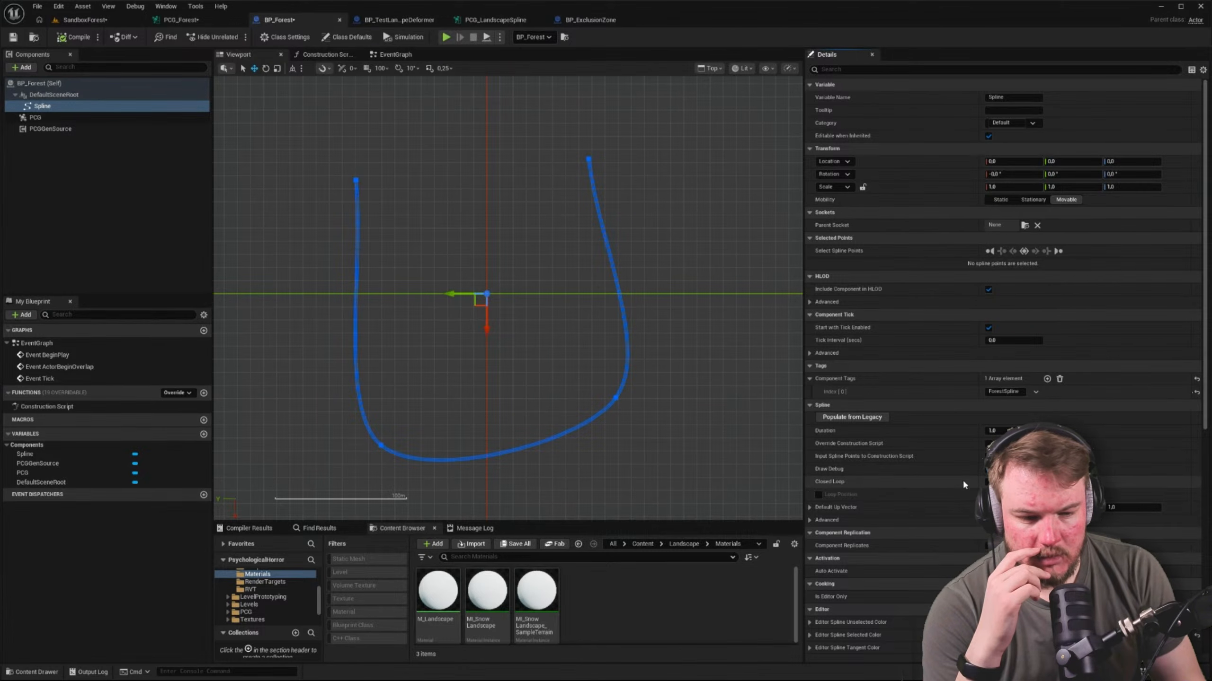
{"action": "left_click", "coordinate": [988, 482]}
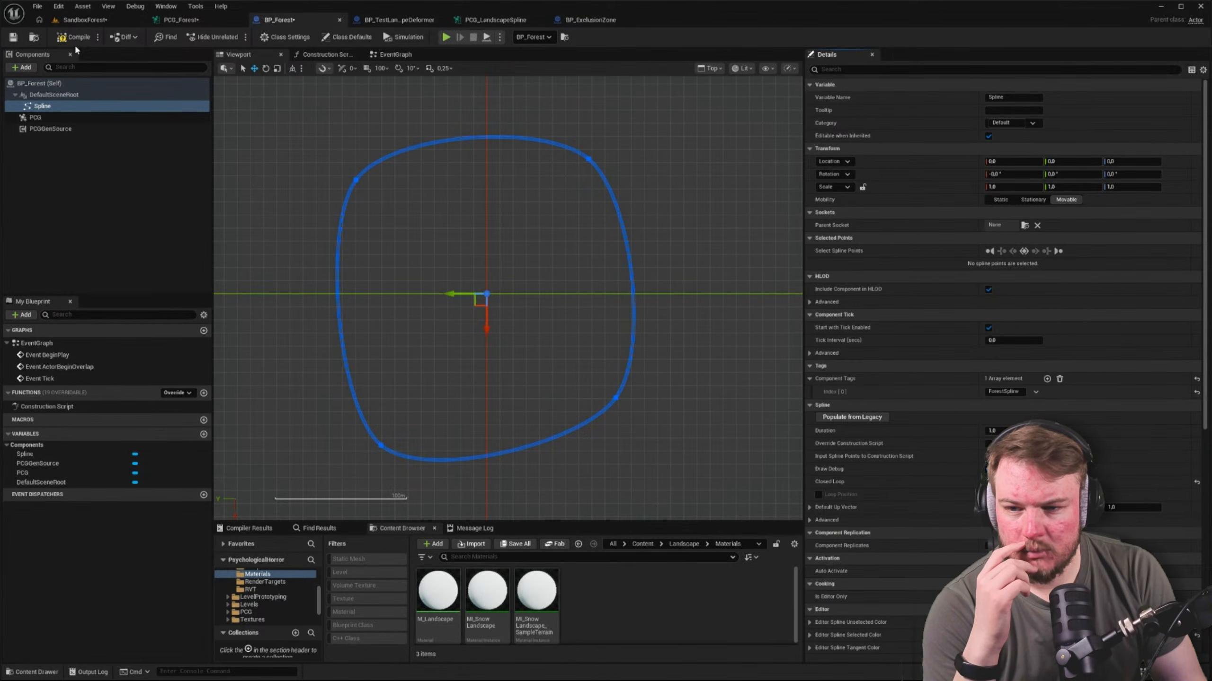
Review BP_Forest's PCG and PCGGenSource component settings, then try Is Partitioned on its PCG component in the level and reset it
{"action": "left_click", "coordinate": [85, 21]}
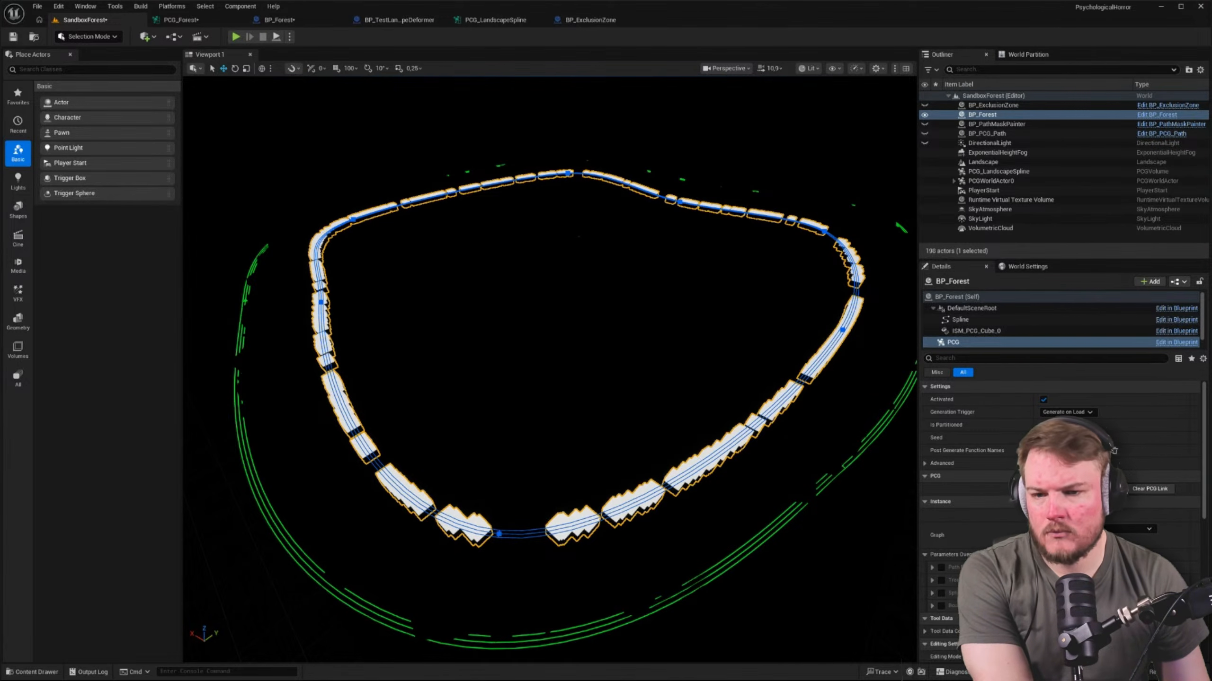
{"action": "left_click", "coordinate": [197, 19]}
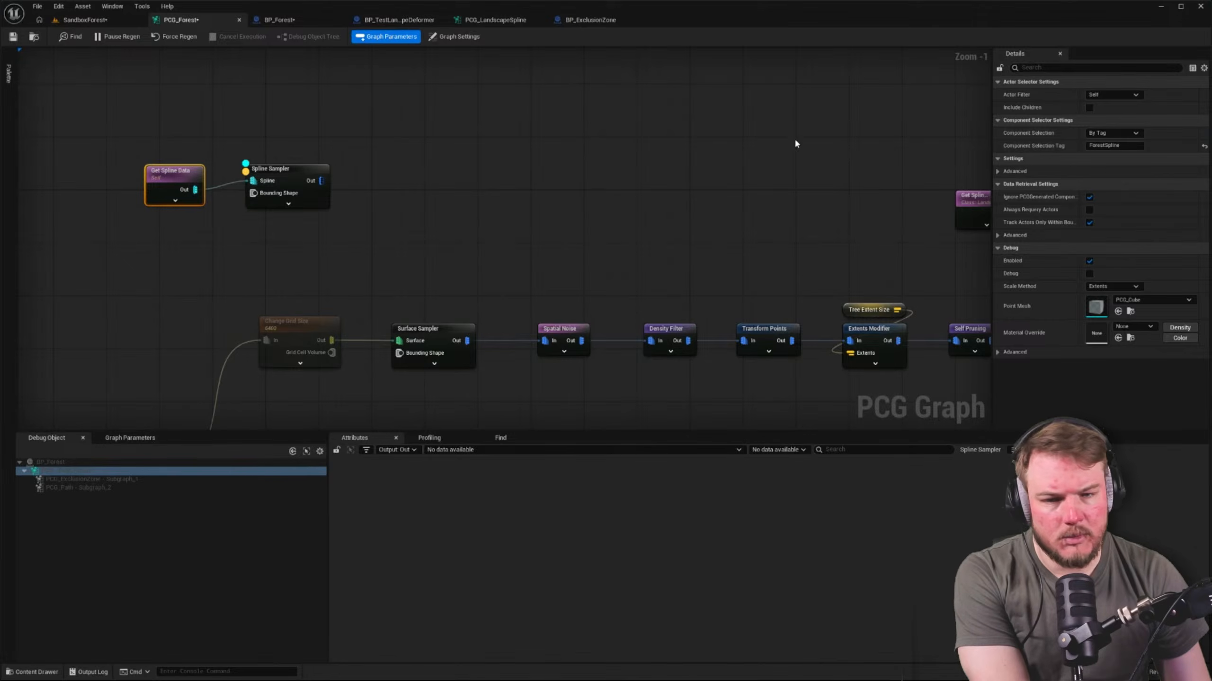
{"action": "left_click", "coordinate": [279, 20]}
{"action": "left_click", "coordinate": [118, 119]}
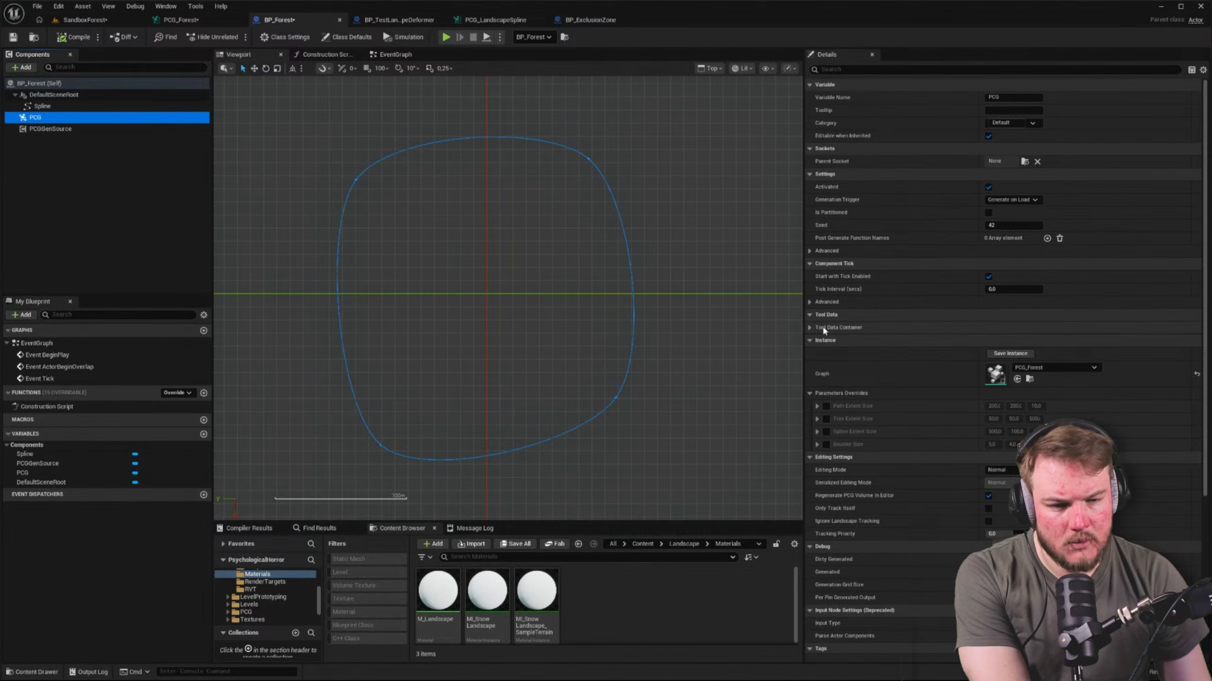
{"action": "left_click", "coordinate": [117, 129]}
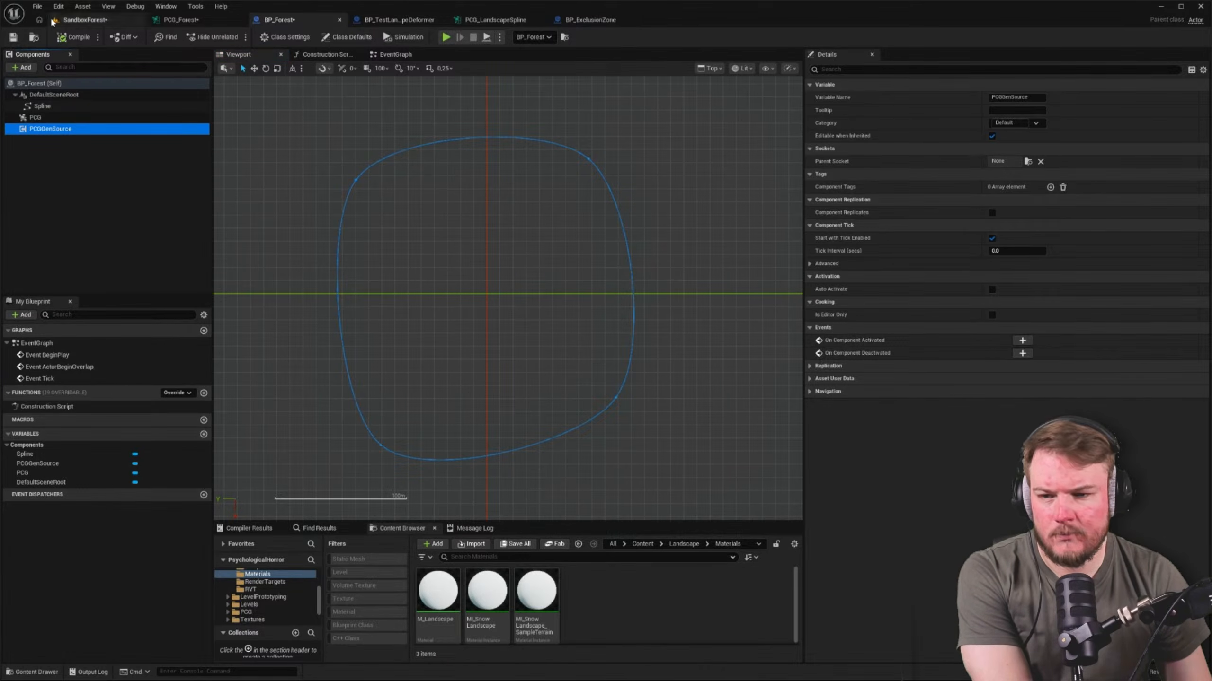
{"action": "left_click", "coordinate": [82, 19]}
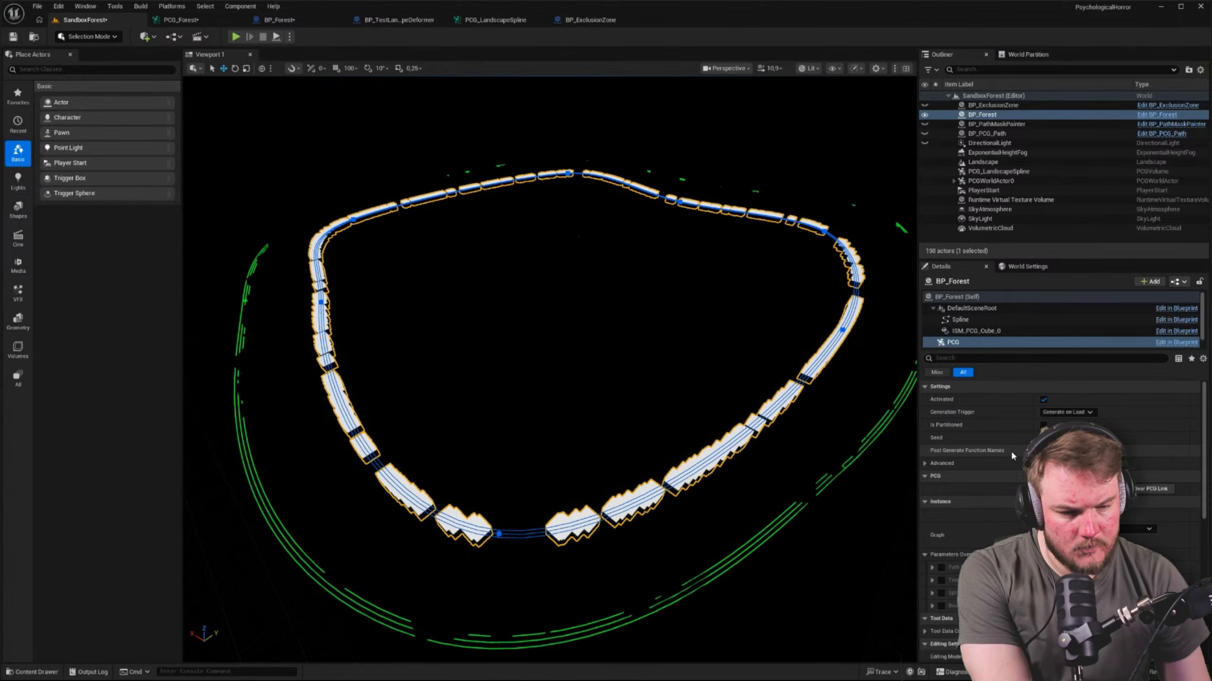
{"action": "left_click", "coordinate": [1043, 424]}
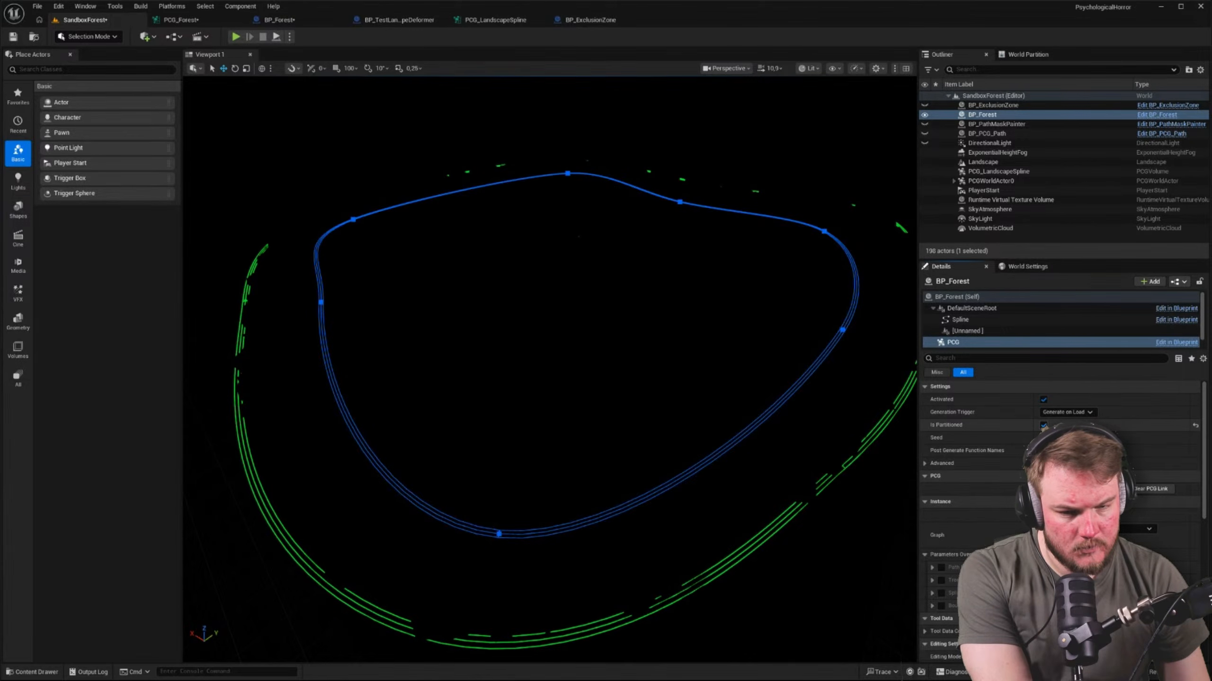
{"action": "left_click", "coordinate": [1194, 424]}
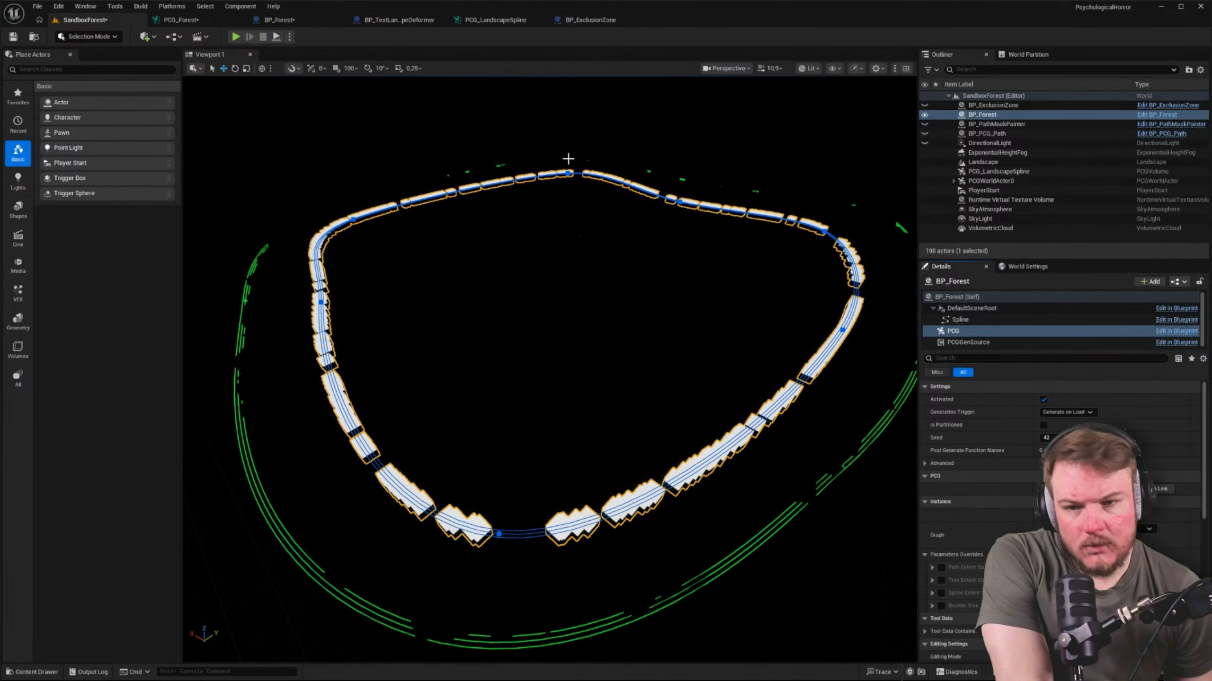
Enable Unbounded on the Spline Sampler in PCG_Forest and check the sampled points in the level
{"action": "left_click", "coordinate": [200, 20]}
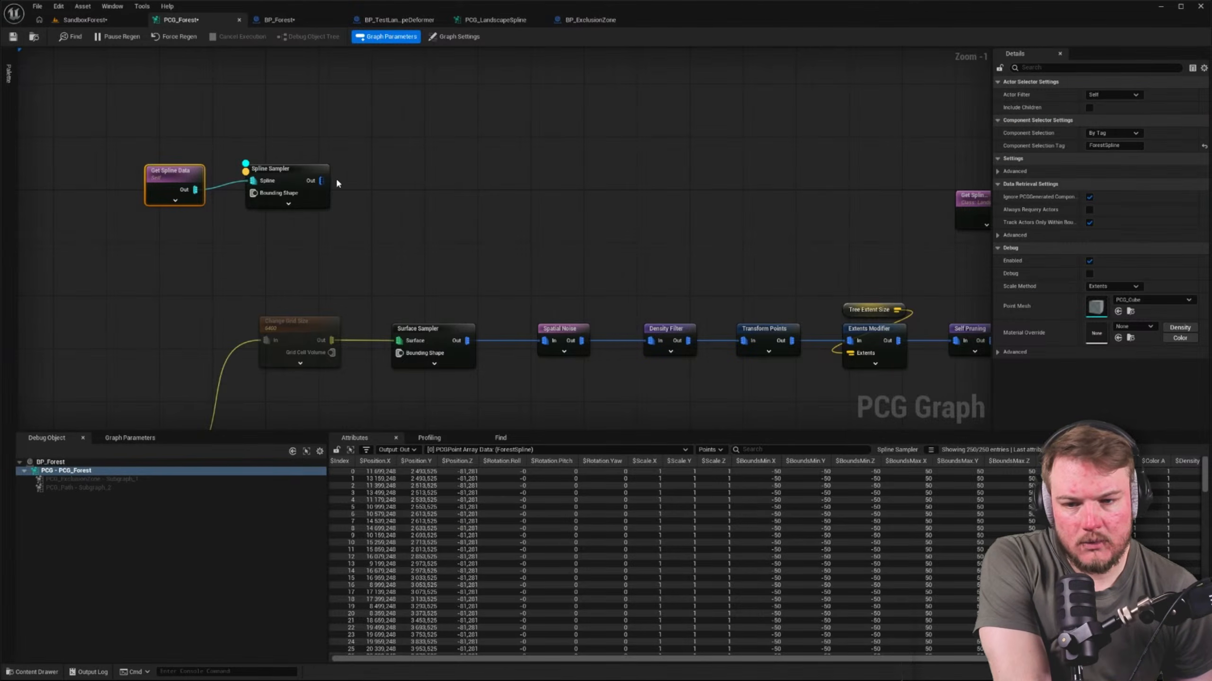
{"action": "left_click", "coordinate": [287, 170]}
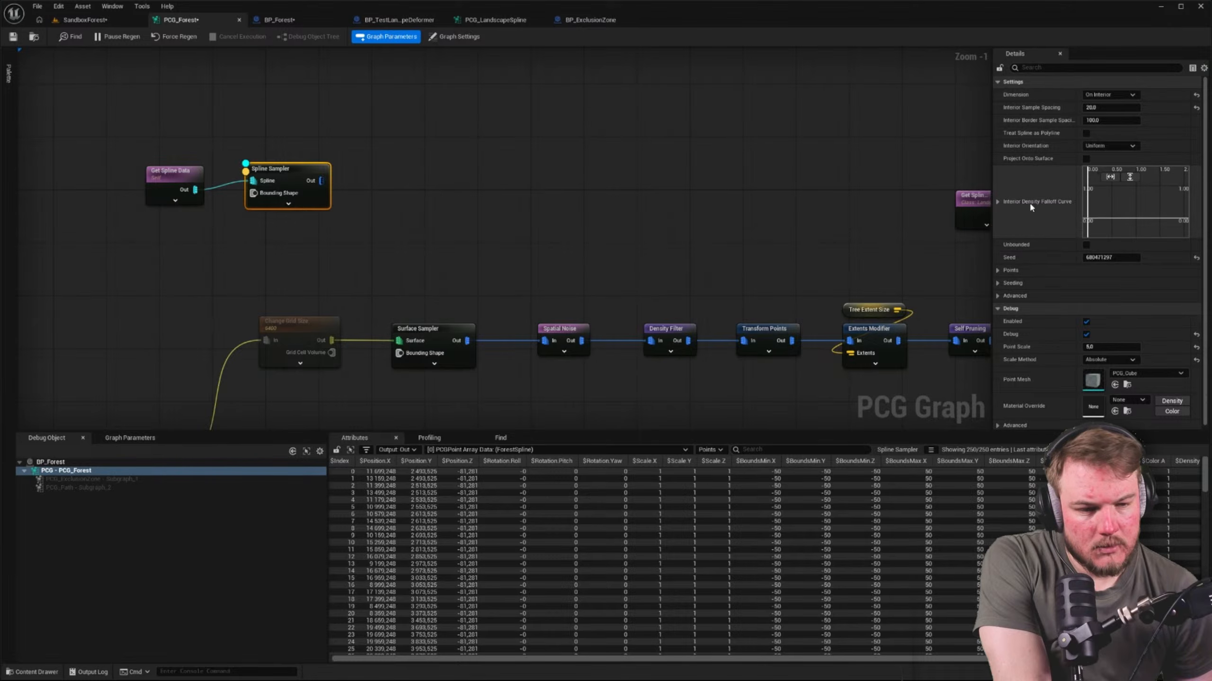
{"action": "left_click", "coordinate": [1086, 244]}
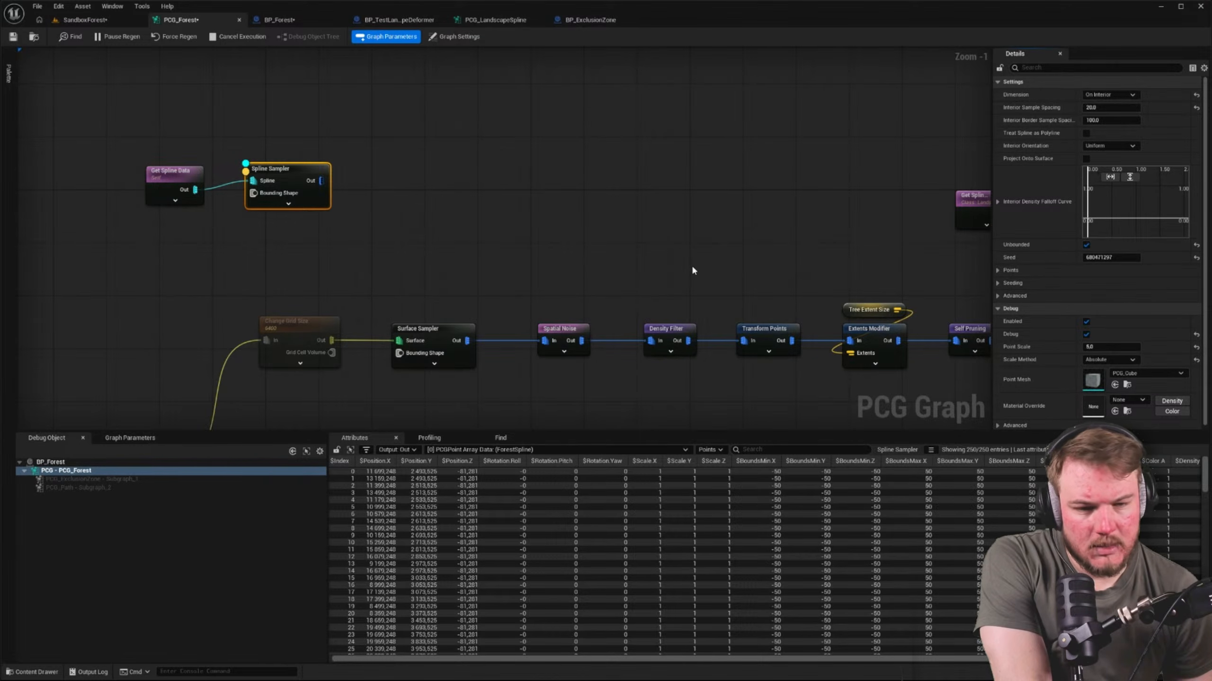
{"action": "left_click", "coordinate": [85, 19]}
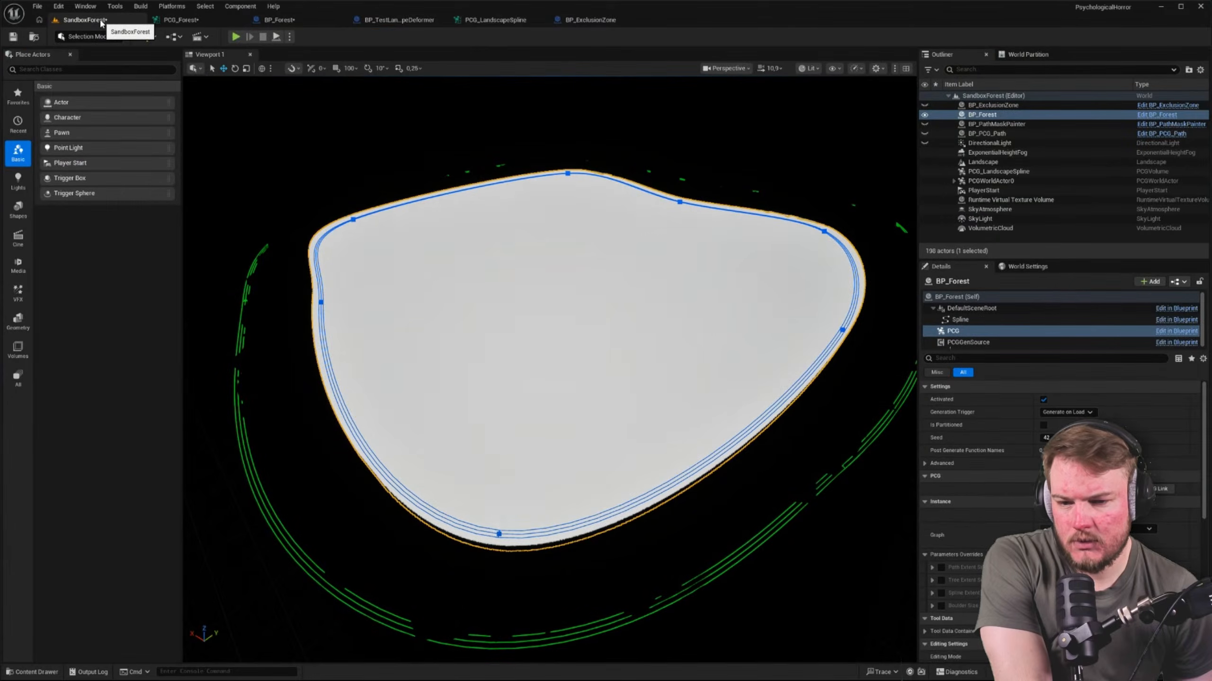
Set the Spline Sampler's Interior Sample Spacing to 100 and check the points in the level
{"action": "left_click", "coordinate": [180, 20]}
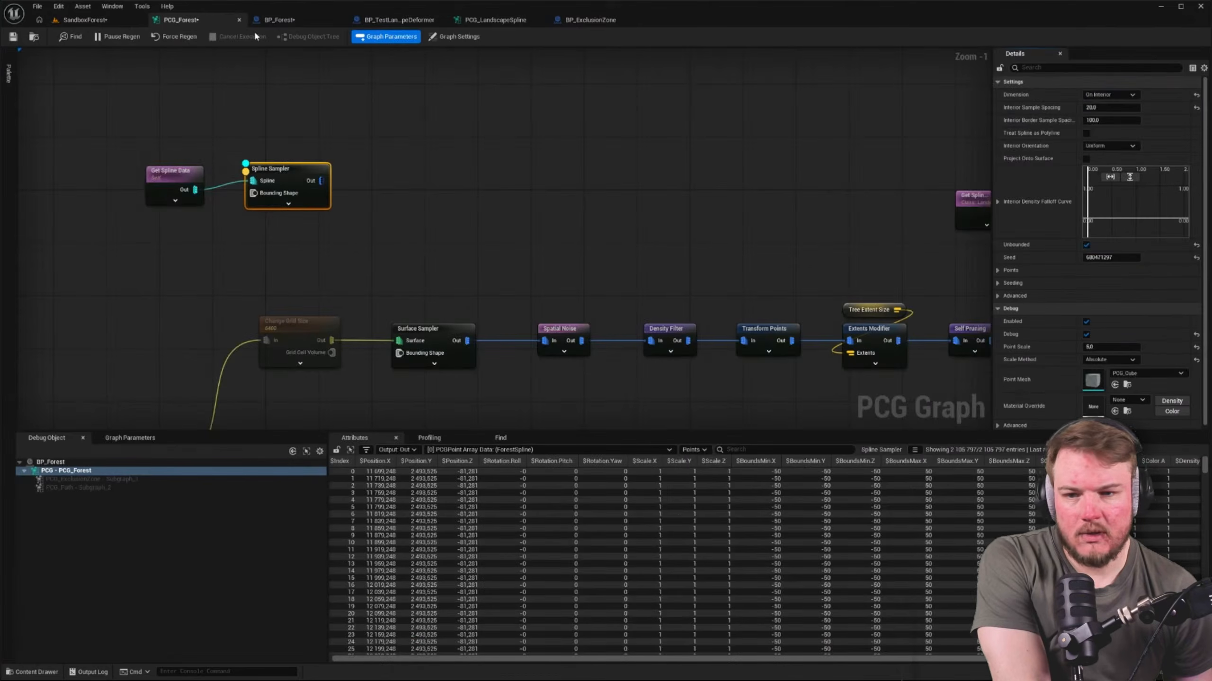
{"action": "left_click", "coordinate": [1111, 107]}
{"action": "type", "text": "100"}
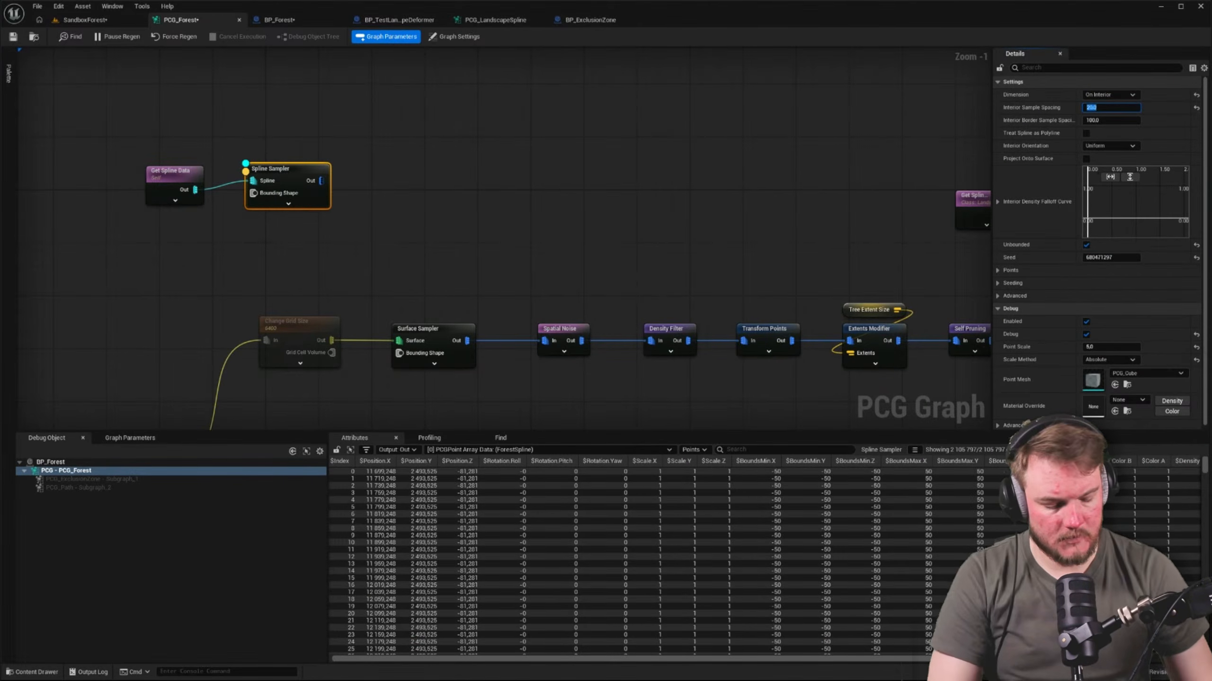
{"action": "key", "text": "Return"}
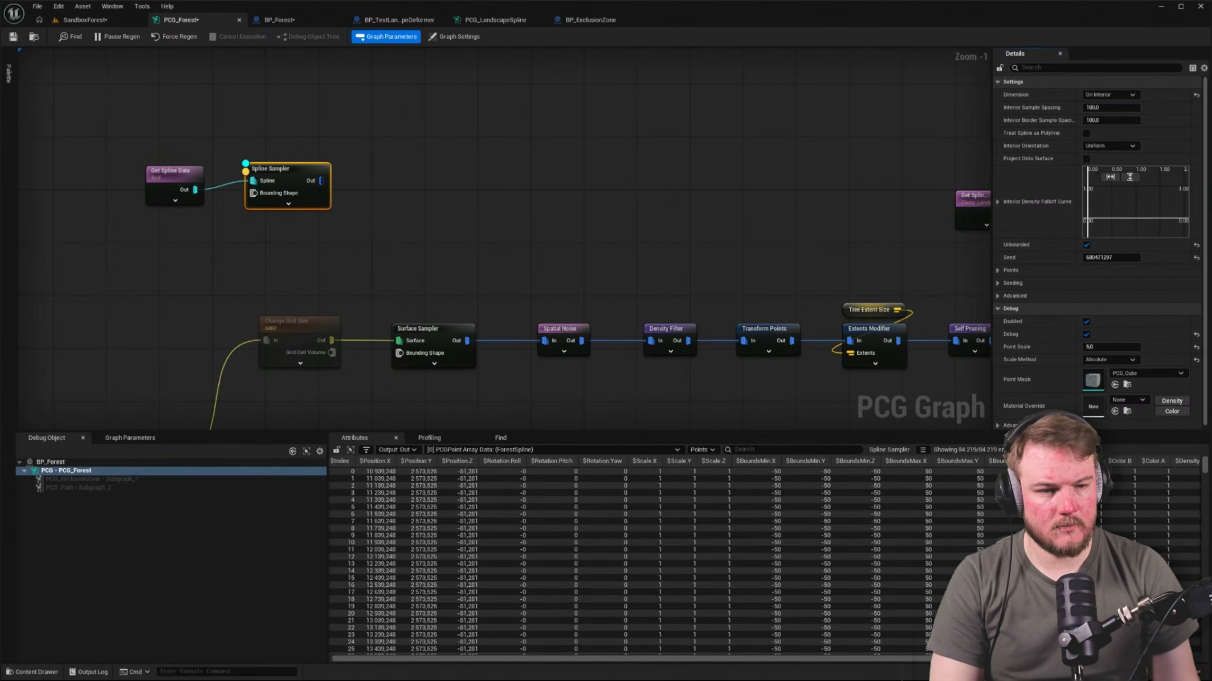
{"action": "left_click", "coordinate": [142, 20]}
{"action": "left_click", "coordinate": [180, 19]}
Raise the Spline Sampler's Interior Sample Spacing to 200 and check the points in the level
{"action": "left_click", "coordinate": [1112, 108]}
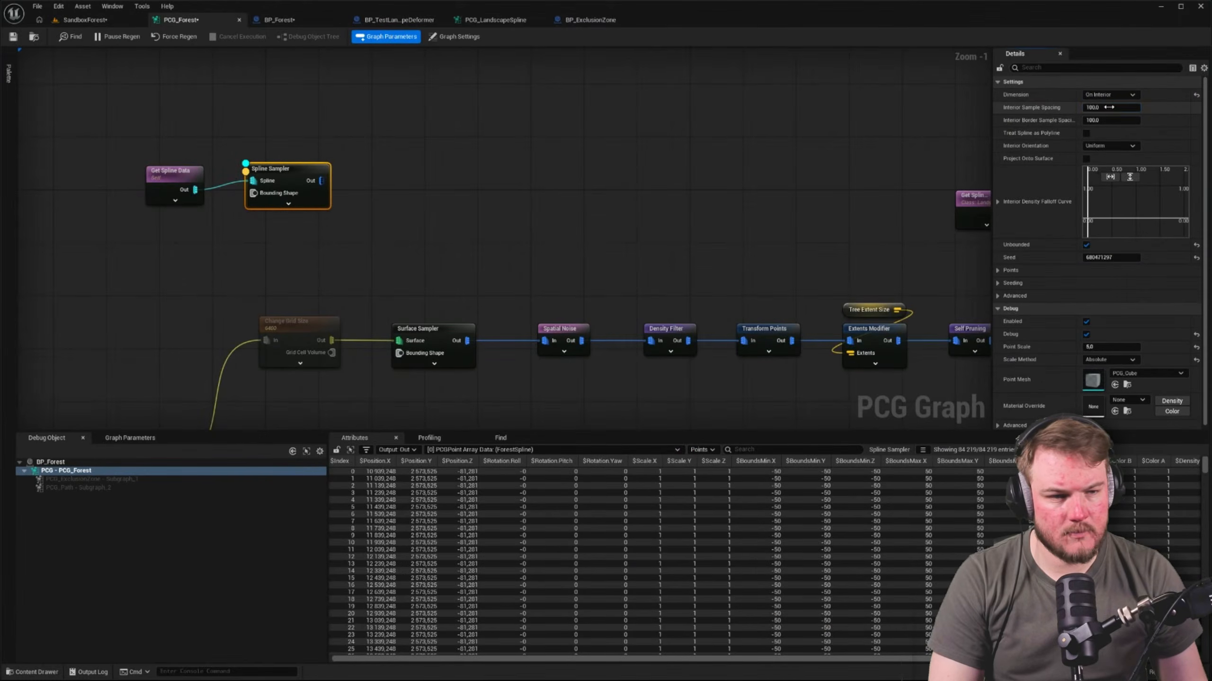
{"action": "type", "text": "2"}
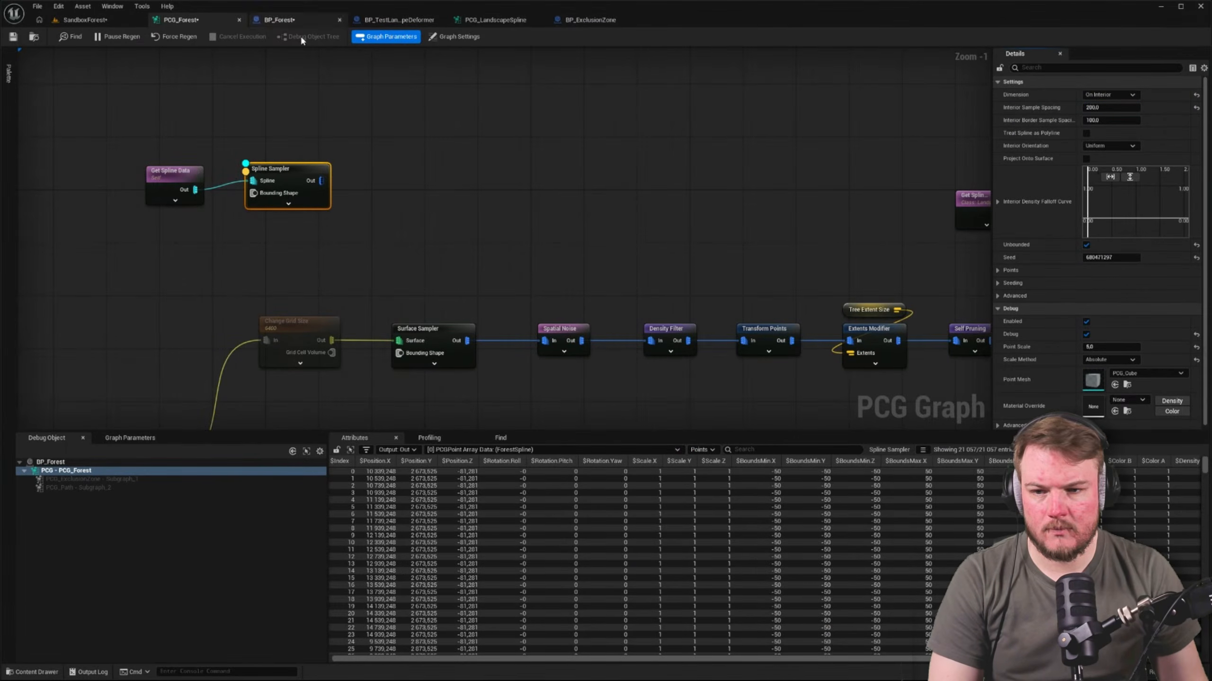
{"action": "left_click", "coordinate": [143, 22]}
{"action": "left_click", "coordinate": [178, 19]}
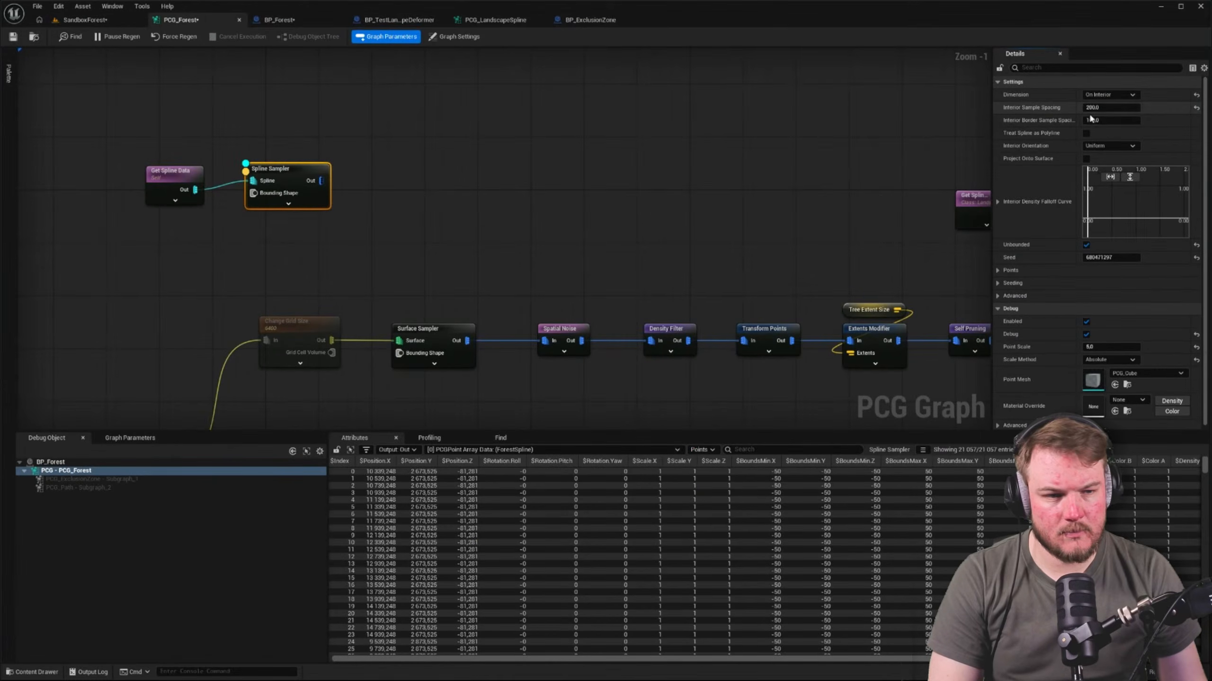
{"action": "left_click", "coordinate": [106, 22]}
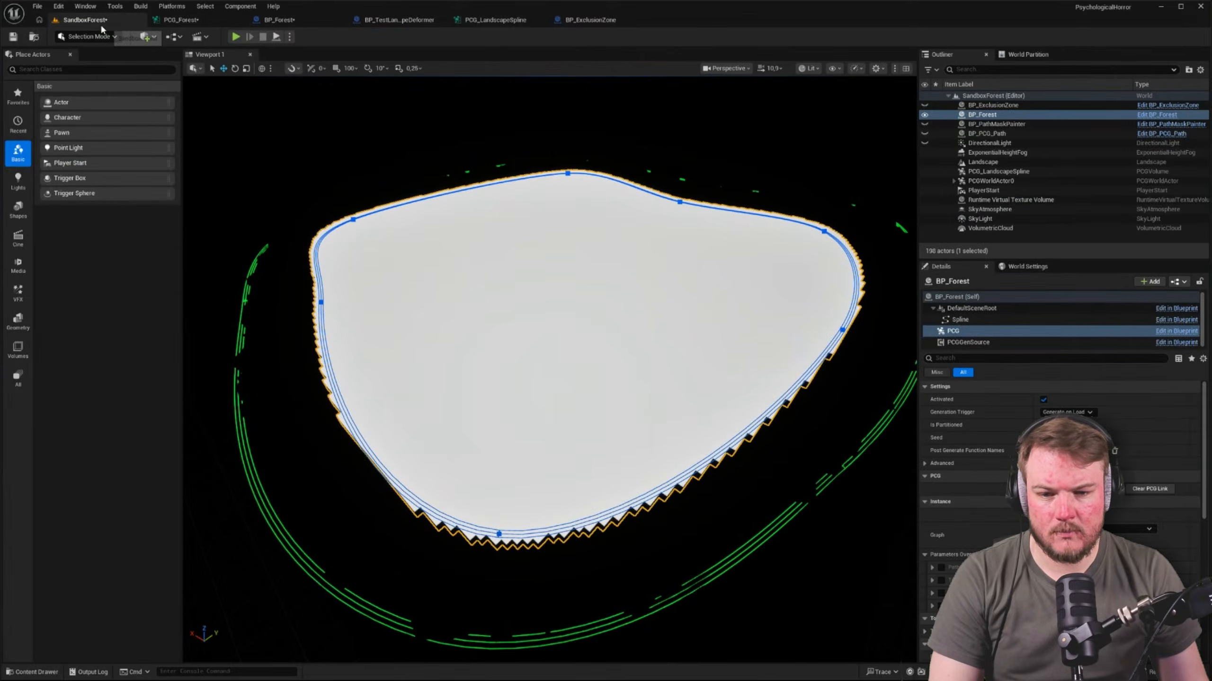
Set both the Interior Sample Spacing and Interior Border Sample Spacing of the Spline Sampler to 400 and check the level
{"action": "left_click", "coordinate": [170, 20]}
{"action": "left_click", "coordinate": [1116, 107]}
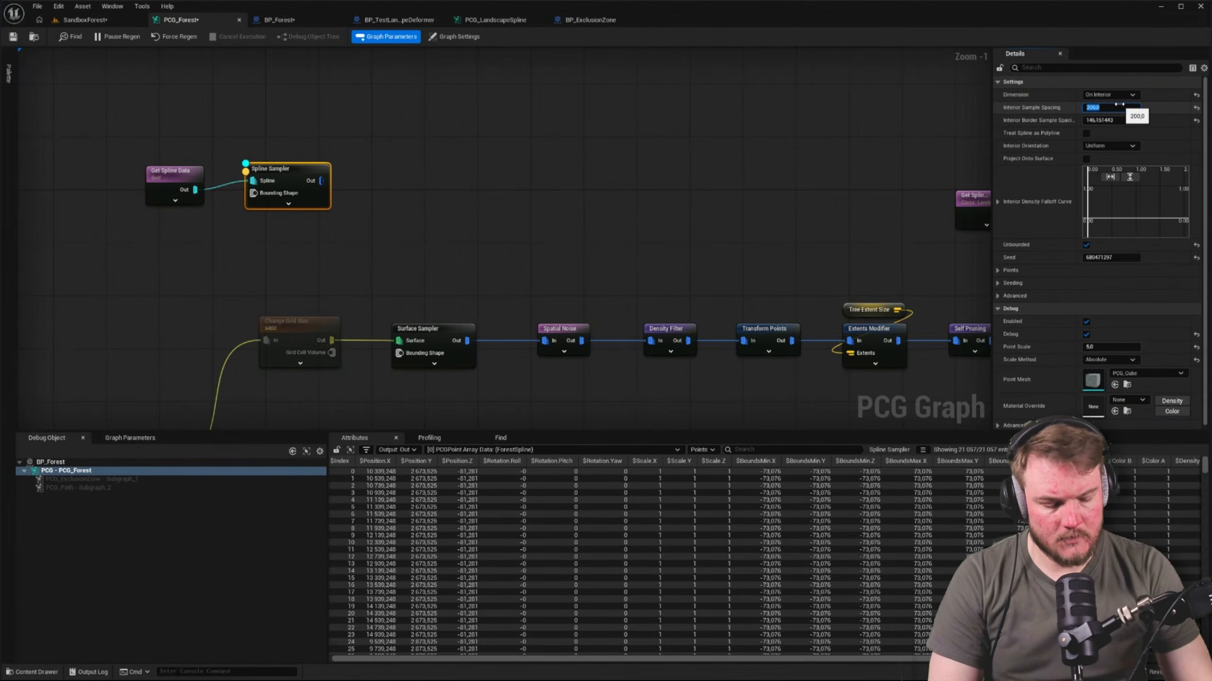
{"action": "type", "text": "400"}
{"action": "key", "text": "Return"}
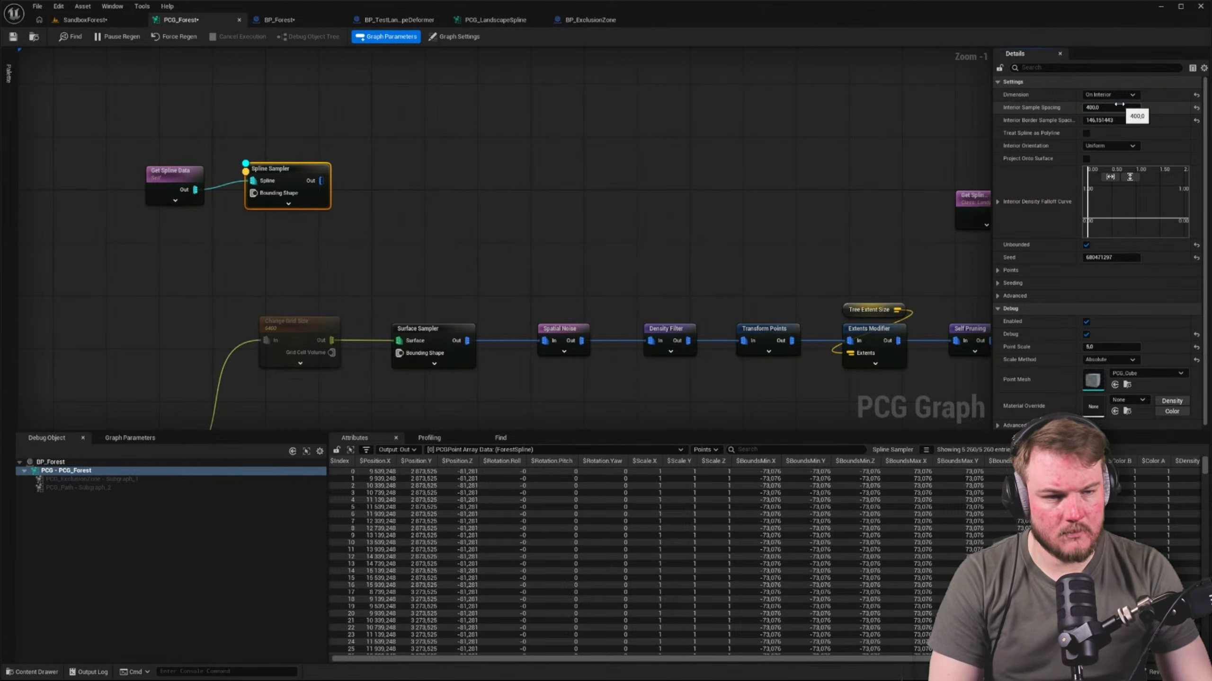
{"action": "left_click", "coordinate": [1116, 120]}
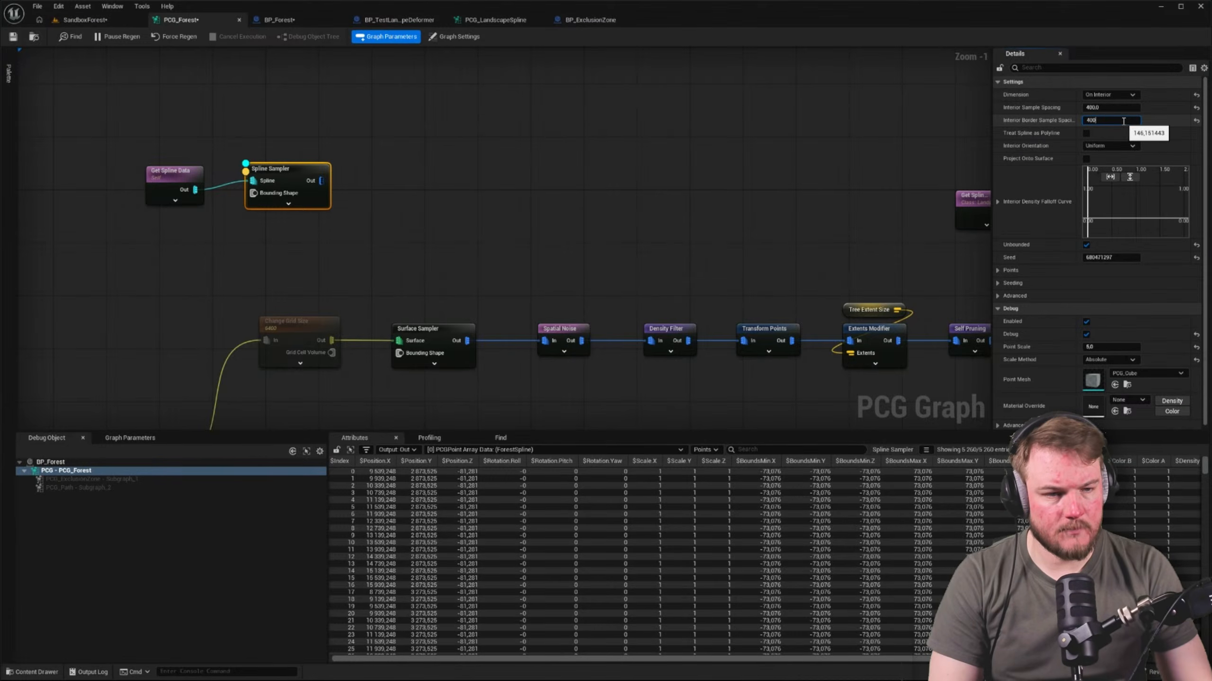
{"action": "type", "text": "400"}
{"action": "key", "text": "Return"}
{"action": "left_click", "coordinate": [86, 20]}
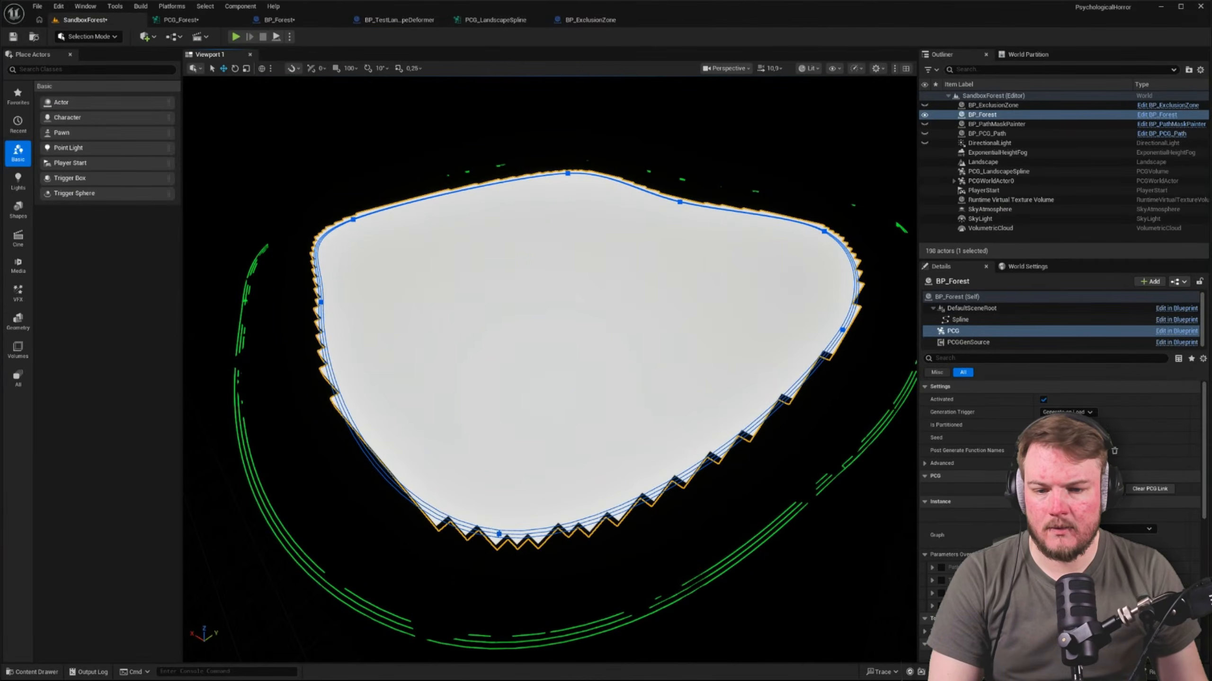
Move the Get Spline Data and Spline Sampler nodes to just above the Get Landscape Data node in the PCG_Forest graph
{"action": "left_click", "coordinate": [181, 20]}
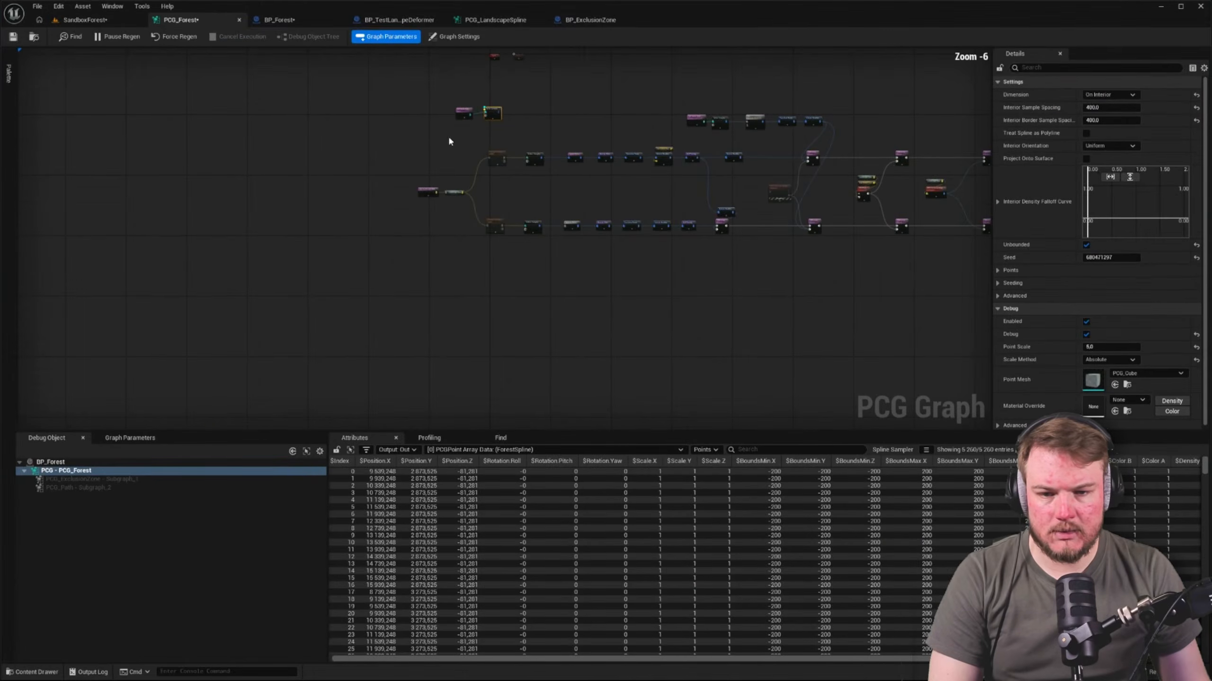
{"action": "left_click_drag", "start_coordinate": [374, 110], "coordinate": [542, 139]}
{"action": "scroll", "coordinate": [485, 112], "scroll_direction": "up", "scroll_amount": 4}
{"action": "left_click_drag", "start_coordinate": [503, 102], "coordinate": [384, 181]}
{"action": "right_click_drag", "start_coordinate": [412, 217], "coordinate": [407, 112]}
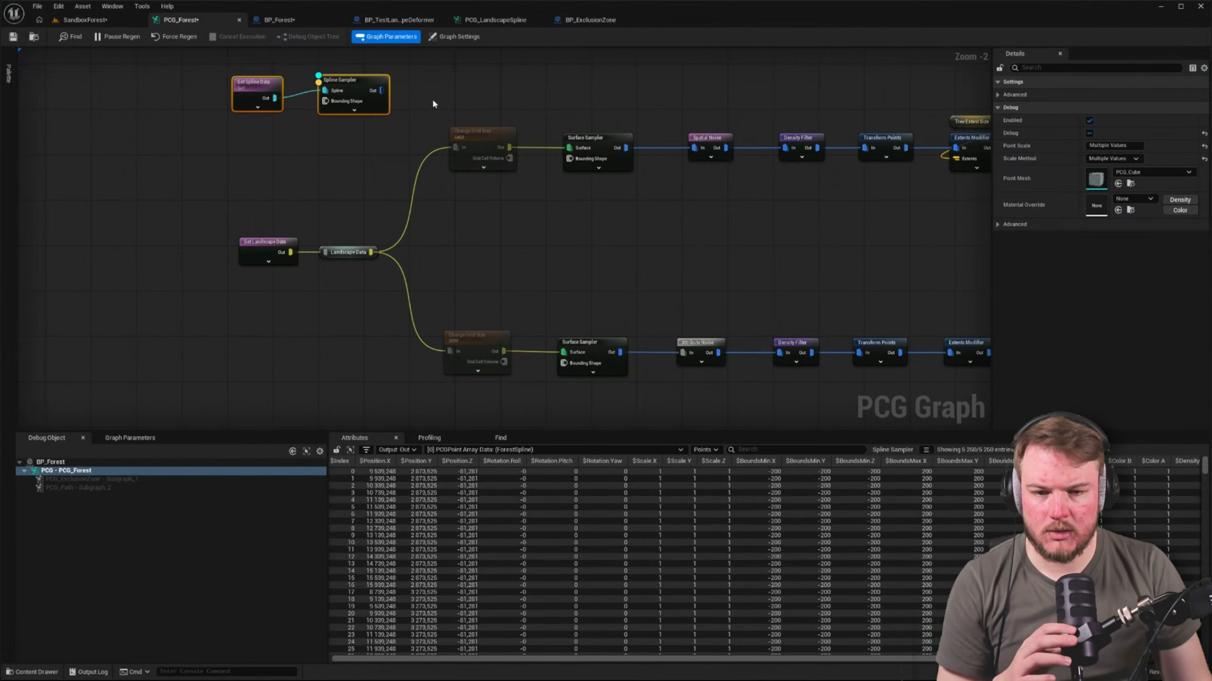
Disable the two Surface Sampler nodes in the upper and lower branches of the graph
{"action": "left_click_drag", "start_coordinate": [545, 79], "coordinate": [598, 367]}
{"action": "key", "text": "e"}
{"action": "left_click", "coordinate": [521, 209]}
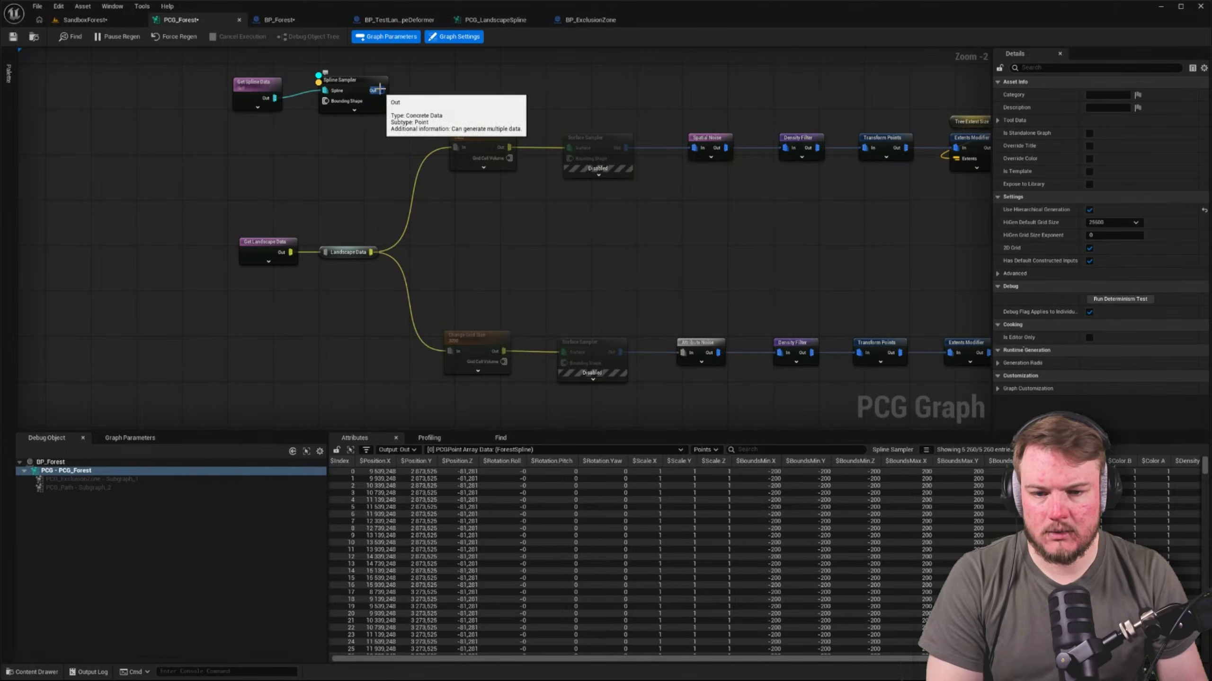
Try disabling the two Change Grid Size nodes, then re-enable them
{"action": "left_click_drag", "start_coordinate": [426, 106], "coordinate": [514, 402]}
{"action": "key", "text": "e"}
{"action": "left_click", "coordinate": [467, 229]}
{"action": "left_click_drag", "start_coordinate": [420, 105], "coordinate": [521, 353]}
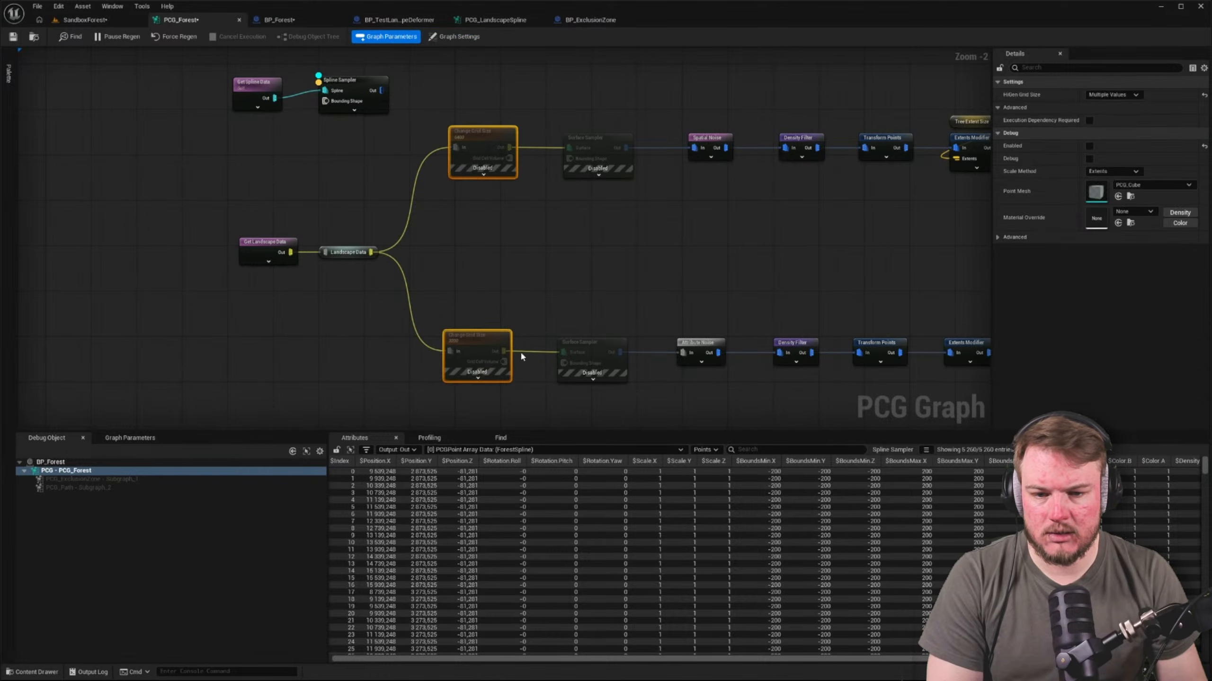
{"action": "key", "text": "e"}
Connect the Spline Sampler's output to both Change Grid Size nodes in place of the Landscape Data
{"action": "left_click_drag", "start_coordinate": [382, 91], "coordinate": [456, 147]}
{"action": "left_click_drag", "start_coordinate": [381, 91], "coordinate": [449, 350]}
{"action": "left_click", "coordinate": [373, 252], "text": "alt"}
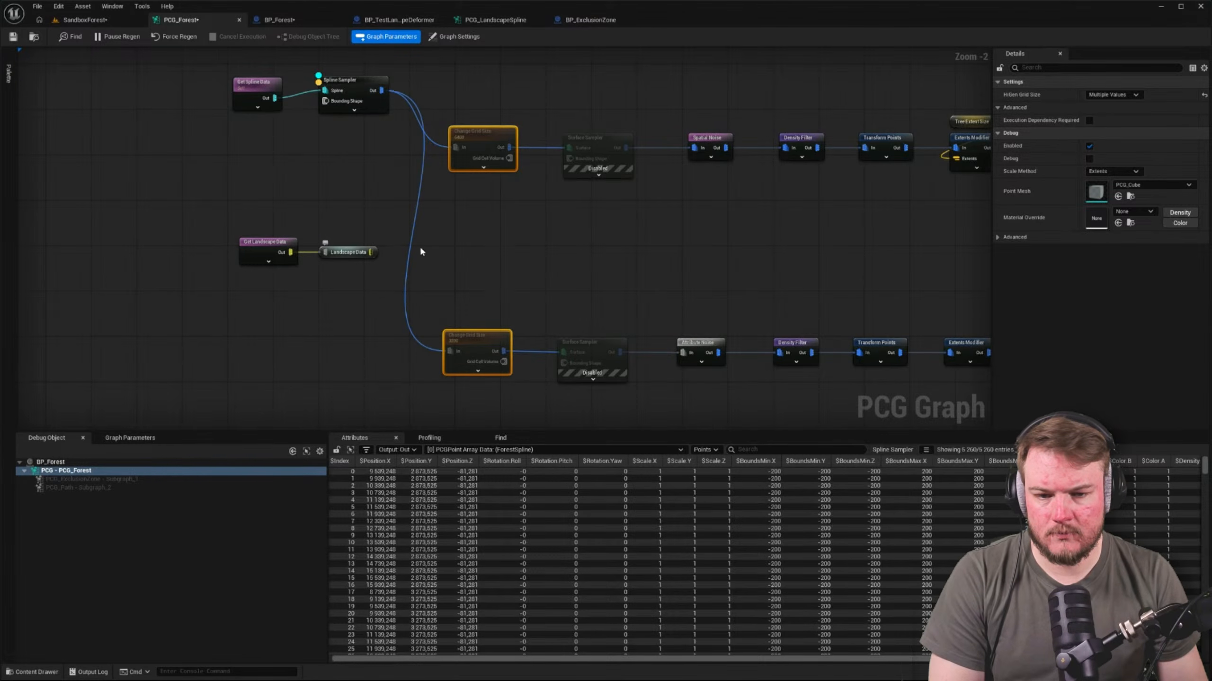
{"action": "right_click_drag", "start_coordinate": [563, 245], "coordinate": [413, 231]}
{"action": "left_click", "coordinate": [459, 276]}
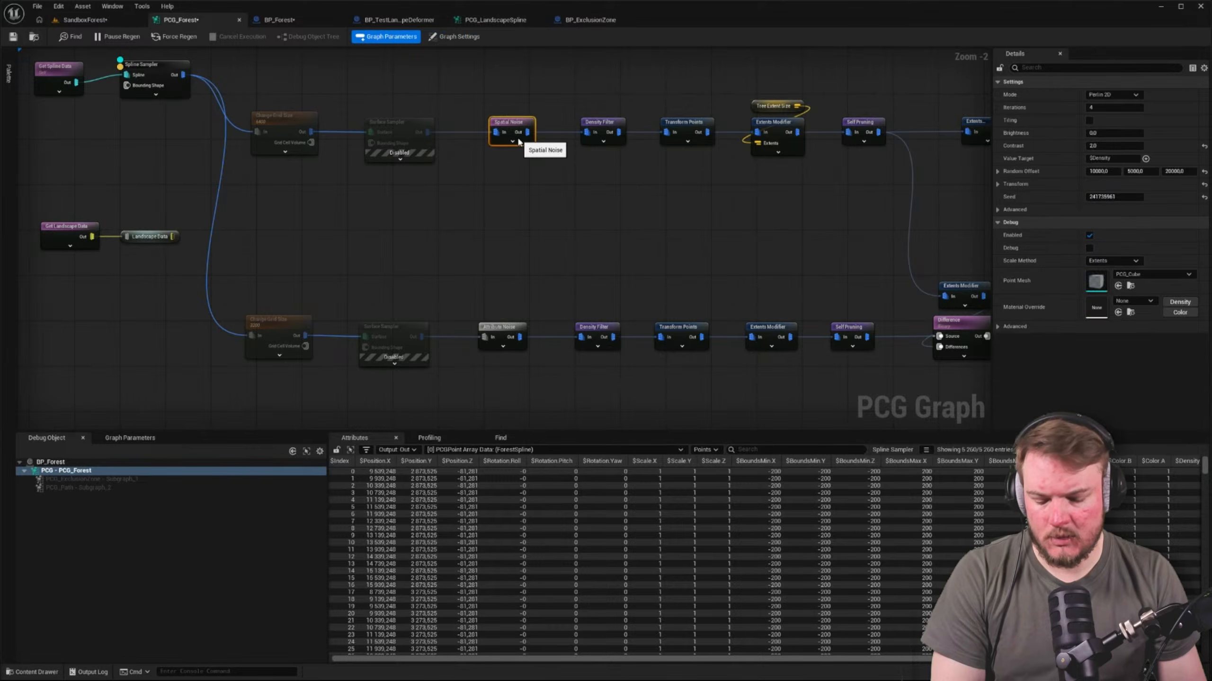
Check the forest area in the level in unlit and lit modes and unhide the hidden actors, including BP_ExclusionZone, BP_PathMaskPainter and BP_PCG_Path
{"action": "left_click", "coordinate": [79, 20]}
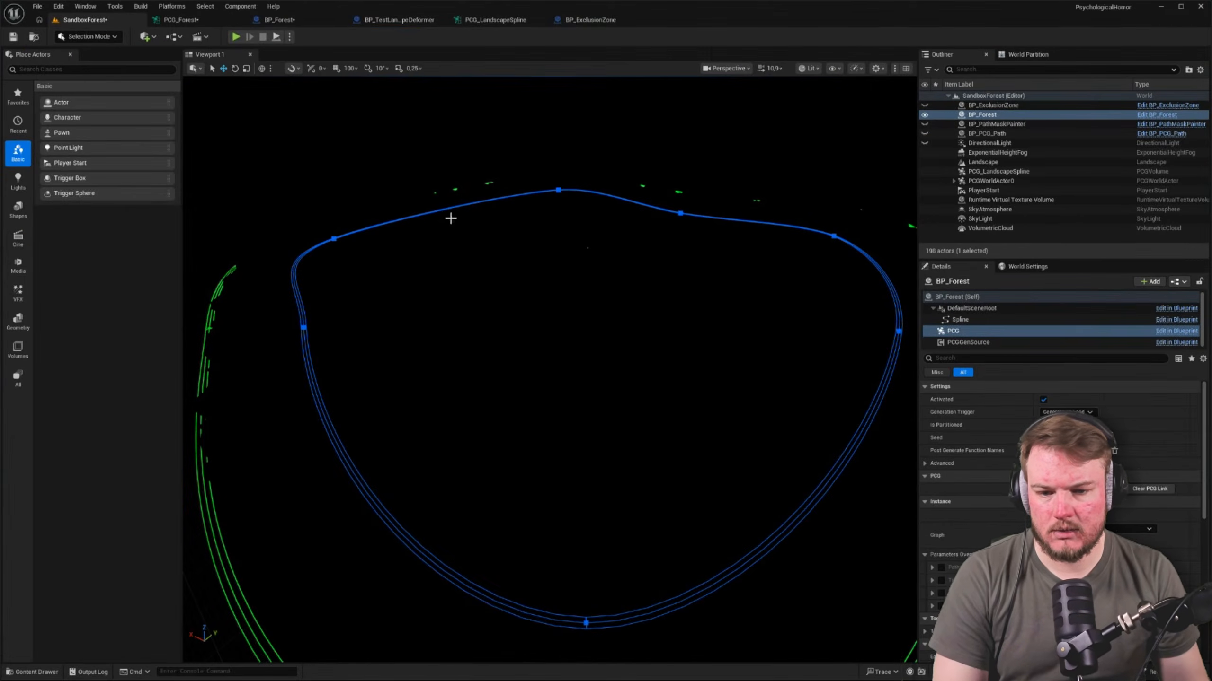
{"action": "key", "text": "e"}
{"action": "mouse_move", "coordinate": [449, 221]}
{"action": "right_mouse_down"}
{"action": "mouse_move", "coordinate": [476, 207]}
{"action": "mouse_move", "coordinate": [447, 215]}
{"action": "mouse_move", "coordinate": [437, 203]}
{"action": "right_mouse_up"}
{"action": "key", "text": "alt+3"}
{"action": "key", "text": "alt+4"}
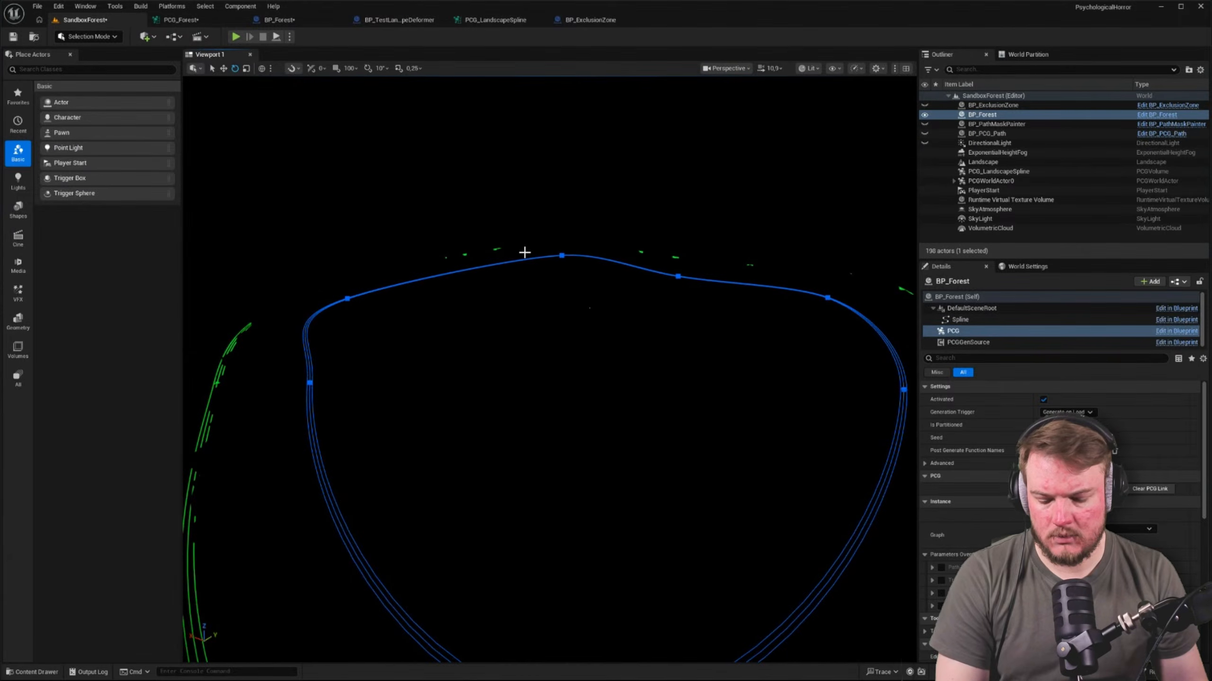
{"action": "right_click_drag", "start_coordinate": [525, 252], "coordinate": [477, 257]}
{"action": "left_click", "coordinate": [926, 116]}
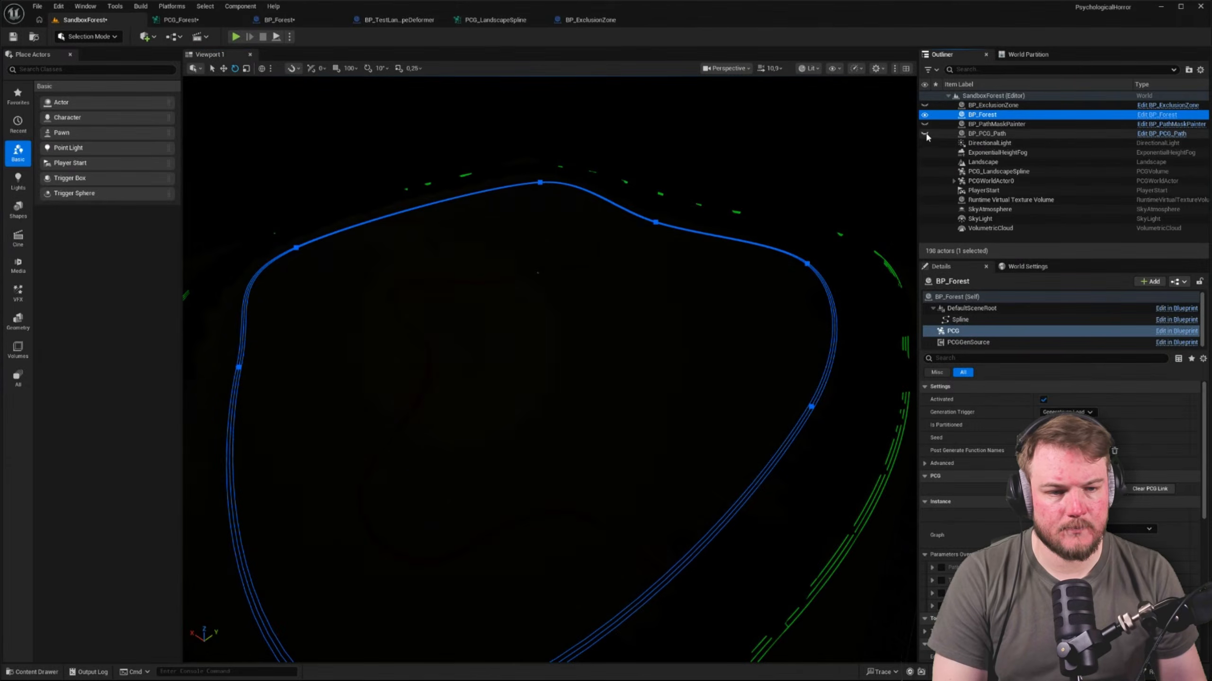
{"action": "left_click", "coordinate": [925, 123]}
{"action": "left_click", "coordinate": [925, 106]}
{"action": "right_click_drag", "start_coordinate": [620, 239], "coordinate": [549, 237]}
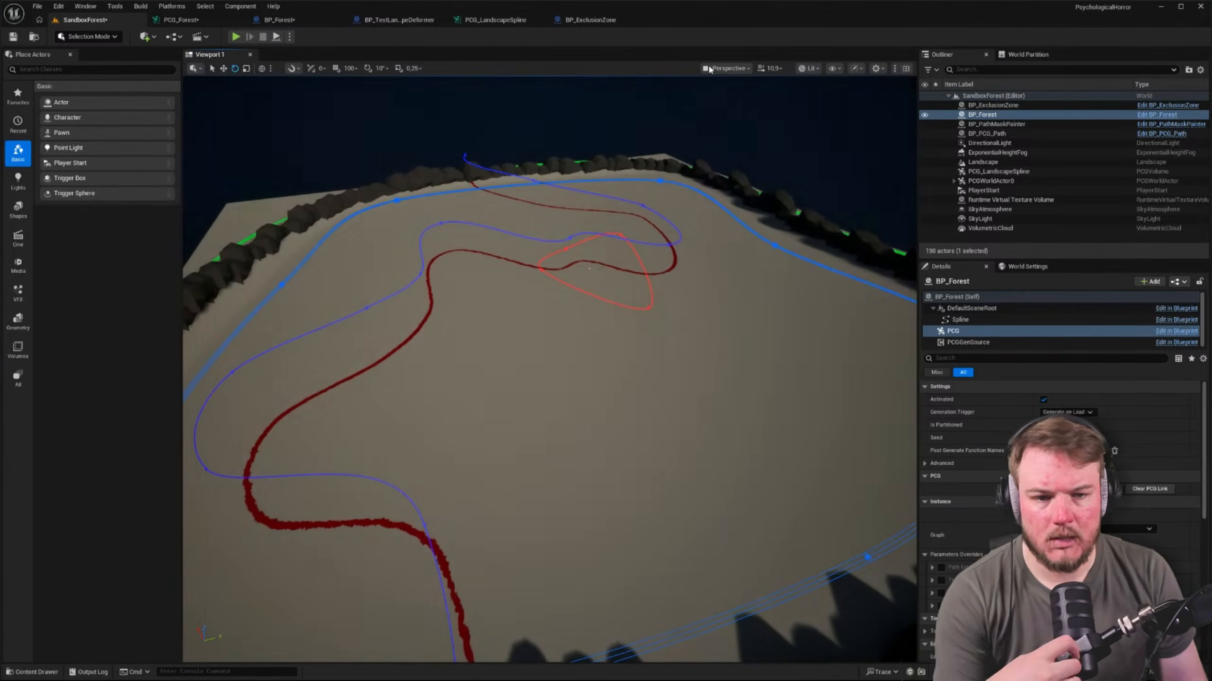
Switch the viewport from the game exposure settings to a manual EV100 exposure and look over the forest area
{"action": "left_click", "coordinate": [725, 68]}
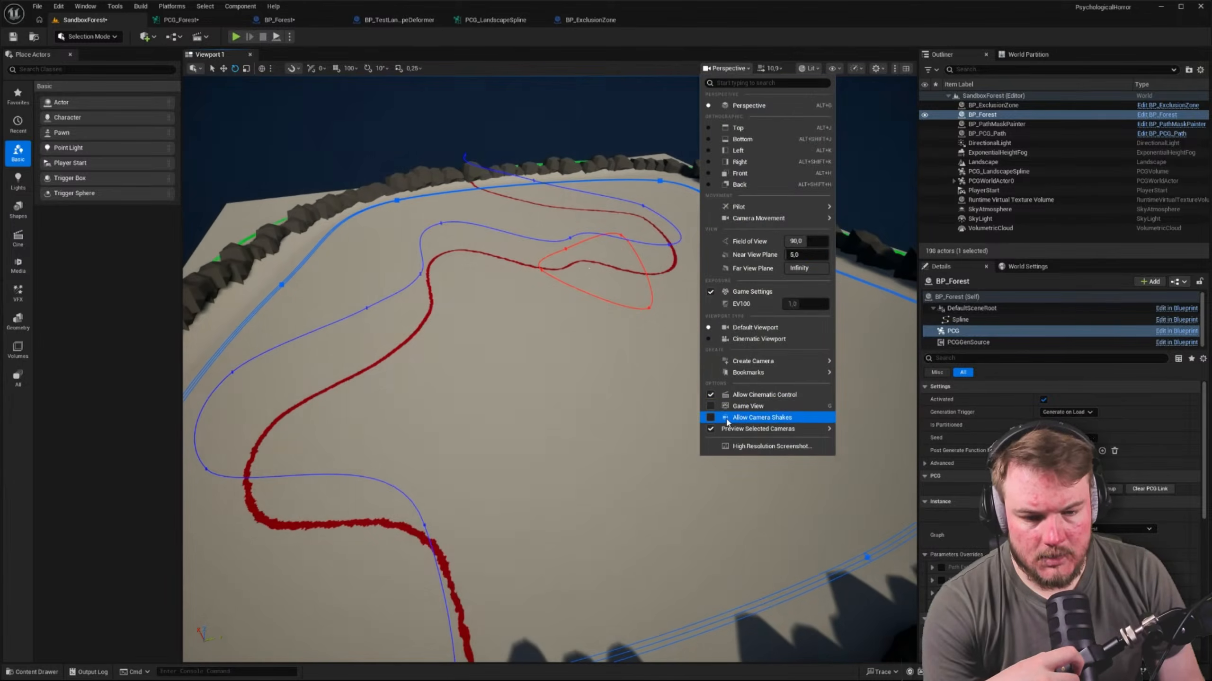
{"action": "left_click", "coordinate": [809, 68]}
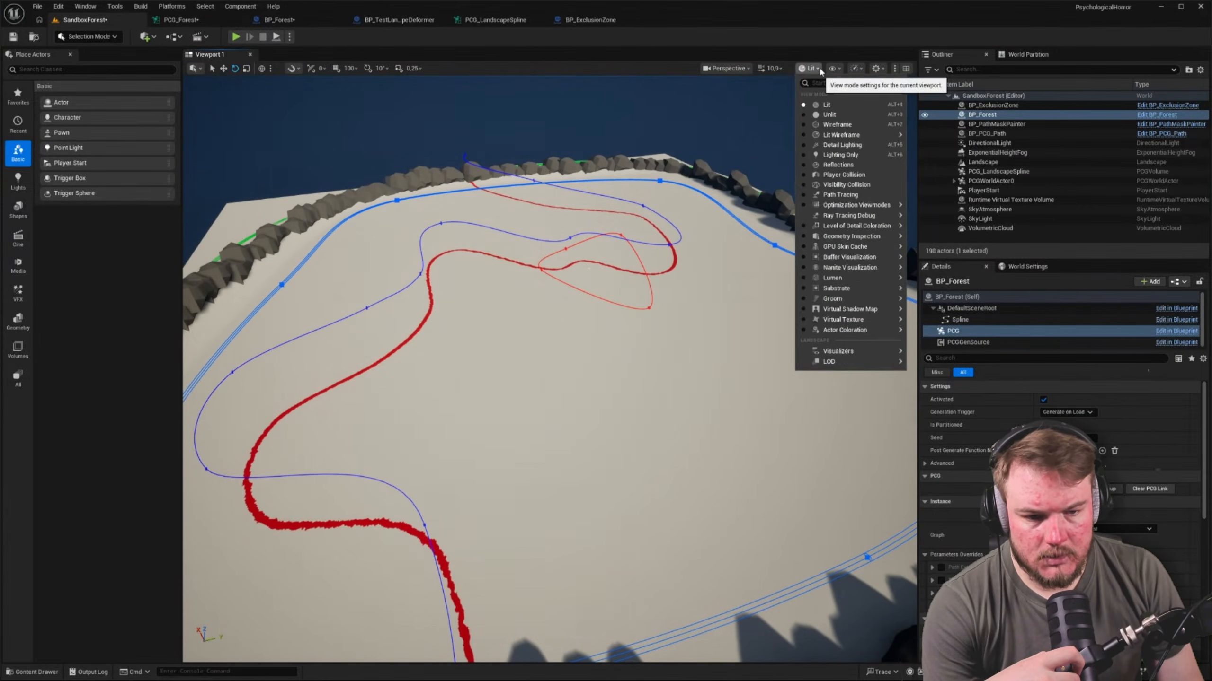
{"action": "left_click", "coordinate": [819, 69]}
{"action": "left_click", "coordinate": [730, 68]}
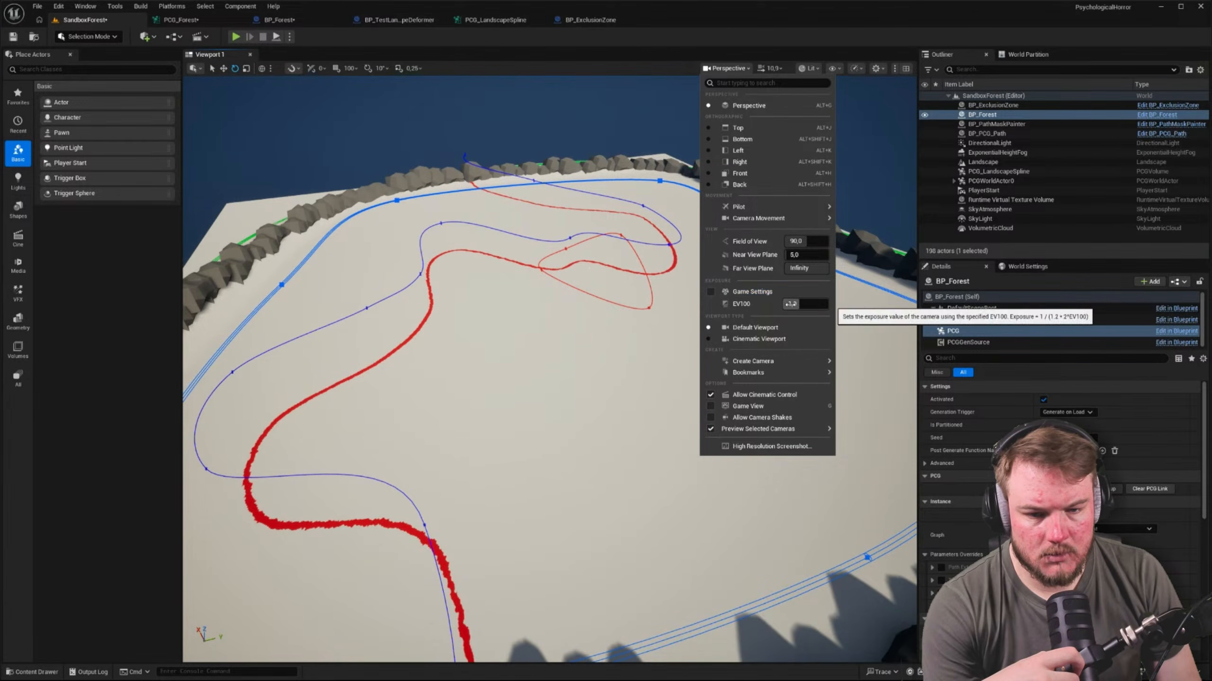
{"action": "right_click_drag", "start_coordinate": [639, 334], "coordinate": [663, 367]}
{"action": "right_click_drag", "start_coordinate": [368, 230], "coordinate": [329, 206]}
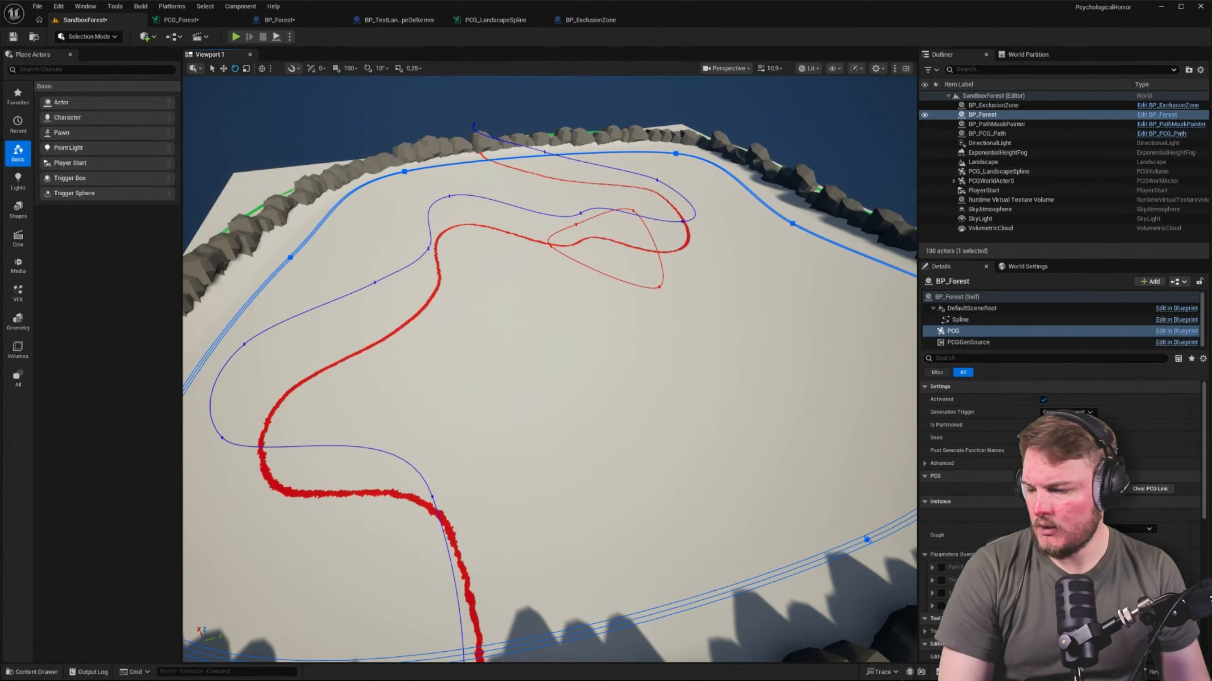
{"action": "right_click_drag", "start_coordinate": [478, 306], "coordinate": [505, 295]}
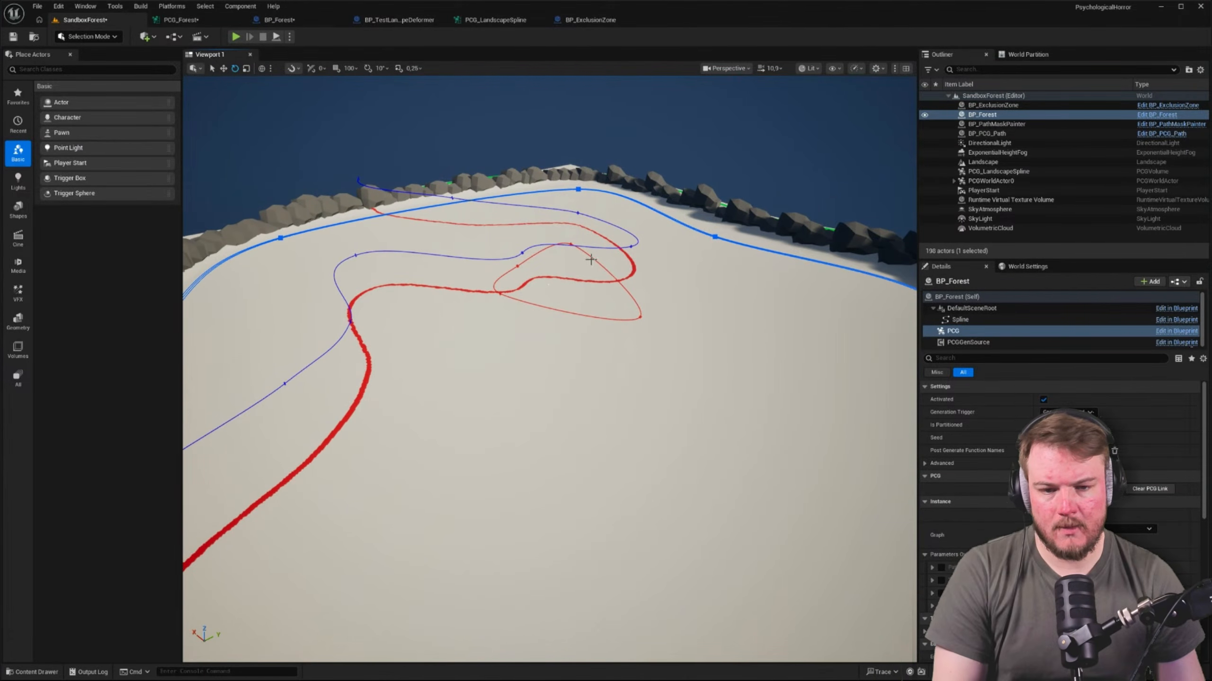
{"action": "mouse_move", "coordinate": [595, 281]}
{"action": "right_mouse_down"}
{"action": "mouse_move", "coordinate": [540, 283]}
{"action": "mouse_move", "coordinate": [610, 287]}
{"action": "right_mouse_up"}
Move the Spline Sampler in PCG_Forest past the upper Change Grid Size node and connect Get Spline Data to both Change Grid Size nodes
{"action": "left_click", "coordinate": [210, 19]}
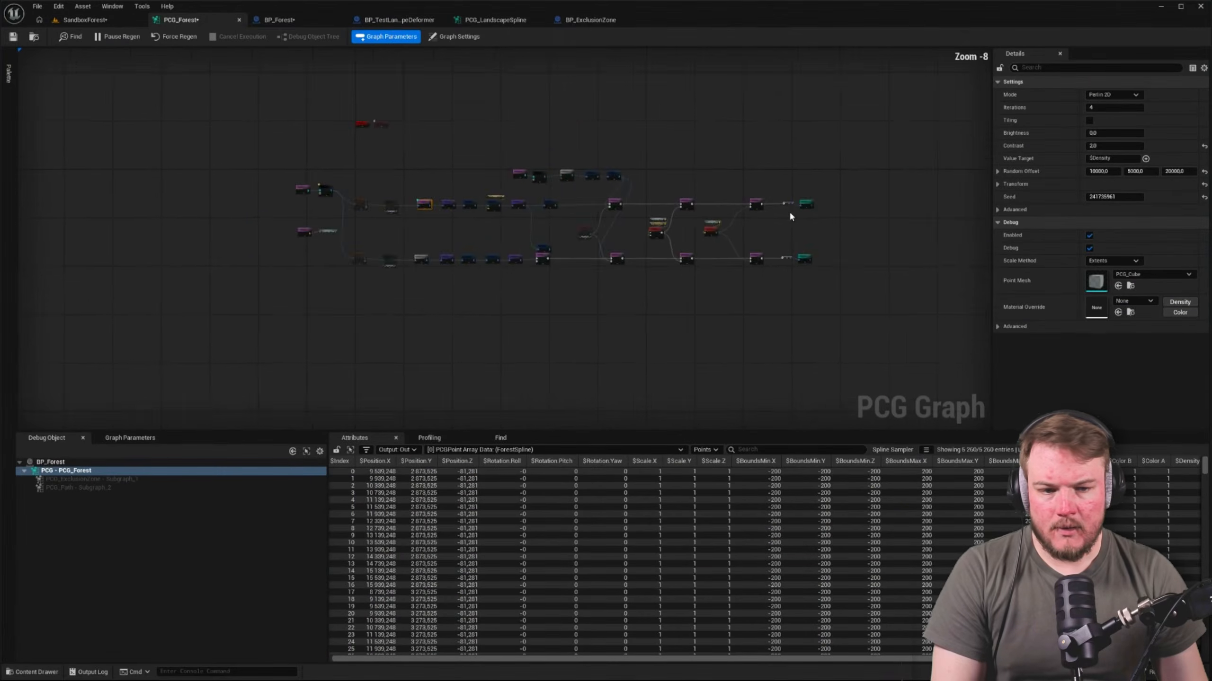
{"action": "right_click_drag", "start_coordinate": [650, 273], "coordinate": [794, 256]}
{"action": "scroll", "coordinate": [794, 257], "scroll_direction": "down", "scroll_amount": 5}
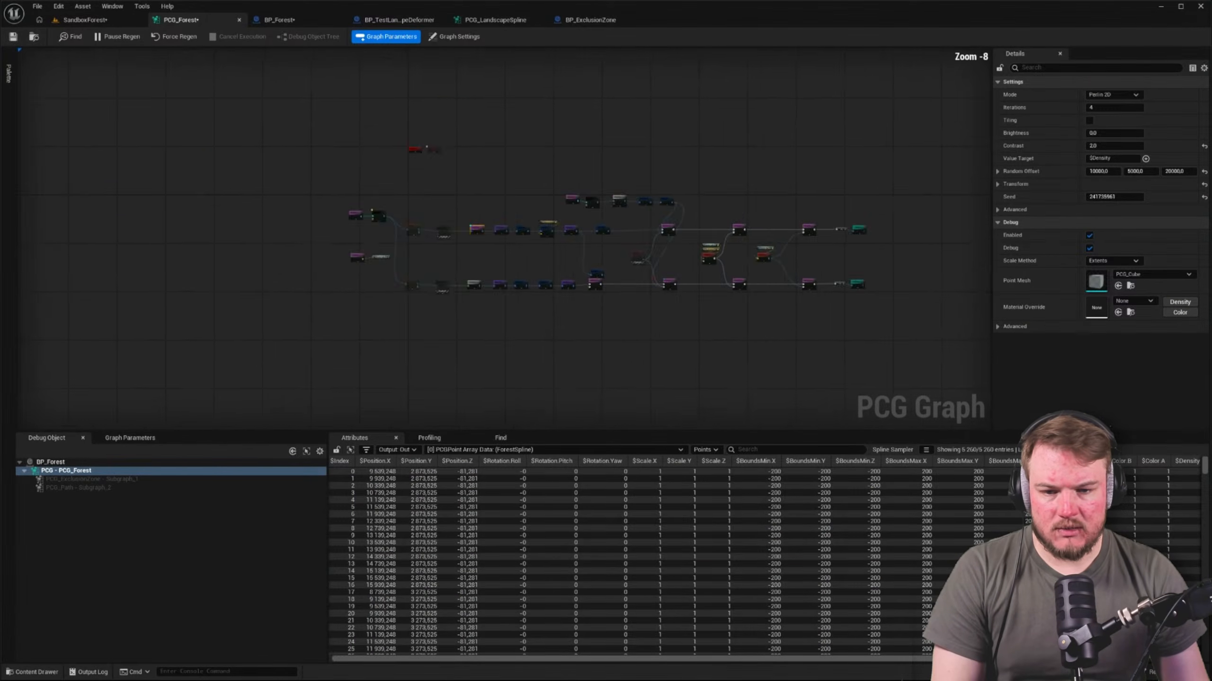
{"action": "right_click_drag", "start_coordinate": [479, 248], "coordinate": [570, 250]}
{"action": "scroll", "coordinate": [570, 251], "scroll_direction": "up", "scroll_amount": 4}
{"action": "scroll", "coordinate": [499, 253], "scroll_direction": "up", "scroll_amount": 2}
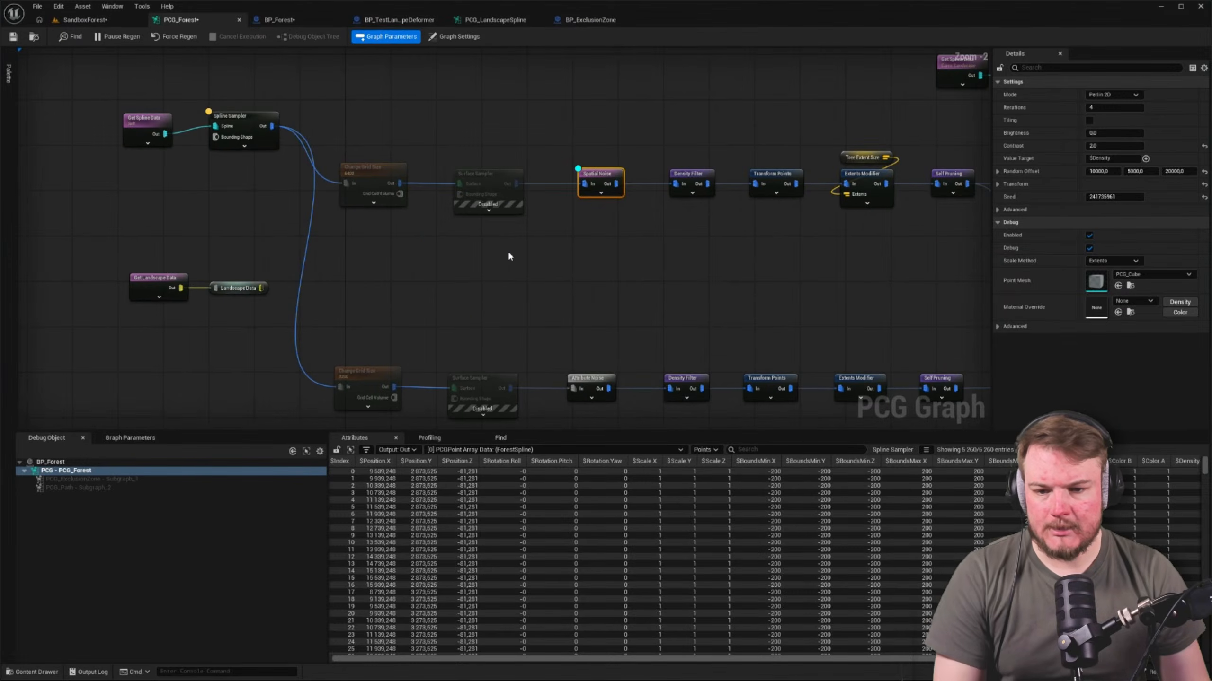
{"action": "left_click", "coordinate": [499, 253]}
{"action": "left_click_drag", "start_coordinate": [256, 117], "coordinate": [488, 104]}
{"action": "left_click_drag", "start_coordinate": [165, 133], "coordinate": [347, 185]}
{"action": "left_click_drag", "start_coordinate": [172, 144], "coordinate": [340, 386]}
Connect the upper Change Grid Size output to the Spline Sampler's Spline input and the sampler's output to Spatial Noise
{"action": "right_click_drag", "start_coordinate": [422, 202], "coordinate": [387, 198]}
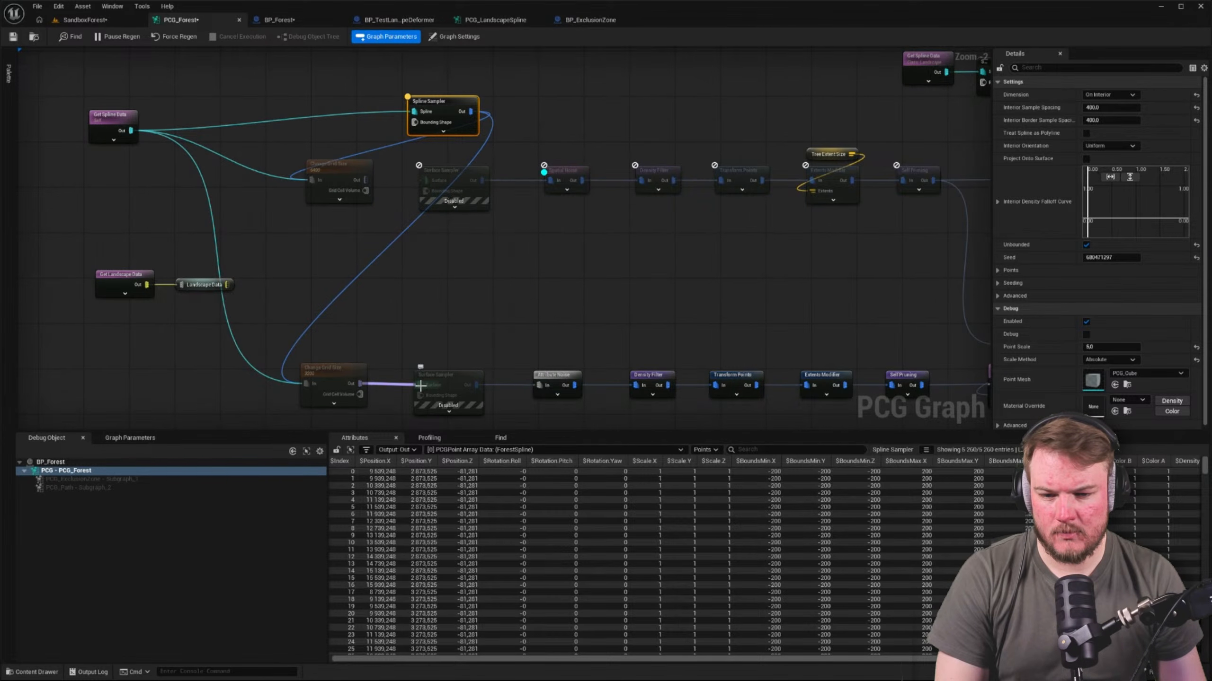
{"action": "left_click_drag", "start_coordinate": [420, 385], "coordinate": [420, 385]}
{"action": "left_click_drag", "start_coordinate": [369, 180], "coordinate": [550, 180]}
{"action": "right_click_drag", "start_coordinate": [425, 308], "coordinate": [387, 285]}
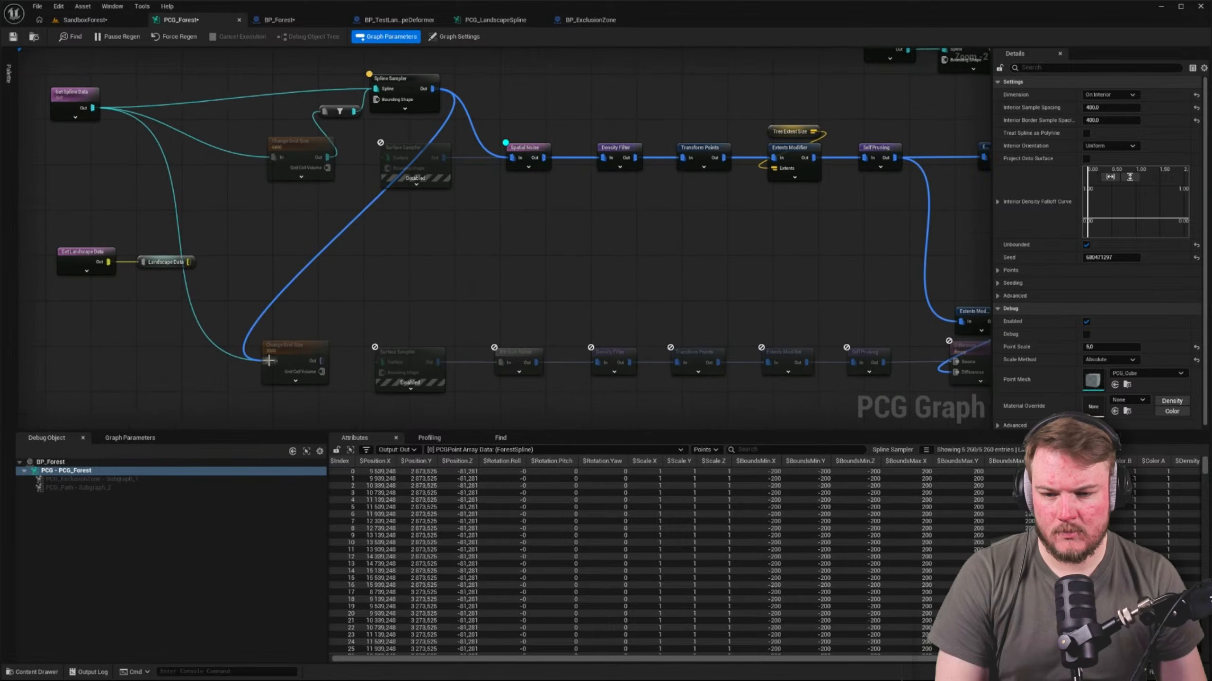
{"action": "right_click_drag", "start_coordinate": [323, 310], "coordinate": [270, 221]}
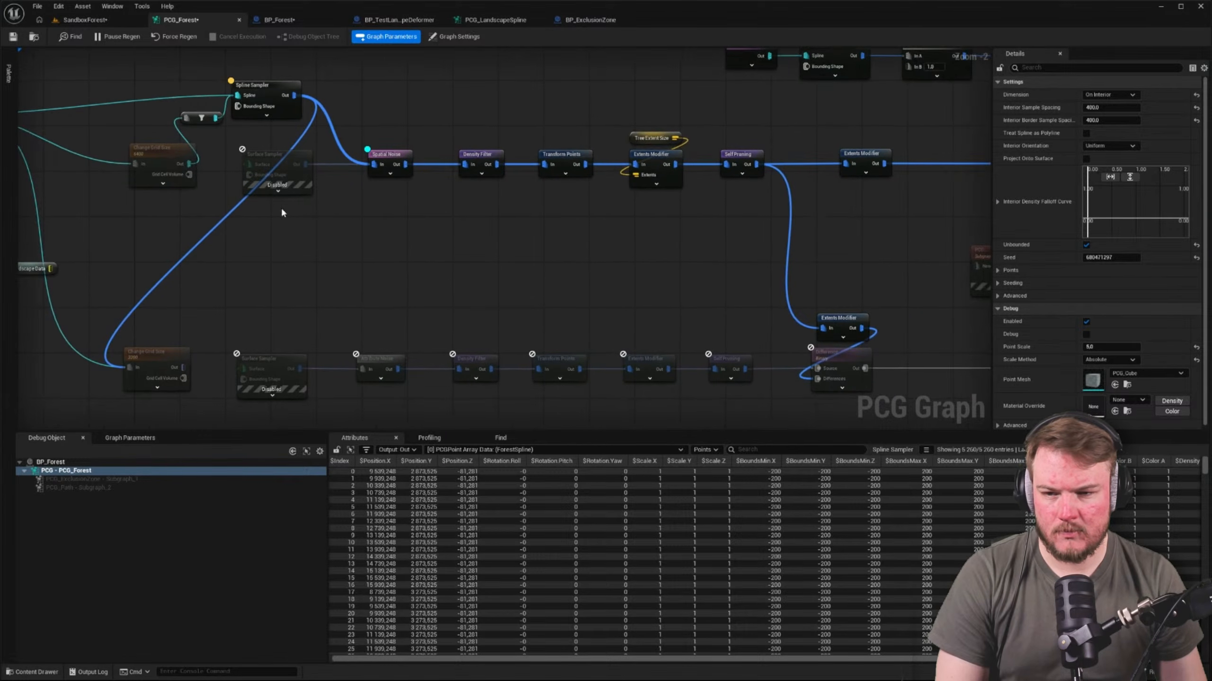
Check the trees and debug points generated inside the forest spline in the SandboxForest level
{"action": "left_click", "coordinate": [71, 19]}
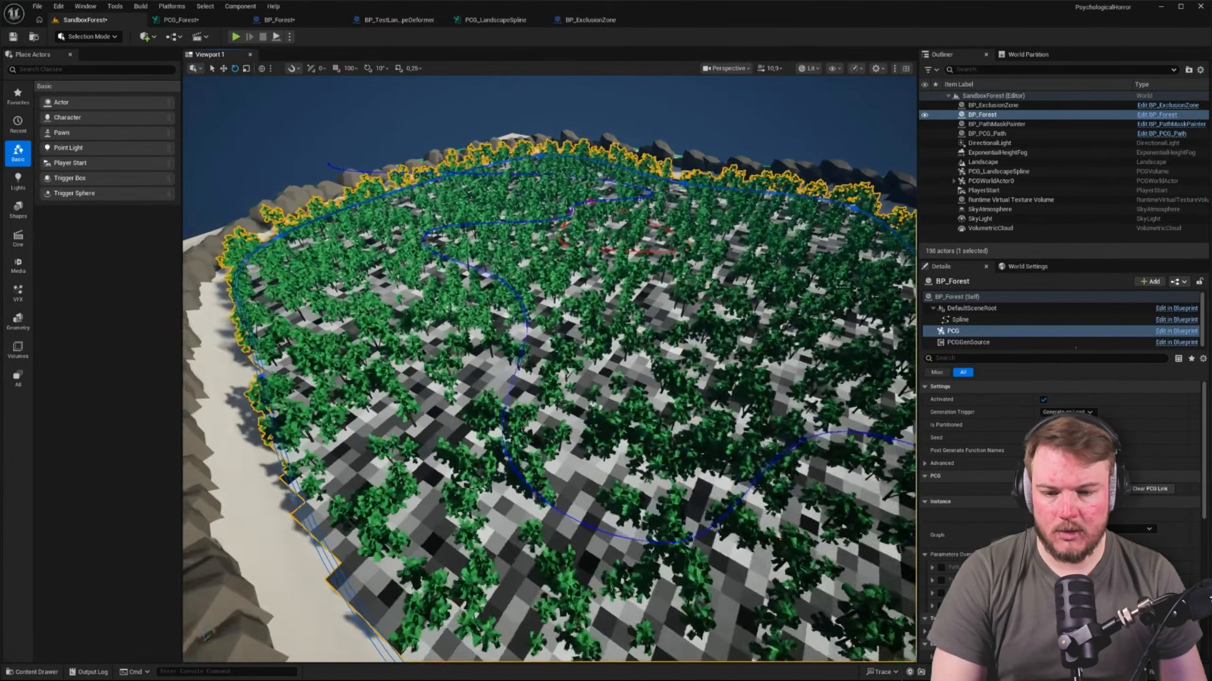
{"action": "right_click_drag", "start_coordinate": [458, 229], "coordinate": [429, 215]}
{"action": "left_click", "coordinate": [198, 23]}
Move the upper Change Grid Size node closer to Get Spline Data in the PCG_Forest graph
{"action": "right_click_drag", "start_coordinate": [427, 273], "coordinate": [596, 234]}
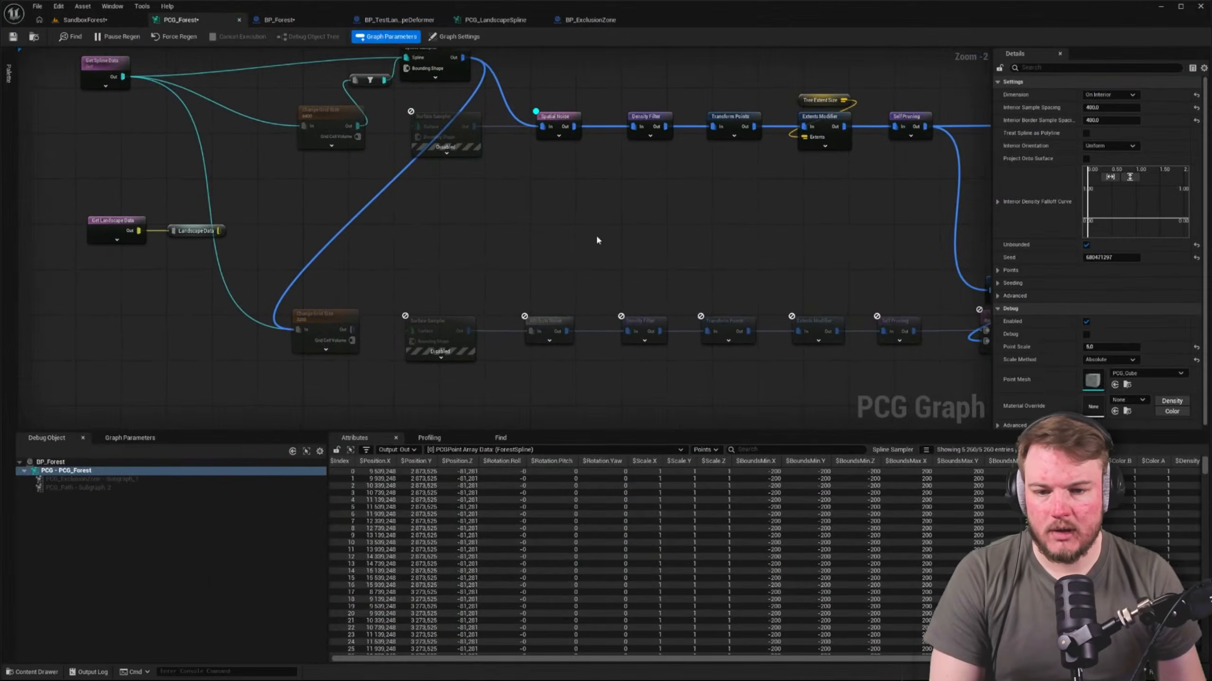
{"action": "right_click_drag", "start_coordinate": [406, 192], "coordinate": [467, 216]}
{"action": "left_click_drag", "start_coordinate": [402, 145], "coordinate": [344, 127]}
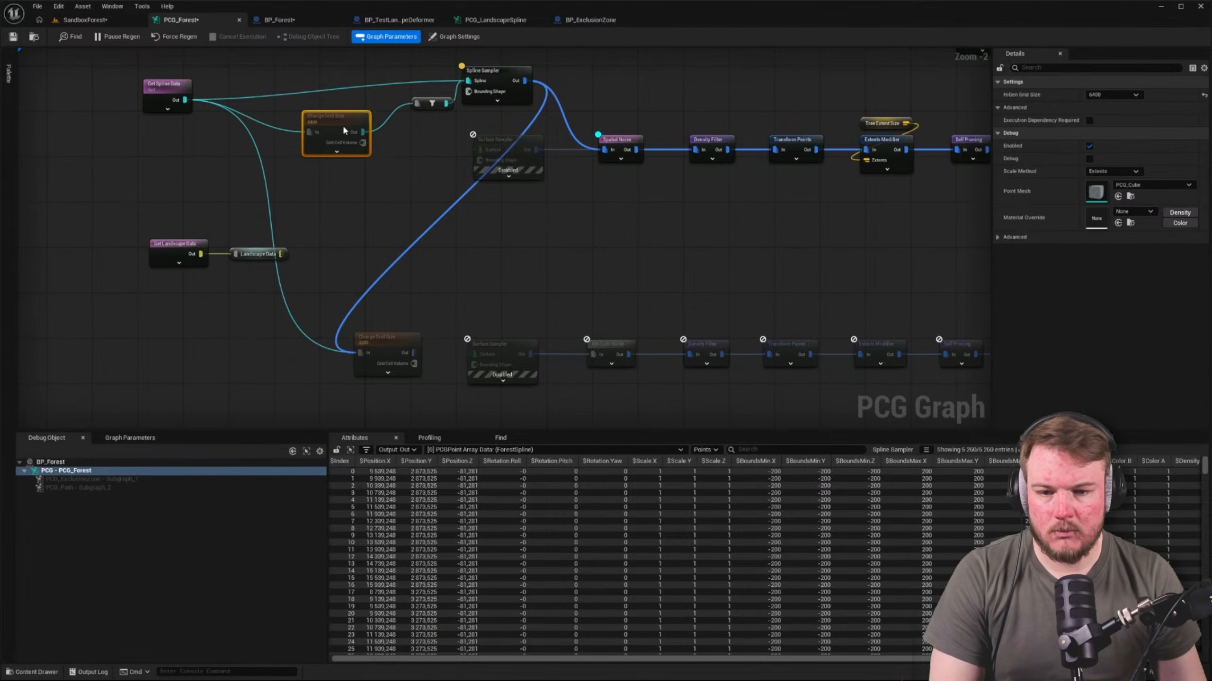
{"action": "right_click_drag", "start_coordinate": [388, 182], "coordinate": [386, 158]}
{"action": "left_click", "coordinate": [386, 161]}
{"action": "right_click_drag", "start_coordinate": [463, 151], "coordinate": [450, 201]}
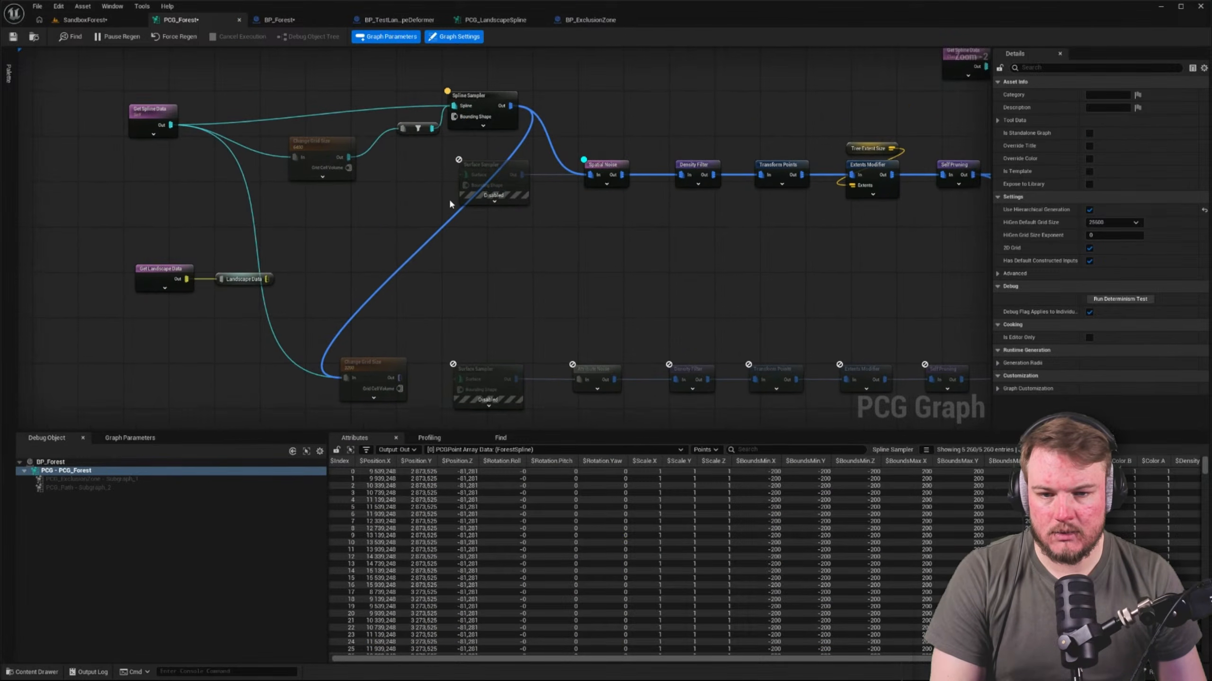
Duplicate the Spline Sampler for the lower branch and wire it between the lower Change Grid Size and Attribute Noise nodes
{"action": "left_click", "coordinate": [477, 97]}
{"action": "right_click_drag", "start_coordinate": [499, 261], "coordinate": [499, 203]}
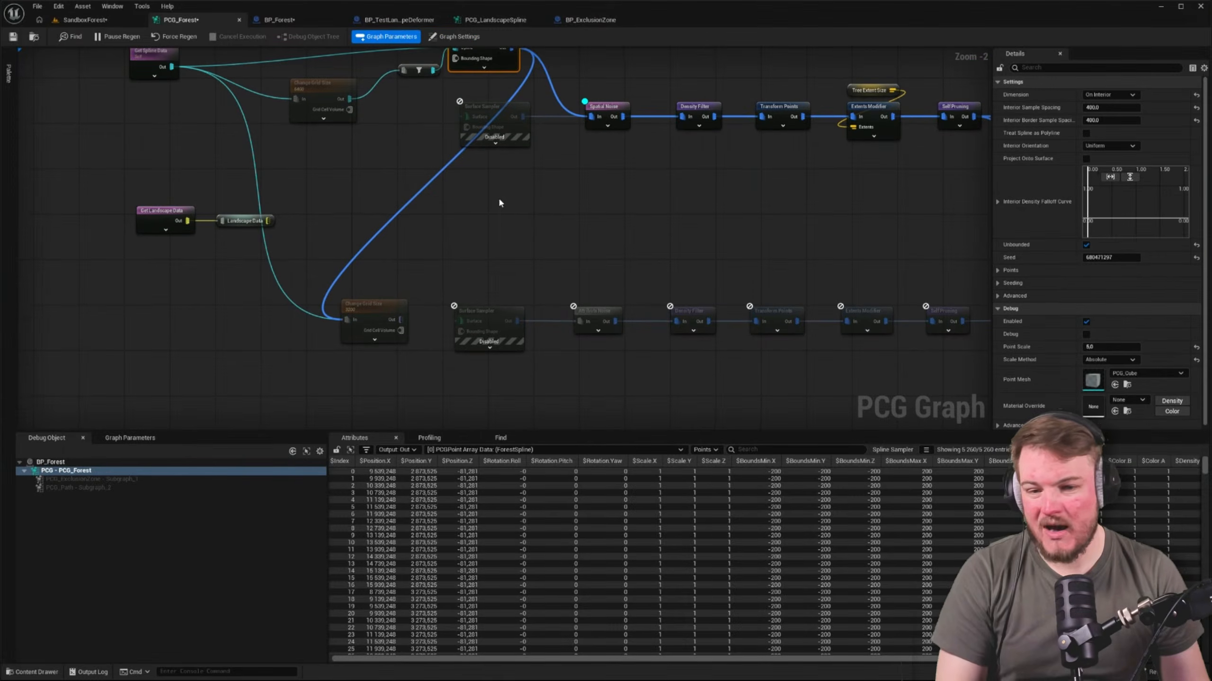
{"action": "key", "text": "ctrl+v"}
{"action": "left_click", "coordinate": [429, 258]}
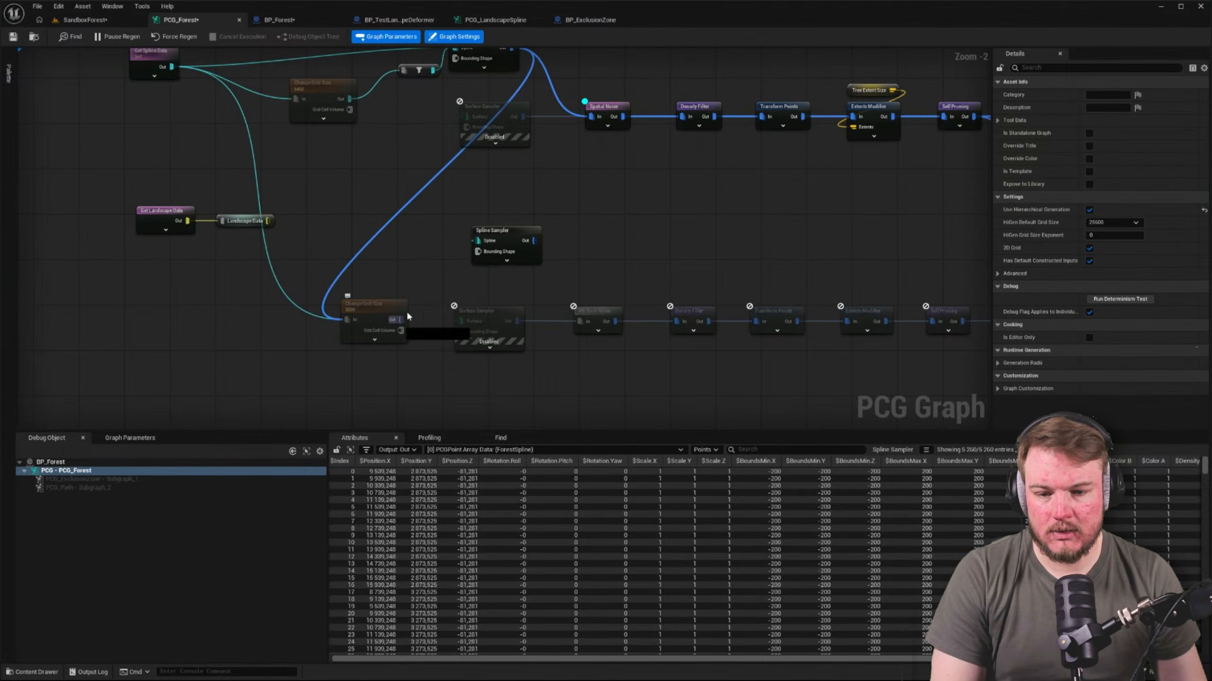
{"action": "left_click_drag", "start_coordinate": [402, 319], "coordinate": [476, 244]}
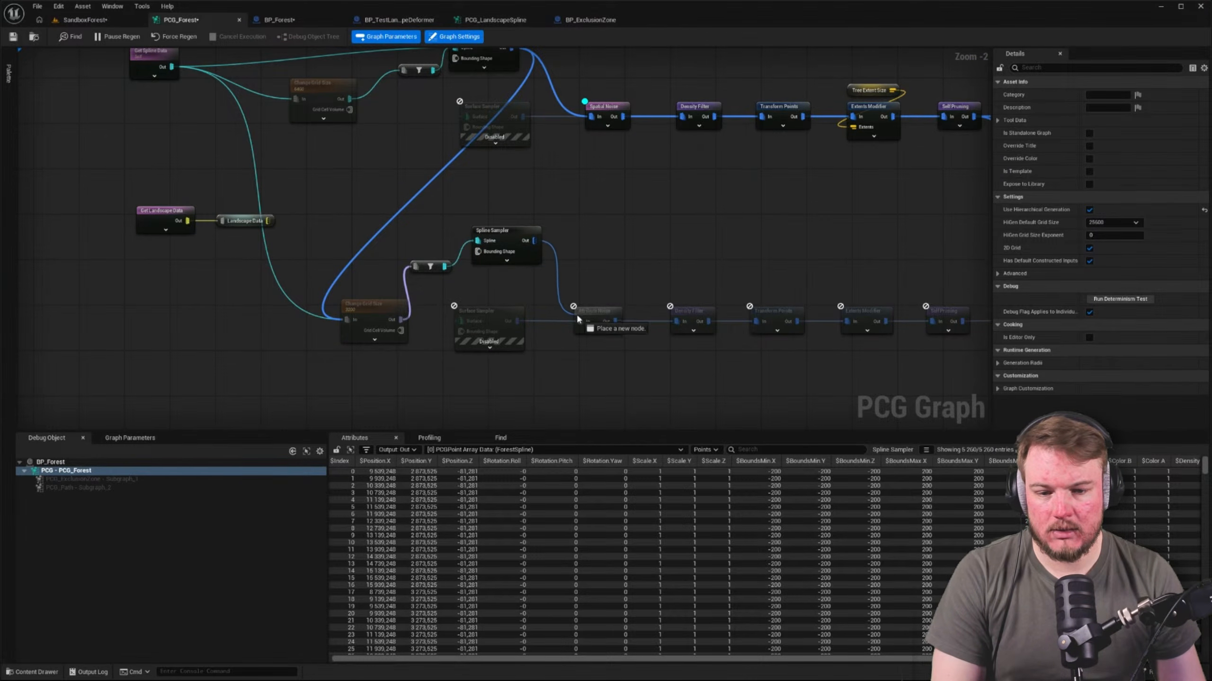
{"action": "left_click_drag", "start_coordinate": [575, 313], "coordinate": [578, 319]}
{"action": "right_click_drag", "start_coordinate": [46, 70], "coordinate": [35, 121]}
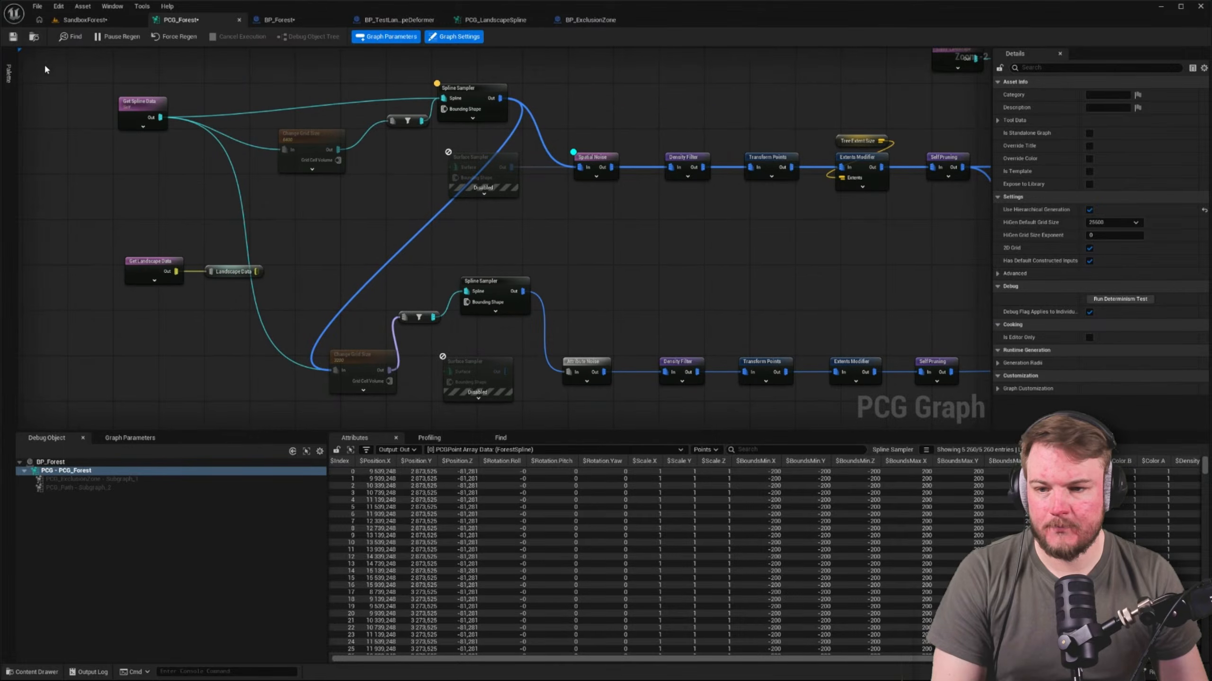
Turn off debug display on the upper Spline Sampler and Spatial Noise nodes and return to the SandboxForest level
{"action": "left_click", "coordinate": [81, 19]}
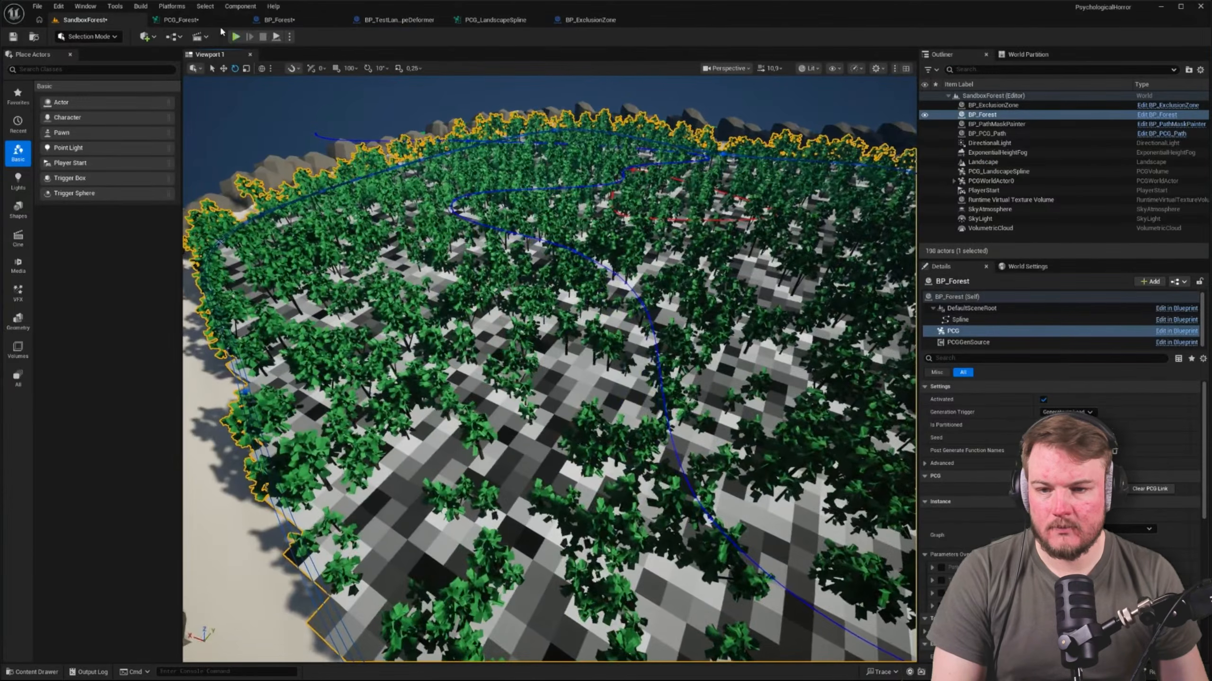
{"action": "left_click", "coordinate": [201, 19]}
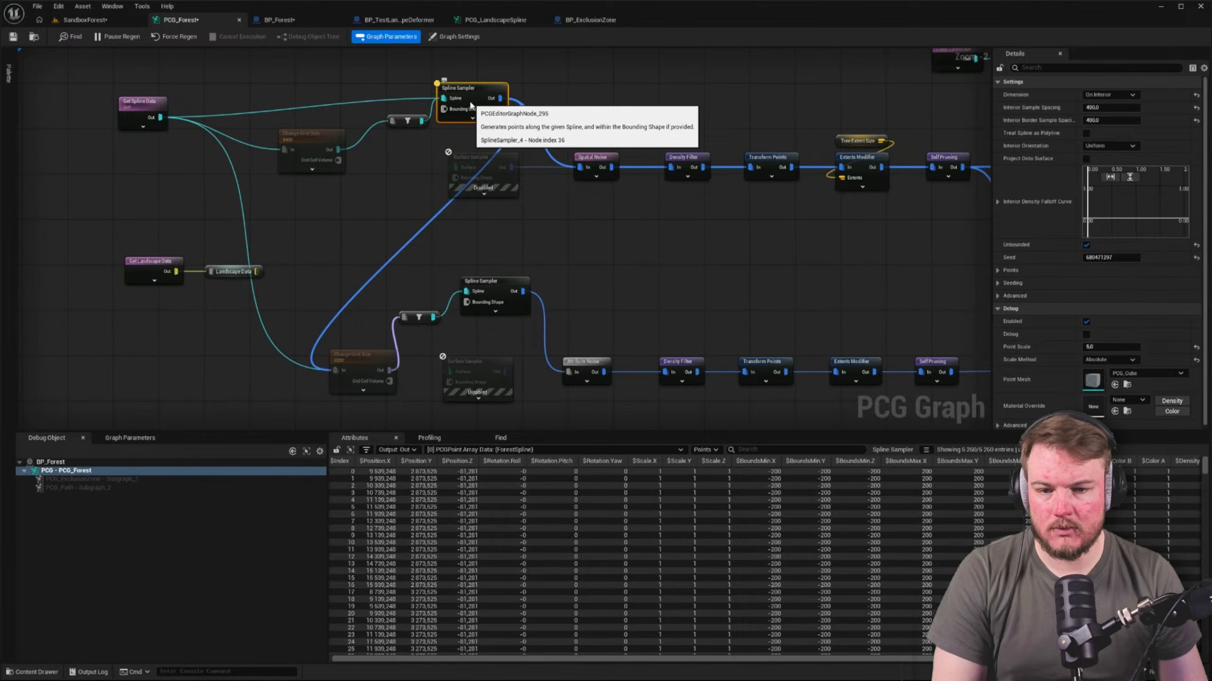
{"action": "left_click", "coordinate": [82, 19]}
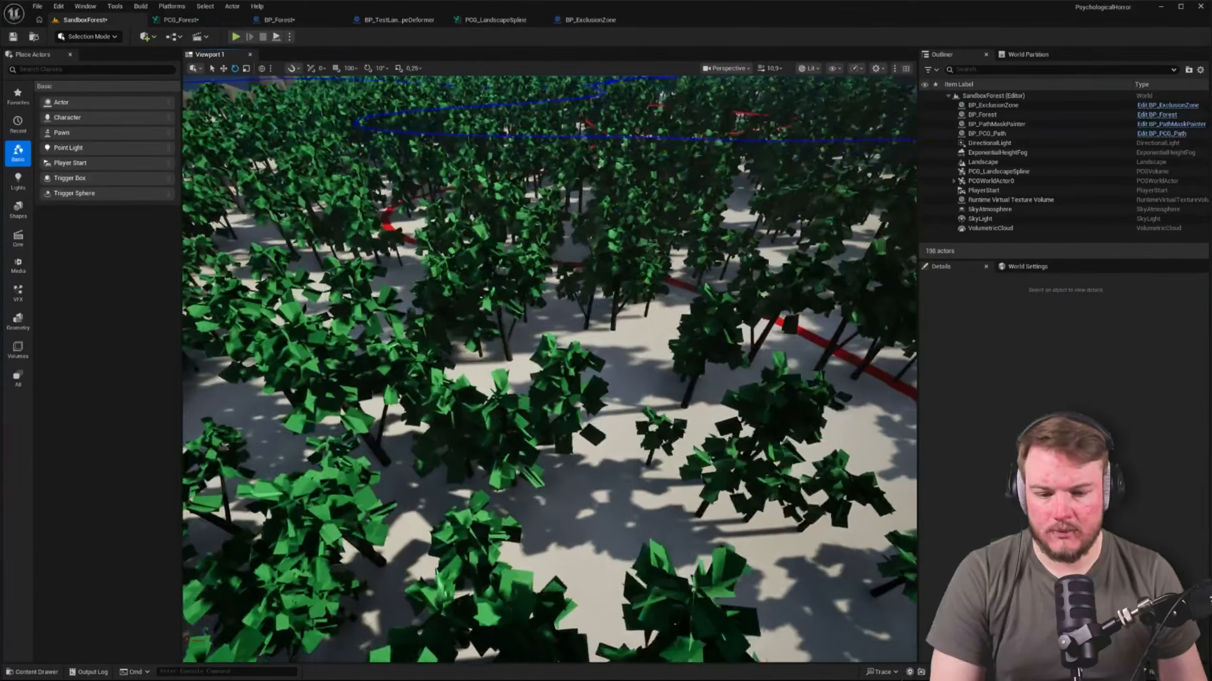
Inspect the generated trees from above and near the ground in unlit mode, checking how they sit on the landscape
{"action": "key", "text": "w"}
{"action": "right_click_drag", "start_coordinate": [549, 369], "coordinate": [563, 296]}
{"action": "scroll", "coordinate": [550, 370], "scroll_direction": "down", "scroll_amount": 6}
{"action": "key", "text": "alt+2"}
{"action": "key", "text": "w"}
{"action": "scroll", "coordinate": [586, 305], "scroll_direction": "down", "scroll_amount": 5}
{"action": "key", "text": "q"}
{"action": "key", "text": "e"}
{"action": "key", "text": "alt+3"}
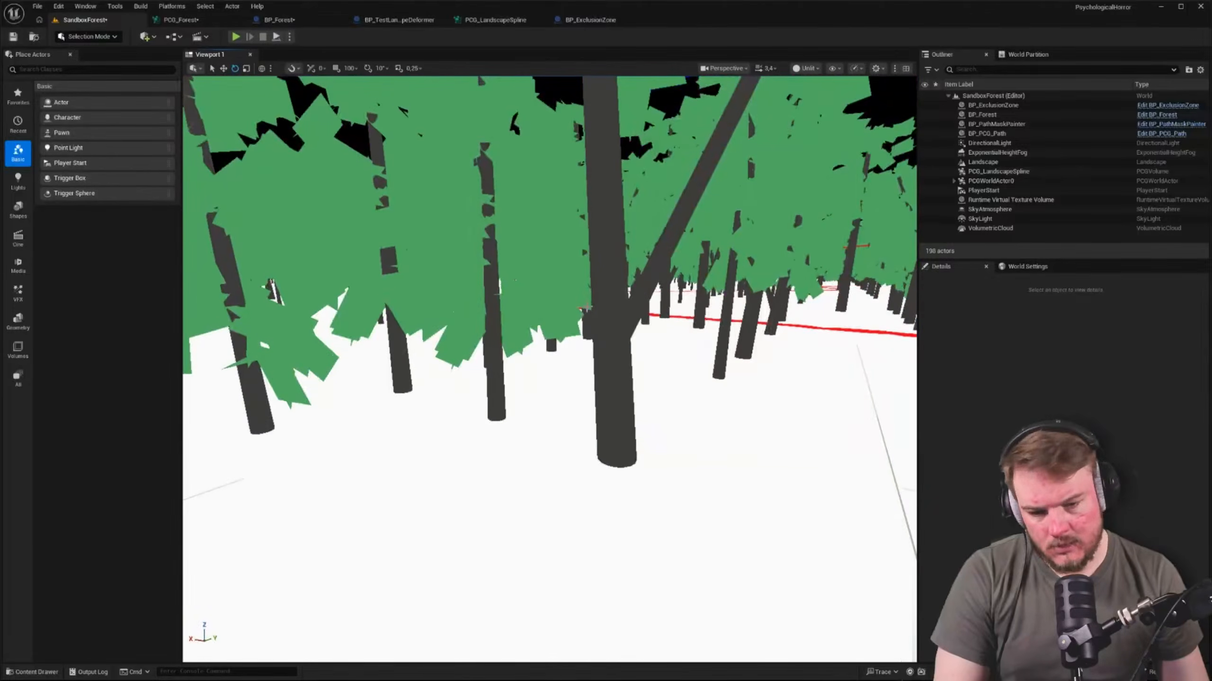
Review the node connections of both tree branches in PCG_Forest against the trees in the level
{"action": "left_click", "coordinate": [190, 20]}
{"action": "right_click_drag", "start_coordinate": [642, 211], "coordinate": [474, 176]}
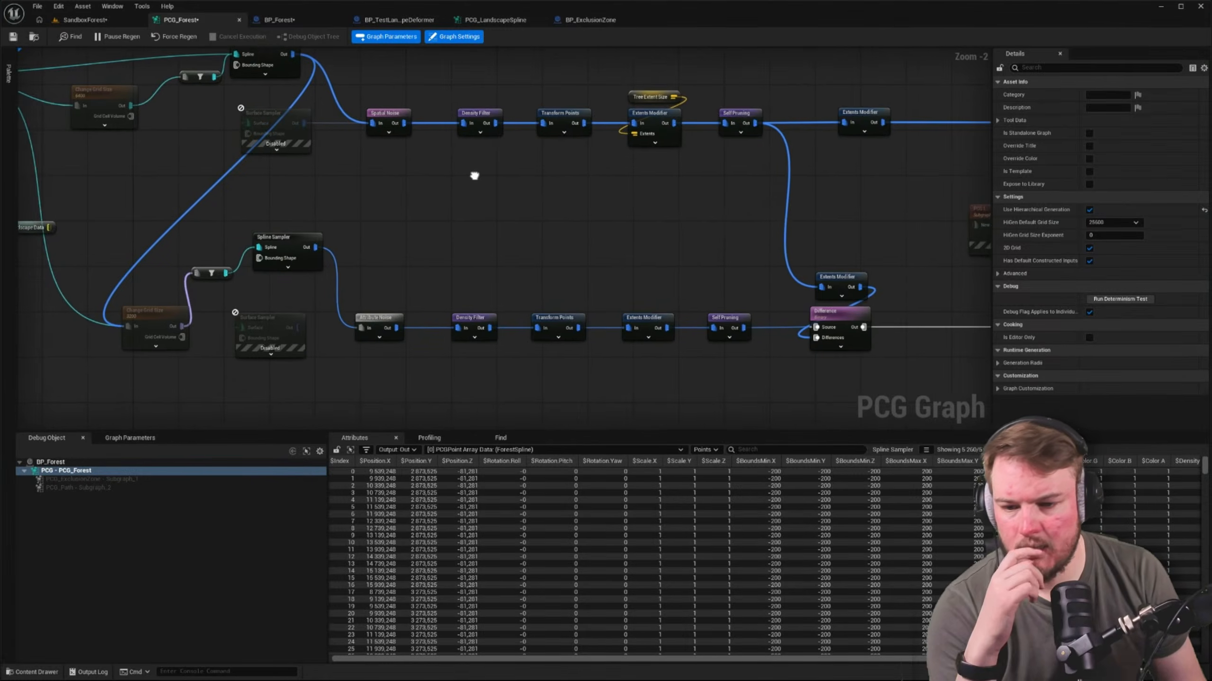
{"action": "scroll", "coordinate": [474, 176], "scroll_direction": "down", "scroll_amount": 4}
{"action": "scroll", "coordinate": [503, 239], "scroll_direction": "up", "scroll_amount": 7}
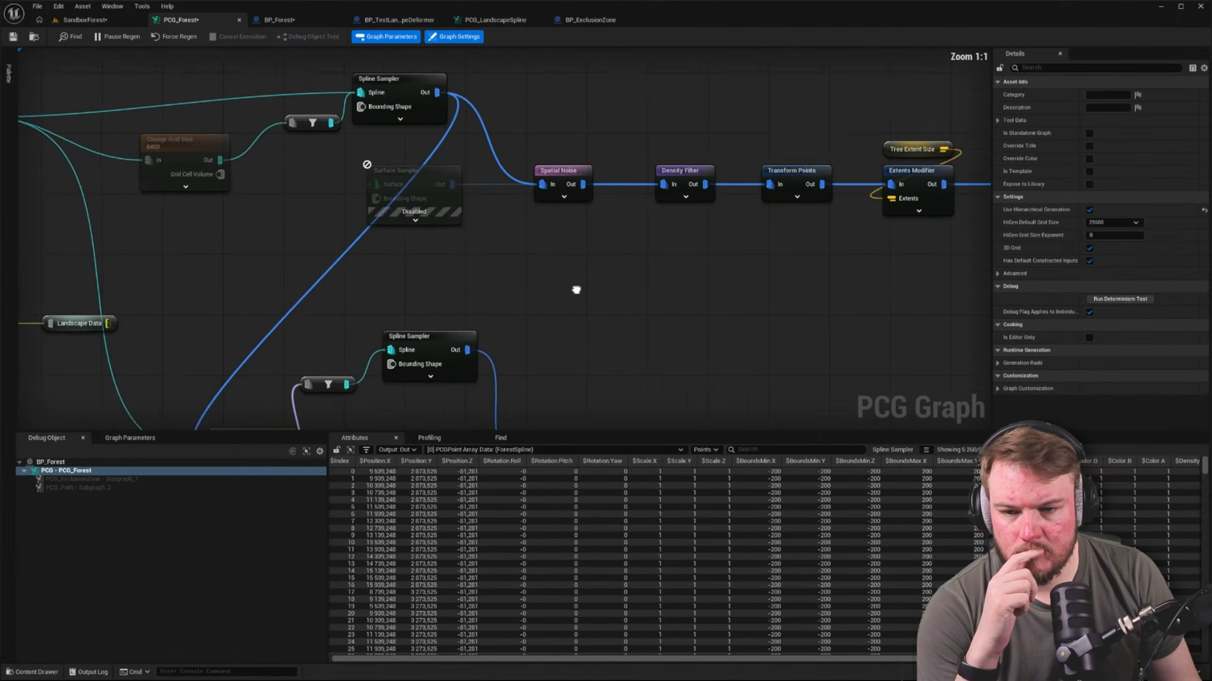
{"action": "left_click", "coordinate": [83, 20]}
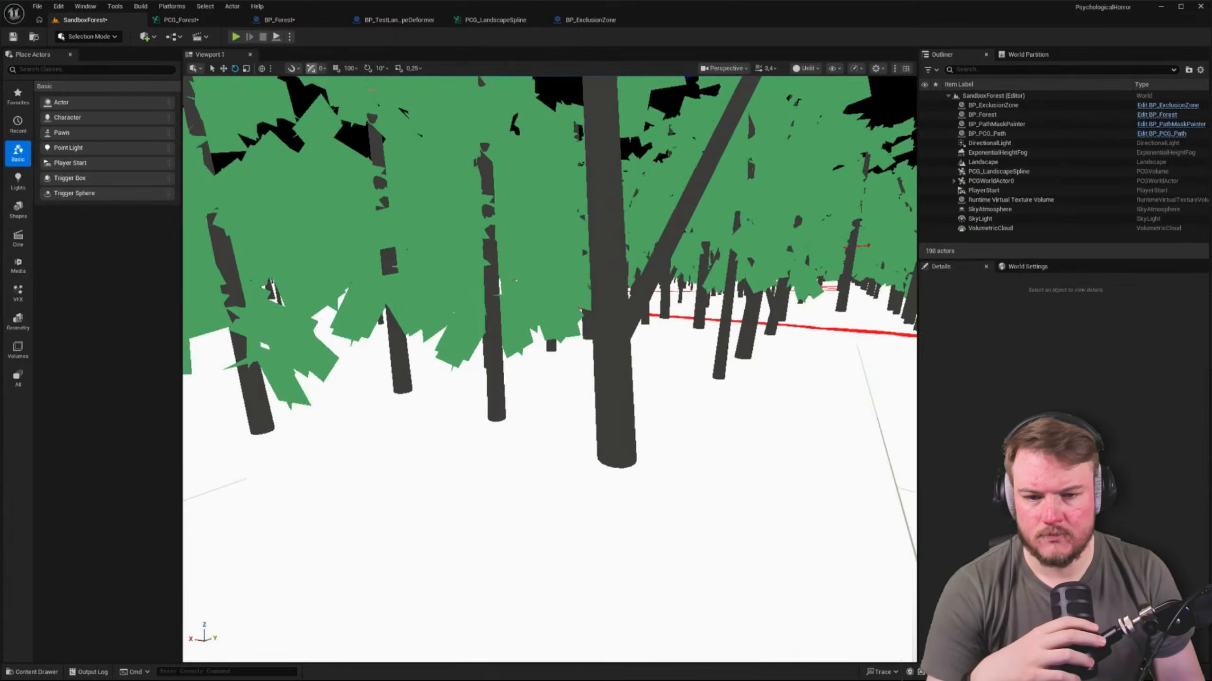
{"action": "left_click", "coordinate": [228, 23]}
{"action": "right_click_drag", "start_coordinate": [176, 123], "coordinate": [302, 151]}
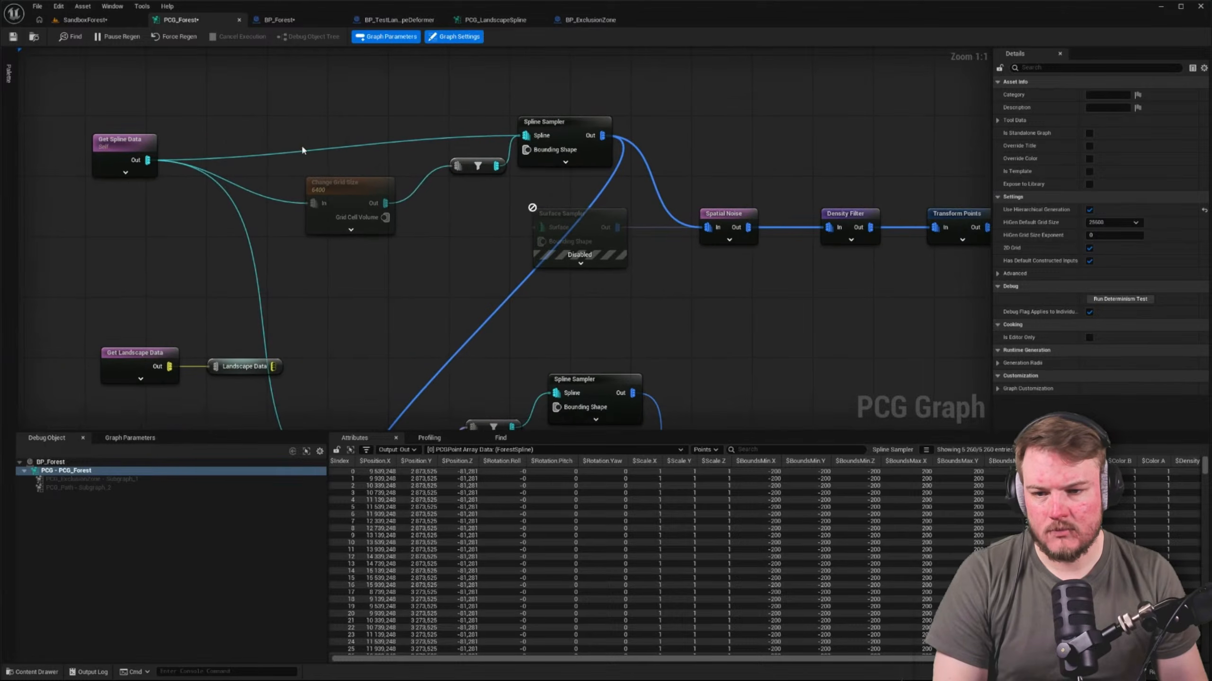
Focus on BP_Forest, raise it to a Z height of about 245, and return the viewport to lit mode
{"action": "left_click", "coordinate": [108, 28]}
{"action": "right_click_drag", "start_coordinate": [270, 292], "coordinate": [921, 74]}
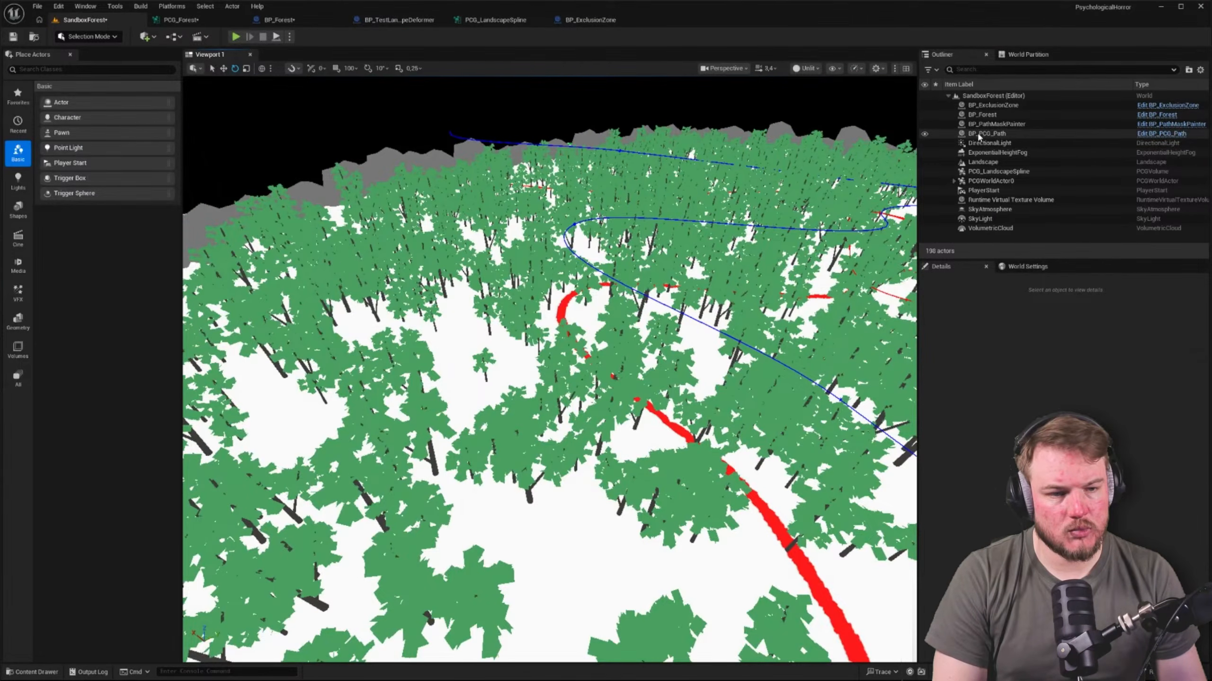
{"action": "left_click", "coordinate": [985, 115]}
{"action": "double_click", "coordinate": [986, 115]}
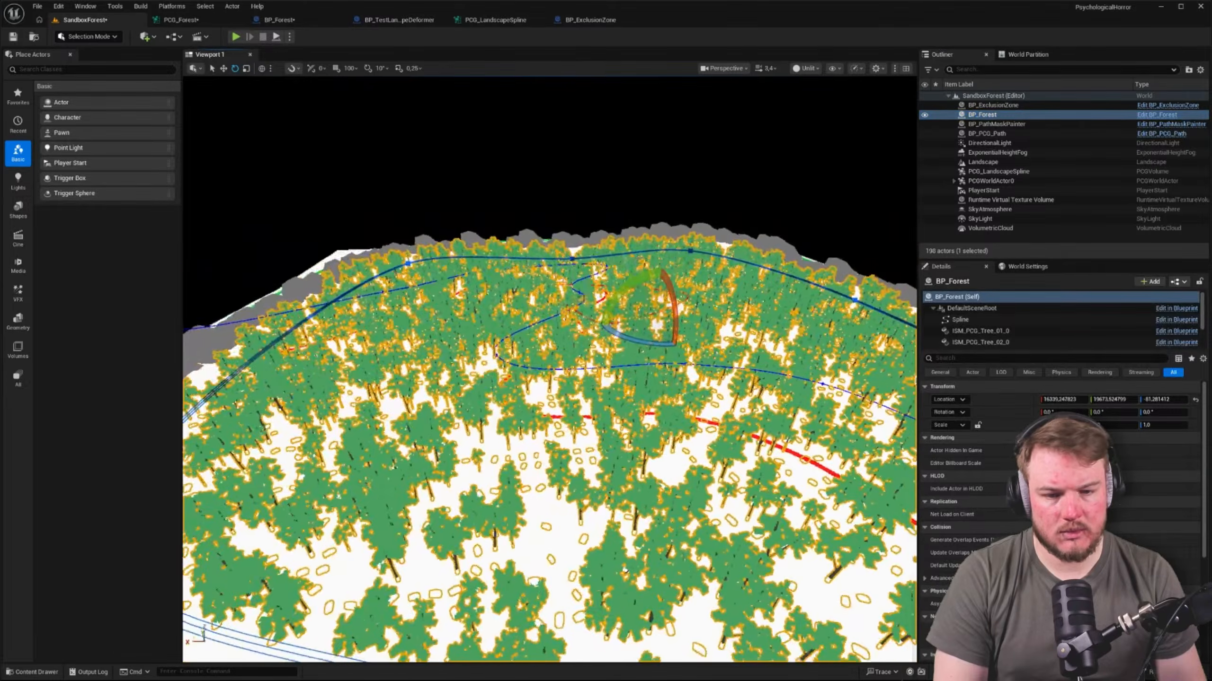
{"action": "left_click_drag", "start_coordinate": [658, 288], "coordinate": [659, 281]}
{"action": "key", "text": "w"}
{"action": "mouse_move", "coordinate": [659, 280]}
{"action": "right_mouse_down"}
{"action": "mouse_move", "coordinate": [615, 296]}
{"action": "mouse_move", "coordinate": [594, 329]}
{"action": "mouse_move", "coordinate": [656, 286]}
{"action": "right_mouse_up"}
{"action": "key", "text": "Escape"}
{"action": "key", "text": "alt+4"}
{"action": "key", "text": "w"}
Remove the direct Get Spline Data link to the upper Spline Sampler and that sampler's link to the lower Change Grid Size in PCG_Forest
{"action": "left_click", "coordinate": [181, 20]}
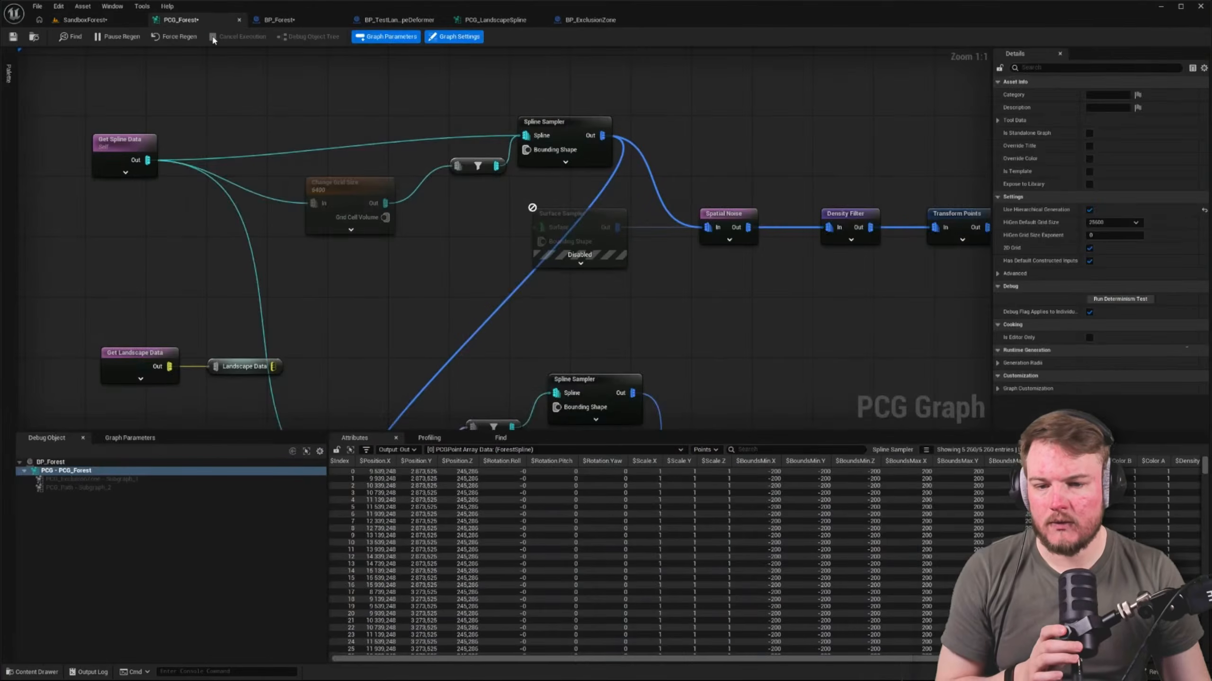
{"action": "right_click_drag", "start_coordinate": [460, 212], "coordinate": [446, 166]}
{"action": "left_click", "coordinate": [344, 153]}
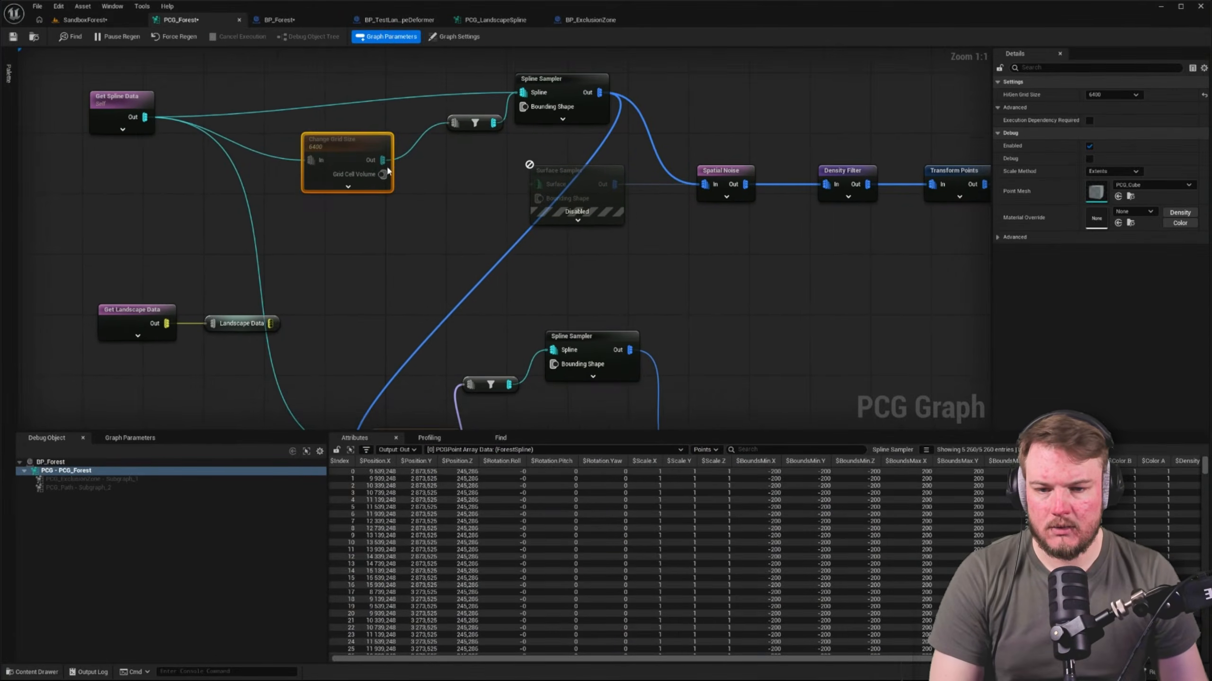
{"action": "right_click_drag", "start_coordinate": [344, 153], "coordinate": [473, 213]}
{"action": "mouse_move", "coordinate": [345, 176]}
{"action": "right_mouse_down"}
{"action": "mouse_move", "coordinate": [369, 150]}
{"action": "mouse_move", "coordinate": [341, 161]}
{"action": "right_mouse_up"}
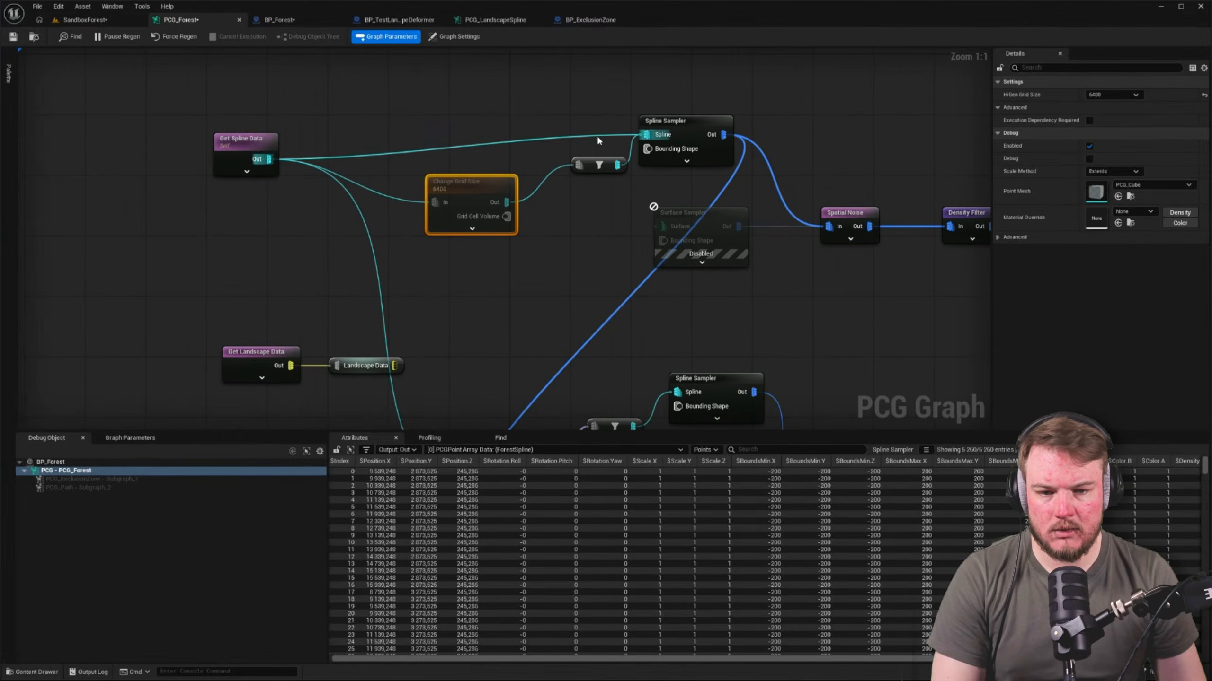
{"action": "scroll", "coordinate": [532, 225], "scroll_direction": "down", "scroll_amount": 2}
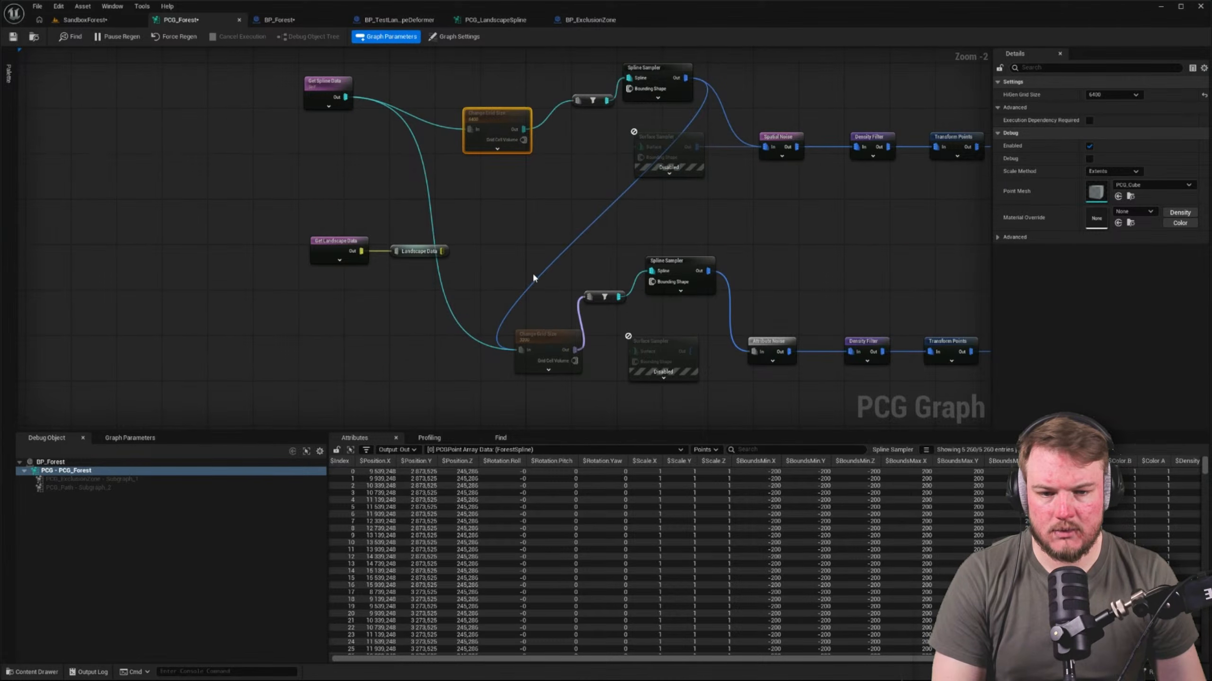
{"action": "right_click_drag", "start_coordinate": [551, 249], "coordinate": [433, 265]}
Delete the disabled Surface Sampler nodes from the upper and lower branches
{"action": "left_click_drag", "start_coordinate": [449, 176], "coordinate": [574, 230]}
{"action": "key", "text": "Delete"}
{"action": "right_click_drag", "start_coordinate": [581, 300], "coordinate": [573, 224]}
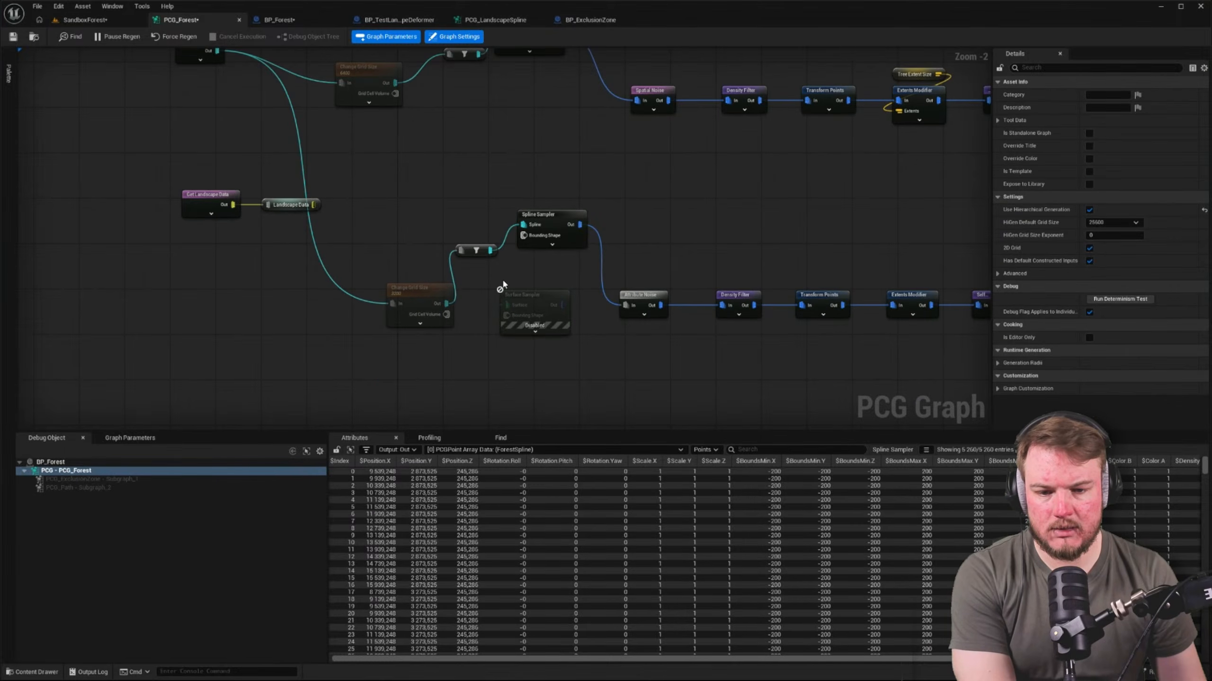
{"action": "left_click_drag", "start_coordinate": [514, 278], "coordinate": [561, 308]}
{"action": "key", "text": "Delete"}
{"action": "right_click_drag", "start_coordinate": [581, 278], "coordinate": [514, 331]}
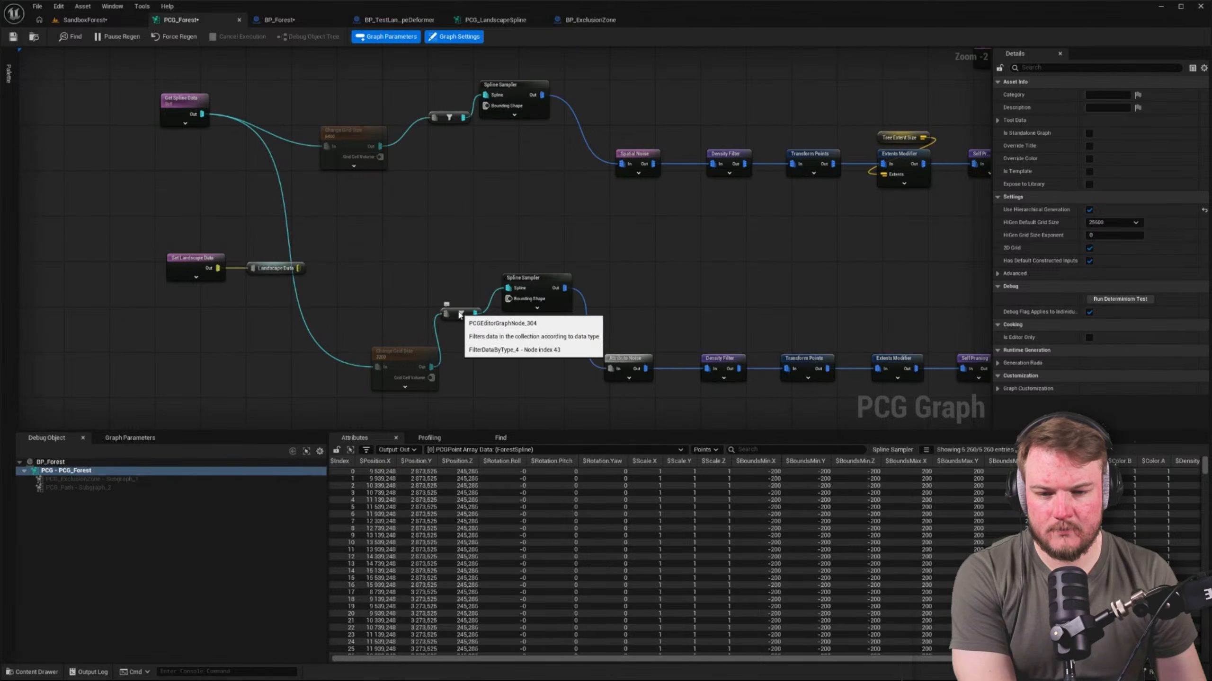
Straighten the lower branch's Change Grid Size, type filter and Spline Sampler into one row level with the Attribute Noise node
{"action": "left_click_drag", "start_coordinate": [460, 314], "coordinate": [459, 302]}
{"action": "left_click_drag", "start_coordinate": [384, 261], "coordinate": [551, 388]}
{"action": "key", "text": "q"}
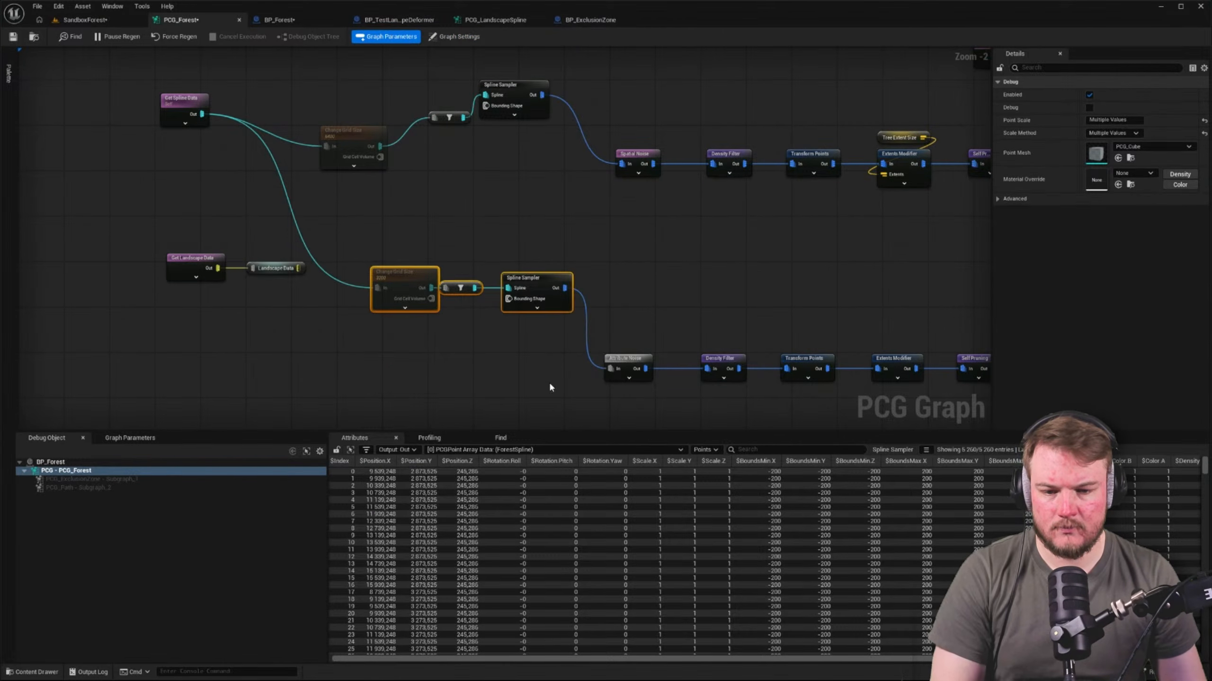
{"action": "left_click_drag", "start_coordinate": [543, 289], "coordinate": [540, 366]}
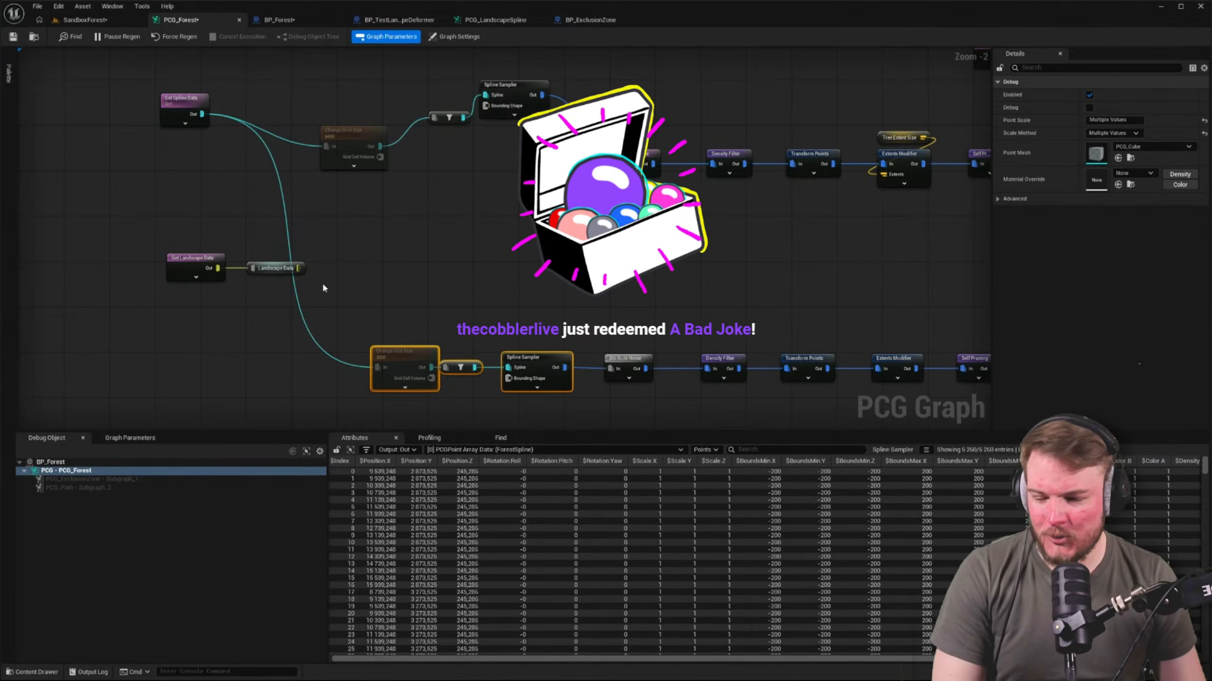
{"action": "right_click_drag", "start_coordinate": [396, 274], "coordinate": [409, 188]}
{"action": "left_click", "coordinate": [420, 240]}
{"action": "left_click_drag", "start_coordinate": [414, 272], "coordinate": [397, 272]}
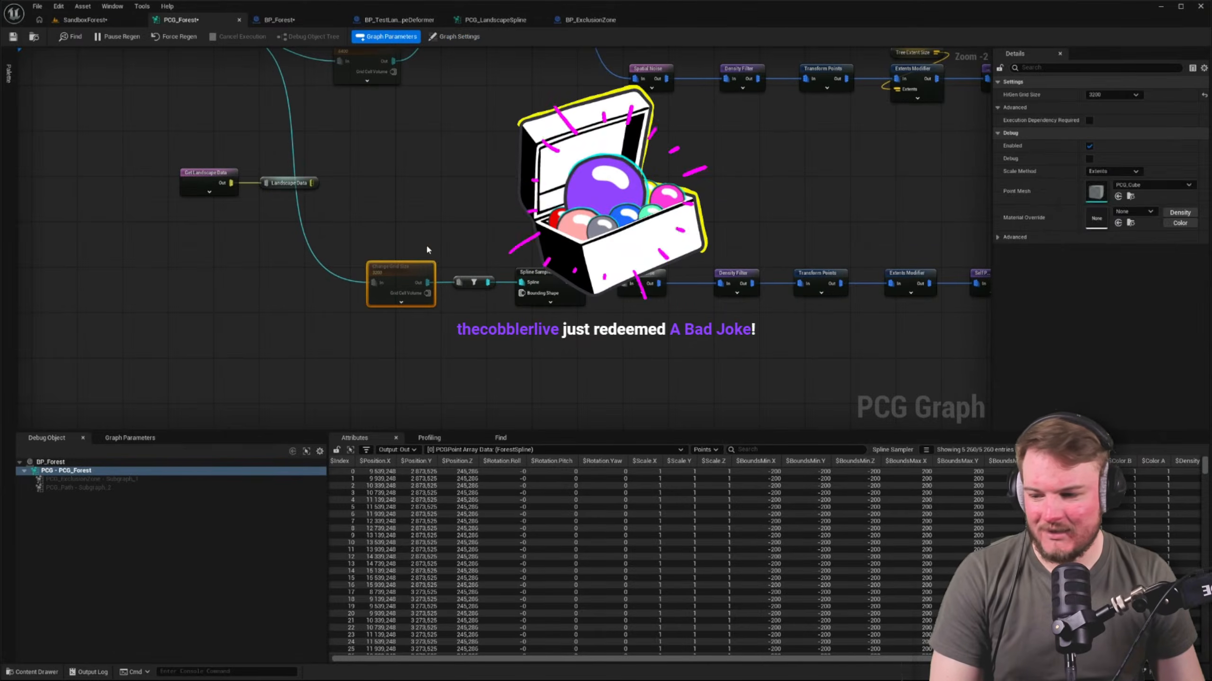
{"action": "left_click", "coordinate": [429, 243]}
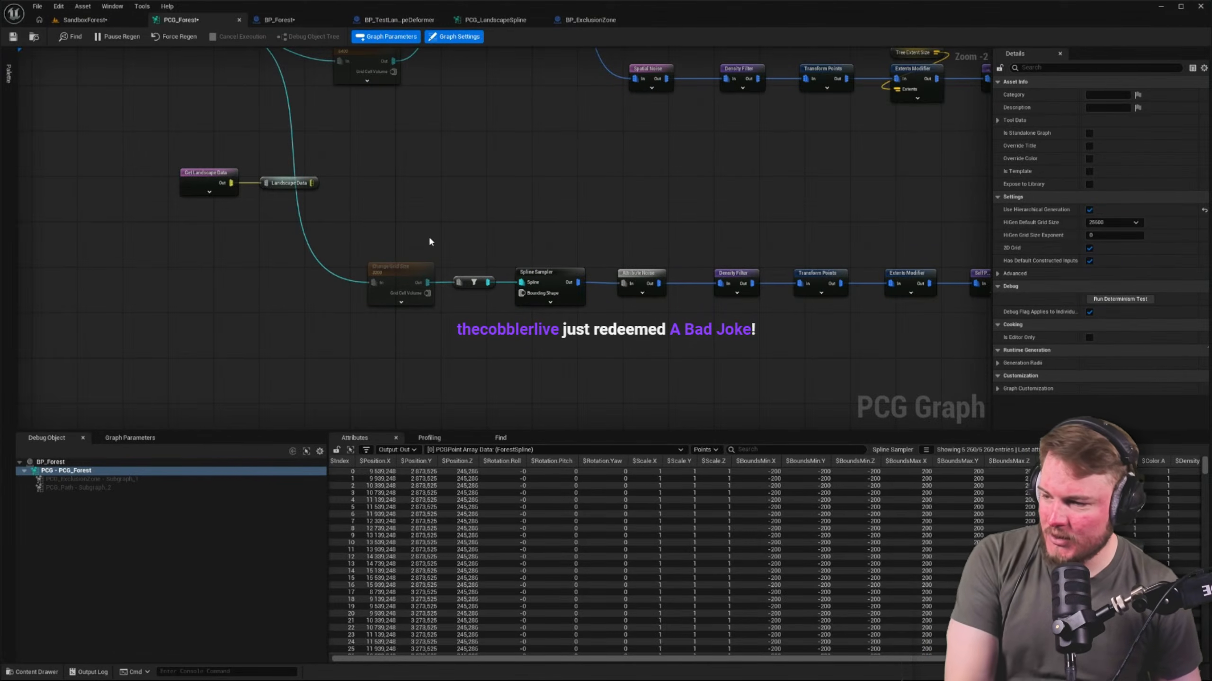
{"action": "right_click_drag", "start_coordinate": [428, 228], "coordinate": [488, 235]}
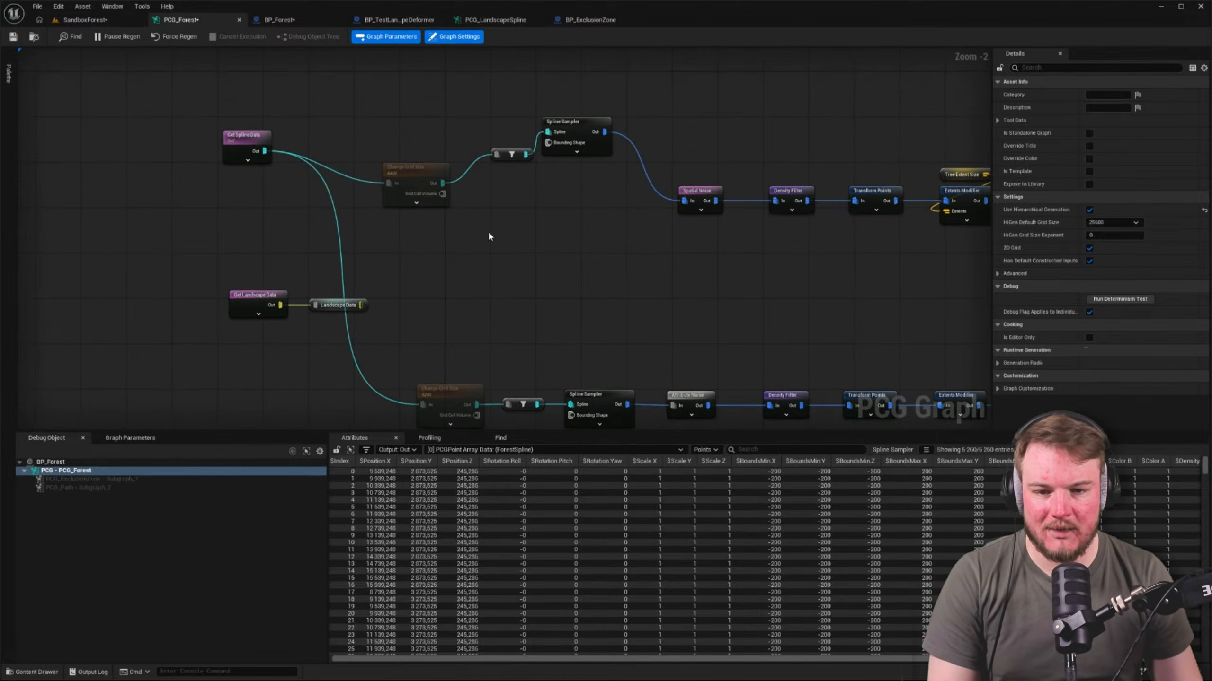
Straighten the upper branch's Change Grid Size, type filter and Spline Sampler and line them up with the Spatial Noise node
{"action": "left_click_drag", "start_coordinate": [429, 143], "coordinate": [618, 231]}
{"action": "key", "text": "q"}
{"action": "left_click", "coordinate": [576, 196]}
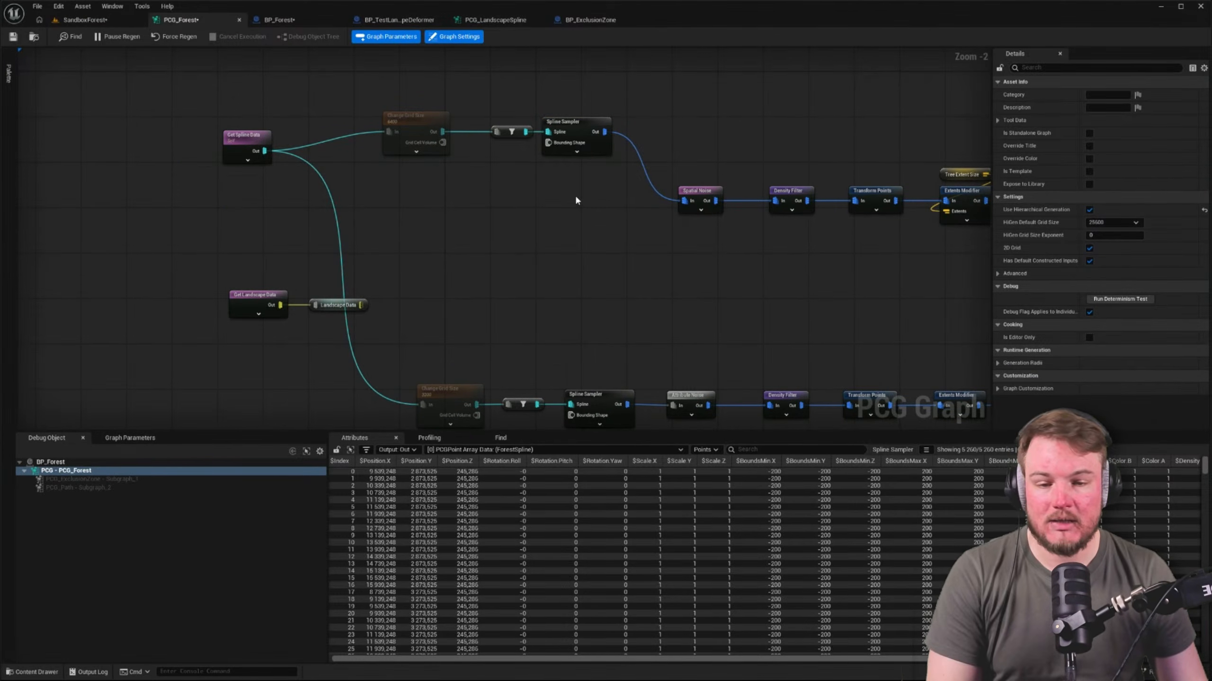
{"action": "scroll", "coordinate": [475, 177], "scroll_direction": "up", "scroll_amount": 1}
{"action": "left_click", "coordinate": [366, 135]}
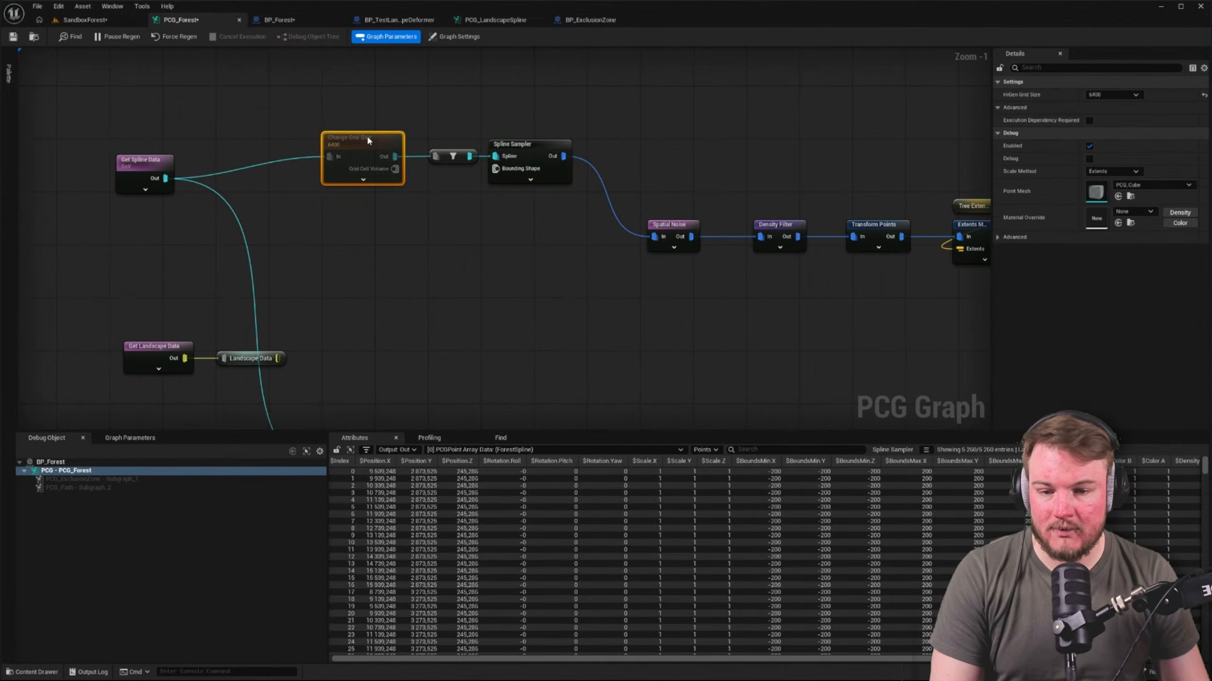
{"action": "left_click_drag", "start_coordinate": [372, 104], "coordinate": [562, 221]}
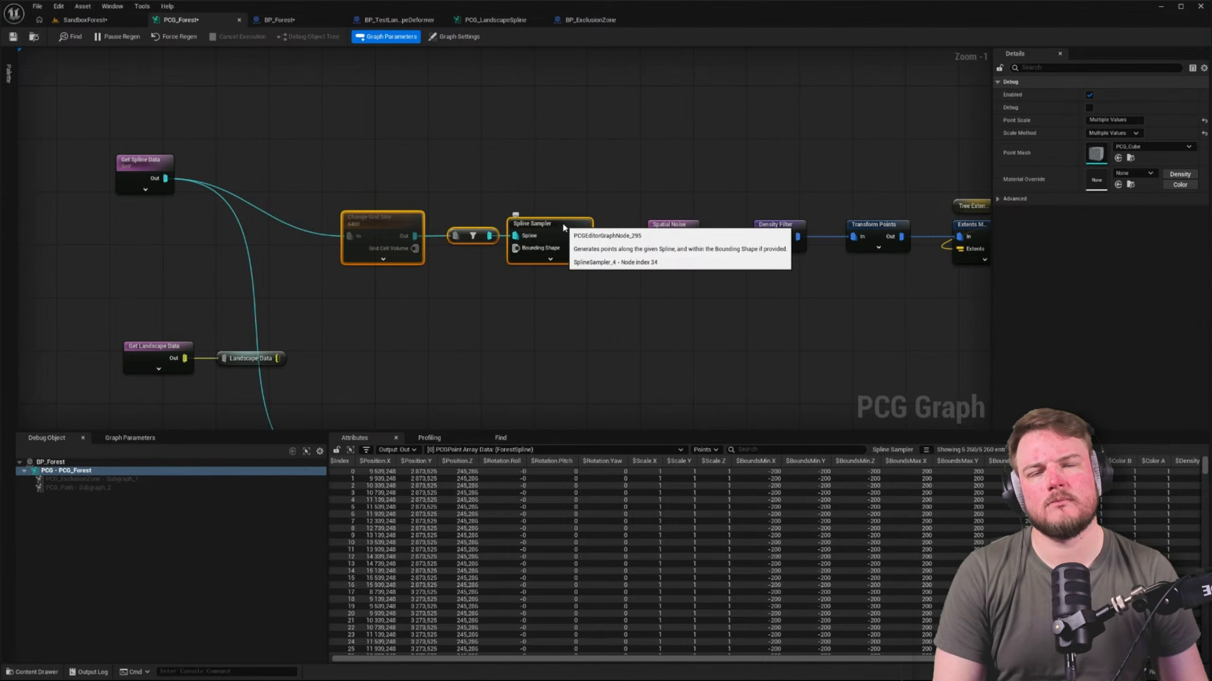
{"action": "left_click", "coordinate": [562, 151]}
{"action": "right_click_drag", "start_coordinate": [563, 151], "coordinate": [573, 41]}
{"action": "mouse_move", "coordinate": [566, 287]}
{"action": "right_mouse_down"}
{"action": "mouse_move", "coordinate": [570, 260]}
{"action": "mouse_move", "coordinate": [553, 264]}
{"action": "right_mouse_up"}
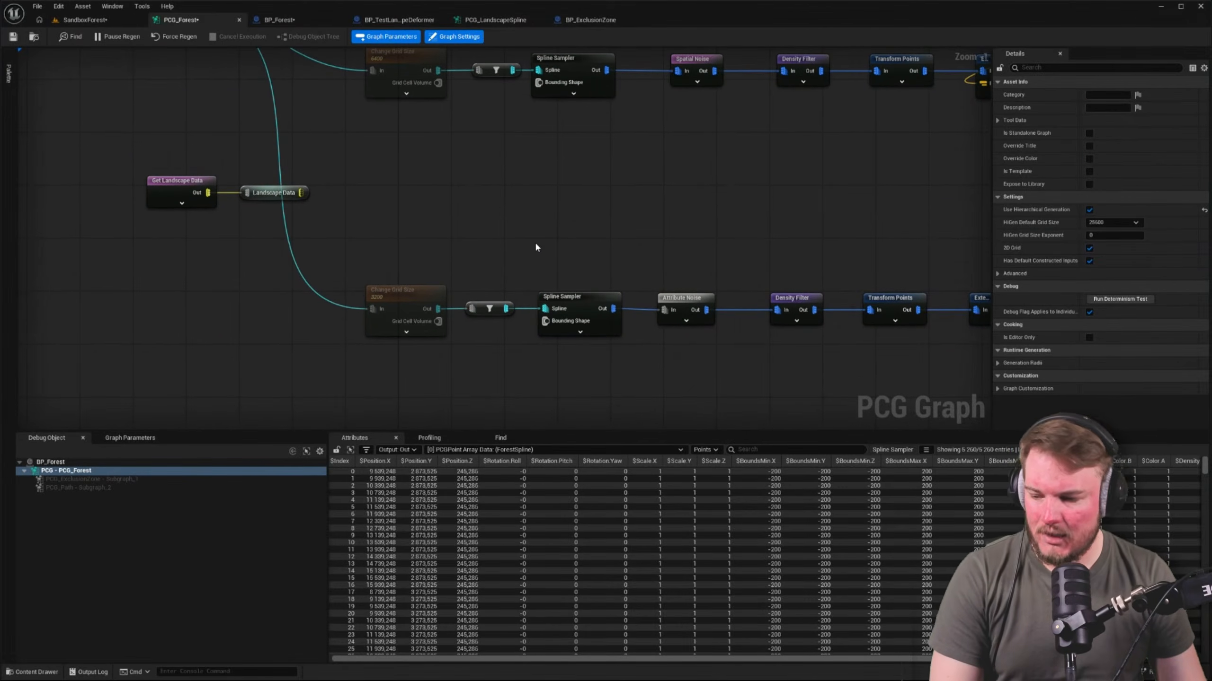
Align the type filter nodes of both branches with each other, centre them before the Spline Samplers and straighten their connections
{"action": "right_click_drag", "start_coordinate": [523, 196], "coordinate": [544, 263]}
{"action": "left_click_drag", "start_coordinate": [535, 393], "coordinate": [535, 394]}
{"action": "key", "text": "shift+d"}
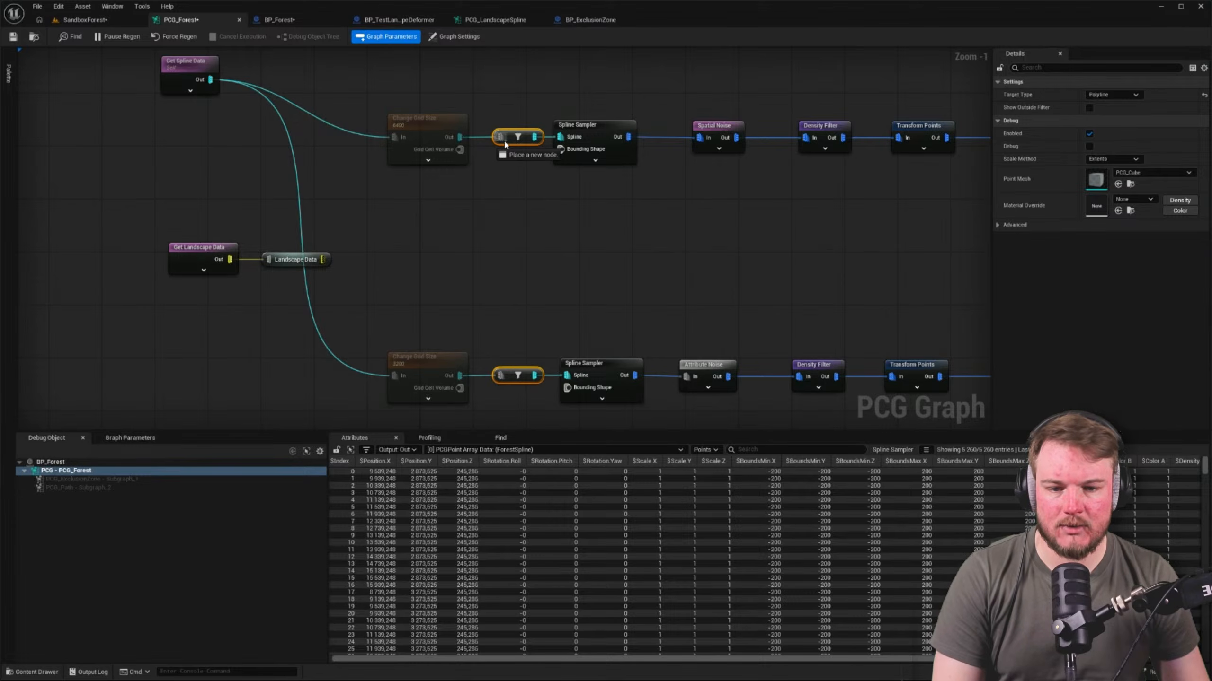
{"action": "left_click_drag", "start_coordinate": [508, 138], "coordinate": [506, 140]}
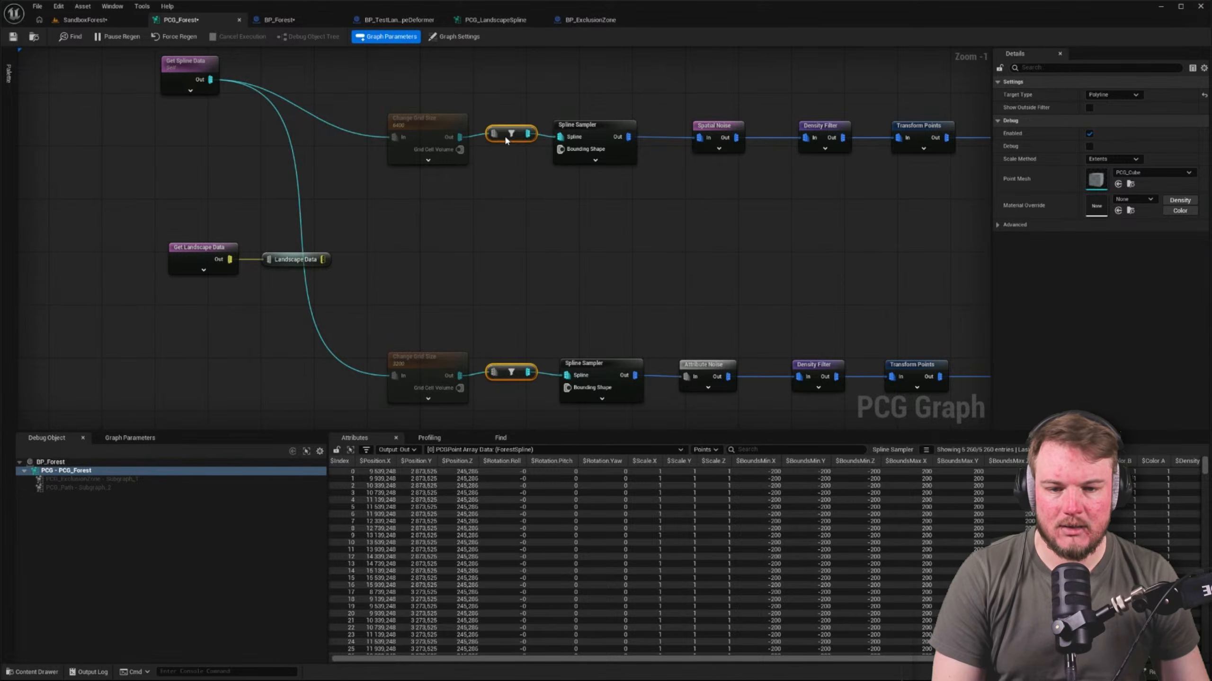
{"action": "left_click_drag", "start_coordinate": [441, 84], "coordinate": [600, 162]}
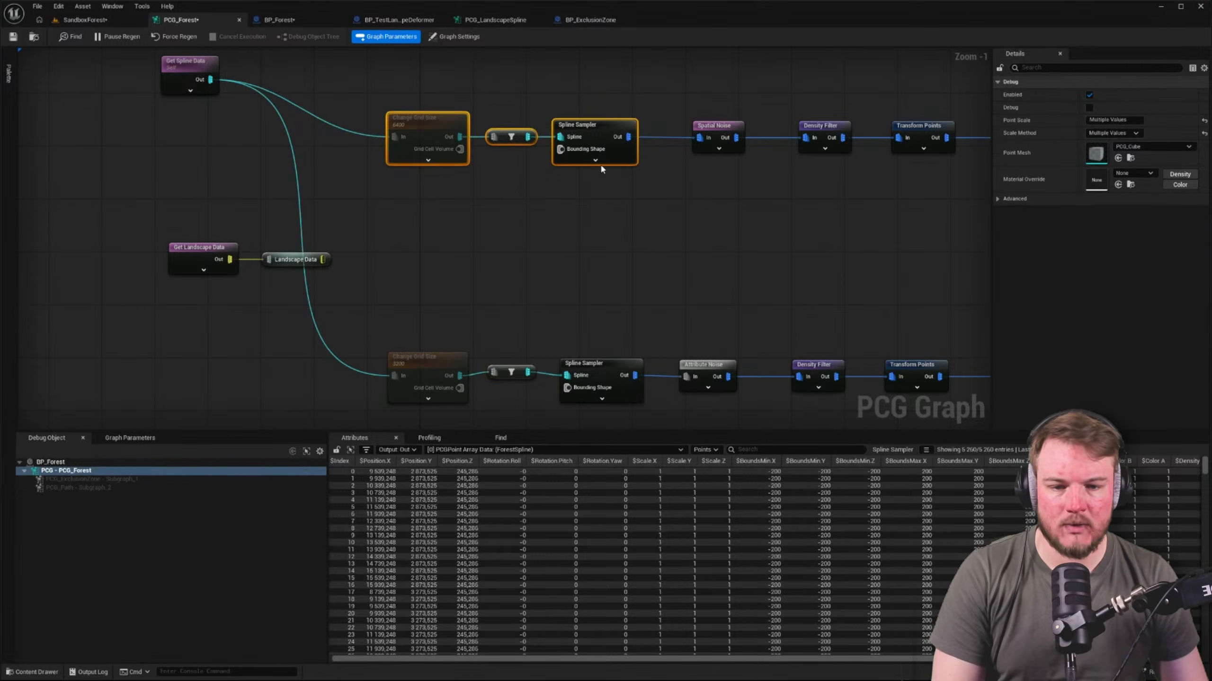
{"action": "left_click_drag", "start_coordinate": [425, 94], "coordinate": [723, 169]}
{"action": "right_click_drag", "start_coordinate": [723, 243], "coordinate": [695, 189]}
{"action": "left_click_drag", "start_coordinate": [400, 275], "coordinate": [672, 330]}
{"action": "key", "text": "q"}
Move Get Landscape Data and its Landscape Data reroute away from the branches, and place Get Spline Data midway between the two branches
{"action": "right_click_drag", "start_coordinate": [357, 166], "coordinate": [474, 261]}
{"action": "left_click_drag", "start_coordinate": [270, 243], "coordinate": [361, 314]}
{"action": "left_click_drag", "start_coordinate": [293, 289], "coordinate": [122, 281]}
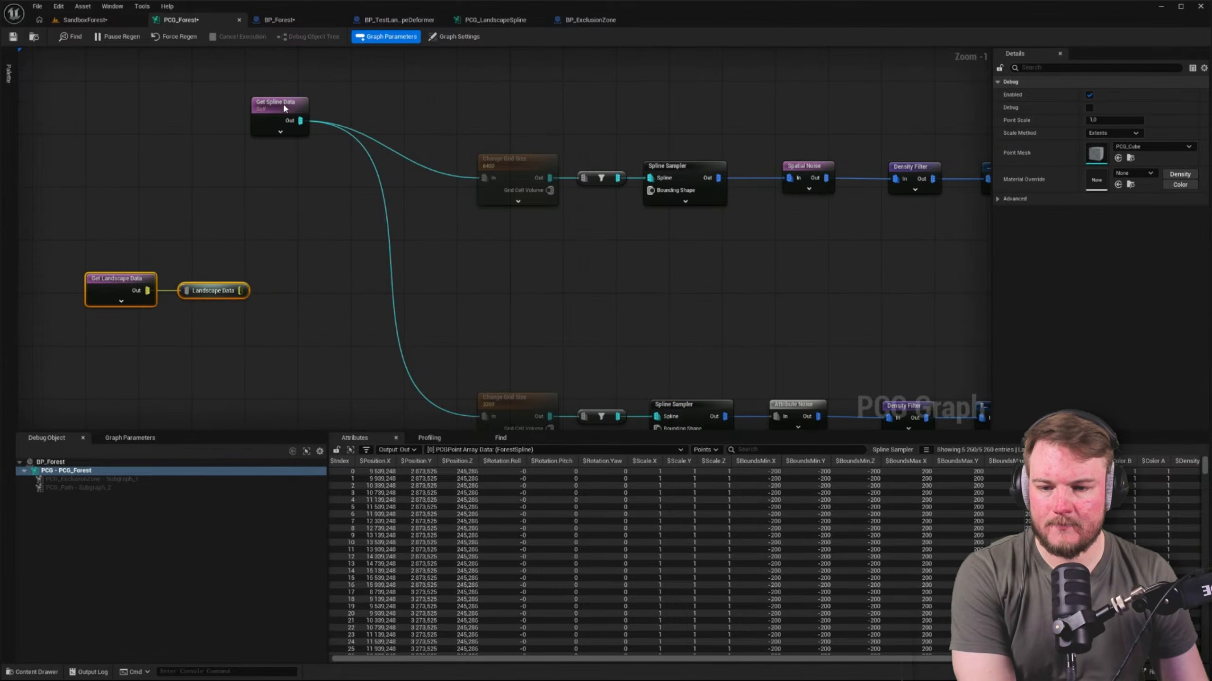
{"action": "left_click_drag", "start_coordinate": [285, 108], "coordinate": [348, 279]}
Examine the Difference nodes and the PCG Landscape Spline, PCG Path and PCG Exclusion Zone subgraphs, along with the rearranged tree branches
{"action": "scroll", "coordinate": [460, 238], "scroll_direction": "down", "scroll_amount": 5}
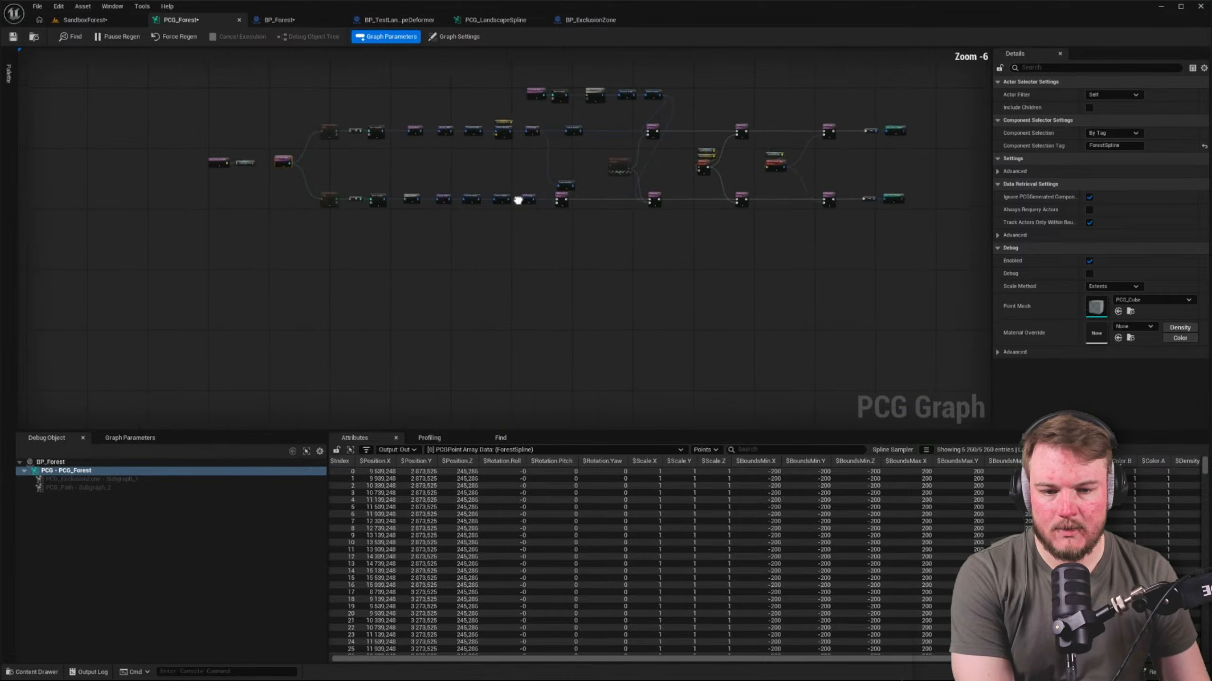
{"action": "scroll", "coordinate": [518, 201], "scroll_direction": "up", "scroll_amount": 3}
{"action": "right_click_drag", "start_coordinate": [587, 198], "coordinate": [508, 324]}
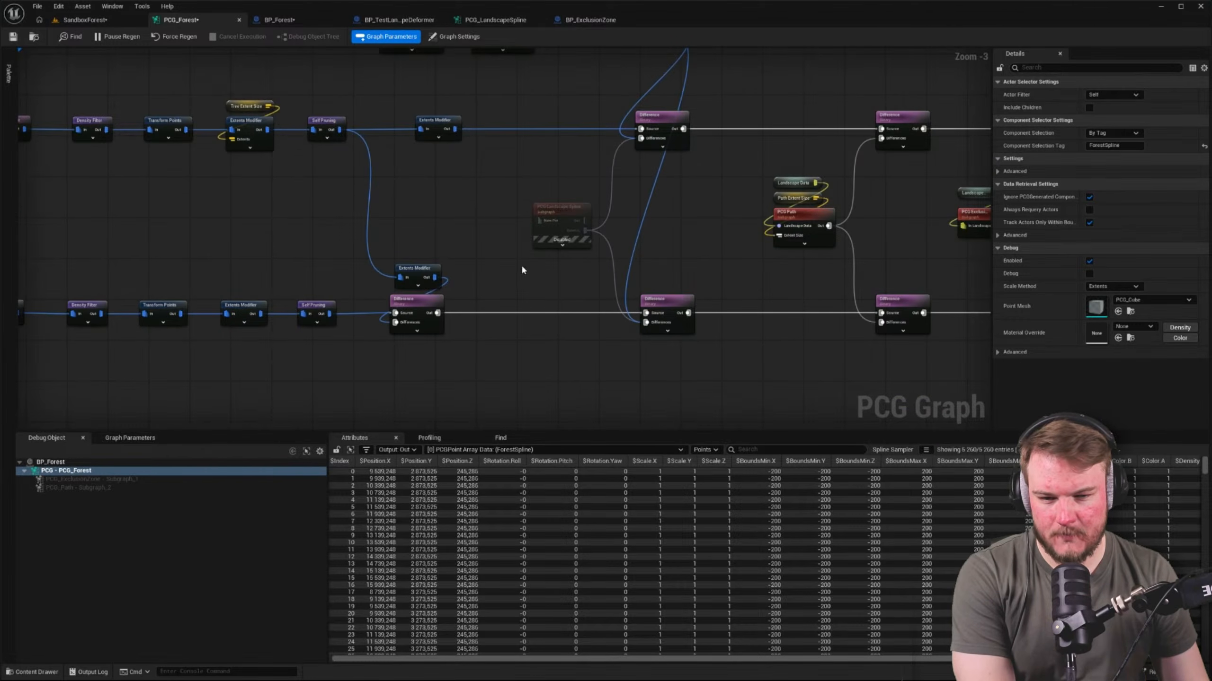
{"action": "left_click", "coordinate": [548, 264]}
{"action": "right_click_drag", "start_coordinate": [567, 264], "coordinate": [355, 285]}
{"action": "scroll", "coordinate": [590, 228], "scroll_direction": "up", "scroll_amount": 3}
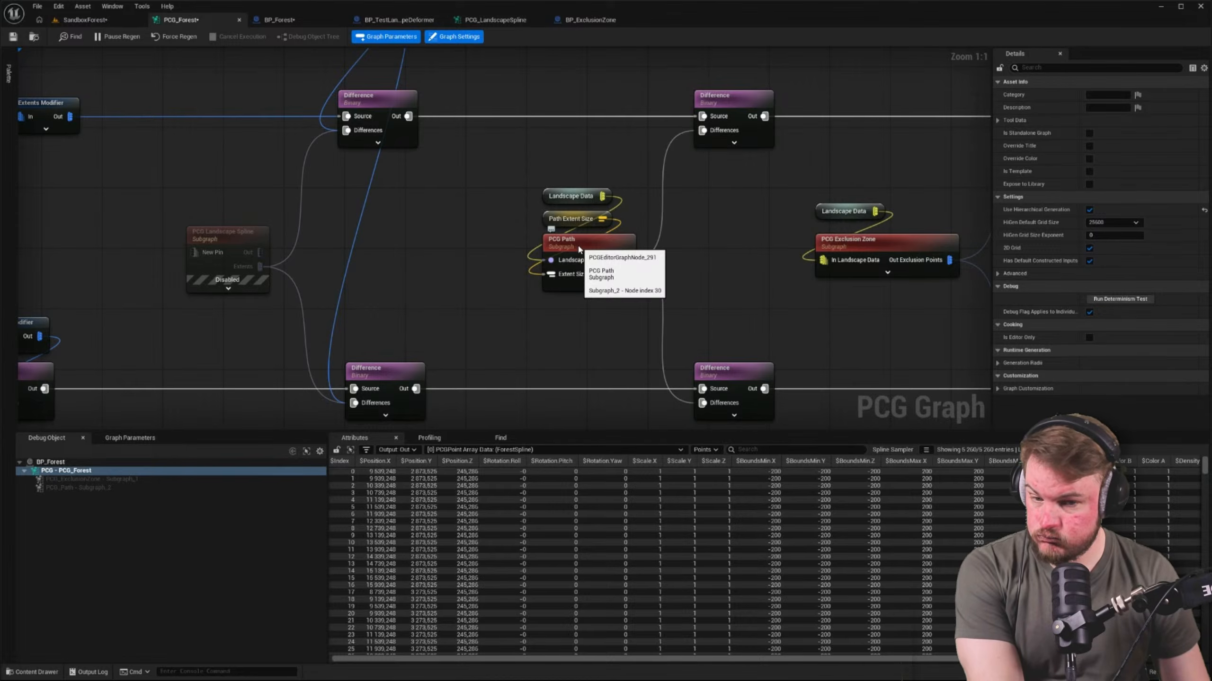
{"action": "scroll", "coordinate": [579, 249], "scroll_direction": "down", "scroll_amount": 6}
{"action": "scroll", "coordinate": [366, 221], "scroll_direction": "up", "scroll_amount": 3}
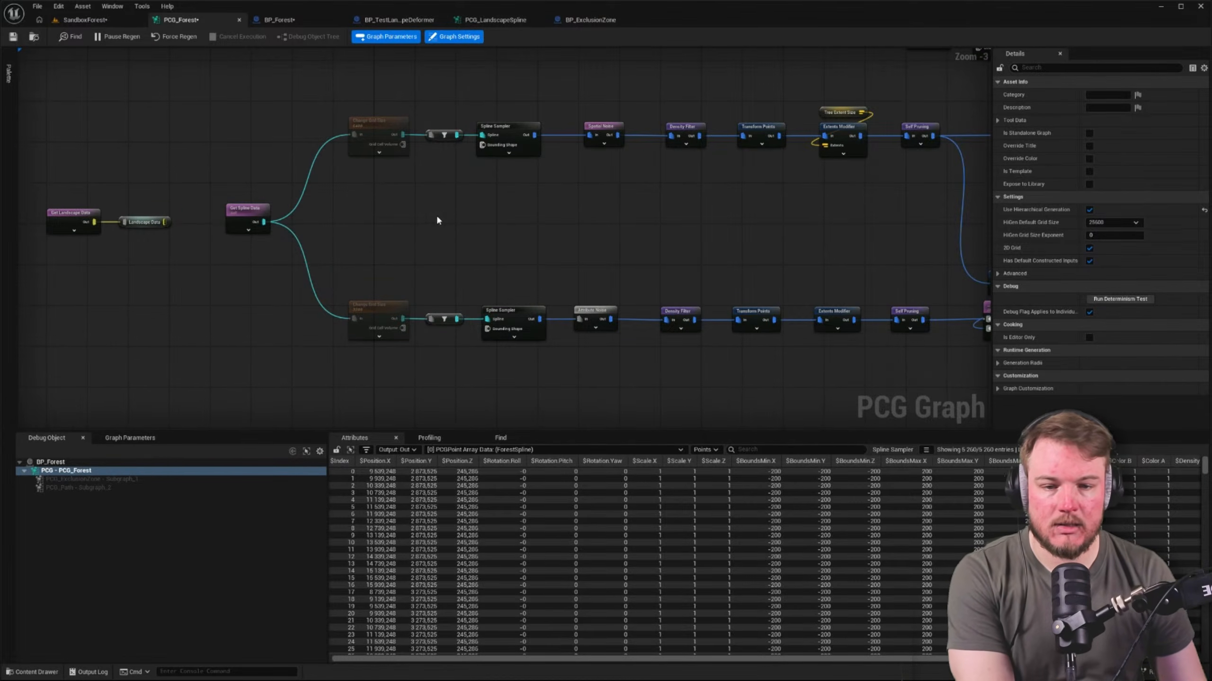
{"action": "right_click_drag", "start_coordinate": [438, 219], "coordinate": [392, 229]}
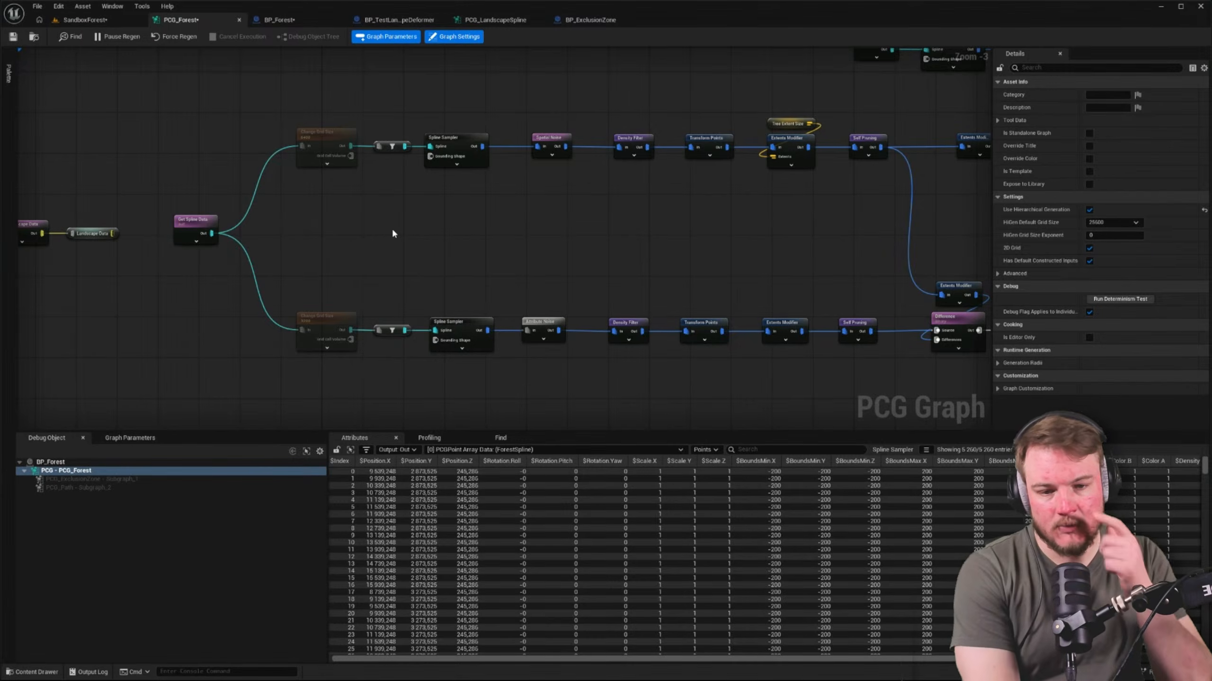
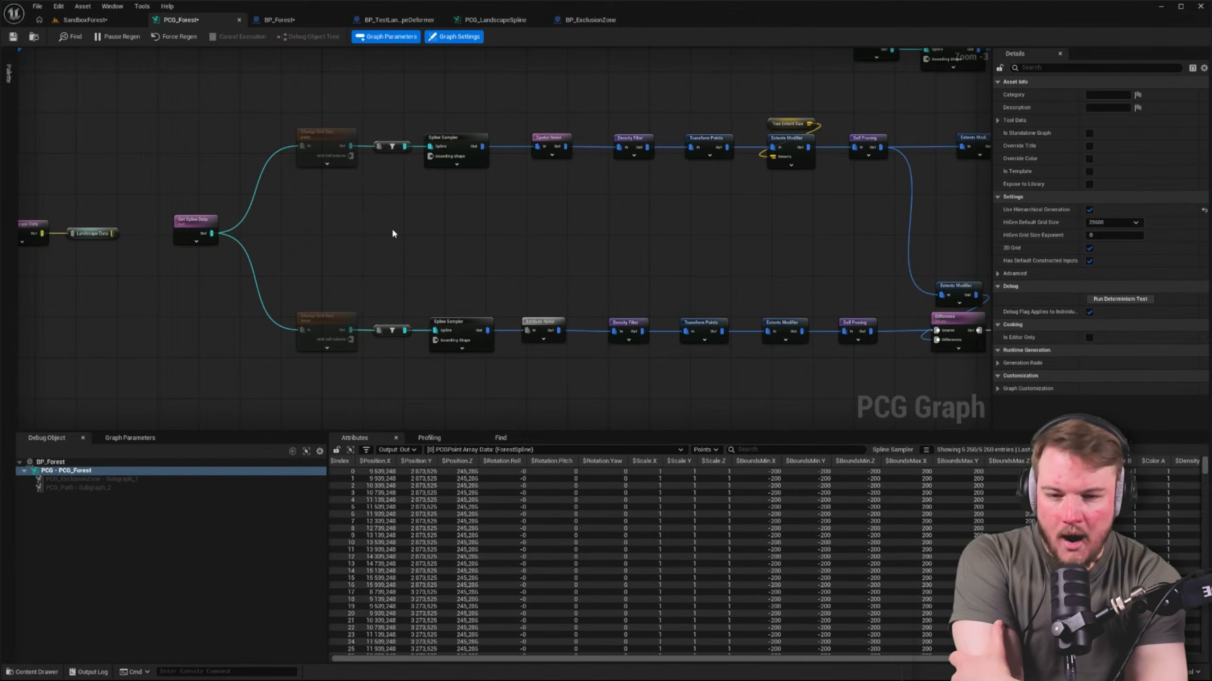
Save all modified assets and look over the forest in the SandboxForest level
{"action": "key", "text": "ctrl+shift+s"}
{"action": "left_click", "coordinate": [102, 21]}
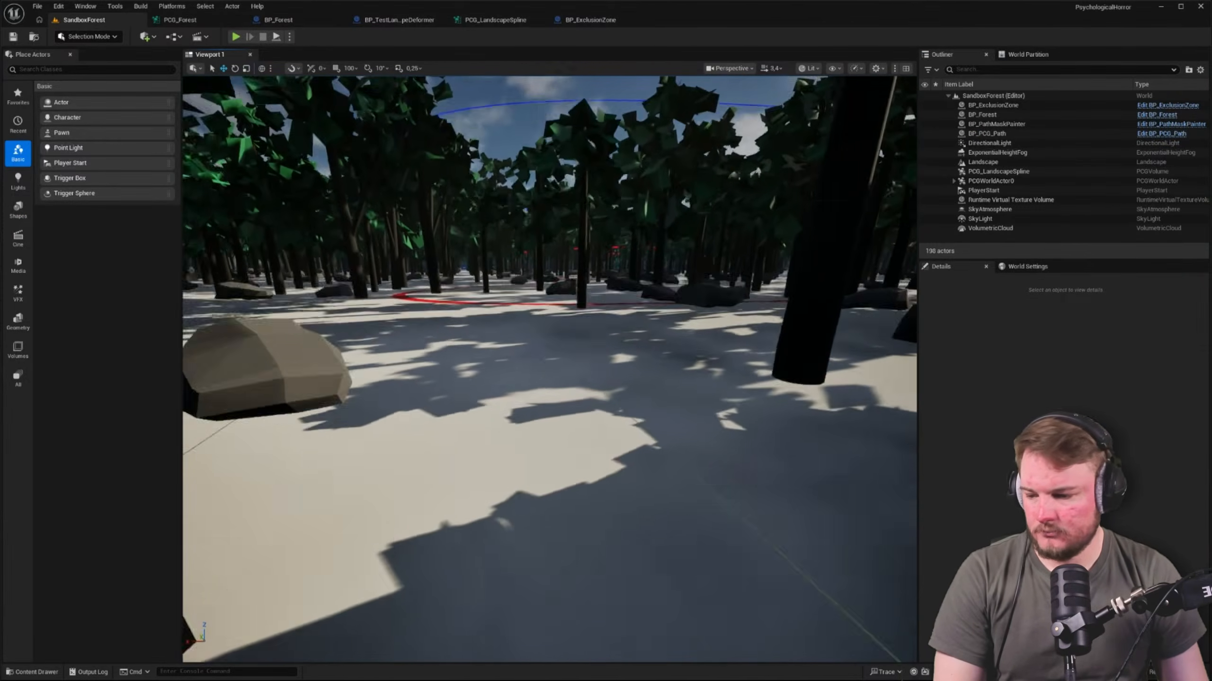
{"action": "right_click_drag", "start_coordinate": [549, 369], "coordinate": [532, 377]}
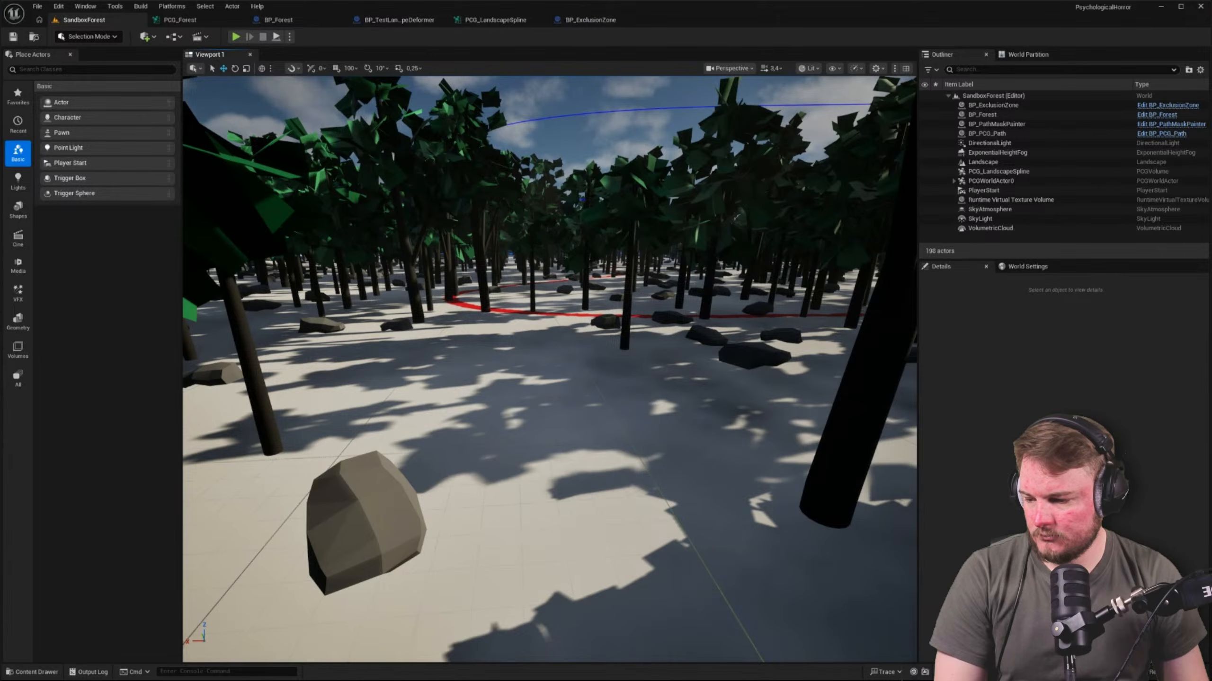
Widen the gap between the two Spline Sampler nodes and the noise nodes that follow them in PCG_Forest
{"action": "left_click", "coordinate": [180, 19]}
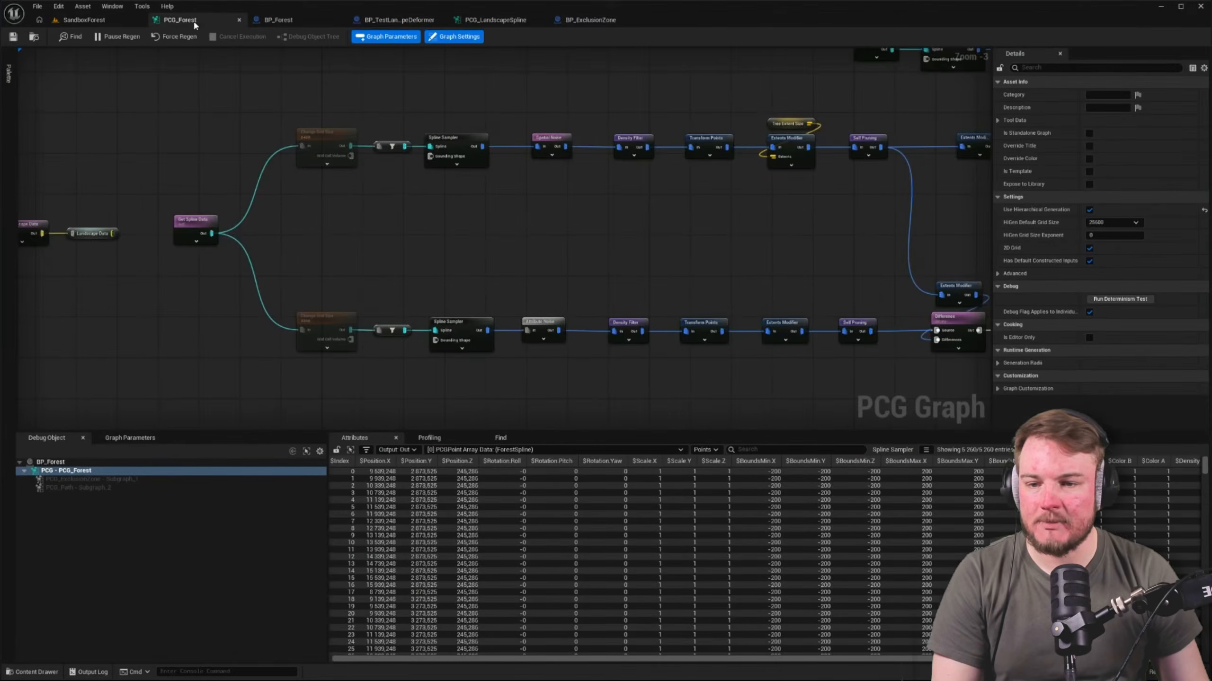
{"action": "right_click_drag", "start_coordinate": [466, 234], "coordinate": [646, 228]}
{"action": "left_click_drag", "start_coordinate": [377, 222], "coordinate": [407, 228]}
{"action": "right_click_drag", "start_coordinate": [666, 238], "coordinate": [486, 246]}
{"action": "left_click", "coordinate": [498, 246]}
{"action": "right_click_drag", "start_coordinate": [559, 209], "coordinate": [714, 168]}
{"action": "left_click_drag", "start_coordinate": [149, 113], "coordinate": [594, 317]}
{"action": "left_click_drag", "start_coordinate": [615, 136], "coordinate": [446, 135]}
Add a Projection node in the gap between the upper and lower branches, after the Spline Samplers
{"action": "left_click", "coordinate": [542, 188]}
{"action": "right_click", "coordinate": [543, 187]}
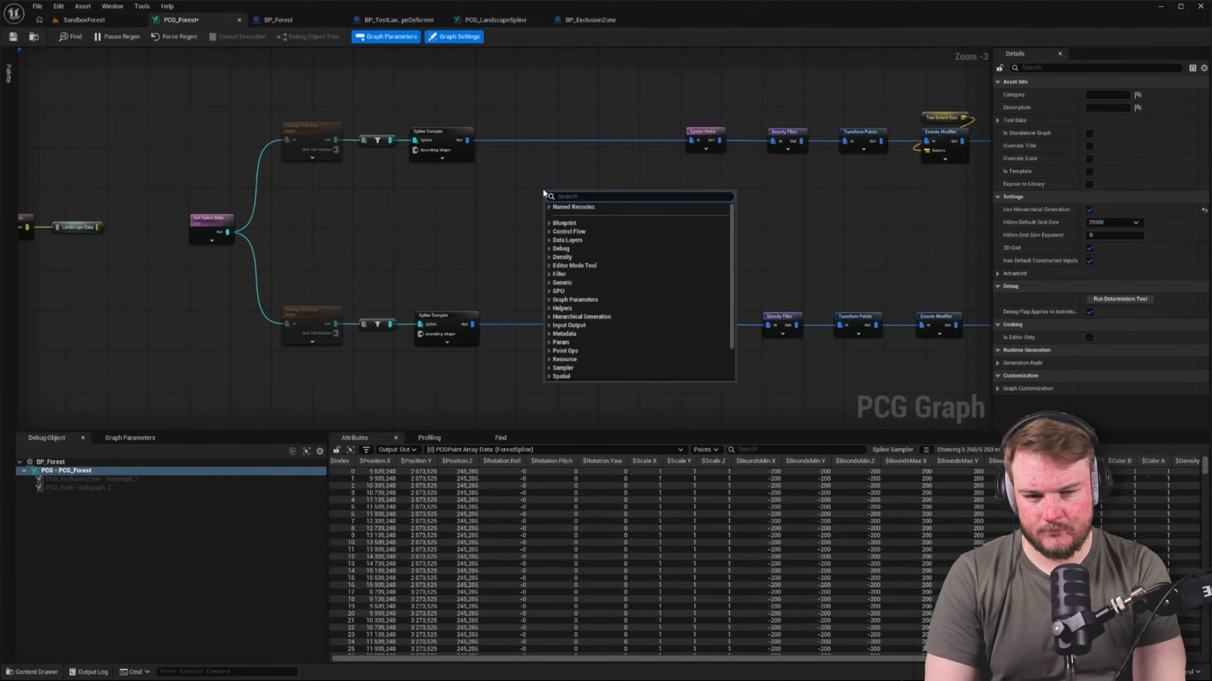
{"action": "type", "text": "pro"}
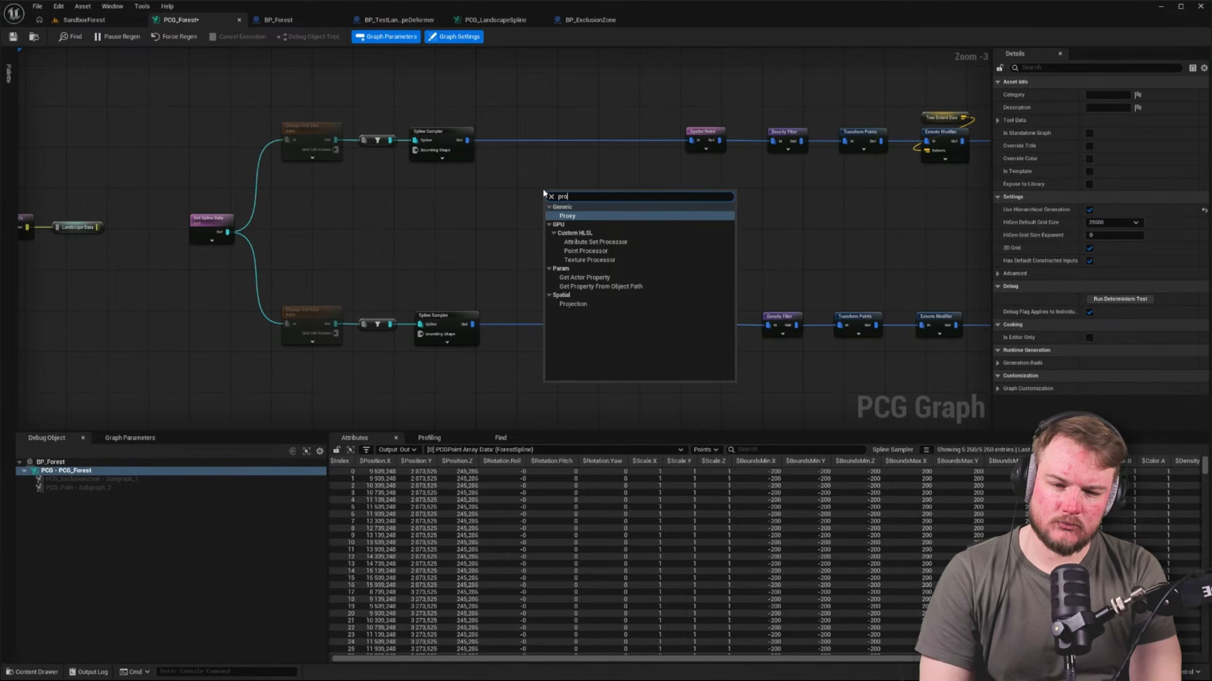
{"action": "left_click", "coordinate": [574, 303]}
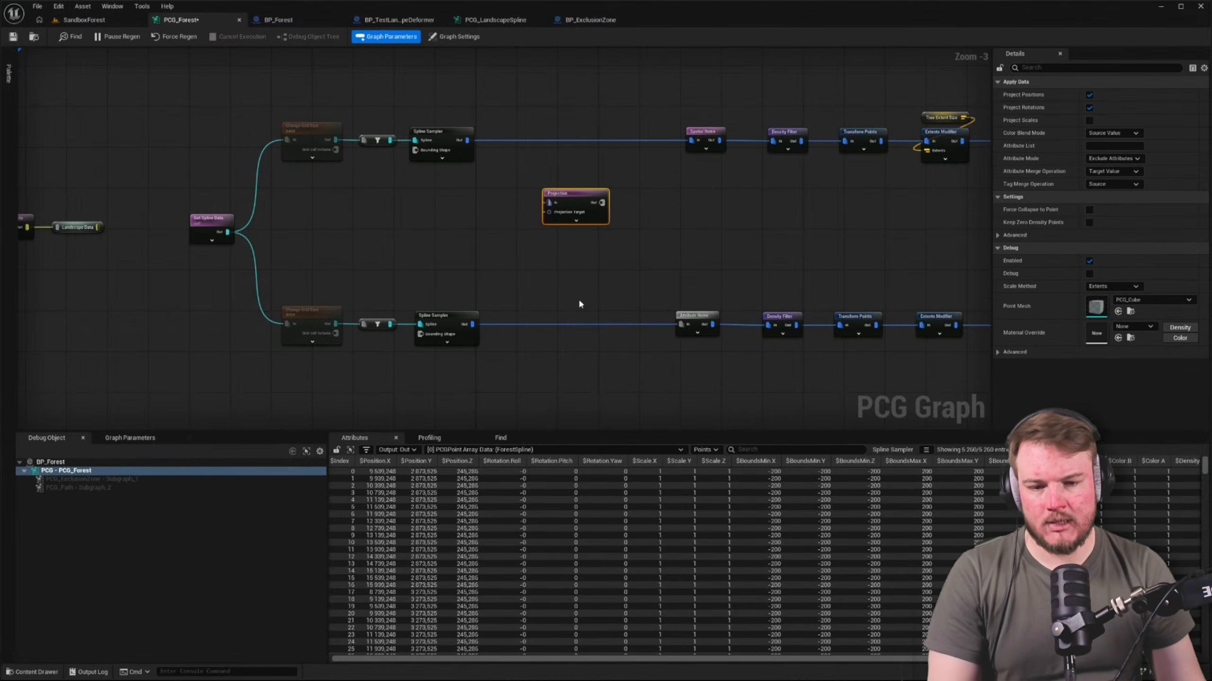
{"action": "left_click_drag", "start_coordinate": [579, 202], "coordinate": [584, 224]}
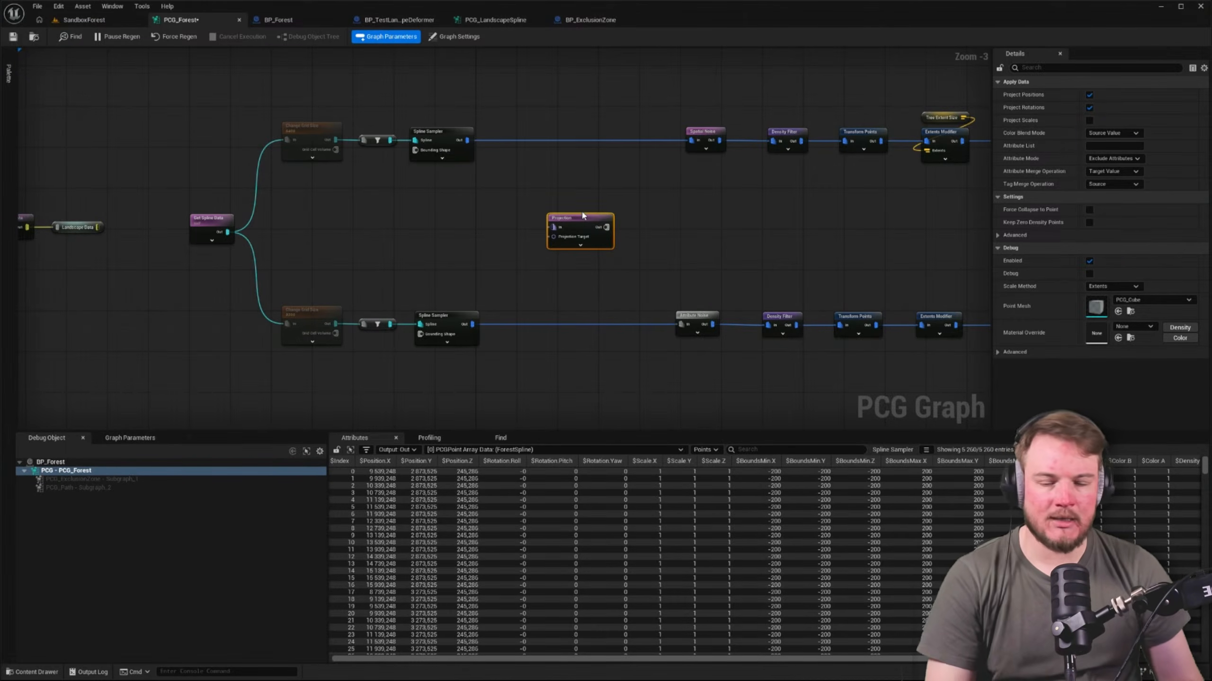
Examine the forest, the path and the rock border from above in the SandboxForest level
{"action": "left_click", "coordinate": [95, 20]}
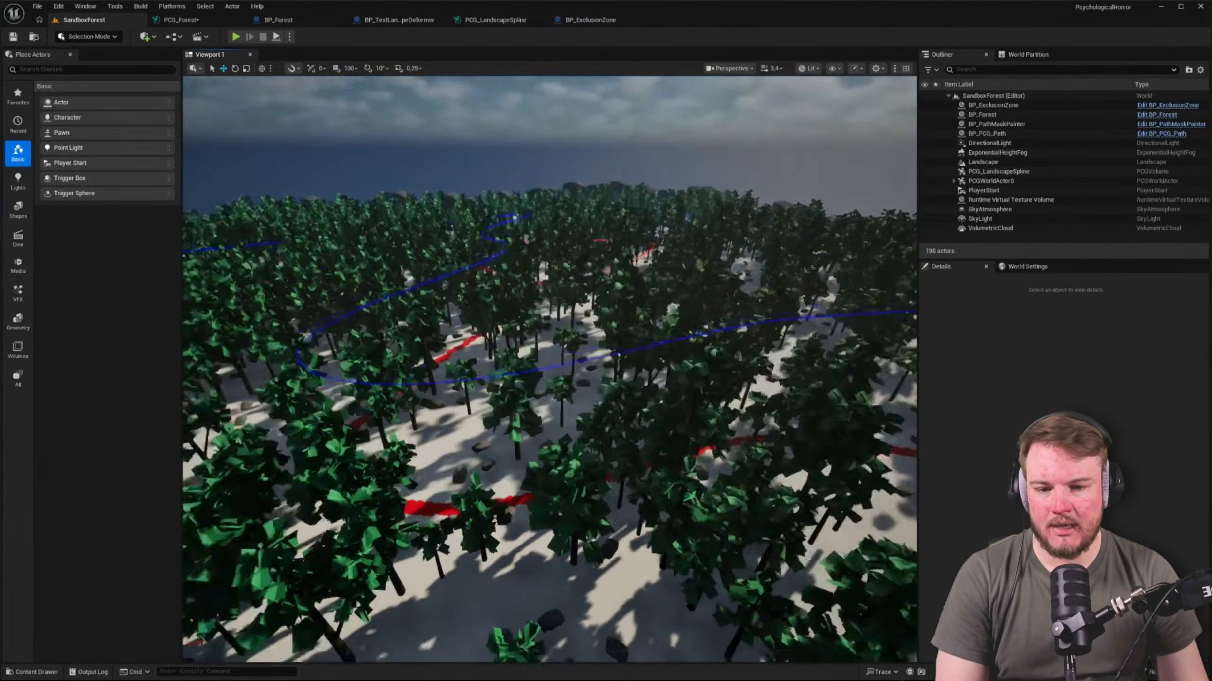
{"action": "key", "text": "s"}
{"action": "right_click_drag", "start_coordinate": [549, 369], "coordinate": [530, 423]}
{"action": "key", "text": "w"}
{"action": "right_click_drag", "start_coordinate": [606, 179], "coordinate": [582, 180]}
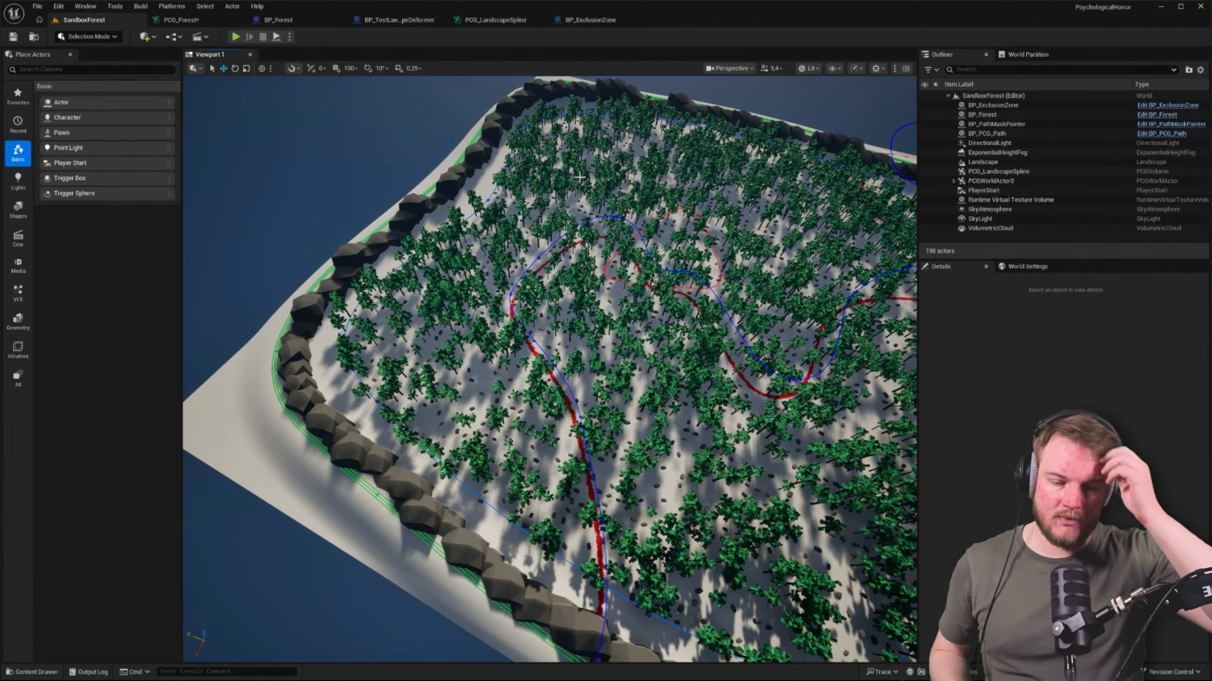
{"action": "right_click_drag", "start_coordinate": [580, 178], "coordinate": [505, 165]}
{"action": "key", "text": "d"}
{"action": "key", "text": "a"}
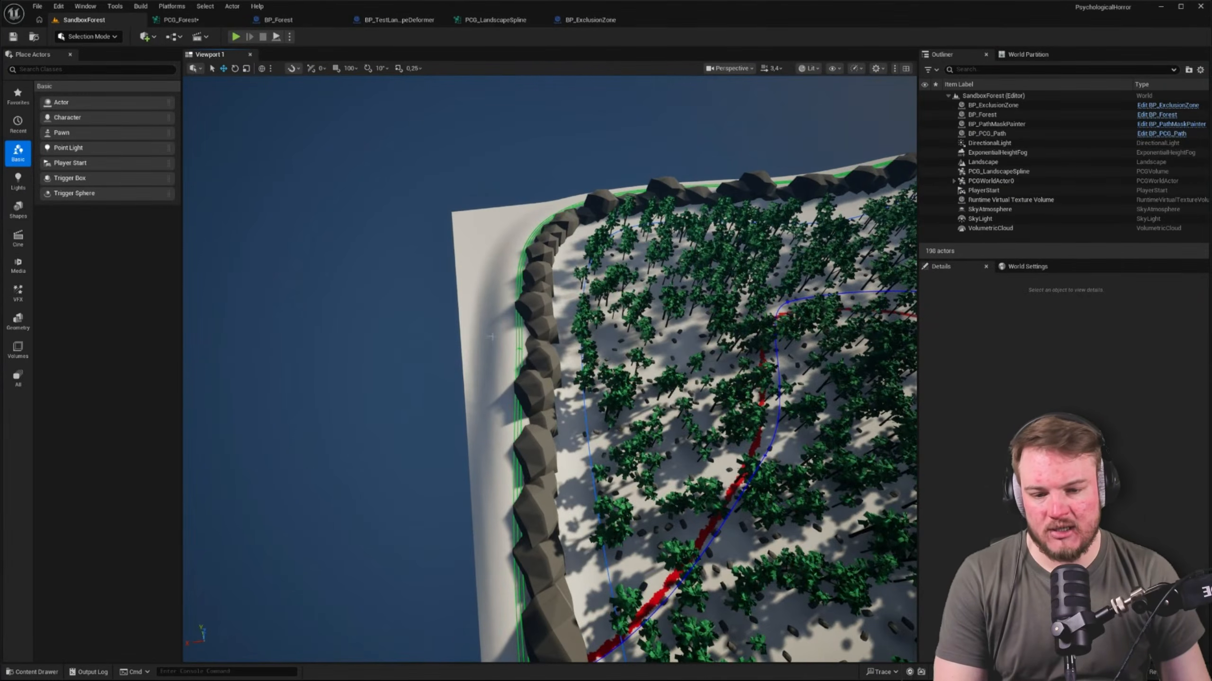
{"action": "right_click_drag", "start_coordinate": [574, 358], "coordinate": [595, 322]}
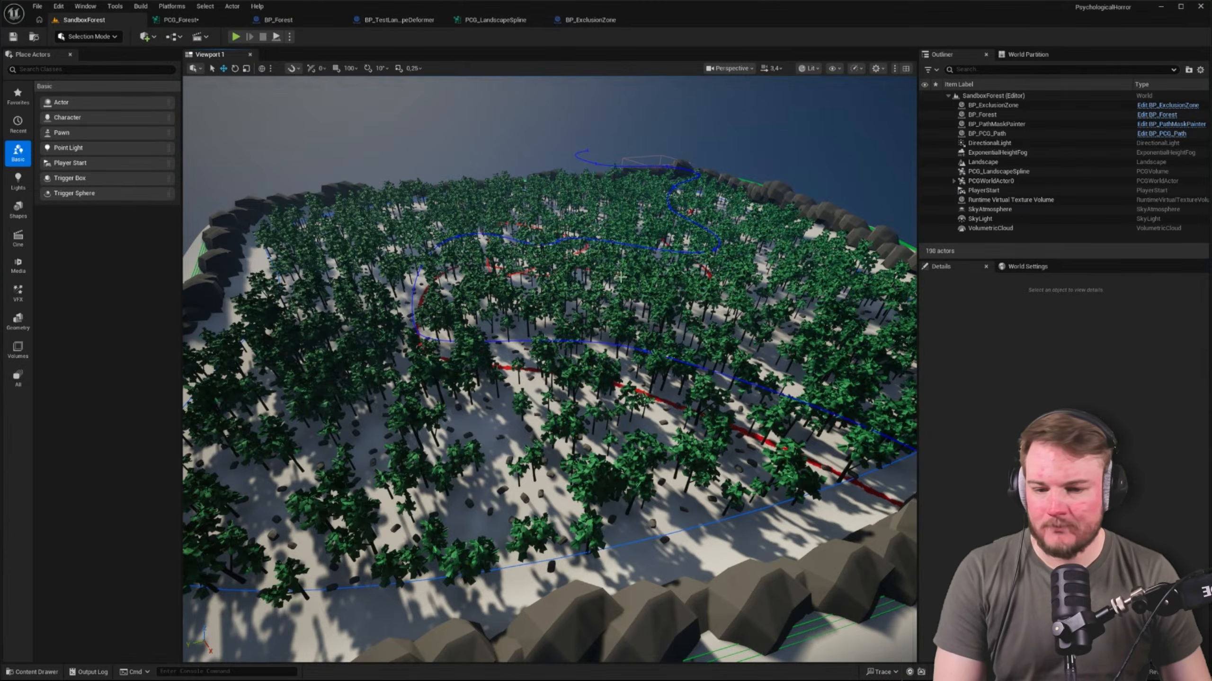
{"action": "right_click_drag", "start_coordinate": [624, 278], "coordinate": [637, 315]}
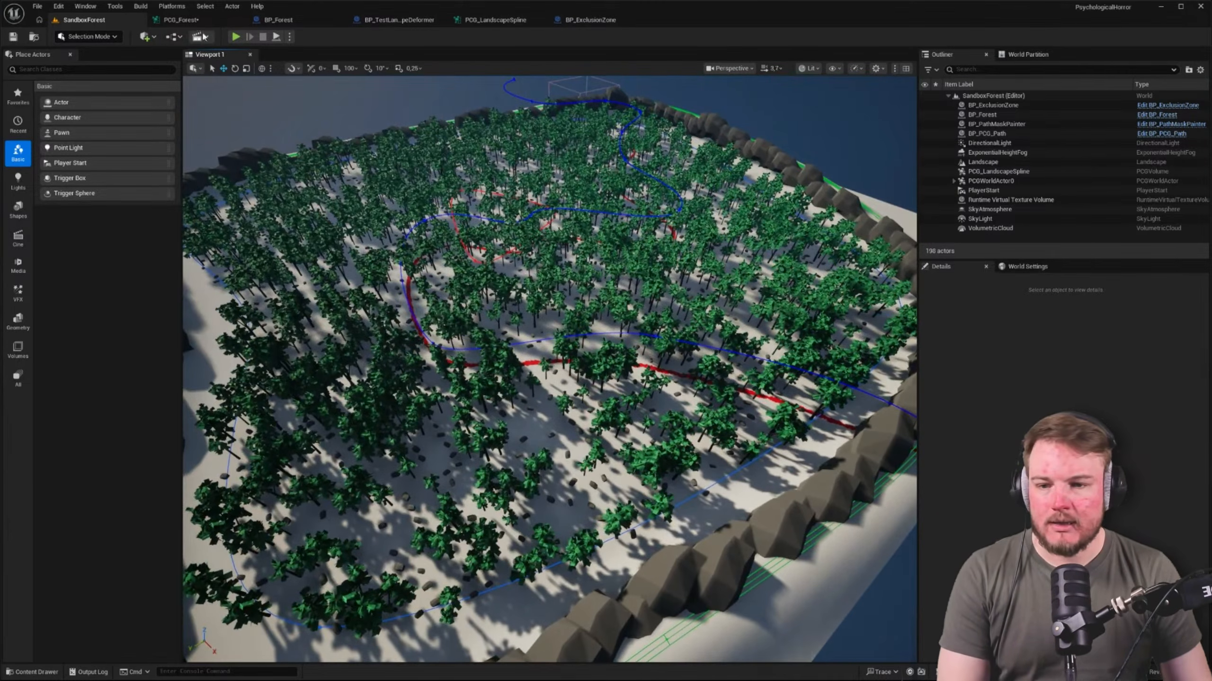
Place the Projection node in PCG_Forest just below the upper branch, between Spline Sampler and Spatial Noise
{"action": "left_click", "coordinate": [181, 19]}
{"action": "left_click", "coordinate": [435, 193]}
{"action": "right_click_drag", "start_coordinate": [371, 212], "coordinate": [295, 238]}
{"action": "scroll", "coordinate": [308, 243], "scroll_direction": "up", "scroll_amount": 2}
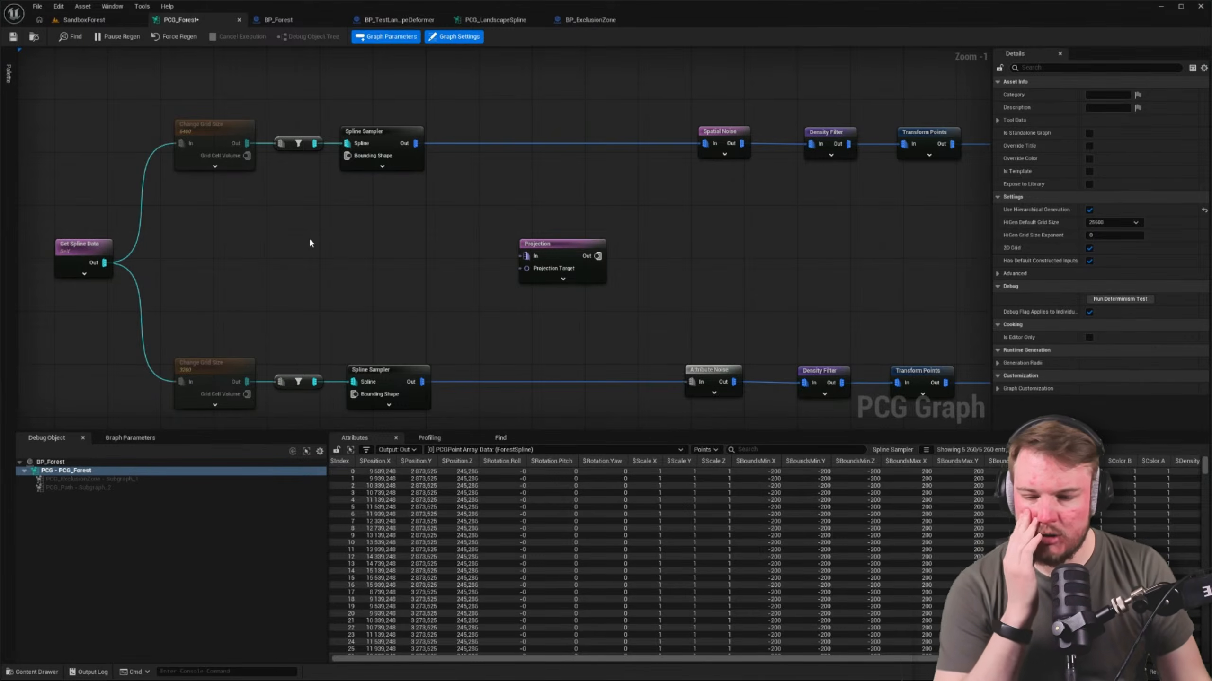
{"action": "right_click_drag", "start_coordinate": [563, 226], "coordinate": [497, 233]}
{"action": "right_click_drag", "start_coordinate": [405, 175], "coordinate": [488, 159]}
{"action": "left_click_drag", "start_coordinate": [201, 84], "coordinate": [470, 212]}
{"action": "left_click_drag", "start_coordinate": [210, 291], "coordinate": [443, 418]}
{"action": "right_click_drag", "start_coordinate": [446, 188], "coordinate": [493, 249]}
{"action": "left_click_drag", "start_coordinate": [632, 285], "coordinate": [625, 205]}
{"action": "right_click_drag", "start_coordinate": [623, 313], "coordinate": [597, 234]}
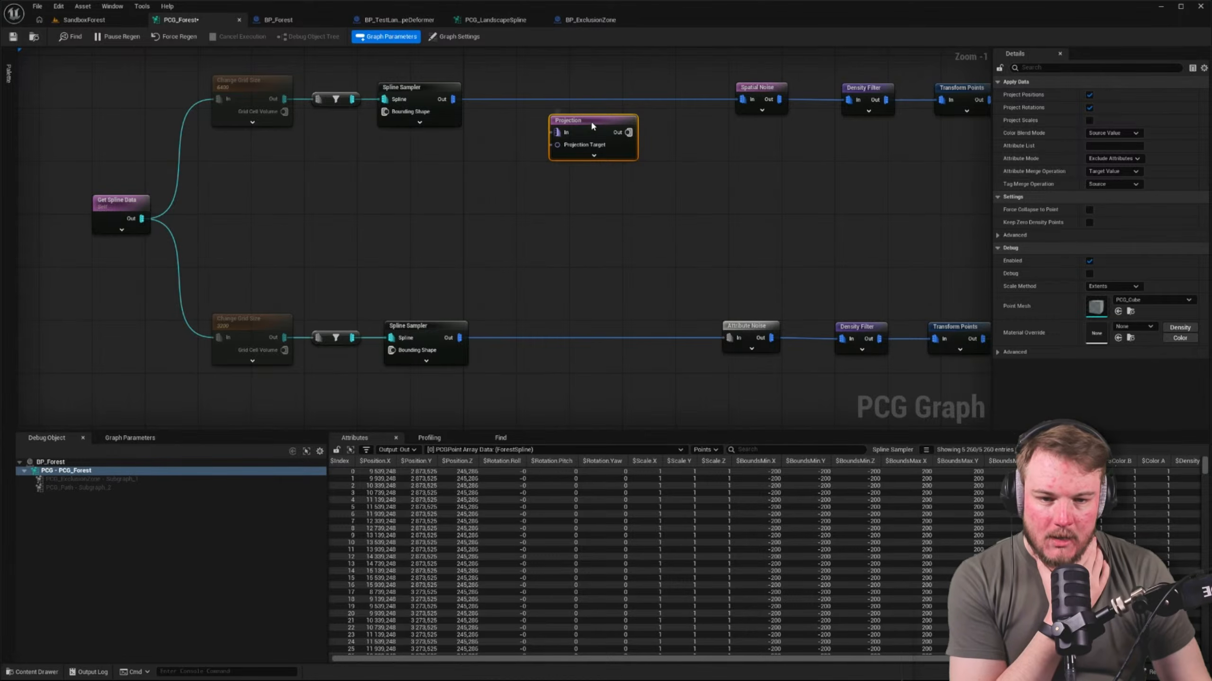
Duplicate the Projection node and place the copy directly beneath it, just above the lower branch
{"action": "key", "text": "ctrl+c"}
{"action": "key", "text": "ctrl+v"}
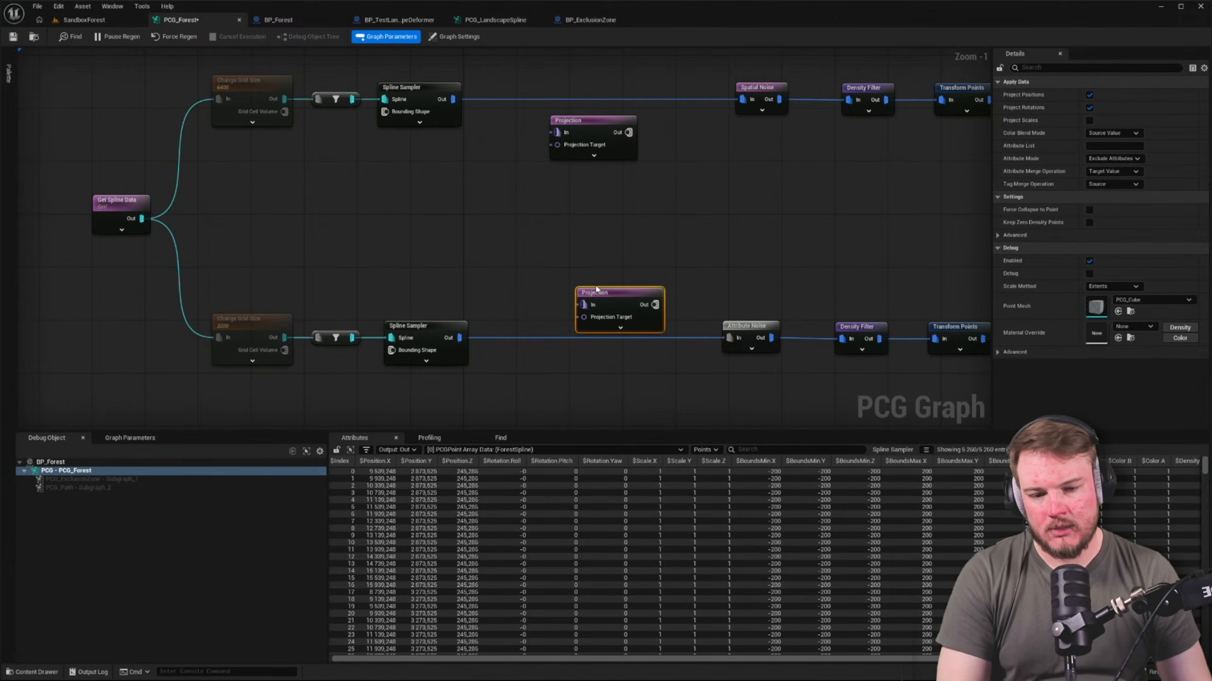
{"action": "left_click_drag", "start_coordinate": [597, 288], "coordinate": [569, 276]}
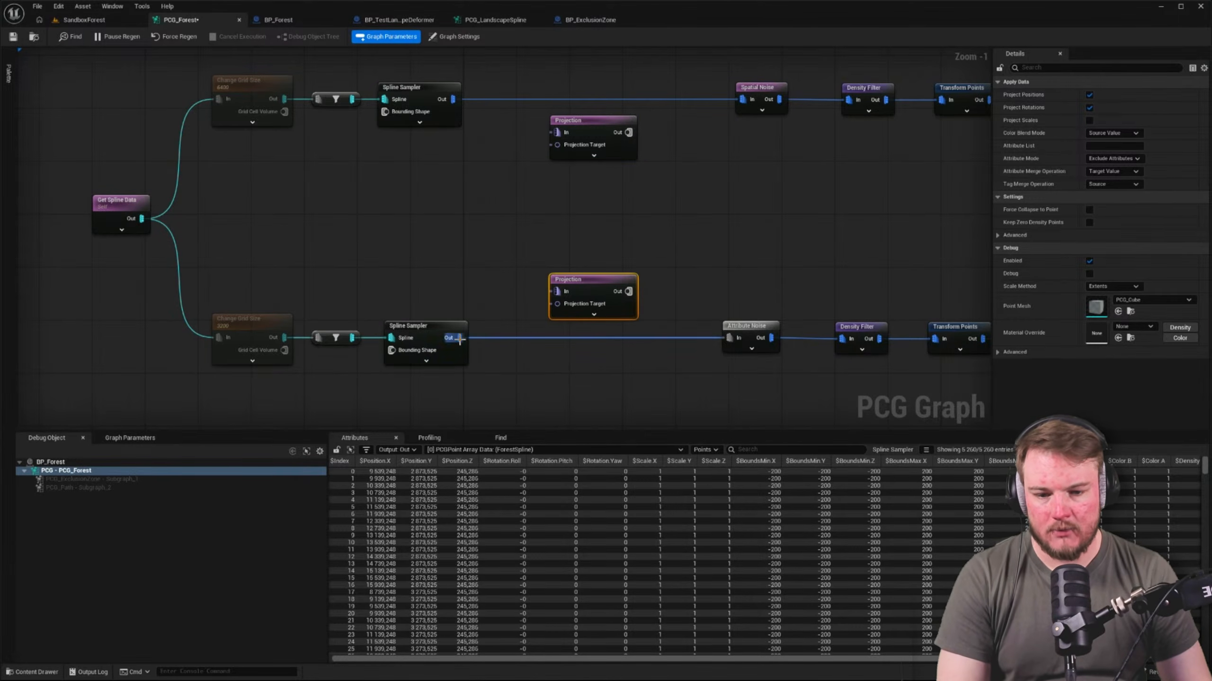
Route each Spline Sampler through its Projection node into the noise node, and remove the direct connections
{"action": "left_click_drag", "start_coordinate": [460, 339], "coordinate": [557, 291]}
{"action": "left_click_drag", "start_coordinate": [557, 132], "coordinate": [452, 99]}
{"action": "left_click_drag", "start_coordinate": [628, 132], "coordinate": [742, 99]}
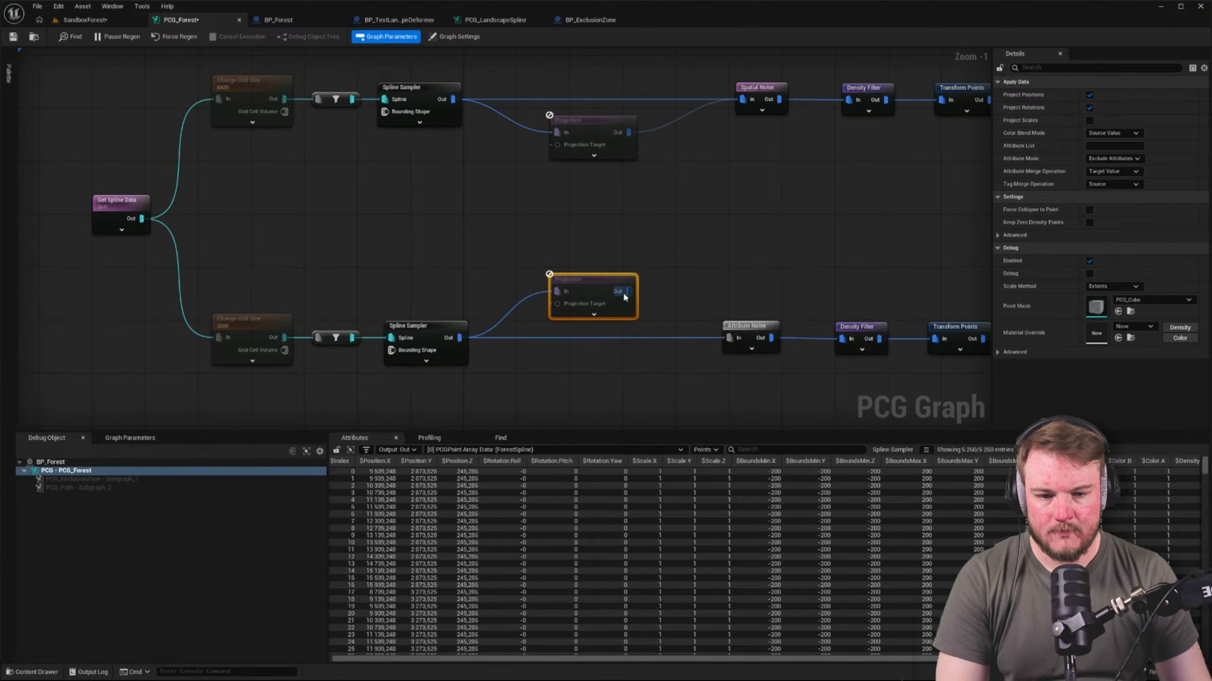
{"action": "left_click_drag", "start_coordinate": [629, 291], "coordinate": [729, 338]}
{"action": "left_click", "coordinate": [655, 96]}
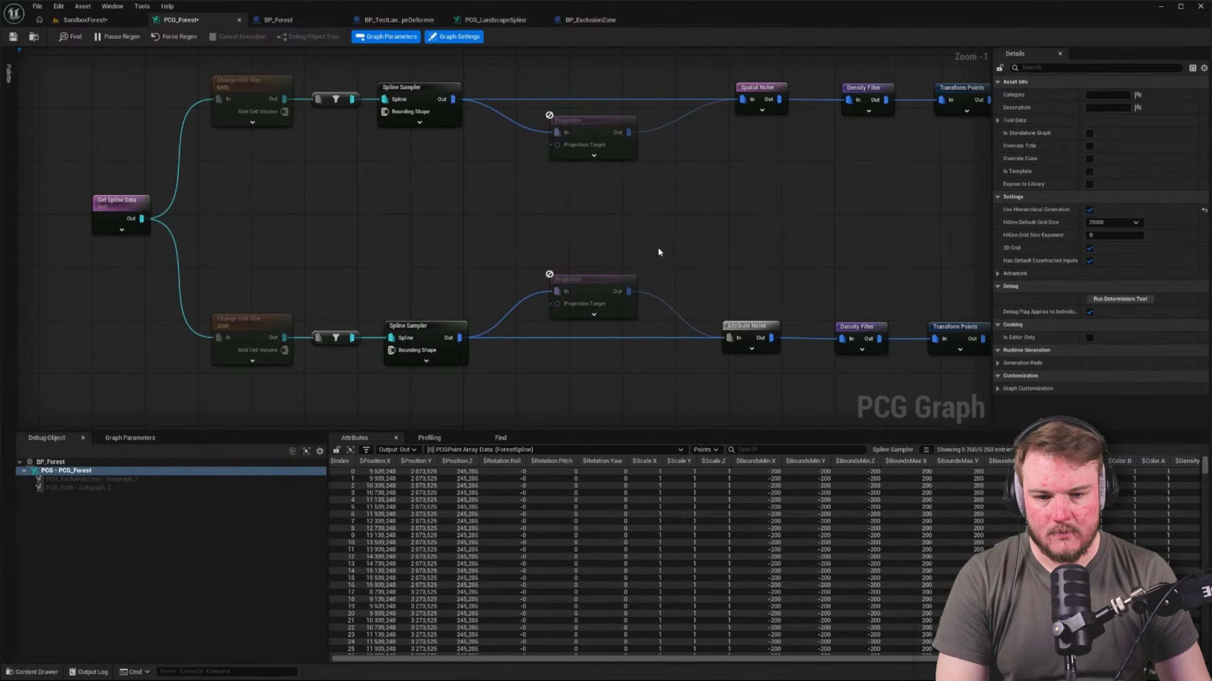
{"action": "left_click", "coordinate": [656, 337], "text": "alt"}
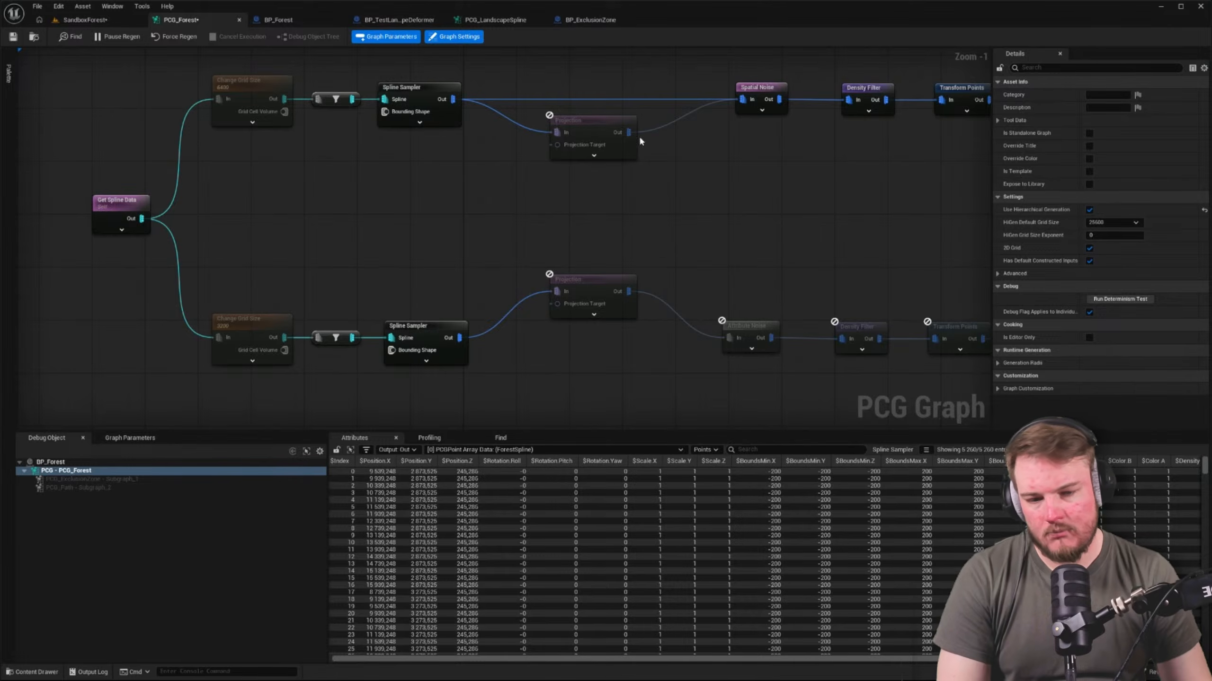
{"action": "left_click", "coordinate": [626, 99], "text": "alt"}
Move the Get Landscape Data and Landscape Data nodes between the branches and connect Landscape Data to both Projection Target inputs
{"action": "right_click_drag", "start_coordinate": [324, 193], "coordinate": [486, 205]}
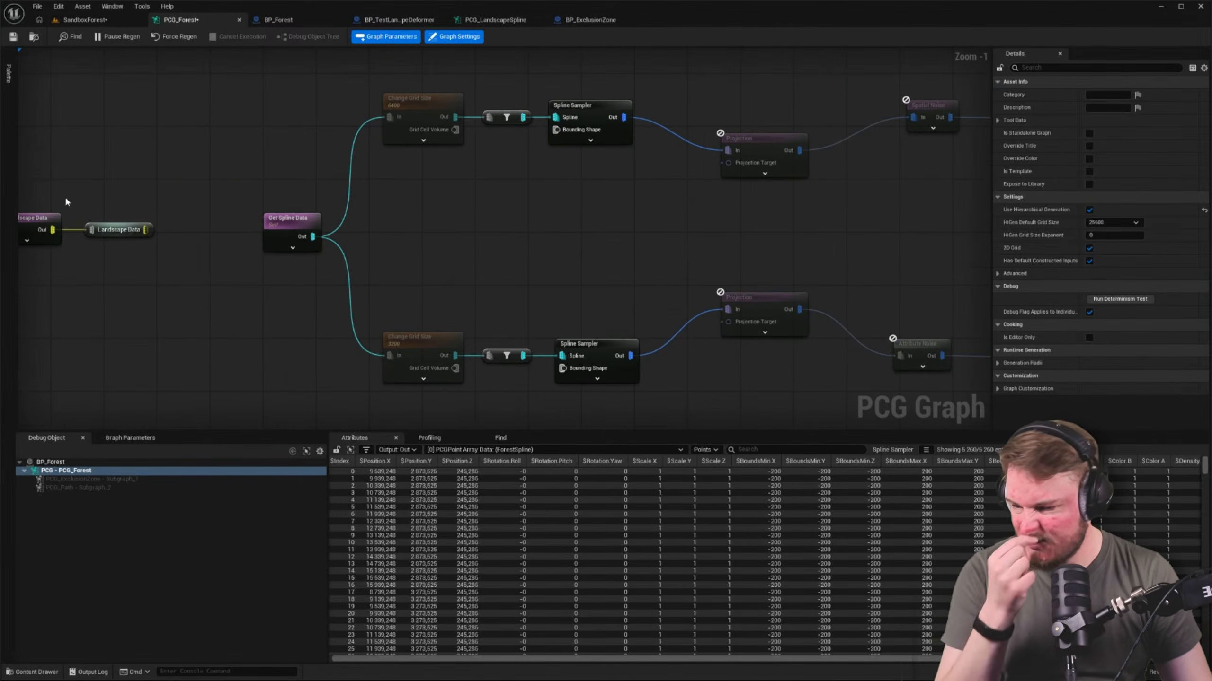
{"action": "left_click_drag", "start_coordinate": [37, 193], "coordinate": [109, 240]}
{"action": "left_click_drag", "start_coordinate": [46, 219], "coordinate": [550, 232]}
{"action": "right_click_drag", "start_coordinate": [709, 232], "coordinate": [590, 221]}
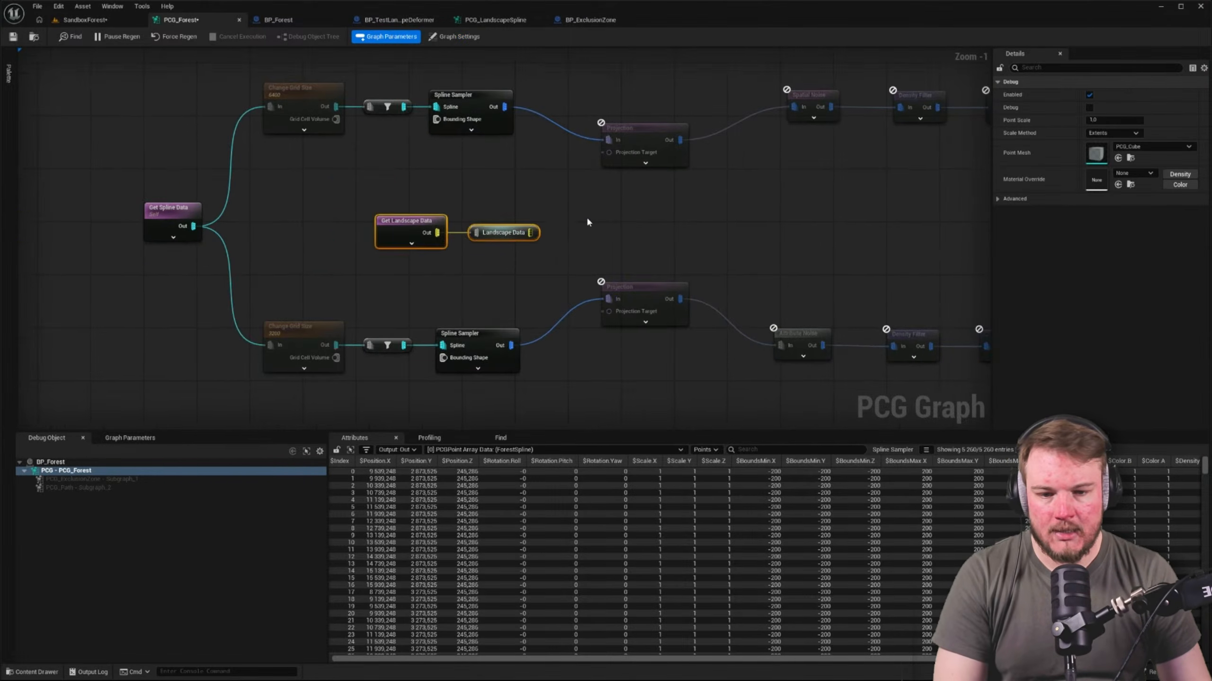
{"action": "left_click", "coordinate": [589, 221]}
{"action": "left_click_drag", "start_coordinate": [530, 233], "coordinate": [608, 153]}
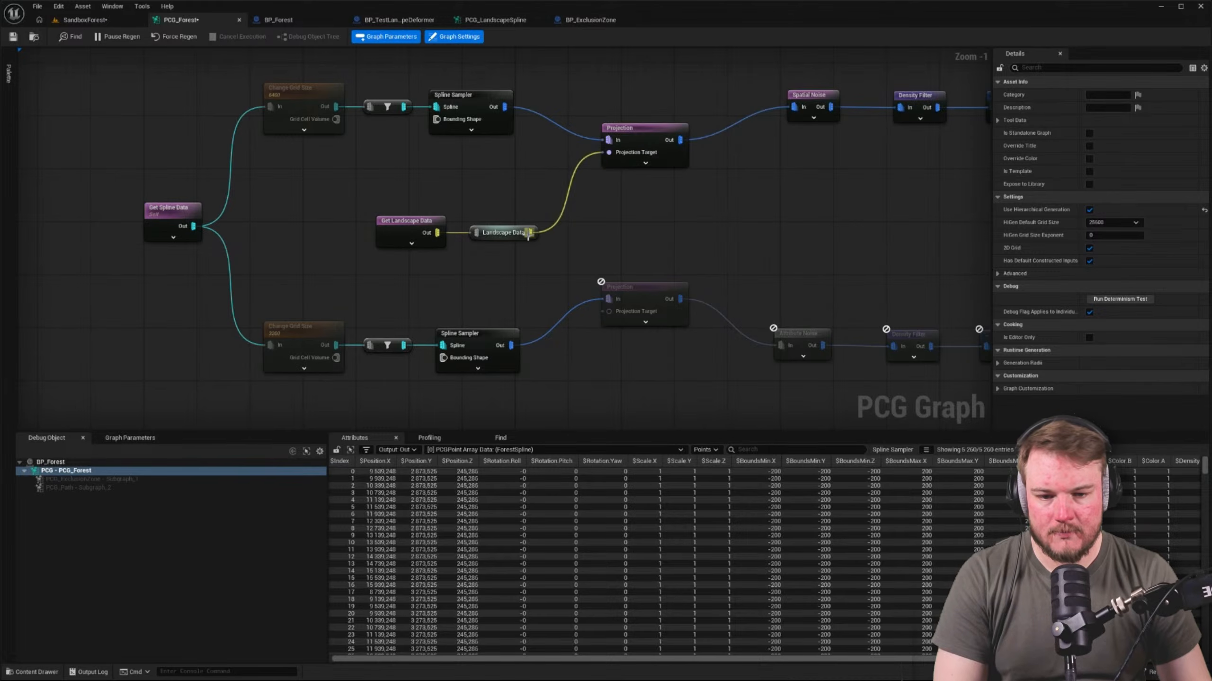
{"action": "left_click_drag", "start_coordinate": [531, 233], "coordinate": [666, 333]}
Straighten the connections between the Spline Sampler, Projection and noise nodes
{"action": "left_click_drag", "start_coordinate": [465, 66], "coordinate": [808, 146]}
{"action": "key", "text": "q"}
{"action": "left_click", "coordinate": [807, 207]}
Examine how the trees and rocks sit on the ground along the red path in the SandboxForest level
{"action": "left_click", "coordinate": [77, 21]}
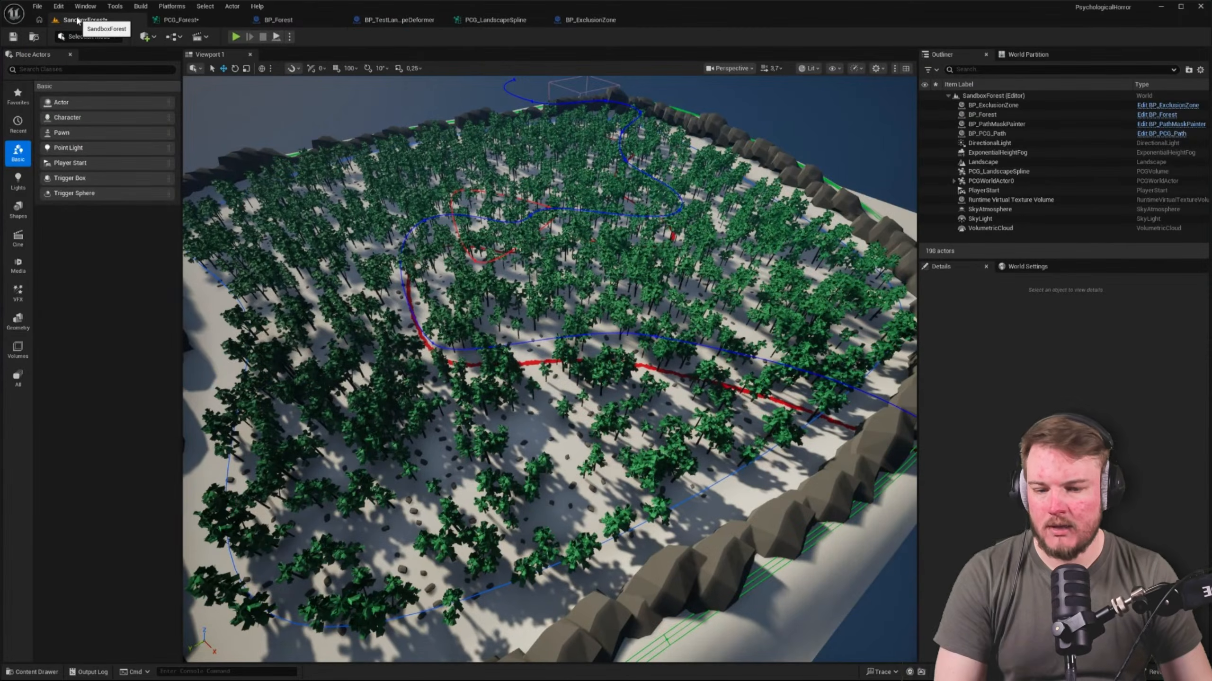
{"action": "right_click_drag", "start_coordinate": [477, 296], "coordinate": [639, 333]}
{"action": "key", "text": "w"}
{"action": "scroll", "coordinate": [484, 303], "scroll_direction": "down", "scroll_amount": 3}
{"action": "key", "text": "w"}
{"action": "key", "text": "w"}
{"action": "scroll", "coordinate": [483, 302], "scroll_direction": "down", "scroll_amount": 2}
{"action": "key", "text": "e"}
{"action": "key", "text": "w"}
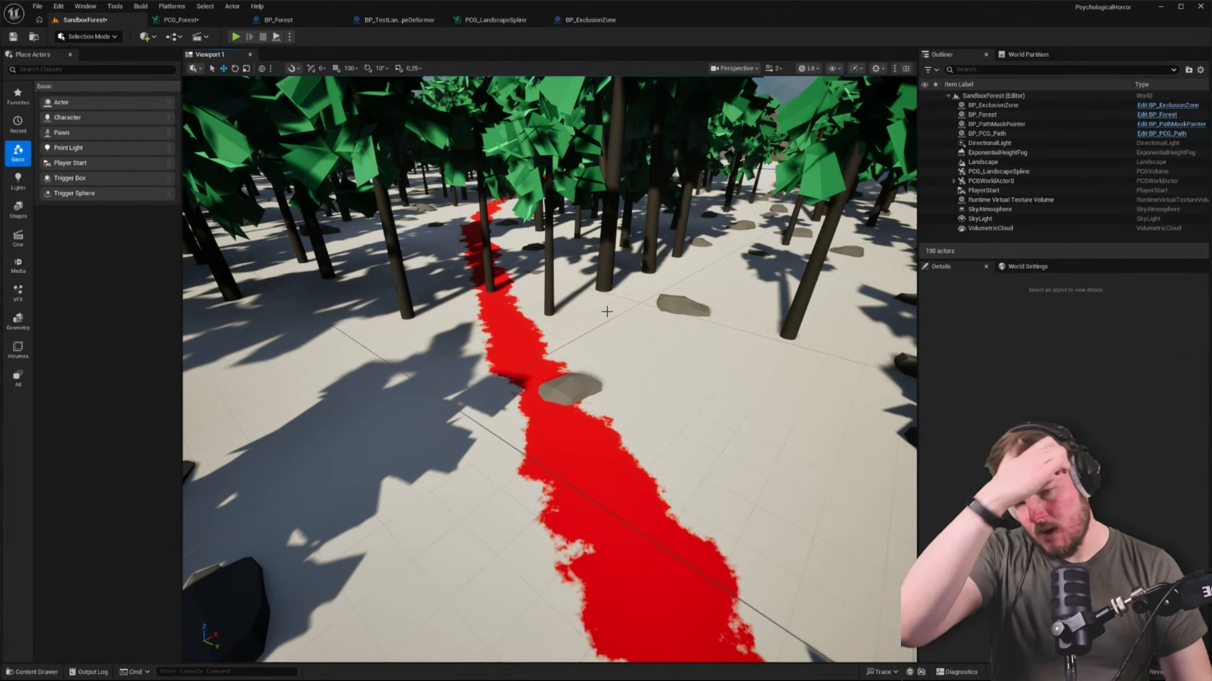
Move the Spatial Noise and Attribute Noise nodes in PCG_Forest closer to the Projection nodes and line them up vertically
{"action": "left_click", "coordinate": [180, 20]}
{"action": "right_click_drag", "start_coordinate": [580, 219], "coordinate": [441, 214]}
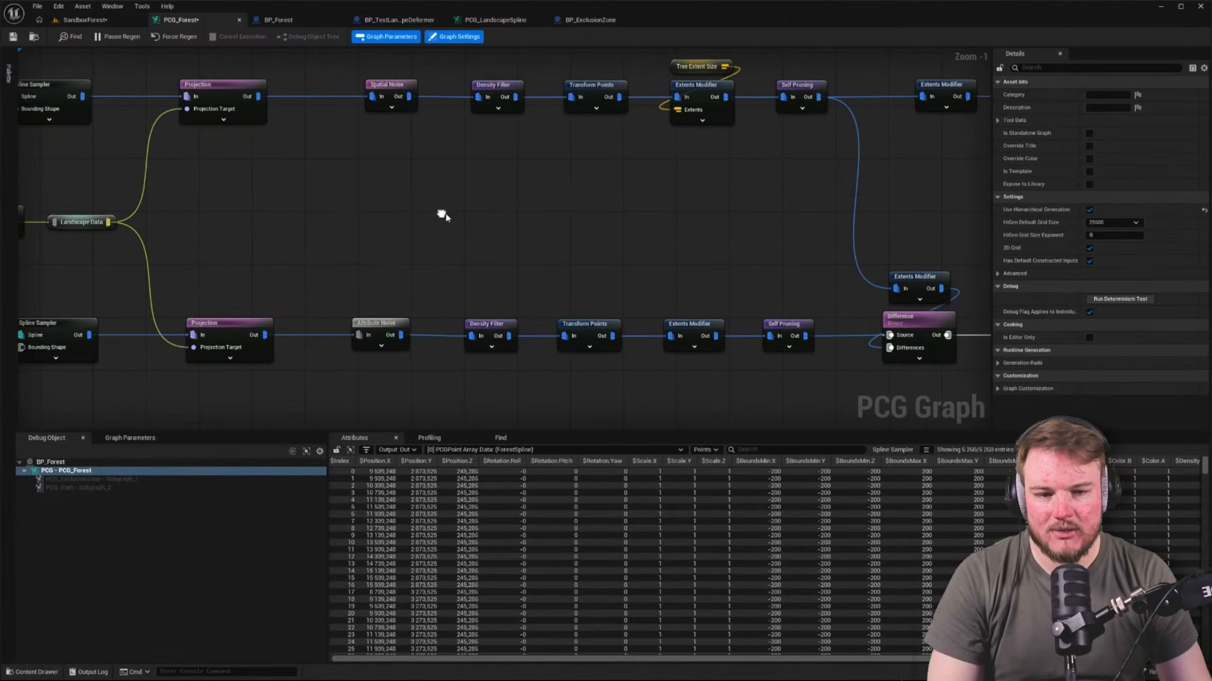
{"action": "right_click_drag", "start_coordinate": [522, 216], "coordinate": [475, 222]}
{"action": "left_click_drag", "start_coordinate": [276, 94], "coordinate": [346, 389]}
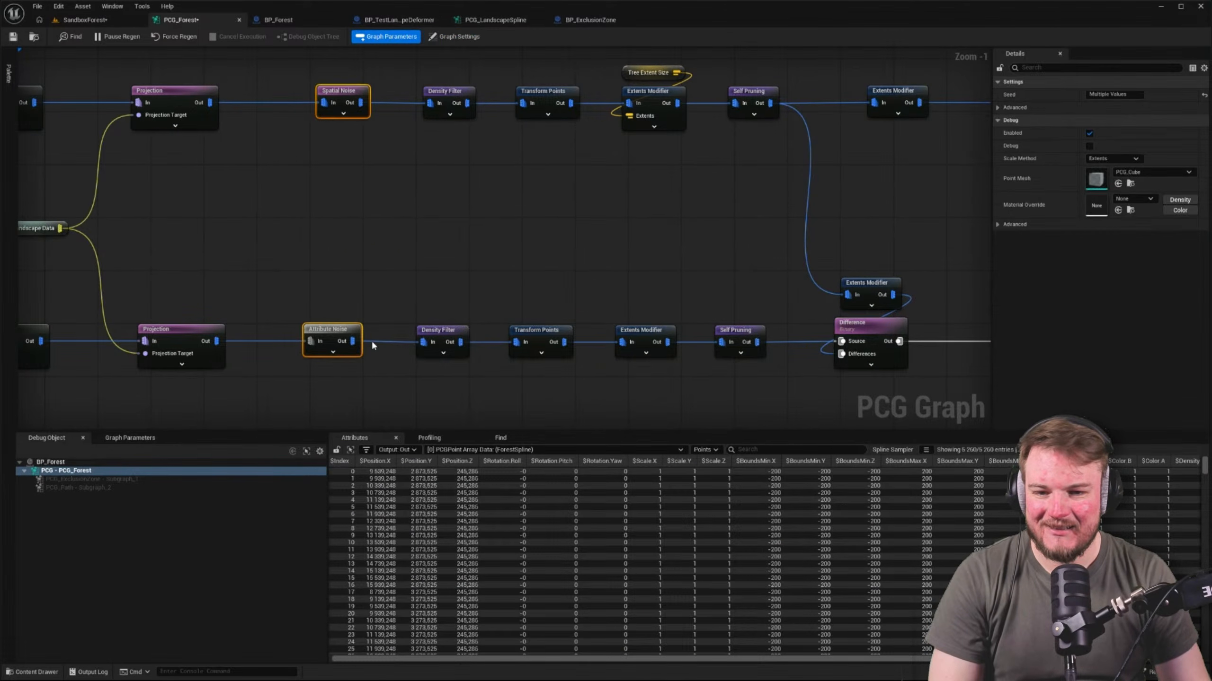
{"action": "left_click_drag", "start_coordinate": [342, 102], "coordinate": [316, 104]}
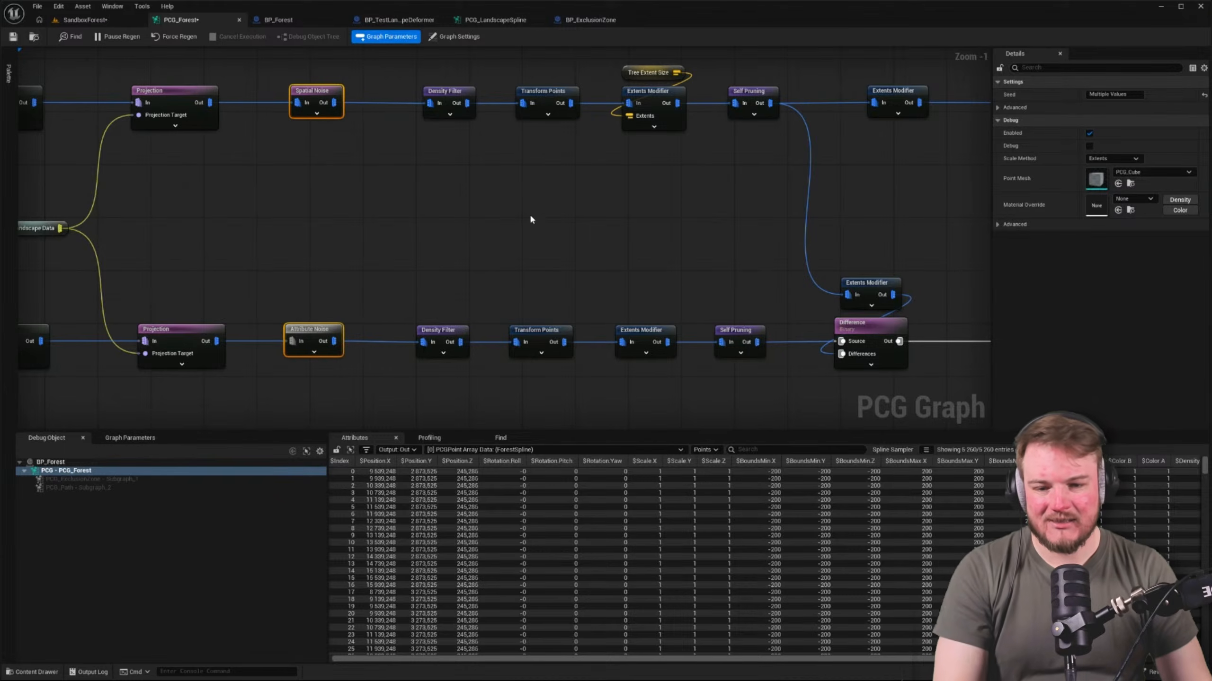
Line up the Density Filter, Transform Points, Extents Modifier and Self Pruning nodes of the upper and lower branches
{"action": "left_click_drag", "start_coordinate": [408, 99], "coordinate": [460, 365]}
{"action": "key", "text": "shift+d"}
{"action": "left_click_drag", "start_coordinate": [558, 323], "coordinate": [565, 347]}
{"action": "right_click_drag", "start_coordinate": [655, 270], "coordinate": [531, 275]}
{"action": "left_click_drag", "start_coordinate": [480, 71], "coordinate": [546, 354]}
{"action": "right_click_drag", "start_coordinate": [615, 151], "coordinate": [481, 152]}
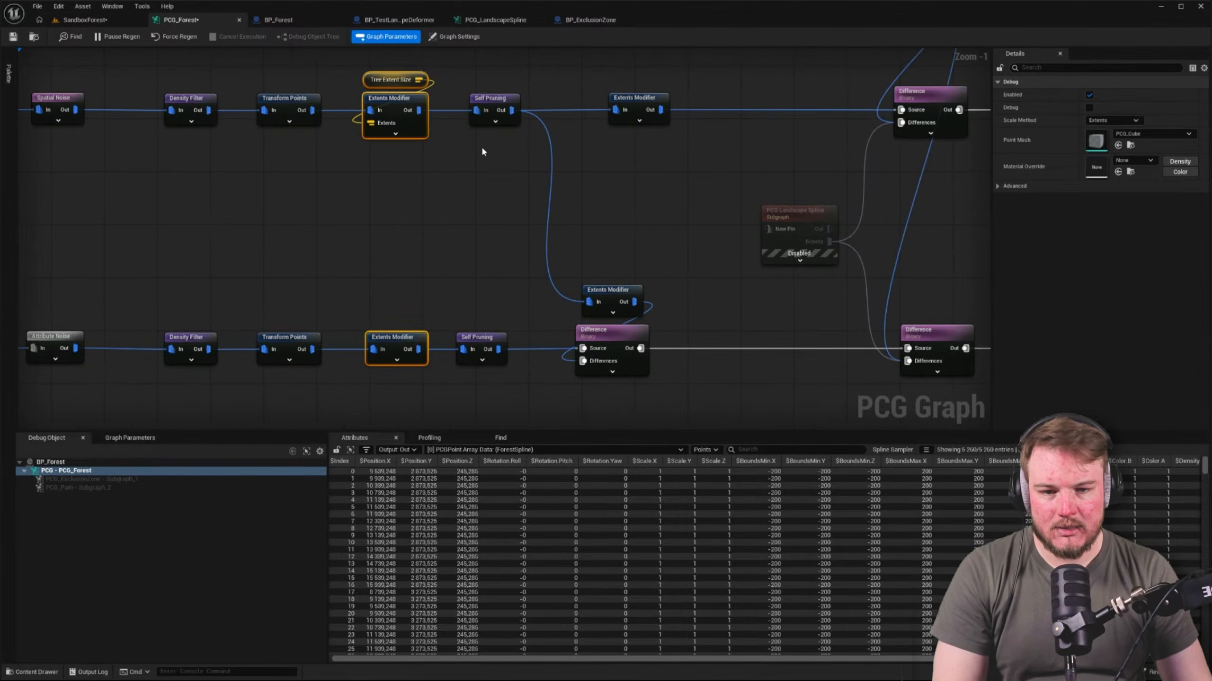
{"action": "left_click_drag", "start_coordinate": [533, 320], "coordinate": [499, 299]}
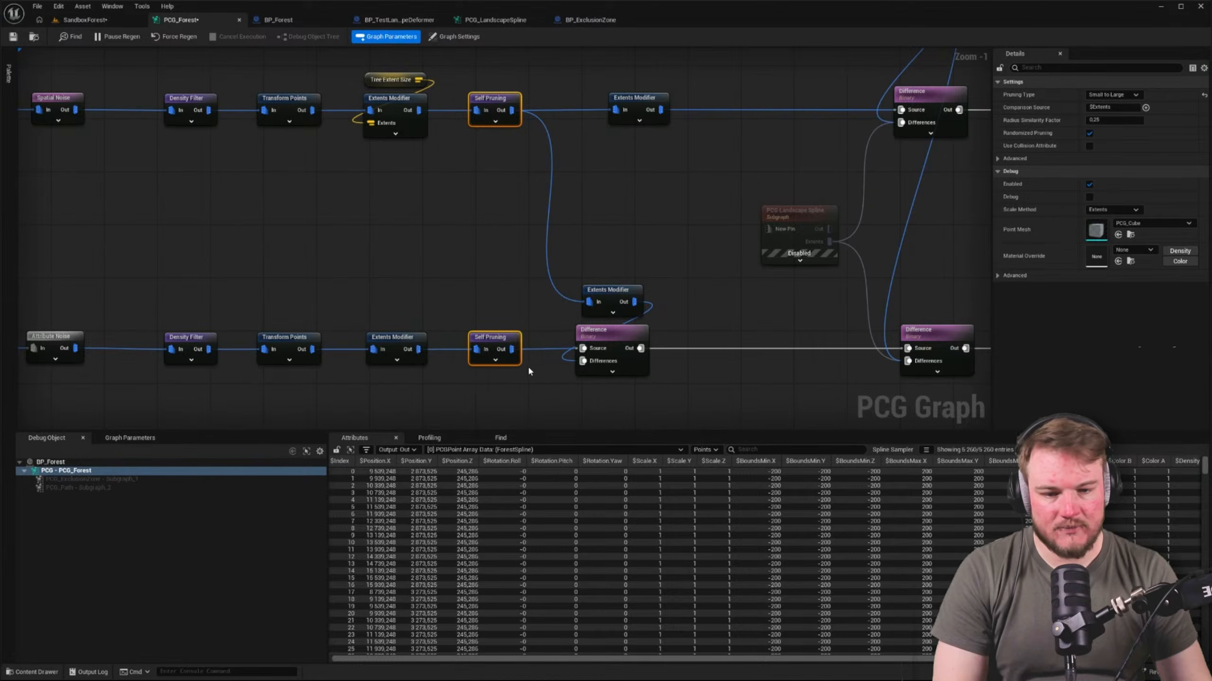
Re-enable the PCG Landscape Spline subgraph node that feeds the two Difference nodes
{"action": "right_click_drag", "start_coordinate": [528, 372], "coordinate": [304, 377]}
{"action": "left_click_drag", "start_coordinate": [352, 228], "coordinate": [428, 339]}
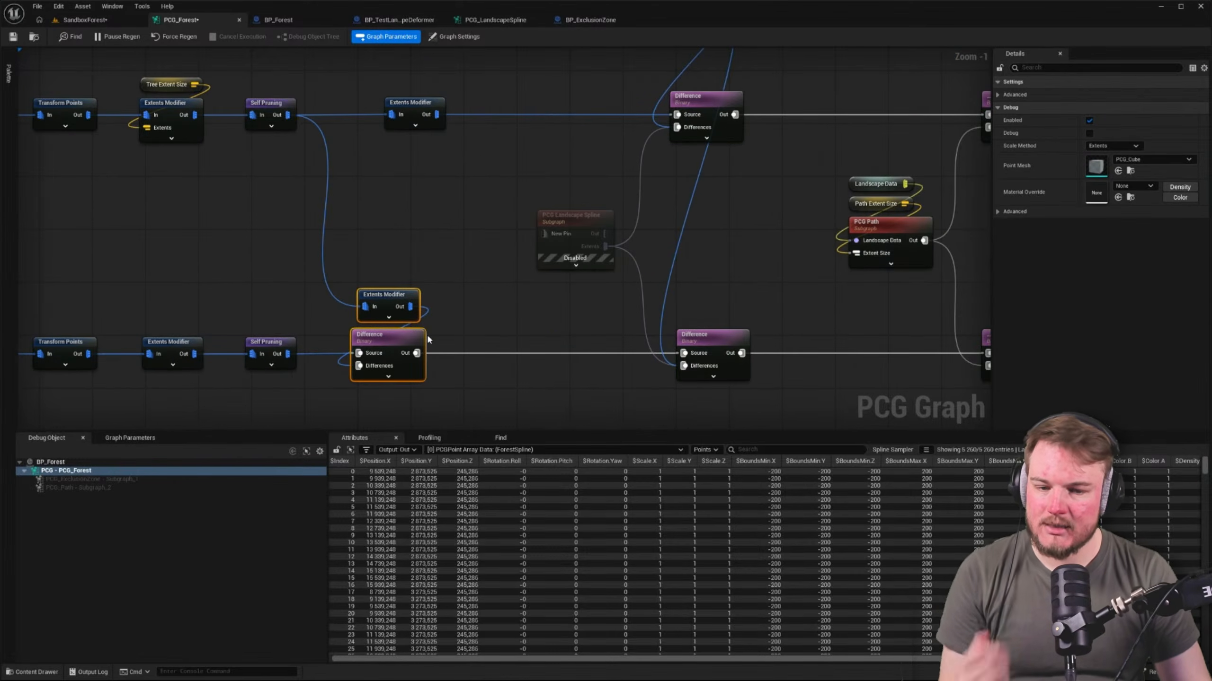
{"action": "right_click_drag", "start_coordinate": [513, 325], "coordinate": [467, 333]}
{"action": "left_click", "coordinate": [532, 230]}
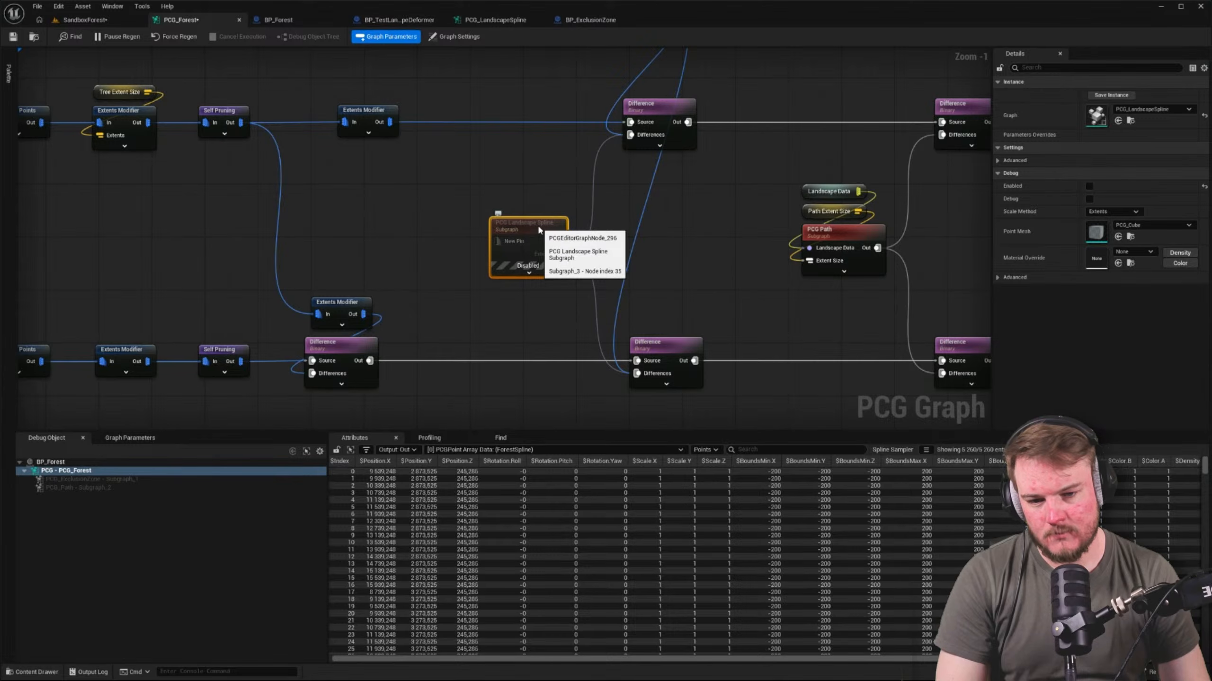
{"action": "key", "text": "e"}
{"action": "right_click_drag", "start_coordinate": [539, 230], "coordinate": [363, 213]}
{"action": "left_click", "coordinate": [389, 179]}
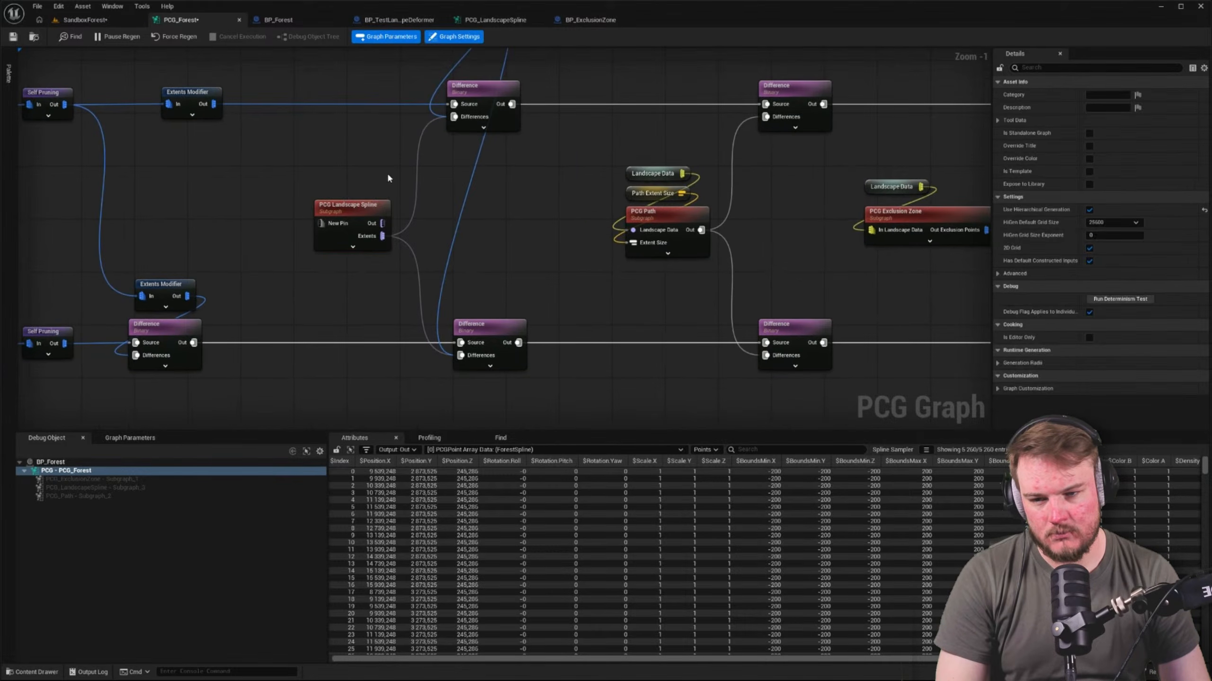
Check the forest edge and the rock border in the SandboxForest level
{"action": "left_click", "coordinate": [84, 10]}
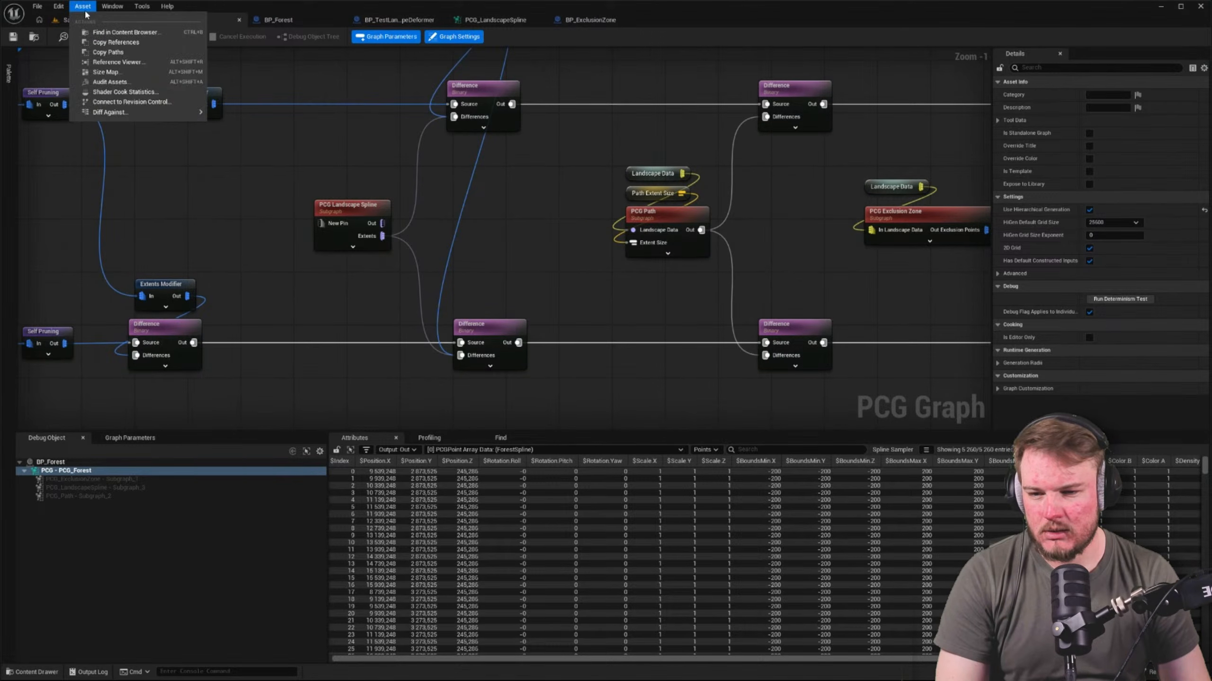
{"action": "left_click", "coordinate": [77, 19]}
{"action": "right_click_drag", "start_coordinate": [477, 287], "coordinate": [535, 324]}
{"action": "key", "text": "w"}
{"action": "key", "text": "s"}
{"action": "right_click_drag", "start_coordinate": [428, 164], "coordinate": [234, 115]}
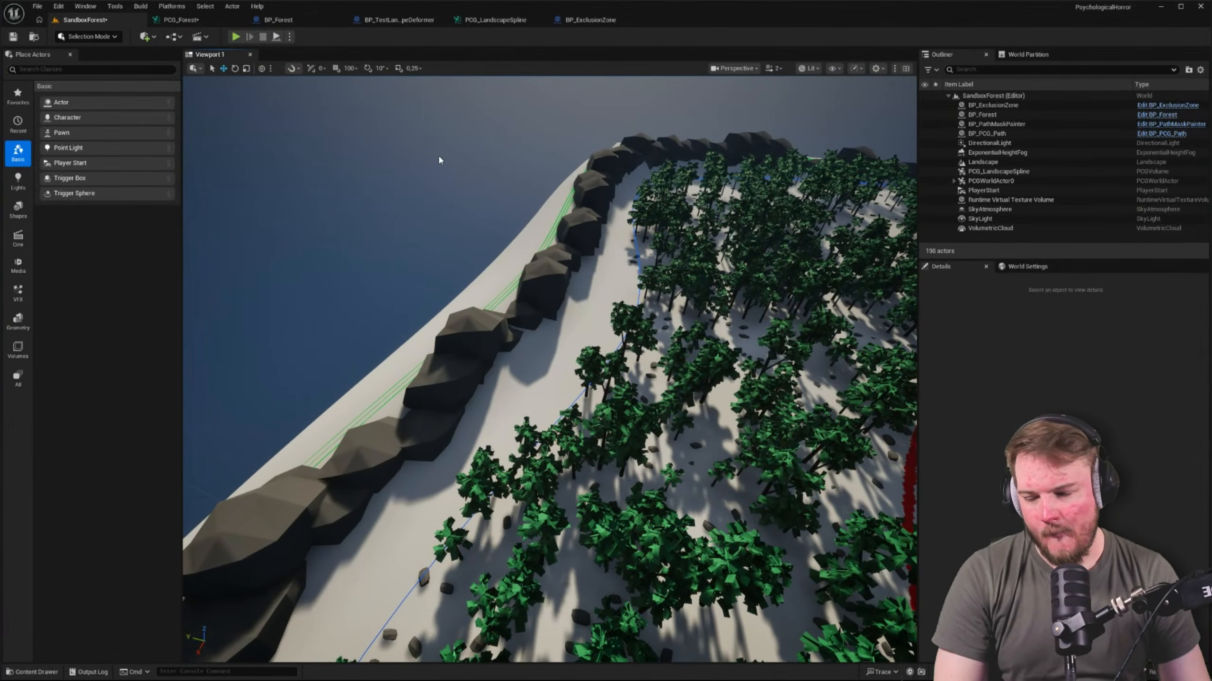
{"action": "right_click_drag", "start_coordinate": [484, 406], "coordinate": [568, 413]}
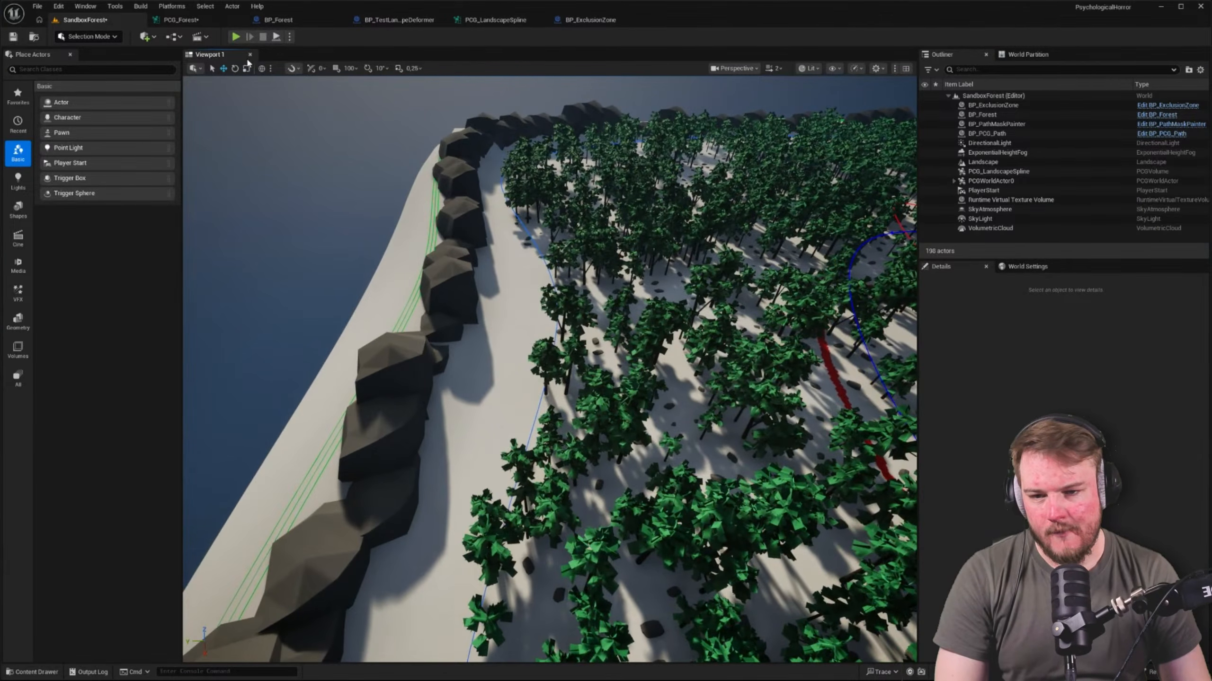
Disable the PCG Landscape Spline subgraph node in PCG_Forest and check the effect in the SandboxForest level
{"action": "left_click", "coordinate": [198, 19]}
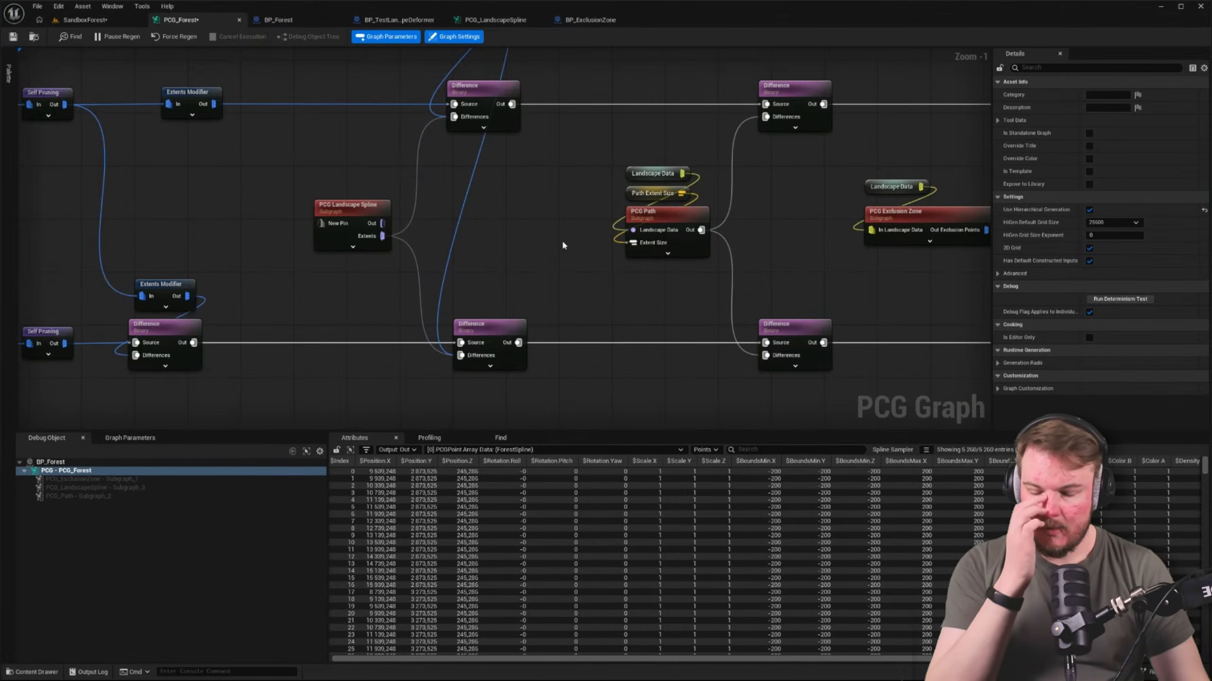
{"action": "right_click_drag", "start_coordinate": [561, 241], "coordinate": [680, 420]}
{"action": "left_click_drag", "start_coordinate": [136, 93], "coordinate": [631, 206]}
{"action": "left_click_drag", "start_coordinate": [598, 143], "coordinate": [378, 129]}
{"action": "right_click_drag", "start_coordinate": [378, 129], "coordinate": [513, 5]}
{"action": "right_click_drag", "start_coordinate": [568, 134], "coordinate": [498, 171]}
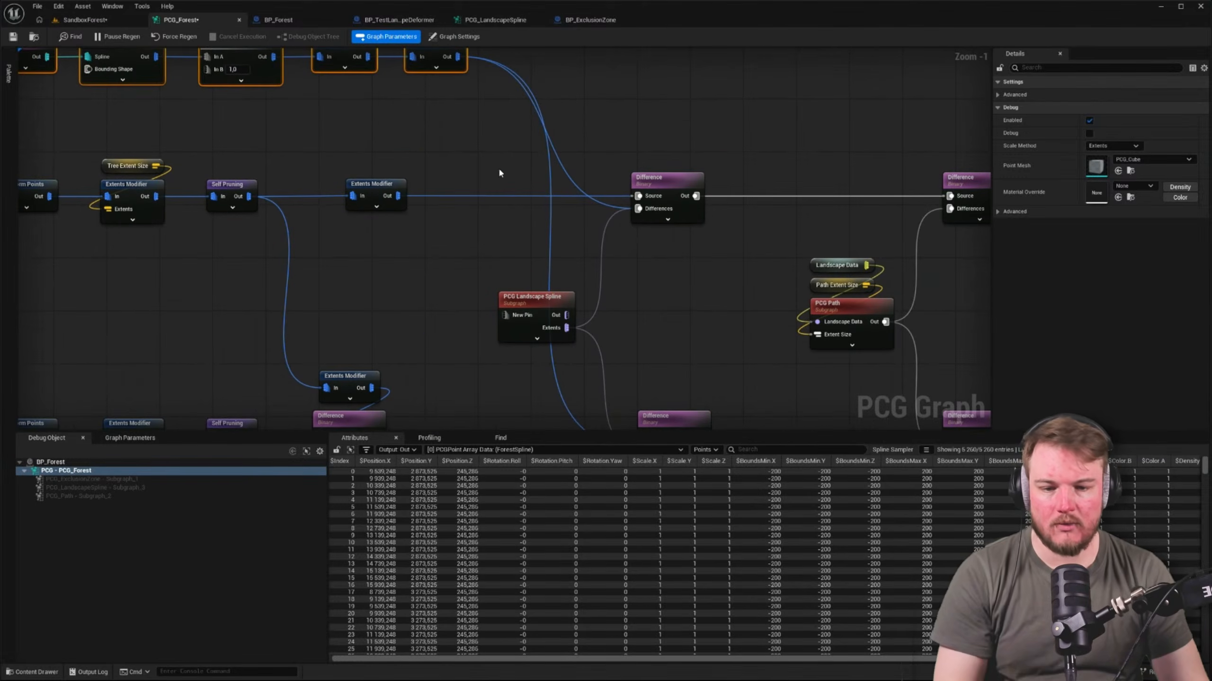
{"action": "left_click", "coordinate": [535, 309]}
{"action": "key", "text": "e"}
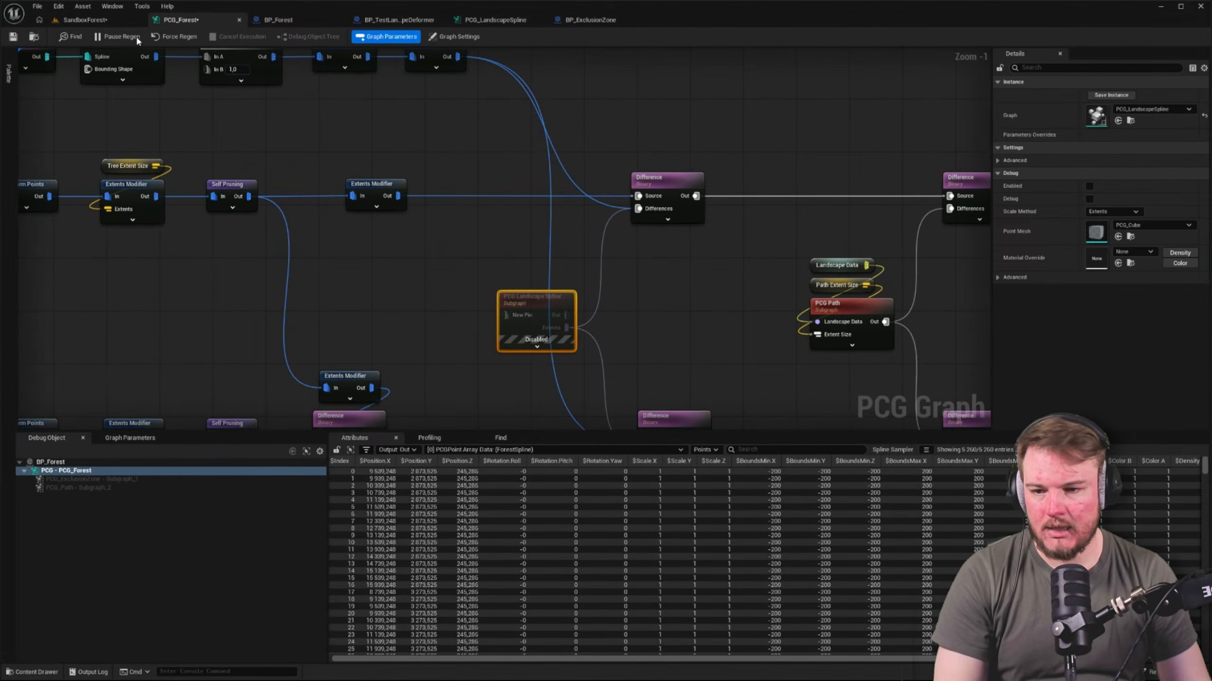
{"action": "left_click", "coordinate": [109, 21]}
{"action": "left_click", "coordinate": [212, 18]}
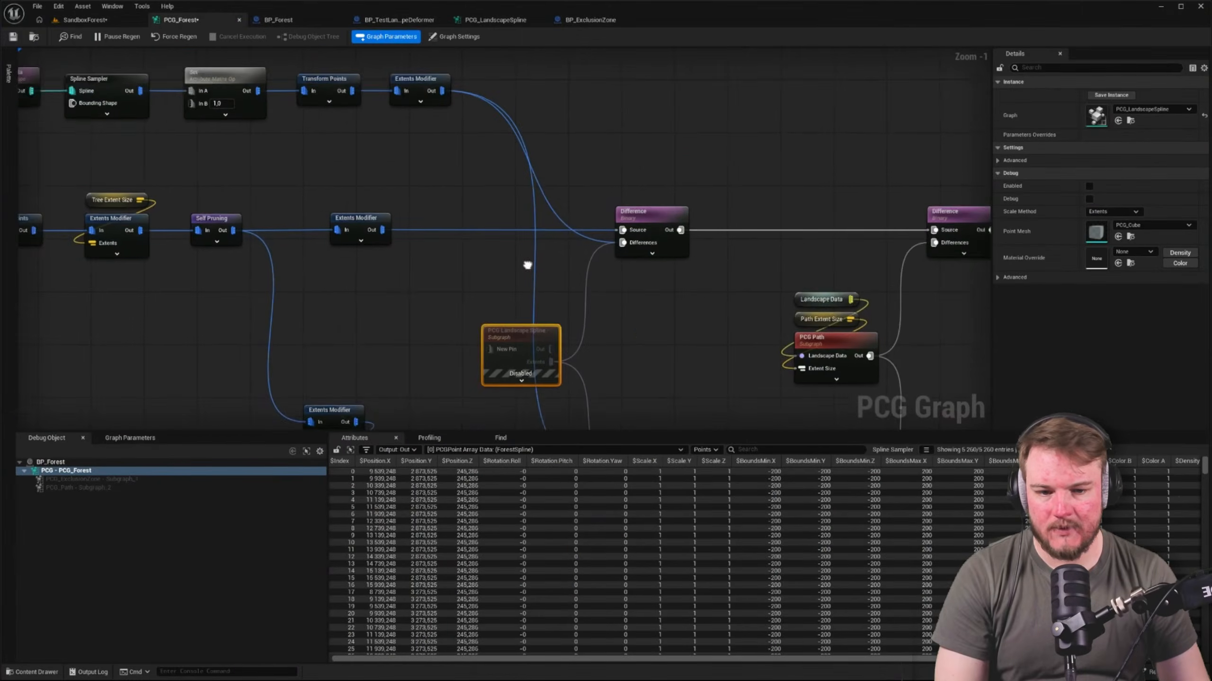
Turn on debug for the PCG Path subgraph node in PCG_Forest and look along the path in the SandboxForest level
{"action": "right_click_drag", "start_coordinate": [527, 263], "coordinate": [317, 219]}
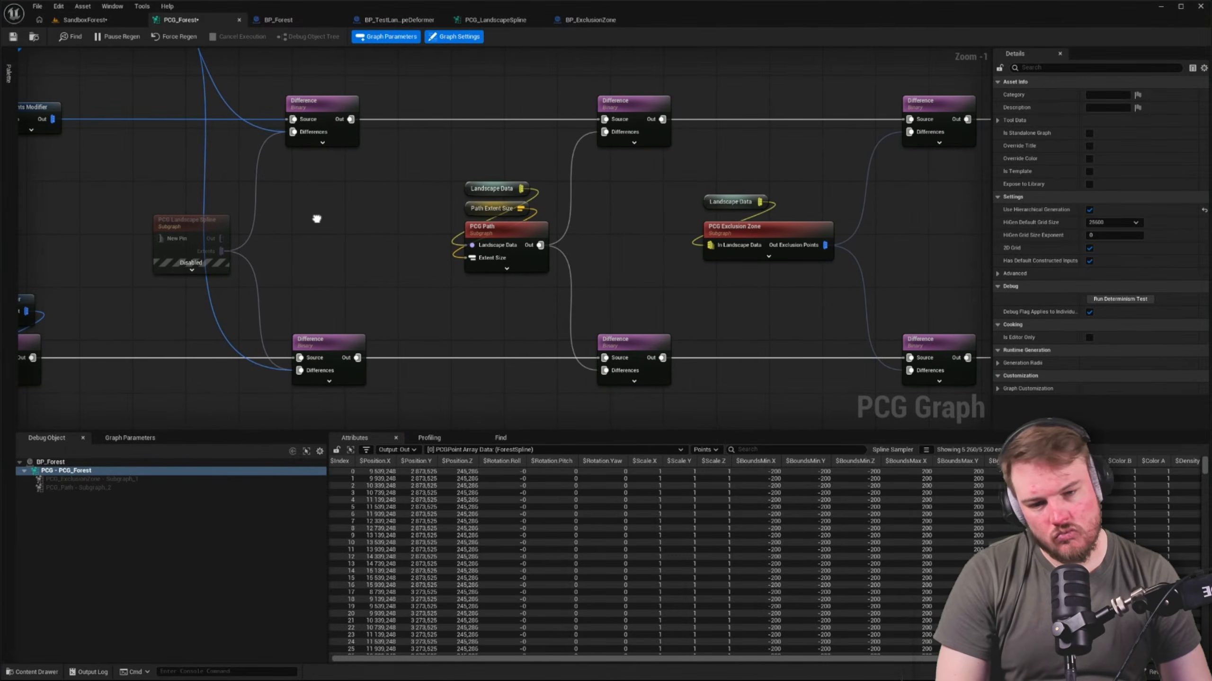
{"action": "left_click", "coordinate": [504, 237]}
{"action": "key", "text": "d"}
{"action": "left_click", "coordinate": [390, 240]}
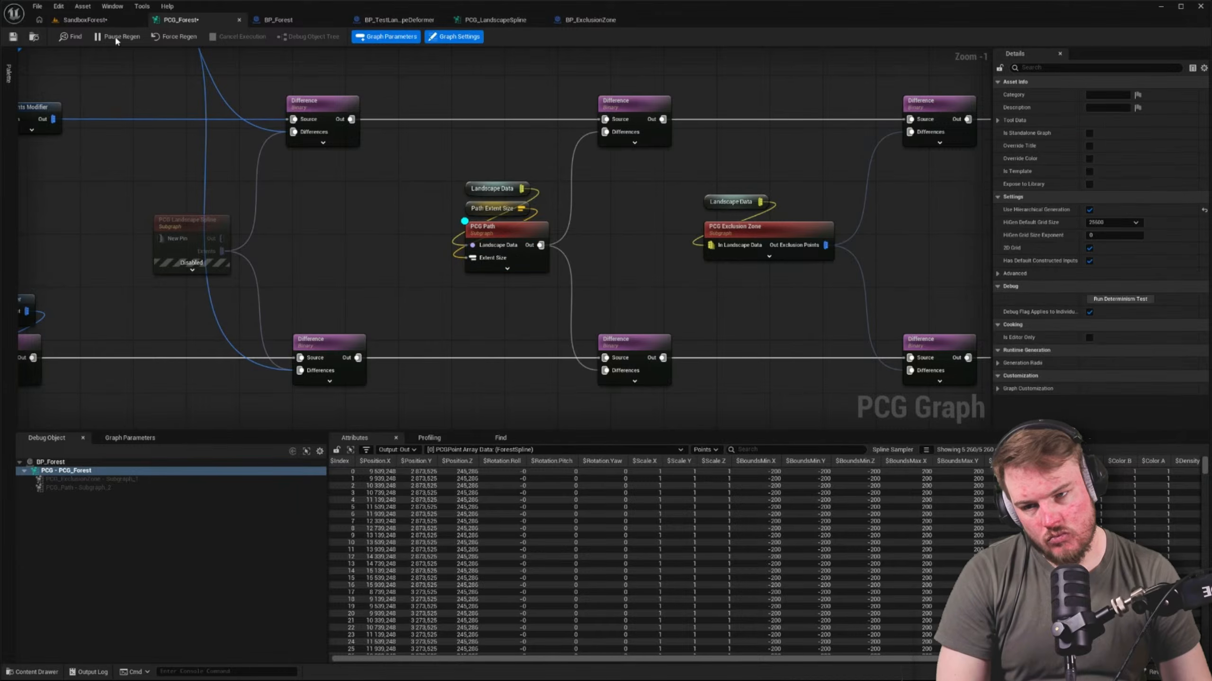
{"action": "left_click", "coordinate": [109, 18]}
{"action": "right_click_drag", "start_coordinate": [335, 148], "coordinate": [631, 279]}
{"action": "key", "text": "w"}
{"action": "right_click_drag", "start_coordinate": [722, 288], "coordinate": [749, 310]}
Open the PCG_Path graph from BP_PCG_Path's PCG component and examine its Input and Make Concrete nodes
{"action": "left_click", "coordinate": [1002, 134]}
{"action": "left_click", "coordinate": [980, 321]}
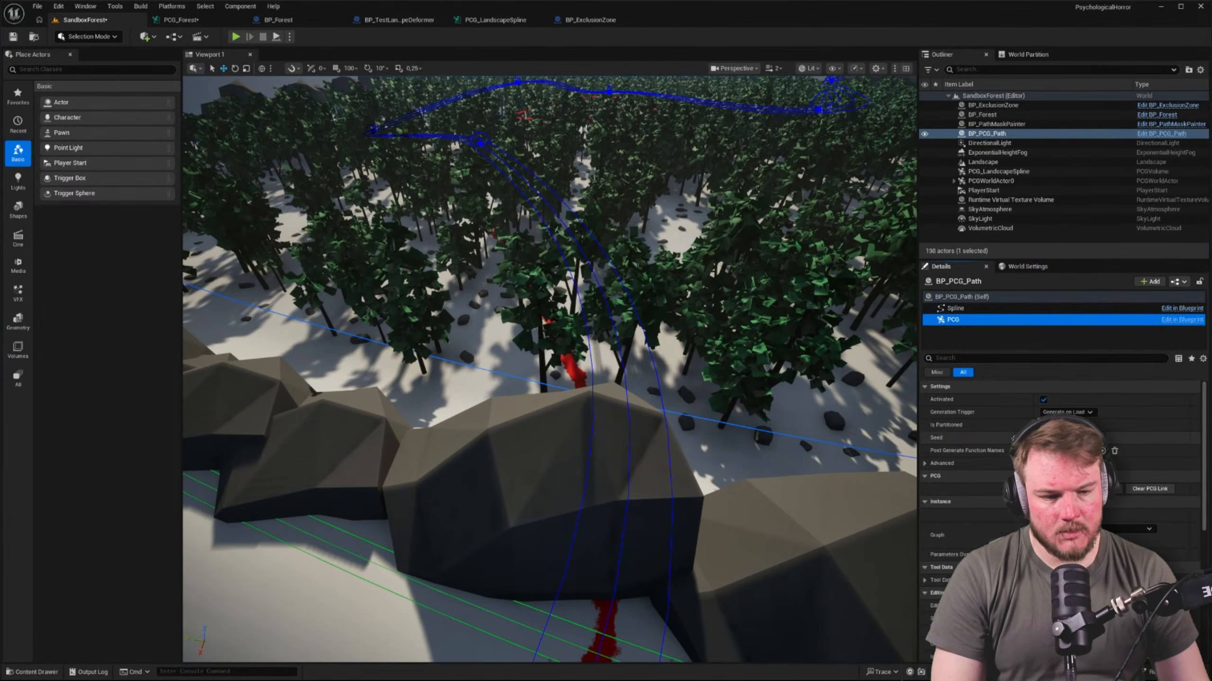
{"action": "left_click", "coordinate": [1087, 541]}
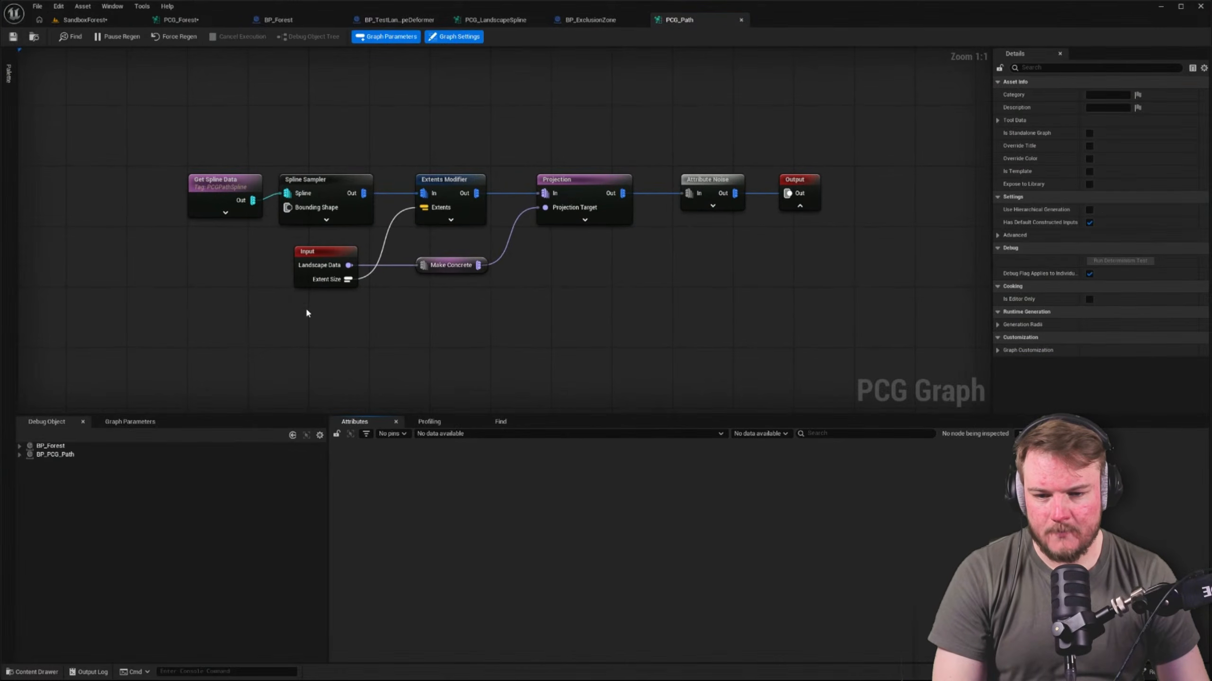
{"action": "left_click_drag", "start_coordinate": [233, 245], "coordinate": [637, 359]}
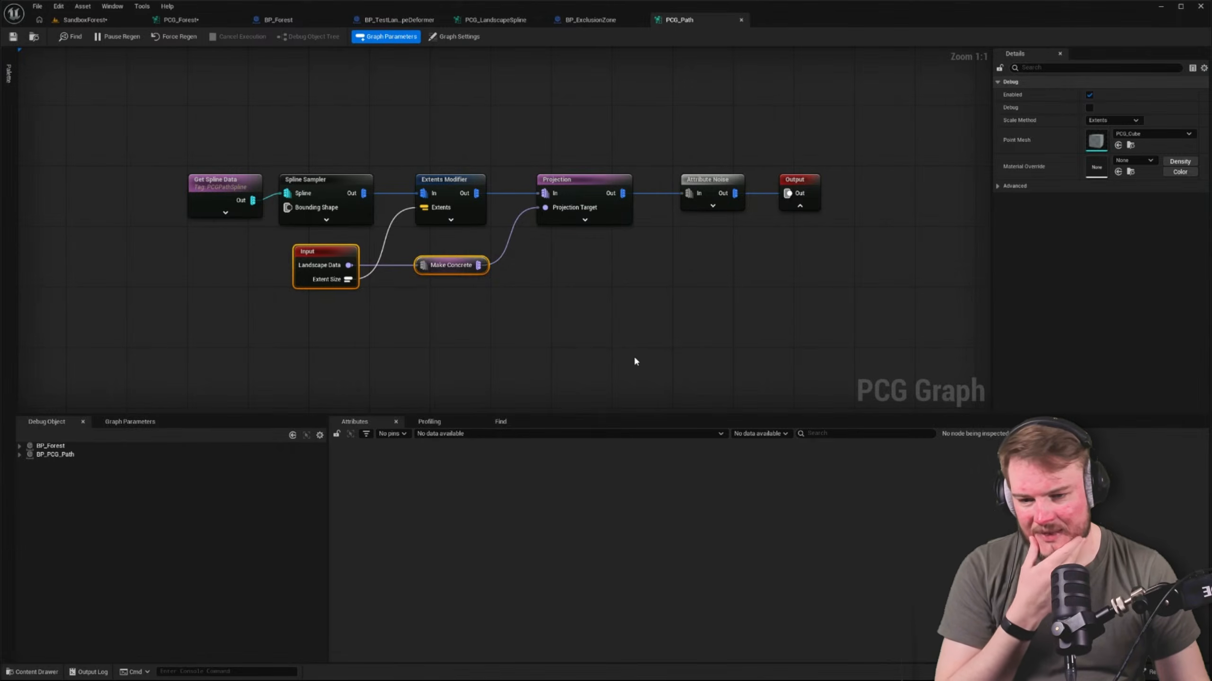
{"action": "right_click_drag", "start_coordinate": [621, 342], "coordinate": [699, 349]}
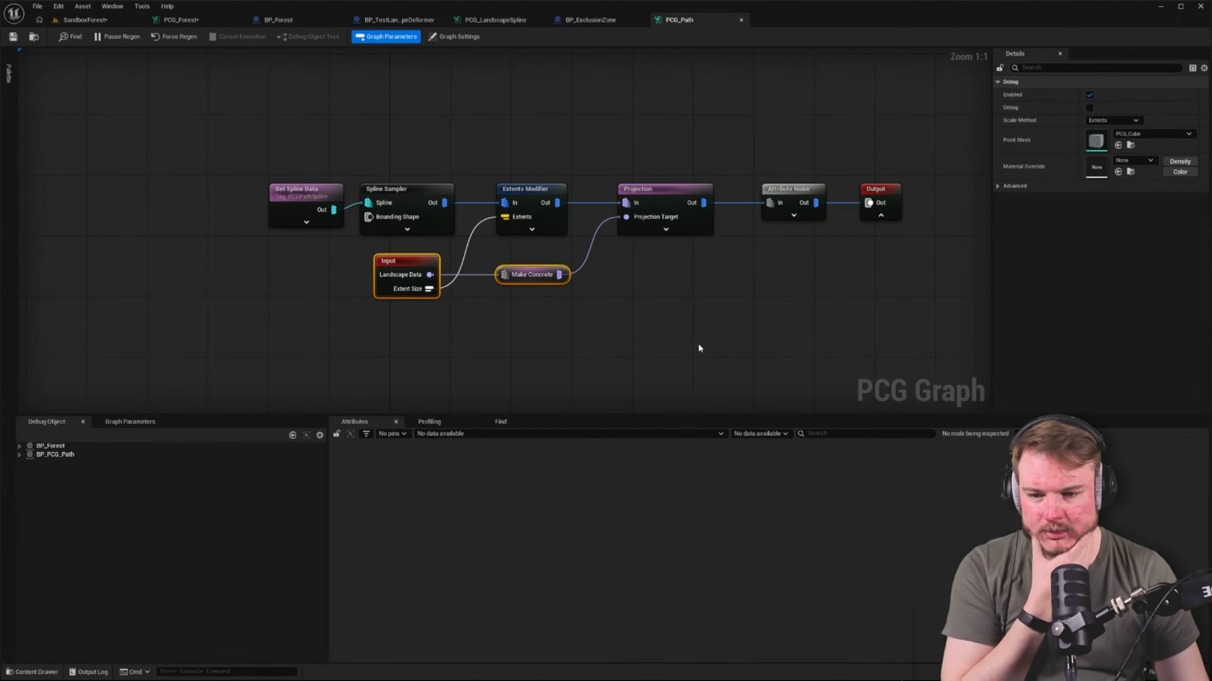
Compare PCG_Path with PCG_Forest and review the settings of its Get Spline Data and Projection nodes
{"action": "left_click", "coordinate": [120, 20]}
{"action": "left_click", "coordinate": [176, 20]}
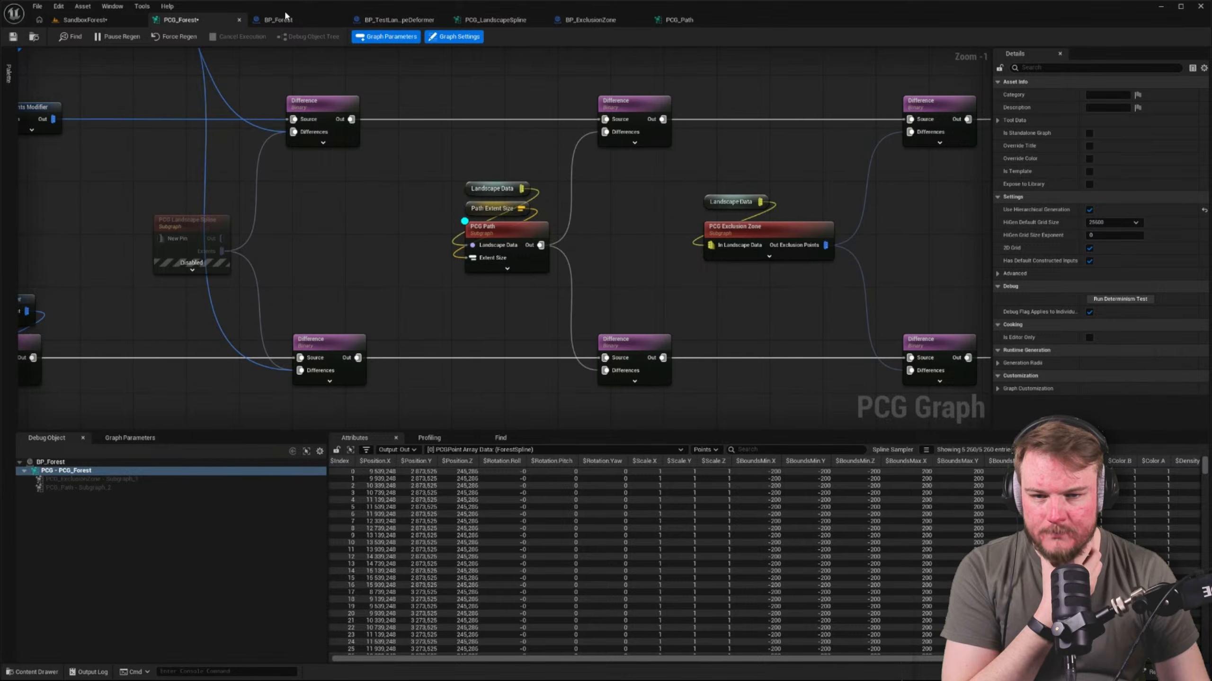
{"action": "left_click", "coordinate": [679, 20]}
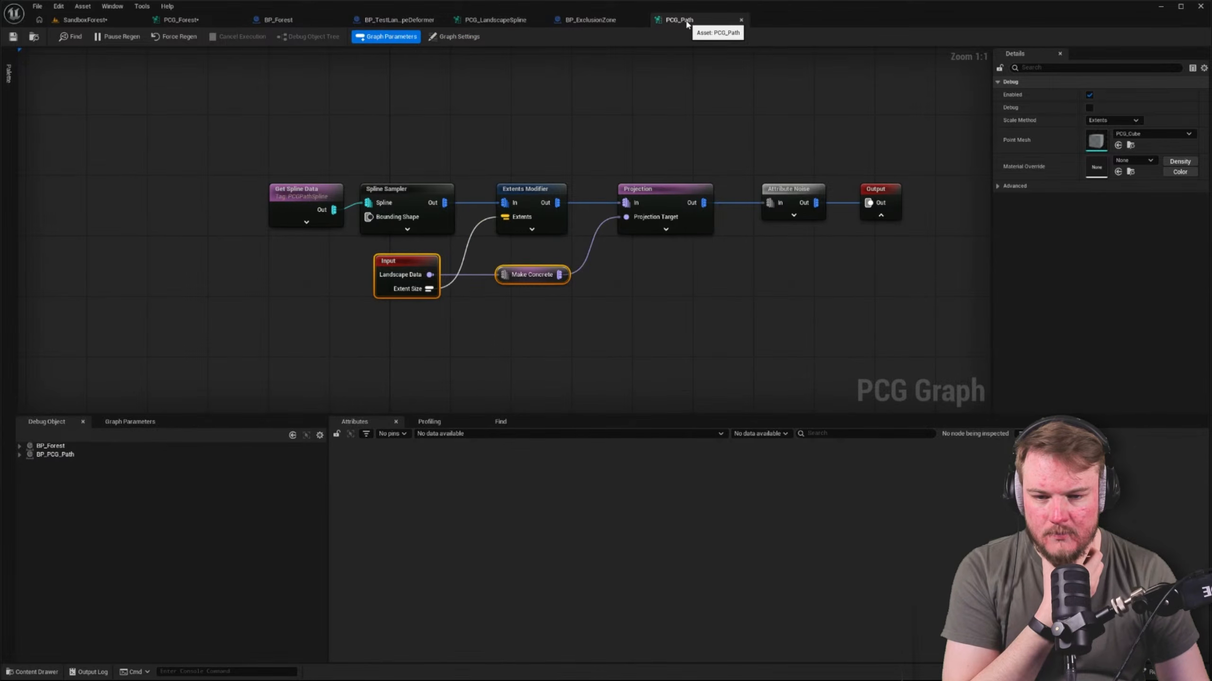
{"action": "left_click", "coordinate": [294, 211]}
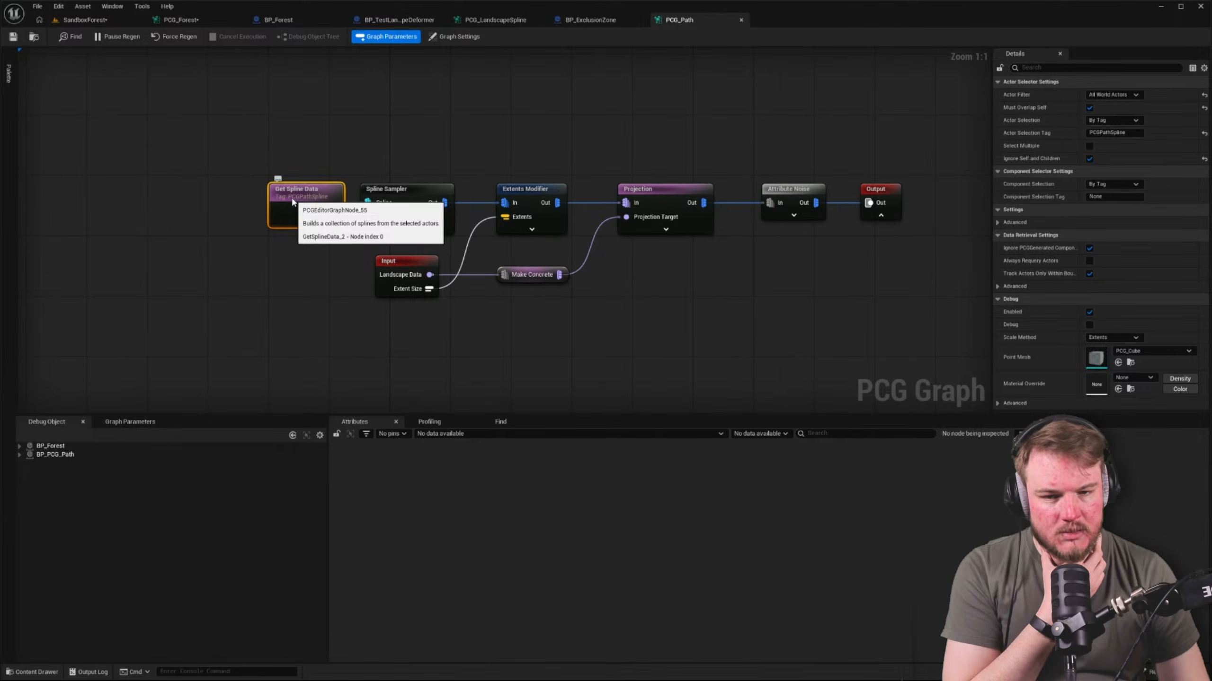
{"action": "left_click", "coordinate": [615, 171]}
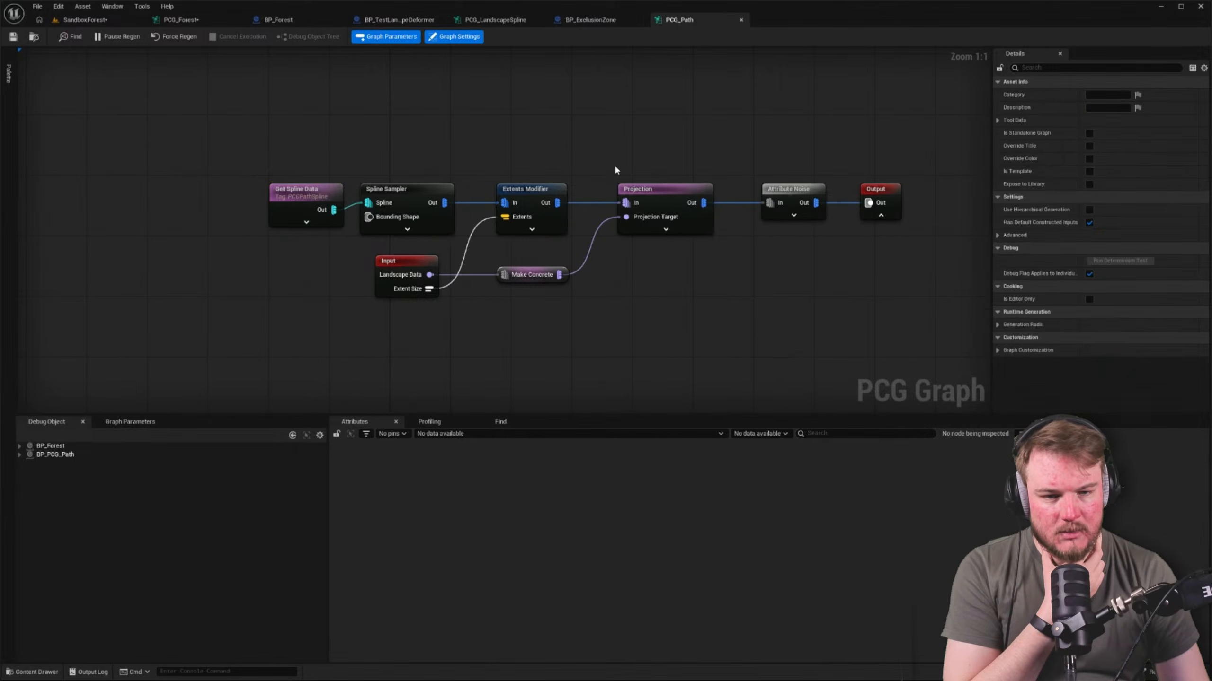
{"action": "left_click", "coordinate": [649, 191]}
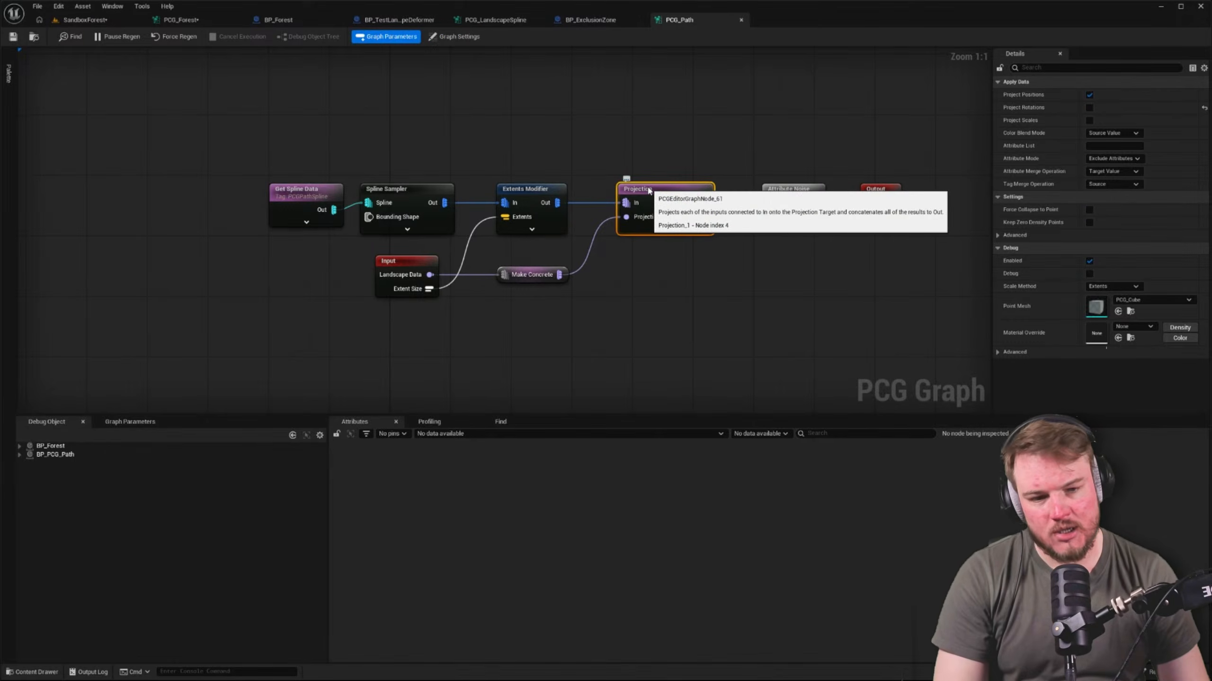
Turn on debug for the Attribute Noise node in PCG_Path and look for its points in the SandboxForest level
{"action": "left_click", "coordinate": [827, 173]}
{"action": "left_click", "coordinate": [805, 191]}
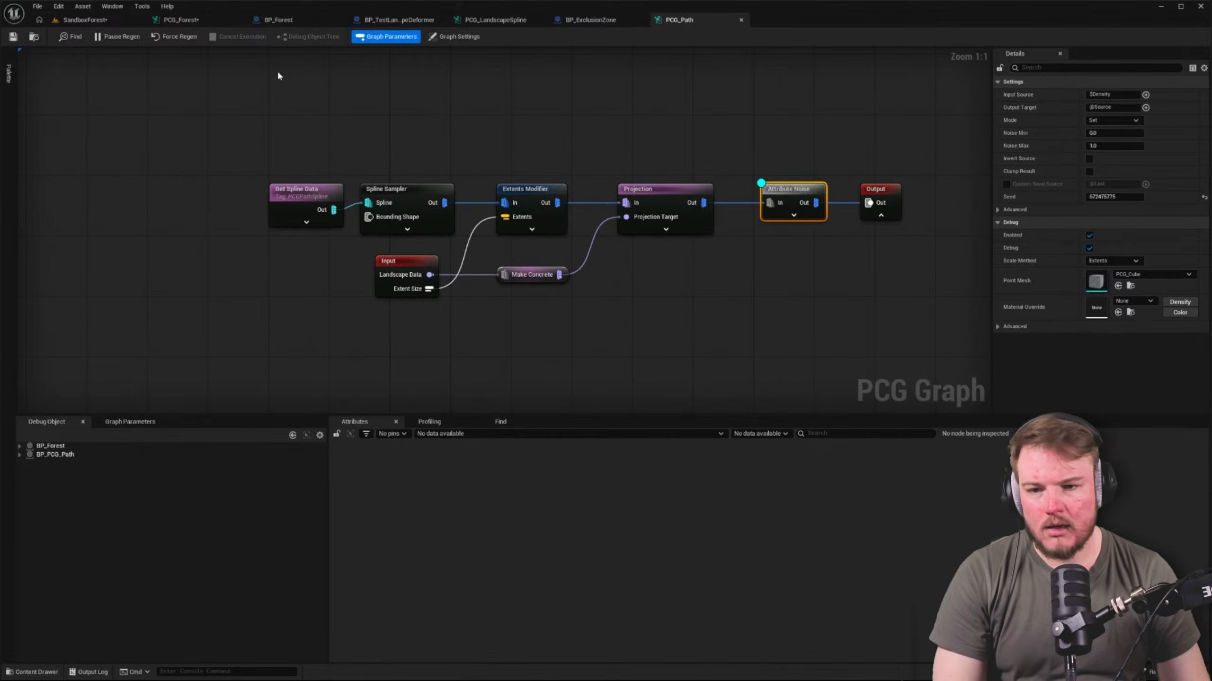
{"action": "left_click", "coordinate": [78, 20]}
{"action": "right_click_drag", "start_coordinate": [549, 370], "coordinate": [592, 338]}
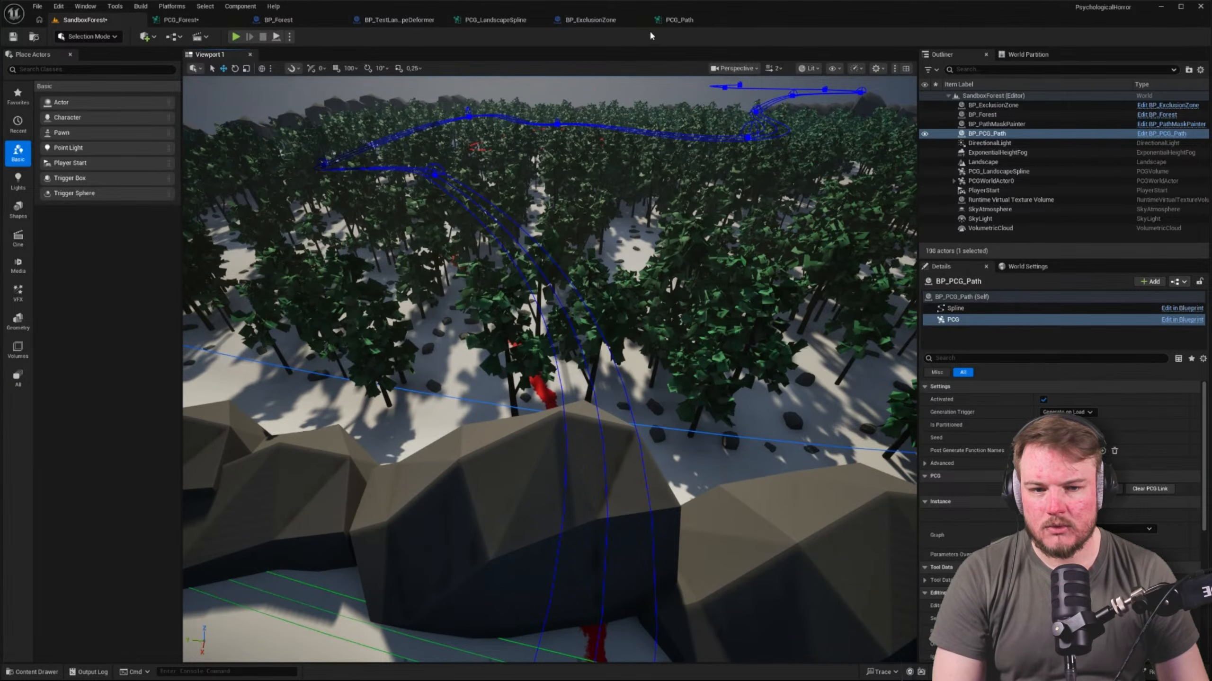
Inspect the output data of the Attribute Noise, Get Spline Data and Spline Sampler nodes in PCG_Path
{"action": "left_click", "coordinate": [679, 19]}
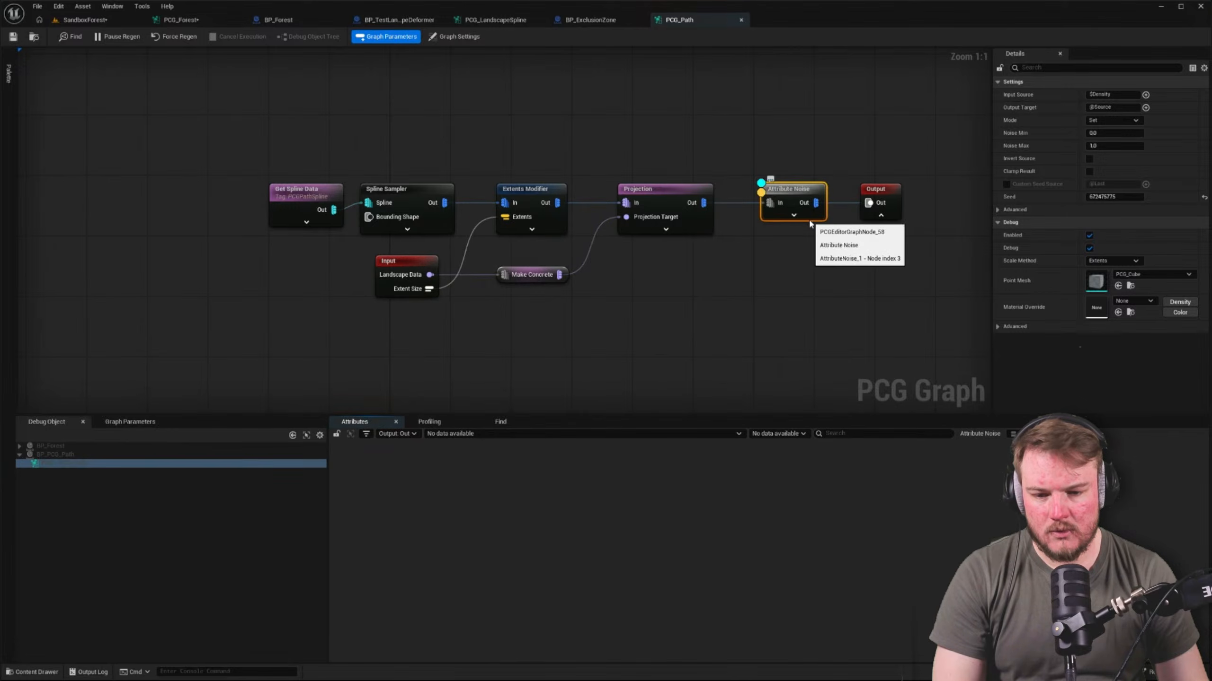
{"action": "left_click", "coordinate": [324, 191]}
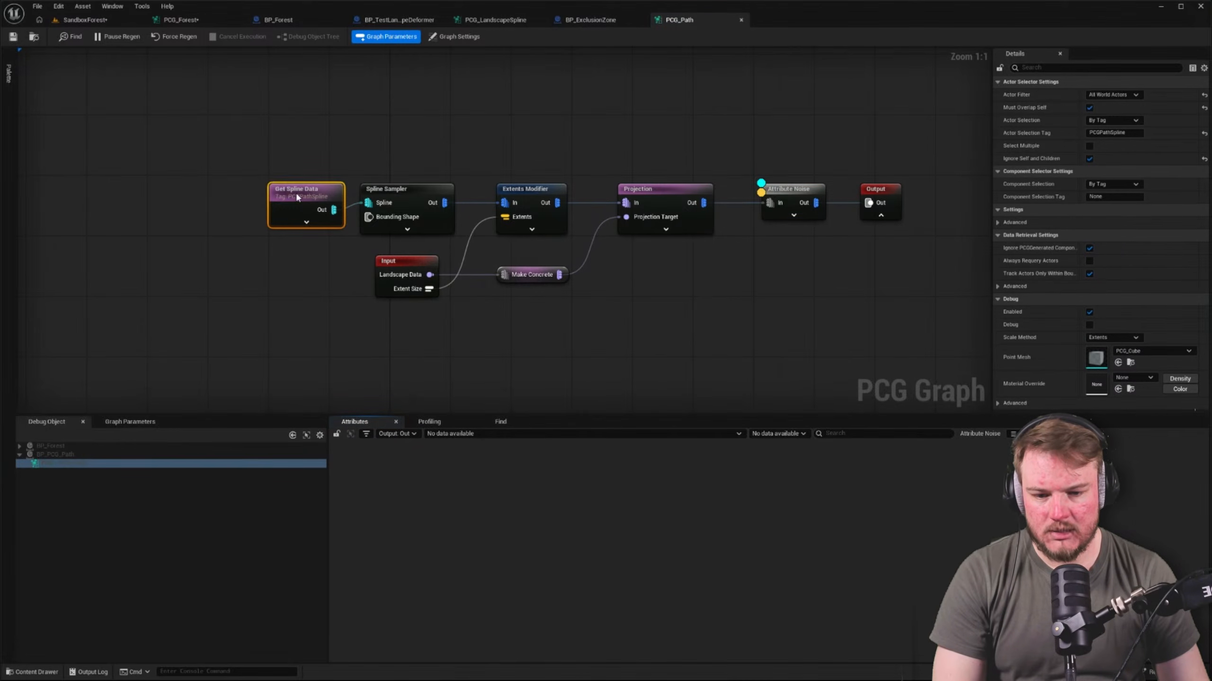
{"action": "left_click", "coordinate": [398, 189]}
{"action": "left_click", "coordinate": [85, 19]}
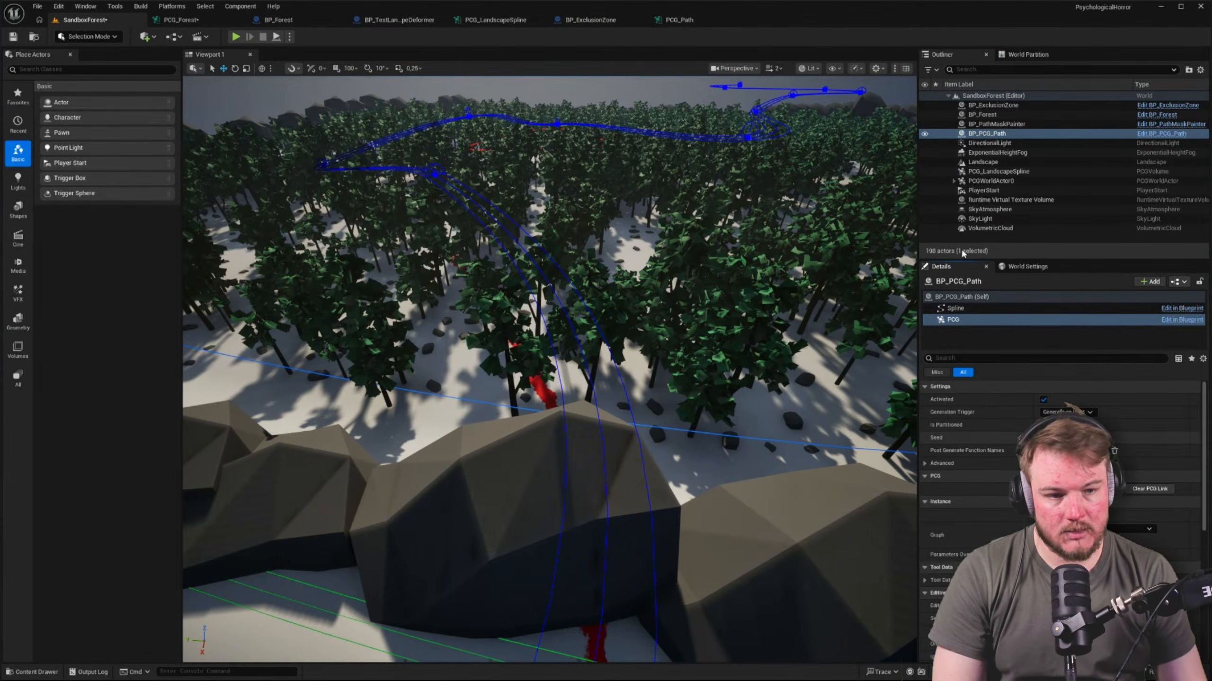
Regenerate the forest from the PCG component of BP_Forest in the SandboxForest level
{"action": "left_click", "coordinate": [991, 124]}
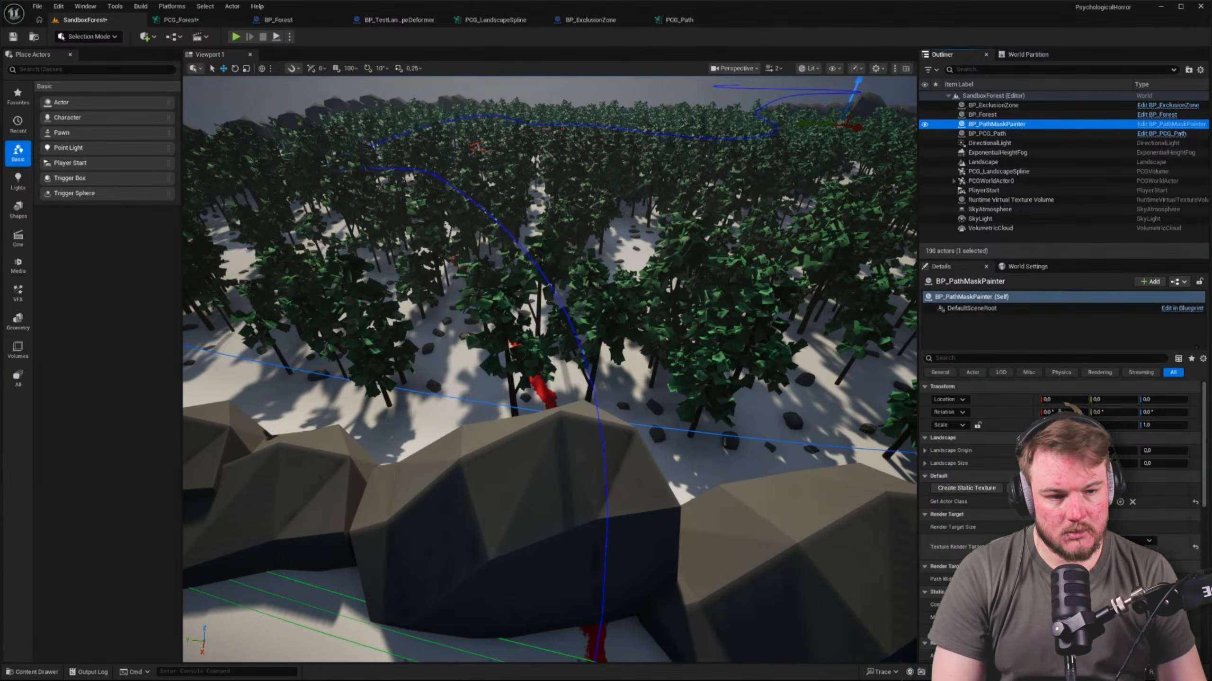
{"action": "left_click", "coordinate": [983, 115]}
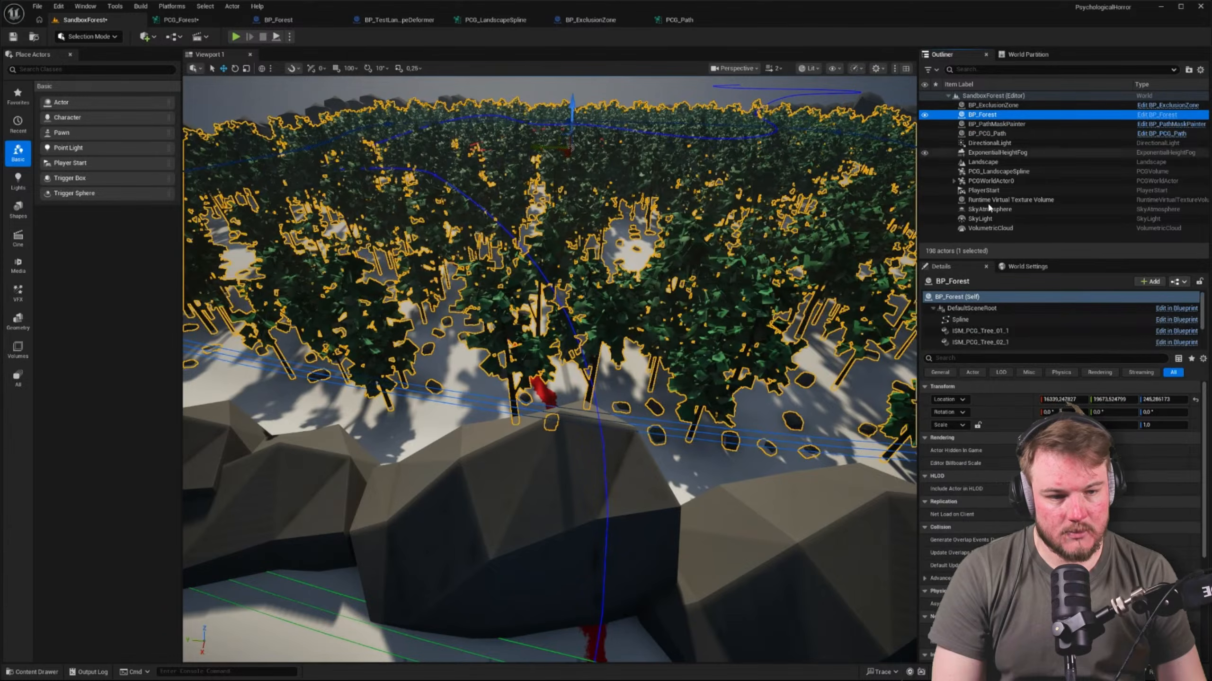
{"action": "left_click", "coordinate": [990, 319]}
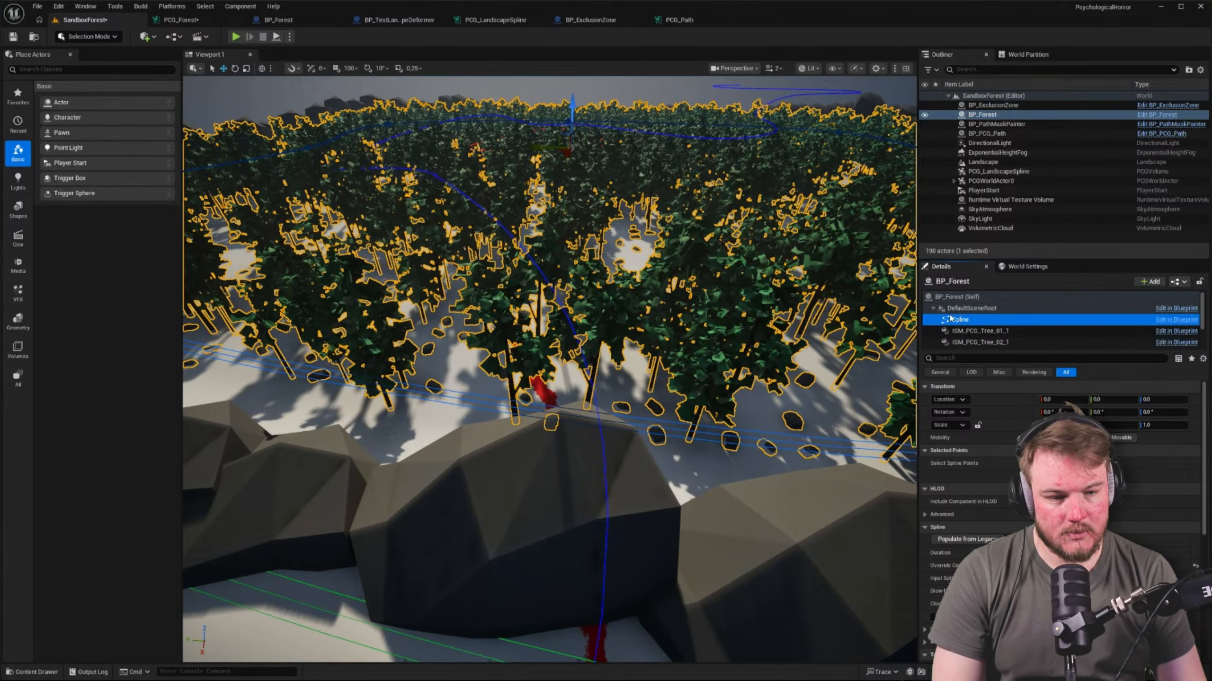
{"action": "left_click", "coordinate": [933, 309]}
{"action": "left_click", "coordinate": [960, 321]}
{"action": "left_click", "coordinate": [1068, 488]}
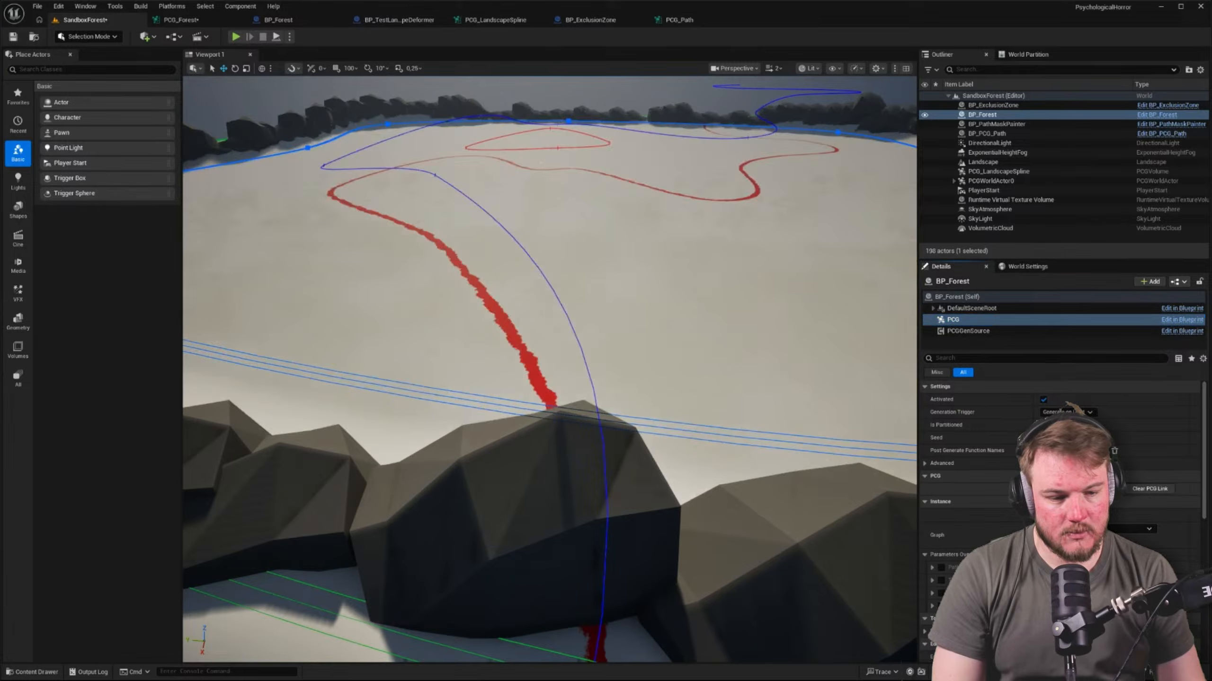
Select BP_ExclusionZone and check the trees inside its spline and along the nearby path
{"action": "left_click", "coordinate": [999, 105]}
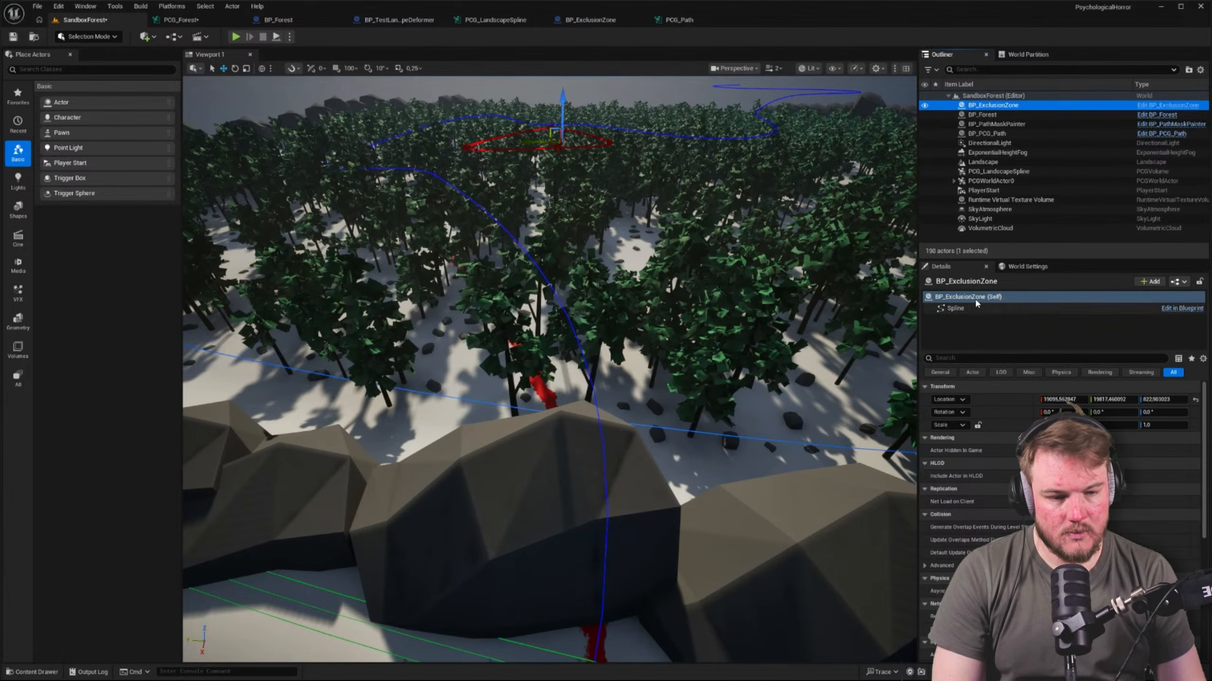
{"action": "key", "text": "w"}
{"action": "mouse_move", "coordinate": [763, 305]}
{"action": "right_mouse_down"}
{"action": "mouse_move", "coordinate": [773, 292]}
{"action": "mouse_move", "coordinate": [764, 296]}
{"action": "right_mouse_up"}
{"action": "scroll", "coordinate": [764, 305], "scroll_direction": "up", "scroll_amount": 6}
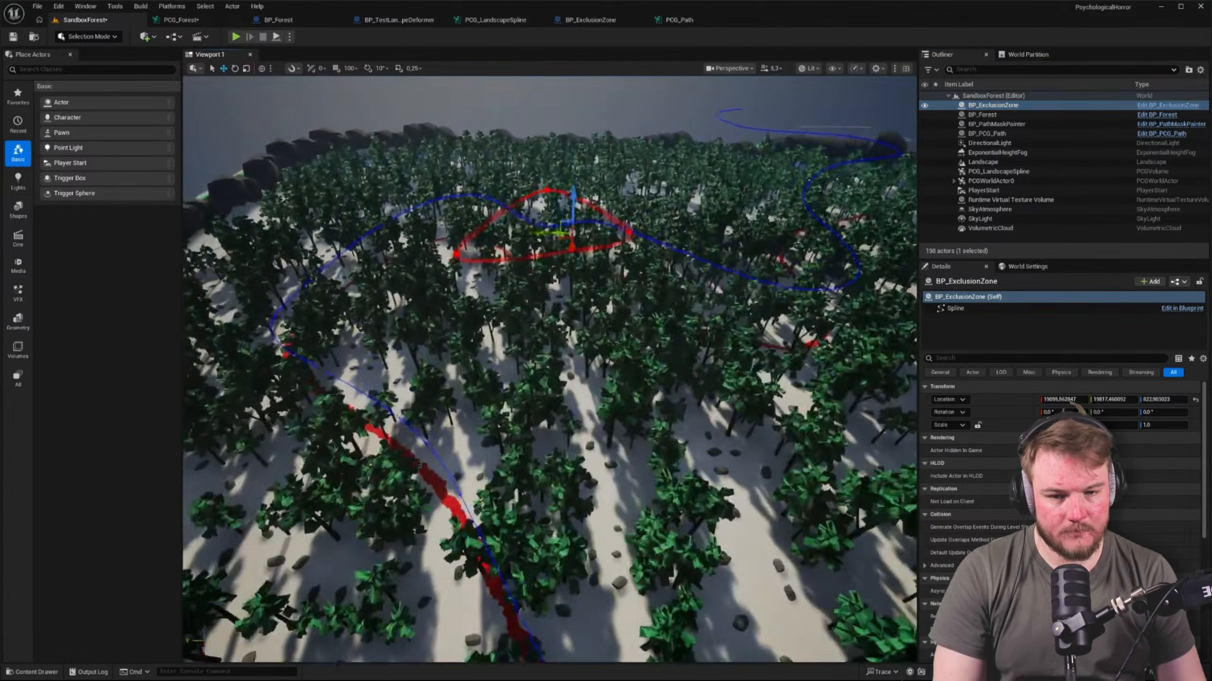
{"action": "key", "text": "w"}
{"action": "scroll", "coordinate": [534, 278], "scroll_direction": "down", "scroll_amount": 1}
{"action": "right_click_drag", "start_coordinate": [534, 253], "coordinate": [535, 278]}
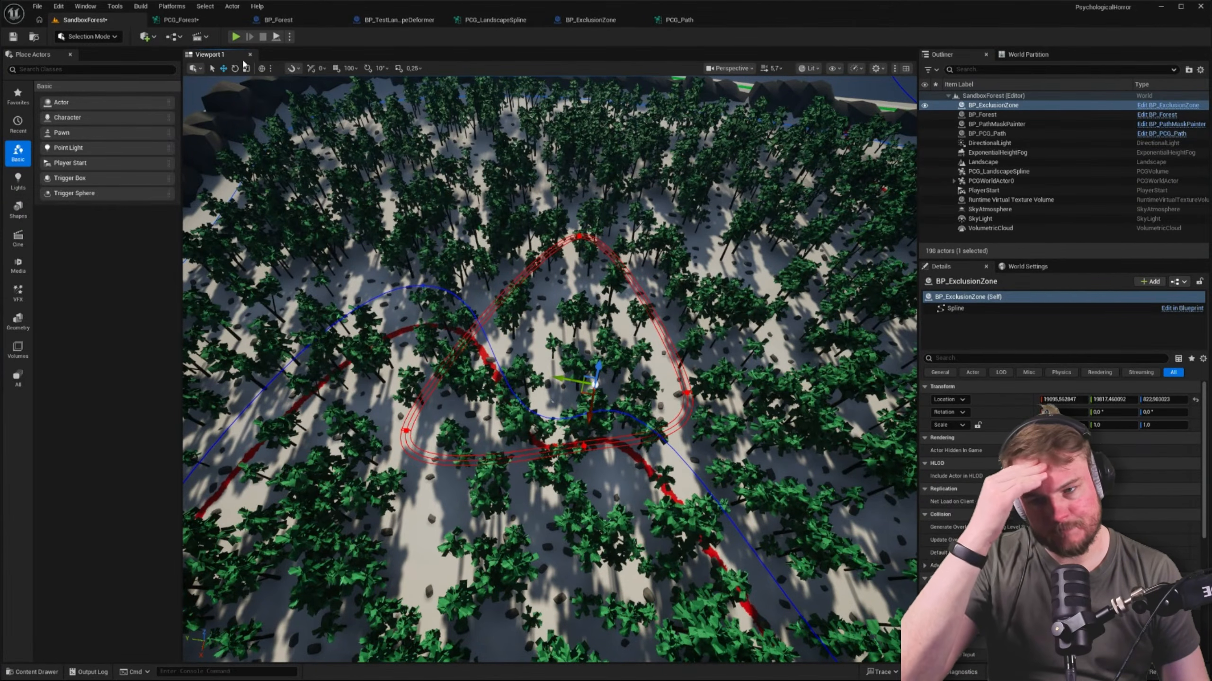
Open the PCG_ExclusionZone graph used by the PCG Exclusion Zone subgraph node and examine its Input and Make Concrete nodes
{"action": "left_click", "coordinate": [183, 19]}
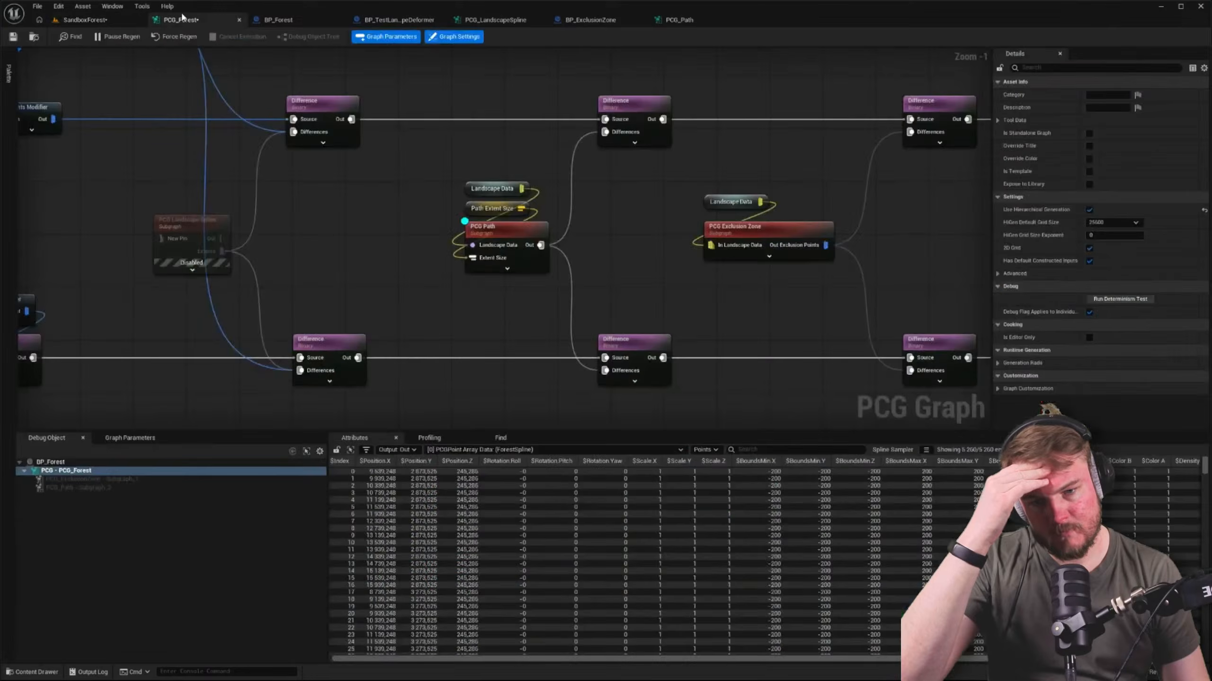
{"action": "right_click_drag", "start_coordinate": [522, 206], "coordinate": [344, 205]}
{"action": "left_click", "coordinate": [577, 230]}
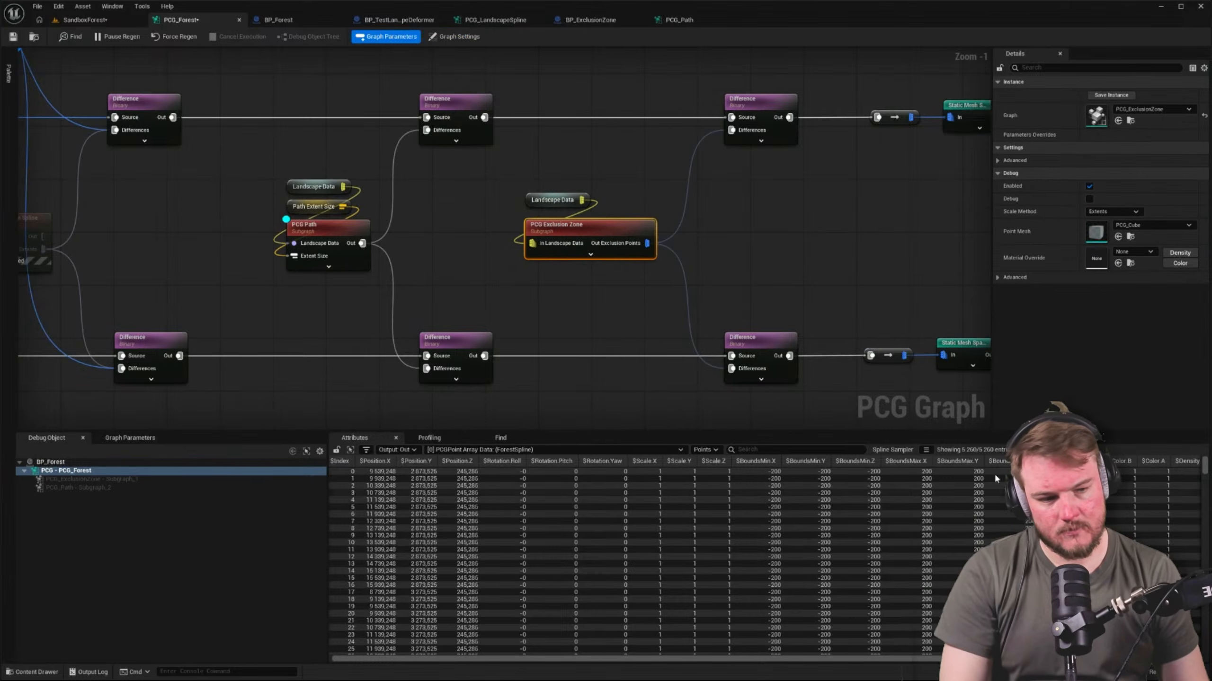
{"action": "left_click", "coordinate": [1131, 120]}
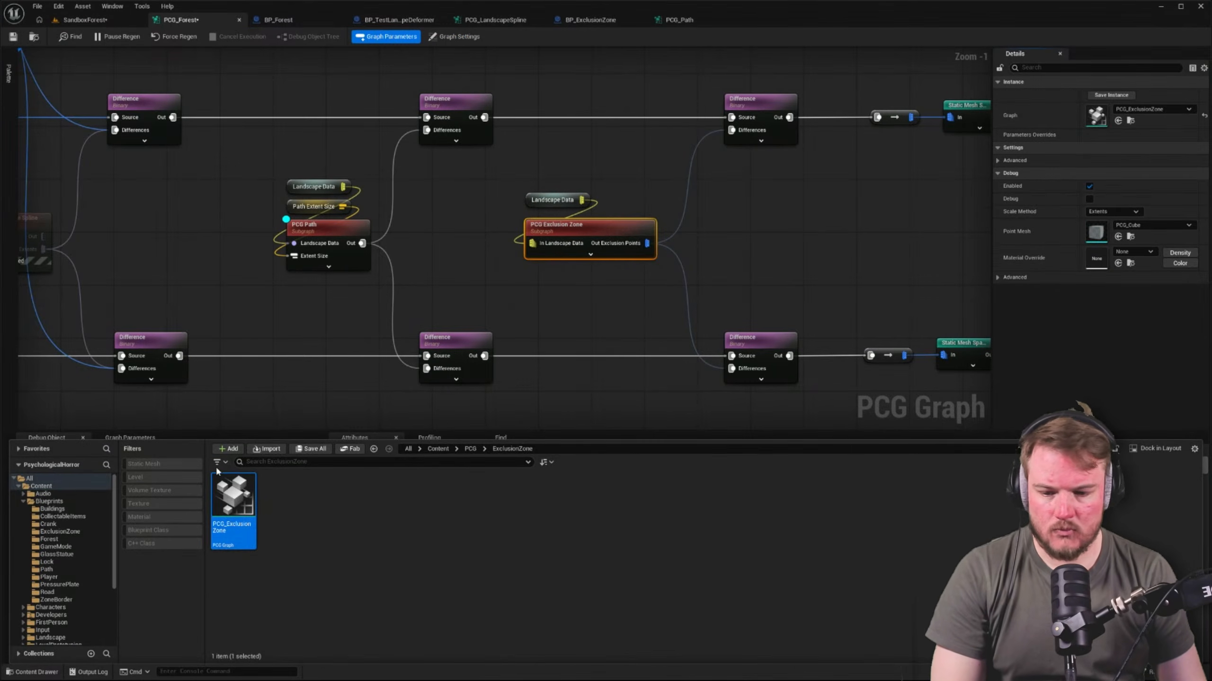
{"action": "double_click", "coordinate": [233, 497]}
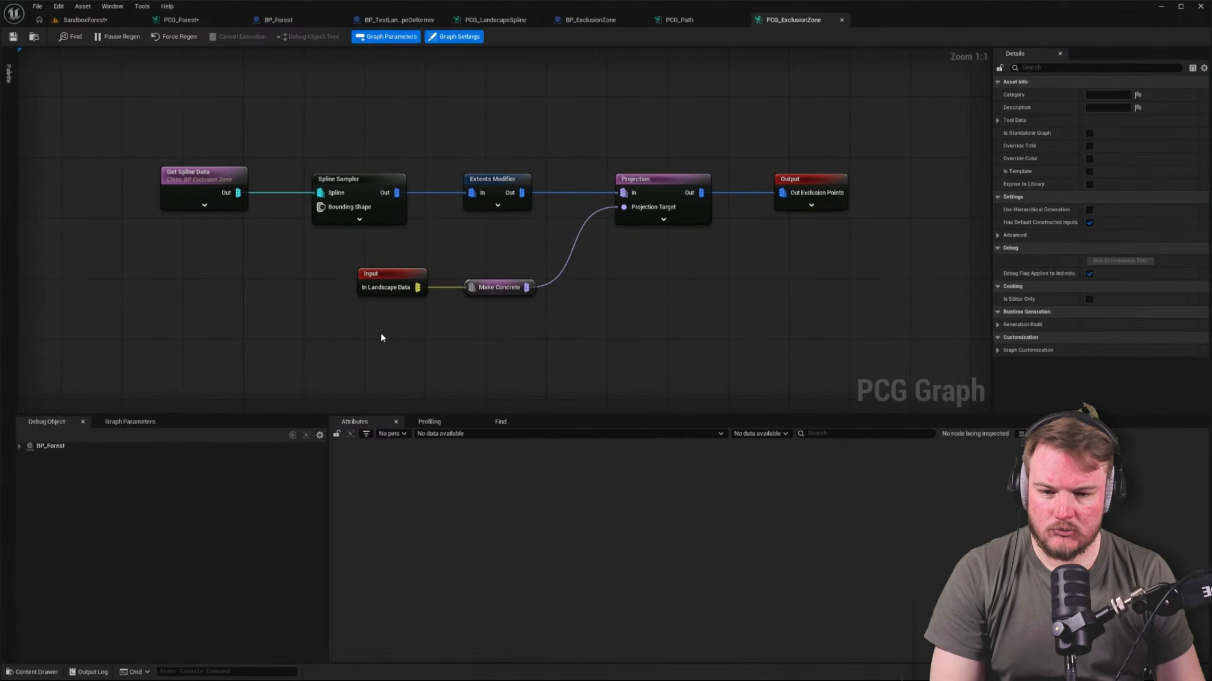
{"action": "left_click_drag", "start_coordinate": [270, 266], "coordinate": [760, 371]}
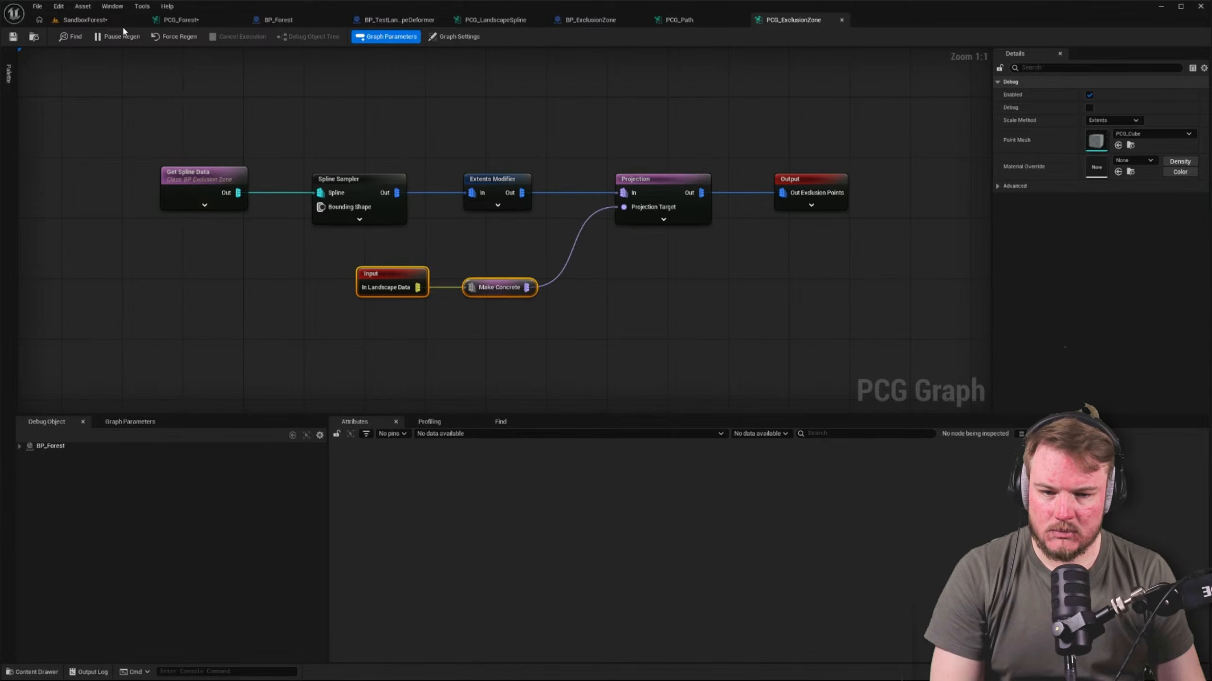
Go back over the PCG_Forest graph and turn on debug for the Landscape Data reroute feeding the PCG Exclusion Zone node
{"action": "left_click", "coordinate": [177, 20]}
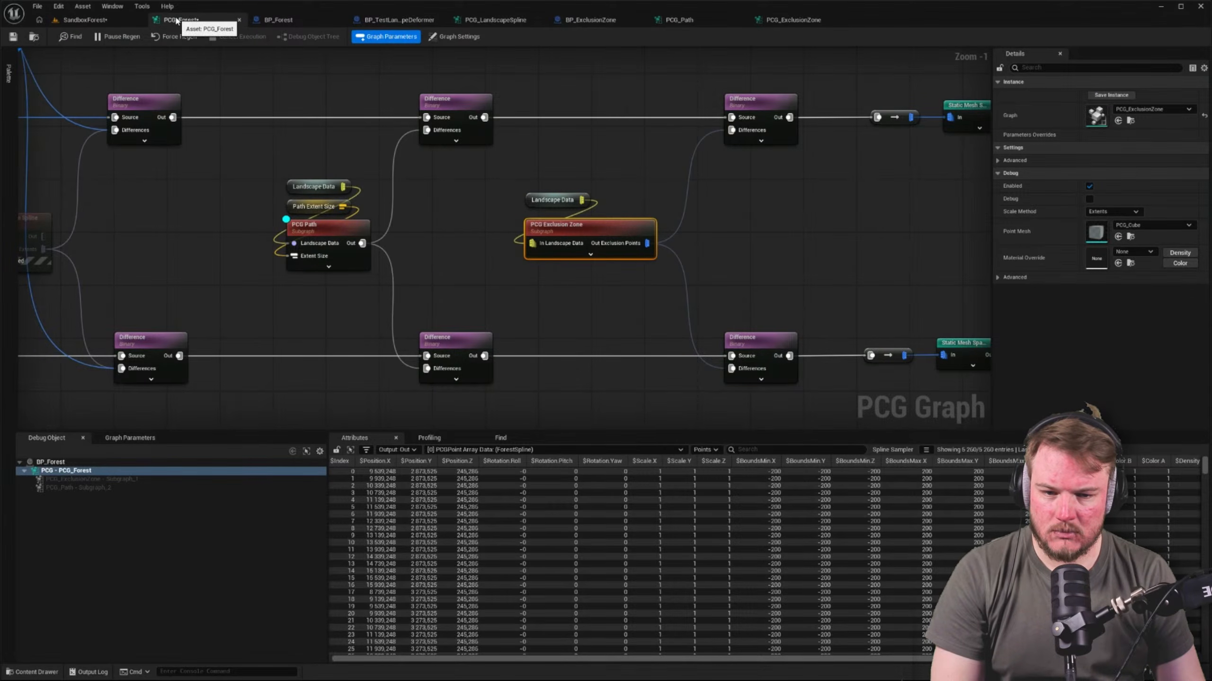
{"action": "left_click", "coordinate": [423, 186]}
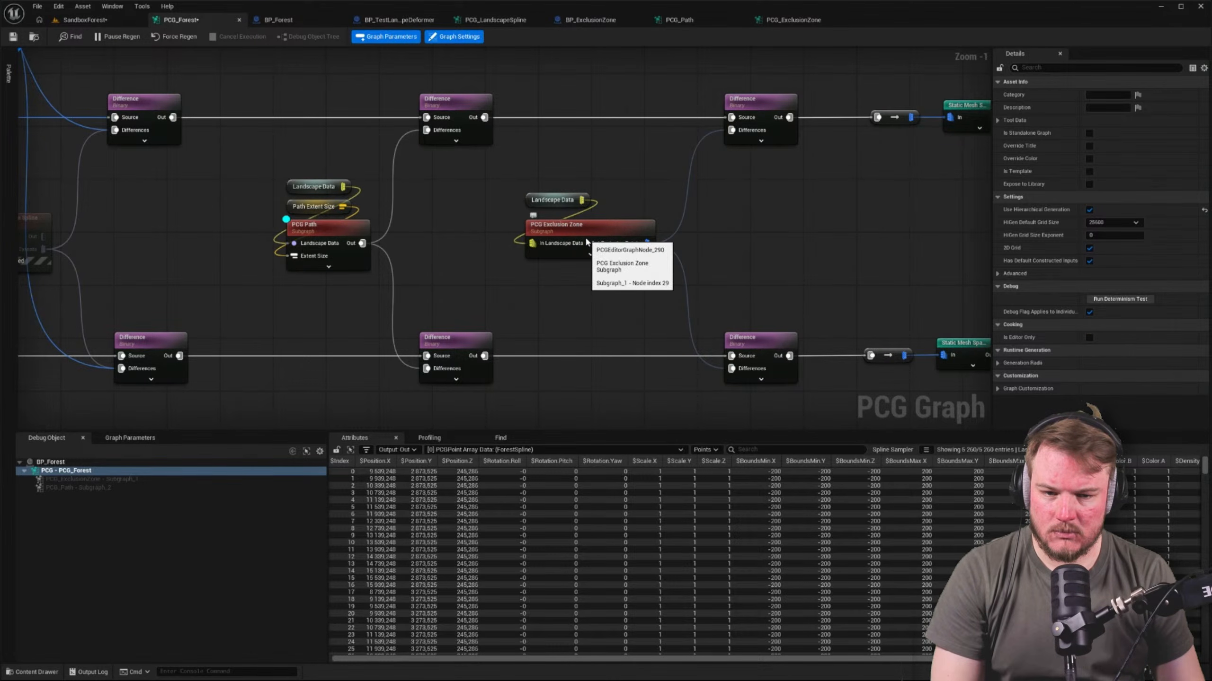
{"action": "scroll", "coordinate": [488, 250], "scroll_direction": "down", "scroll_amount": 4}
{"action": "right_click_drag", "start_coordinate": [456, 250], "coordinate": [787, 249]}
{"action": "right_click_drag", "start_coordinate": [268, 251], "coordinate": [418, 250]}
{"action": "scroll", "coordinate": [273, 243], "scroll_direction": "up", "scroll_amount": 5}
{"action": "left_click_drag", "start_coordinate": [232, 224], "coordinate": [482, 253]}
{"action": "right_click_drag", "start_coordinate": [740, 235], "coordinate": [14, 215]}
{"action": "right_click_drag", "start_coordinate": [959, 240], "coordinate": [349, 251]}
{"action": "right_click_drag", "start_coordinate": [845, 189], "coordinate": [599, 207]}
{"action": "left_click", "coordinate": [600, 209]}
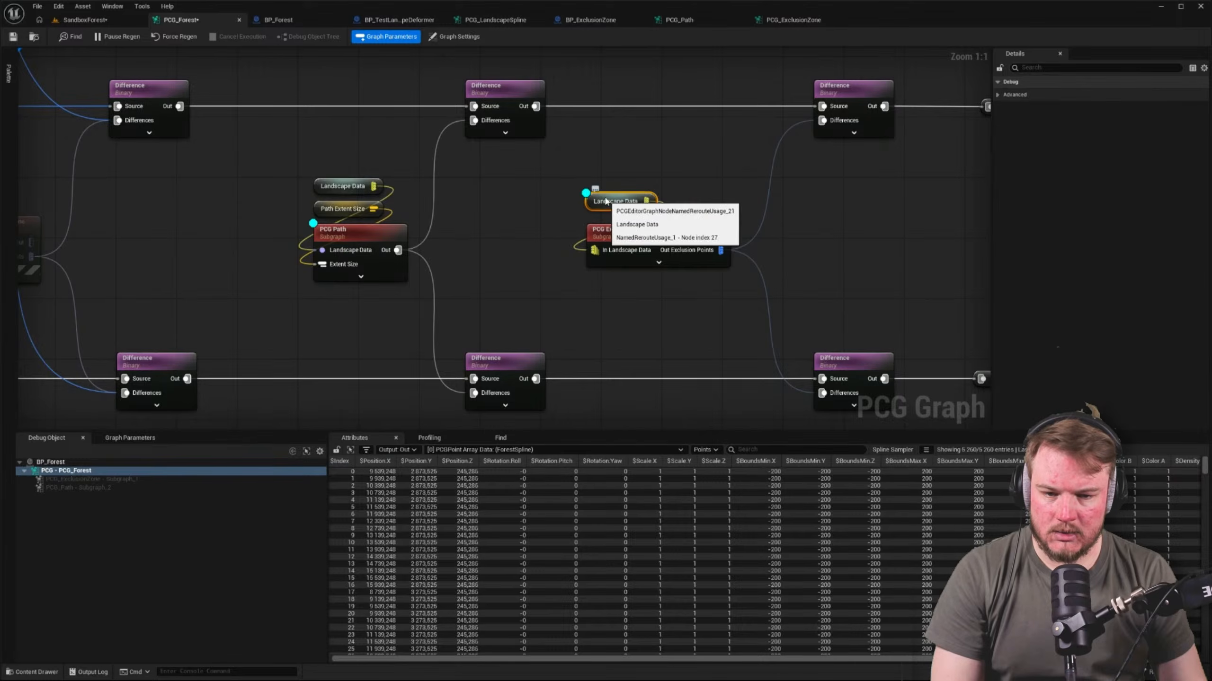
Inspect the Landscape Data reroute feeding the PCG Exclusion Zone node, and turn on inspection and debug for that subgraph node
{"action": "key", "text": "a"}
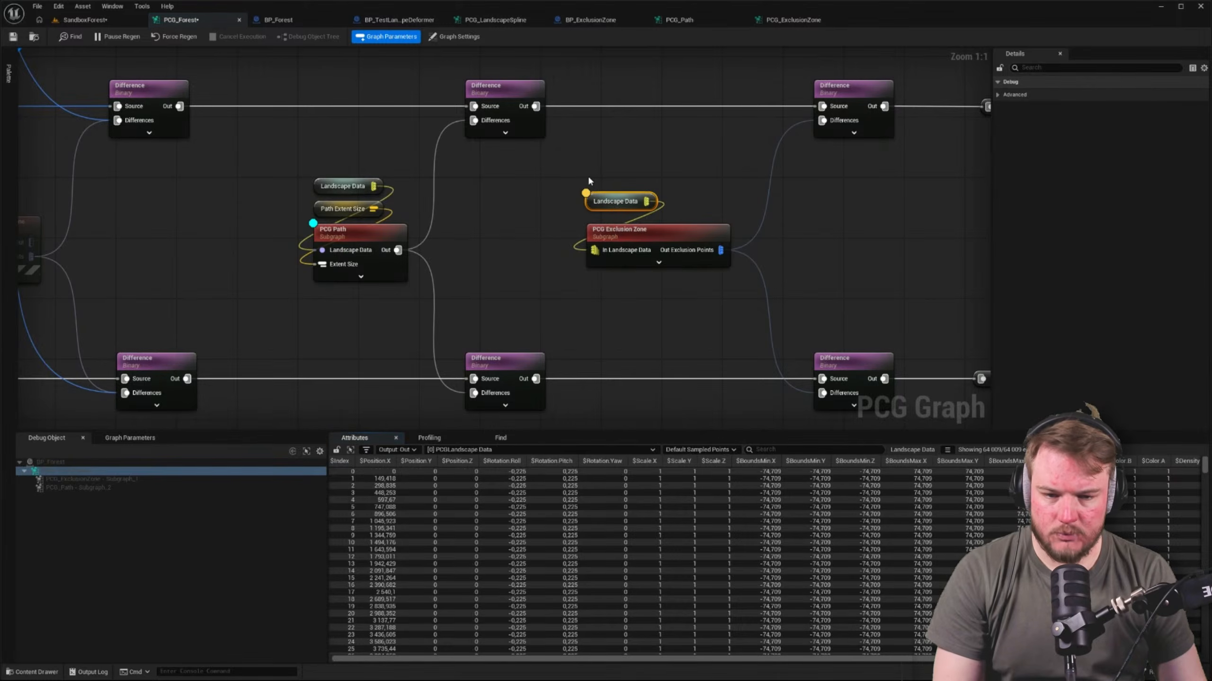
{"action": "left_click", "coordinate": [614, 238]}
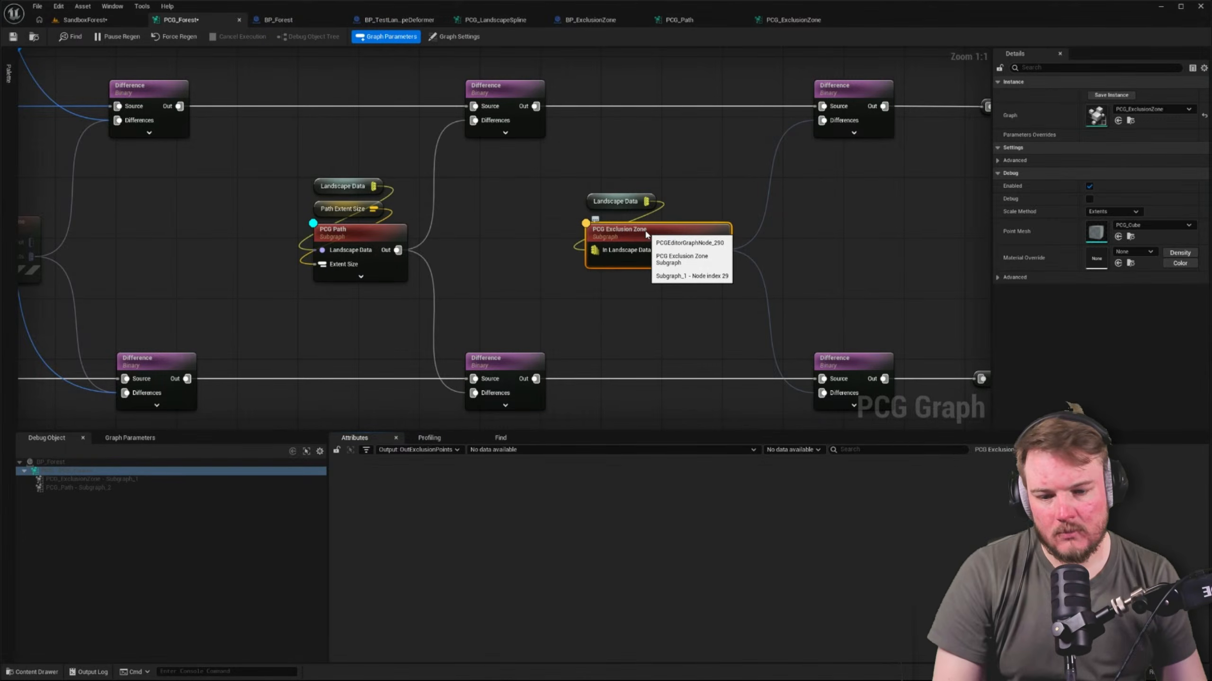
{"action": "key", "text": "d"}
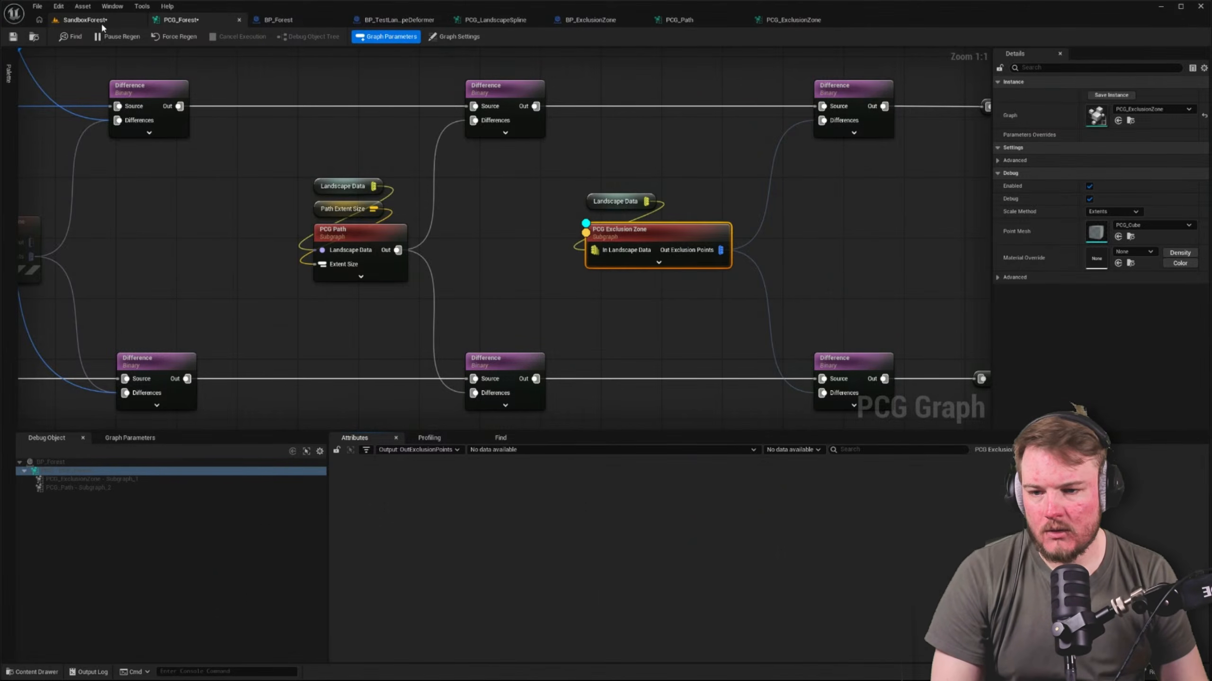
Shift the far spline point of BP_ExclusionZone slightly in the SandboxForest level
{"action": "left_click", "coordinate": [101, 21]}
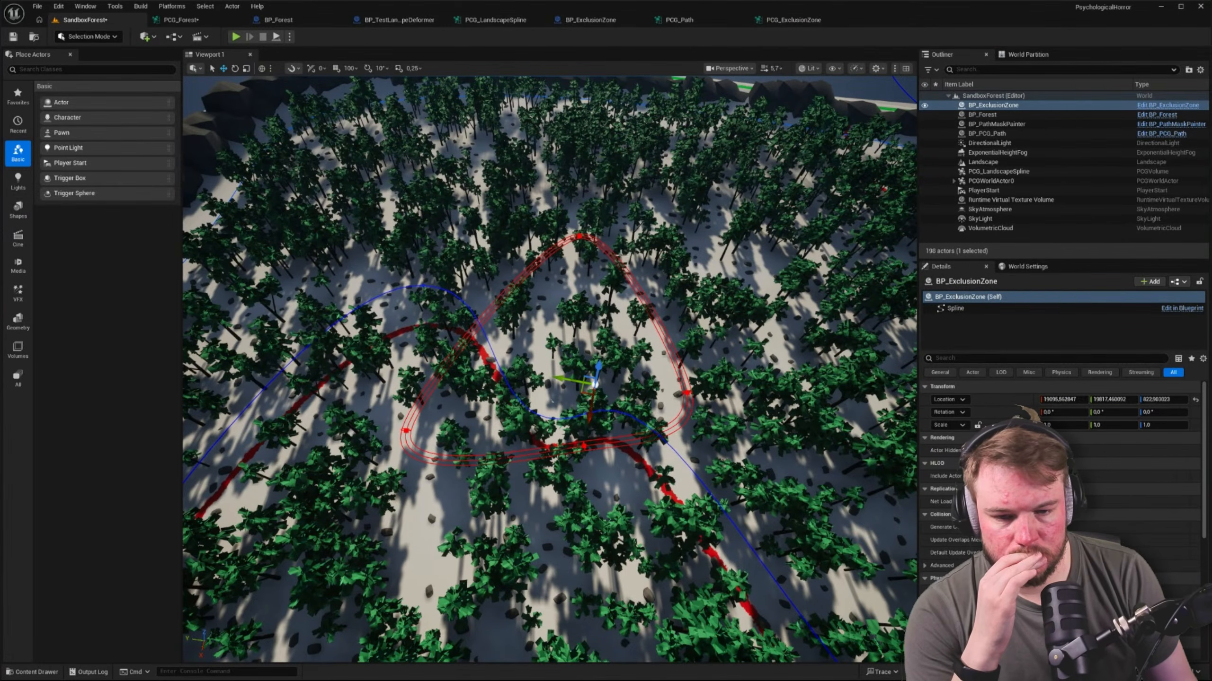
{"action": "left_click", "coordinate": [580, 237]}
{"action": "left_click_drag", "start_coordinate": [571, 243], "coordinate": [559, 248]}
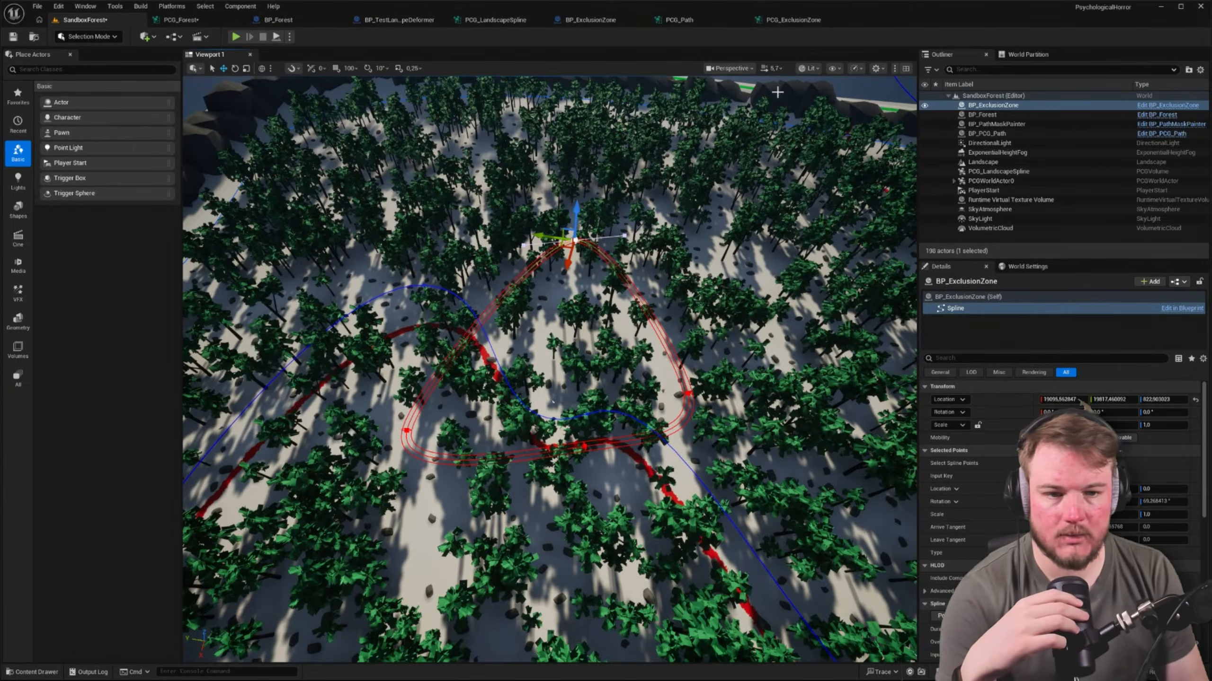
Turn on debug and inspection for the Get Spline Data node in the PCG_ExclusionZone graph
{"action": "left_click", "coordinate": [793, 20]}
{"action": "left_click", "coordinate": [171, 198]}
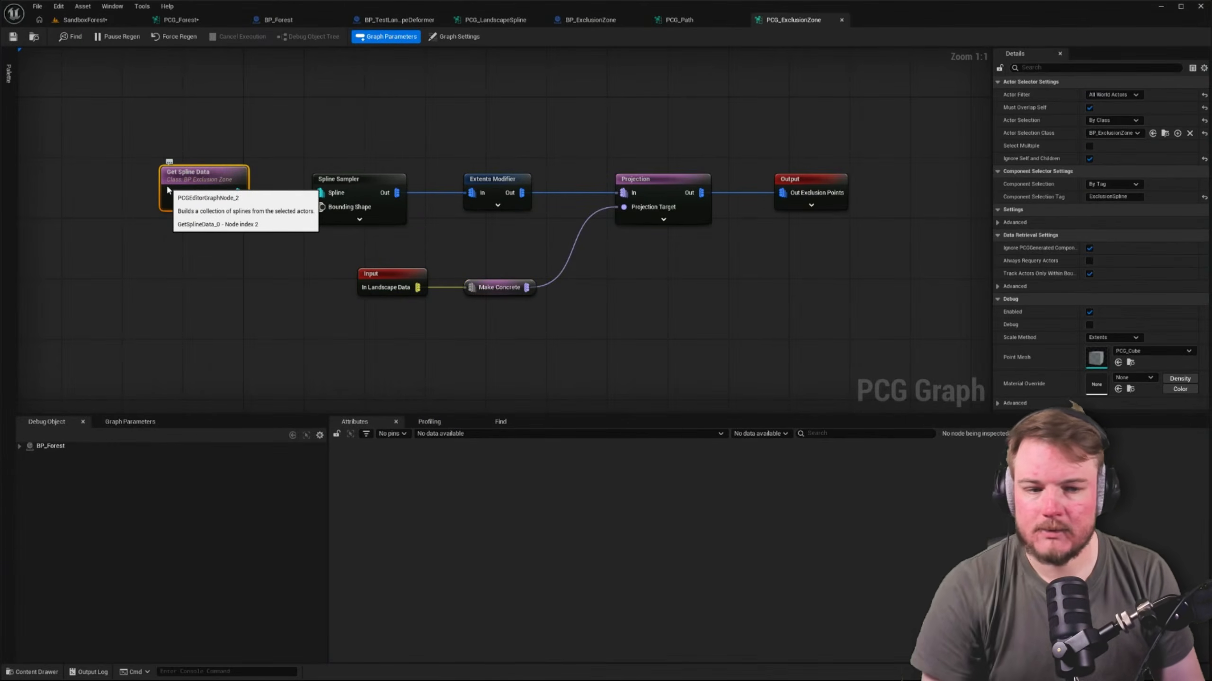
{"action": "key", "text": "d"}
{"action": "key", "text": "a"}
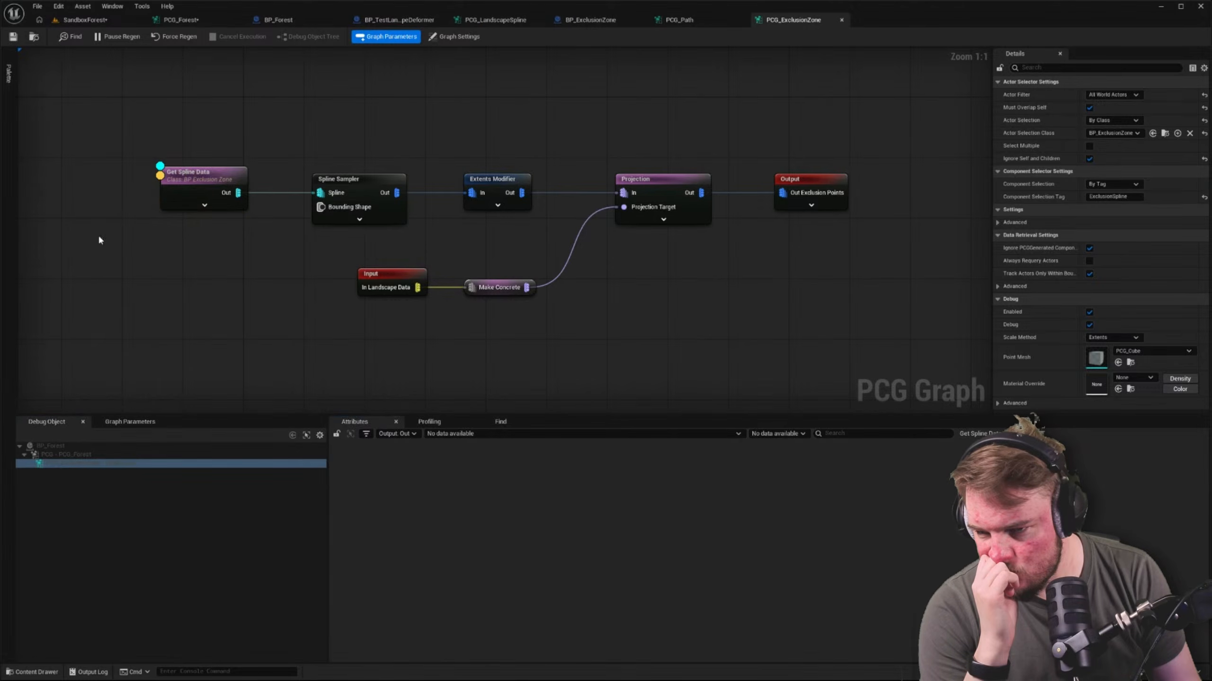
Disable both Change Grid Size nodes after Get Spline Data in the PCG_Forest graph
{"action": "left_click", "coordinate": [85, 20]}
{"action": "left_click", "coordinate": [180, 19]}
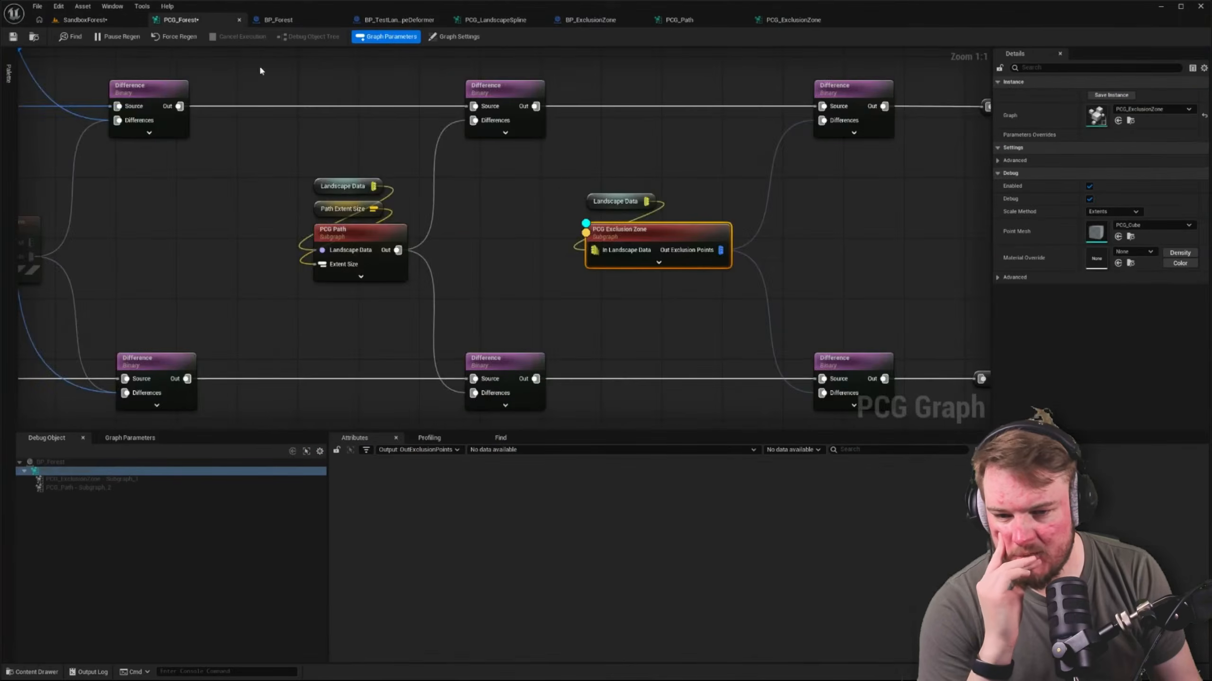
{"action": "scroll", "coordinate": [589, 206], "scroll_direction": "down", "scroll_amount": 5}
{"action": "scroll", "coordinate": [229, 212], "scroll_direction": "up", "scroll_amount": 3}
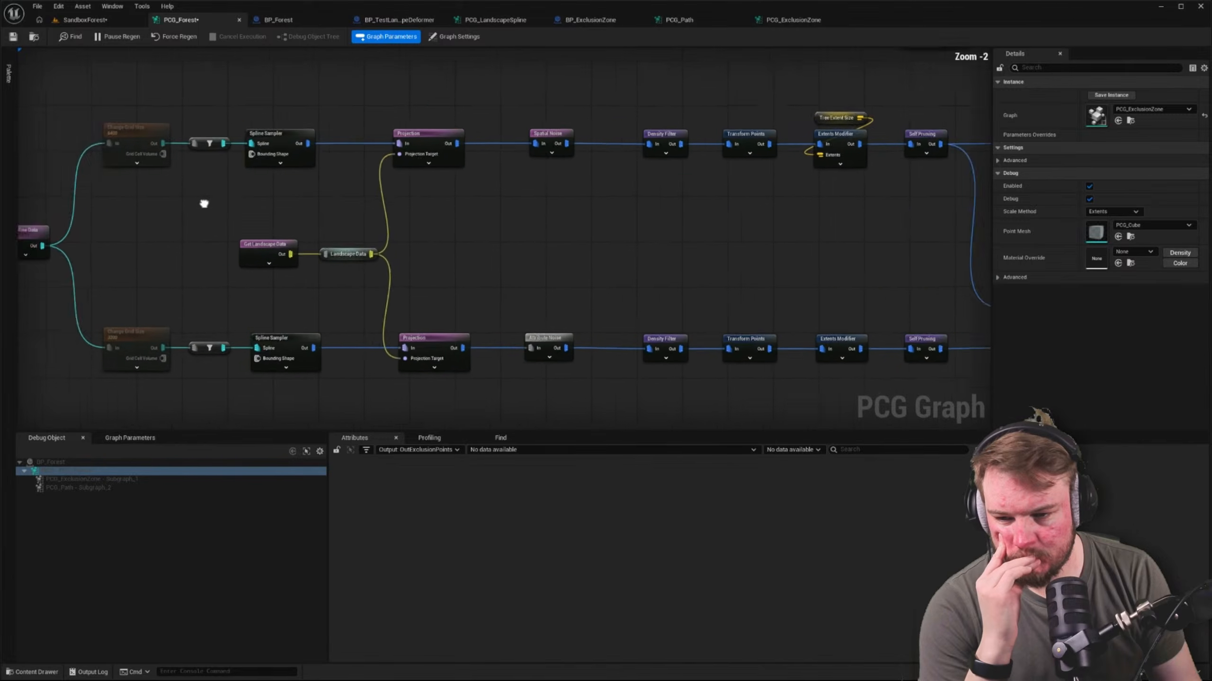
{"action": "left_click_drag", "start_coordinate": [213, 109], "coordinate": [302, 346]}
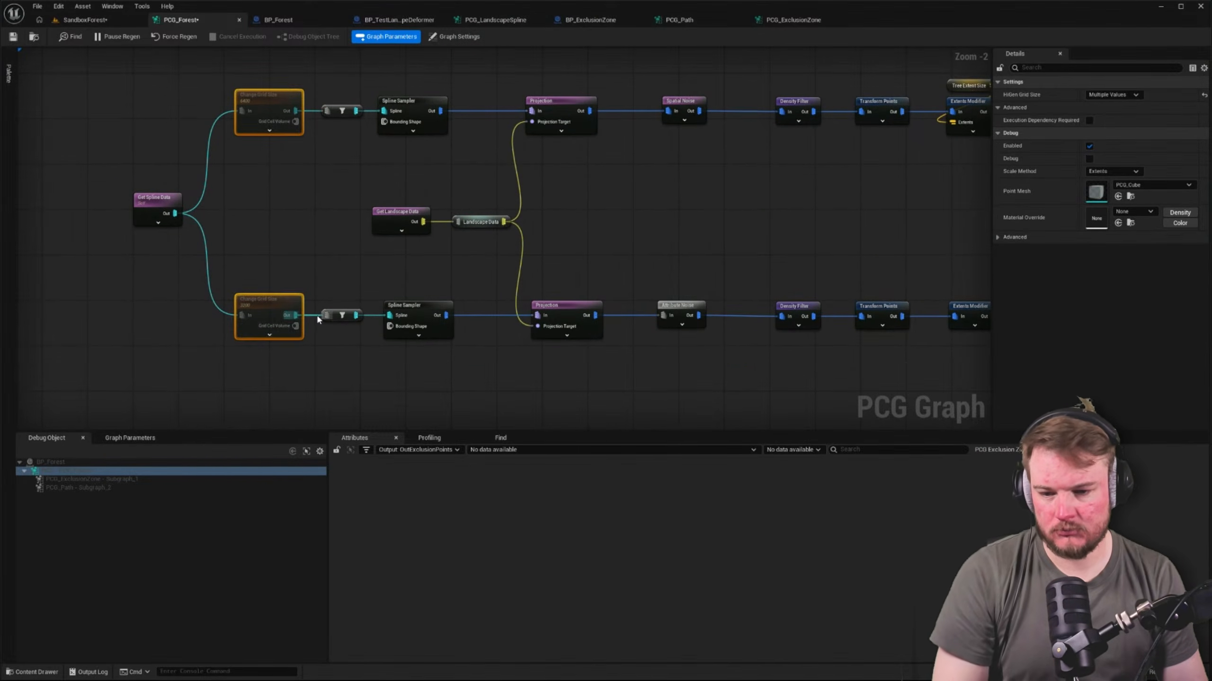
{"action": "left_click", "coordinate": [249, 262]}
Regenerate the forest from the PCG component of BP_Forest in SandboxForest and check the trees along the path and exclusion zone
{"action": "left_click", "coordinate": [102, 20]}
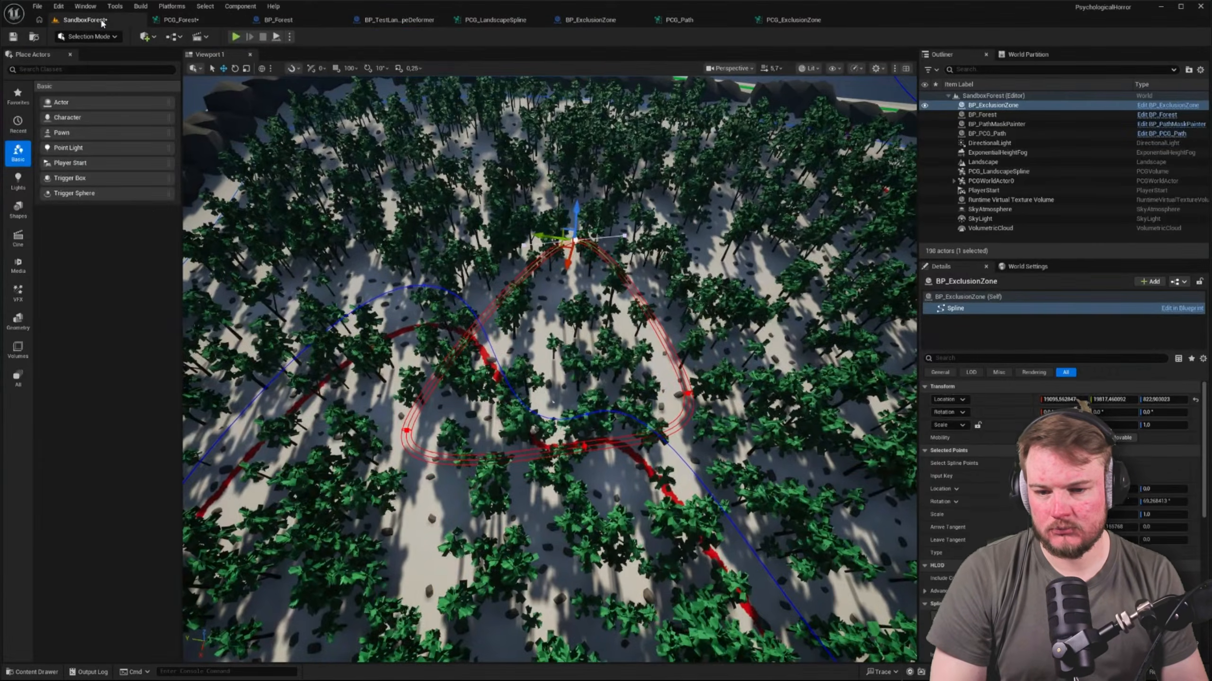
{"action": "left_click", "coordinate": [498, 224]}
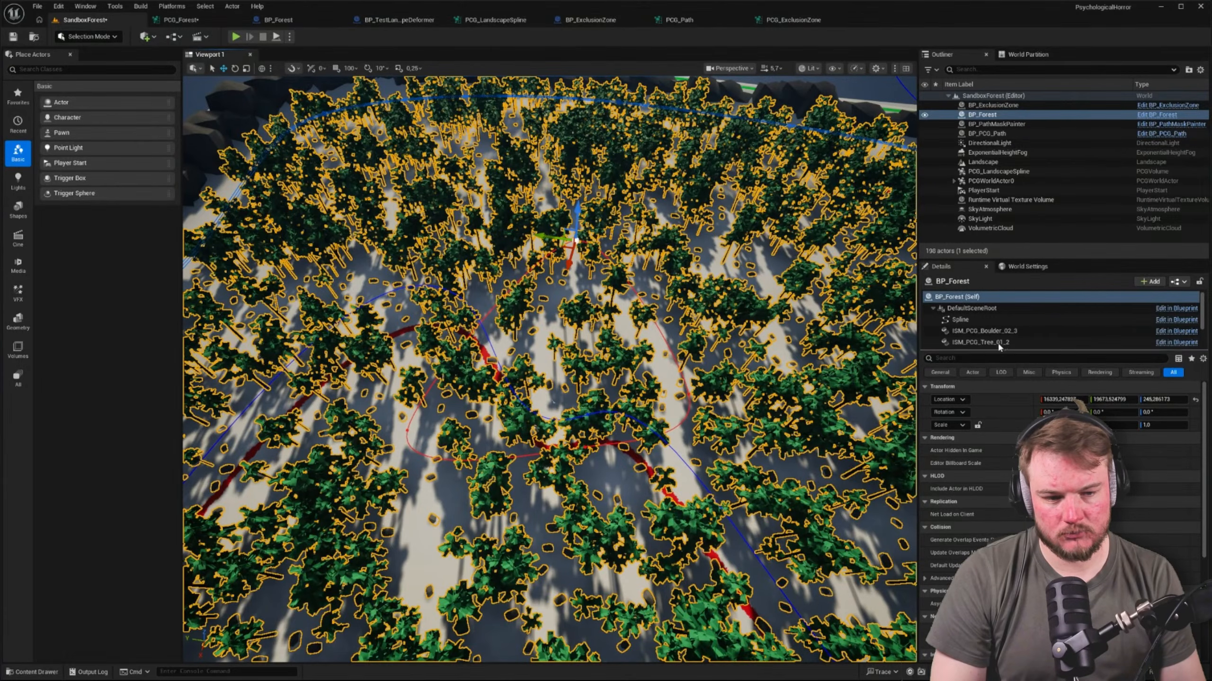
{"action": "left_click", "coordinate": [933, 308]}
{"action": "left_click", "coordinate": [951, 321]}
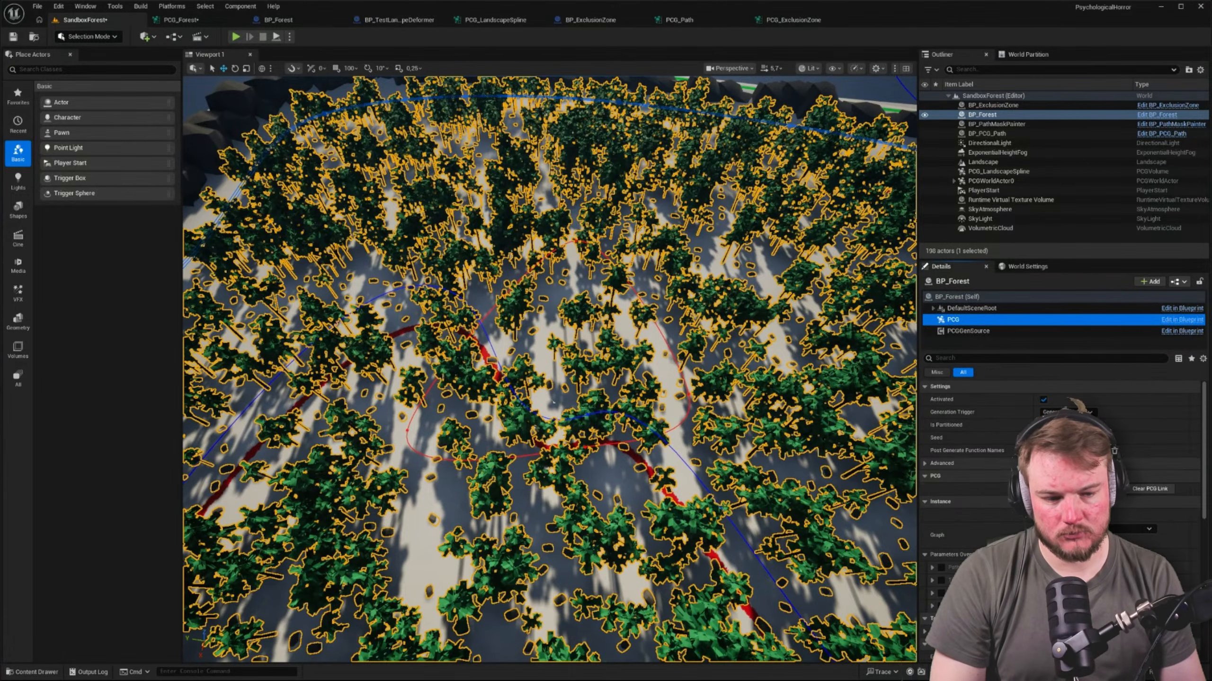
{"action": "left_click", "coordinate": [1107, 489]}
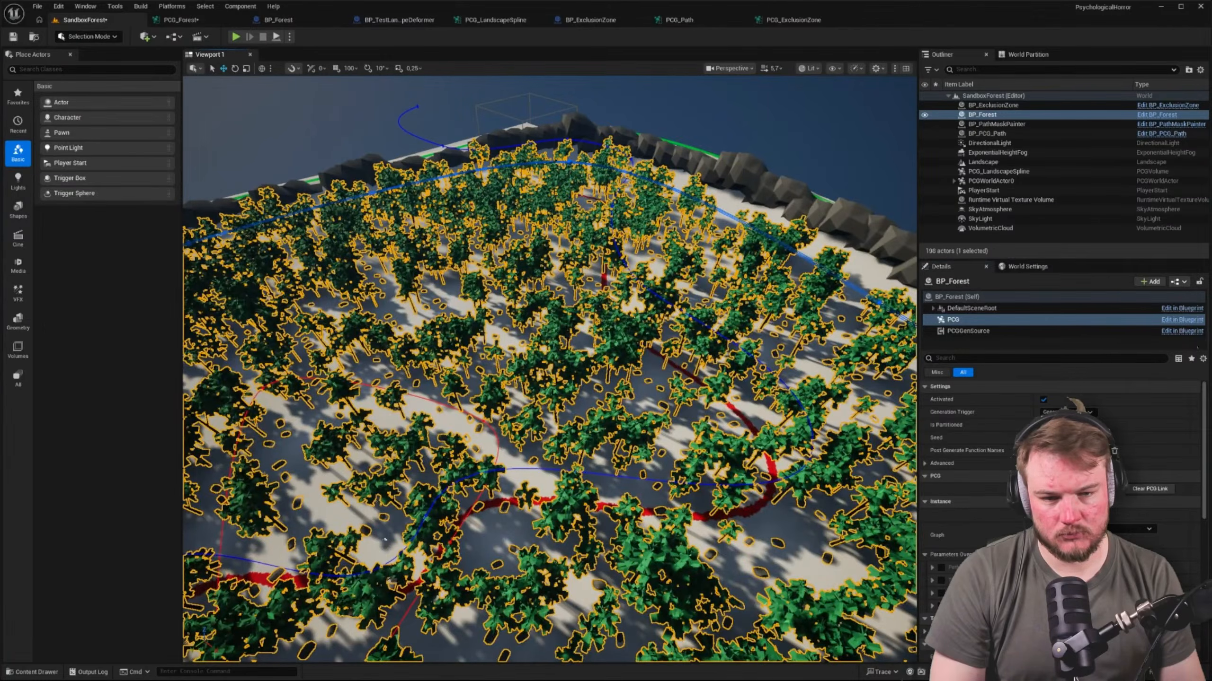
{"action": "right_click_drag", "start_coordinate": [488, 352], "coordinate": [468, 353]}
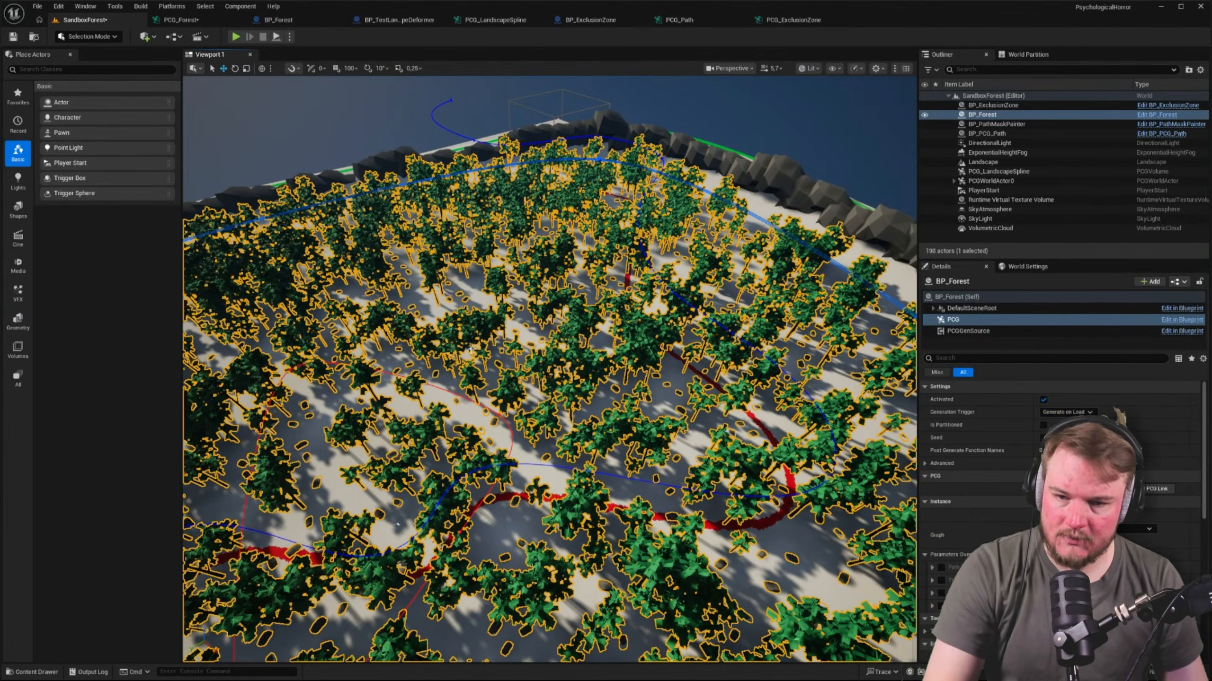
Move the upper branch's Spline Sampler and Projection nodes together up and away from their row in the PCG_Forest graph
{"action": "left_click", "coordinate": [179, 19]}
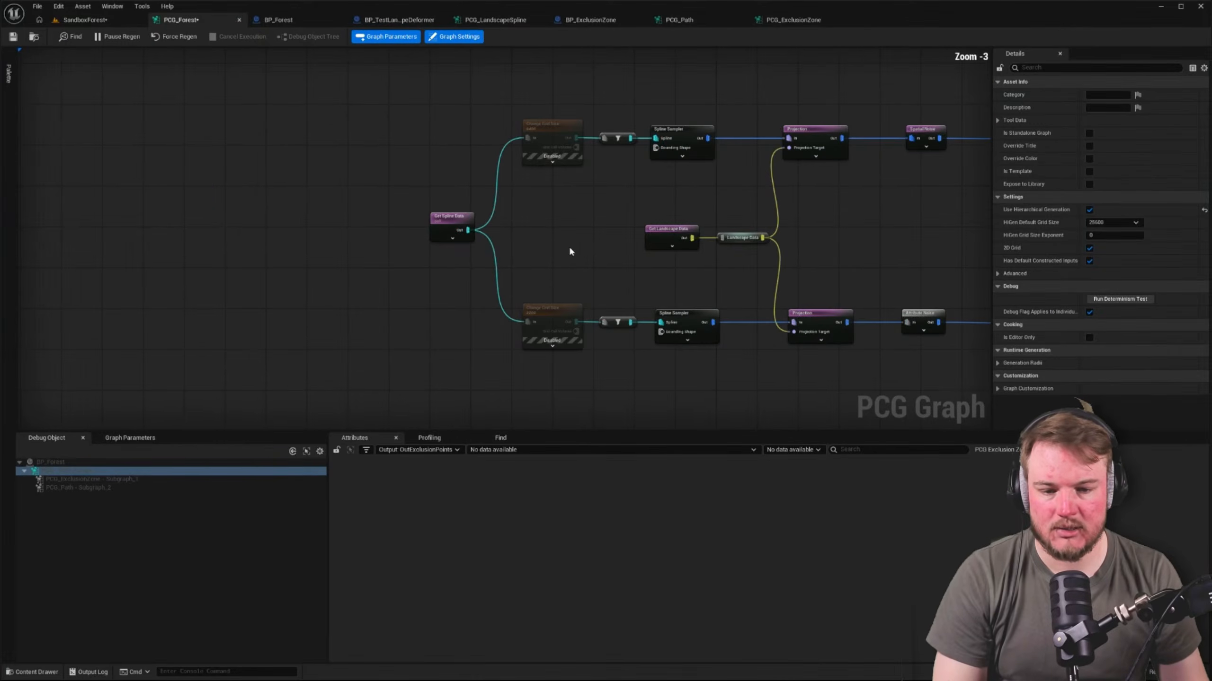
{"action": "right_click_drag", "start_coordinate": [570, 235], "coordinate": [262, 224]}
{"action": "left_click_drag", "start_coordinate": [379, 122], "coordinate": [577, 163]}
{"action": "right_click_drag", "start_coordinate": [461, 115], "coordinate": [710, 160]}
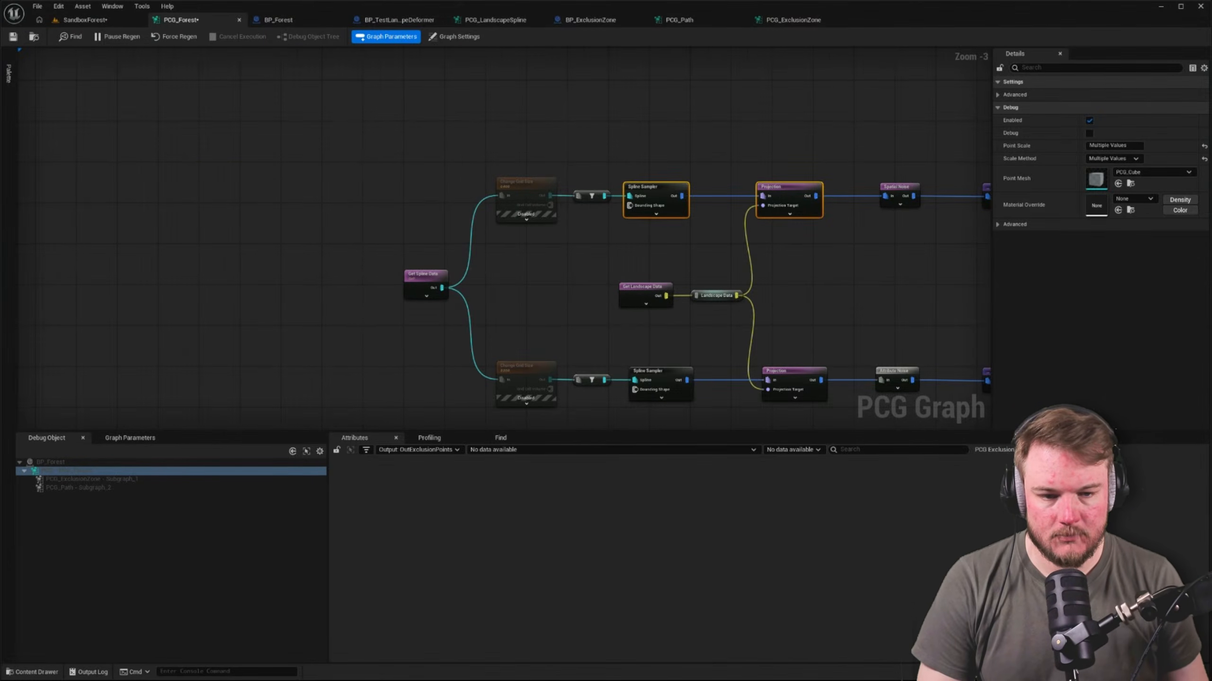
{"action": "right_click_drag", "start_coordinate": [542, 260], "coordinate": [421, 307]}
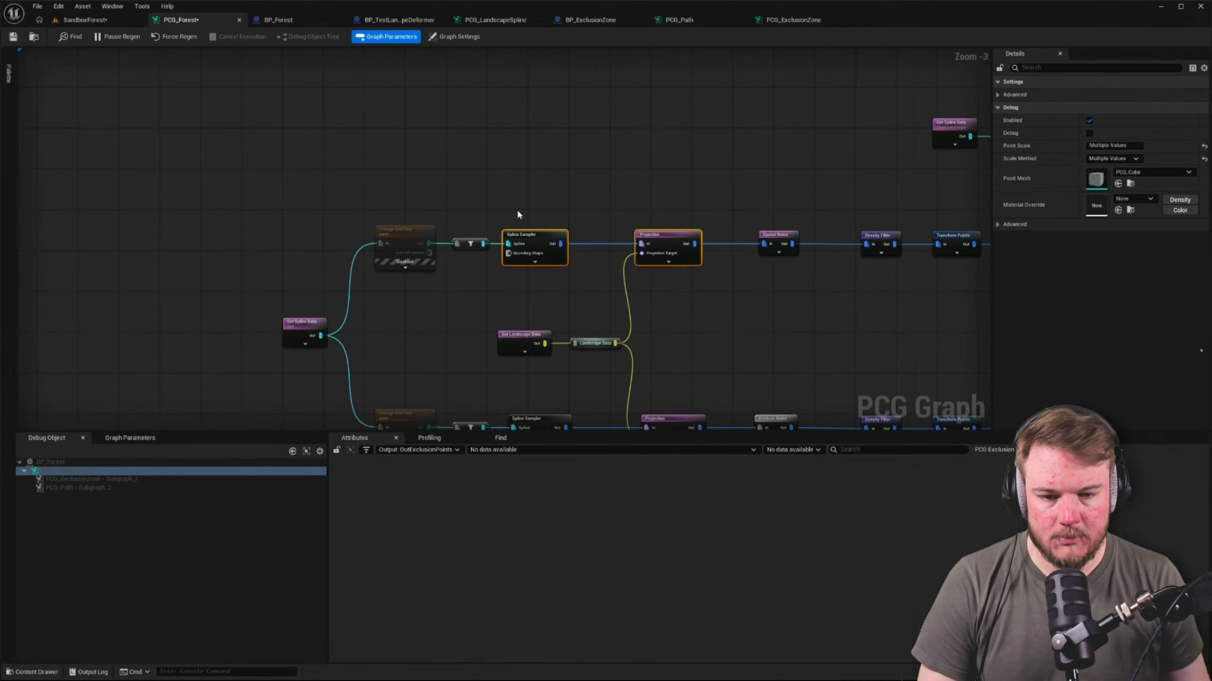
{"action": "left_click_drag", "start_coordinate": [679, 237], "coordinate": [566, 118]}
{"action": "right_click_drag", "start_coordinate": [534, 258], "coordinate": [498, 188]}
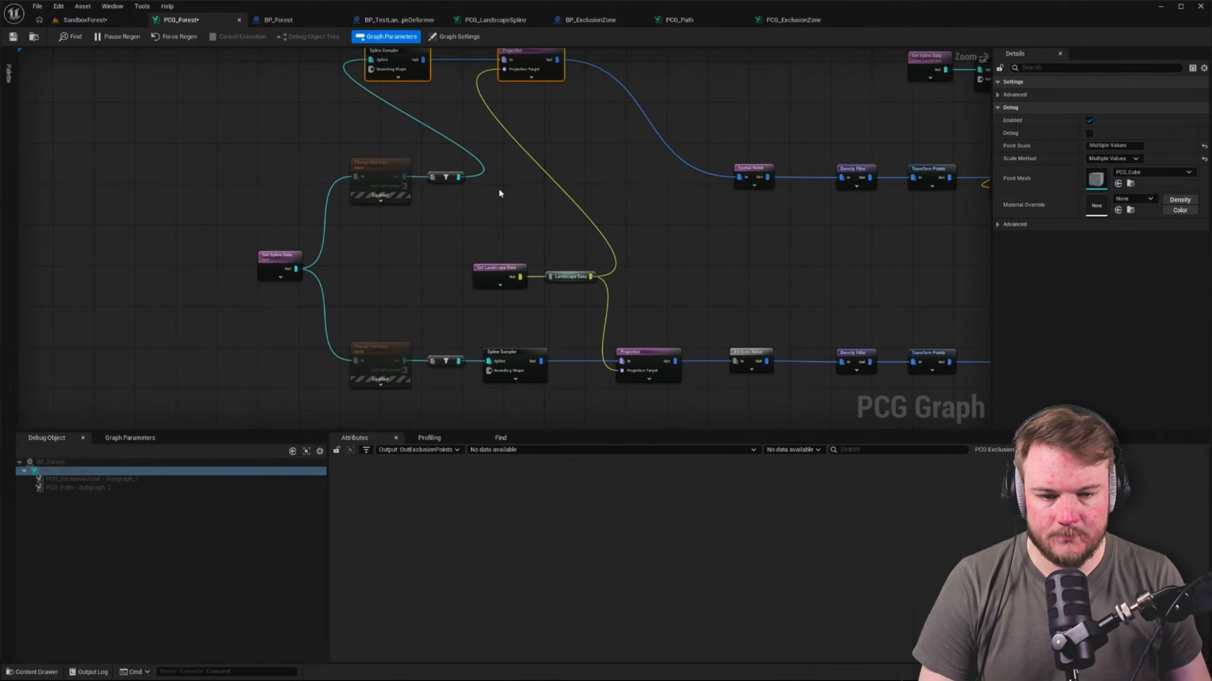
{"action": "left_click", "coordinate": [534, 227]}
{"action": "right_click_drag", "start_coordinate": [578, 301], "coordinate": [453, 307]}
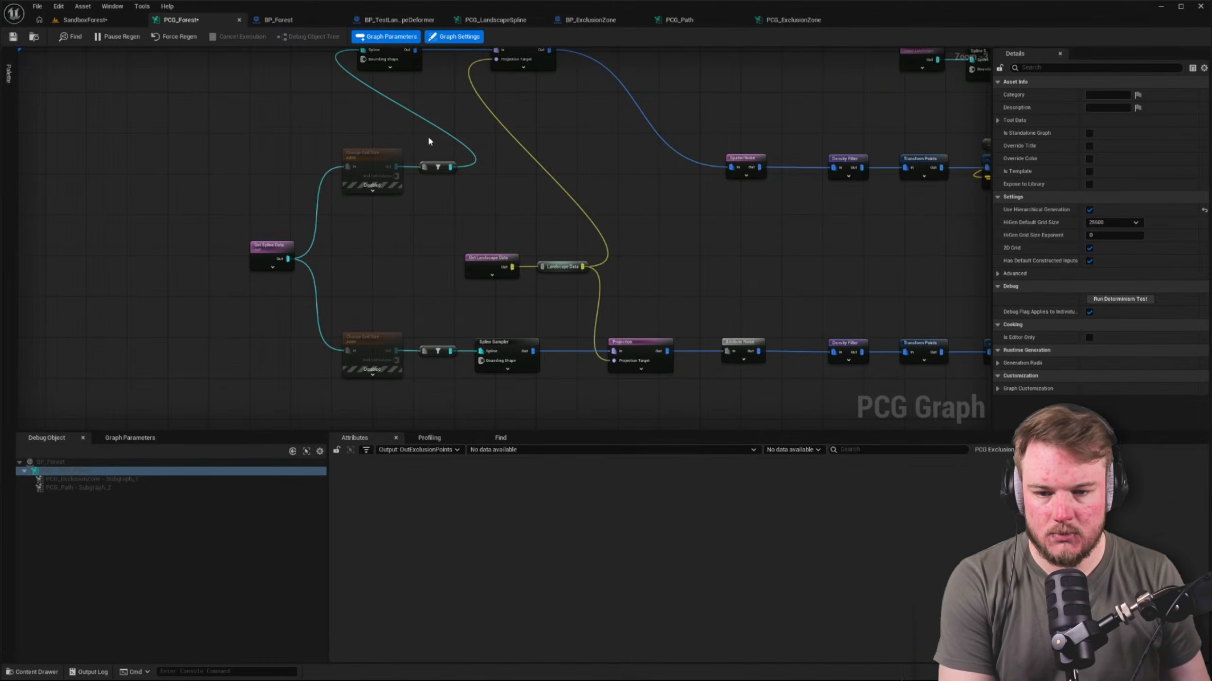
{"action": "right_click_drag", "start_coordinate": [429, 149], "coordinate": [444, 189]}
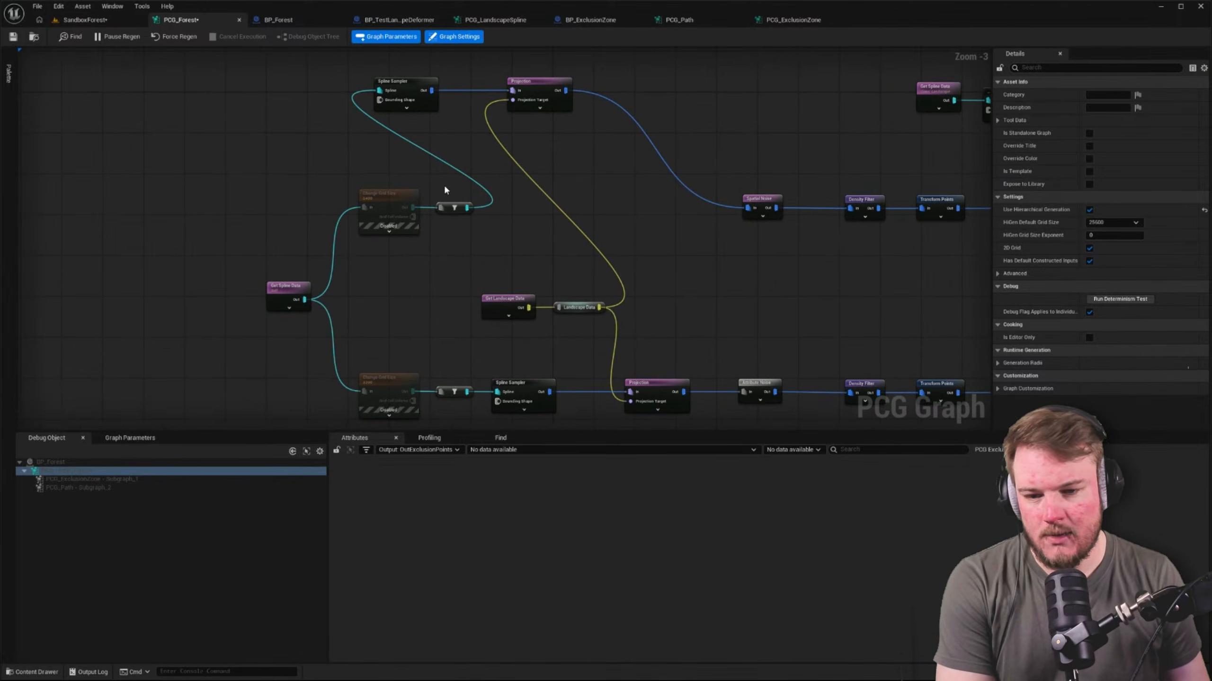
Pull the filter node out from between the upper Change Grid Size and Spline Sampler nodes and delete it
{"action": "left_click_drag", "start_coordinate": [448, 207], "coordinate": [336, 143]}
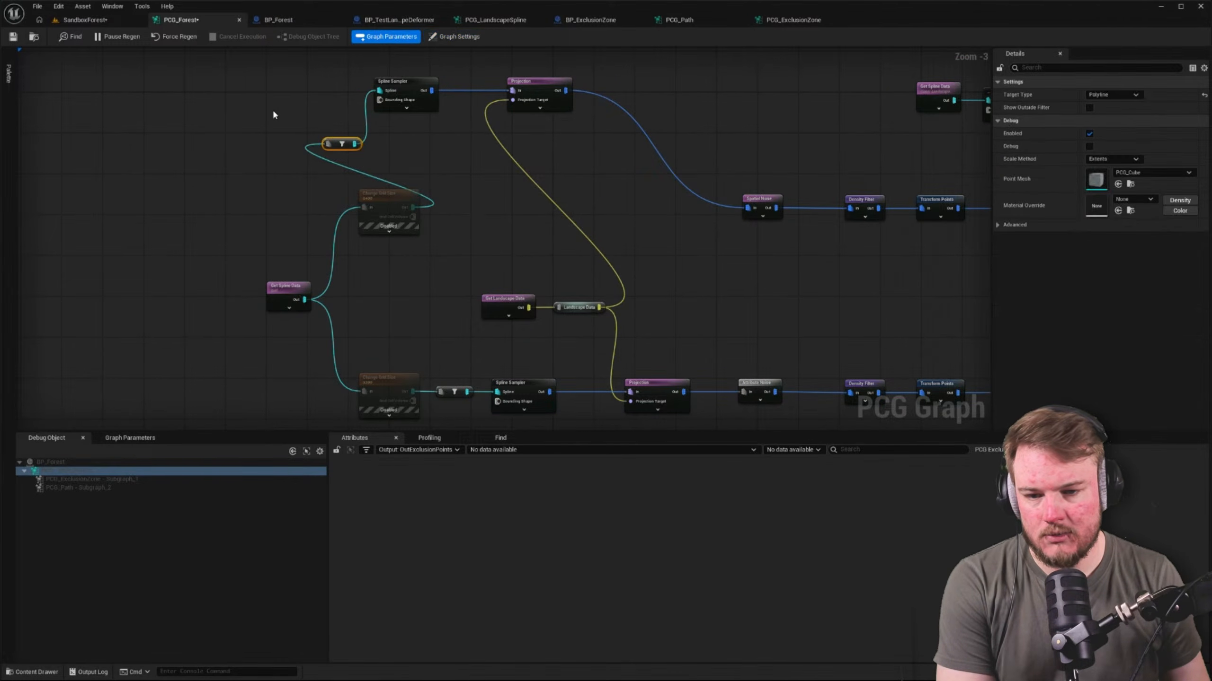
{"action": "key", "text": "Delete"}
{"action": "right_click_drag", "start_coordinate": [333, 274], "coordinate": [310, 191]}
{"action": "right_click_drag", "start_coordinate": [324, 148], "coordinate": [437, 210]}
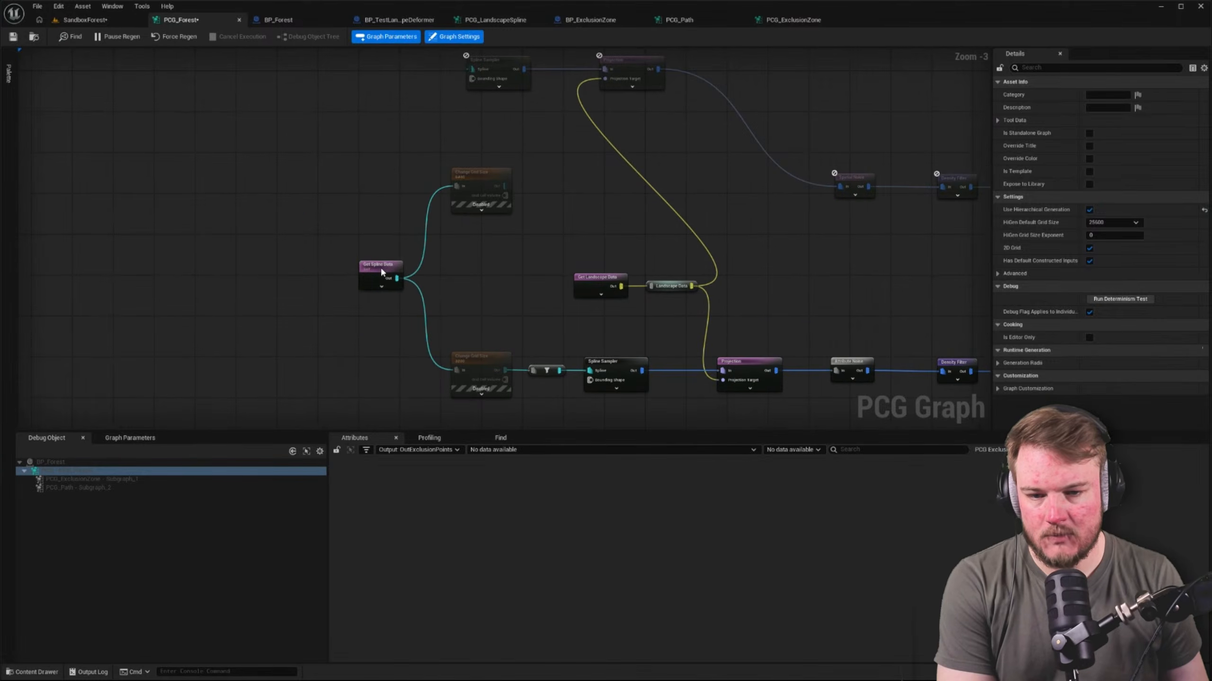
Move Get Spline Data up in line with the raised Spline Sampler and connect its output to the Spline input
{"action": "left_click_drag", "start_coordinate": [381, 267], "coordinate": [349, 62]}
{"action": "right_click_drag", "start_coordinate": [365, 76], "coordinate": [352, 159]}
{"action": "left_click_drag", "start_coordinate": [352, 156], "coordinate": [460, 152]}
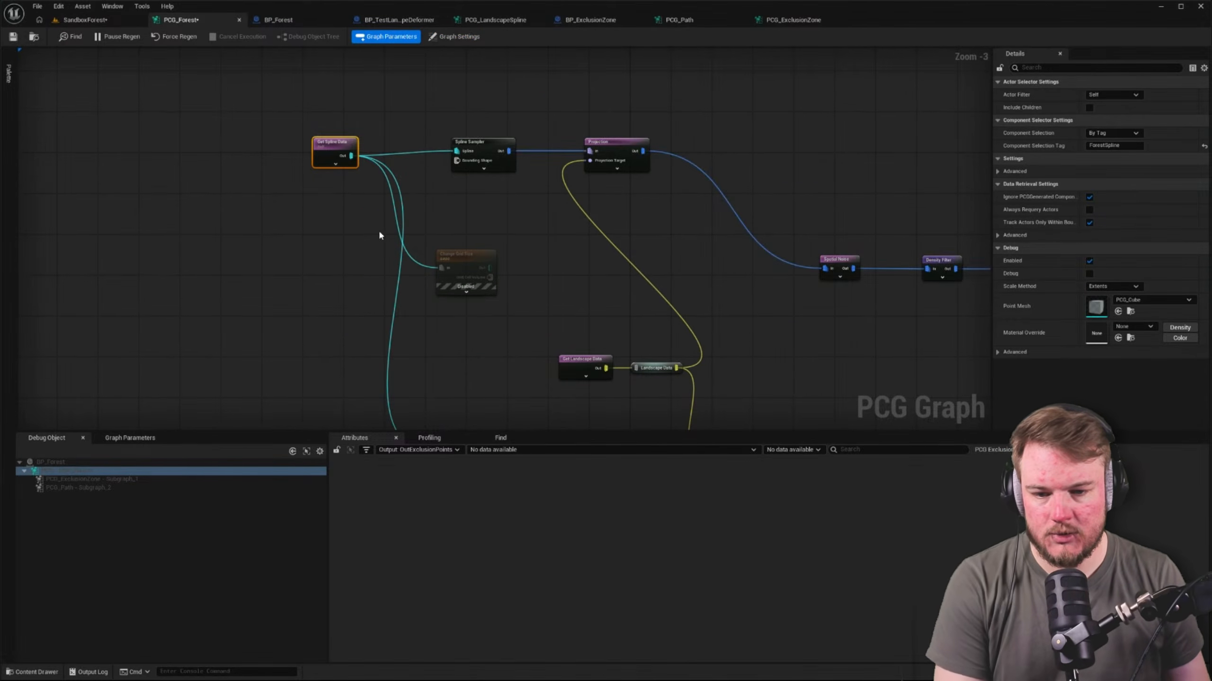
Disconnect Get Spline Data from the inputs of both Change Grid Size nodes
{"action": "right_click_drag", "start_coordinate": [436, 263], "coordinate": [445, 195]}
{"action": "left_click", "coordinate": [445, 195], "text": "alt"}
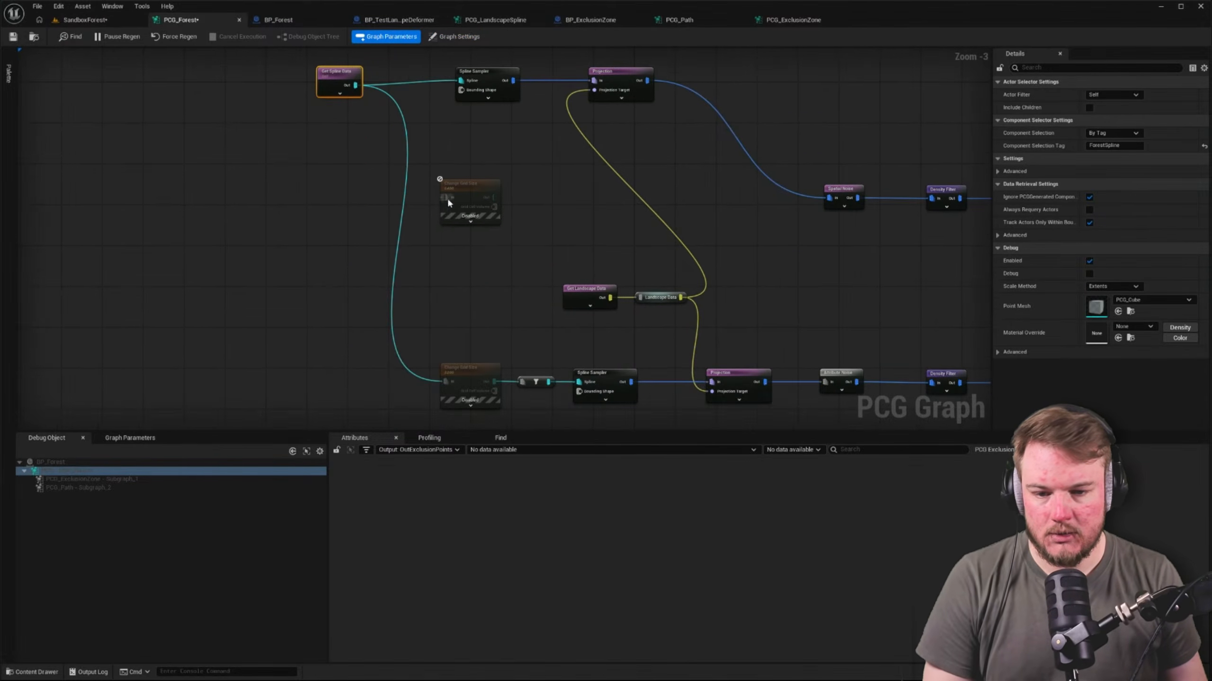
{"action": "left_click", "coordinate": [444, 381], "text": "alt"}
{"action": "left_click", "coordinate": [451, 381]}
Move Get Landscape Data and its reroute aside, and feed the raised Projection's target from a new Landscape Data reroute placed above it
{"action": "left_click_drag", "start_coordinate": [525, 279], "coordinate": [305, 285]}
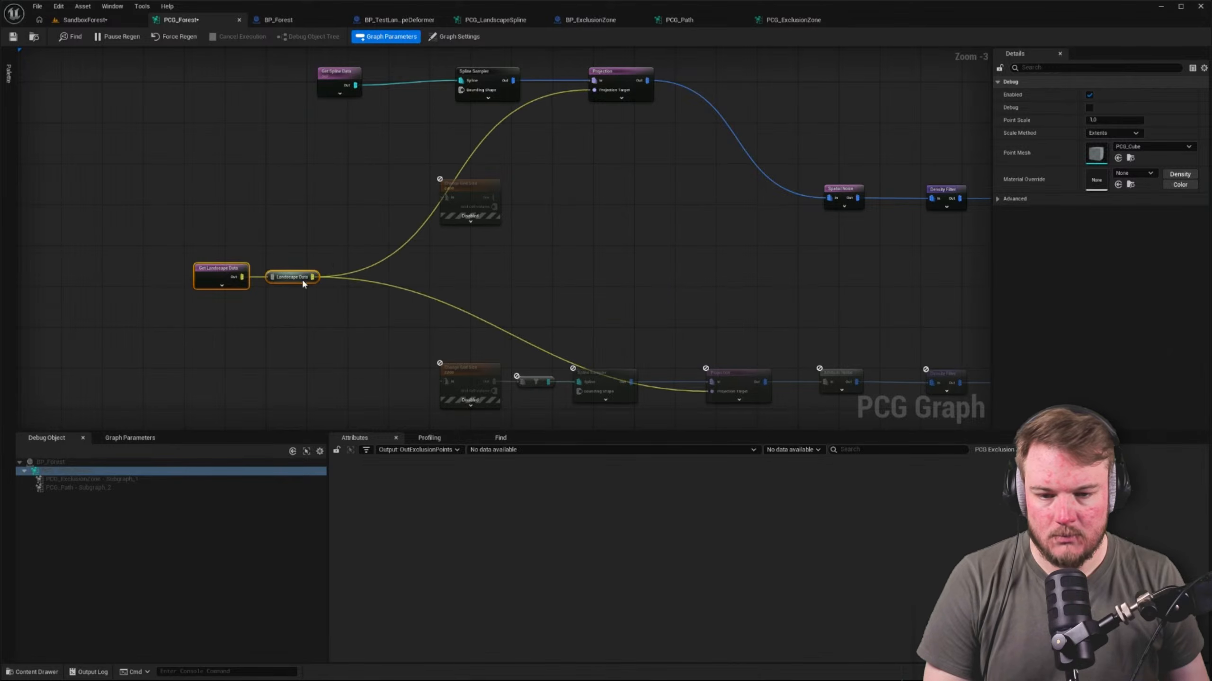
{"action": "right_click_drag", "start_coordinate": [569, 146], "coordinate": [473, 164]}
{"action": "right_click", "coordinate": [231, 180]}
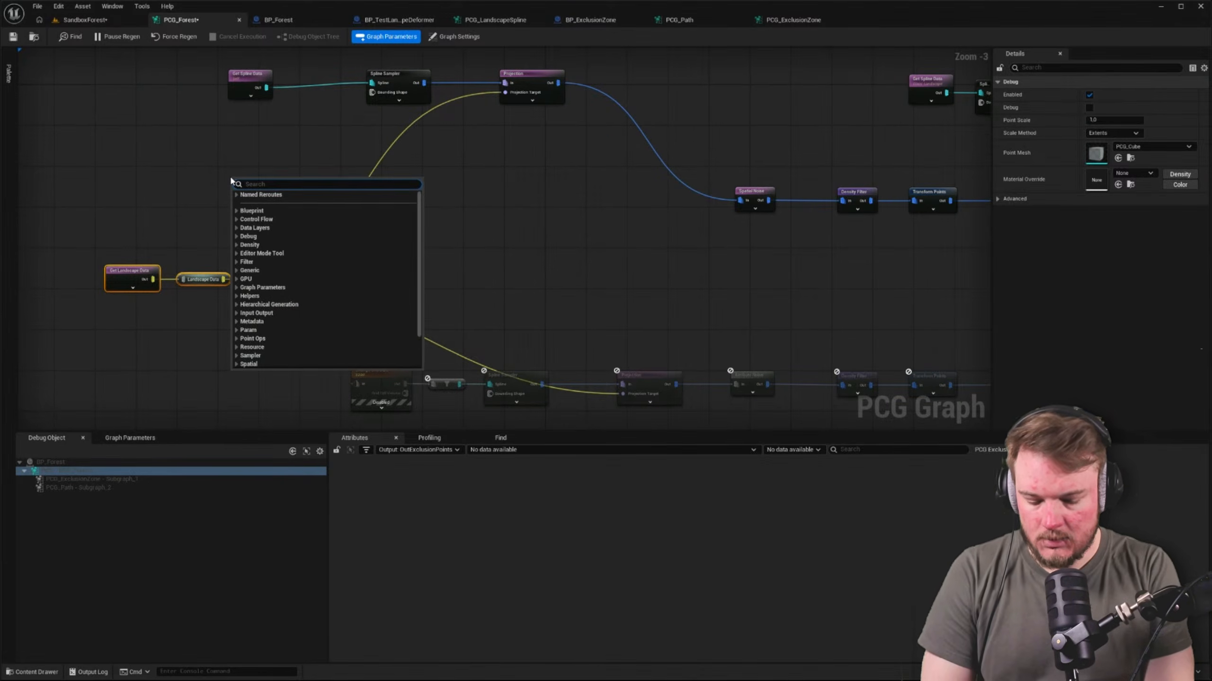
{"action": "type", "text": "lan"}
{"action": "key", "text": "Return"}
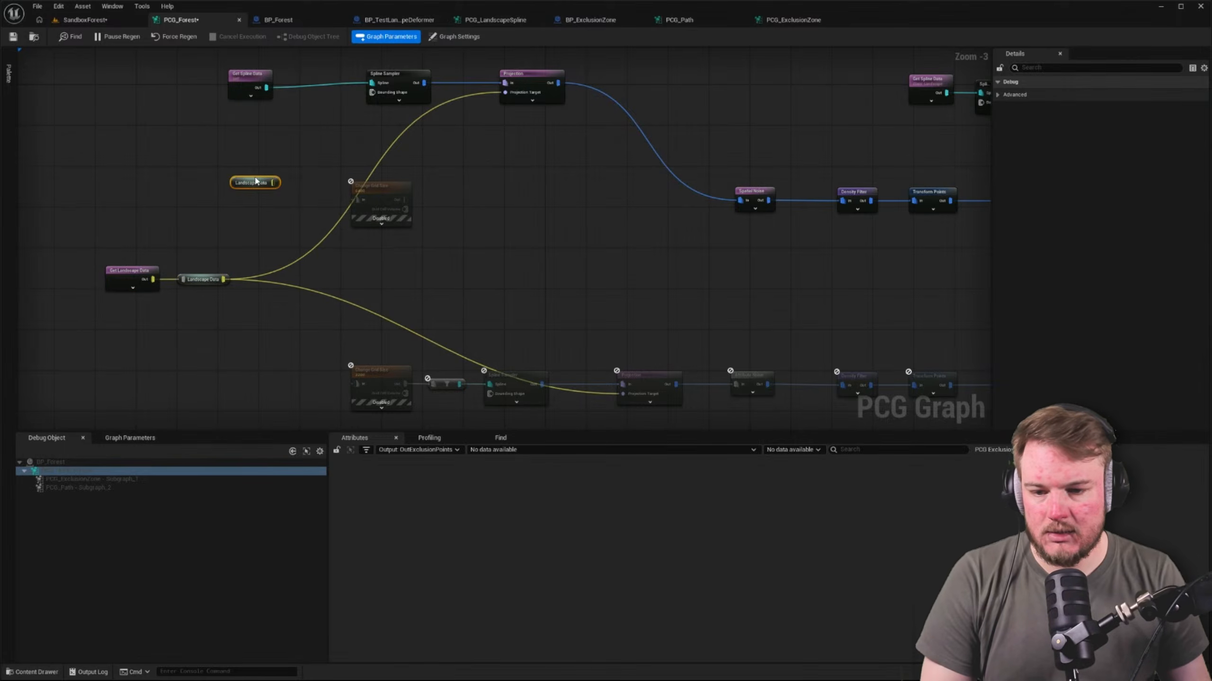
{"action": "left_click_drag", "start_coordinate": [273, 183], "coordinate": [504, 92]}
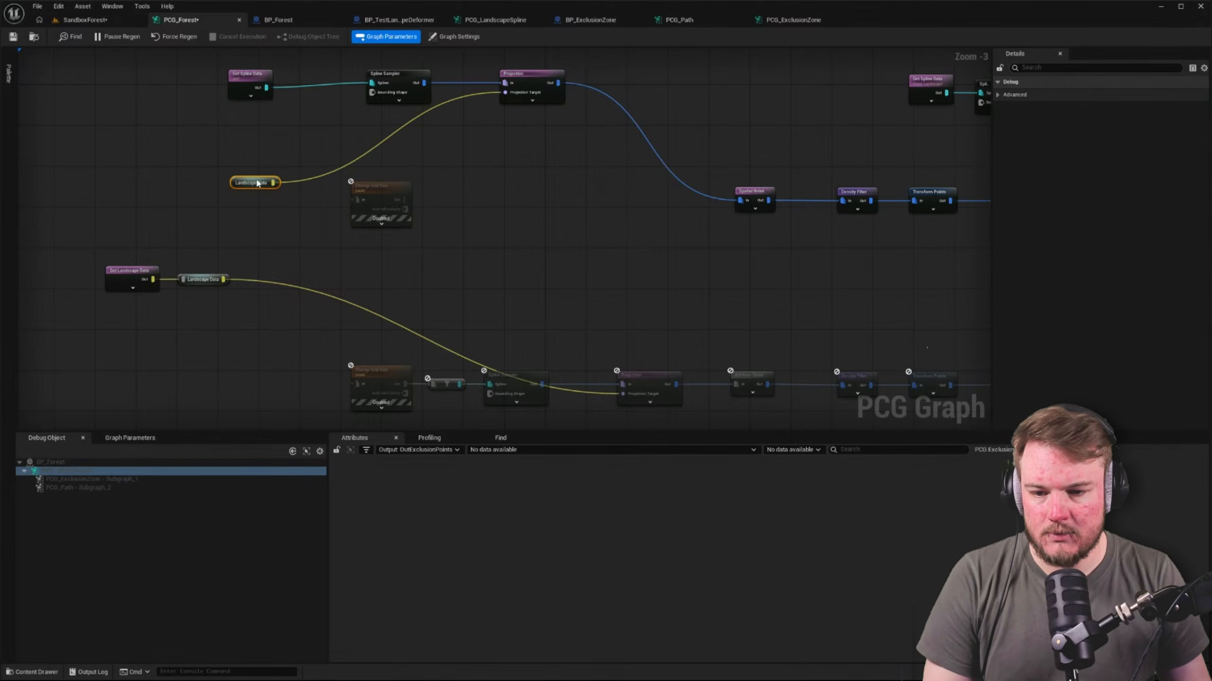
{"action": "left_click_drag", "start_coordinate": [258, 183], "coordinate": [517, 138]}
Try wiring the upper Change Grid Size to Spatial Noise, disconnect the Projection from Spatial Noise, and delete the inserted filter node
{"action": "right_click_drag", "start_coordinate": [514, 242], "coordinate": [448, 157]}
{"action": "left_click_drag", "start_coordinate": [339, 184], "coordinate": [675, 186]}
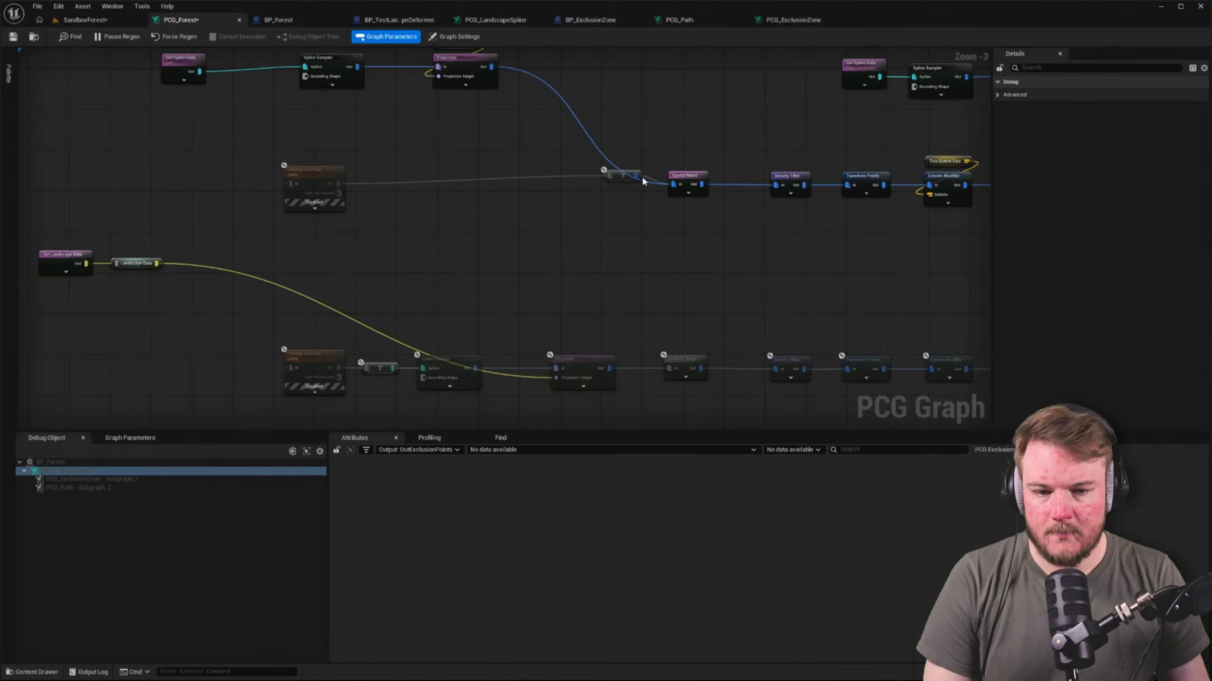
{"action": "left_click", "coordinate": [612, 165], "text": "alt"}
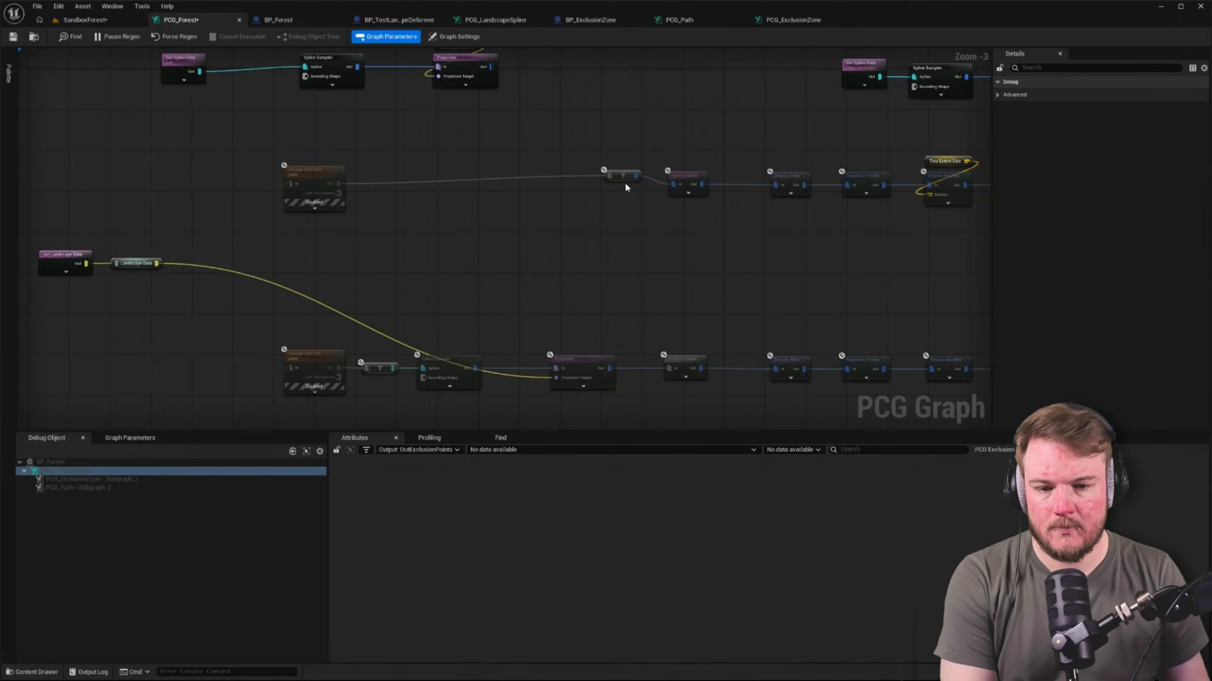
{"action": "left_click", "coordinate": [623, 175]}
{"action": "key", "text": "Delete"}
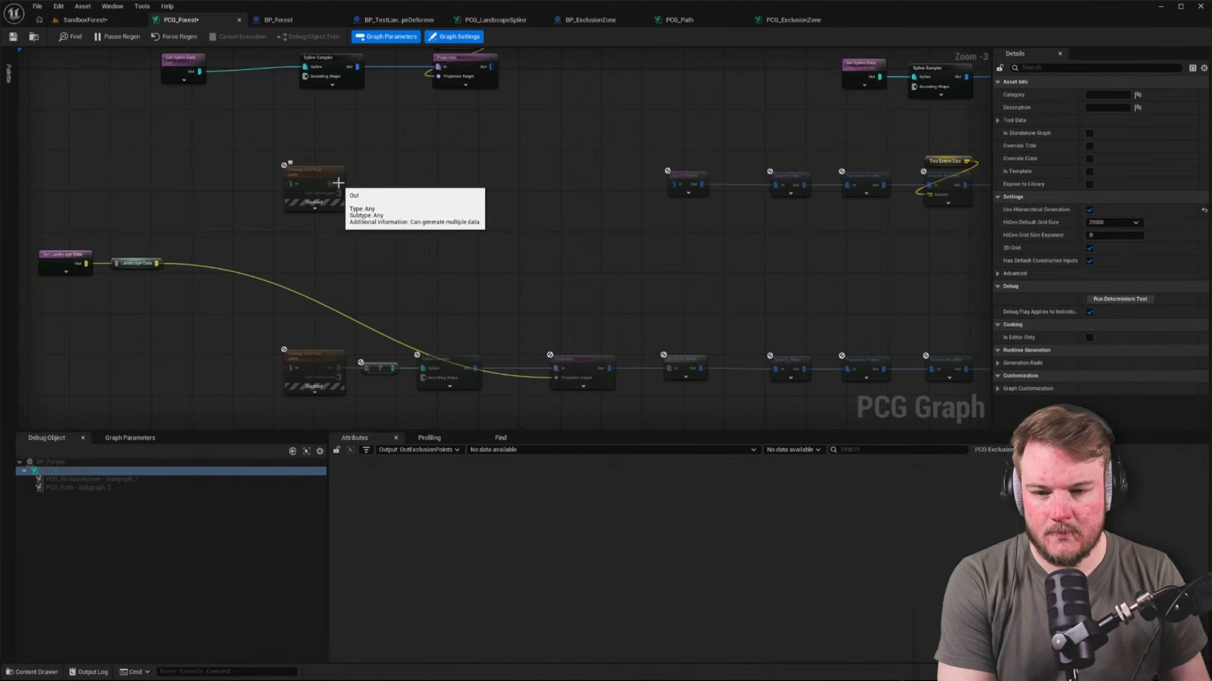
Add a Surface Sampler node fed by the output of the upper Change Grid Size node
{"action": "left_click_drag", "start_coordinate": [338, 185], "coordinate": [387, 182]}
{"action": "type", "text": "sampl"}
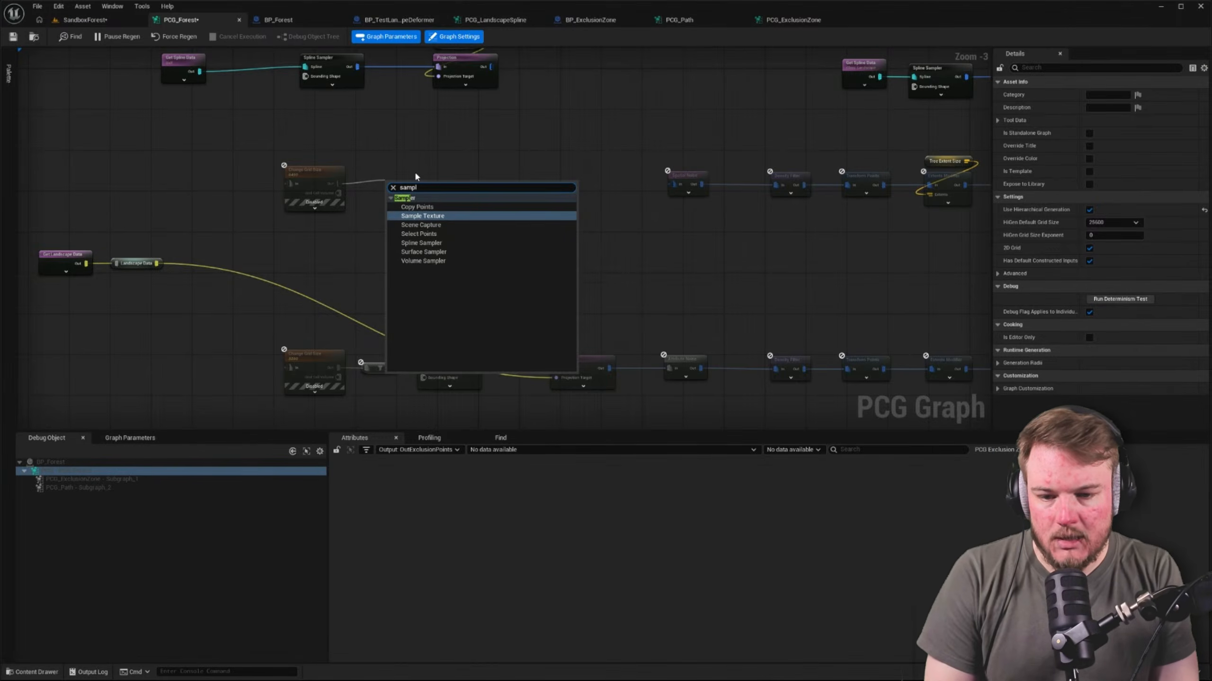
{"action": "key", "text": "Down"}
{"action": "key", "text": "Down"}
{"action": "key", "text": "Down"}
{"action": "key", "text": "Down"}
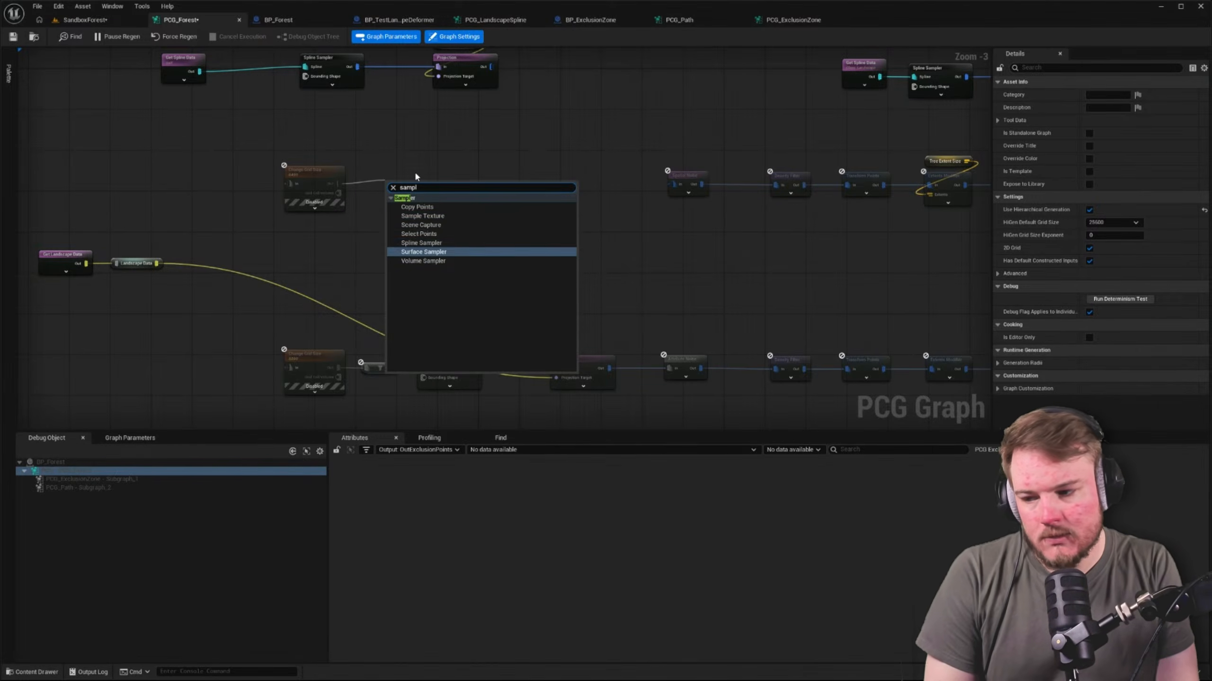
{"action": "key", "text": "Return"}
{"action": "left_click", "coordinate": [401, 193]}
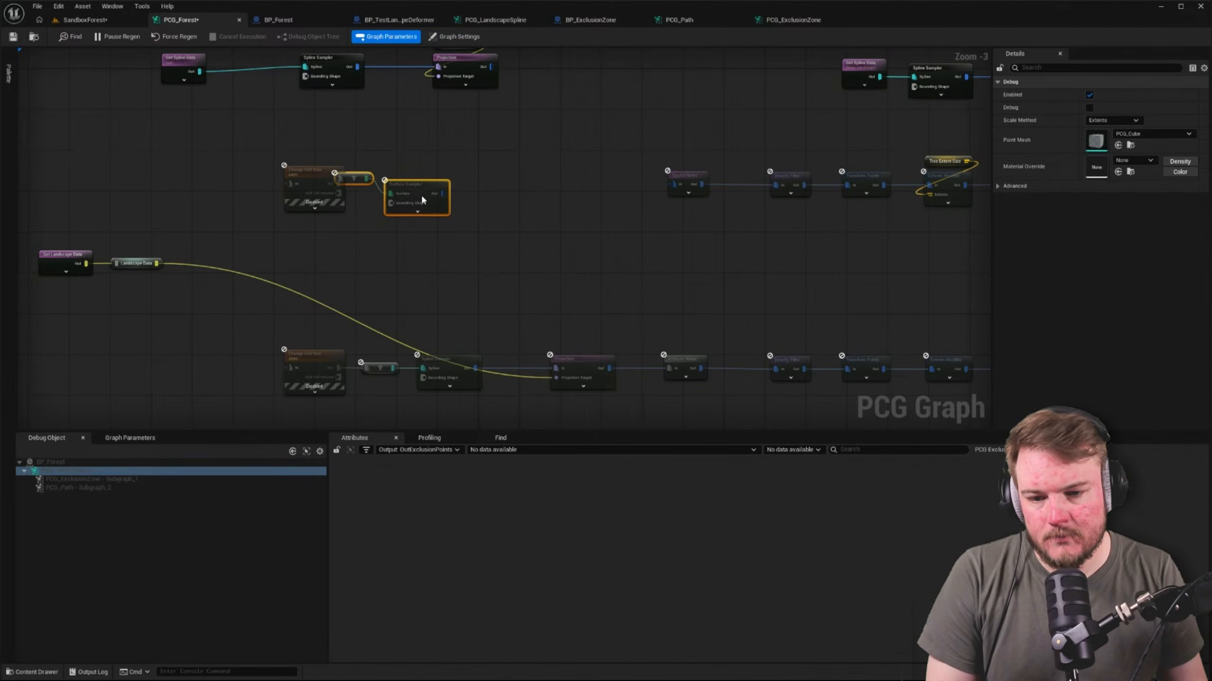
Delete the lower branch's Spline Sampler and its filter node, disconnect the landscape data from the Projection, and delete that Projection
{"action": "left_click_drag", "start_coordinate": [401, 193], "coordinate": [432, 188]}
{"action": "left_click_drag", "start_coordinate": [479, 258], "coordinate": [476, 325]}
{"action": "right_click_drag", "start_coordinate": [474, 340], "coordinate": [489, 277]}
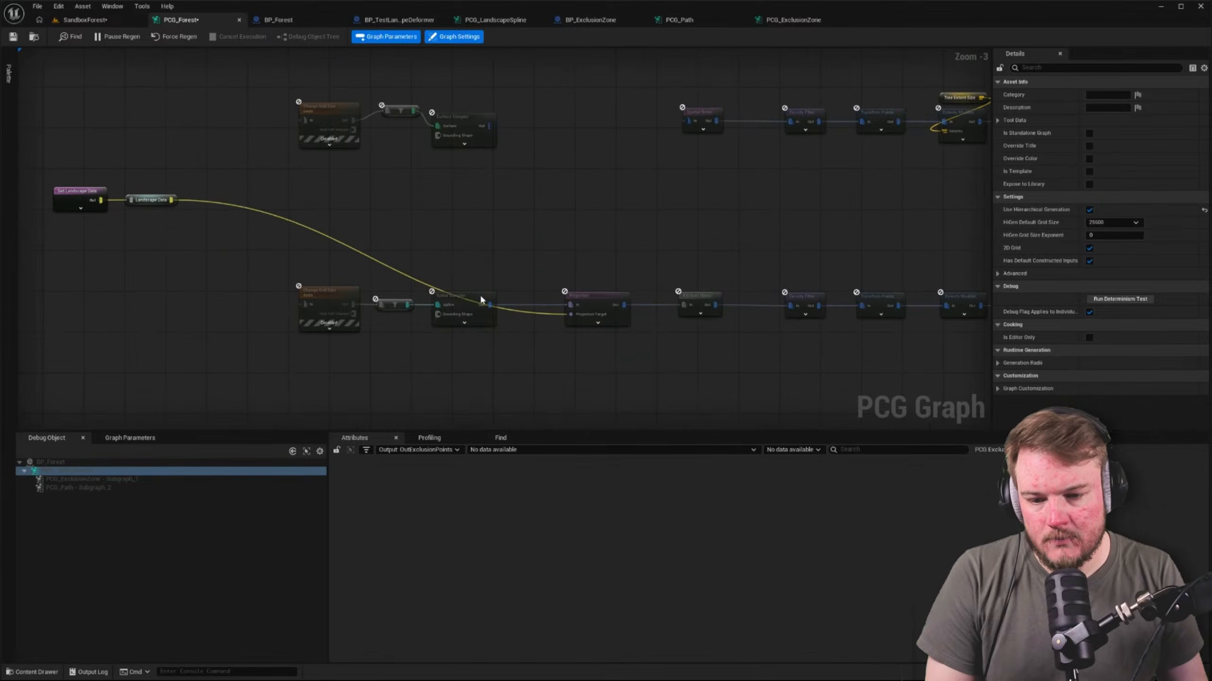
{"action": "left_click", "coordinate": [479, 295]}
{"action": "left_click_drag", "start_coordinate": [385, 326], "coordinate": [449, 305]}
{"action": "key", "text": "Delete"}
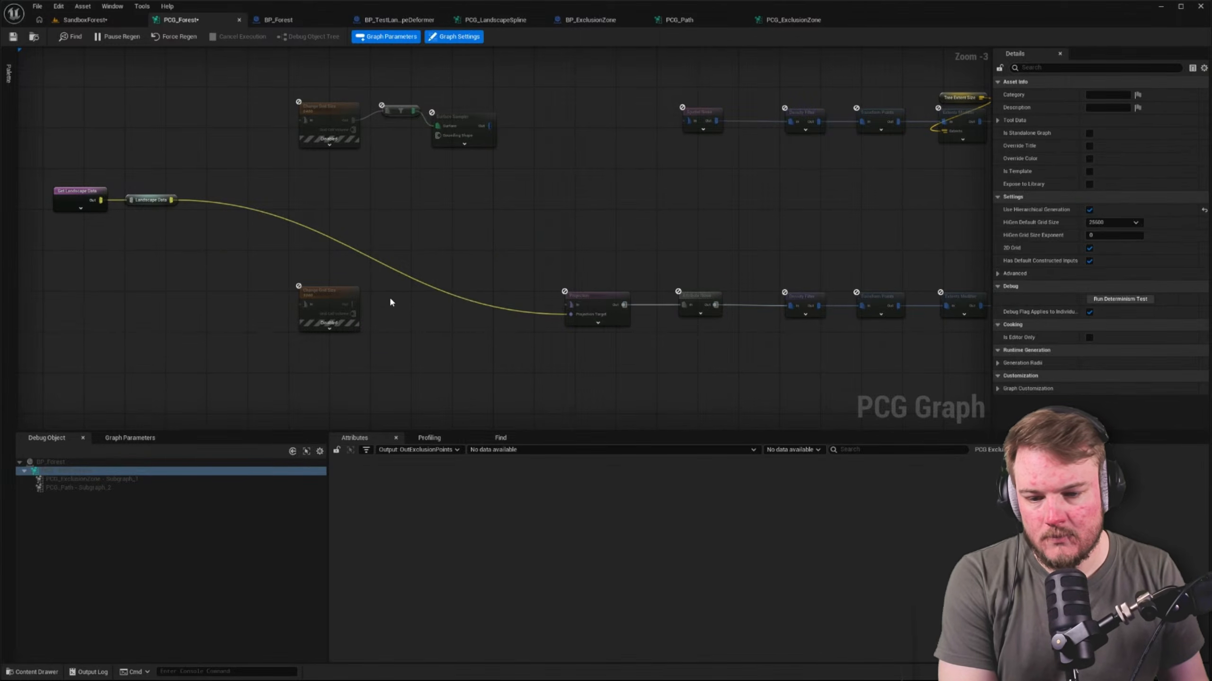
{"action": "left_click", "coordinate": [570, 314], "text": "alt"}
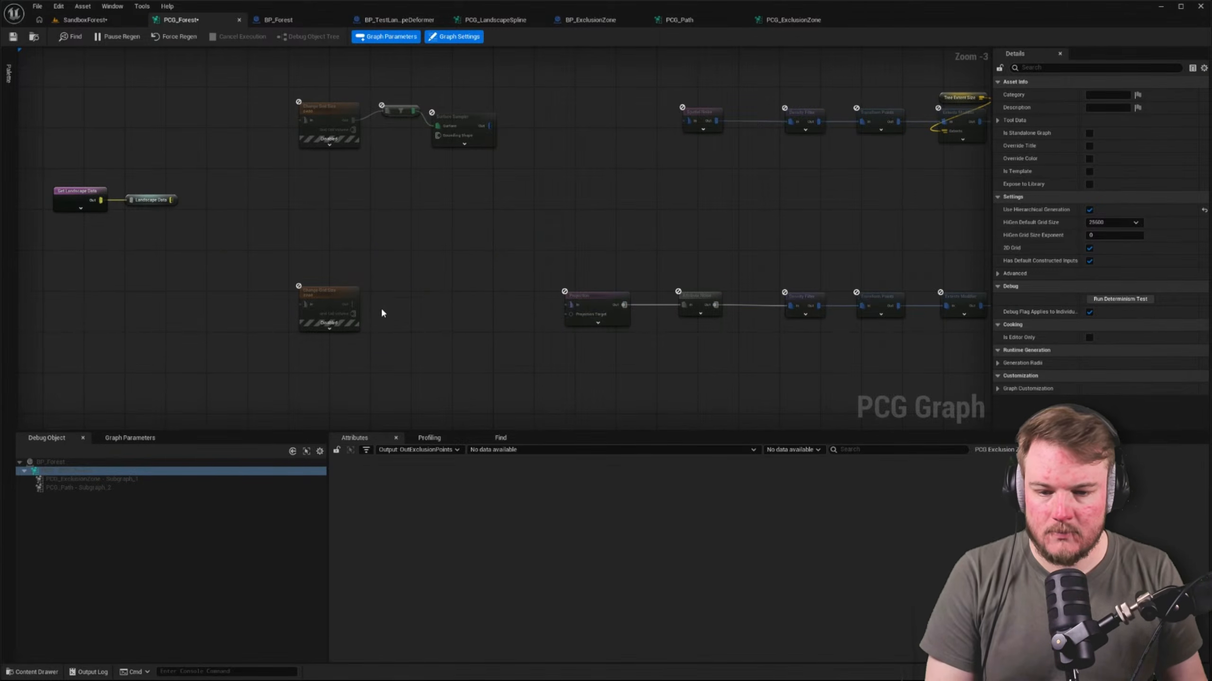
{"action": "left_click", "coordinate": [590, 306]}
{"action": "key", "text": "Delete"}
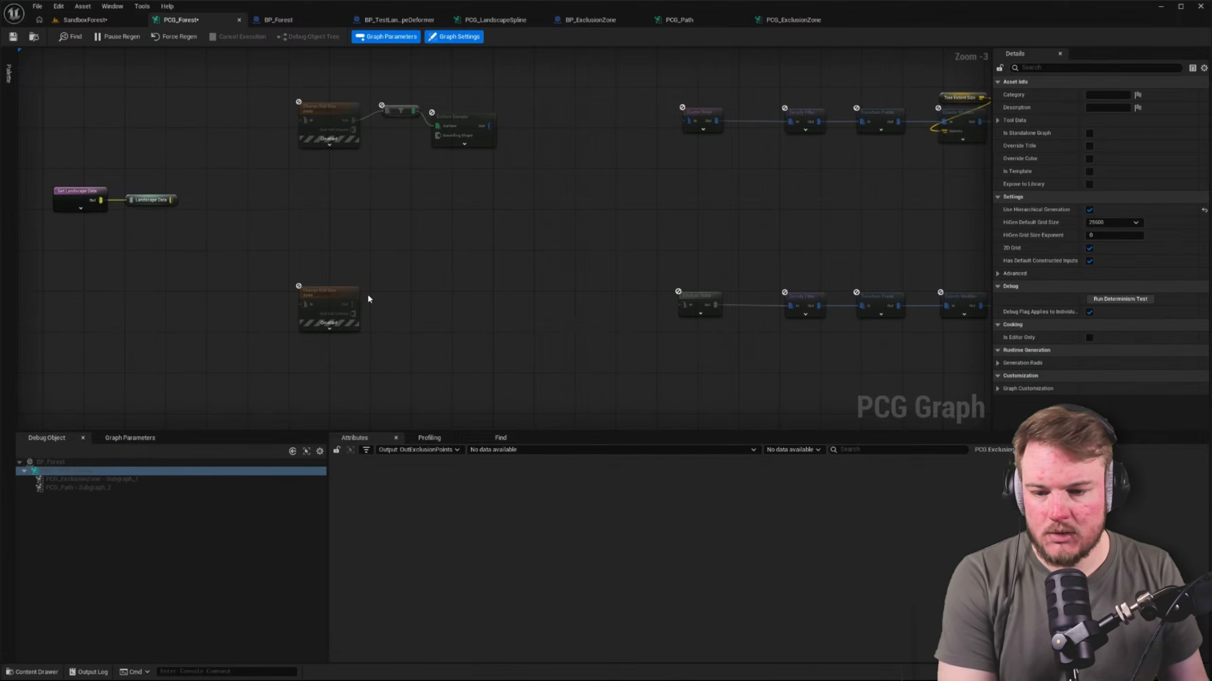
Add a Surface Sampler after the lower Change Grid Size, and feed both Change Grid Size nodes from the Landscape Data reroute
{"action": "left_click_drag", "start_coordinate": [358, 305], "coordinate": [407, 302]}
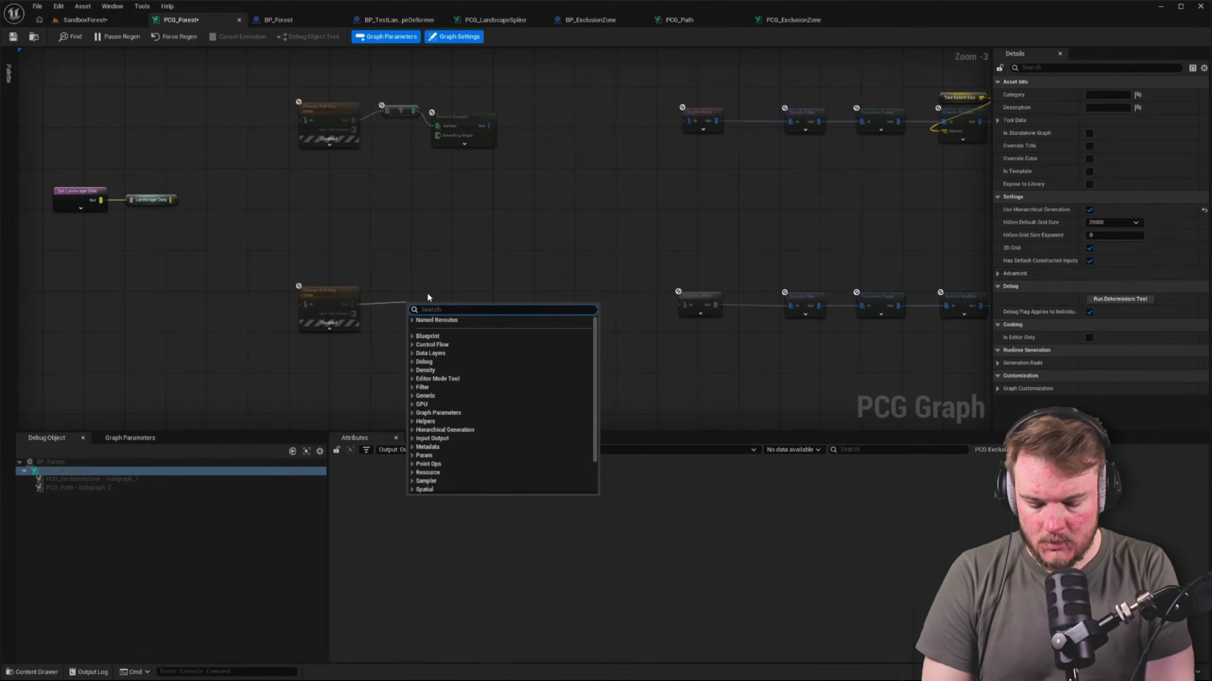
{"action": "type", "text": "surface"}
{"action": "key", "text": "Return"}
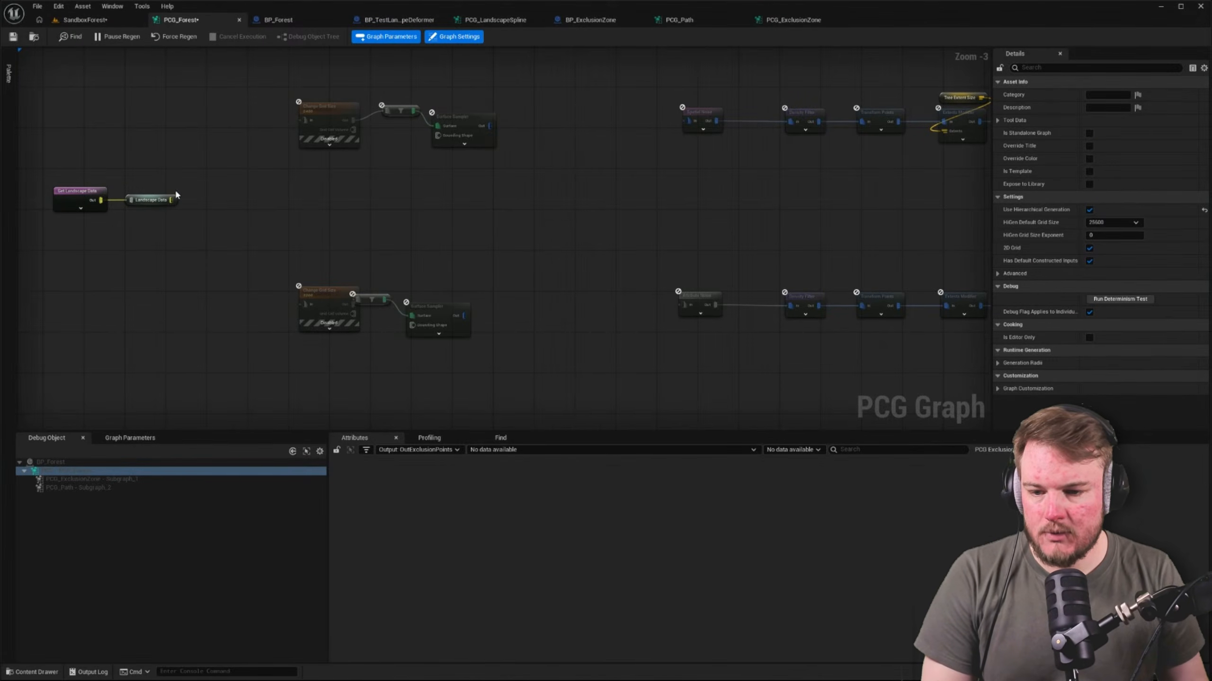
{"action": "left_click_drag", "start_coordinate": [172, 200], "coordinate": [307, 125]}
{"action": "left_click_drag", "start_coordinate": [172, 200], "coordinate": [305, 304]}
{"action": "right_click_drag", "start_coordinate": [379, 268], "coordinate": [364, 293]}
Delete the filter nodes in both branches and connect each Change Grid Size directly to its Surface Sampler
{"action": "left_click", "coordinate": [371, 136]}
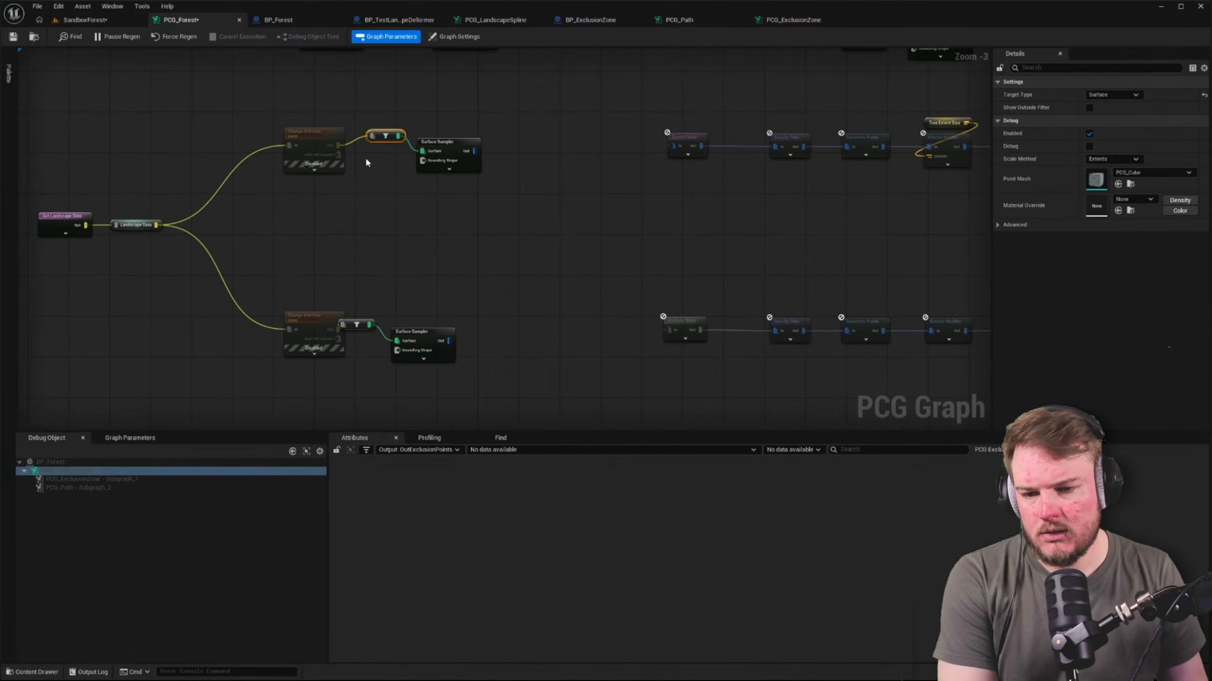
{"action": "key", "text": "Delete"}
{"action": "left_click_drag", "start_coordinate": [339, 145], "coordinate": [423, 151]}
{"action": "left_click", "coordinate": [448, 144]}
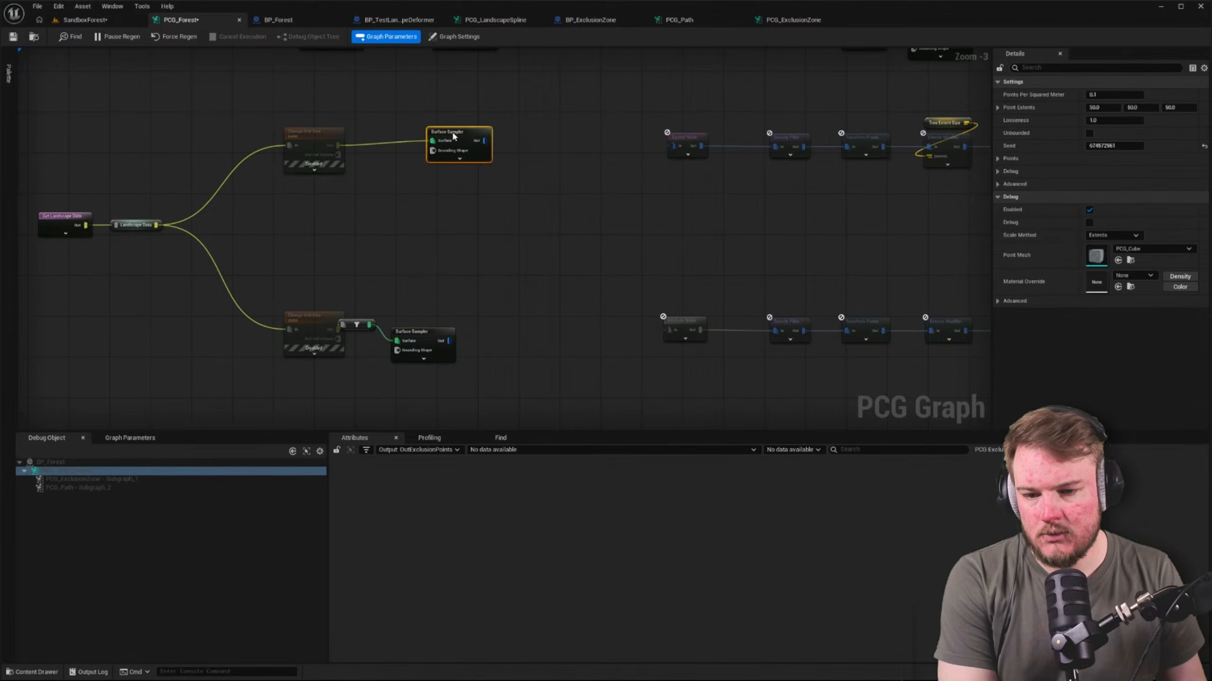
{"action": "right_click_drag", "start_coordinate": [358, 325], "coordinate": [370, 280]}
{"action": "left_click", "coordinate": [370, 281]}
{"action": "key", "text": "Delete"}
{"action": "left_click_drag", "start_coordinate": [350, 285], "coordinate": [409, 296]}
{"action": "mouse_move", "coordinate": [432, 287]}
{"action": "left_mouse_down"}
{"action": "mouse_move", "coordinate": [458, 276]}
{"action": "mouse_move", "coordinate": [447, 278]}
{"action": "left_mouse_up"}
Align the two Surface Samplers with their Change Grid Size nodes and tidy the position of the landscape data nodes
{"action": "right_click_drag", "start_coordinate": [436, 125], "coordinate": [480, 149]}
{"action": "left_click", "coordinate": [480, 149]}
{"action": "left_click_drag", "start_coordinate": [480, 149], "coordinate": [541, 305]}
{"action": "key", "text": "shift+a"}
{"action": "left_click", "coordinate": [346, 160]}
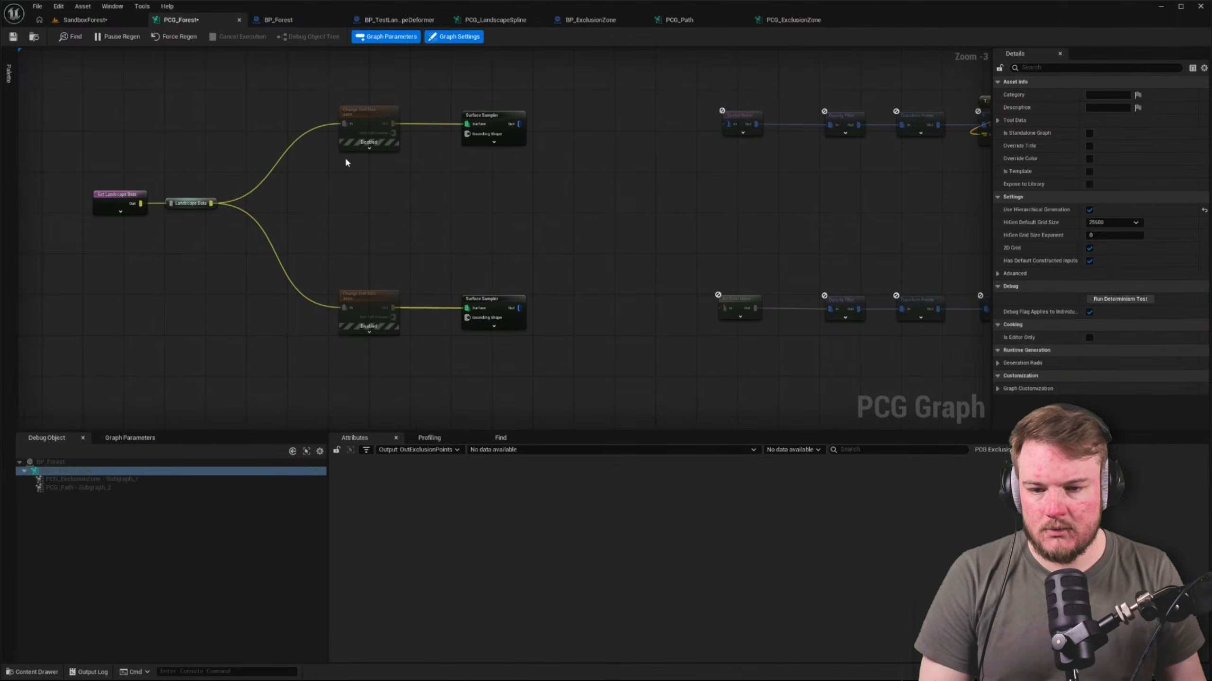
{"action": "left_click_drag", "start_coordinate": [330, 98], "coordinate": [381, 296]}
{"action": "left_click", "coordinate": [142, 185]}
{"action": "left_click_drag", "start_coordinate": [141, 183], "coordinate": [261, 213]}
{"action": "left_click_drag", "start_coordinate": [492, 207], "coordinate": [512, 219]}
{"action": "right_click_drag", "start_coordinate": [511, 219], "coordinate": [443, 224]}
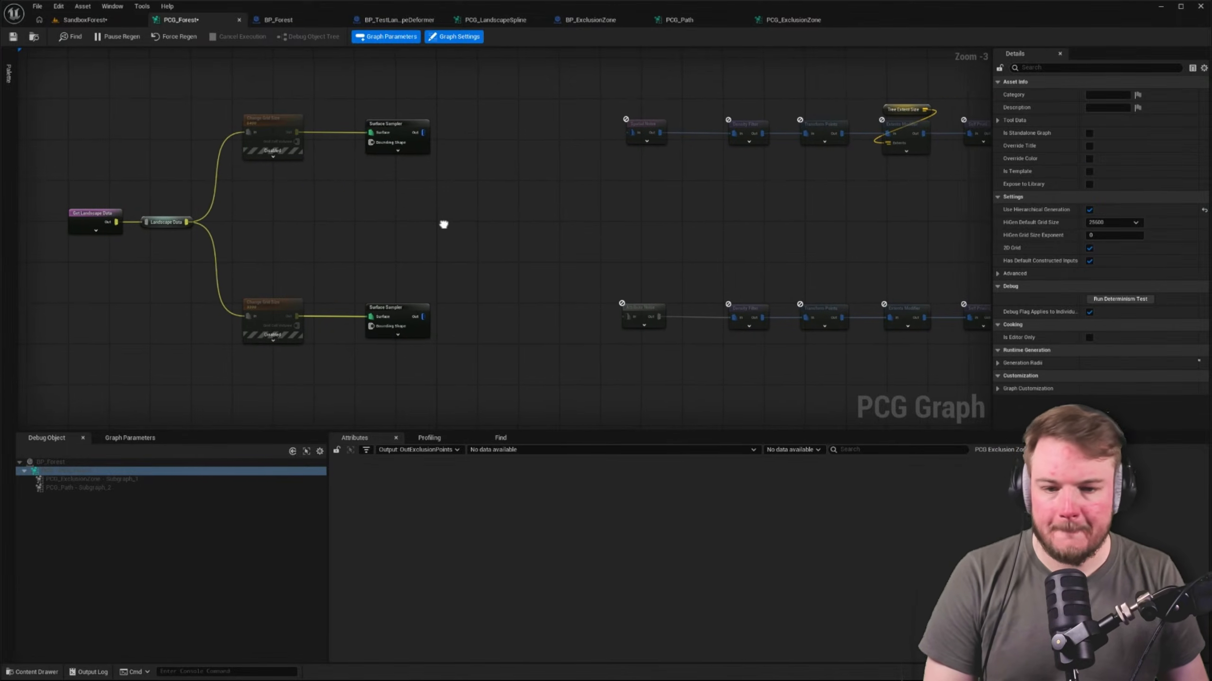
Connect the upper Surface Sampler to Spatial Noise and the lower Surface Sampler to Attribute Noise
{"action": "left_click_drag", "start_coordinate": [421, 133], "coordinate": [631, 133]}
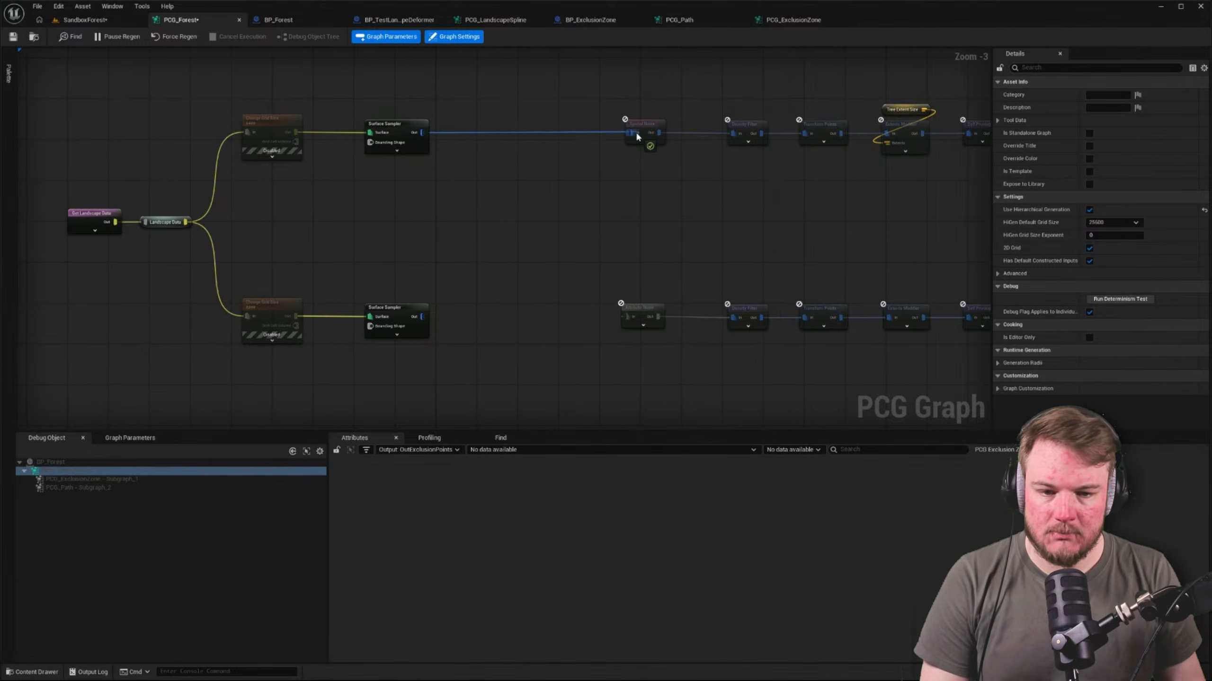
{"action": "left_click_drag", "start_coordinate": [419, 318], "coordinate": [627, 315]}
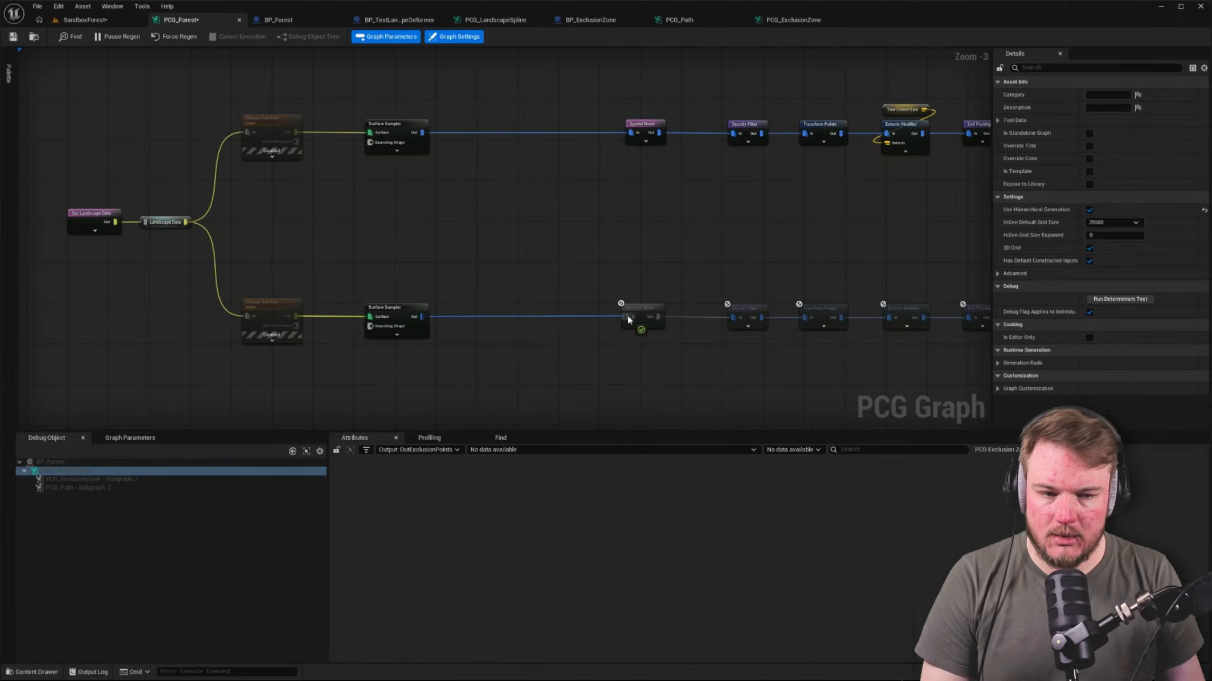
{"action": "right_click_drag", "start_coordinate": [421, 132], "coordinate": [523, 164]}
{"action": "left_click", "coordinate": [526, 160]}
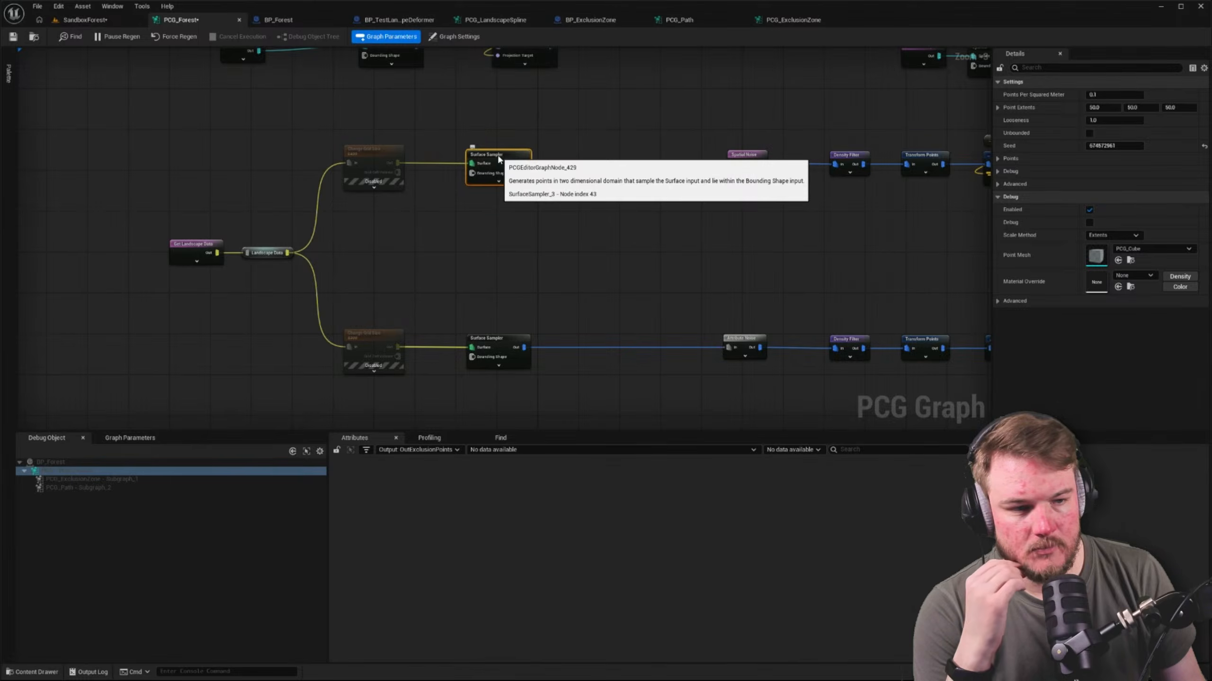
Check the level for trees, inspect the Get Landscape Data output, and turn on debug and inspection for the upper Surface Sampler
{"action": "left_click", "coordinate": [83, 19]}
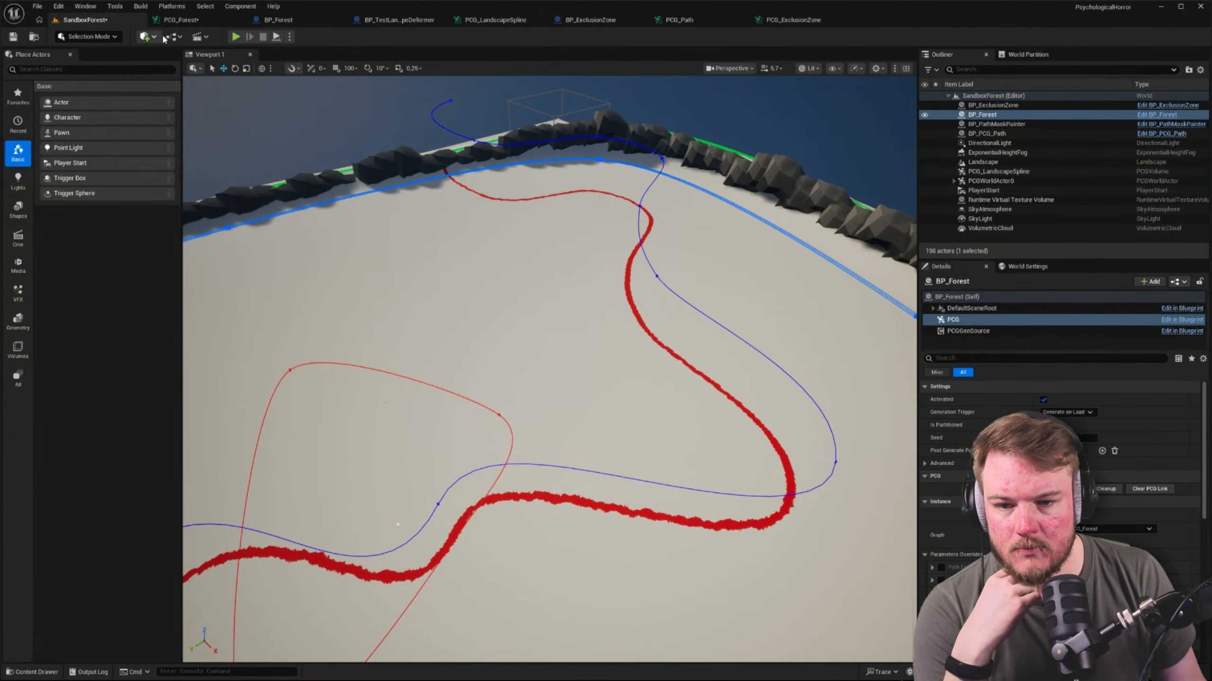
{"action": "left_click", "coordinate": [190, 20]}
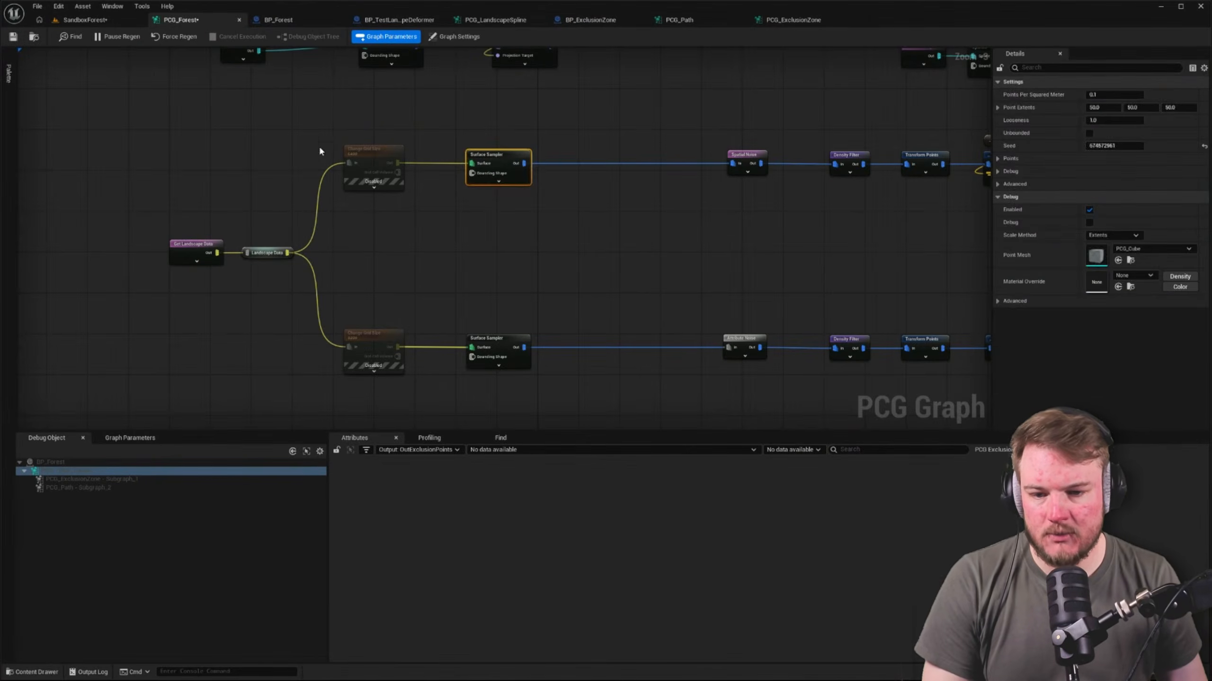
{"action": "left_click", "coordinate": [214, 250]}
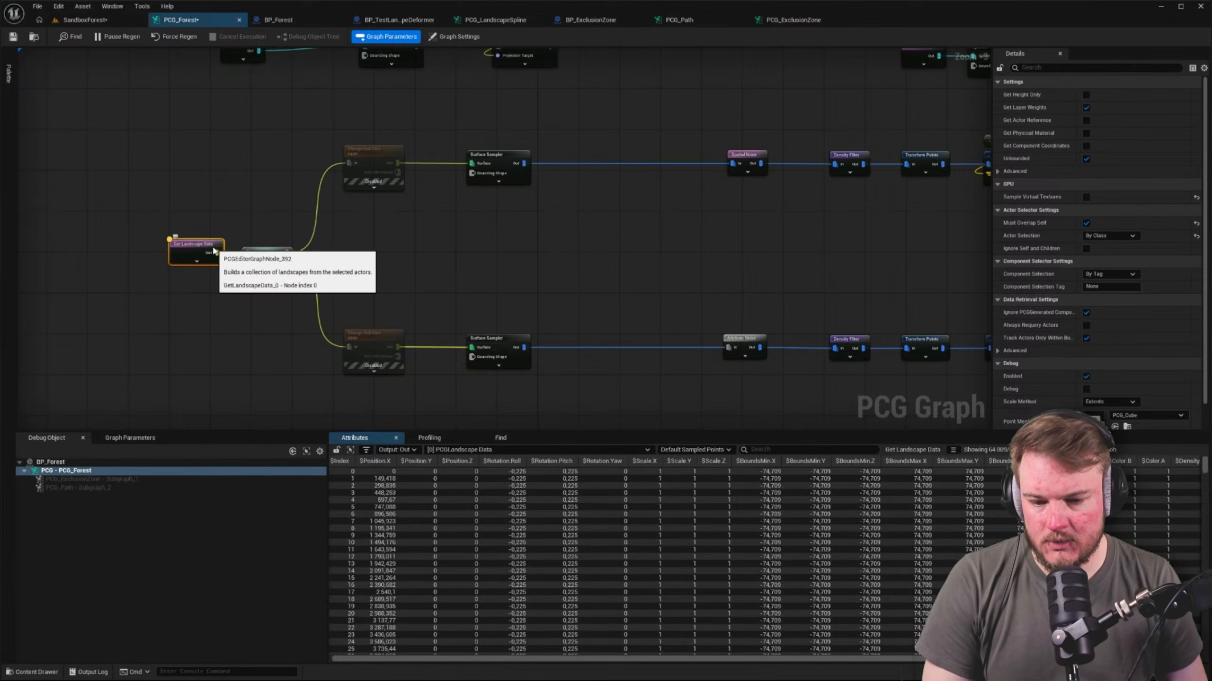
{"action": "left_click", "coordinate": [388, 157]}
{"action": "left_click", "coordinate": [499, 149]}
{"action": "left_click", "coordinate": [500, 151]}
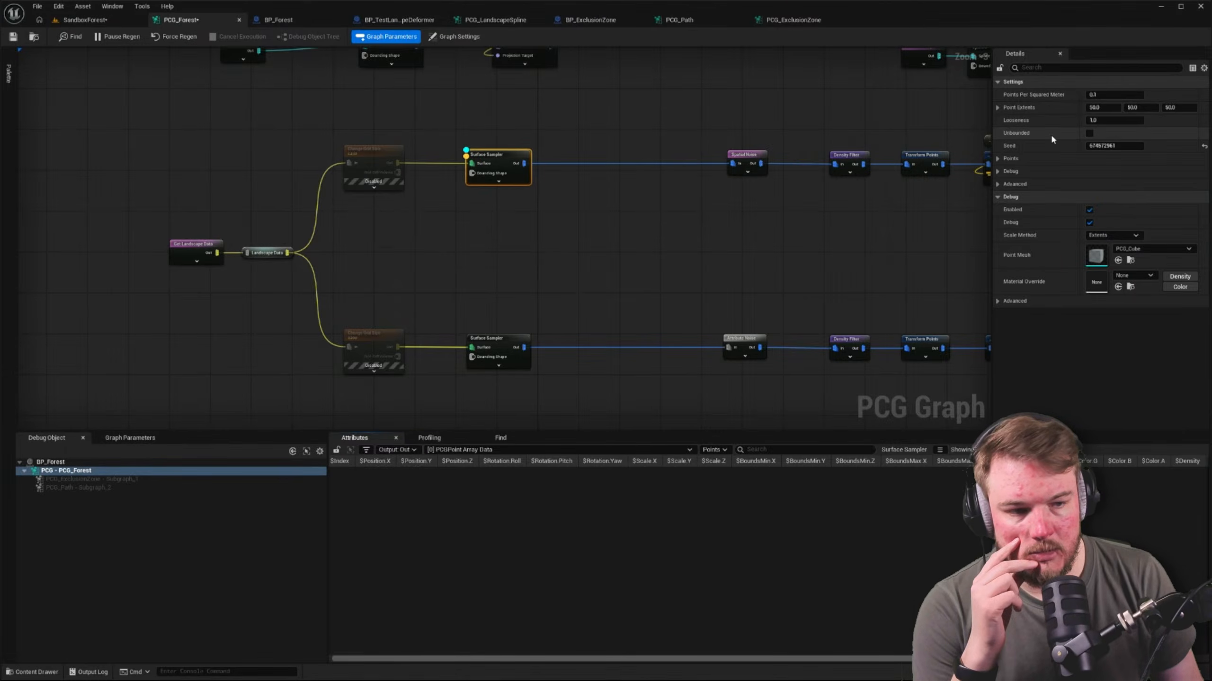
Enable Unbounded on both the upper and lower Surface Samplers
{"action": "left_click", "coordinate": [1092, 135]}
{"action": "left_click", "coordinate": [517, 338]}
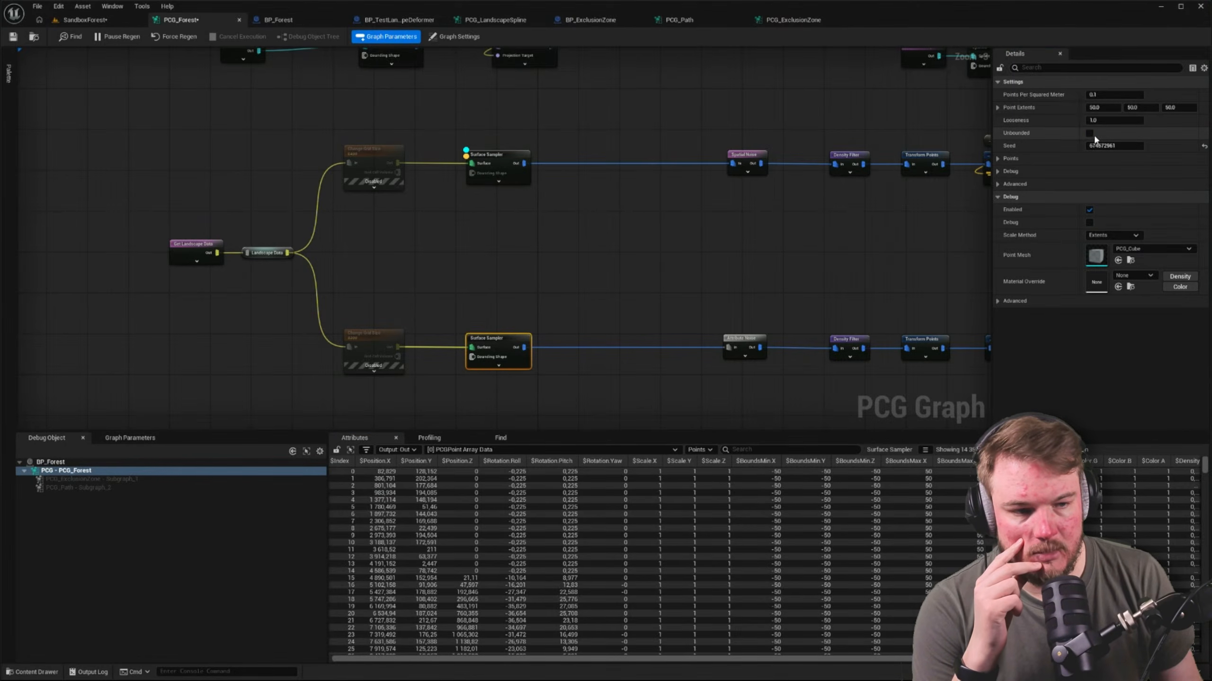
{"action": "left_click", "coordinate": [455, 37]}
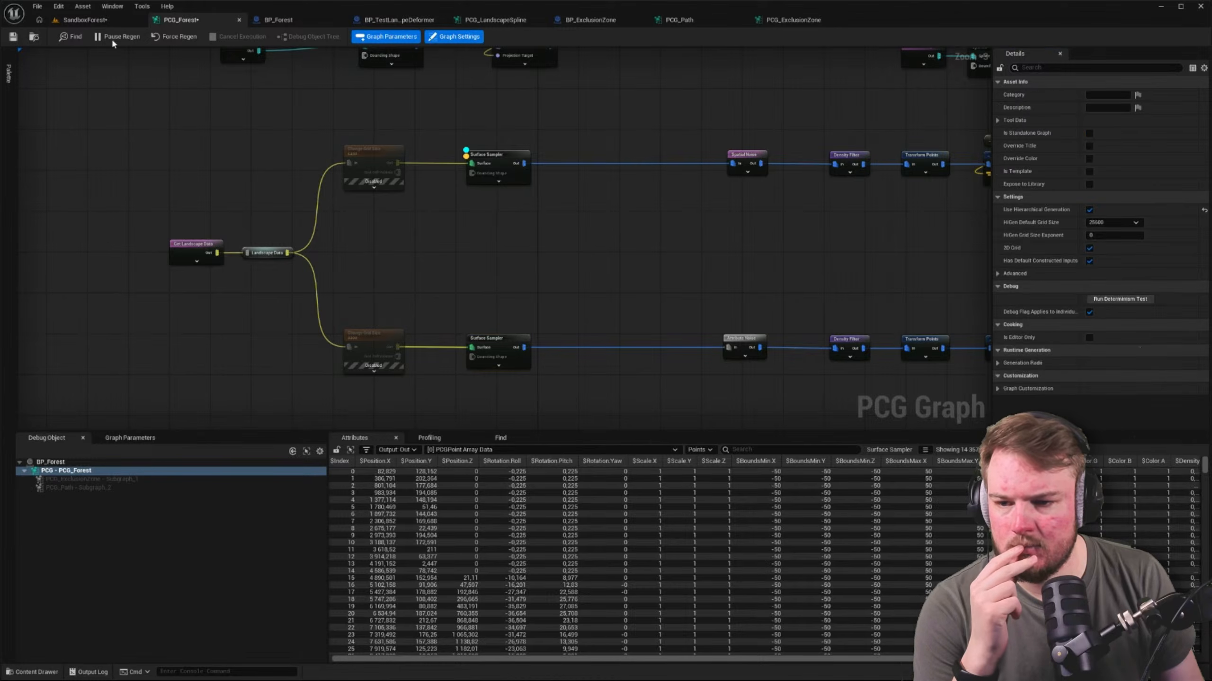
Examine in the SandboxForest level how the trees are distributed across the landscape, the path and the exclusion zone
{"action": "left_click", "coordinate": [109, 20]}
{"action": "right_click_drag", "start_coordinate": [459, 296], "coordinate": [443, 229]}
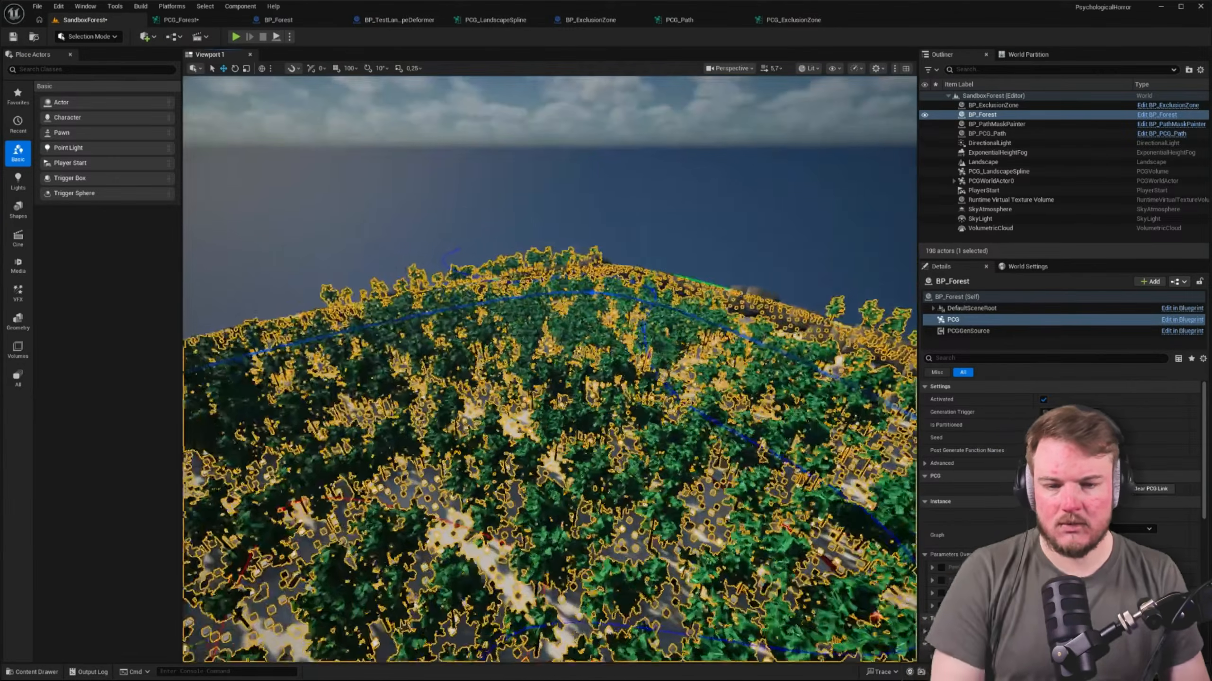
{"action": "scroll", "coordinate": [684, 194], "scroll_direction": "up", "scroll_amount": 5}
{"action": "key", "text": "s"}
{"action": "right_click_drag", "start_coordinate": [684, 194], "coordinate": [706, 239]}
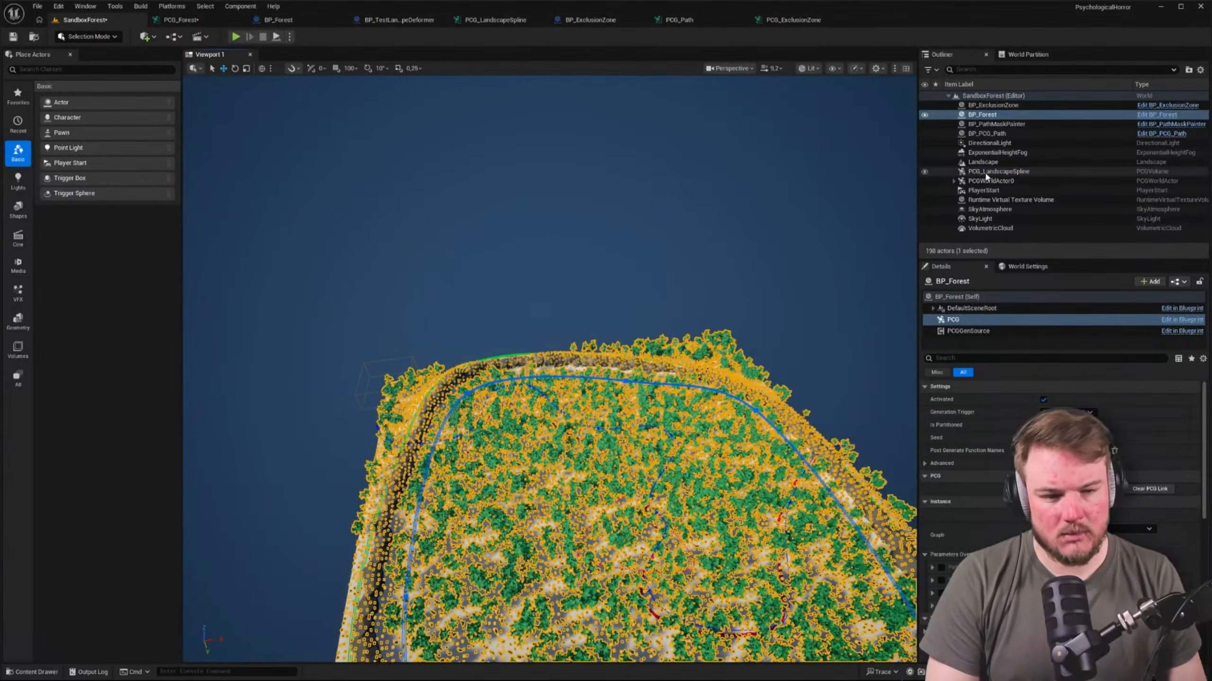
{"action": "left_click", "coordinate": [986, 181]}
{"action": "right_click_drag", "start_coordinate": [437, 306], "coordinate": [438, 305]}
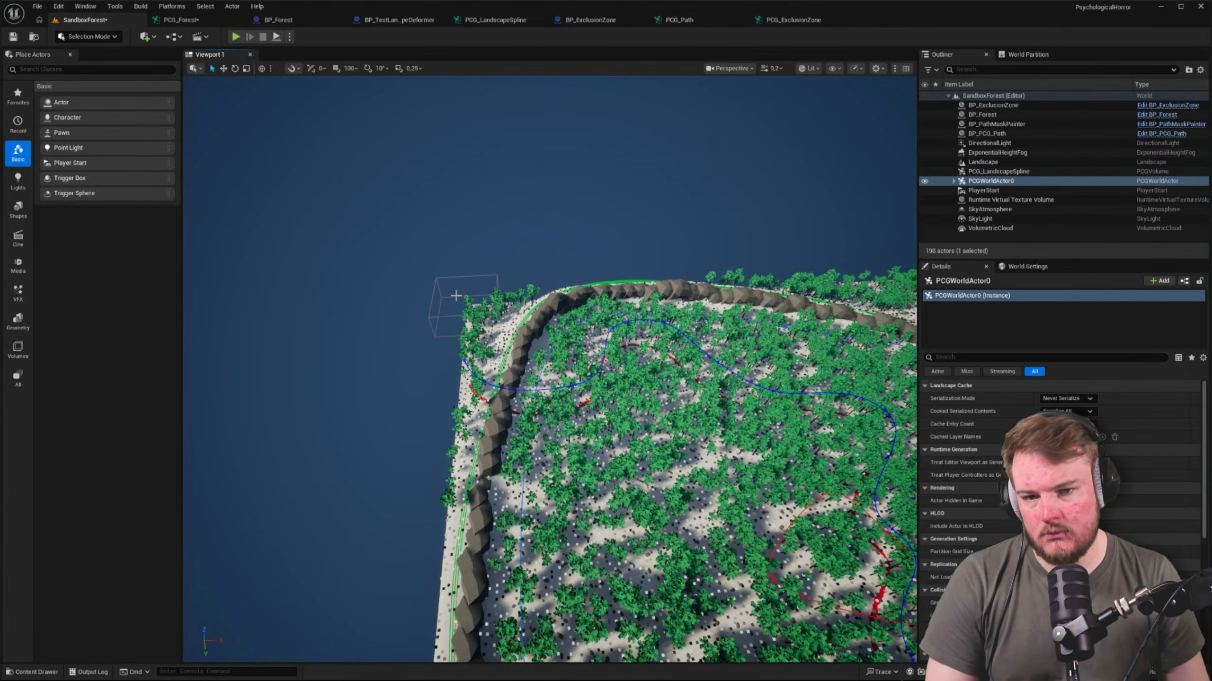
{"action": "key", "text": "a"}
{"action": "right_click_drag", "start_coordinate": [455, 296], "coordinate": [651, 321]}
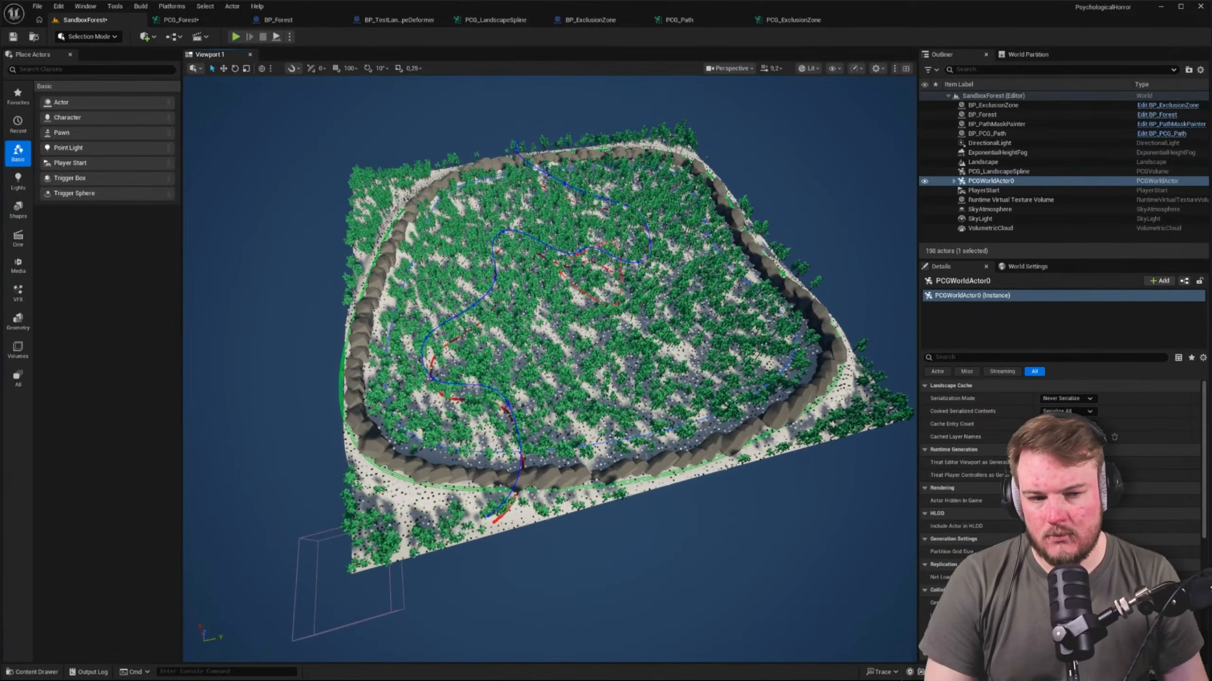
Delete the BP_Forest actor and place the PCG_Forest graph from the PCG/Forest folder in the level instead
{"action": "left_click", "coordinate": [947, 115]}
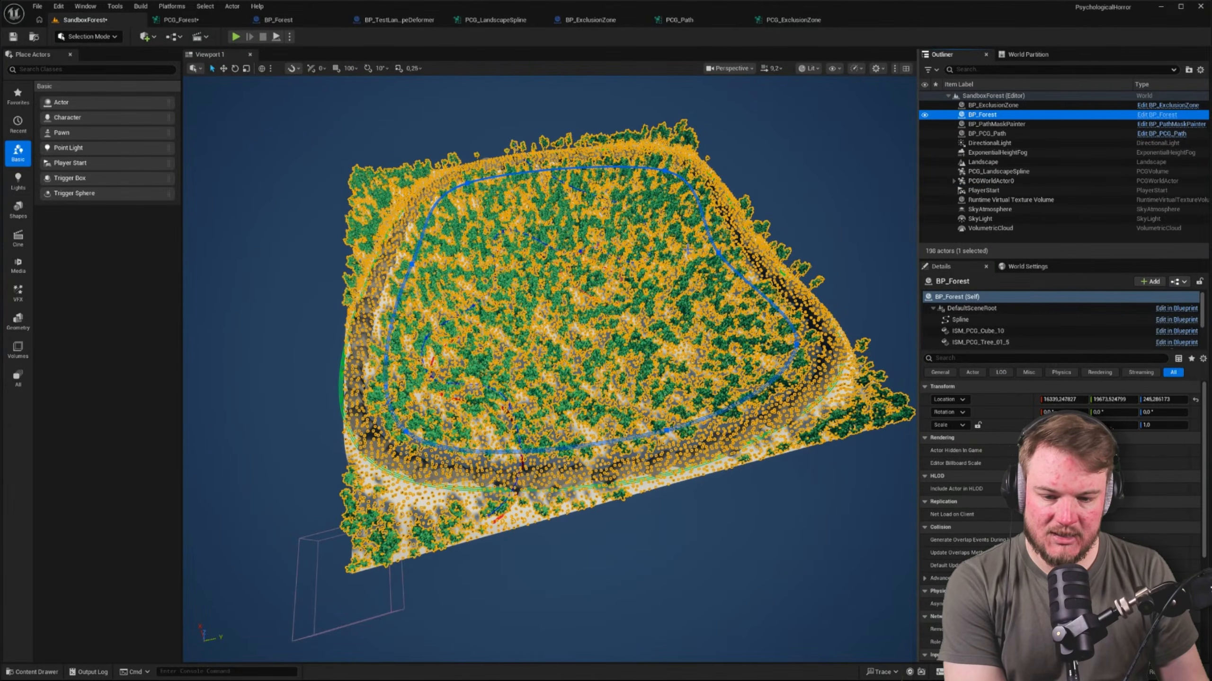
{"action": "key", "text": "Delete"}
{"action": "right_click_drag", "start_coordinate": [697, 253], "coordinate": [695, 234]}
{"action": "key", "text": "ctrl+space"}
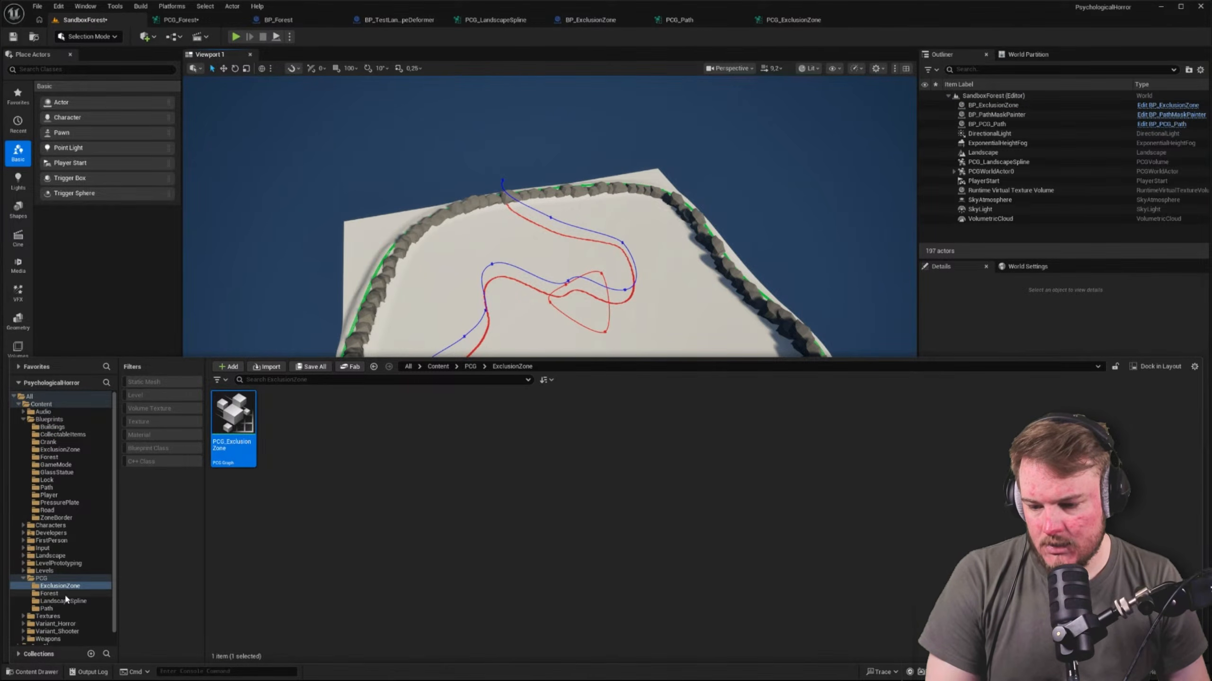
{"action": "left_click_drag", "start_coordinate": [234, 420], "coordinate": [565, 298]}
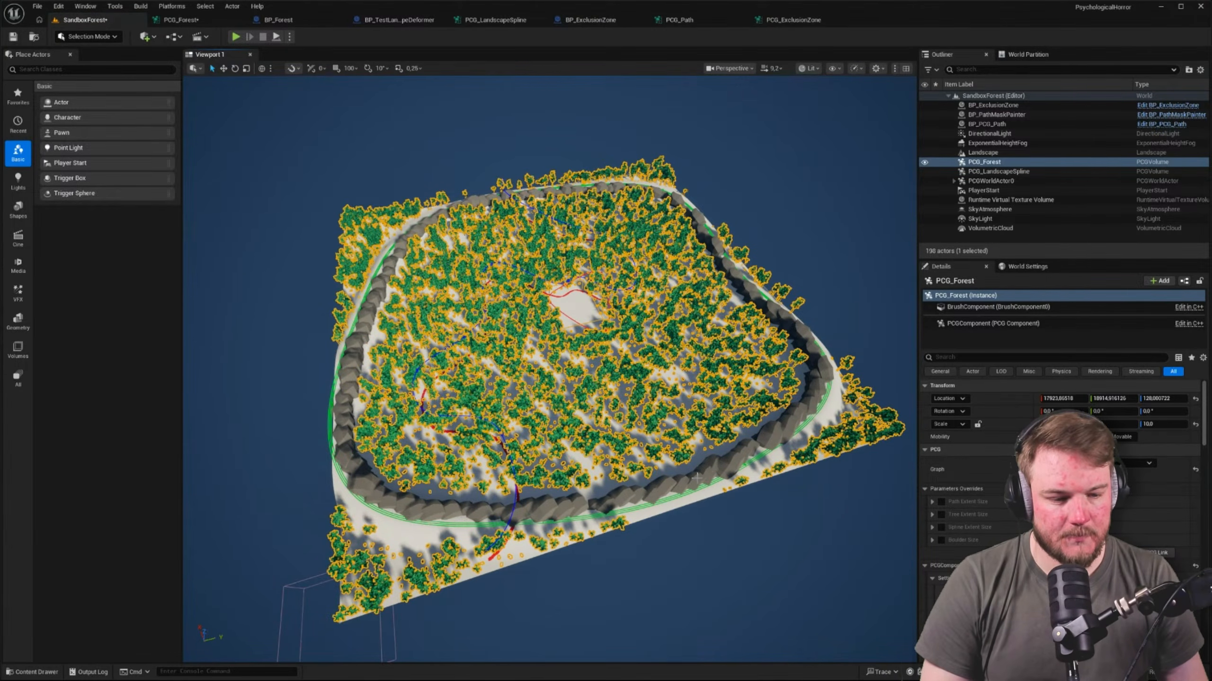
{"action": "right_click_drag", "start_coordinate": [565, 298], "coordinate": [525, 286]}
Try moving the PCG_LandscapeSpline volume toward the forest, and undo the move
{"action": "right_click_drag", "start_coordinate": [876, 397], "coordinate": [711, 416]}
{"action": "key", "text": "w"}
{"action": "right_click_drag", "start_coordinate": [324, 368], "coordinate": [388, 366]}
{"action": "left_click", "coordinate": [299, 344]}
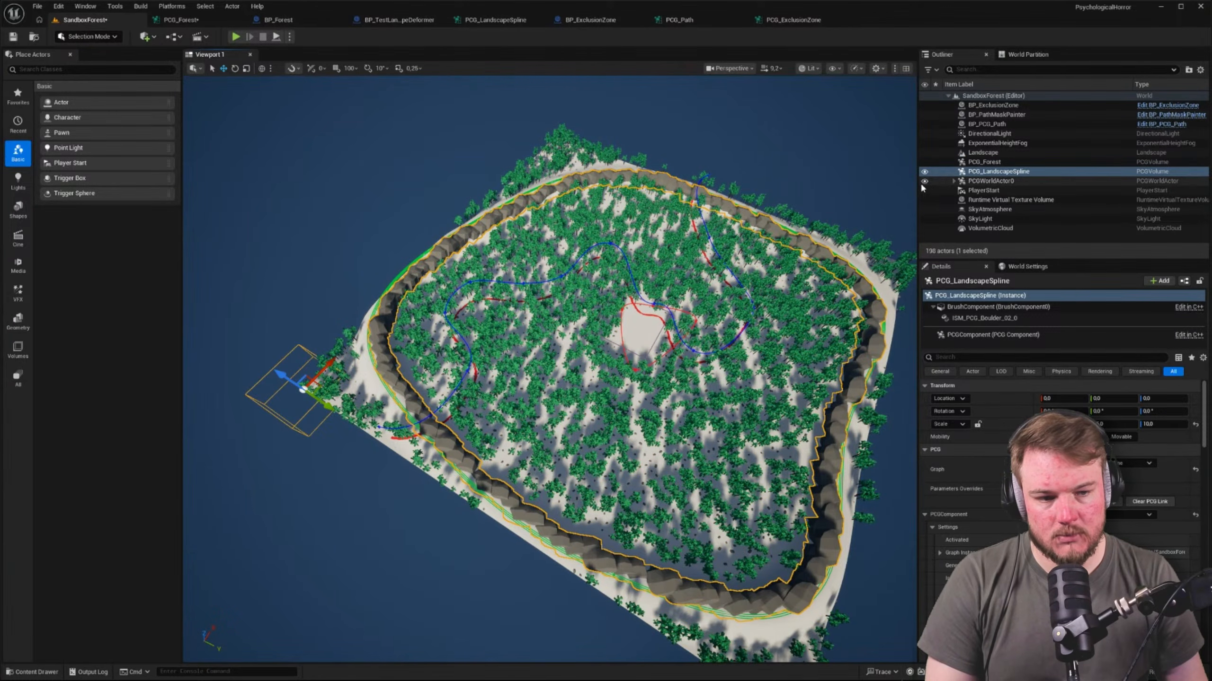
{"action": "left_click", "coordinate": [1011, 171]}
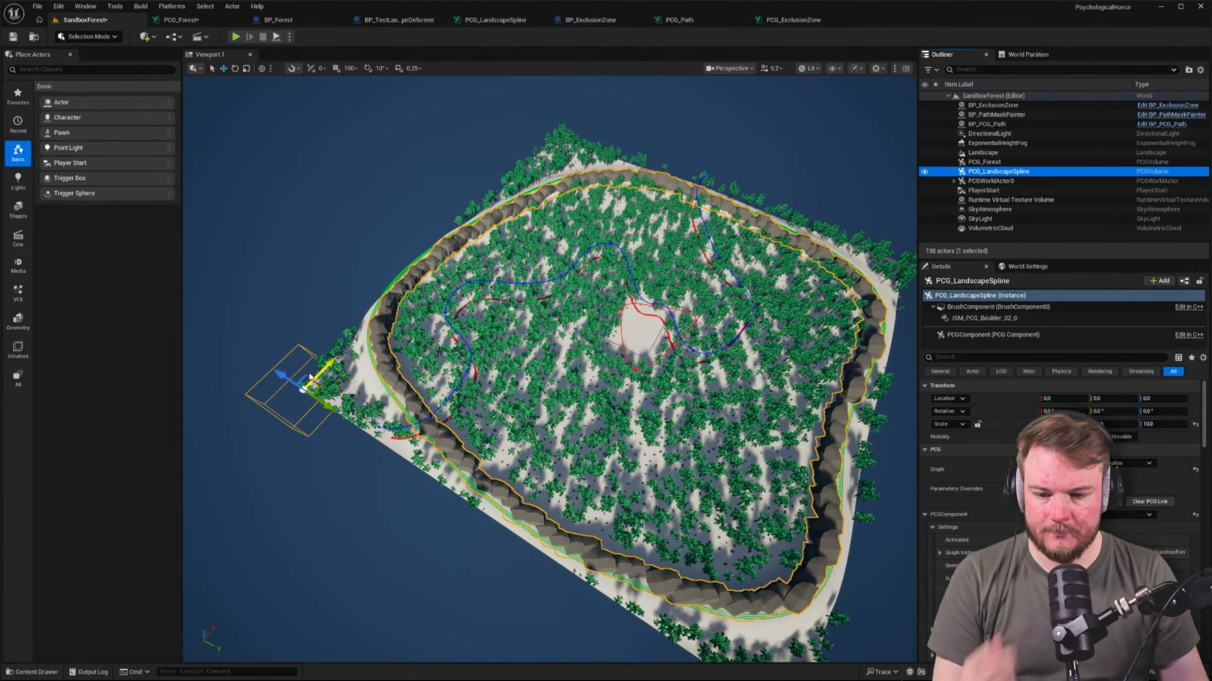
{"action": "left_click_drag", "start_coordinate": [321, 373], "coordinate": [364, 354]}
{"action": "key", "text": "ctrl+z"}
Examine the generated trees around the boulder border, the path and the exclusion zone, selecting the PCG_Forest volume
{"action": "key", "text": "a"}
{"action": "right_click_drag", "start_coordinate": [364, 354], "coordinate": [453, 381]}
{"action": "key", "text": "s"}
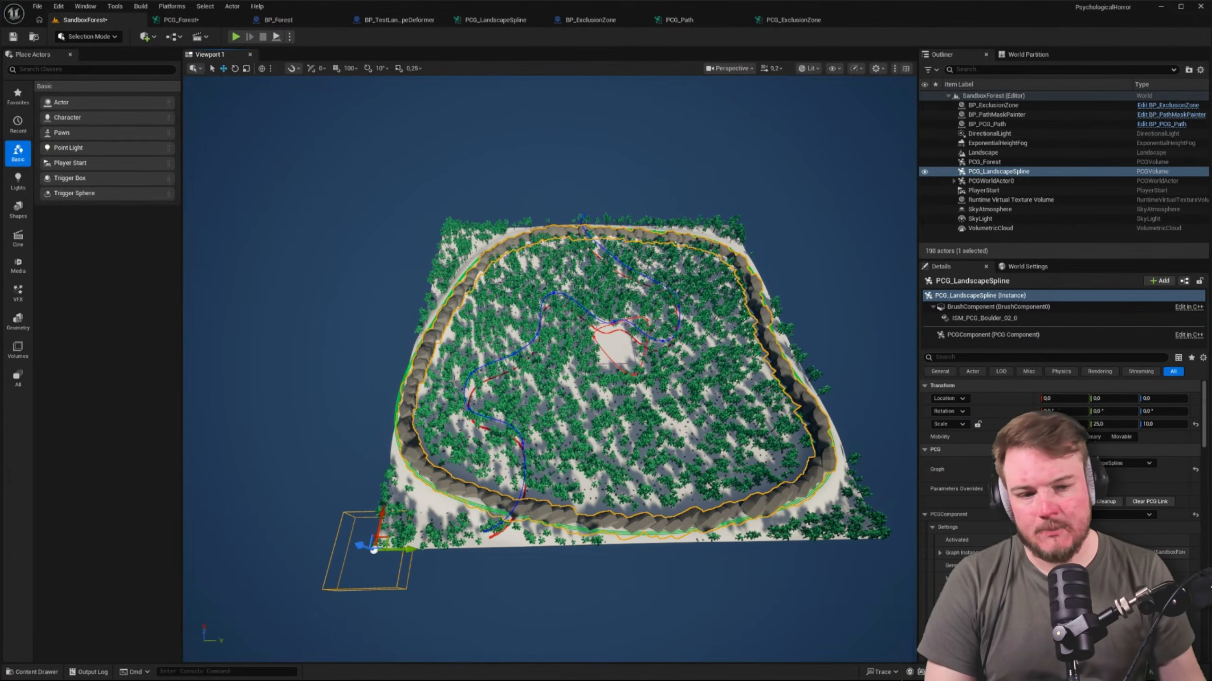
{"action": "key", "text": "w"}
{"action": "right_click_drag", "start_coordinate": [541, 391], "coordinate": [516, 393]}
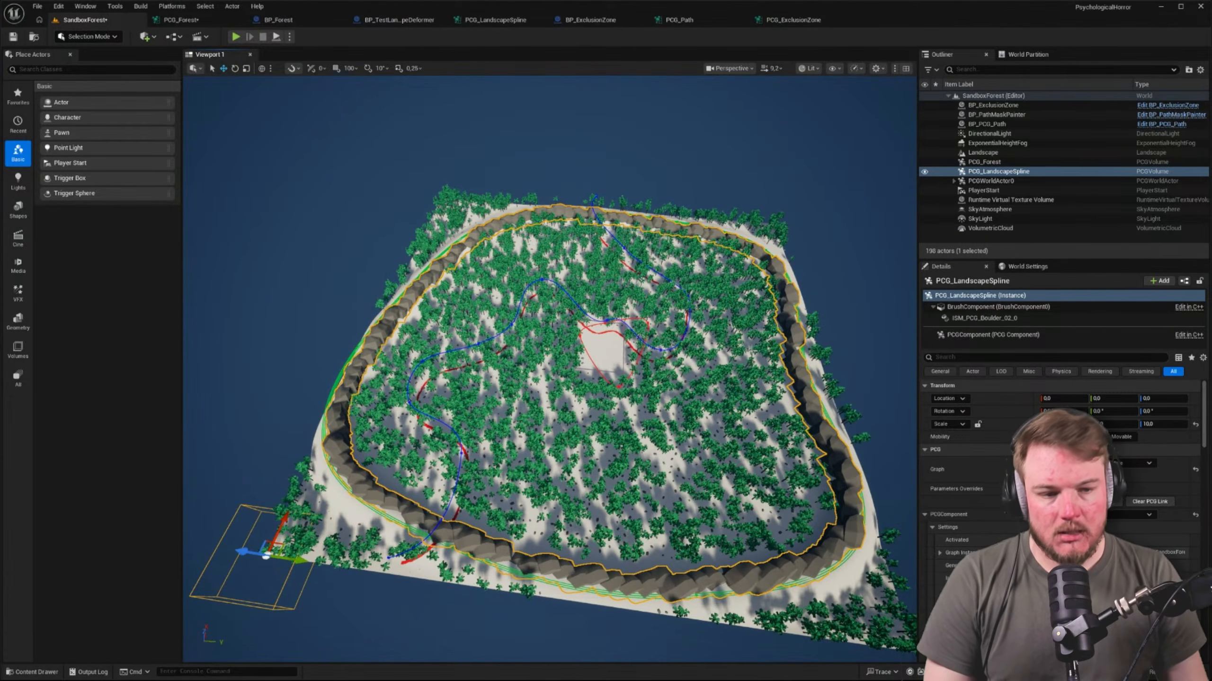
{"action": "left_click", "coordinate": [1010, 163]}
{"action": "key", "text": "a"}
{"action": "key", "text": "w"}
{"action": "right_click_drag", "start_coordinate": [715, 305], "coordinate": [744, 313]}
{"action": "key", "text": "w"}
Enable the PCG Landscape Spline subgraph node that feeds the two Difference nodes in PCG_Forest
{"action": "left_click", "coordinate": [205, 21]}
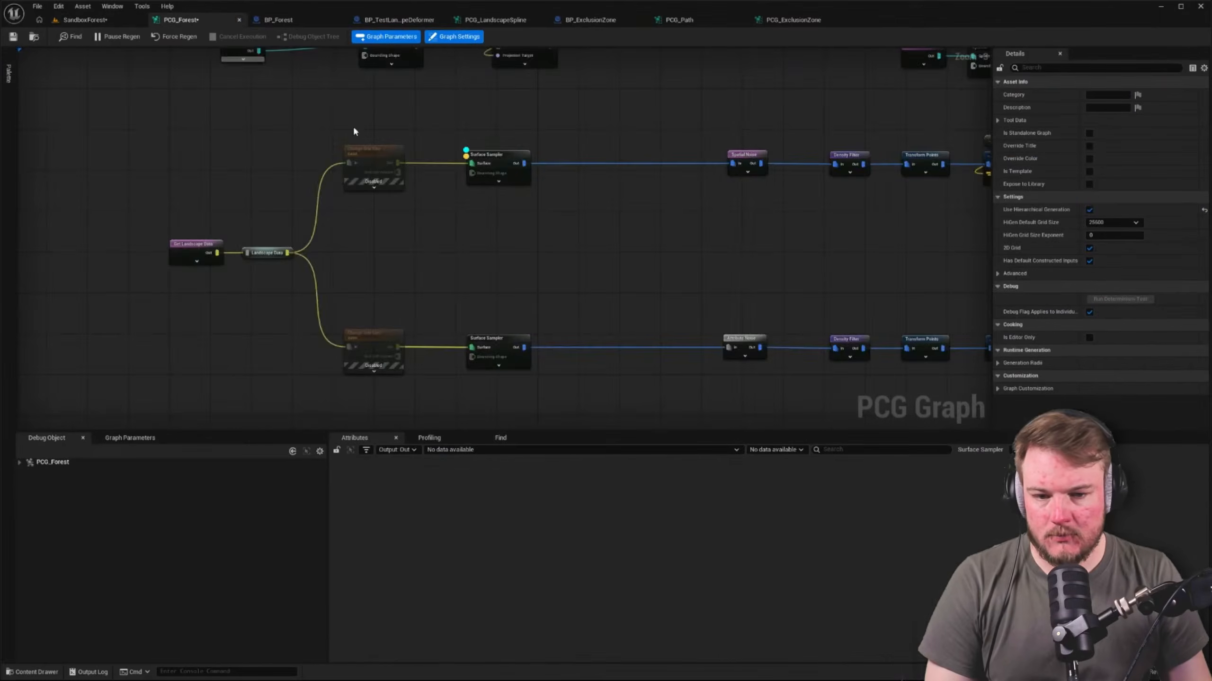
{"action": "scroll", "coordinate": [354, 131], "scroll_direction": "down", "scroll_amount": 4}
{"action": "right_click_drag", "start_coordinate": [520, 184], "coordinate": [395, 262]}
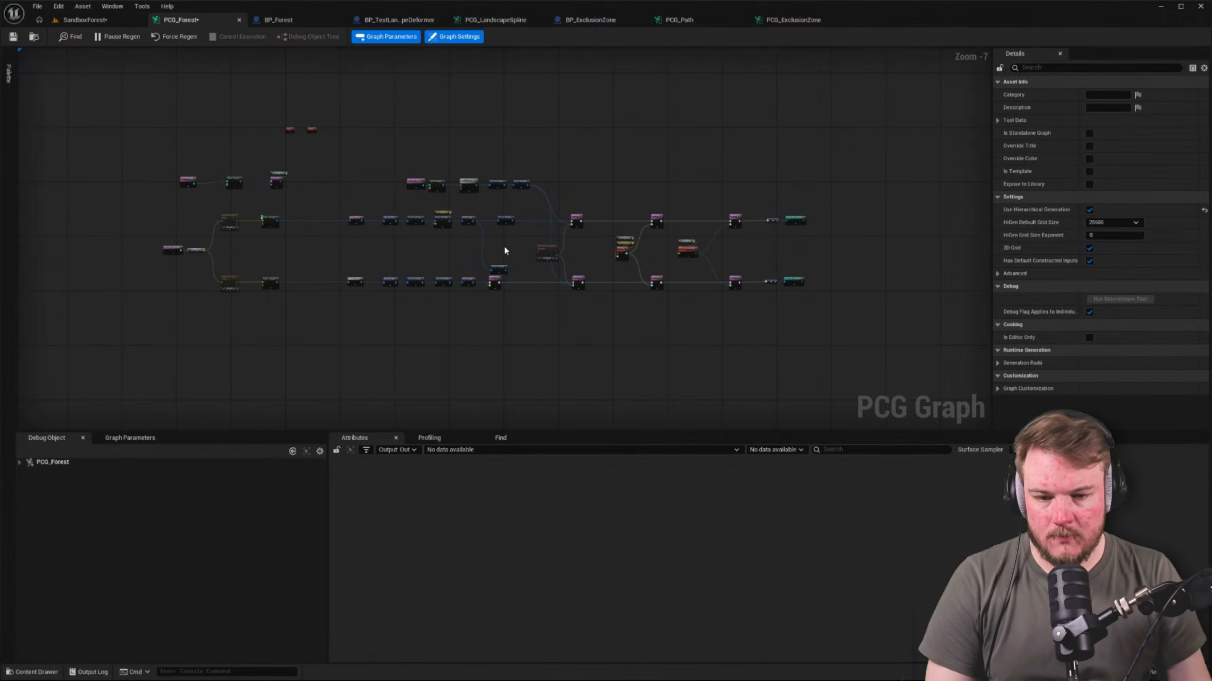
{"action": "scroll", "coordinate": [518, 253], "scroll_direction": "up", "scroll_amount": 7}
{"action": "scroll", "coordinate": [450, 248], "scroll_direction": "down", "scroll_amount": 3}
{"action": "right_click_drag", "start_coordinate": [534, 244], "coordinate": [525, 281]}
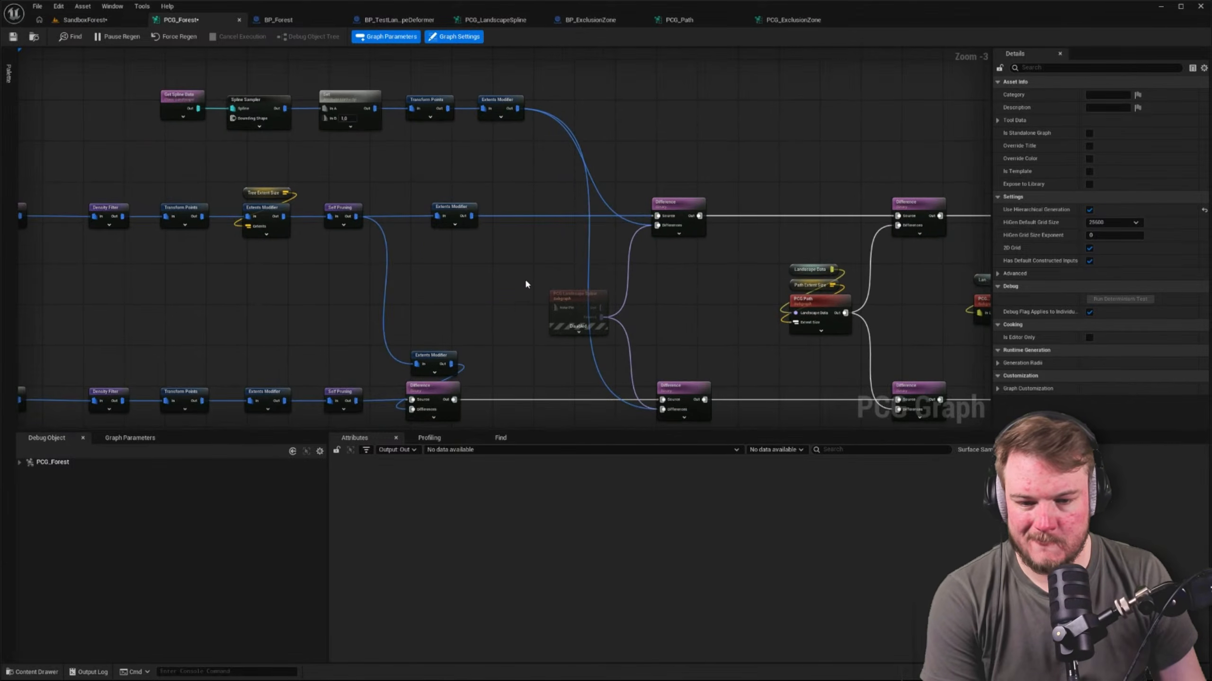
{"action": "left_click", "coordinate": [581, 295]}
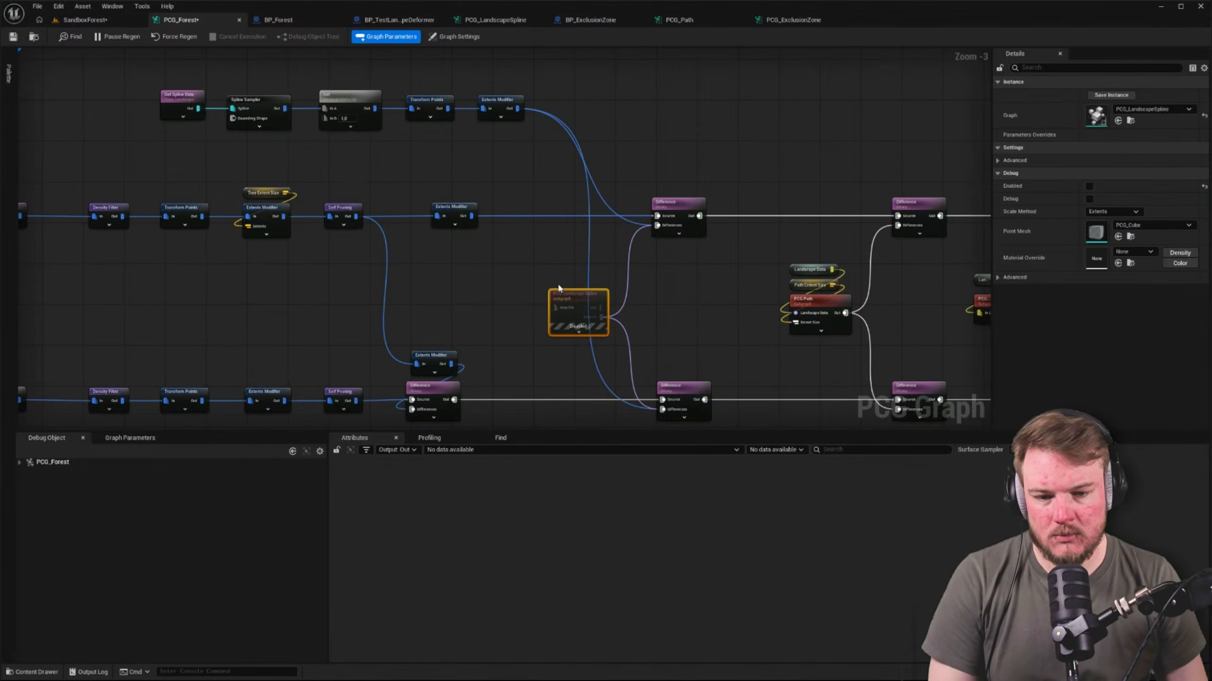
{"action": "key", "text": "e"}
Disable the separate border chain from Get Spline Data through Spline Sampler and Transform Points to Extents Modifier
{"action": "left_click_drag", "start_coordinate": [92, 63], "coordinate": [543, 153]}
{"action": "key", "text": "e"}
{"action": "left_click", "coordinate": [143, 102]}
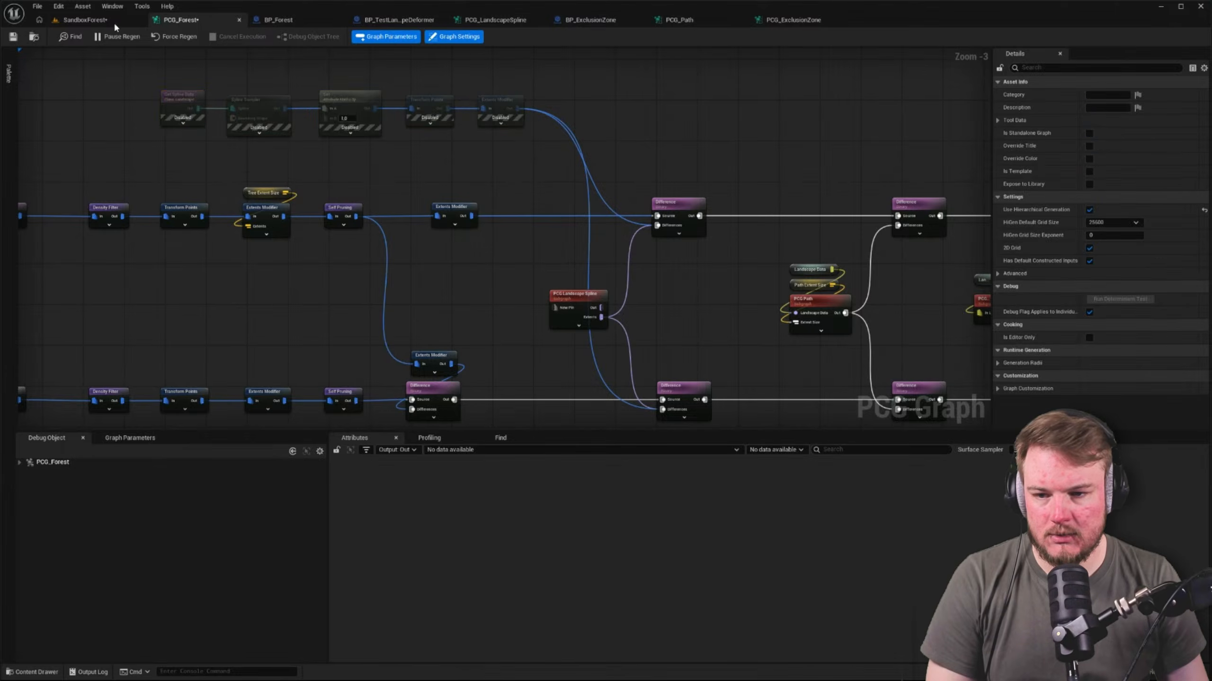
Disable the PCG Landscape Spline subgraph in PCG_Forest and re-enable the border chain from Get Spline Data through Extents Modifier
{"action": "left_click", "coordinate": [85, 20]}
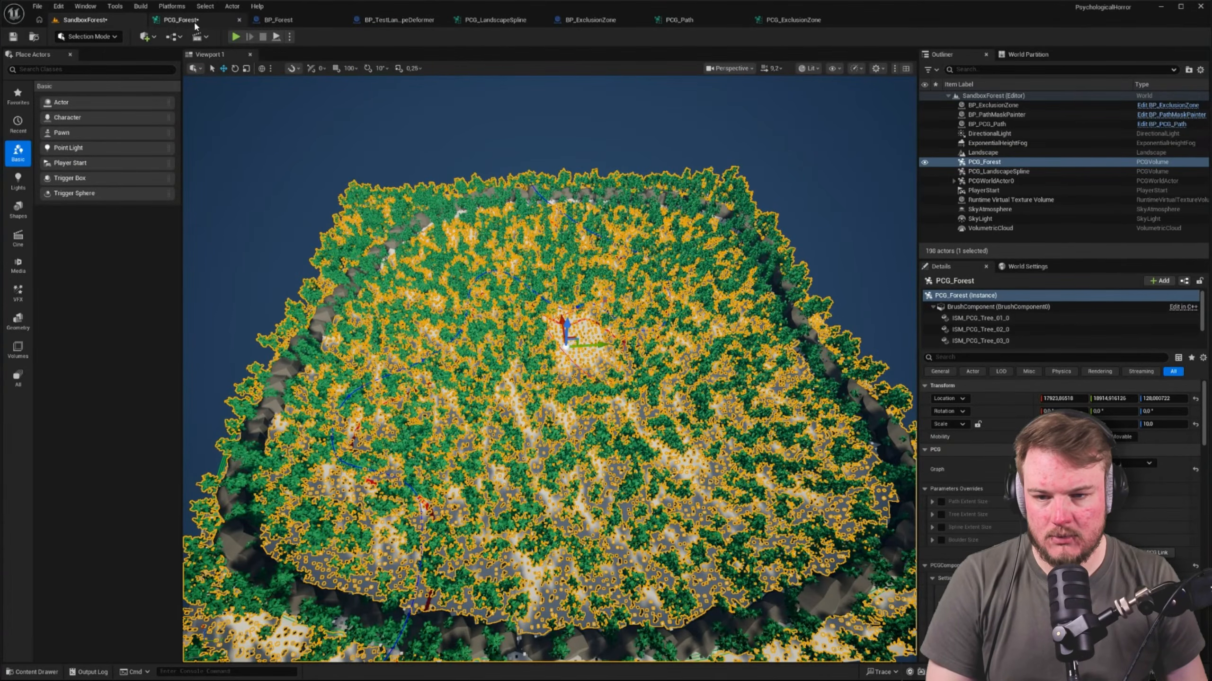
{"action": "right_click_drag", "start_coordinate": [446, 77], "coordinate": [381, 91]}
{"action": "key", "text": "w"}
{"action": "left_click", "coordinate": [208, 19]}
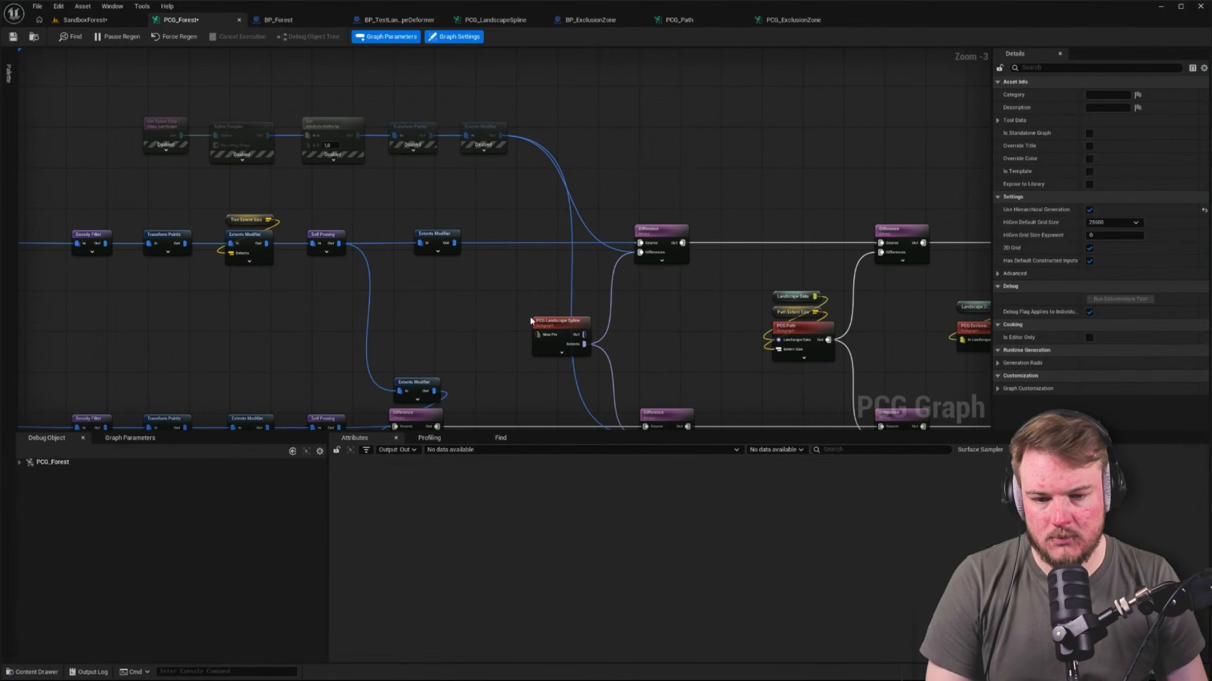
{"action": "left_click", "coordinate": [544, 316]}
{"action": "mouse_move", "coordinate": [484, 302]}
{"action": "right_mouse_down"}
{"action": "mouse_move", "coordinate": [443, 238]}
{"action": "mouse_move", "coordinate": [413, 249]}
{"action": "mouse_move", "coordinate": [467, 292]}
{"action": "right_mouse_up"}
{"action": "key", "text": "e"}
{"action": "left_click_drag", "start_coordinate": [78, 81], "coordinate": [508, 124]}
{"action": "key", "text": "e"}
Examine the generated trees beside the boulder border in the SandboxForest level, clearing the selection
{"action": "left_click", "coordinate": [103, 22]}
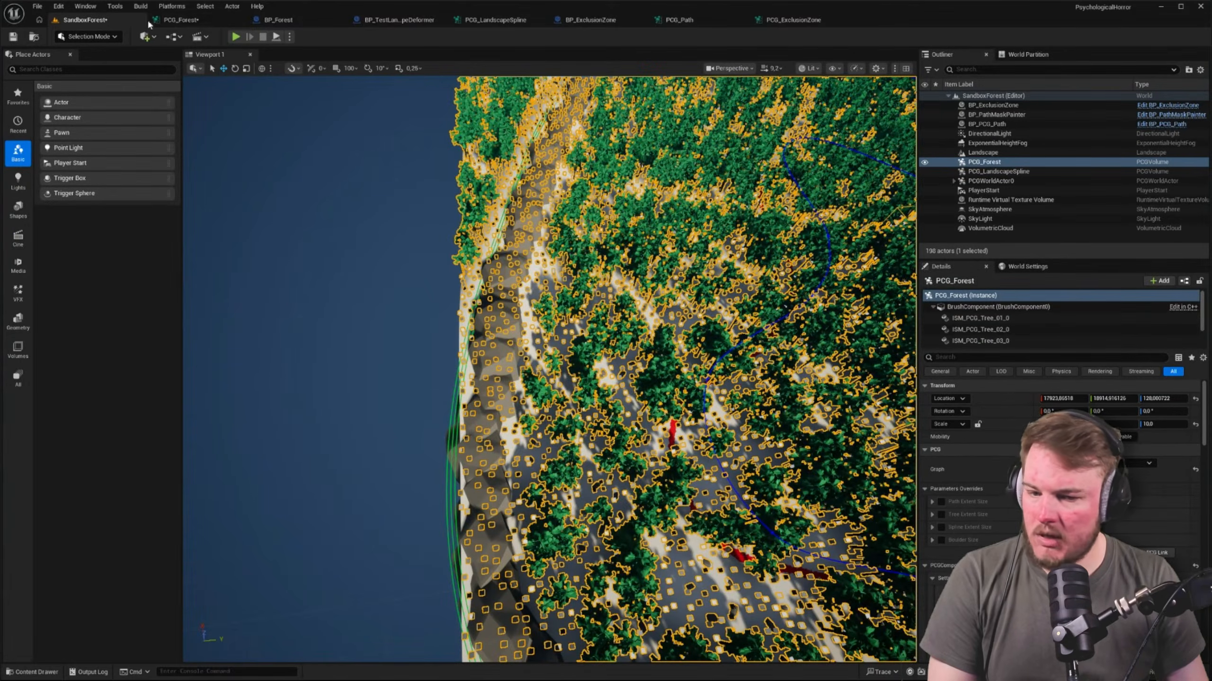
{"action": "key", "text": "w"}
{"action": "right_click_drag", "start_coordinate": [477, 310], "coordinate": [539, 317]}
{"action": "right_click_drag", "start_coordinate": [321, 152], "coordinate": [322, 101]}
{"action": "key", "text": "Escape"}
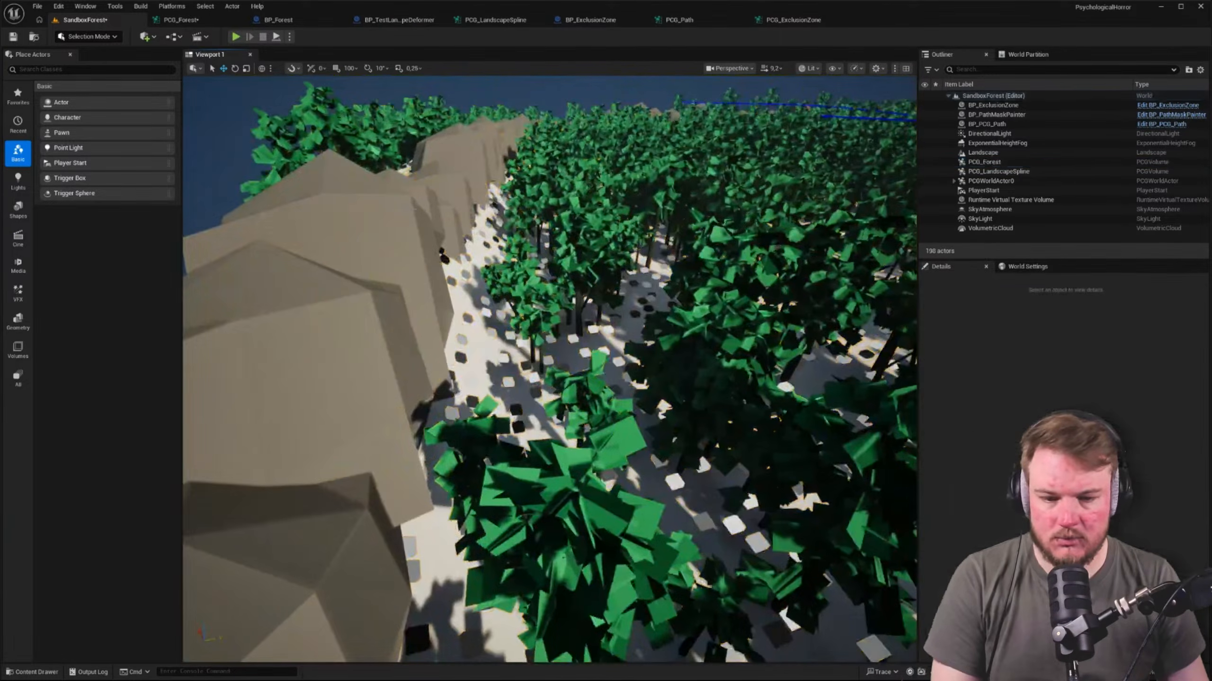
Open the PCG_LandscapeSpline graph referenced by the disabled subgraph node in PCG_Forest
{"action": "left_click", "coordinate": [181, 19]}
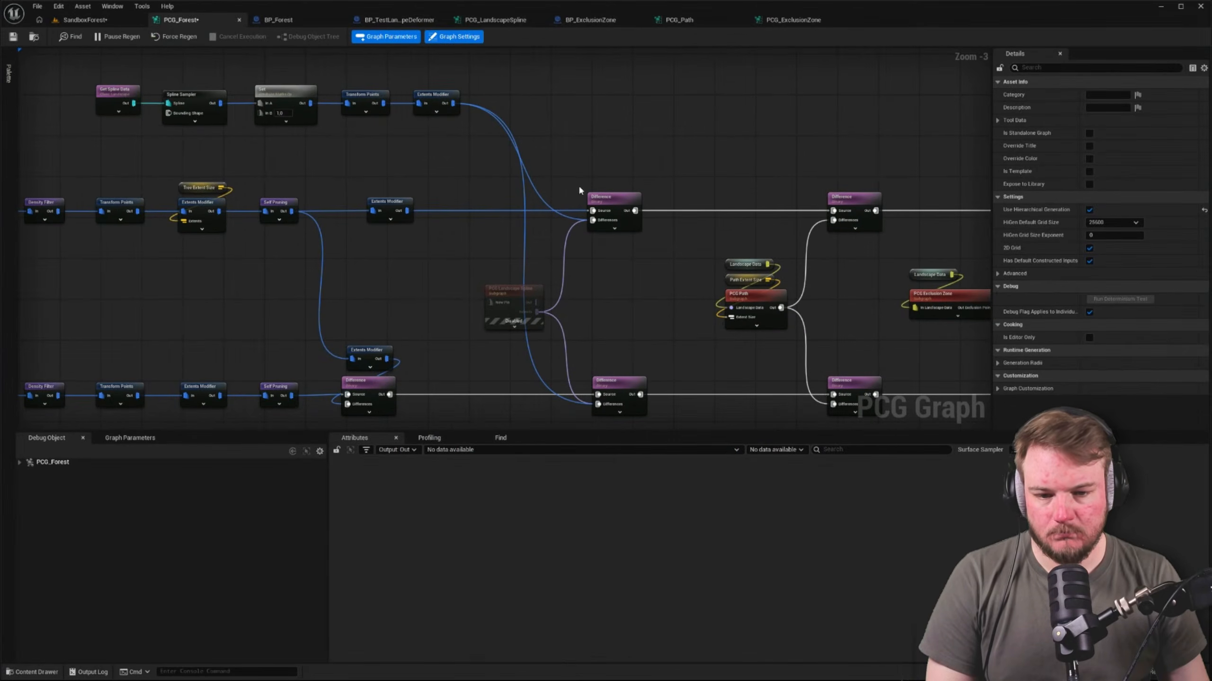
{"action": "left_click", "coordinate": [510, 289]}
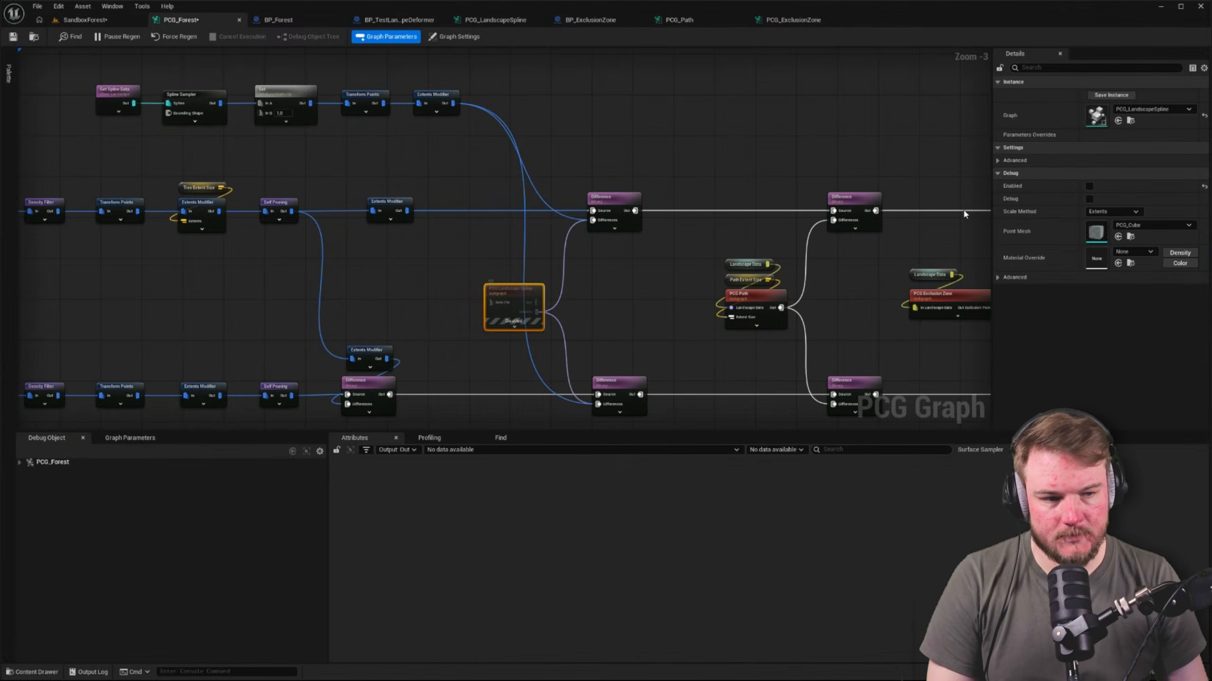
{"action": "left_click", "coordinate": [1130, 120]}
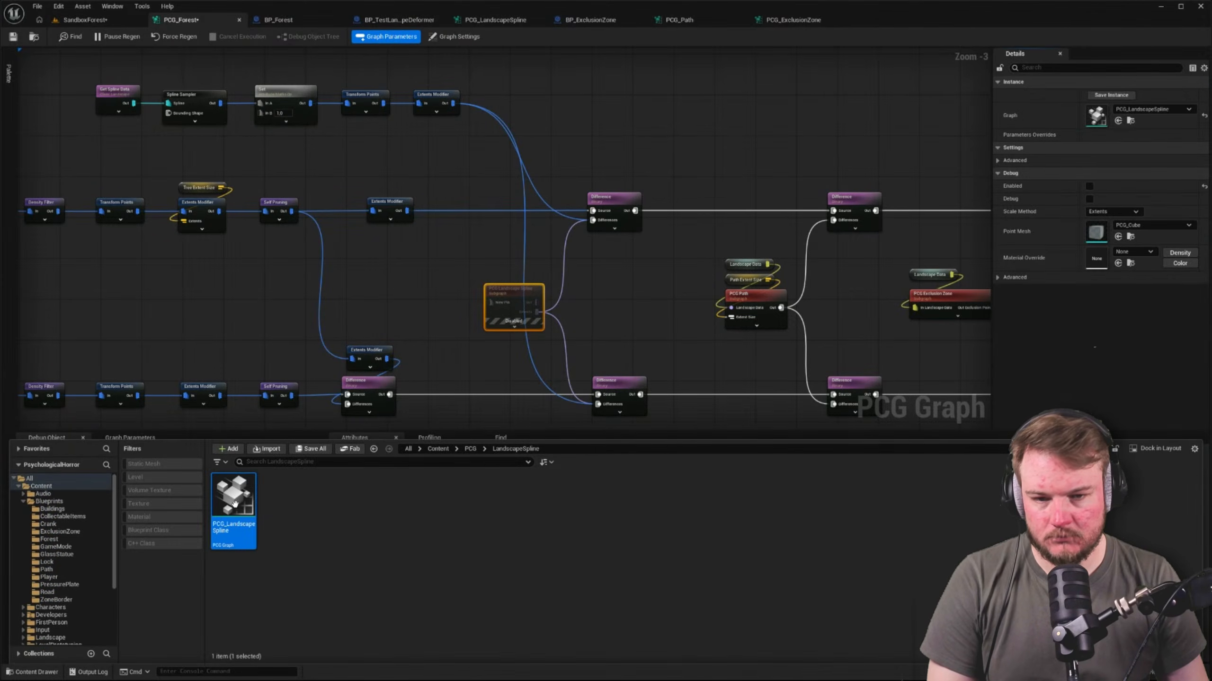
{"action": "double_click", "coordinate": [234, 503]}
{"action": "left_click", "coordinate": [448, 299]}
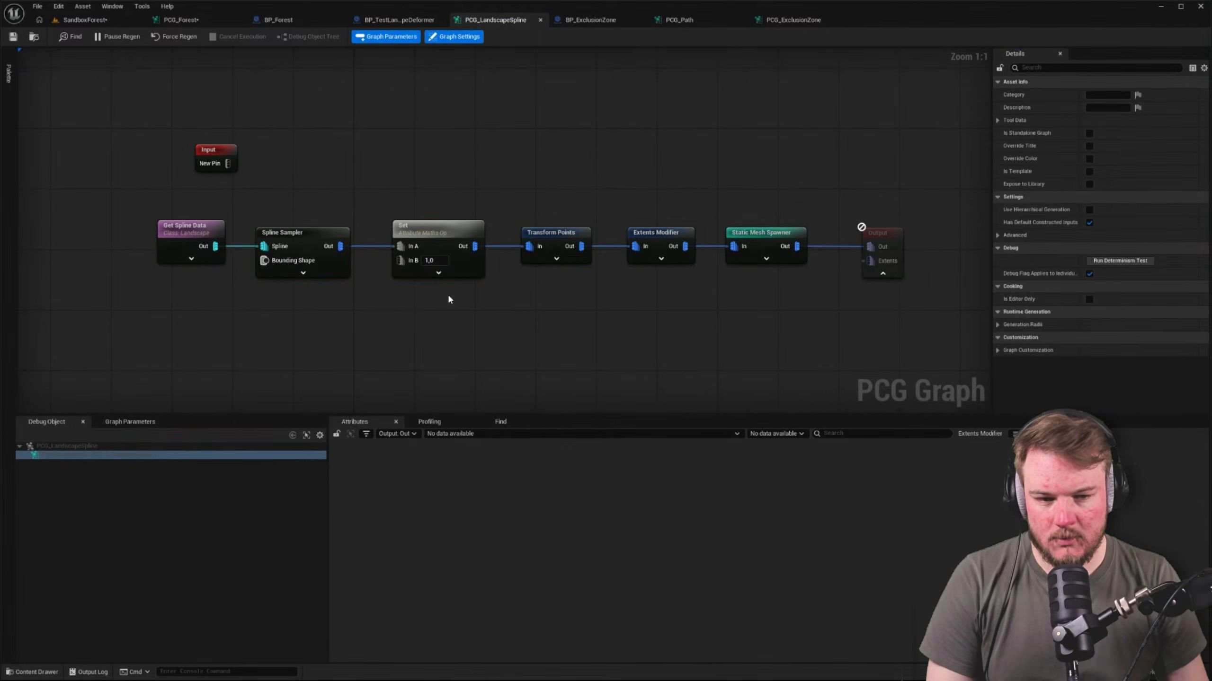
Try clearing all pins from the Output node of PCG_LandscapeSpline, and undo the removal
{"action": "left_click", "coordinate": [886, 244]}
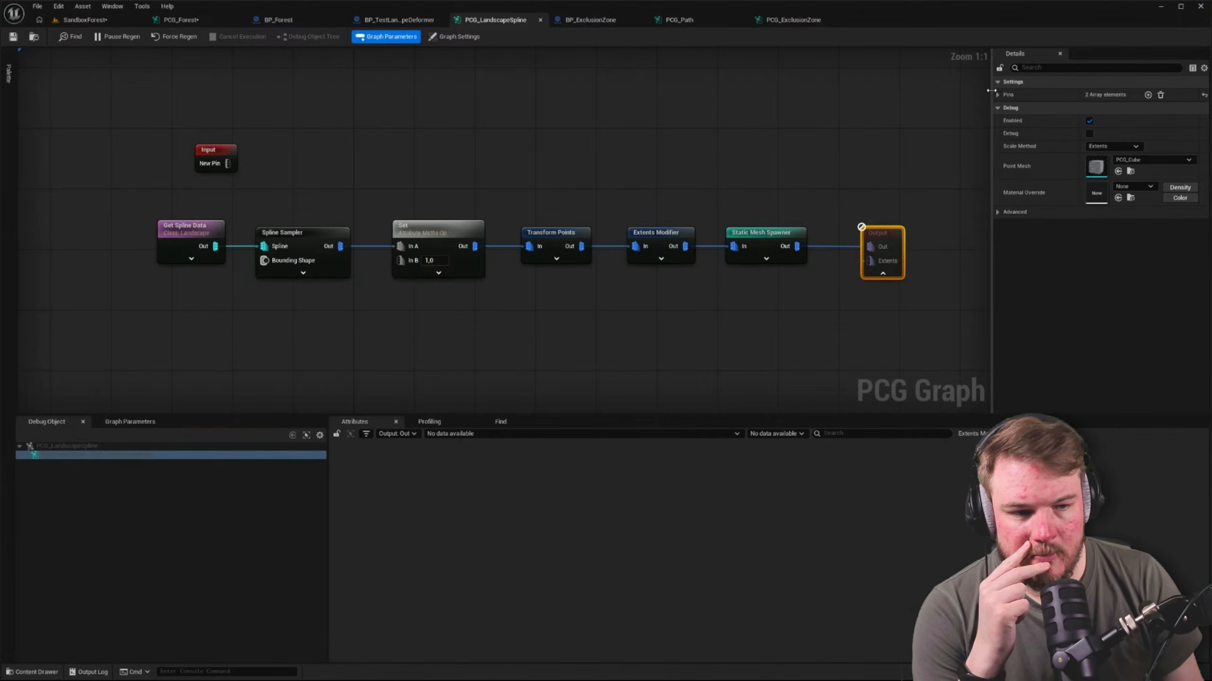
{"action": "left_click", "coordinate": [997, 95]}
{"action": "left_click", "coordinate": [1006, 121]}
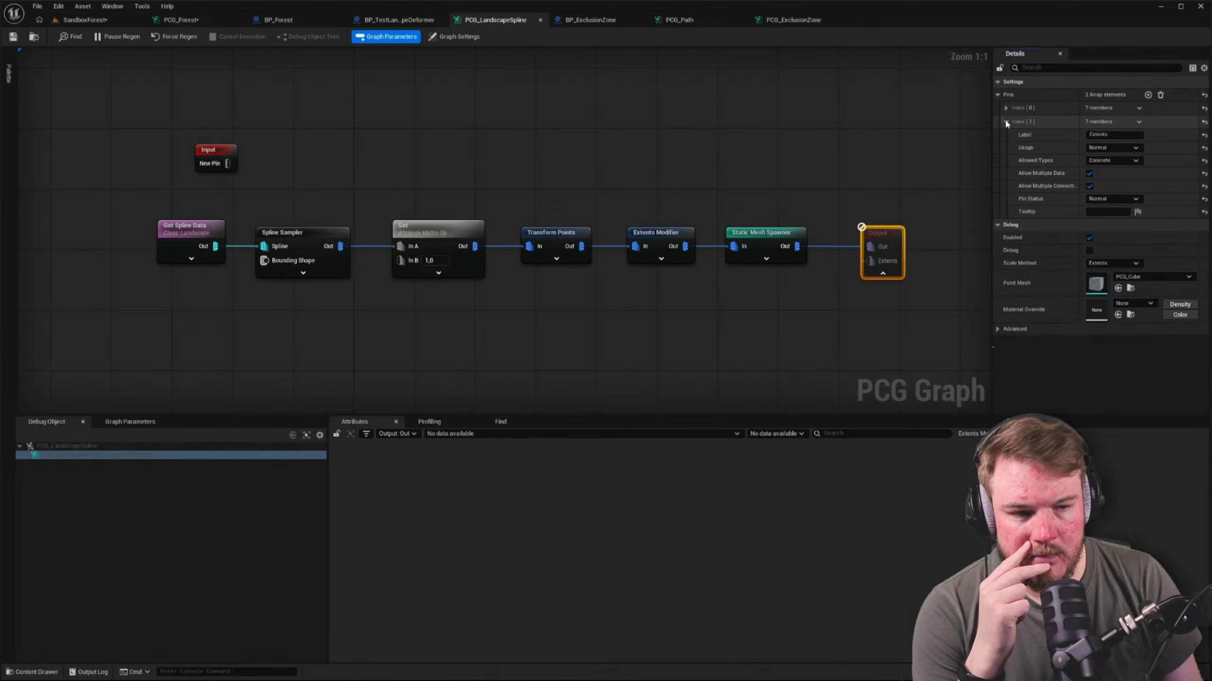
{"action": "left_click", "coordinate": [1007, 108]}
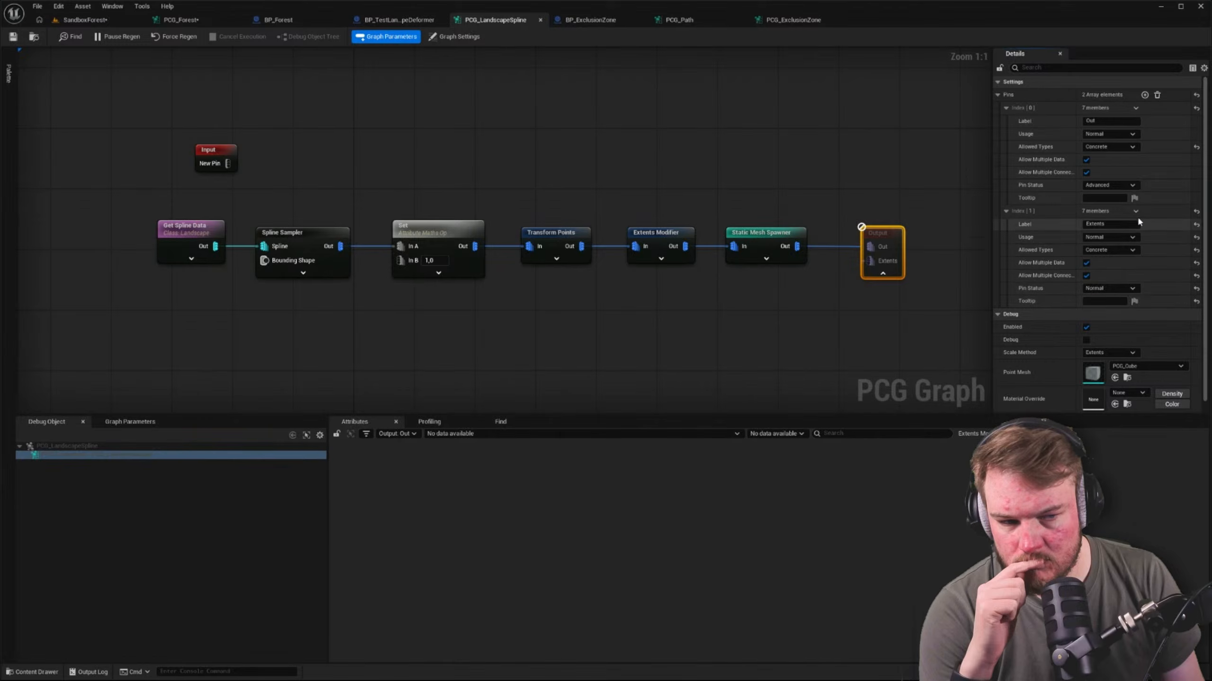
{"action": "left_click", "coordinate": [1158, 95]}
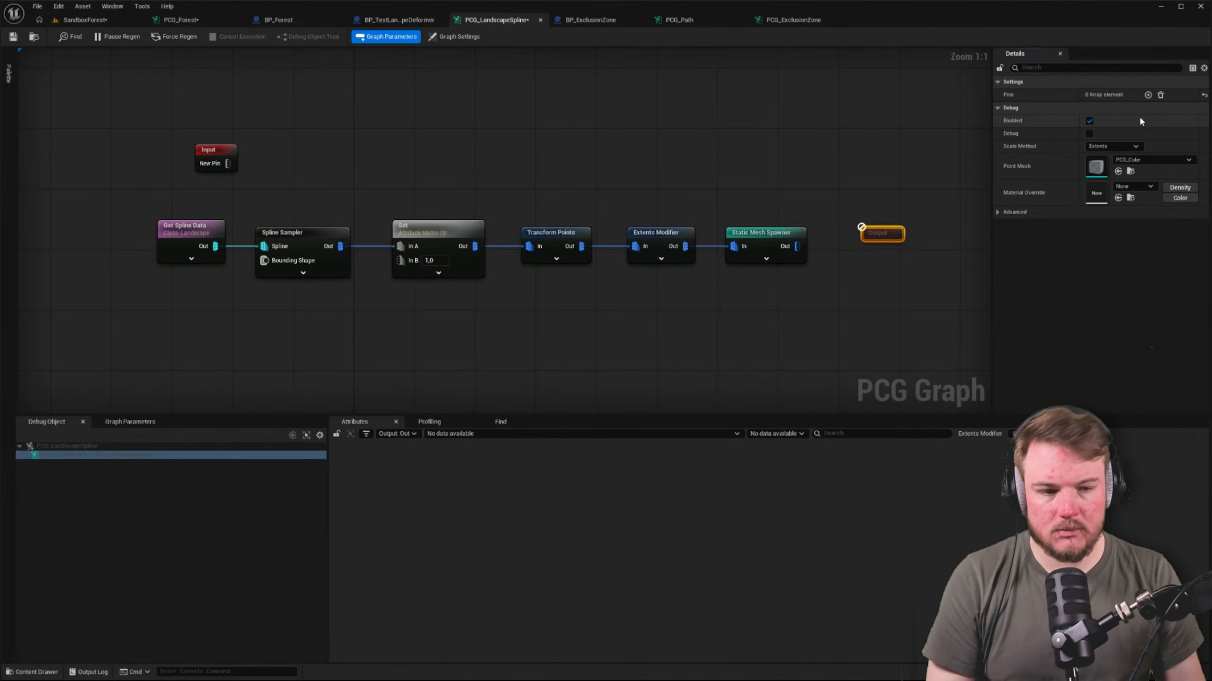
{"action": "key", "text": "ctrl+z"}
Delete only the Extents pin from the Output node and expand the settings of the remaining Out pin
{"action": "left_click", "coordinate": [894, 234]}
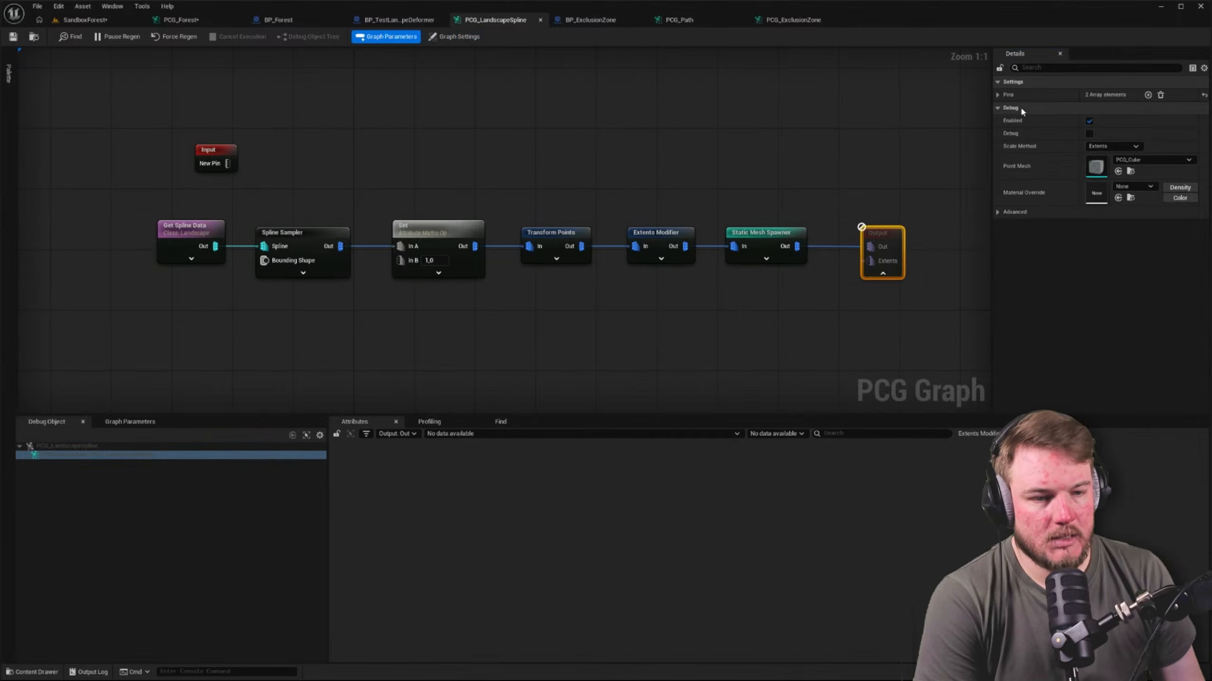
{"action": "left_click", "coordinate": [997, 96]}
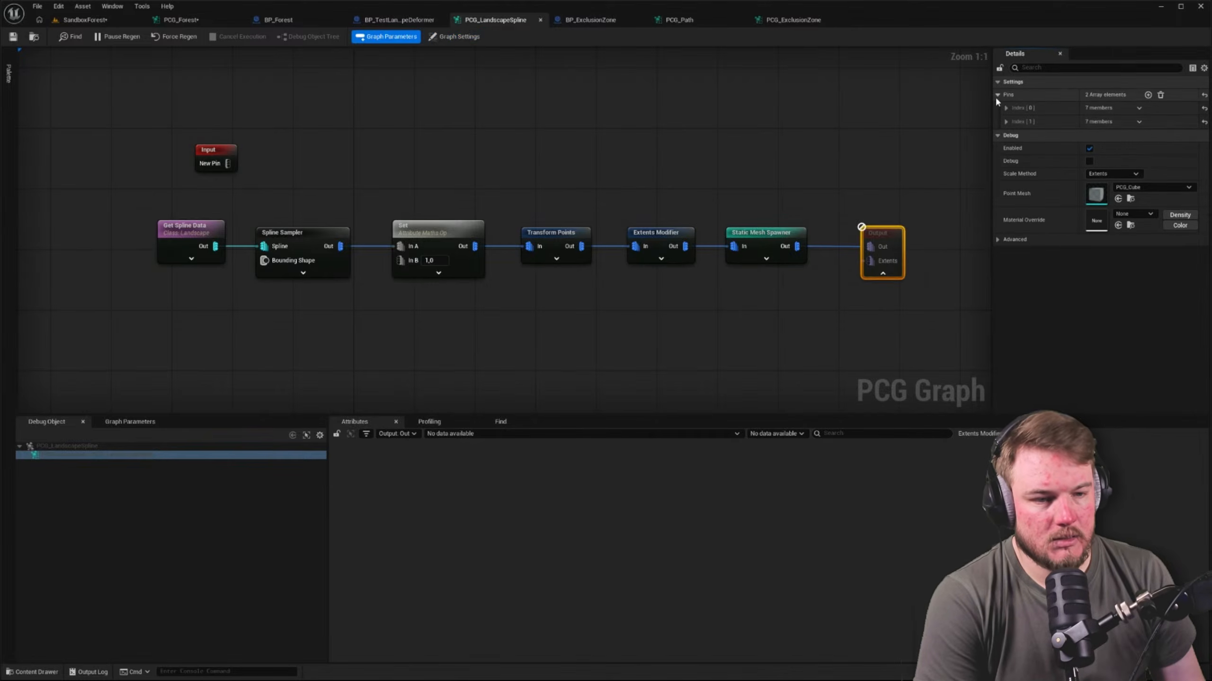
{"action": "left_click", "coordinate": [1138, 121]}
{"action": "left_click", "coordinate": [1143, 143]}
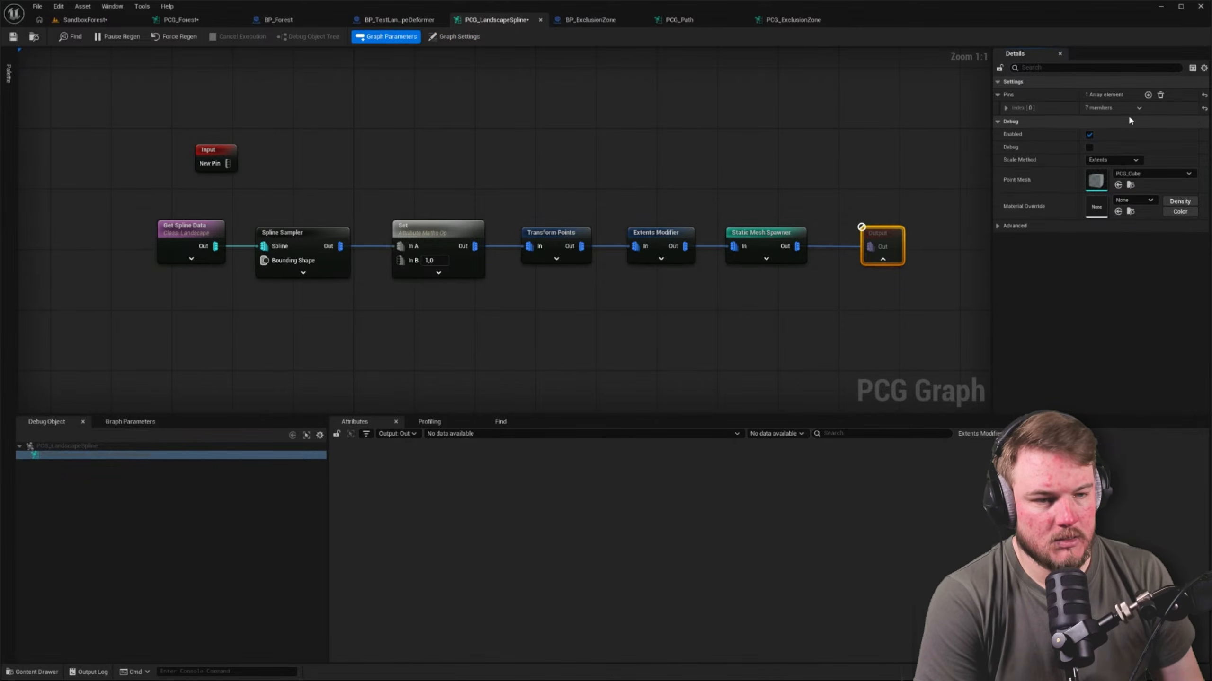
{"action": "left_click", "coordinate": [1007, 108]}
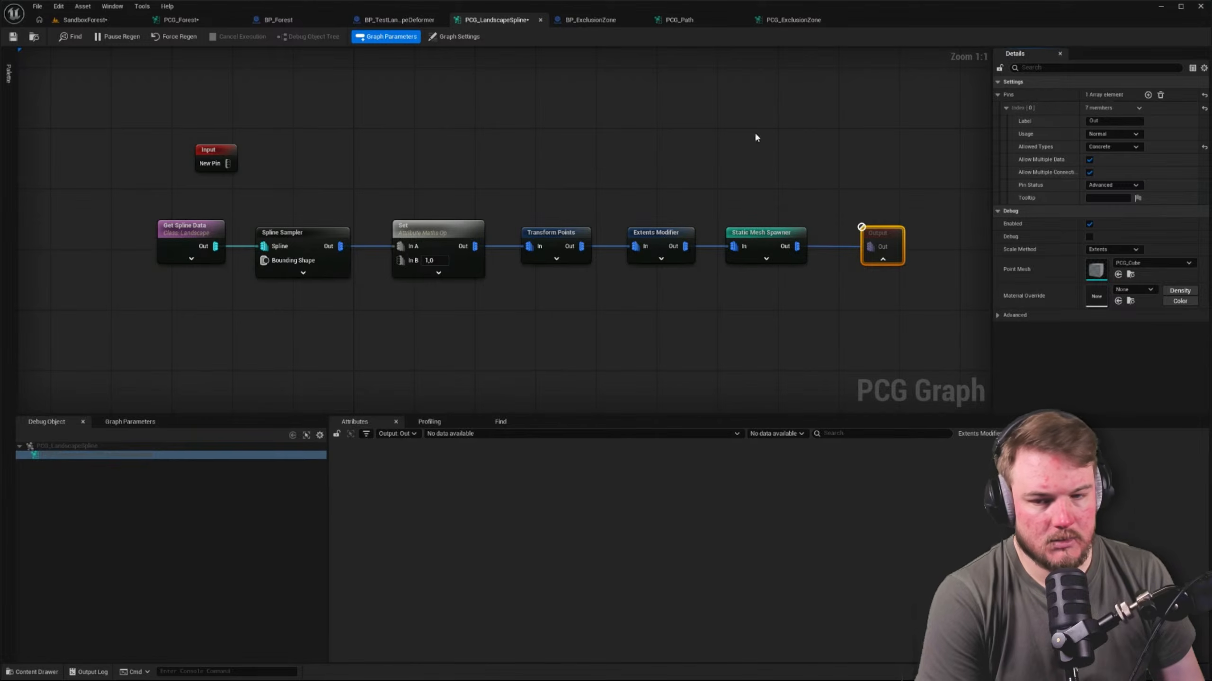
Inspect the attribute data of the Get Spline Data and Static Mesh Spawner nodes, along with the spawner's mesh entries
{"action": "left_click", "coordinate": [191, 229]}
{"action": "key", "text": "d"}
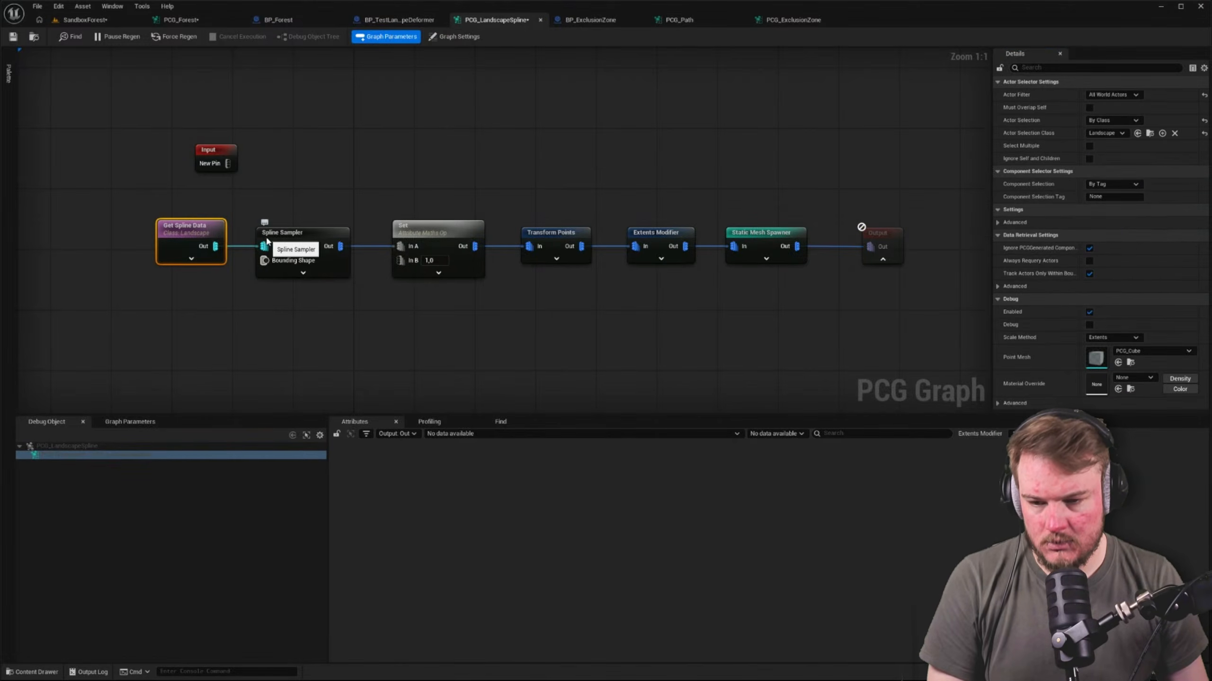
{"action": "key", "text": "a"}
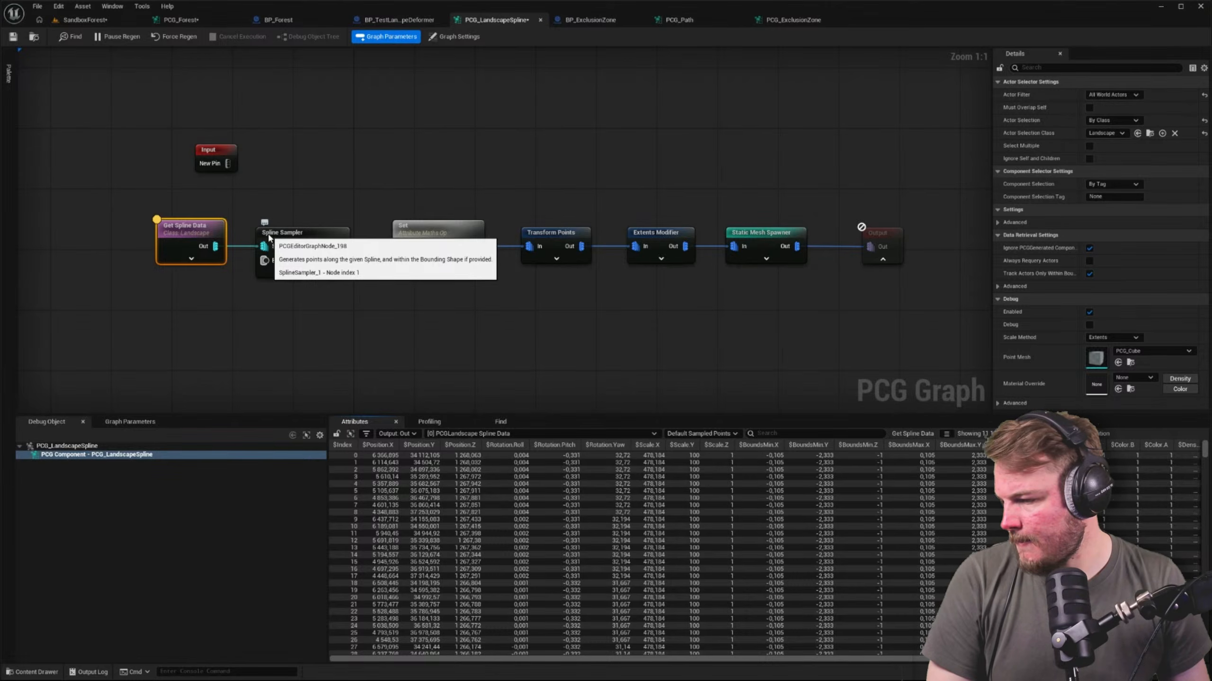
{"action": "left_click", "coordinate": [763, 240]}
{"action": "key", "text": "a"}
{"action": "mouse_move", "coordinate": [765, 206]}
{"action": "right_mouse_down"}
{"action": "mouse_move", "coordinate": [689, 200]}
{"action": "mouse_move", "coordinate": [736, 205]}
{"action": "right_mouse_up"}
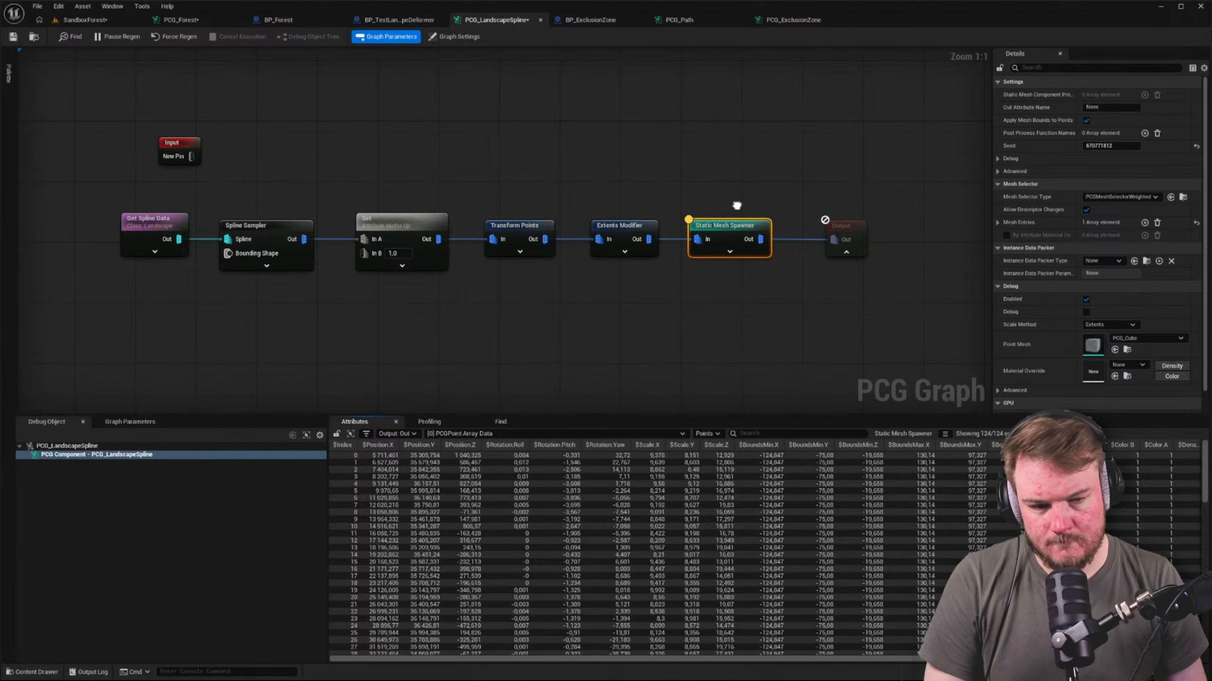
{"action": "left_click", "coordinate": [998, 226]}
{"action": "left_click", "coordinate": [998, 226]}
{"action": "left_click", "coordinate": [918, 220]}
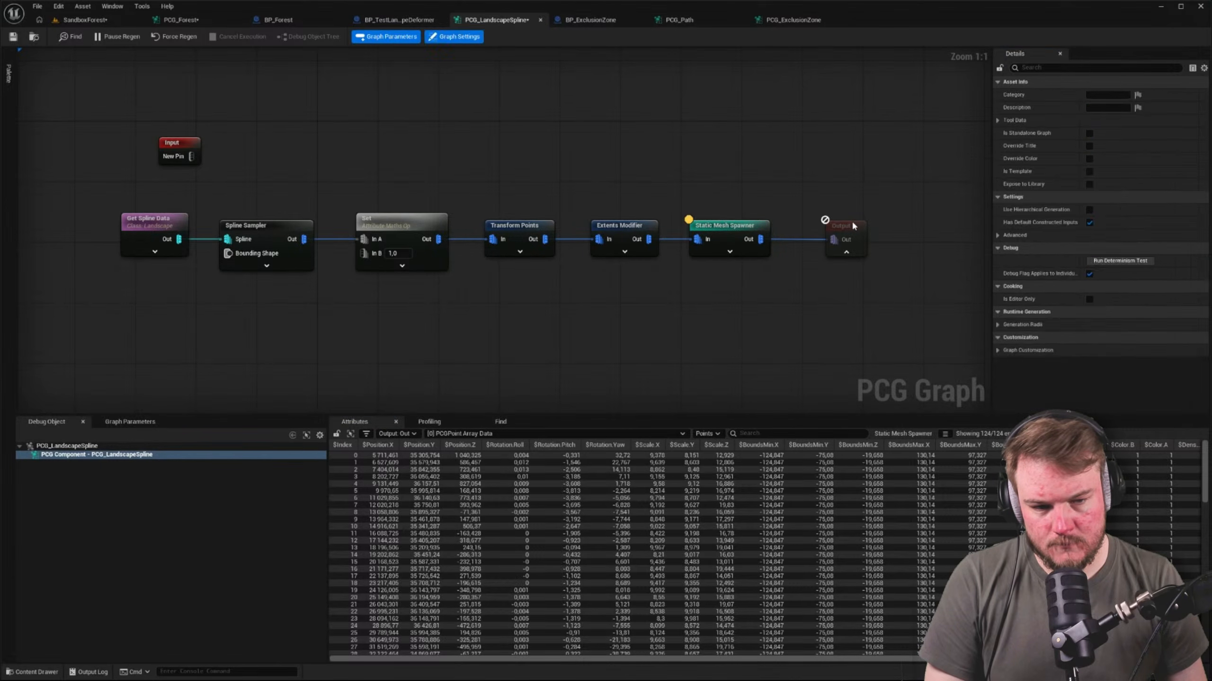
Reset the Output node's Out pin to allowed type Any and reconnect the Static Mesh Spawner to it
{"action": "left_click", "coordinate": [852, 224]}
{"action": "left_click", "coordinate": [998, 95]}
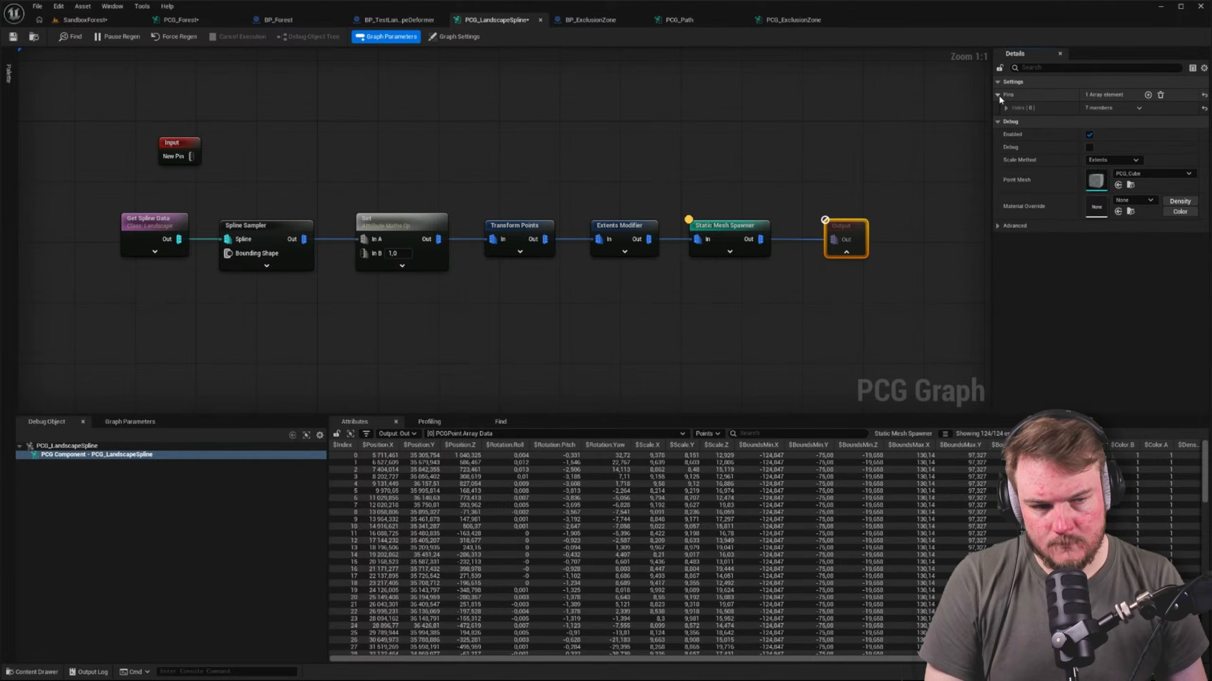
{"action": "left_click", "coordinate": [1006, 107]}
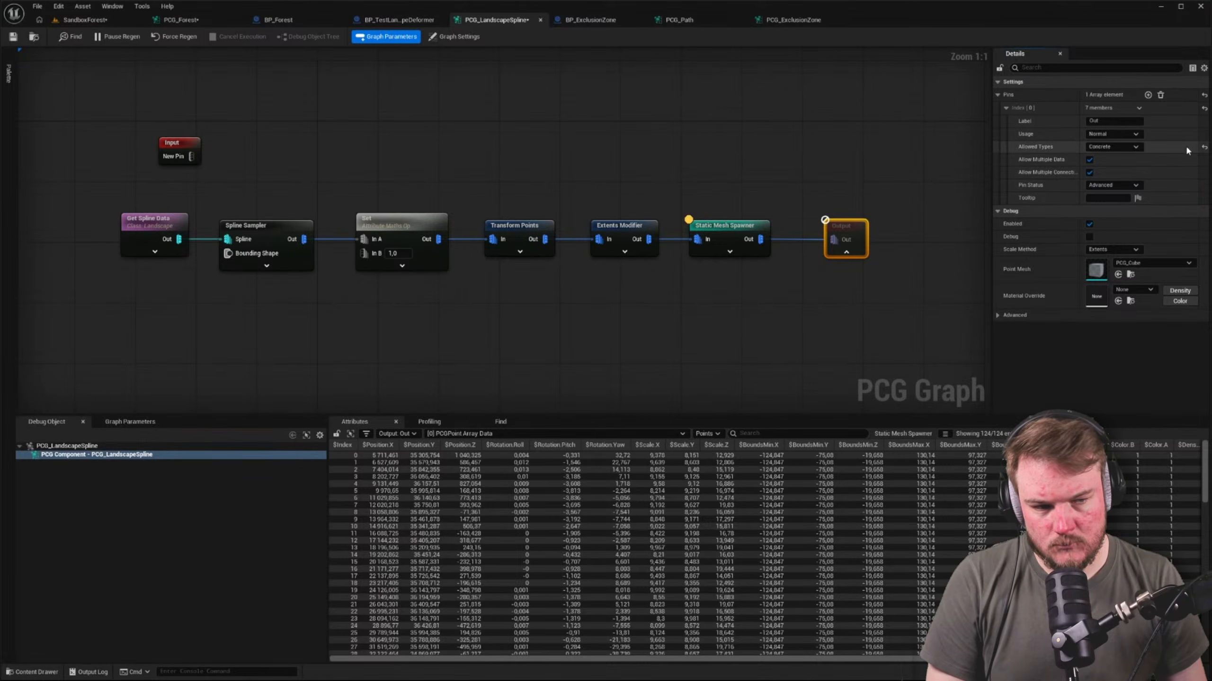
{"action": "left_click", "coordinate": [843, 241], "text": "alt"}
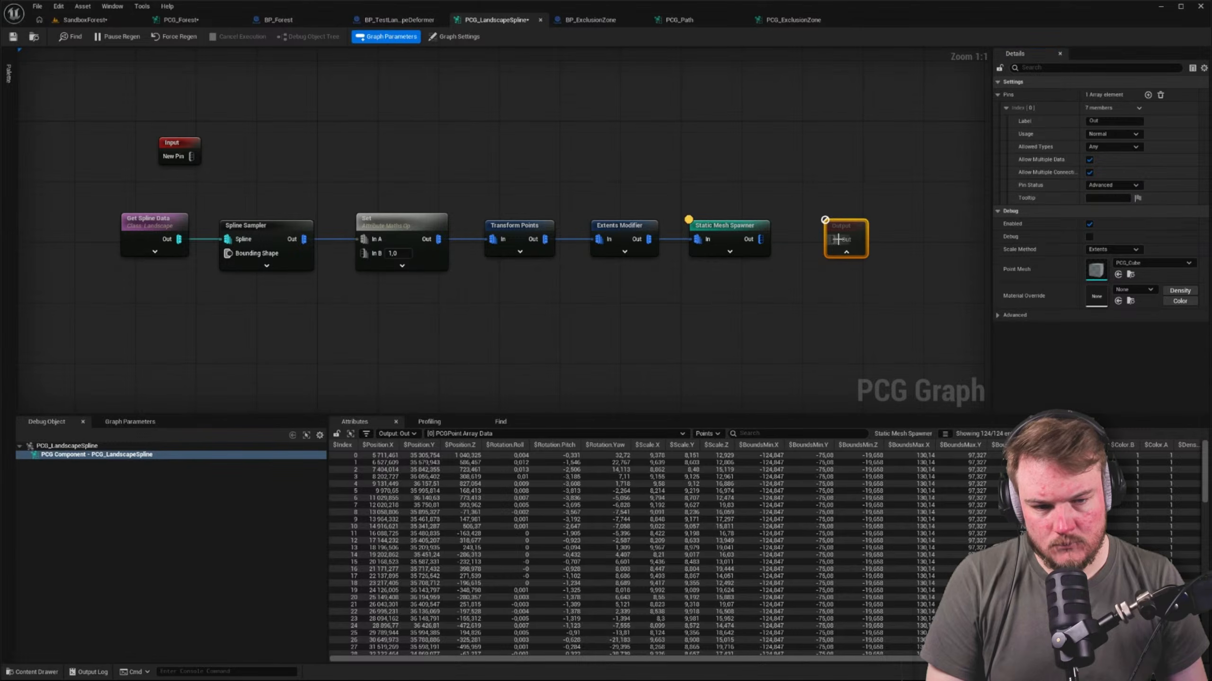
{"action": "left_click", "coordinate": [796, 241]}
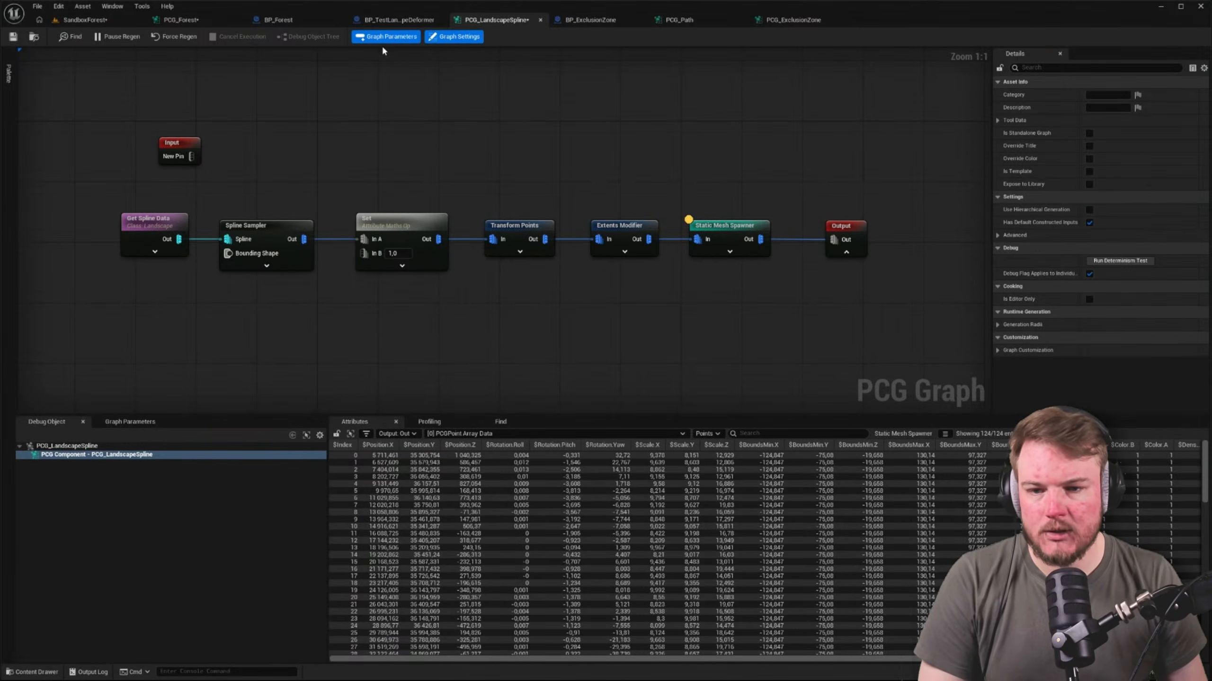
Connect the PCG Landscape Spline subgraph's Out pin in PCG_Forest to the Differences inputs of both Difference nodes
{"action": "left_click", "coordinate": [193, 20]}
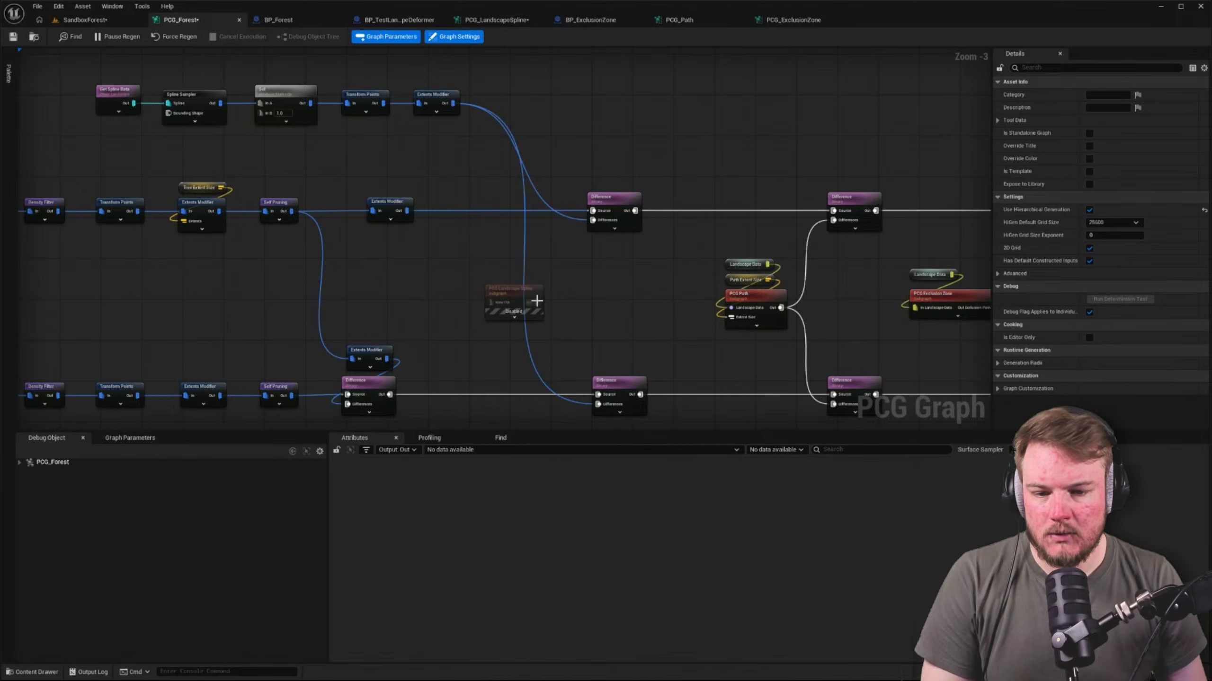
{"action": "left_click_drag", "start_coordinate": [537, 301], "coordinate": [593, 222]}
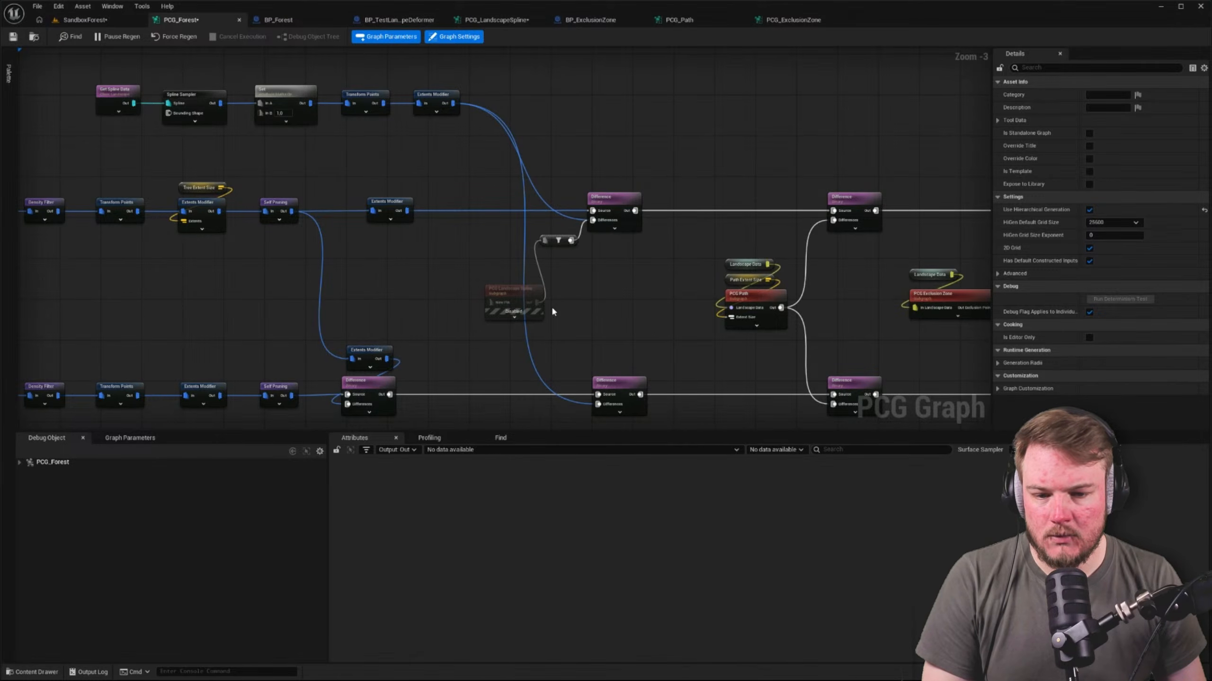
{"action": "left_click_drag", "start_coordinate": [591, 406], "coordinate": [594, 405]}
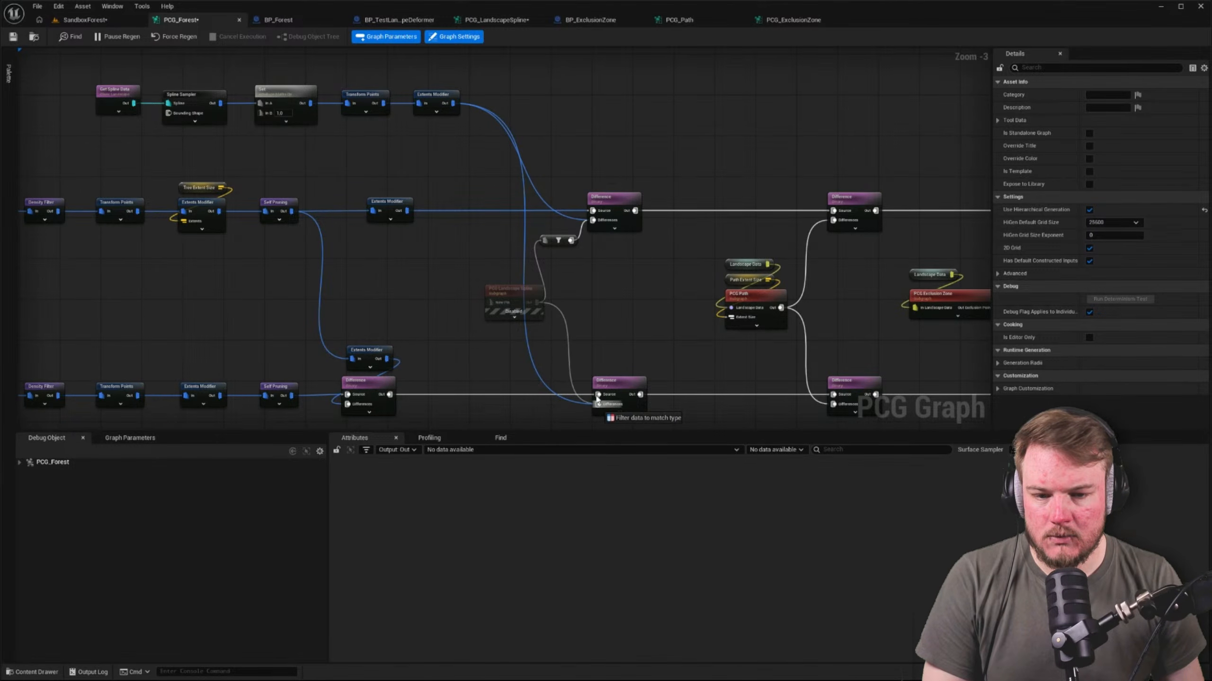
Disable the border chain from Get Spline Data through Extents Modifier and check the forest in the level
{"action": "left_click_drag", "start_coordinate": [70, 53], "coordinate": [482, 134]}
{"action": "key", "text": "e"}
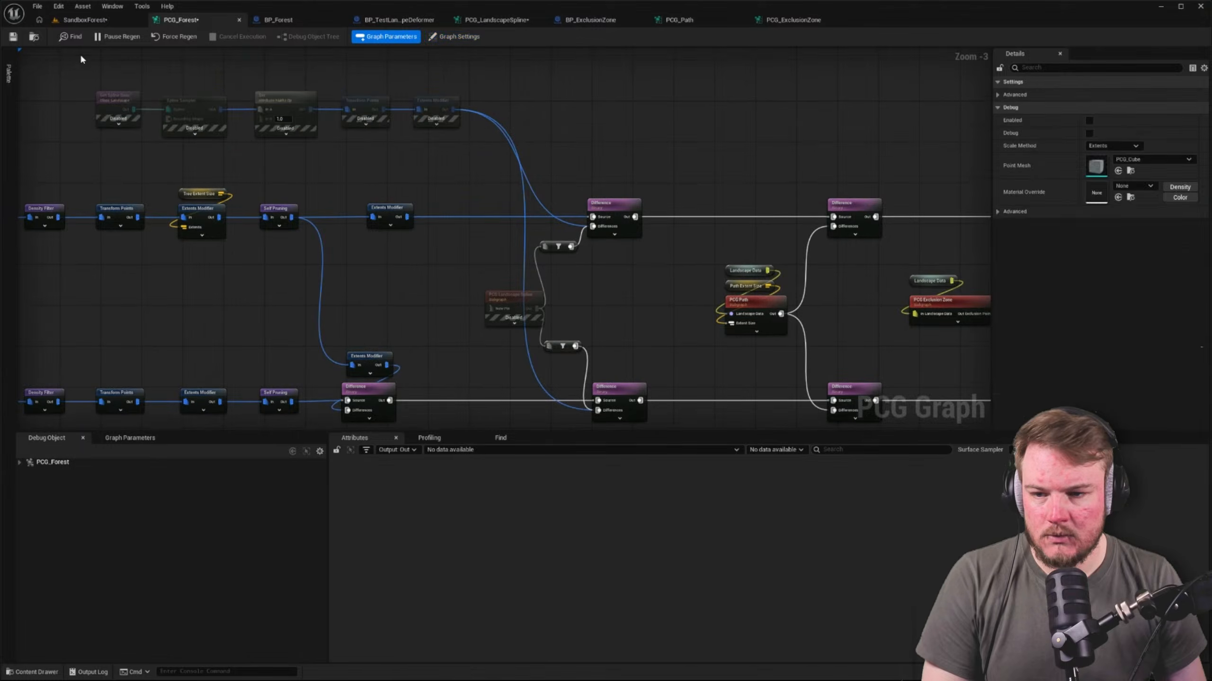
{"action": "left_click", "coordinate": [85, 20]}
{"action": "left_click", "coordinate": [205, 19]}
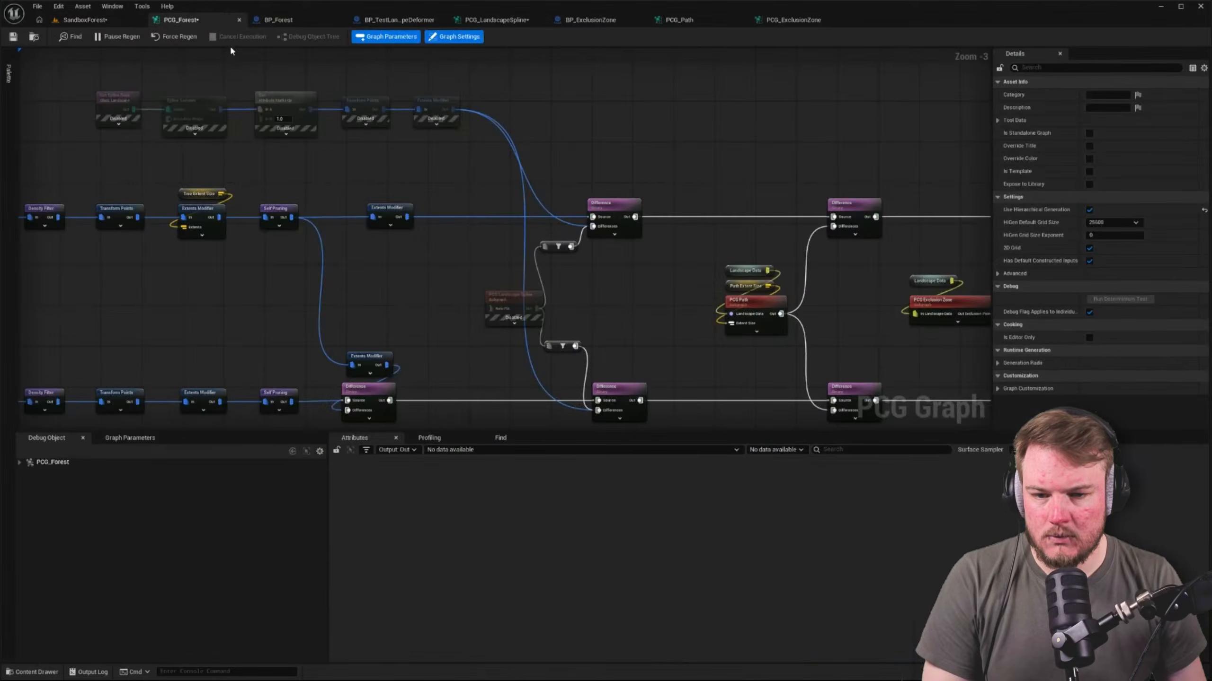
Delete the PCG Landscape Spline subgraph node and the two filter nodes that linked it to the Difference nodes
{"action": "left_click_drag", "start_coordinate": [98, 72], "coordinate": [495, 120]}
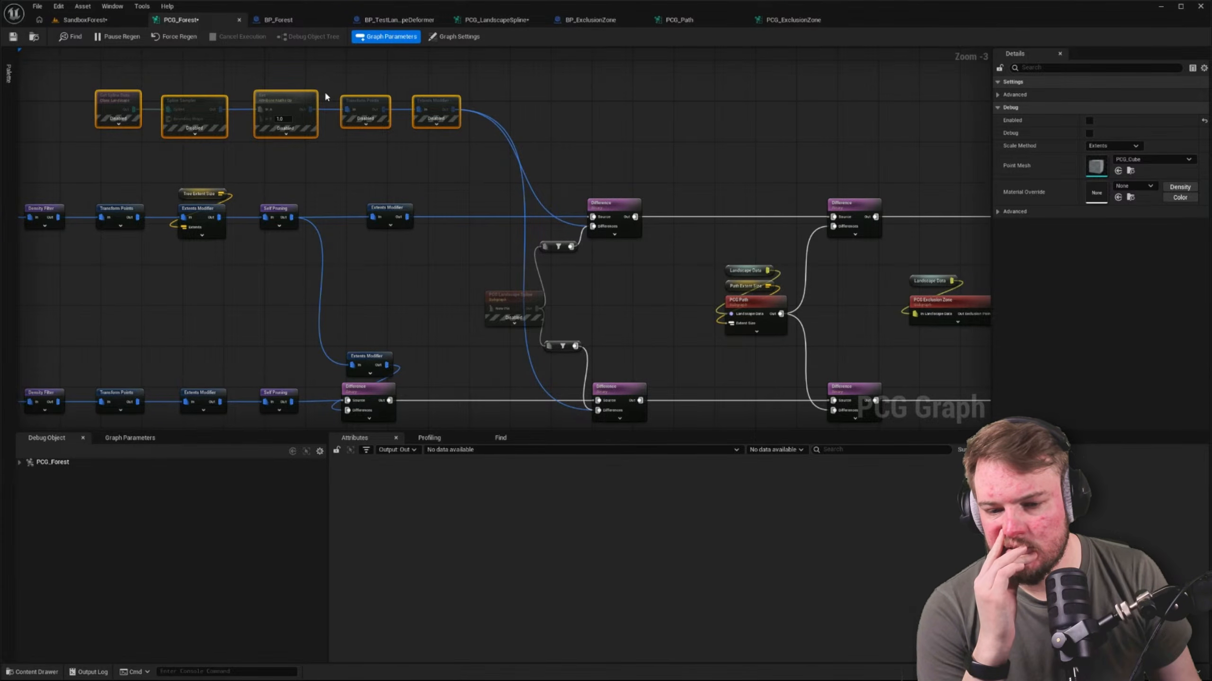
{"action": "left_click", "coordinate": [513, 298]}
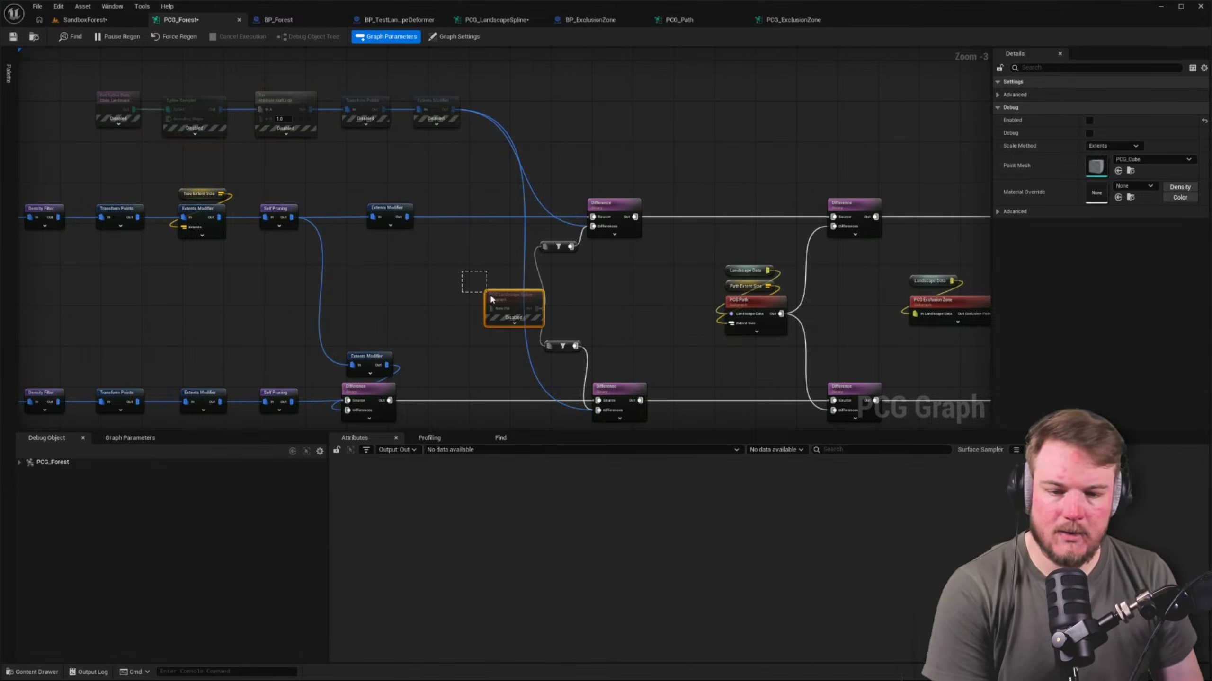
{"action": "key", "text": "Delete"}
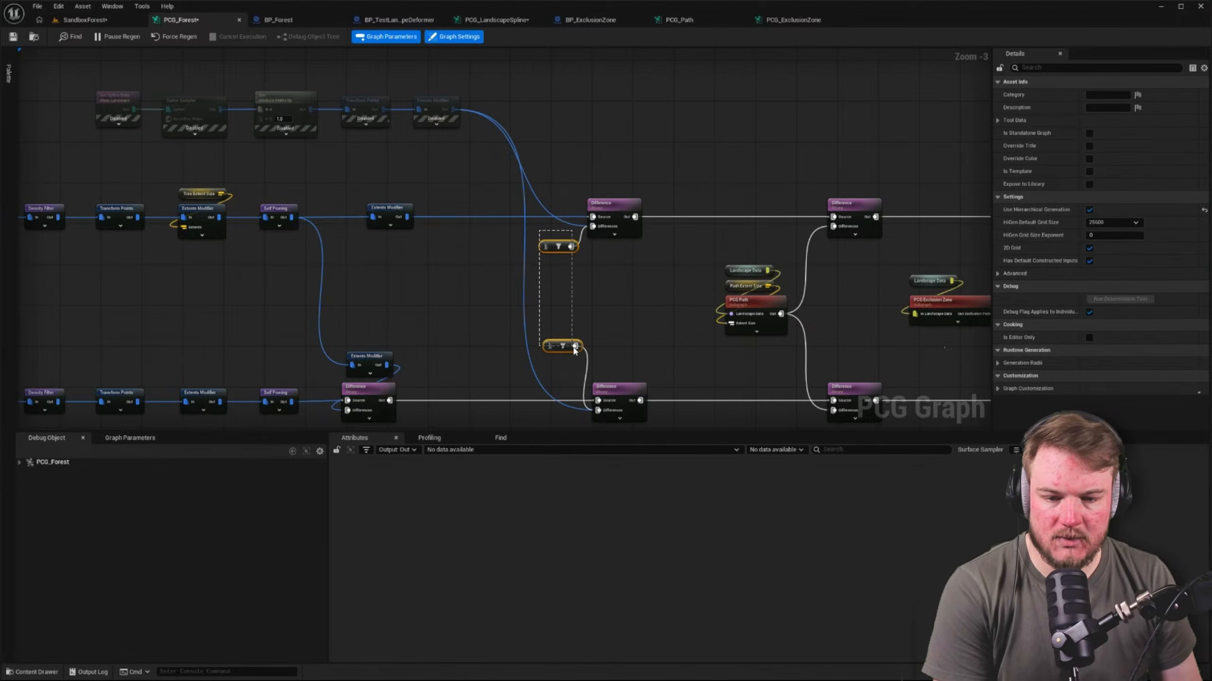
{"action": "left_click_drag", "start_coordinate": [573, 347], "coordinate": [572, 347]}
{"action": "key", "text": "Delete"}
Enable the border chain from Get Spline Data through Extents Modifier and move it below the lower tree row
{"action": "left_click_drag", "start_coordinate": [86, 62], "coordinate": [501, 134]}
{"action": "left_click_drag", "start_coordinate": [448, 128], "coordinate": [407, 141]}
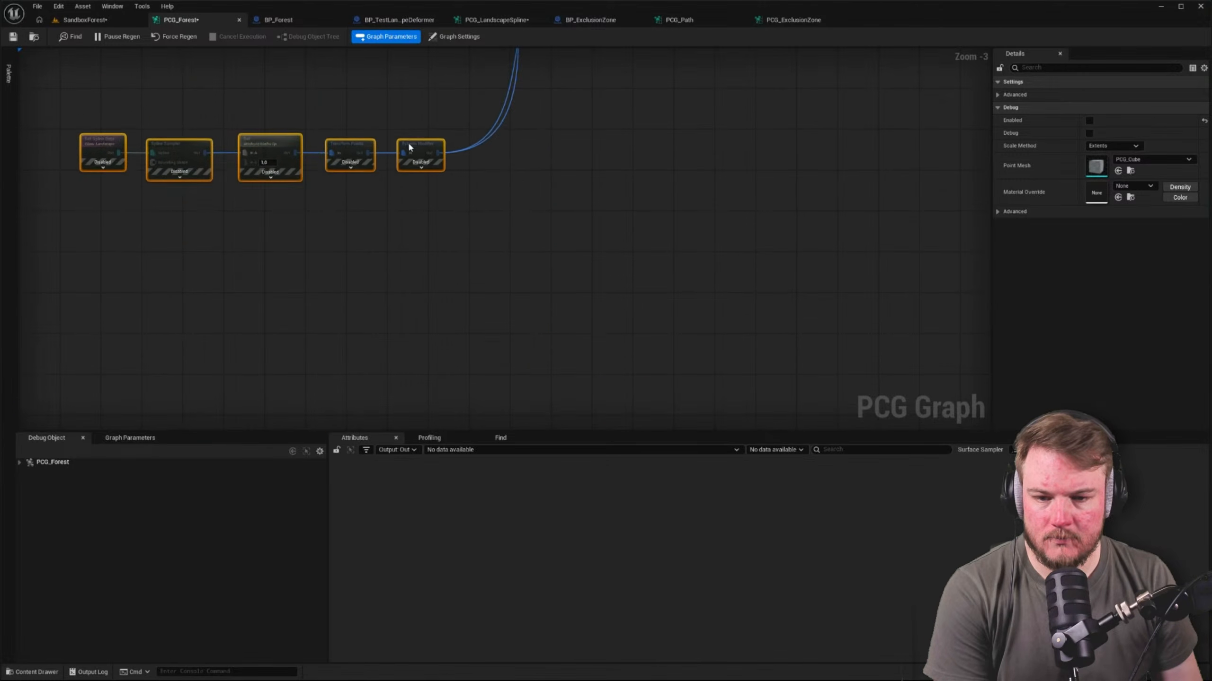
{"action": "right_click_drag", "start_coordinate": [366, 117], "coordinate": [435, 233]}
{"action": "key", "text": "e"}
{"action": "left_click", "coordinate": [405, 205]}
{"action": "left_click_drag", "start_coordinate": [123, 206], "coordinate": [534, 412]}
{"action": "left_click_drag", "start_coordinate": [510, 357], "coordinate": [470, 300]}
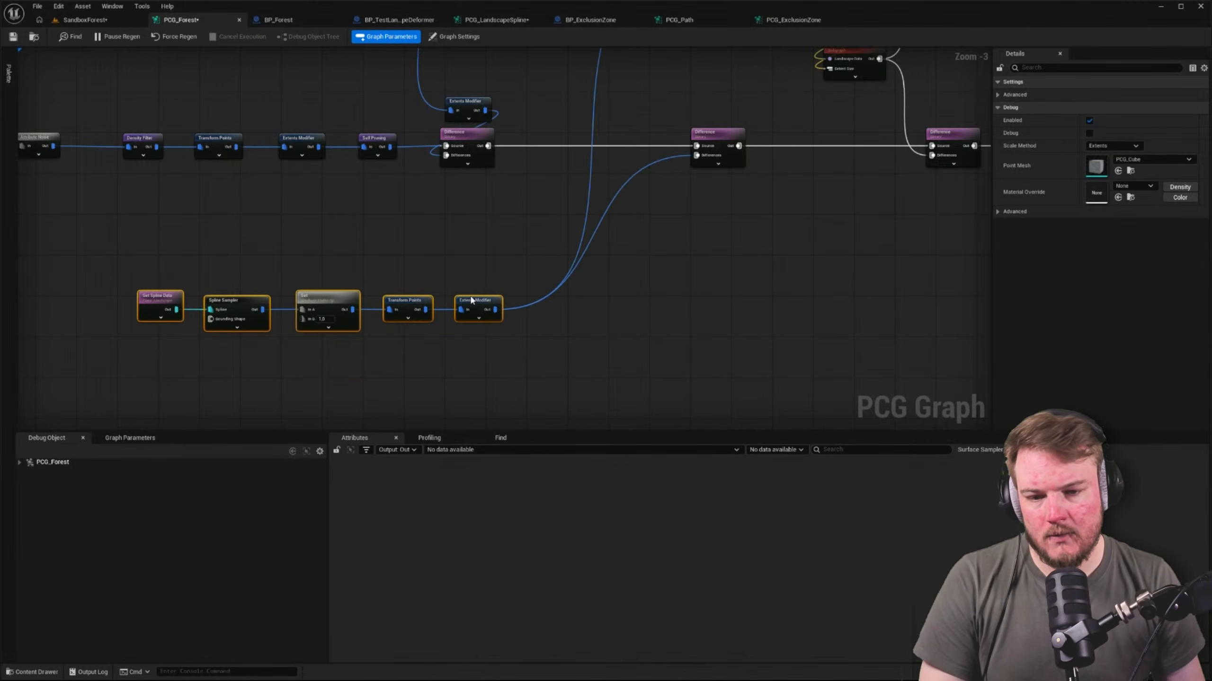
Save the modified PCG_Forest graph
{"action": "right_click_drag", "start_coordinate": [555, 57], "coordinate": [555, 193]}
{"action": "left_click", "coordinate": [455, 36]}
{"action": "key", "text": "ctrl+s"}
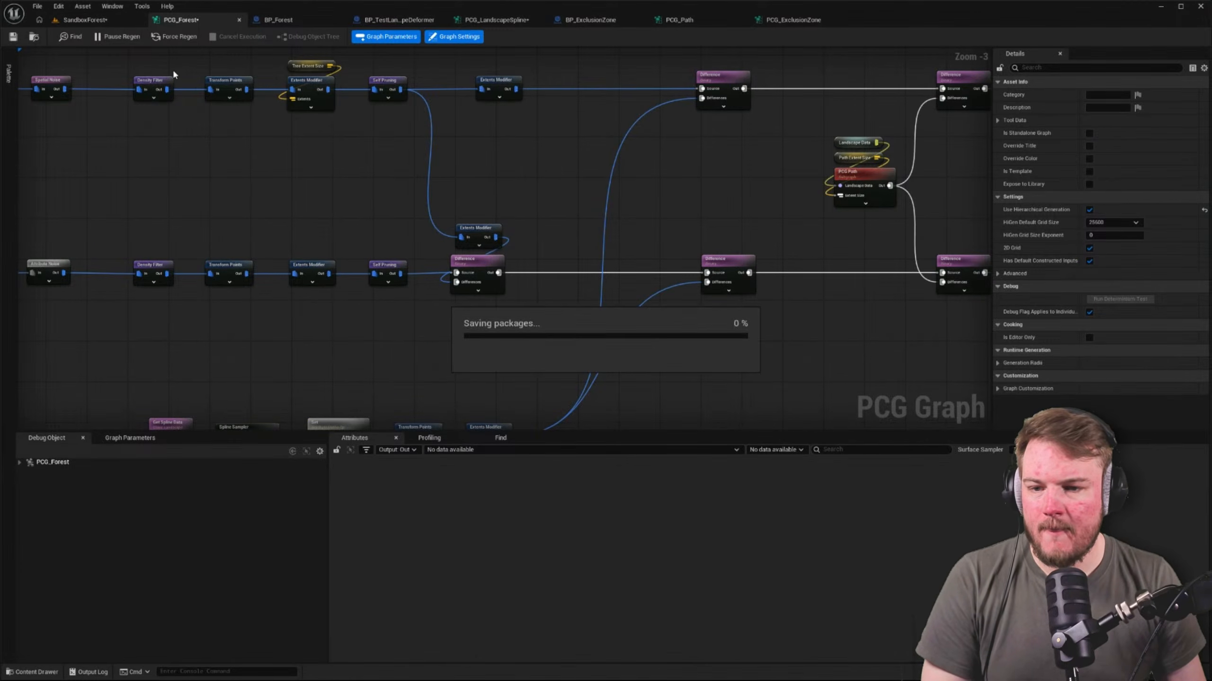
Inspect the regenerated trees along both sides of the rock border in the SandboxForest level
{"action": "left_click", "coordinate": [91, 19]}
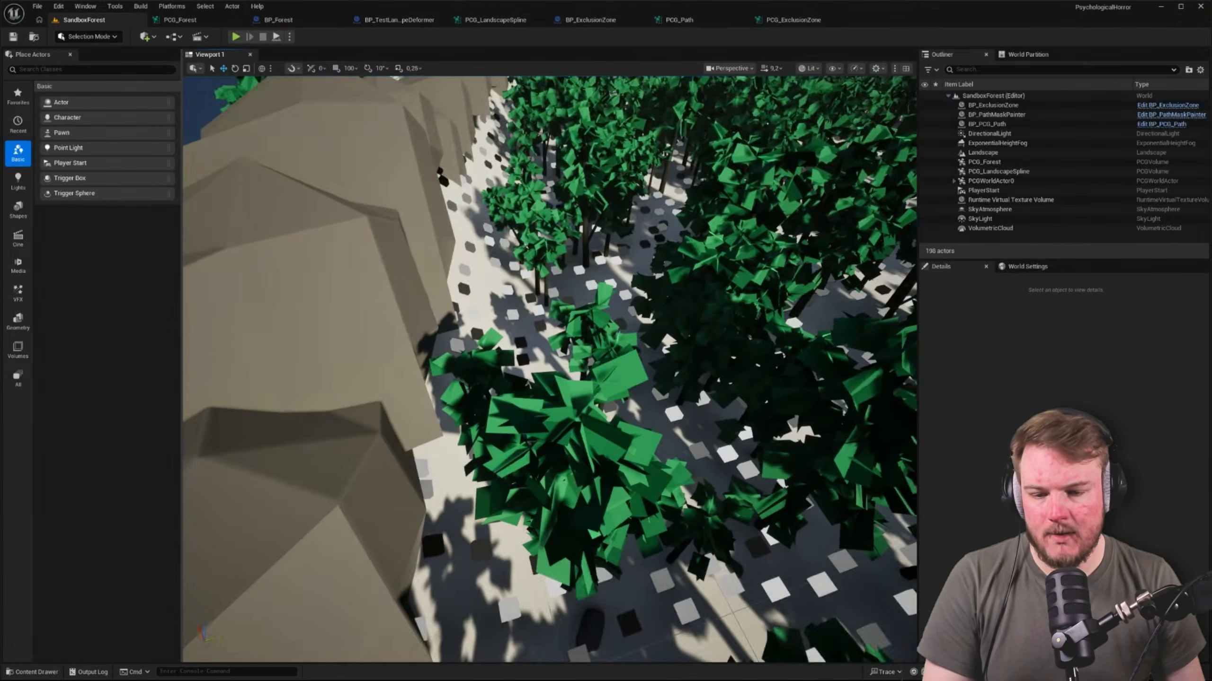
{"action": "right_click_drag", "start_coordinate": [549, 370], "coordinate": [482, 325]}
{"action": "right_click_drag", "start_coordinate": [454, 131], "coordinate": [464, 120]}
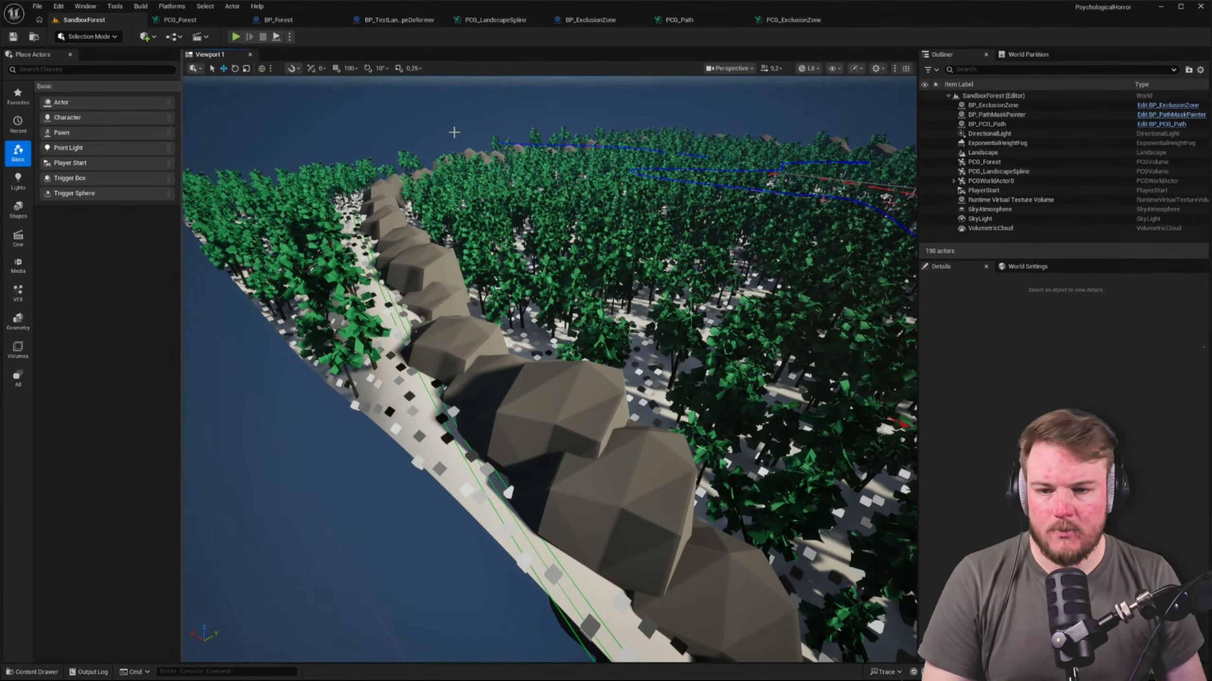
{"action": "scroll", "coordinate": [546, 163], "scroll_direction": "down", "scroll_amount": 4}
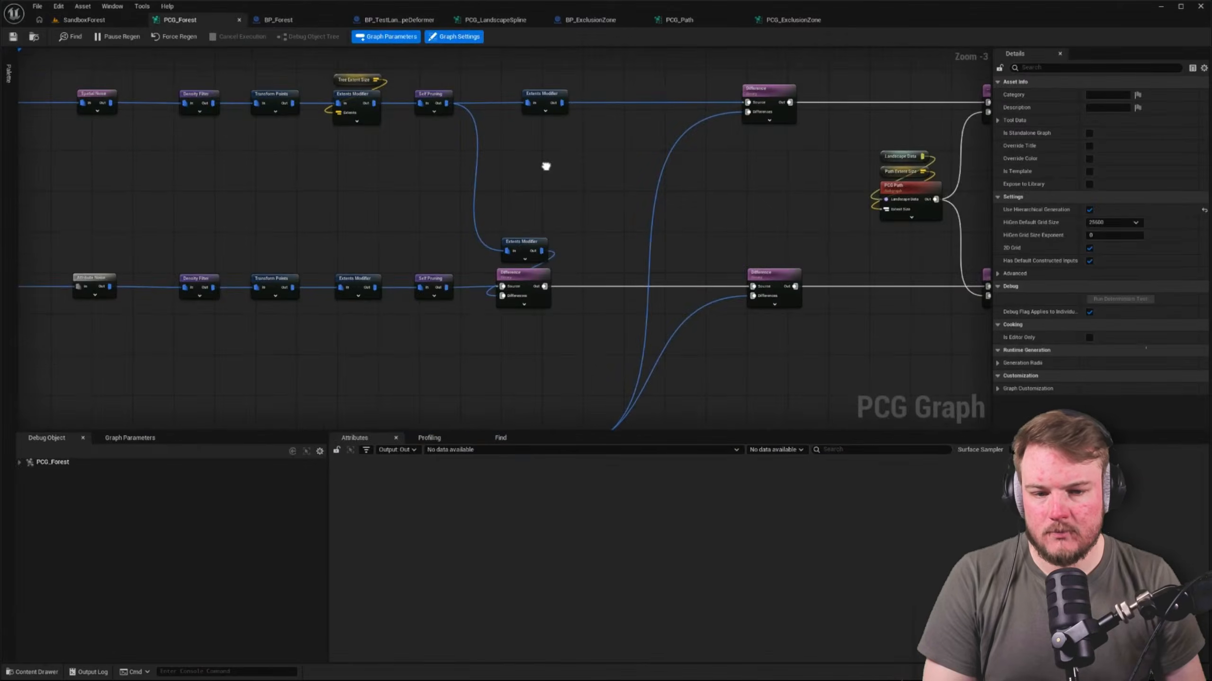
Review the PCG_Forest graph, from the border and path chains back to the standalone Get Spline Data, Spline Sampler and Projection row
{"action": "right_click_drag", "start_coordinate": [411, 179], "coordinate": [709, 214]}
{"action": "scroll", "coordinate": [706, 213], "scroll_direction": "down", "scroll_amount": 1}
{"action": "key", "text": "ctrl+space"}
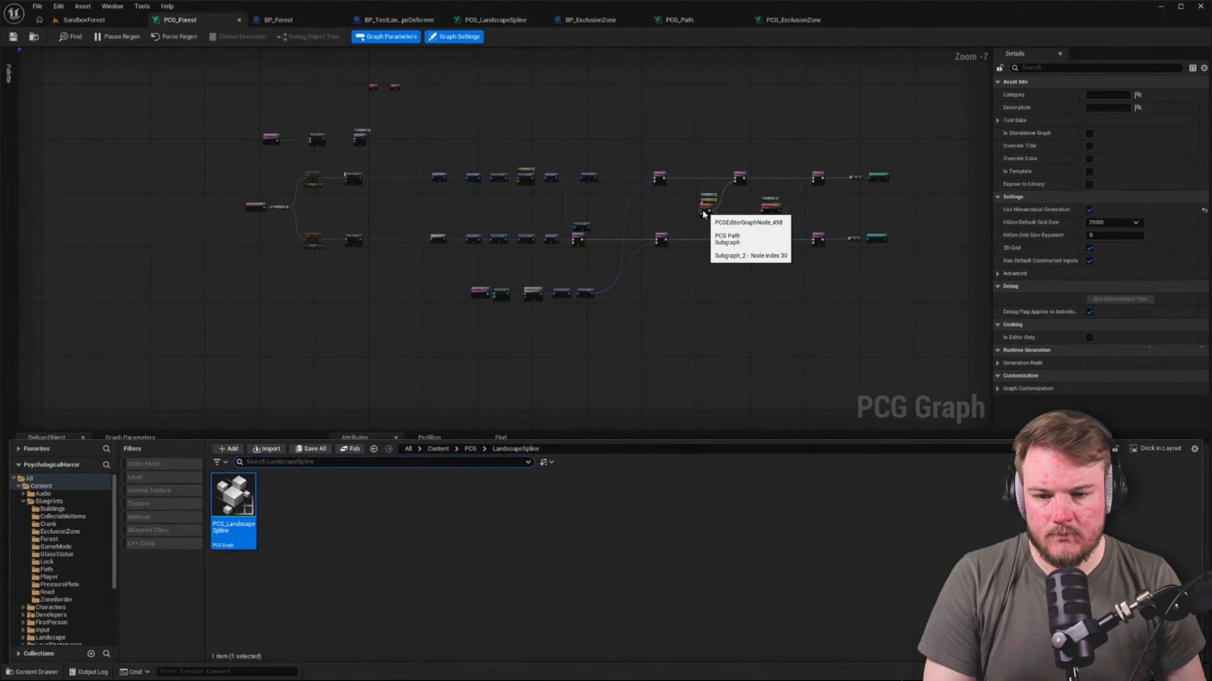
{"action": "key", "text": "ctrl+space"}
{"action": "scroll", "coordinate": [286, 123], "scroll_direction": "up", "scroll_amount": 4}
{"action": "left_click_drag", "start_coordinate": [151, 118], "coordinate": [681, 232]}
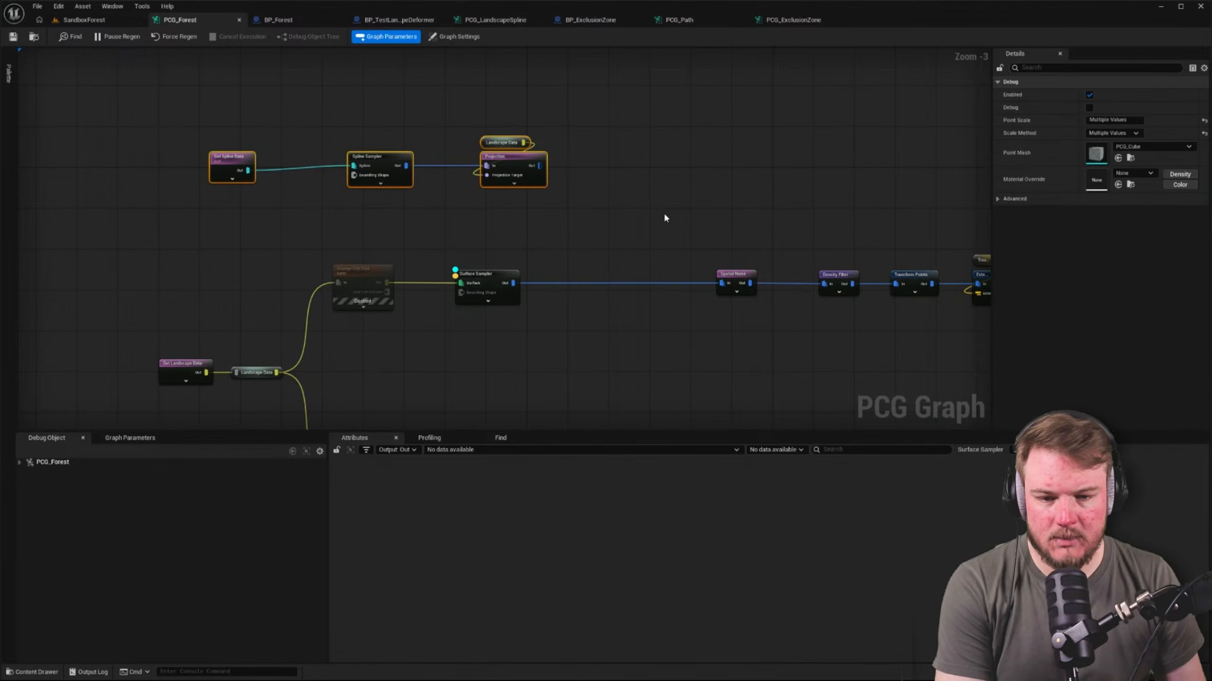
{"action": "left_click", "coordinate": [665, 215]}
{"action": "right_click_drag", "start_coordinate": [666, 218], "coordinate": [552, 174]}
Force delete the contents of the Forest folder in Blueprints, removing the BP_Forest blueprint
{"action": "key", "text": "ctrl+space"}
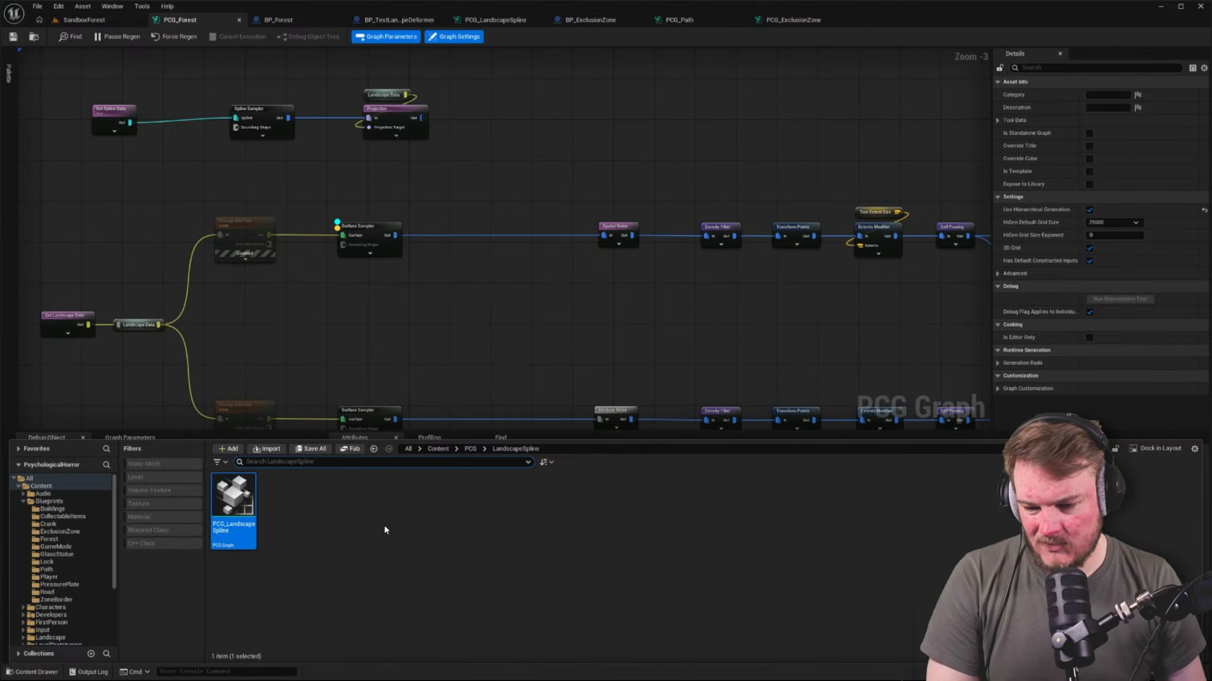
{"action": "left_click", "coordinate": [53, 539]}
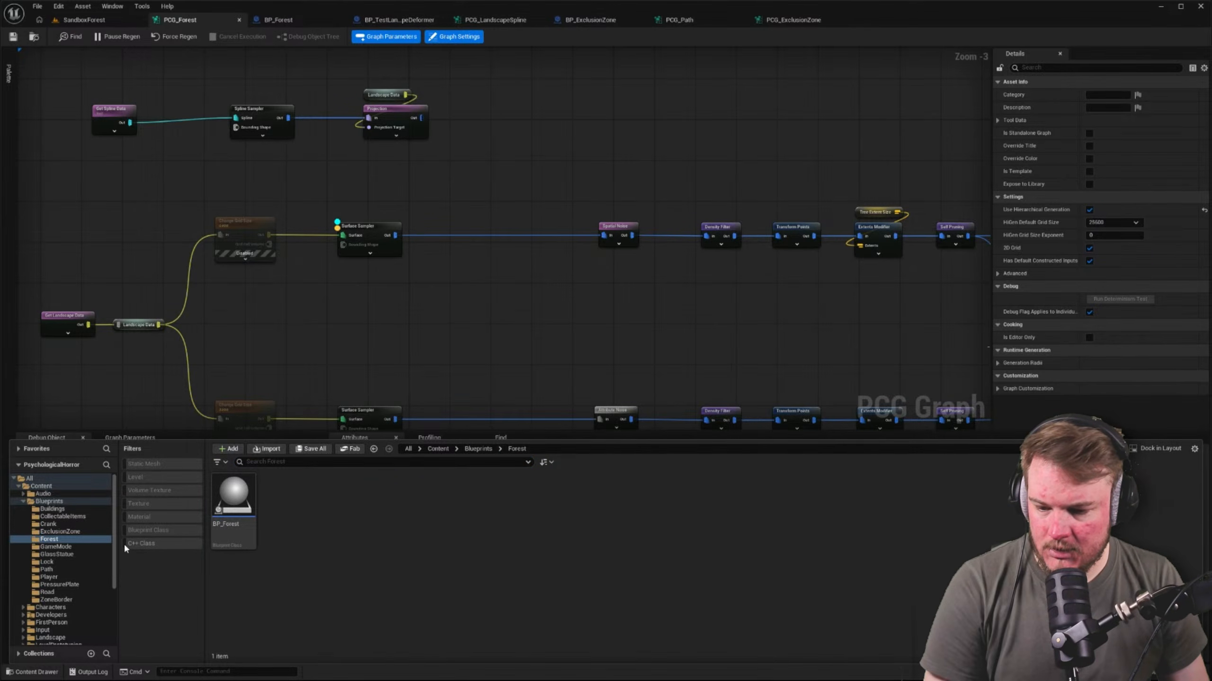
{"action": "left_click", "coordinate": [64, 502]}
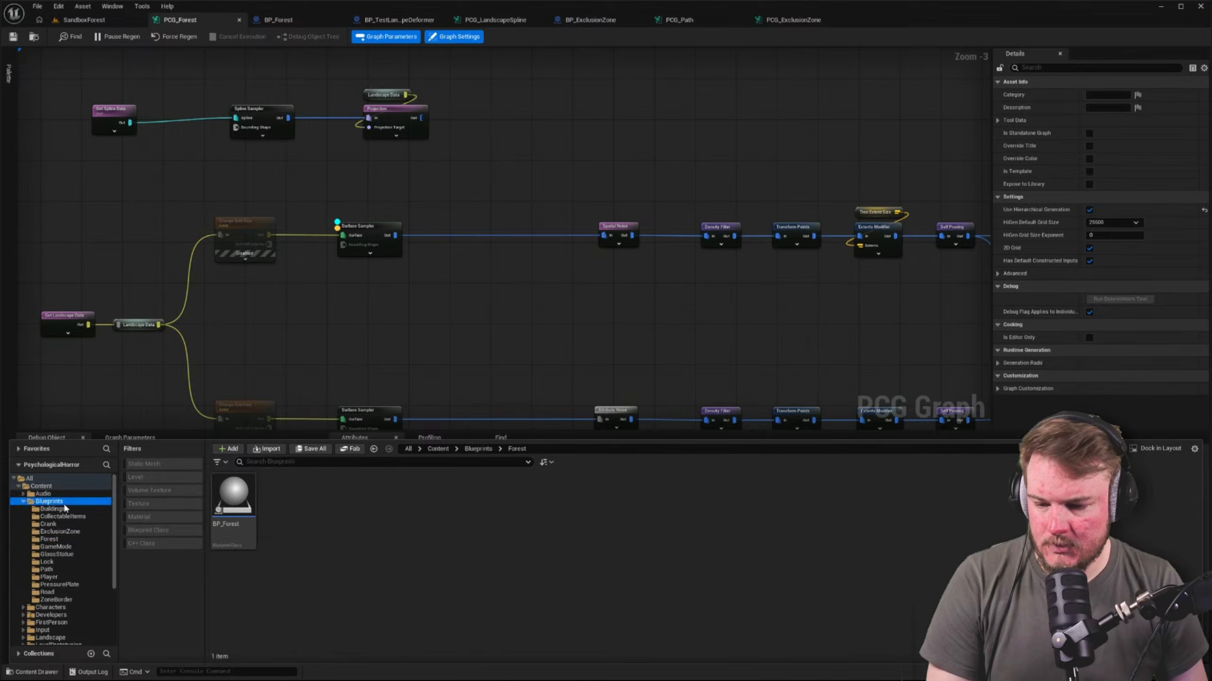
{"action": "left_click", "coordinate": [432, 507]}
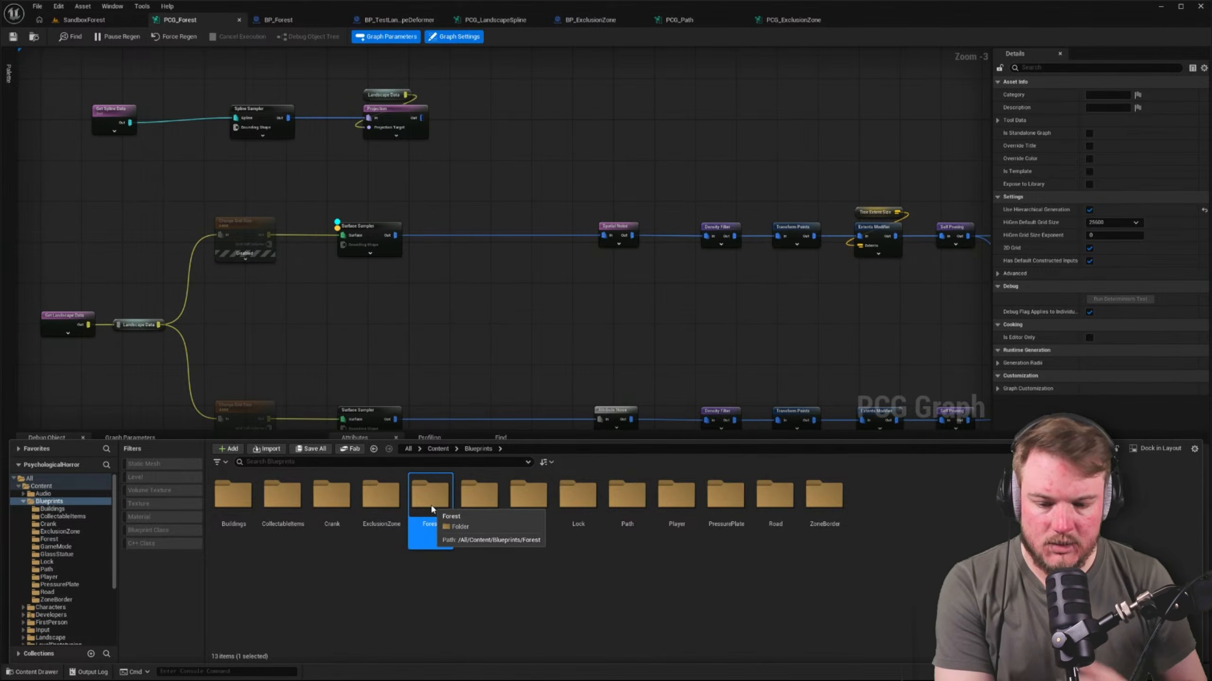
{"action": "key", "text": "Delete"}
{"action": "left_click", "coordinate": [462, 527]}
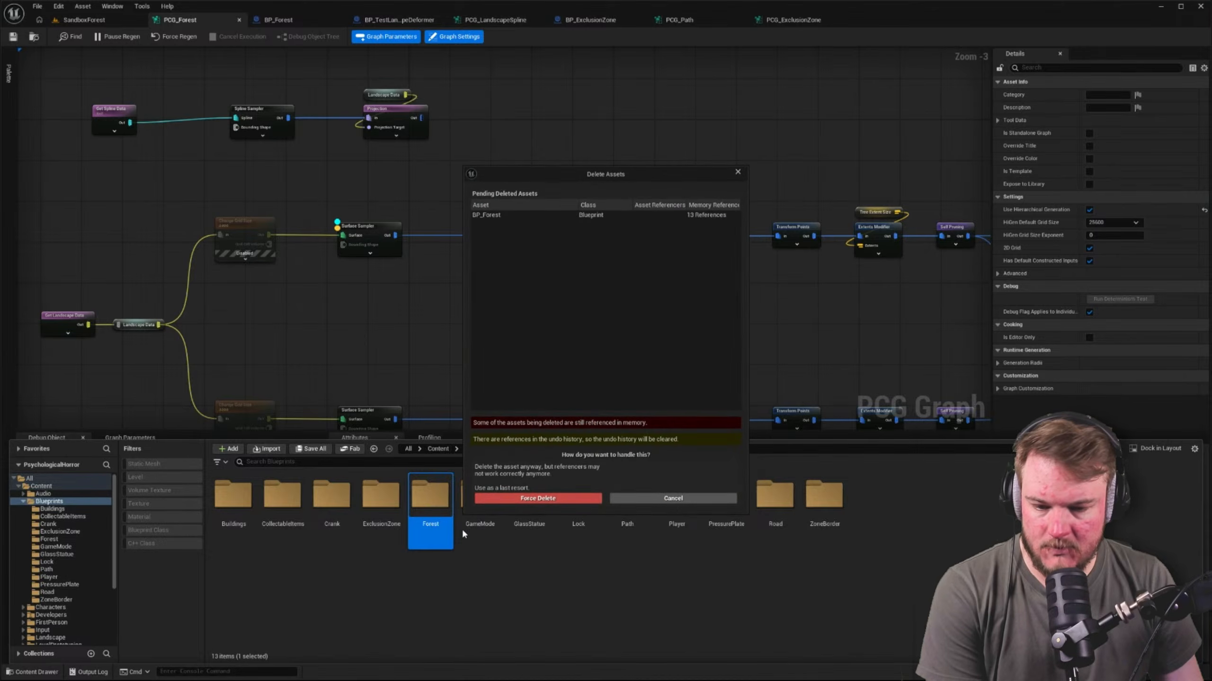
{"action": "left_click", "coordinate": [529, 498]}
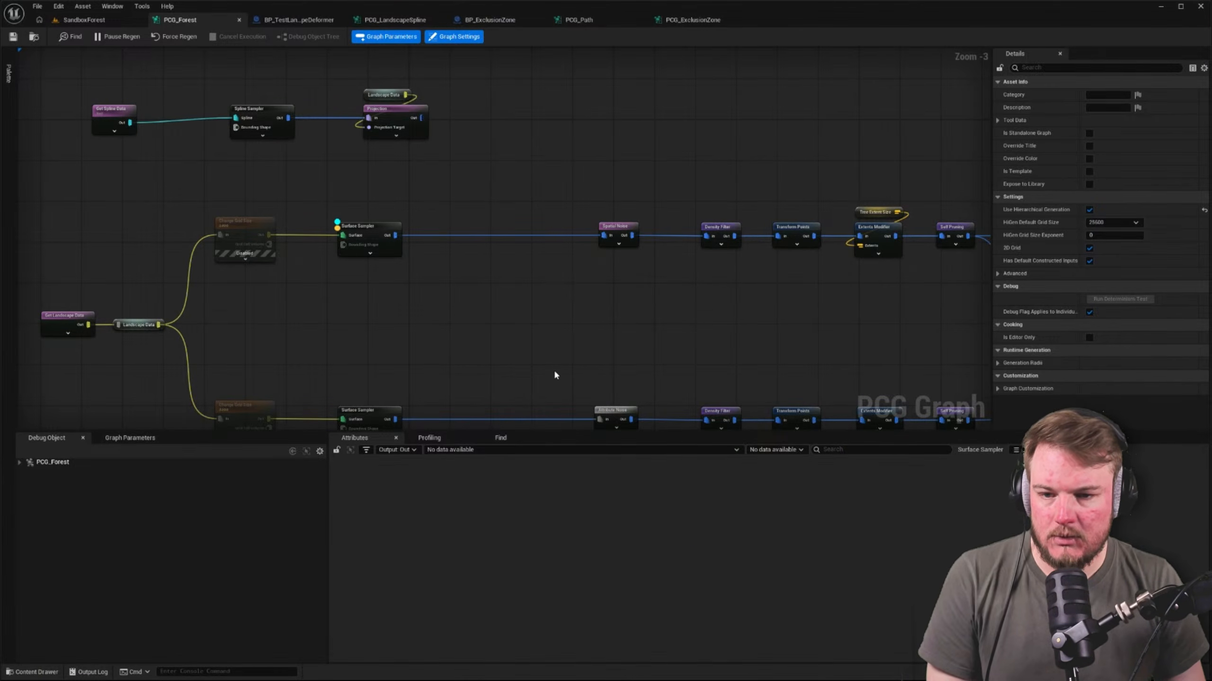
Check the whole forest and its border from above in the level and return to the PCG_Forest graph
{"action": "left_click", "coordinate": [106, 21]}
{"action": "right_click_drag", "start_coordinate": [305, 190], "coordinate": [493, 310]}
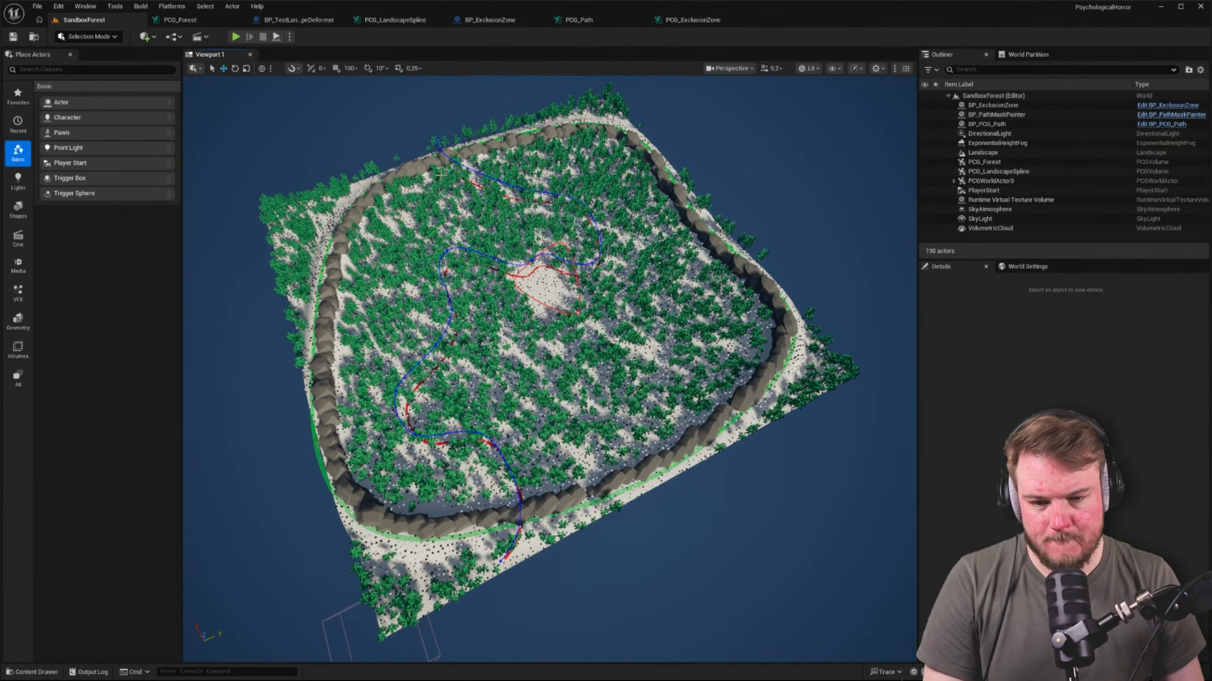
{"action": "left_click", "coordinate": [180, 19]}
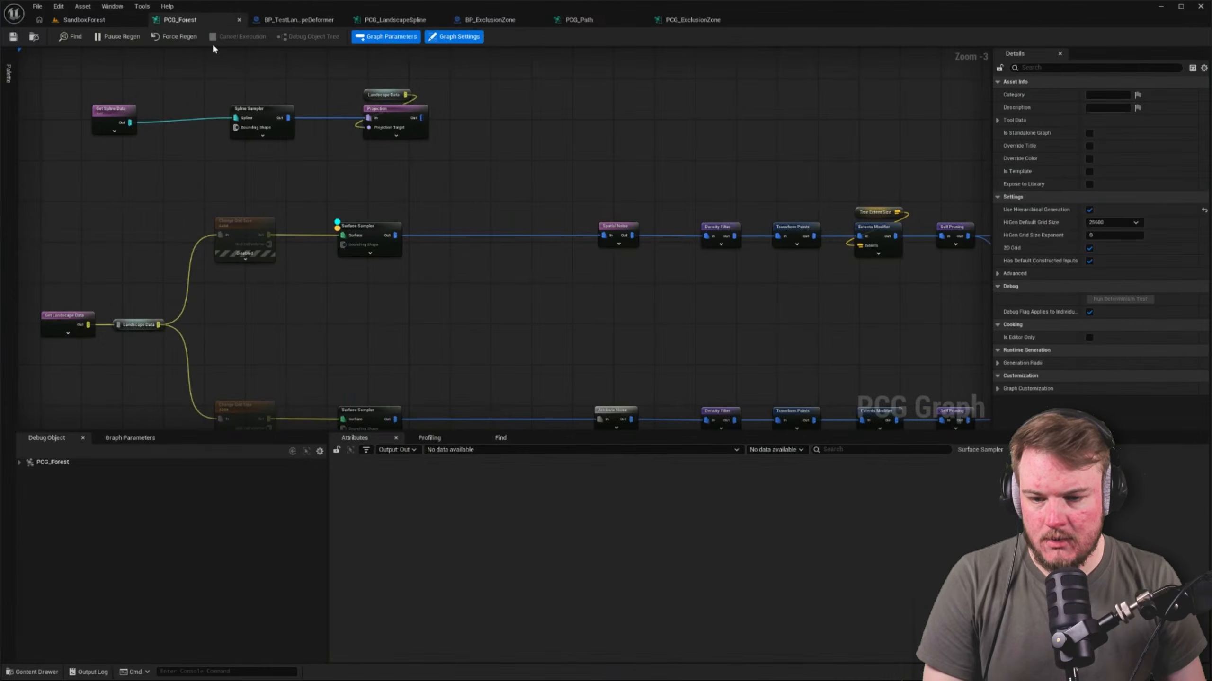
Rename the Forest folder in Blueprints as ForestContainer and open the renamed folder
{"action": "key", "text": "ctrl+space"}
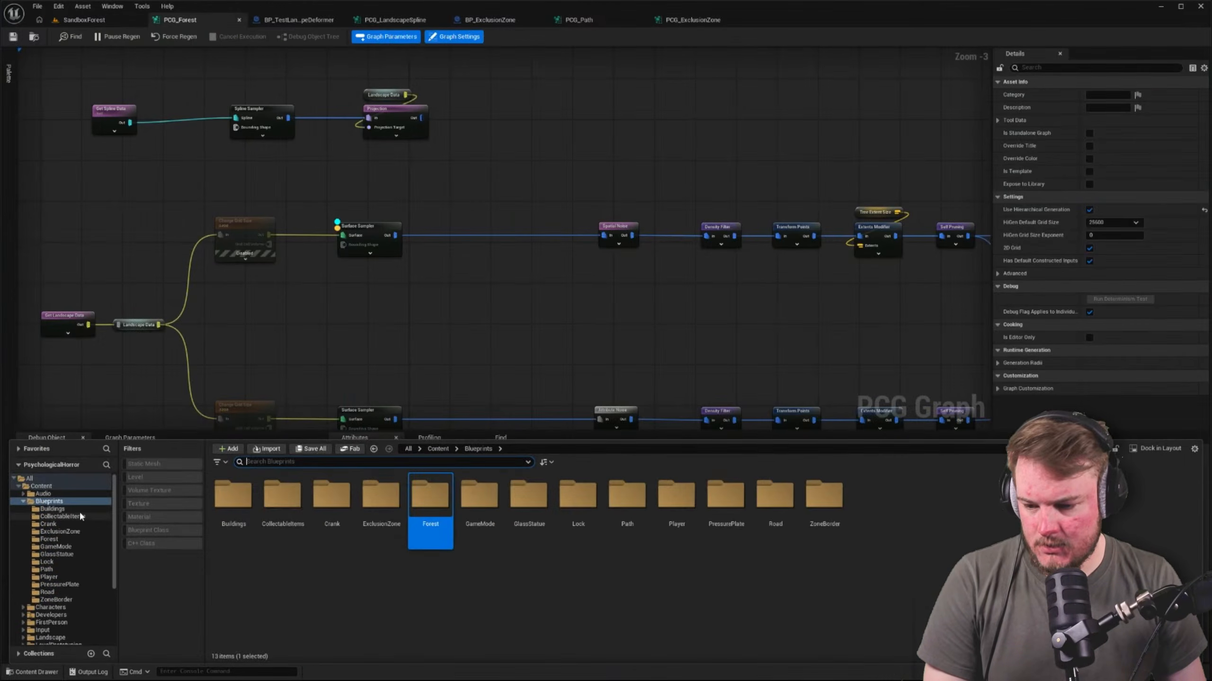
{"action": "left_click", "coordinate": [506, 555]}
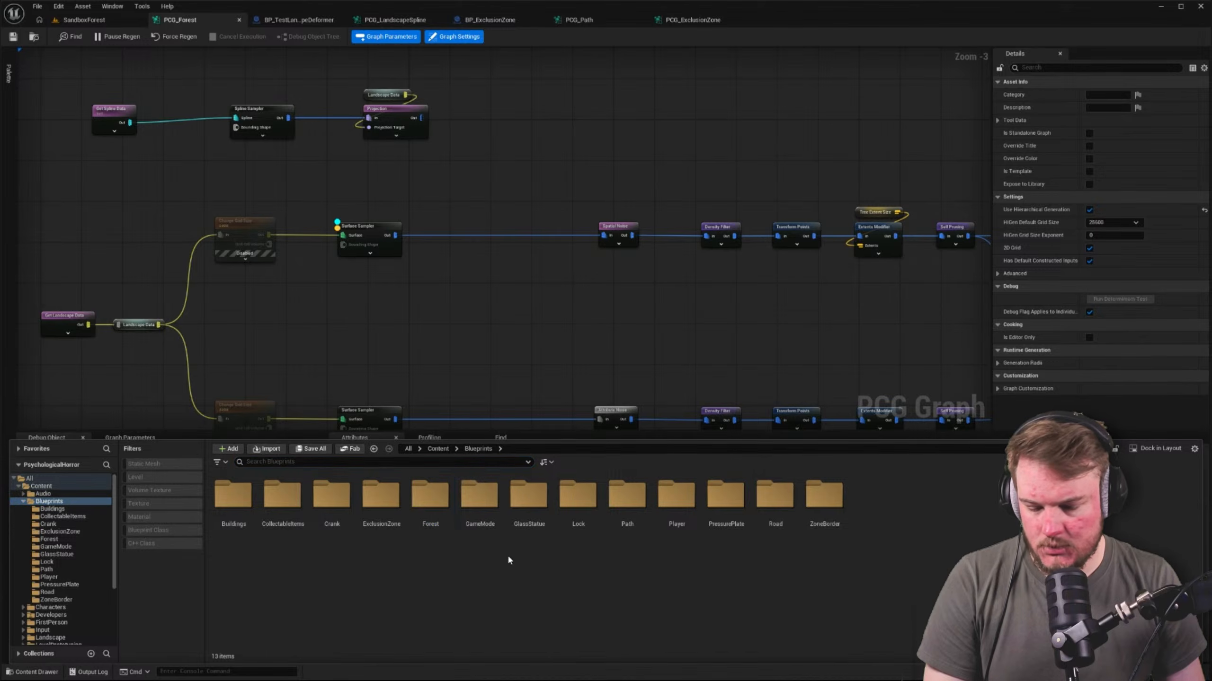
{"action": "left_click", "coordinate": [436, 511]}
{"action": "left_click", "coordinate": [470, 601]}
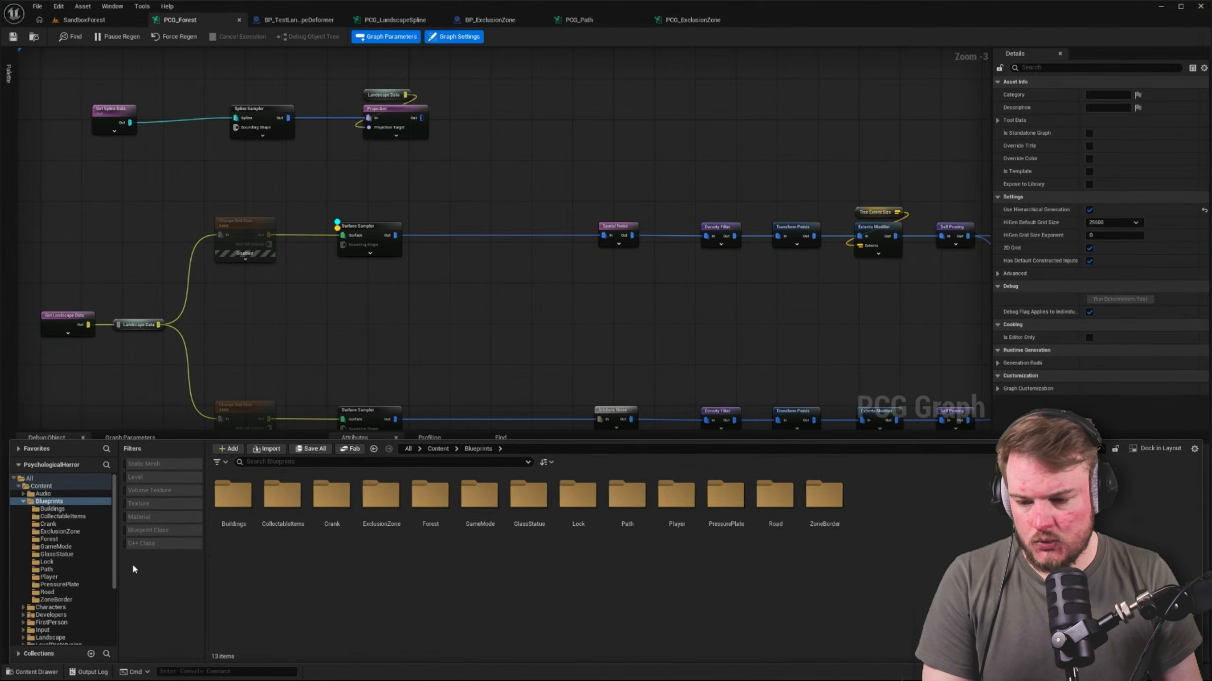
{"action": "right_click", "coordinate": [43, 503]}
{"action": "left_click", "coordinate": [98, 419]}
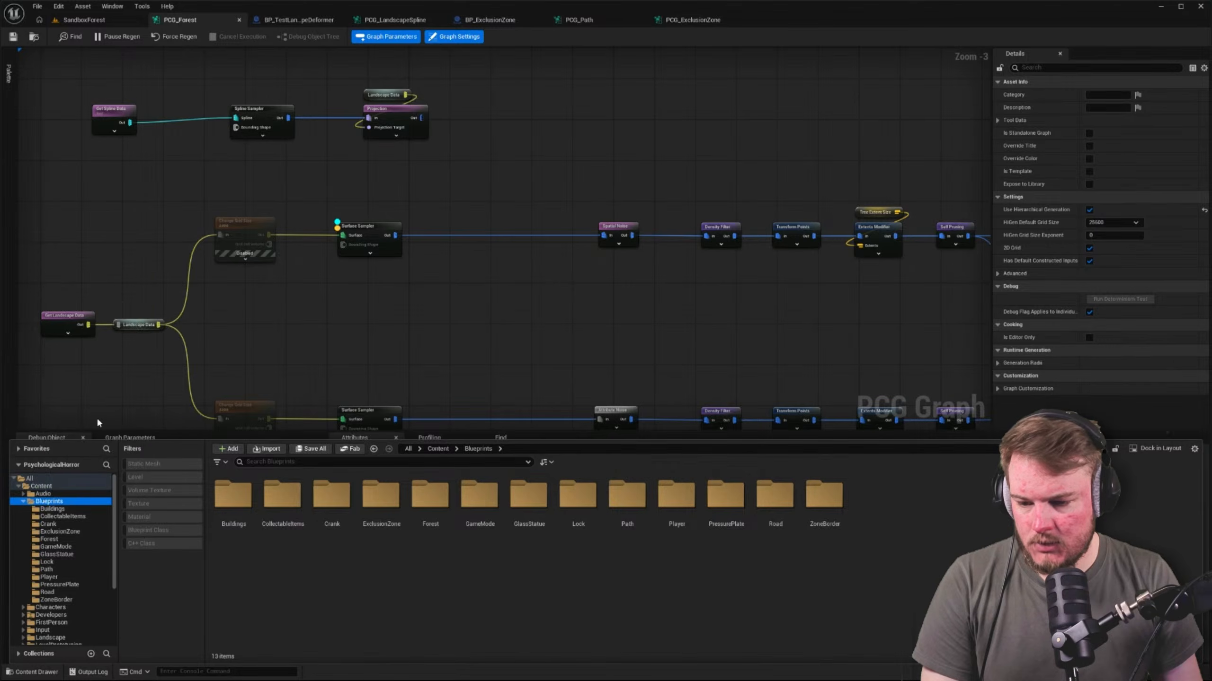
{"action": "left_click", "coordinate": [63, 509]}
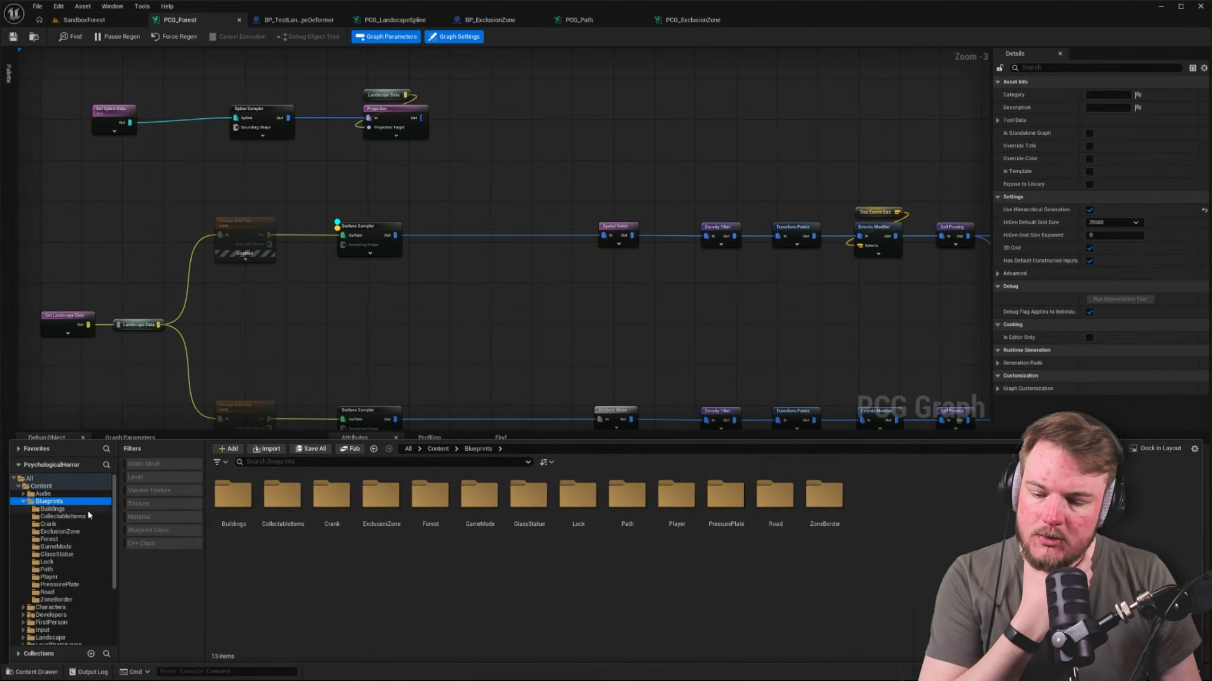
{"action": "left_click", "coordinate": [48, 502]}
{"action": "left_click", "coordinate": [430, 496]}
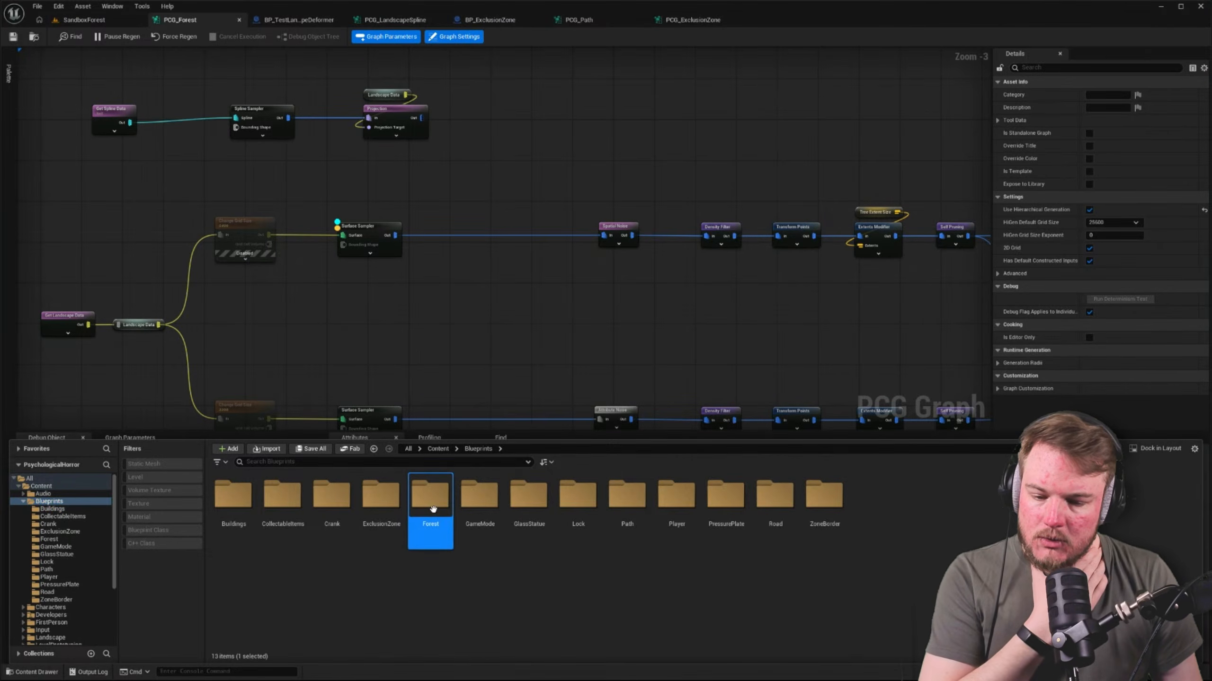
{"action": "key", "text": "F2"}
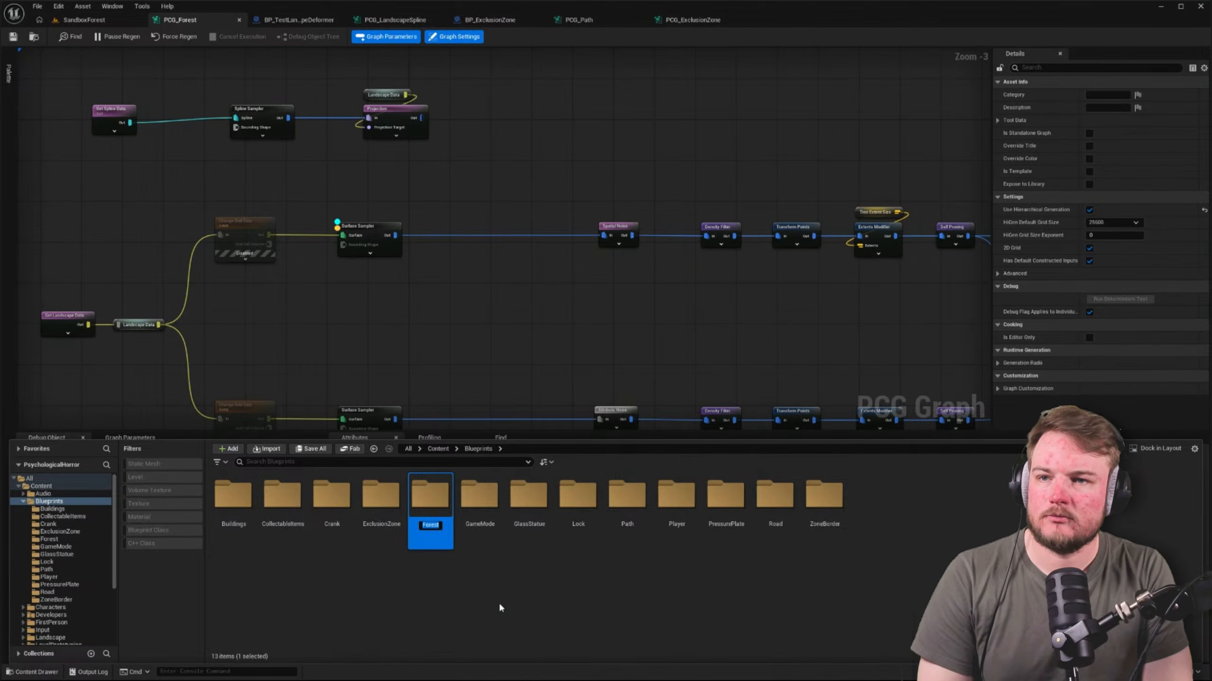
{"action": "type", "text": "ForestContainer"}
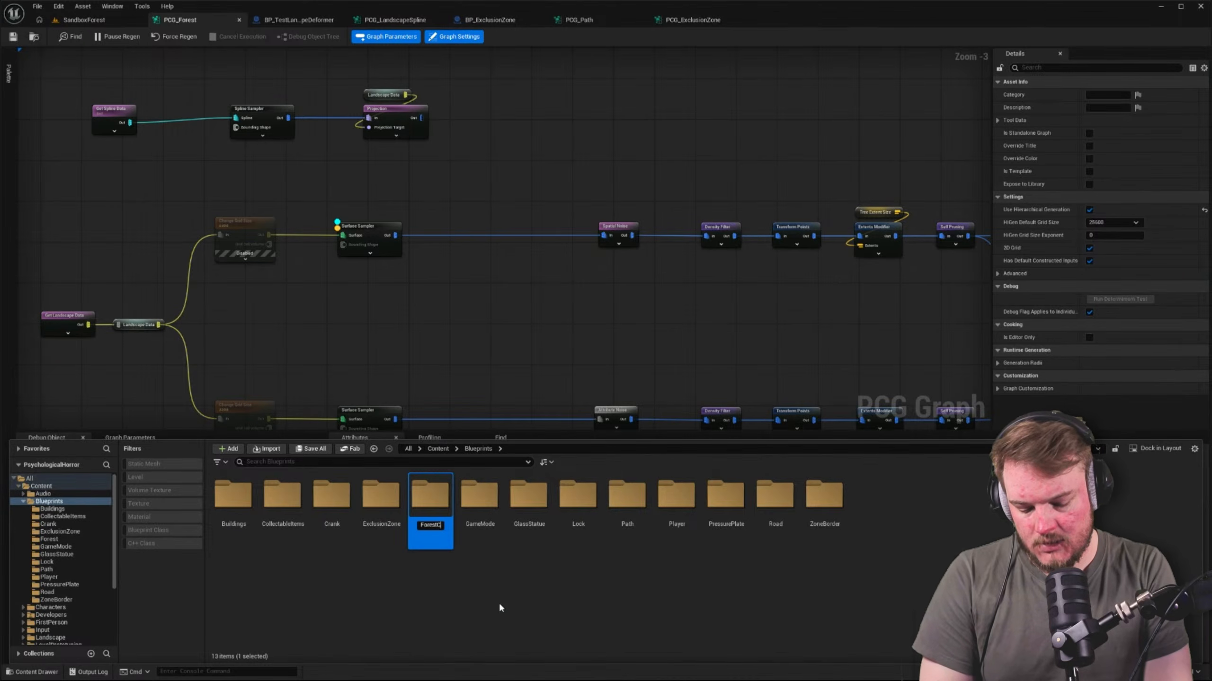
{"action": "key", "text": "Return"}
{"action": "key", "text": "Return"}
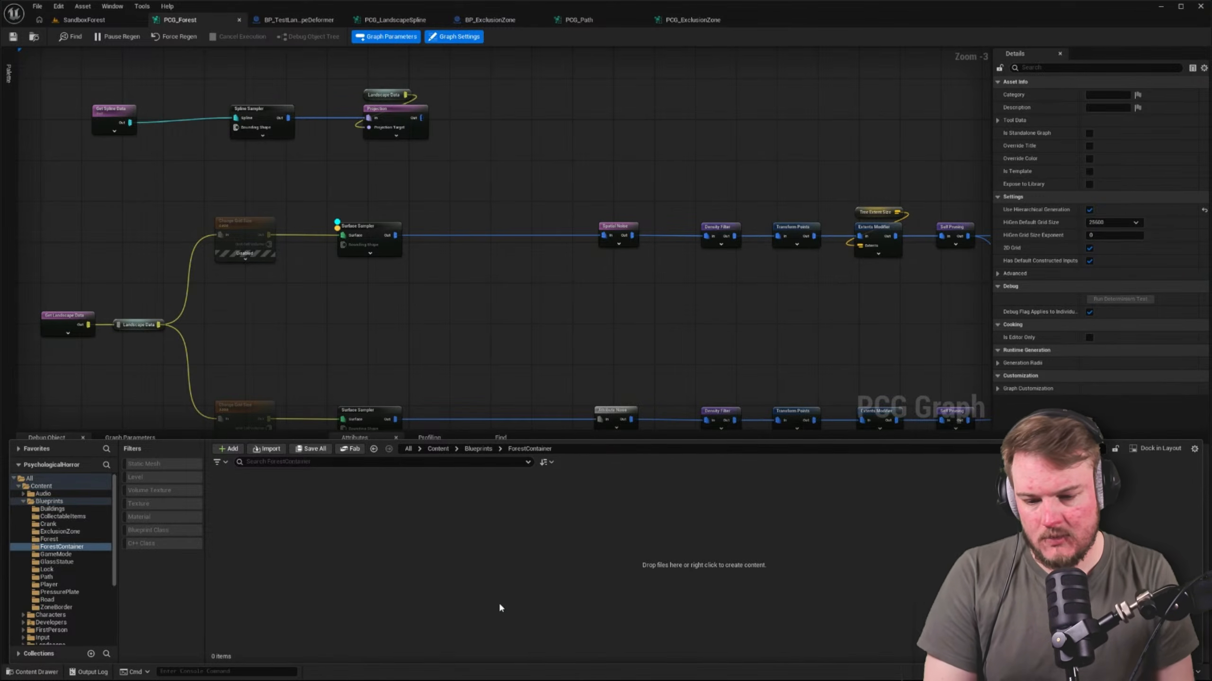
Create an Actor blueprint named BP_ForestContainer in the ForestContainer folder and open it docked beside the other editors
{"action": "right_click", "coordinate": [476, 489]}
{"action": "left_click", "coordinate": [525, 199]}
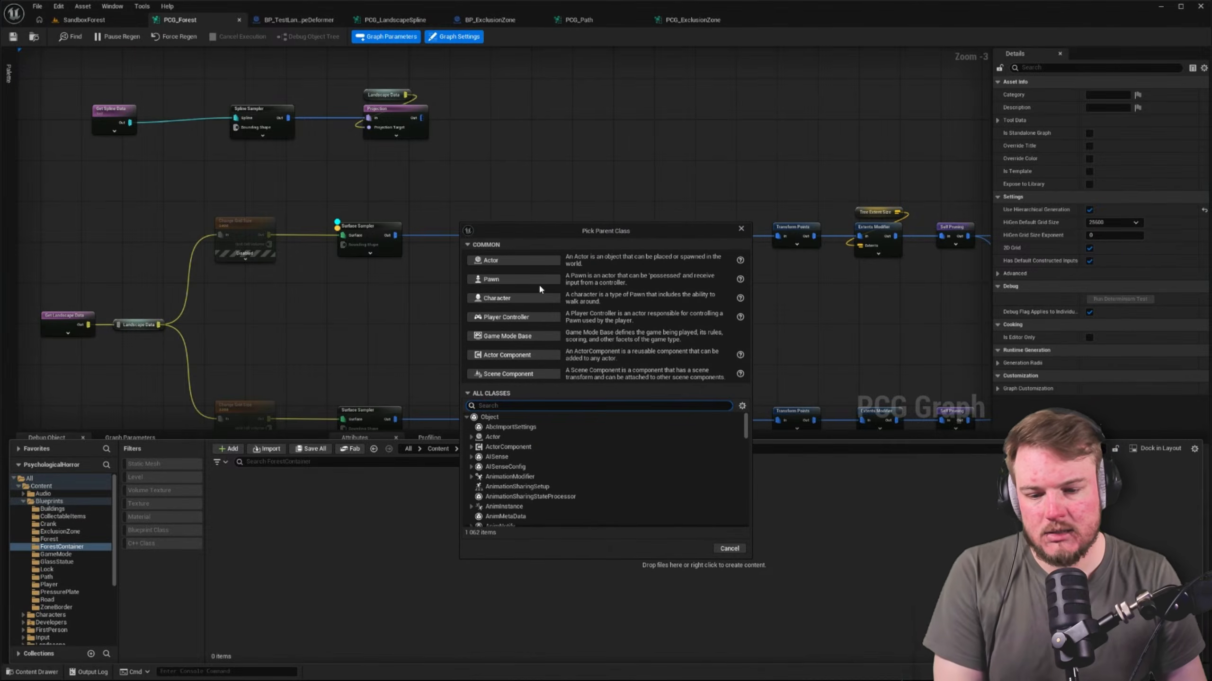
{"action": "left_click", "coordinate": [543, 262]}
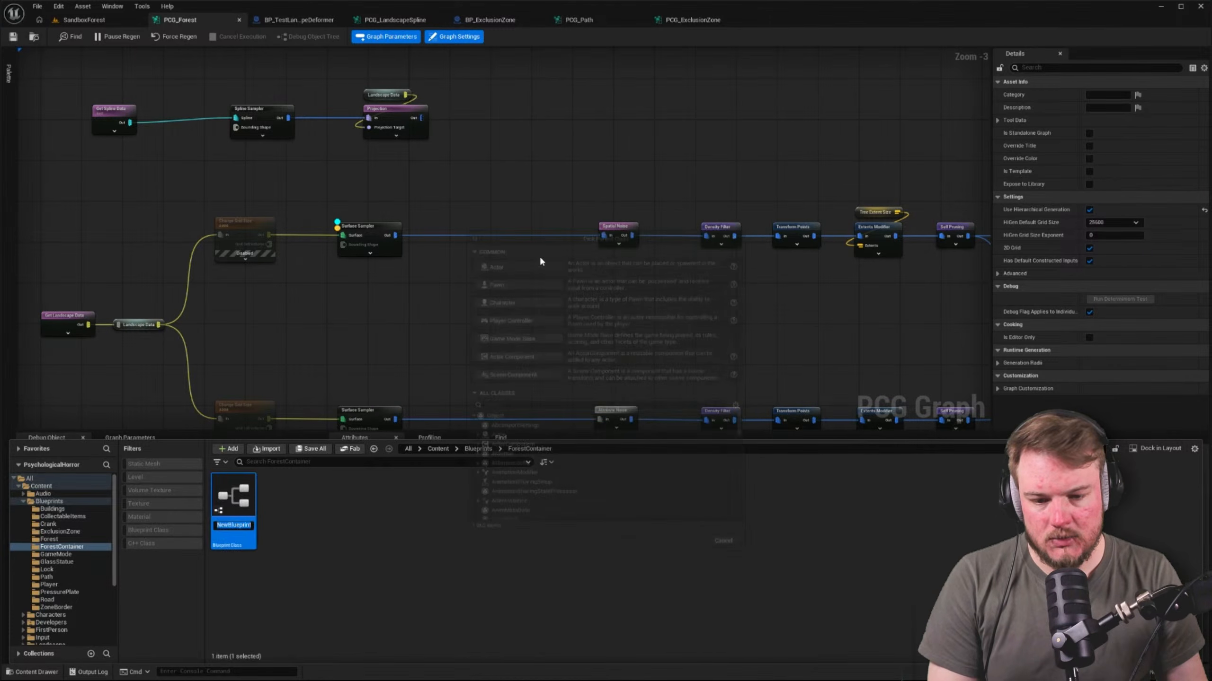
{"action": "type", "text": "BP"}
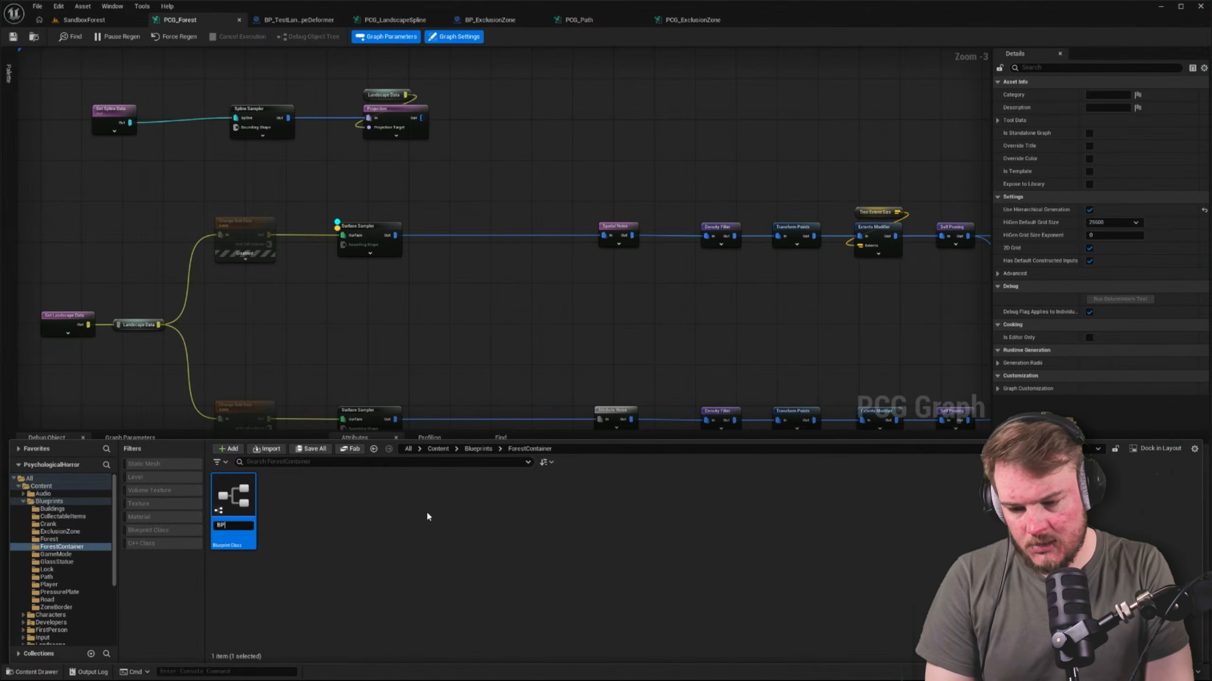
{"action": "type", "text": "_ForestContianer"}
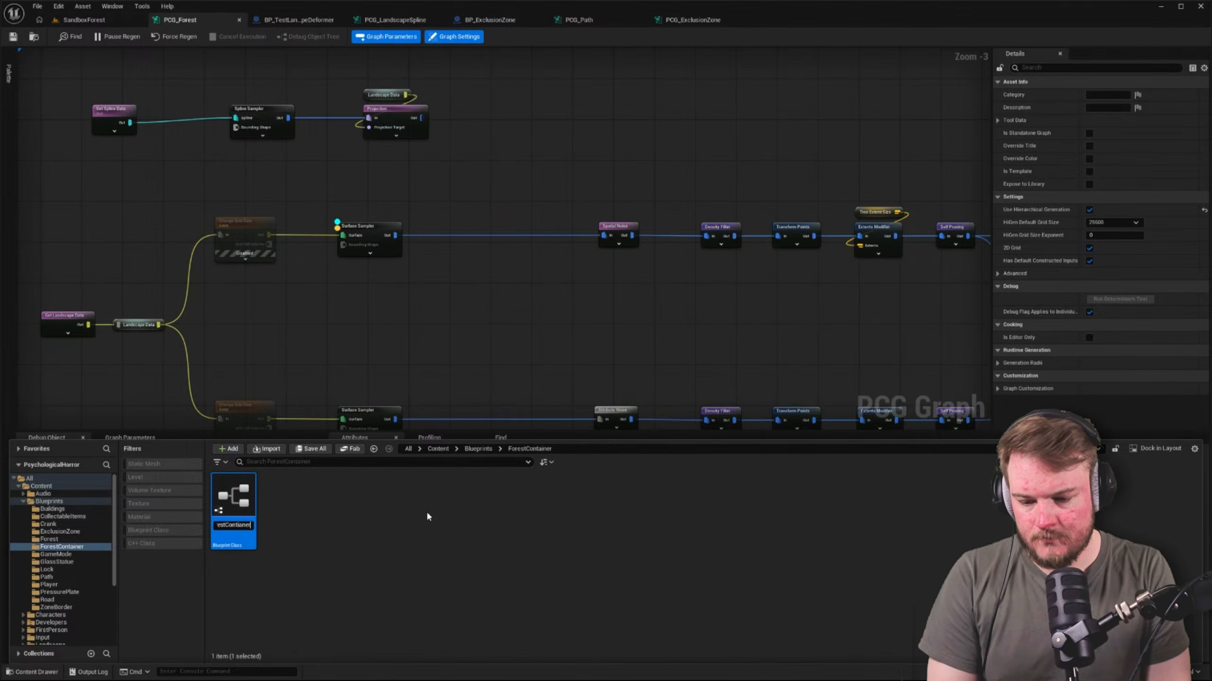
{"action": "key", "text": "BackSpace"}
{"action": "key", "text": "BackSpace"}
{"action": "key", "text": "BackSpace"}
{"action": "key", "text": "BackSpace"}
{"action": "key", "text": "BackSpace"}
{"action": "key", "text": "BackSpace"}
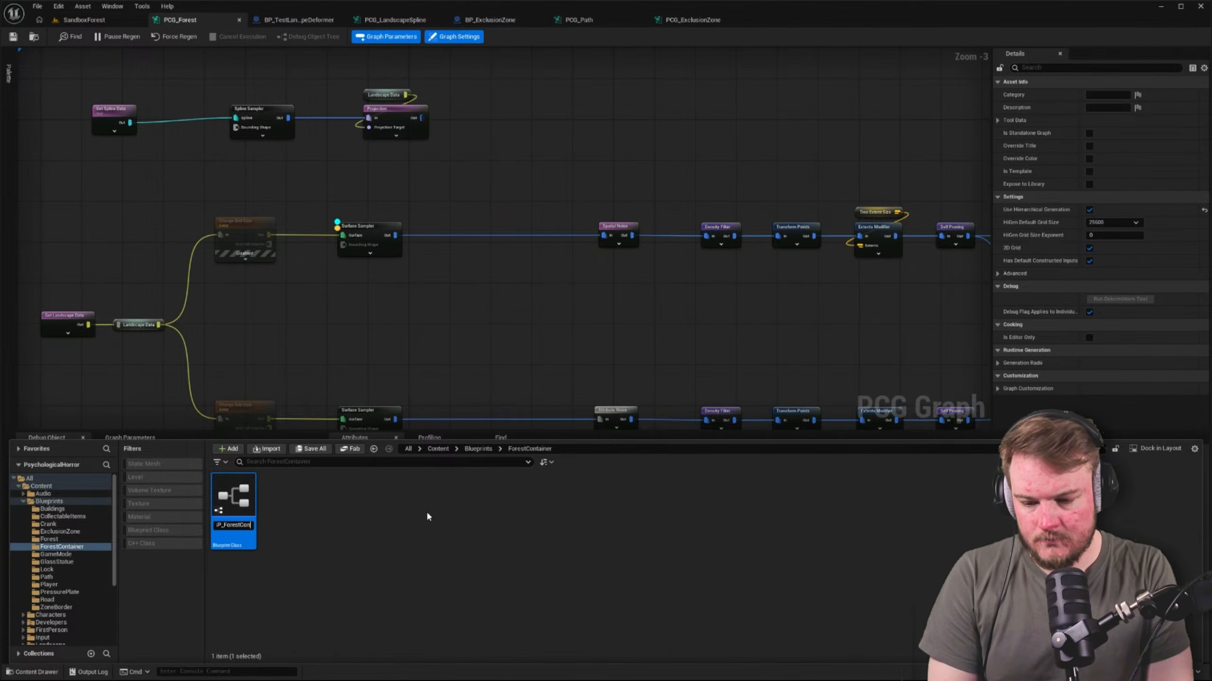
{"action": "type", "text": "tainer"}
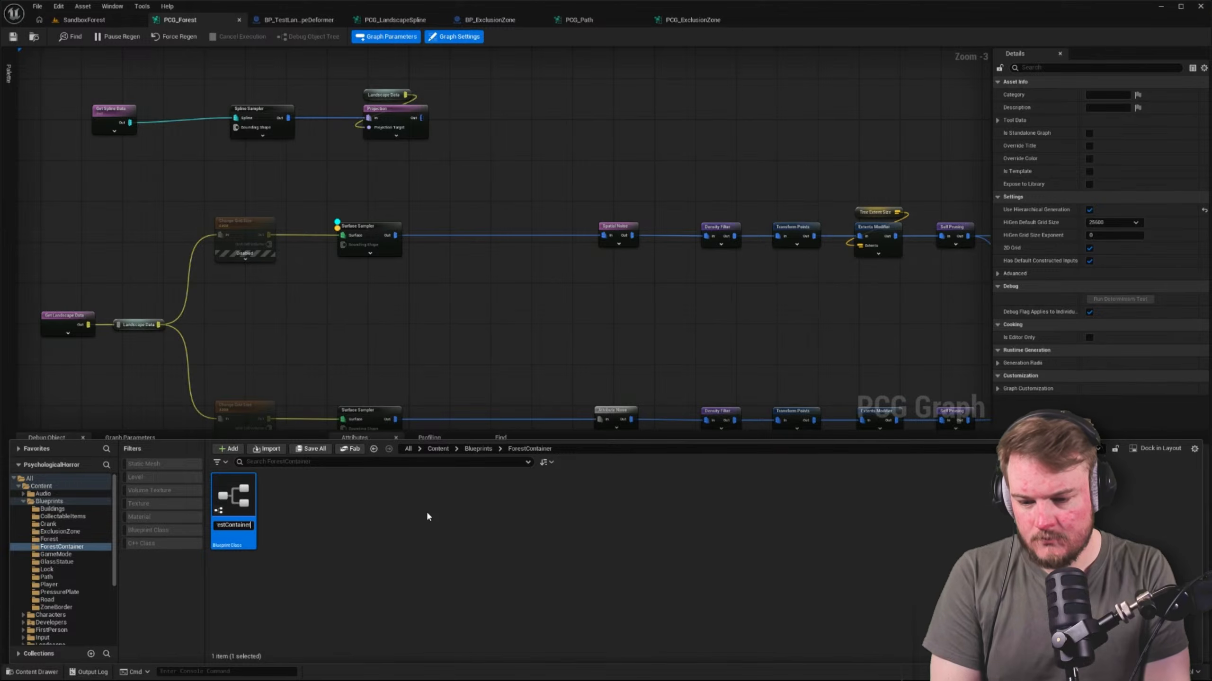
{"action": "key", "text": "Return"}
{"action": "key", "text": "Return"}
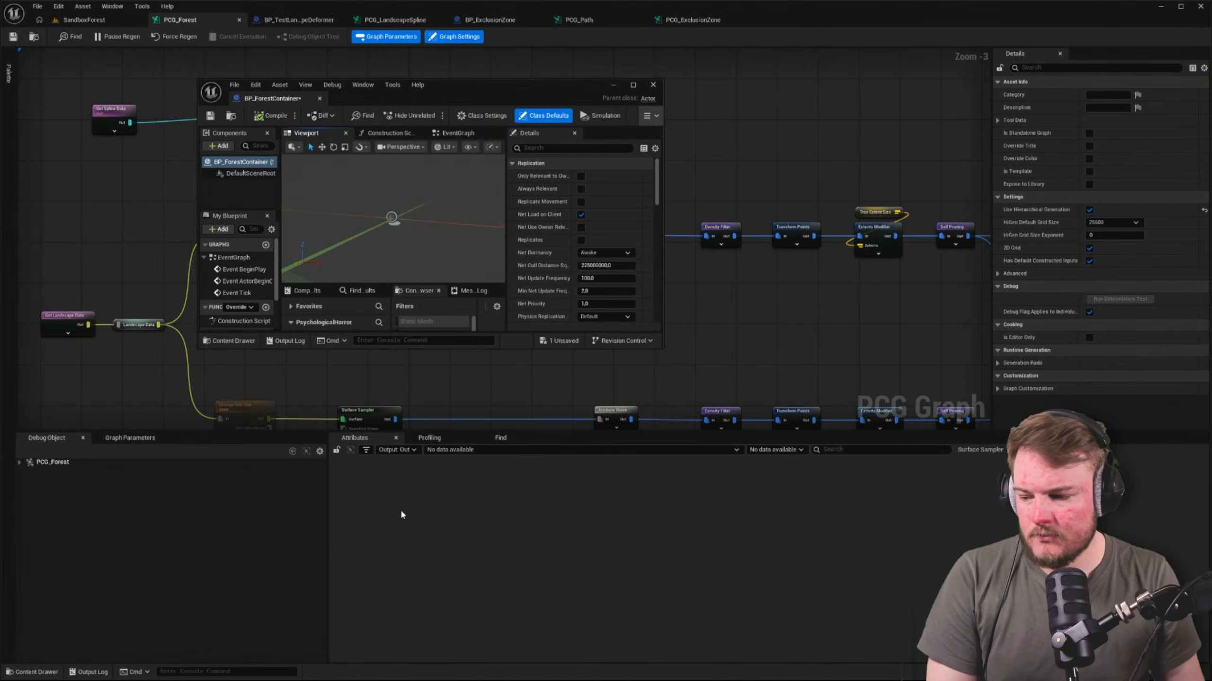
{"action": "left_click_drag", "start_coordinate": [272, 98], "coordinate": [755, 22]}
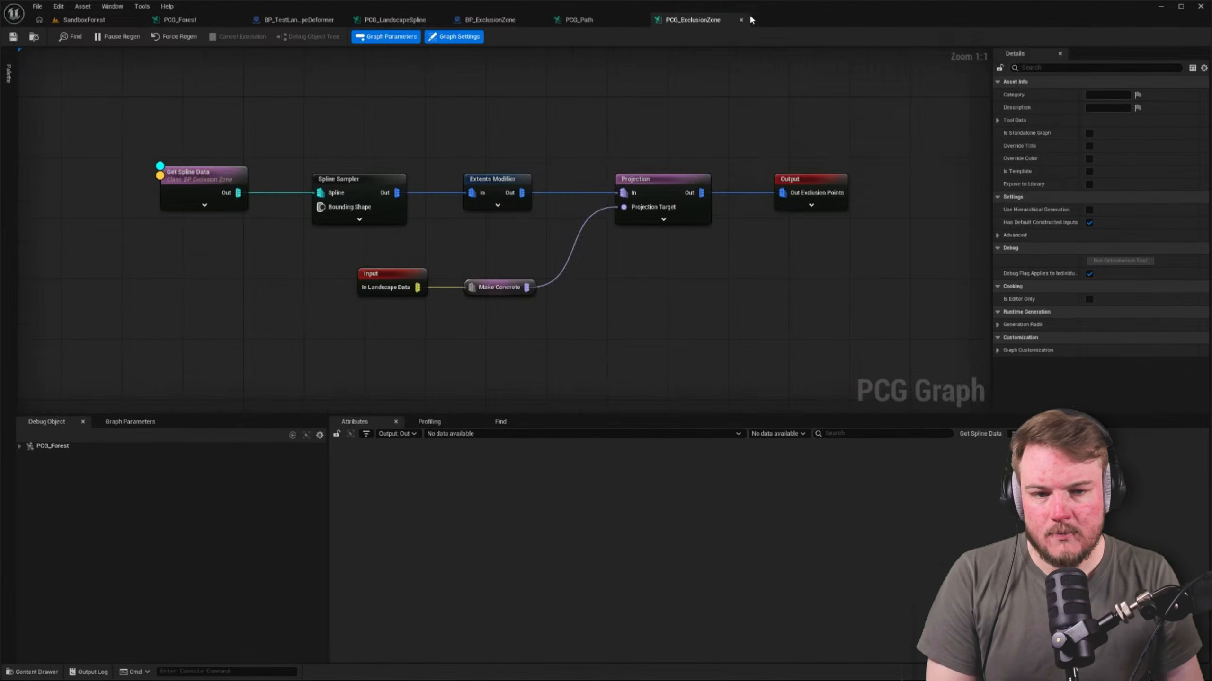
Add a Spline component under the DefaultSceneRoot of BP_ForestContainer
{"action": "left_click", "coordinate": [67, 95]}
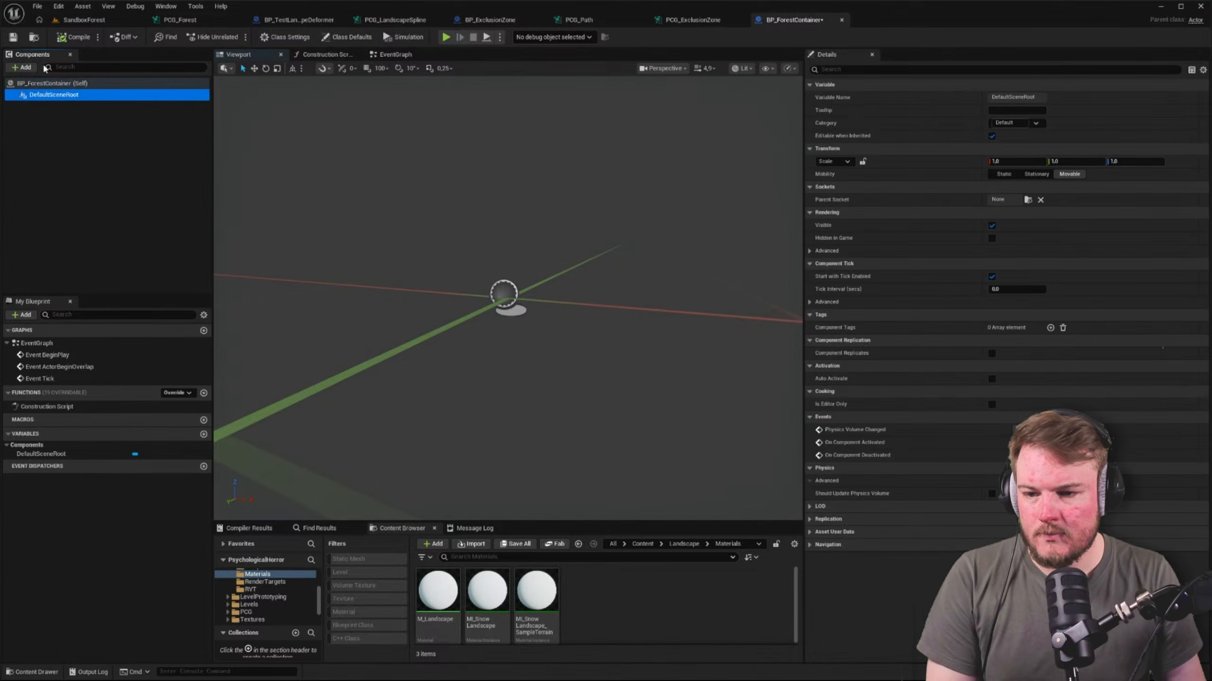
{"action": "left_click", "coordinate": [30, 69]}
{"action": "type", "text": "spline"}
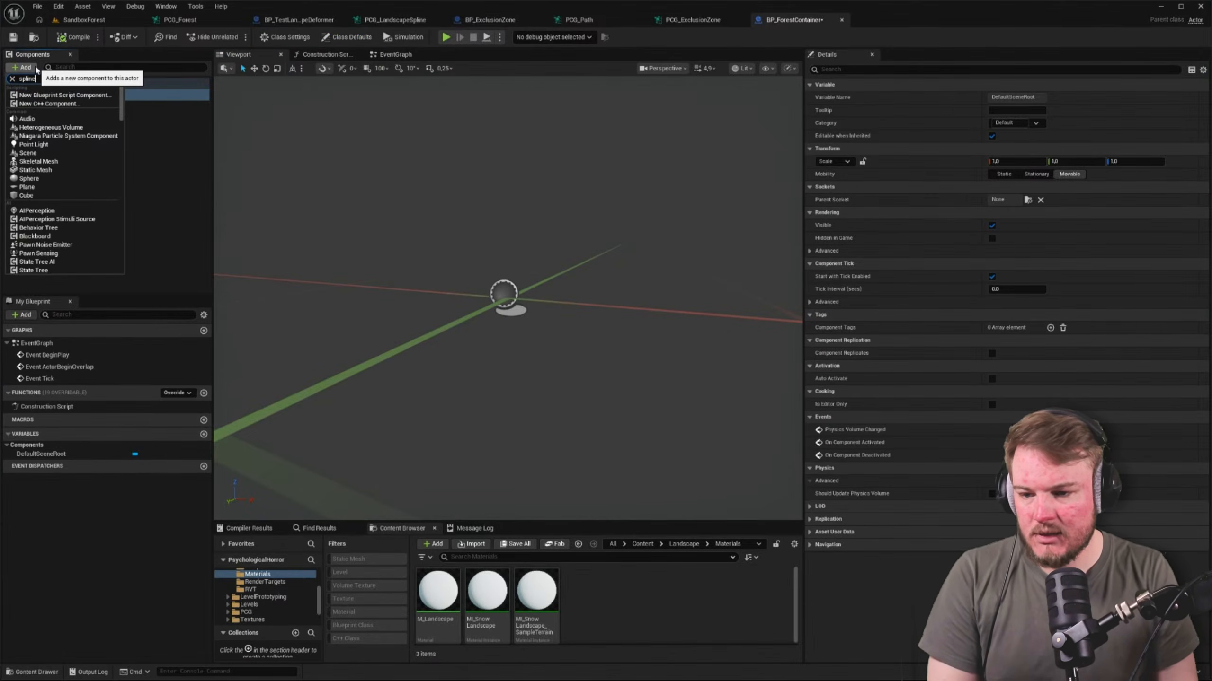
{"action": "left_click", "coordinate": [55, 126]}
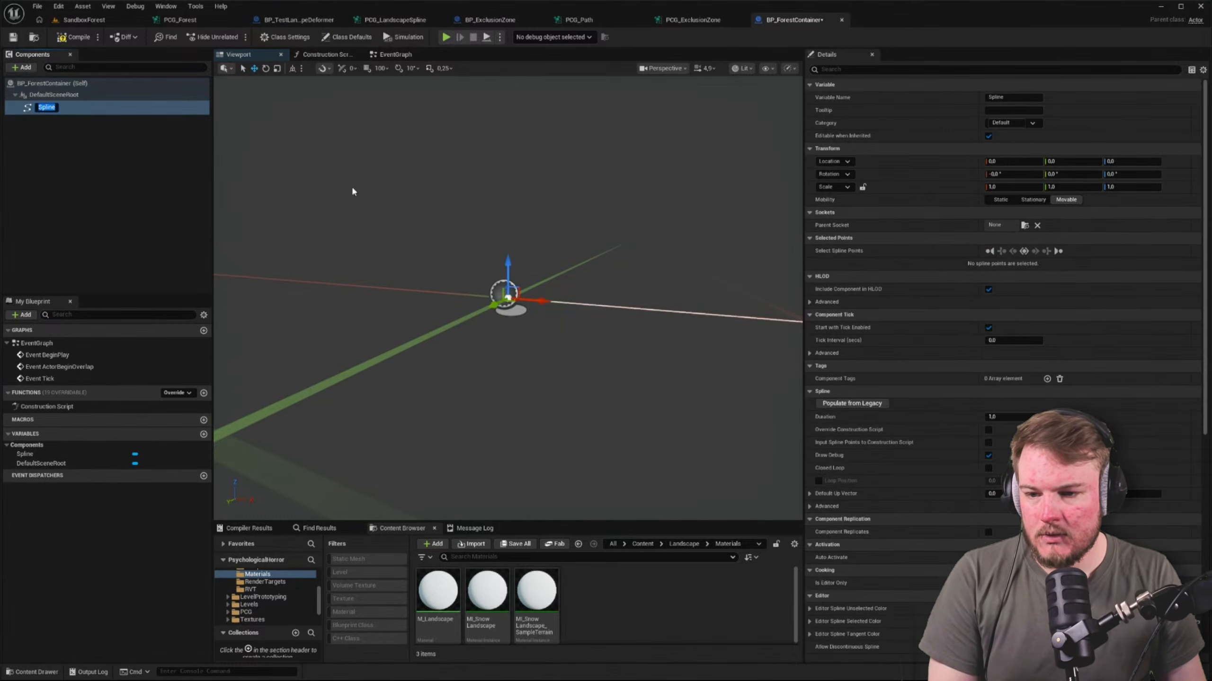
Add a component tag named ContainerSpline to the Spline component of BP_ForestContainer
{"action": "key", "text": "alt+k"}
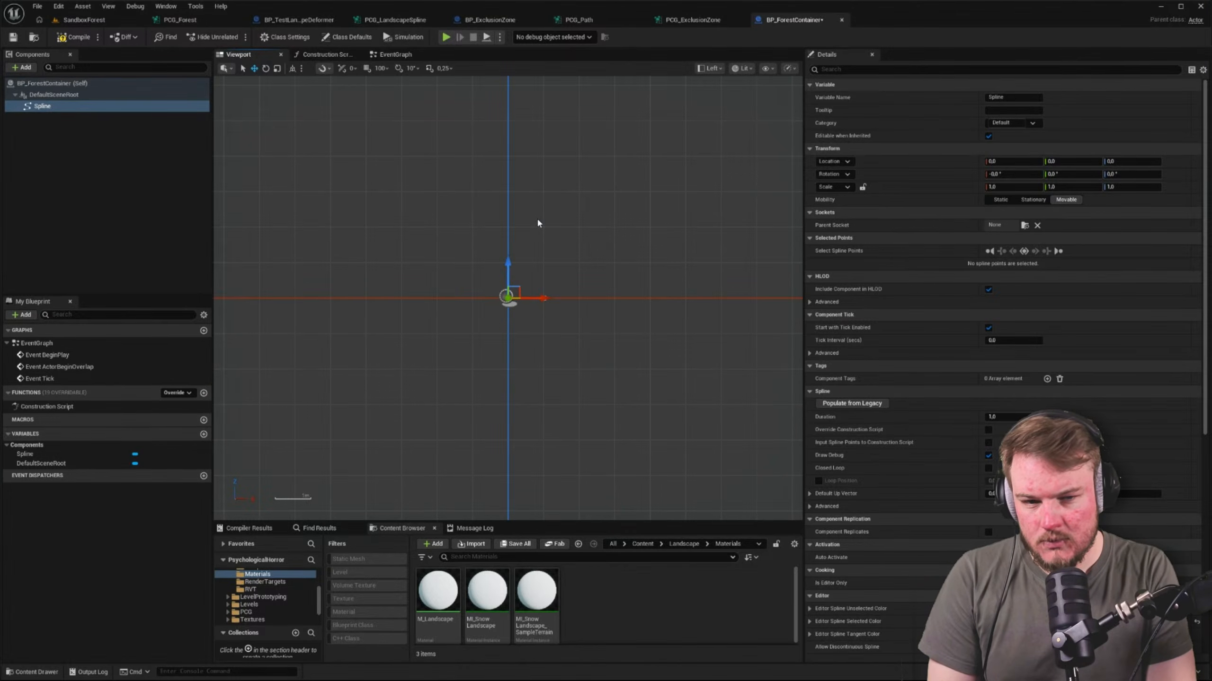
{"action": "key", "text": "alt+j"}
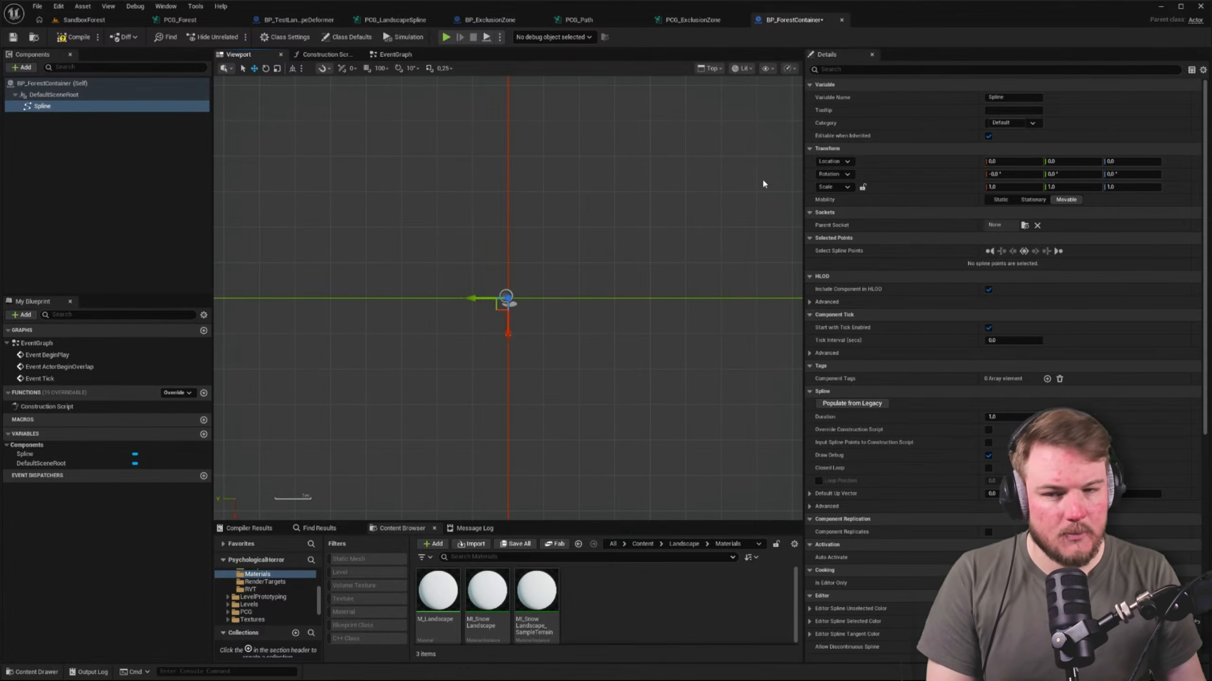
{"action": "left_click", "coordinate": [88, 192]}
{"action": "left_click", "coordinate": [43, 106]}
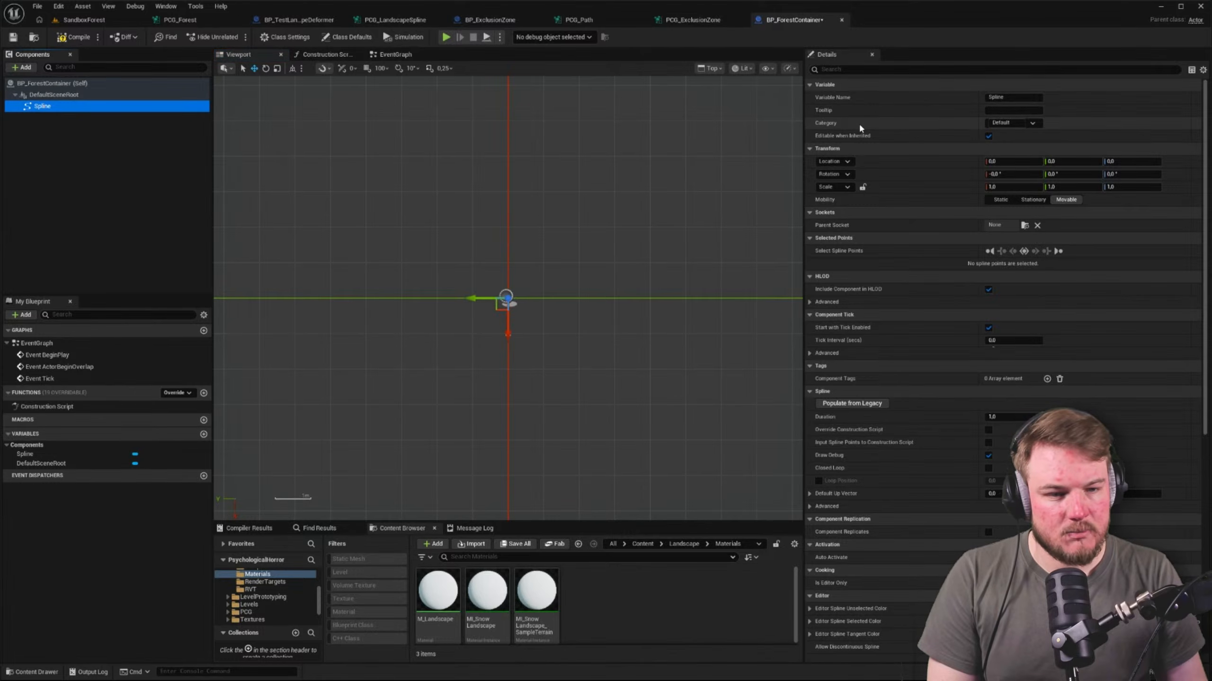
{"action": "left_click", "coordinate": [1001, 69]}
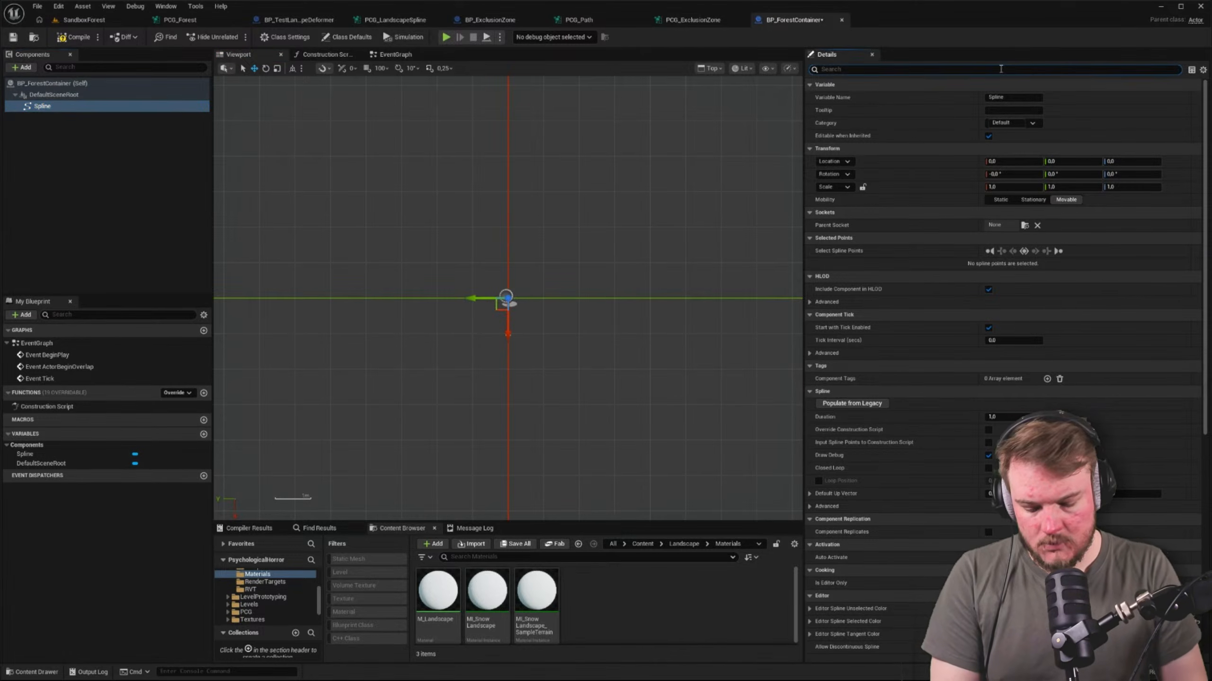
{"action": "type", "text": "tag"}
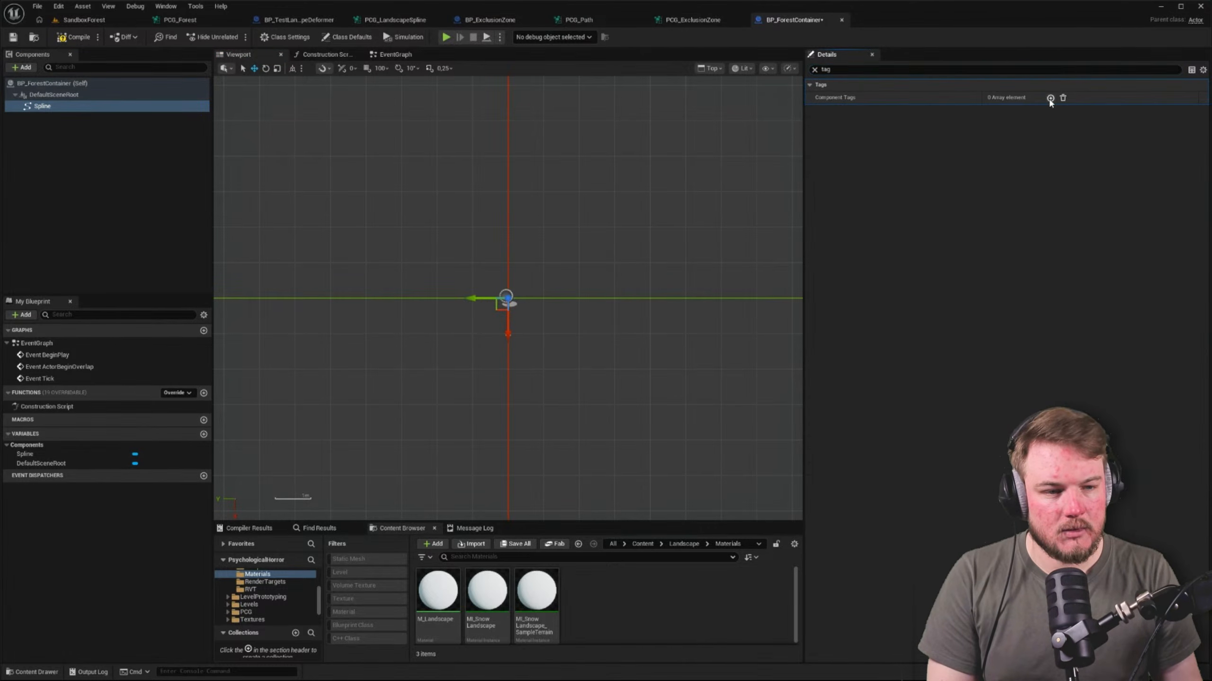
{"action": "left_click", "coordinate": [1049, 98]}
{"action": "left_click", "coordinate": [1011, 111]}
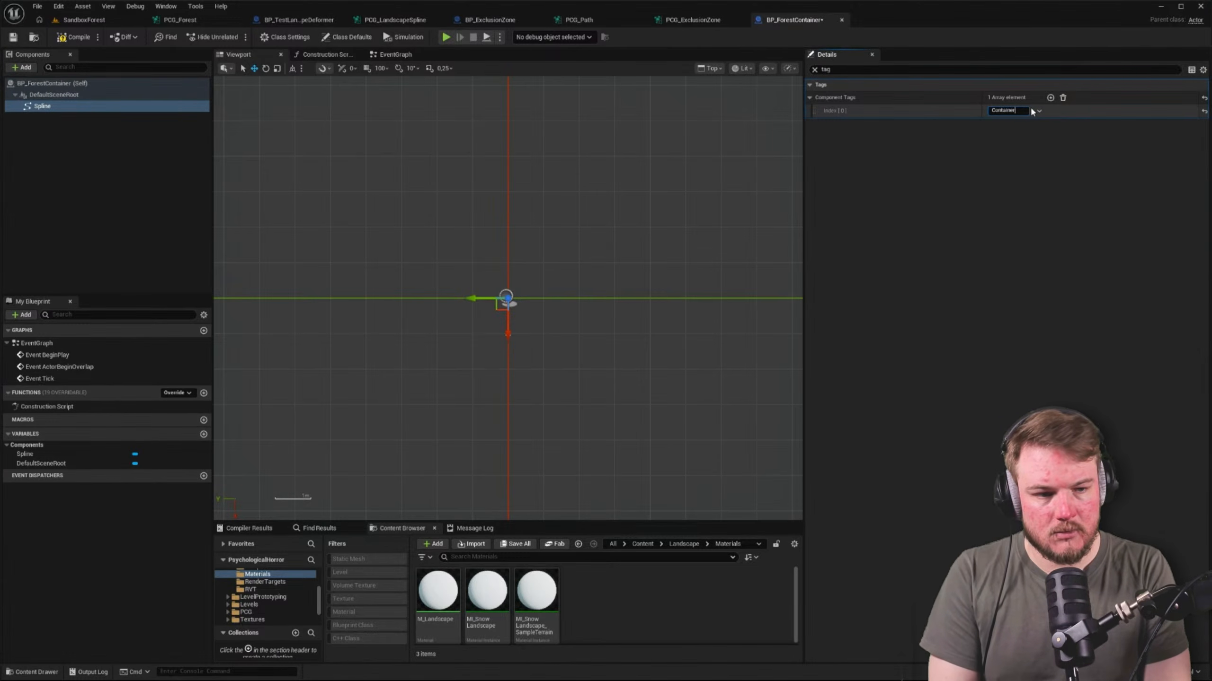
{"action": "type", "text": "ContainerSpline"}
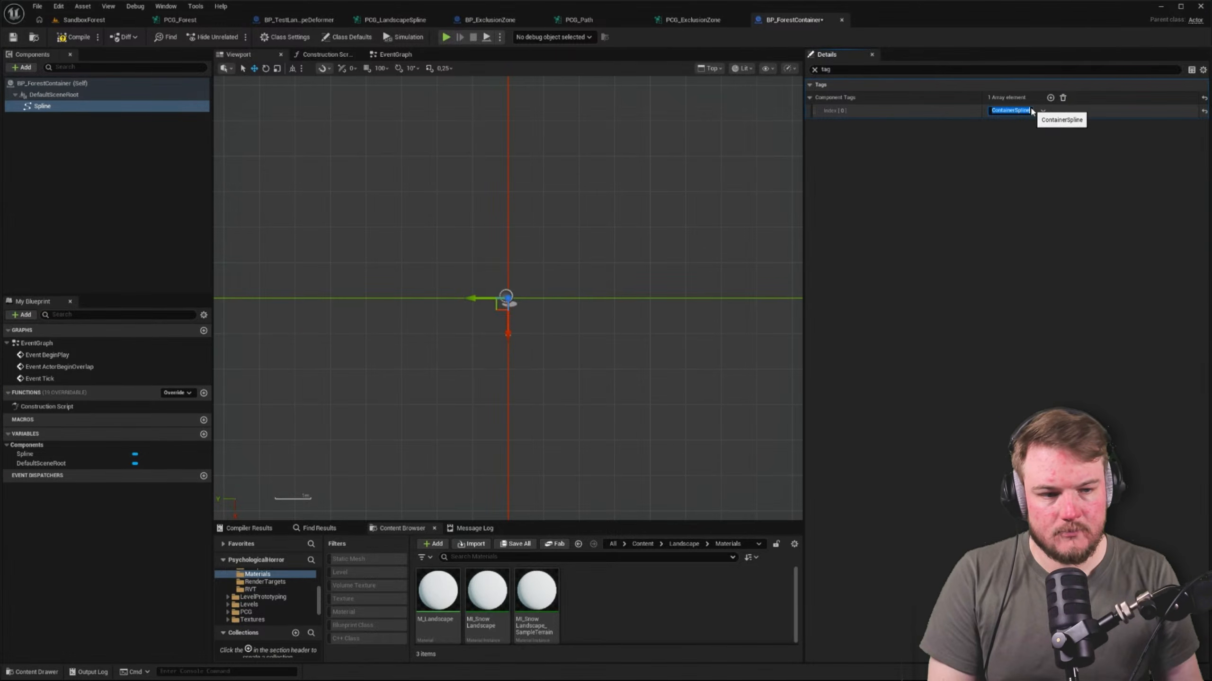
{"action": "key", "text": "Return"}
Set the Get Spline Data node's Component Selection Tag in PCG_Forest to ContainerSpline and return to BP_ForestContainer
{"action": "left_click", "coordinate": [180, 20]}
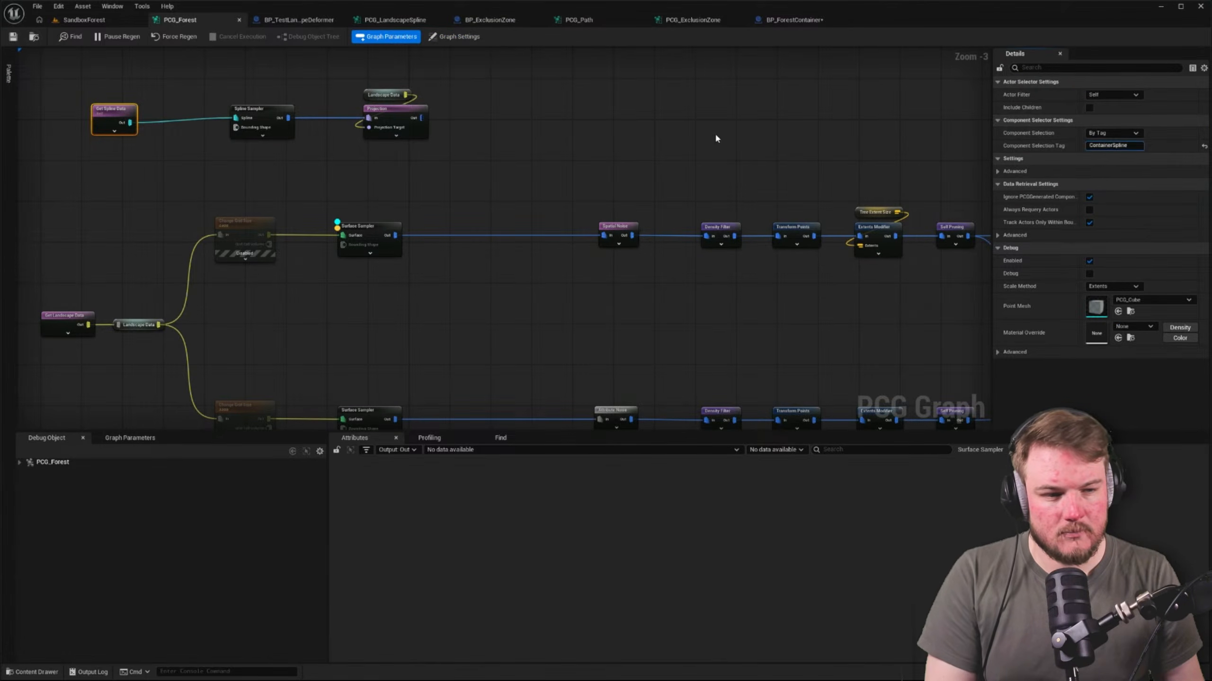
{"action": "left_click", "coordinate": [84, 20]}
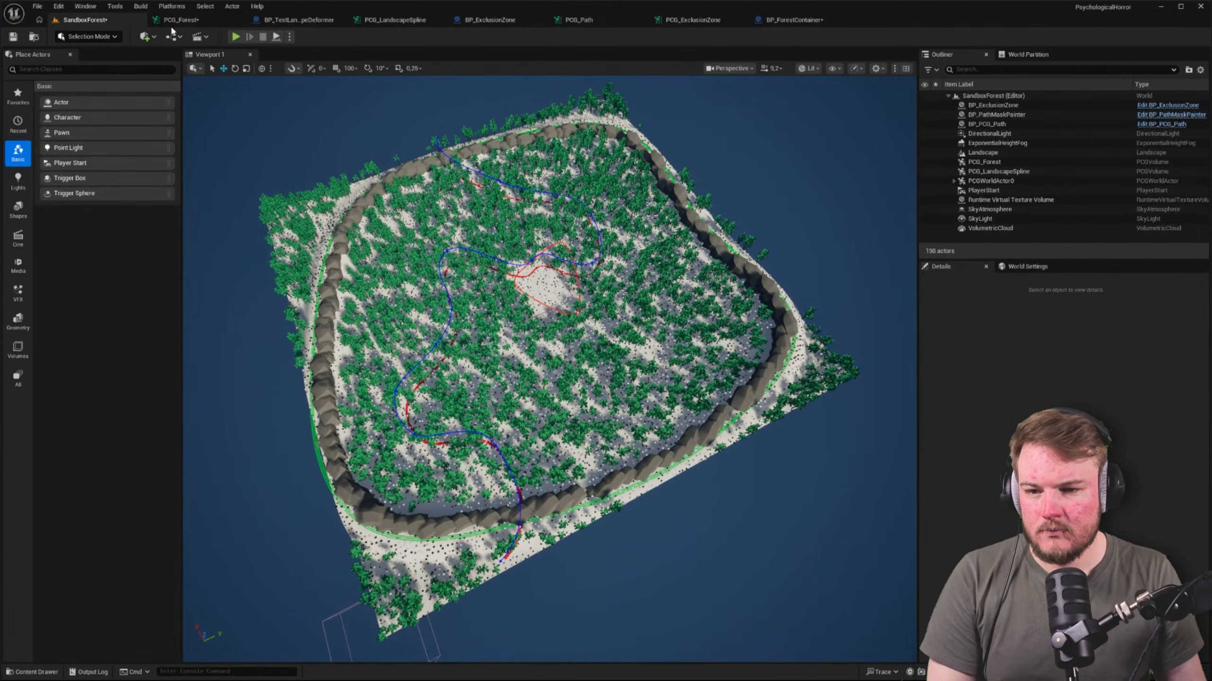
{"action": "left_click", "coordinate": [791, 19]}
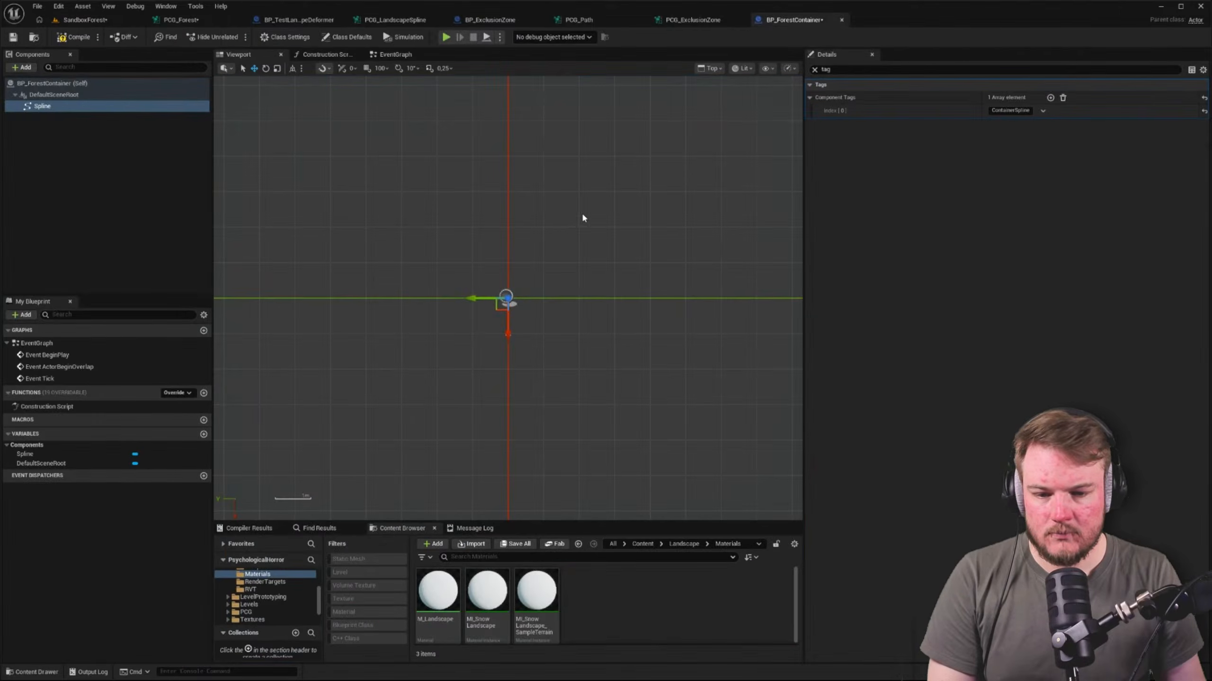
Extend the spline in BP_ForestContainer to four points forming an open, rounded U shape around the origin
{"action": "right_click_drag", "start_coordinate": [570, 222], "coordinate": [484, 211]}
{"action": "scroll", "coordinate": [434, 294], "scroll_direction": "up", "scroll_amount": 5}
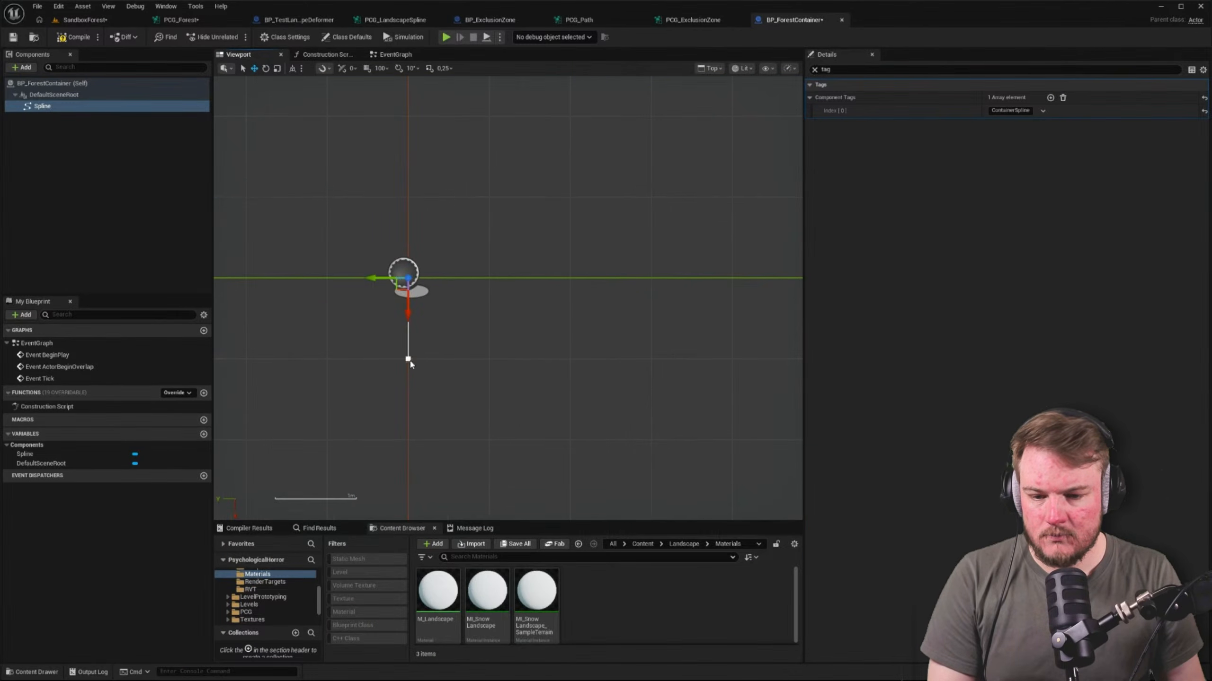
{"action": "left_click", "coordinate": [409, 361]}
{"action": "scroll", "coordinate": [415, 363], "scroll_direction": "down", "scroll_amount": 8}
{"action": "right_click_drag", "start_coordinate": [517, 367], "coordinate": [524, 333]}
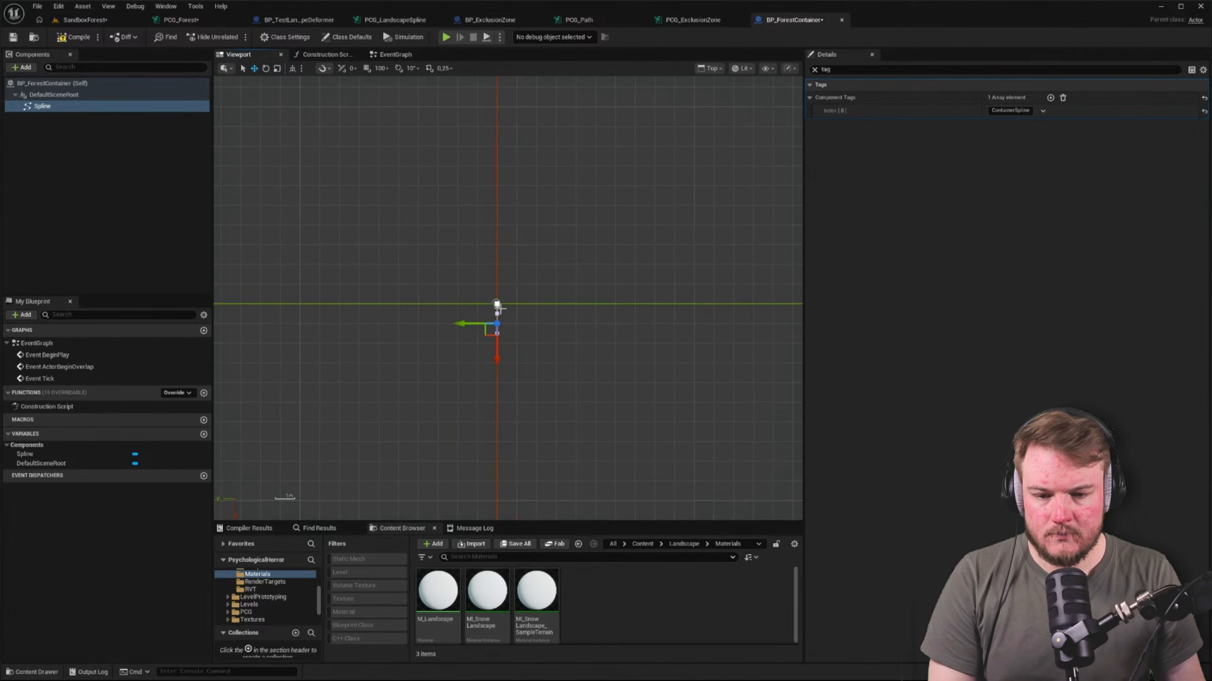
{"action": "left_click", "coordinate": [495, 301]}
{"action": "left_click_drag", "start_coordinate": [490, 312], "coordinate": [371, 187]}
{"action": "left_click", "coordinate": [496, 323]}
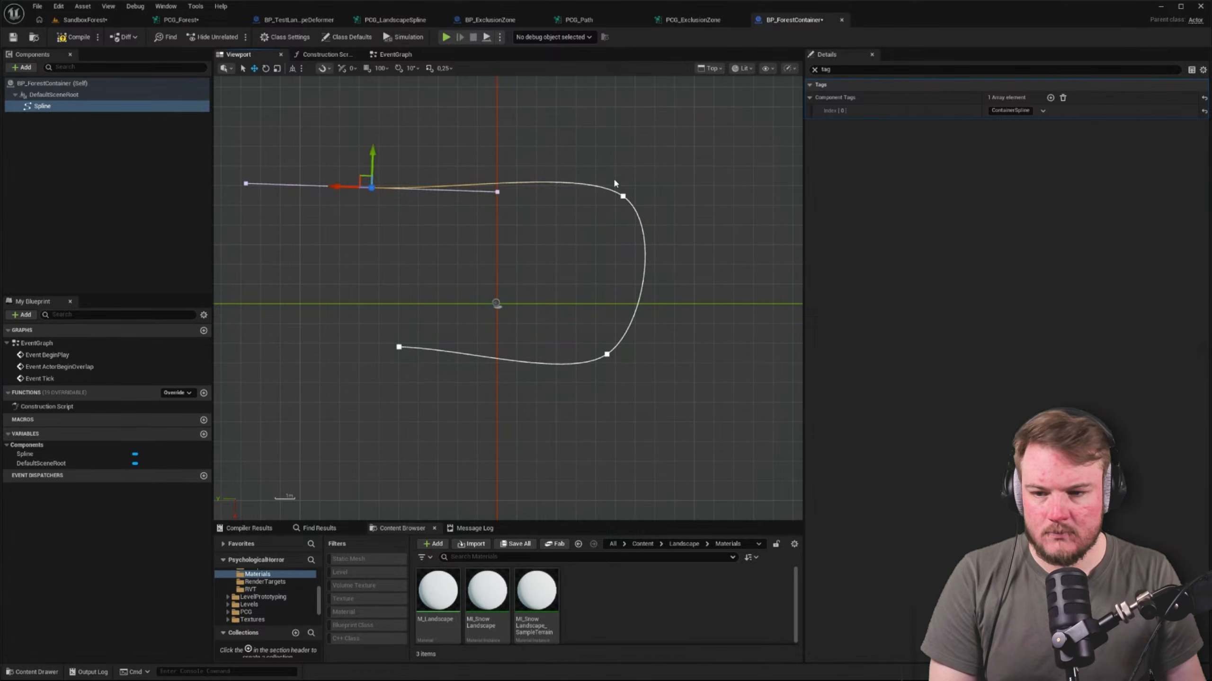
Enable Closed Loop on the container's Spline component
{"action": "left_click", "coordinate": [1142, 68]}
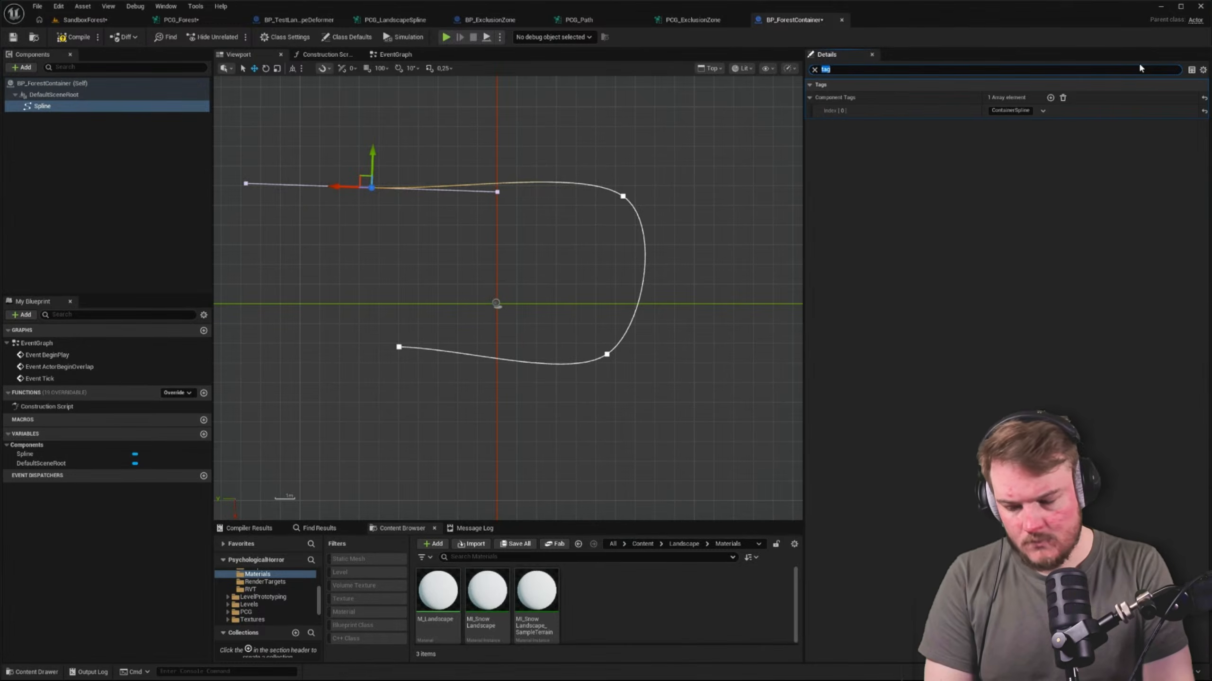
{"action": "type", "text": "loo"}
{"action": "type", "text": "clo"}
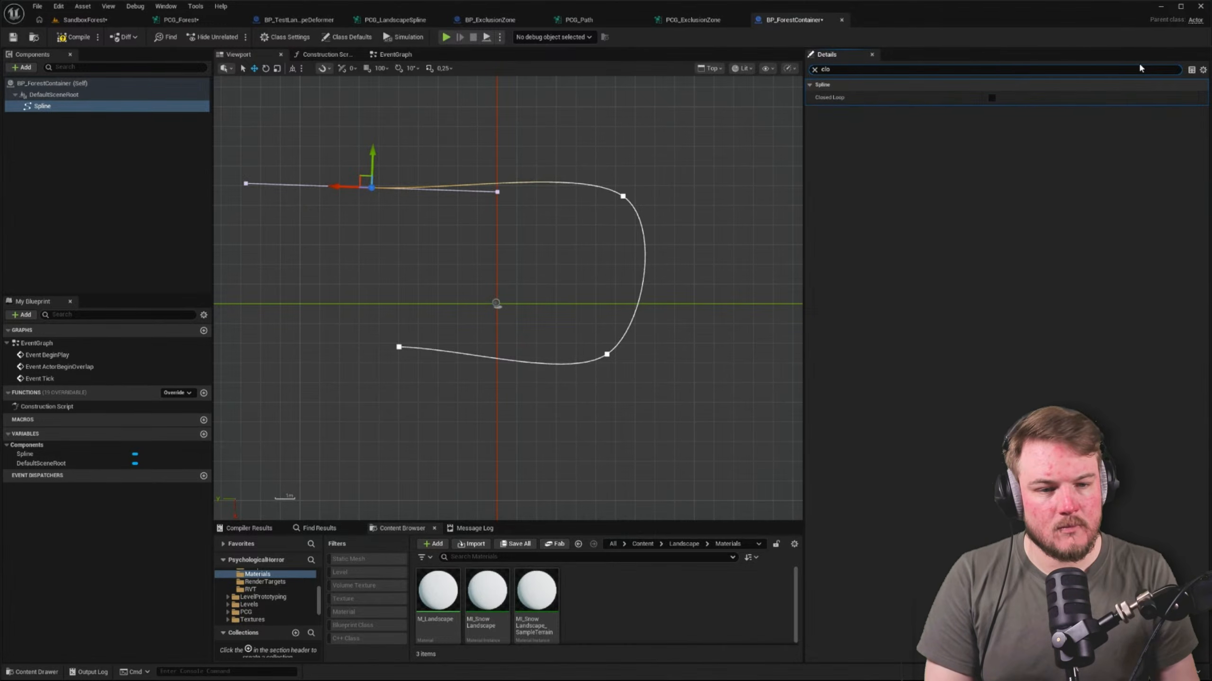
{"action": "left_click", "coordinate": [992, 98]}
Reposition three corner points to even out the closed spline, then save everything and compile BP_ForestContainer
{"action": "left_click", "coordinate": [390, 204]}
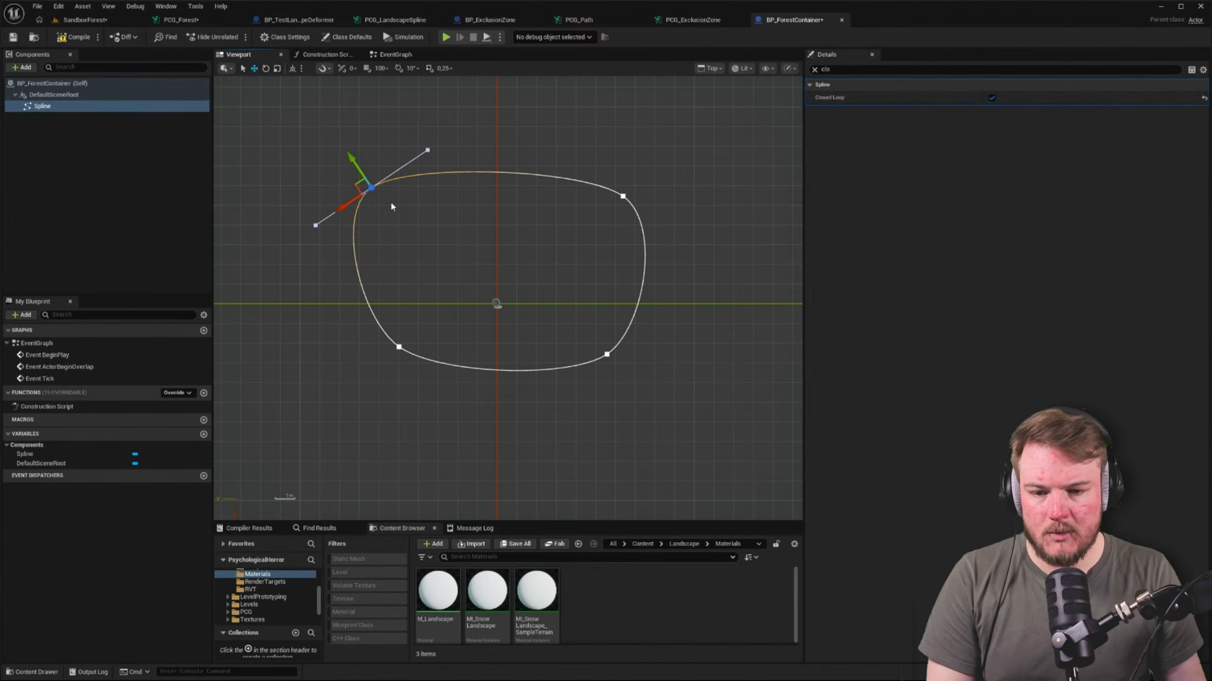
{"action": "left_click_drag", "start_coordinate": [357, 185], "coordinate": [369, 194]}
{"action": "left_click", "coordinate": [397, 349]}
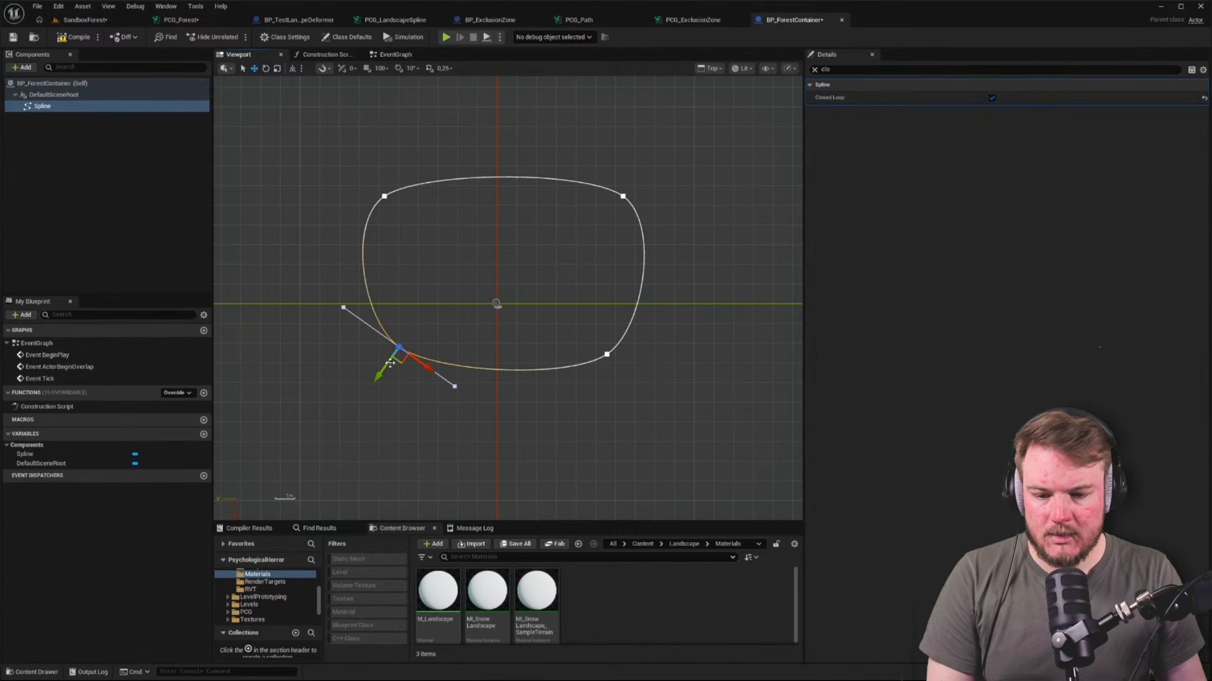
{"action": "left_click_drag", "start_coordinate": [398, 351], "coordinate": [375, 392]}
{"action": "left_click", "coordinate": [607, 355]}
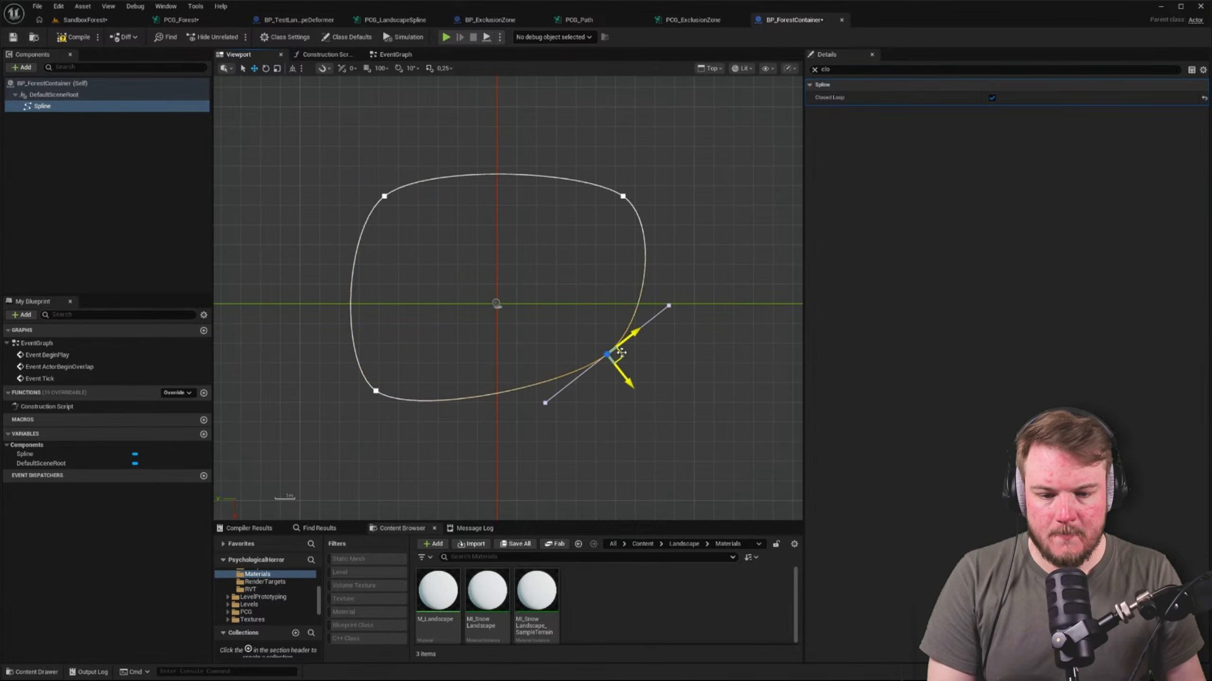
{"action": "left_click_drag", "start_coordinate": [618, 355], "coordinate": [660, 383]}
{"action": "key", "text": "ctrl+shift+s"}
{"action": "left_click", "coordinate": [90, 40]}
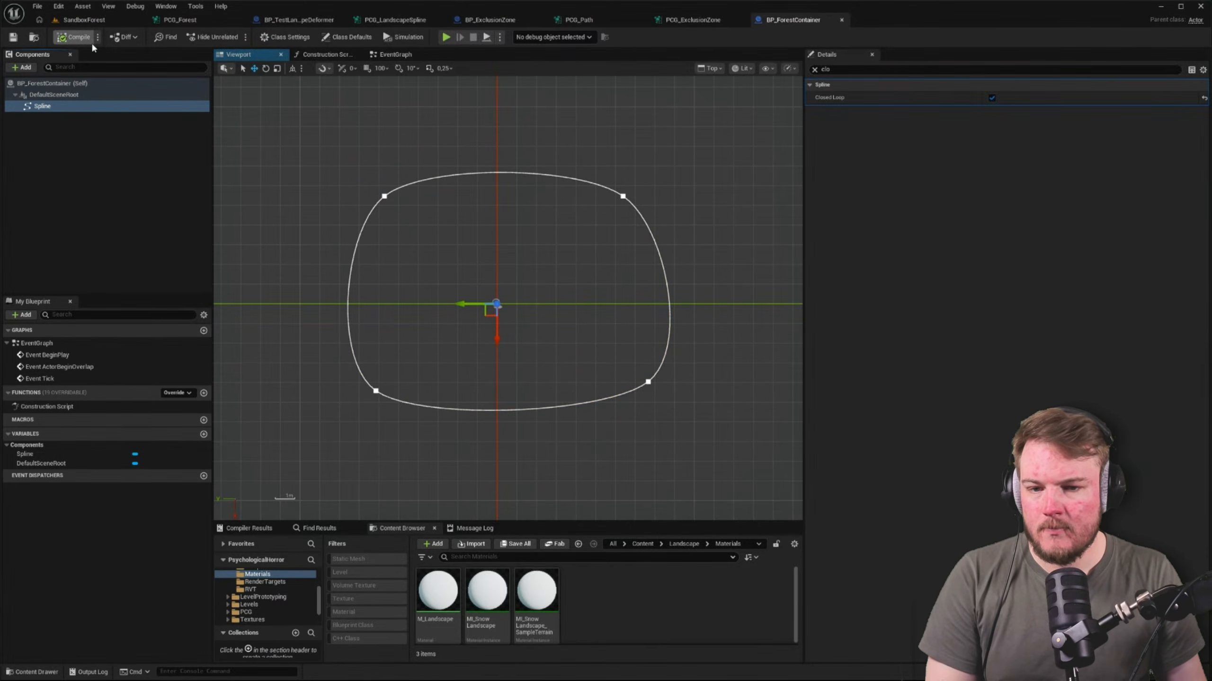
Place a BP_ForestContainer in the SandboxForest level near the clearing in the middle of the forest and view it from above
{"action": "left_click", "coordinate": [95, 21]}
{"action": "right_click_drag", "start_coordinate": [443, 219], "coordinate": [430, 211]}
{"action": "key", "text": "ctrl+space"}
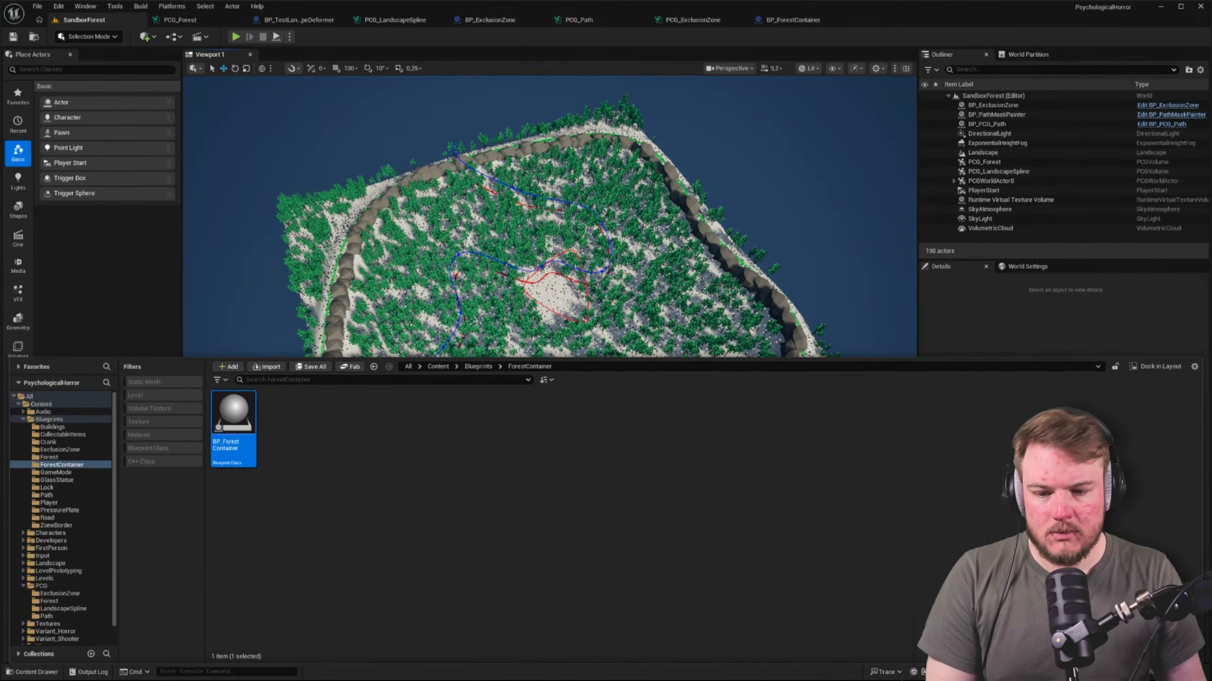
{"action": "left_click_drag", "start_coordinate": [233, 420], "coordinate": [539, 305]}
{"action": "key", "text": "alt+j"}
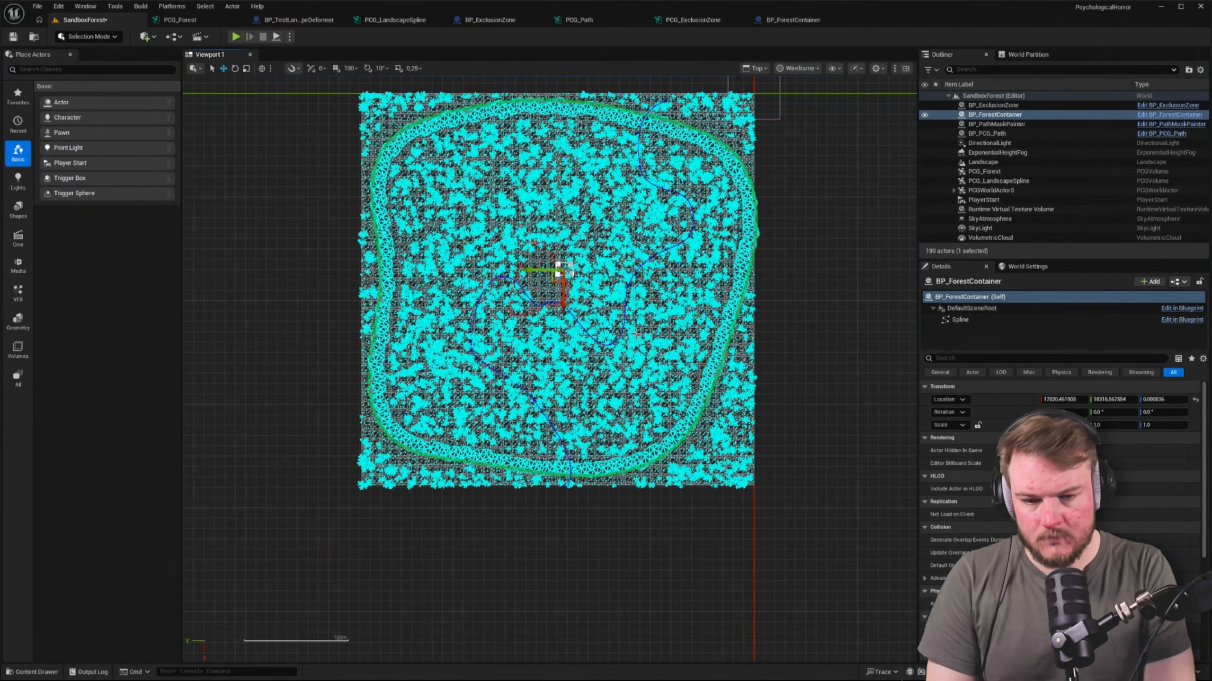
{"action": "key", "text": "f"}
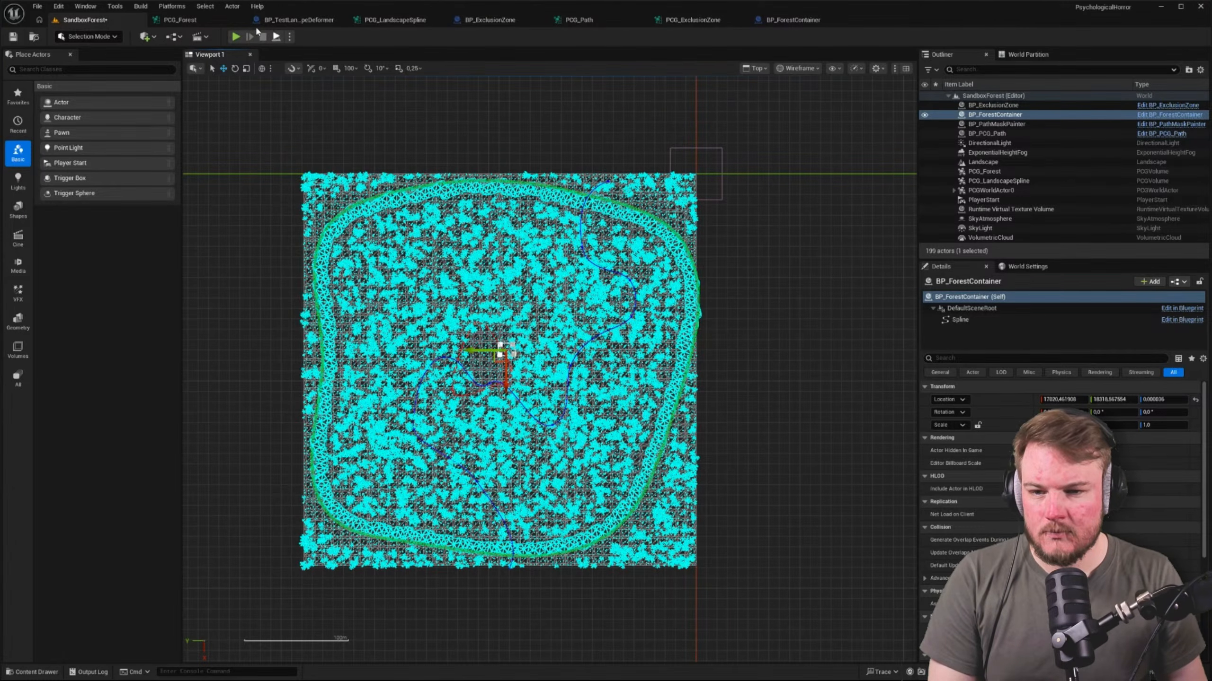
Switch to BP_ForestContainer, select all the container spline's points and try to scale them together
{"action": "left_click", "coordinate": [792, 21]}
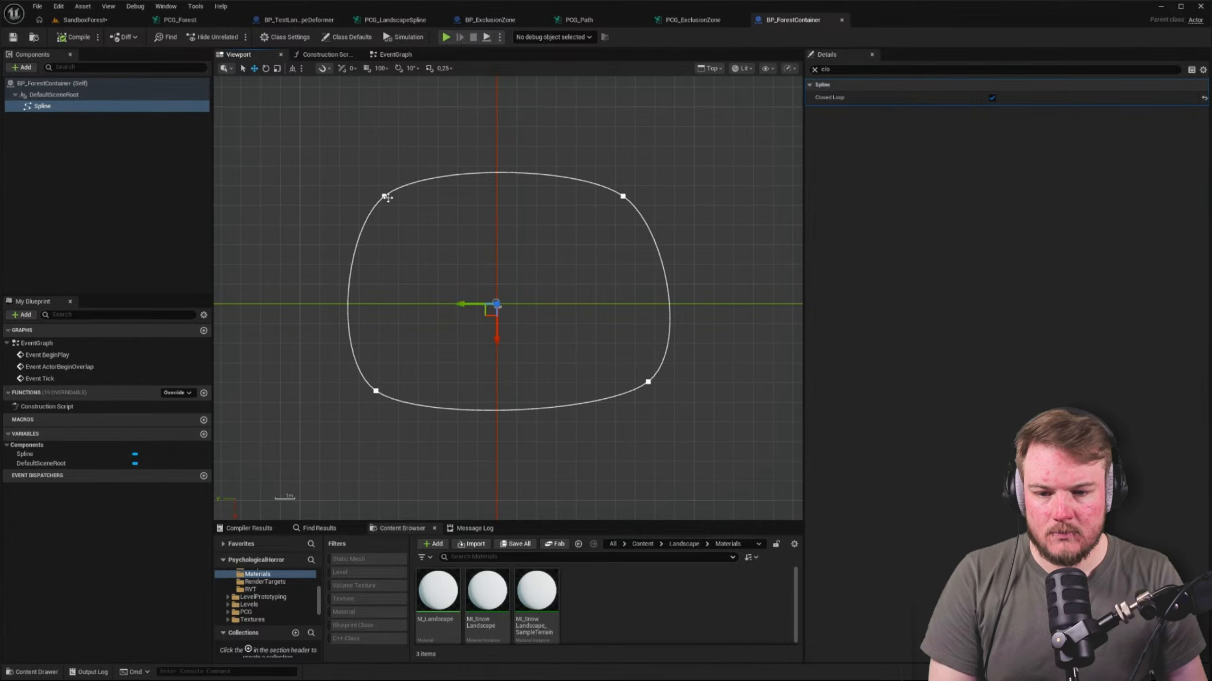
{"action": "left_click", "coordinate": [385, 196]}
{"action": "left_click", "coordinate": [814, 69]}
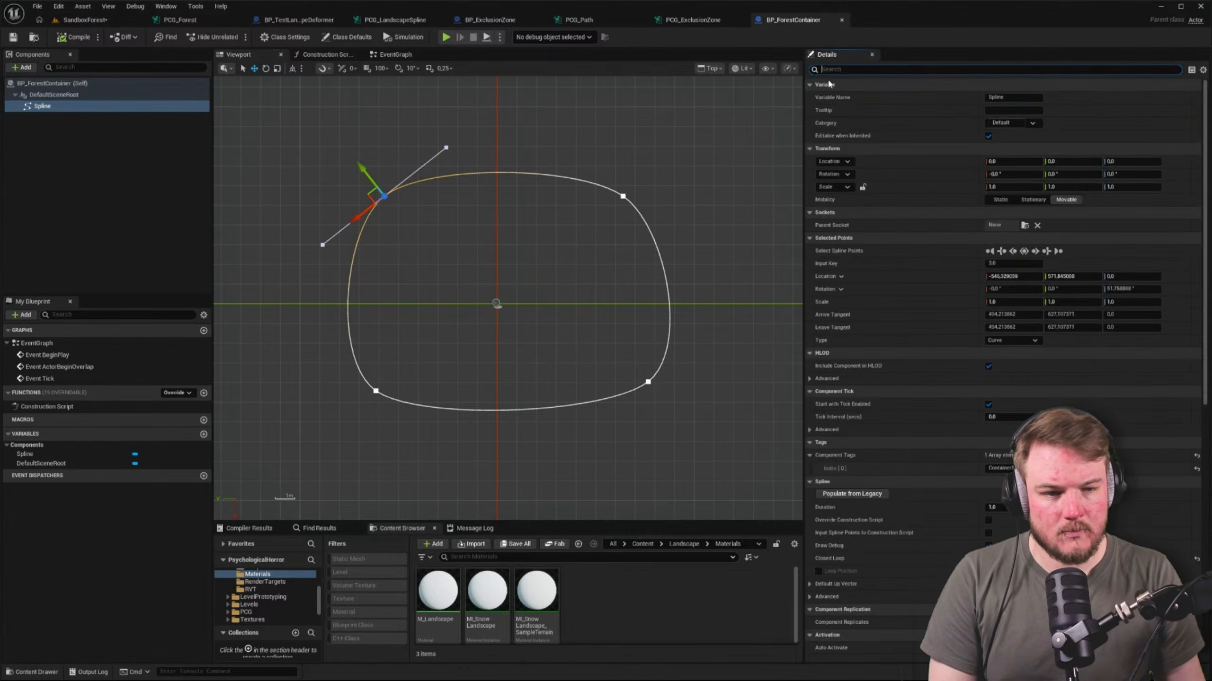
{"action": "left_click", "coordinate": [1024, 251]}
{"action": "scroll", "coordinate": [554, 325], "scroll_direction": "down", "scroll_amount": 2}
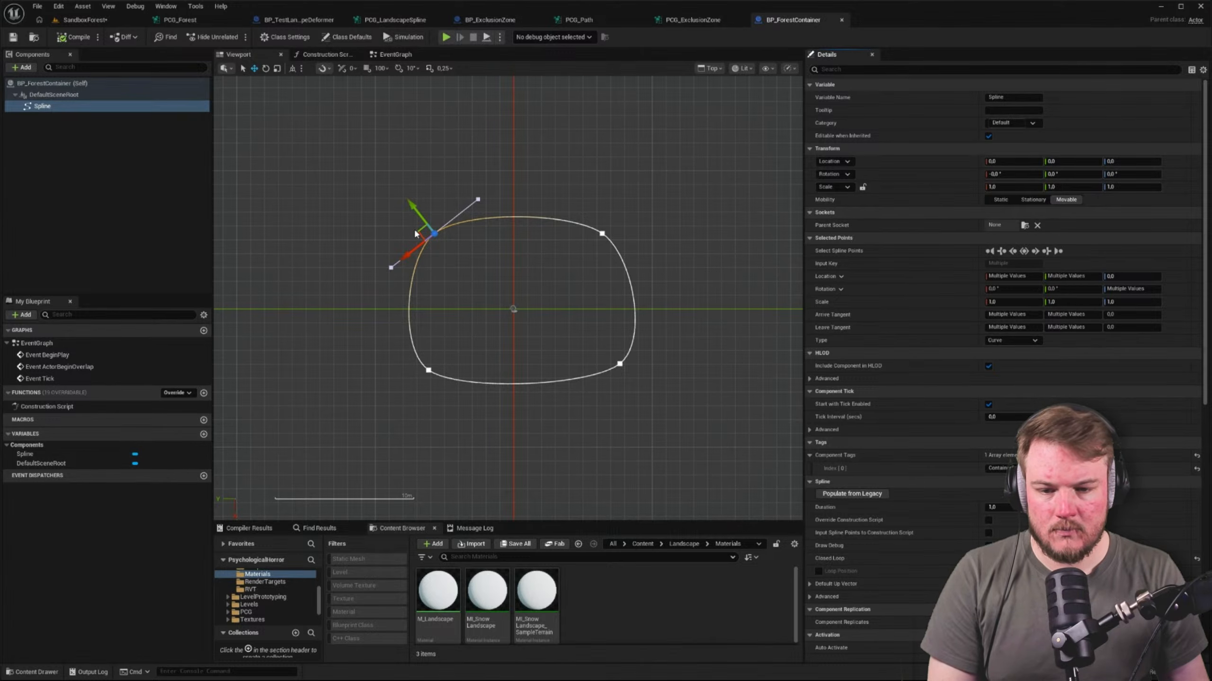
{"action": "mouse_move", "coordinate": [417, 232]}
{"action": "left_mouse_down"}
{"action": "mouse_move", "coordinate": [355, 191]}
{"action": "mouse_move", "coordinate": [409, 235]}
{"action": "left_mouse_up"}
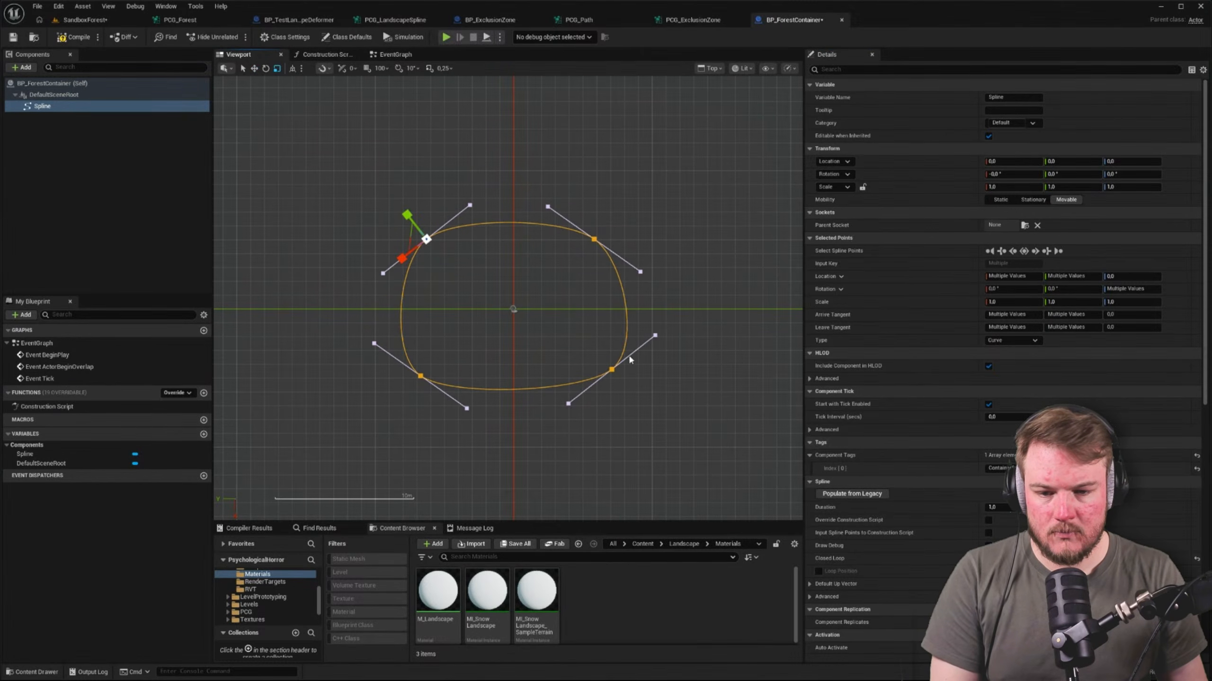
{"action": "key", "text": "r"}
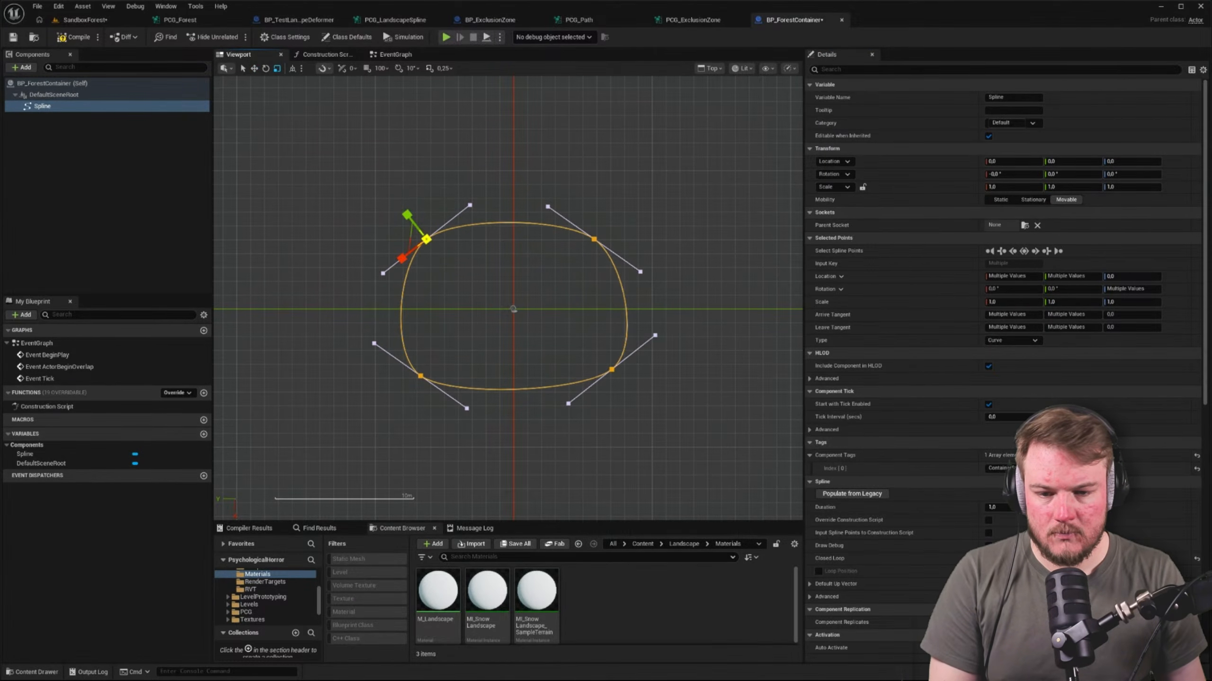
{"action": "left_click", "coordinate": [438, 265]}
Move each of the four spline points outward to form a rounded square, about 1000 to 1300 units from the origin on each axis
{"action": "left_click", "coordinate": [426, 241]}
{"action": "left_click", "coordinate": [426, 240]}
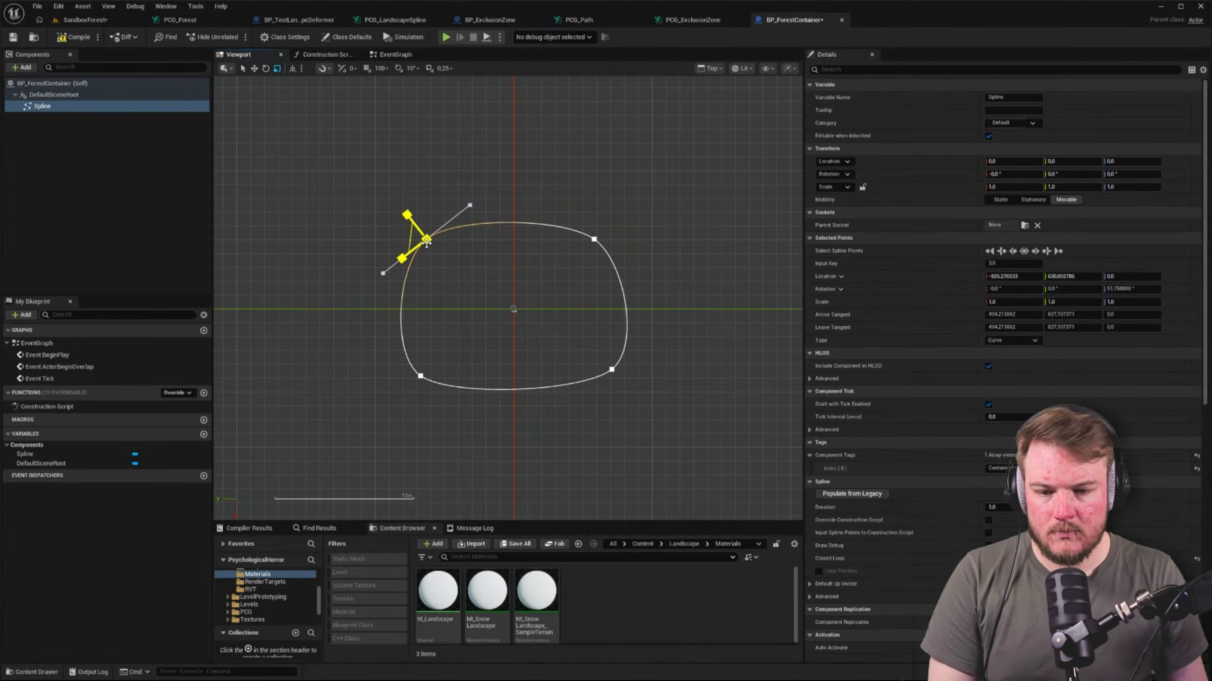
{"action": "left_click_drag", "start_coordinate": [412, 238], "coordinate": [335, 167]}
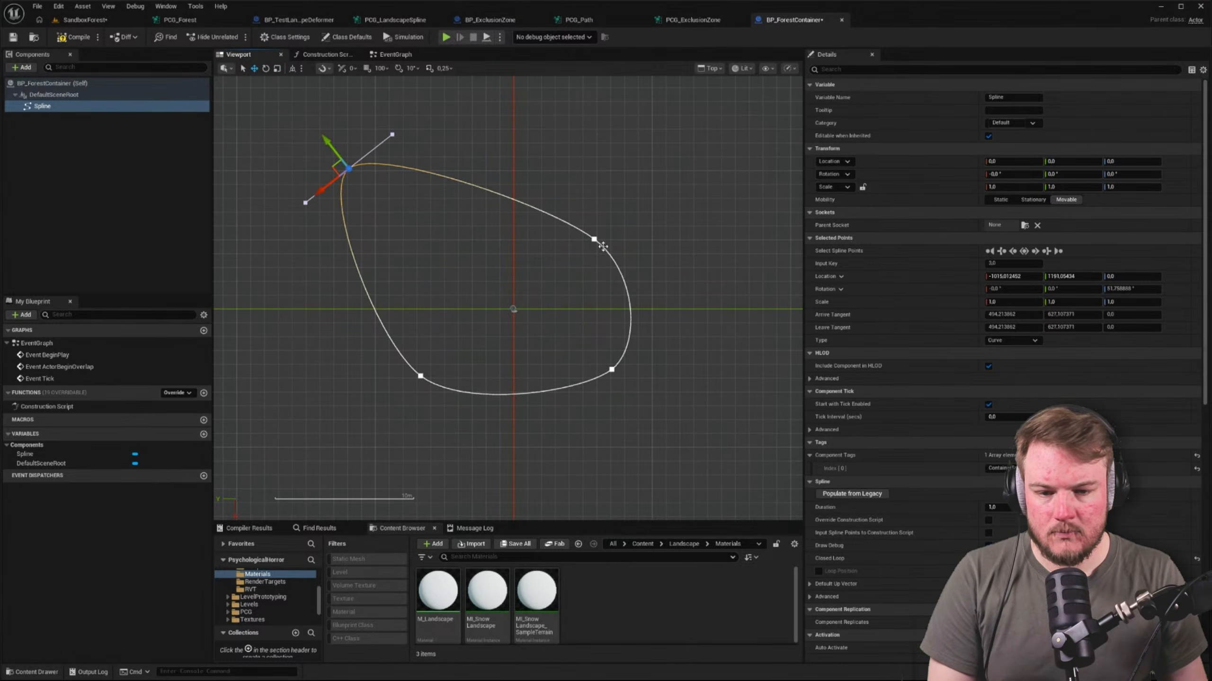
{"action": "left_click", "coordinate": [594, 239]}
{"action": "left_click_drag", "start_coordinate": [594, 239], "coordinate": [691, 151]}
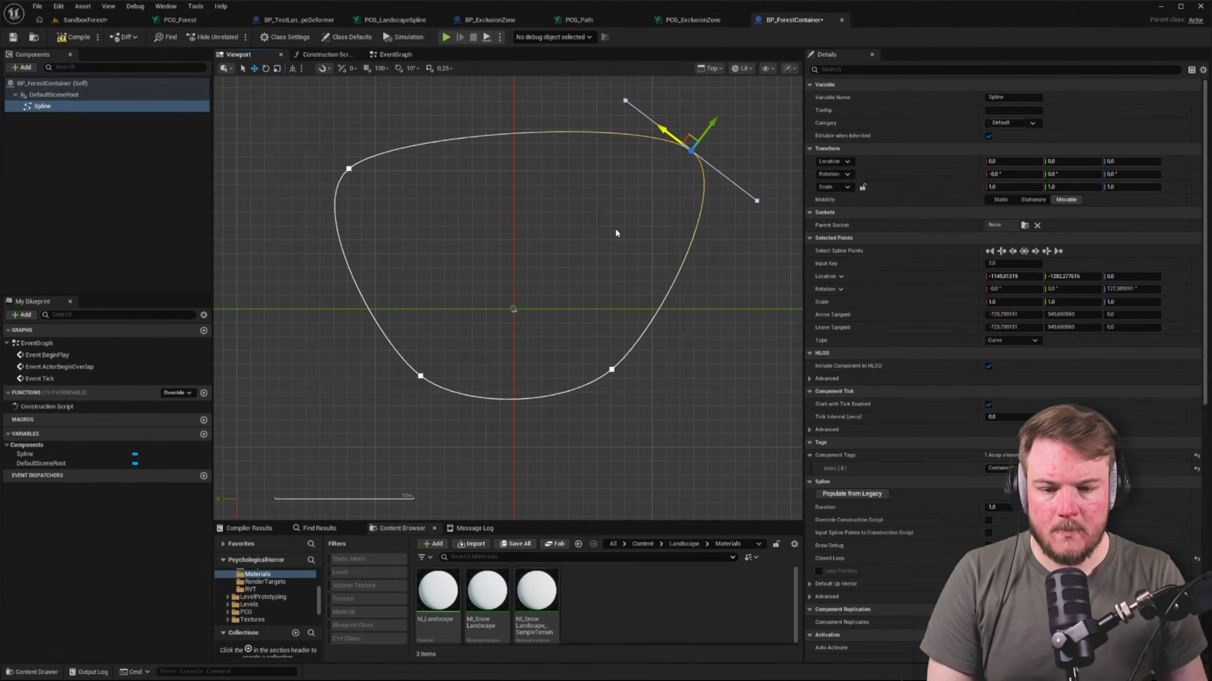
{"action": "left_click", "coordinate": [420, 377]}
{"action": "left_click_drag", "start_coordinate": [420, 376], "coordinate": [348, 471]}
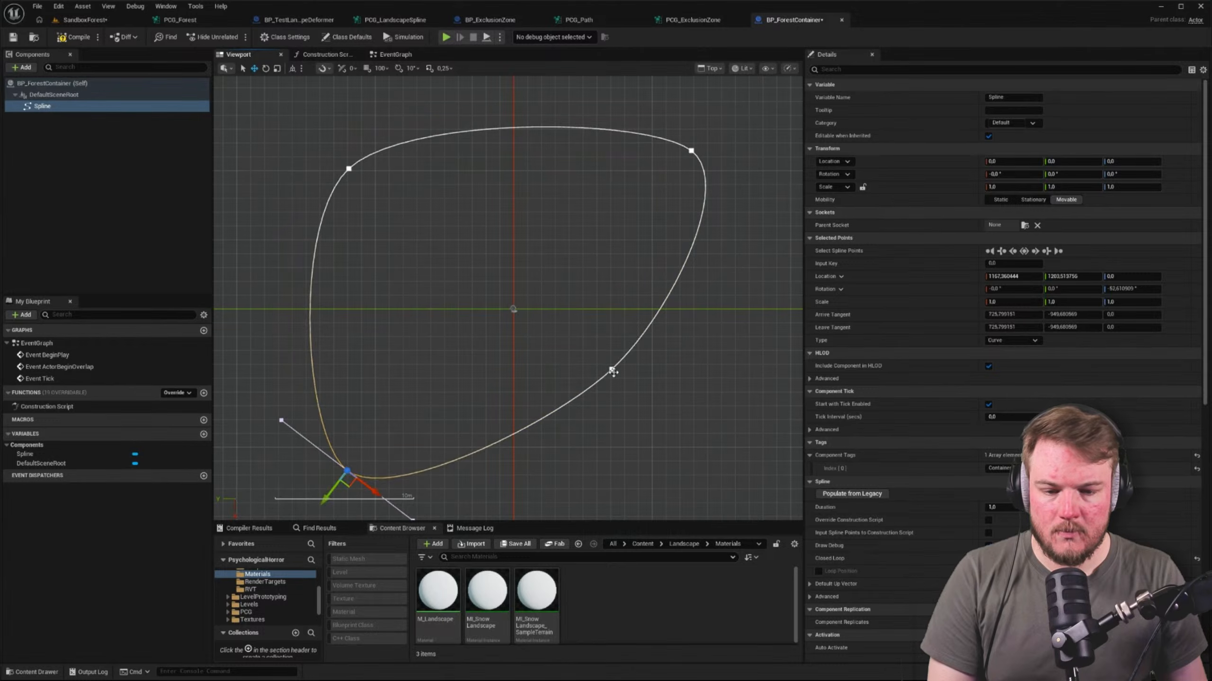
{"action": "left_click_drag", "start_coordinate": [613, 372], "coordinate": [698, 471]}
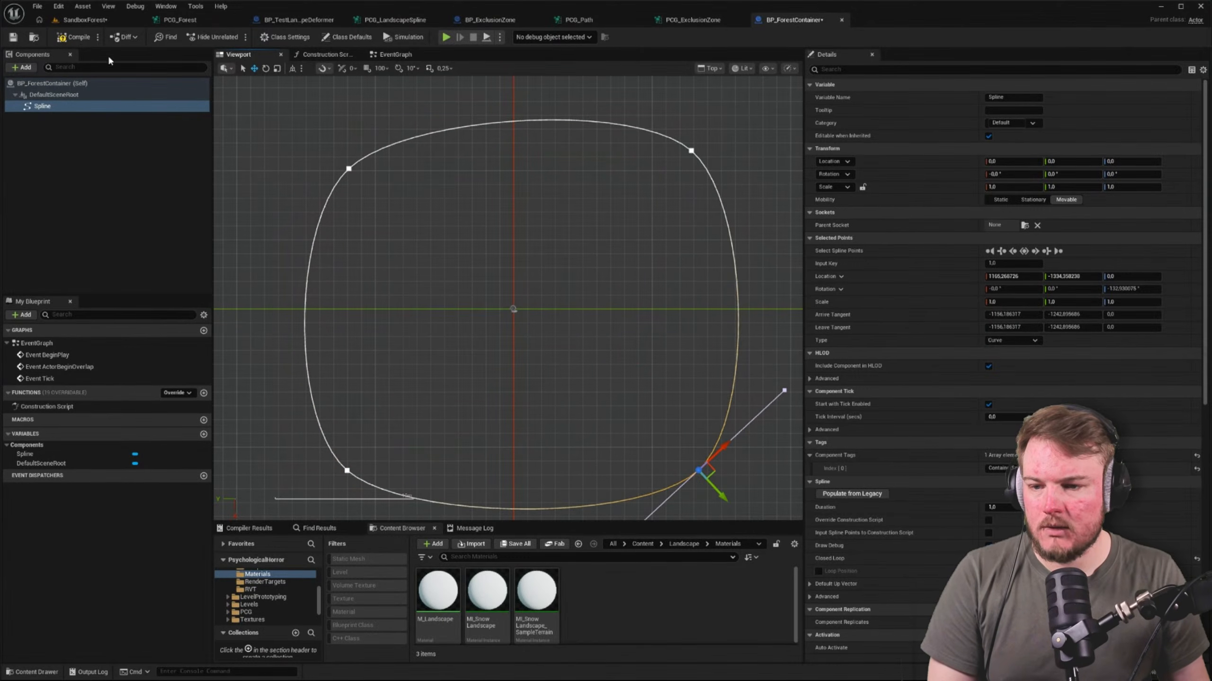
Return to the SandboxForest level, then select the placed BP_ForestContainer and frame it to check its size against the forest
{"action": "left_click", "coordinate": [82, 19]}
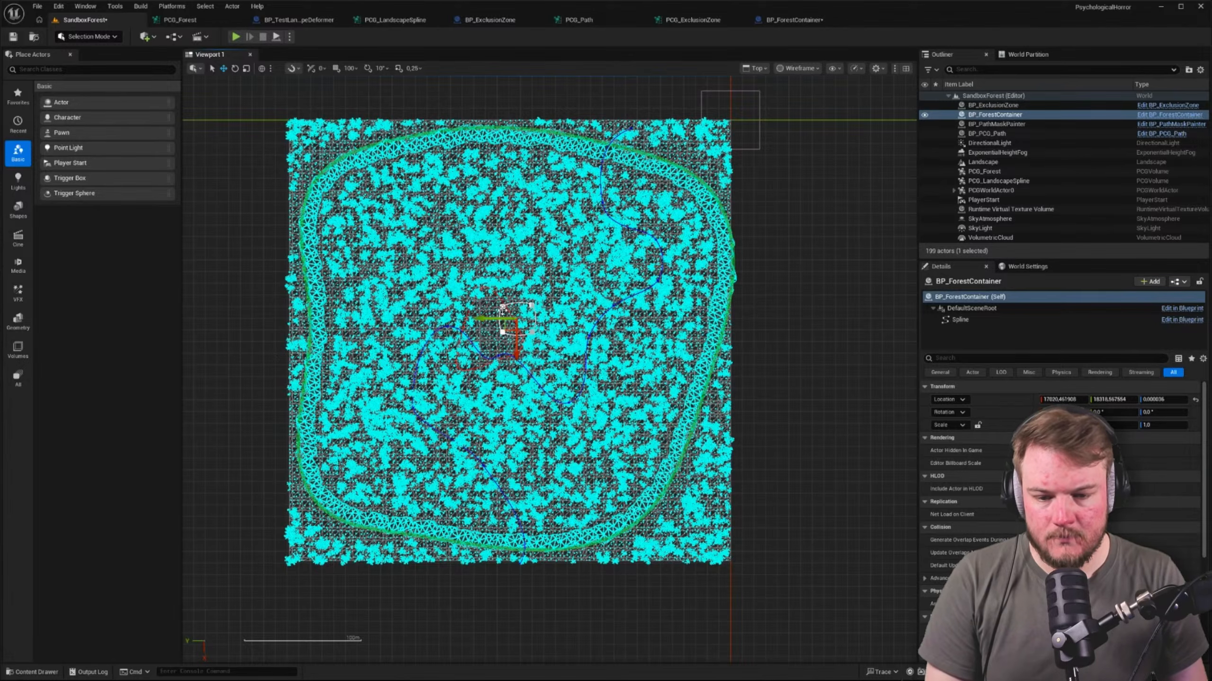
{"action": "scroll", "coordinate": [505, 318], "scroll_direction": "up", "scroll_amount": 1}
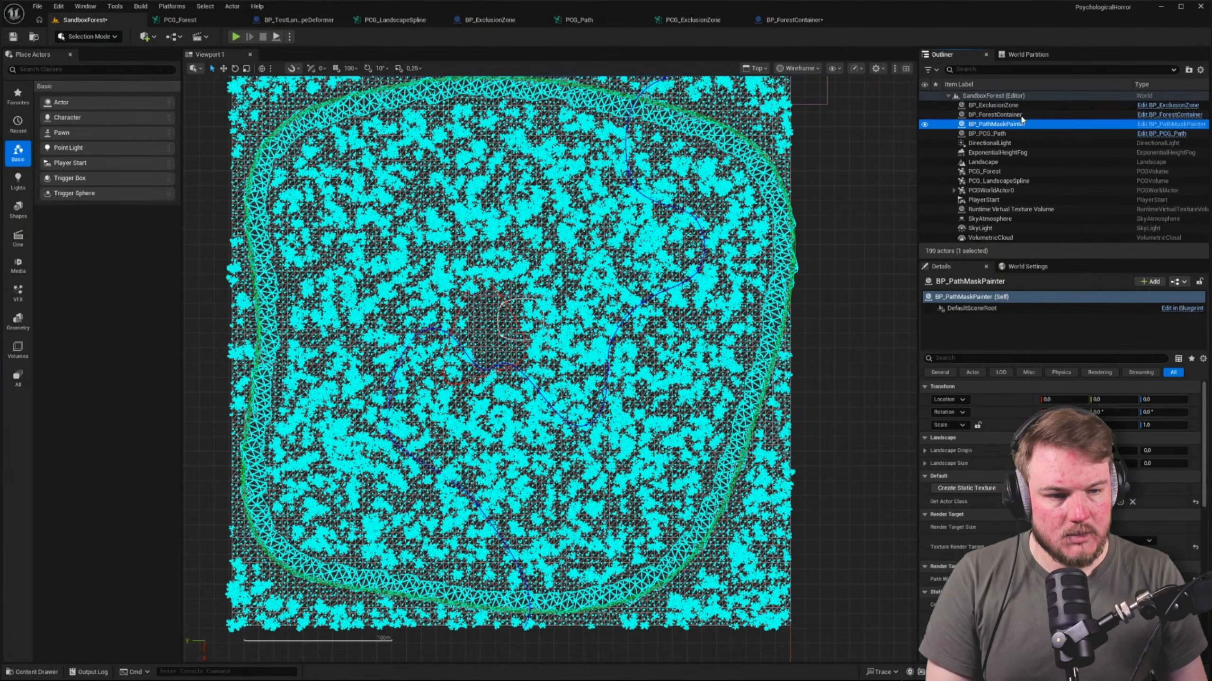
{"action": "double_click", "coordinate": [995, 114]}
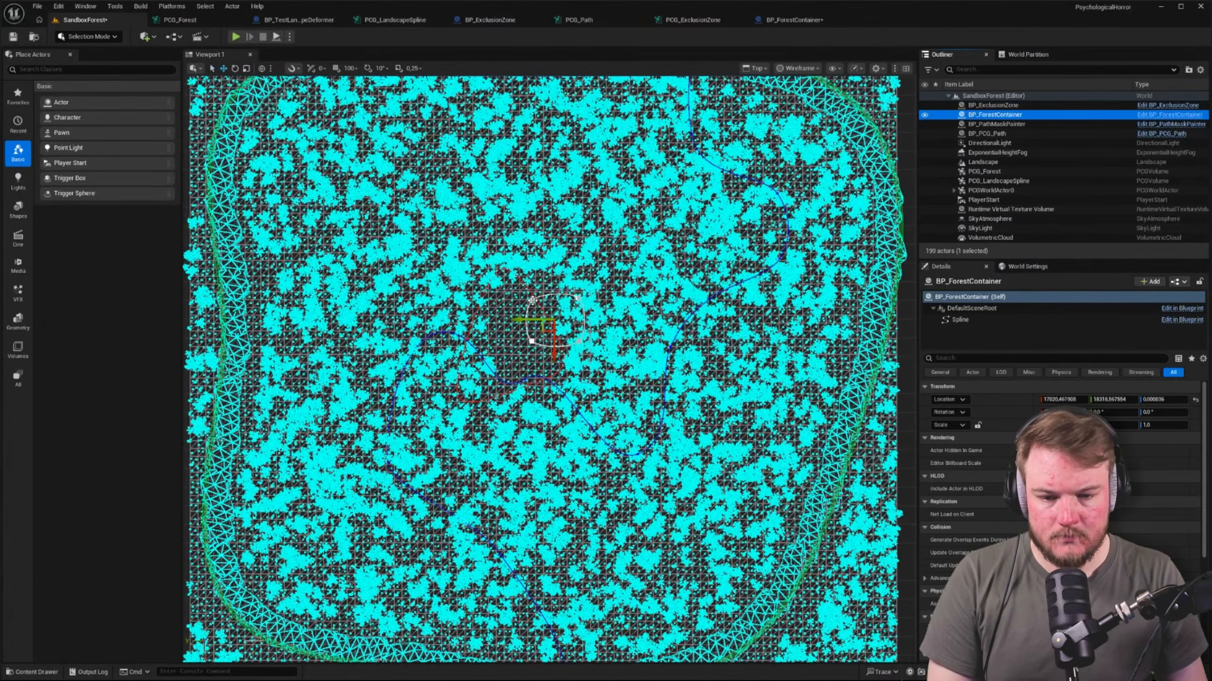
Move the four spline points of the placed BP_ForestContainer outward to form a larger closed loop around the central clearing
{"action": "left_click", "coordinate": [532, 301]}
{"action": "left_click_drag", "start_coordinate": [525, 308], "coordinate": [407, 245]}
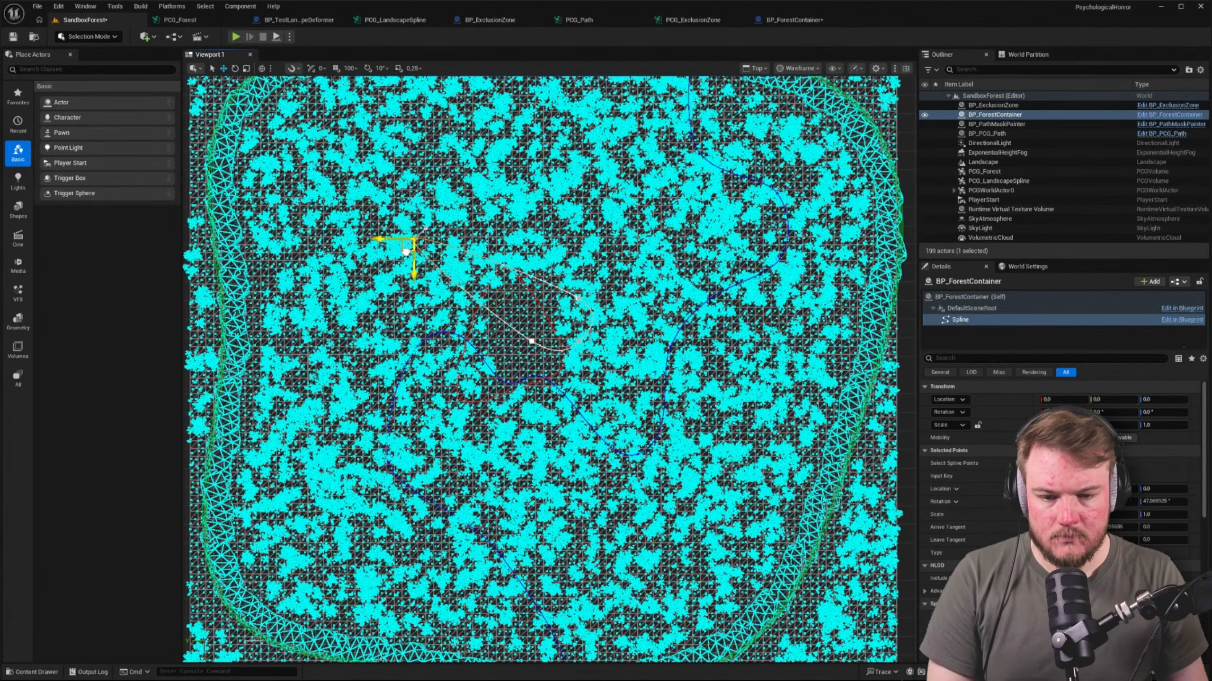
{"action": "left_click", "coordinate": [579, 298]}
{"action": "left_click_drag", "start_coordinate": [578, 300], "coordinate": [579, 225]}
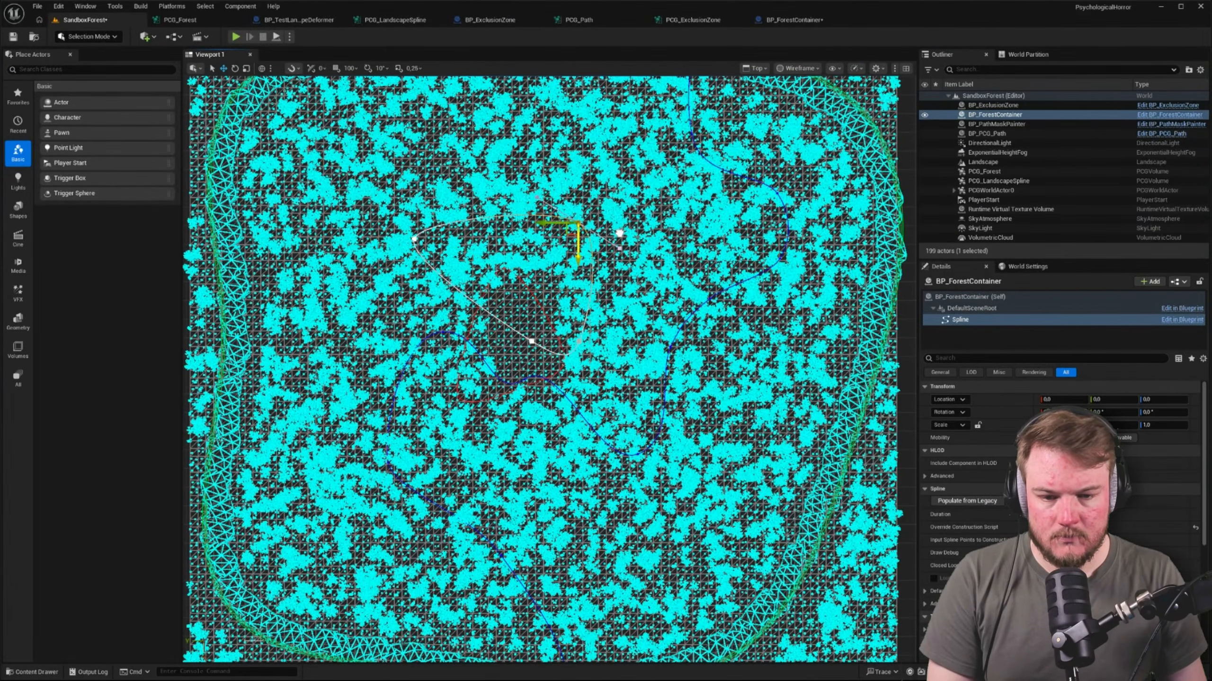
{"action": "left_click", "coordinate": [532, 341]}
{"action": "left_click_drag", "start_coordinate": [524, 354], "coordinate": [428, 414]}
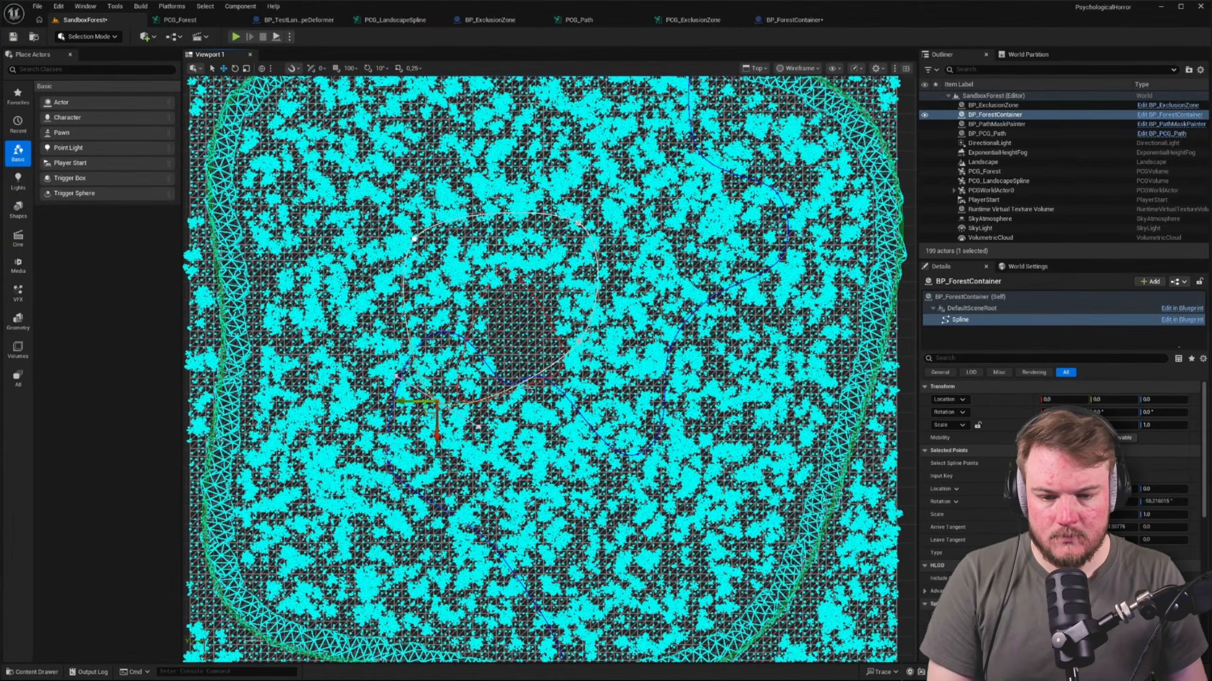
{"action": "left_click", "coordinate": [579, 346]}
{"action": "left_click_drag", "start_coordinate": [578, 346], "coordinate": [661, 401]}
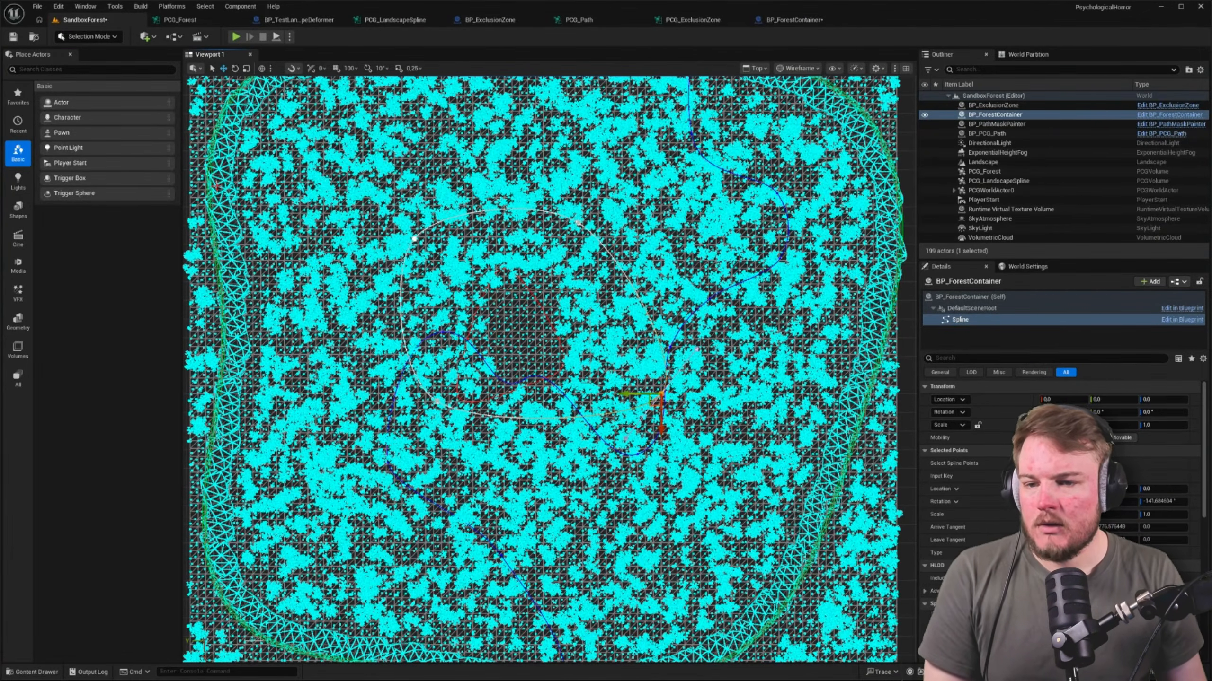
Switch to PCG_Forest and move the Get Spline Data and Spline Sampler nodes closer to the Projection node
{"action": "left_click", "coordinate": [199, 21]}
{"action": "scroll", "coordinate": [369, 134], "scroll_direction": "up", "scroll_amount": 3}
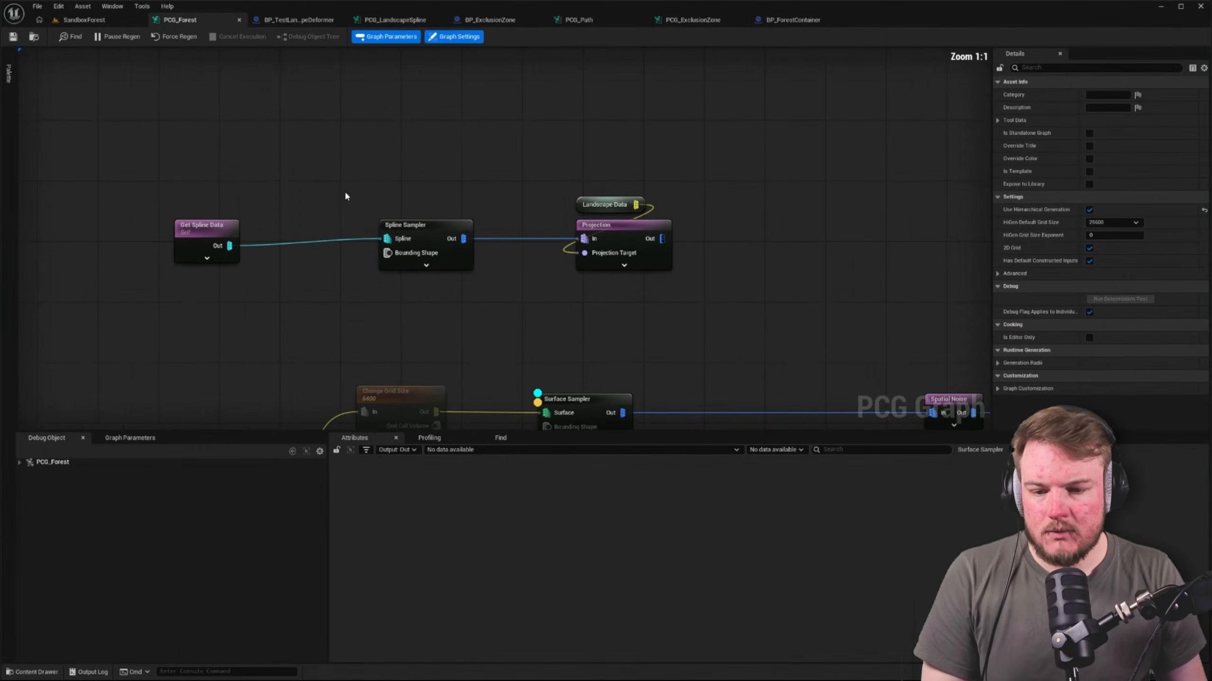
{"action": "left_click_drag", "start_coordinate": [209, 230], "coordinate": [321, 232]}
{"action": "left_click", "coordinate": [432, 234], "text": "ctrl"}
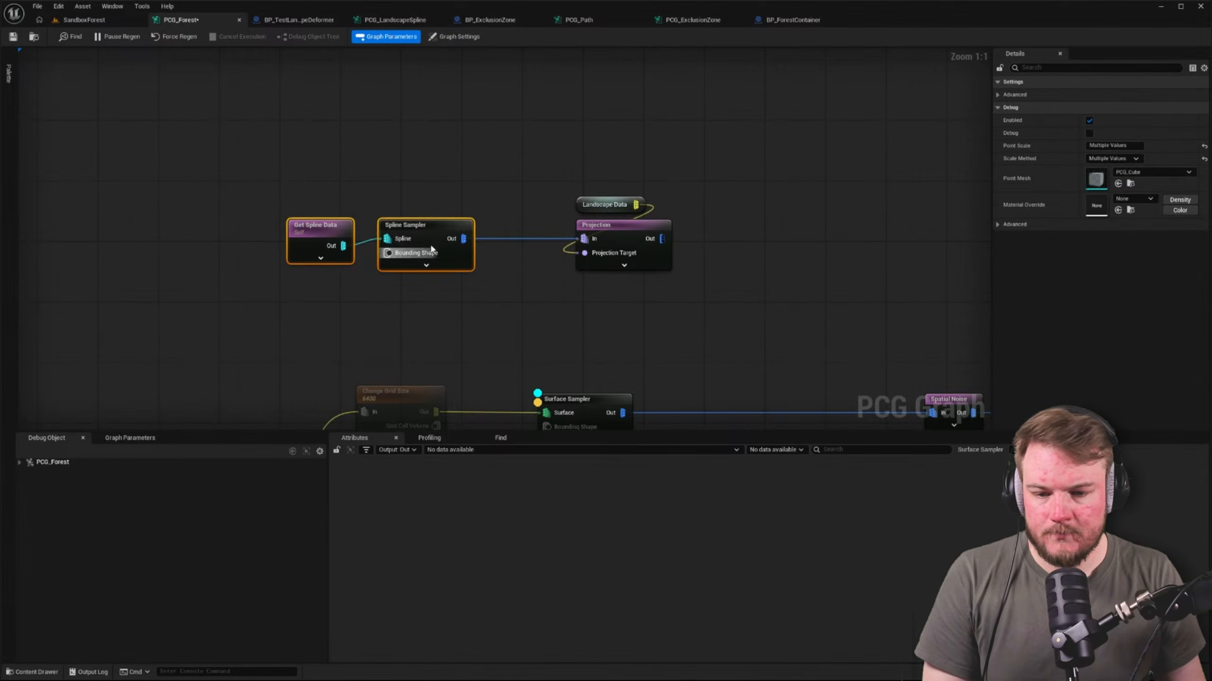
{"action": "left_click_drag", "start_coordinate": [432, 233], "coordinate": [499, 231]}
{"action": "left_click", "coordinate": [325, 191]}
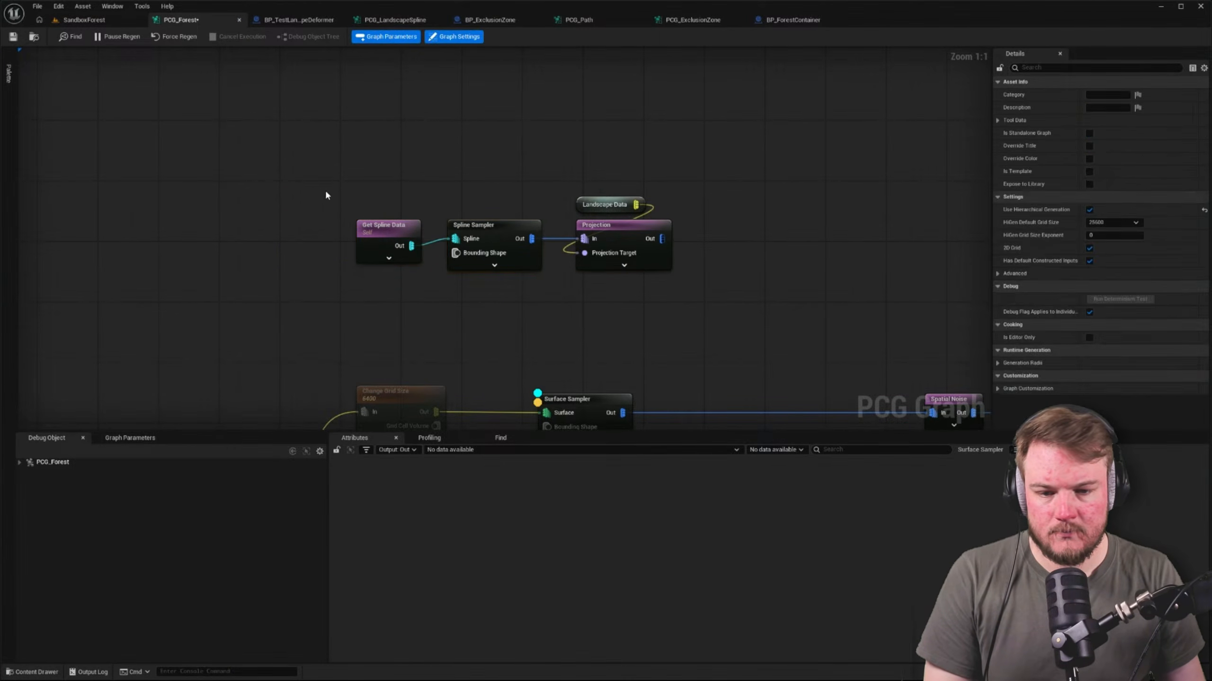
{"action": "left_click_drag", "start_coordinate": [326, 191], "coordinate": [620, 258]}
Enable debugging and inspection on the Get Spline Data node in place of the Surface Sampler's debug display, and save the graph
{"action": "left_click", "coordinate": [409, 229]}
{"action": "left_click", "coordinate": [424, 191]}
{"action": "left_click", "coordinate": [412, 233]}
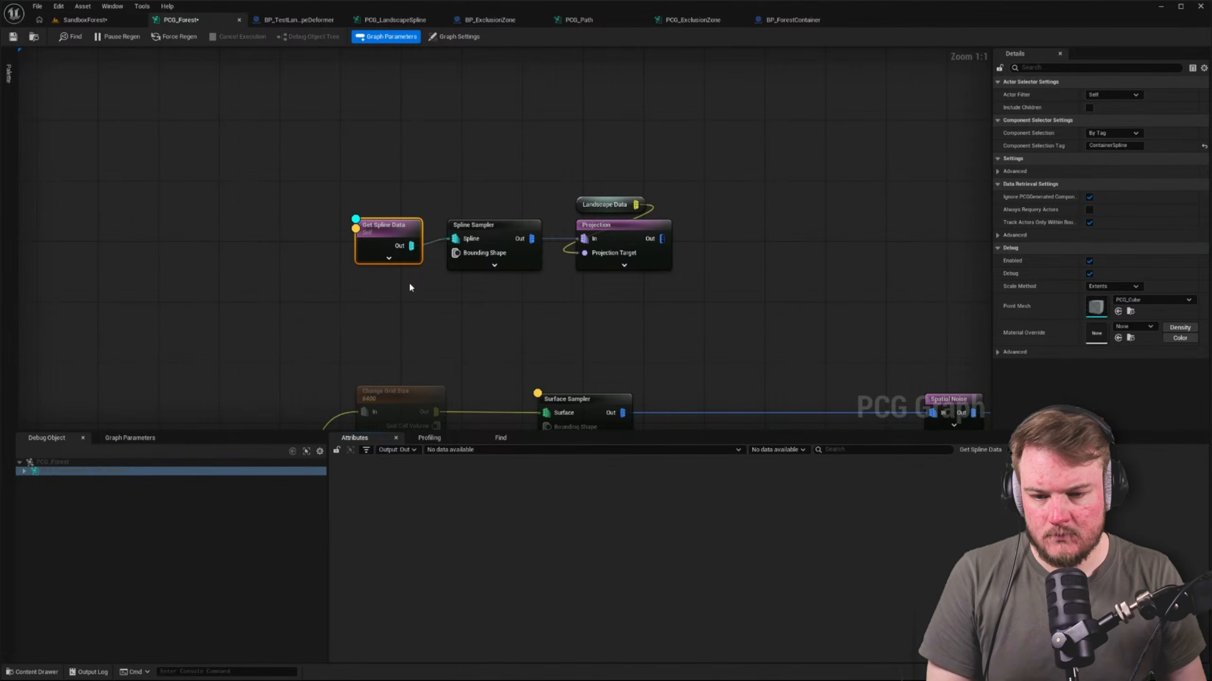
{"action": "left_click", "coordinate": [409, 286]}
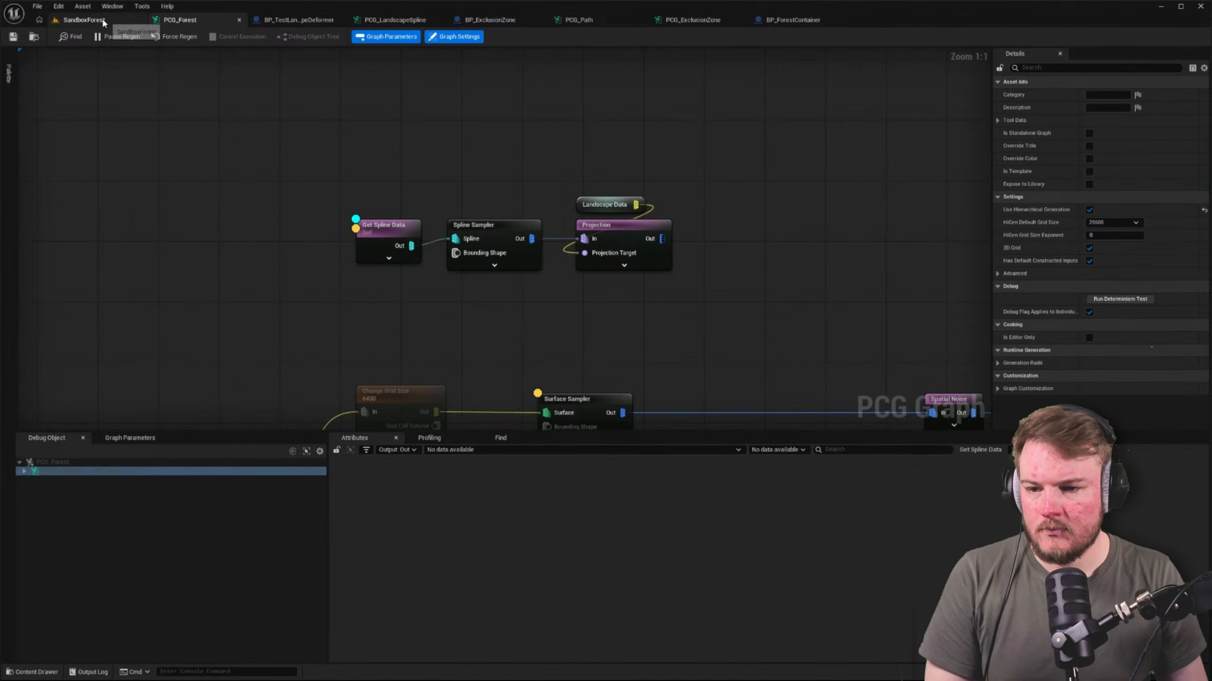
Return to the SandboxForest level and check the component tags of the placed BP_ForestContainer's spline
{"action": "left_click", "coordinate": [85, 20]}
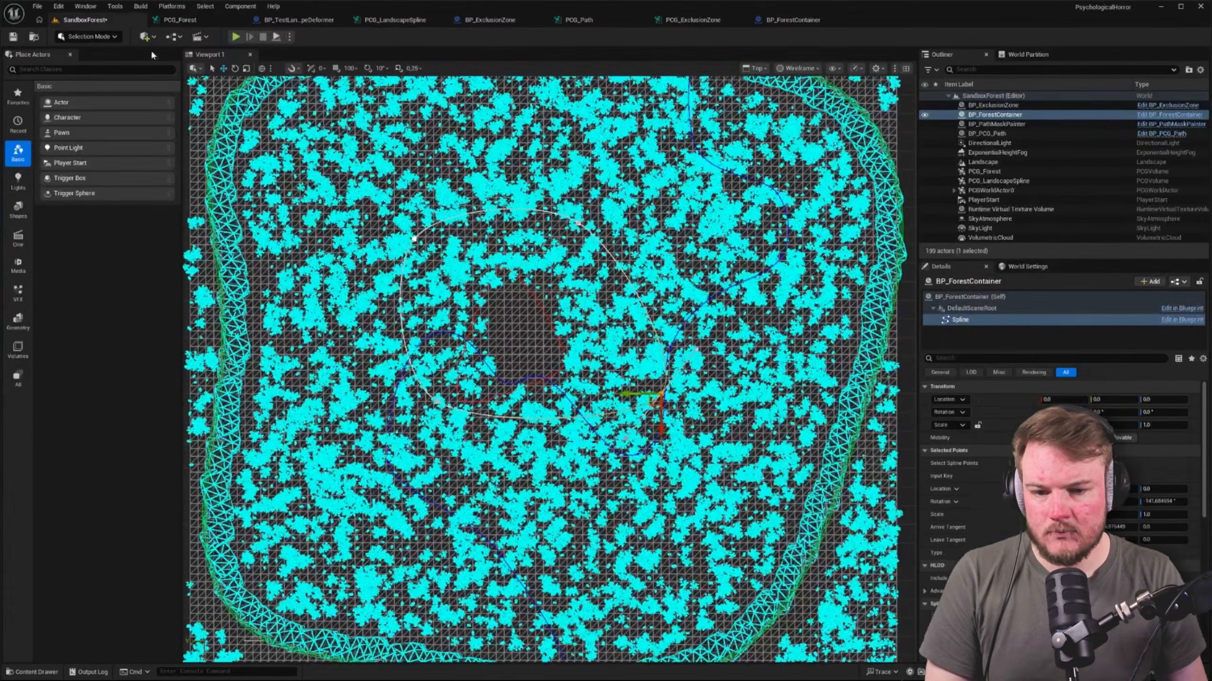
{"action": "left_click", "coordinate": [997, 333]}
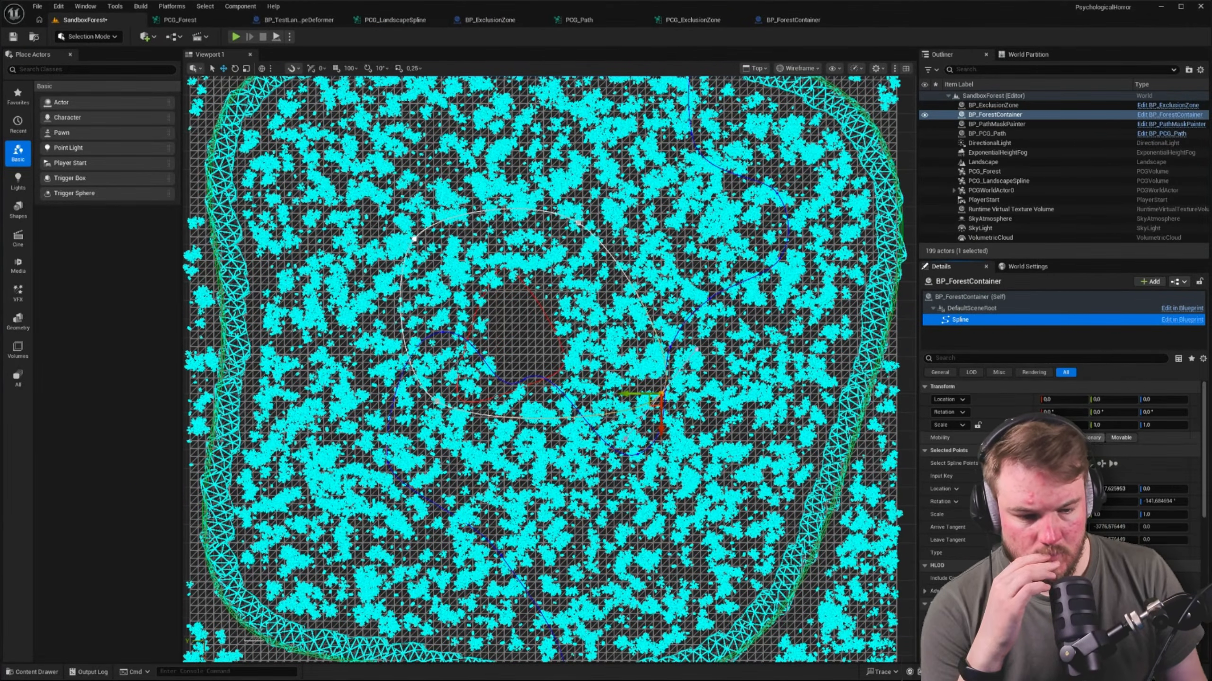
{"action": "left_click", "coordinate": [1054, 358]}
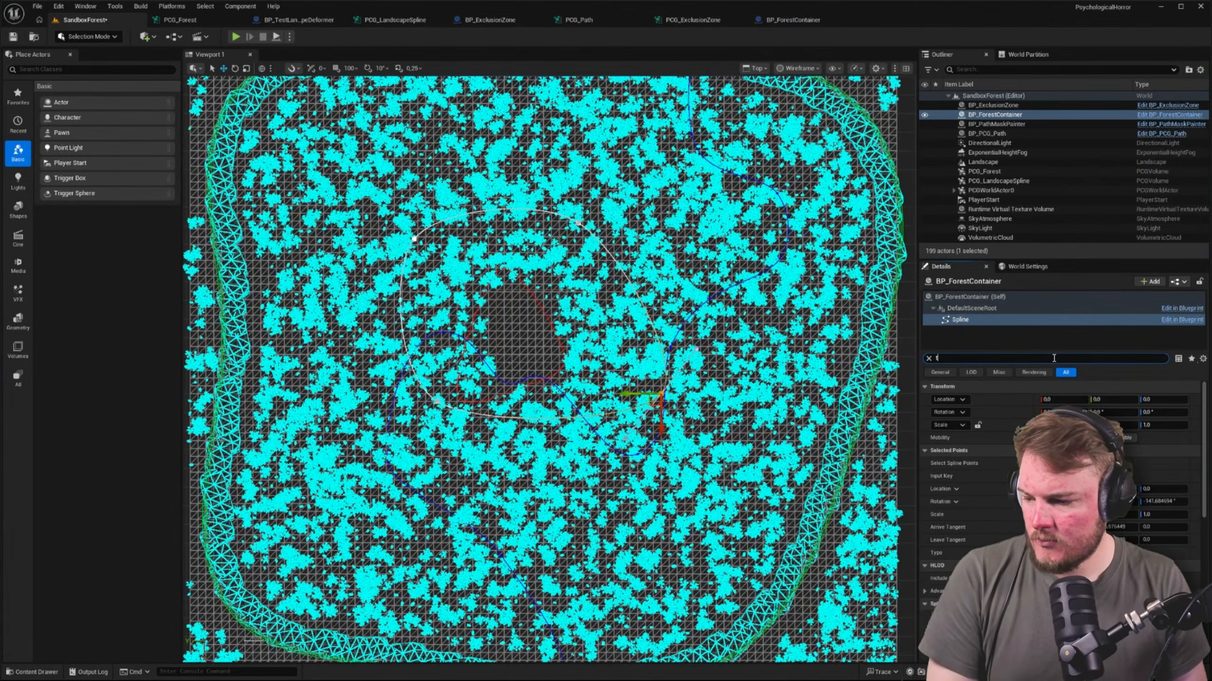
{"action": "type", "text": "tag"}
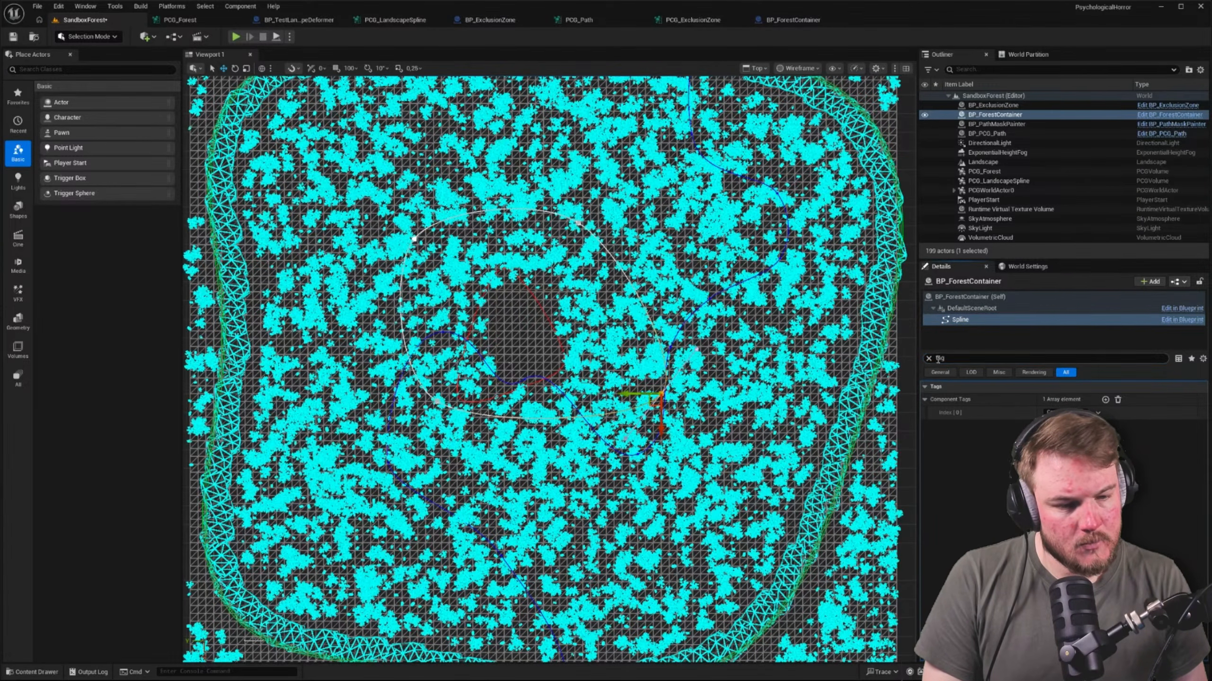
{"action": "left_click", "coordinate": [928, 358]}
{"action": "left_click", "coordinate": [953, 321]}
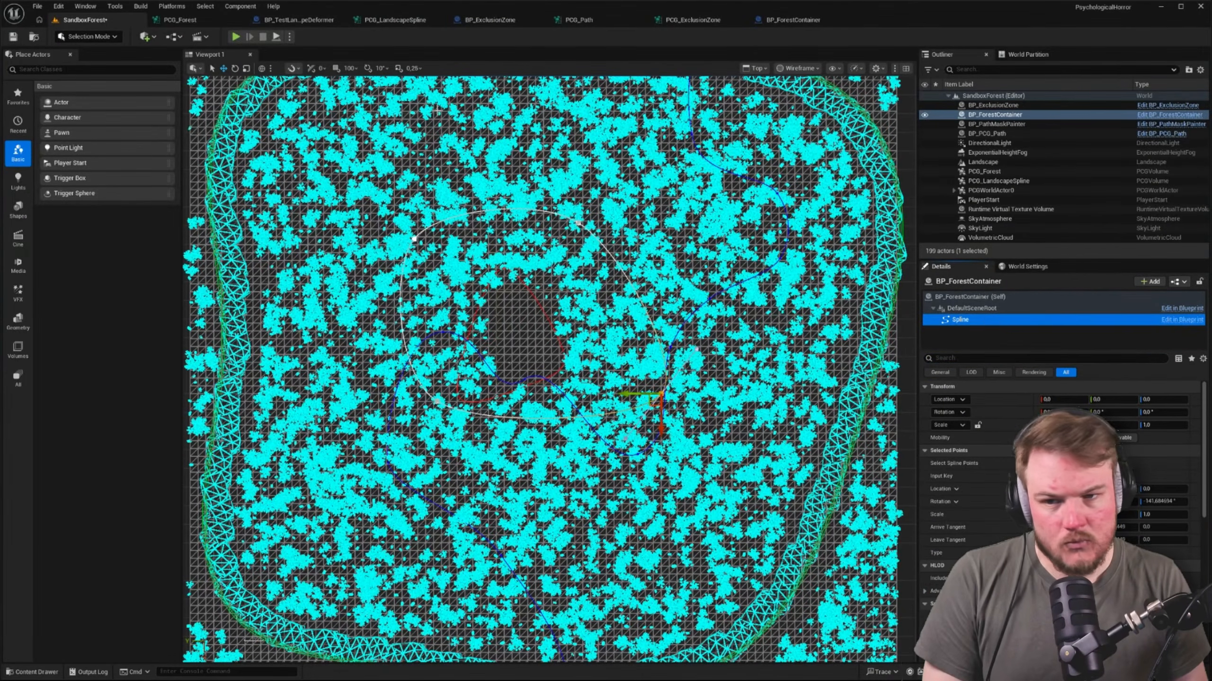
Go back to PCG_Forest and check the actor filter and component selection settings of the Get Spline Data node
{"action": "left_click", "coordinate": [188, 19]}
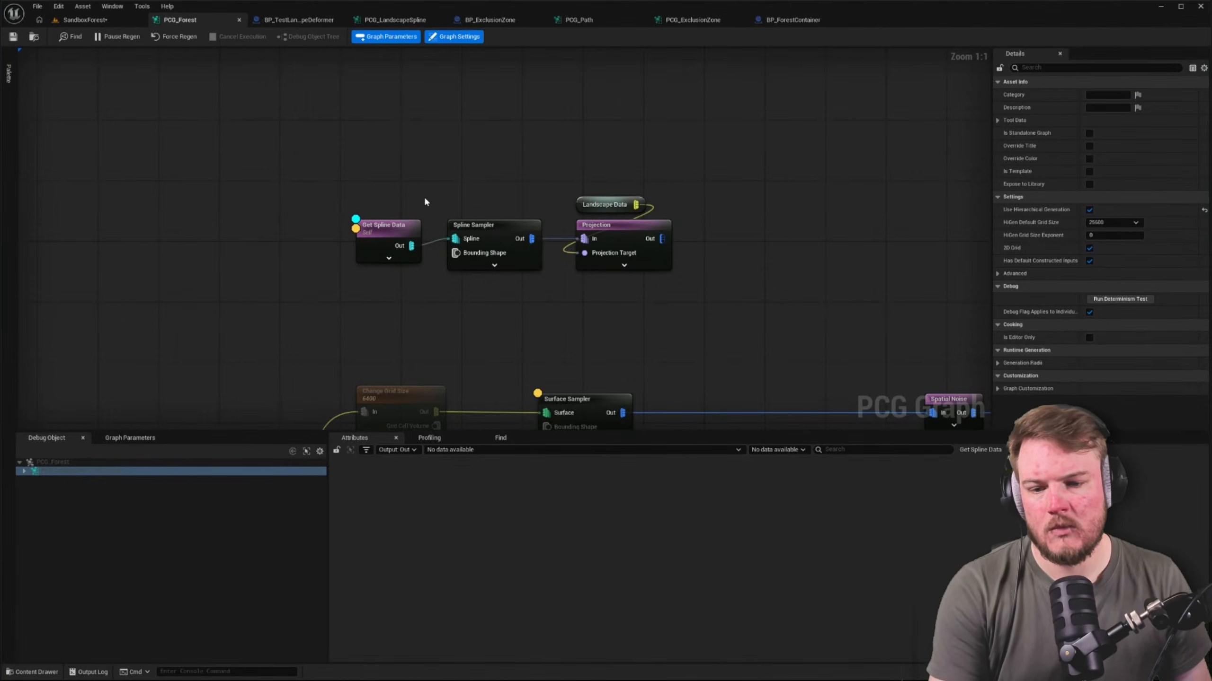
{"action": "left_click", "coordinate": [387, 236]}
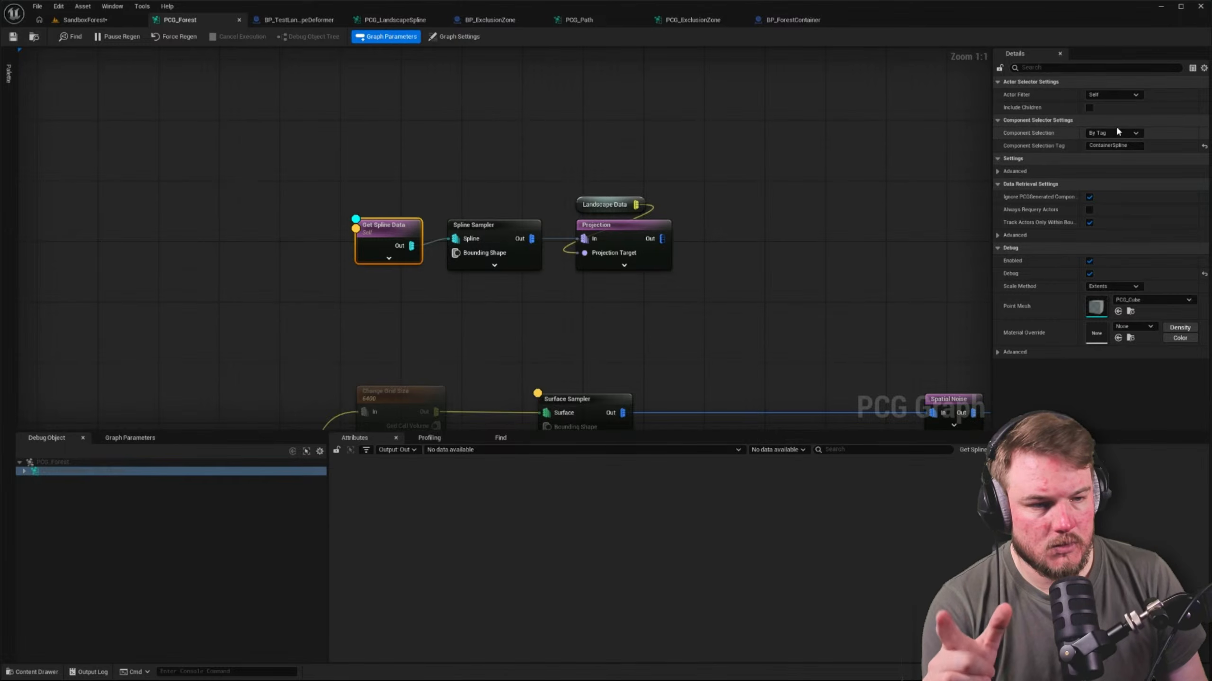
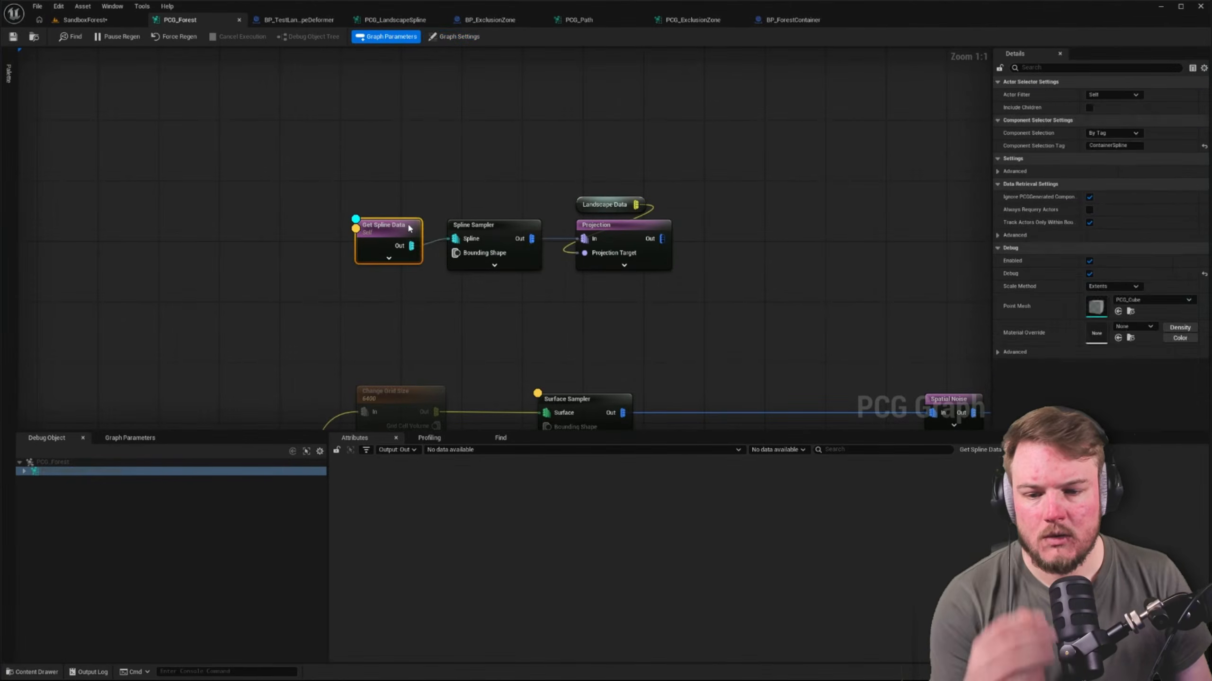
Set the Get Spline Data node to search all world actors by class, using BP_ForestContainer as the actor selection class
{"action": "left_click", "coordinate": [1111, 95]}
{"action": "left_click", "coordinate": [1115, 133]}
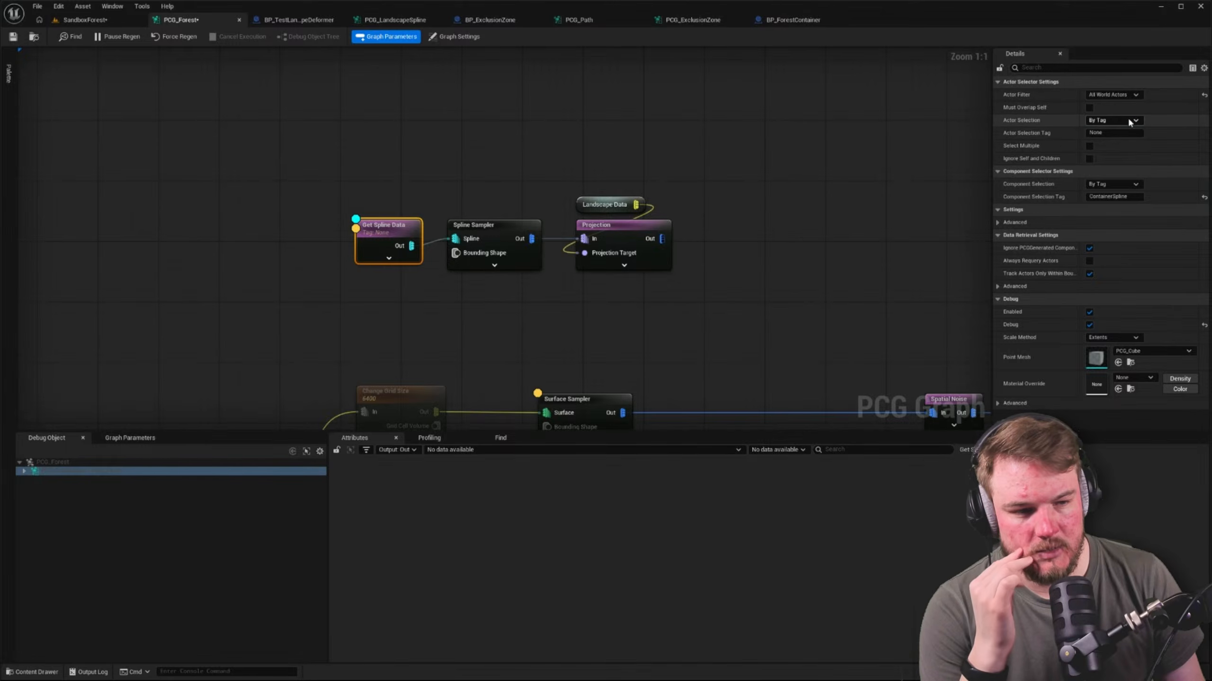
{"action": "left_click", "coordinate": [1126, 119]}
{"action": "left_click", "coordinate": [1119, 138]}
{"action": "left_click", "coordinate": [1122, 134]}
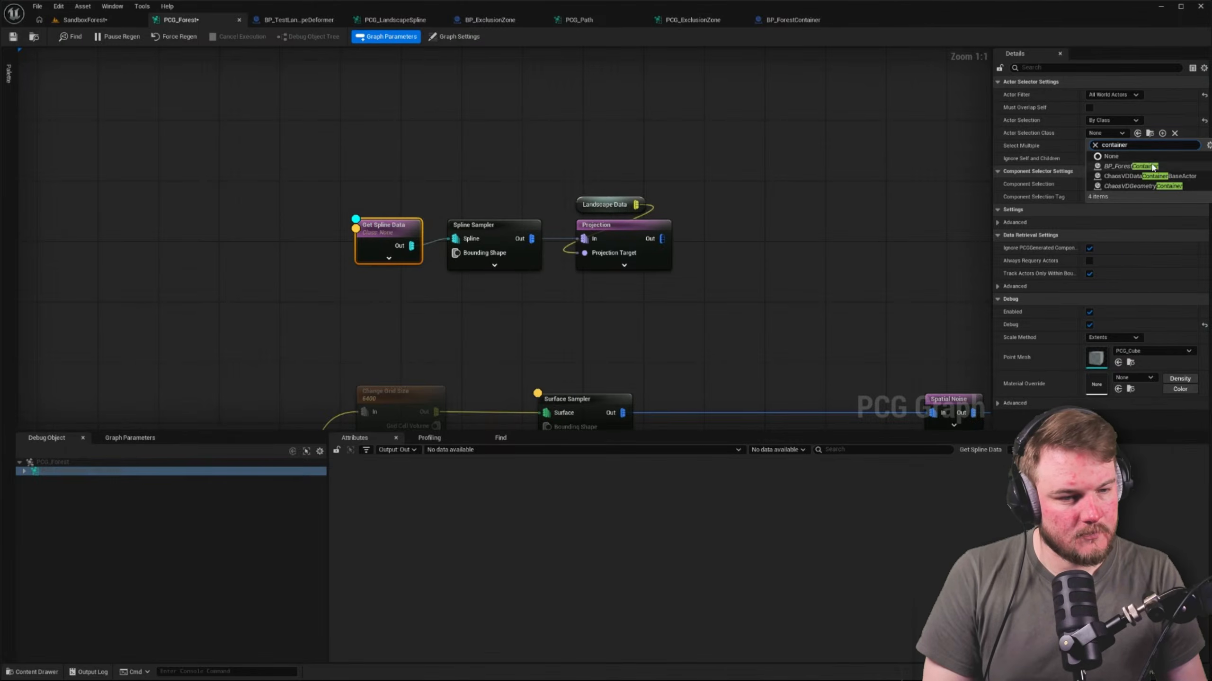
{"action": "left_click", "coordinate": [1130, 166]}
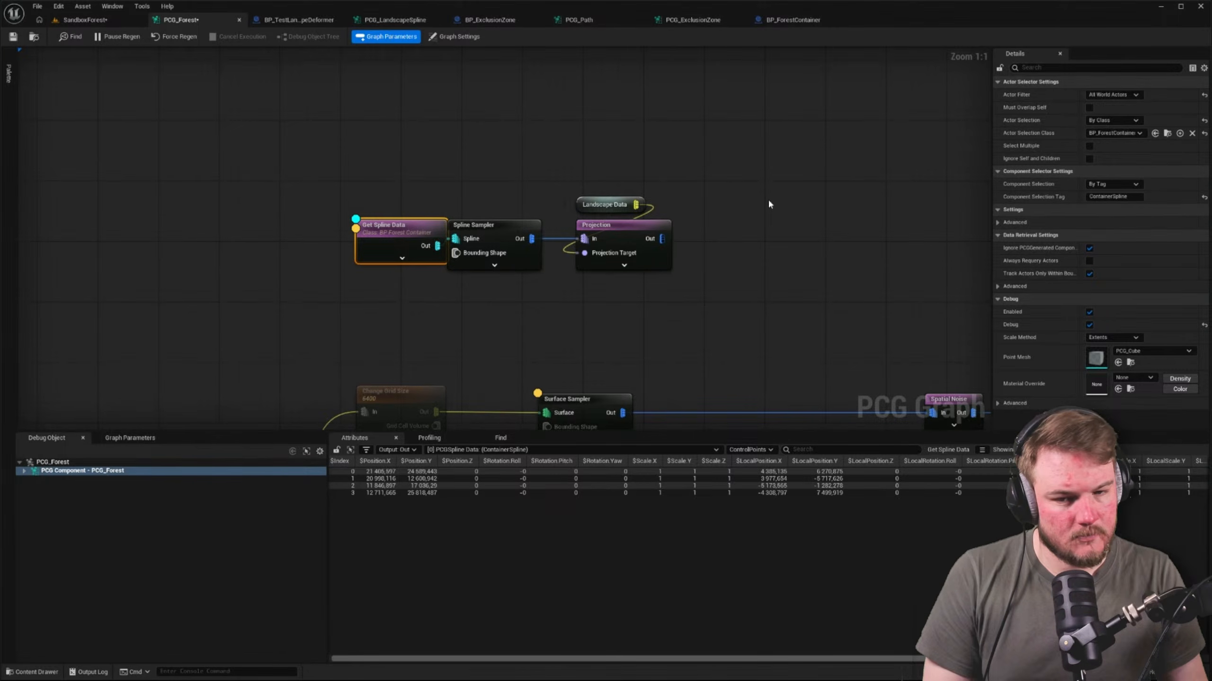
Move the Get Spline Data node clear of the Spline Sampler and collapse the sampler's expanded pins
{"action": "left_click", "coordinate": [494, 266]}
{"action": "left_click_drag", "start_coordinate": [386, 227], "coordinate": [341, 226]}
{"action": "left_click", "coordinate": [805, 193]}
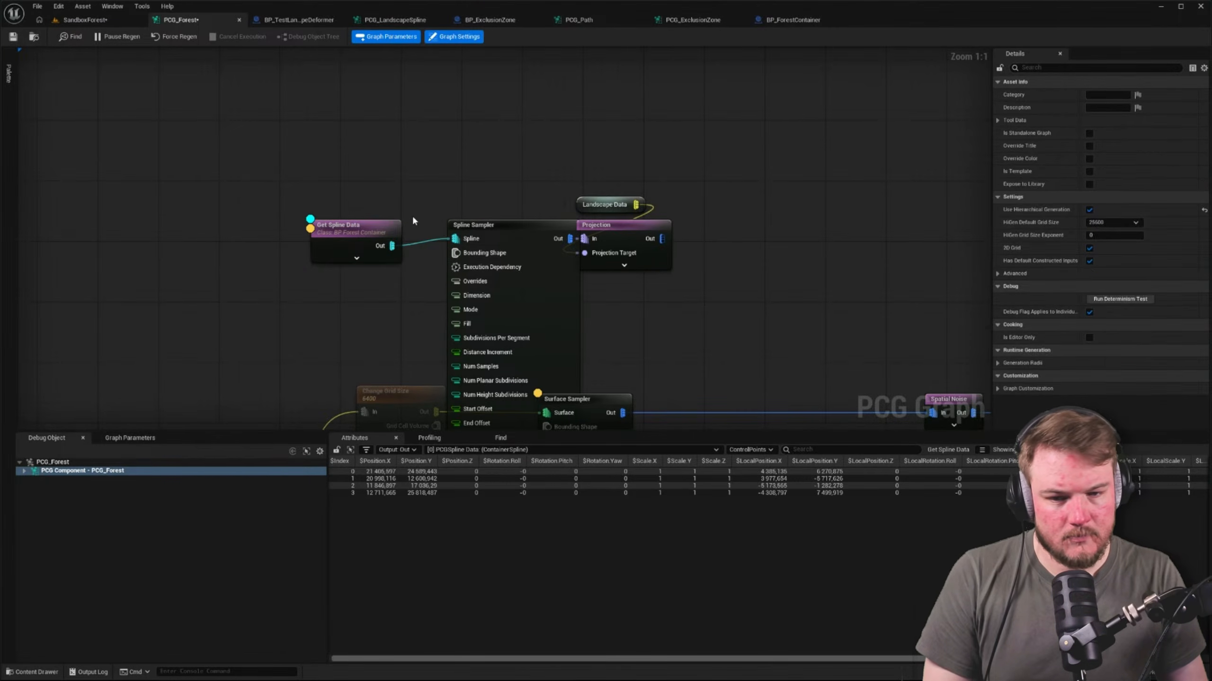
{"action": "left_click", "coordinate": [392, 228]}
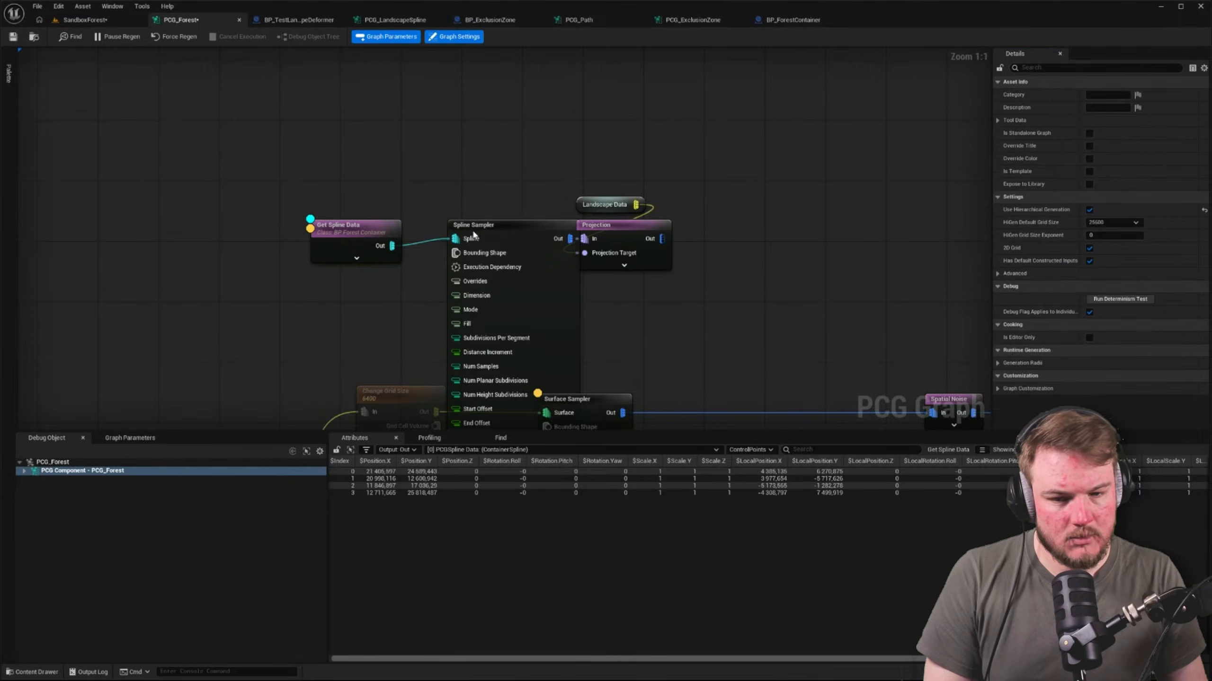
{"action": "left_click", "coordinate": [494, 236]}
{"action": "scroll", "coordinate": [525, 358], "scroll_direction": "down", "scroll_amount": 4}
{"action": "right_click_drag", "start_coordinate": [624, 366], "coordinate": [624, 219]}
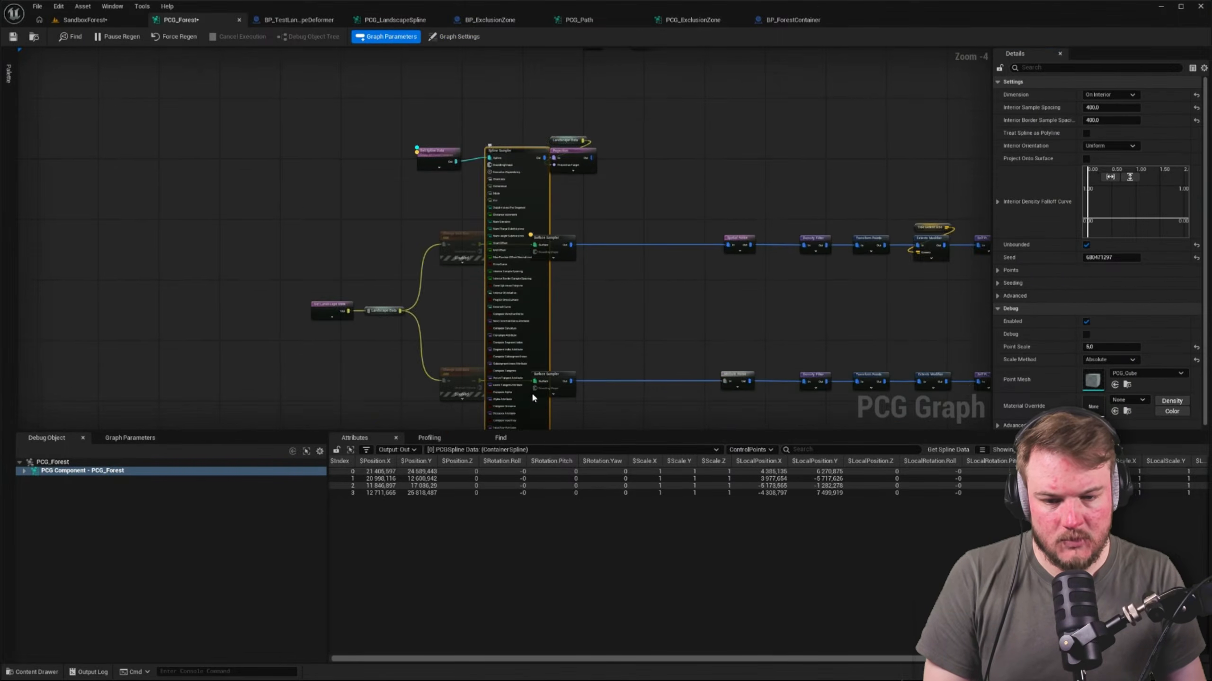
{"action": "right_click_drag", "start_coordinate": [533, 397], "coordinate": [532, 230]}
{"action": "scroll", "coordinate": [521, 305], "scroll_direction": "up", "scroll_amount": 1}
{"action": "left_click", "coordinate": [521, 305]}
{"action": "right_click_drag", "start_coordinate": [605, 164], "coordinate": [658, 245]}
{"action": "scroll", "coordinate": [501, 145], "scroll_direction": "up", "scroll_amount": 3}
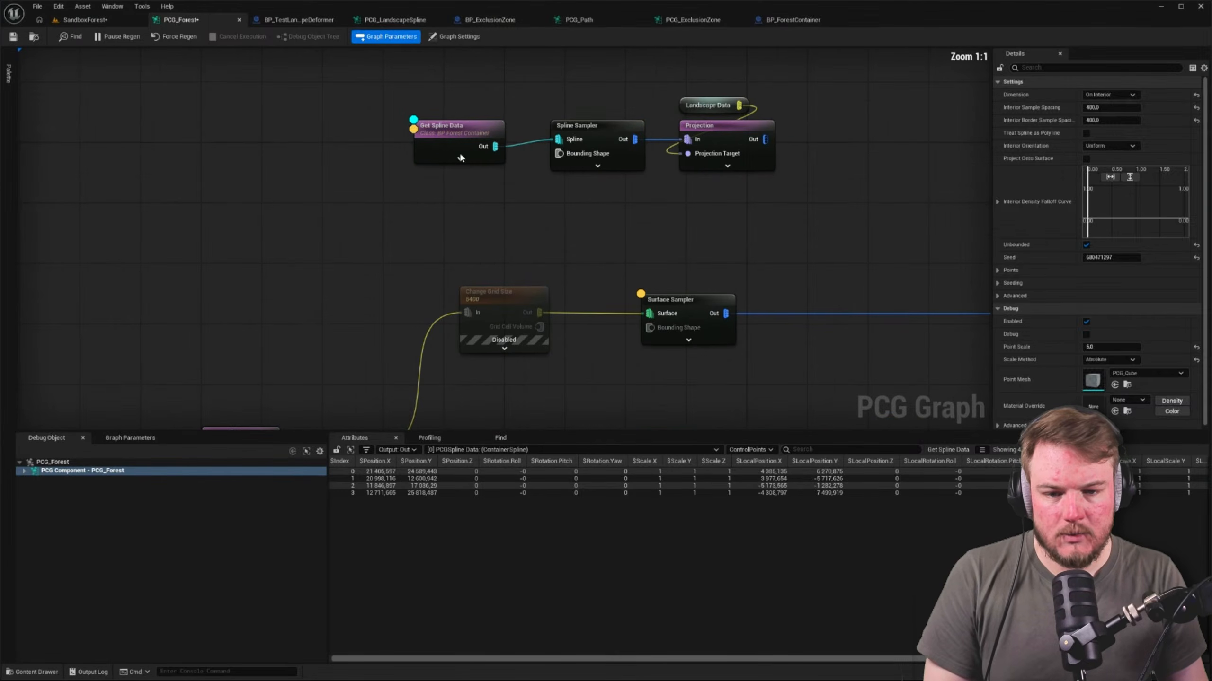
{"action": "left_click", "coordinate": [459, 152]}
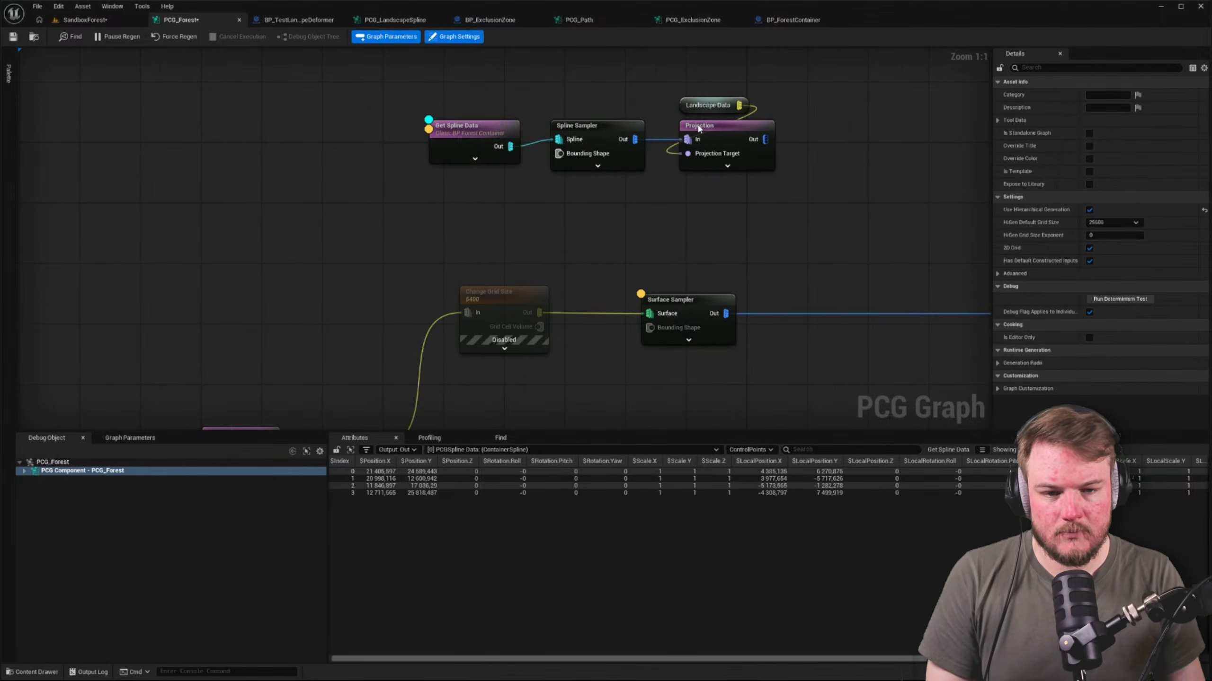
Switch debugging to the Projection node and inspect its points in the SandboxForest level's perspective view
{"action": "left_click", "coordinate": [699, 127]}
{"action": "left_click", "coordinate": [93, 19]}
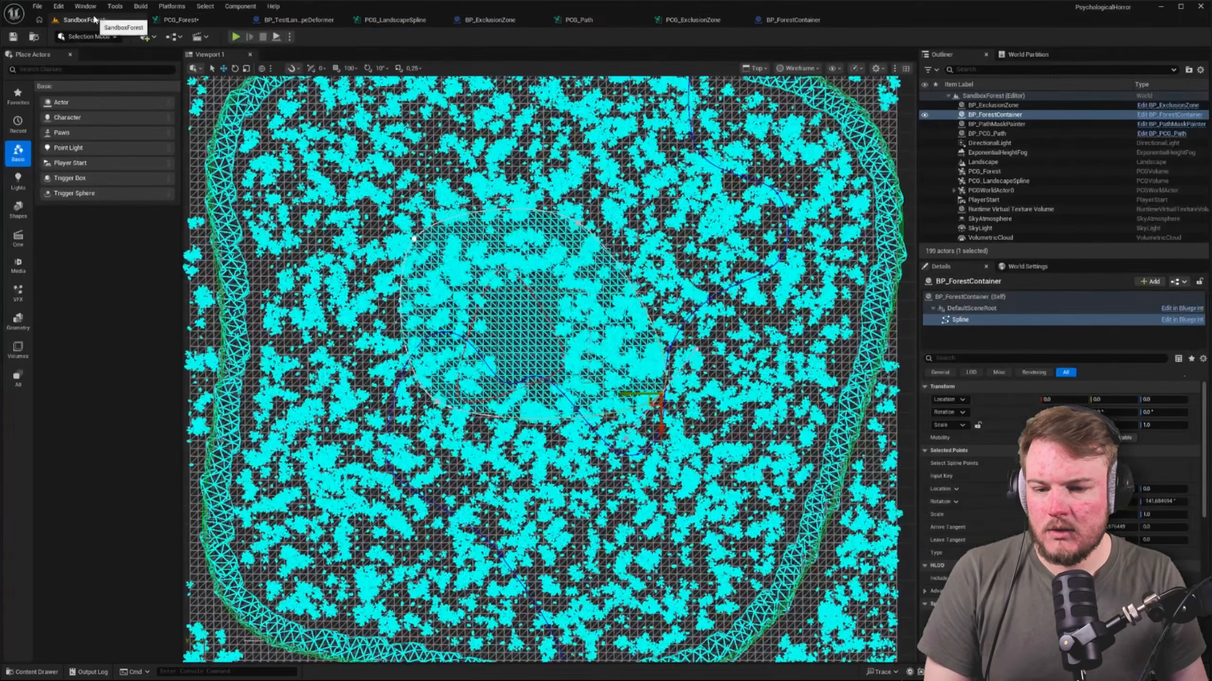
{"action": "key", "text": "alt+g"}
{"action": "right_click_drag", "start_coordinate": [486, 236], "coordinate": [515, 165]}
{"action": "key", "text": "w"}
Return to PCG_Forest and set the container Spline Sampler's interior sample spacing to 1000
{"action": "left_click", "coordinate": [180, 19]}
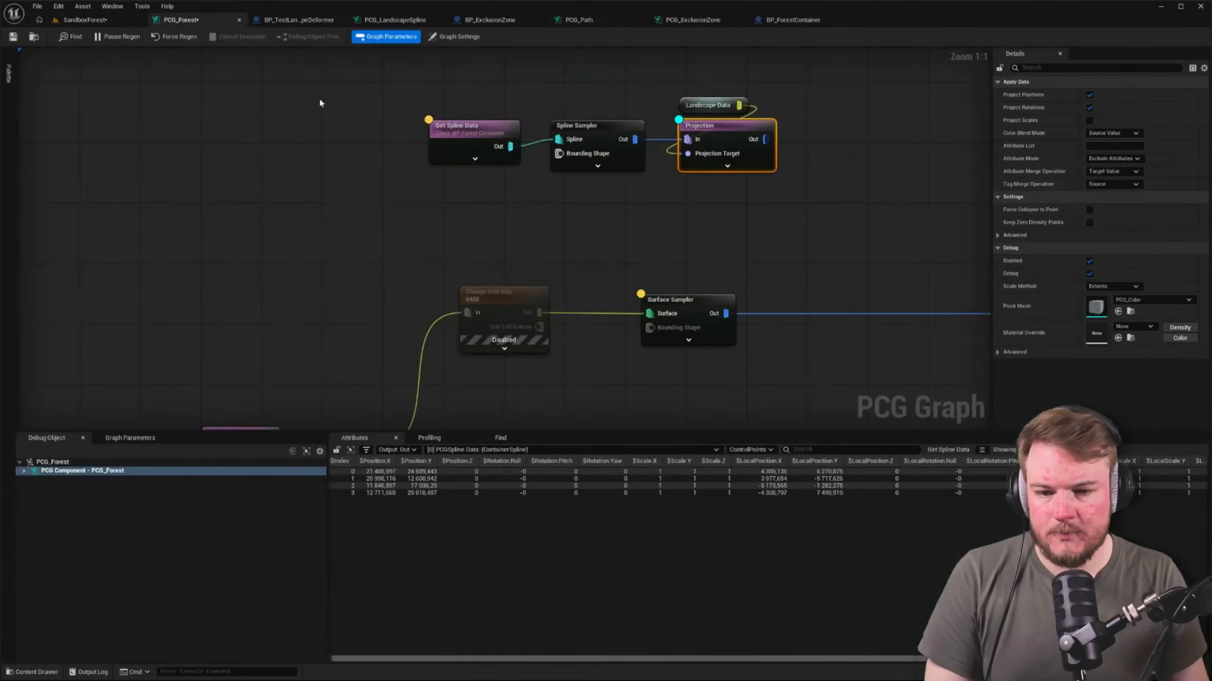
{"action": "left_click", "coordinate": [590, 135]}
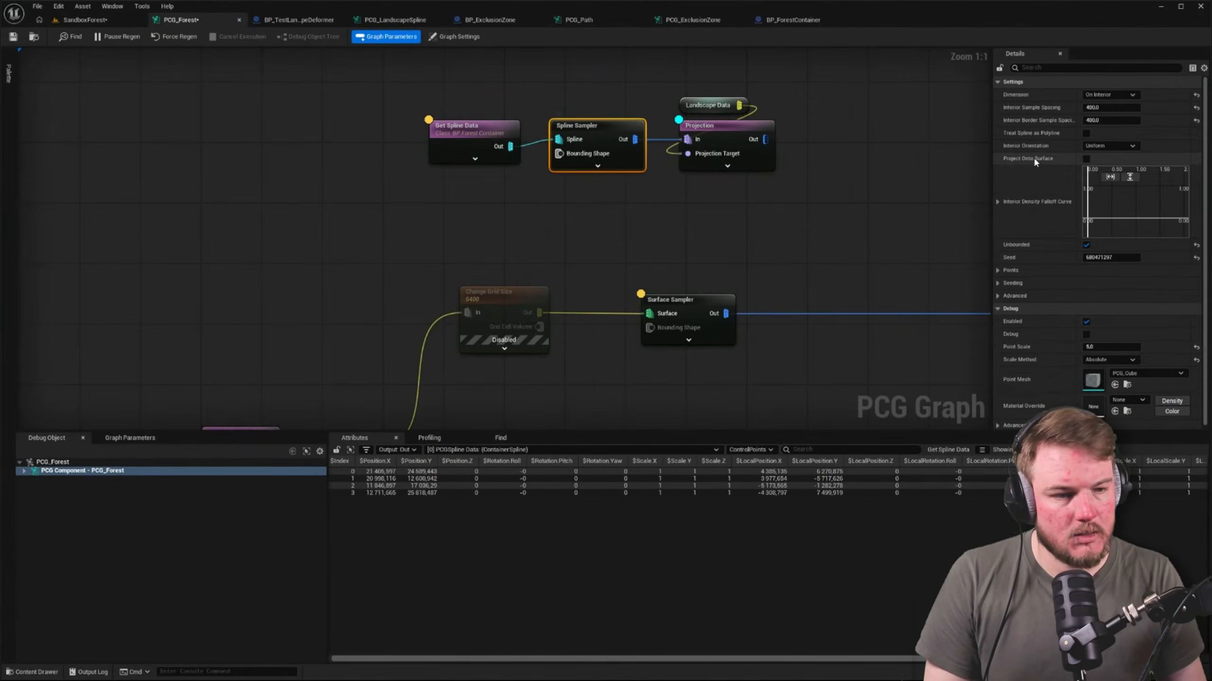
{"action": "left_click", "coordinate": [1123, 108]}
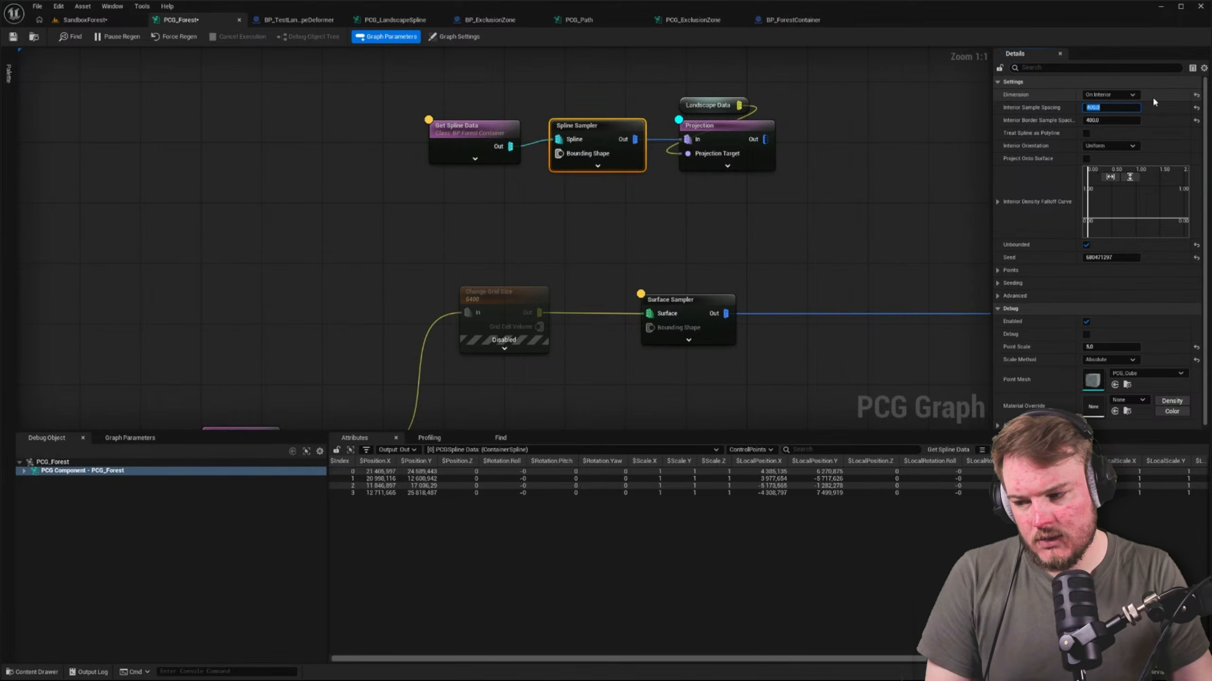
{"action": "type", "text": "1000"}
{"action": "key", "text": "Return"}
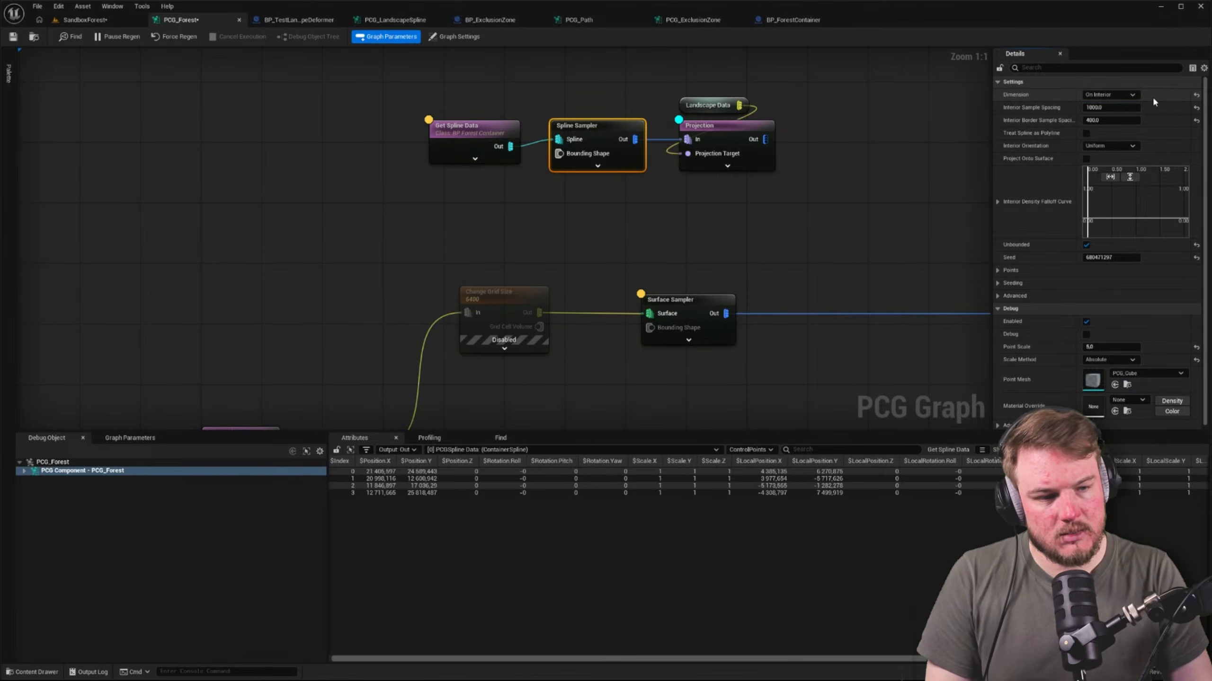
Set the Spline Sampler's interior border sample spacing to 100 and check the points in the SandboxForest level
{"action": "left_click", "coordinate": [1111, 120]}
{"action": "type", "text": "100"}
{"action": "key", "text": "Return"}
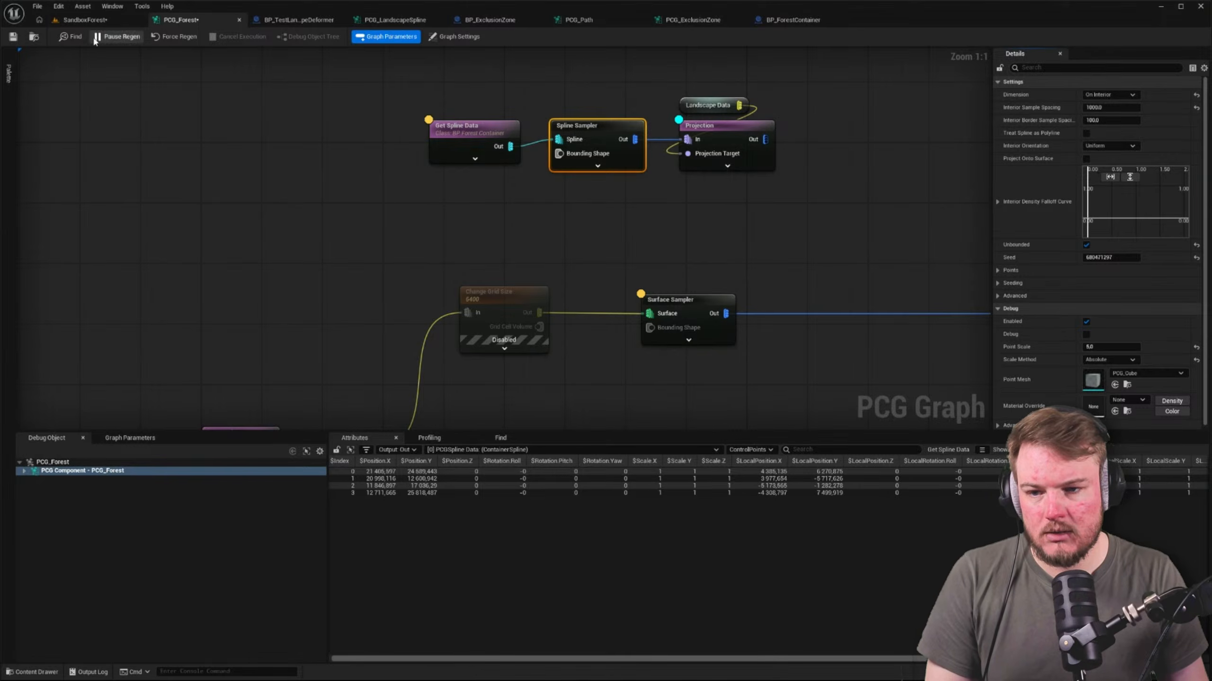
{"action": "left_click", "coordinate": [85, 19]}
{"action": "scroll", "coordinate": [566, 241], "scroll_direction": "up", "scroll_amount": 10}
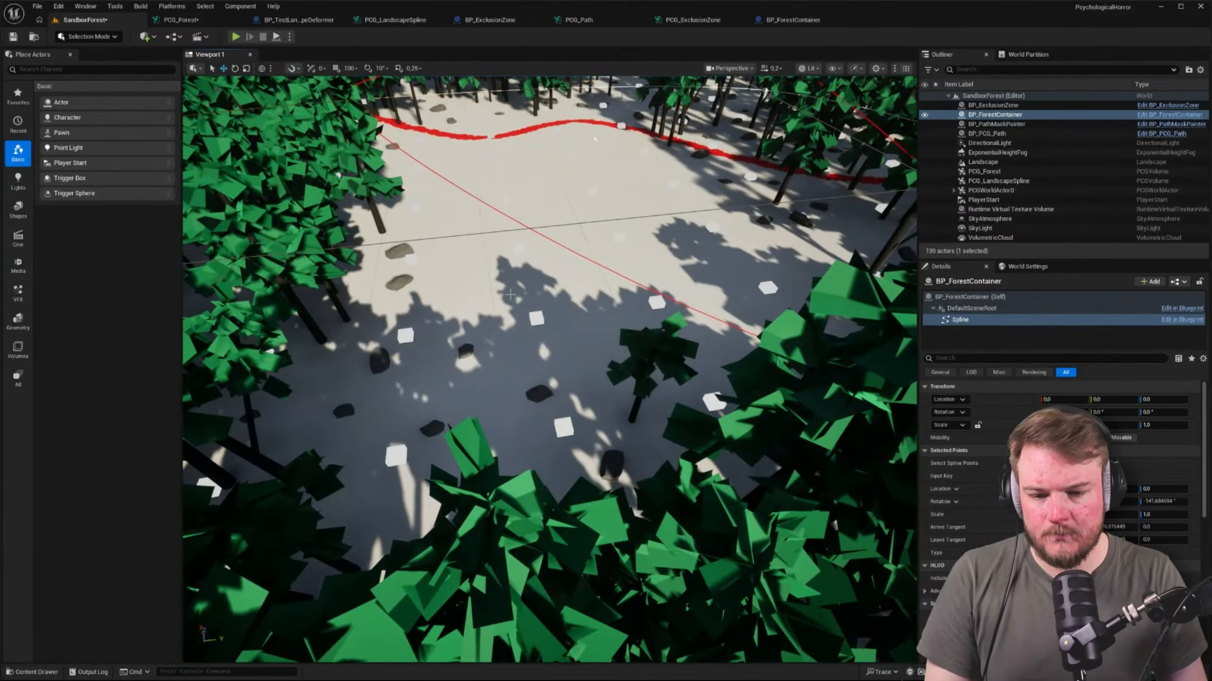
{"action": "right_click_drag", "start_coordinate": [510, 294], "coordinate": [530, 294]}
Set the Spline Sampler's interior border sample spacing to 1000 and check the SandboxForest level again
{"action": "left_click", "coordinate": [180, 20]}
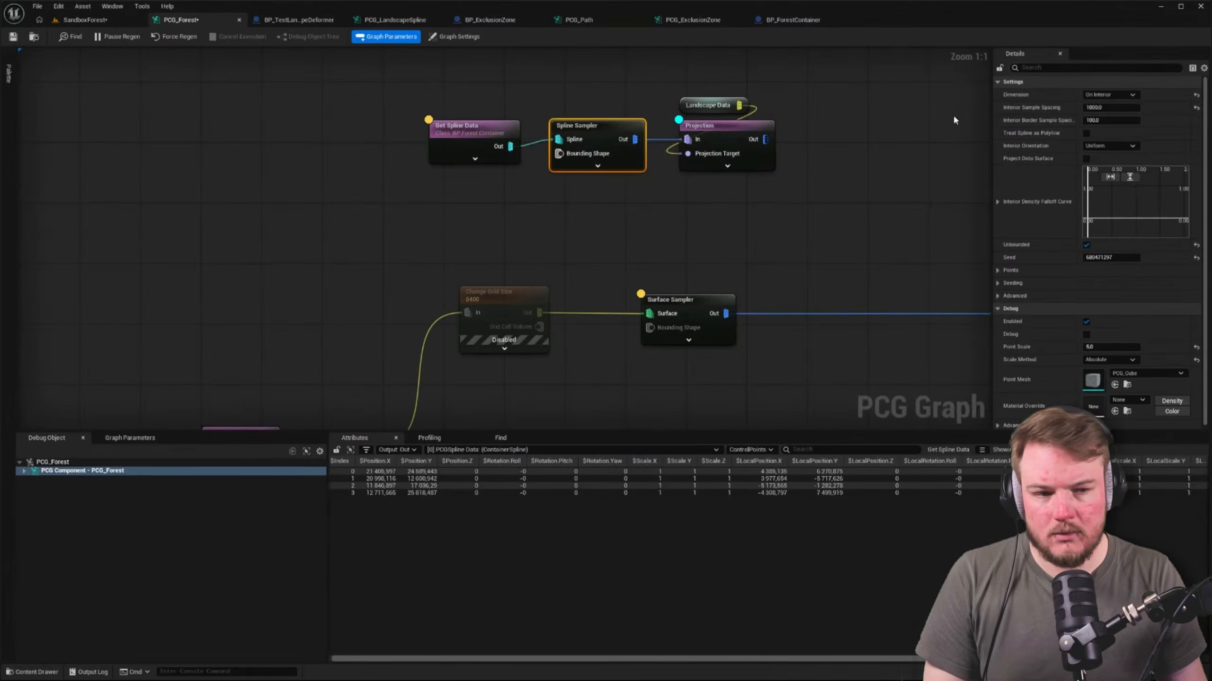
{"action": "left_click", "coordinate": [1111, 120]}
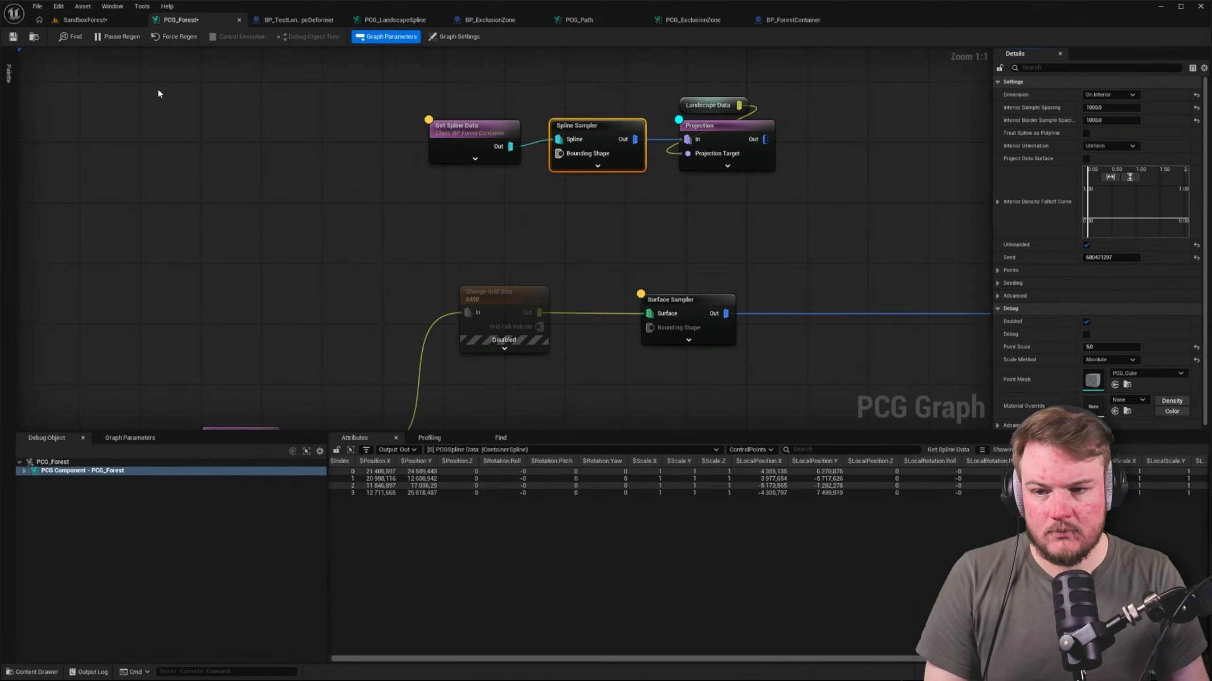
{"action": "left_click", "coordinate": [84, 20]}
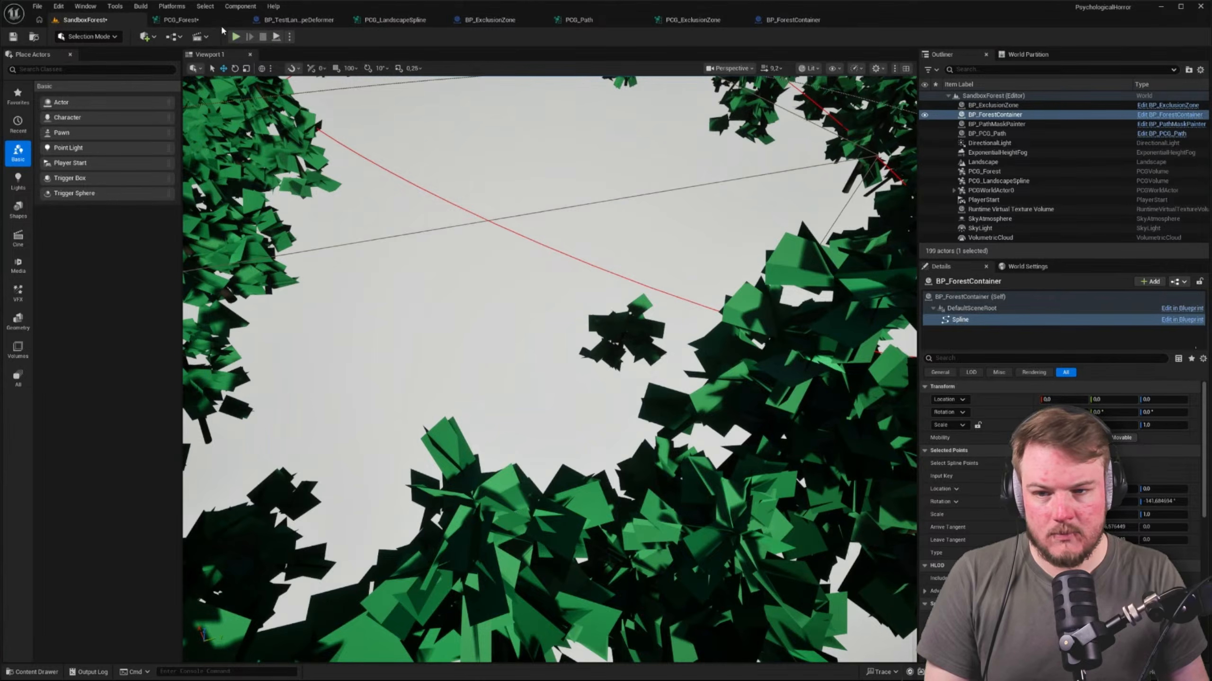
Set the Spline Sampler's interior border sample spacing to 600 and view the sampled container area from above in SandboxForest
{"action": "left_click", "coordinate": [180, 19]}
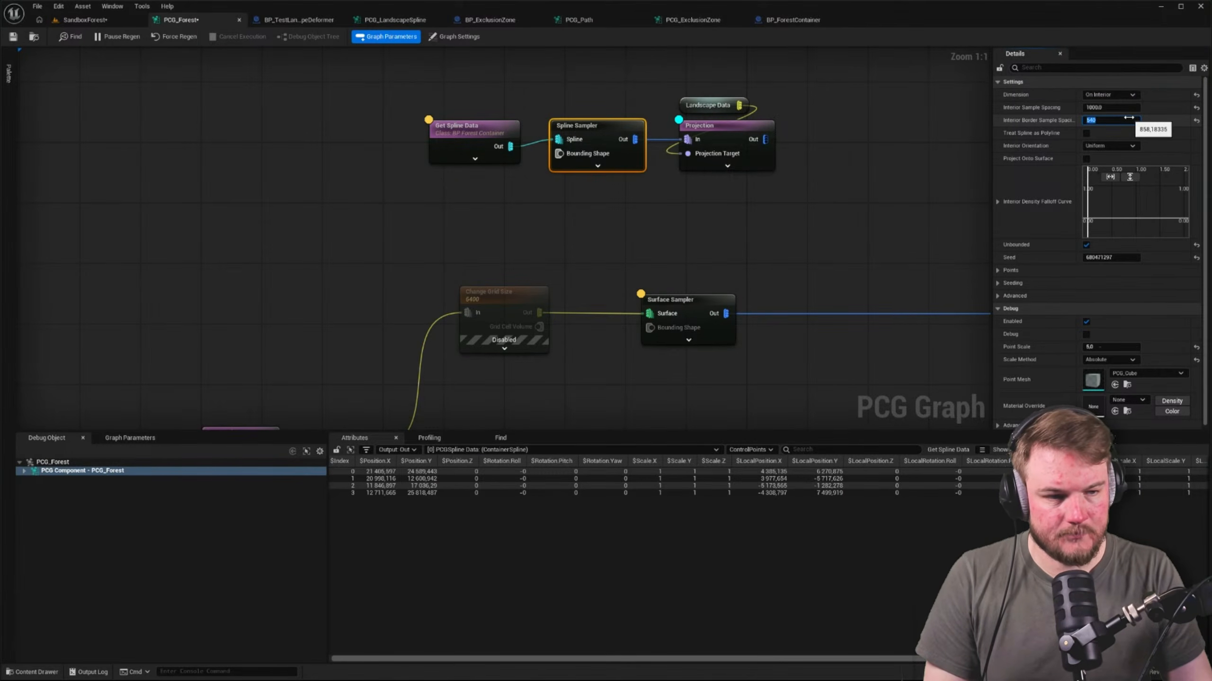
{"action": "key", "text": "Return"}
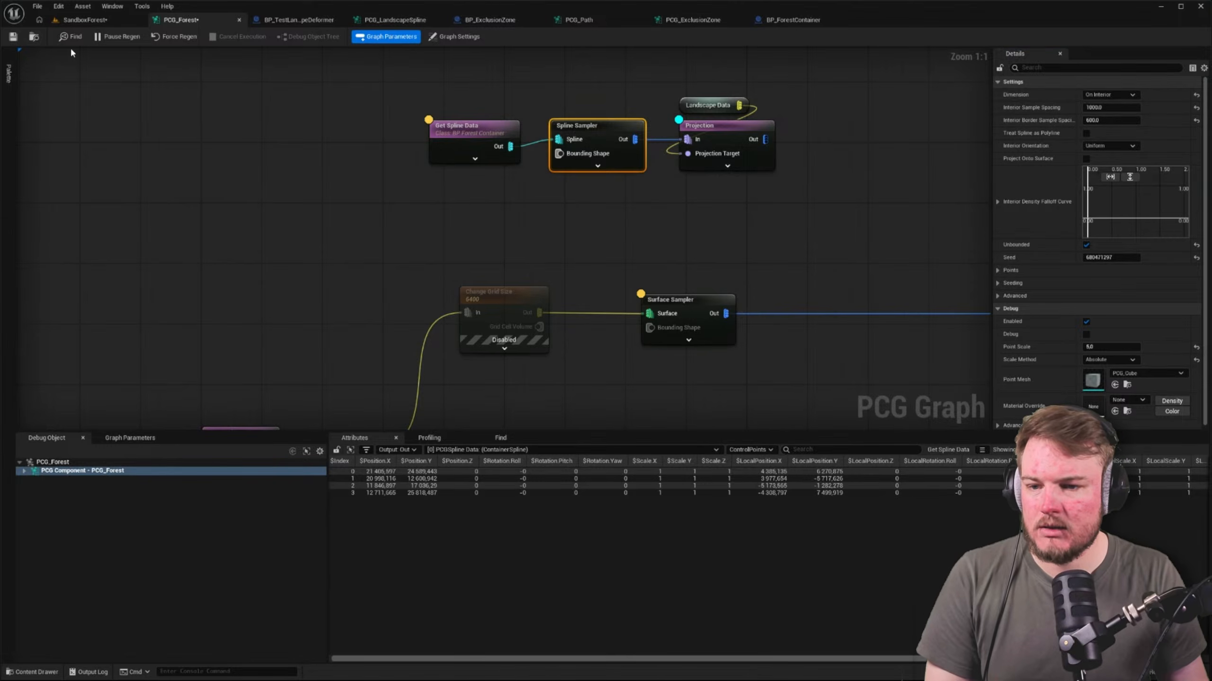
{"action": "left_click", "coordinate": [81, 19]}
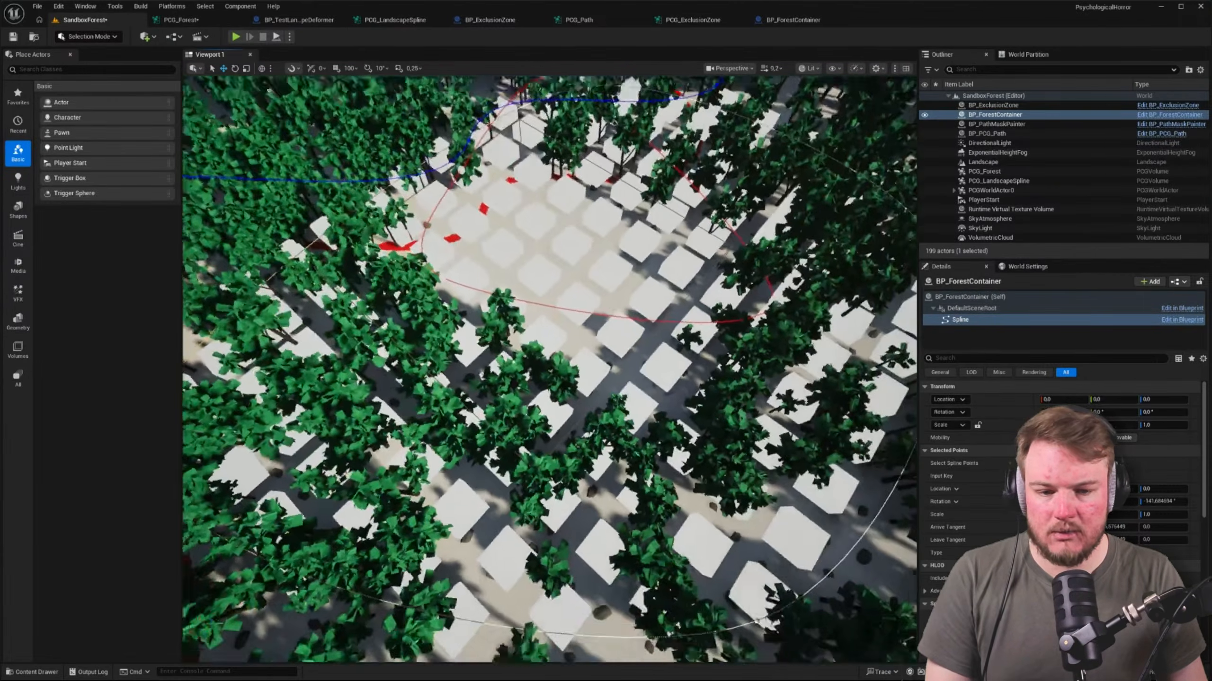
{"action": "key", "text": "s"}
{"action": "right_click_drag", "start_coordinate": [549, 334], "coordinate": [563, 296]}
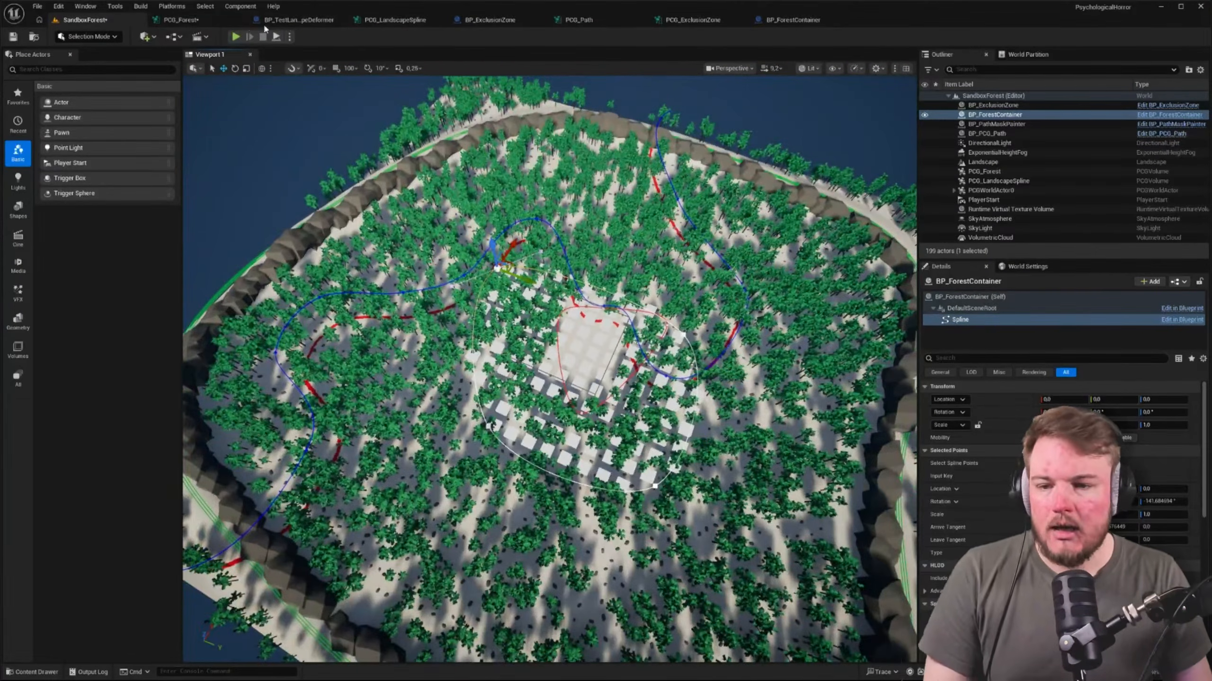
In PCG_Forest, move the container spline's Get Spline Data, Spline Sampler and Projection group along the tree branch, closer to its Difference nodes
{"action": "left_click", "coordinate": [179, 19]}
{"action": "scroll", "coordinate": [733, 208], "scroll_direction": "down", "scroll_amount": 4}
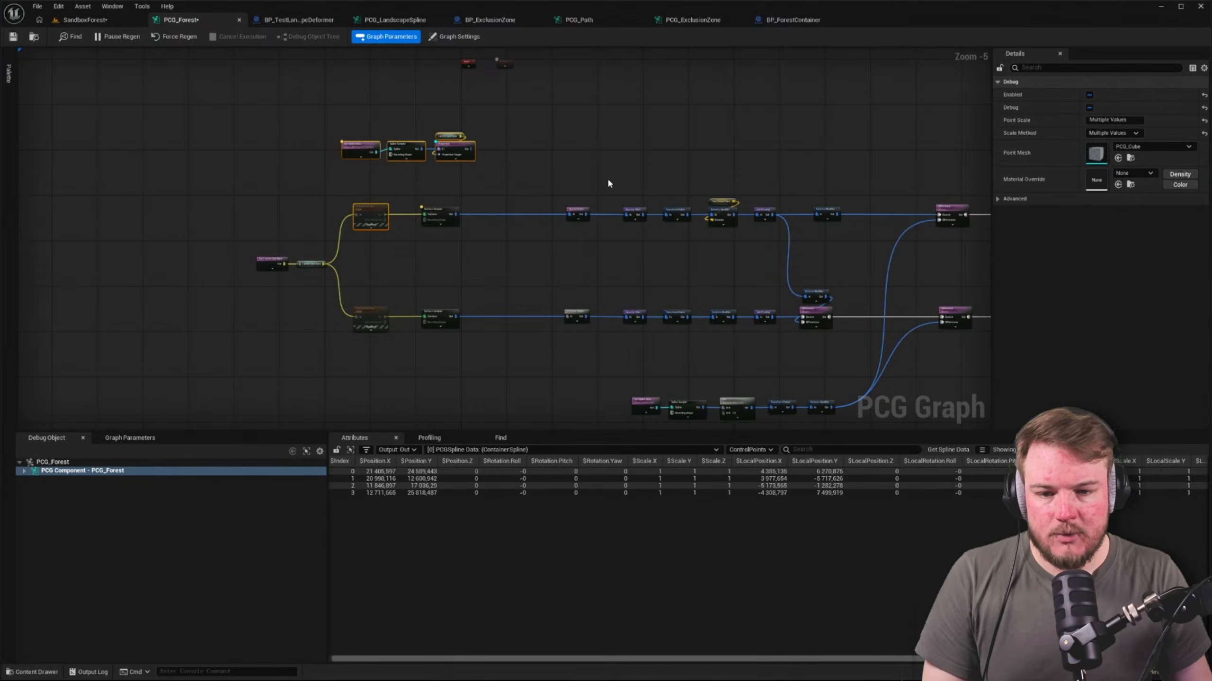
{"action": "right_click_drag", "start_coordinate": [577, 169], "coordinate": [453, 152]}
{"action": "left_click_drag", "start_coordinate": [121, 95], "coordinate": [787, 143]}
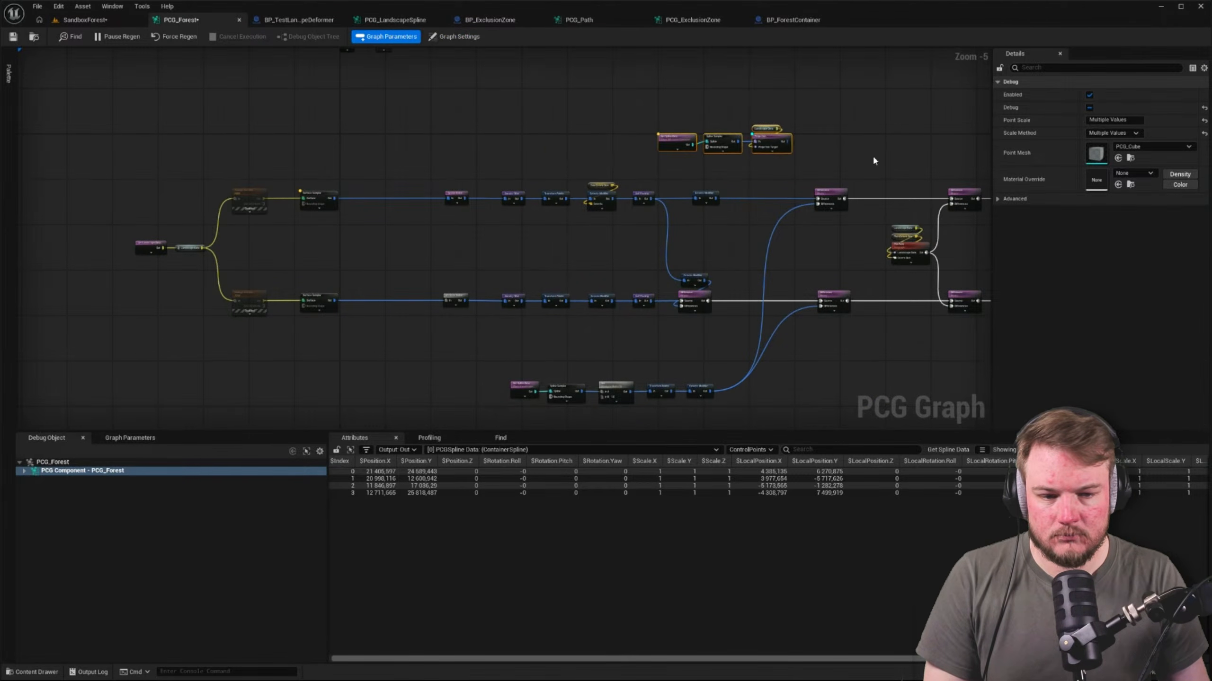
{"action": "scroll", "coordinate": [594, 163], "scroll_direction": "up", "scroll_amount": 4}
{"action": "right_click_drag", "start_coordinate": [473, 147], "coordinate": [549, 119]}
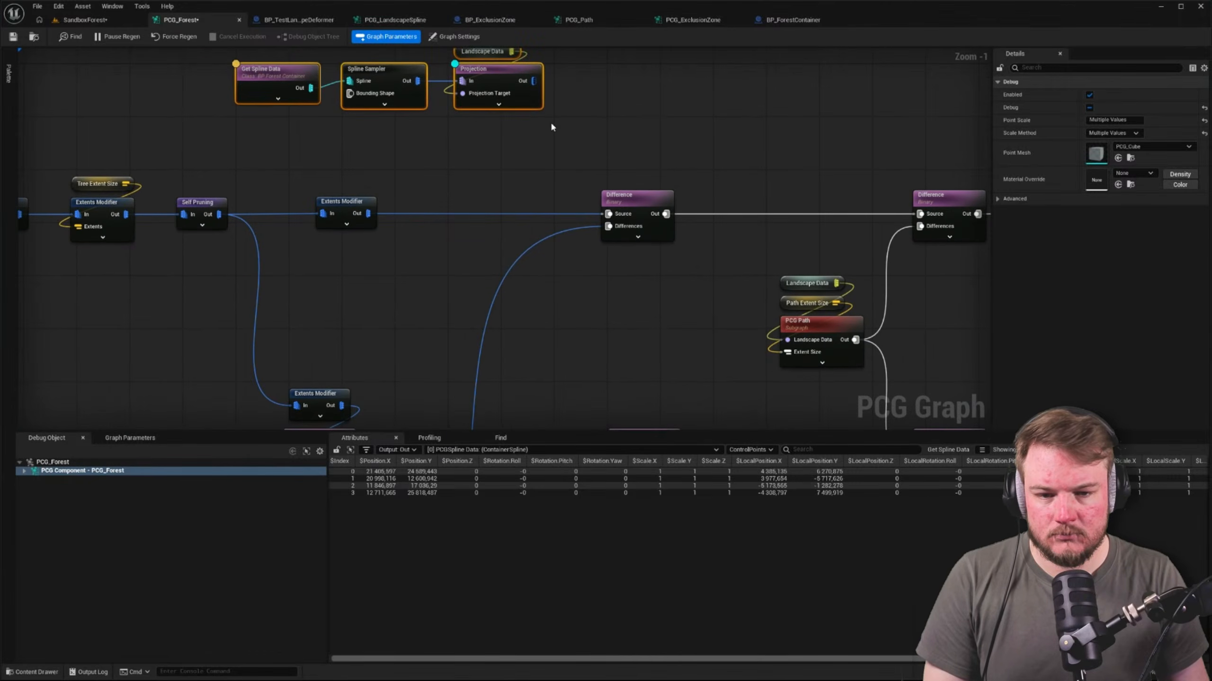
{"action": "left_click", "coordinate": [551, 125]}
Examine the Landscape spline's Get Spline Data settings and how its chain feeds the Difference nodes of both branches
{"action": "right_click_drag", "start_coordinate": [482, 348], "coordinate": [599, 116]}
{"action": "right_click_drag", "start_coordinate": [516, 287], "coordinate": [712, 146]}
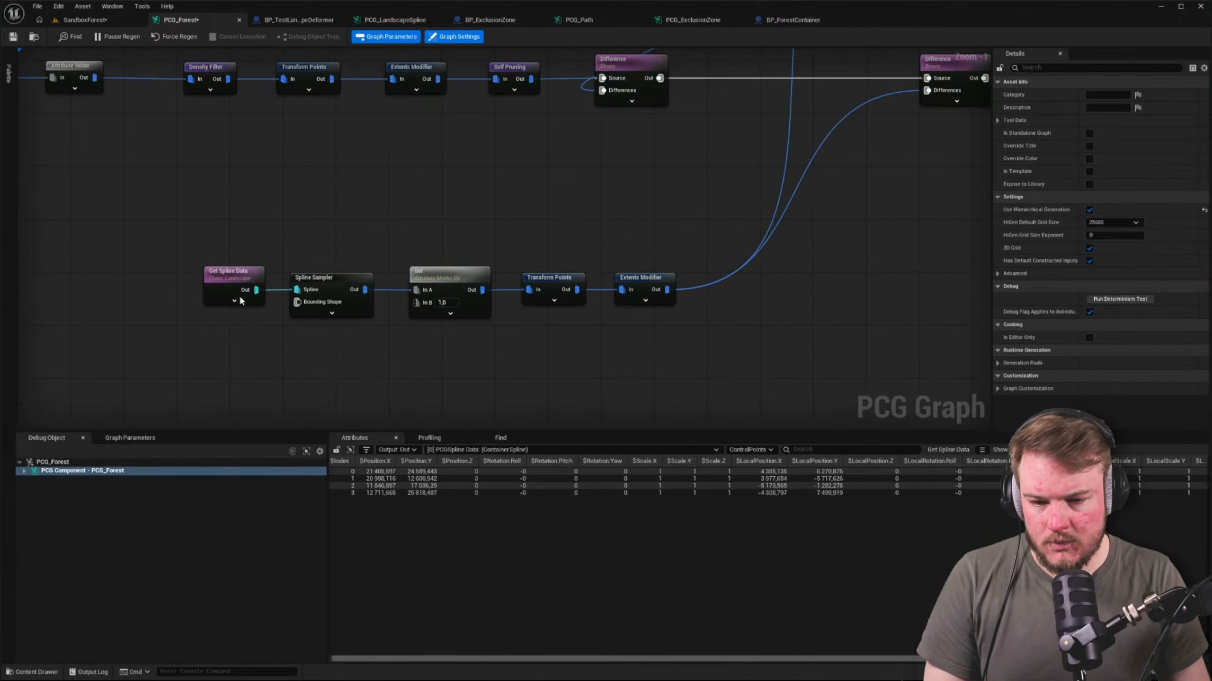
{"action": "left_click", "coordinate": [236, 281]}
{"action": "scroll", "coordinate": [621, 229], "scroll_direction": "down", "scroll_amount": 2}
{"action": "right_click_drag", "start_coordinate": [621, 229], "coordinate": [445, 316]}
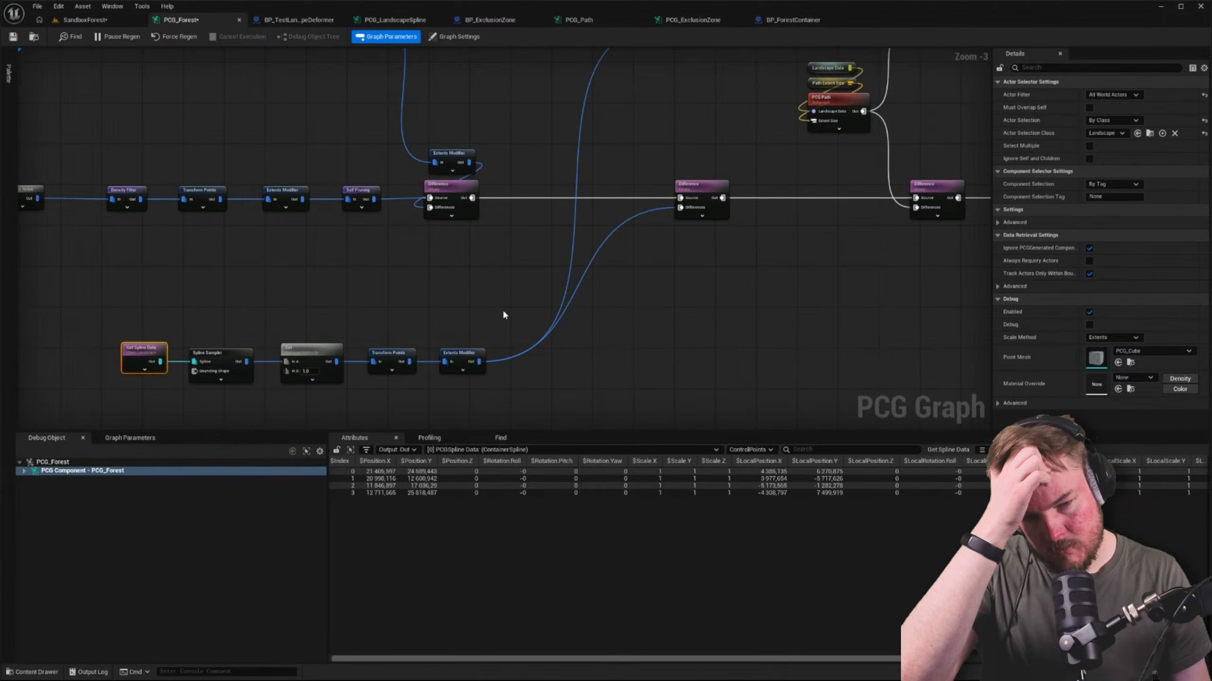
{"action": "scroll", "coordinate": [511, 303], "scroll_direction": "down", "scroll_amount": 4}
{"action": "scroll", "coordinate": [520, 302], "scroll_direction": "up", "scroll_amount": 4}
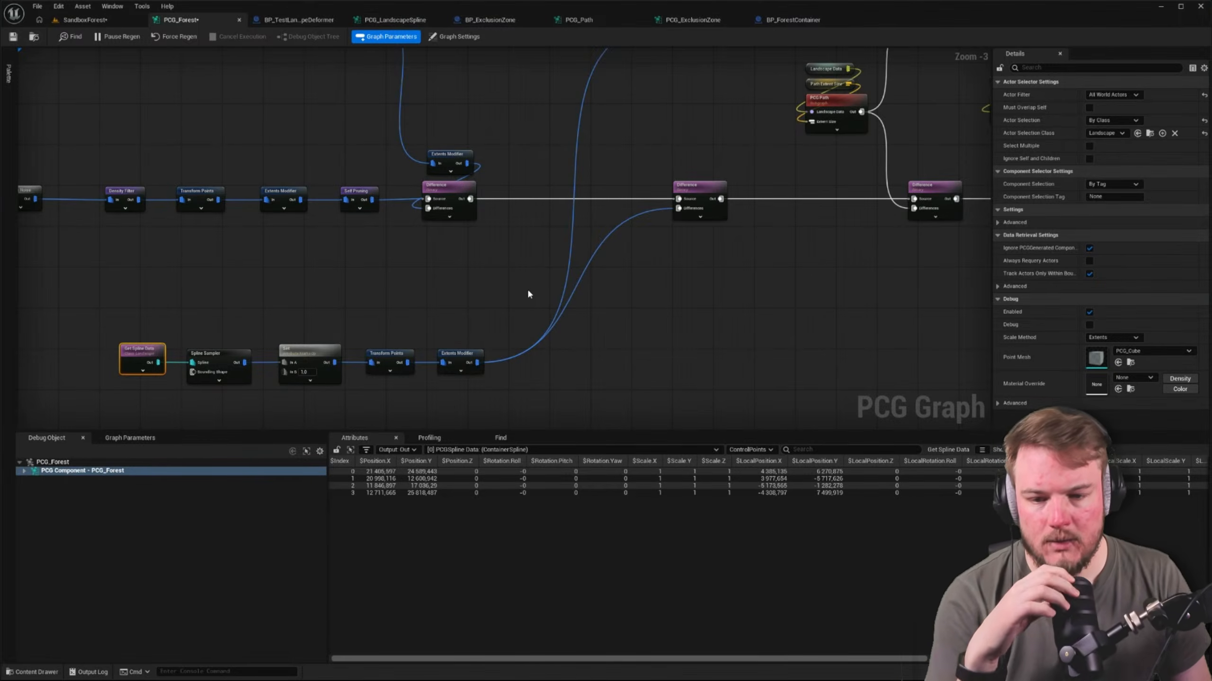
{"action": "right_click_drag", "start_coordinate": [528, 115], "coordinate": [696, 231]}
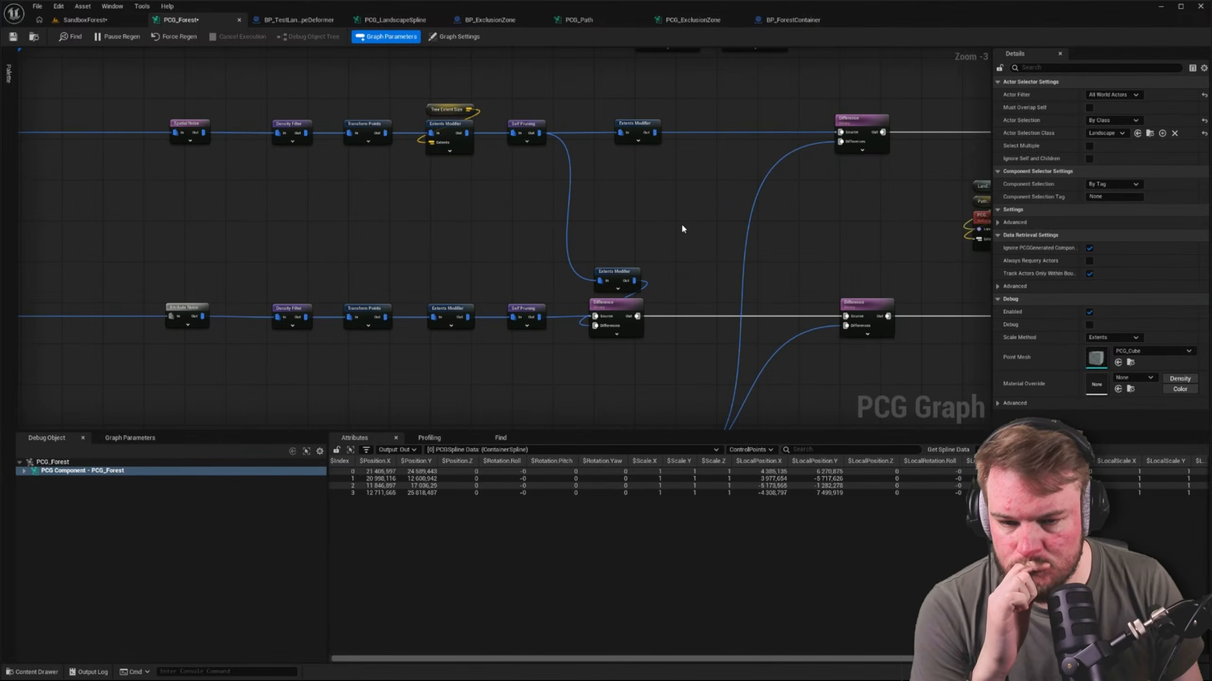
{"action": "right_click_drag", "start_coordinate": [614, 204], "coordinate": [820, 211]}
{"action": "scroll", "coordinate": [820, 211], "scroll_direction": "down", "scroll_amount": 1}
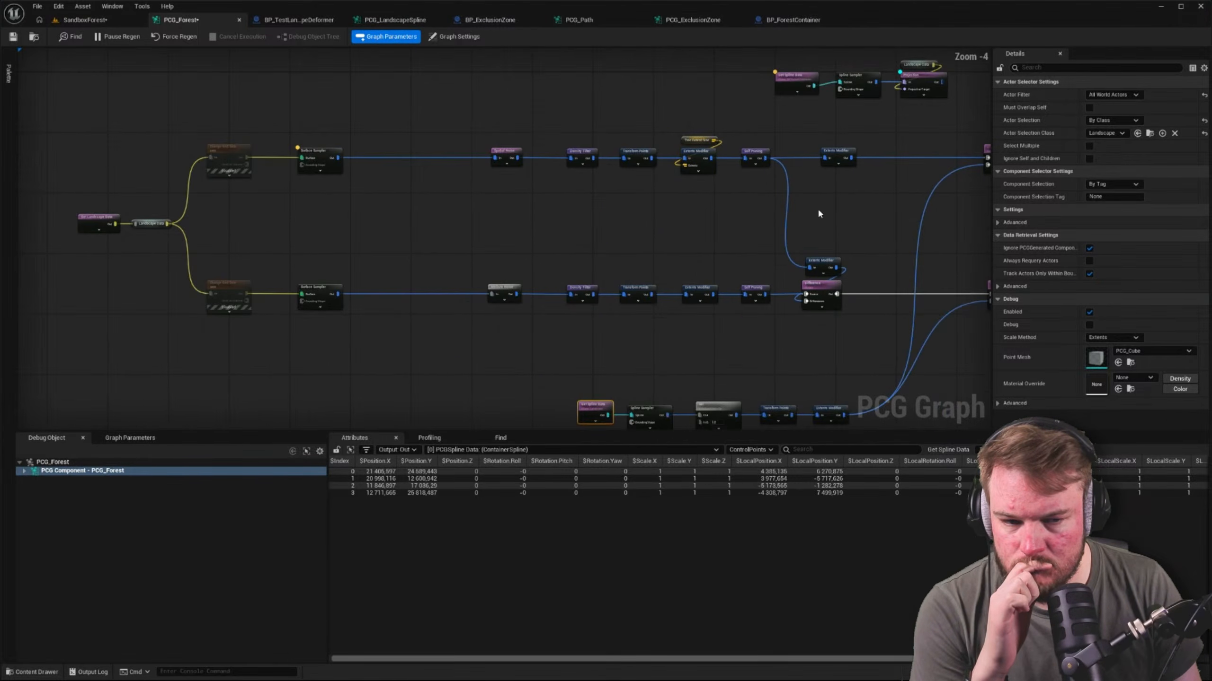
Align the two Extents Modifier nodes that follow the tree branch's Self Pruning node
{"action": "left_click_drag", "start_coordinate": [835, 167], "coordinate": [815, 165]}
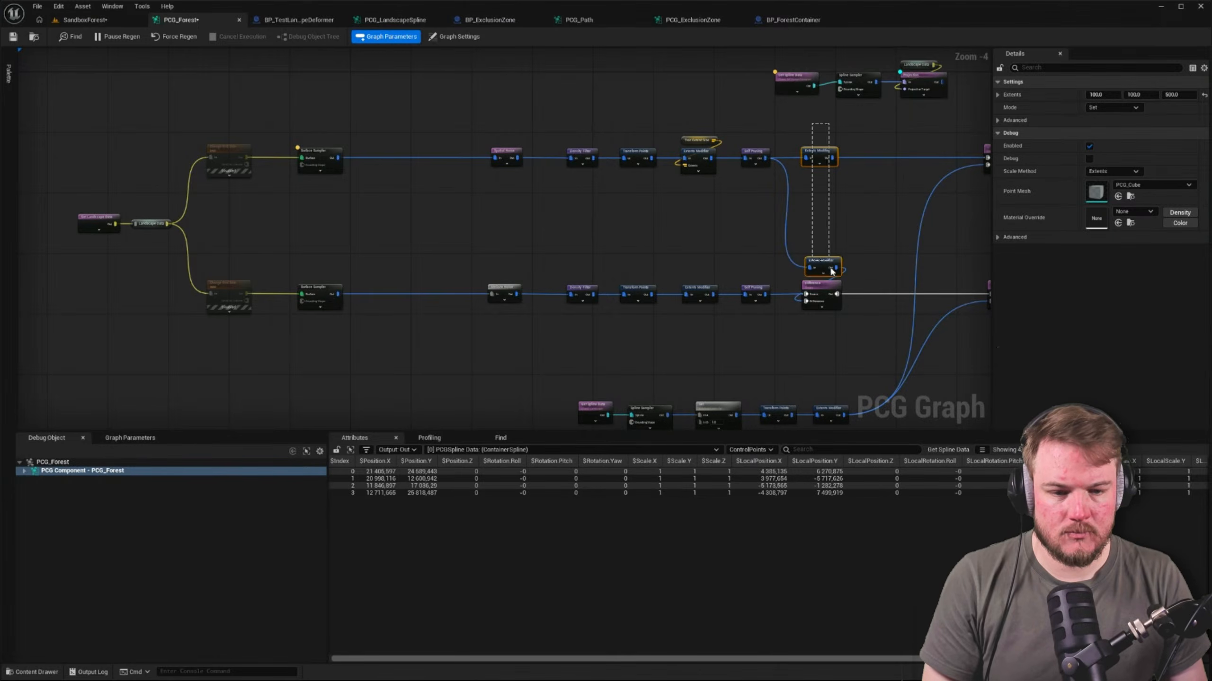
{"action": "left_click_drag", "start_coordinate": [831, 269], "coordinate": [831, 306]}
{"action": "key", "text": "shift+d"}
Space out both branches so there is a wide gap between the Surface Samplers and the noise nodes
{"action": "left_click", "coordinate": [668, 238]}
{"action": "left_click_drag", "start_coordinate": [154, 163], "coordinate": [821, 340]}
{"action": "scroll", "coordinate": [814, 197], "scroll_direction": "up", "scroll_amount": 2}
{"action": "right_click_drag", "start_coordinate": [824, 128], "coordinate": [881, 136]}
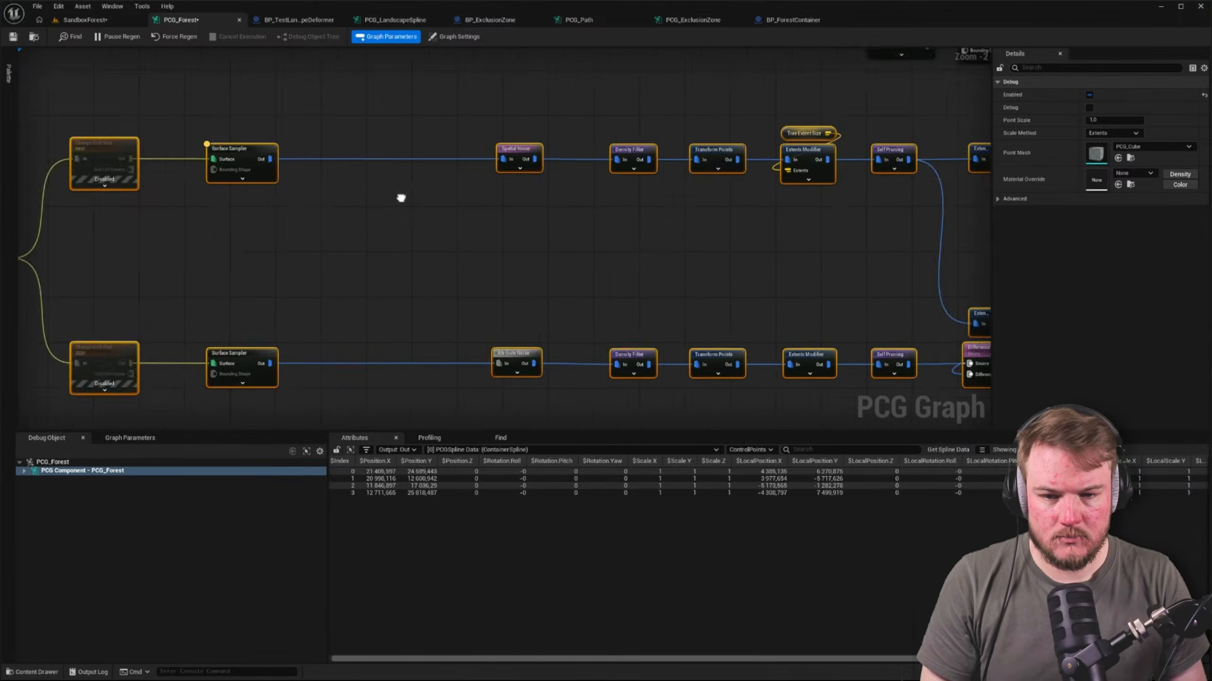
{"action": "right_click_drag", "start_coordinate": [401, 194], "coordinate": [776, 181]}
{"action": "left_click_drag", "start_coordinate": [198, 117], "coordinate": [356, 339]}
{"action": "right_click_drag", "start_coordinate": [589, 248], "coordinate": [578, 346]}
{"action": "left_click", "coordinate": [515, 229]}
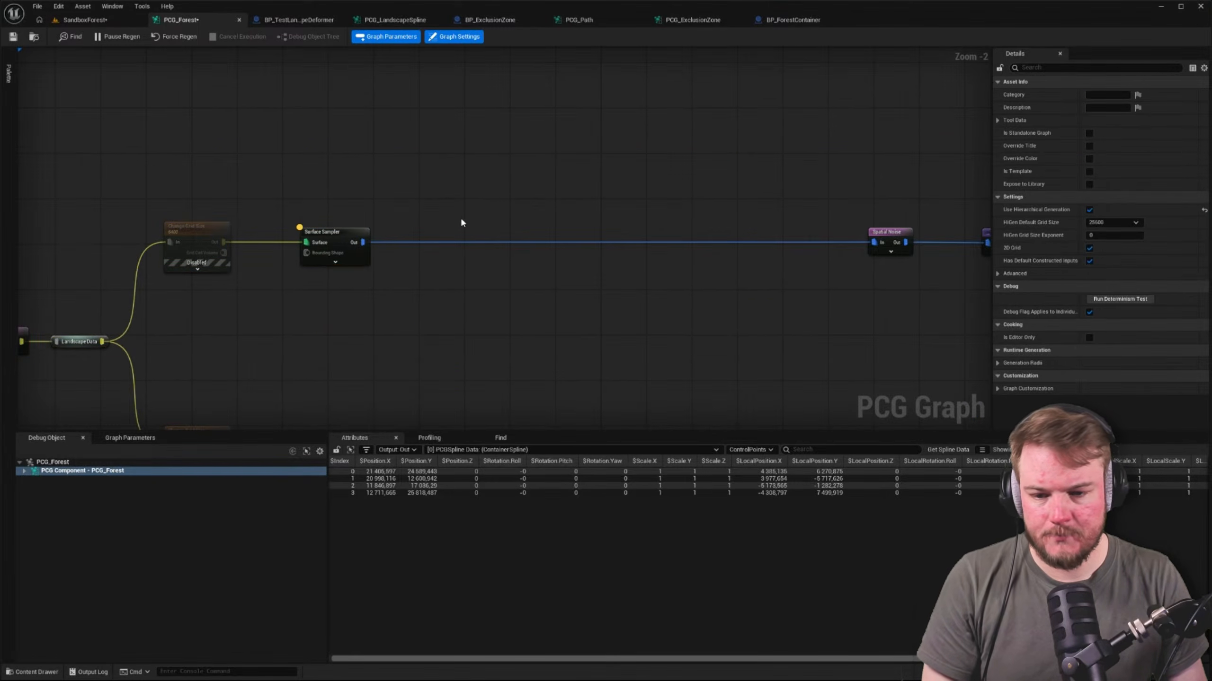
Add a Difference node that takes the upper Surface Sampler's output as its source
{"action": "left_click_drag", "start_coordinate": [364, 242], "coordinate": [565, 193]}
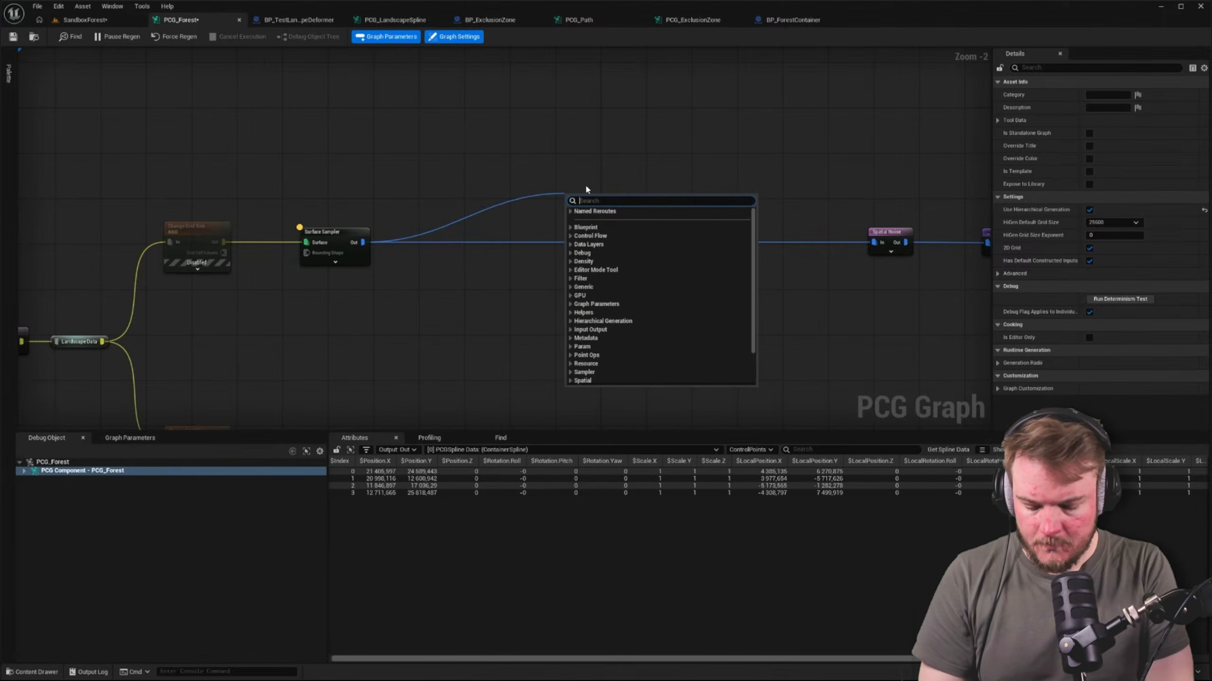
{"action": "type", "text": "difference"}
{"action": "key", "text": "Return"}
{"action": "left_click", "coordinate": [641, 181]}
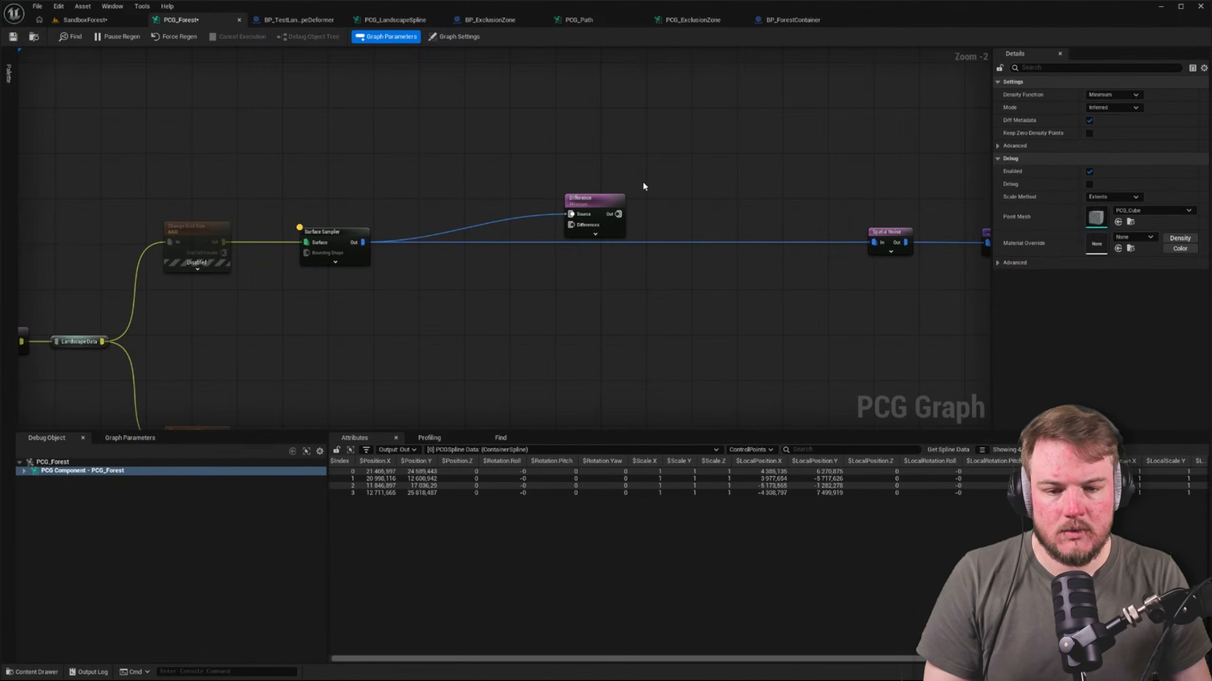
Connect the new Difference node's output to the upper Spatial Noise and place the forest container's spline chain above the Difference node
{"action": "left_click_drag", "start_coordinate": [618, 214], "coordinate": [873, 242]}
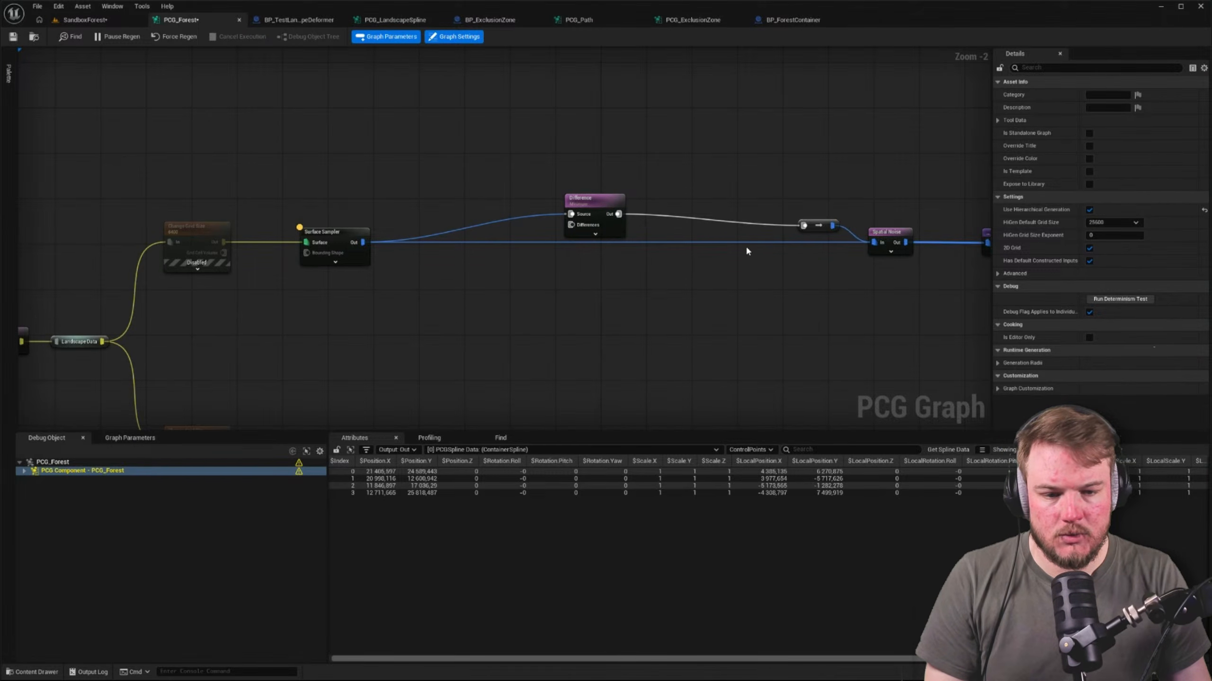
{"action": "scroll", "coordinate": [746, 241], "scroll_direction": "down", "scroll_amount": 4}
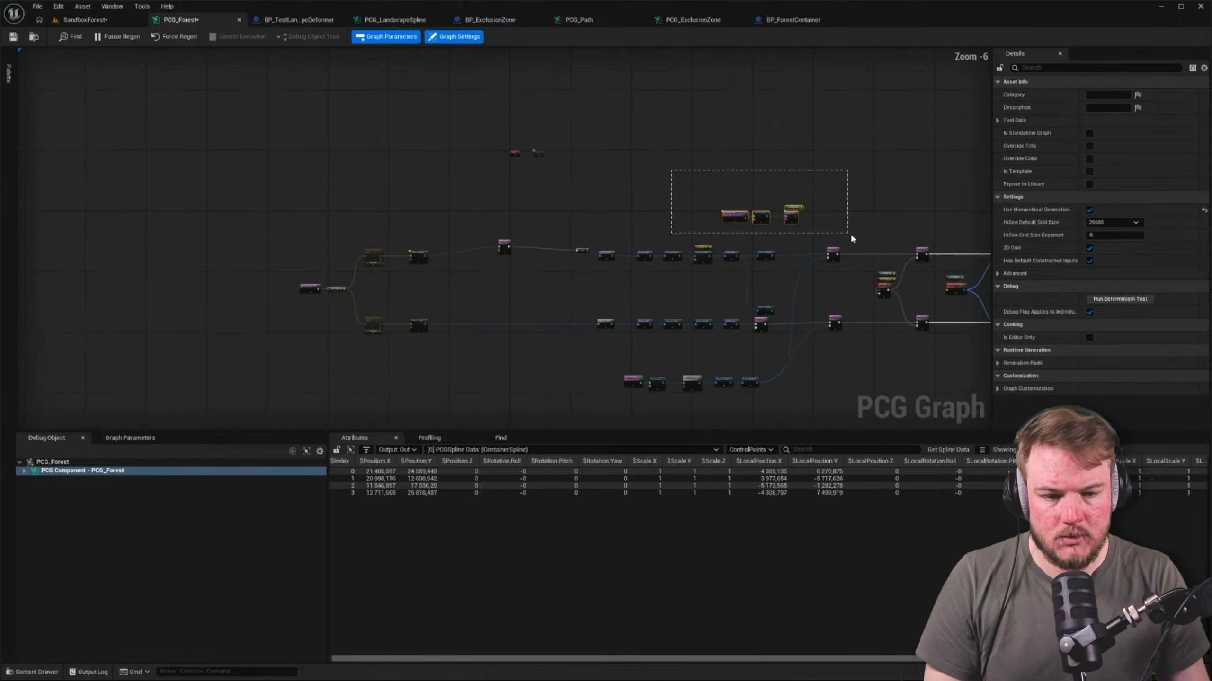
{"action": "left_click_drag", "start_coordinate": [850, 233], "coordinate": [505, 224]}
{"action": "scroll", "coordinate": [505, 223], "scroll_direction": "up", "scroll_amount": 5}
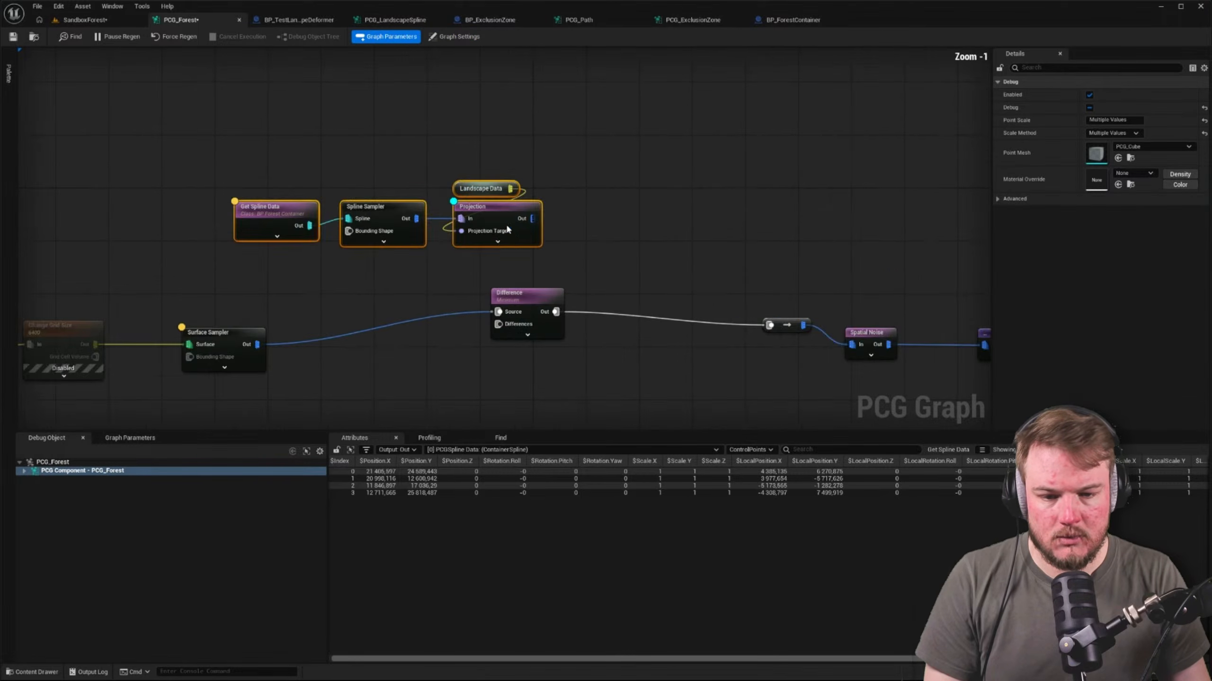
{"action": "right_click_drag", "start_coordinate": [648, 276], "coordinate": [644, 200]}
Feed the container spline's Projection output into the Differences input of the new Difference node and save the graph
{"action": "left_click", "coordinate": [629, 189]}
{"action": "left_click", "coordinate": [782, 248]}
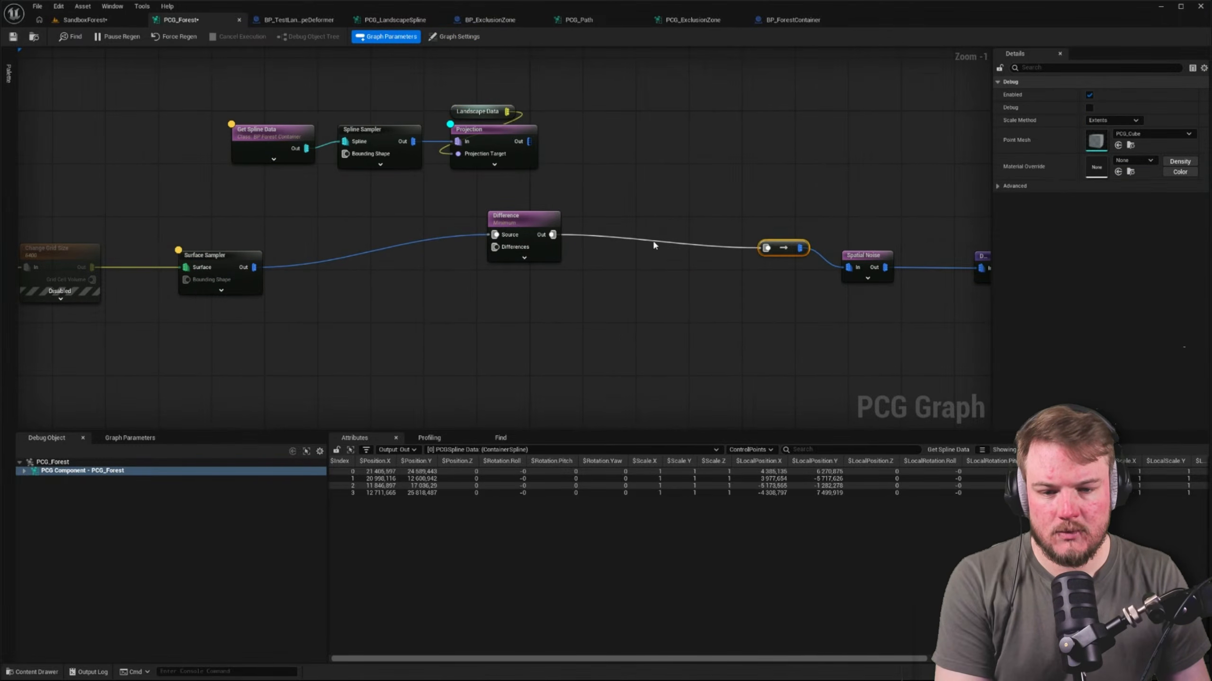
{"action": "key", "text": "Delete"}
{"action": "left_click_drag", "start_coordinate": [478, 209], "coordinate": [848, 264]}
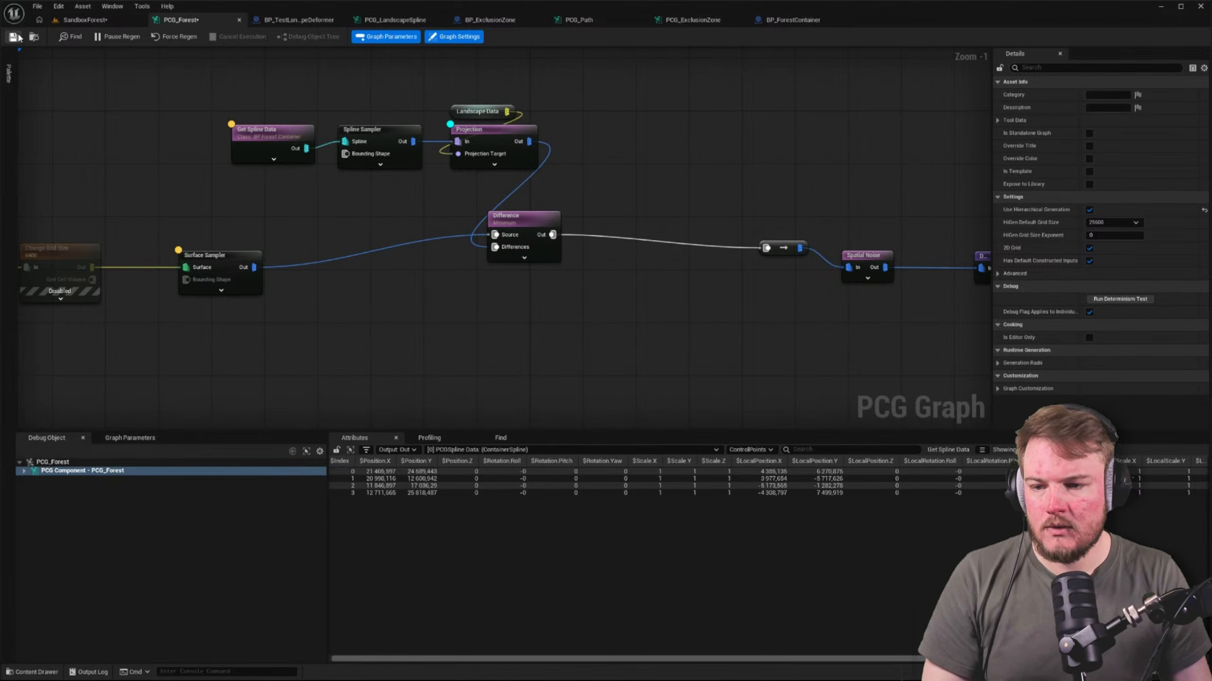
Examine the trees around the BP_ForestContainer spline in the SandboxForest level
{"action": "left_click", "coordinate": [84, 21]}
{"action": "key", "text": "w"}
{"action": "right_click_drag", "start_coordinate": [510, 246], "coordinate": [601, 282]}
{"action": "key", "text": "d"}
{"action": "right_click_drag", "start_coordinate": [282, 104], "coordinate": [188, 107]}
{"action": "key", "text": "w"}
{"action": "left_click", "coordinate": [223, 19]}
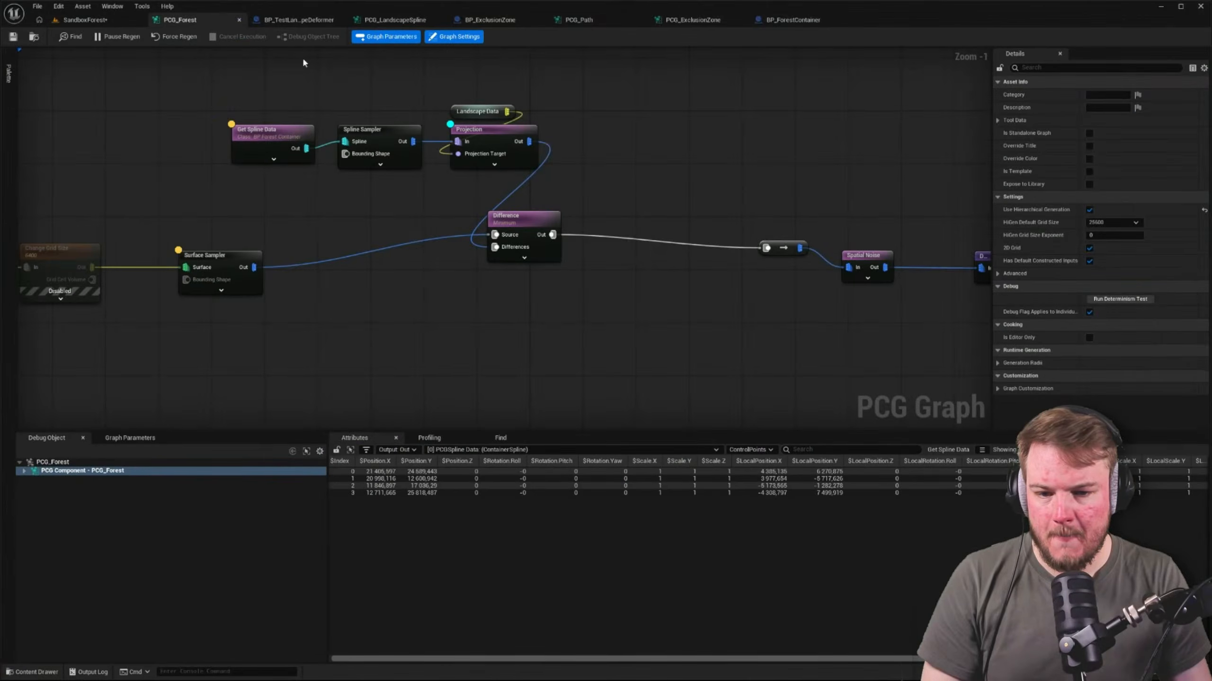
Compare the new Difference node's density function and mode with those of an existing Difference node further along the branch
{"action": "left_click", "coordinate": [519, 218]}
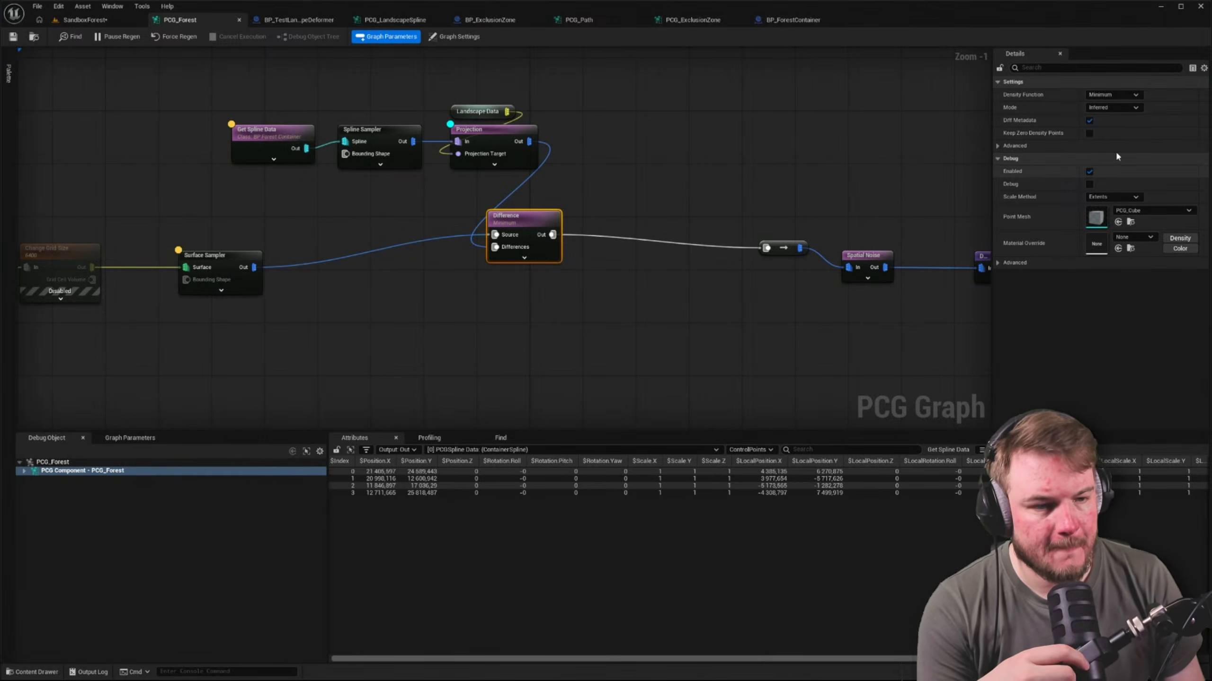
{"action": "left_click", "coordinate": [1123, 108]}
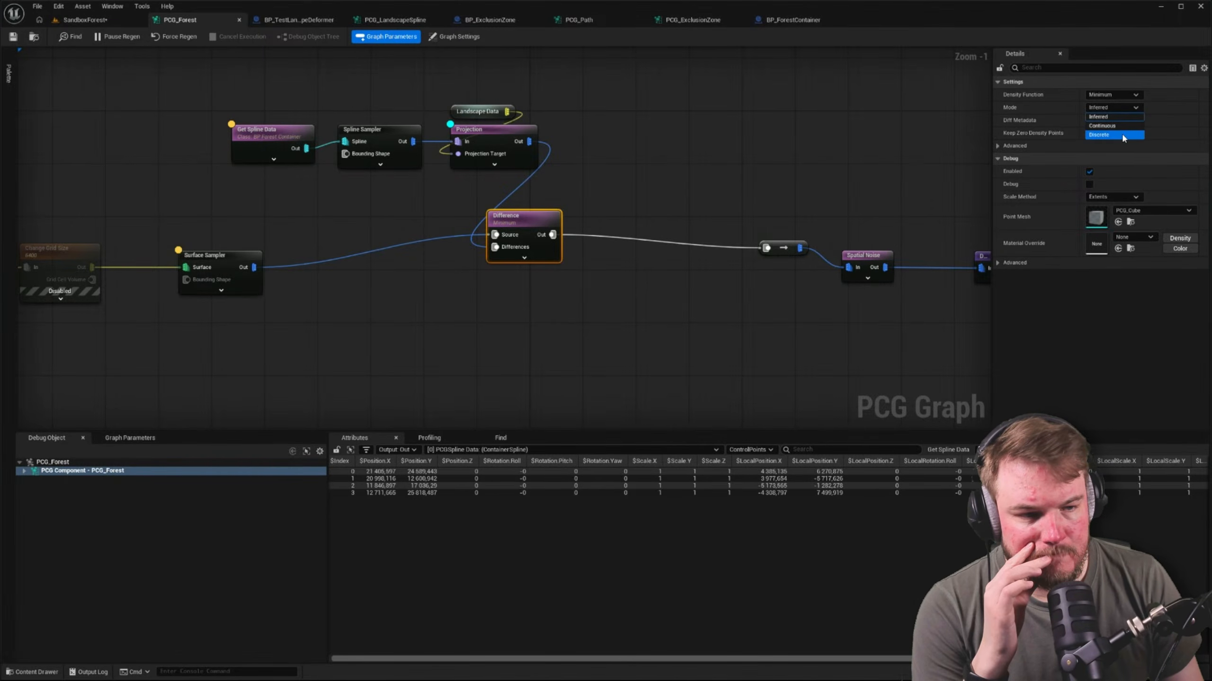
{"action": "left_click", "coordinate": [896, 188]}
{"action": "right_click_drag", "start_coordinate": [944, 207], "coordinate": [465, 194]}
{"action": "right_click_drag", "start_coordinate": [892, 211], "coordinate": [513, 206]}
{"action": "left_click", "coordinate": [655, 225]}
{"action": "right_click_drag", "start_coordinate": [414, 206], "coordinate": [883, 206]}
{"action": "right_click_drag", "start_coordinate": [311, 191], "coordinate": [749, 196]}
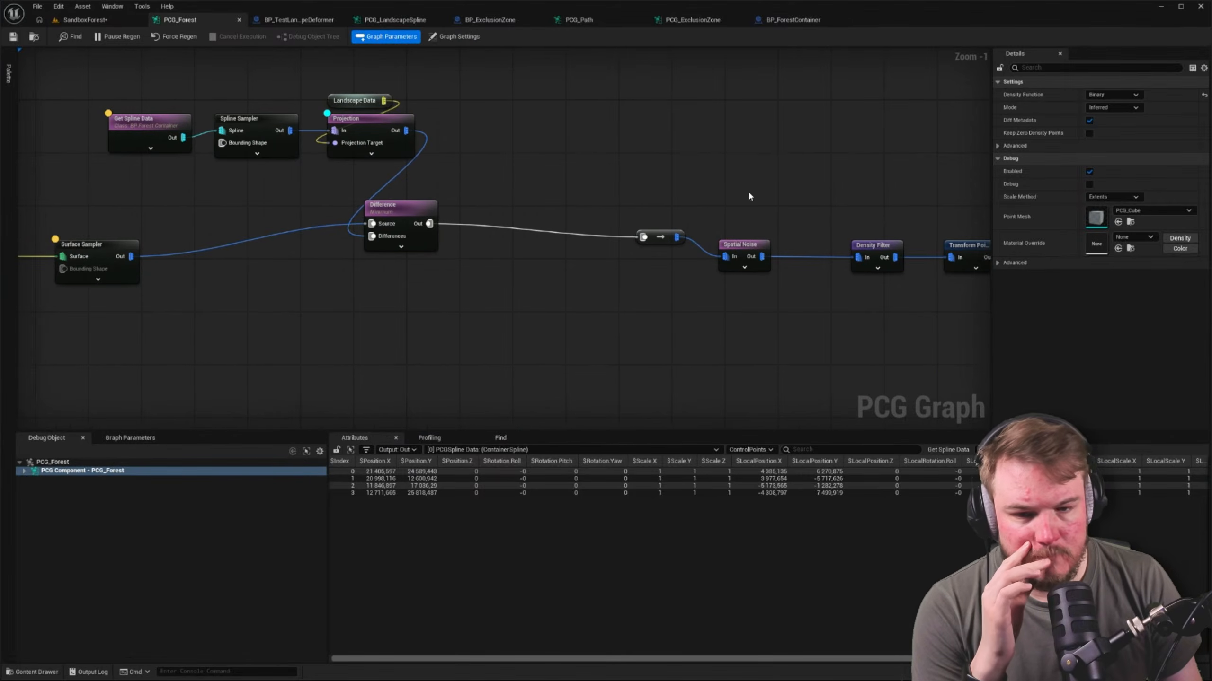
Set the new Difference node's Density Function to Binary and check the forest in the SandboxForest level
{"action": "left_click", "coordinate": [418, 211]}
{"action": "left_click", "coordinate": [1111, 95]}
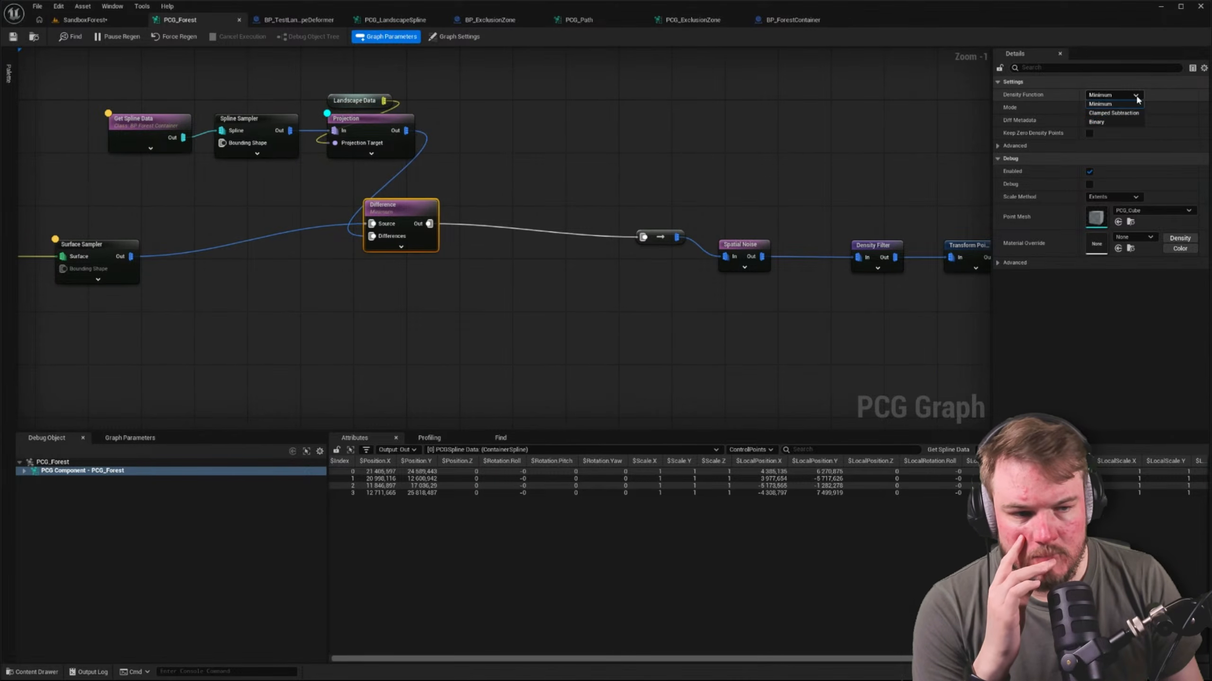
{"action": "left_click", "coordinate": [1124, 128]}
{"action": "left_click", "coordinate": [84, 19]}
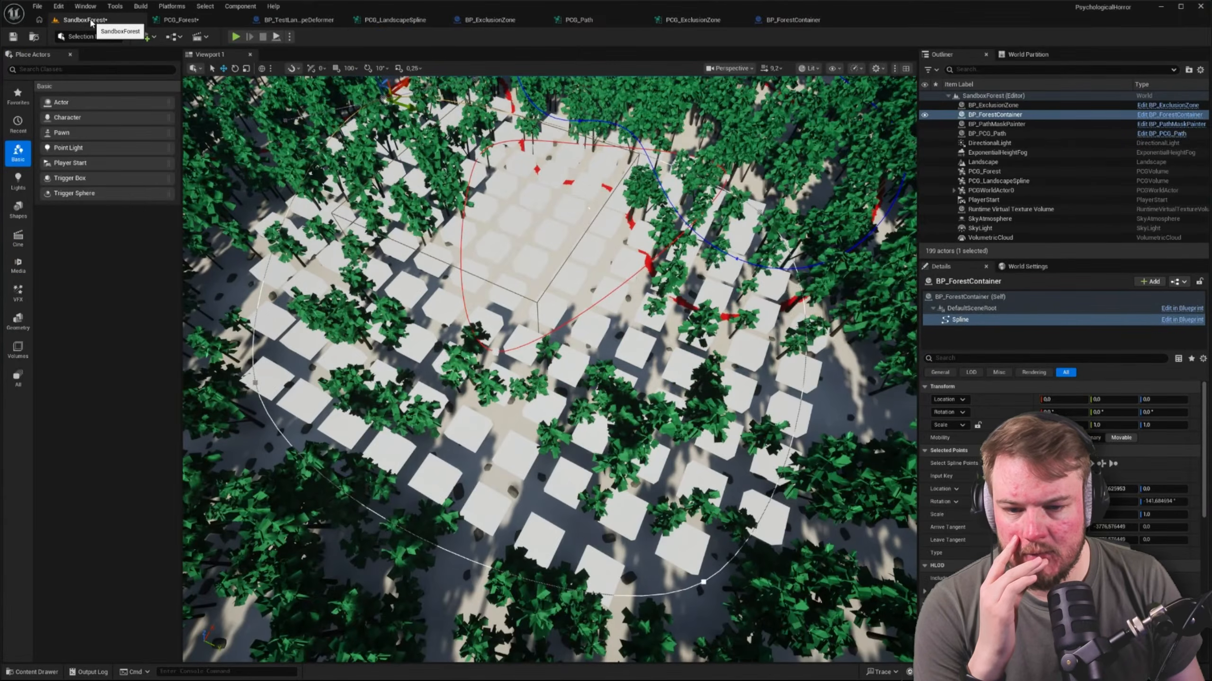
{"action": "left_click", "coordinate": [158, 21]}
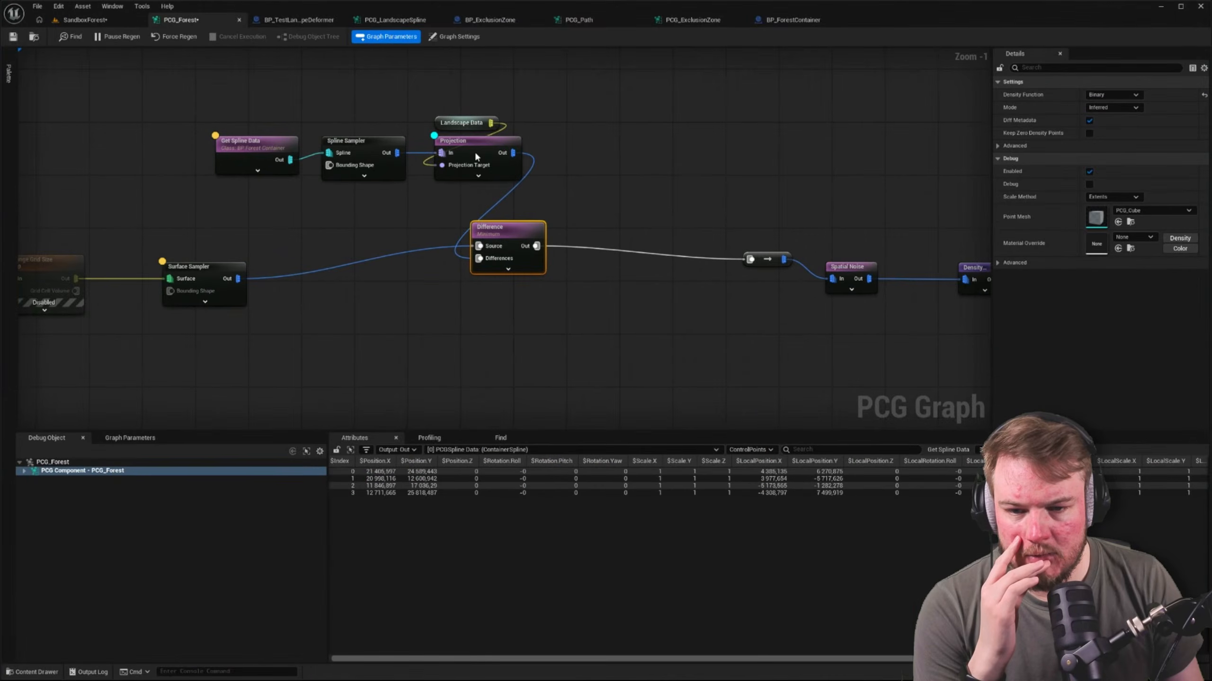
Set the container Spline Sampler's Interior Border Sample Spacing to 8000, change it to 1000, and check the sampled area in the level
{"action": "left_click", "coordinate": [384, 148]}
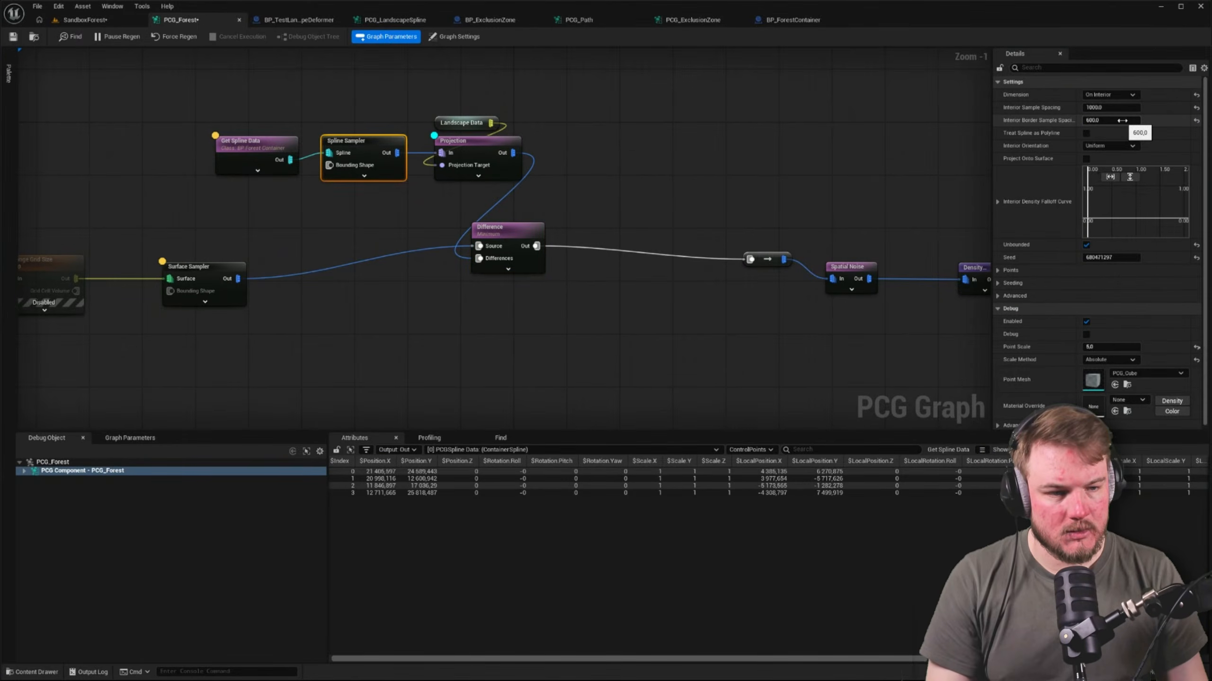
{"action": "left_click", "coordinate": [1127, 120]}
{"action": "type", "text": "8000"}
{"action": "key", "text": "Return"}
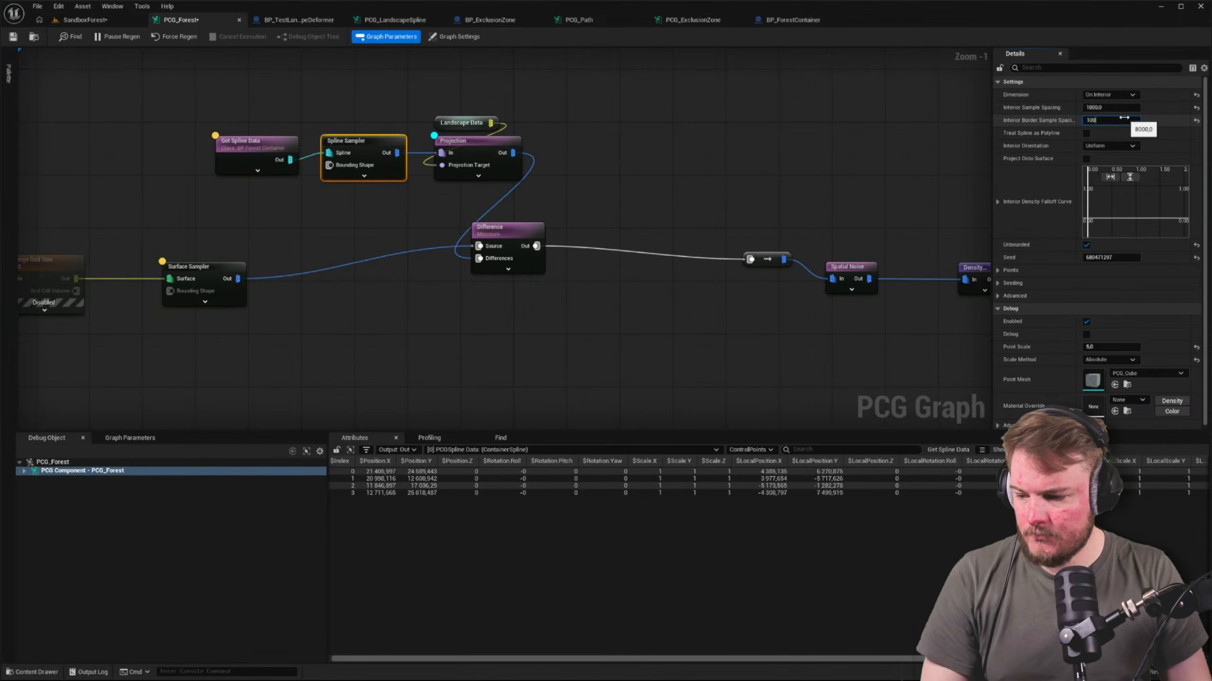
{"action": "left_click", "coordinate": [91, 21]}
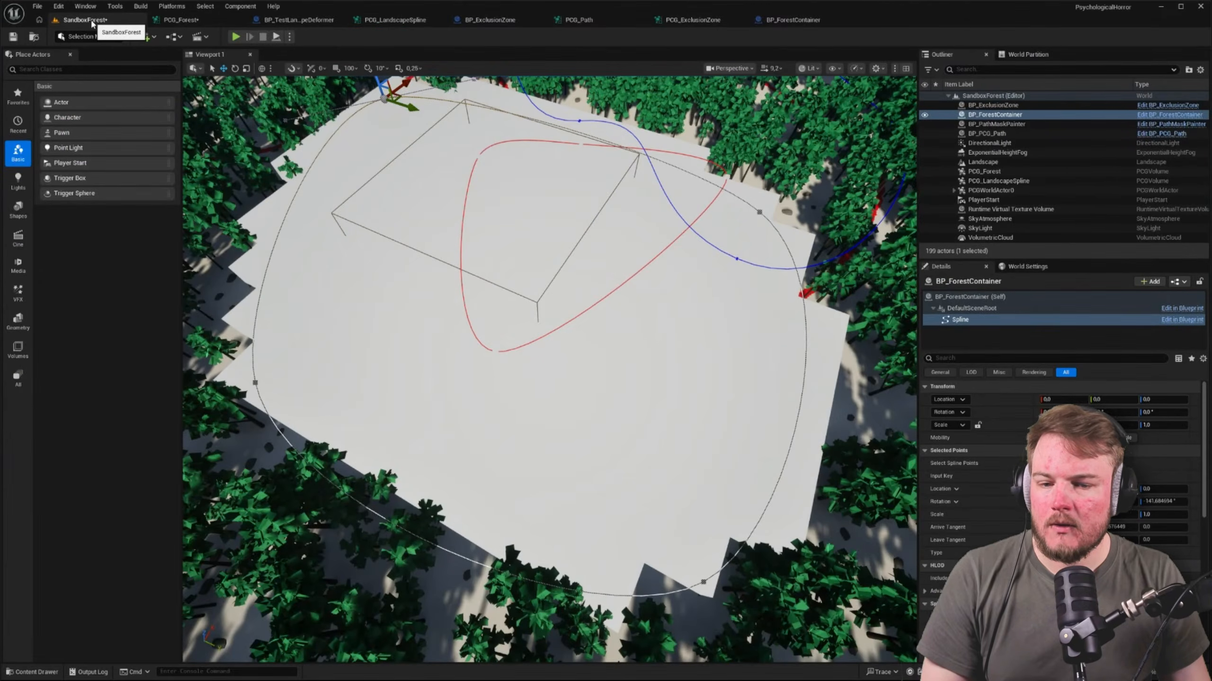
{"action": "left_click", "coordinate": [190, 20]}
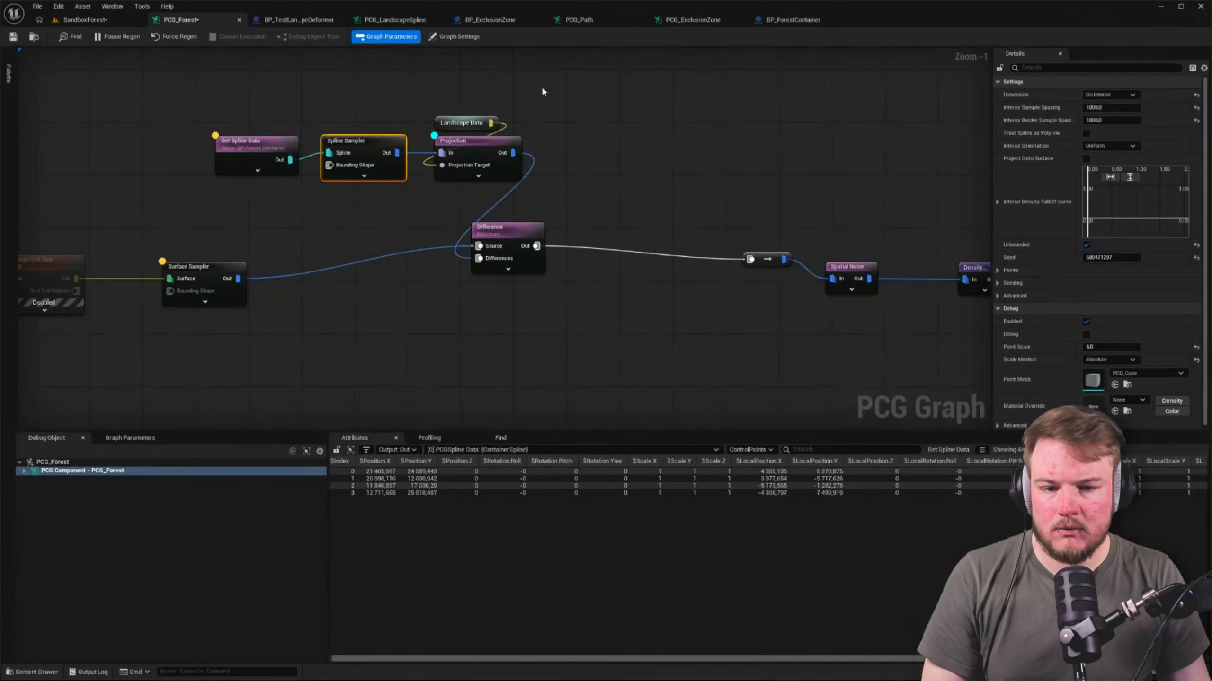
Turn off inspection and debug display on the Surface Sampler and the container spline chain, and check the cleared area in the level
{"action": "left_click", "coordinate": [503, 143]}
{"action": "left_click", "coordinate": [763, 135]}
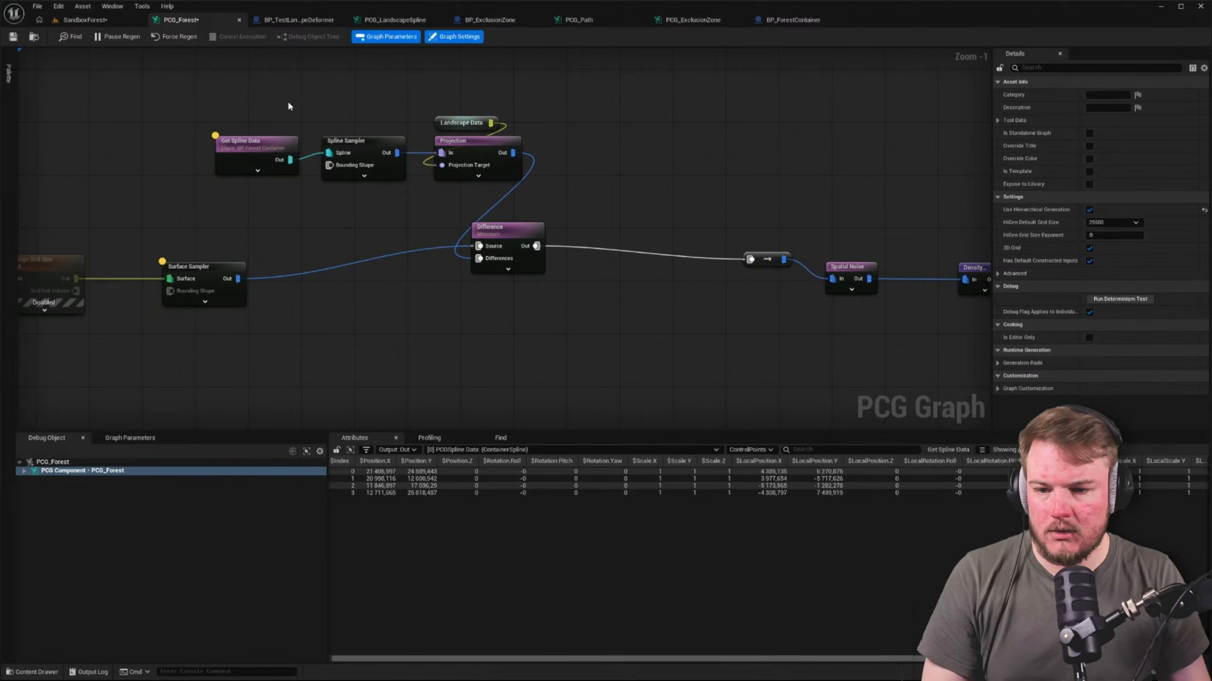
{"action": "left_click", "coordinate": [262, 144]}
{"action": "left_click", "coordinate": [223, 270], "text": "shift"}
{"action": "left_click", "coordinate": [233, 215]}
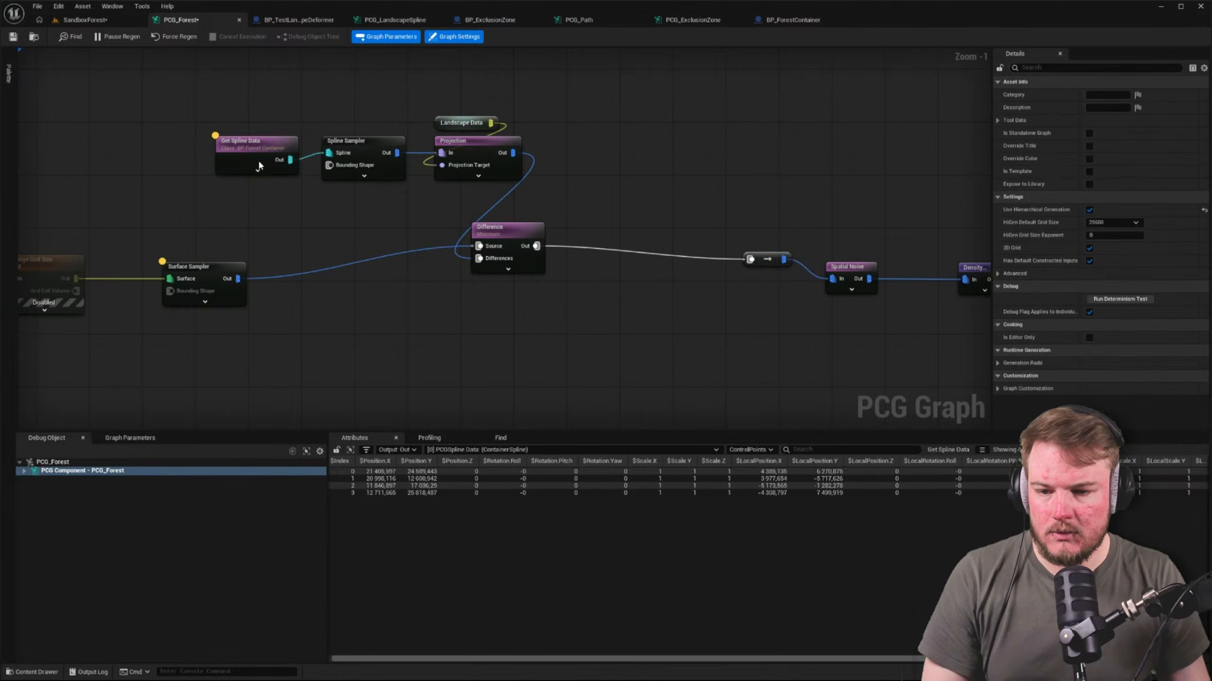
{"action": "left_click", "coordinate": [214, 273]}
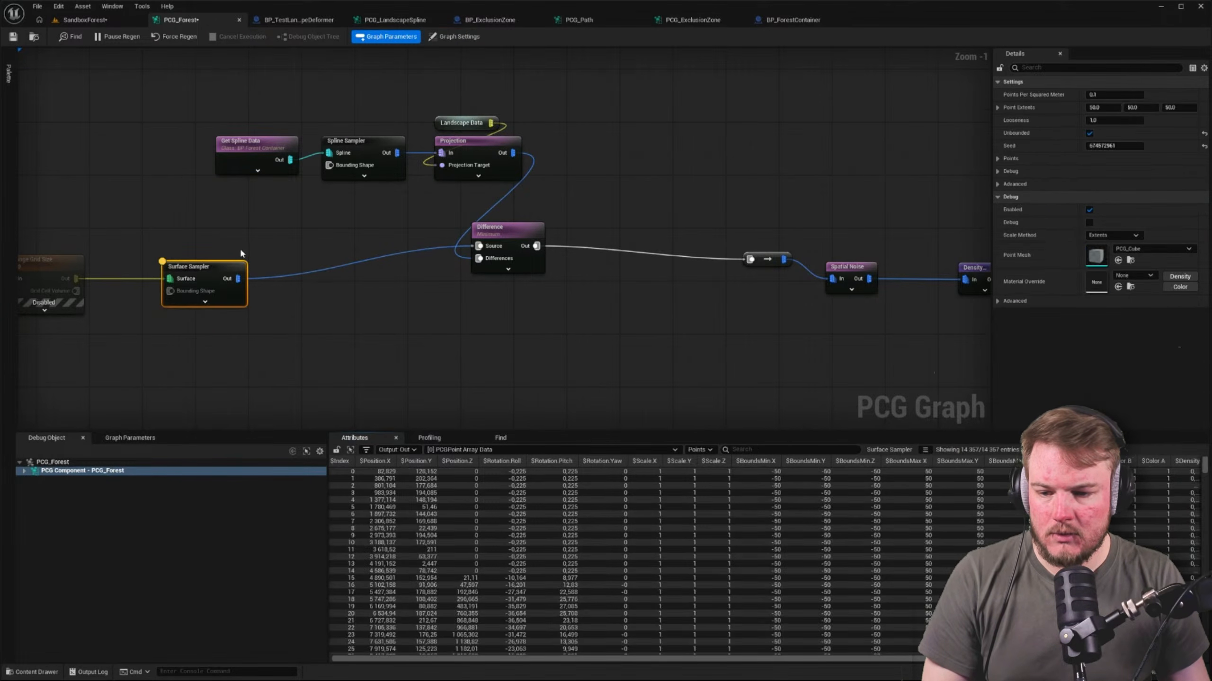
{"action": "left_click", "coordinate": [255, 151]}
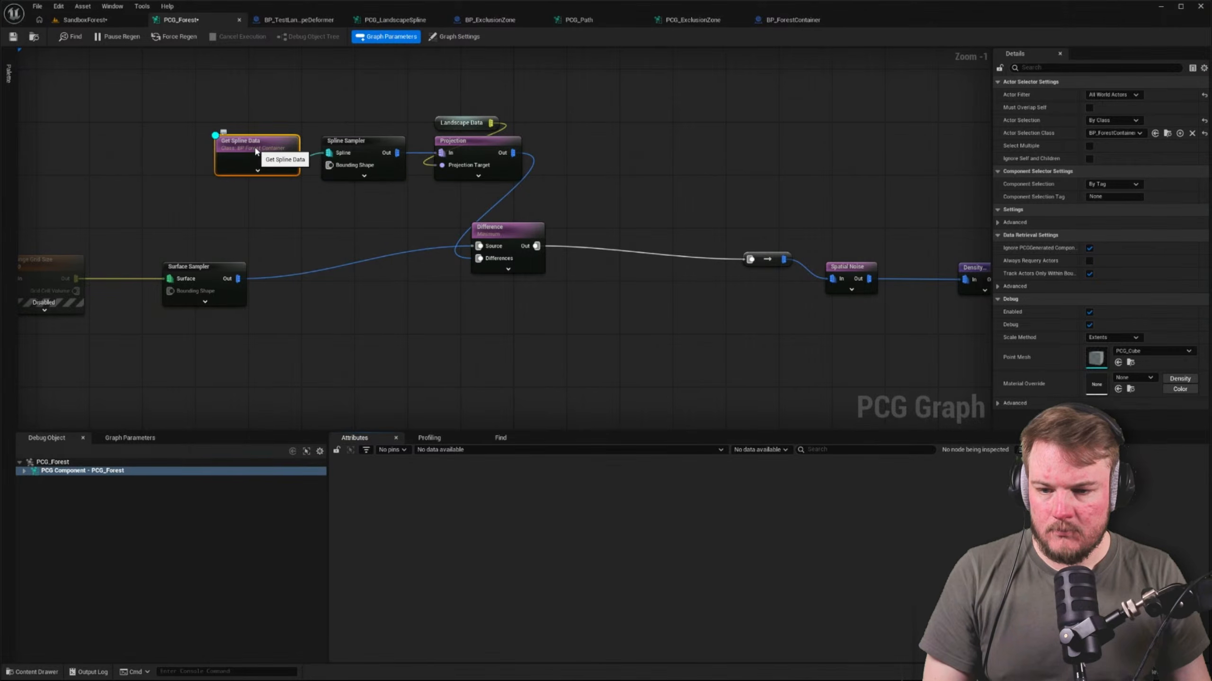
{"action": "key", "text": "Caps_Lock"}
{"action": "key", "text": "d"}
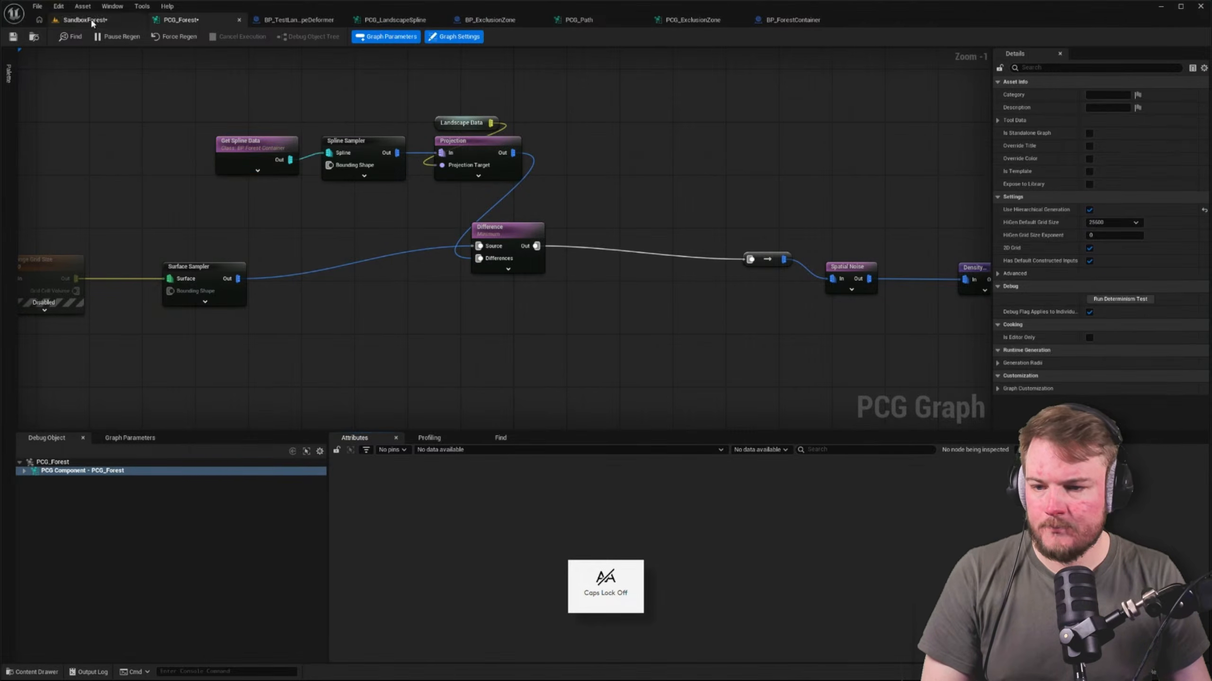
{"action": "left_click", "coordinate": [82, 20]}
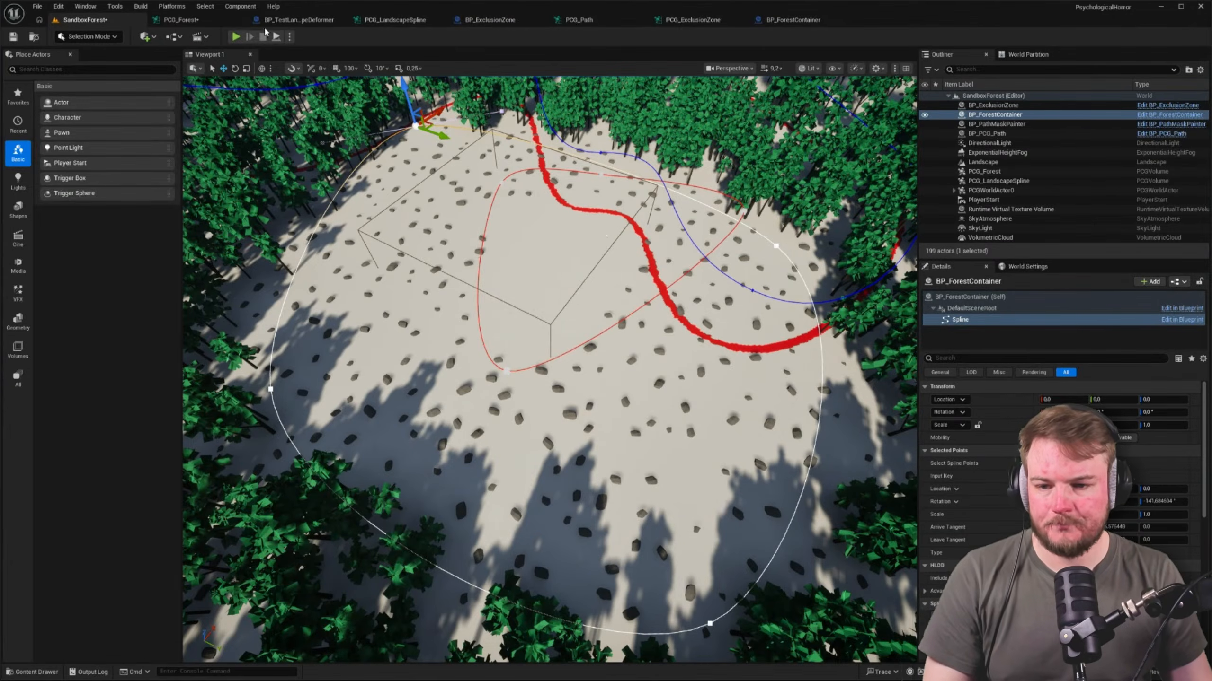
{"action": "left_click", "coordinate": [209, 19]}
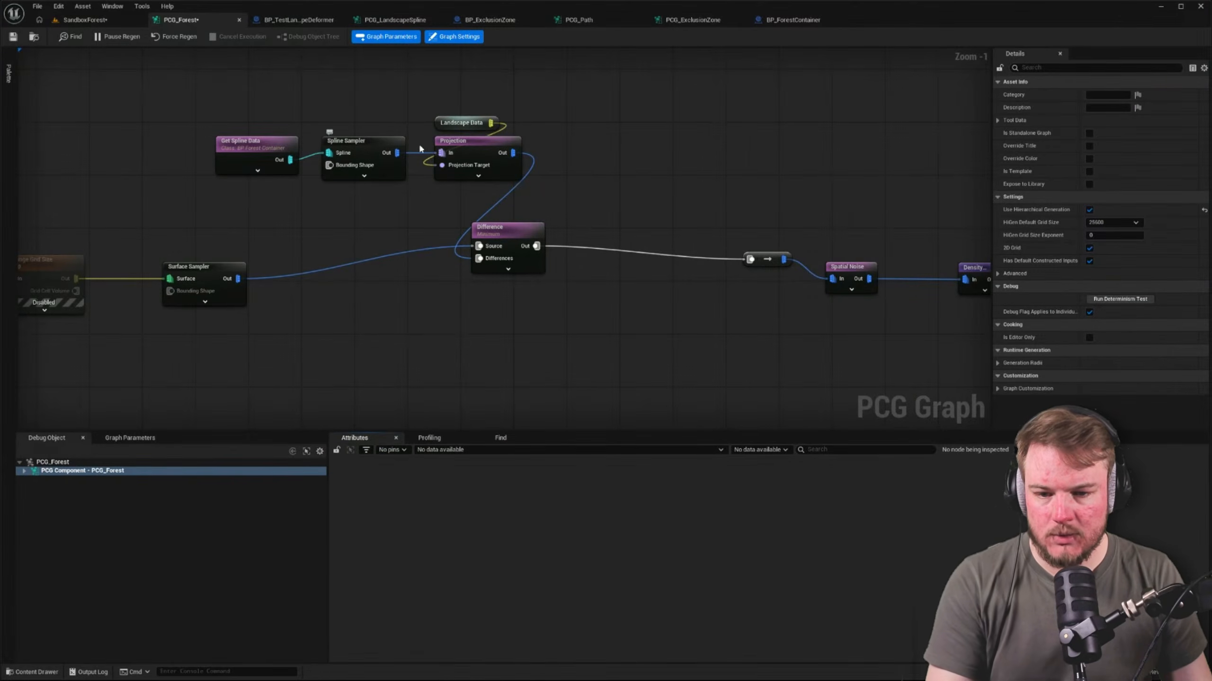
Try the new Difference node's Continuous and Discrete modes, checking each in the level, and reset Mode to Inferred
{"action": "left_click", "coordinate": [446, 144]}
{"action": "left_click", "coordinate": [518, 234]}
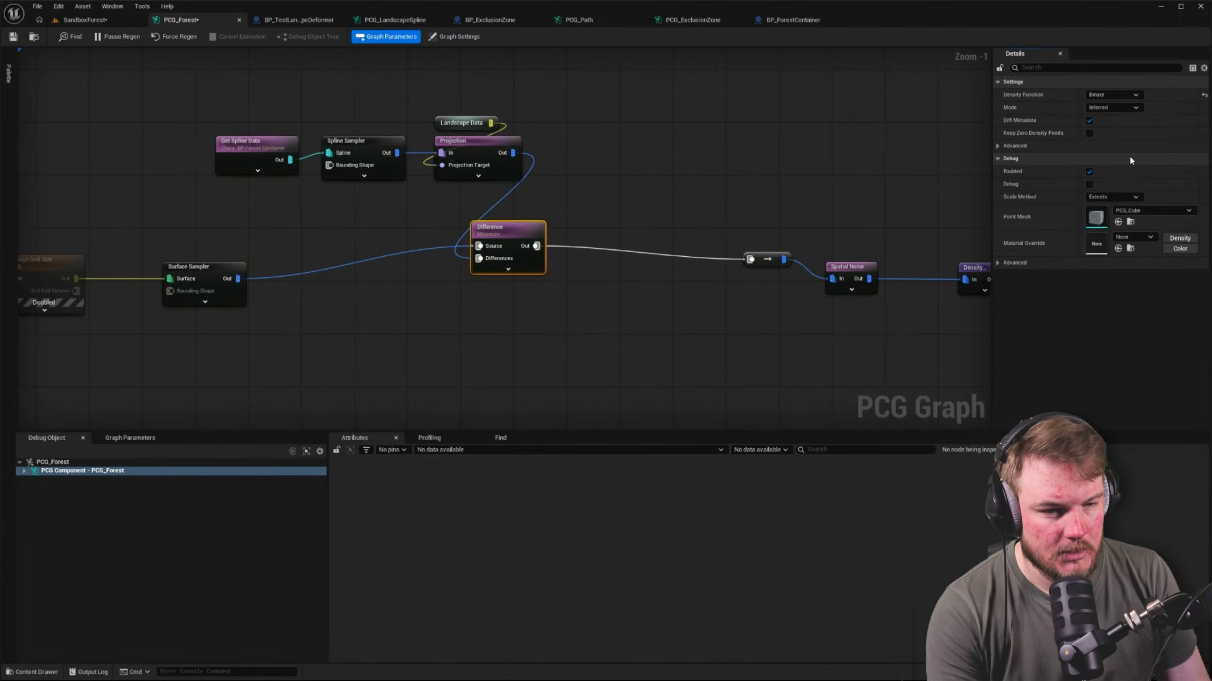
{"action": "right_click_drag", "start_coordinate": [705, 176], "coordinate": [819, 262]}
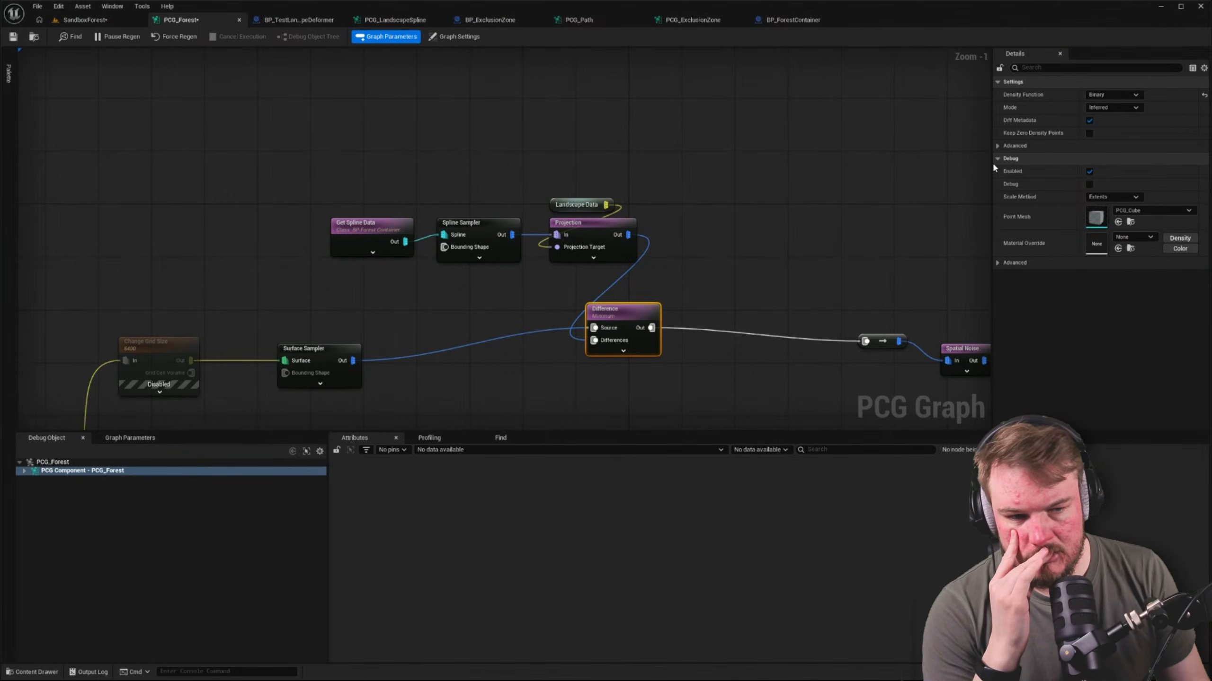
{"action": "right_click_drag", "start_coordinate": [922, 171], "coordinate": [840, 172]}
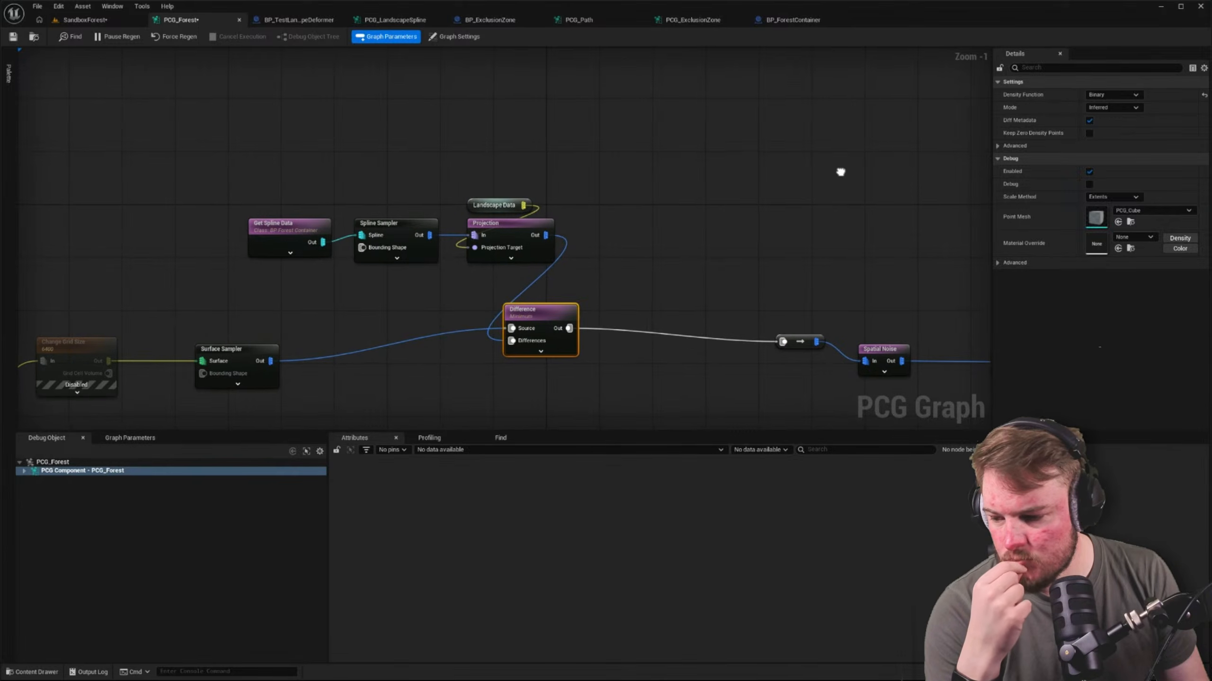
{"action": "left_click", "coordinate": [1113, 108]}
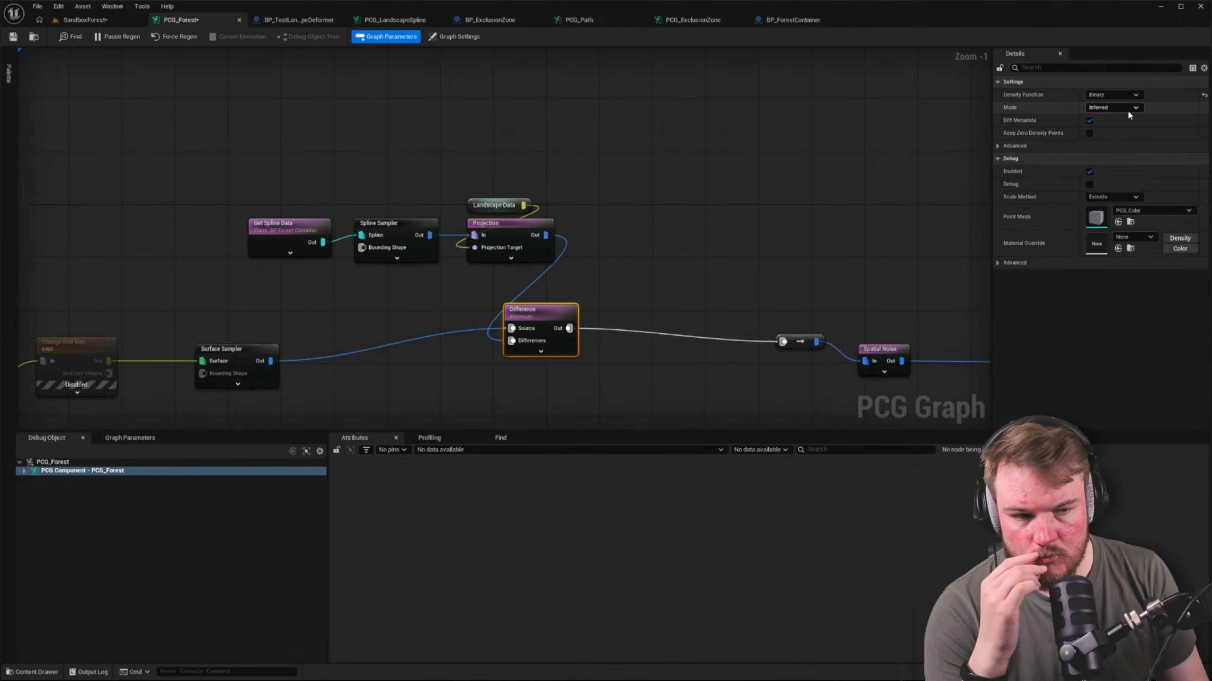
{"action": "left_click", "coordinate": [1124, 126]}
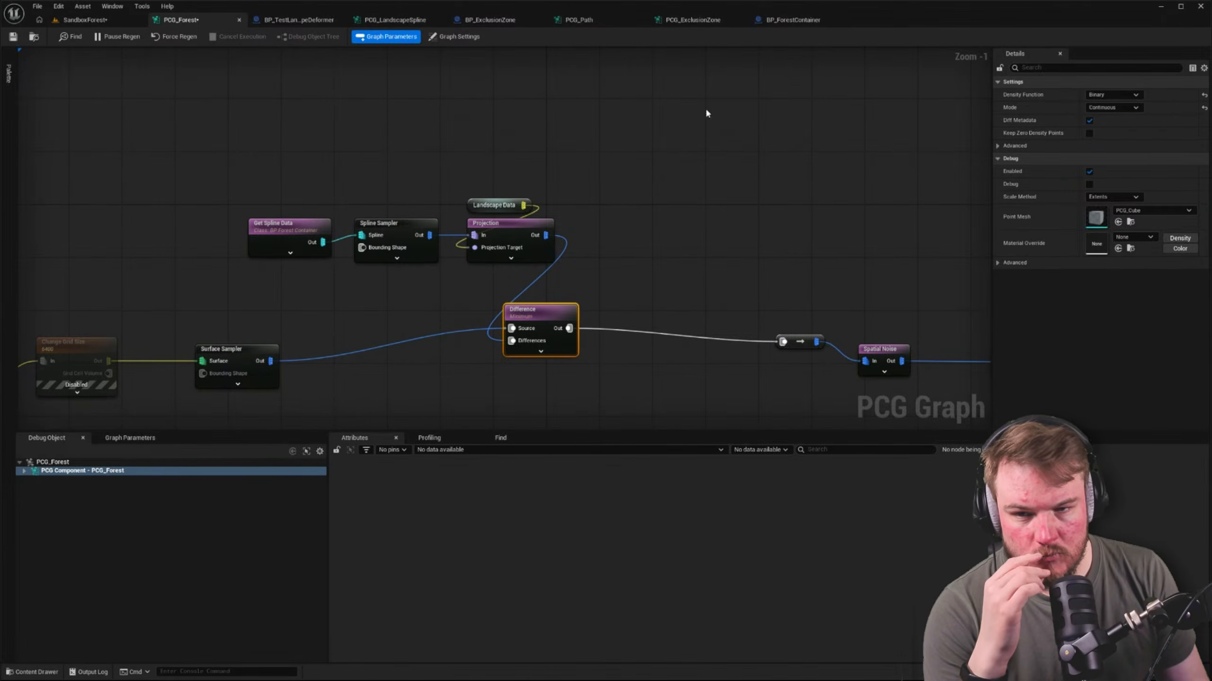
{"action": "left_click", "coordinate": [85, 20]}
{"action": "left_click", "coordinate": [182, 19]}
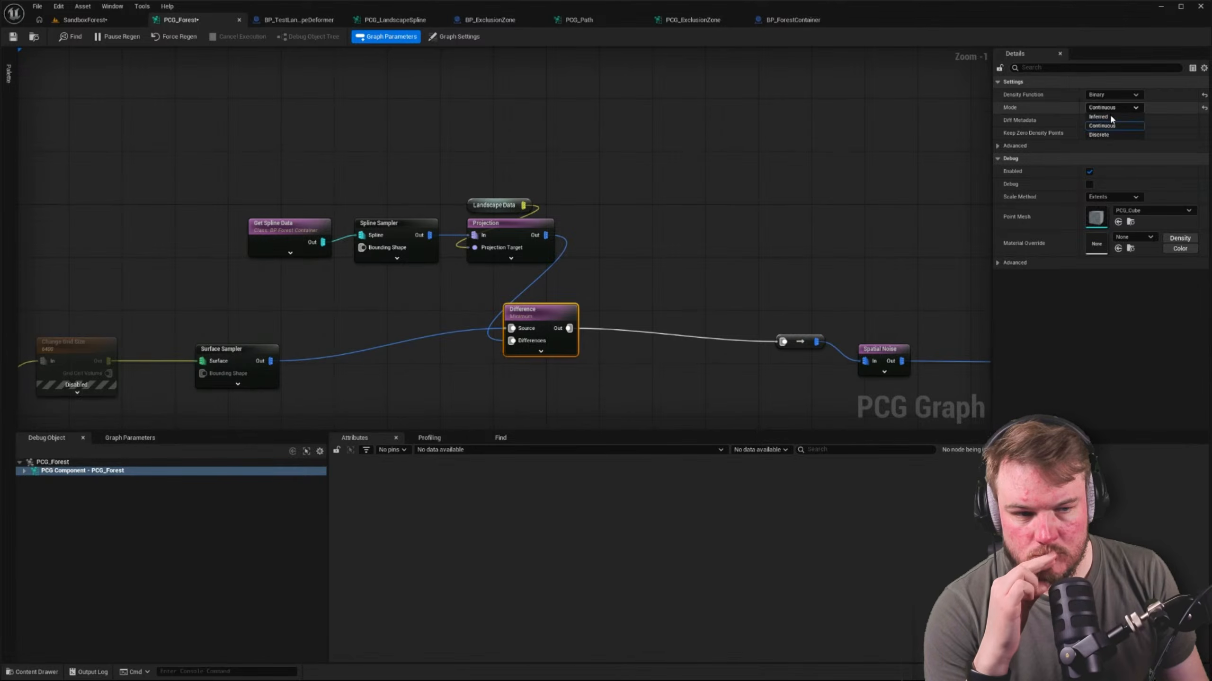
{"action": "left_click", "coordinate": [84, 19]}
{"action": "left_click", "coordinate": [181, 19]}
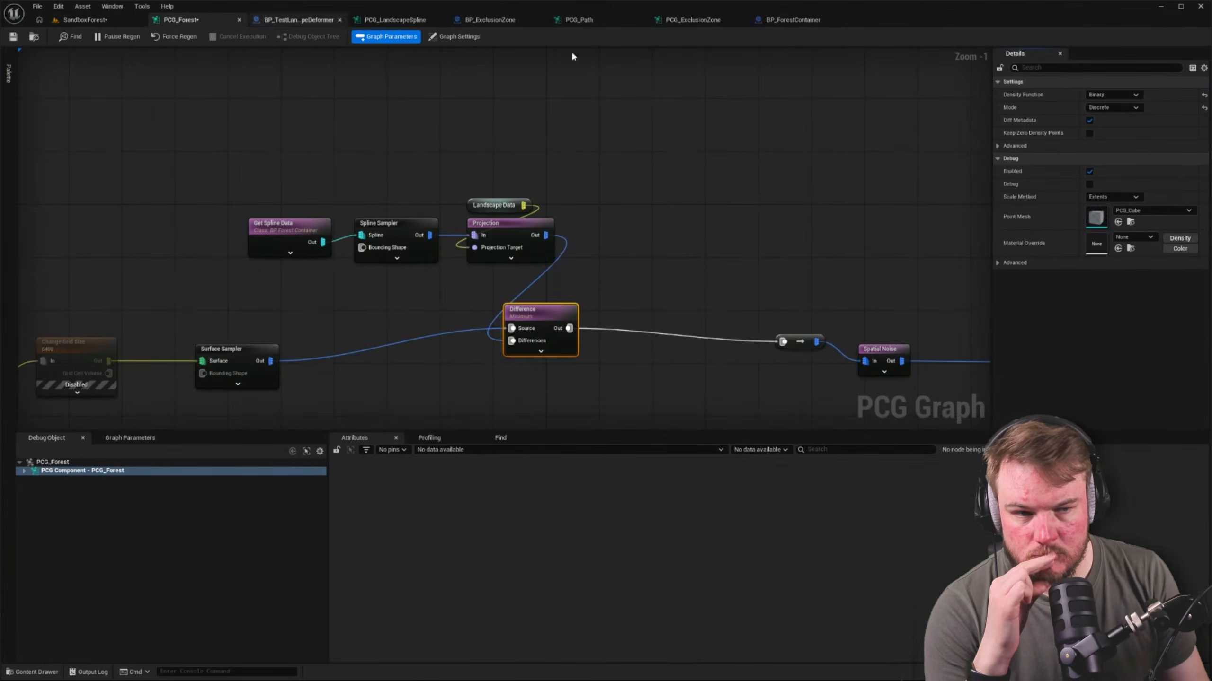
{"action": "left_click", "coordinate": [1204, 108]}
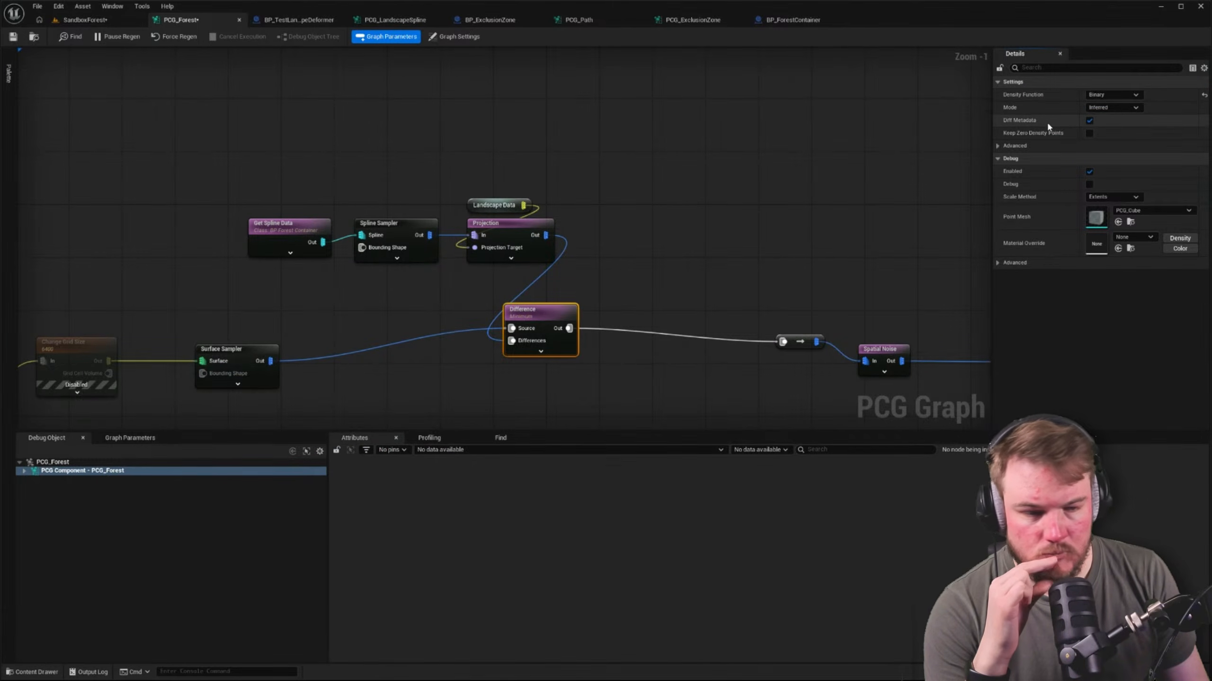
{"action": "left_click", "coordinate": [997, 146]}
{"action": "left_click", "coordinate": [996, 146]}
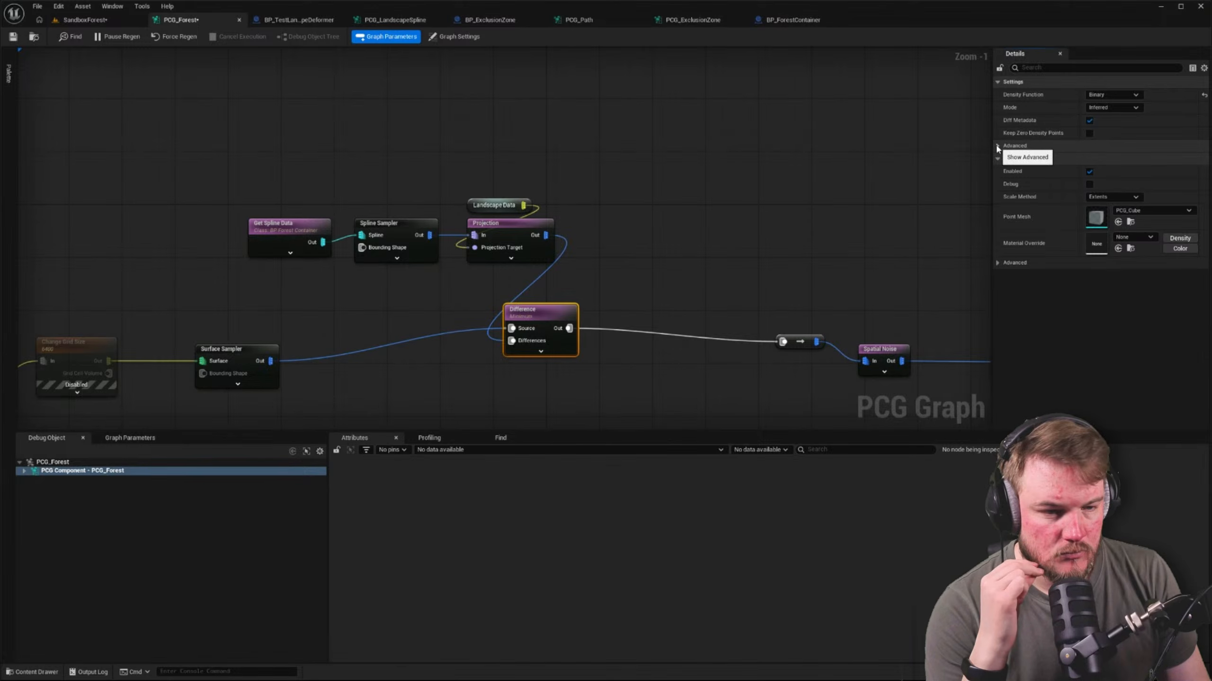
Add an Intersection node that takes the container Projection's output as its primary source, and place it beyond the Projection node
{"action": "left_click_drag", "start_coordinate": [545, 236], "coordinate": [625, 198]}
{"action": "type", "text": "inters"}
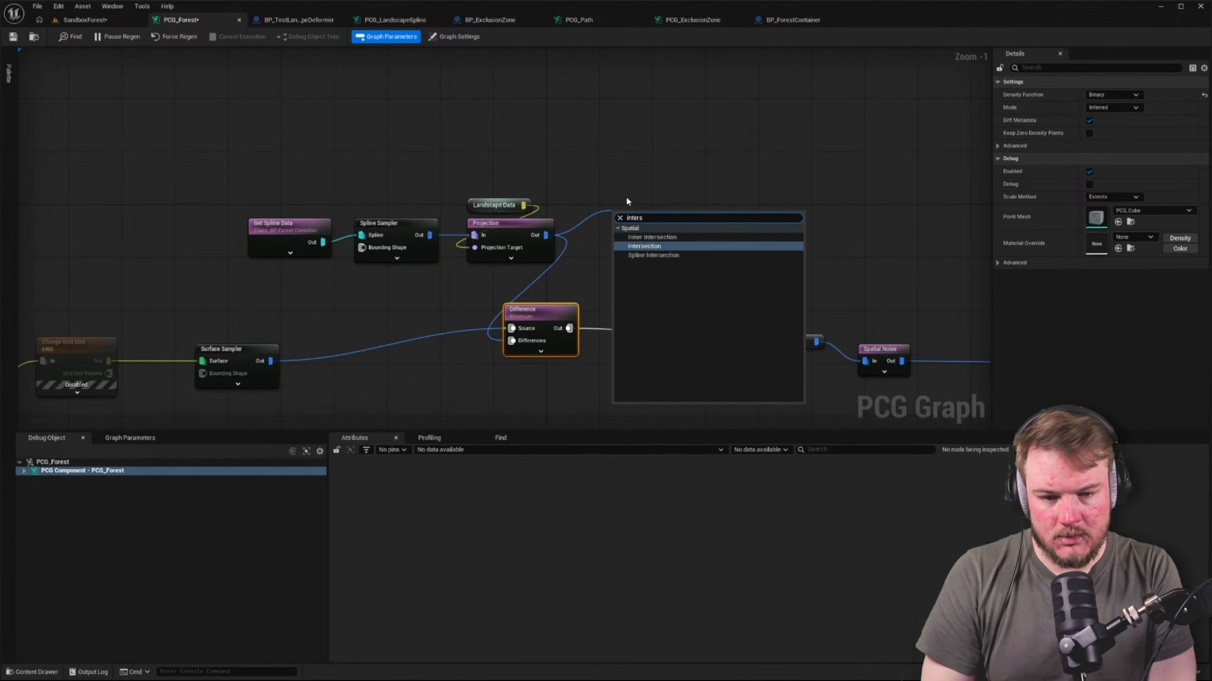
{"action": "key", "text": "Return"}
{"action": "left_click", "coordinate": [676, 193]}
{"action": "left_click", "coordinate": [655, 216]}
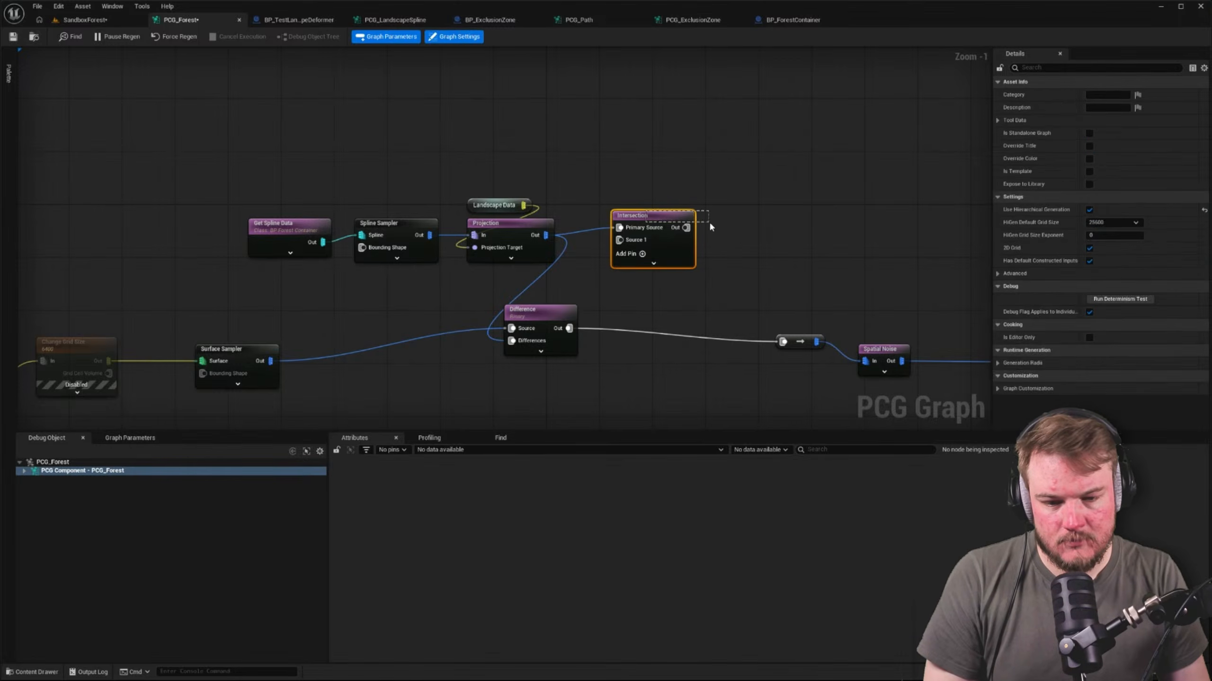
{"action": "left_click", "coordinate": [585, 267]}
{"action": "left_click_drag", "start_coordinate": [657, 219], "coordinate": [704, 233]}
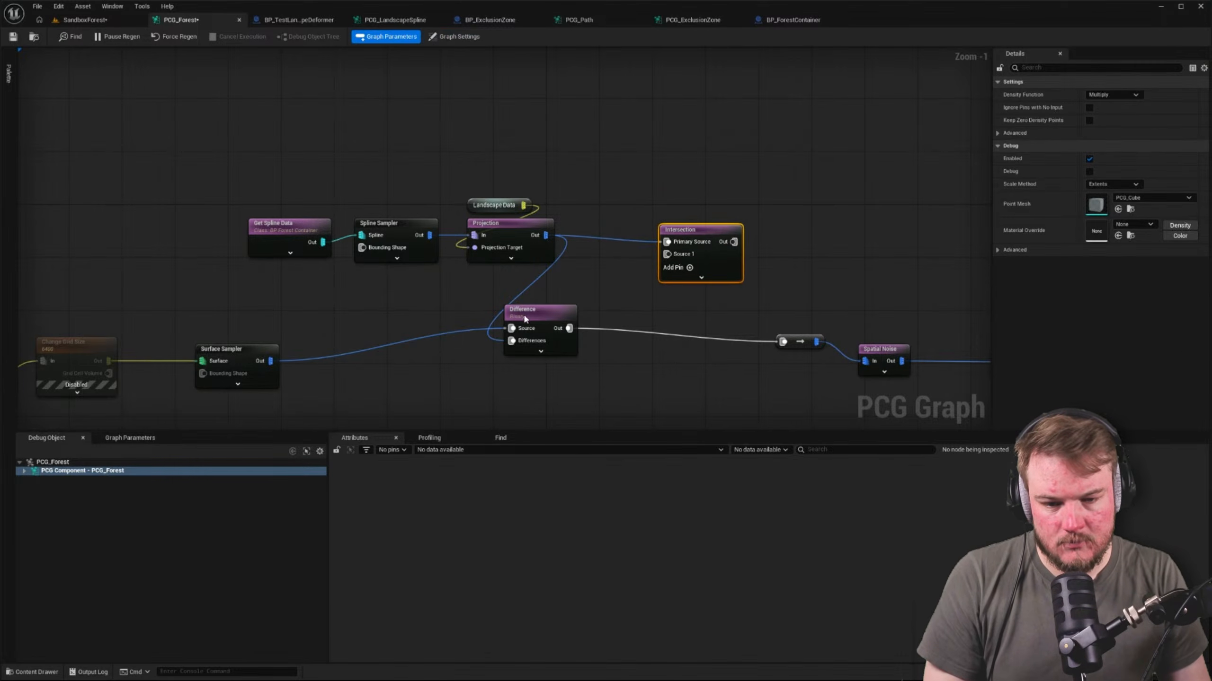
Feed the Surface Sampler into the Intersection's Primary Source, the container Projection into Source 1, and its output into the conversion node before Spatial Noise
{"action": "left_click_drag", "start_coordinate": [511, 328], "coordinate": [667, 241], "text": "ctrl"}
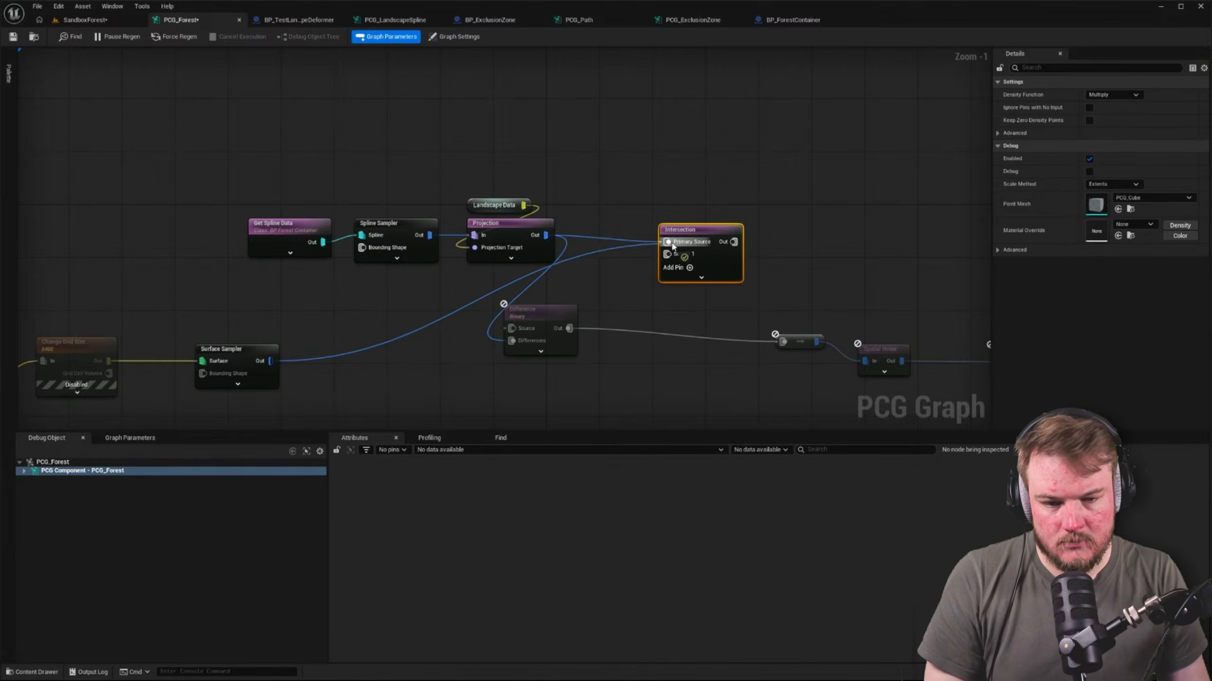
{"action": "left_click", "coordinate": [607, 241]}
{"action": "left_click_drag", "start_coordinate": [545, 235], "coordinate": [667, 254]}
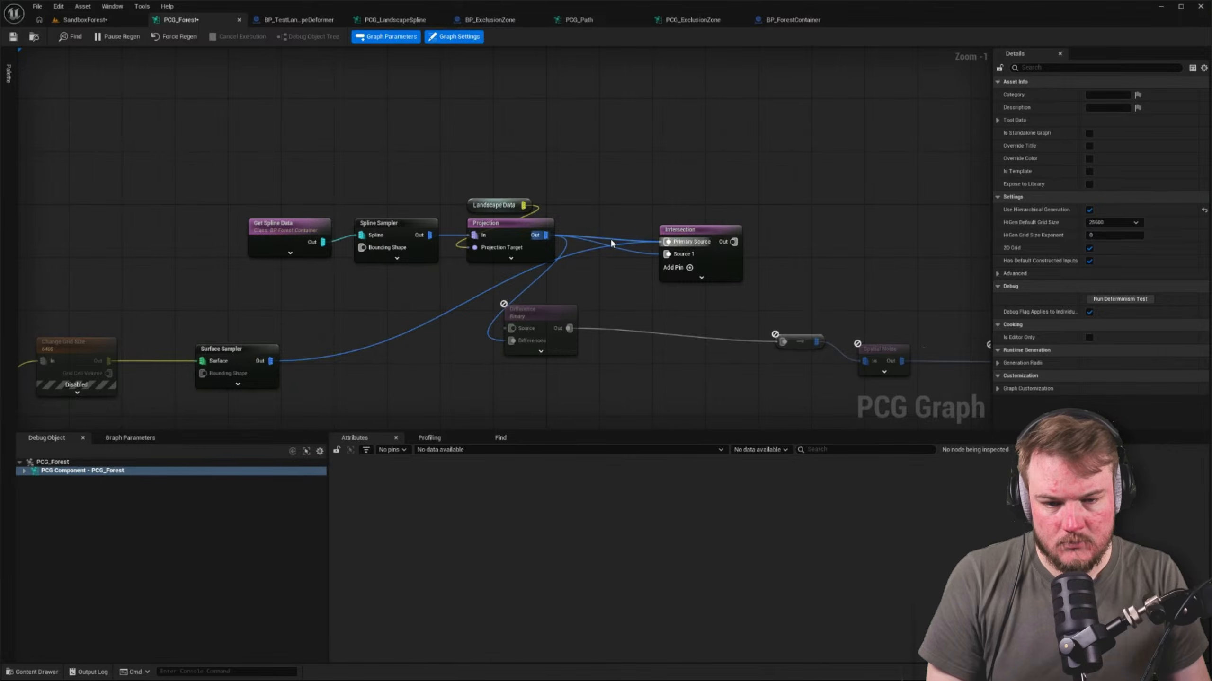
{"action": "right_click_drag", "start_coordinate": [624, 263], "coordinate": [545, 231]}
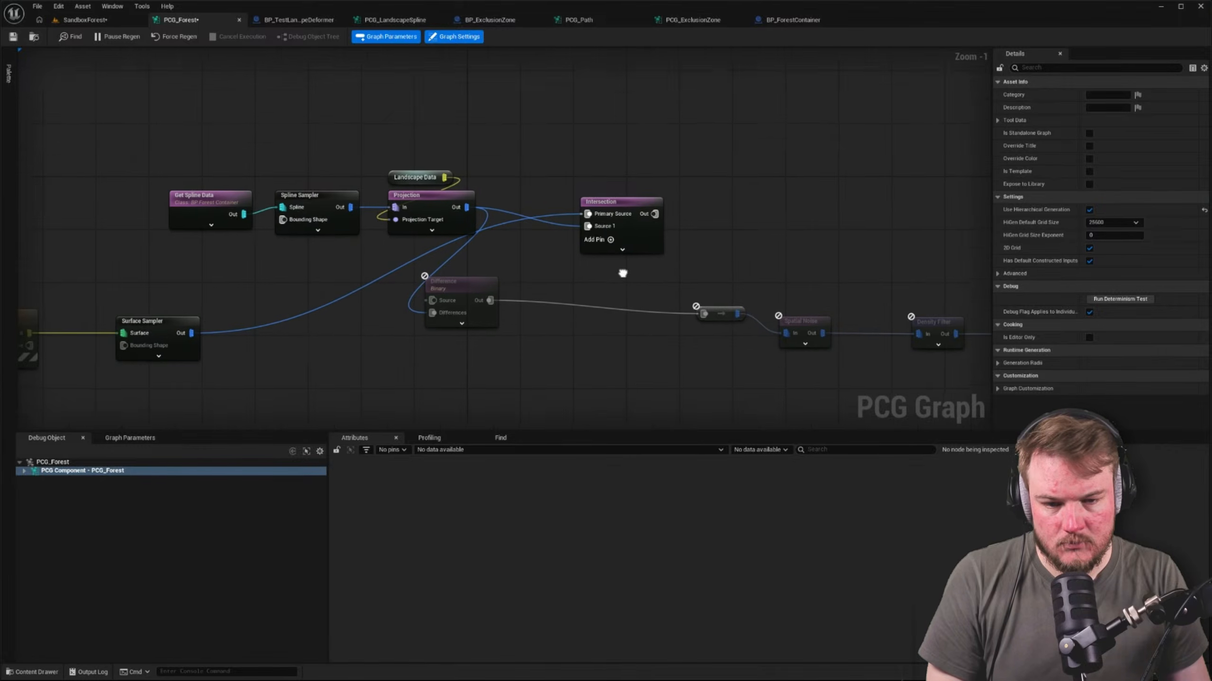
{"action": "left_click", "coordinate": [638, 204]}
{"action": "left_click_drag", "start_coordinate": [653, 212], "coordinate": [702, 309]}
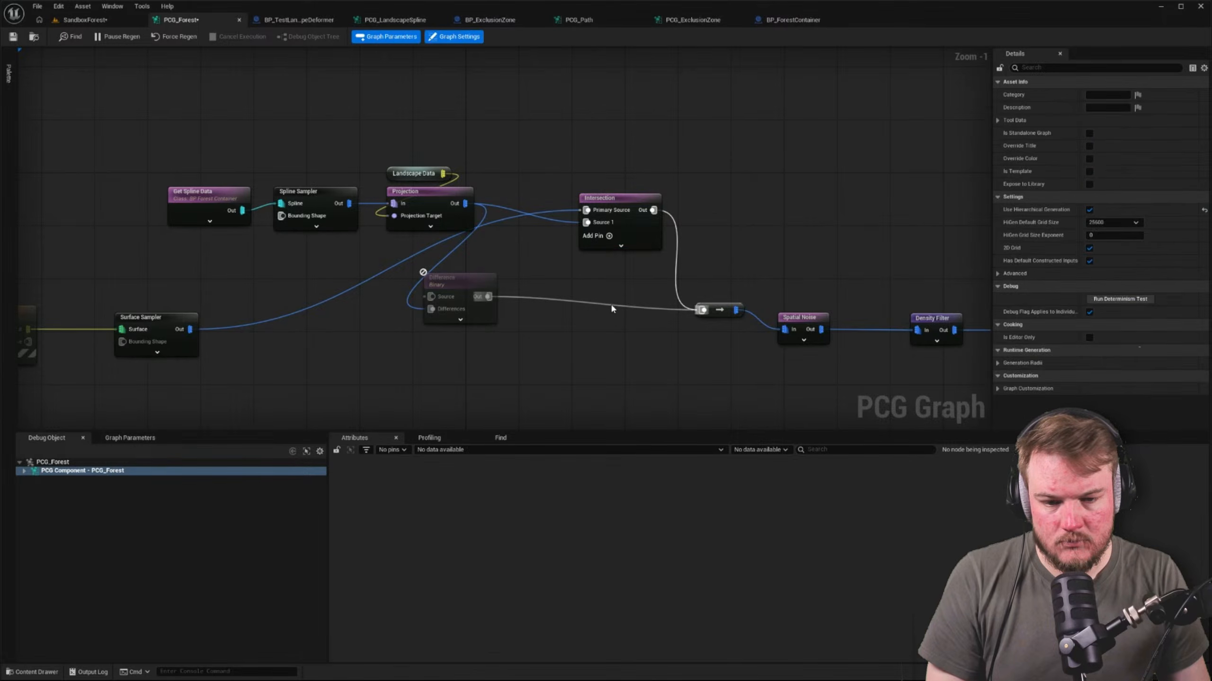
Check in the SandboxForest level where trees grow relative to the BP_ForestContainer spline, viewing the whole landscape
{"action": "left_click", "coordinate": [86, 19]}
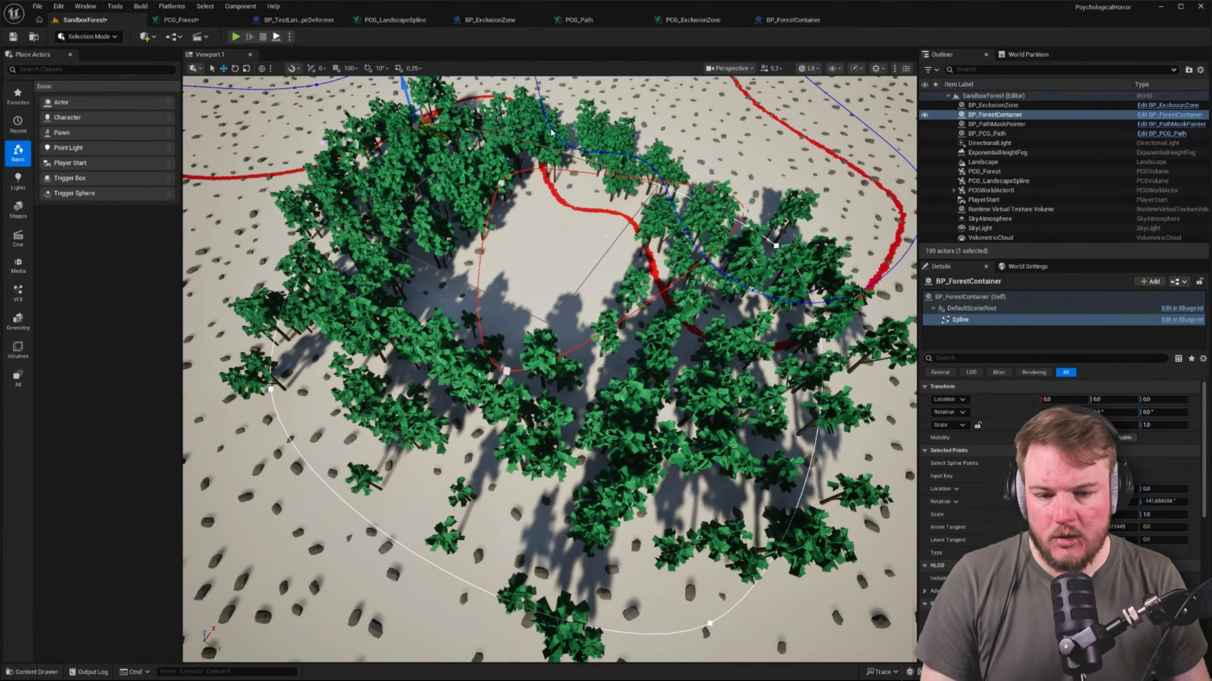
{"action": "key", "text": "s"}
{"action": "right_click_drag", "start_coordinate": [477, 296], "coordinate": [549, 291]}
{"action": "scroll", "coordinate": [530, 293], "scroll_direction": "up", "scroll_amount": 2}
{"action": "right_click_drag", "start_coordinate": [741, 263], "coordinate": [742, 276]}
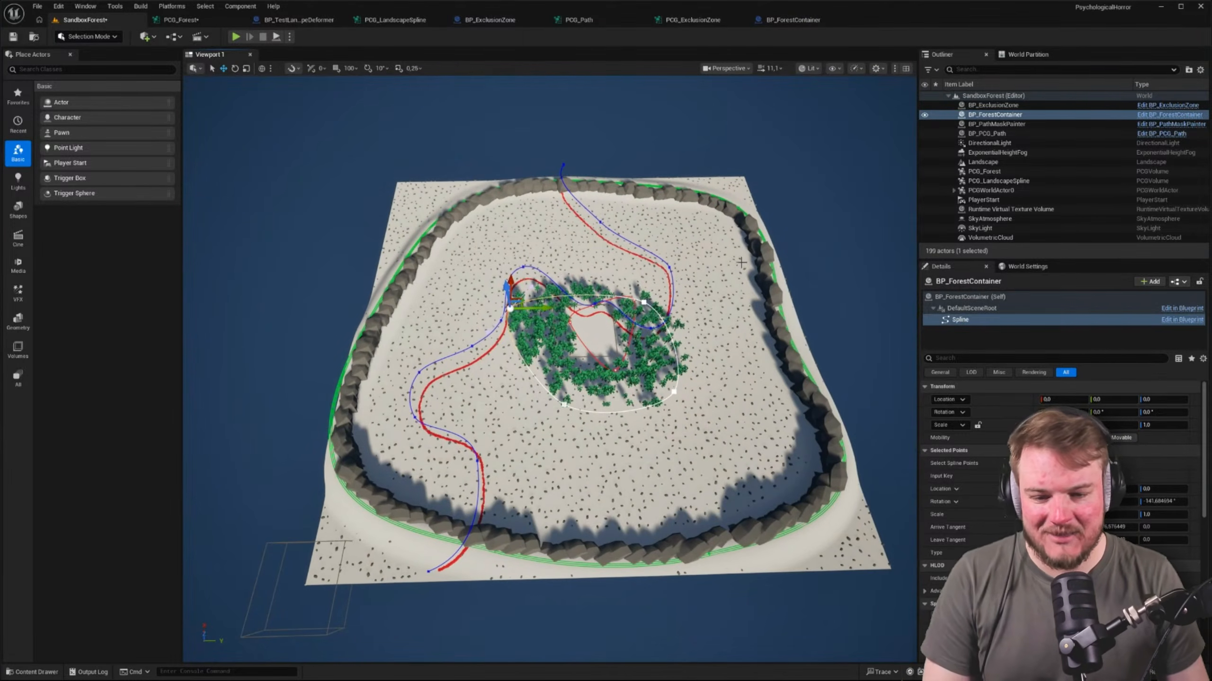
Delete the disconnected Difference node below the container Projection in the PCG_Forest graph
{"action": "left_click", "coordinate": [182, 19]}
{"action": "right_click", "coordinate": [820, 175]}
{"action": "right_click_drag", "start_coordinate": [508, 255], "coordinate": [570, 235]}
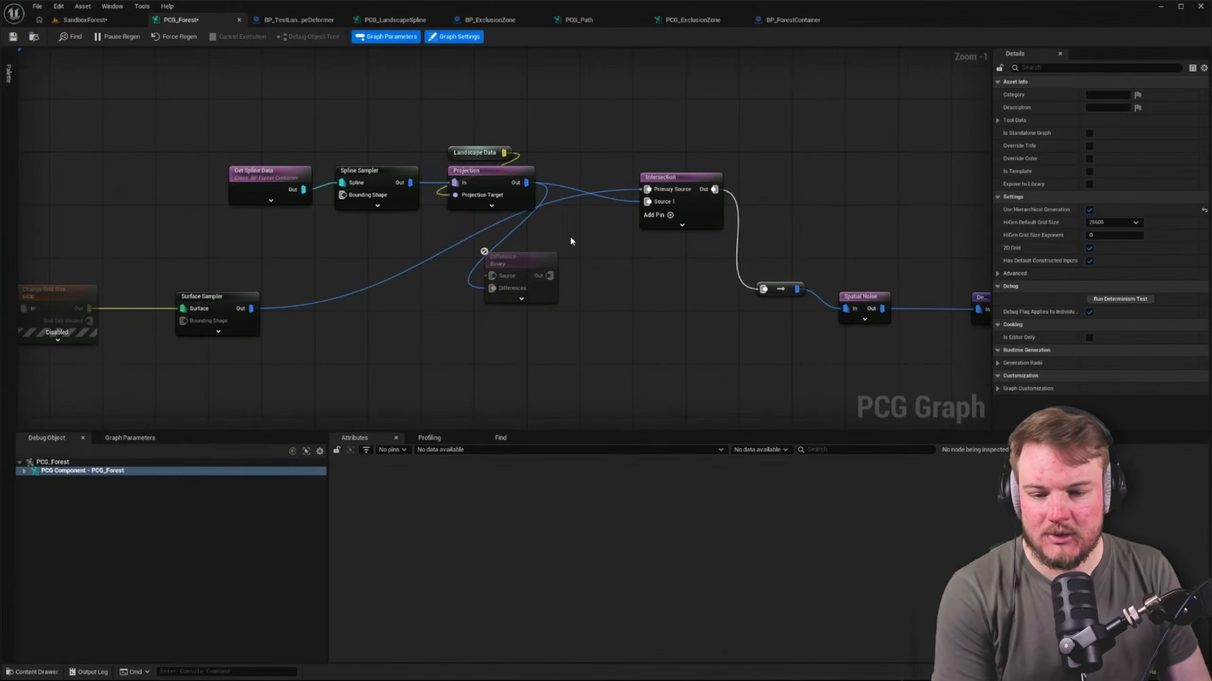
{"action": "left_click", "coordinate": [536, 265]}
{"action": "key", "text": "Delete"}
Place the Intersection in the Surface Sampler's row, reconnect it to Spatial Noise through a new conversion node, and align the three nodes
{"action": "left_click_drag", "start_coordinate": [685, 187], "coordinate": [840, 311]}
{"action": "left_click", "coordinate": [768, 289]}
{"action": "key", "text": "Delete"}
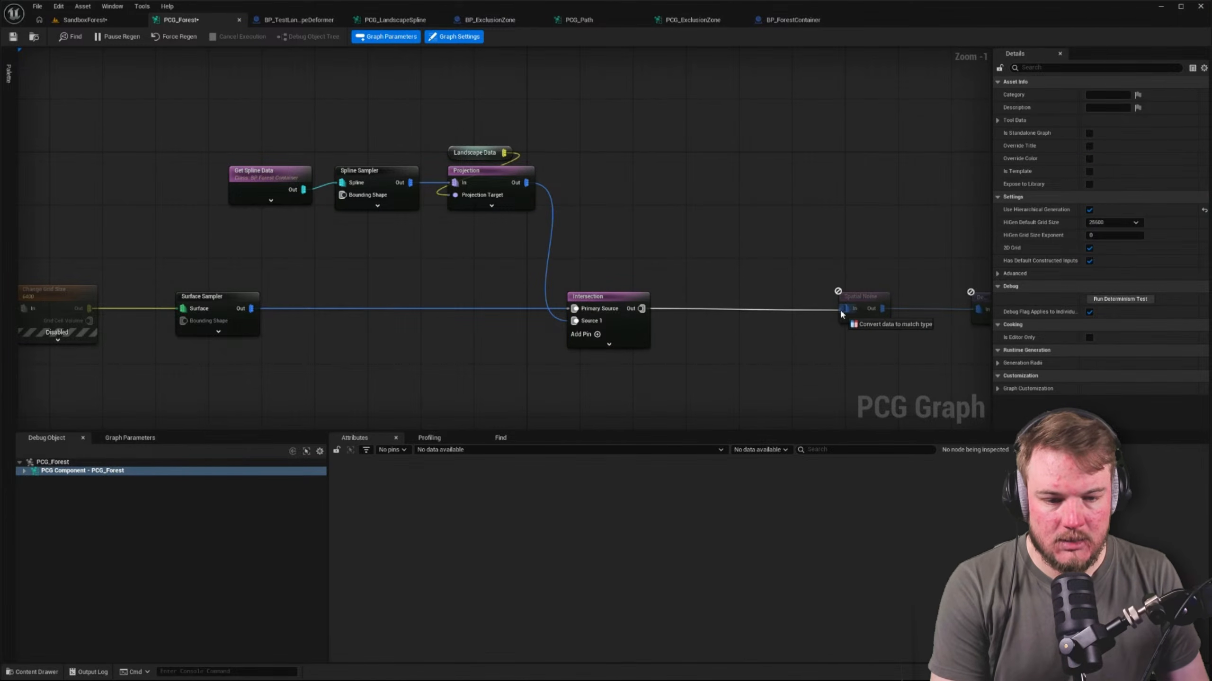
{"action": "right_click_drag", "start_coordinate": [820, 340], "coordinate": [727, 314]}
{"action": "left_click_drag", "start_coordinate": [702, 289], "coordinate": [705, 296]}
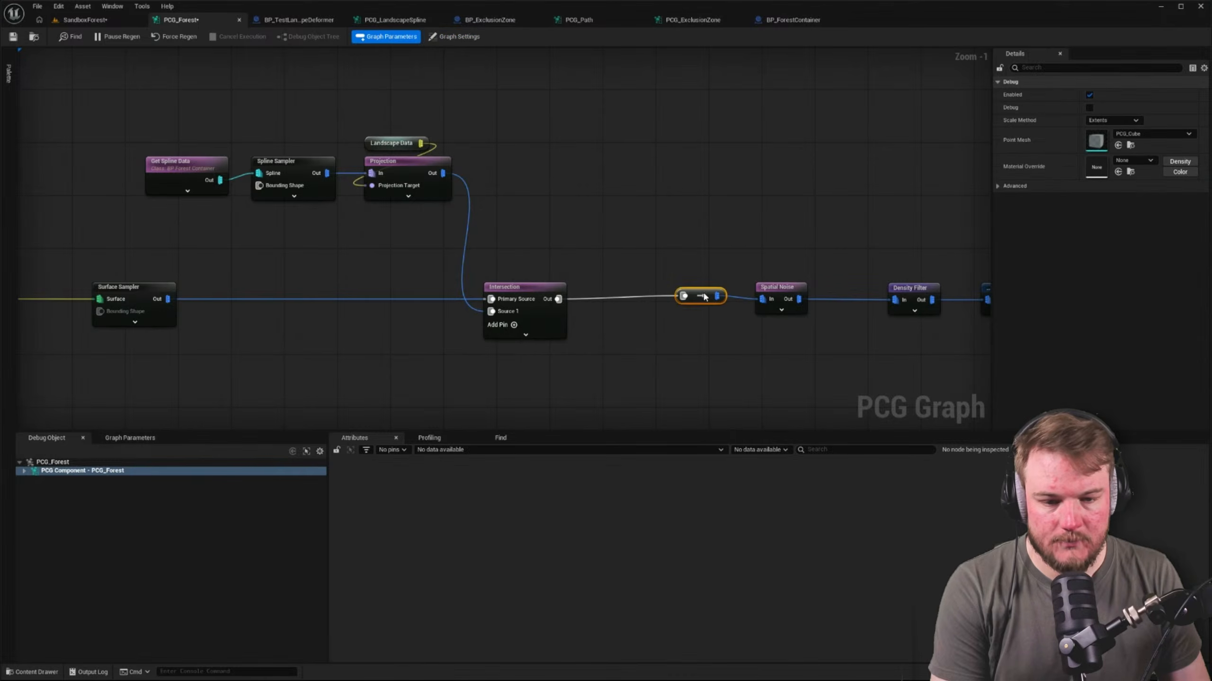
{"action": "left_click_drag", "start_coordinate": [508, 237], "coordinate": [780, 337]}
{"action": "key", "text": "q"}
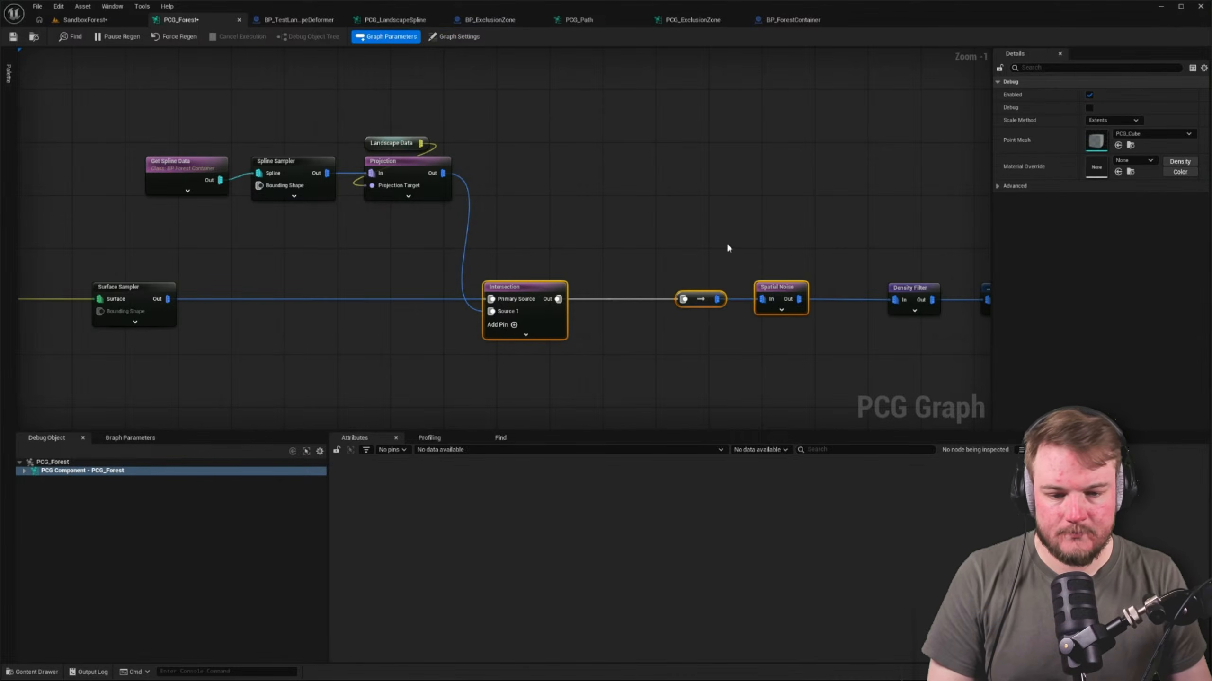
Move the container spline nodes, from Get Spline Data to Projection, up and directly above the upper Surface Sampler
{"action": "left_click", "coordinate": [720, 243]}
{"action": "right_click_drag", "start_coordinate": [460, 169], "coordinate": [521, 196]}
{"action": "left_click_drag", "start_coordinate": [181, 155], "coordinate": [514, 243]}
{"action": "left_click_drag", "start_coordinate": [465, 190], "coordinate": [404, 164]}
{"action": "right_click_drag", "start_coordinate": [725, 226], "coordinate": [608, 143]}
{"action": "scroll", "coordinate": [429, 169], "scroll_direction": "down", "scroll_amount": 3}
{"action": "right_click_drag", "start_coordinate": [292, 240], "coordinate": [383, 249]}
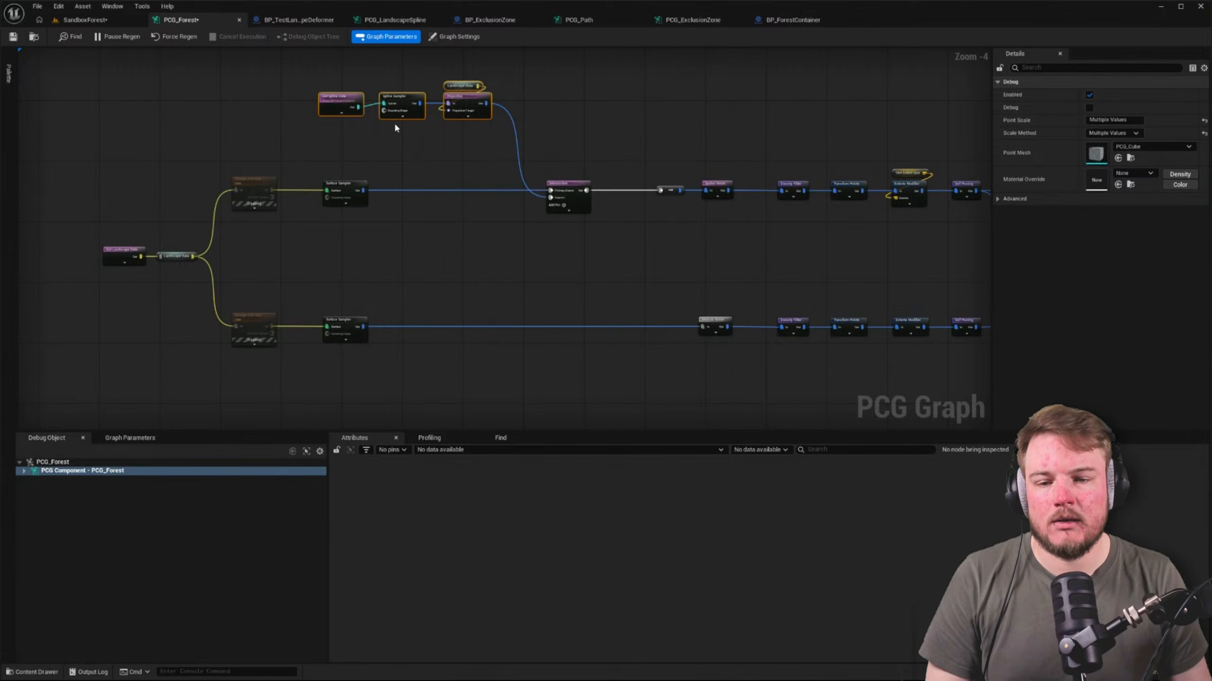
Duplicate the Intersection node and place the copy just above the lower Surface Sampler branch
{"action": "scroll", "coordinate": [419, 116], "scroll_direction": "up", "scroll_amount": 1}
{"action": "right_click_drag", "start_coordinate": [482, 139], "coordinate": [466, 89]}
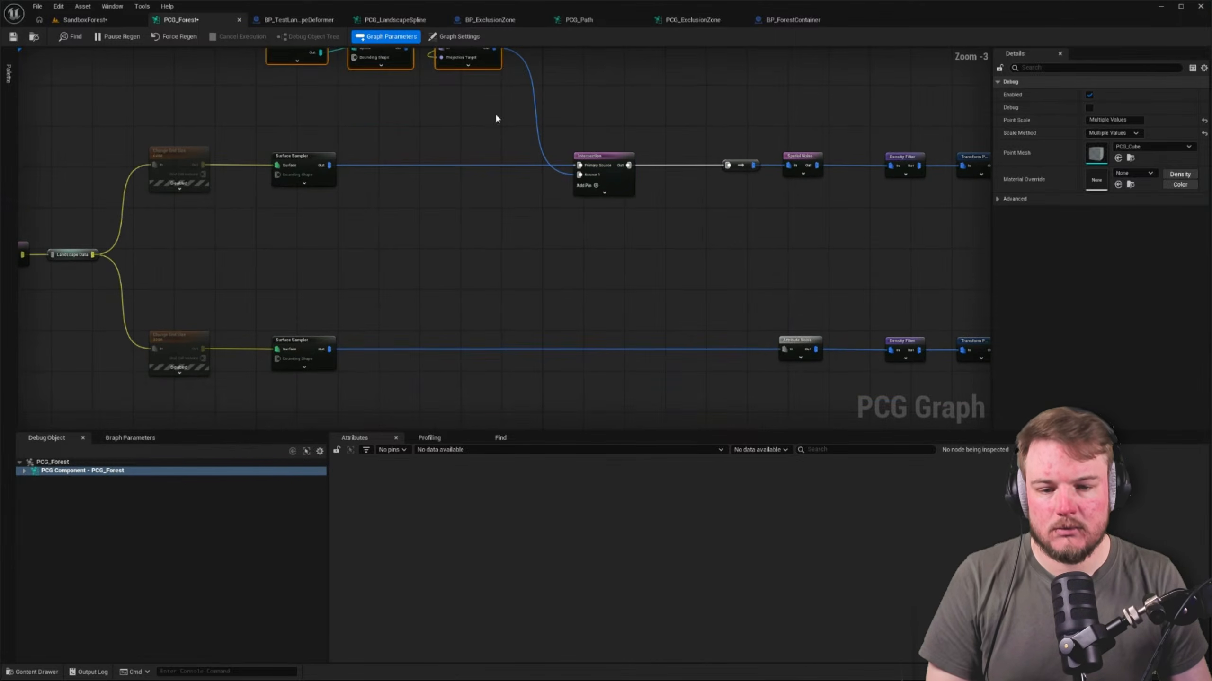
{"action": "left_click", "coordinate": [586, 157]}
{"action": "key", "text": "ctrl+c"}
{"action": "key", "text": "ctrl+v"}
Connect the lower Surface Sampler and container Projection to the copied Intersection, feed its output into Attribute Noise, and line it up with the branch
{"action": "left_click_drag", "start_coordinate": [328, 349], "coordinate": [590, 288]}
{"action": "left_click", "coordinate": [790, 352], "text": "alt"}
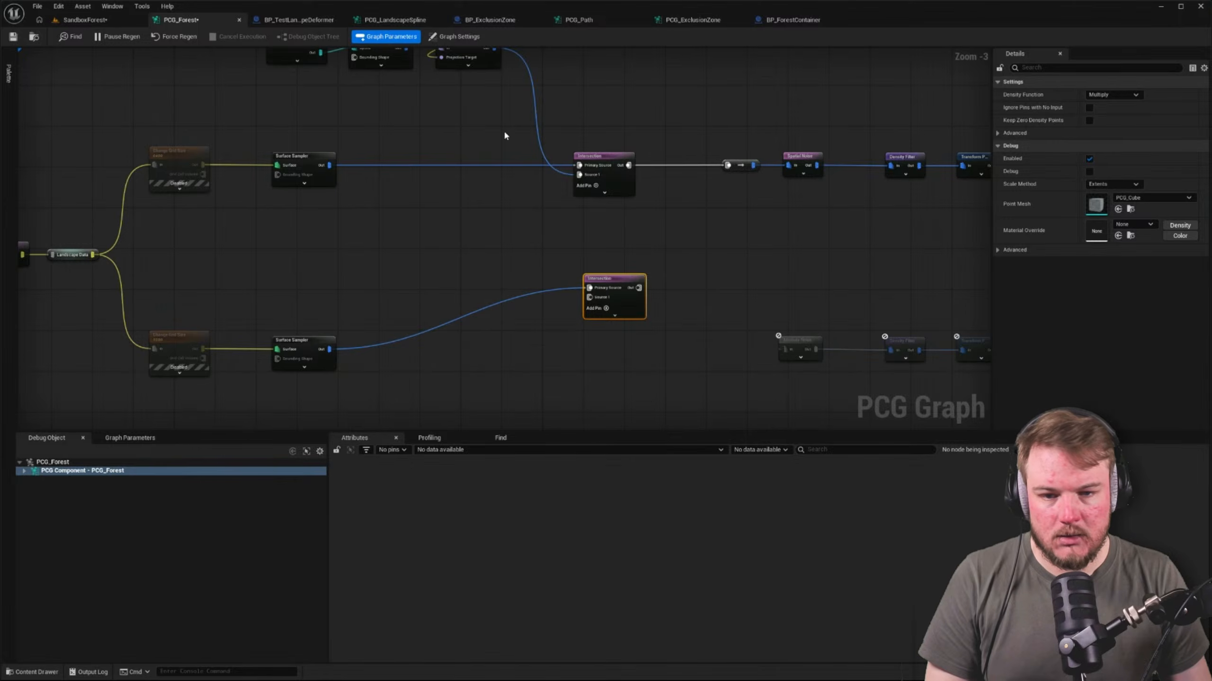
{"action": "right_click_drag", "start_coordinate": [499, 59], "coordinate": [494, 89]}
{"action": "left_click_drag", "start_coordinate": [500, 123], "coordinate": [778, 380]}
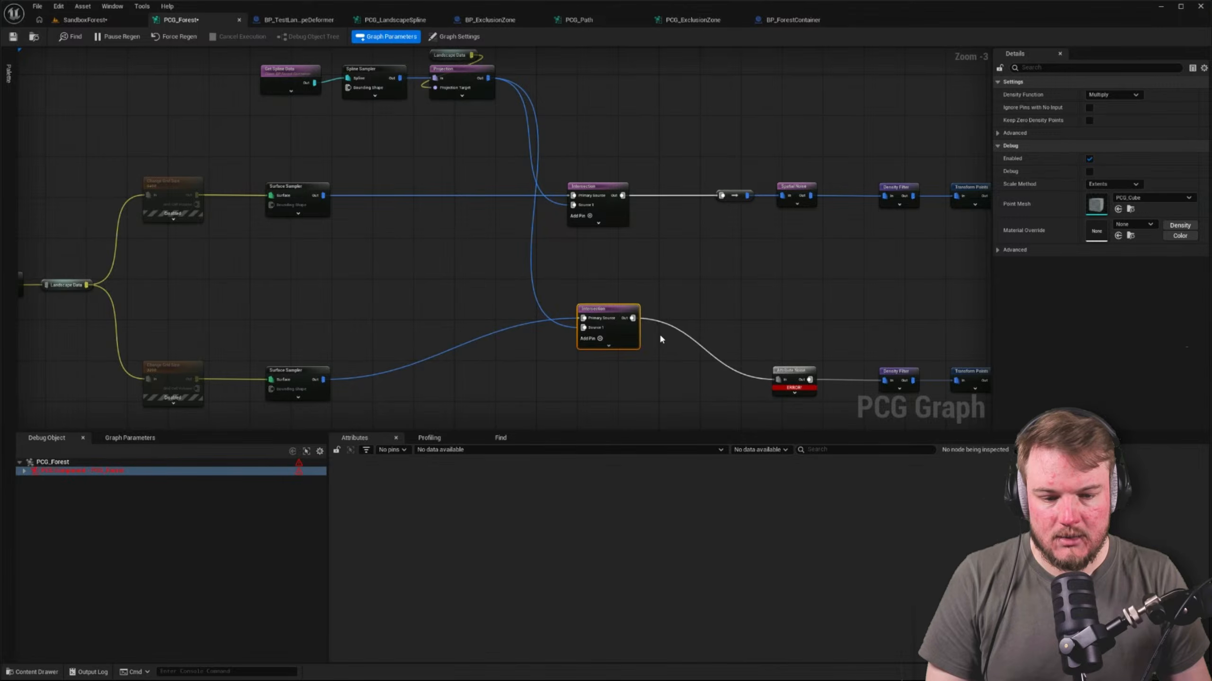
{"action": "left_click_drag", "start_coordinate": [616, 316], "coordinate": [614, 376]}
{"action": "scroll", "coordinate": [793, 375], "scroll_direction": "up", "scroll_amount": 2}
{"action": "right_click_drag", "start_coordinate": [793, 375], "coordinate": [653, 332]}
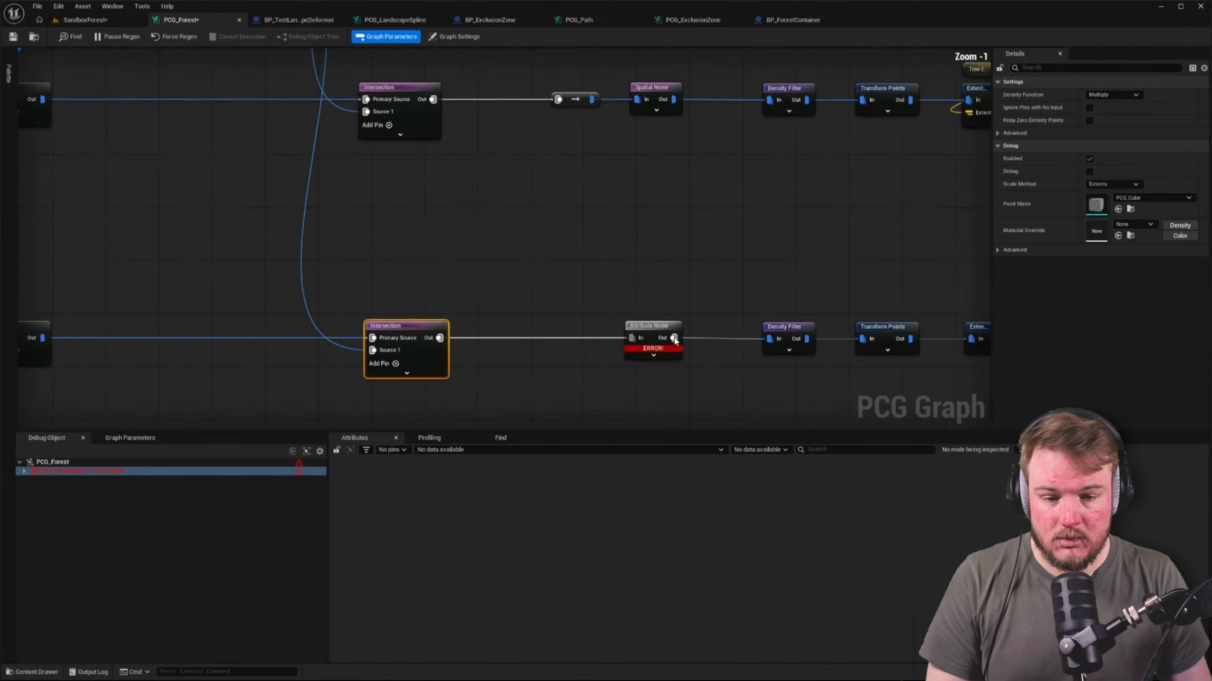
Examine the Attribute Noise node's error and settings, and trace the lower branch's connections around it
{"action": "left_click", "coordinate": [652, 333]}
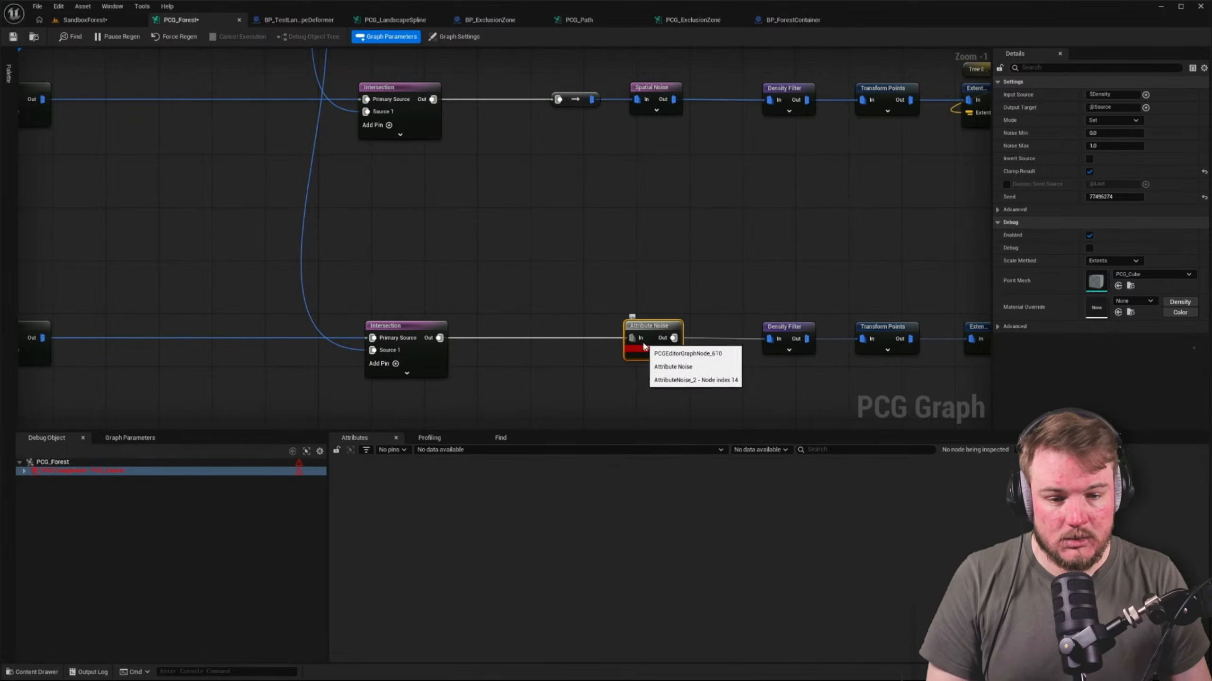
{"action": "mouse_move", "coordinate": [644, 353]}
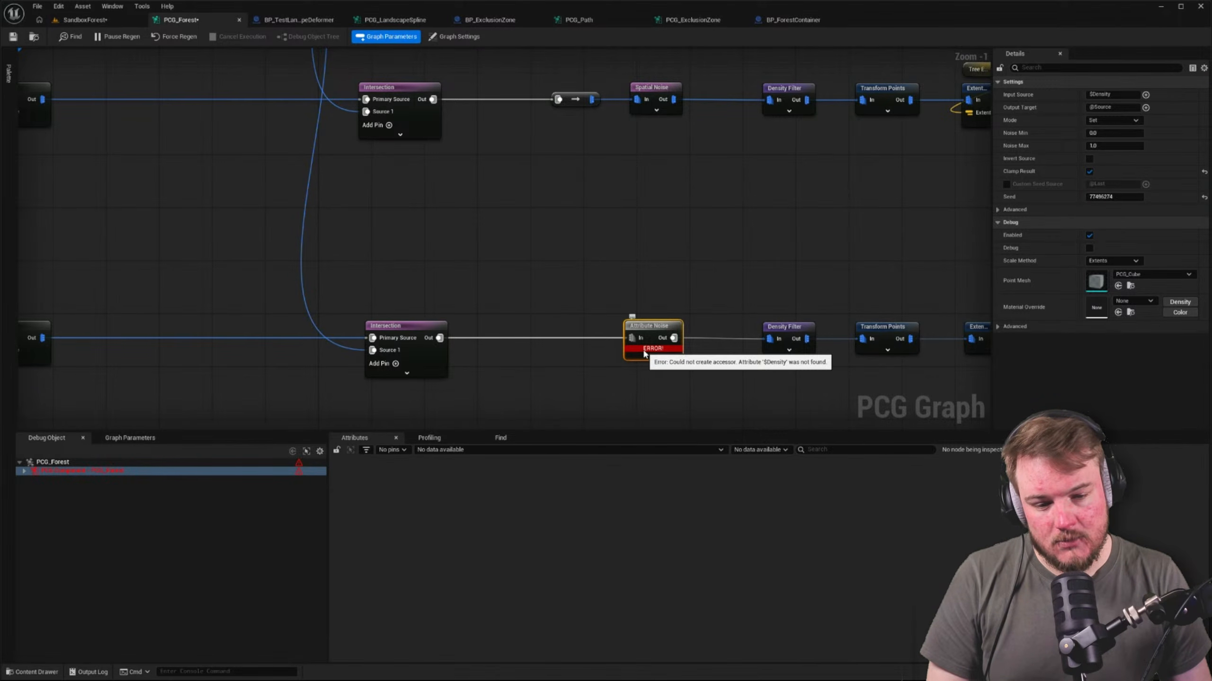
{"action": "right_click_drag", "start_coordinate": [468, 263], "coordinate": [876, 272]}
{"action": "right_click_drag", "start_coordinate": [457, 331], "coordinate": [373, 272]}
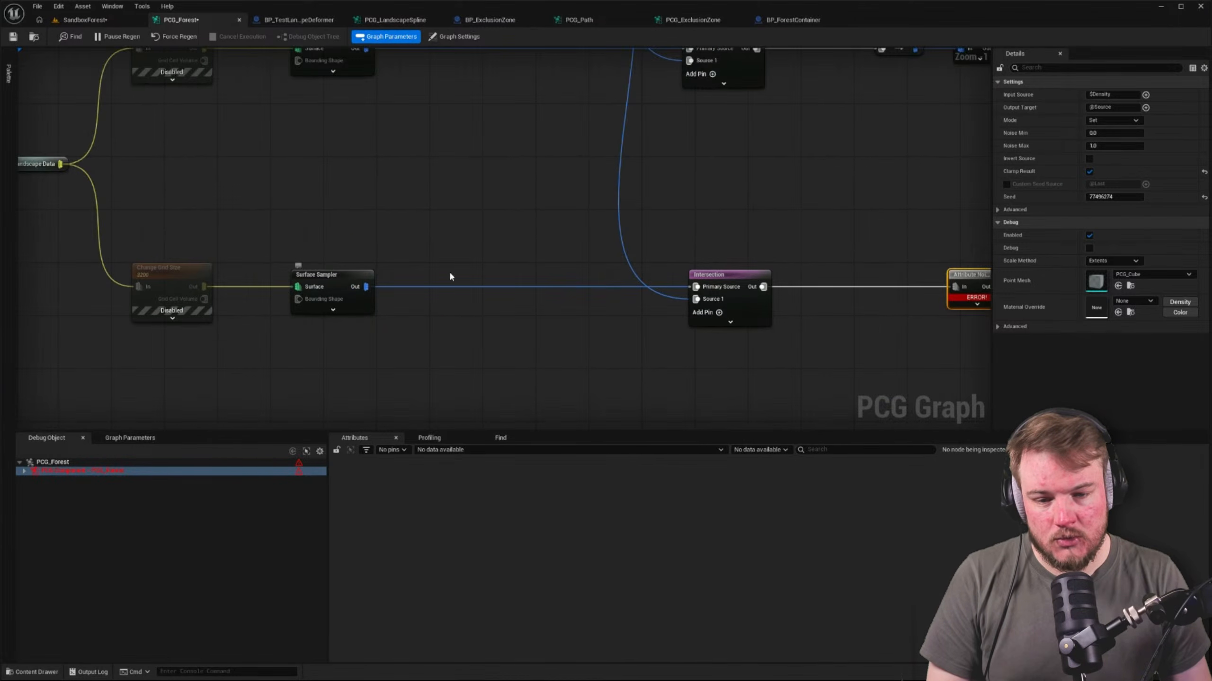
{"action": "right_click_drag", "start_coordinate": [450, 276], "coordinate": [219, 270]}
{"action": "left_click", "coordinate": [621, 194]}
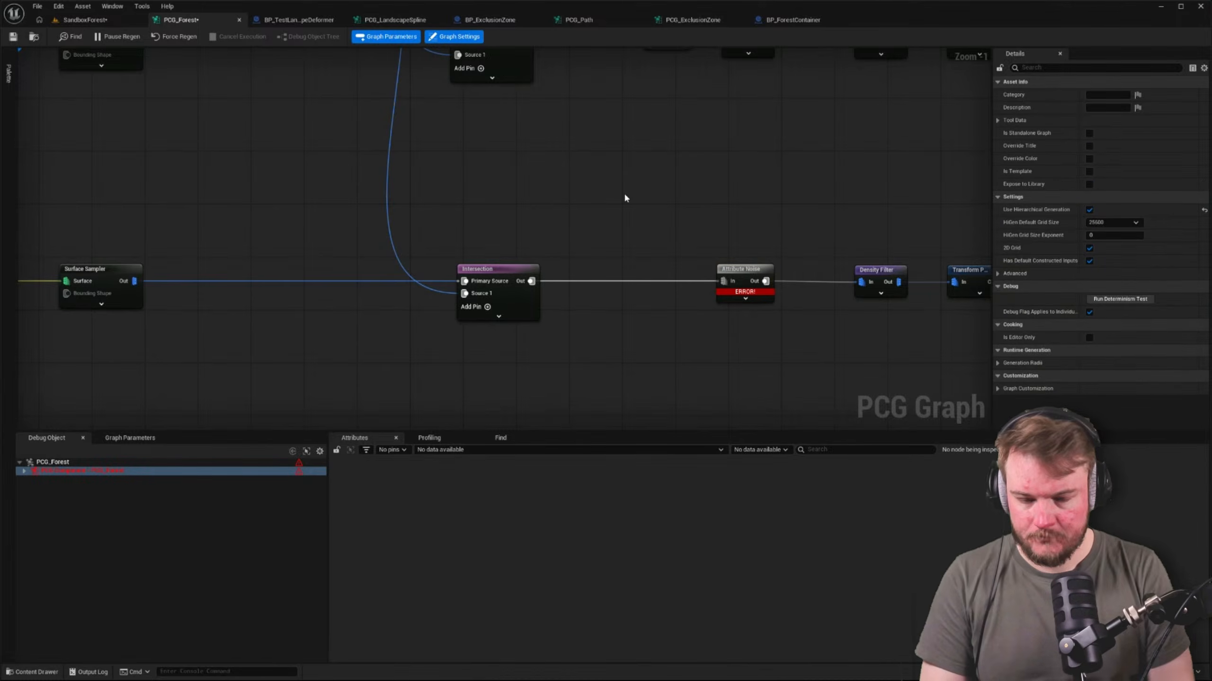
{"action": "right_click_drag", "start_coordinate": [634, 191], "coordinate": [502, 214]}
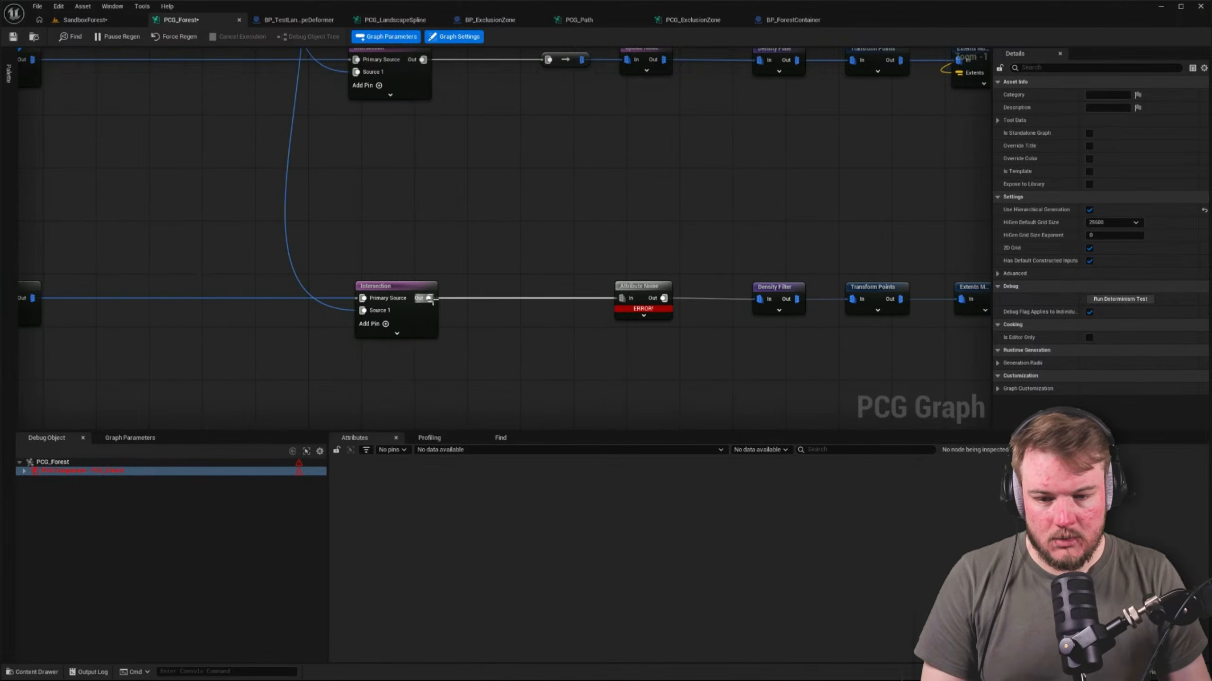
{"action": "left_click_drag", "start_coordinate": [429, 298], "coordinate": [465, 268]}
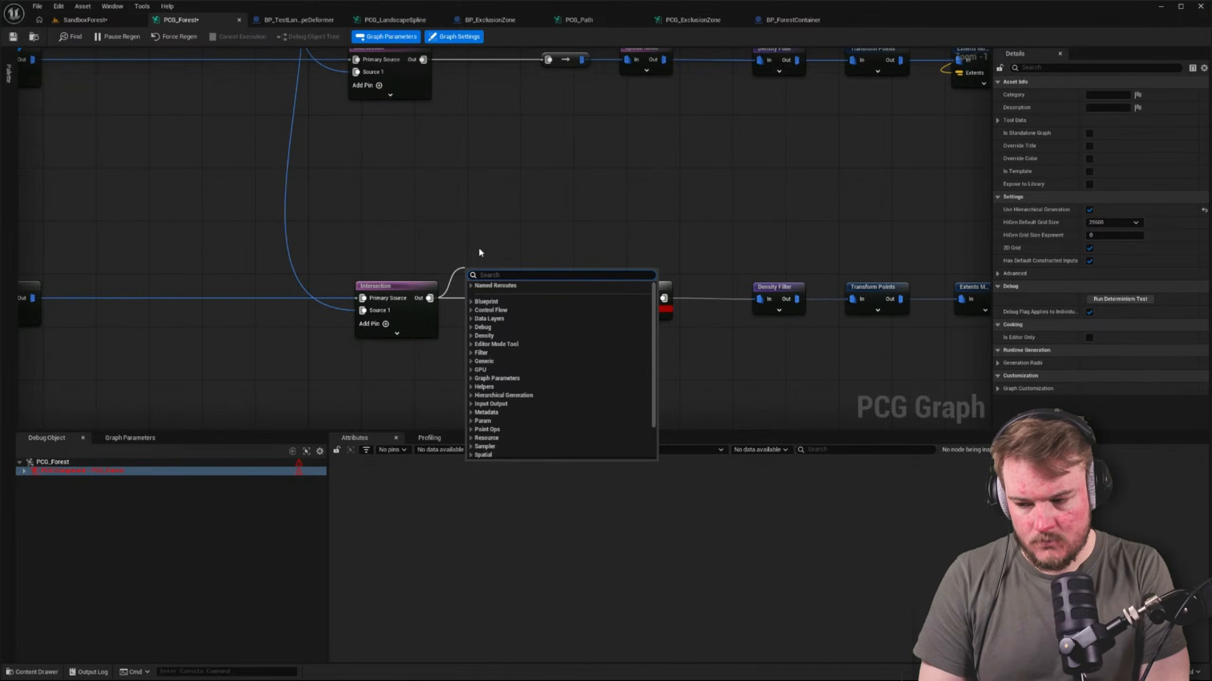
{"action": "right_click_drag", "start_coordinate": [717, 239], "coordinate": [711, 307]}
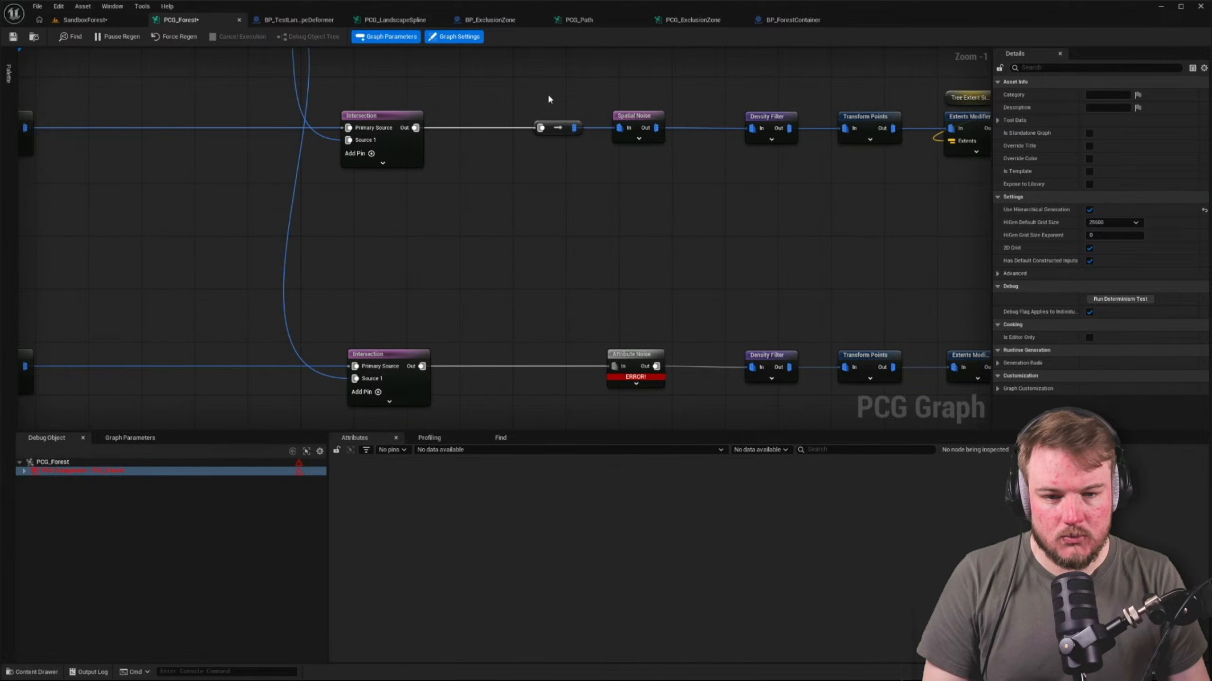
Try removing the Attribute Noise node from the lower branch, then undo the deletion and reselect the node
{"action": "left_click", "coordinate": [637, 355]}
{"action": "key", "text": "Delete"}
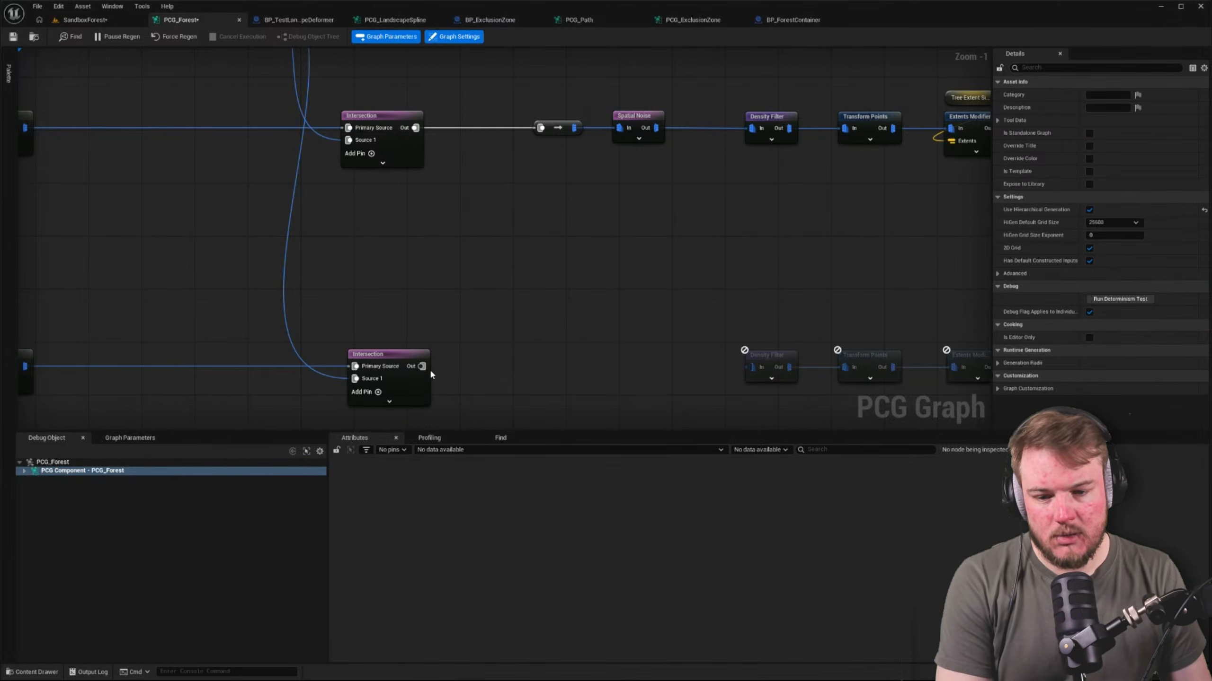
{"action": "key", "text": "ctrl+z"}
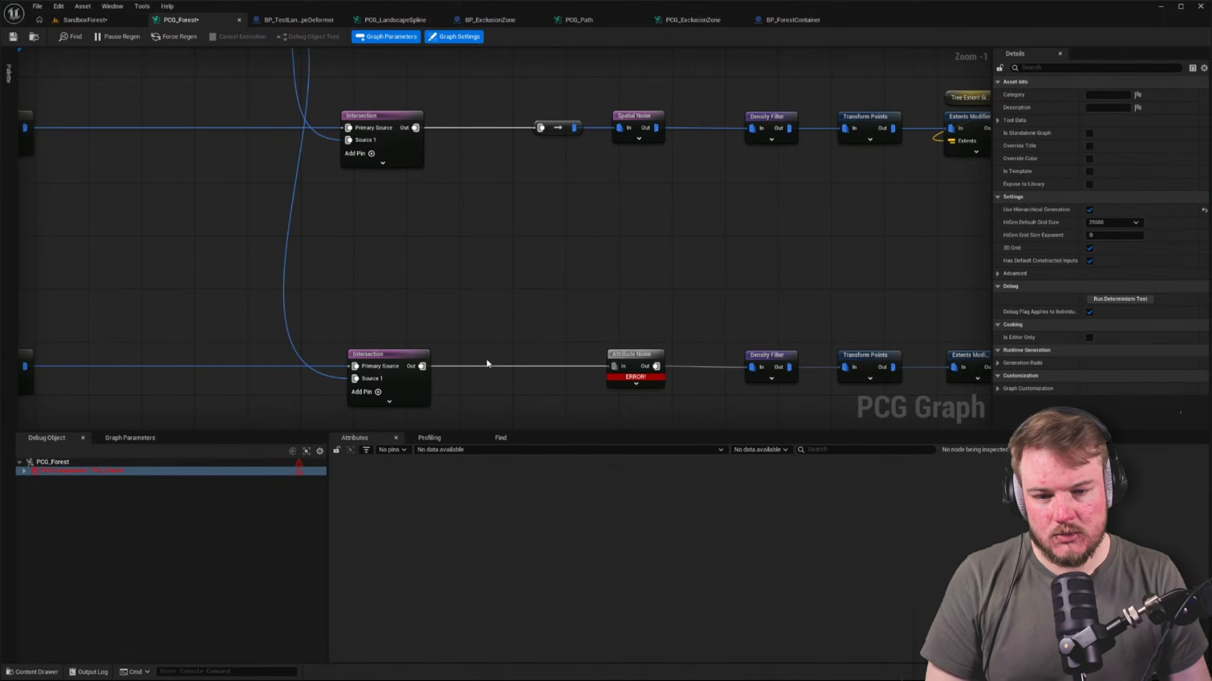
{"action": "left_click", "coordinate": [646, 363]}
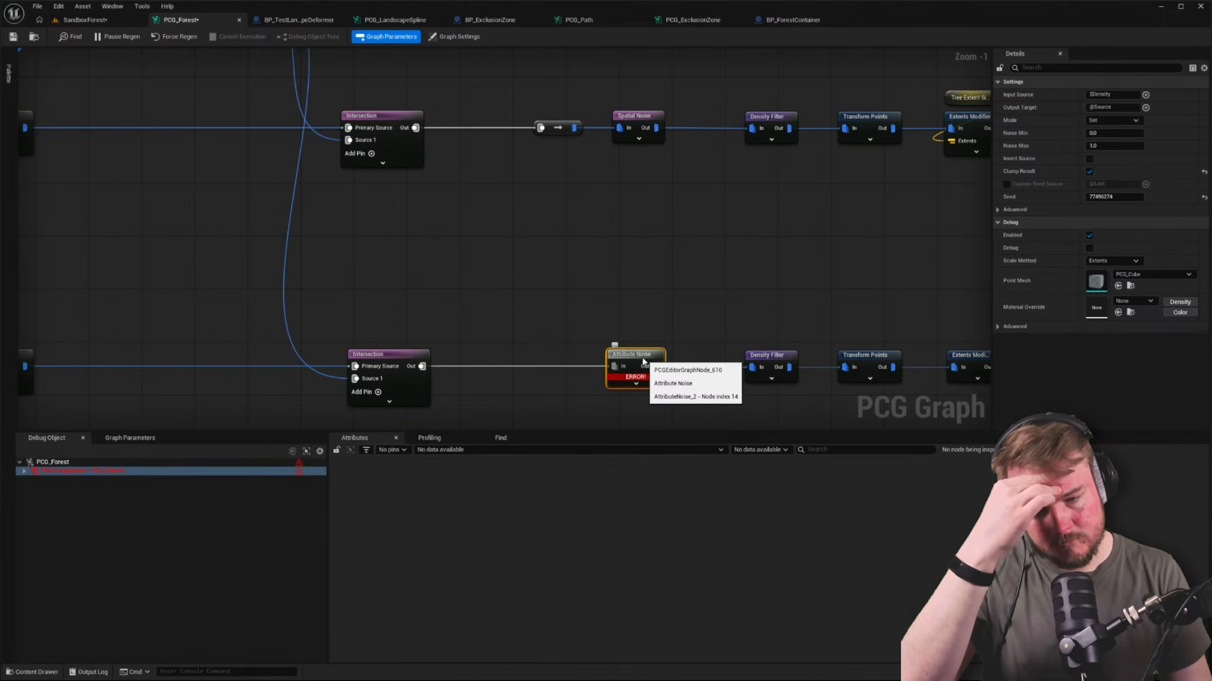
Undo the copied Intersection's alignment and connections, back to the lower Surface Sampler feeding Attribute Noise directly
{"action": "left_click", "coordinate": [502, 302]}
{"action": "key", "text": "ctrl+z"}
{"action": "key", "text": "ctrl+z"}
{"action": "key", "text": "ctrl+z"}
{"action": "key", "text": "ctrl+z"}
{"action": "key", "text": "ctrl+z"}
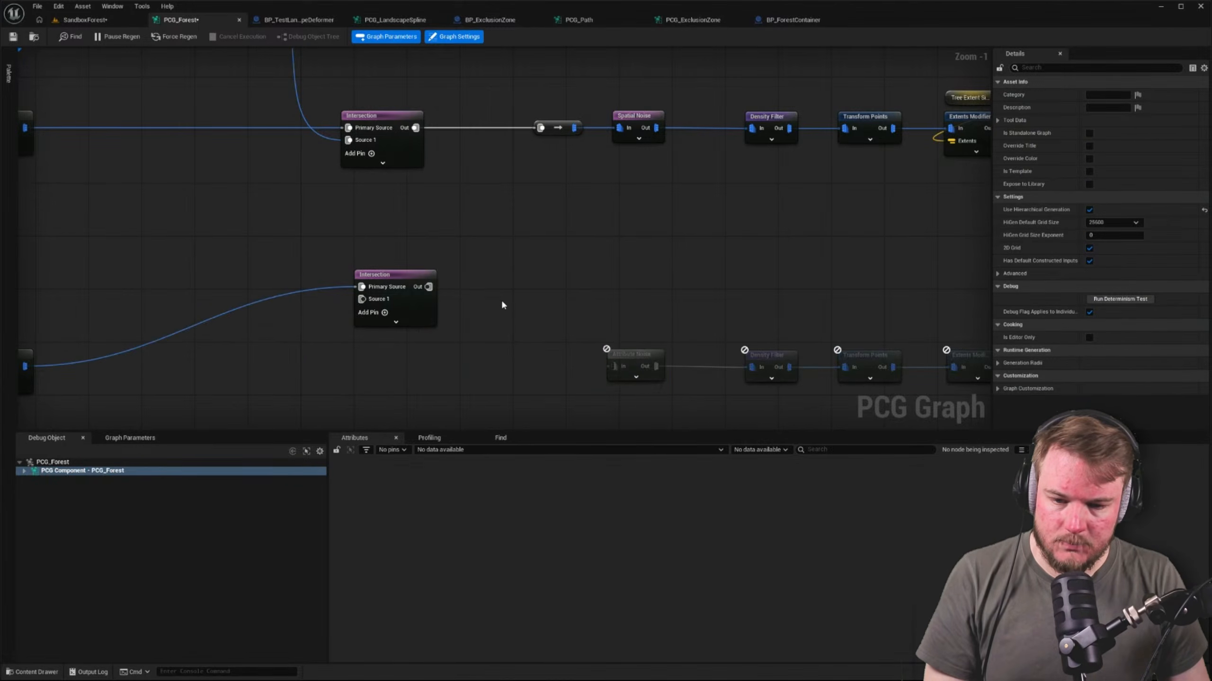
{"action": "right_click_drag", "start_coordinate": [501, 299], "coordinate": [632, 240]}
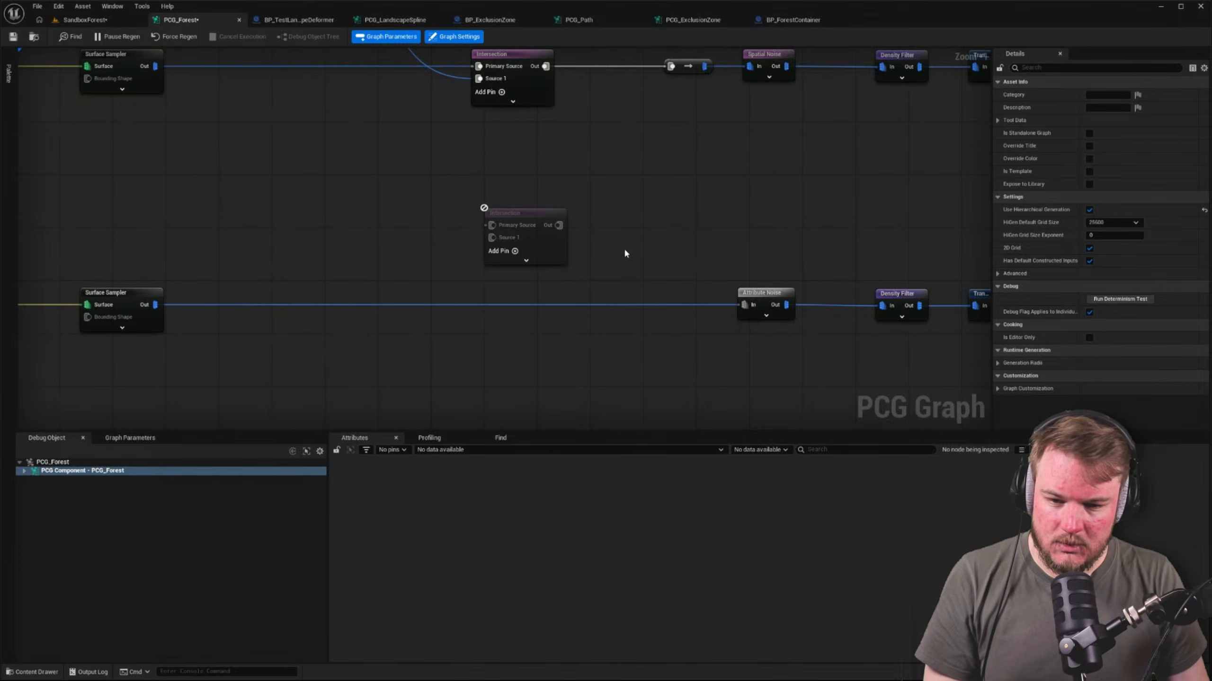
Review the Attribute Noise settings, and inspect the lower Surface Sampler's output data across to its Density attribute
{"action": "right_click_drag", "start_coordinate": [626, 253], "coordinate": [638, 295]}
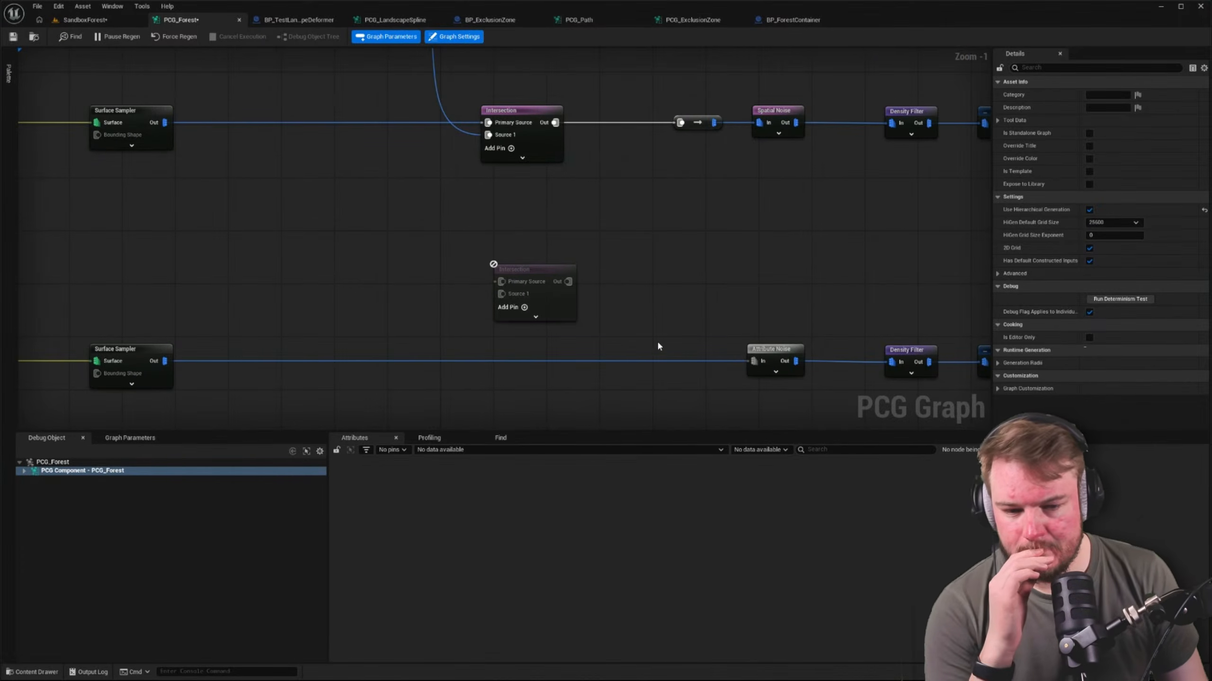
{"action": "left_click", "coordinate": [756, 351]}
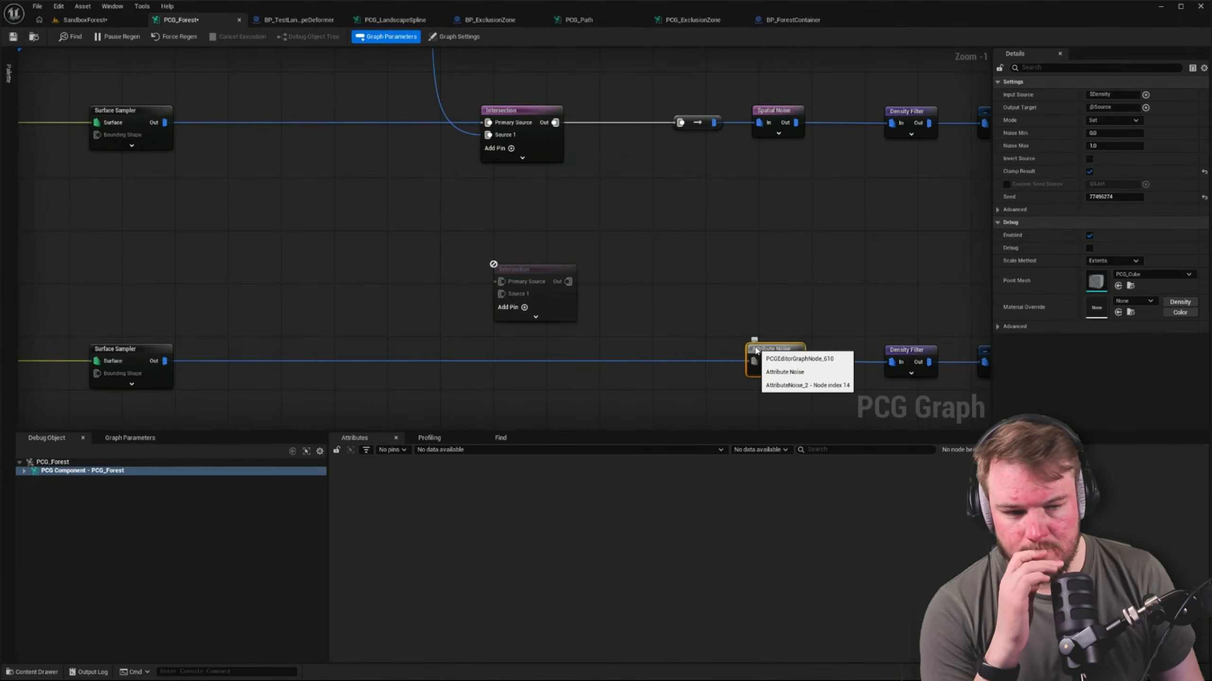
{"action": "left_click", "coordinate": [164, 352]}
{"action": "key", "text": "a"}
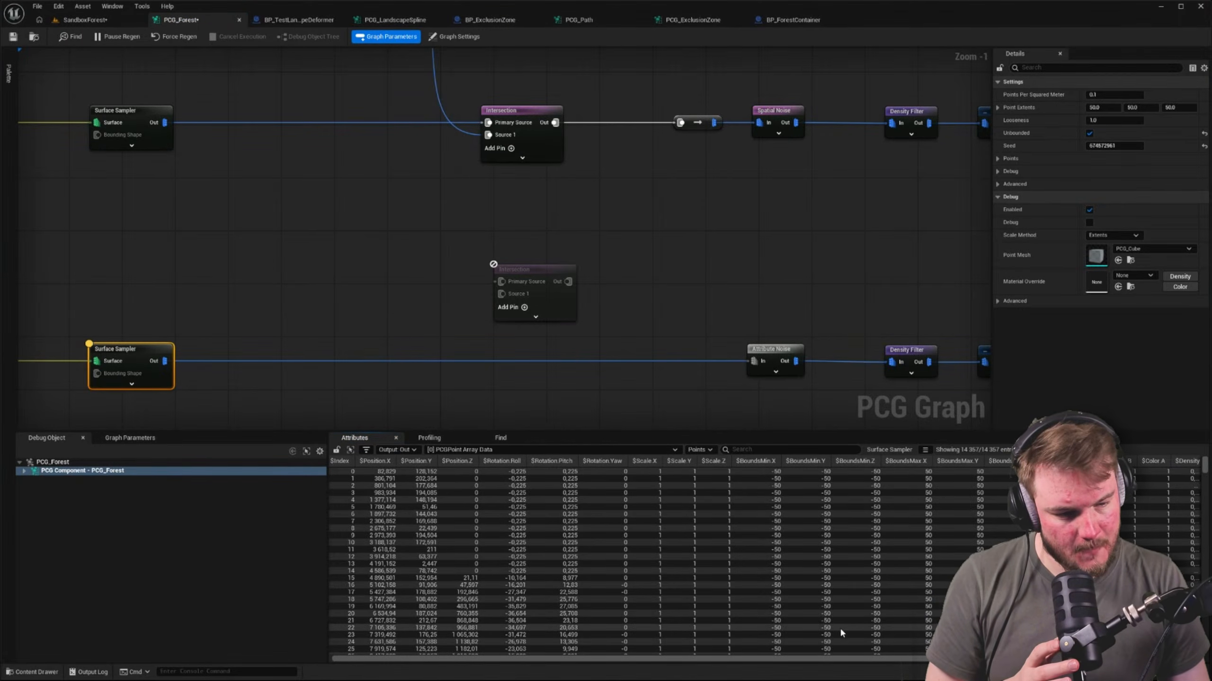
{"action": "left_click_drag", "start_coordinate": [942, 659], "coordinate": [998, 659]}
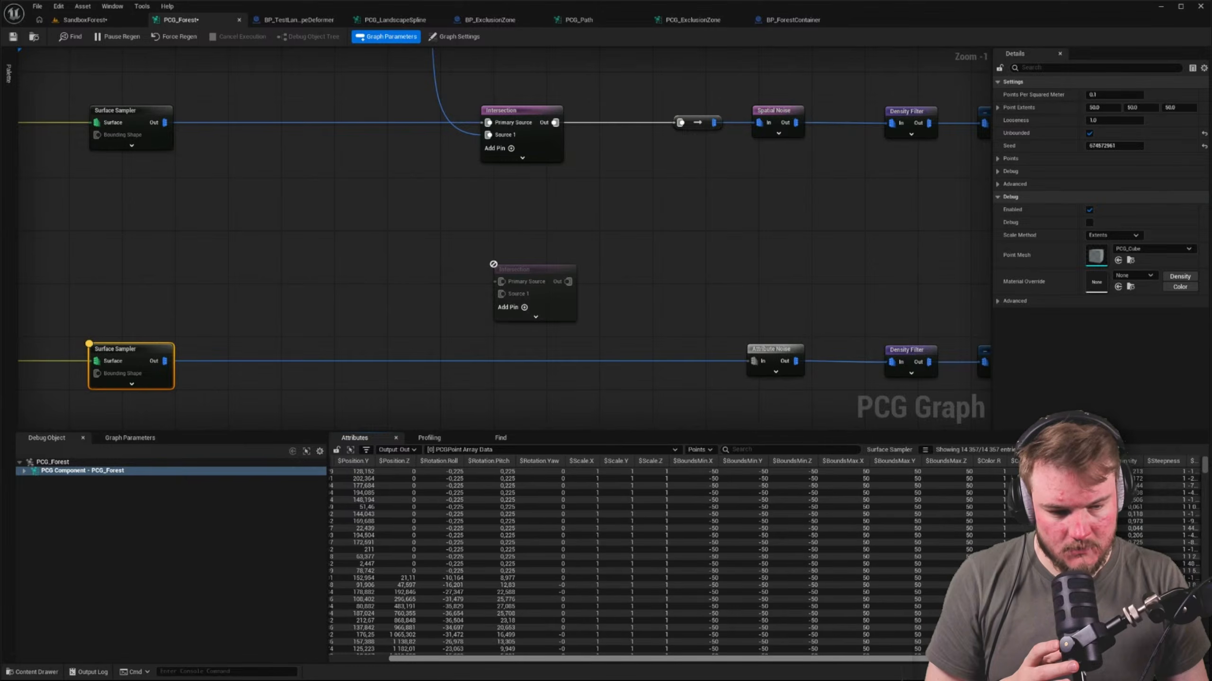
Connect the lower Surface Sampler to the copied Intersection's Primary Source and the container Projection to Source 1, and inspect the Intersection's output data
{"action": "right_click_drag", "start_coordinate": [283, 320], "coordinate": [301, 347]}
{"action": "left_click_drag", "start_coordinate": [181, 391], "coordinate": [401, 207]}
{"action": "right_click_drag", "start_coordinate": [401, 207], "coordinate": [461, 197]}
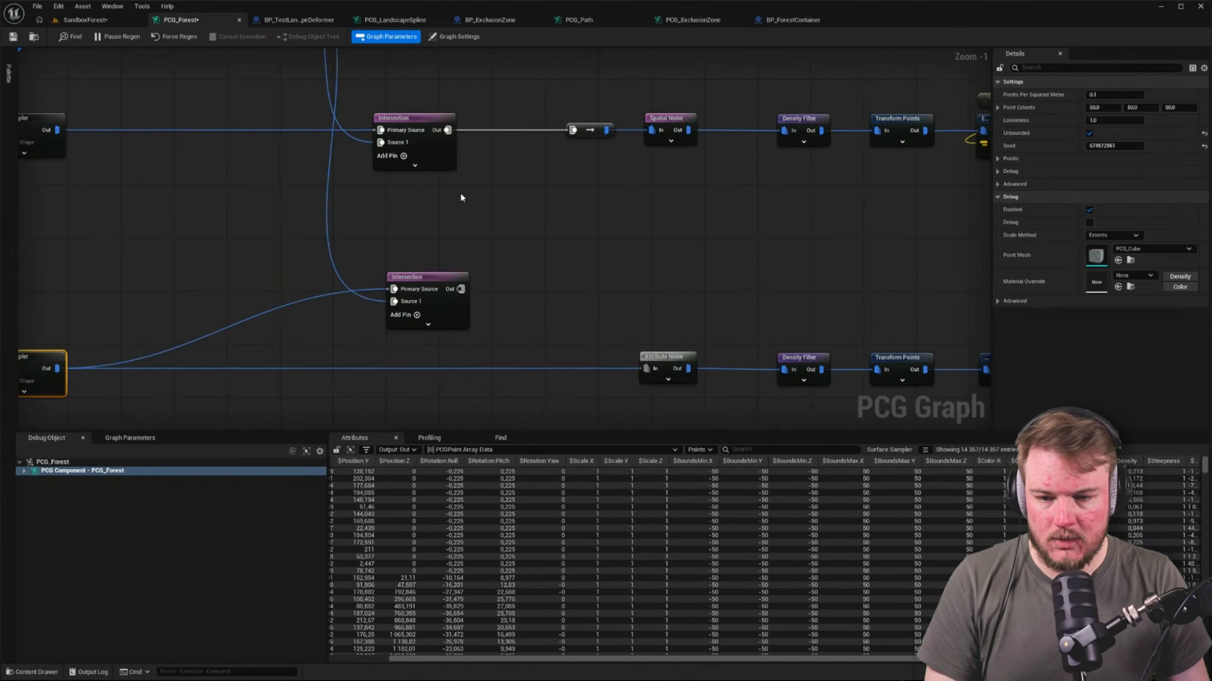
{"action": "left_click", "coordinate": [441, 275]}
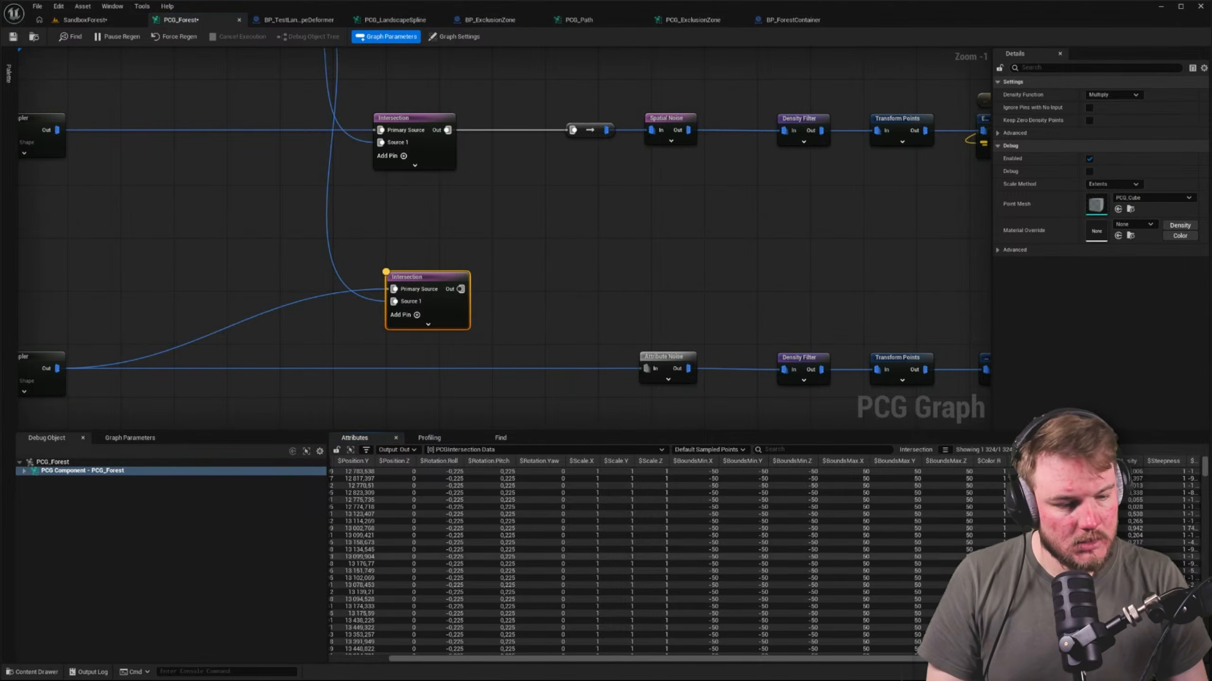
Reroute the Attribute Noise input to come from the lower Intersection's output, and recheck both nodes
{"action": "left_click_drag", "start_coordinate": [646, 369], "coordinate": [462, 291]}
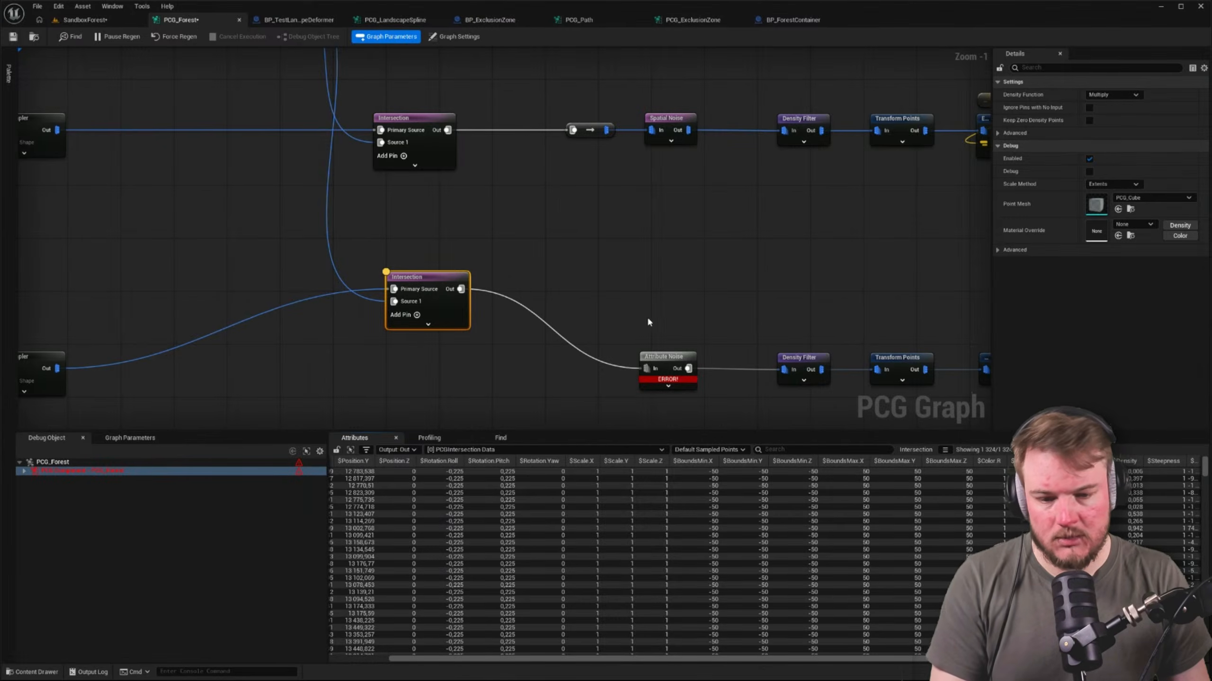
{"action": "left_click", "coordinate": [665, 357]}
{"action": "left_click", "coordinate": [435, 280]}
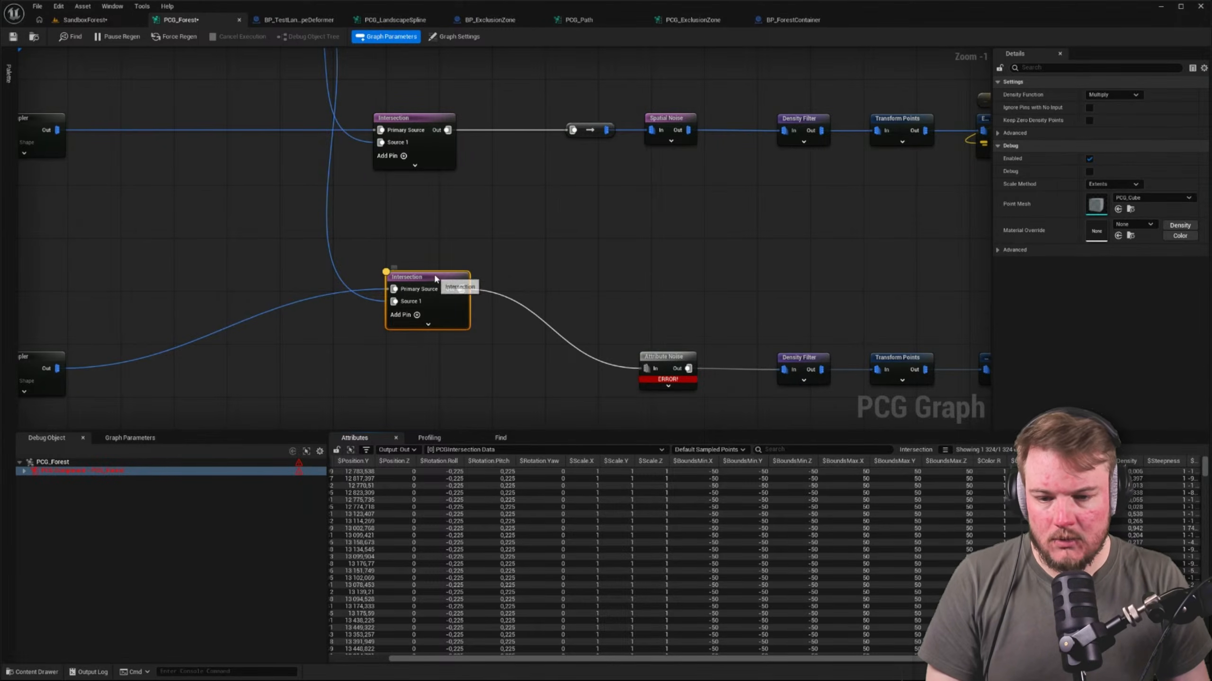
Save all changes and show the SandboxForest level from the top in wireframe
{"action": "left_click", "coordinate": [102, 21]}
{"action": "key", "text": "ctrl+shift+s"}
{"action": "right_click_drag", "start_coordinate": [221, 99], "coordinate": [286, 131]}
{"action": "right_click_drag", "start_coordinate": [892, 306], "coordinate": [854, 294]}
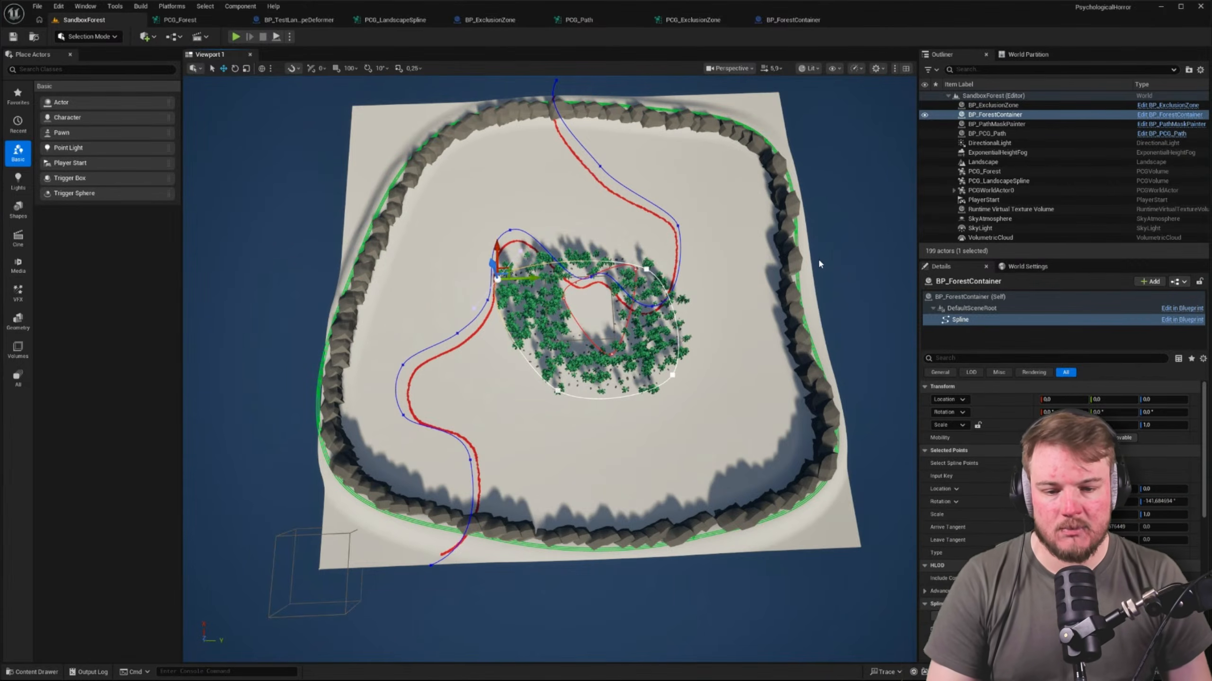
{"action": "right_click_drag", "start_coordinate": [817, 258], "coordinate": [614, 278]}
{"action": "scroll", "coordinate": [739, 261], "scroll_direction": "up", "scroll_amount": 2}
{"action": "key", "text": "alt+j"}
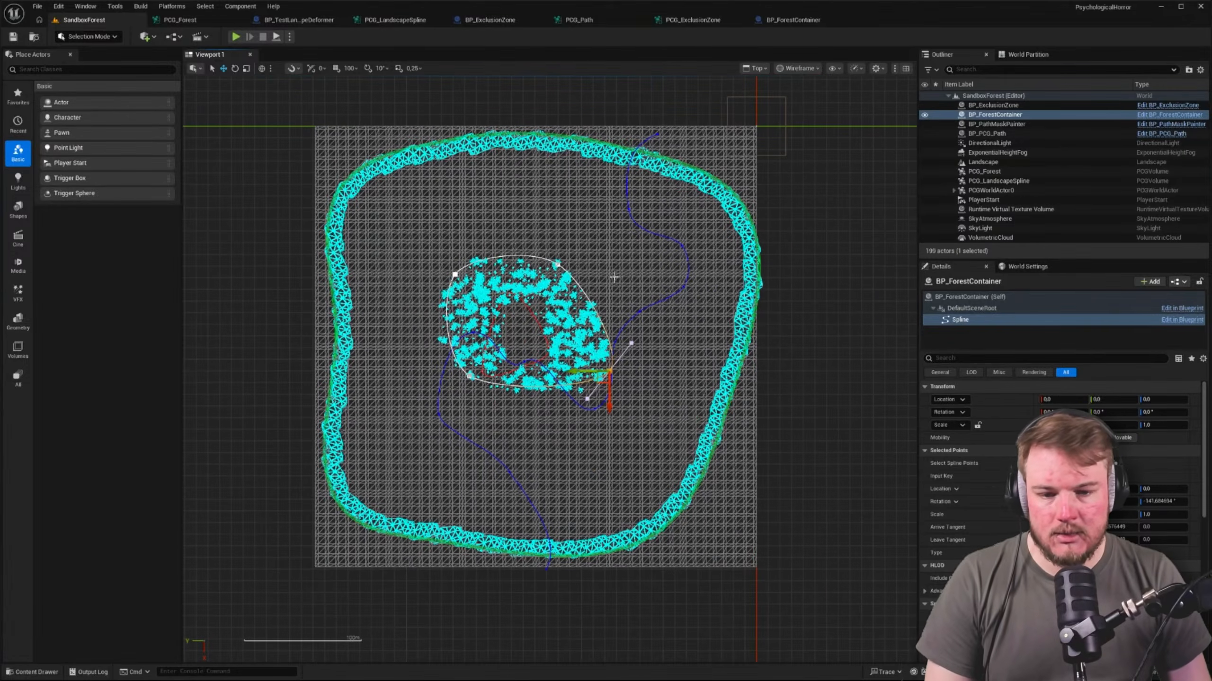
Move the two upper BP_ForestContainer spline points out to the upper corners of the rock border
{"action": "left_click", "coordinate": [559, 265]}
{"action": "left_click_drag", "start_coordinate": [556, 267], "coordinate": [720, 219]}
{"action": "left_click", "coordinate": [455, 273]}
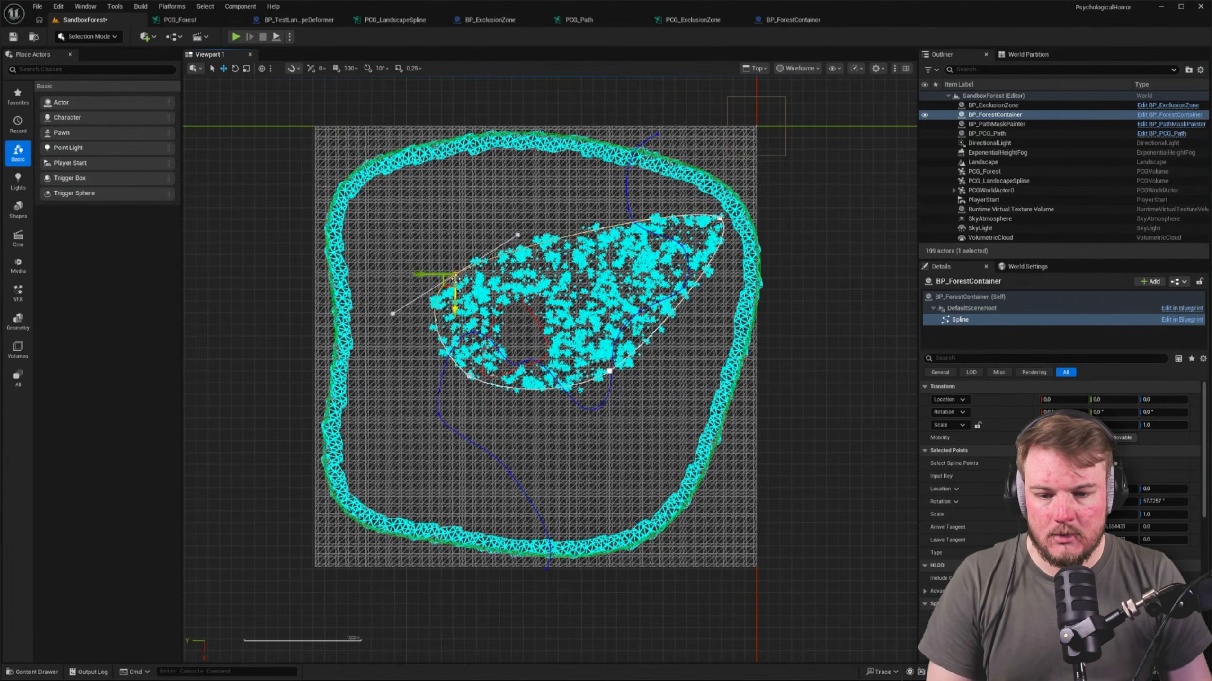
{"action": "left_click_drag", "start_coordinate": [447, 285], "coordinate": [357, 216]}
Extend the lower and right portions of the BP_ForestContainer spline to the rock border, with points at both lower corners
{"action": "left_click", "coordinate": [470, 375]}
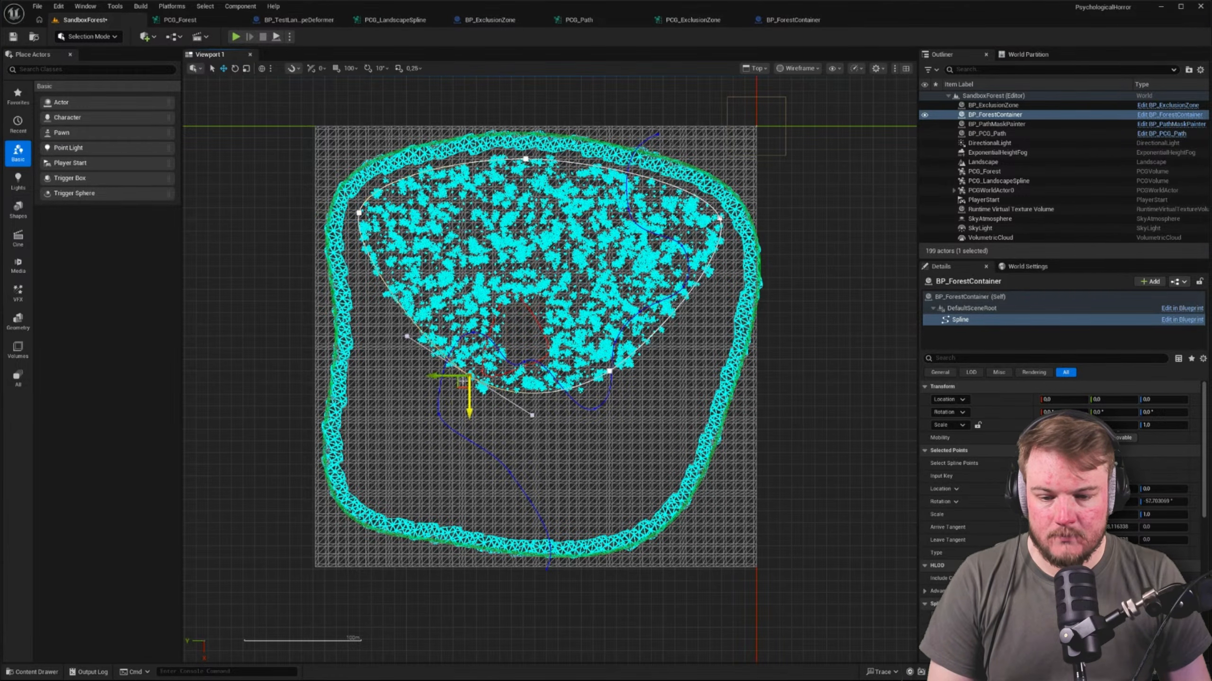
{"action": "left_click_drag", "start_coordinate": [451, 390], "coordinate": [645, 518]}
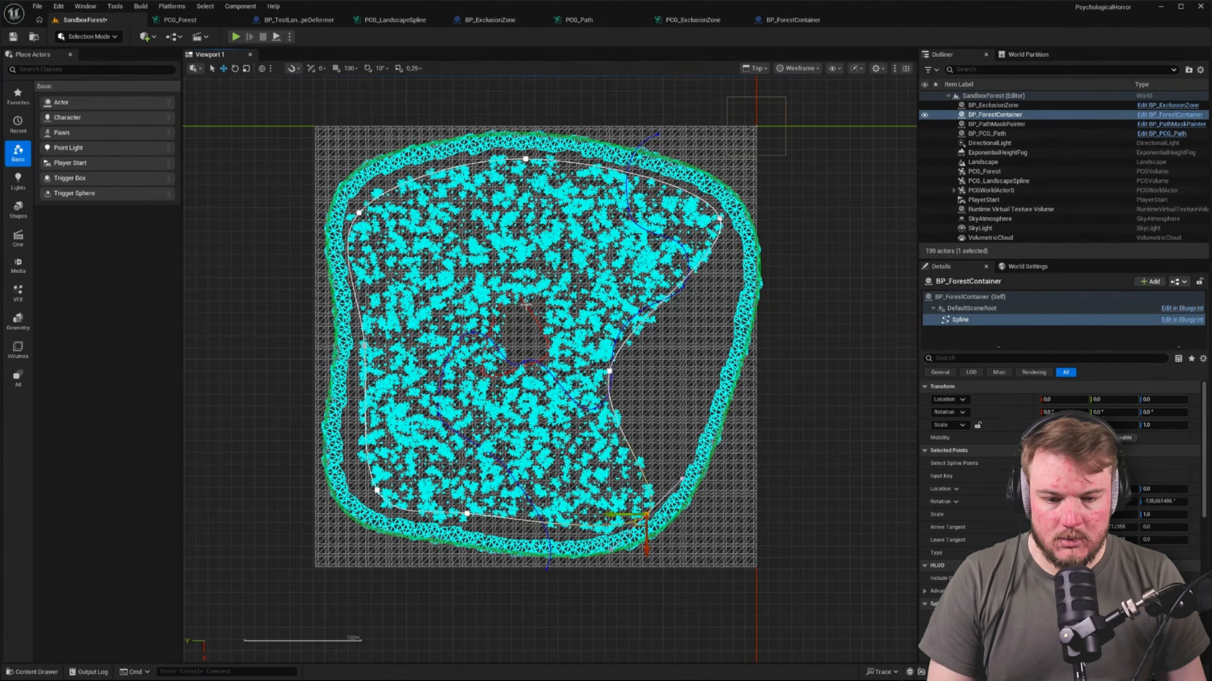
{"action": "left_click", "coordinate": [609, 370]}
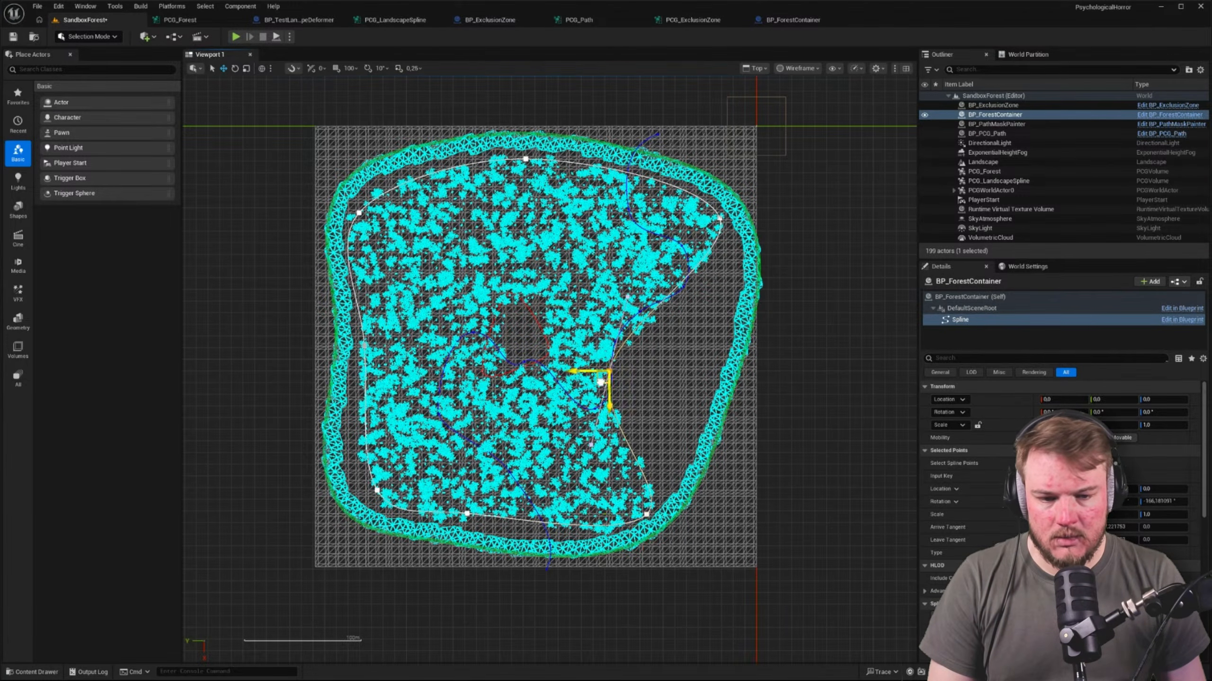
{"action": "left_click_drag", "start_coordinate": [602, 380], "coordinate": [707, 369]}
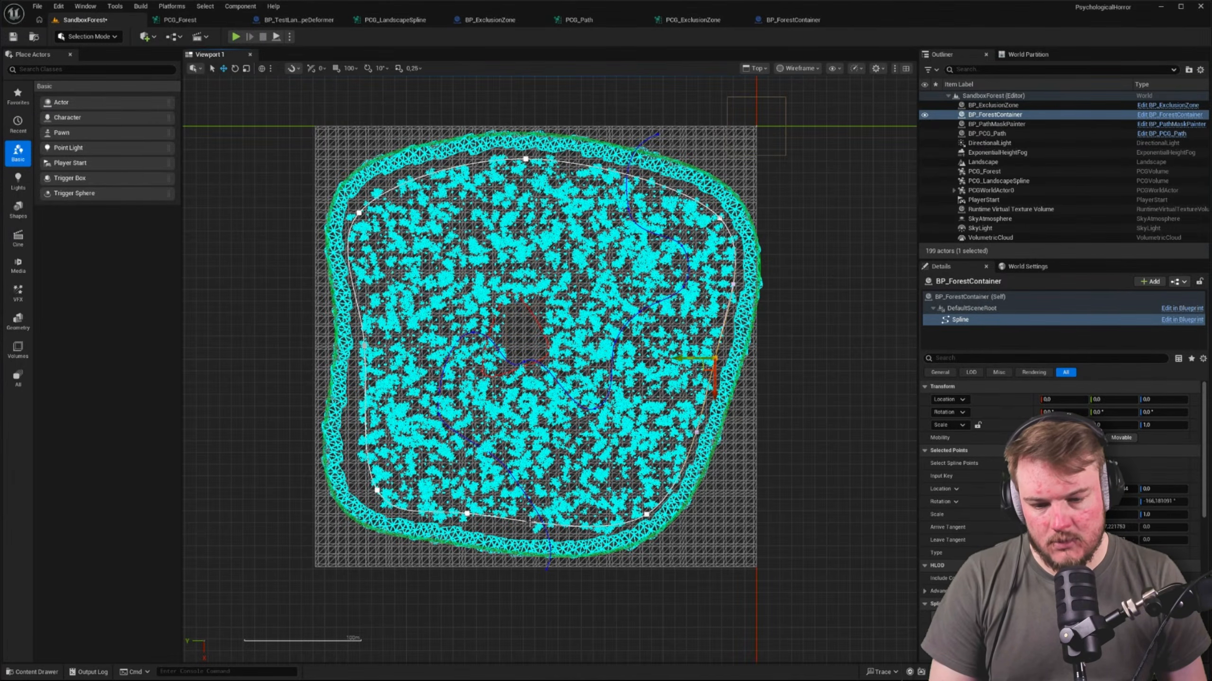
Adjust the container spline's bottom-middle, lower-left and upper-left points to follow the inside of the rock border
{"action": "left_click", "coordinate": [468, 515]}
{"action": "left_click_drag", "start_coordinate": [465, 517], "coordinate": [489, 534]}
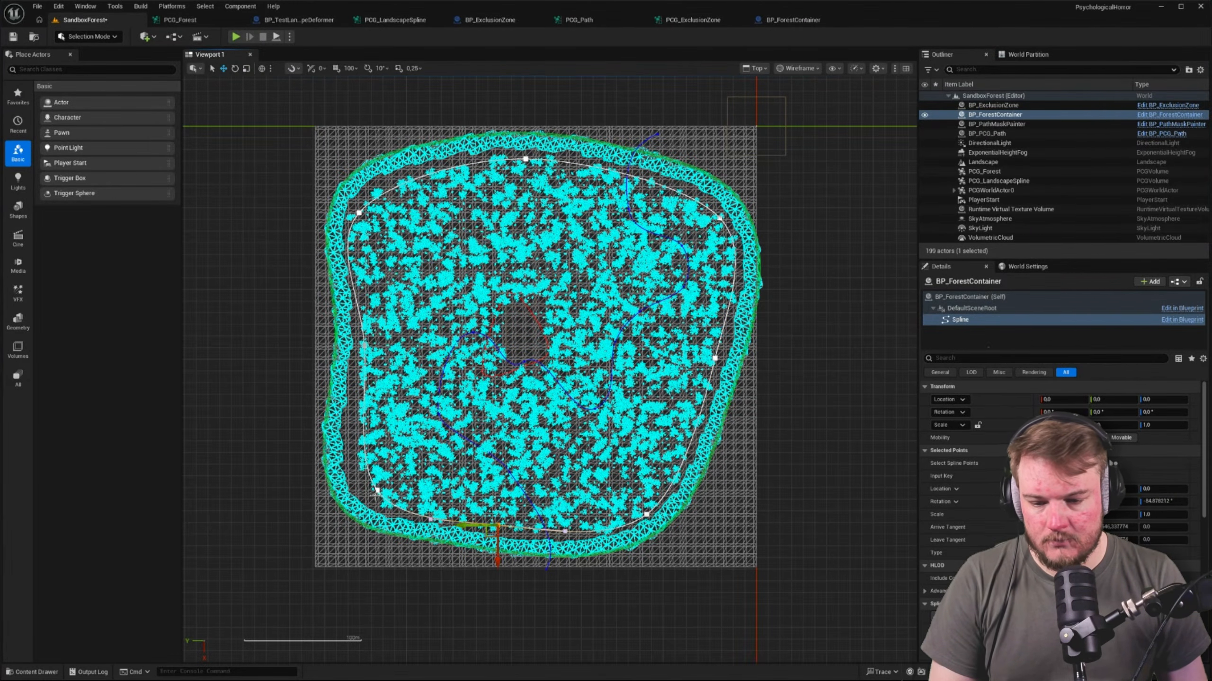
{"action": "left_click", "coordinate": [376, 492]}
{"action": "left_click_drag", "start_coordinate": [366, 501], "coordinate": [342, 498]}
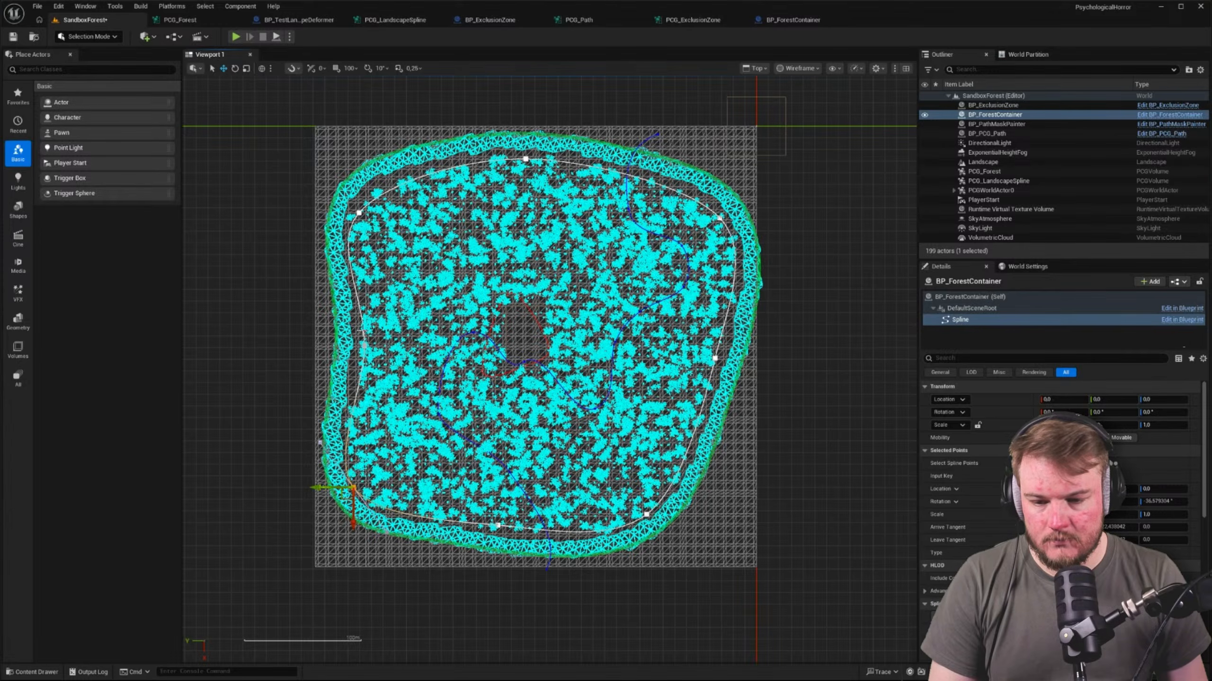
{"action": "left_click", "coordinate": [359, 213]}
{"action": "left_click", "coordinate": [359, 345]}
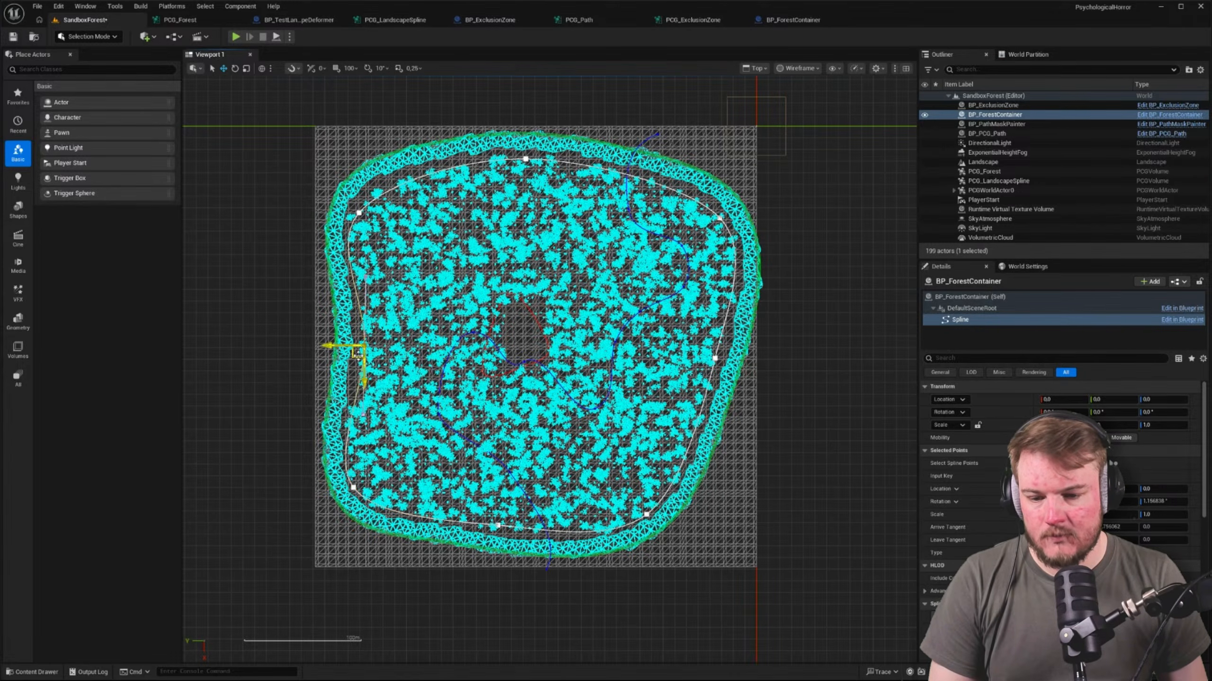
{"action": "left_click", "coordinate": [359, 214]}
{"action": "left_click_drag", "start_coordinate": [360, 214], "coordinate": [358, 180]}
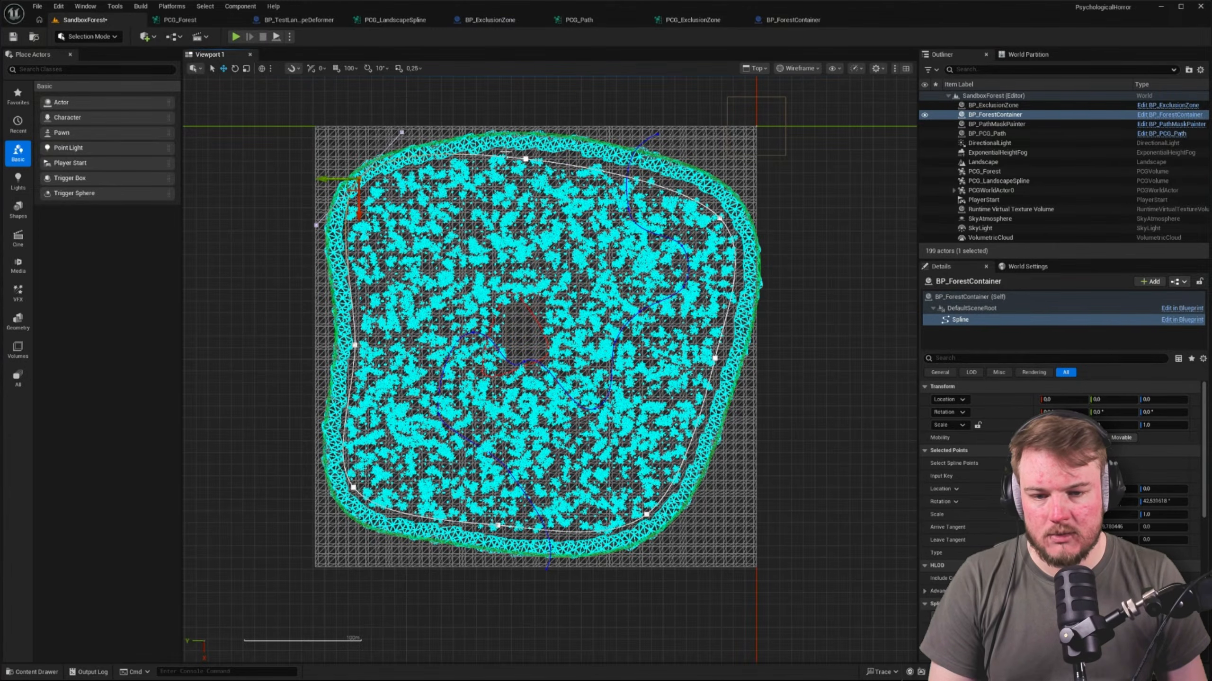
Fine-tune the container spline's top, right-side and bottom points so the outline meets the rock border
{"action": "left_click", "coordinate": [525, 161]}
{"action": "left_click_drag", "start_coordinate": [518, 169], "coordinate": [533, 152]}
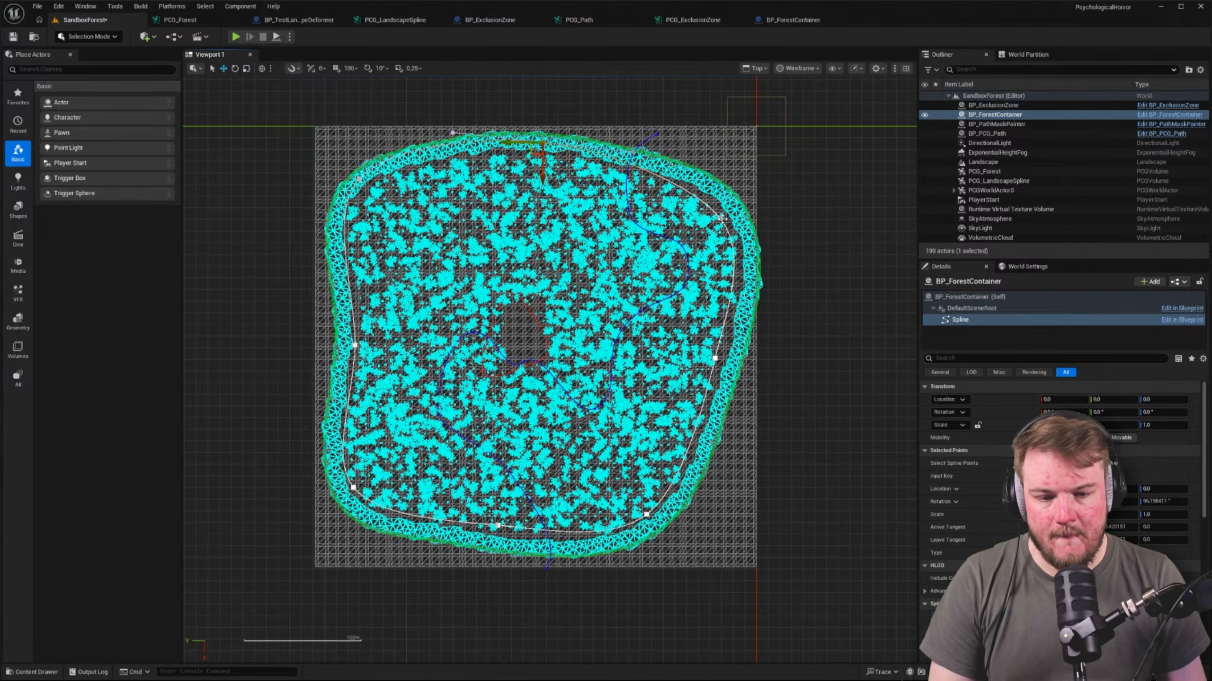
{"action": "left_click", "coordinate": [721, 217]}
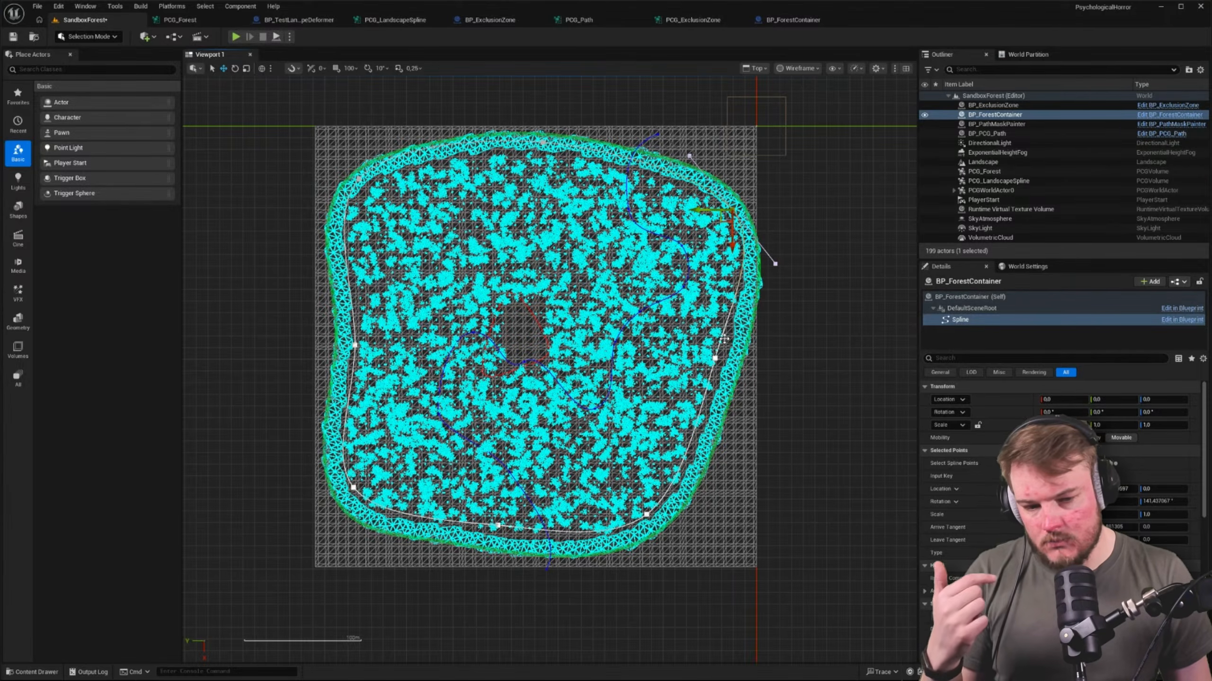
{"action": "left_click", "coordinate": [717, 358]}
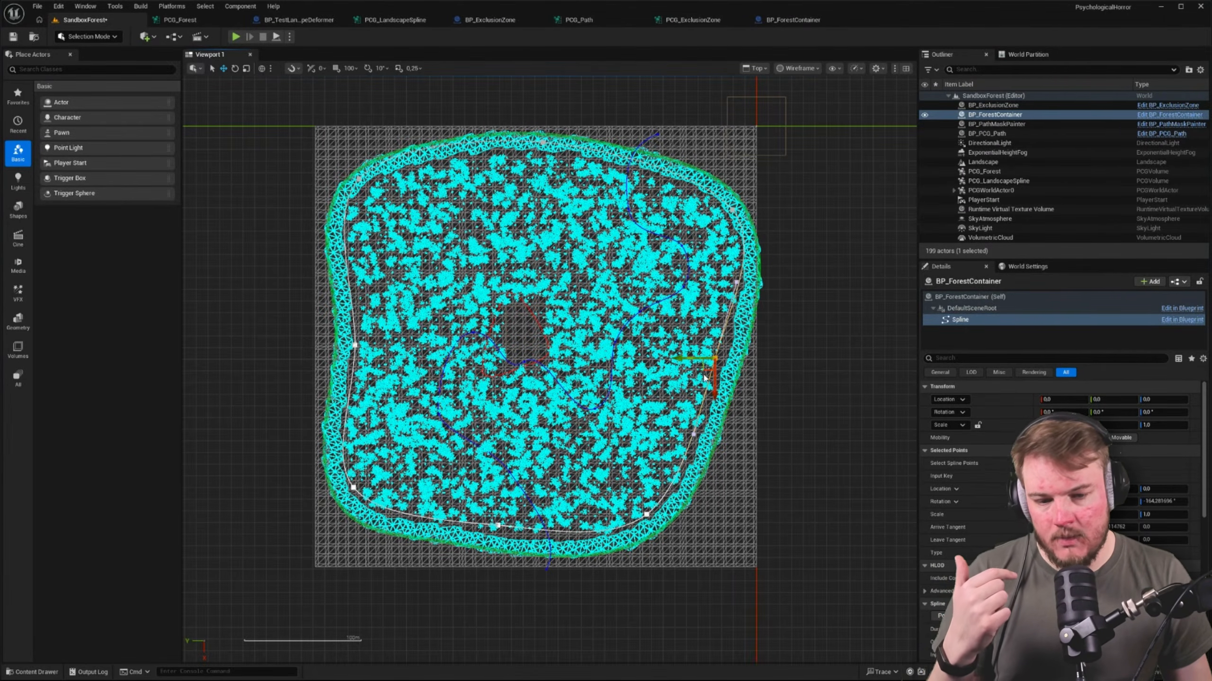
{"action": "left_click_drag", "start_coordinate": [709, 376], "coordinate": [720, 383]}
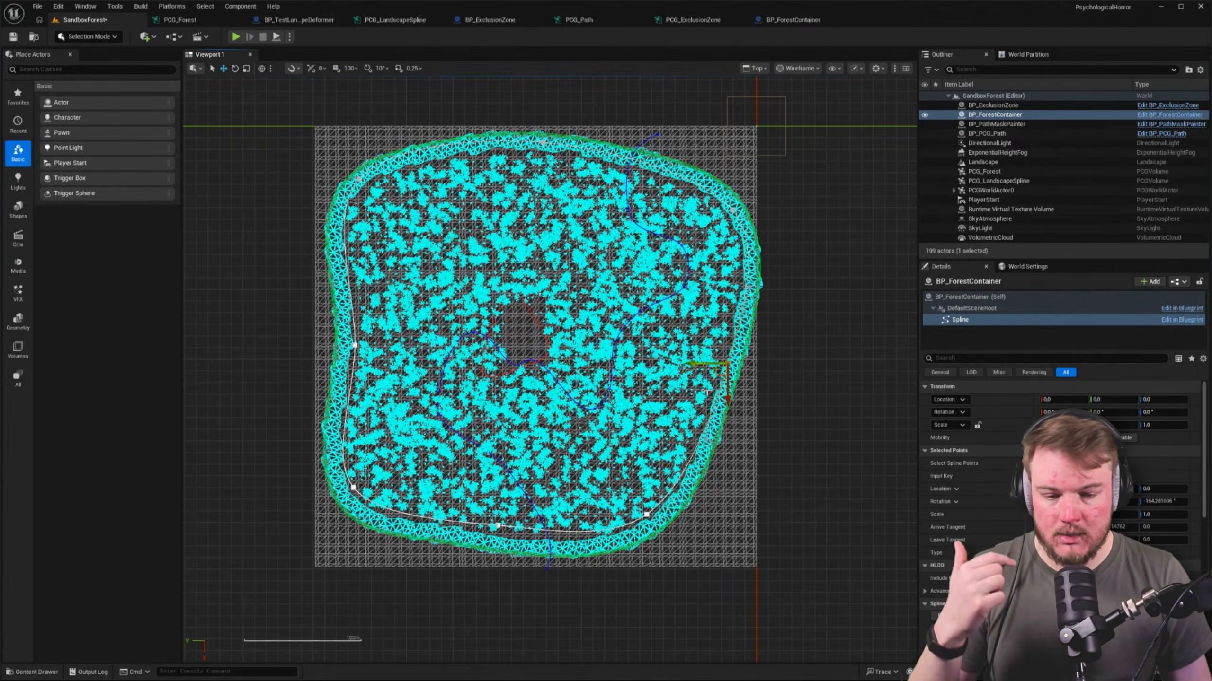
{"action": "left_click", "coordinate": [647, 515]}
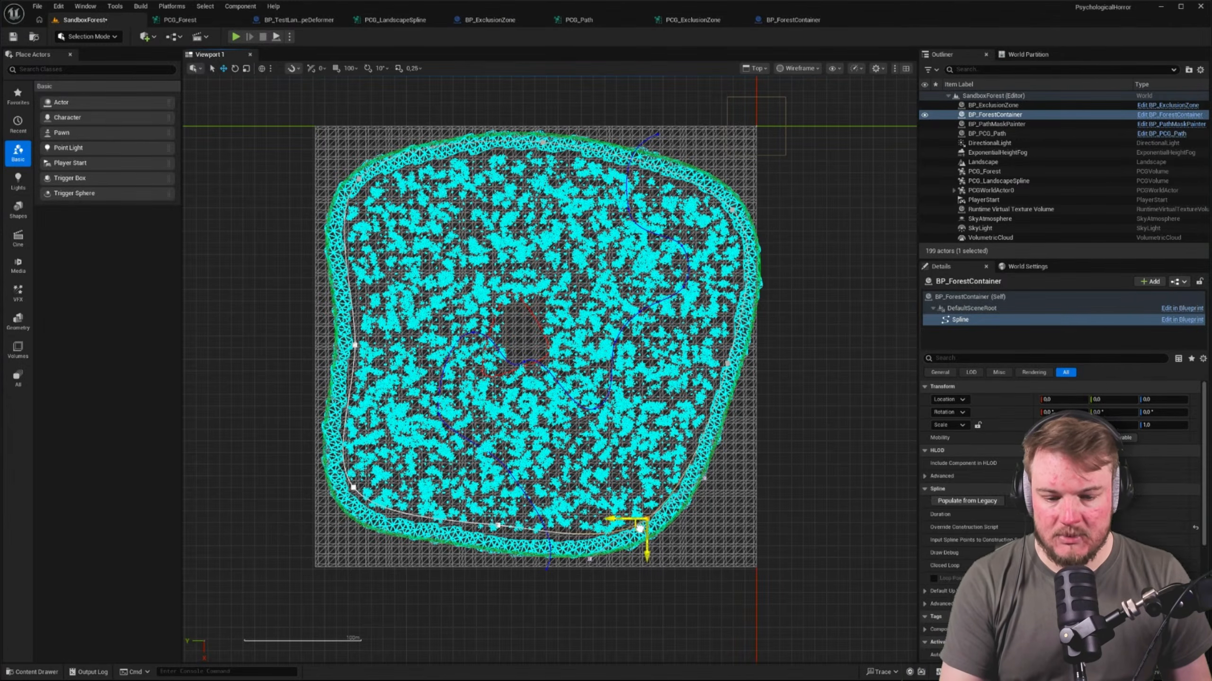
{"action": "left_click", "coordinate": [499, 527]}
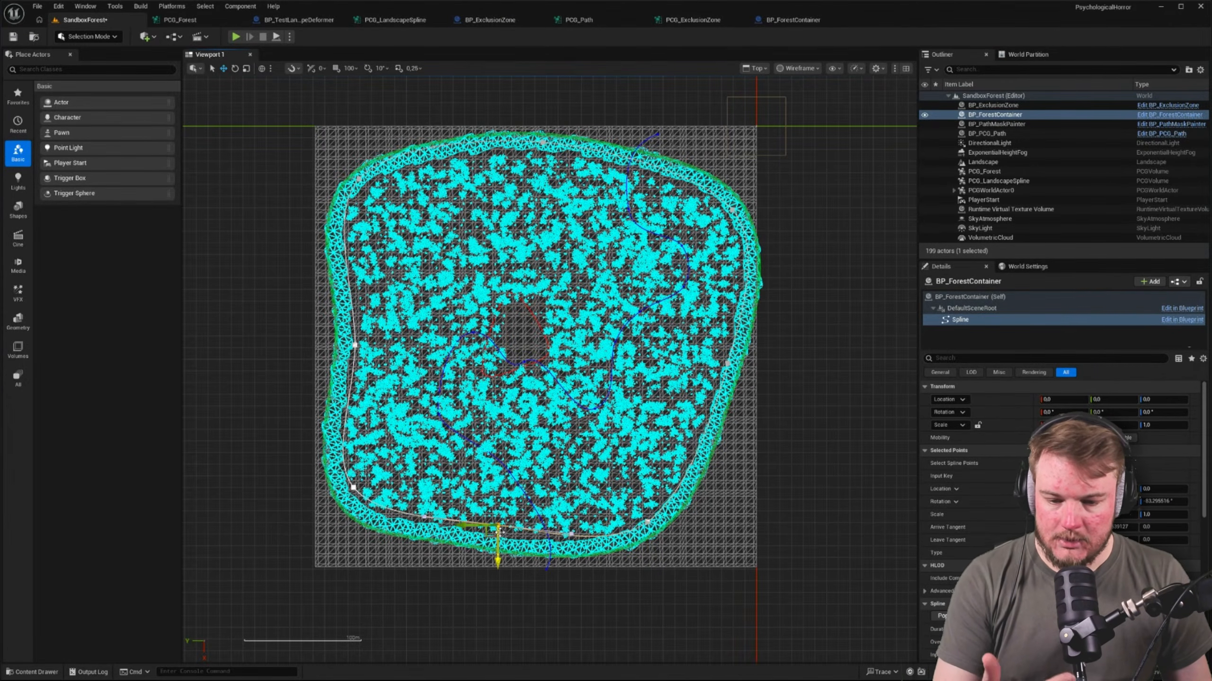
{"action": "left_click_drag", "start_coordinate": [490, 533], "coordinate": [484, 547]}
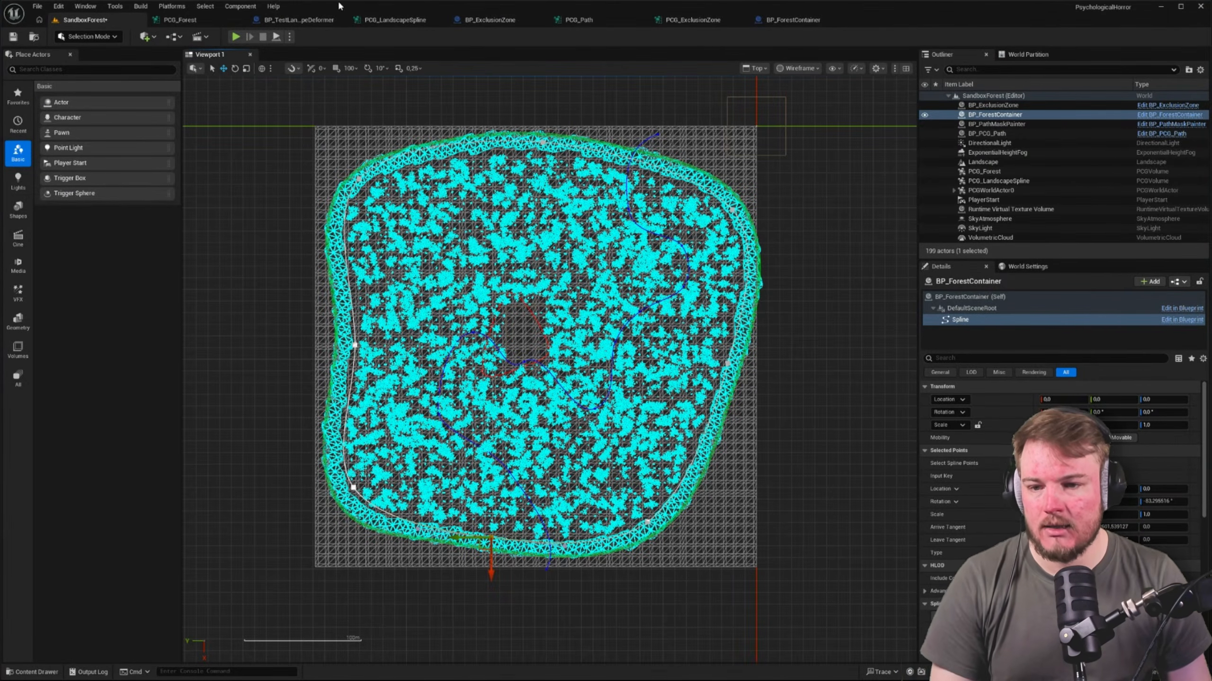
Return the level to the perspective view and inspect the forest inside the enlarged container spline
{"action": "left_click", "coordinate": [179, 19]}
{"action": "left_click", "coordinate": [84, 19]}
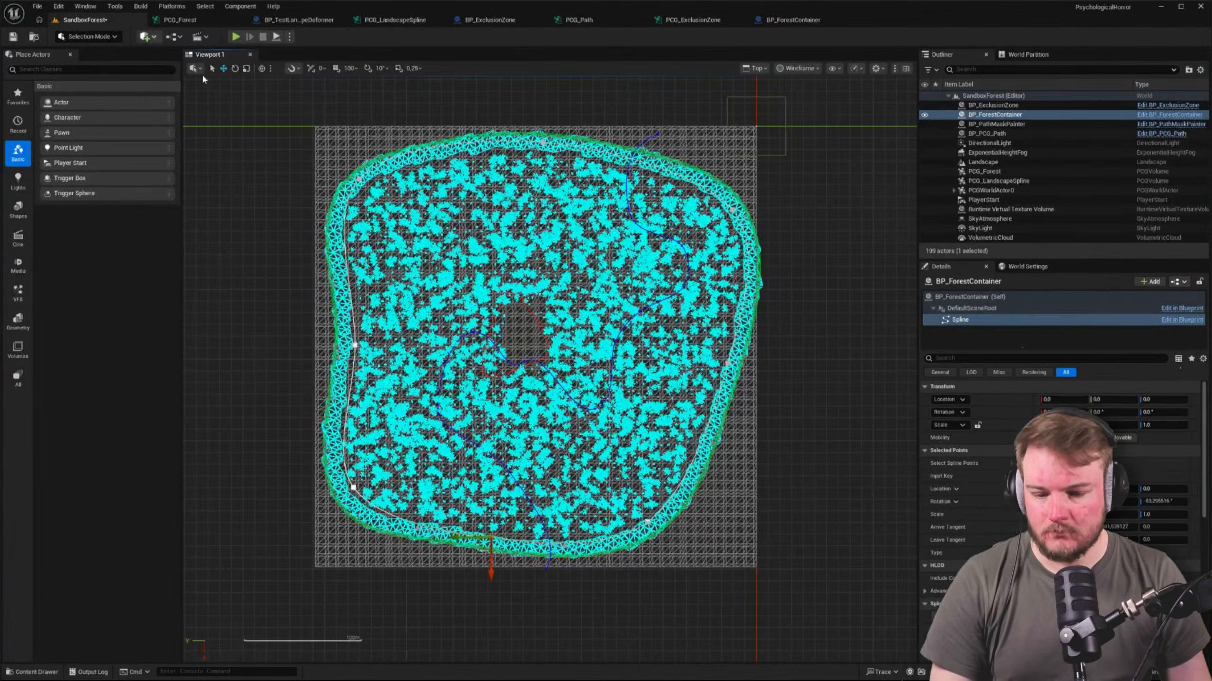
{"action": "key", "text": "alt+g"}
{"action": "key", "text": "w"}
{"action": "right_click_drag", "start_coordinate": [522, 244], "coordinate": [482, 215]}
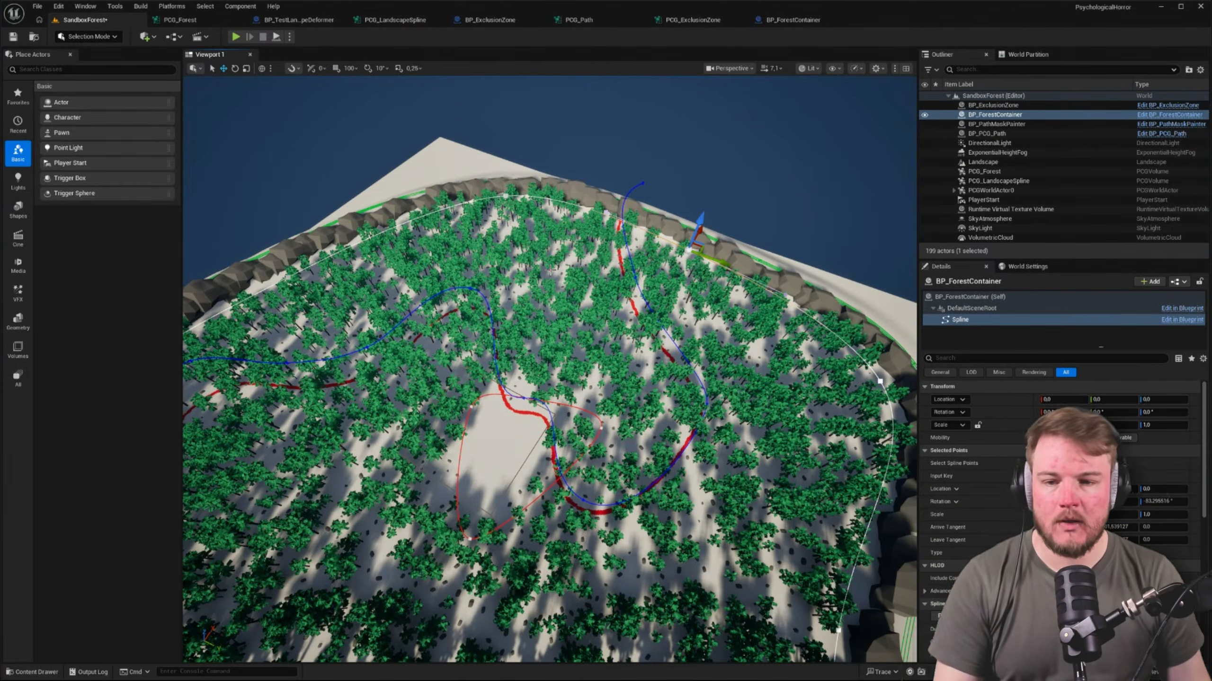
In PCG_Forest, line up the lower Intersection with the lower Surface Sampler and straighten the connection between them
{"action": "left_click", "coordinate": [180, 19]}
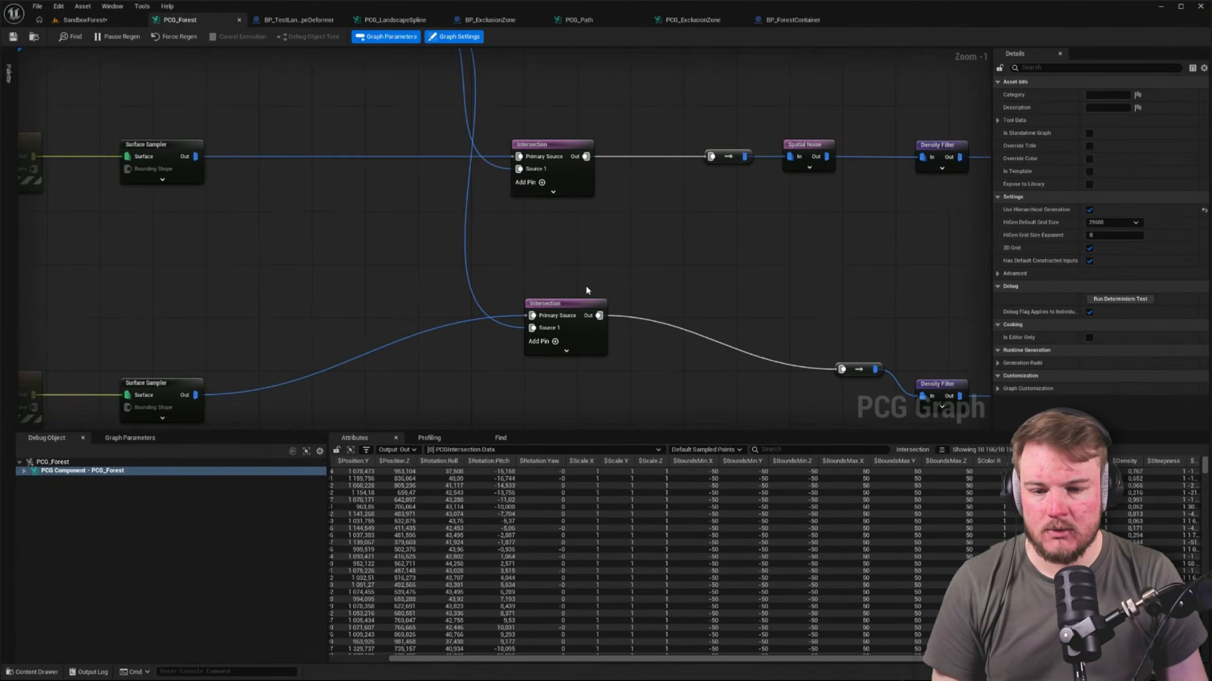
{"action": "right_click_drag", "start_coordinate": [585, 284], "coordinate": [549, 236]}
{"action": "left_click_drag", "start_coordinate": [549, 236], "coordinate": [535, 301]}
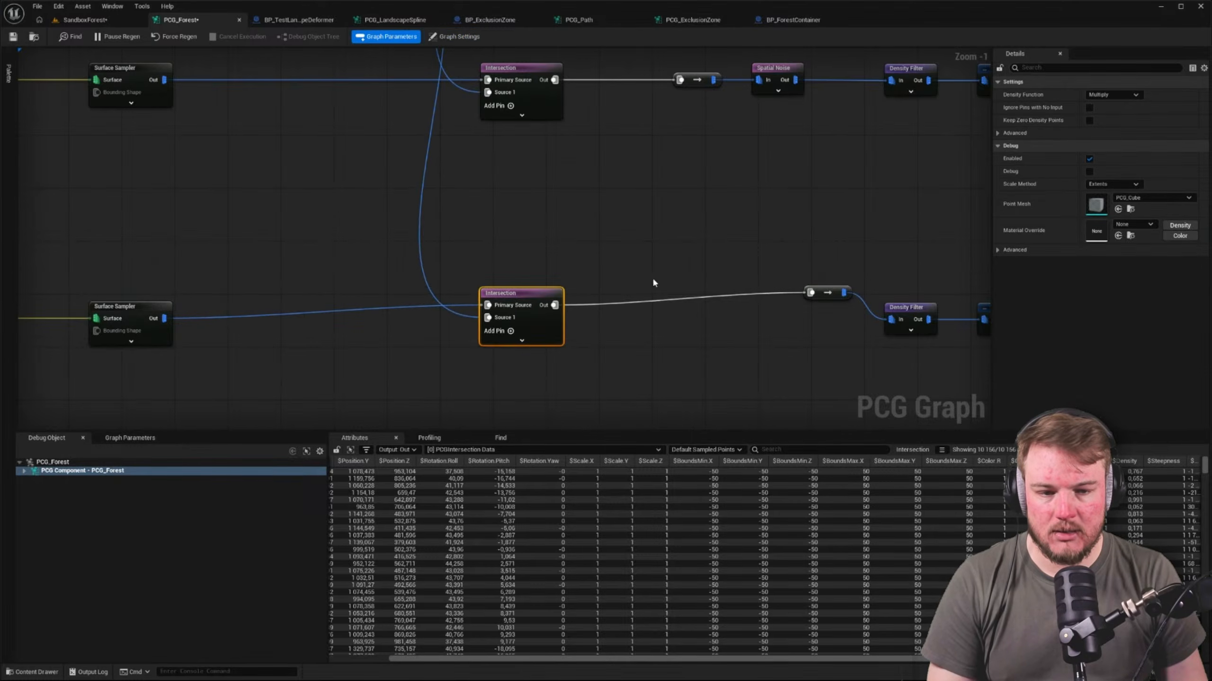
{"action": "right_click_drag", "start_coordinate": [815, 298], "coordinate": [697, 316]}
{"action": "left_click_drag", "start_coordinate": [698, 315], "coordinate": [720, 335]}
{"action": "right_click_drag", "start_coordinate": [616, 315], "coordinate": [215, 226]}
{"action": "left_click_drag", "start_coordinate": [216, 226], "coordinate": [695, 361]}
{"action": "key", "text": "q"}
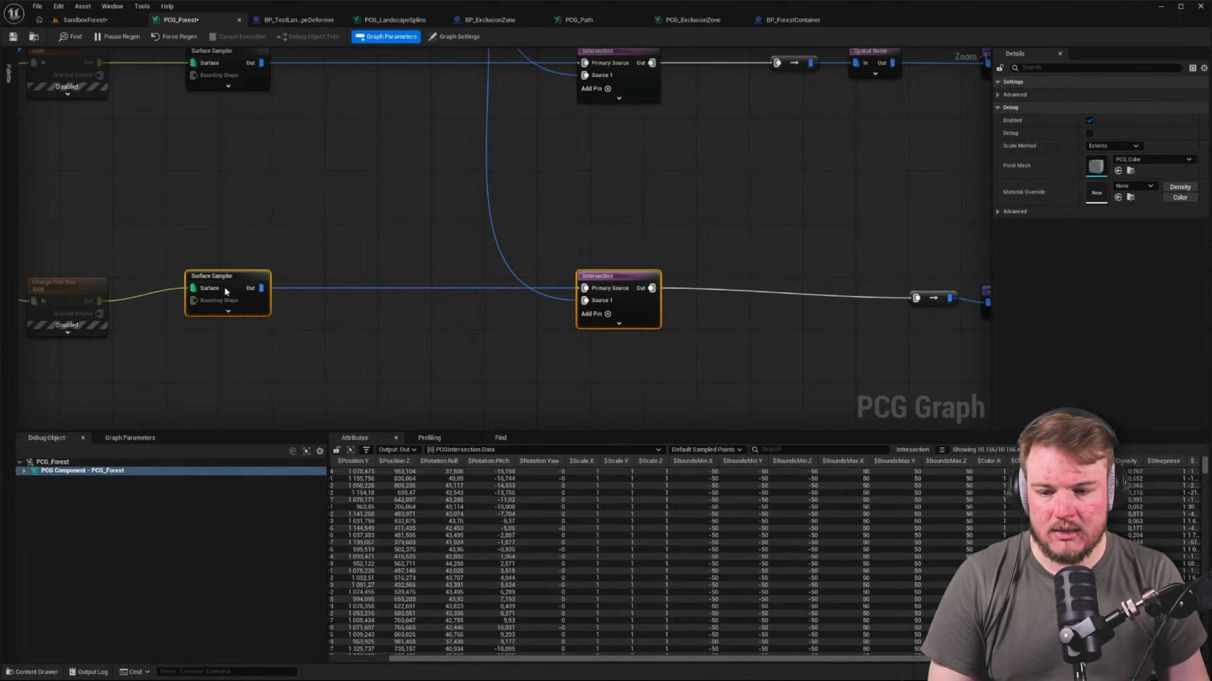
{"action": "left_click_drag", "start_coordinate": [223, 278], "coordinate": [216, 290]}
{"action": "right_click_drag", "start_coordinate": [278, 211], "coordinate": [206, 239]}
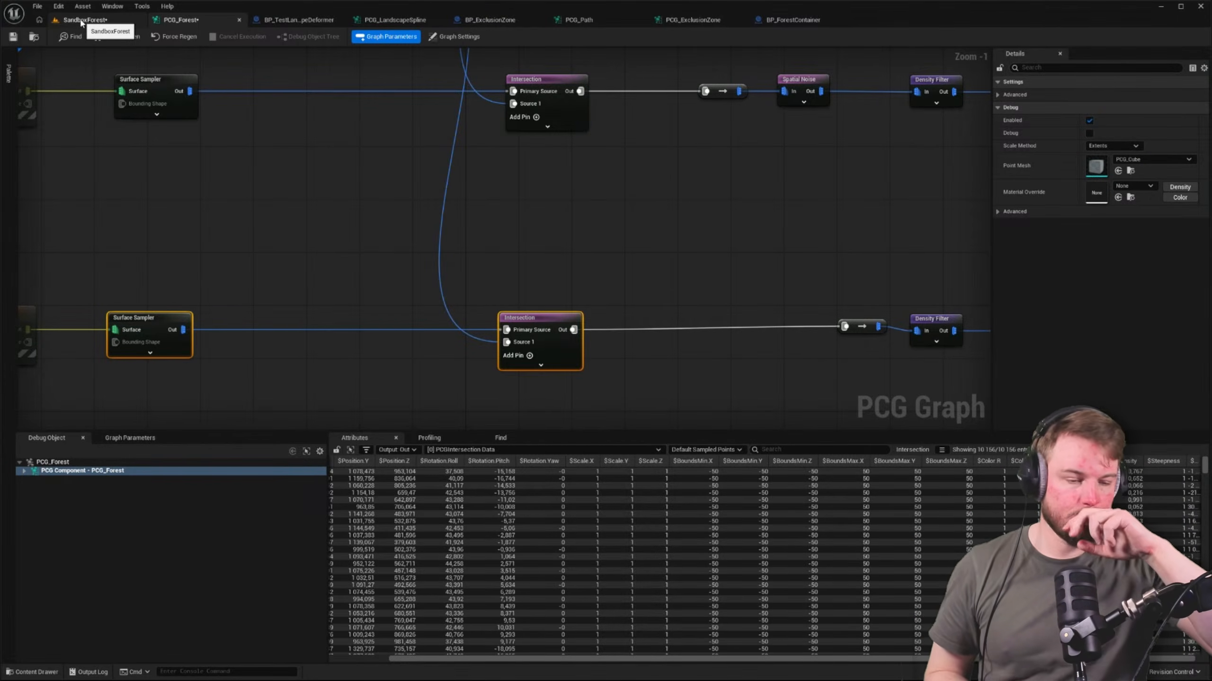
Try pulling a corner point of the BP_ForestContainer spline inward in the level, and undo the move
{"action": "right_click_drag", "start_coordinate": [371, 174], "coordinate": [550, 401]}
{"action": "left_click_drag", "start_coordinate": [211, 112], "coordinate": [608, 196]}
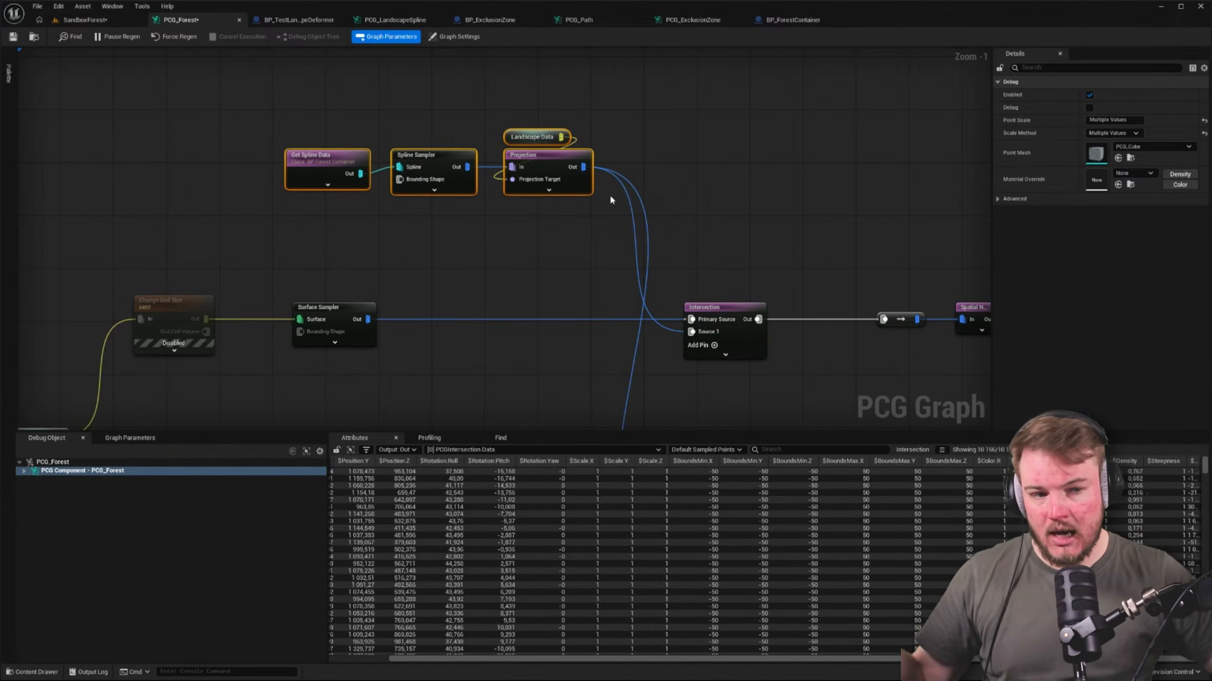
{"action": "left_click", "coordinate": [93, 20]}
{"action": "right_click_drag", "start_coordinate": [333, 287], "coordinate": [462, 300]}
{"action": "left_click", "coordinate": [348, 293]}
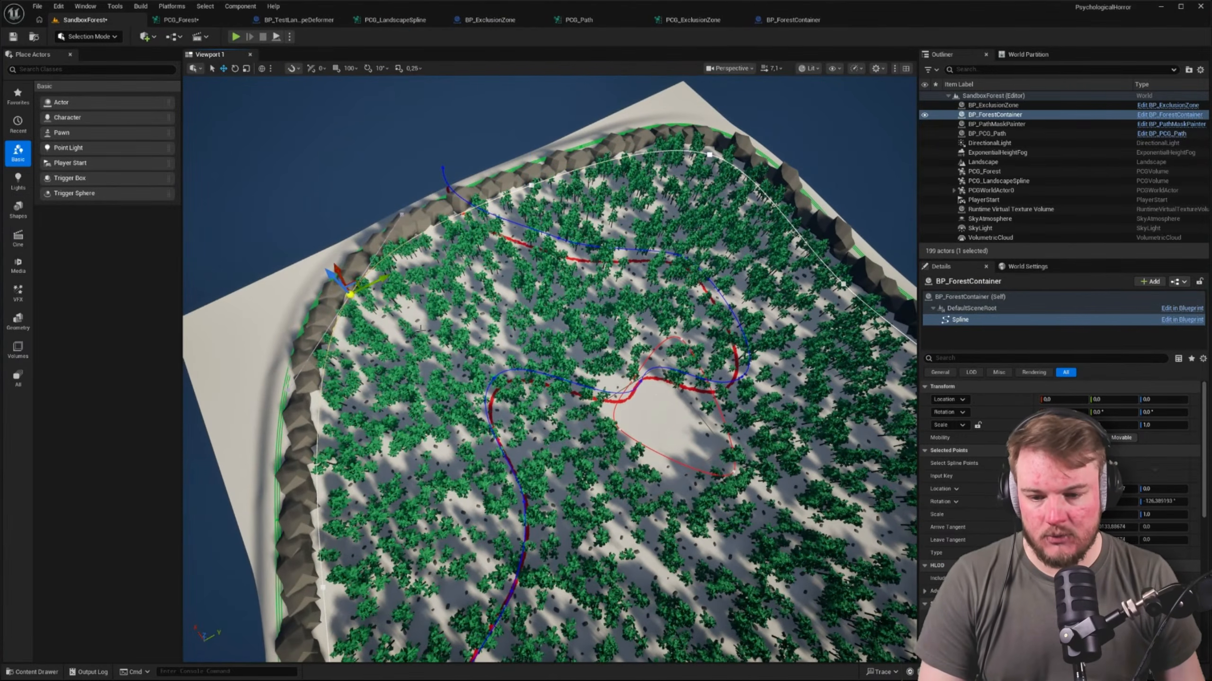
{"action": "left_click_drag", "start_coordinate": [357, 279], "coordinate": [447, 313]}
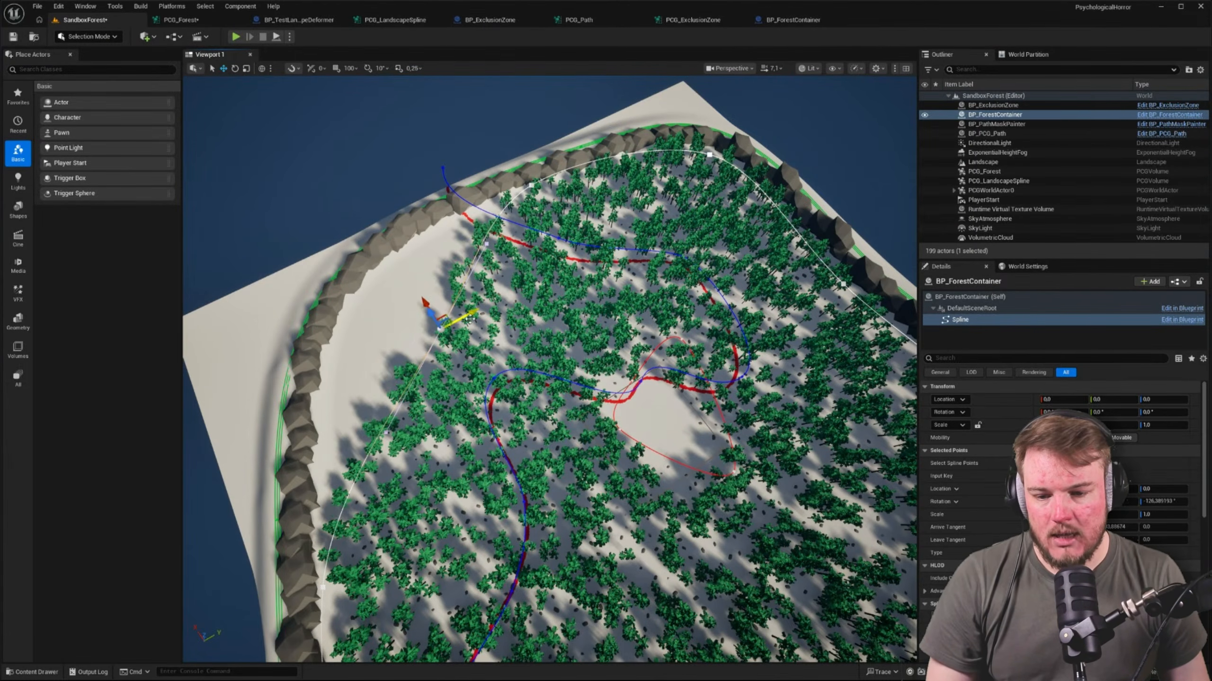
{"action": "key", "text": "ctrl+z"}
Examine the trees along the path in the level, and trace the PCG_Forest graph to the PCG Path subgraph and its Difference nodes
{"action": "right_click_drag", "start_coordinate": [446, 314], "coordinate": [539, 320]}
{"action": "right_click_drag", "start_coordinate": [530, 585], "coordinate": [522, 588]}
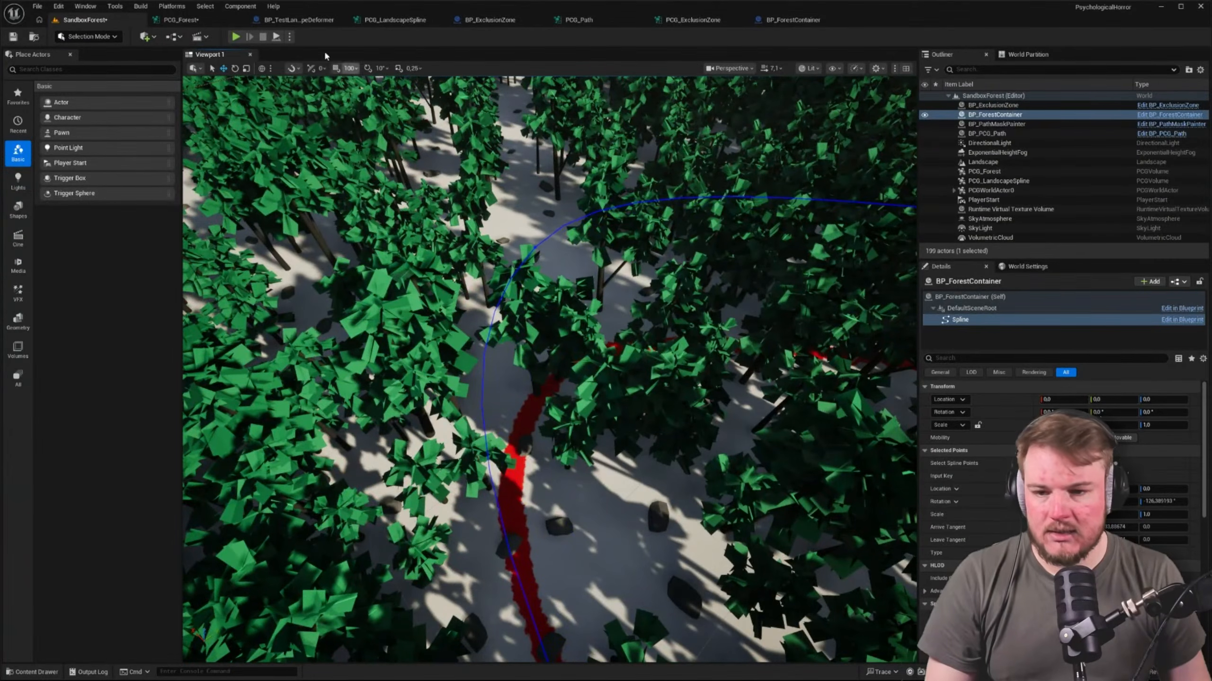
{"action": "left_click", "coordinate": [200, 21]}
{"action": "scroll", "coordinate": [717, 284], "scroll_direction": "down", "scroll_amount": 4}
{"action": "right_click_drag", "start_coordinate": [717, 284], "coordinate": [526, 172]}
{"action": "right_click_drag", "start_coordinate": [633, 207], "coordinate": [474, 203]}
{"action": "scroll", "coordinate": [473, 203], "scroll_direction": "up", "scroll_amount": 4}
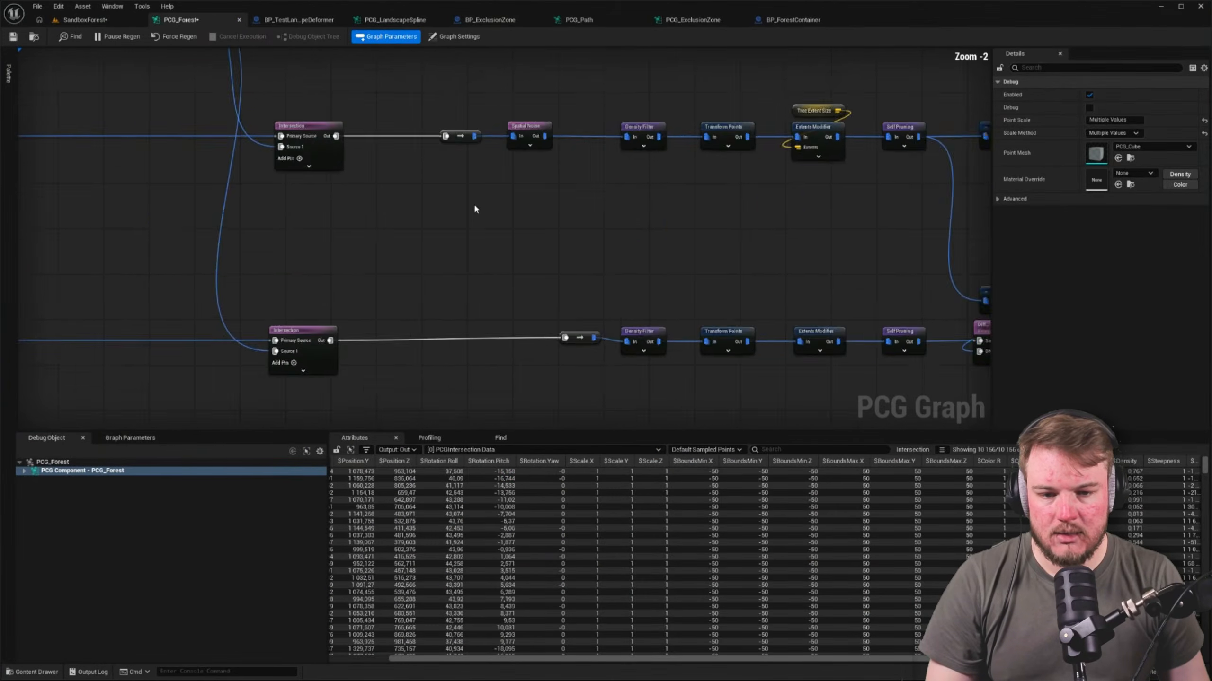
{"action": "right_click_drag", "start_coordinate": [706, 209], "coordinate": [413, 168]}
{"action": "scroll", "coordinate": [412, 169], "scroll_direction": "down", "scroll_amount": 3}
{"action": "right_click_drag", "start_coordinate": [658, 310], "coordinate": [456, 322]}
{"action": "scroll", "coordinate": [643, 210], "scroll_direction": "up", "scroll_amount": 3}
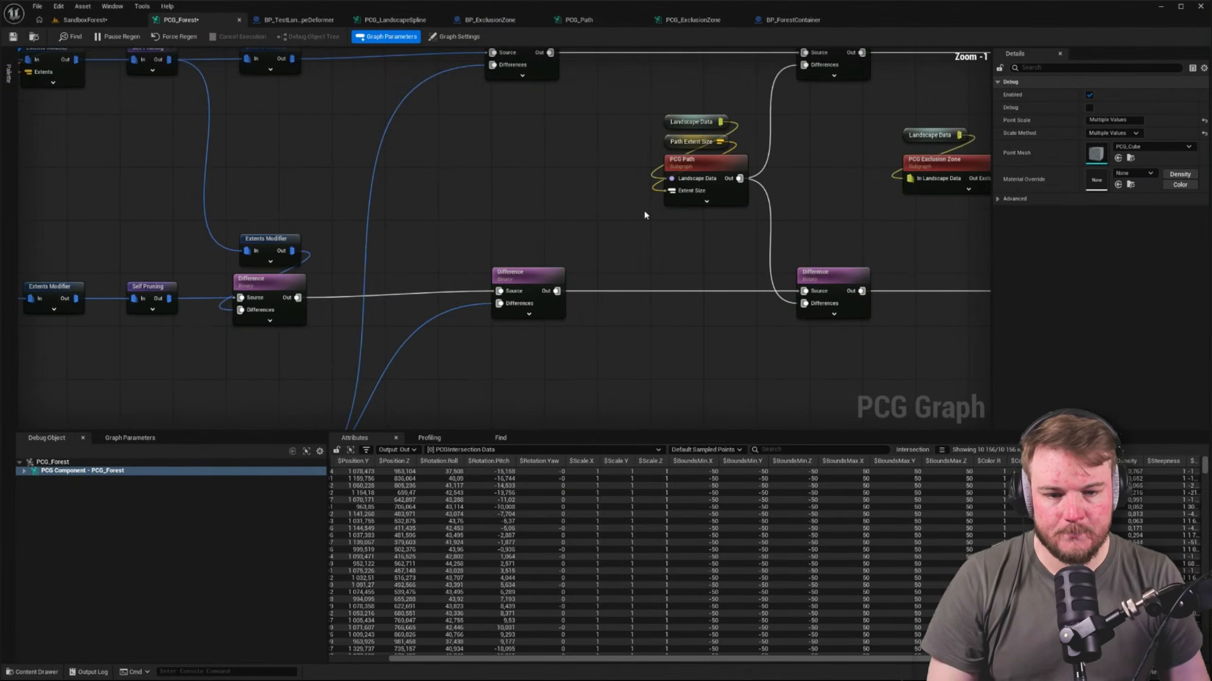
{"action": "right_click_drag", "start_coordinate": [697, 205], "coordinate": [488, 262]}
{"action": "left_click_drag", "start_coordinate": [340, 162], "coordinate": [519, 267]}
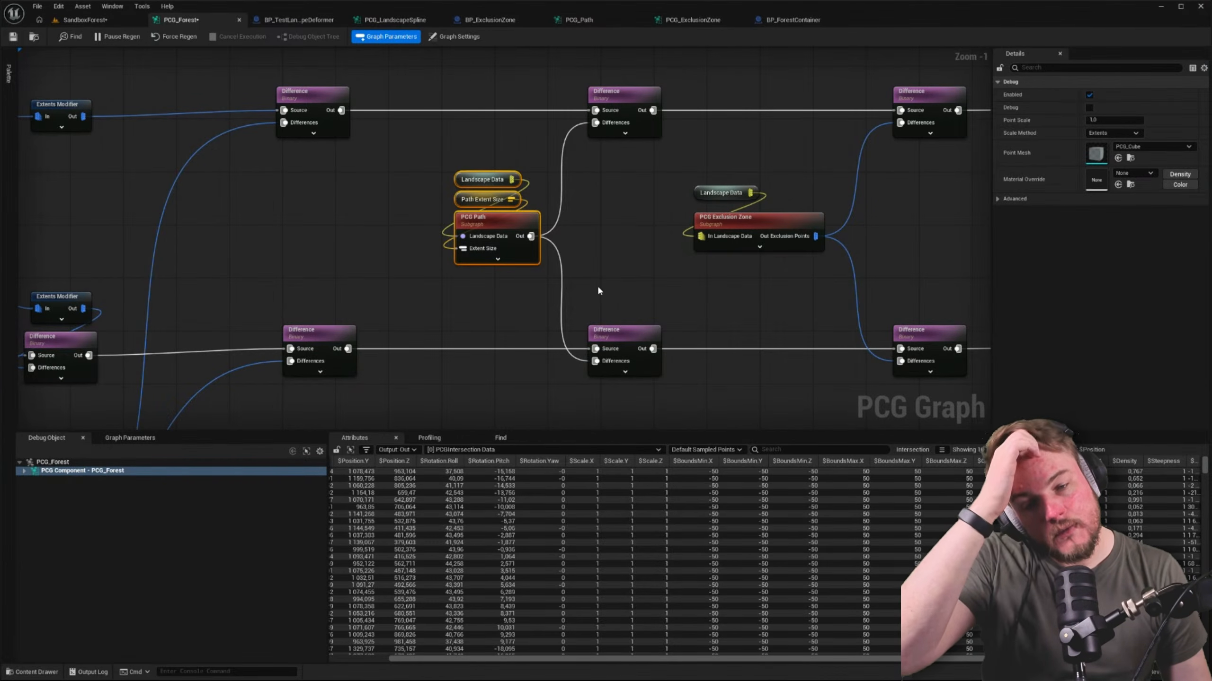
Locate the PCG Path subgraph's asset and open the PCG_Path graph to review its nodes
{"action": "left_click_drag", "start_coordinate": [421, 156], "coordinate": [523, 193]}
{"action": "left_click", "coordinate": [509, 222]}
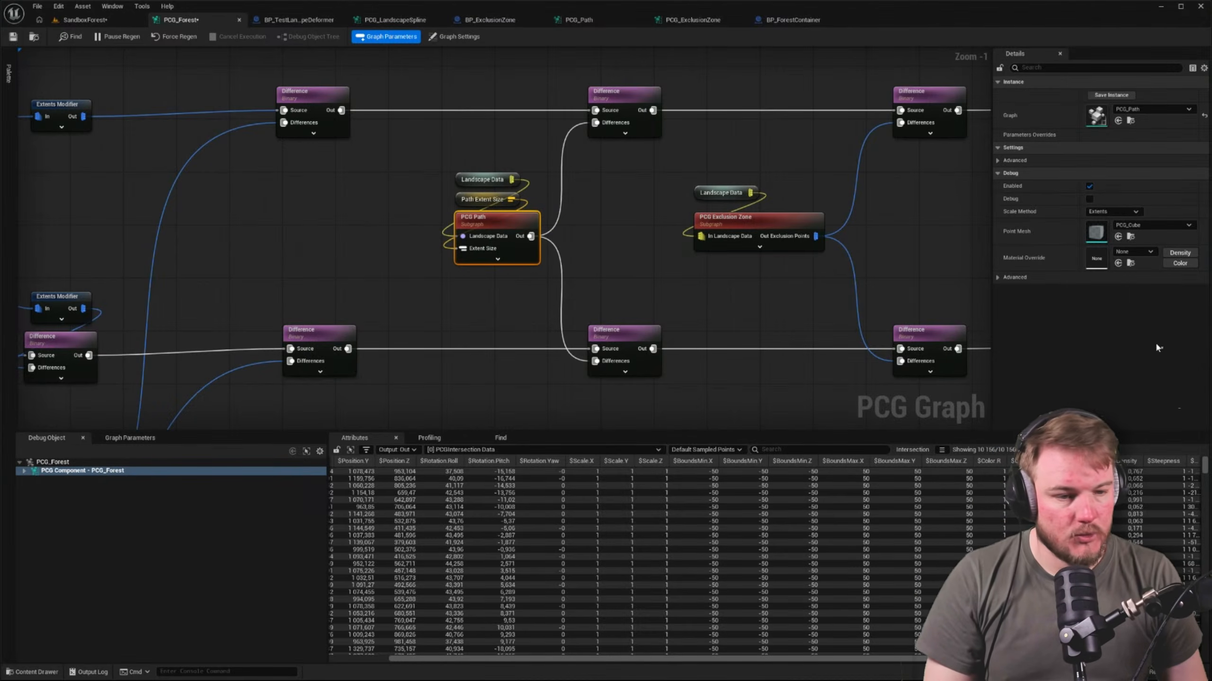
{"action": "left_click", "coordinate": [1130, 236]}
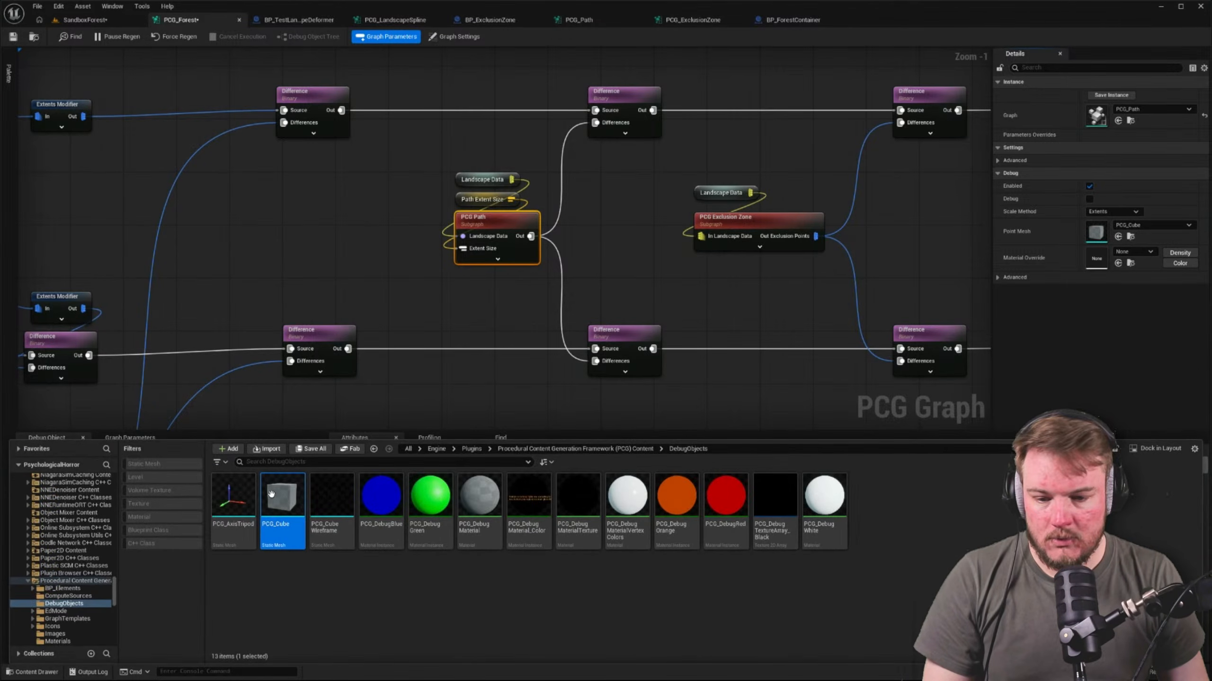
{"action": "left_click", "coordinate": [1131, 122]}
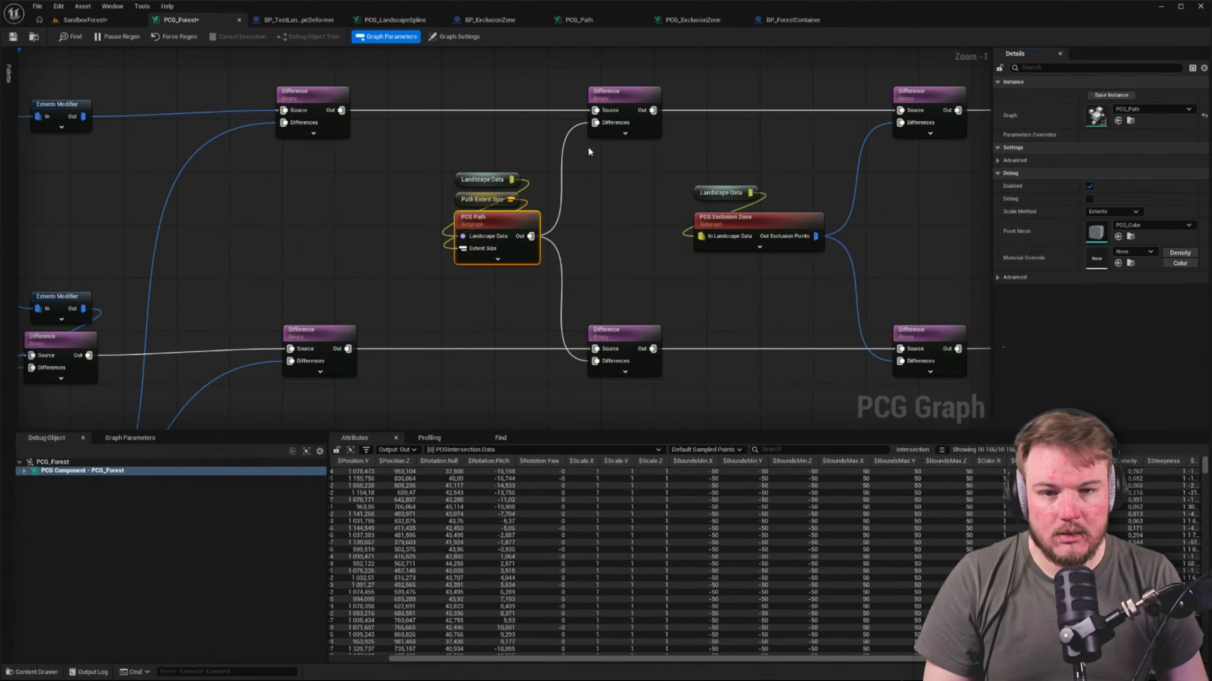
{"action": "double_click", "coordinate": [495, 218]}
{"action": "right_click_drag", "start_coordinate": [775, 290], "coordinate": [693, 291]}
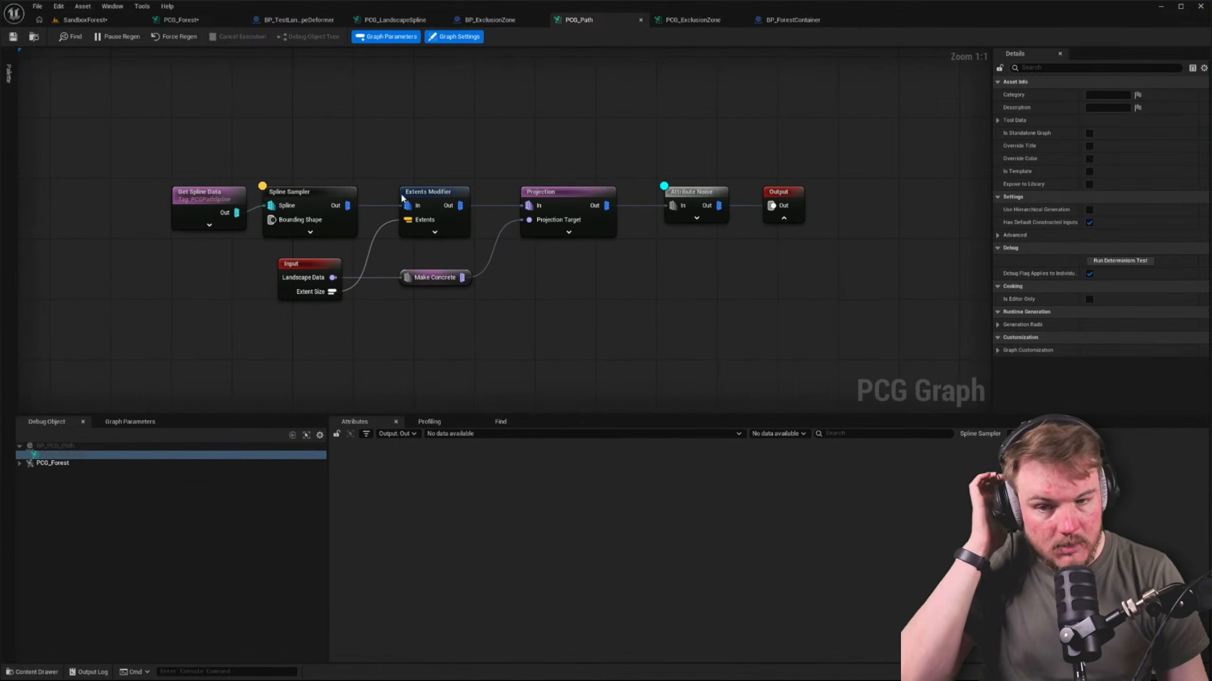
Turn on debug for the Get Spline Data node in the PCG_Path graph
{"action": "left_click", "coordinate": [322, 191]}
{"action": "left_click", "coordinate": [248, 189]}
{"action": "left_click", "coordinate": [220, 198]}
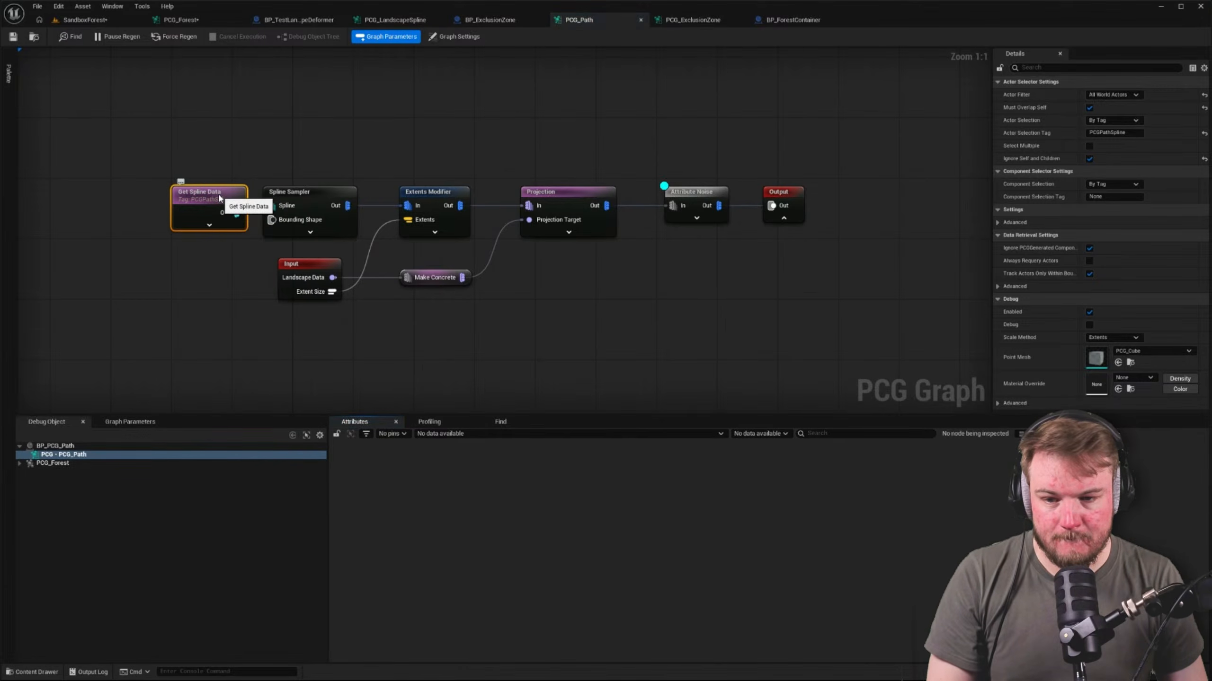
{"action": "key", "text": "d"}
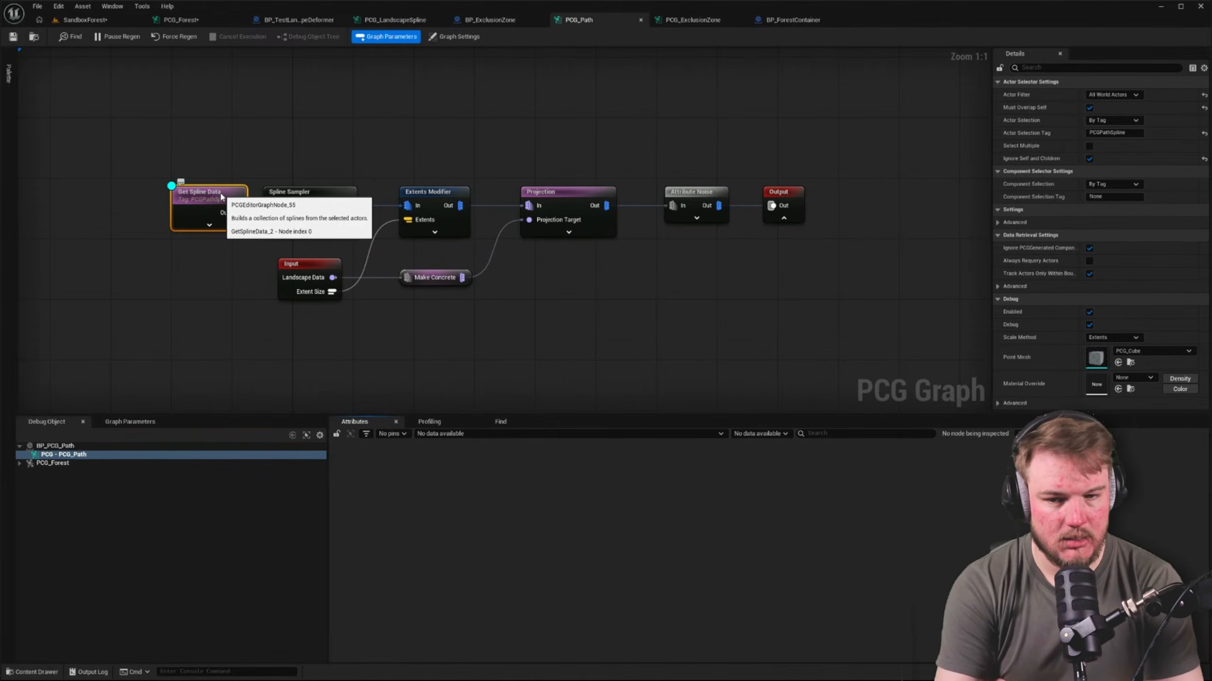
Inspect the Spline and PCG components of the BP_PCG_Path actor in the level, briefly filtering the spline's details to modified properties
{"action": "left_click", "coordinate": [84, 19]}
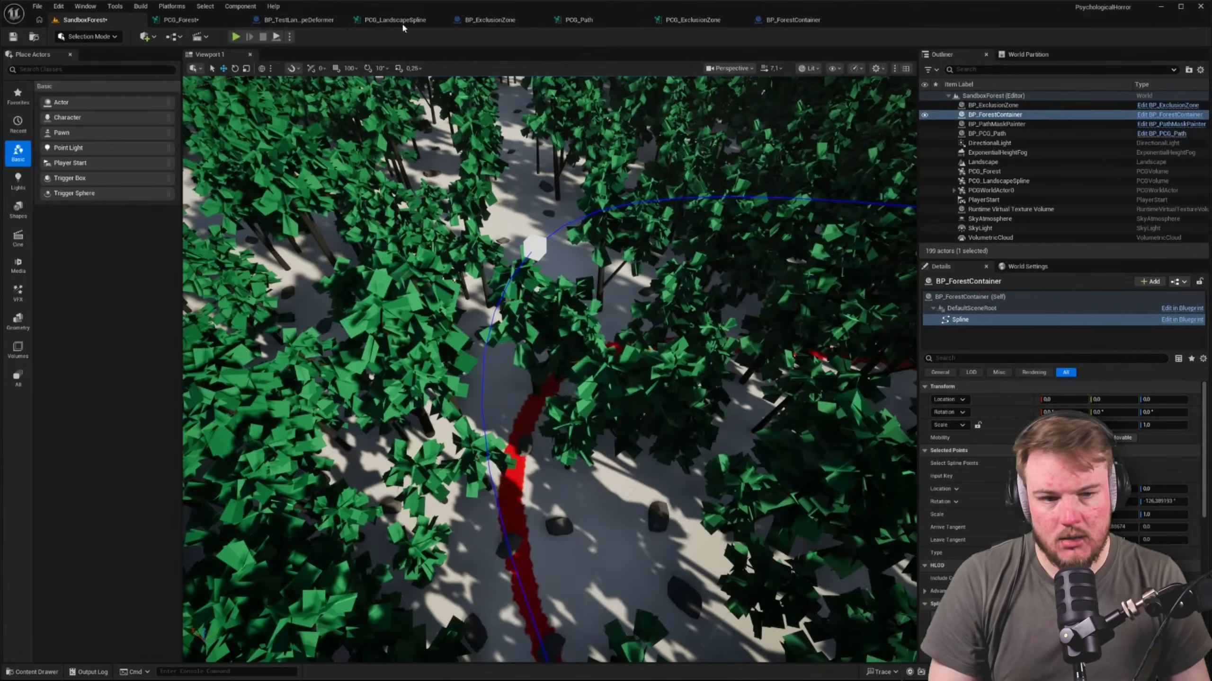
{"action": "left_click", "coordinate": [971, 134]}
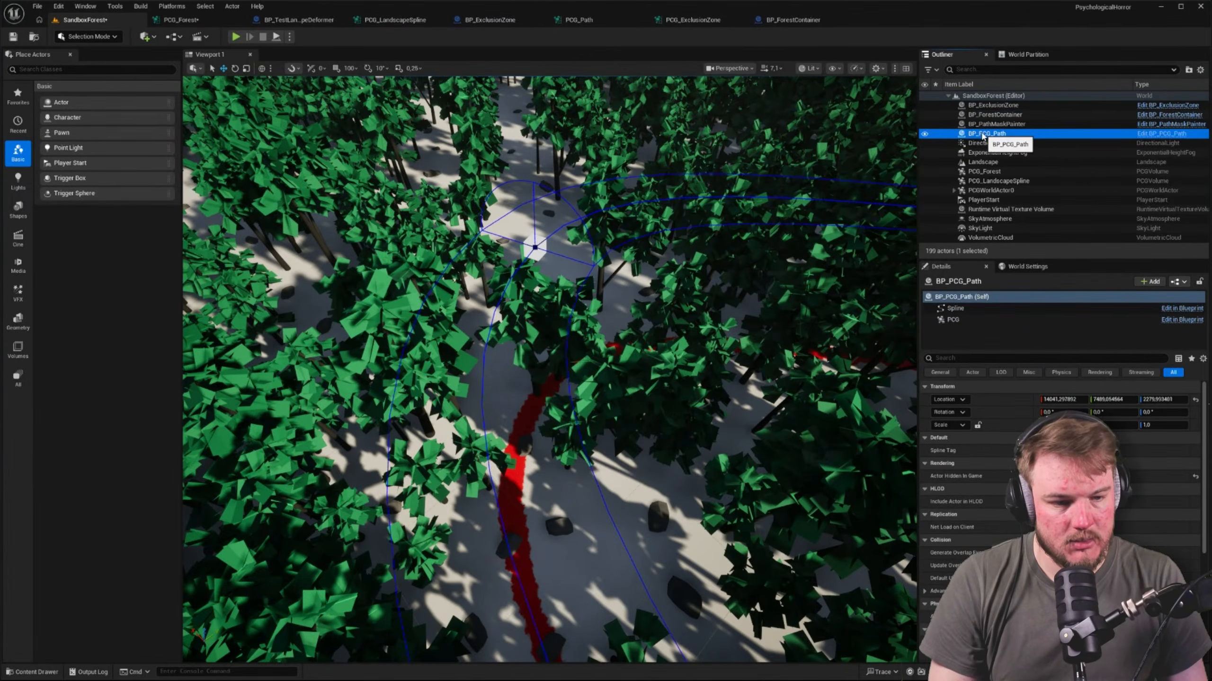
{"action": "left_click", "coordinate": [971, 308]}
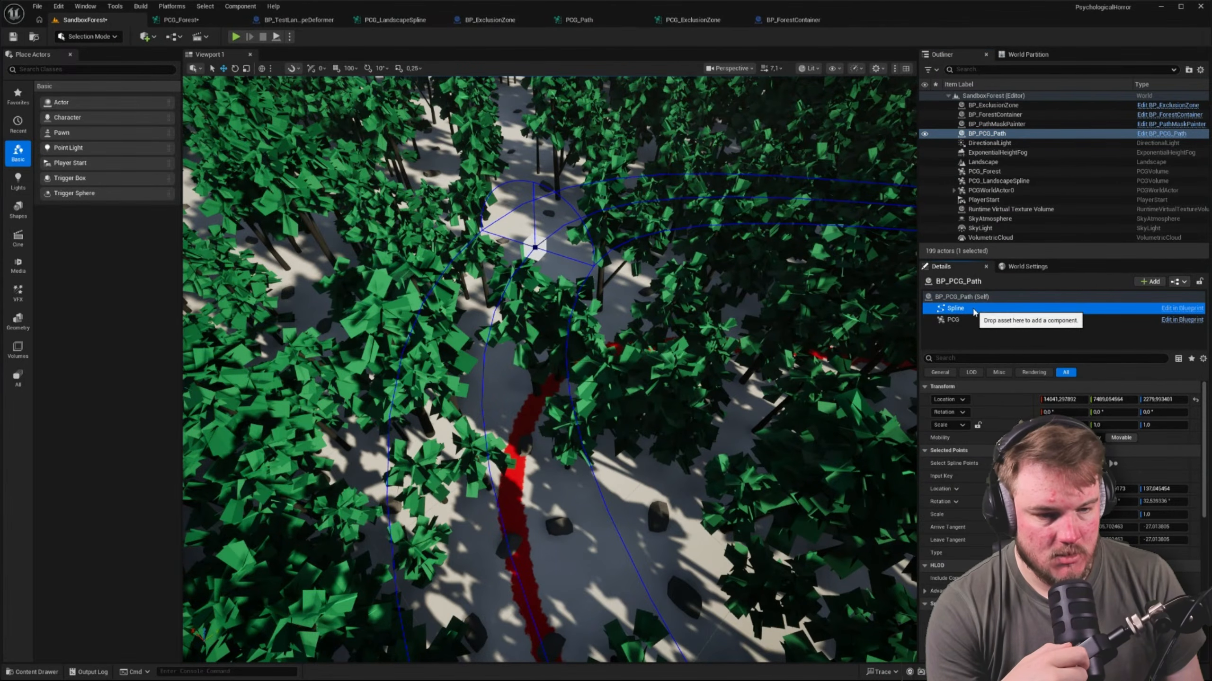
{"action": "left_click", "coordinate": [973, 320]}
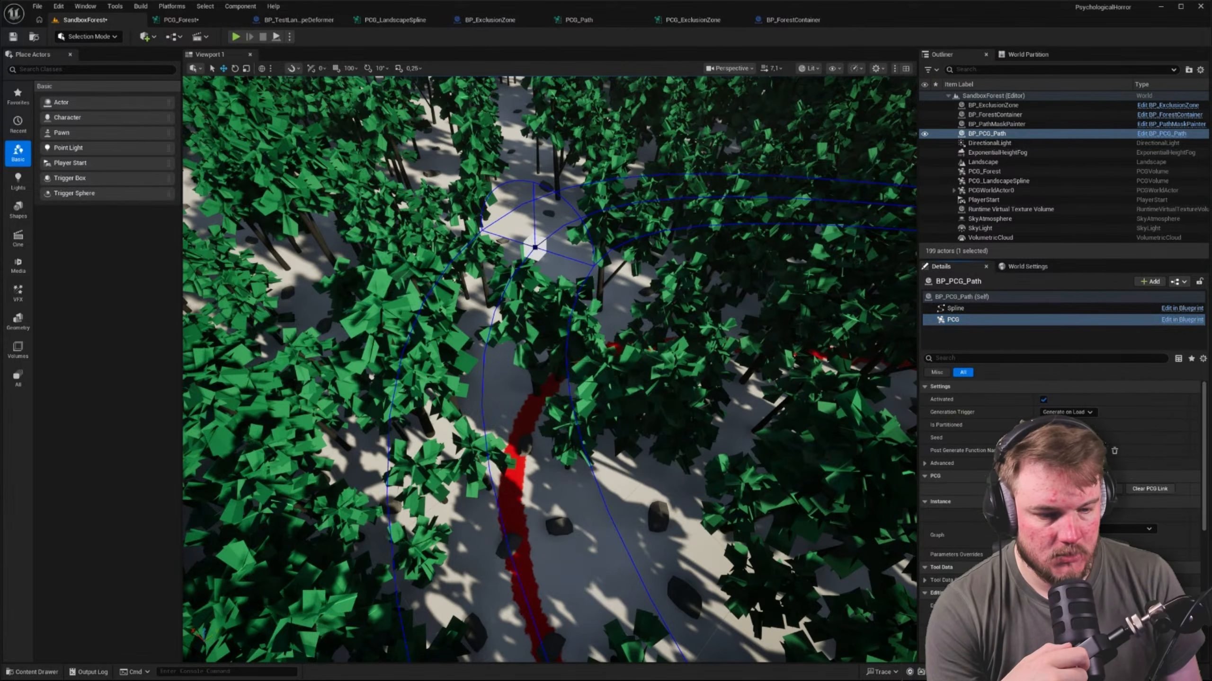
{"action": "left_click", "coordinate": [964, 308]}
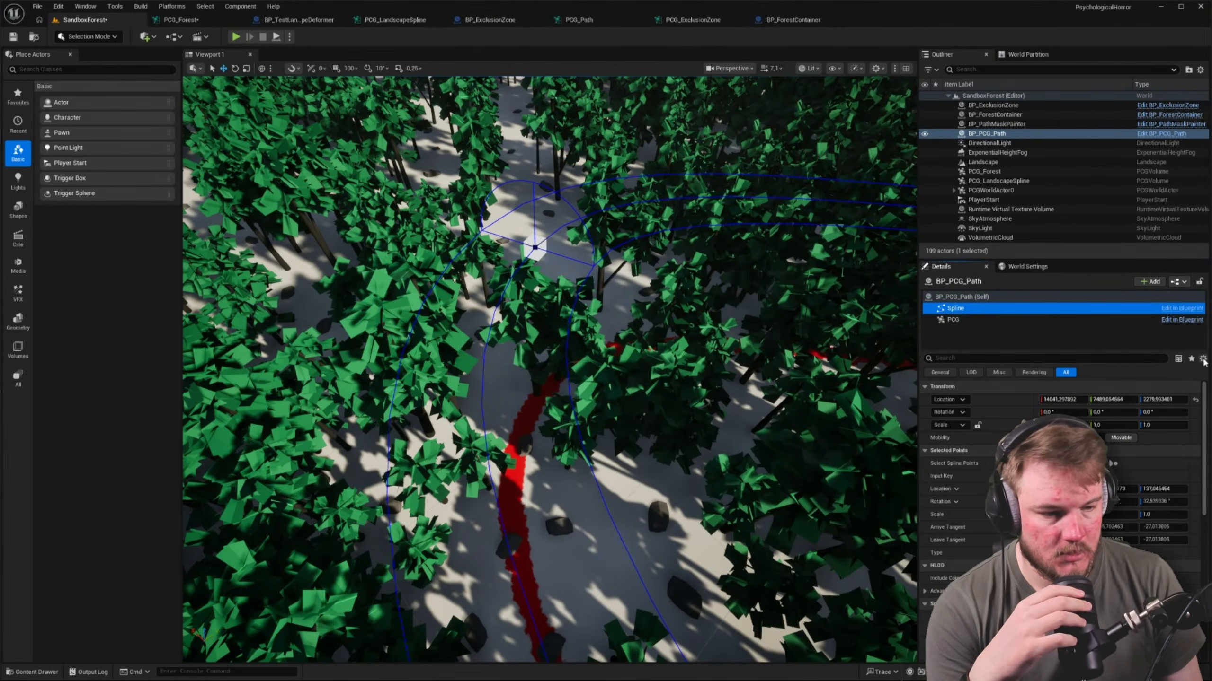
{"action": "left_click", "coordinate": [1203, 358]}
{"action": "left_click", "coordinate": [1208, 375]}
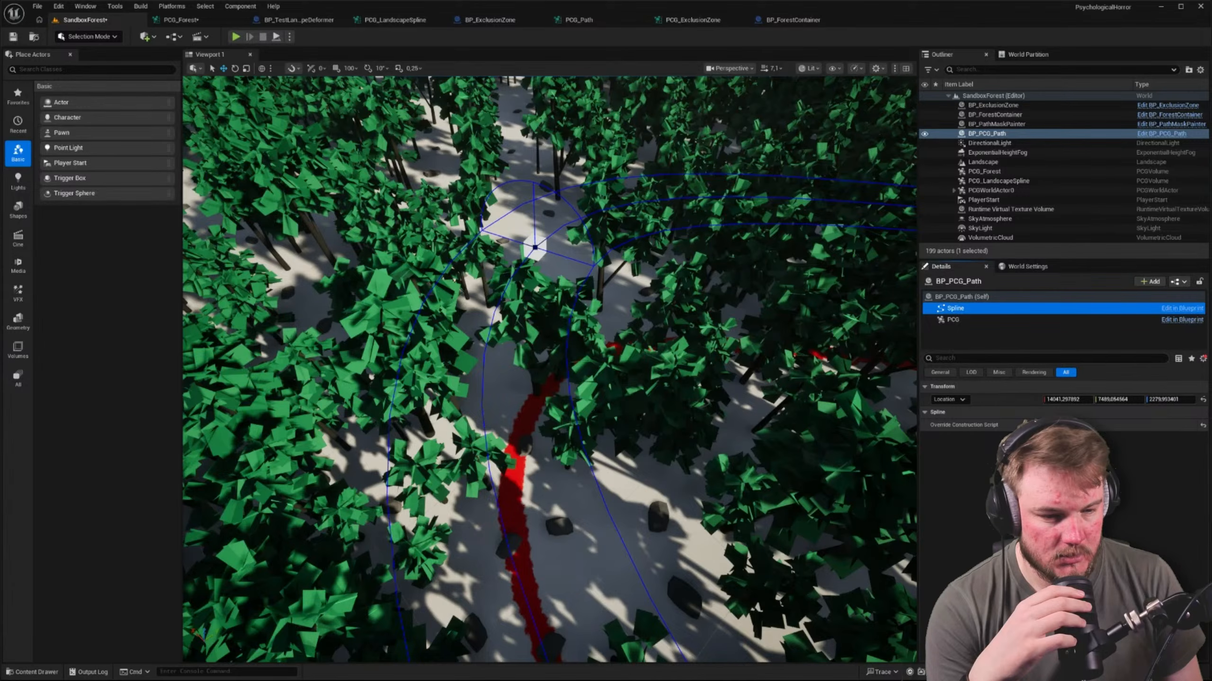
{"action": "left_click", "coordinate": [1203, 358]}
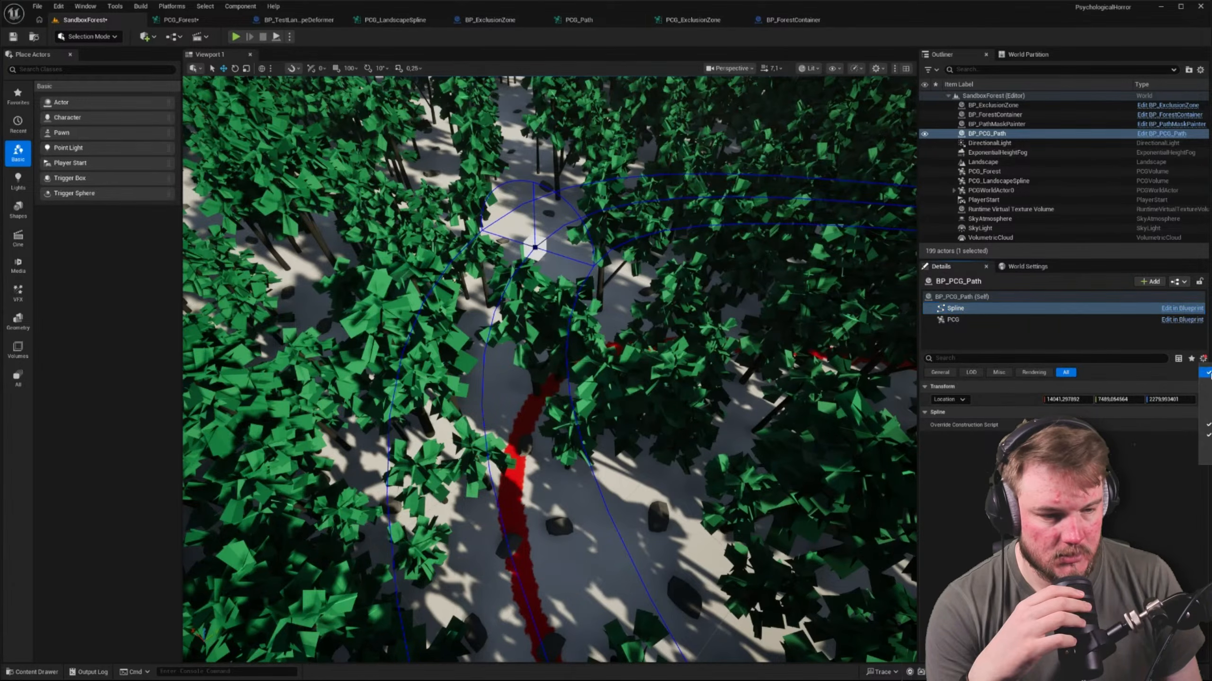
{"action": "left_click", "coordinate": [1206, 375]}
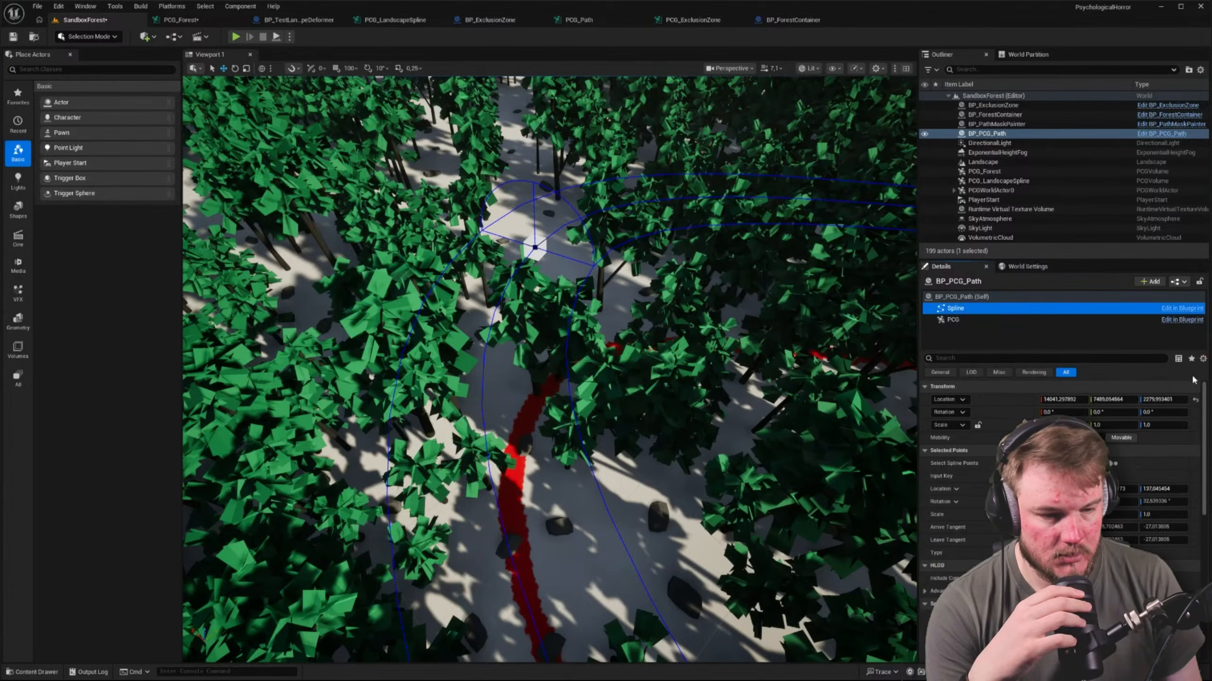
Open the BP_PCG_Path blueprint at its Spline component and check the component tag among only the modified properties
{"action": "left_click", "coordinate": [1167, 310]}
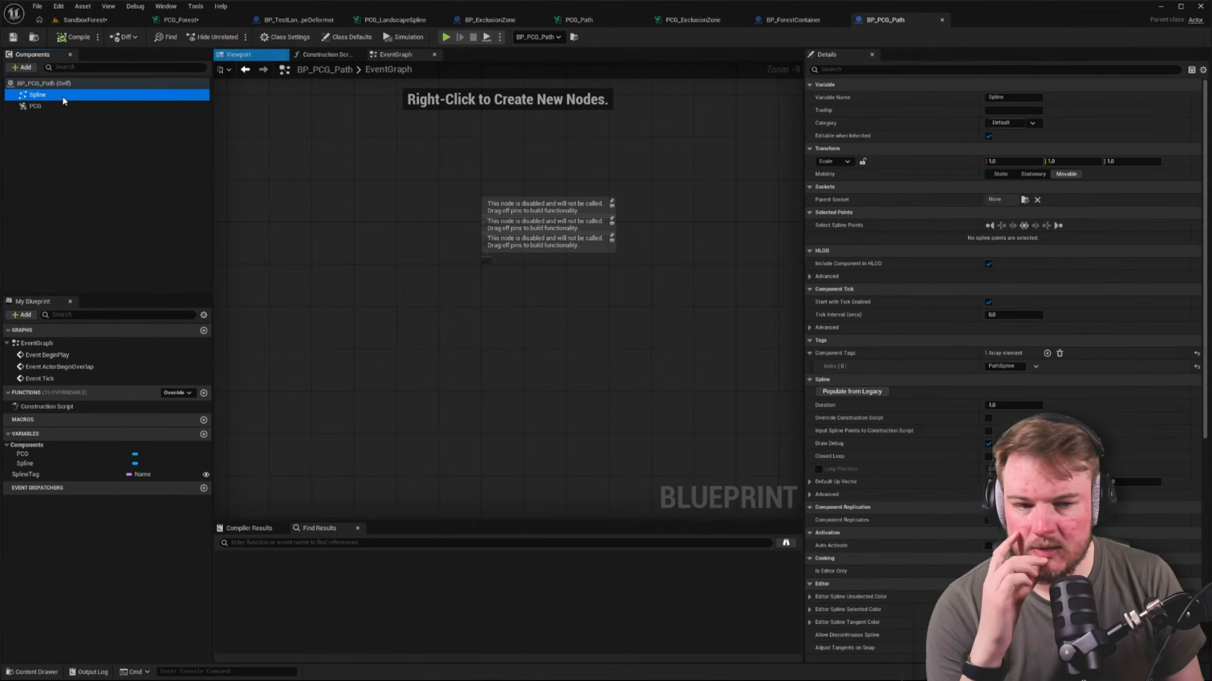
{"action": "left_click", "coordinate": [1203, 70]}
{"action": "left_click", "coordinate": [1207, 86]}
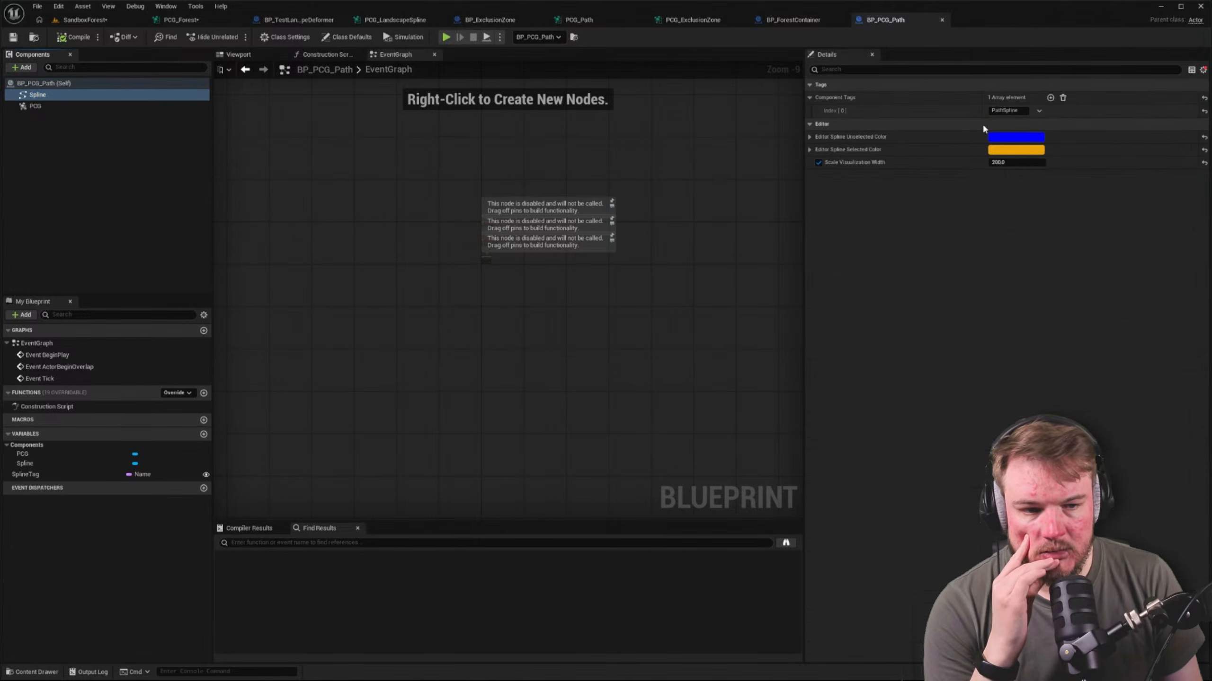
{"action": "left_click", "coordinate": [1006, 111]}
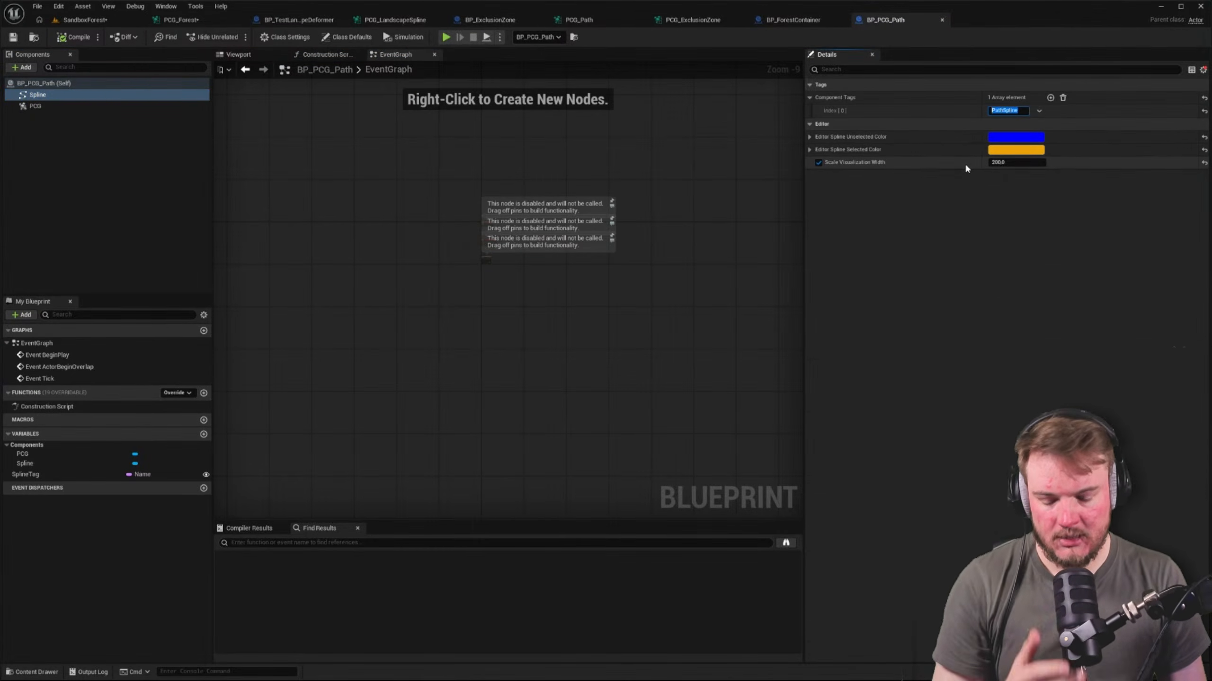
Compare with the Actor Selection Tag of the Get Spline Data node in the PCG_Path graph
{"action": "left_click", "coordinate": [783, 21]}
{"action": "left_click", "coordinate": [591, 18]}
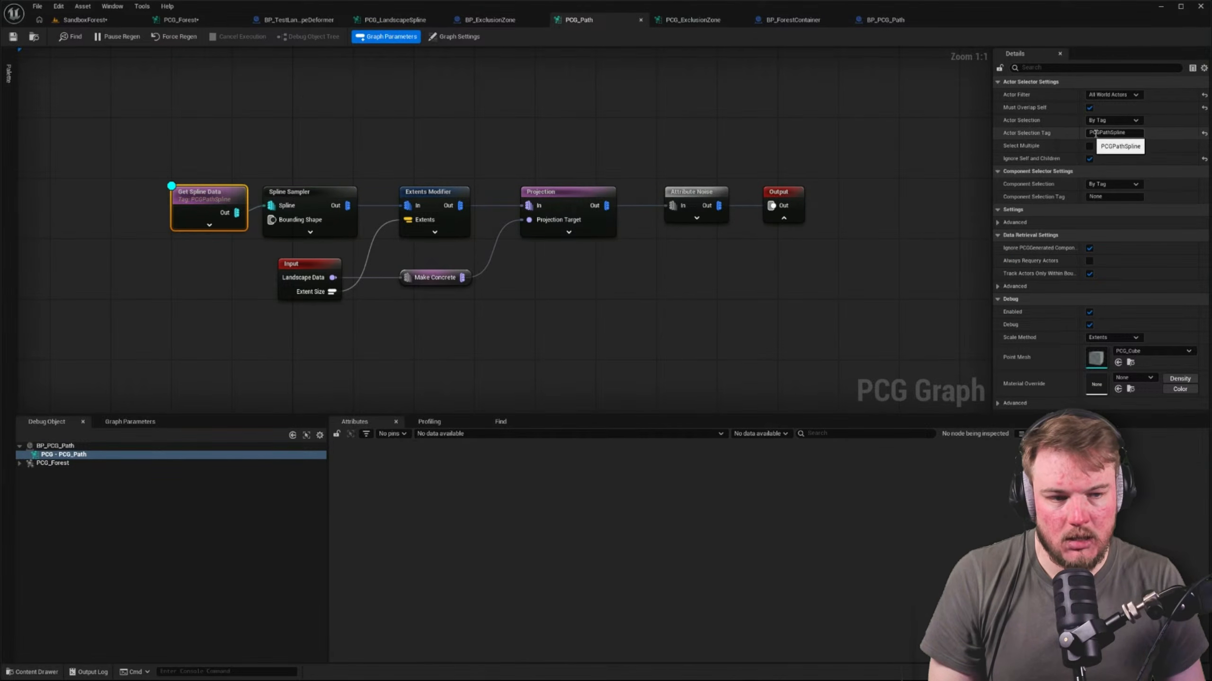
{"action": "left_click", "coordinate": [221, 163]}
{"action": "left_click", "coordinate": [208, 192]}
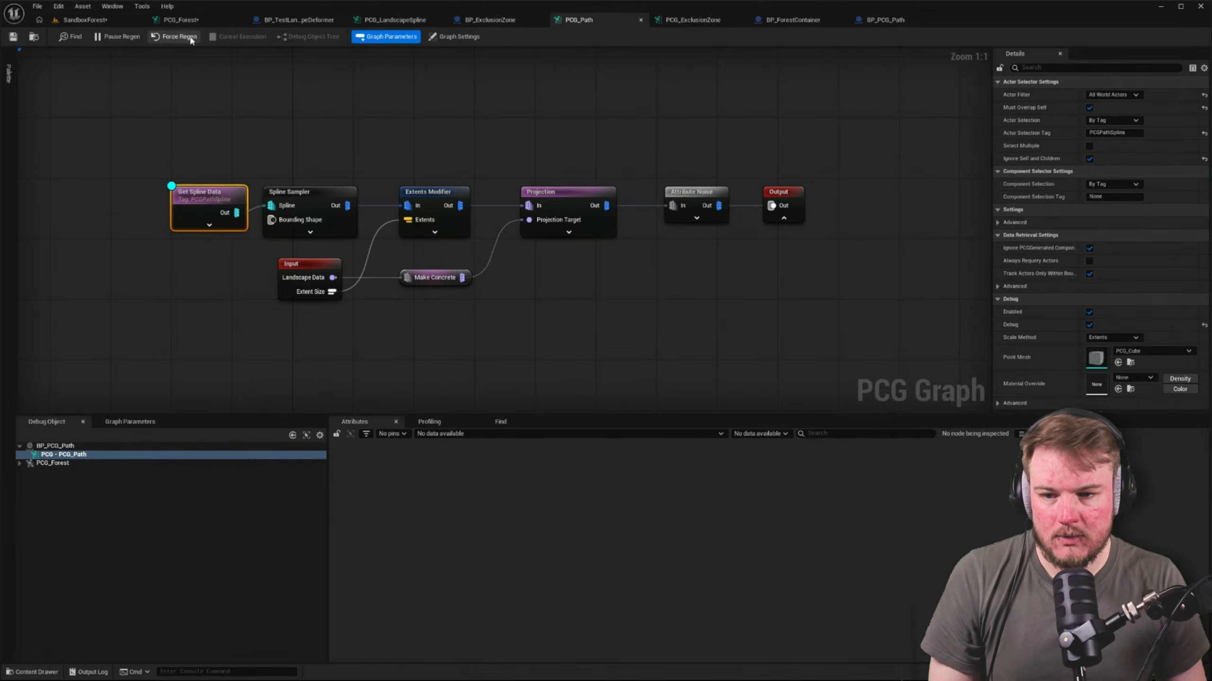
{"action": "left_click", "coordinate": [178, 134]}
{"action": "left_click", "coordinate": [201, 191]}
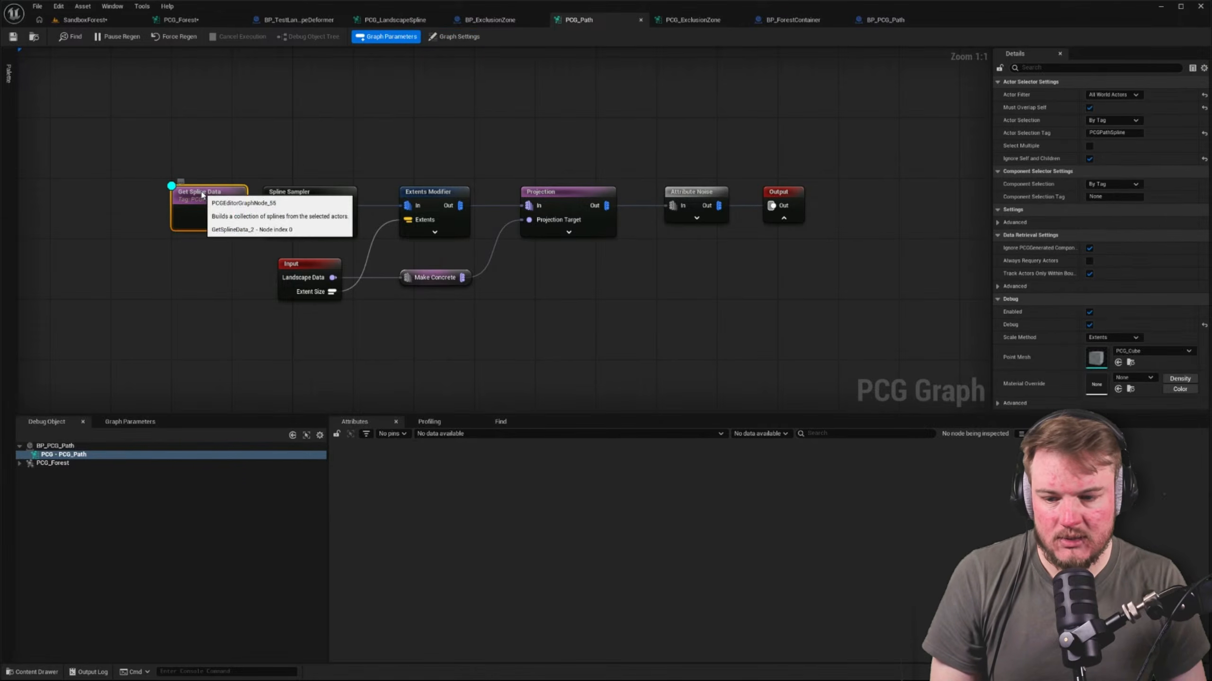
Expand PCG_Forest among PCG_Path's debug objects, select the BP_PCG_Path object and recheck the Get Spline Data node
{"action": "double_click", "coordinate": [54, 464]}
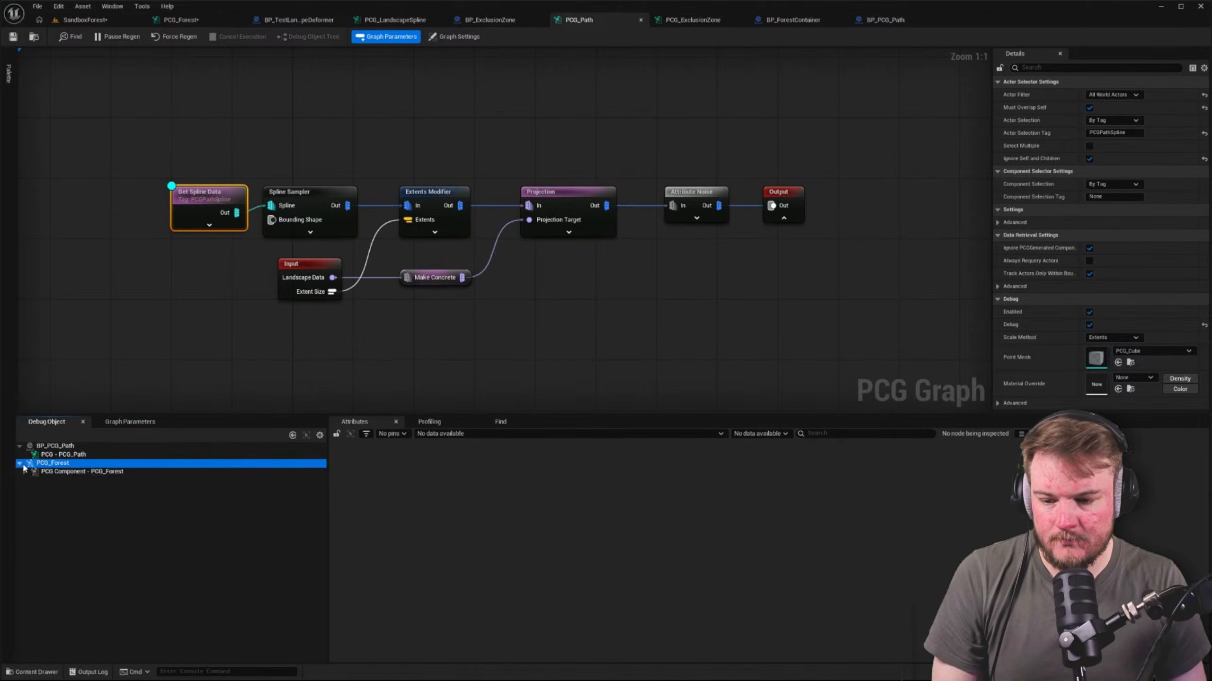
{"action": "left_click", "coordinate": [54, 472]}
{"action": "key", "text": "Up"}
{"action": "key", "text": "Up"}
{"action": "key", "text": "Up"}
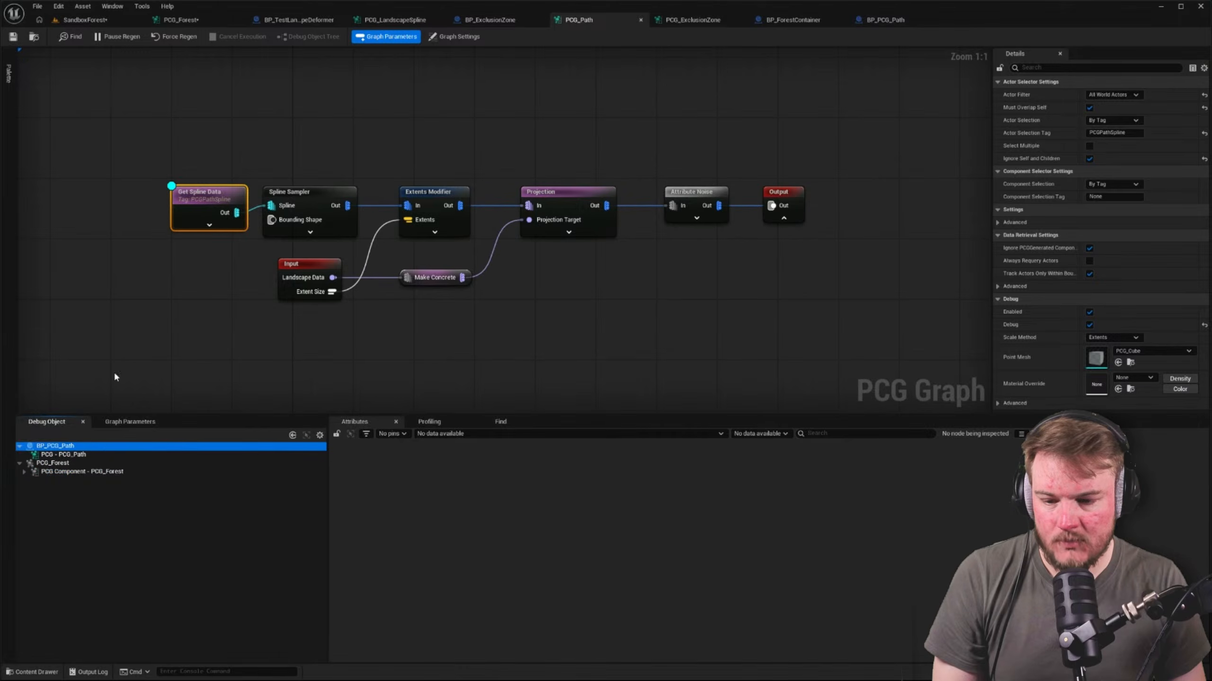
{"action": "left_click", "coordinate": [117, 378]}
{"action": "left_click", "coordinate": [217, 196]}
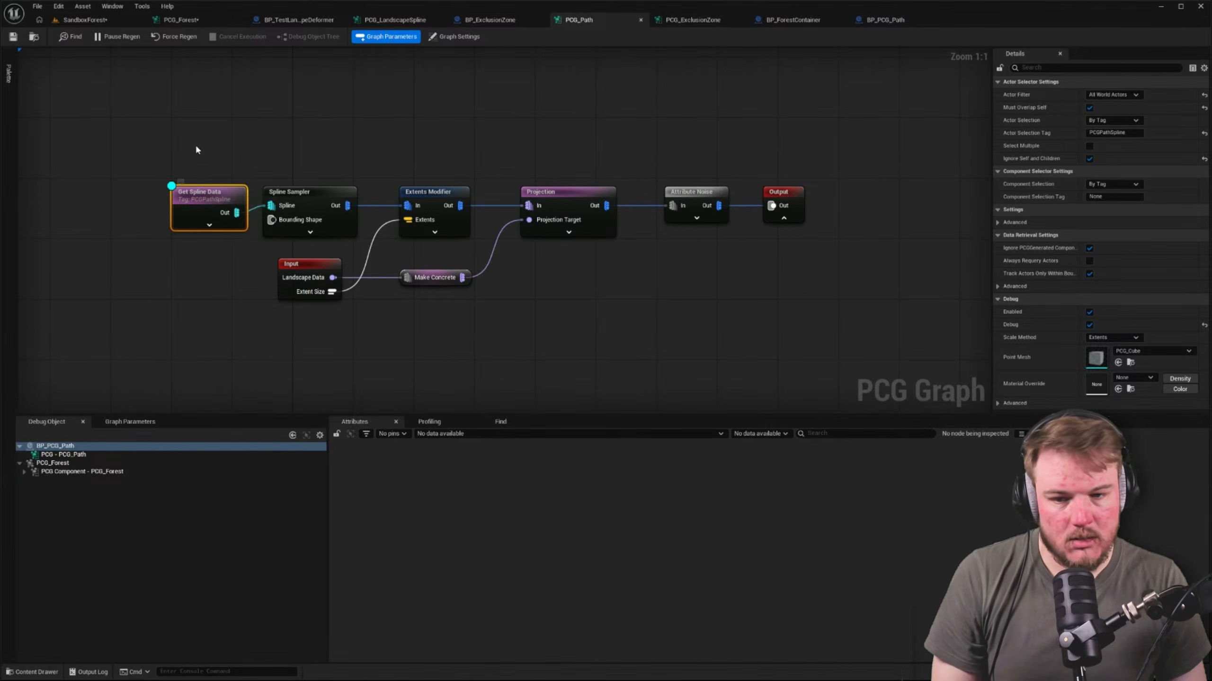
Copy the PCG_Path nodes from Get Spline Data to Attribute Noise, including Make Concrete, into empty space above the PCG_Forest branches
{"action": "mouse_move", "coordinate": [185, 146]}
{"action": "right_mouse_down"}
{"action": "mouse_move", "coordinate": [251, 141]}
{"action": "mouse_move", "coordinate": [188, 143]}
{"action": "right_mouse_up"}
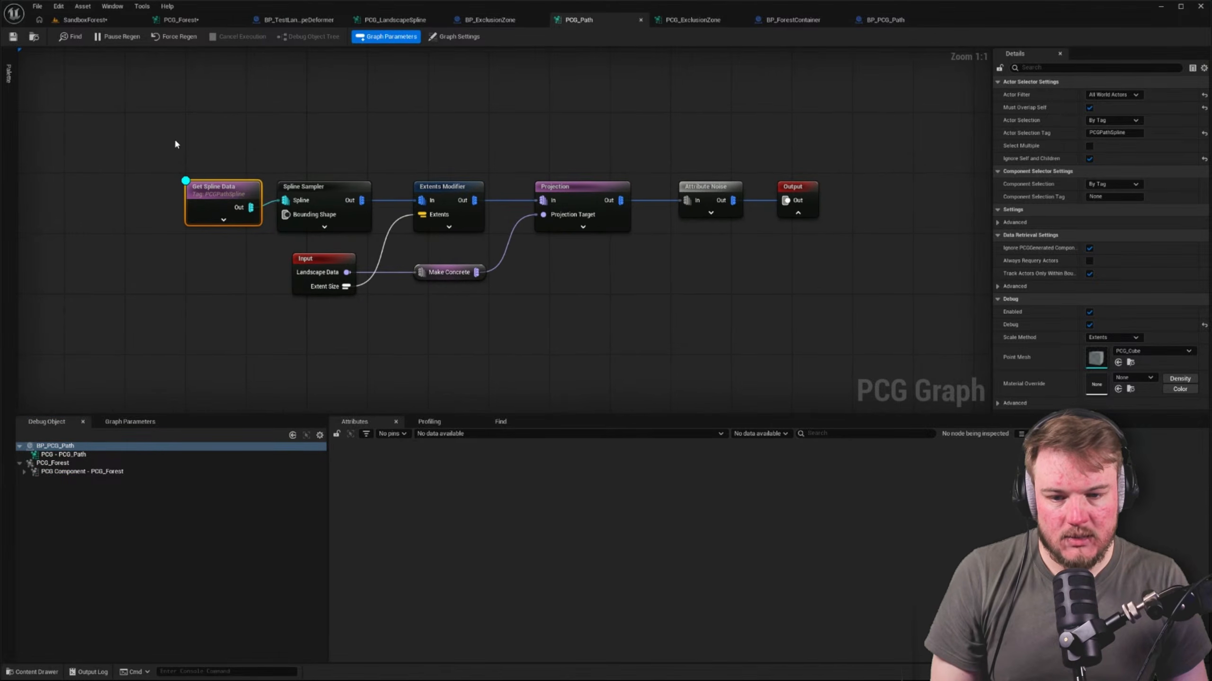
{"action": "left_click_drag", "start_coordinate": [137, 126], "coordinate": [696, 223]}
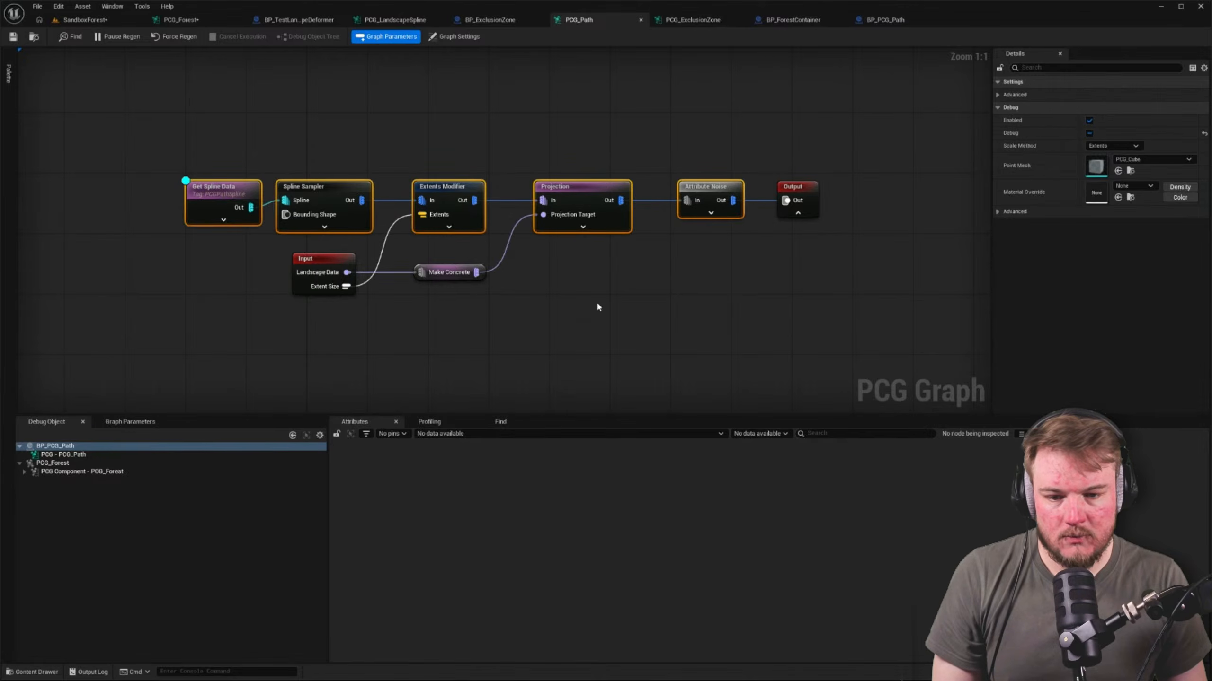
{"action": "left_click_drag", "start_coordinate": [598, 306], "coordinate": [406, 258], "text": "shift"}
{"action": "left_click", "coordinate": [188, 19]}
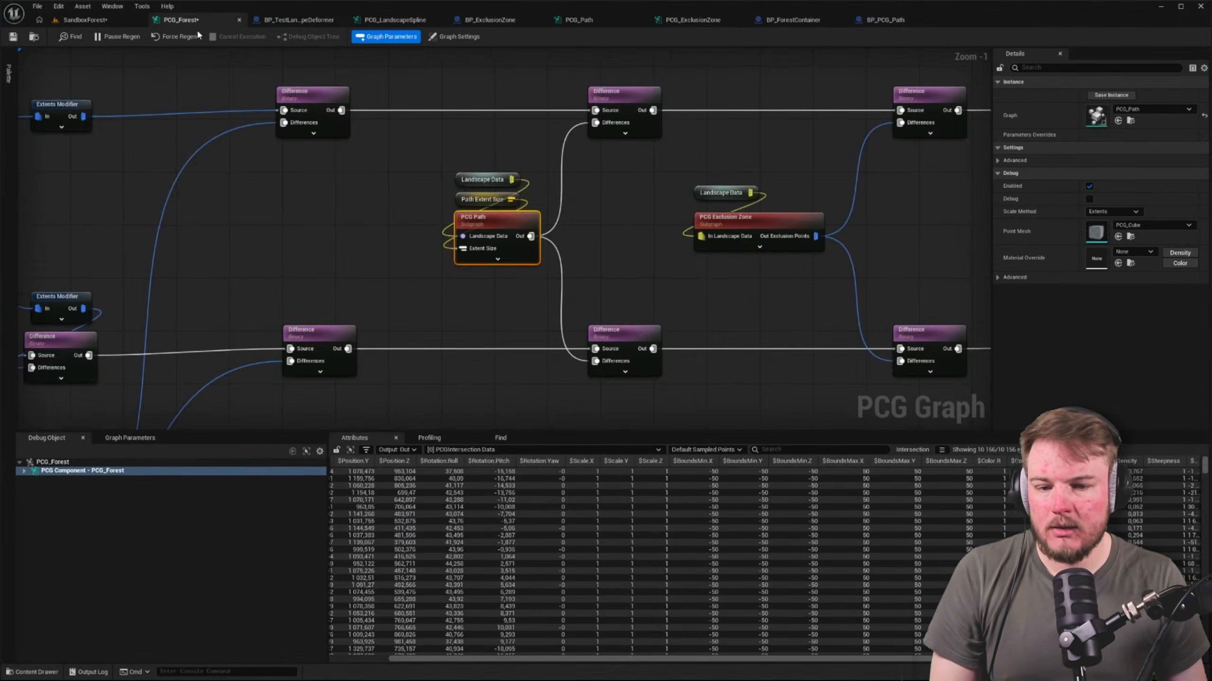
{"action": "right_click_drag", "start_coordinate": [463, 121], "coordinate": [512, 323]}
{"action": "left_click", "coordinate": [345, 140]}
{"action": "key", "text": "ctrl+v"}
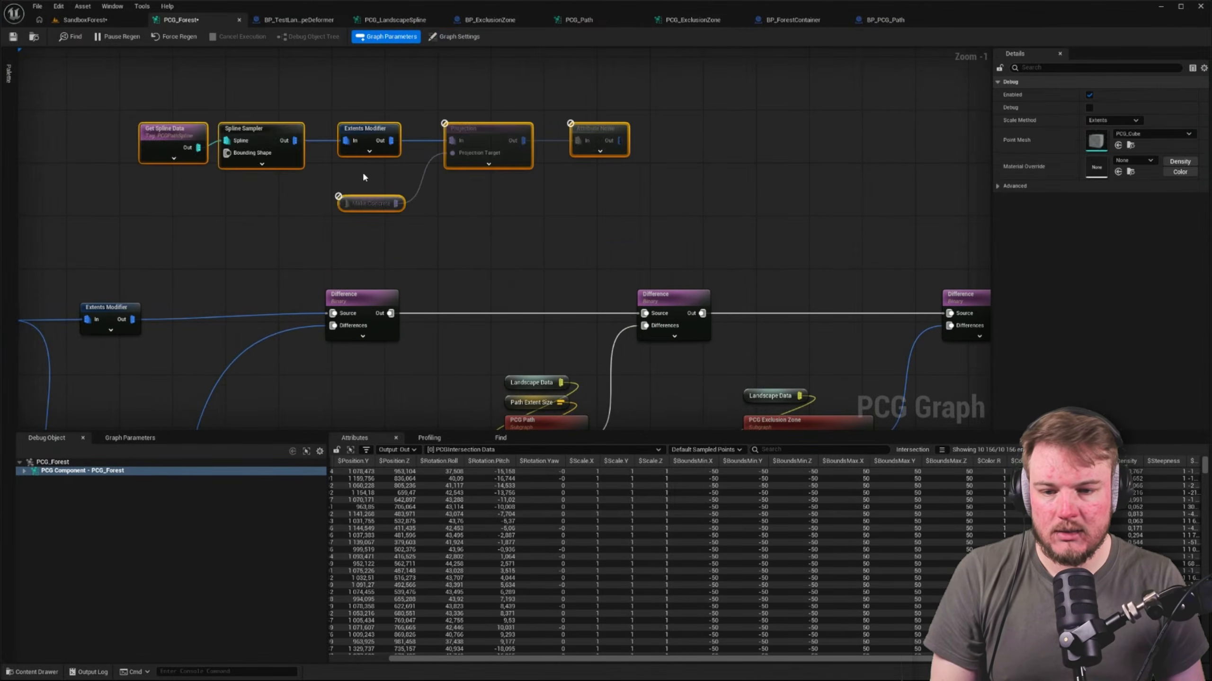
Move Landscape Data beside the pasted nodes, and feed it into Make Concrete and Path Extent Size into the Extents Modifier's Extents
{"action": "left_click", "coordinate": [263, 221]}
{"action": "right_click_drag", "start_coordinate": [263, 221], "coordinate": [377, 216]}
{"action": "left_click_drag", "start_coordinate": [621, 378], "coordinate": [461, 199]}
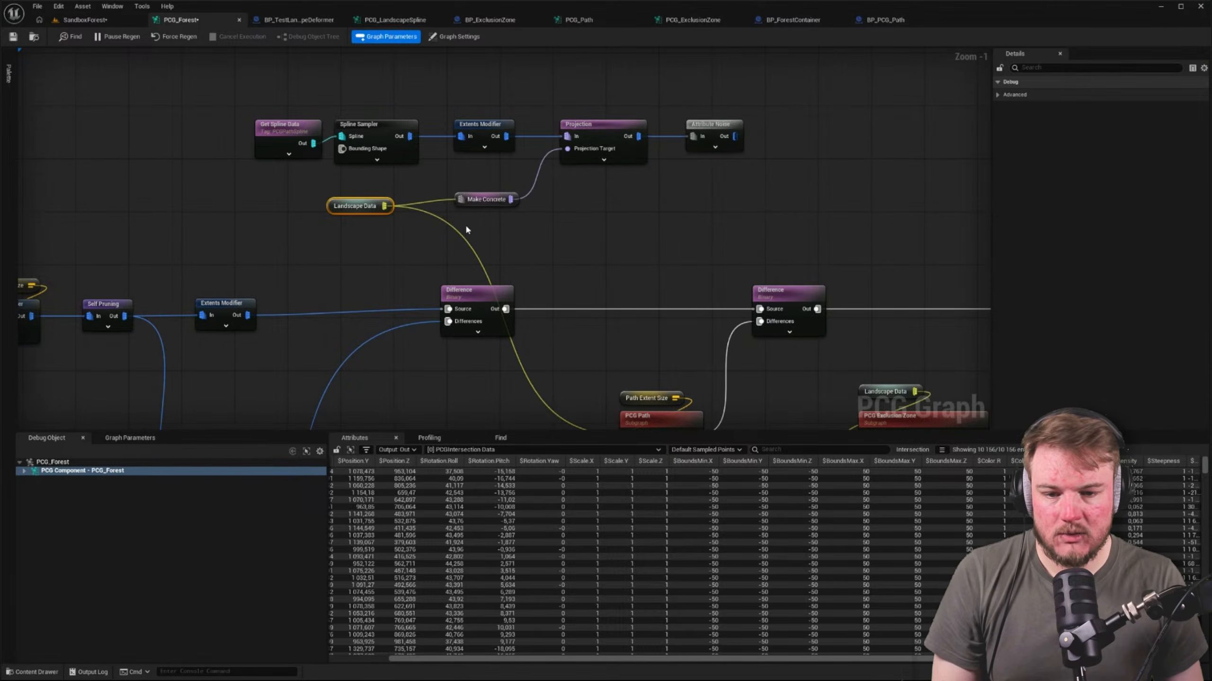
{"action": "right_click_drag", "start_coordinate": [726, 186], "coordinate": [577, 224]}
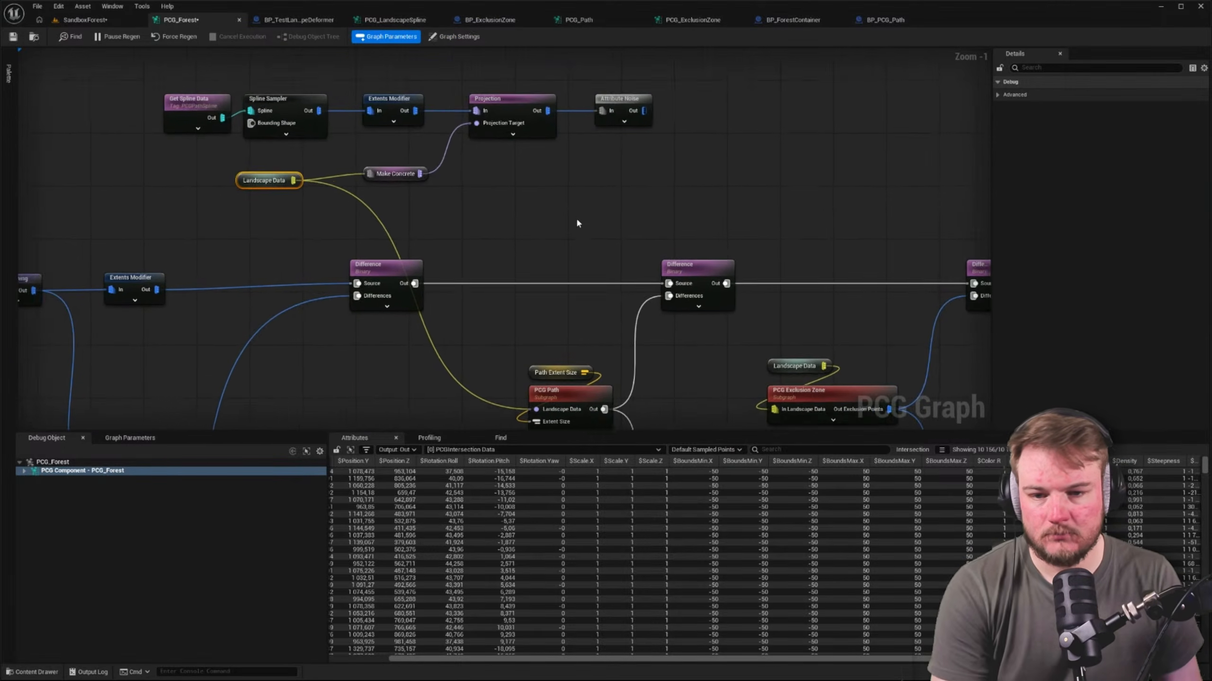
{"action": "scroll", "coordinate": [578, 223], "scroll_direction": "down", "scroll_amount": 1}
{"action": "left_click", "coordinate": [453, 36]}
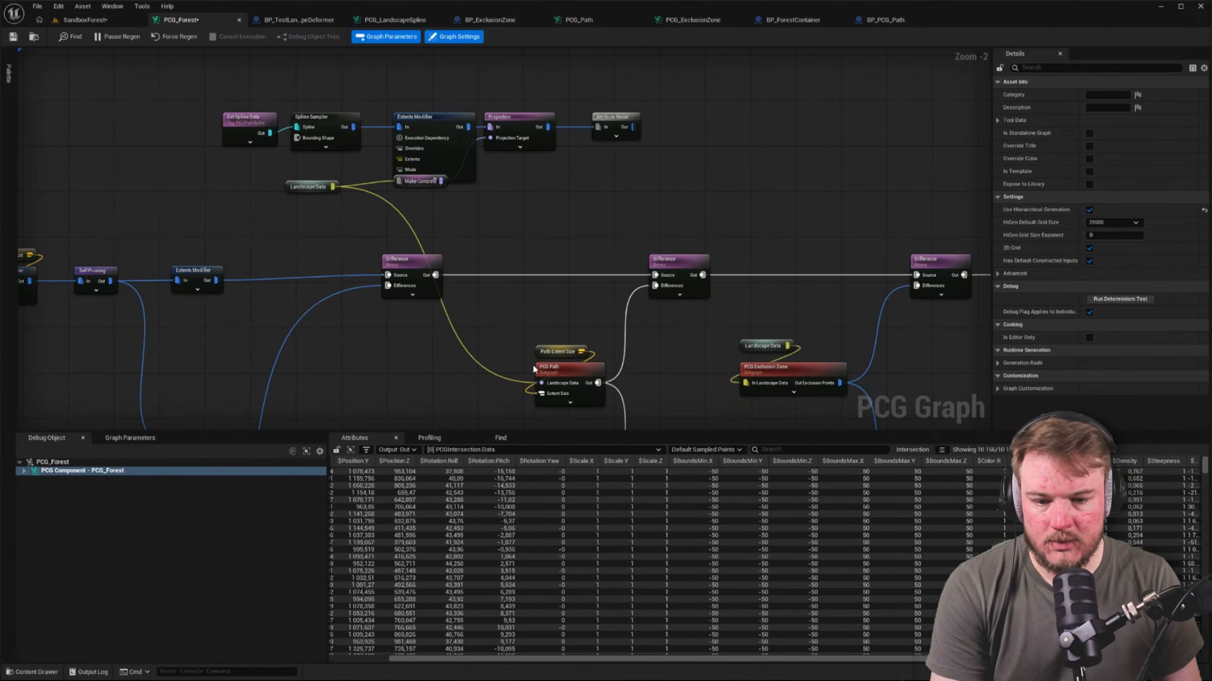
{"action": "left_click_drag", "start_coordinate": [544, 353], "coordinate": [426, 183]}
{"action": "right_click_drag", "start_coordinate": [558, 214], "coordinate": [516, 159]}
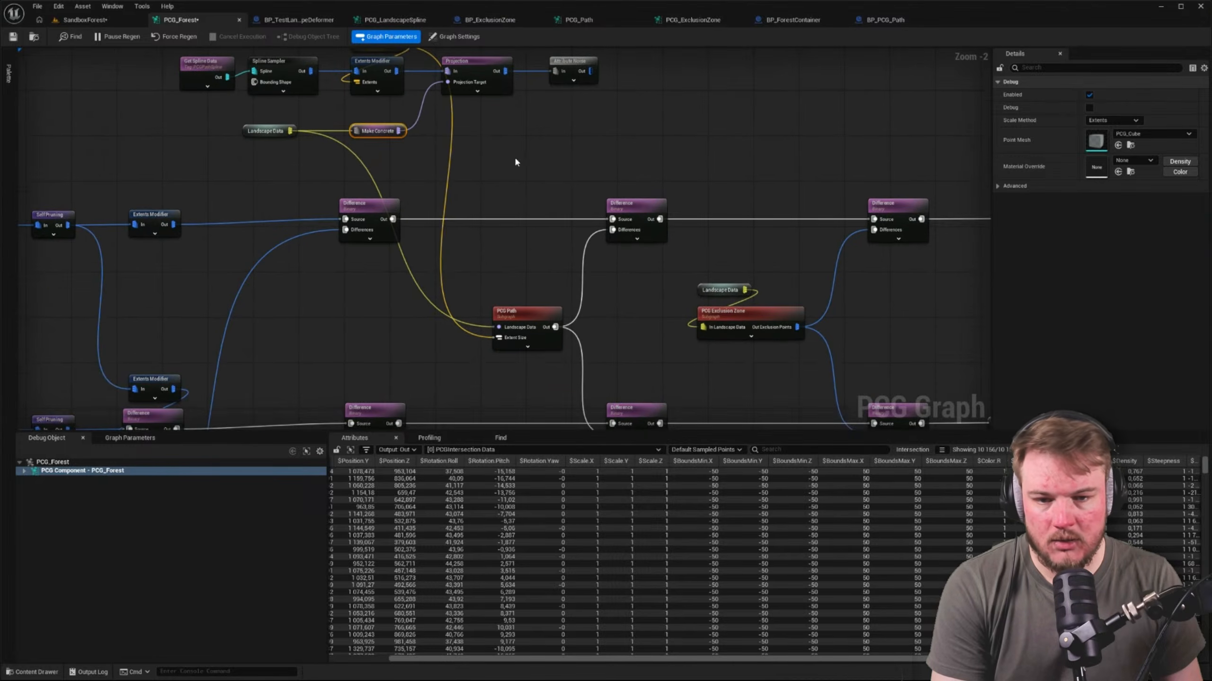
Connect the pasted Attribute Noise output to the Differences input of both path Difference nodes, and disable the PCG Path subgraph
{"action": "left_click_drag", "start_coordinate": [590, 72], "coordinate": [612, 230]}
{"action": "left_click_drag", "start_coordinate": [590, 72], "coordinate": [612, 356]}
{"action": "right_click_drag", "start_coordinate": [534, 305], "coordinate": [532, 363]}
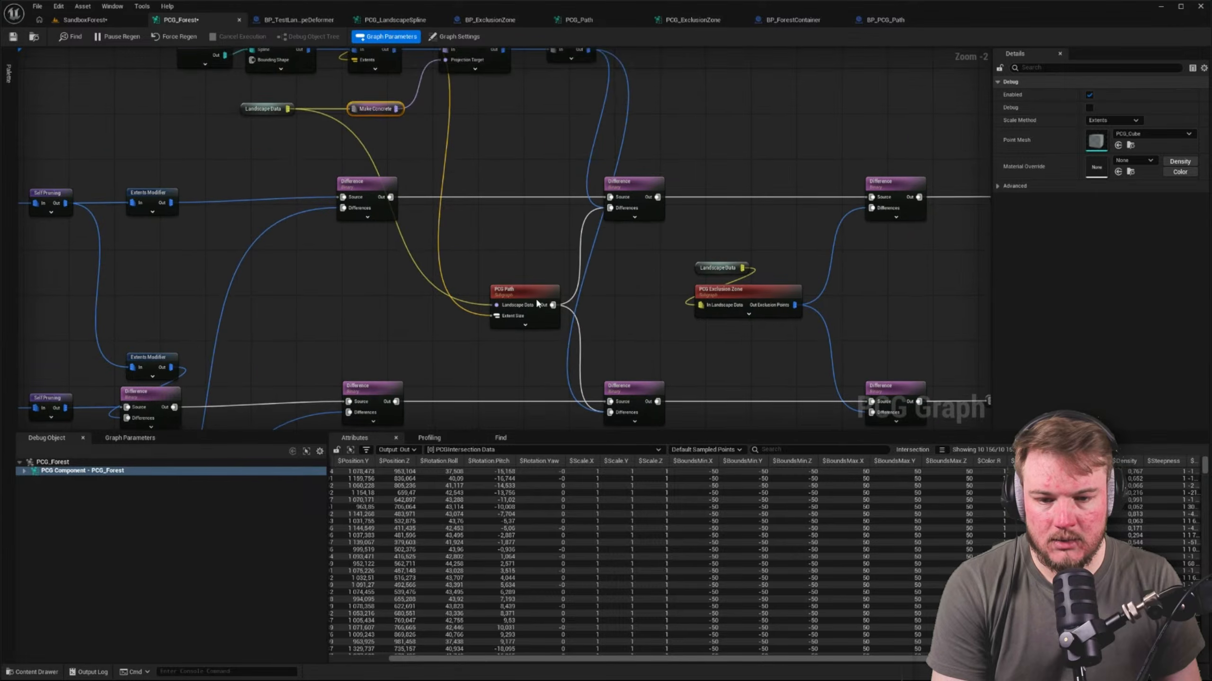
{"action": "left_click_drag", "start_coordinate": [530, 289], "coordinate": [422, 284]}
{"action": "key", "text": "e"}
{"action": "left_click", "coordinate": [458, 253]}
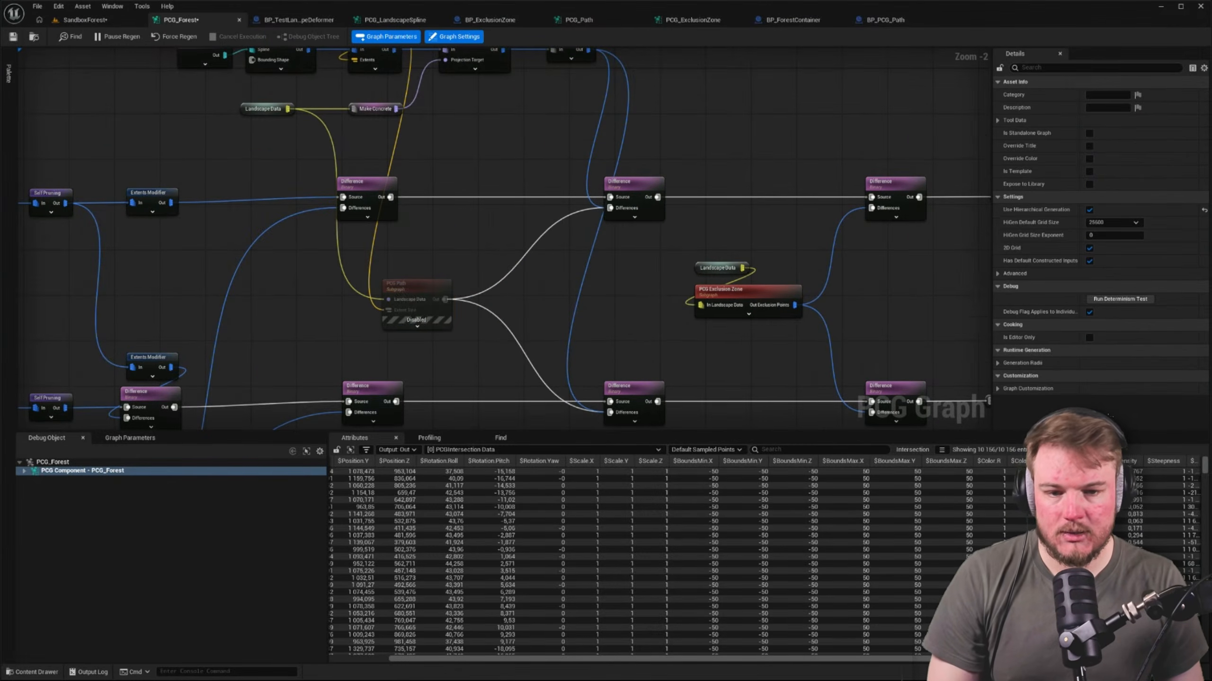
Examine the landscape, path spline and rock border in the SandboxForest level from above to check the forest generation
{"action": "right_click_drag", "start_coordinate": [519, 179], "coordinate": [502, 159]}
{"action": "right_click_drag", "start_coordinate": [509, 139], "coordinate": [563, 167]}
{"action": "left_click", "coordinate": [82, 20]}
{"action": "key", "text": "s"}
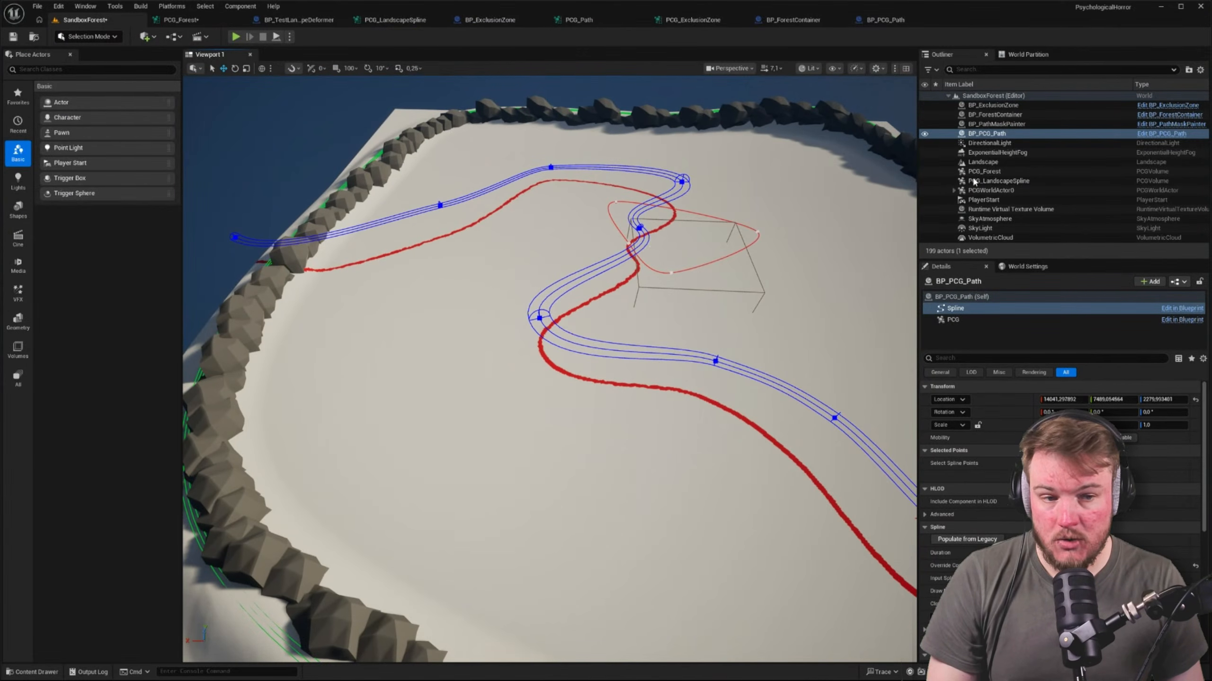
{"action": "key", "text": "a"}
{"action": "mouse_move", "coordinate": [555, 286]}
{"action": "right_mouse_down"}
{"action": "mouse_move", "coordinate": [632, 284]}
{"action": "mouse_move", "coordinate": [563, 281]}
{"action": "right_mouse_up"}
{"action": "left_click", "coordinate": [175, 20]}
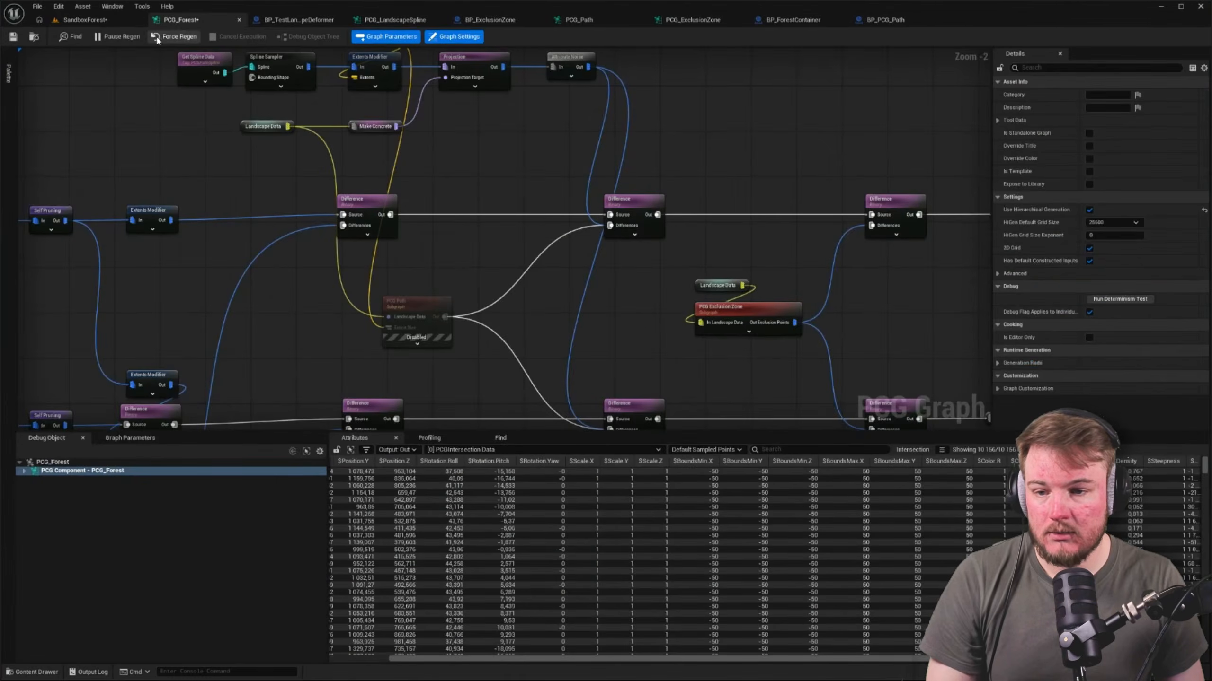
{"action": "left_click", "coordinate": [106, 20]}
{"action": "left_click", "coordinate": [509, 305]}
{"action": "right_click_drag", "start_coordinate": [509, 306], "coordinate": [511, 308]}
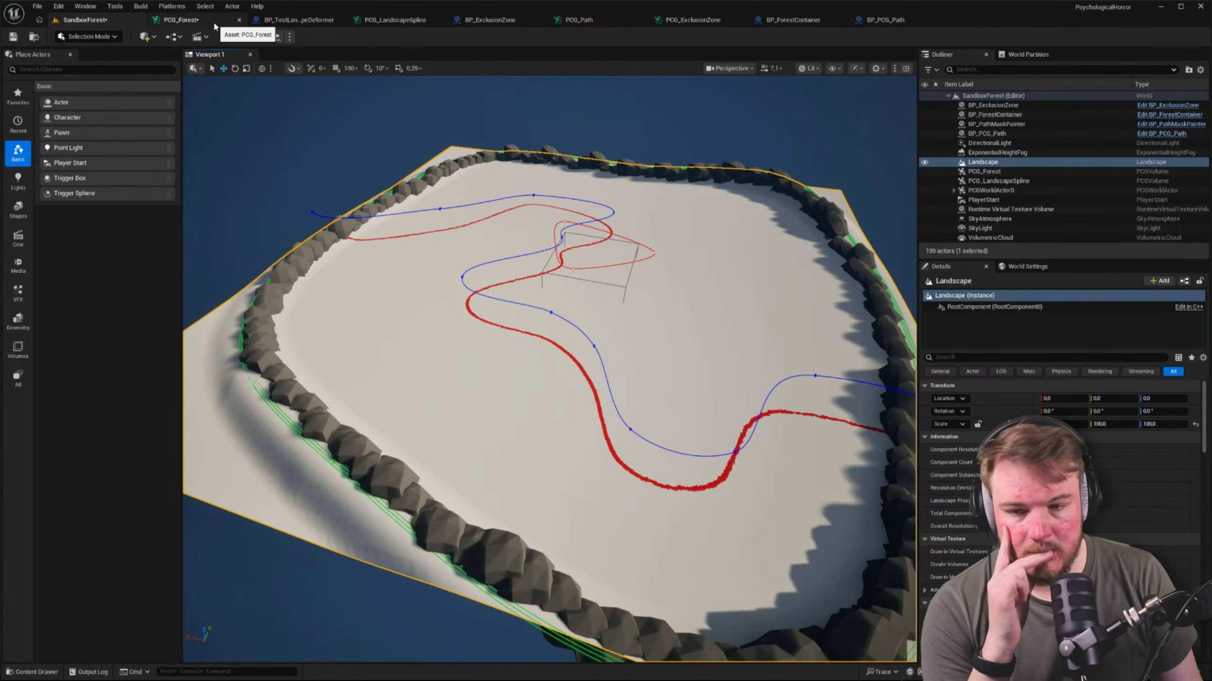
Close the BP_TestLandscapeDeformer, PCG_LandscapeSpline, BP_ExclusionZone, PCG_ExclusionZone and BP_ForestContainer editors
{"action": "left_click", "coordinate": [191, 20]}
{"action": "left_click", "coordinate": [298, 19]}
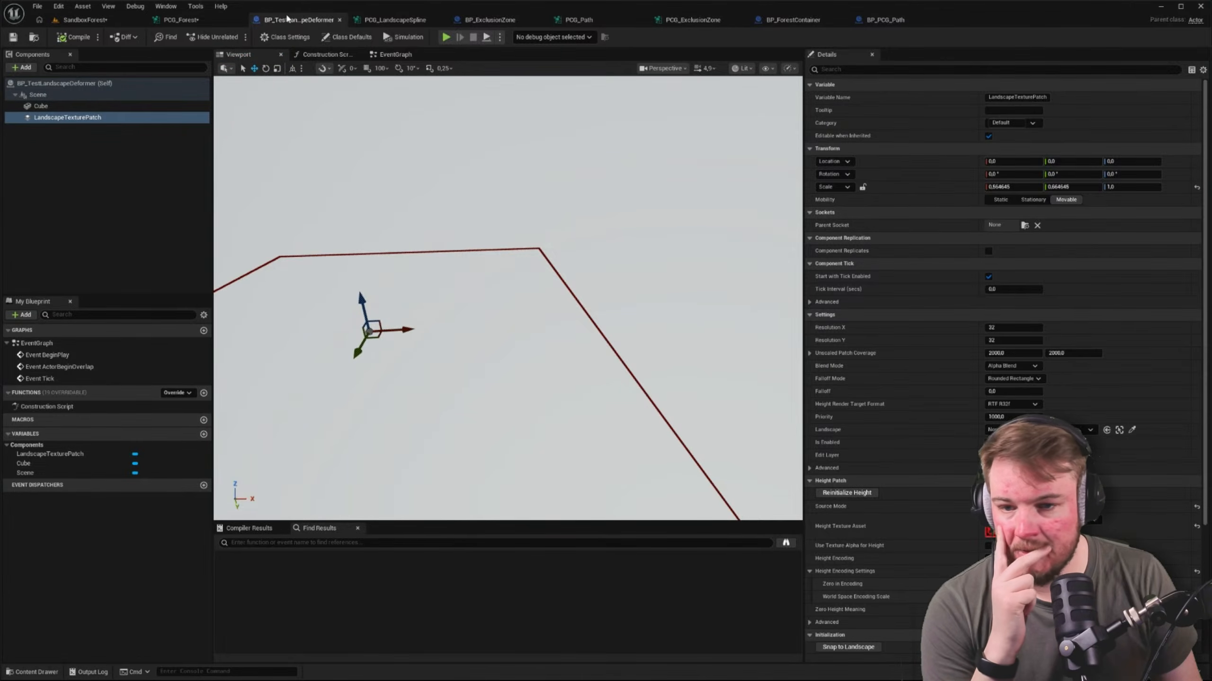
{"action": "middle_click", "coordinate": [293, 24]}
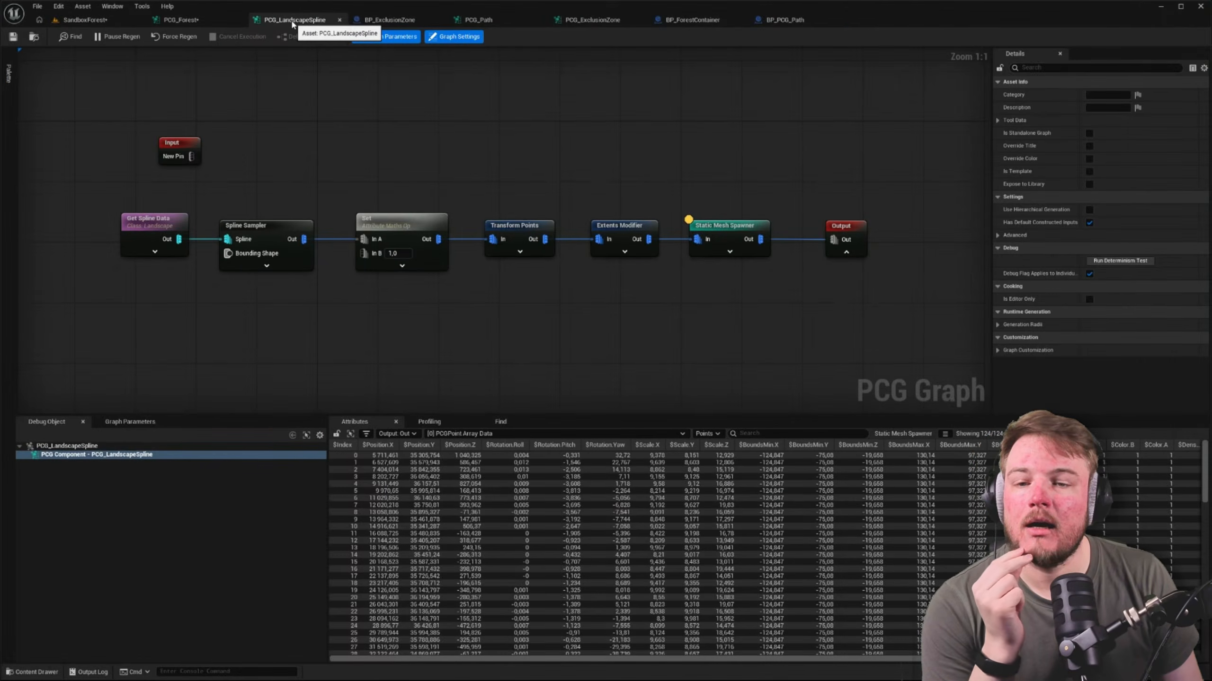
{"action": "middle_click", "coordinate": [292, 23]}
{"action": "middle_click", "coordinate": [293, 24]}
{"action": "middle_click", "coordinate": [393, 20]}
{"action": "middle_click", "coordinate": [393, 20]}
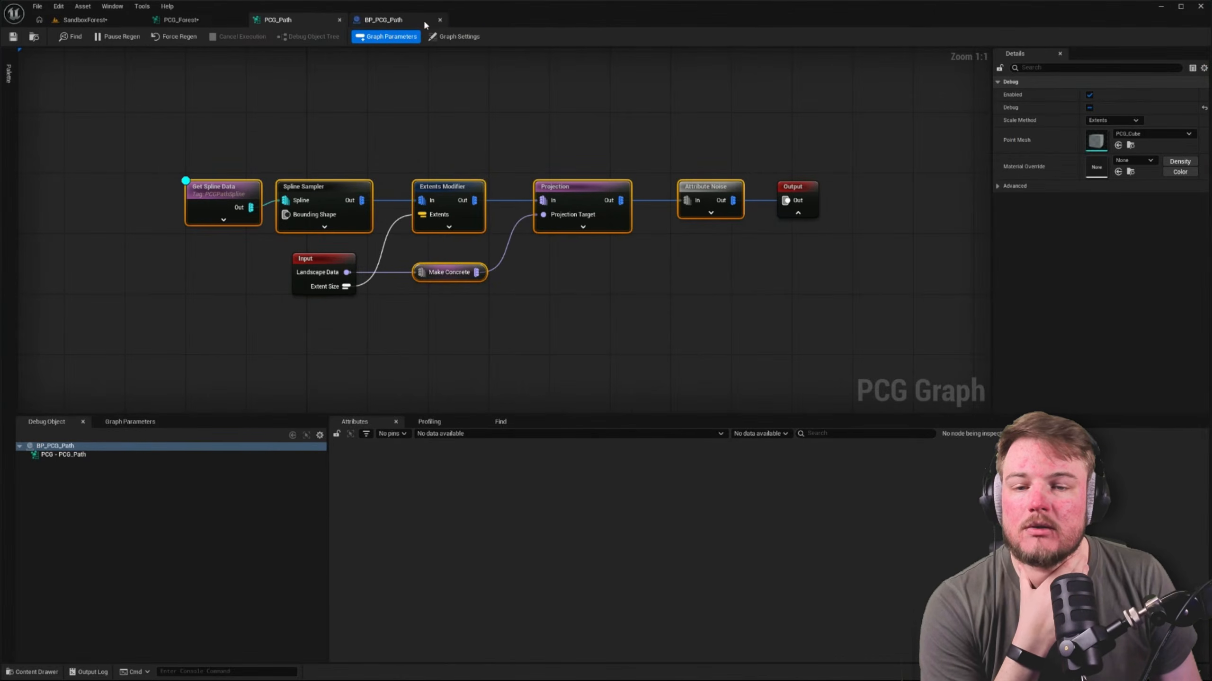
Close the BP_PCG_Path editor and examine the details of PCGWorldActor0, the BP_PCG_Path PCG component, BP_ForestContainer and PCG_Forest in the level
{"action": "middle_click", "coordinate": [382, 20]}
{"action": "left_click", "coordinate": [114, 21]}
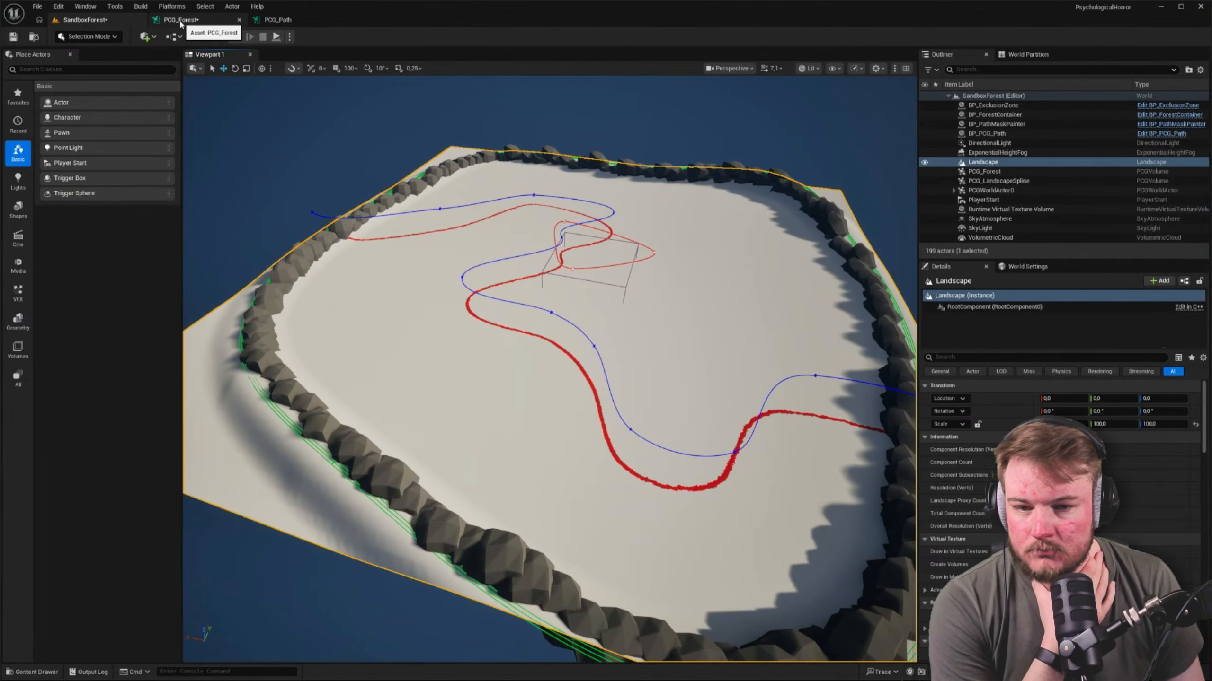
{"action": "left_click", "coordinate": [995, 191]}
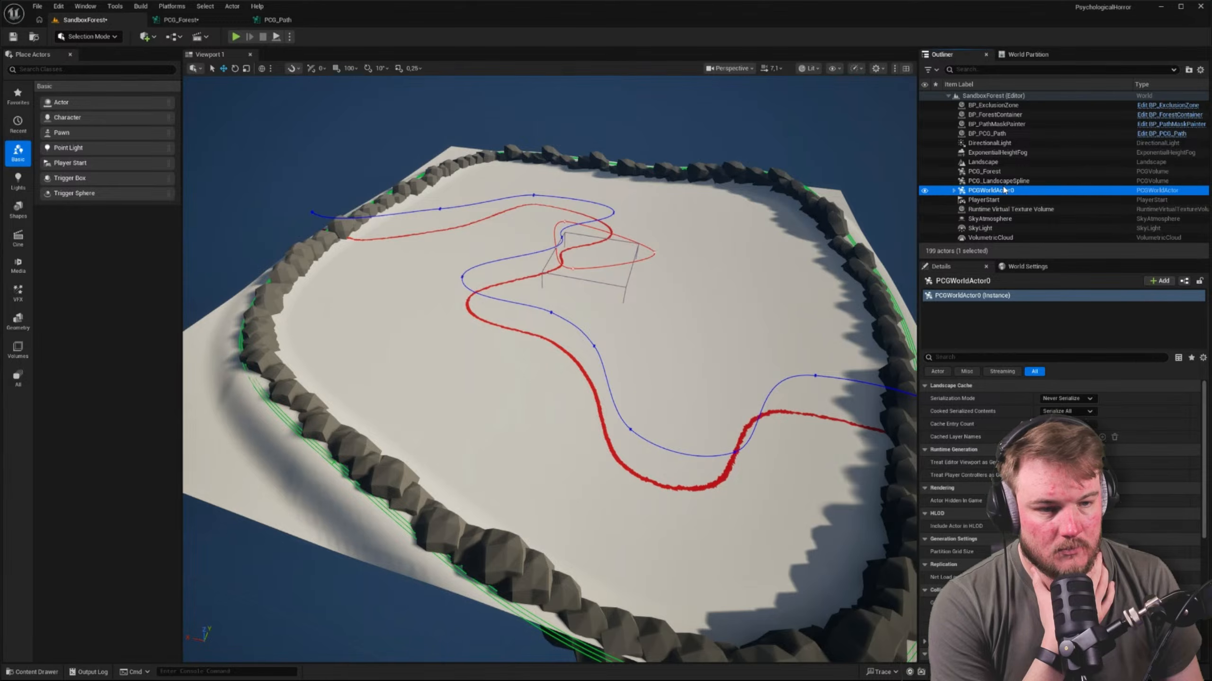
{"action": "left_click", "coordinate": [987, 134]}
{"action": "left_click", "coordinate": [1009, 320]}
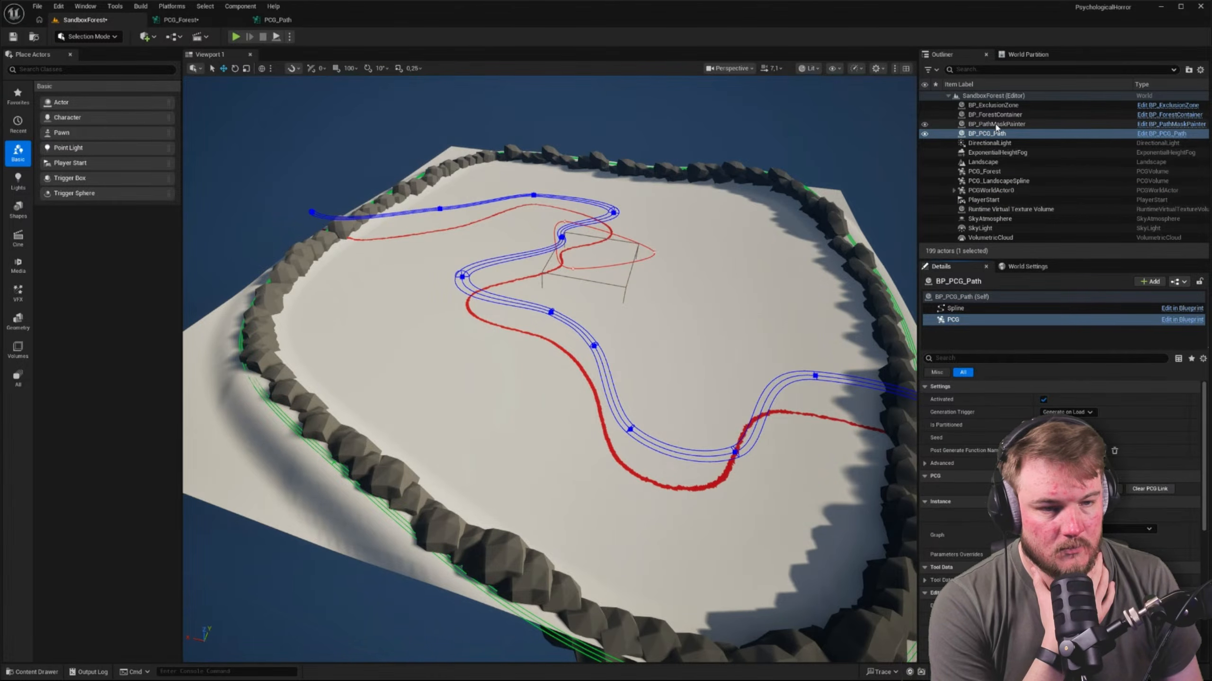
{"action": "left_click", "coordinate": [996, 115]}
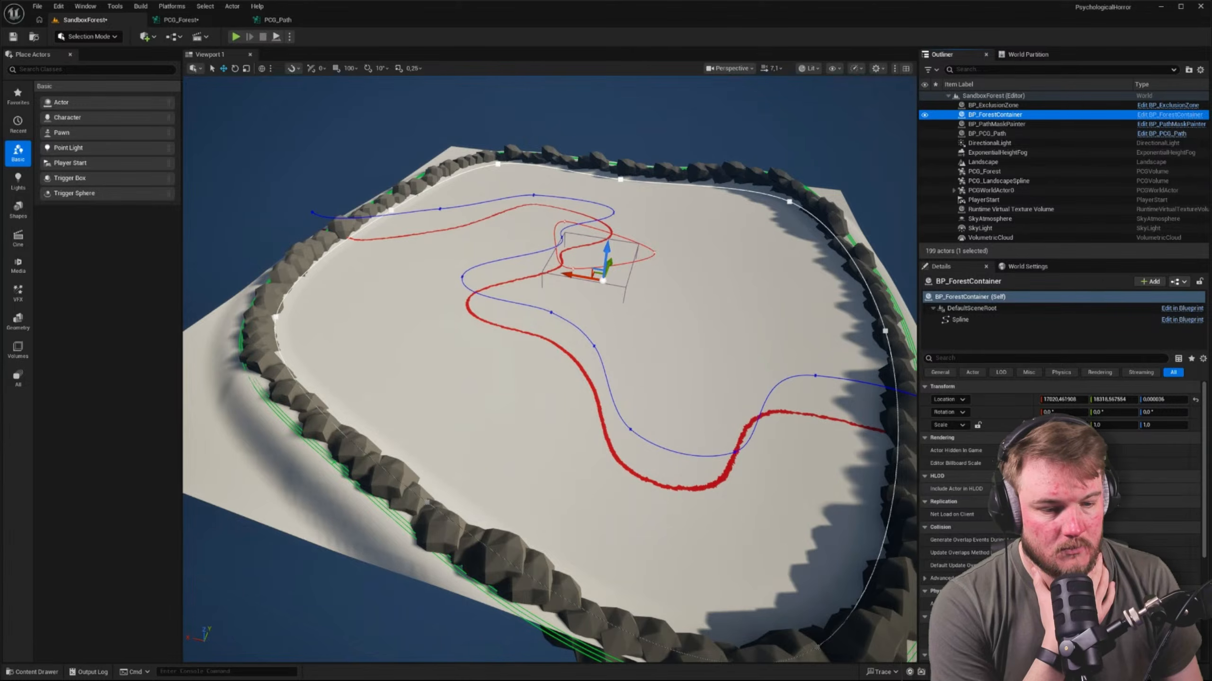
{"action": "left_click", "coordinate": [984, 172]}
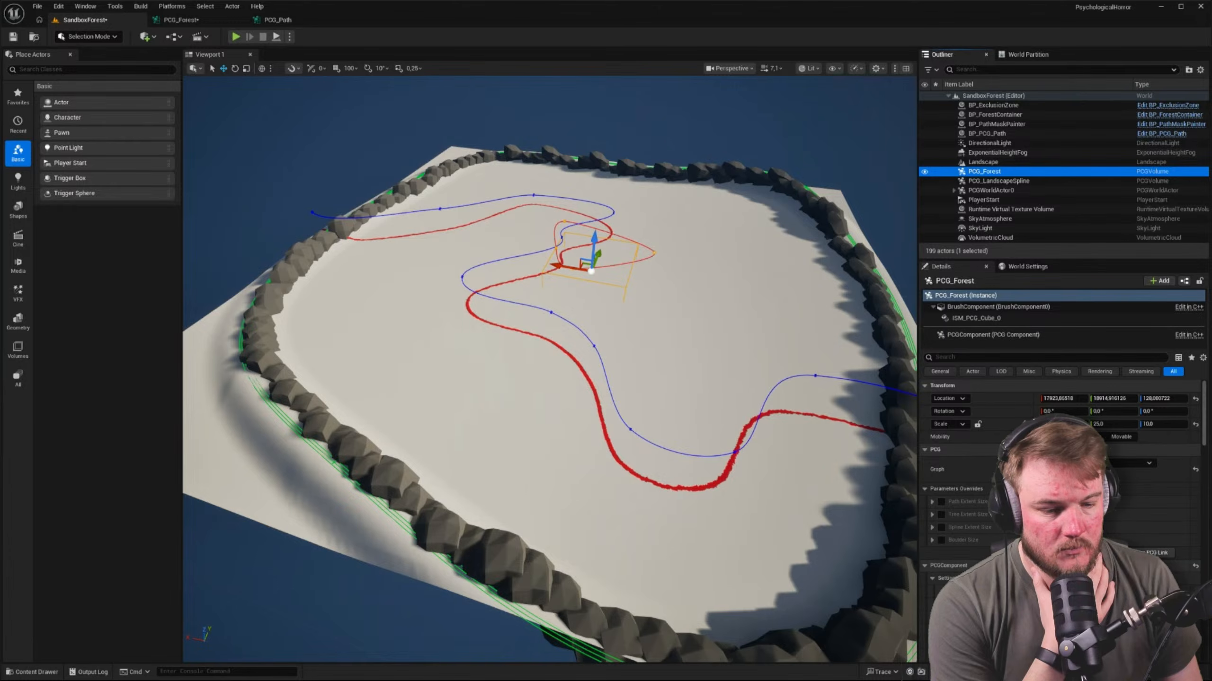
{"action": "left_click", "coordinate": [1059, 553]}
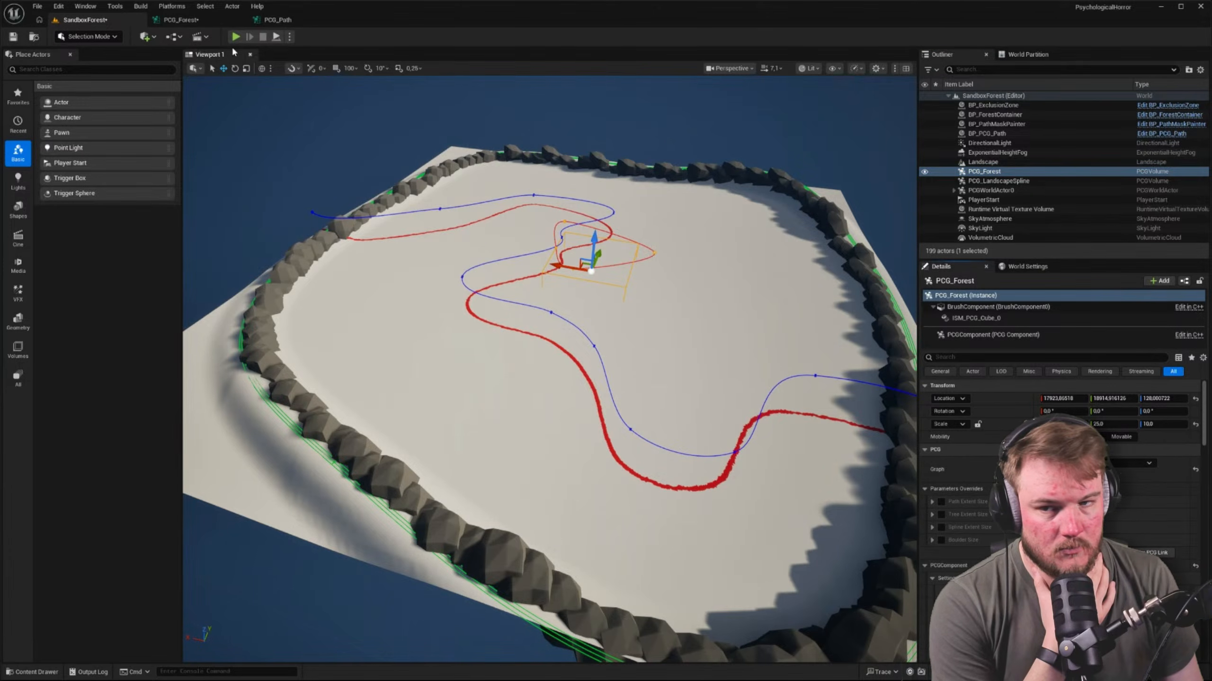
Disable both path Difference nodes in the PCG_Forest graph and check the generated forest in the SandboxForest level
{"action": "left_click", "coordinate": [181, 19]}
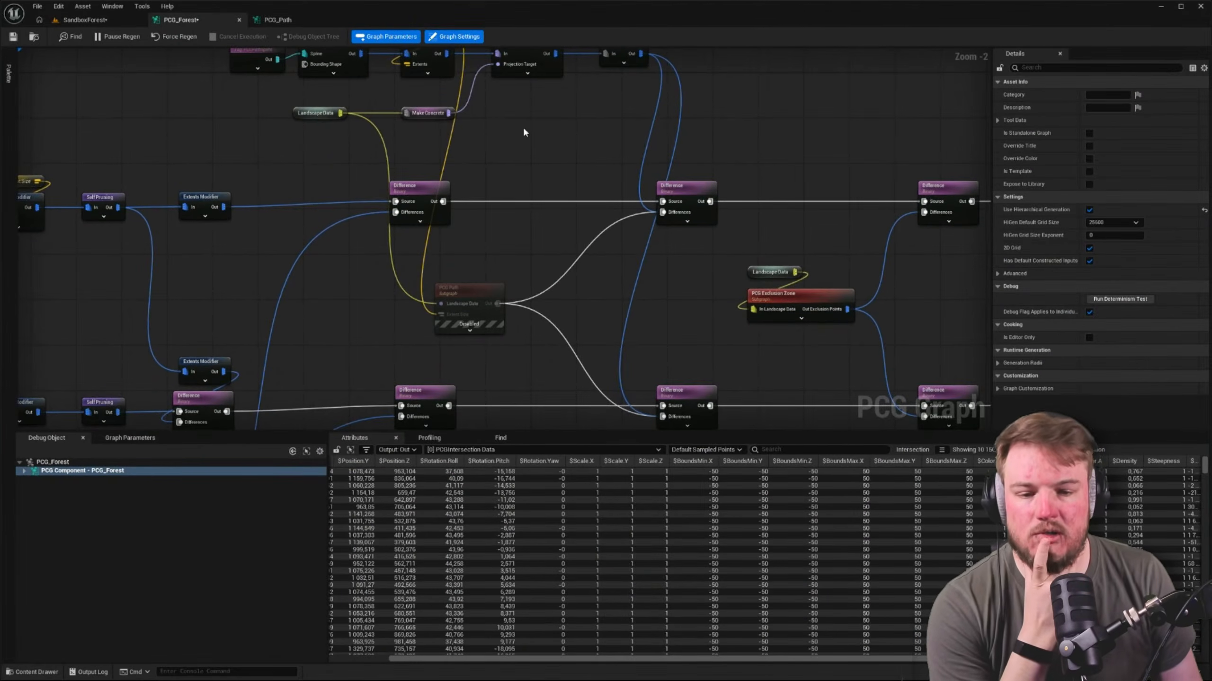
{"action": "right_click_drag", "start_coordinate": [523, 126], "coordinate": [471, 124]}
{"action": "right_click_drag", "start_coordinate": [563, 192], "coordinate": [549, 169]}
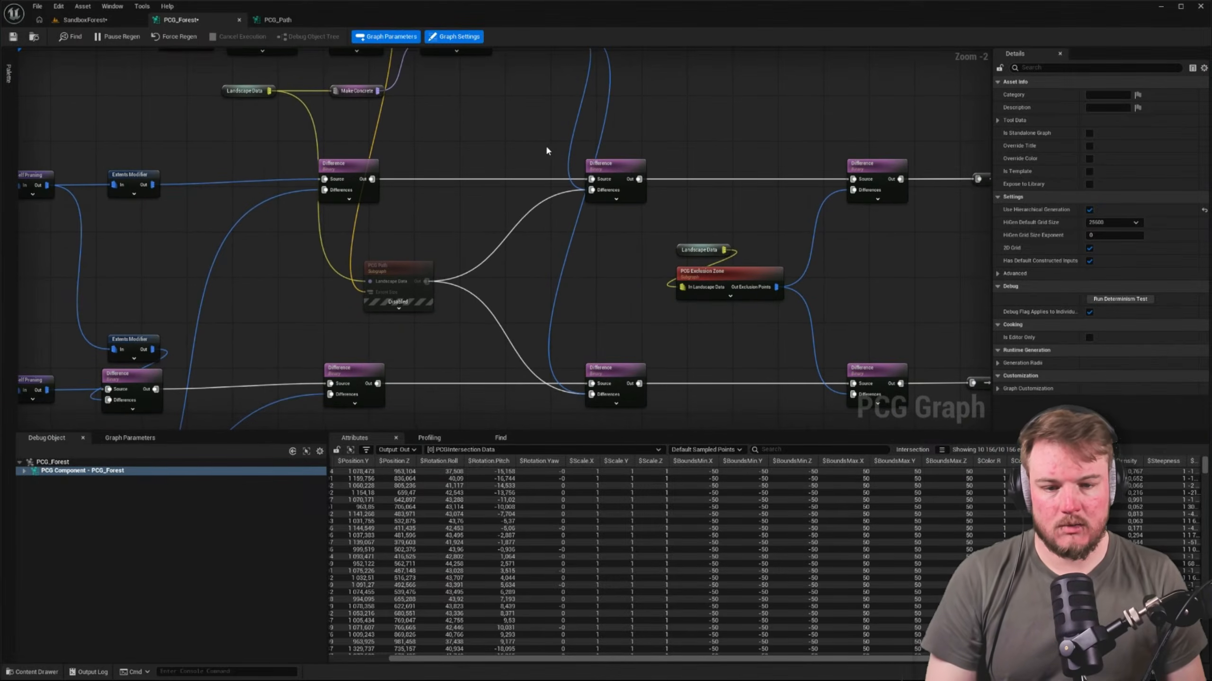
{"action": "left_click_drag", "start_coordinate": [546, 149], "coordinate": [638, 412]}
{"action": "key", "text": "e"}
{"action": "left_click", "coordinate": [240, 139]}
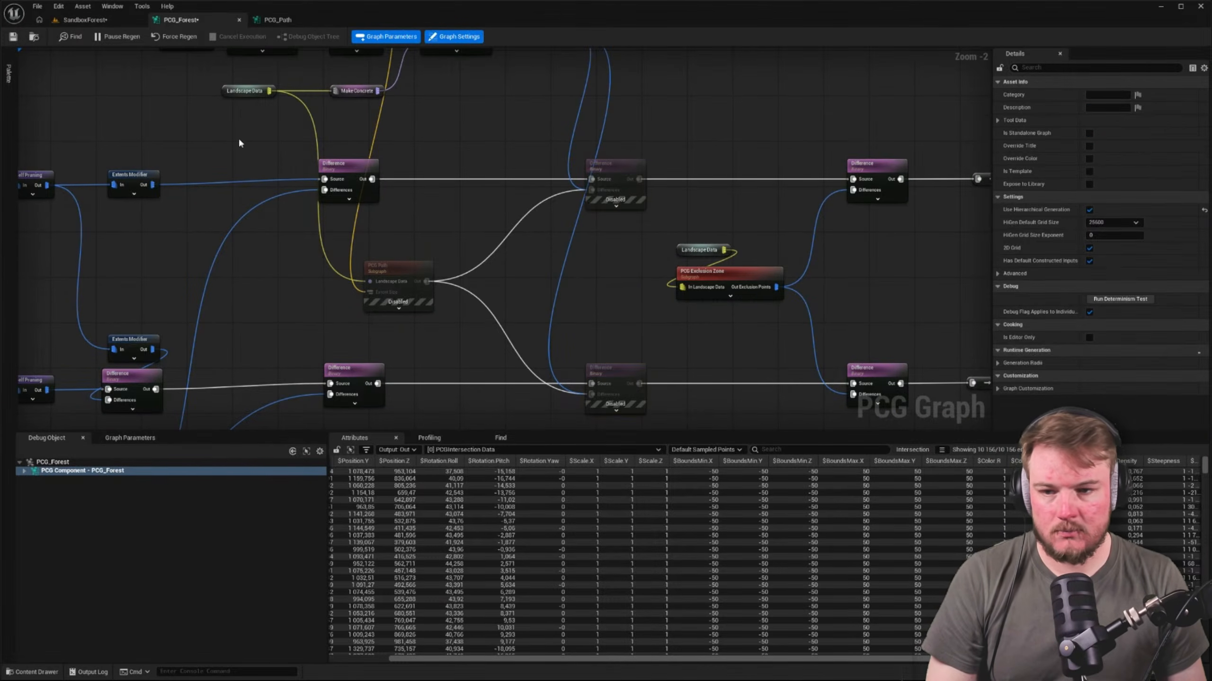
{"action": "left_click", "coordinate": [83, 21]}
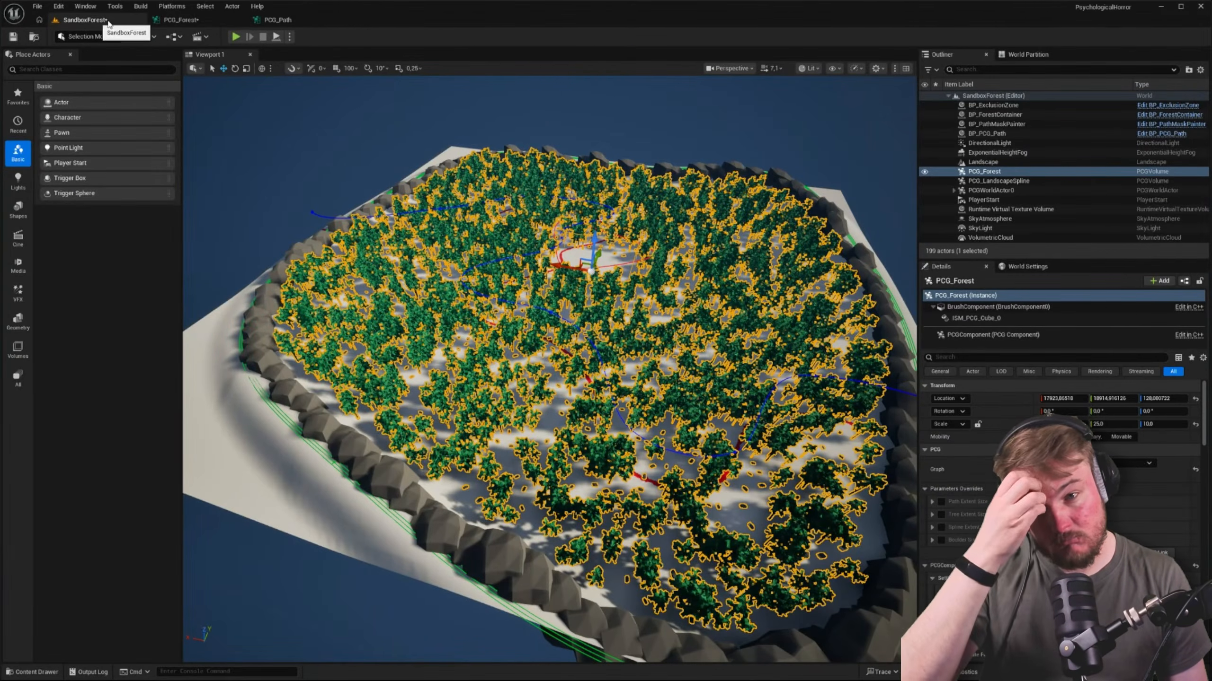
Close the PCG_Path graph editor and delete the disabled PCG Path subgraph node from the PCG_Forest graph
{"action": "left_click", "coordinate": [268, 21]}
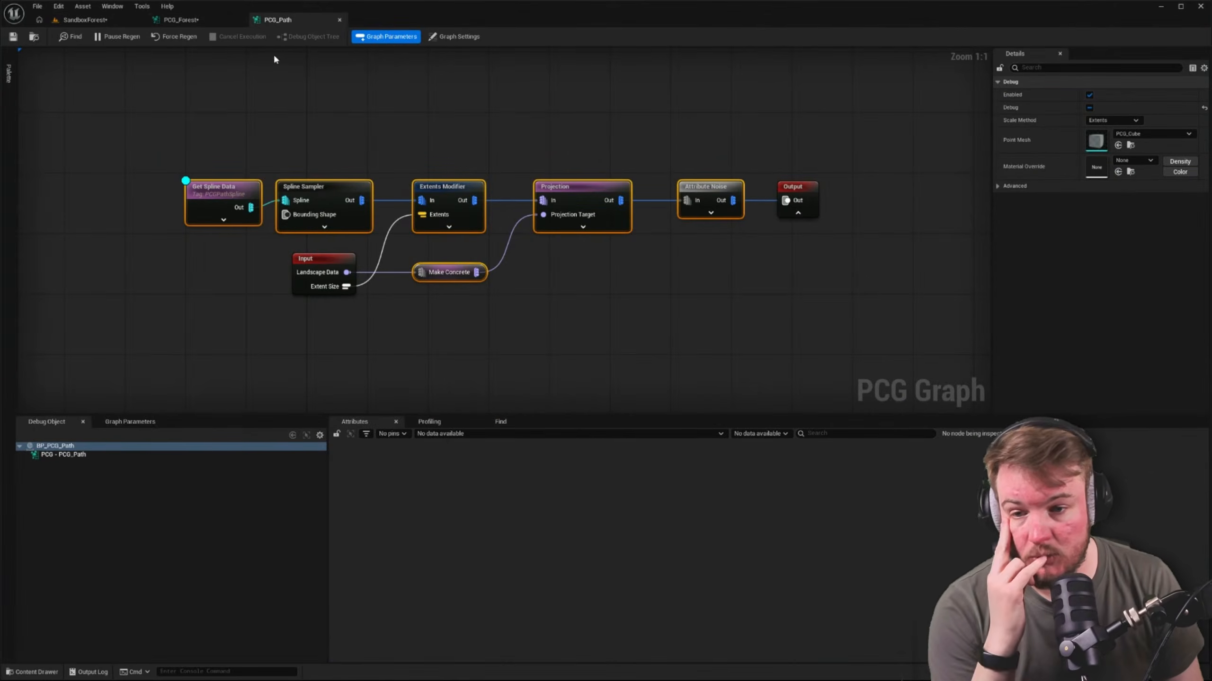
{"action": "middle_click", "coordinate": [292, 24]}
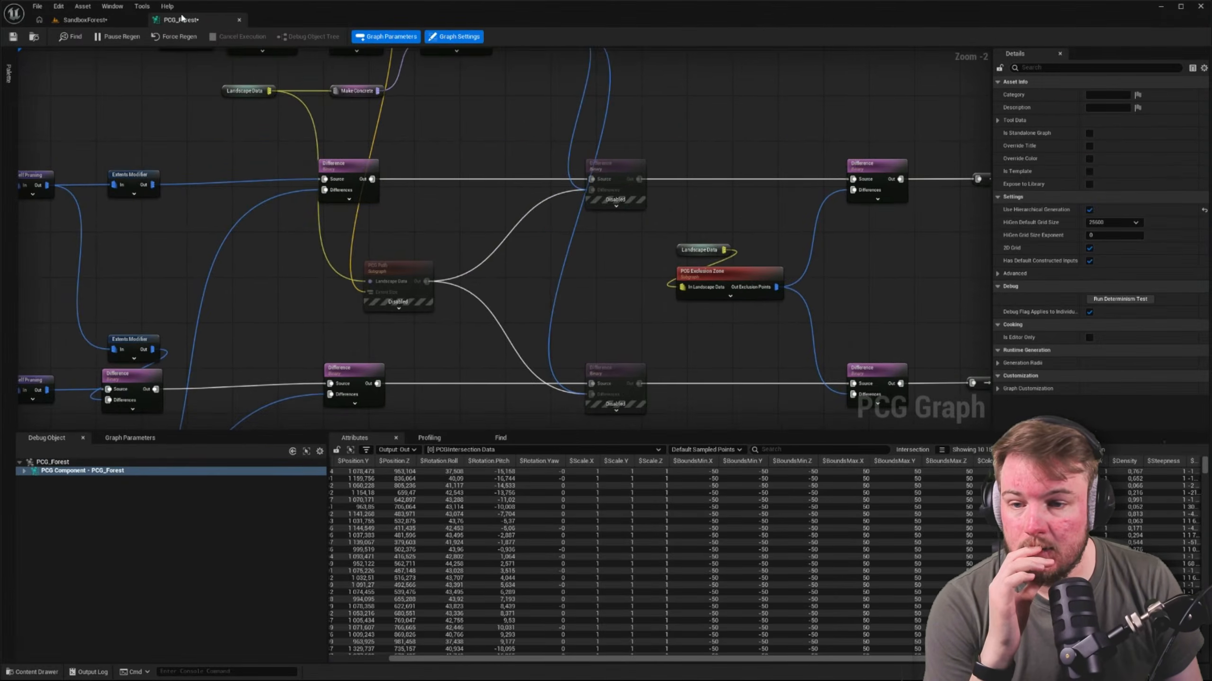
{"action": "right_click_drag", "start_coordinate": [452, 195], "coordinate": [525, 365]}
{"action": "left_click", "coordinate": [461, 277]}
{"action": "key", "text": "Delete"}
Enable debug display and inspect the output attributes of the Get Spline Data node and the Spline Sampler in turn
{"action": "scroll", "coordinate": [319, 181], "scroll_direction": "up", "scroll_amount": 2}
{"action": "left_click", "coordinate": [221, 178]}
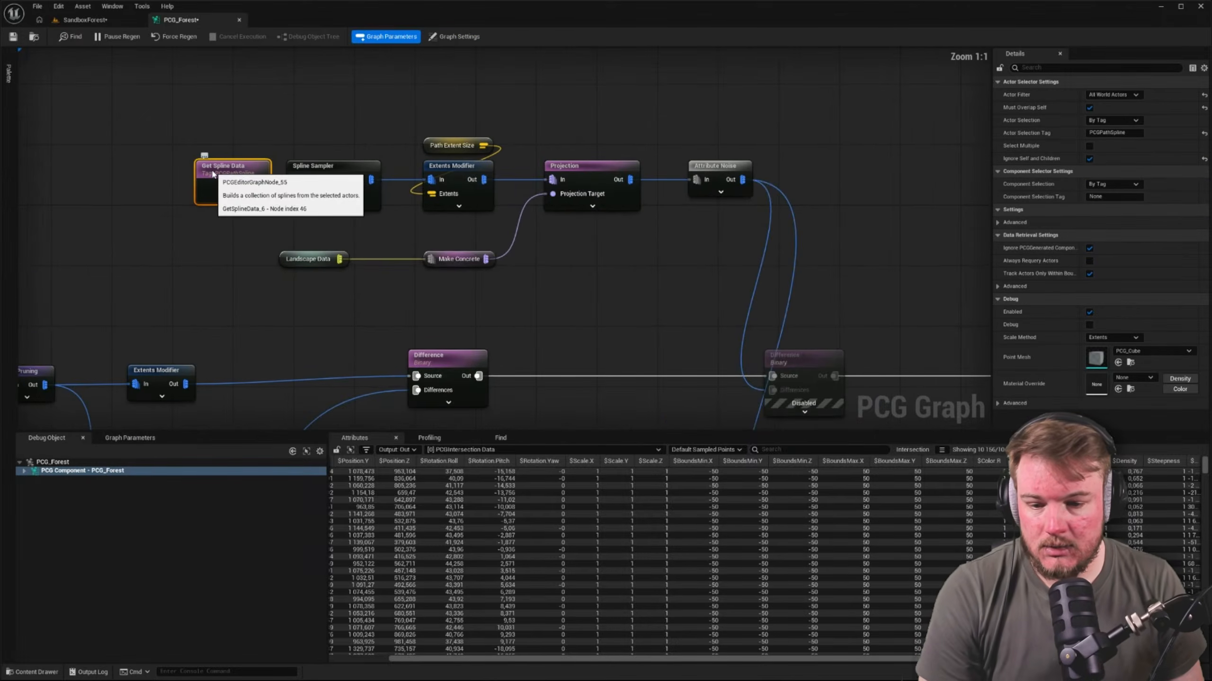
{"action": "key", "text": "ctrl+alt+s"}
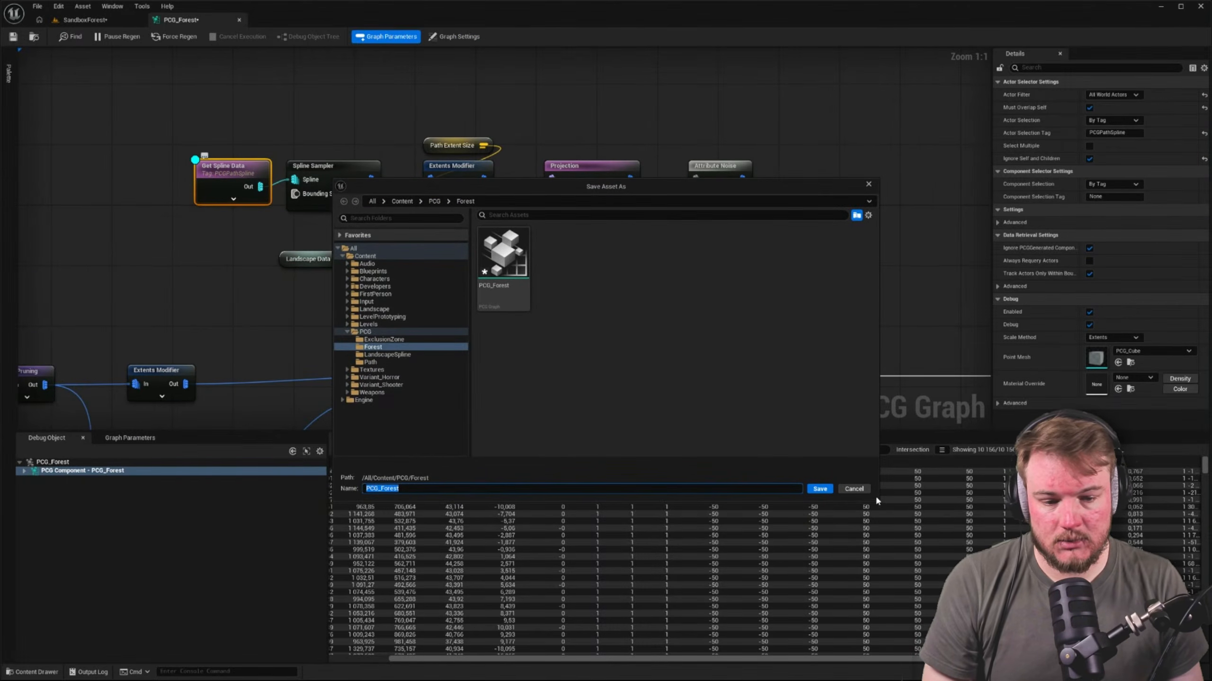
{"action": "left_click", "coordinate": [853, 490]}
{"action": "key", "text": "a"}
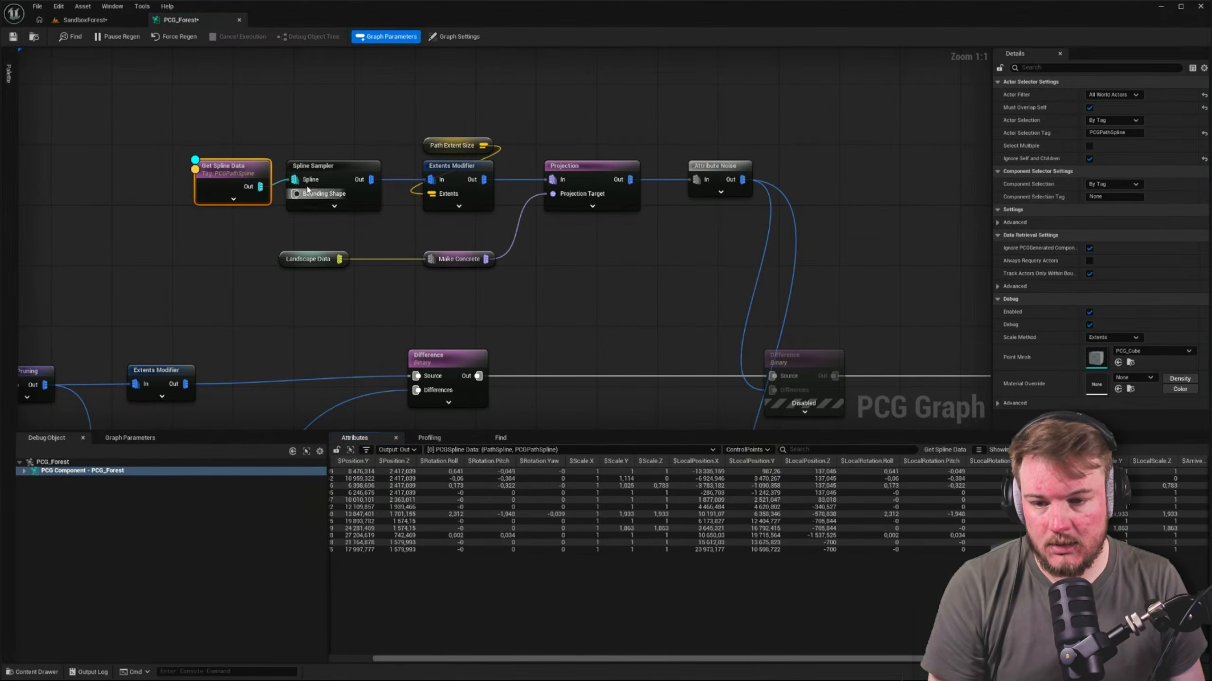
{"action": "left_click", "coordinate": [329, 164]}
{"action": "key", "text": "a"}
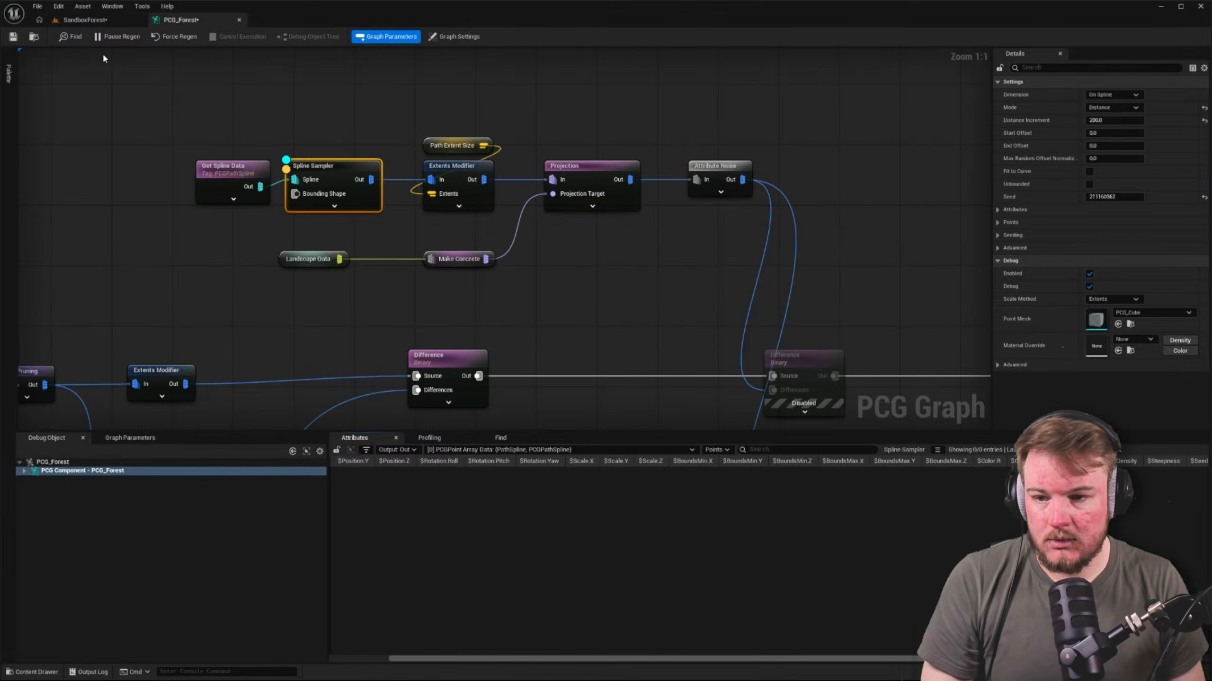
Hide BP_ExclusionZone, BP_ForestContainer, BP_PathMaskPainter, PCG_Forest and PCG_LandscapeSpline in the level to isolate the BP_PCG_Path spline
{"action": "left_click", "coordinate": [86, 20]}
{"action": "key", "text": "w"}
{"action": "right_click_drag", "start_coordinate": [555, 214], "coordinate": [555, 215]}
{"action": "scroll", "coordinate": [555, 215], "scroll_direction": "up", "scroll_amount": 2}
{"action": "key", "text": "w"}
{"action": "scroll", "coordinate": [555, 214], "scroll_direction": "up", "scroll_amount": 1}
{"action": "key", "text": "s"}
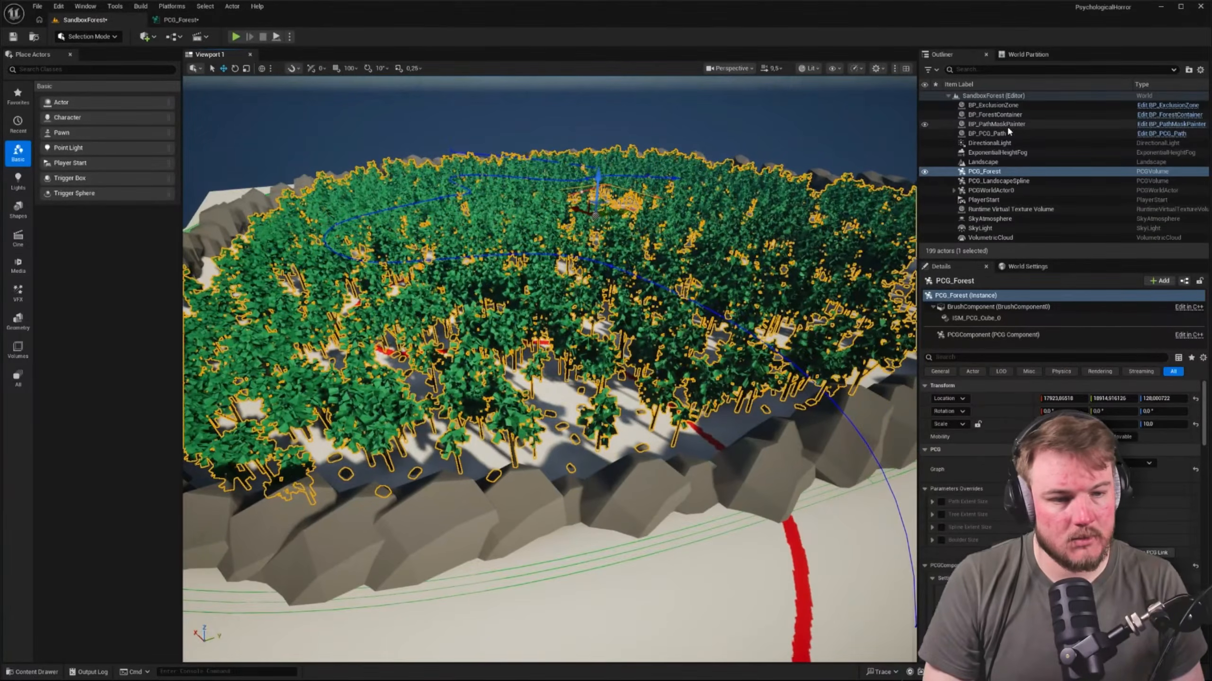
{"action": "left_click", "coordinate": [999, 133]}
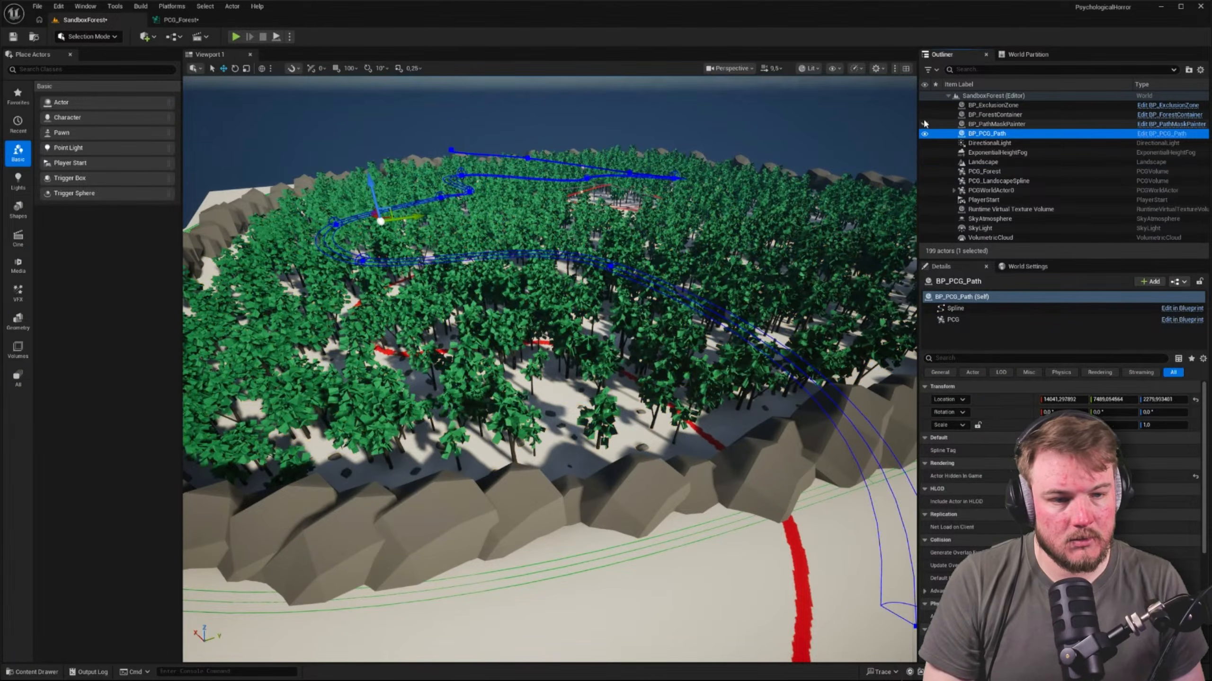
{"action": "left_click_drag", "start_coordinate": [924, 121], "coordinate": [924, 106]}
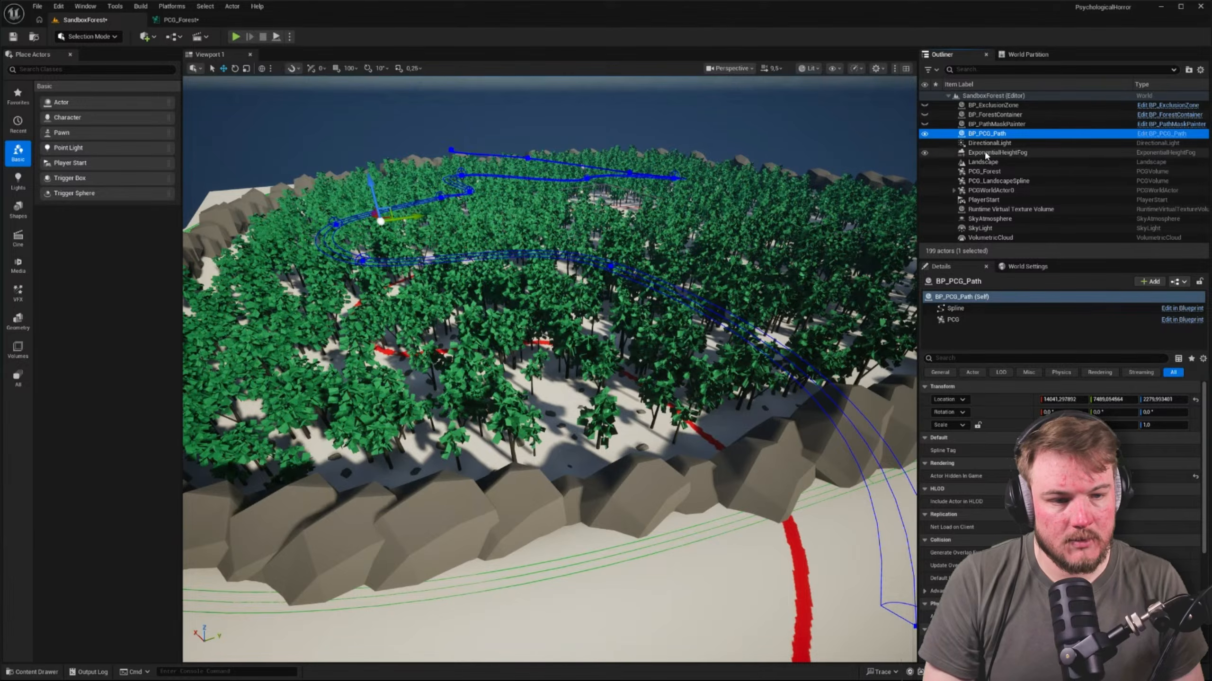
{"action": "left_click_drag", "start_coordinate": [924, 172], "coordinate": [924, 184]}
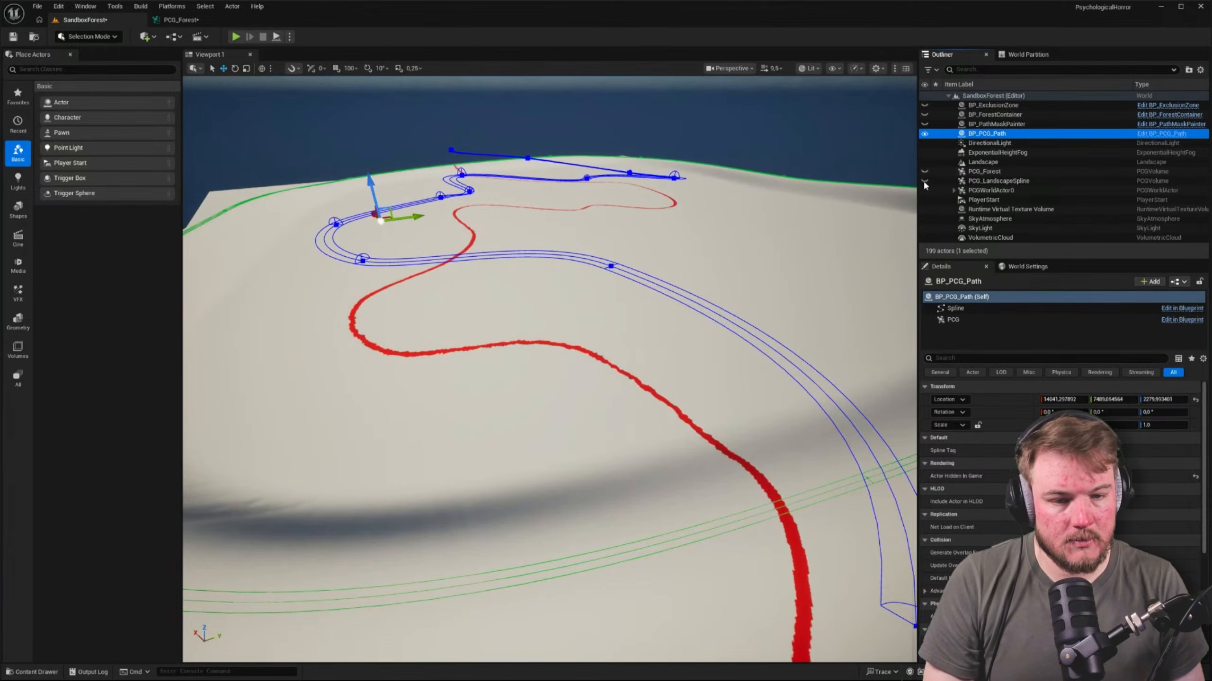
{"action": "right_click_drag", "start_coordinate": [813, 207], "coordinate": [772, 210]}
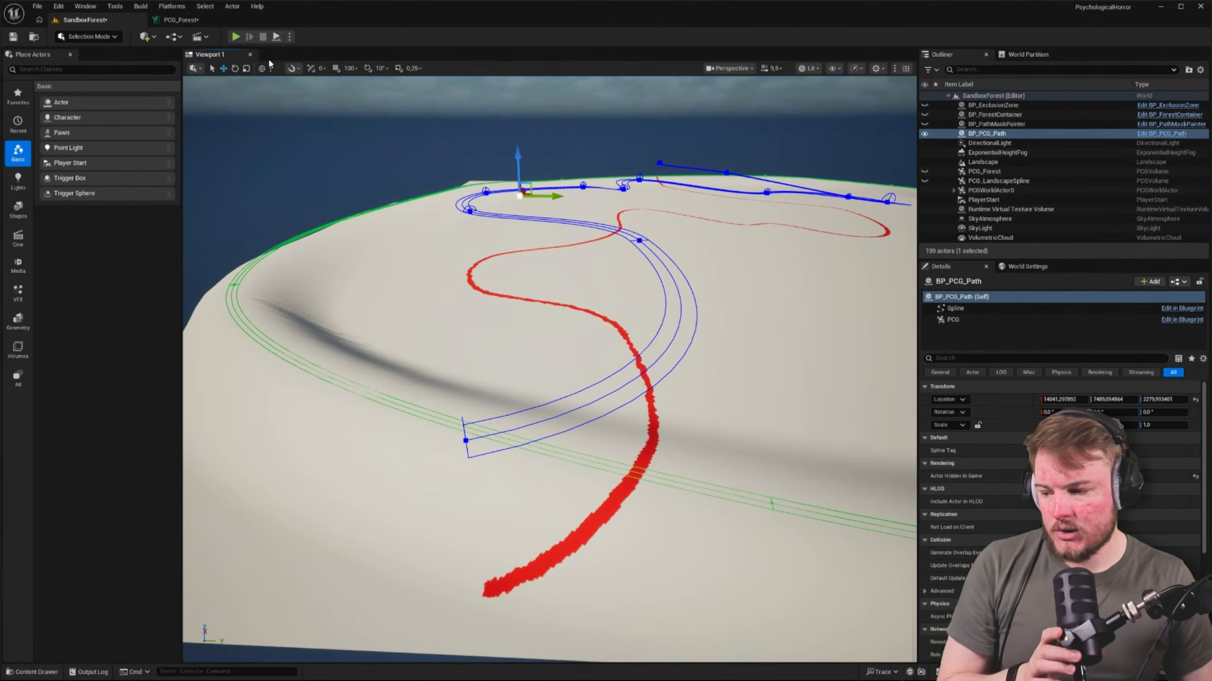
Set the Spline Sampler's debug Scale Method to Absolute with a Point Scale of 10
{"action": "left_click", "coordinate": [191, 19]}
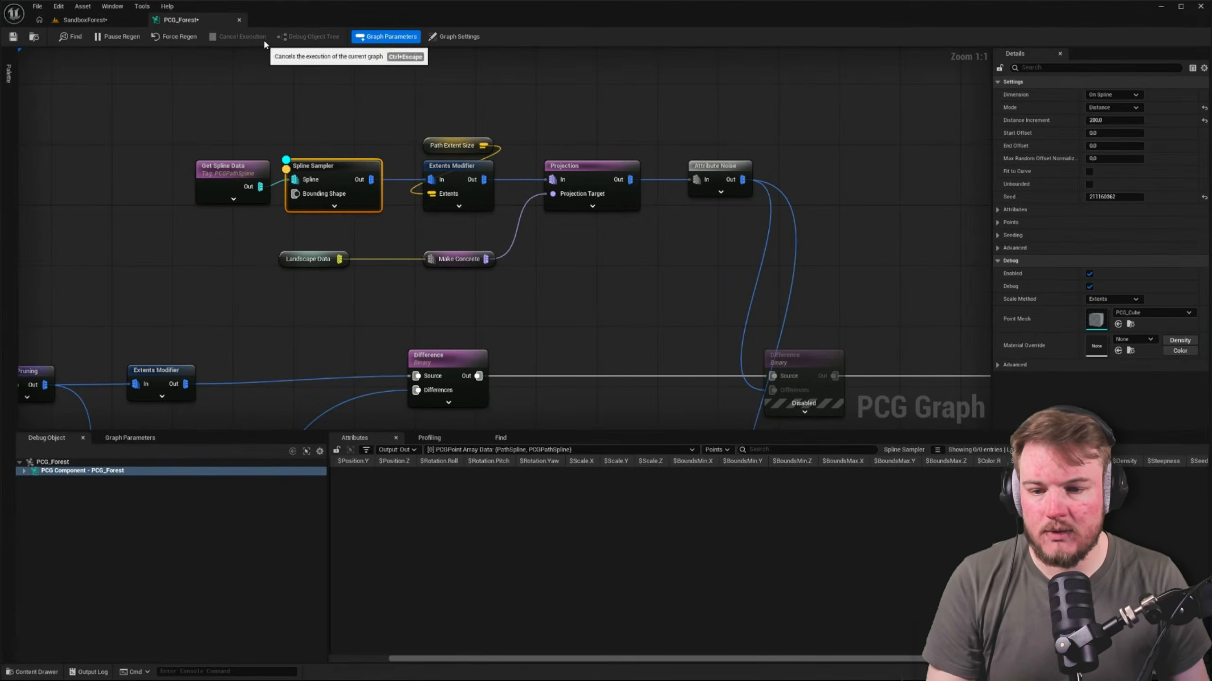
{"action": "right_click_drag", "start_coordinate": [326, 121], "coordinate": [416, 143]}
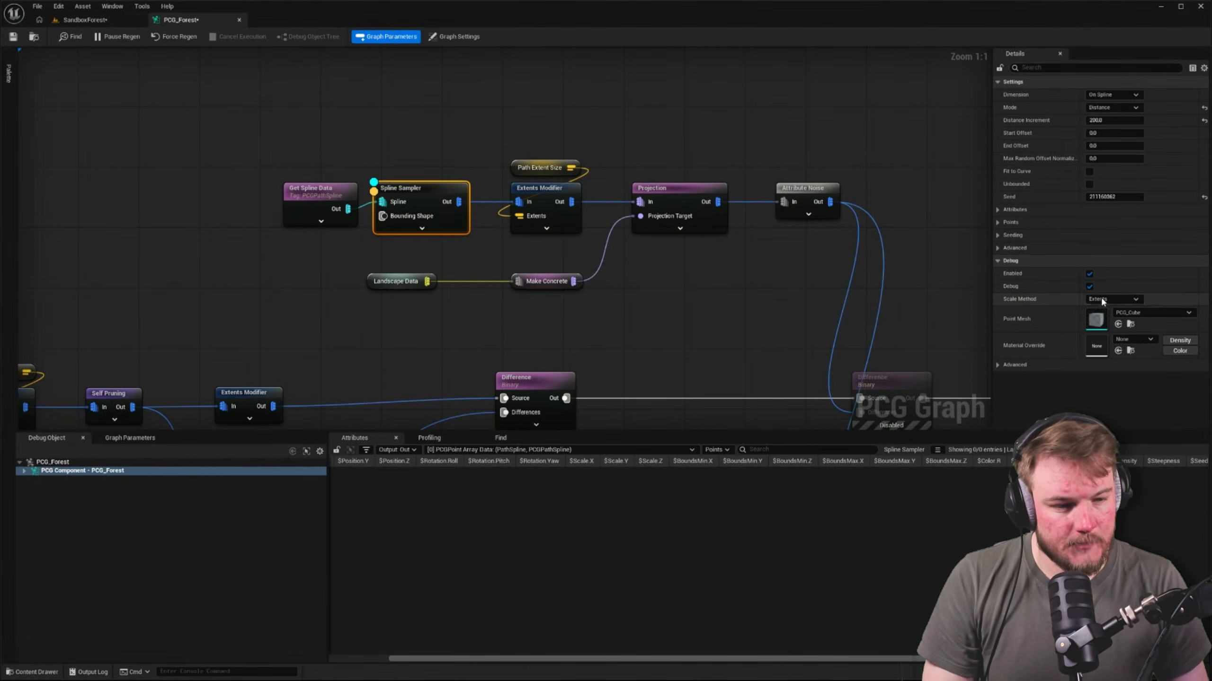
{"action": "left_click", "coordinate": [1111, 299]}
{"action": "left_click", "coordinate": [1107, 309]}
{"action": "left_click", "coordinate": [1114, 299]}
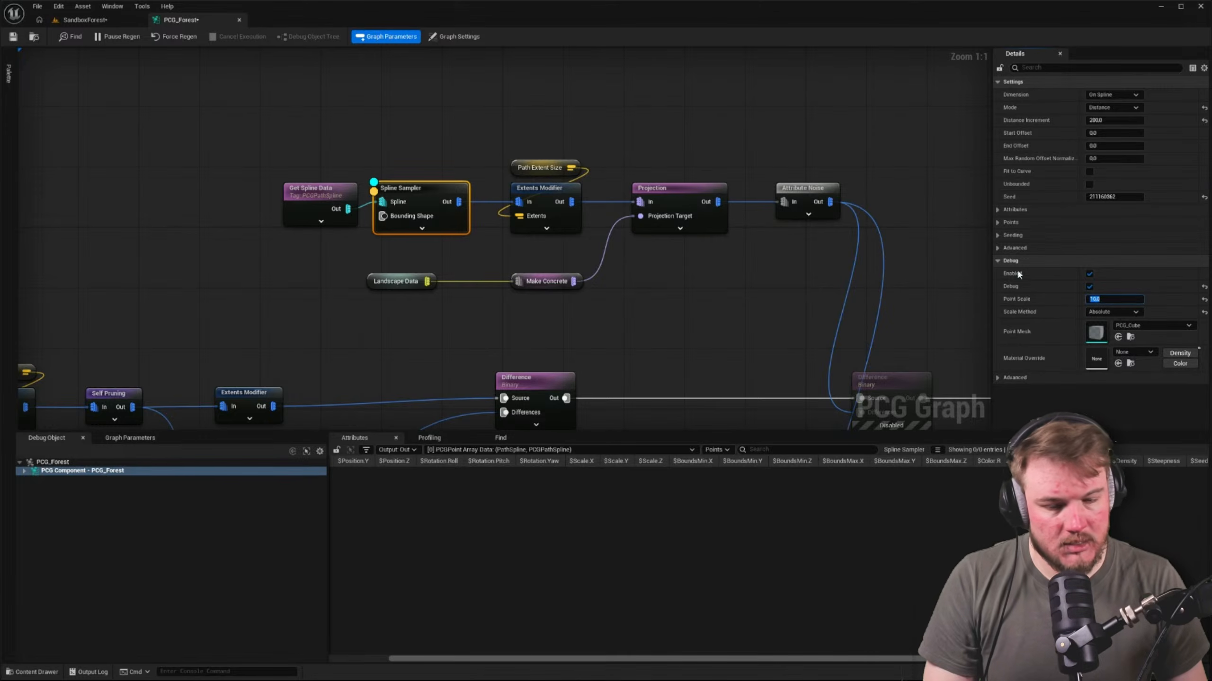
{"action": "left_click", "coordinate": [301, 308]}
Move the Get Spline Data node slightly away from the Spline Sampler, and check the level for debug points along the path spline
{"action": "left_click_drag", "start_coordinate": [301, 197], "coordinate": [278, 196]}
{"action": "left_click_drag", "start_coordinate": [194, 156], "coordinate": [440, 196]}
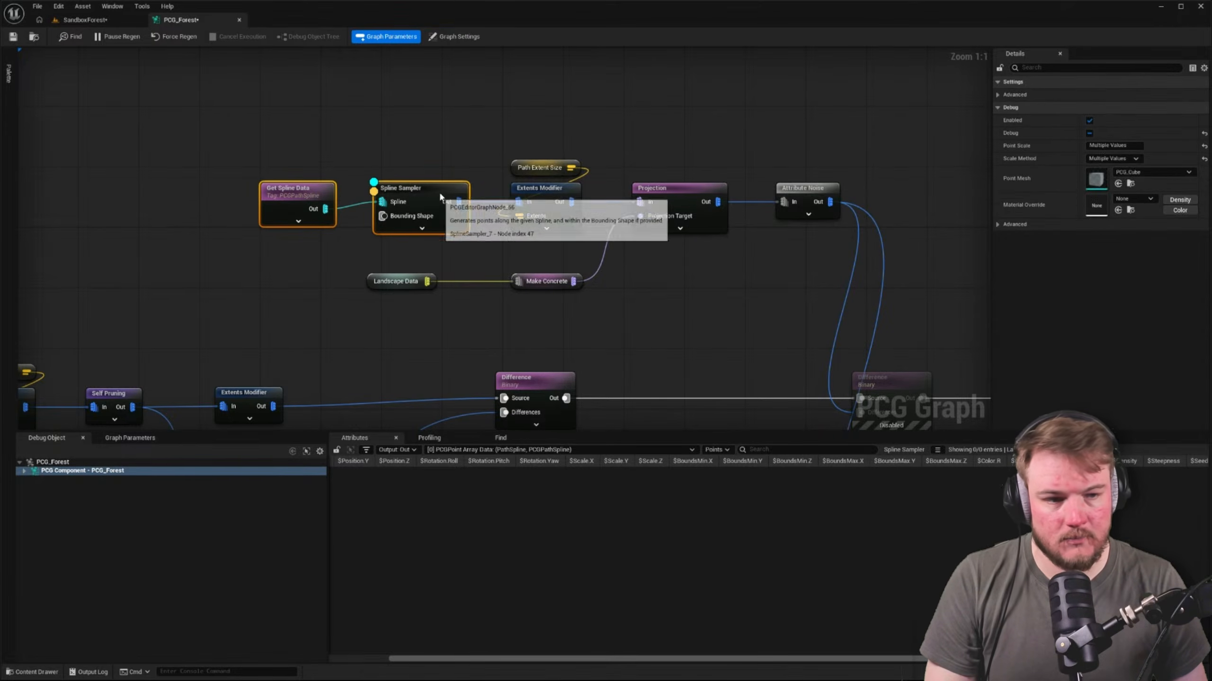
{"action": "left_click", "coordinate": [443, 164]}
{"action": "left_click", "coordinate": [442, 203]}
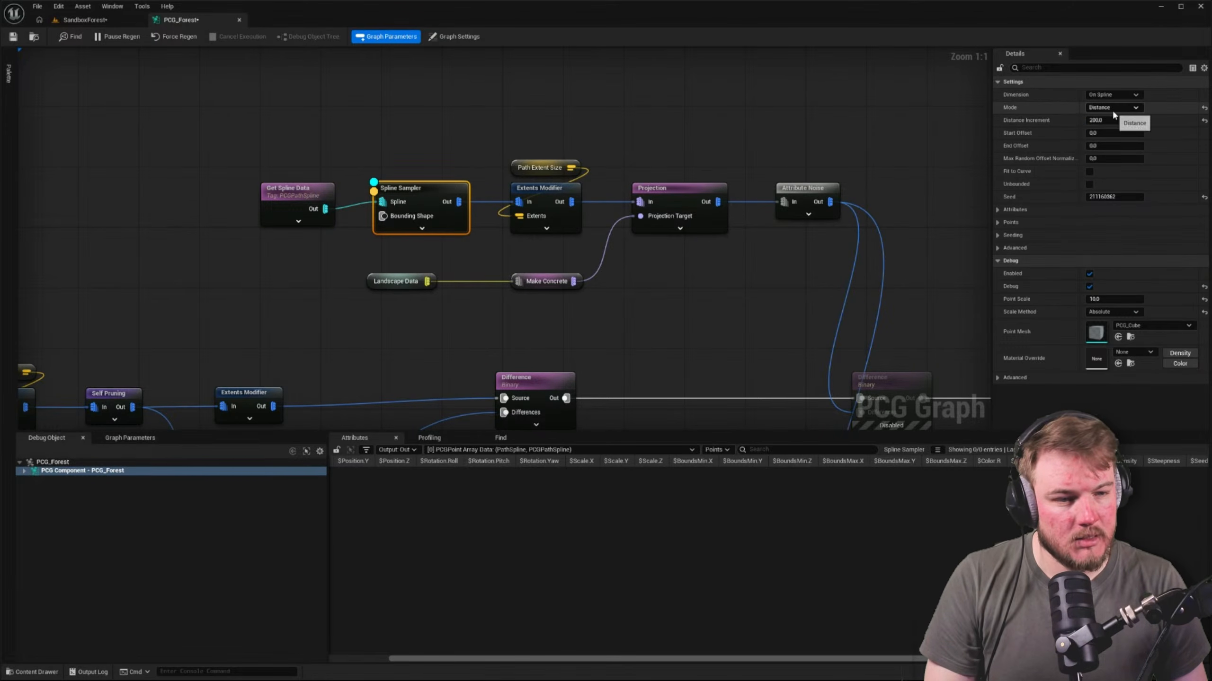
{"action": "left_click", "coordinate": [119, 20]}
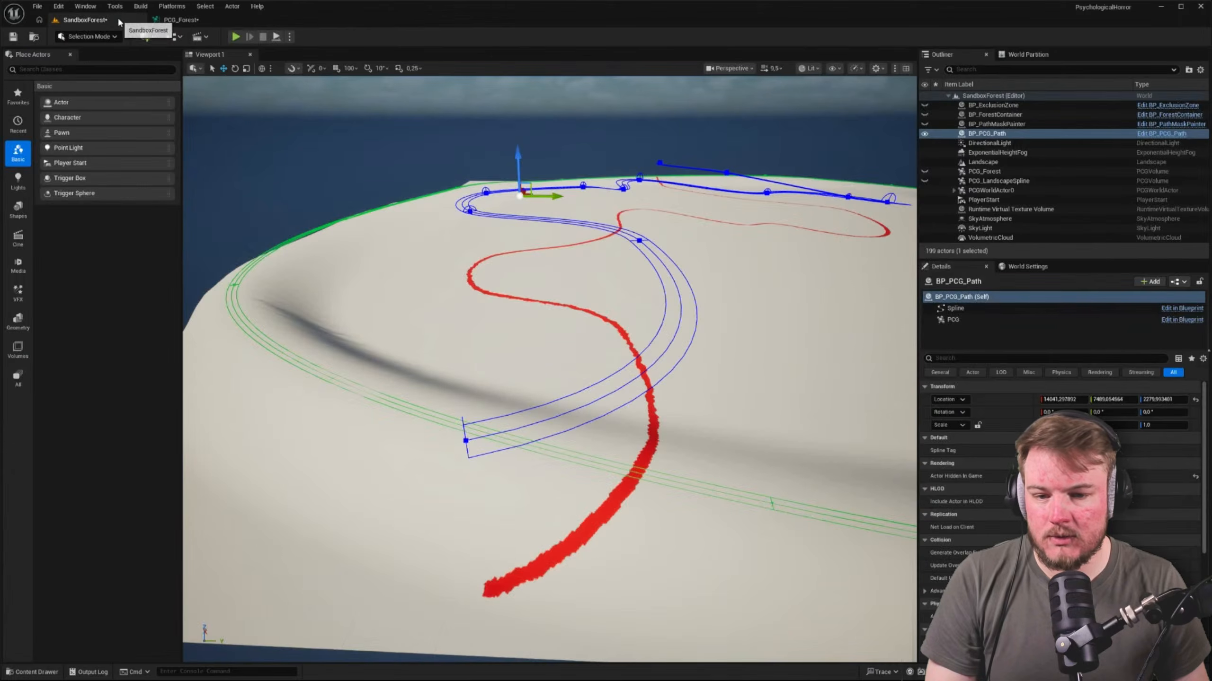
{"action": "right_click_drag", "start_coordinate": [452, 176], "coordinate": [469, 176]}
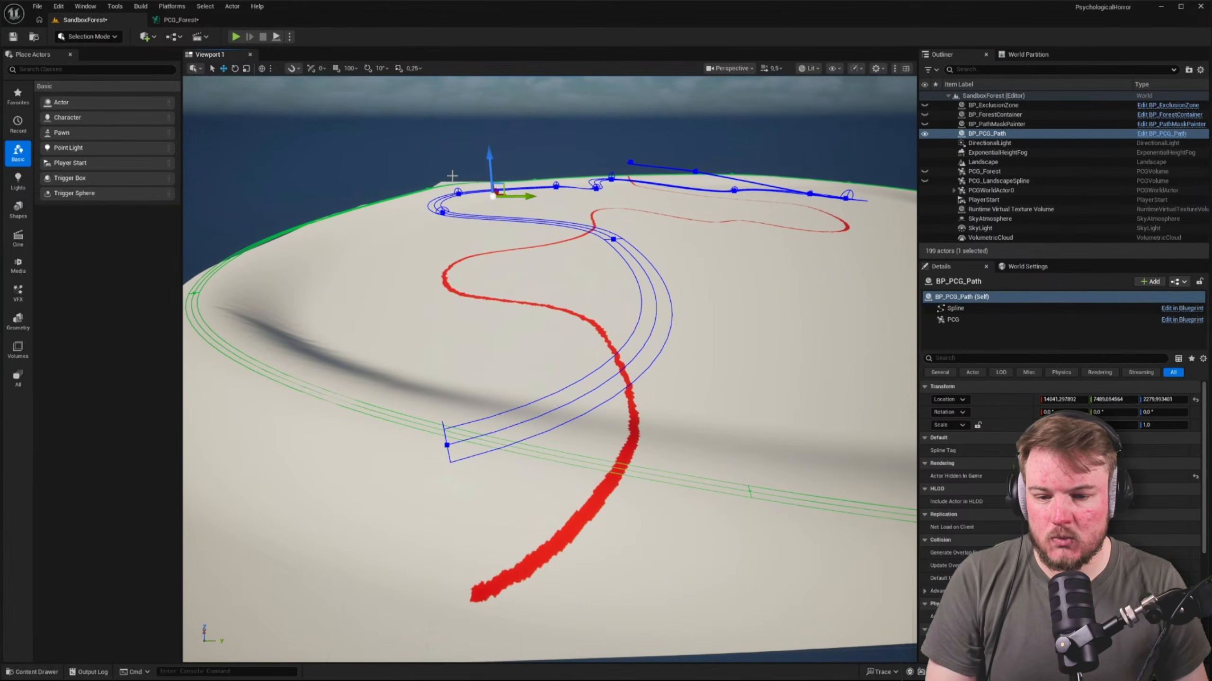
Enable debug on the Get Spline Data node with Scale Method Absolute and a Point Scale of 10
{"action": "left_click", "coordinate": [201, 20]}
{"action": "left_click", "coordinate": [281, 191]}
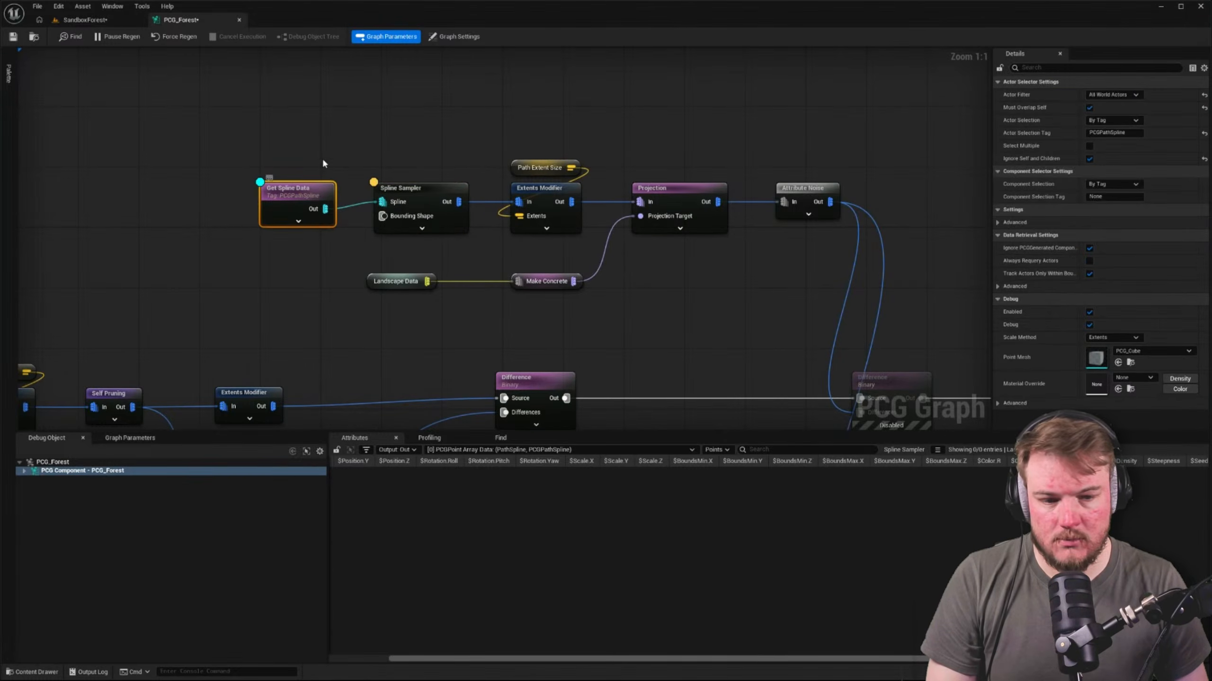
{"action": "left_click", "coordinate": [1111, 337]}
{"action": "left_click", "coordinate": [1121, 356]}
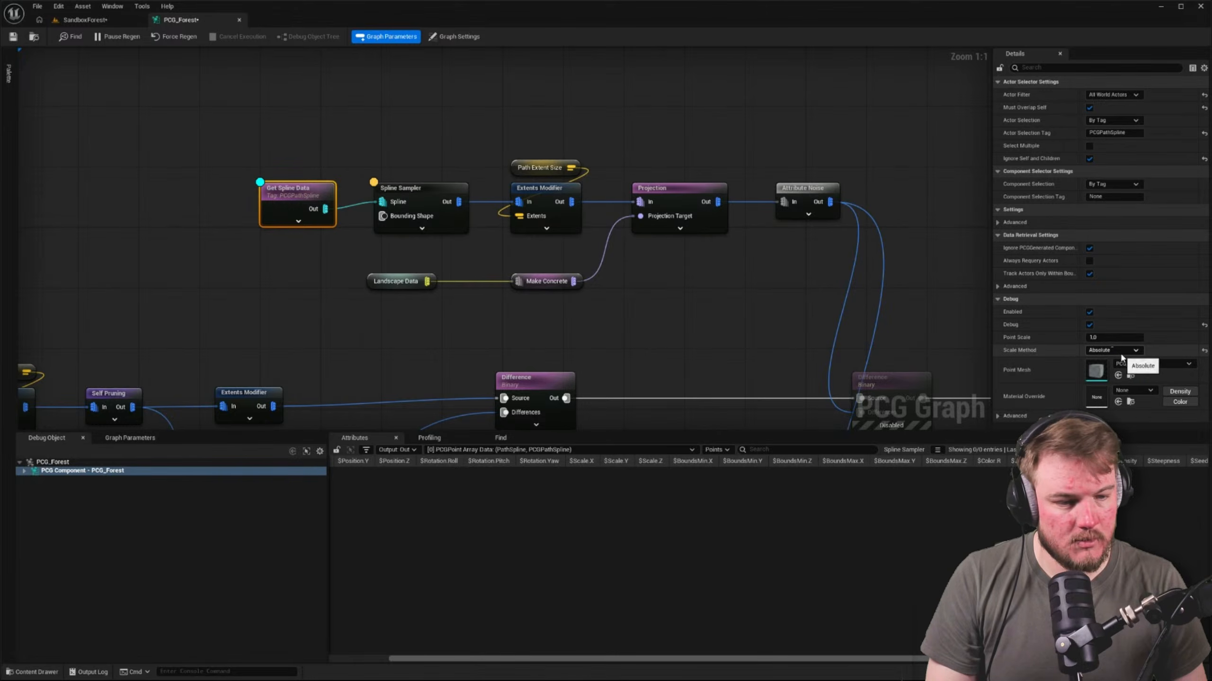
{"action": "left_click", "coordinate": [1112, 337]}
{"action": "type", "text": "10"}
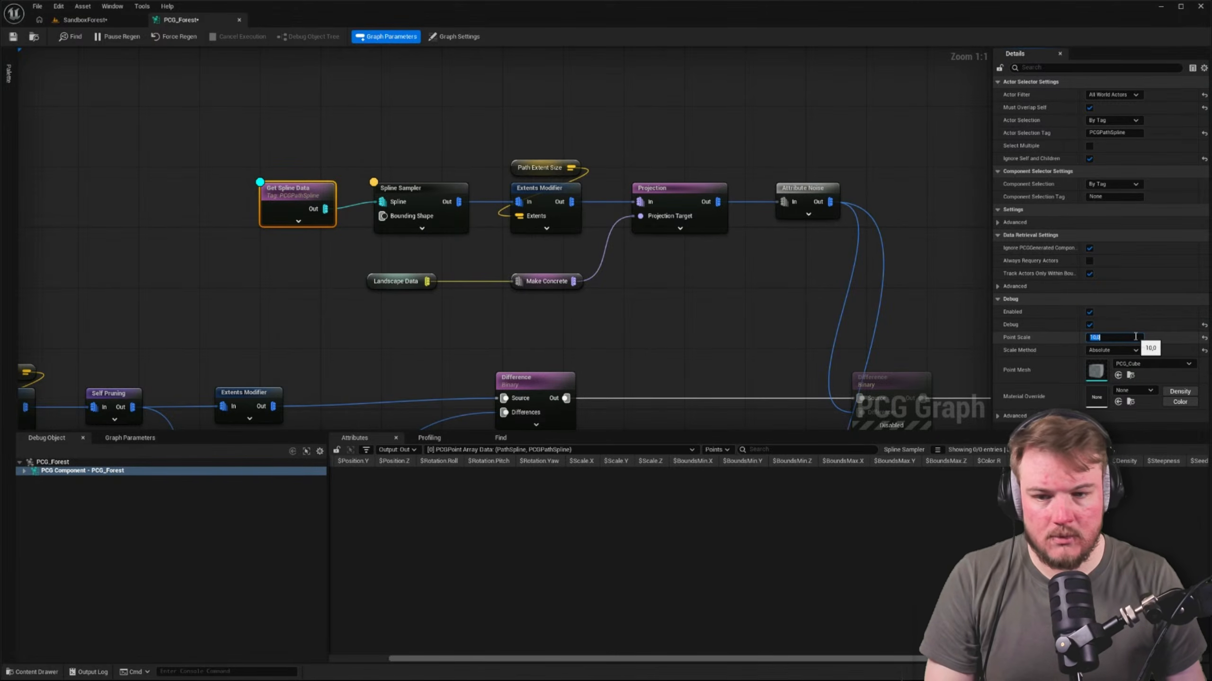
{"action": "key", "text": "Return"}
{"action": "left_click", "coordinate": [81, 74]}
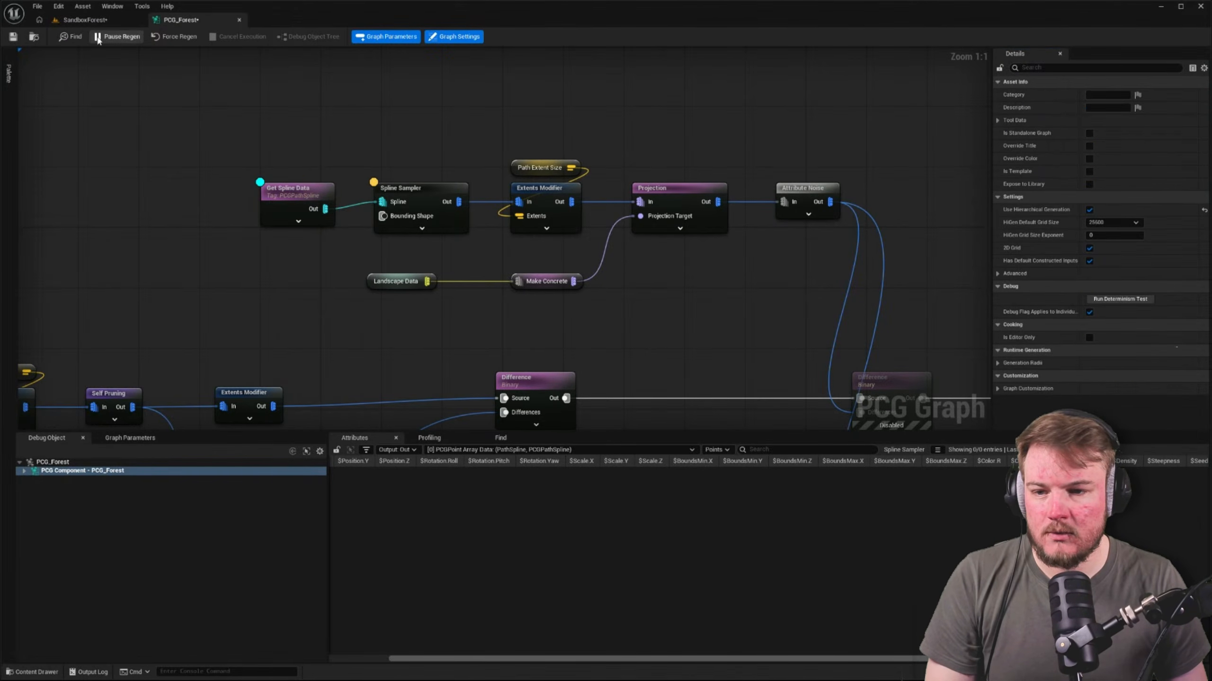
Save the level and forest graph, check the path for debug points, and select the PCG component of BP_PCG_Path
{"action": "left_click", "coordinate": [106, 21]}
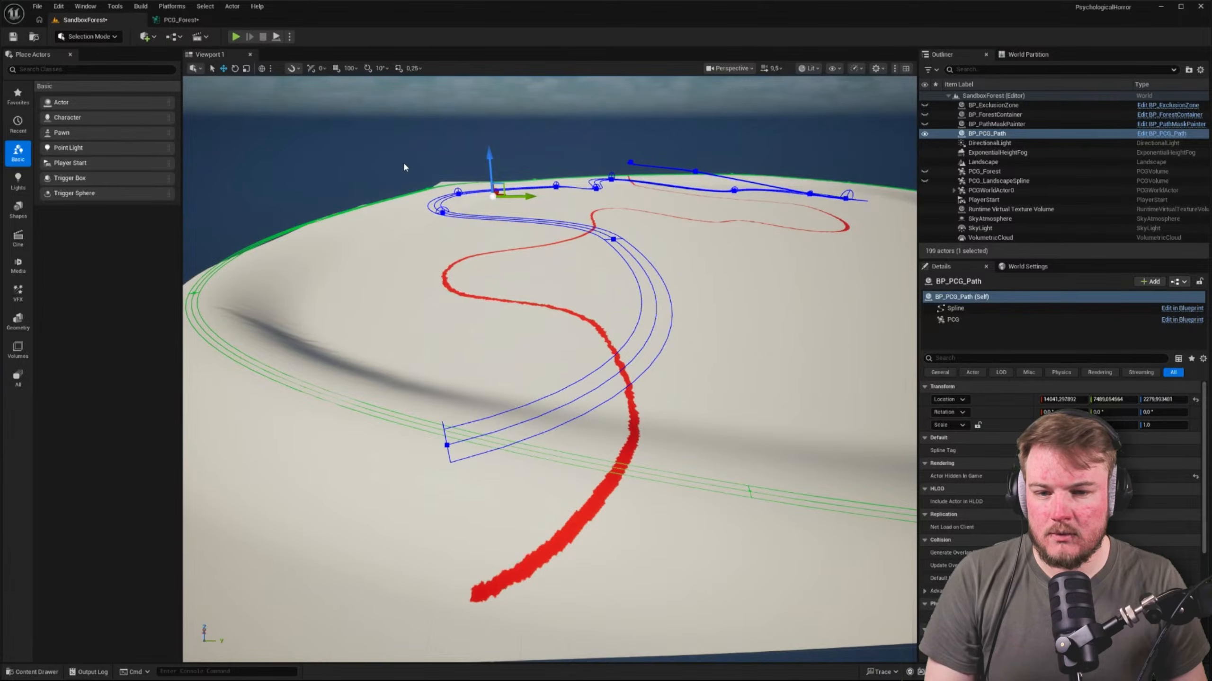
{"action": "key", "text": "ctrl+shift+s"}
{"action": "right_click_drag", "start_coordinate": [452, 186], "coordinate": [778, 192]}
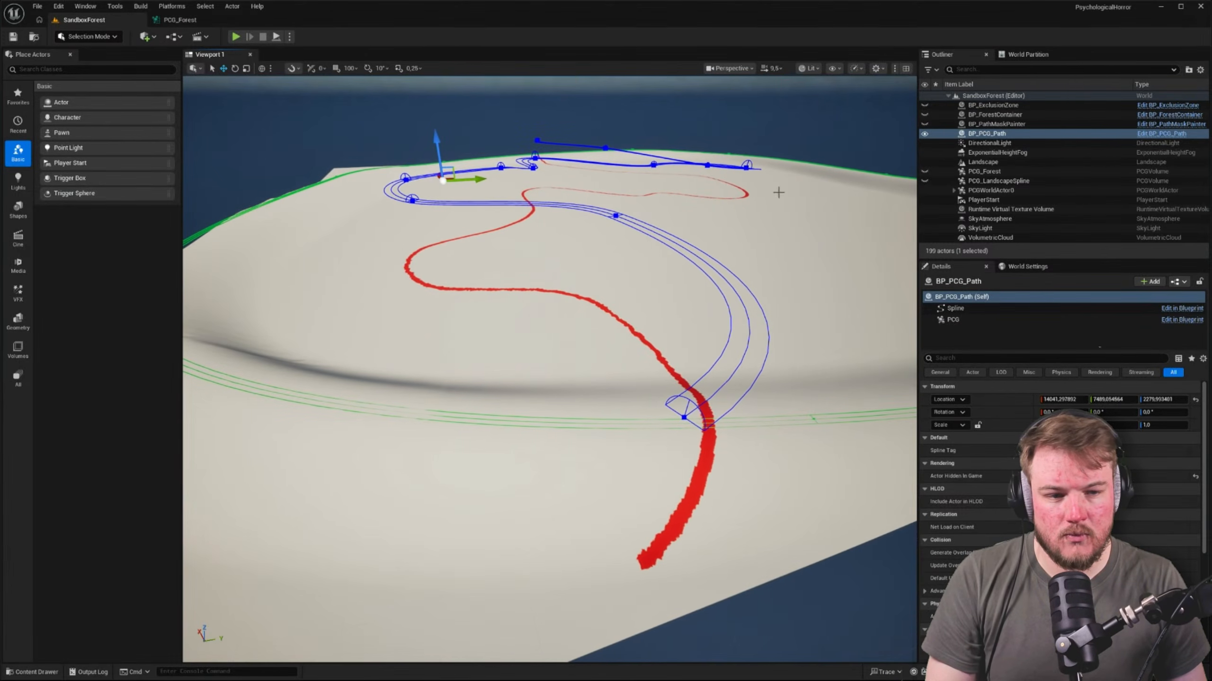
{"action": "left_click", "coordinate": [952, 320]}
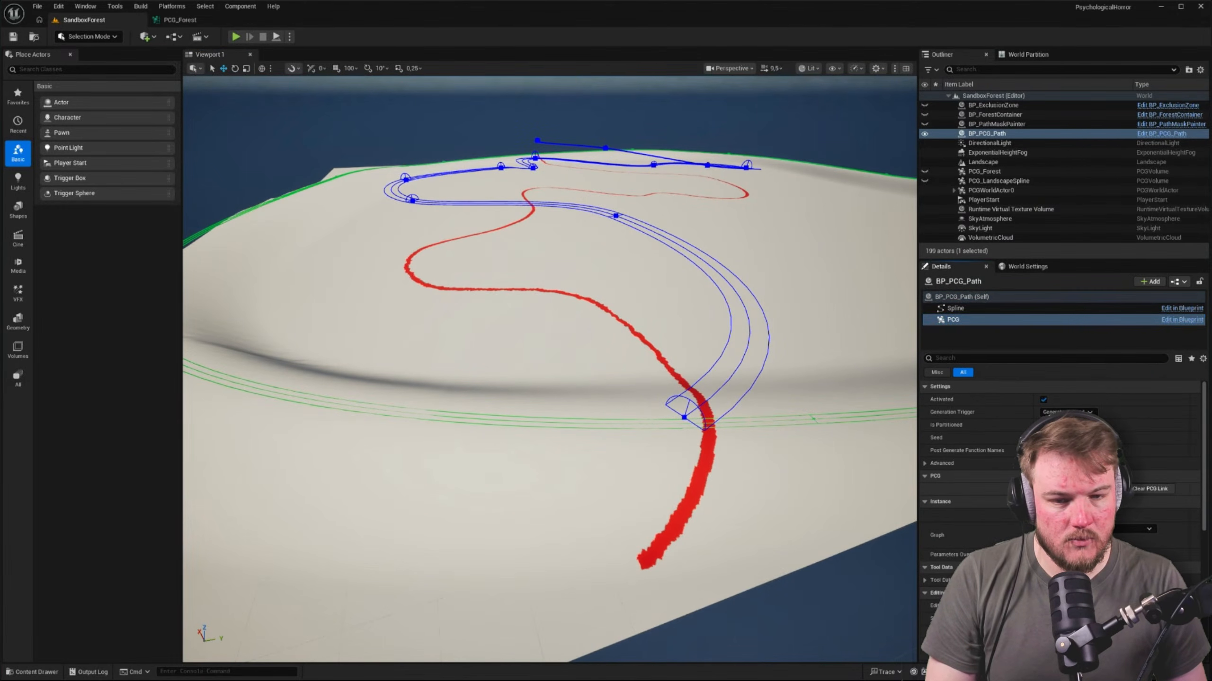
Move the Landscape Data node closer to the Make Concrete node in the PCG_Forest graph
{"action": "left_click", "coordinate": [179, 20]}
{"action": "left_click", "coordinate": [444, 193]}
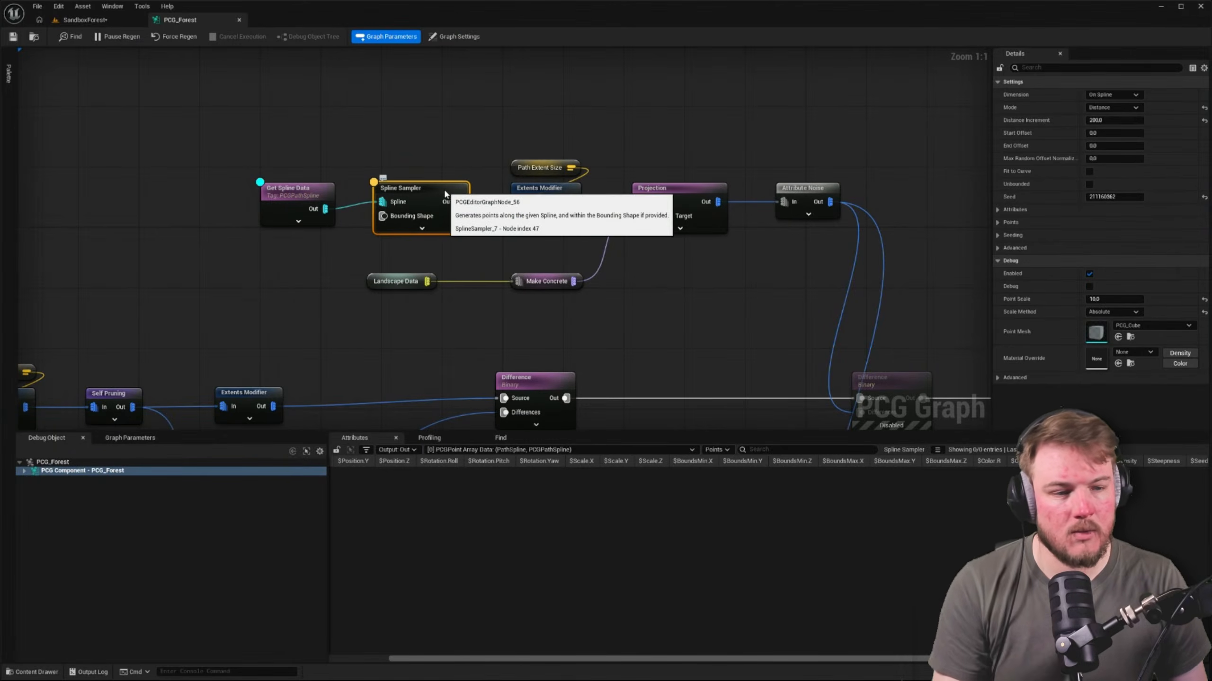
{"action": "right_click_drag", "start_coordinate": [615, 264], "coordinate": [617, 270]}
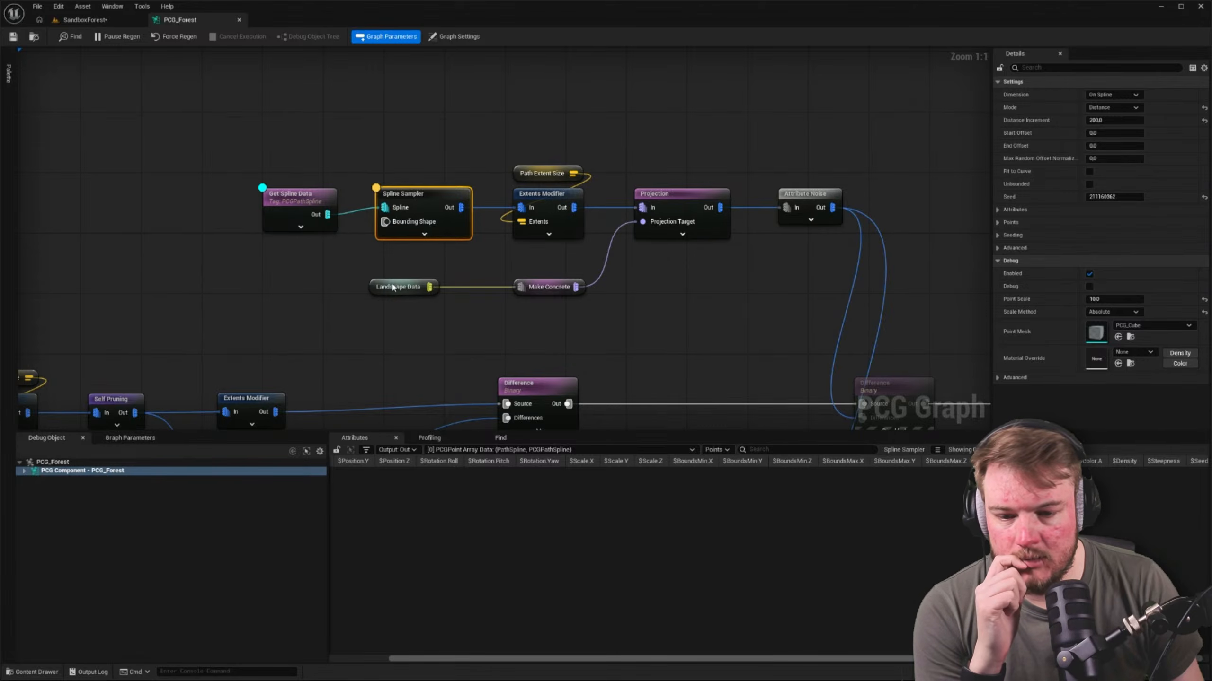
{"action": "left_click_drag", "start_coordinate": [392, 287], "coordinate": [424, 289]}
Compare the Get Spline Data node's Actor Selection Tag with the component tags on BP_PCG_Path's Spline component
{"action": "left_click", "coordinate": [286, 196]}
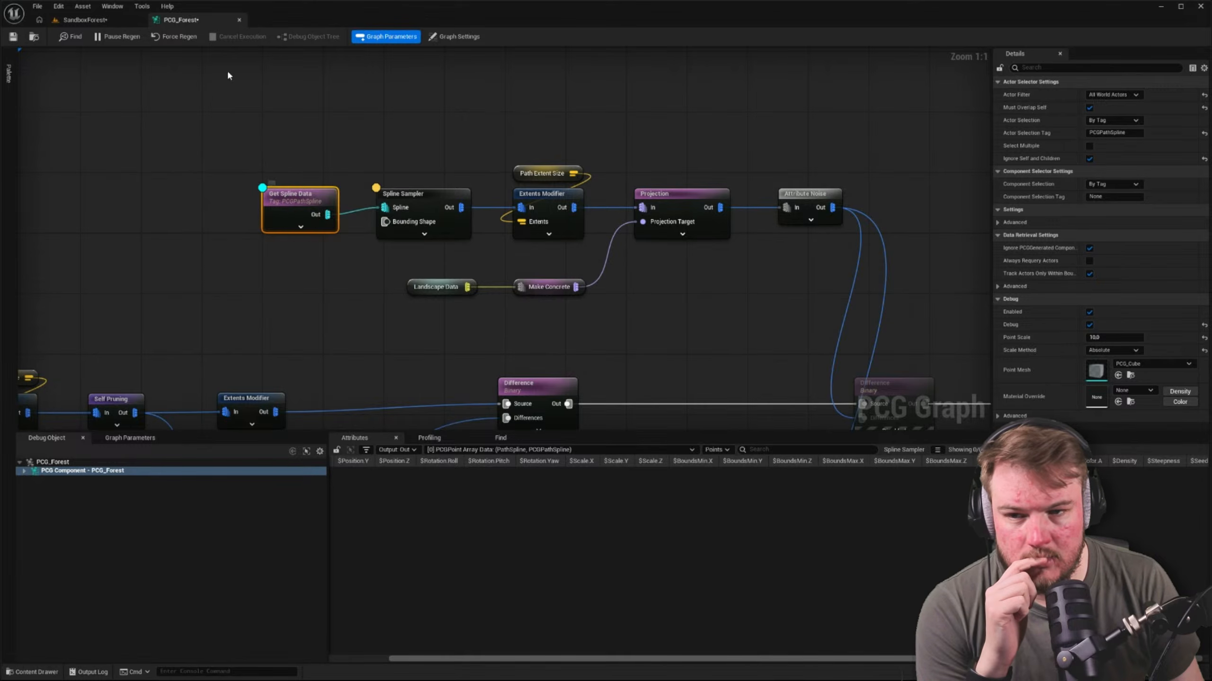
{"action": "left_click", "coordinate": [112, 6]}
{"action": "left_click", "coordinate": [67, 21]}
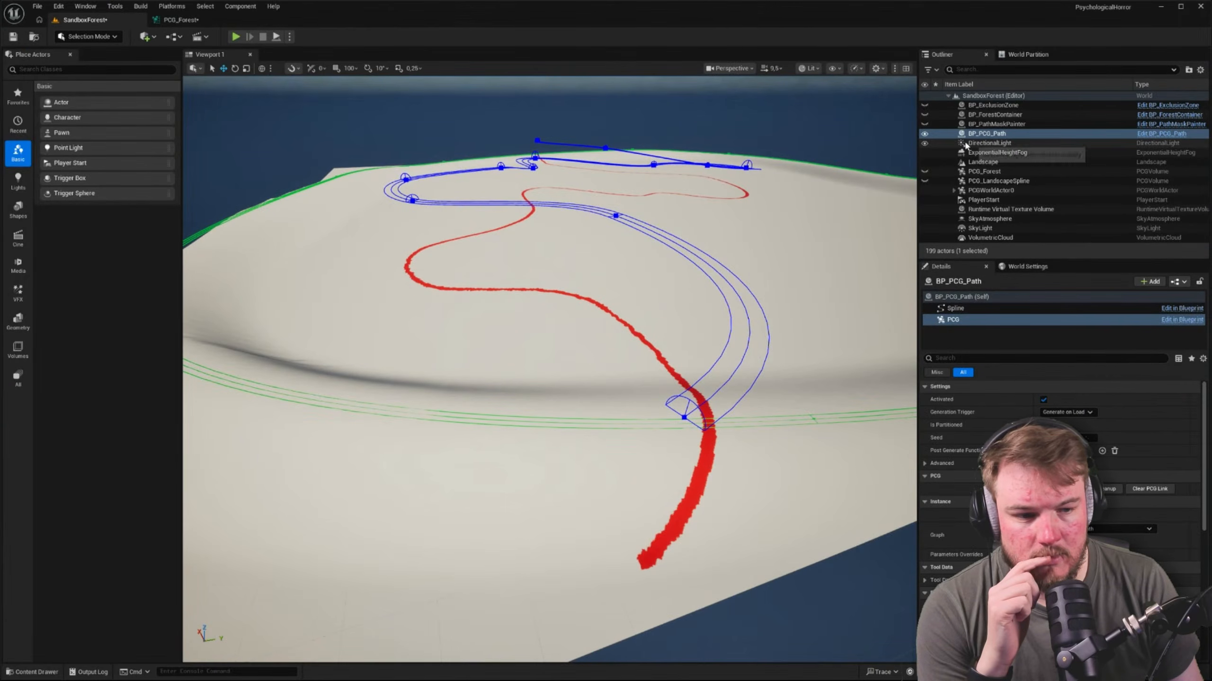
{"action": "left_click", "coordinate": [999, 308]}
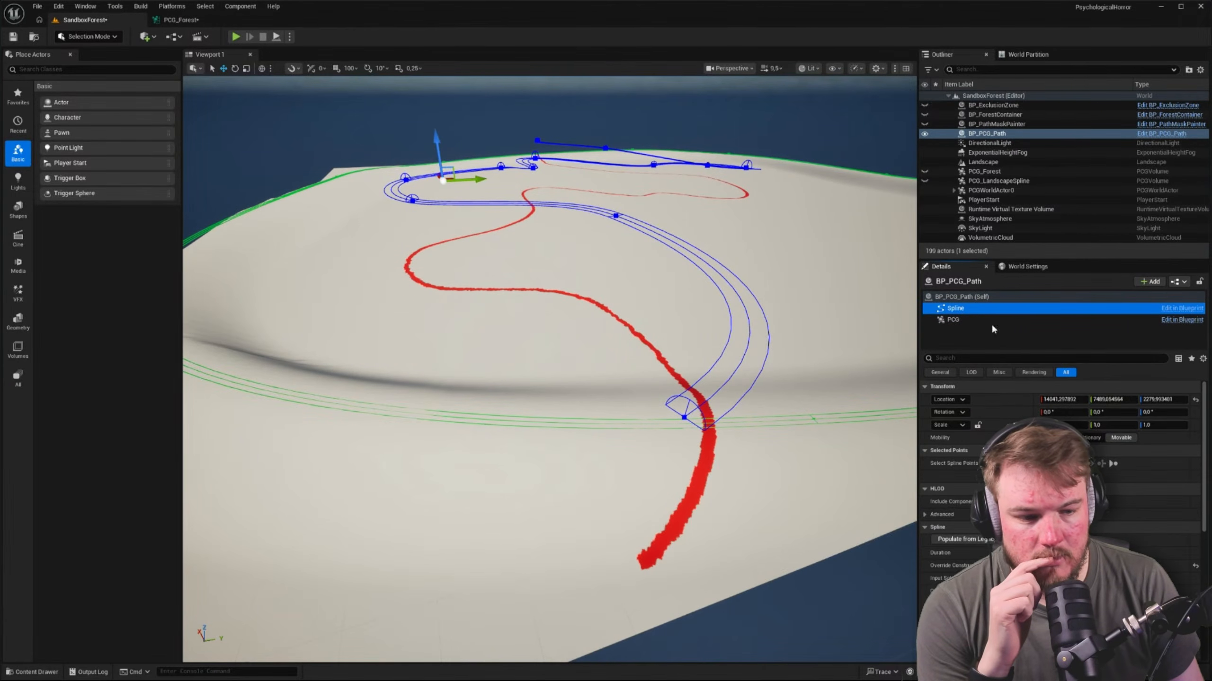
{"action": "left_click", "coordinate": [1023, 358]}
{"action": "type", "text": "tag"}
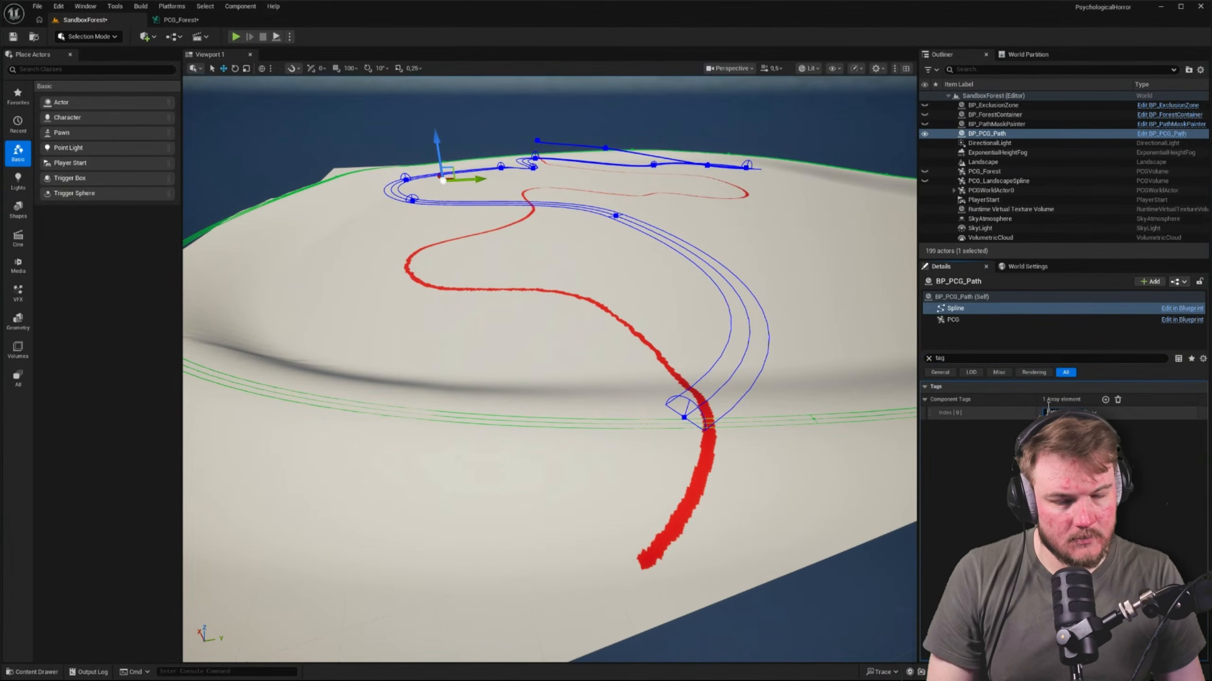
{"action": "left_click", "coordinate": [180, 19]}
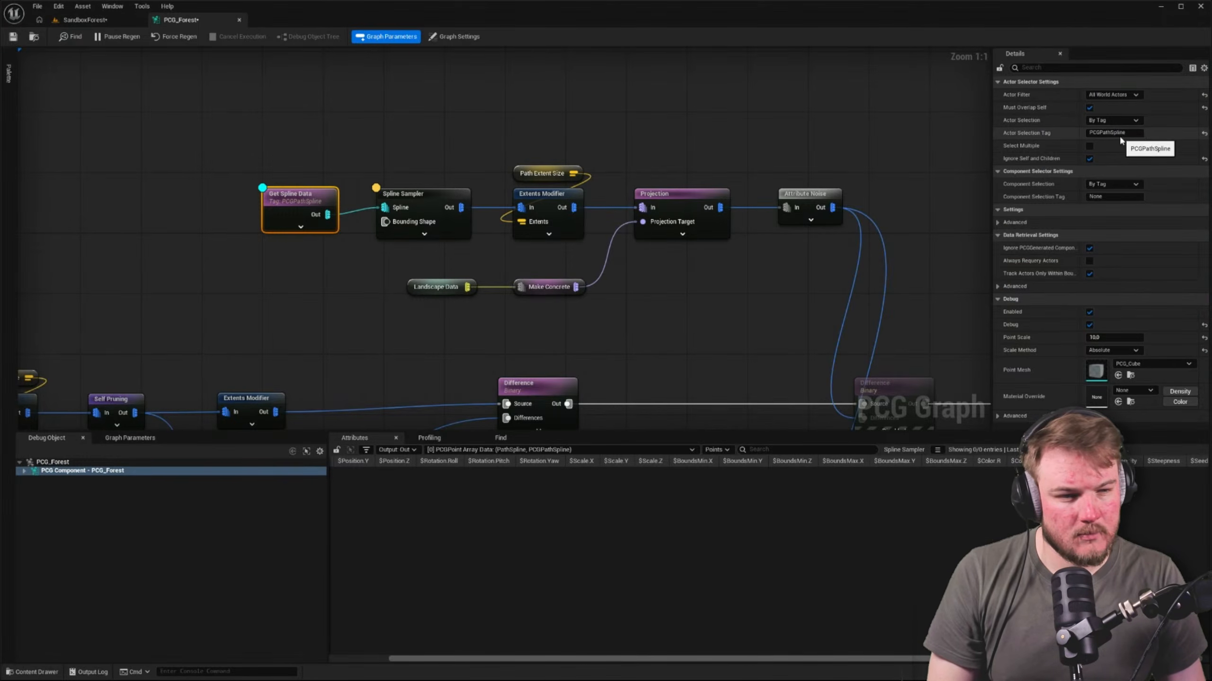
{"action": "left_click", "coordinate": [83, 19]}
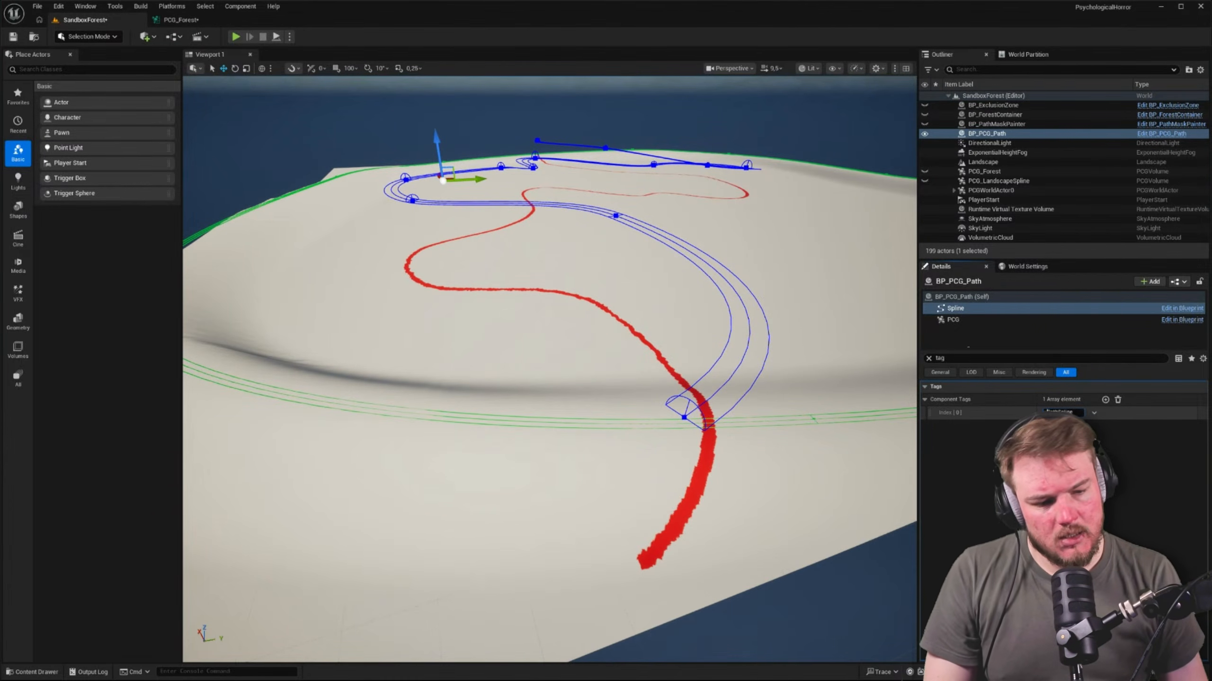
Set the Get Spline Data node's Actor Selection Tag to PathSpline and inspect the node's output data
{"action": "left_click", "coordinate": [181, 19]}
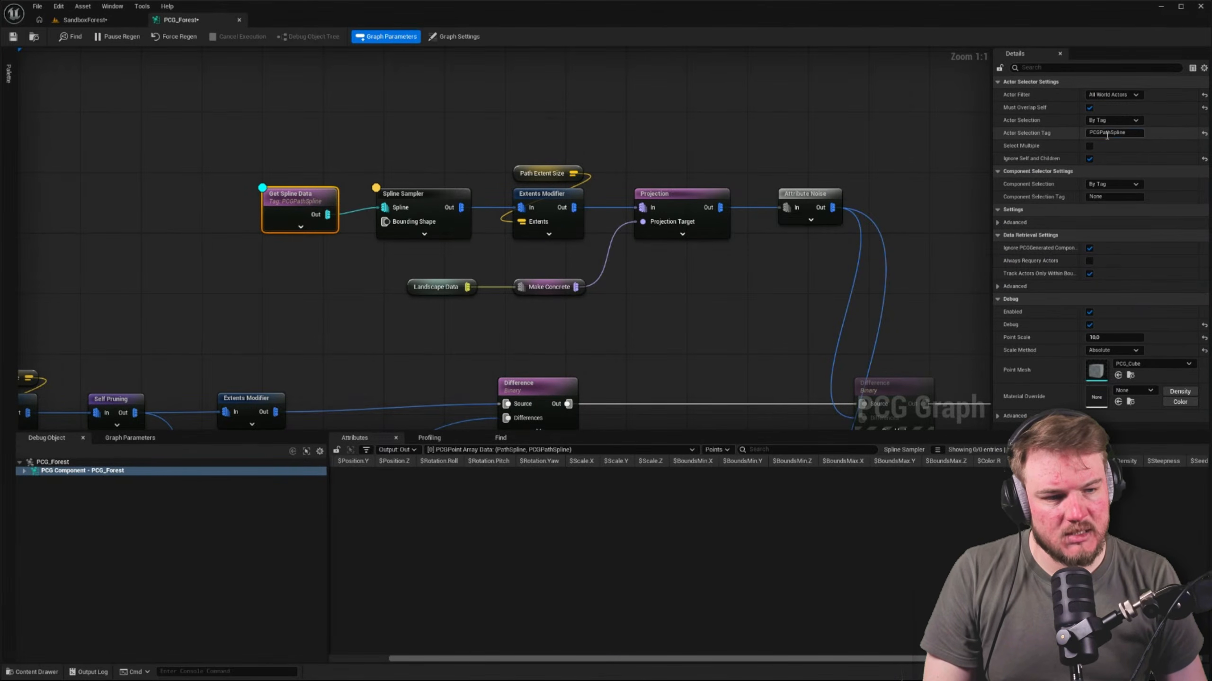
{"action": "left_click", "coordinate": [1107, 134]}
{"action": "key", "text": "Return"}
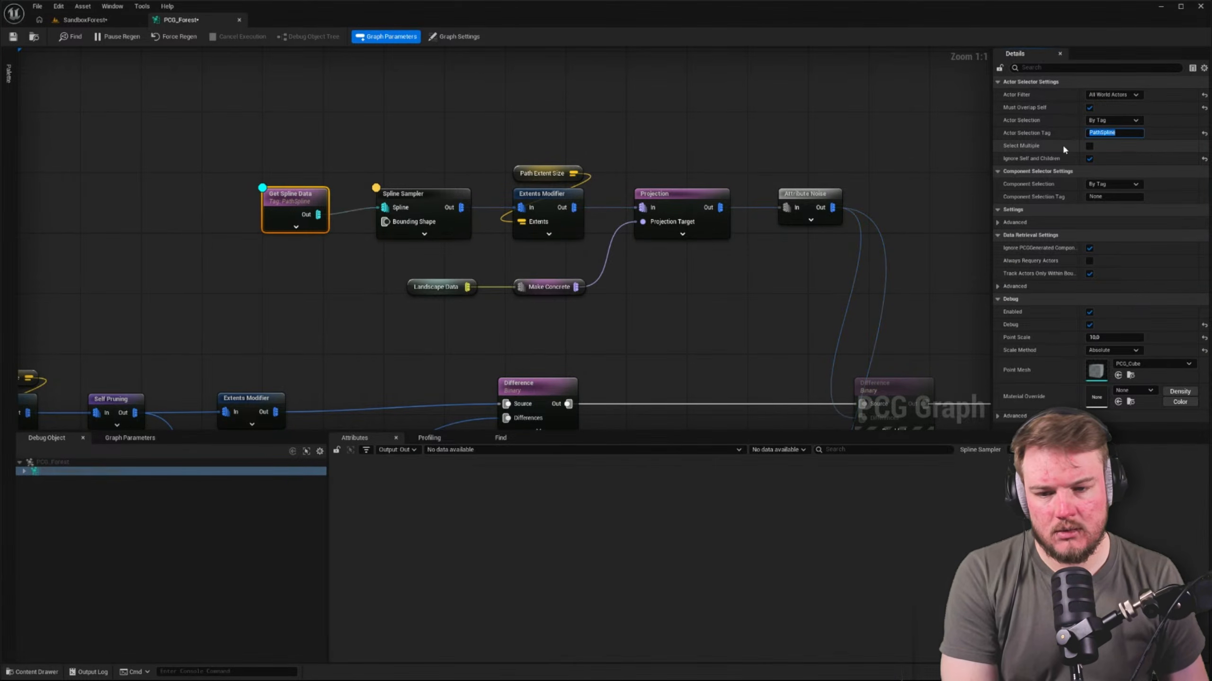
{"action": "left_click", "coordinate": [328, 180]}
{"action": "left_click", "coordinate": [310, 198]}
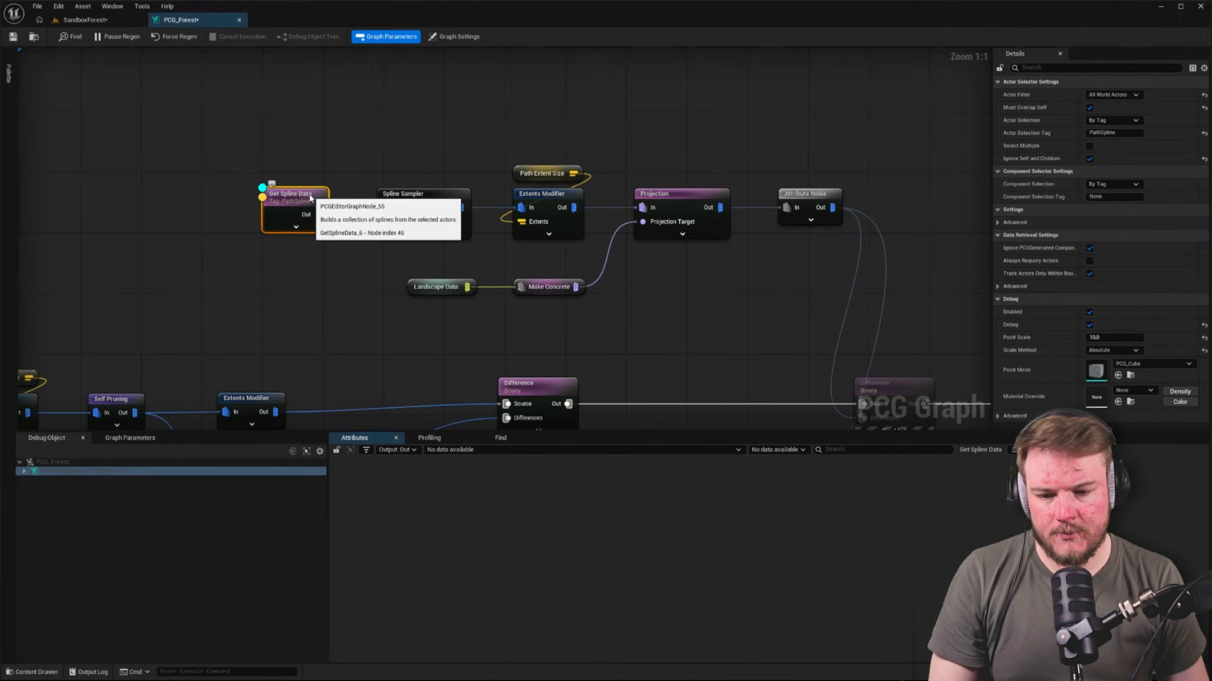
Check the tags on the BP_PCG_Path actor and on its Spline component in the level
{"action": "left_click", "coordinate": [111, 22]}
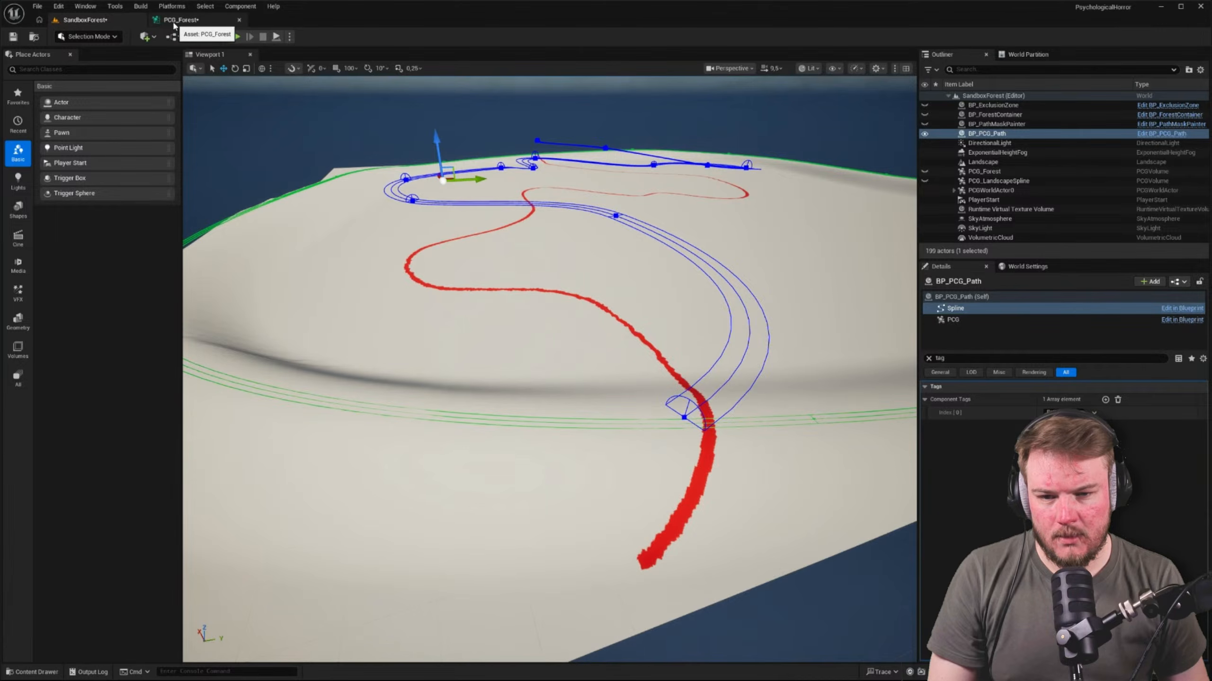
{"action": "left_click", "coordinate": [1006, 297]}
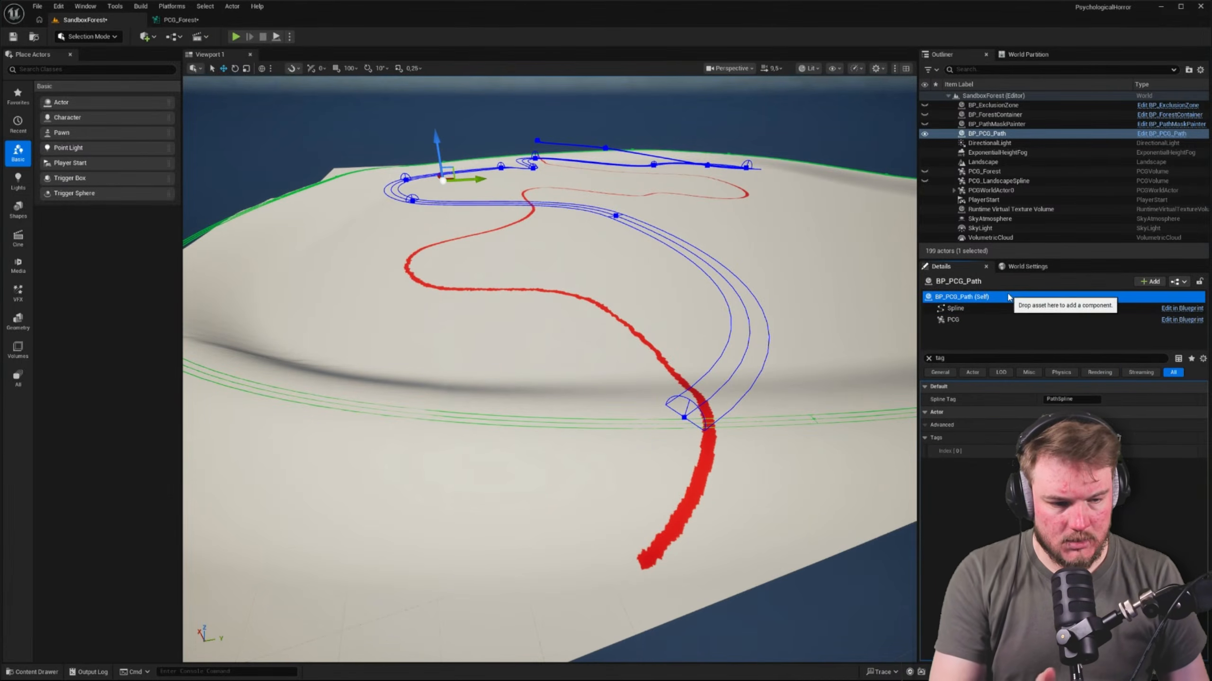
{"action": "left_click", "coordinate": [1074, 451]}
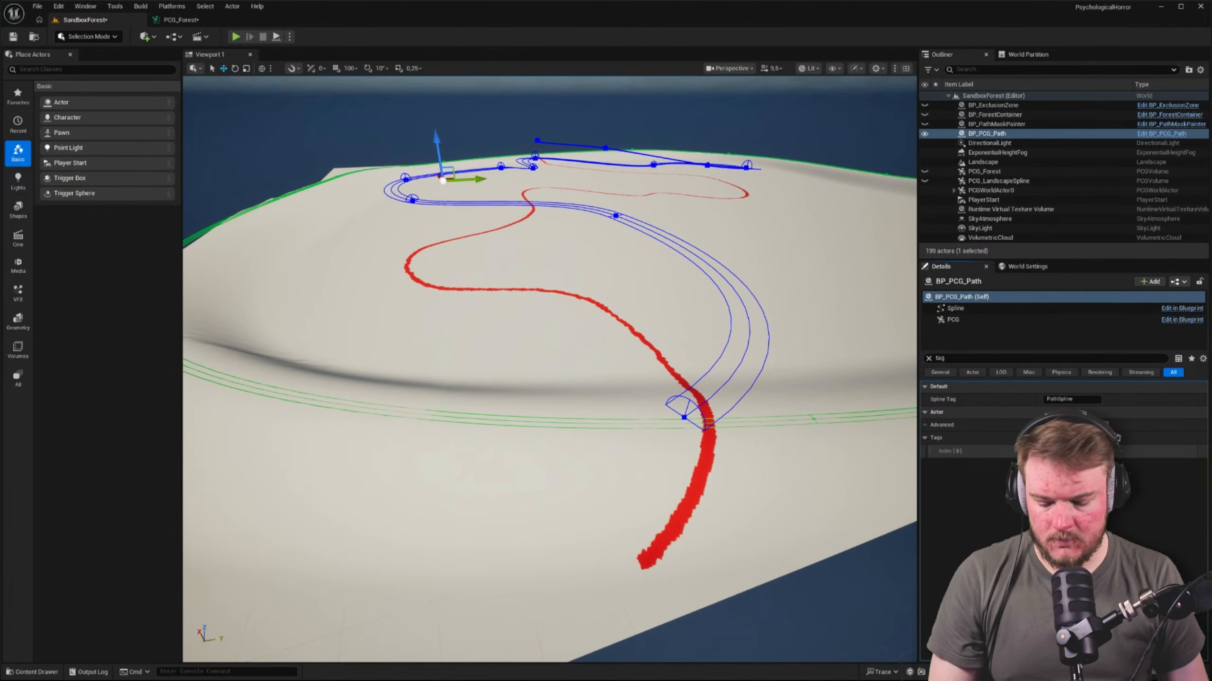
{"action": "left_click", "coordinate": [956, 308]}
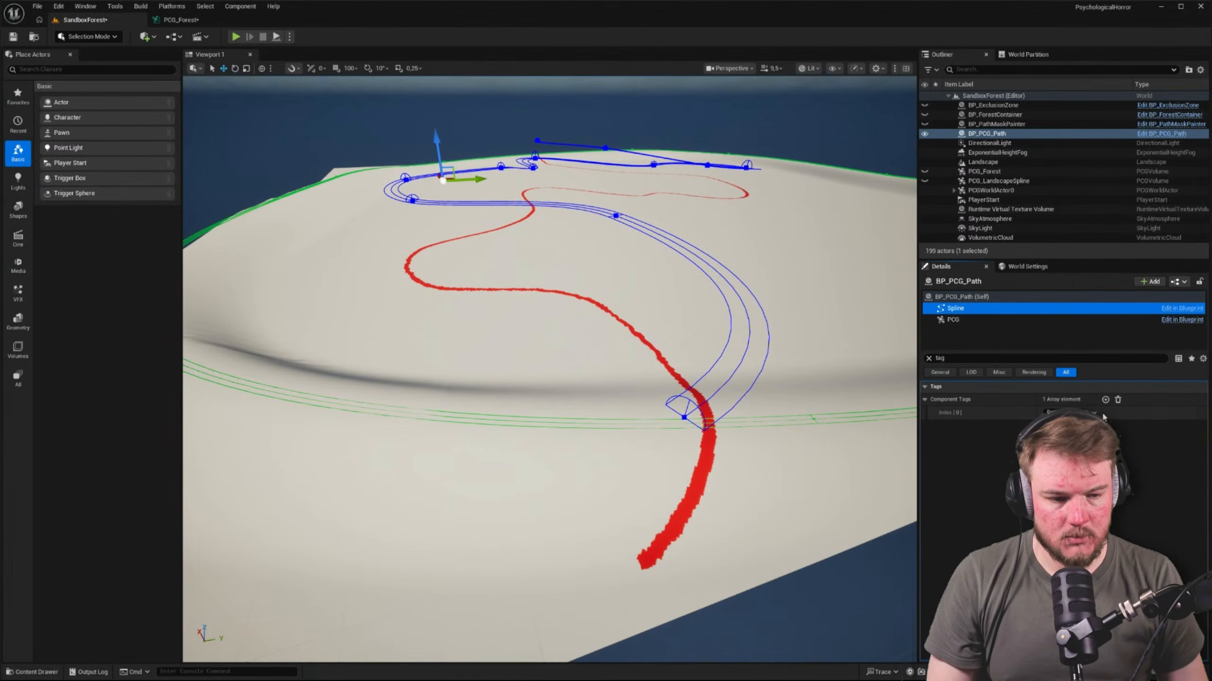
Set the Get Spline Data node's Actor Selection Tag back to PCGPathSpline
{"action": "left_click", "coordinate": [170, 23]}
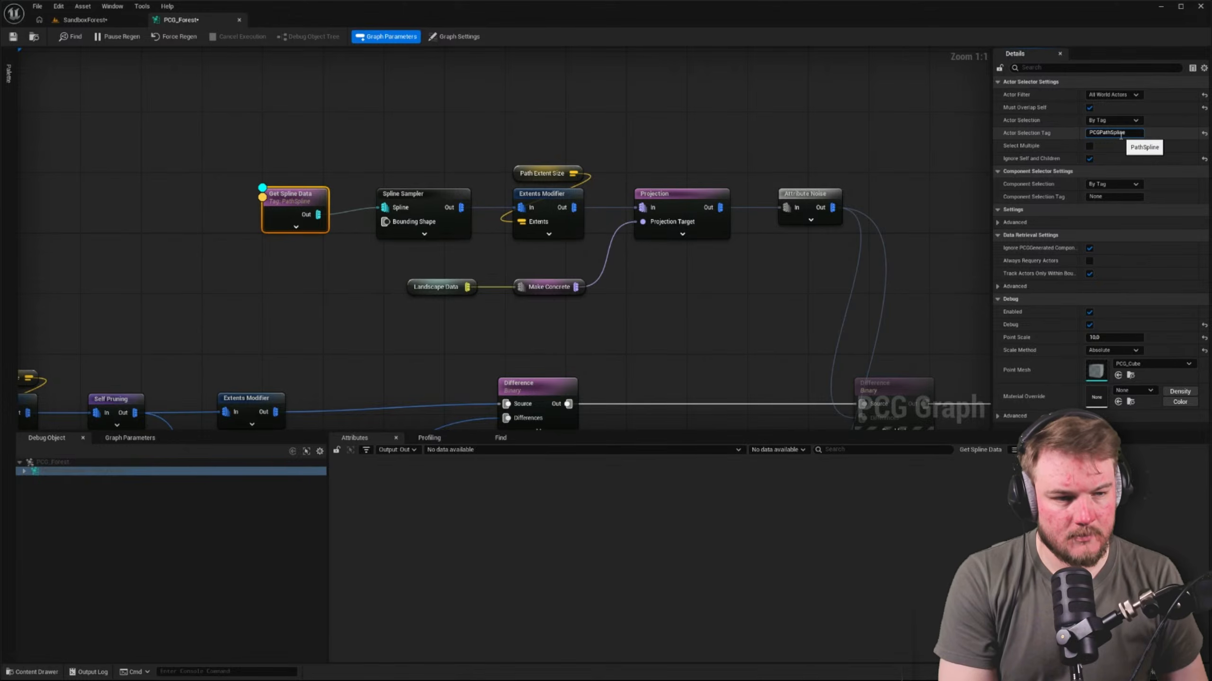
{"action": "key", "text": "Return"}
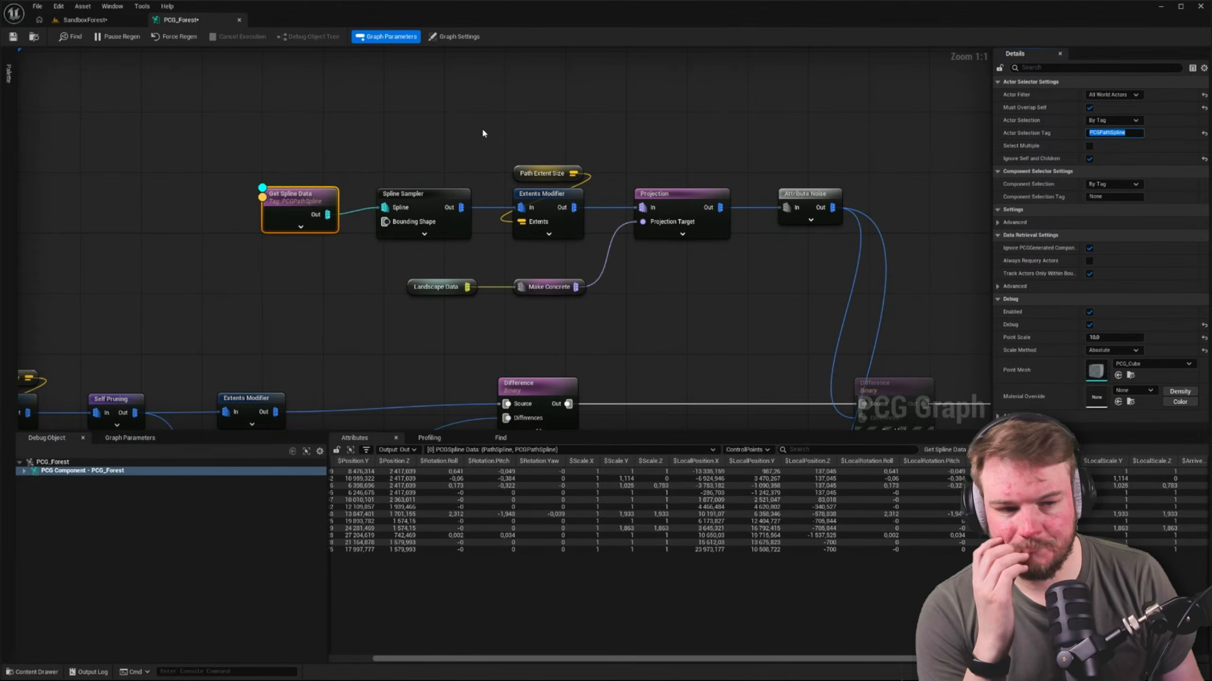
{"action": "left_click", "coordinate": [435, 138]}
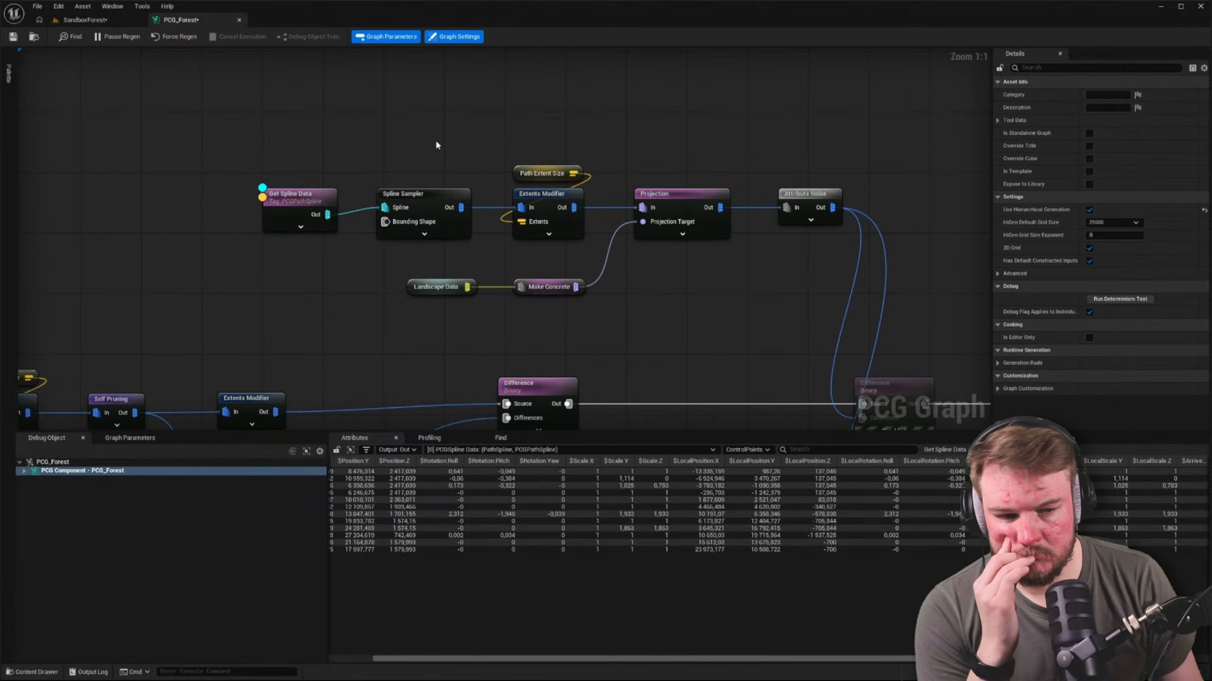
{"action": "left_click", "coordinate": [305, 197]}
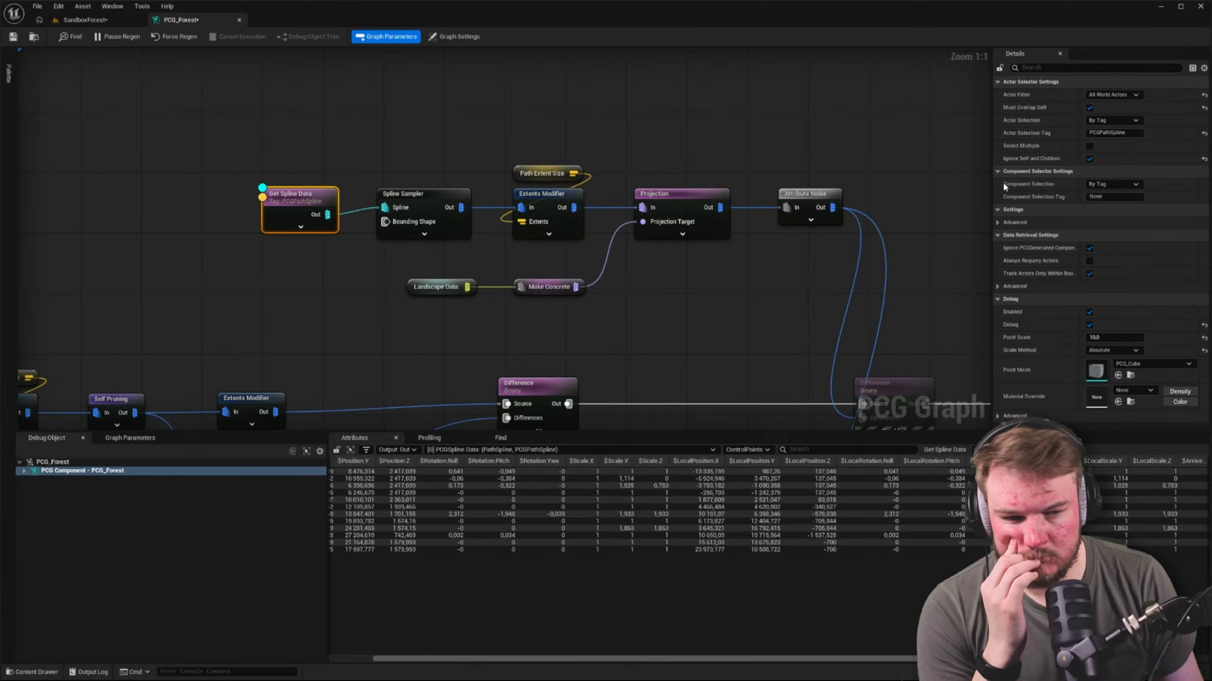
Check the path in the level for debug points, and turn off Ignore Self and Children on the Get Spline Data node
{"action": "left_click", "coordinate": [160, 84]}
{"action": "left_click", "coordinate": [99, 20]}
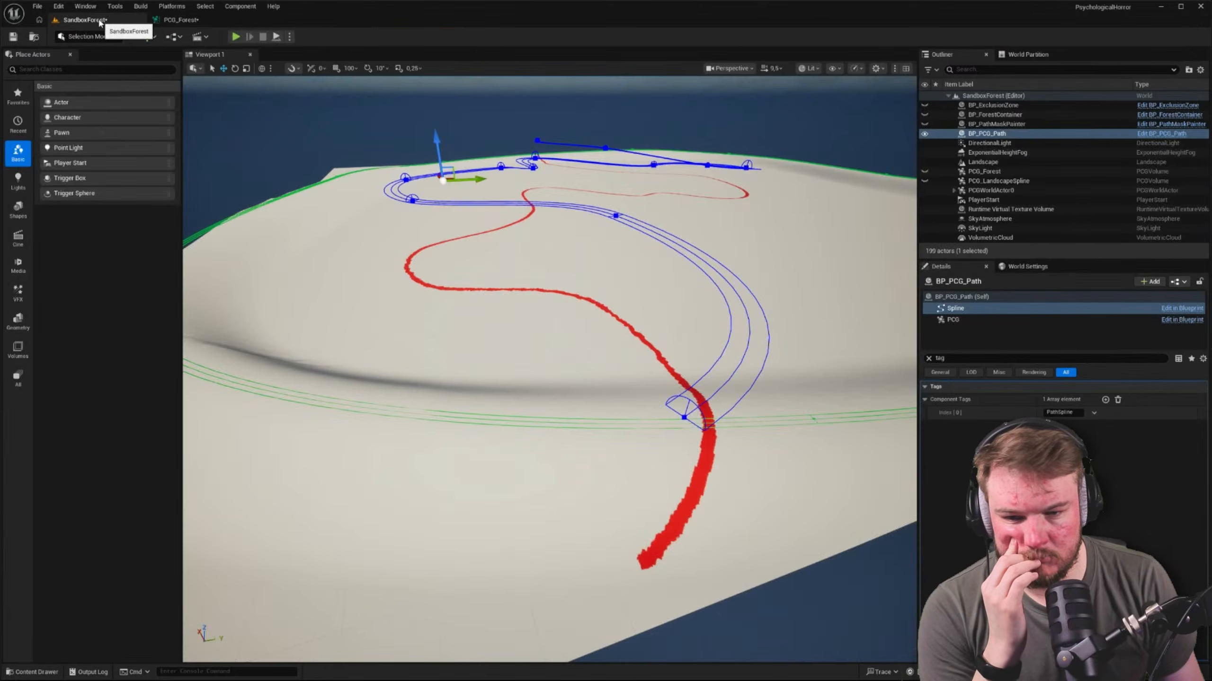
{"action": "left_click", "coordinate": [180, 20]}
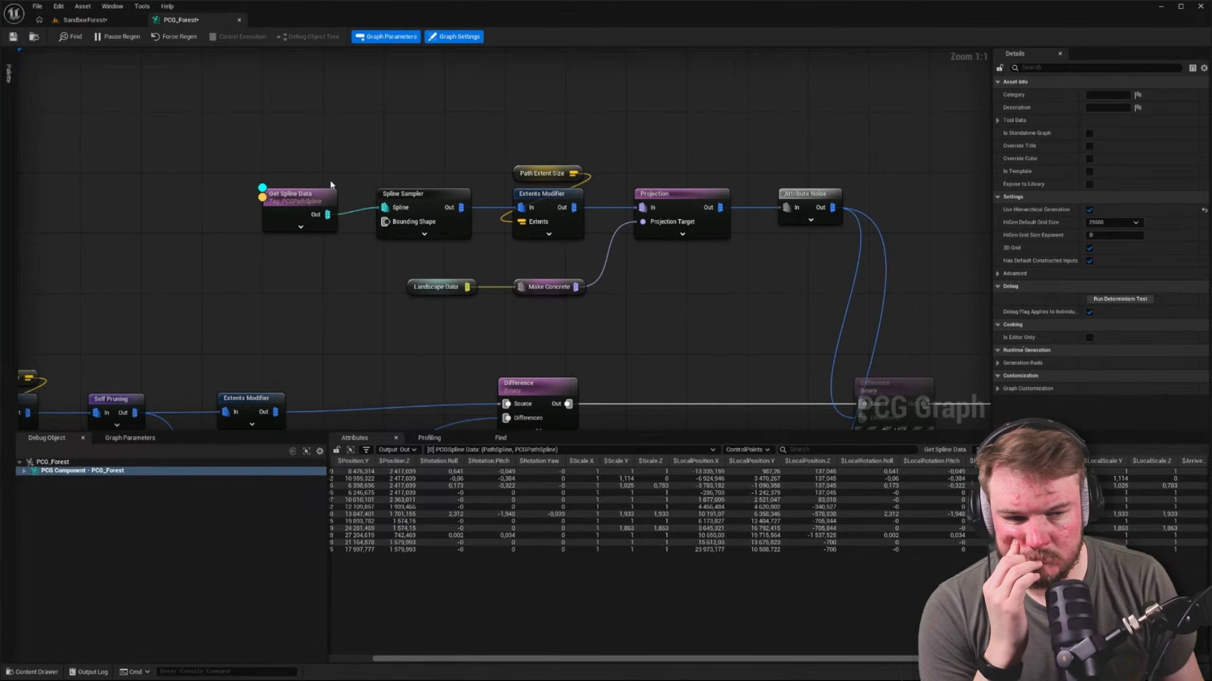
{"action": "left_click", "coordinate": [291, 196]}
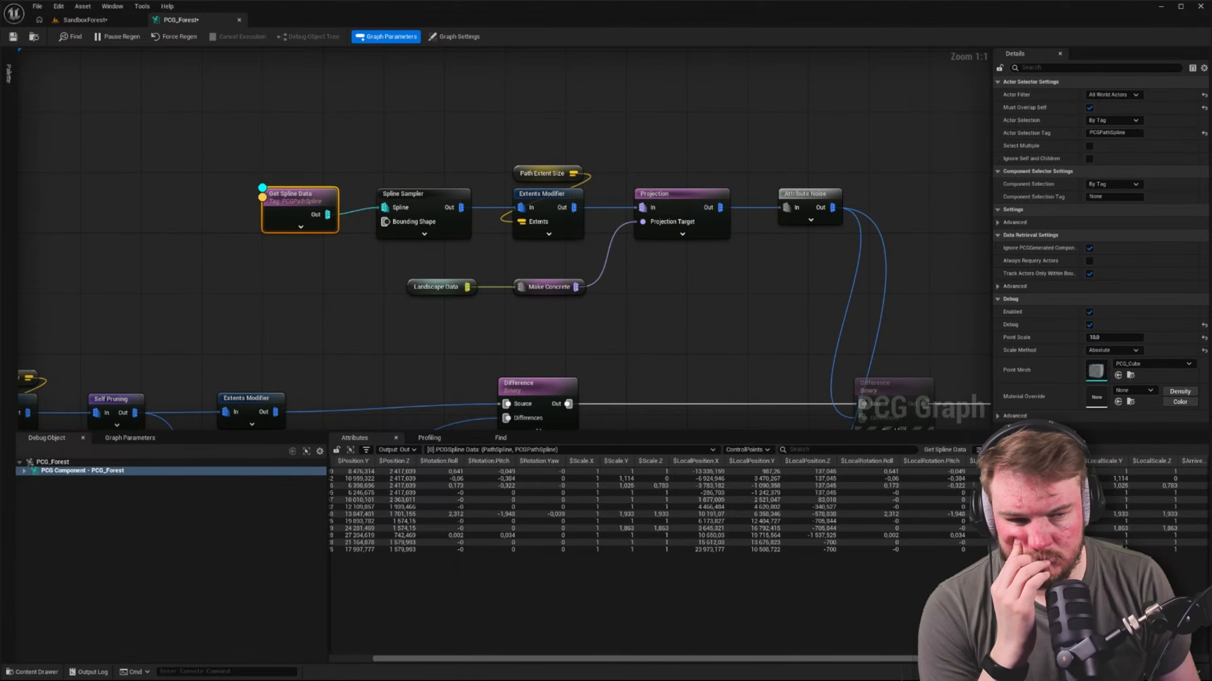
With only modified properties listed, turn off Must Overlap Self on the Get Spline Data node and check the level for debug points
{"action": "left_click", "coordinate": [1205, 69]}
{"action": "left_click", "coordinate": [1210, 82]}
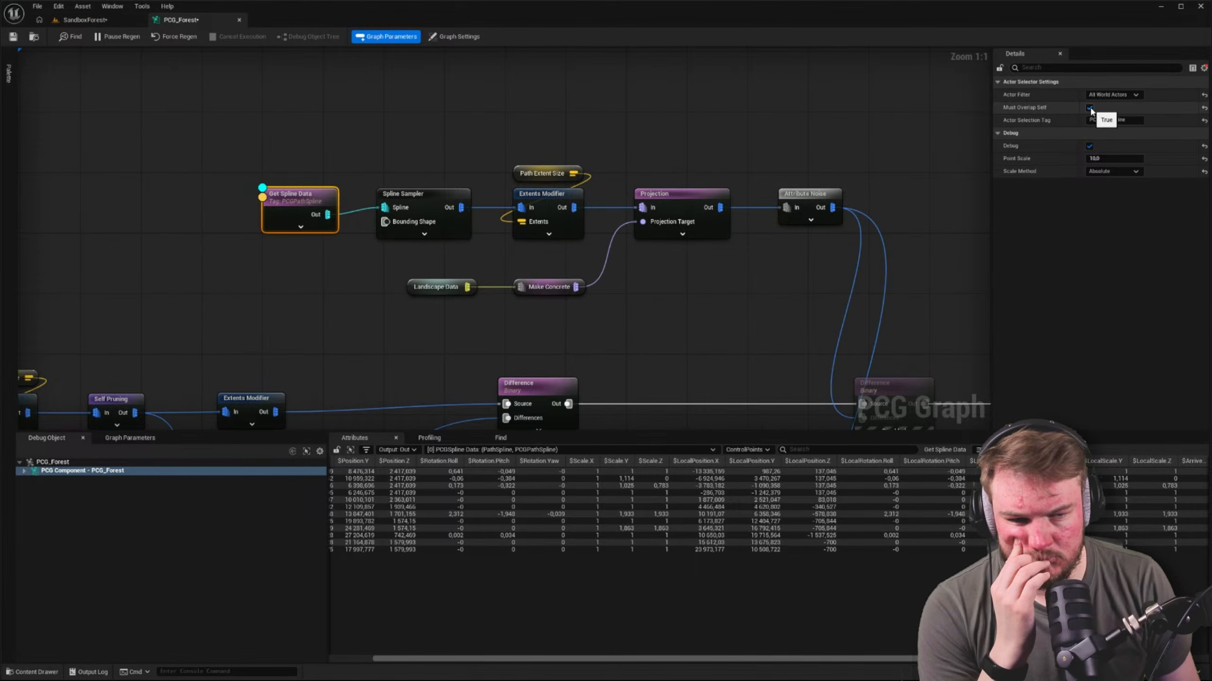
{"action": "left_click", "coordinate": [1089, 106]}
{"action": "left_click", "coordinate": [85, 19]}
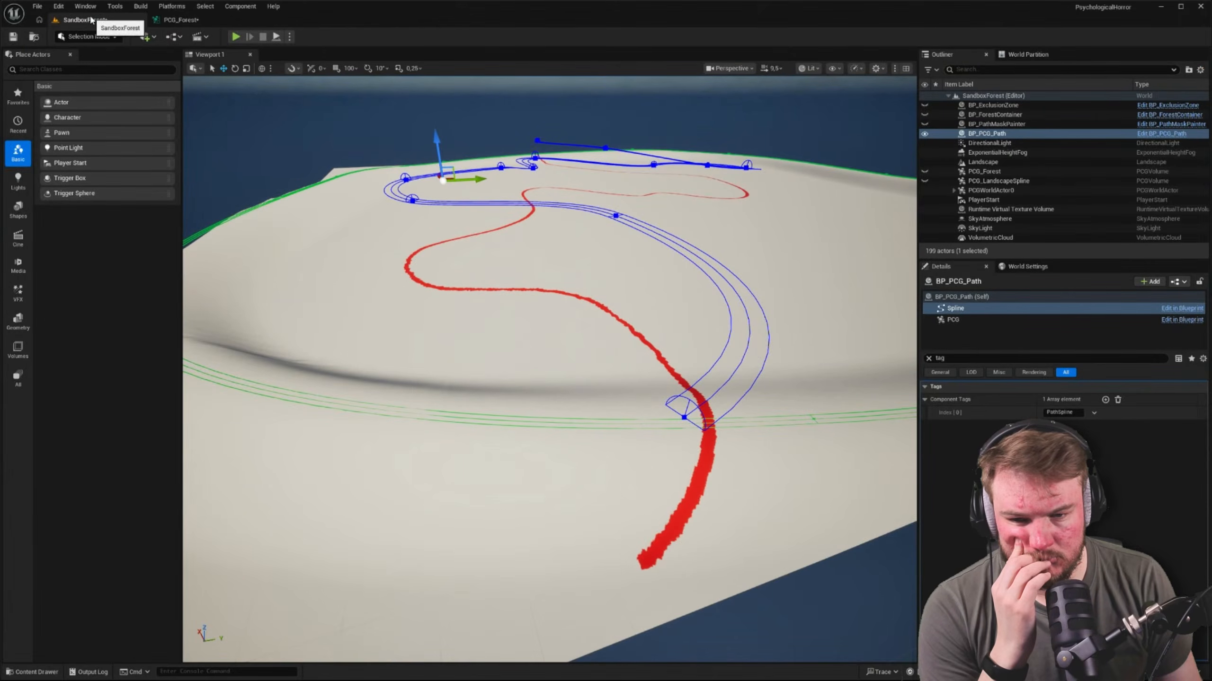
{"action": "left_click", "coordinate": [167, 20]}
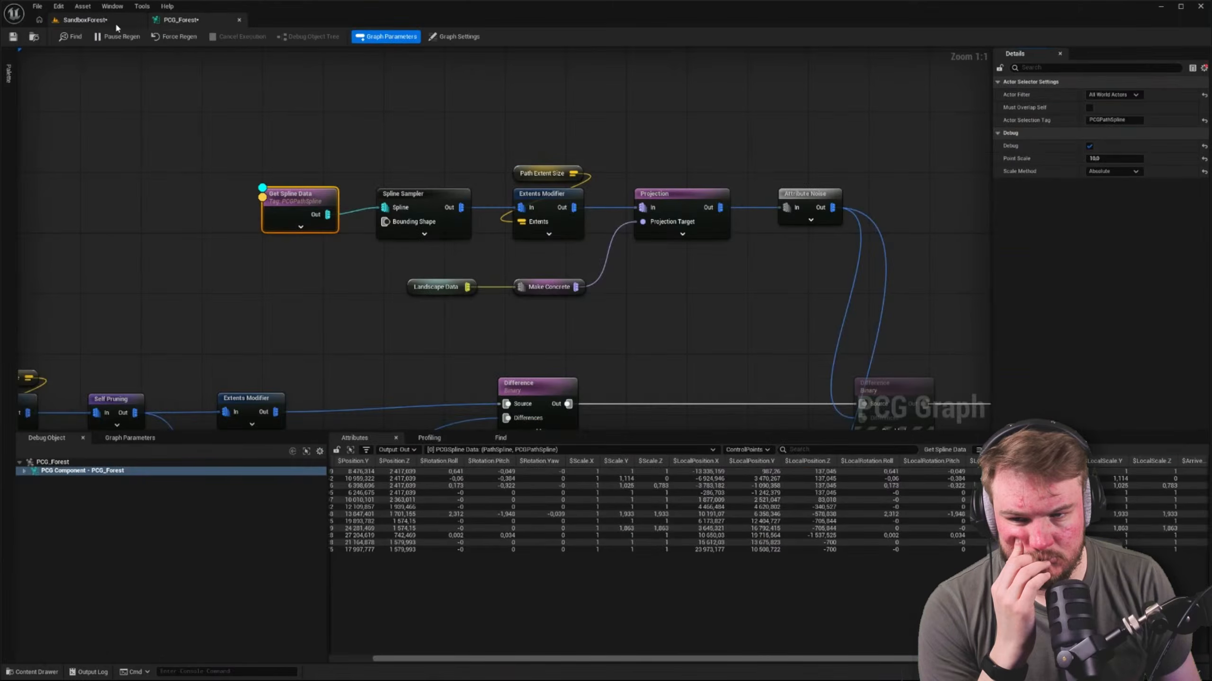
{"action": "left_click", "coordinate": [86, 19]}
{"action": "left_click", "coordinate": [169, 21]}
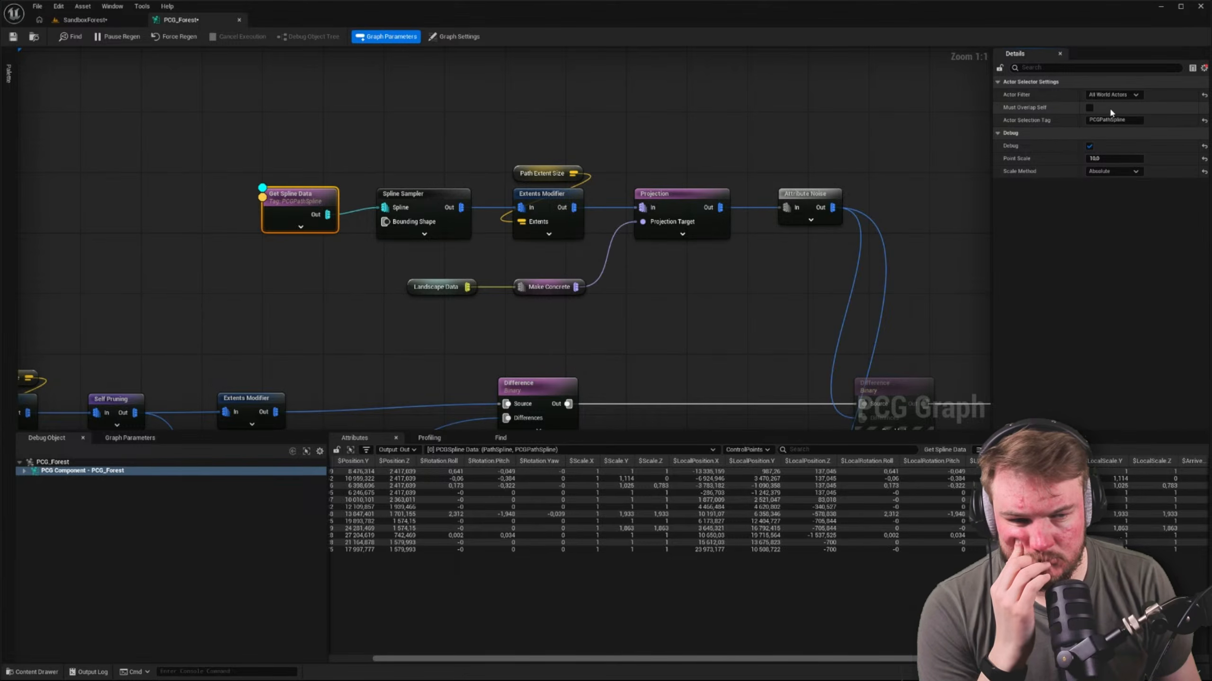
{"action": "right_click_drag", "start_coordinate": [588, 113], "coordinate": [658, 168]}
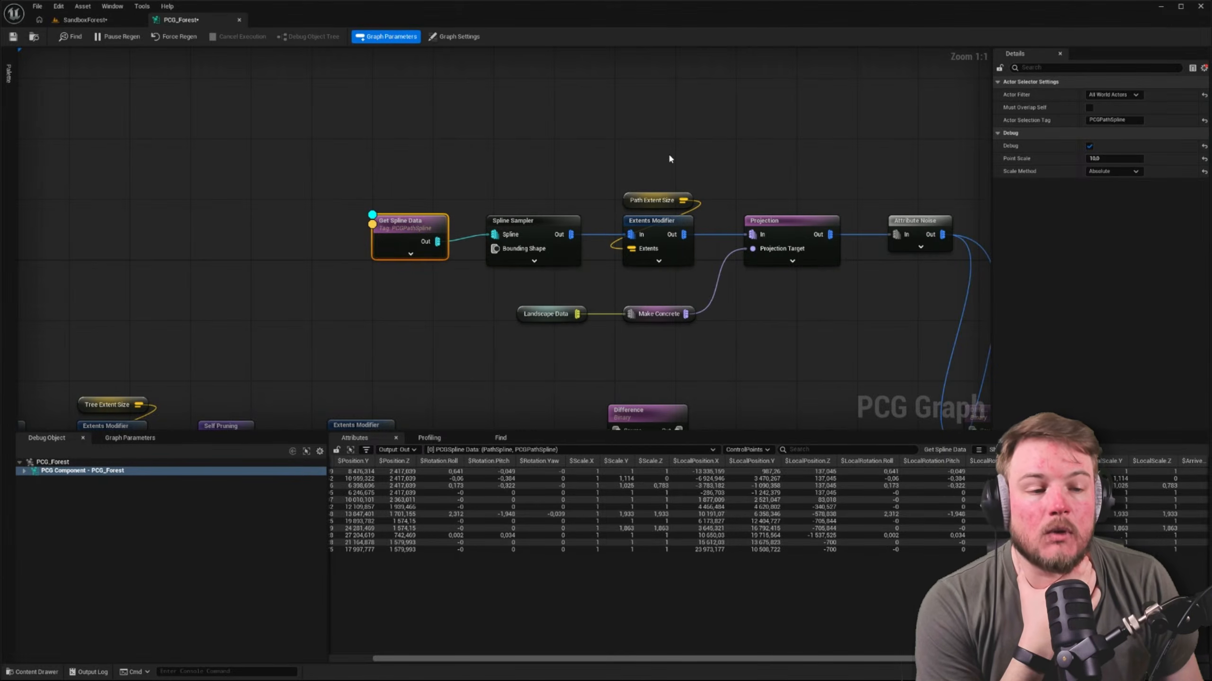
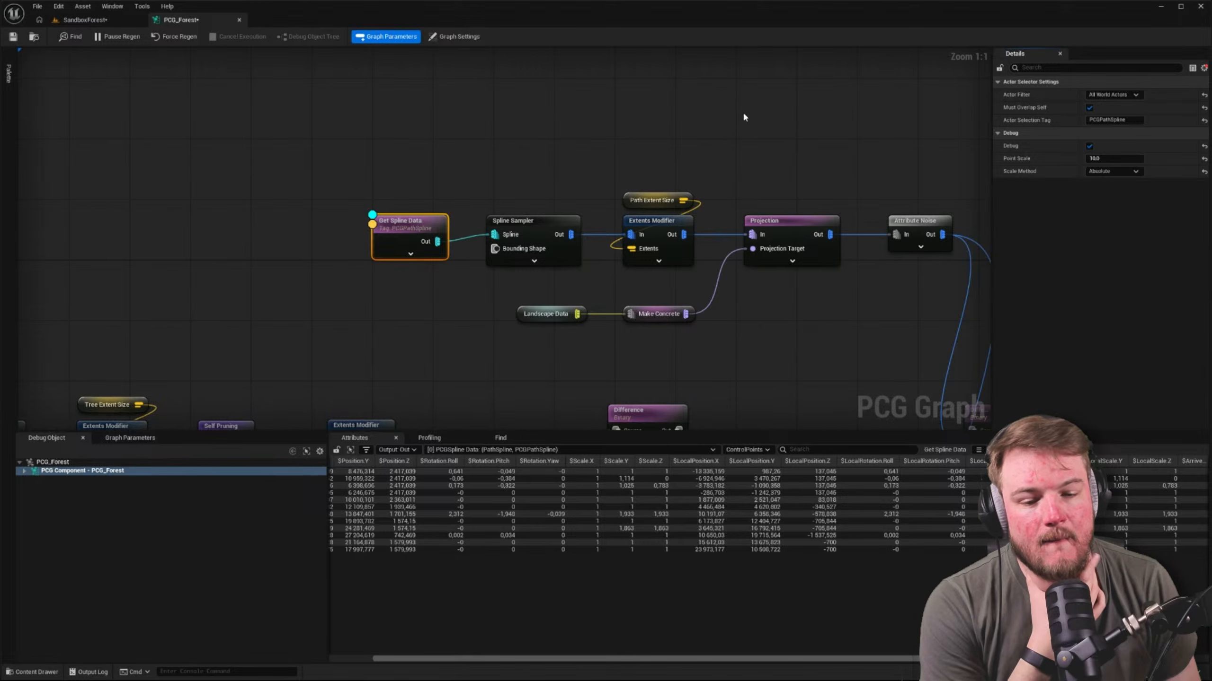
Debug only the path Spline Sampler node and inspect its output attributes
{"action": "left_click", "coordinate": [549, 221]}
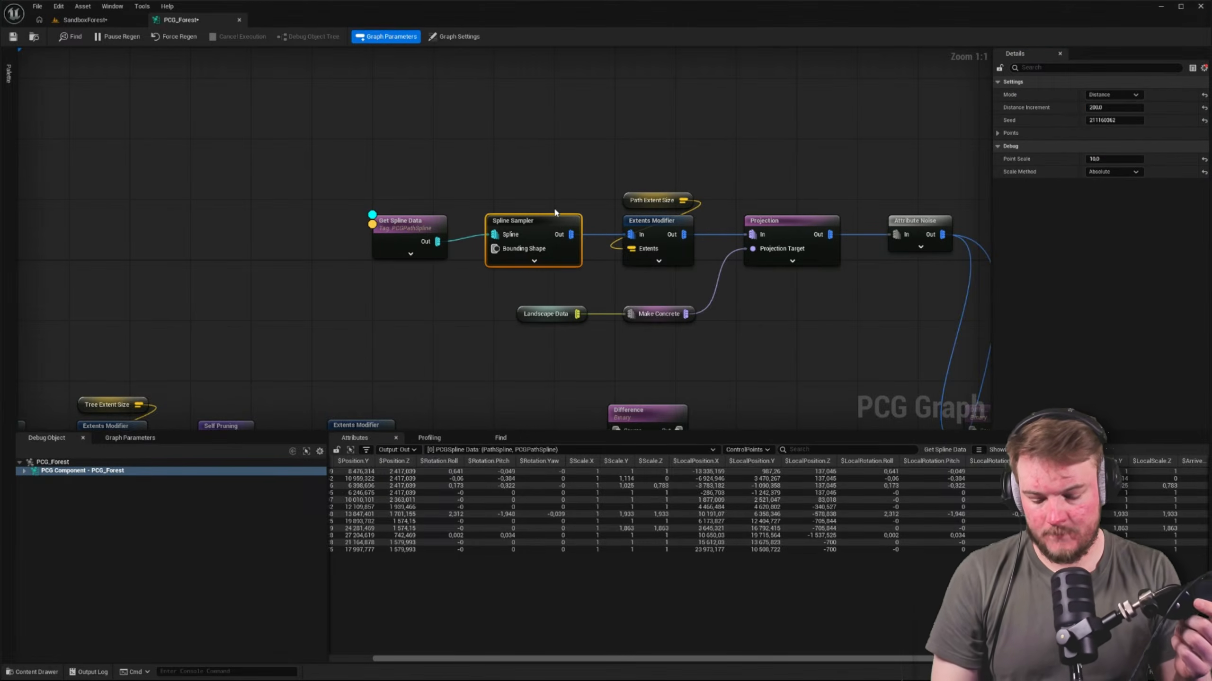
{"action": "key", "text": "alt+d"}
{"action": "key", "text": "a"}
{"action": "right_click_drag", "start_coordinate": [389, 233], "coordinate": [348, 170]}
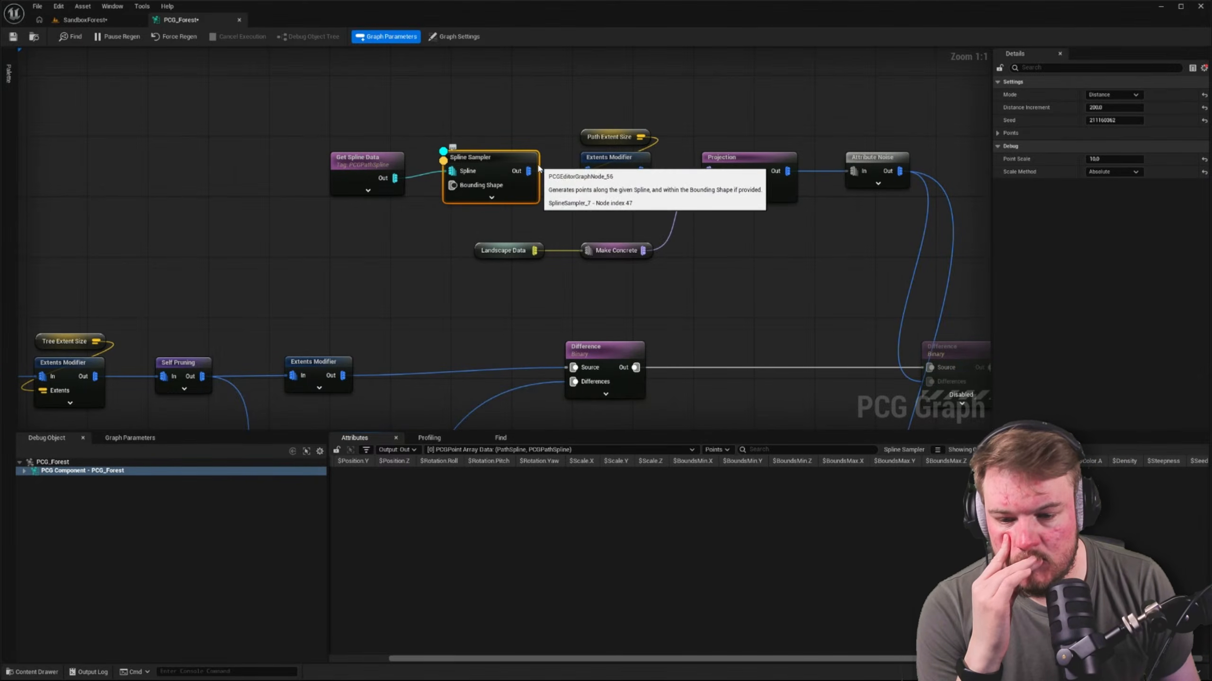
Inspect the Get Spline Data node's output and compare it with the path Spline Sampler's input spline and output points
{"action": "left_click", "coordinate": [377, 159]}
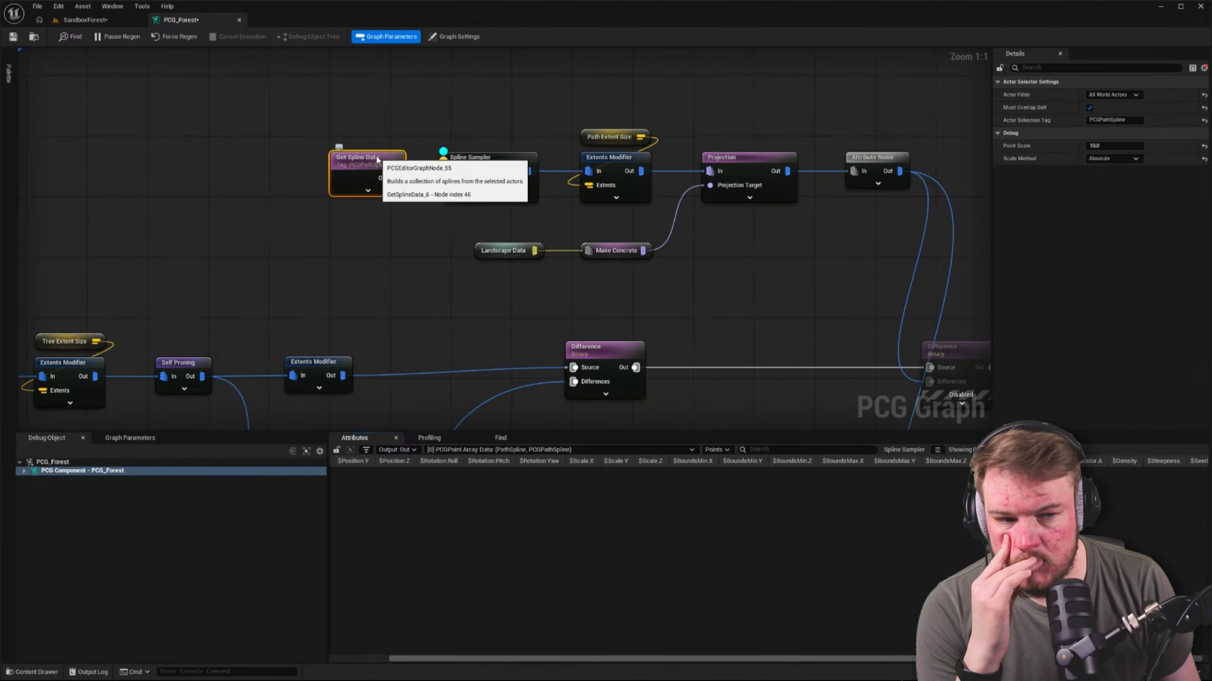
{"action": "key", "text": "a"}
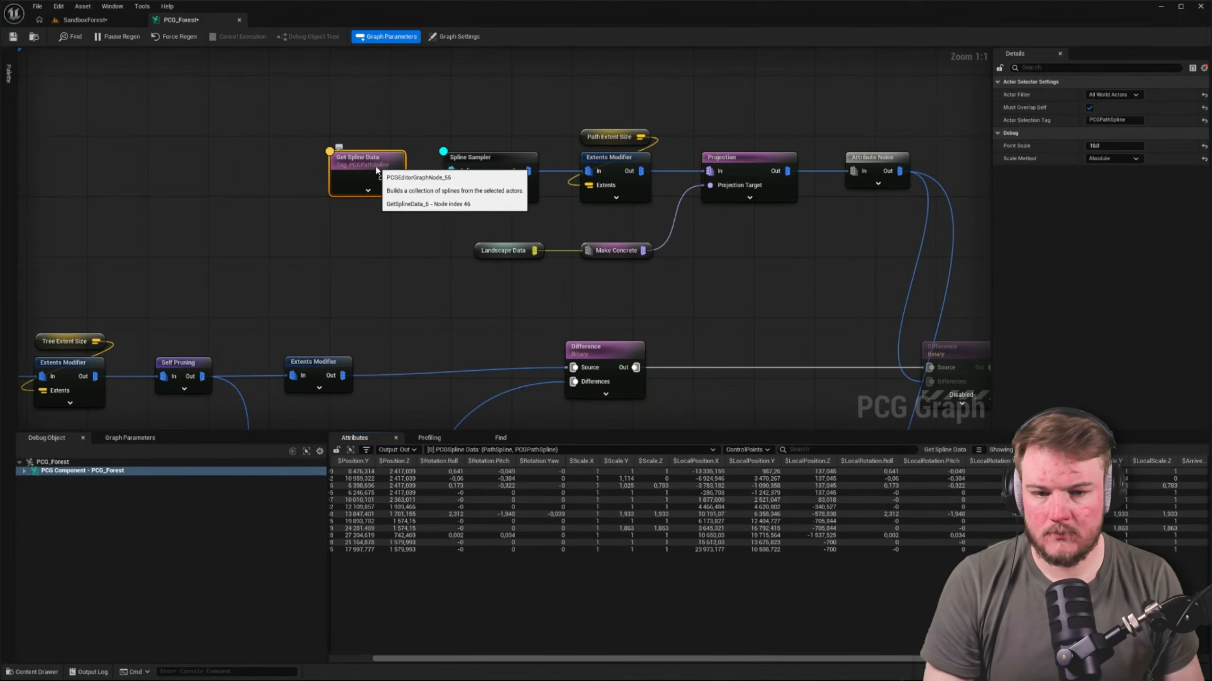
{"action": "left_click", "coordinate": [487, 166]}
{"action": "key", "text": "a"}
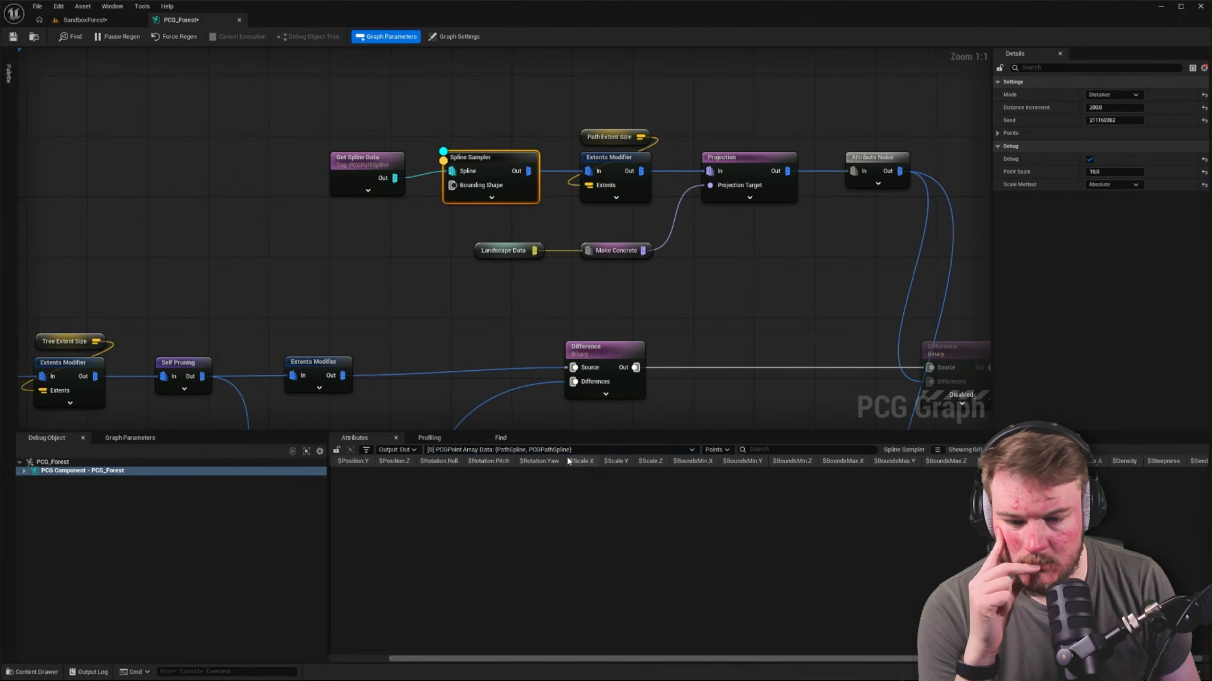
{"action": "left_click", "coordinate": [409, 451]}
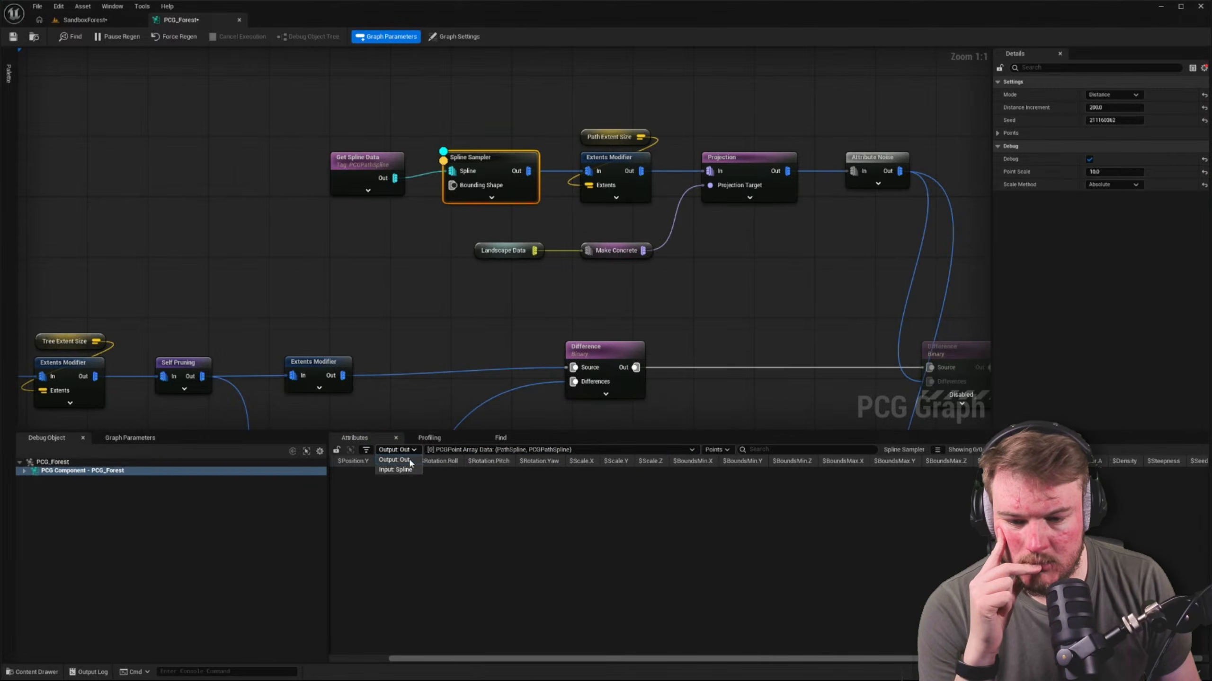
{"action": "left_click", "coordinate": [412, 469]}
{"action": "left_click", "coordinate": [414, 451]}
{"action": "left_click", "coordinate": [415, 461]}
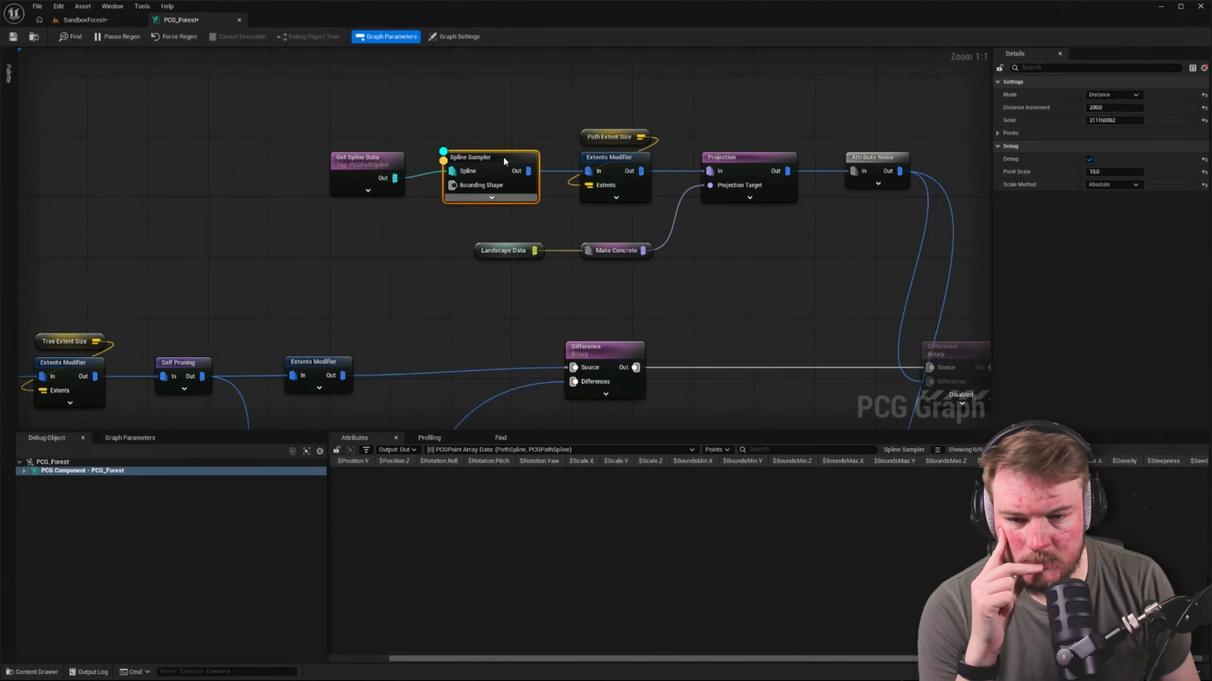
Add a second Spline Sampler node fed by the Get Spline Data output, placed above the existing sampler
{"action": "right_click_drag", "start_coordinate": [527, 117], "coordinate": [551, 228]}
{"action": "left_click_drag", "start_coordinate": [422, 290], "coordinate": [455, 192]}
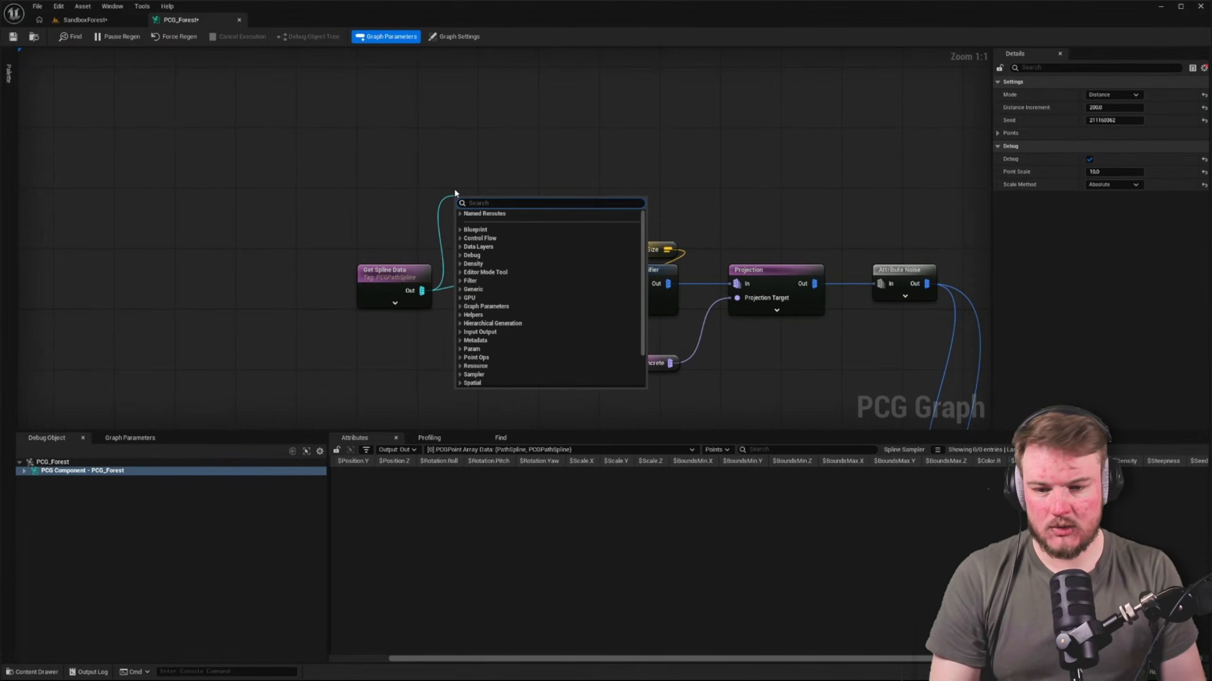
{"action": "type", "text": "spline"}
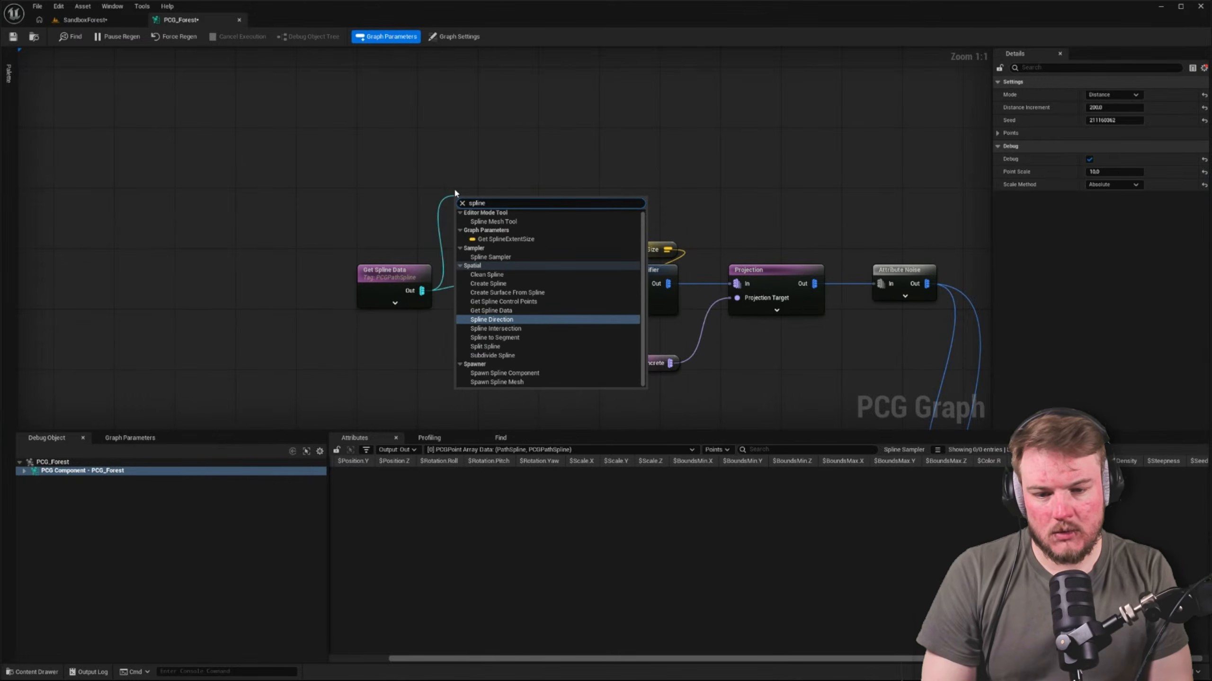
{"action": "key", "text": "BackSpace"}
{"action": "key", "text": "BackSpace"}
{"action": "key", "text": "BackSpace"}
{"action": "key", "text": "BackSpace"}
{"action": "key", "text": "BackSpace"}
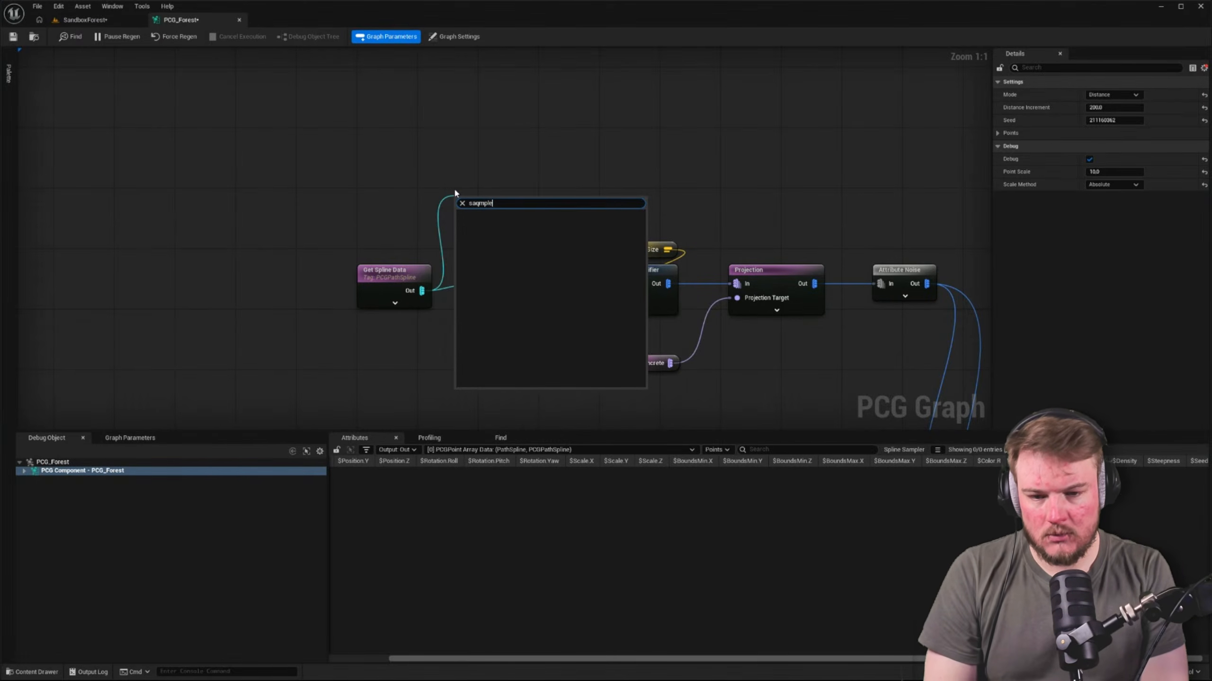
{"action": "type", "text": "amp"}
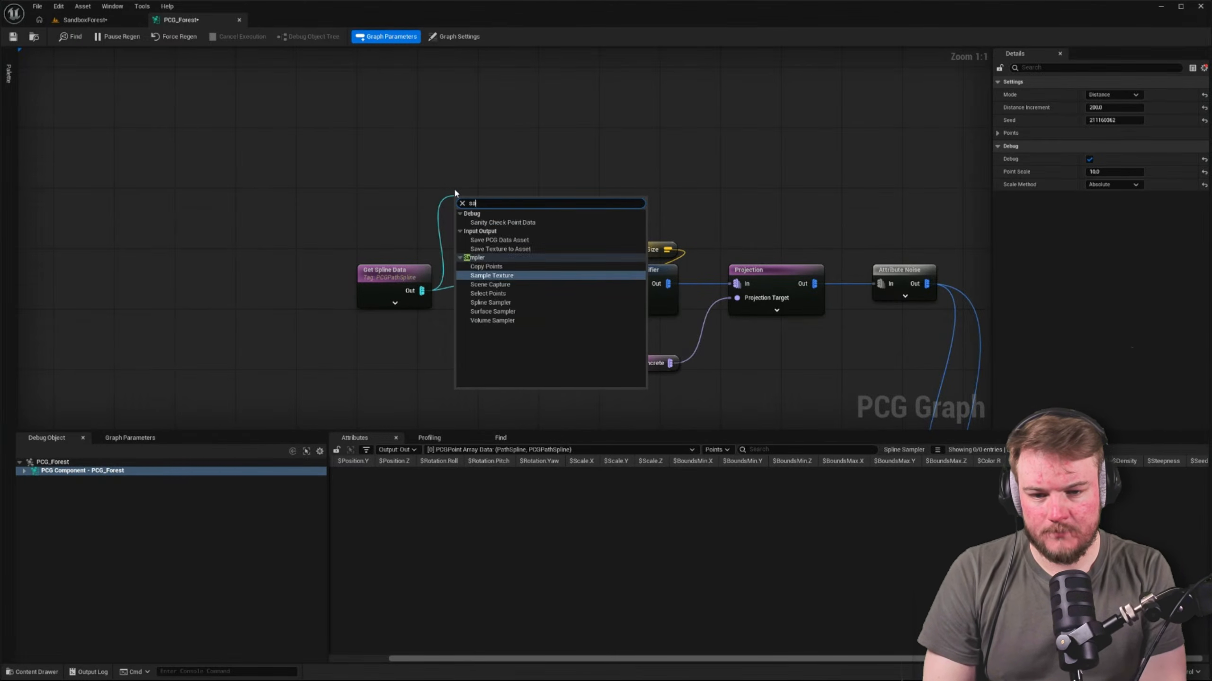
{"action": "key", "text": "Down"}
{"action": "key", "text": "Down"}
{"action": "key", "text": "Down"}
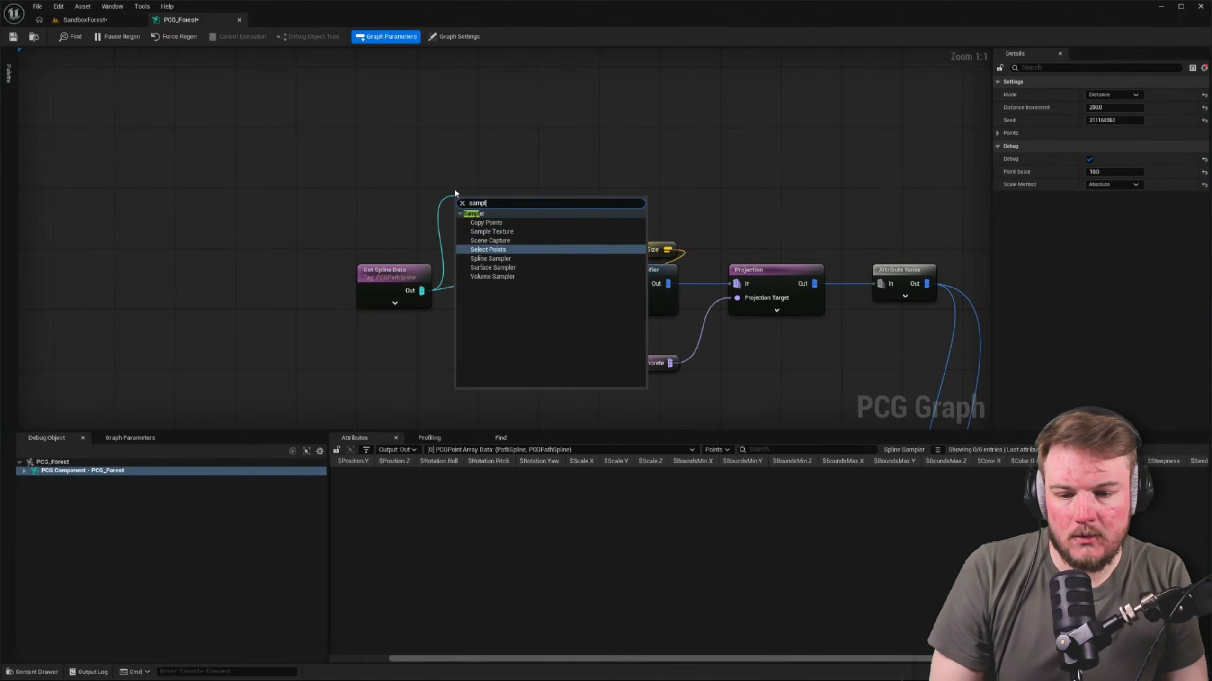
{"action": "key", "text": "Return"}
{"action": "left_click_drag", "start_coordinate": [502, 199], "coordinate": [534, 176]}
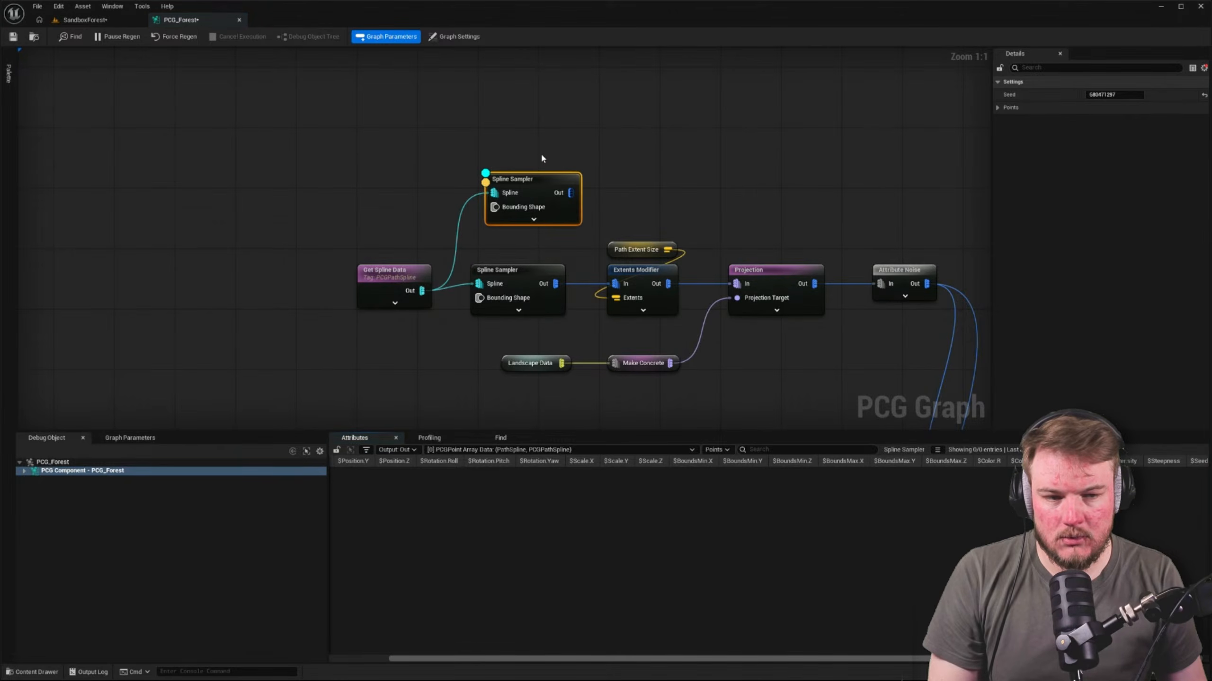
List all properties of the Get Spline Data node and turn off Ignore Self and Children
{"action": "left_click", "coordinate": [414, 246]}
{"action": "left_click", "coordinate": [408, 274]}
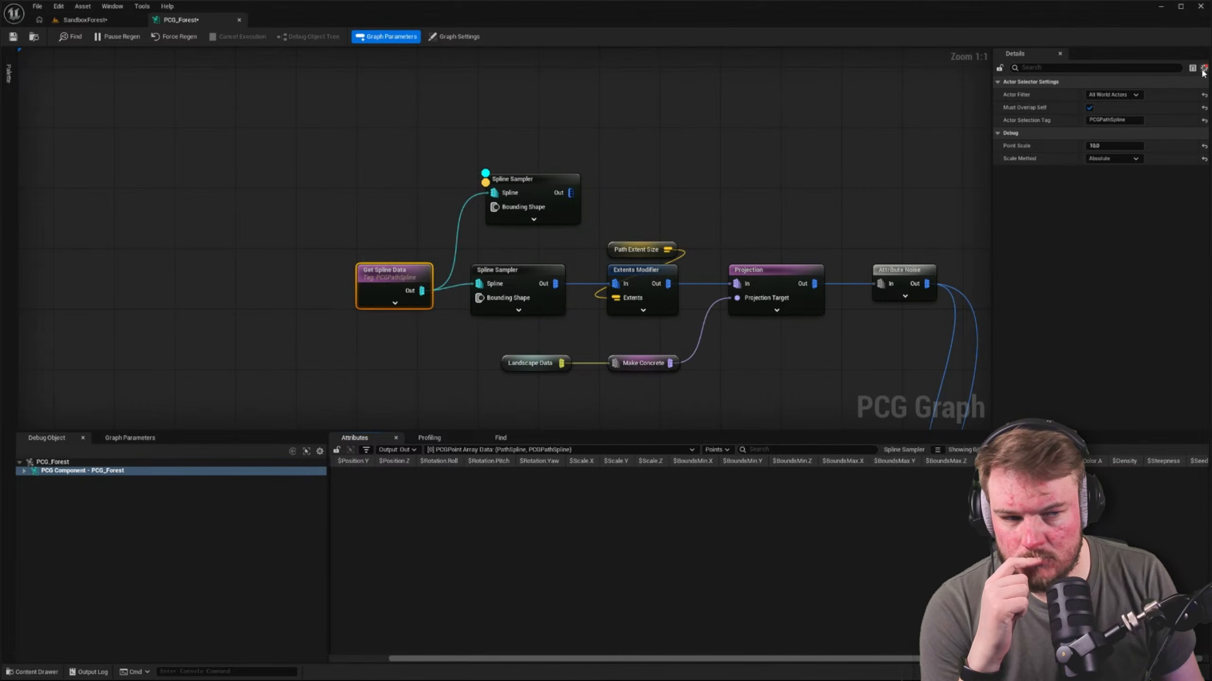
{"action": "left_click", "coordinate": [1205, 84]}
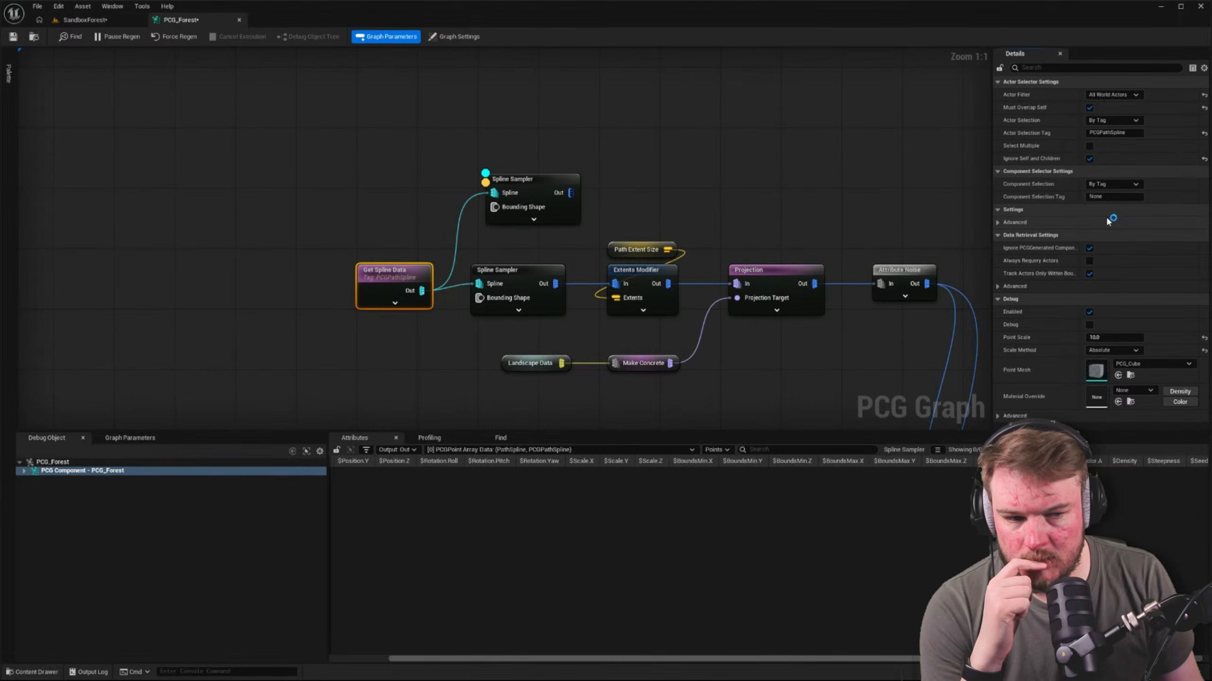
{"action": "left_click", "coordinate": [1088, 159]}
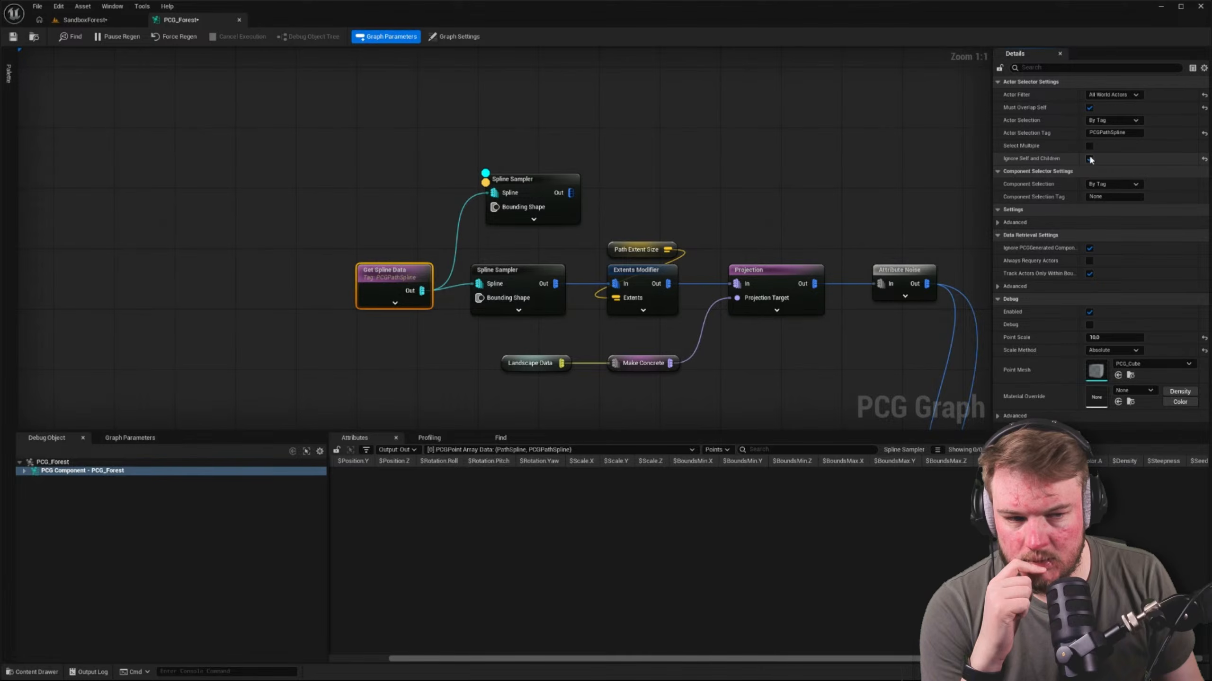
{"action": "left_click", "coordinate": [1089, 158]}
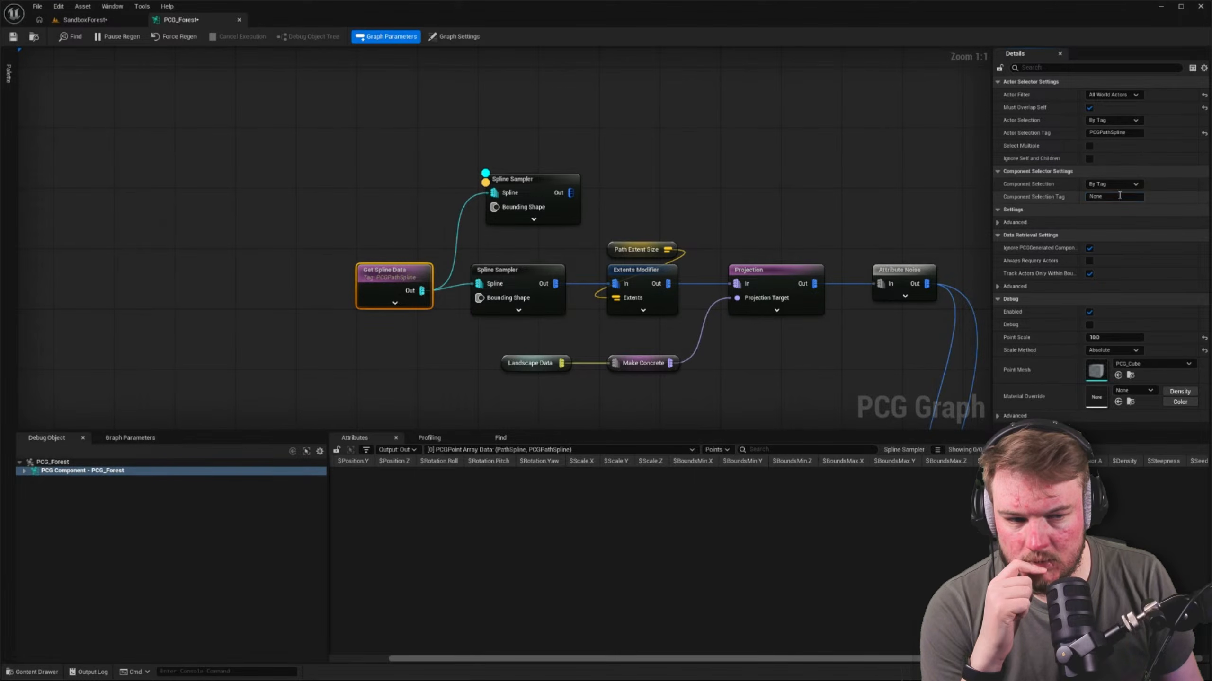
Set the Get Spline Data node's Component Selection Tag to PathSpline
{"action": "left_click", "coordinate": [1120, 196]}
{"action": "type", "text": "Pathpli"}
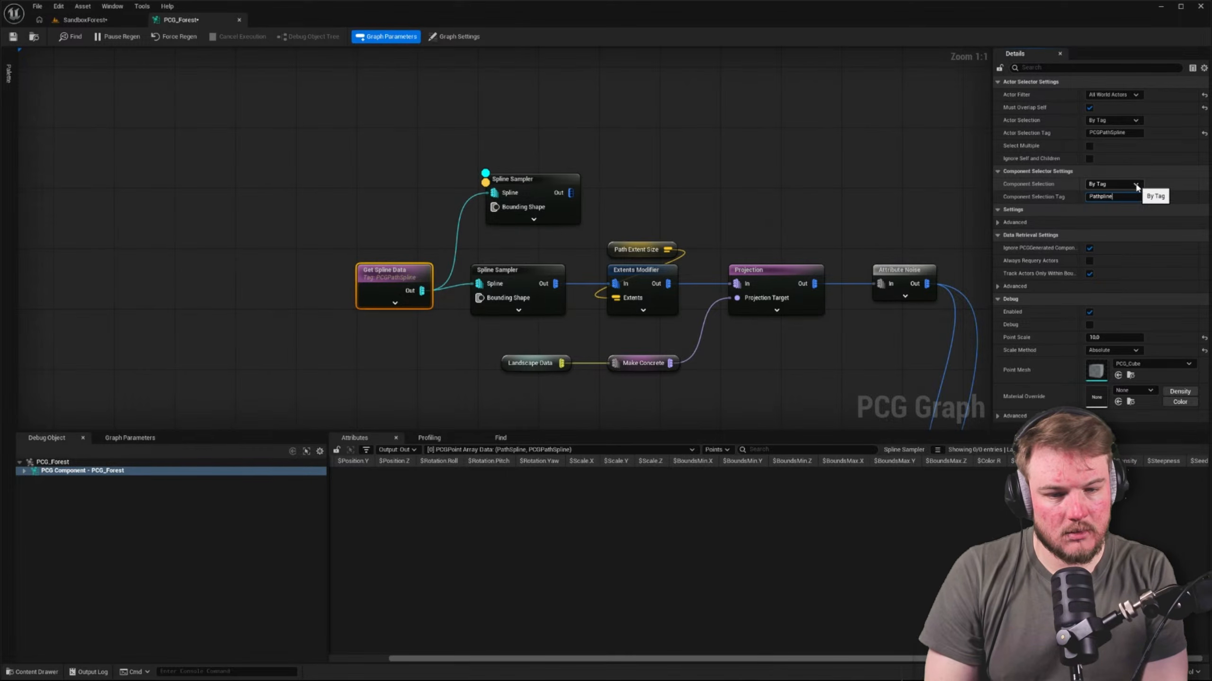
{"action": "key", "text": "Return"}
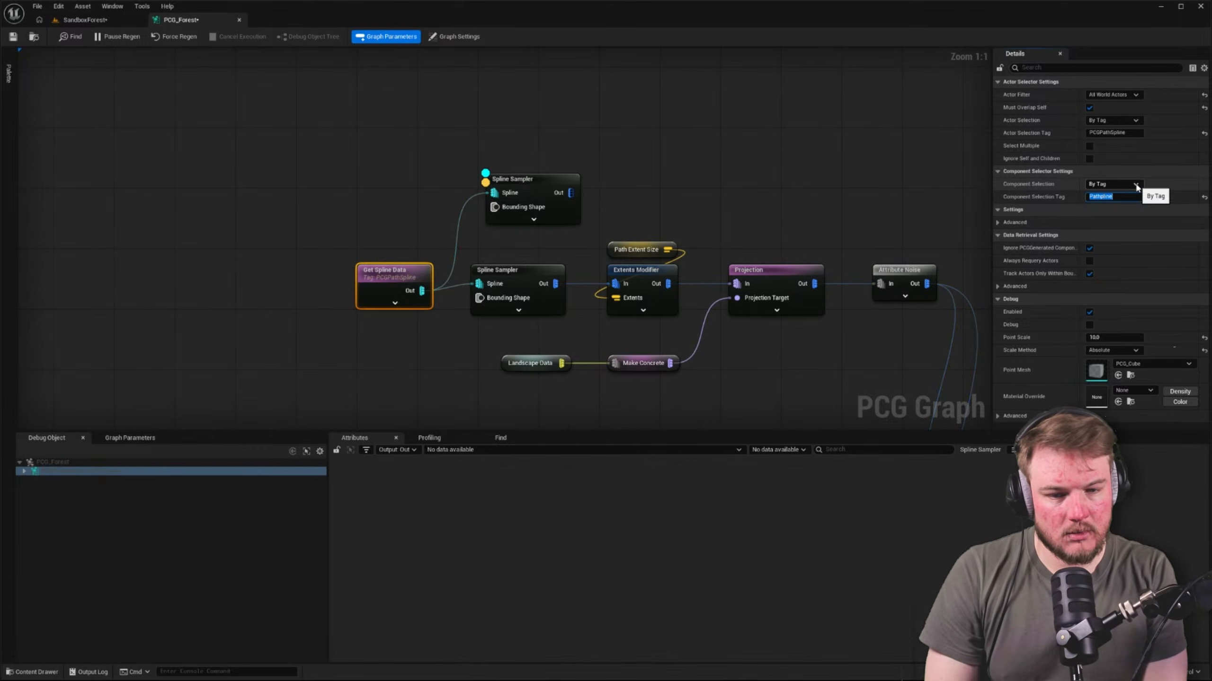
{"action": "left_click", "coordinate": [595, 152]}
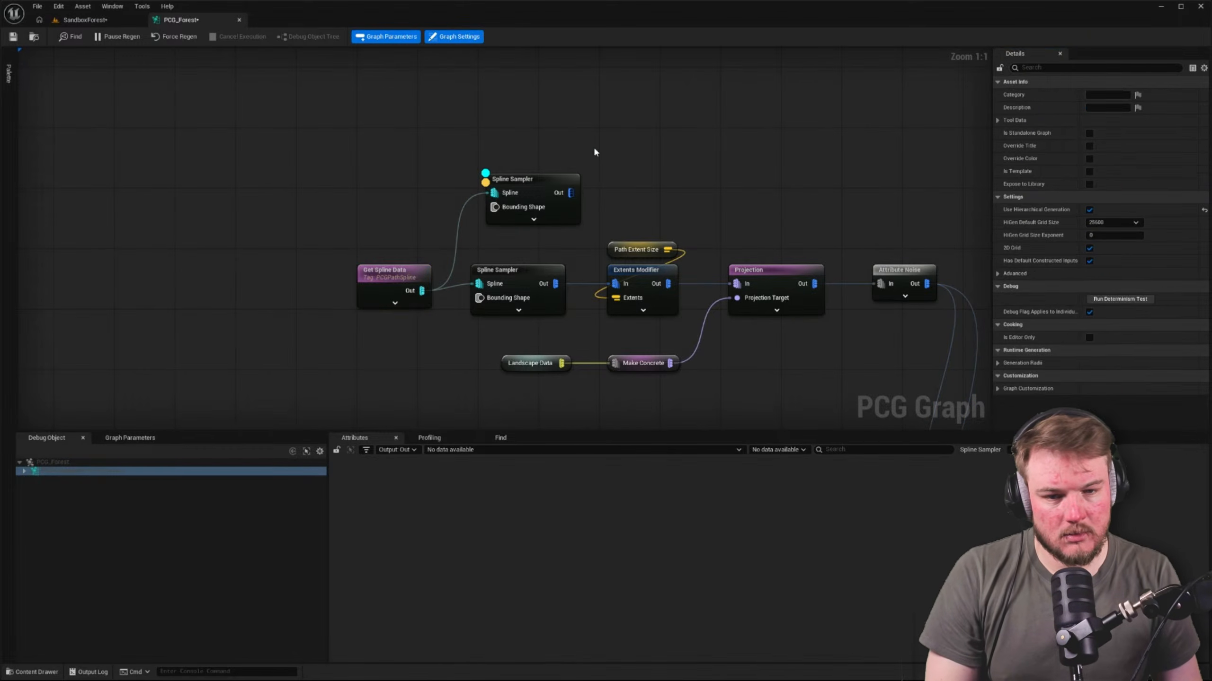
{"action": "left_click", "coordinate": [555, 184]}
{"action": "left_click", "coordinate": [413, 268]}
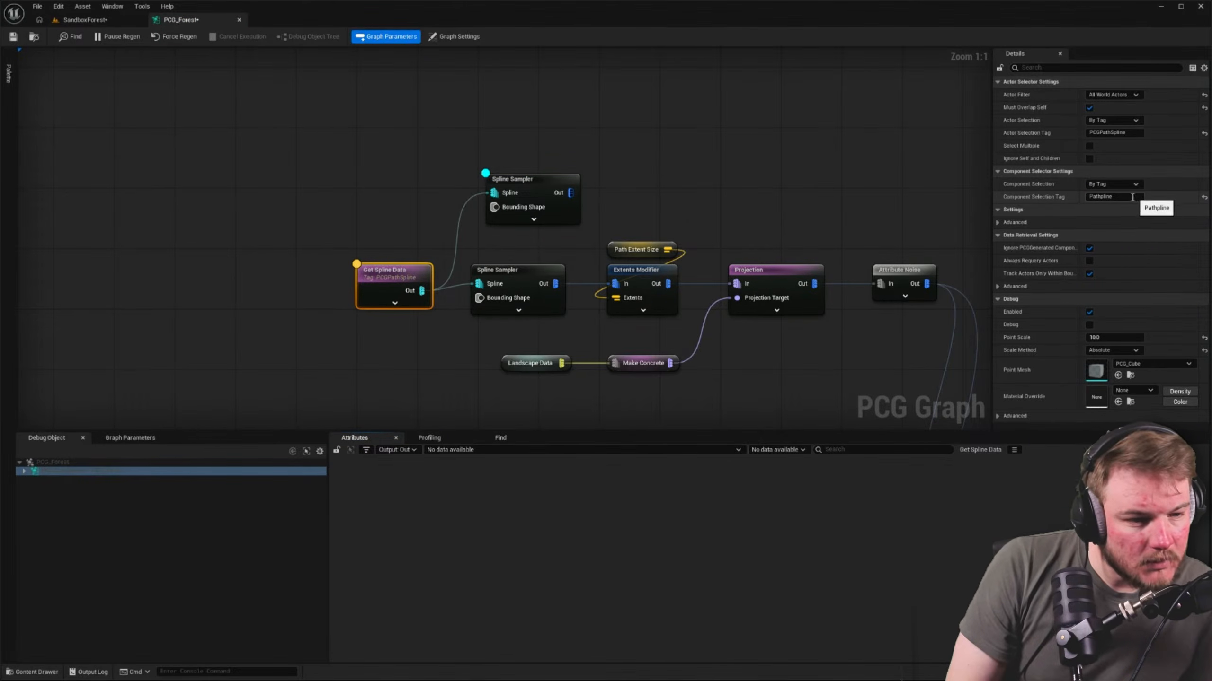
{"action": "left_click", "coordinate": [1103, 195]}
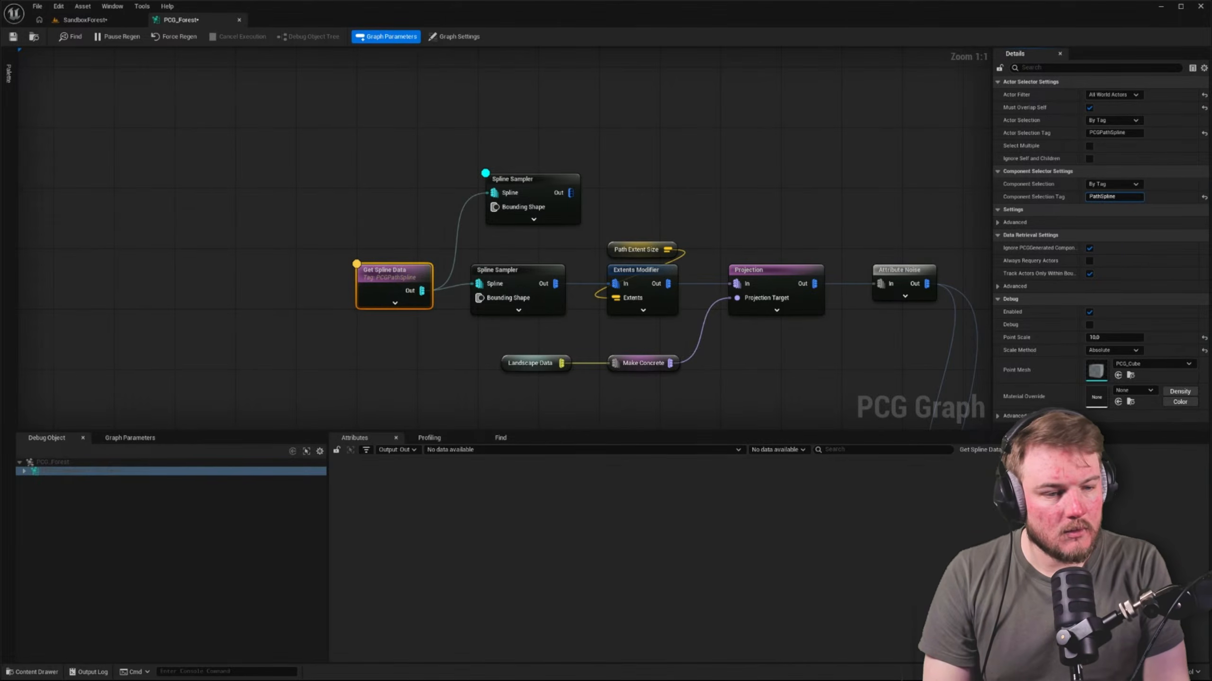
{"action": "type", "text": "S"}
{"action": "key", "text": "Return"}
Compare the settings of the two Spline Sampler nodes and inspect the new sampler's output points
{"action": "left_click", "coordinate": [545, 180]}
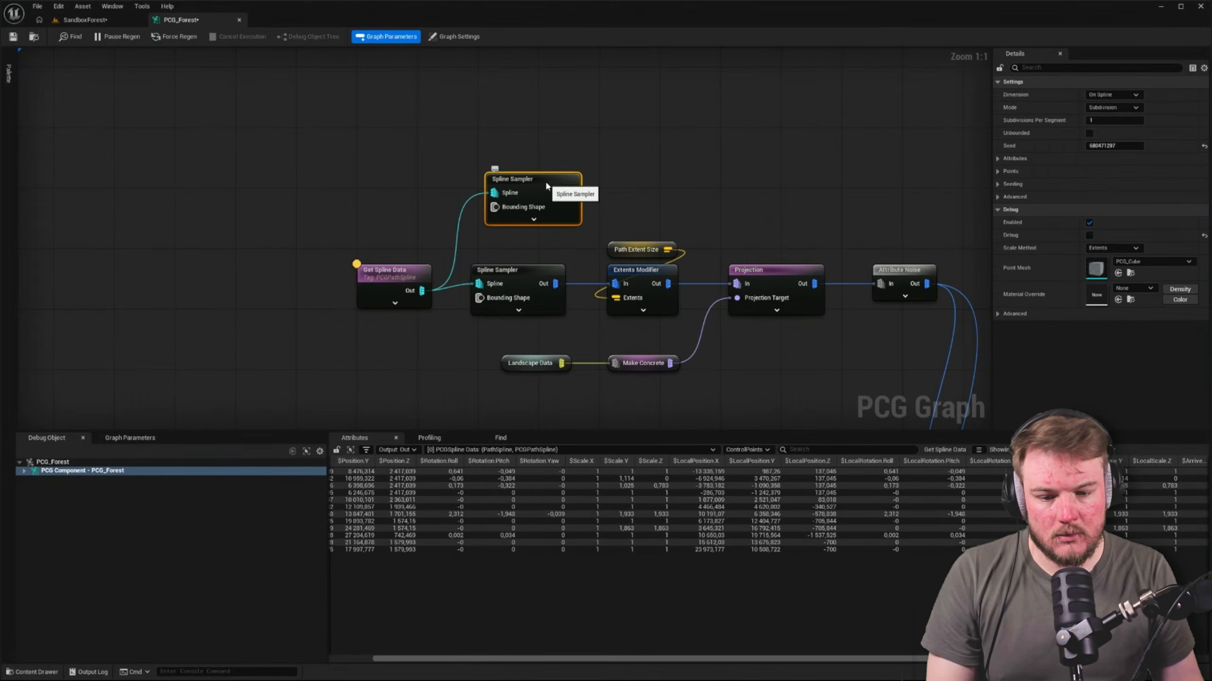
{"action": "left_click", "coordinate": [601, 243]}
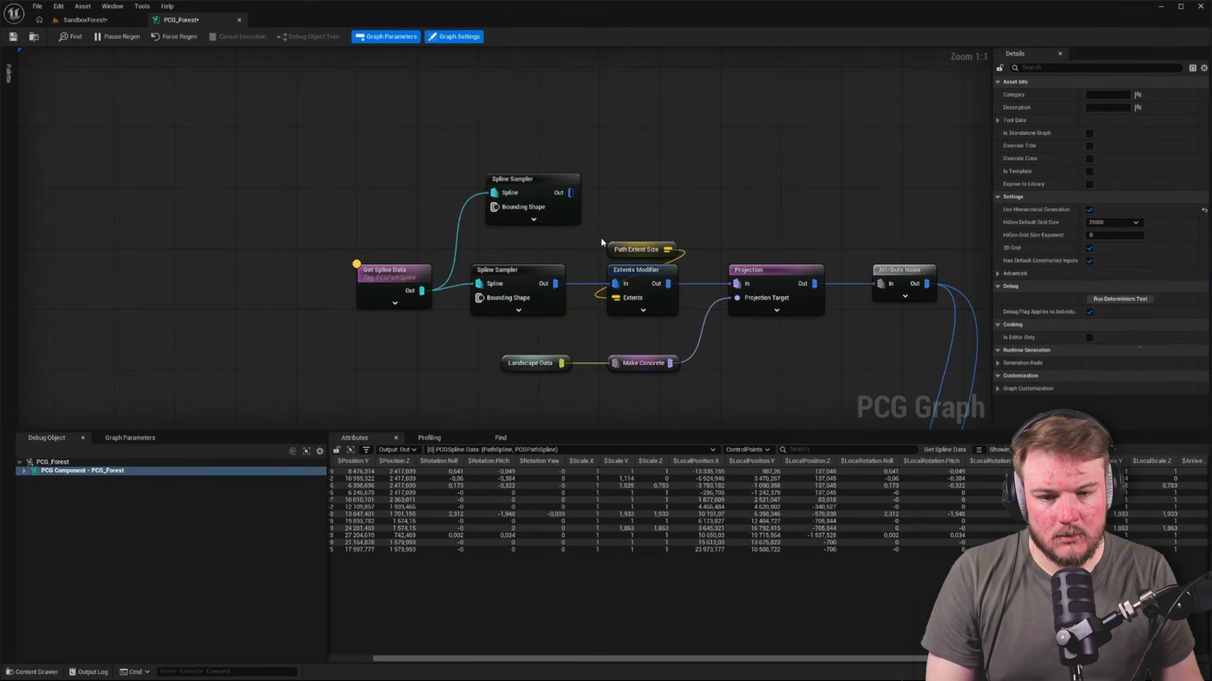
{"action": "left_click", "coordinate": [545, 270]}
{"action": "left_click", "coordinate": [540, 181]}
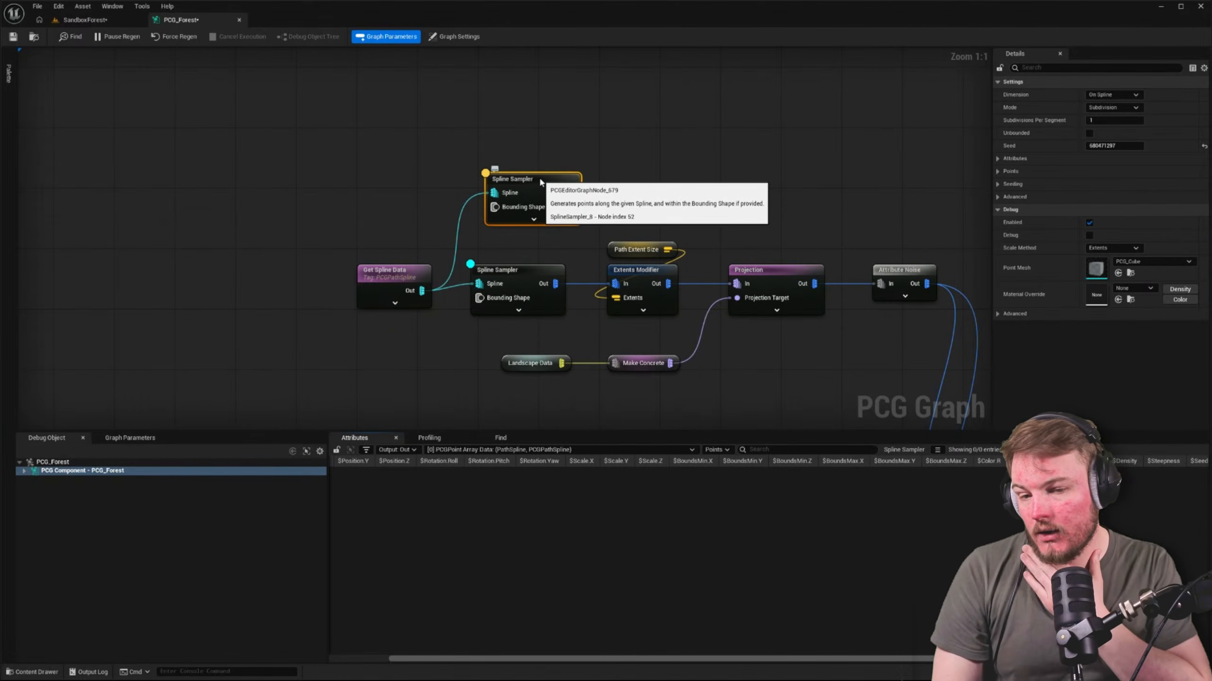
{"action": "right_click_drag", "start_coordinate": [368, 212], "coordinate": [478, 178]}
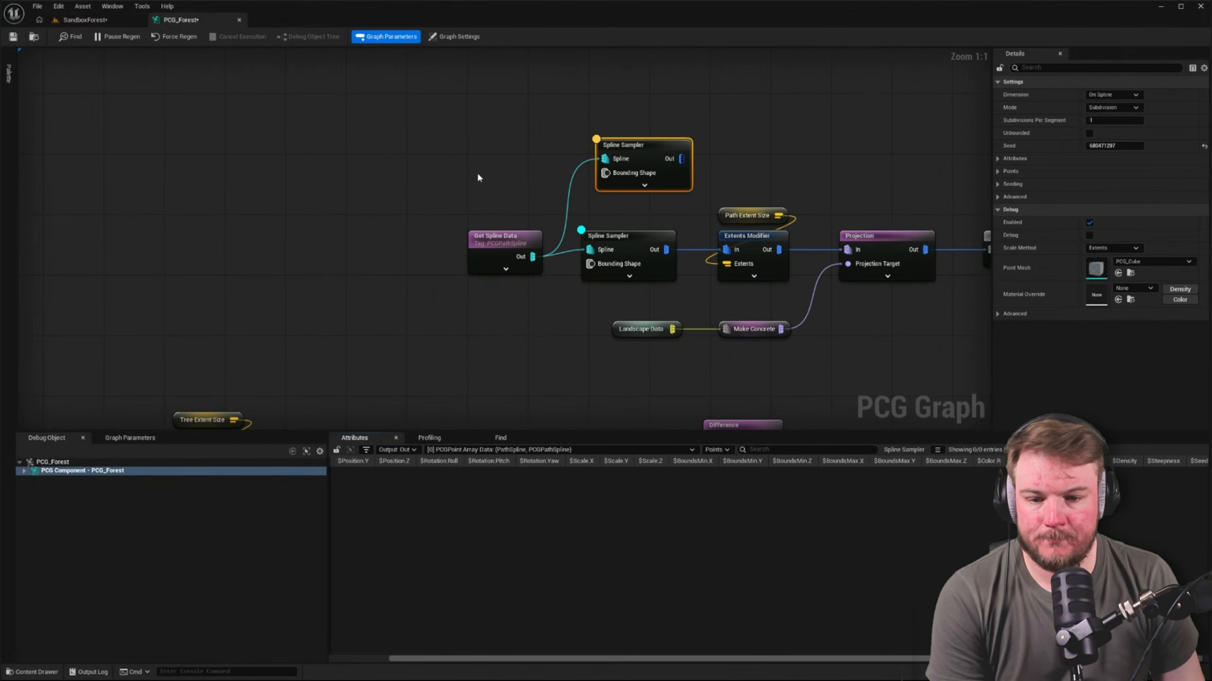
{"action": "left_click", "coordinate": [500, 235]}
In the BP_PCG_Path blueprint, reset the Spline component's Component Tags to default and list all its properties again
{"action": "left_click", "coordinate": [98, 22]}
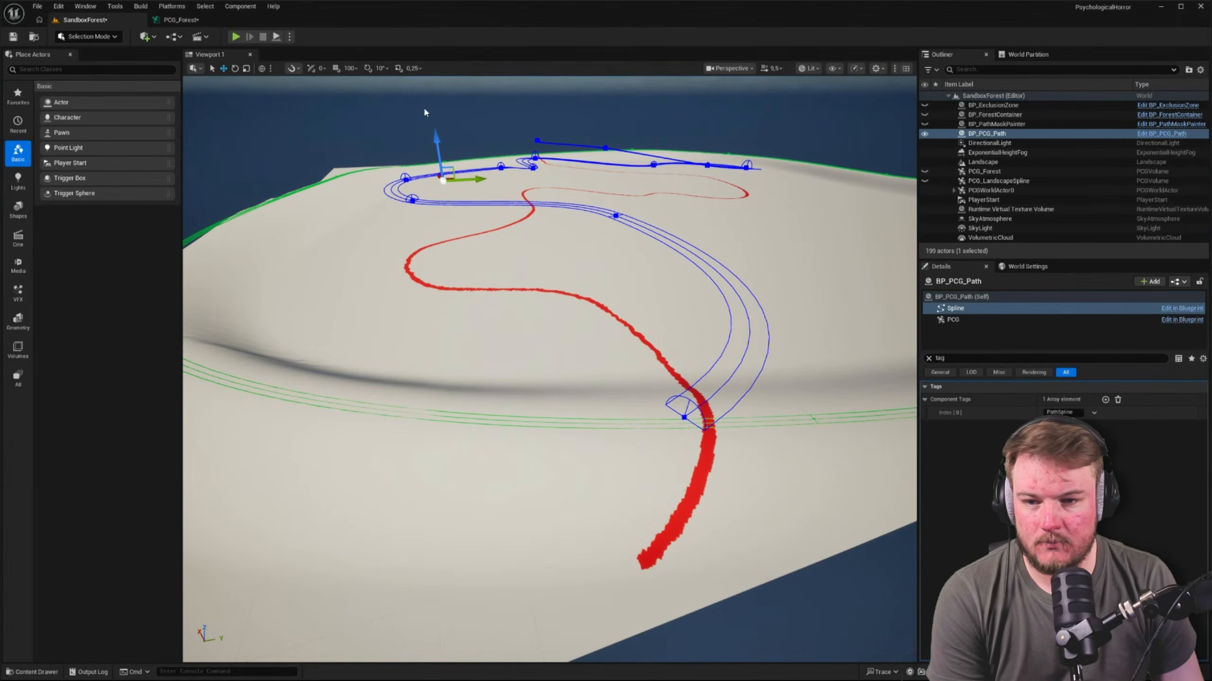
{"action": "left_click", "coordinate": [1178, 137]}
{"action": "left_click", "coordinate": [248, 55]}
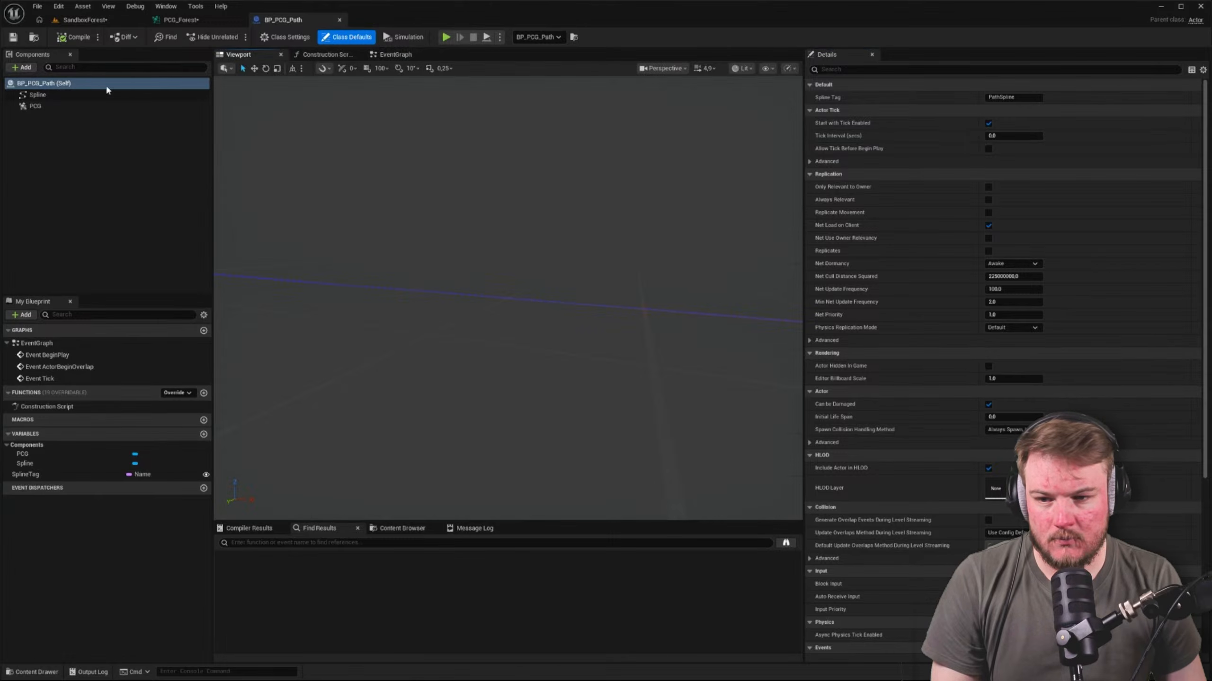
{"action": "left_click", "coordinate": [106, 94]}
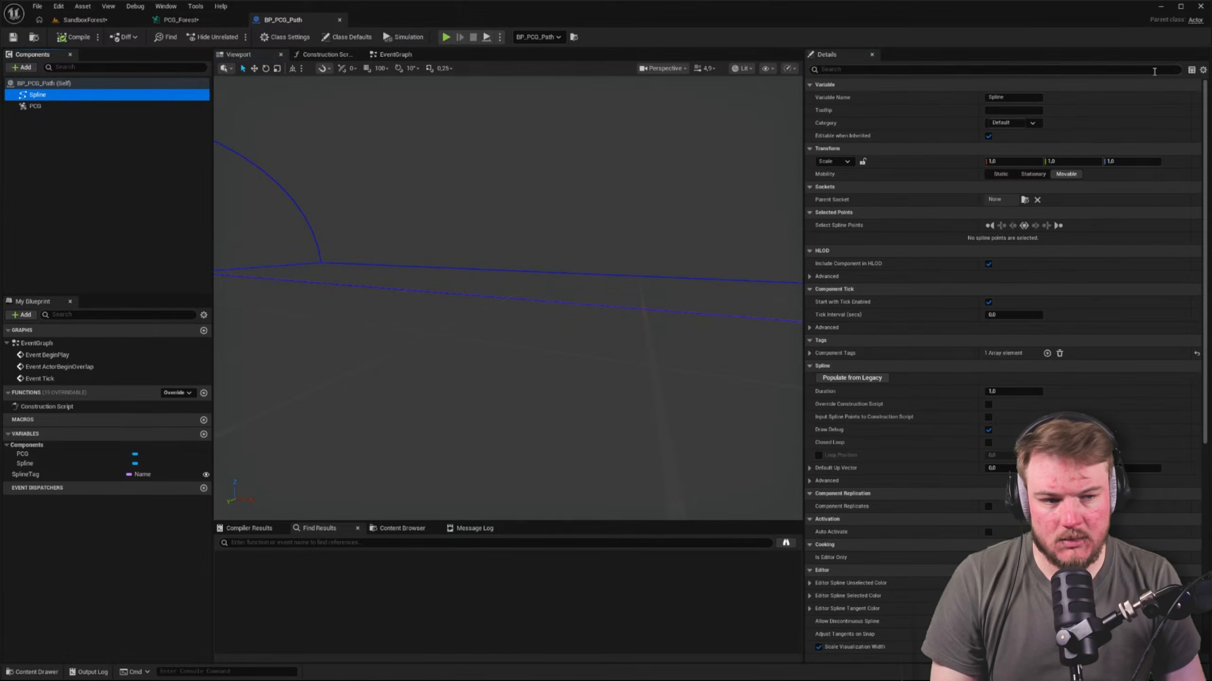
{"action": "left_click", "coordinate": [1203, 70]}
{"action": "left_click", "coordinate": [1205, 84]}
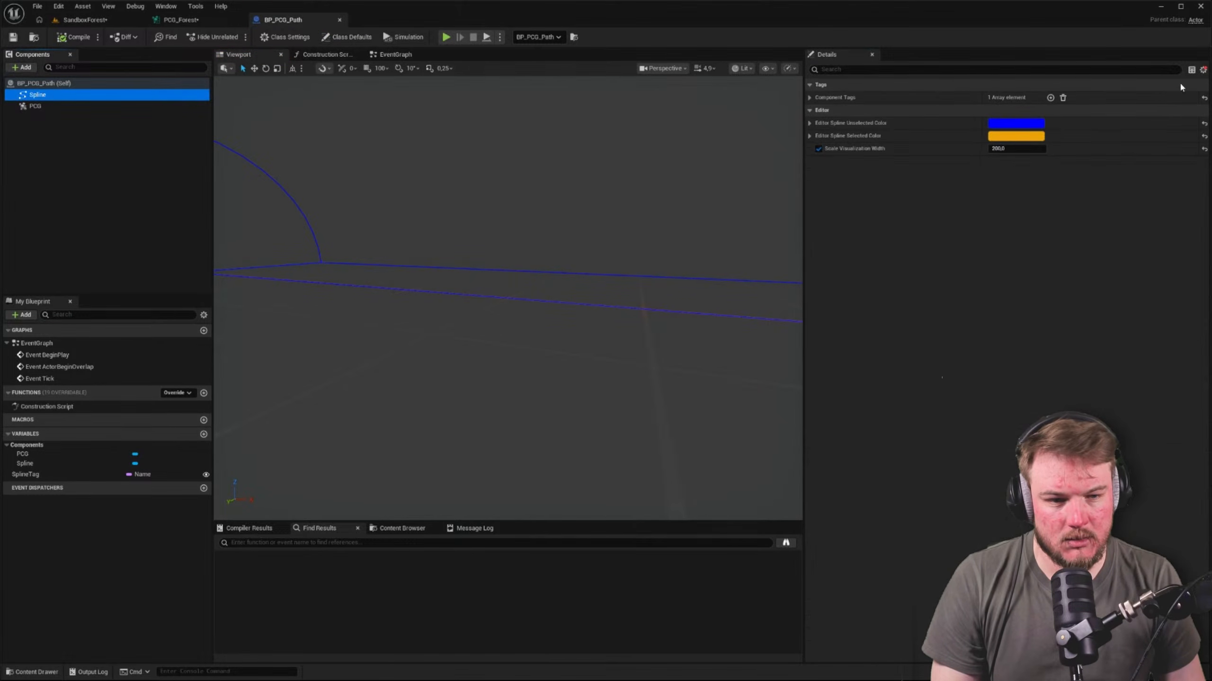
{"action": "left_click", "coordinate": [809, 97]}
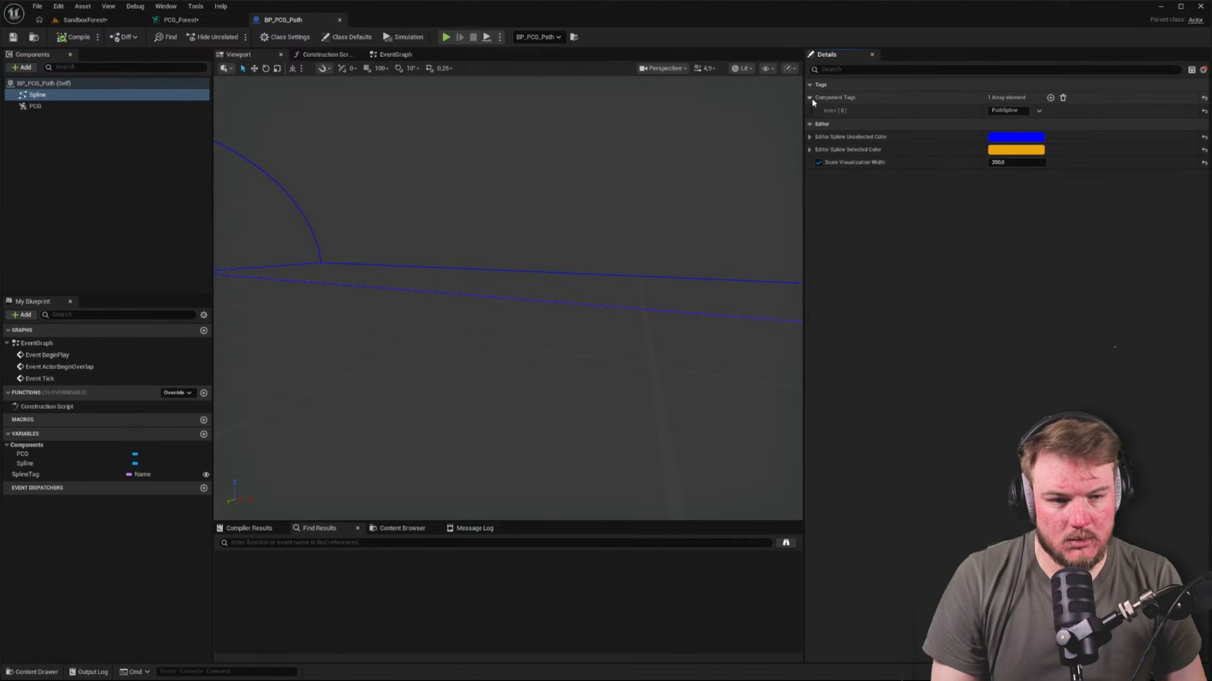
{"action": "left_click", "coordinate": [1203, 97]}
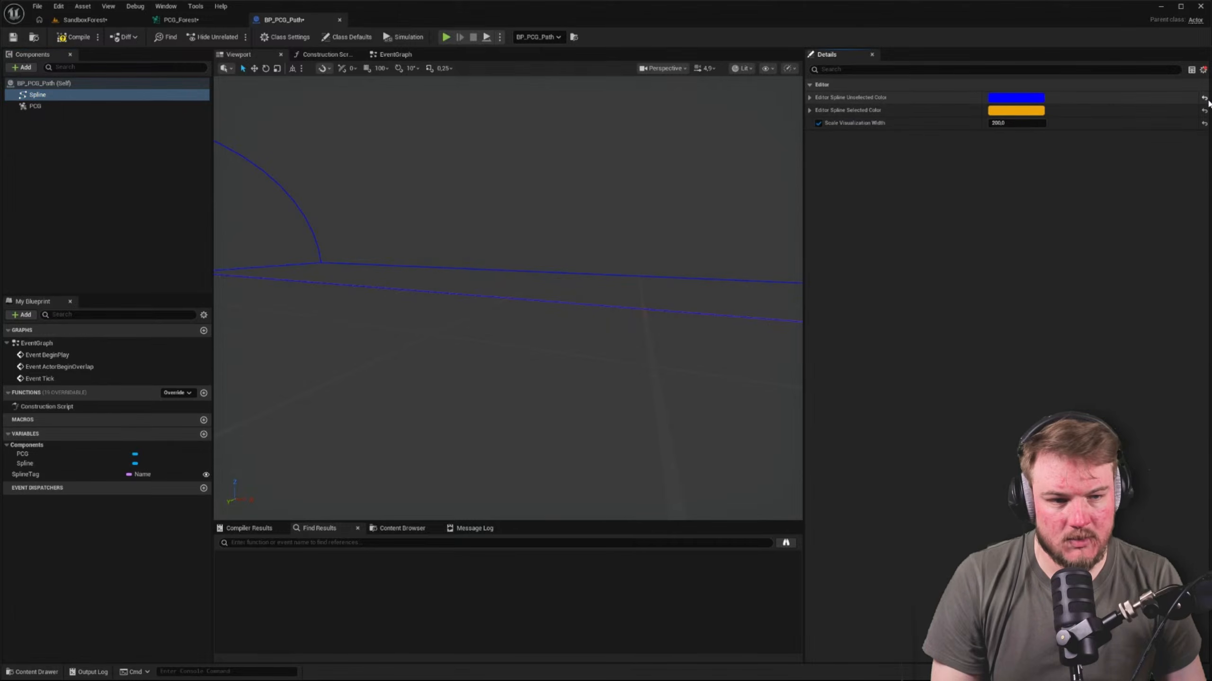
{"action": "left_click", "coordinate": [1203, 70]}
{"action": "left_click", "coordinate": [1206, 84]}
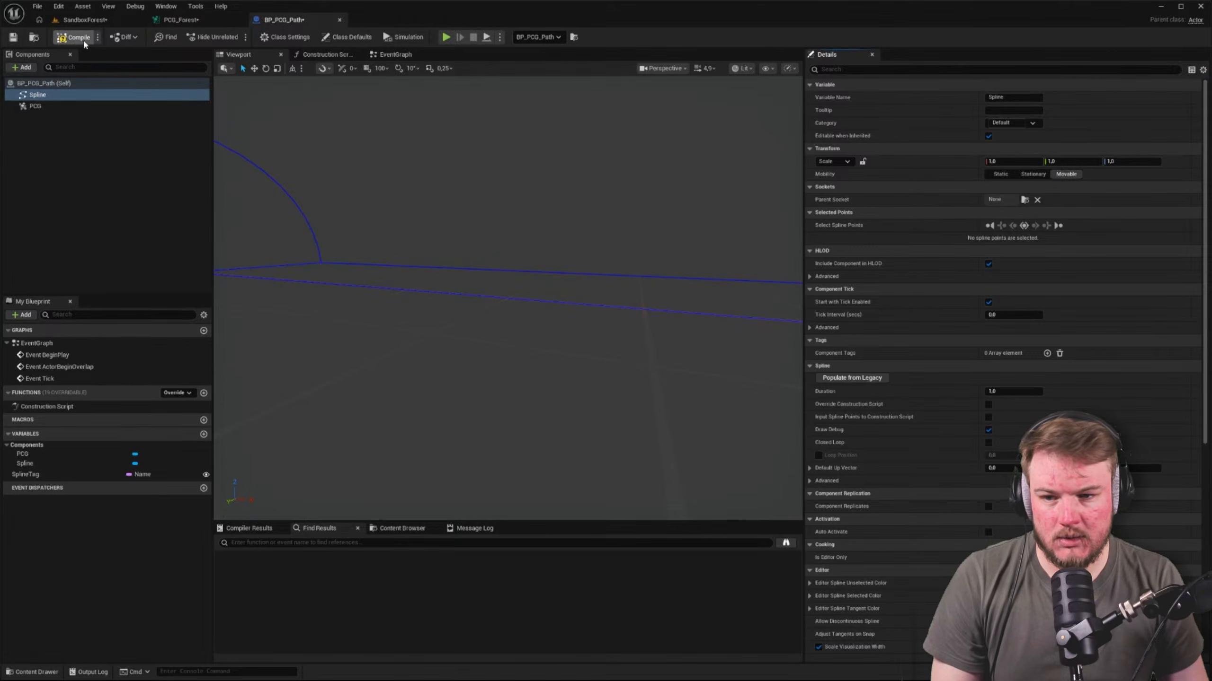
Back in the PCG_Forest graph, debug the Get Spline Data node and inspect its output
{"action": "left_click", "coordinate": [163, 20]}
{"action": "left_click", "coordinate": [465, 200]}
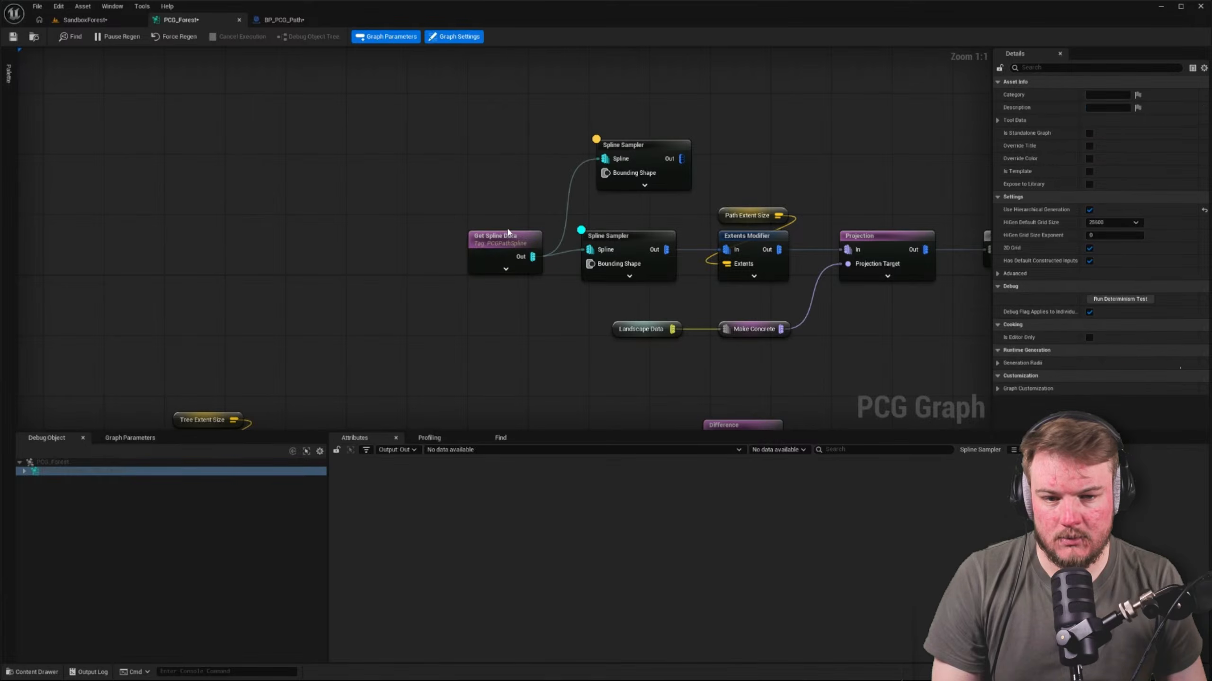
{"action": "left_click", "coordinate": [506, 232]}
{"action": "right_click_drag", "start_coordinate": [519, 214], "coordinate": [445, 217]}
{"action": "key", "text": "a"}
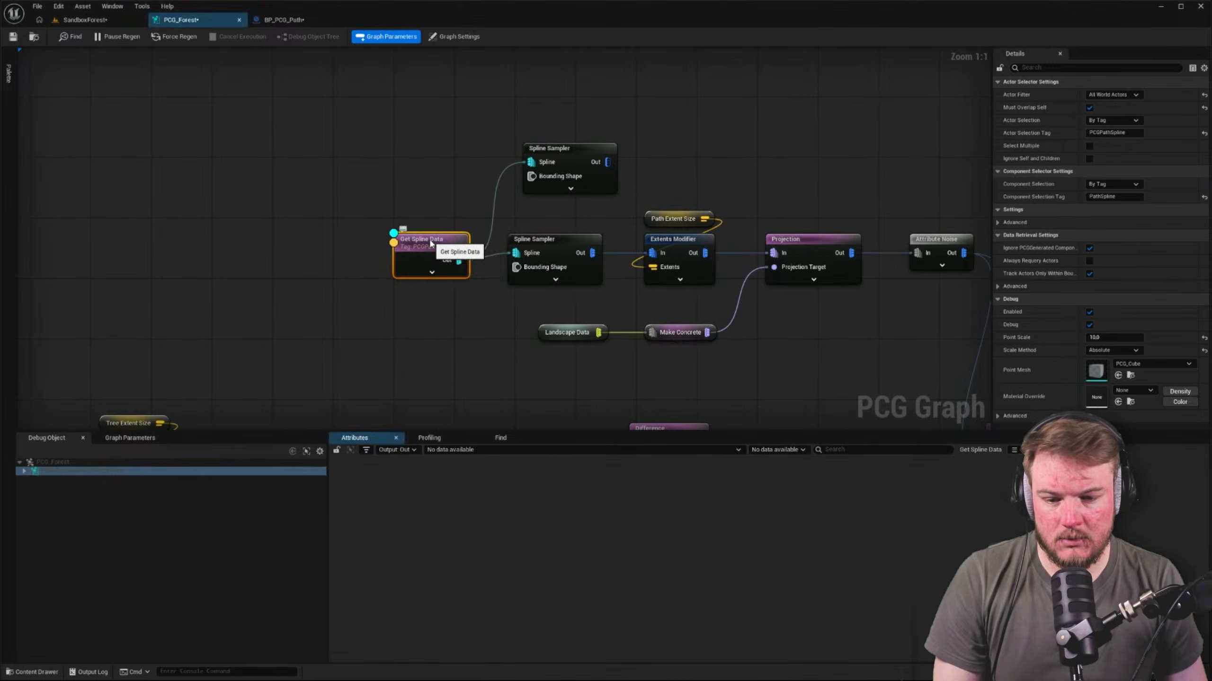
Reset the Get Spline Data node's Component Selection Tag to default and move the node farther away from the two Spline Samplers
{"action": "key", "text": "d"}
{"action": "left_click", "coordinate": [1203, 197]}
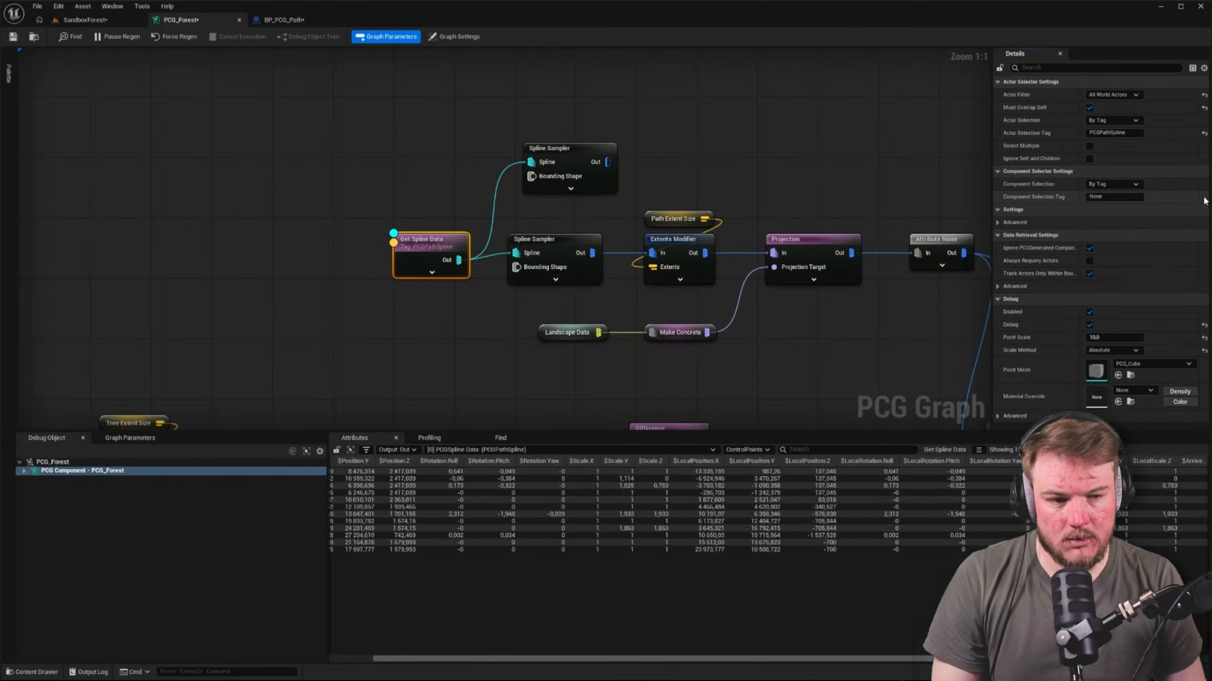
{"action": "right_click_drag", "start_coordinate": [337, 194], "coordinate": [475, 216]}
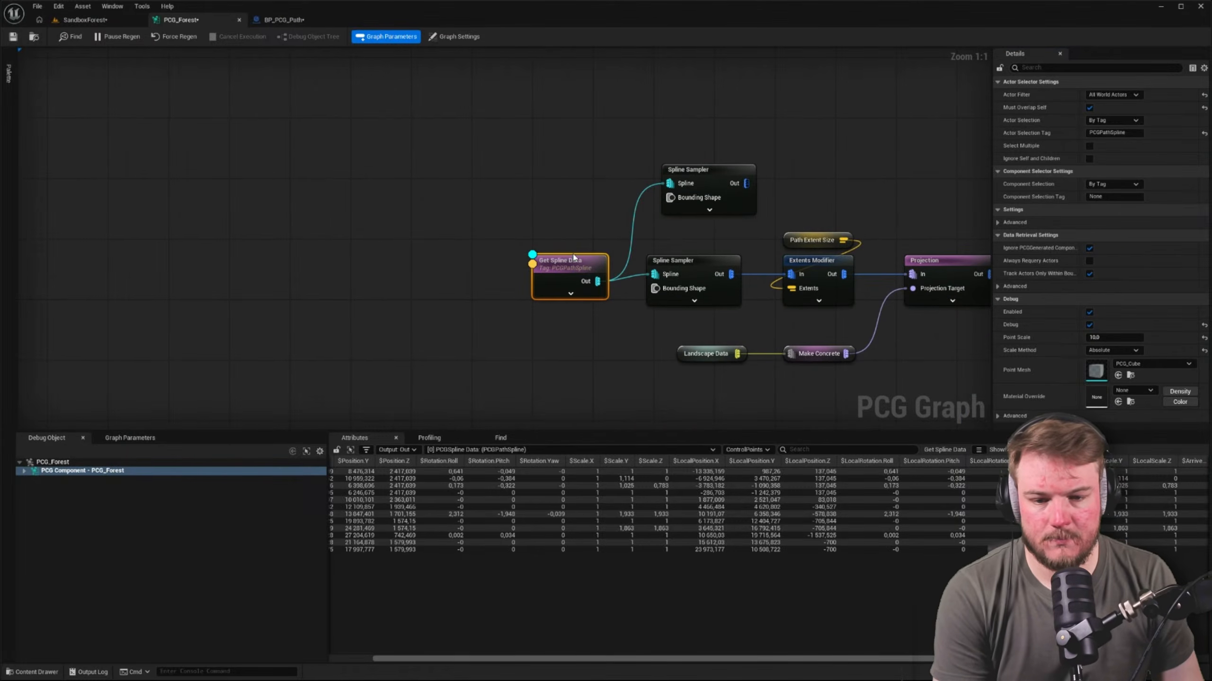
{"action": "left_click_drag", "start_coordinate": [571, 260], "coordinate": [404, 207]}
{"action": "left_click", "coordinate": [431, 182]}
{"action": "right_click_drag", "start_coordinate": [481, 174], "coordinate": [312, 167]}
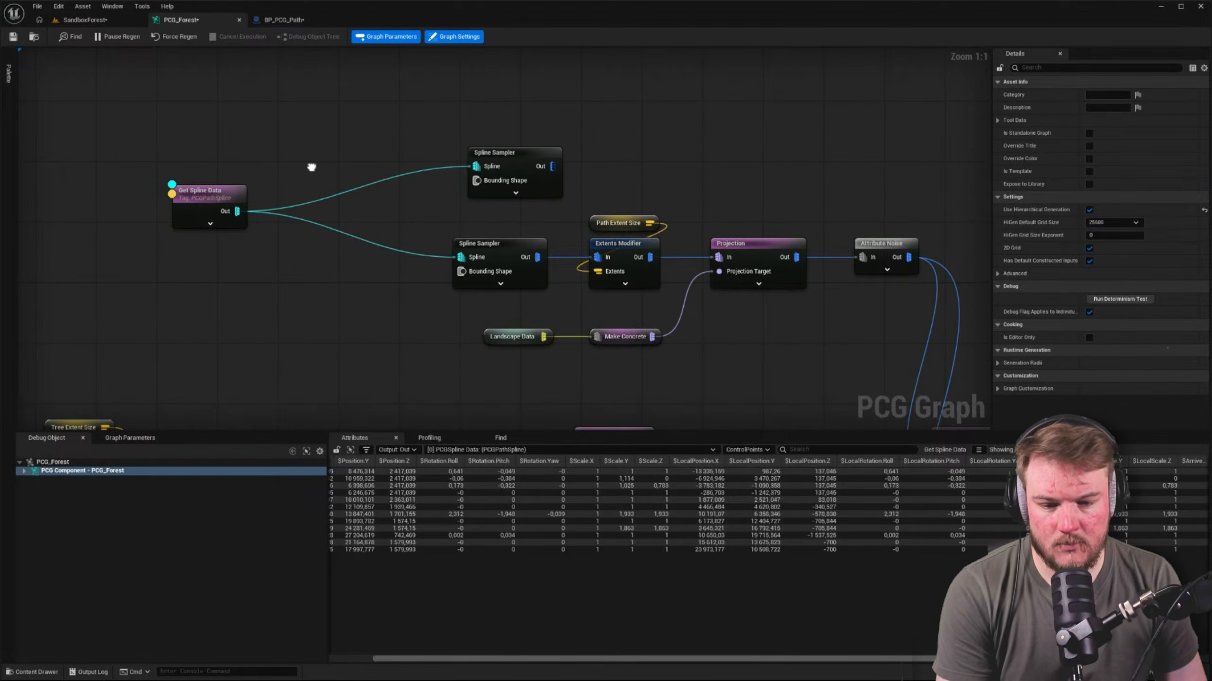
Inspect the outputs of Get Spline Data and both Spline Samplers, and check the path in the SandboxForest level
{"action": "left_click", "coordinate": [500, 246]}
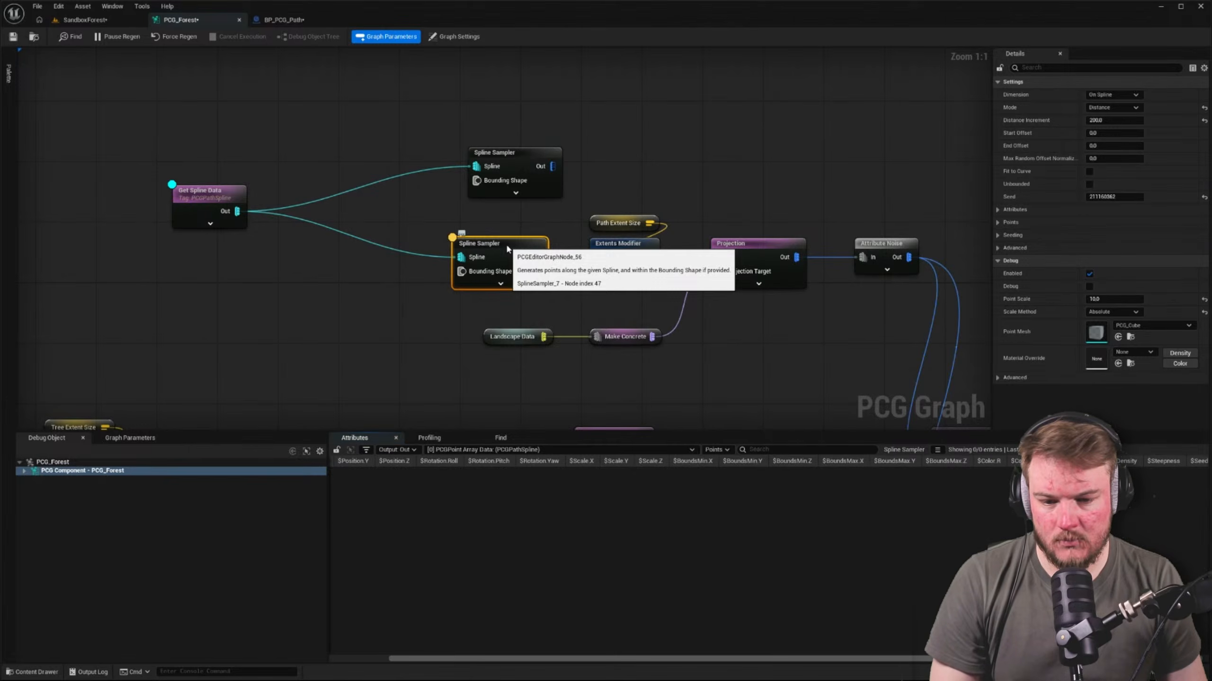
{"action": "left_click", "coordinate": [239, 193]}
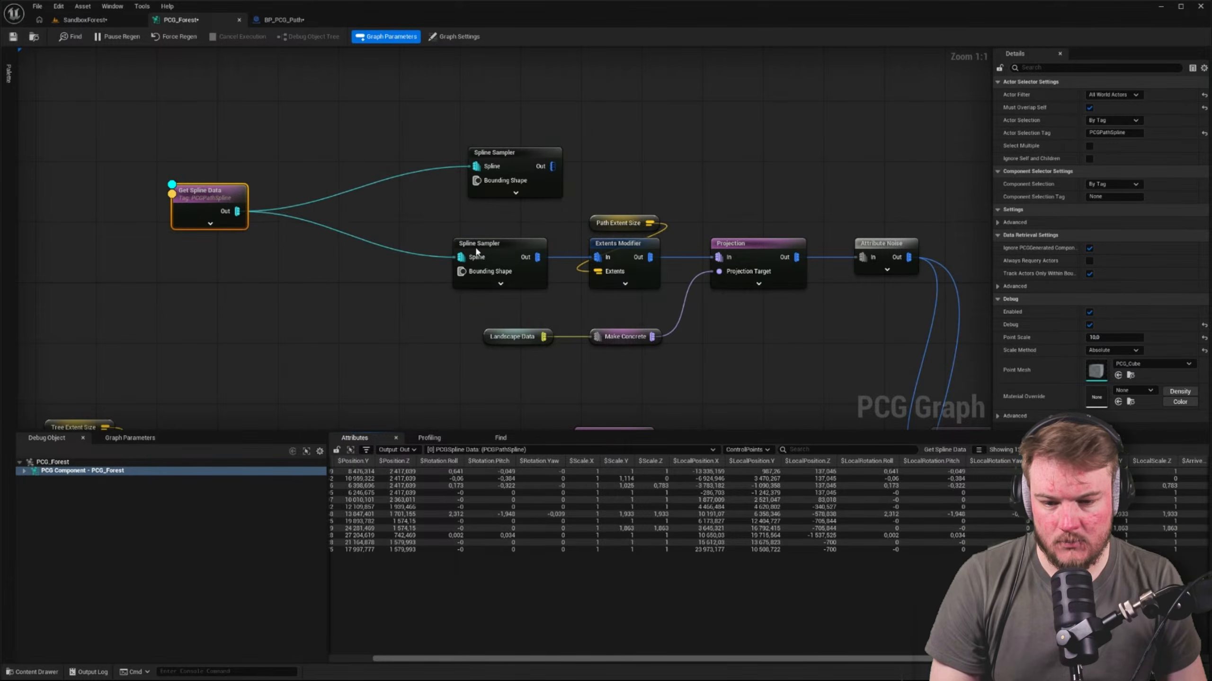
{"action": "left_click", "coordinate": [494, 243]}
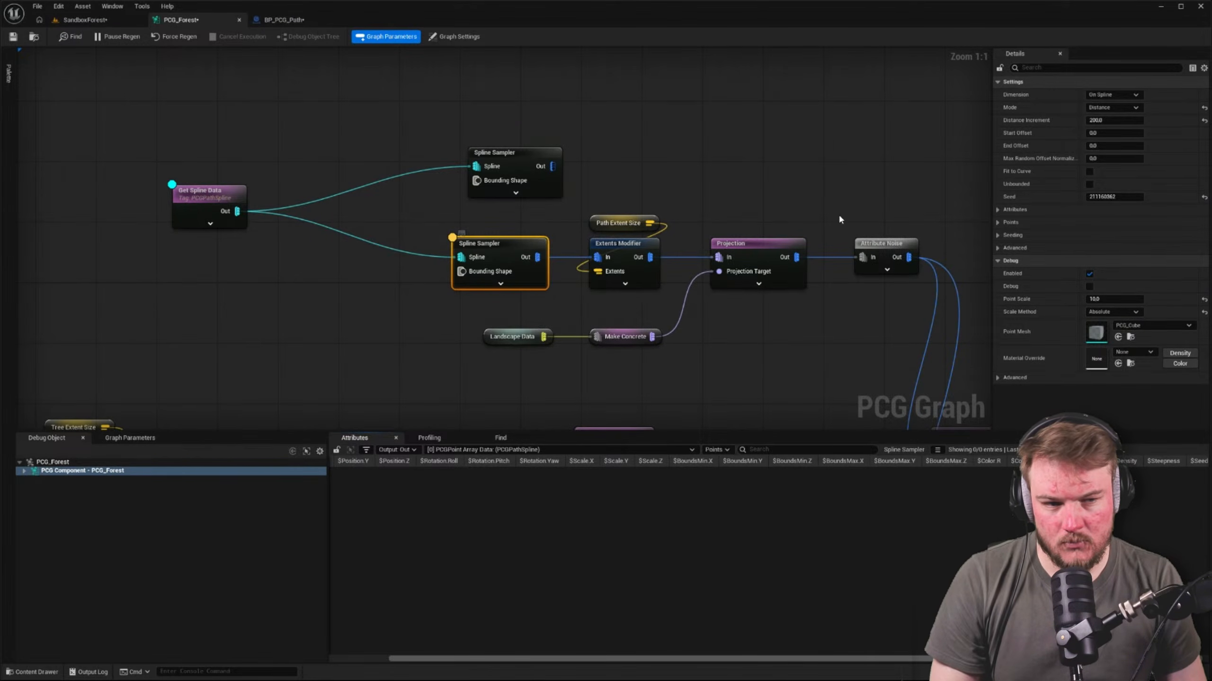
{"action": "left_click", "coordinate": [502, 154]}
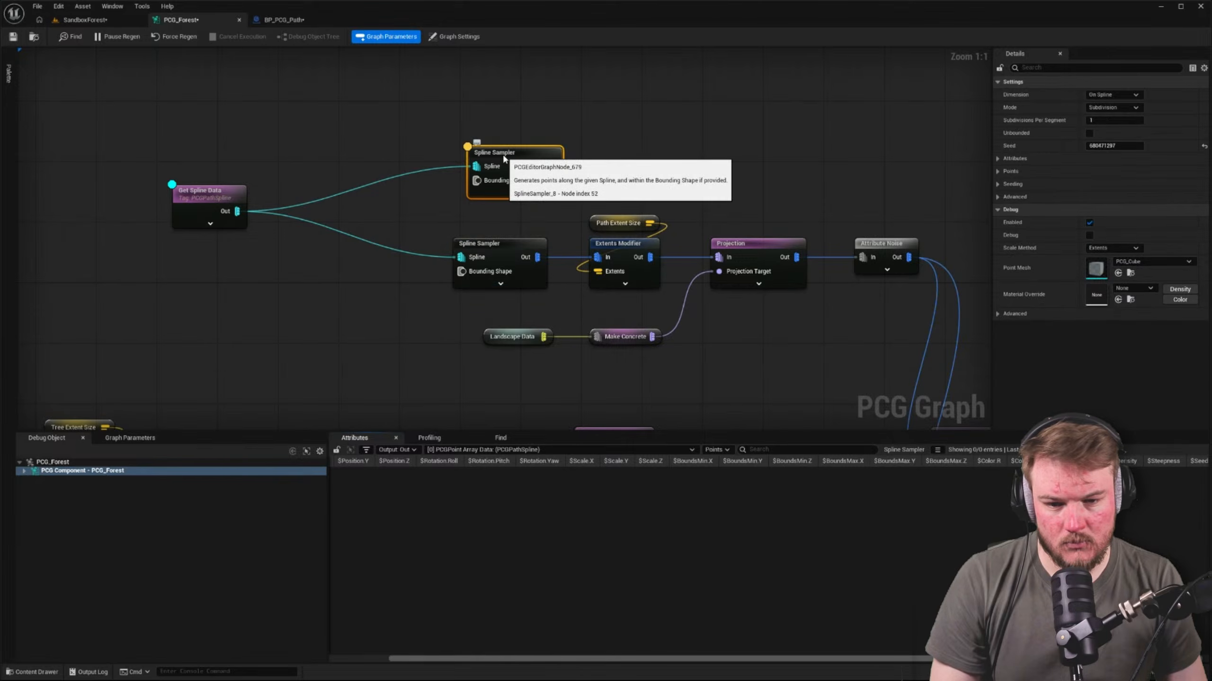
{"action": "left_click", "coordinate": [199, 192]}
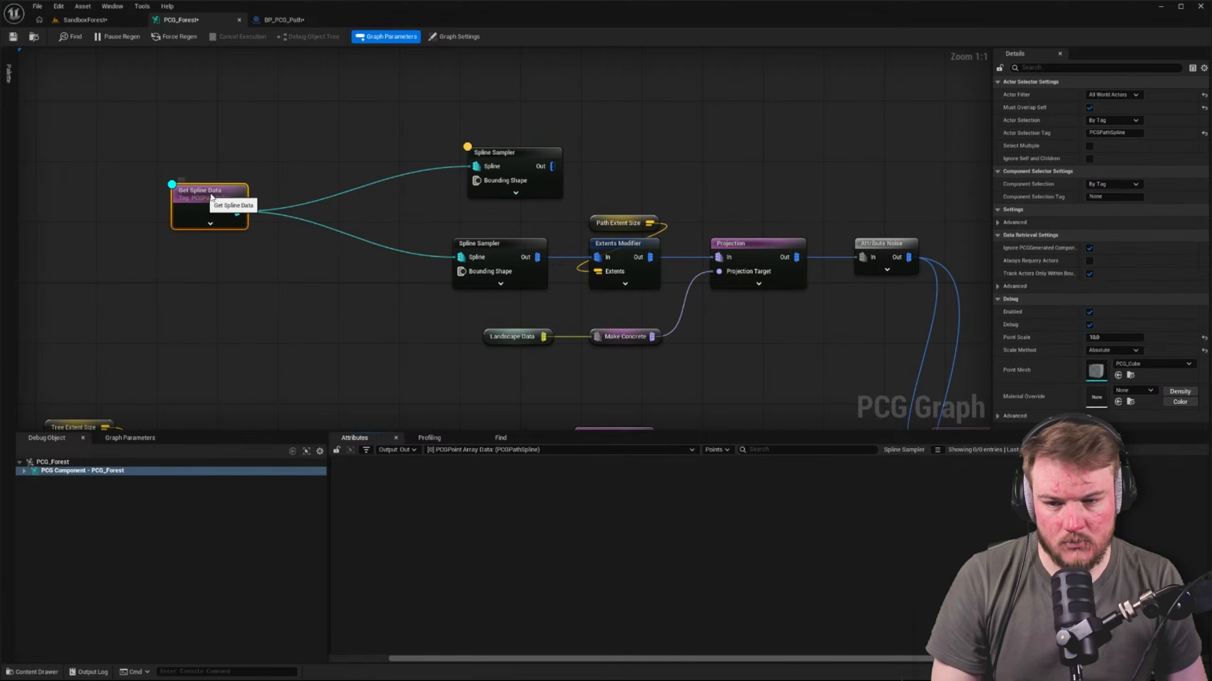
{"action": "left_click", "coordinate": [64, 22]}
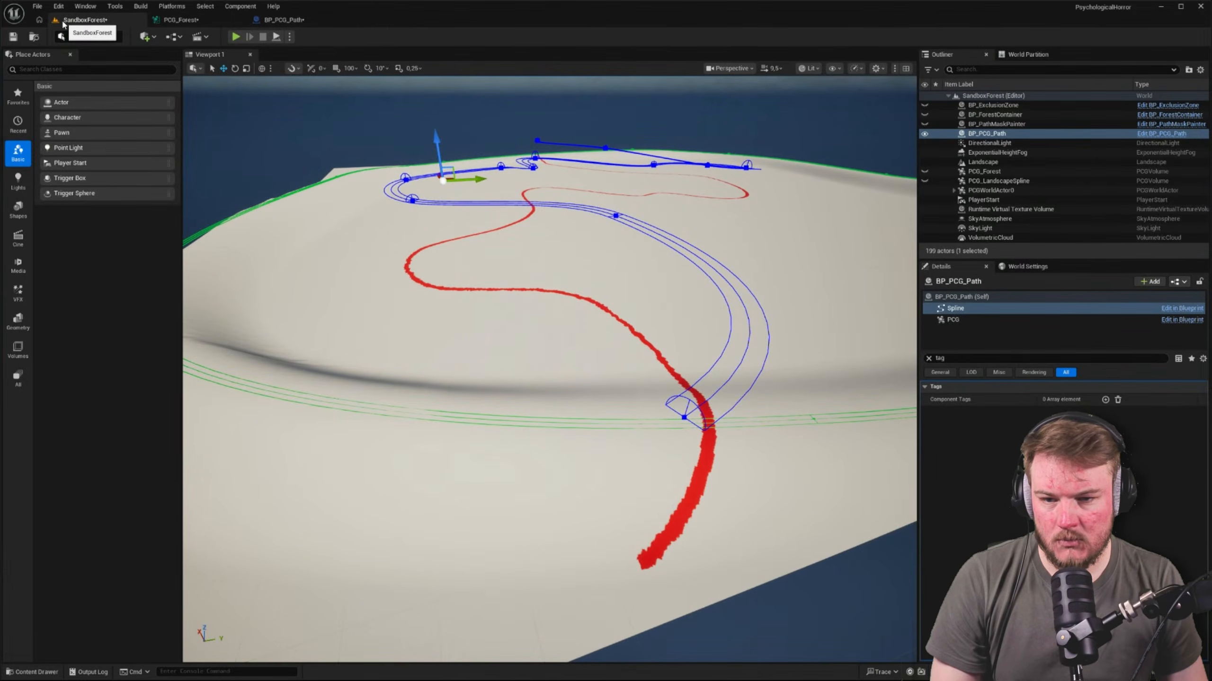
{"action": "left_click", "coordinate": [180, 19]}
Enable Unbounded on both Spline Sampler nodes fed by Get Spline Data in the PCG_Forest graph
{"action": "left_click", "coordinate": [496, 153]}
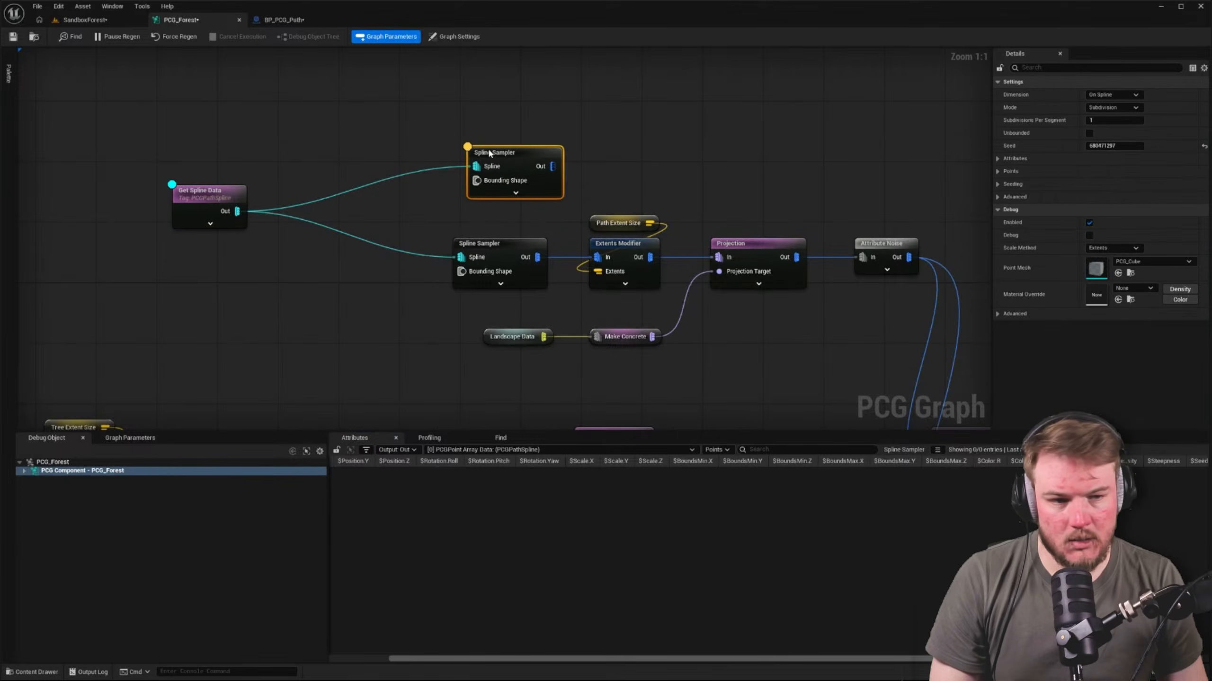
{"action": "left_click", "coordinate": [1090, 133]}
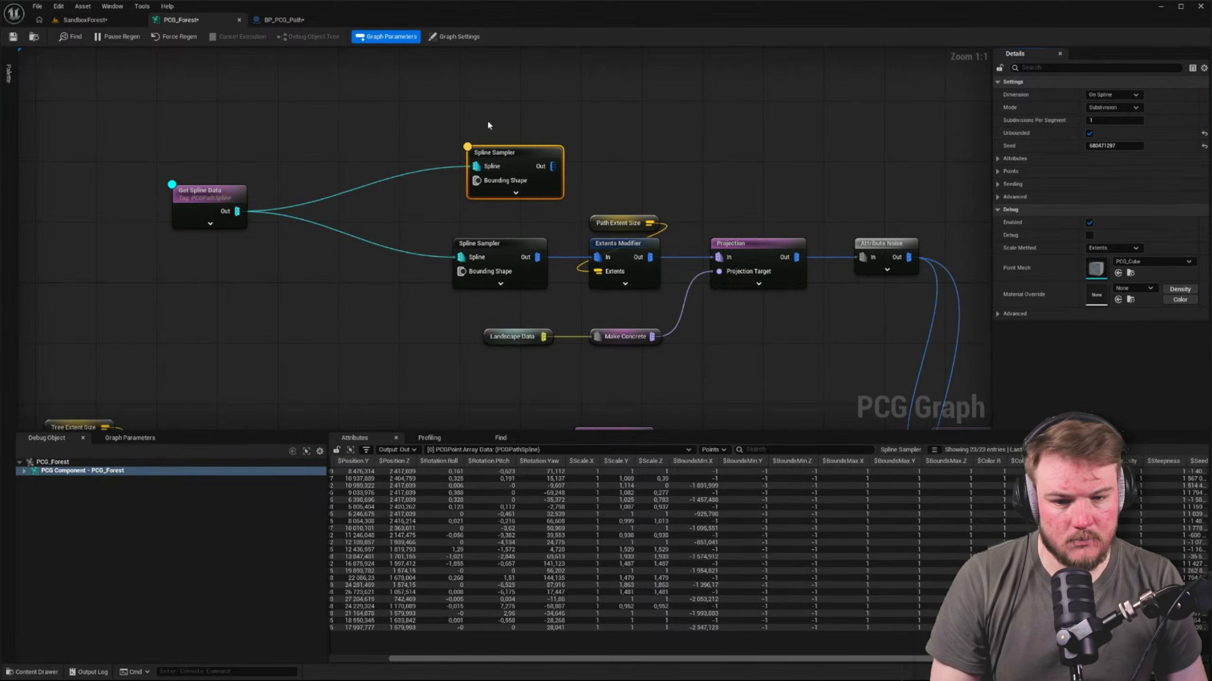
{"action": "left_click", "coordinate": [501, 246]}
{"action": "left_click", "coordinate": [1088, 183]}
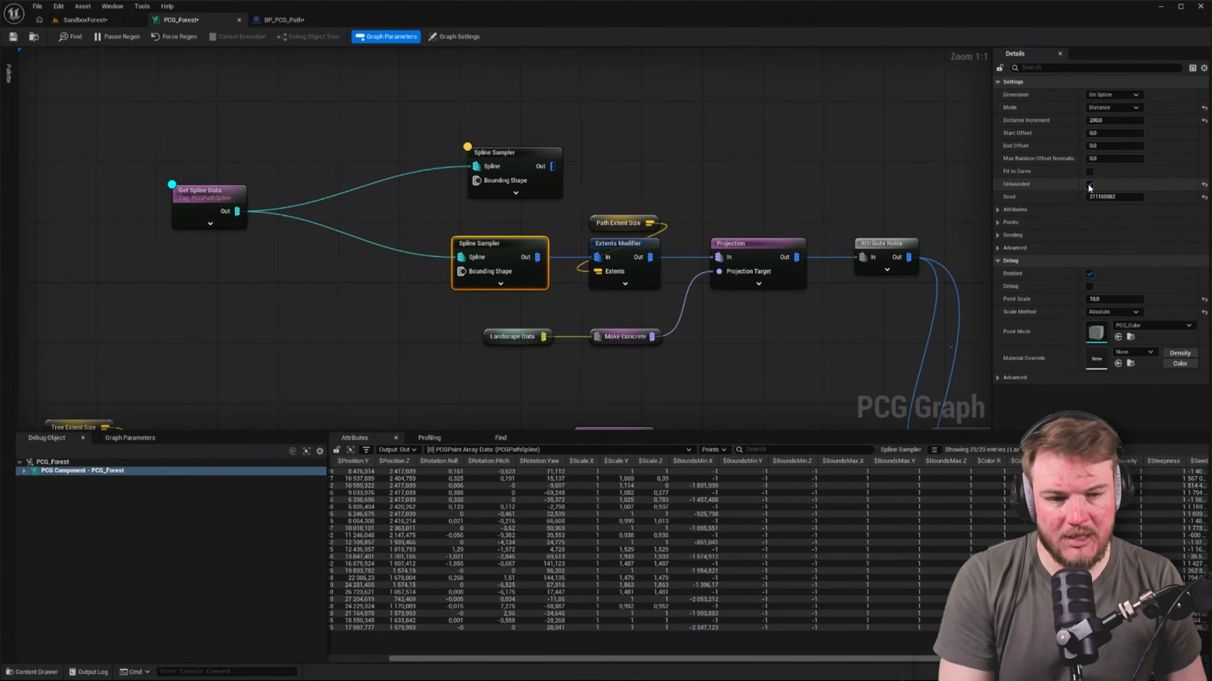
Delete the extra test Spline Sampler and line up Get Spline Data beside the remaining sampler
{"action": "left_click", "coordinate": [503, 149]}
{"action": "key", "text": "Delete"}
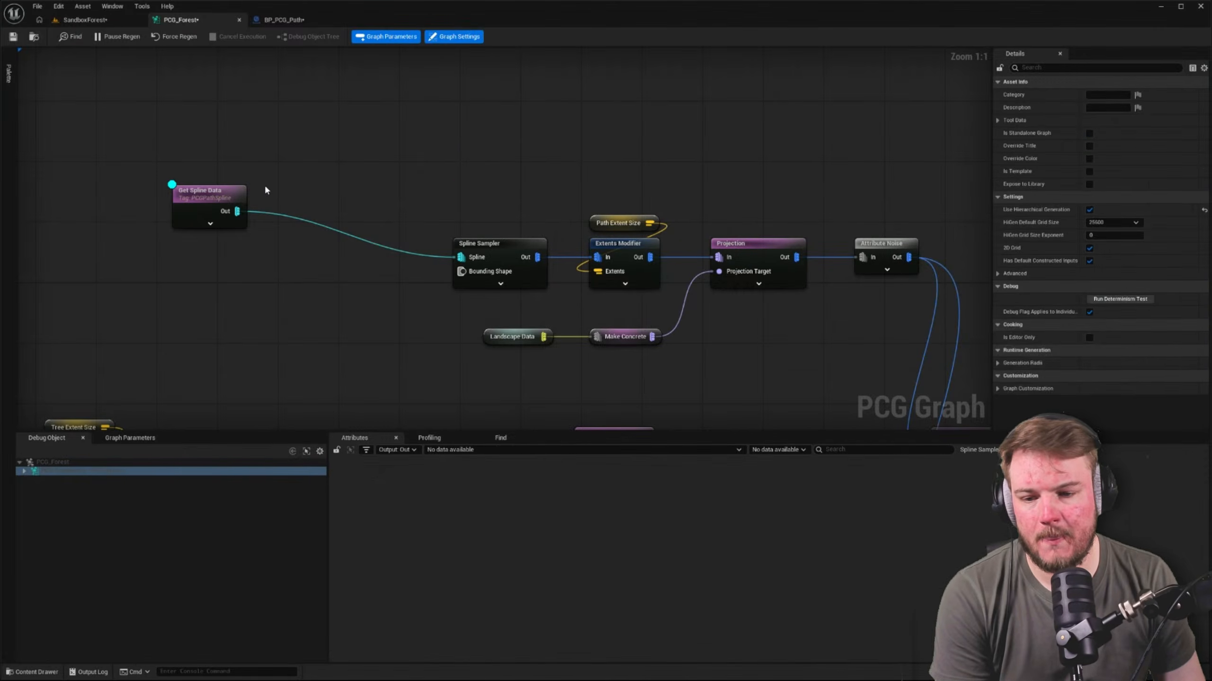
{"action": "left_click_drag", "start_coordinate": [198, 192], "coordinate": [500, 276]}
{"action": "key", "text": "q"}
Debug the path Spline Sampler and look at the path spline in the SandboxForest level
{"action": "left_click", "coordinate": [501, 240]}
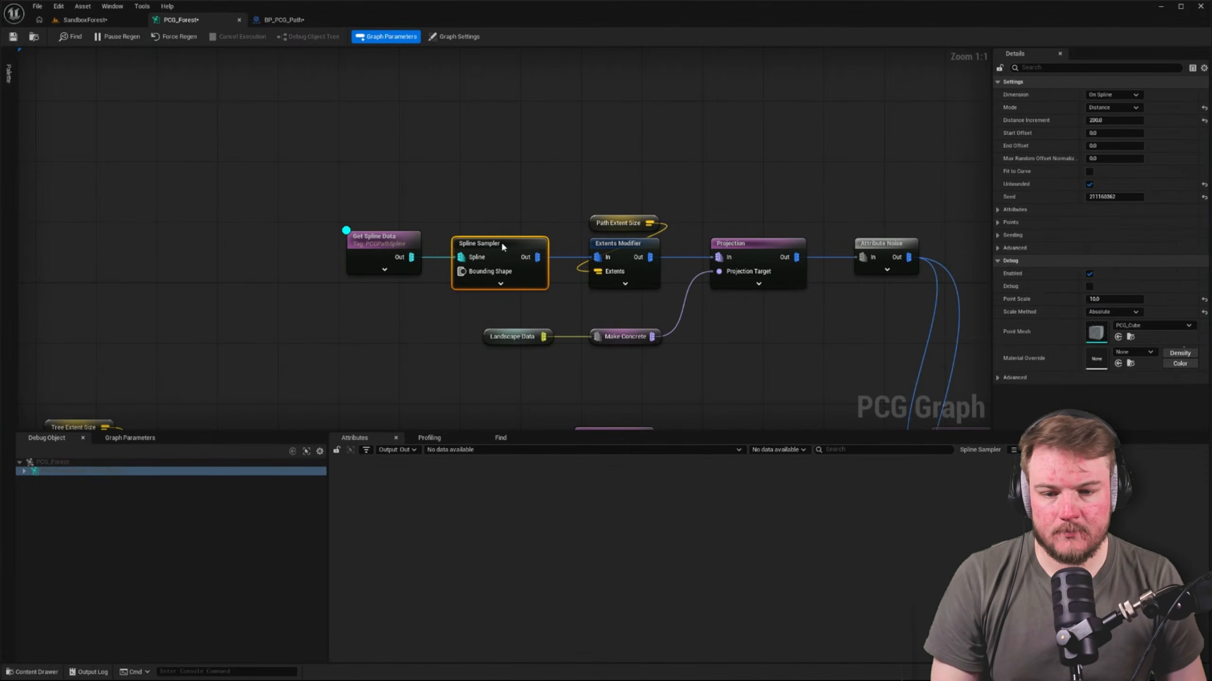
{"action": "left_click", "coordinate": [480, 190]}
{"action": "left_click", "coordinate": [76, 21]}
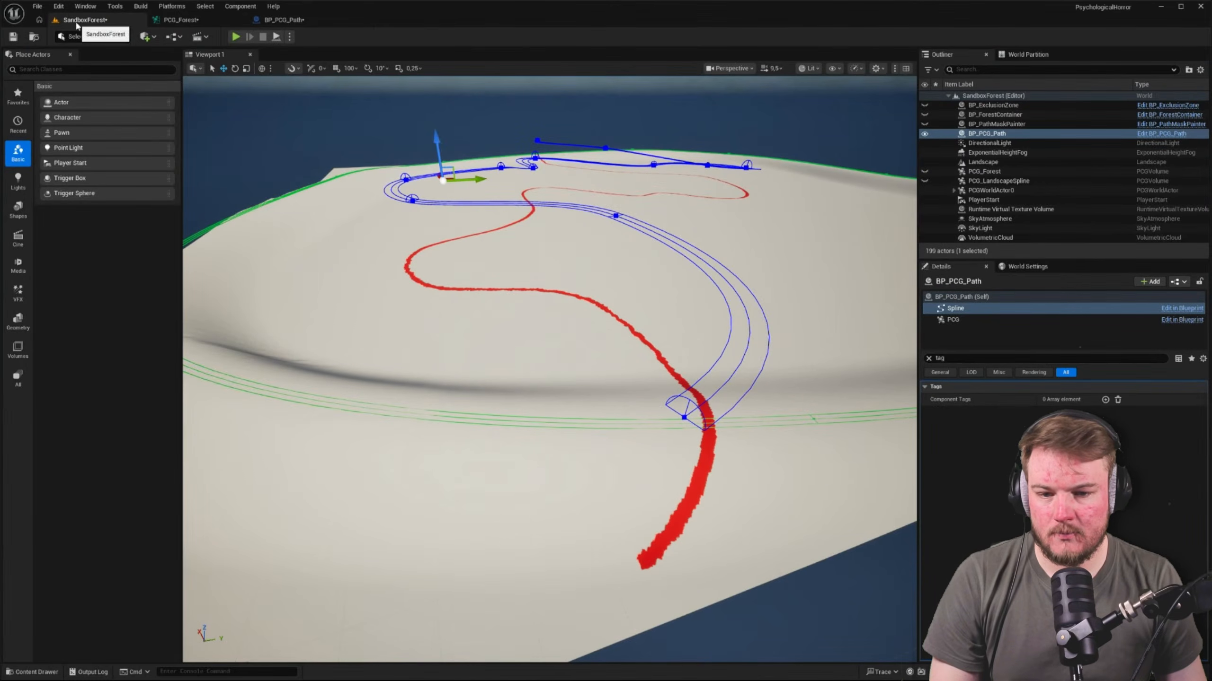
{"action": "right_click_drag", "start_coordinate": [413, 143], "coordinate": [414, 143]}
{"action": "key", "text": "w"}
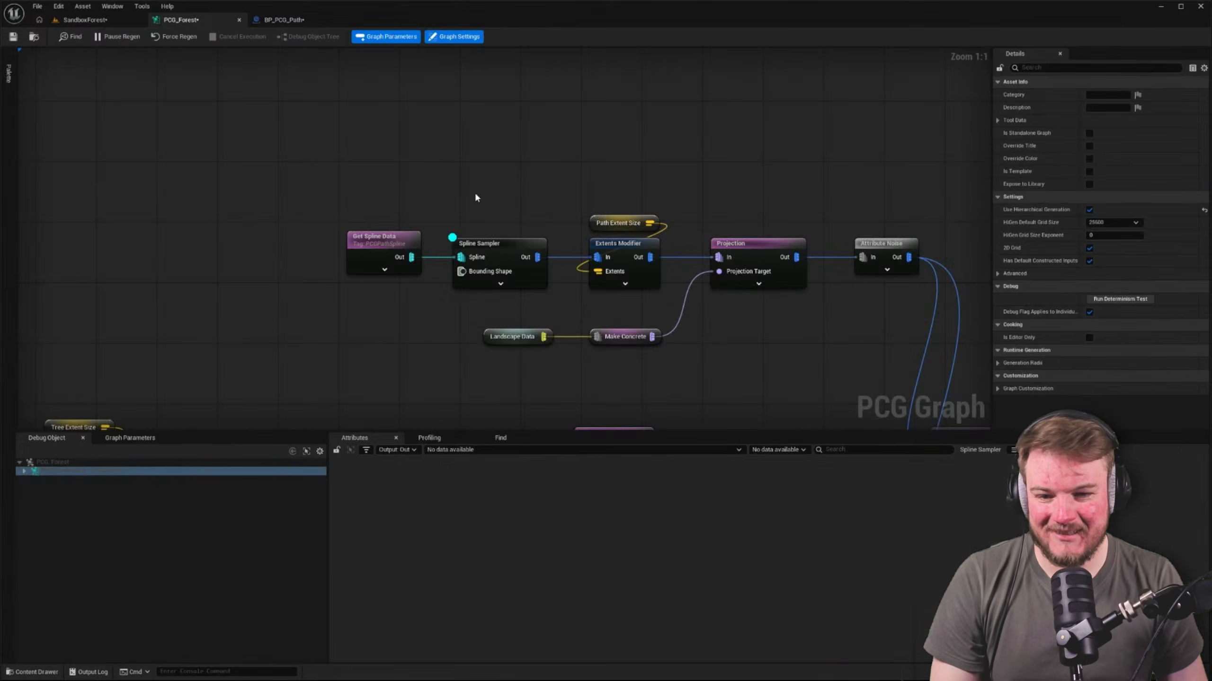
In the PCG_Forest graph, inspect the output points of the path Spline Sampler and its Extents Modifier
{"action": "left_click", "coordinate": [524, 252]}
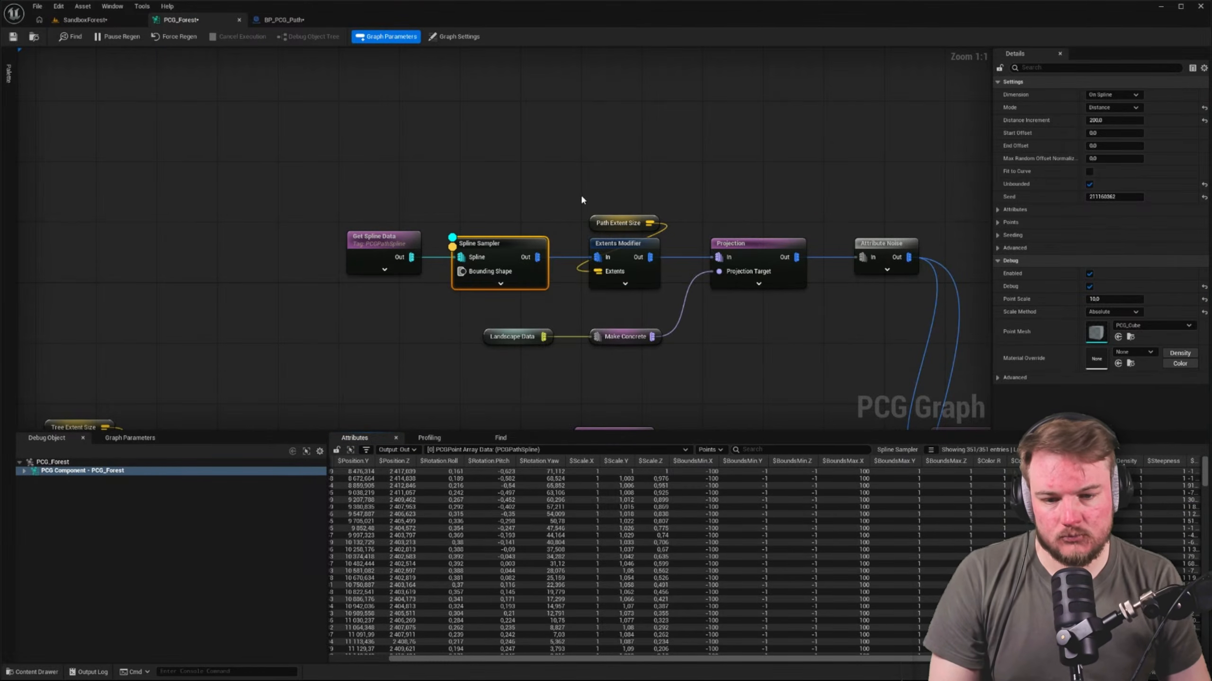
{"action": "right_click_drag", "start_coordinate": [687, 201], "coordinate": [605, 134]}
{"action": "left_click", "coordinate": [547, 184]}
{"action": "key", "text": "a"}
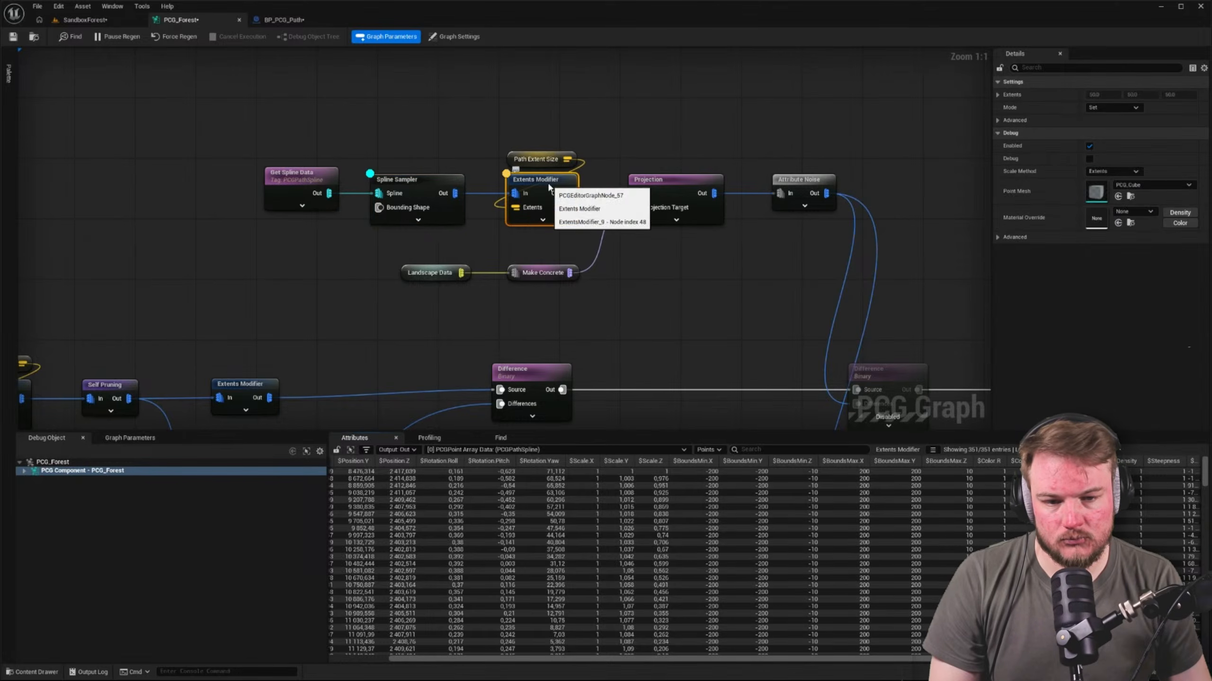
Enable the two disabled Difference nodes that subtract the path points, and save all modified assets
{"action": "right_click_drag", "start_coordinate": [733, 231], "coordinate": [660, 152]}
{"action": "right_click_drag", "start_coordinate": [762, 274], "coordinate": [558, 96]}
{"action": "scroll", "coordinate": [622, 152], "scroll_direction": "down", "scroll_amount": 3}
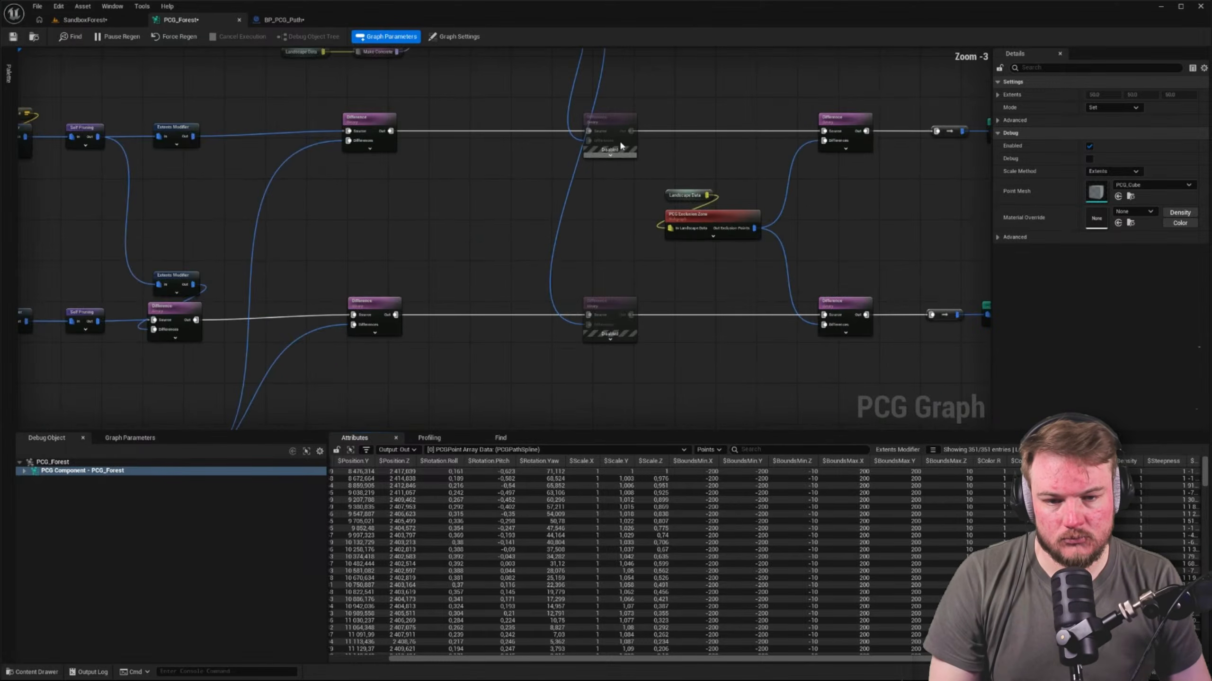
{"action": "left_click", "coordinate": [620, 145]}
{"action": "left_click", "coordinate": [624, 301], "text": "ctrl"}
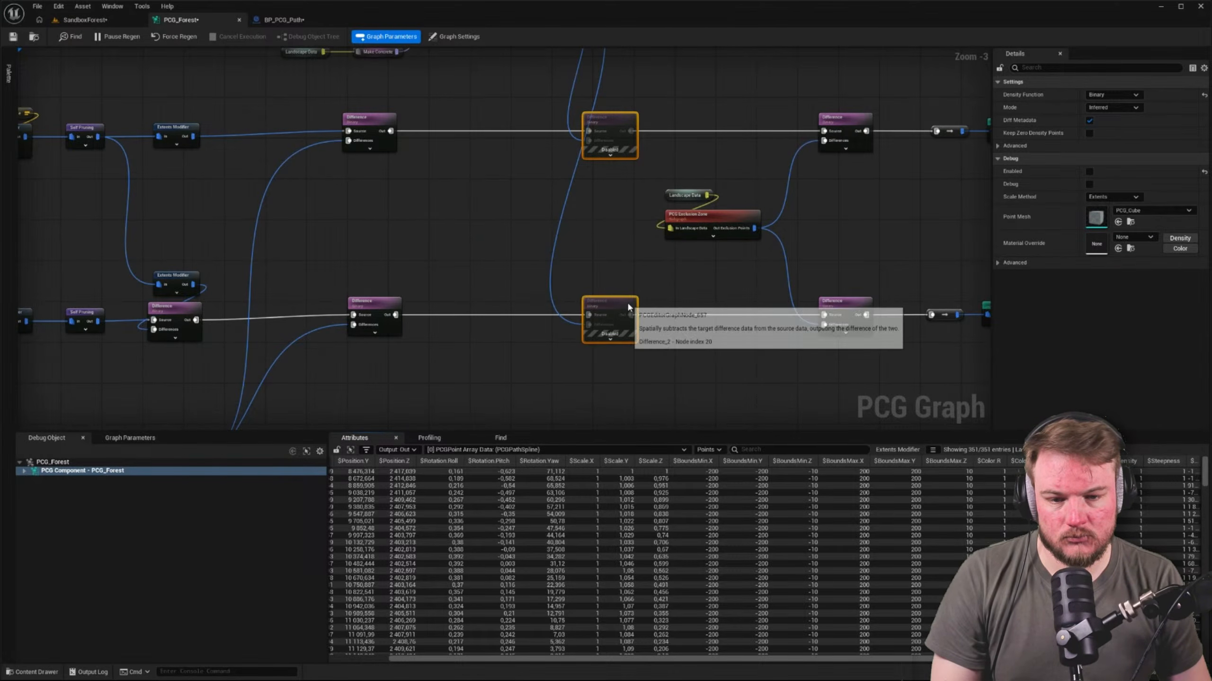
{"action": "key", "text": "e"}
{"action": "left_click", "coordinate": [185, 70]}
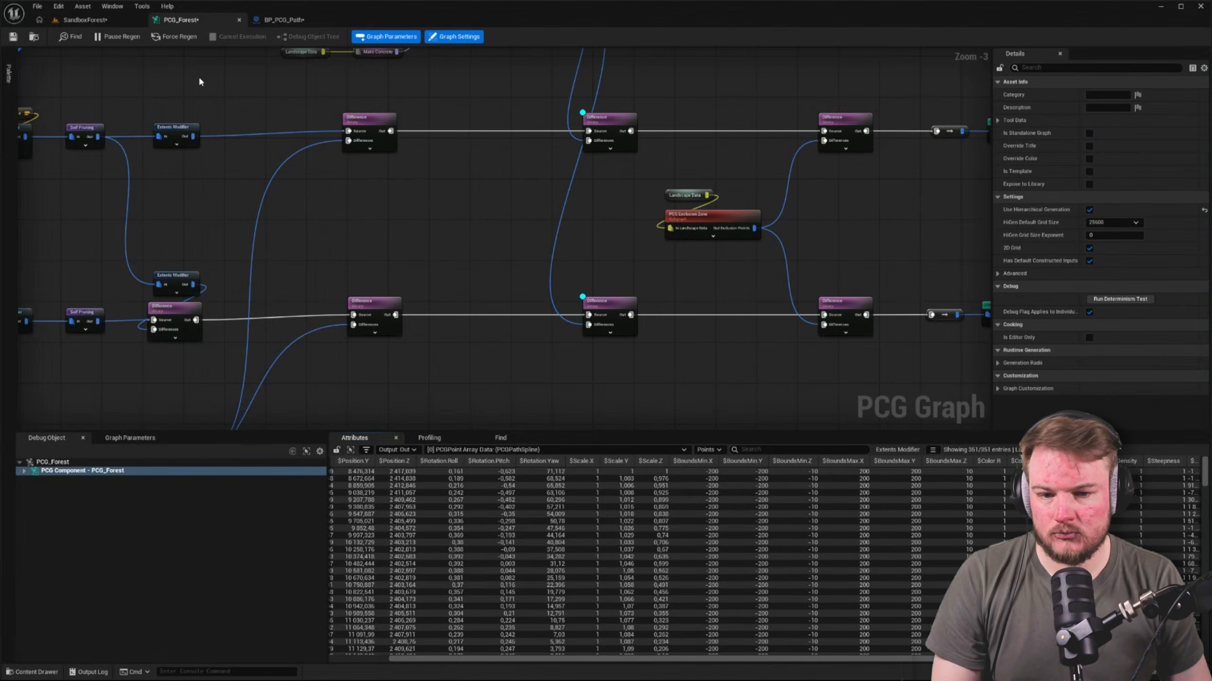
{"action": "key", "text": "ctrl+shift+s"}
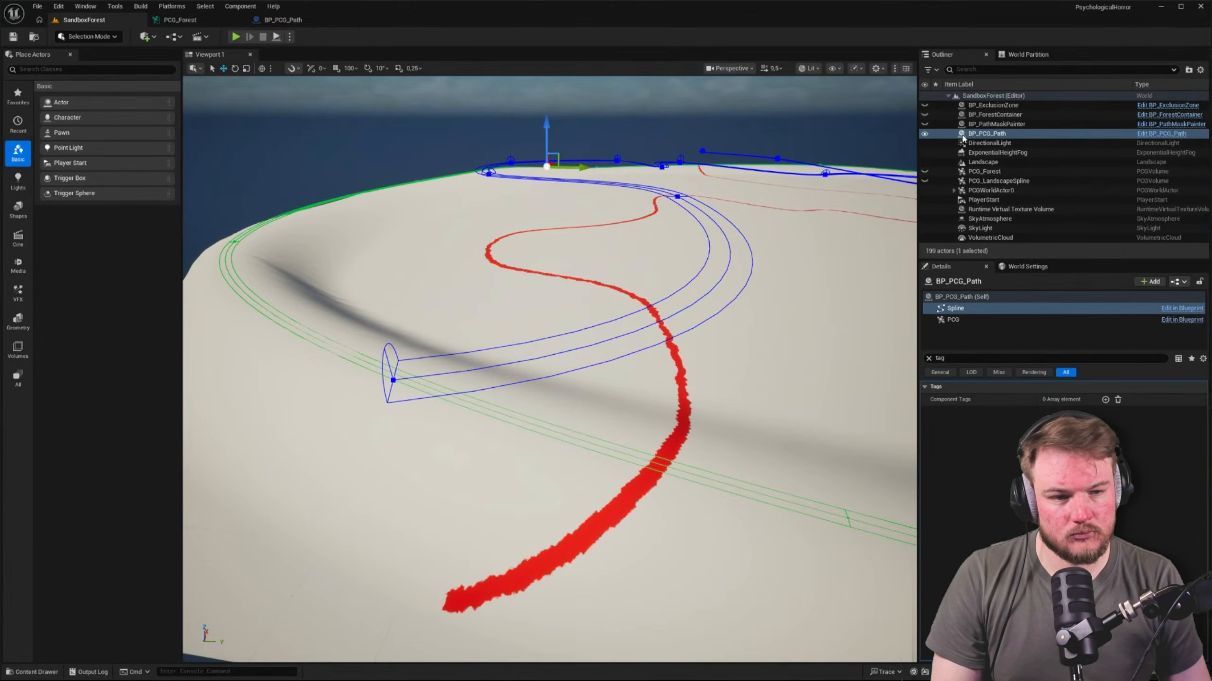
Make the PCG_Forest and PCG_LandscapeSpline actors visible in the SandboxForest level
{"action": "left_click", "coordinate": [962, 137]}
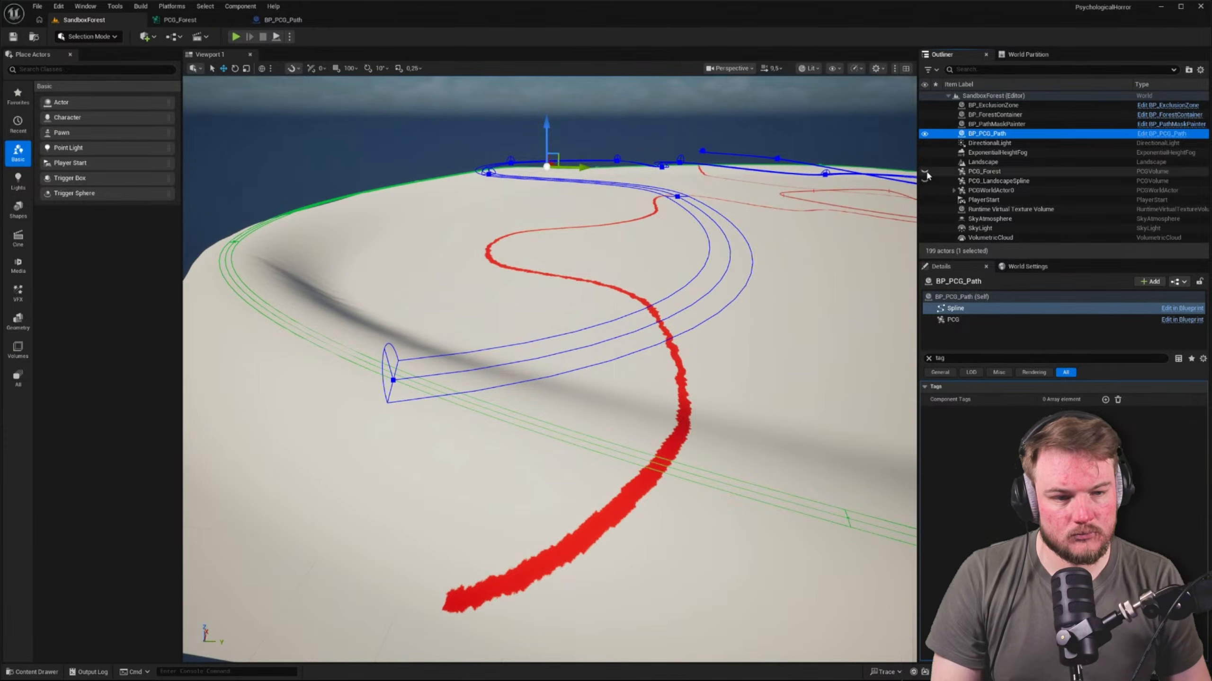
{"action": "left_click", "coordinate": [926, 172]}
{"action": "left_click", "coordinate": [925, 181]}
{"action": "right_click_drag", "start_coordinate": [764, 267], "coordinate": [799, 307]}
{"action": "left_click", "coordinate": [925, 181]}
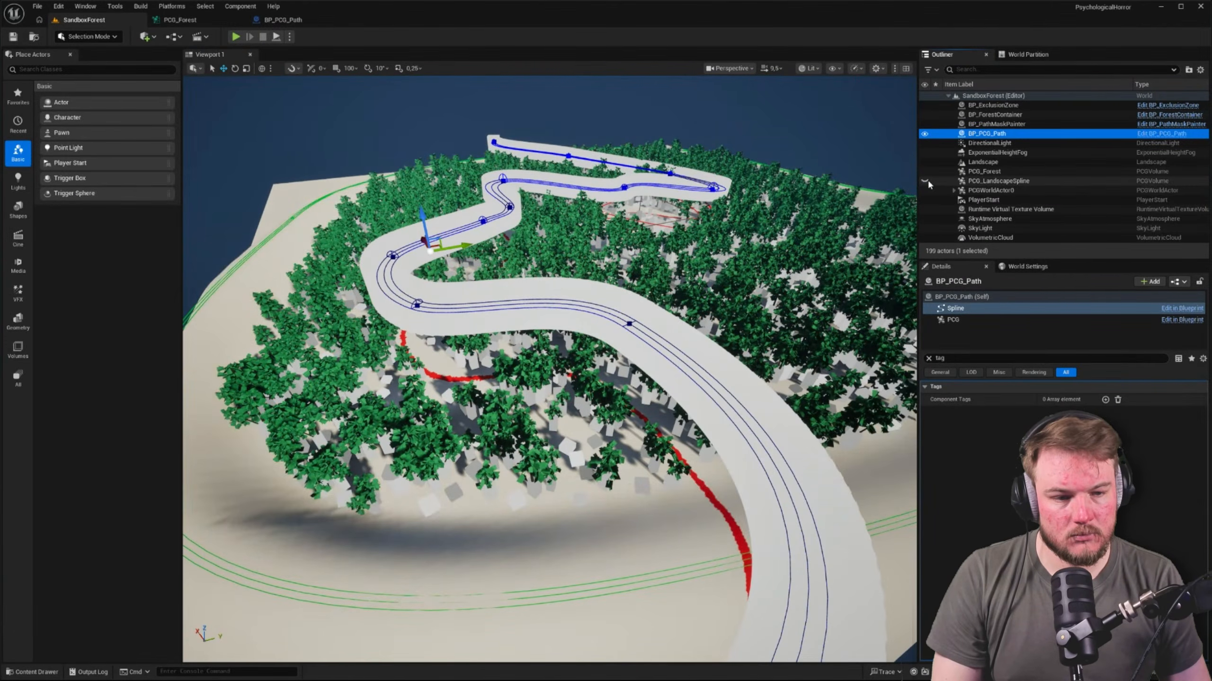
{"action": "left_click", "coordinate": [925, 181]}
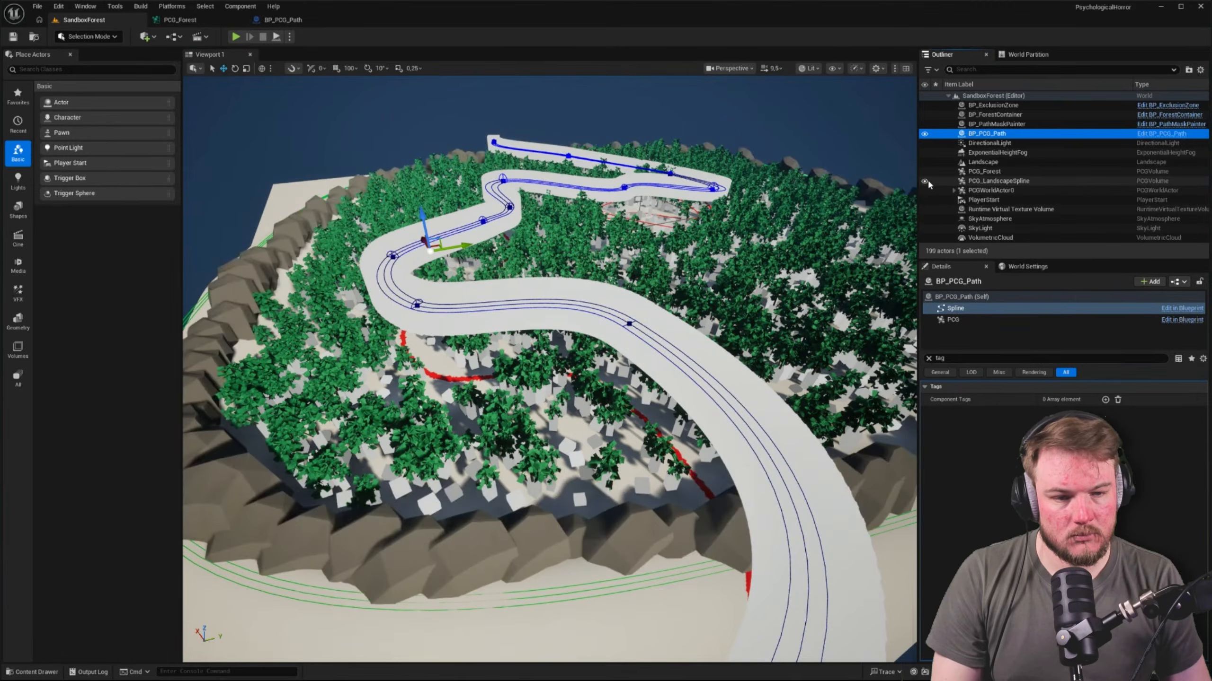
Hide the BP_ForestContainer actor and look over the forest around the path
{"action": "left_click", "coordinate": [923, 115]}
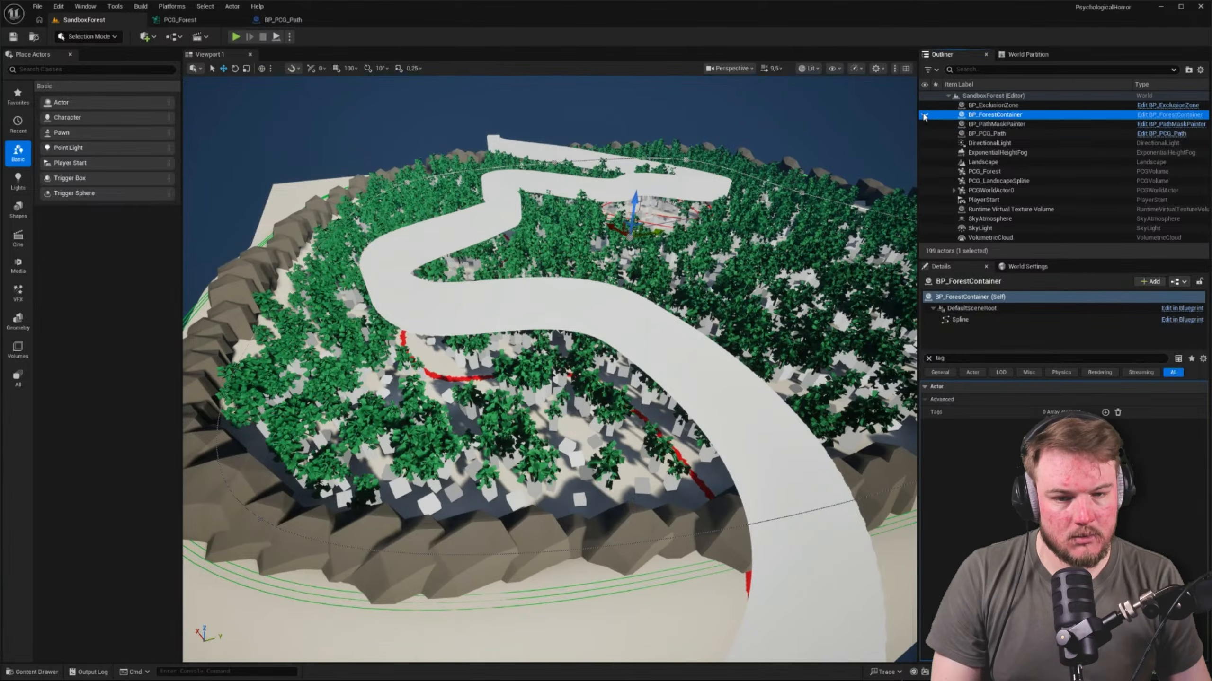
{"action": "left_click", "coordinate": [924, 116]}
{"action": "key", "text": "d"}
{"action": "right_click_drag", "start_coordinate": [760, 192], "coordinate": [805, 138]}
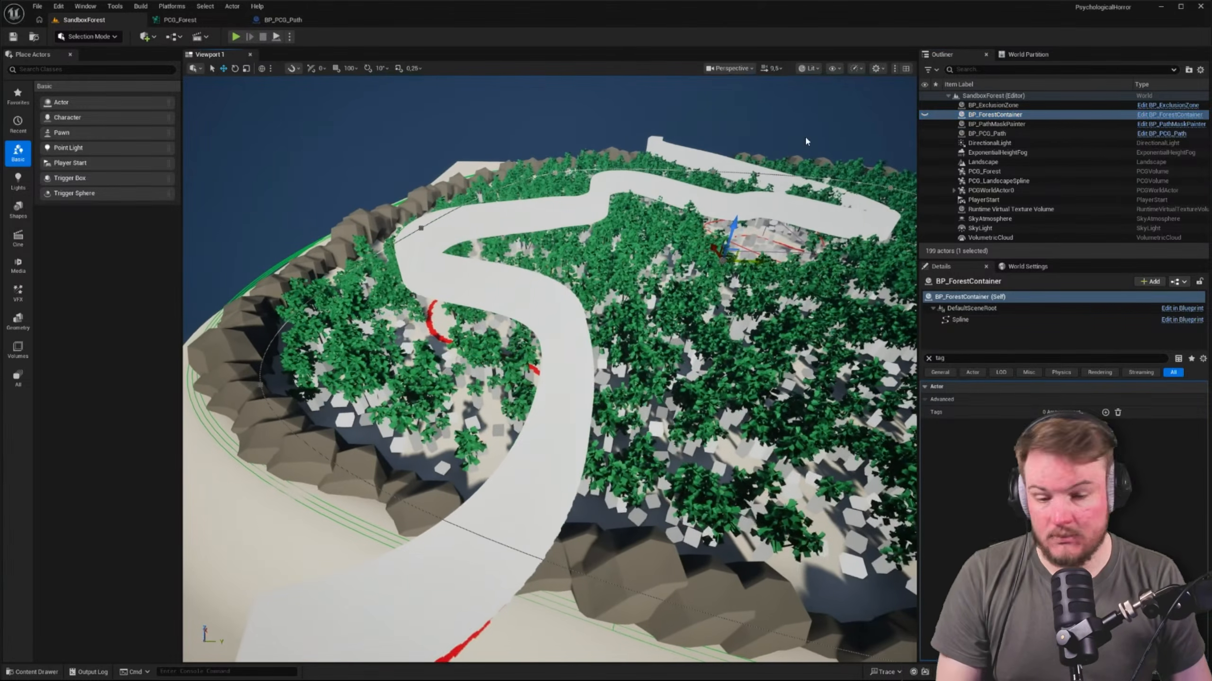
Turn off debugging on the path Spline Sampler in the PCG_Forest graph
{"action": "left_click", "coordinate": [282, 19]}
{"action": "left_click", "coordinate": [210, 21]}
{"action": "right_click_drag", "start_coordinate": [445, 172], "coordinate": [443, 203]}
{"action": "left_click", "coordinate": [316, 143]}
{"action": "left_click", "coordinate": [98, 68]}
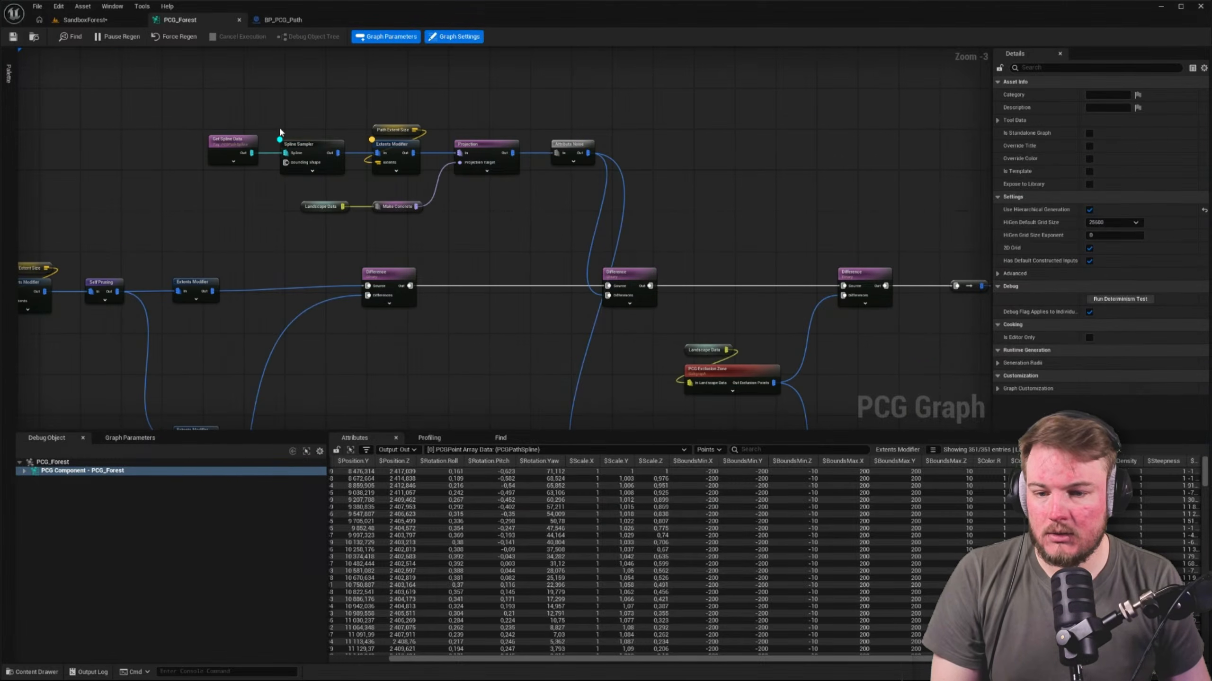
{"action": "left_click", "coordinate": [311, 151]}
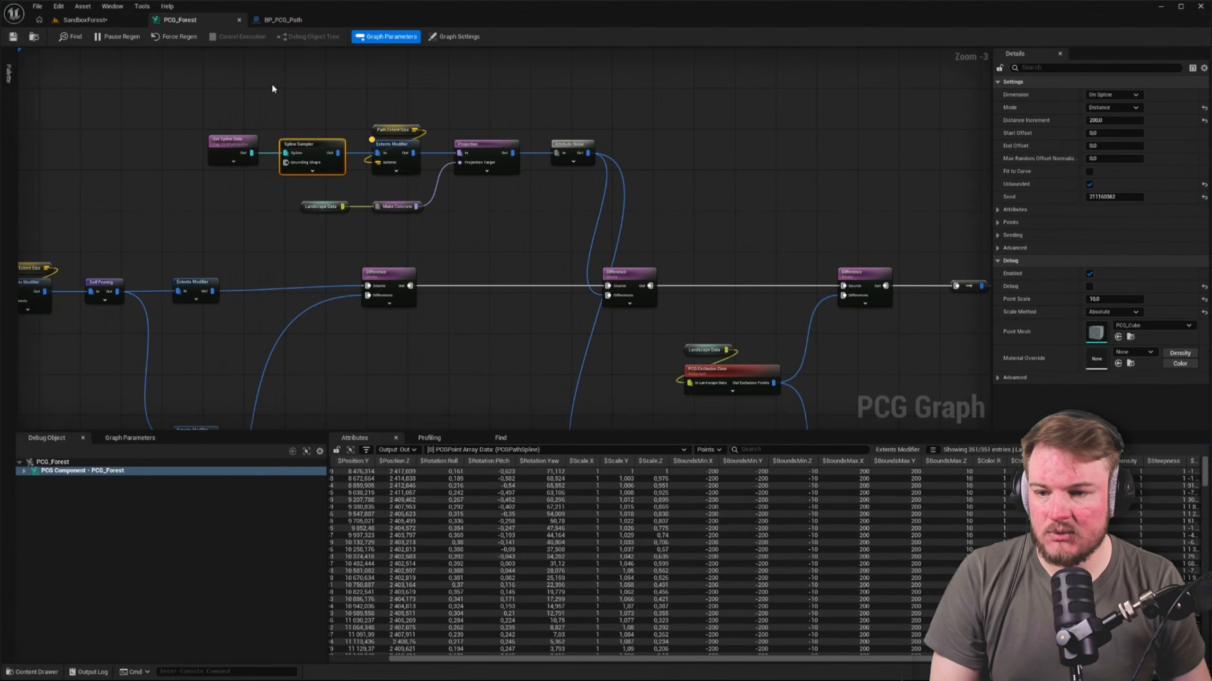
Fly through the forest in the SandboxForest level to examine tree clearance along the path and around the exclusion zone
{"action": "left_click", "coordinate": [108, 20]}
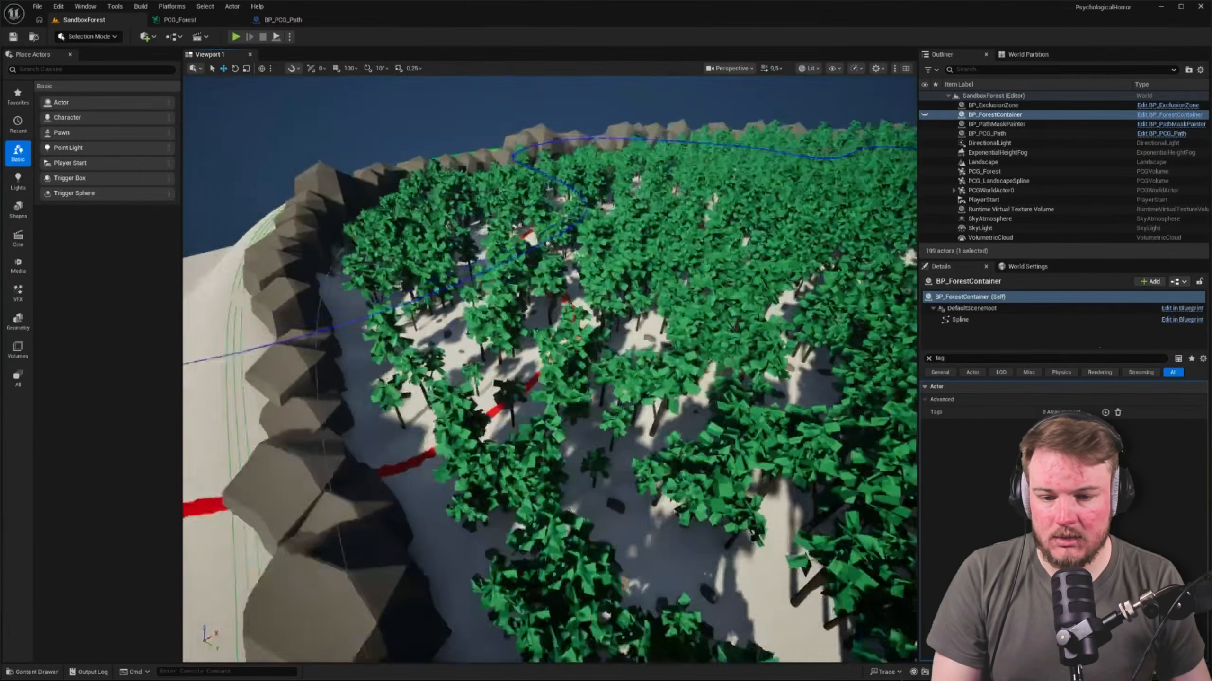
{"action": "key", "text": "w"}
{"action": "right_click_drag", "start_coordinate": [548, 367], "coordinate": [516, 183]}
{"action": "scroll", "coordinate": [501, 334], "scroll_direction": "down", "scroll_amount": 5}
{"action": "key", "text": "w"}
{"action": "scroll", "coordinate": [524, 300], "scroll_direction": "down", "scroll_amount": 2}
{"action": "key", "text": "w"}
{"action": "key", "text": "w"}
{"action": "scroll", "coordinate": [649, 297], "scroll_direction": "down", "scroll_amount": 3}
{"action": "key", "text": "w"}
{"action": "key", "text": "w"}
{"action": "key", "text": "w"}
{"action": "key", "text": "s"}
{"action": "scroll", "coordinate": [501, 213], "scroll_direction": "up", "scroll_amount": 1}
{"action": "key", "text": "s"}
{"action": "scroll", "coordinate": [502, 213], "scroll_direction": "up", "scroll_amount": 3}
{"action": "key", "text": "a"}
{"action": "left_click", "coordinate": [558, 221]}
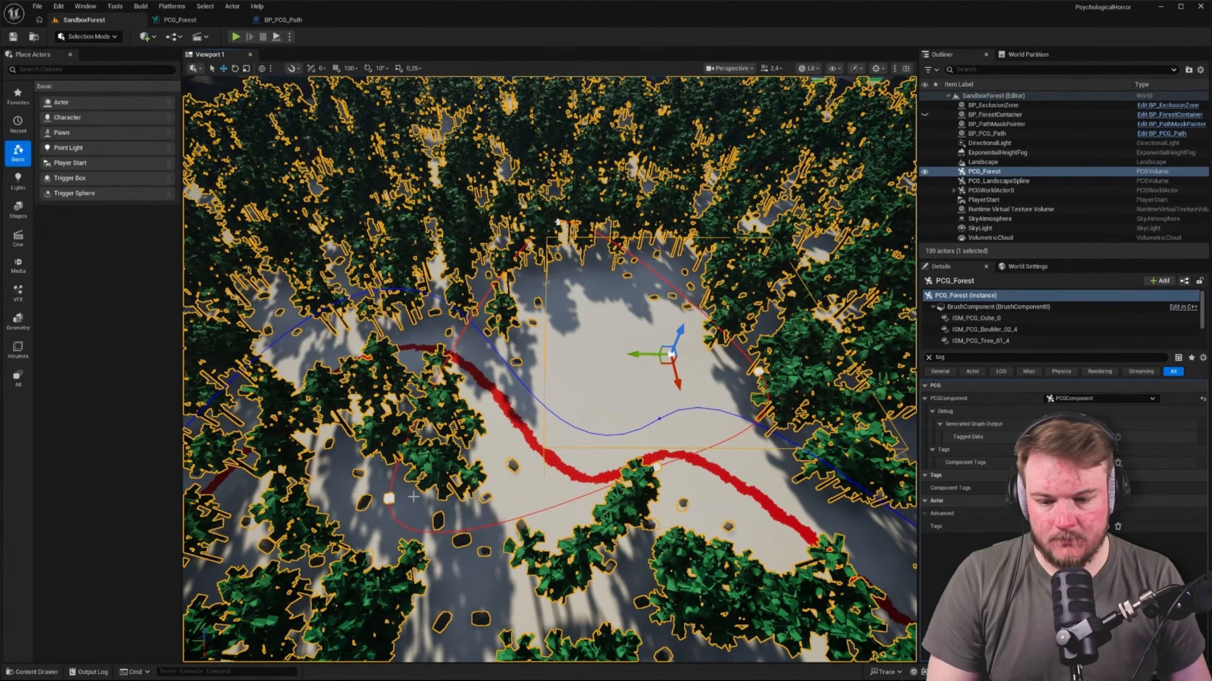
Open the PCG_ExclusionZone graph from the PCG/ExclusionZone content folder
{"action": "left_click", "coordinate": [199, 19]}
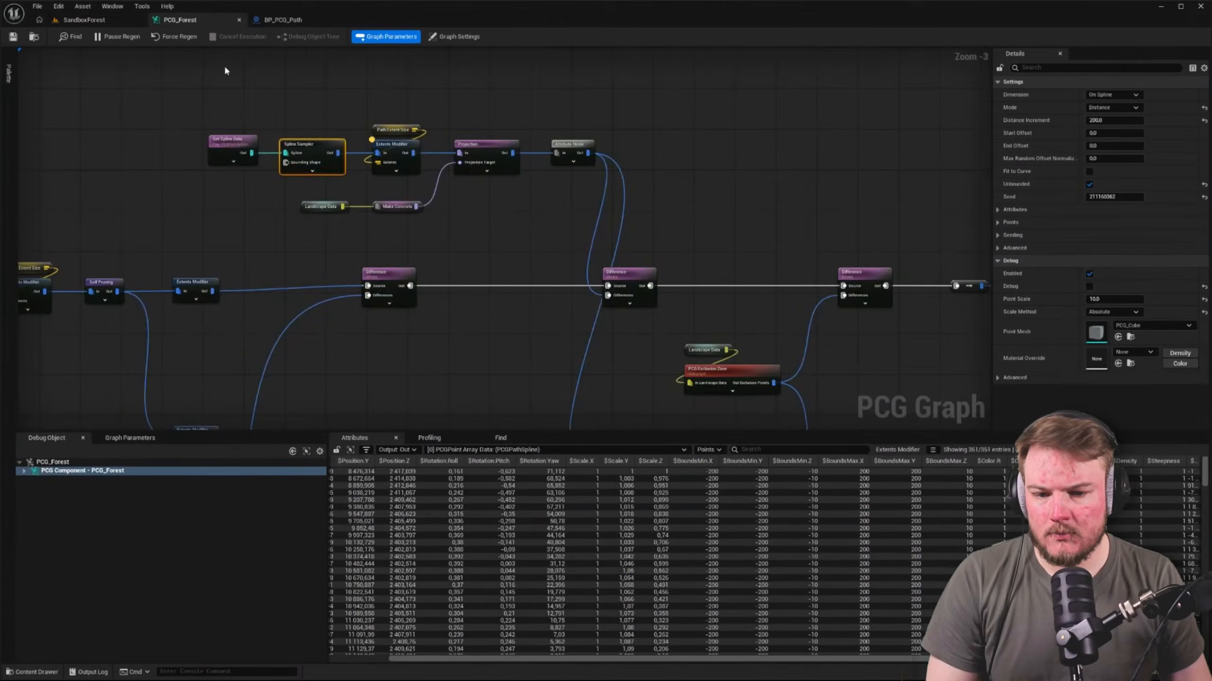
{"action": "scroll", "coordinate": [519, 216], "scroll_direction": "down", "scroll_amount": 5}
{"action": "scroll", "coordinate": [627, 236], "scroll_direction": "up", "scroll_amount": 5}
{"action": "scroll", "coordinate": [626, 229], "scroll_direction": "up", "scroll_amount": 1}
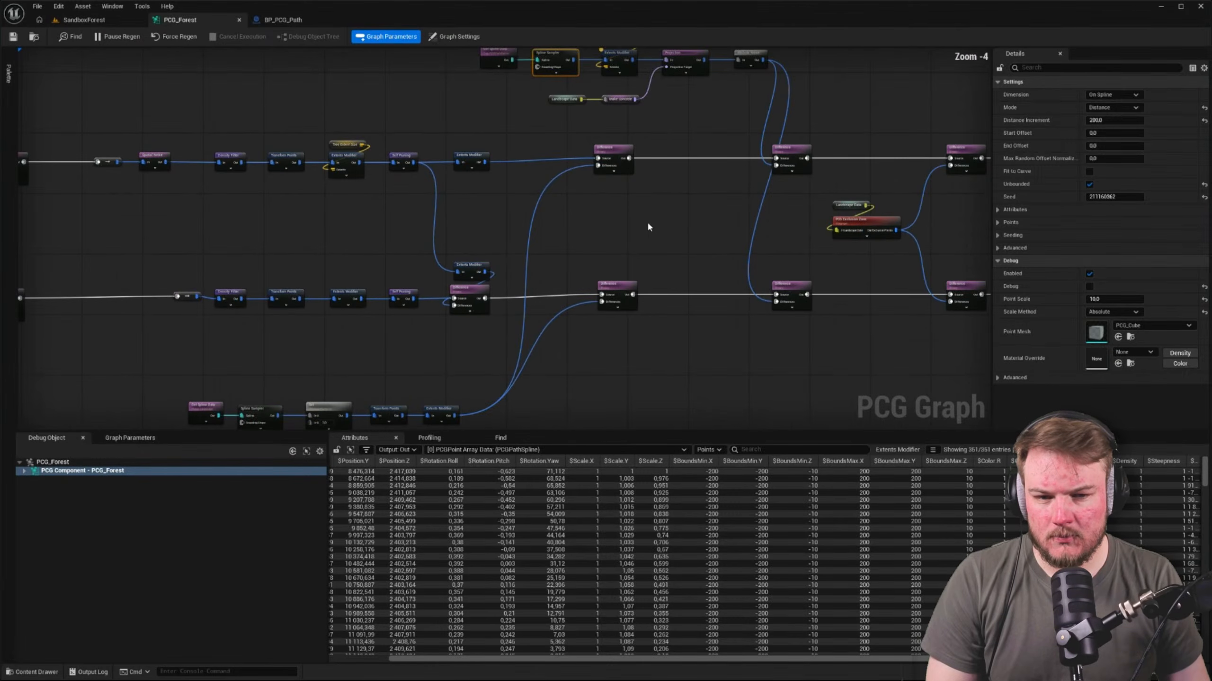
{"action": "left_click", "coordinate": [646, 221]}
{"action": "right_click_drag", "start_coordinate": [646, 221], "coordinate": [845, 171]}
{"action": "key", "text": "ctrl+space"}
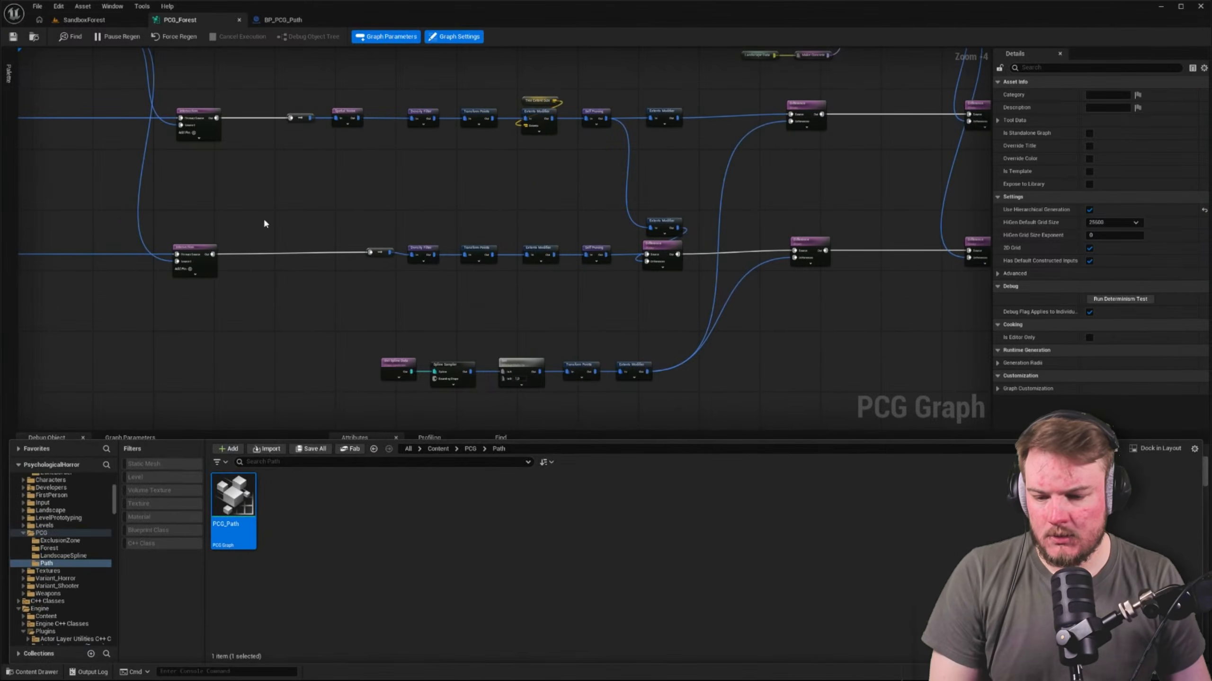
{"action": "left_click", "coordinate": [83, 542]}
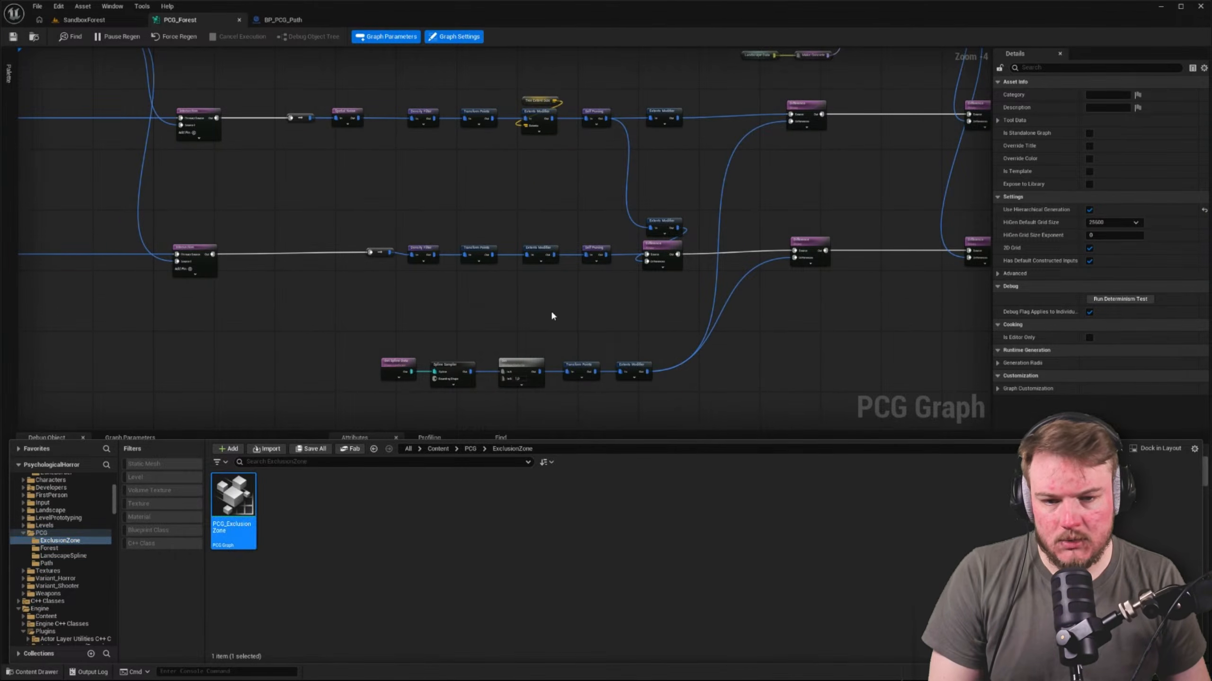
{"action": "left_click", "coordinate": [213, 180]}
{"action": "left_click", "coordinate": [163, 83]}
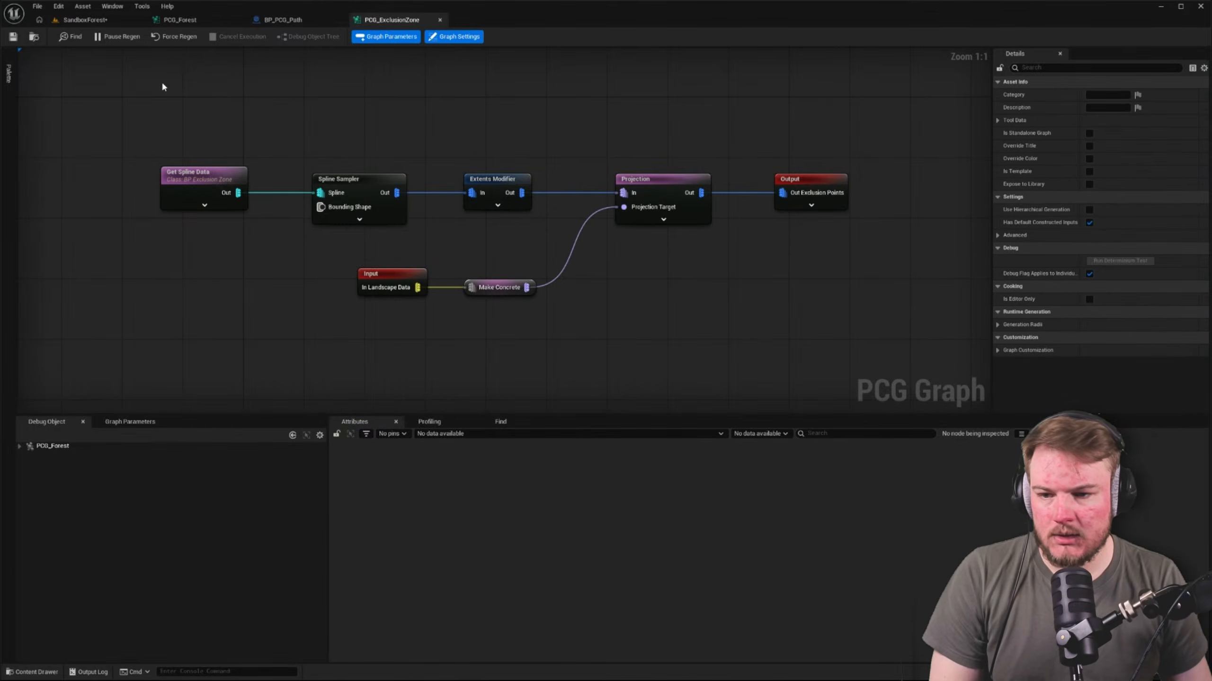
Copy the Get Spline Data, Spline Sampler, Extents Modifier and Projection nodes from PCG_ExclusionZone into the PCG_Forest graph
{"action": "left_click", "coordinate": [96, 20]}
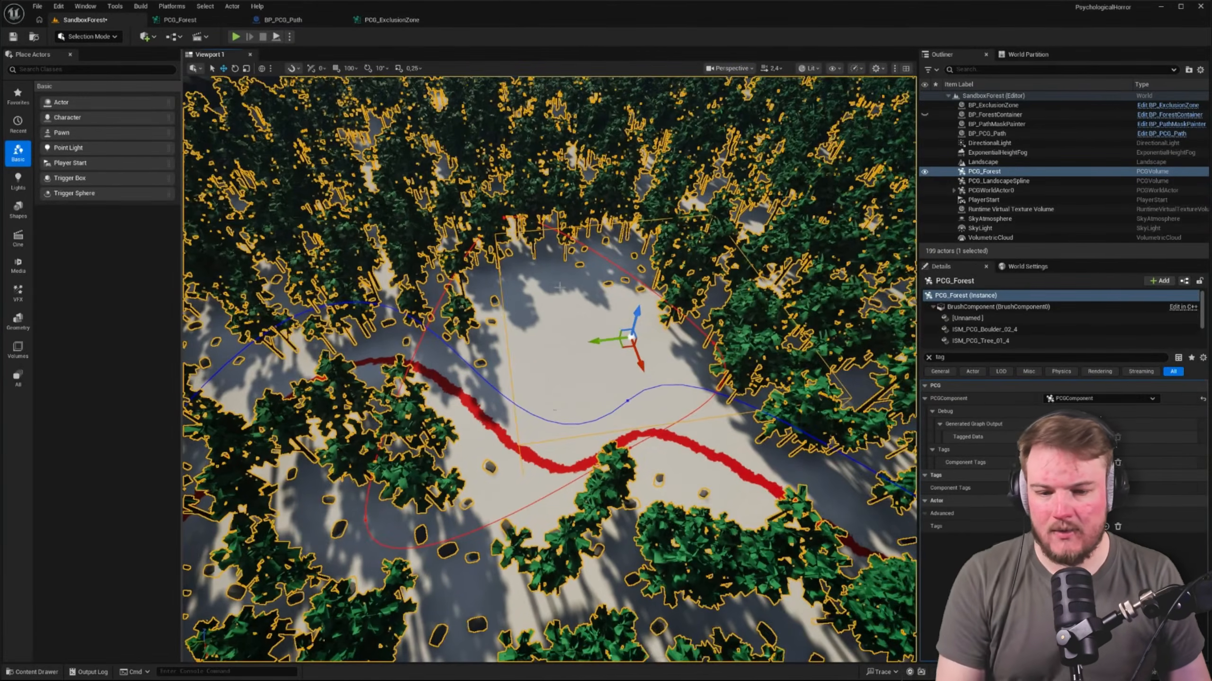
{"action": "left_click", "coordinate": [399, 20]}
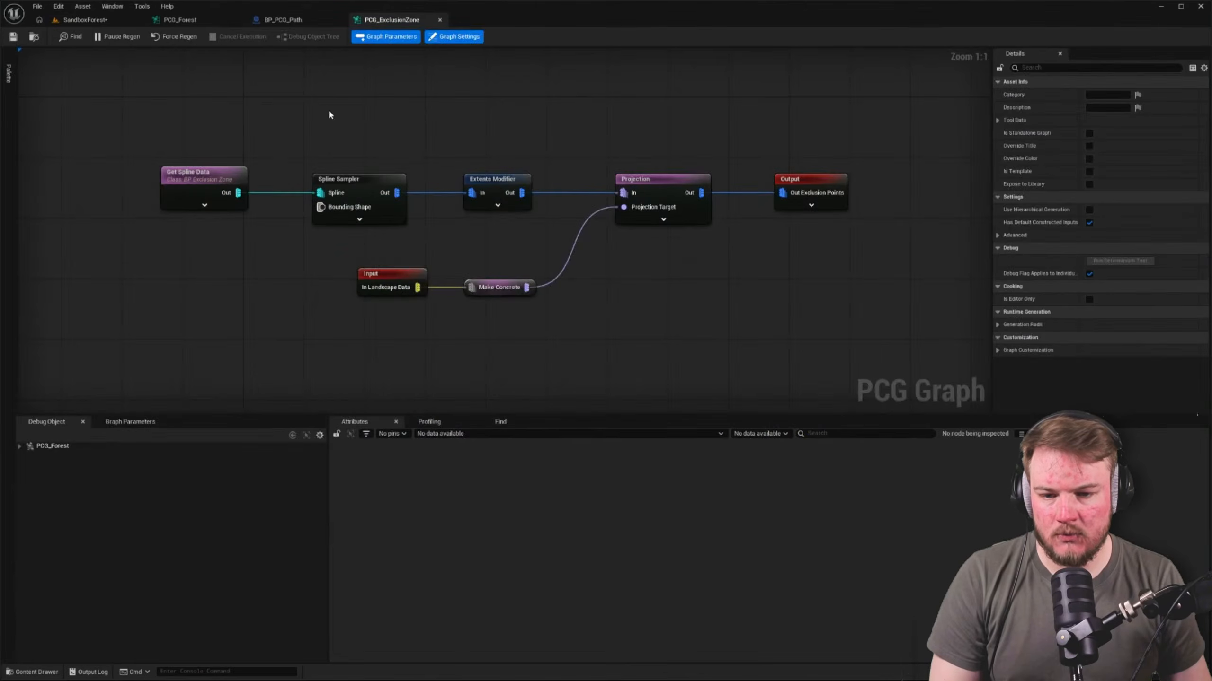
{"action": "left_click_drag", "start_coordinate": [209, 133], "coordinate": [665, 224]}
{"action": "left_click", "coordinate": [197, 20]}
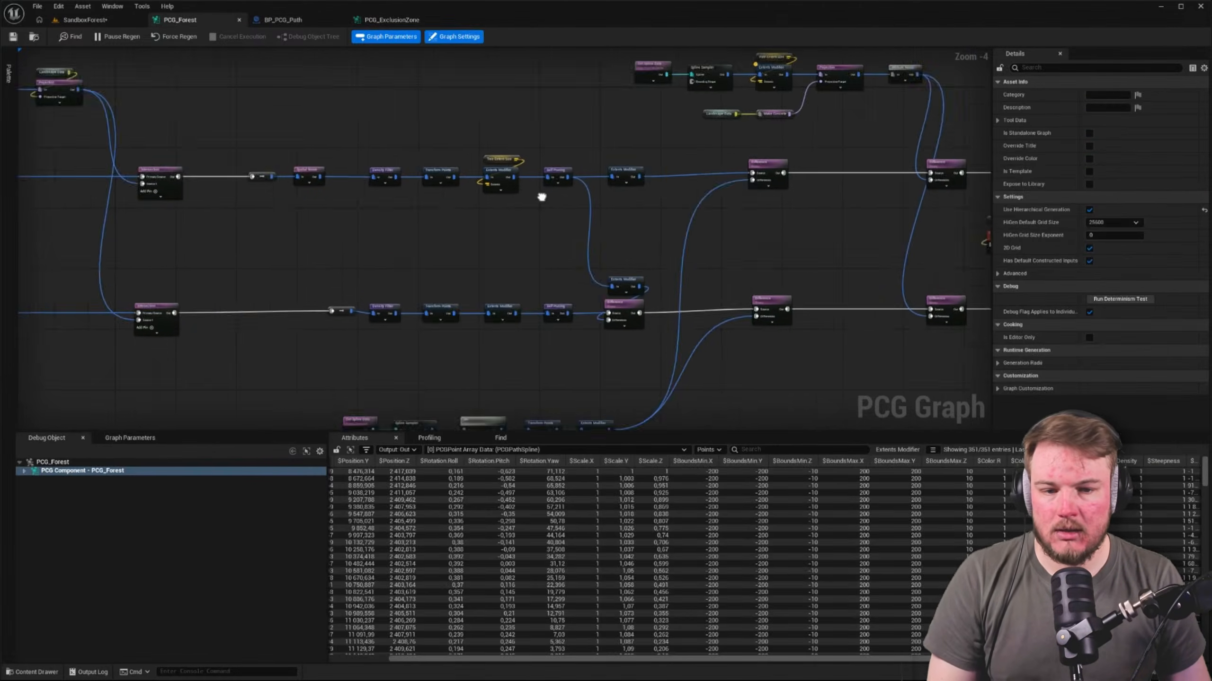
{"action": "right_click_drag", "start_coordinate": [658, 178], "coordinate": [526, 198]}
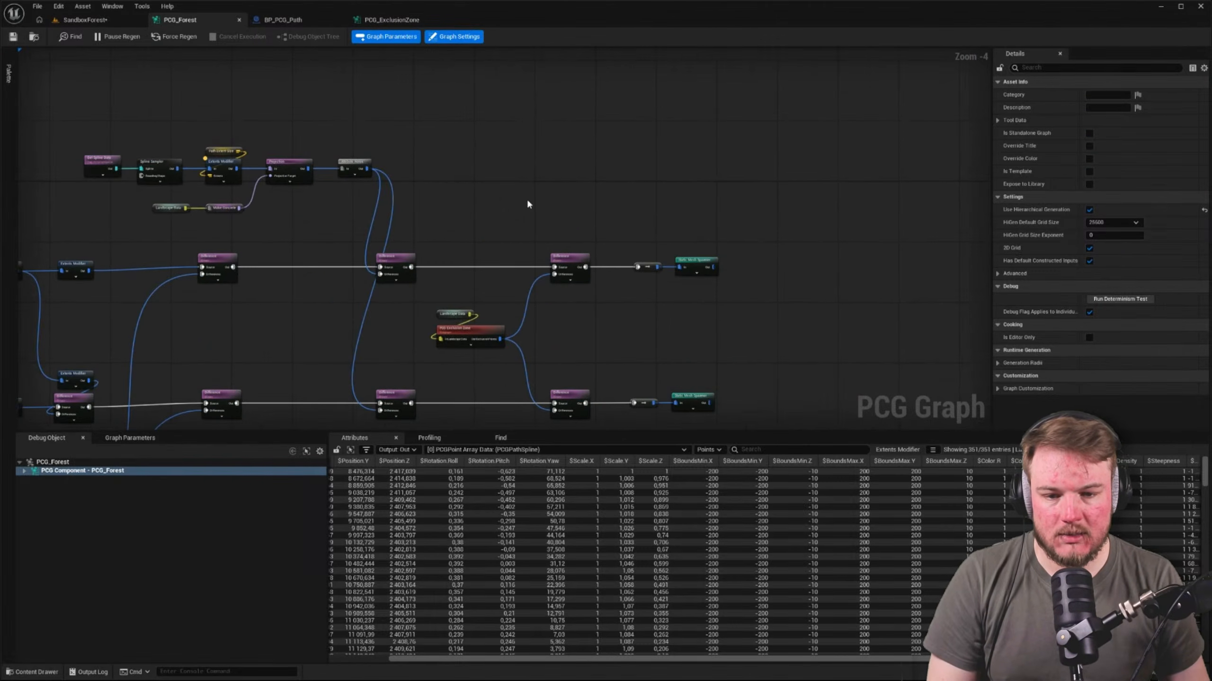
{"action": "key", "text": "ctrl+v"}
{"action": "scroll", "coordinate": [520, 174], "scroll_direction": "up", "scroll_amount": 2}
Move the Landscape Data reroute beside the pasted exclusion chain and connect it to the Projection node's Projection Target
{"action": "left_click_drag", "start_coordinate": [397, 206], "coordinate": [492, 136]}
{"action": "right_click_drag", "start_coordinate": [620, 259], "coordinate": [504, 210]}
{"action": "left_click", "coordinate": [631, 180]}
{"action": "right_click_drag", "start_coordinate": [578, 174], "coordinate": [626, 139]}
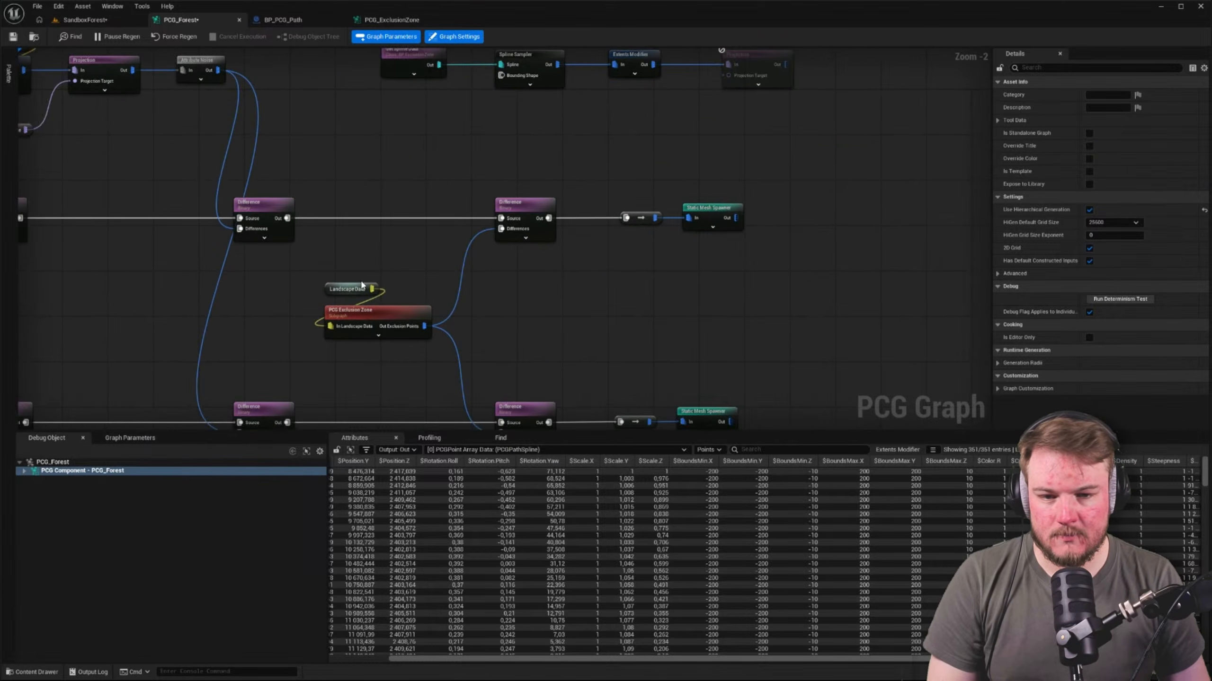
{"action": "left_click_drag", "start_coordinate": [361, 285], "coordinate": [543, 104]}
{"action": "right_click_drag", "start_coordinate": [652, 113], "coordinate": [582, 167]}
{"action": "left_click", "coordinate": [574, 168]}
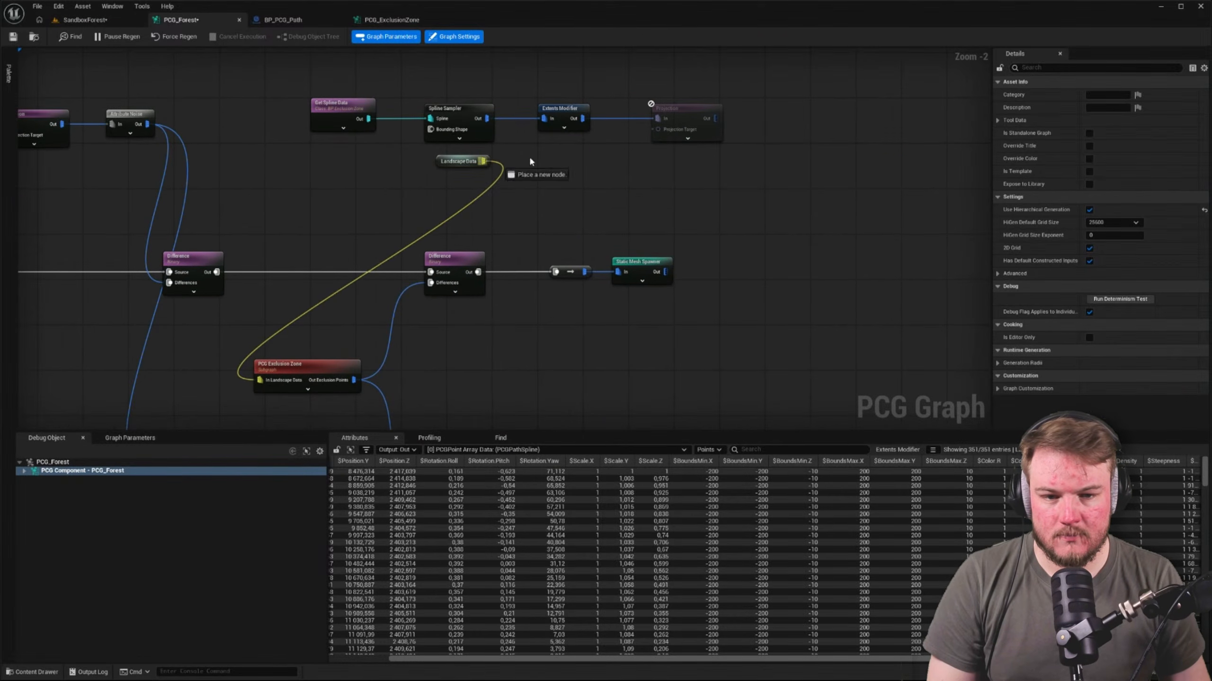
{"action": "left_click_drag", "start_coordinate": [659, 129], "coordinate": [658, 129]}
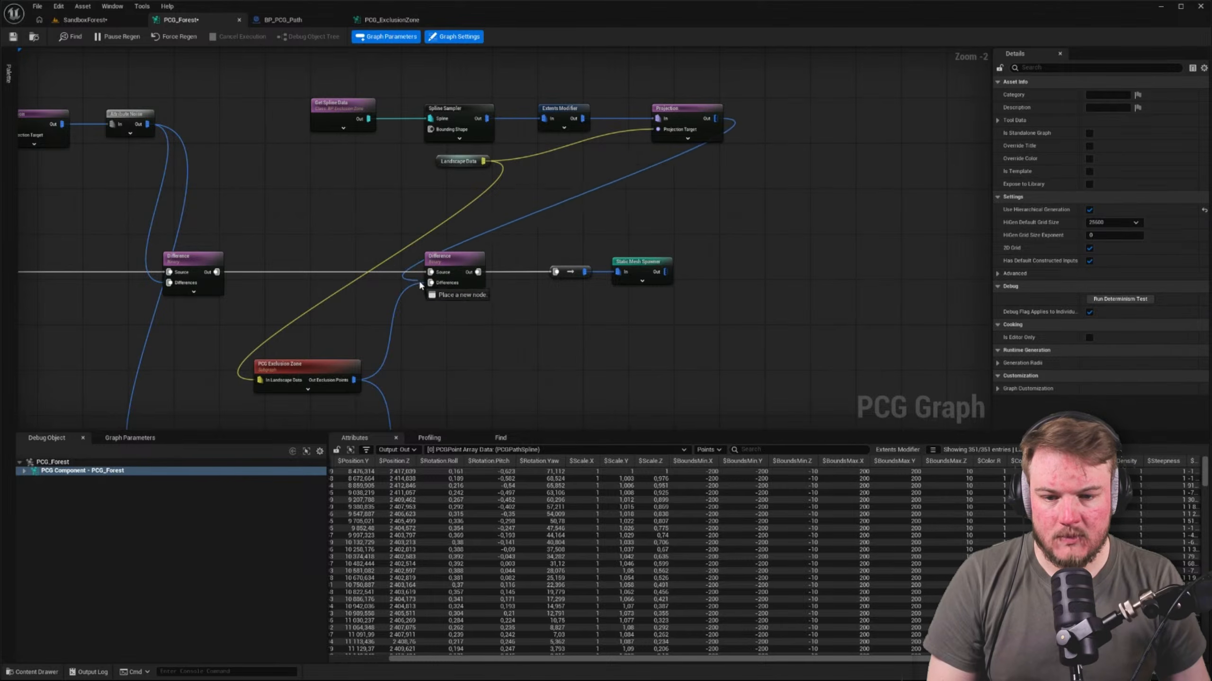
Connect the pasted Projection's output to the Differences inputs of both final Difference nodes before the Static Mesh Spawners
{"action": "left_click_drag", "start_coordinate": [431, 284], "coordinate": [431, 284]}
{"action": "right_click_drag", "start_coordinate": [544, 296], "coordinate": [596, 266]}
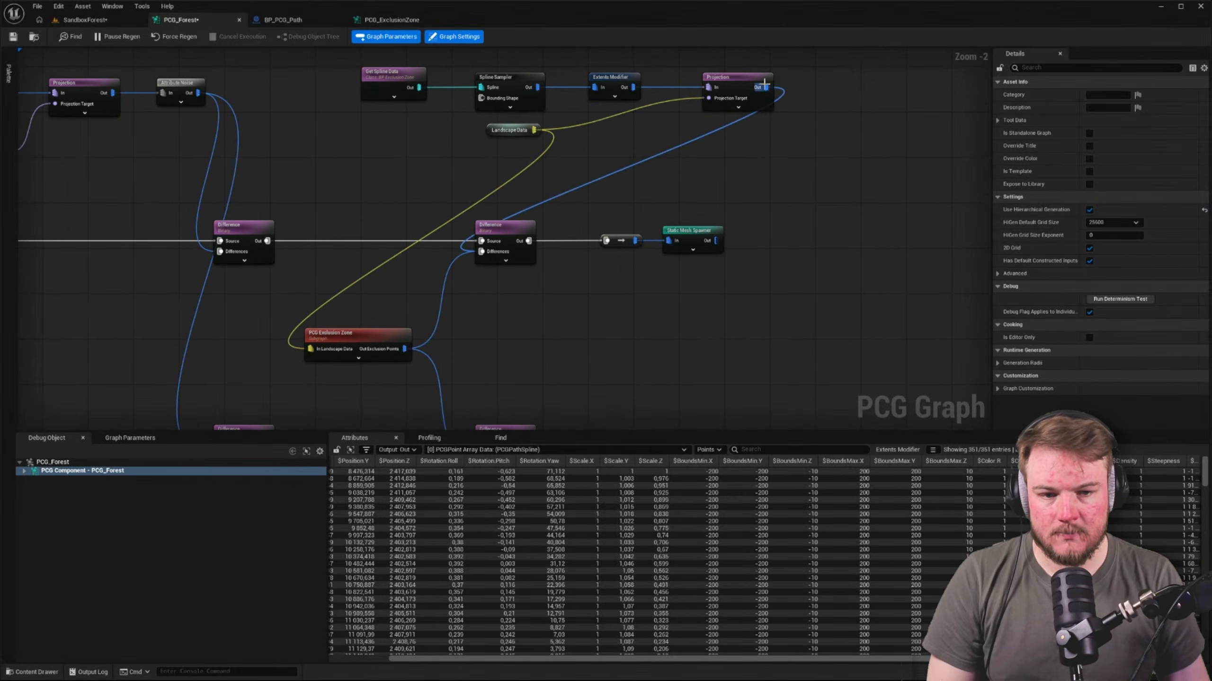
{"action": "left_click_drag", "start_coordinate": [548, 341], "coordinate": [430, 190]}
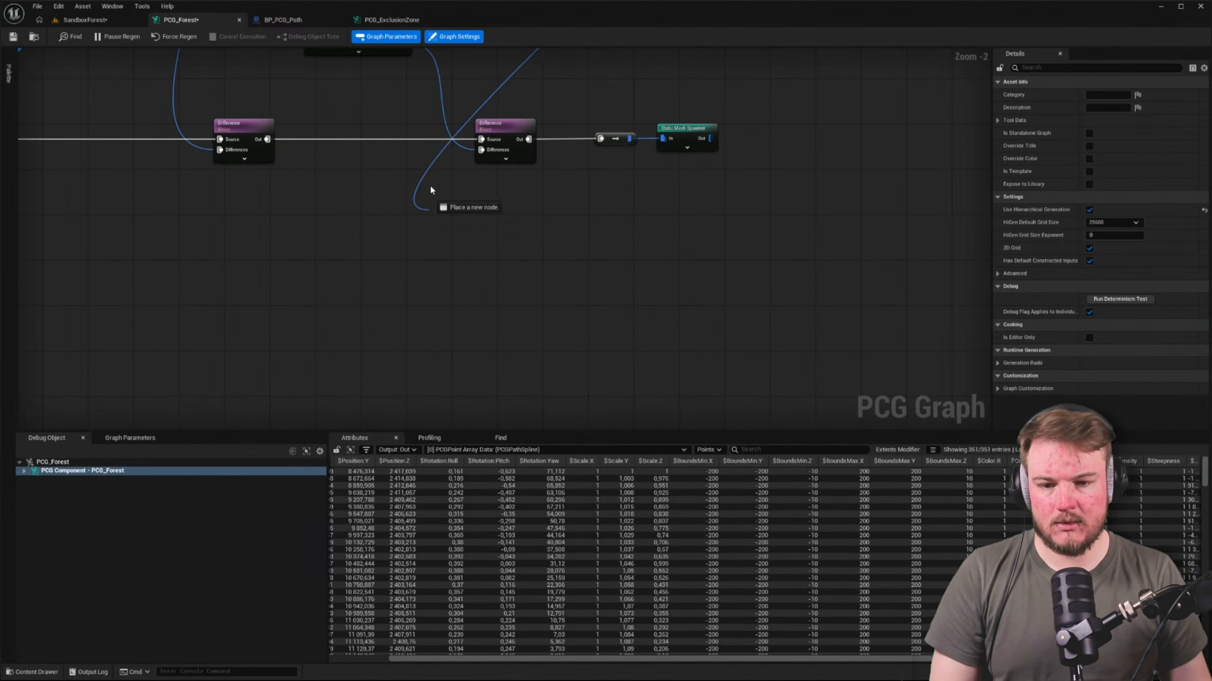
{"action": "left_click_drag", "start_coordinate": [476, 149], "coordinate": [479, 150]}
Delete the PCG Exclusion Zone subgraph node from the PCG_Forest graph
{"action": "right_click_drag", "start_coordinate": [463, 136], "coordinate": [483, 275]}
{"action": "left_click", "coordinate": [426, 180]}
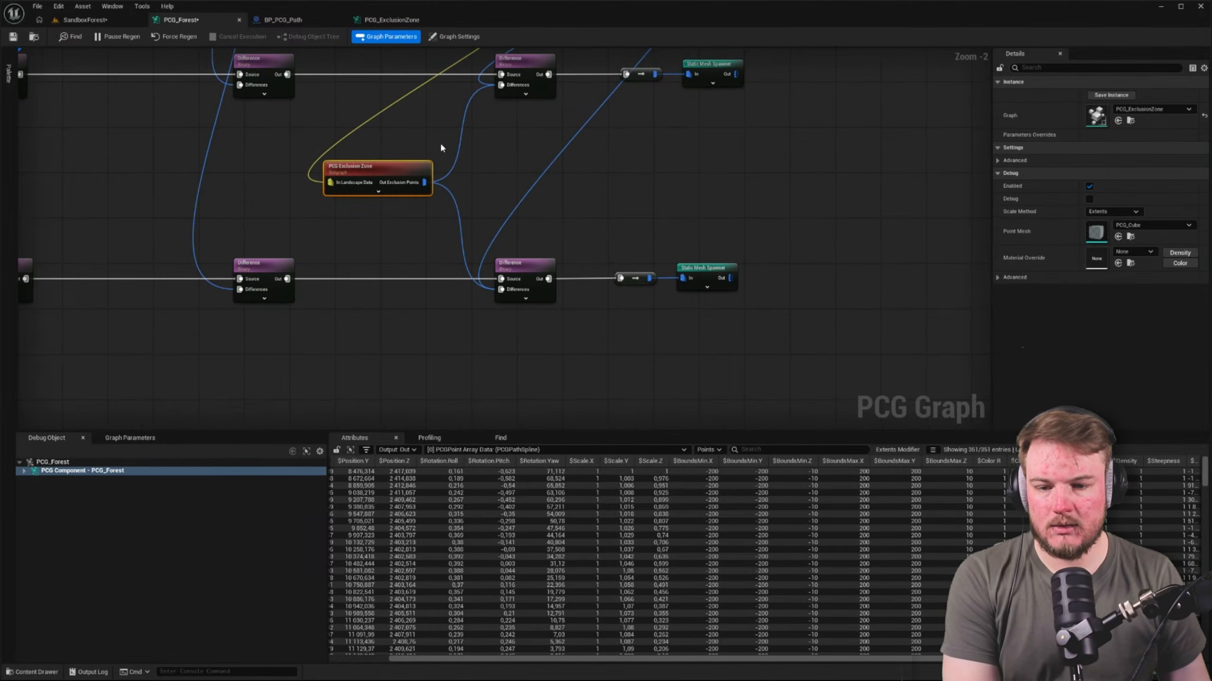
{"action": "right_click_drag", "start_coordinate": [465, 108], "coordinate": [465, 213]}
{"action": "scroll", "coordinate": [465, 216], "scroll_direction": "down", "scroll_amount": 3}
Tighten the spacing of the pasted exclusion nodes and place Landscape Data directly above their Projection node
{"action": "left_click_drag", "start_coordinate": [393, 128], "coordinate": [625, 187]}
{"action": "scroll", "coordinate": [515, 117], "scroll_direction": "up", "scroll_amount": 4}
{"action": "left_click", "coordinate": [493, 101]}
{"action": "scroll", "coordinate": [413, 177], "scroll_direction": "up", "scroll_amount": 1}
{"action": "left_click_drag", "start_coordinate": [311, 211], "coordinate": [350, 211]}
{"action": "left_click_drag", "start_coordinate": [442, 252], "coordinate": [454, 287]}
{"action": "left_click_drag", "start_coordinate": [449, 219], "coordinate": [481, 218]}
{"action": "left_click_drag", "start_coordinate": [364, 165], "coordinate": [623, 315]}
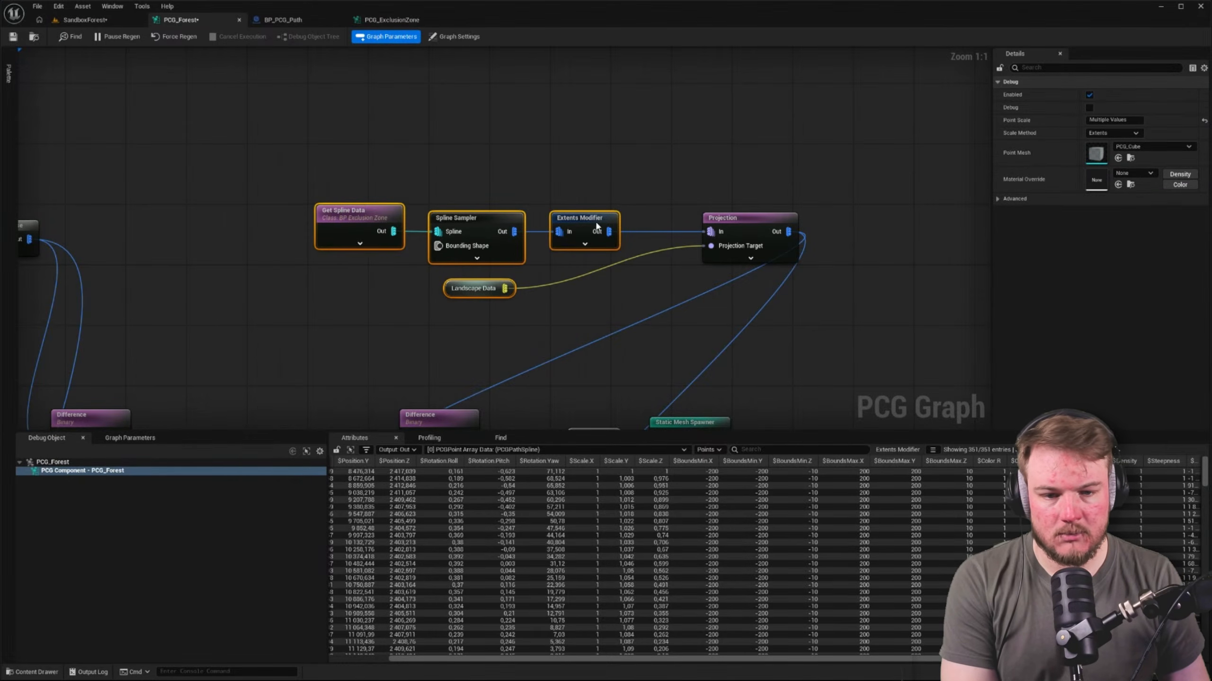
{"action": "left_click_drag", "start_coordinate": [595, 223], "coordinate": [655, 223]}
{"action": "left_click_drag", "start_coordinate": [624, 160], "coordinate": [613, 165]}
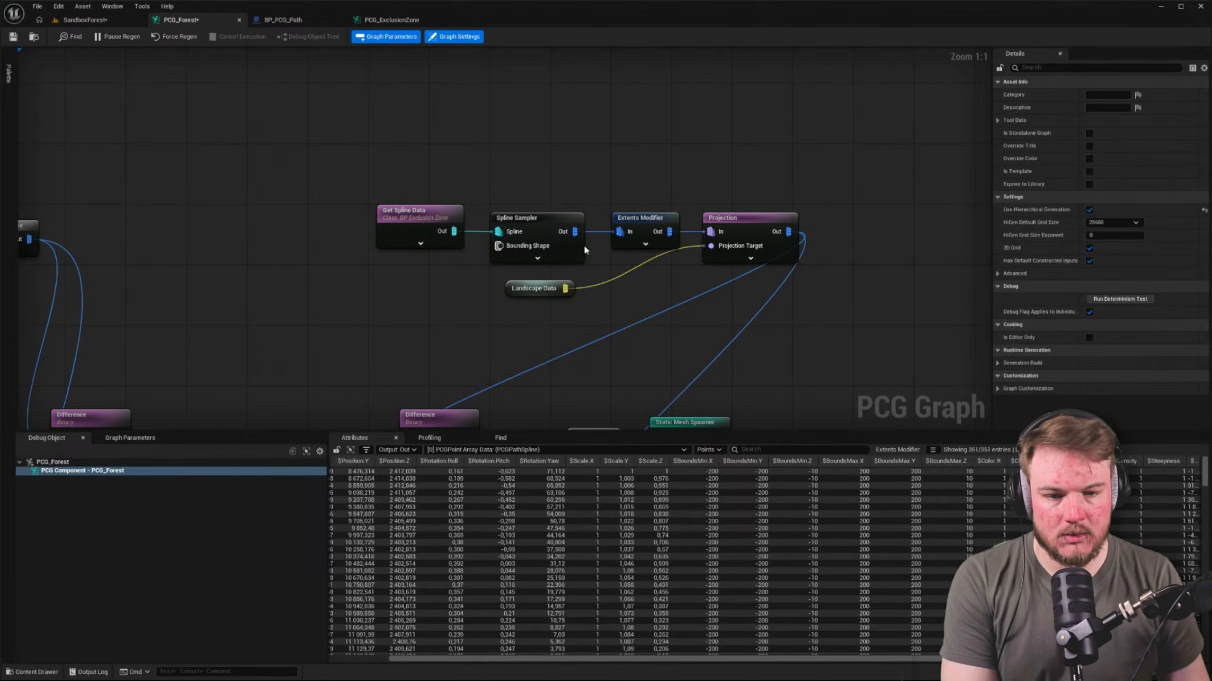
{"action": "left_click_drag", "start_coordinate": [511, 293], "coordinate": [716, 196]}
{"action": "right_click_drag", "start_coordinate": [422, 164], "coordinate": [418, 148]}
Move the whole exclusion spline chain down between the two final Difference nodes
{"action": "left_click_drag", "start_coordinate": [358, 144], "coordinate": [753, 243]}
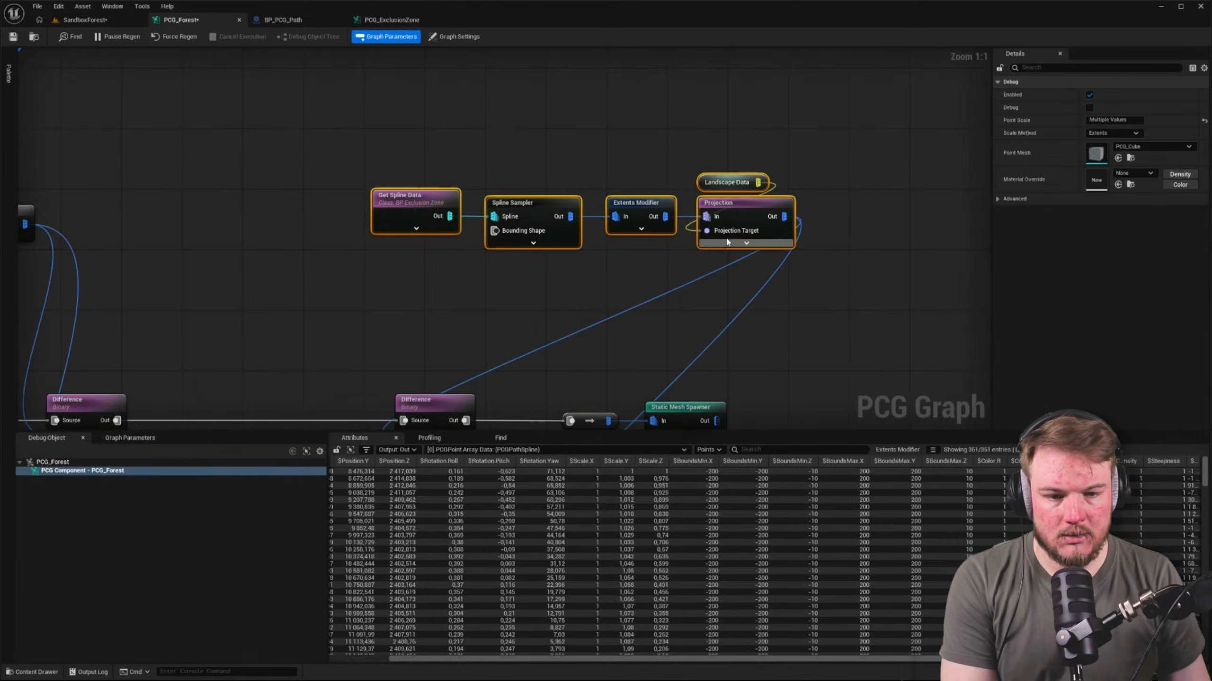
{"action": "right_click_drag", "start_coordinate": [829, 226], "coordinate": [843, 124]}
{"action": "scroll", "coordinate": [844, 121], "scroll_direction": "down", "scroll_amount": 3}
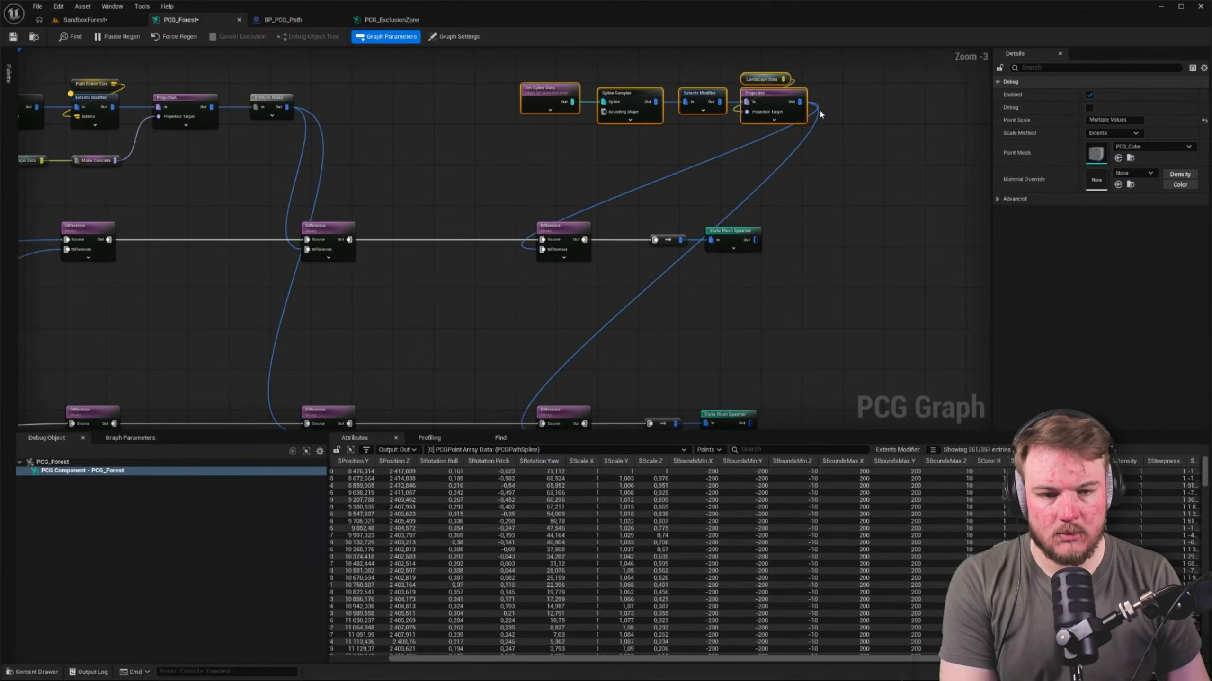
{"action": "left_click_drag", "start_coordinate": [781, 95], "coordinate": [647, 327]}
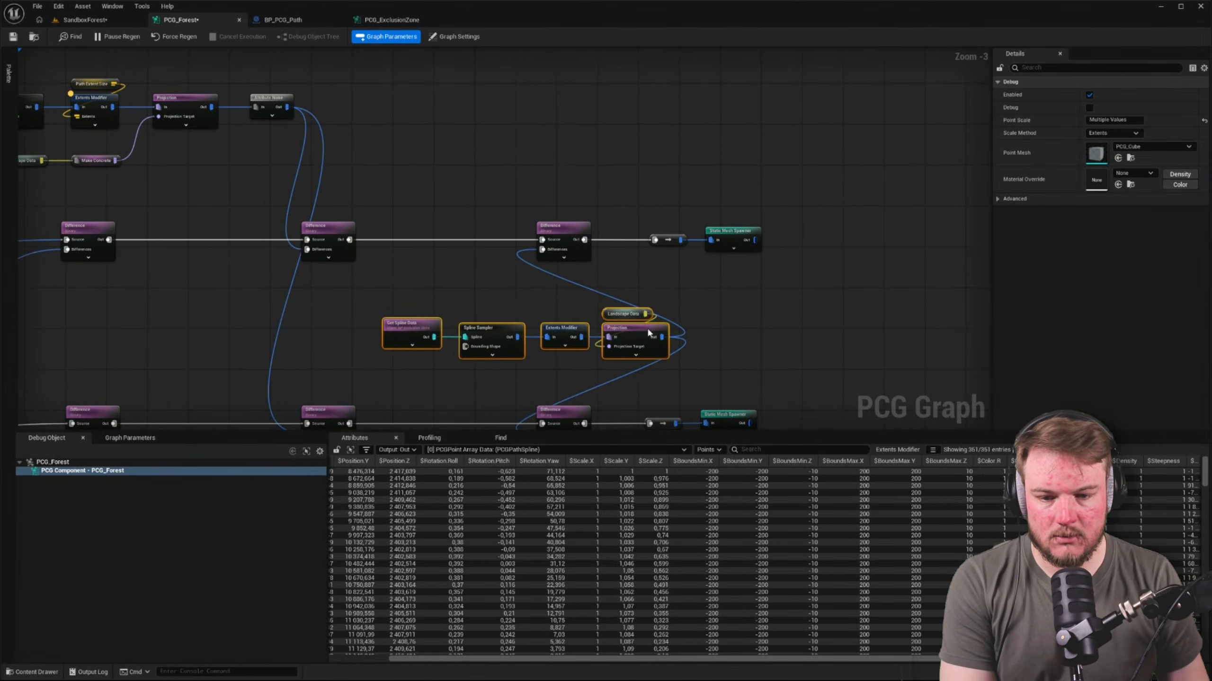
{"action": "right_click_drag", "start_coordinate": [646, 327], "coordinate": [565, 241]}
Shift both final Difference nodes and their Static Mesh Spawner branches past the exclusion chain's Projection node
{"action": "left_click_drag", "start_coordinate": [431, 109], "coordinate": [795, 212]}
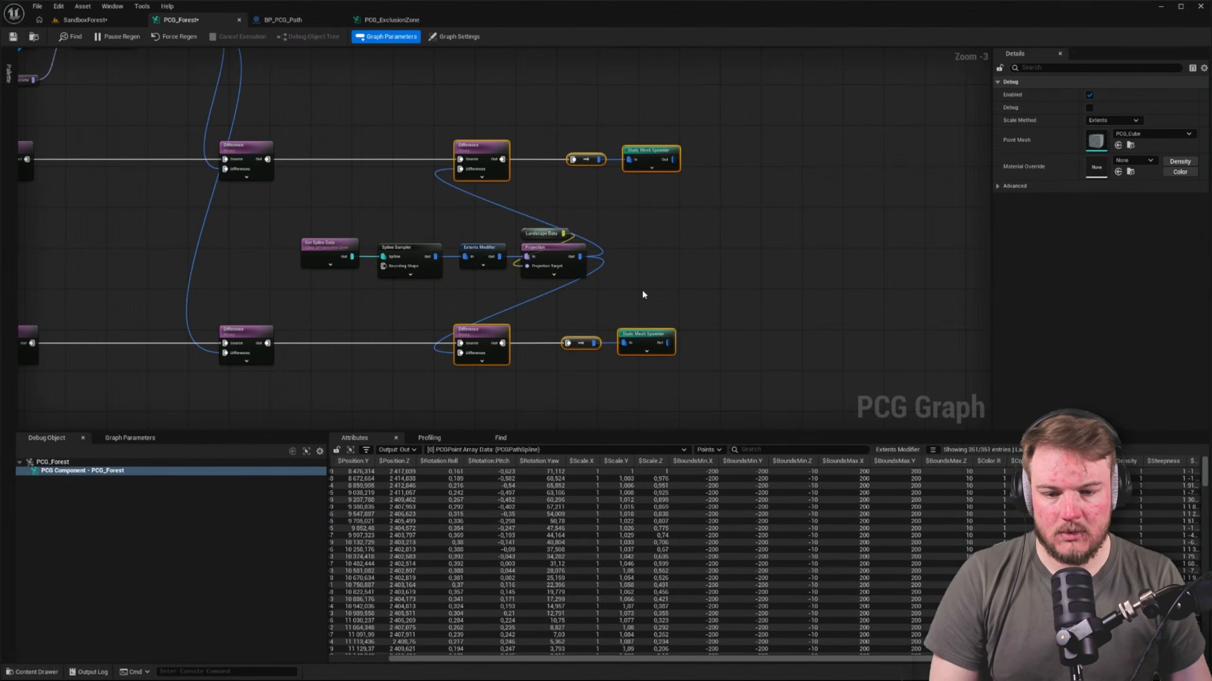
{"action": "left_click_drag", "start_coordinate": [496, 333], "coordinate": [662, 334]}
{"action": "left_click", "coordinate": [681, 298]}
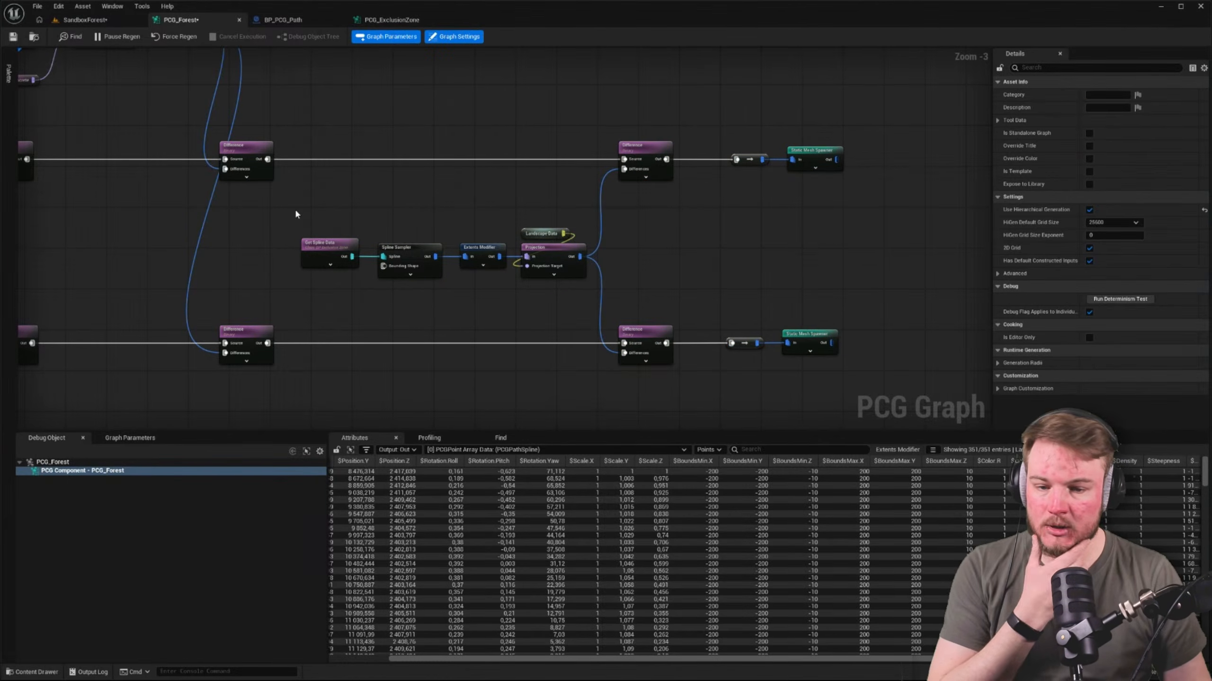
Examine the PCG_Forest graph from the exclusion chain back to the BP_ForestContainer spline nodes and Surface Samplers
{"action": "left_click_drag", "start_coordinate": [295, 214], "coordinate": [637, 286]}
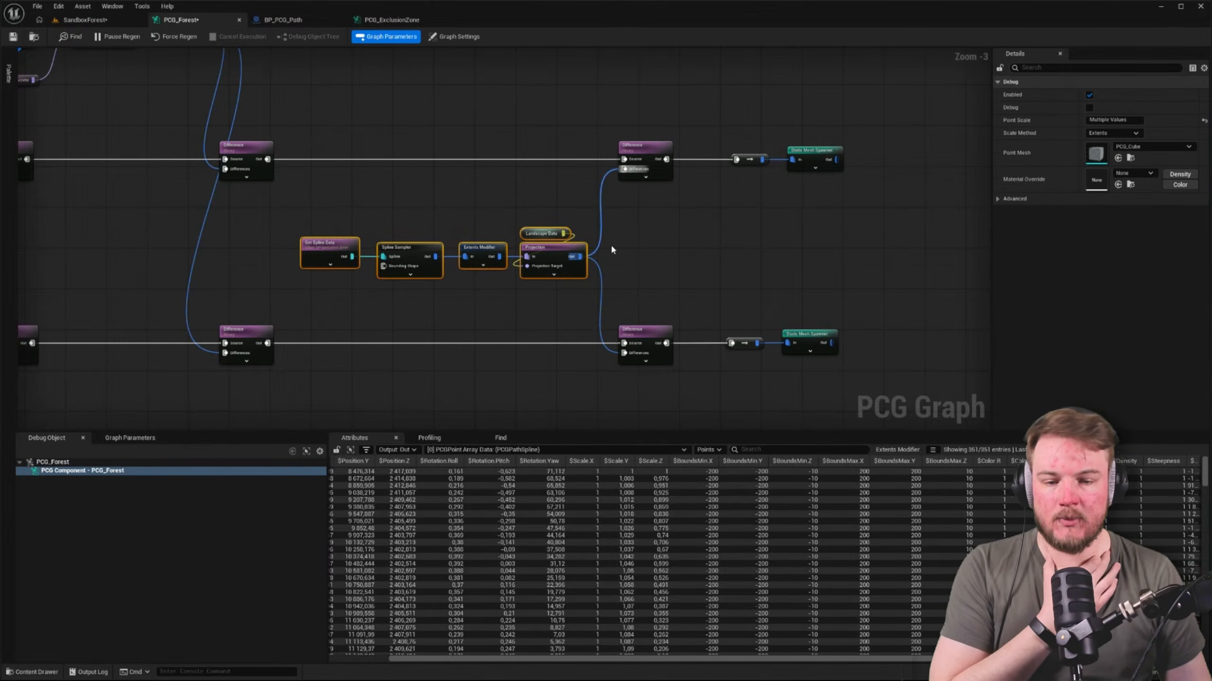
{"action": "right_click_drag", "start_coordinate": [740, 182], "coordinate": [844, 269]}
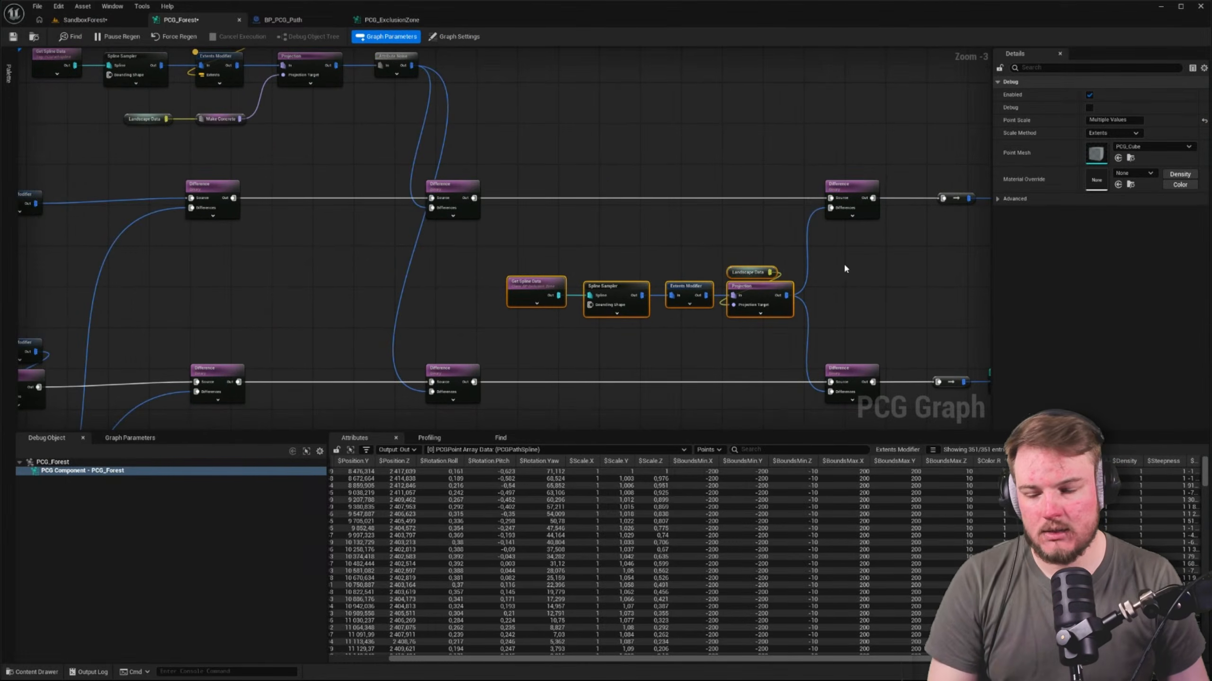
{"action": "right_click_drag", "start_coordinate": [735, 226], "coordinate": [960, 271]}
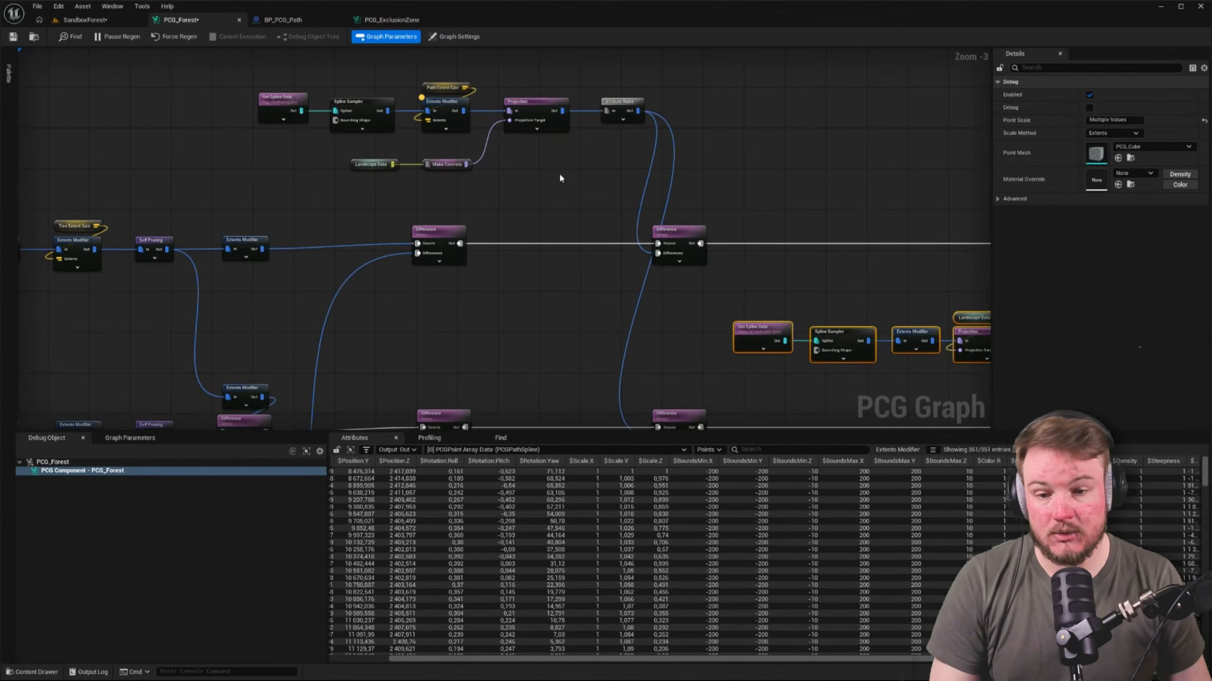
{"action": "scroll", "coordinate": [587, 185], "scroll_direction": "down", "scroll_amount": 1}
{"action": "scroll", "coordinate": [590, 192], "scroll_direction": "down", "scroll_amount": 1}
{"action": "right_click_drag", "start_coordinate": [589, 205], "coordinate": [747, 184]}
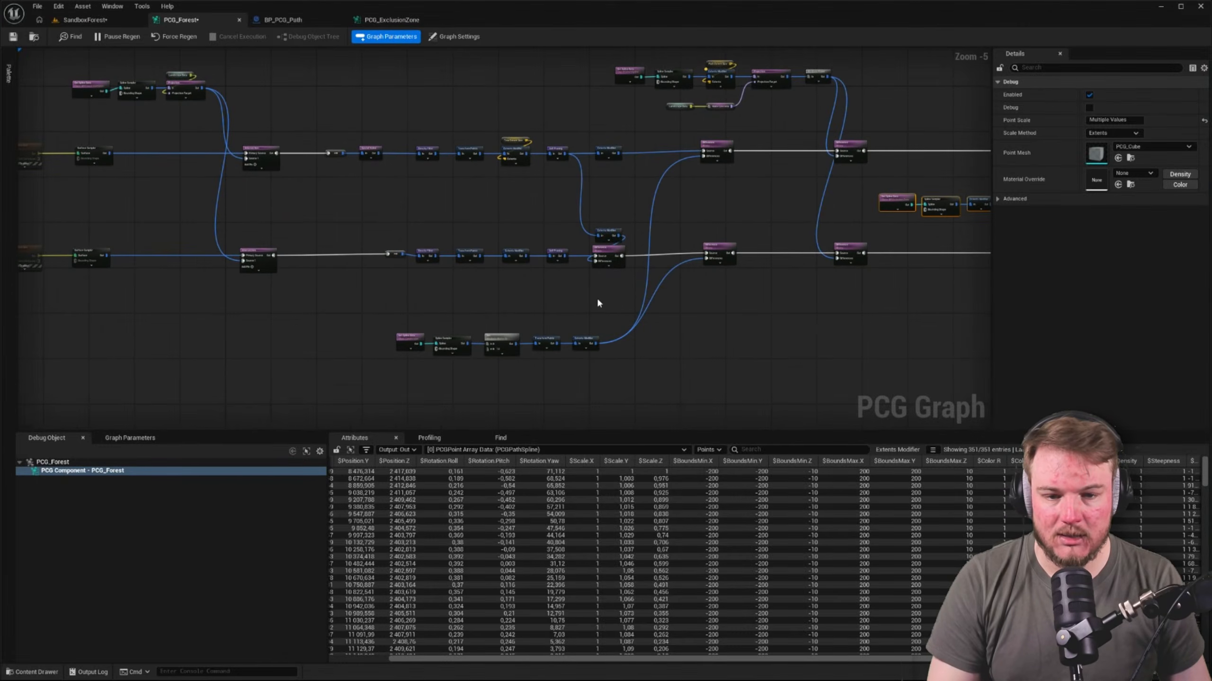
{"action": "right_click_drag", "start_coordinate": [599, 301], "coordinate": [885, 303]}
{"action": "right_click_drag", "start_coordinate": [668, 229], "coordinate": [728, 298]}
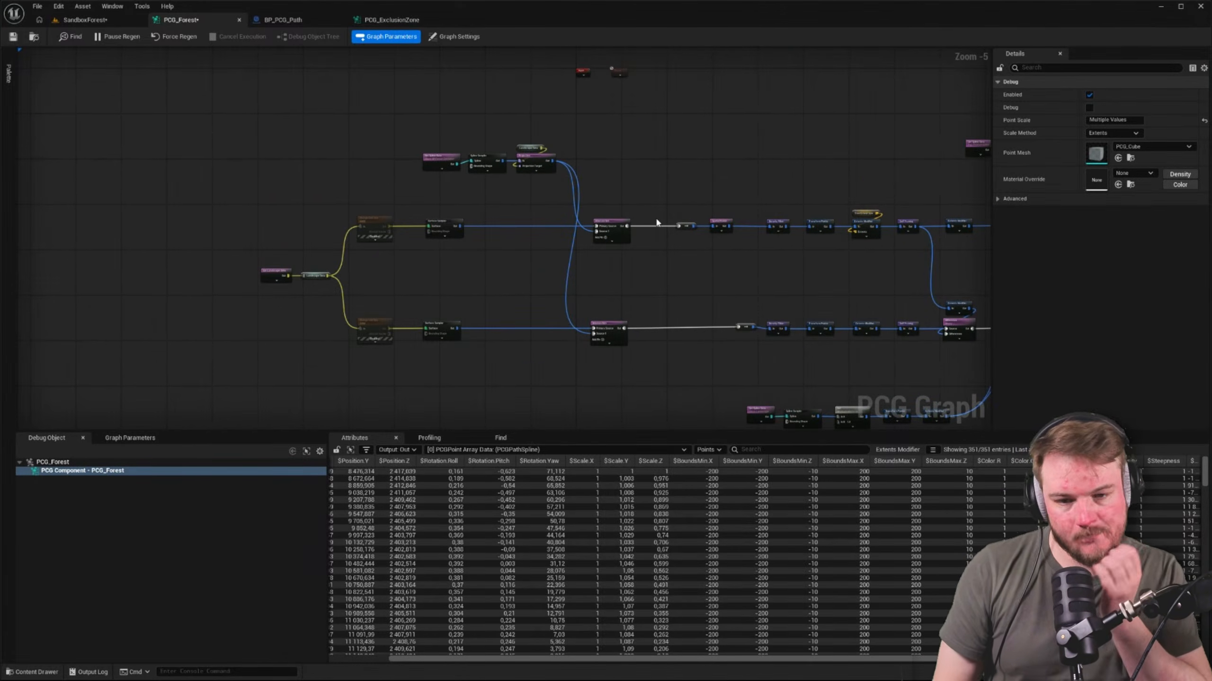
Add a named reroute declaration called Projection Out to the output of the forest container's Projection node
{"action": "scroll", "coordinate": [458, 152], "scroll_direction": "up", "scroll_amount": 5}
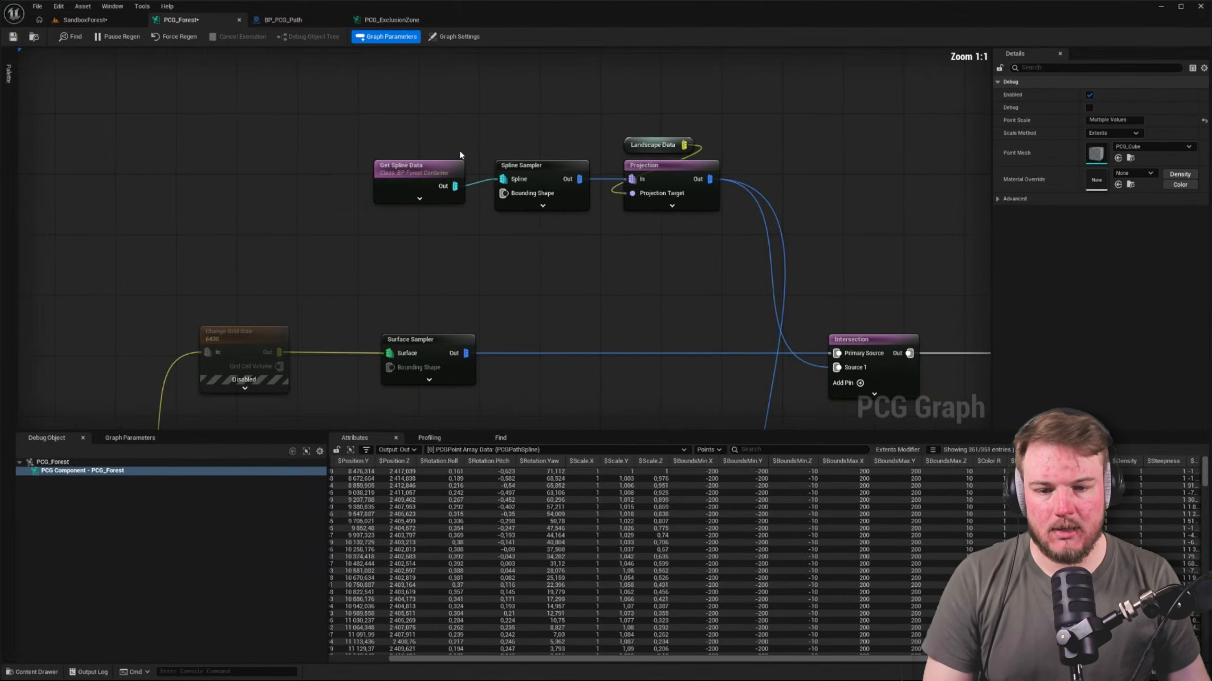
{"action": "right_click_drag", "start_coordinate": [764, 154], "coordinate": [614, 174]}
{"action": "left_click_drag", "start_coordinate": [559, 199], "coordinate": [653, 133]}
{"action": "type", "text": "rerou"}
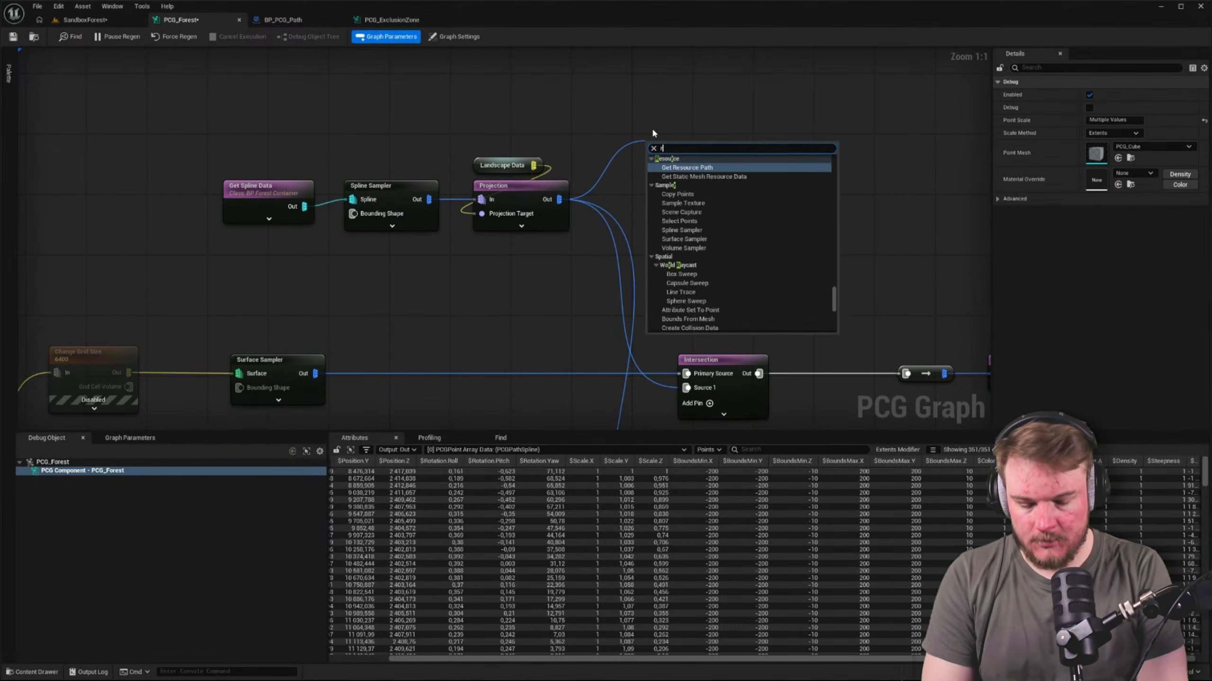
{"action": "key", "text": "Down"}
{"action": "key", "text": "Down"}
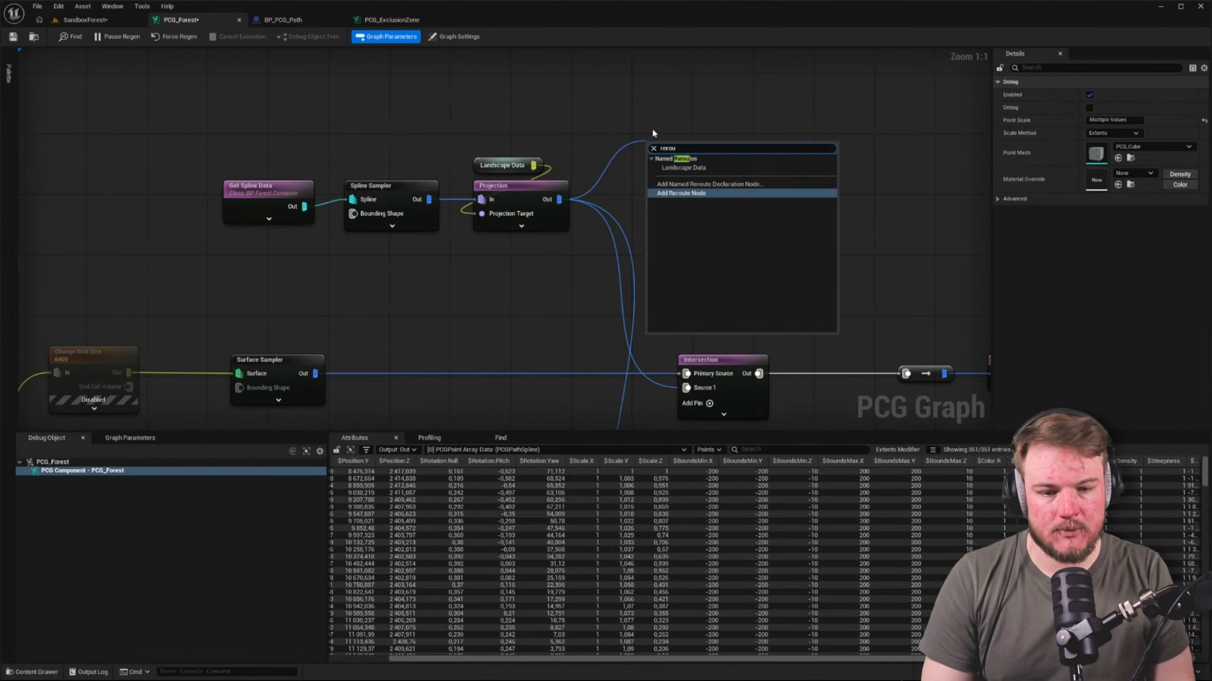
{"action": "key", "text": "Up"}
{"action": "key", "text": "Return"}
{"action": "left_click", "coordinate": [728, 183]}
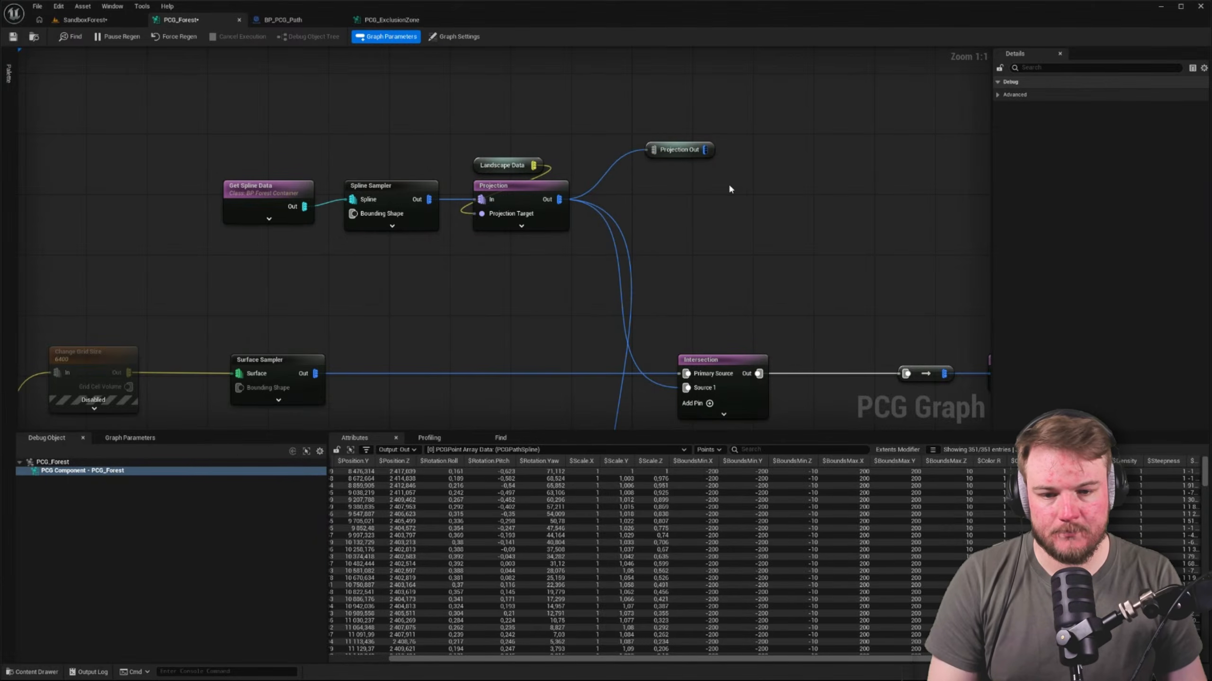
Add a Projection Out named reroute above the upper Intersection node and connect it to Source 1
{"action": "right_click_drag", "start_coordinate": [700, 172], "coordinate": [678, 138]}
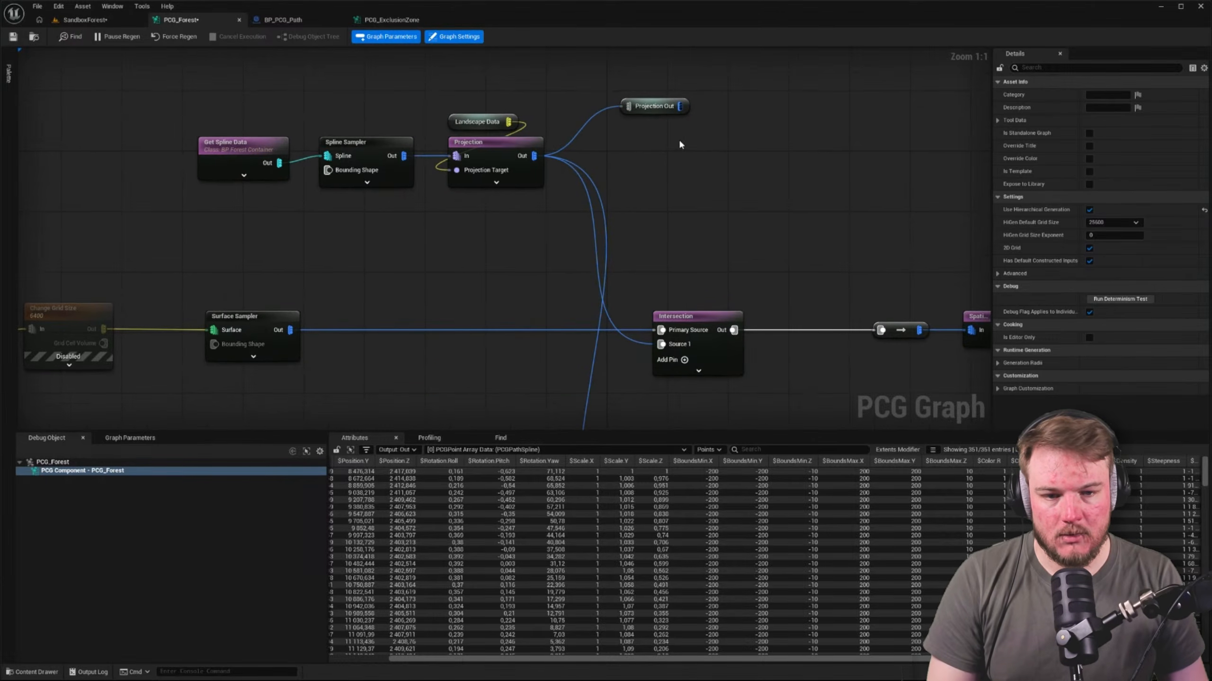
{"action": "right_click", "coordinate": [703, 165]}
{"action": "type", "text": "pro"}
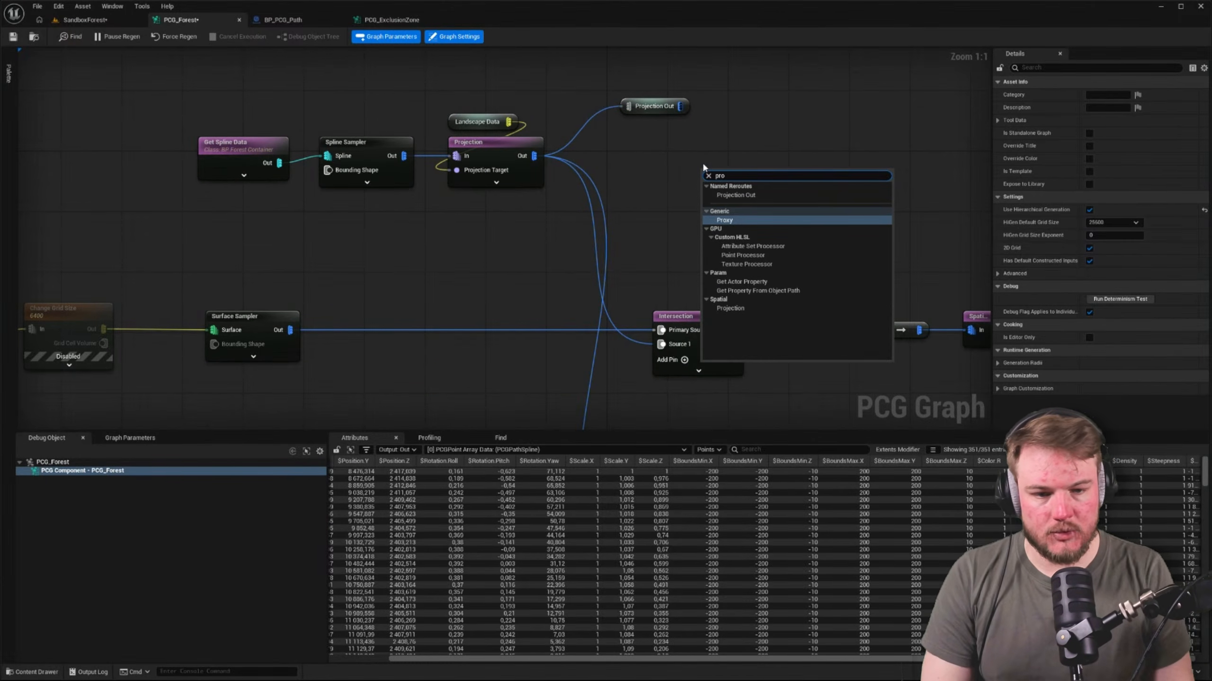
{"action": "left_click", "coordinate": [754, 195]}
{"action": "left_click_drag", "start_coordinate": [744, 186], "coordinate": [702, 299]}
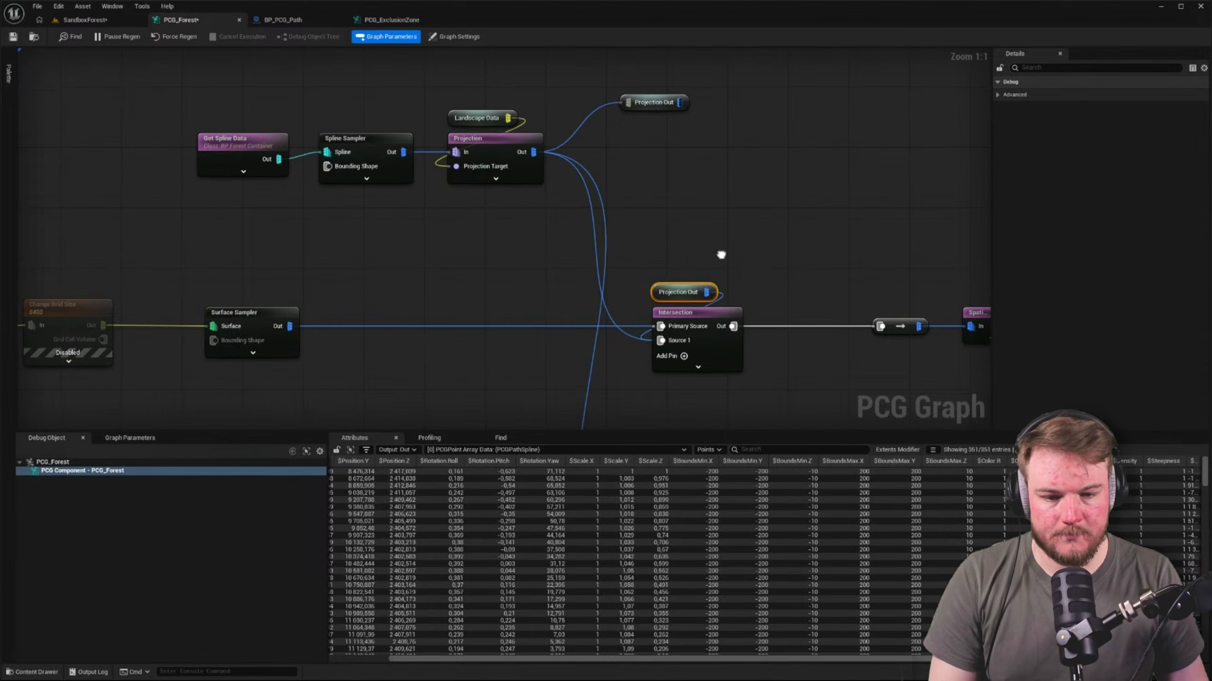
Paste a copy of the Projection Out reroute above the lower Intersection node and connect it to Source 1
{"action": "right_click_drag", "start_coordinate": [722, 257], "coordinate": [677, 170]}
{"action": "right_click_drag", "start_coordinate": [664, 359], "coordinate": [668, 179]}
{"action": "key", "text": "ctrl+v"}
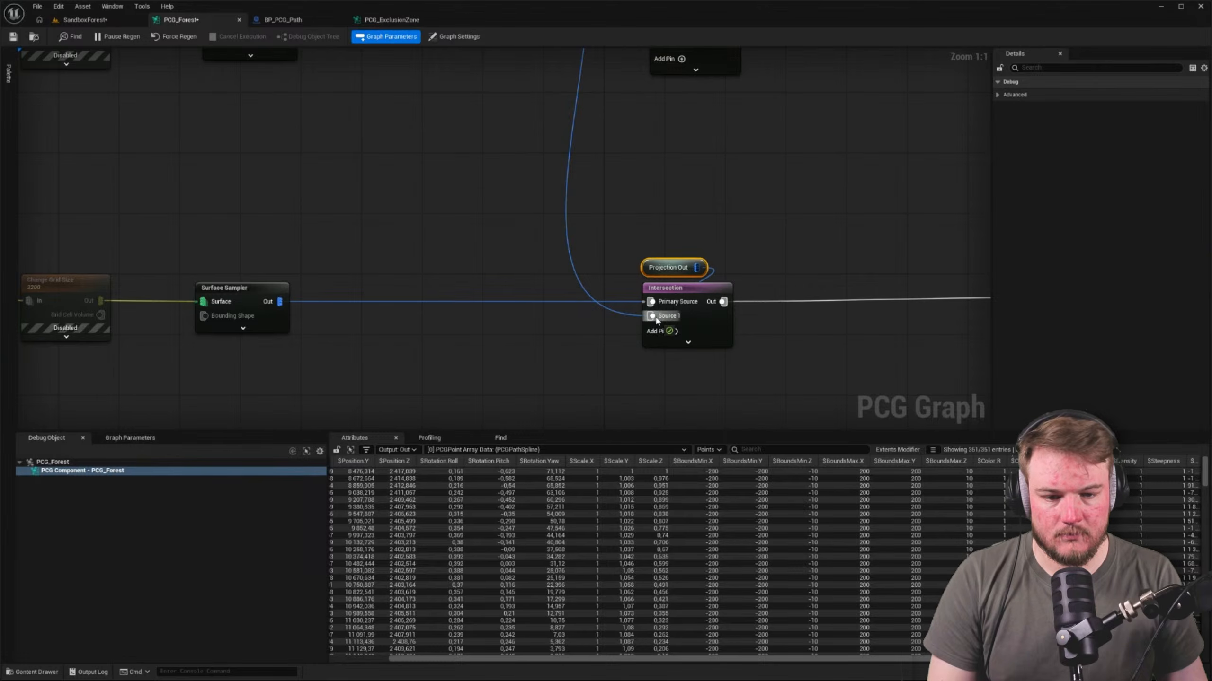
Remove the direct wires running from the forest container's Projection output to both Intersection nodes
{"action": "left_click_drag", "start_coordinate": [656, 319], "coordinate": [656, 319]}
{"action": "right_click_drag", "start_coordinate": [616, 214], "coordinate": [647, 374]}
{"action": "right_click_drag", "start_coordinate": [638, 93], "coordinate": [639, 187]}
{"action": "left_click", "coordinate": [638, 190]}
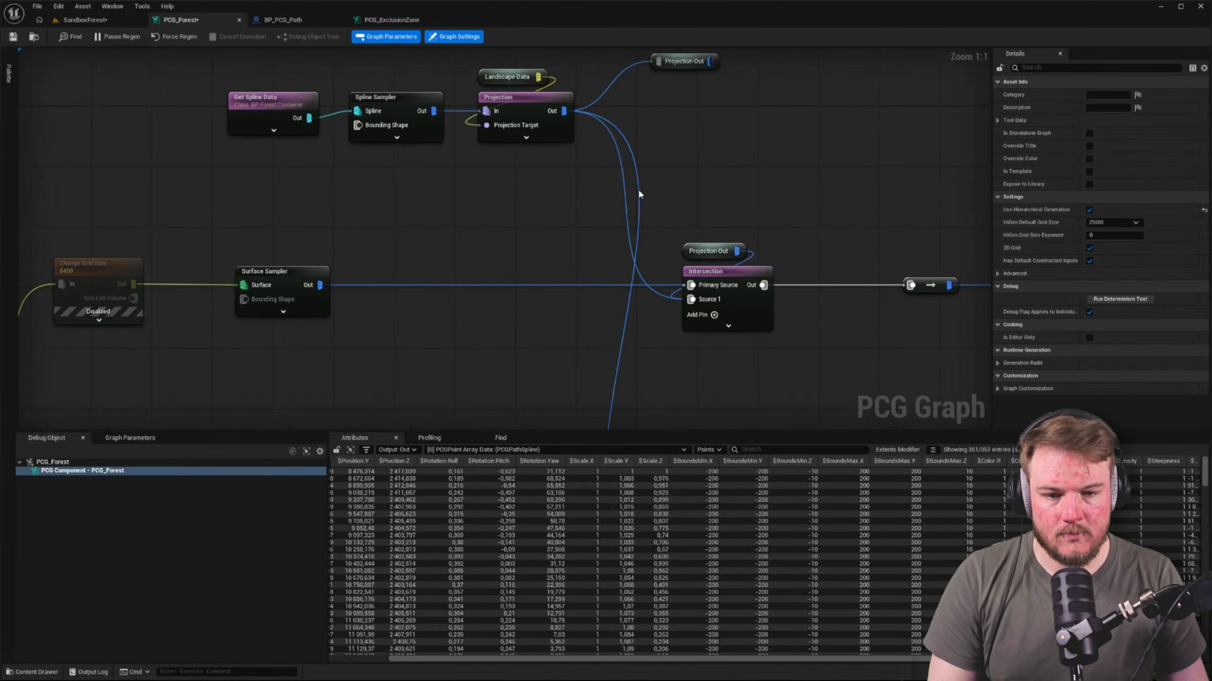
{"action": "left_click", "coordinate": [626, 199], "text": "alt"}
Place the Projection Out declaration beneath the Projection node and move the whole forest container spline group below the main graph
{"action": "right_click_drag", "start_coordinate": [680, 81], "coordinate": [688, 119]}
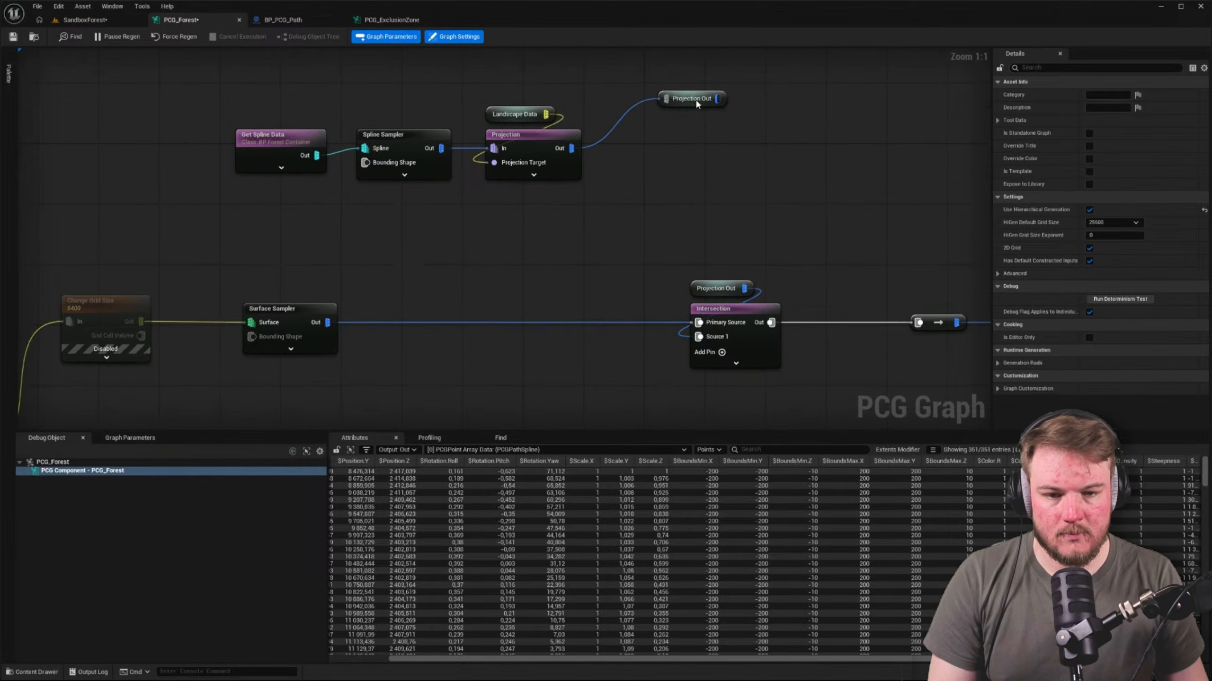
{"action": "left_click_drag", "start_coordinate": [696, 104], "coordinate": [563, 198]}
{"action": "left_click_drag", "start_coordinate": [248, 103], "coordinate": [630, 212]}
{"action": "scroll", "coordinate": [630, 212], "scroll_direction": "down", "scroll_amount": 10}
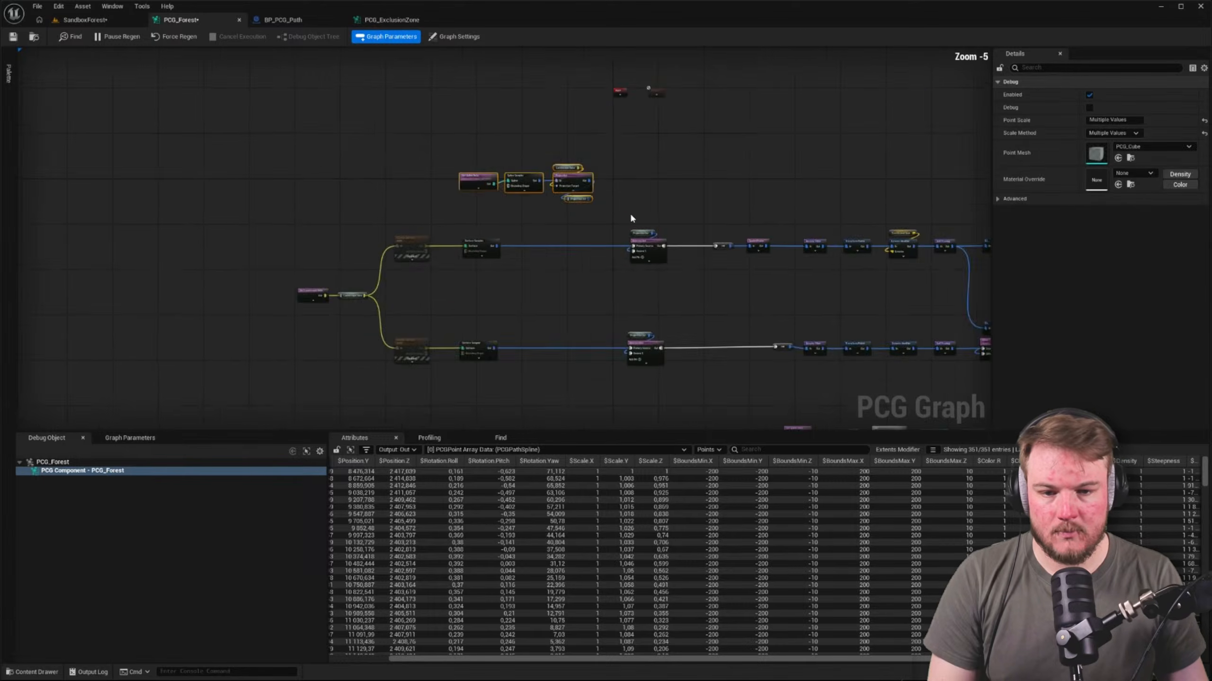
{"action": "left_click_drag", "start_coordinate": [613, 85], "coordinate": [534, 174]}
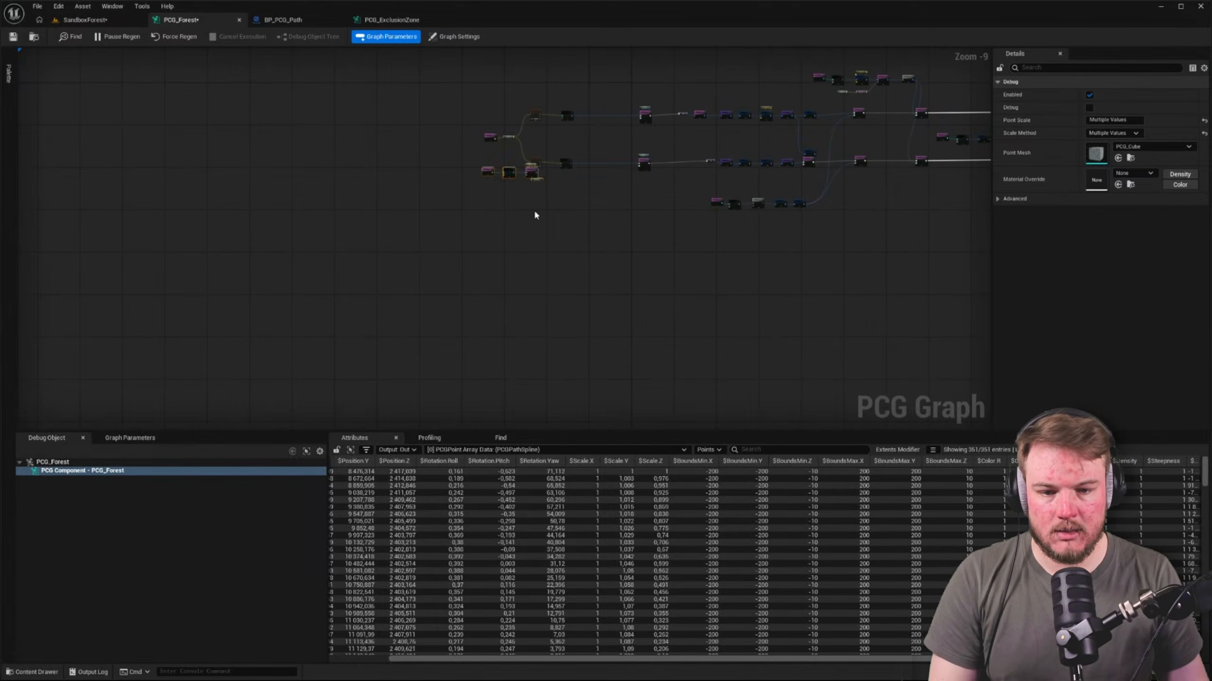
{"action": "scroll", "coordinate": [585, 254], "scroll_direction": "up", "scroll_amount": 6}
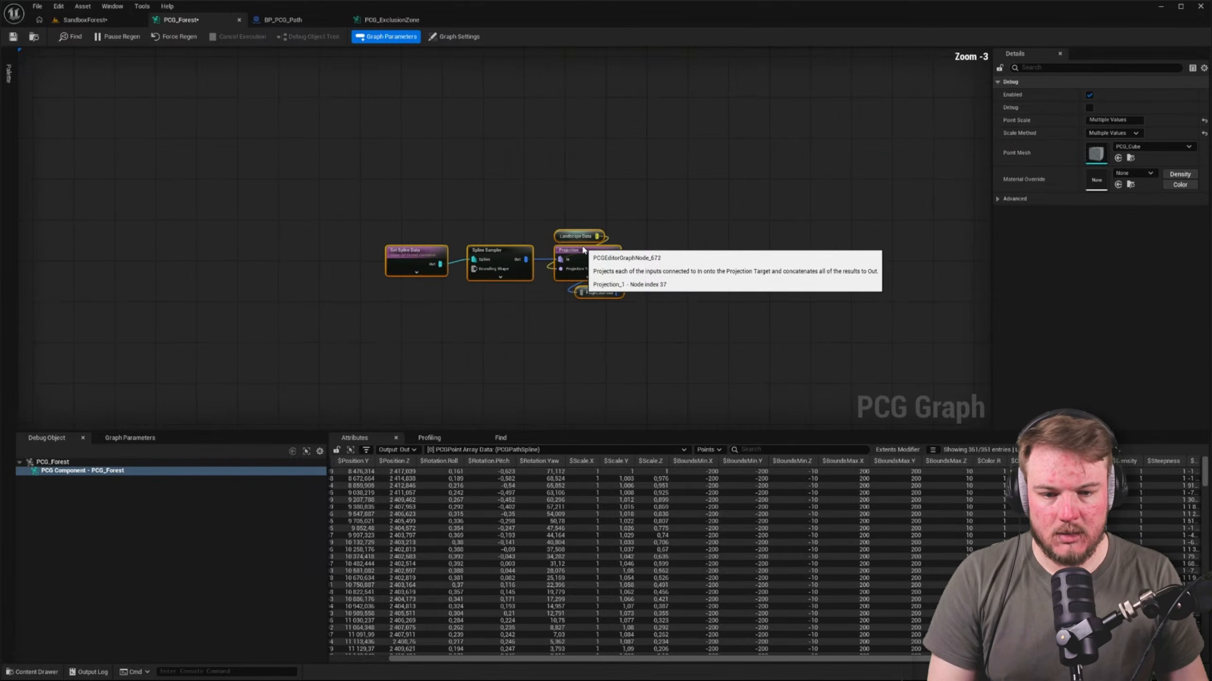
Enclose the forest container spline nodes in a comment box and enlarge it to leave margin around them
{"action": "key", "text": "c"}
{"action": "left_click", "coordinate": [360, 234]}
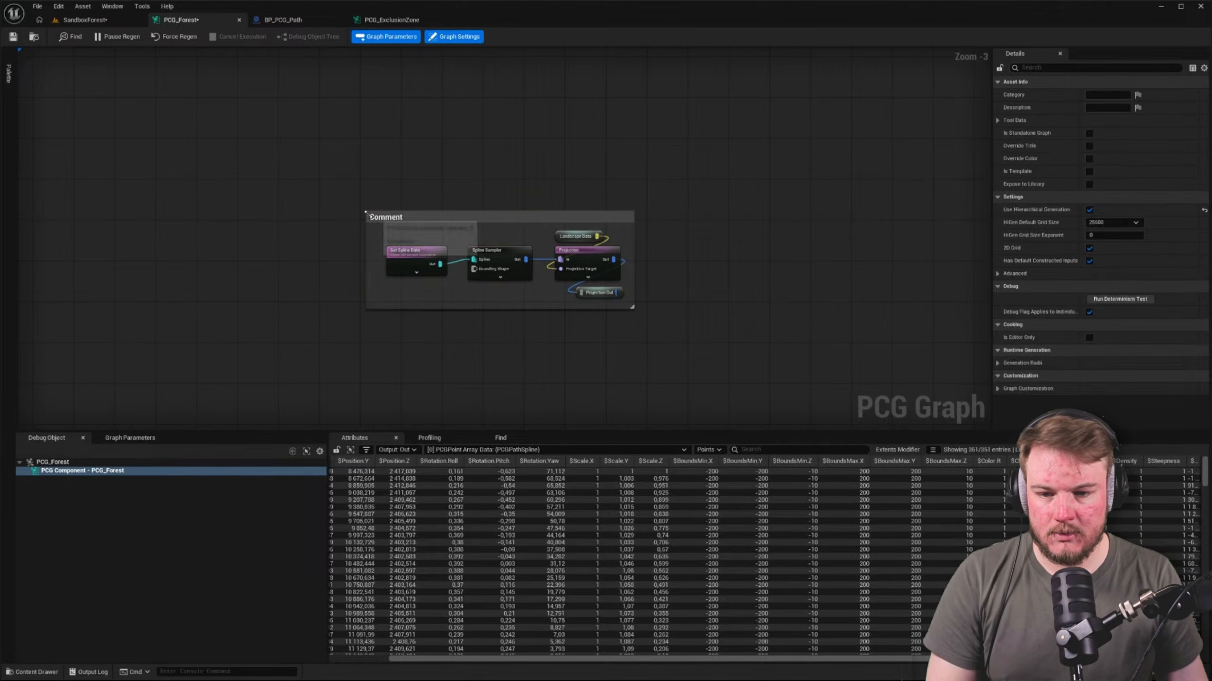
{"action": "left_click", "coordinate": [368, 217]}
{"action": "scroll", "coordinate": [366, 218], "scroll_direction": "up", "scroll_amount": 3}
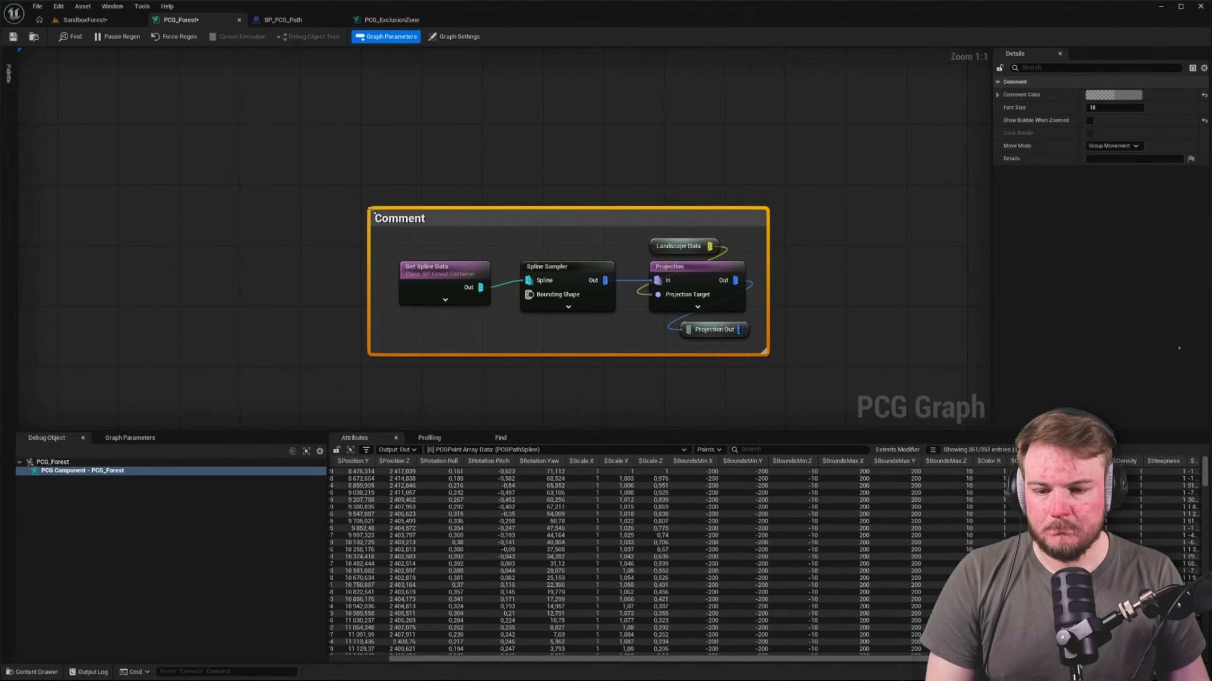
{"action": "mouse_move", "coordinate": [370, 209]}
{"action": "left_mouse_down"}
{"action": "mouse_move", "coordinate": [358, 196]}
{"action": "mouse_move", "coordinate": [377, 196]}
{"action": "left_mouse_up"}
{"action": "left_click", "coordinate": [846, 369]}
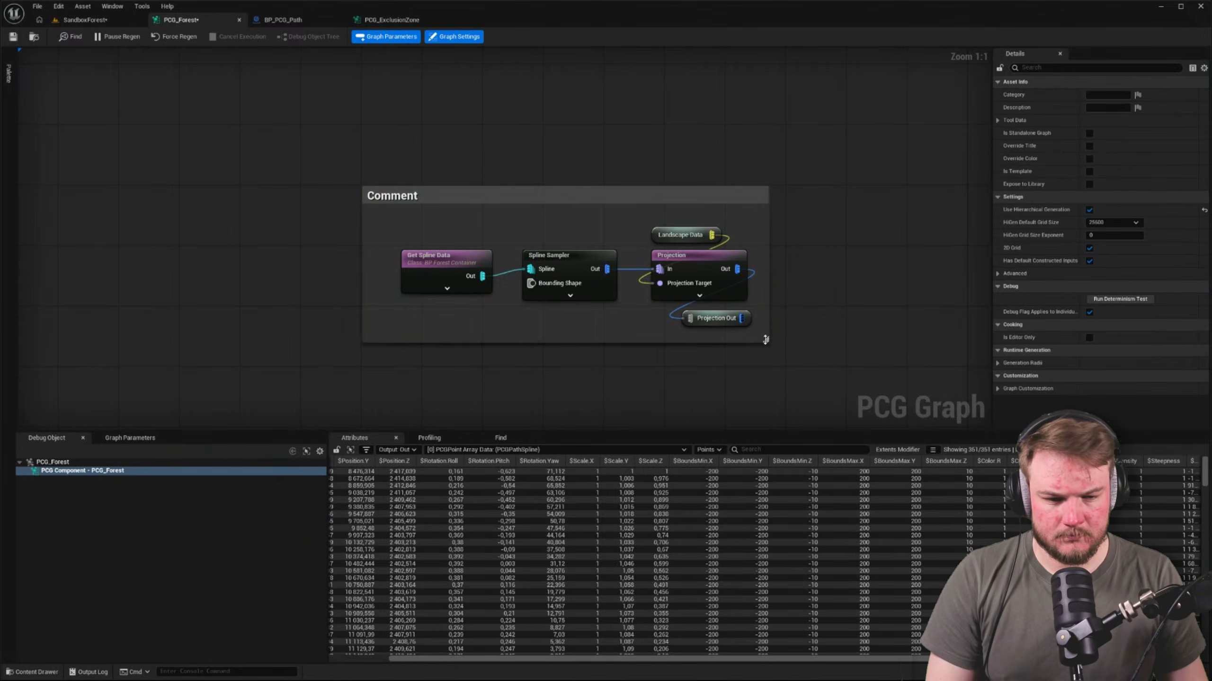
{"action": "mouse_move", "coordinate": [765, 339]}
{"action": "left_mouse_down"}
{"action": "mouse_move", "coordinate": [774, 362]}
{"action": "mouse_move", "coordinate": [781, 344]}
{"action": "left_mouse_up"}
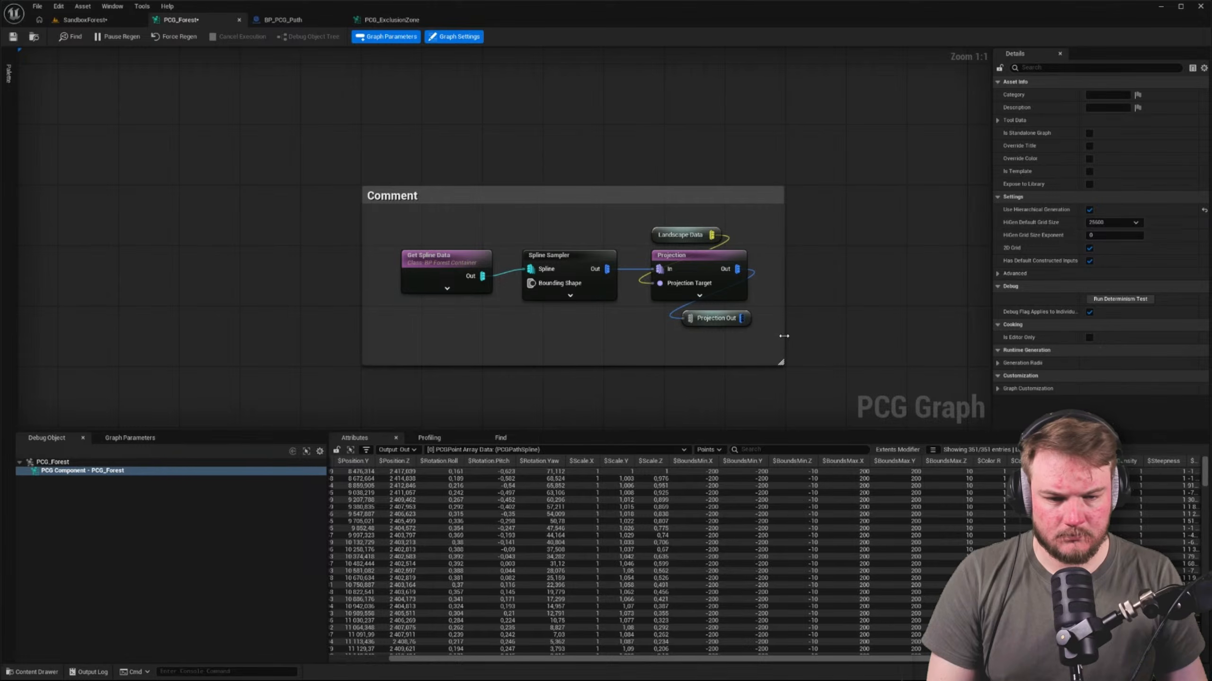
Rename the Projection Out reroute declaration to Forest Container Points
{"action": "left_click_drag", "start_coordinate": [547, 309], "coordinate": [495, 307]}
{"action": "left_click", "coordinate": [366, 262]}
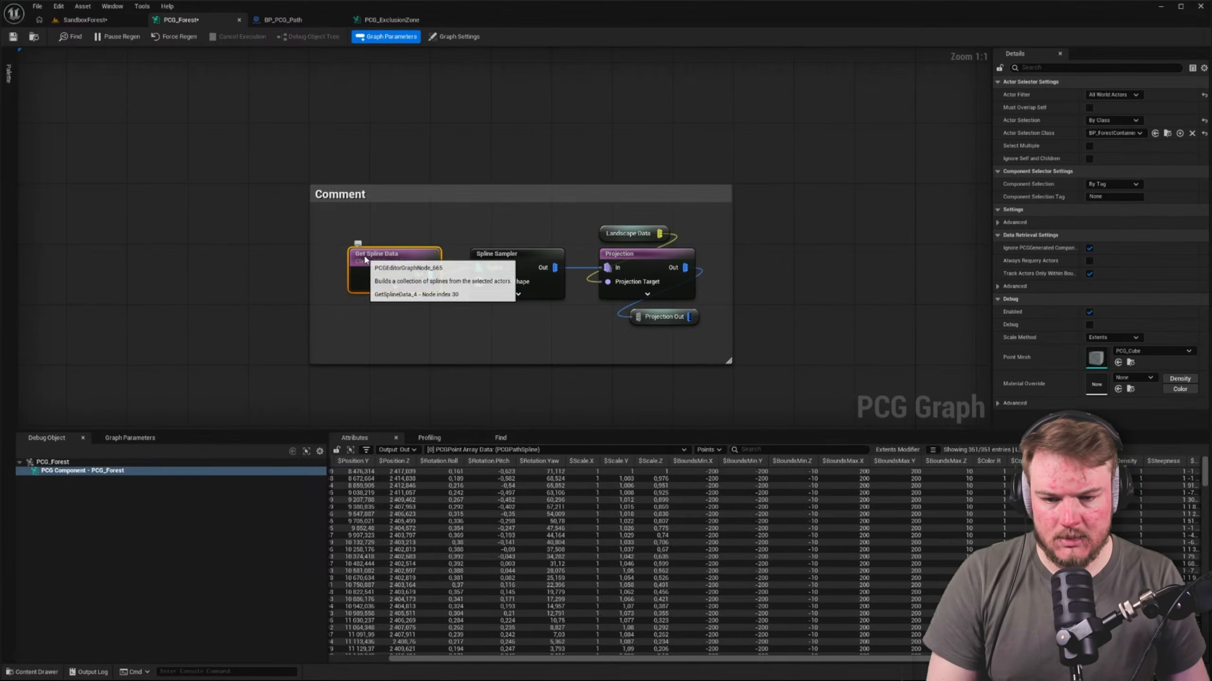
{"action": "left_click", "coordinate": [655, 318]}
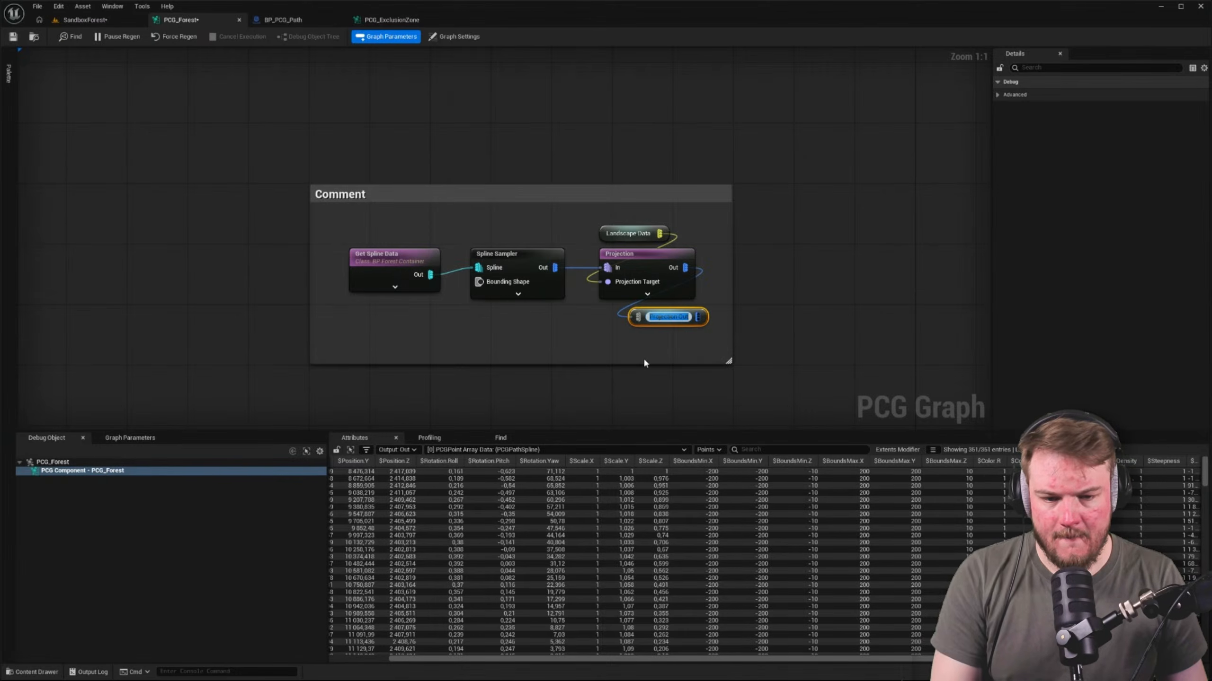
{"action": "type", "text": "Fores"}
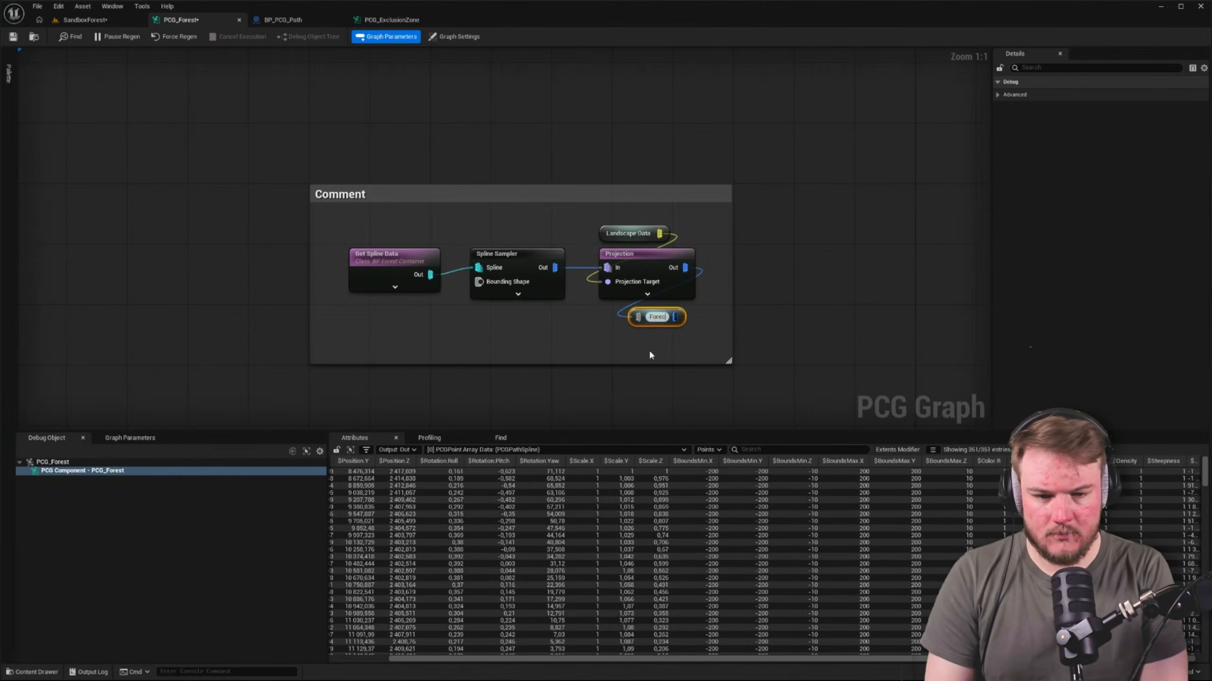
{"action": "type", "text": "t "}
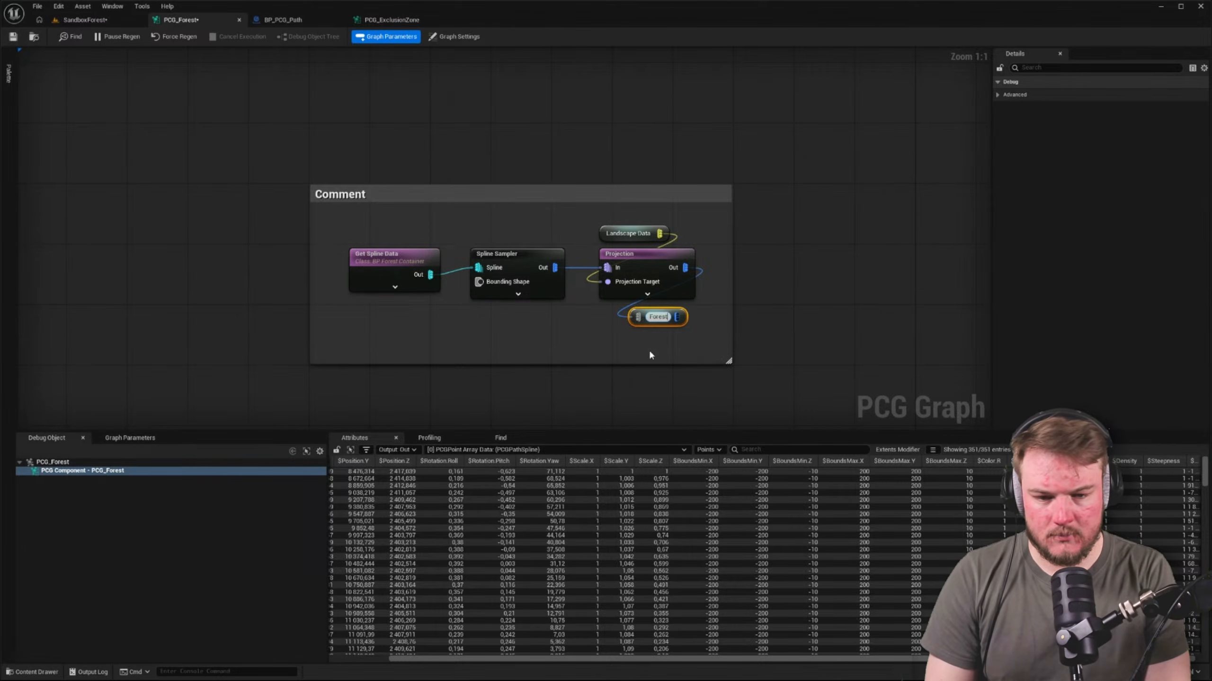
{"action": "type", "text": "Container "}
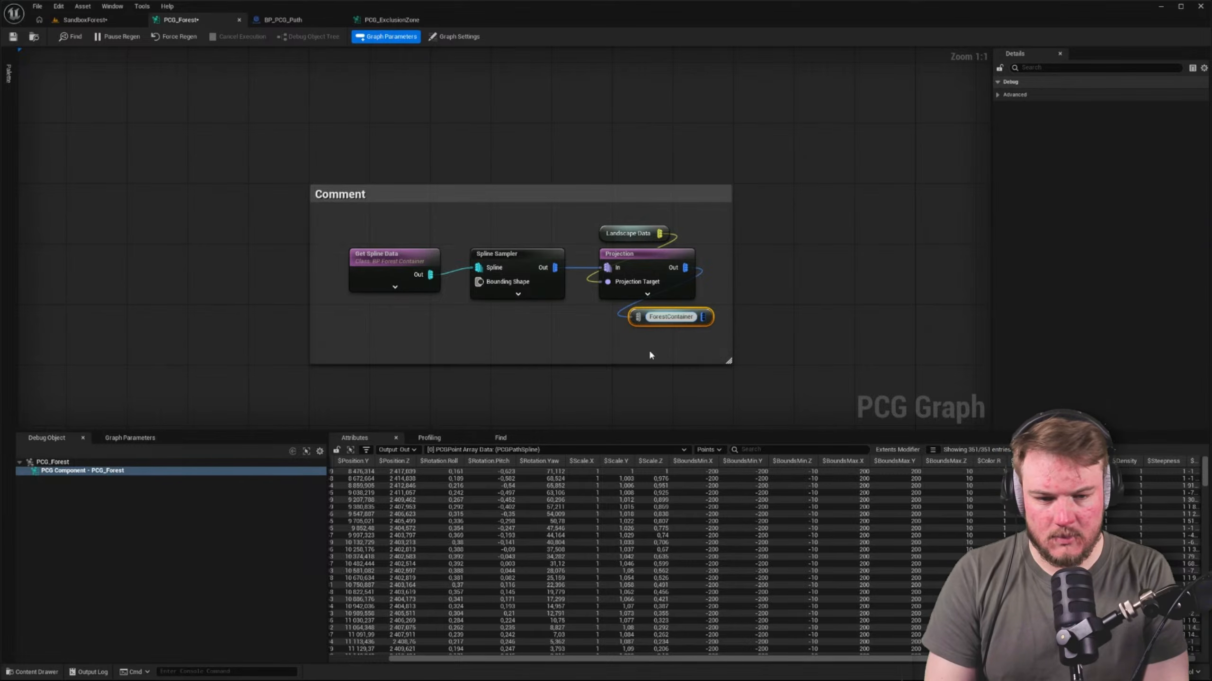
{"action": "type", "text": "Points"}
{"action": "key", "text": "Return"}
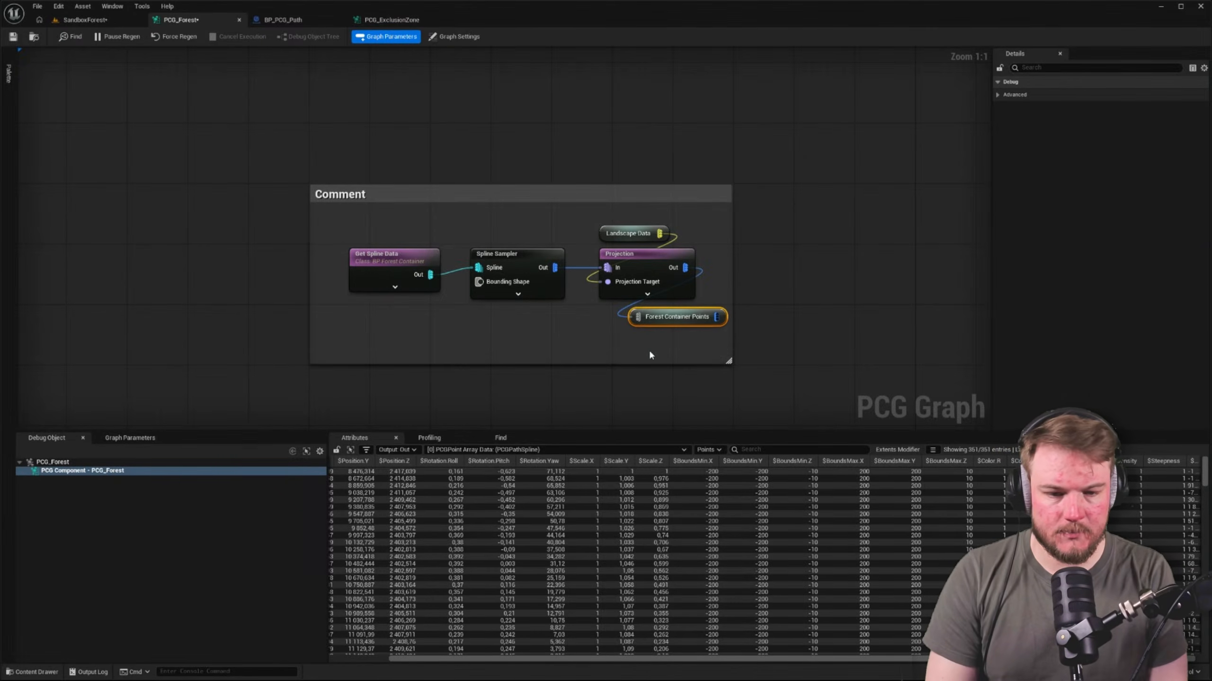
Left-align the Forest Container Points reroute with the Projection node above it
{"action": "left_click", "coordinate": [661, 337]}
{"action": "left_click_drag", "start_coordinate": [593, 297], "coordinate": [675, 342]}
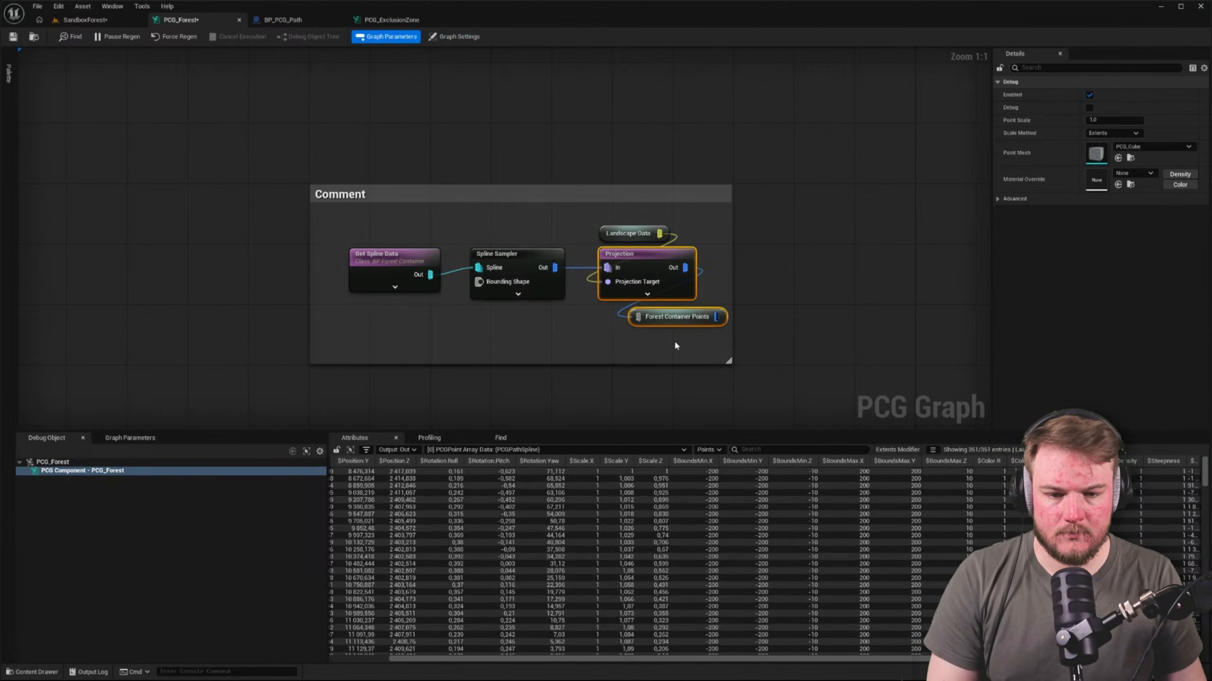
{"action": "key", "text": "shift+a"}
Move the Get Landscape Data, Landscape Data reroute, Change Grid Size and Surface Sampler nodes closer to the two Intersection nodes
{"action": "right_click_drag", "start_coordinate": [800, 245], "coordinate": [688, 290]}
{"action": "scroll", "coordinate": [688, 289], "scroll_direction": "down", "scroll_amount": 3}
{"action": "left_click", "coordinate": [691, 231]}
{"action": "scroll", "coordinate": [691, 234], "scroll_direction": "down", "scroll_amount": 2}
{"action": "right_click_drag", "start_coordinate": [691, 234], "coordinate": [397, 342]}
{"action": "right_click_drag", "start_coordinate": [297, 255], "coordinate": [428, 193]}
{"action": "scroll", "coordinate": [229, 173], "scroll_direction": "up", "scroll_amount": 4}
{"action": "scroll", "coordinate": [284, 221], "scroll_direction": "down", "scroll_amount": 10}
{"action": "right_click_drag", "start_coordinate": [284, 220], "coordinate": [285, 222]}
{"action": "scroll", "coordinate": [246, 181], "scroll_direction": "up", "scroll_amount": 9}
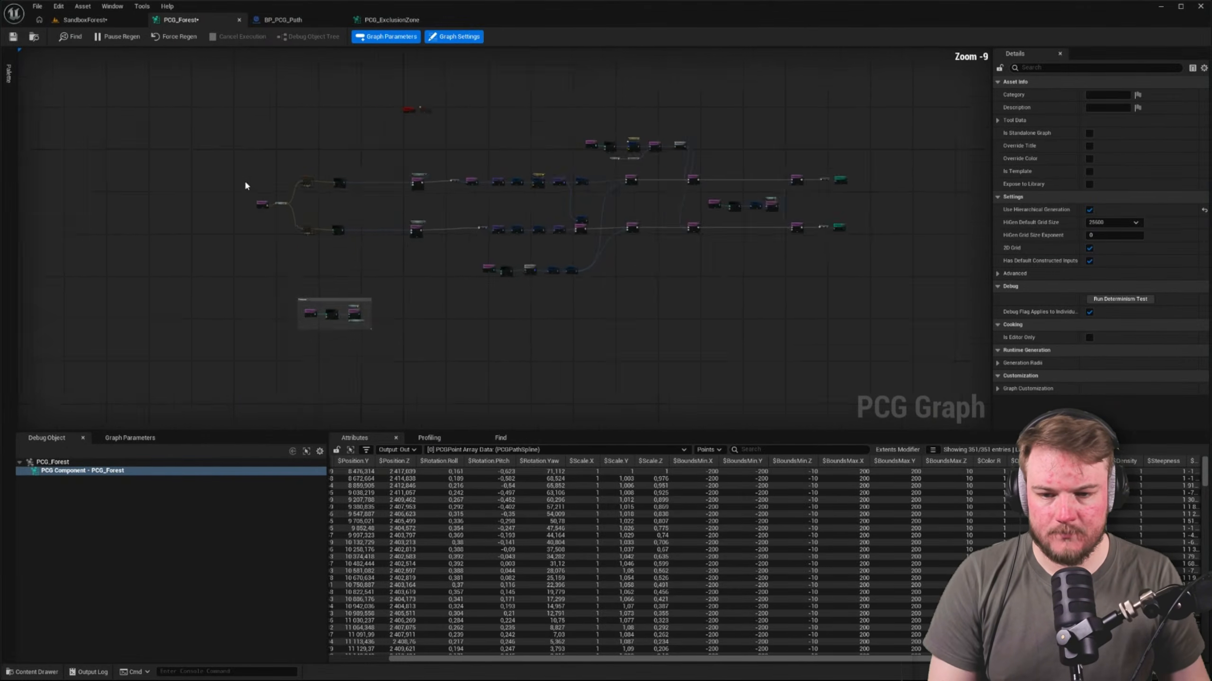
{"action": "mouse_move", "coordinate": [250, 172]}
{"action": "left_mouse_down"}
{"action": "mouse_move", "coordinate": [770, 424]}
{"action": "mouse_move", "coordinate": [733, 171]}
{"action": "mouse_move", "coordinate": [748, 151]}
{"action": "left_mouse_up"}
{"action": "right_click_drag", "start_coordinate": [748, 151], "coordinate": [481, 370]}
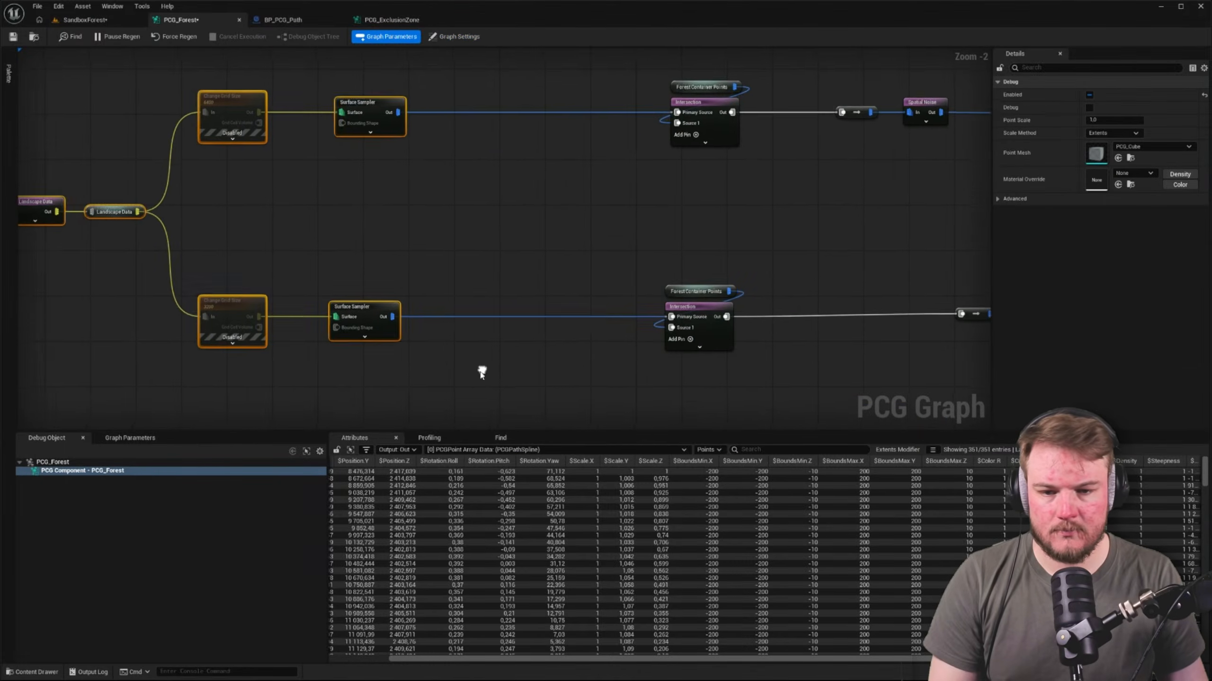
{"action": "left_click_drag", "start_coordinate": [387, 107], "coordinate": [583, 101]}
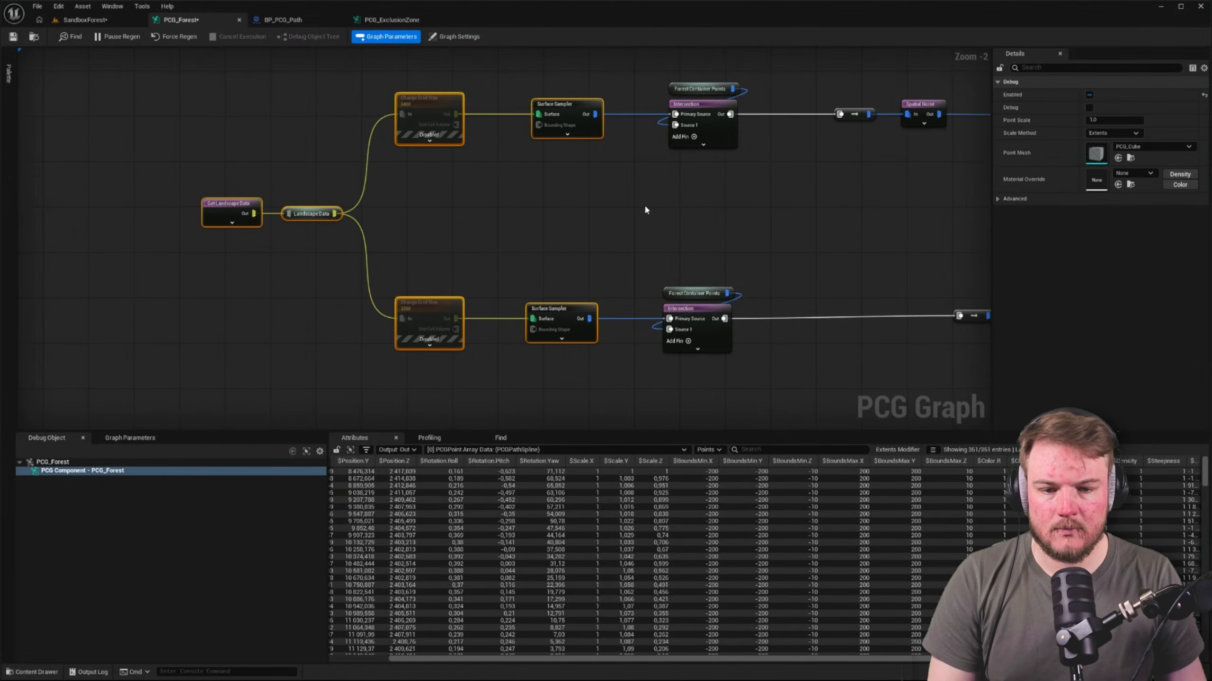
{"action": "left_click", "coordinate": [728, 205]}
{"action": "right_click_drag", "start_coordinate": [729, 205], "coordinate": [633, 213]}
{"action": "left_click_drag", "start_coordinate": [125, 108], "coordinate": [658, 377]}
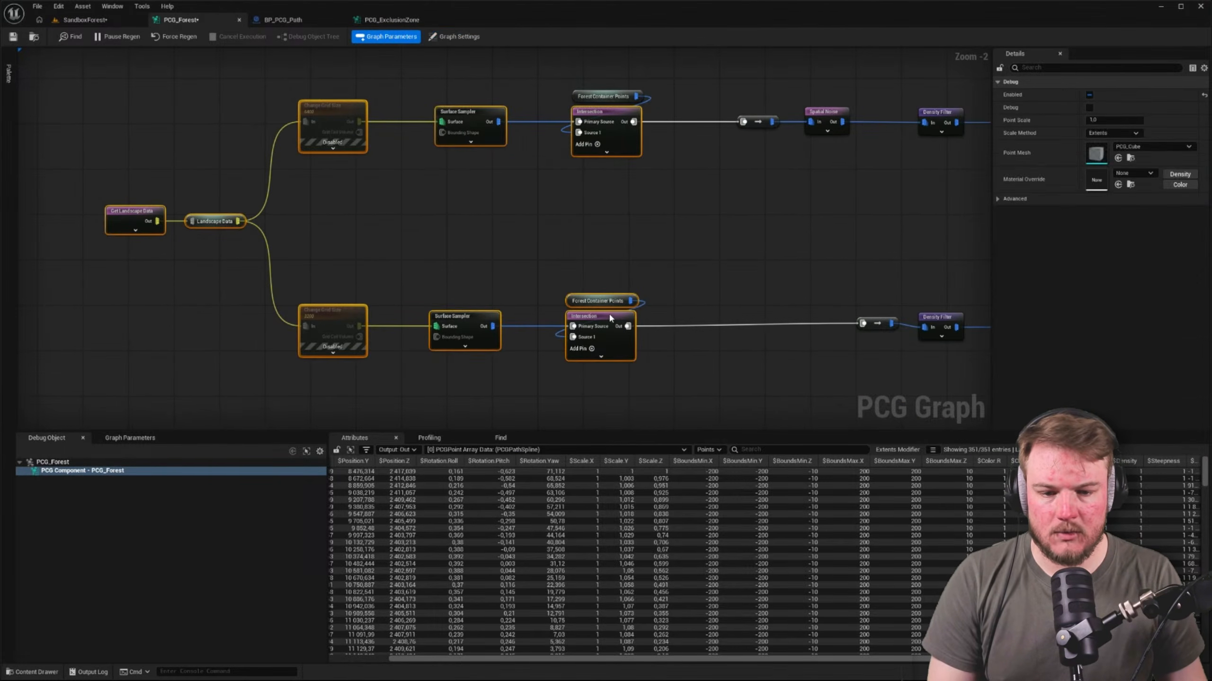
{"action": "left_click_drag", "start_coordinate": [610, 316], "coordinate": [677, 315]}
{"action": "key", "text": "ctrl+z"}
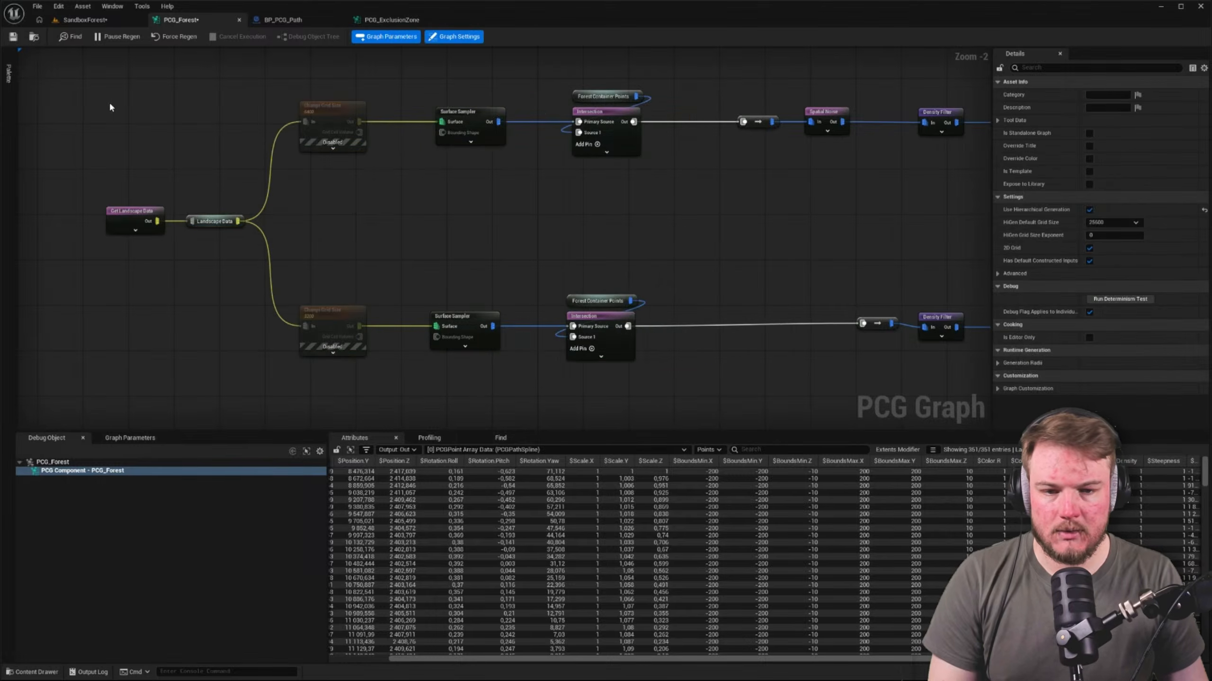
Move the landscape, Surface Sampler and Intersection nodes together with their reroutes closer to the Spatial Noise chain
{"action": "left_click_drag", "start_coordinate": [110, 108], "coordinate": [678, 388]}
{"action": "left_click_drag", "start_coordinate": [617, 112], "coordinate": [682, 113]}
{"action": "left_click", "coordinate": [811, 184]}
{"action": "scroll", "coordinate": [522, 250], "scroll_direction": "down", "scroll_amount": 4}
{"action": "scroll", "coordinate": [513, 319], "scroll_direction": "up", "scroll_amount": 4}
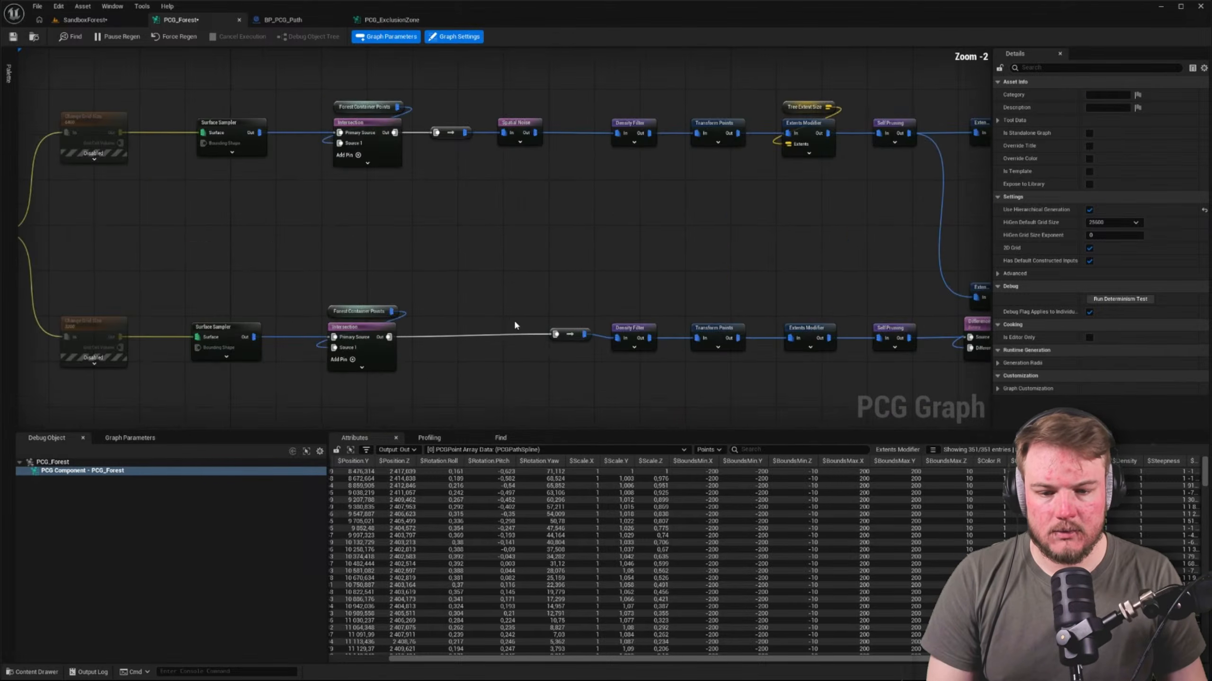
Align the lower row's conversion node directly beneath the upper row's one, just after the lower Intersection
{"action": "left_click_drag", "start_coordinate": [486, 172], "coordinate": [488, 176]}
{"action": "left_click_drag", "start_coordinate": [516, 245], "coordinate": [589, 352], "text": "shift"}
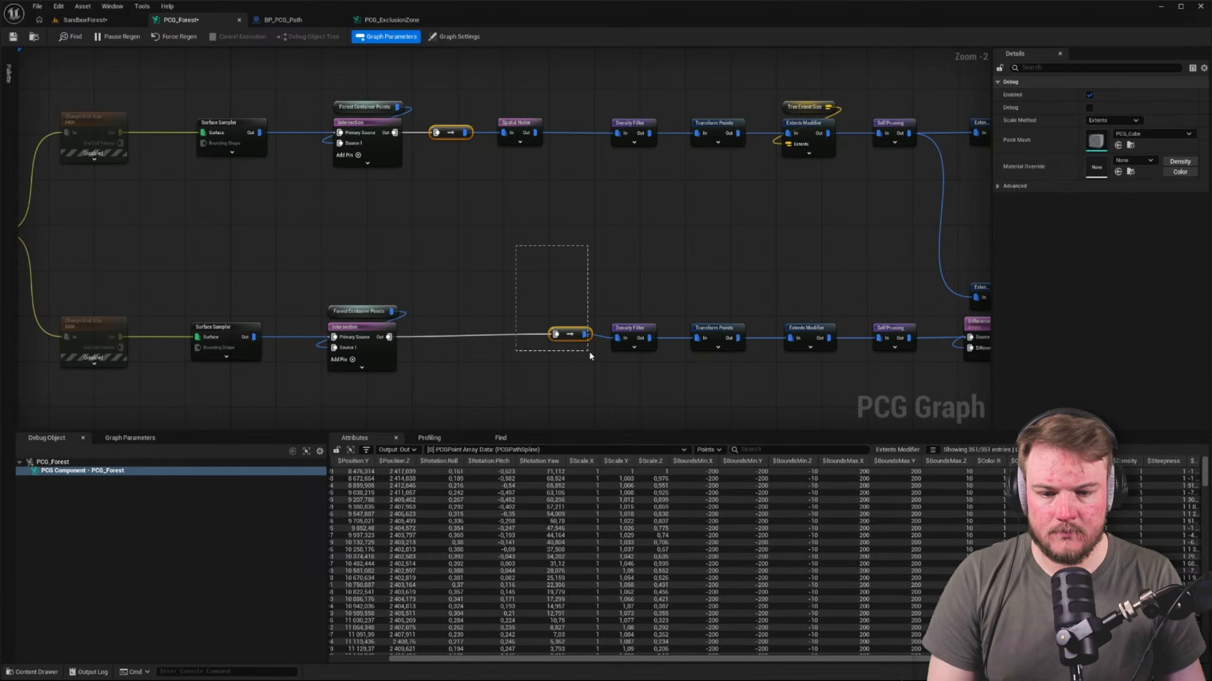
{"action": "left_click", "coordinate": [354, 295]}
{"action": "left_click", "coordinate": [380, 327]}
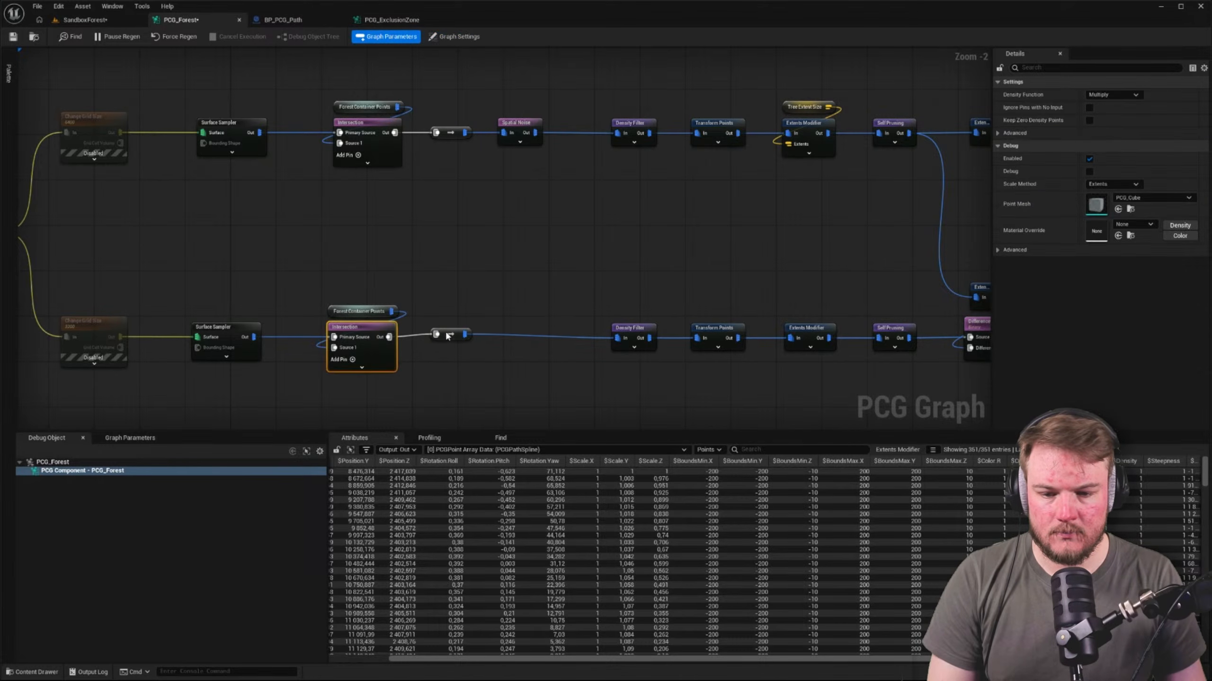
{"action": "left_click", "coordinate": [446, 334], "text": "shift"}
{"action": "key", "text": "q"}
{"action": "left_click", "coordinate": [551, 347]}
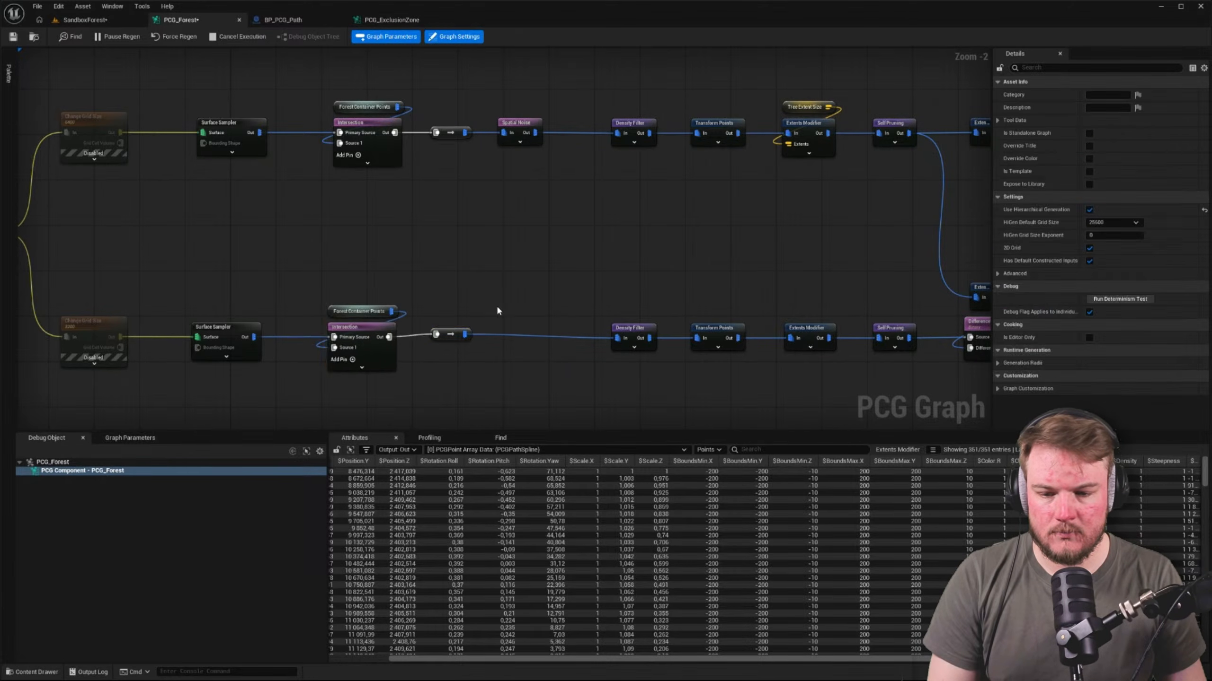
Straighten the connections along the lower row from Change Grid Size through Density Filter to the first Difference node
{"action": "right_click_drag", "start_coordinate": [423, 334], "coordinate": [422, 262]}
{"action": "left_click_drag", "start_coordinate": [41, 278], "coordinate": [644, 387]}
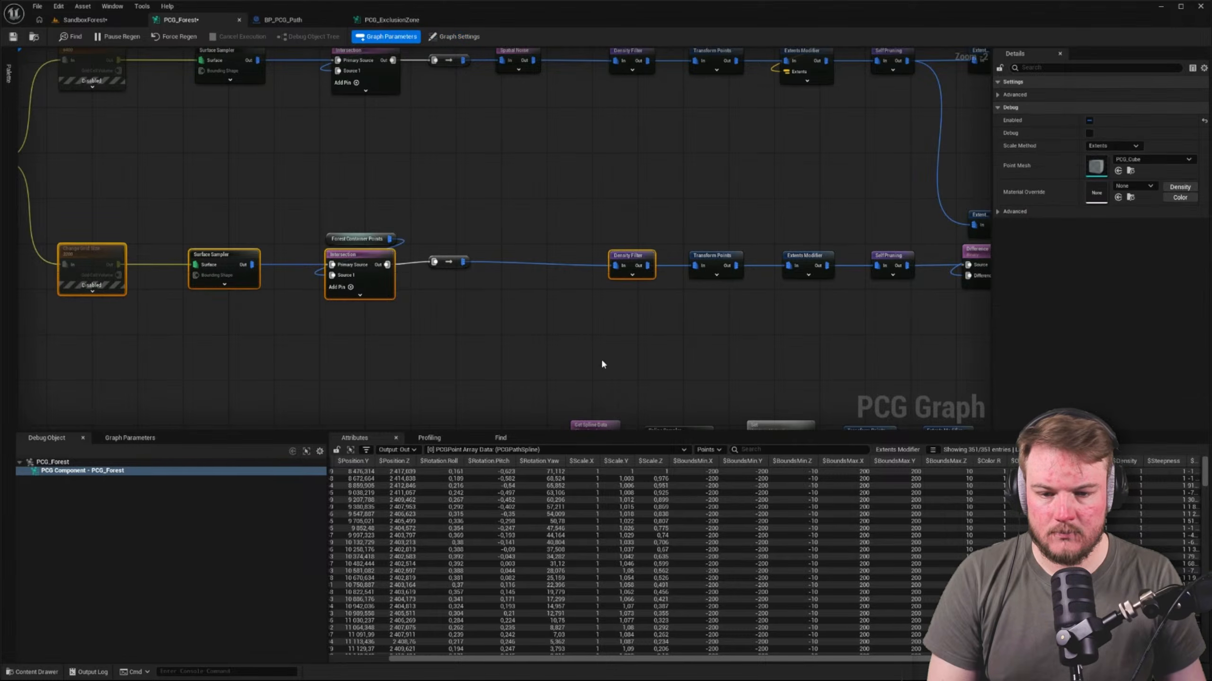
{"action": "left_click", "coordinate": [563, 304]}
{"action": "scroll", "coordinate": [517, 290], "scroll_direction": "down", "scroll_amount": 2}
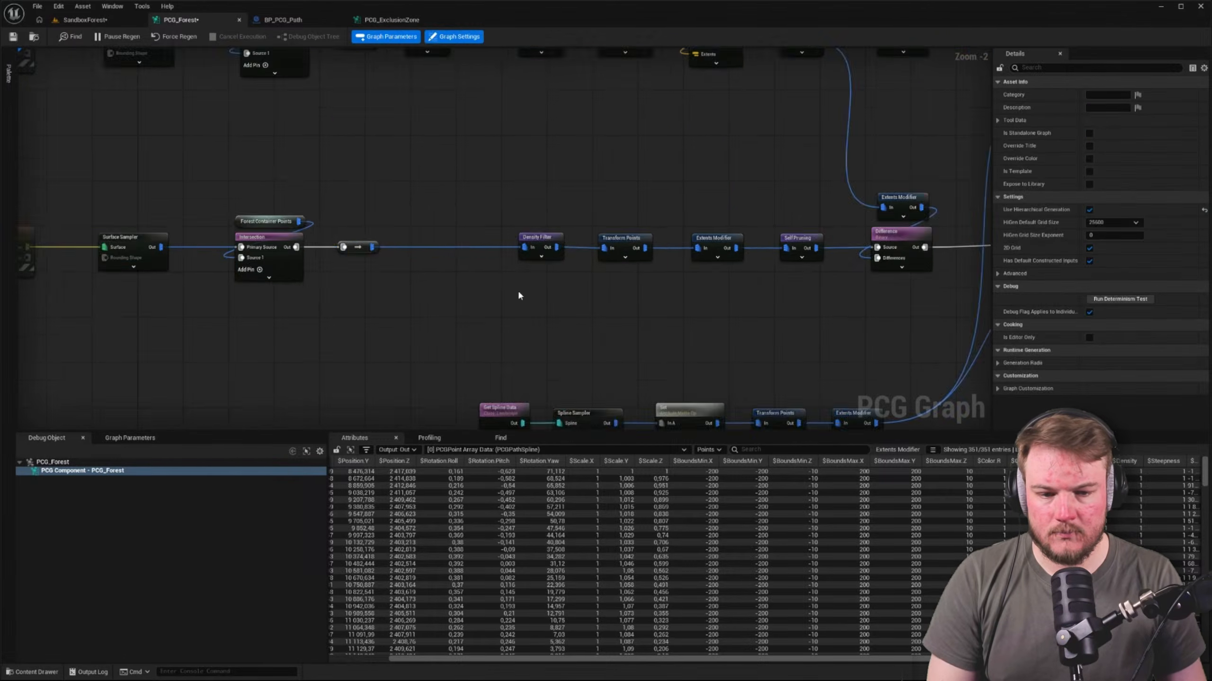
{"action": "right_click_drag", "start_coordinate": [622, 277], "coordinate": [525, 253]}
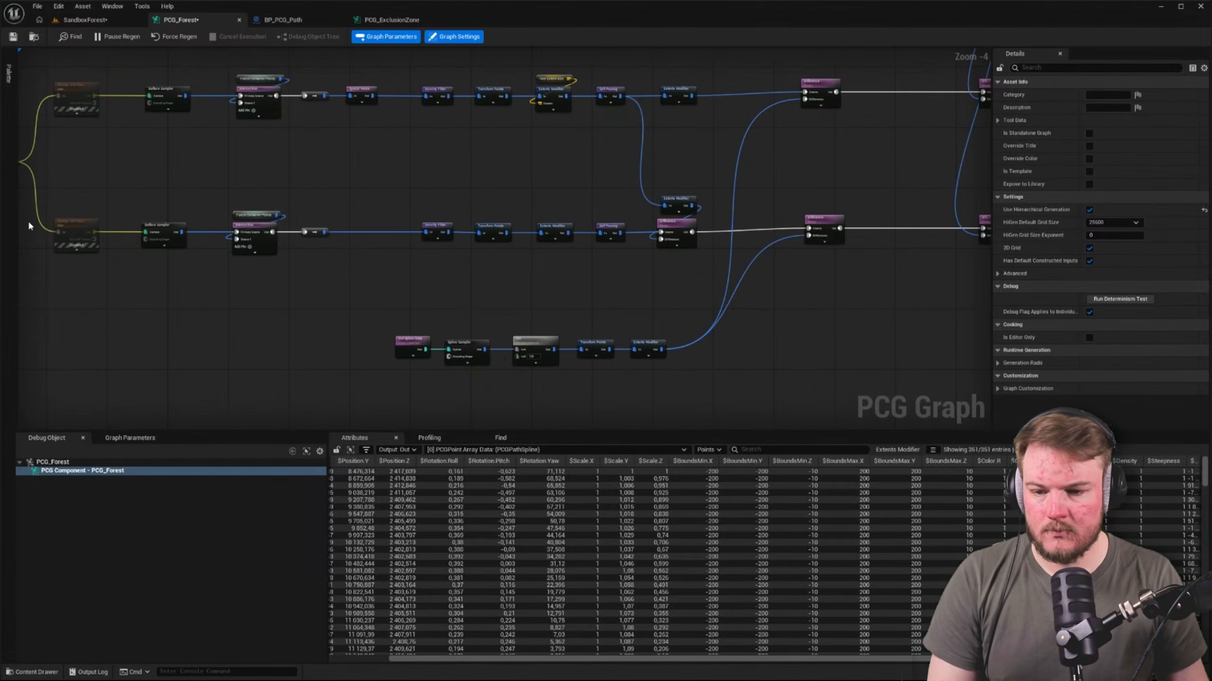
{"action": "left_click_drag", "start_coordinate": [29, 226], "coordinate": [764, 307]}
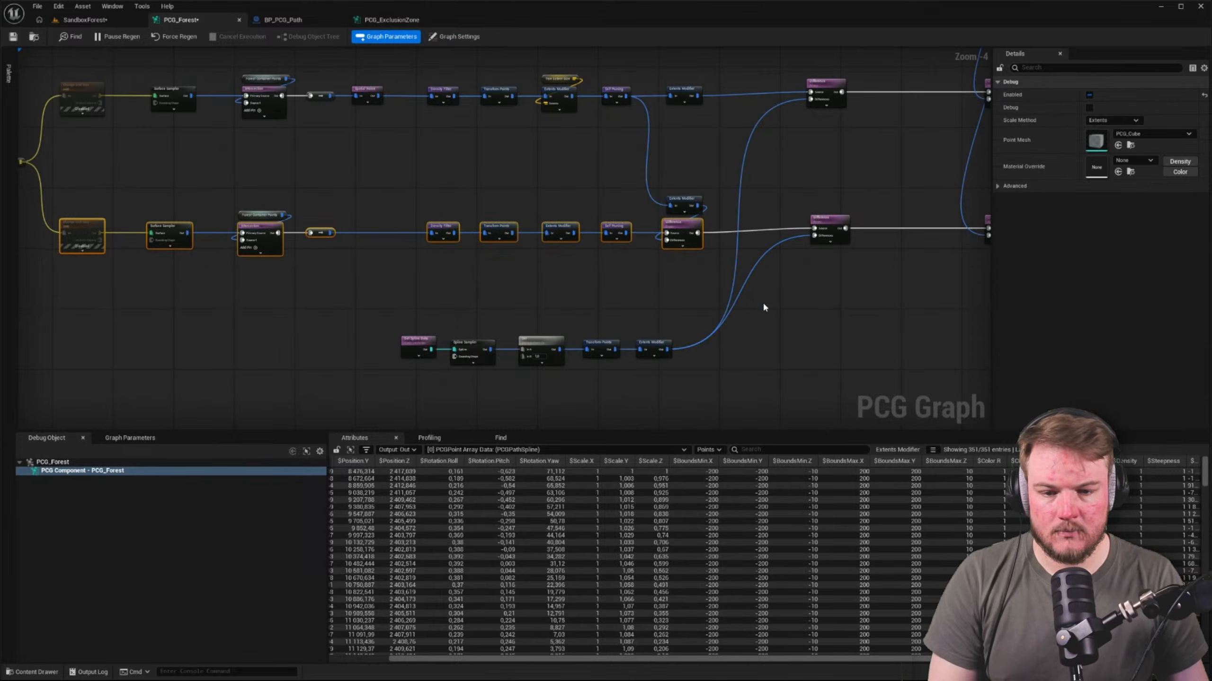
{"action": "left_click", "coordinate": [615, 291]}
{"action": "scroll", "coordinate": [458, 181], "scroll_direction": "up", "scroll_amount": 2}
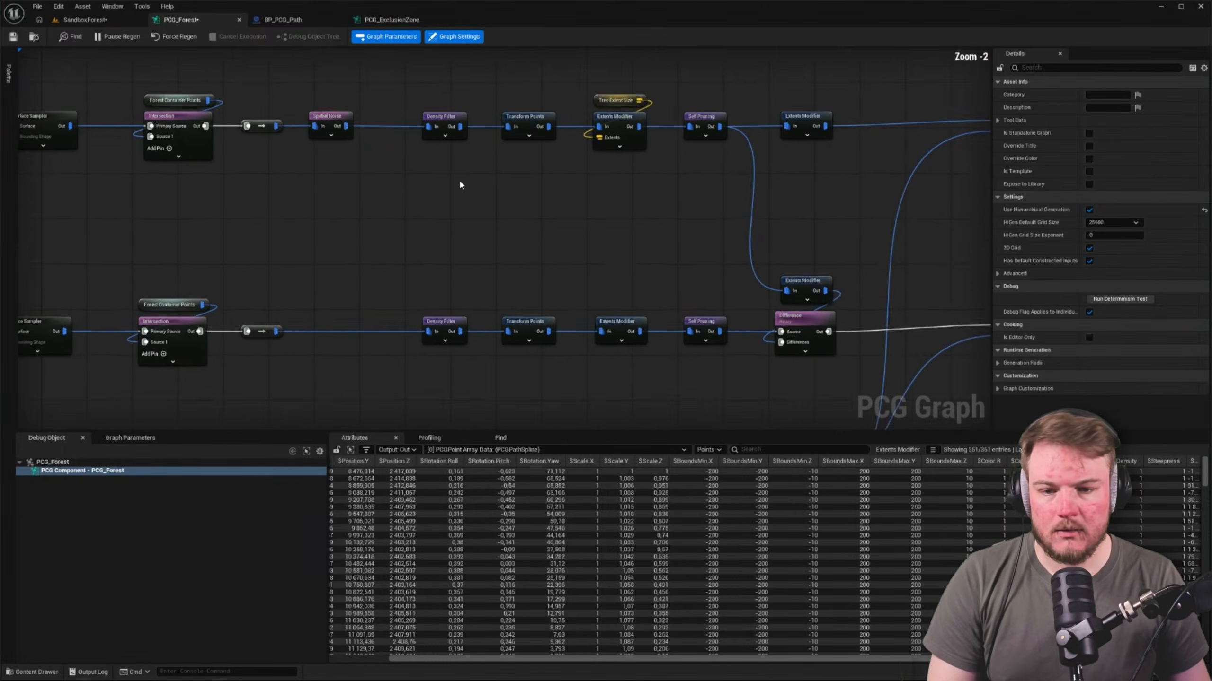
Enclose the lower spline chain from Get Spline Data to Extents Modifier in a comment box and extend its height downward
{"action": "right_click_drag", "start_coordinate": [552, 234], "coordinate": [367, 184]}
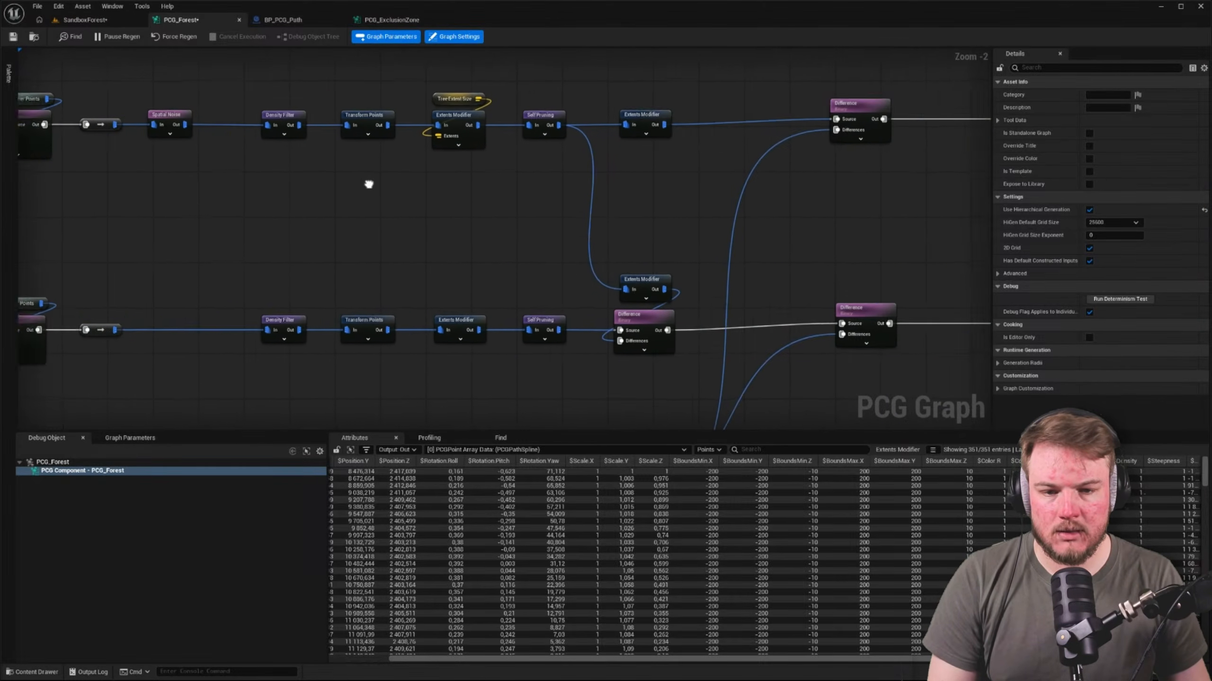
{"action": "right_click_drag", "start_coordinate": [781, 189], "coordinate": [516, 54]}
{"action": "right_click_drag", "start_coordinate": [237, 297], "coordinate": [449, 188]}
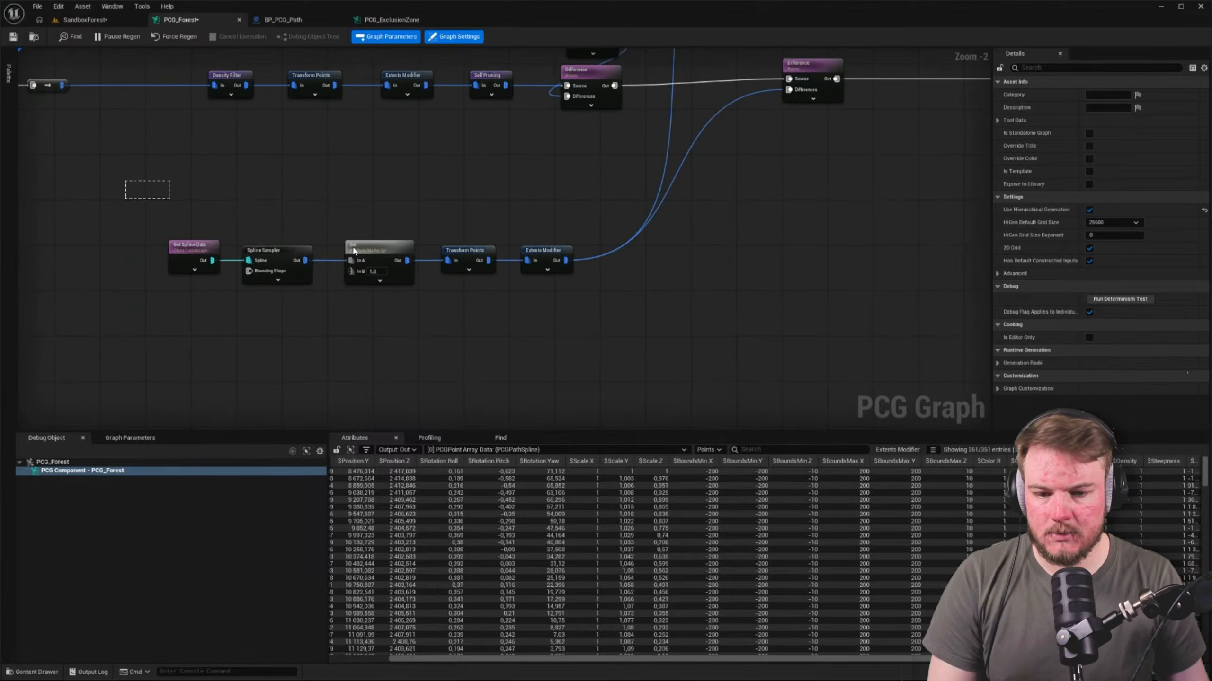
{"action": "left_click_drag", "start_coordinate": [125, 181], "coordinate": [542, 333]}
{"action": "key", "text": "c"}
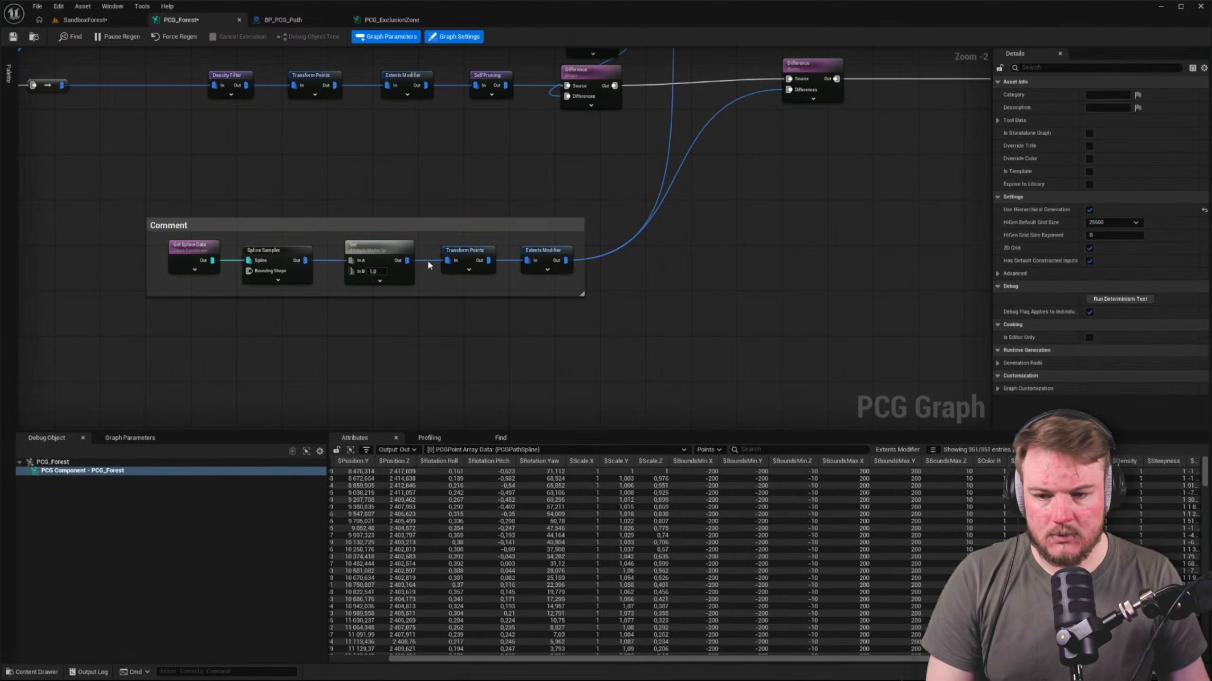
{"action": "scroll", "coordinate": [181, 225], "scroll_direction": "up", "scroll_amount": 2}
{"action": "left_click_drag", "start_coordinate": [178, 227], "coordinate": [176, 211]}
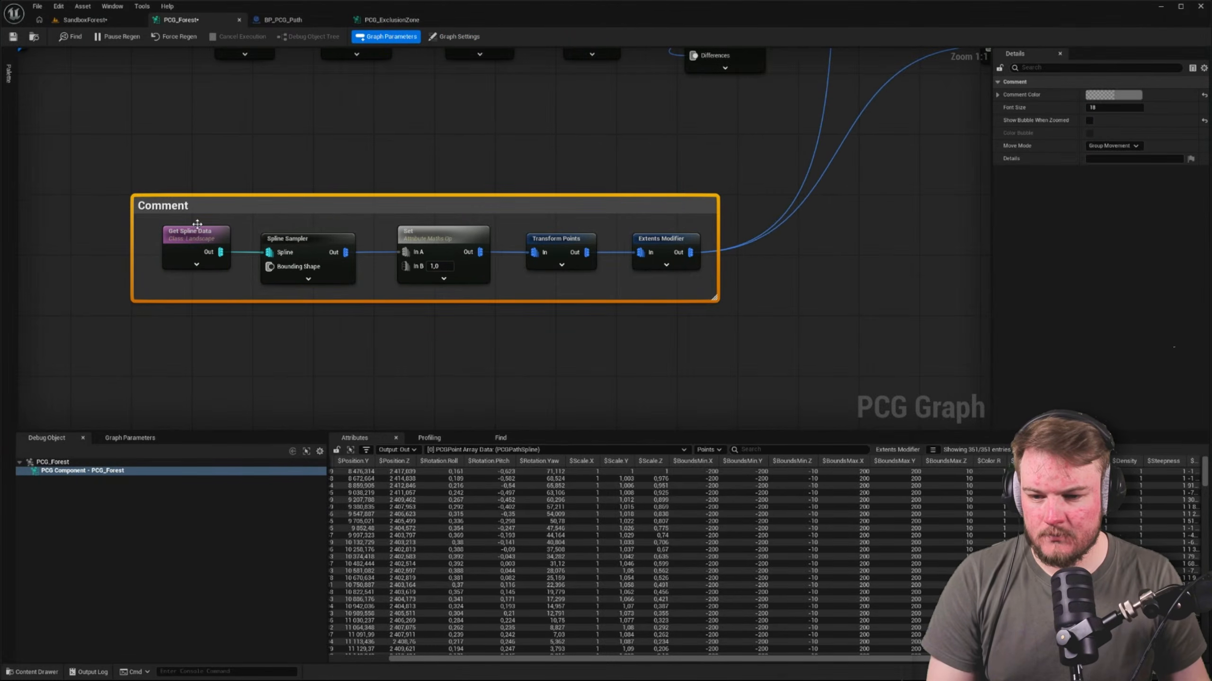
{"action": "left_click_drag", "start_coordinate": [248, 297], "coordinate": [249, 371]}
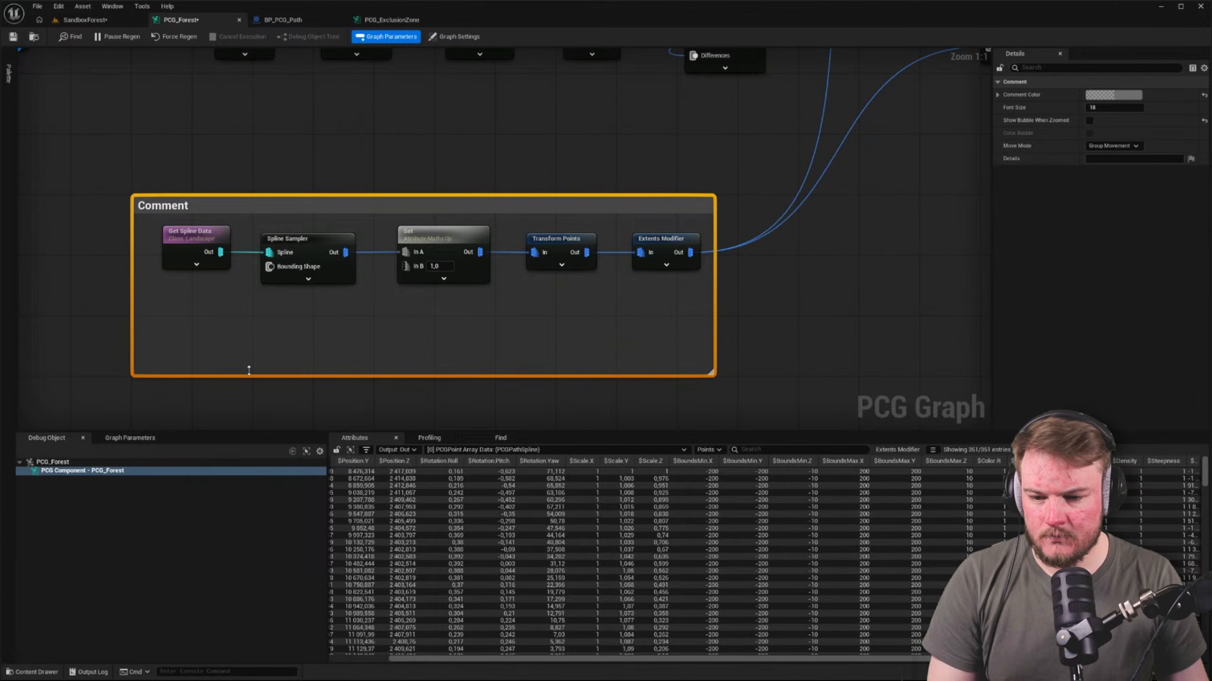
Add a named reroute declaration from the lower spline chain's Extents Modifier output and place it directly beneath that node
{"action": "left_click", "coordinate": [494, 316]}
{"action": "left_click_drag", "start_coordinate": [690, 252], "coordinate": [479, 332]}
{"action": "type", "text": "rer"}
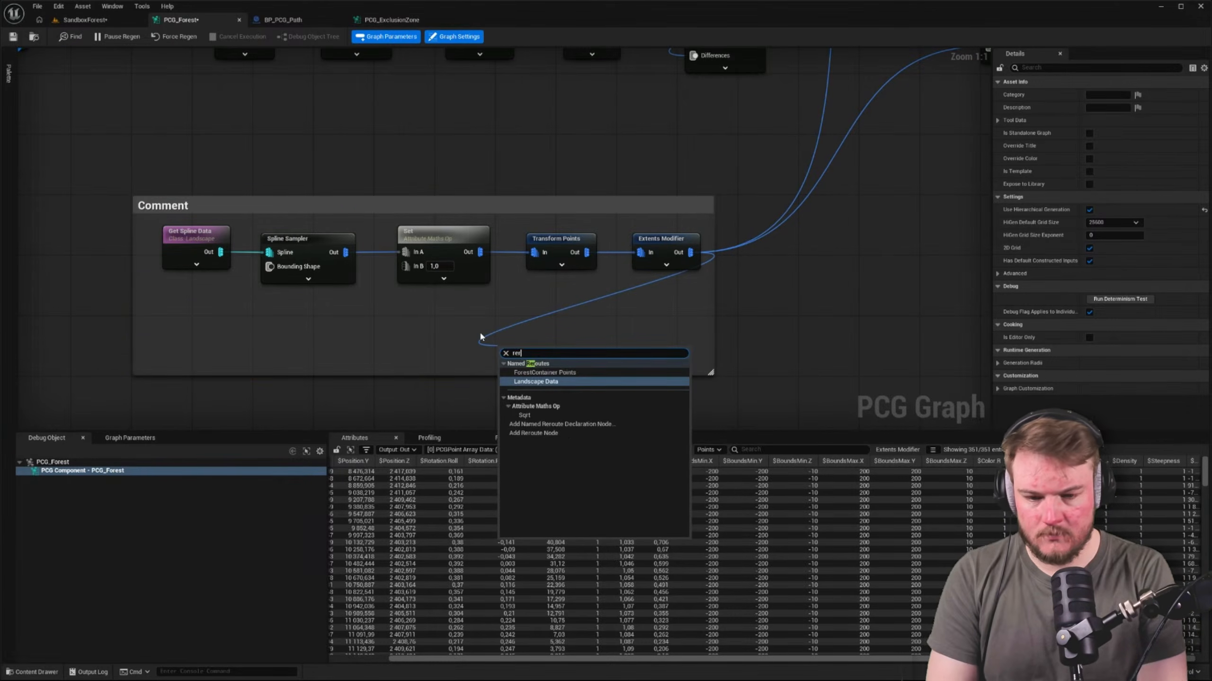
{"action": "type", "text": "ou"}
{"action": "key", "text": "Down"}
{"action": "key", "text": "Return"}
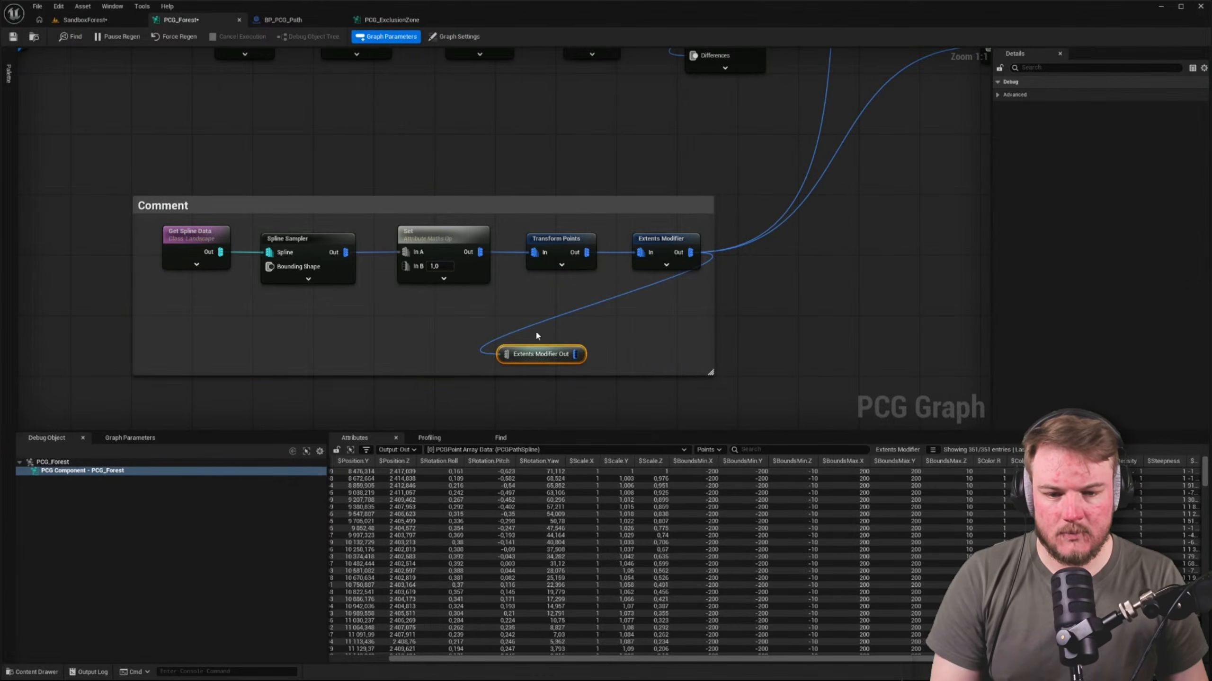
{"action": "left_click_drag", "start_coordinate": [550, 357], "coordinate": [662, 290]}
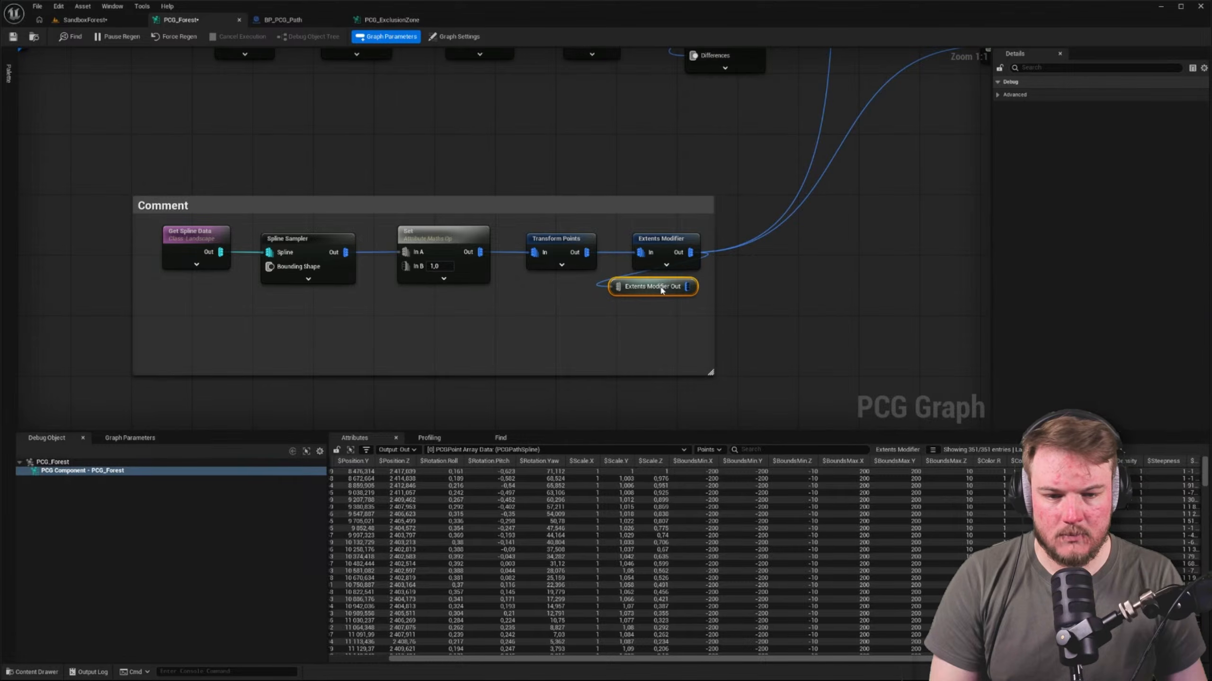
Rename the new reroute declaration as Landscape Spline Points
{"action": "left_click", "coordinate": [203, 233]}
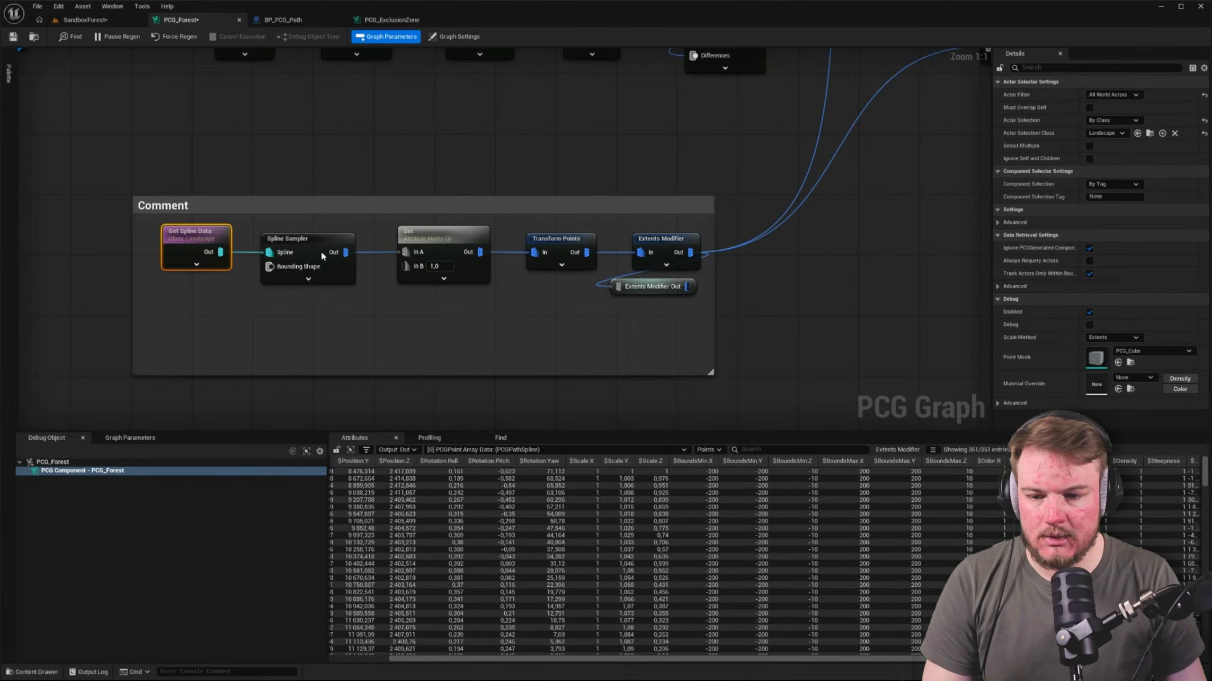
{"action": "left_click", "coordinate": [644, 284]}
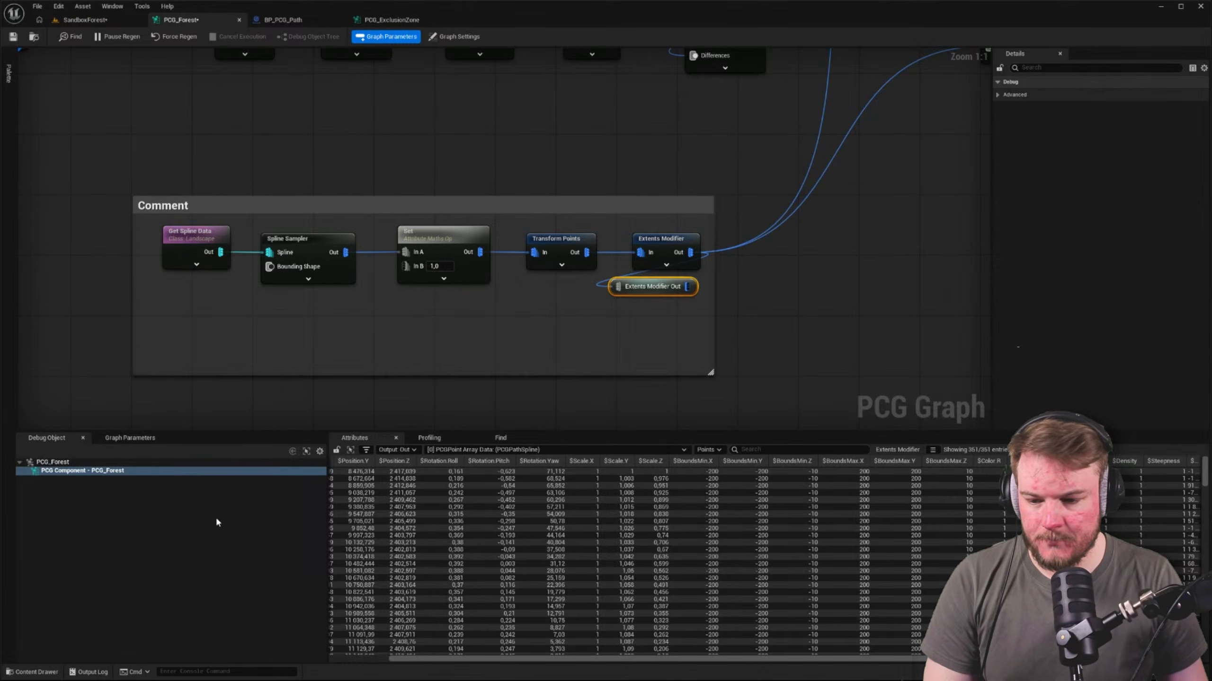
{"action": "key", "text": "F2"}
{"action": "type", "text": "Land"}
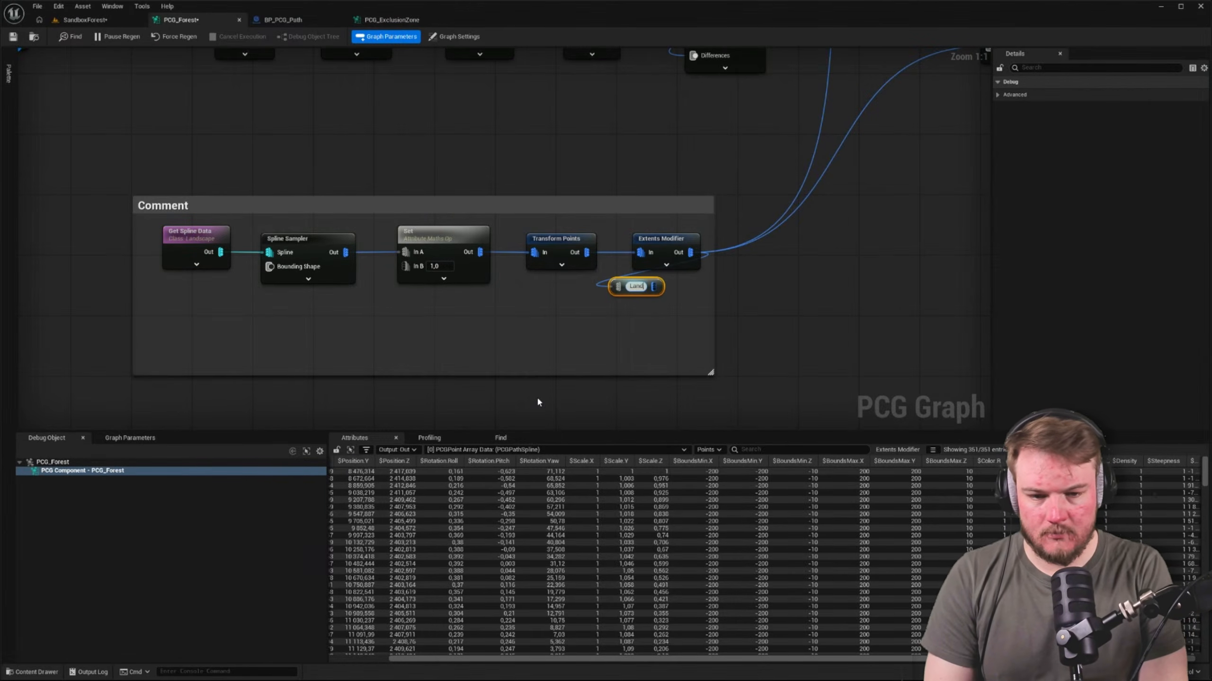
{"action": "type", "text": "scape Spline "}
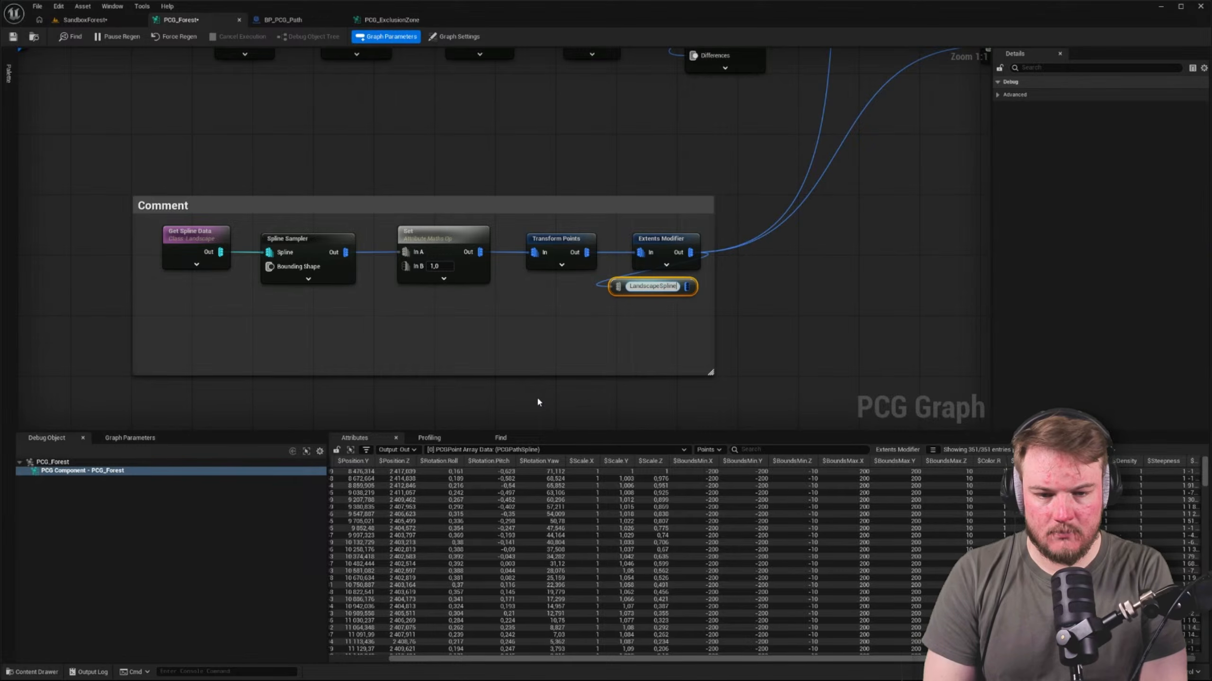
{"action": "type", "text": "Points"}
{"action": "key", "text": "Return"}
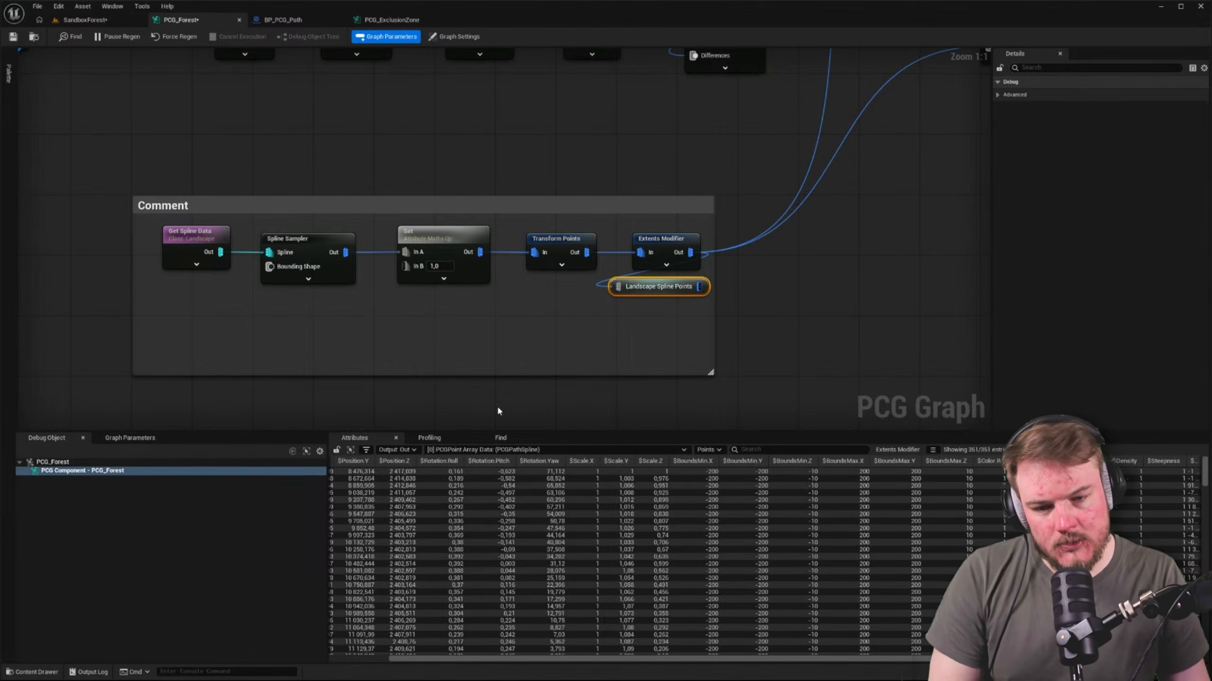
{"action": "left_click", "coordinate": [204, 239]}
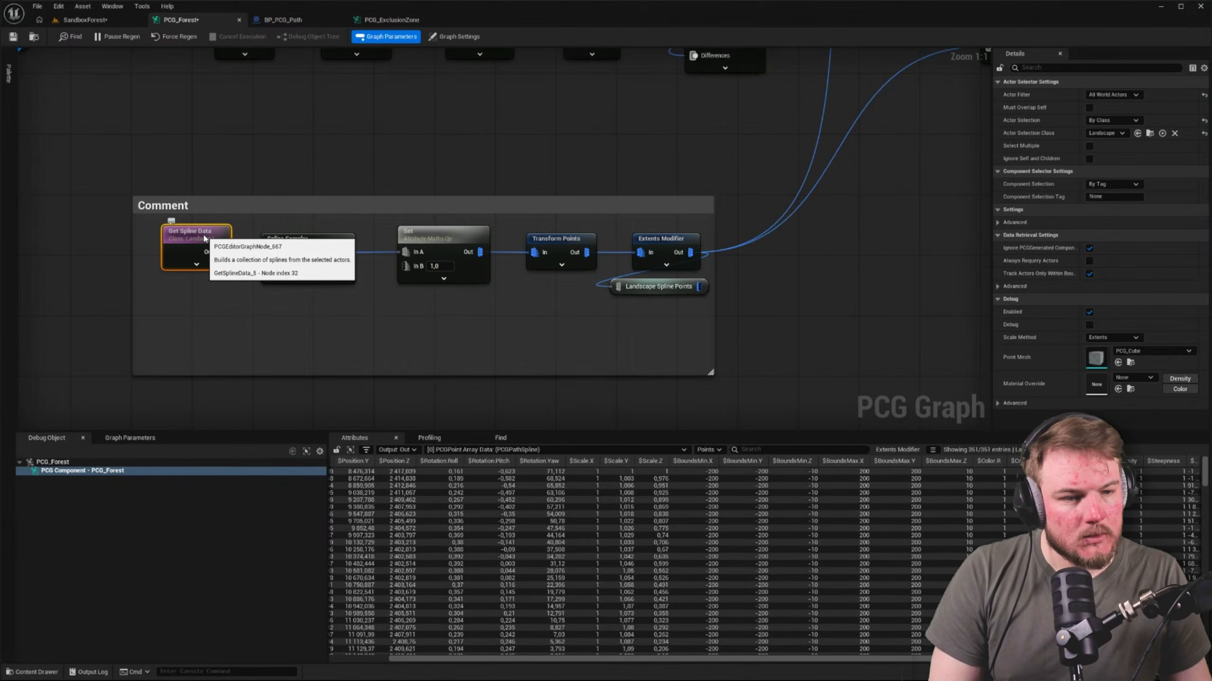
{"action": "left_click", "coordinate": [282, 238]}
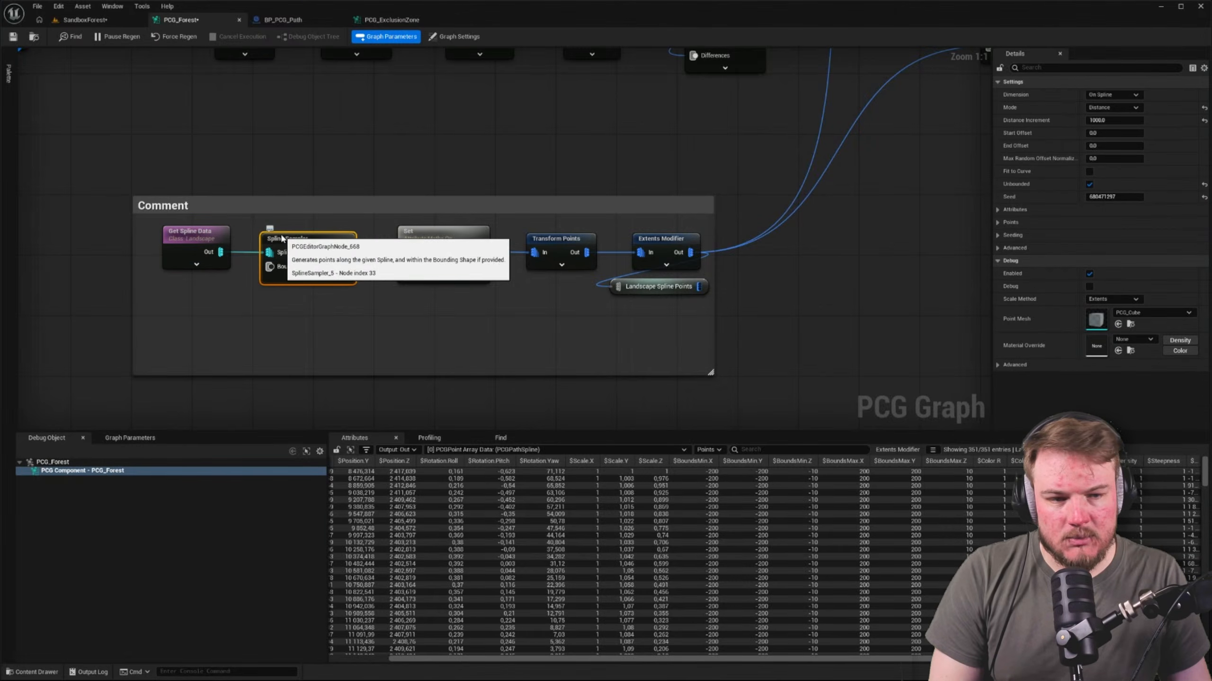
{"action": "left_click", "coordinate": [432, 232]}
{"action": "left_click", "coordinate": [555, 239]}
{"action": "left_click", "coordinate": [719, 297]}
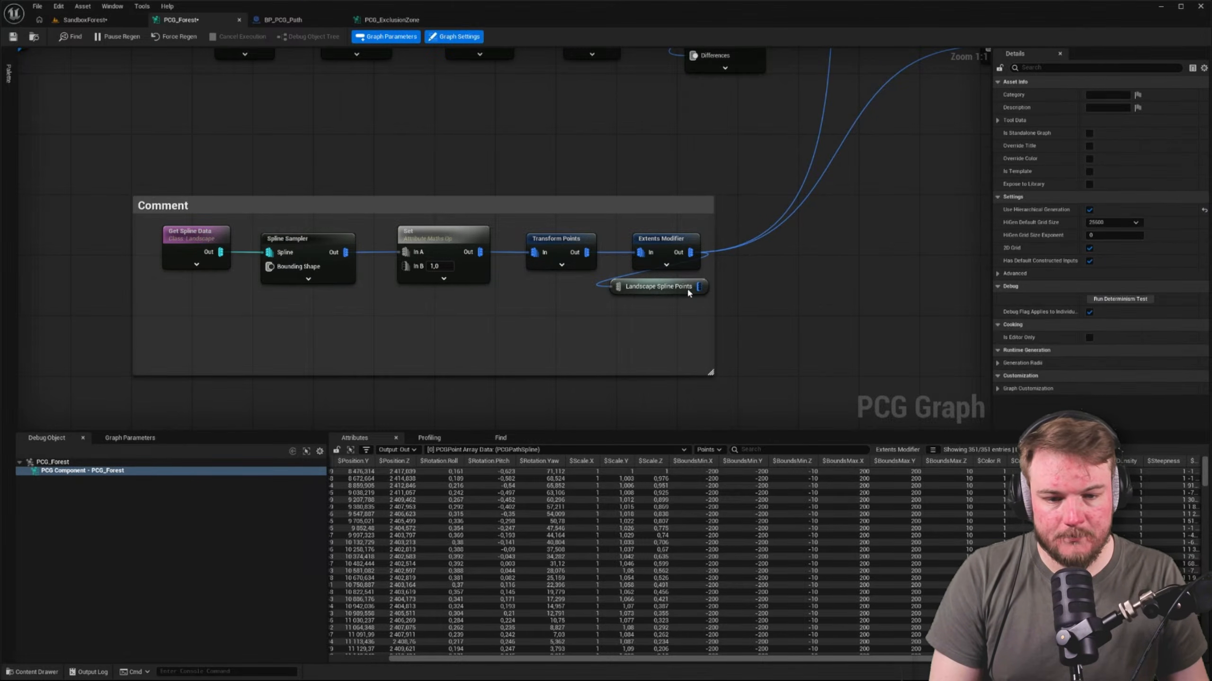
Align the Landscape Spline Points declaration under Extents Modifier and transfer the outgoing Difference connections from Extents Modifier to it
{"action": "mouse_move", "coordinate": [689, 291]}
{"action": "left_mouse_down"}
{"action": "mouse_move", "coordinate": [709, 294]}
{"action": "mouse_move", "coordinate": [690, 285]}
{"action": "left_mouse_up"}
{"action": "left_click", "coordinate": [765, 298]}
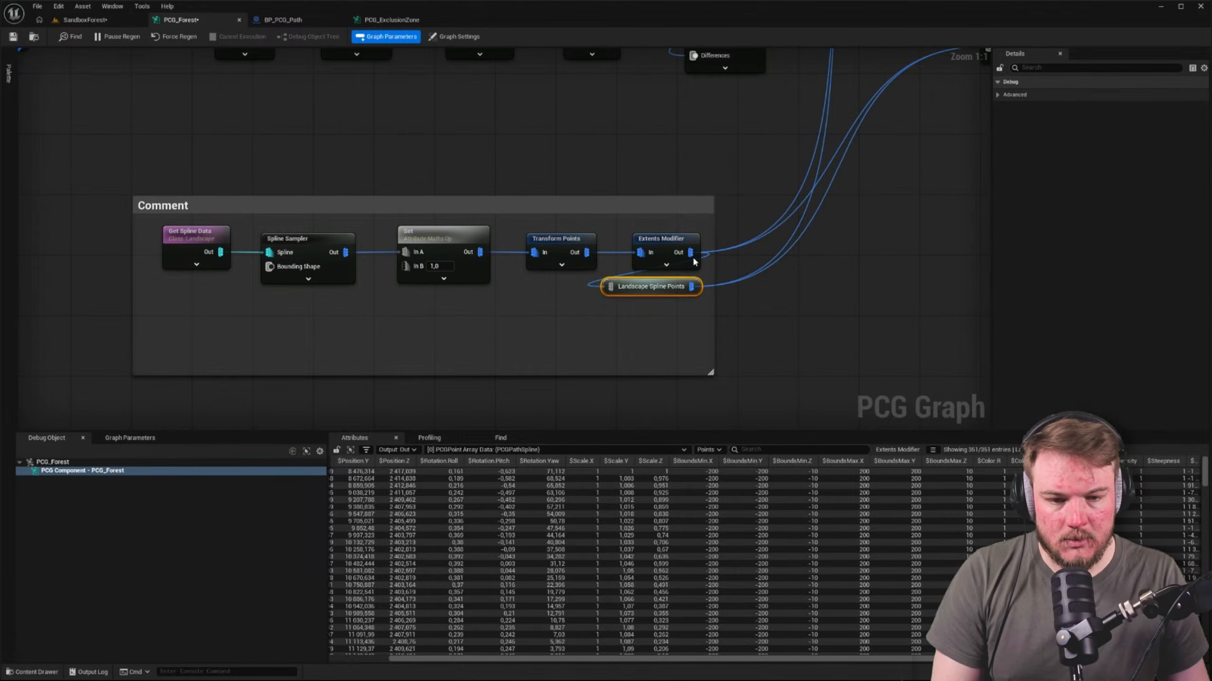
{"action": "left_click", "coordinate": [716, 246]}
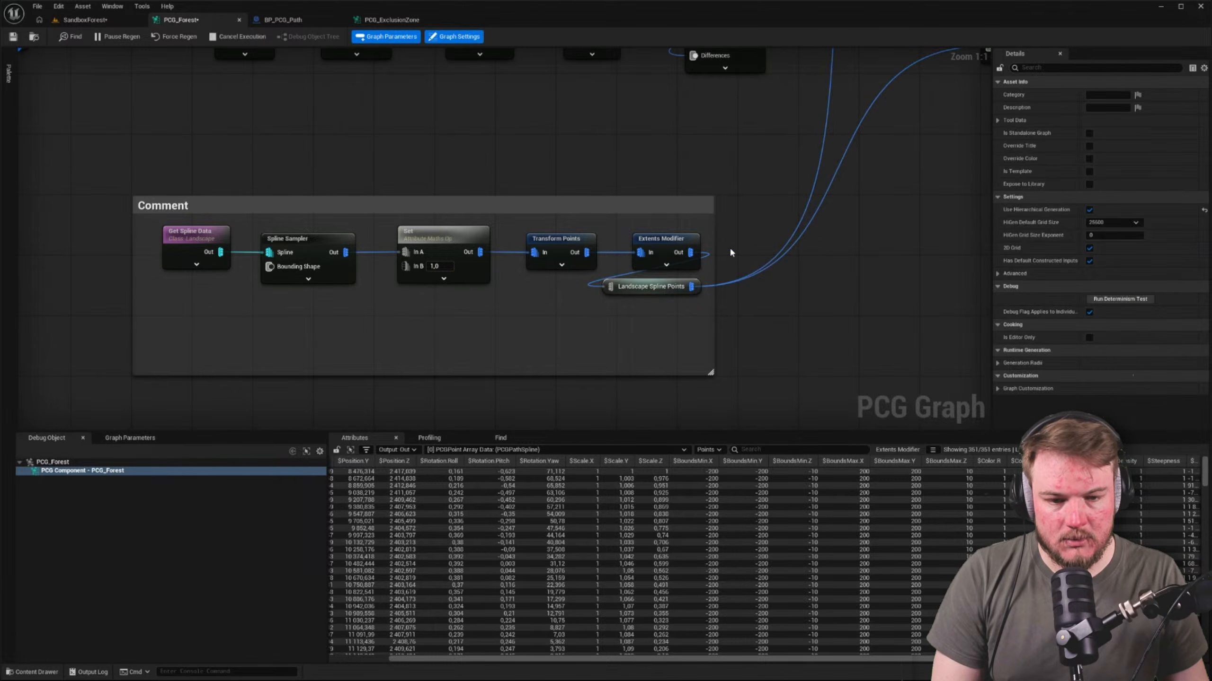
Add a Landscape Spline Points reroute beneath the upper row's landscape Difference node and connect it to the Differences input
{"action": "right_click_drag", "start_coordinate": [740, 220], "coordinate": [758, 182]}
{"action": "right_click", "coordinate": [757, 182]}
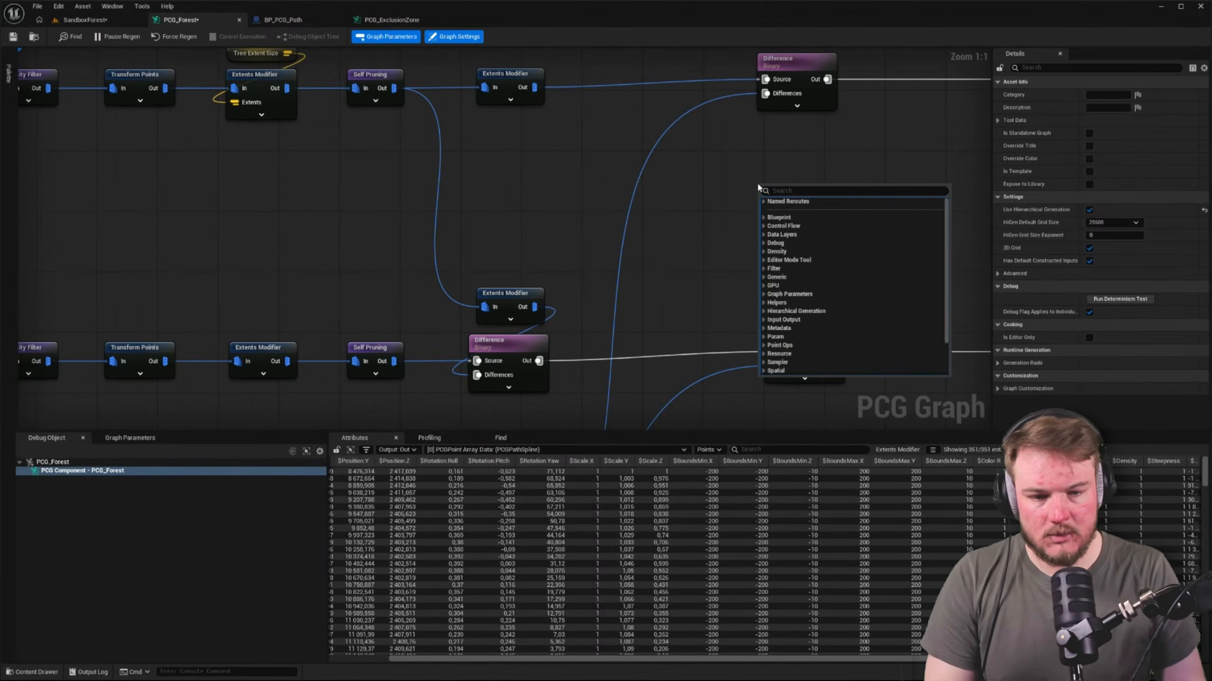
{"action": "key", "text": "Escape"}
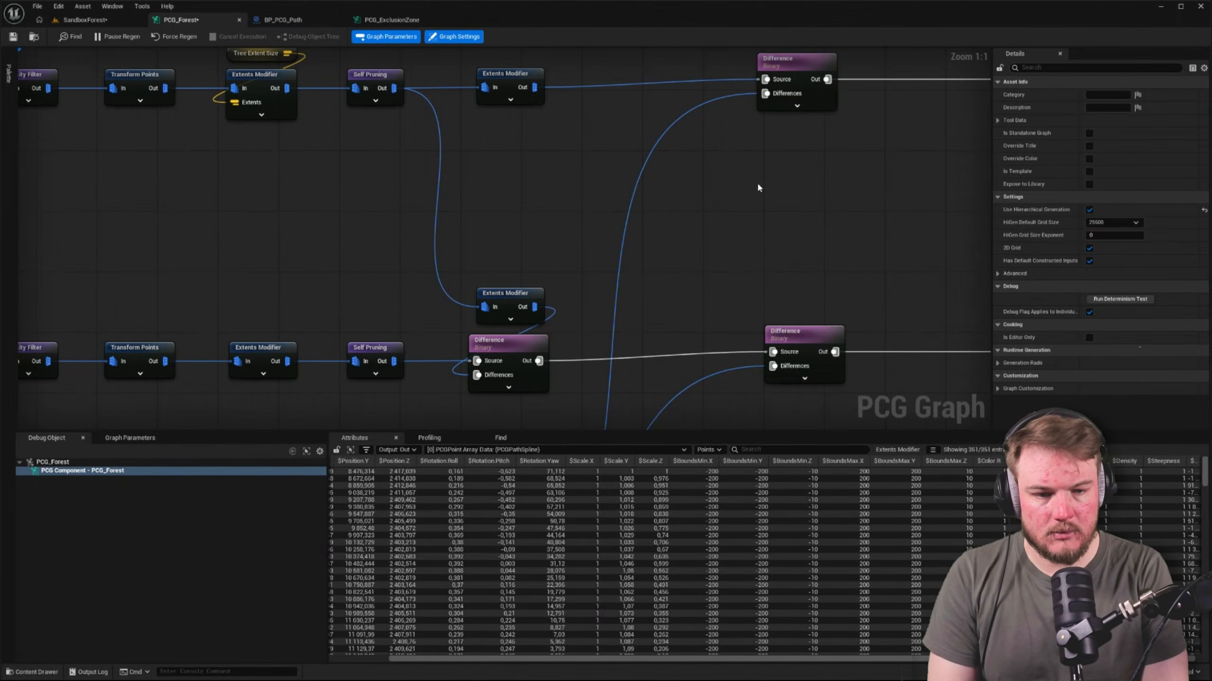
{"action": "right_click", "coordinate": [758, 187]}
{"action": "type", "text": "lands"}
{"action": "key", "text": "Down"}
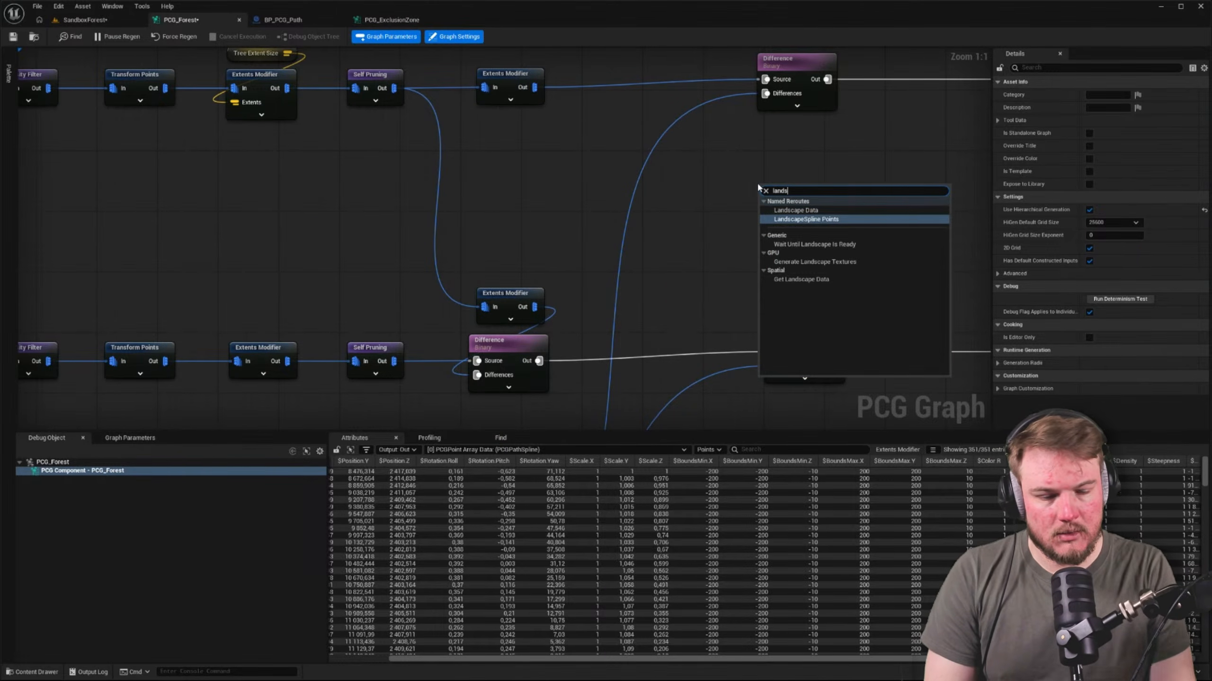
{"action": "key", "text": "Return"}
{"action": "left_click_drag", "start_coordinate": [842, 192], "coordinate": [767, 102]}
{"action": "left_click_drag", "start_coordinate": [801, 189], "coordinate": [799, 123]}
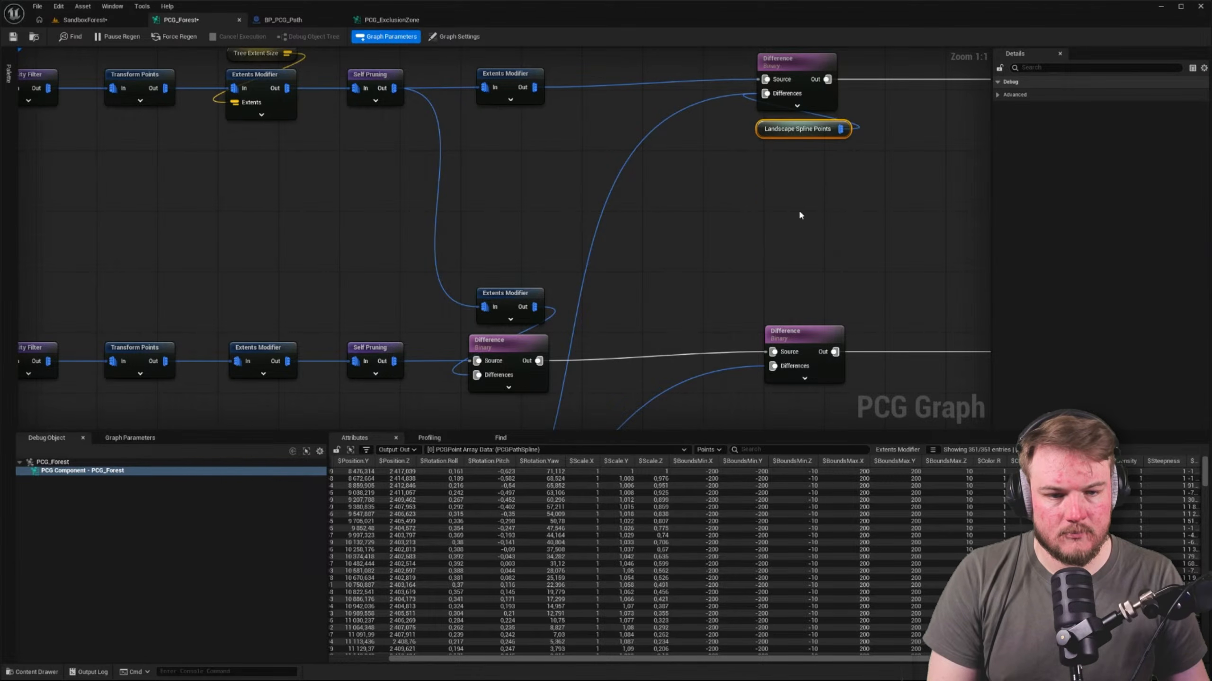
Duplicate the Landscape Spline Points reroute beneath the lower row's second Difference node and connect it to the Differences input
{"action": "key", "text": "ctrl+c"}
{"action": "key", "text": "ctrl+v"}
{"action": "left_click_drag", "start_coordinate": [801, 216], "coordinate": [776, 366]}
Left-align the upper and lower landscape Difference nodes together with their Landscape Spline Points reroutes
{"action": "left_click_drag", "start_coordinate": [744, 298], "coordinate": [833, 427]}
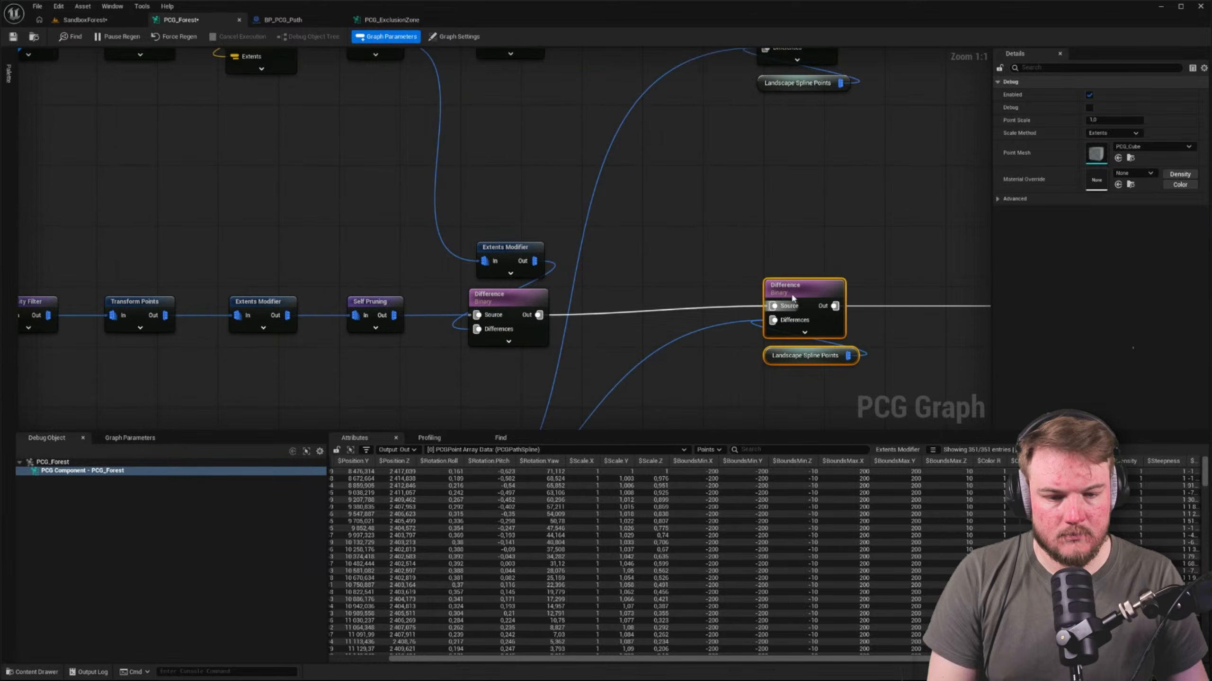
{"action": "left_click_drag", "start_coordinate": [788, 287], "coordinate": [788, 295]}
{"action": "right_click_drag", "start_coordinate": [813, 134], "coordinate": [677, 209]}
{"action": "left_click_drag", "start_coordinate": [590, 80], "coordinate": [671, 163]}
{"action": "left_click_drag", "start_coordinate": [657, 92], "coordinate": [711, 337]}
{"action": "key", "text": "shift+a"}
{"action": "left_click", "coordinate": [798, 183]}
Move the PCGPathSpline chain, from Get Spline Data to Attribute Noise, beneath the landscape spline comment box
{"action": "right_click_drag", "start_coordinate": [799, 182], "coordinate": [636, 277]}
{"action": "scroll", "coordinate": [636, 277], "scroll_direction": "down", "scroll_amount": 5}
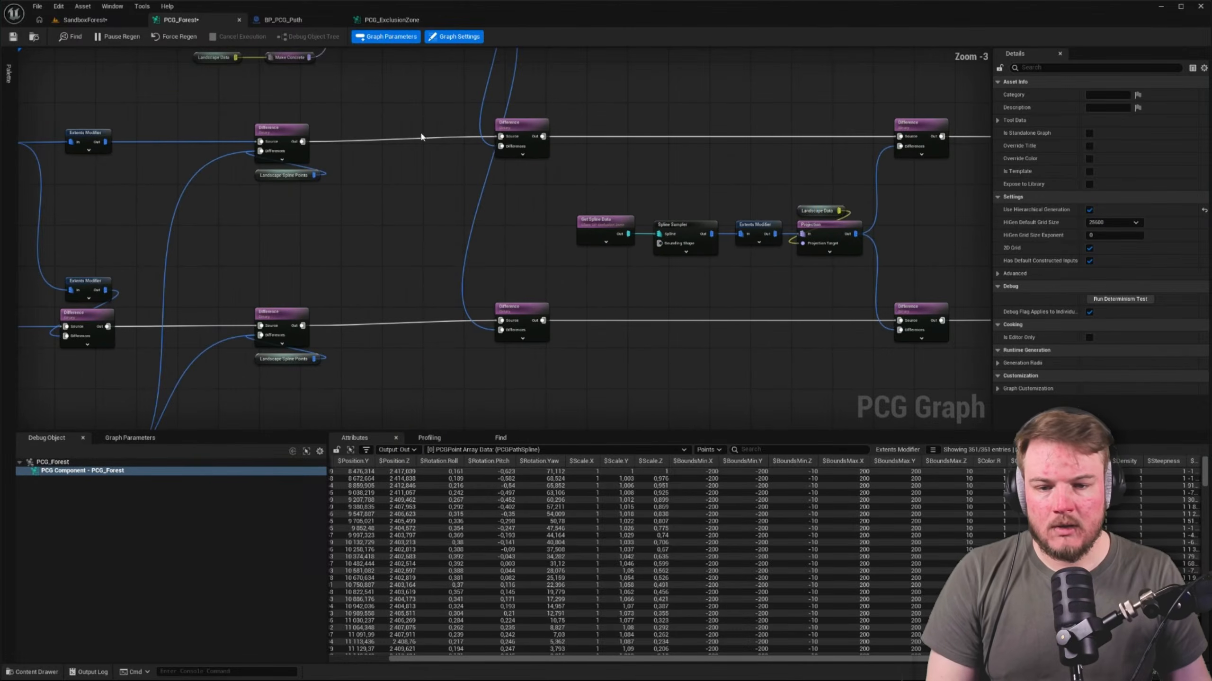
{"action": "left_click_drag", "start_coordinate": [447, 102], "coordinate": [711, 204]}
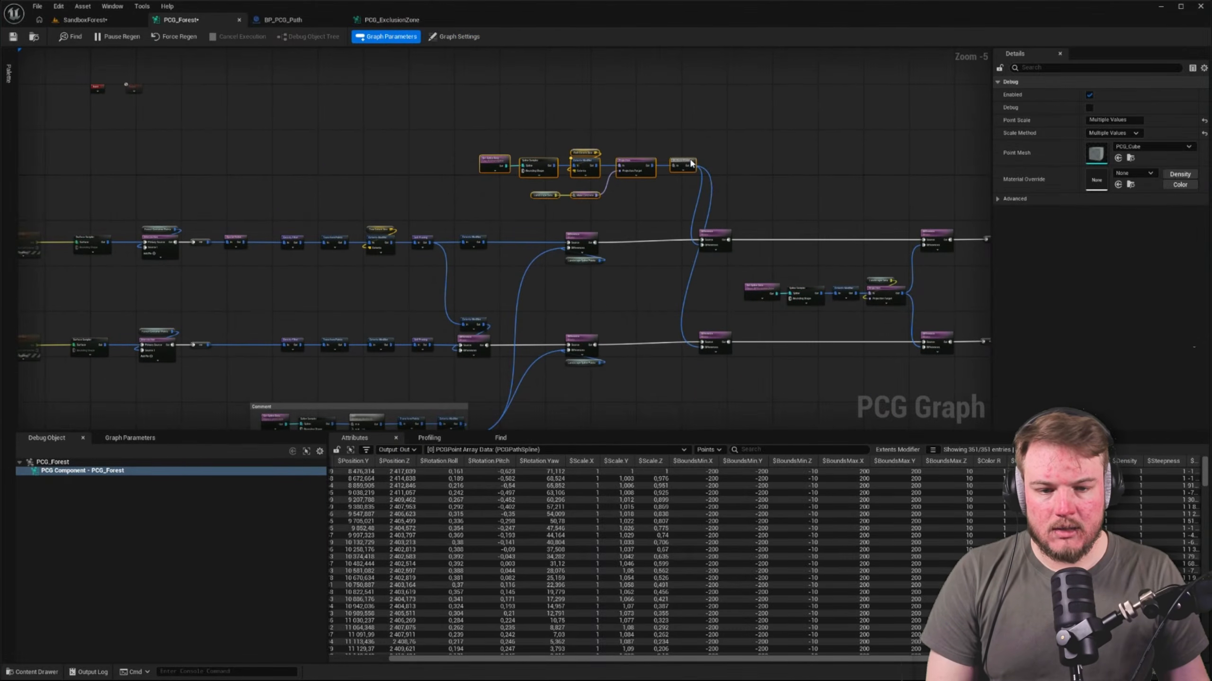
{"action": "left_click_drag", "start_coordinate": [691, 161], "coordinate": [475, 147]}
Enclose the PCGPathSpline chain, from Get Spline Data to Attribute Noise, in a comment box
{"action": "scroll", "coordinate": [361, 144], "scroll_direction": "up", "scroll_amount": 4}
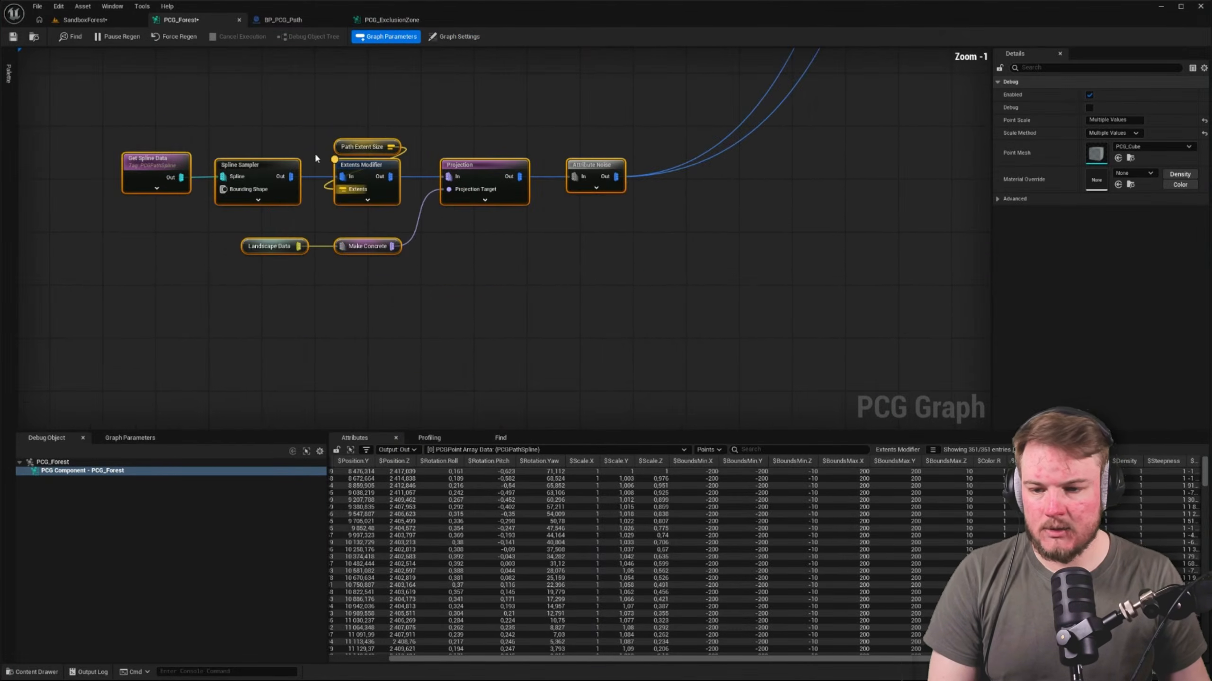
{"action": "key", "text": "c"}
{"action": "left_click", "coordinate": [161, 53]}
{"action": "right_click_drag", "start_coordinate": [160, 53], "coordinate": [380, 215]}
{"action": "scroll", "coordinate": [337, 244], "scroll_direction": "up", "scroll_amount": 1}
{"action": "left_click_drag", "start_coordinate": [348, 295], "coordinate": [361, 249]}
{"action": "double_click", "coordinate": [361, 249]}
{"action": "left_click", "coordinate": [404, 266]}
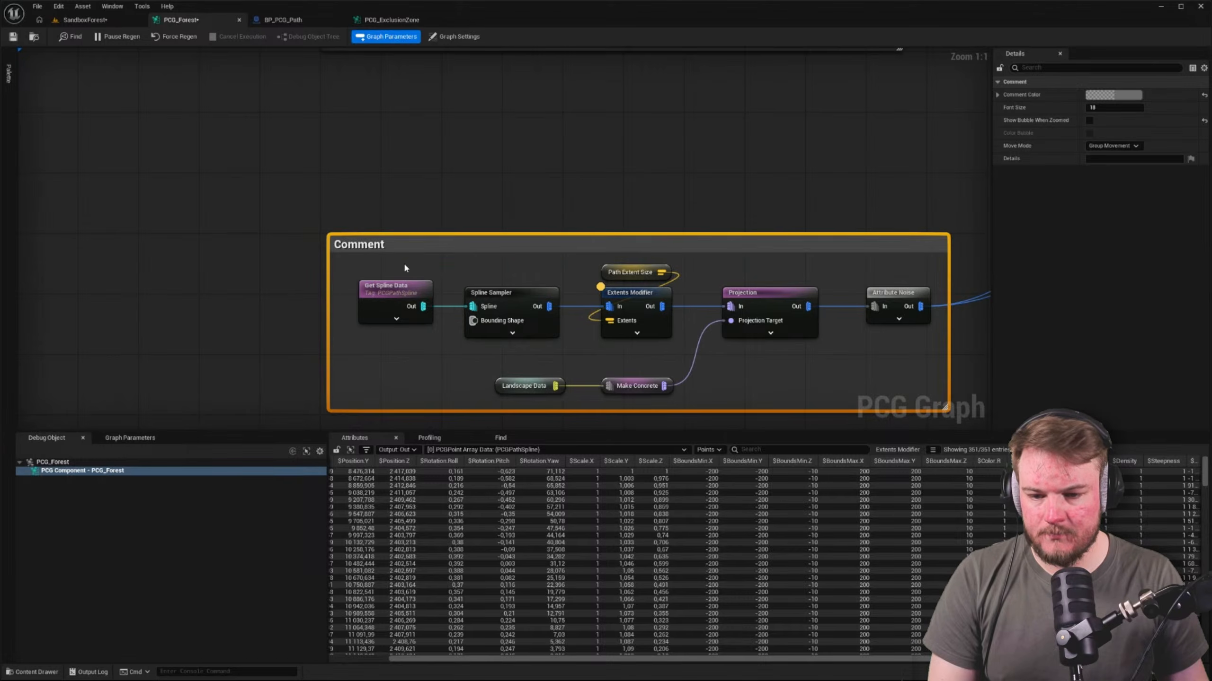
{"action": "left_click", "coordinate": [404, 249]}
{"action": "left_click", "coordinate": [553, 203]}
{"action": "right_click_drag", "start_coordinate": [553, 202], "coordinate": [336, 161]}
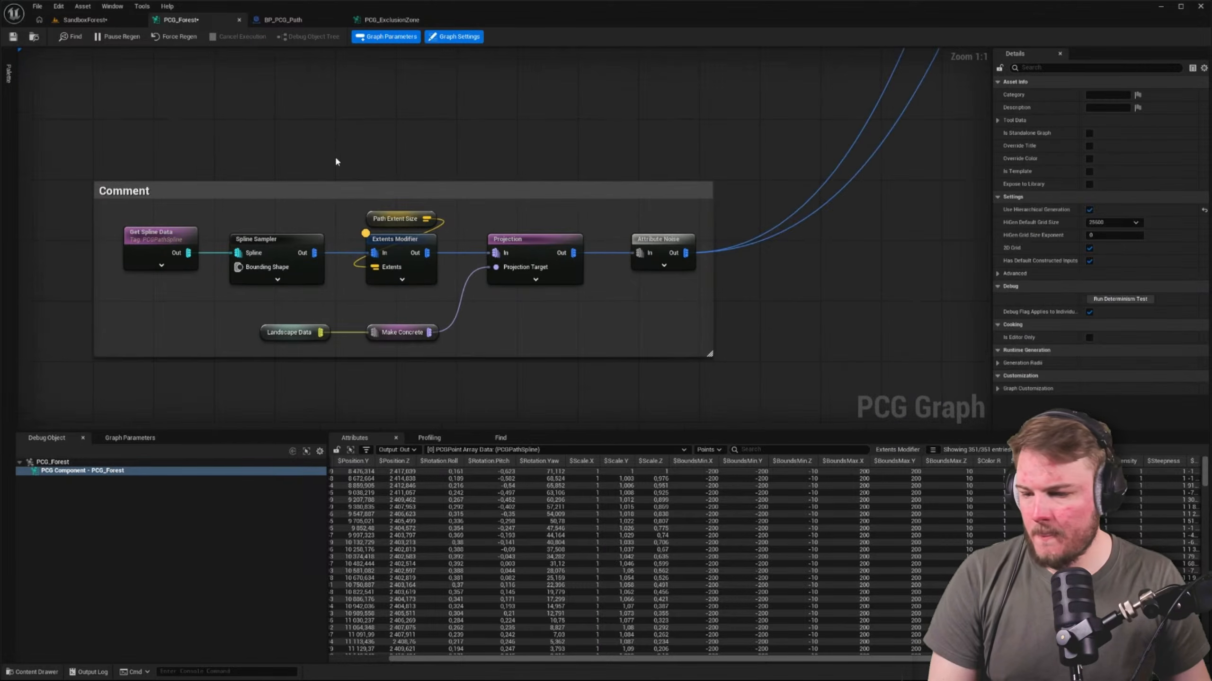
Tighten the path spline chain by moving Landscape Data and Make Concrete up and shifting Projection and Attribute Noise closer to Extents Modifier
{"action": "right_click_drag", "start_coordinate": [437, 291], "coordinate": [545, 262]}
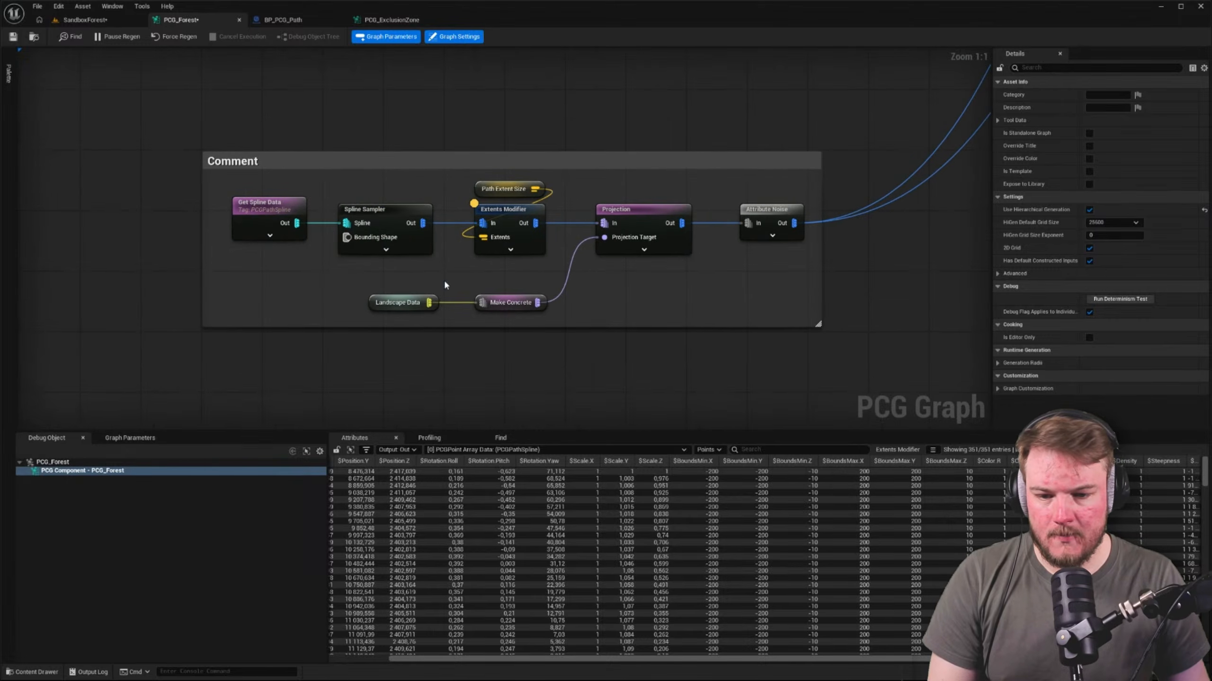
{"action": "left_click_drag", "start_coordinate": [356, 281], "coordinate": [526, 281]}
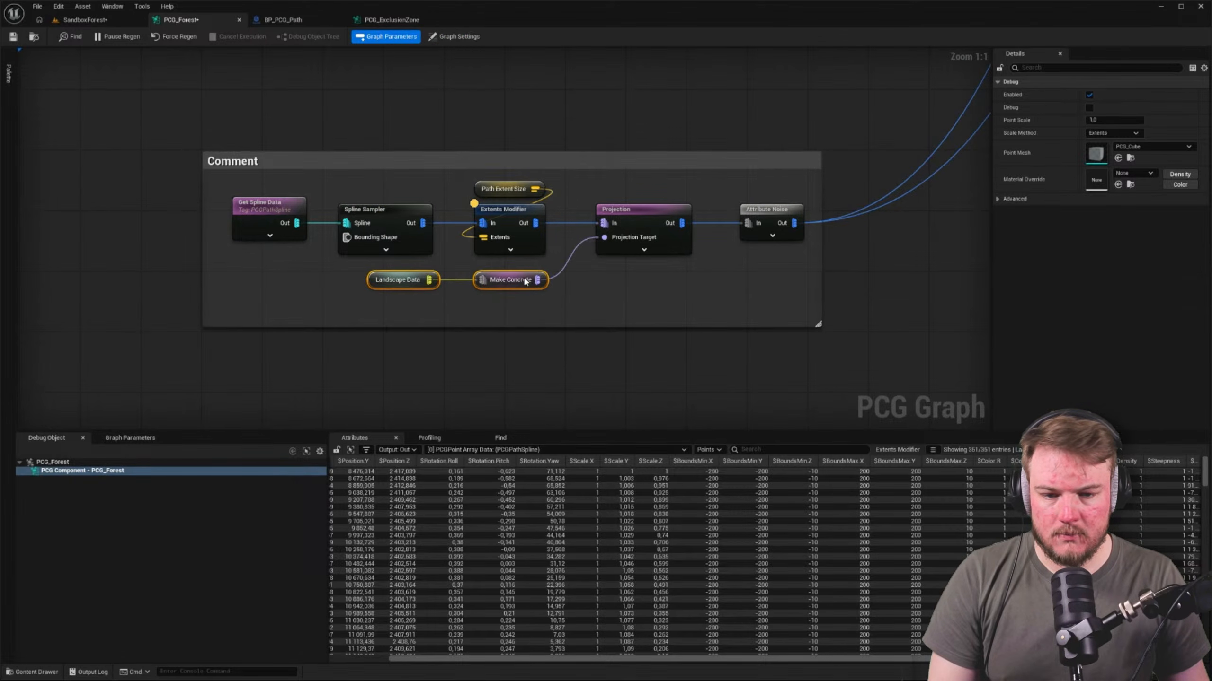
{"action": "left_click_drag", "start_coordinate": [632, 211], "coordinate": [616, 211]}
{"action": "left_click", "coordinate": [703, 190]}
{"action": "left_click_drag", "start_coordinate": [786, 210], "coordinate": [764, 211]}
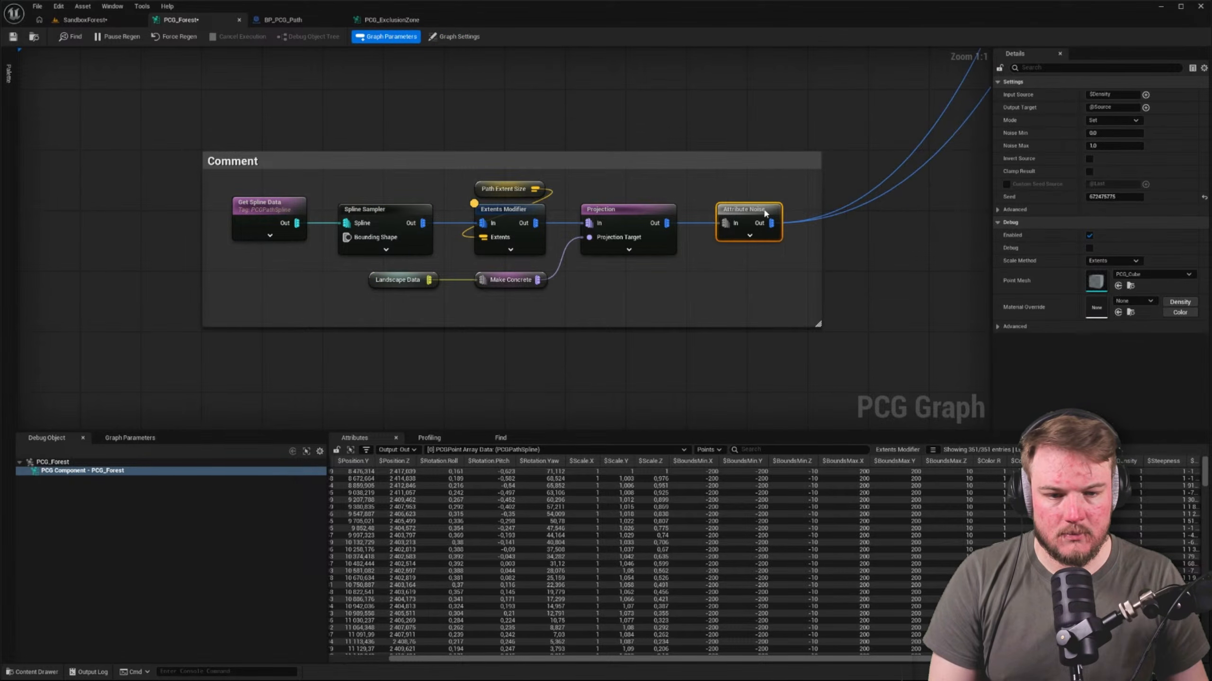
{"action": "left_click", "coordinate": [699, 263]}
Add a named reroute declaration from the path spline chain's Attribute Noise output
{"action": "left_click", "coordinate": [265, 223]}
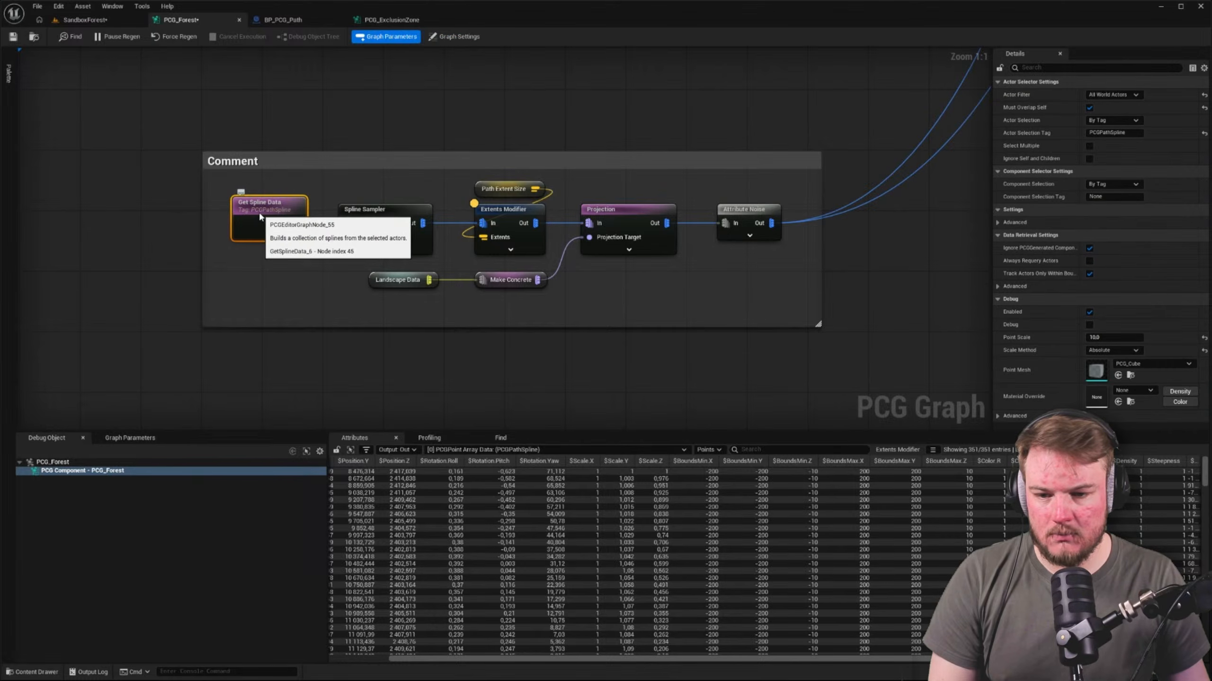
{"action": "left_click_drag", "start_coordinate": [771, 223], "coordinate": [737, 255]}
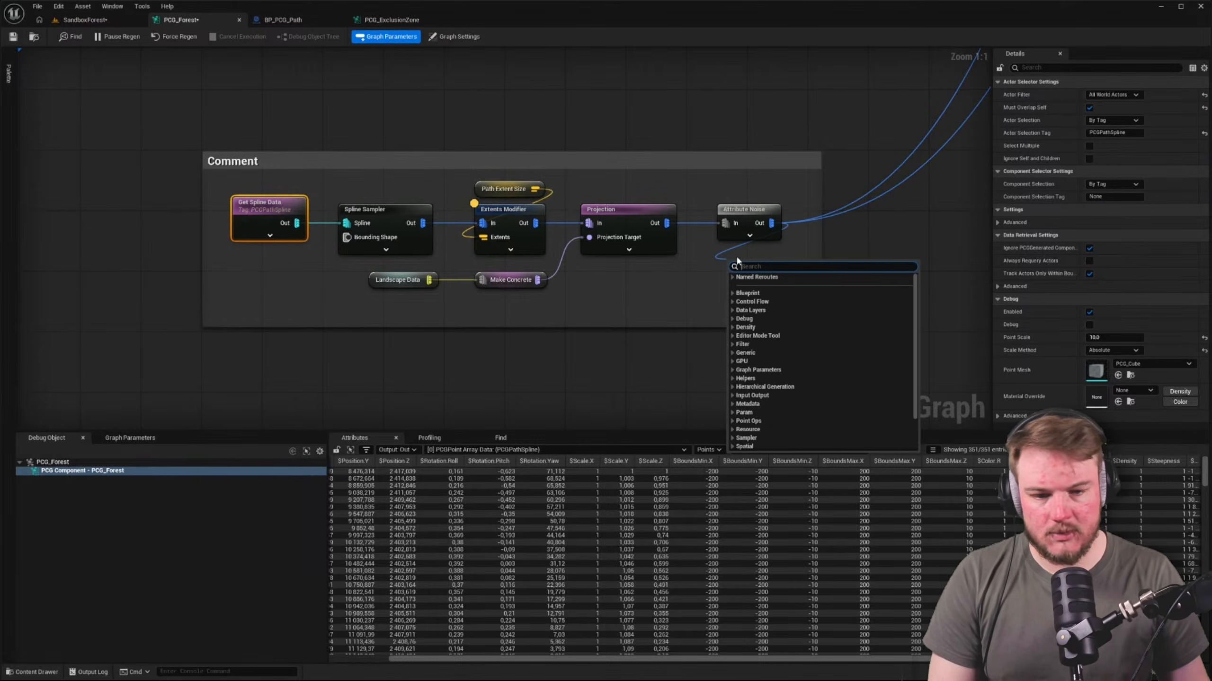
{"action": "type", "text": "rerou"}
{"action": "key", "text": "Down"}
{"action": "key", "text": "Down"}
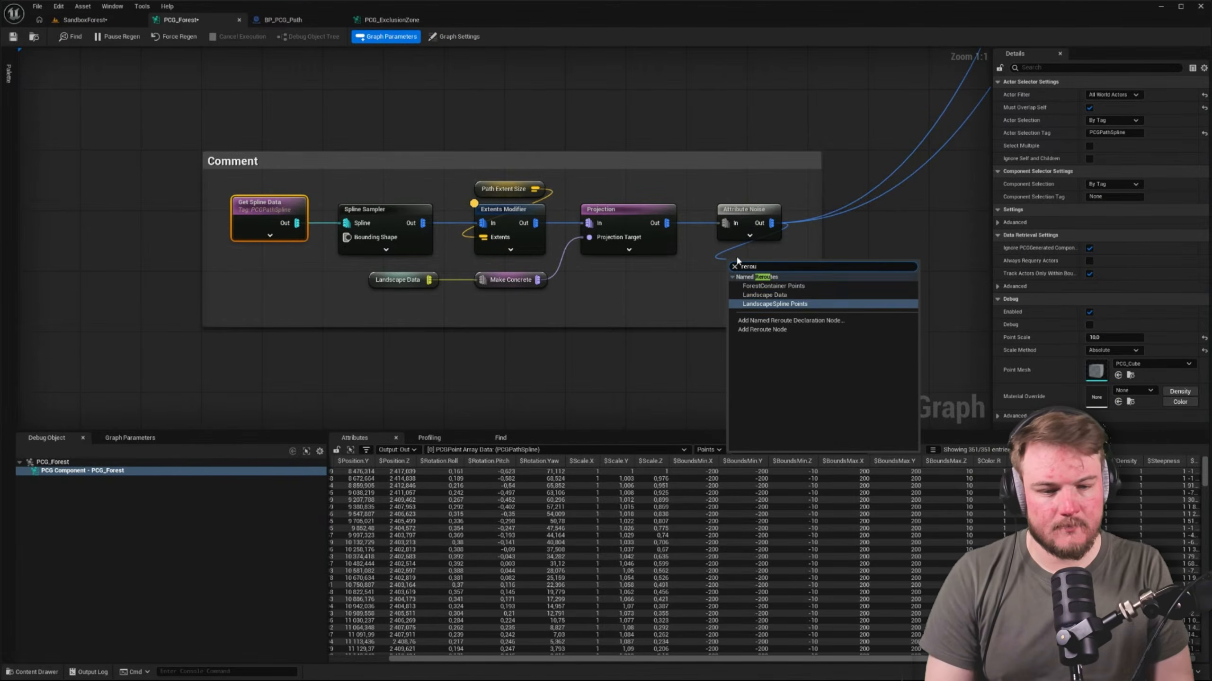
{"action": "key", "text": "Return"}
Name the new reroute declaration Path Spline Points and place it directly beneath Attribute Noise
{"action": "key", "text": "F2"}
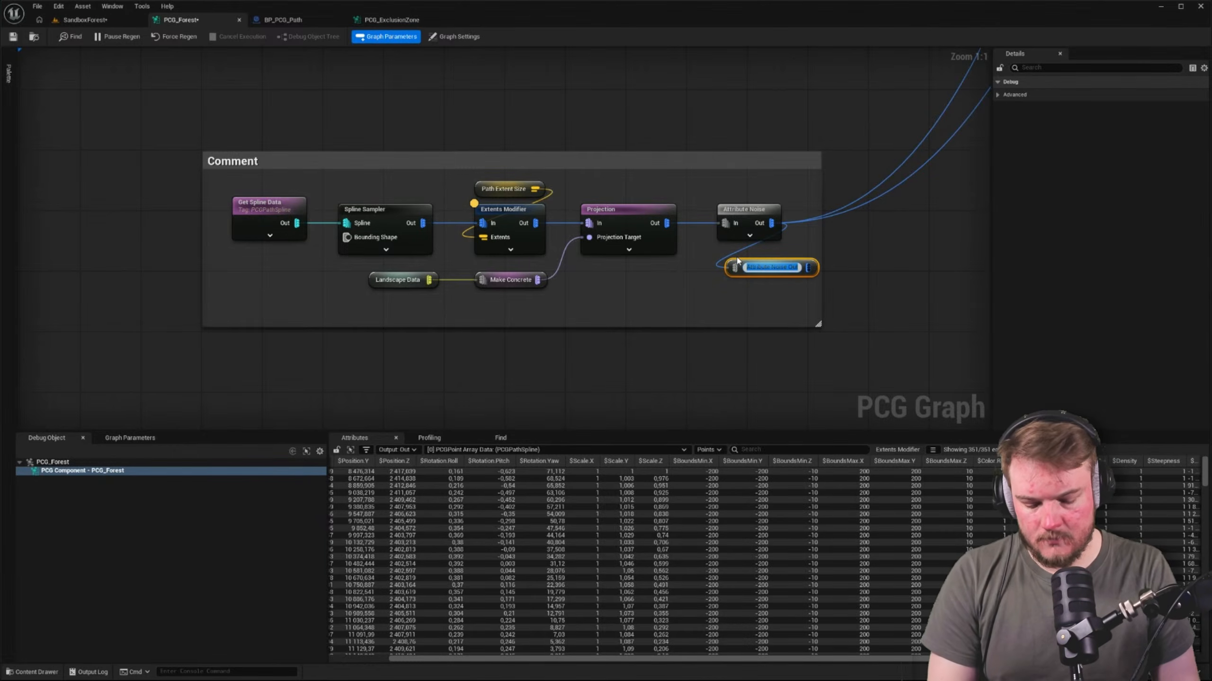
{"action": "type", "text": "P"}
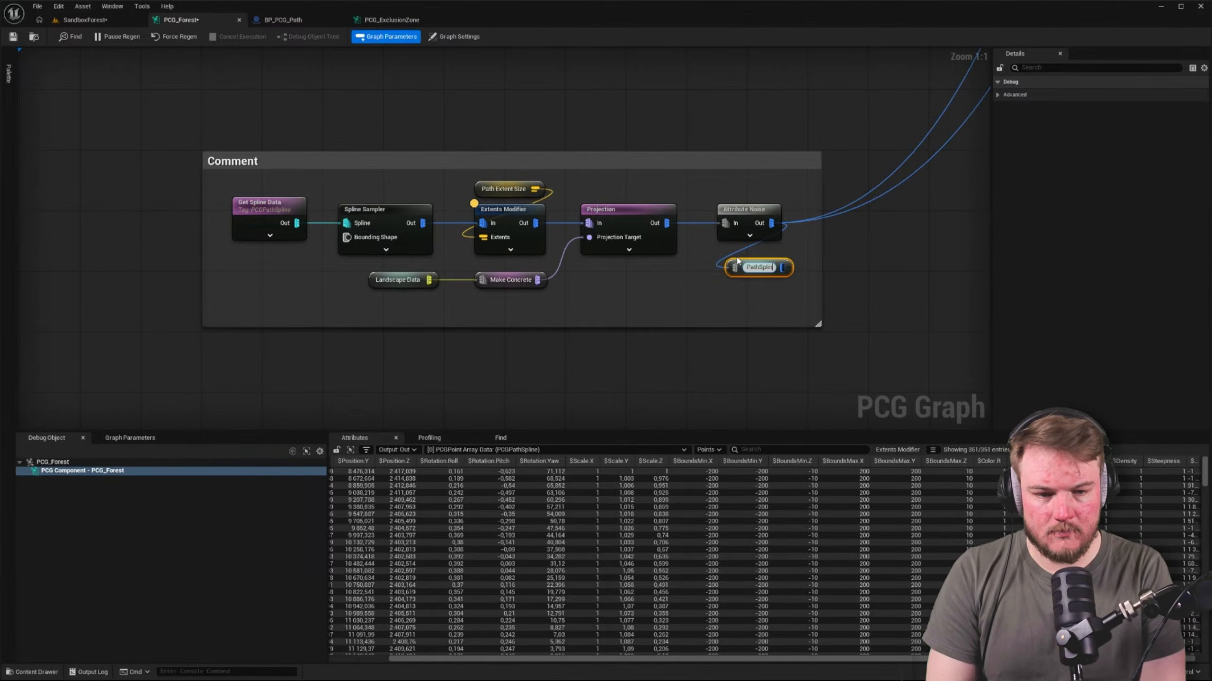
{"action": "type", "text": "ath Spline Points"}
{"action": "key", "text": "Return"}
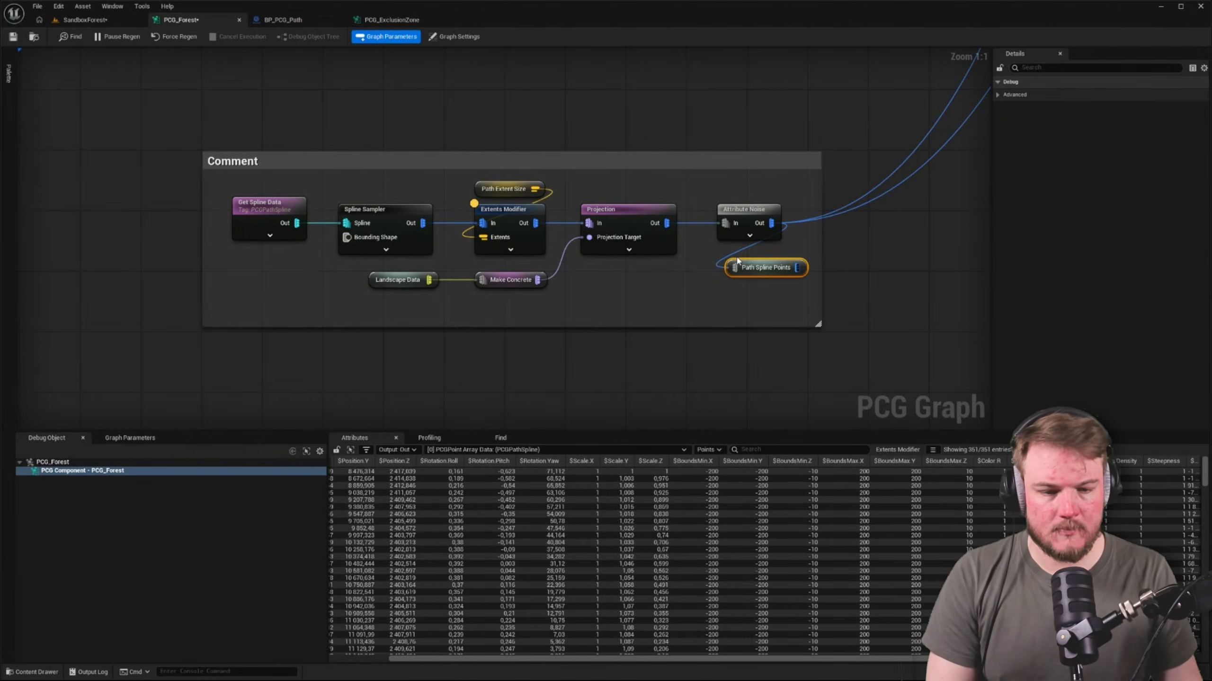
{"action": "left_click_drag", "start_coordinate": [768, 273], "coordinate": [759, 269]}
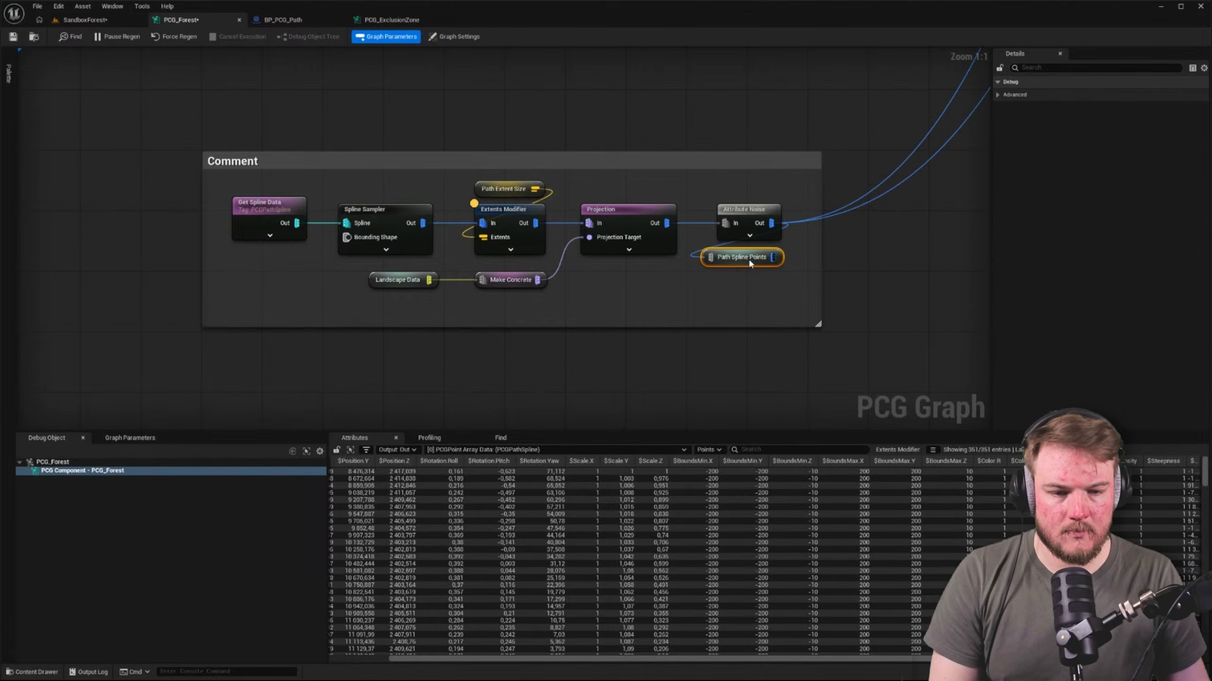
{"action": "left_click", "coordinate": [744, 210]}
Add a Path Spline Points named reroute between the upper and lower rows of Difference nodes
{"action": "right_click_drag", "start_coordinate": [919, 222], "coordinate": [634, 414]}
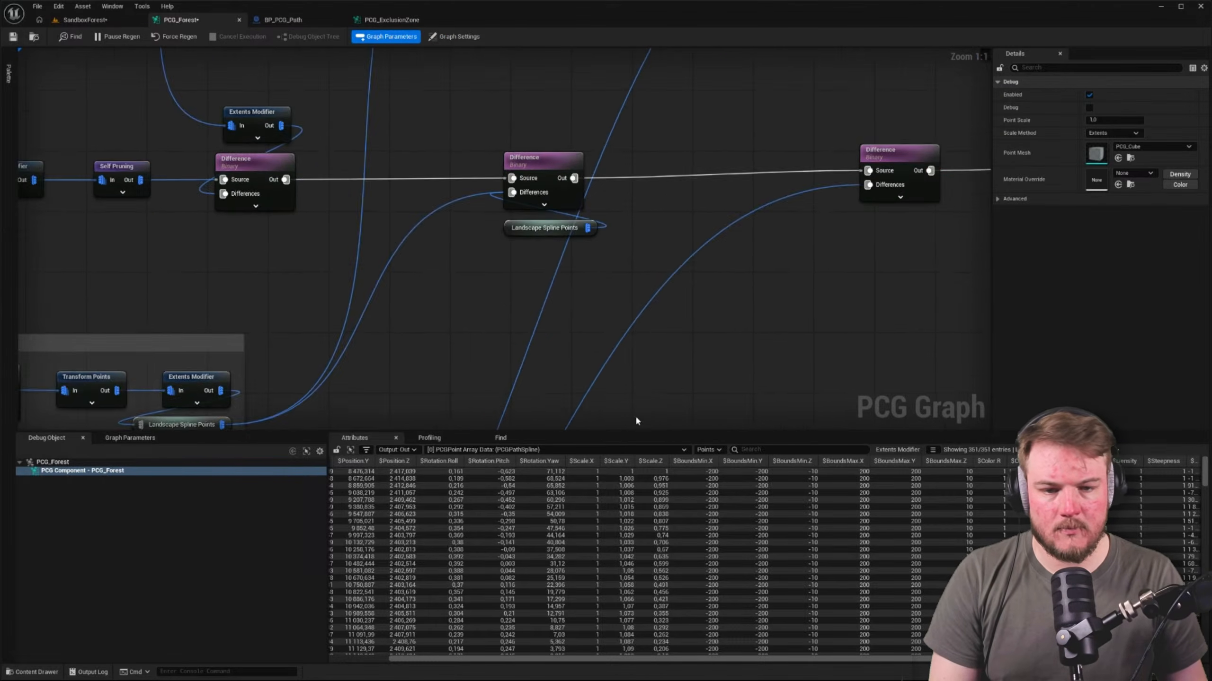
{"action": "right_click_drag", "start_coordinate": [737, 203], "coordinate": [614, 344]}
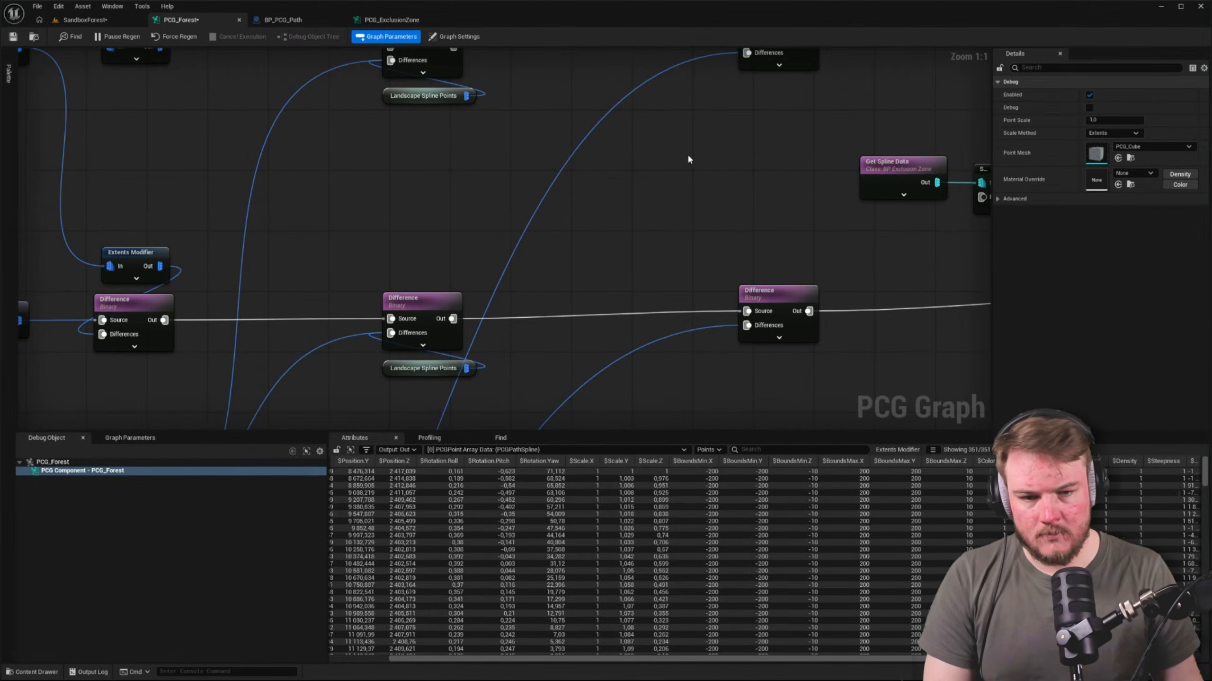
{"action": "right_click", "coordinate": [668, 159]}
{"action": "type", "text": "paths"}
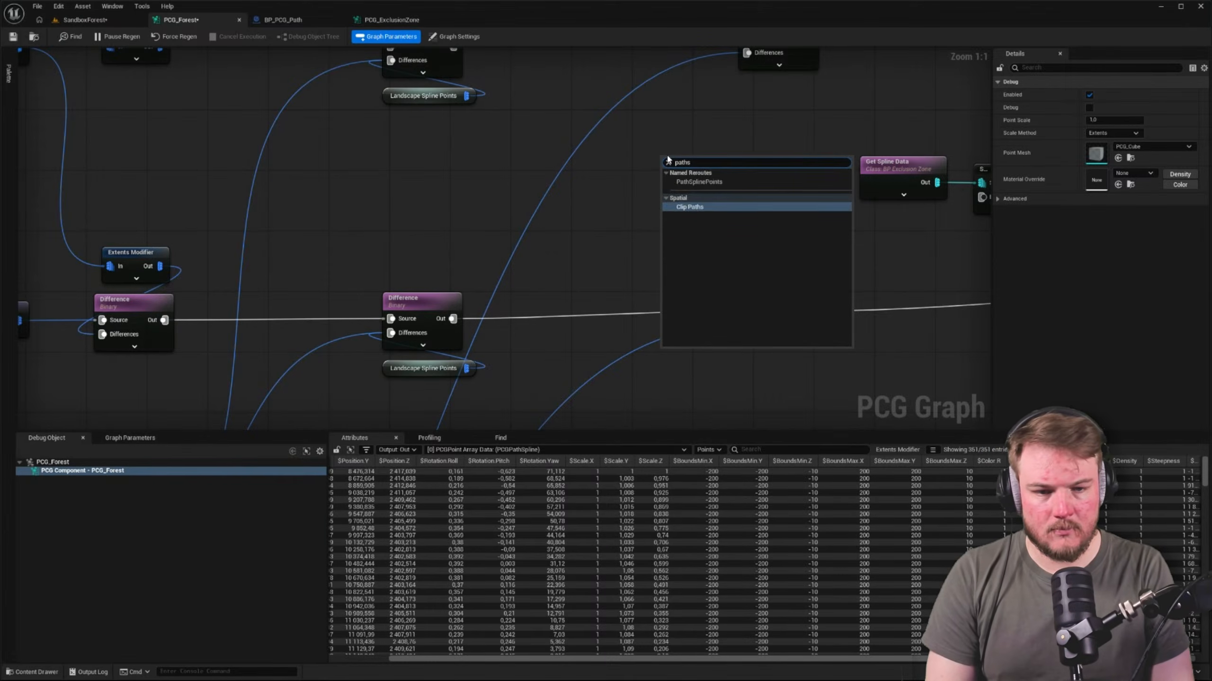
{"action": "key", "text": "Up"}
{"action": "key", "text": "Return"}
Place the Path Spline Points reroute directly beneath the upper row's second spline Difference and connect it to that node's Differences input
{"action": "right_click_drag", "start_coordinate": [798, 139], "coordinate": [718, 247]}
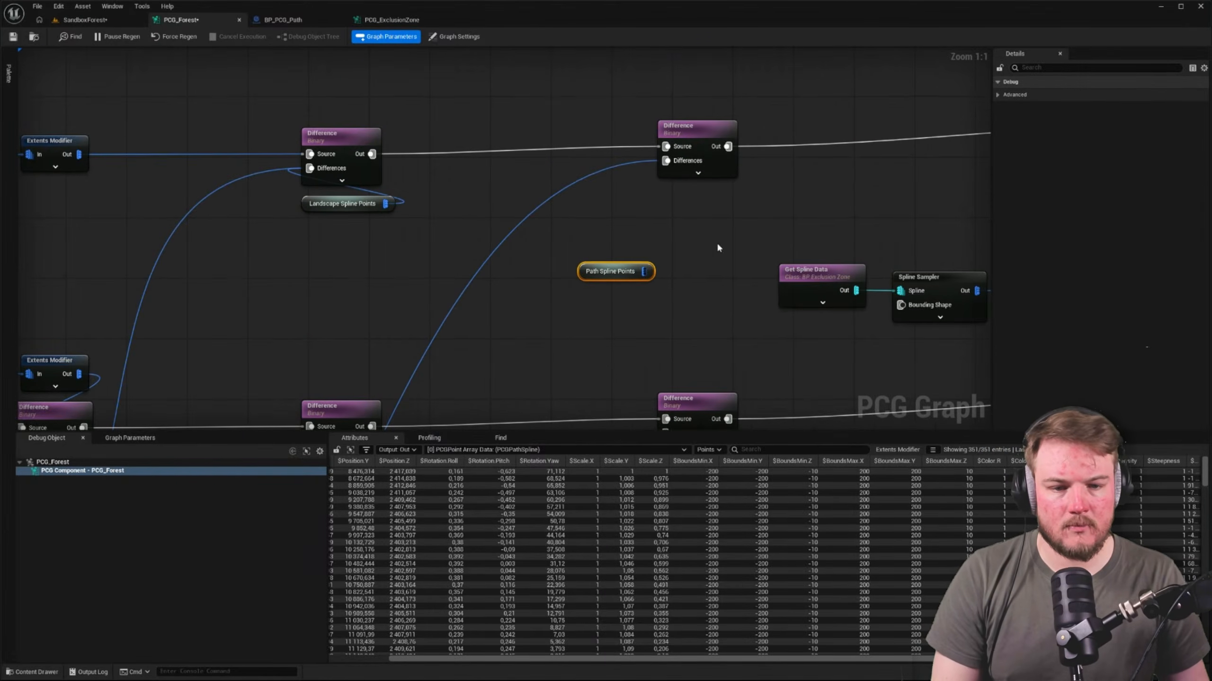
{"action": "left_click_drag", "start_coordinate": [671, 260], "coordinate": [714, 203]}
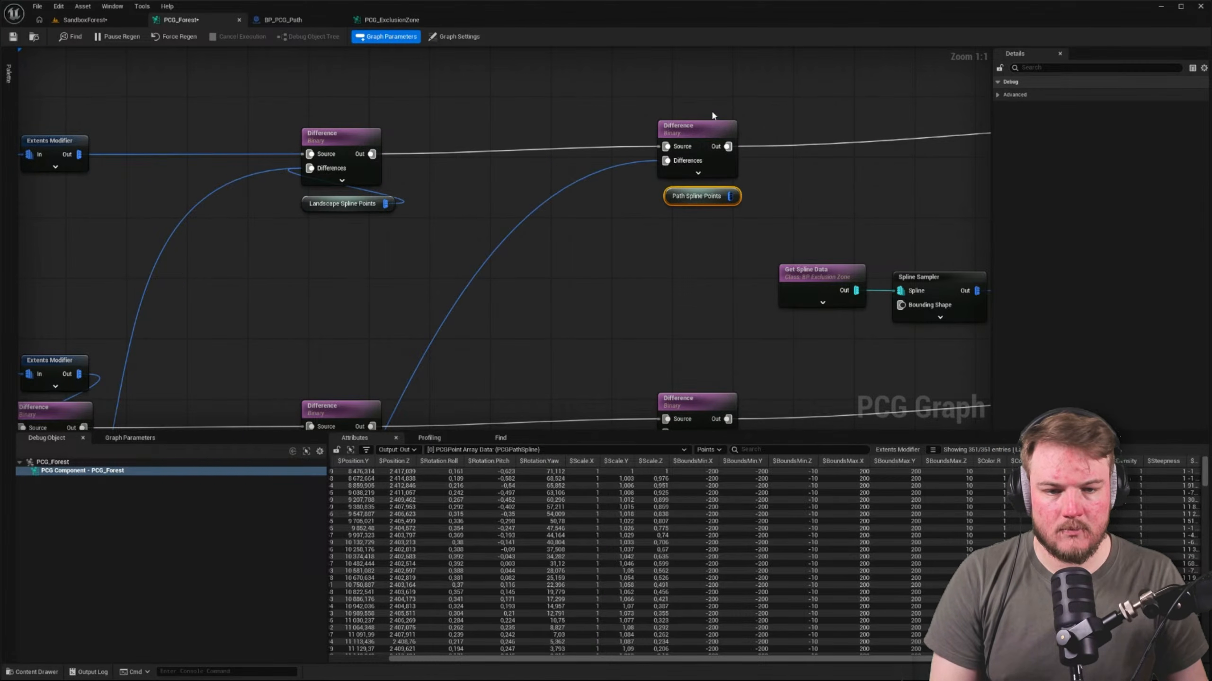
{"action": "left_click_drag", "start_coordinate": [711, 109], "coordinate": [794, 204]}
{"action": "left_click_drag", "start_coordinate": [722, 197], "coordinate": [666, 161]}
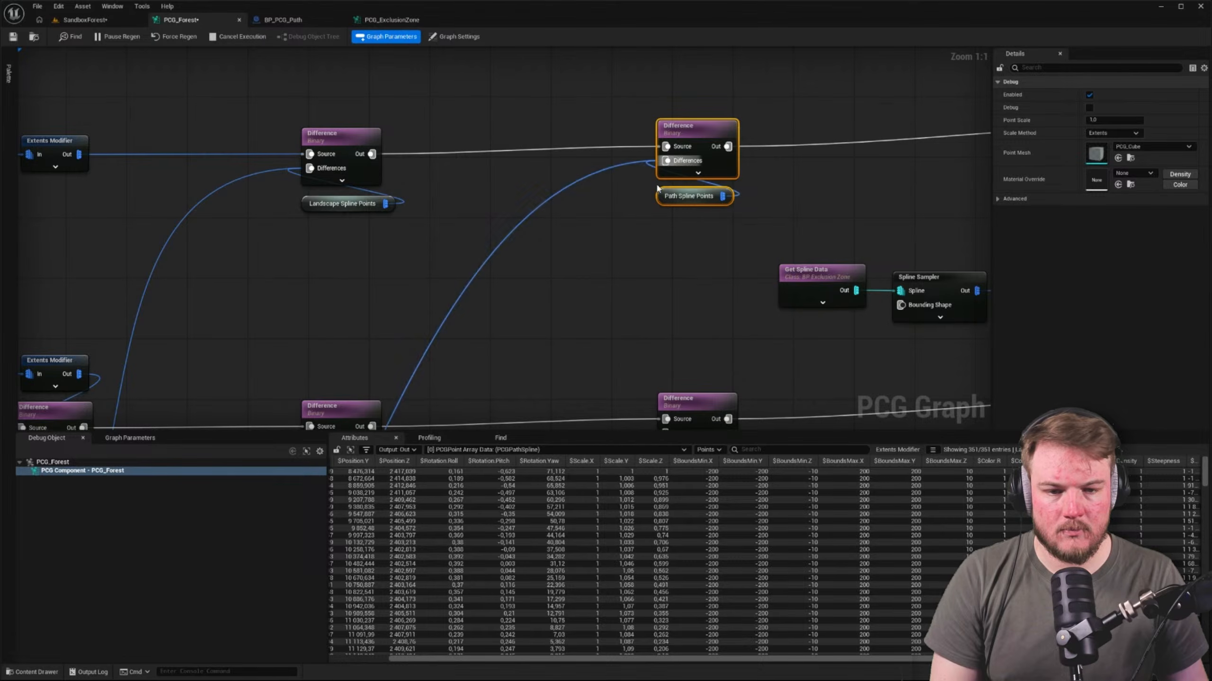
Feed the lower row's matching Difference from a copy of the Path Spline Points reroute placed beneath it, and disconnect the old long wire
{"action": "right_click_drag", "start_coordinate": [649, 243], "coordinate": [628, 133]}
{"action": "left_click", "coordinate": [666, 88]}
{"action": "key", "text": "ctrl+v"}
{"action": "left_click_drag", "start_coordinate": [684, 394], "coordinate": [649, 327]}
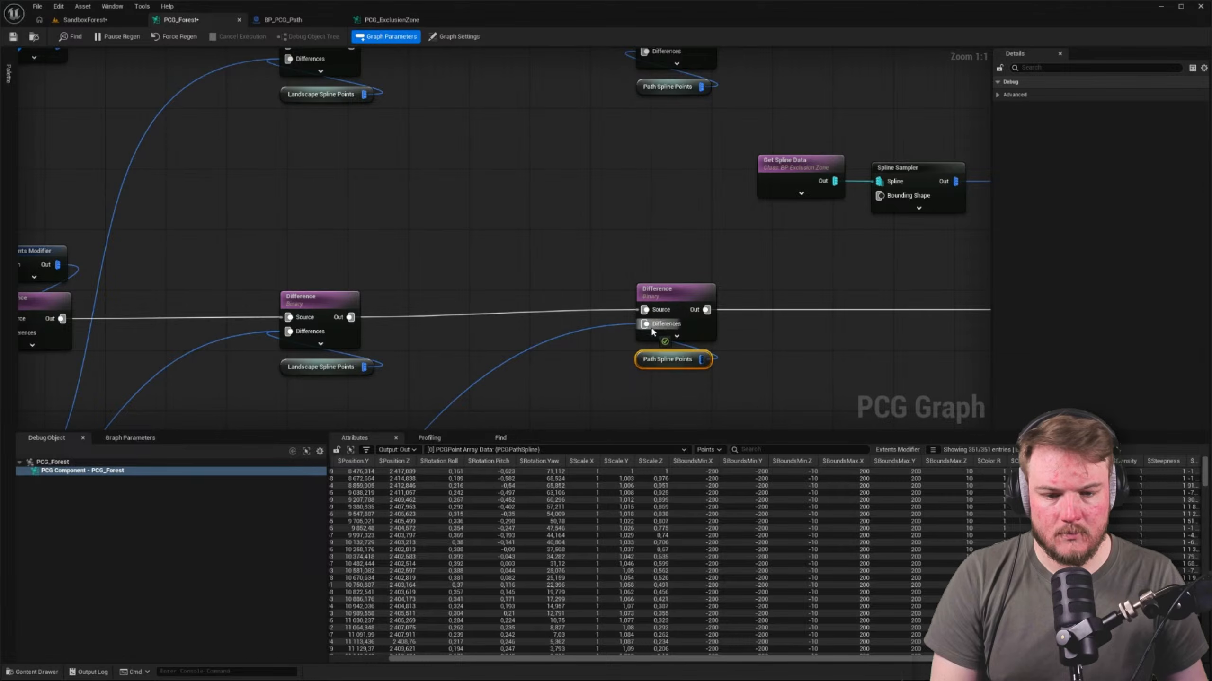
{"action": "left_click", "coordinate": [622, 322]}
{"action": "left_click", "coordinate": [614, 325], "text": "alt"}
Align both Difference and Path Spline Points pairs vertically and move them close to the Landscape Spline Points pairs
{"action": "right_click_drag", "start_coordinate": [813, 308], "coordinate": [613, 306]}
{"action": "left_click_drag", "start_coordinate": [563, 380], "coordinate": [487, 309]}
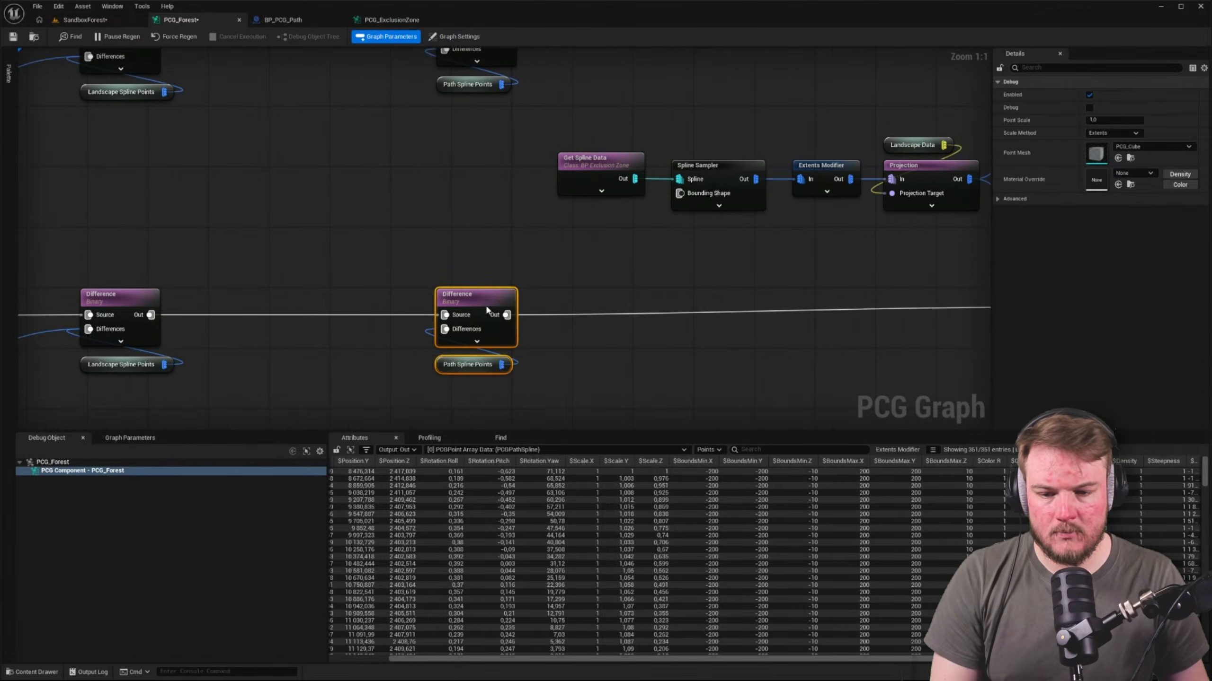
{"action": "scroll", "coordinate": [525, 251], "scroll_direction": "down", "scroll_amount": 2}
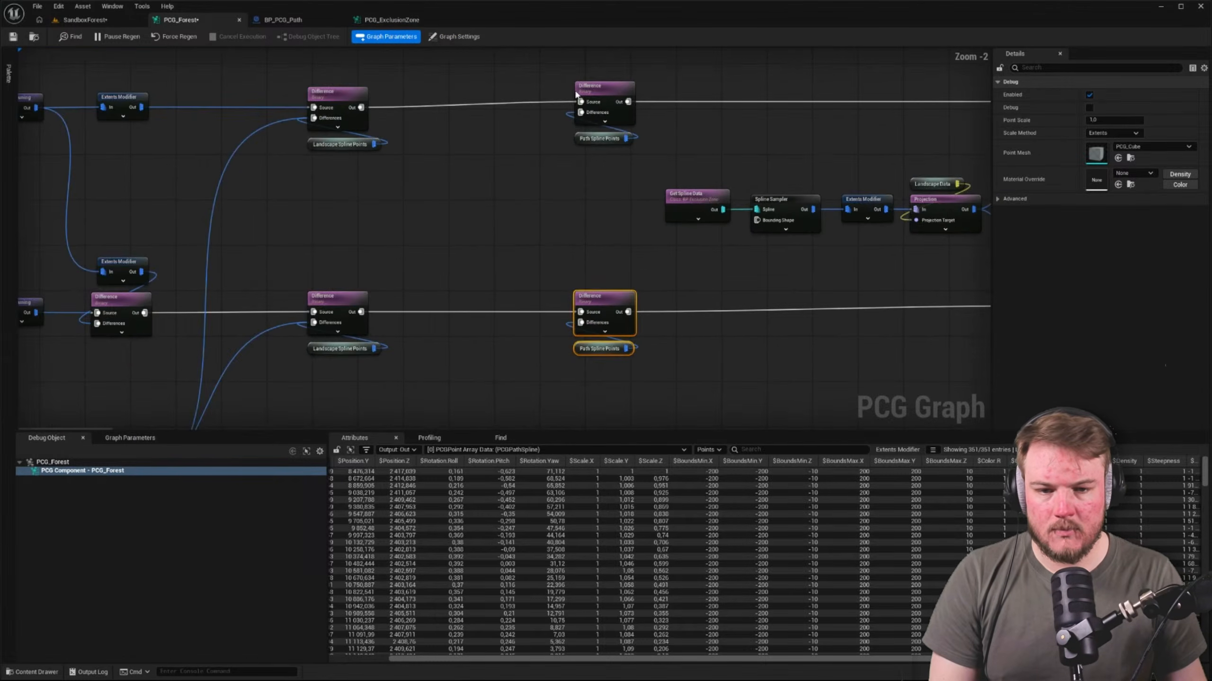
{"action": "left_click", "coordinate": [601, 90]}
{"action": "left_click", "coordinate": [602, 138], "text": "shift"}
{"action": "left_click_drag", "start_coordinate": [606, 86], "coordinate": [602, 388]}
{"action": "left_click_drag", "start_coordinate": [617, 299], "coordinate": [481, 299]}
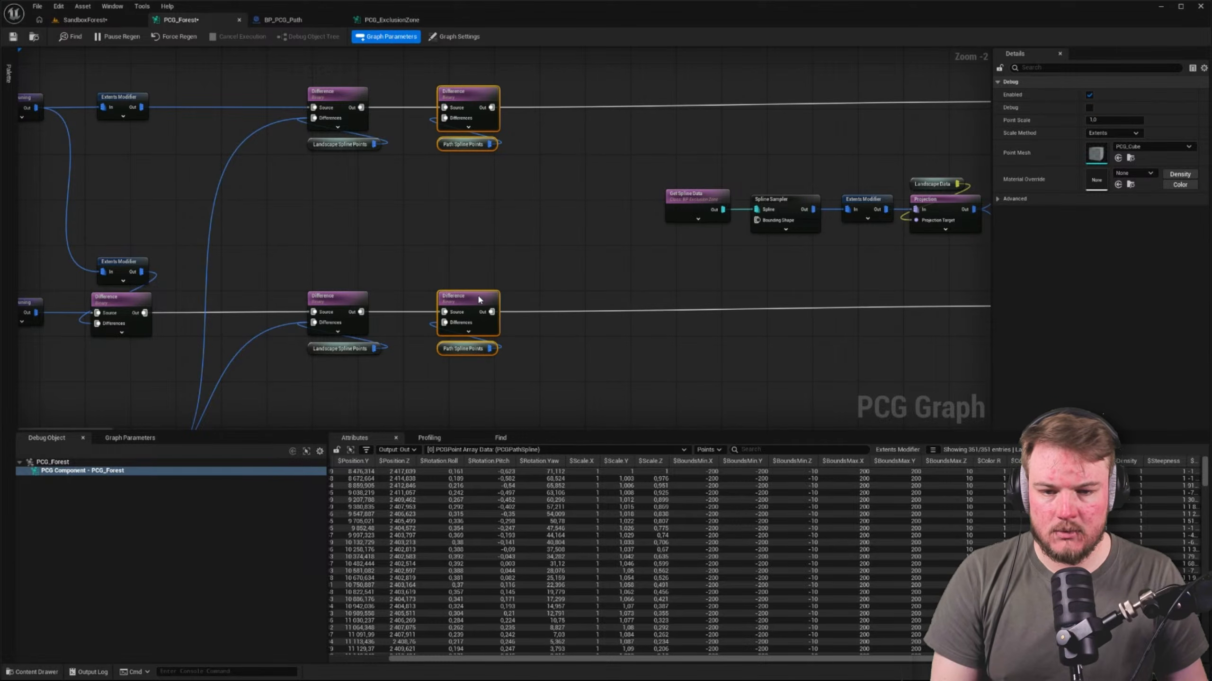
Disconnect the landscape spline chain's long wires from the Difference nodes fed by Landscape Spline Points reroutes
{"action": "left_click", "coordinate": [579, 234]}
{"action": "right_click_drag", "start_coordinate": [579, 235], "coordinate": [405, 248]}
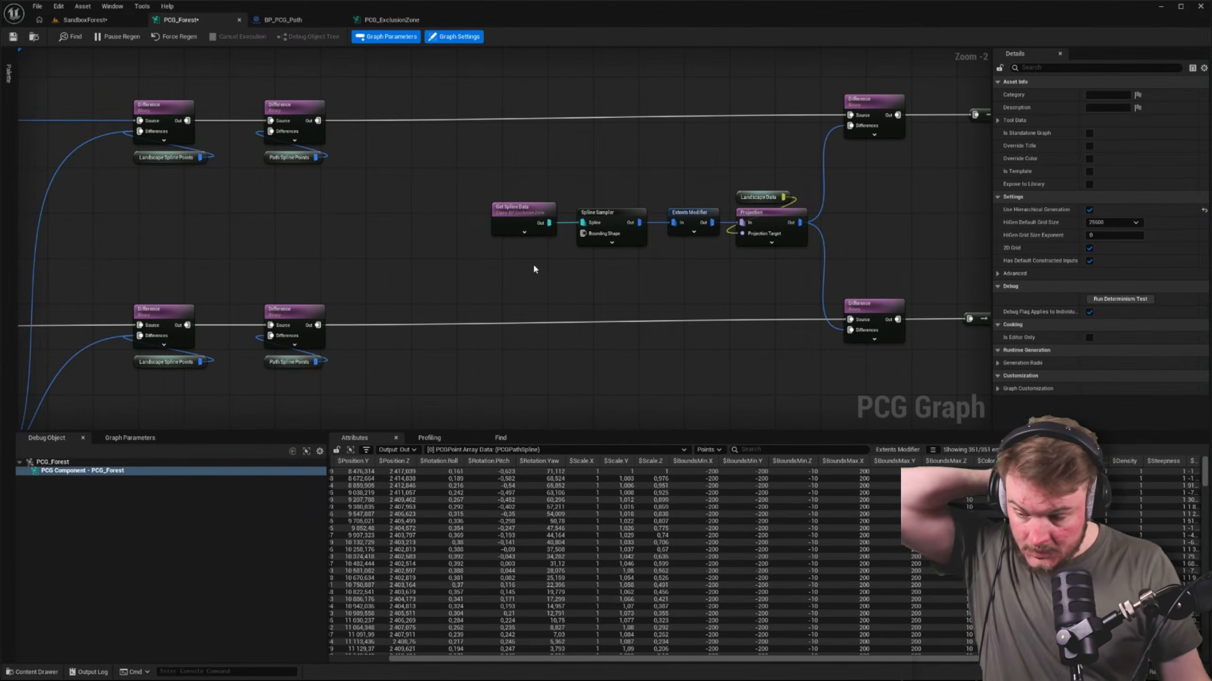
{"action": "scroll", "coordinate": [533, 262], "scroll_direction": "down", "scroll_amount": 3}
{"action": "right_click_drag", "start_coordinate": [325, 304], "coordinate": [764, 180]}
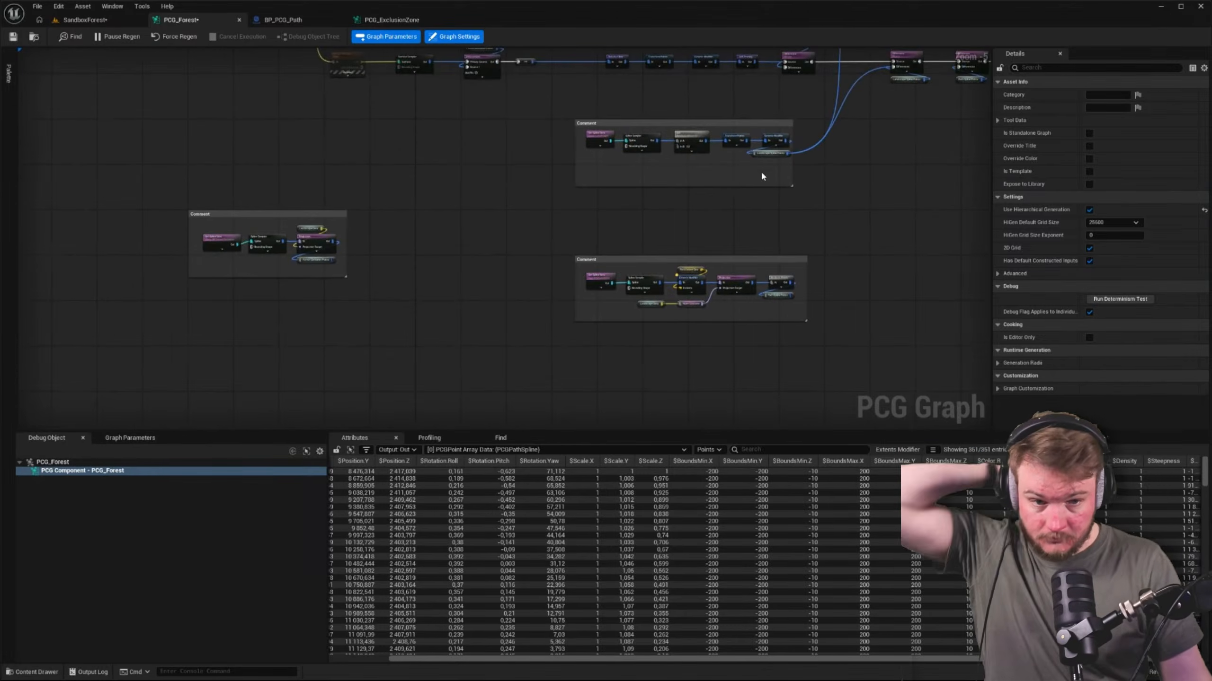
{"action": "scroll", "coordinate": [772, 171], "scroll_direction": "up", "scroll_amount": 4}
{"action": "right_click_drag", "start_coordinate": [811, 149], "coordinate": [588, 322]}
{"action": "right_click_drag", "start_coordinate": [756, 121], "coordinate": [723, 282]}
{"action": "scroll", "coordinate": [682, 186], "scroll_direction": "down", "scroll_amount": 6}
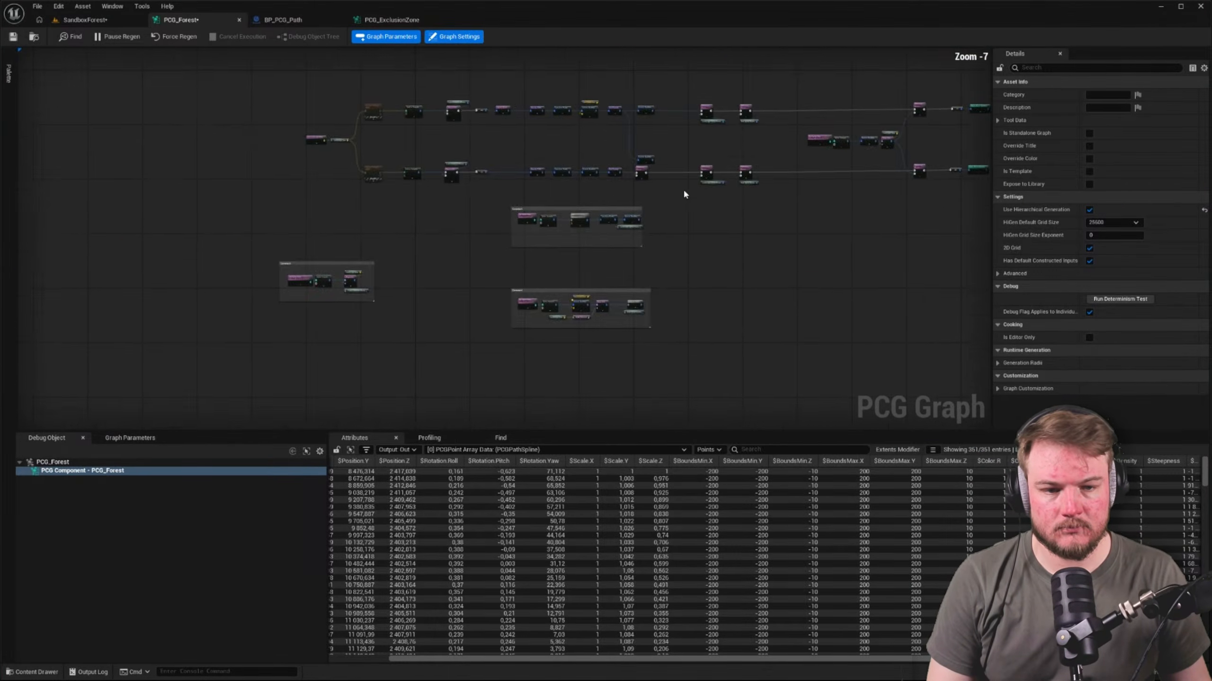
Move the landscape spline and path spline comment boxes beneath the leftmost comment box, lined up with its left edge
{"action": "left_click_drag", "start_coordinate": [653, 190], "coordinate": [755, 262]}
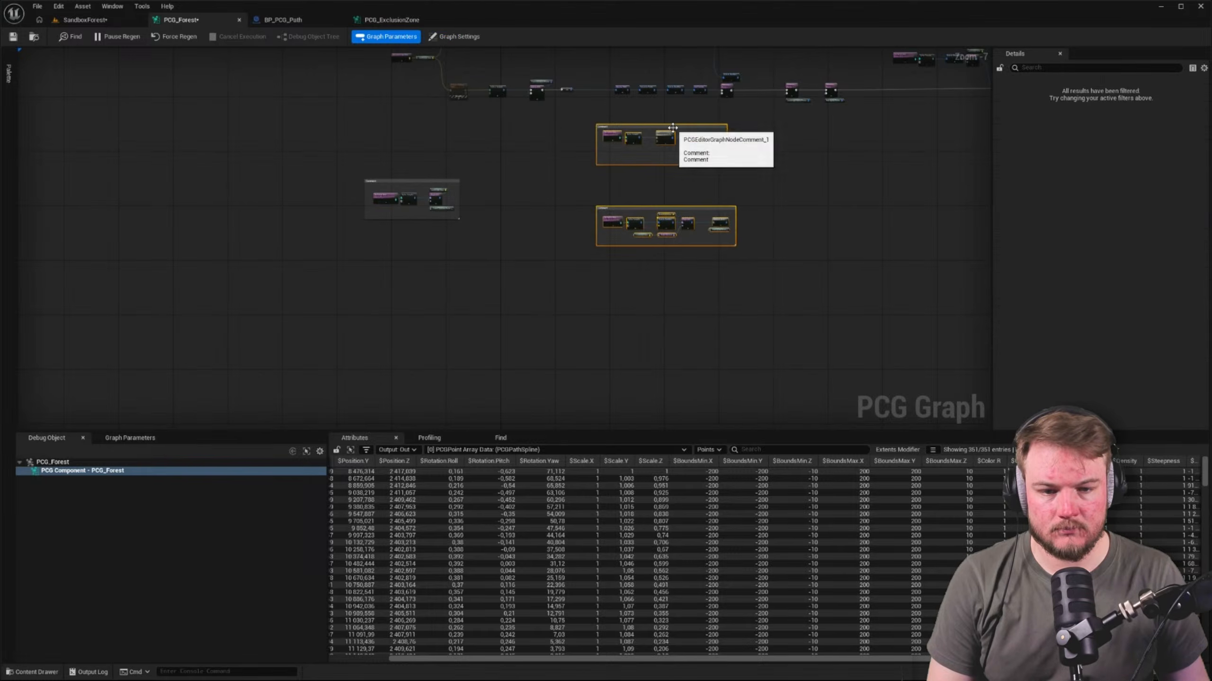
{"action": "left_click_drag", "start_coordinate": [669, 126], "coordinate": [360, 244]}
{"action": "scroll", "coordinate": [410, 235], "scroll_direction": "up", "scroll_amount": 6}
{"action": "right_click_drag", "start_coordinate": [110, 330], "coordinate": [173, 162]}
{"action": "left_click", "coordinate": [174, 163]}
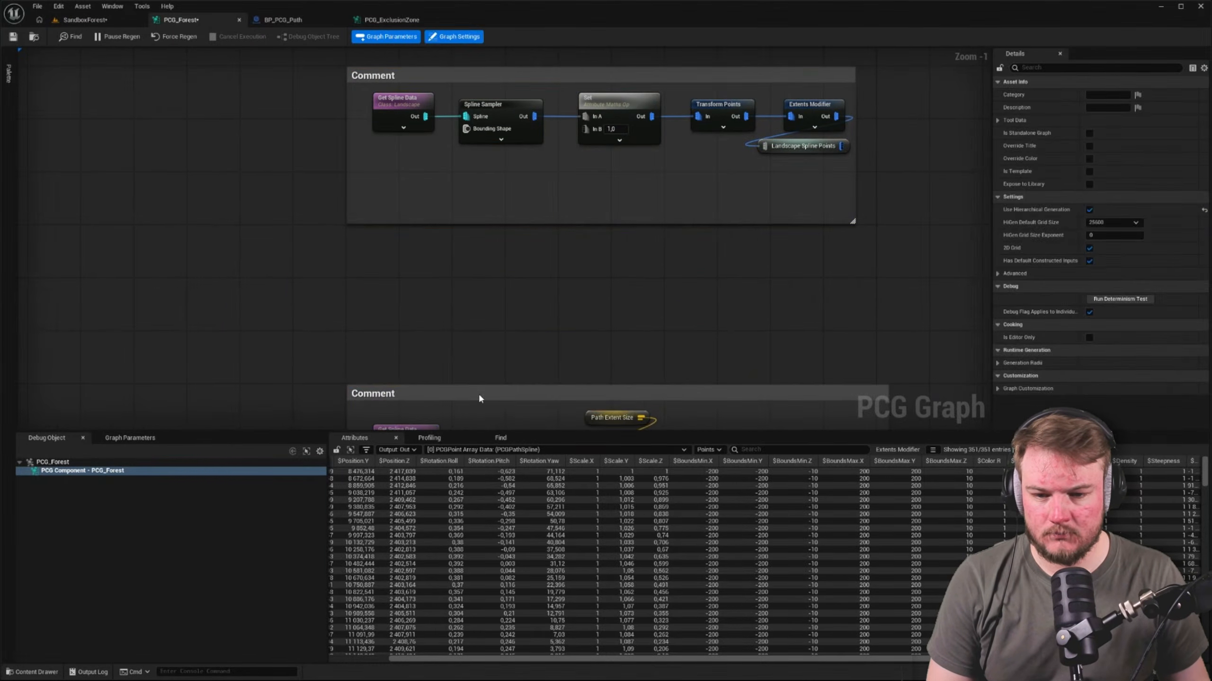
Move the path spline comment box up closer to the landscape spline box and save all changes
{"action": "left_click_drag", "start_coordinate": [479, 399], "coordinate": [481, 278]}
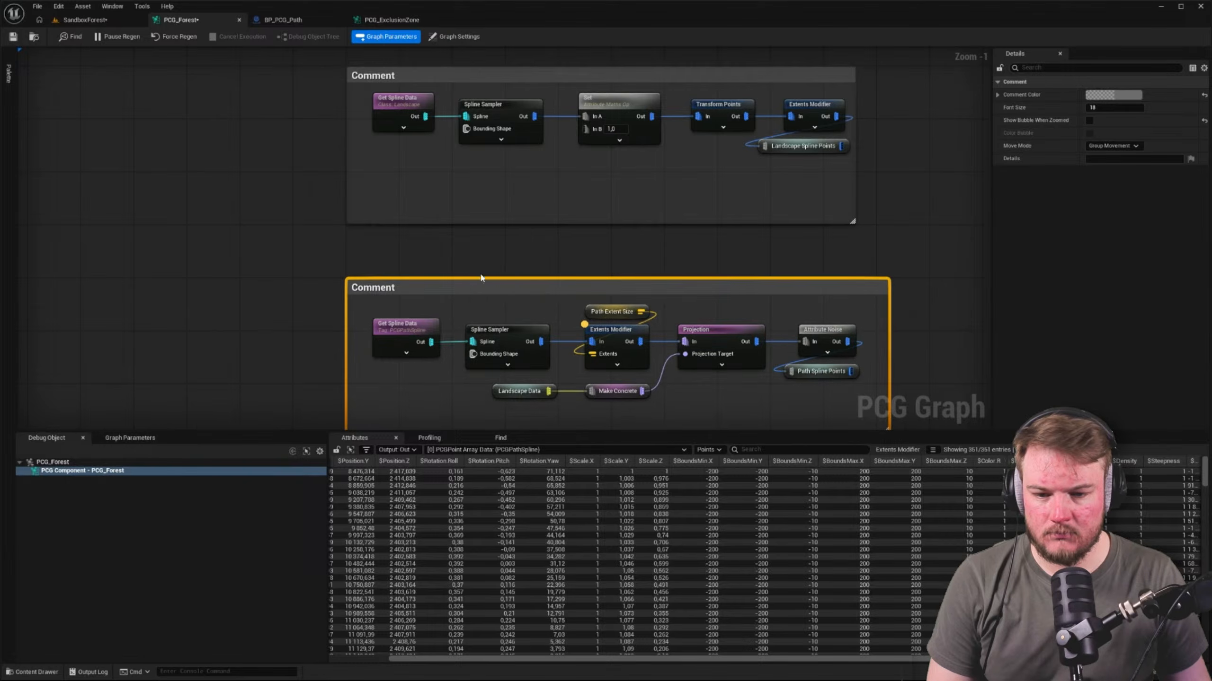
{"action": "left_click", "coordinate": [506, 264]}
{"action": "scroll", "coordinate": [542, 268], "scroll_direction": "down", "scroll_amount": 5}
{"action": "right_click_drag", "start_coordinate": [678, 257], "coordinate": [500, 298]}
{"action": "key", "text": "ctrl+shift+s"}
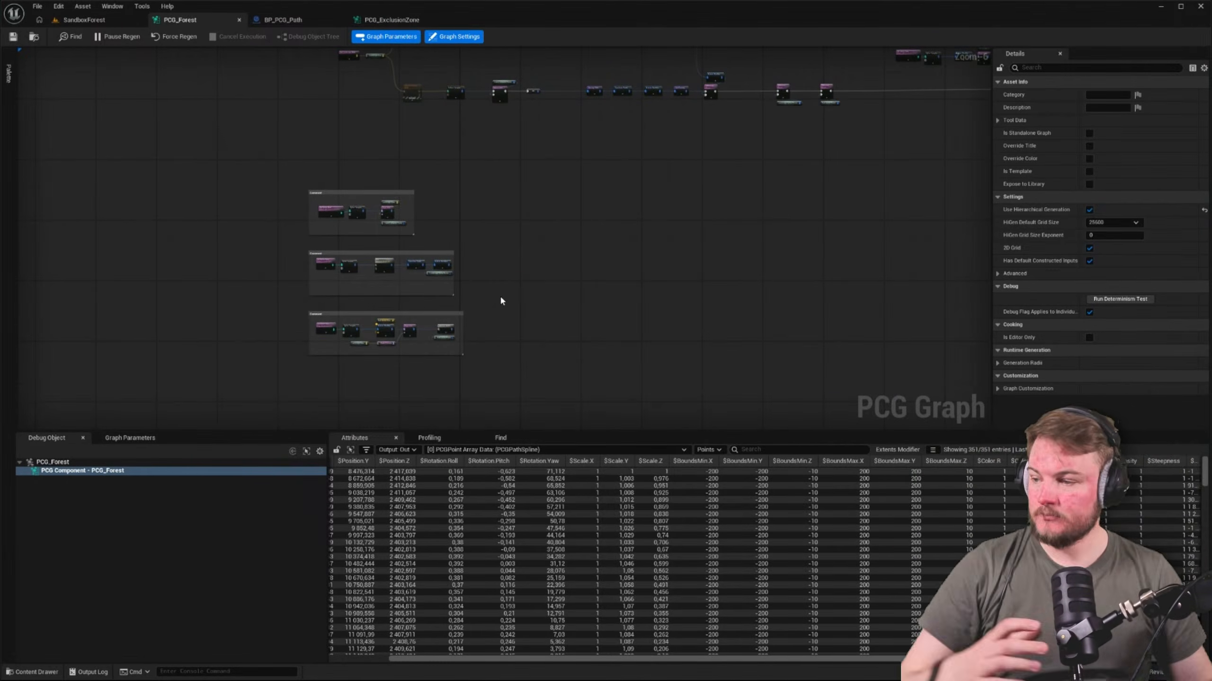
Move the exclusion zone chain, from Get Spline Data to Projection with its Landscape Data, into the empty area below the Difference rows
{"action": "right_click_drag", "start_coordinate": [582, 221], "coordinate": [541, 400]}
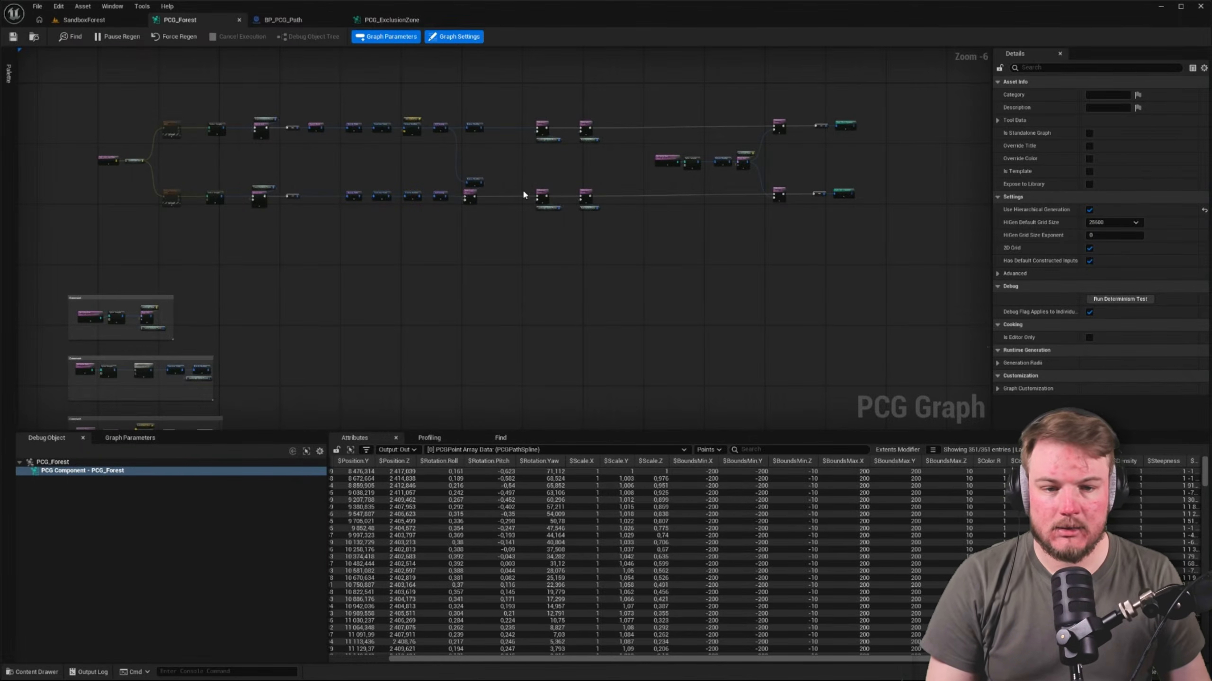
{"action": "scroll", "coordinate": [950, 140], "scroll_direction": "up", "scroll_amount": 1}
{"action": "right_click_drag", "start_coordinate": [951, 140], "coordinate": [771, 192]}
{"action": "scroll", "coordinate": [450, 210], "scroll_direction": "up", "scroll_amount": 4}
{"action": "right_click_drag", "start_coordinate": [327, 213], "coordinate": [421, 193]}
{"action": "left_click_drag", "start_coordinate": [269, 157], "coordinate": [383, 173]}
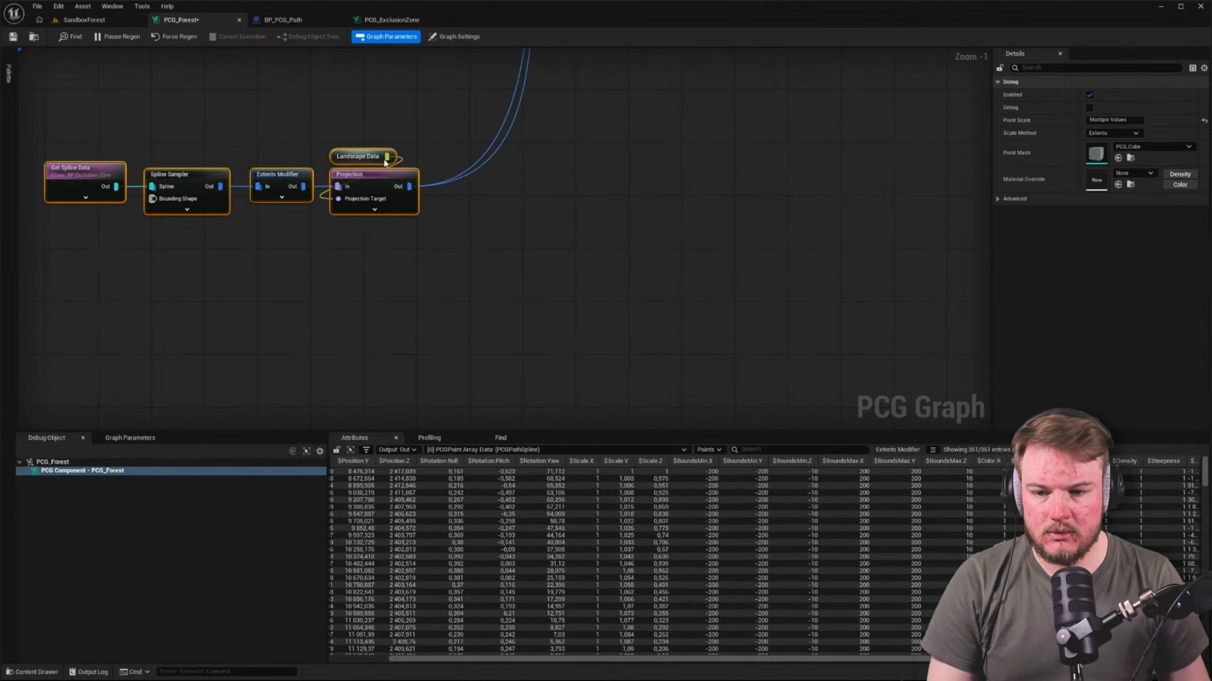
Enclose the exclusion zone chain in a comment box and extend the box downward to leave room beneath the nodes
{"action": "key", "text": "c"}
{"action": "scroll", "coordinate": [238, 162], "scroll_direction": "up", "scroll_amount": 1}
{"action": "right_click_drag", "start_coordinate": [217, 155], "coordinate": [209, 132]}
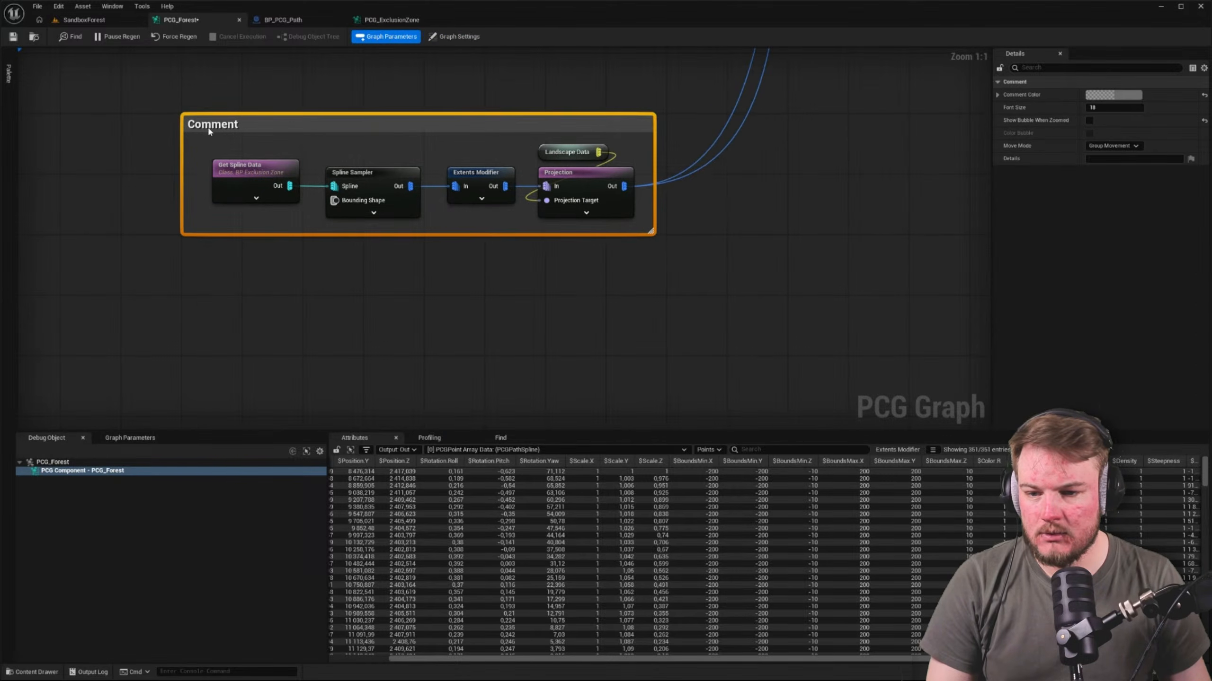
{"action": "left_click", "coordinate": [649, 238]}
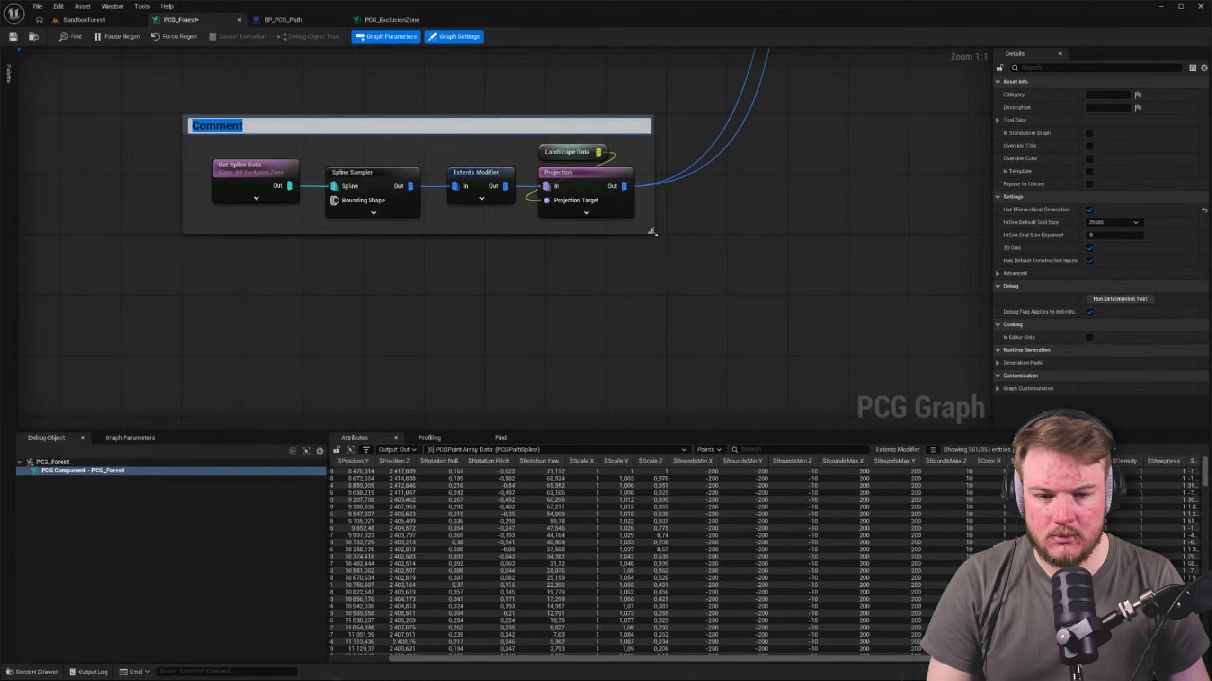
{"action": "left_click_drag", "start_coordinate": [651, 231], "coordinate": [662, 292]}
{"action": "left_click_drag", "start_coordinate": [624, 186], "coordinate": [546, 243]}
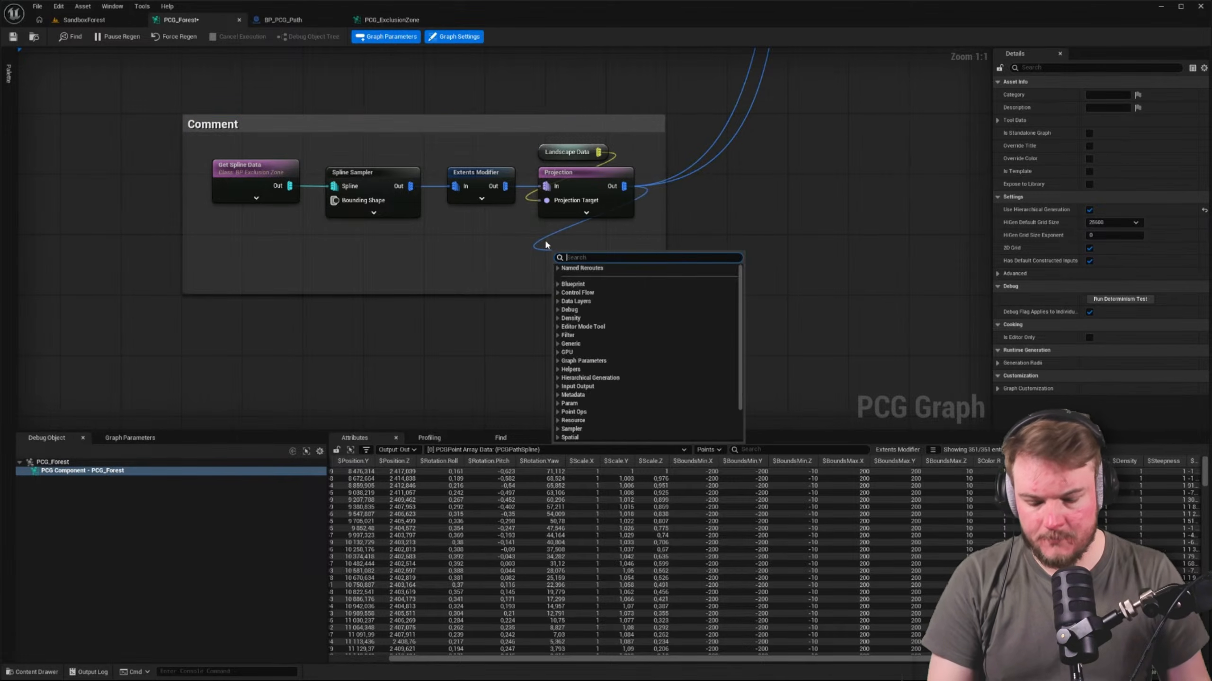
{"action": "type", "text": "rerour"}
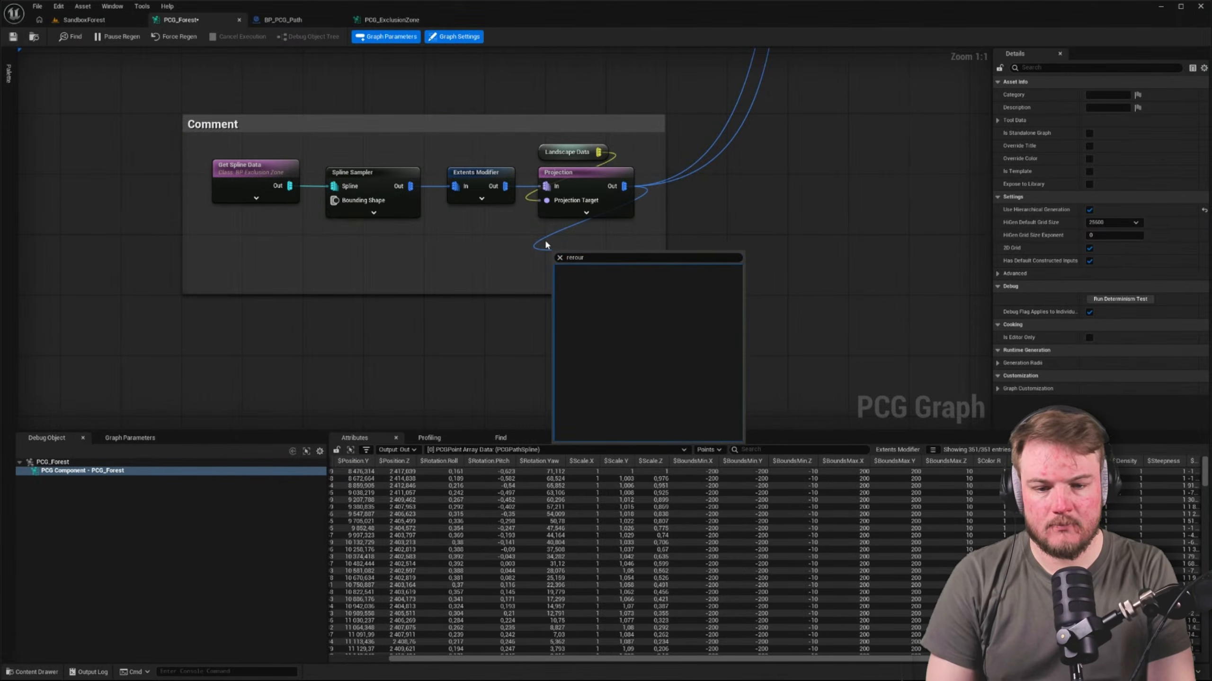
{"action": "key", "text": "Escape"}
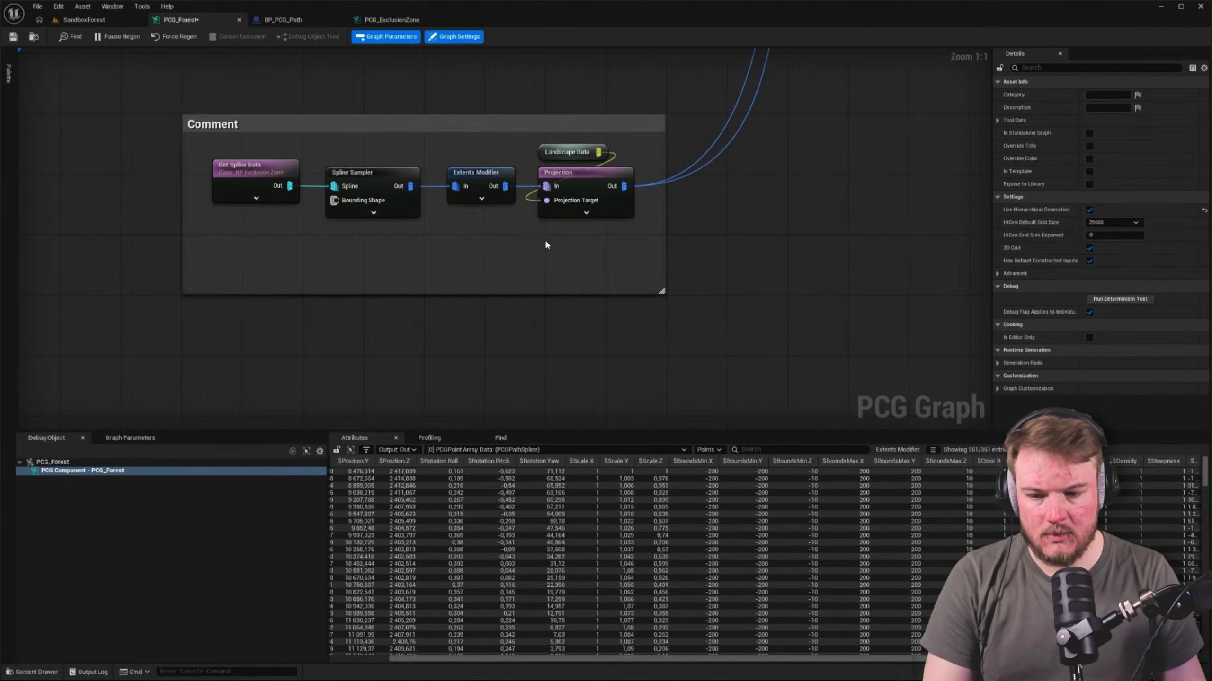
Add a named reroute declaration from the exclusion zone chain's Projection output
{"action": "left_click_drag", "start_coordinate": [616, 189], "coordinate": [547, 229]}
{"action": "type", "text": "rerou"}
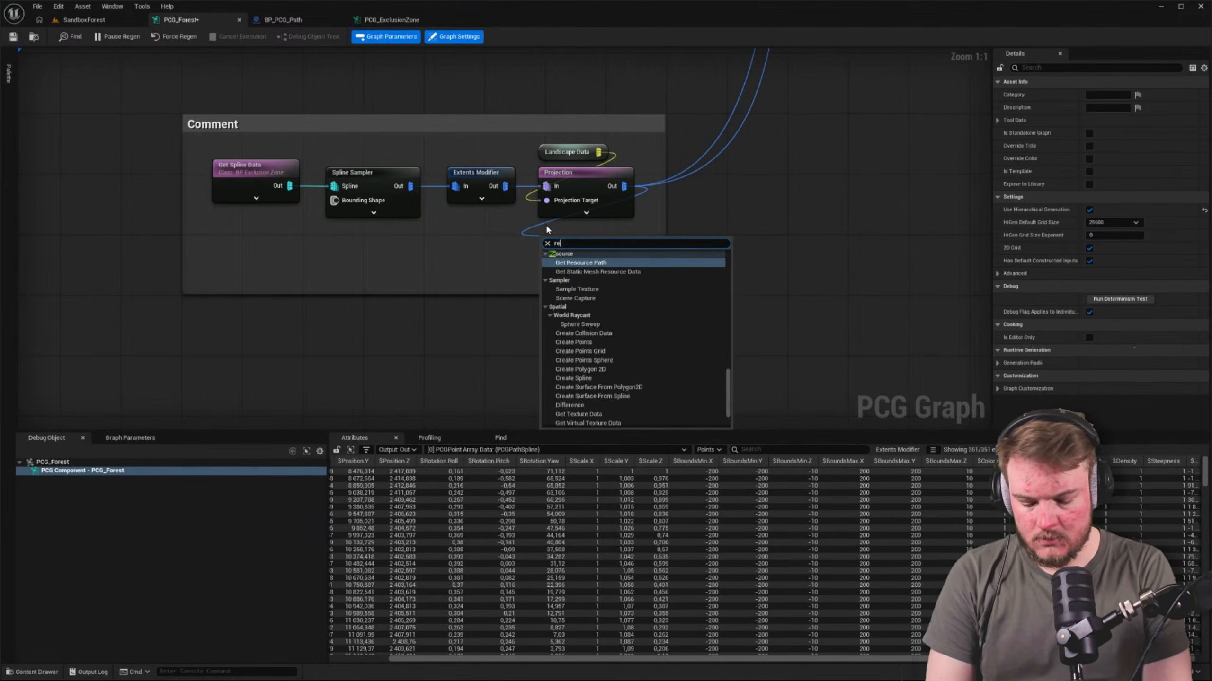
{"action": "key", "text": "Down"}
{"action": "key", "text": "Down"}
{"action": "key", "text": "Down"}
{"action": "key", "text": "Down"}
{"action": "key", "text": "Up"}
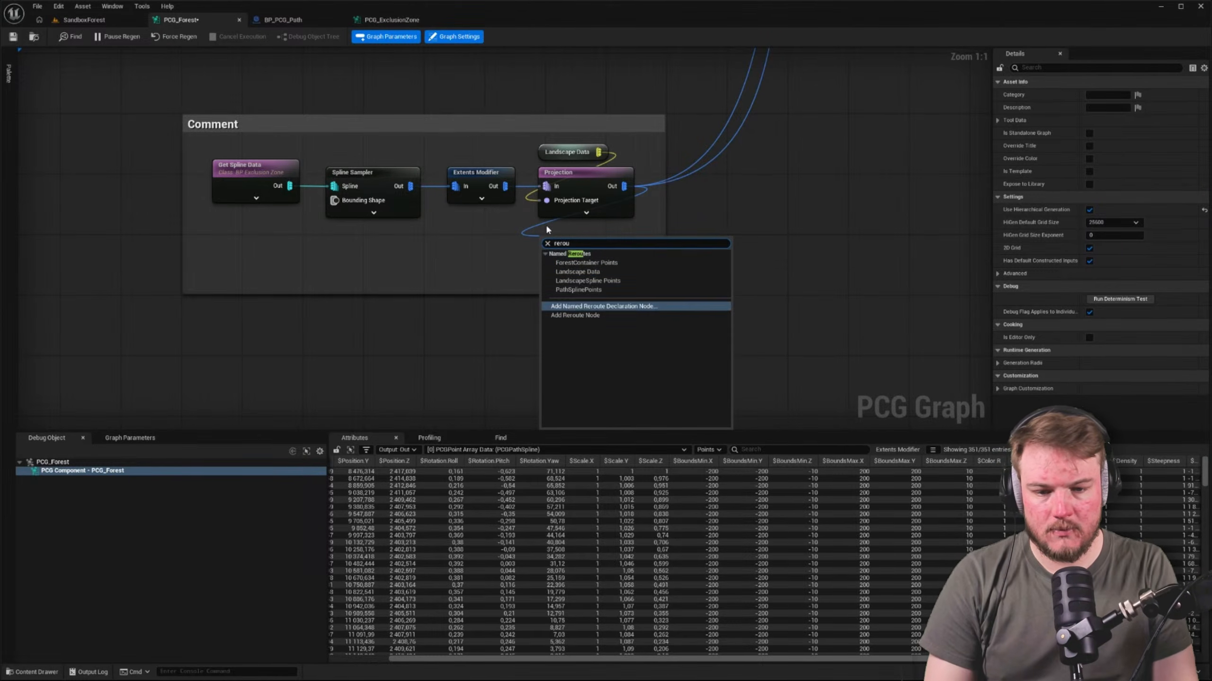
{"action": "key", "text": "Return"}
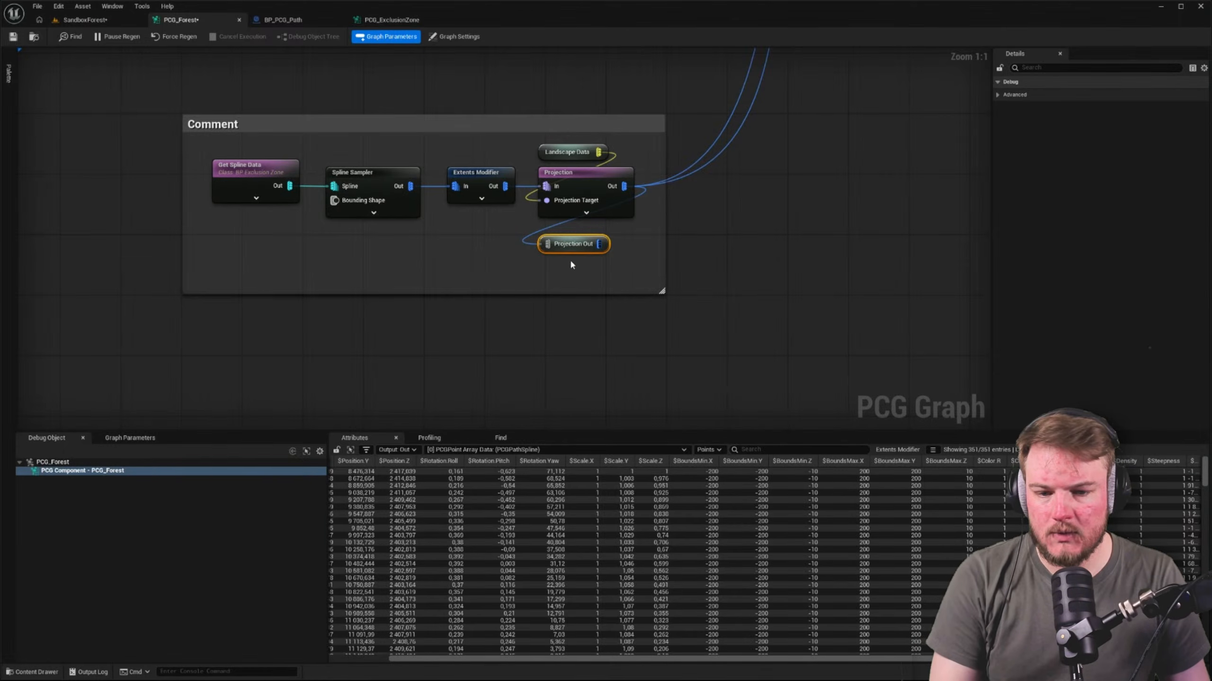
Name the new reroute declaration Exclusion Zone Points and place it directly beneath Projection
{"action": "double_click", "coordinate": [568, 247]}
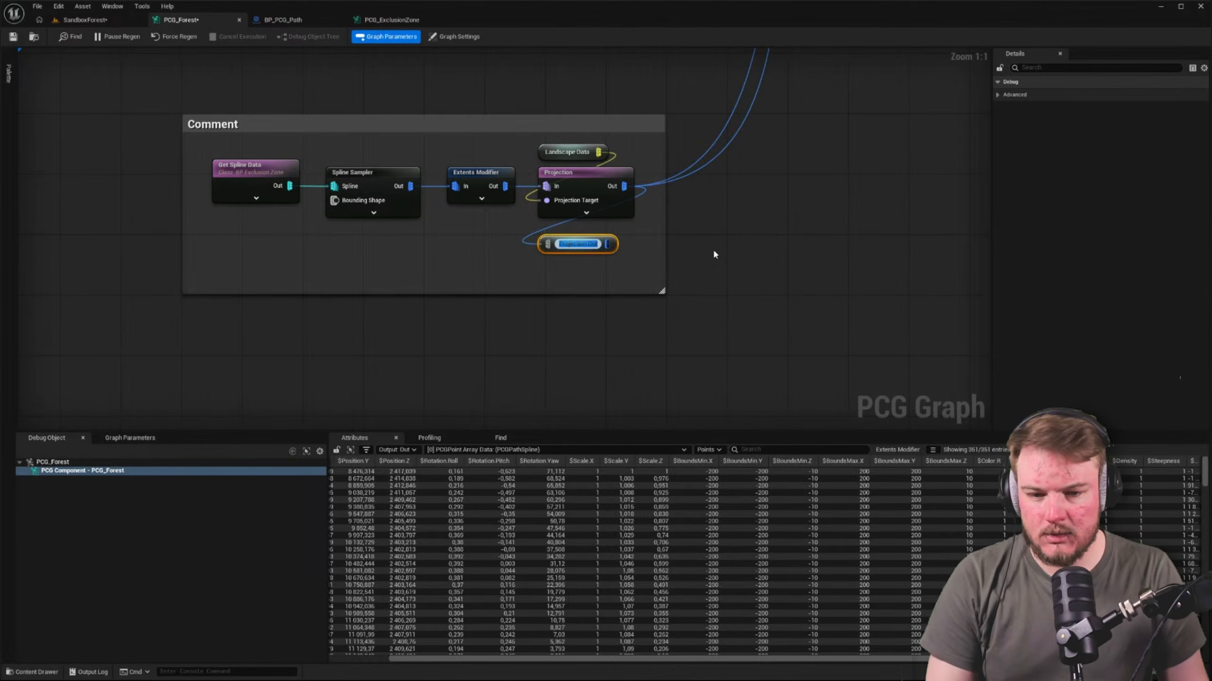
{"action": "type", "text": "Ex"}
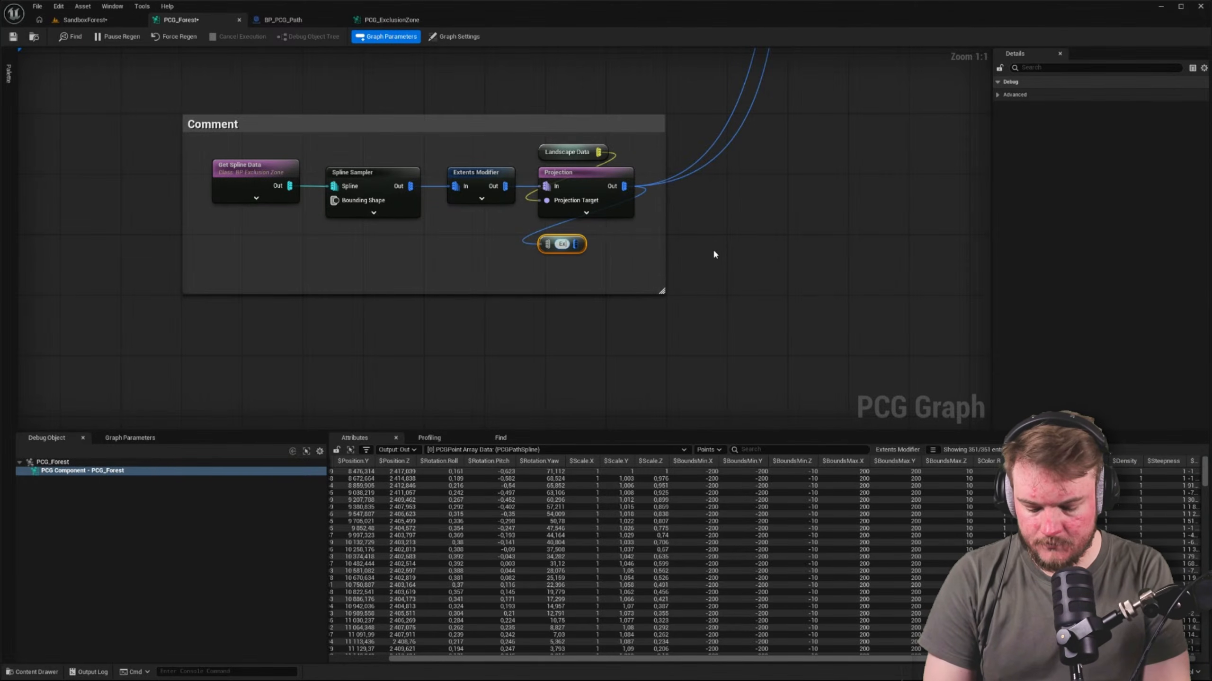
{"action": "type", "text": "clusion"}
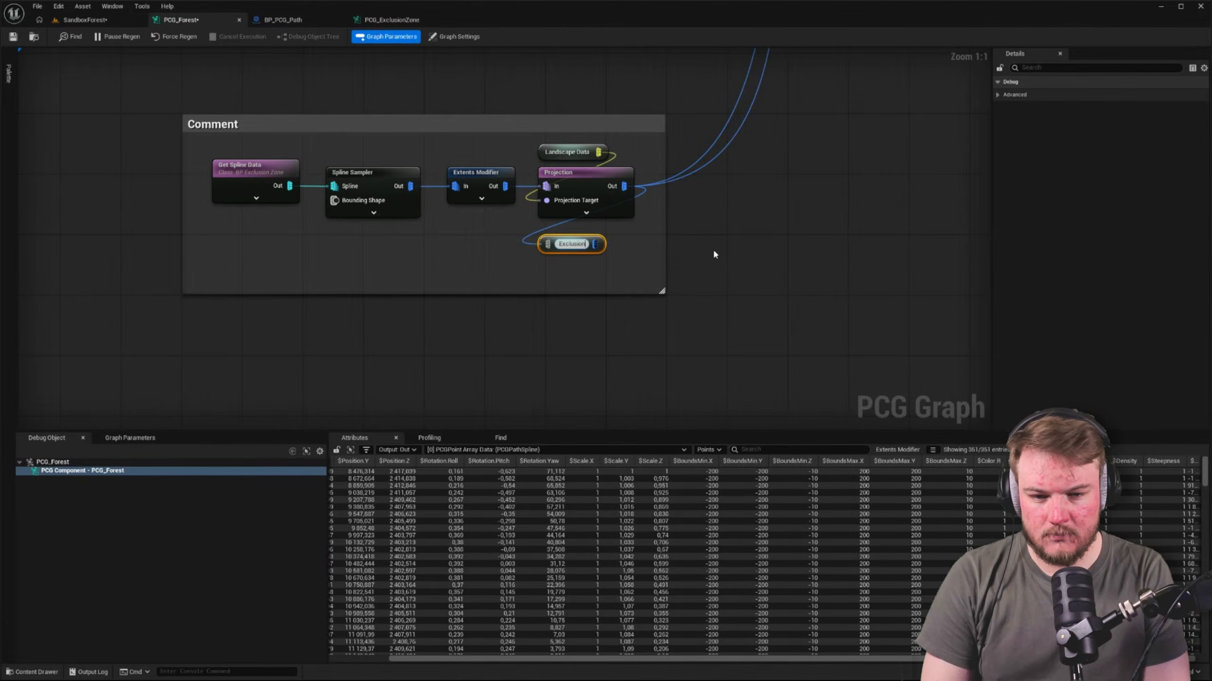
{"action": "type", "text": "Zone Pooin"}
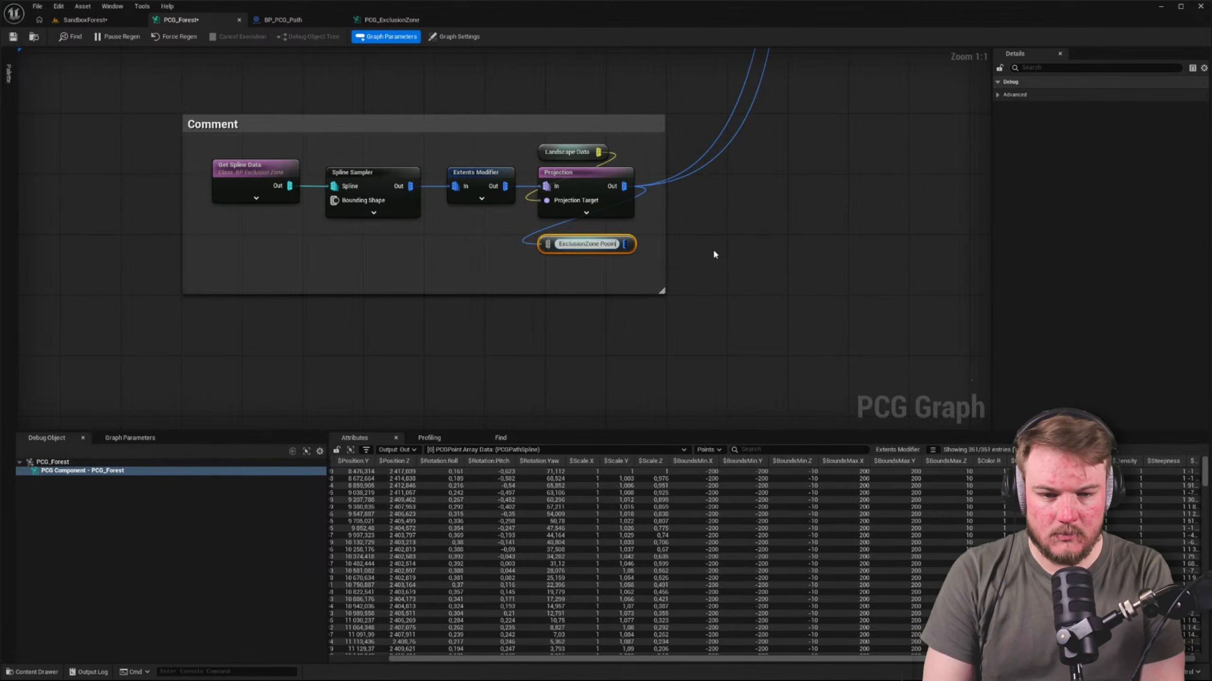
{"action": "key", "text": "BackSpace"}
{"action": "key", "text": "BackSpace"}
{"action": "key", "text": "BackSpace"}
{"action": "type", "text": "ints"}
{"action": "key", "text": "Return"}
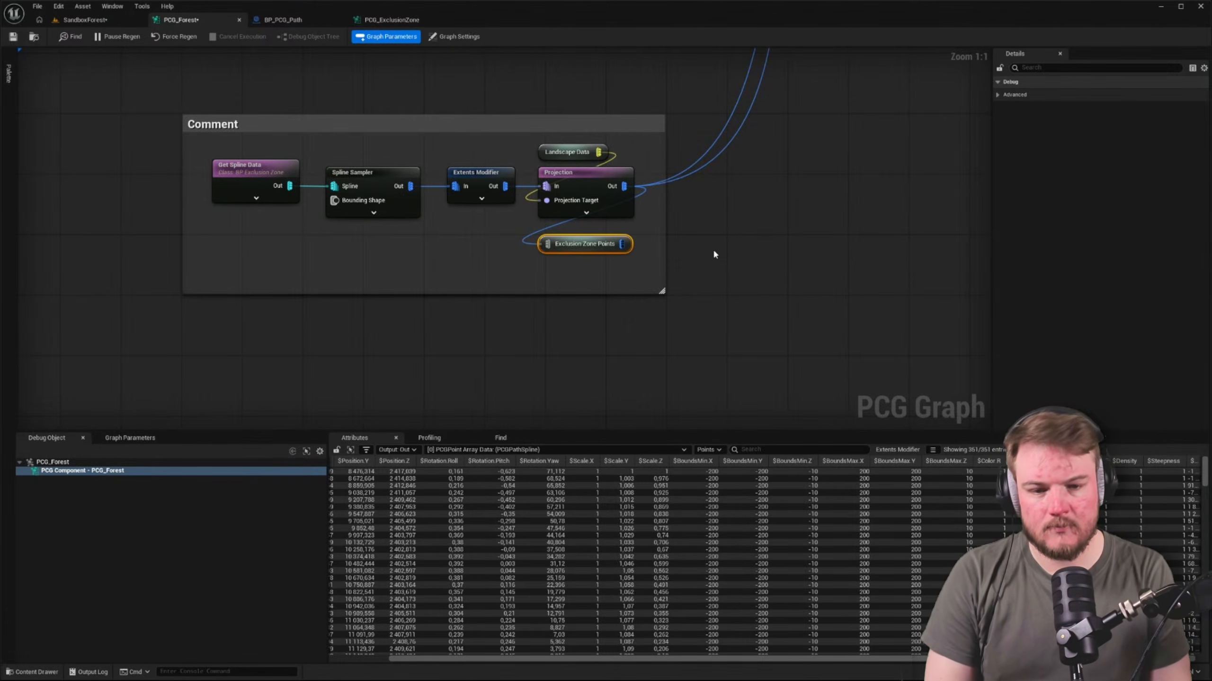
{"action": "left_click_drag", "start_coordinate": [571, 241], "coordinate": [571, 233]}
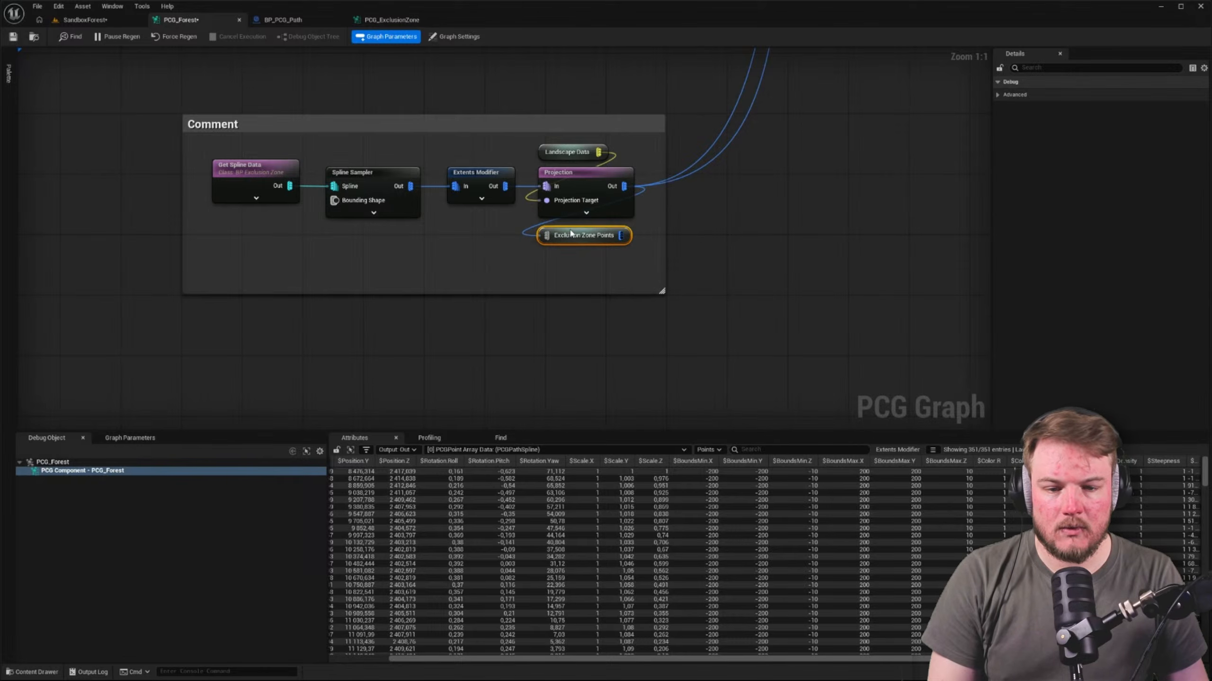
Add an Exclusion Zone Points named reroute and place it directly beneath the last Difference node in the lower row
{"action": "left_click", "coordinate": [814, 188]}
{"action": "right_click_drag", "start_coordinate": [821, 175], "coordinate": [626, 415]}
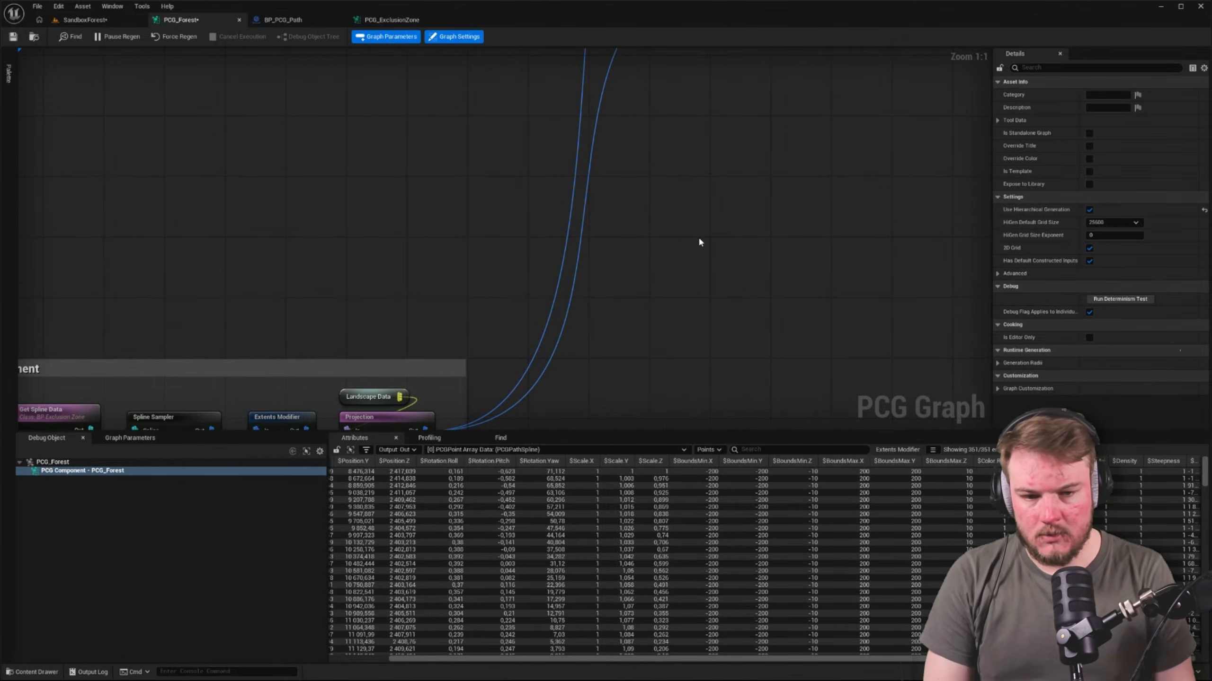
{"action": "right_click", "coordinate": [710, 215]}
{"action": "type", "text": "ex"}
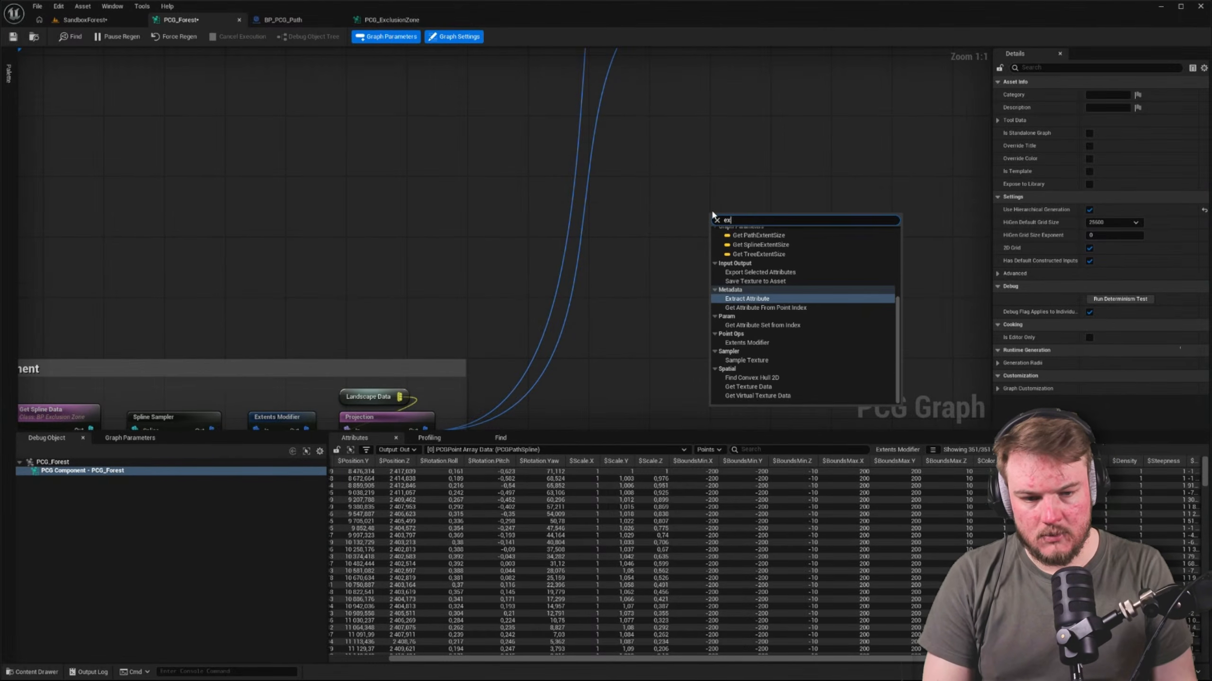
{"action": "key", "text": "Up"}
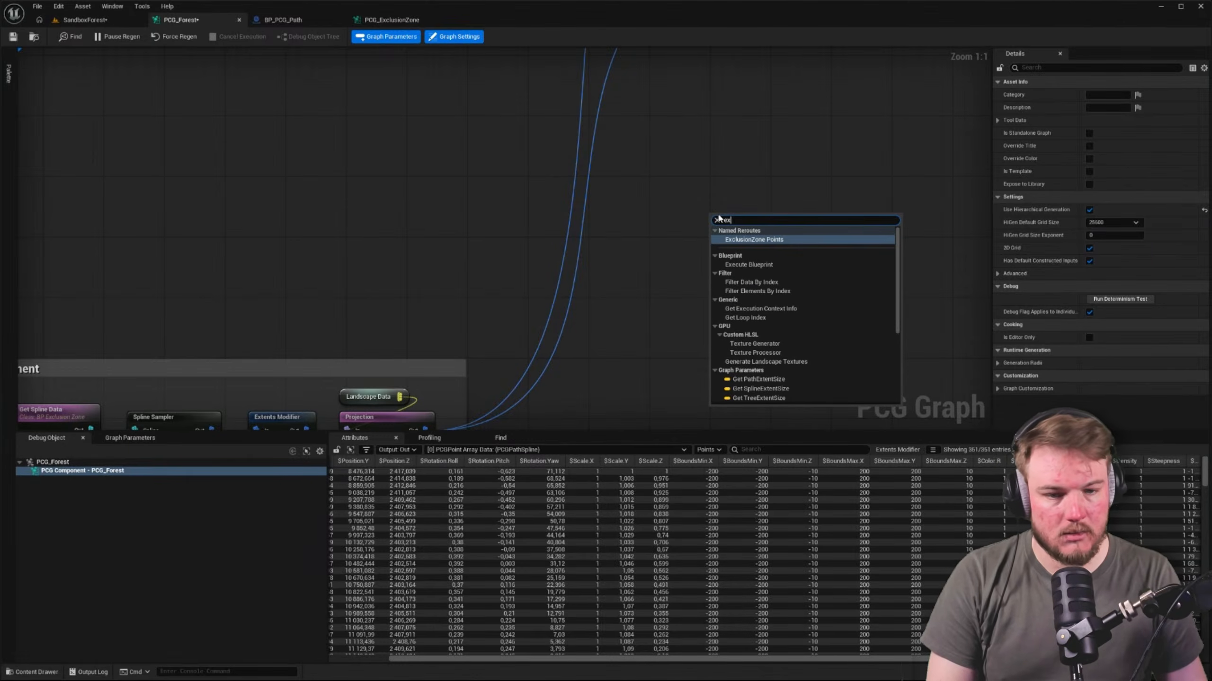
{"action": "left_click", "coordinate": [731, 239]}
{"action": "right_click_drag", "start_coordinate": [732, 242], "coordinate": [710, 341]}
{"action": "left_click_drag", "start_coordinate": [722, 372], "coordinate": [775, 159]}
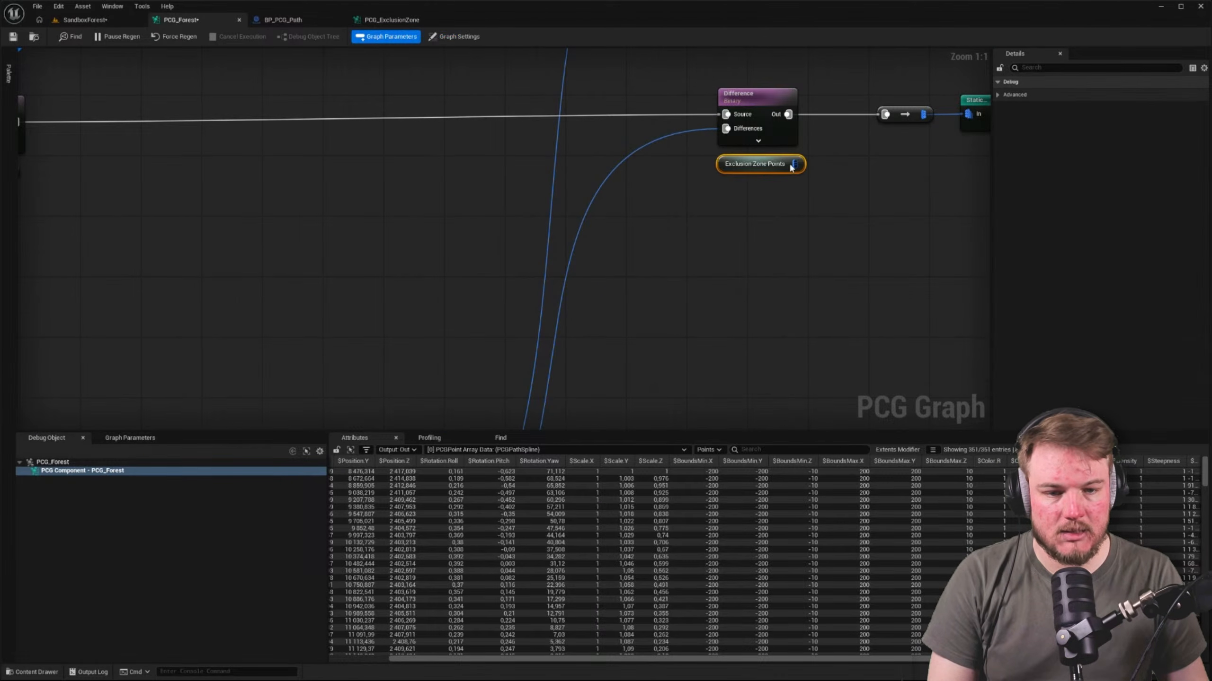
Connect the Exclusion Zone Points reroute to the lower Difference node's Differences input and remove the long wire coming from Projection
{"action": "right_click_drag", "start_coordinate": [775, 162], "coordinate": [774, 259]}
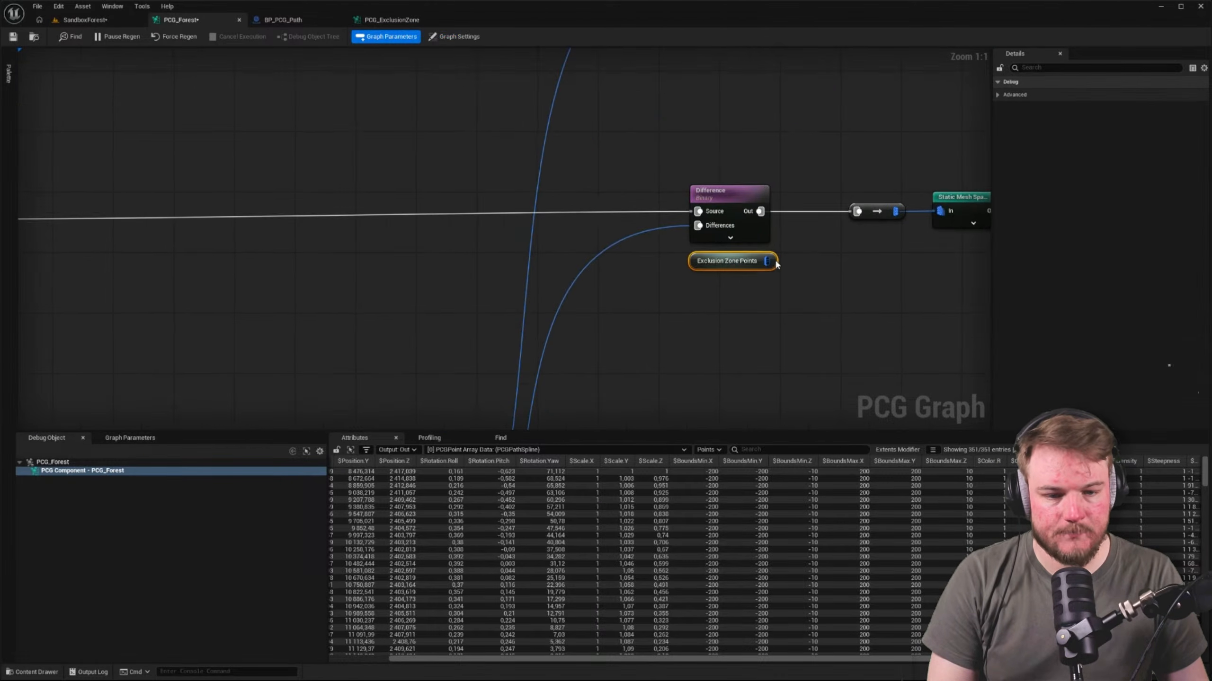
{"action": "left_click", "coordinate": [668, 226]}
{"action": "right_click_drag", "start_coordinate": [653, 236], "coordinate": [601, 322]}
{"action": "left_click", "coordinate": [602, 330], "text": "alt"}
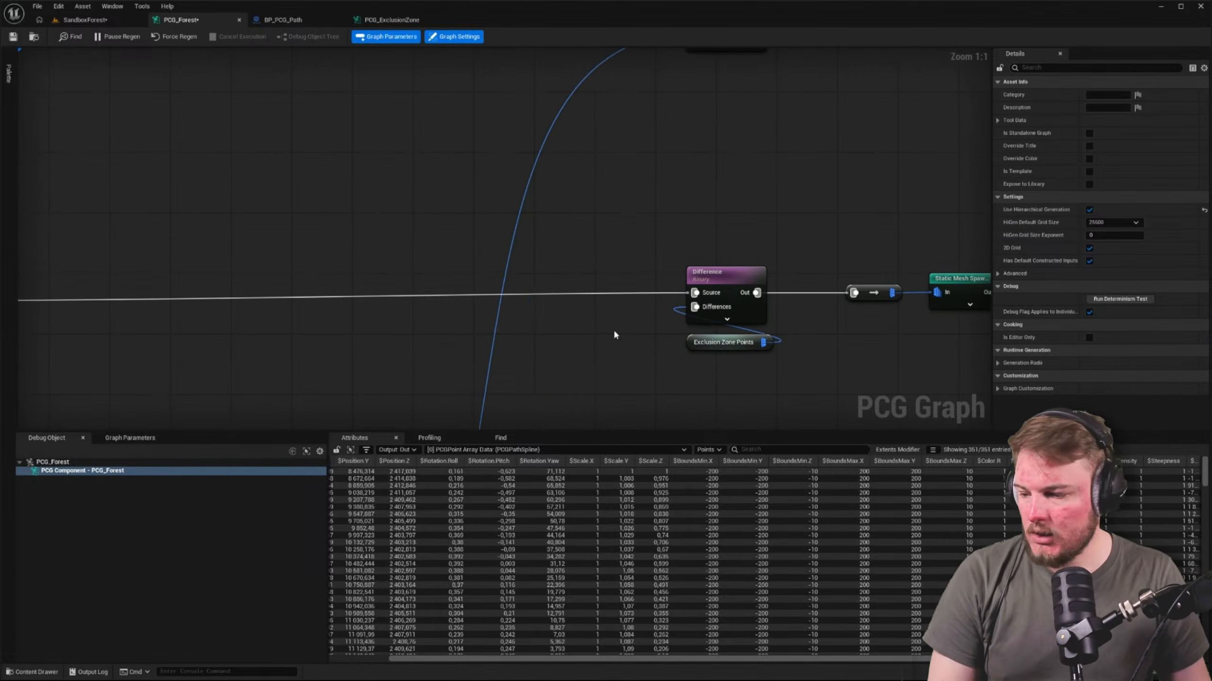
Duplicate the Exclusion Zone Points reroute and place the copy directly beneath the last Difference node in the upper row
{"action": "right_click_drag", "start_coordinate": [716, 354], "coordinate": [661, 364]}
{"action": "left_click", "coordinate": [682, 357]}
{"action": "key", "text": "ctrl+d"}
{"action": "right_click_drag", "start_coordinate": [652, 161], "coordinate": [646, 310]}
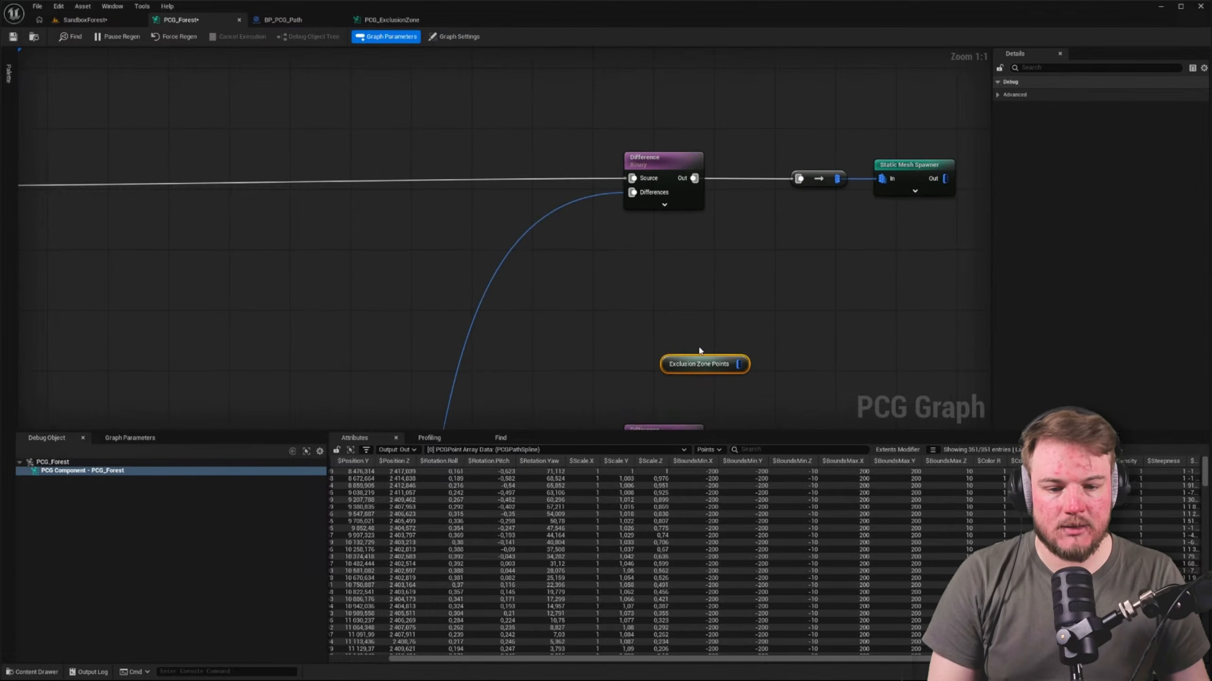
{"action": "left_click_drag", "start_coordinate": [701, 364], "coordinate": [670, 231]}
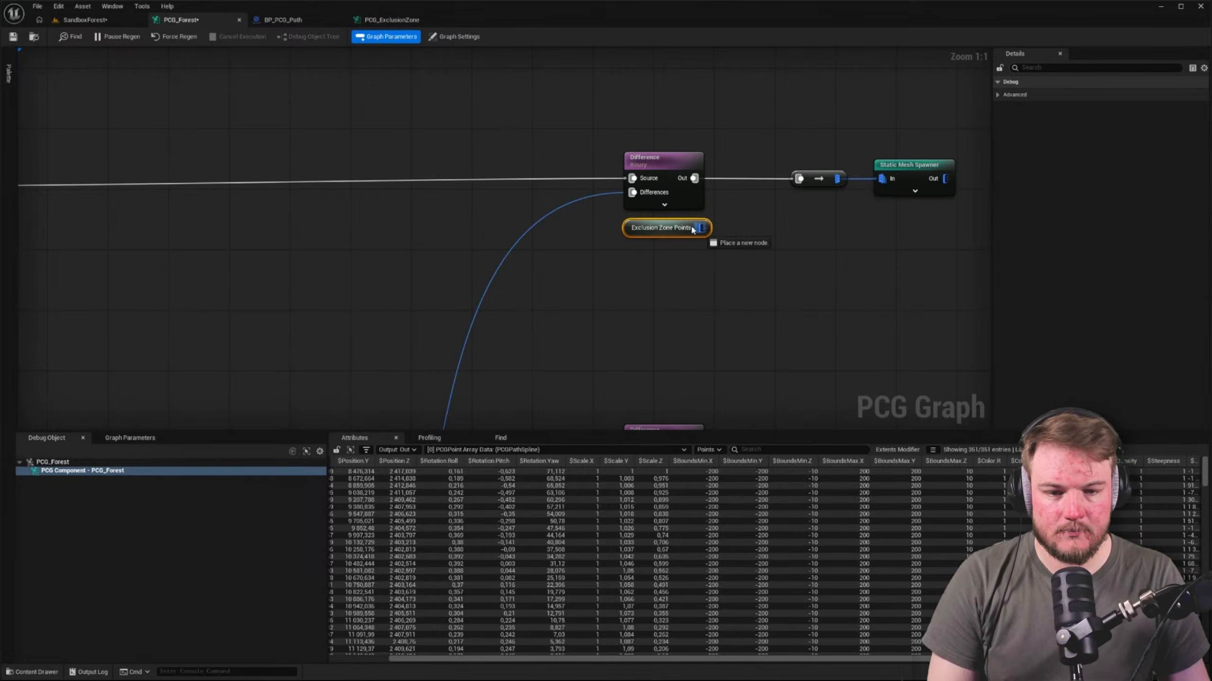
Feed the upper Difference node's Differences input from the duplicated reroute and remove its direct wire from Projection
{"action": "left_click", "coordinate": [592, 198]}
{"action": "scroll", "coordinate": [598, 202], "scroll_direction": "down", "scroll_amount": 7}
{"action": "right_click_drag", "start_coordinate": [599, 233], "coordinate": [607, 238]}
{"action": "scroll", "coordinate": [613, 237], "scroll_direction": "up", "scroll_amount": 3}
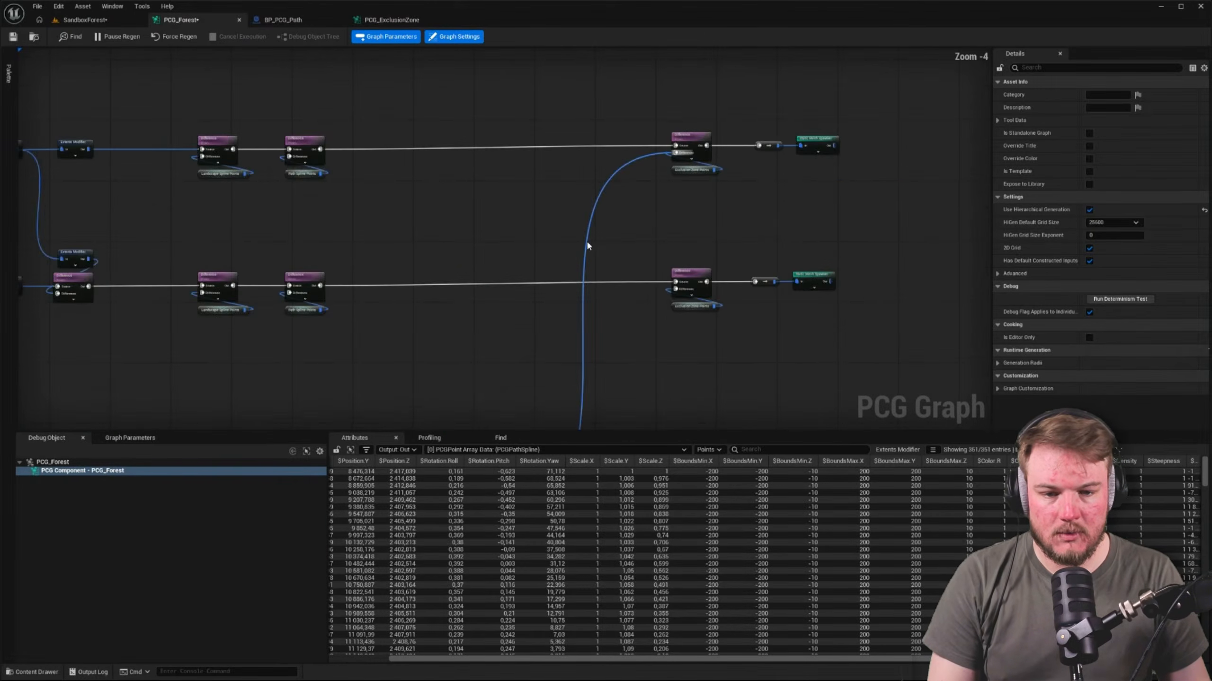
Close up both rows by moving the last Difference nodes with their reroutes beside the others, followed by the Static Mesh Spawners
{"action": "left_click_drag", "start_coordinate": [698, 143], "coordinate": [396, 146]}
{"action": "left_click_drag", "start_coordinate": [685, 272], "coordinate": [381, 276]}
{"action": "left_click_drag", "start_coordinate": [788, 101], "coordinate": [859, 211]}
{"action": "left_click_drag", "start_coordinate": [715, 109], "coordinate": [858, 305]}
{"action": "left_click_drag", "start_coordinate": [808, 147], "coordinate": [558, 149]}
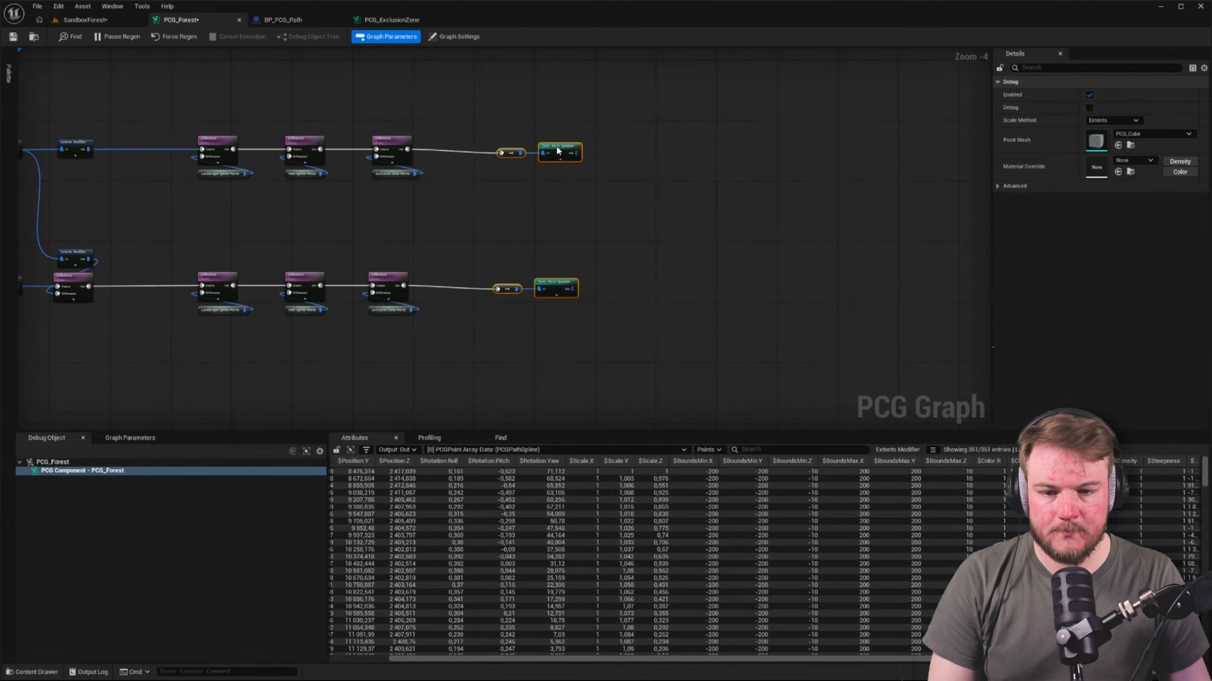
{"action": "left_click", "coordinate": [538, 177]}
Move the exclusion zone comment box with its nodes beneath the path comment box and line up its left edge with the others
{"action": "scroll", "coordinate": [504, 224], "scroll_direction": "down", "scroll_amount": 1}
{"action": "right_click_drag", "start_coordinate": [378, 203], "coordinate": [509, 195]}
{"action": "right_click_drag", "start_coordinate": [303, 223], "coordinate": [420, 210]}
{"action": "scroll", "coordinate": [422, 150], "scroll_direction": "up", "scroll_amount": 4}
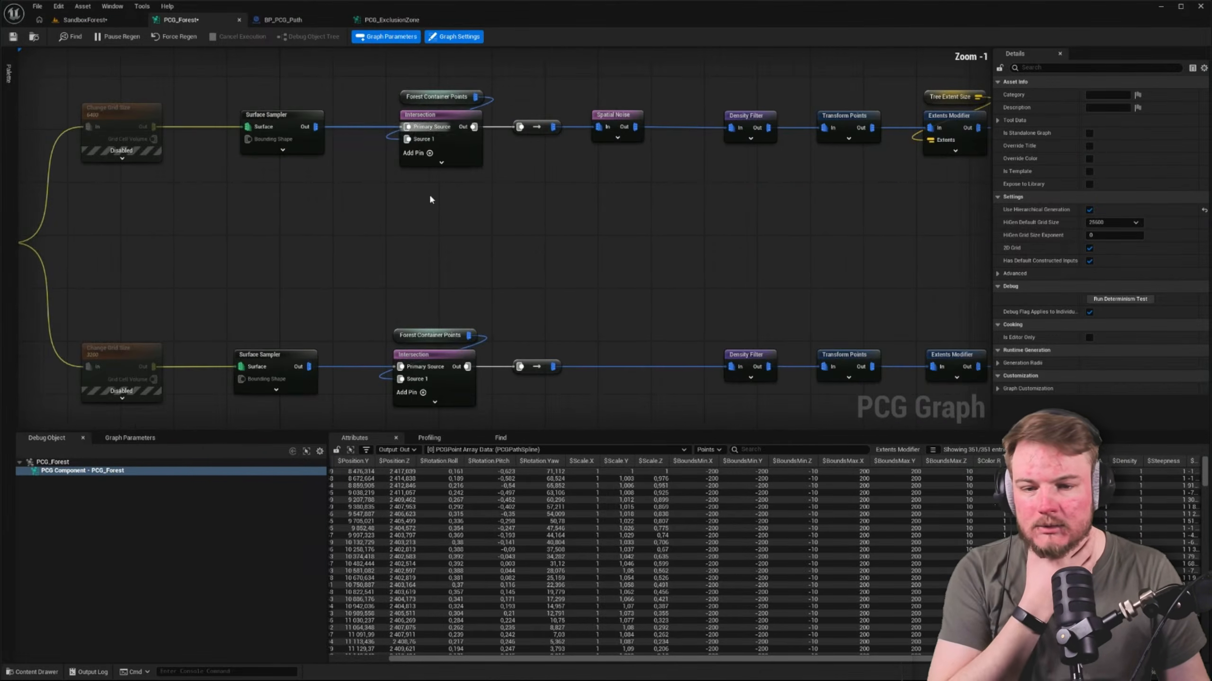
{"action": "scroll", "coordinate": [642, 253], "scroll_direction": "down", "scroll_amount": 3}
{"action": "right_click_drag", "start_coordinate": [643, 267], "coordinate": [549, 137]}
{"action": "scroll", "coordinate": [550, 137], "scroll_direction": "down", "scroll_amount": 2}
{"action": "left_click_drag", "start_coordinate": [930, 341], "coordinate": [938, 345]}
{"action": "right_click_drag", "start_coordinate": [859, 333], "coordinate": [882, 226]}
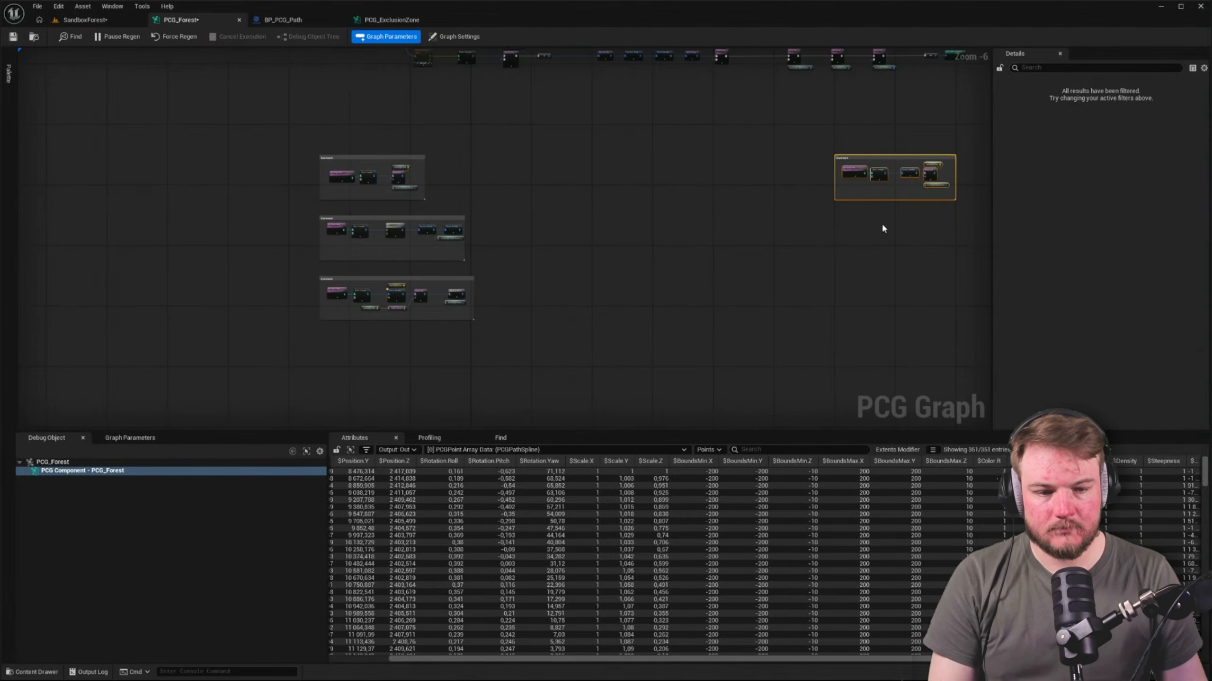
{"action": "left_click_drag", "start_coordinate": [898, 164], "coordinate": [367, 382]}
{"action": "scroll", "coordinate": [369, 343], "scroll_direction": "up", "scroll_amount": 5}
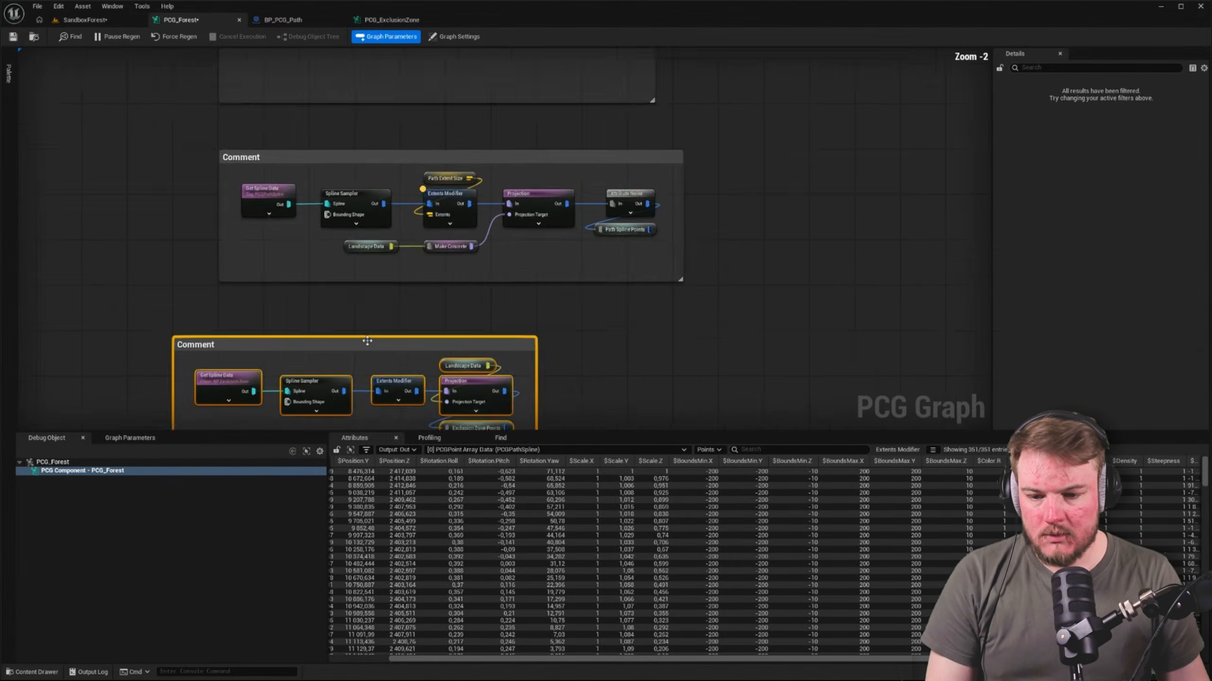
{"action": "left_click_drag", "start_coordinate": [248, 345], "coordinate": [303, 342]}
{"action": "left_click", "coordinate": [644, 286]}
Widen the path and landscape spline comment boxes to leave more room after their last nodes
{"action": "scroll", "coordinate": [668, 310], "scroll_direction": "down", "scroll_amount": 4}
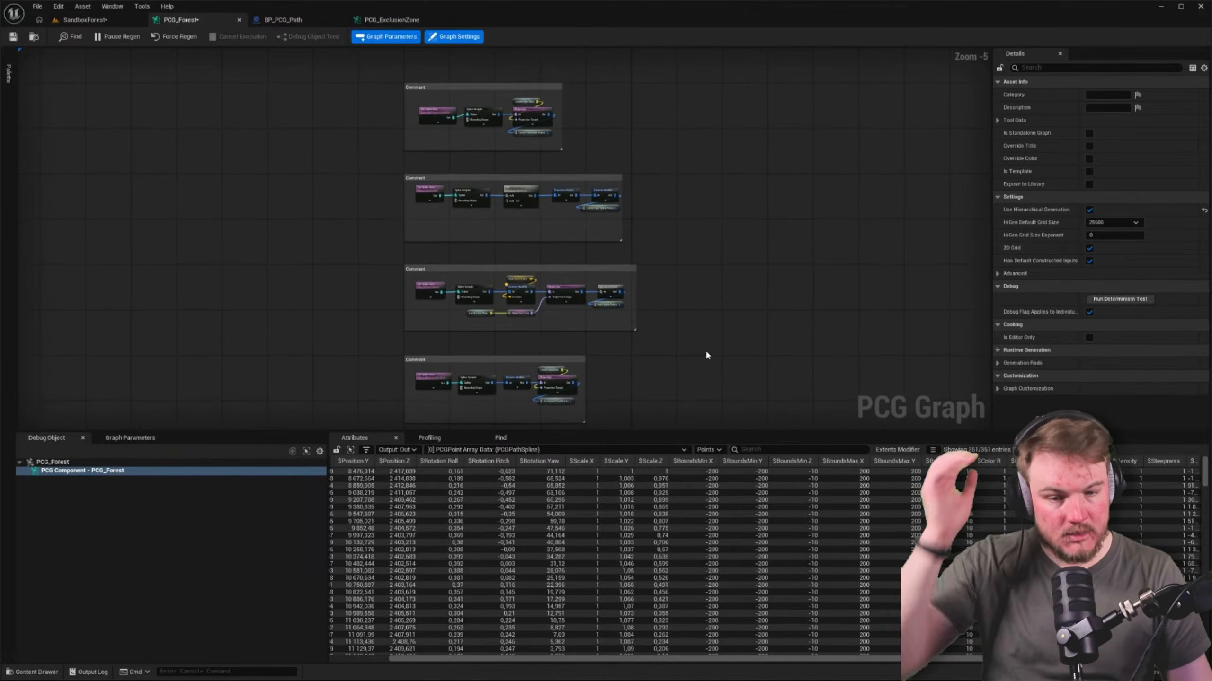
{"action": "scroll", "coordinate": [705, 349], "scroll_direction": "up", "scroll_amount": 3}
{"action": "right_click_drag", "start_coordinate": [633, 302], "coordinate": [769, 324]}
{"action": "scroll", "coordinate": [721, 291], "scroll_direction": "up", "scroll_amount": 2}
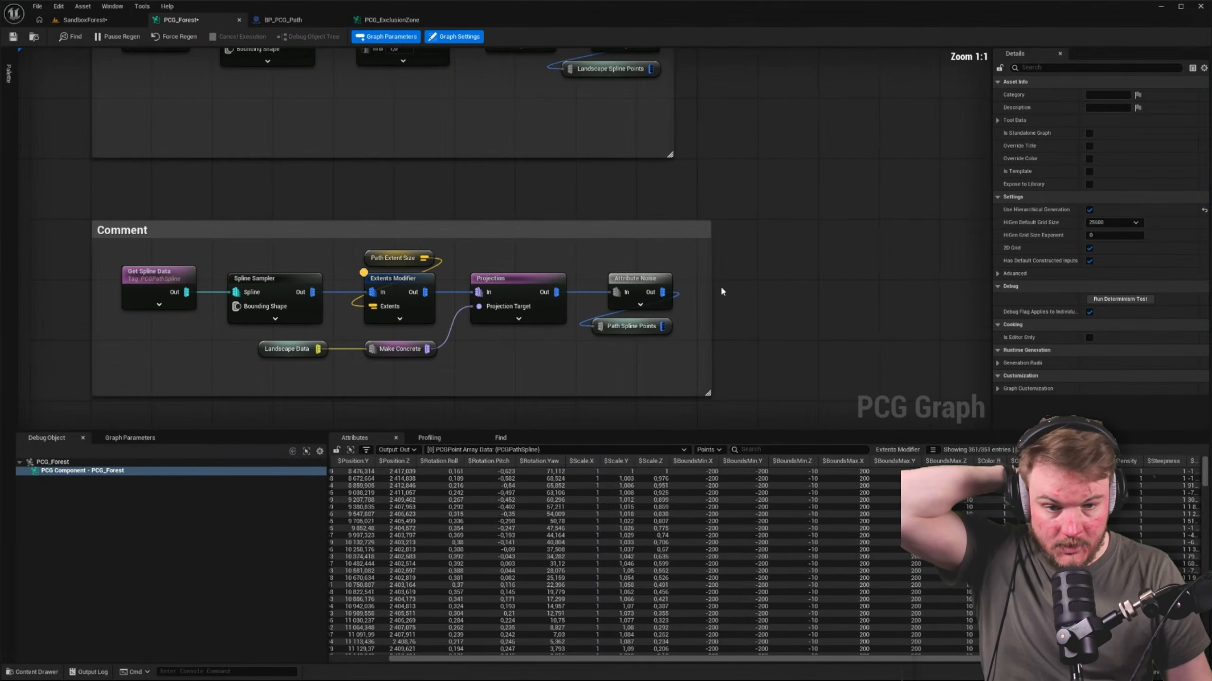
{"action": "left_click_drag", "start_coordinate": [712, 283], "coordinate": [741, 281]}
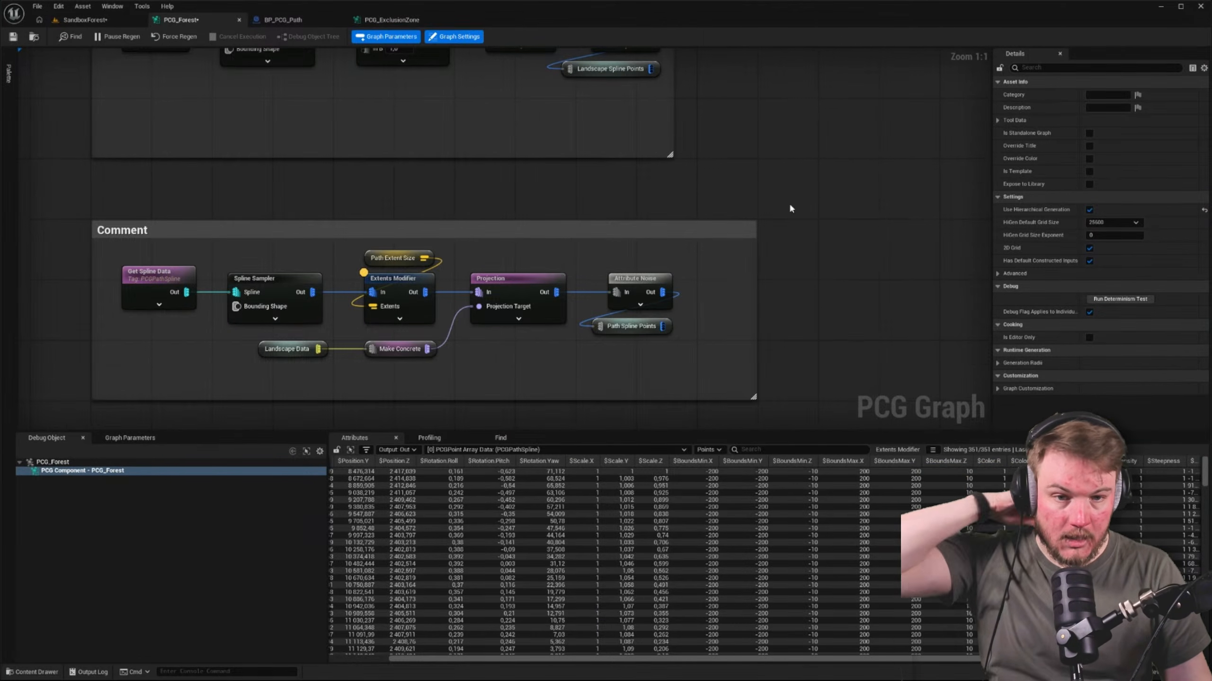
{"action": "right_click_drag", "start_coordinate": [715, 95], "coordinate": [729, 243]}
{"action": "left_click_drag", "start_coordinate": [686, 223], "coordinate": [707, 222]}
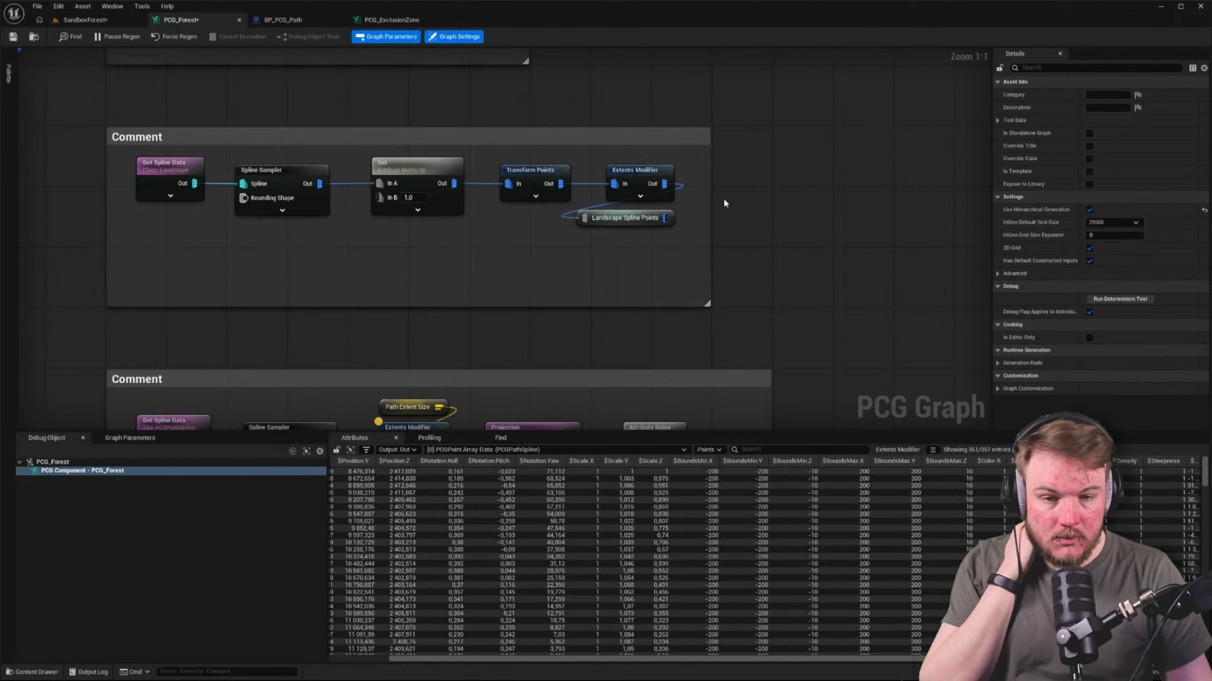
Save all changes and switch to the SandboxForest level
{"action": "right_click_drag", "start_coordinate": [724, 202], "coordinate": [734, 379]}
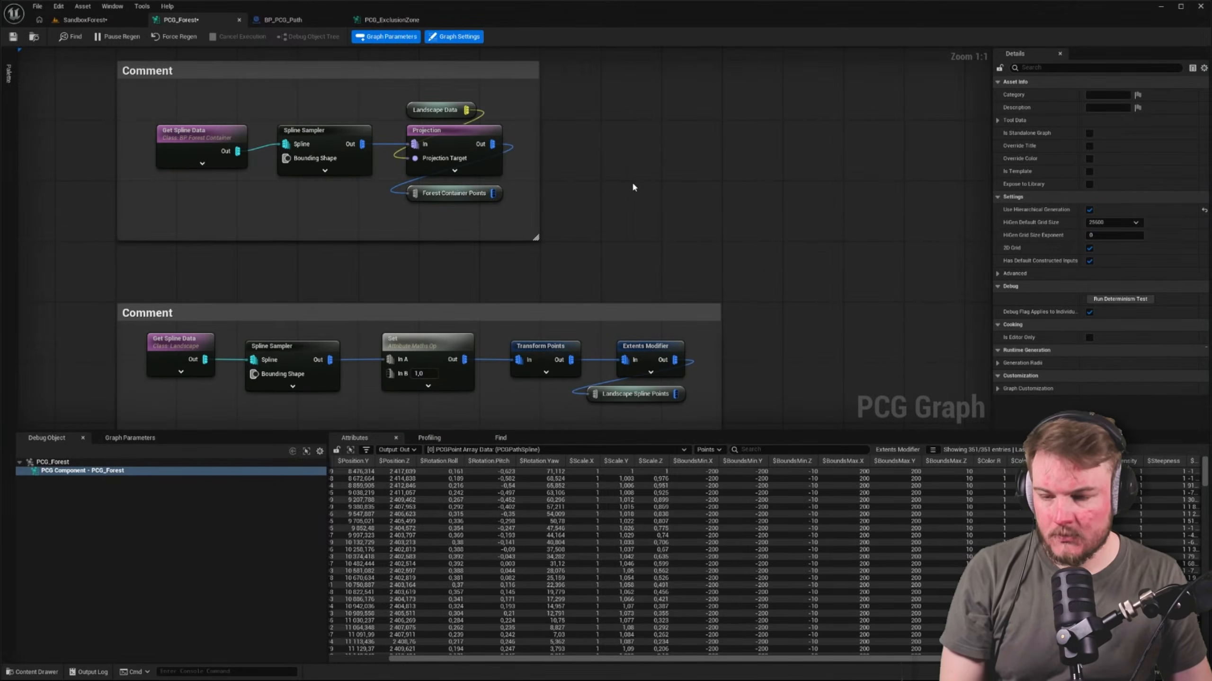
{"action": "key", "text": "ctrl+shift+s"}
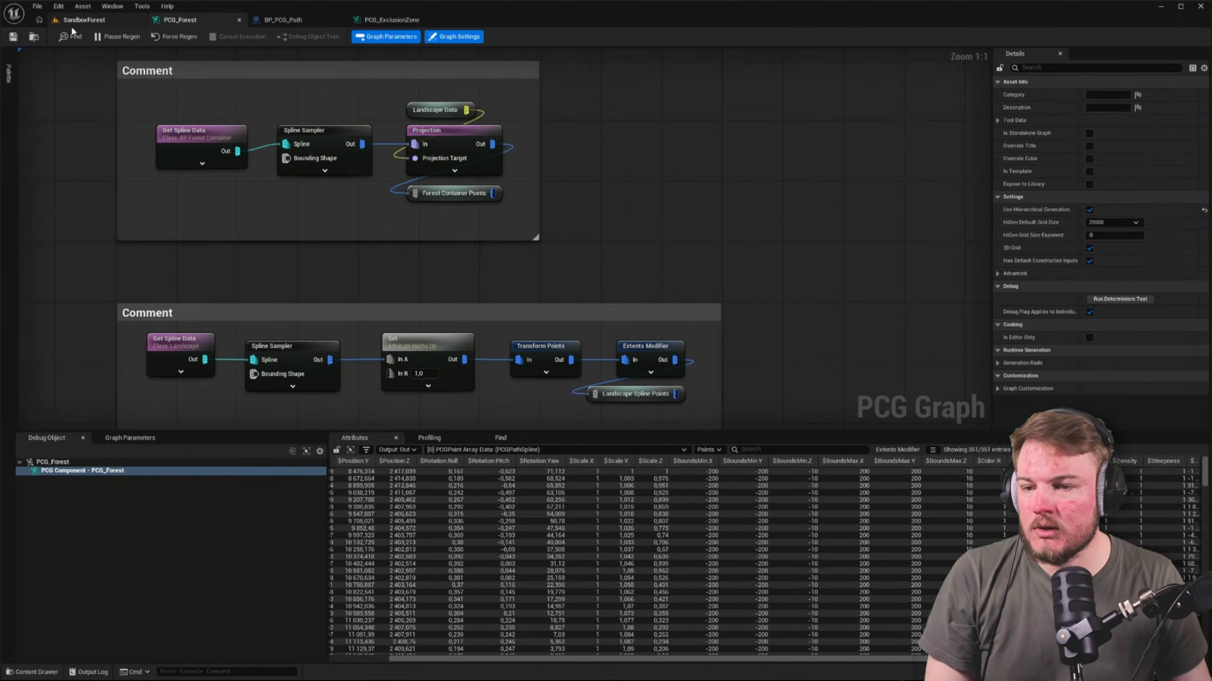
{"action": "left_click", "coordinate": [83, 20]}
{"action": "right_click_drag", "start_coordinate": [554, 224], "coordinate": [554, 224]}
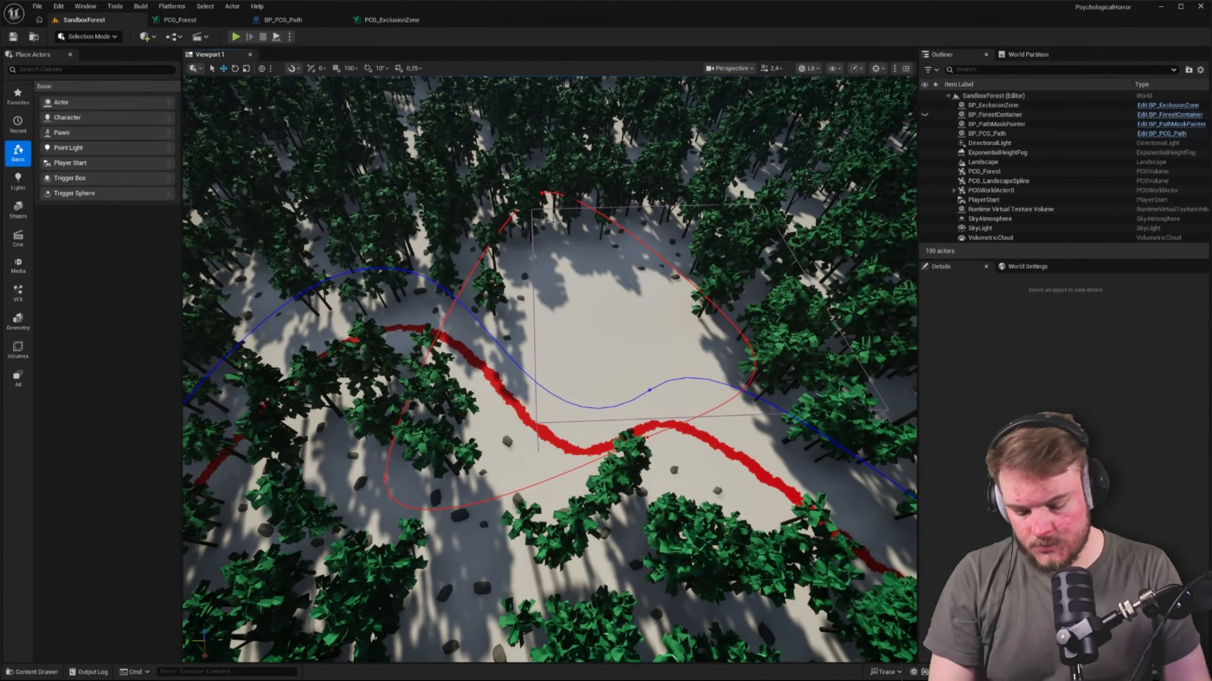
Start playing the level in the viewport and show the game view full screen
{"action": "key", "text": "alt+p"}
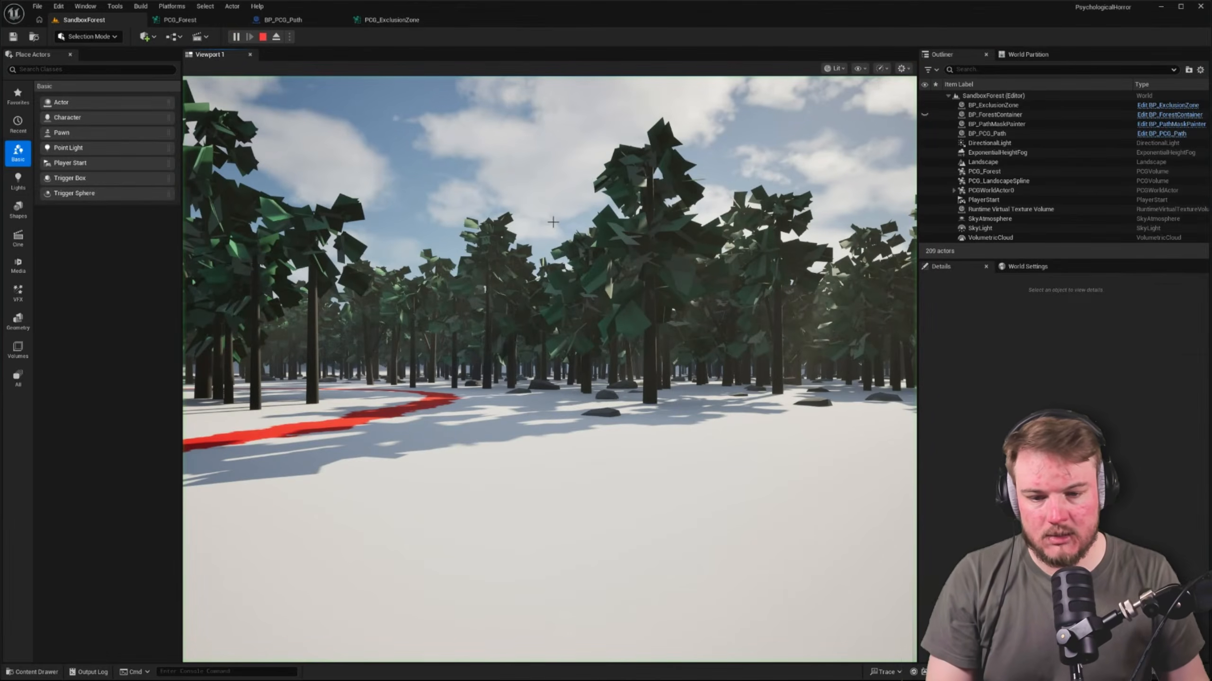
{"action": "left_click", "coordinate": [552, 222]}
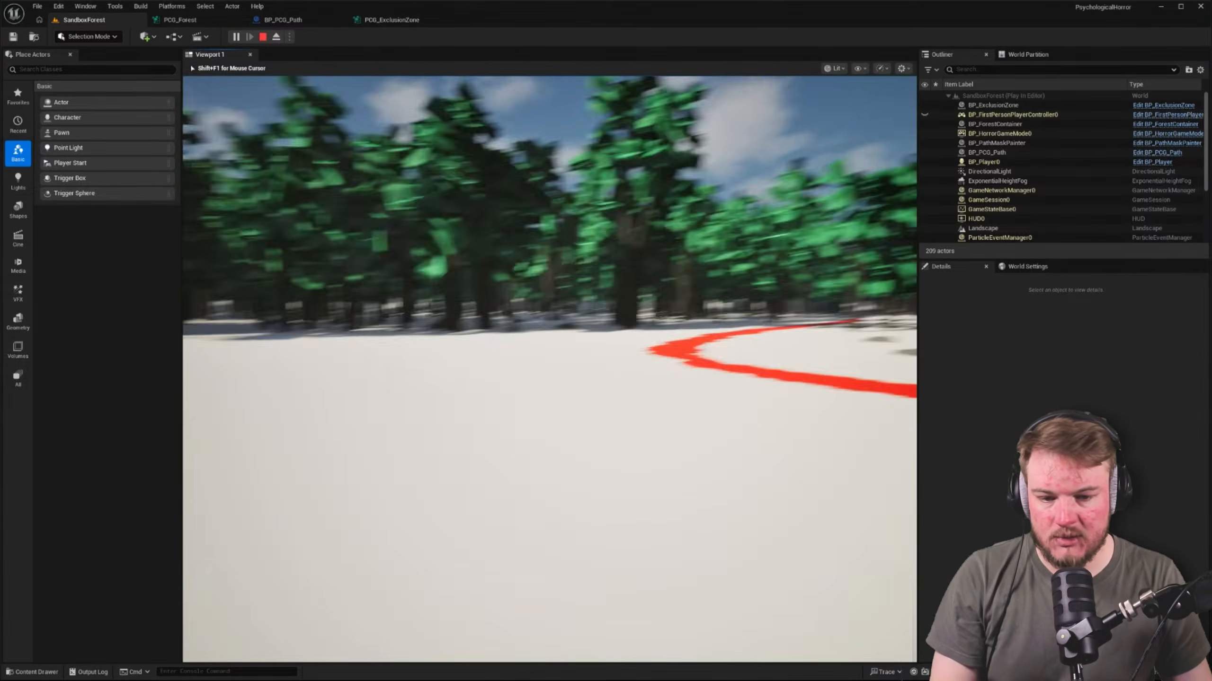
{"action": "key", "text": "w"}
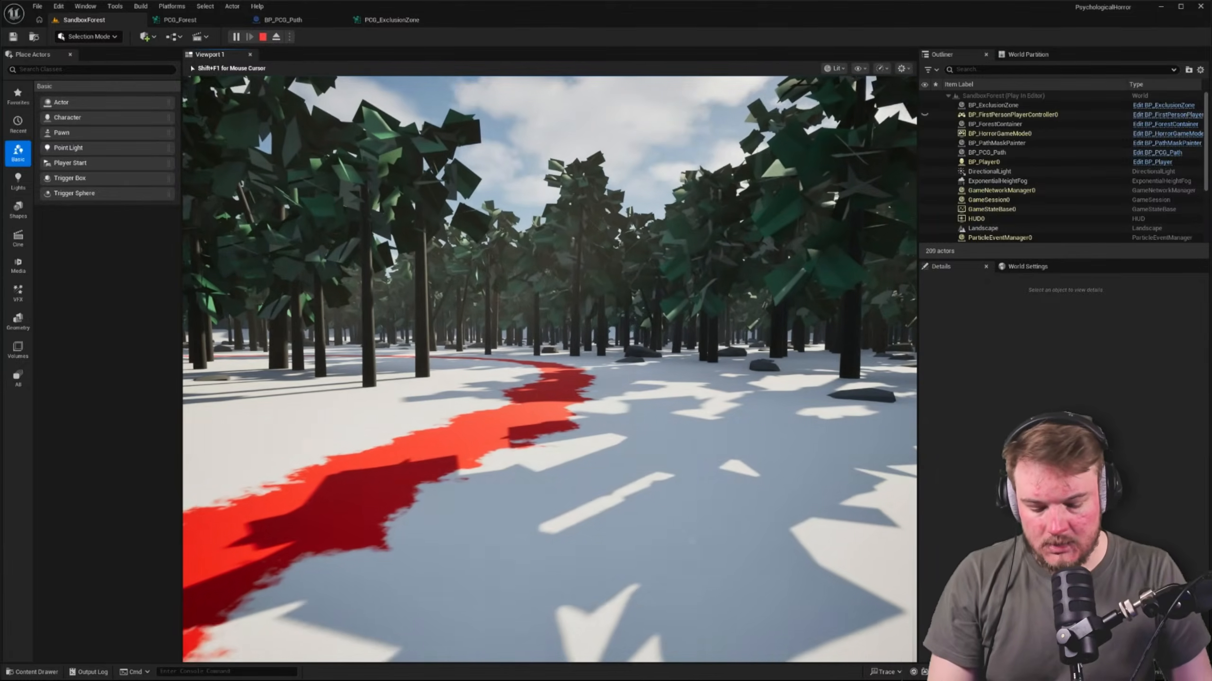
{"action": "key", "text": "F11"}
Walk through the generated forest across the red path and among the trees and rocks to examine their placement
{"action": "key", "text": "w"}
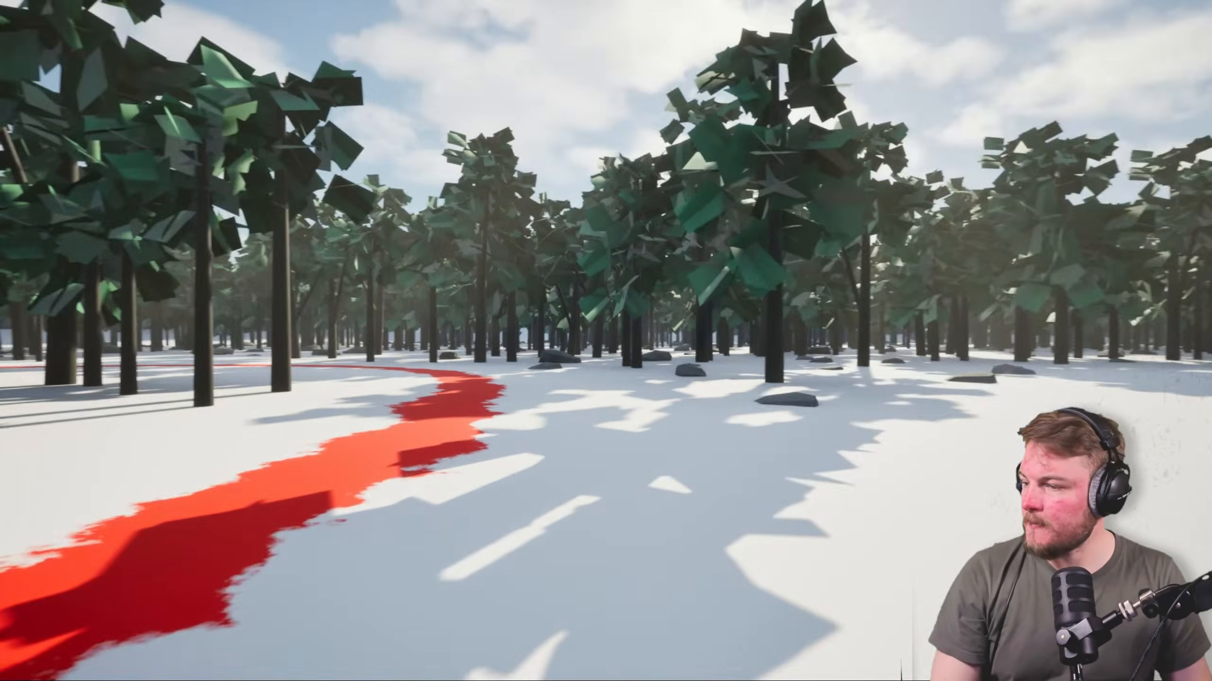
{"action": "key", "text": "w"}
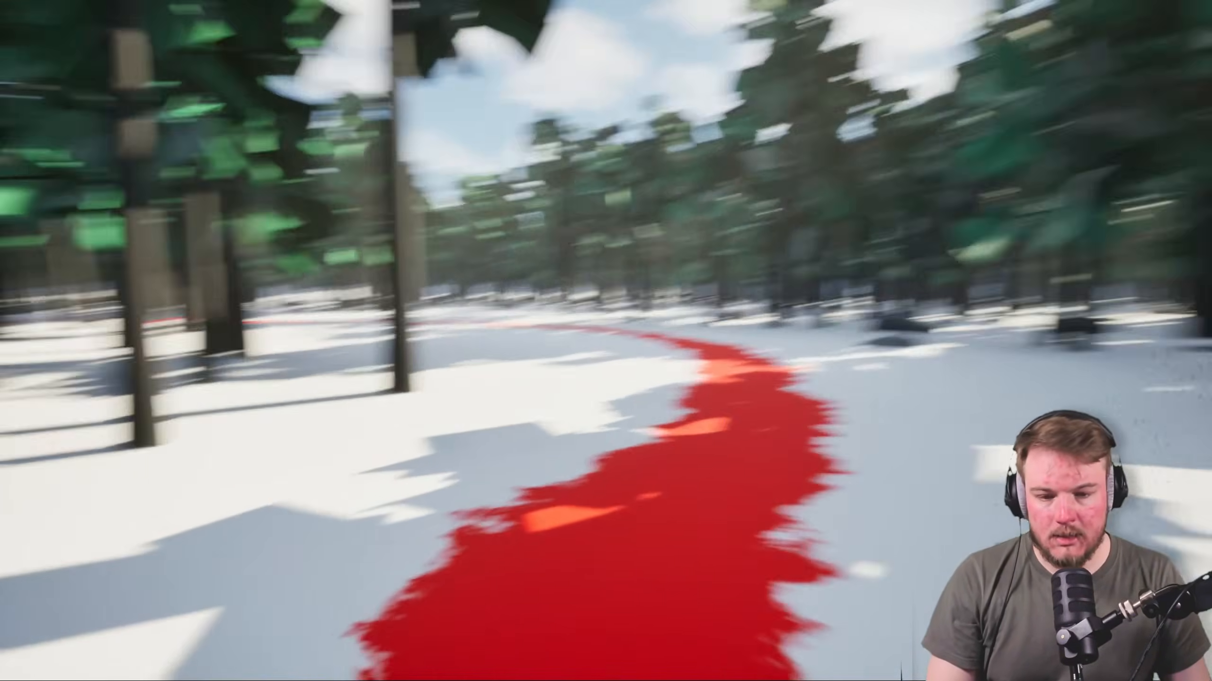
{"action": "key", "text": "w"}
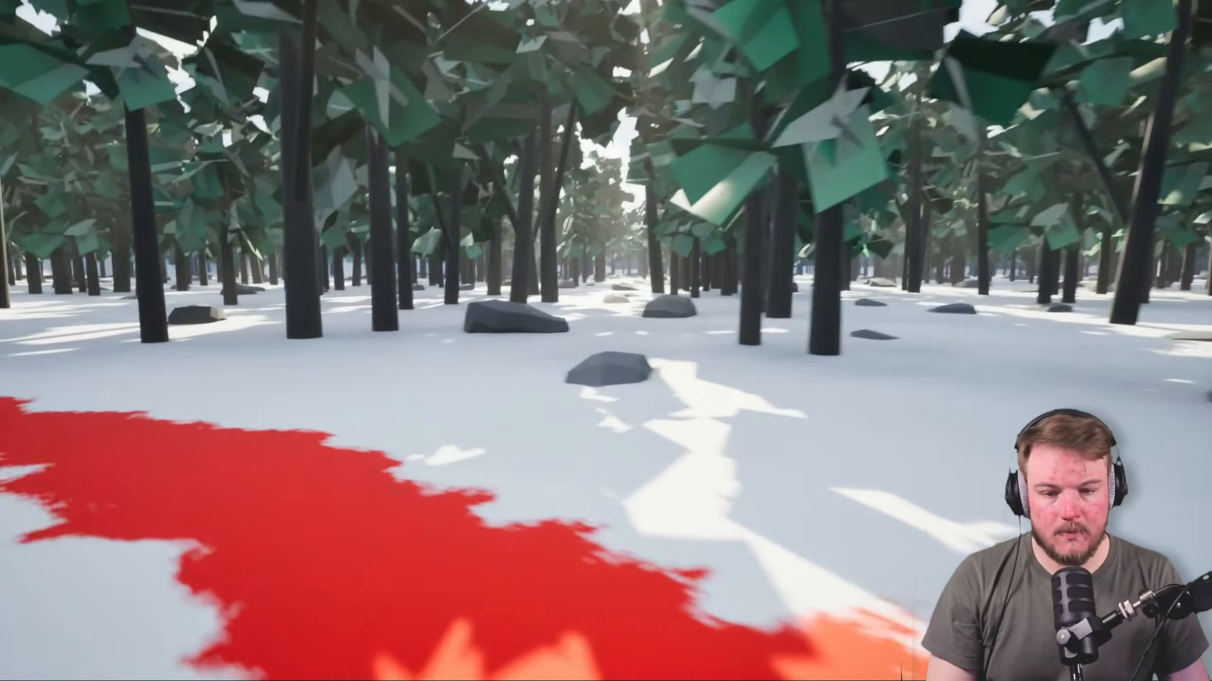
{"action": "key", "text": "w"}
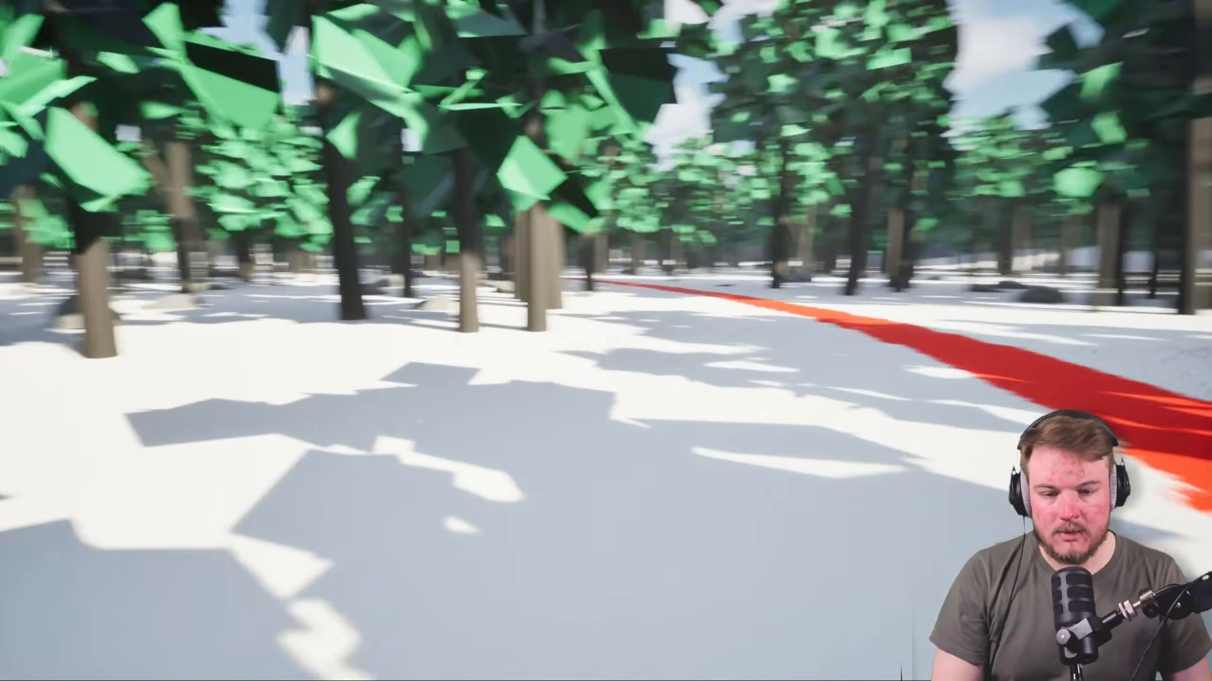
{"action": "key", "text": "w"}
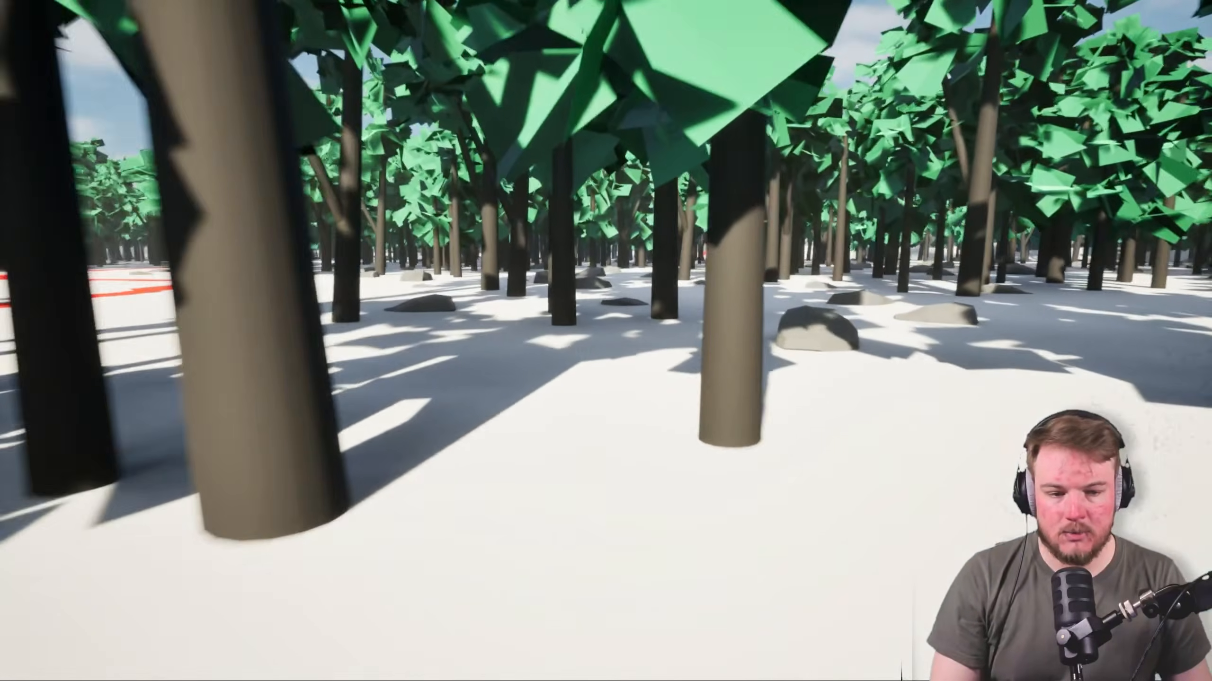
{"action": "key", "text": "w"}
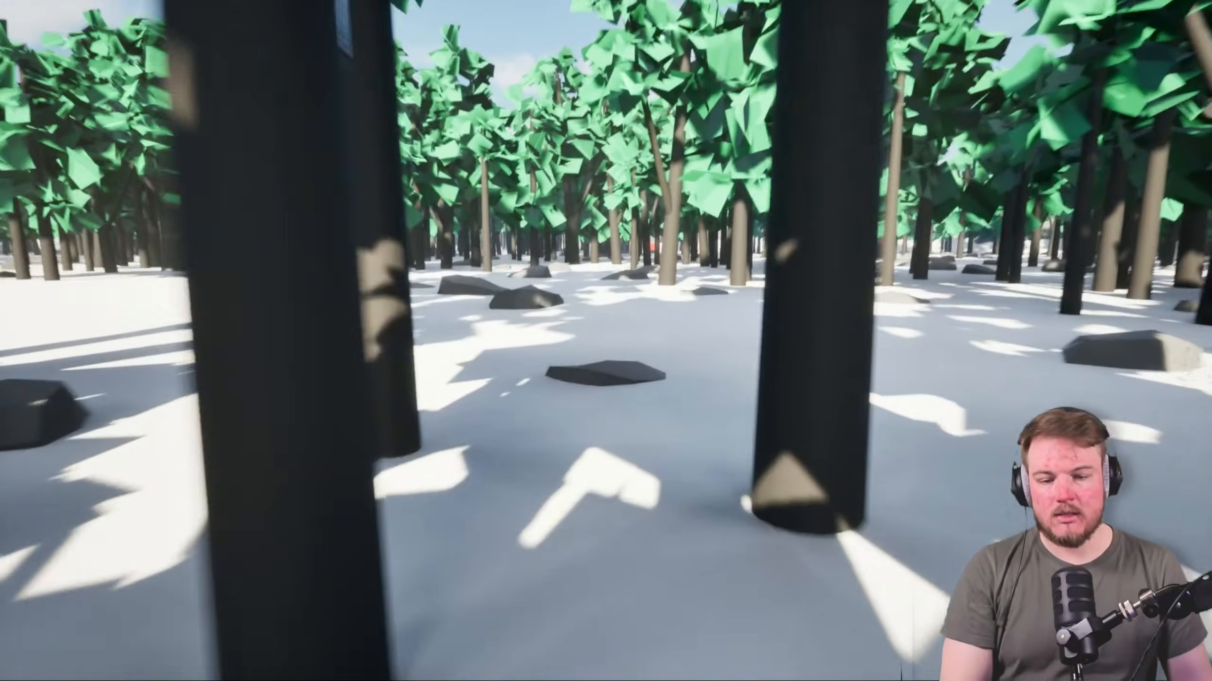
{"action": "key", "text": "w"}
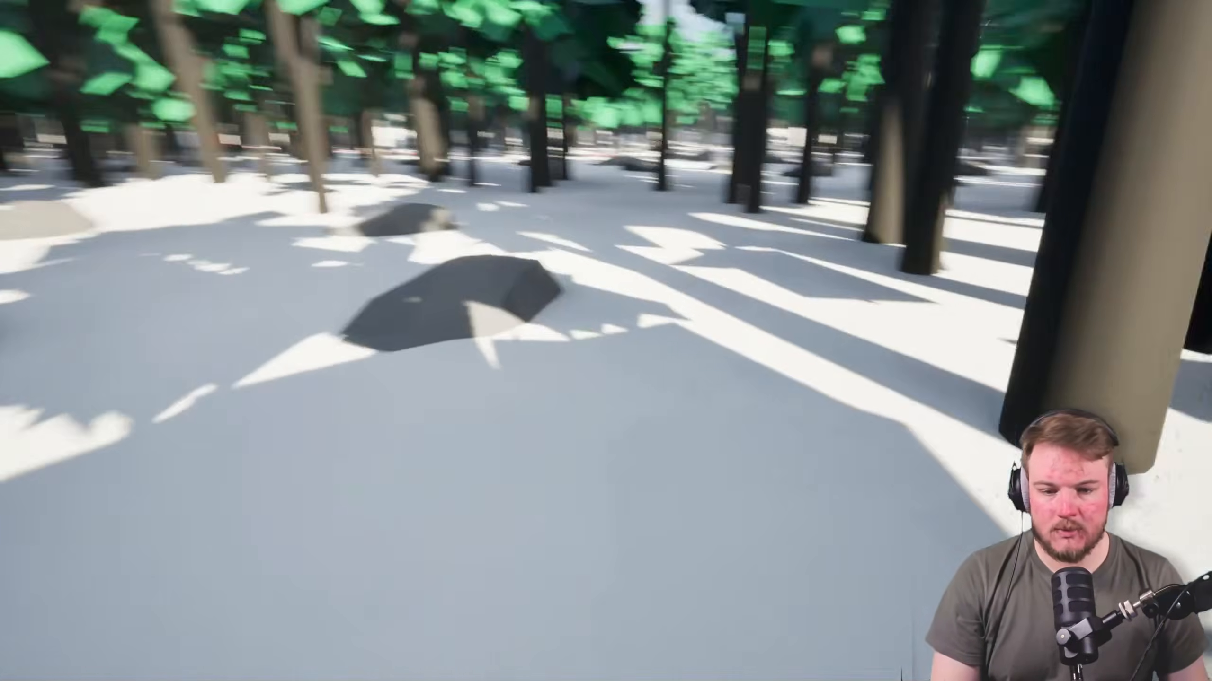
{"action": "key", "text": "w"}
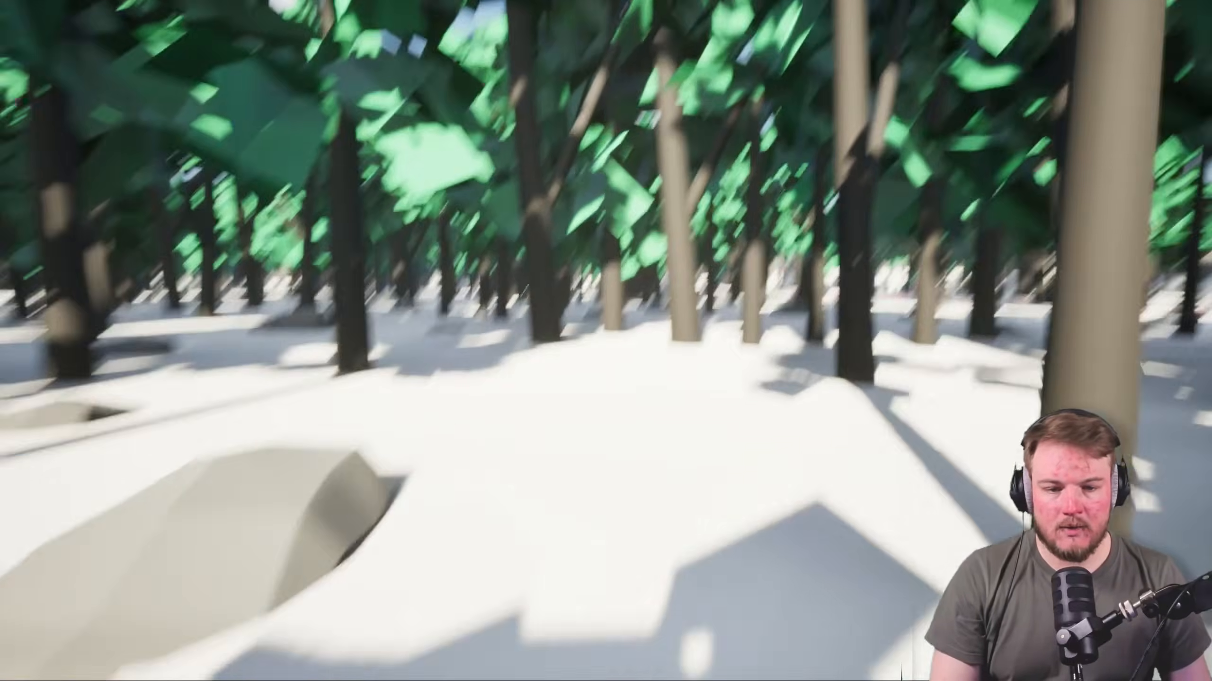
{"action": "key", "text": "w"}
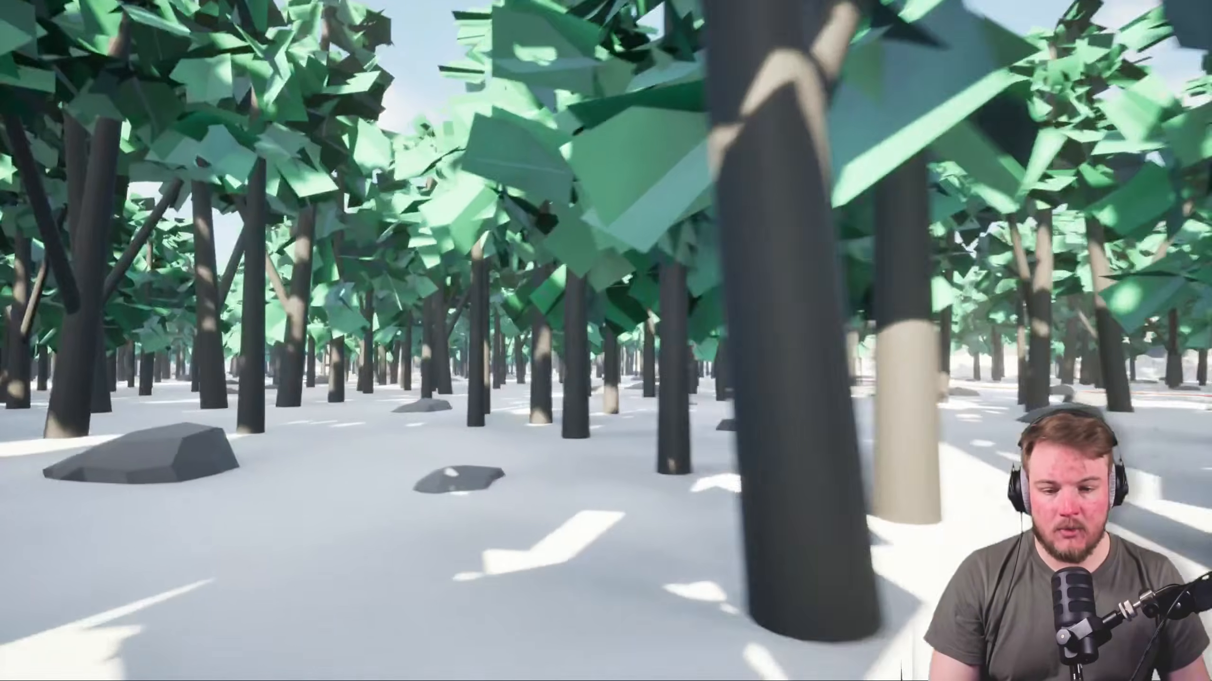
{"action": "key", "text": "w"}
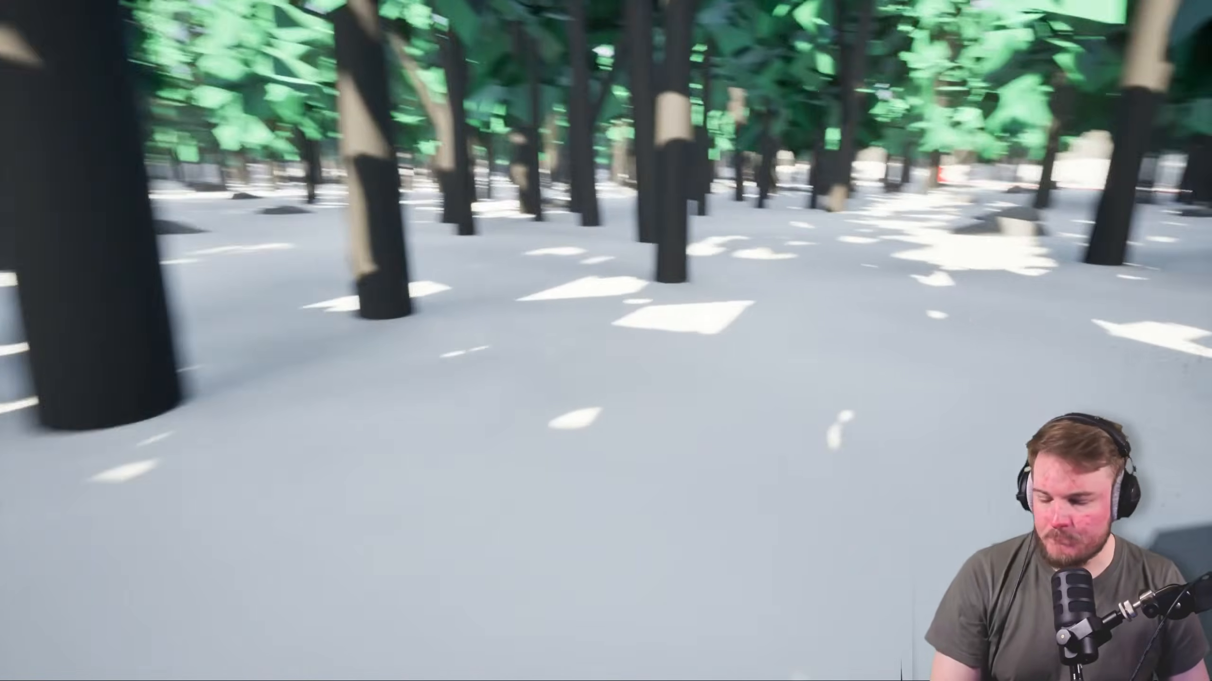
{"action": "key", "text": "w"}
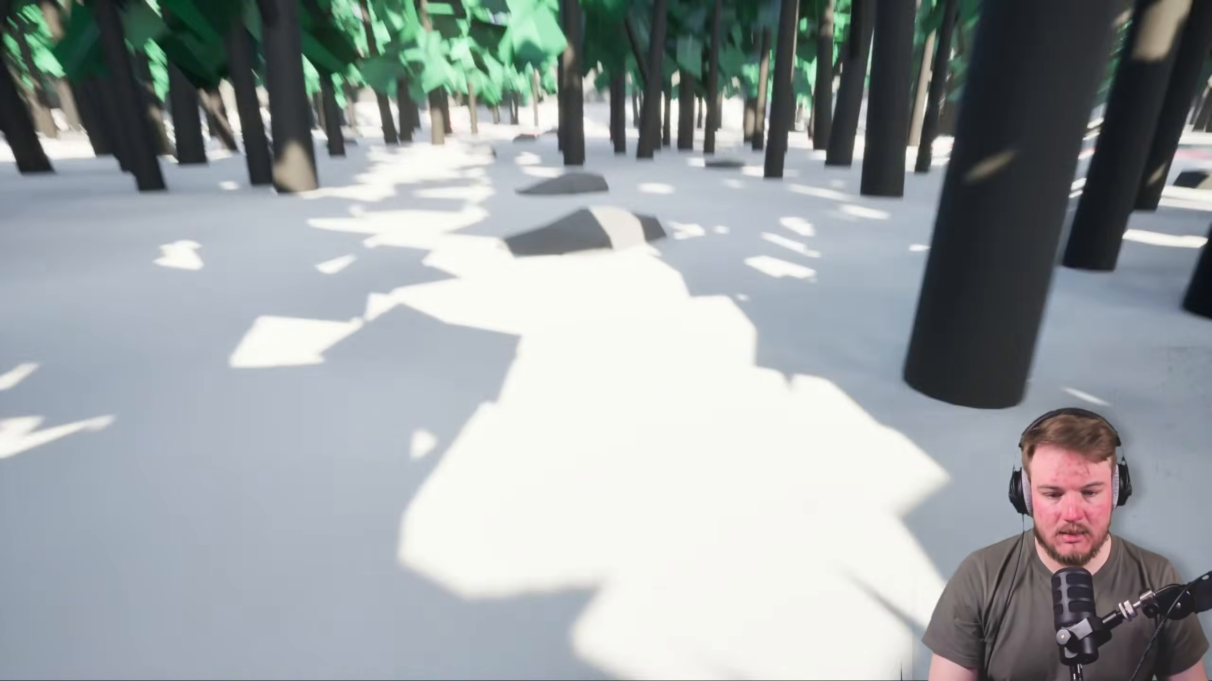
{"action": "key", "text": "w"}
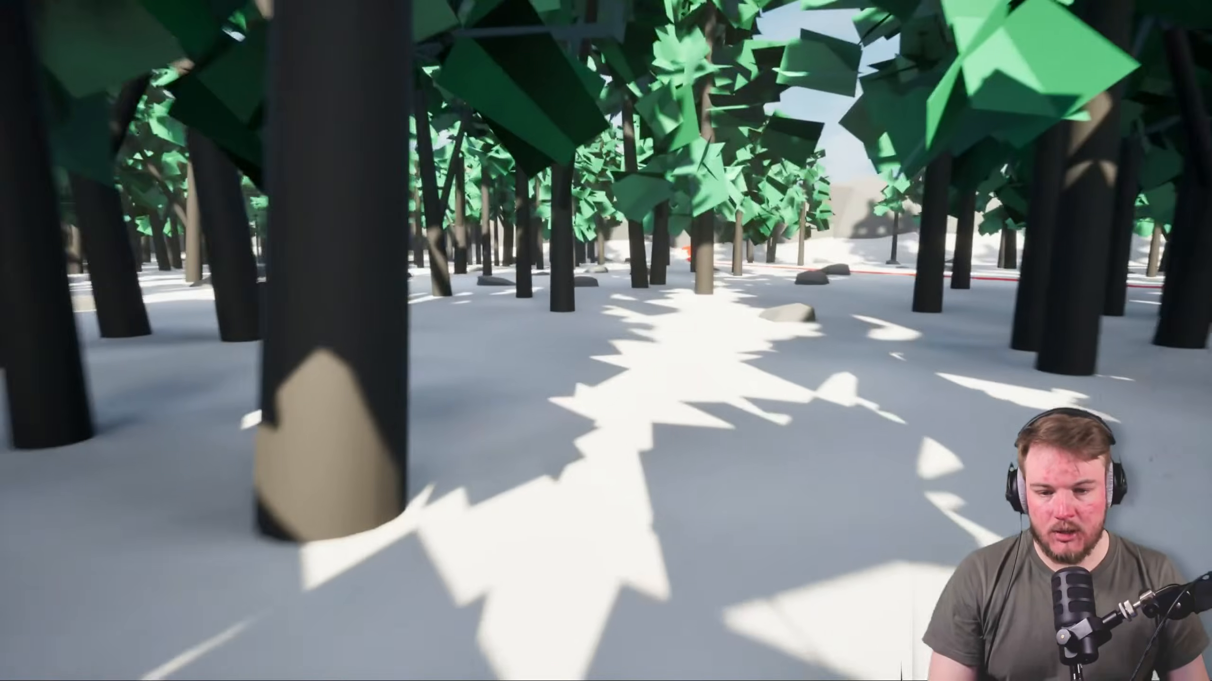
{"action": "key", "text": "w"}
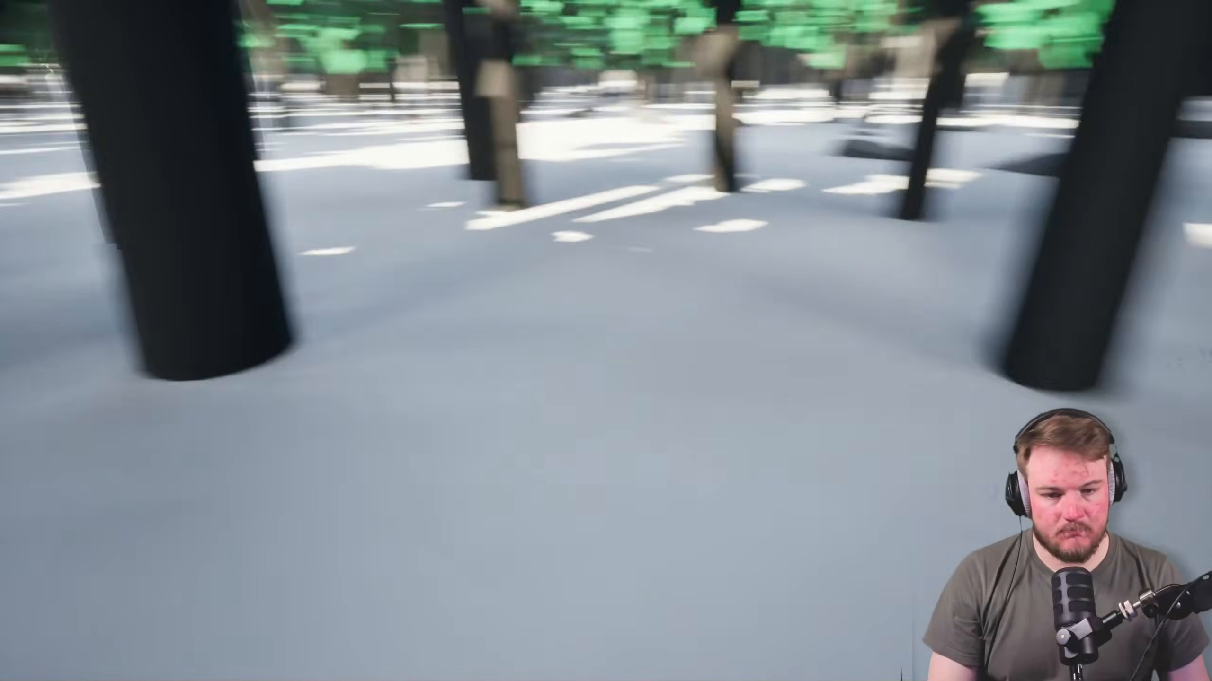
{"action": "key", "text": "w"}
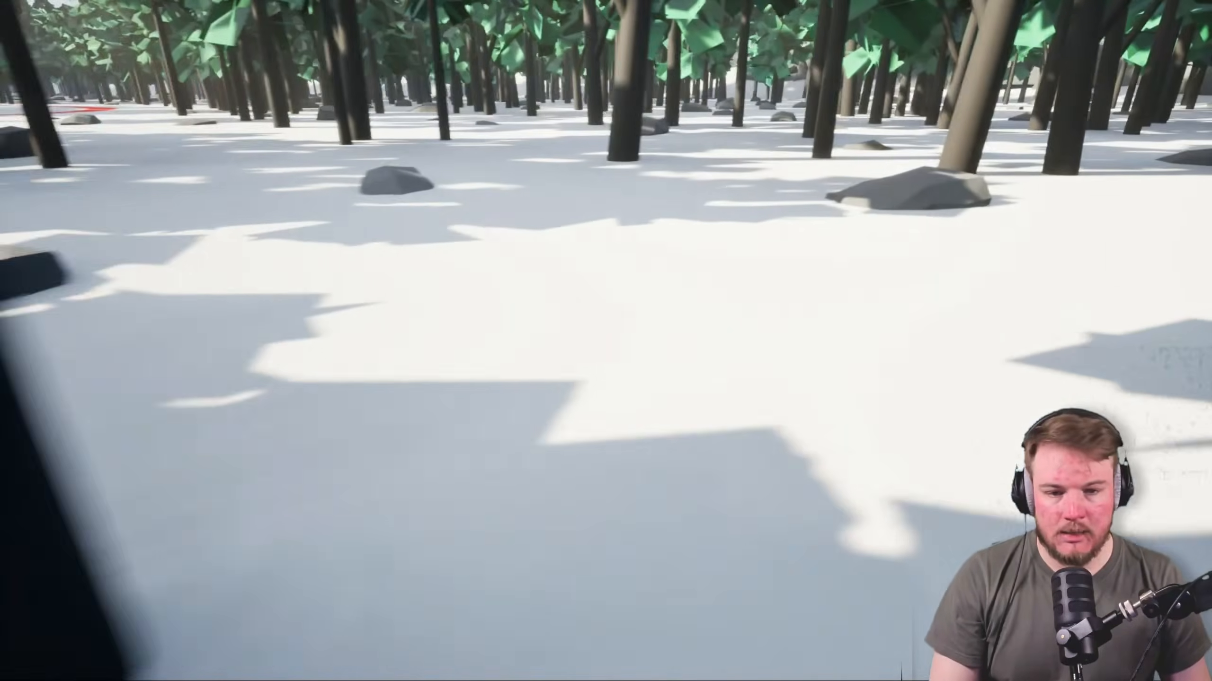
{"action": "key", "text": "w"}
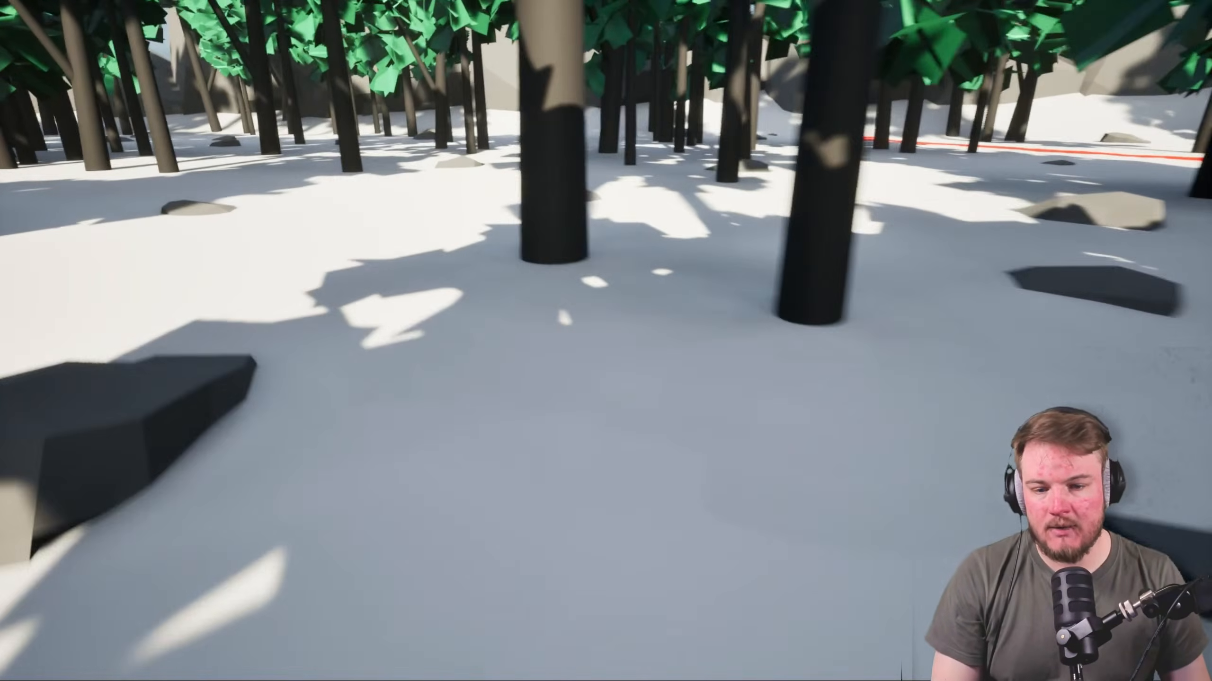
Walk up to and along the boulder wall bordering the forest to check it, and end the play session
{"action": "key", "text": "w"}
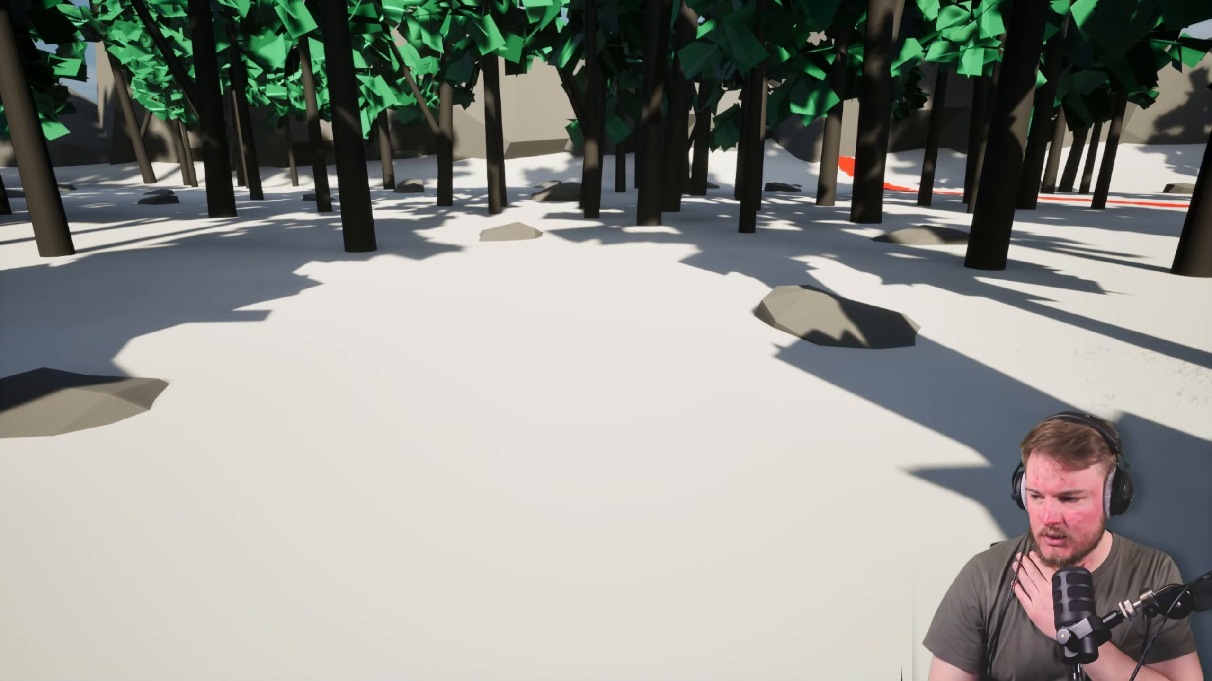
{"action": "key", "text": "w"}
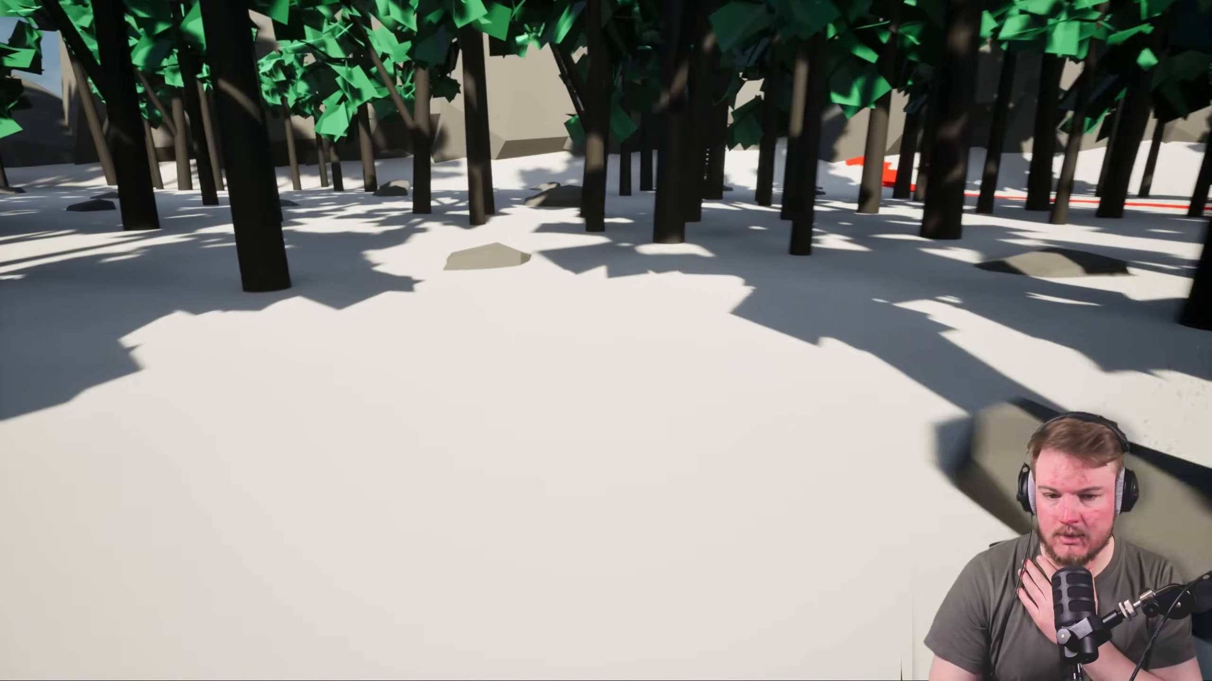
{"action": "key", "text": "w"}
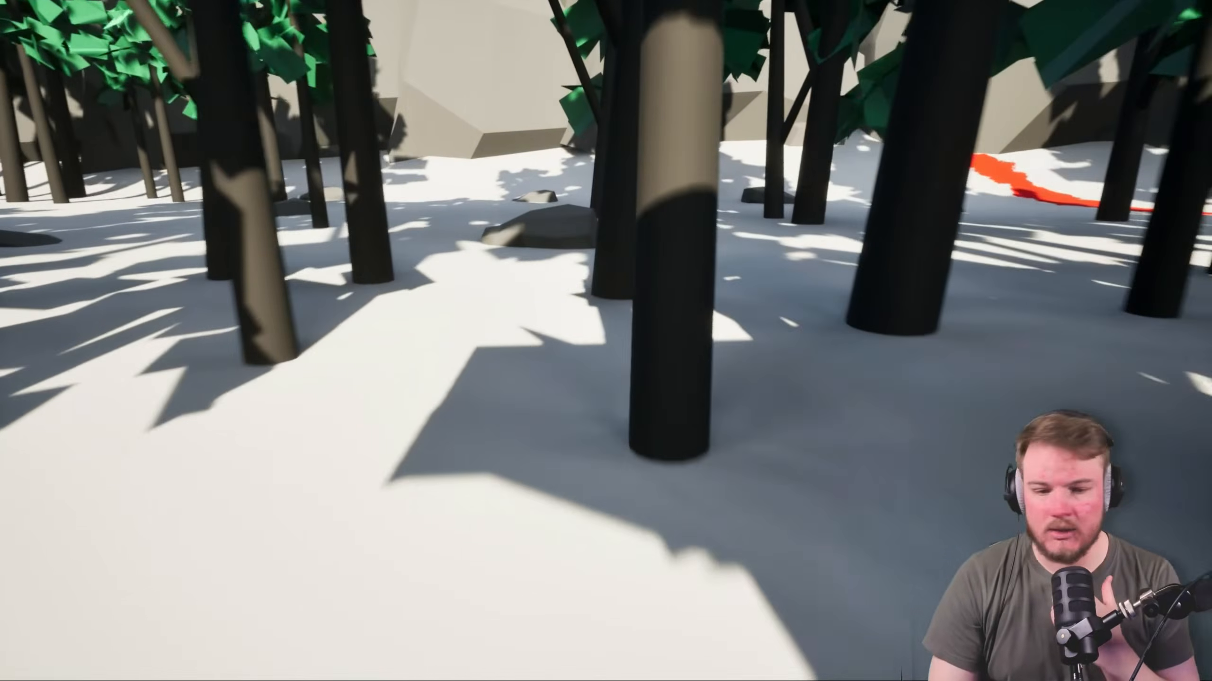
{"action": "key", "text": "w"}
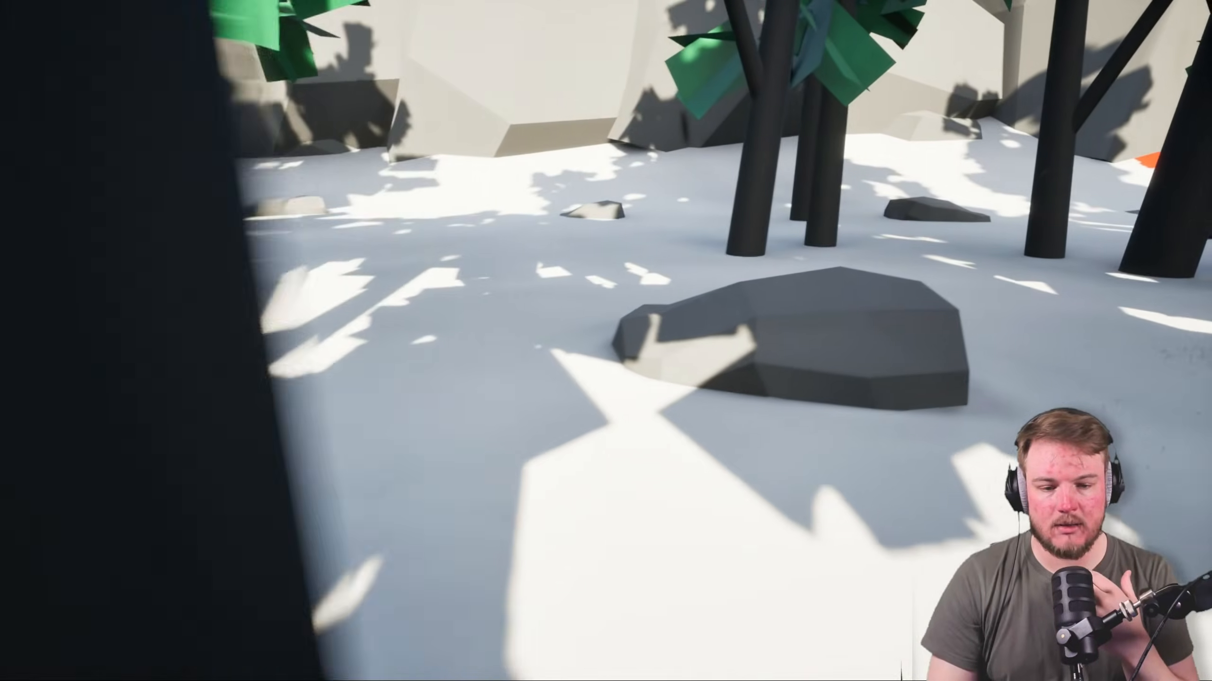
{"action": "key", "text": "w"}
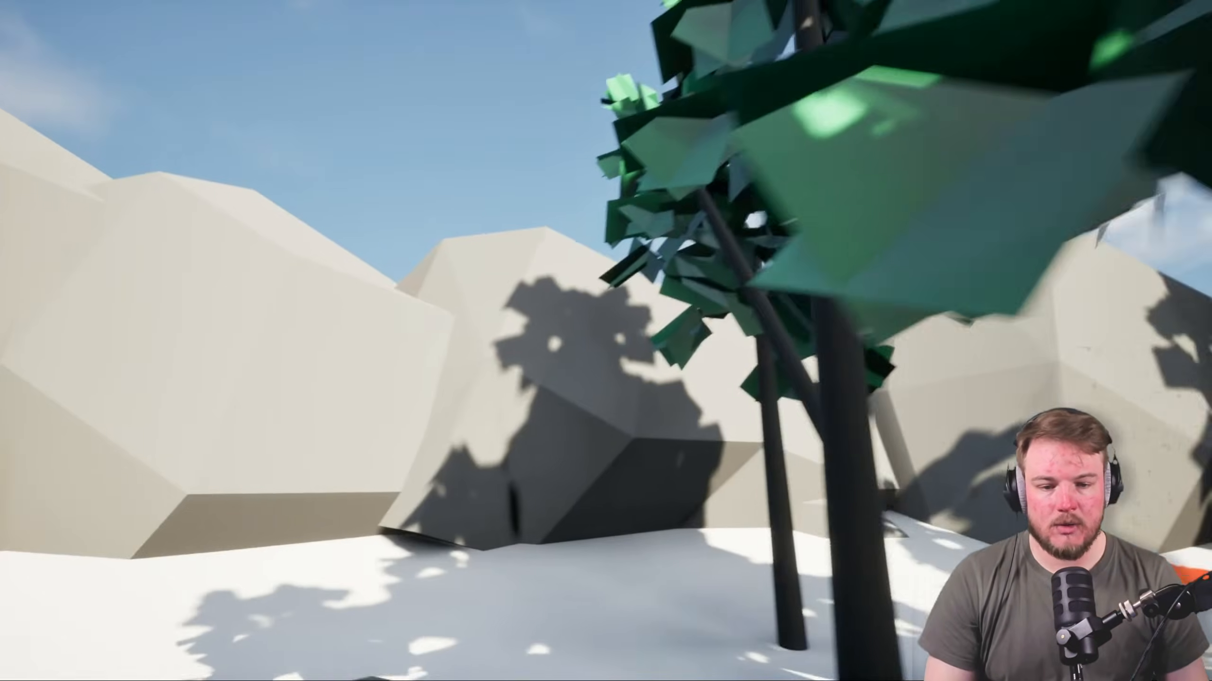
{"action": "key", "text": "w"}
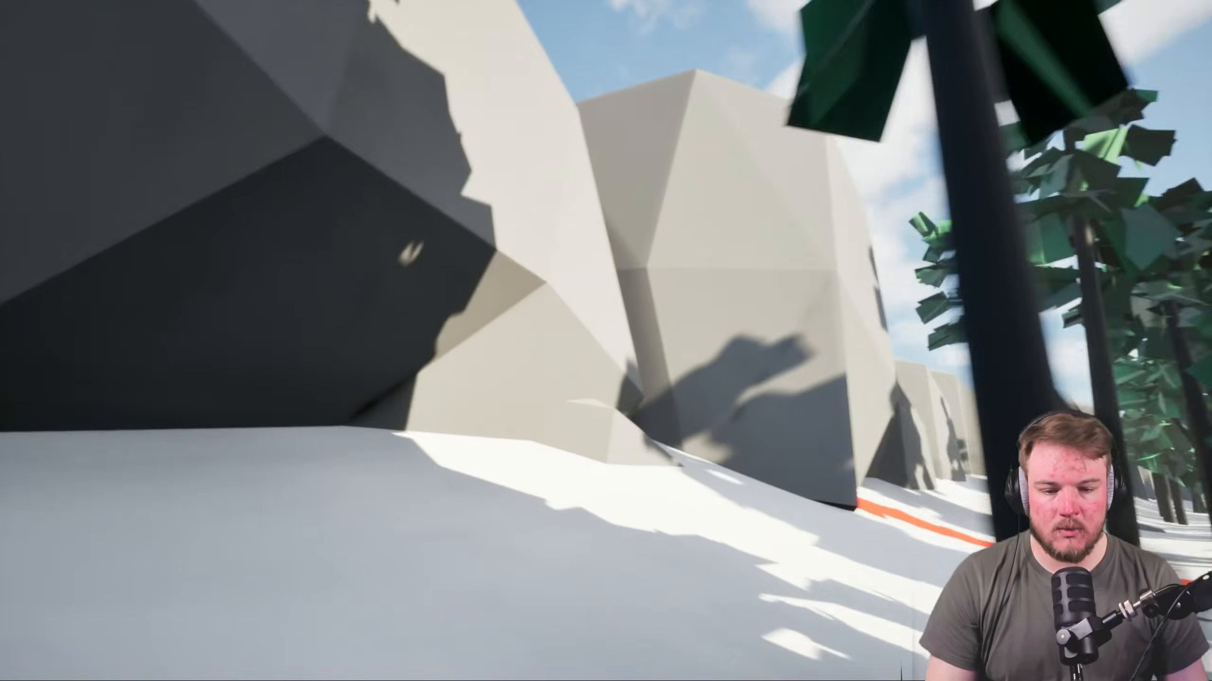
{"action": "key", "text": "w"}
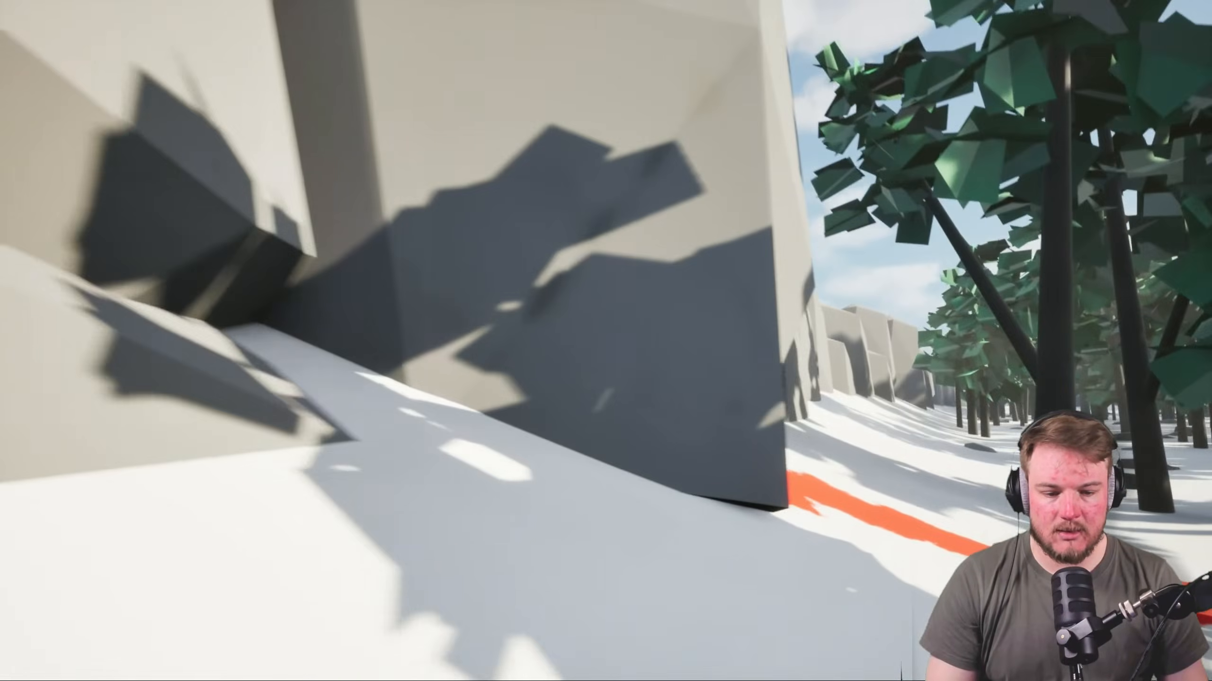
{"action": "key", "text": "w"}
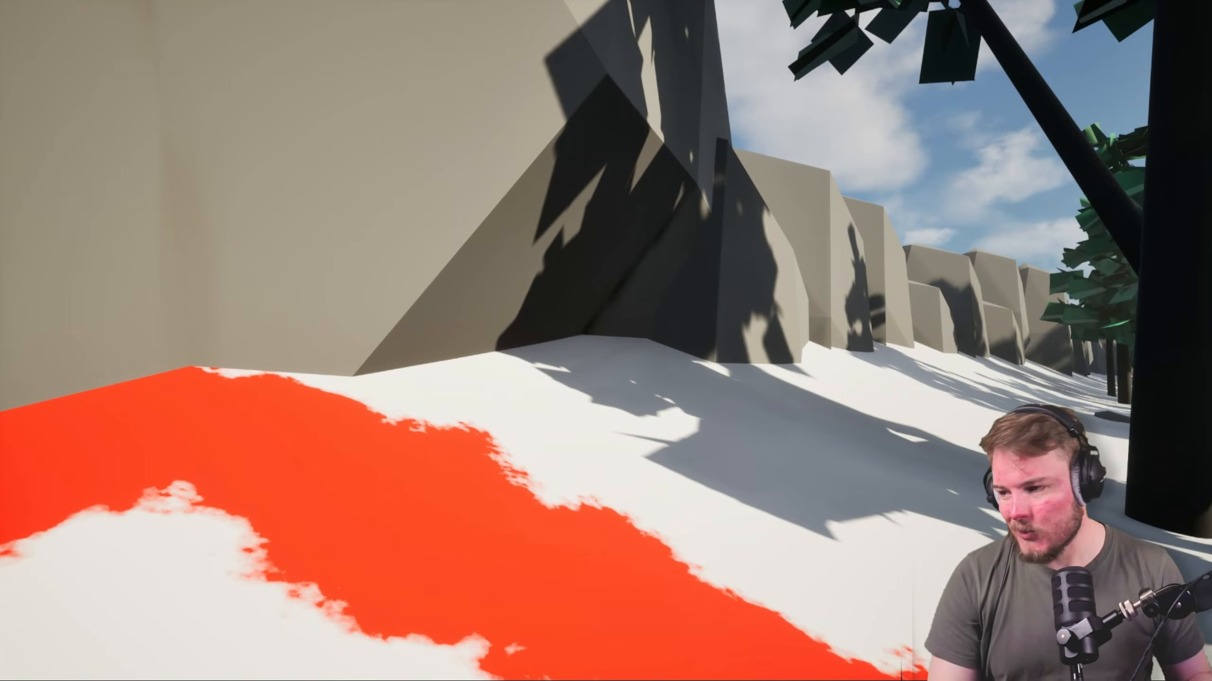
{"action": "key", "text": "Escape"}
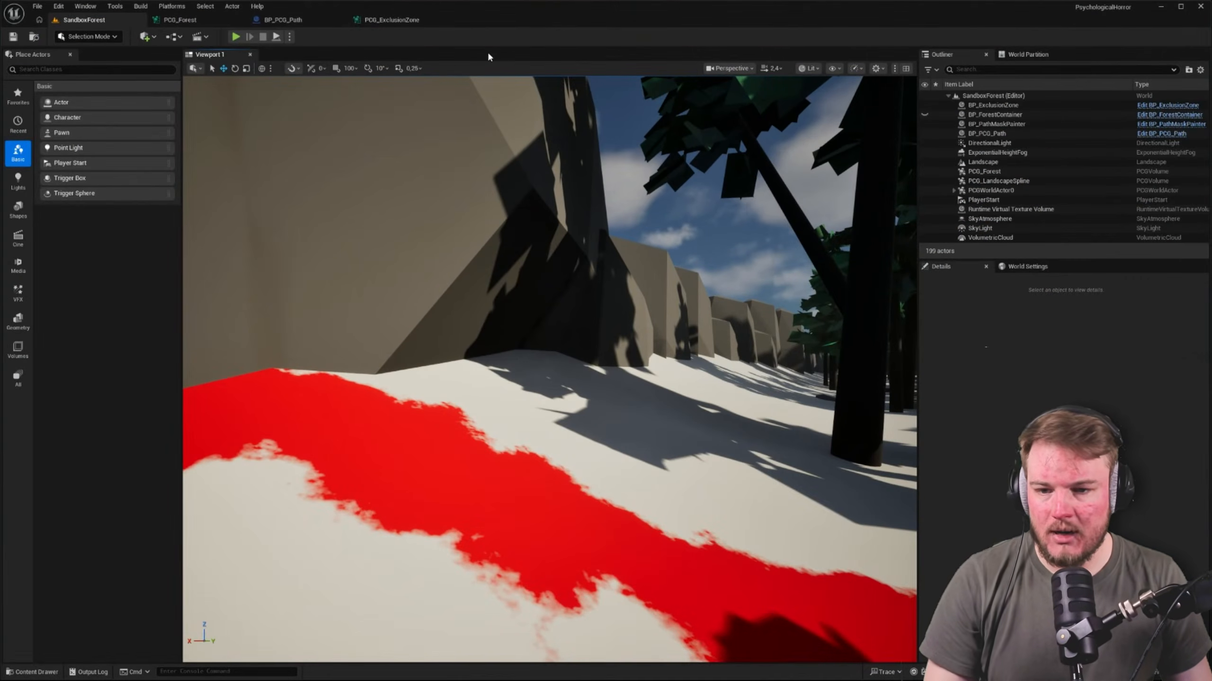
Open the PCG_LandscapeSpline graph from the PCG/LandscapeSpline content folder
{"action": "left_click", "coordinate": [321, 20]}
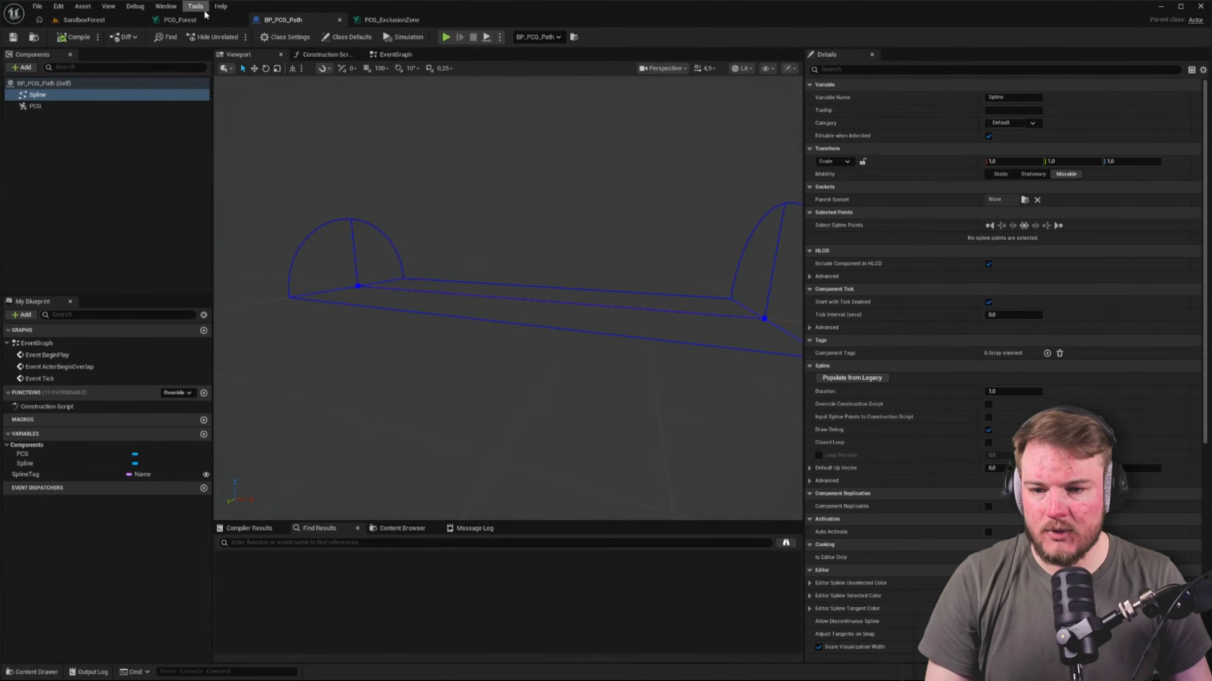
{"action": "left_click", "coordinate": [180, 19]}
{"action": "scroll", "coordinate": [568, 155], "scroll_direction": "down", "scroll_amount": 6}
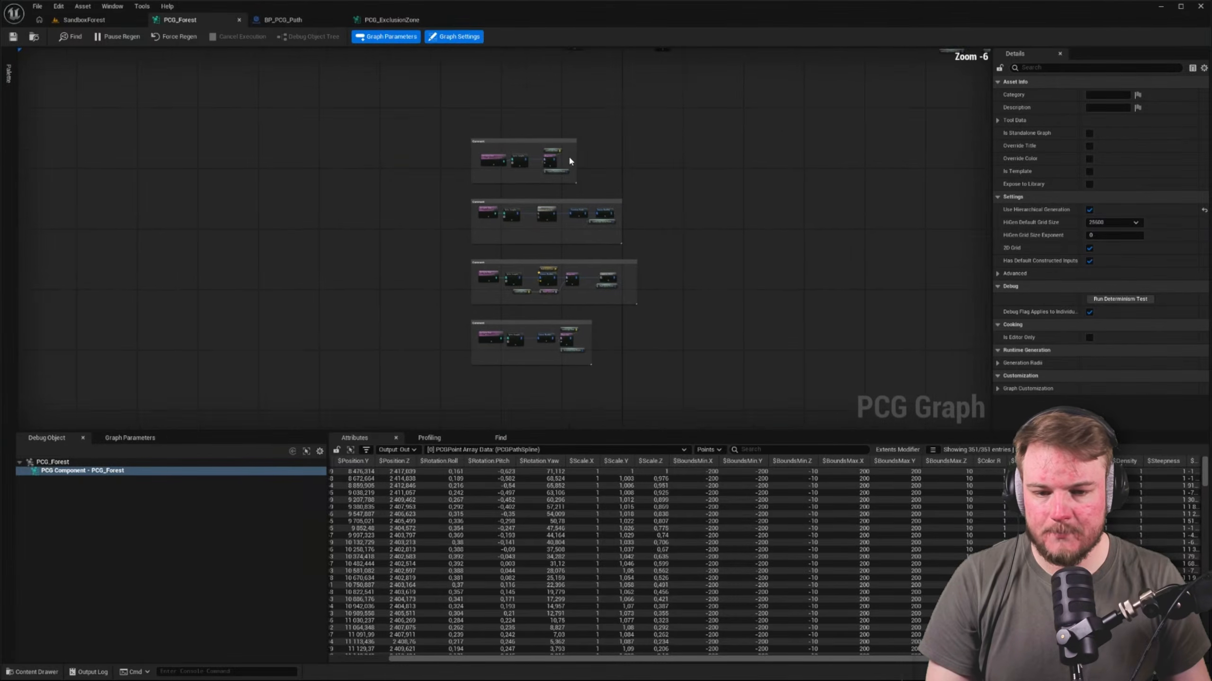
{"action": "key", "text": "ctrl+space"}
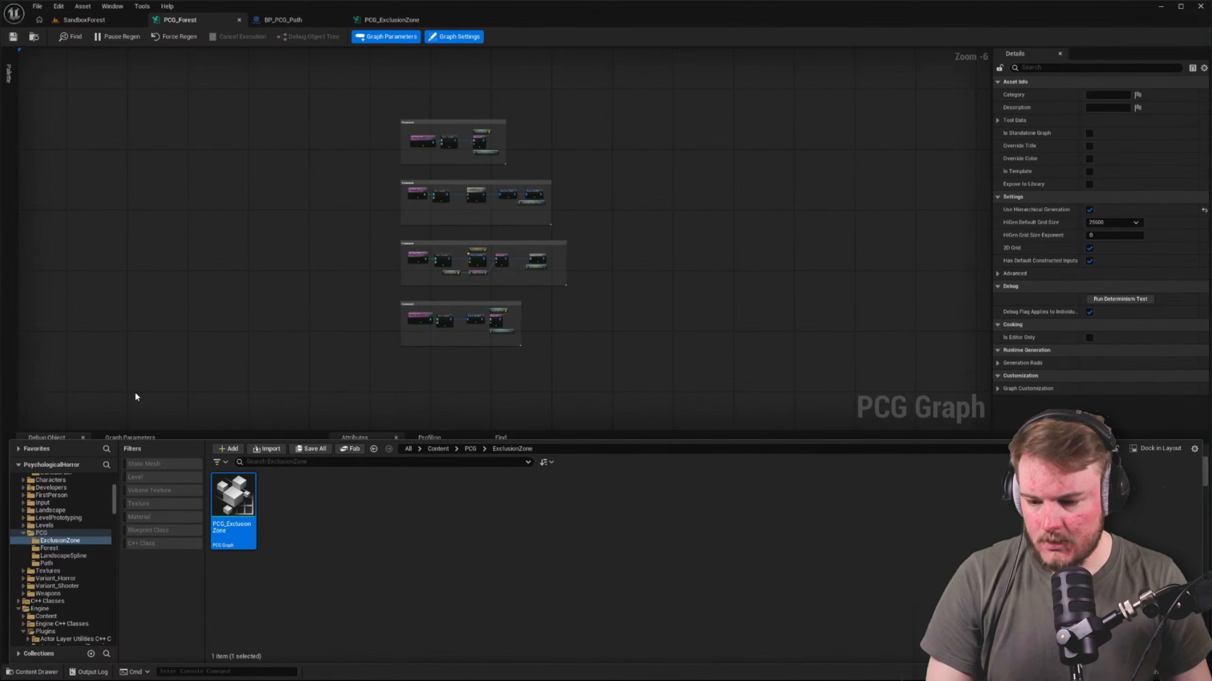
{"action": "left_click", "coordinate": [64, 557]}
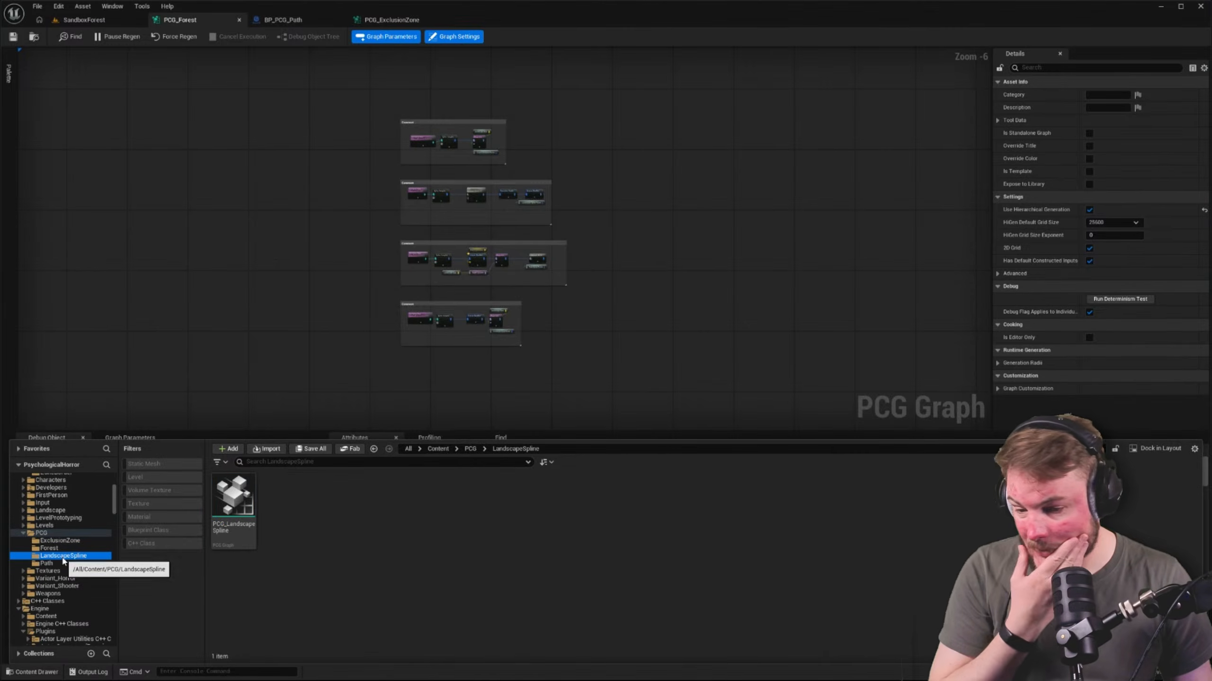
{"action": "double_click", "coordinate": [234, 509]}
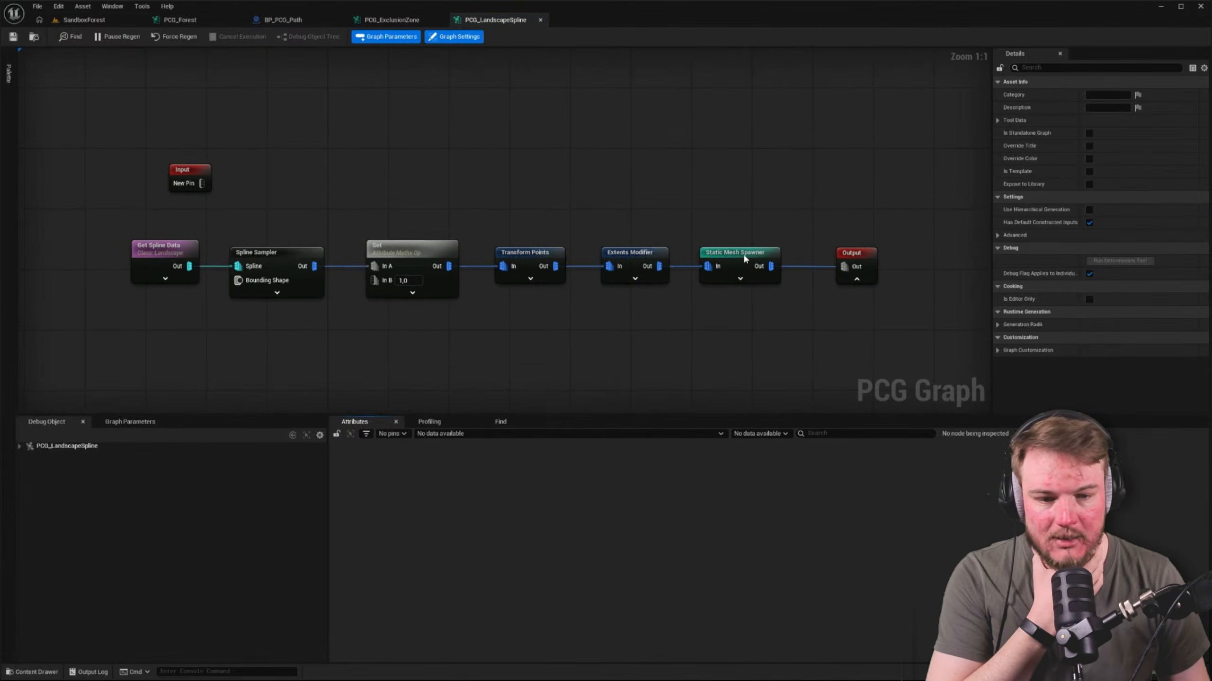
Set the collision preset of the boulder mesh entry in the Static Mesh Spawner node to BlockAll
{"action": "left_click", "coordinate": [745, 259]}
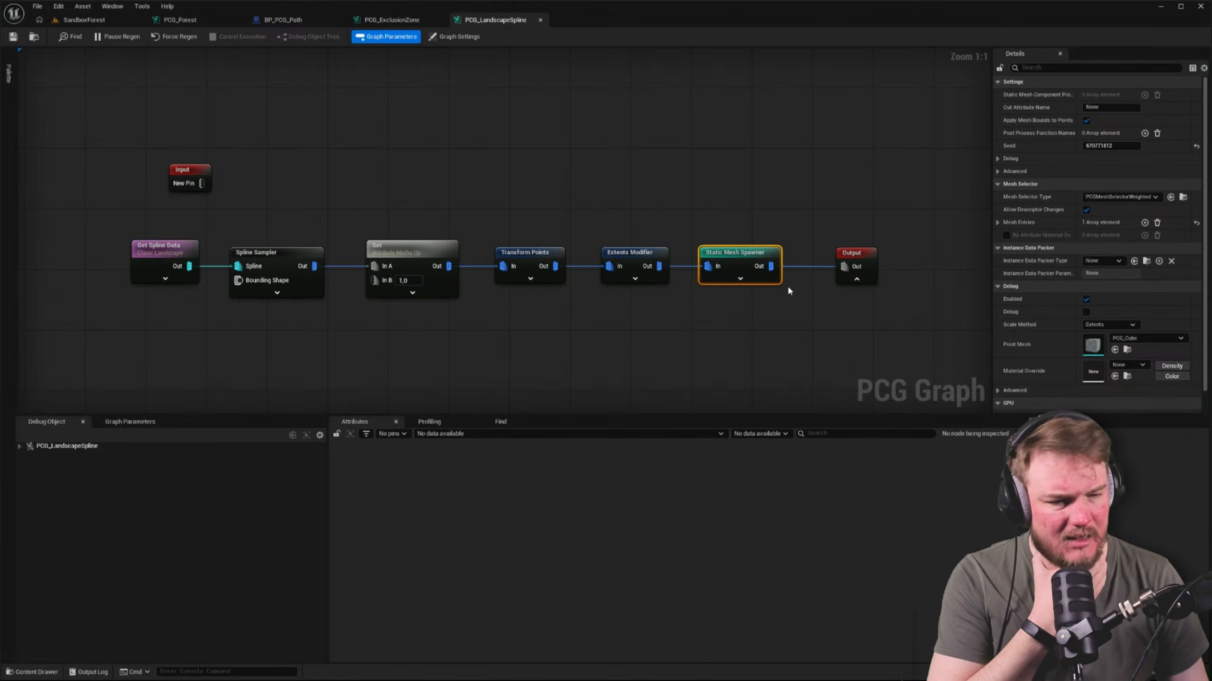
{"action": "left_click", "coordinate": [998, 223]}
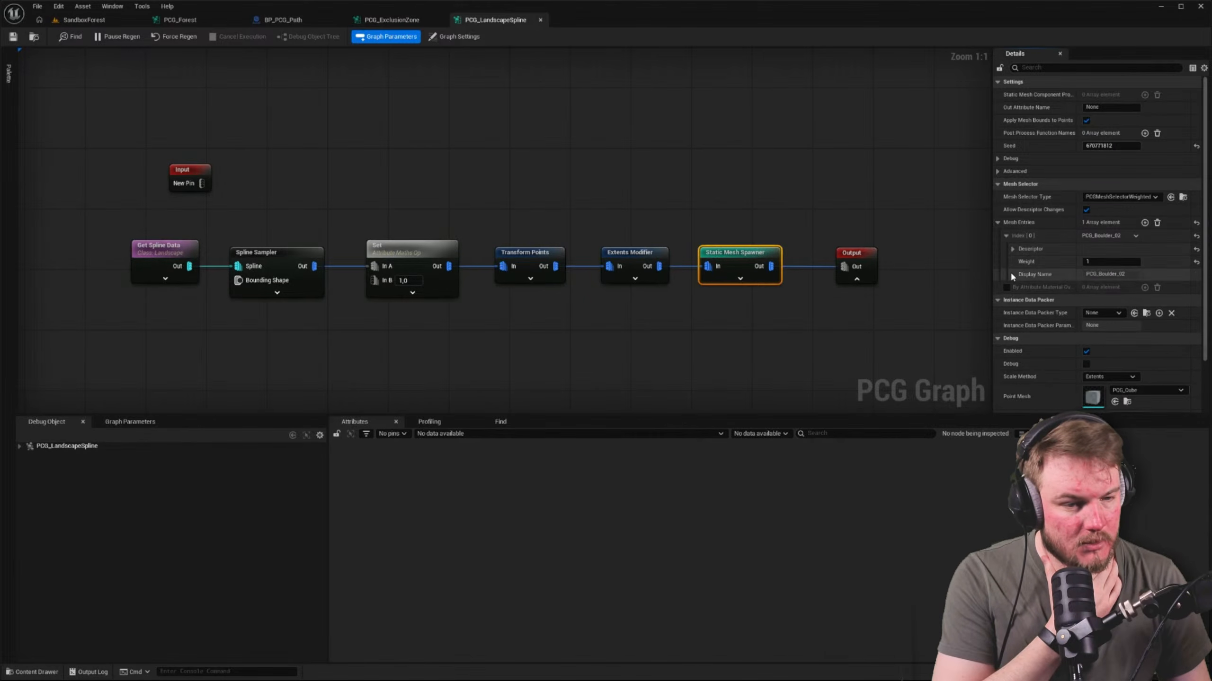
{"action": "left_click", "coordinate": [1011, 249]}
{"action": "scroll", "coordinate": [1012, 260], "scroll_direction": "down", "scroll_amount": 2}
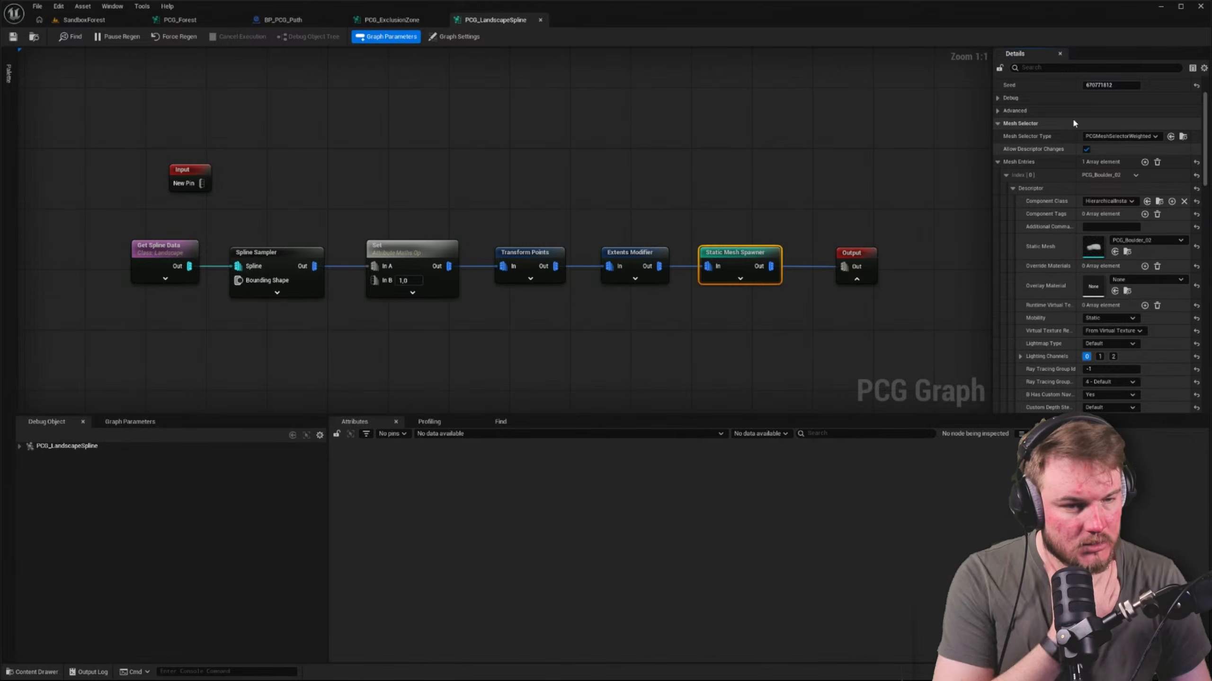
{"action": "left_click", "coordinate": [1075, 68]}
{"action": "type", "text": "coll"}
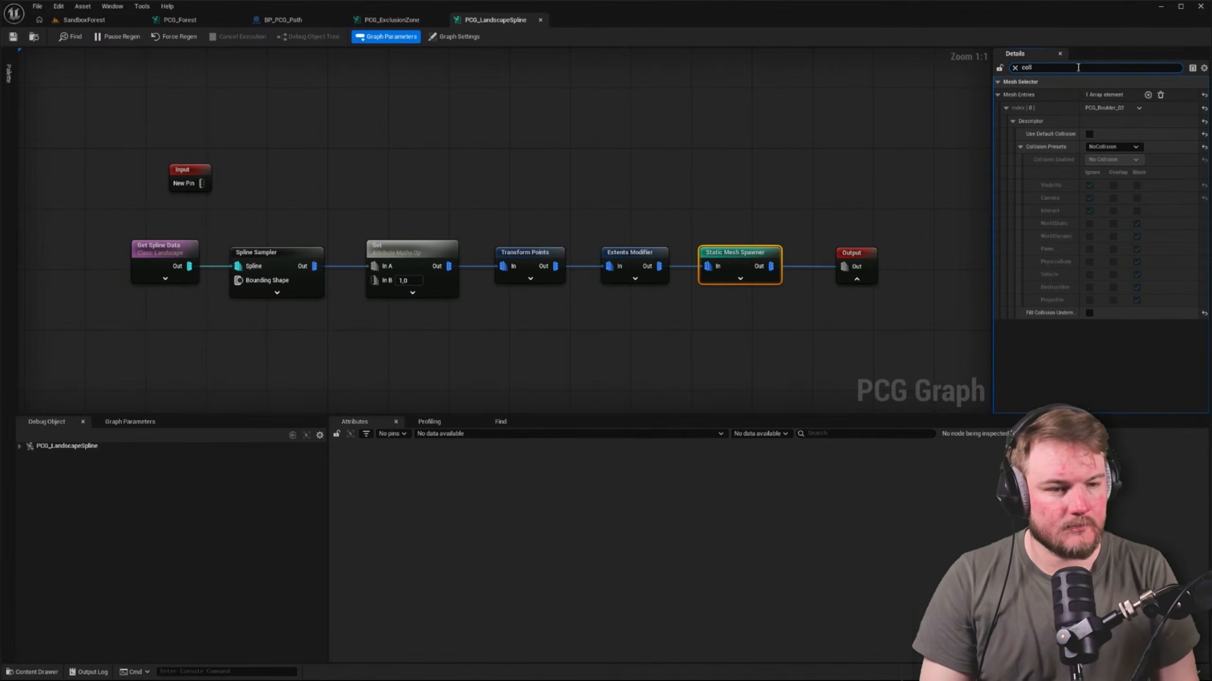
{"action": "left_click", "coordinate": [1118, 147]}
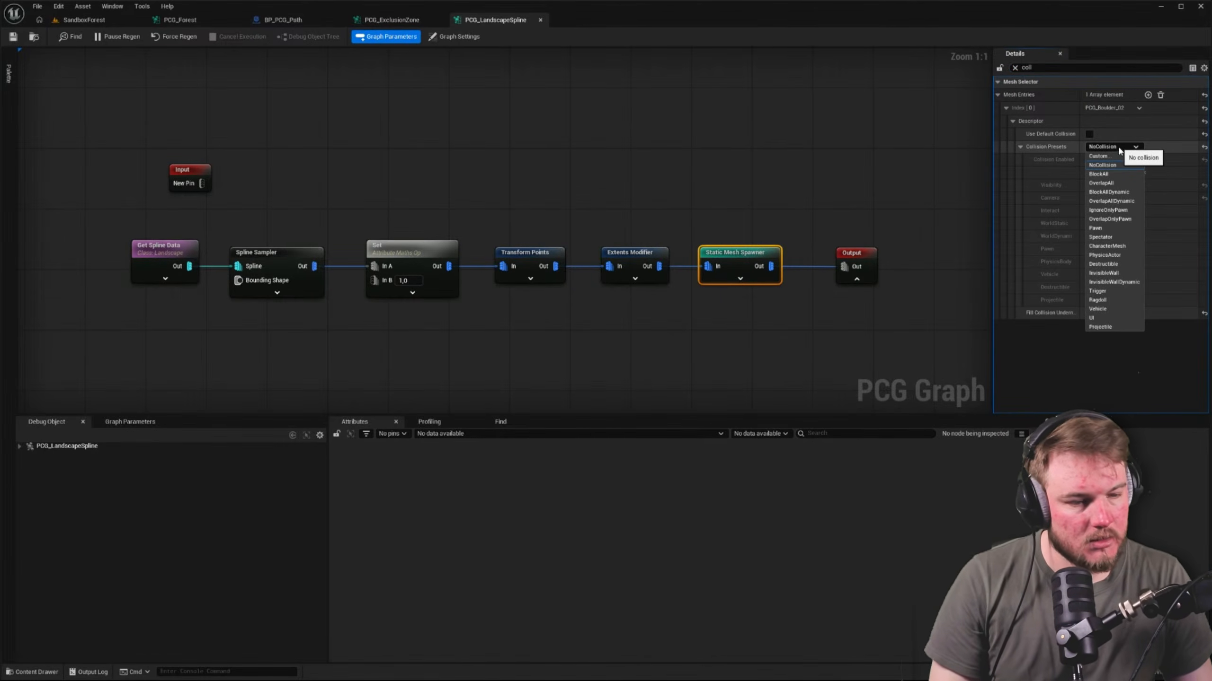
{"action": "left_click", "coordinate": [1122, 175]}
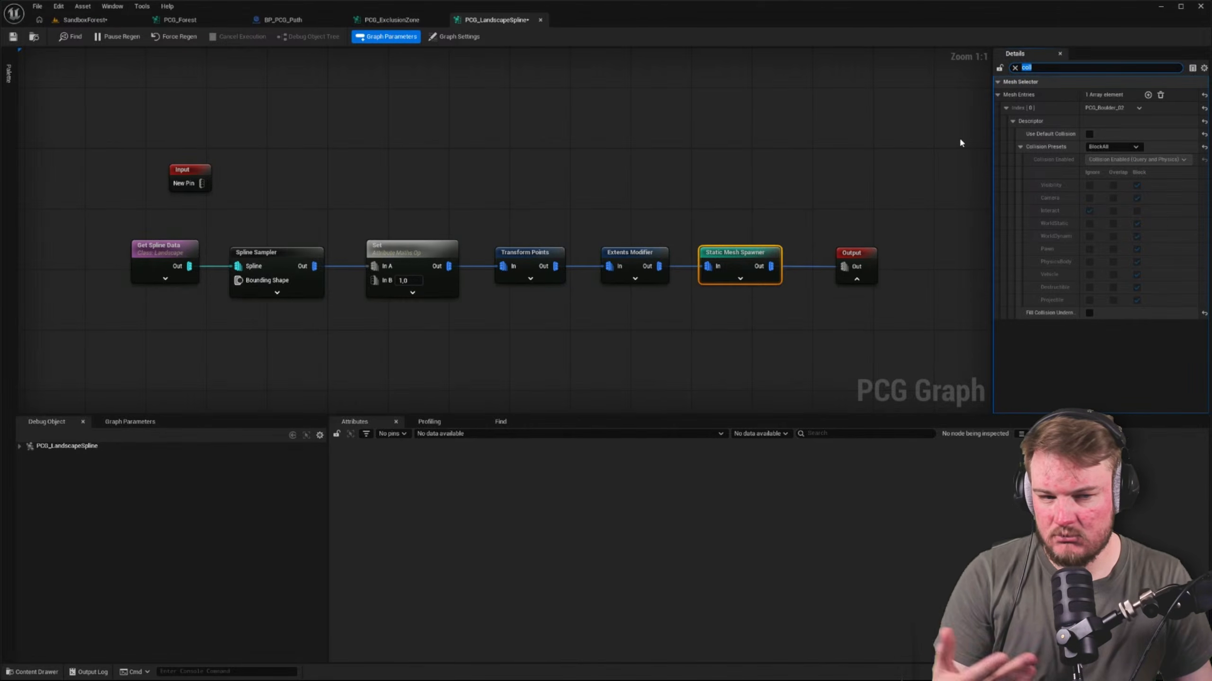
Try resetting the boulder mesh entry's collision preset and toggling its default collision, and undo the last change
{"action": "left_click", "coordinate": [1204, 148]}
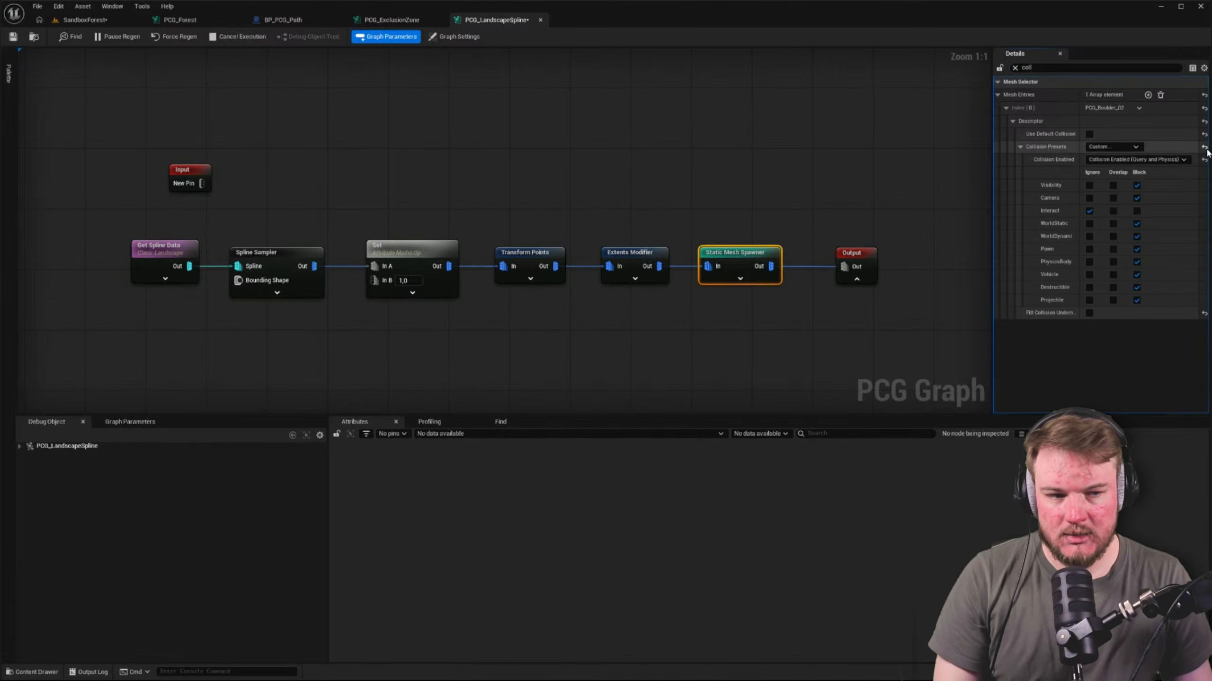
{"action": "left_click", "coordinate": [1089, 135]}
{"action": "key", "text": "ctrl+z"}
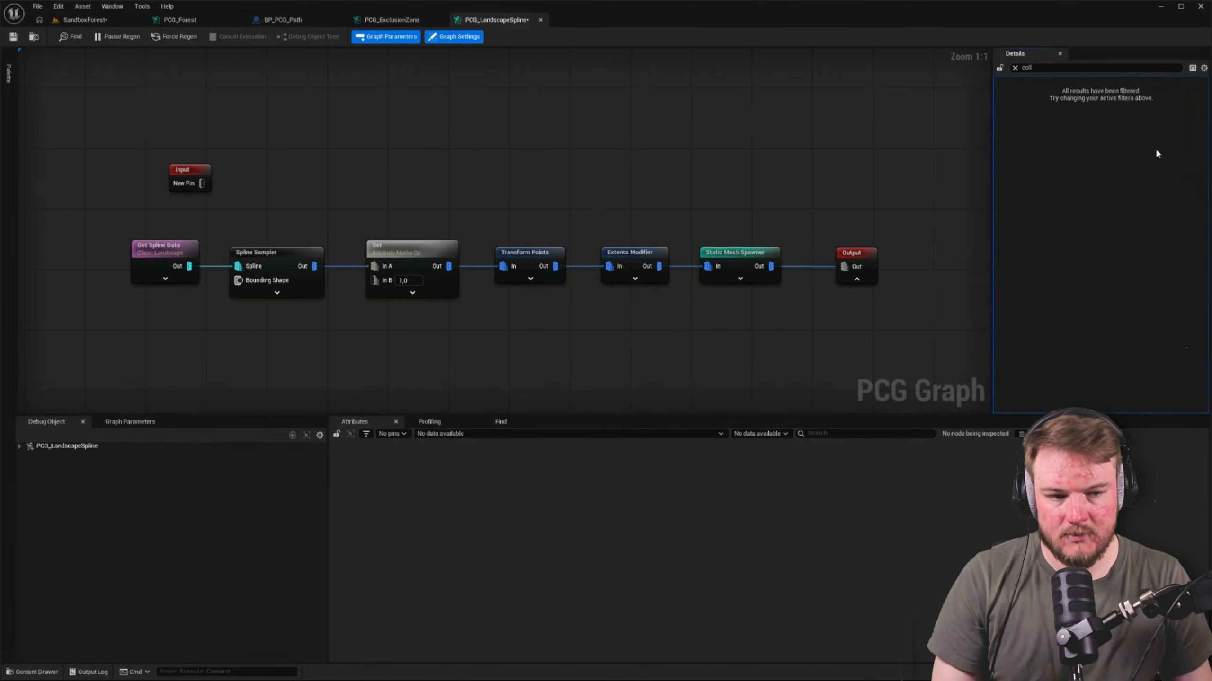
Reselect the Static Mesh Spawner node and restore its boulder entry's collision preset to BlockAll
{"action": "left_click", "coordinate": [750, 252]}
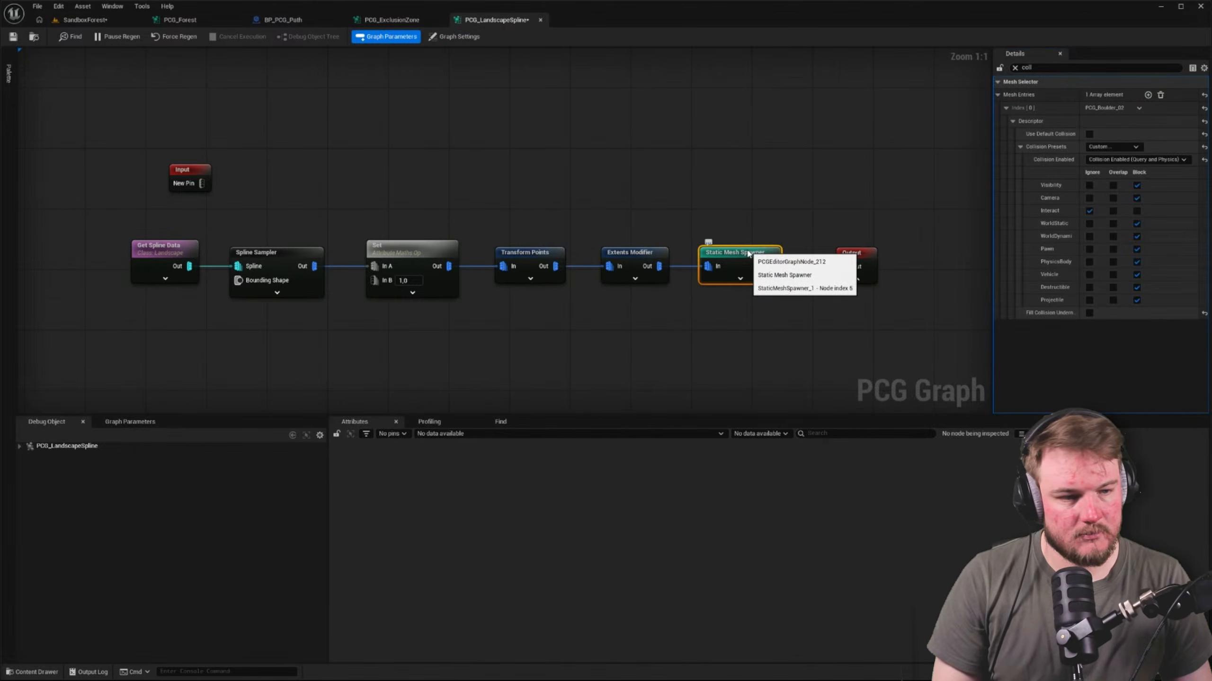
{"action": "left_click", "coordinate": [1133, 149]}
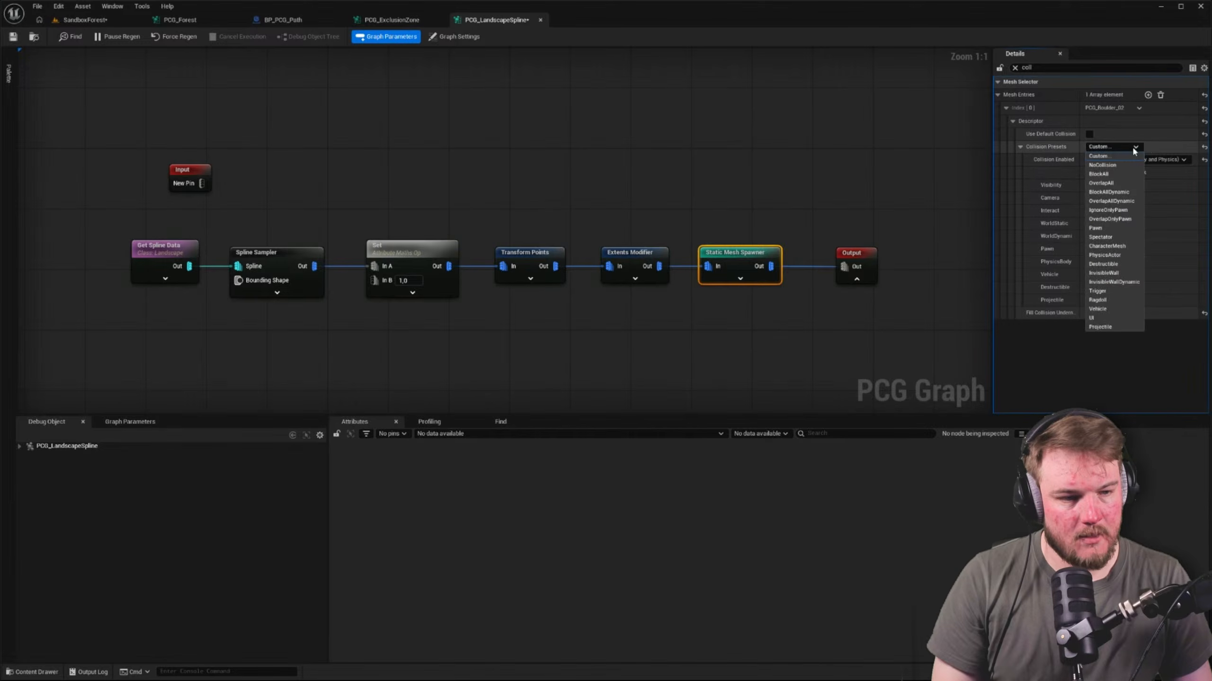
{"action": "left_click", "coordinate": [1116, 175]}
{"action": "left_click", "coordinate": [187, 69]}
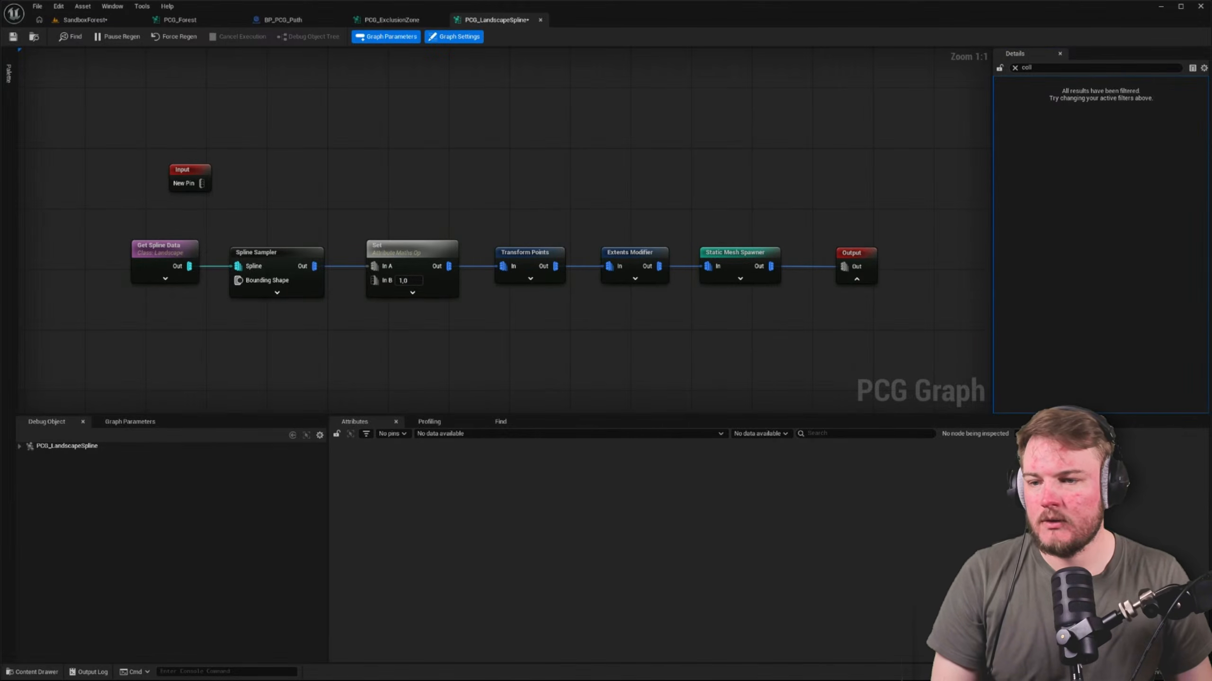
Play SandboxForest from the red path beside the boulder wall and walk along the wall to test its collision
{"action": "left_click", "coordinate": [61, 24]}
{"action": "right_click_drag", "start_coordinate": [585, 457], "coordinate": [506, 457]}
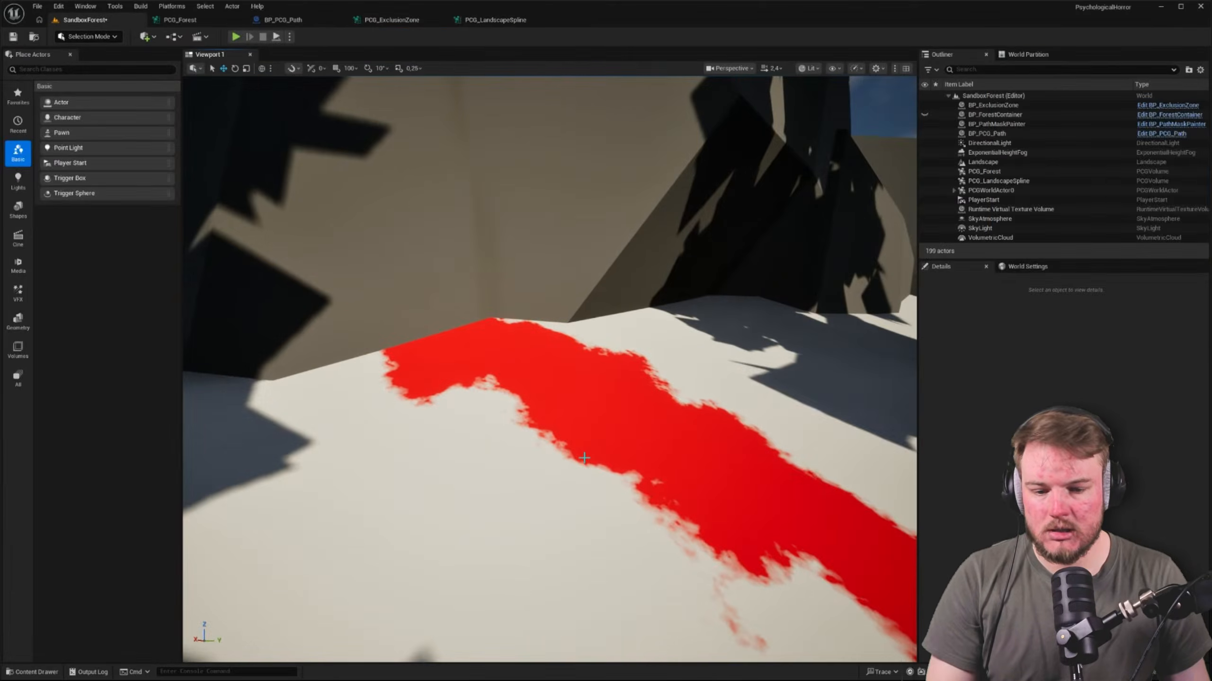
{"action": "right_click", "coordinate": [586, 457]}
{"action": "left_click", "coordinate": [602, 450]}
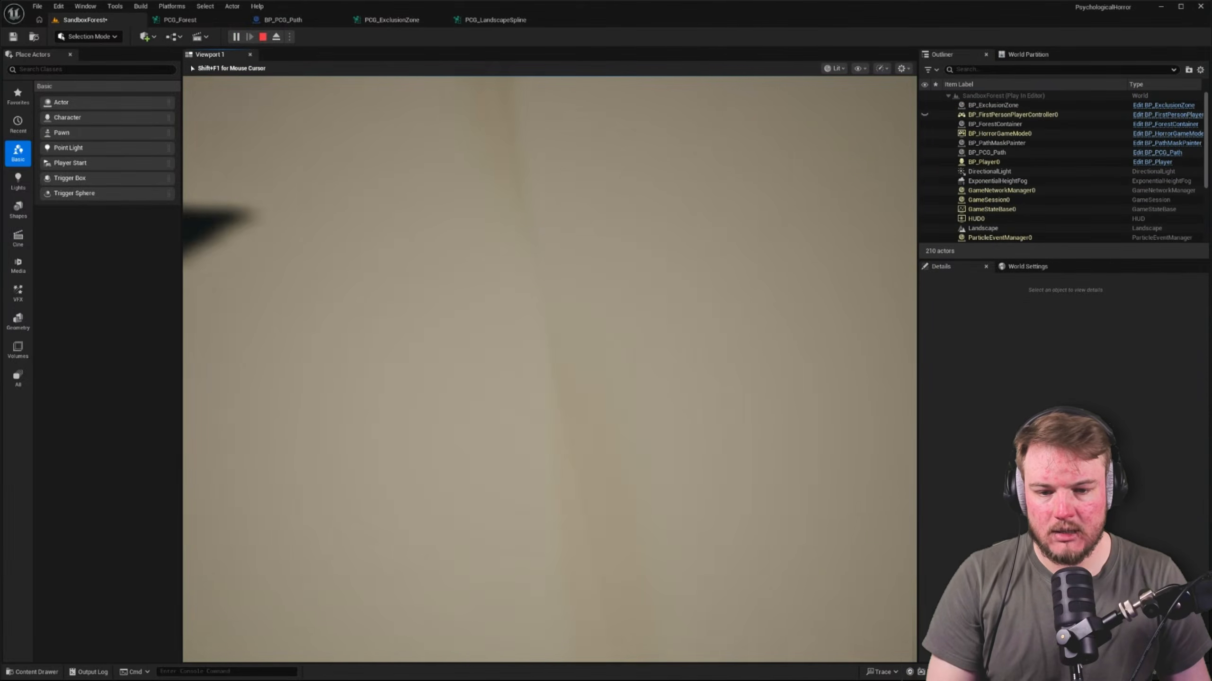
{"action": "key", "text": "w"}
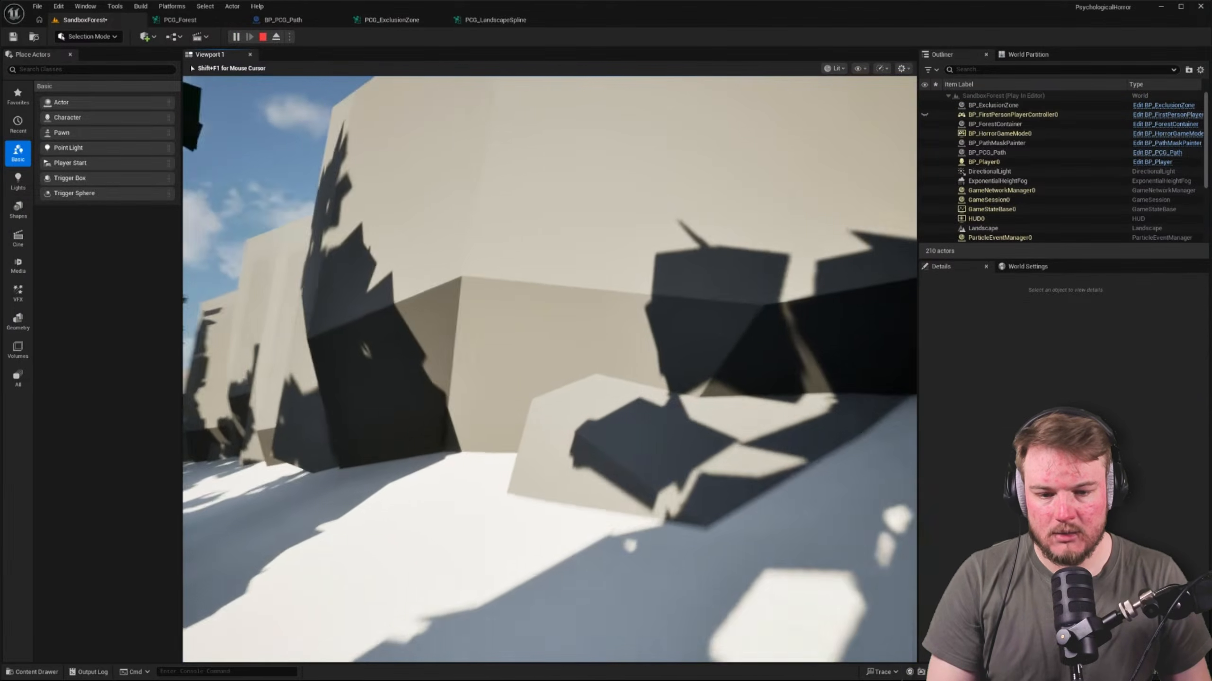
{"action": "key", "text": "w"}
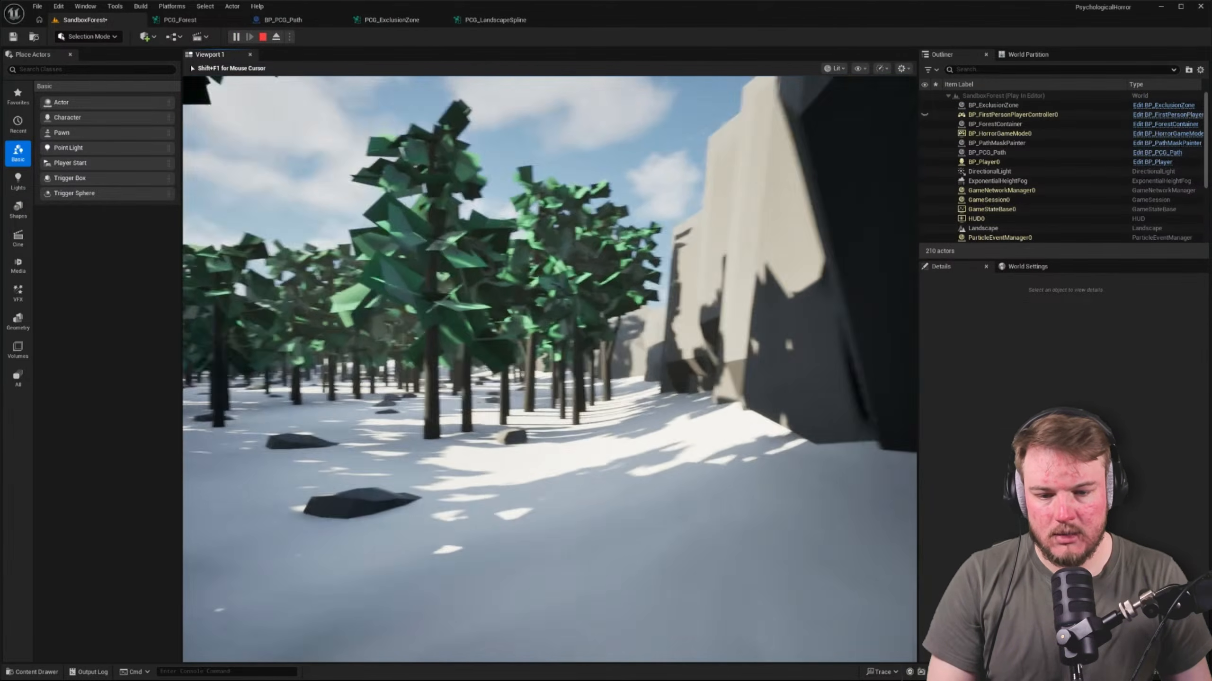
{"action": "key", "text": "w"}
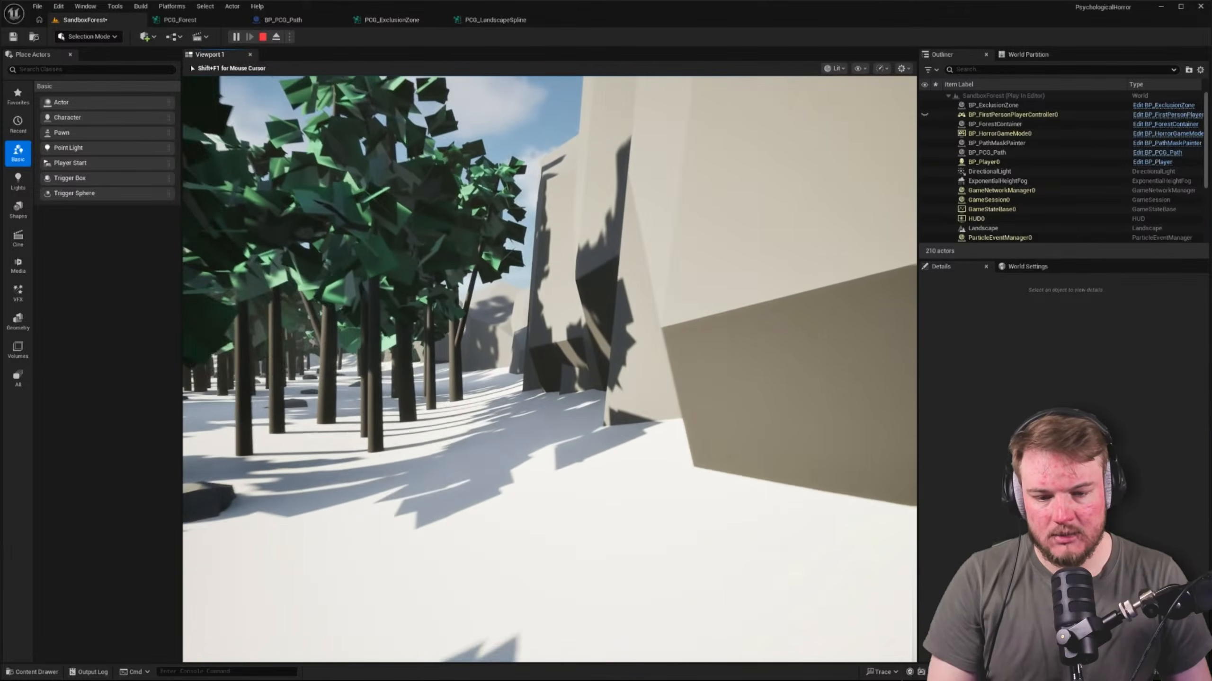
Walk through the forest among the trunks and rocks, inspect the trees up to the canopy, and end the play session
{"action": "key", "text": "w"}
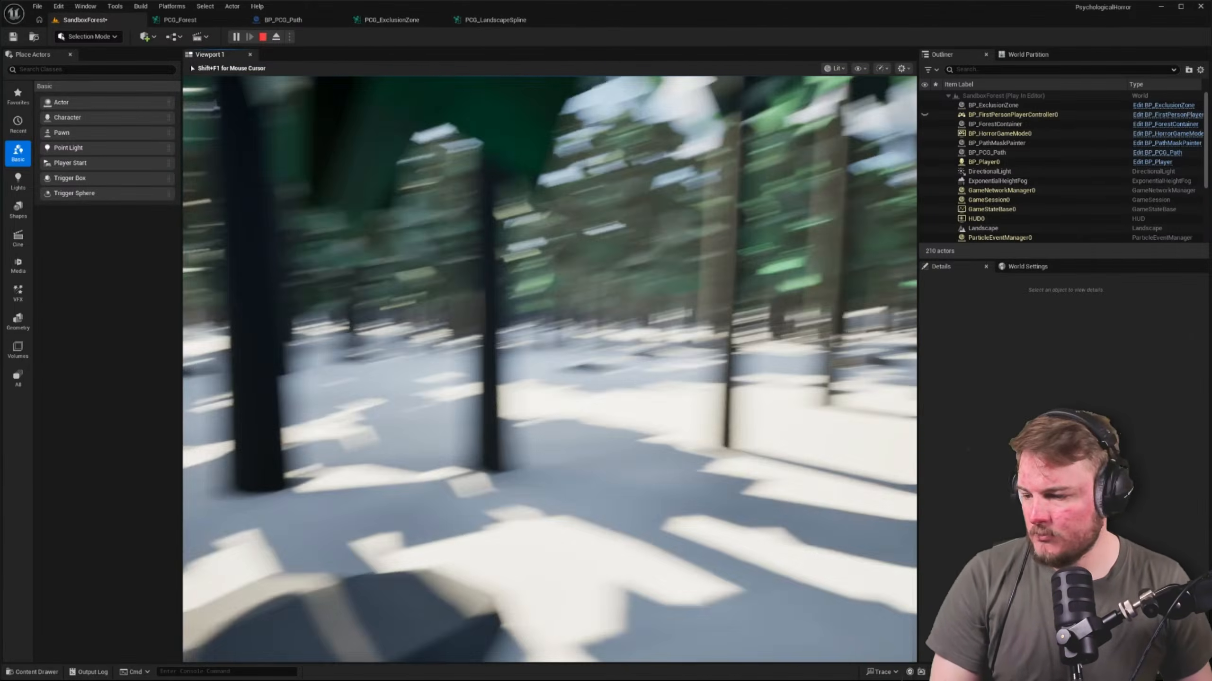
{"action": "key", "text": "w"}
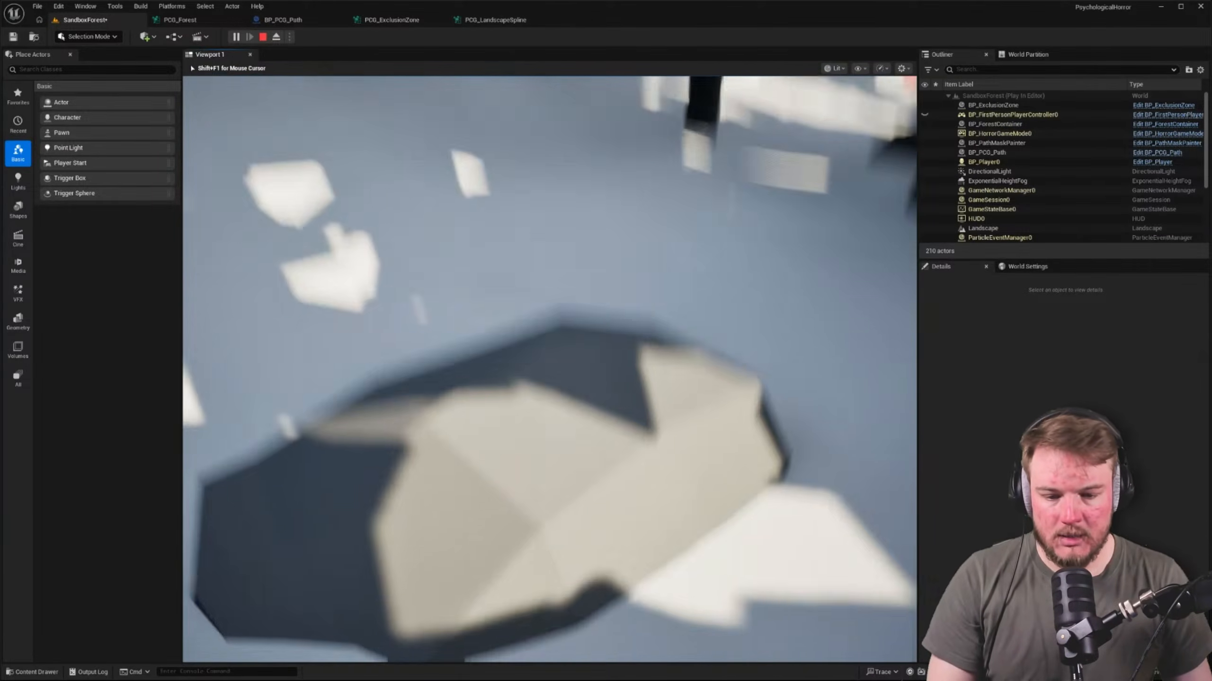
{"action": "key", "text": "w"}
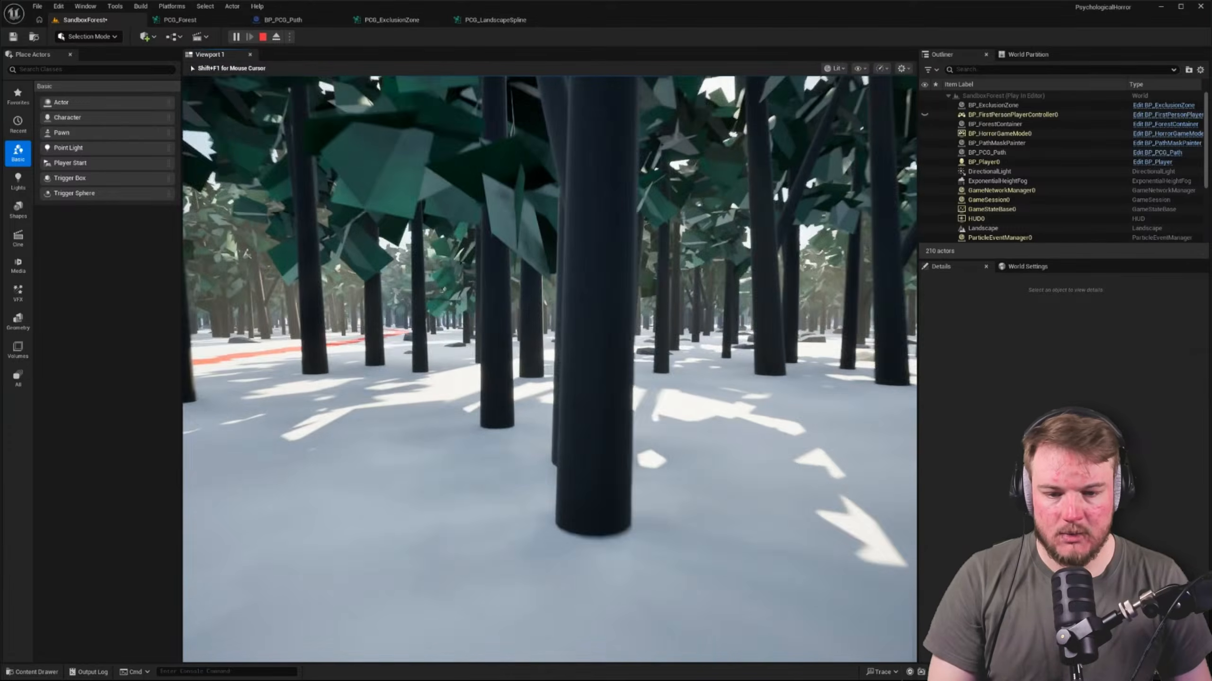
{"action": "key", "text": "w"}
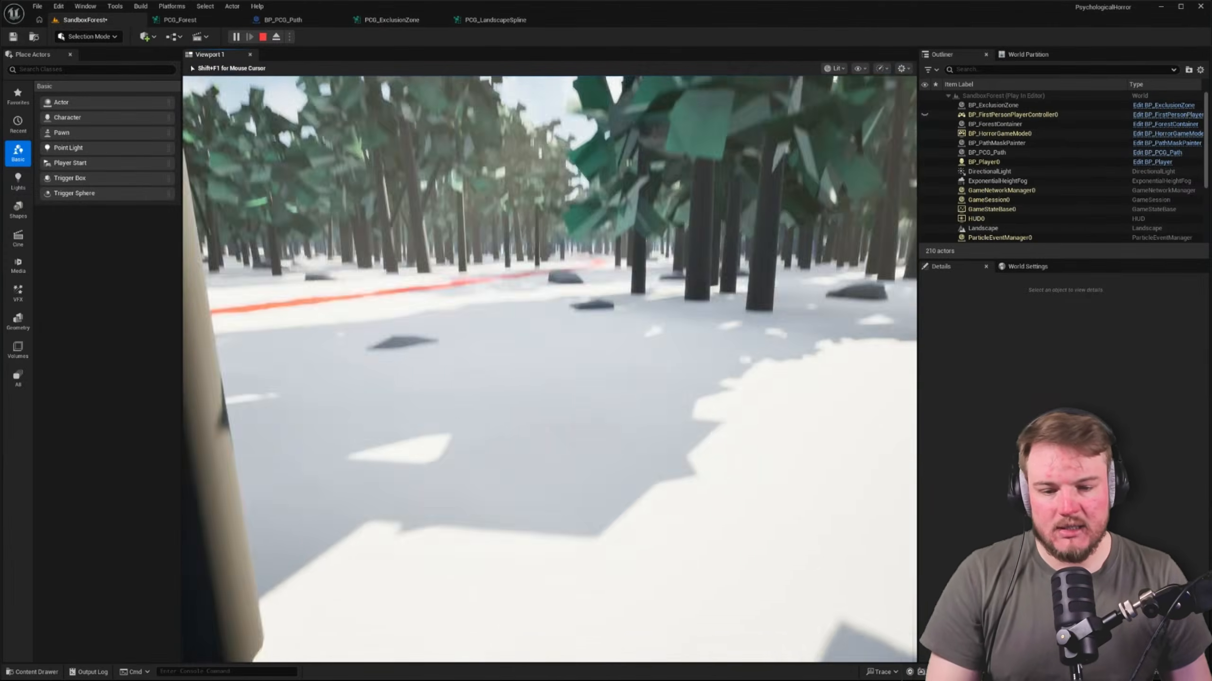
{"action": "key", "text": "w"}
{"action": "key", "text": "w"}
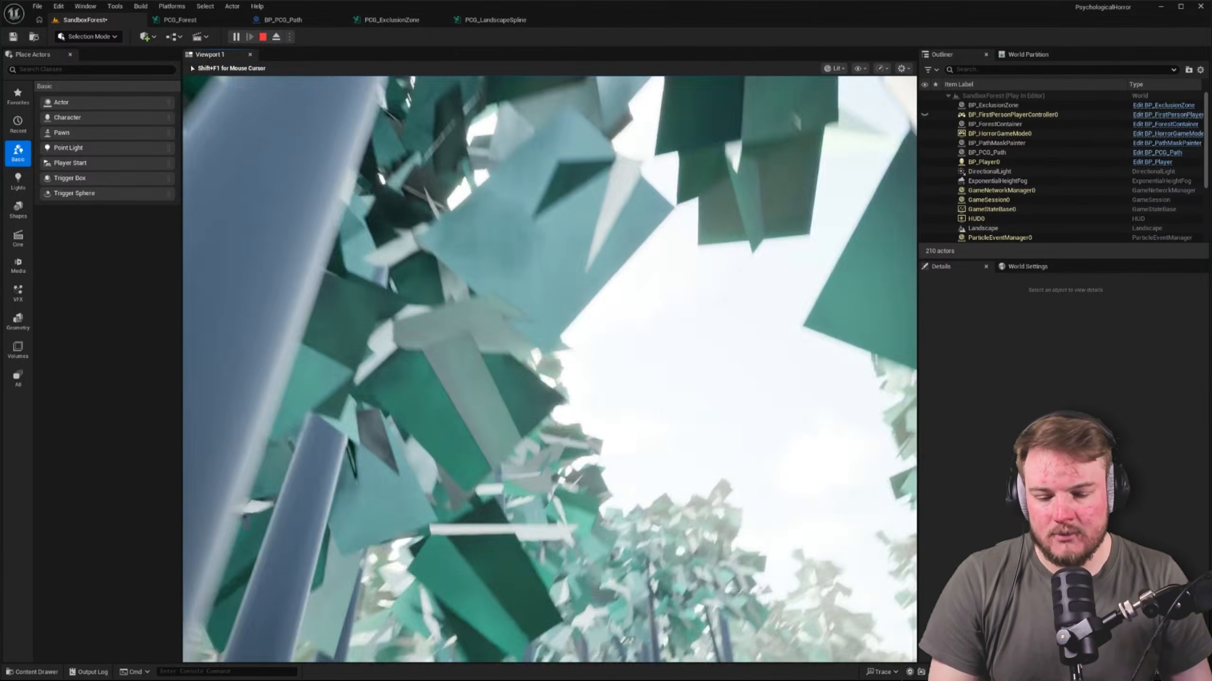
{"action": "key", "text": "w"}
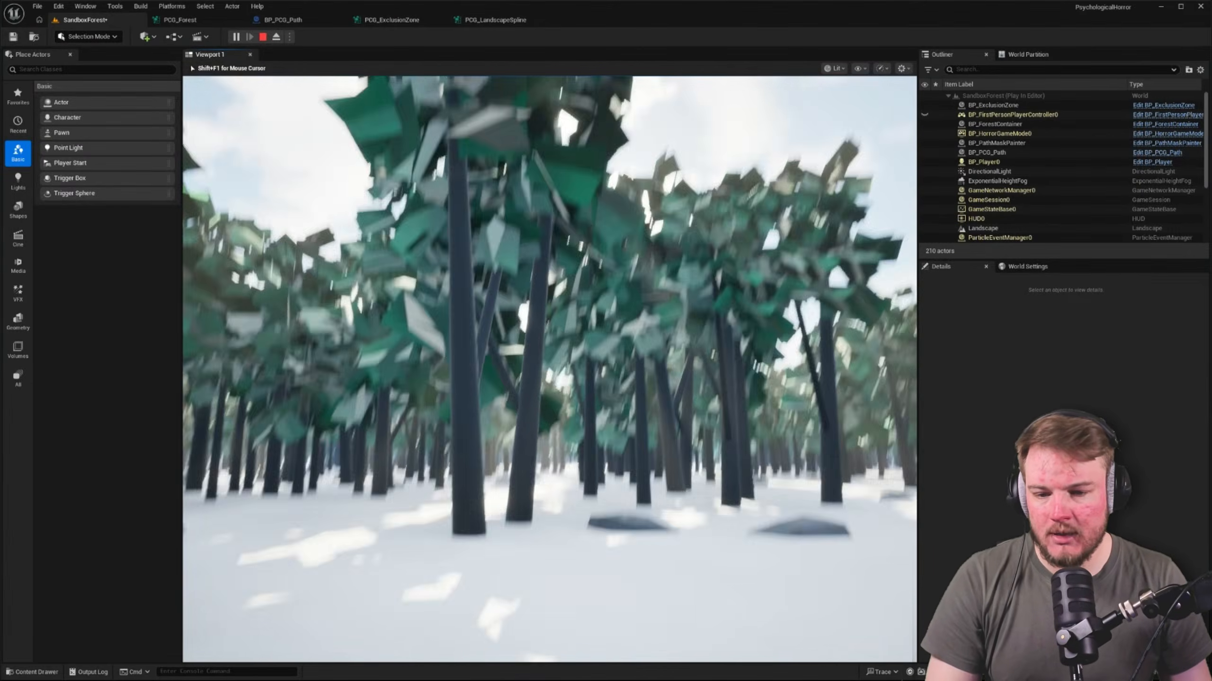
{"action": "key", "text": "w"}
{"action": "key", "text": "w"}
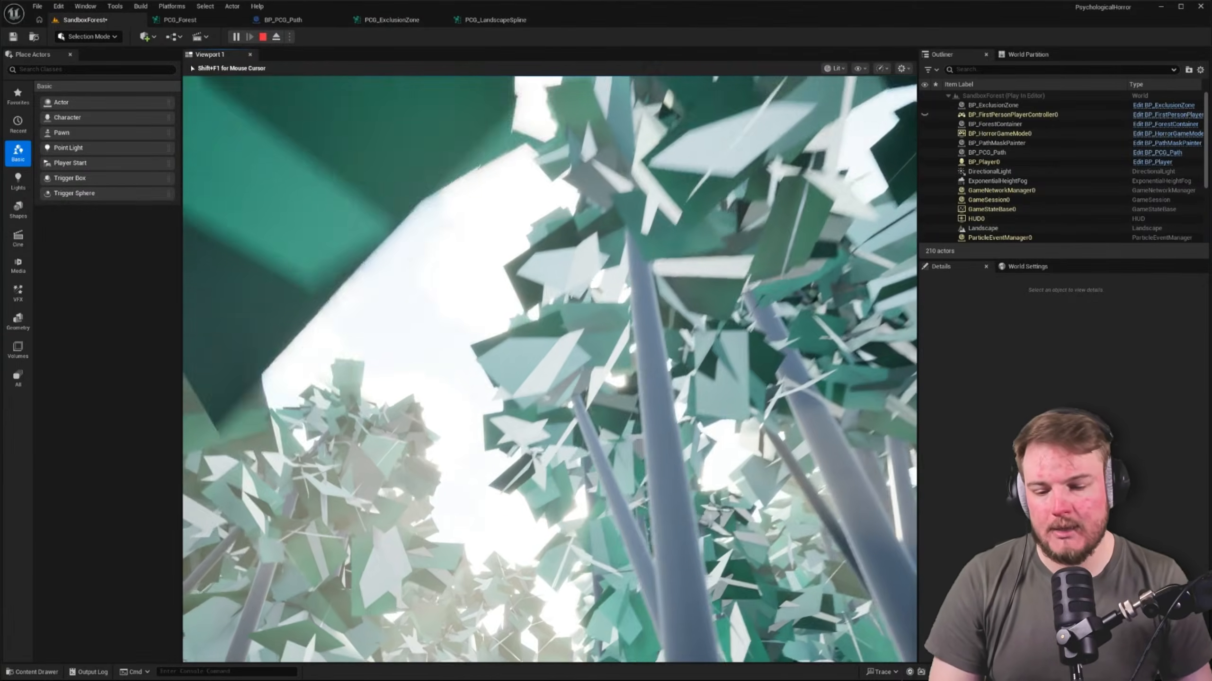
{"action": "key", "text": "w"}
{"action": "key", "text": "w"}
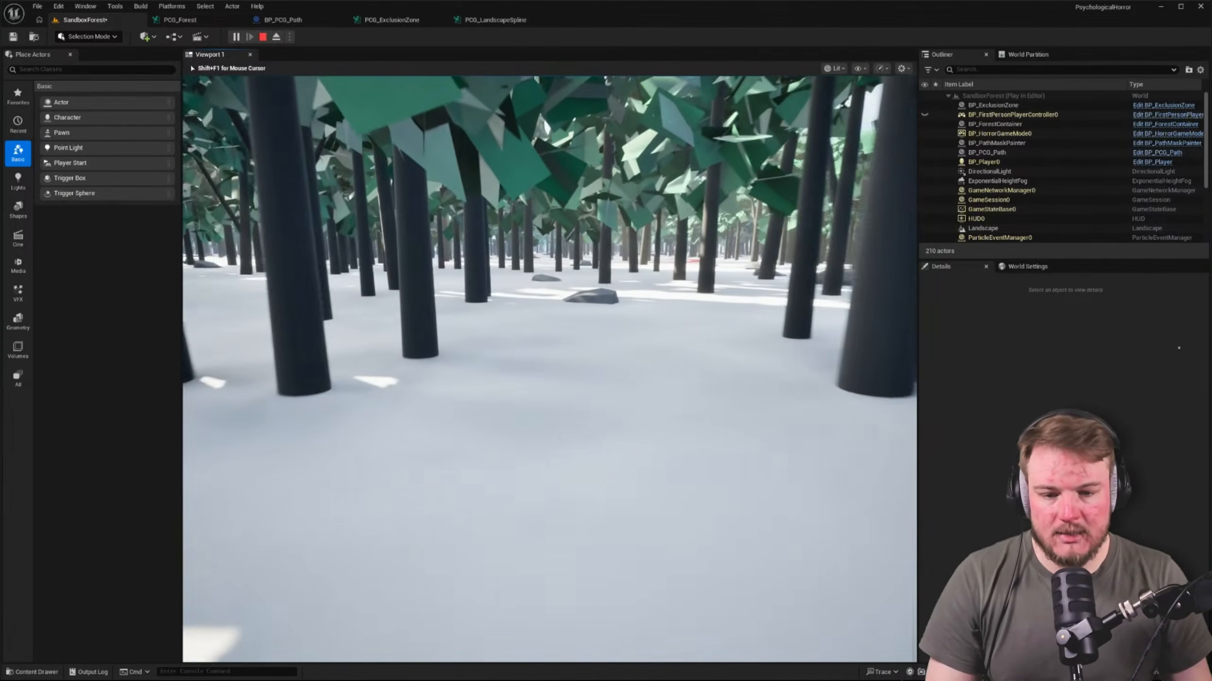
{"action": "key", "text": "w"}
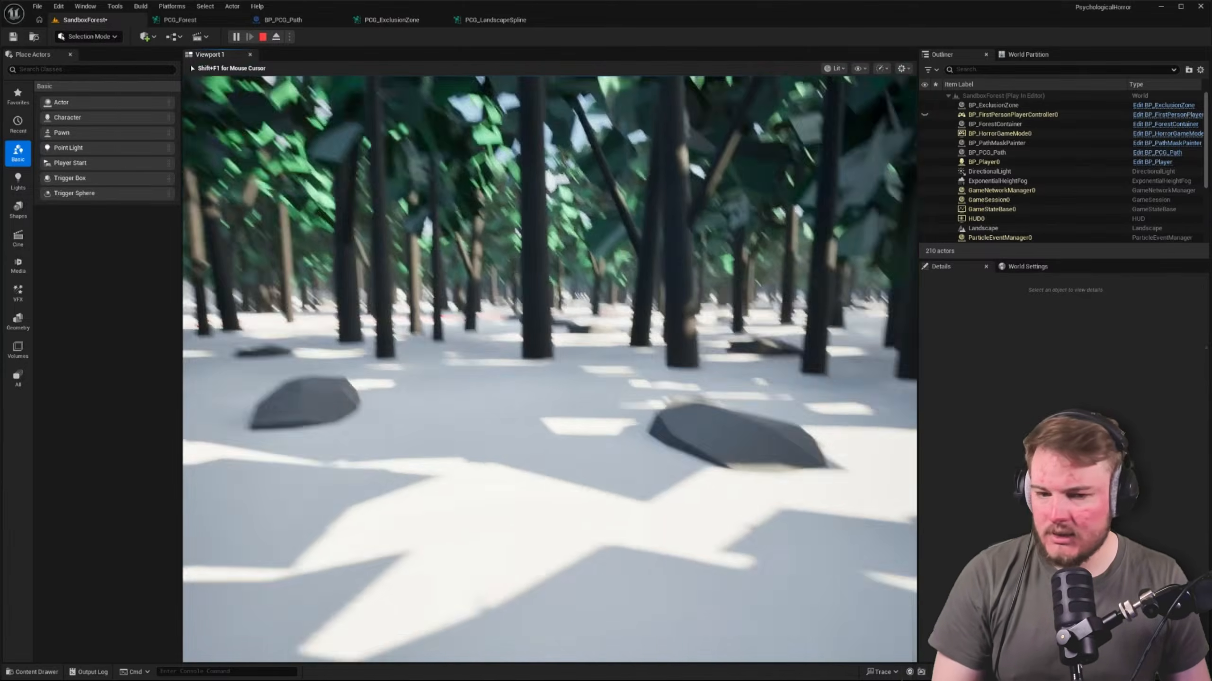
{"action": "key", "text": "Escape"}
Save the SandboxForest level
{"action": "left_click", "coordinate": [709, 435]}
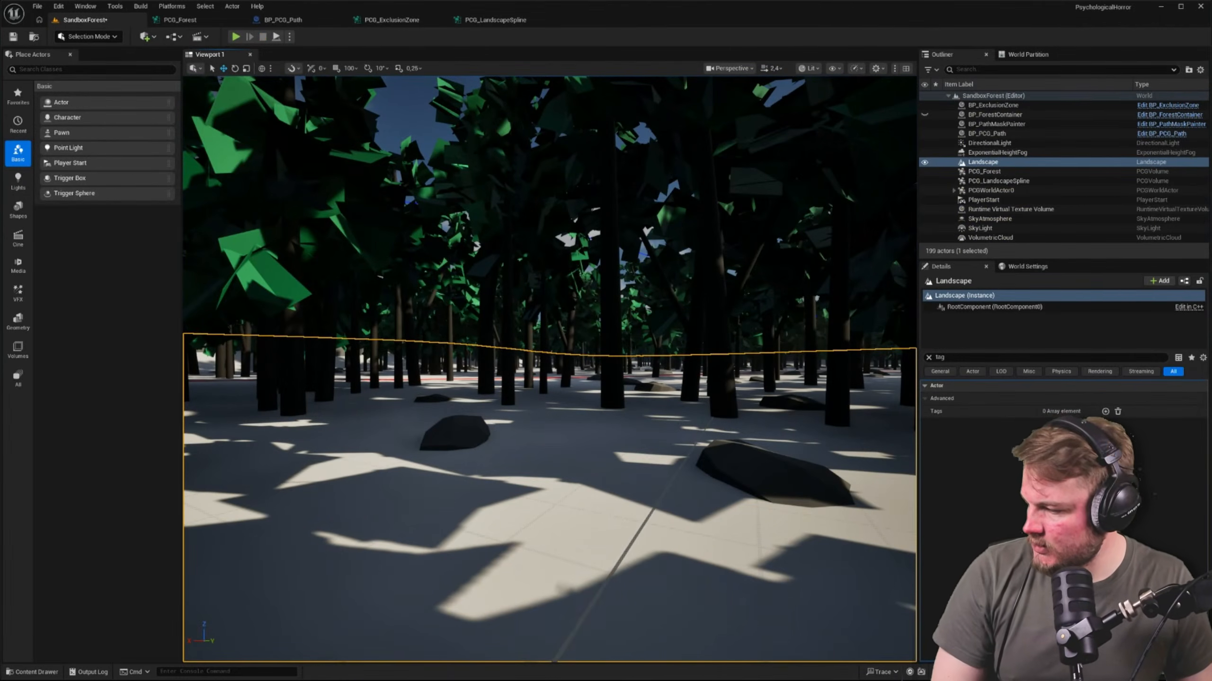
{"action": "right_click_drag", "start_coordinate": [317, 274], "coordinate": [305, 286]}
{"action": "key", "text": "ctrl+s"}
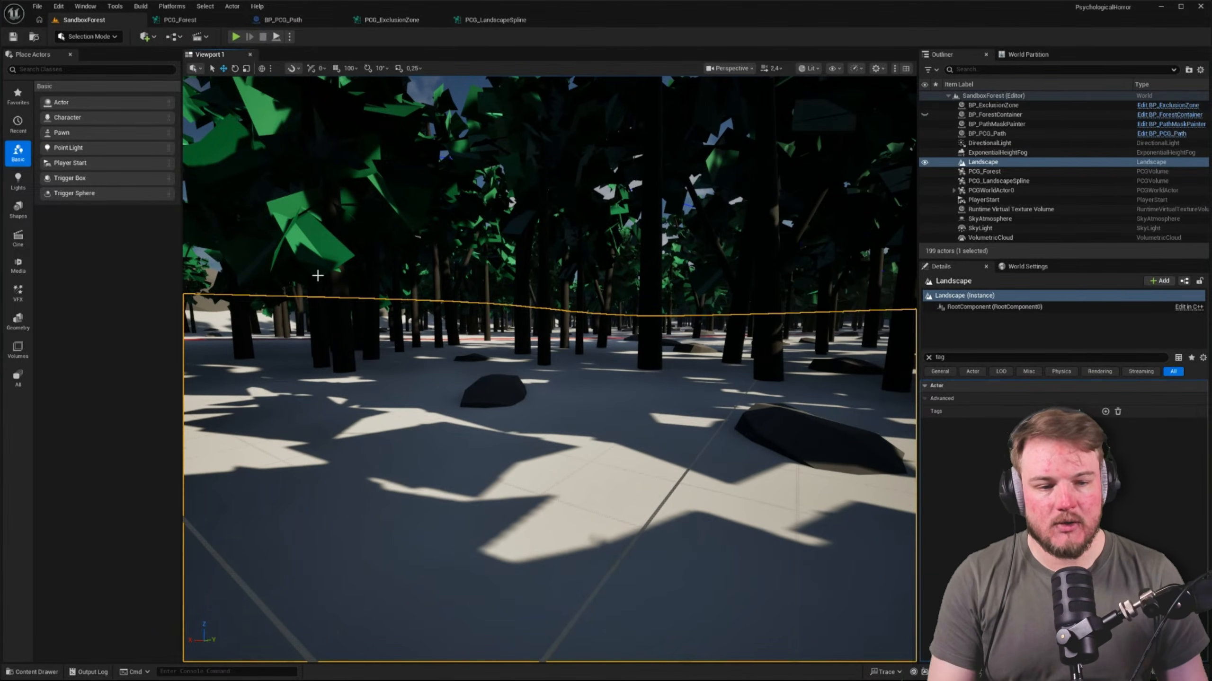
Frame the landscape, deselect it, and examine the whole forest with its paths, clearing and boulder border from above
{"action": "double_click", "coordinate": [973, 162]}
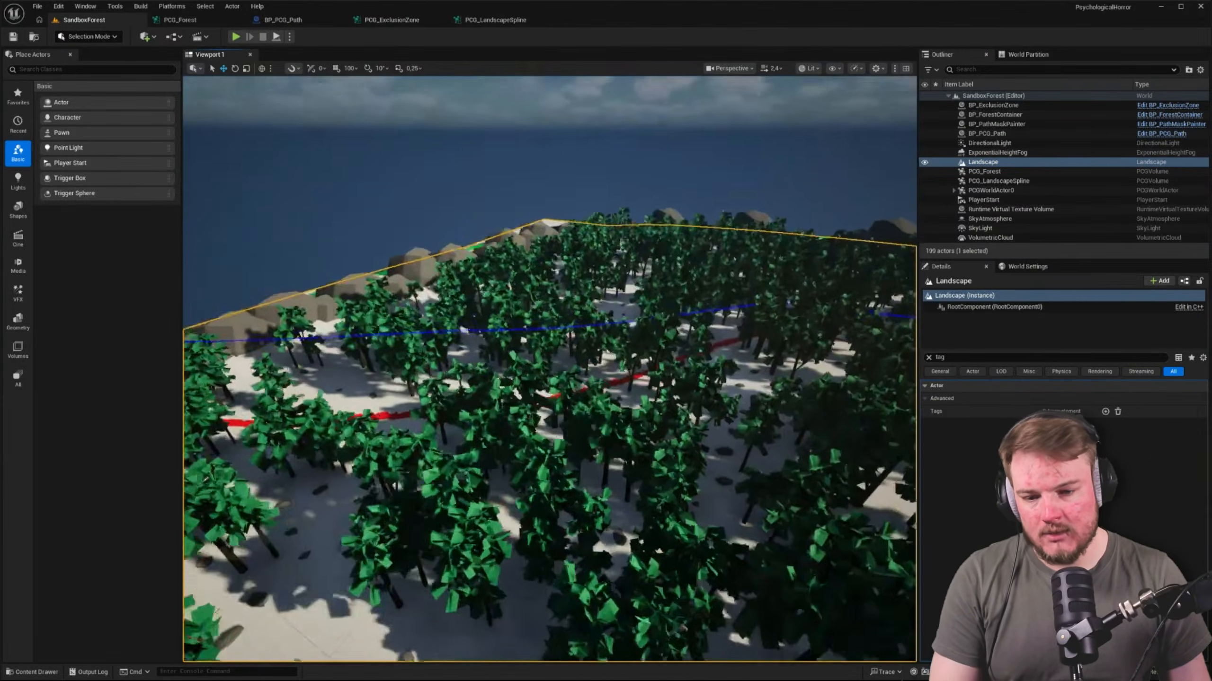
{"action": "left_click", "coordinate": [555, 199]}
{"action": "right_click_drag", "start_coordinate": [556, 199], "coordinate": [556, 197]}
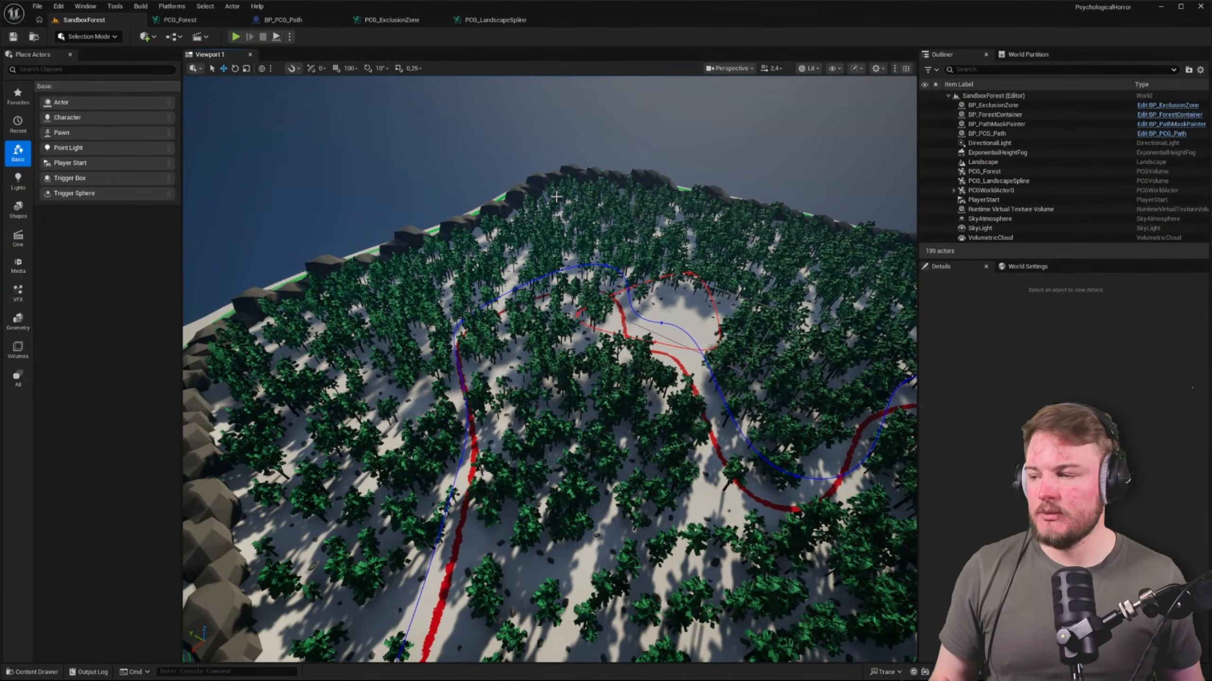